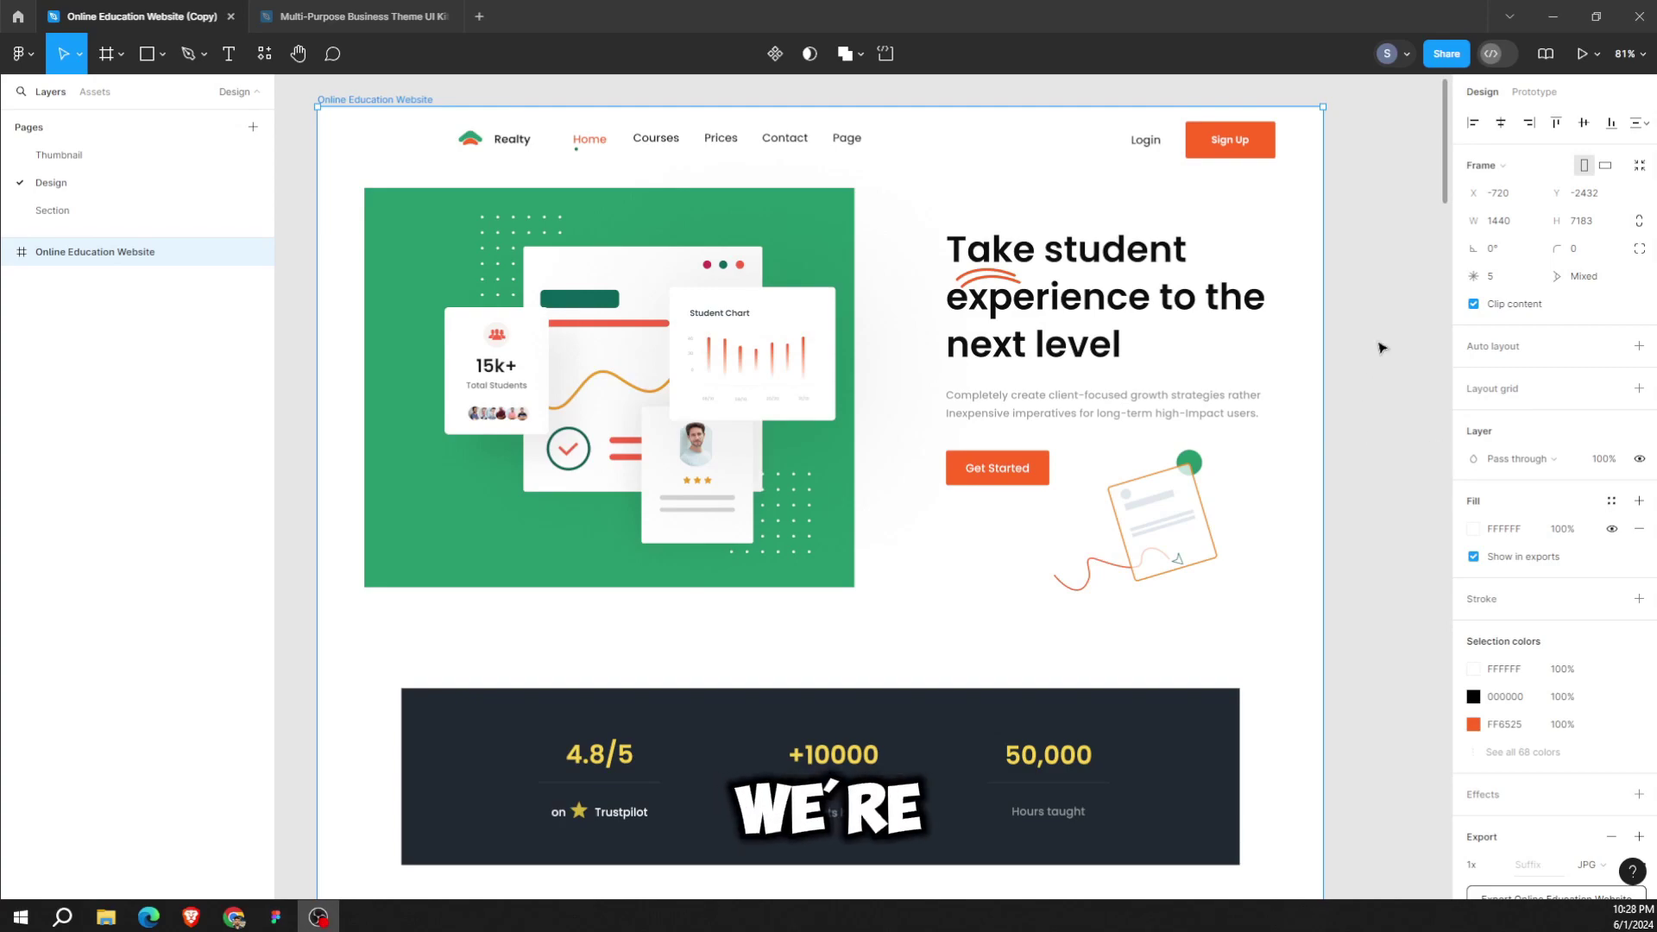
# Delete the placeholder Business Name text and logo from the header.
pyautogui.scroll(-5, 1385, 345)
pyautogui.scroll(-4, 1385, 345)
pyautogui.scroll(-3, 1388, 337)
pyautogui.scroll(-4, 1386, 341)
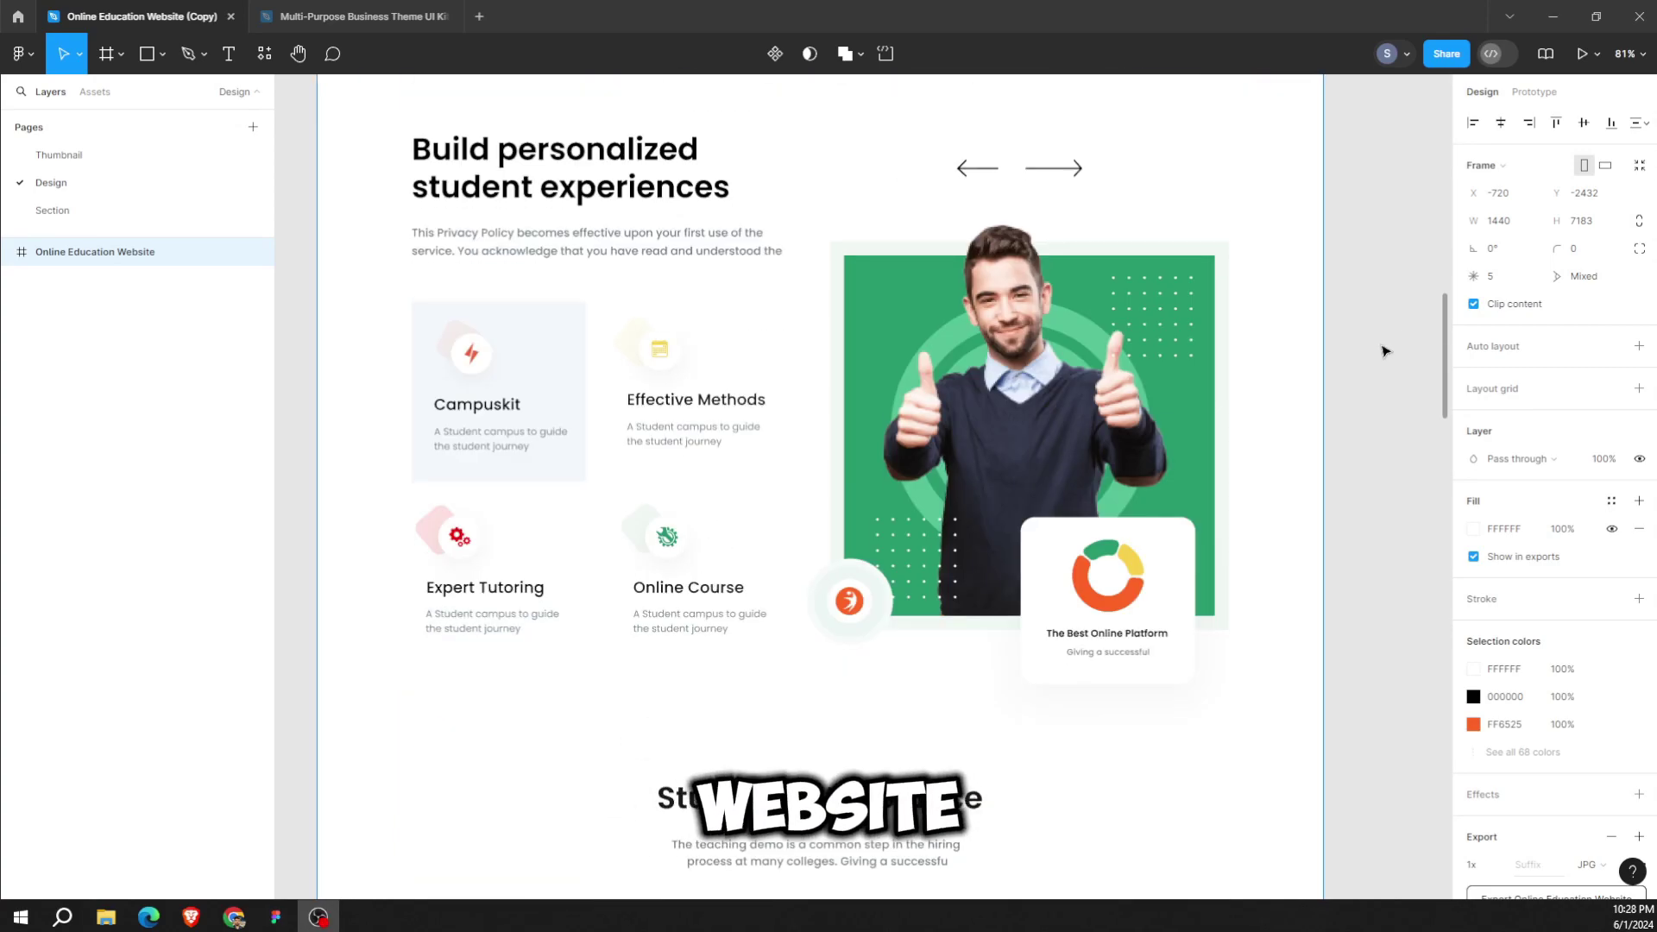
pyautogui.scroll(-5, 1383, 351)
pyautogui.scroll(-3, 1383, 363)
pyautogui.scroll(-4, 1383, 380)
pyautogui.scroll(-4, 1383, 388)
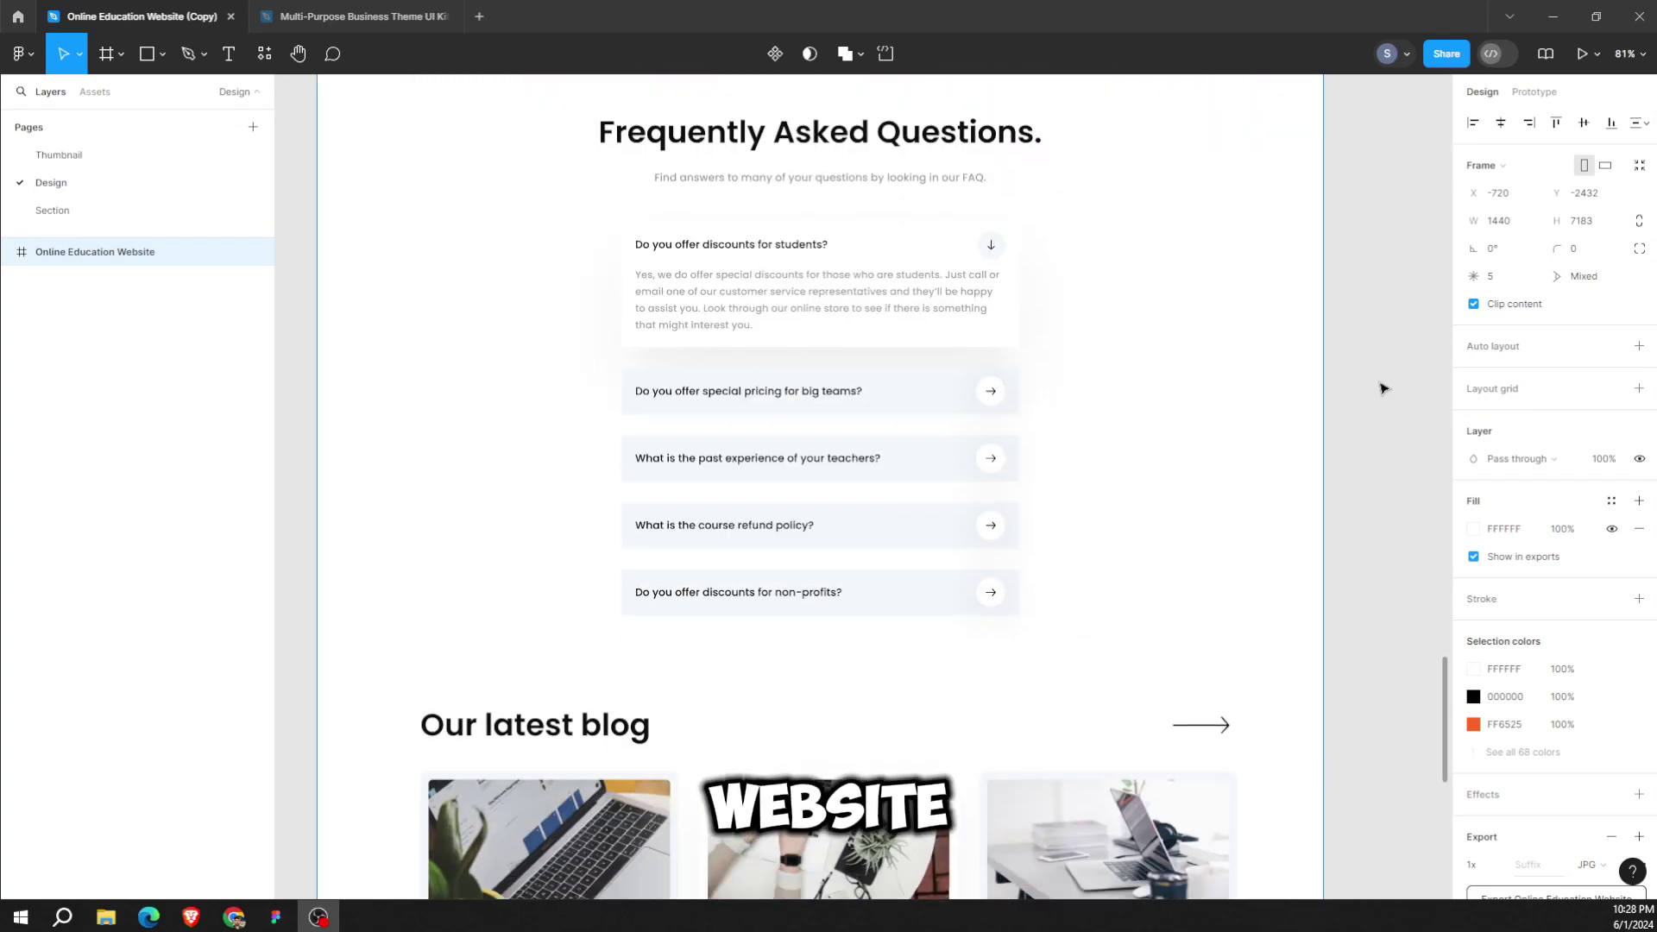
pyautogui.scroll(-7, 1383, 388)
pyautogui.scroll(-3, 1383, 388)
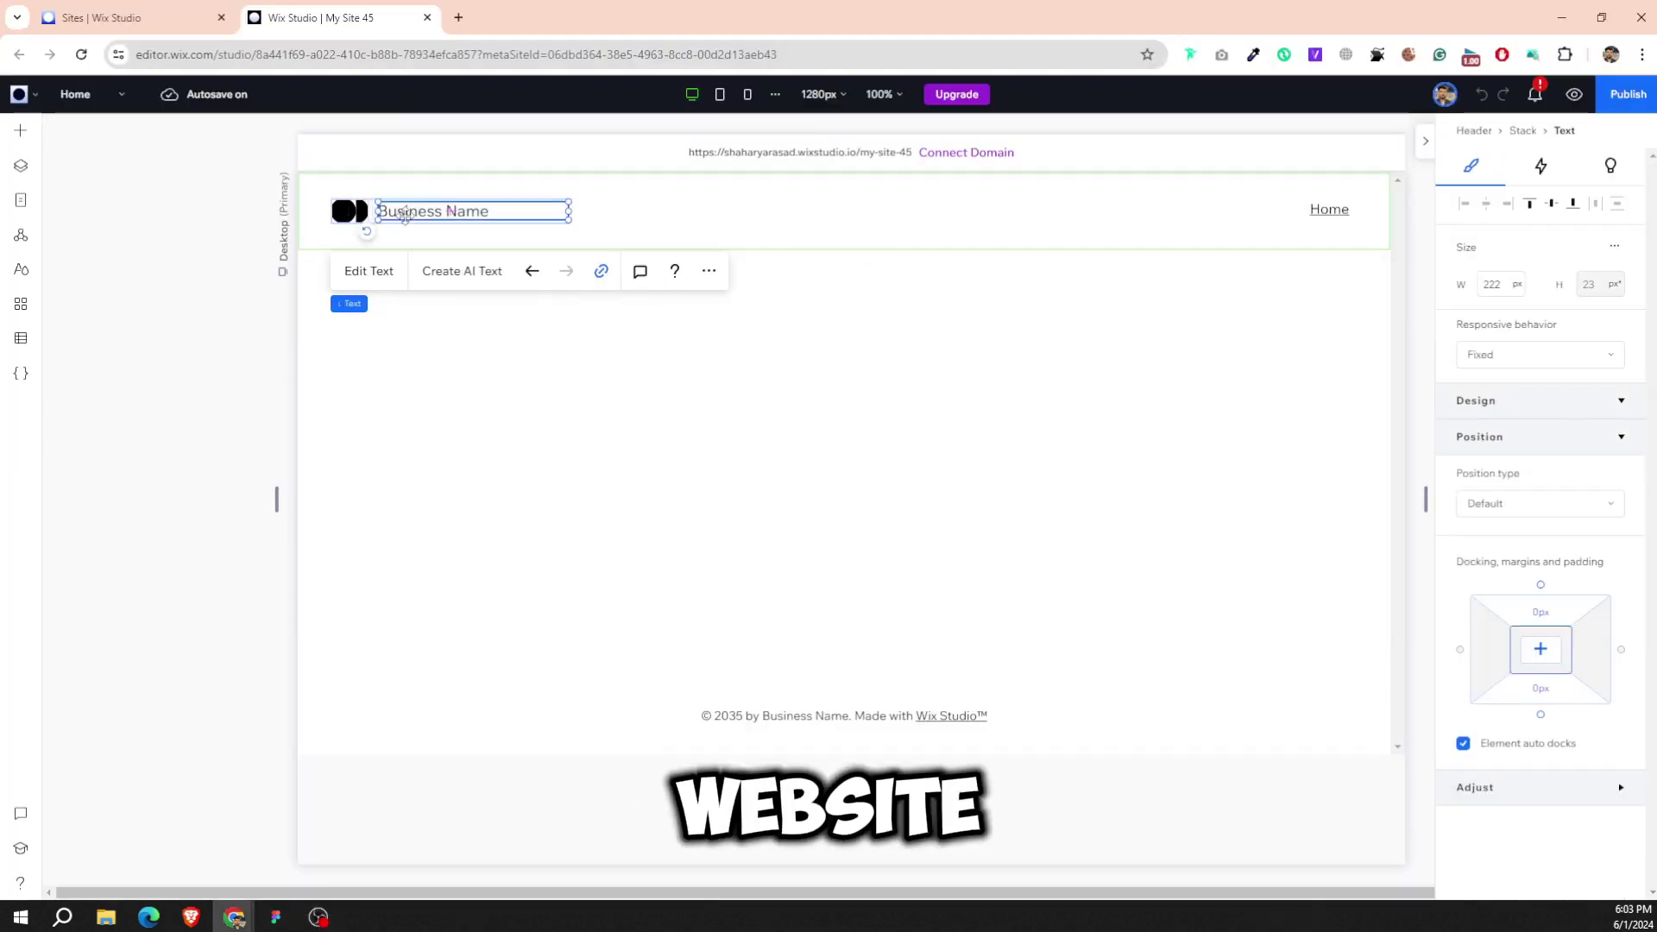
pyautogui.press('Delete')
pyautogui.click(507, 222)
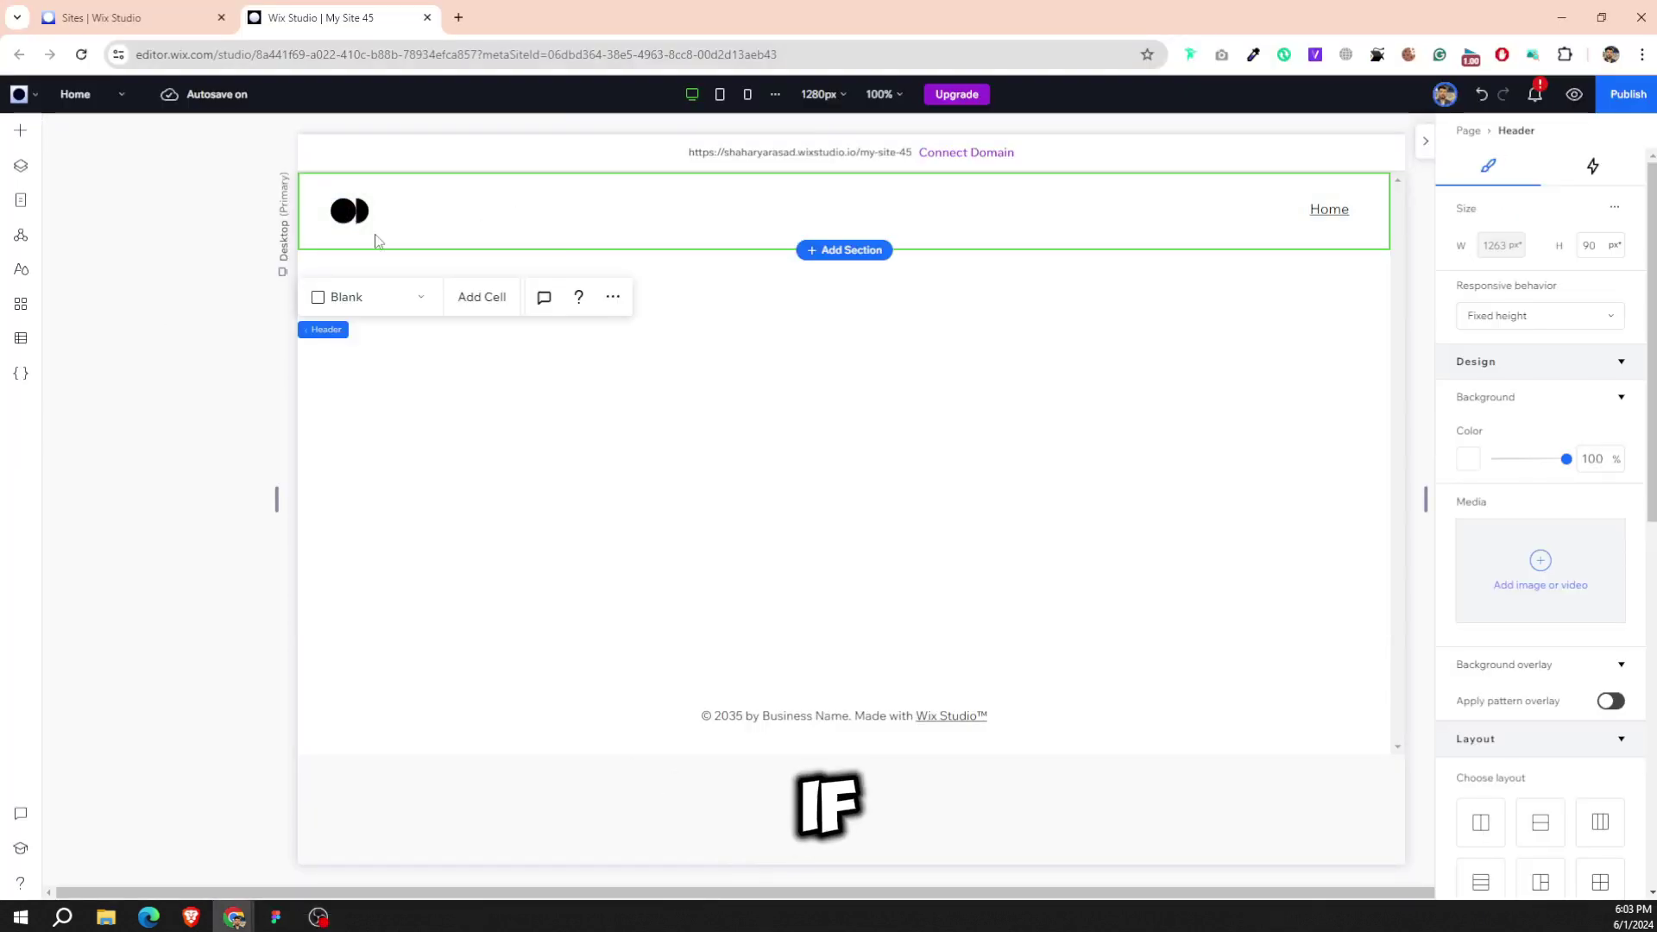
pyautogui.click(354, 214)
pyautogui.press('Delete')
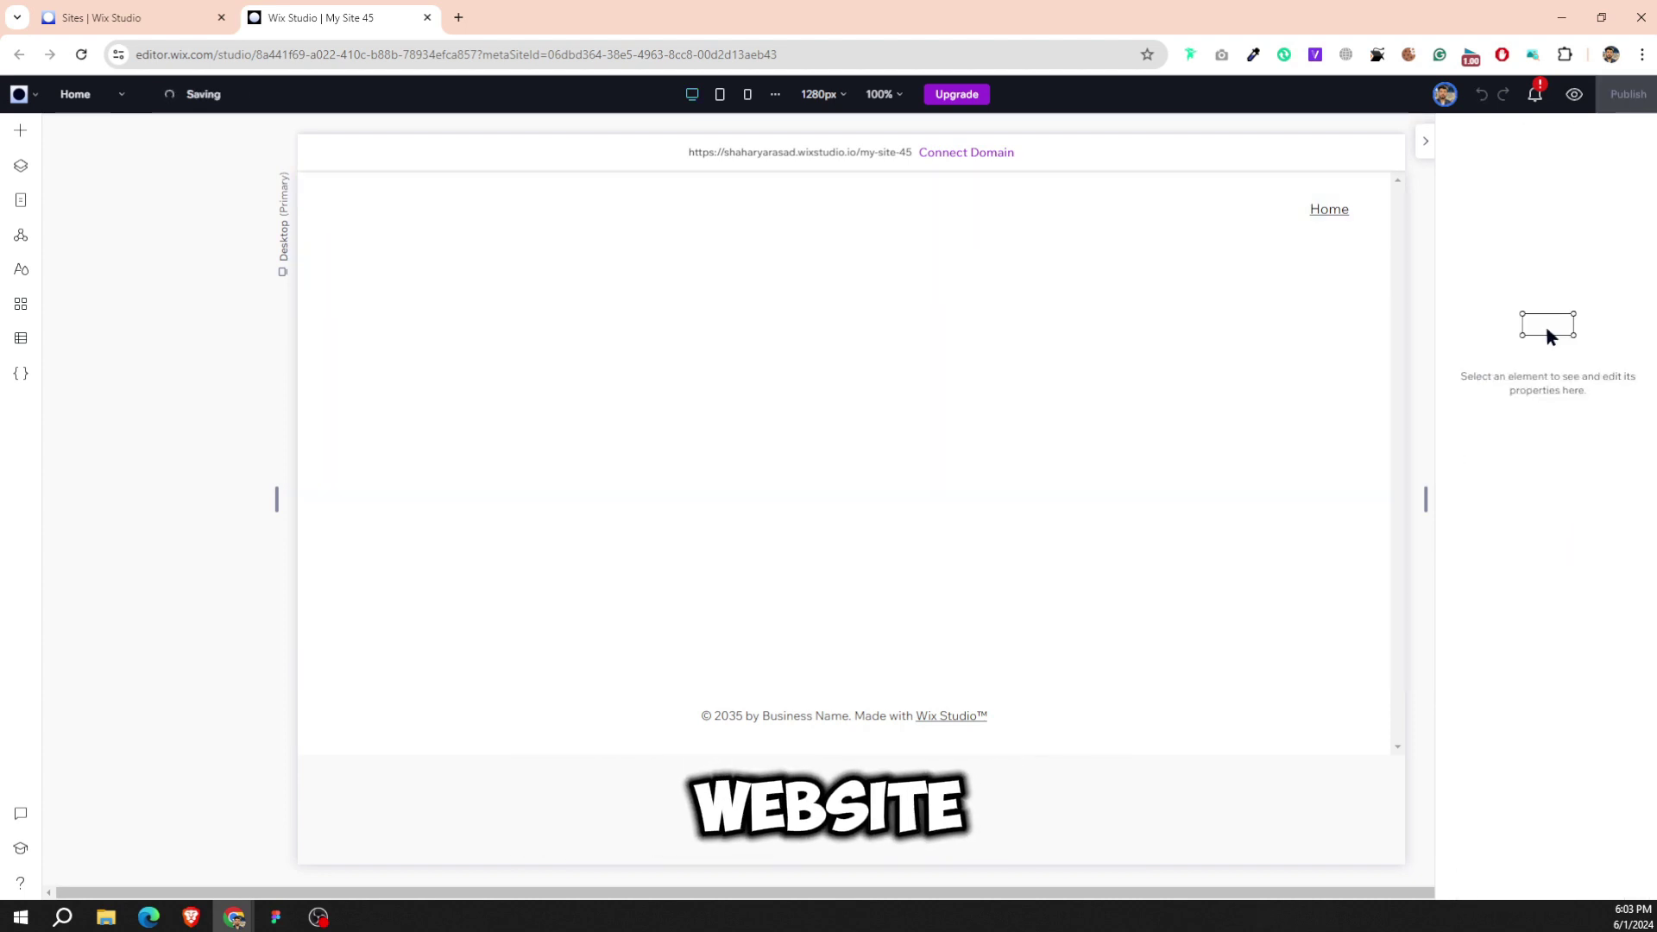
# Give the header 8% left and right padding.
pyautogui.click(1132, 226)
pyautogui.click(762, 215)
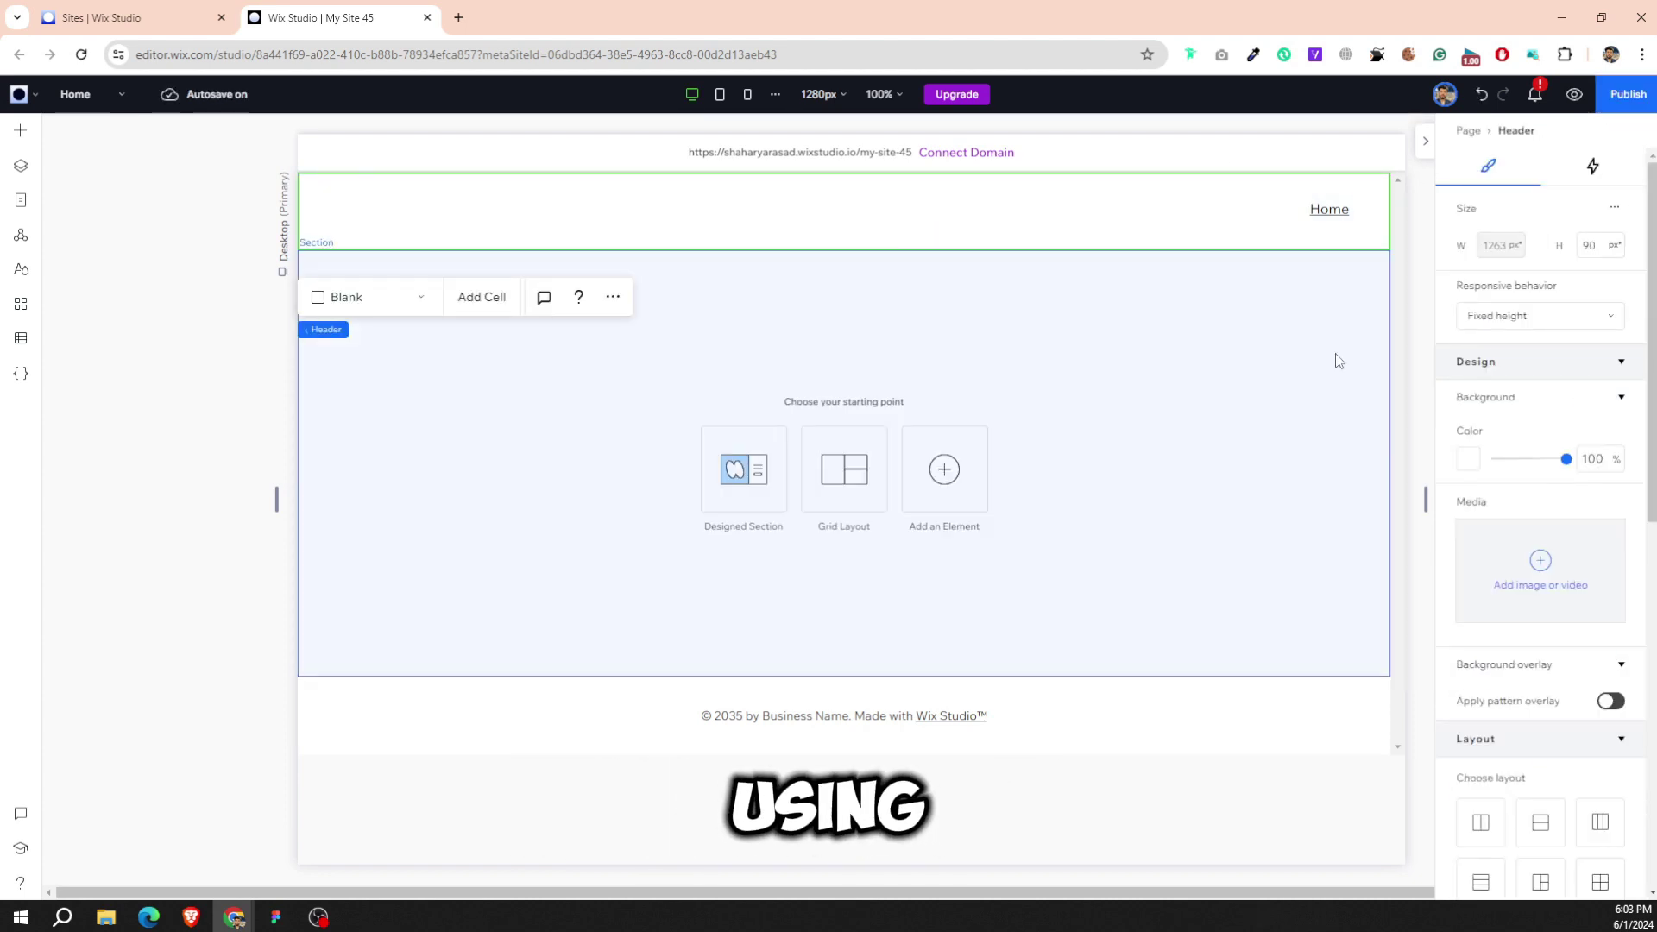
pyautogui.scroll(-5, 1539, 671)
pyautogui.scroll(-4, 1519, 621)
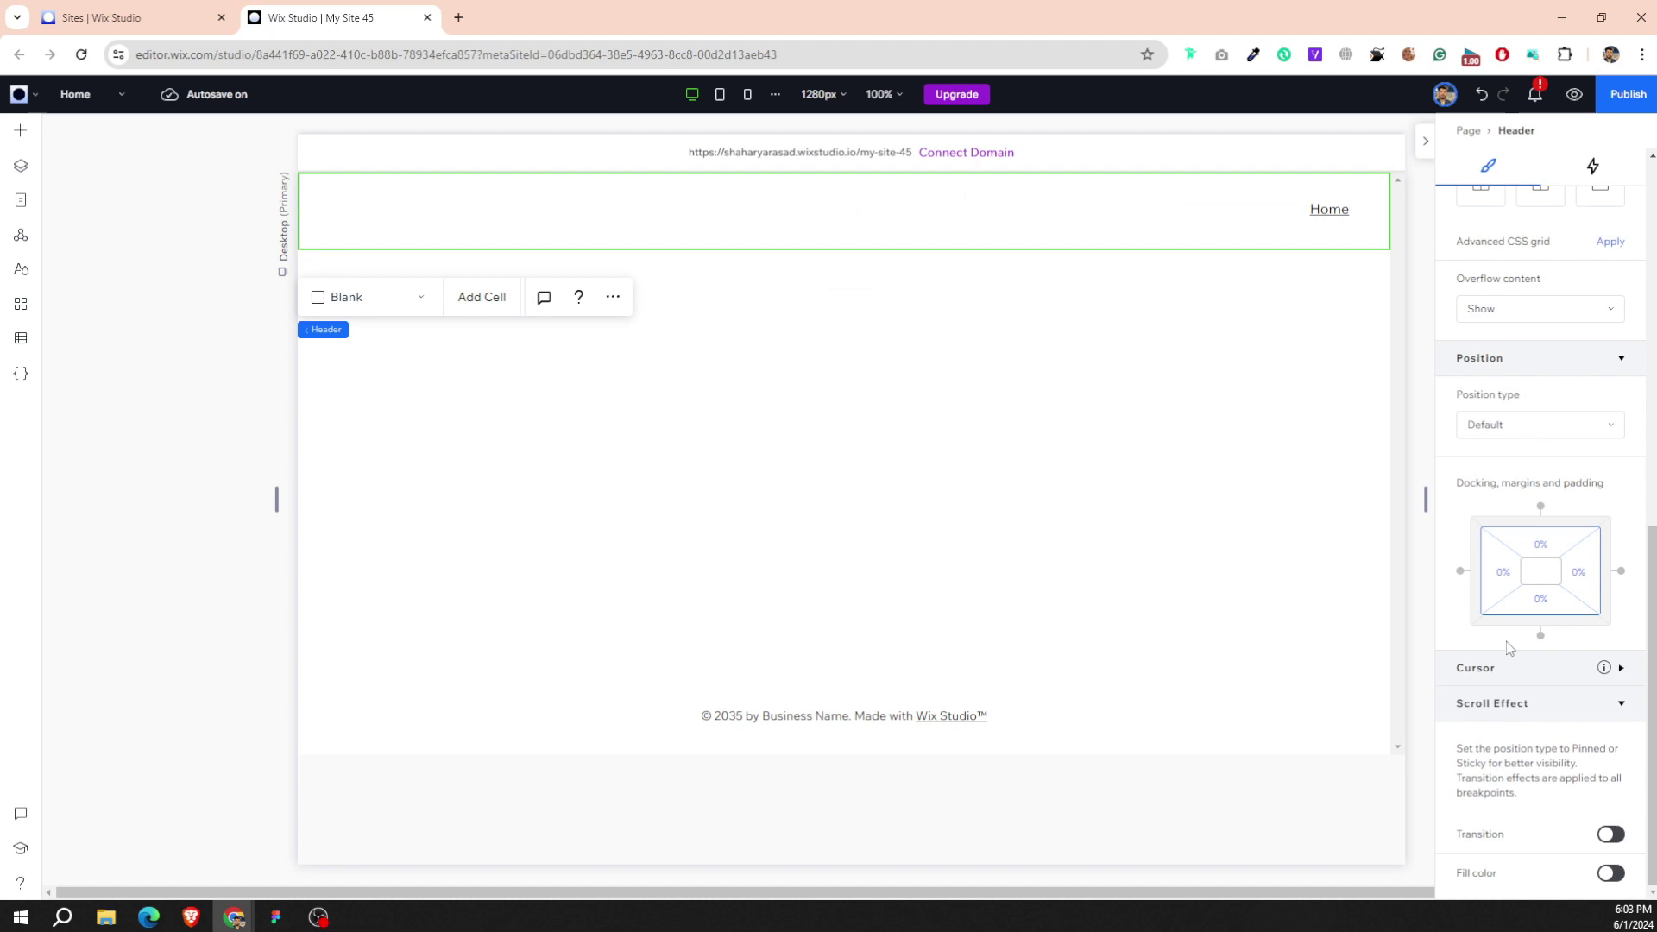
pyautogui.click(1497, 573)
pyautogui.write('8')
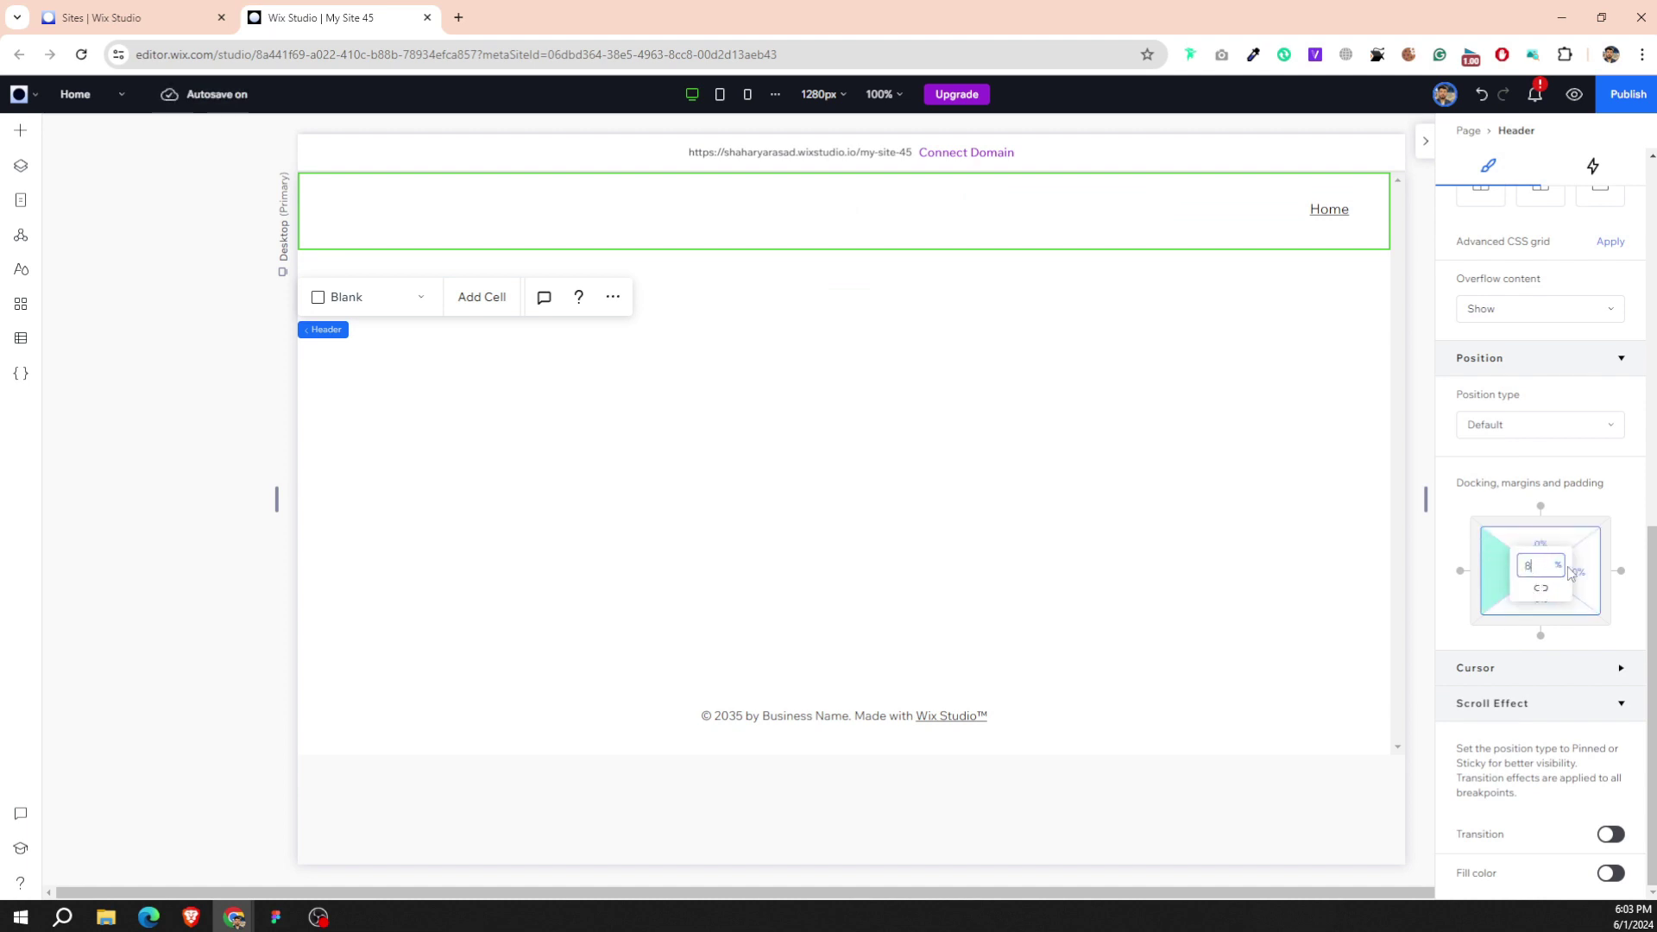
pyautogui.click(1586, 584)
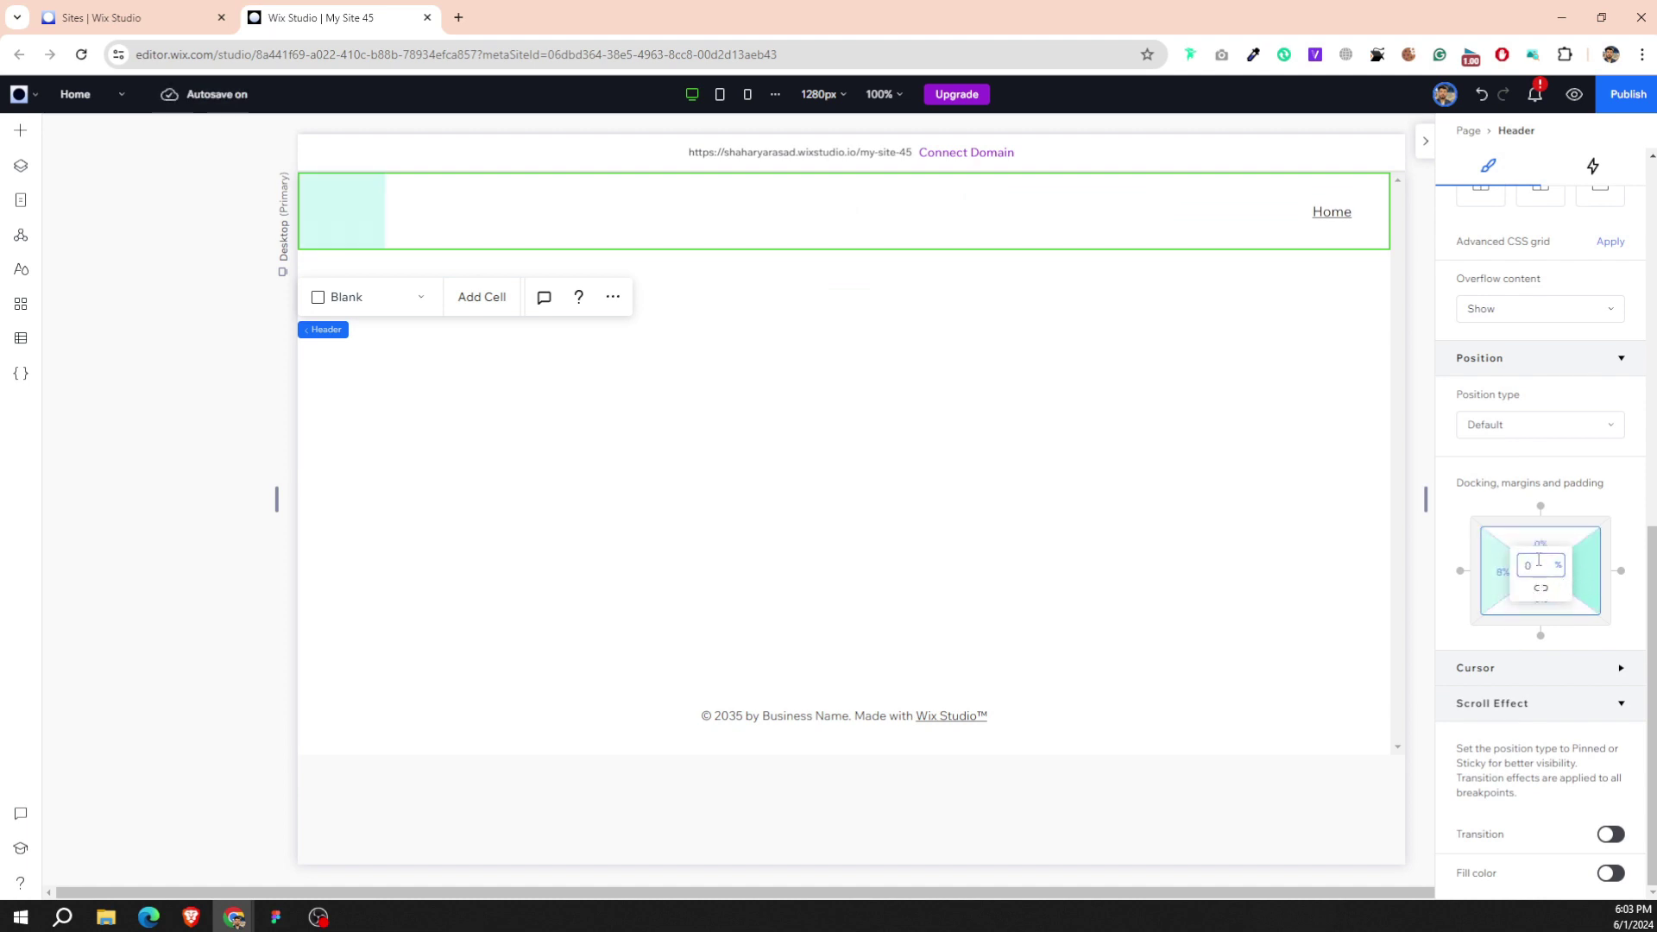
pyautogui.write('8')
pyautogui.press('Return')
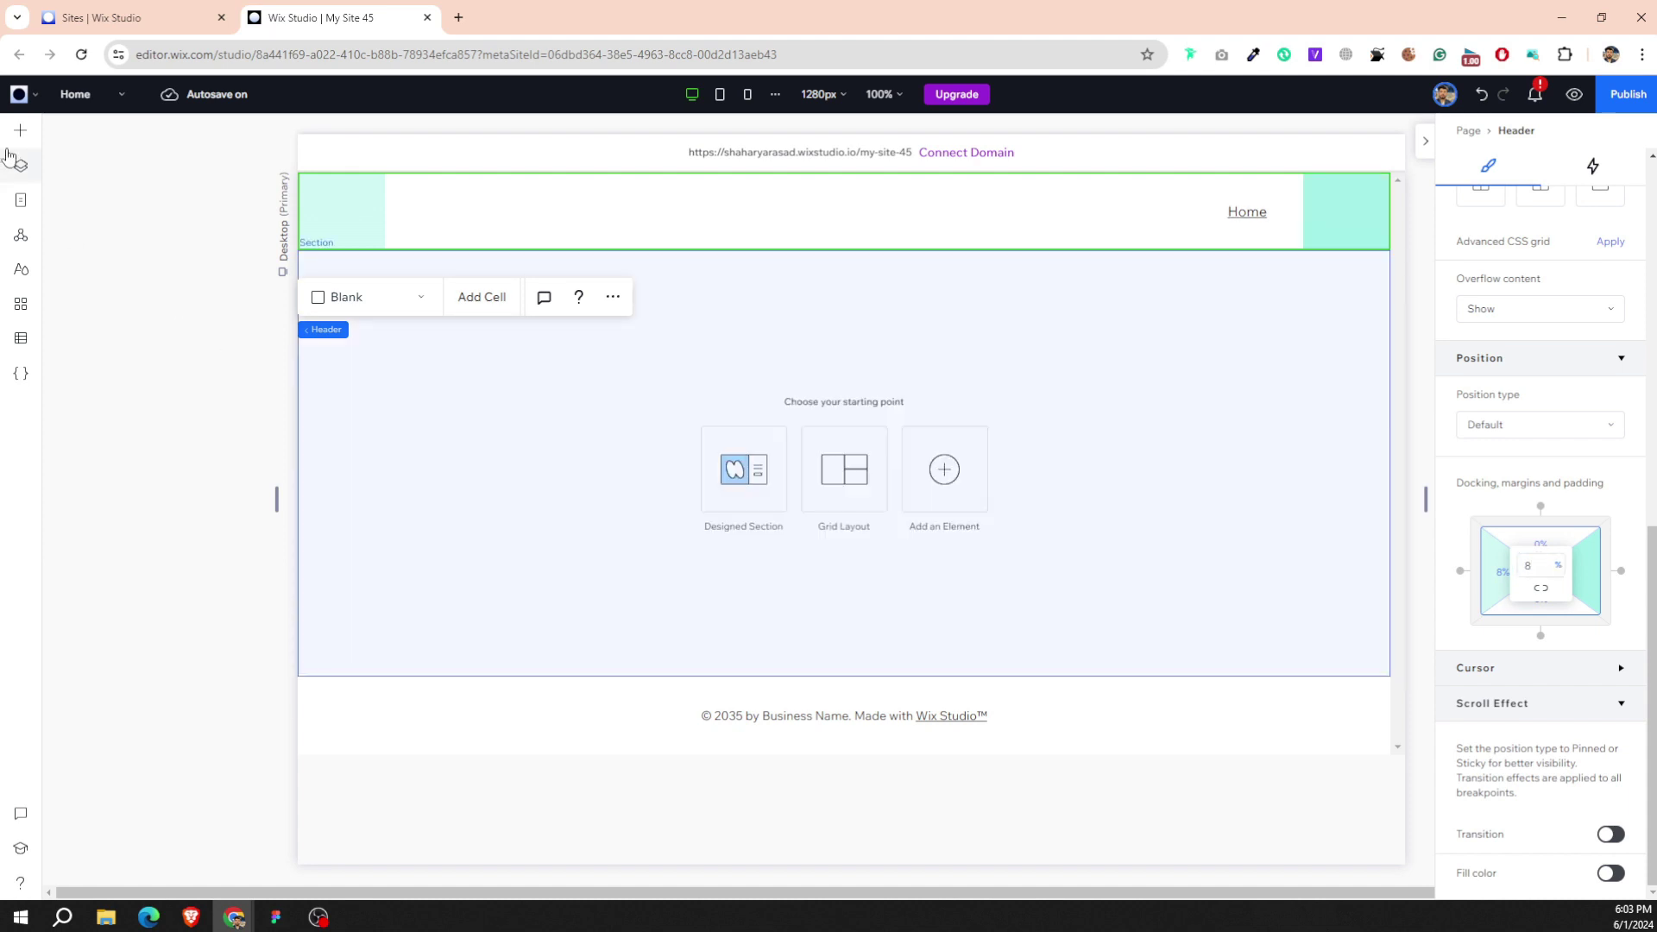
# Upload all 13 exported images from the Website folder, including Logo.png, to Site Files.
pyautogui.click(21, 131)
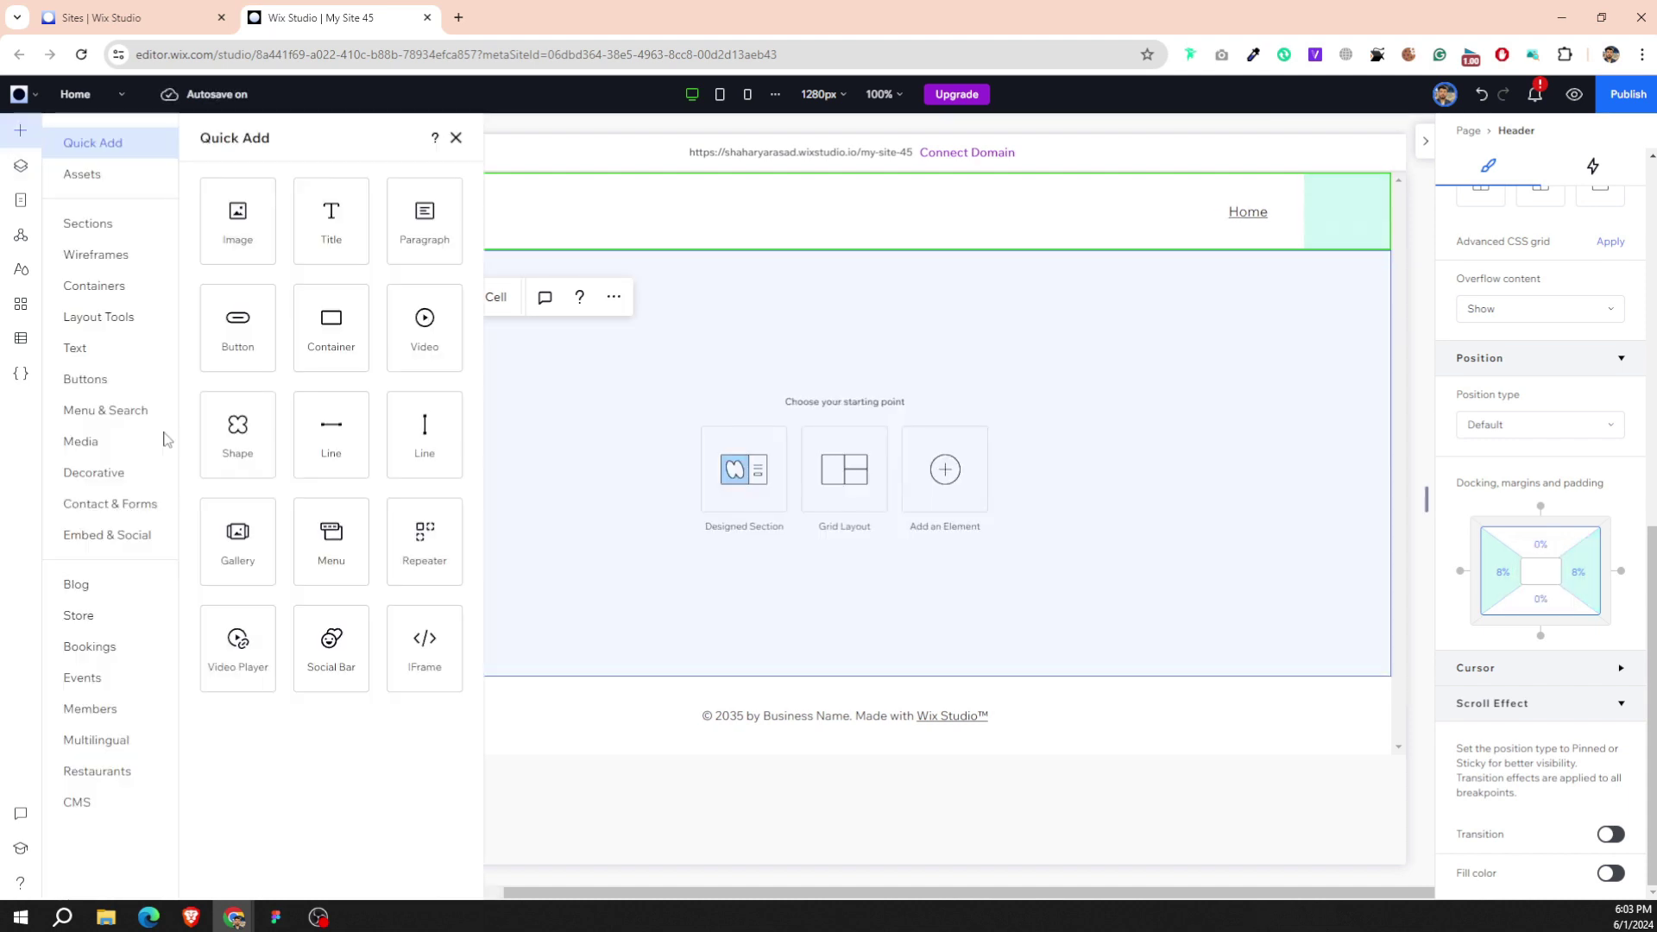
pyautogui.click(80, 442)
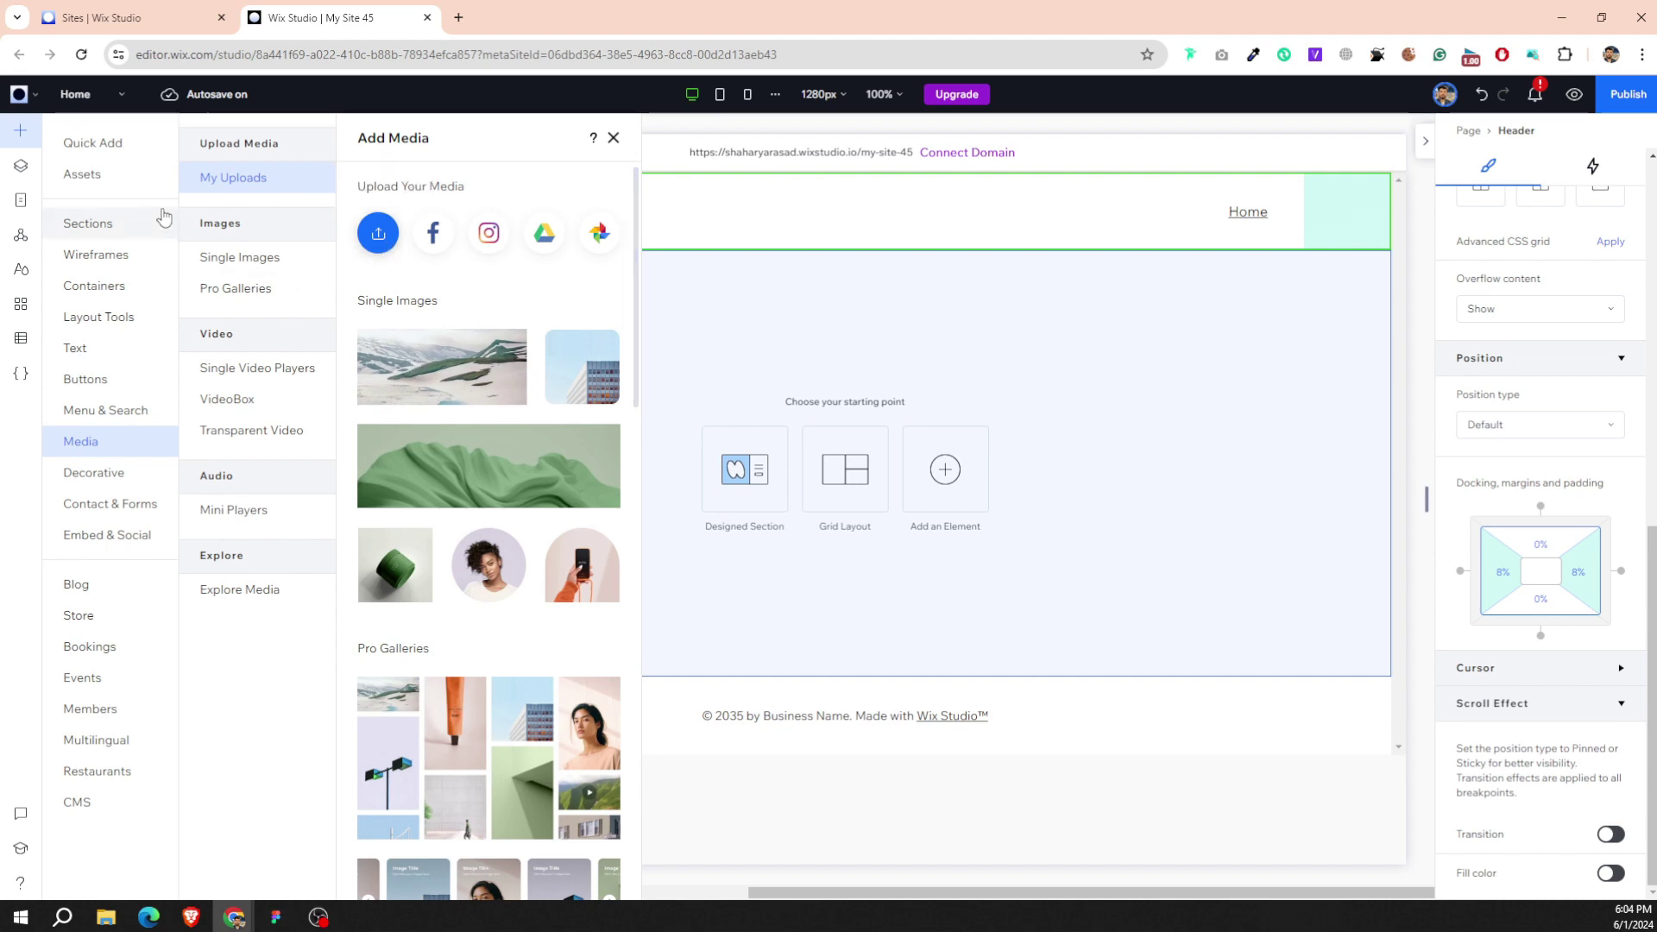
pyautogui.click(379, 234)
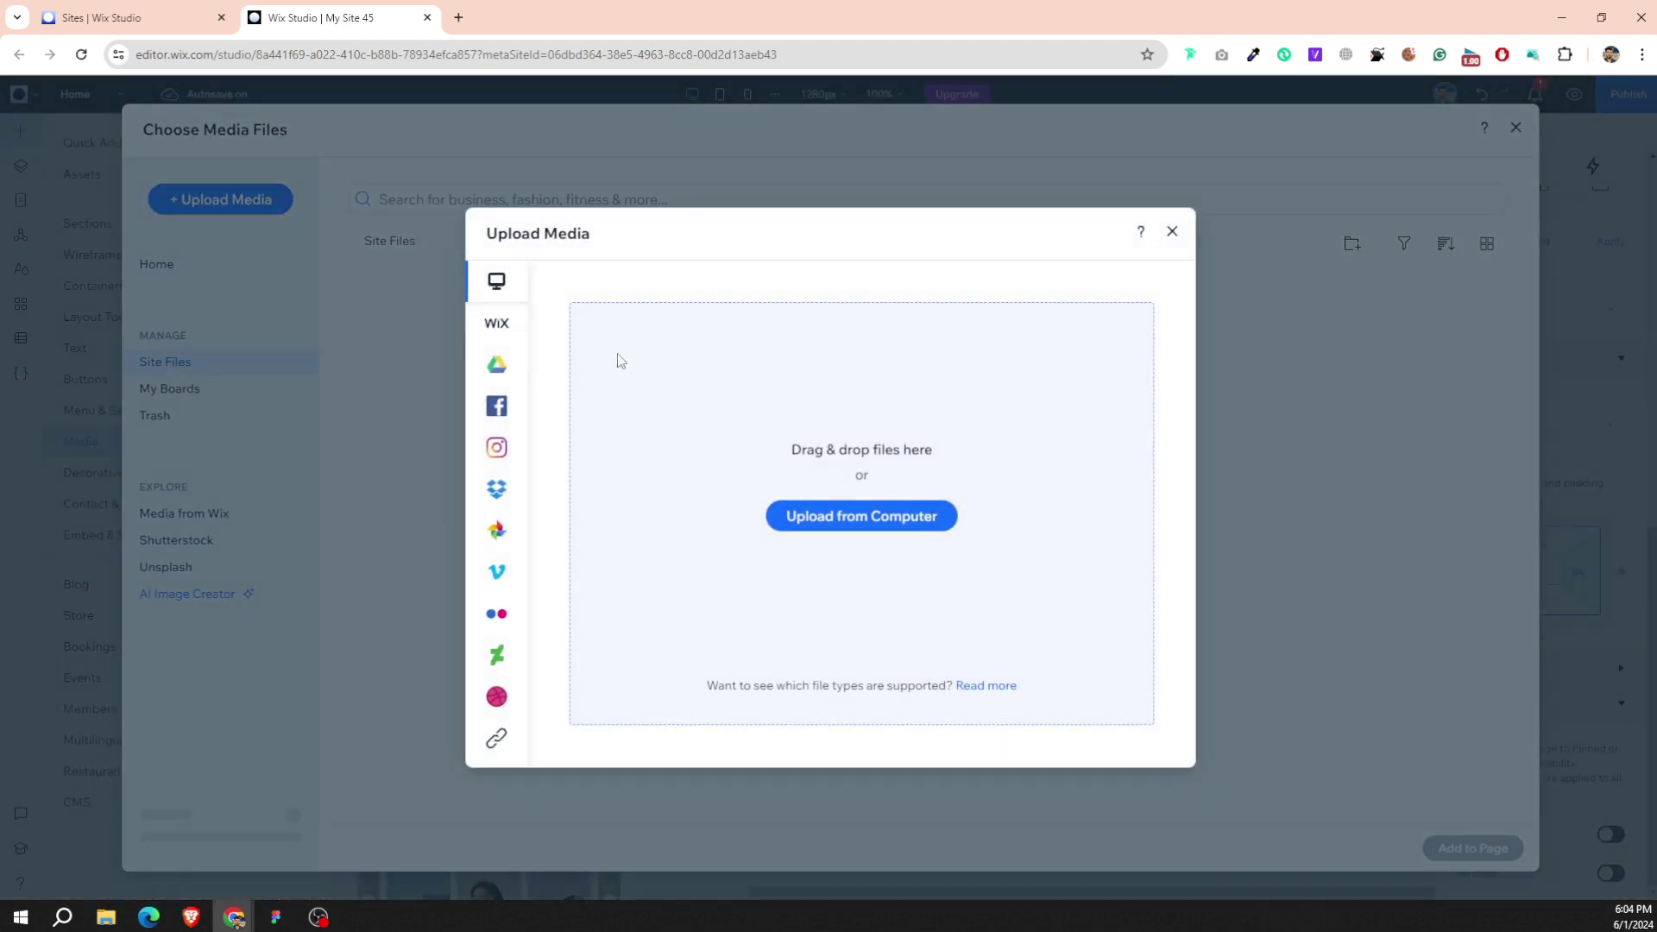
pyautogui.click(495, 328)
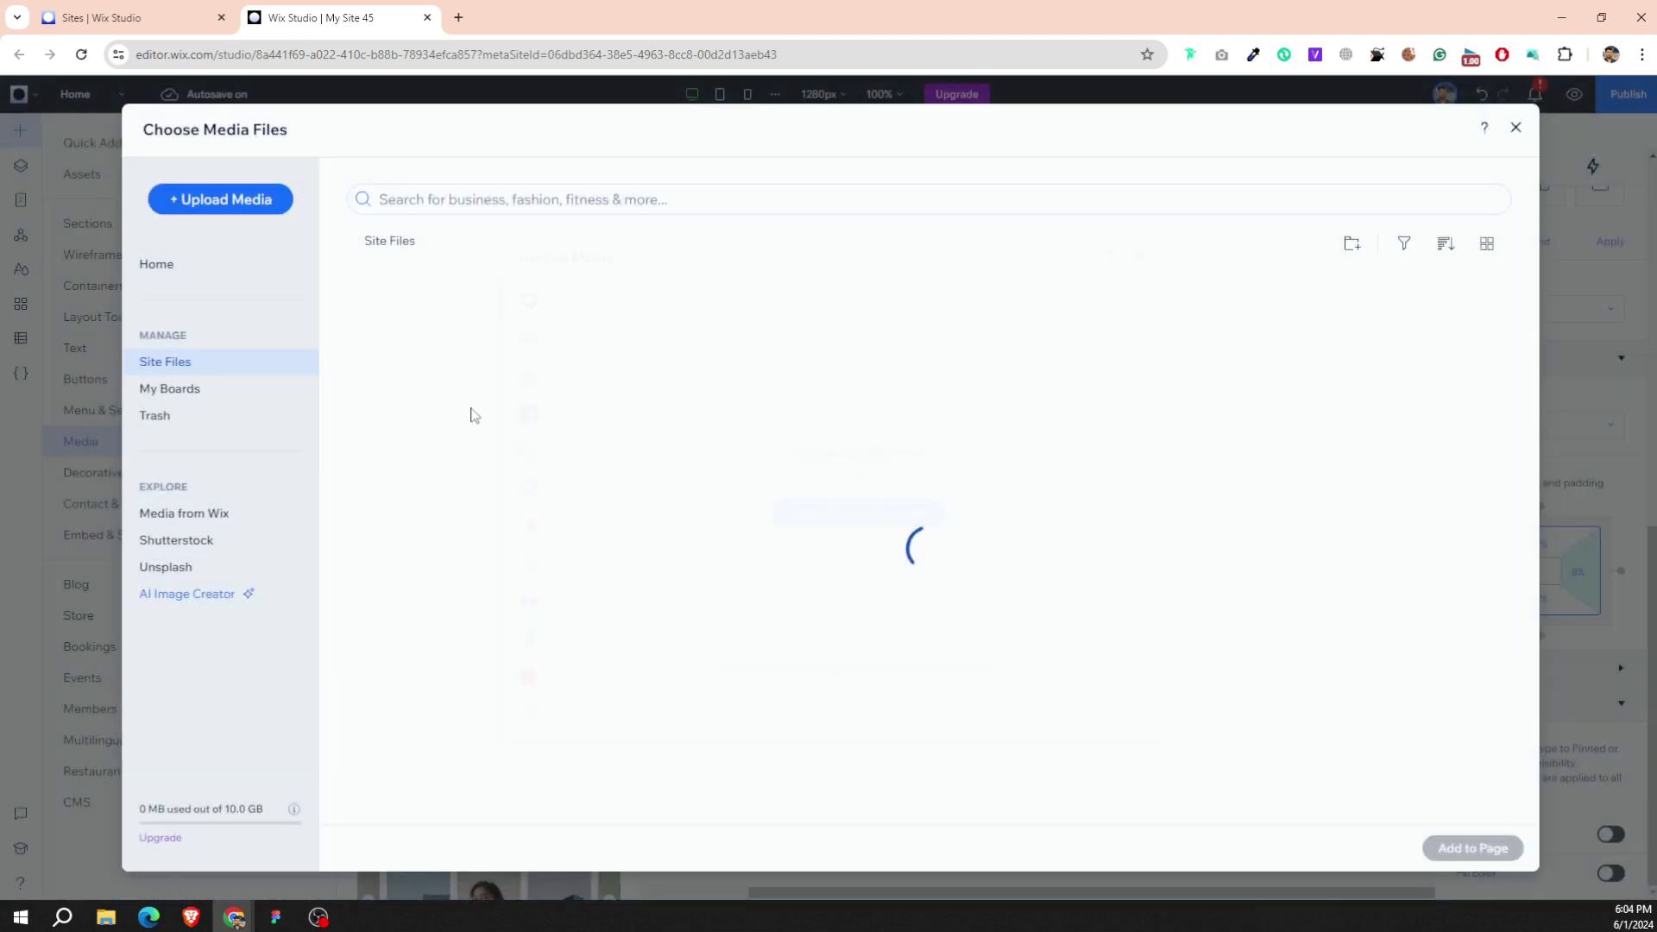
pyautogui.click(190, 387)
pyautogui.click(188, 361)
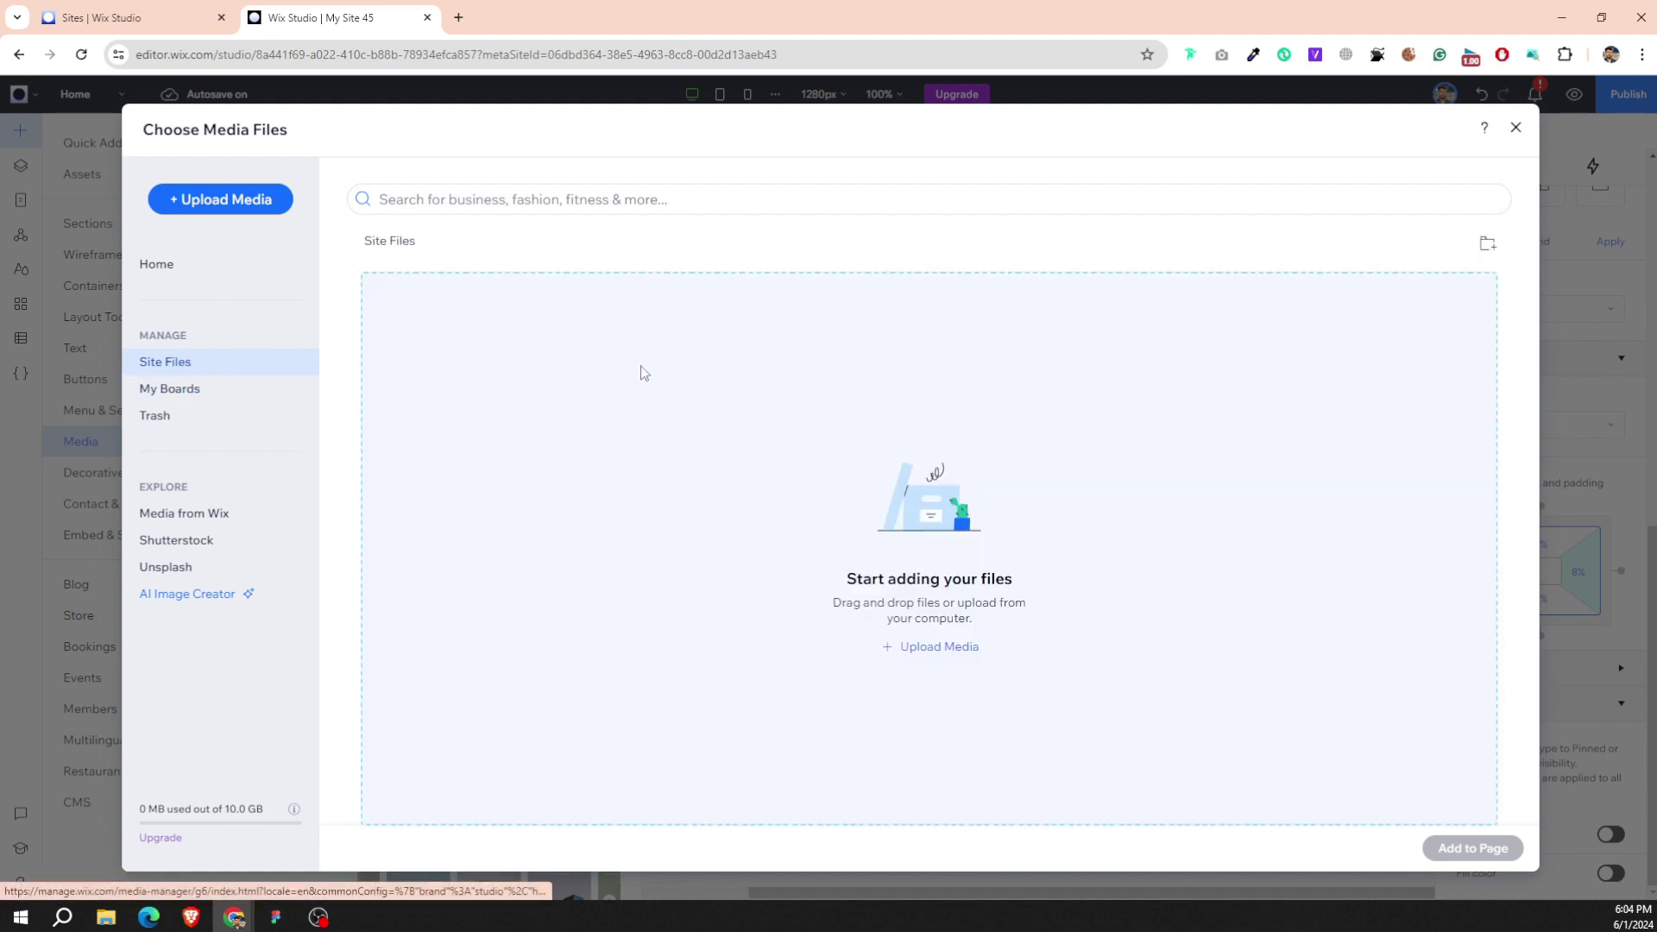
pyautogui.click(893, 658)
pyautogui.click(828, 518)
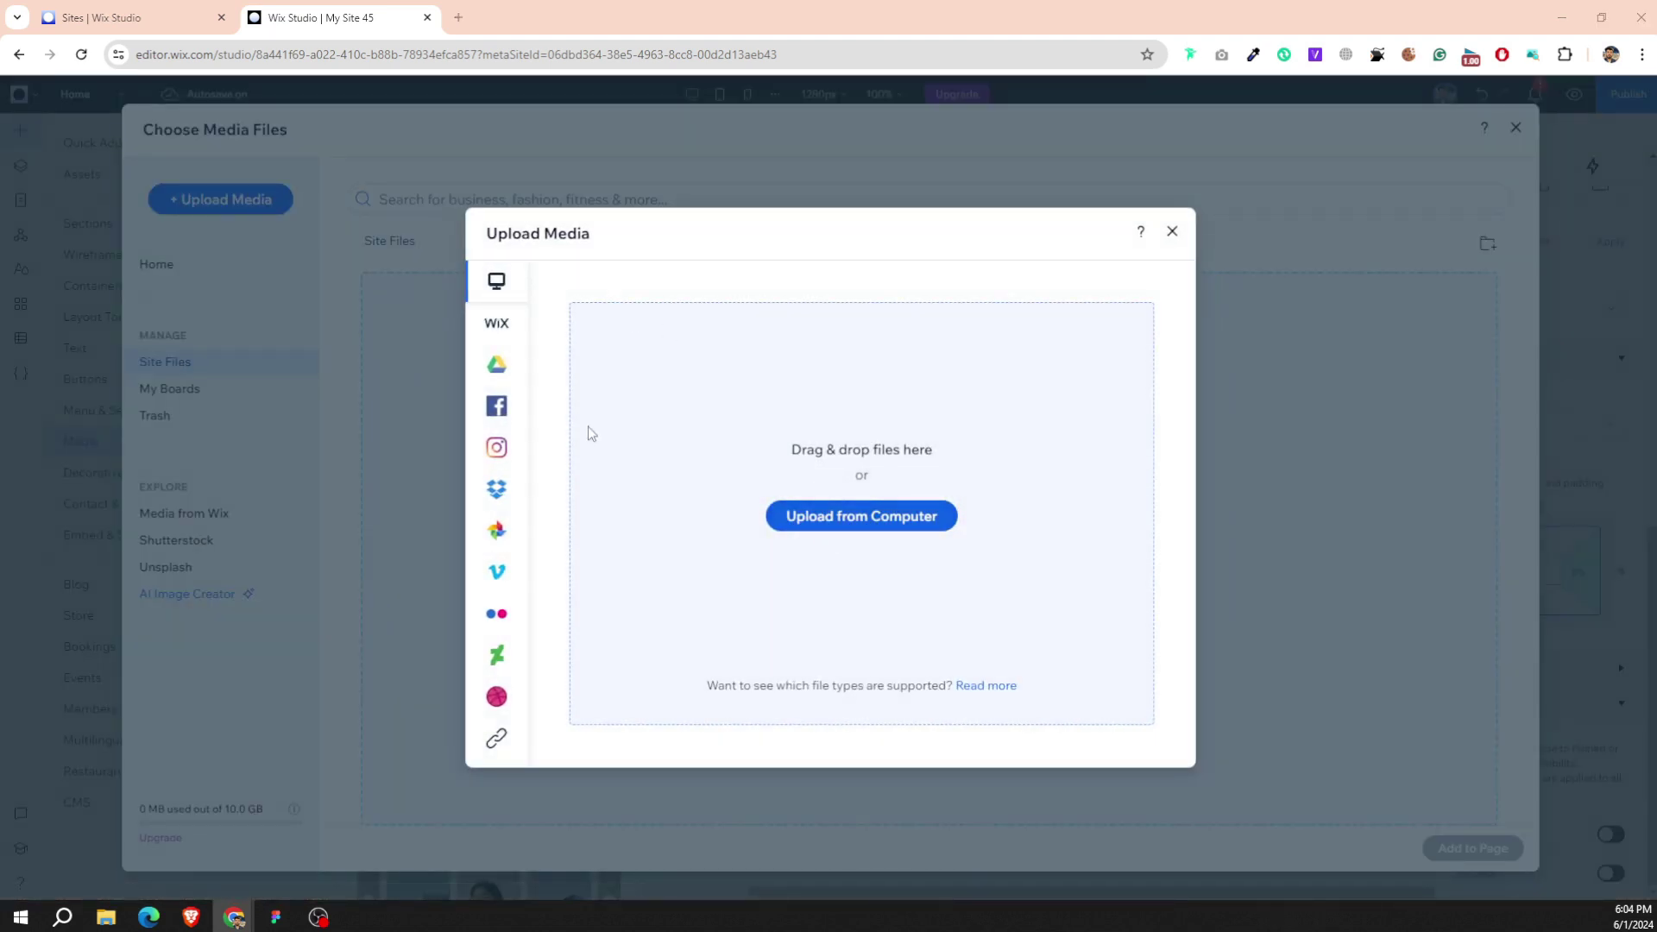
pyautogui.moveTo(833, 324); pyautogui.dragTo(164, 135)
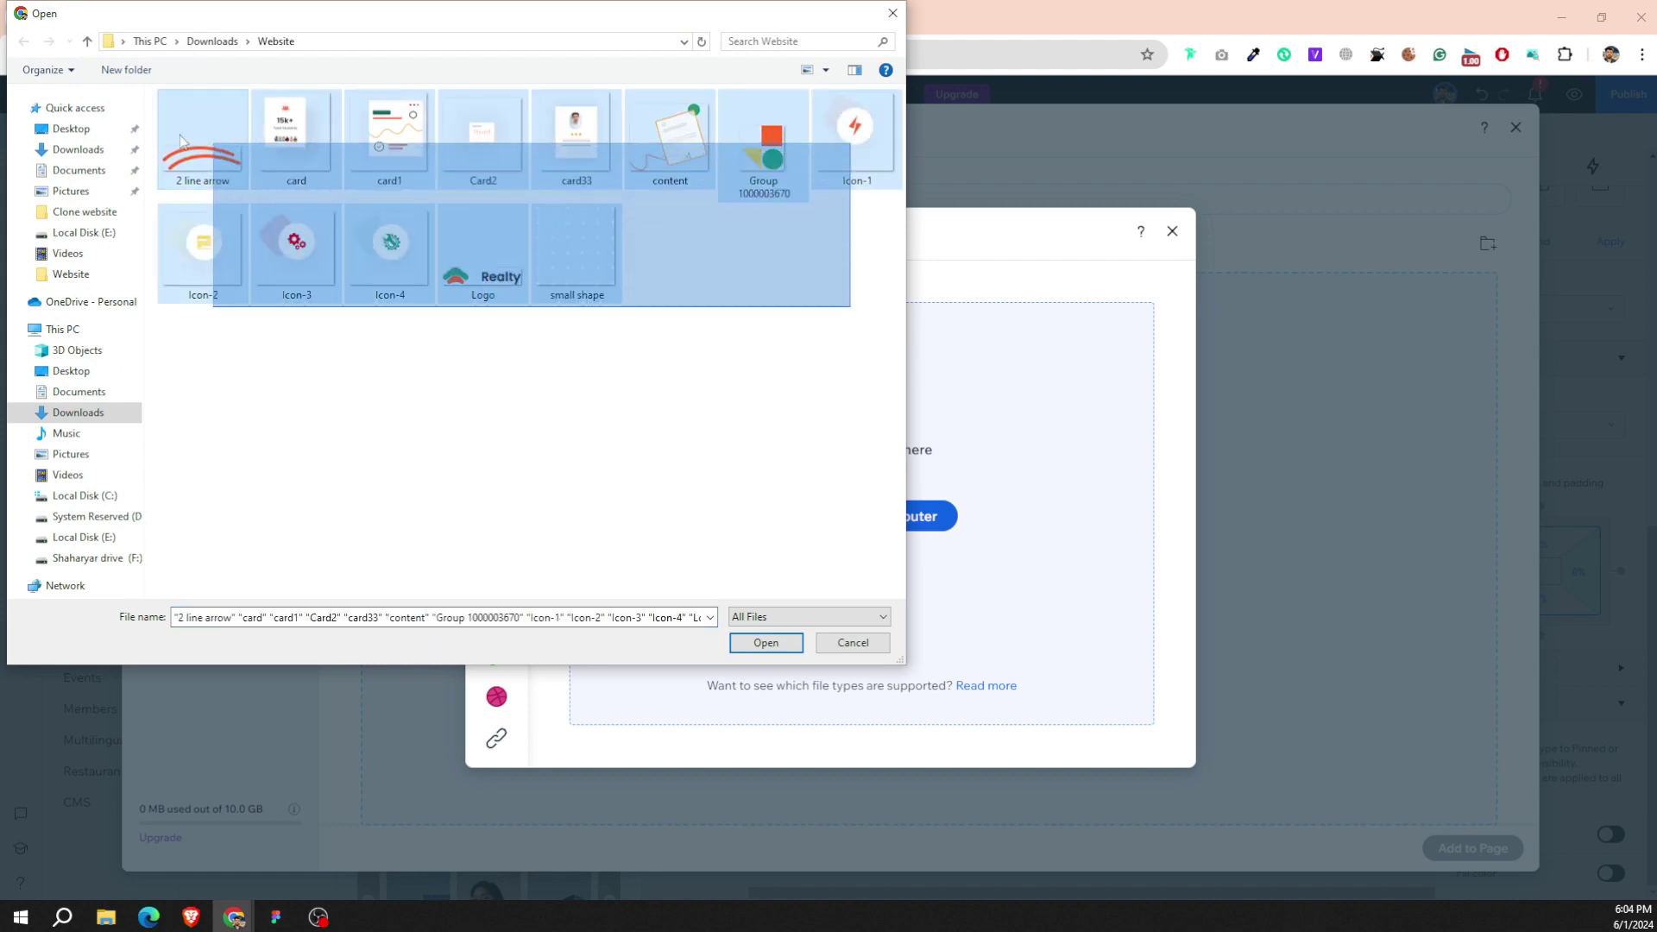
pyautogui.press('Return')
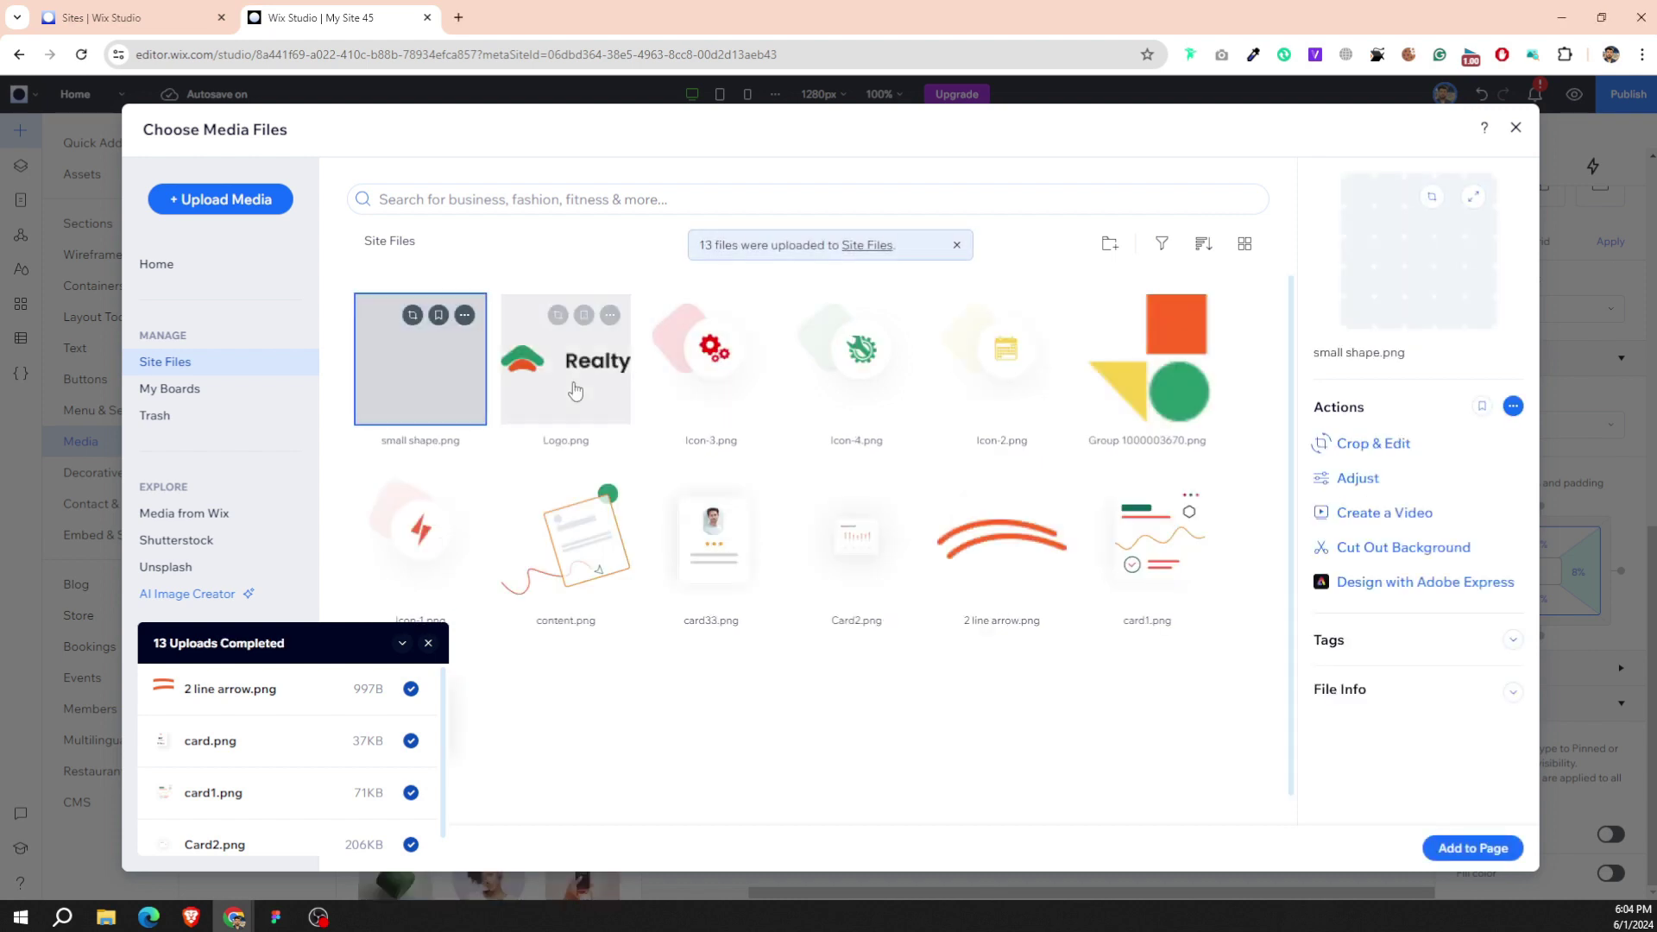
# Add Logo.png, shrink it to 131 × 28 px and place it in the header at X 20, Y 31.
pyautogui.click(579, 391)
pyautogui.doubleClick(579, 391)
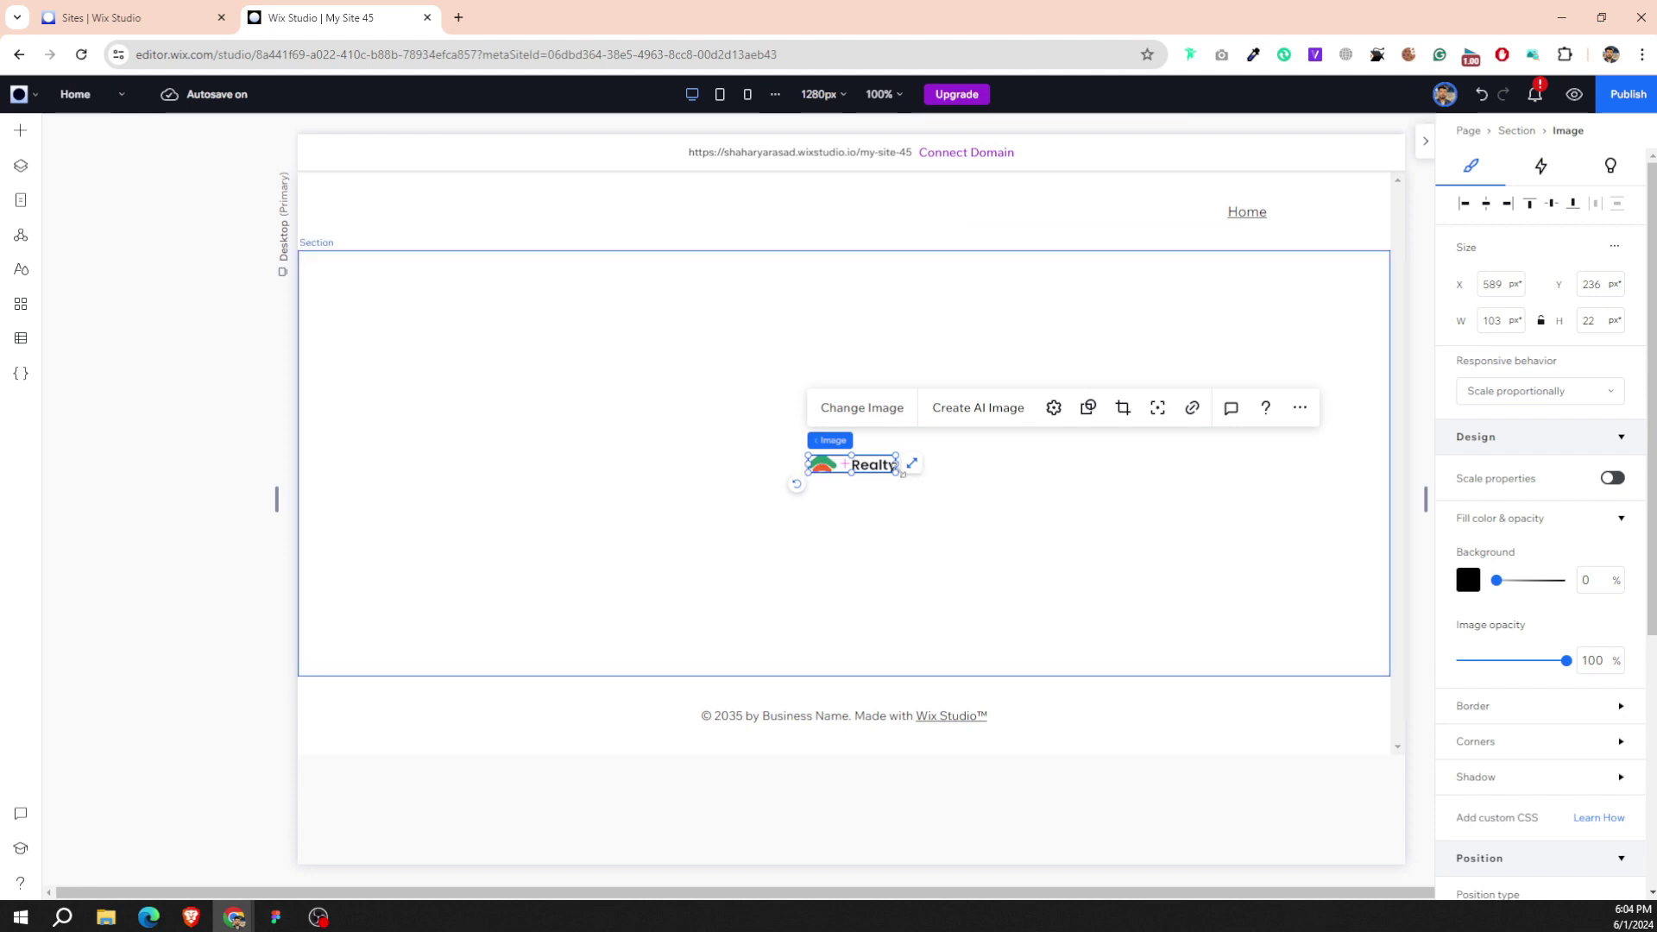
pyautogui.moveTo(894, 467)
pyautogui.mouseDown()
pyautogui.moveTo(915, 504)
pyautogui.moveTo(577, 380)
pyautogui.mouseUp()
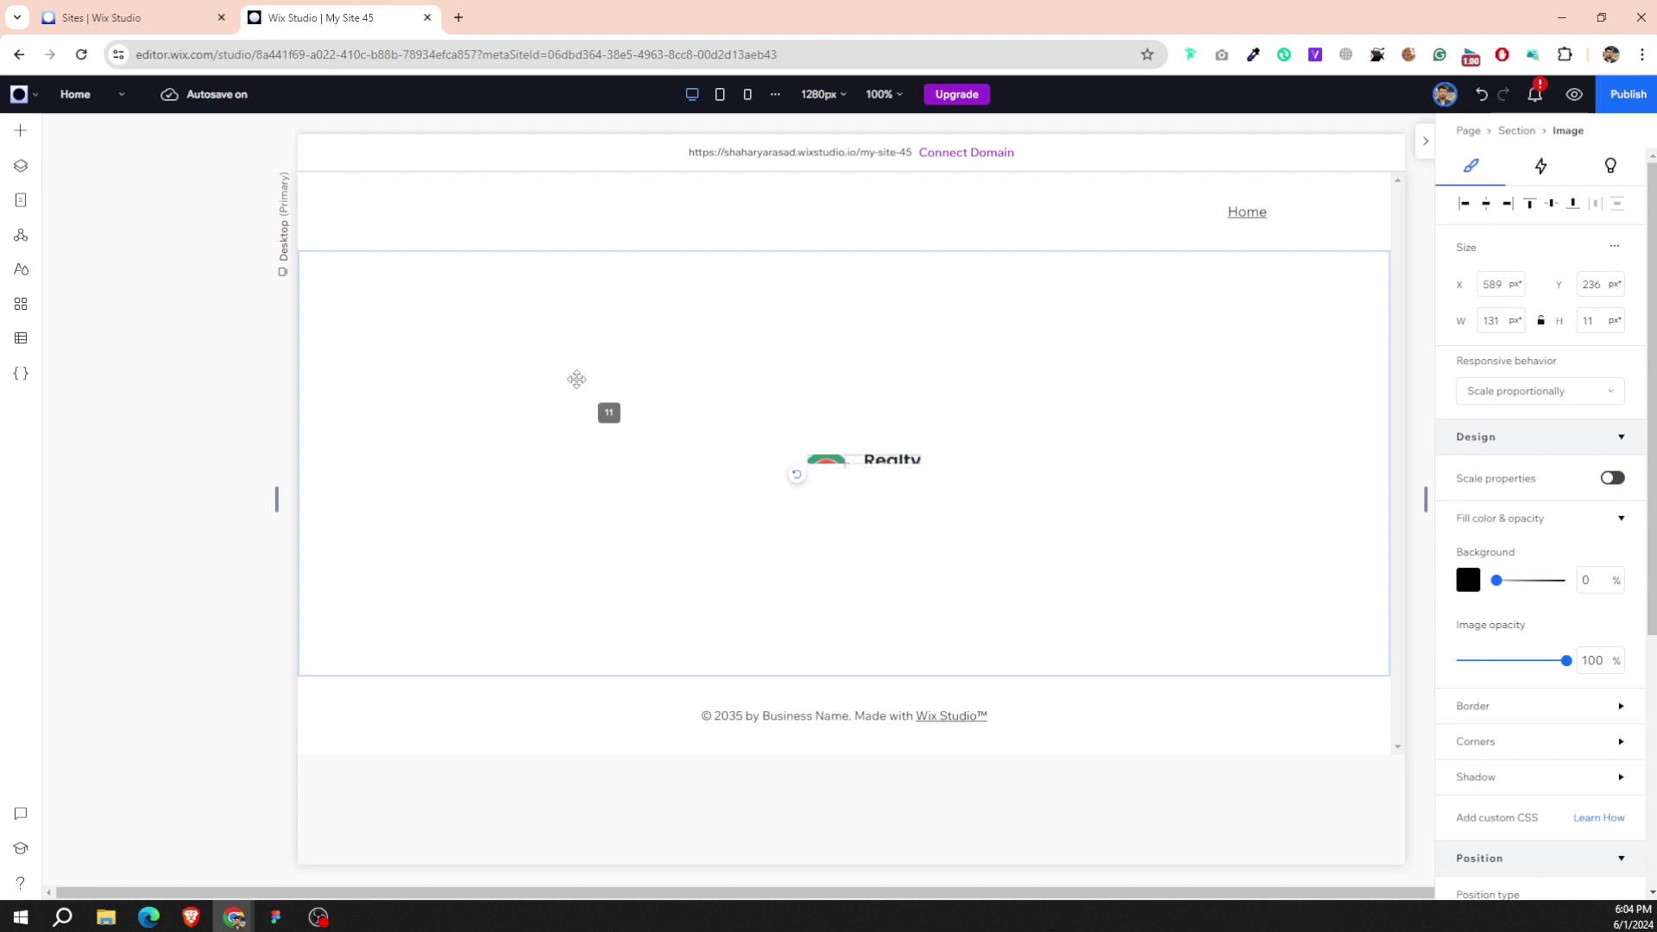
pyautogui.moveTo(524, 321); pyautogui.dragTo(524, 322)
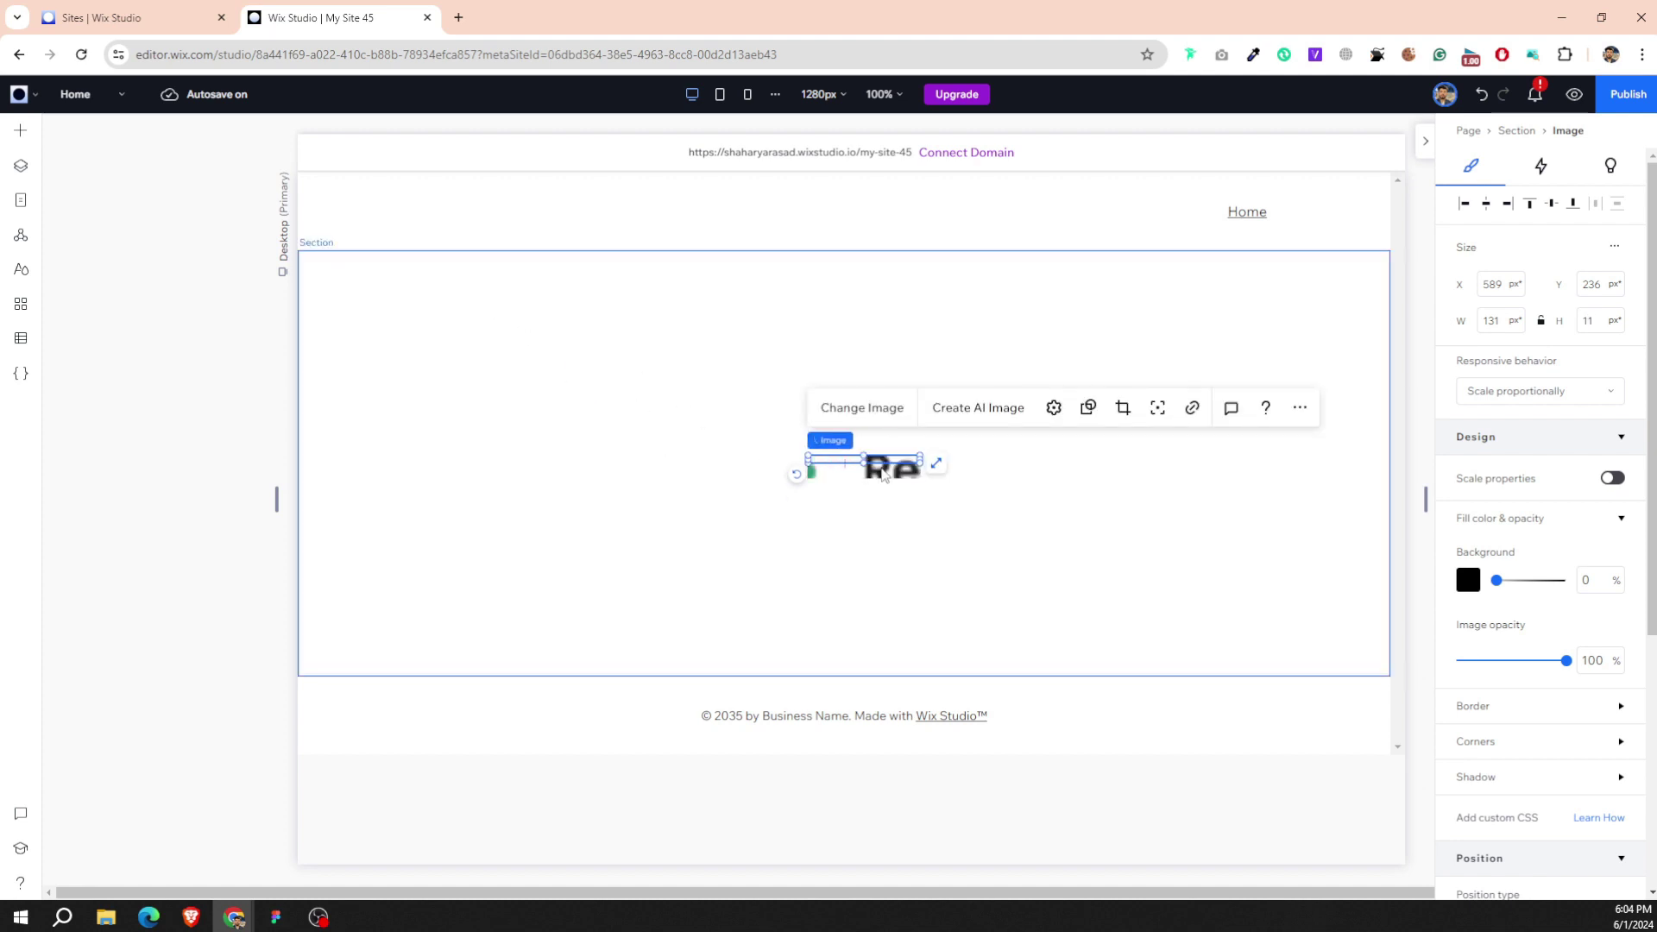
pyautogui.hotkey('ctrl', 'z')
pyautogui.moveTo(883, 473)
pyautogui.mouseDown()
pyautogui.moveTo(486, 214)
pyautogui.moveTo(510, 215)
pyautogui.mouseUp()
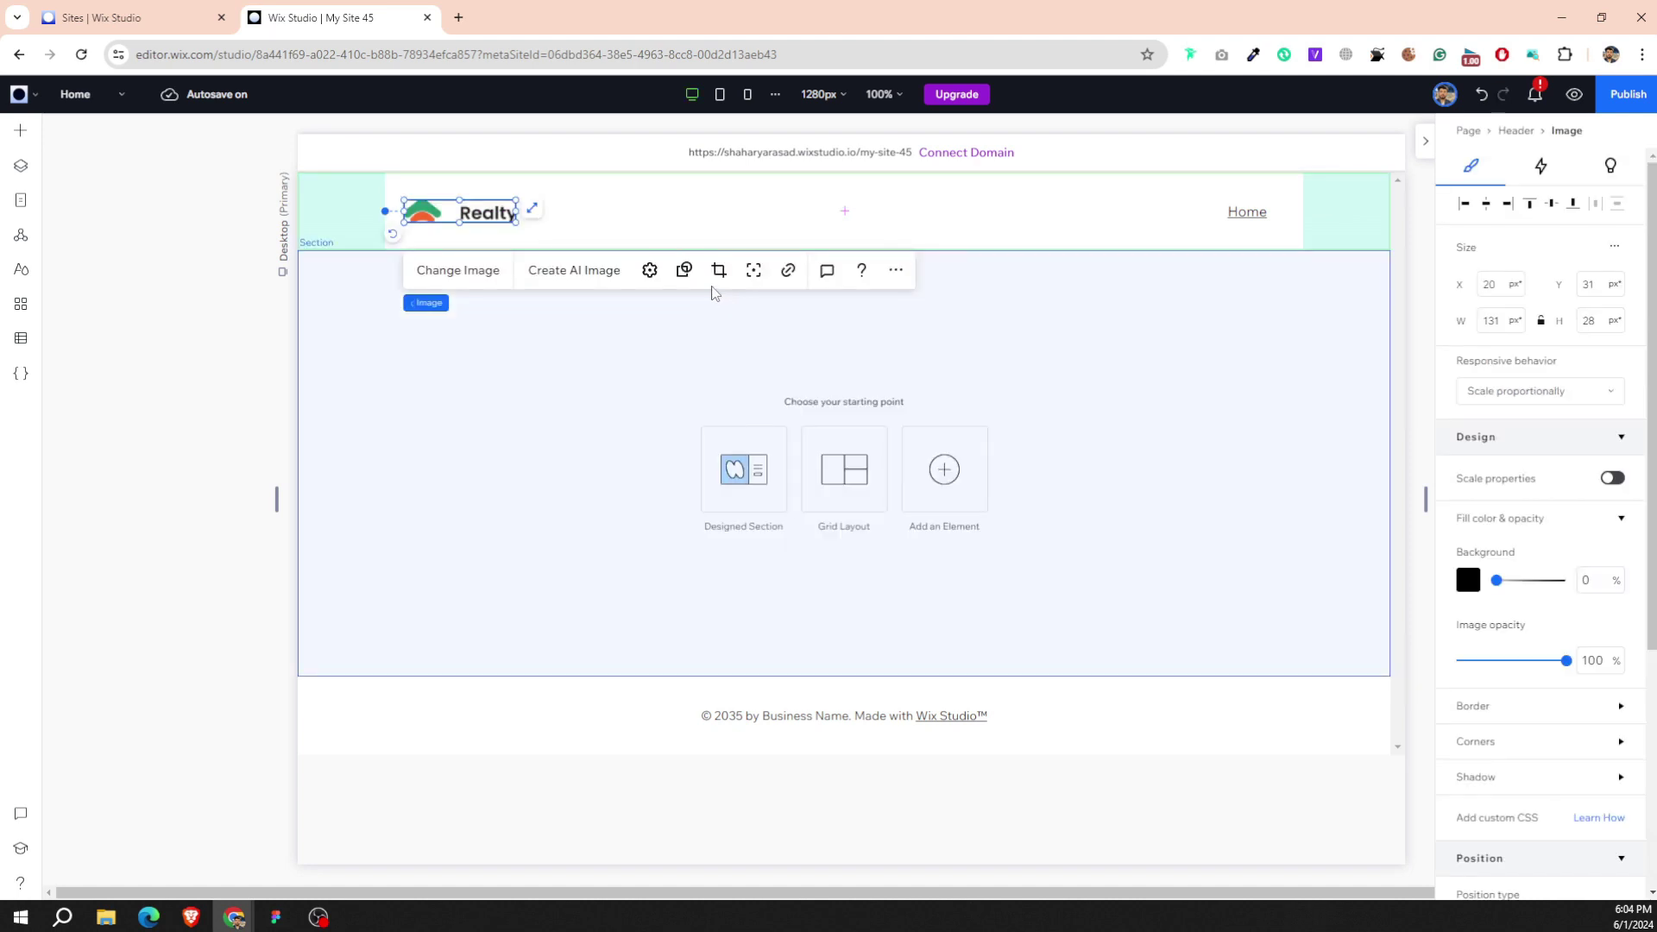
pyautogui.click(650, 270)
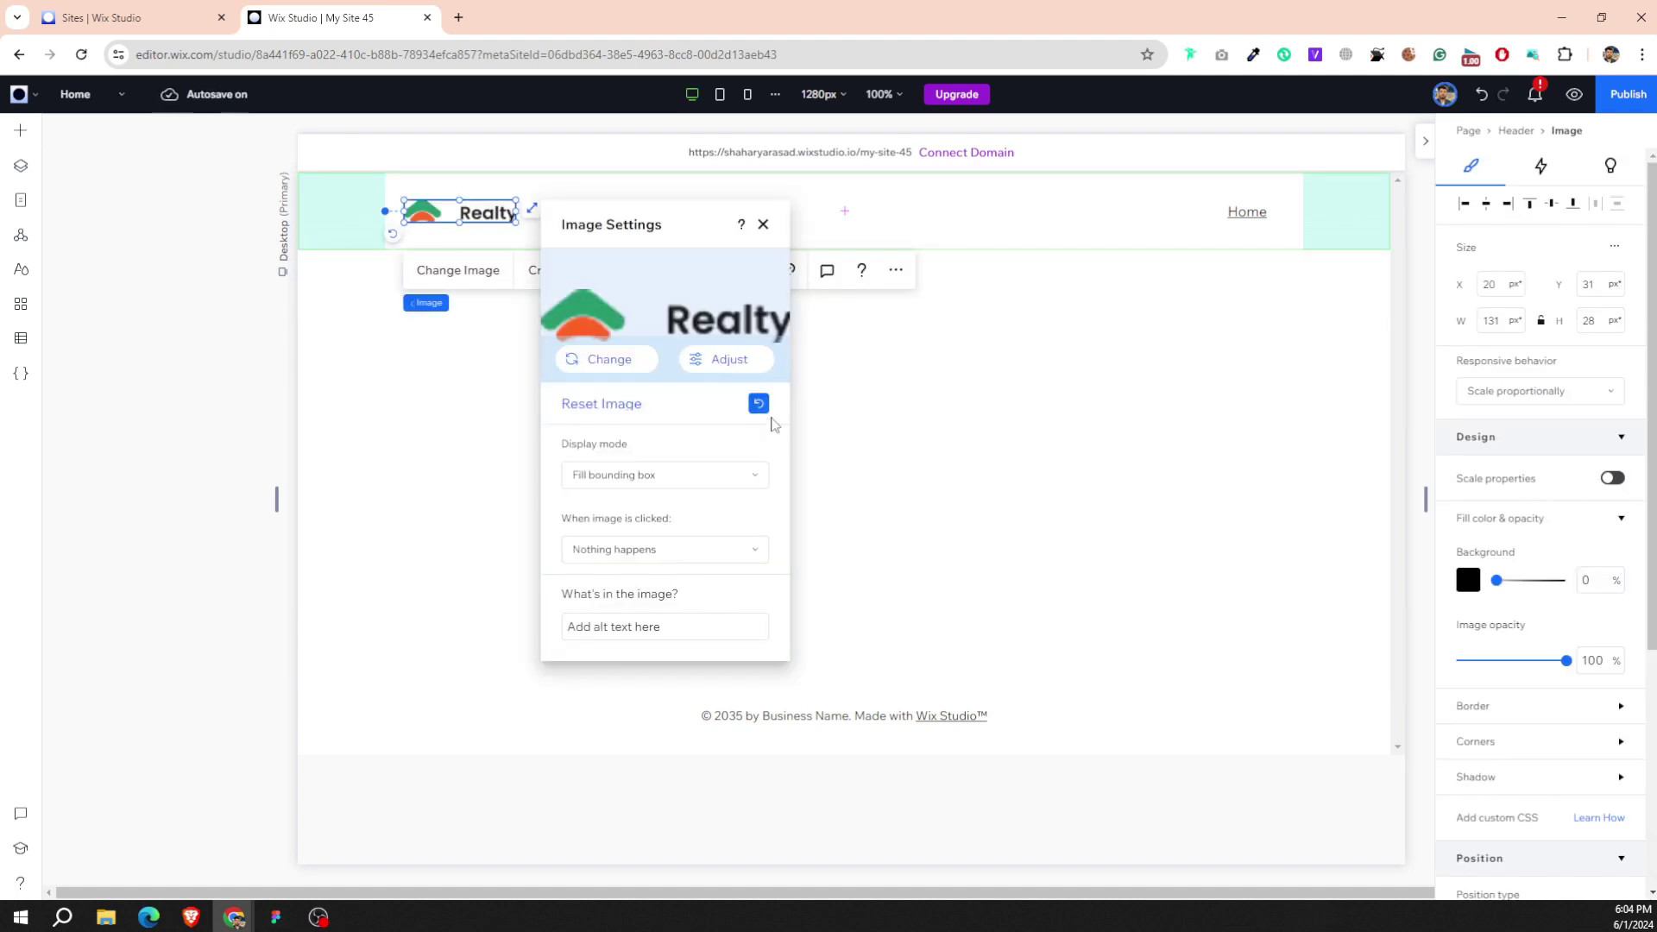
pyautogui.click(436, 246)
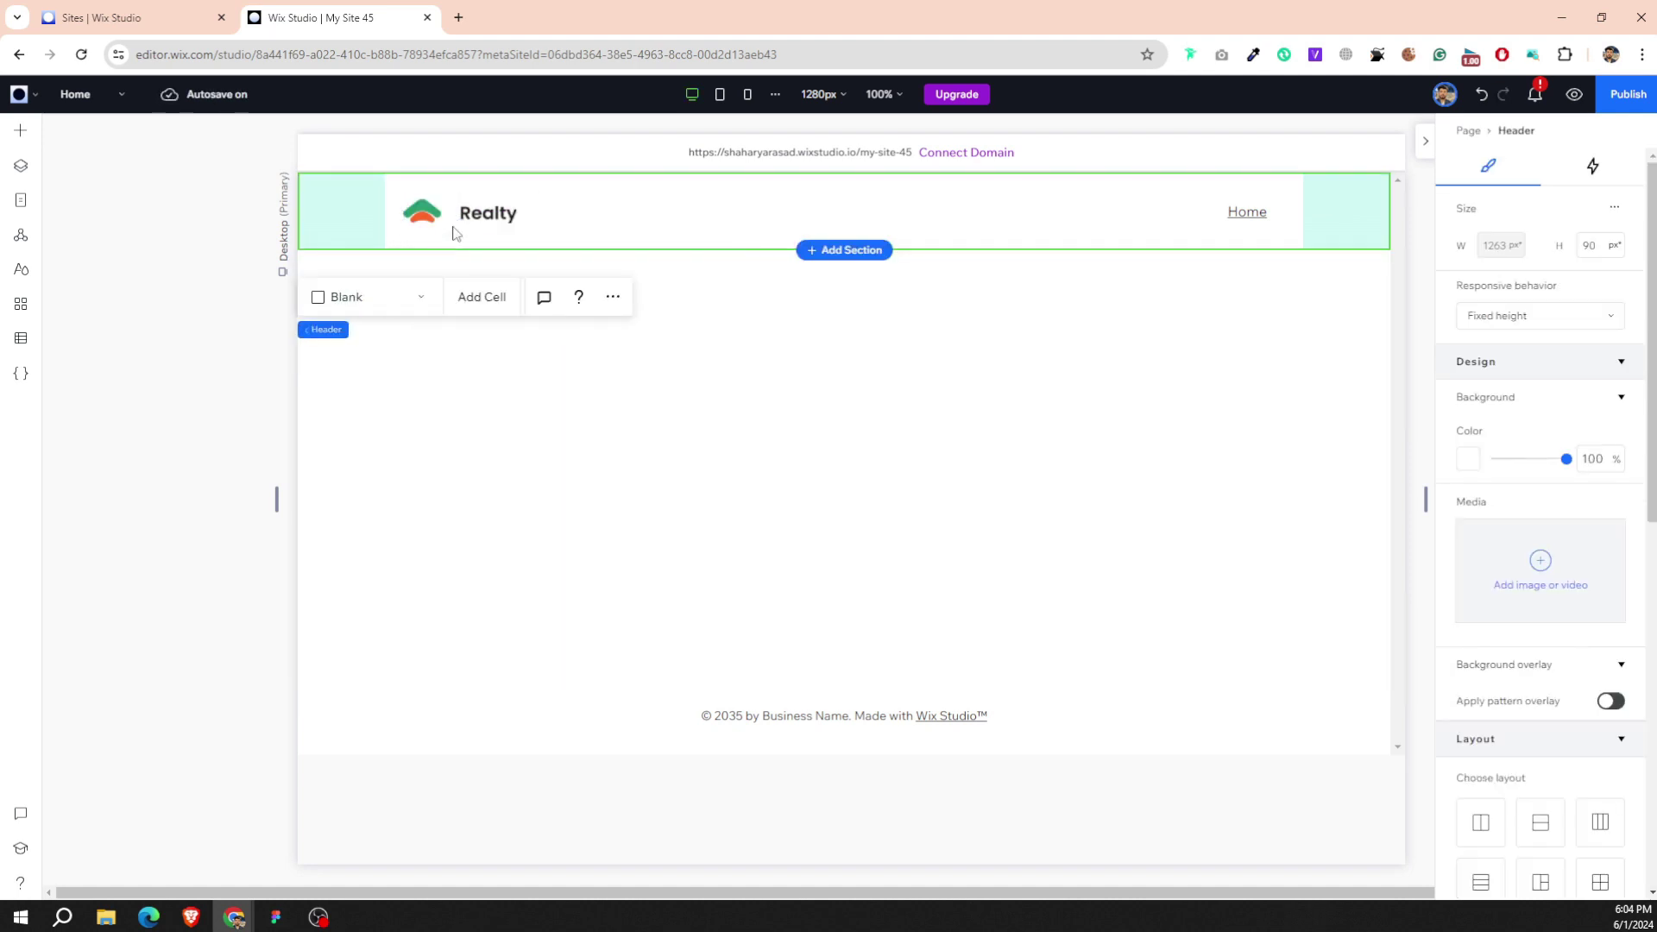
pyautogui.click(457, 216)
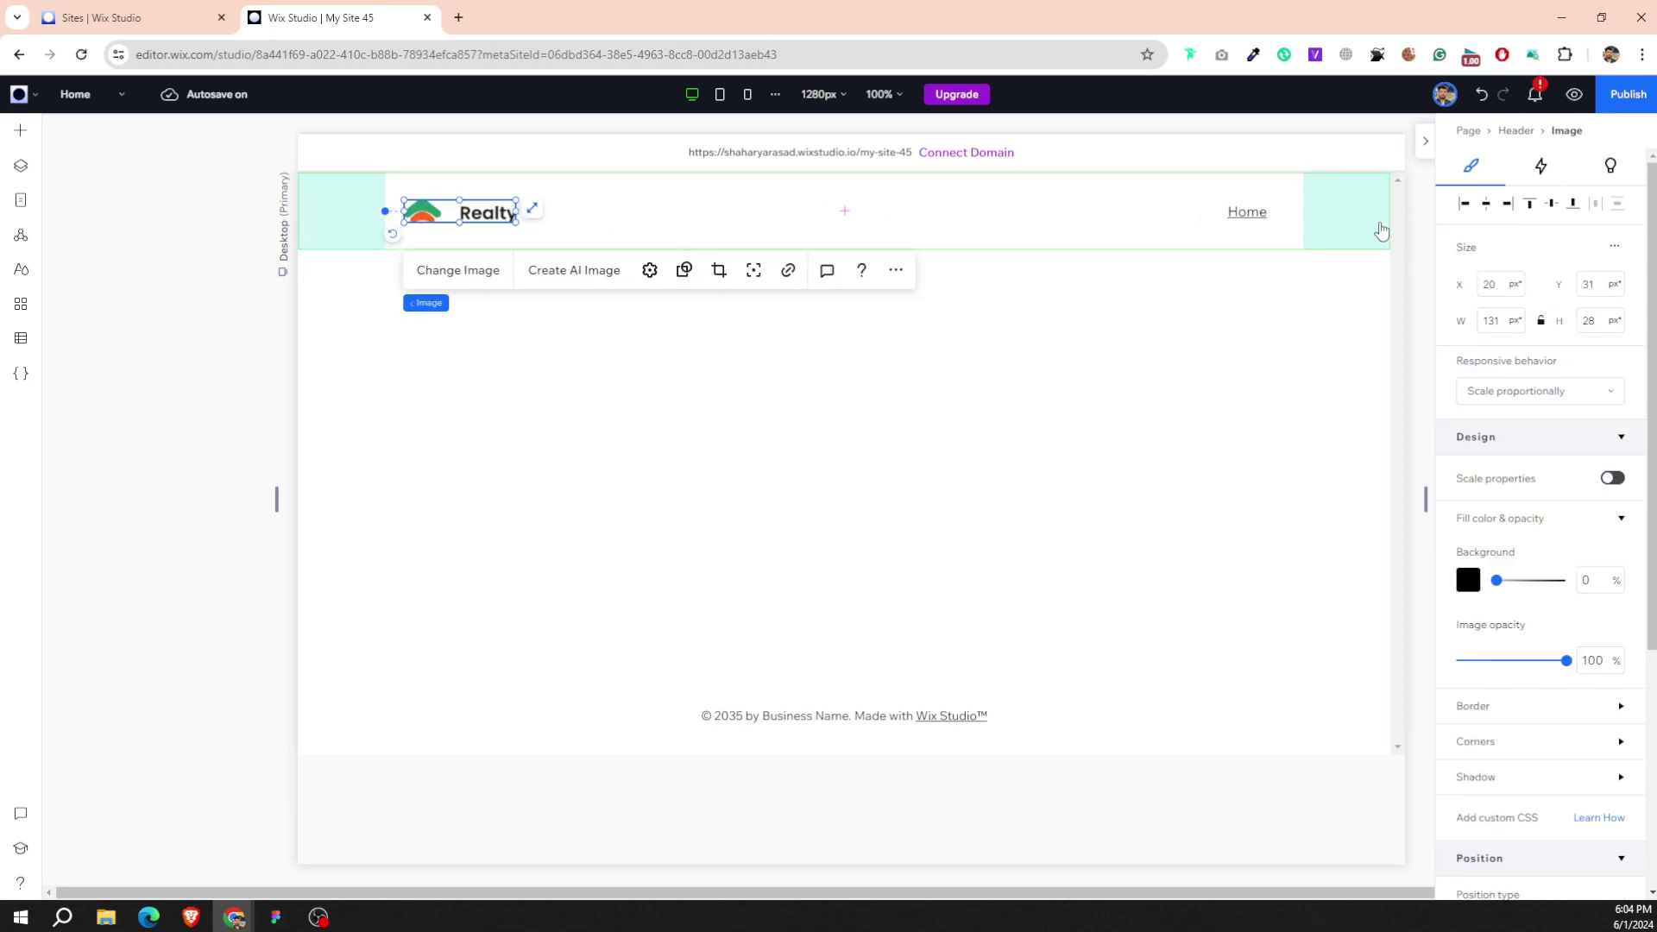
# Centre the Home menu in the header (X 331) and add a blank New Page.
pyautogui.click(1203, 216)
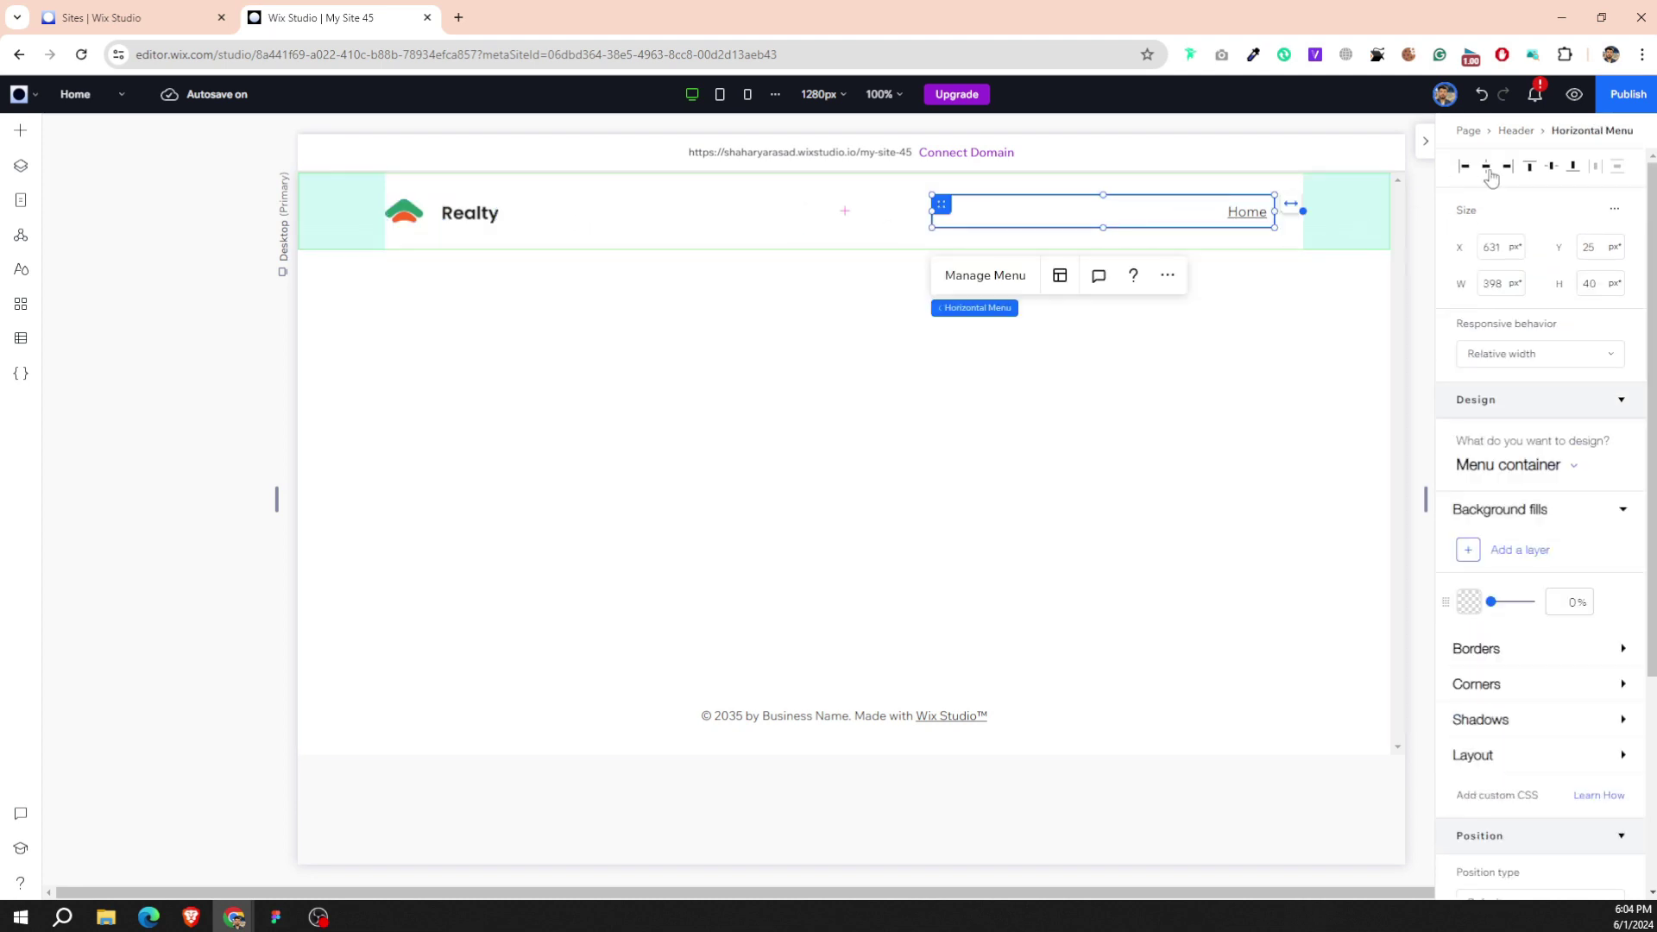
pyautogui.click(1486, 165)
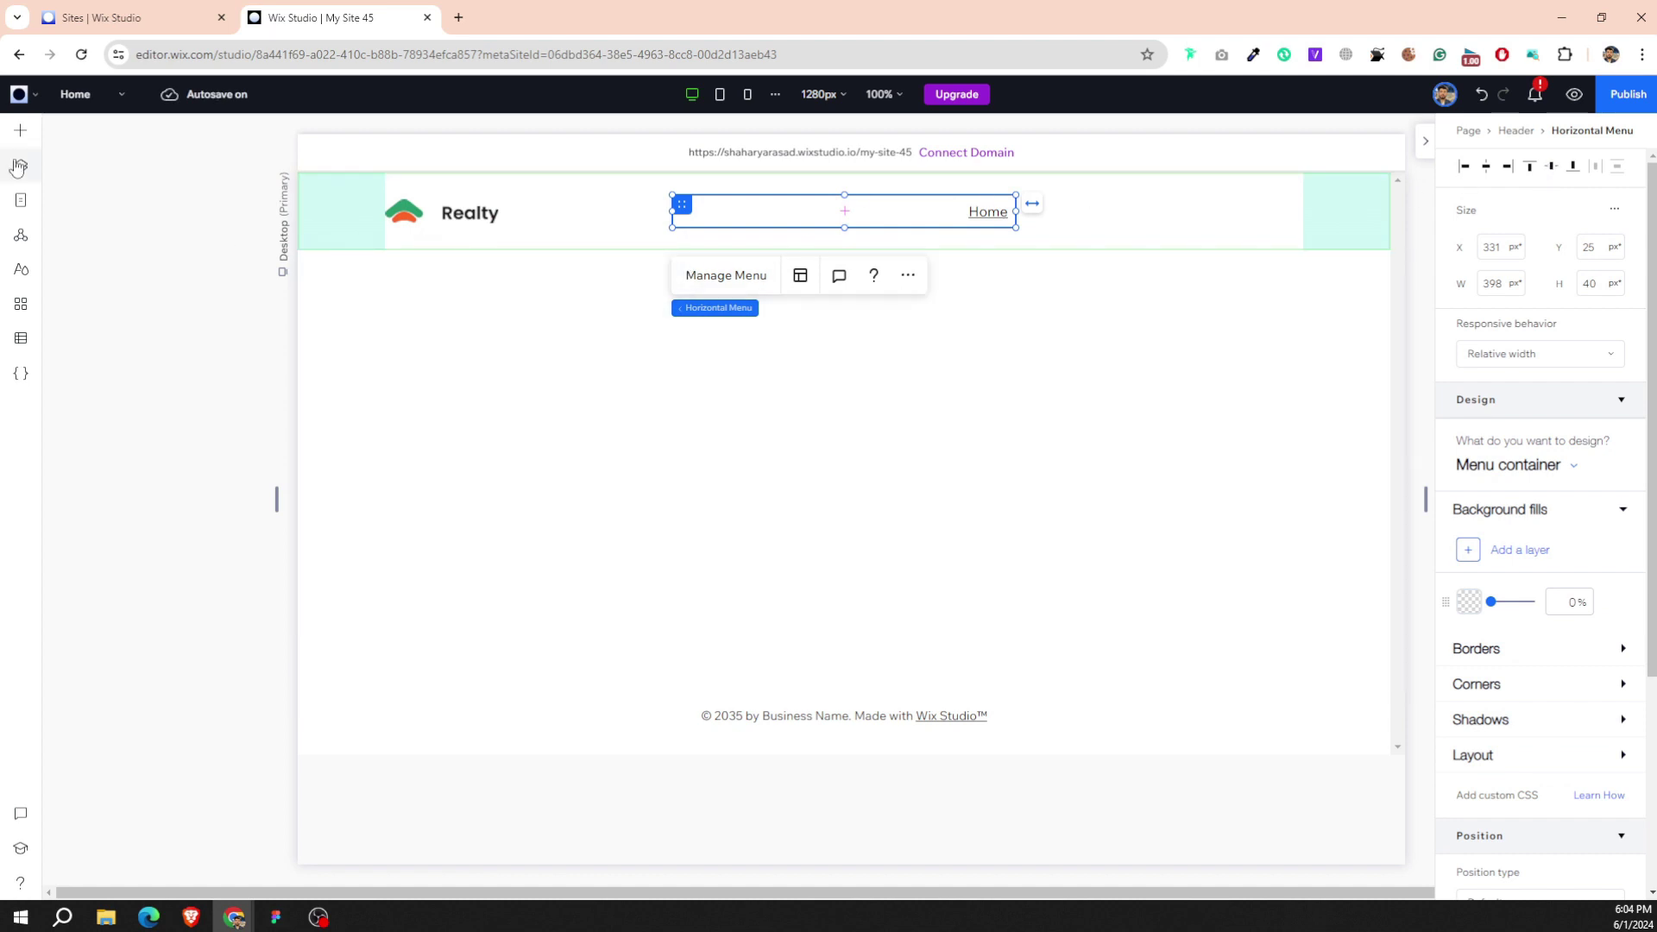
pyautogui.click(21, 202)
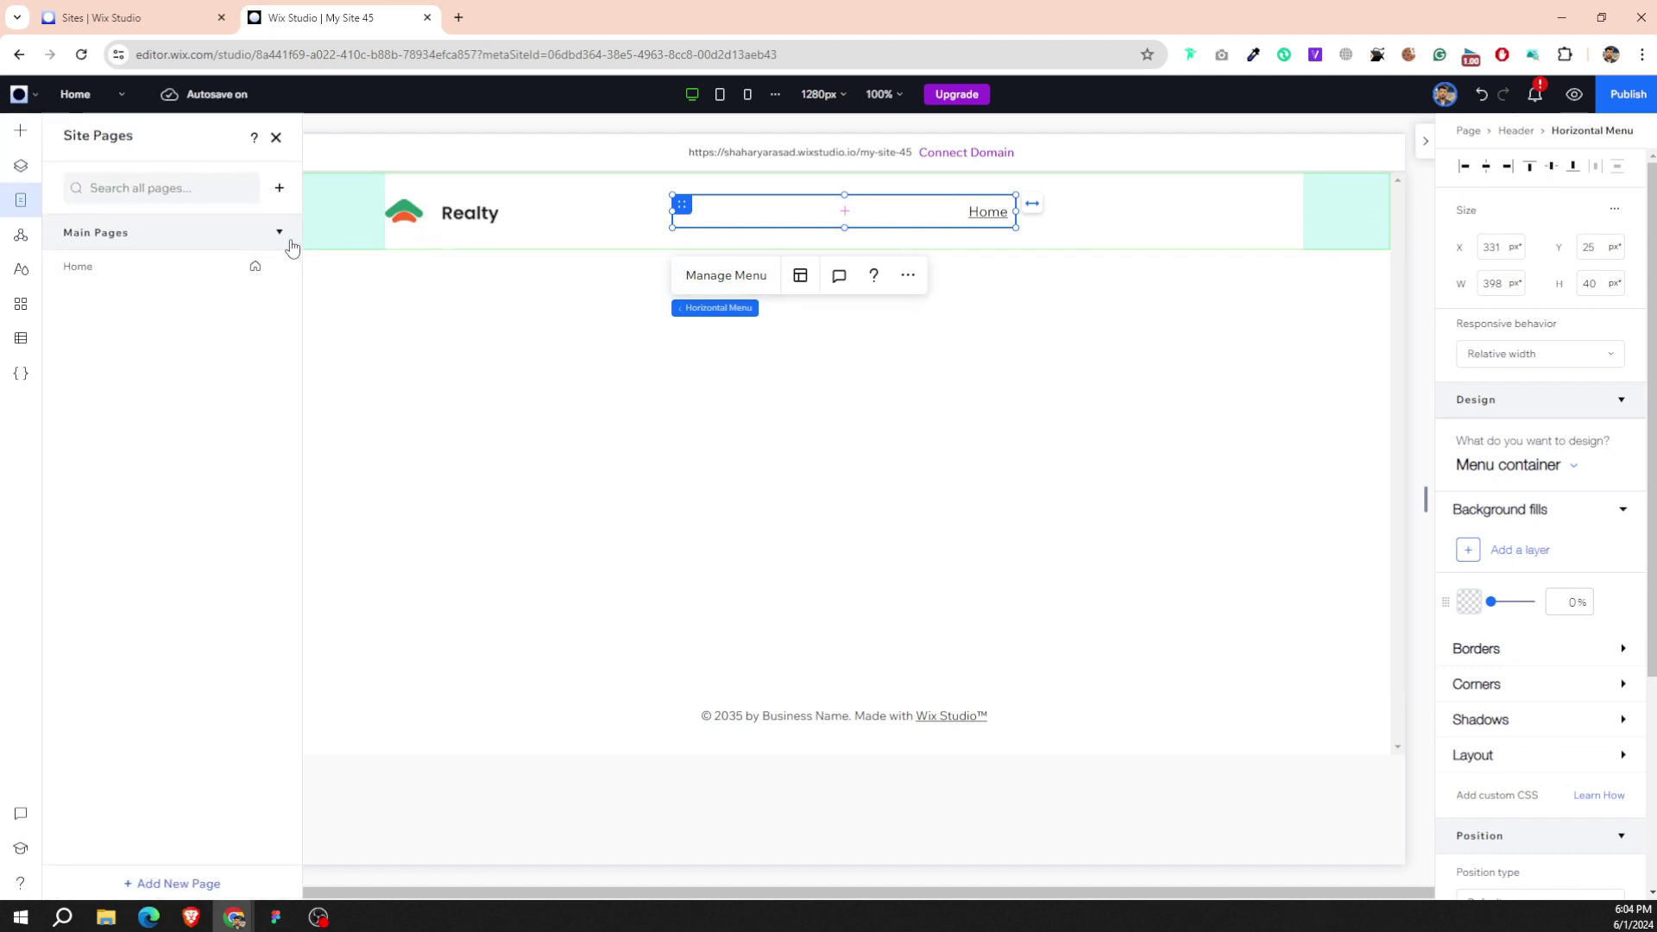
pyautogui.click(284, 192)
pyautogui.click(338, 263)
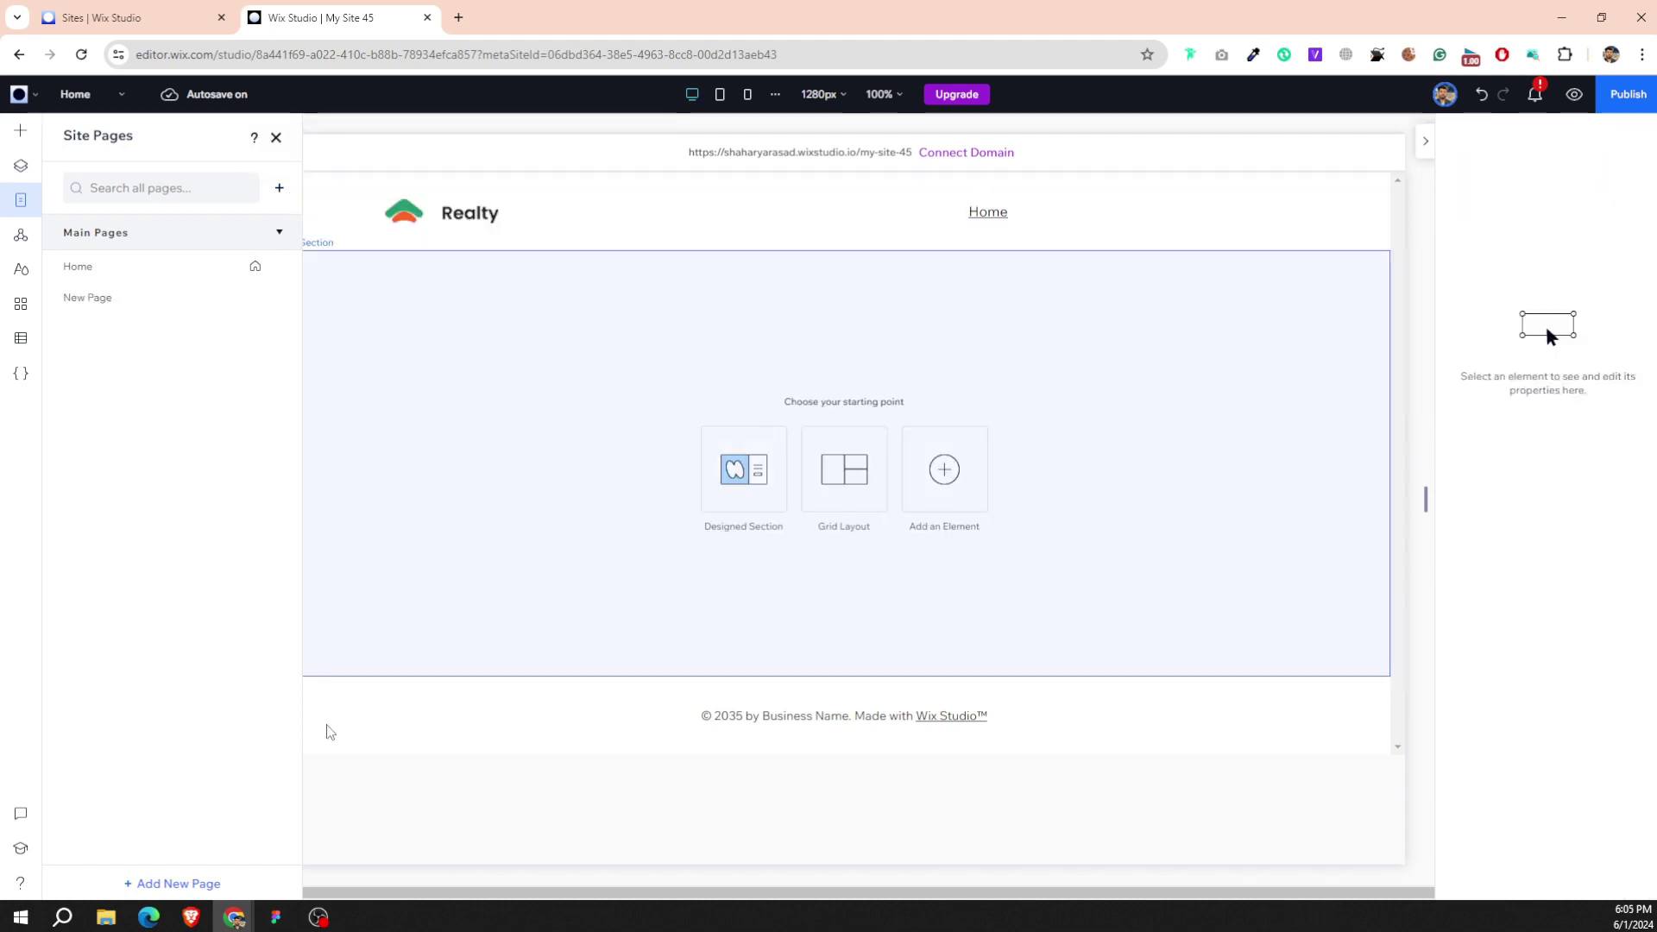
pyautogui.click(294, 927)
# In Figma, drill into the hero's navigation bar down to the Courses menu label text.
pyautogui.scroll(4, 755, 483)
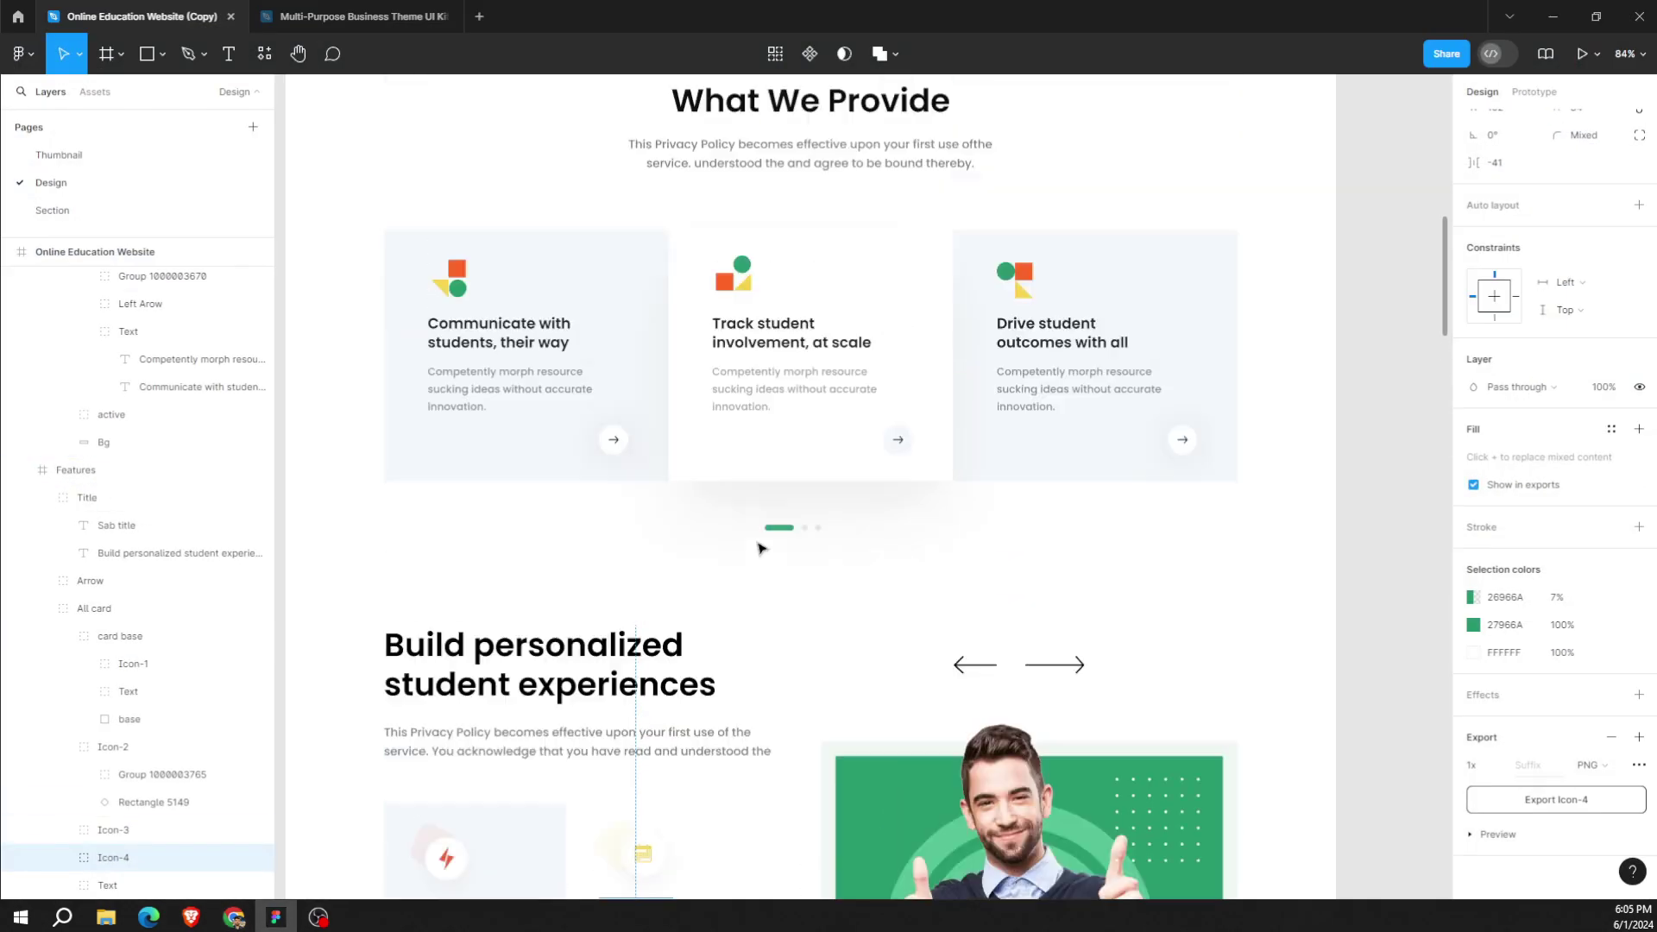
pyautogui.scroll(8, 761, 544)
pyautogui.scroll(8, 760, 545)
pyautogui.scroll(-5, 758, 543)
pyautogui.scroll(2, 665, 432)
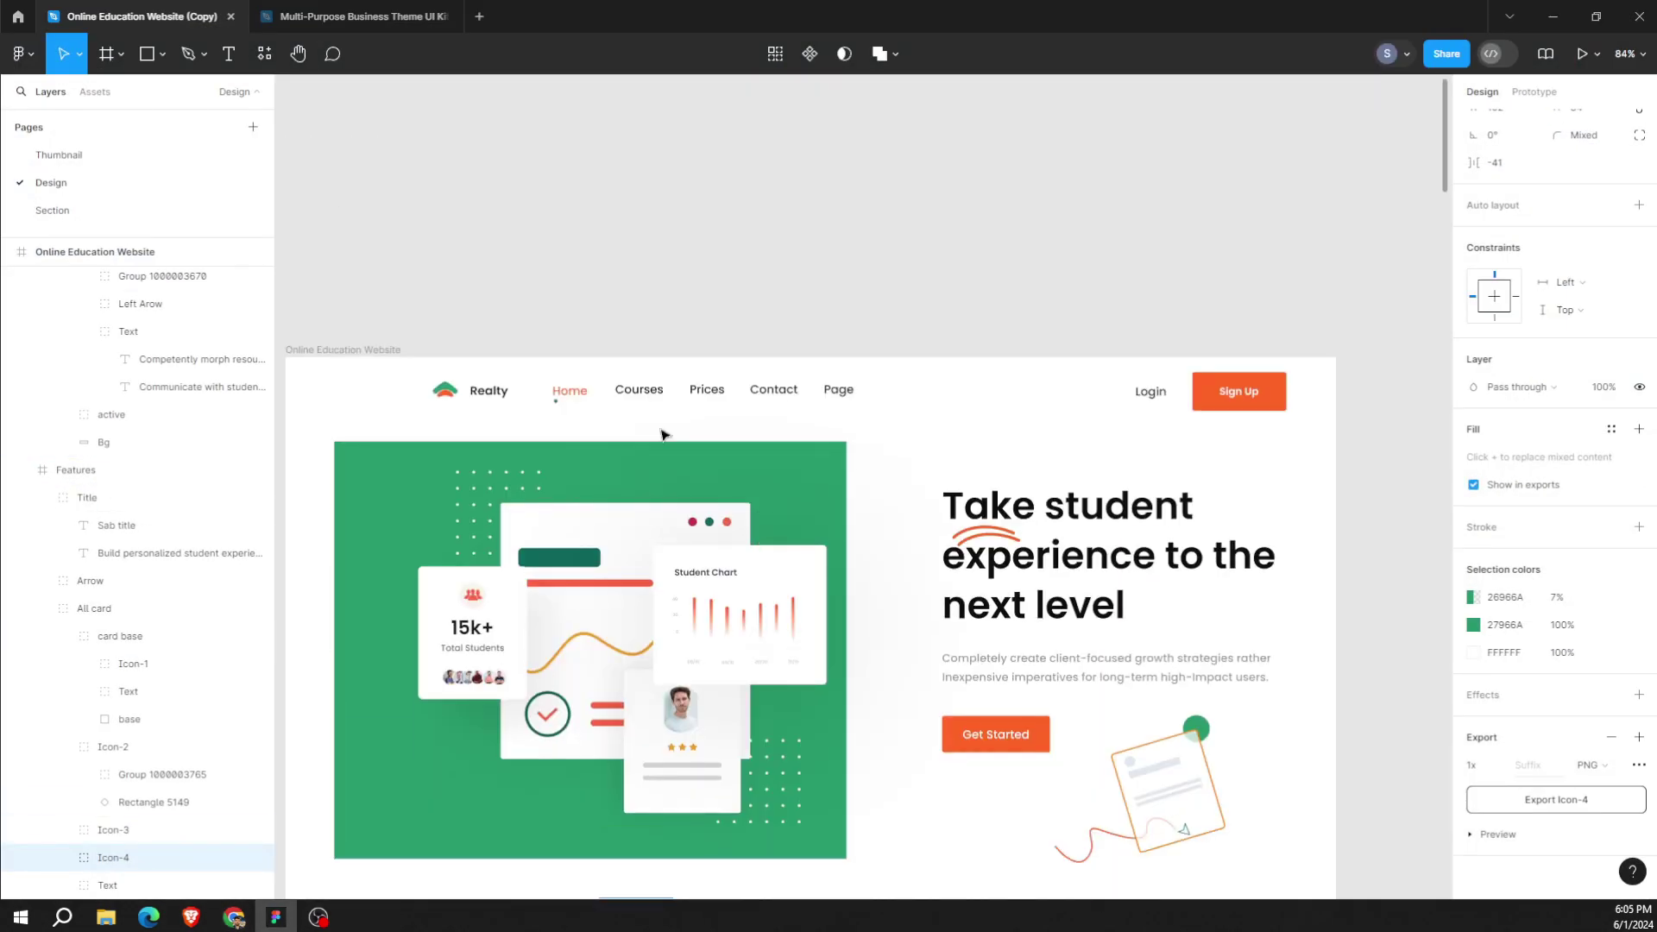
pyautogui.click(574, 402)
pyautogui.doubleClick(595, 397)
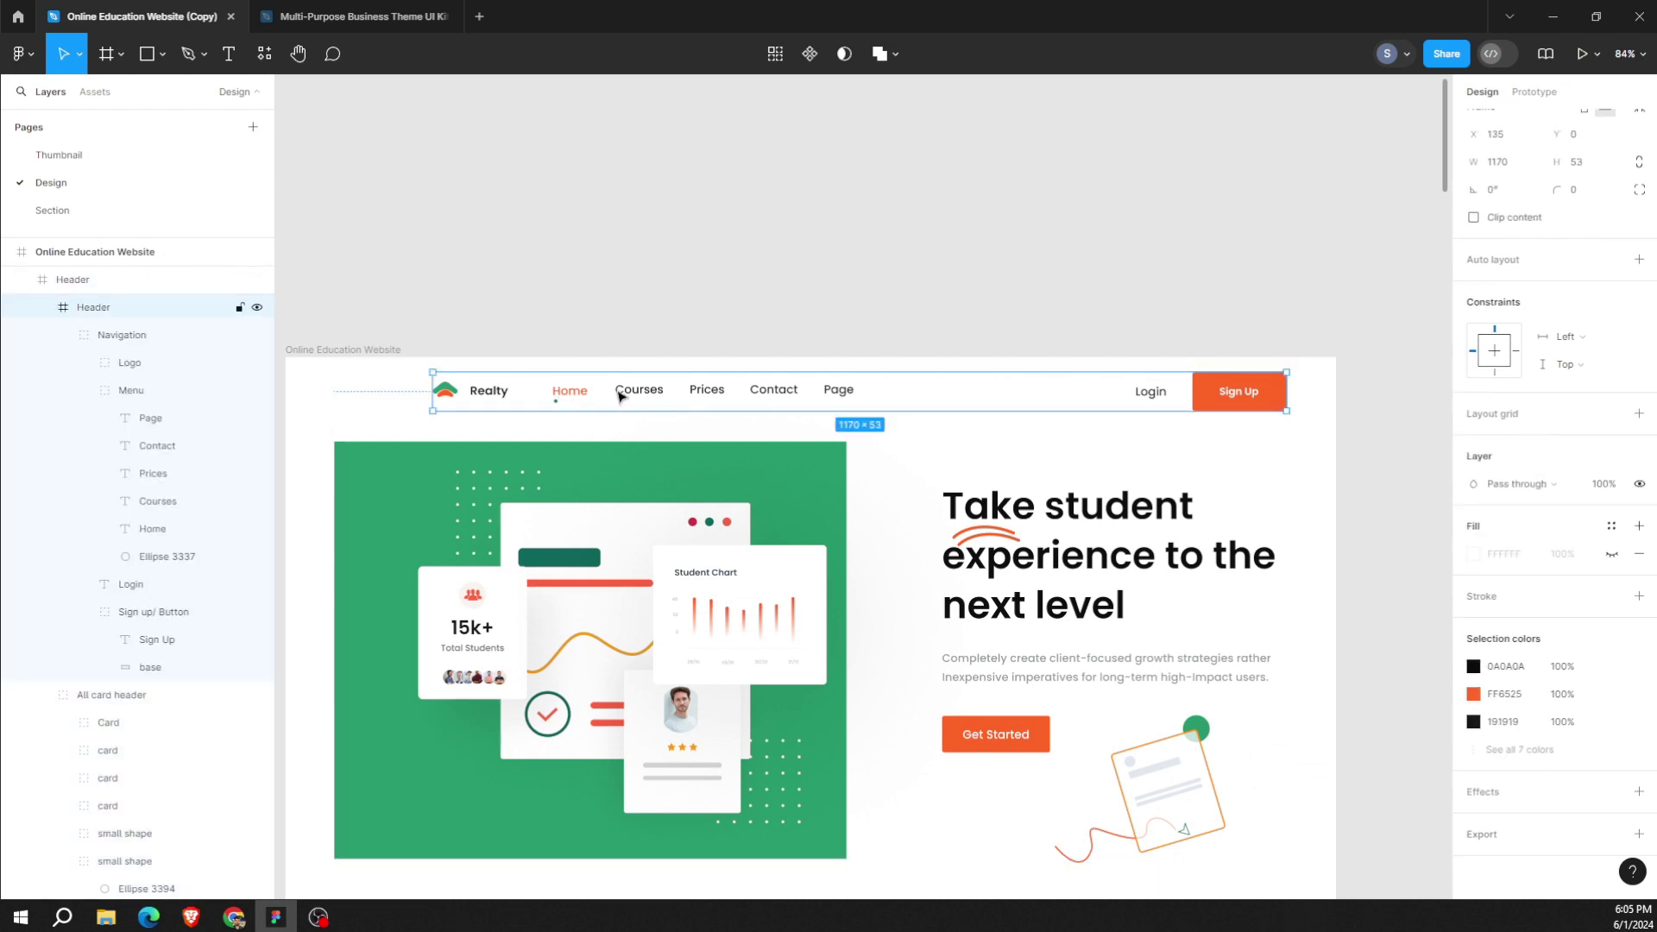
pyautogui.doubleClick(640, 391)
pyautogui.doubleClick(641, 391)
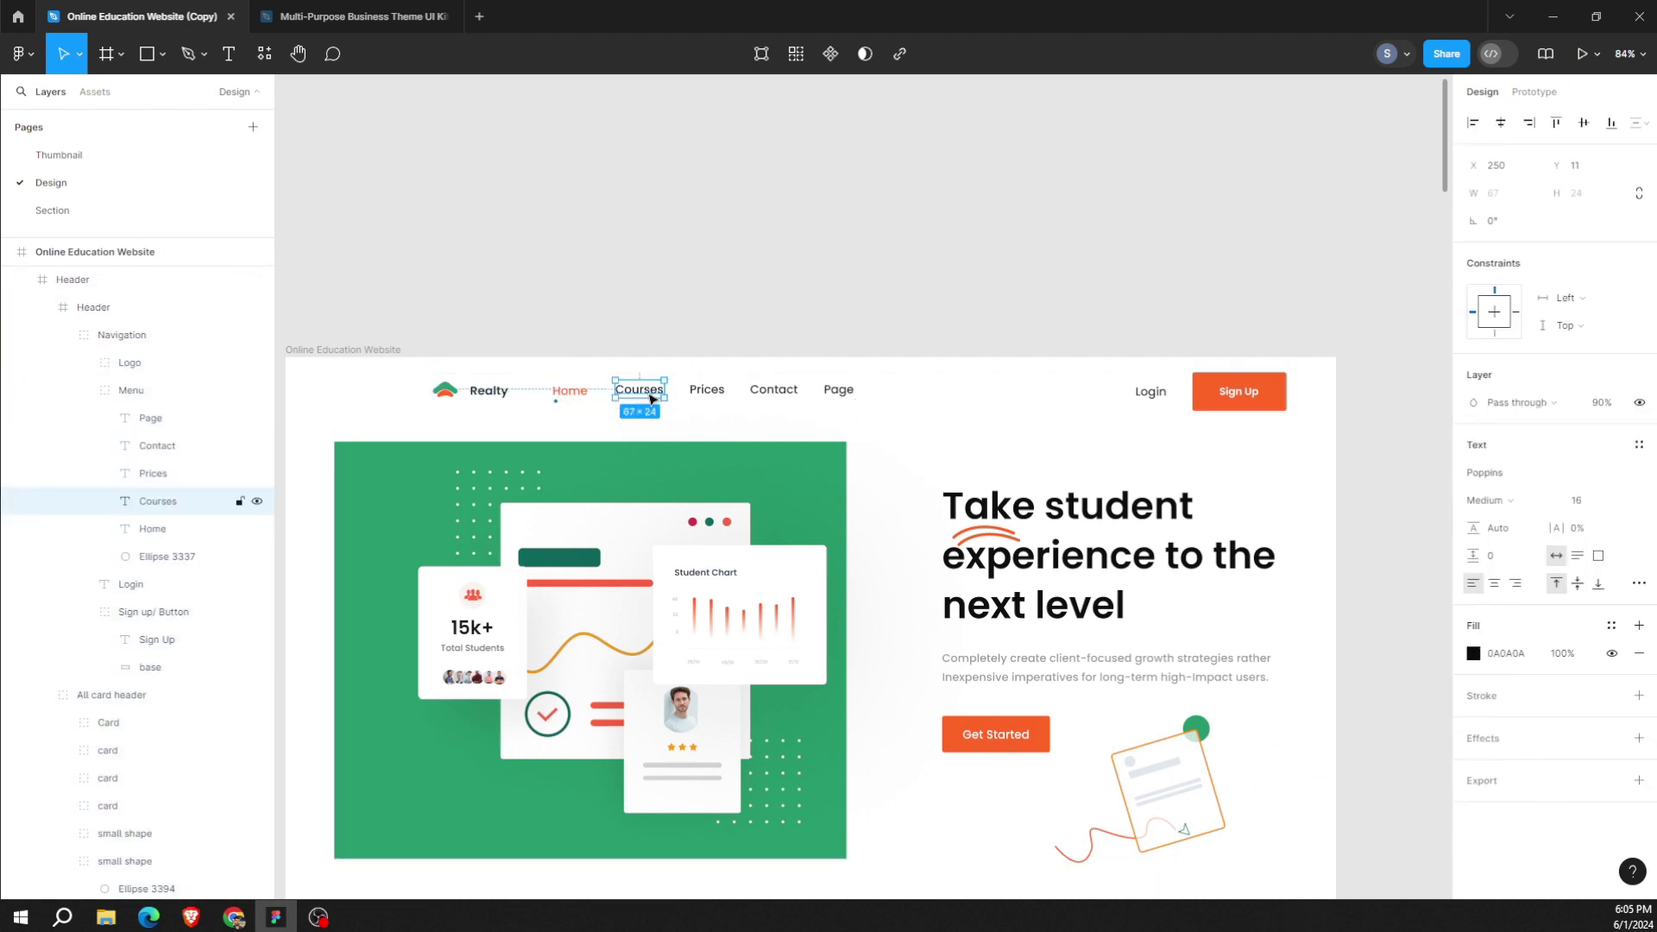
pyautogui.doubleClick(649, 393)
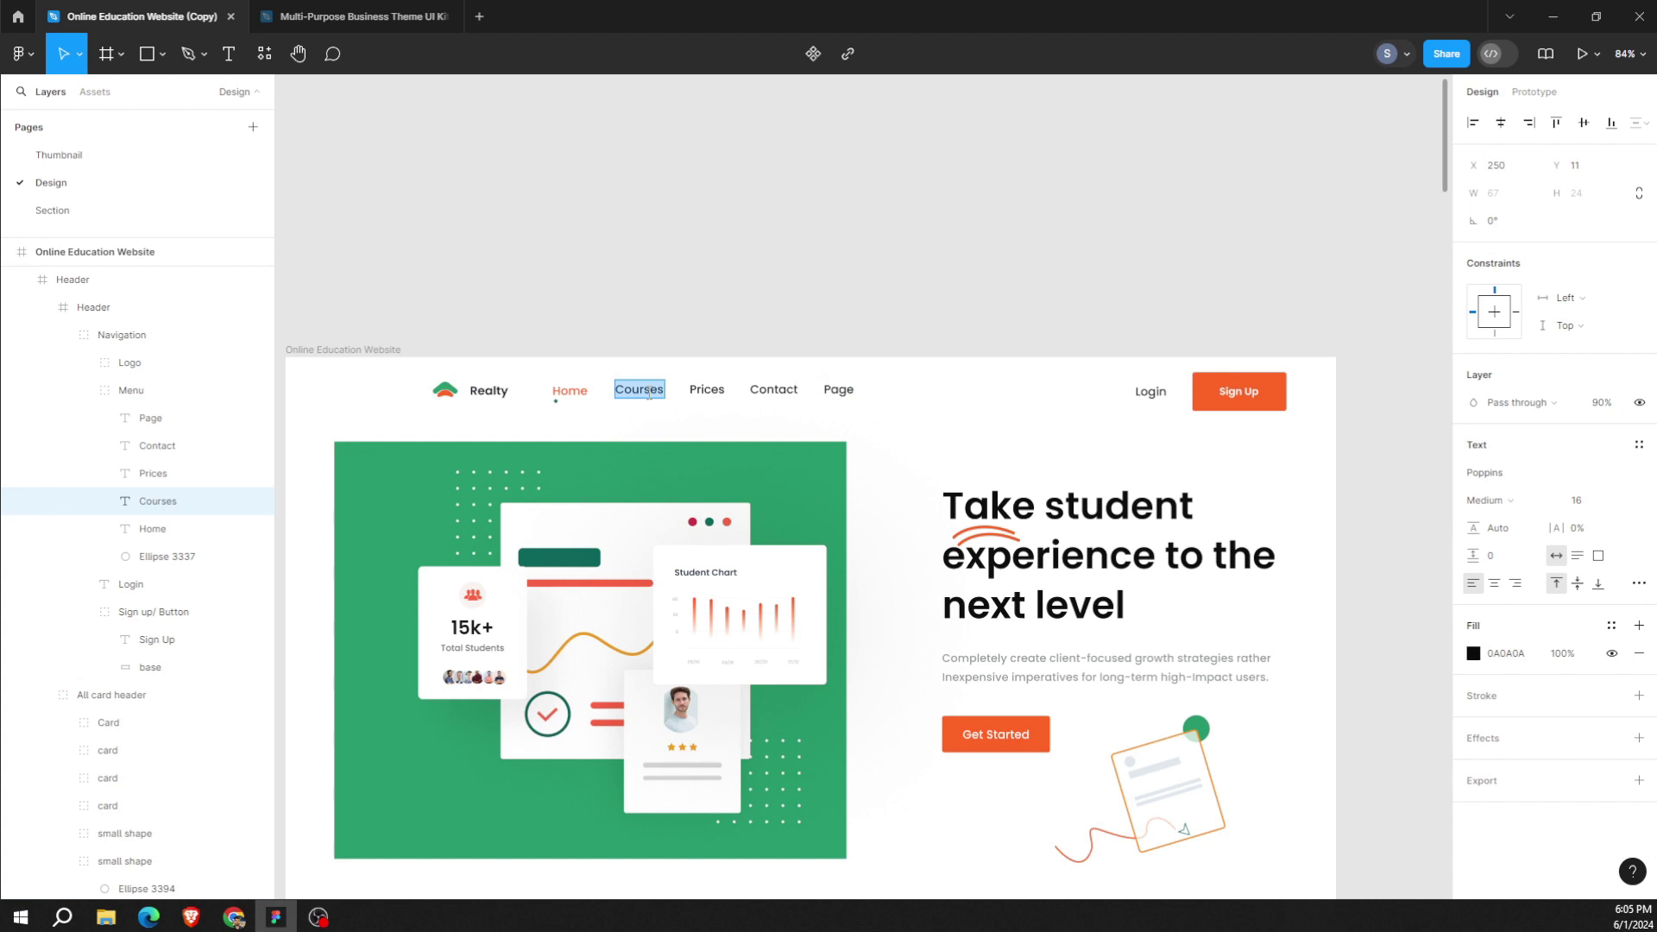
# Add a blank page named Courses in Site Pages.
pyautogui.click(277, 919)
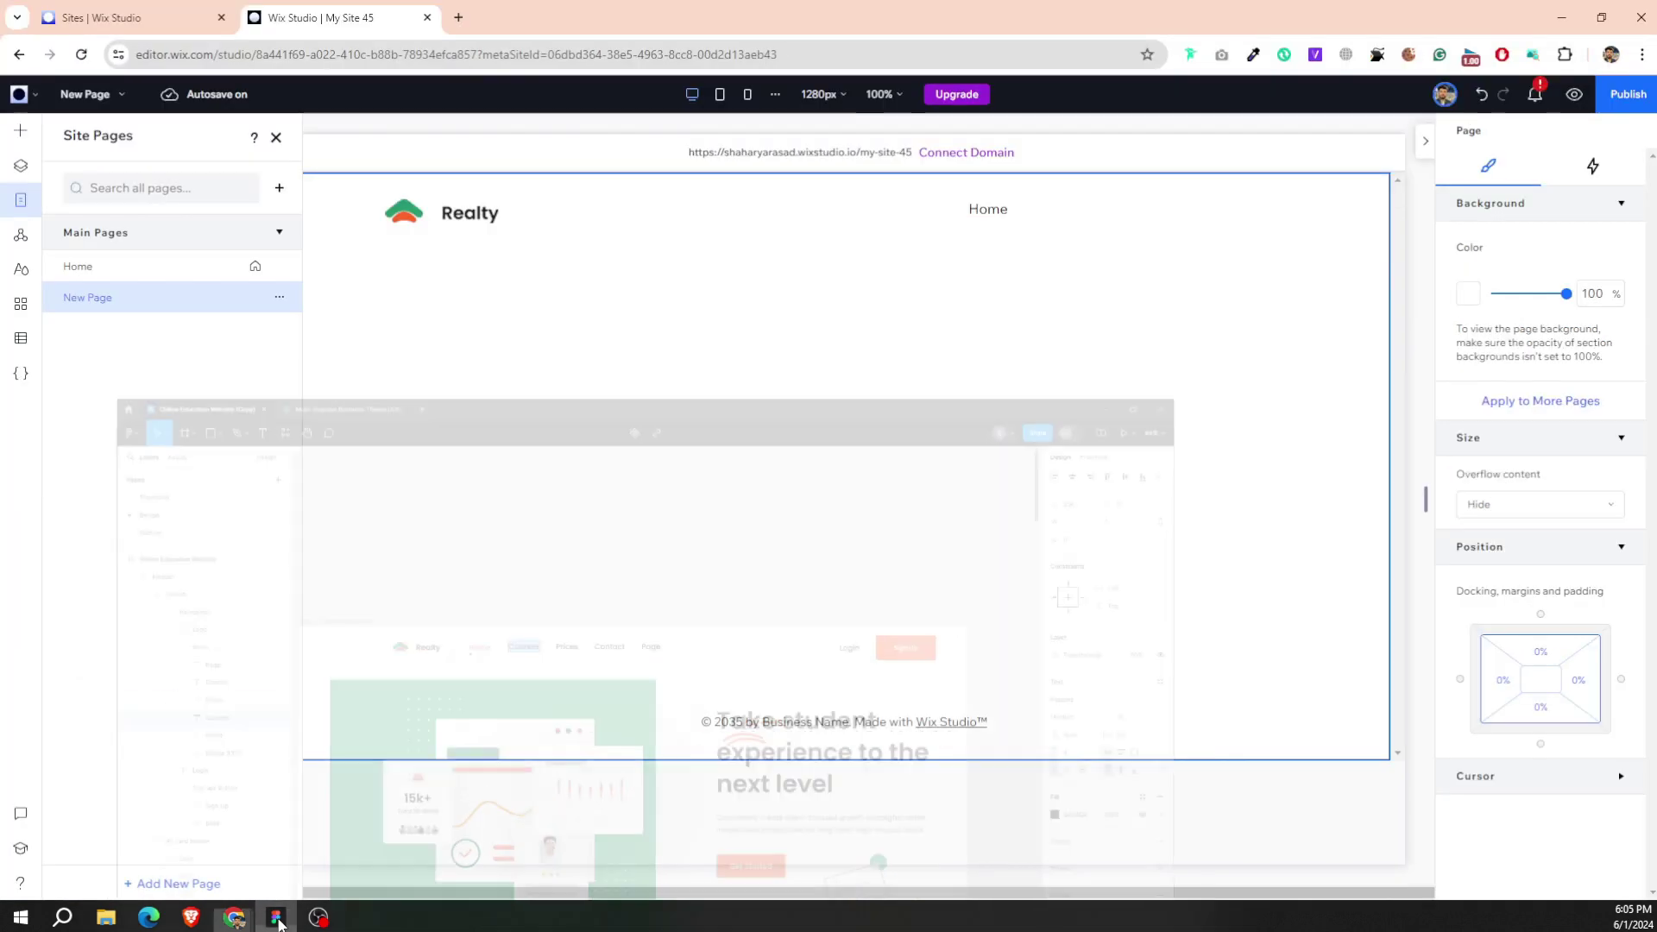
pyautogui.click(876, 220)
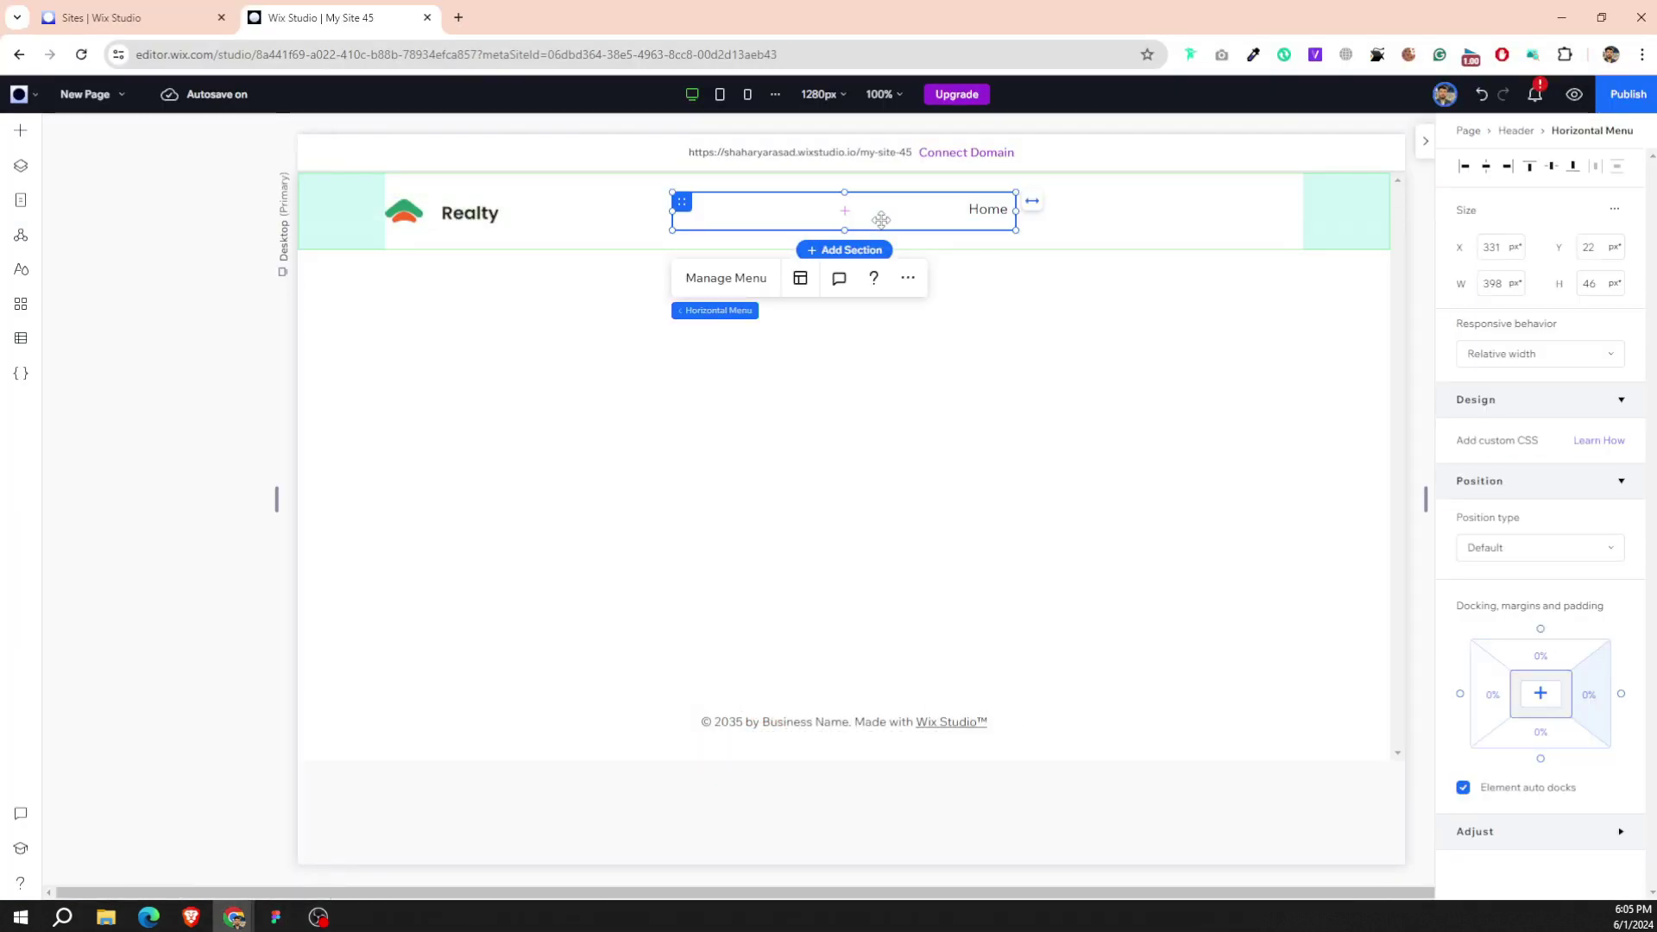
pyautogui.click(18, 201)
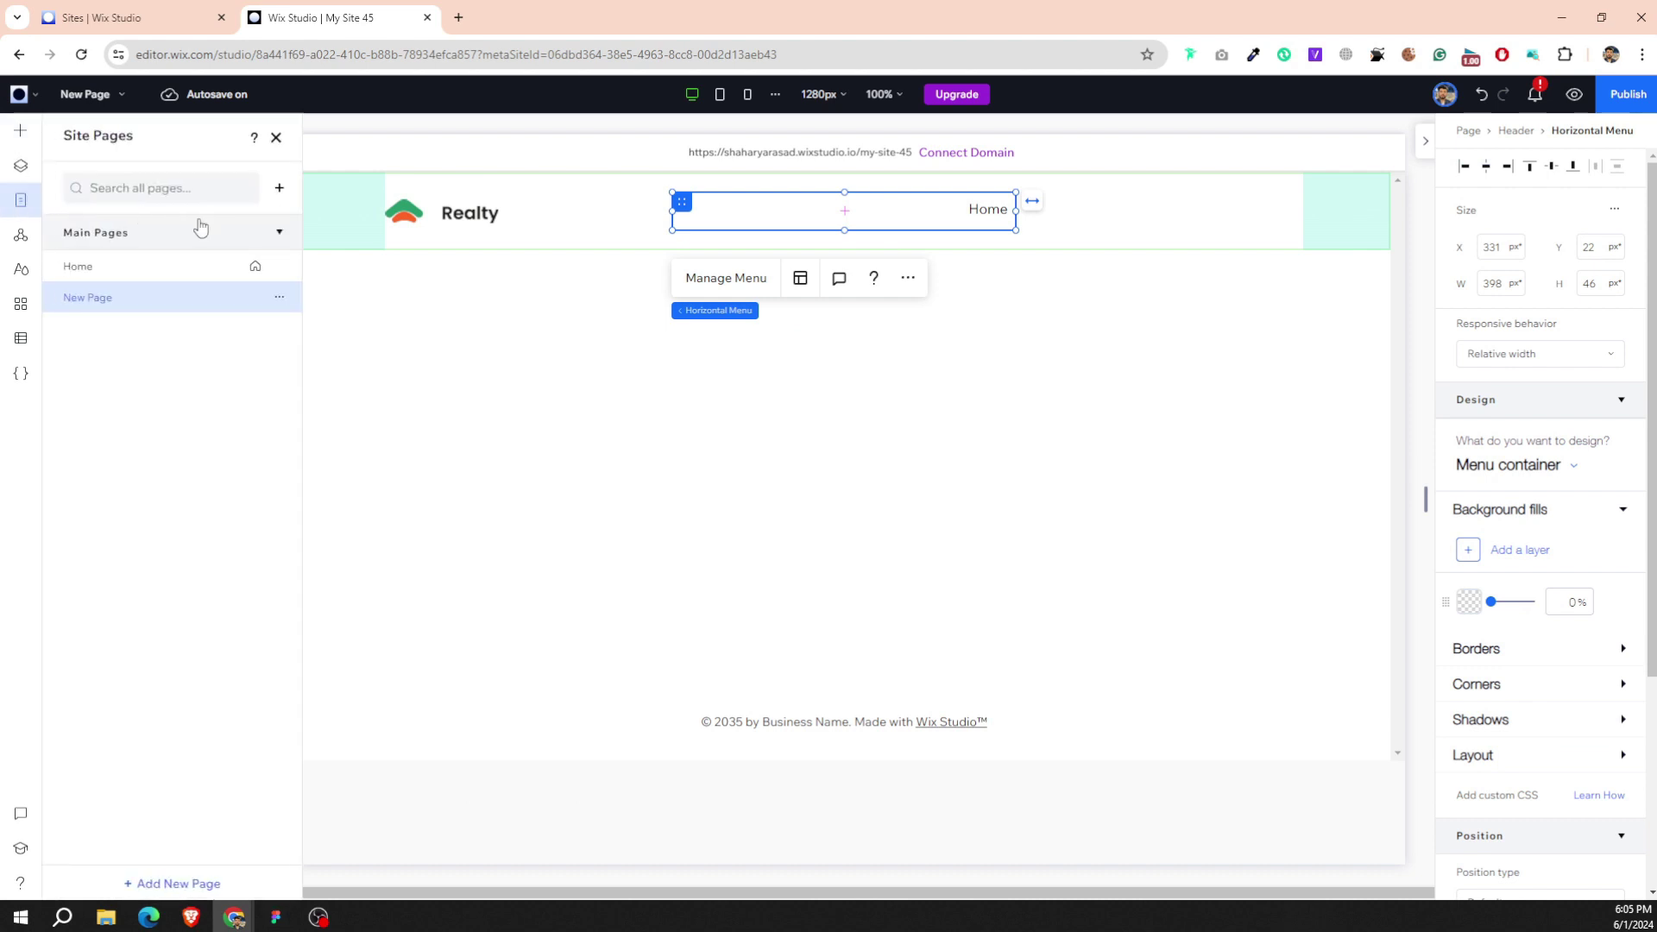
pyautogui.click(279, 188)
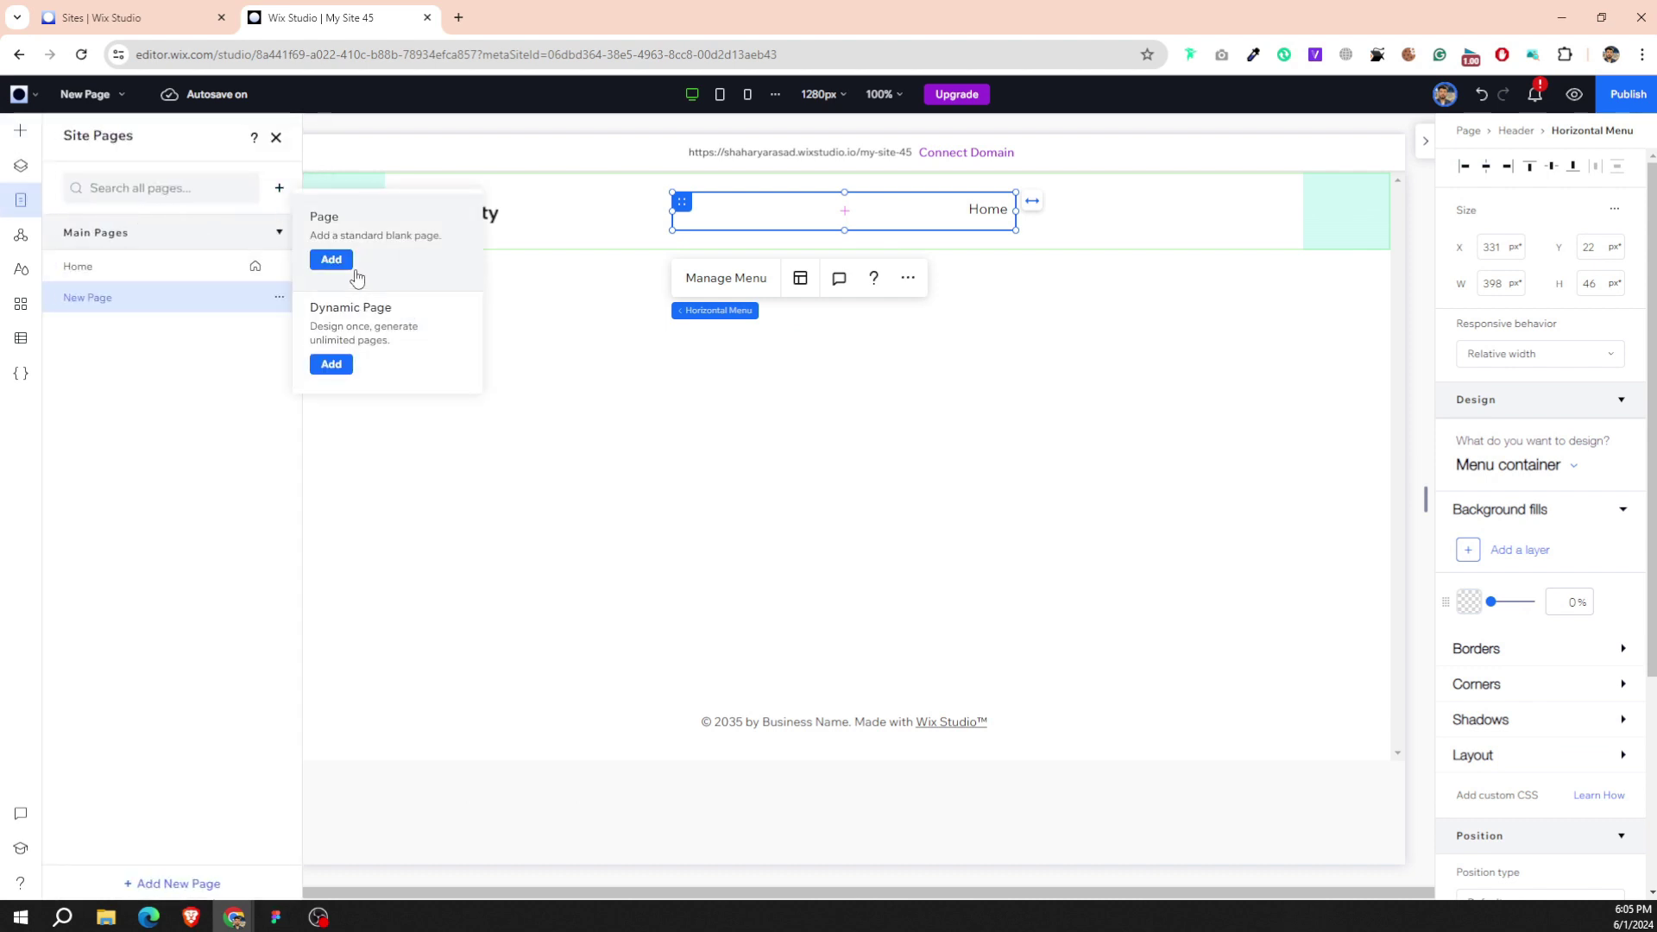
pyautogui.click(332, 259)
pyautogui.write('Courses')
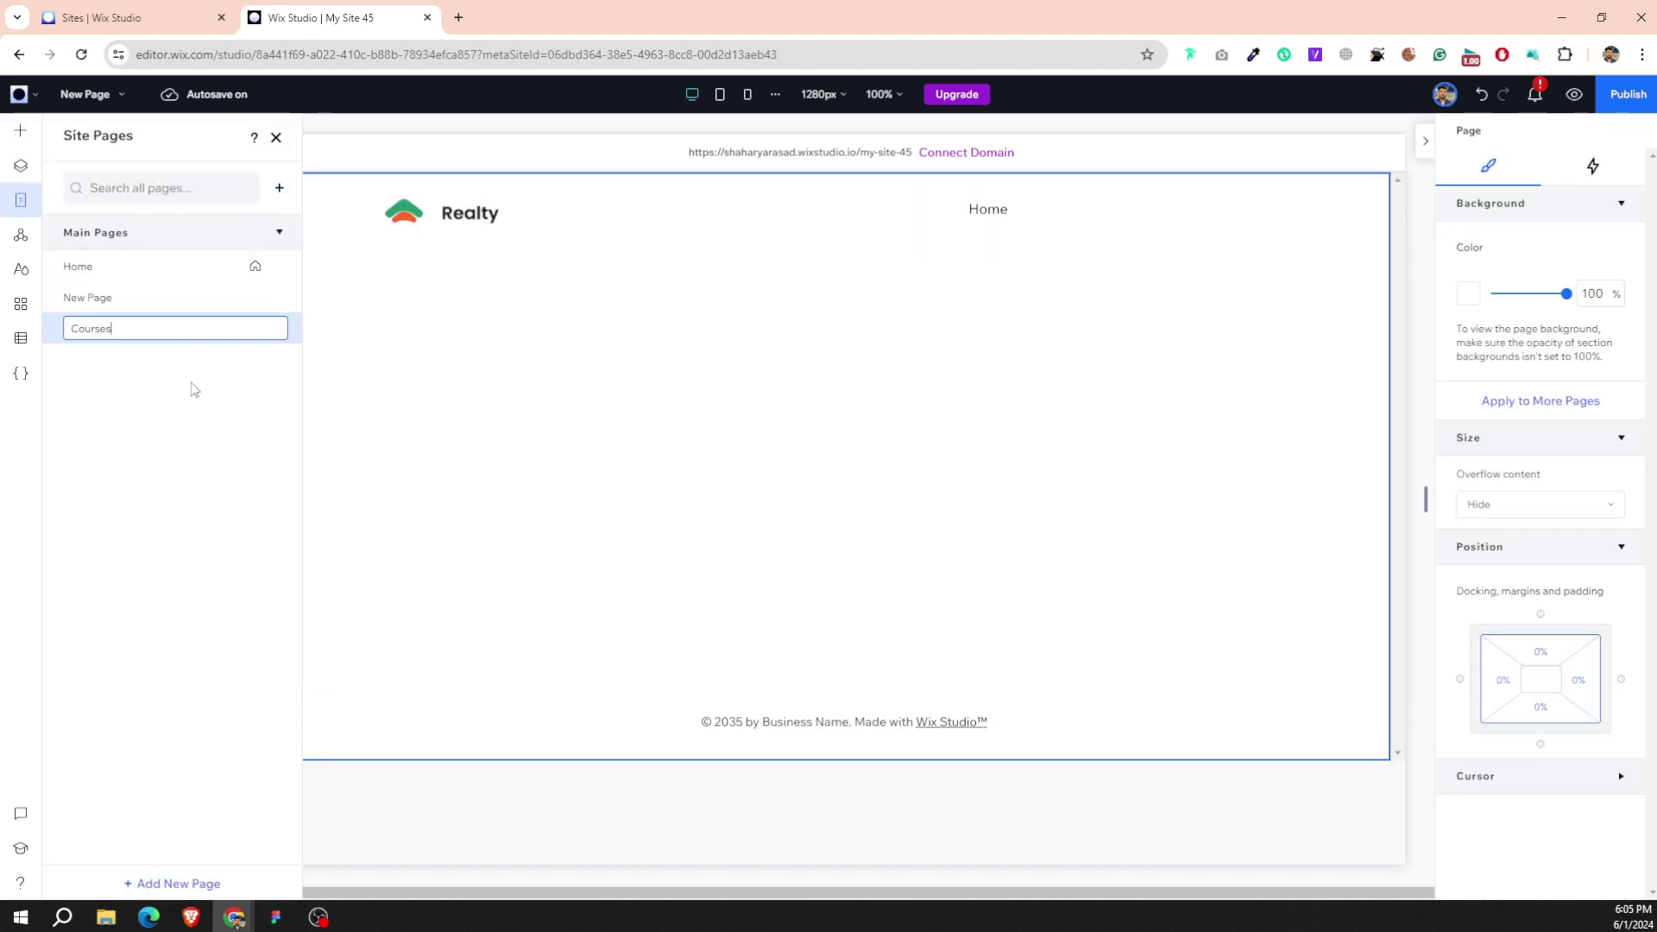
pyautogui.press('Return')
# Add a page named Prices, matching the Figma menu label.
pyautogui.click(276, 915)
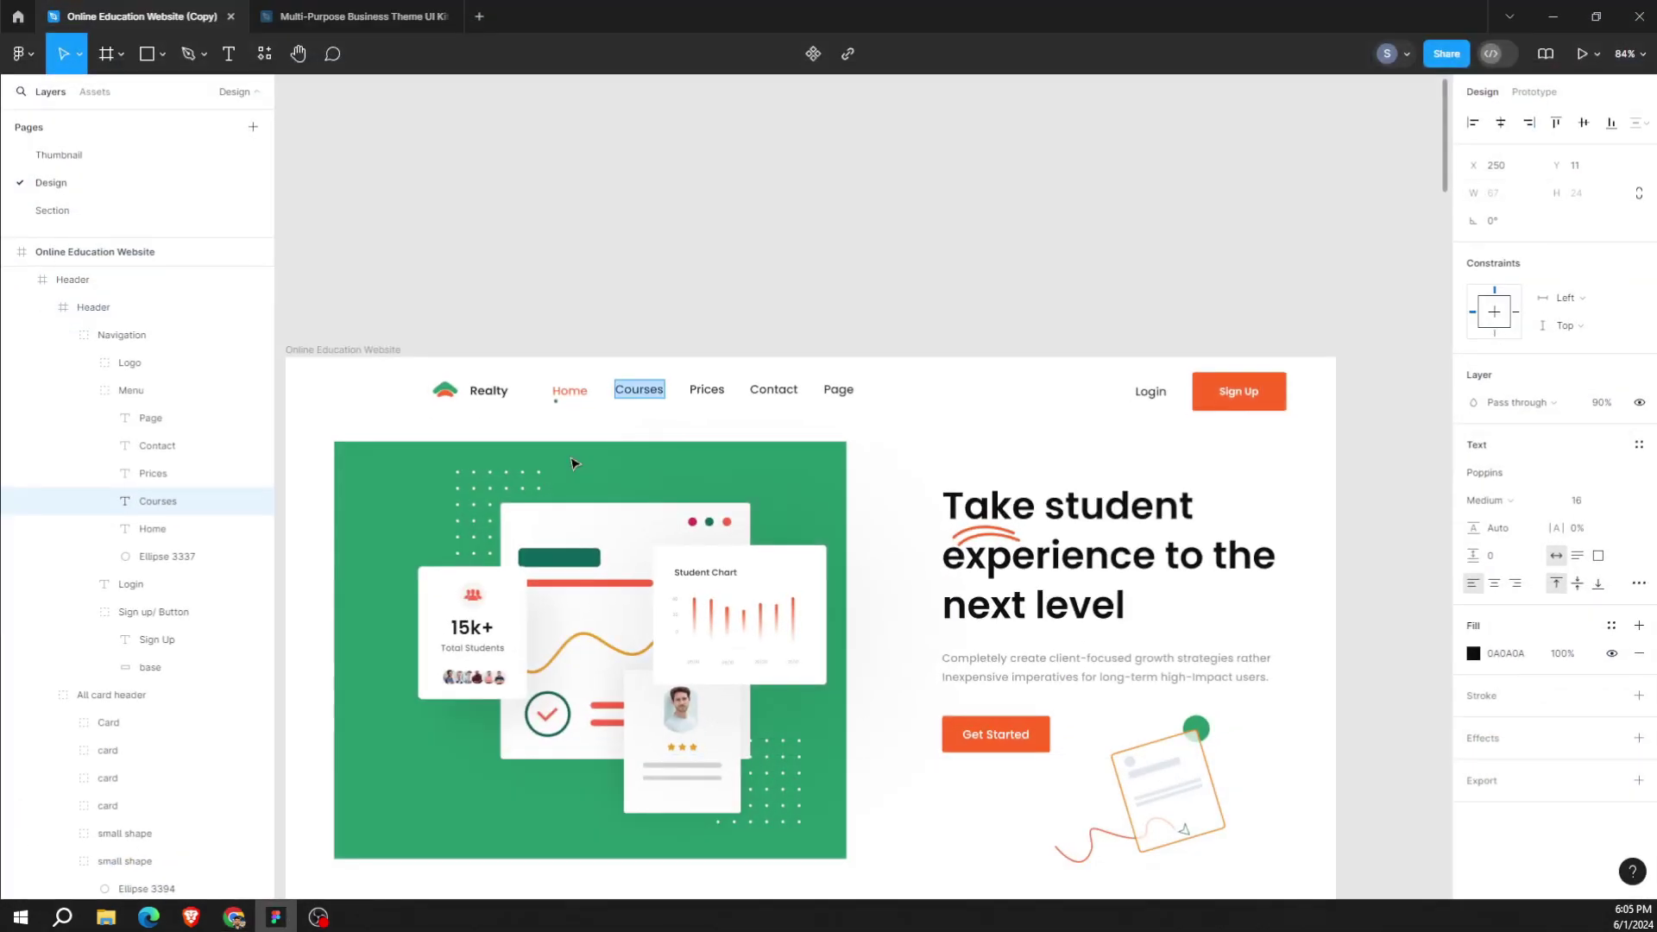
pyautogui.click(711, 402)
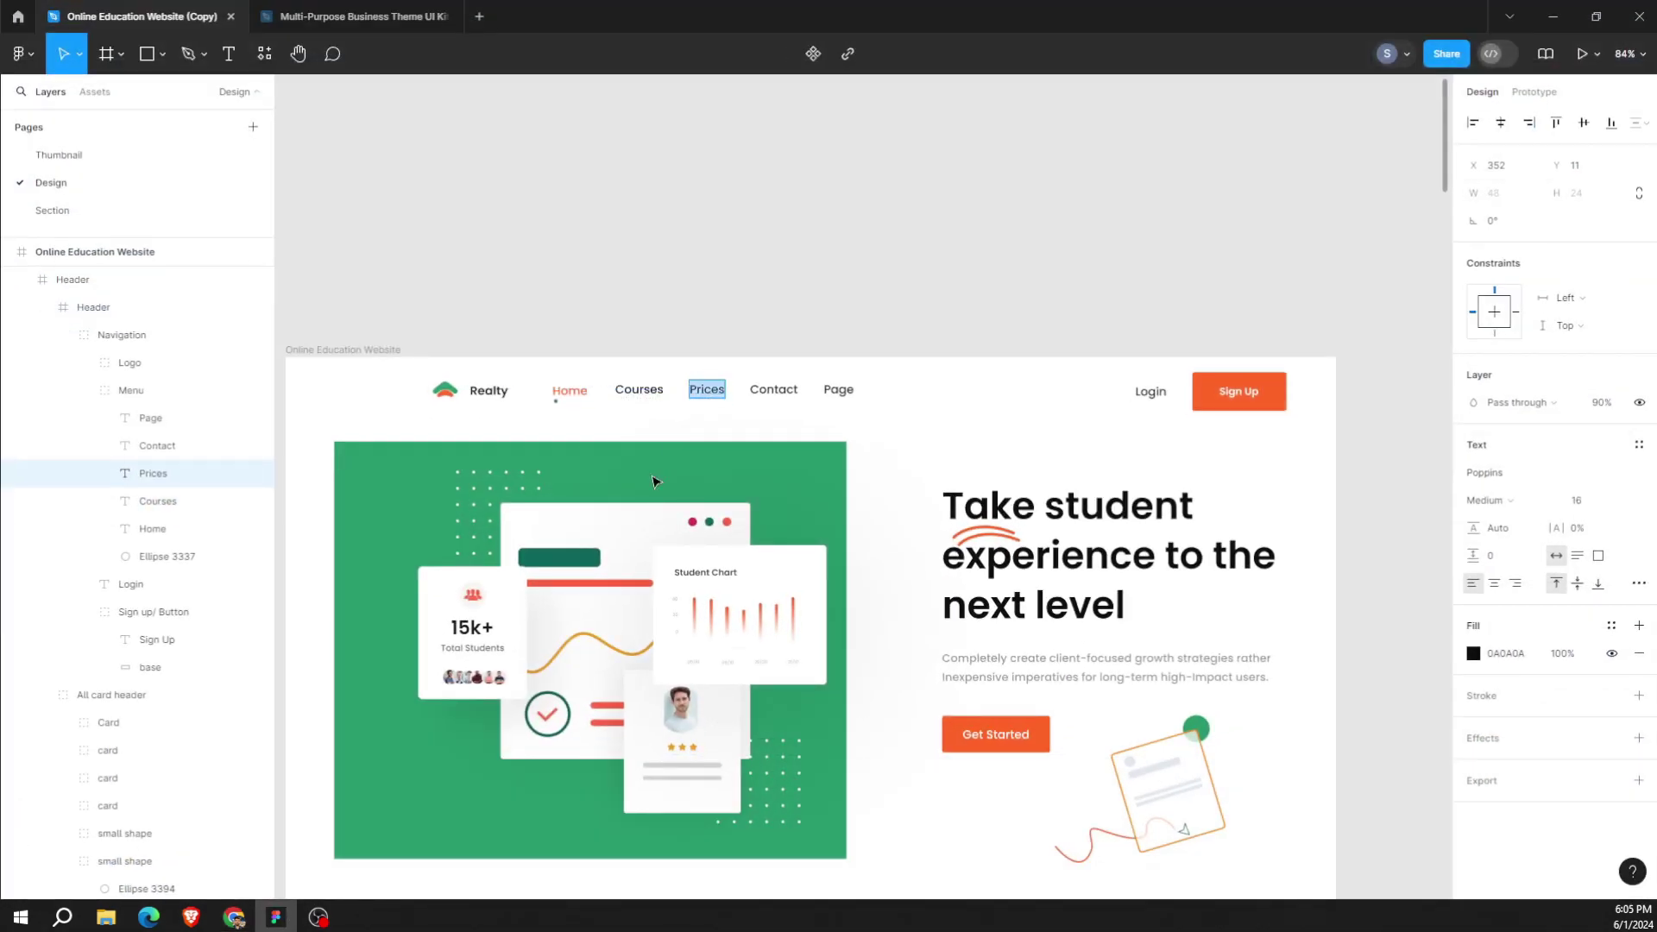
pyautogui.click(276, 916)
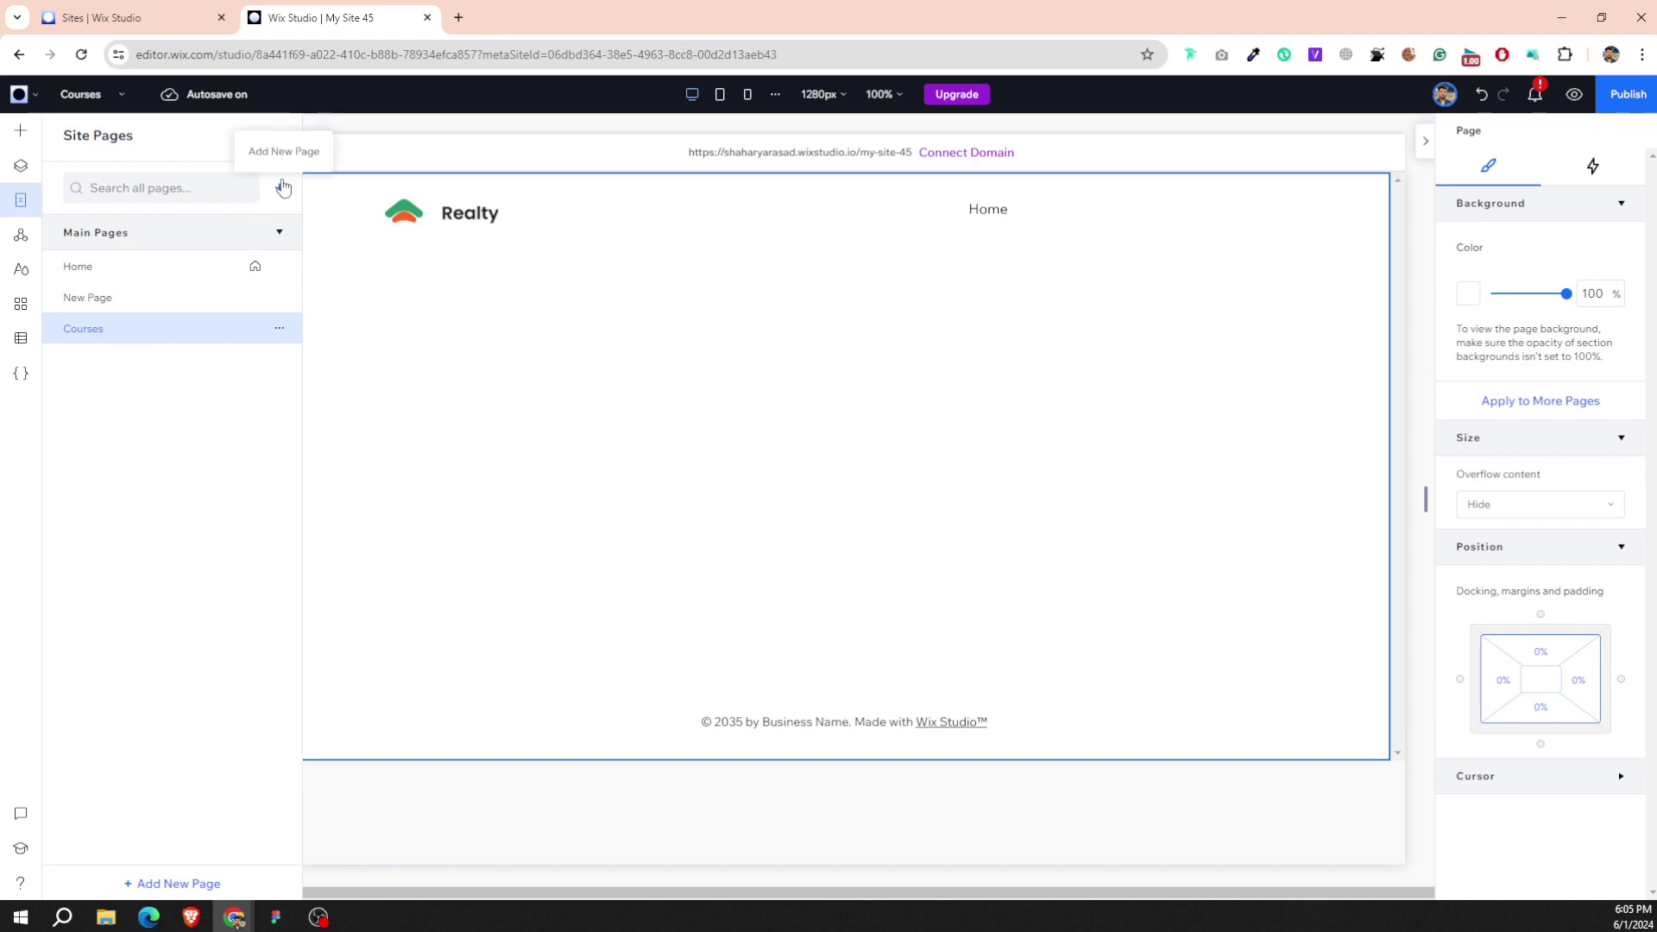
pyautogui.click(279, 188)
pyautogui.click(331, 249)
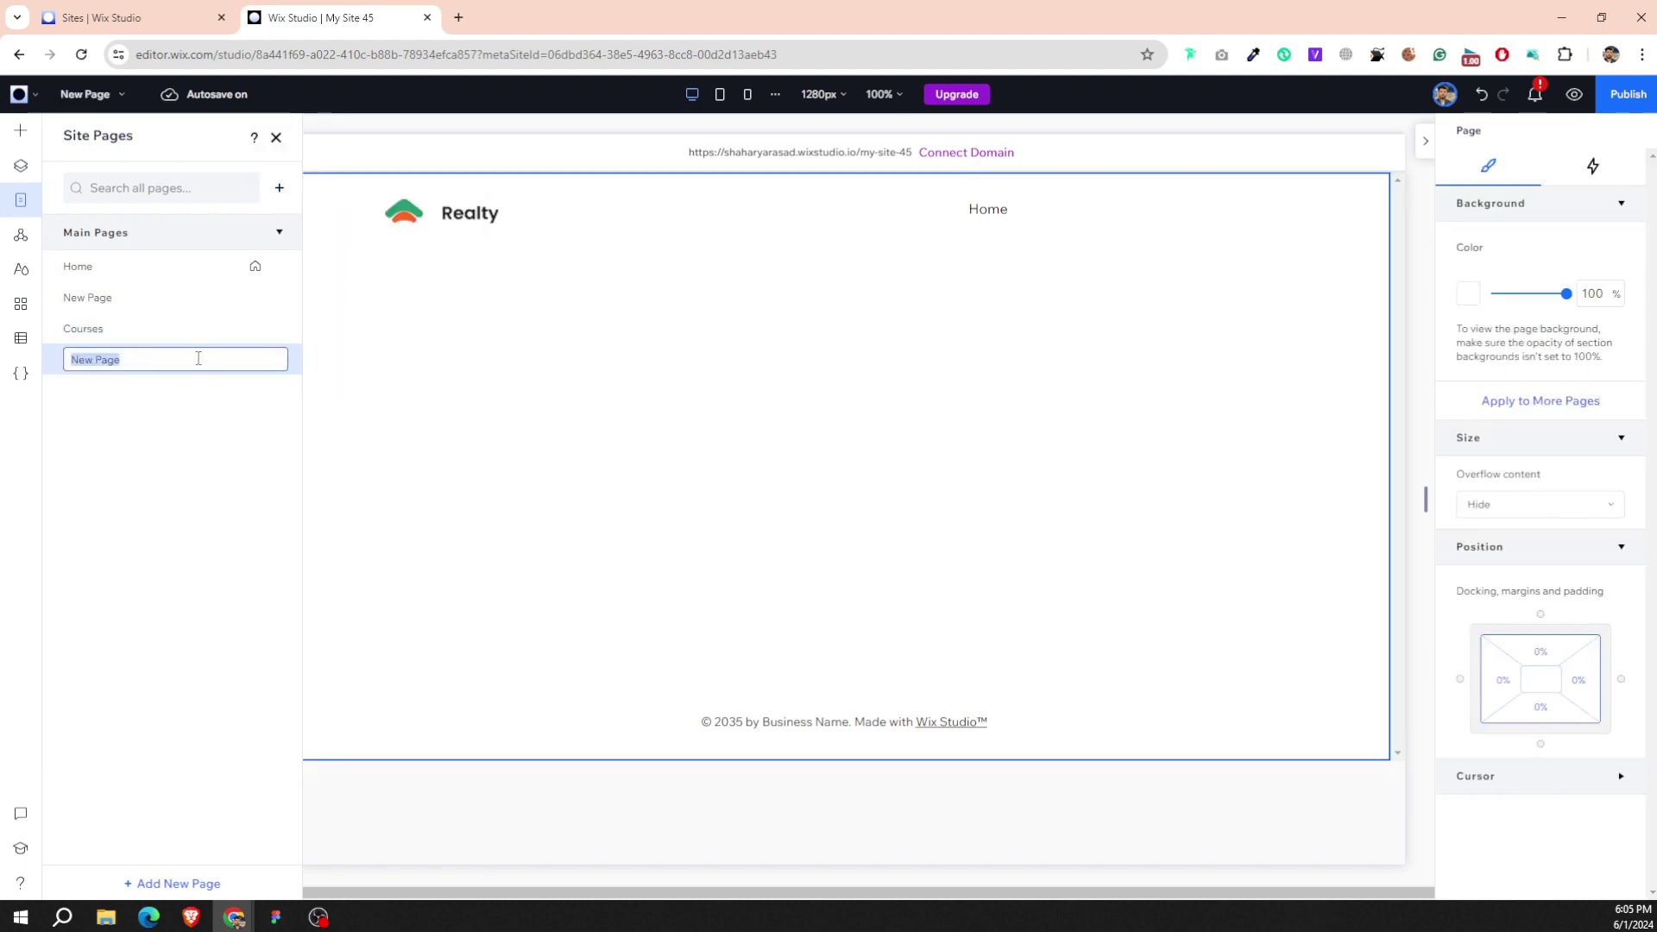
pyautogui.click(193, 498)
# Add pages named Contact and Page after Prices.
pyautogui.click(274, 918)
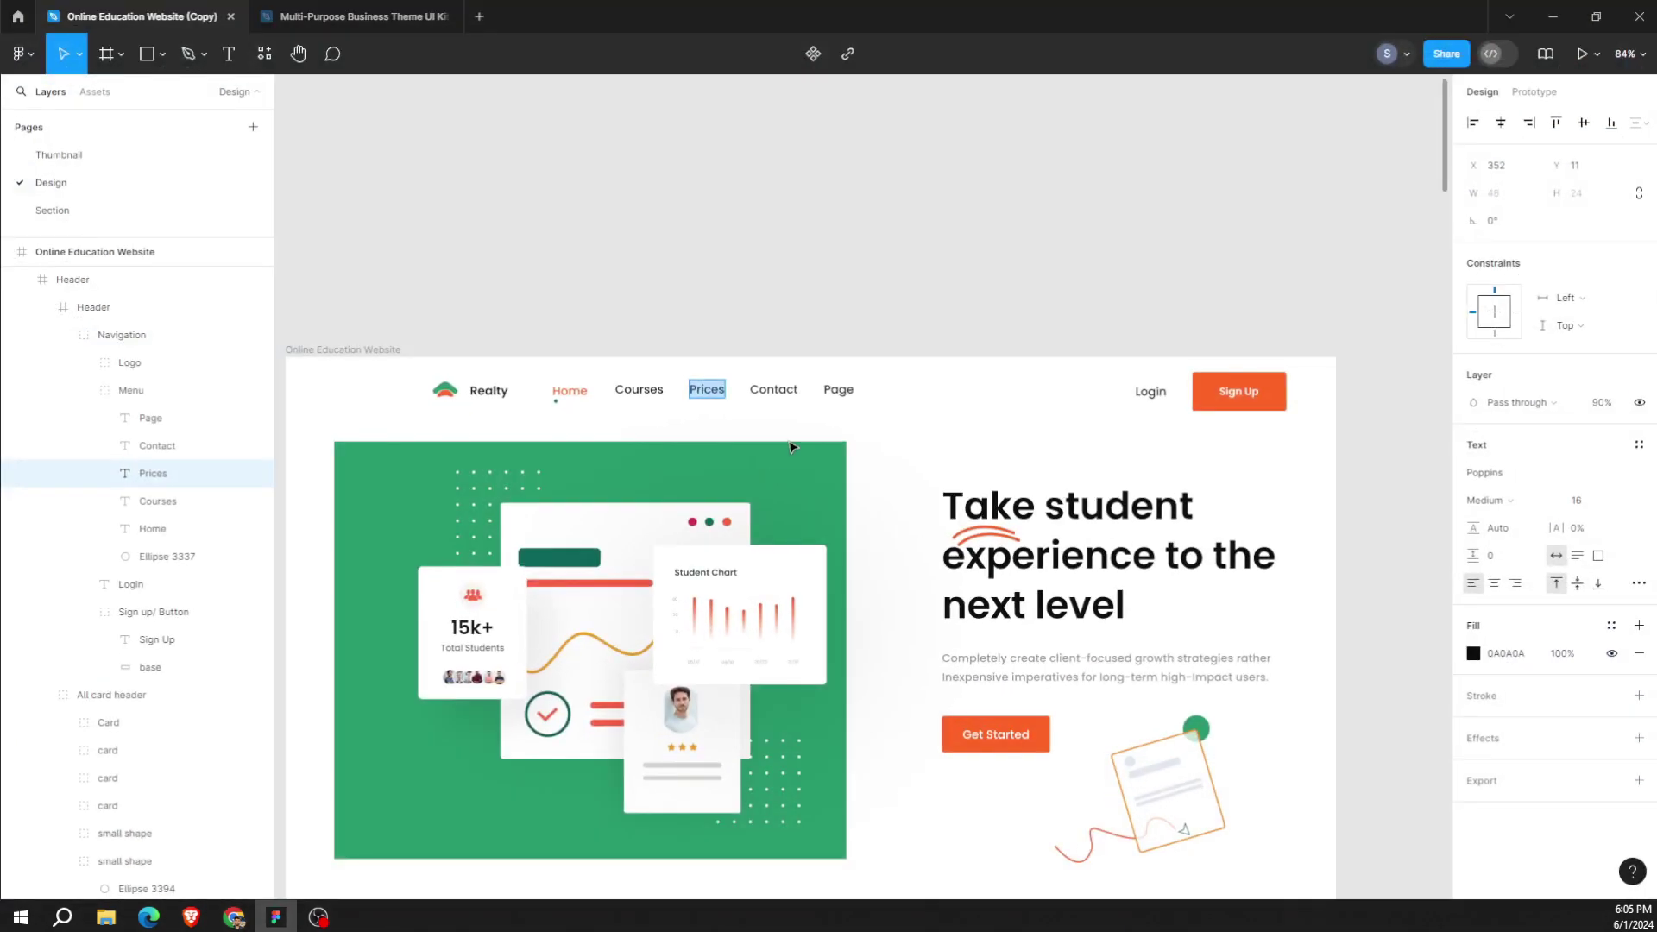
pyautogui.click(787, 383)
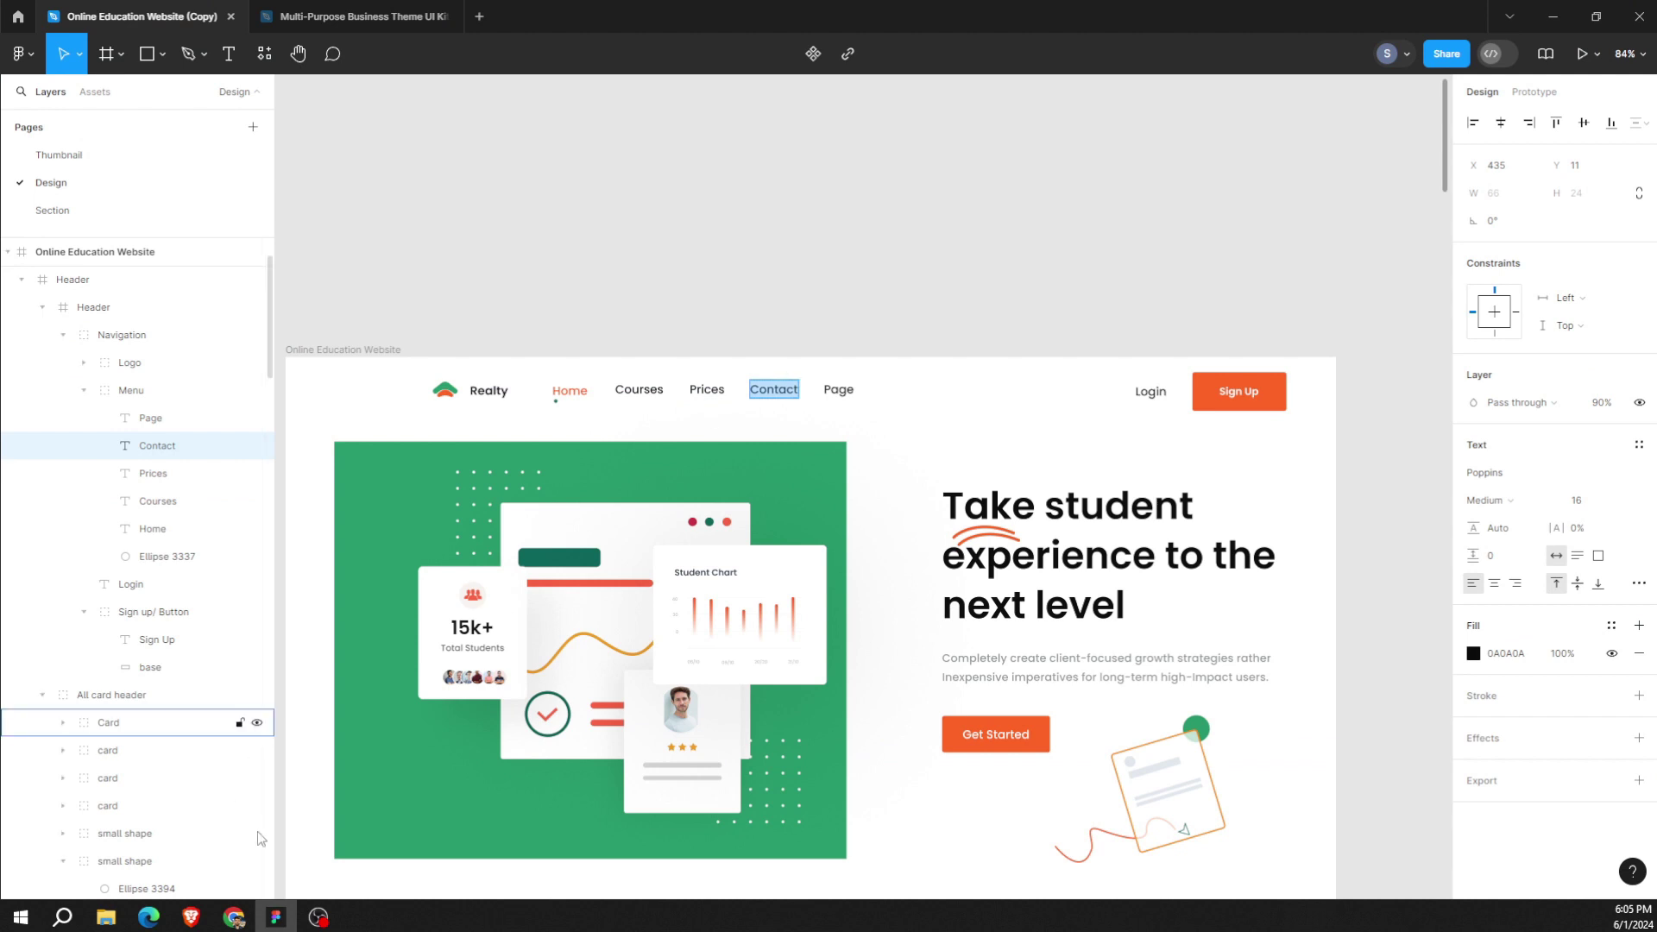
pyautogui.click(234, 917)
pyautogui.click(278, 198)
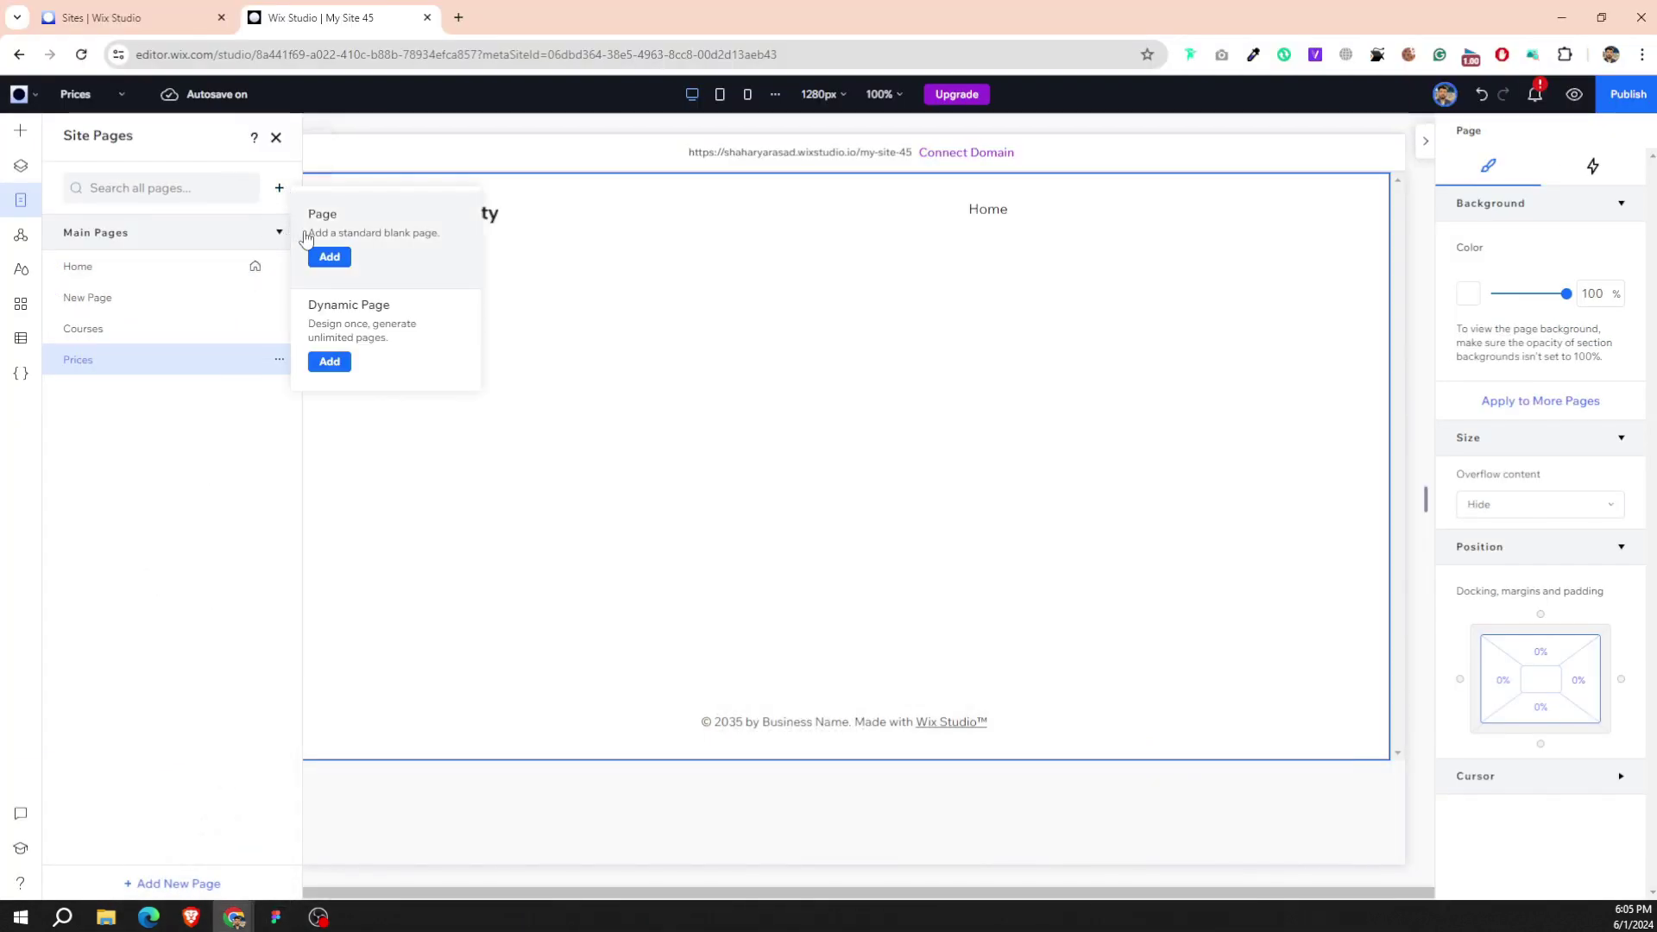
pyautogui.click(331, 257)
pyautogui.write('Contact')
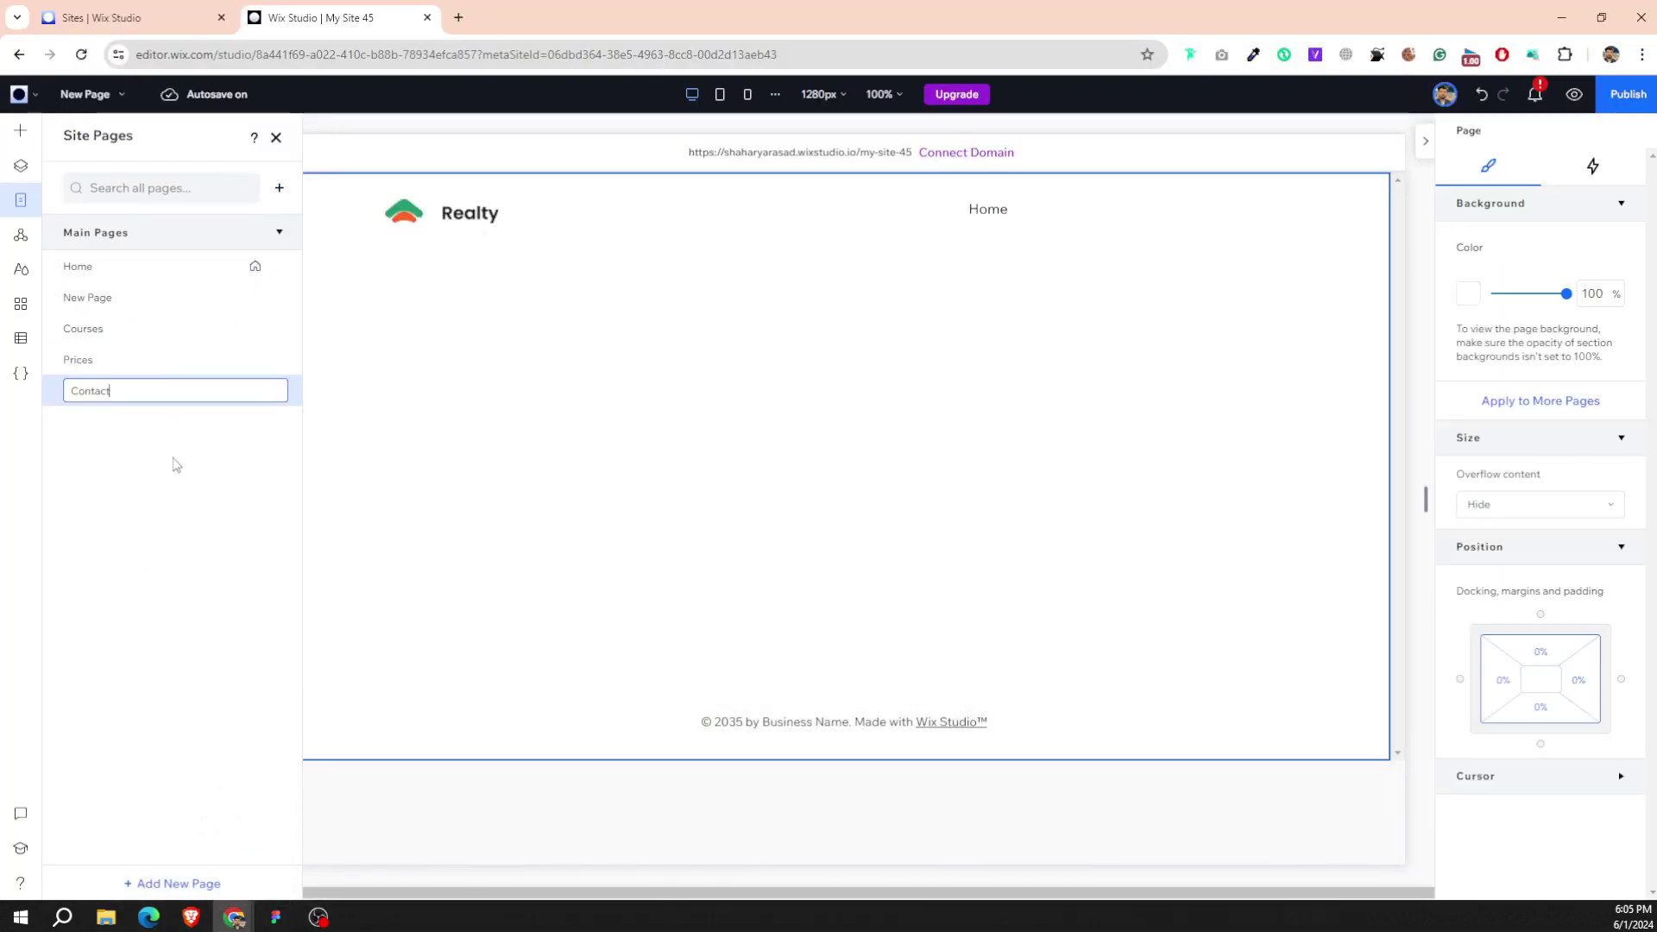
pyautogui.press('Return')
pyautogui.click(279, 188)
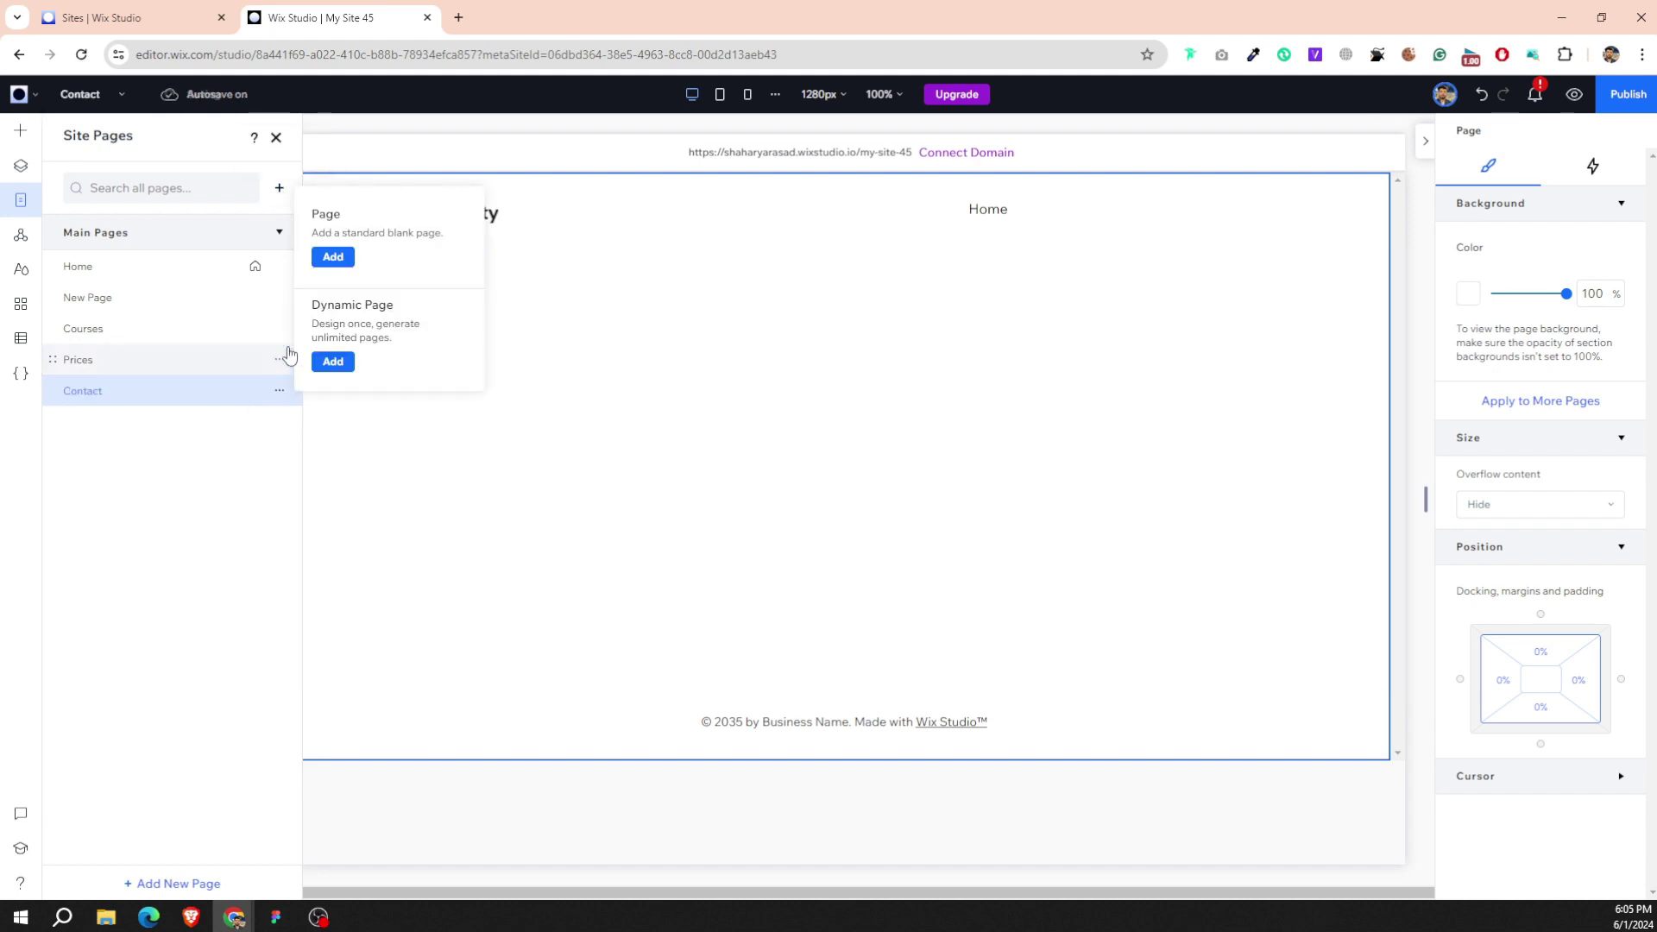
pyautogui.click(333, 256)
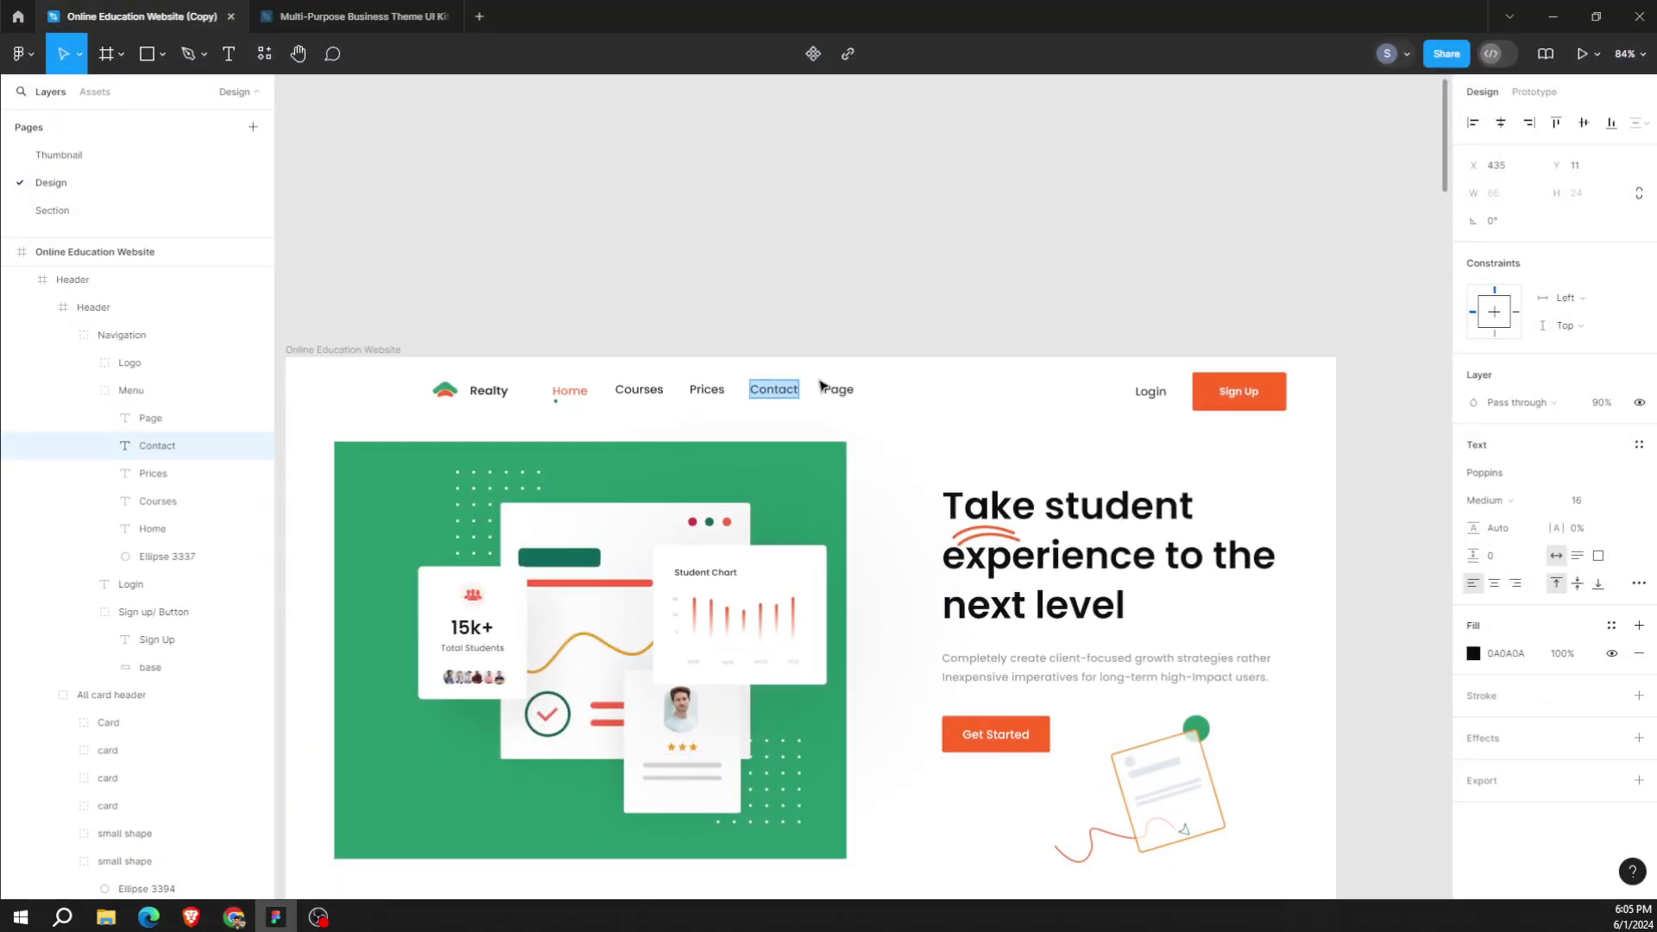
pyautogui.click(835, 393)
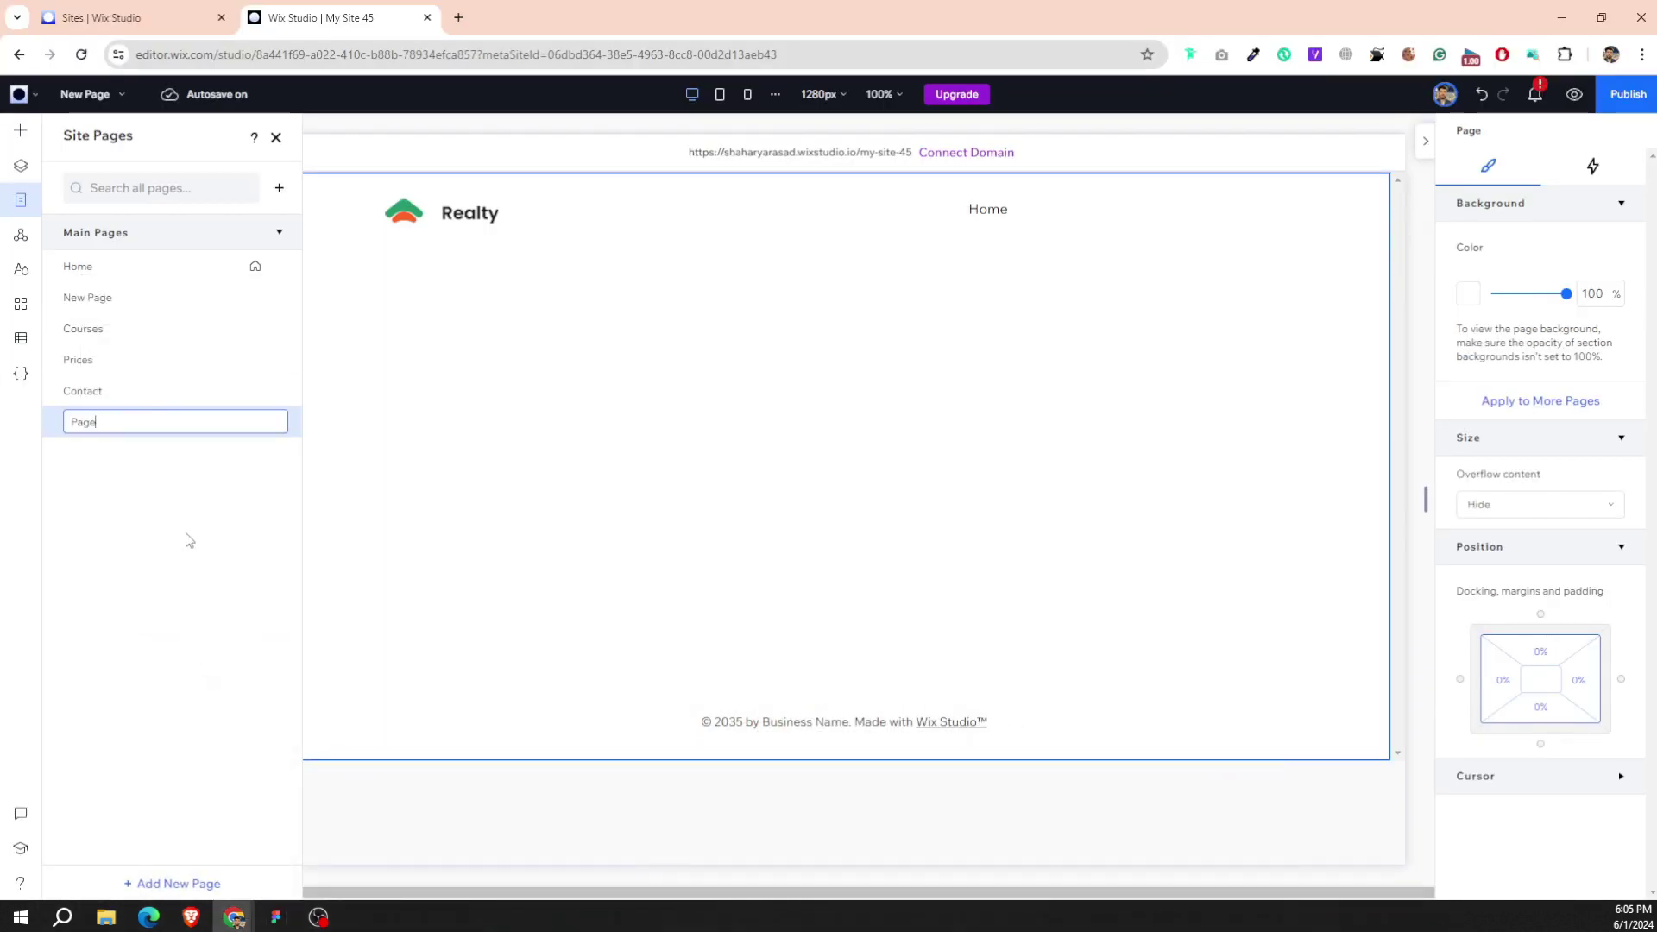
pyautogui.press('Return')
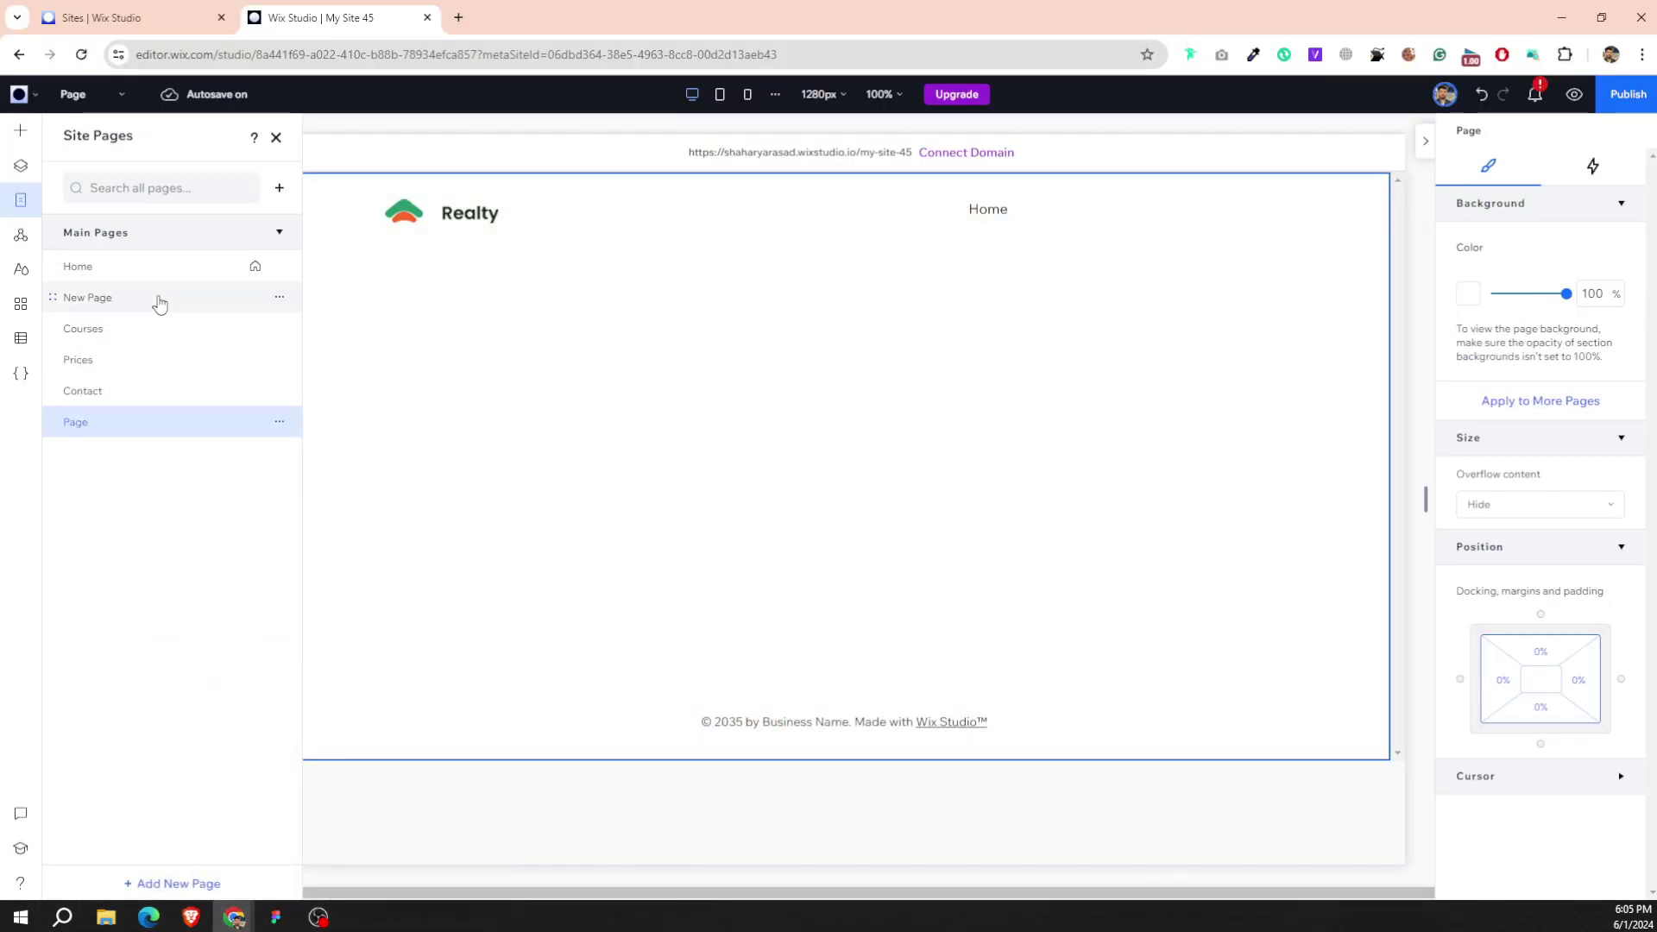
# Delete the leftover New Page.
pyautogui.click(164, 302)
pyautogui.click(278, 297)
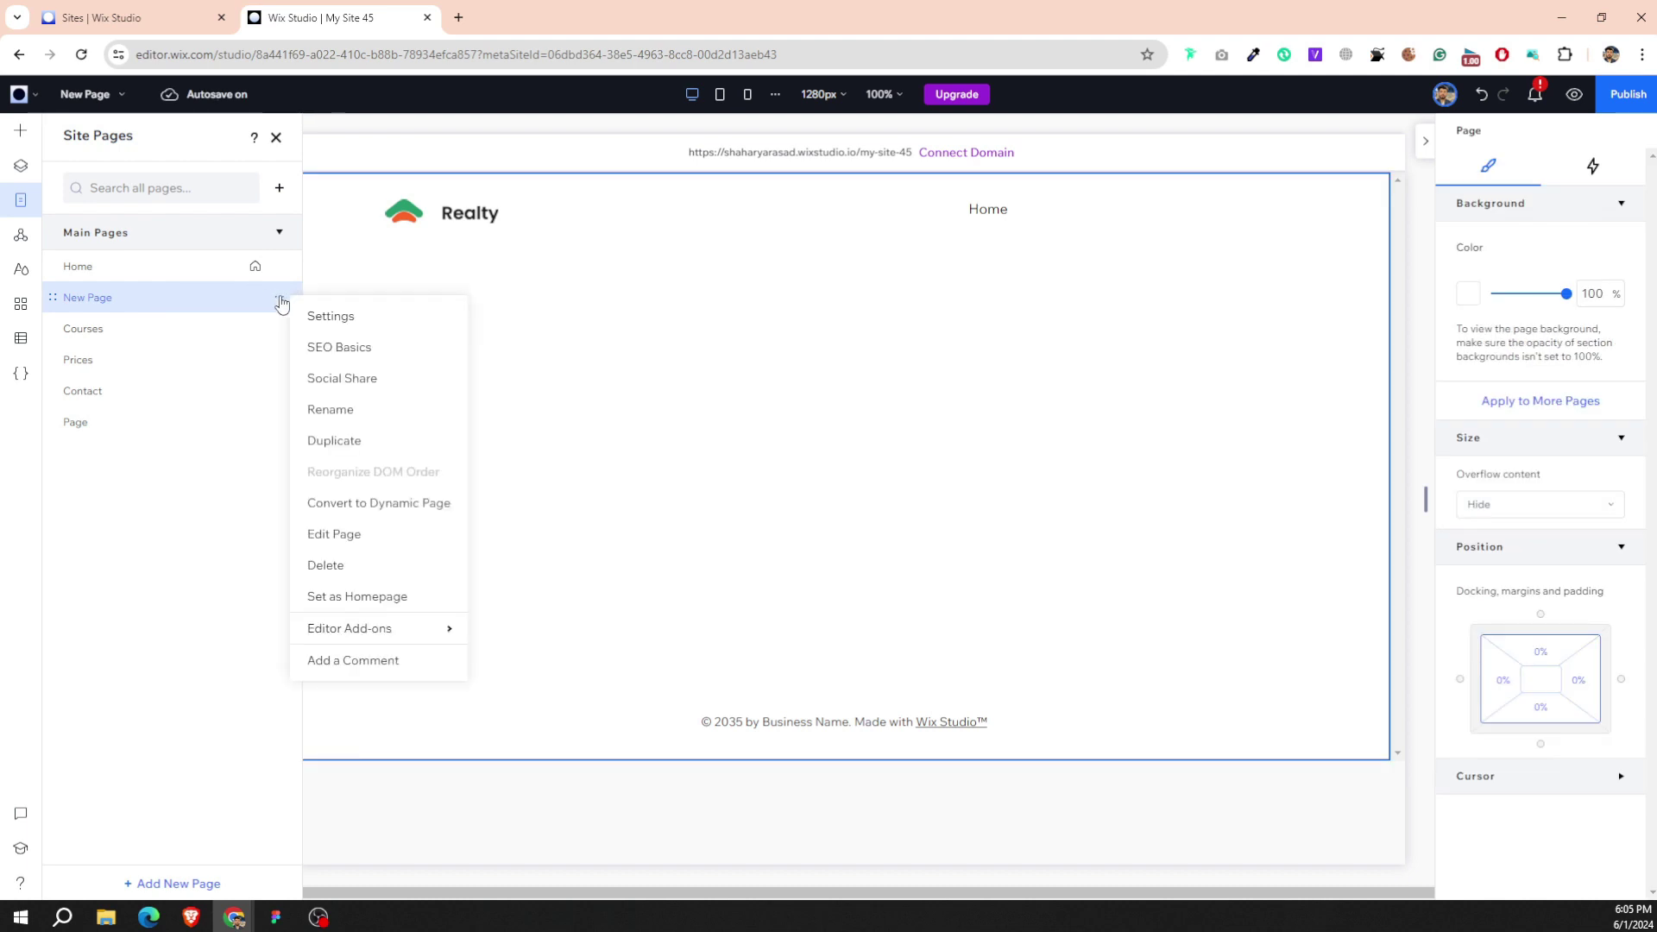
pyautogui.click(412, 565)
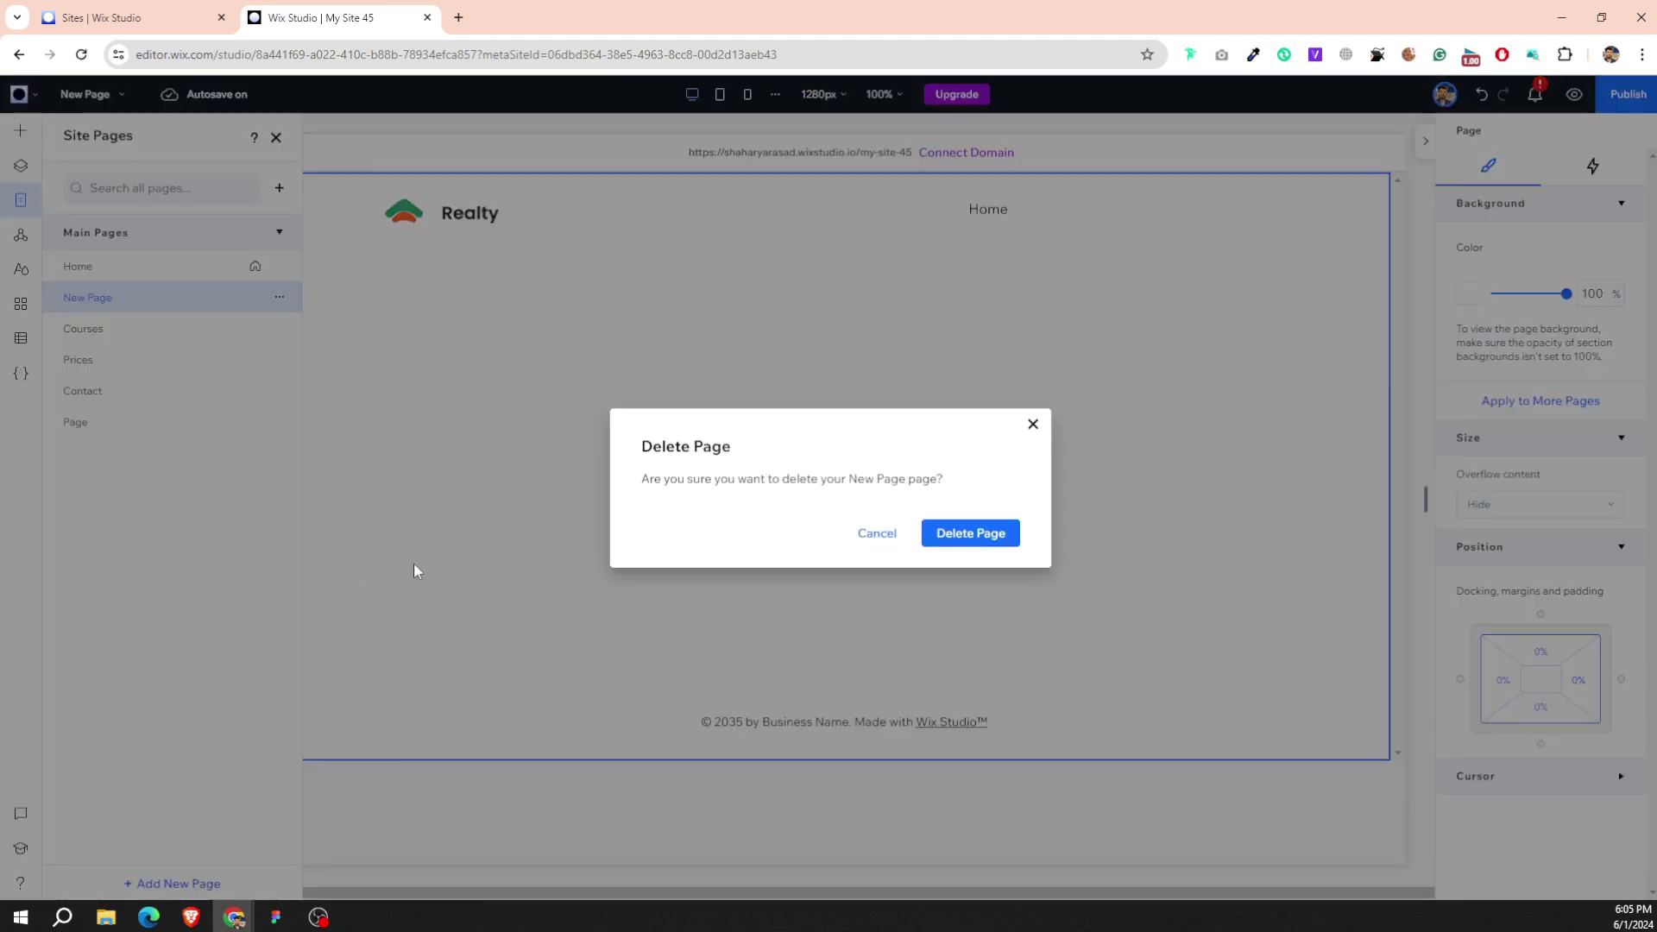
pyautogui.click(926, 545)
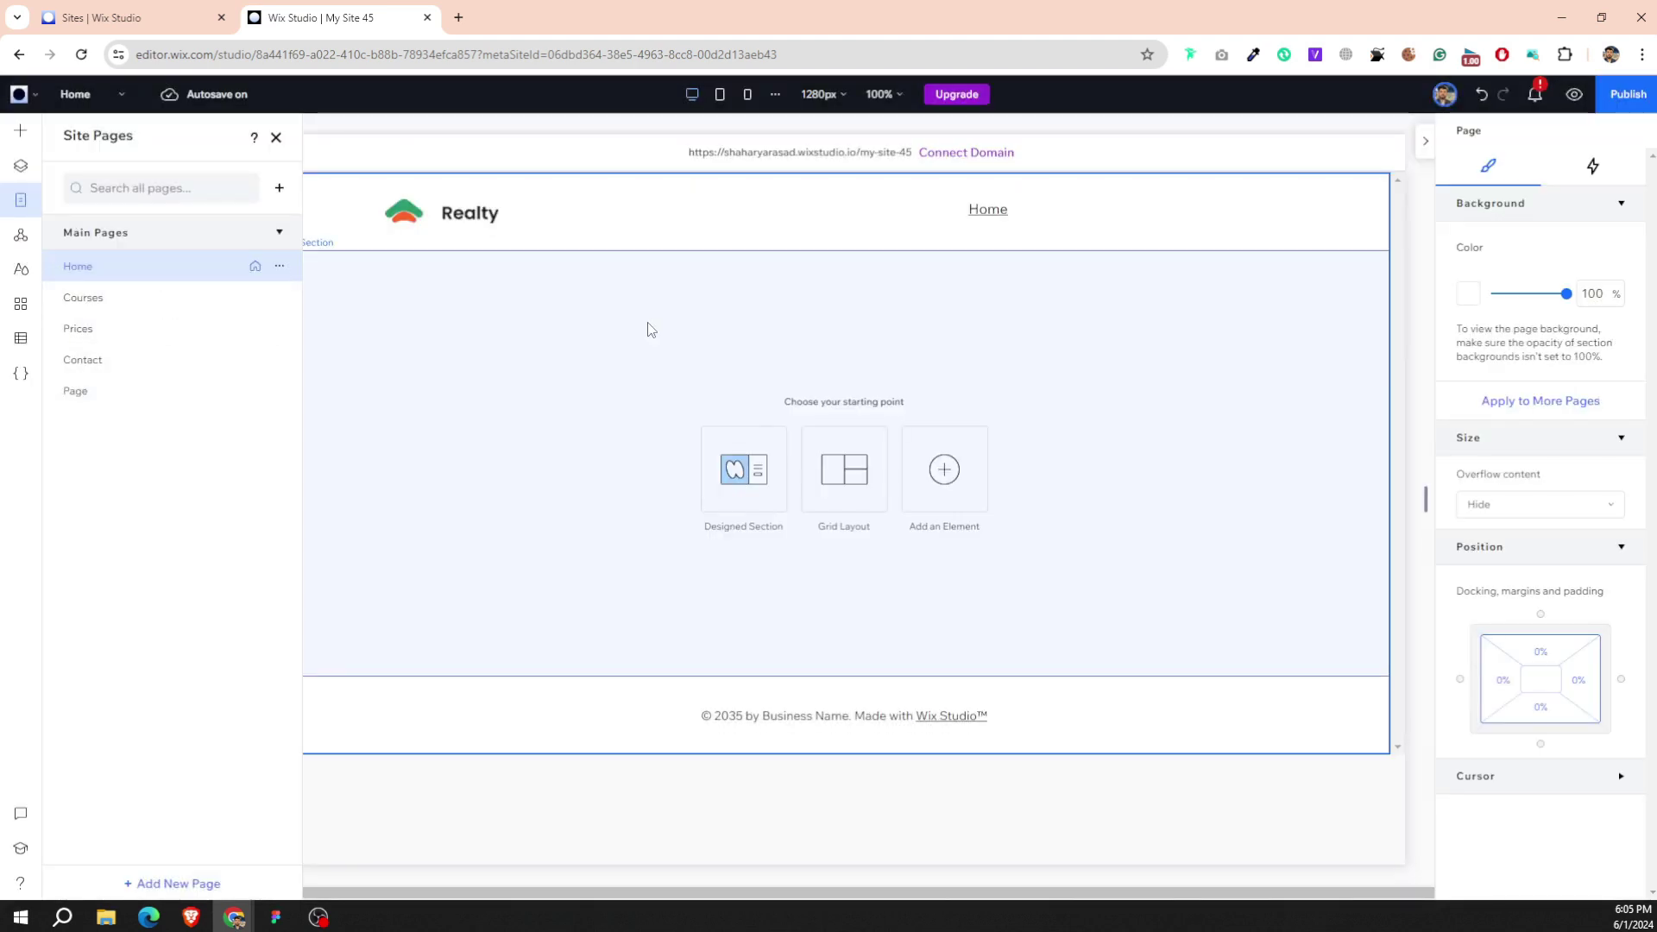
# Begin adding site pages to the header menu, undoing an accidentally placed section.
pyautogui.click(844, 211)
pyautogui.click(845, 210)
pyautogui.click(735, 279)
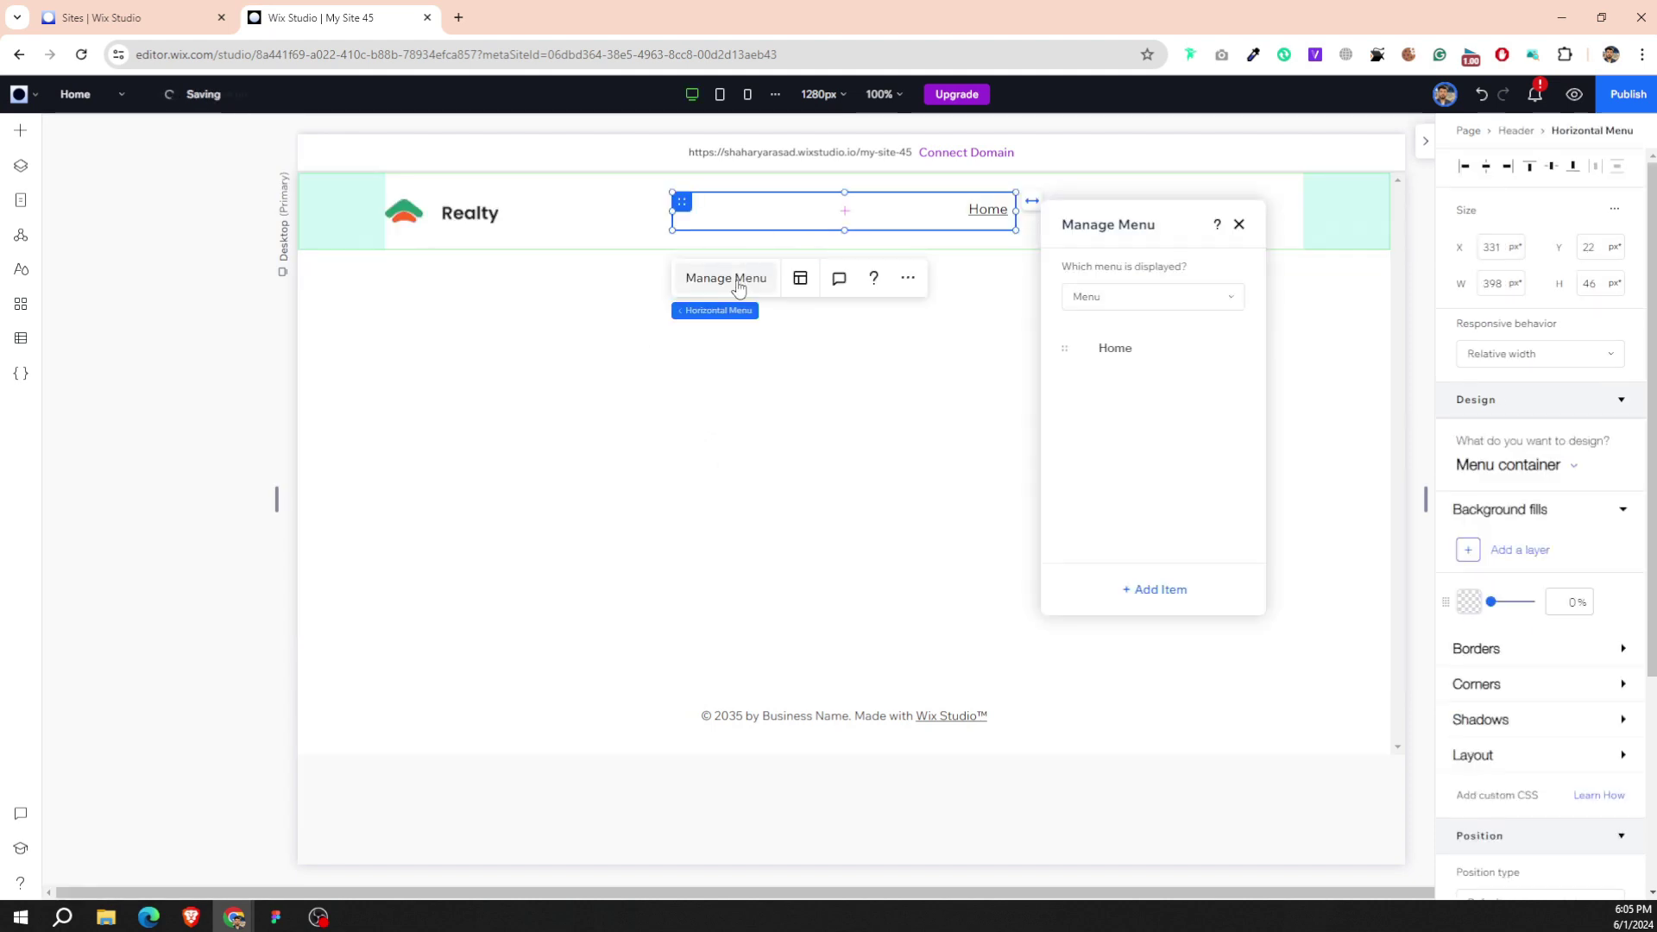
pyautogui.click(1153, 589)
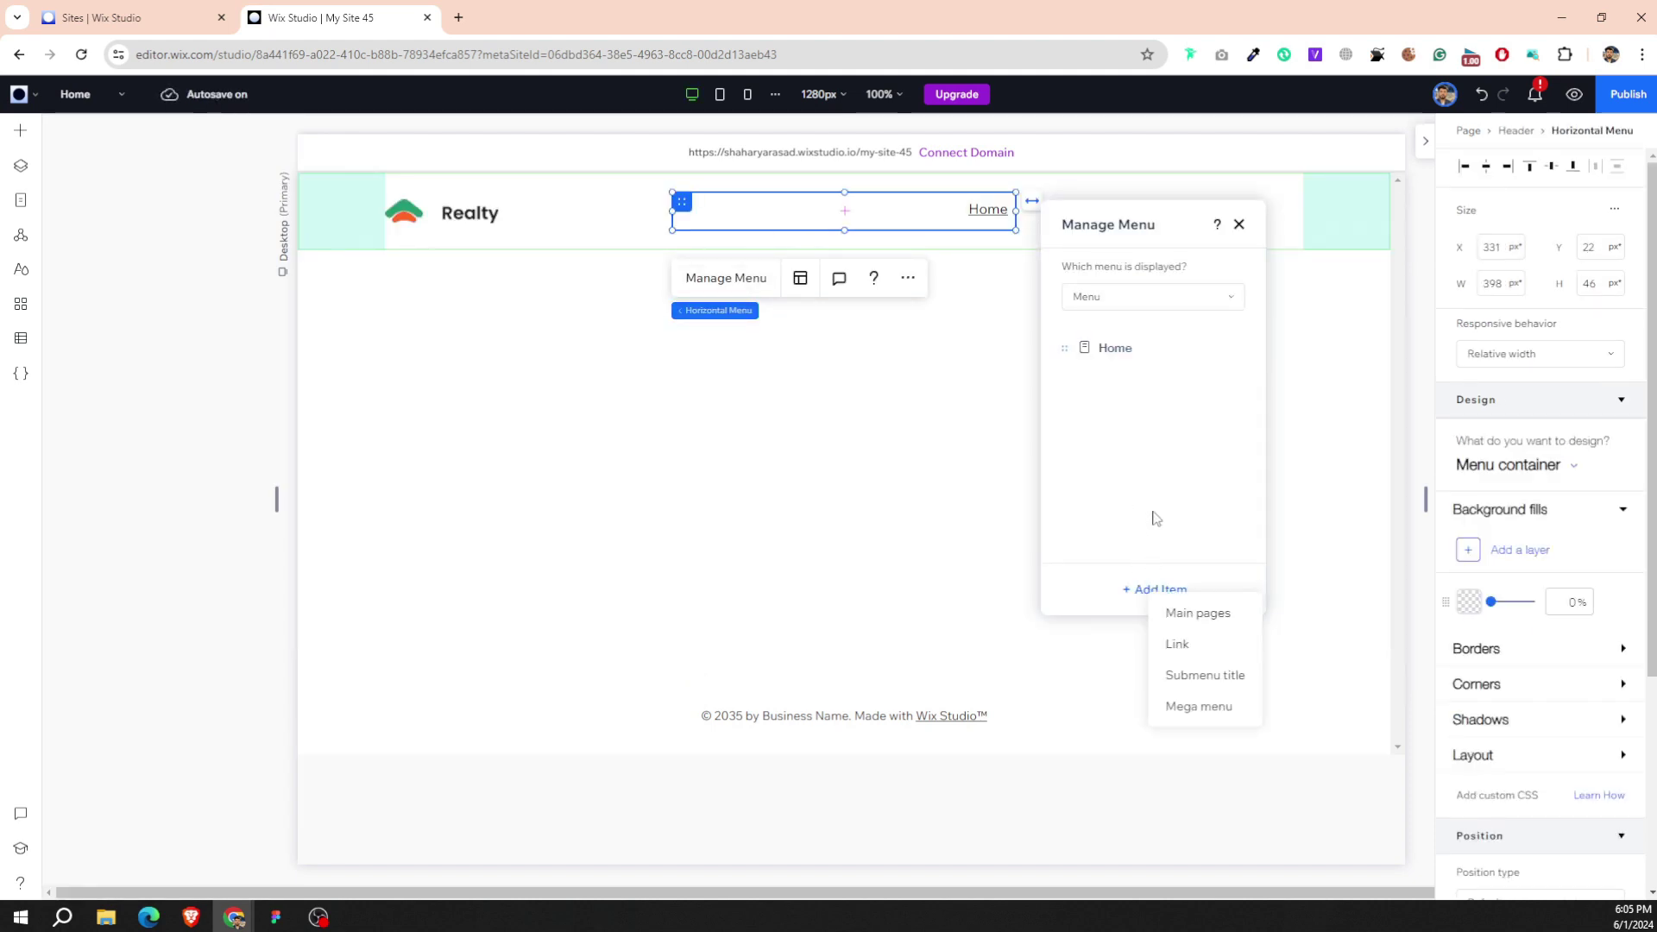
pyautogui.click(1196, 614)
pyautogui.click(1344, 564)
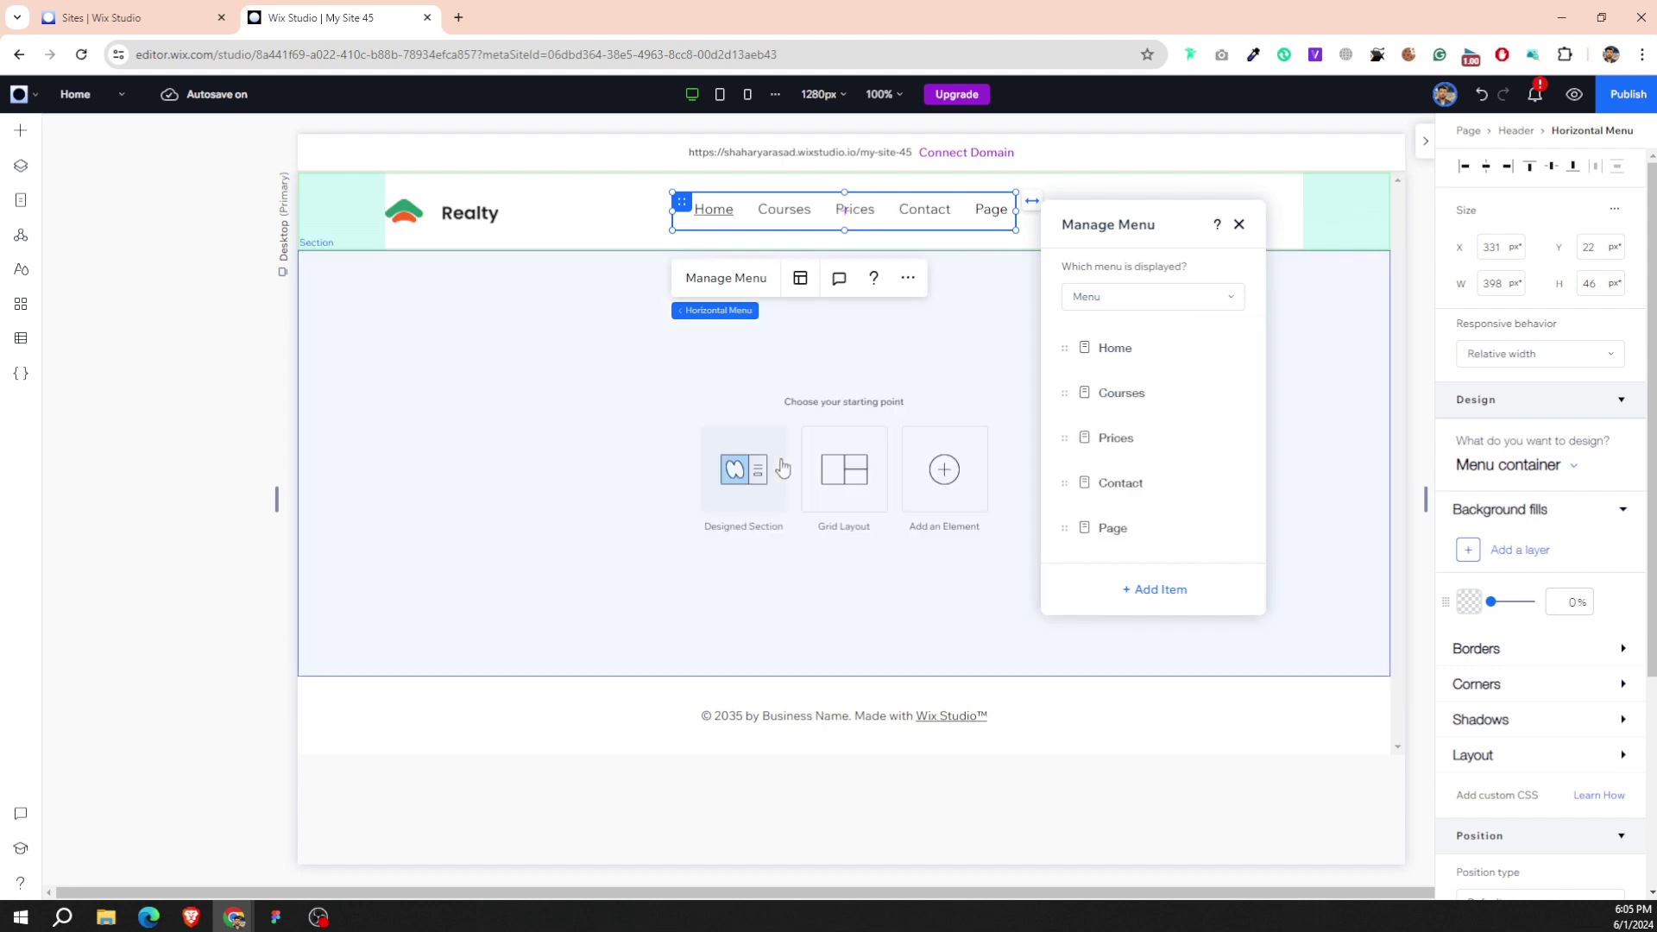
pyautogui.click(697, 429)
pyautogui.moveTo(483, 448); pyautogui.dragTo(614, 401)
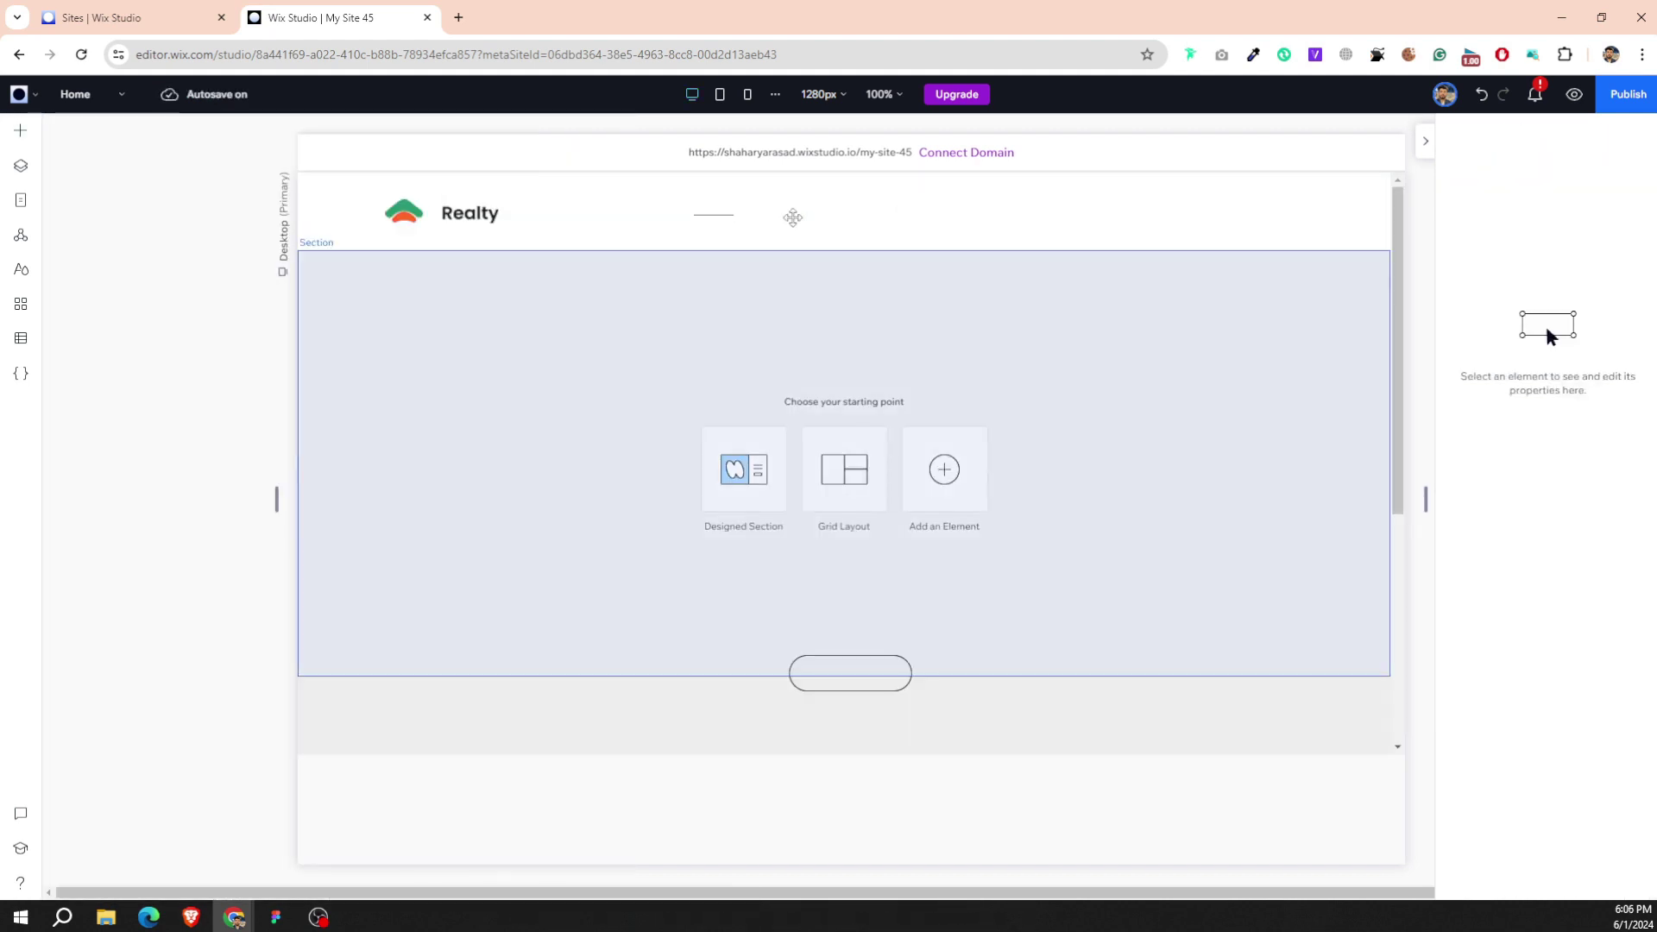
pyautogui.hotkey('ctrl', 'z')
pyautogui.hotkey('ctrl', 'z')
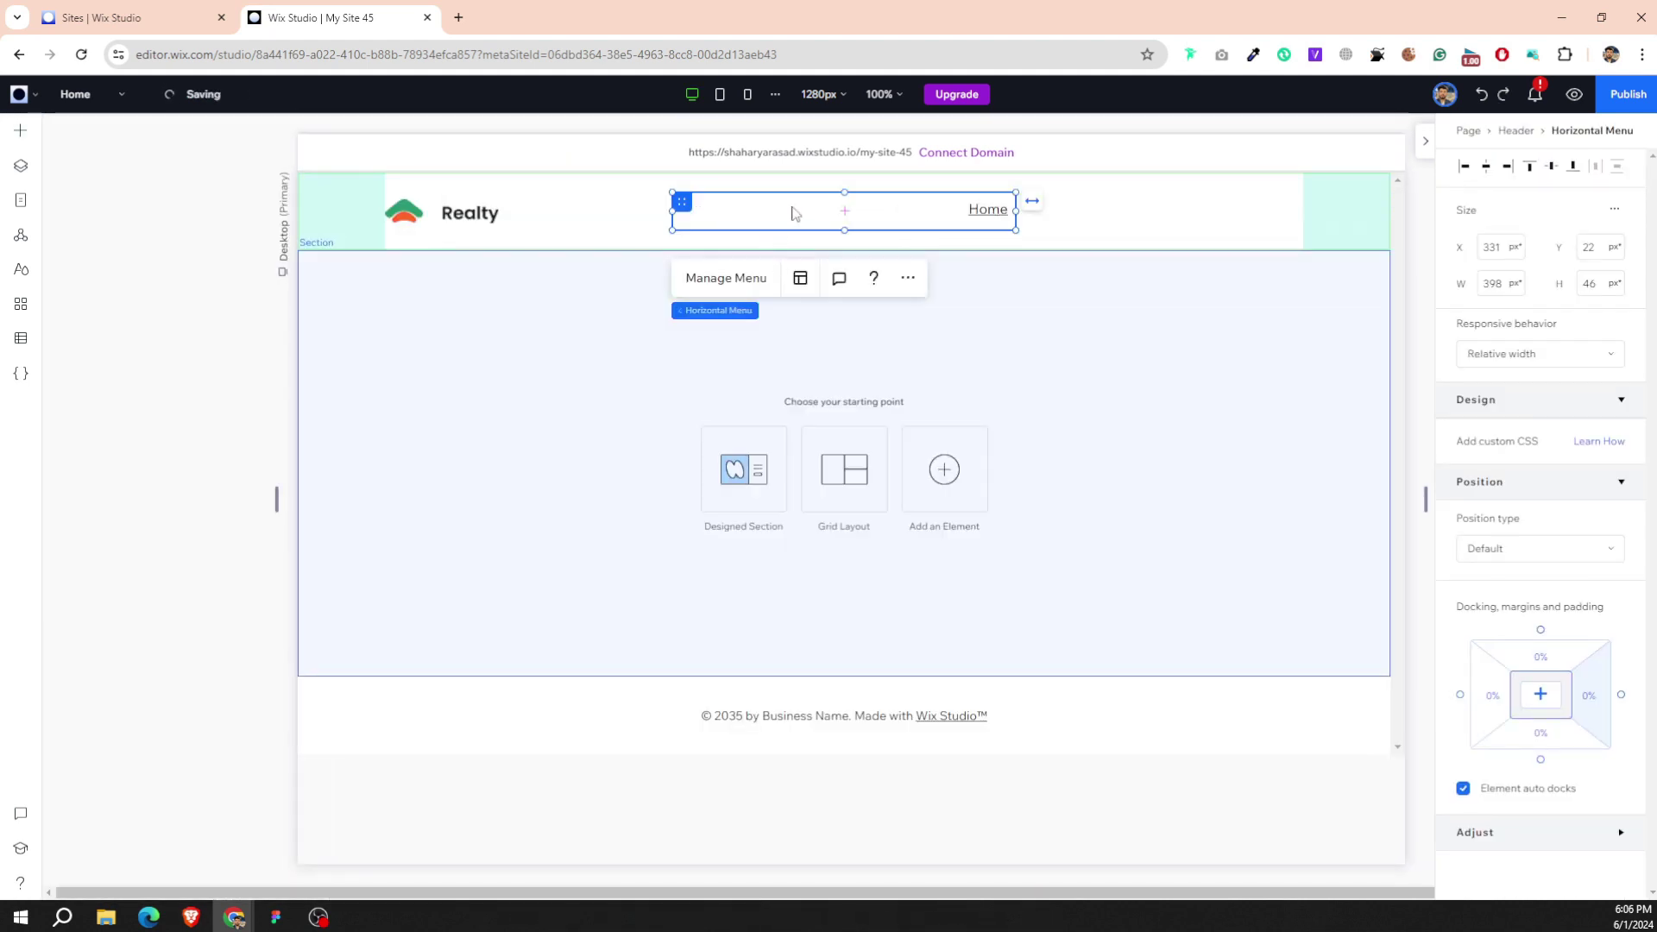
# Add Courses, Prices, Contact and Page to the header menu and widen it to 425 px.
pyautogui.click(750, 277)
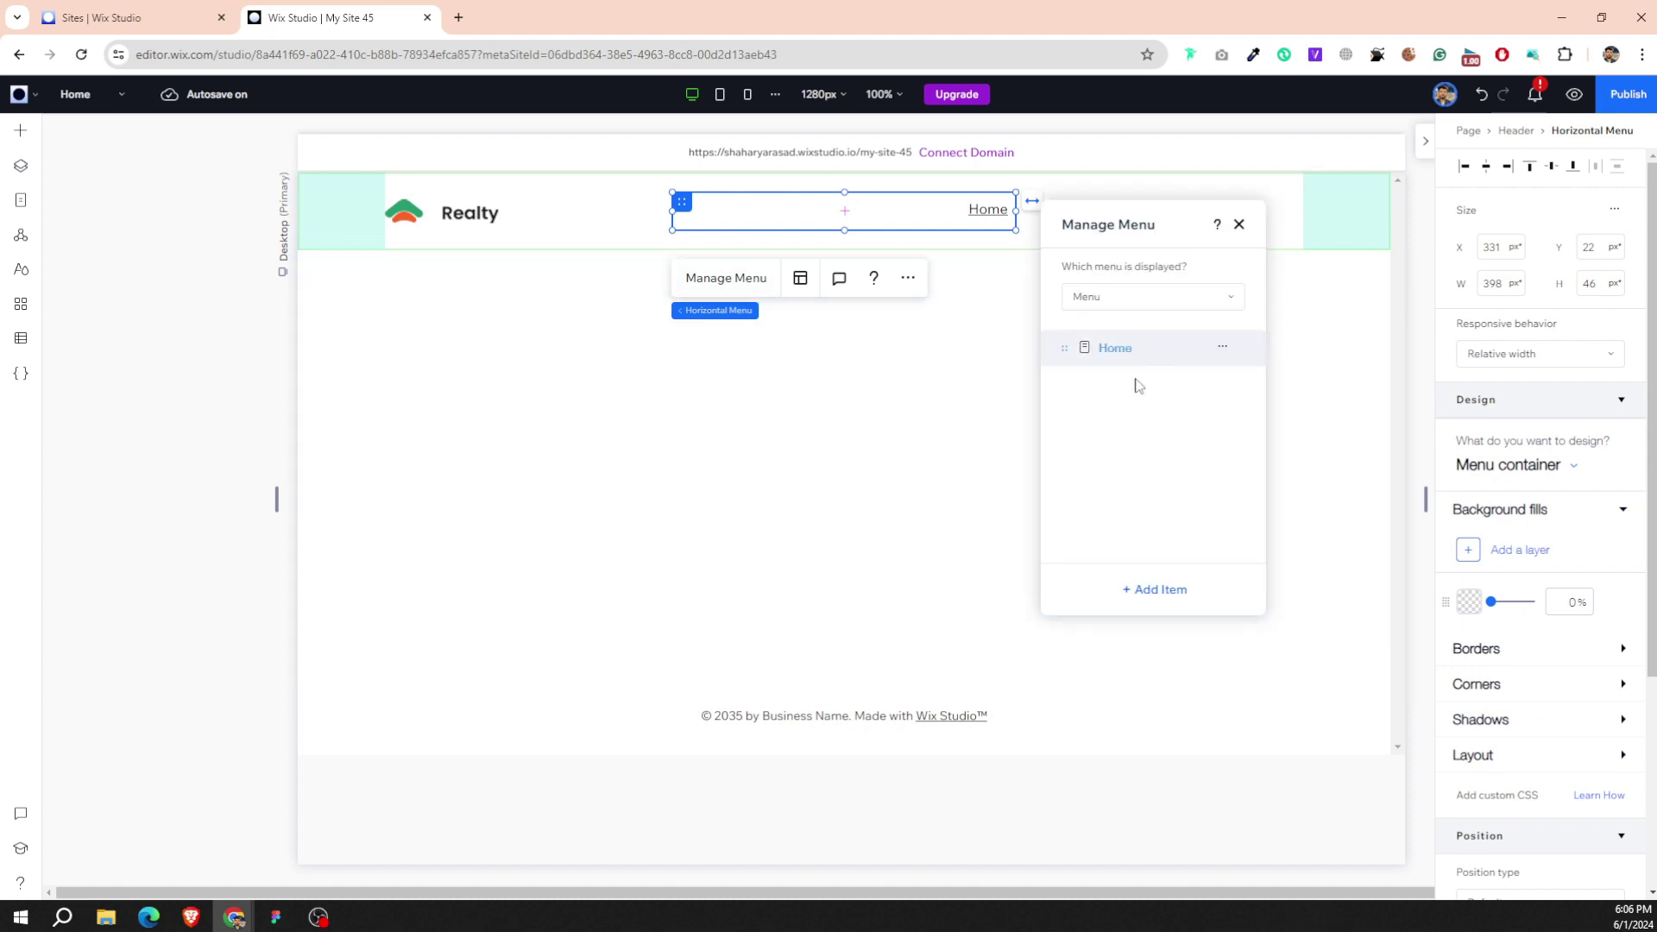
pyautogui.click(1143, 609)
pyautogui.click(1201, 621)
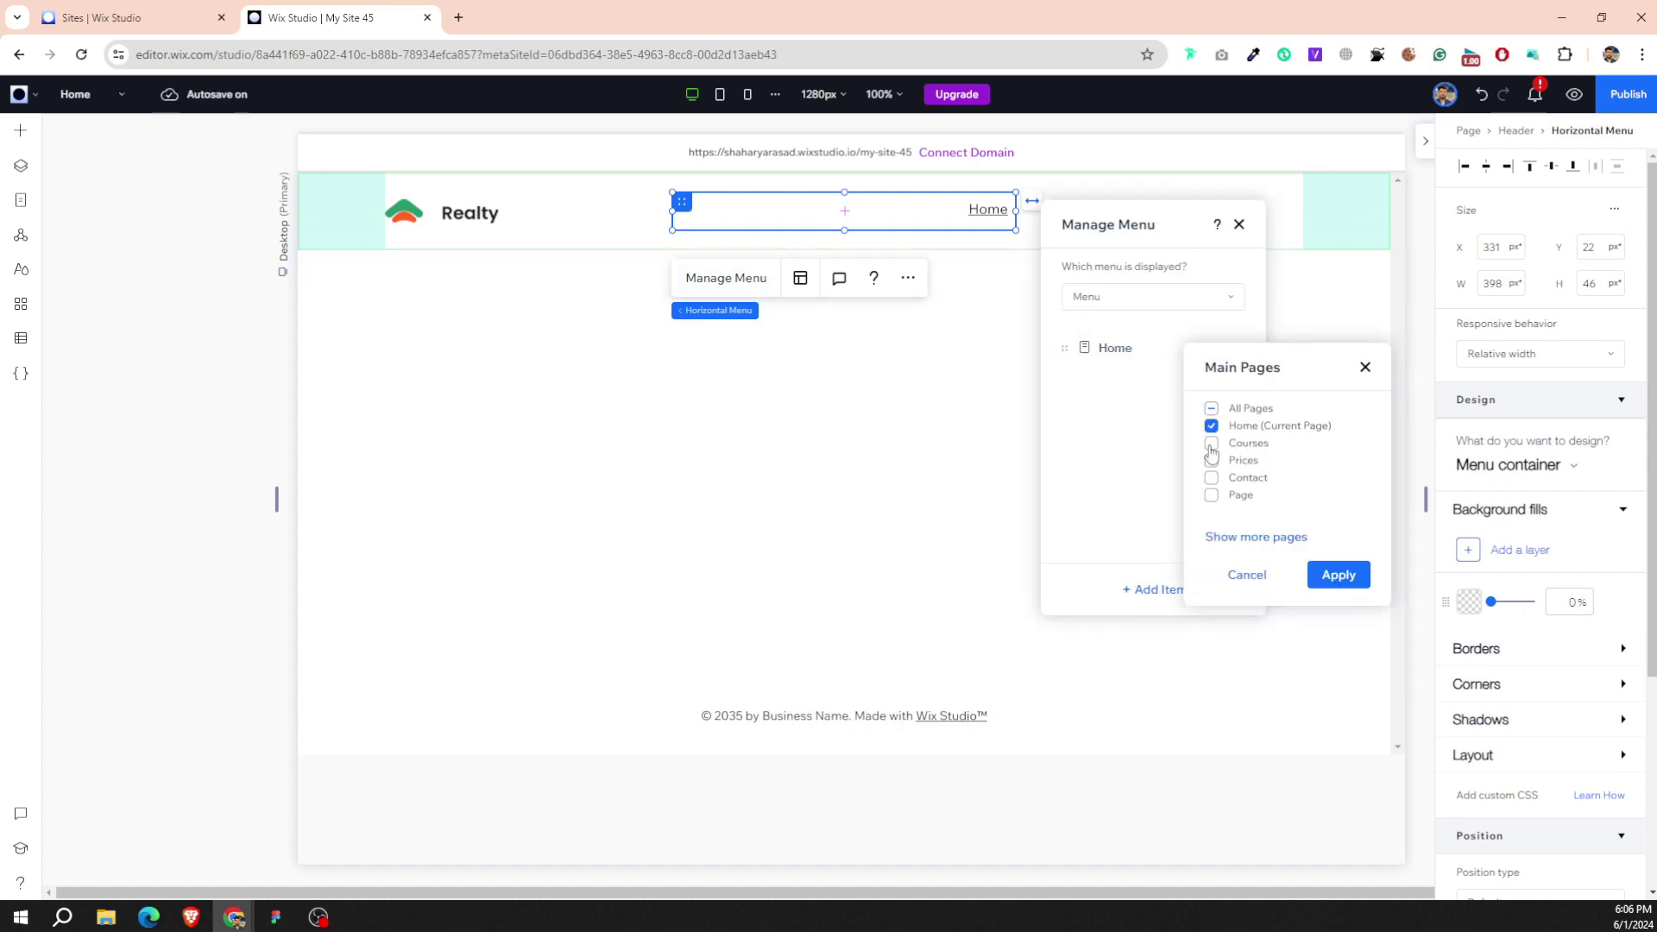
pyautogui.click(1339, 575)
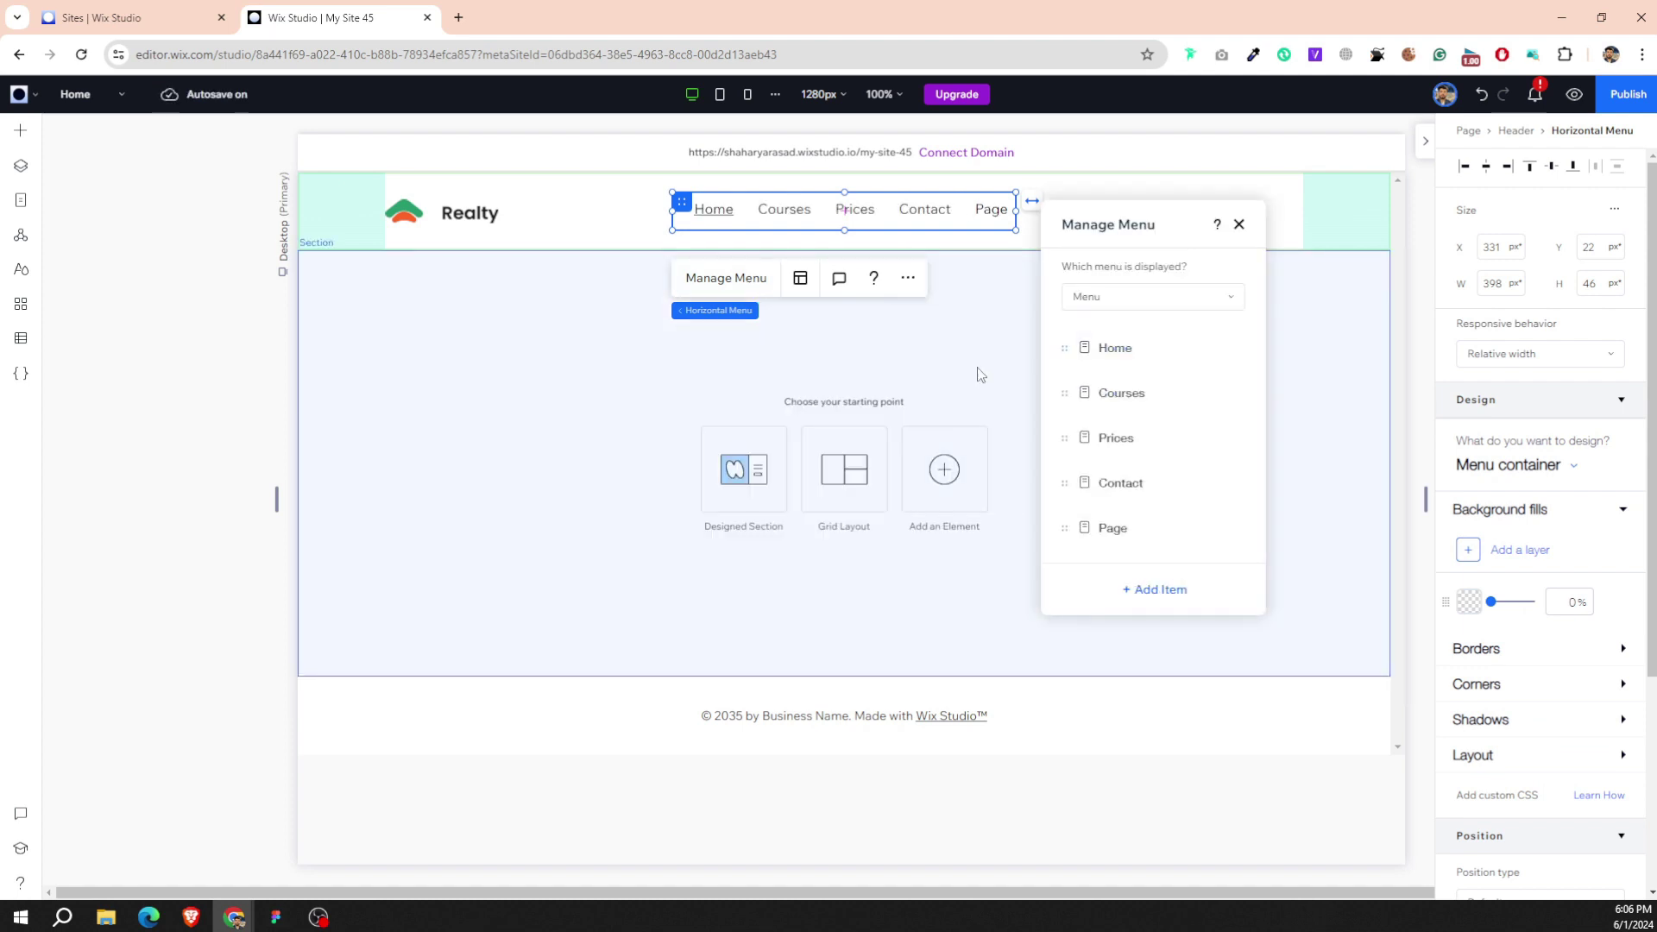
pyautogui.click(980, 379)
pyautogui.click(971, 217)
pyautogui.moveTo(1016, 212); pyautogui.dragTo(1042, 215)
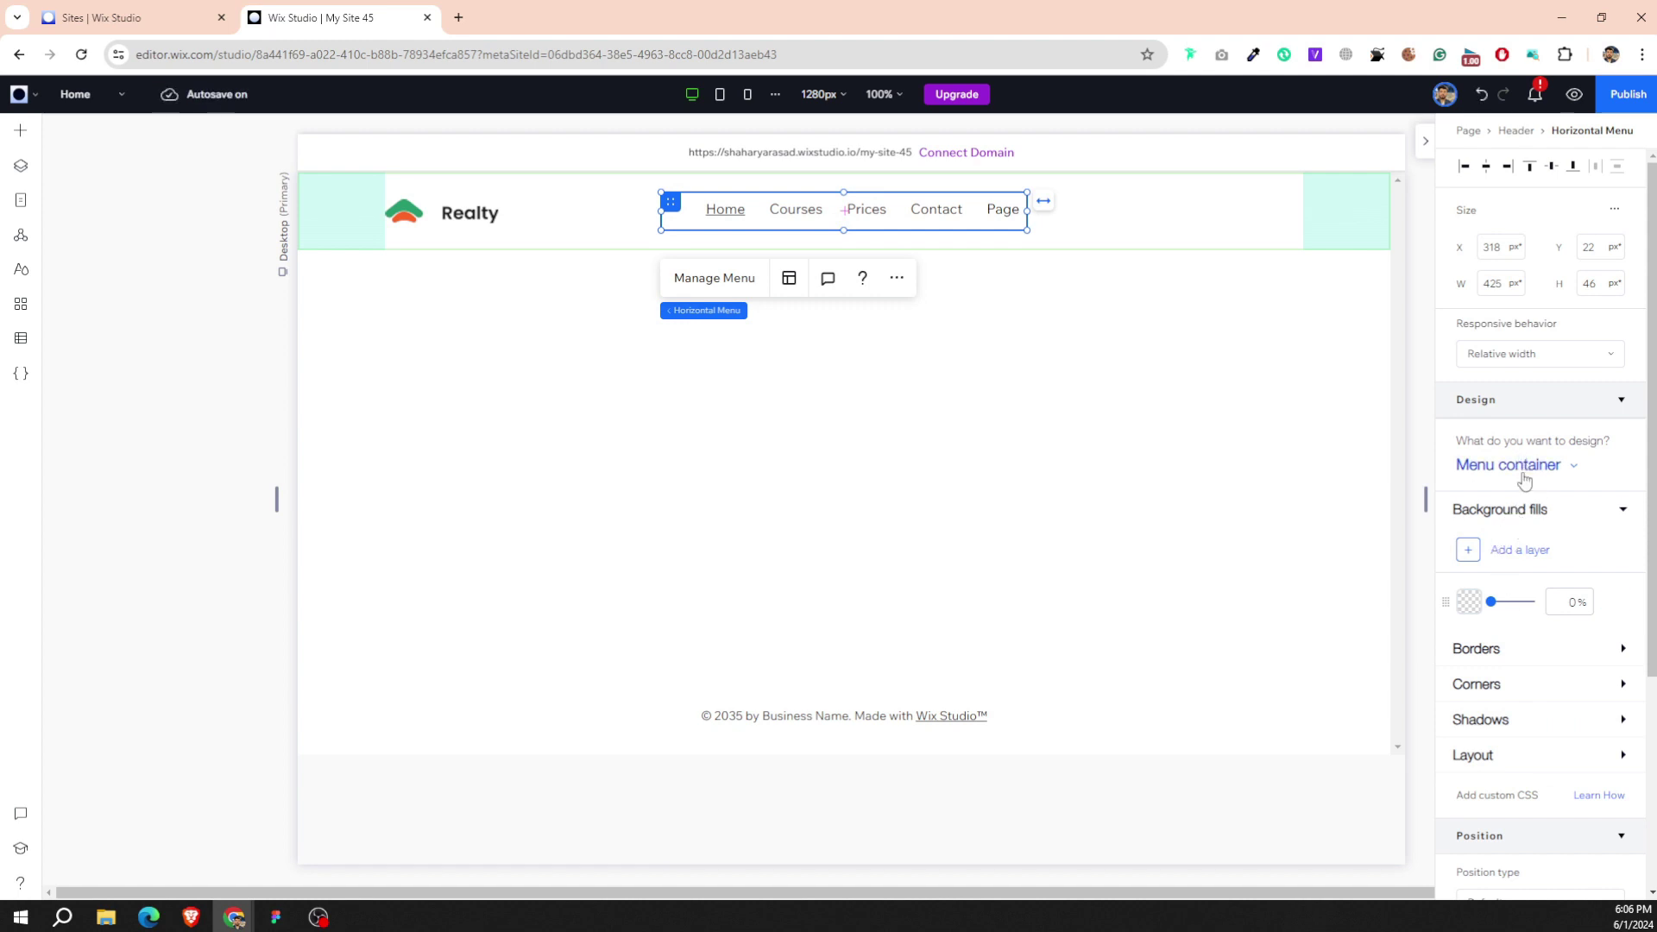
# Open the menu items' text settings and preview an orange text colour without keeping it.
pyautogui.click(1524, 476)
pyautogui.click(1525, 530)
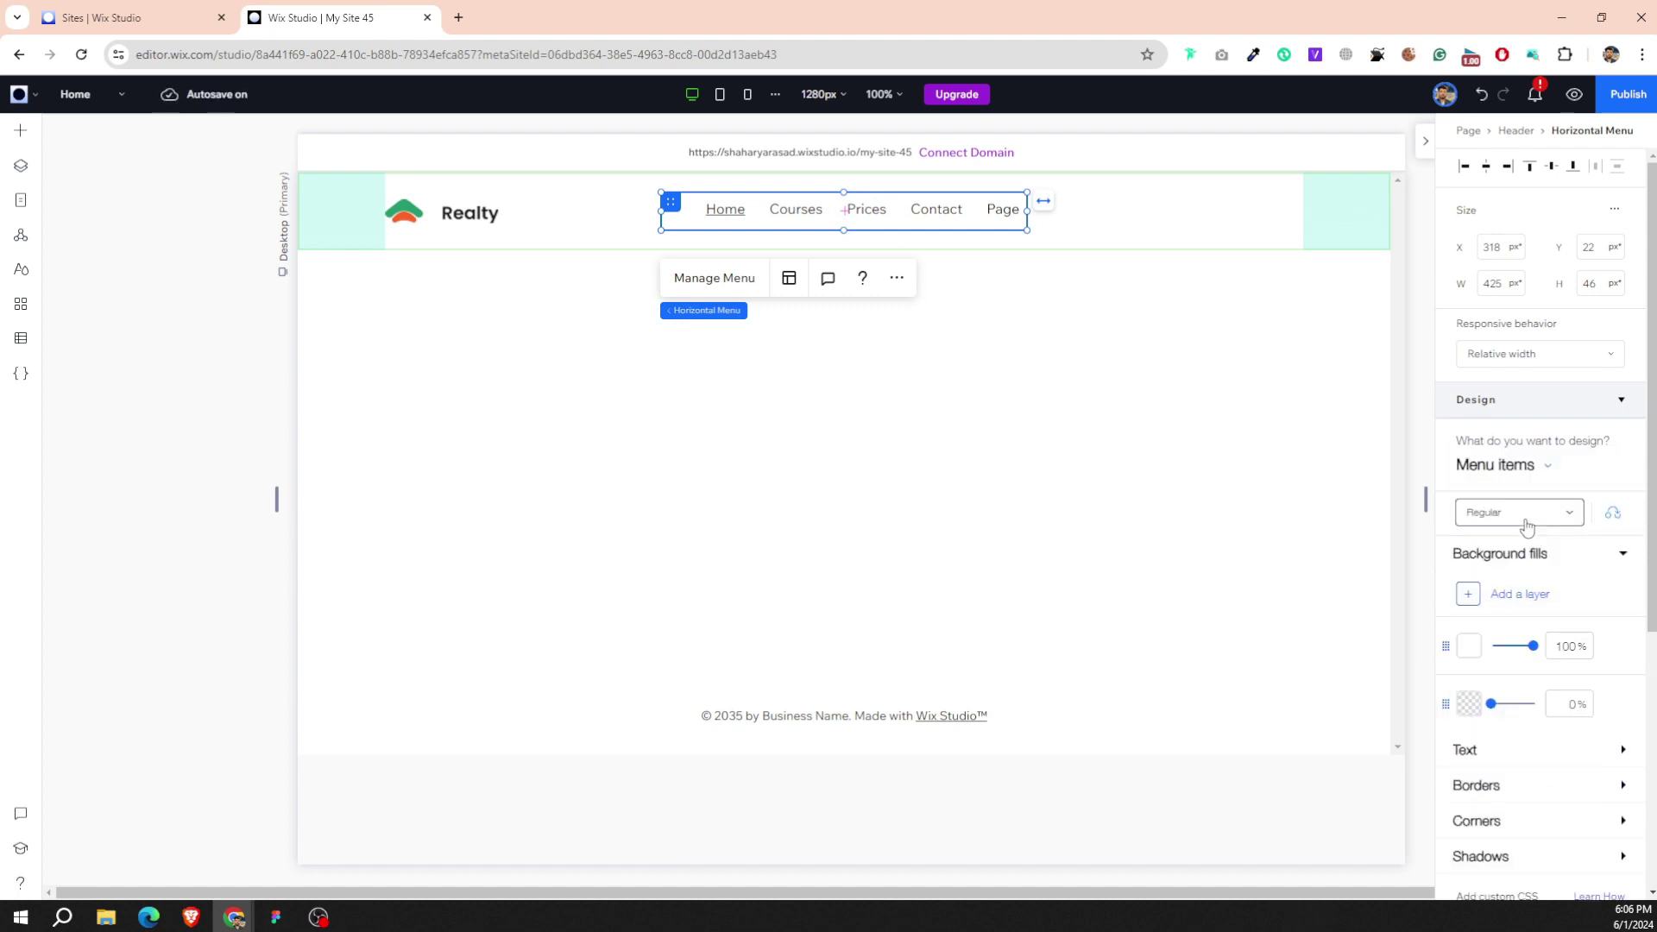
pyautogui.click(1494, 750)
pyautogui.scroll(-2, 1484, 760)
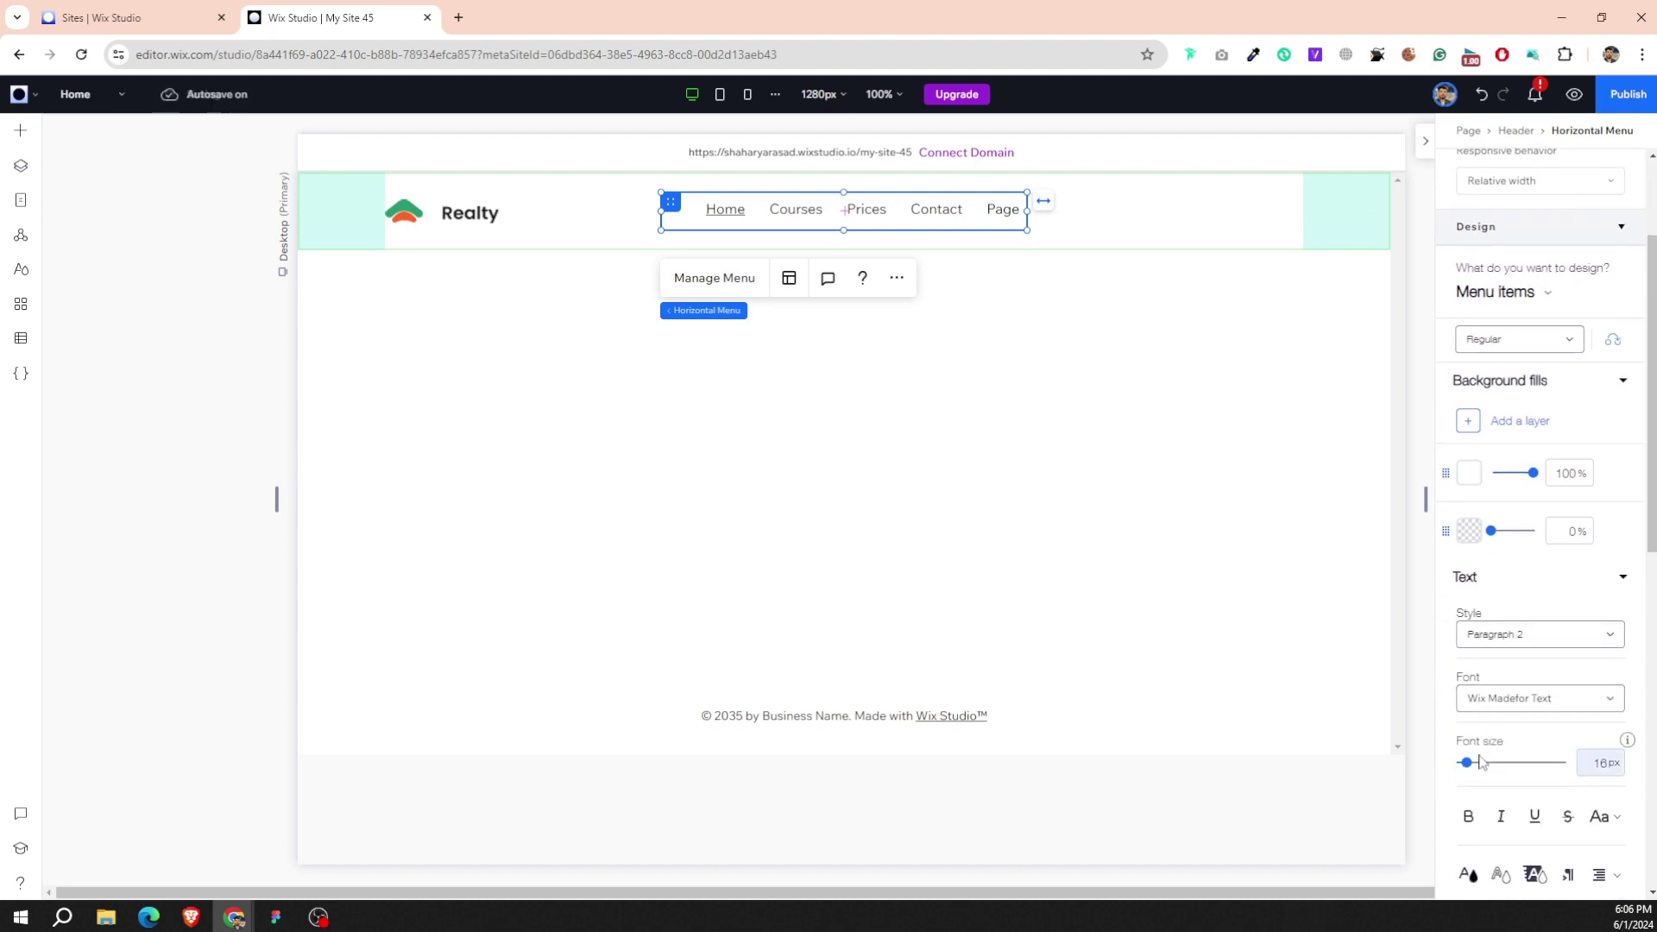
pyautogui.click(1464, 880)
pyautogui.click(1586, 738)
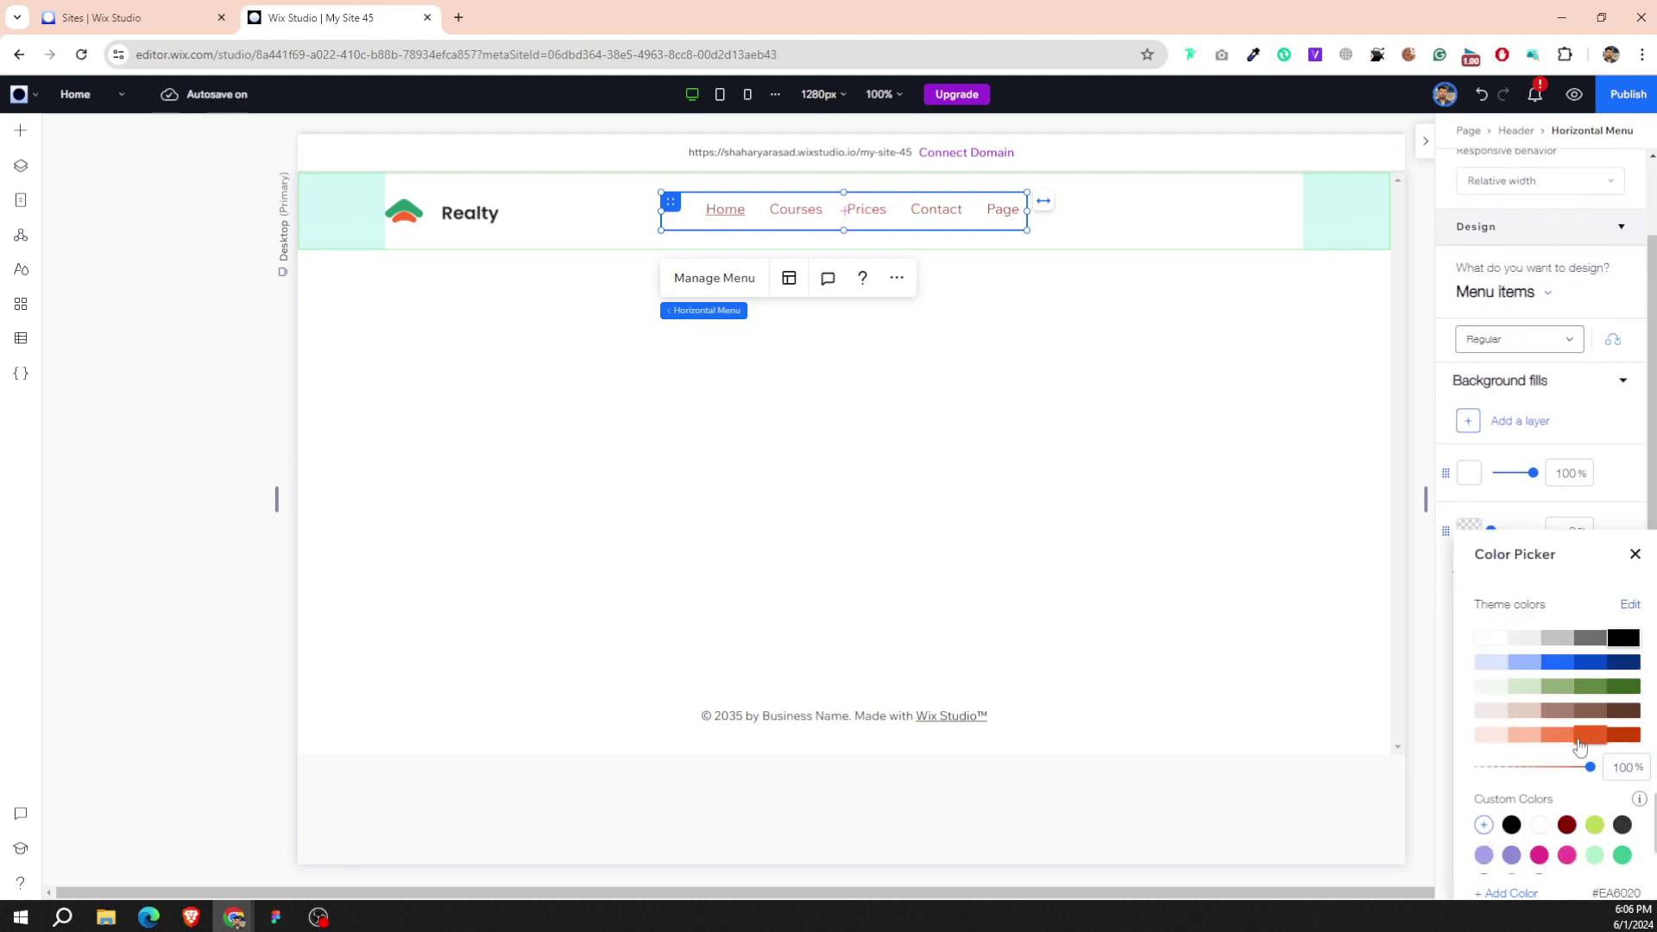
pyautogui.click(1547, 509)
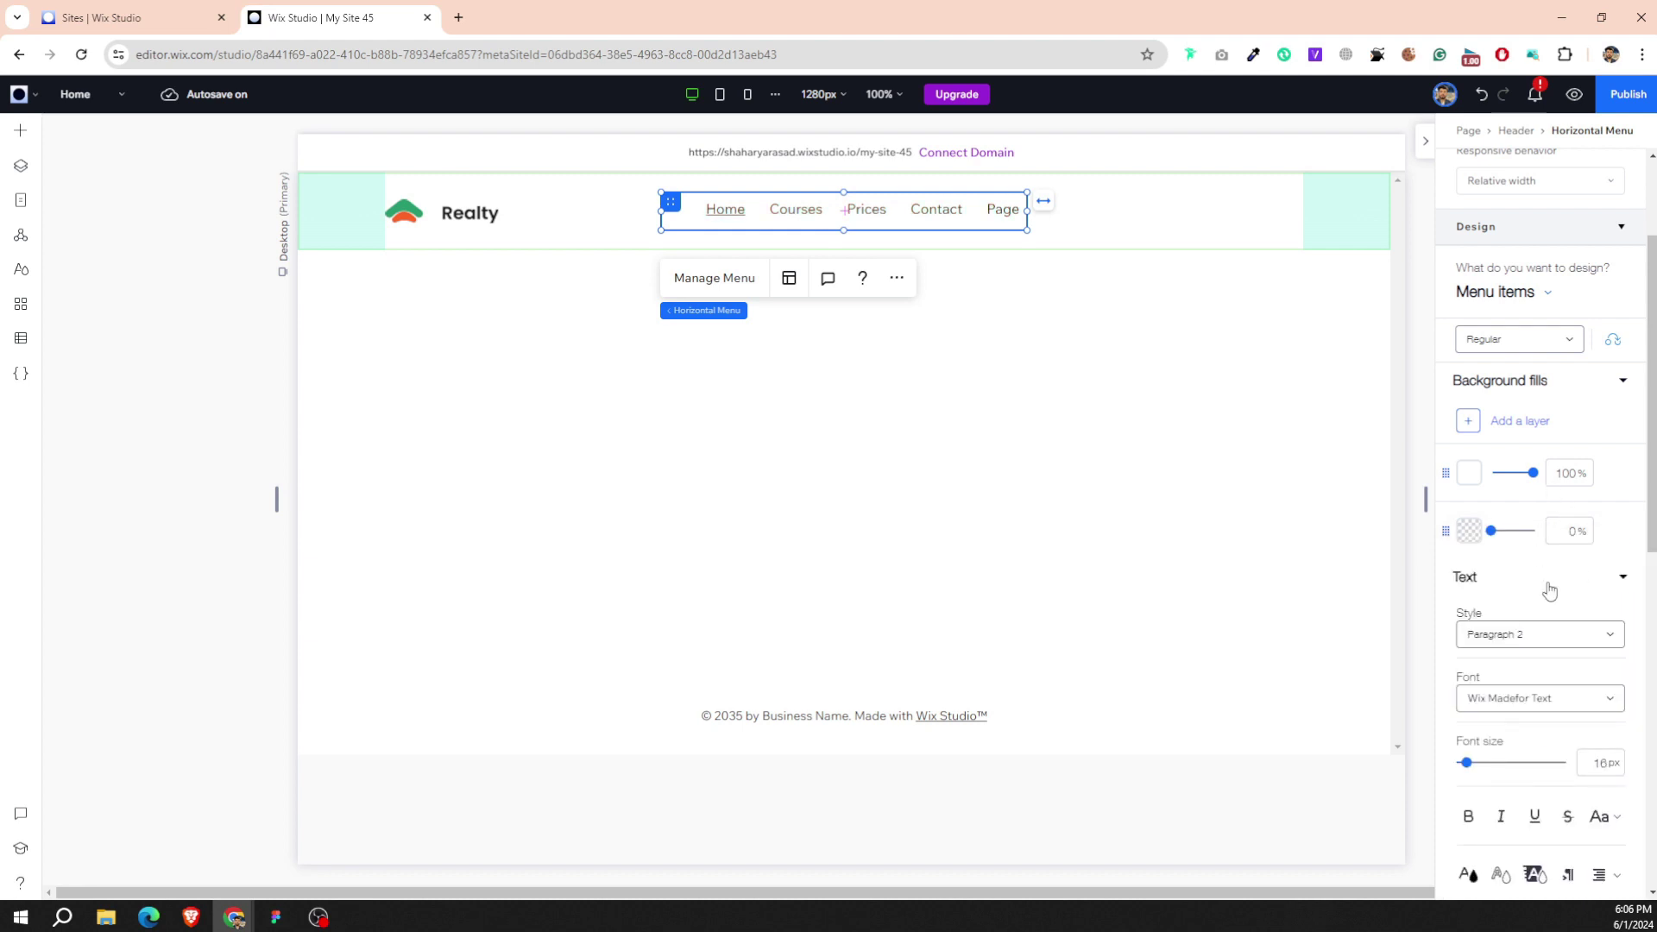
# Switch the menu items to the Current page state and open its text colour choices.
pyautogui.click(1538, 342)
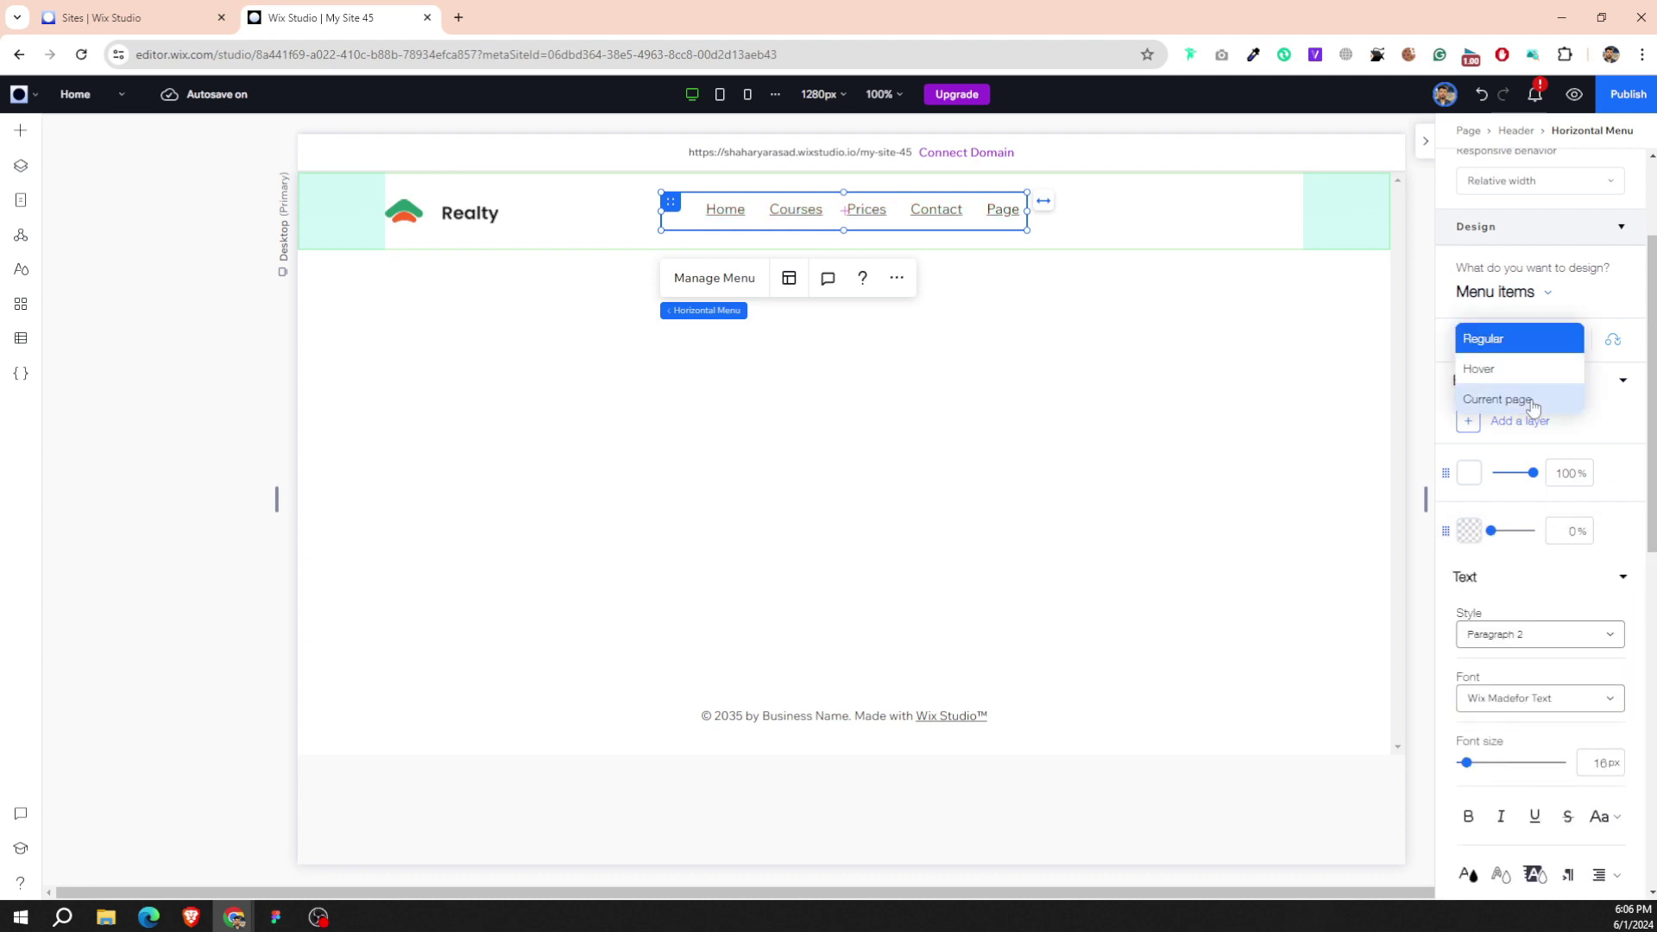
pyautogui.click(1501, 397)
pyautogui.click(1535, 625)
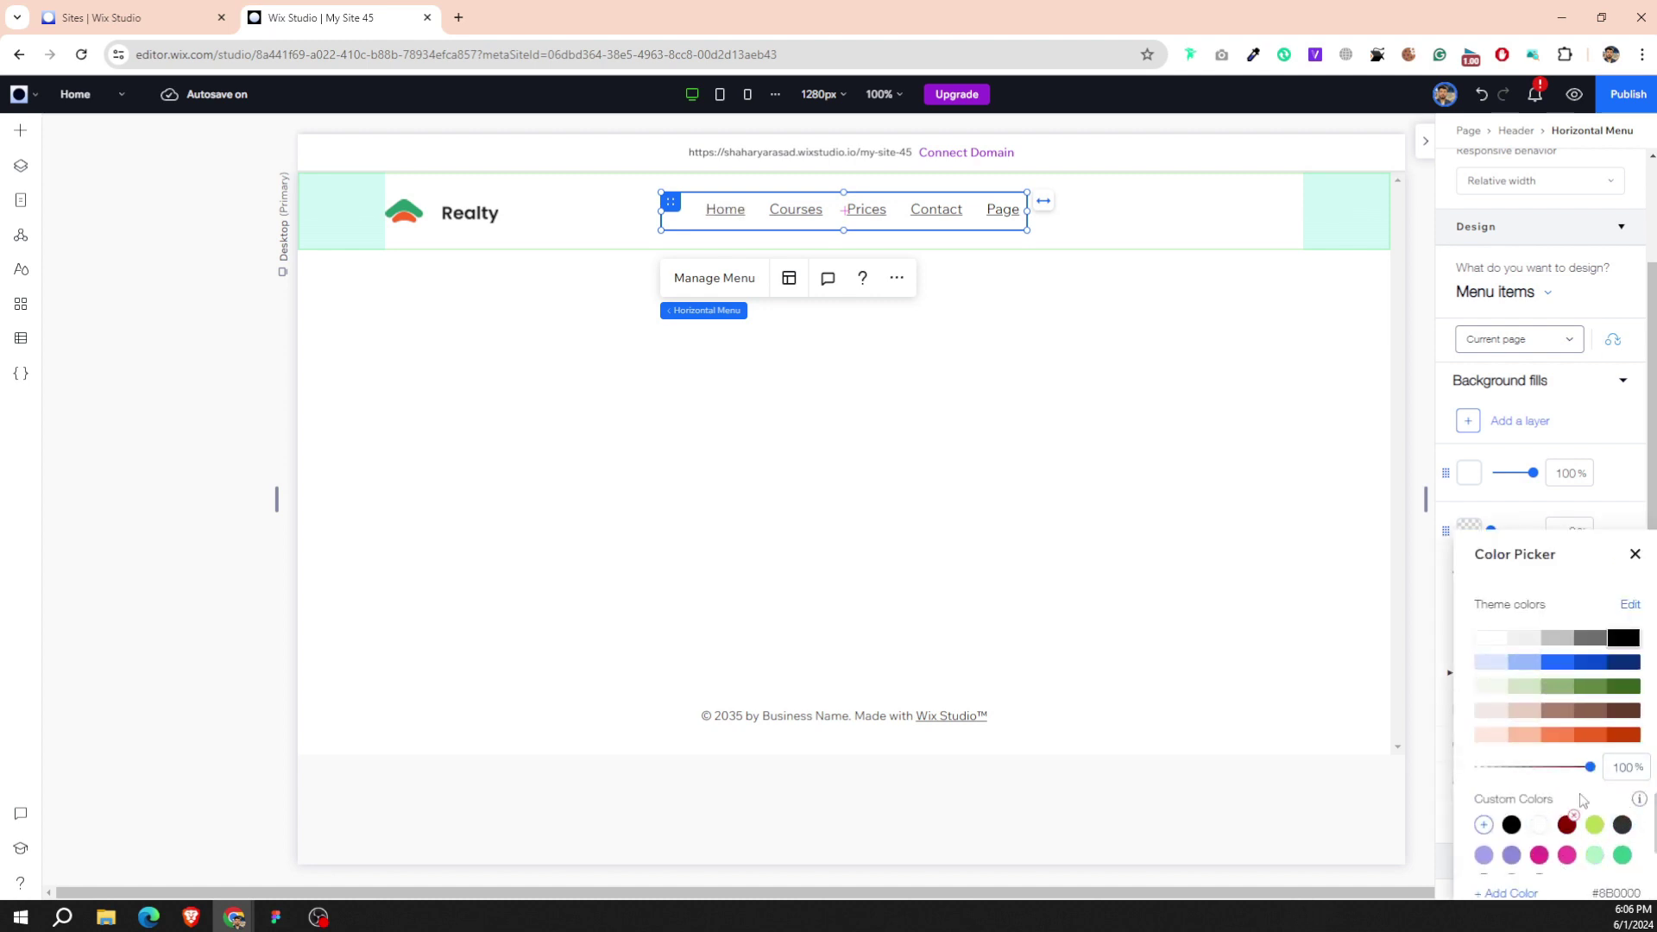
pyautogui.click(1484, 637)
# Read the Figma Sign Up button's orange and apply custom colour #FF6525 to current-page menu text.
pyautogui.click(291, 919)
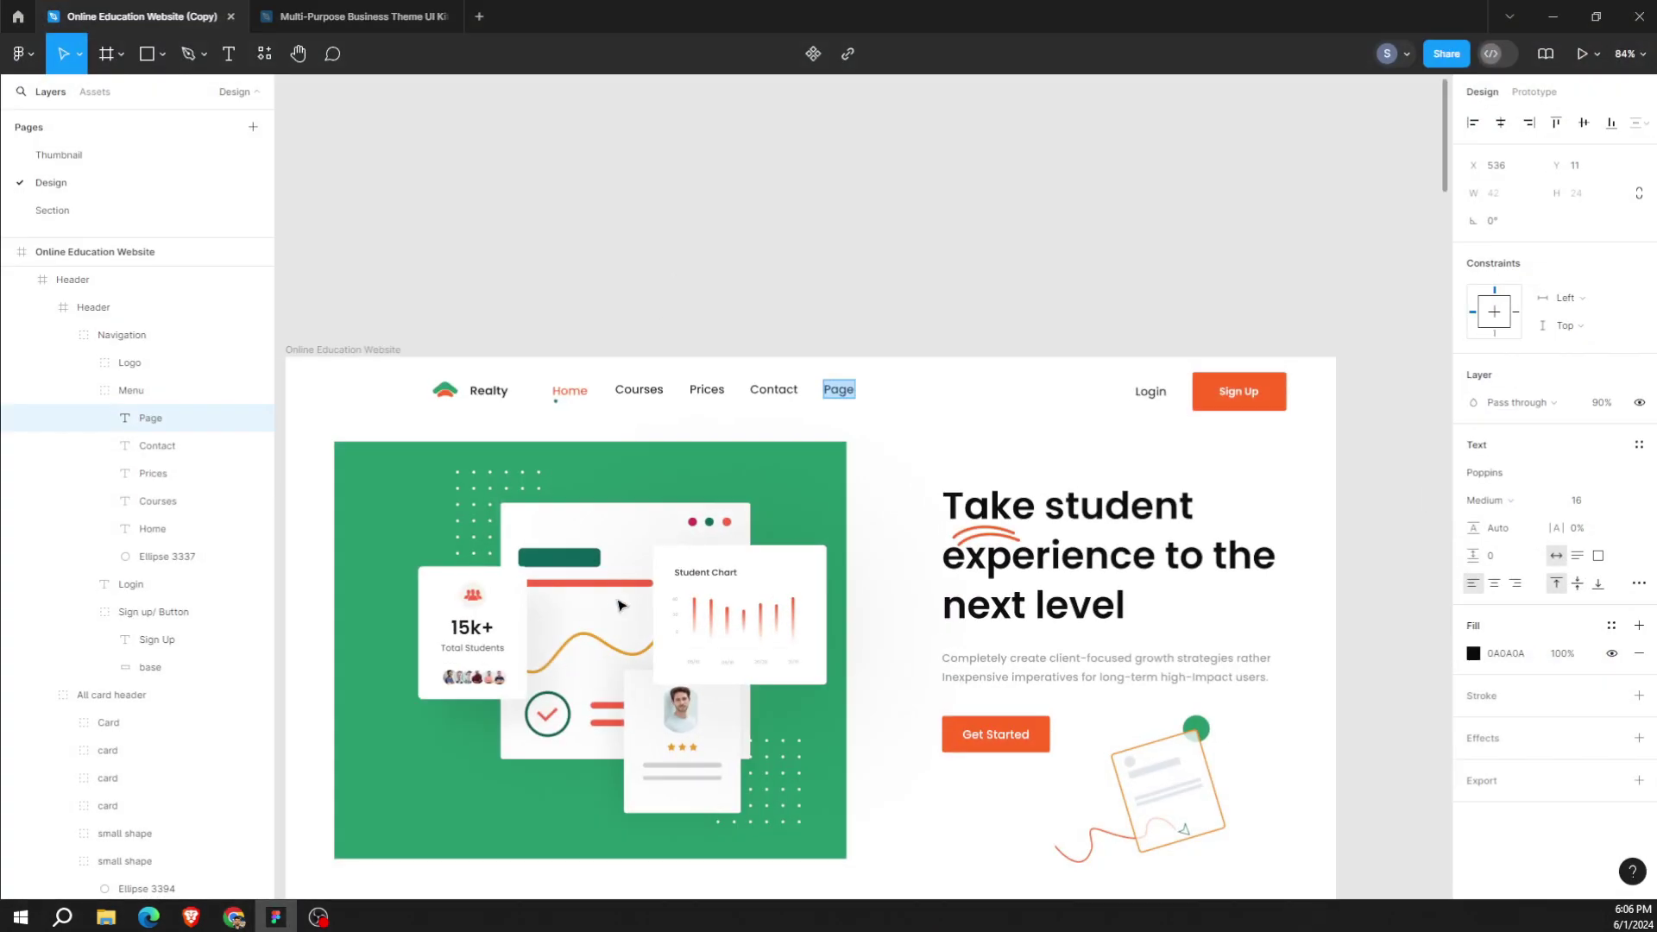
pyautogui.click(1214, 409)
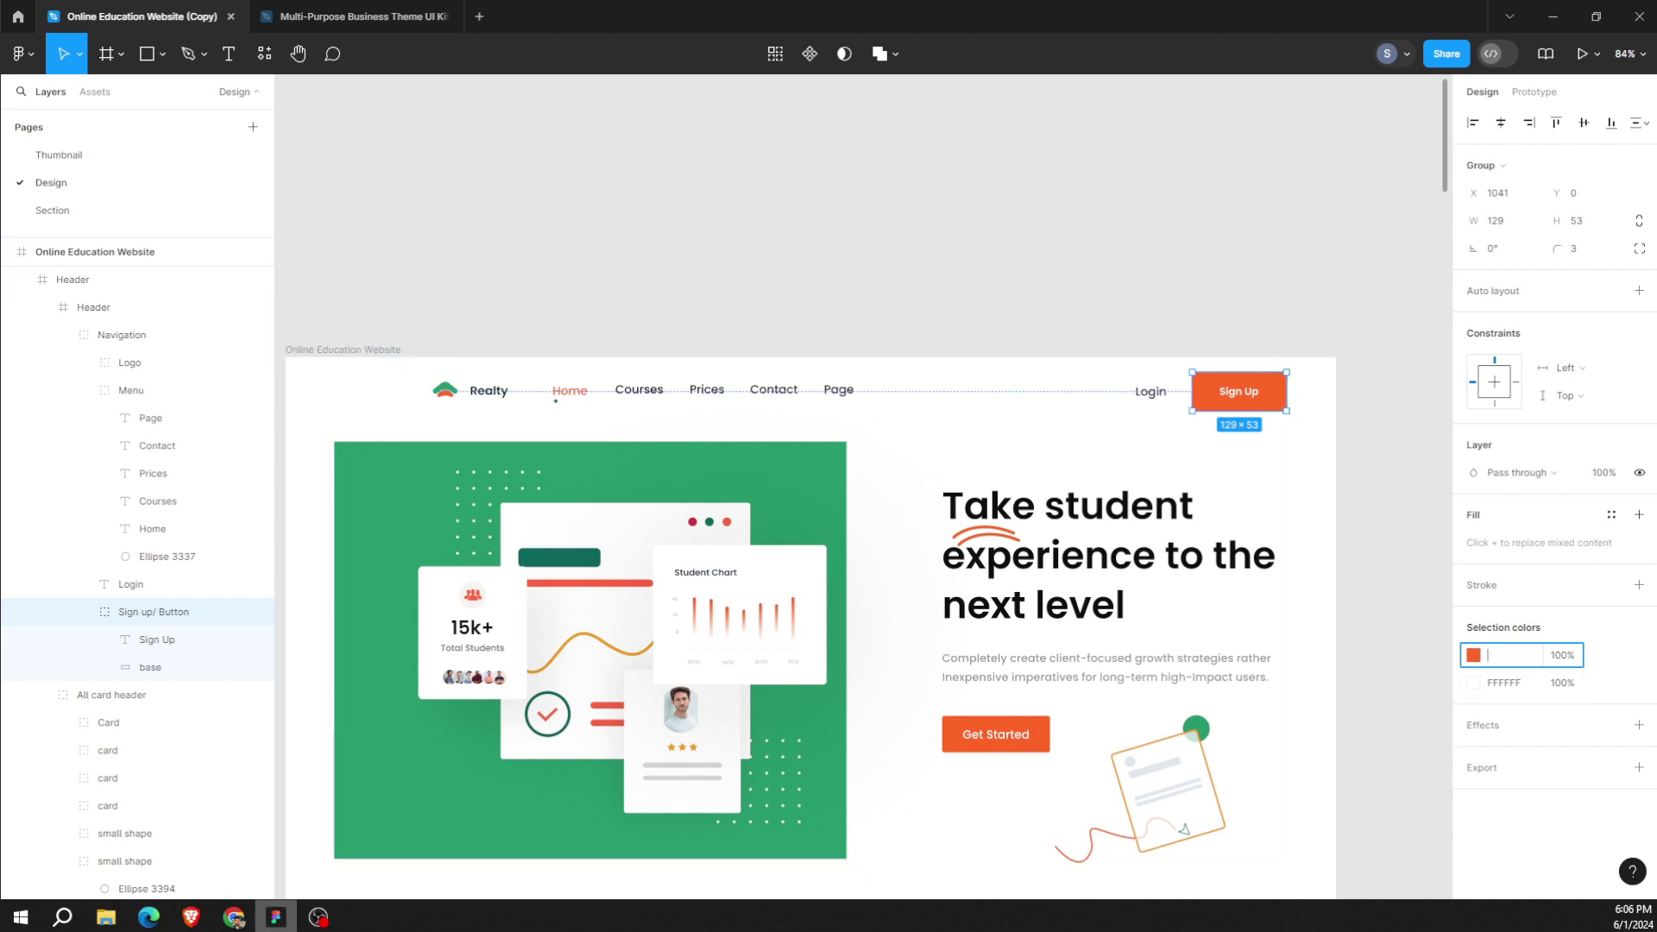
pyautogui.click(234, 916)
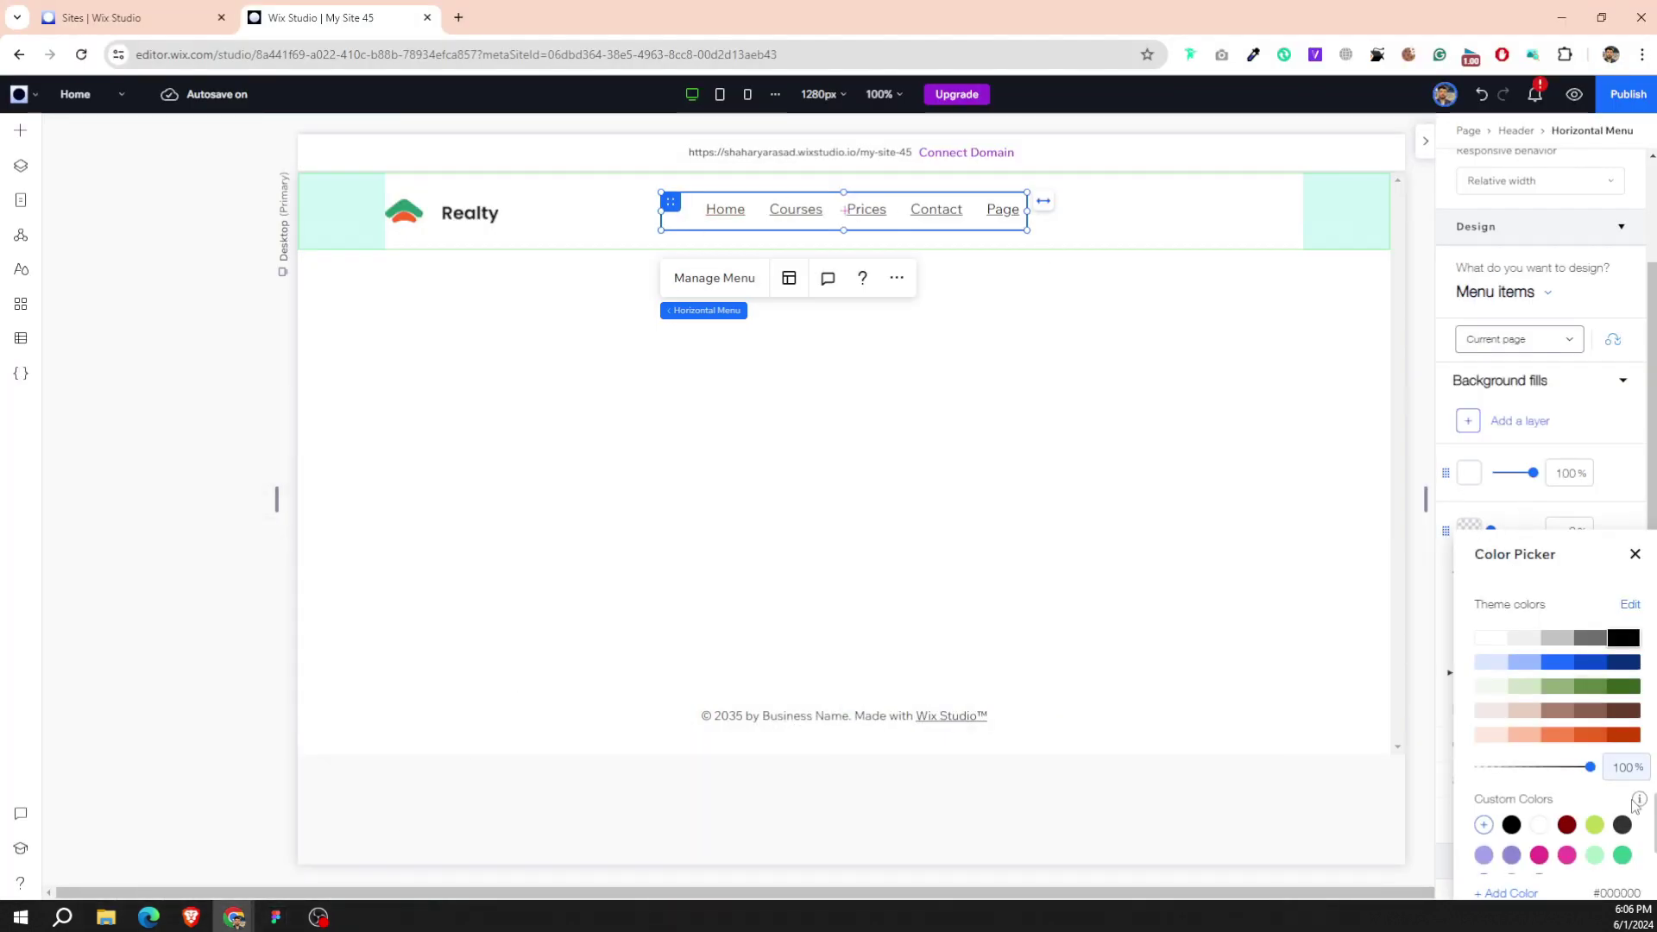
pyautogui.scroll(-2, 1519, 820)
pyautogui.click(1482, 799)
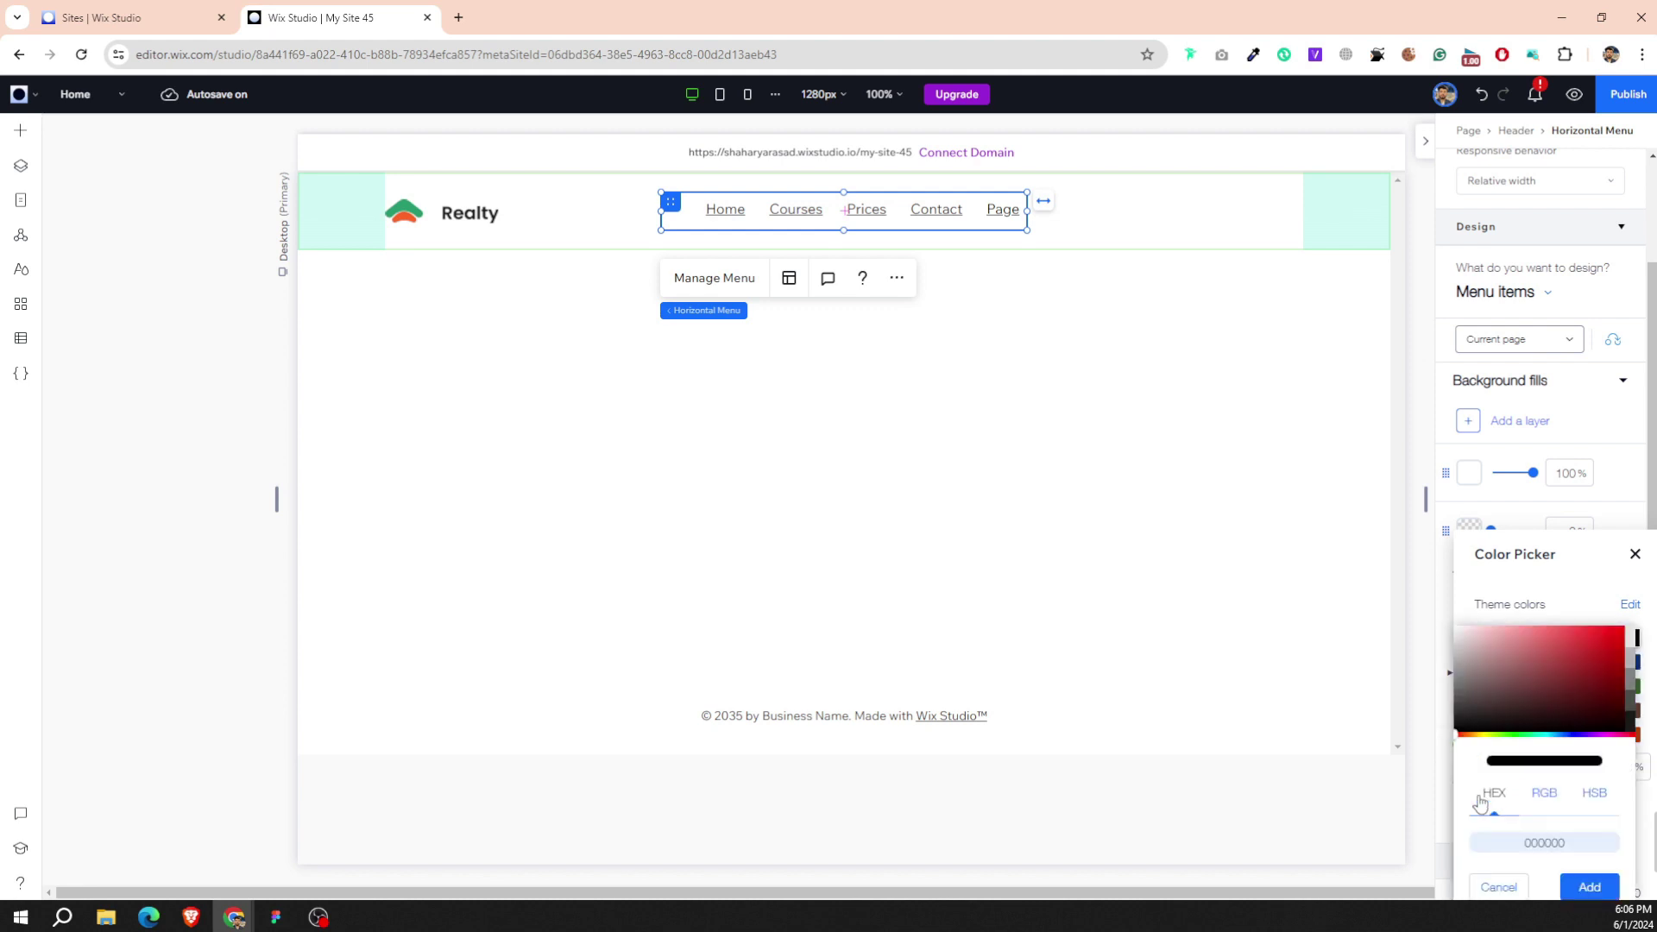
pyautogui.write('FF6525')
pyautogui.press('Return')
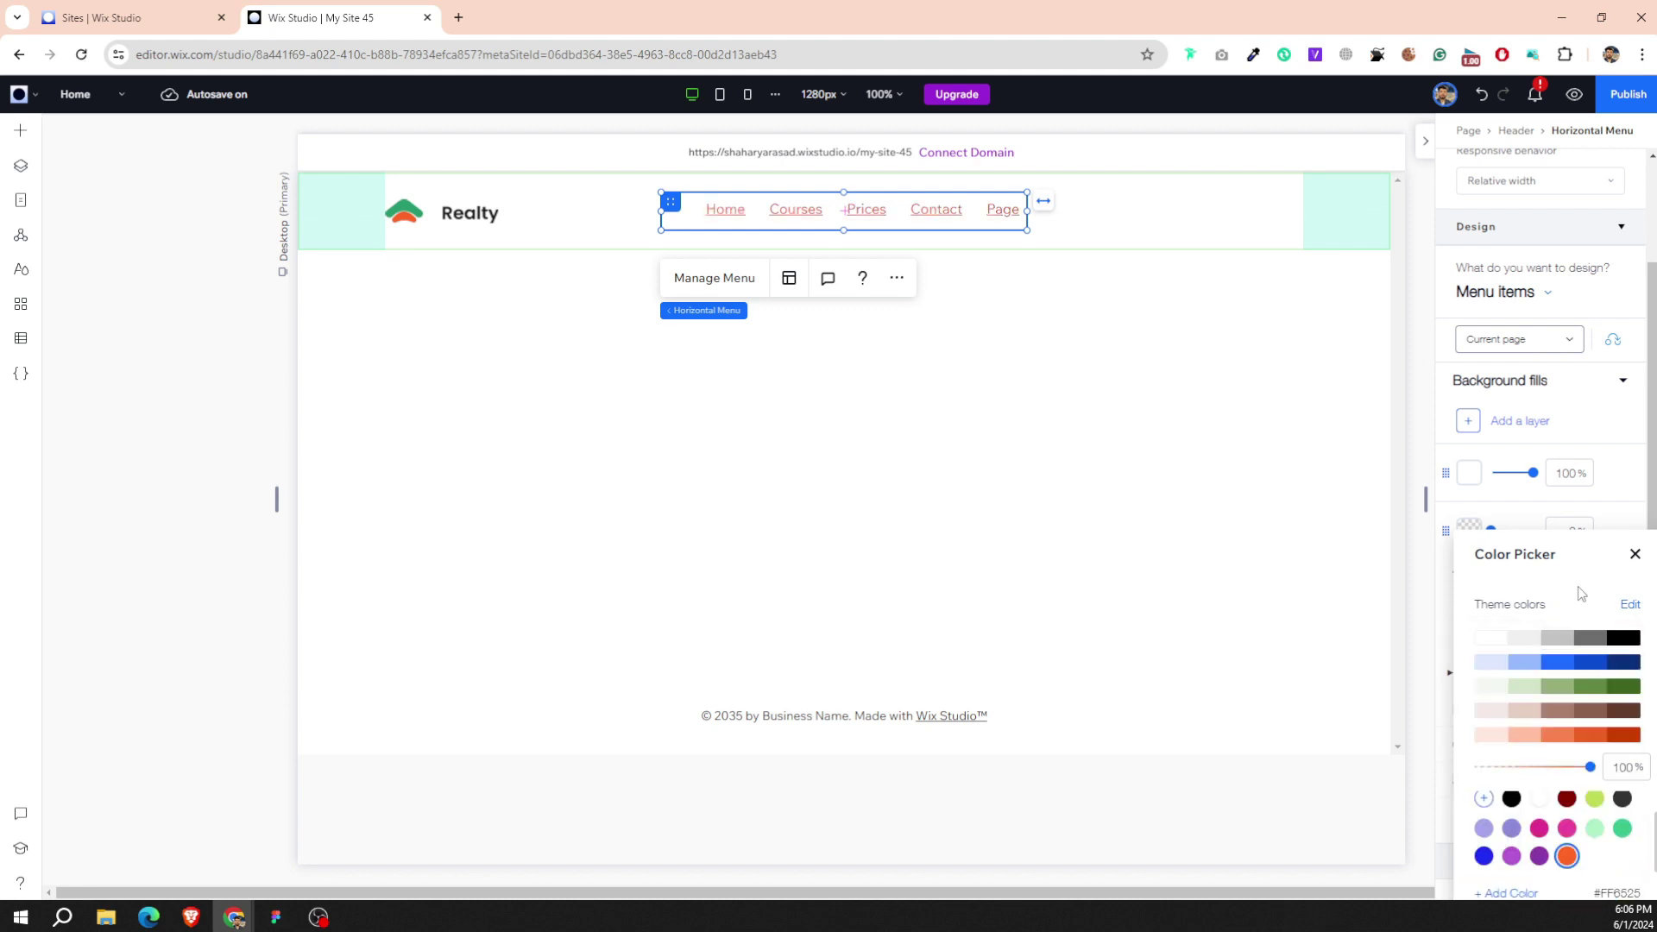
pyautogui.click(1635, 555)
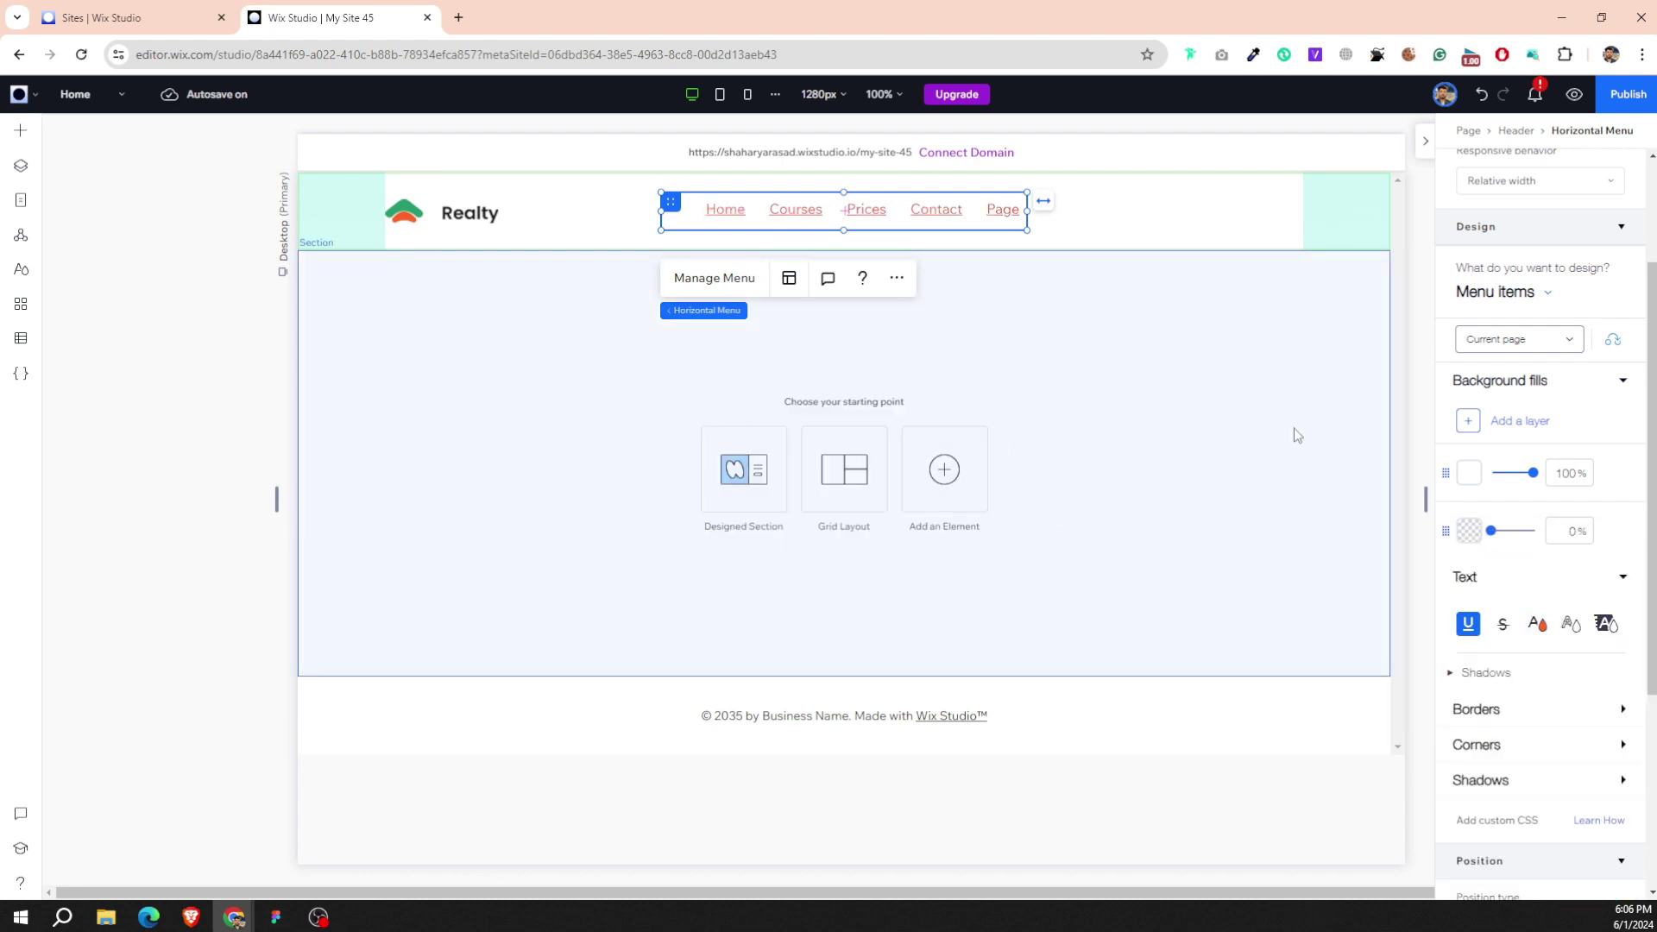
# Set the regular menu item font to Wix Madefor Text Medium.
pyautogui.click(1553, 339)
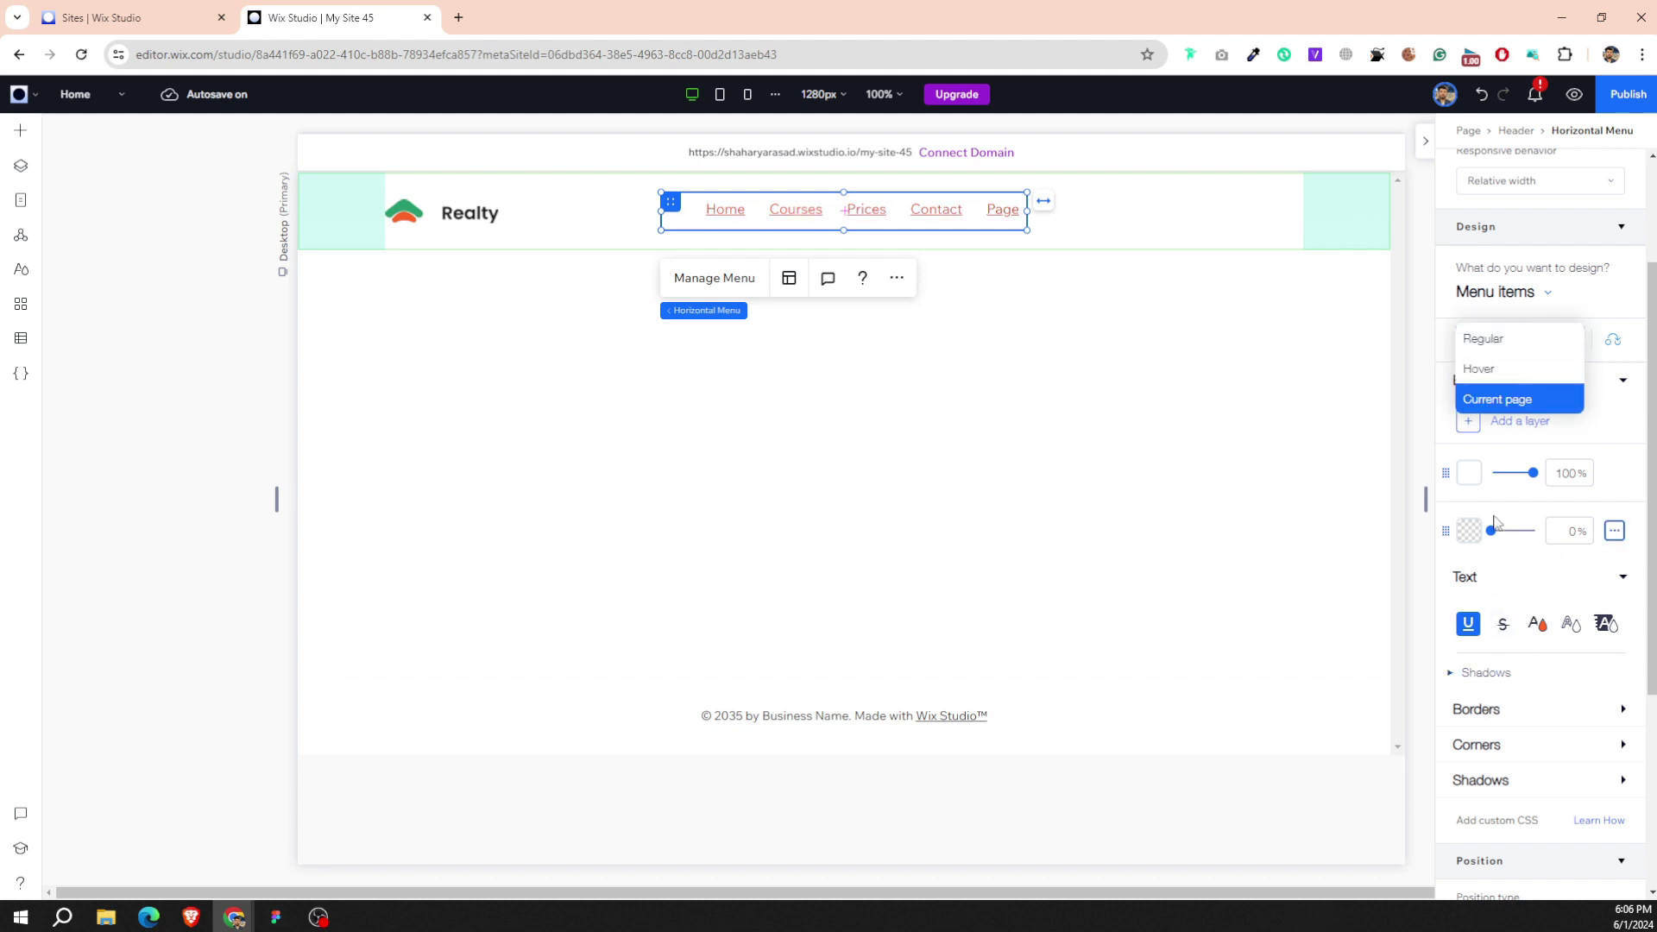
pyautogui.click(1541, 342)
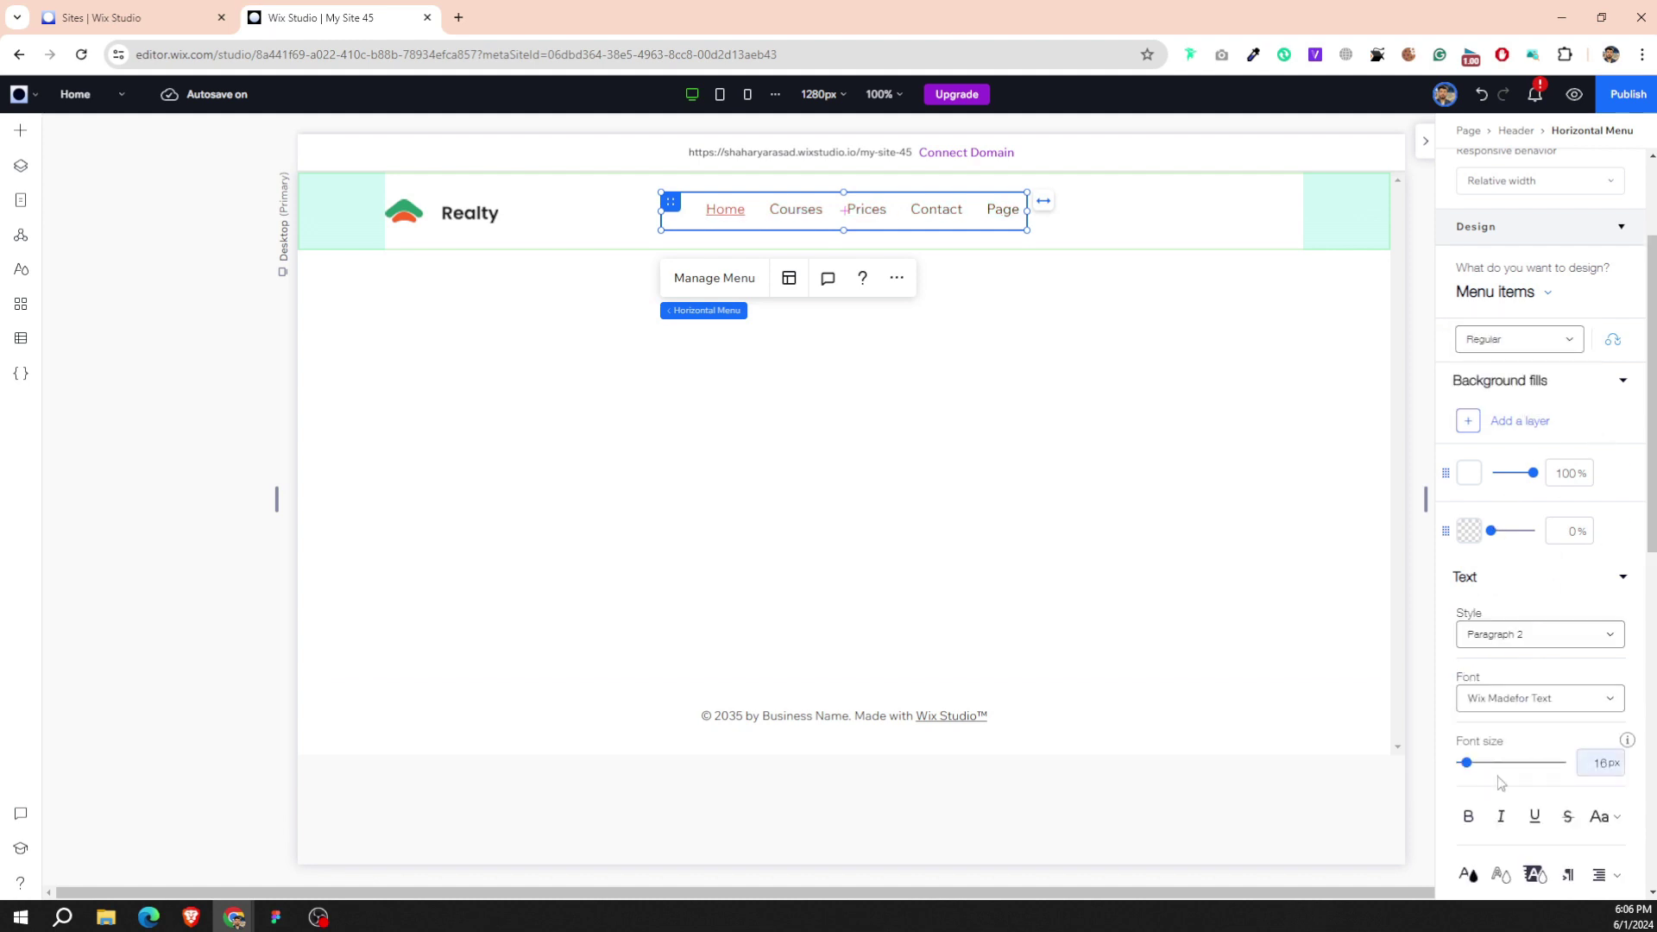
pyautogui.scroll(1, 1509, 621)
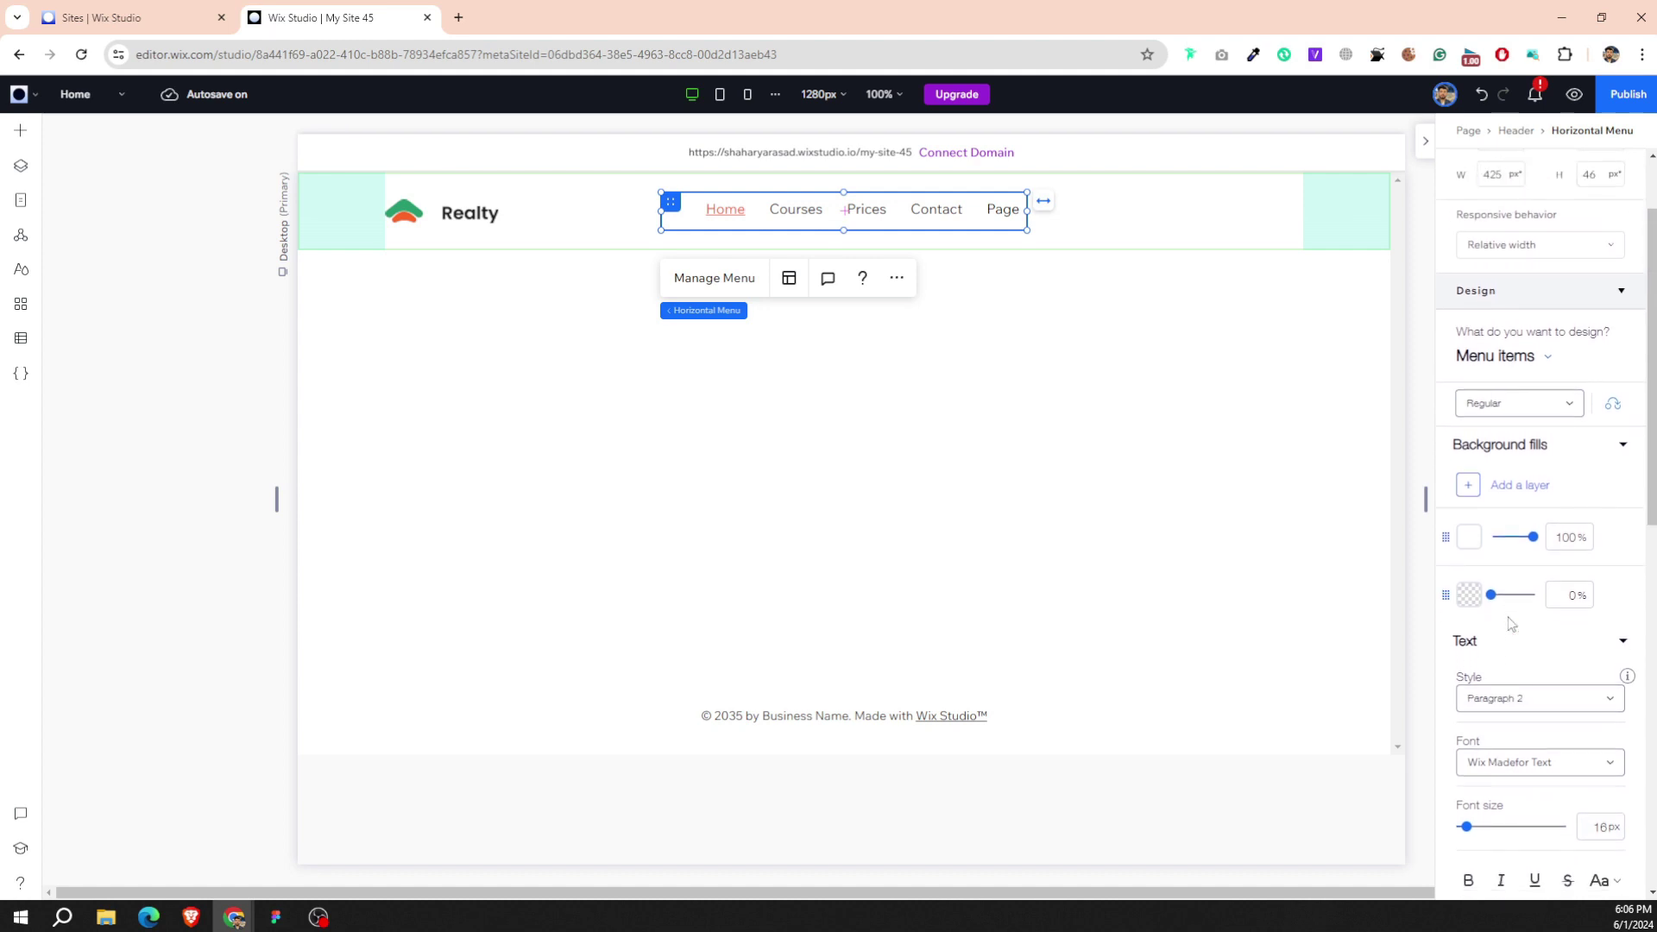
pyautogui.scroll(-3, 1509, 621)
pyautogui.scroll(1, 1506, 612)
pyautogui.scroll(-1, 1501, 604)
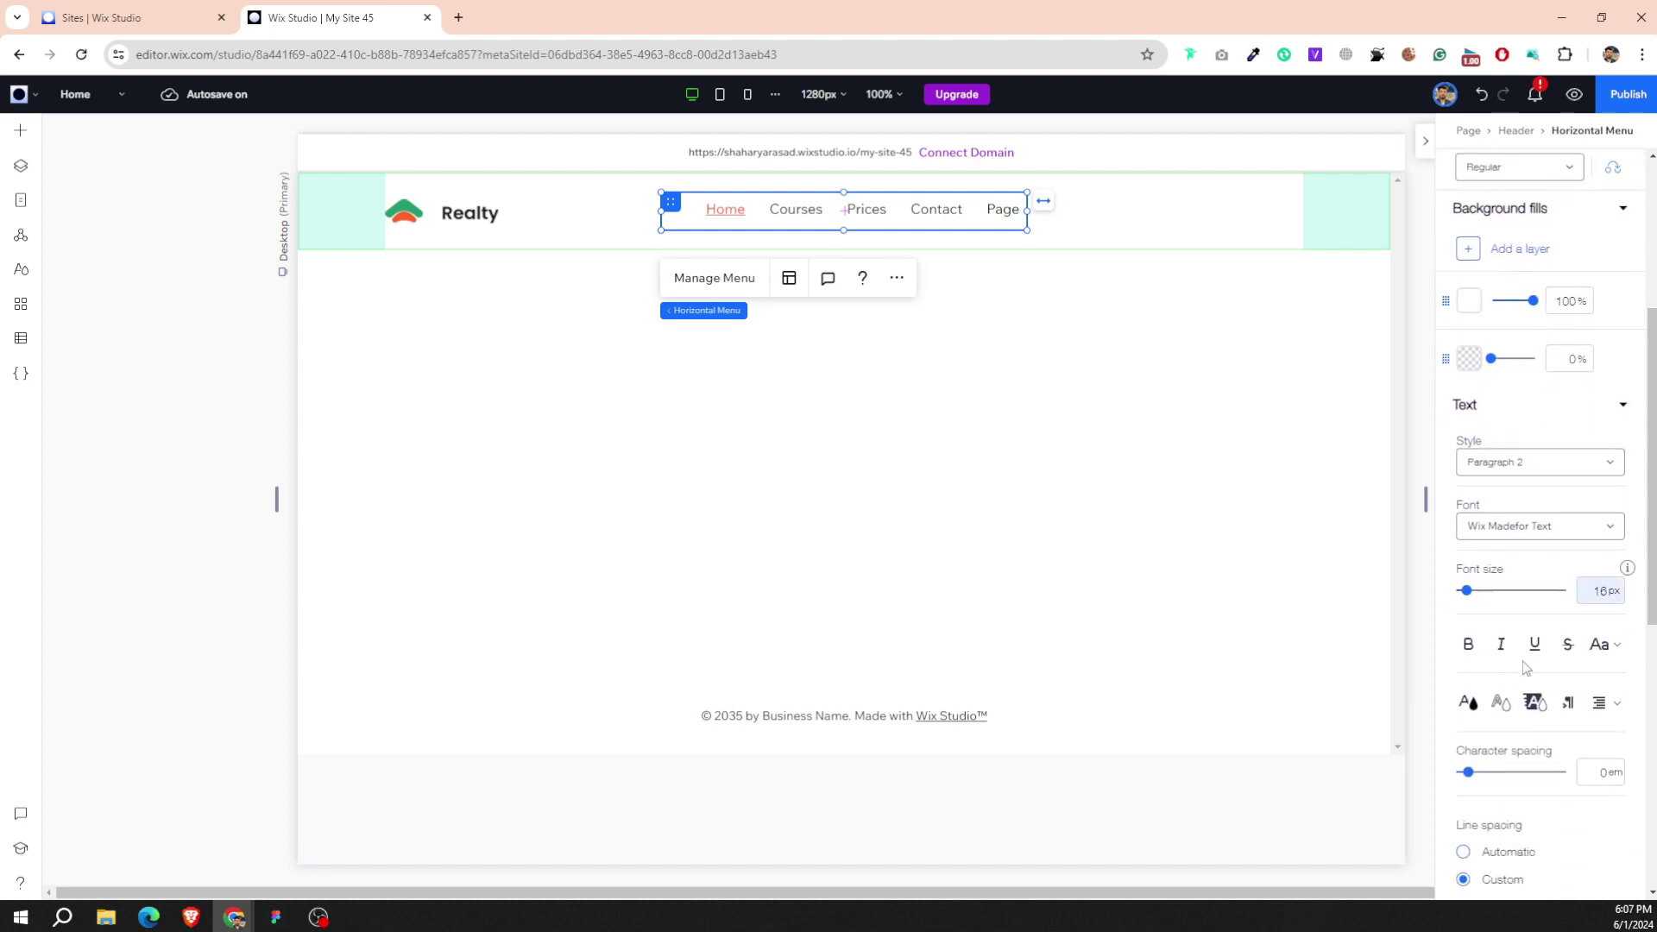
pyautogui.click(1550, 530)
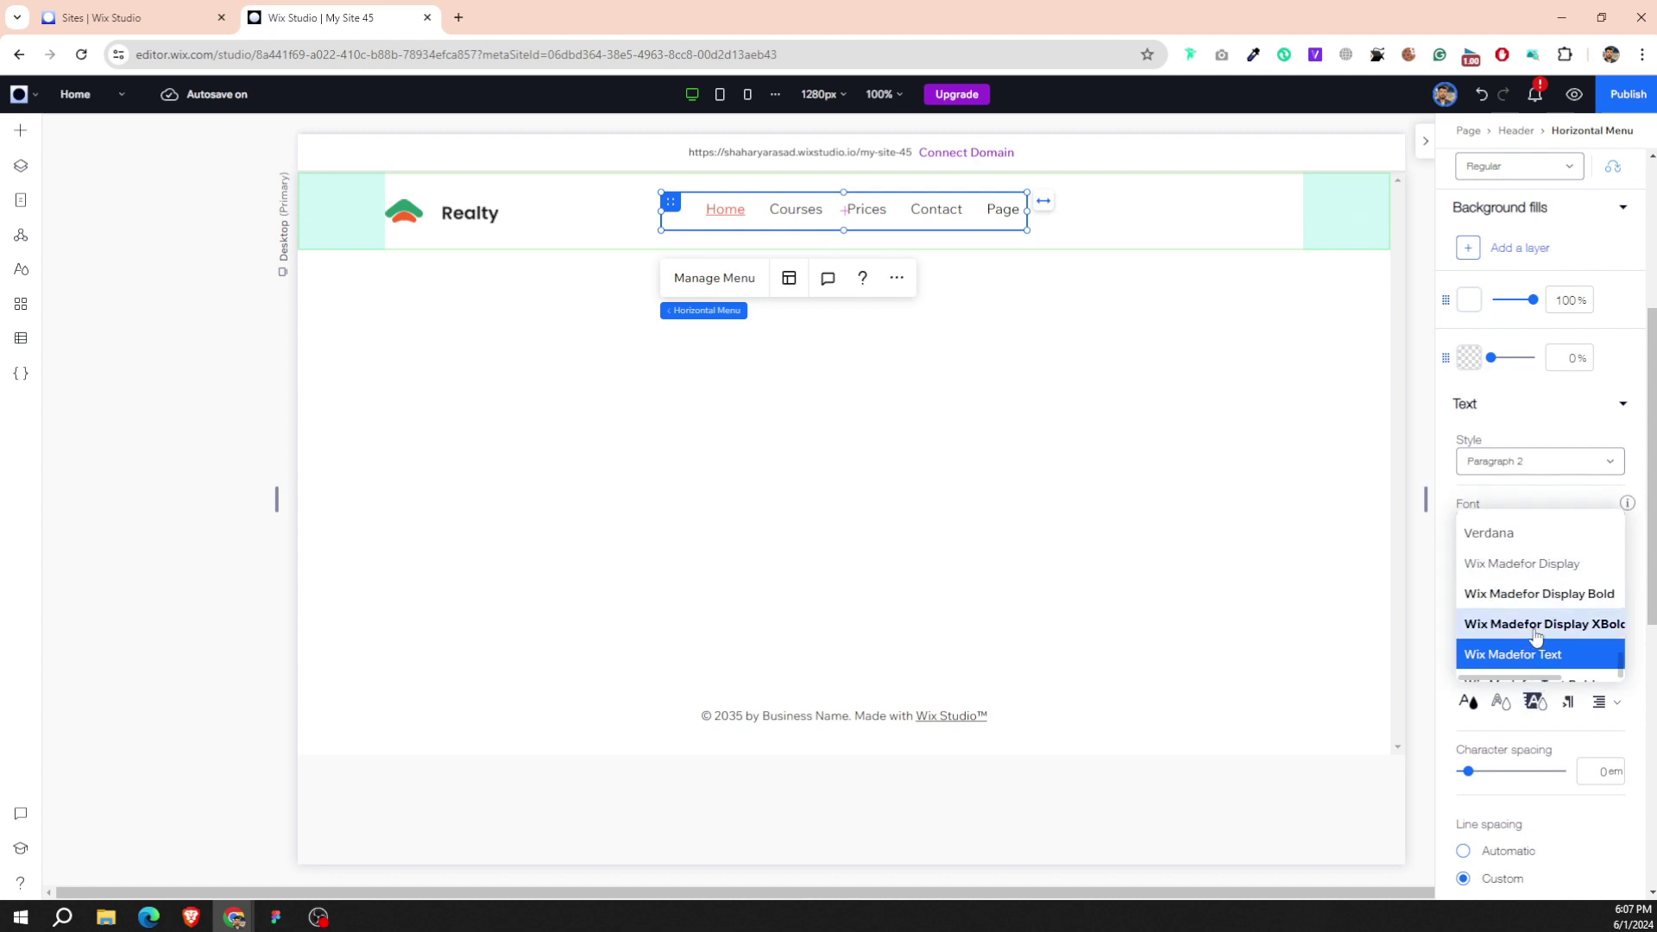
pyautogui.scroll(-1, 1545, 622)
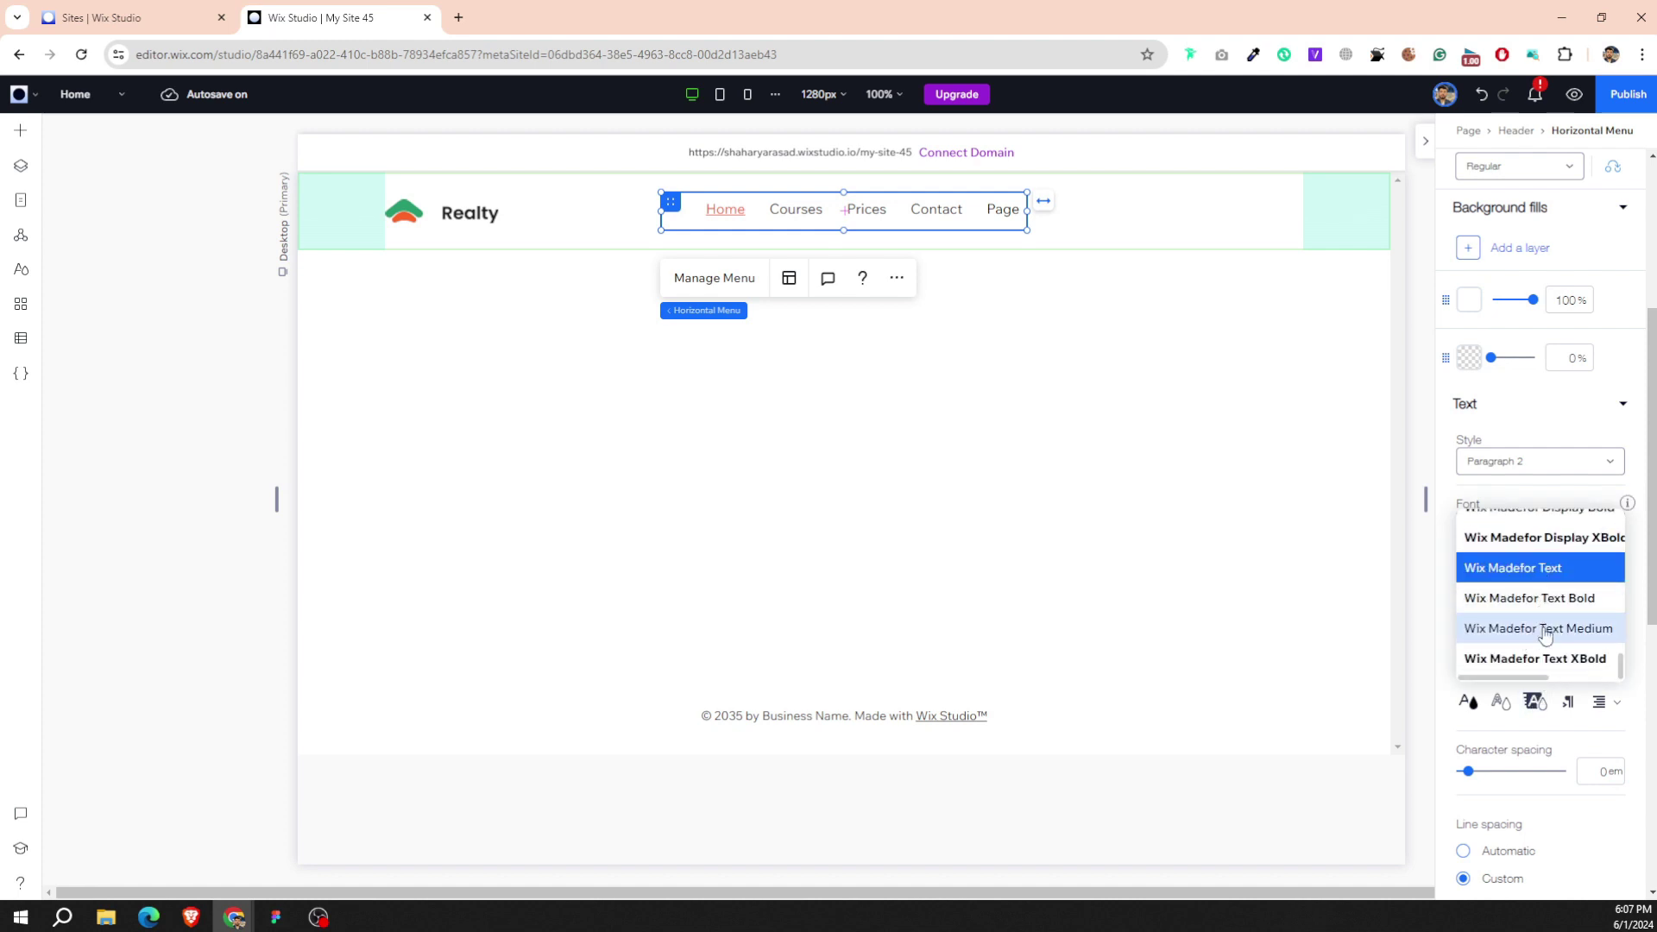
pyautogui.click(1545, 629)
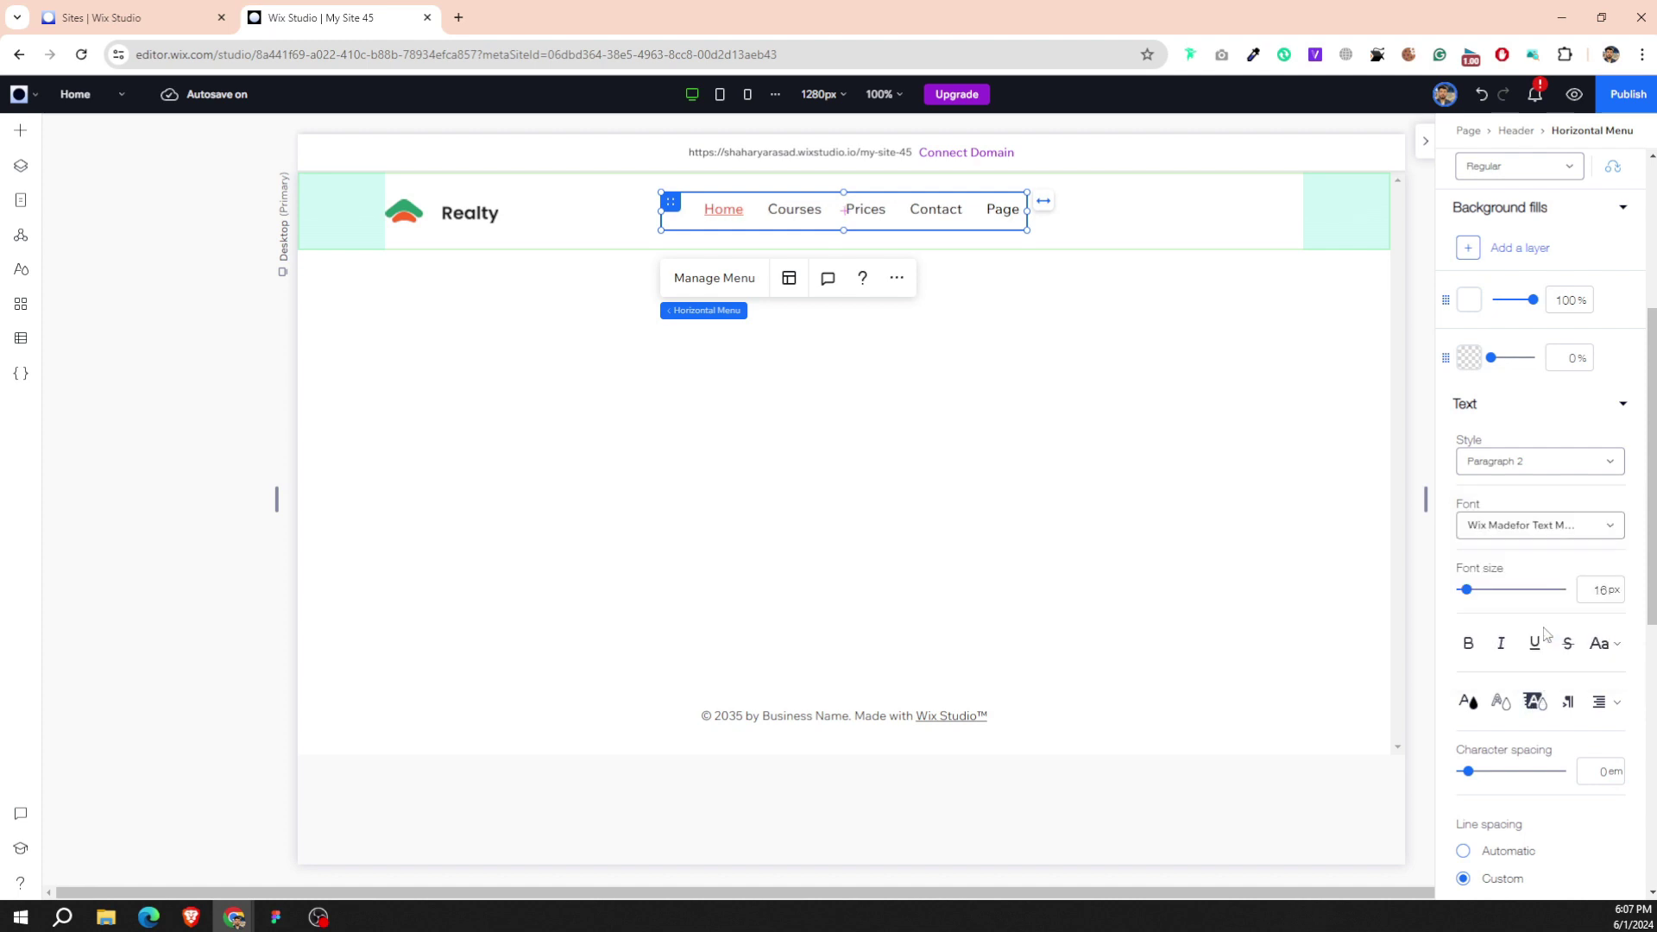
pyautogui.click(1545, 404)
pyautogui.scroll(1, 1518, 320)
# Make hover menu text light grey #C2C2C2, then return to the Regular state.
pyautogui.click(1518, 252)
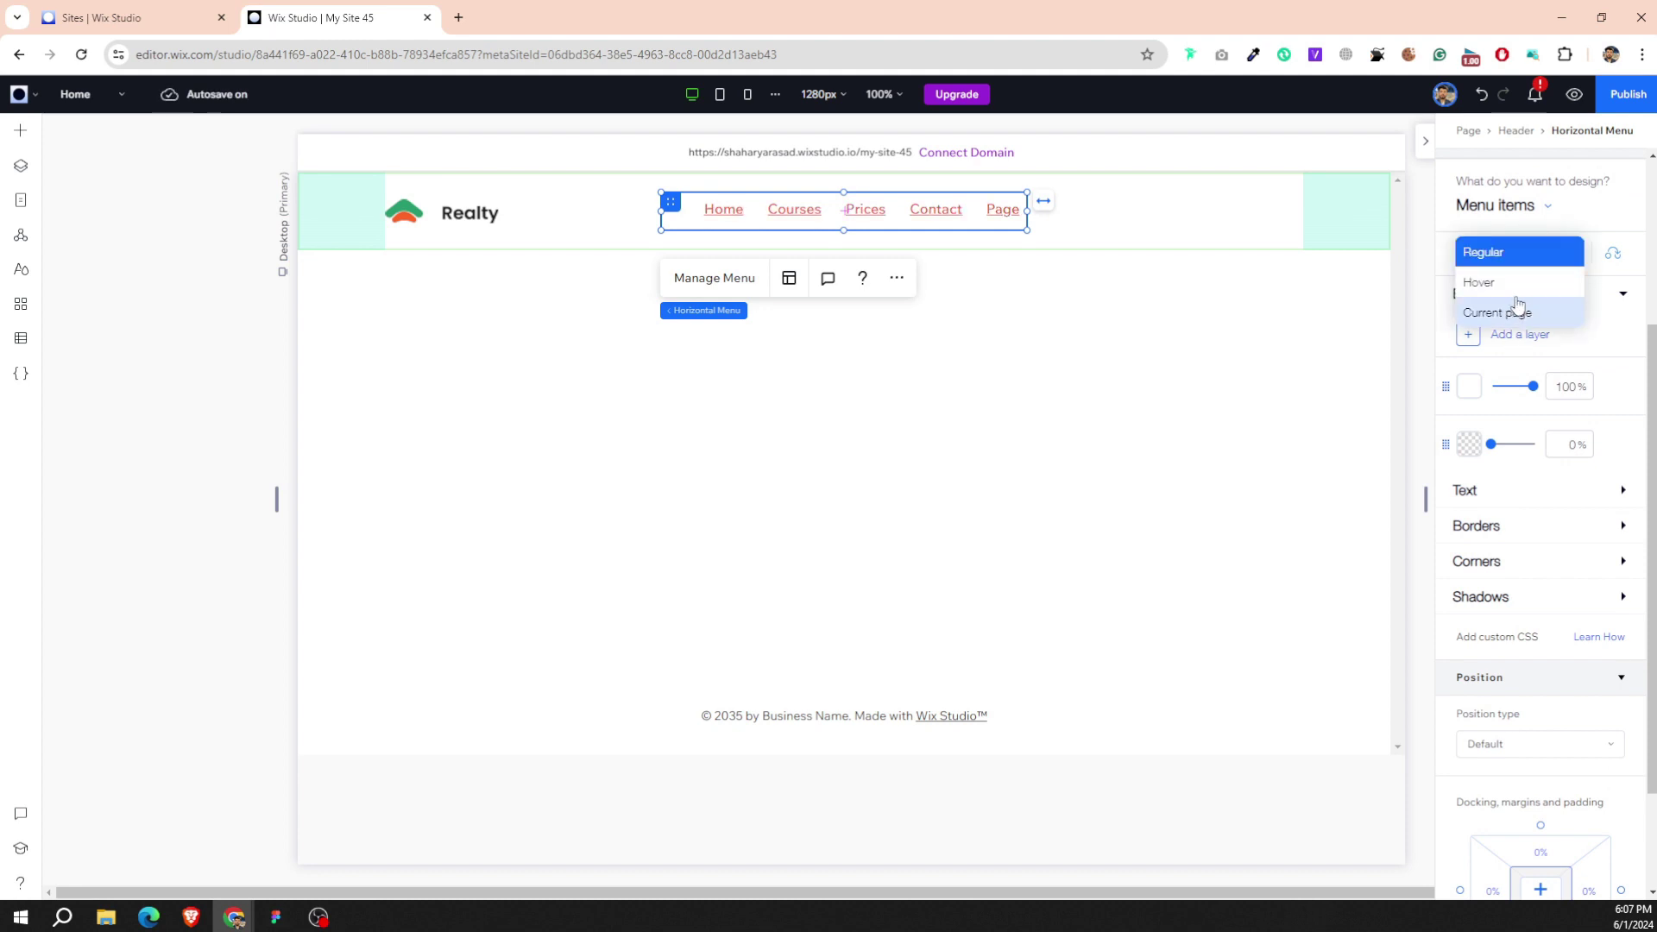
pyautogui.click(1501, 281)
pyautogui.click(1491, 500)
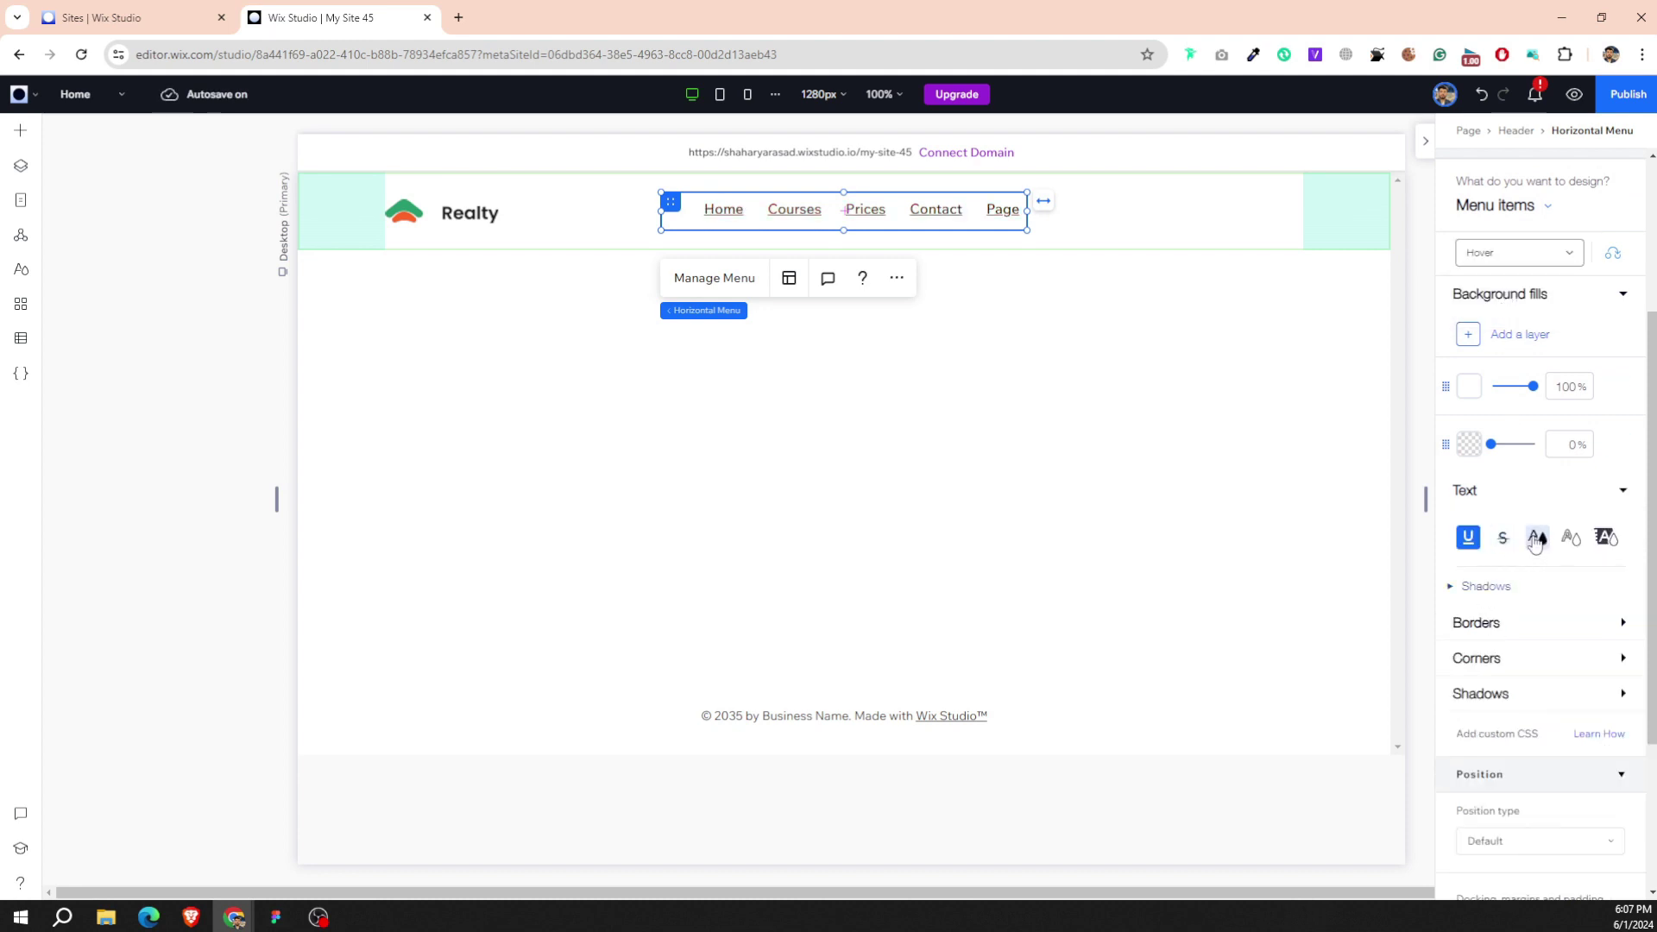
pyautogui.click(1536, 539)
pyautogui.click(1556, 638)
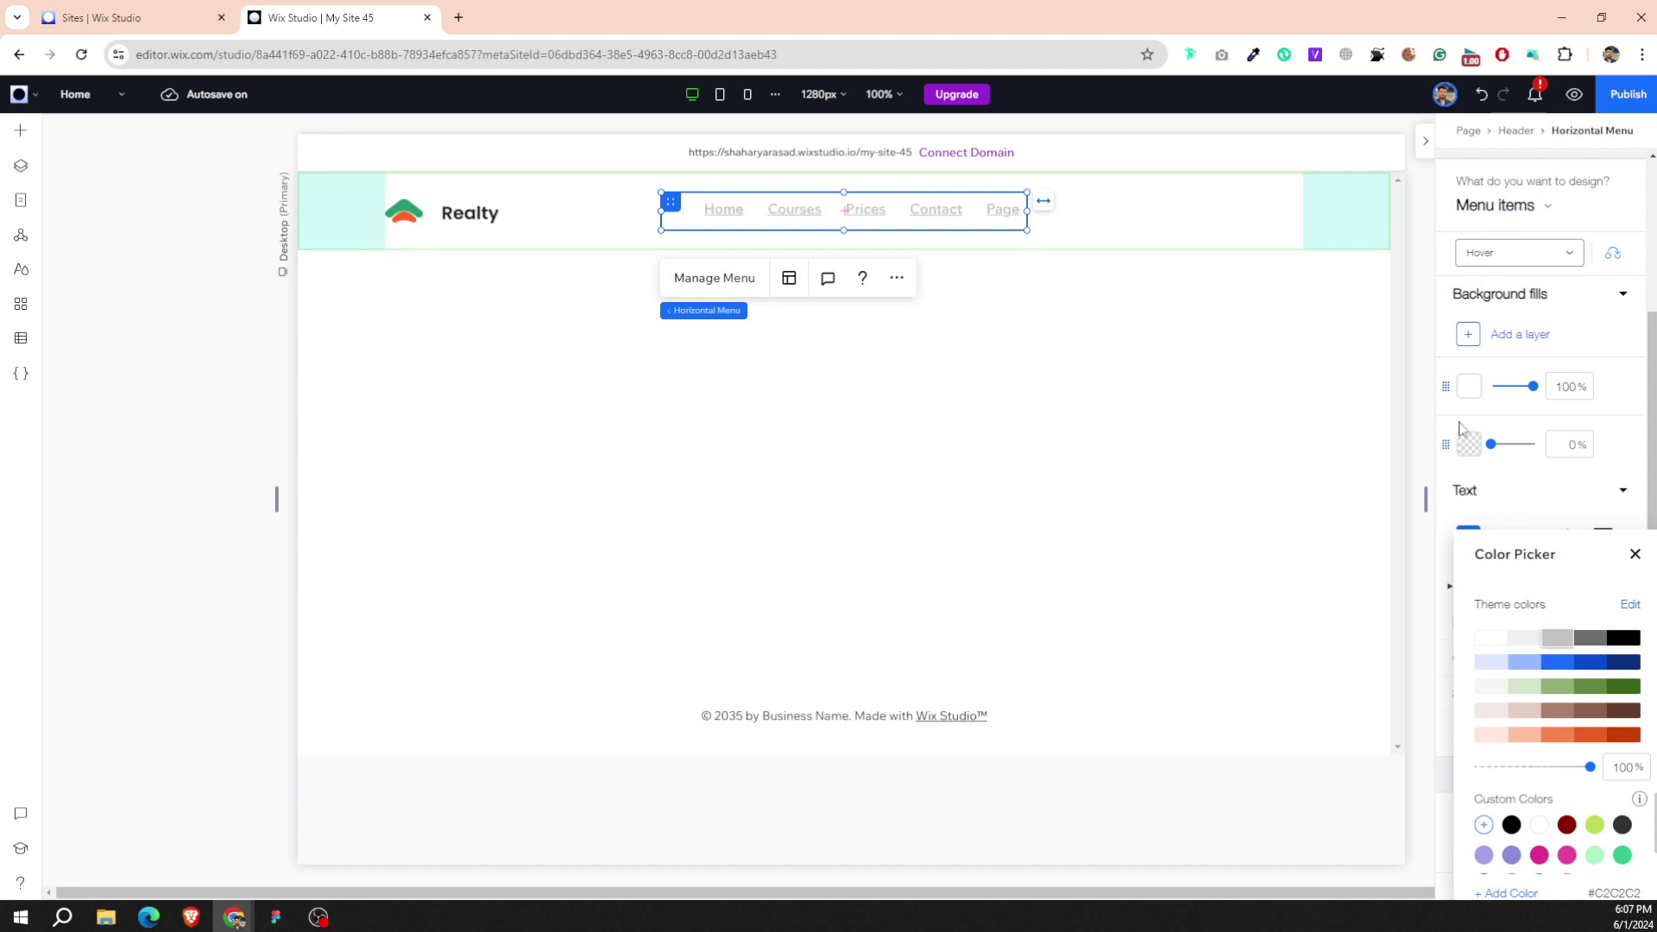
pyautogui.click(1507, 323)
pyautogui.click(1527, 253)
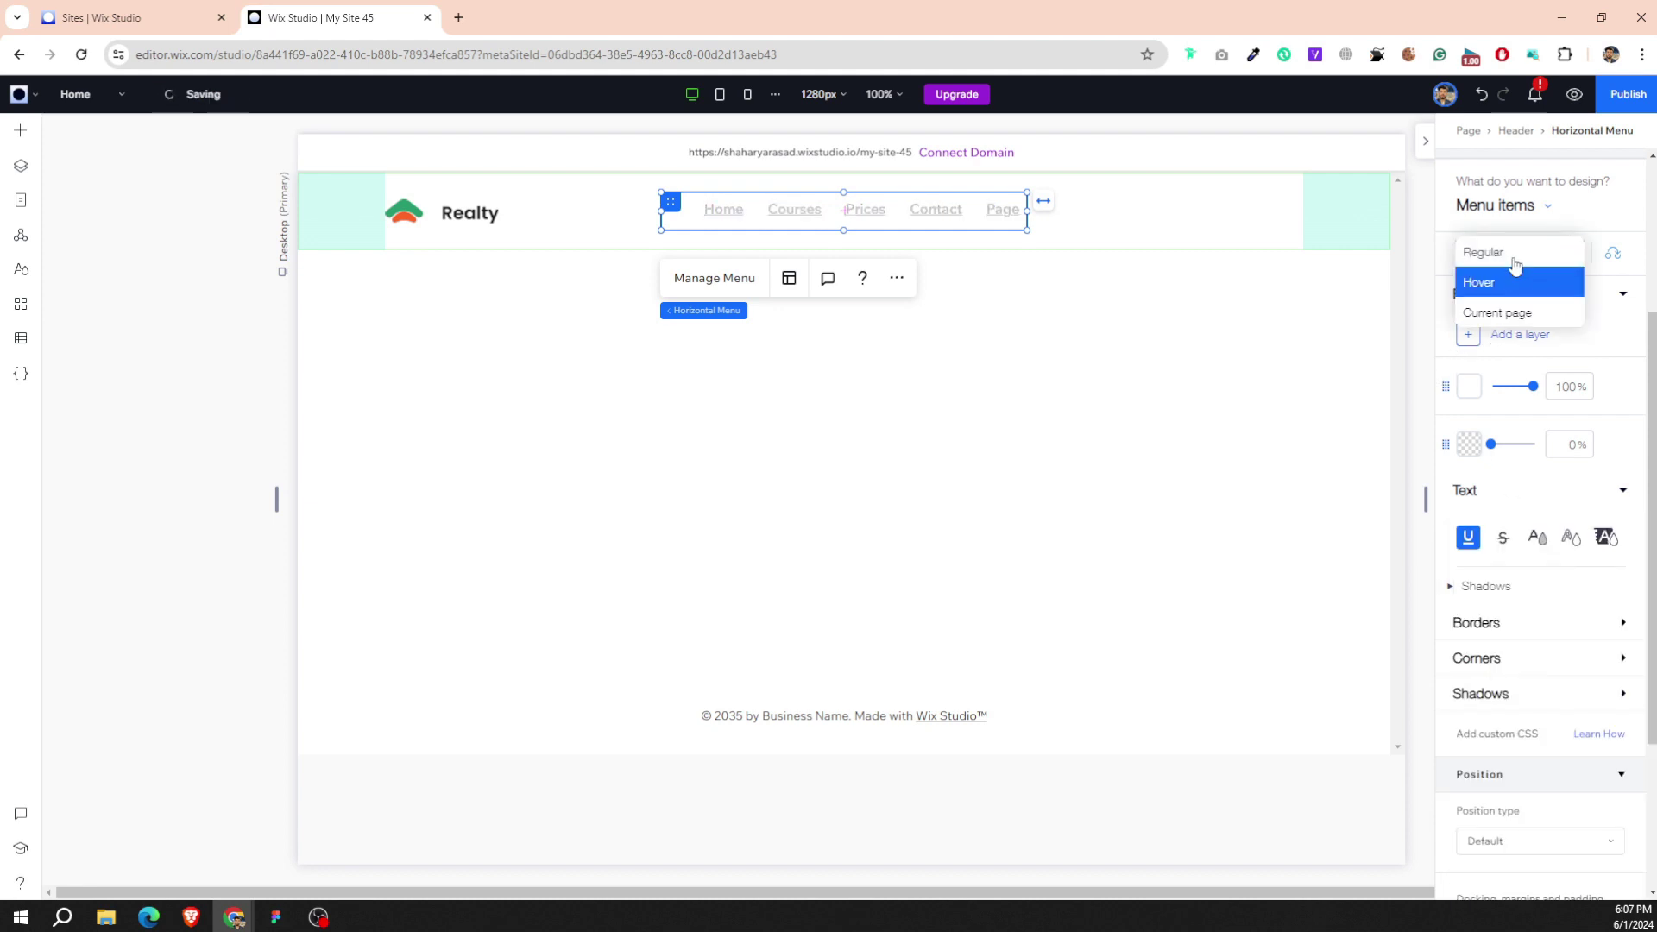
pyautogui.click(1484, 233)
pyautogui.click(1119, 214)
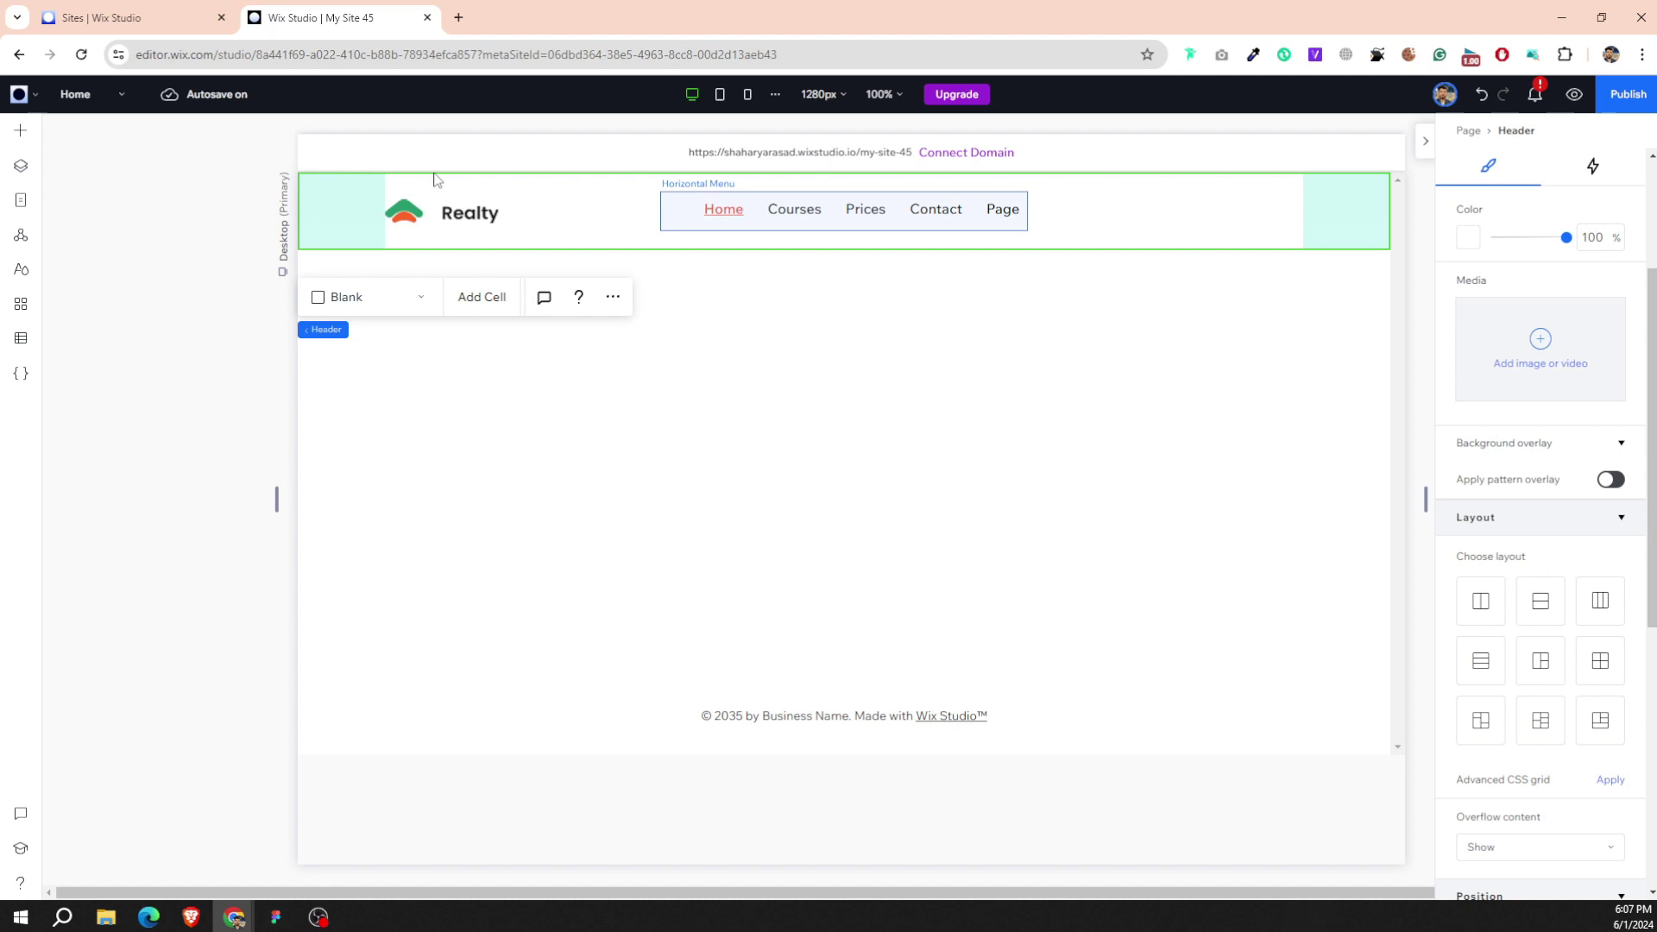
# Add a button to the empty section with an orange background and black text.
pyautogui.click(9, 134)
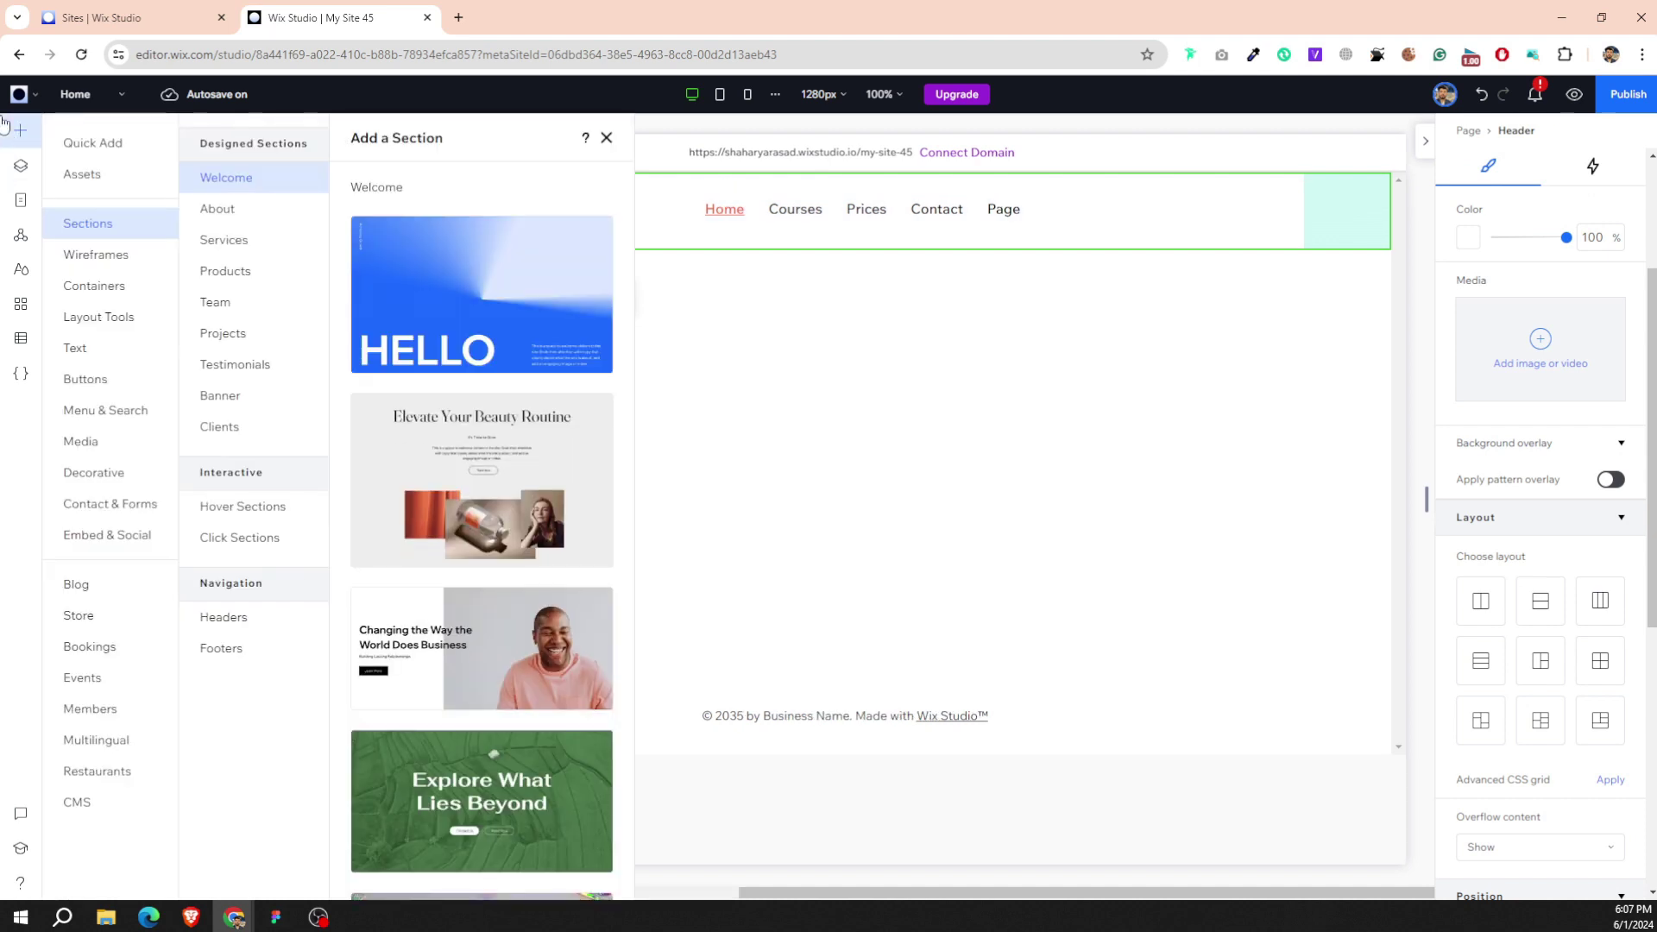
pyautogui.click(112, 160)
pyautogui.moveTo(248, 351); pyautogui.dragTo(736, 352)
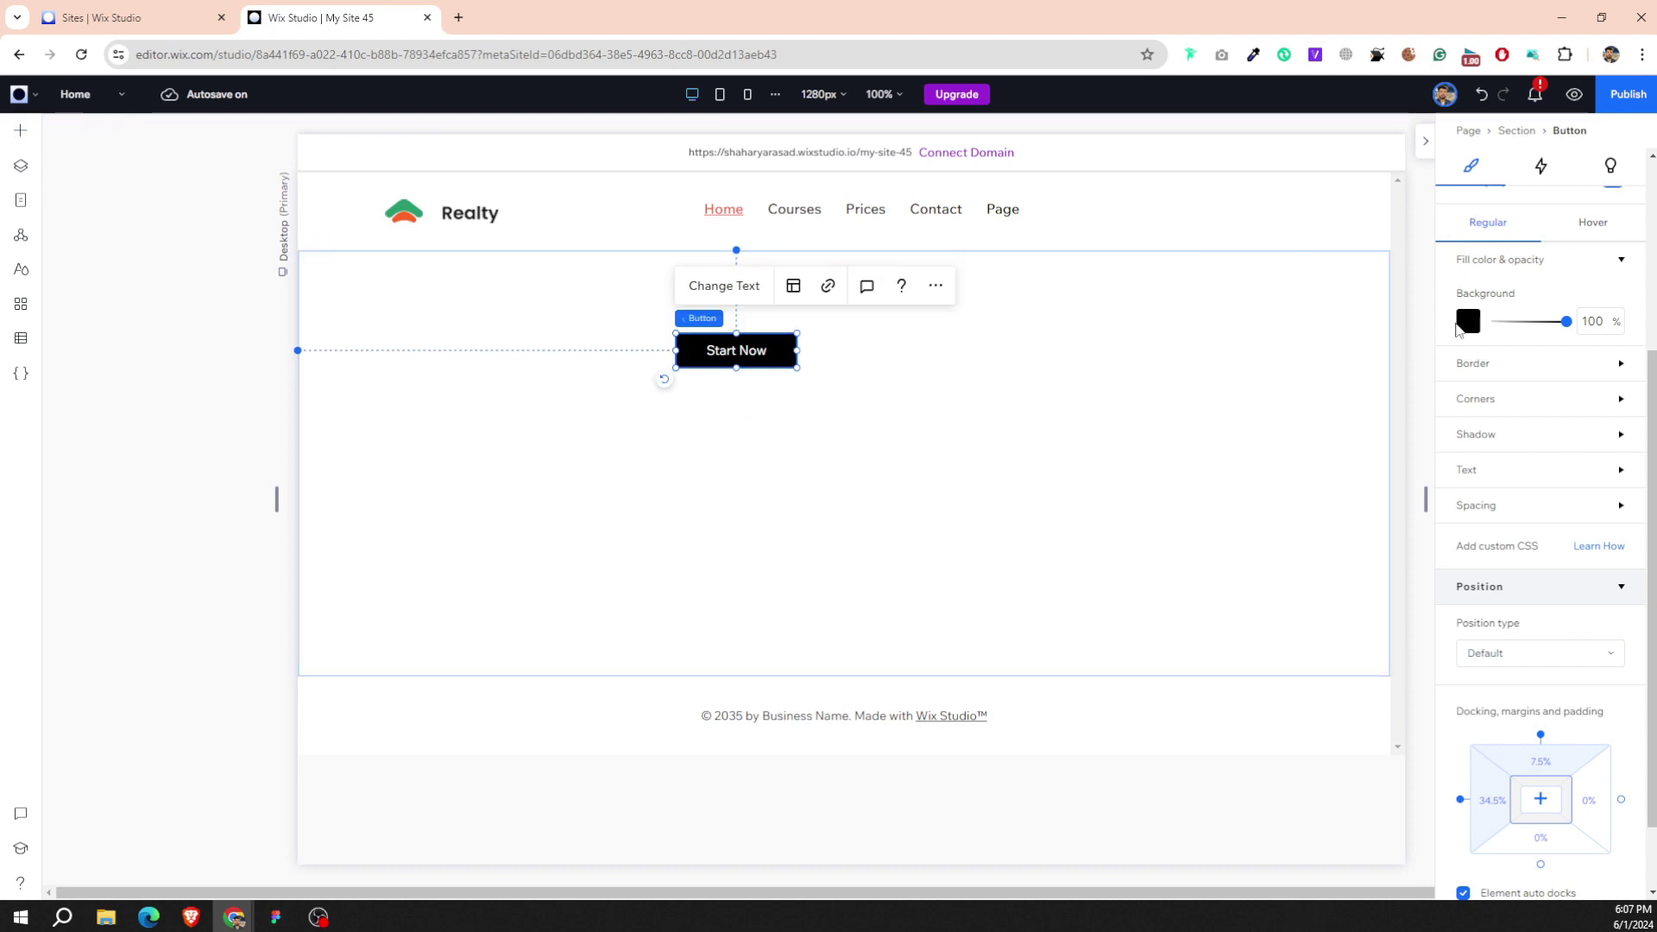
pyautogui.click(1466, 330)
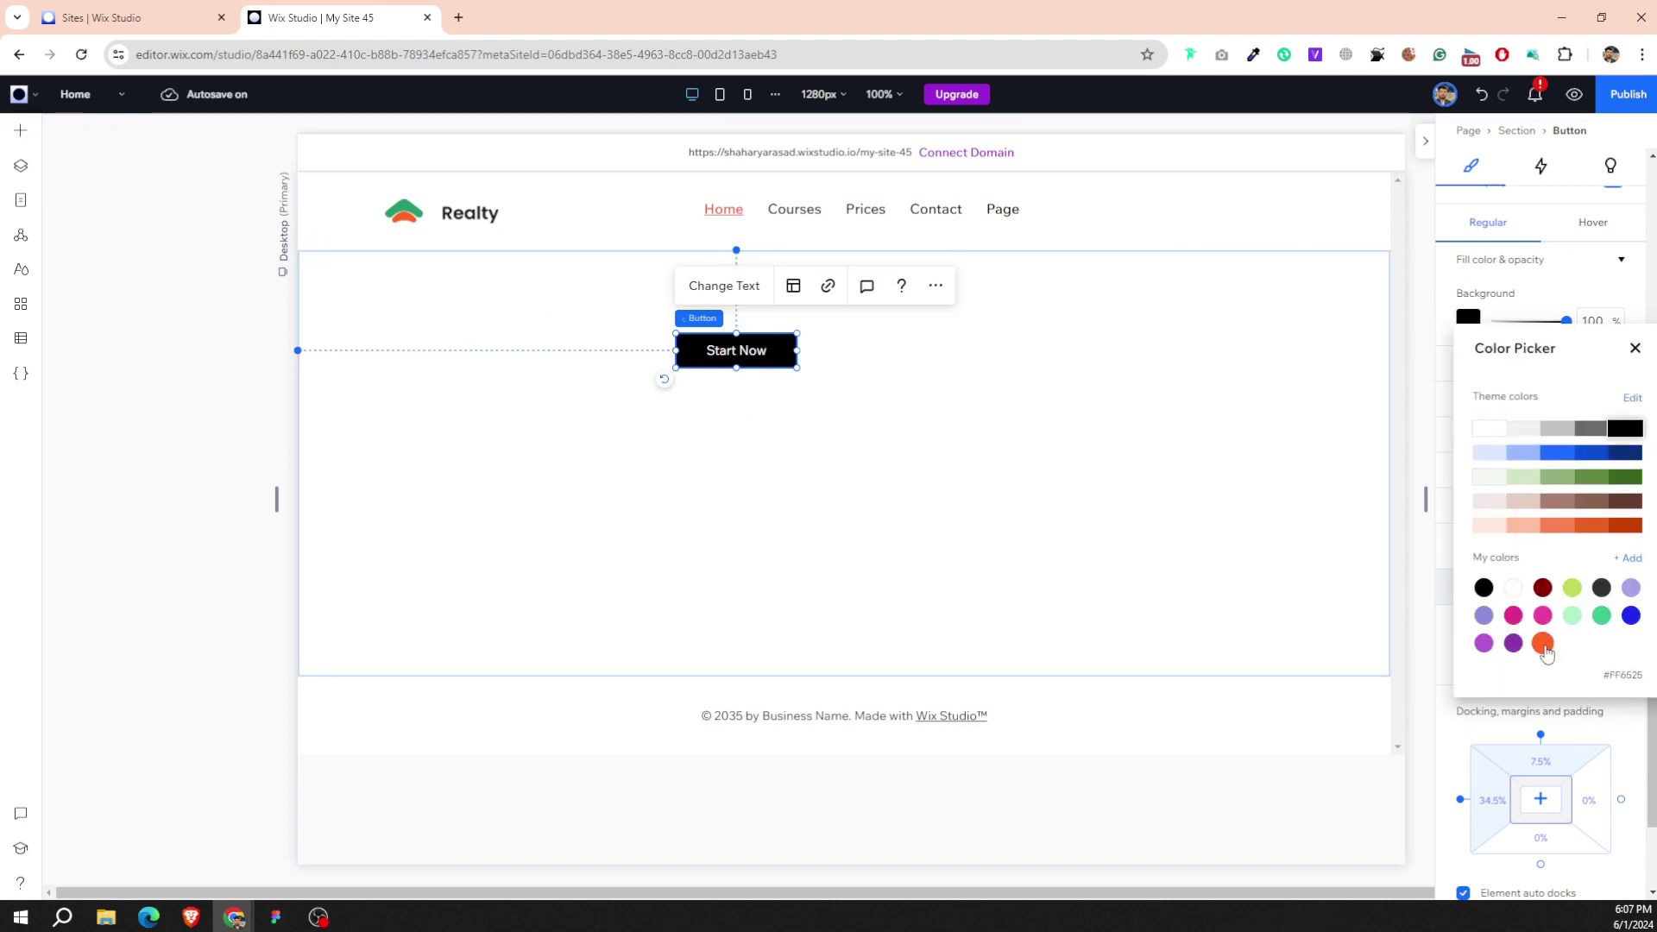
pyautogui.click(1541, 643)
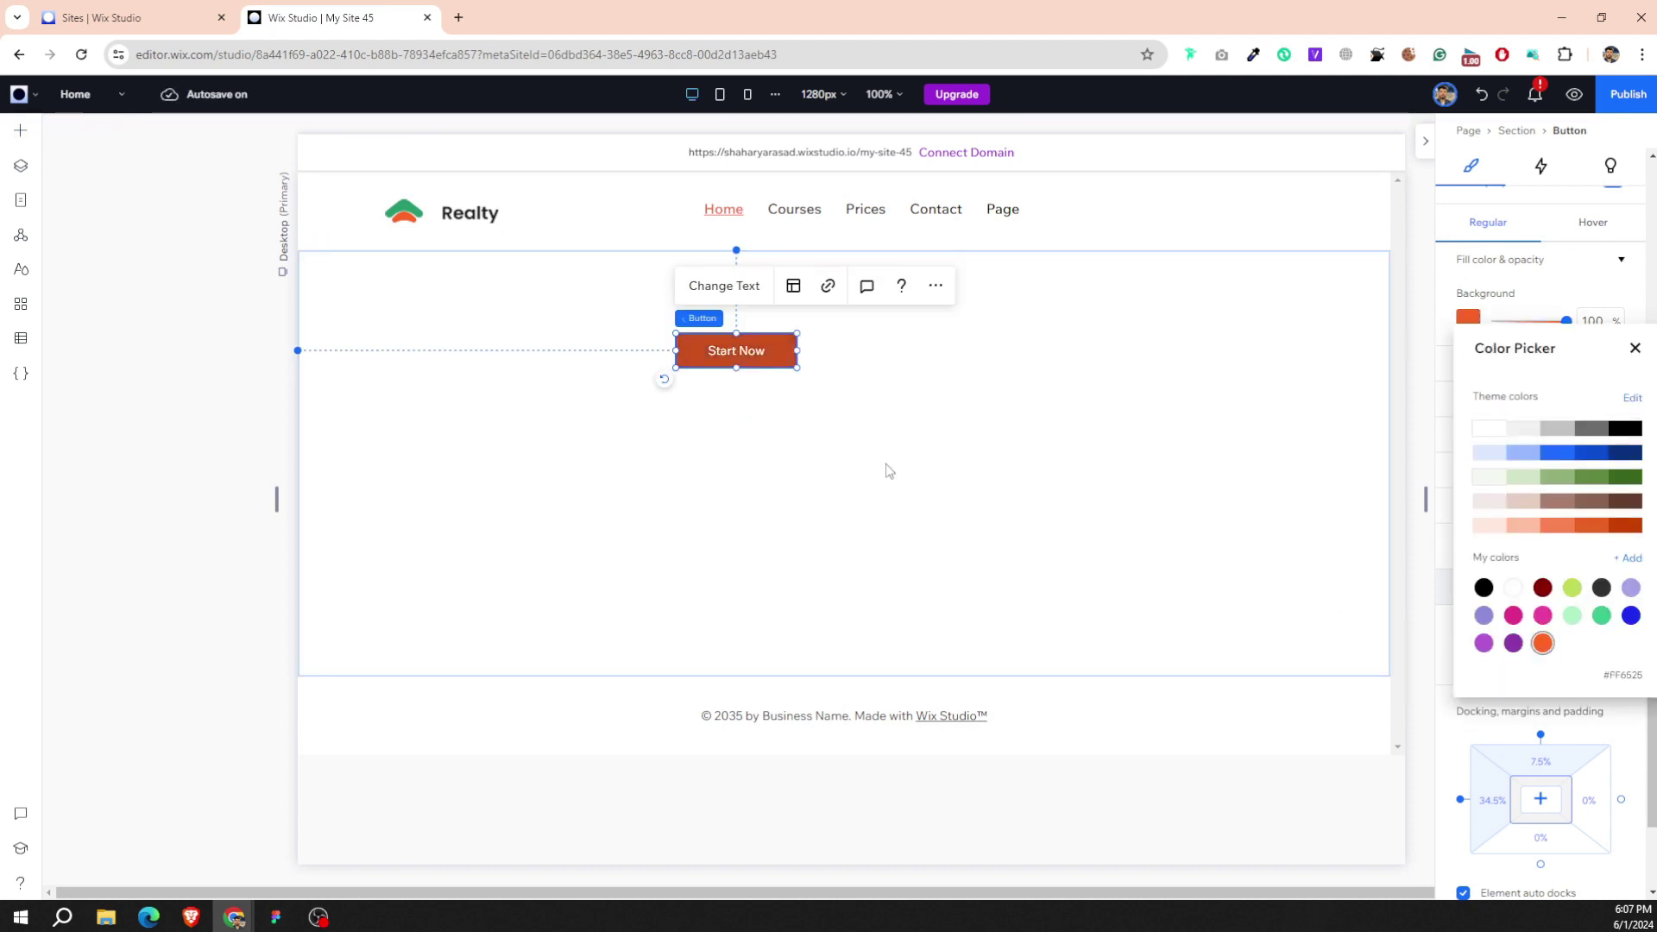
pyautogui.click(1544, 312)
pyautogui.click(1526, 470)
pyautogui.click(1614, 514)
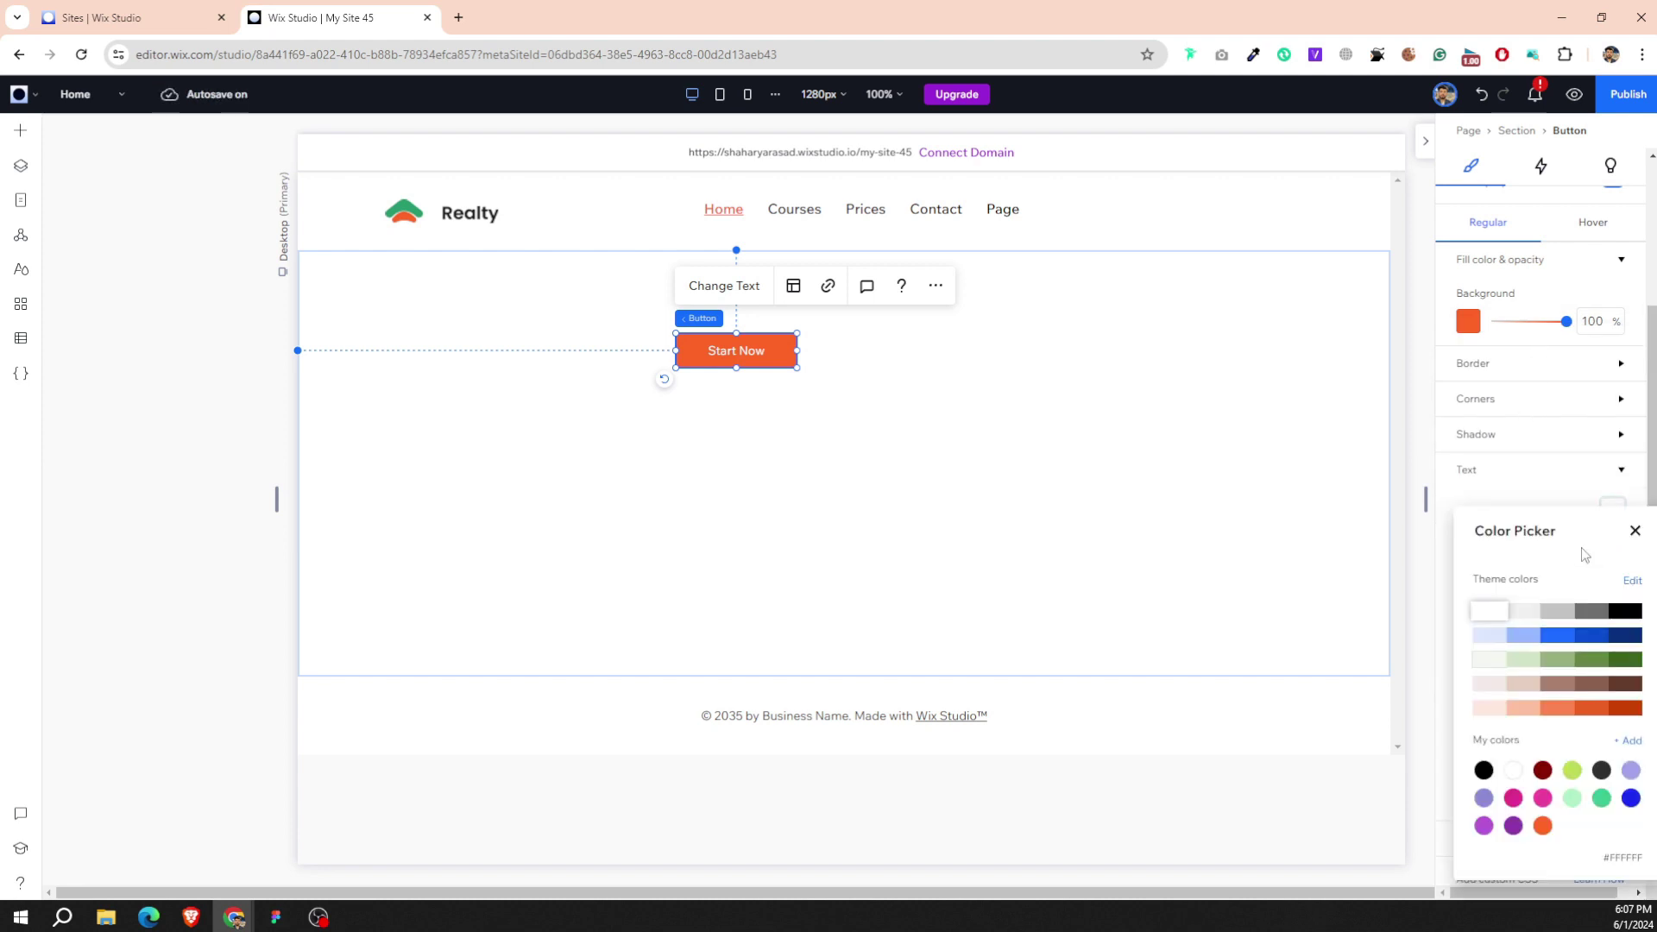
pyautogui.click(1625, 611)
pyautogui.click(725, 287)
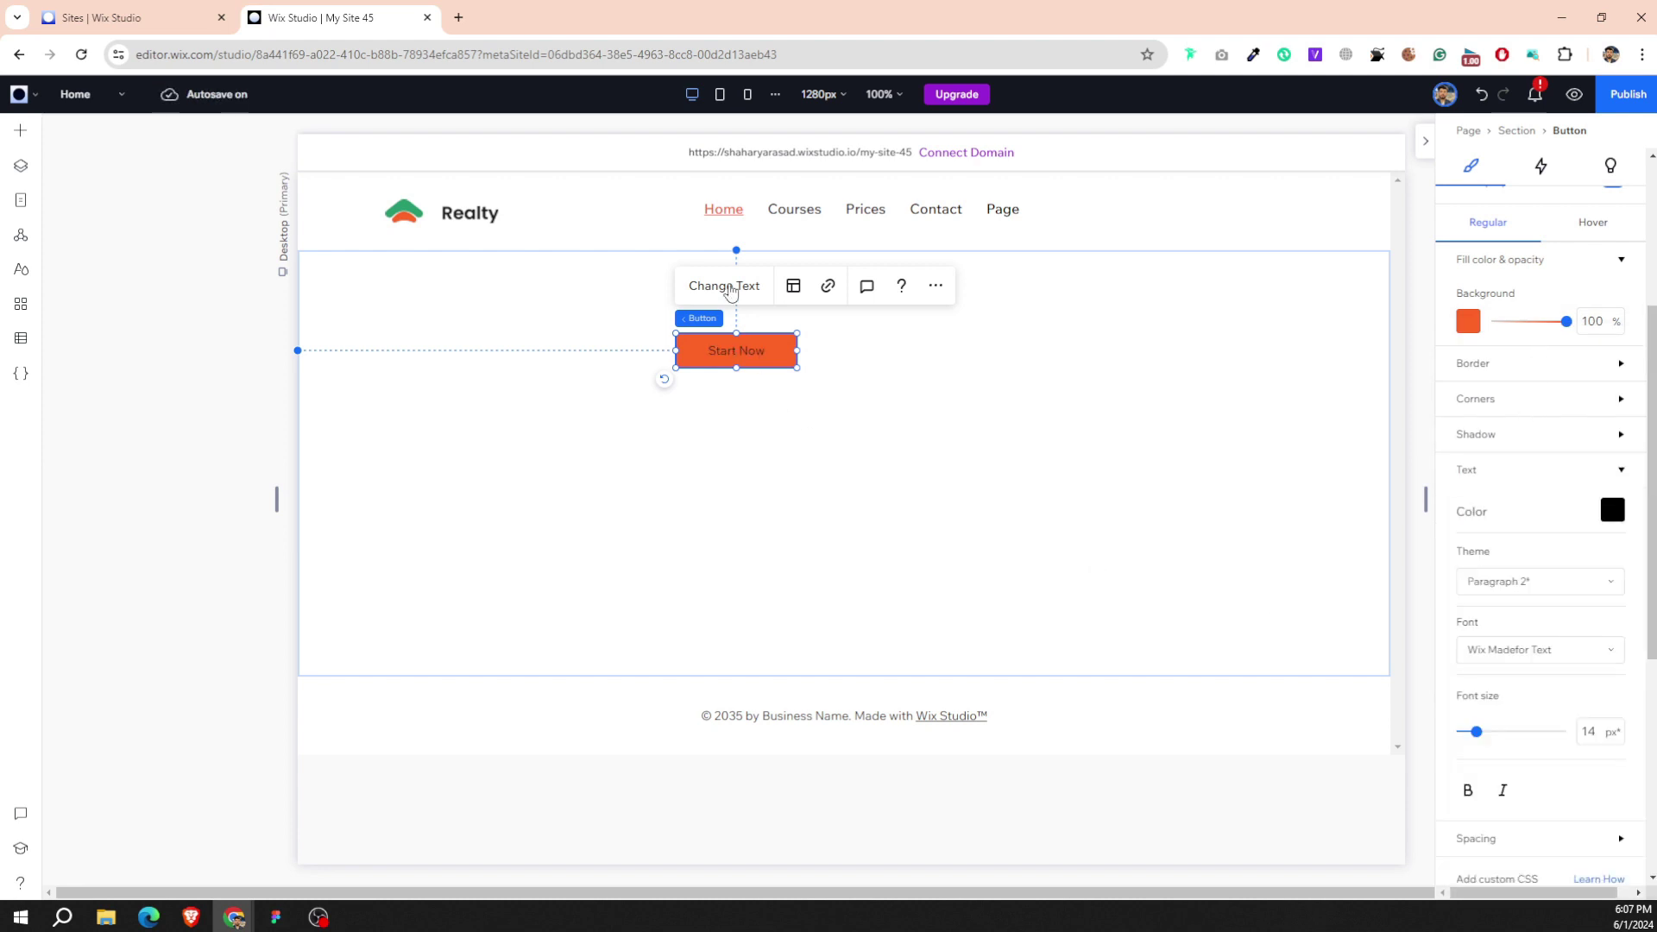
# Relabel the button 'Login' and set its font to Wix Madefor Text Medium.
pyautogui.click(725, 286)
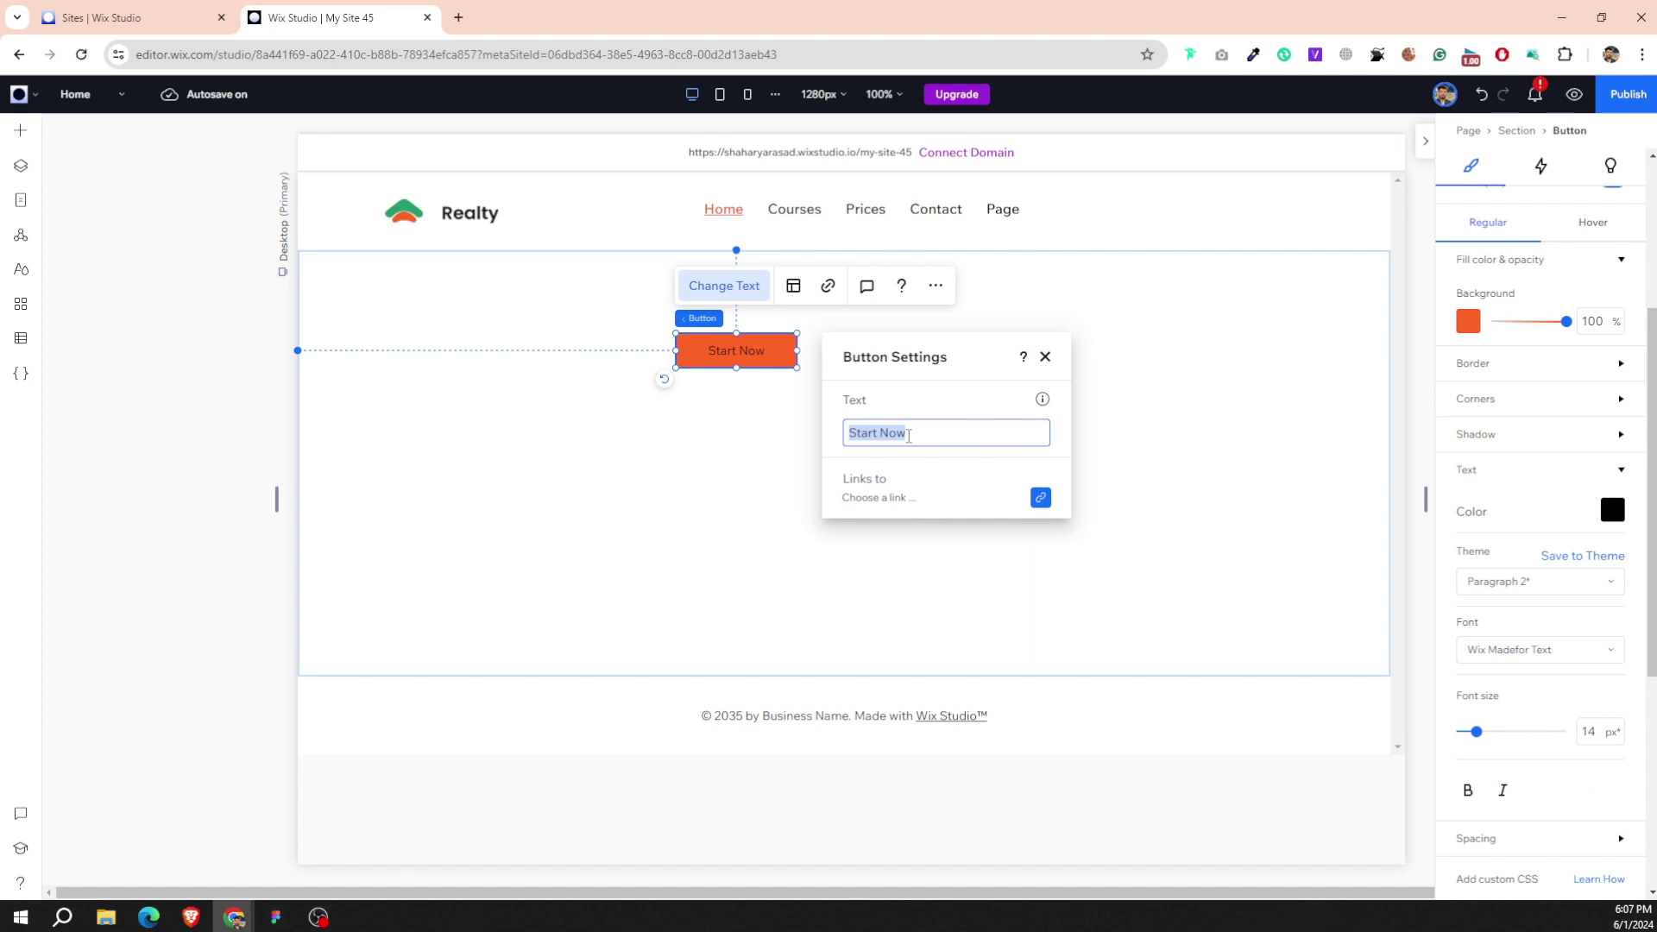
pyautogui.write('Login')
pyautogui.click(1026, 433)
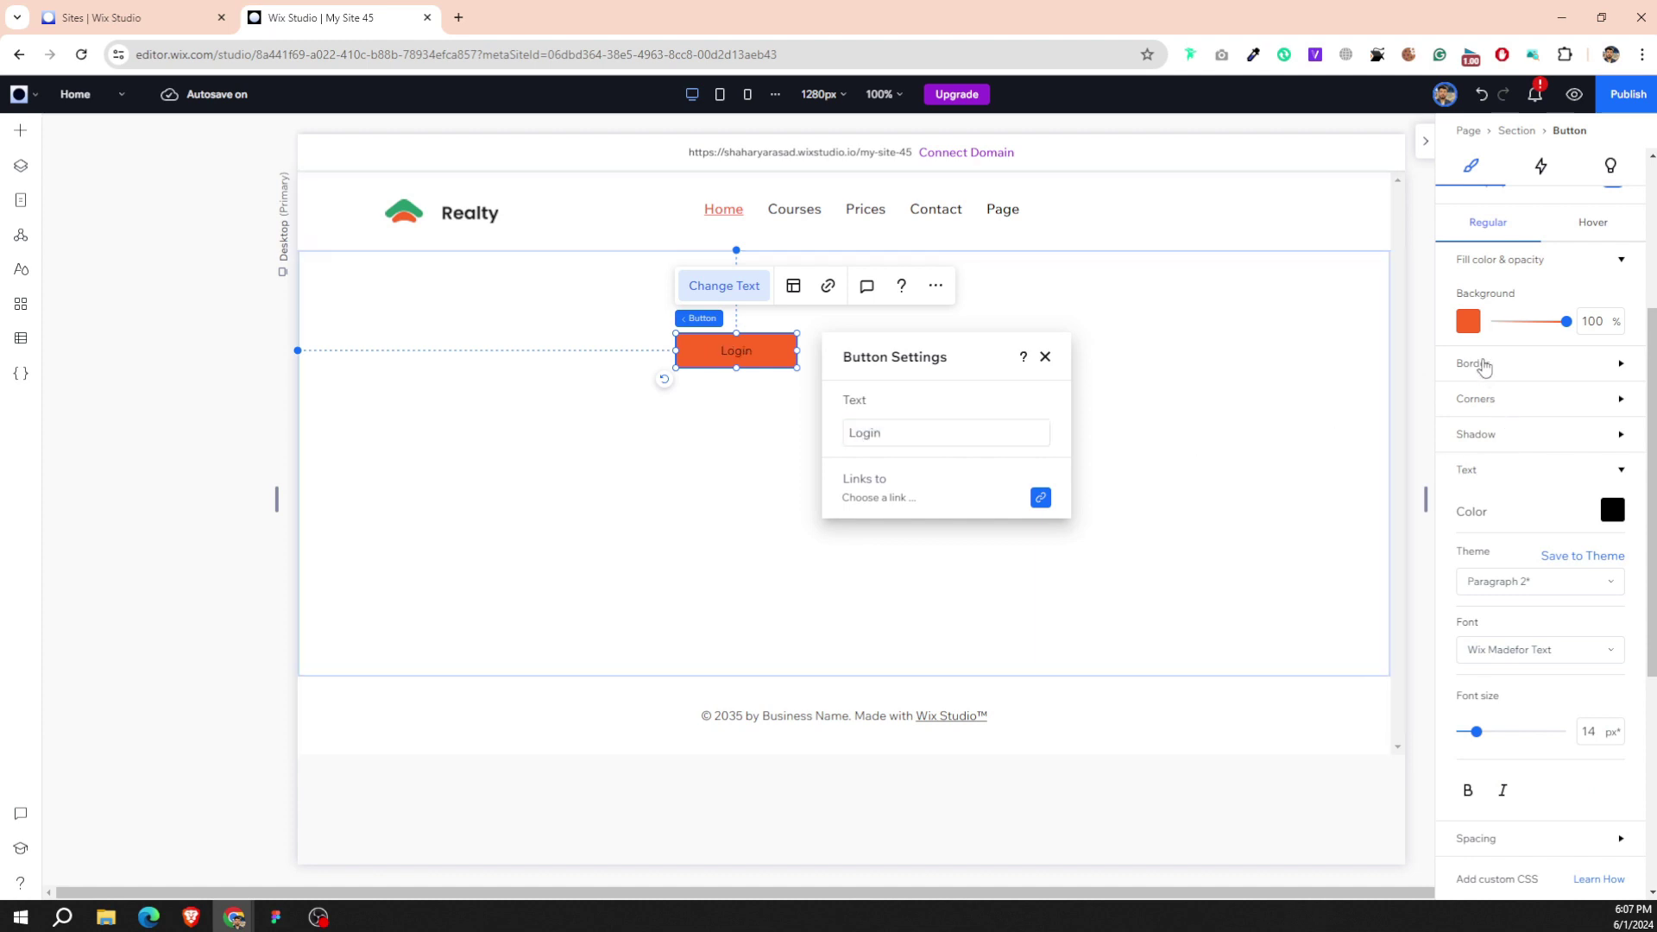
pyautogui.click(1472, 473)
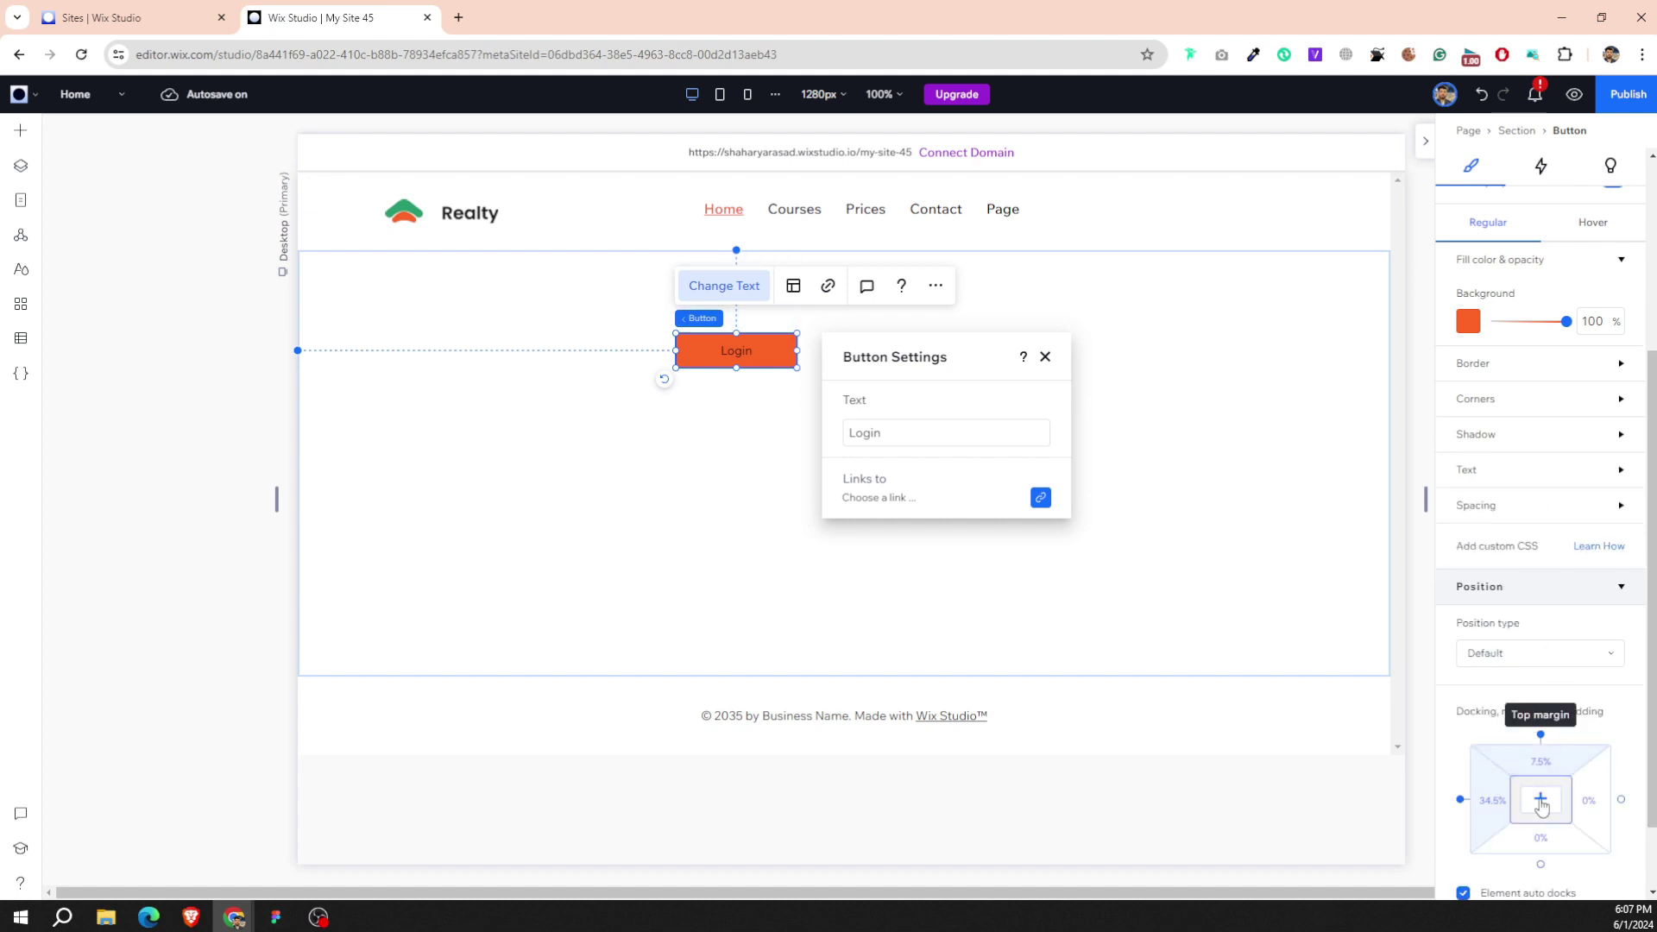
pyautogui.click(1476, 466)
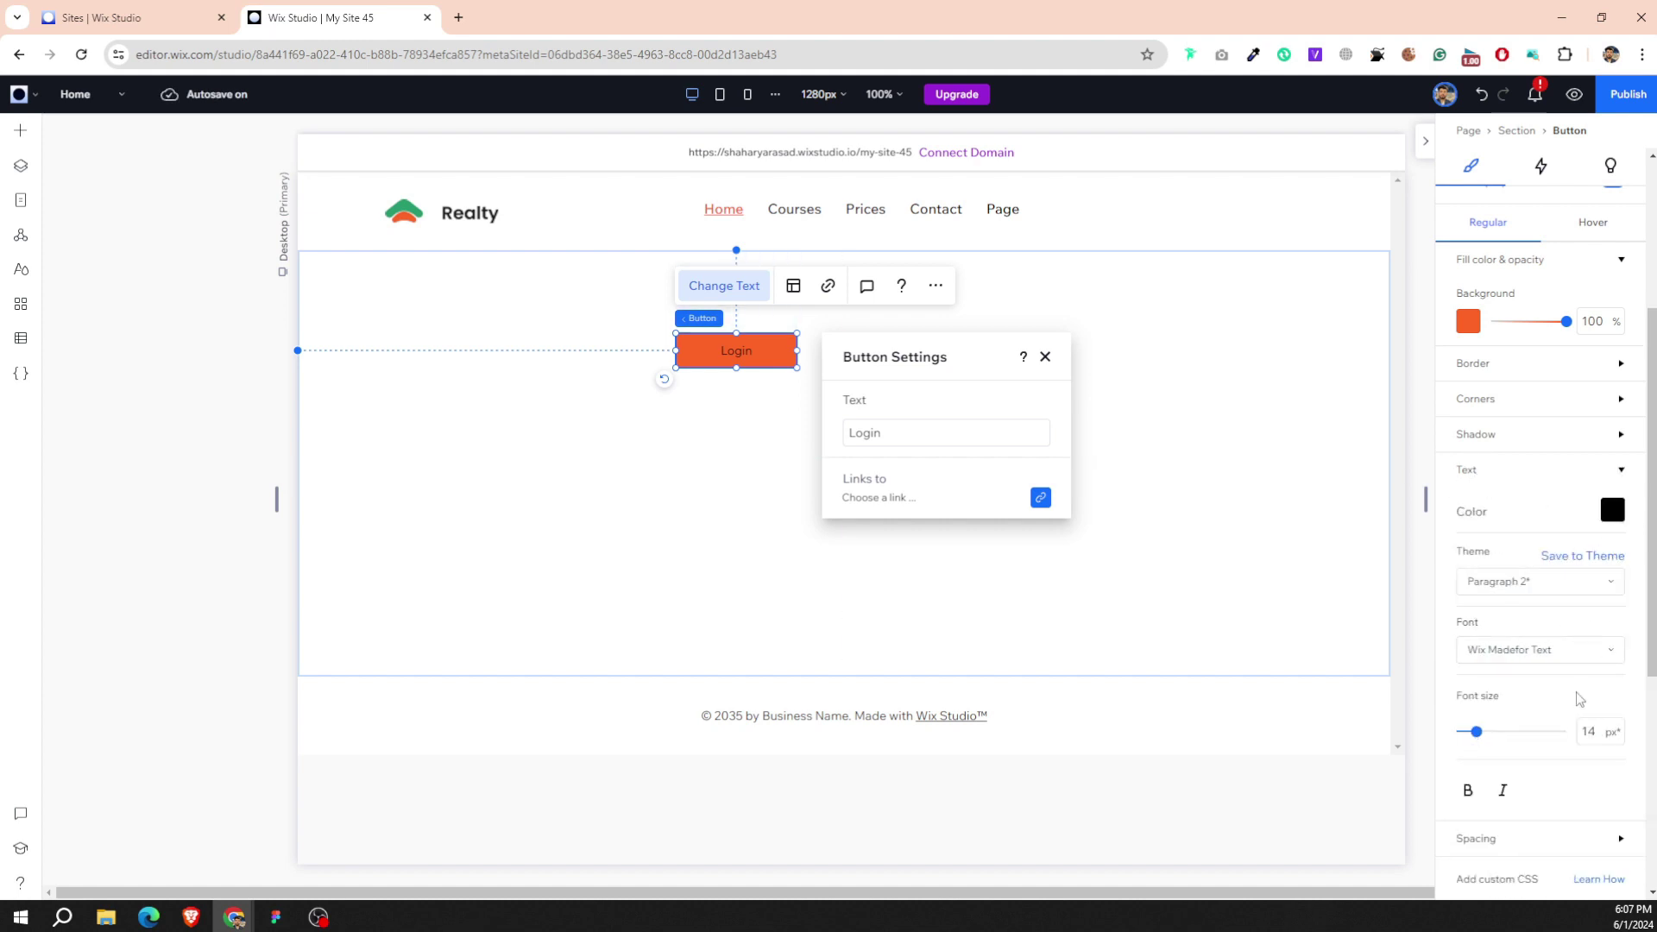
pyautogui.click(1582, 655)
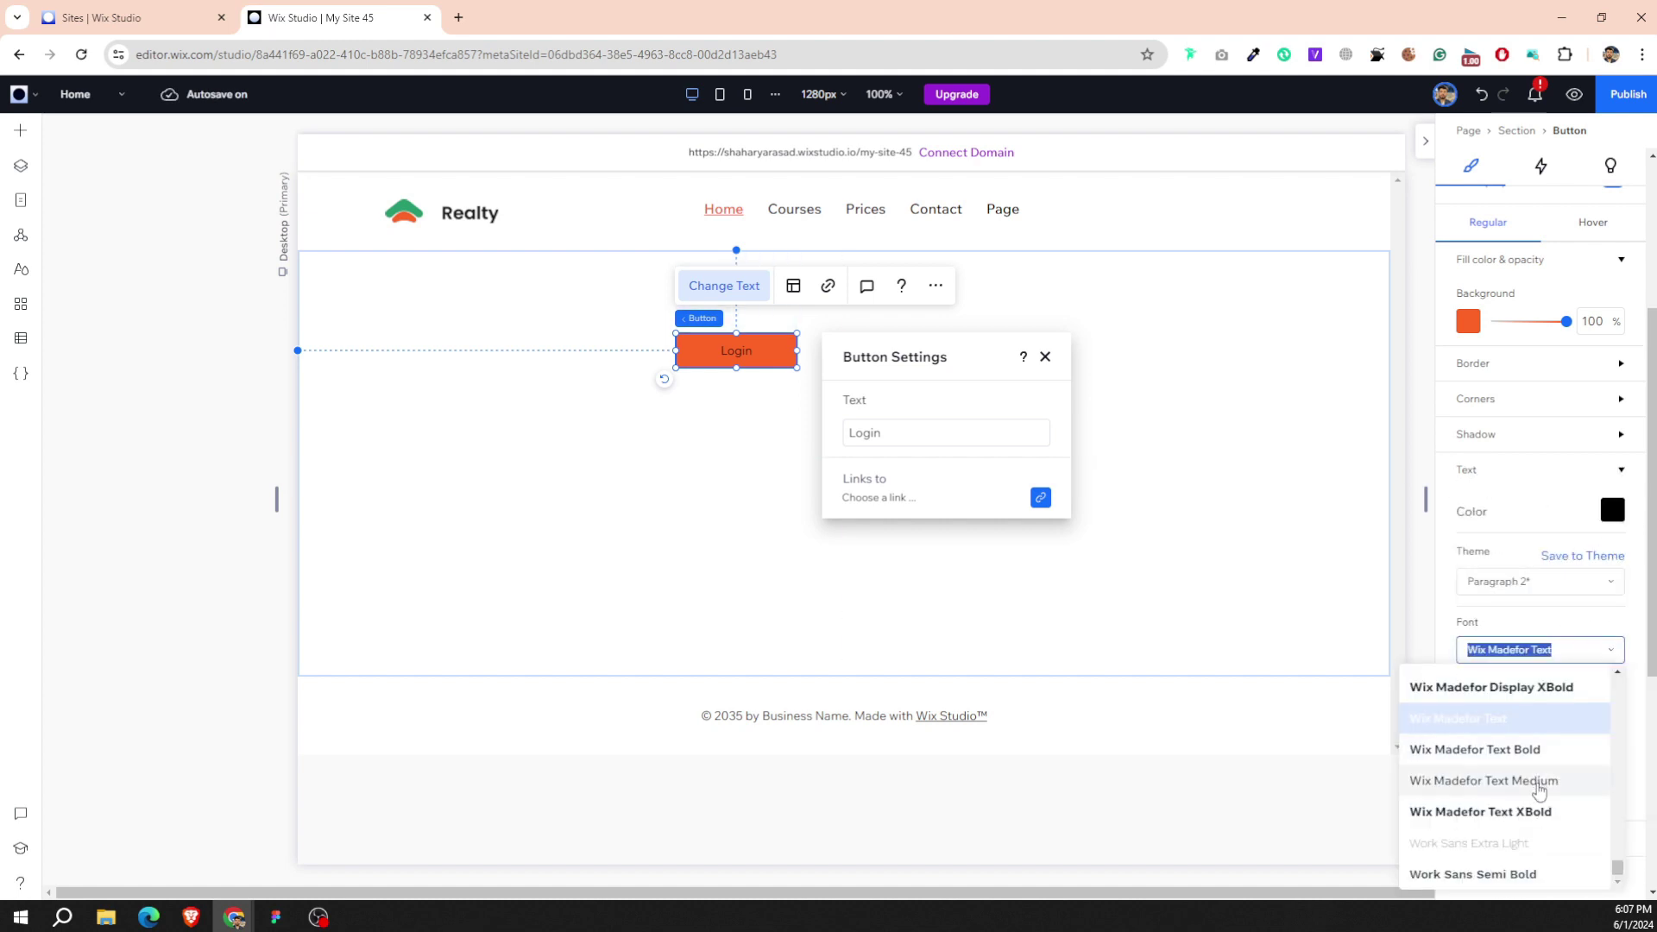
pyautogui.click(1538, 780)
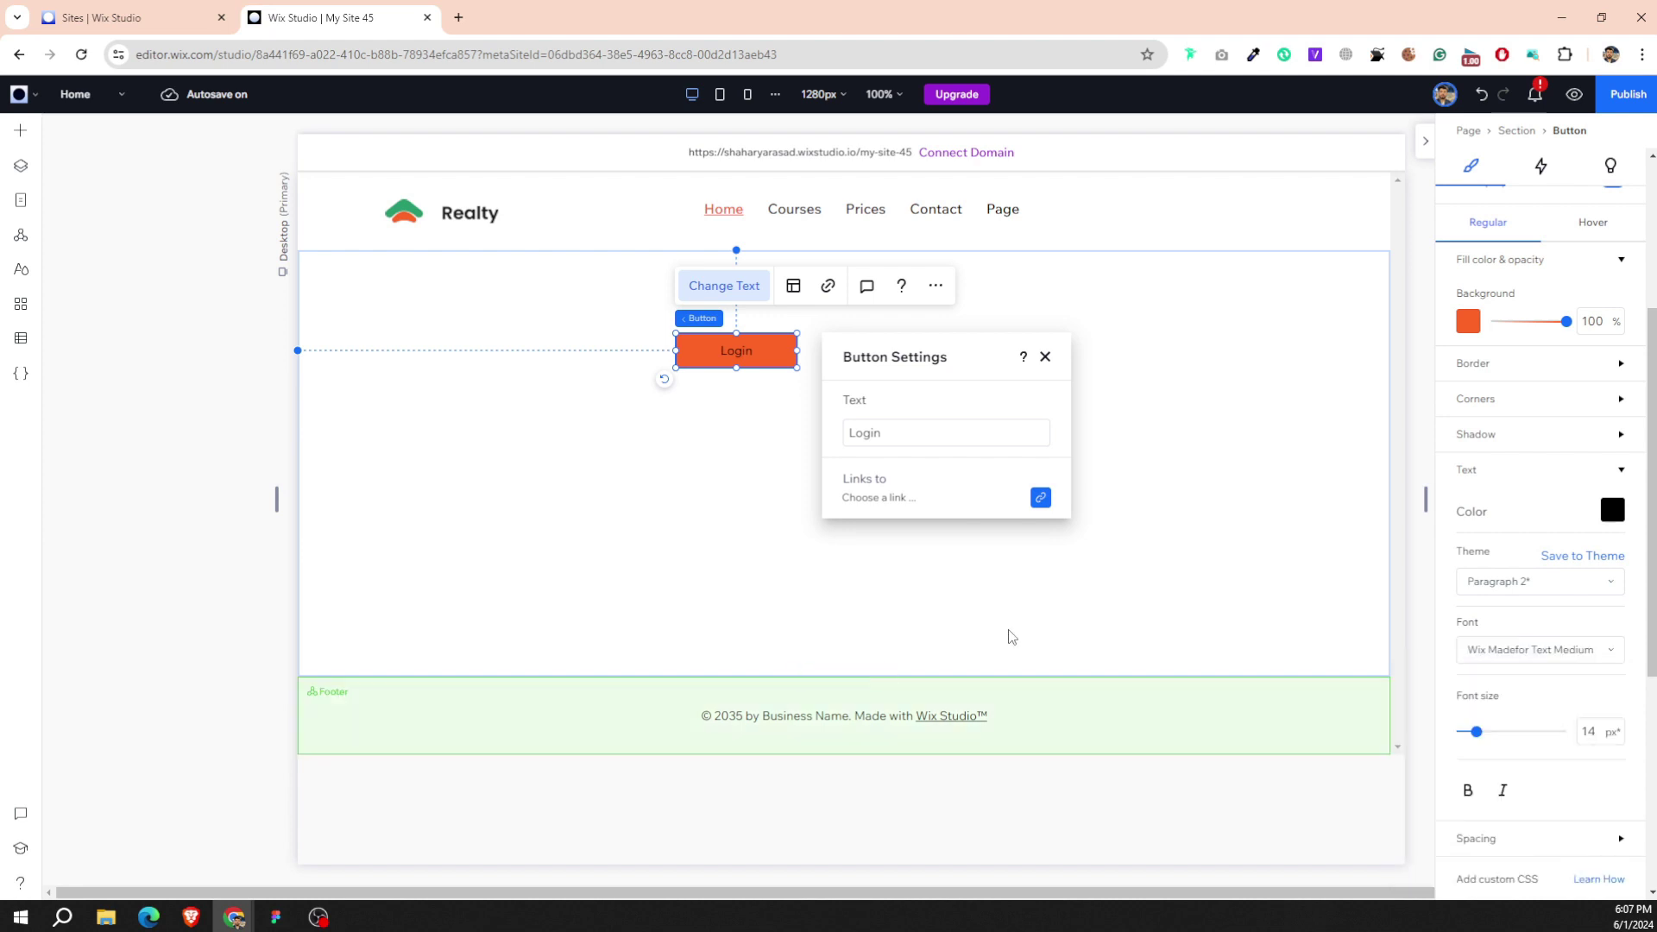
pyautogui.click(717, 400)
pyautogui.click(678, 360)
# Move the Login button to the header's right side and duplicate it to its left.
pyautogui.moveTo(678, 361); pyautogui.dragTo(680, 345)
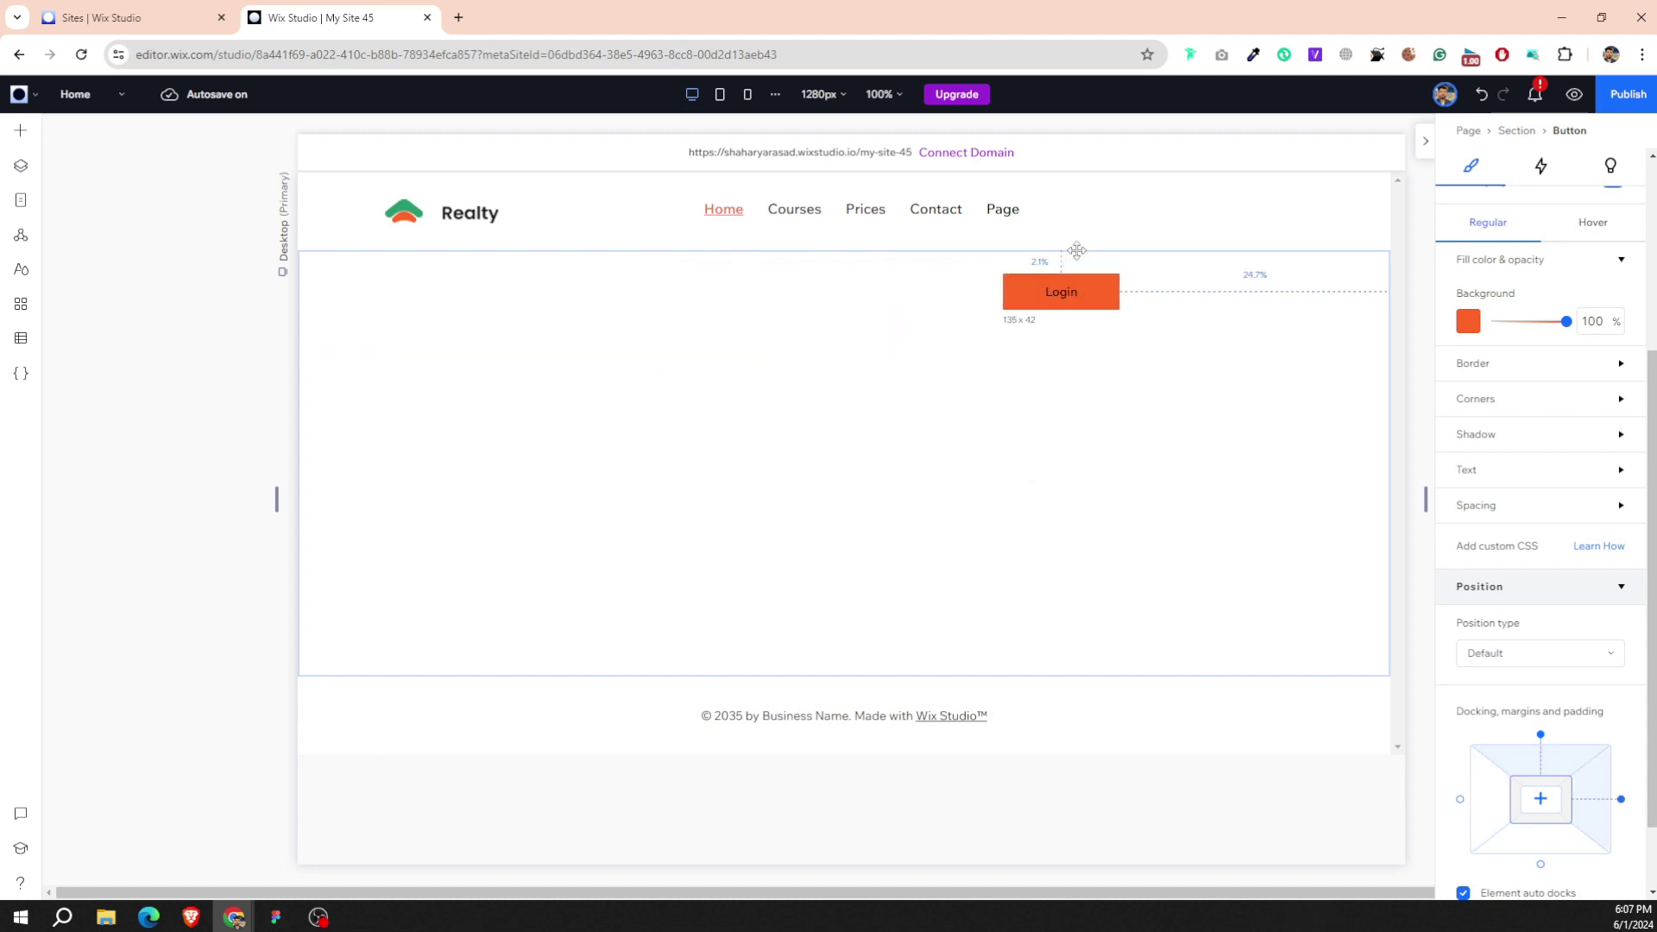
pyautogui.moveTo(682, 350); pyautogui.dragTo(1223, 212)
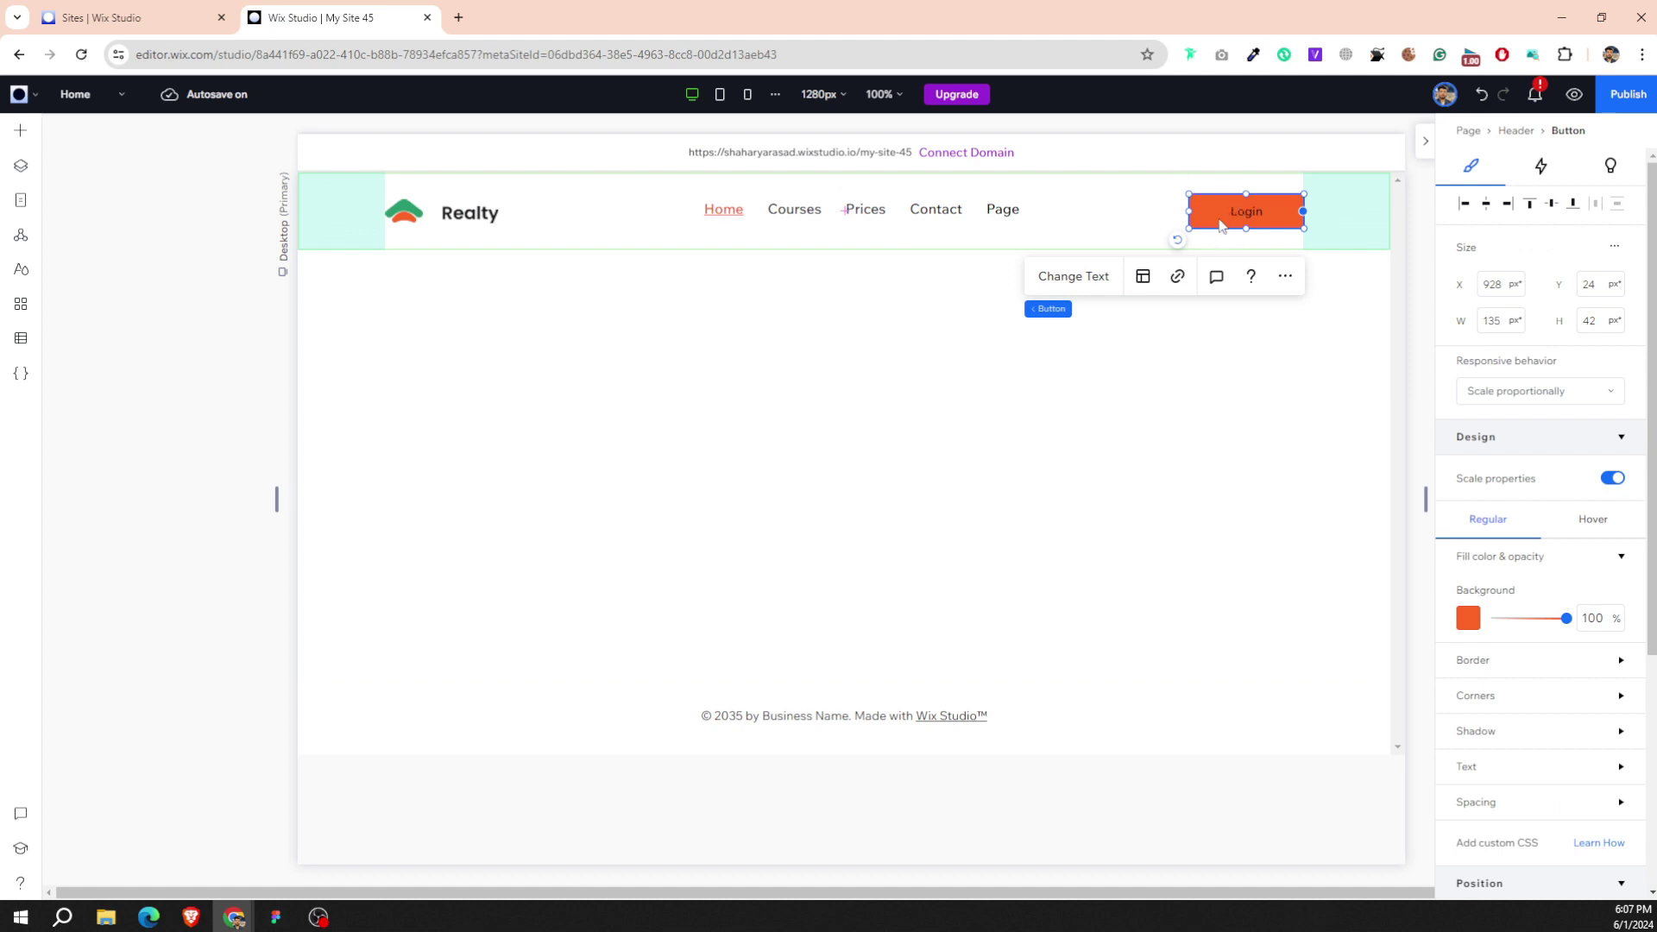
pyautogui.moveTo(1227, 210); pyautogui.dragTo(1112, 206)
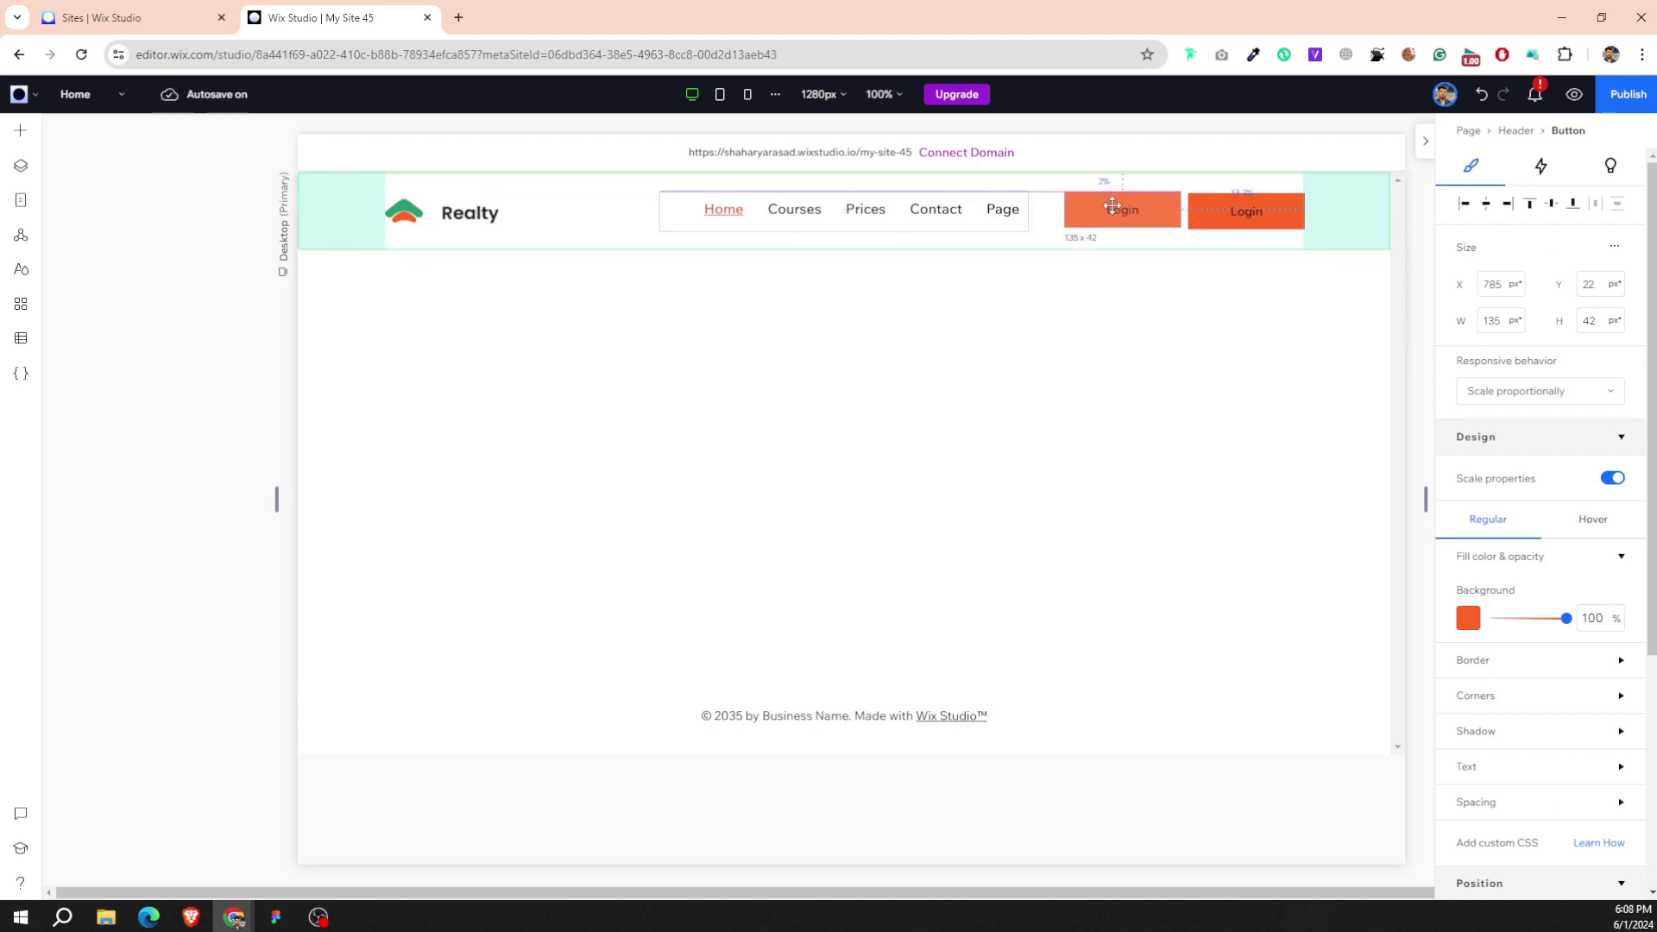
pyautogui.moveTo(1112, 206); pyautogui.dragTo(1112, 205)
# Check the Login and Sign Up button styling in the Figma design.
pyautogui.click(276, 917)
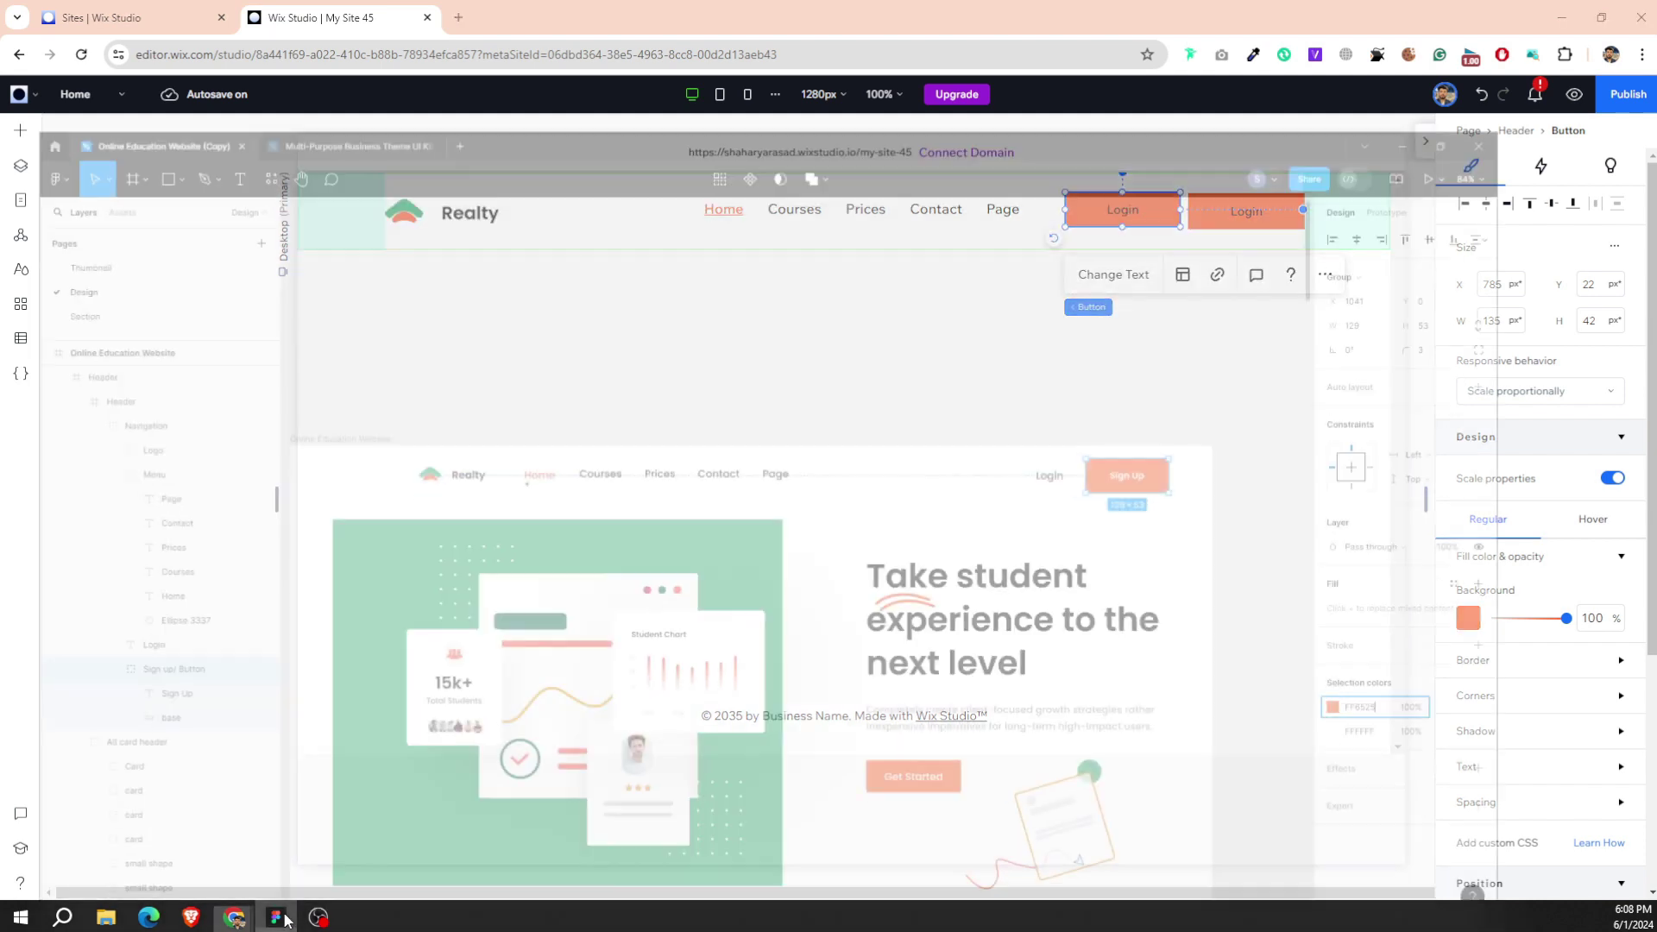
pyautogui.click(1150, 391)
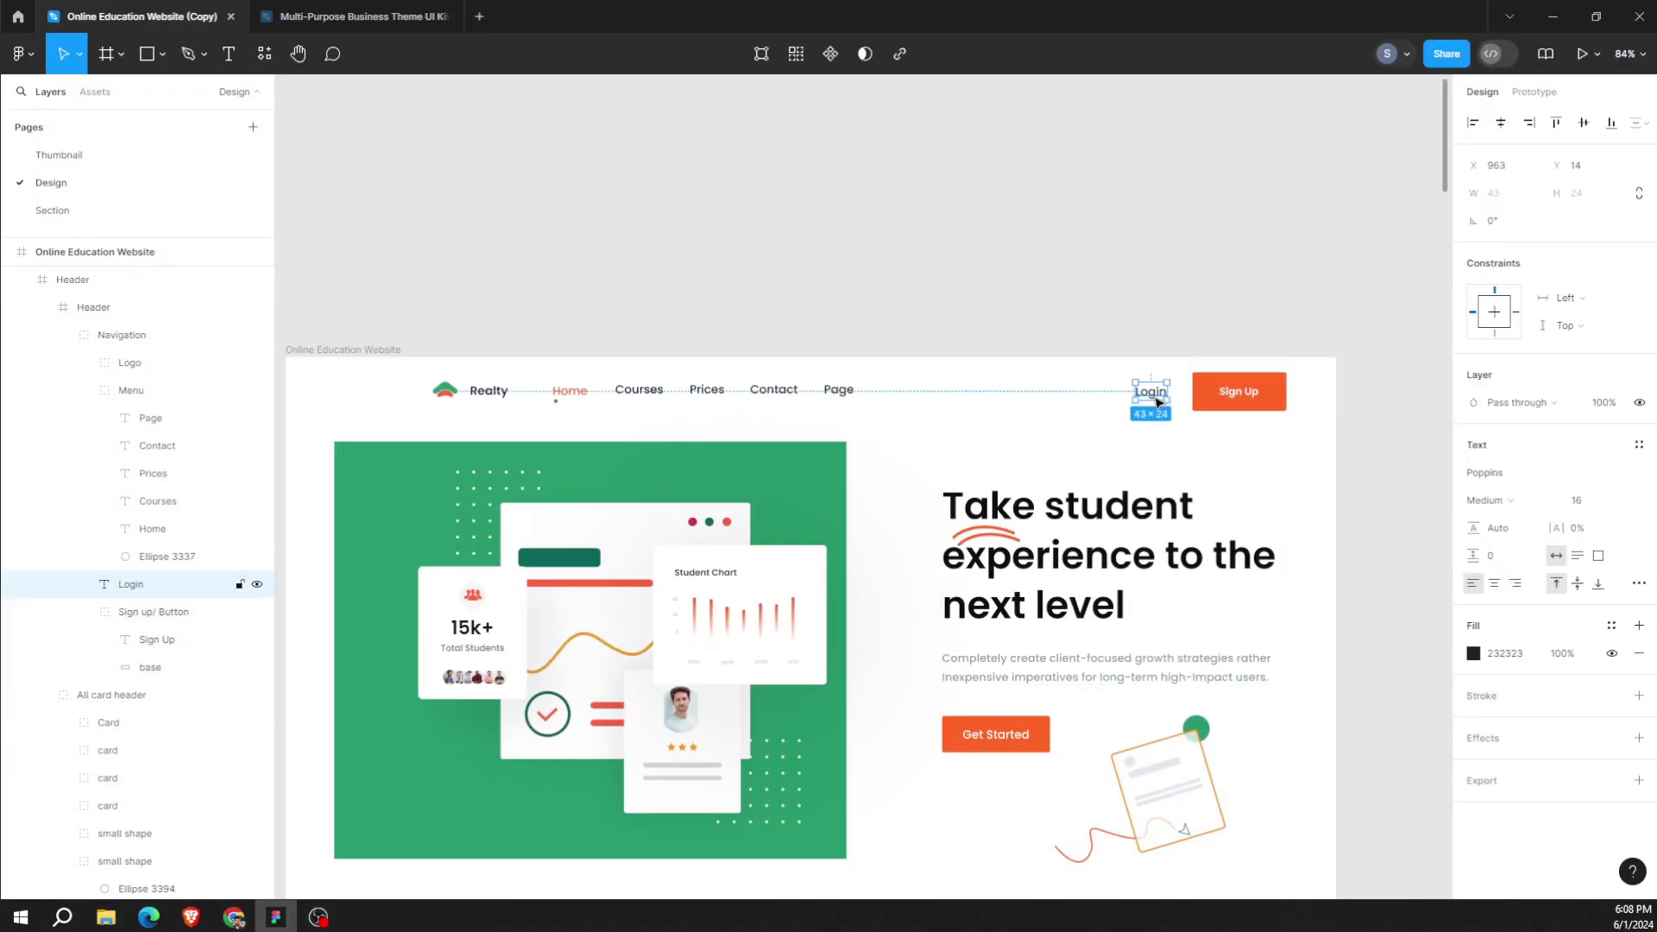
pyautogui.click(1260, 403)
pyautogui.click(1247, 395)
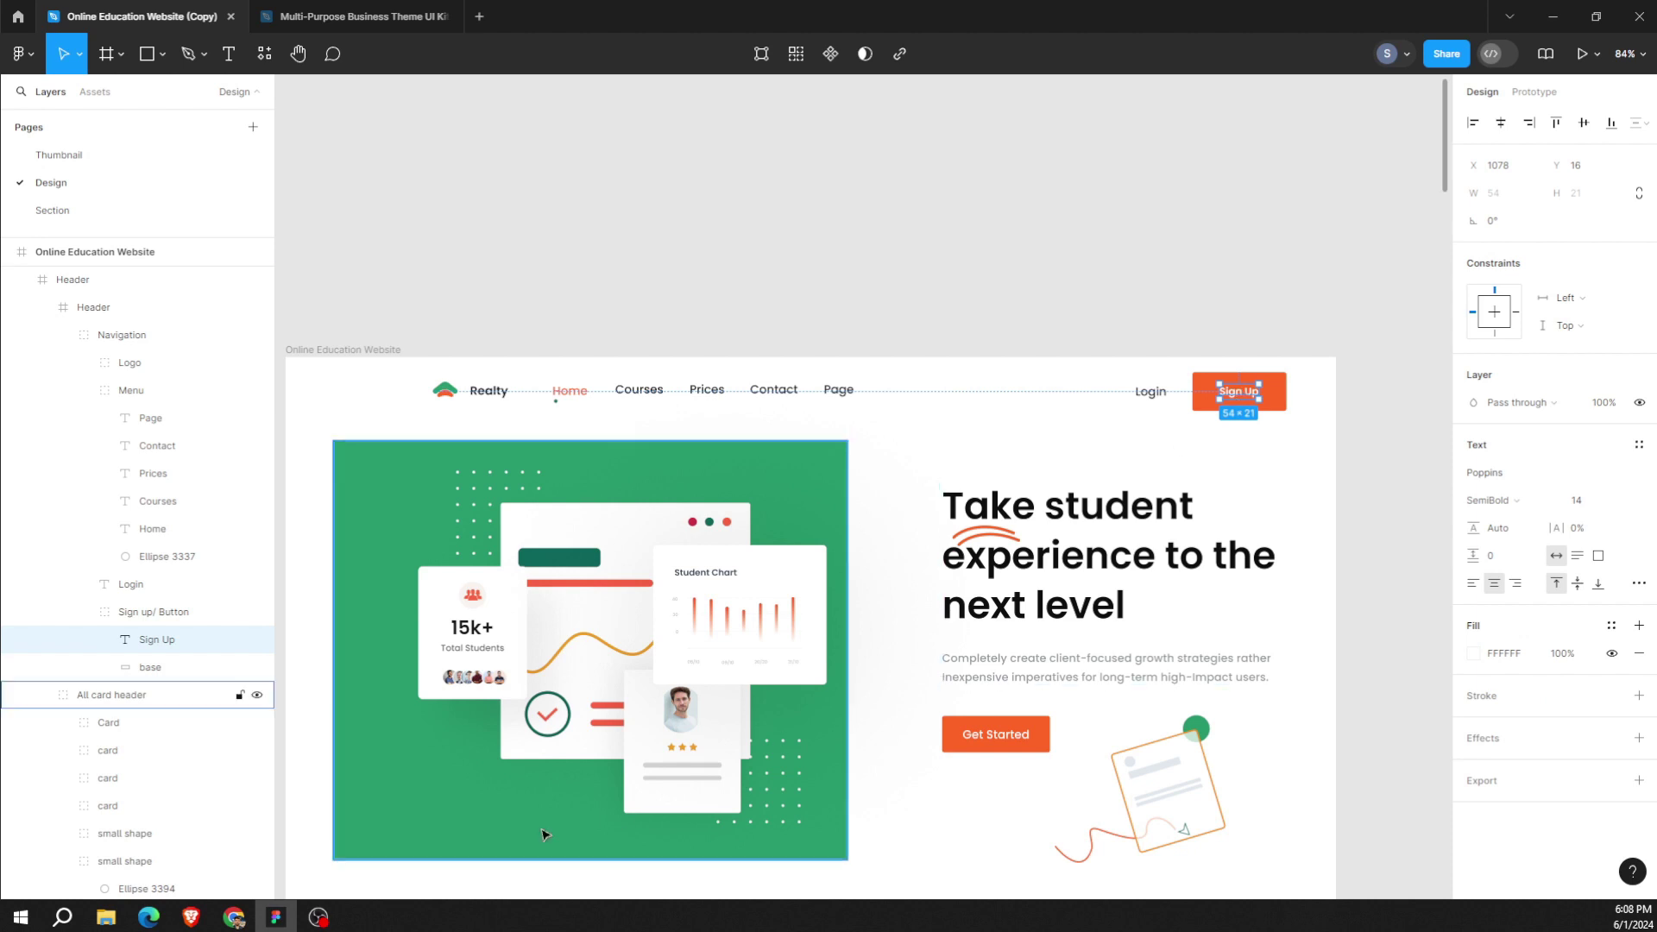
pyautogui.click(277, 917)
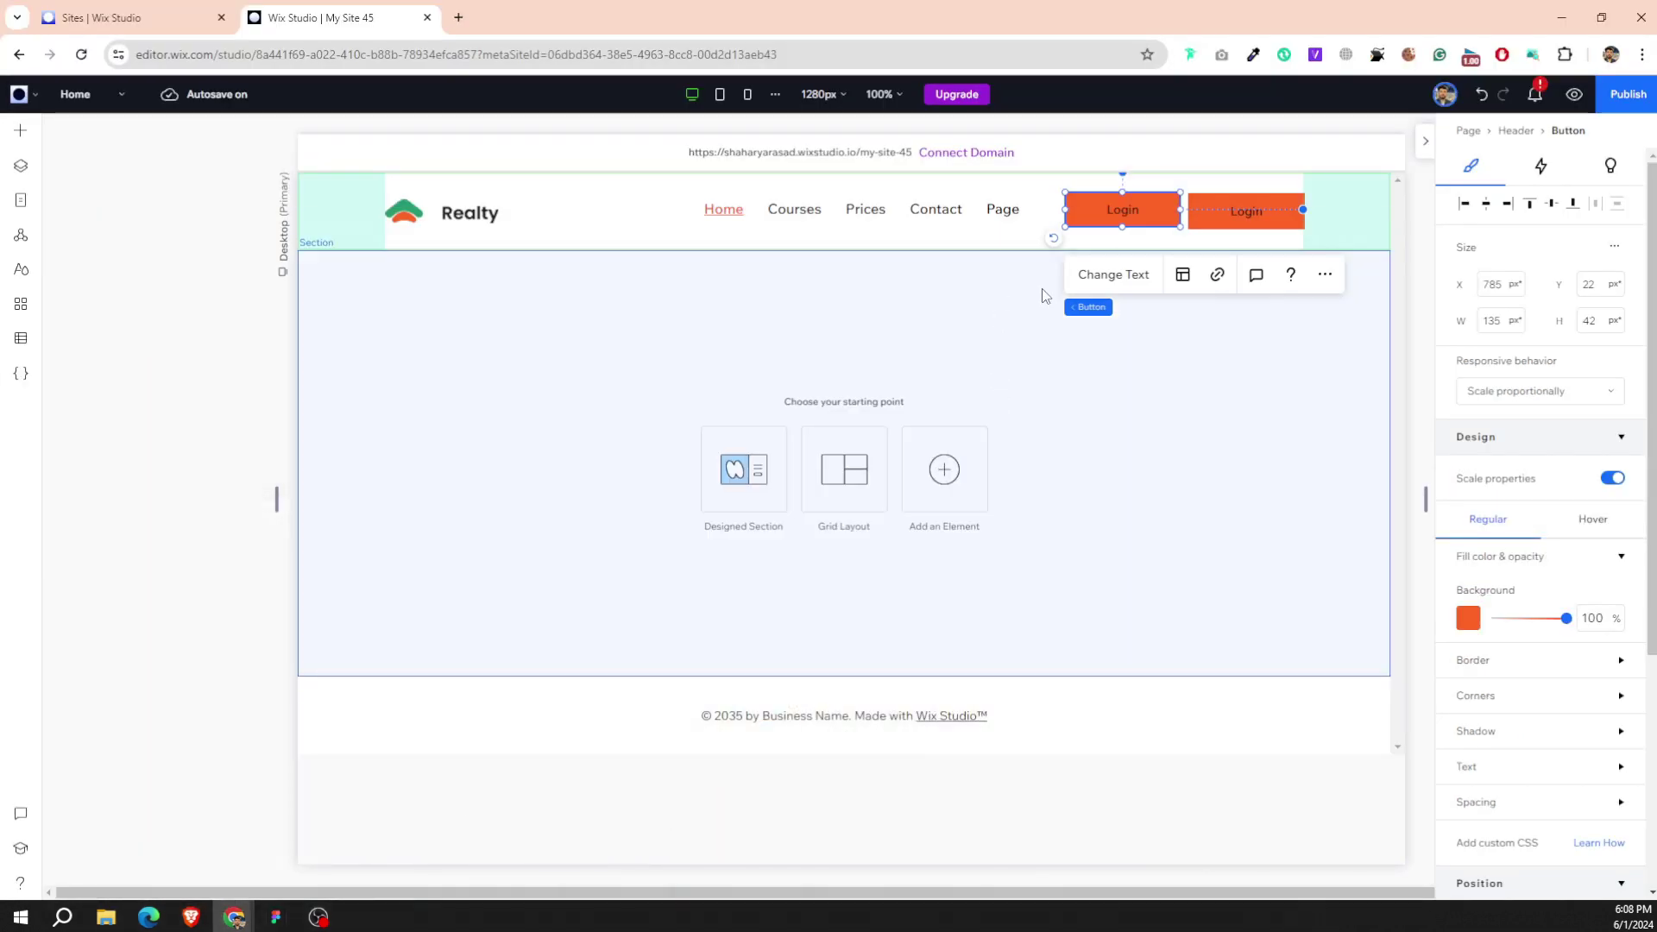
# Relabel the second header button 'Sign Up' with white text.
pyautogui.doubleClick(1235, 209)
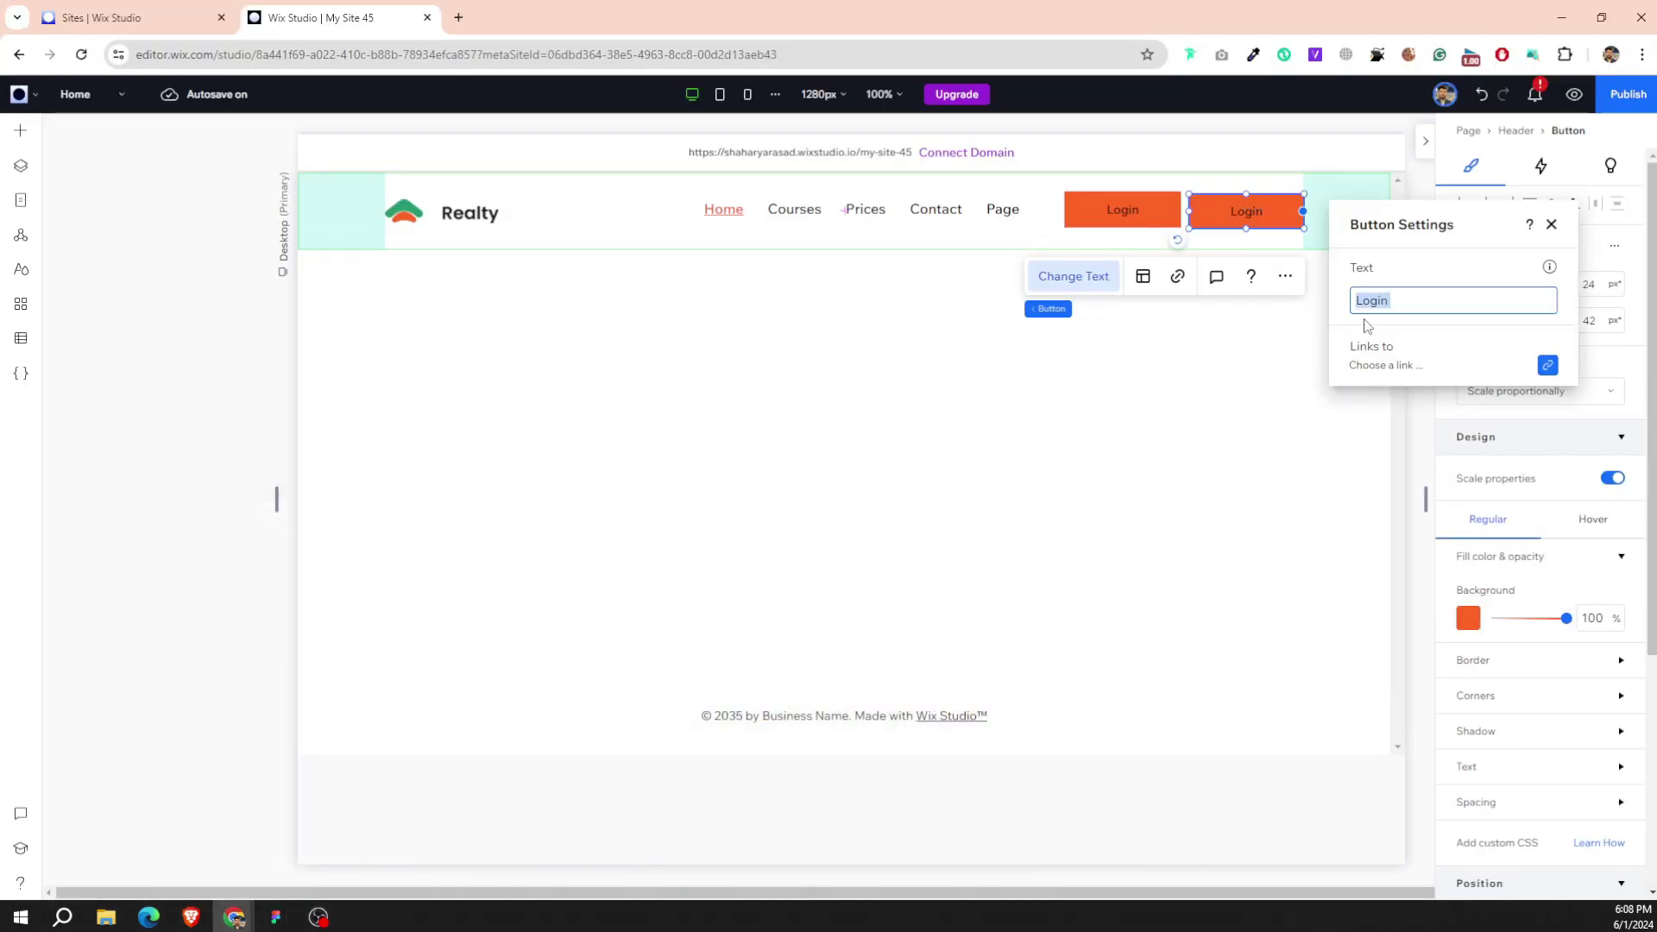
pyautogui.write('Sign Up')
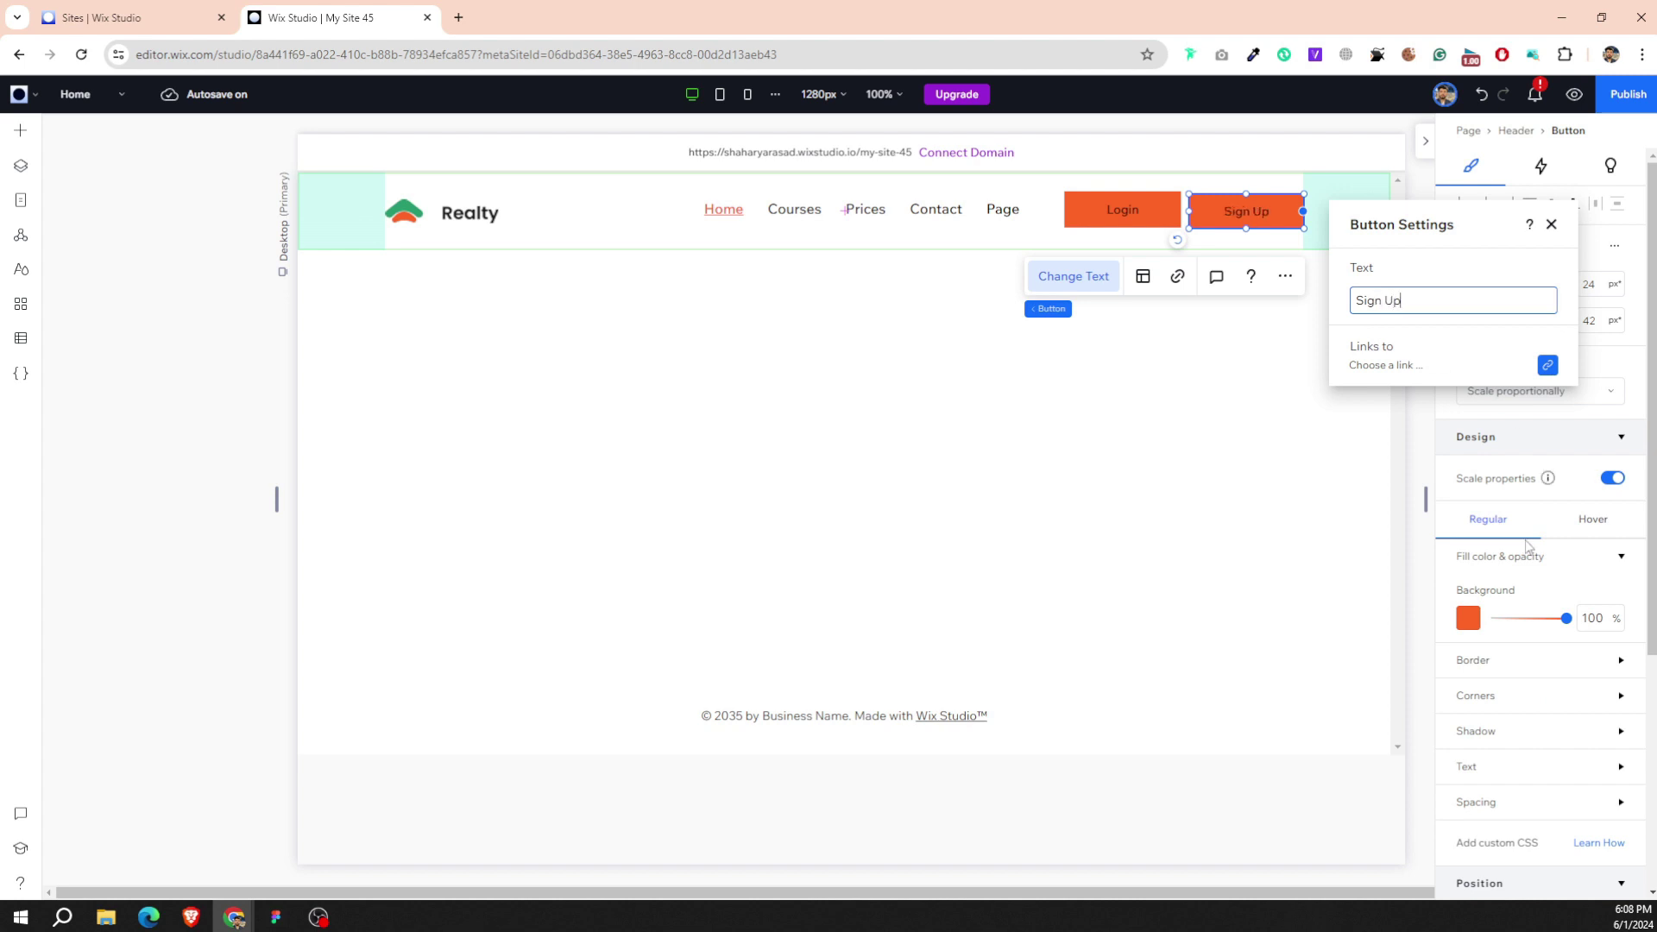
pyautogui.click(1496, 777)
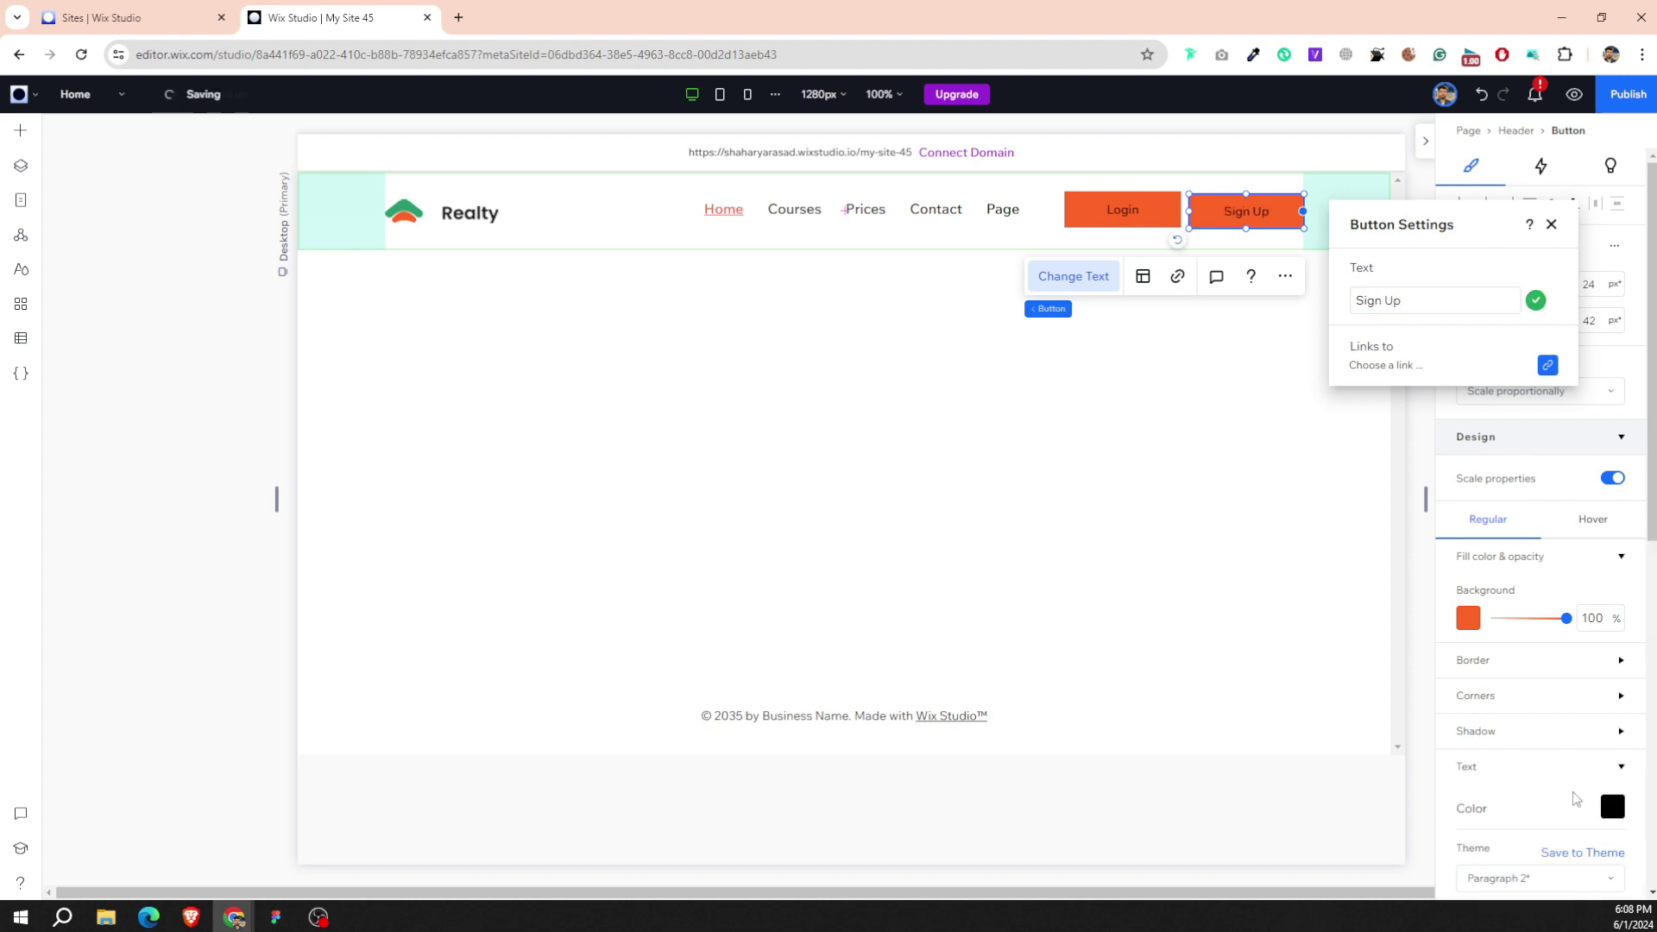
pyautogui.click(1612, 807)
pyautogui.click(1488, 631)
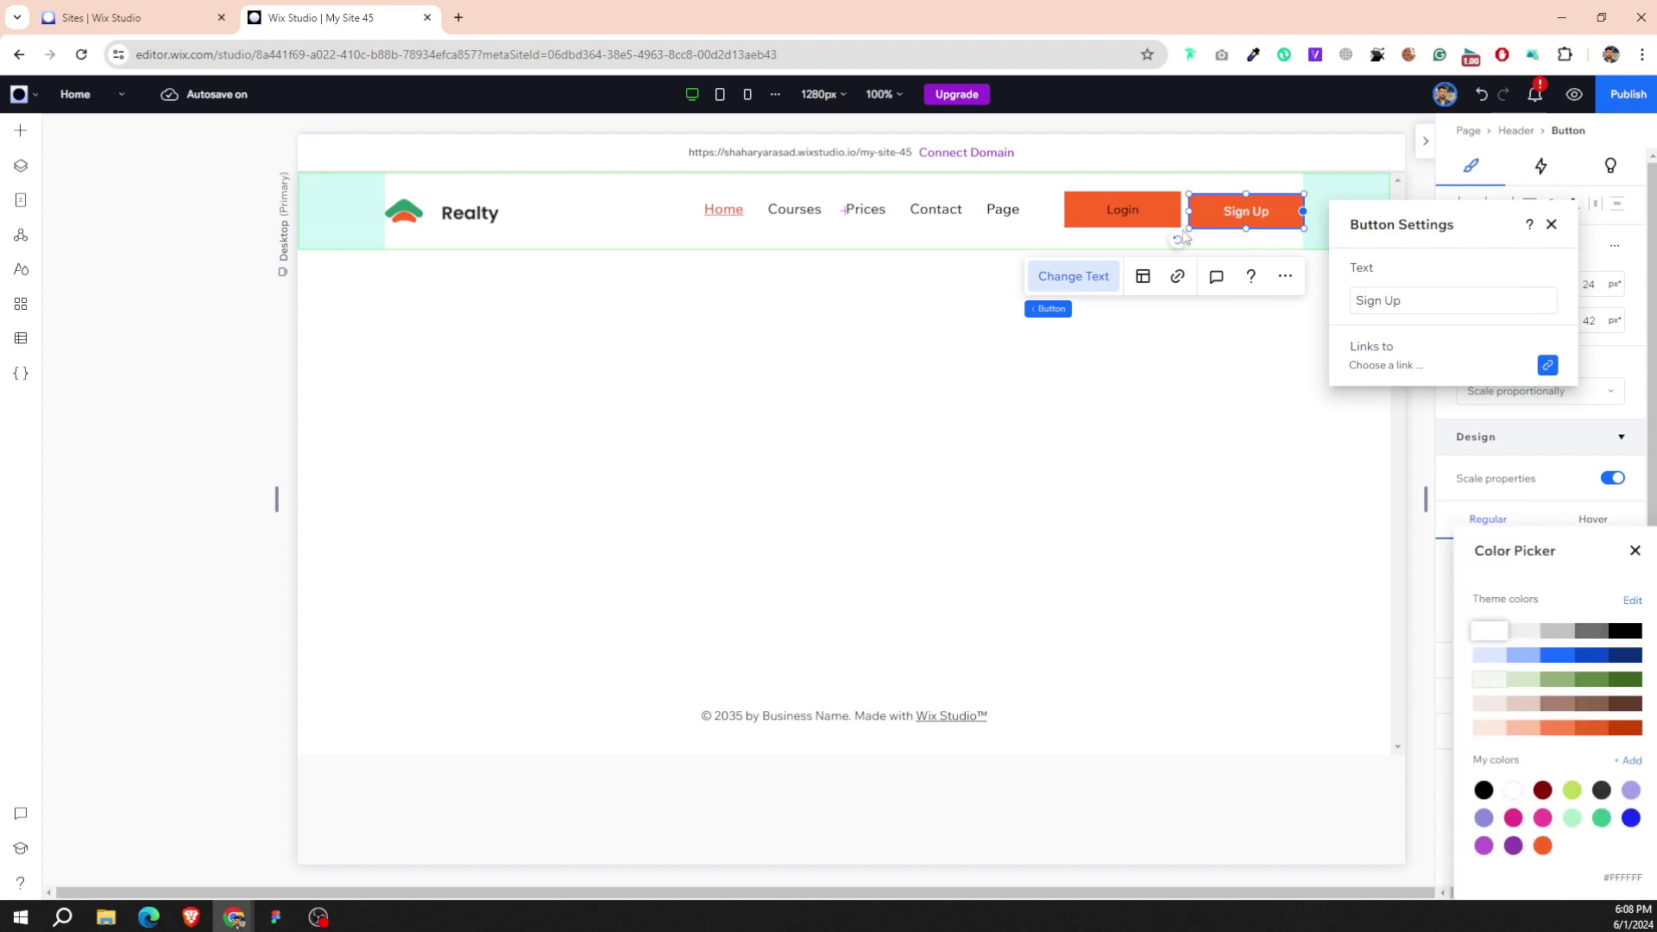
pyautogui.click(1139, 211)
# Give the Login button a white background.
pyautogui.click(1130, 212)
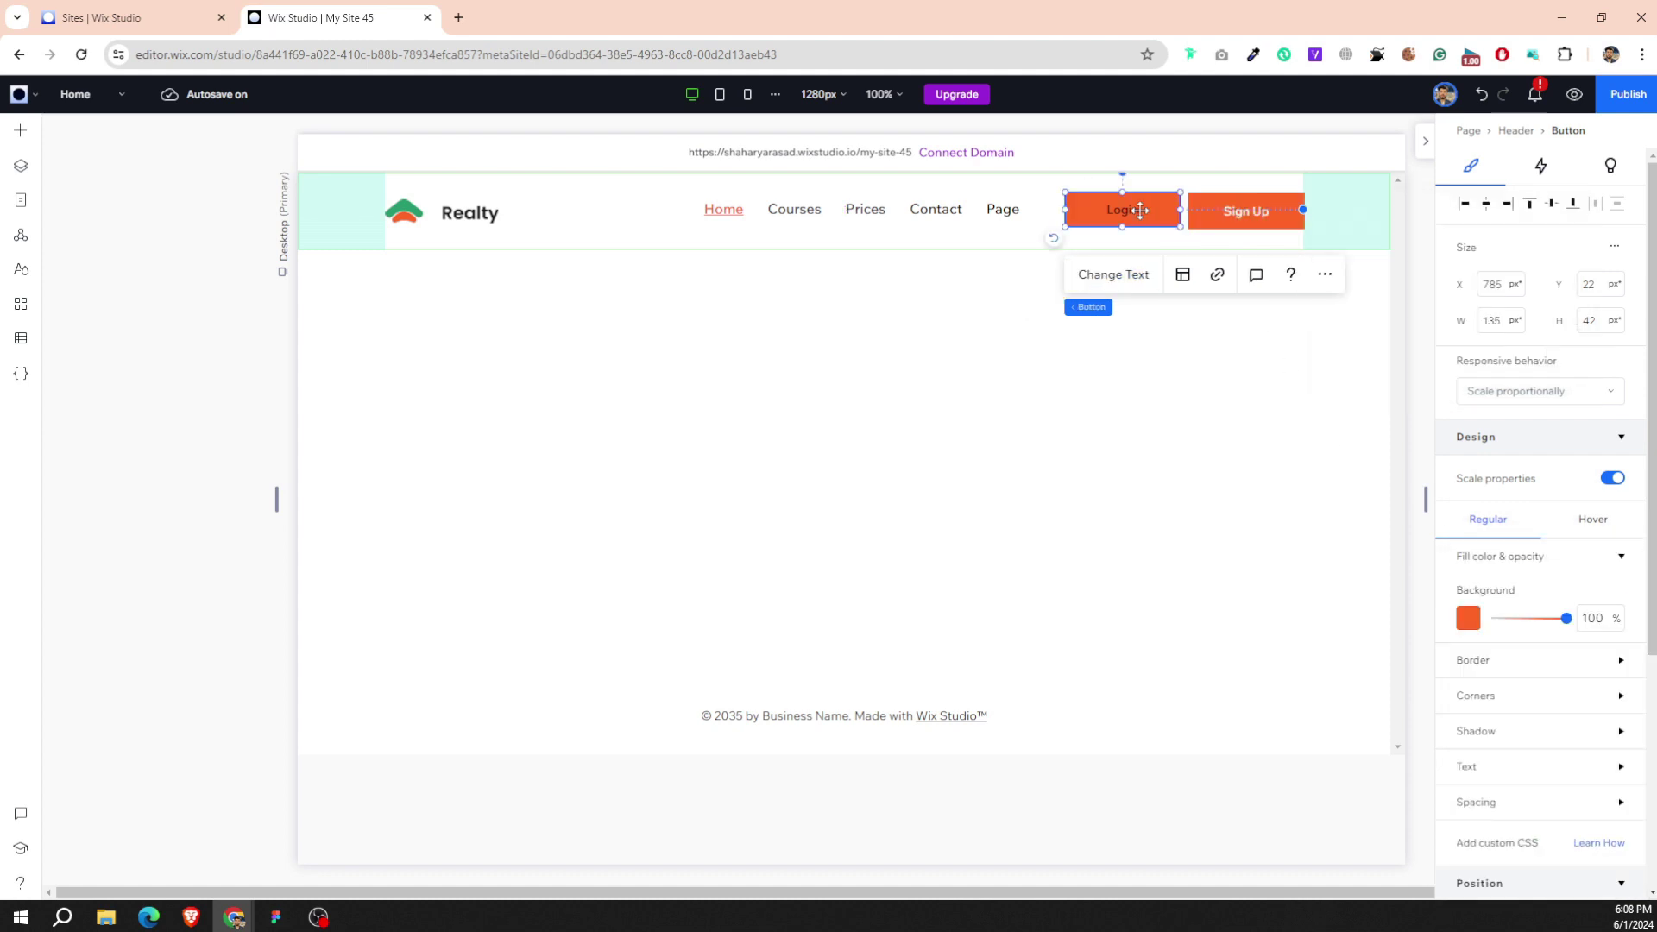
pyautogui.click(1481, 628)
pyautogui.click(1489, 631)
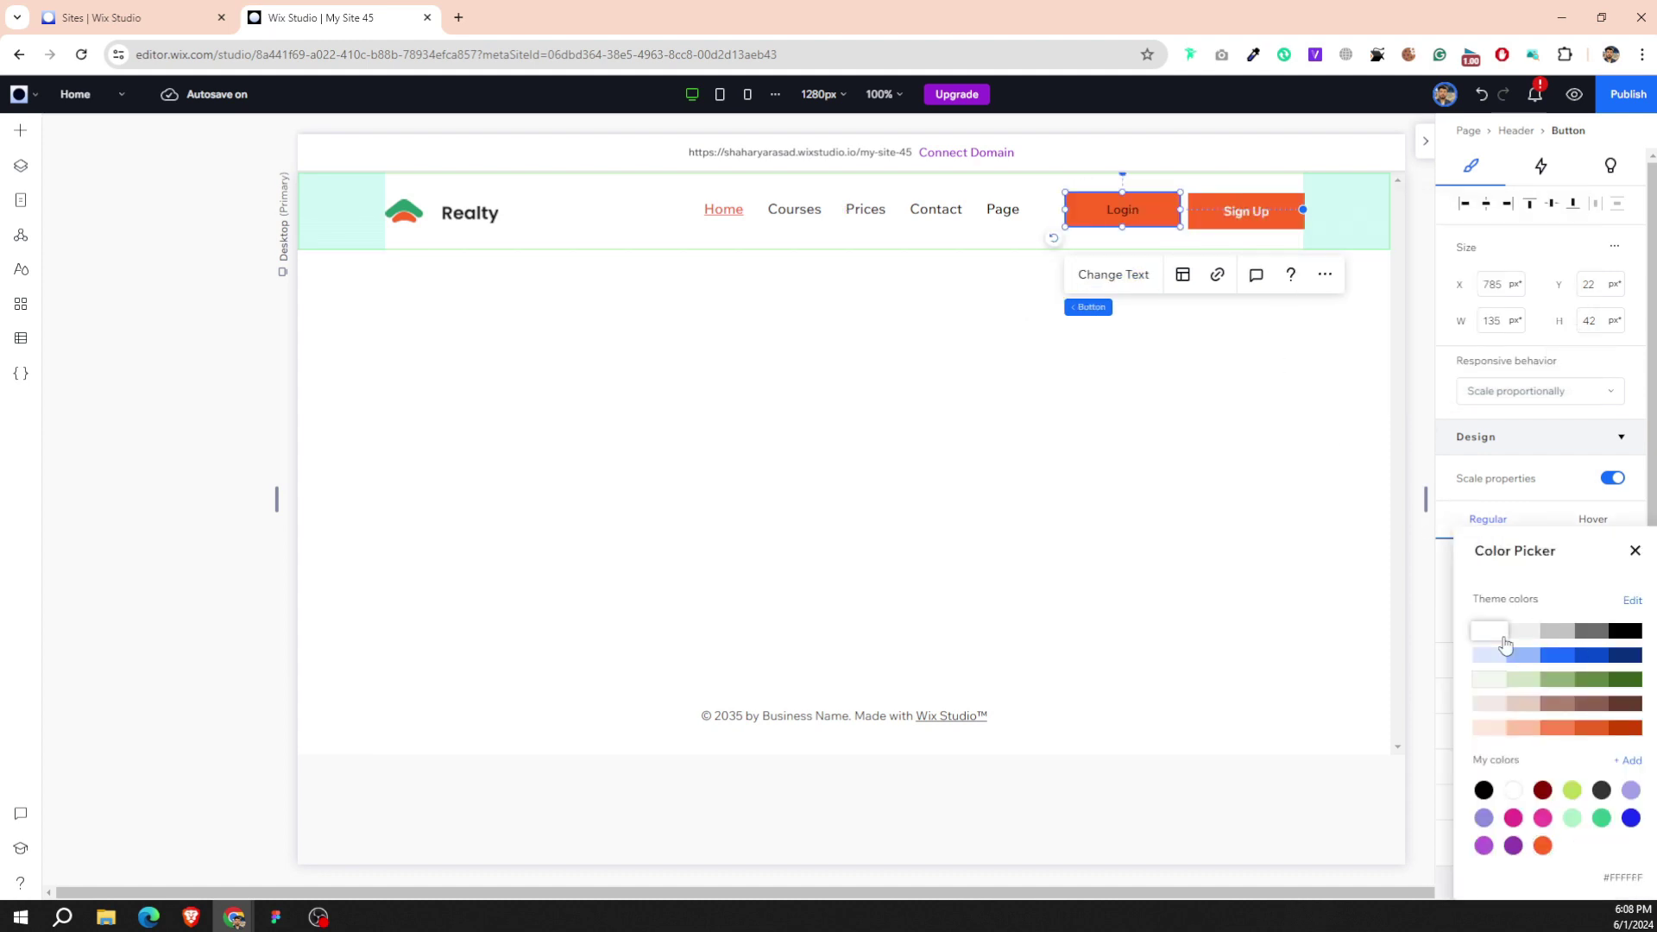
pyautogui.click(1171, 223)
# Review the header's menu, Login and Sign Up buttons by selecting each in turn.
pyautogui.click(1027, 229)
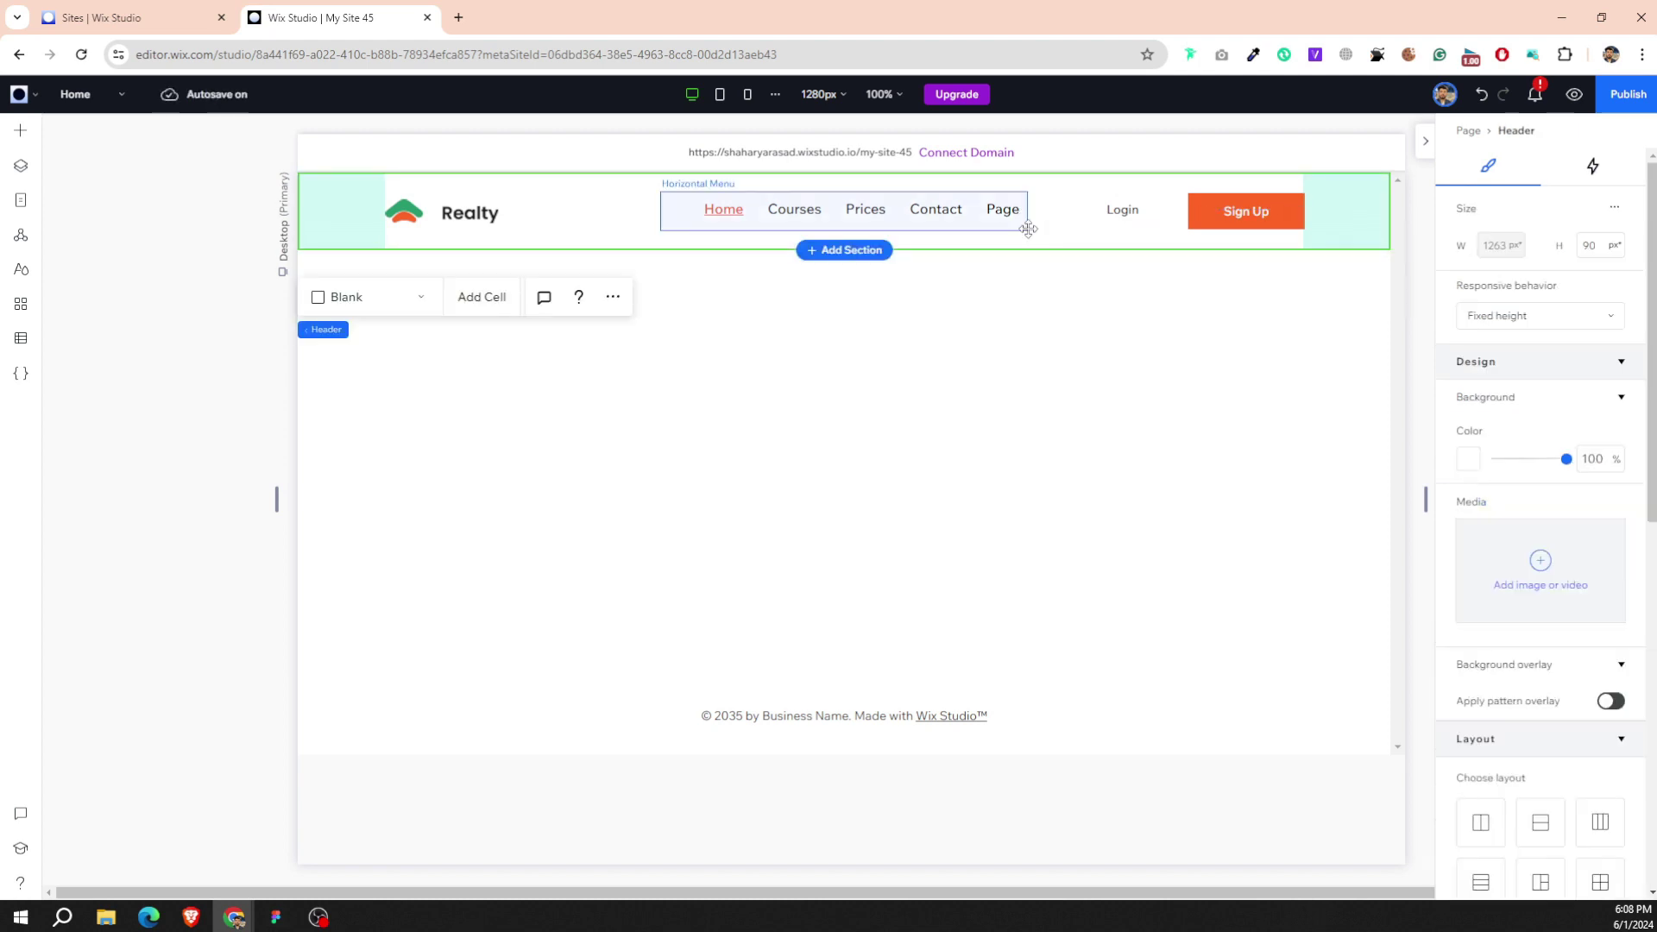
pyautogui.click(1208, 212)
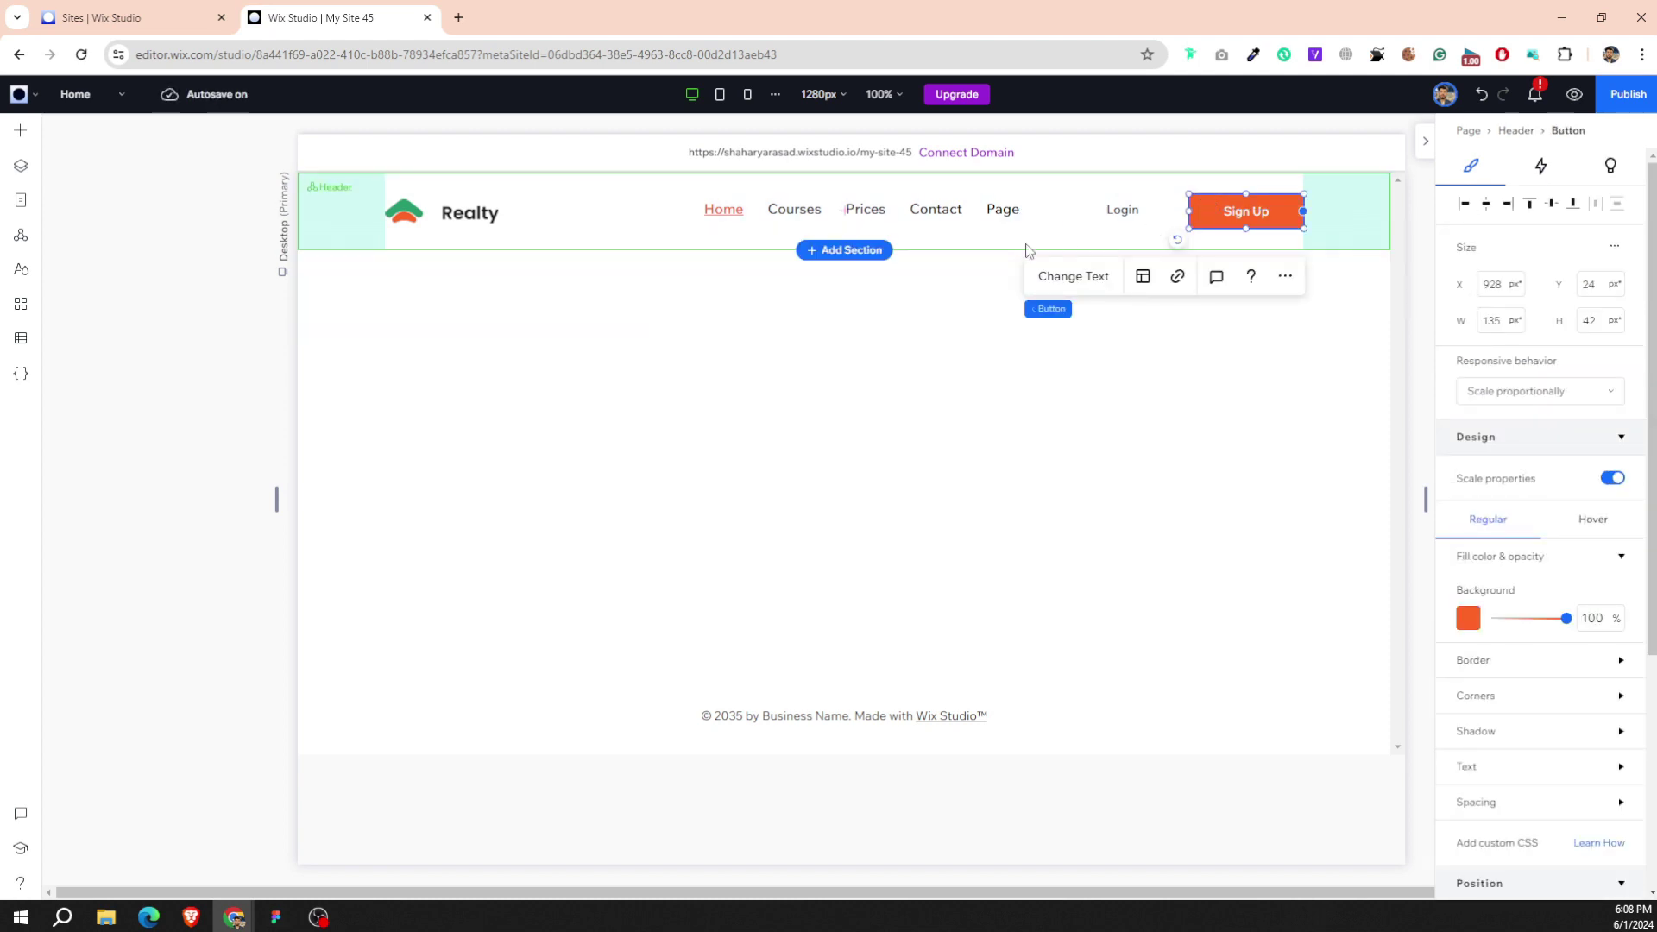
pyautogui.click(677, 208)
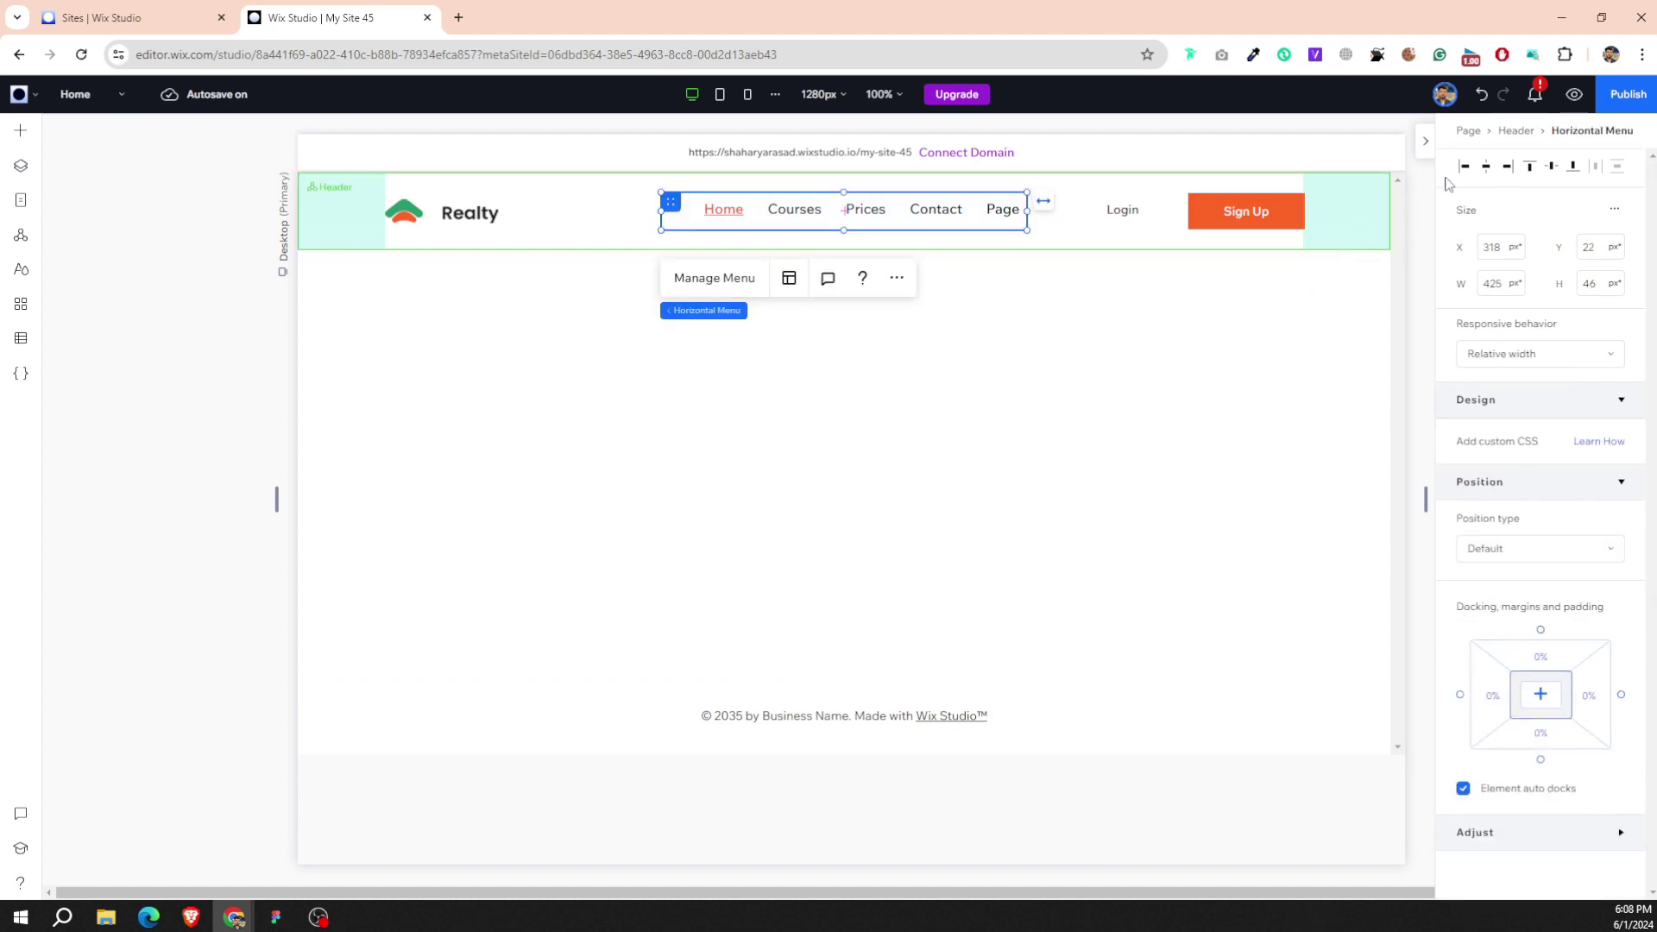
pyautogui.click(1151, 206)
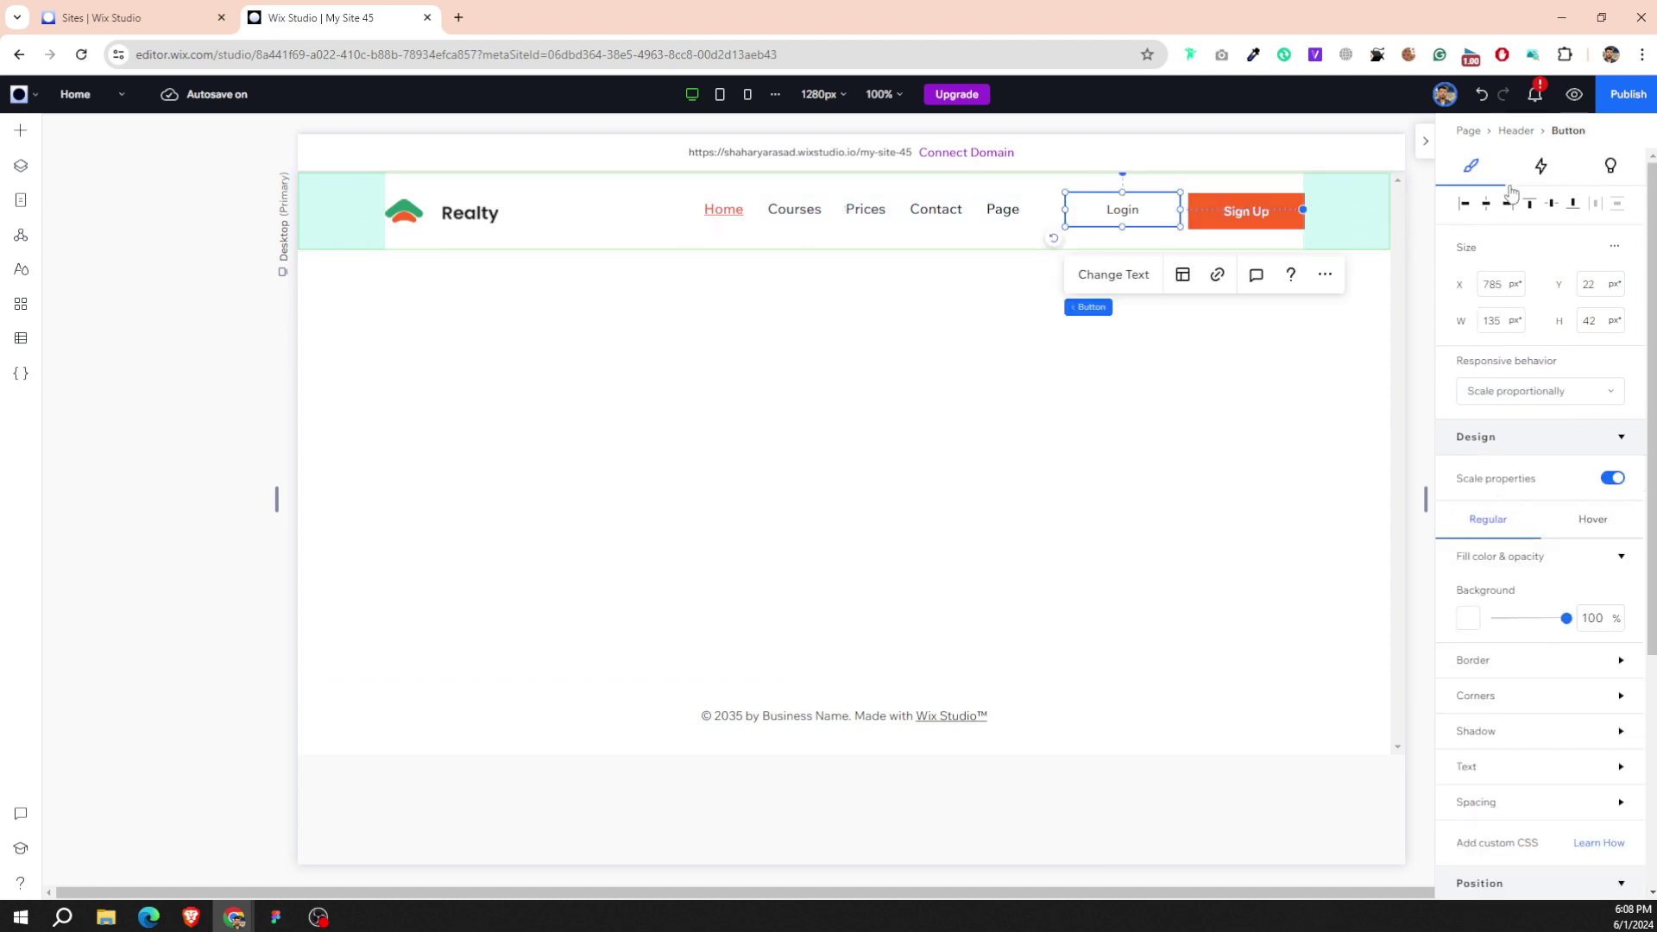
pyautogui.click(1259, 213)
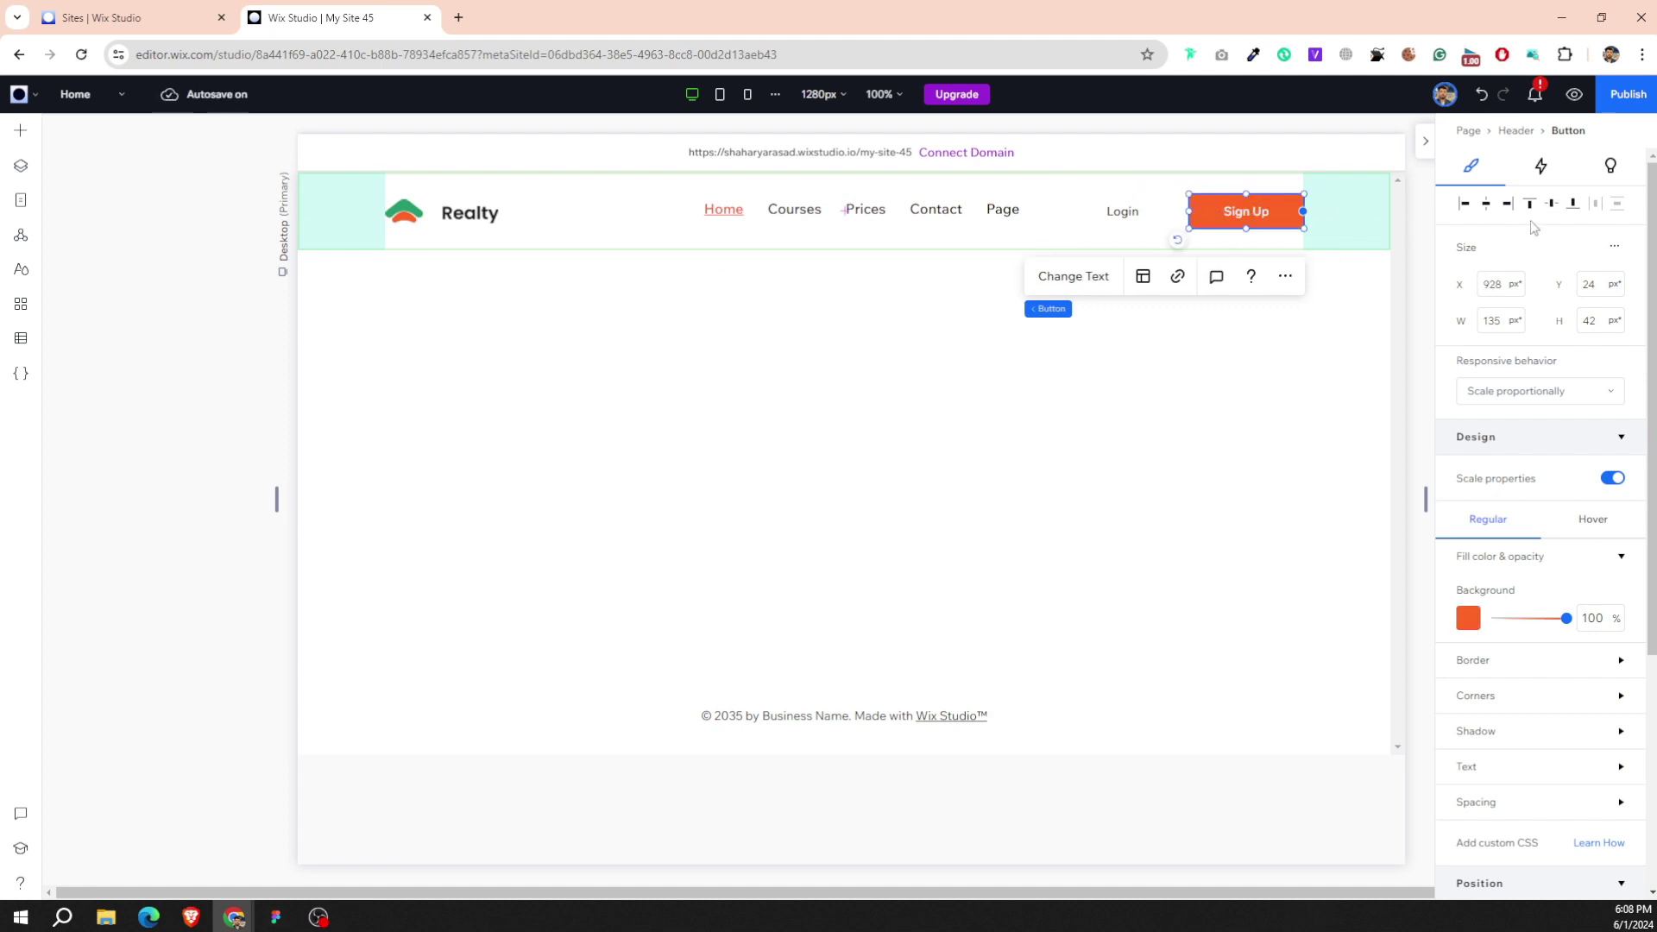
pyautogui.click(707, 328)
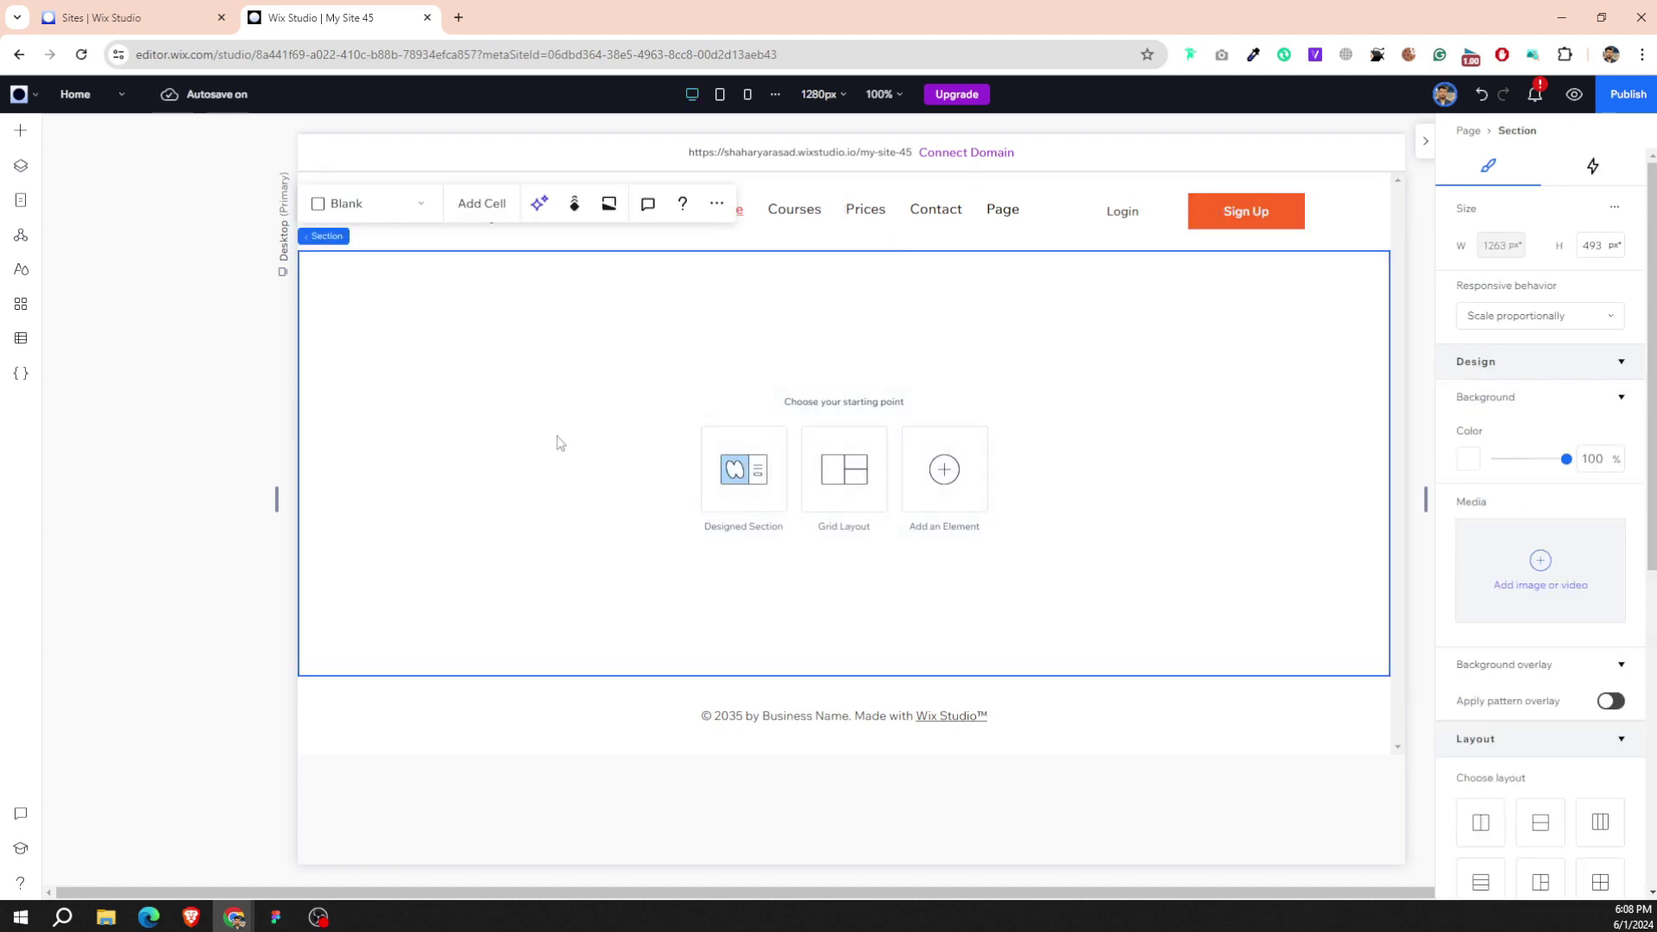
# Add a two-column grid layout to the empty section with a height of 600 px.
pyautogui.click(822, 474)
pyautogui.click(464, 288)
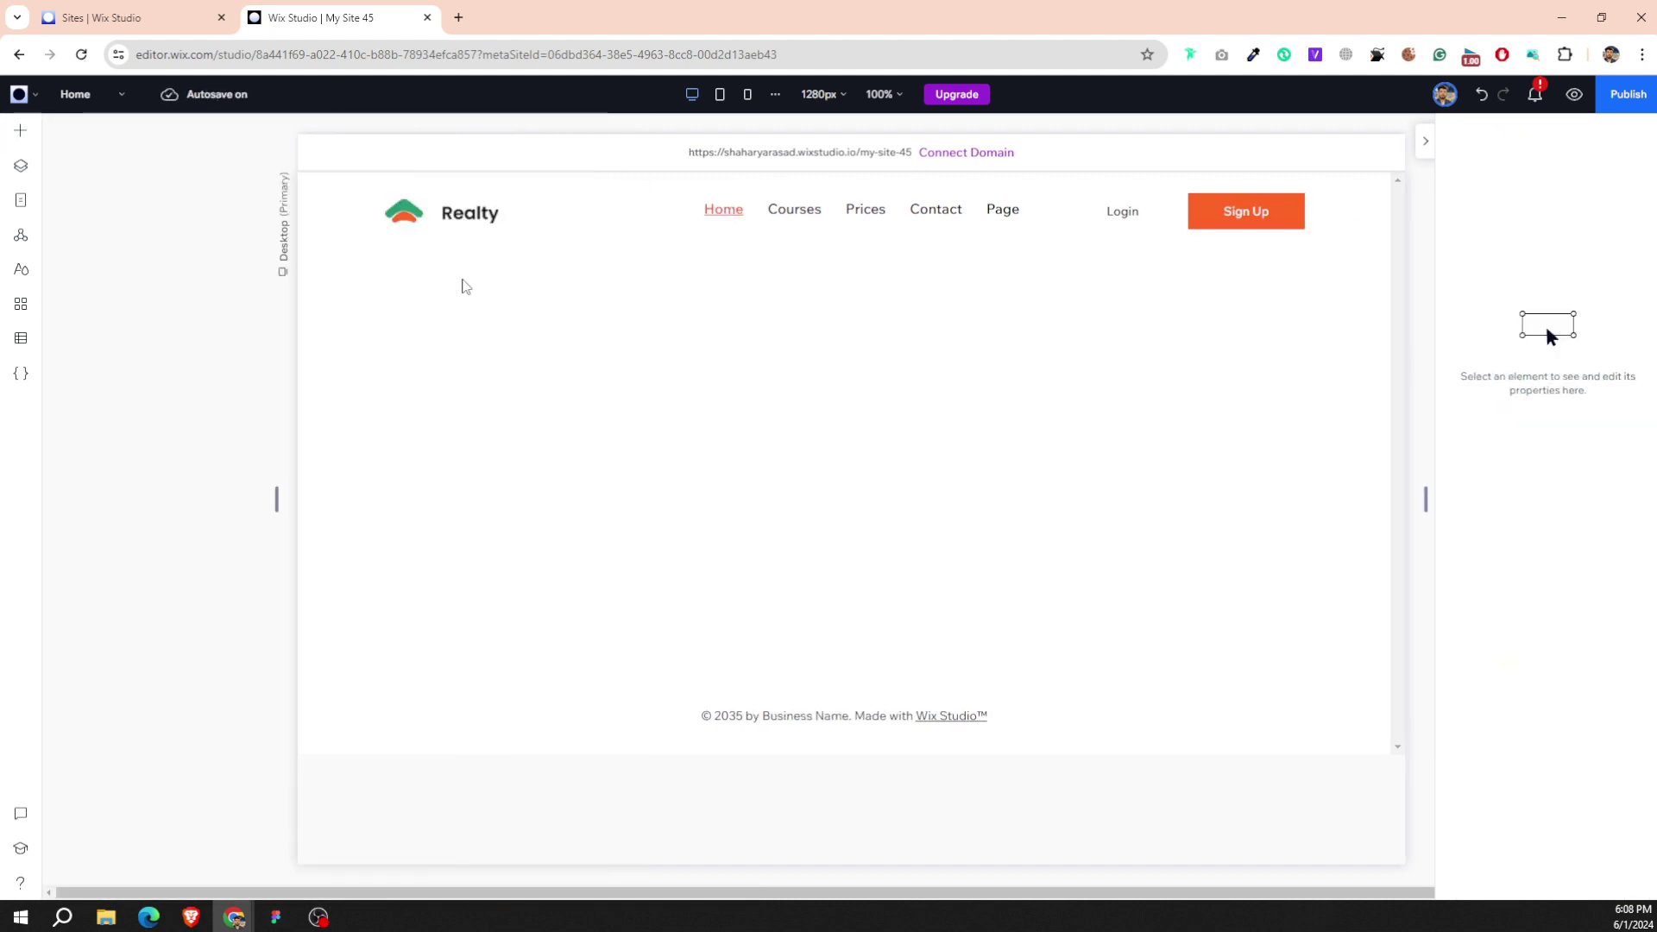
pyautogui.click(1283, 380)
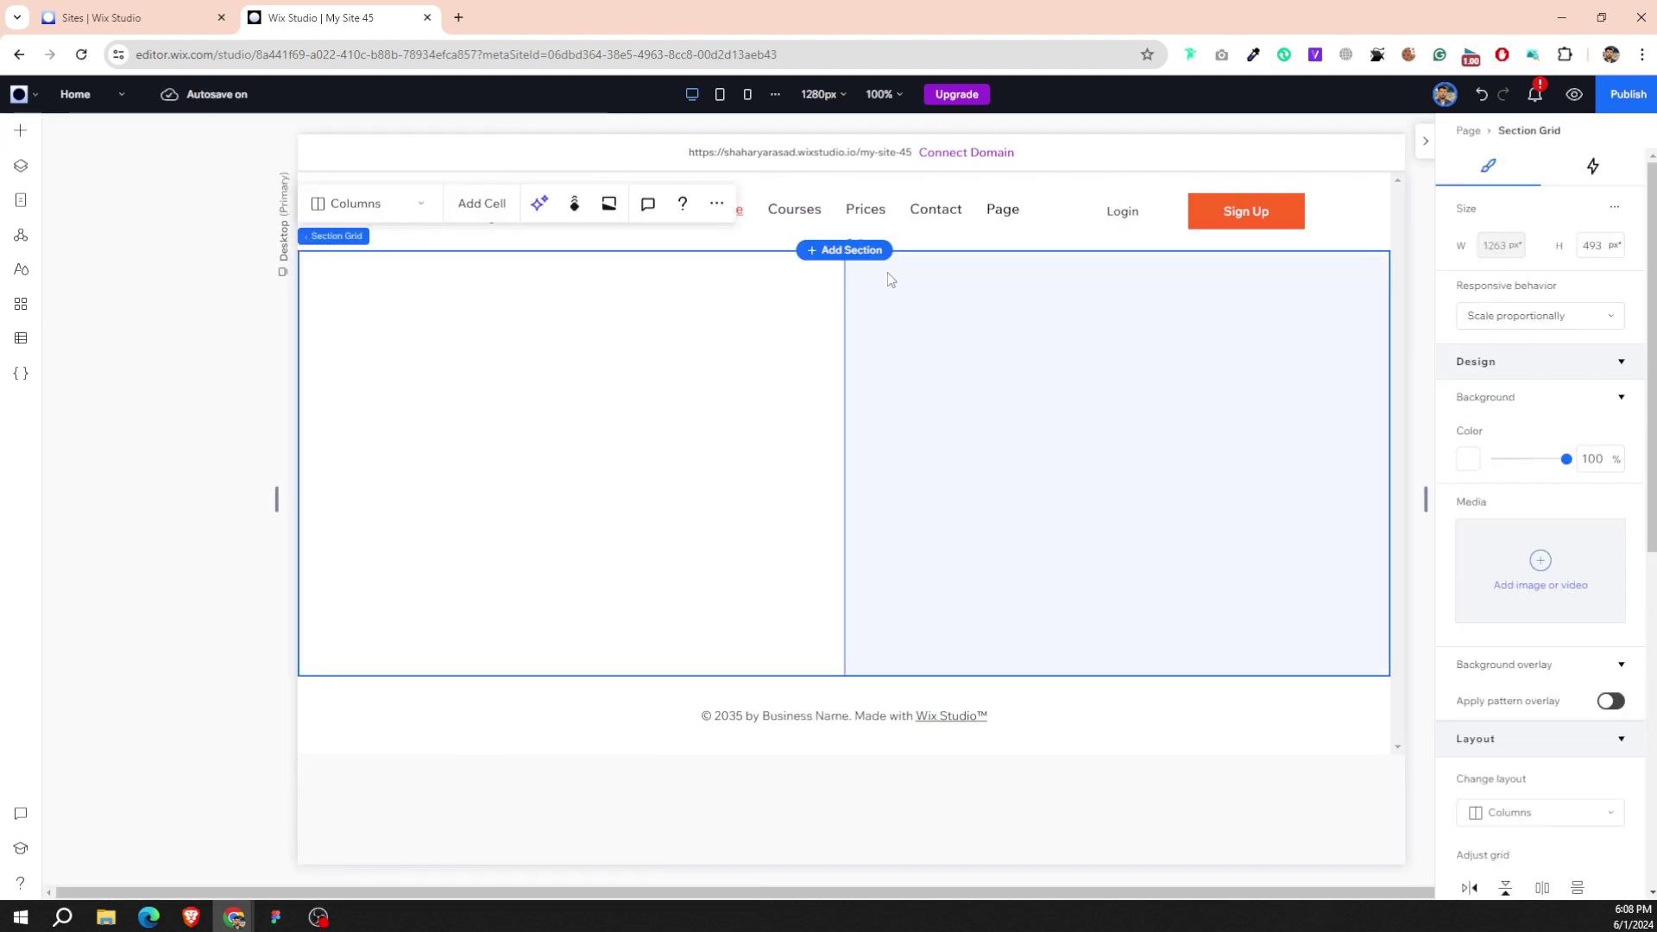
pyautogui.click(1592, 246)
pyautogui.write('700')
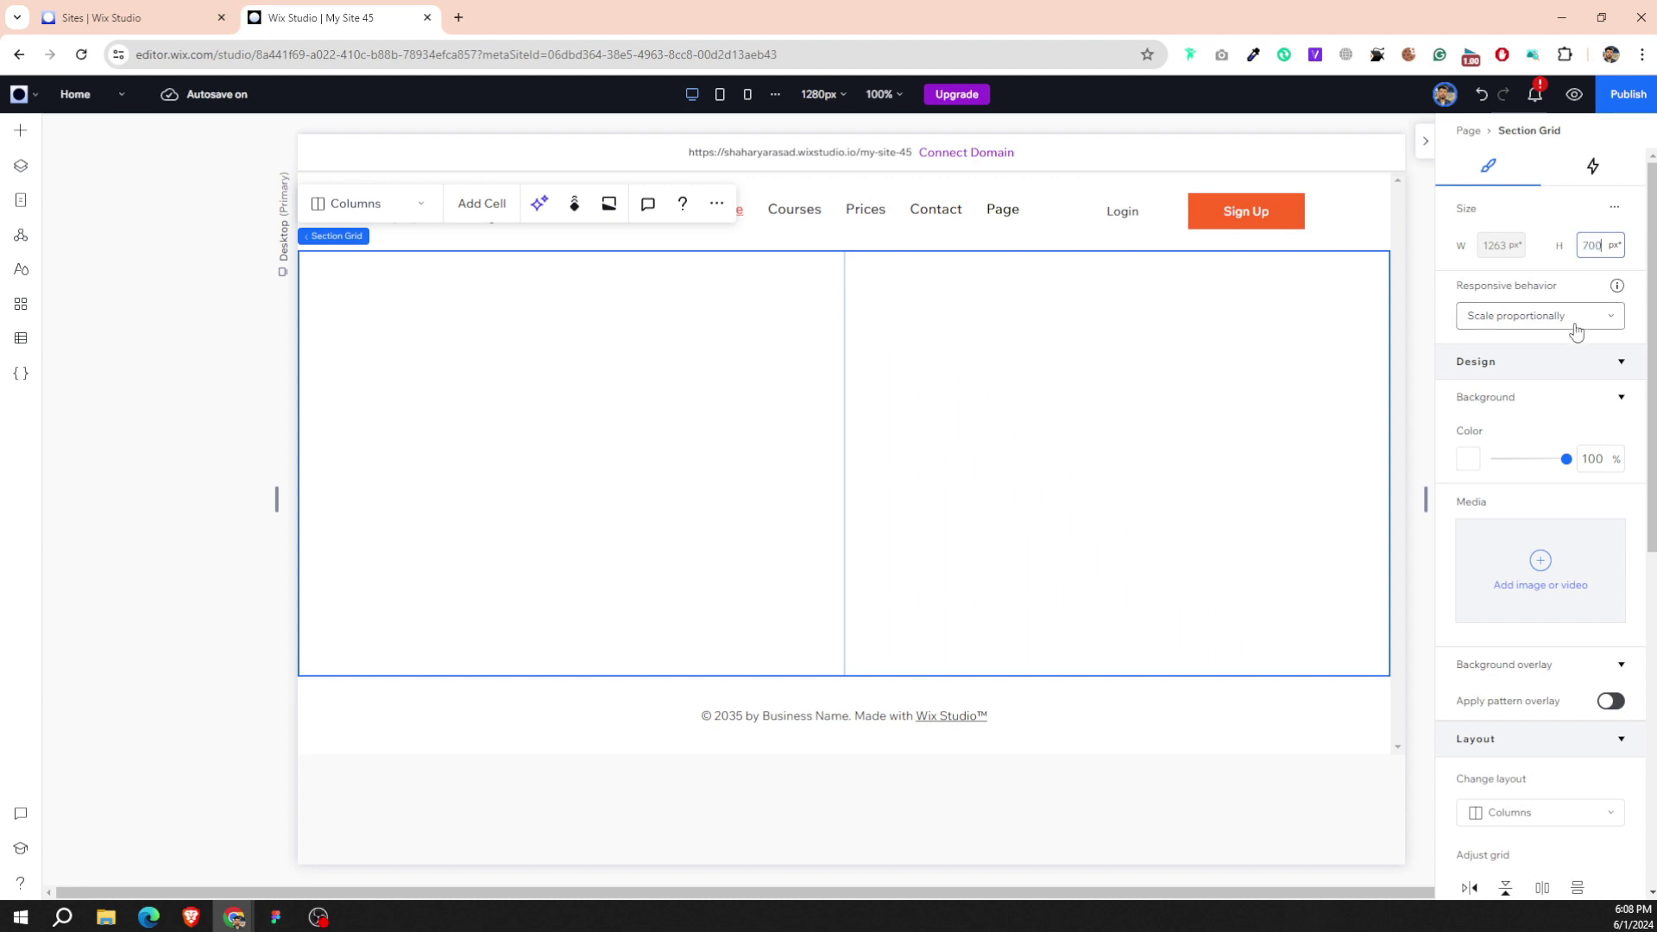
pyautogui.press('Return')
pyautogui.scroll(-1, 698, 444)
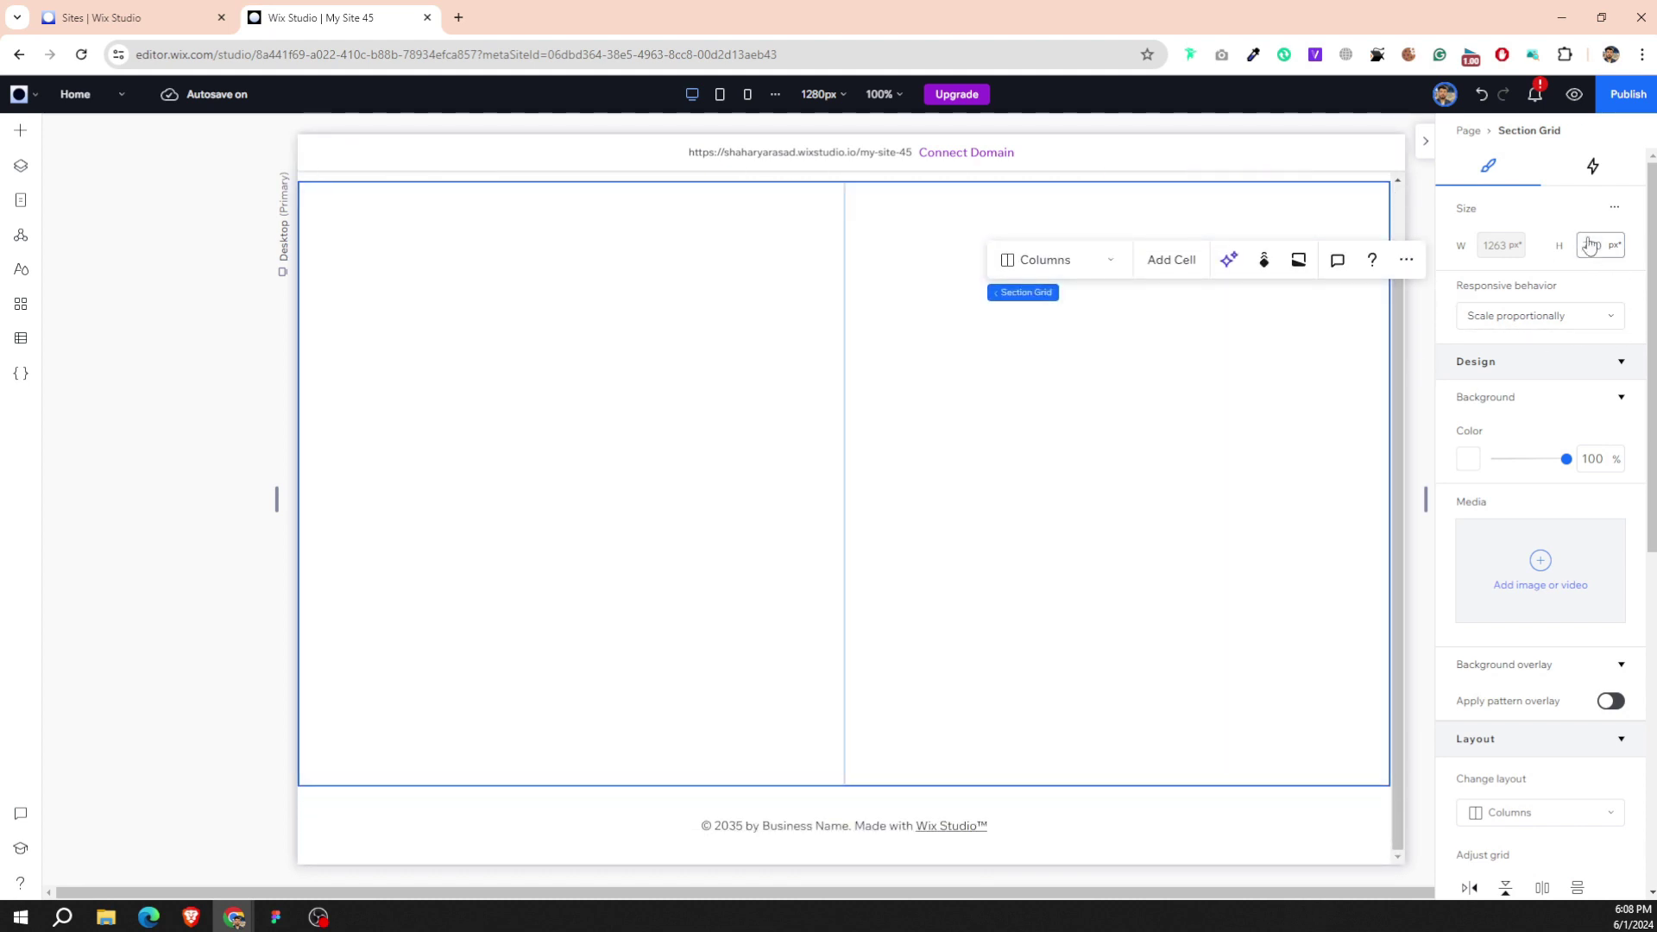
pyautogui.write('600')
pyautogui.press('Return')
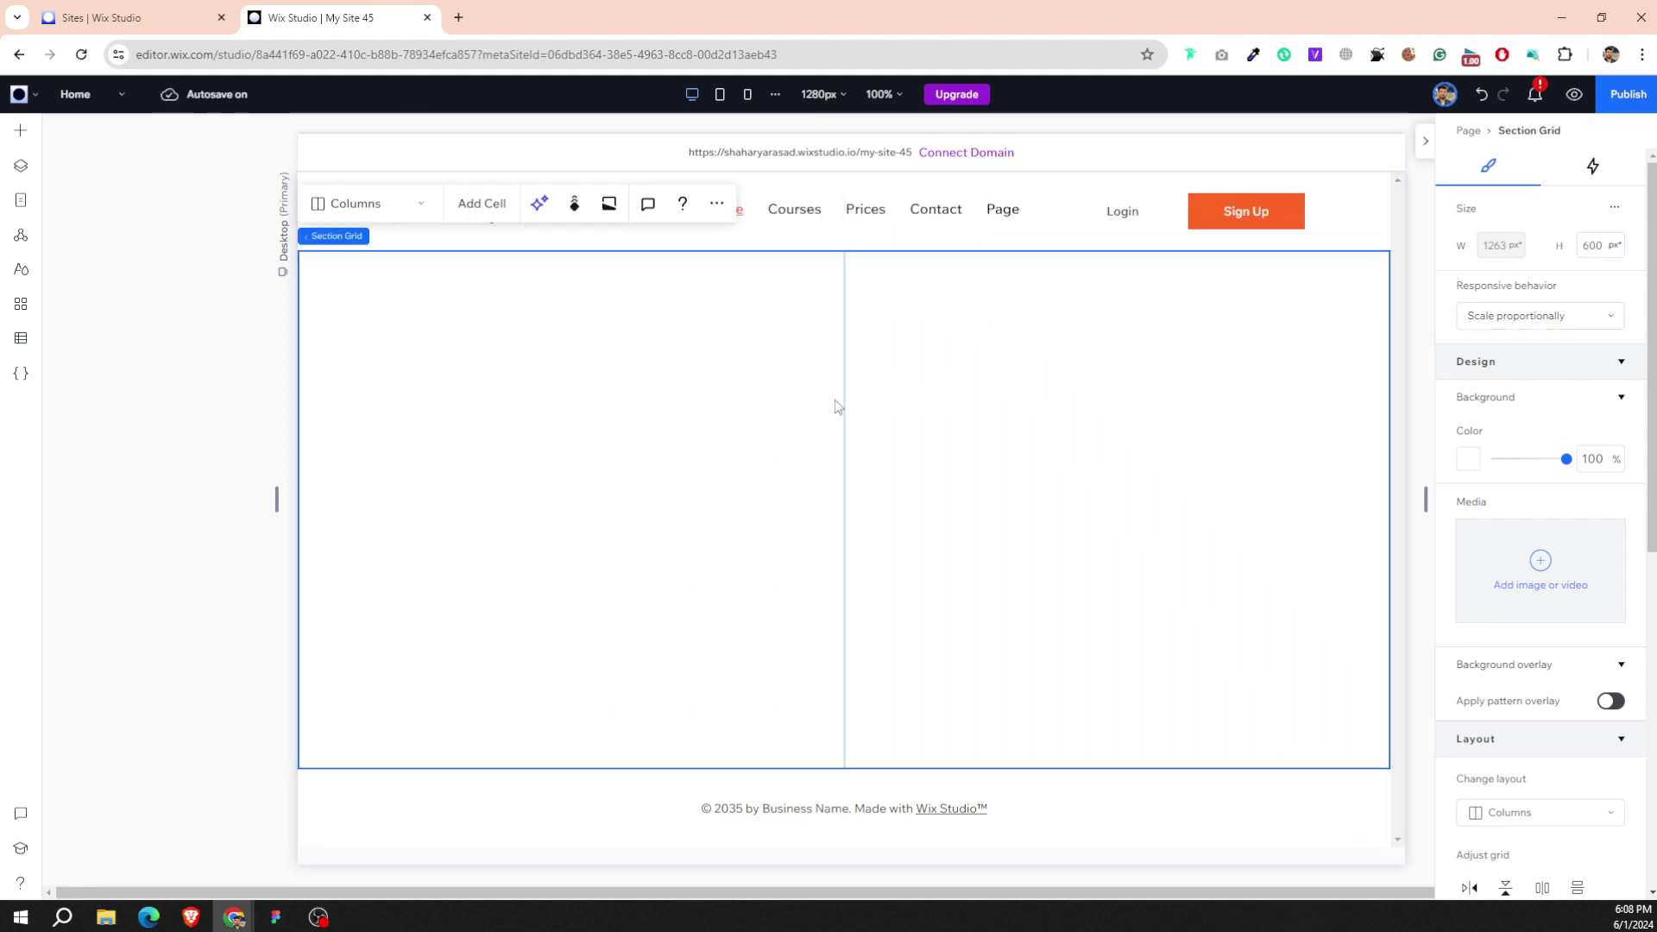
# Select the left grid cell and begin entering its padding in the docking field.
pyautogui.click(629, 458)
pyautogui.scroll(-5, 1489, 739)
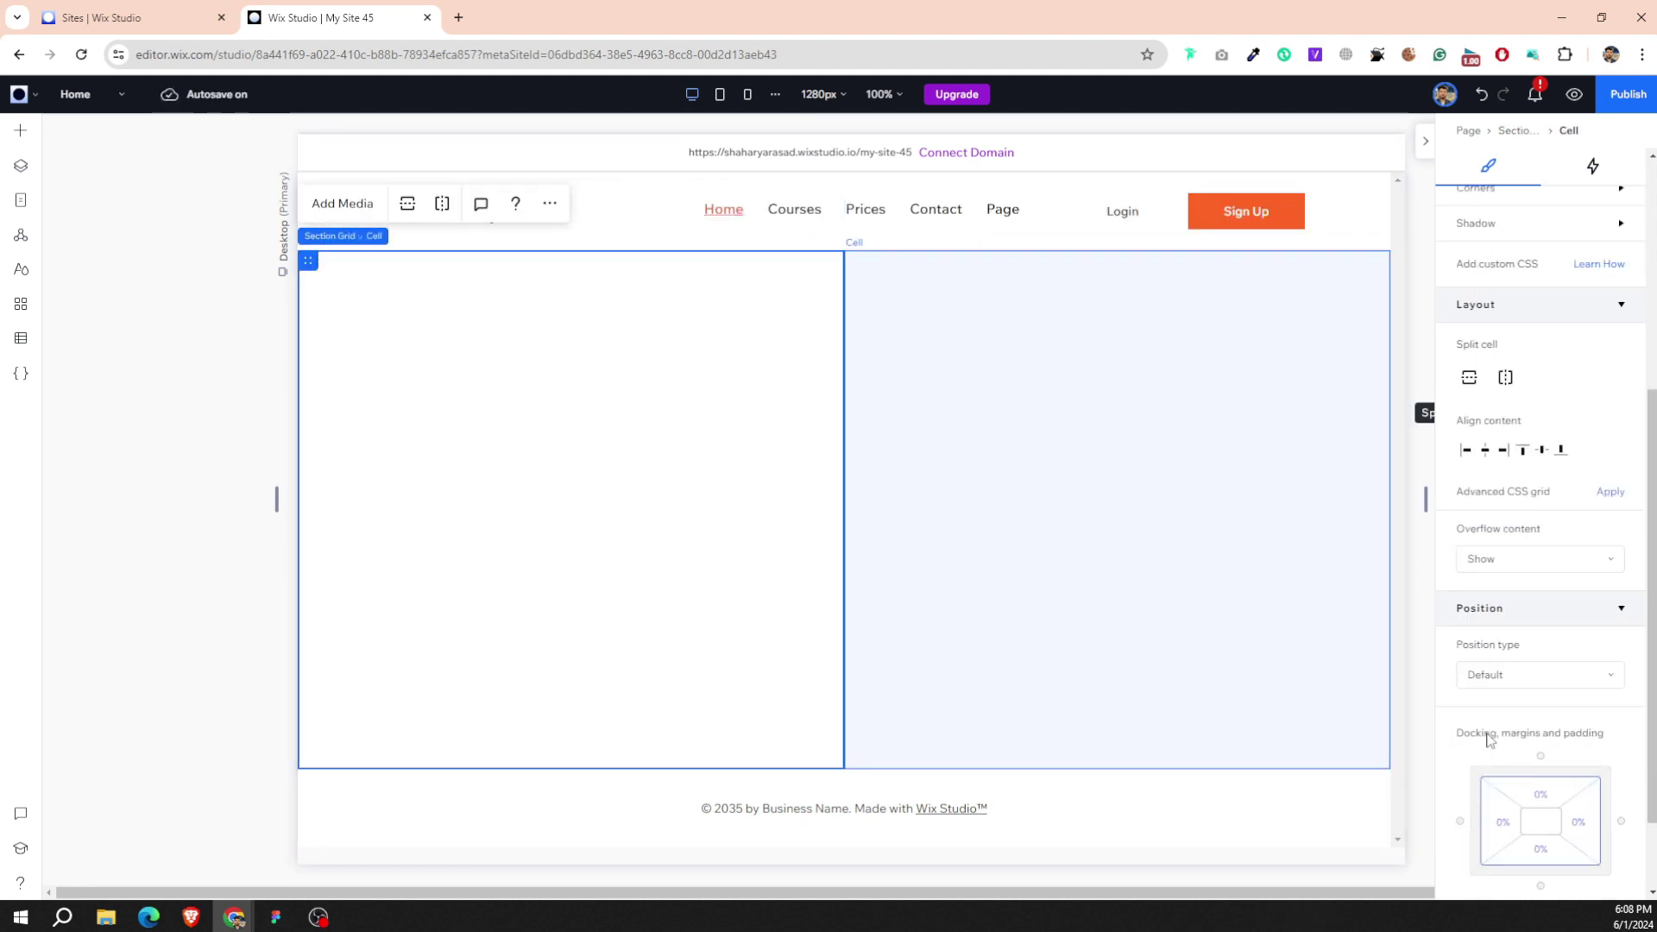
pyautogui.scroll(-1, 1489, 739)
pyautogui.click(1544, 781)
pyautogui.write('1')
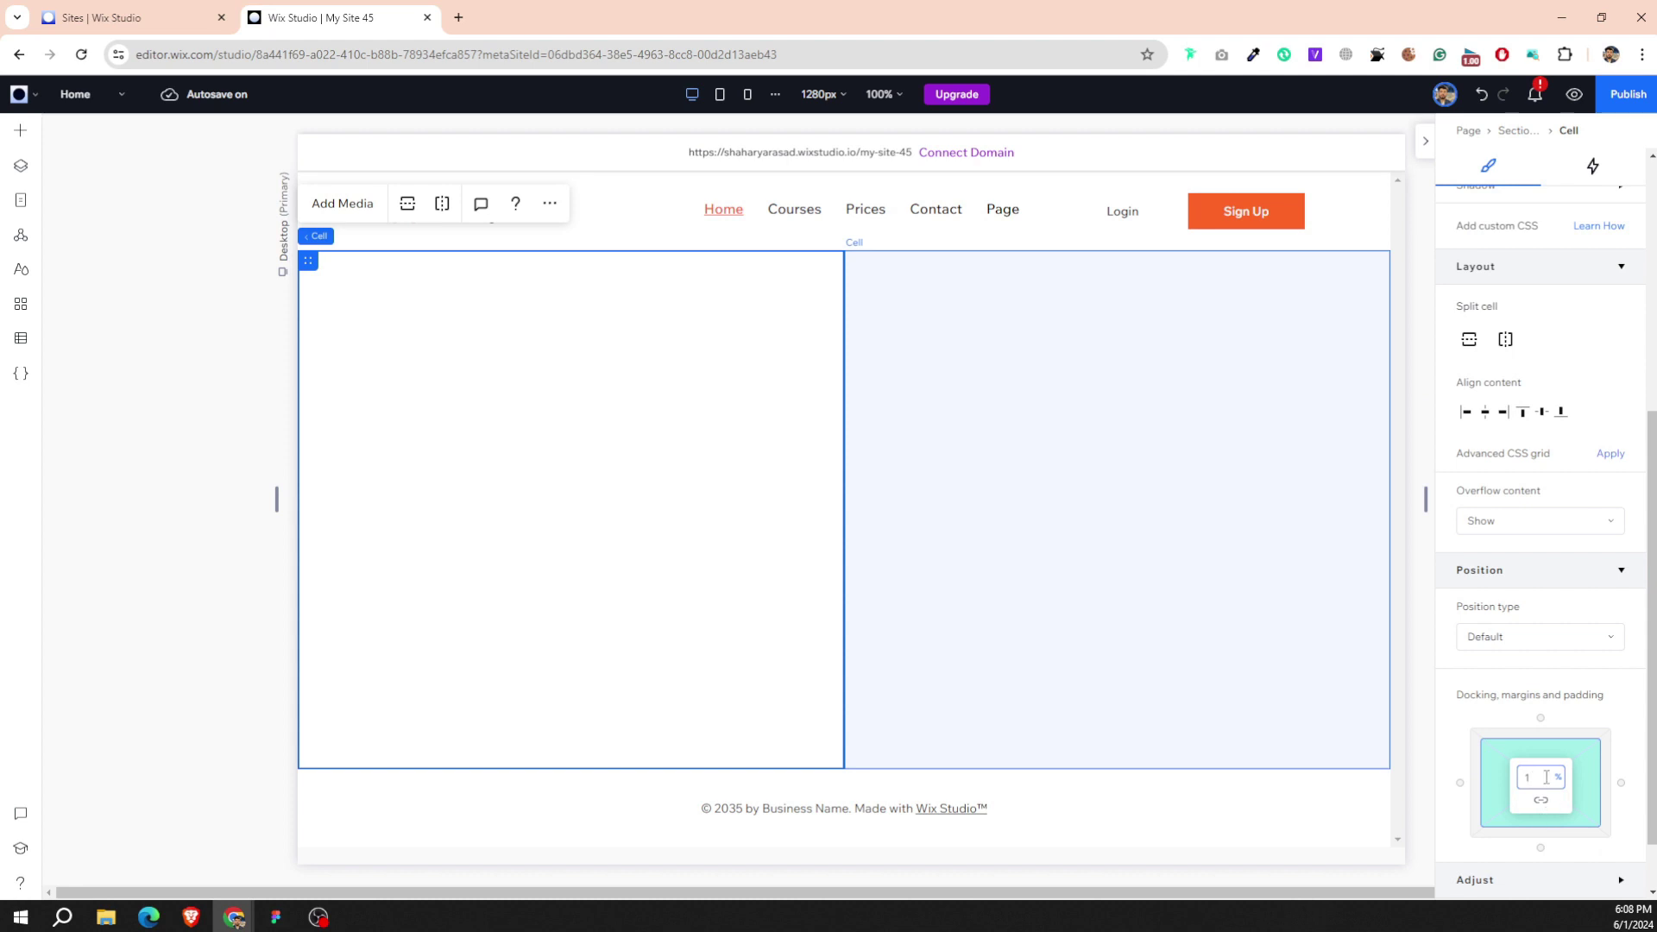
pyautogui.press('Return')
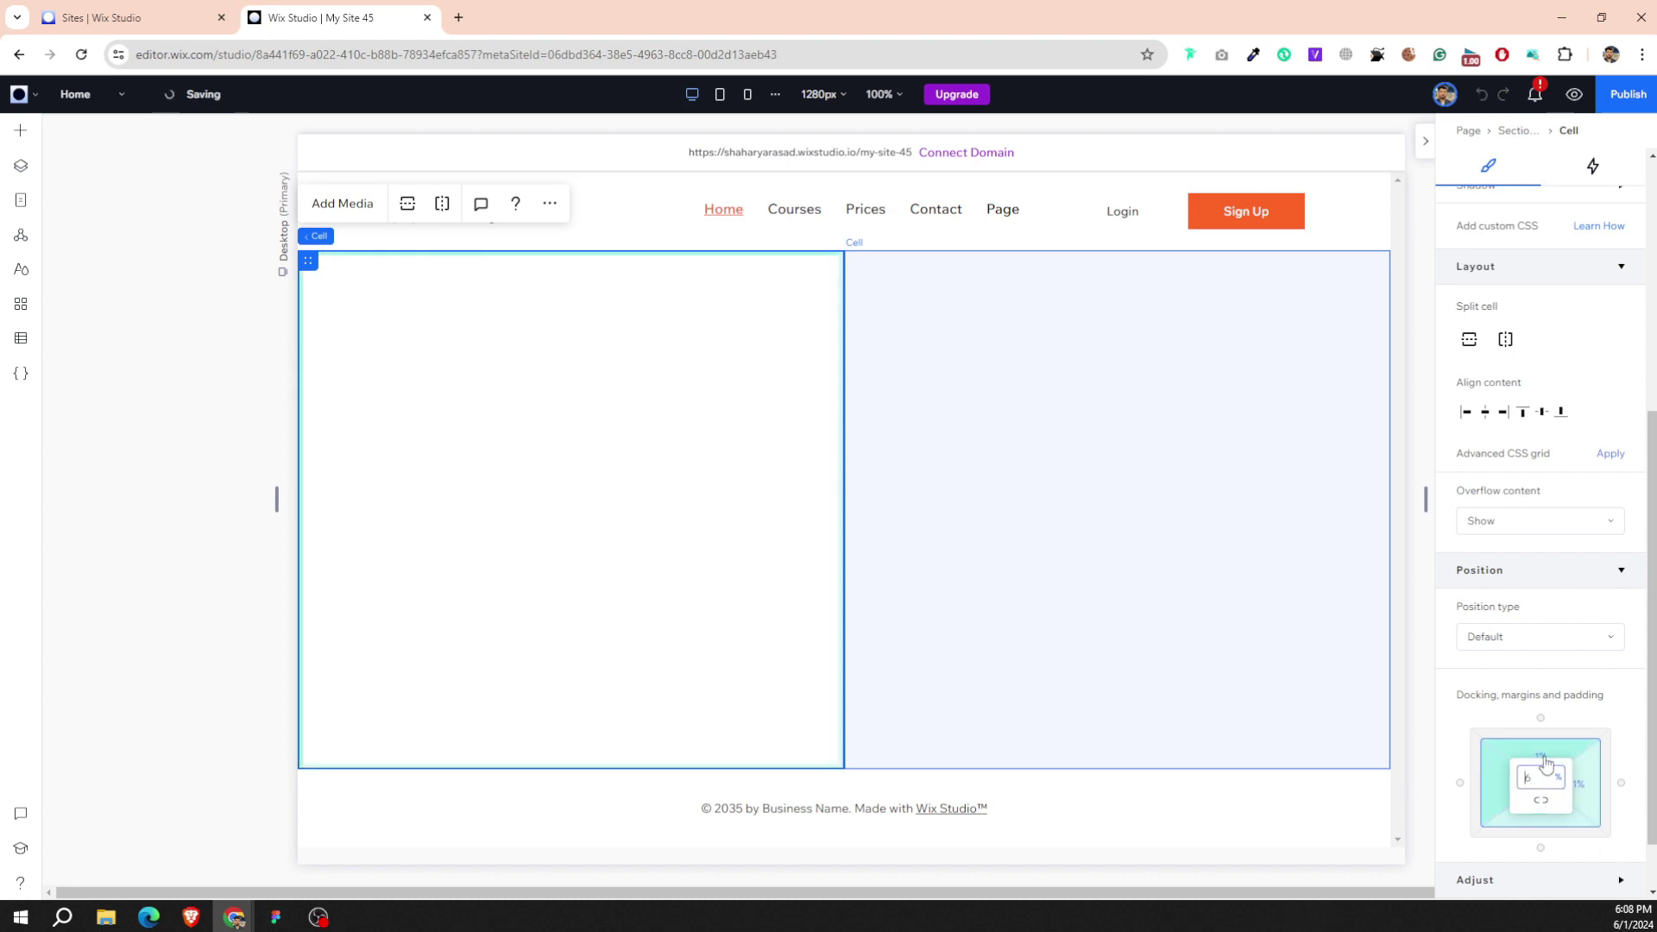
# Give the left cell 16% left padding and 5% top and bottom padding.
pyautogui.press('Return')
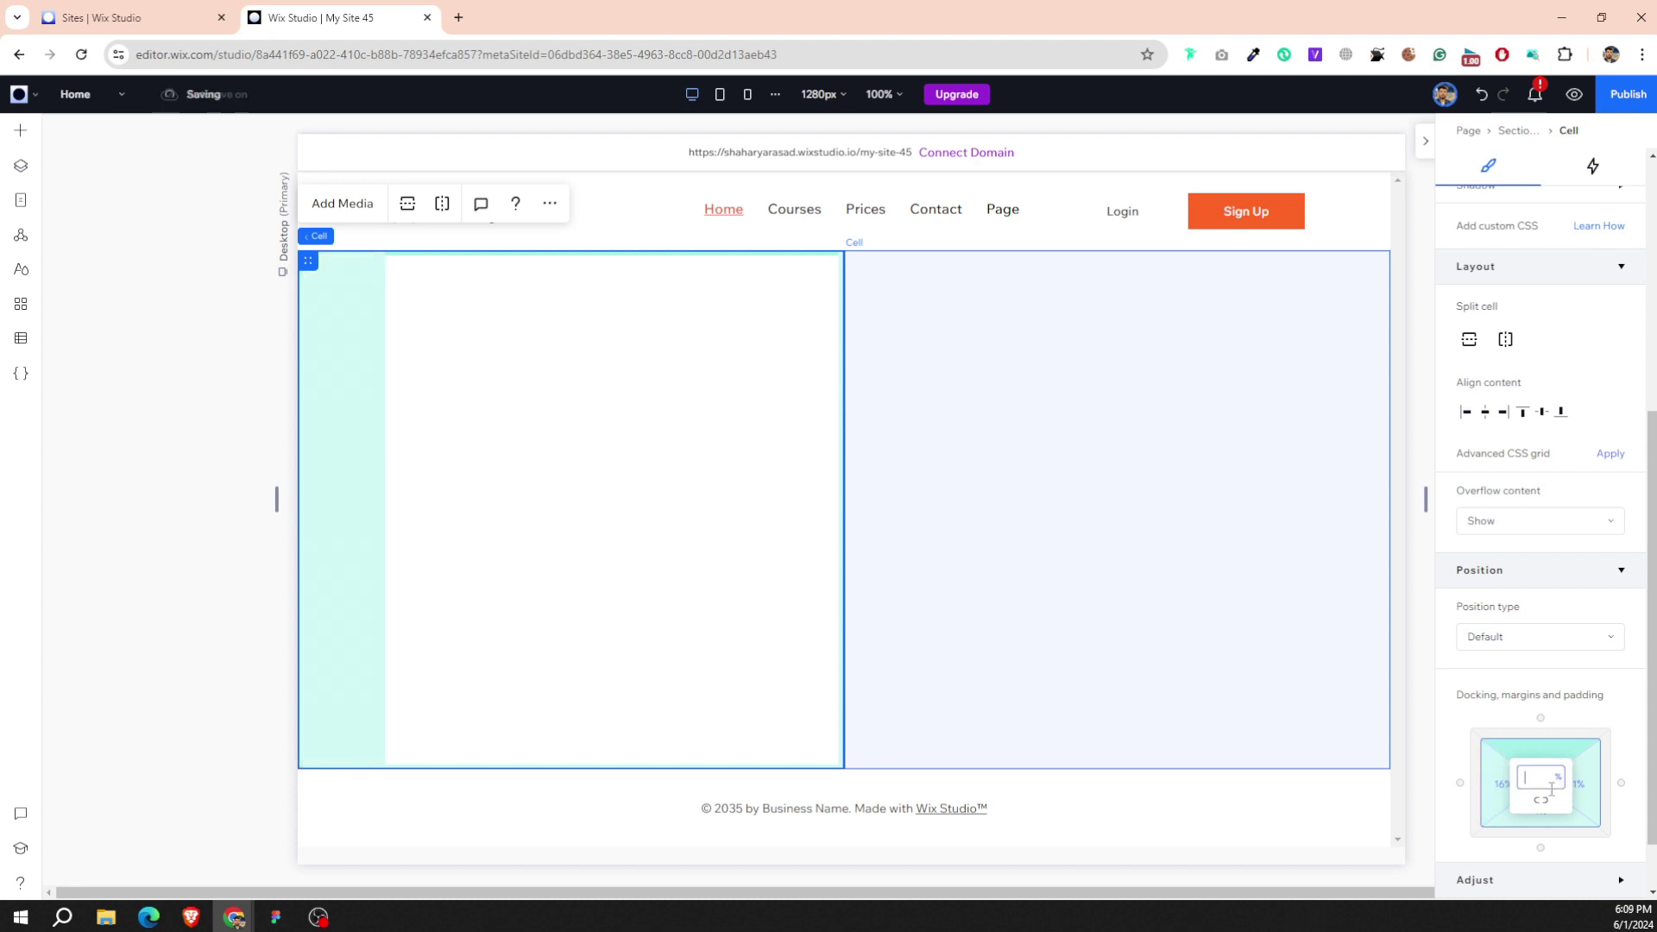
pyautogui.write('10')
pyautogui.press('Return')
pyautogui.write('5')
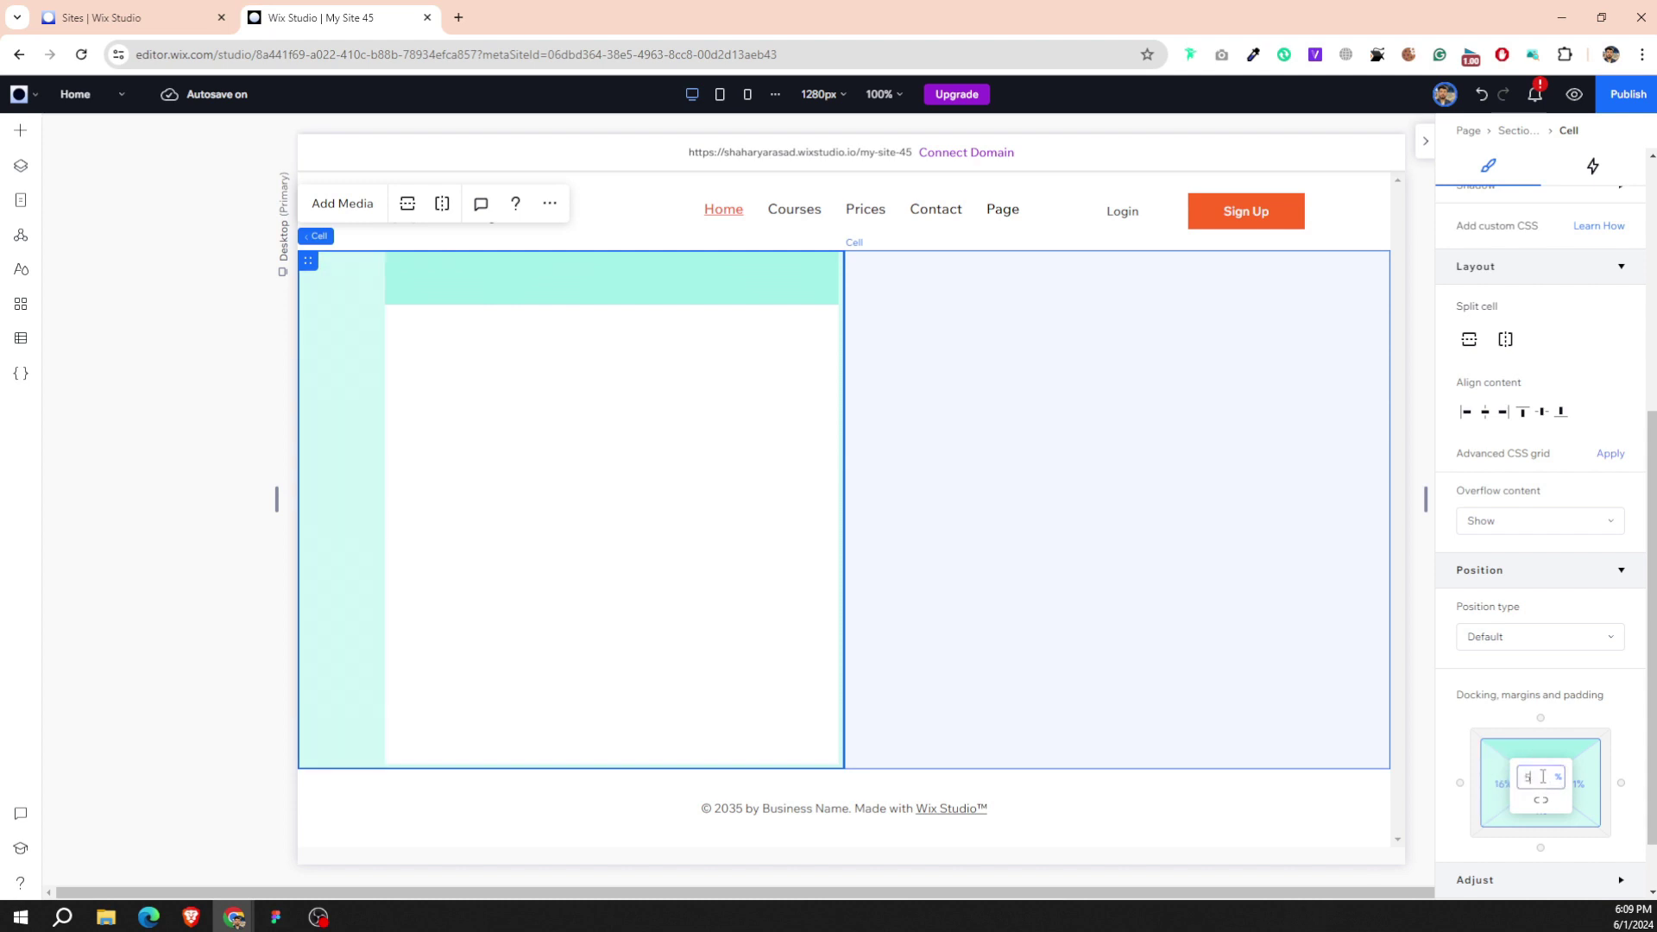
pyautogui.press('Return')
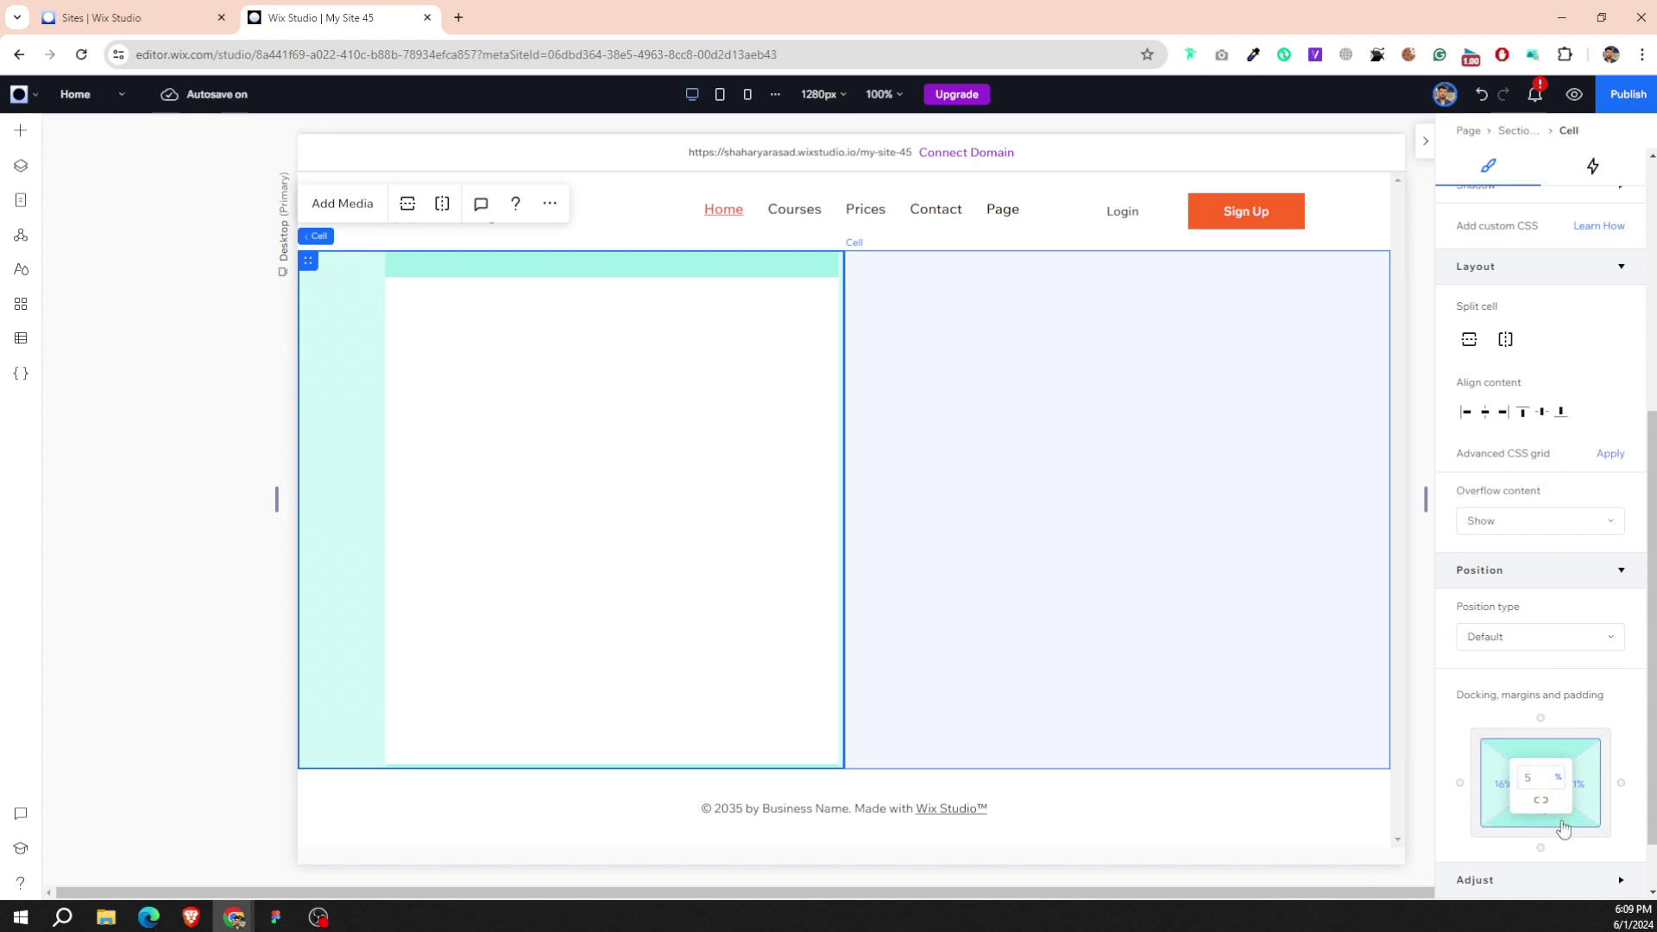
pyautogui.write('5')
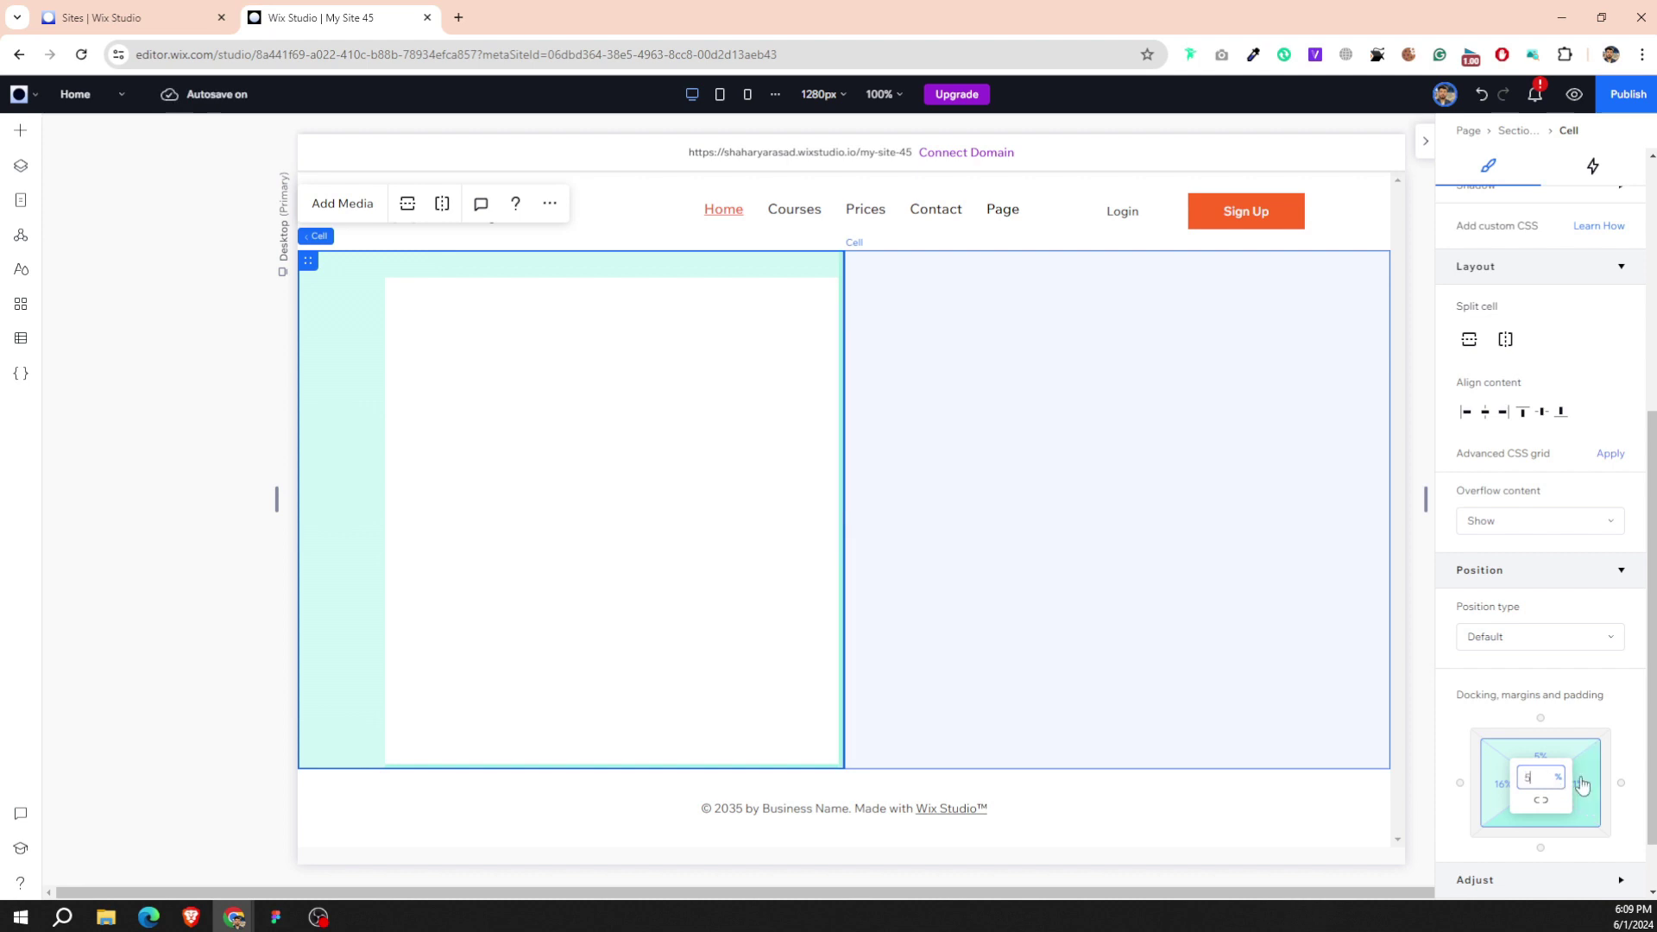
pyautogui.press('Return')
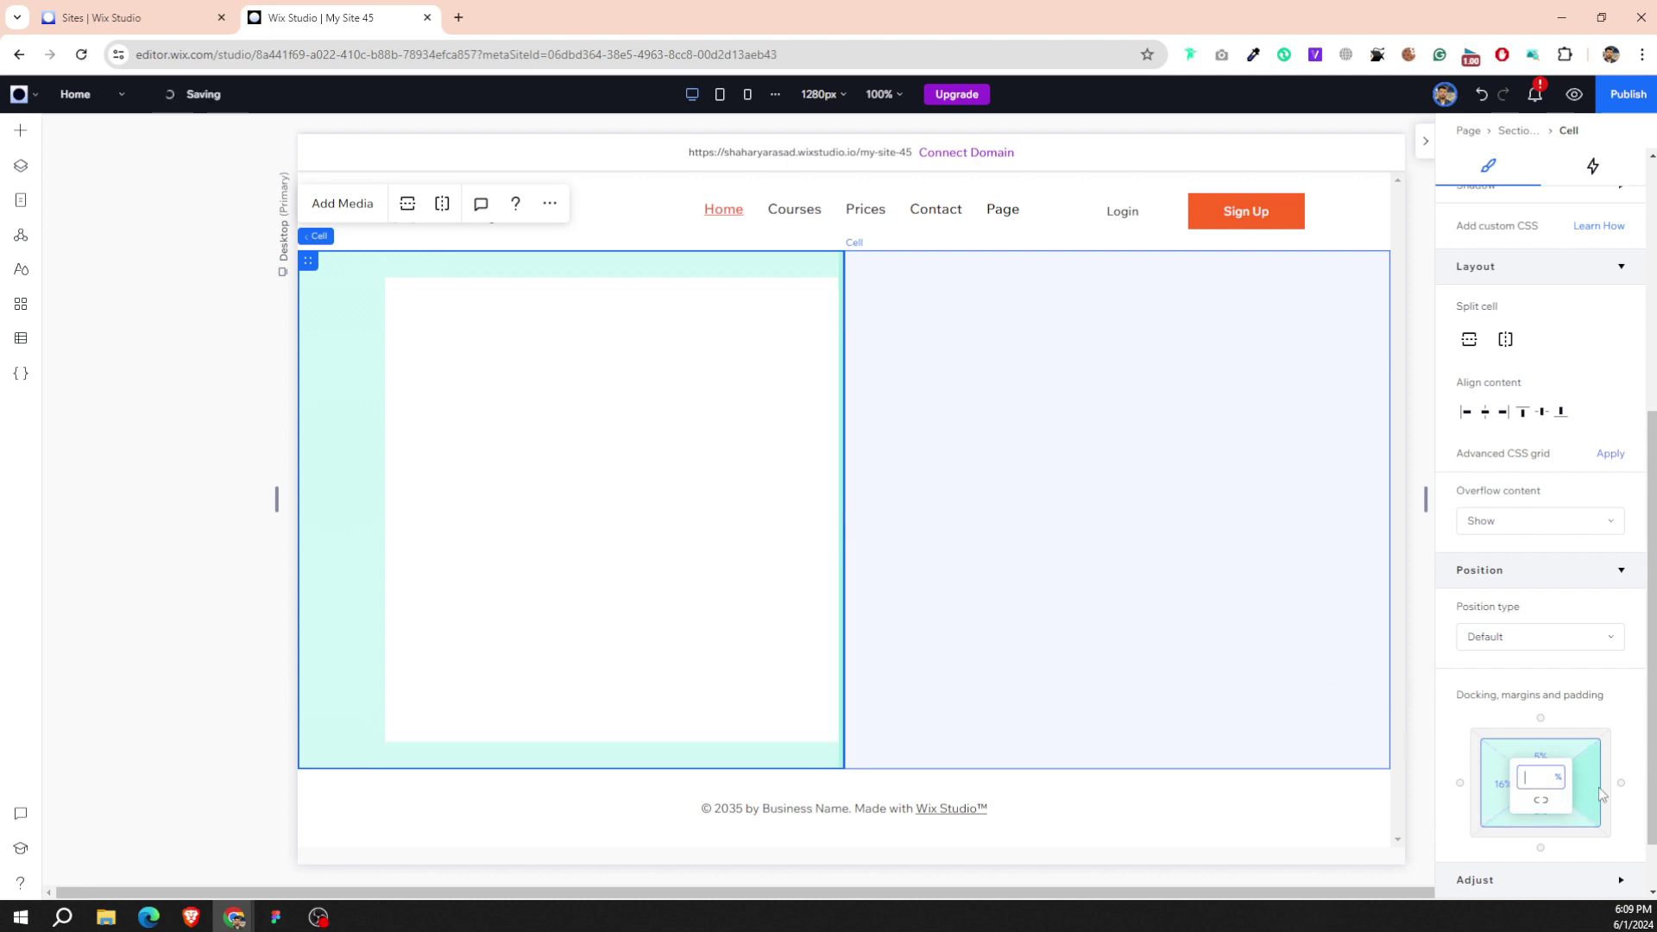
# Give the right cell 16% right padding and 5% top and bottom padding.
pyautogui.moveTo(1291, 616)
pyautogui.mouseDown()
pyautogui.moveTo(1549, 806)
pyautogui.moveTo(1534, 730)
pyautogui.moveTo(1290, 629)
pyautogui.mouseUp()
pyautogui.click(1191, 592)
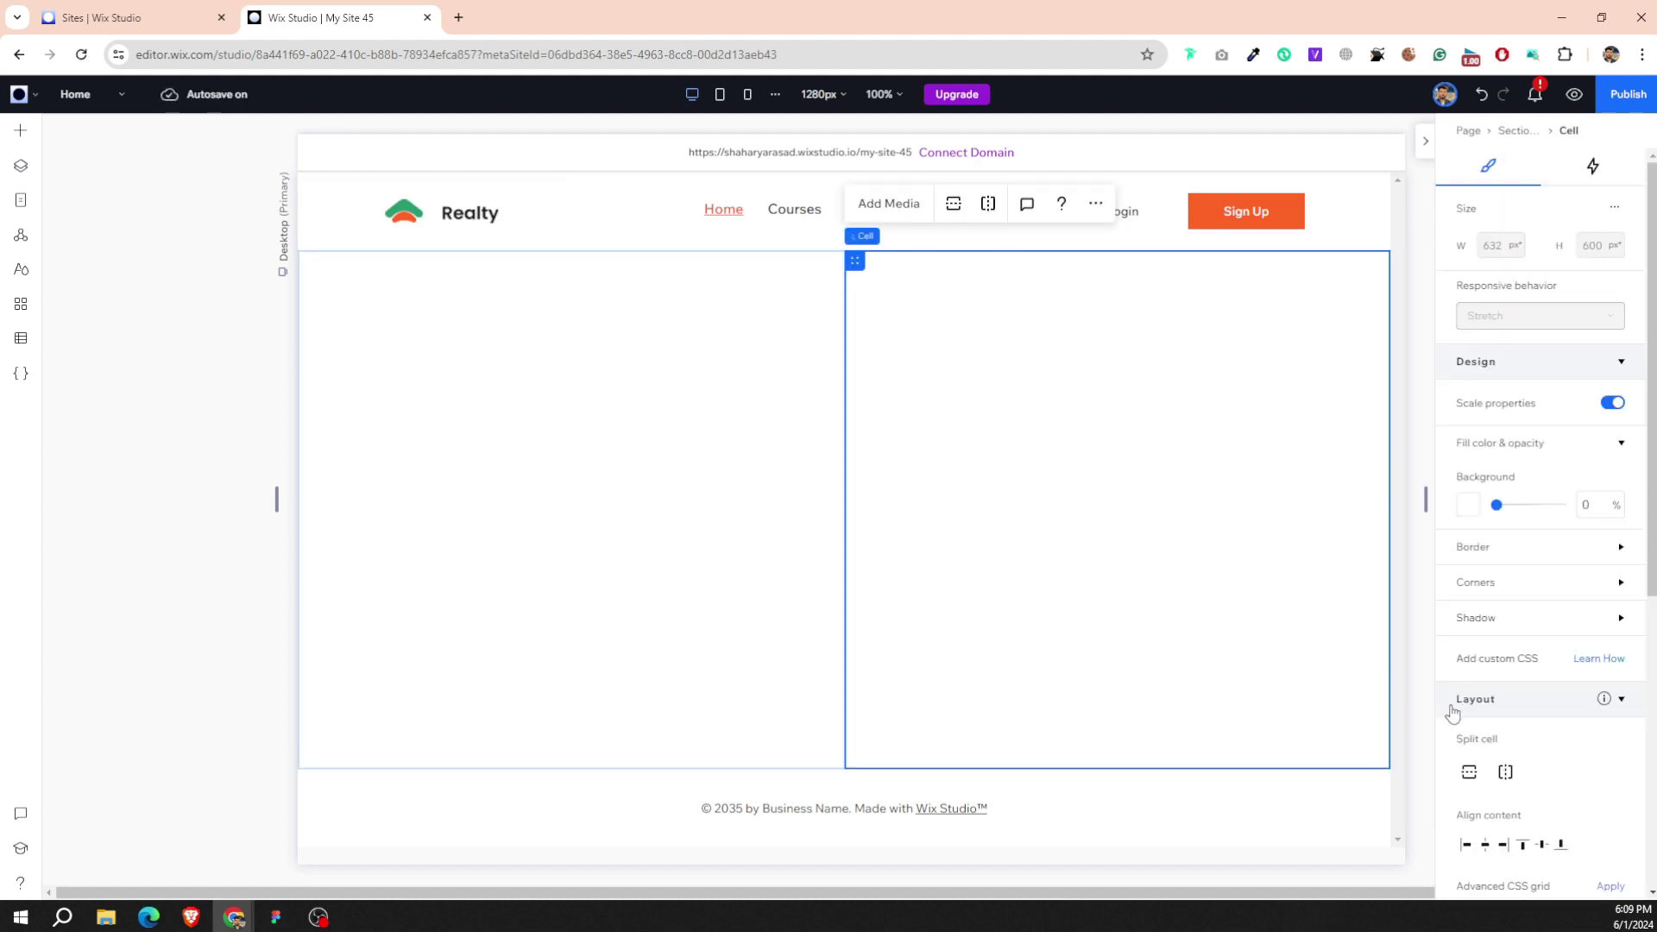
pyautogui.scroll(-6, 1452, 712)
pyautogui.write('16')
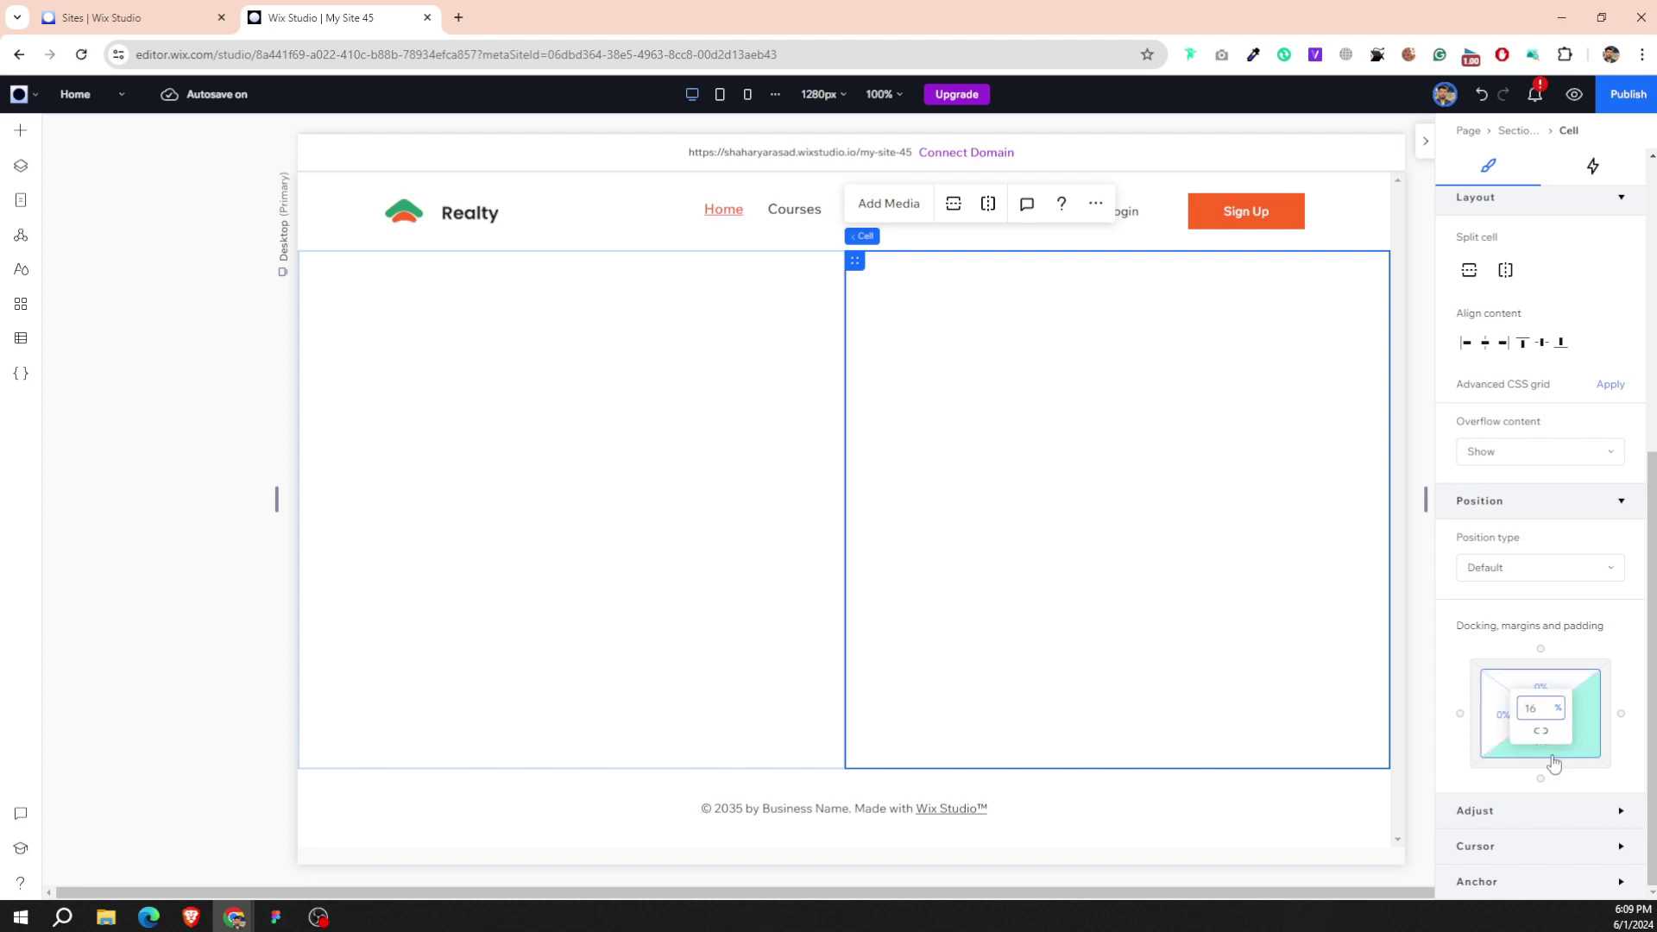
pyautogui.press('Tab')
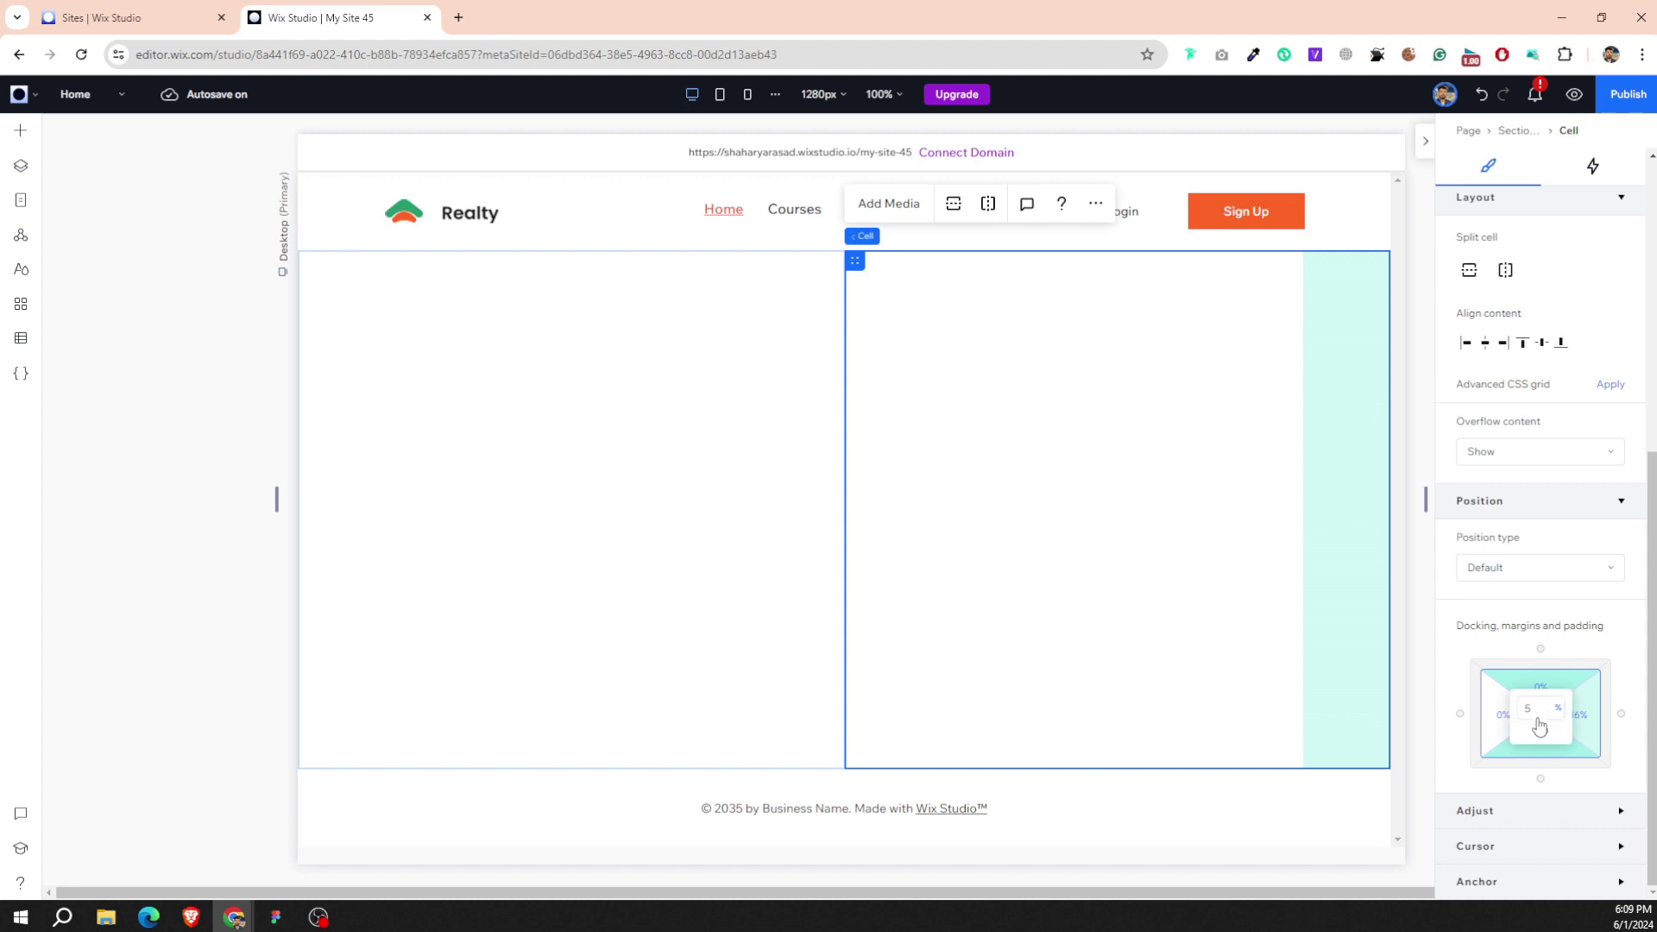
pyautogui.press('Tab')
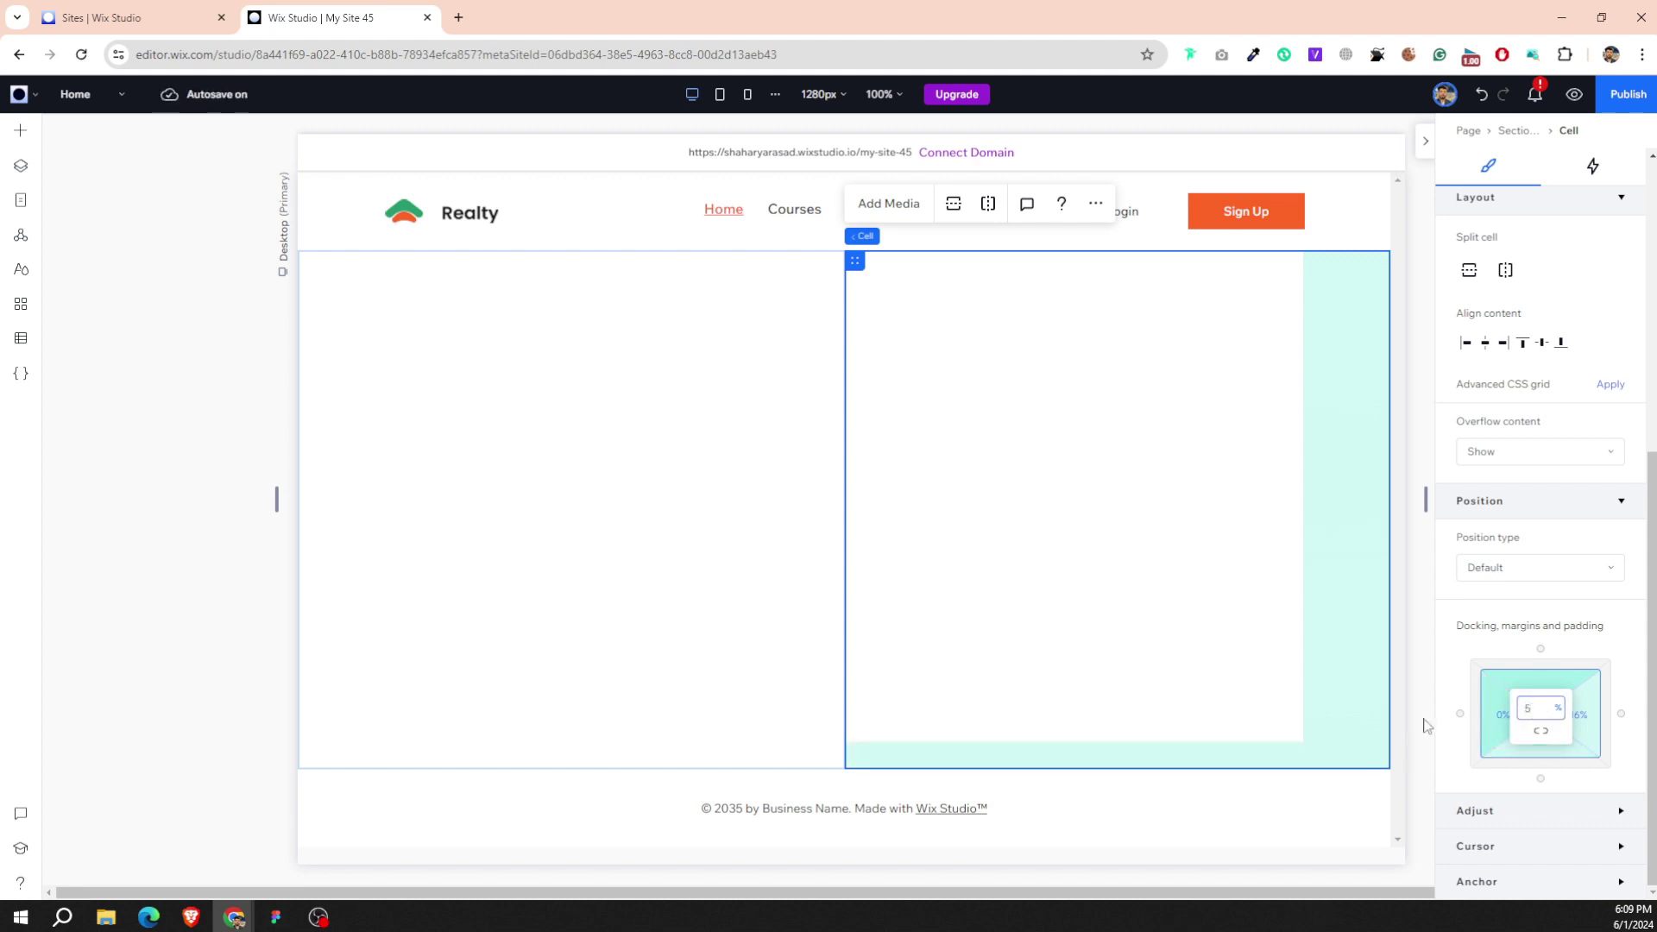
pyautogui.click(1046, 520)
pyautogui.click(581, 446)
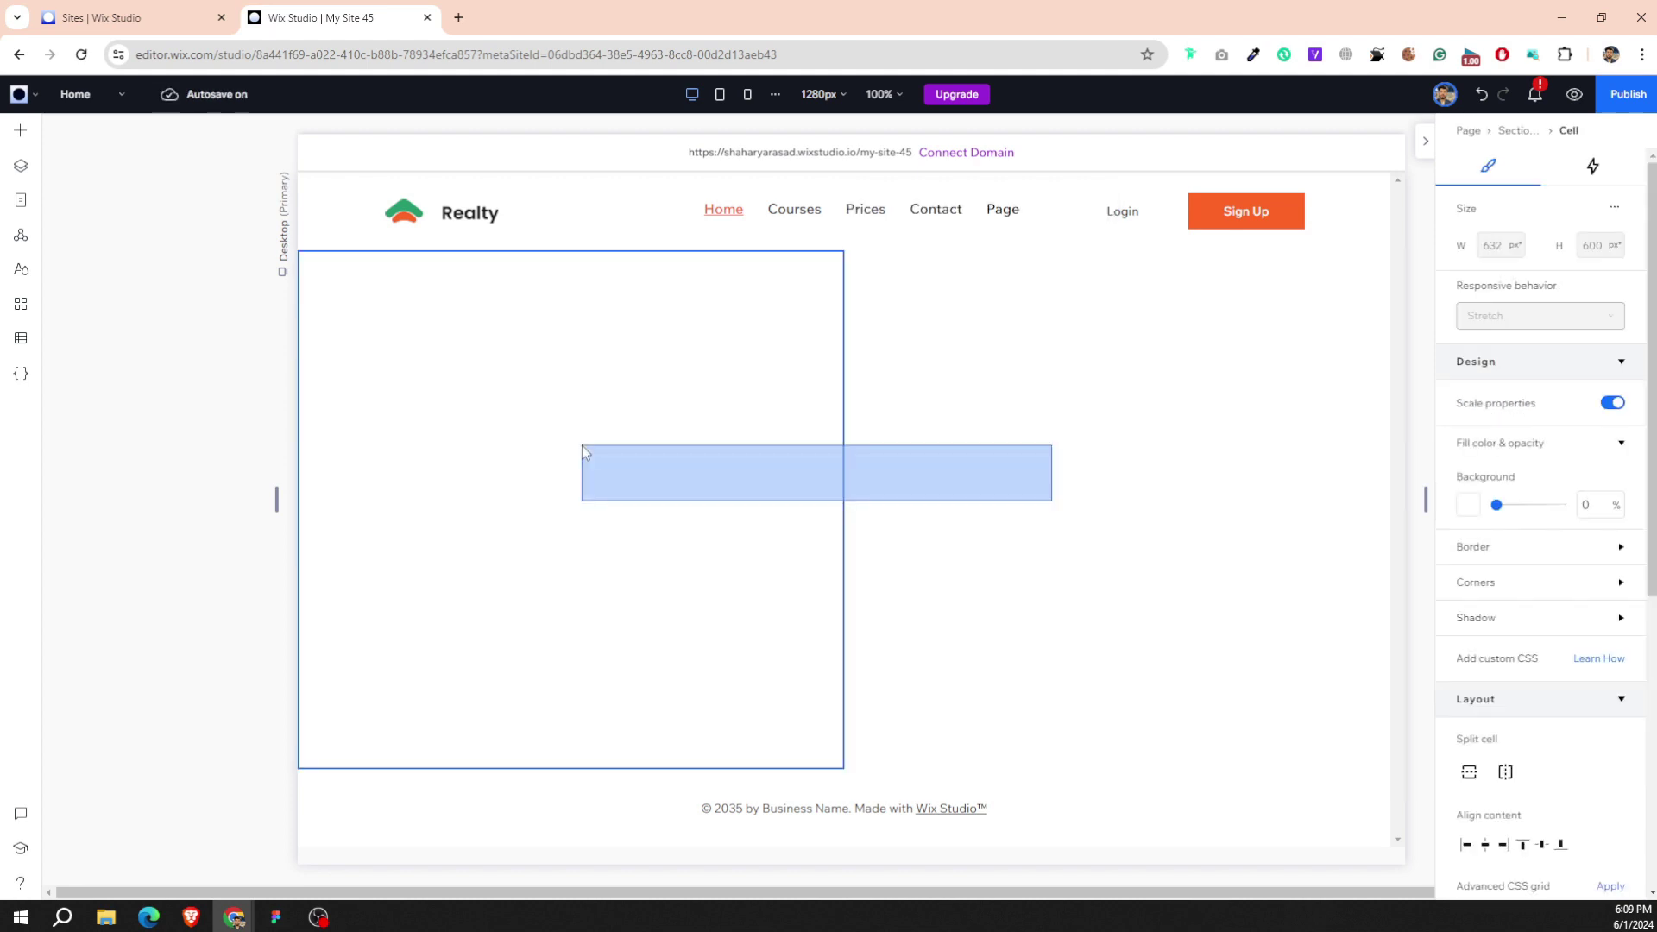
# Add a container stretched to fill the left grid cell and open its background colour choices.
pyautogui.click(20, 130)
pyautogui.click(83, 153)
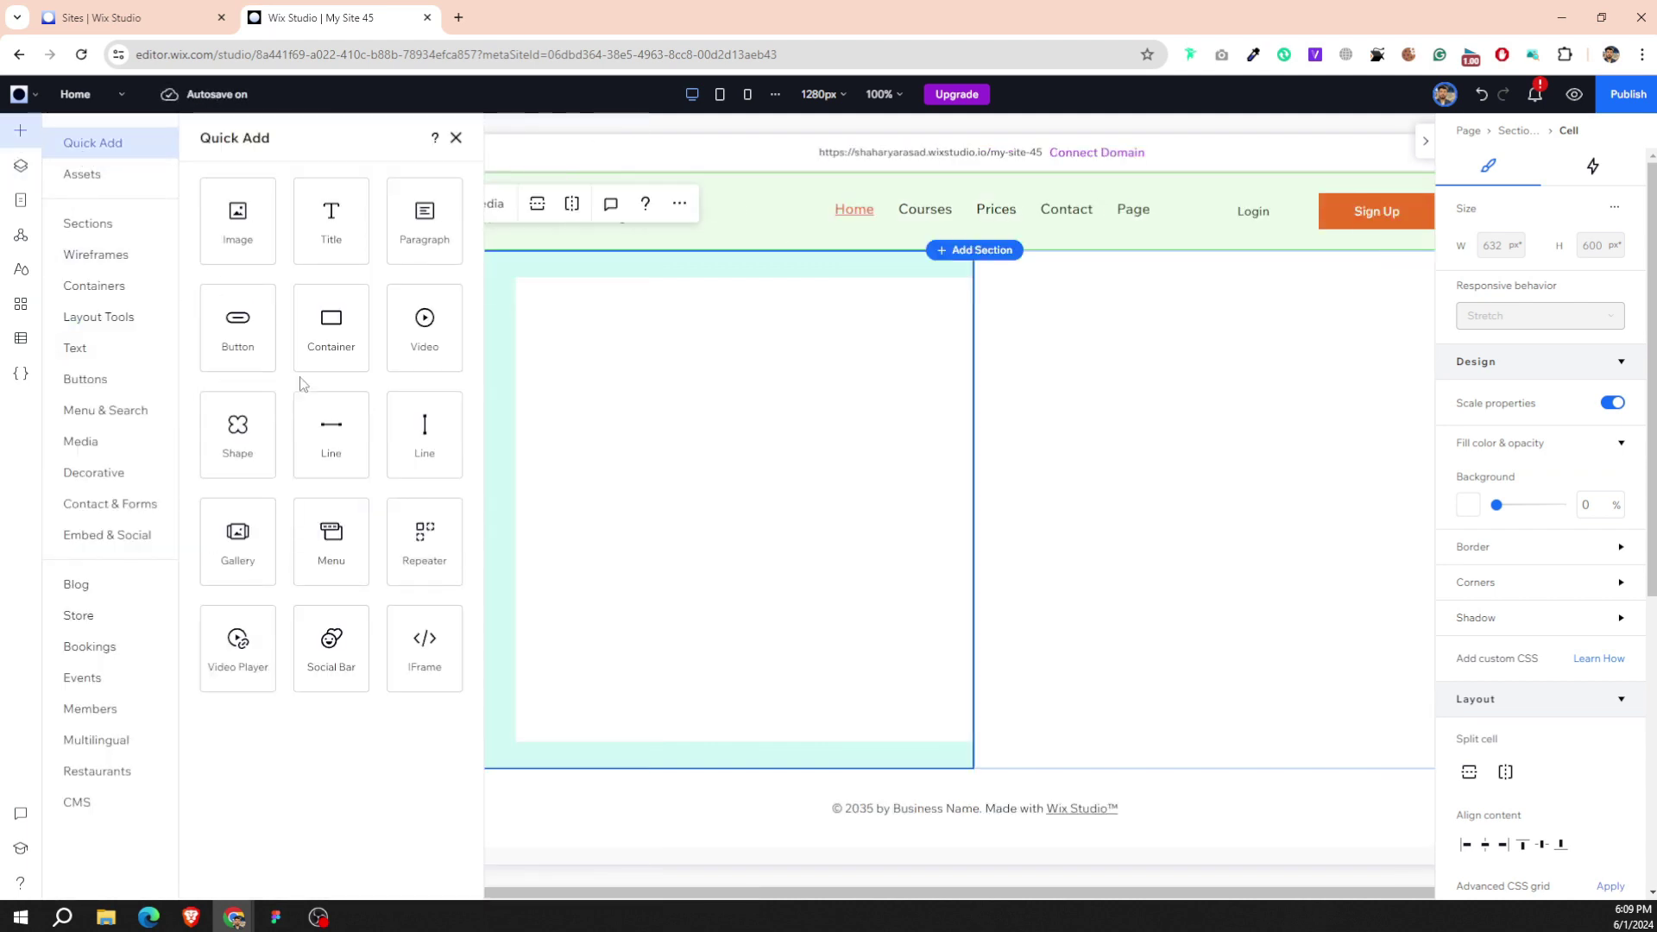
pyautogui.moveTo(328, 345); pyautogui.dragTo(771, 363)
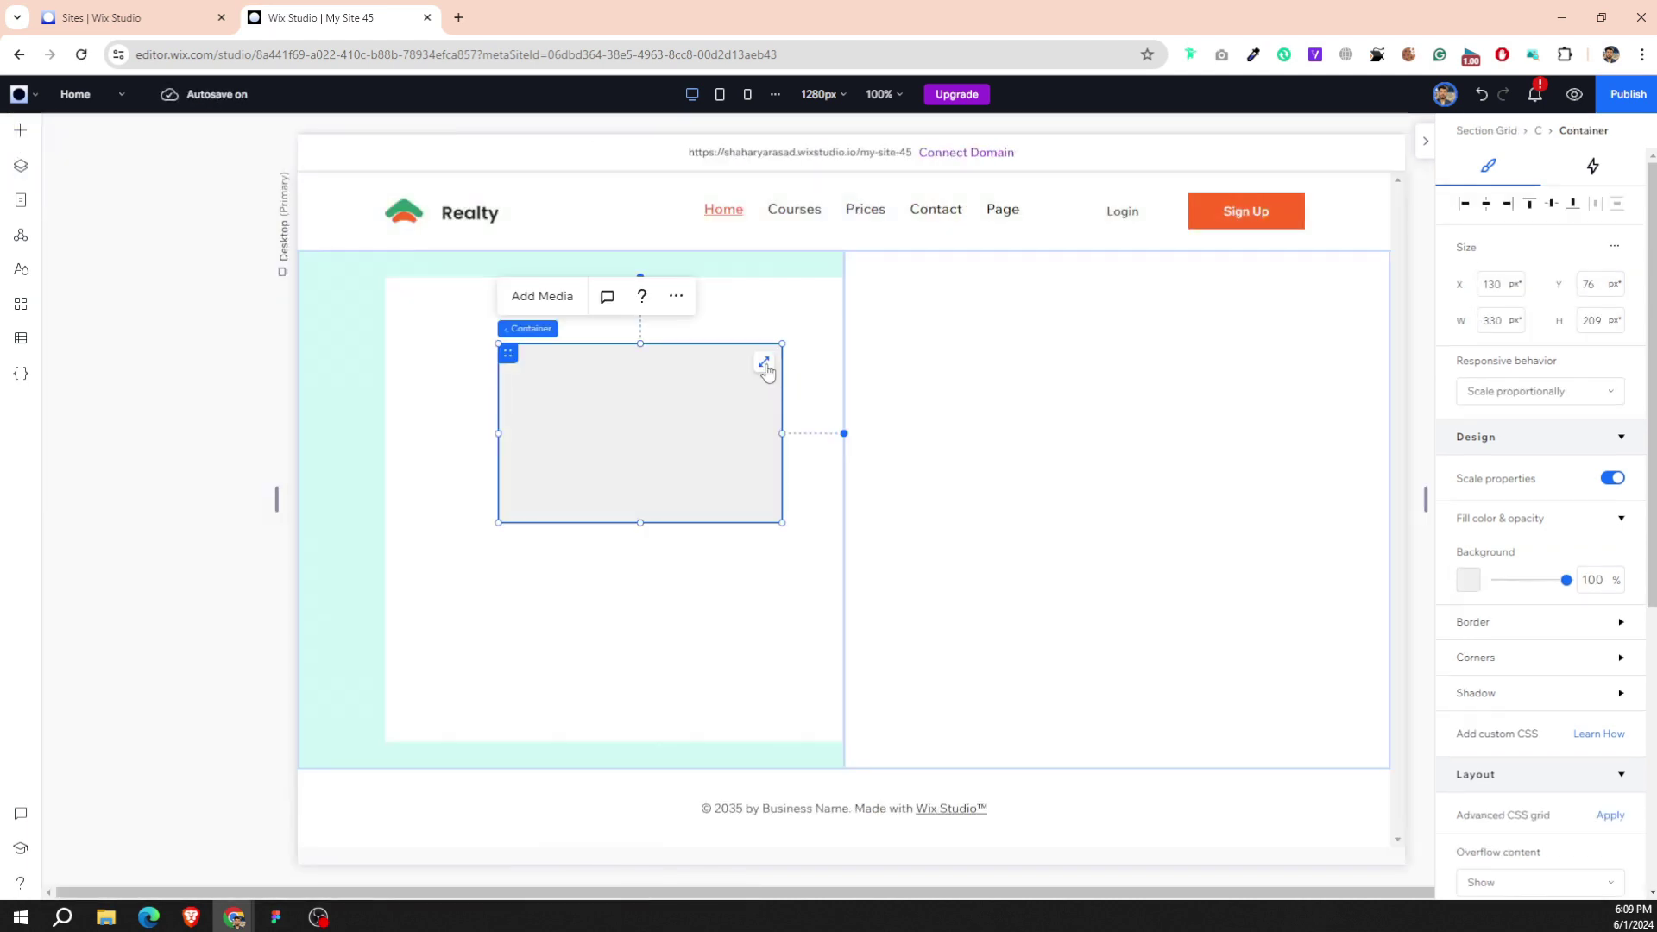
pyautogui.click(766, 365)
pyautogui.click(1465, 542)
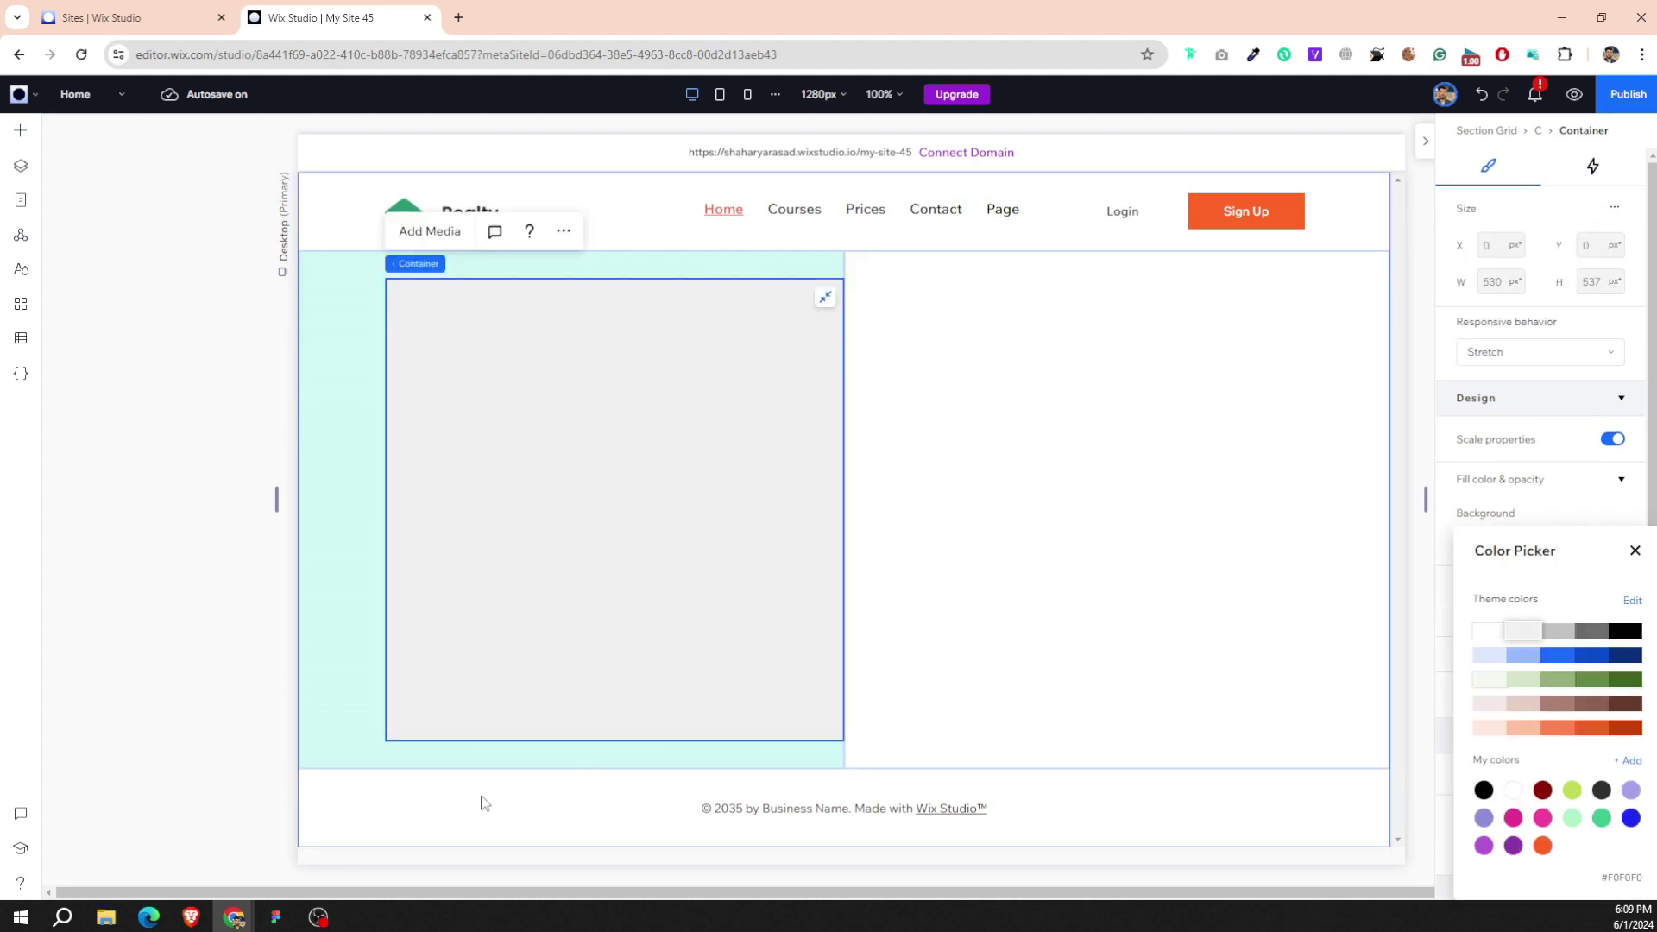
pyautogui.click(275, 916)
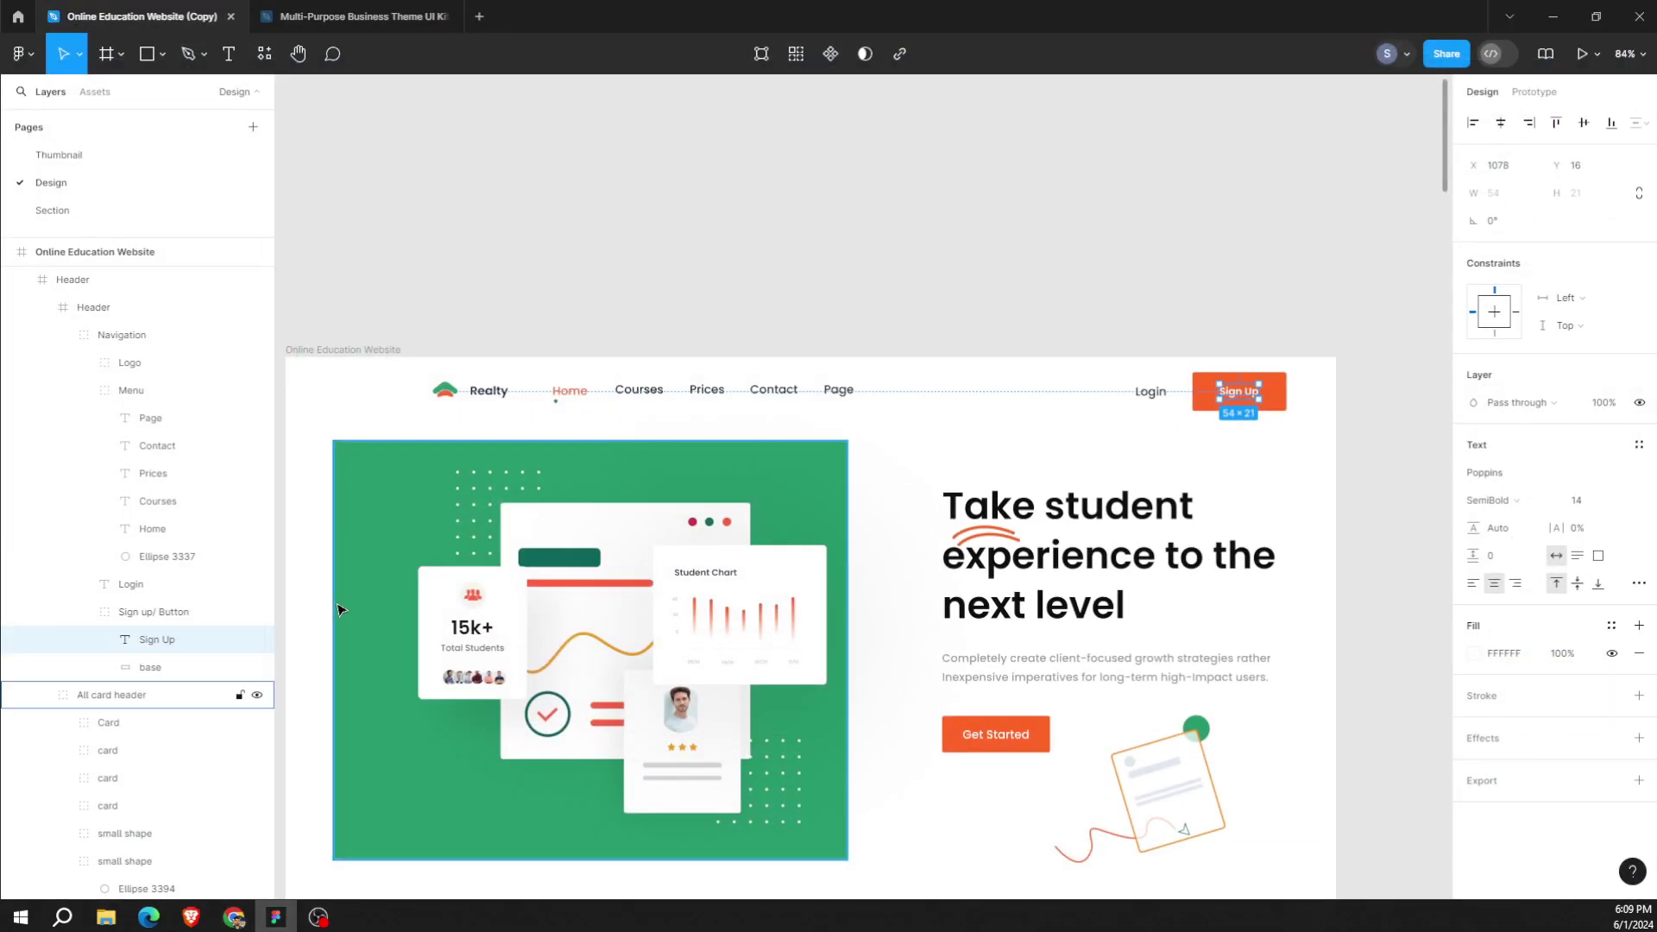
# Read the green bg rectangle's fill colour #27996C in the Figma hero group.
pyautogui.click(782, 506)
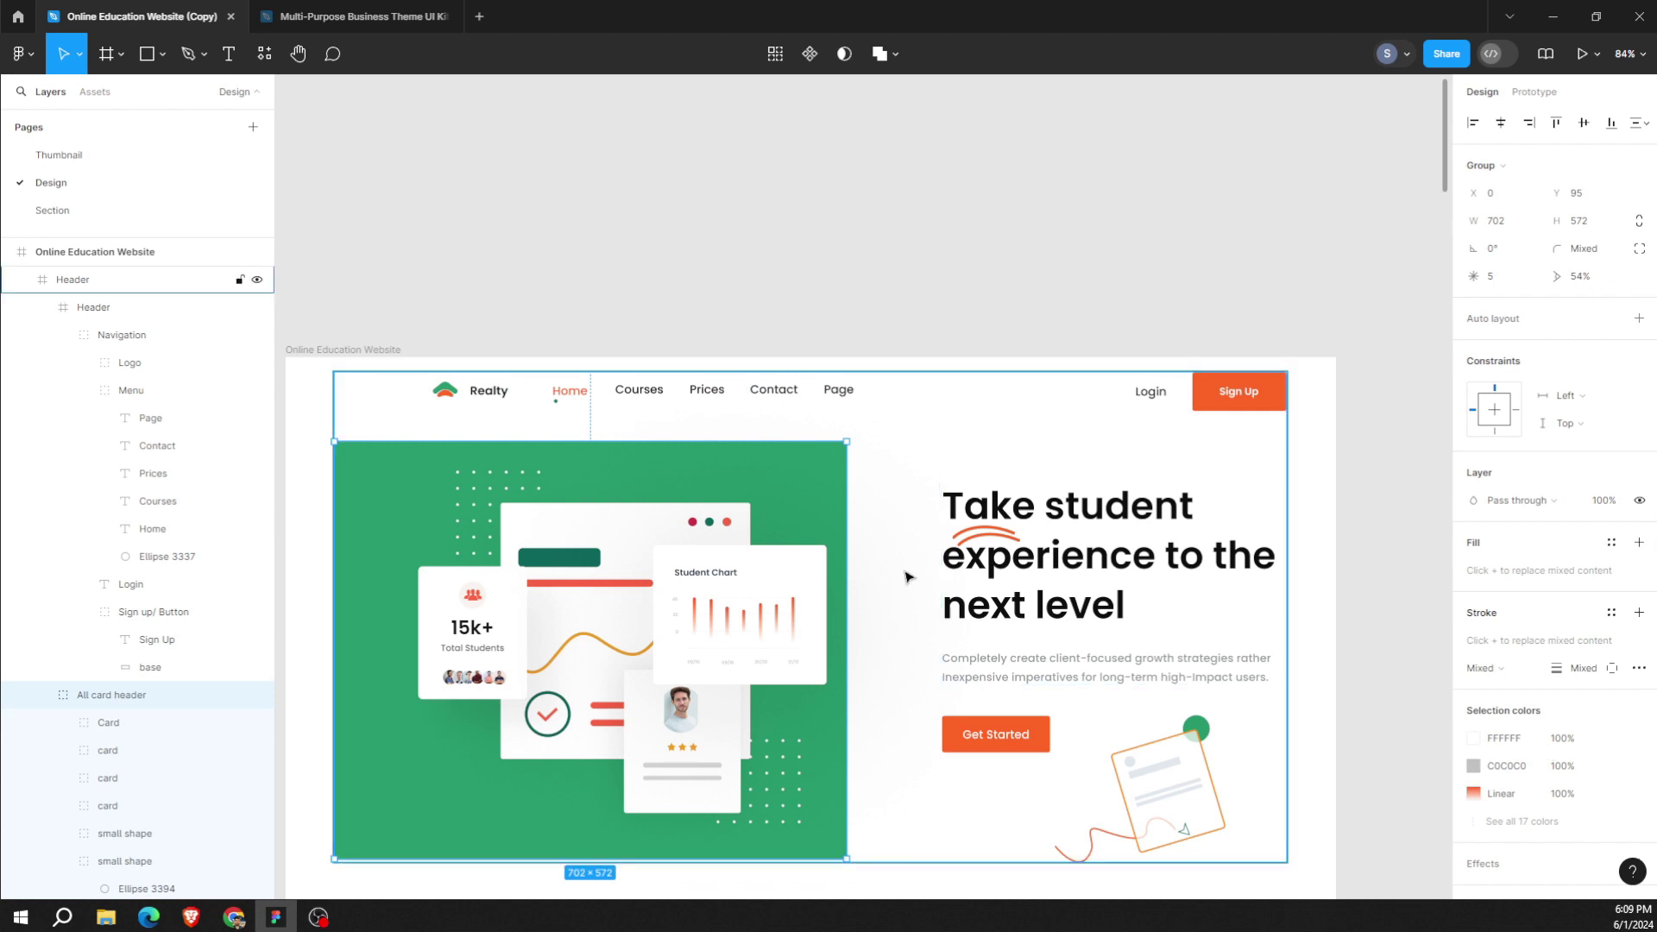
pyautogui.doubleClick(819, 477)
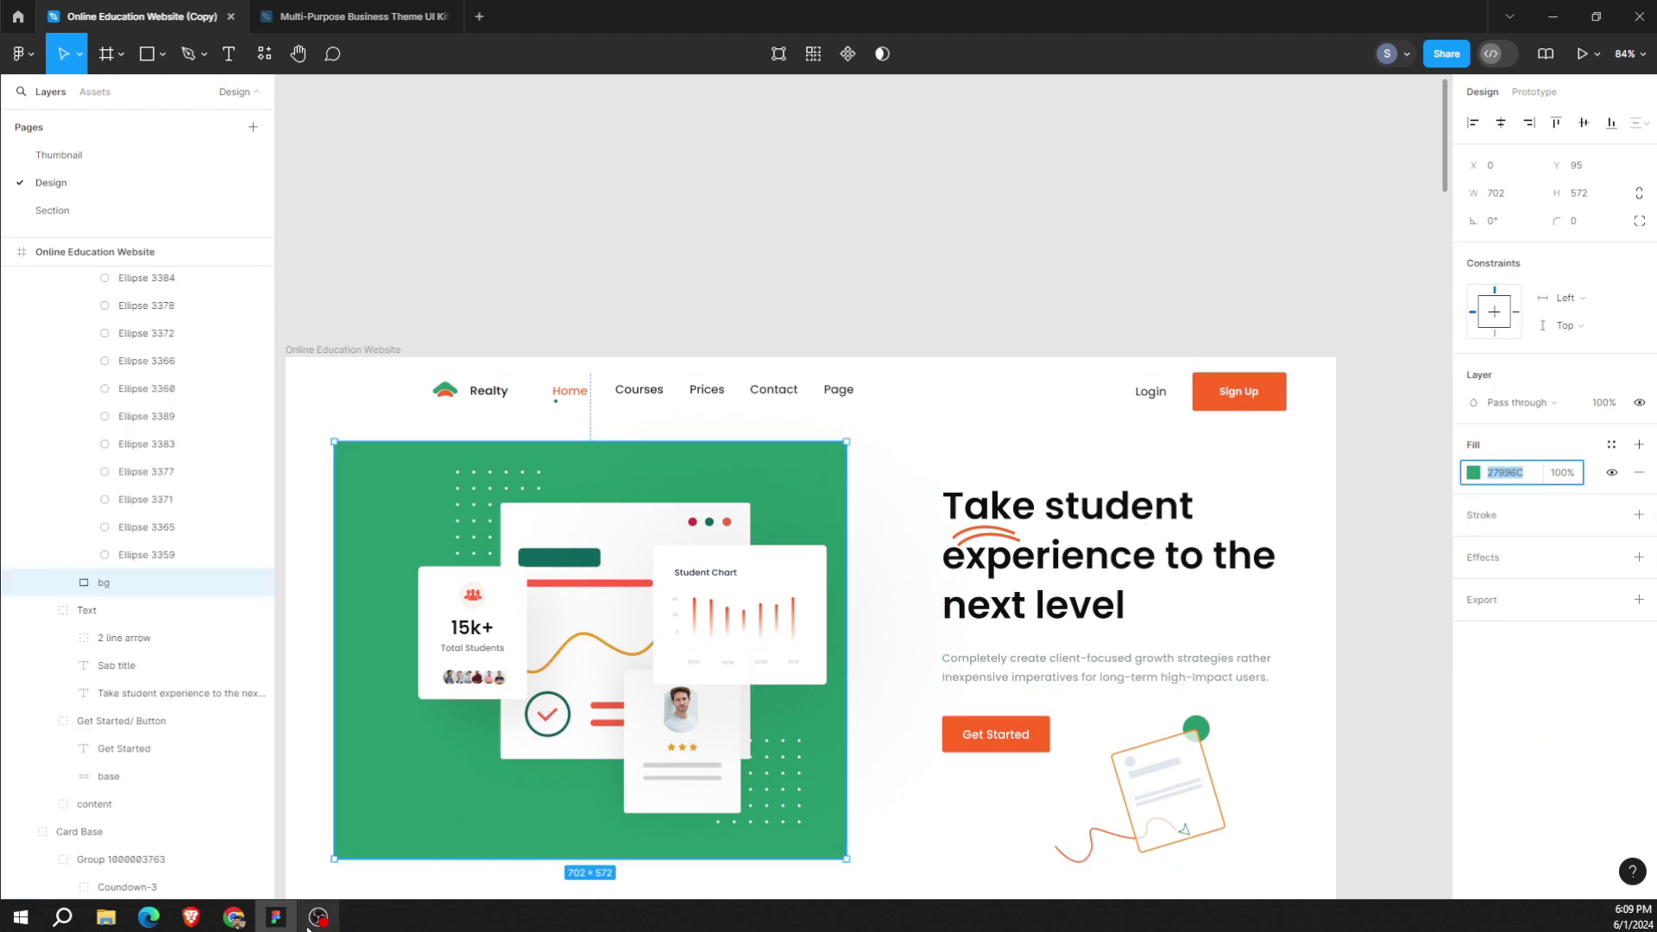
pyautogui.click(234, 916)
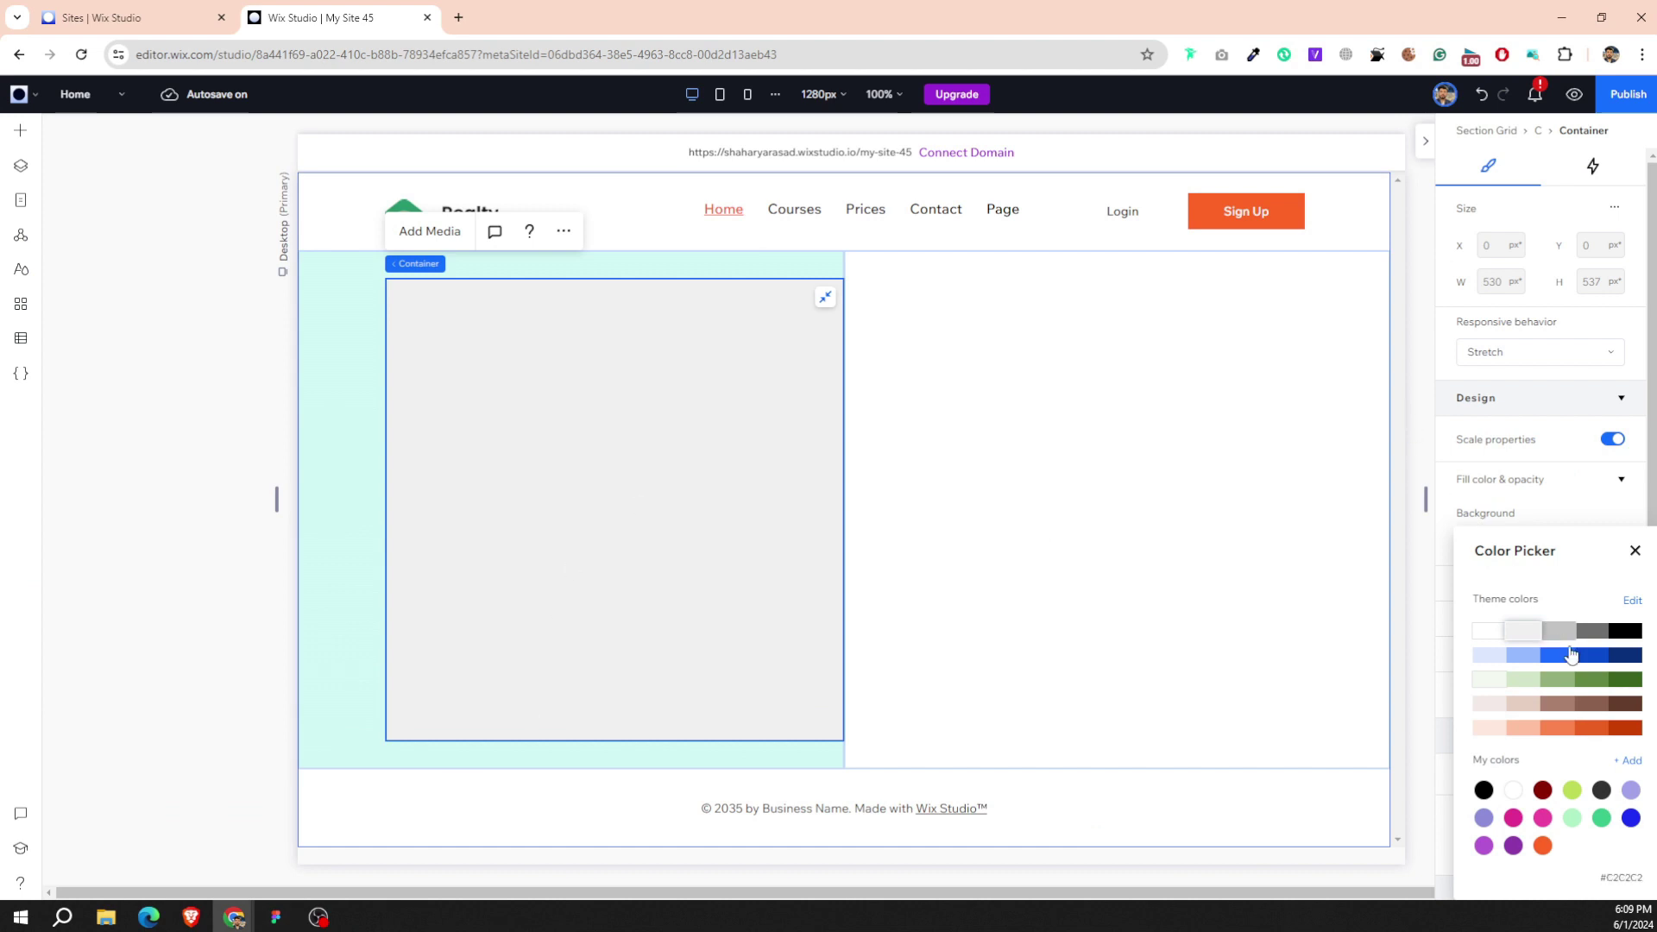
# Set the container background to the green hex colour #27996C.
pyautogui.click(1629, 760)
pyautogui.doubleClick(1583, 806)
pyautogui.write('27996C')
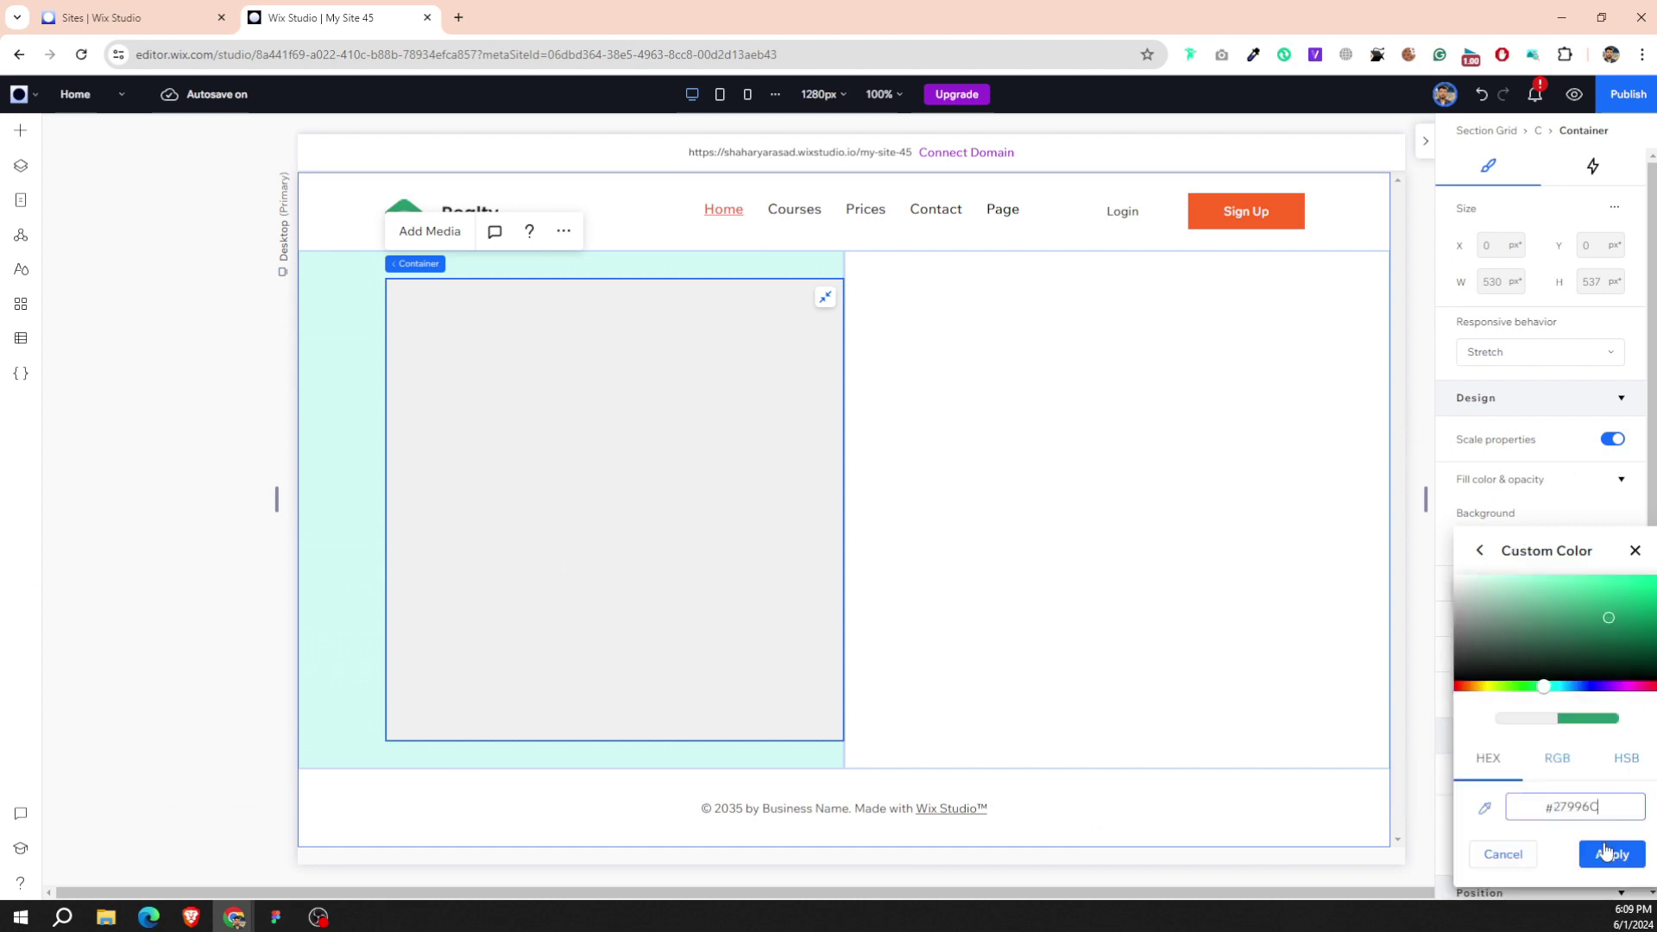
pyautogui.press('Return')
pyautogui.click(690, 521)
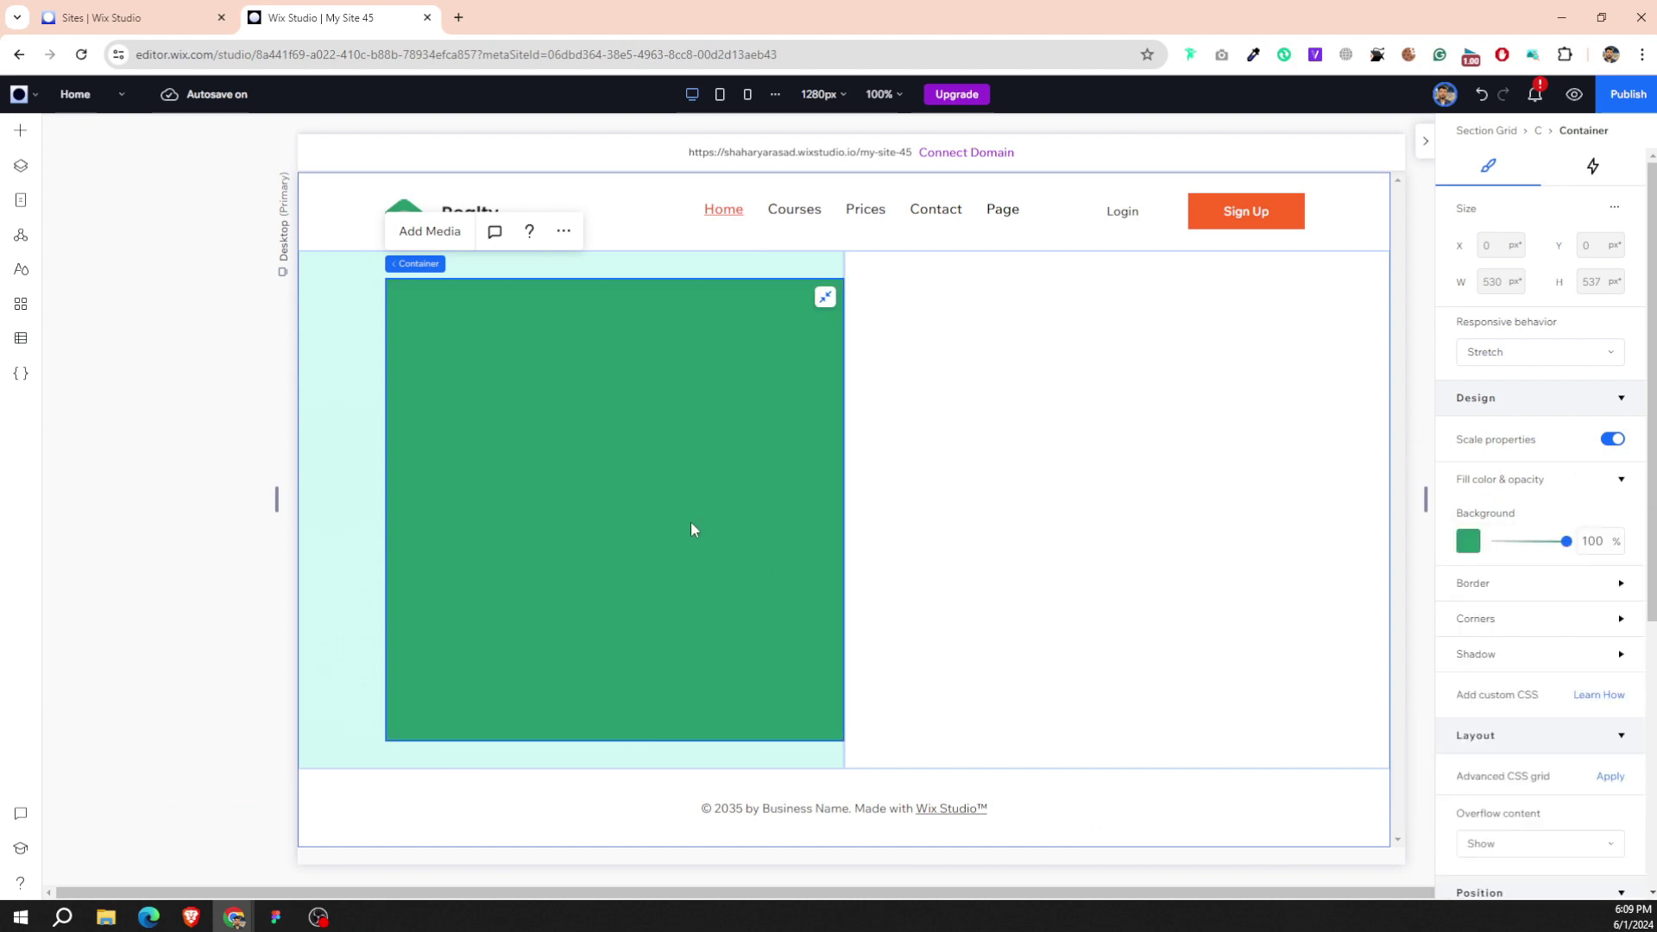
# Add card1.png from the site files and move it onto the green container.
pyautogui.click(20, 130)
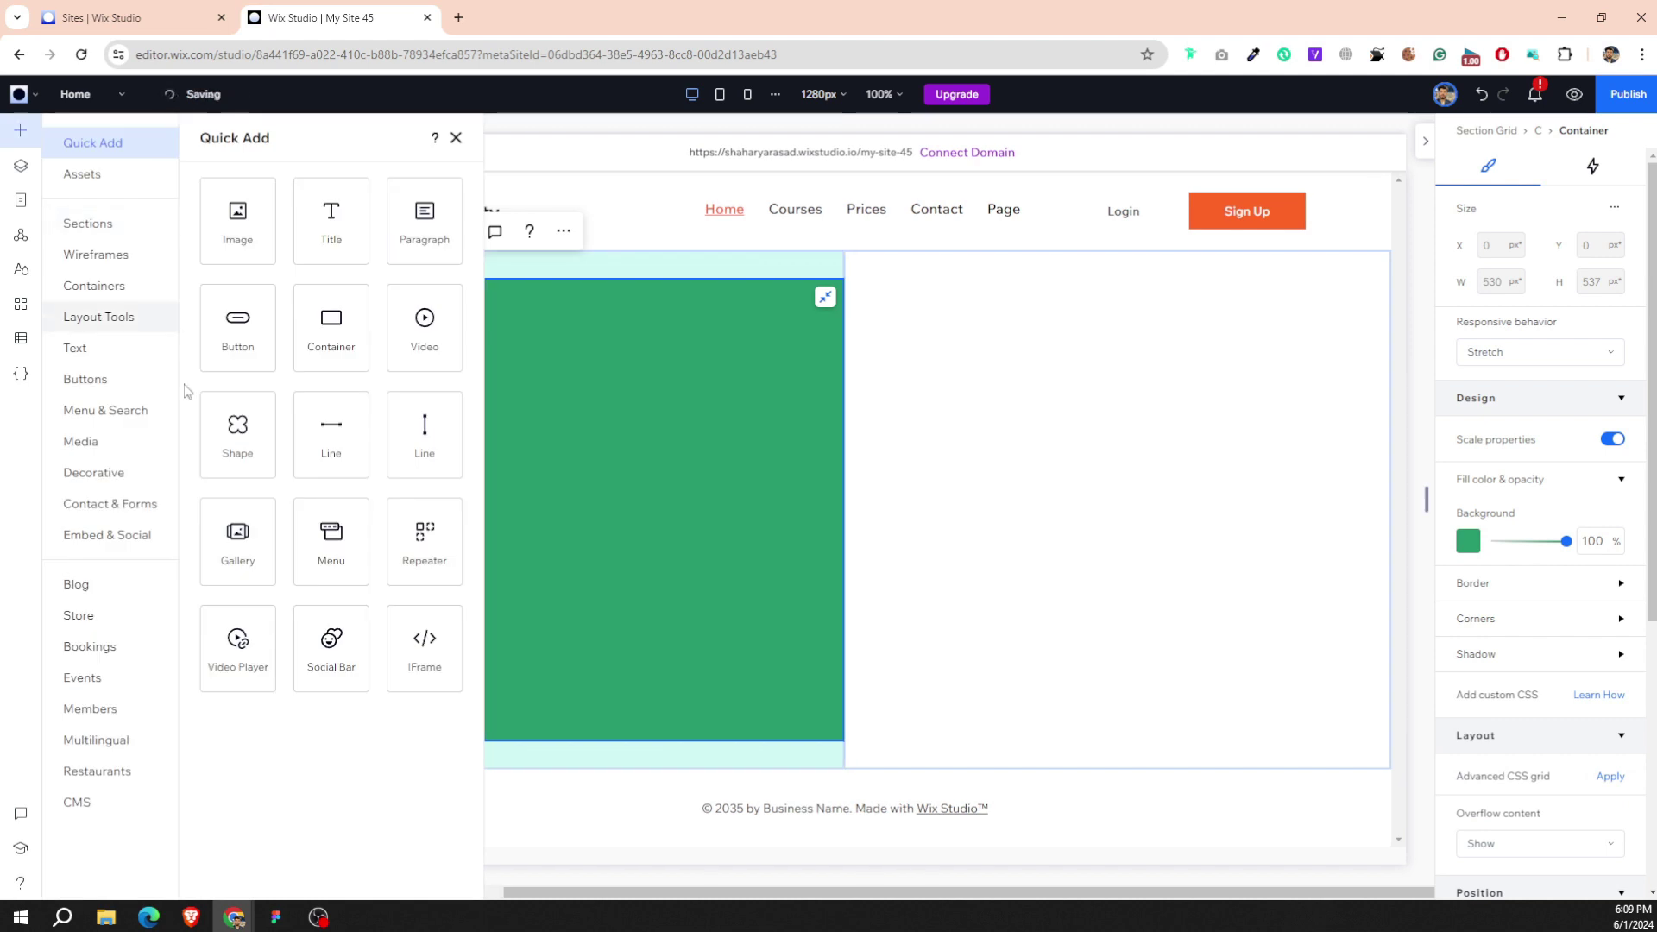
pyautogui.click(82, 442)
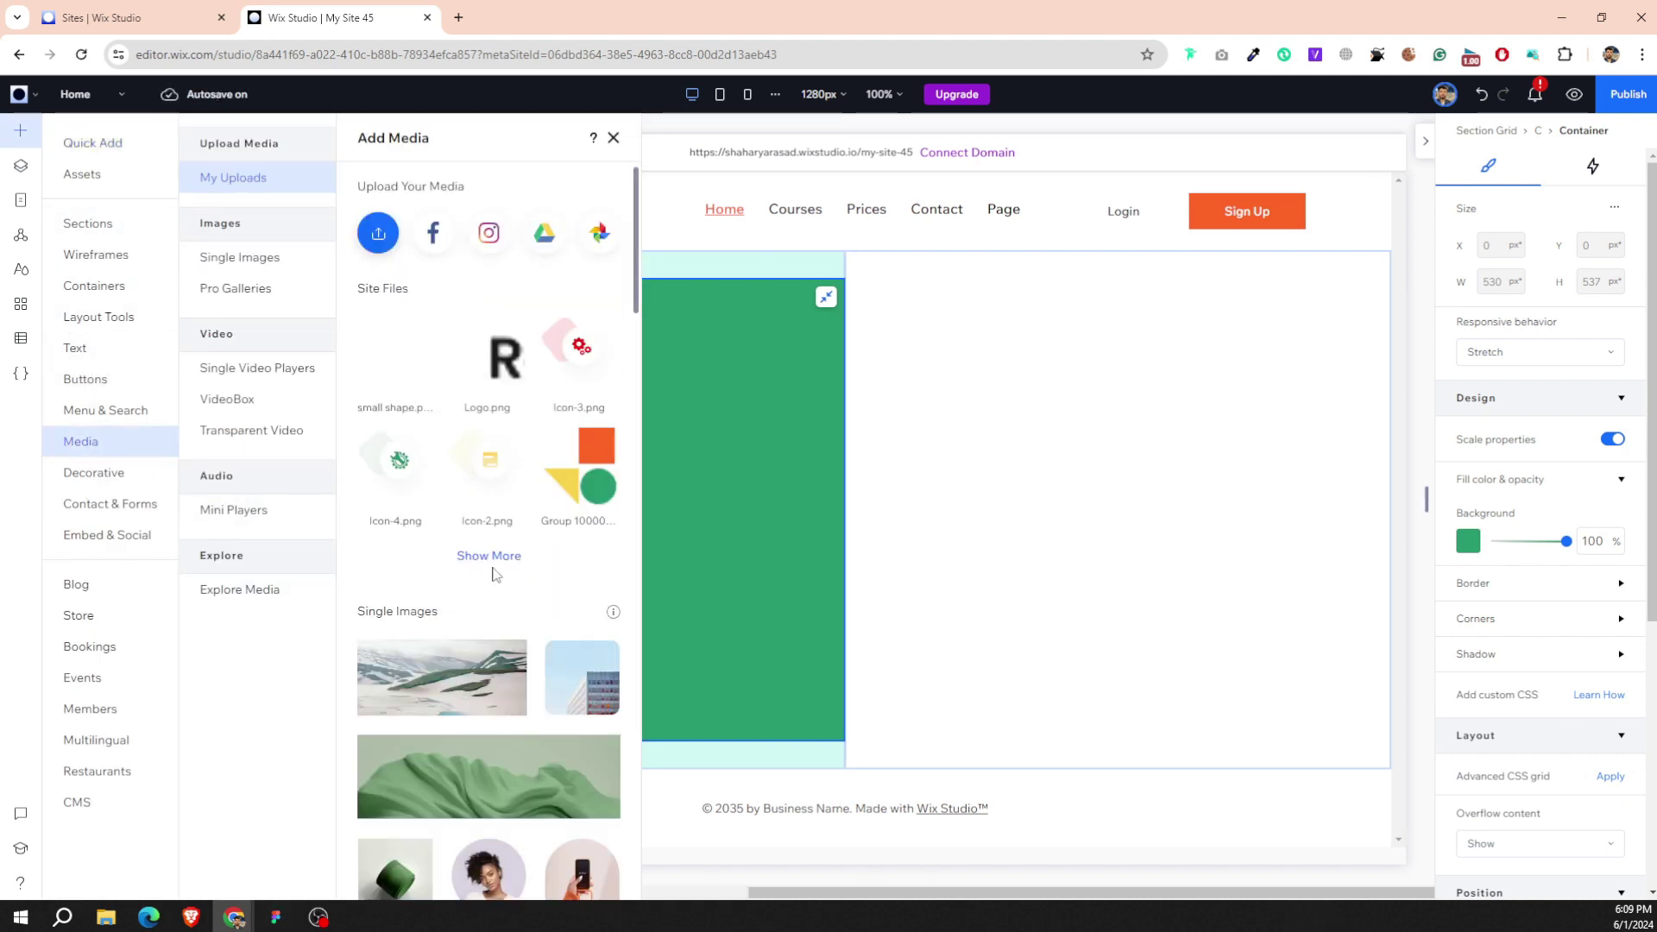
pyautogui.click(490, 557)
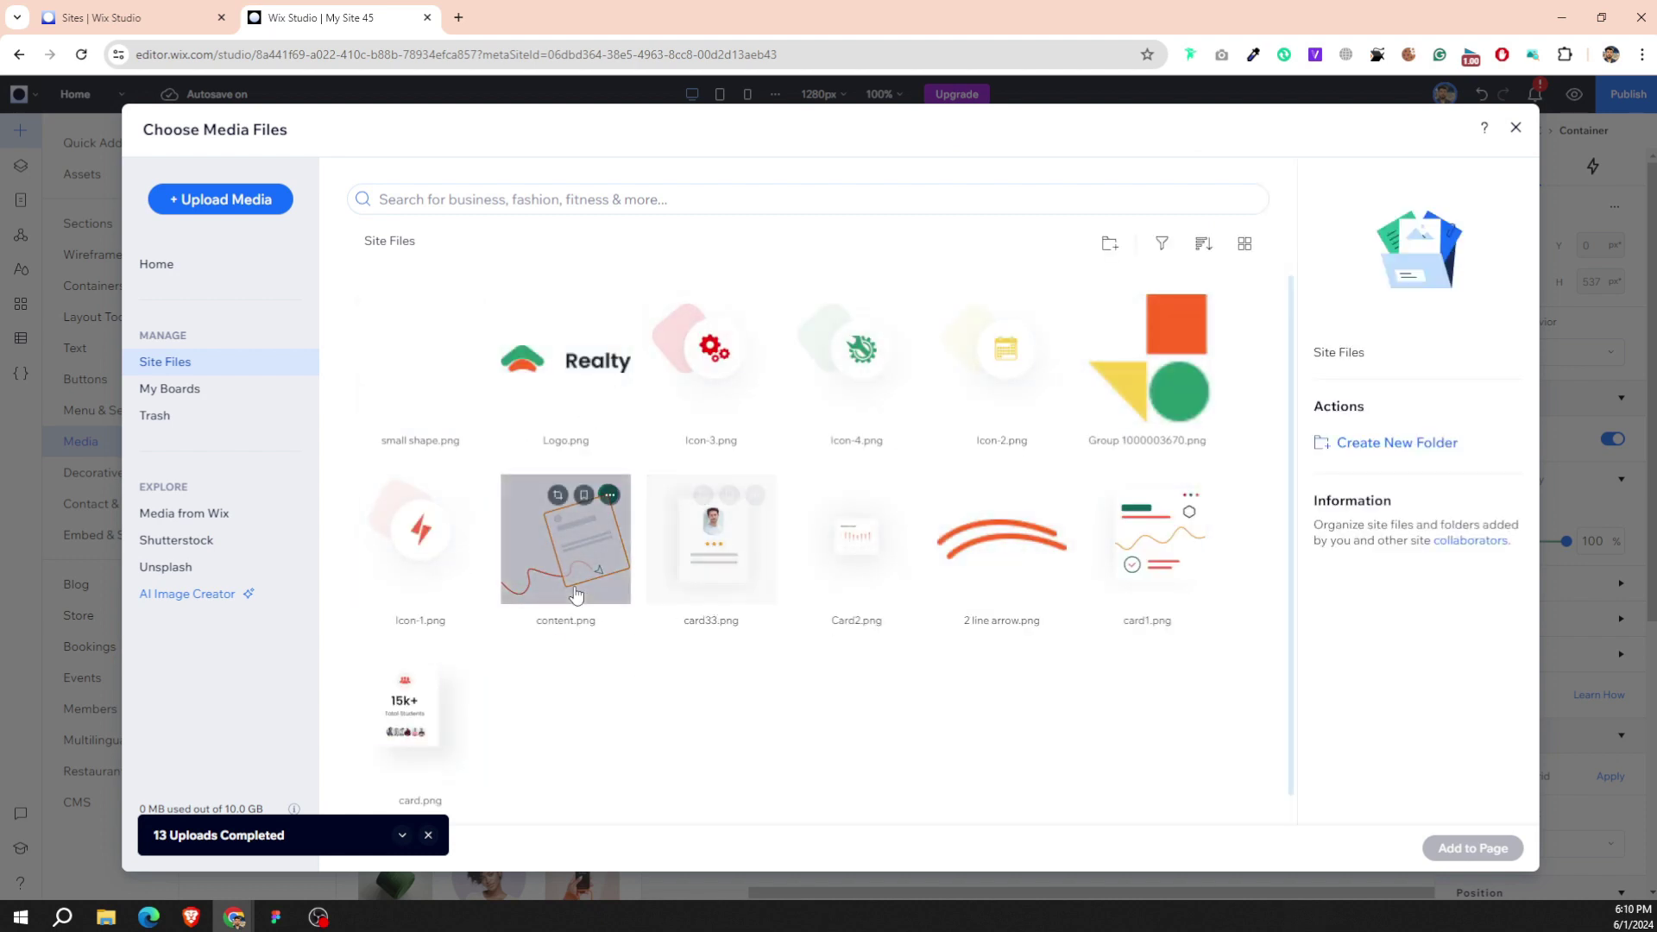
pyautogui.click(1178, 561)
pyautogui.click(1440, 844)
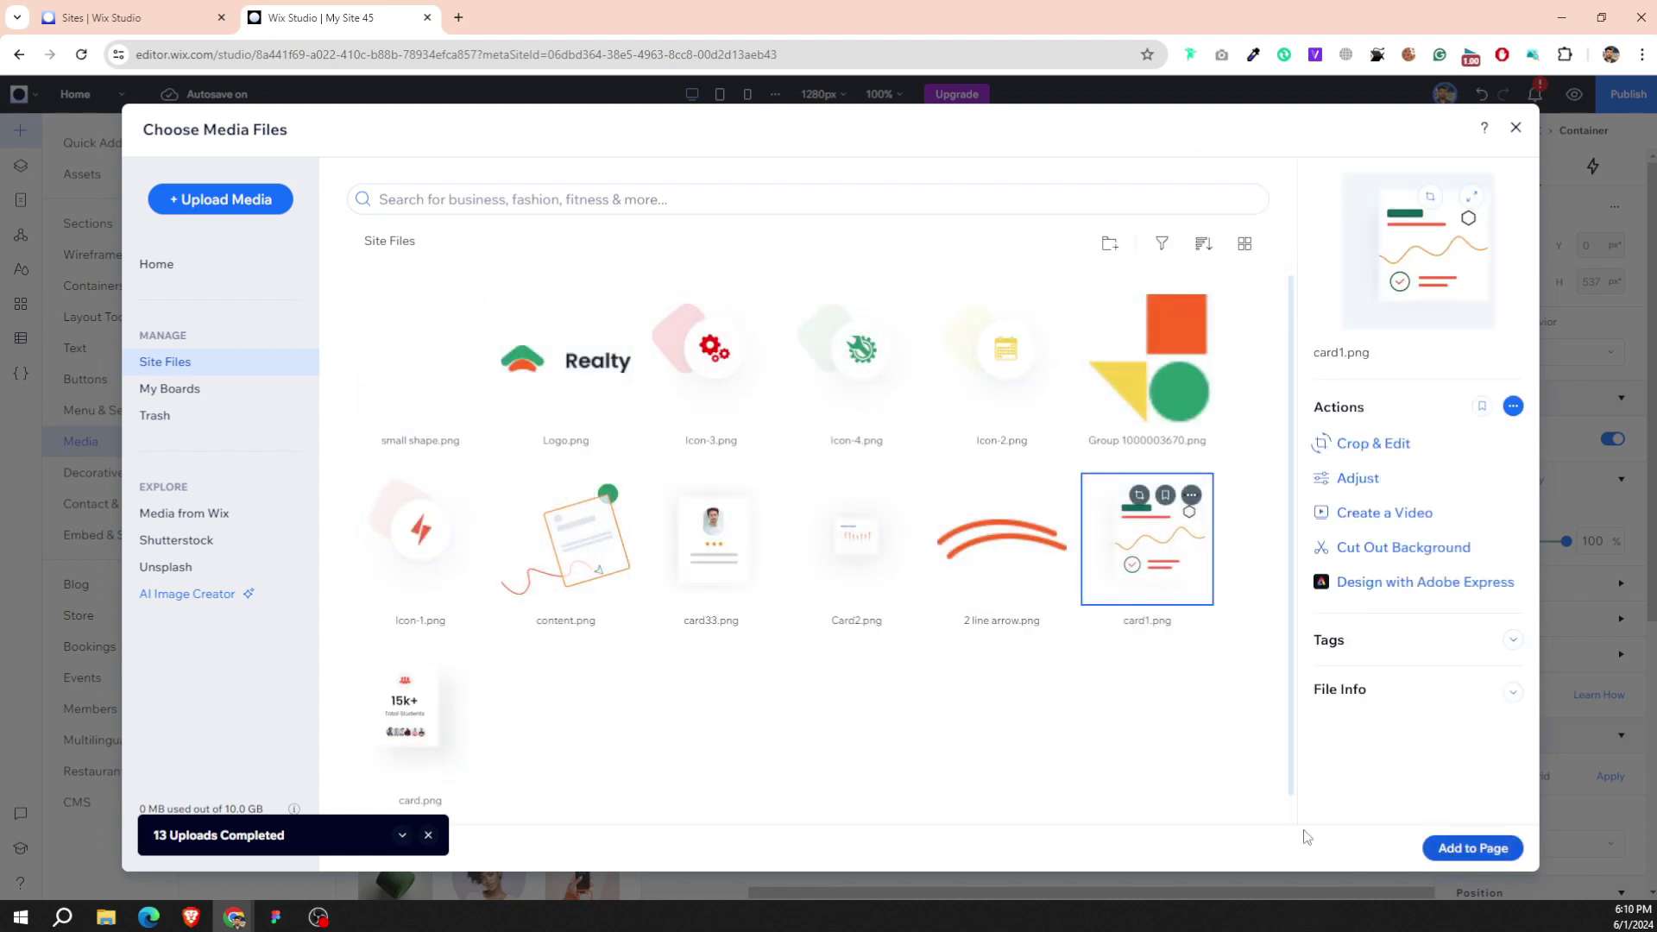
pyautogui.moveTo(1028, 472); pyautogui.dragTo(695, 402)
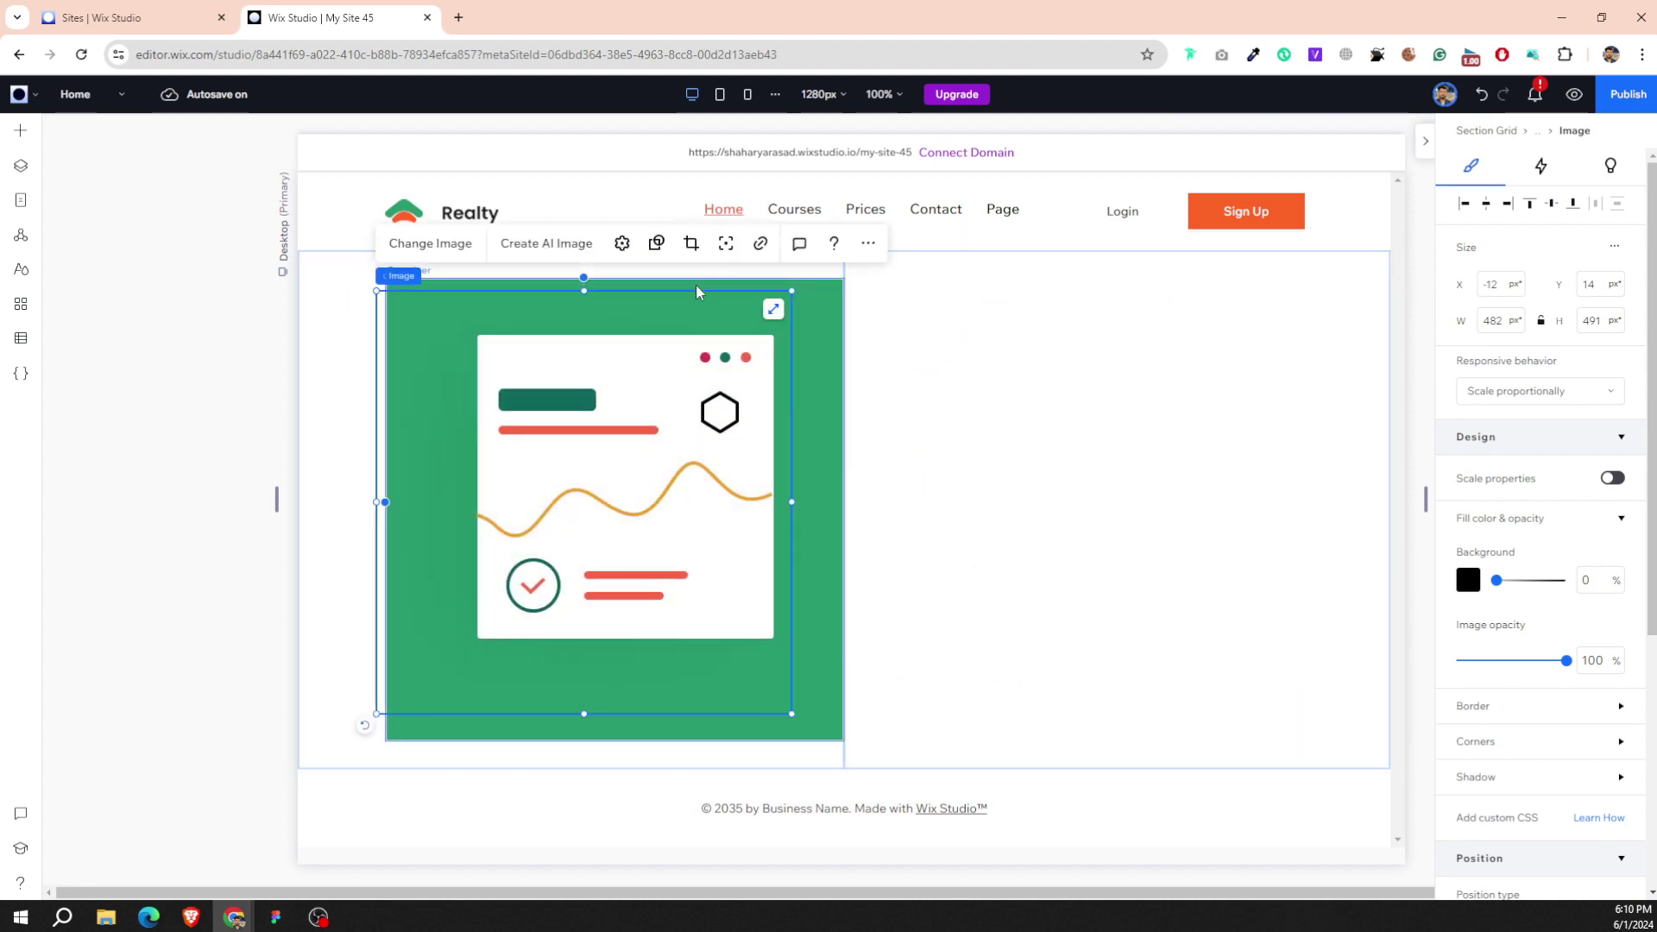
# Crop the illustration down to its white card.
pyautogui.doubleClick(580, 377)
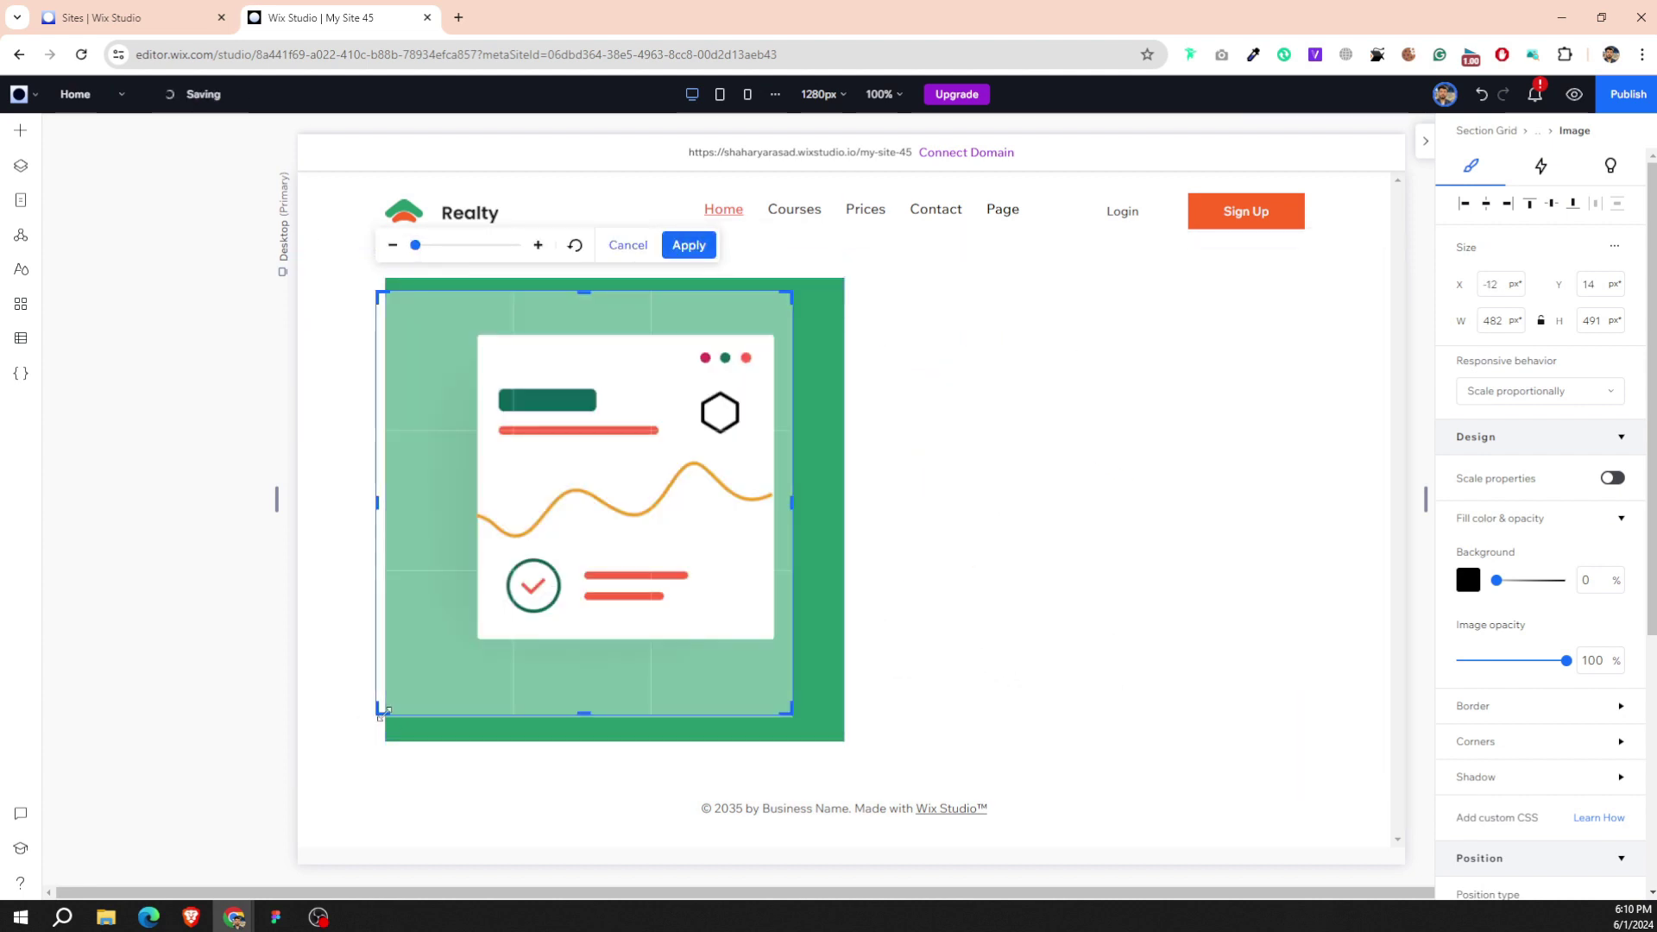
pyautogui.moveTo(383, 713); pyautogui.dragTo(466, 646)
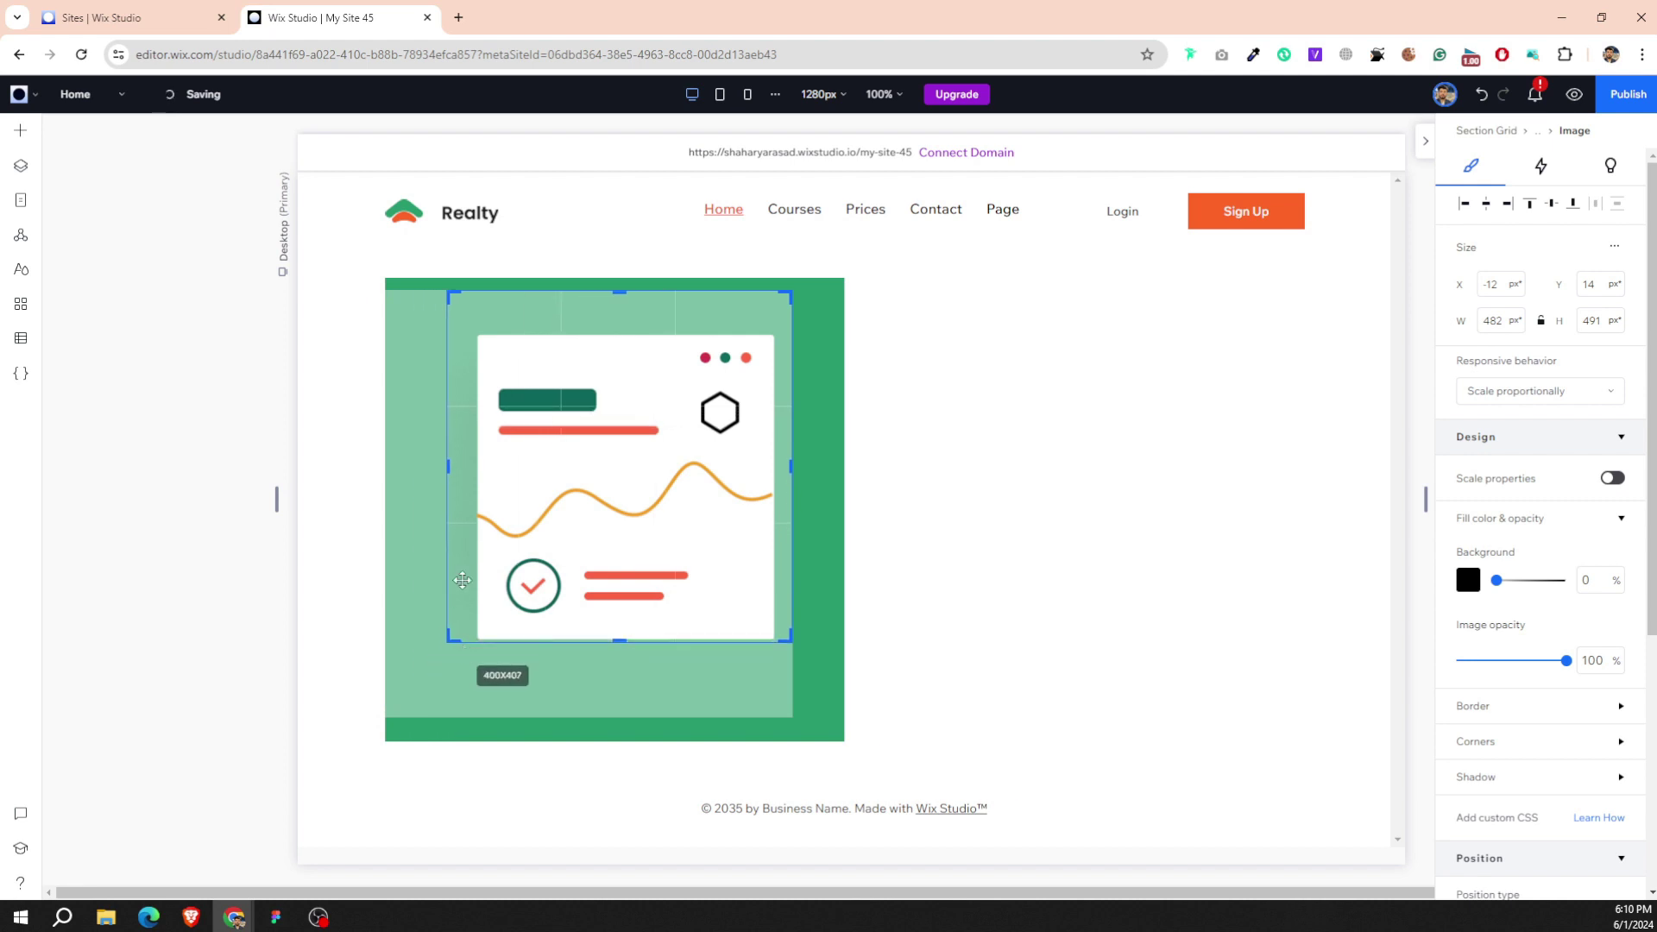
pyautogui.moveTo(453, 293); pyautogui.dragTo(478, 319)
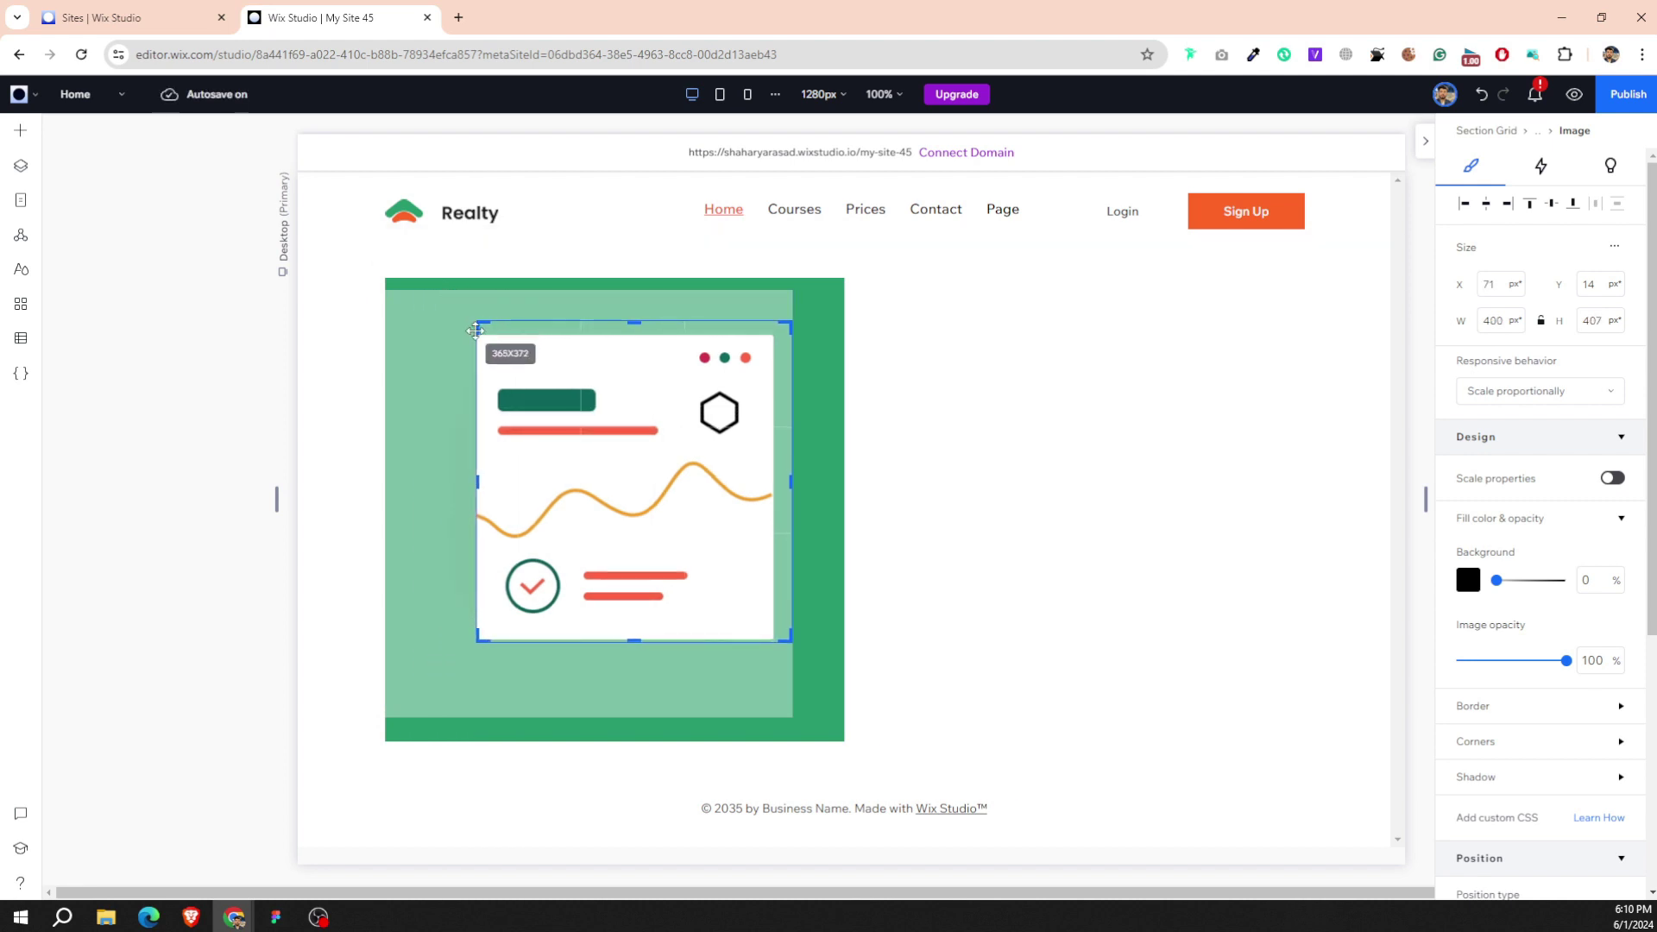
pyautogui.moveTo(642, 323); pyautogui.dragTo(641, 322)
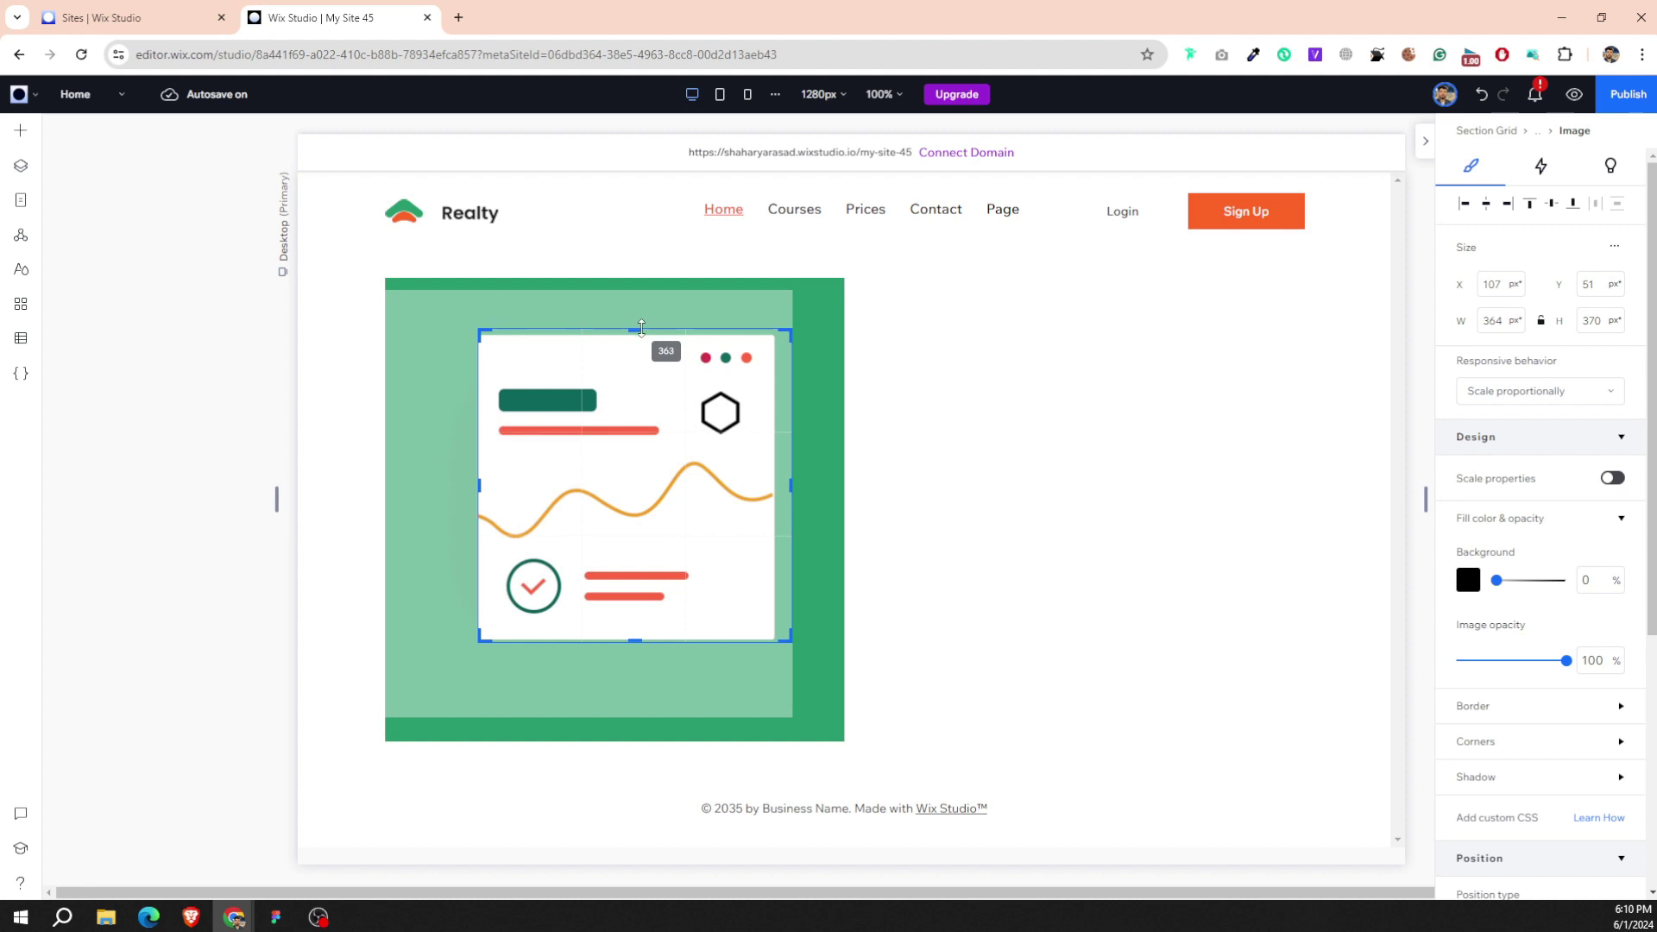
pyautogui.moveTo(641, 326); pyautogui.dragTo(635, 338)
pyautogui.click(794, 491)
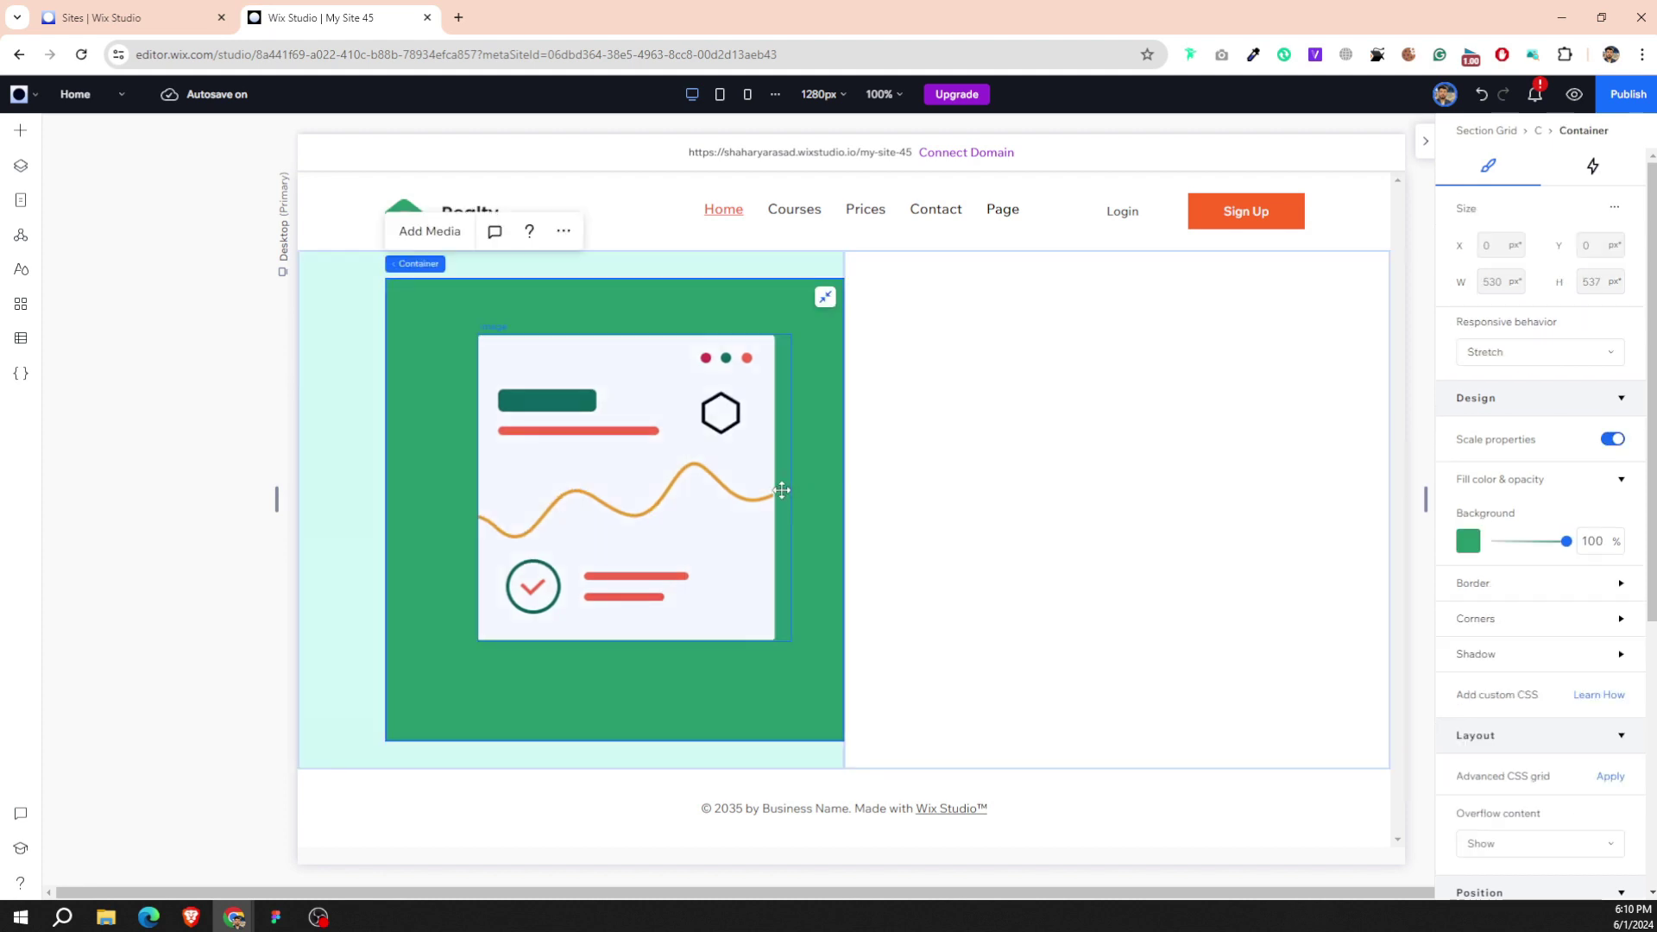
pyautogui.doubleClick(756, 484)
pyautogui.moveTo(789, 489); pyautogui.dragTo(776, 488)
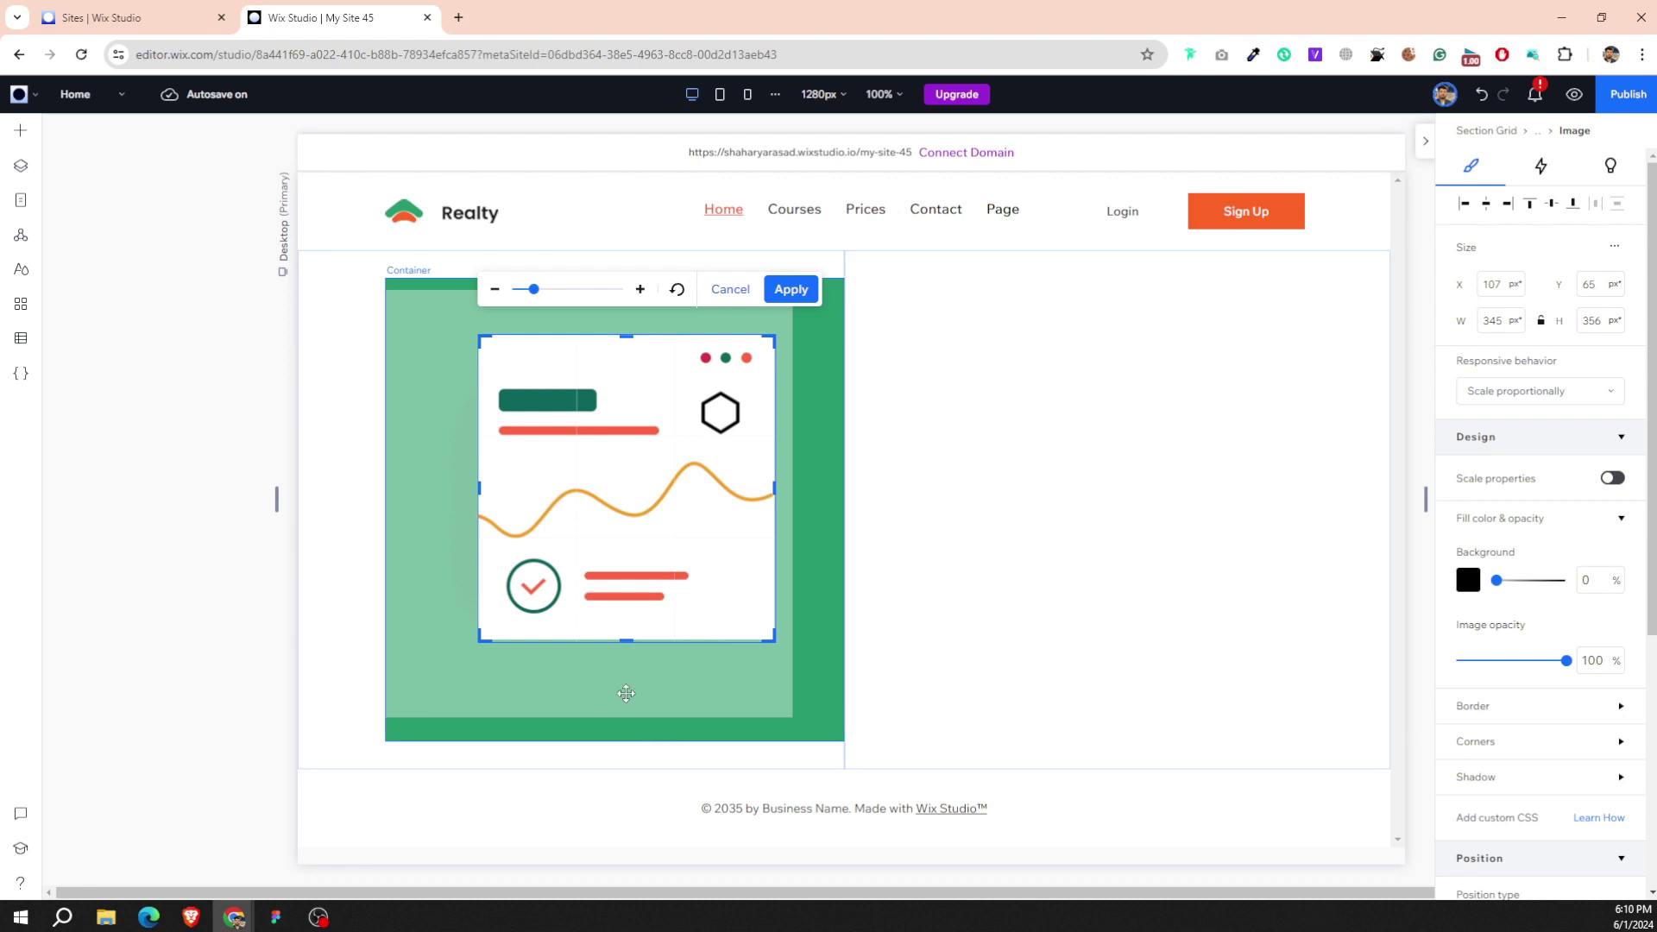
pyautogui.click(787, 290)
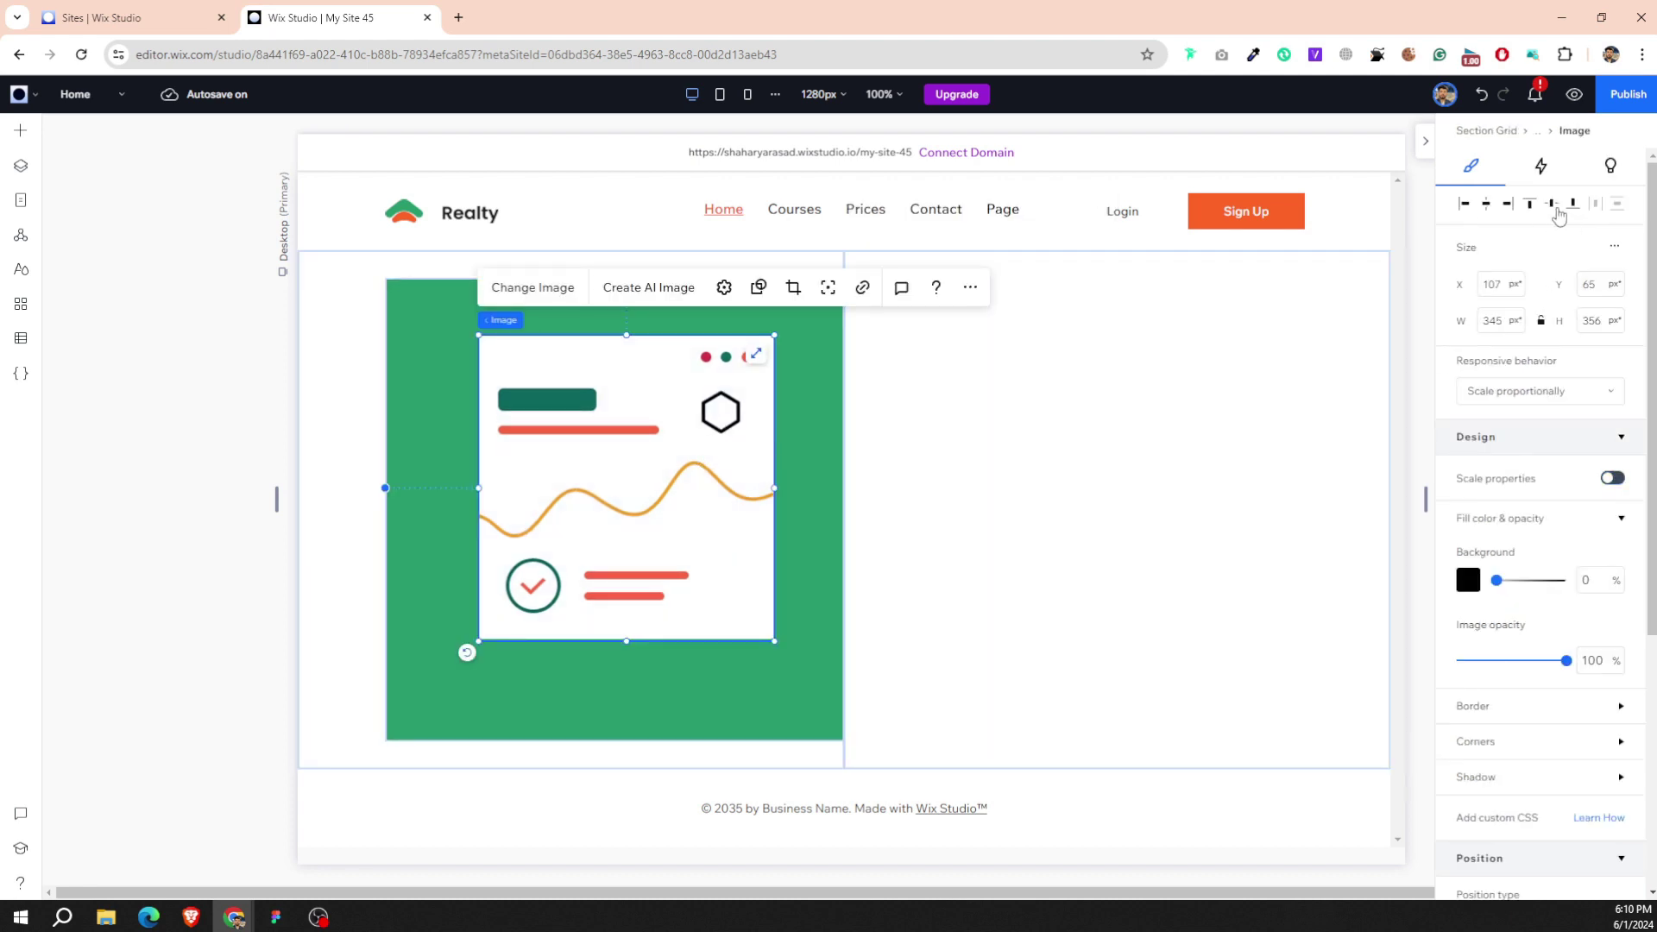
# Resize the illustration to 305 × 315 px and centre it in the green container.
pyautogui.click(1552, 205)
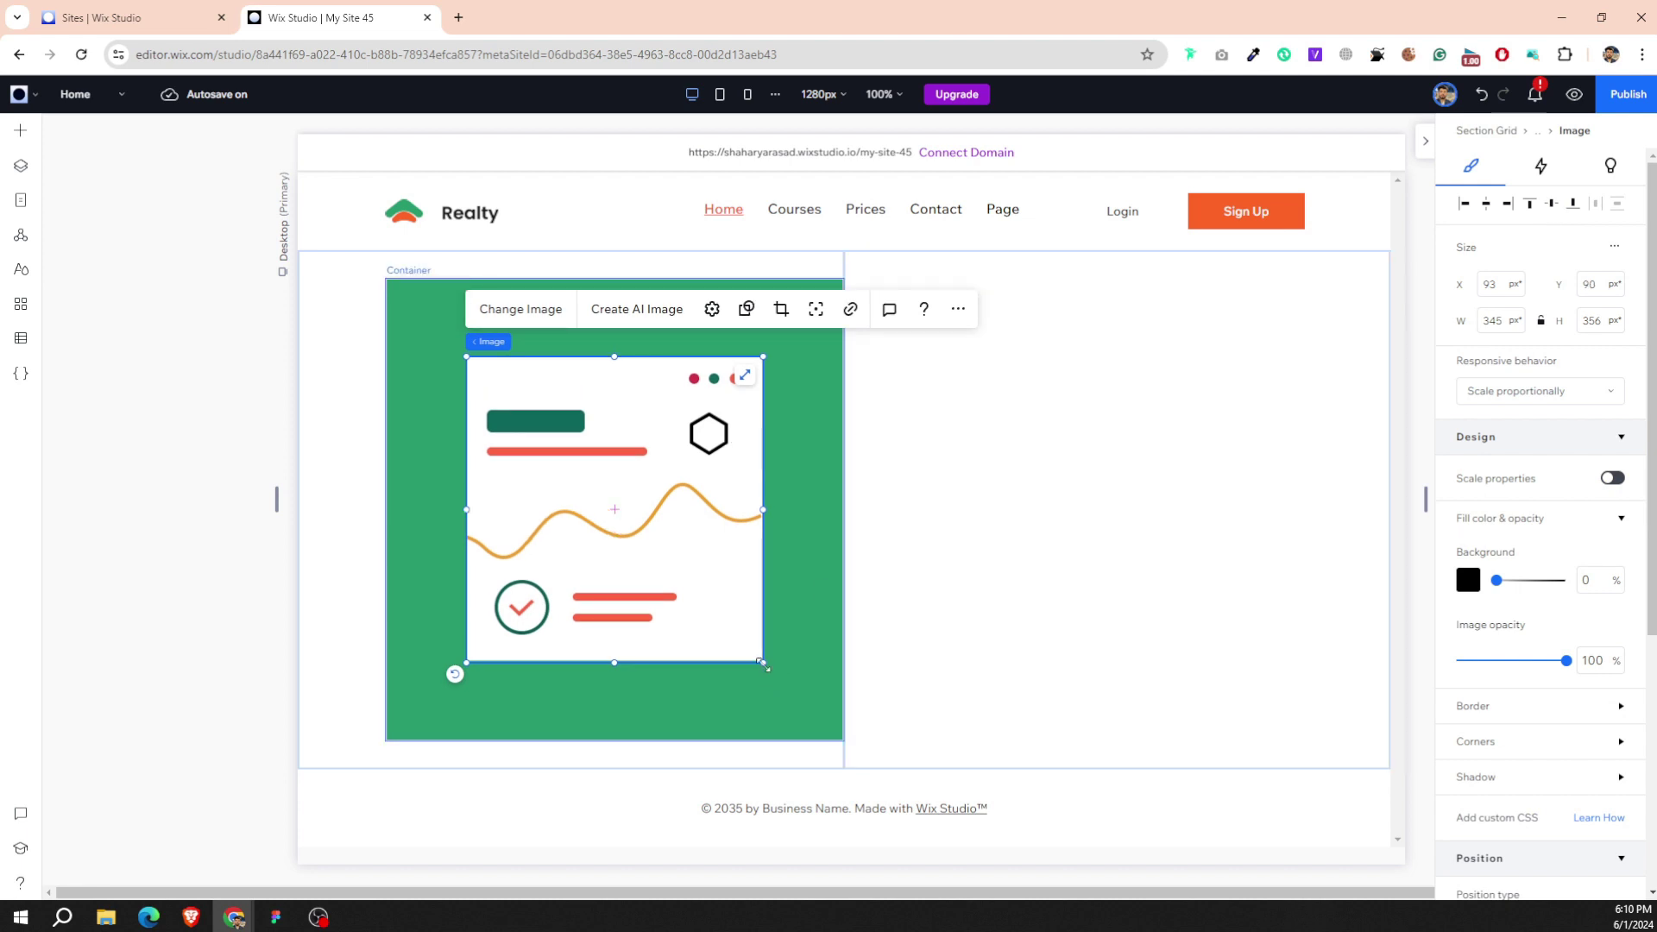
pyautogui.moveTo(763, 663); pyautogui.dragTo(733, 642)
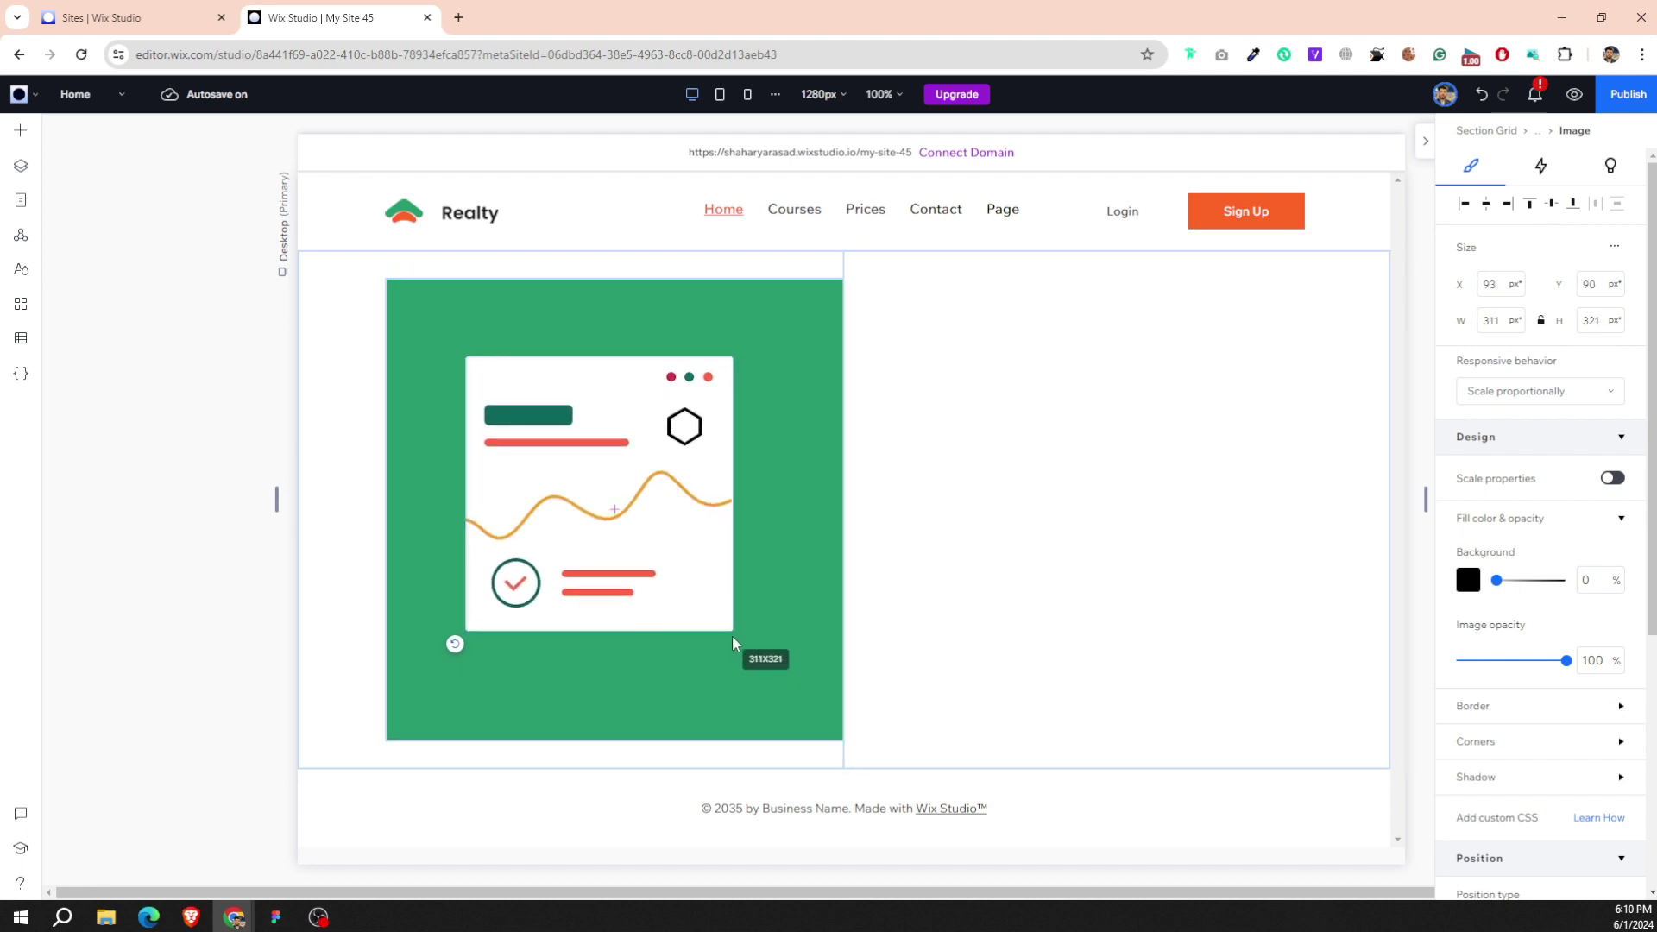
pyautogui.moveTo(733, 639); pyautogui.dragTo(729, 627)
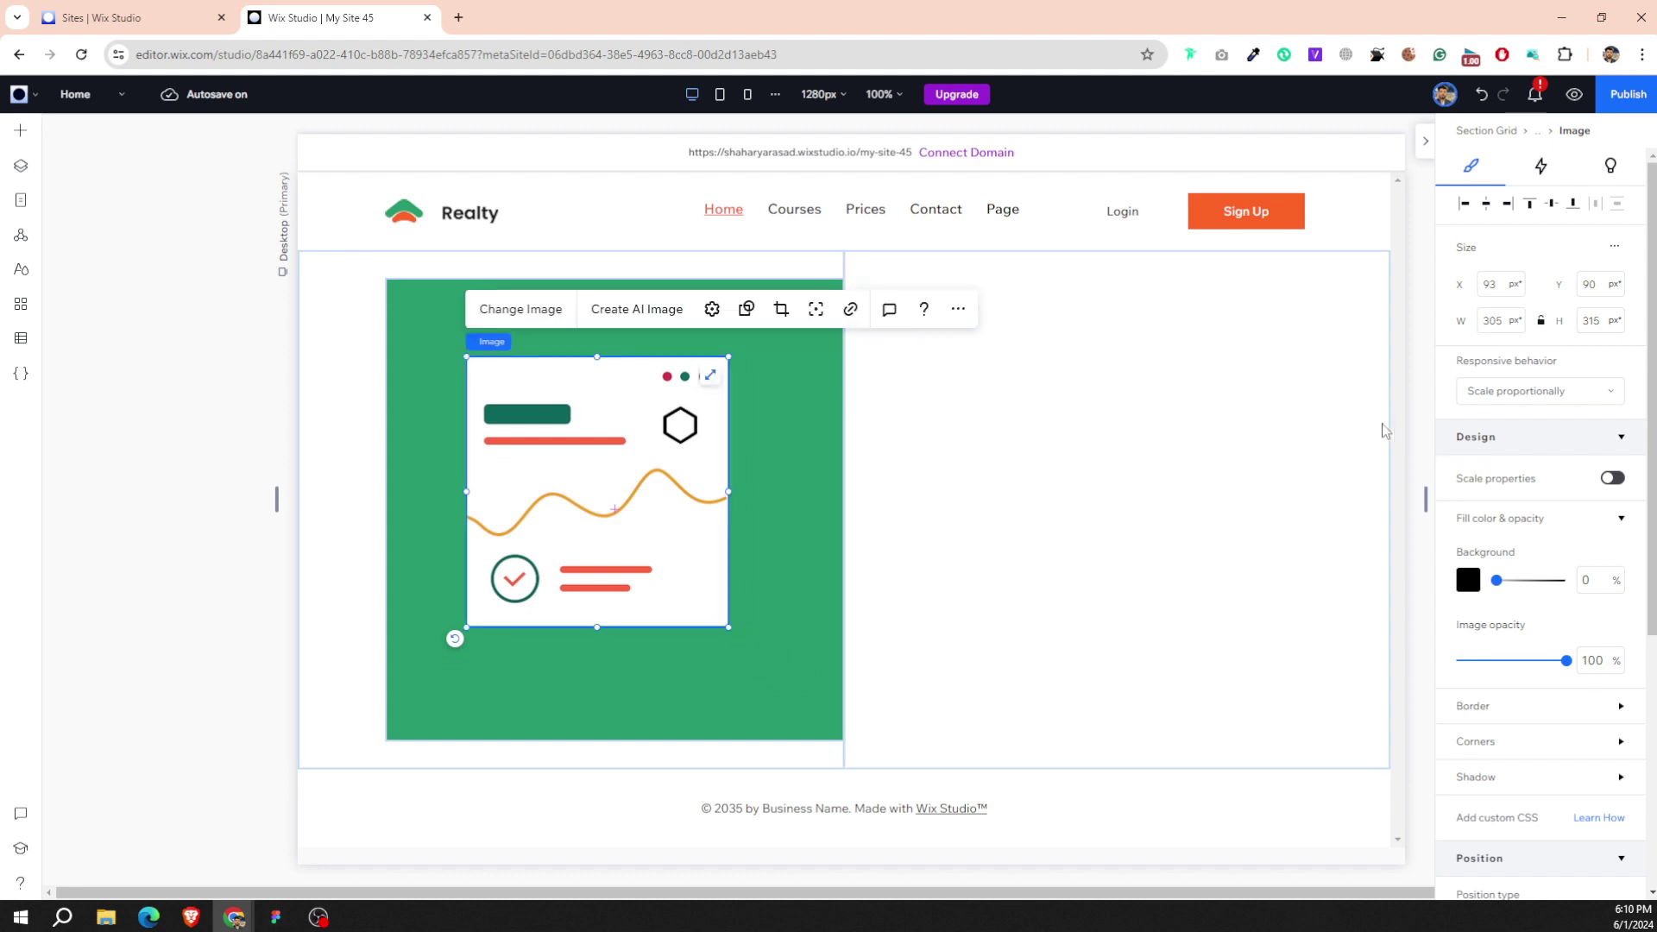
pyautogui.click(1507, 203)
pyautogui.click(1549, 204)
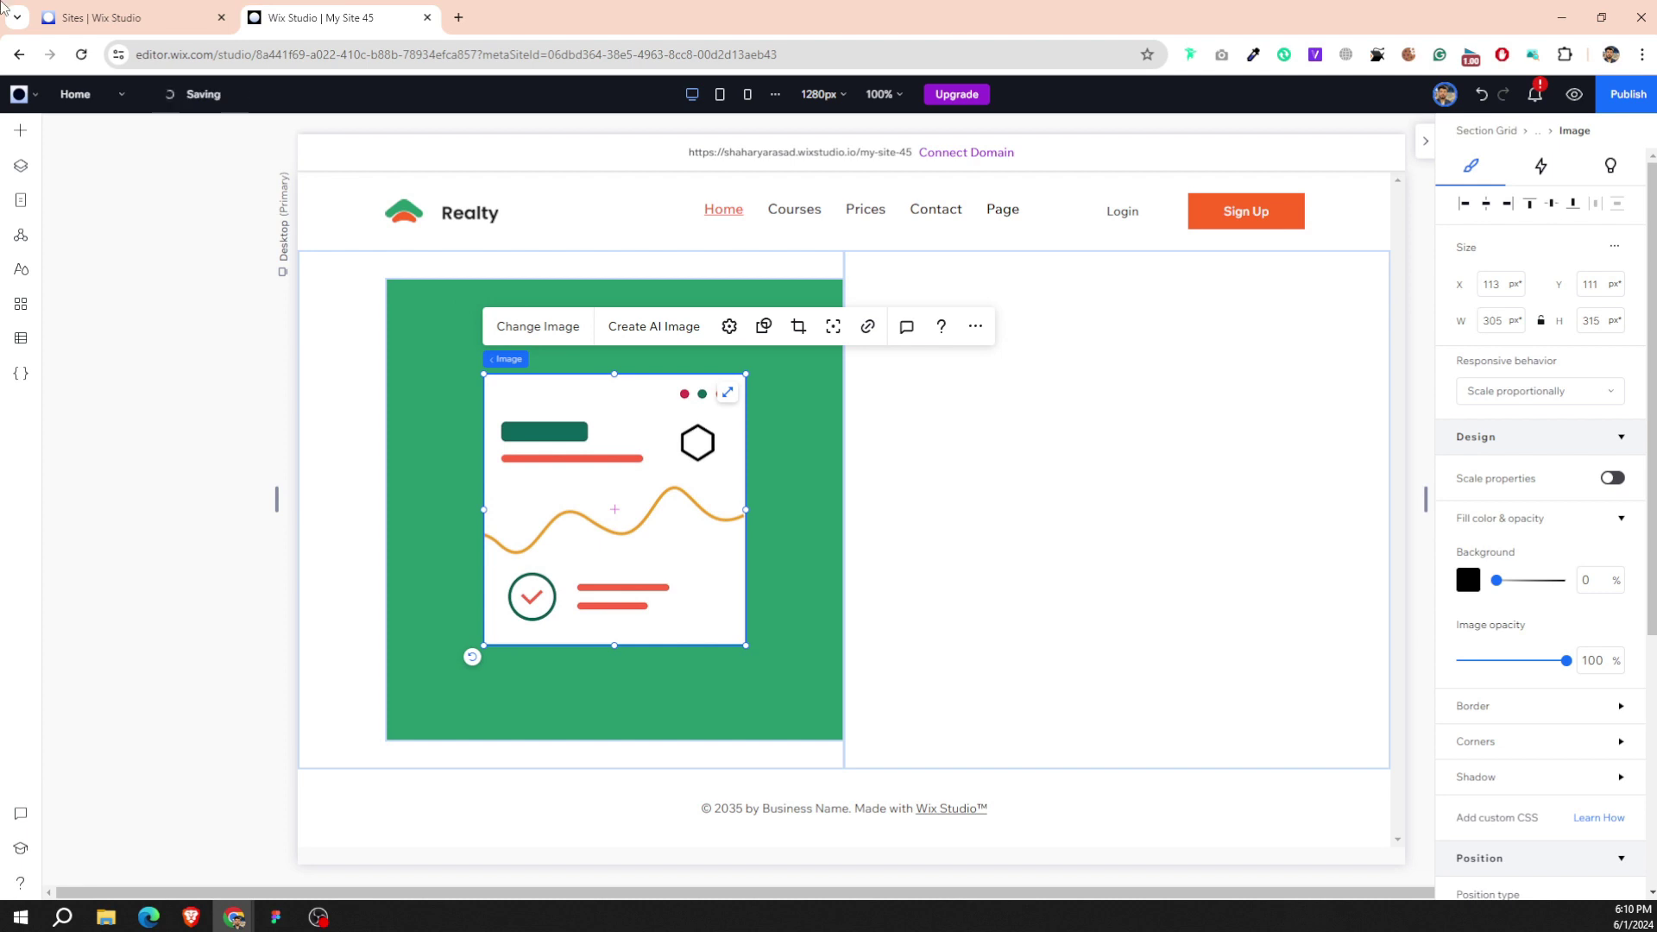
# Add small shape.png from site files and place it inside the green container.
pyautogui.click(21, 130)
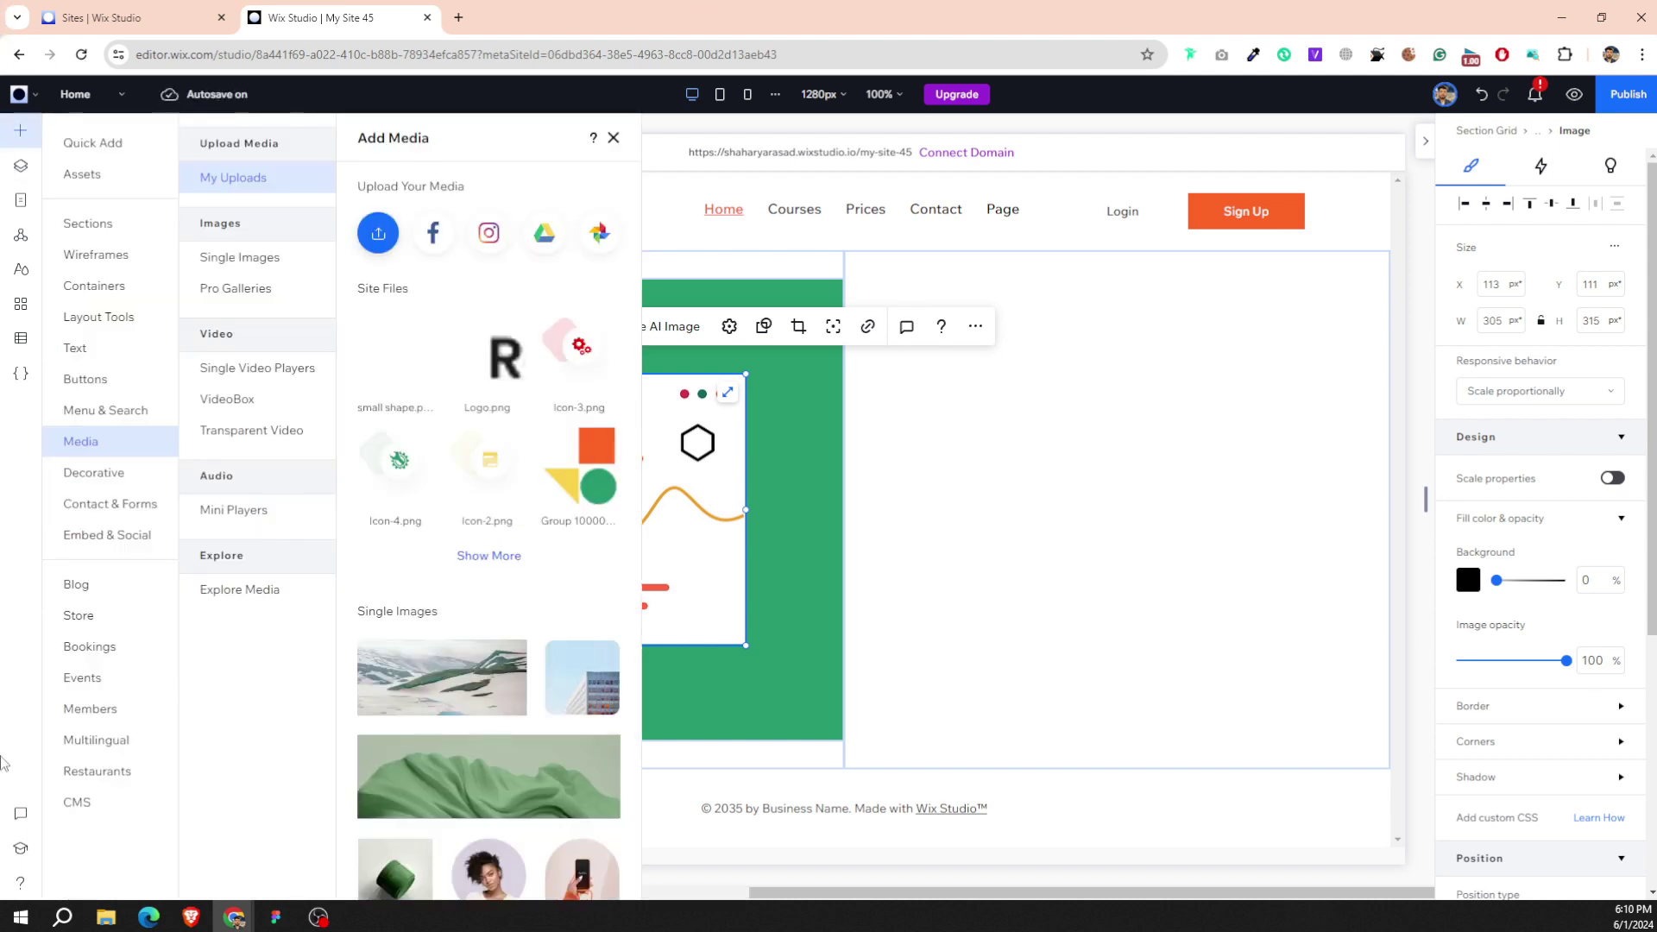
pyautogui.click(477, 557)
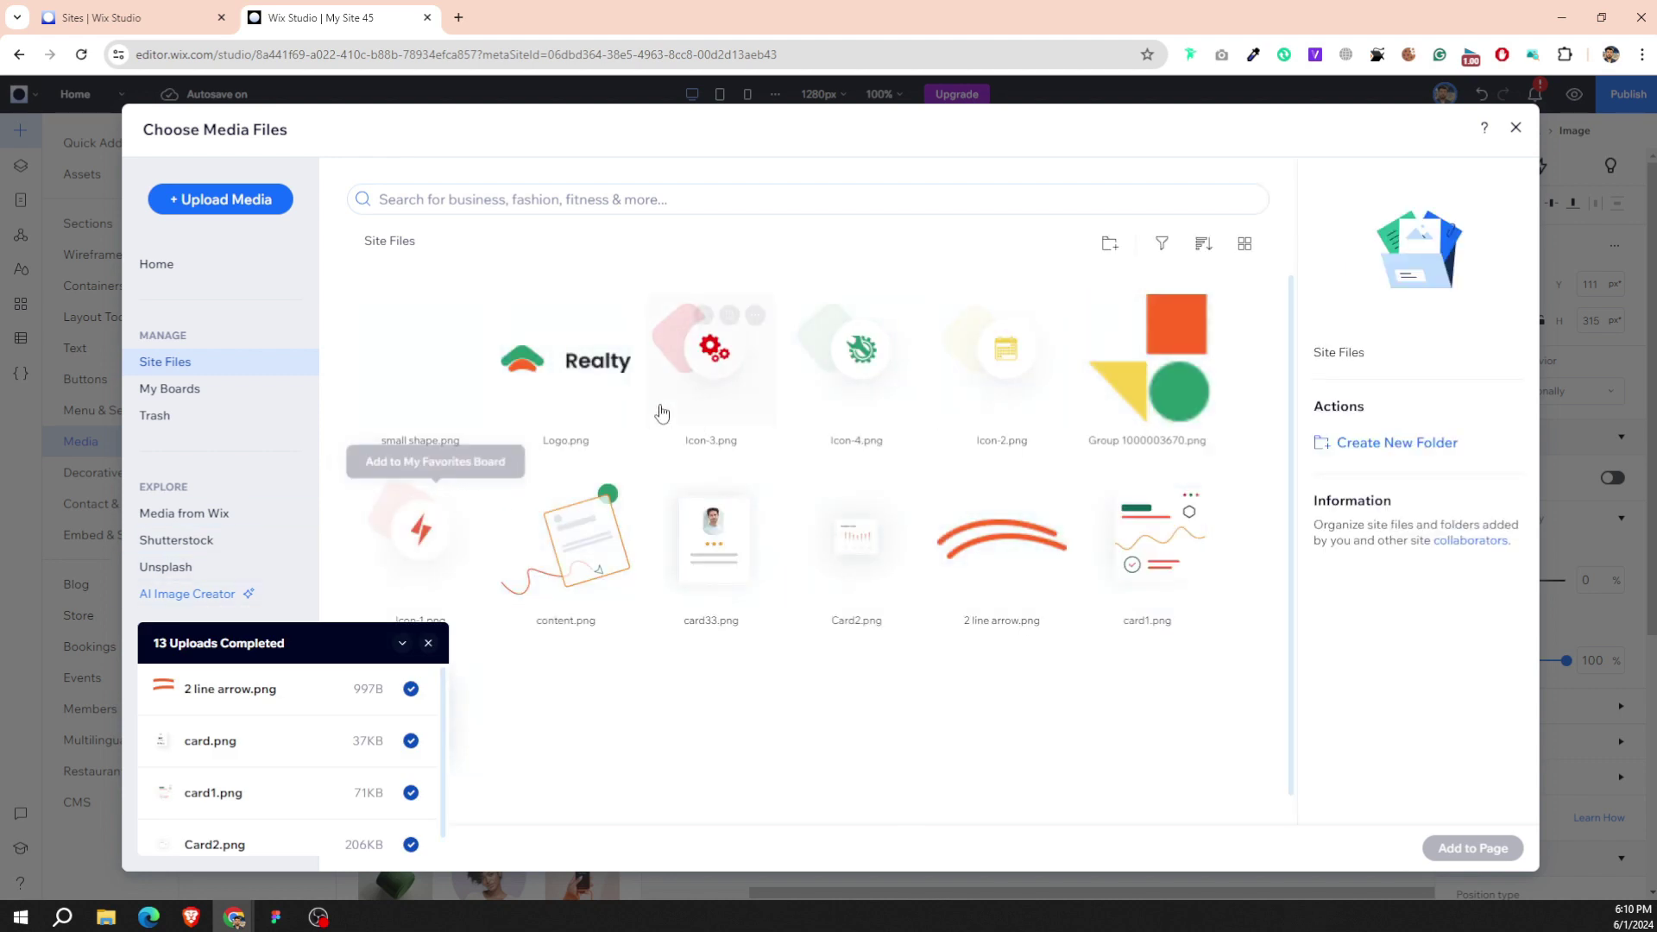
pyautogui.click(423, 363)
pyautogui.click(1440, 849)
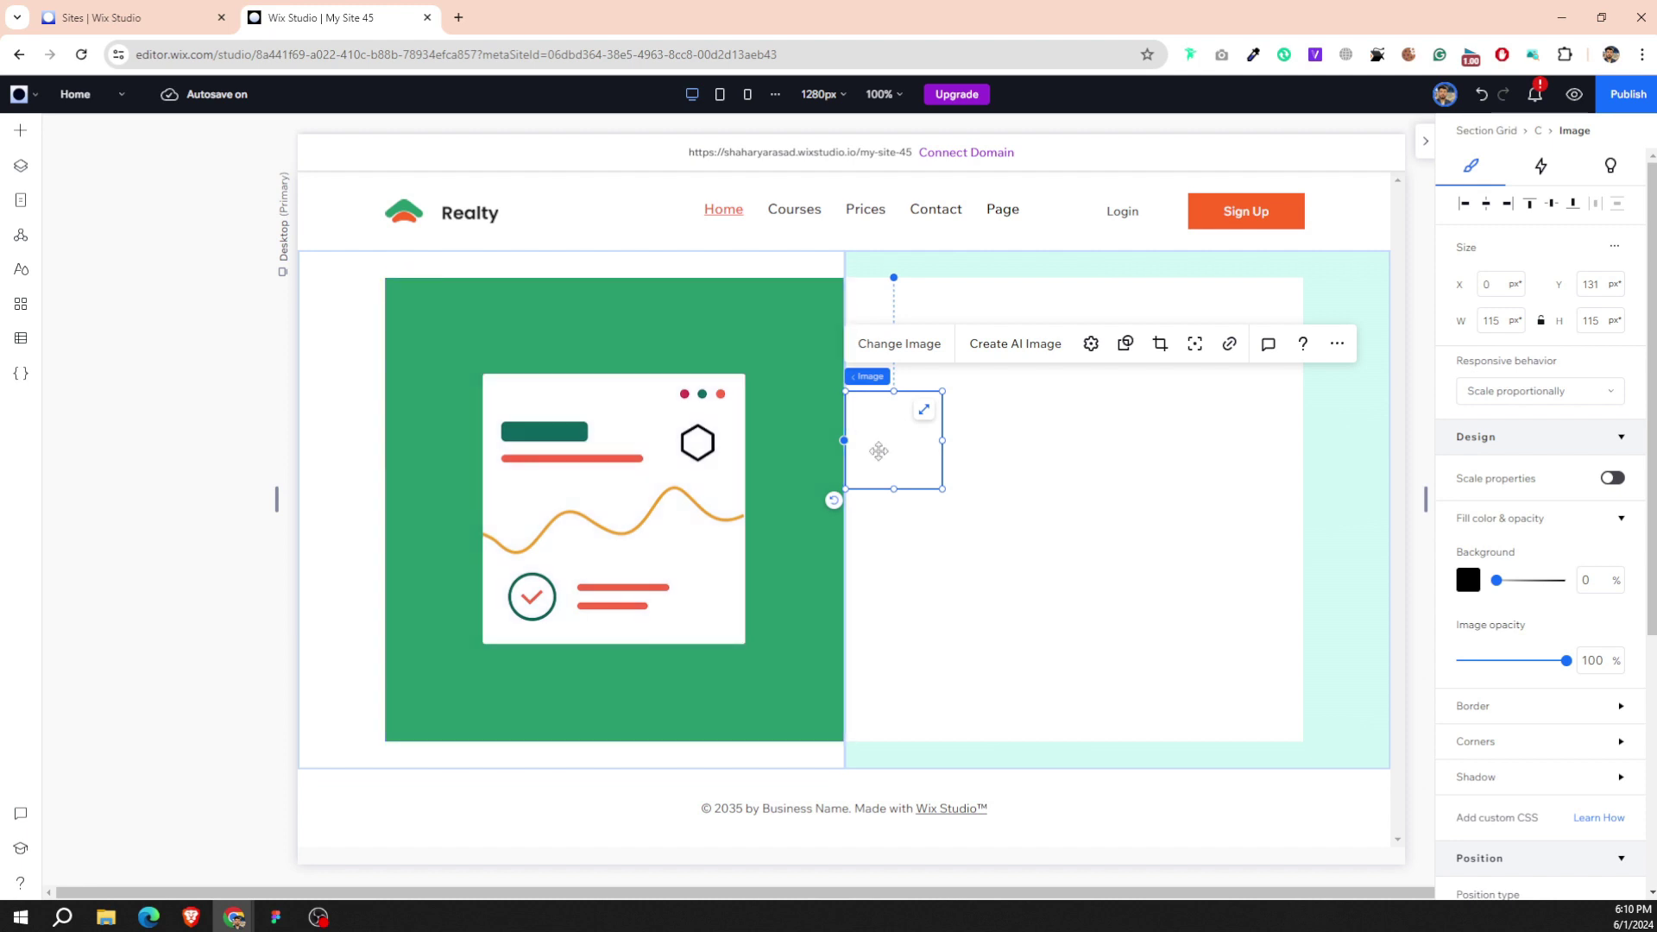
pyautogui.moveTo(893, 457)
pyautogui.mouseDown()
pyautogui.moveTo(427, 372)
pyautogui.moveTo(488, 395)
pyautogui.mouseUp()
pyautogui.click(821, 464)
pyautogui.click(471, 360)
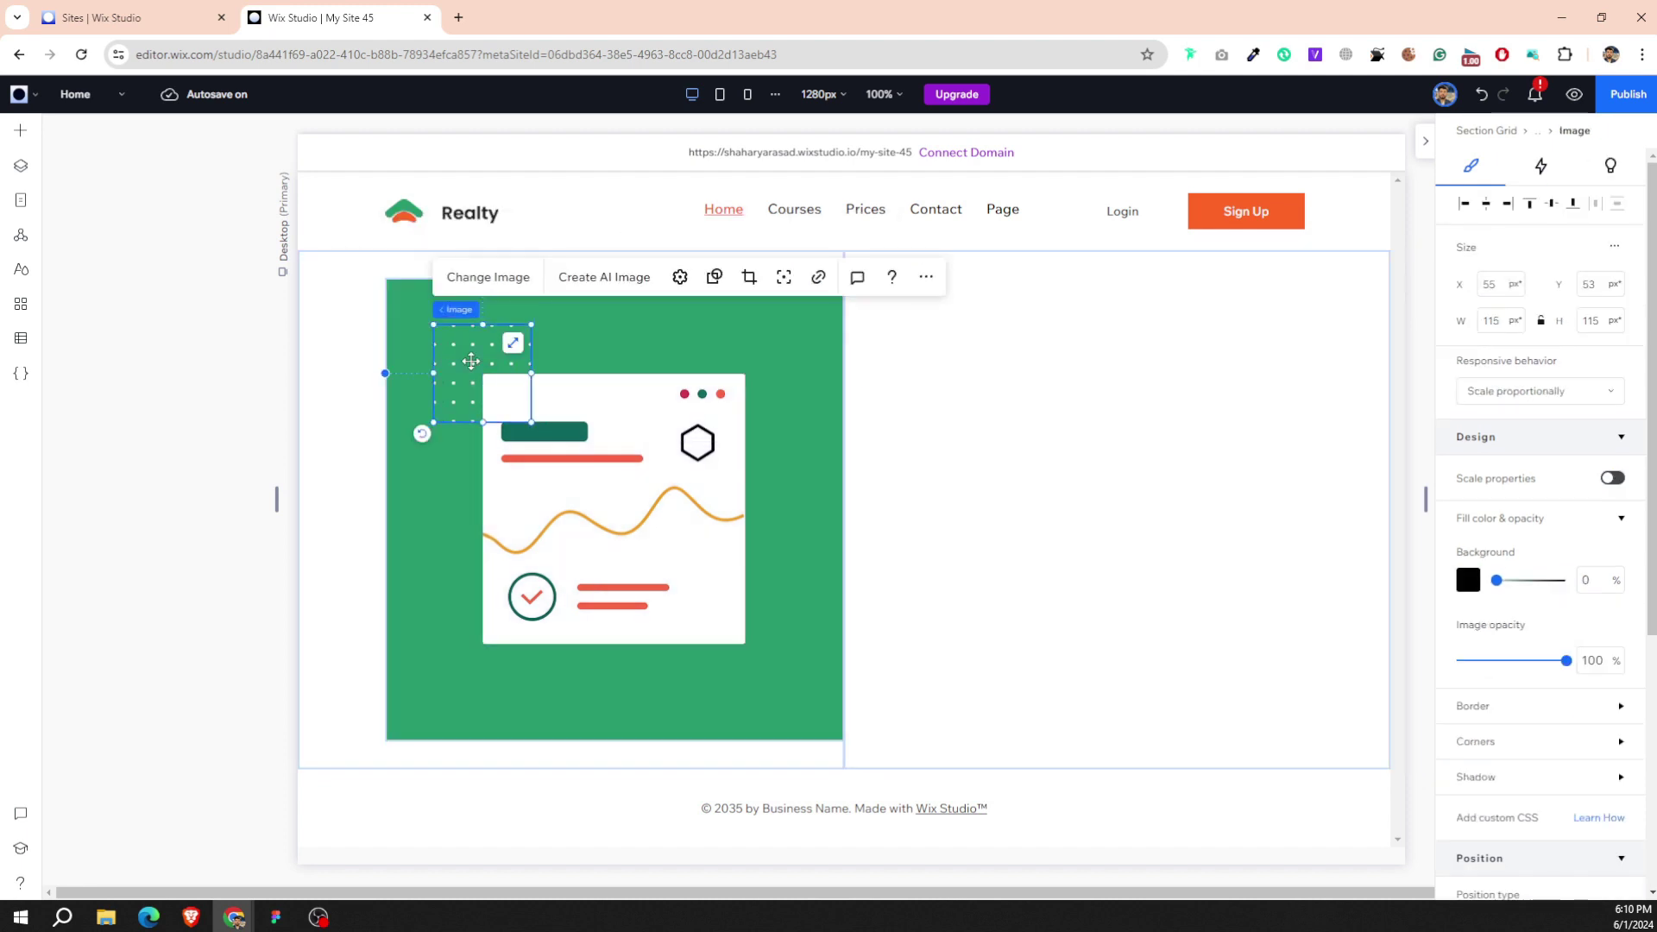
# Nudge the dotted shape behind the card's top-left corner and place another at its lower right.
pyautogui.hotkey('shift', 'Right')
pyautogui.press('Down')
pyautogui.press('Down')
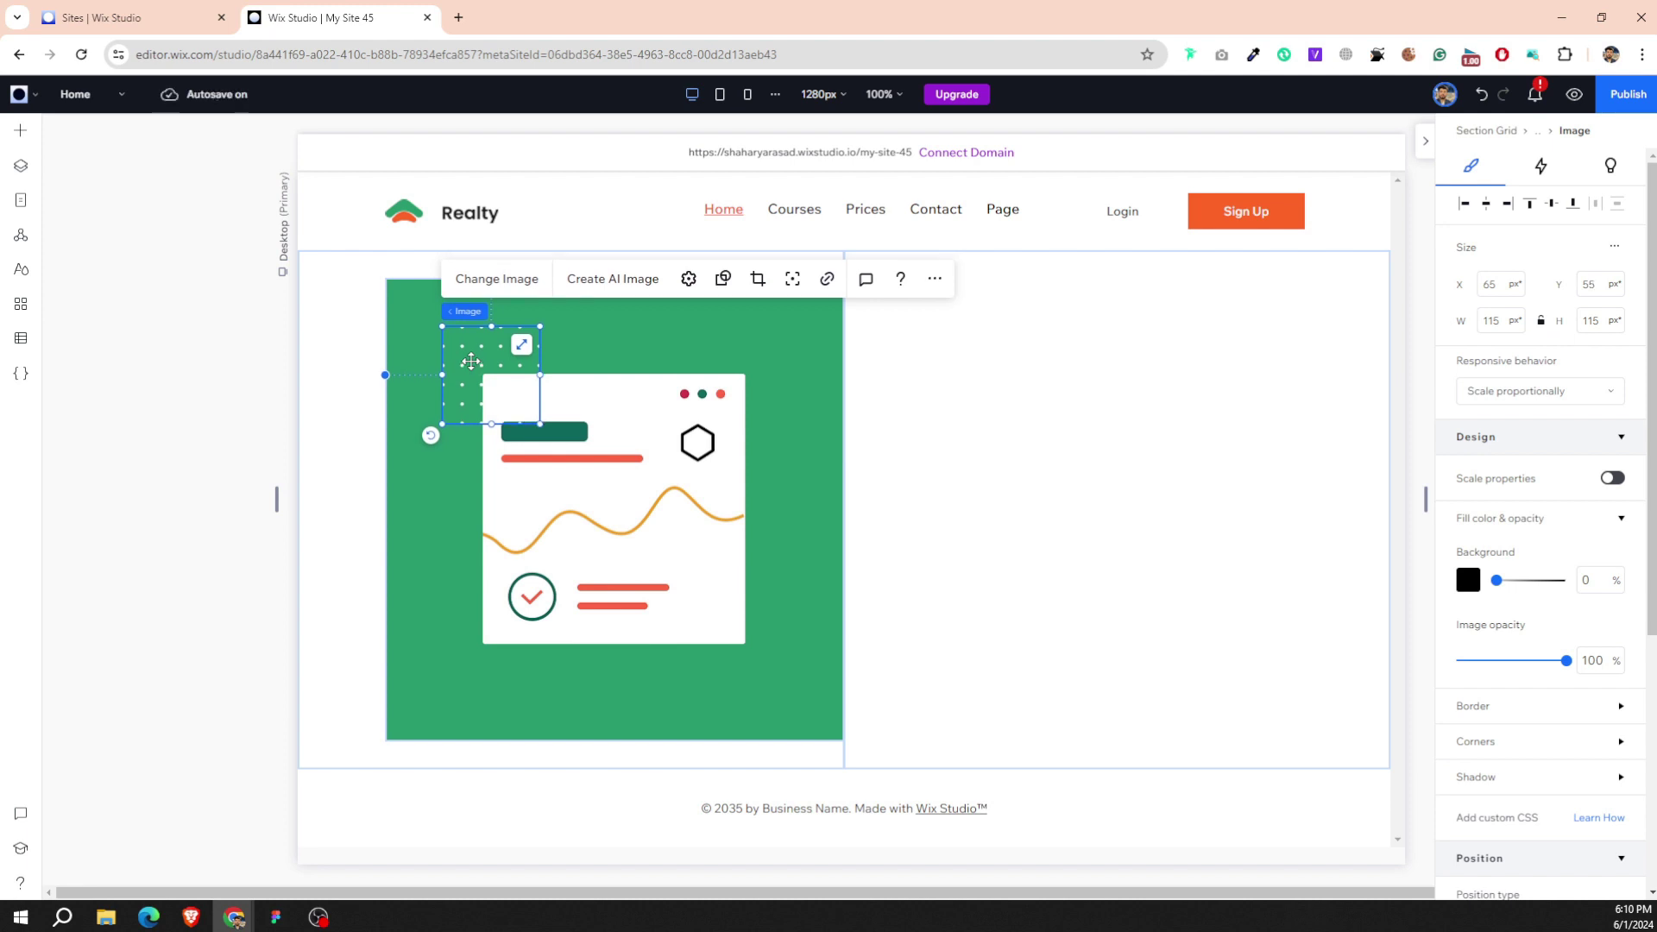
pyautogui.press('Down')
pyautogui.press('Down')
pyautogui.press('Down')
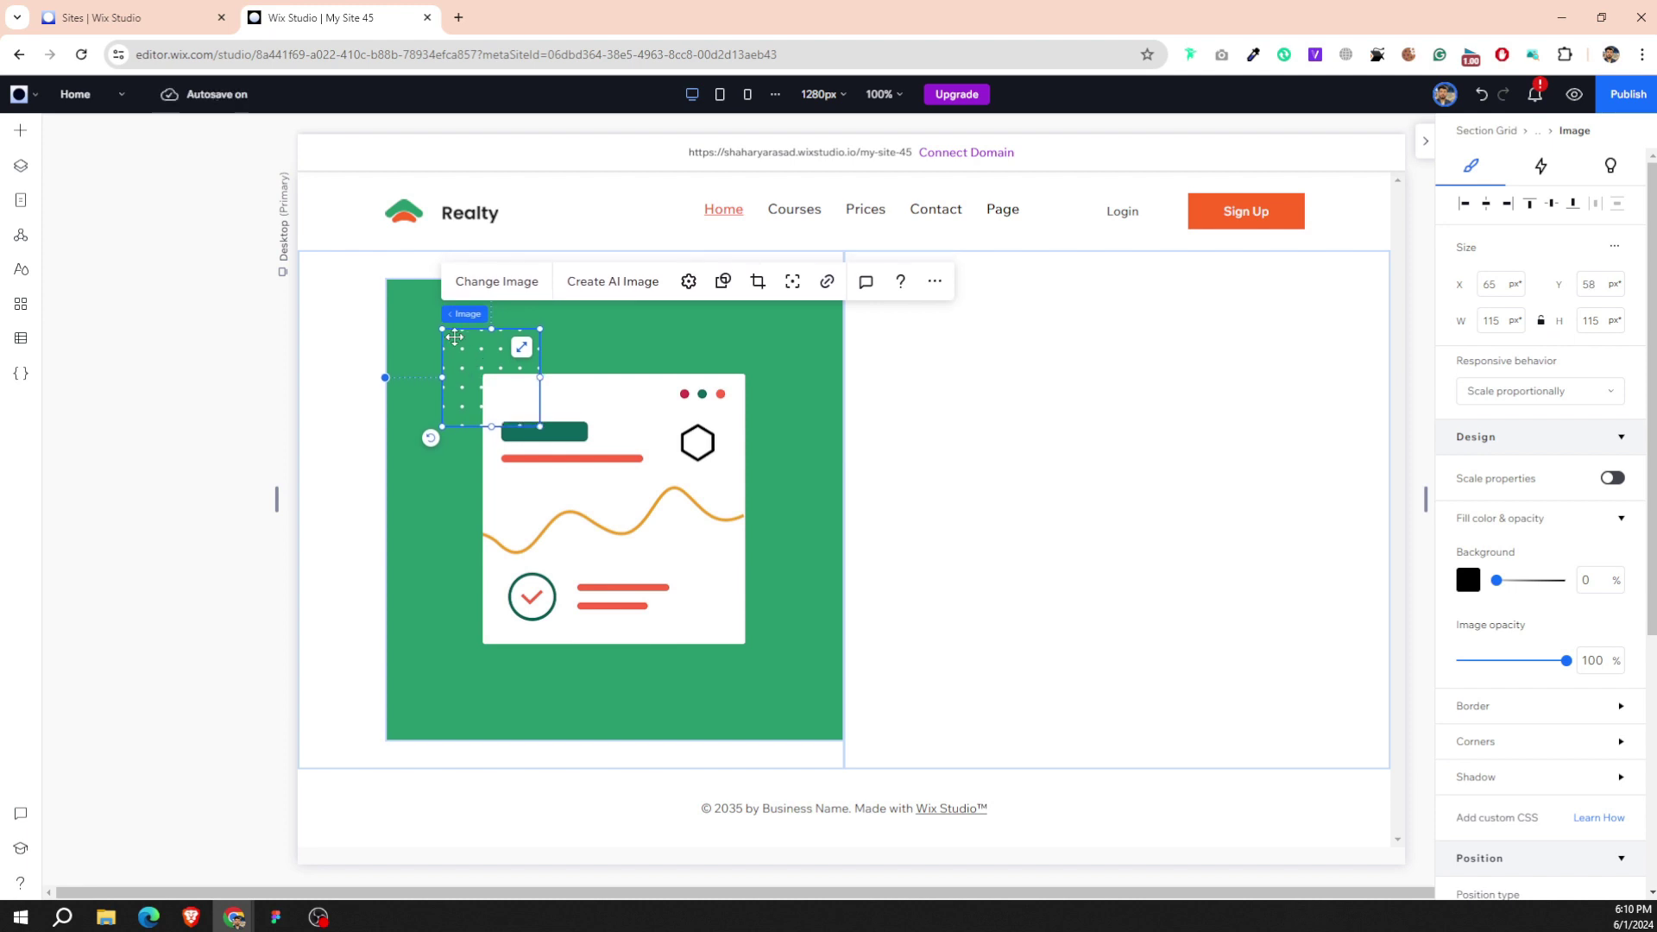
pyautogui.press('Left')
pyautogui.press('Left')
pyautogui.press('Left')
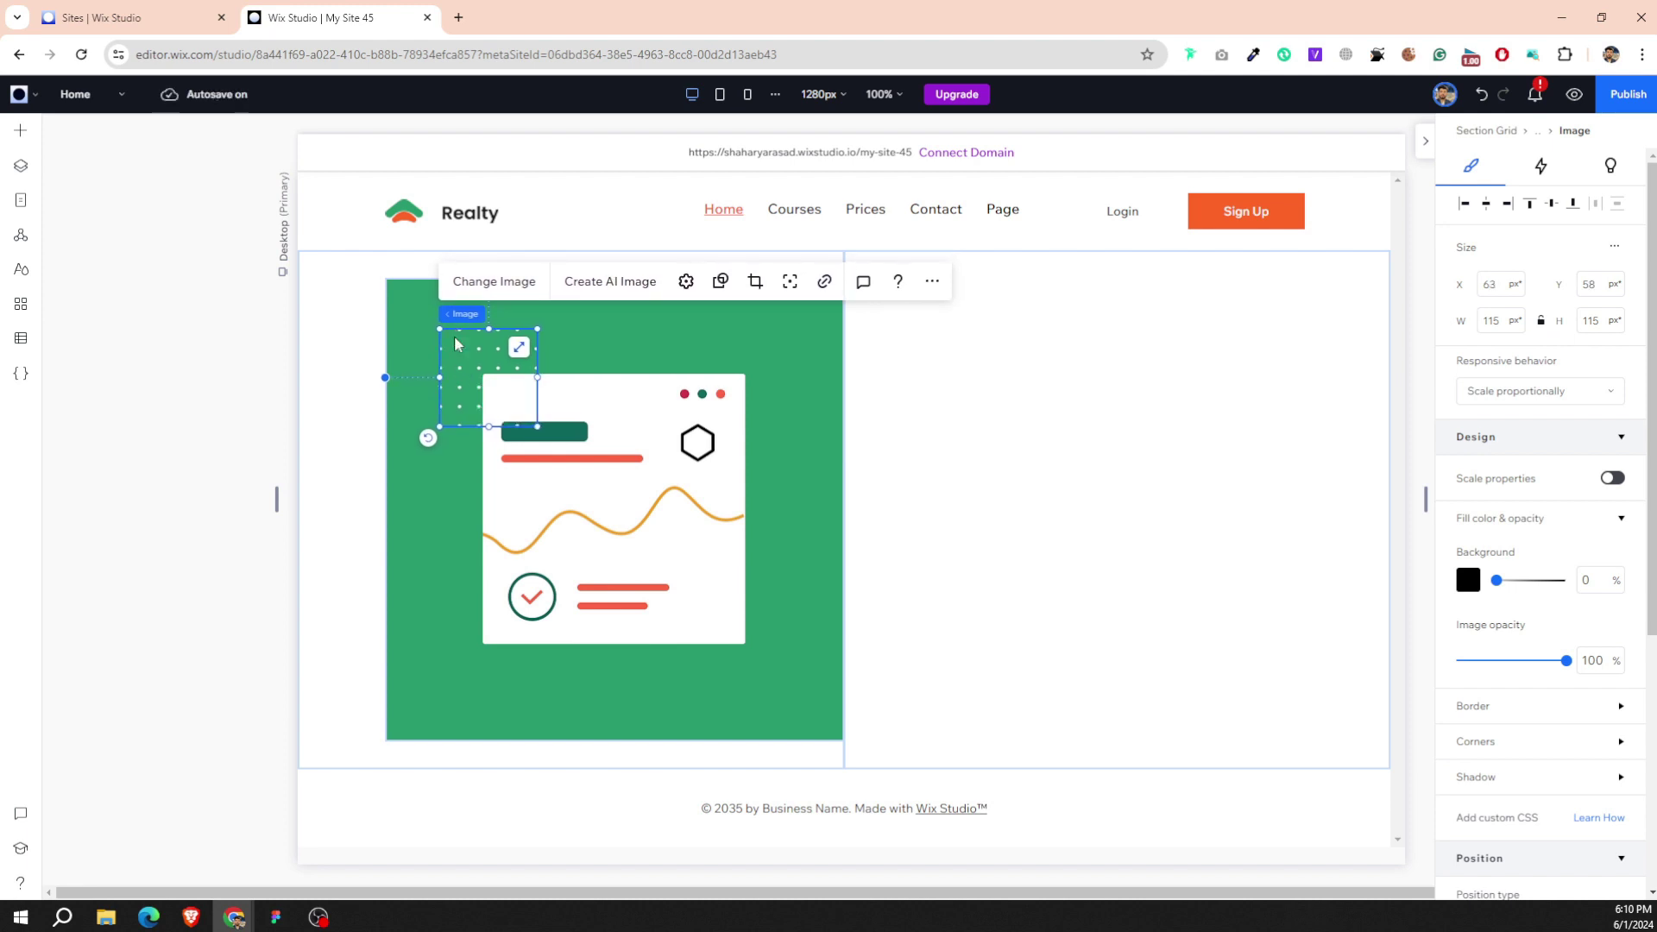
pyautogui.press('Left')
pyautogui.moveTo(463, 313)
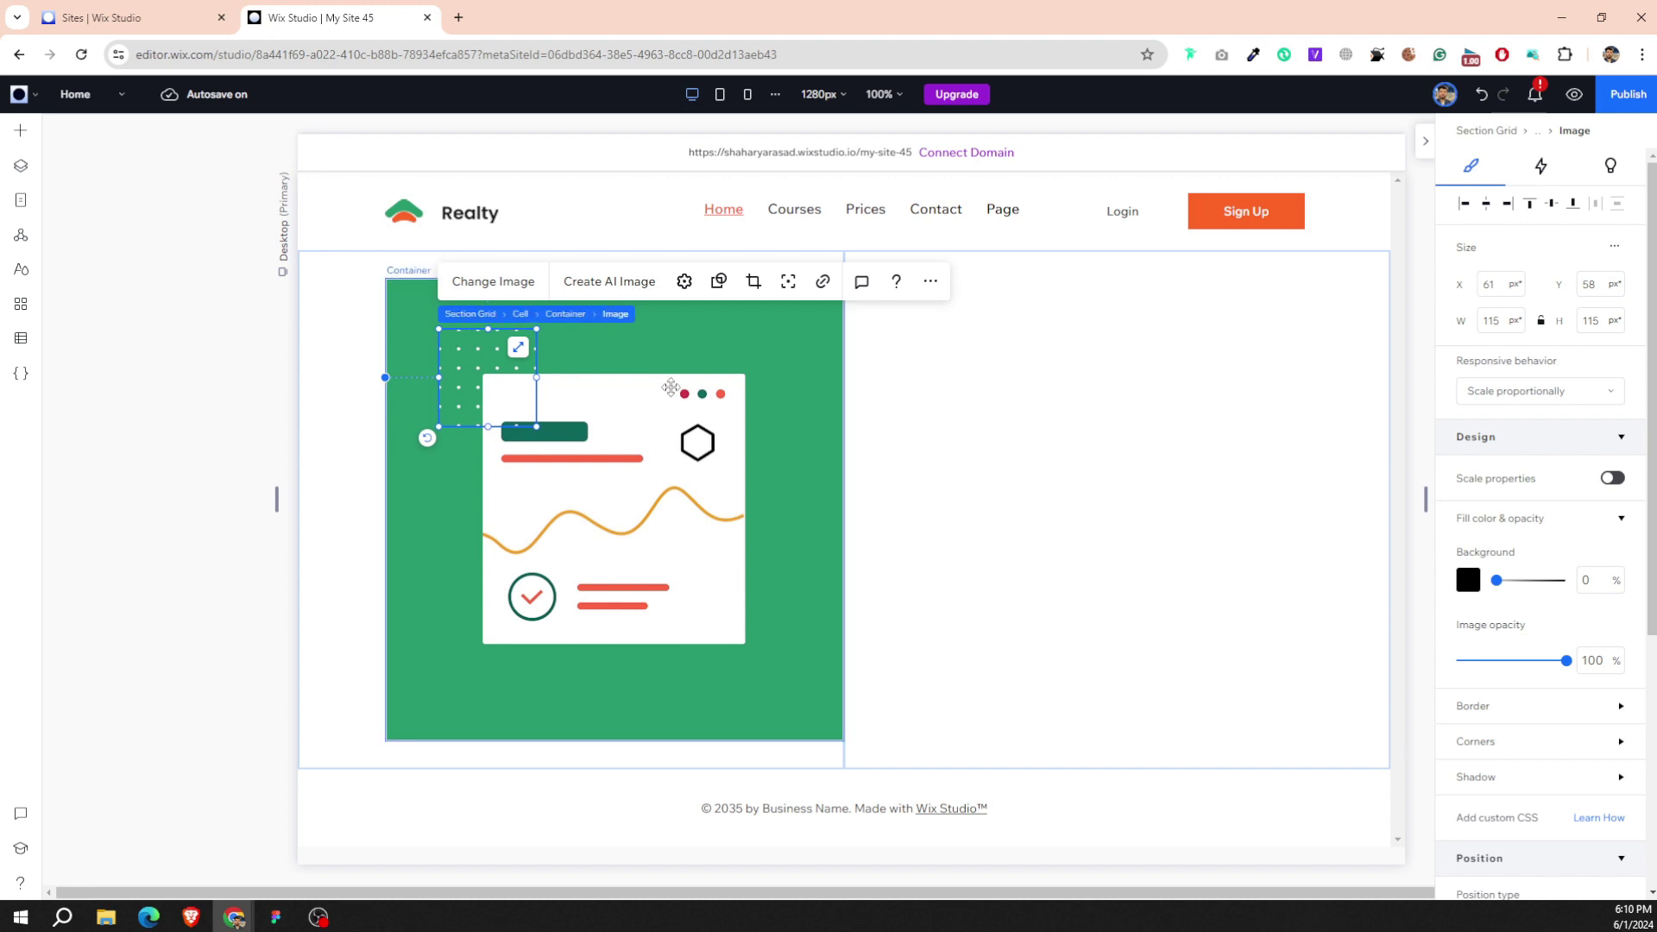
pyautogui.moveTo(489, 405); pyautogui.dragTo(762, 659)
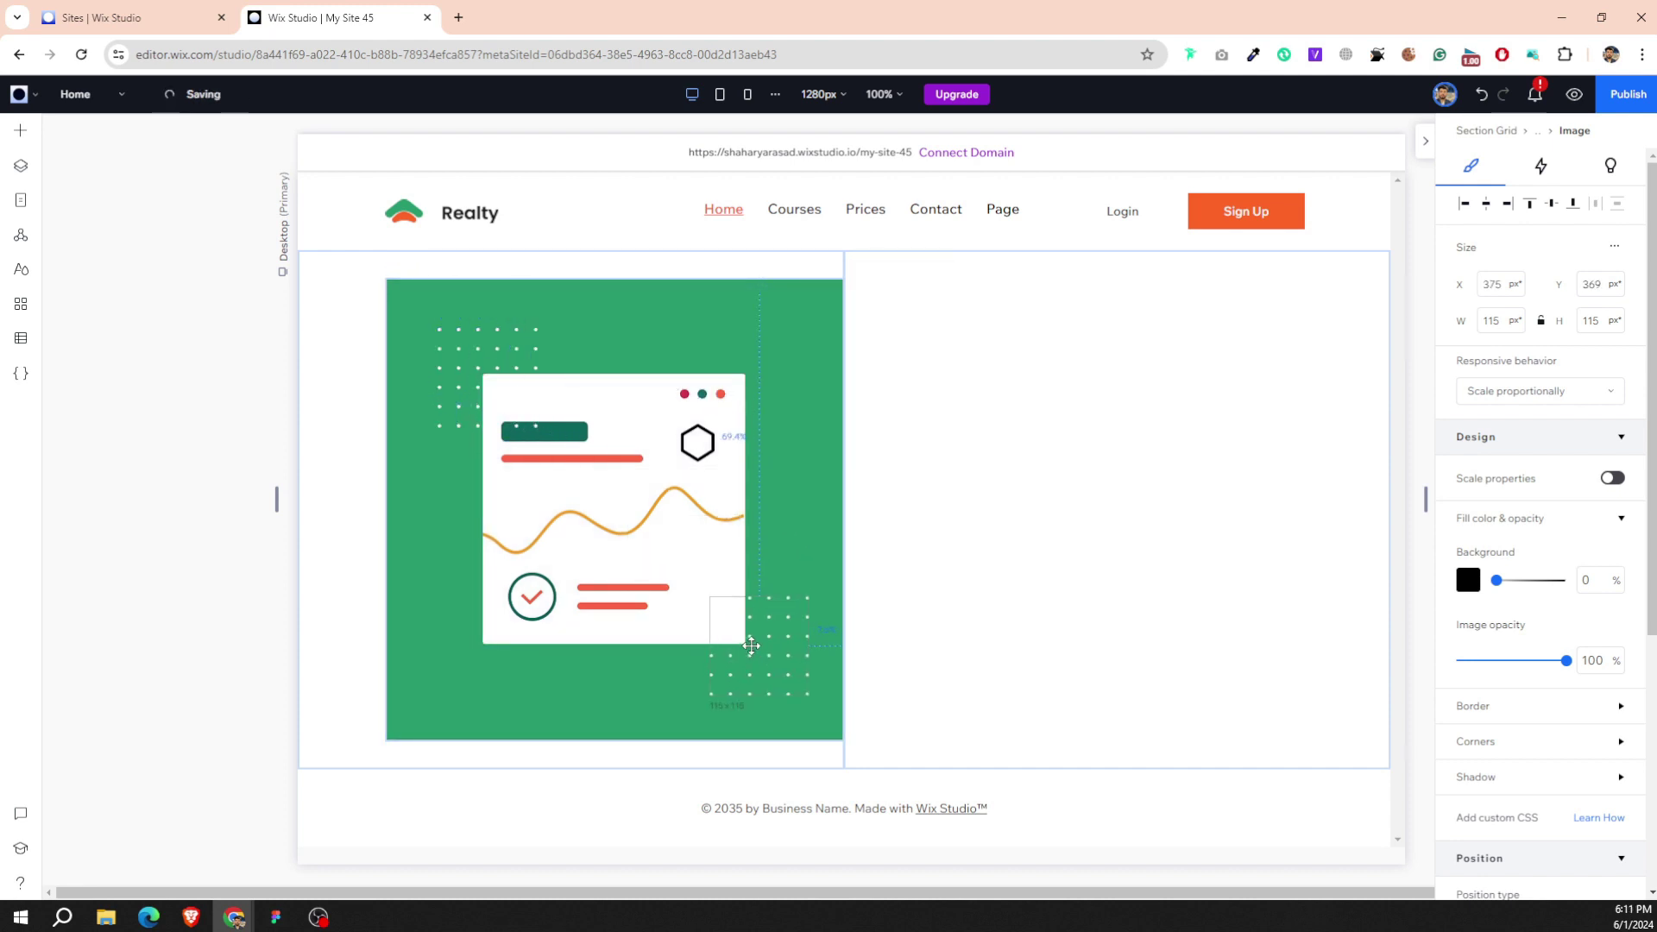
pyautogui.click(771, 527)
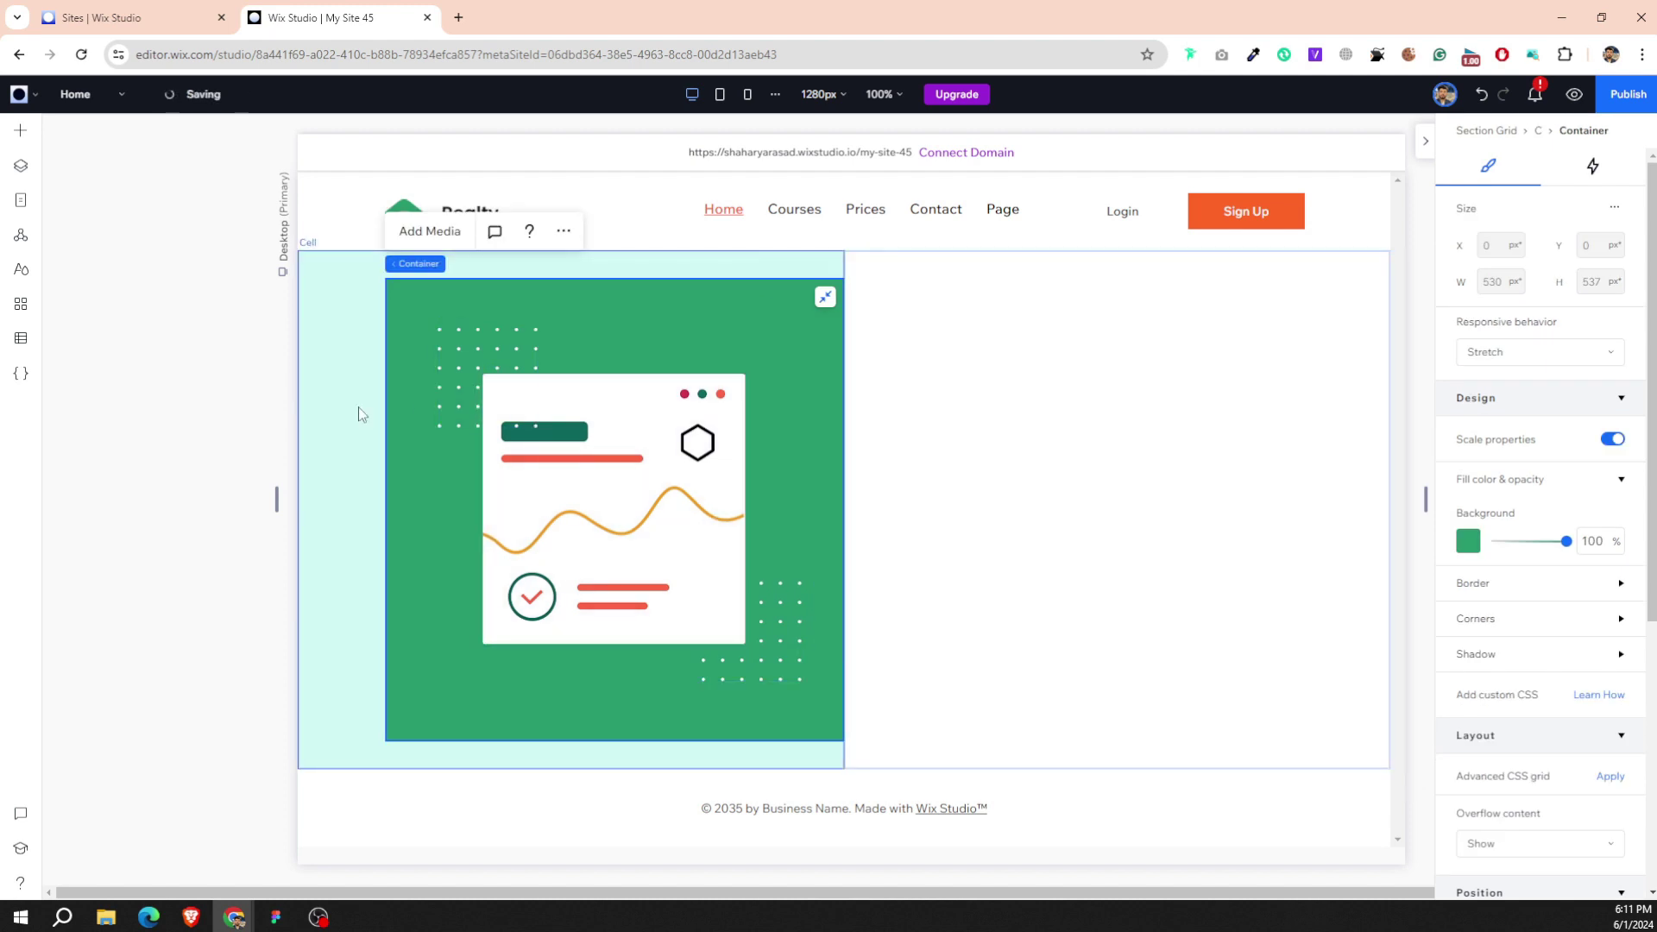
# Add the card.png '15k+ Total Students' image from Site Files to the page.
pyautogui.click(21, 135)
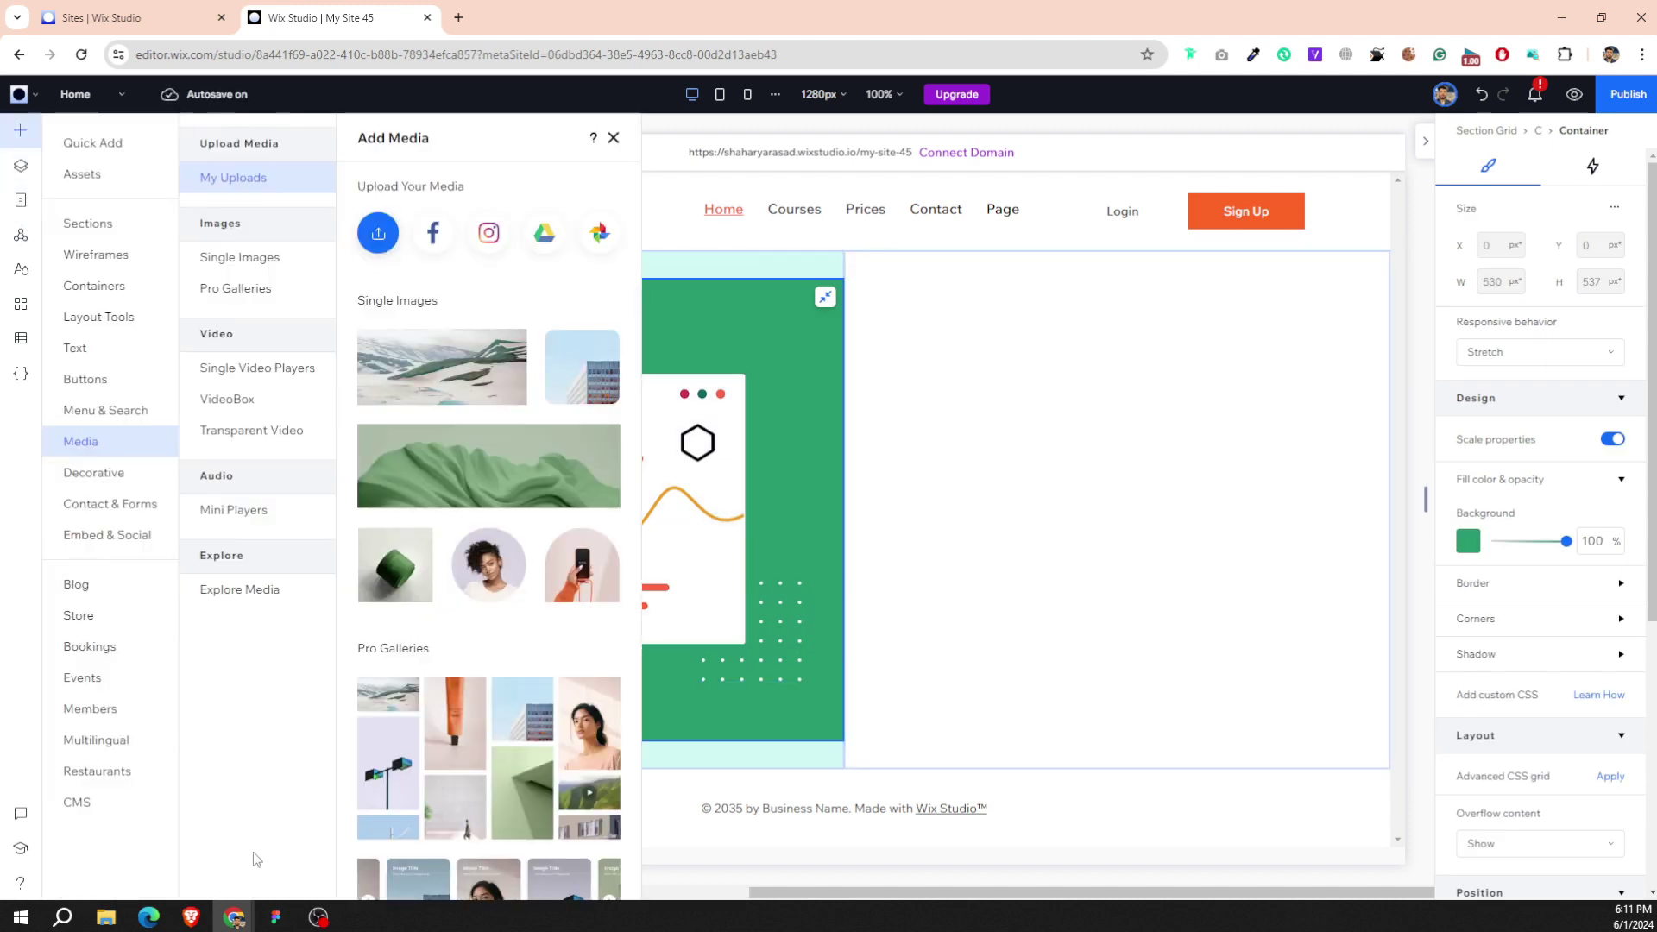
pyautogui.click(269, 921)
pyautogui.click(270, 921)
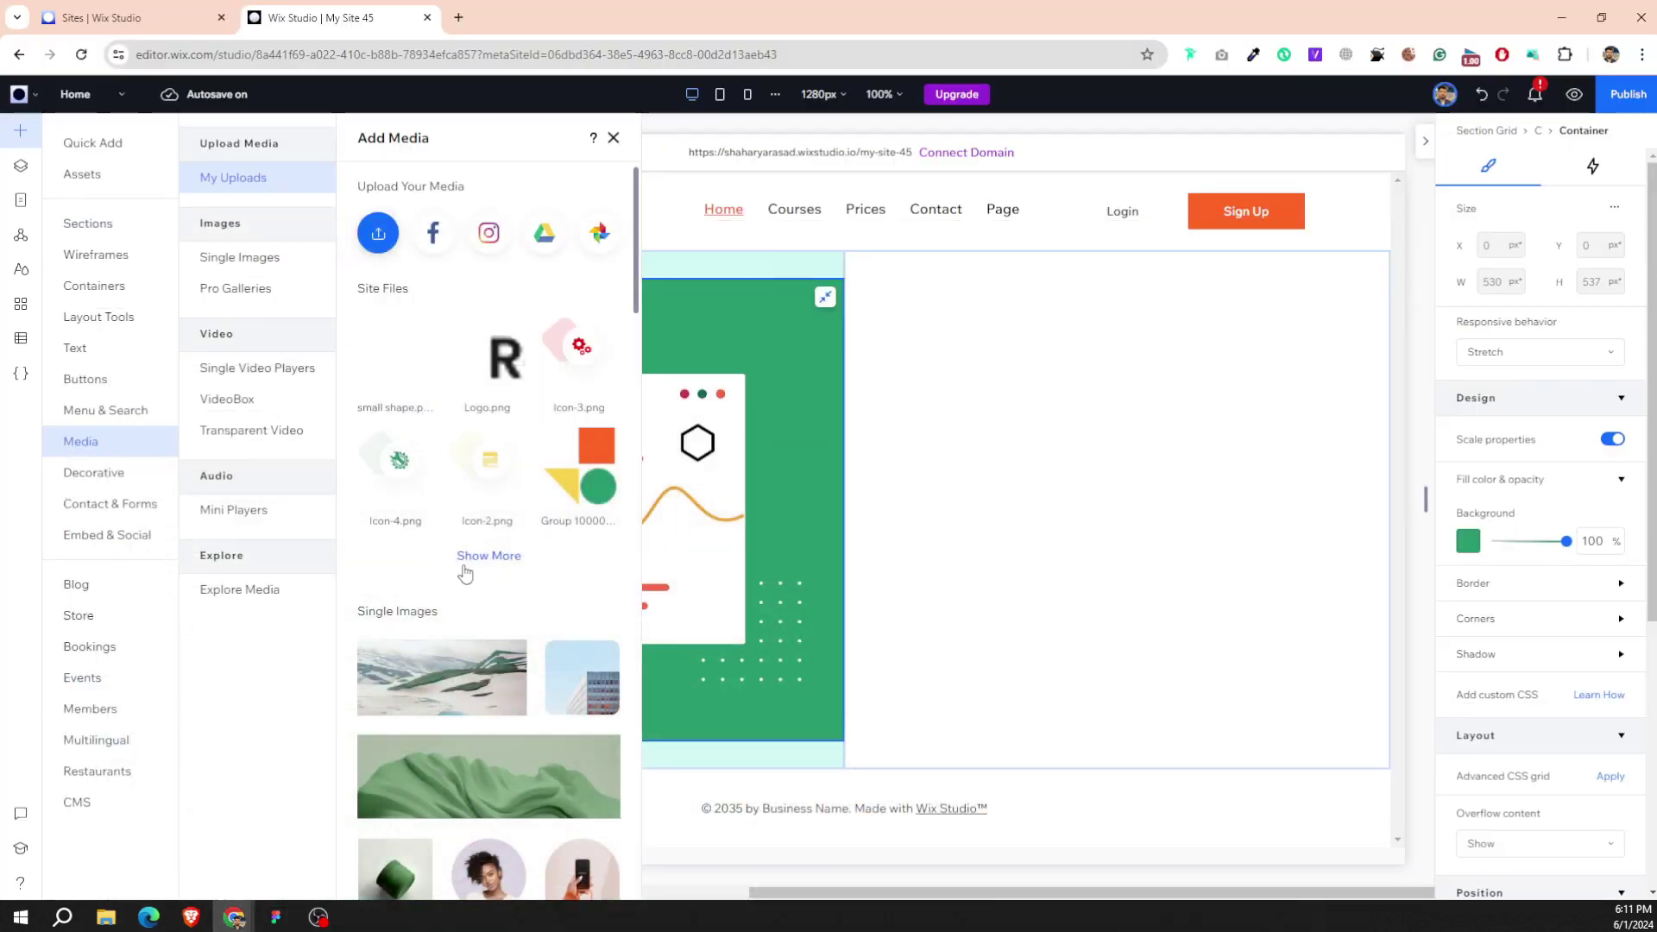
pyautogui.click(489, 556)
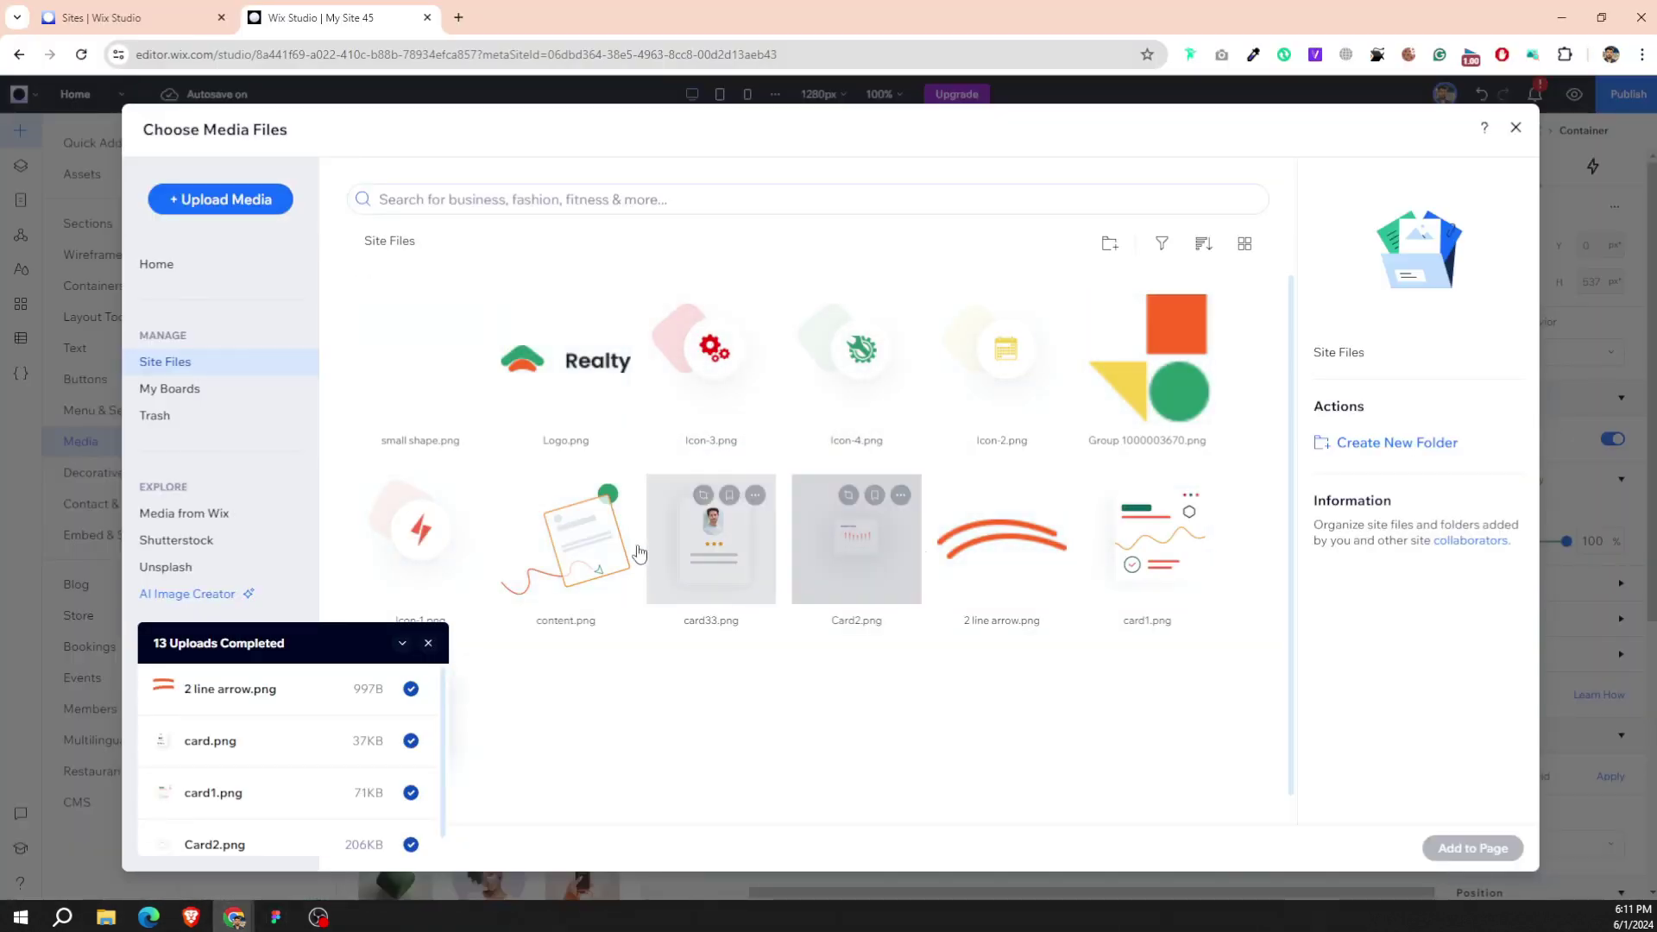
pyautogui.scroll(-1, 561, 595)
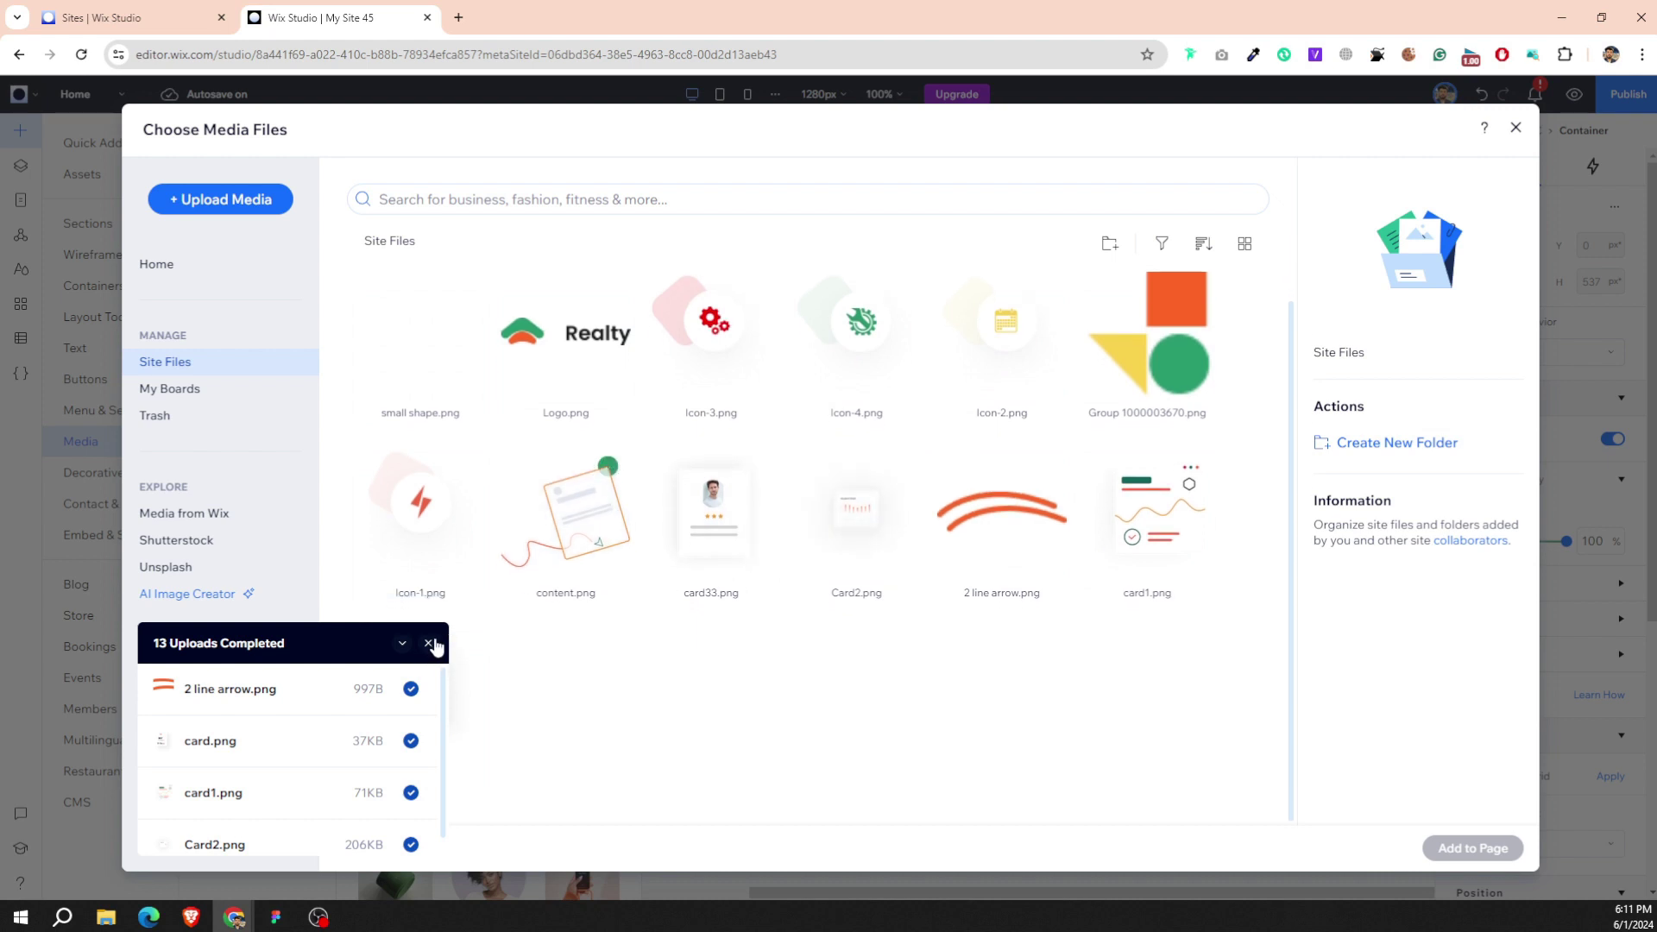
pyautogui.click(428, 643)
pyautogui.click(421, 690)
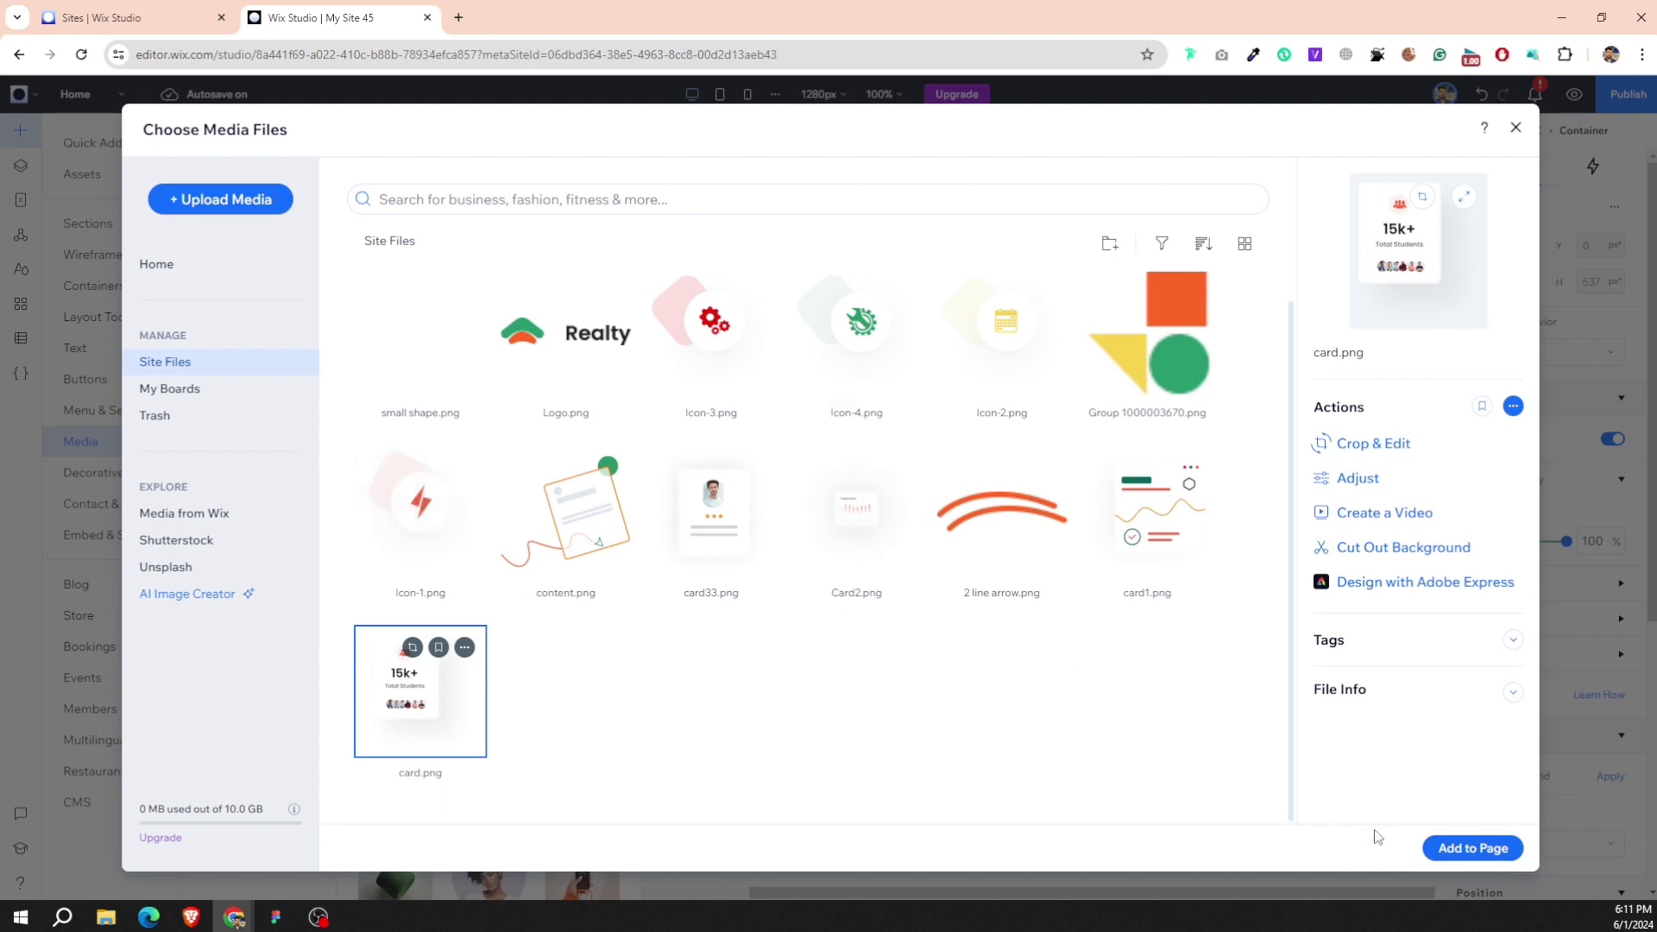
pyautogui.click(1472, 848)
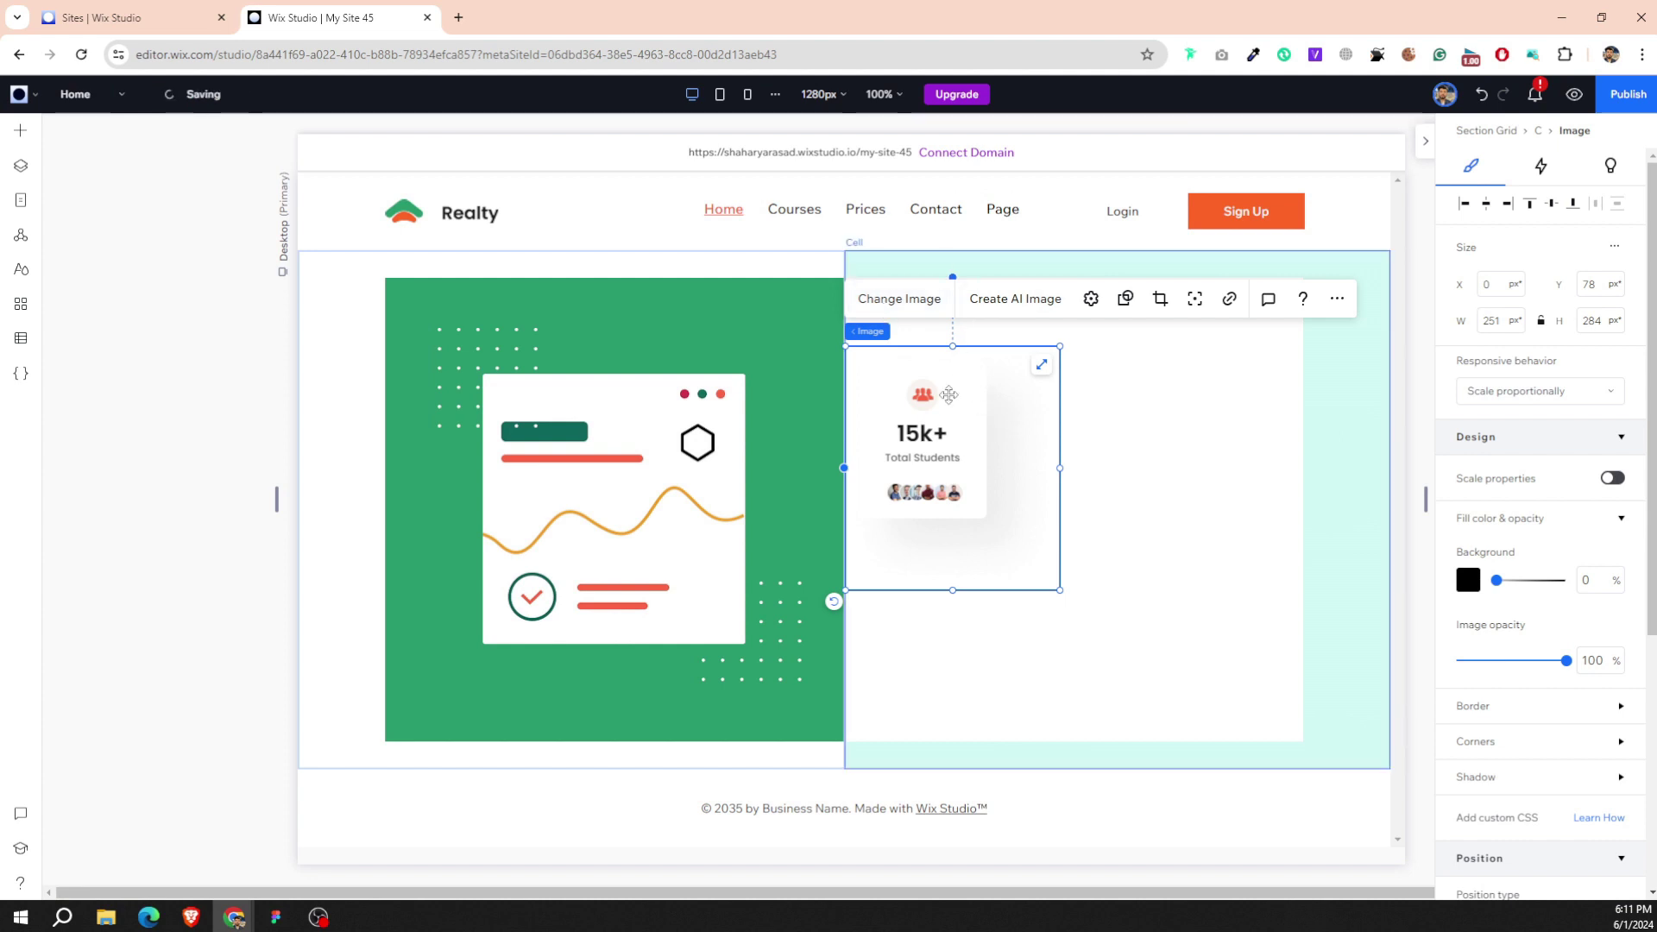
# Crop the card.png image down to just the 15k+ Total Students card.
pyautogui.doubleClick(951, 449)
pyautogui.moveTo(1060, 591); pyautogui.dragTo(980, 533)
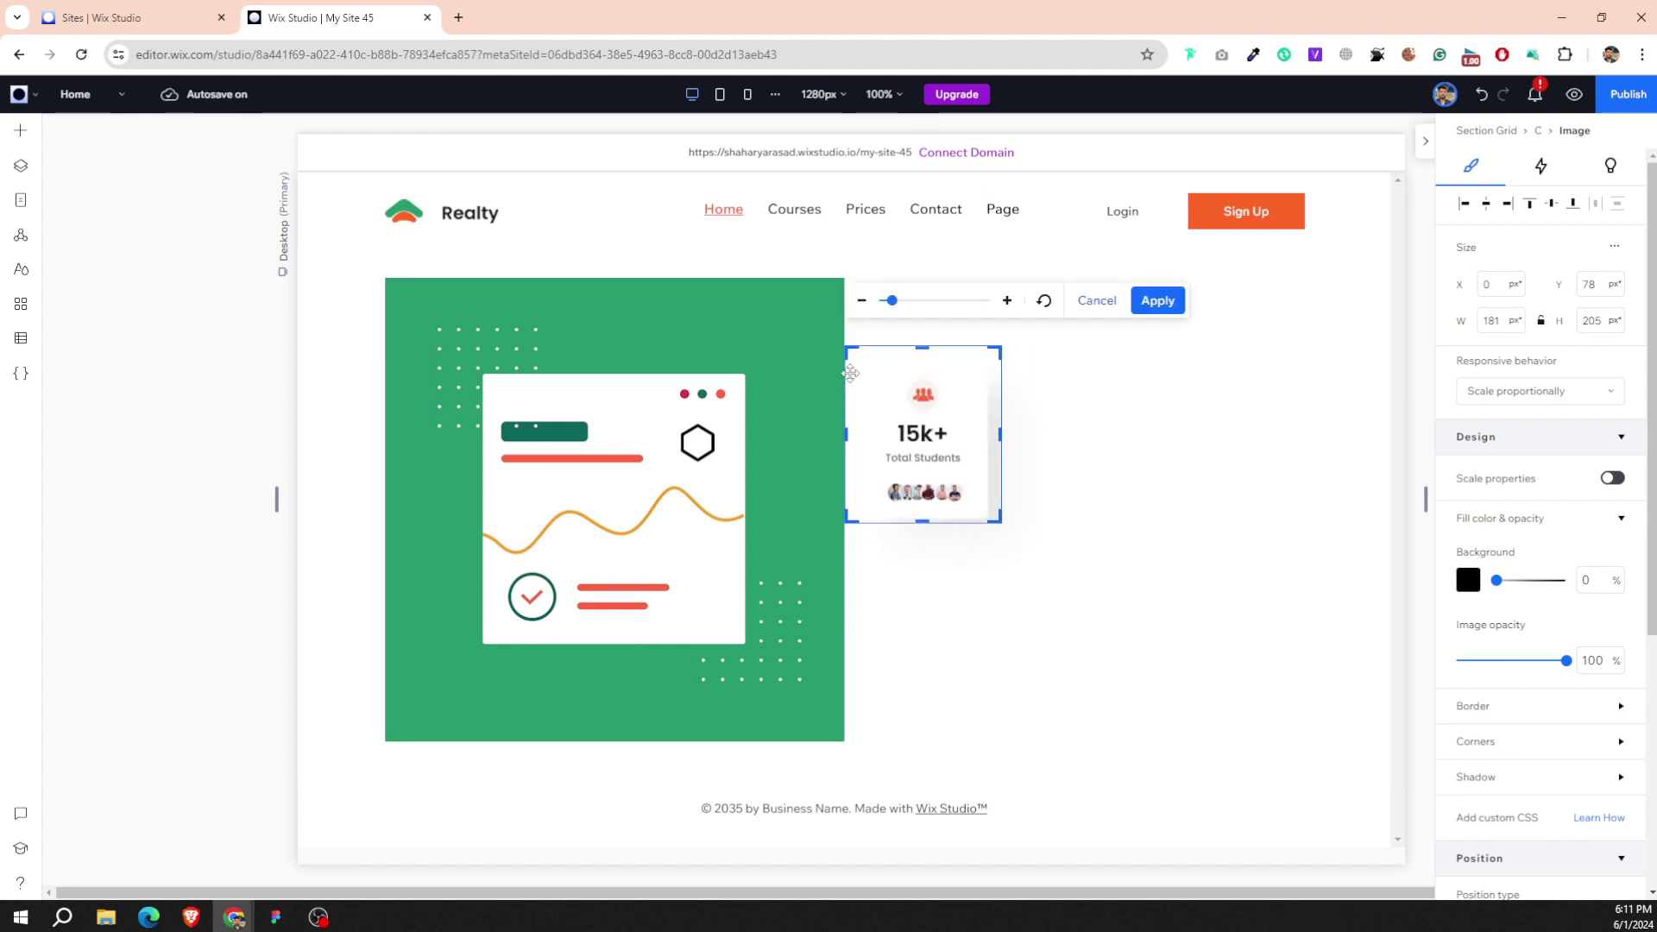
pyautogui.click(1157, 301)
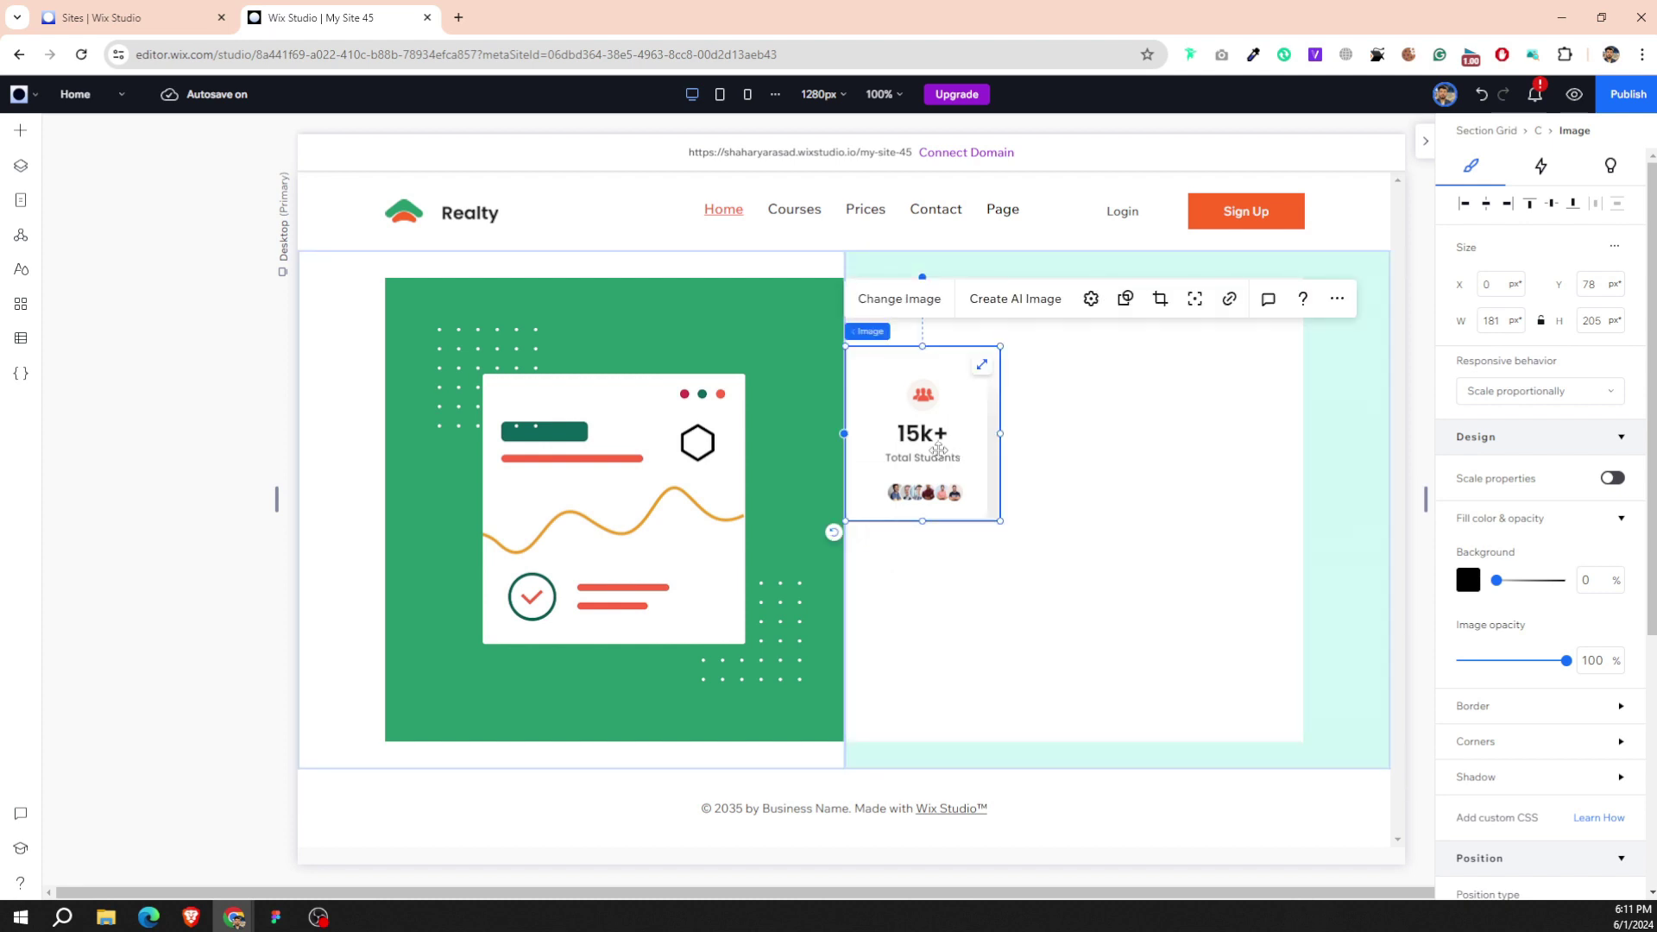
# Place the 181 × 205 px card on the green panel, overlapping the illustration's left edge.
pyautogui.moveTo(938, 449); pyautogui.dragTo(487, 522)
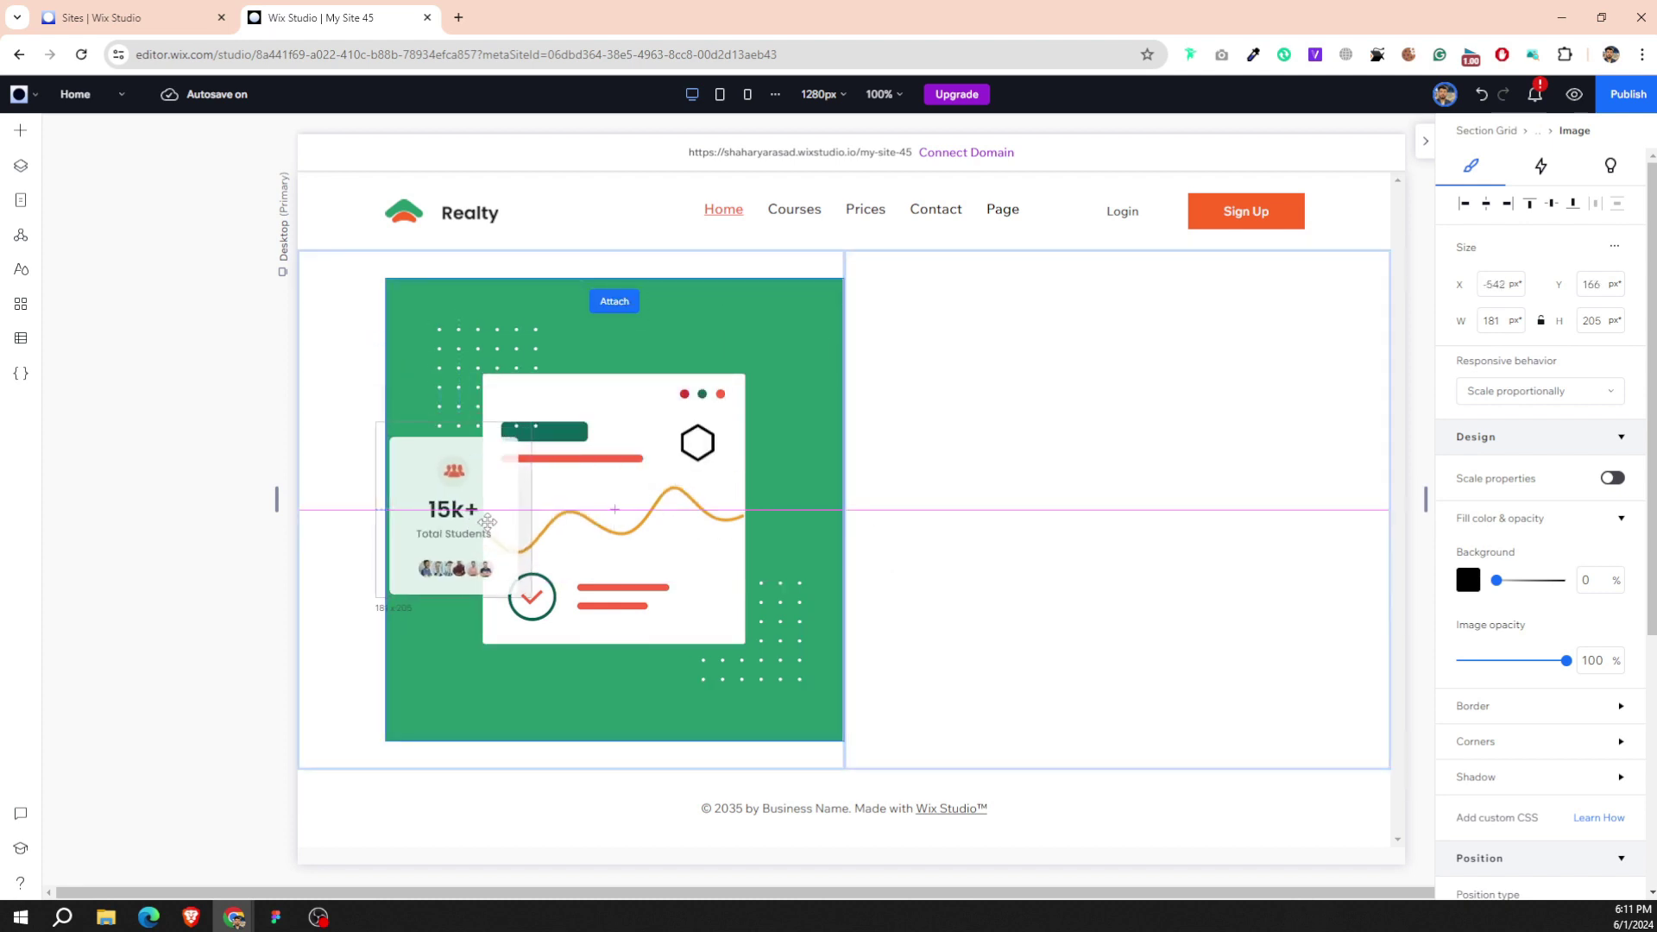
pyautogui.click(276, 917)
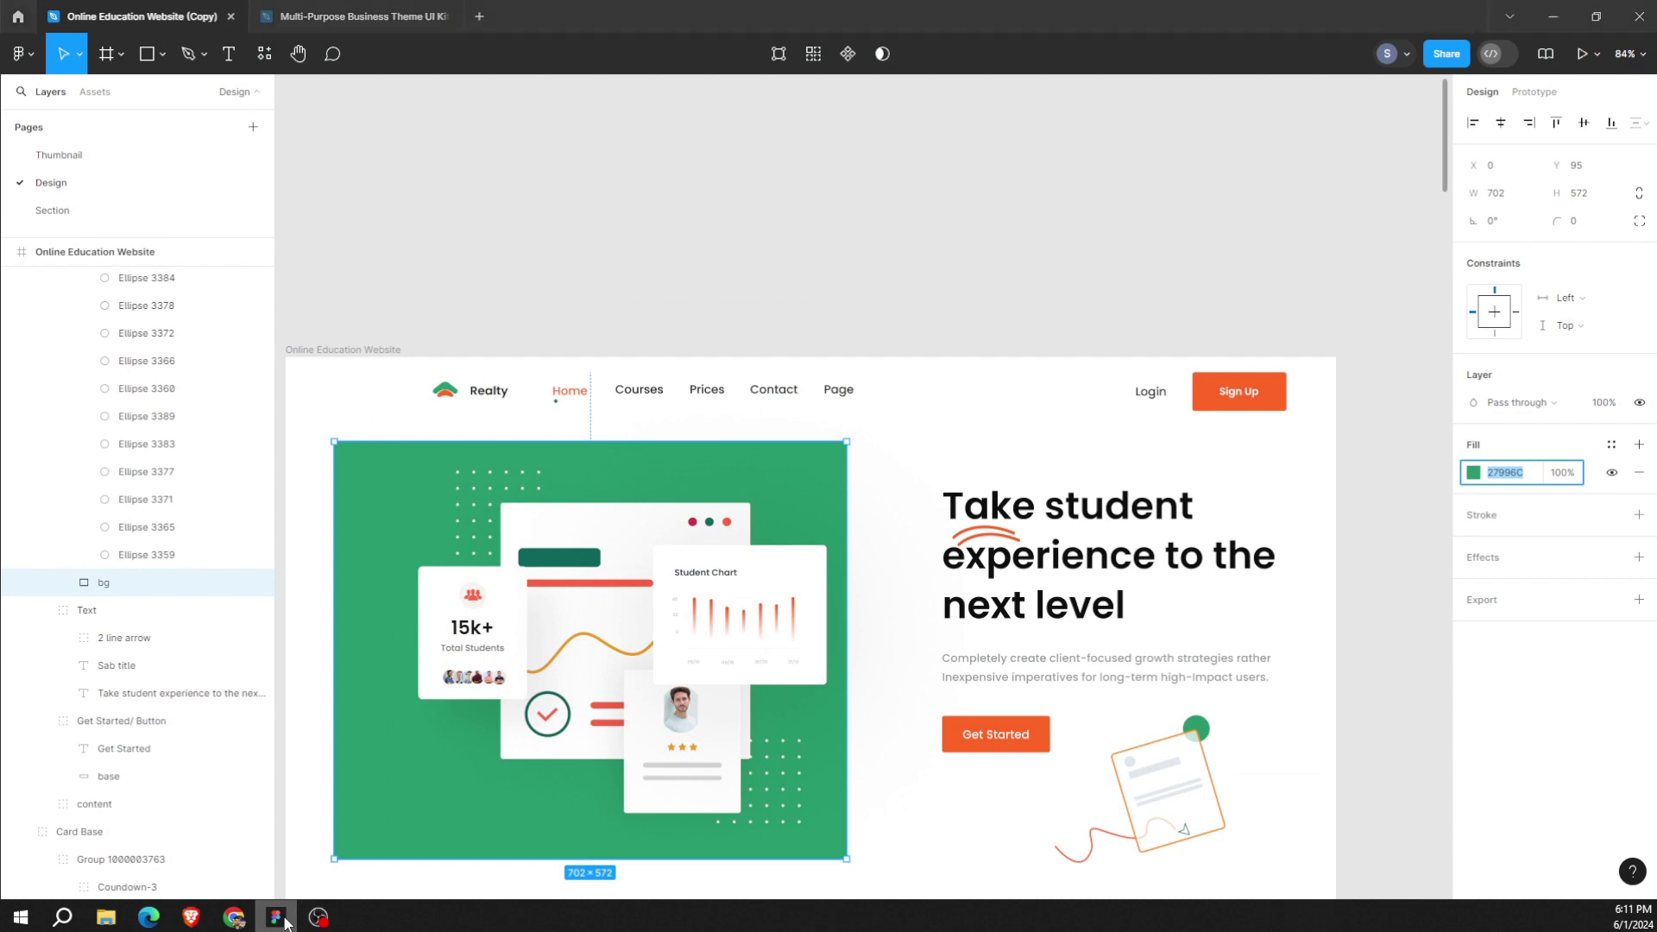
pyautogui.click(278, 916)
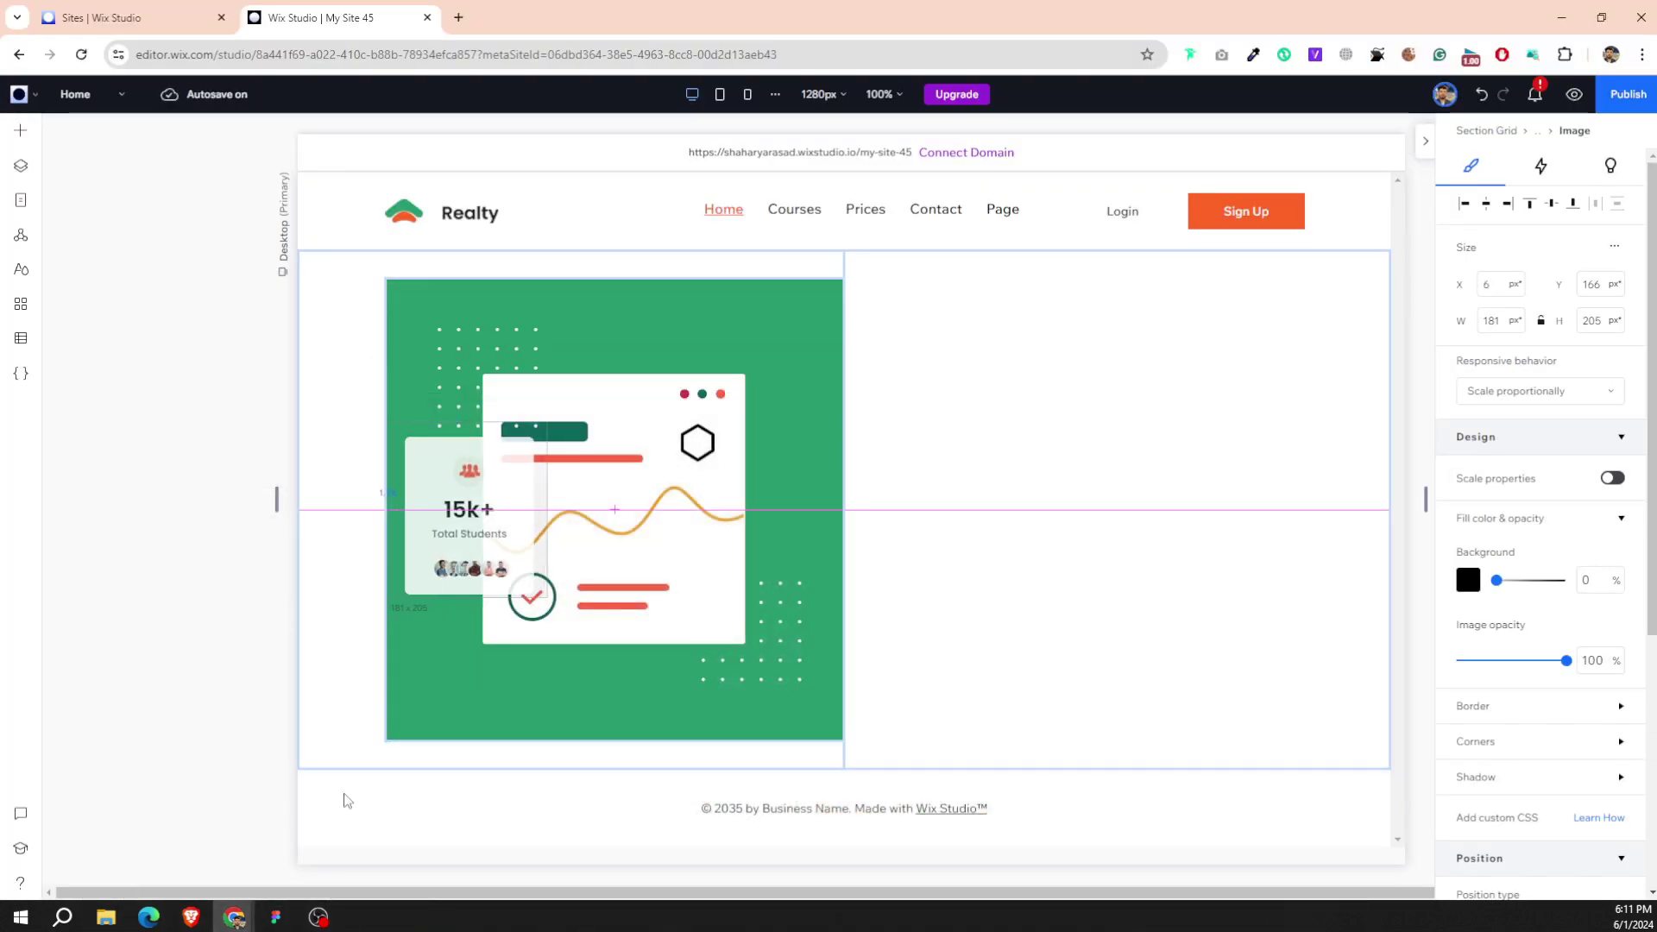
pyautogui.click(276, 917)
pyautogui.click(276, 917)
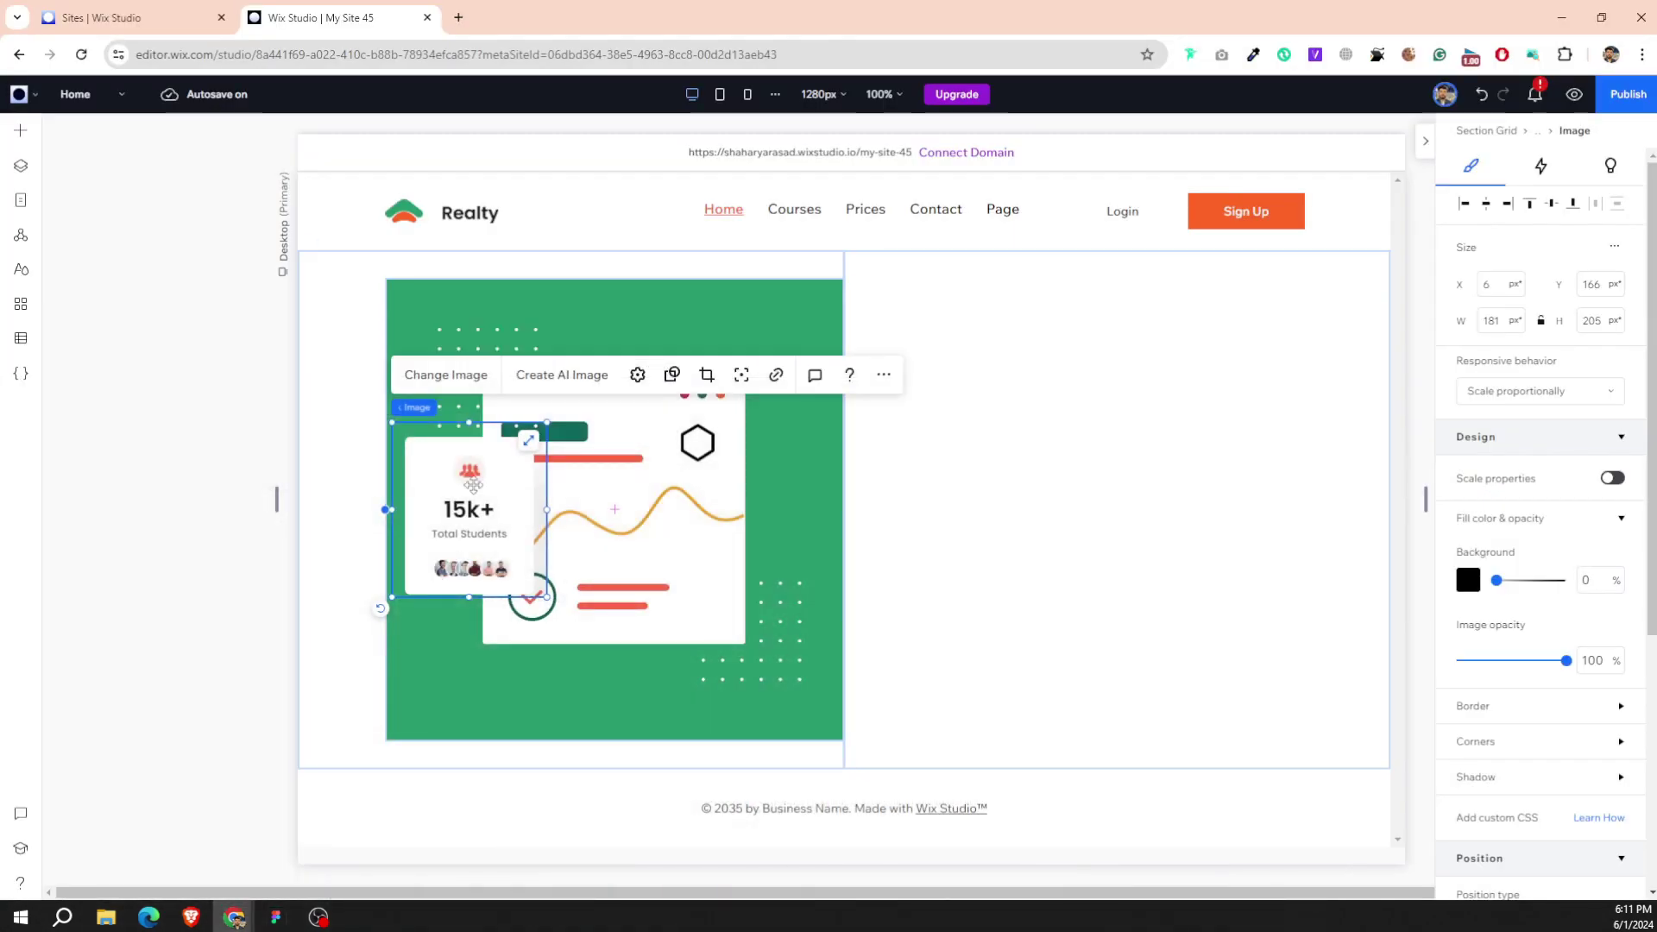
pyautogui.moveTo(472, 485); pyautogui.dragTo(466, 493)
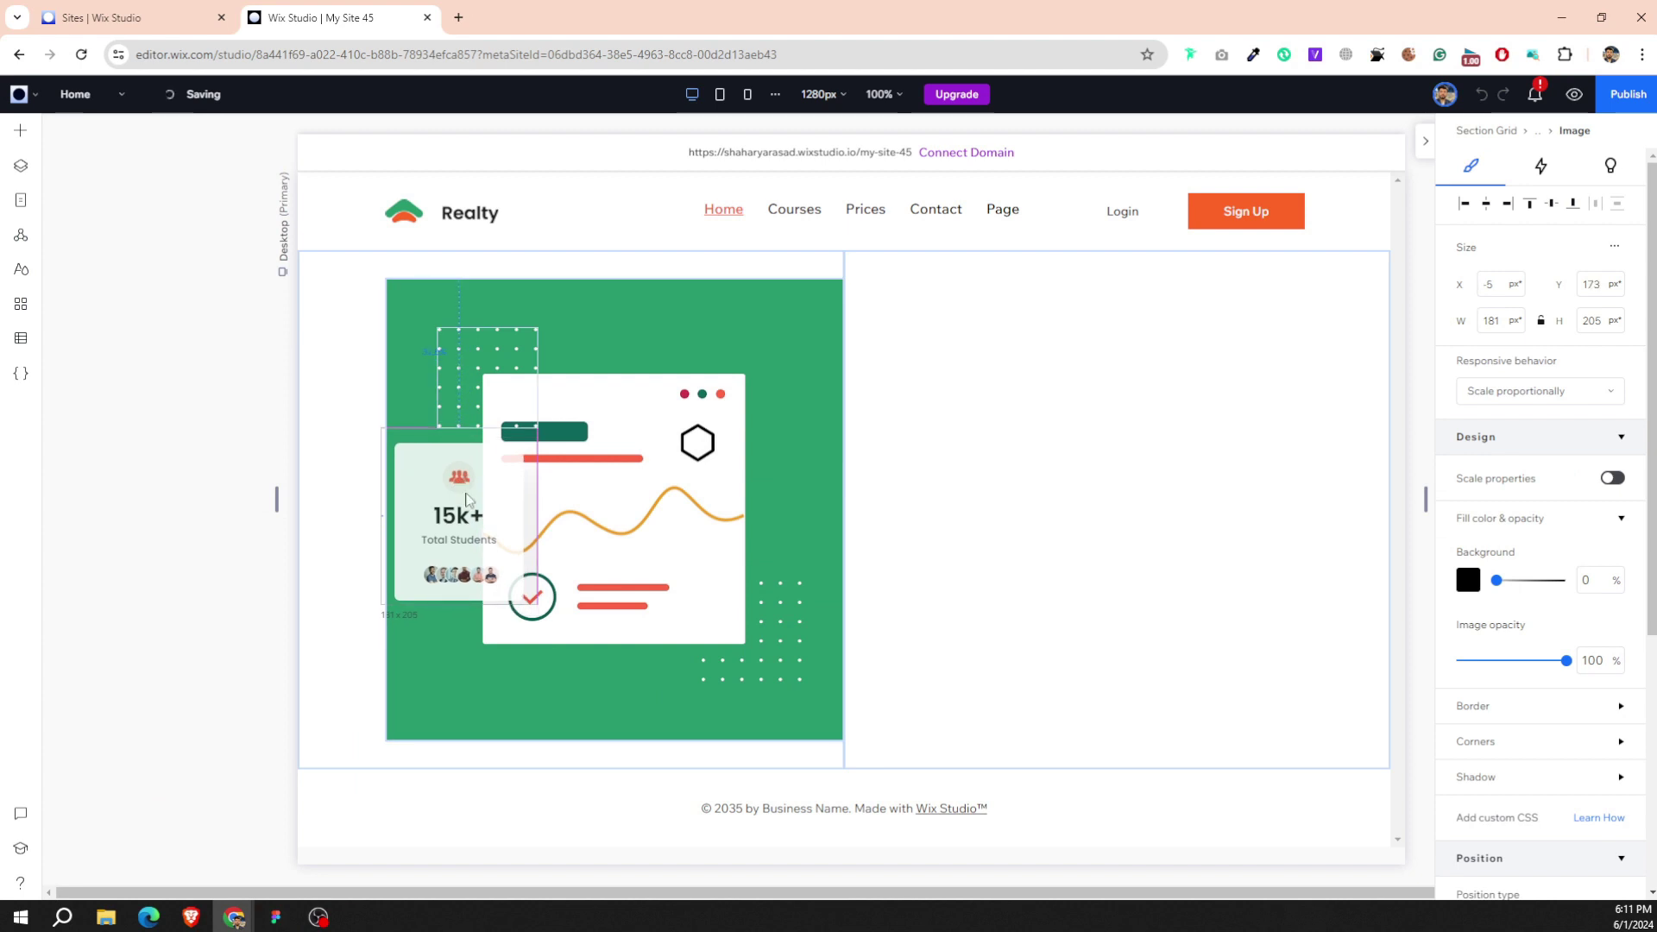
pyautogui.click(816, 464)
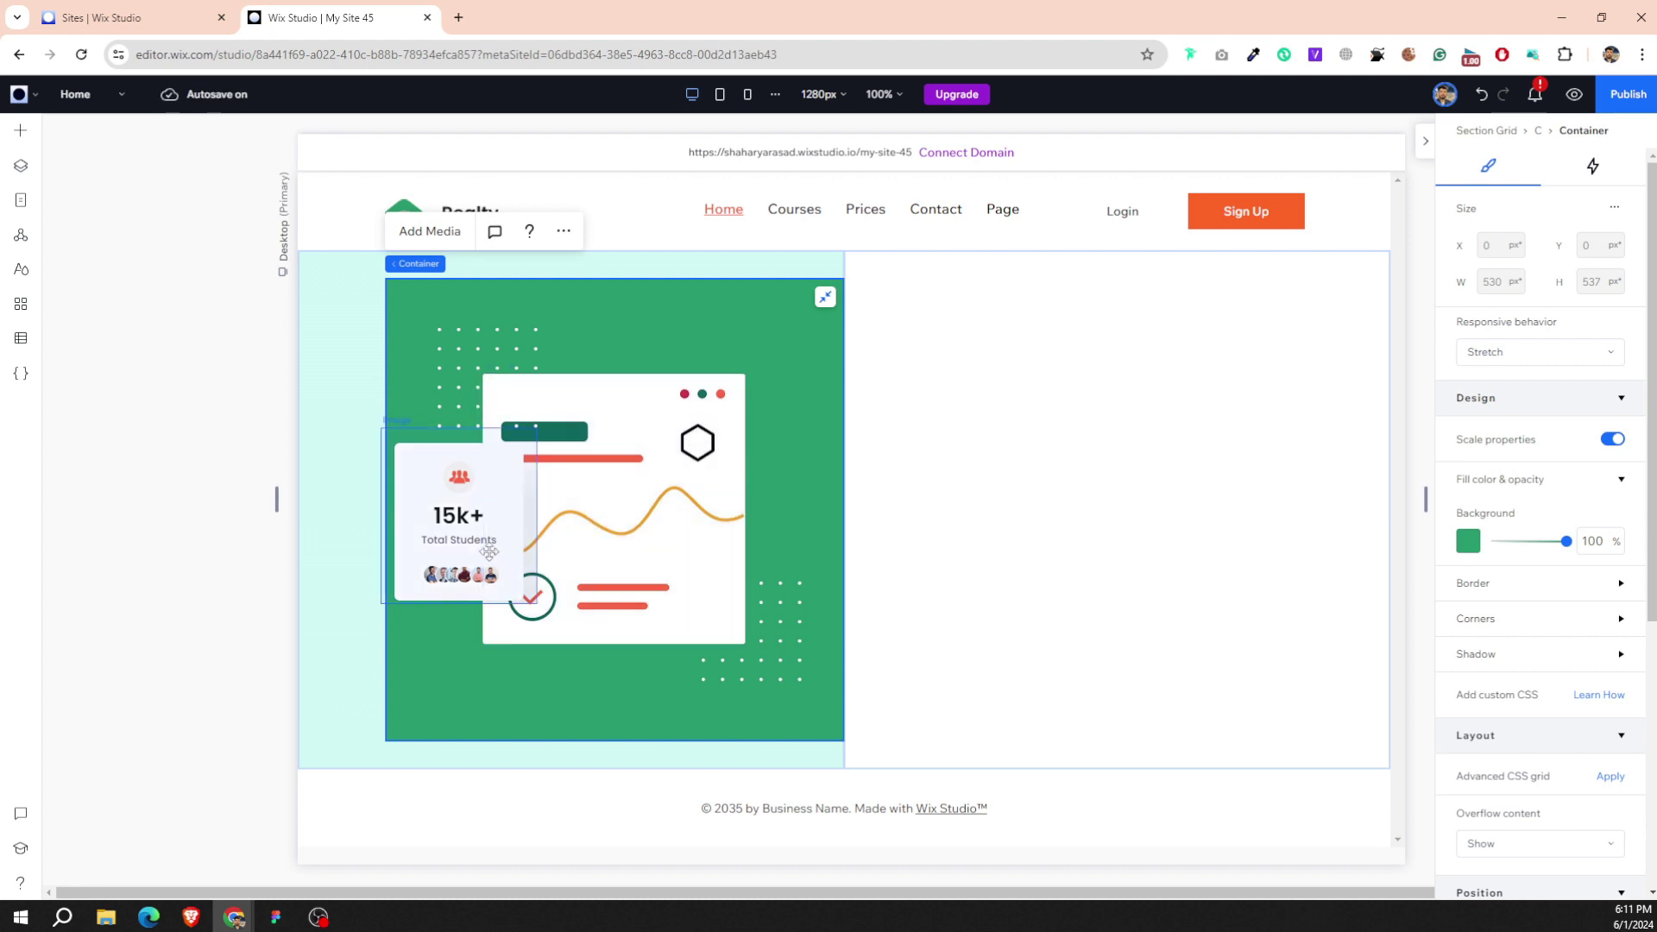
# Crop the 15k+ card tighter, trimming its empty margins.
pyautogui.click(457, 522)
pyautogui.doubleClick(494, 470)
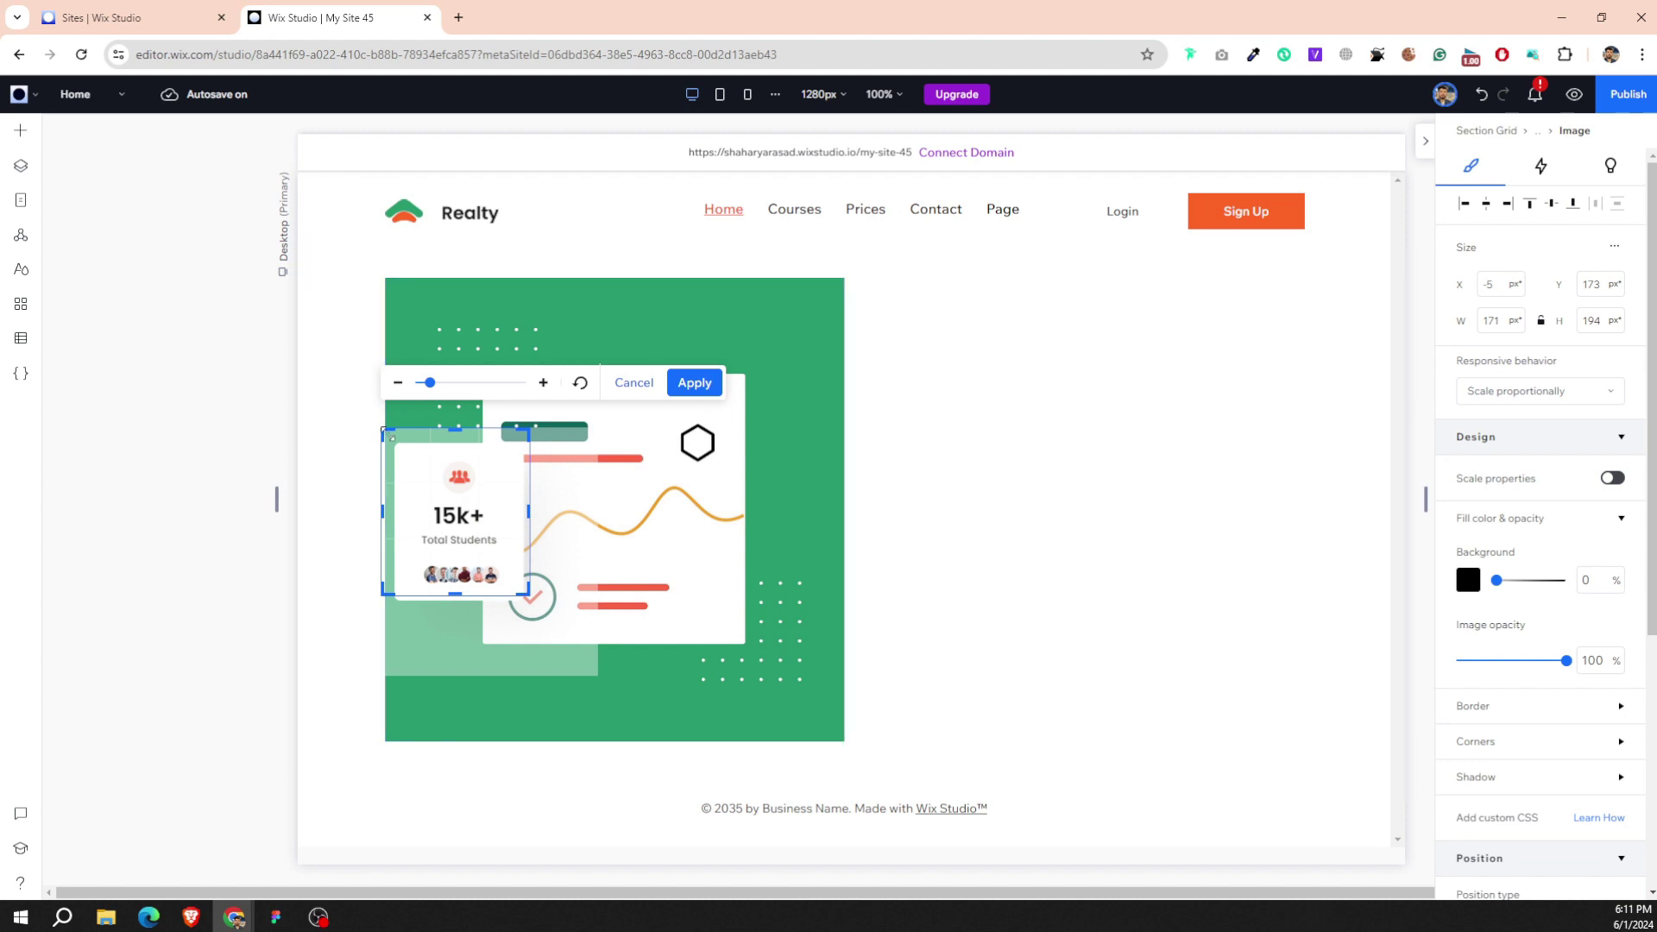
pyautogui.moveTo(383, 428); pyautogui.dragTo(394, 443)
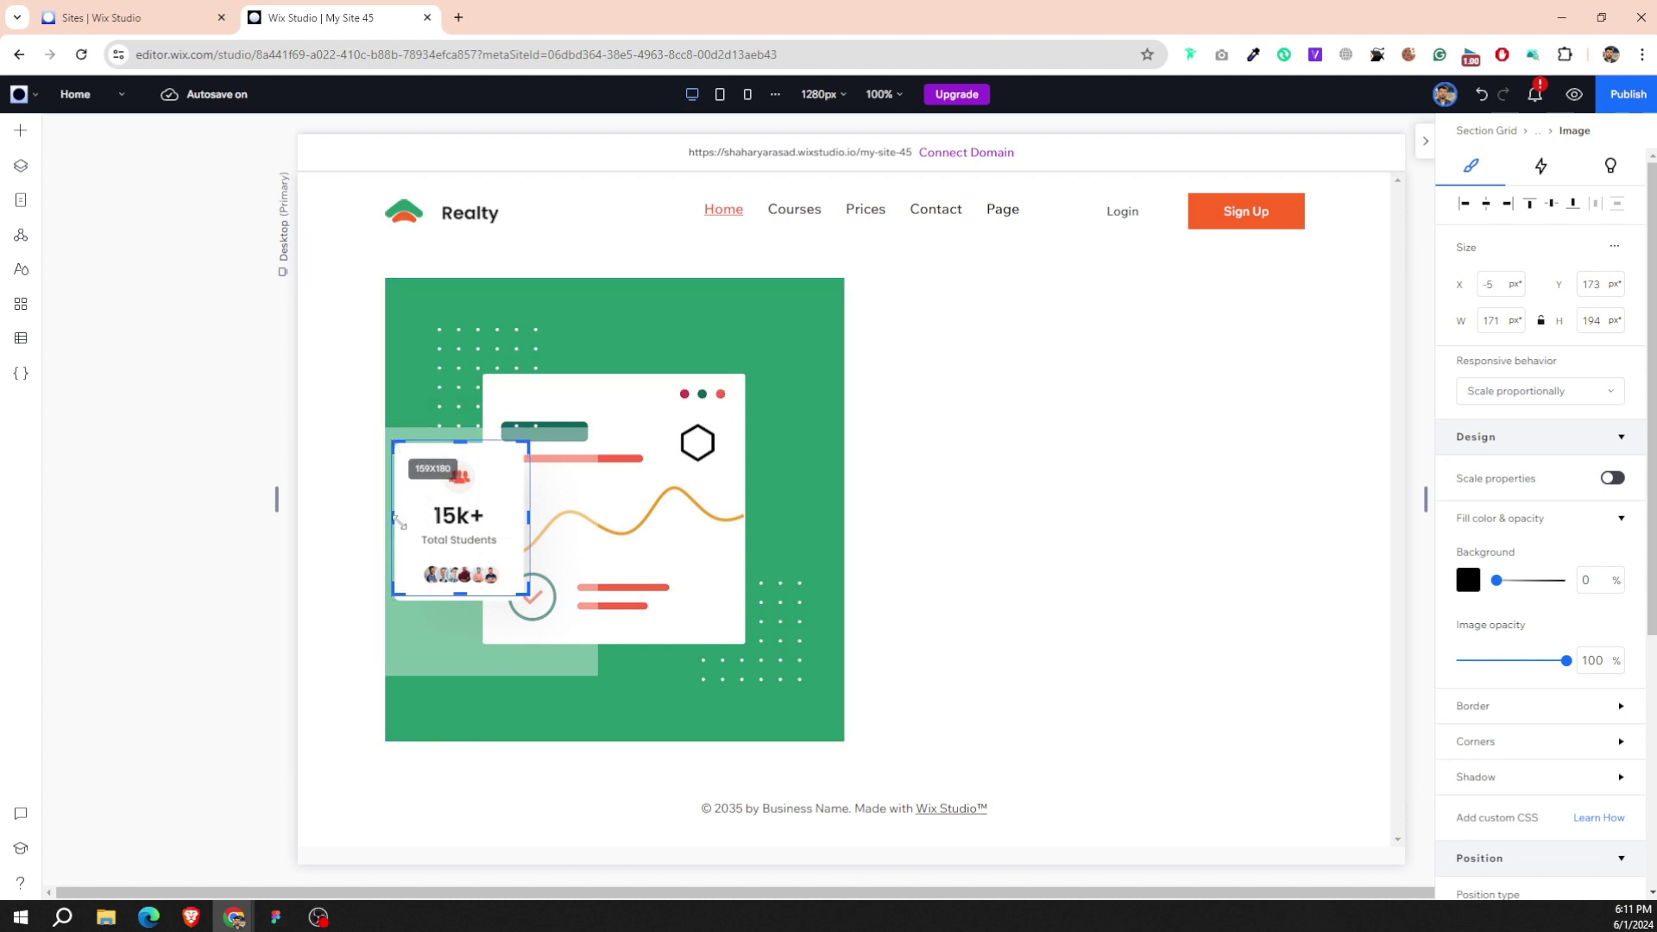
pyautogui.moveTo(399, 521); pyautogui.dragTo(399, 522)
pyautogui.moveTo(453, 595); pyautogui.dragTo(480, 573)
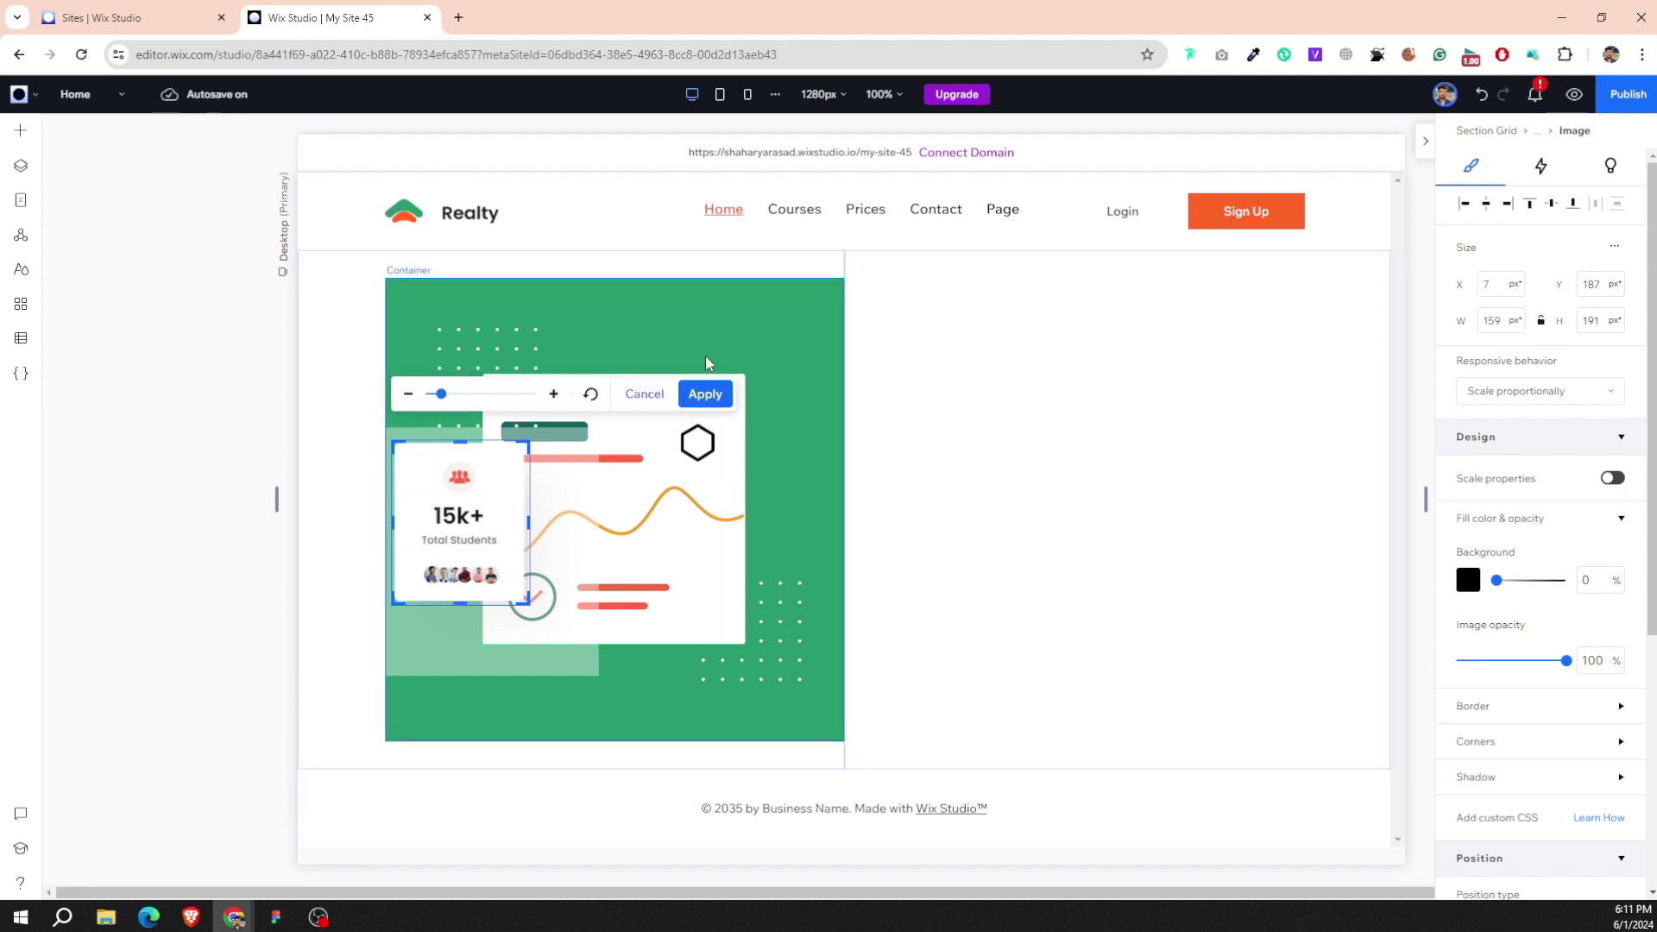
pyautogui.click(704, 394)
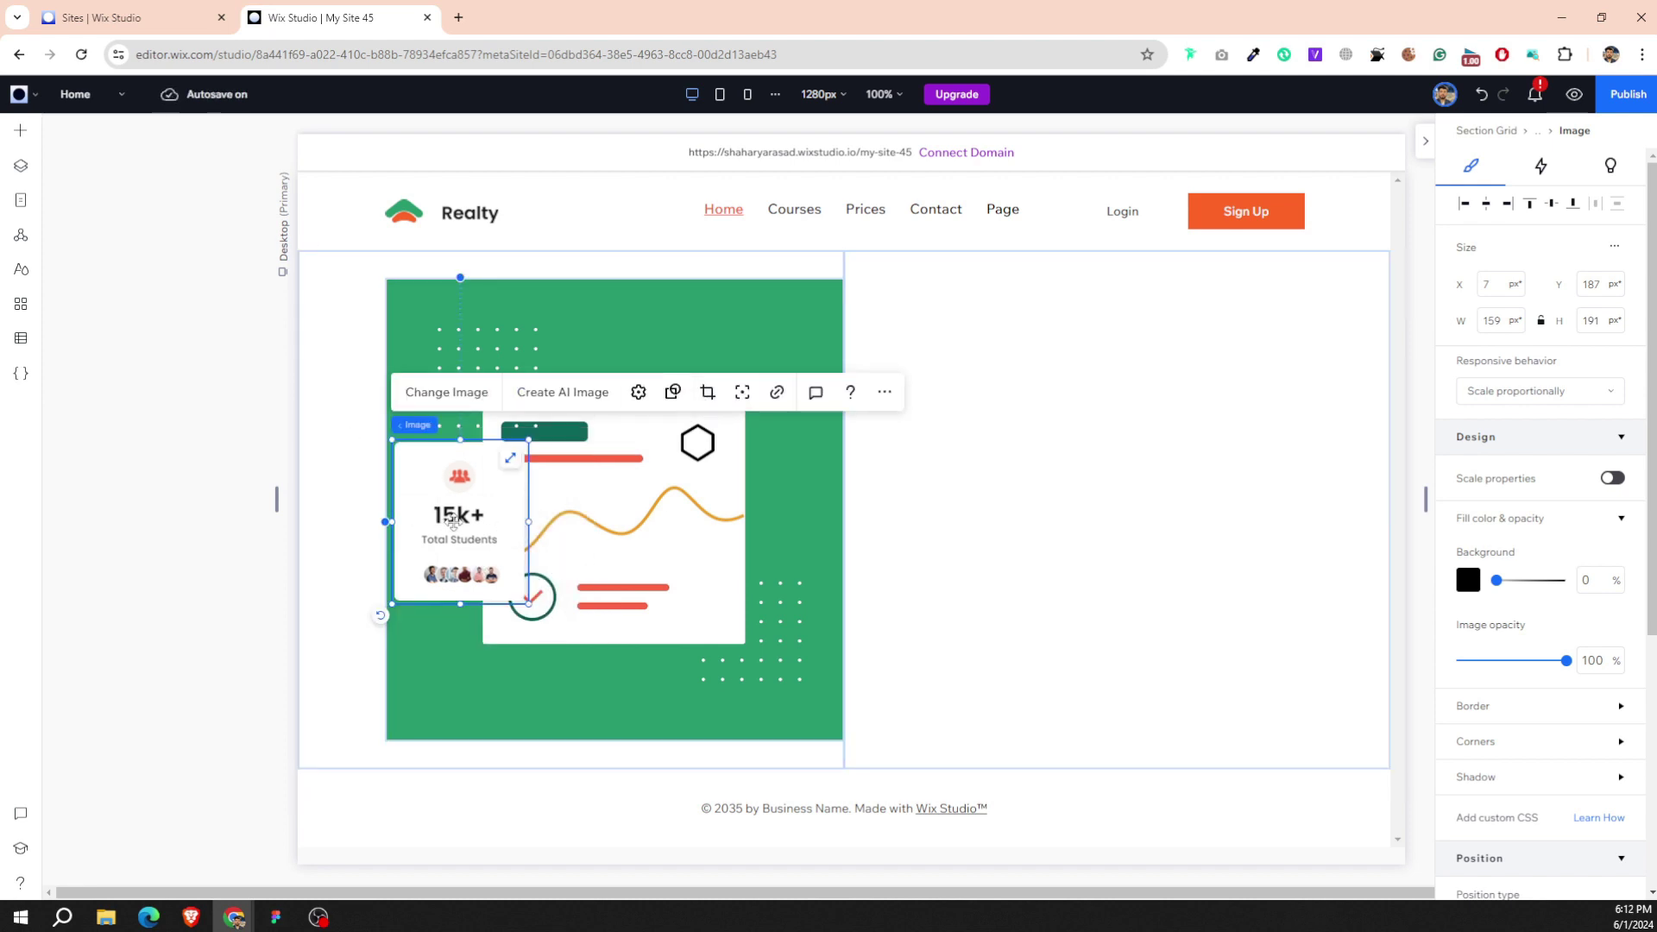
pyautogui.moveTo(452, 523); pyautogui.dragTo(450, 524)
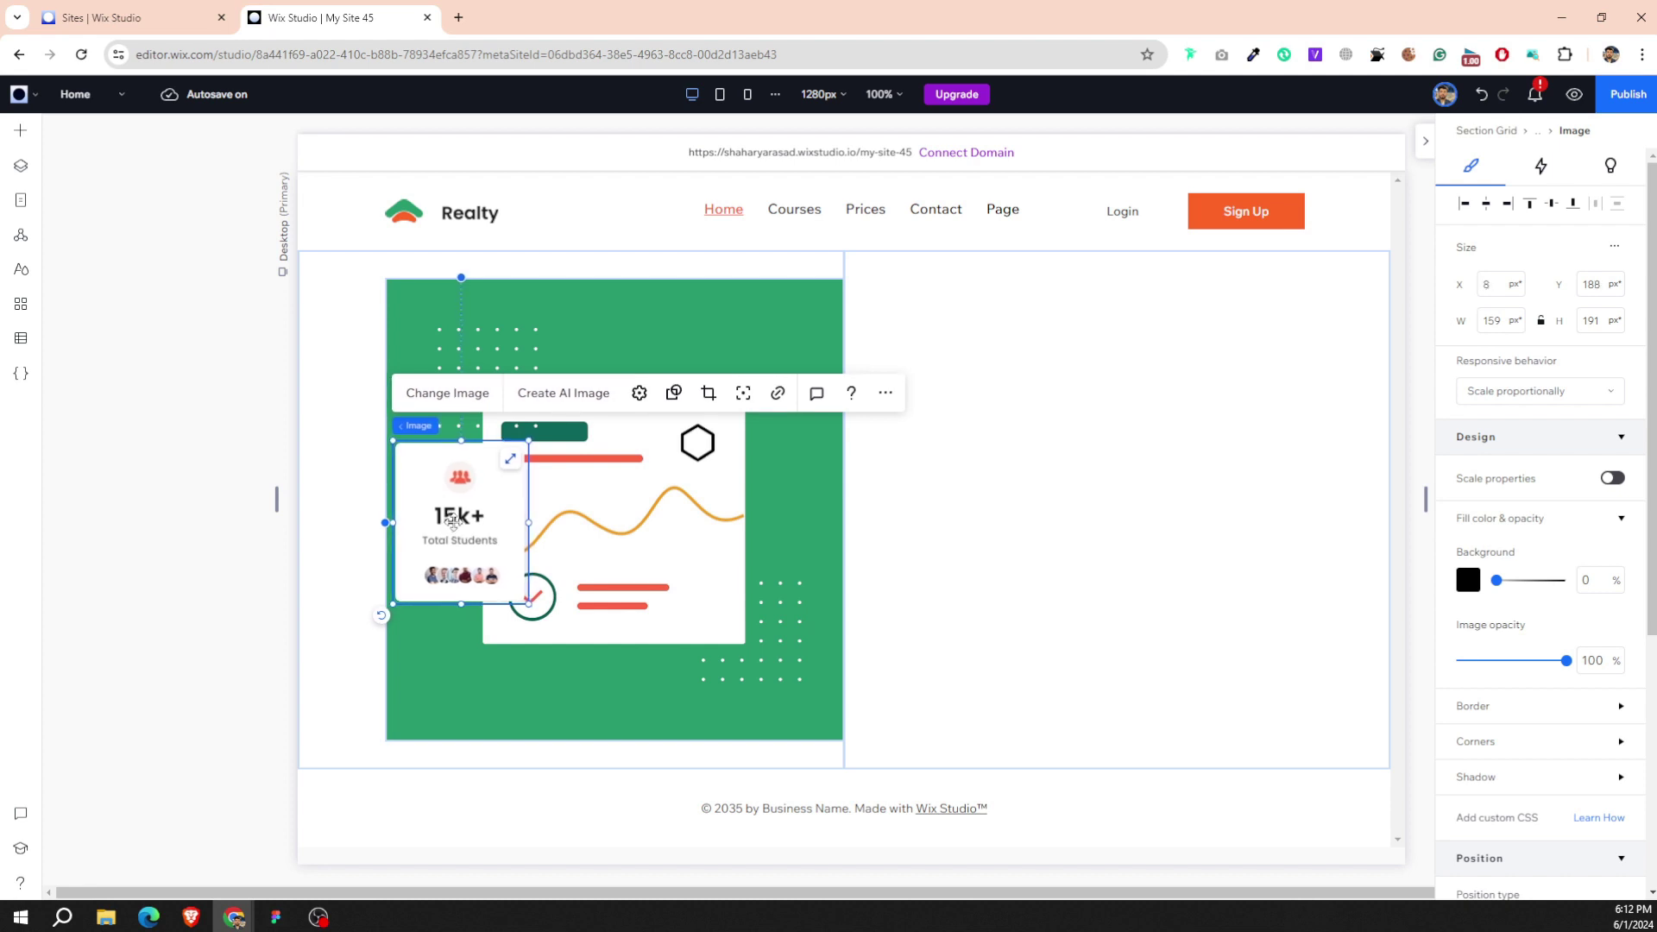
# Duplicate the card and place the 159 × 191 px copy over the illustration's right side.
pyautogui.click(658, 520)
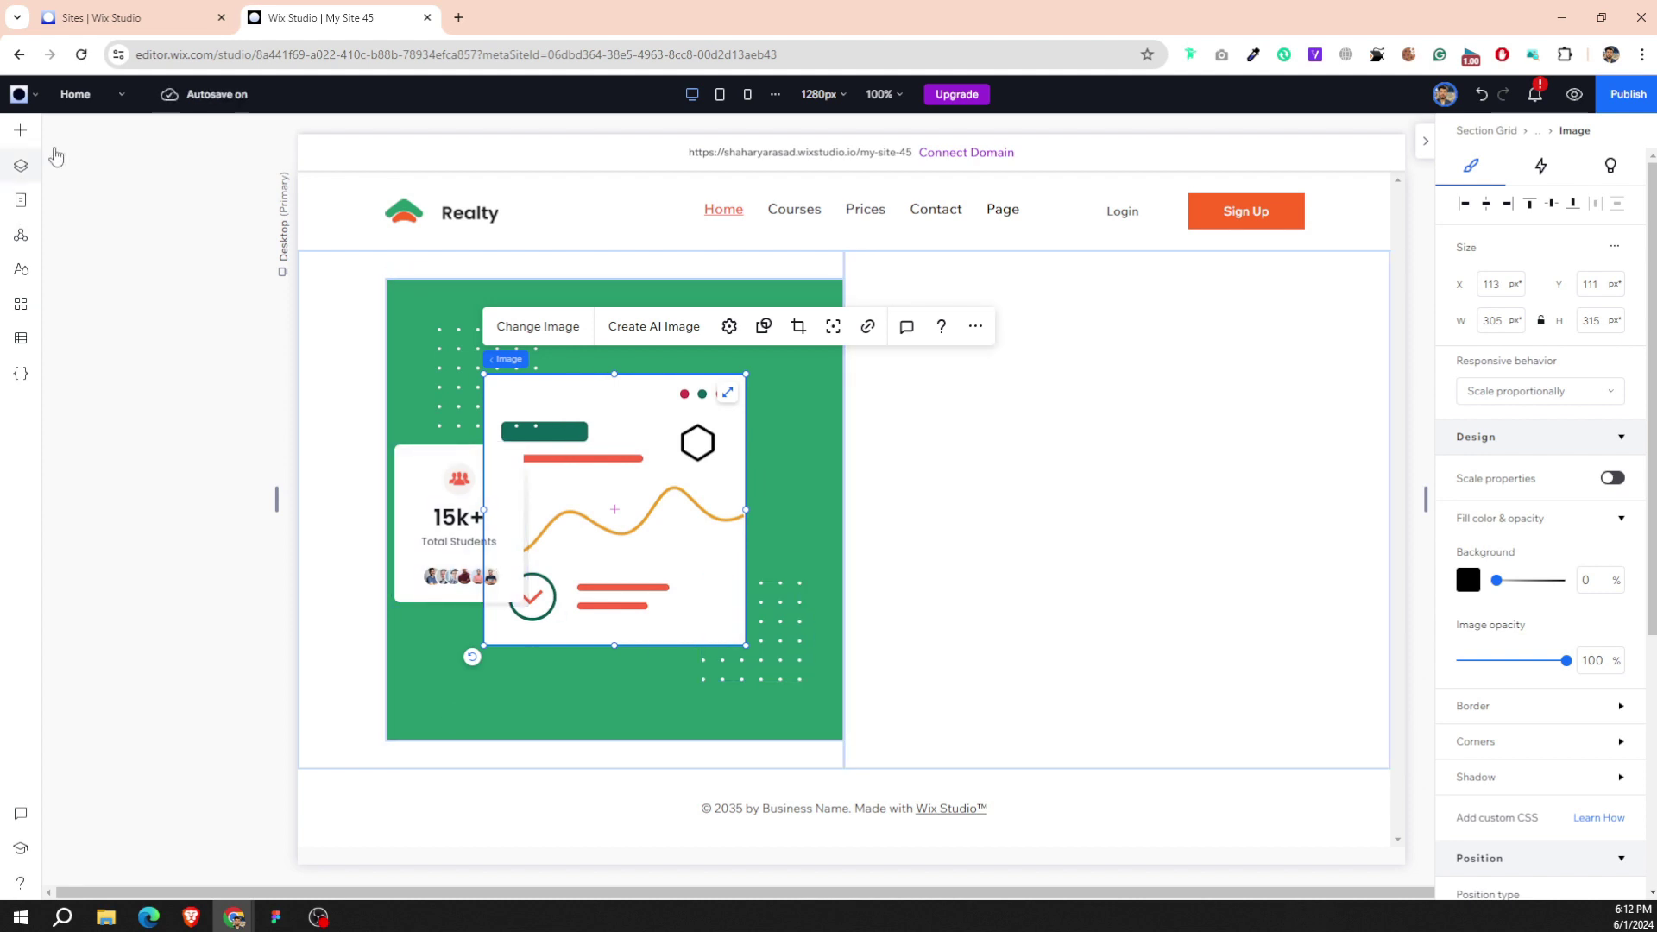
pyautogui.click(422, 543)
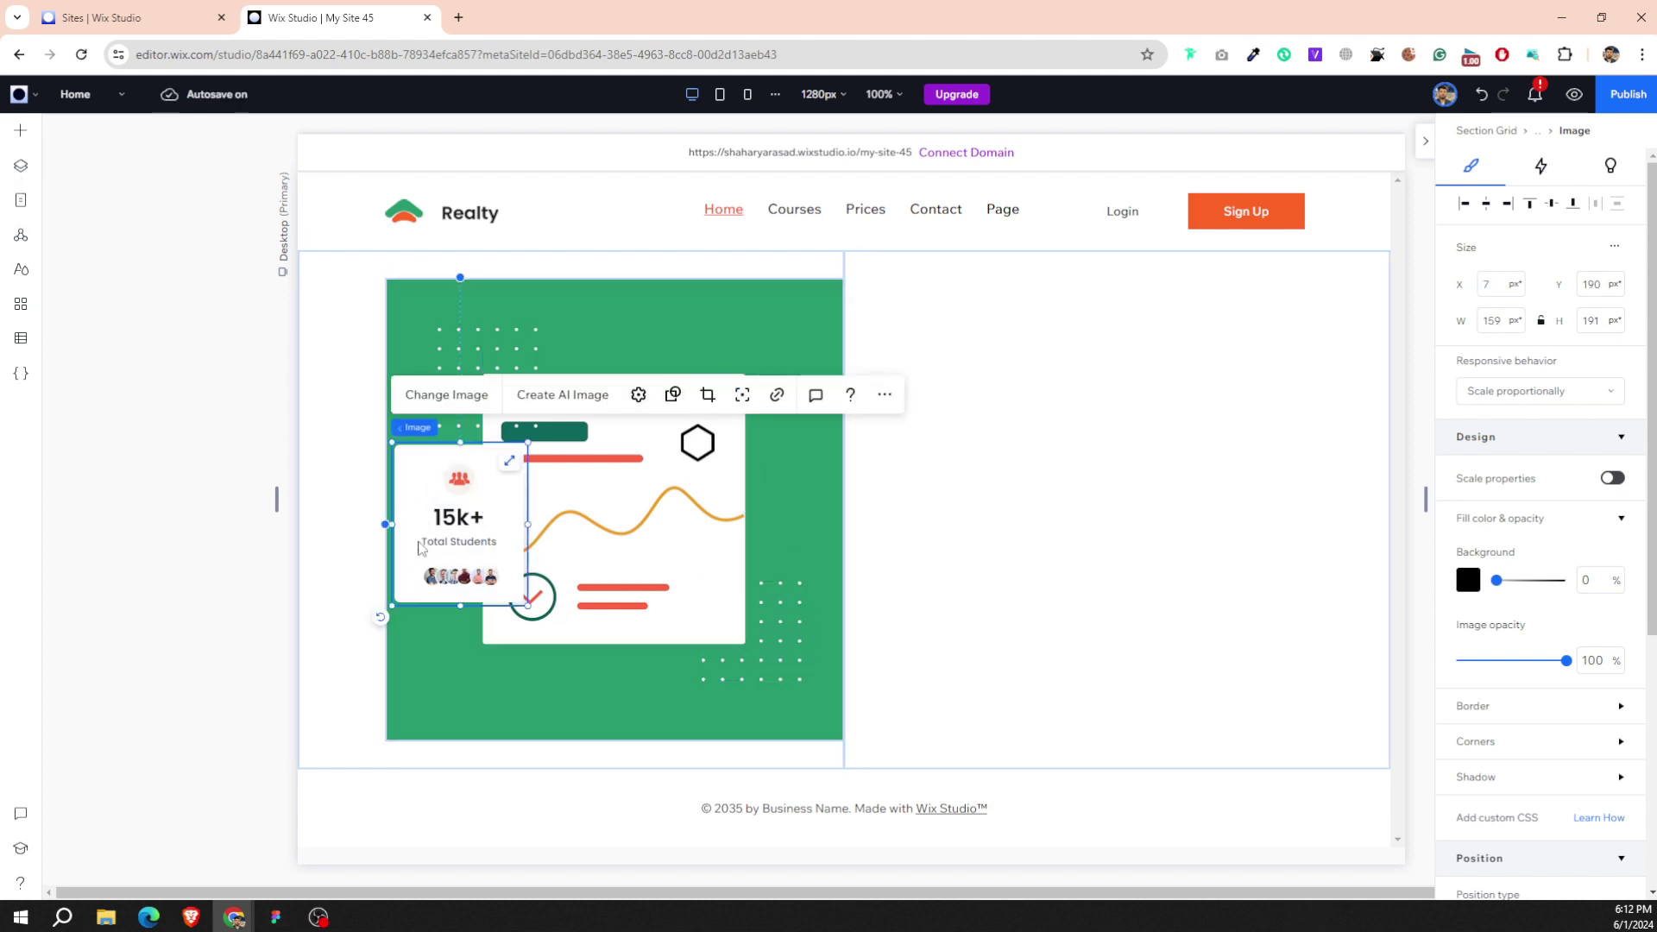
pyautogui.moveTo(421, 547)
pyautogui.mouseDown()
pyautogui.moveTo(760, 445)
pyautogui.moveTo(727, 459)
pyautogui.mouseUp()
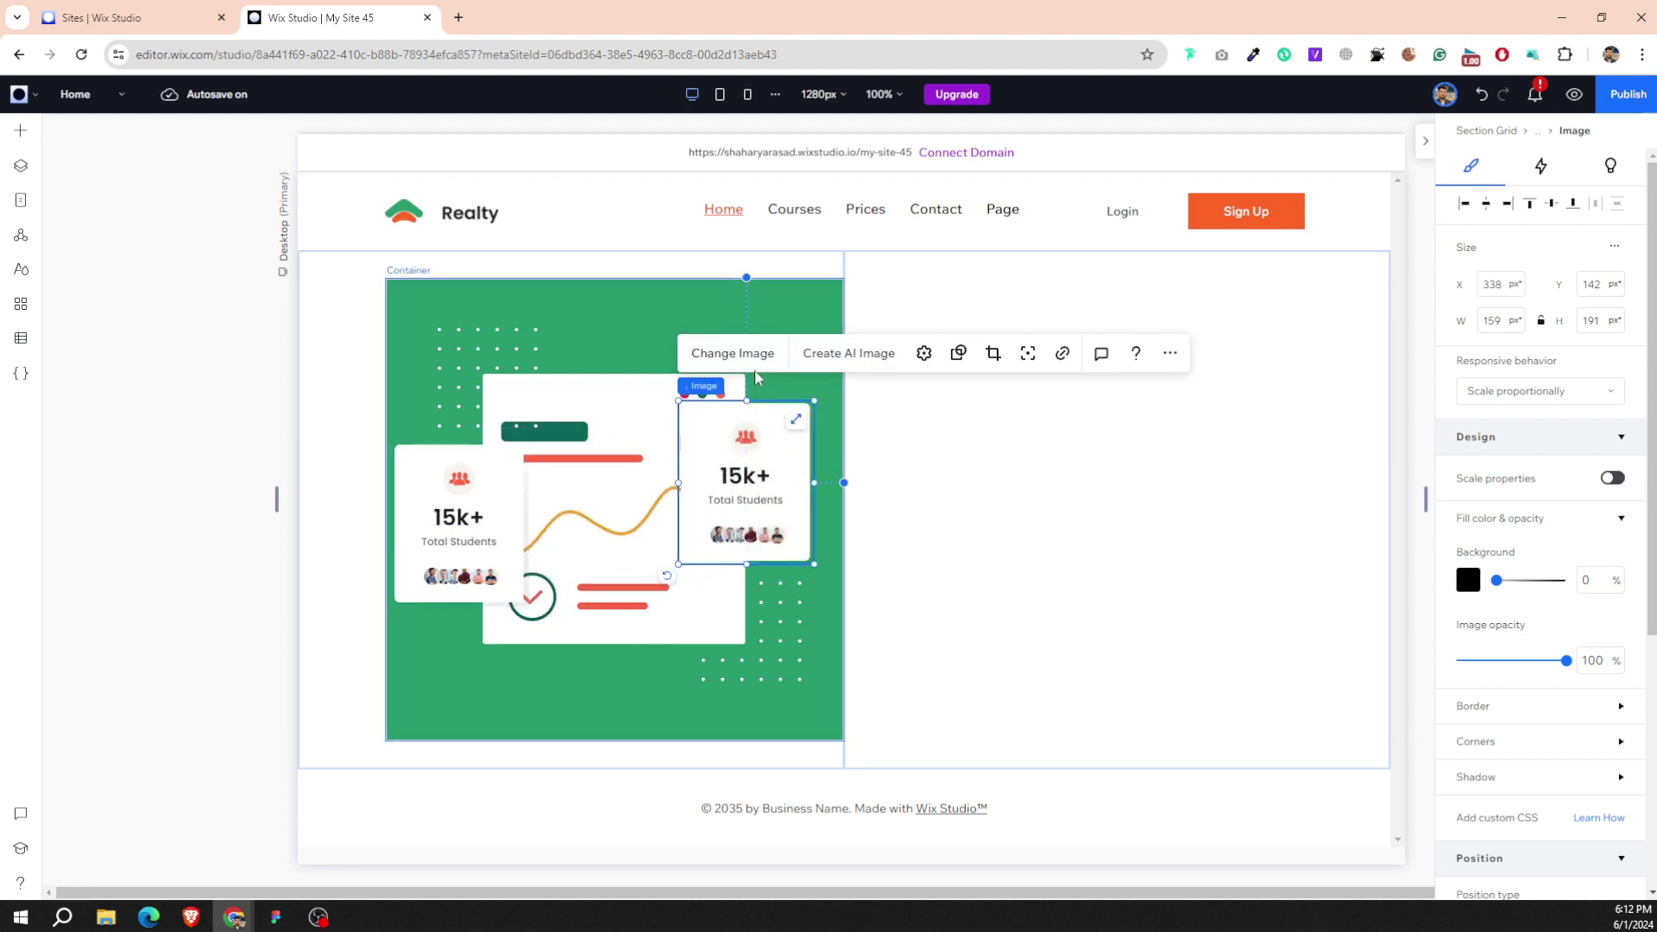
# Replace the copy's image with Card2.png and crop the Student Chart to fit.
pyautogui.click(732, 351)
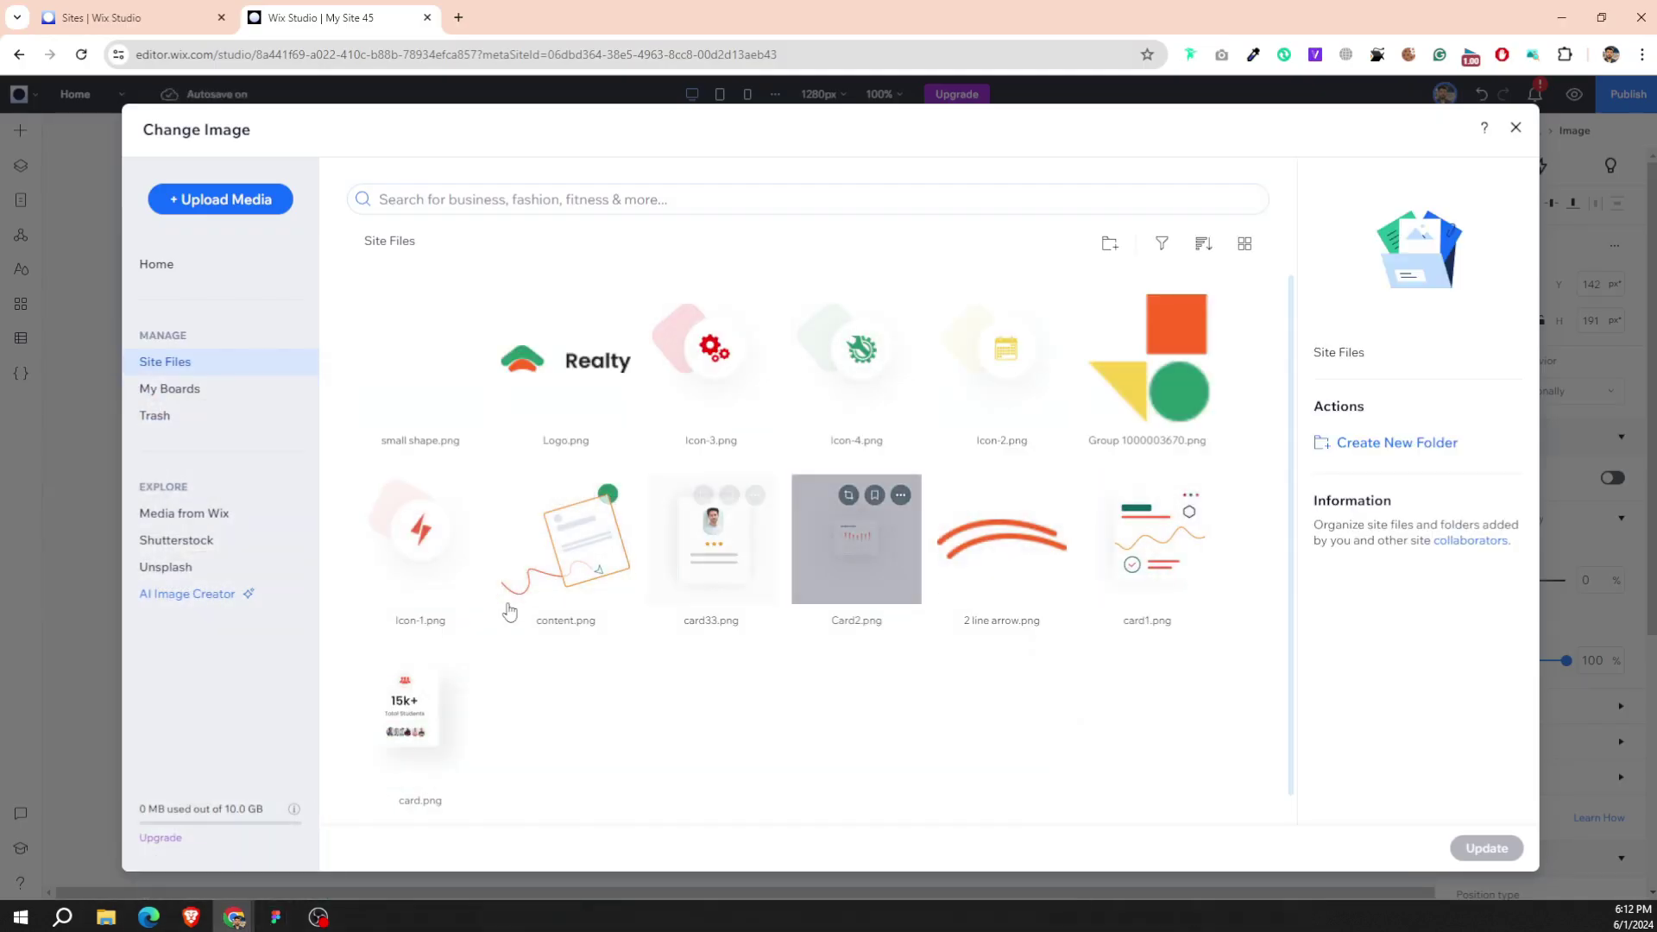
pyautogui.doubleClick(837, 545)
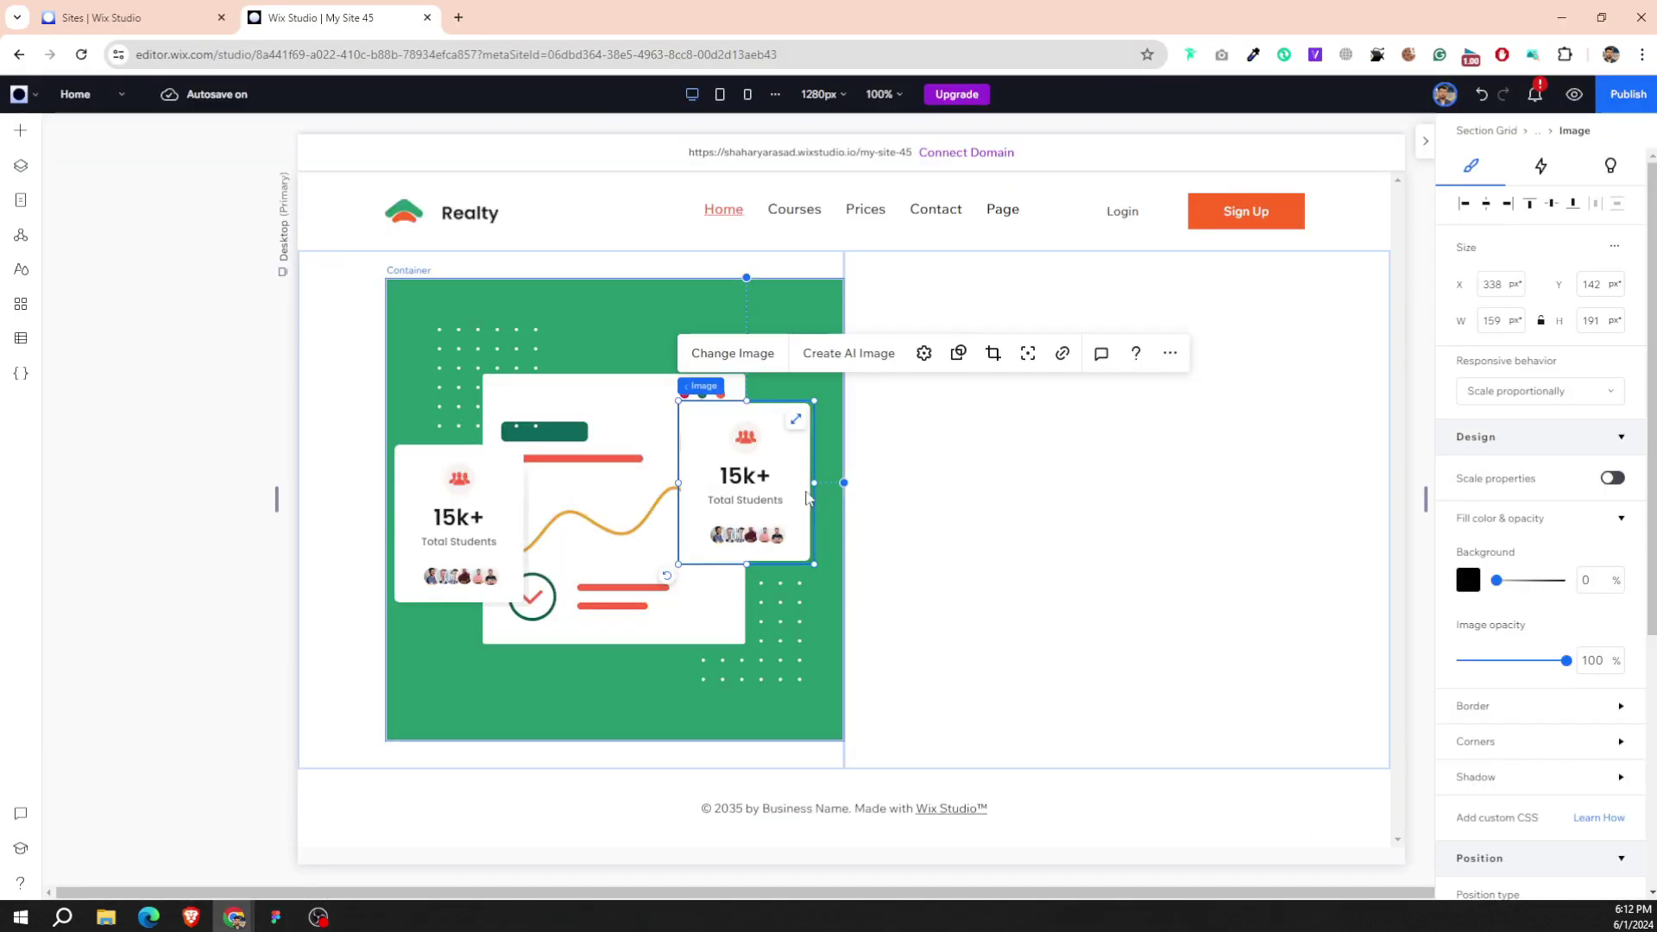
pyautogui.doubleClick(750, 473)
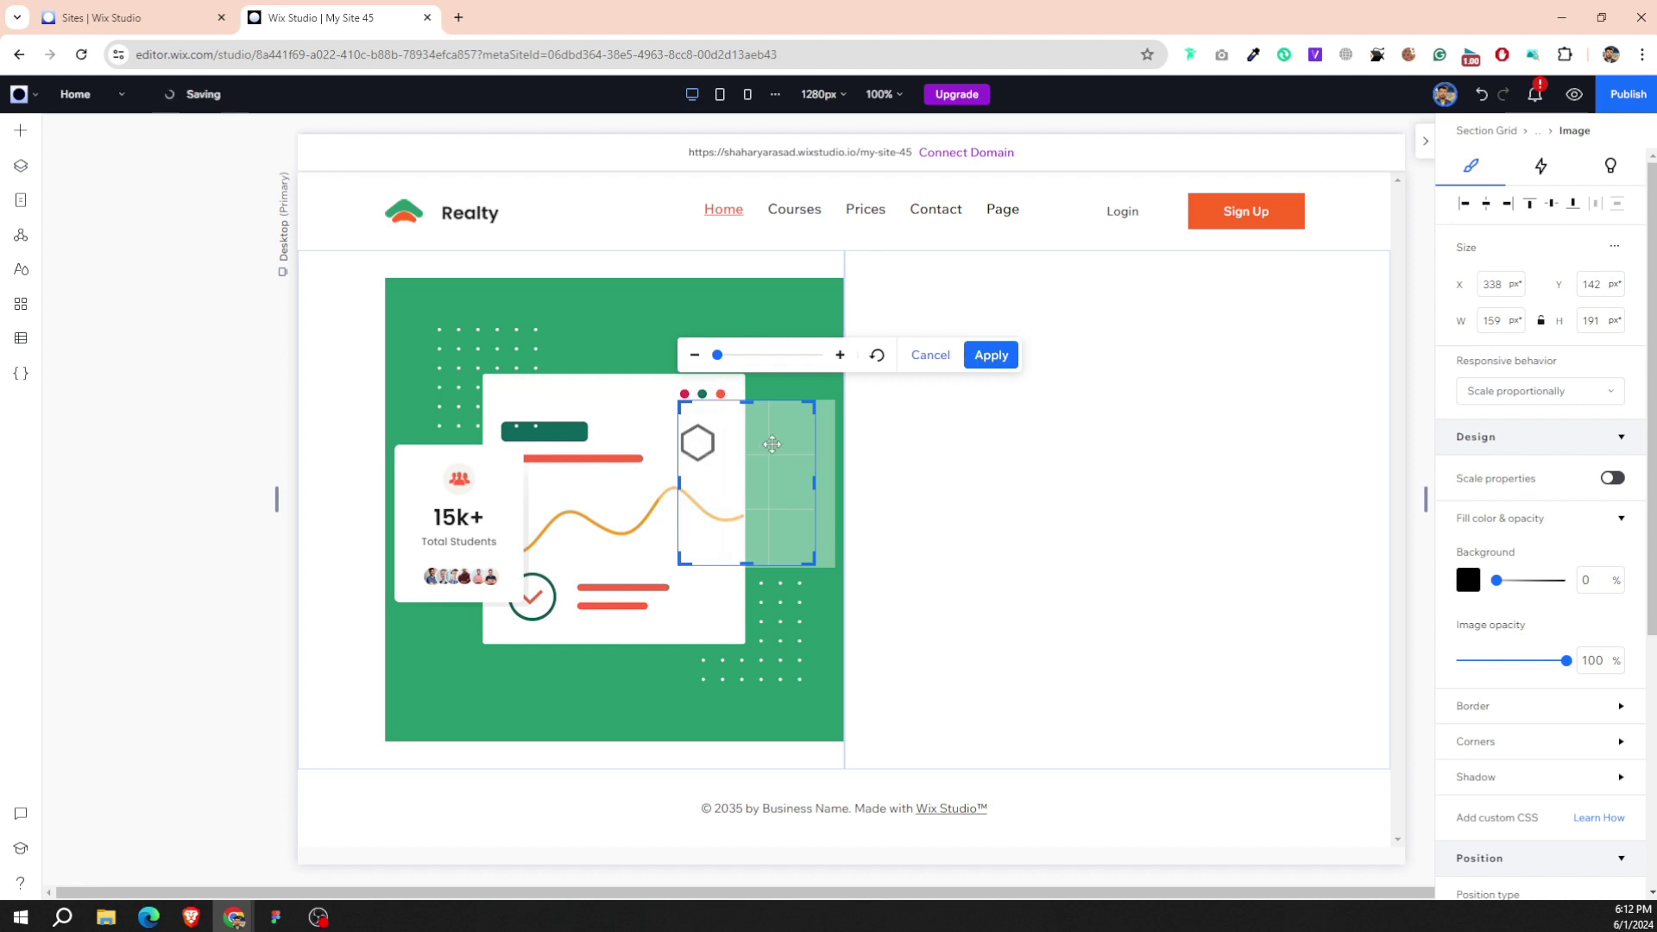
pyautogui.moveTo(717, 355)
pyautogui.mouseDown()
pyautogui.moveTo(749, 355)
pyautogui.moveTo(752, 373)
pyautogui.mouseUp()
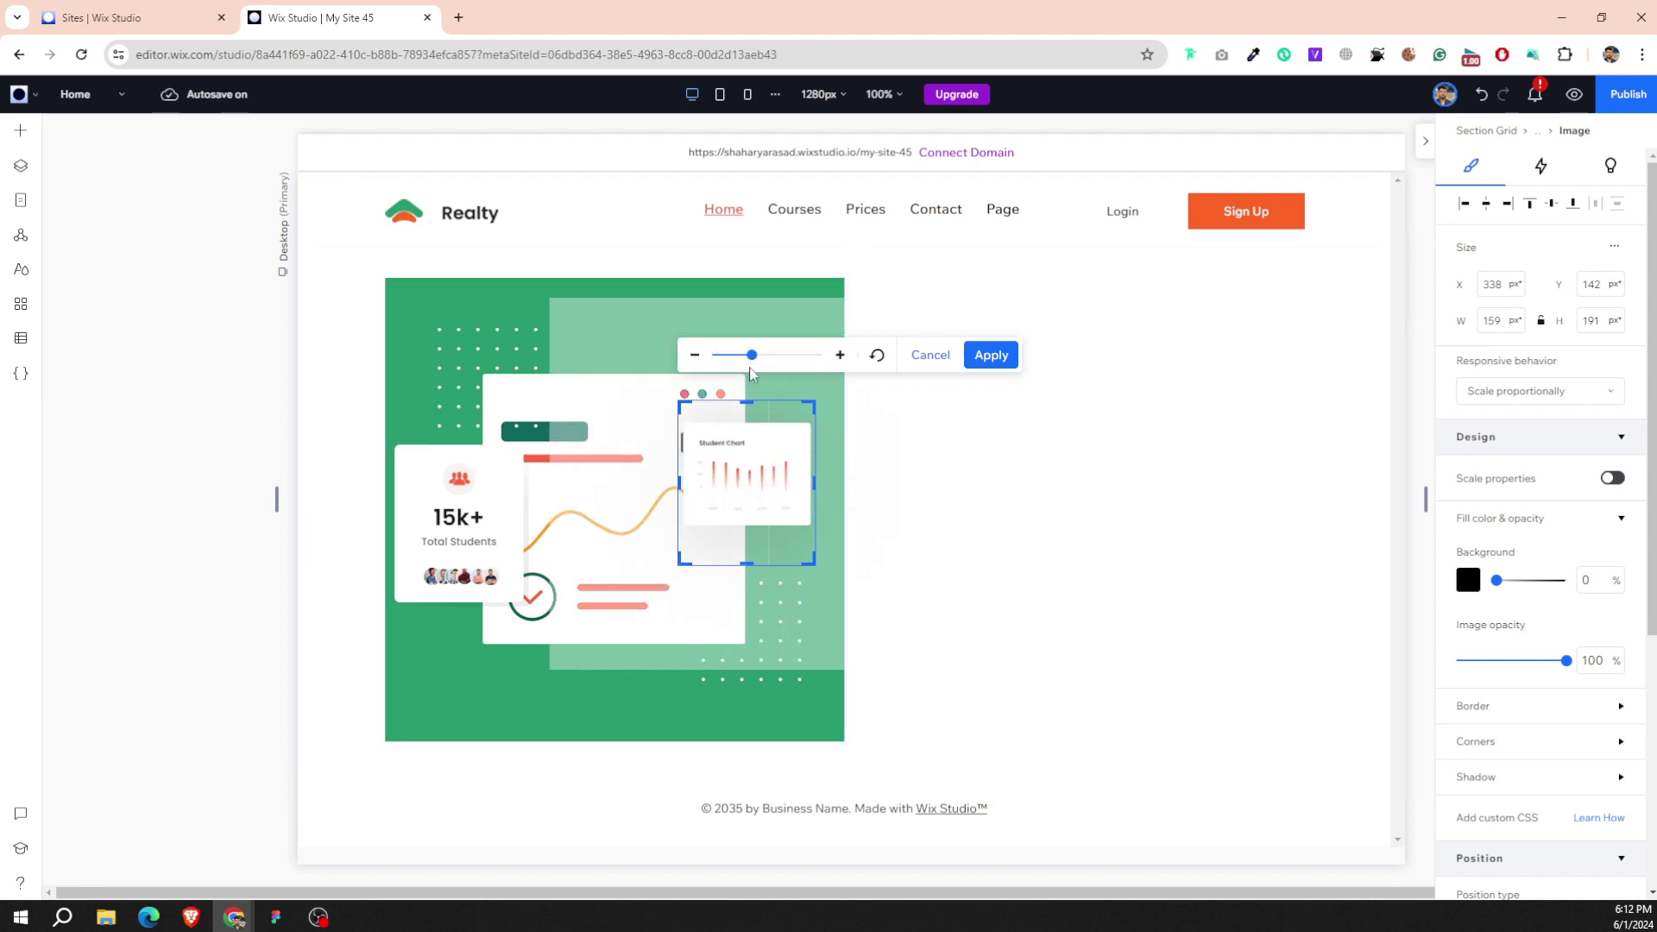
pyautogui.moveTo(746, 565); pyautogui.dragTo(747, 538)
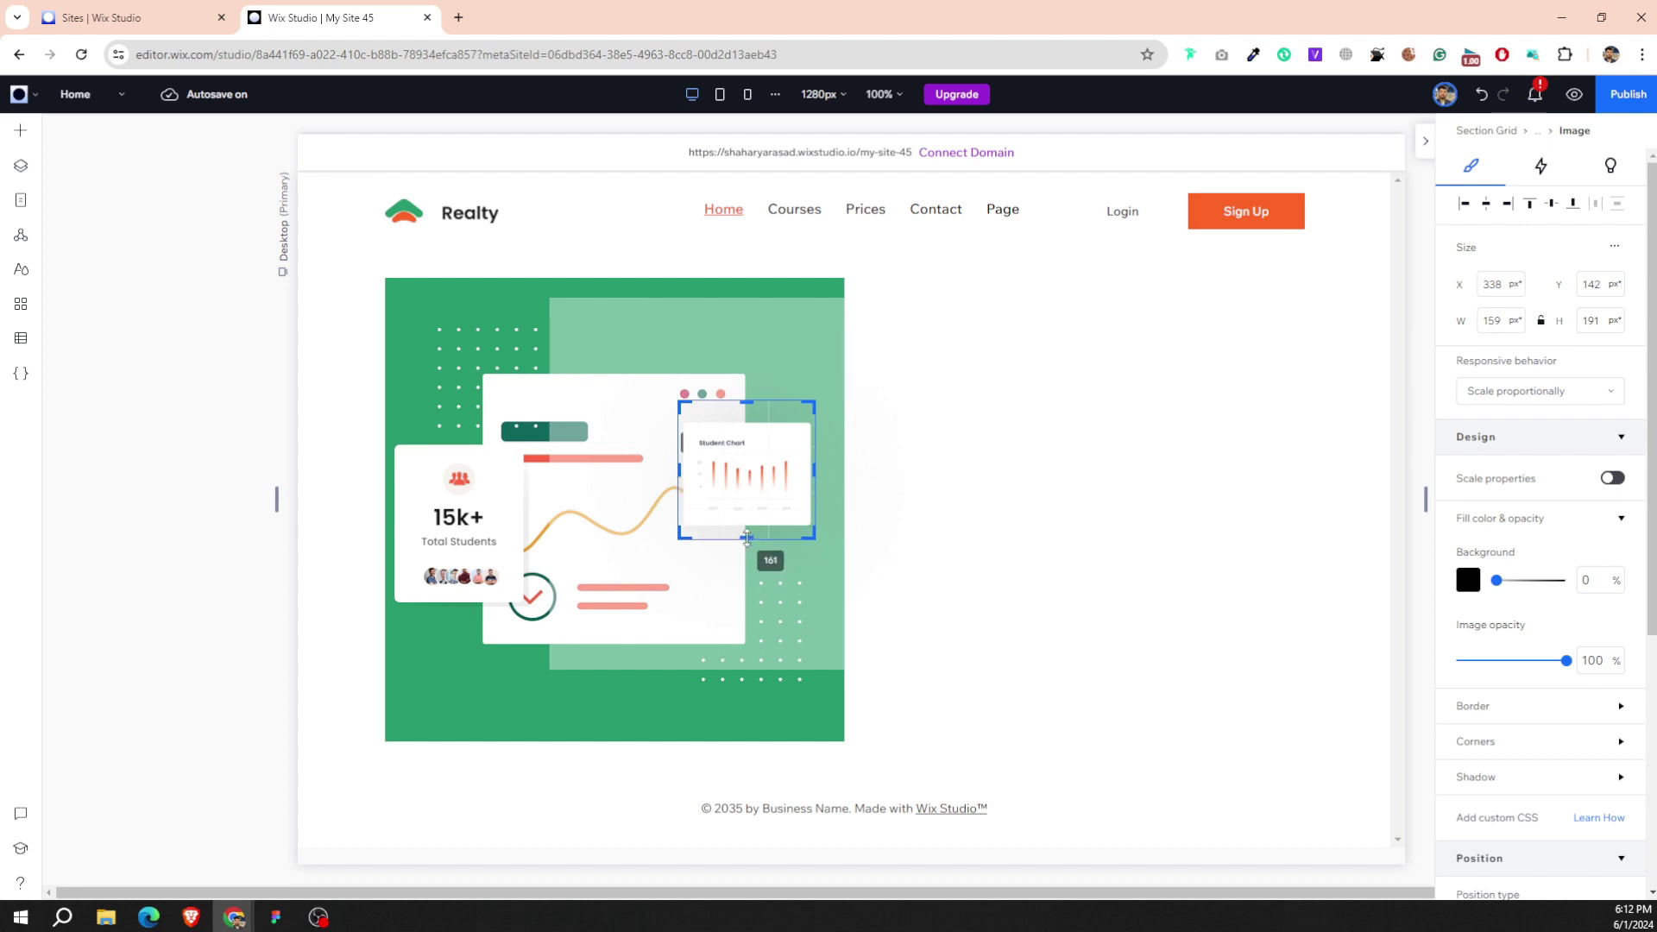
pyautogui.moveTo(746, 401); pyautogui.dragTo(747, 408)
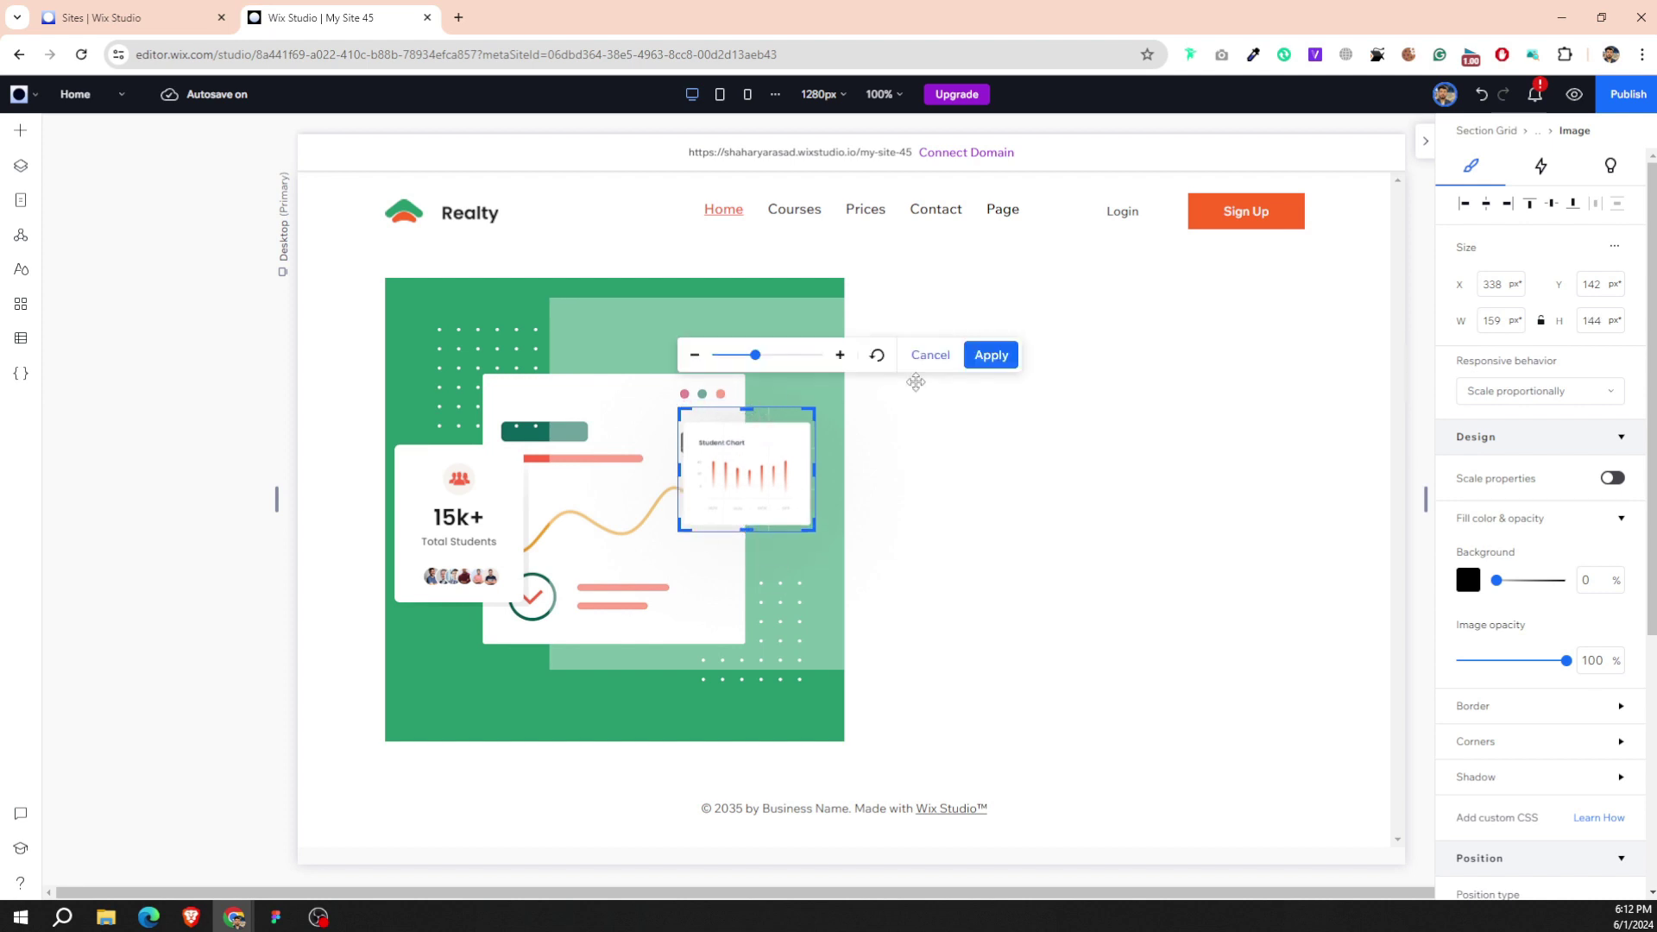
pyautogui.click(988, 365)
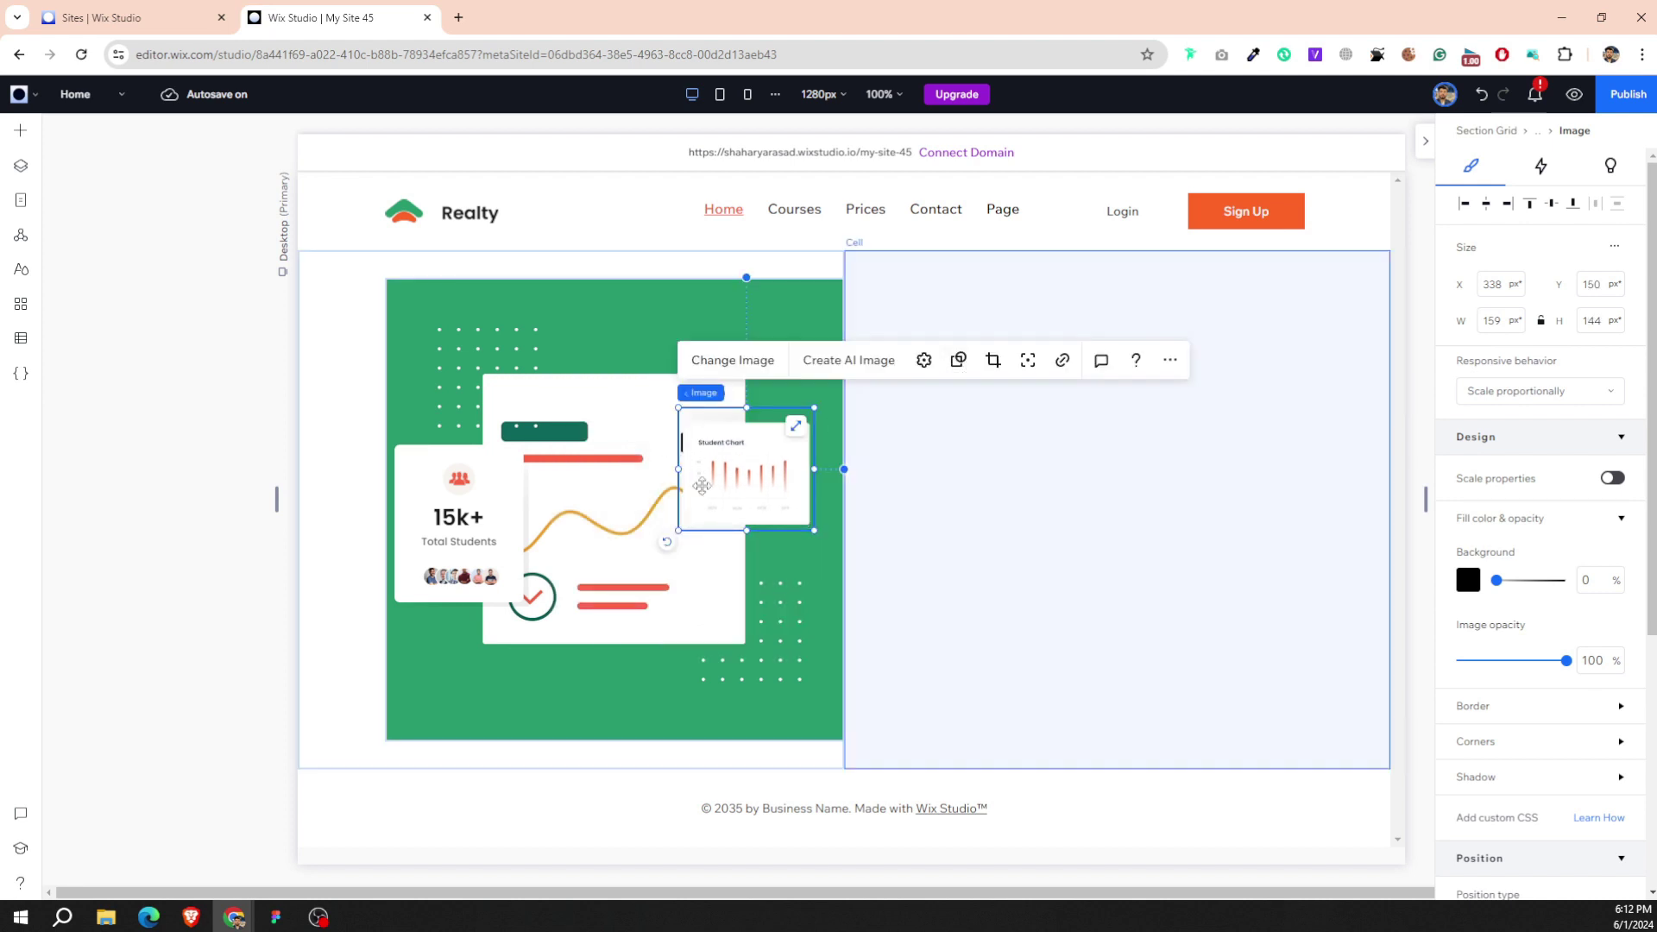
# Resize the Student Chart card to about 198 × 179 and nudge it into position.
pyautogui.click(923, 361)
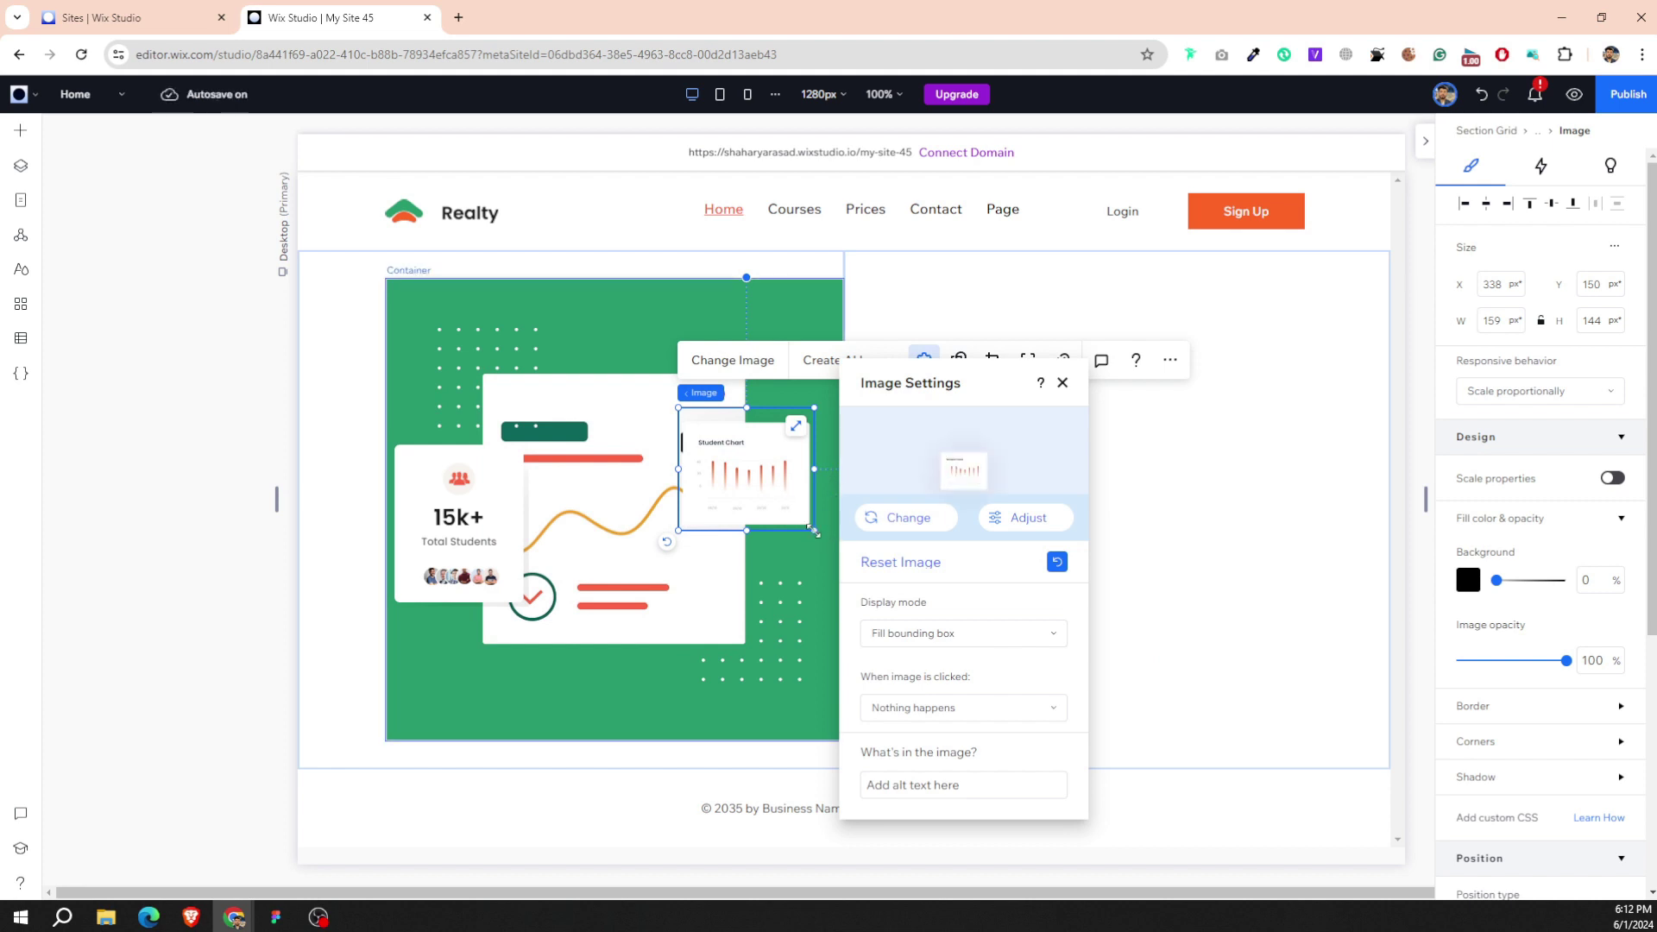
pyautogui.moveTo(813, 530); pyautogui.dragTo(847, 560)
pyautogui.moveTo(759, 475); pyautogui.dragTo(784, 479)
pyautogui.click(984, 515)
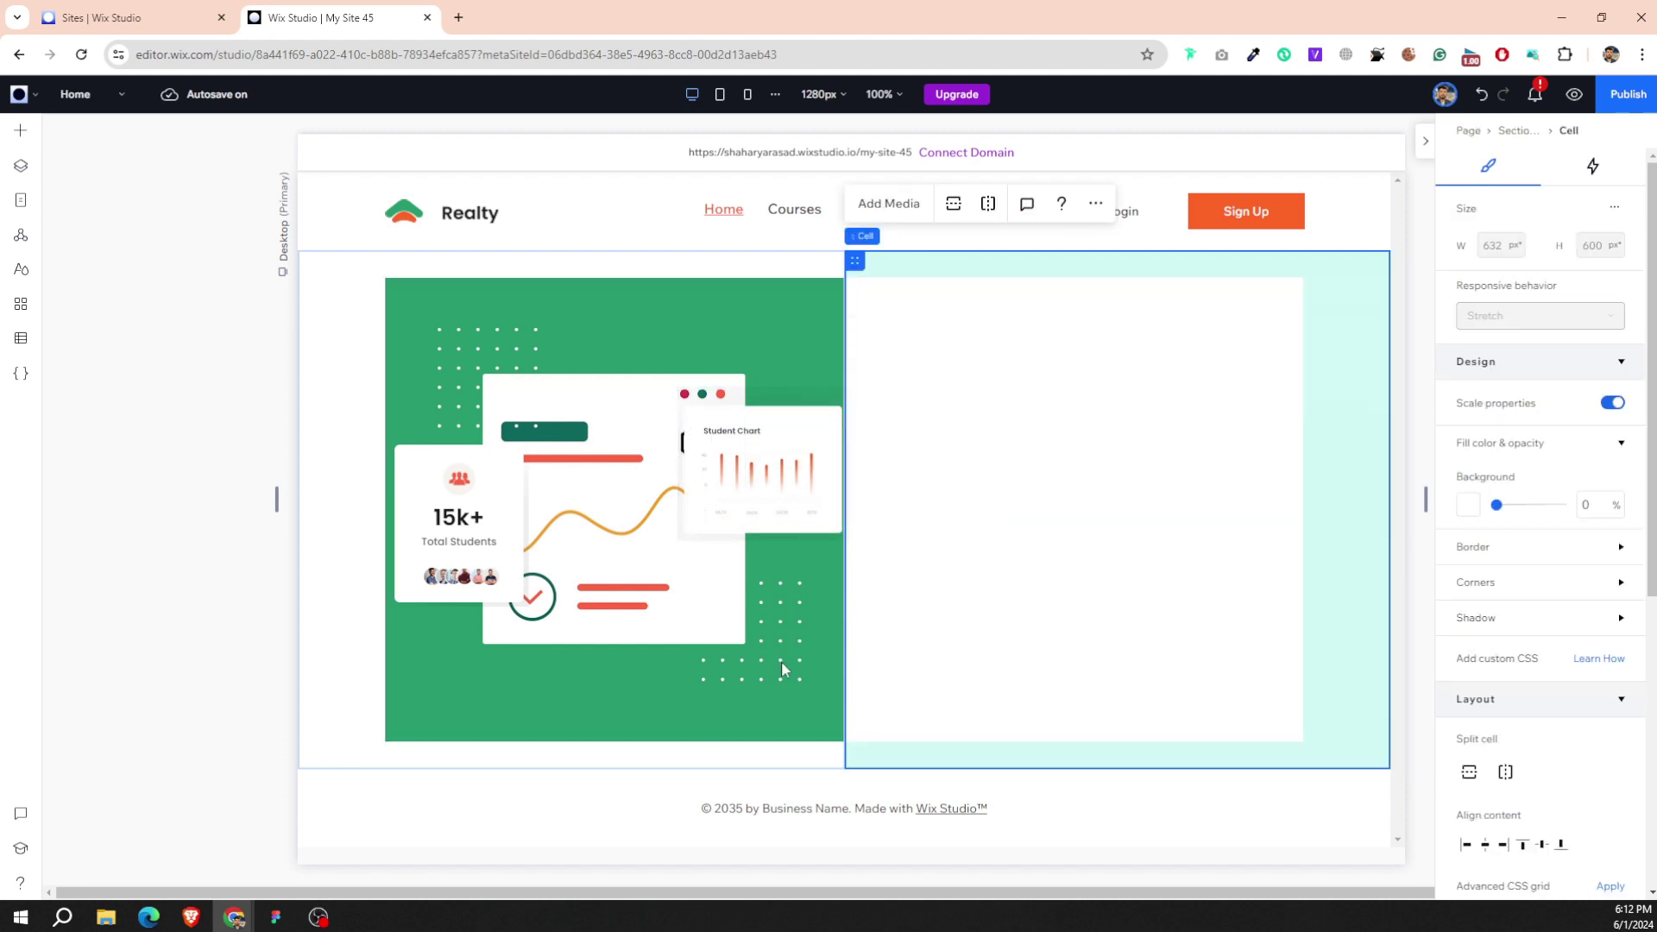
pyautogui.click(721, 443)
pyautogui.press('Left')
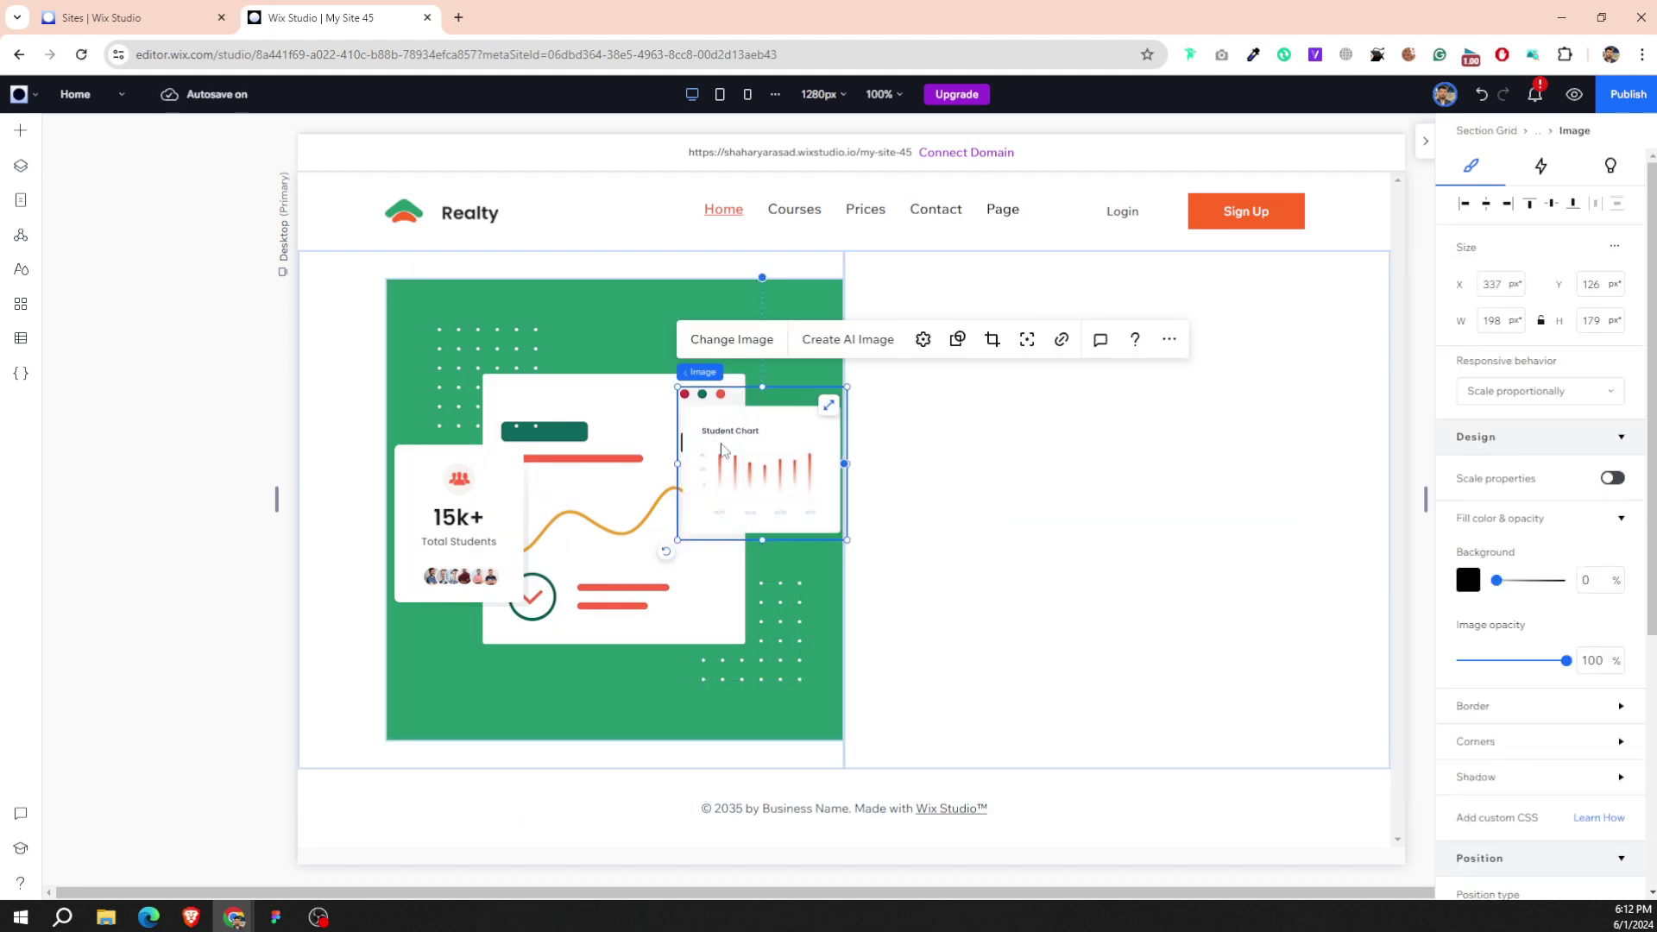
pyautogui.press('Left')
pyautogui.press('Left')
pyautogui.press('Left')
pyautogui.press('Left')
pyautogui.press('Left')
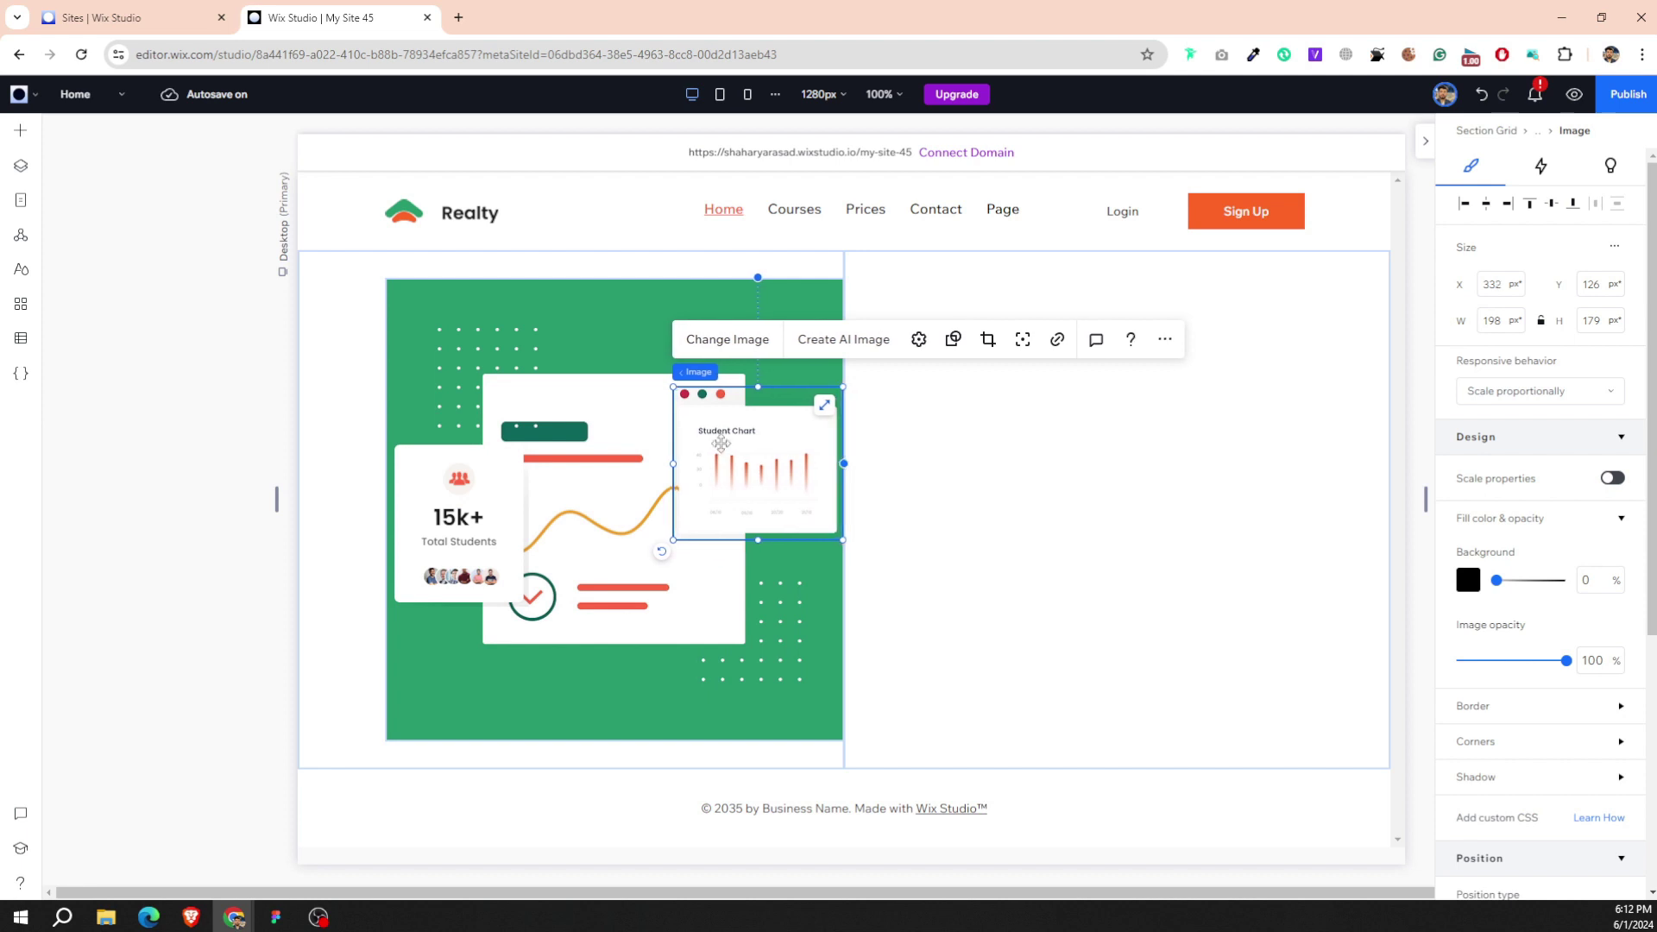
pyautogui.press('Left')
pyautogui.press('Up')
pyautogui.press('Up')
pyautogui.press('Left')
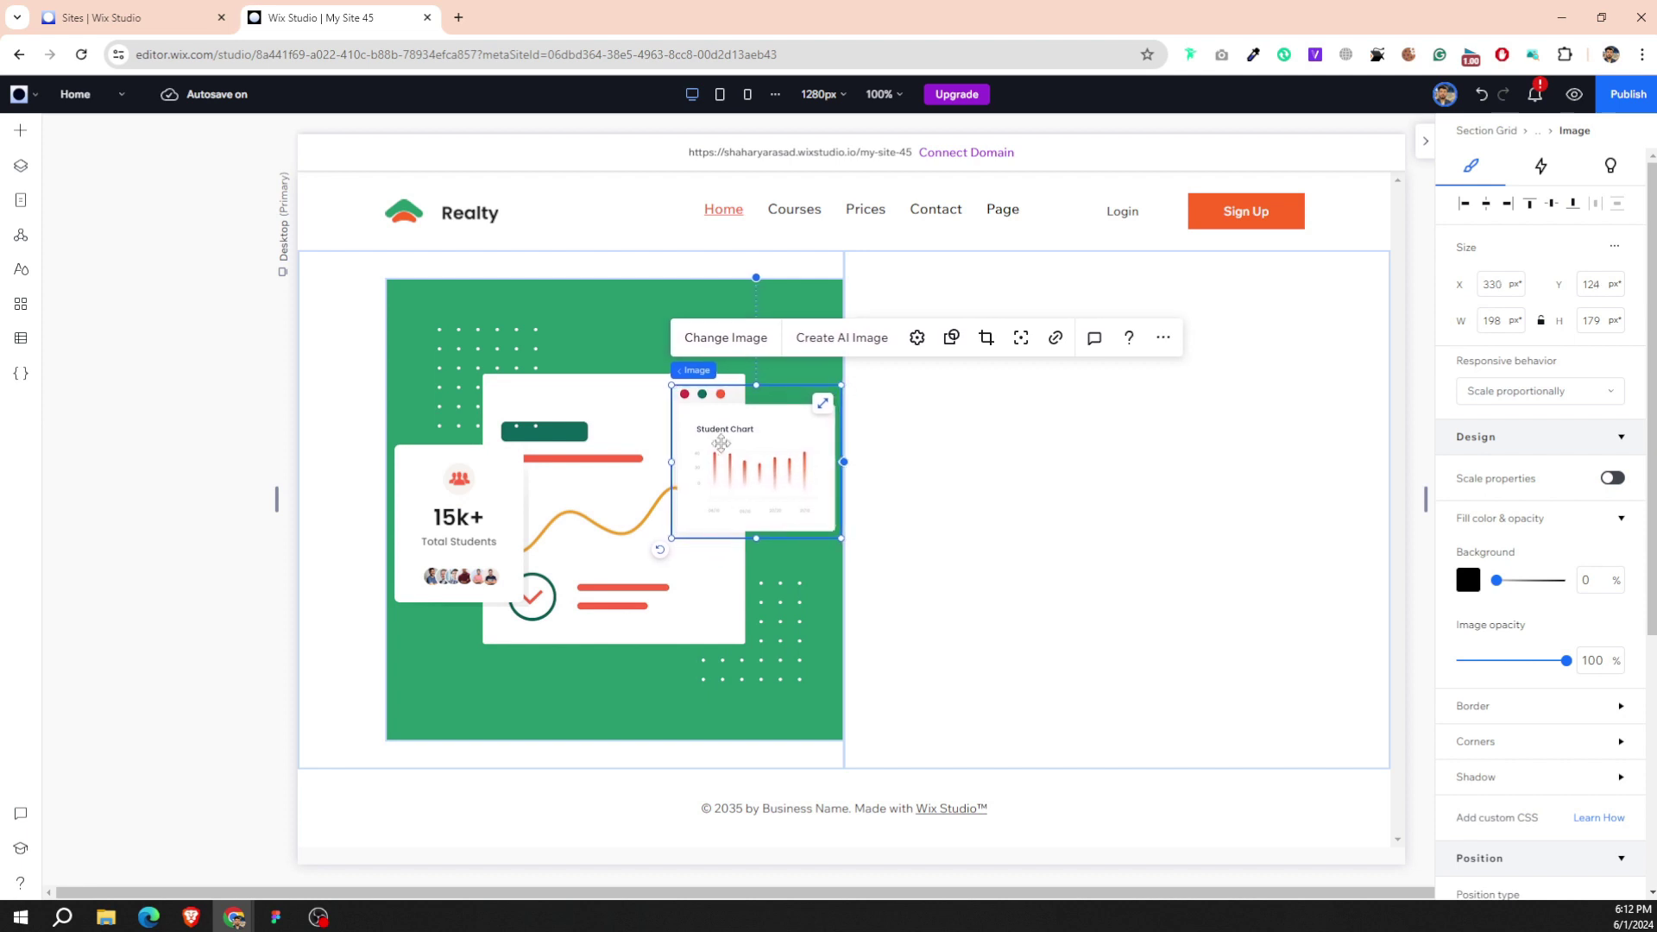
pyautogui.press('Left')
pyautogui.press('Right')
pyautogui.press('Up')
pyautogui.press('Up')
pyautogui.press('Up')
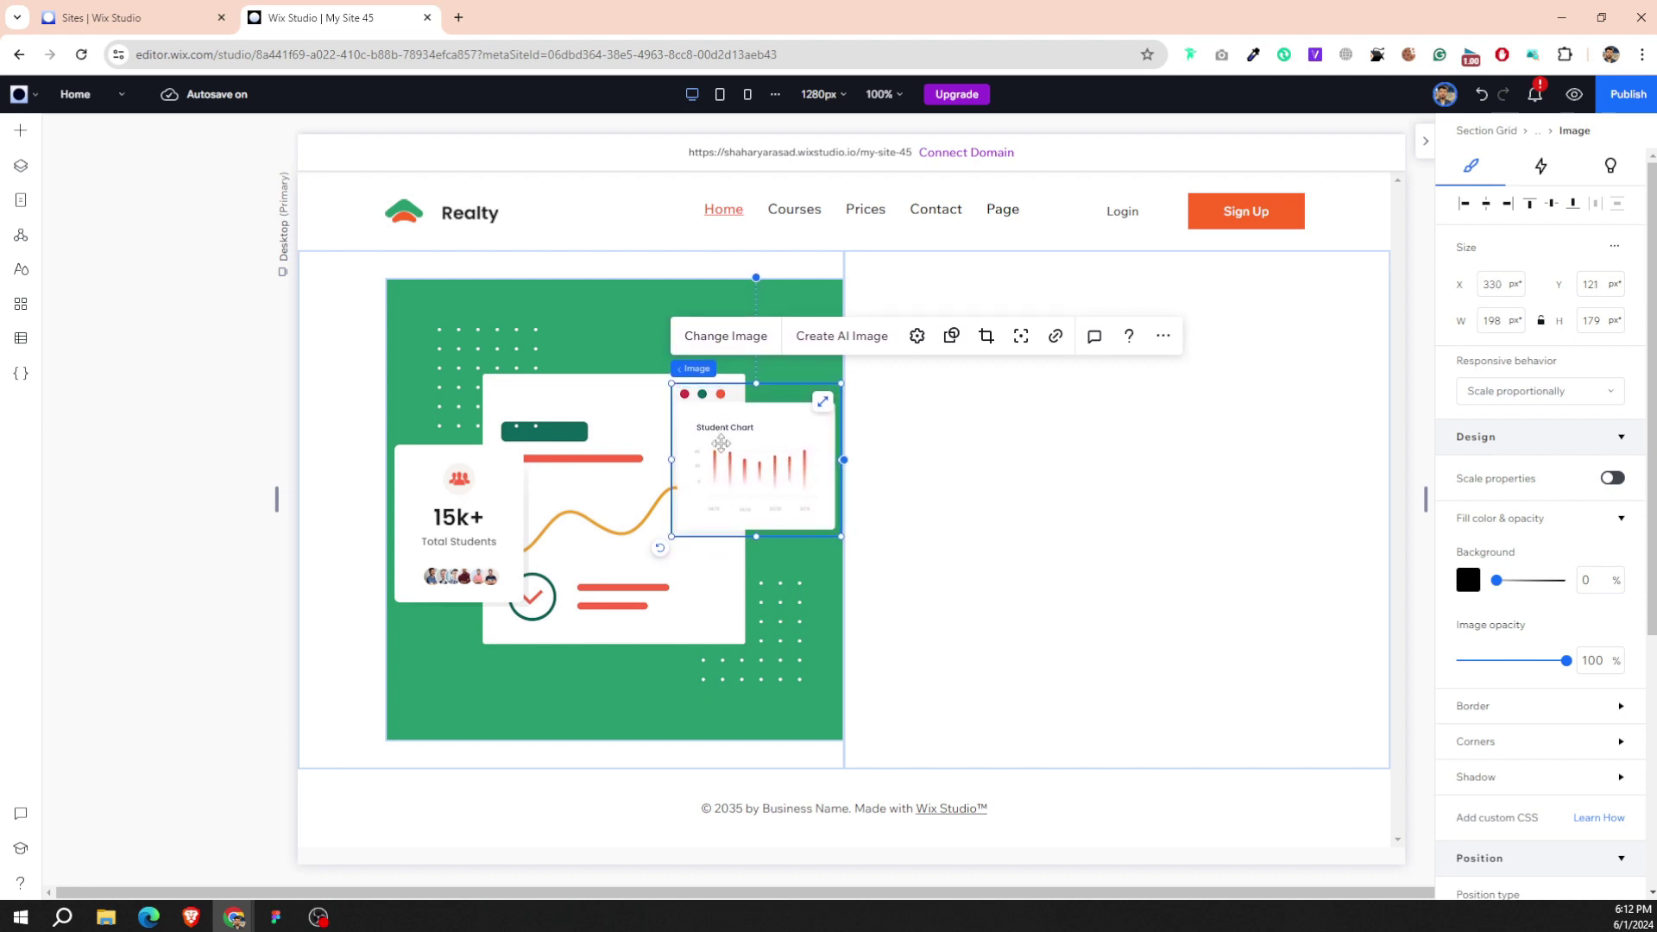
pyautogui.press('Up')
pyautogui.press('Down')
# Trim the Student Chart's bottom so it crops to 198 × 173 px.
pyautogui.click(649, 706)
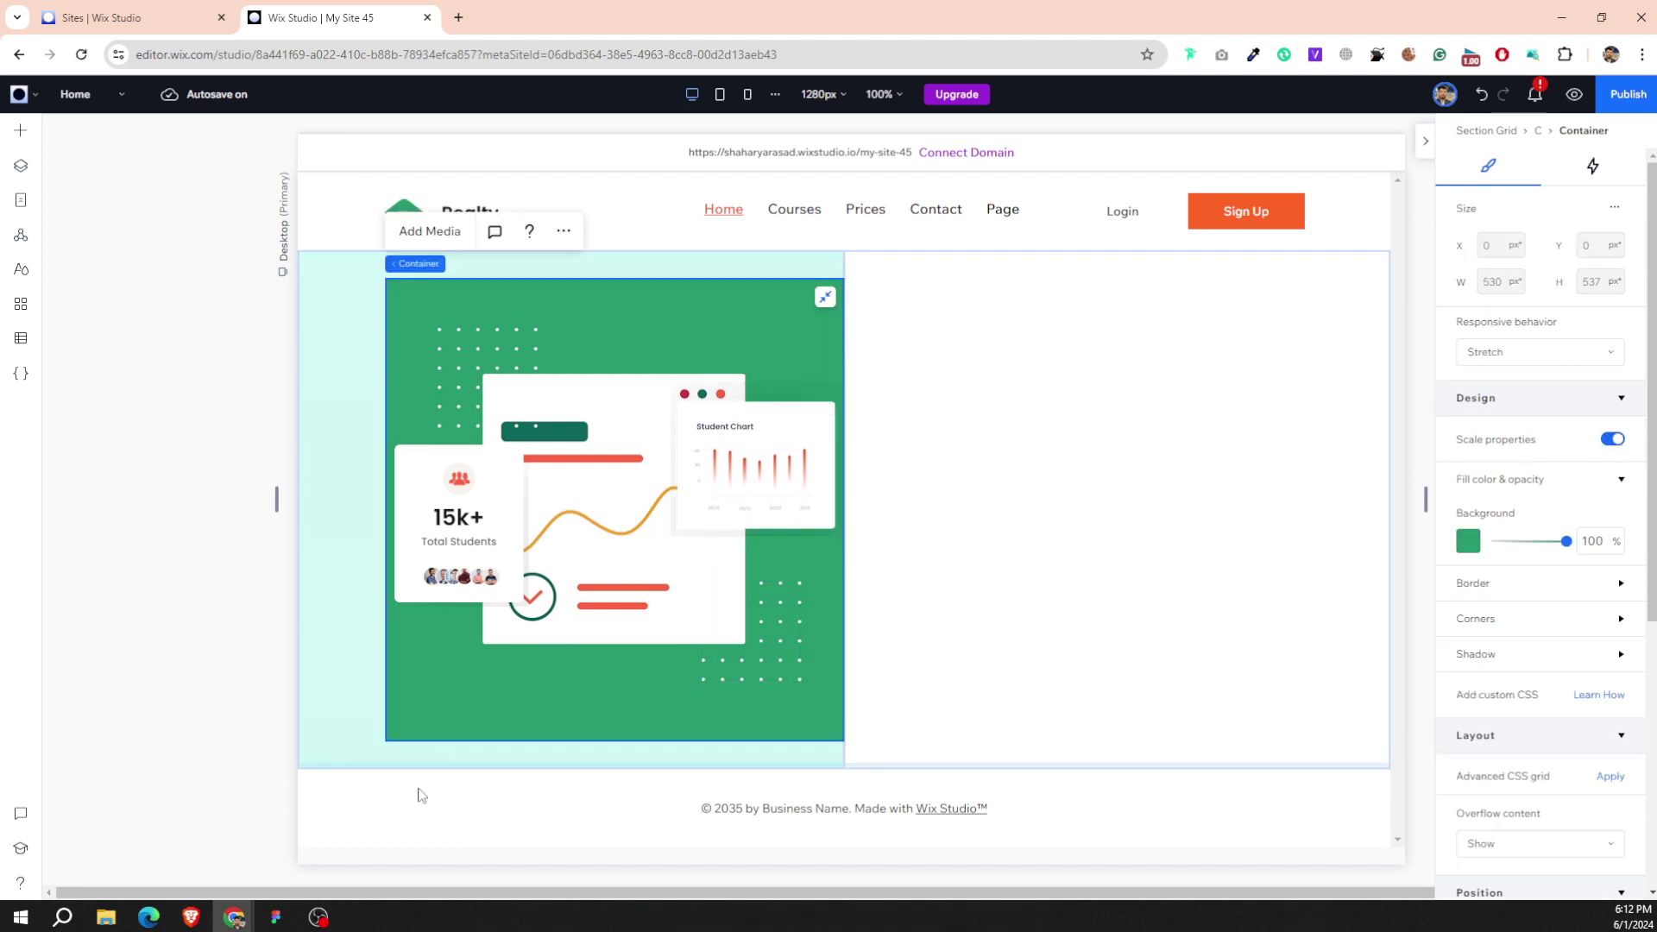
pyautogui.click(787, 444)
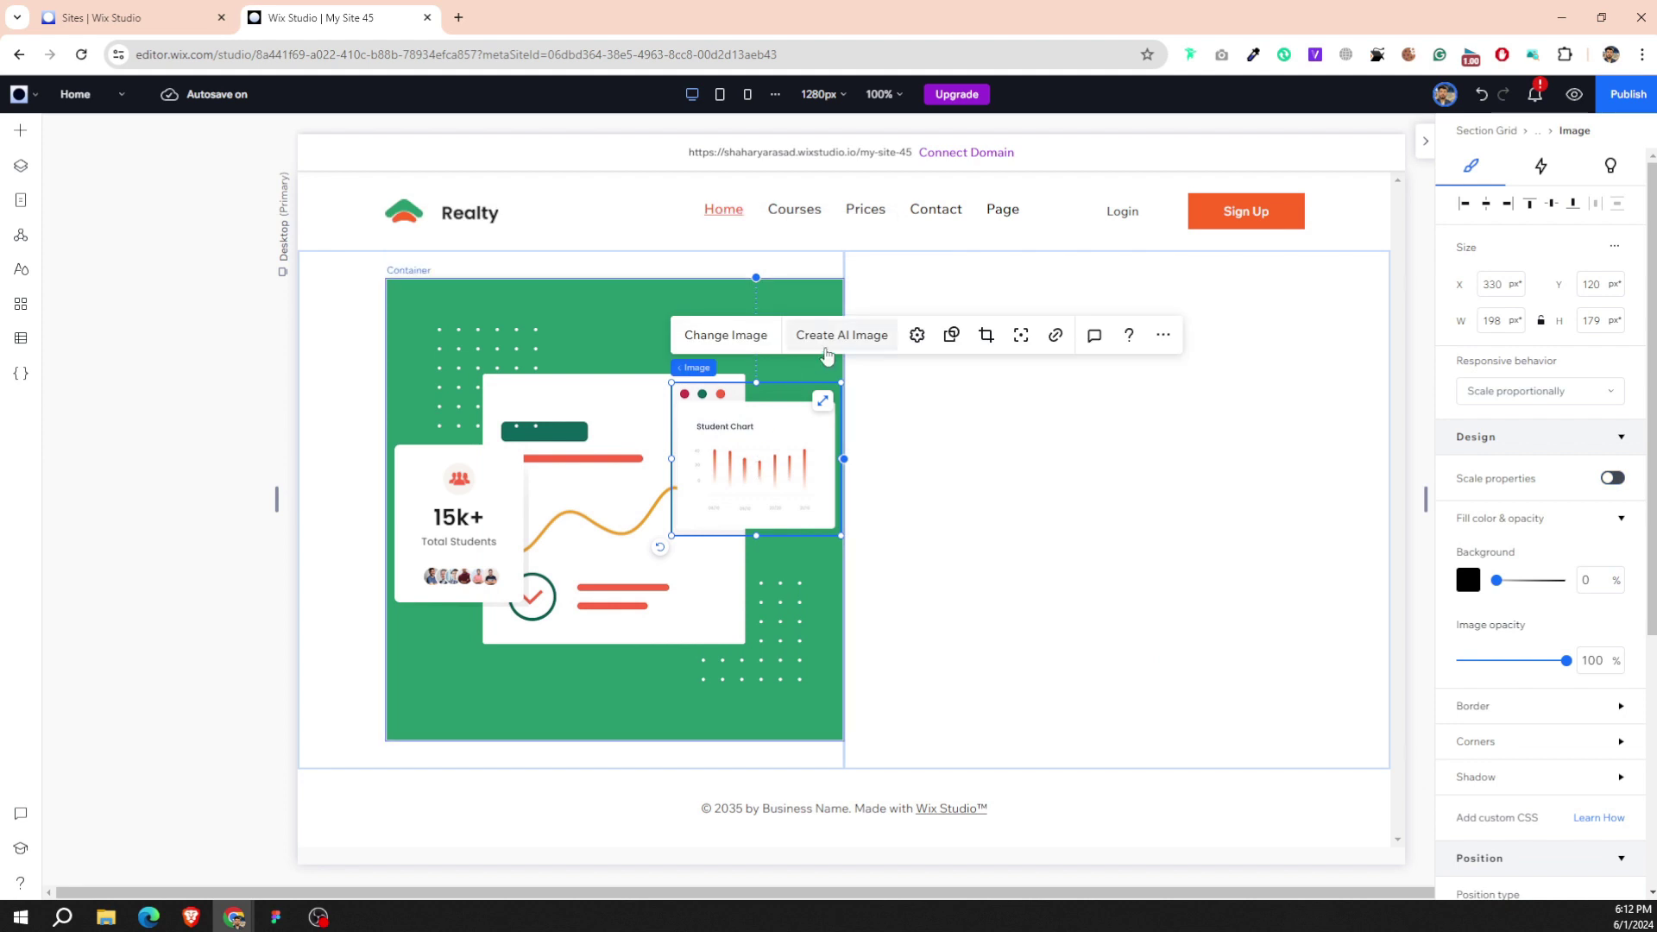
pyautogui.doubleClick(778, 480)
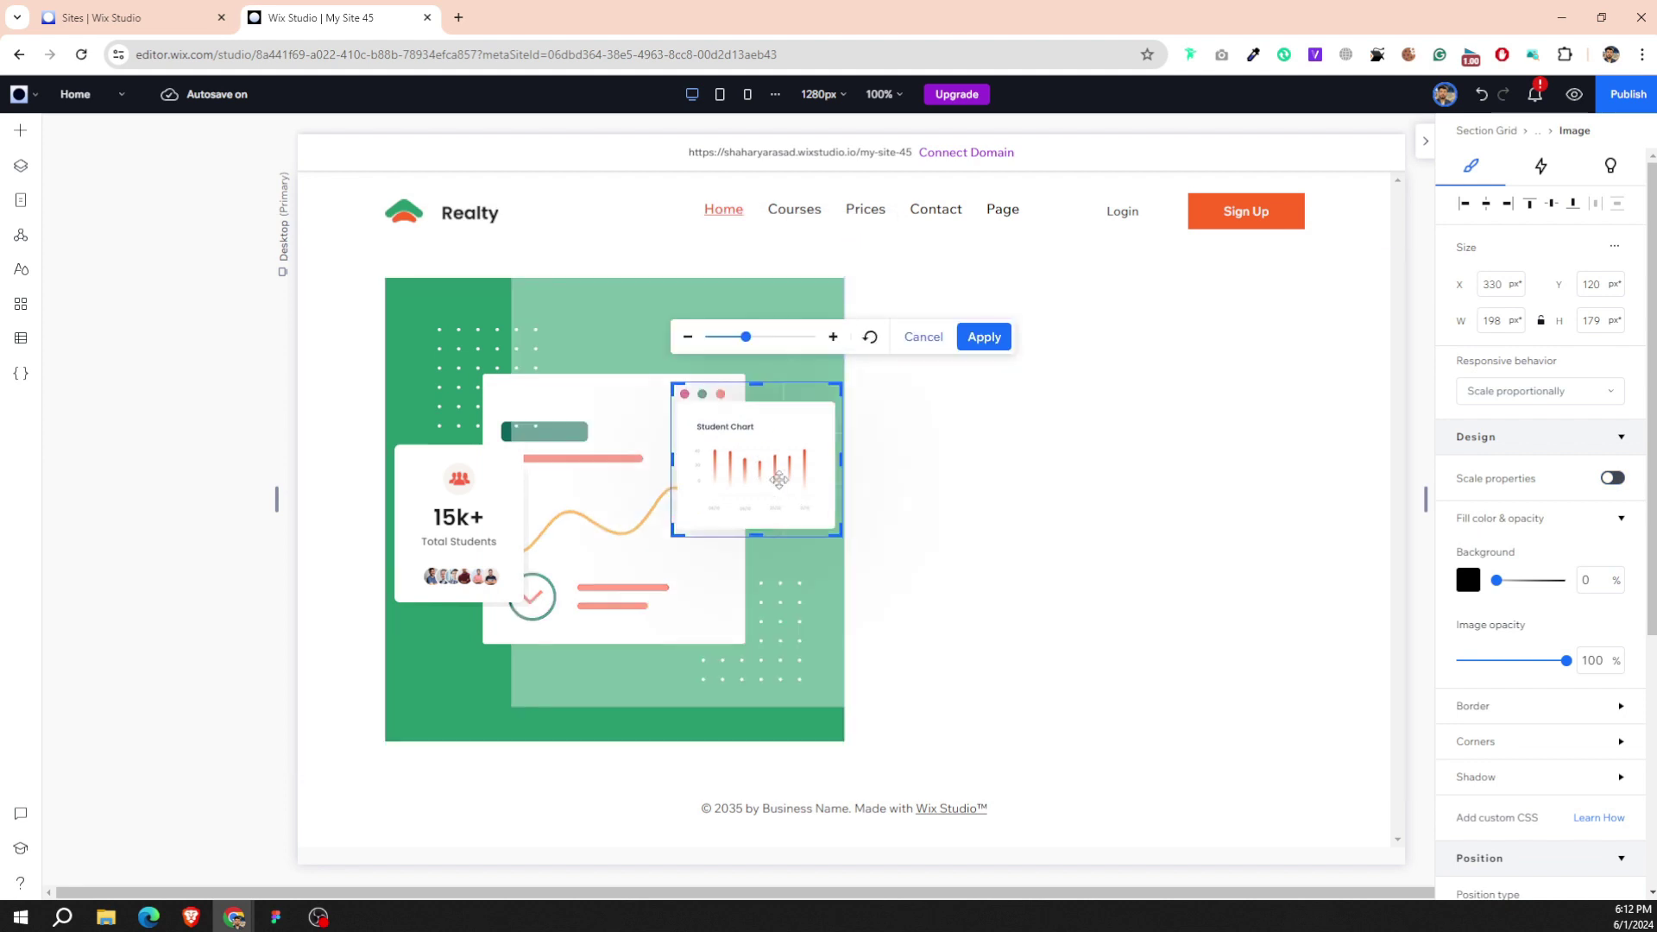
pyautogui.moveTo(749, 534); pyautogui.dragTo(751, 528)
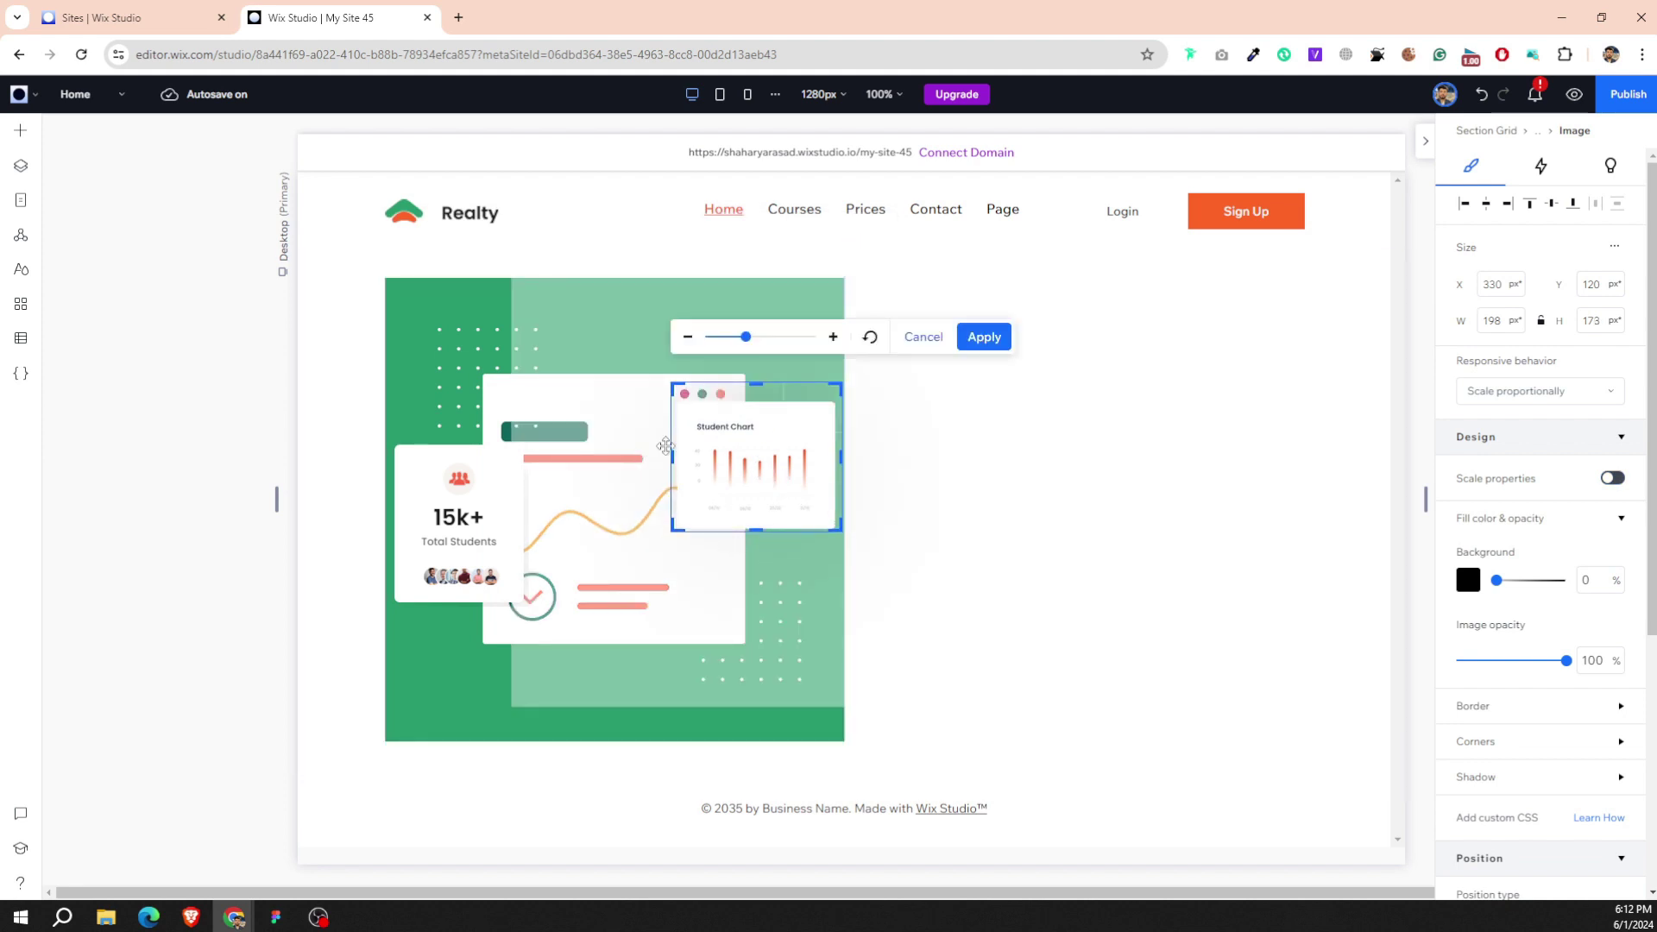
pyautogui.moveTo(672, 458); pyautogui.dragTo(678, 461)
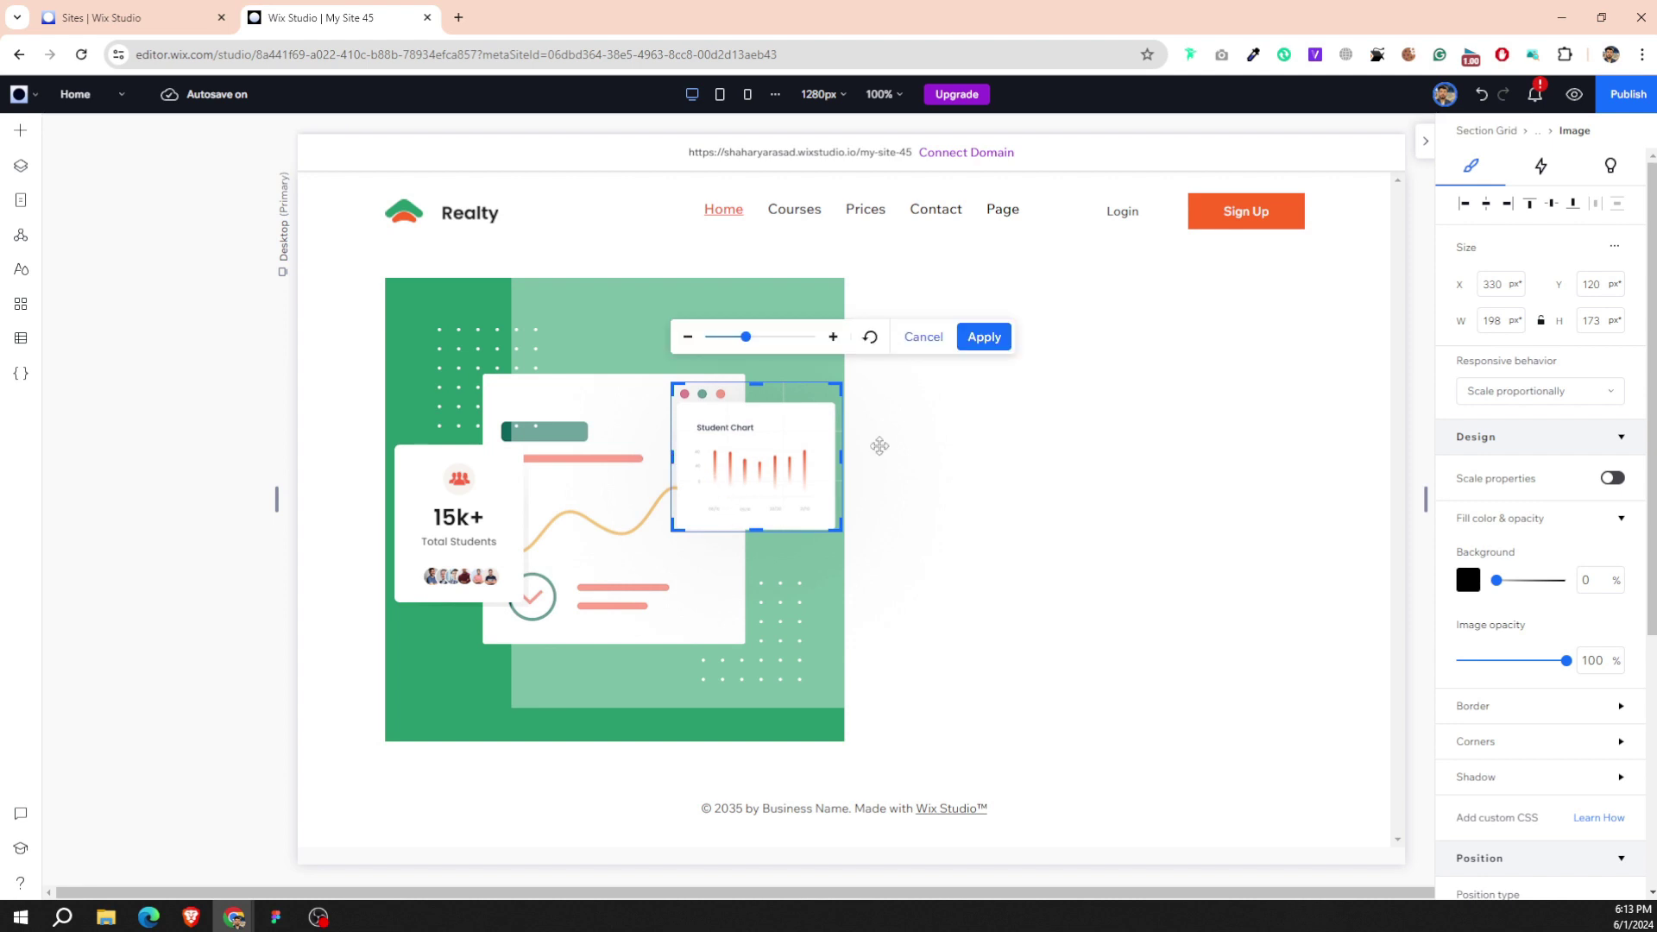
pyautogui.click(981, 339)
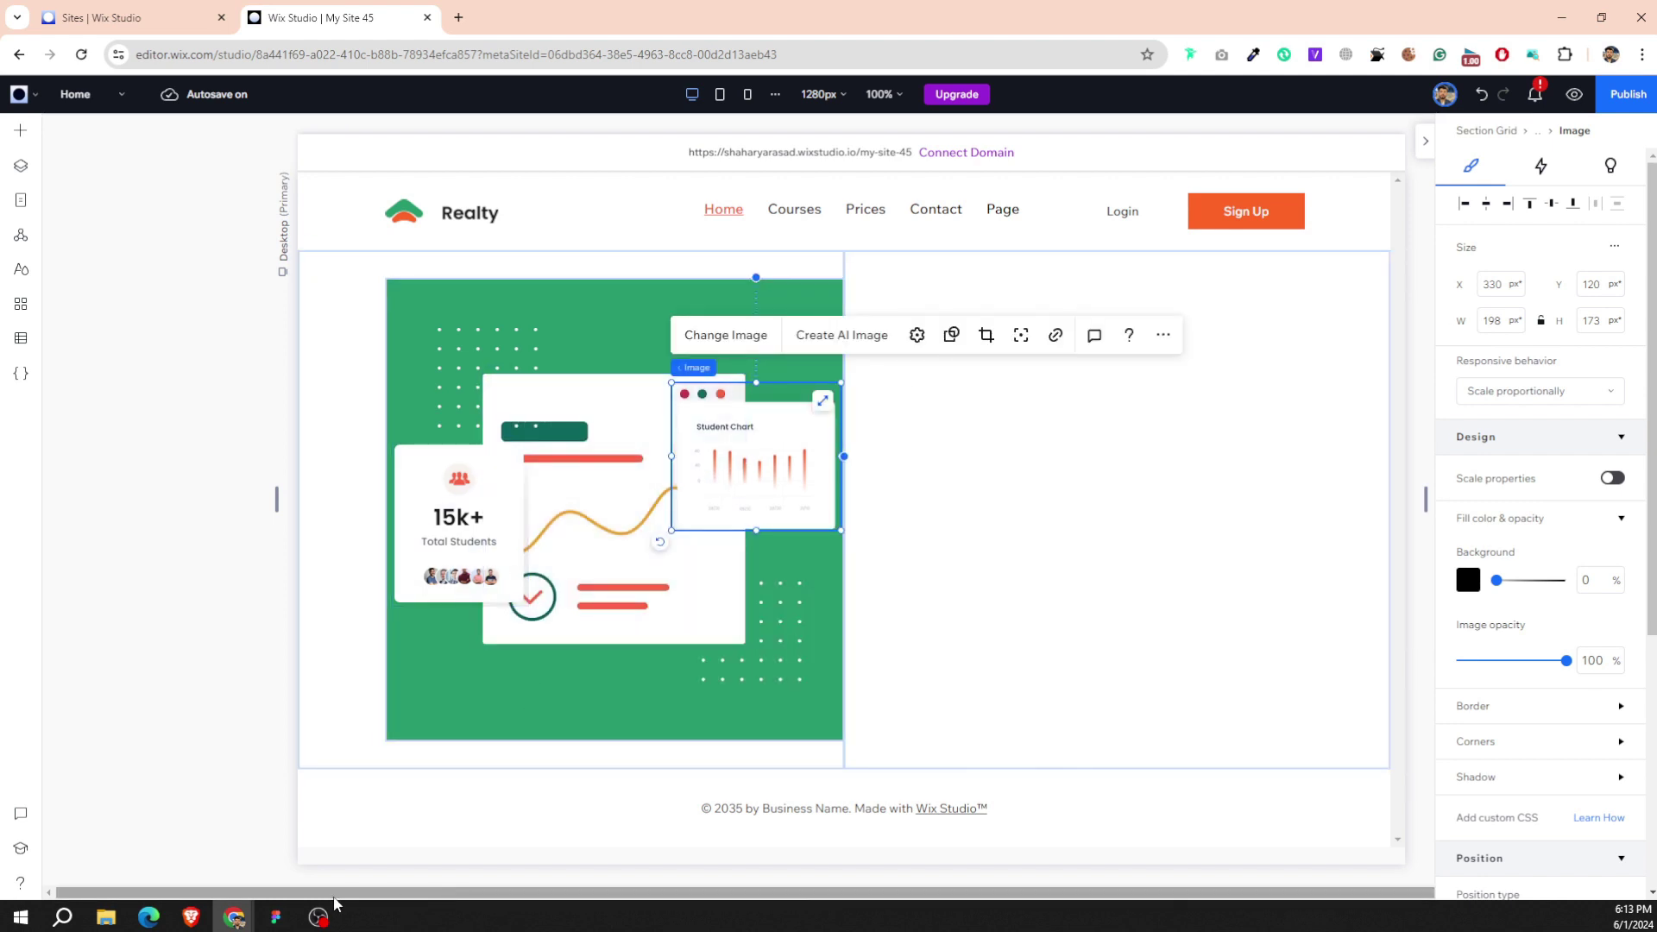
pyautogui.click(278, 918)
pyautogui.click(277, 918)
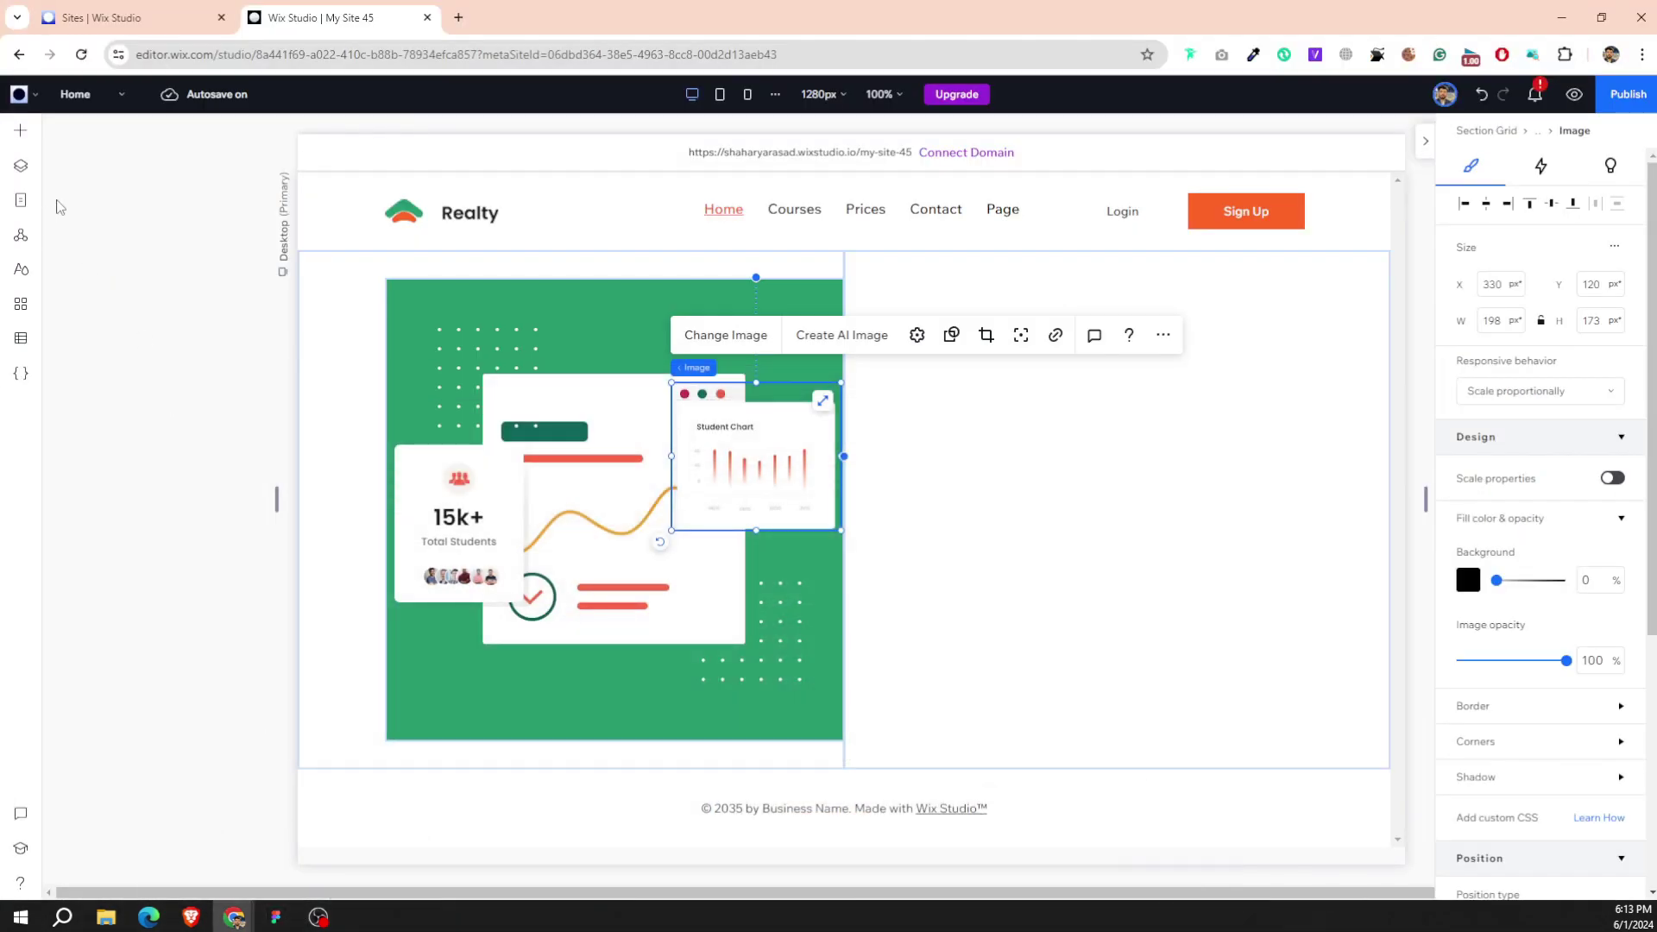
# Add the card33.png profile card image from Site Files to the page.
pyautogui.click(20, 138)
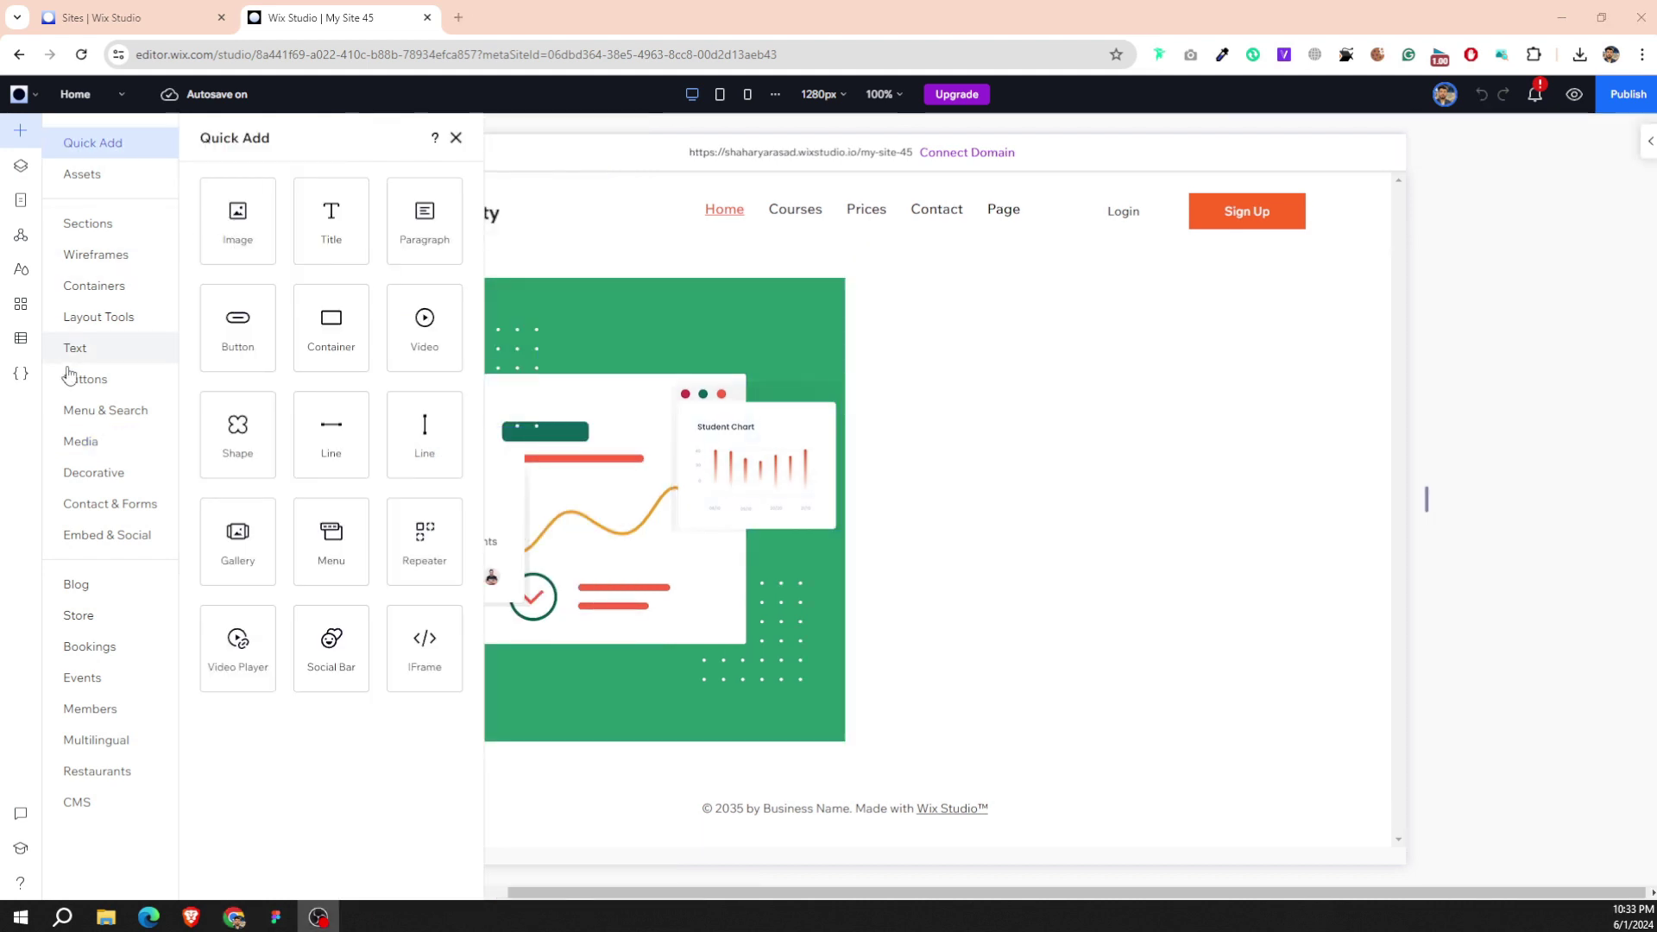
pyautogui.click(275, 922)
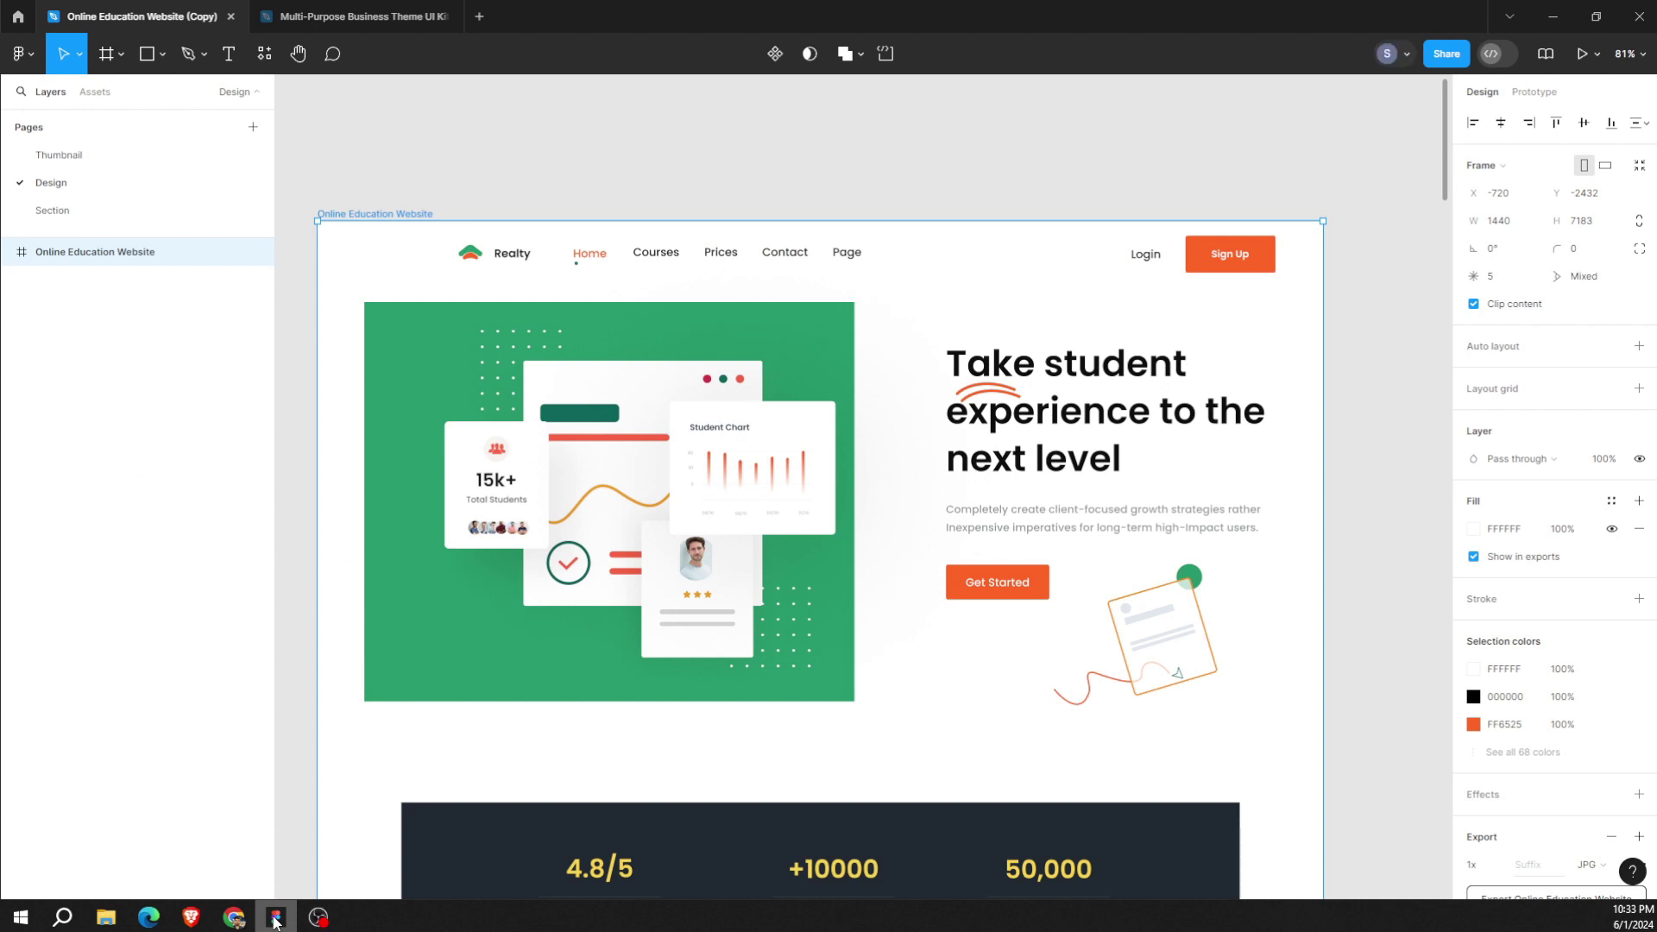
pyautogui.click(275, 921)
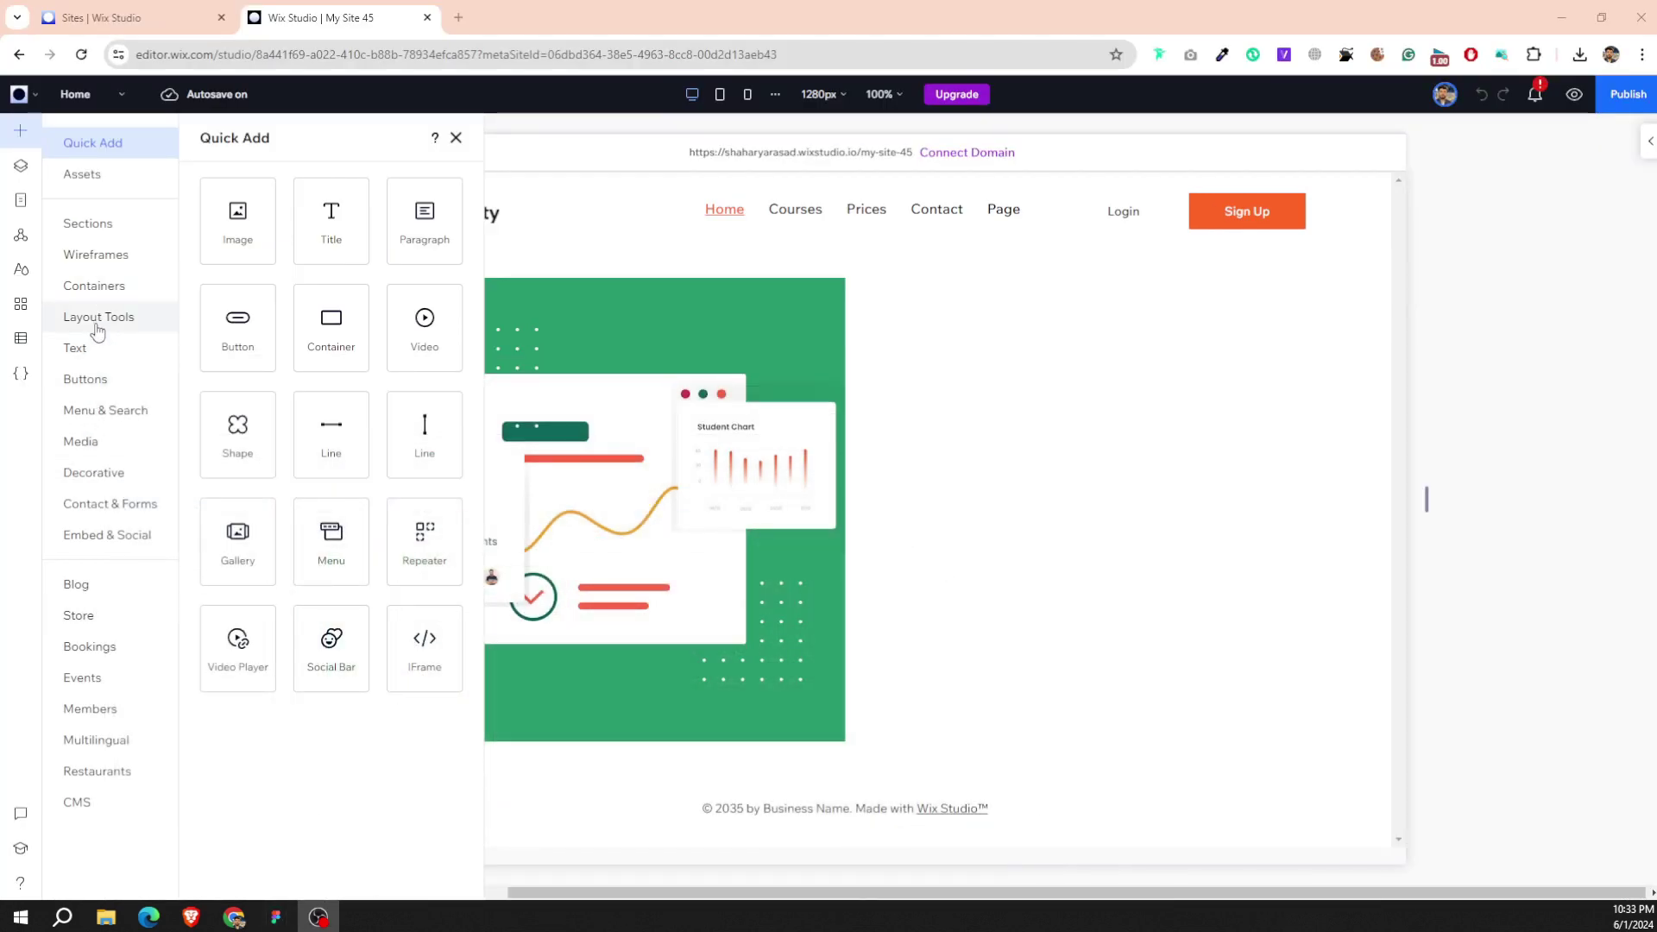
pyautogui.click(74, 444)
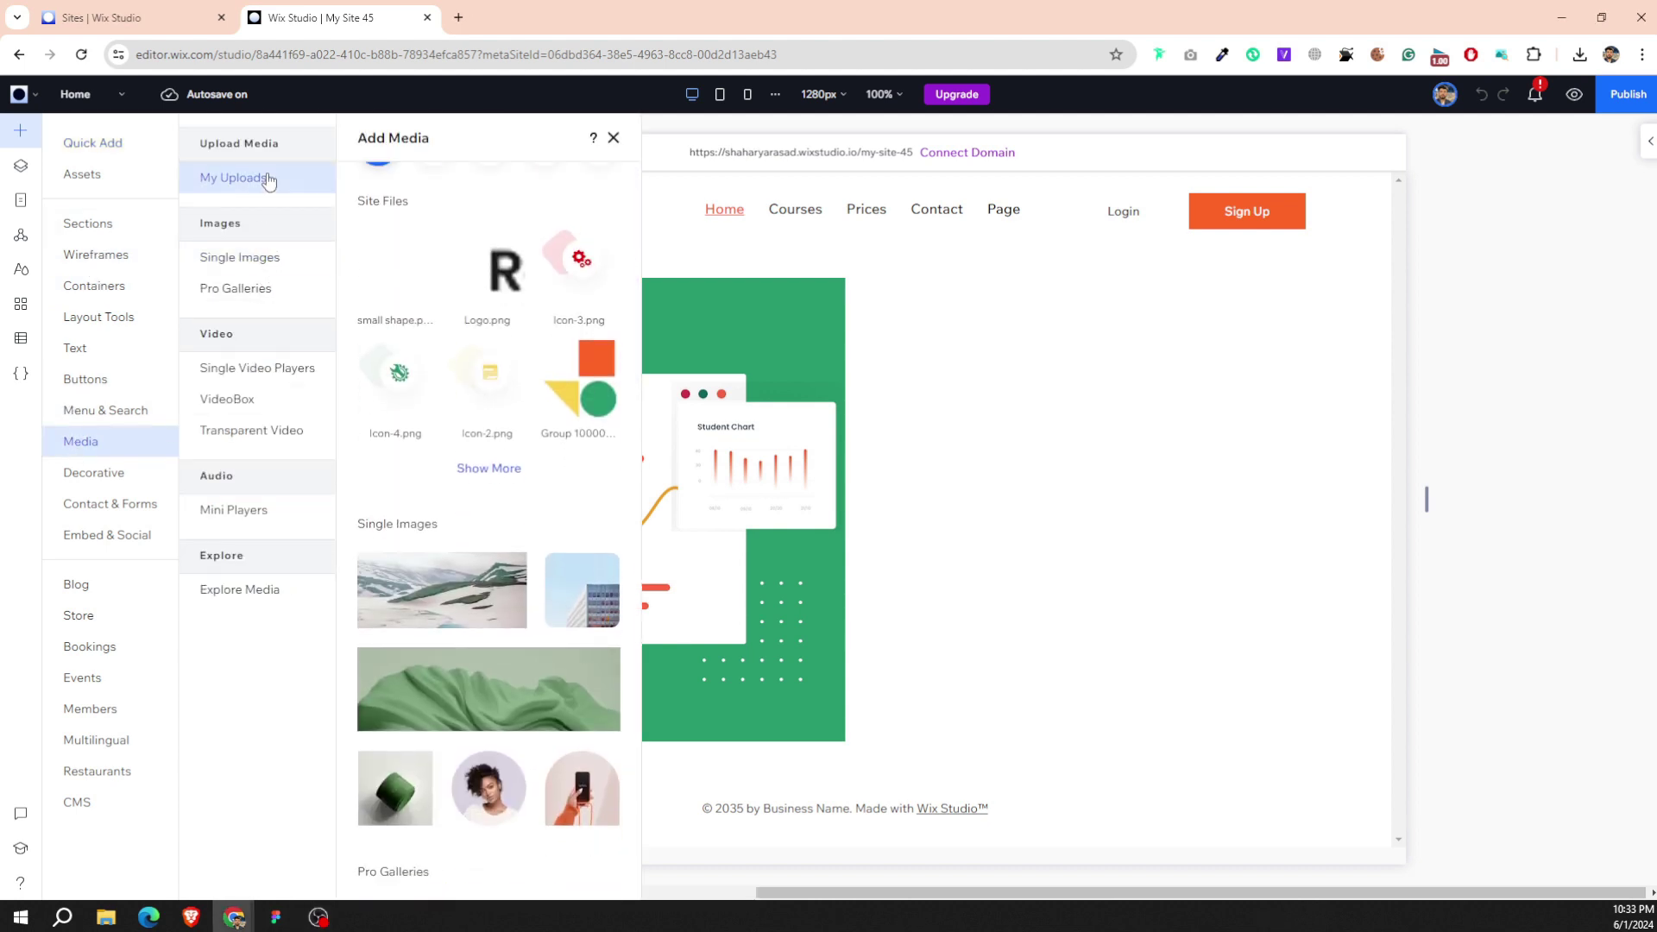
pyautogui.click(379, 237)
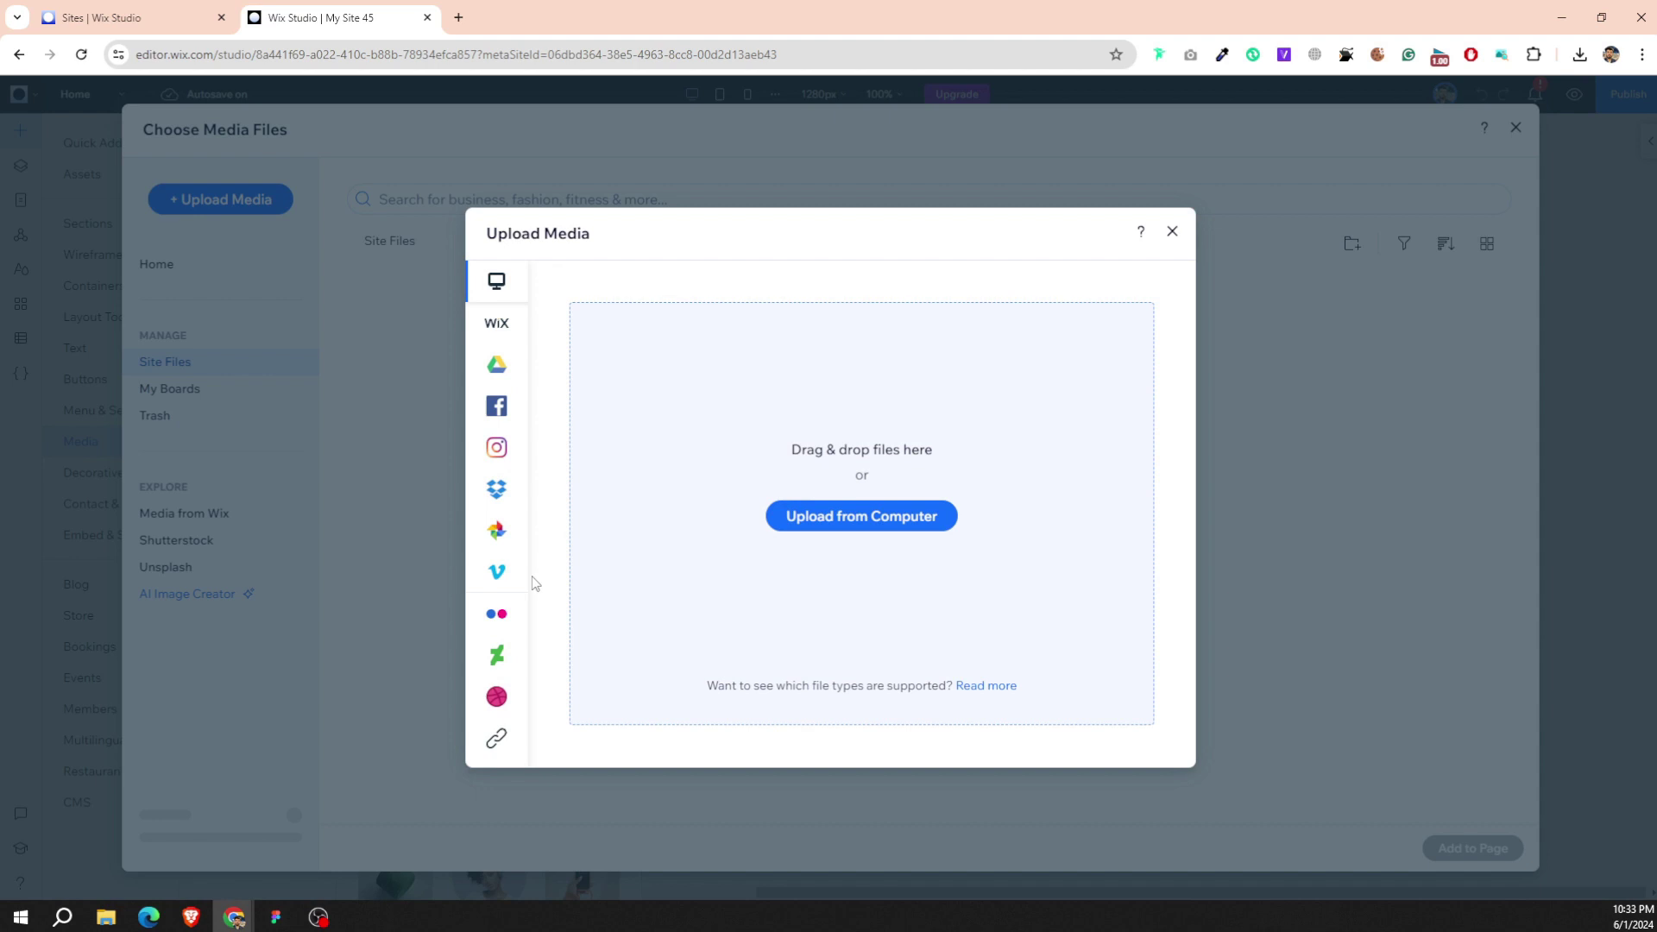
pyautogui.click(432, 484)
pyautogui.click(725, 552)
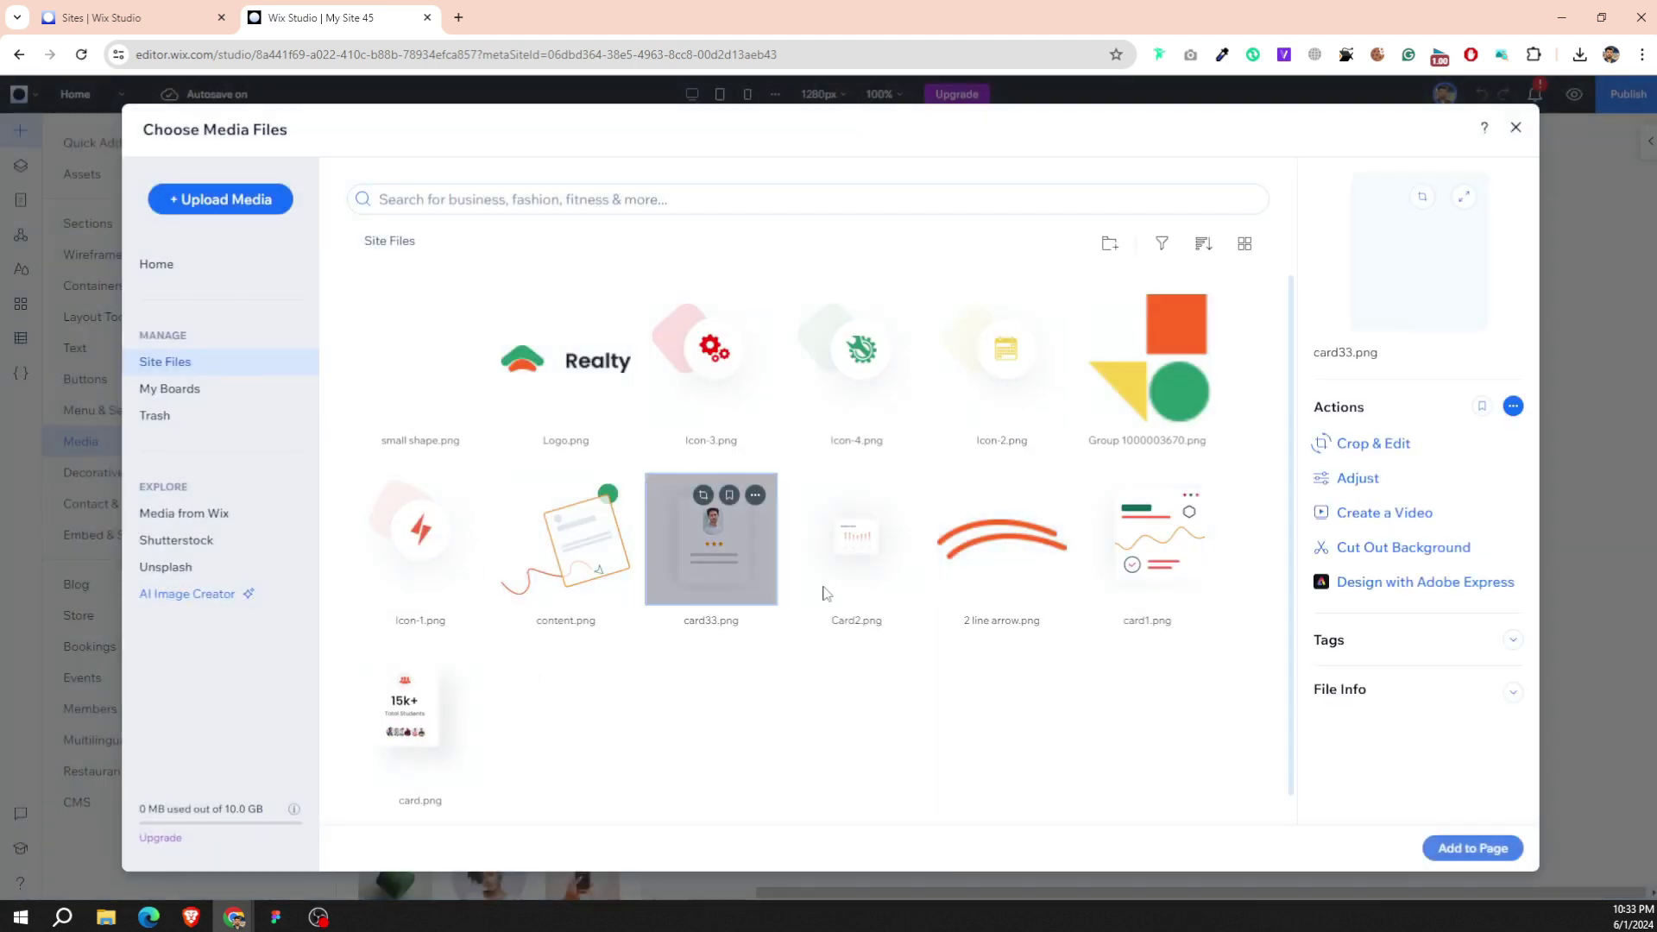
pyautogui.click(1428, 855)
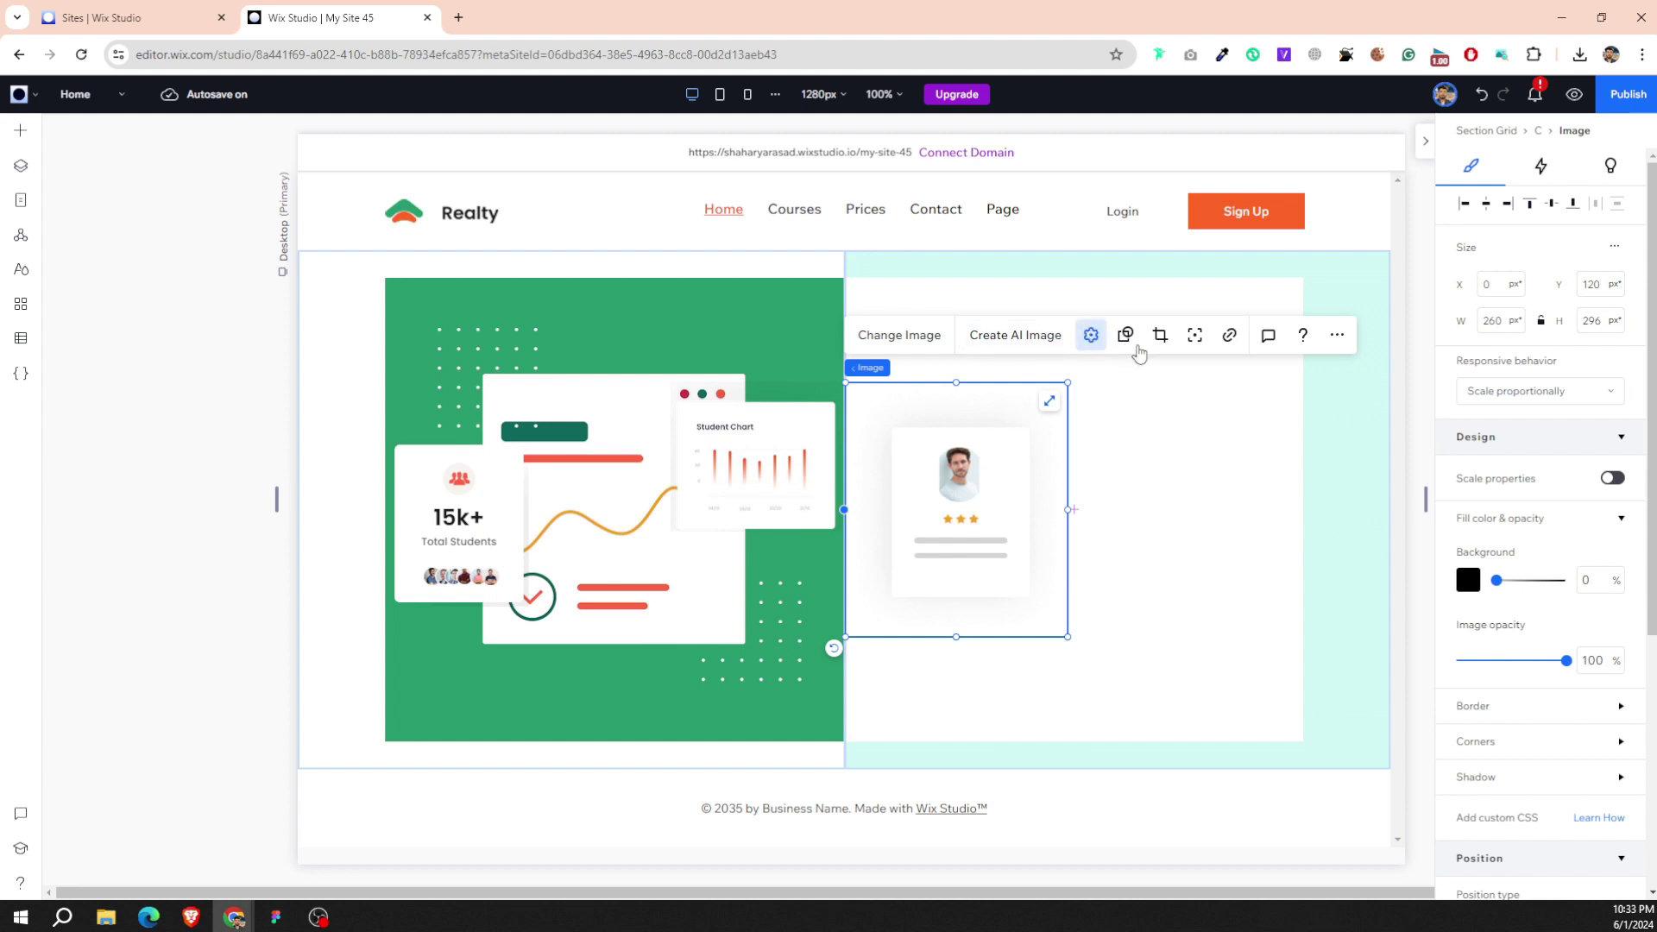
# Crop the profile card image, trimming the empty space on its left and top.
pyautogui.doubleClick(1032, 522)
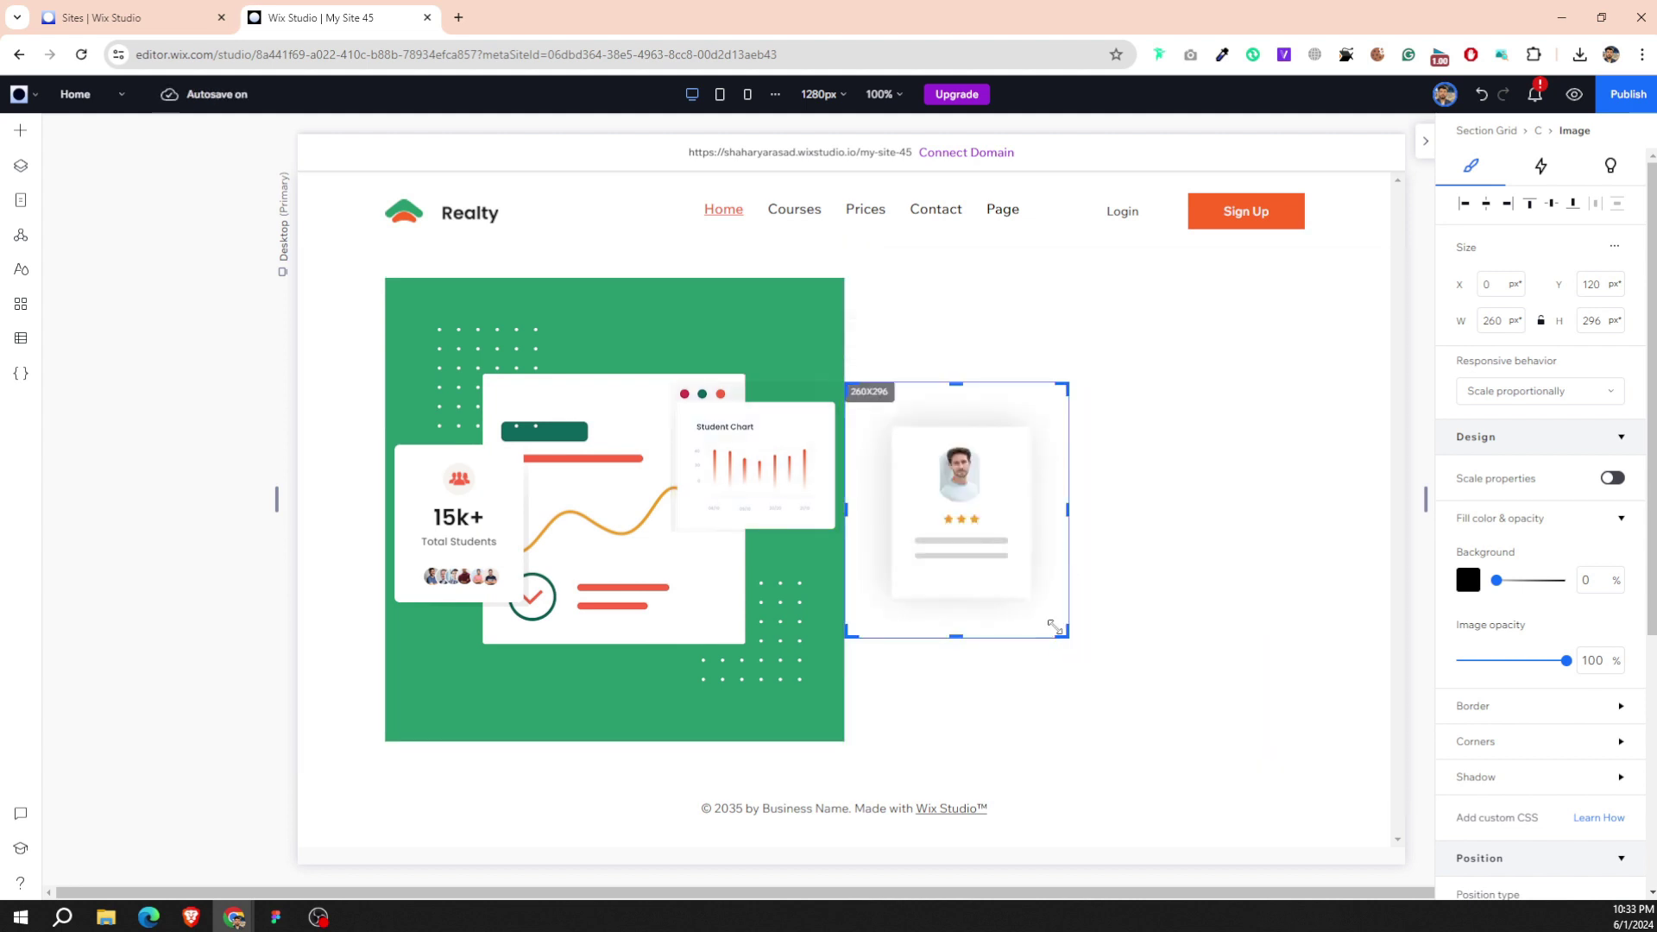
pyautogui.moveTo(1054, 625); pyautogui.dragTo(1023, 588)
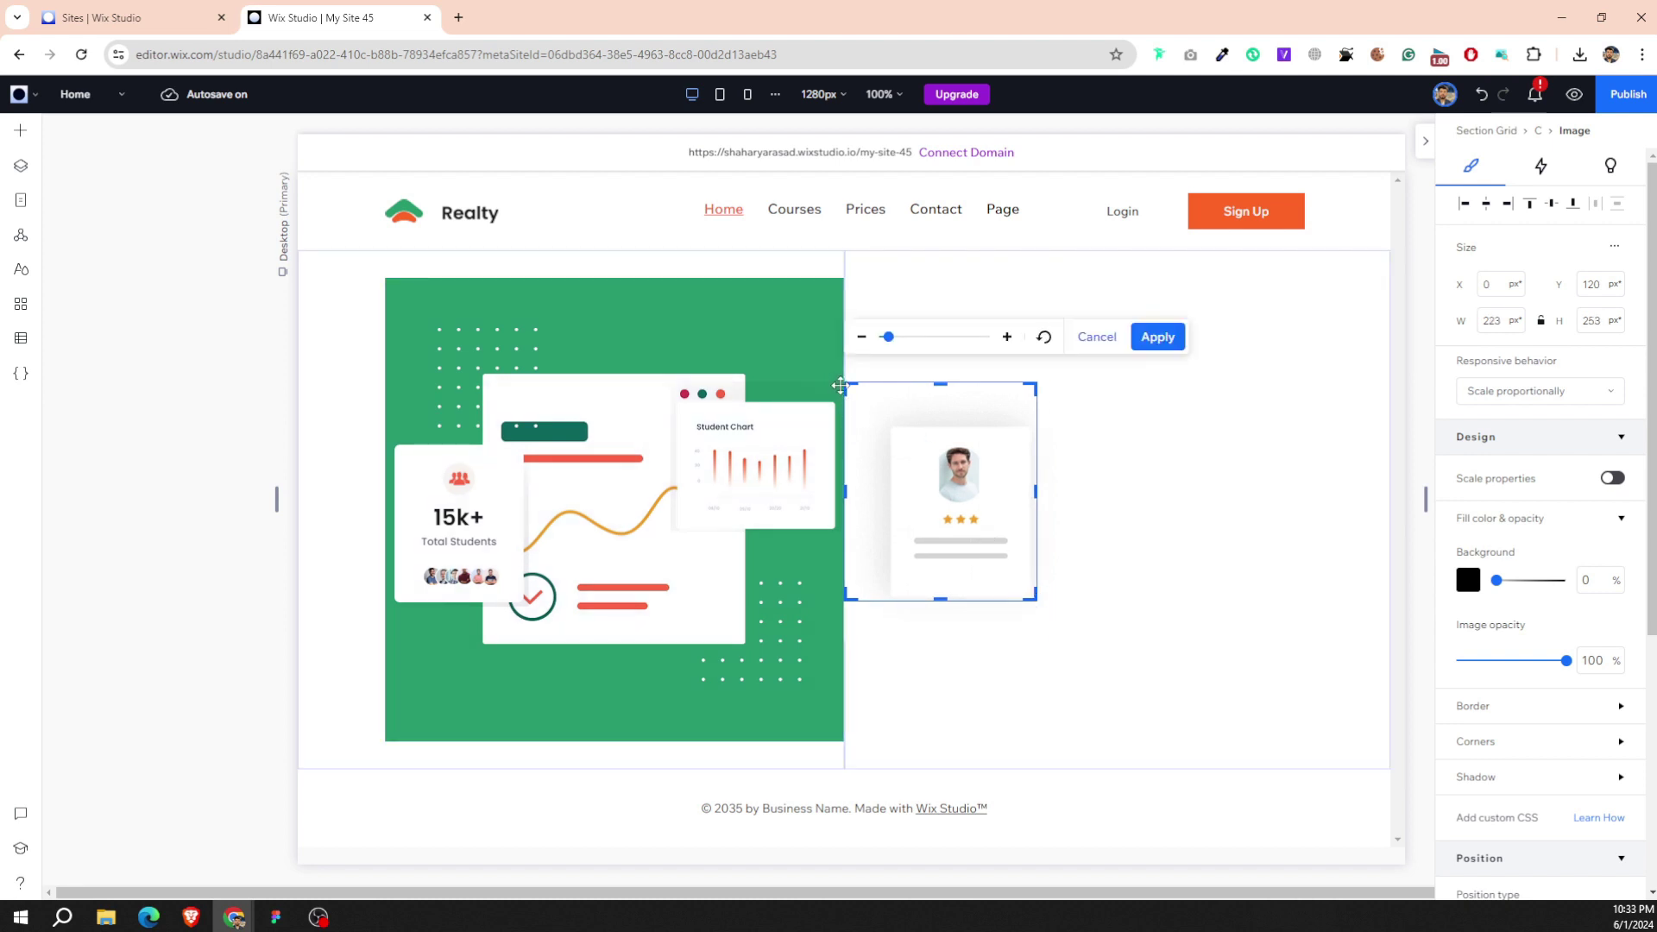
pyautogui.moveTo(844, 394); pyautogui.dragTo(888, 397)
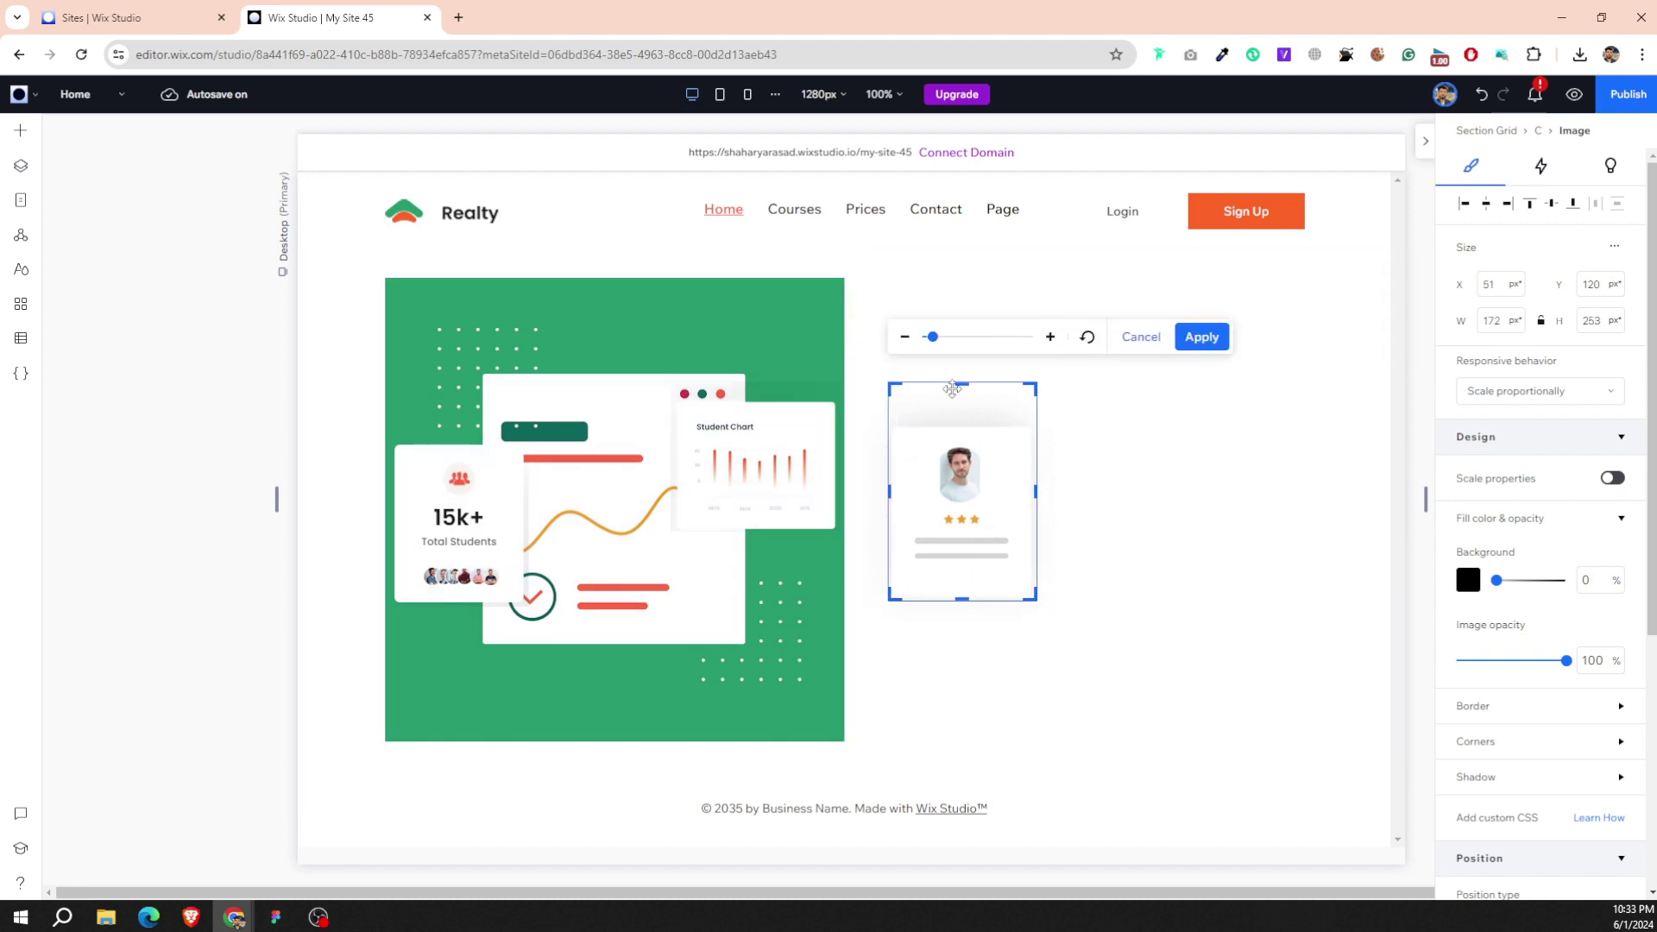
pyautogui.moveTo(962, 382); pyautogui.dragTo(1007, 428)
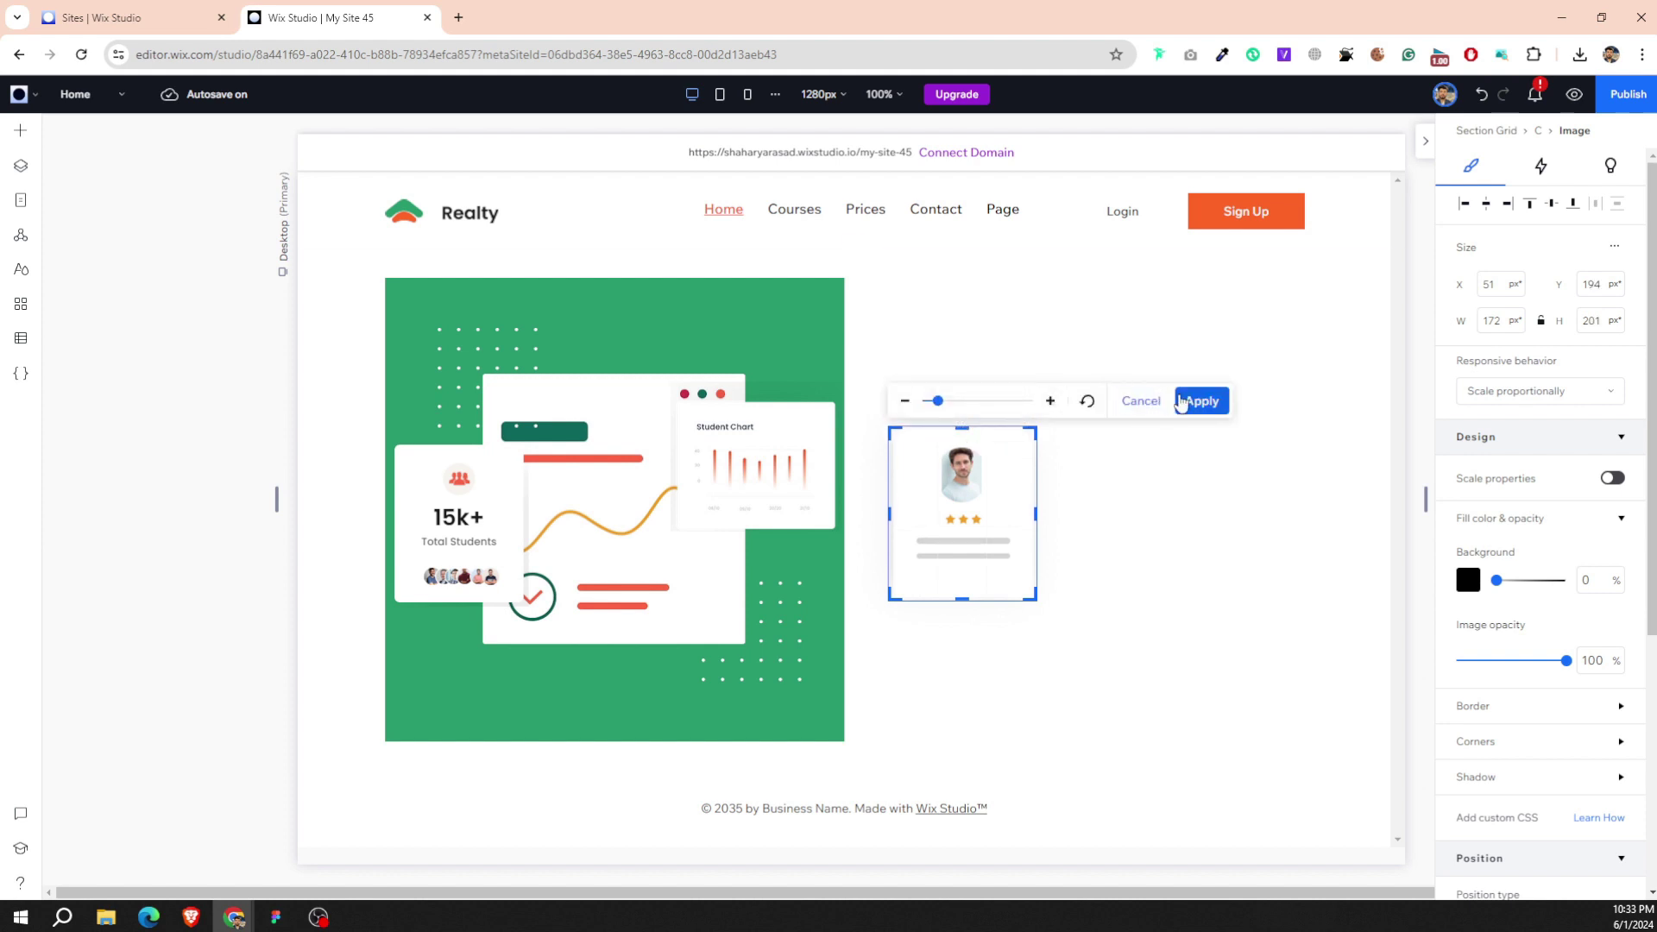
pyautogui.click(1184, 402)
# Move the profile card onto the green panel at the illustration's lower right and resize it.
pyautogui.moveTo(964, 531); pyautogui.dragTo(733, 610)
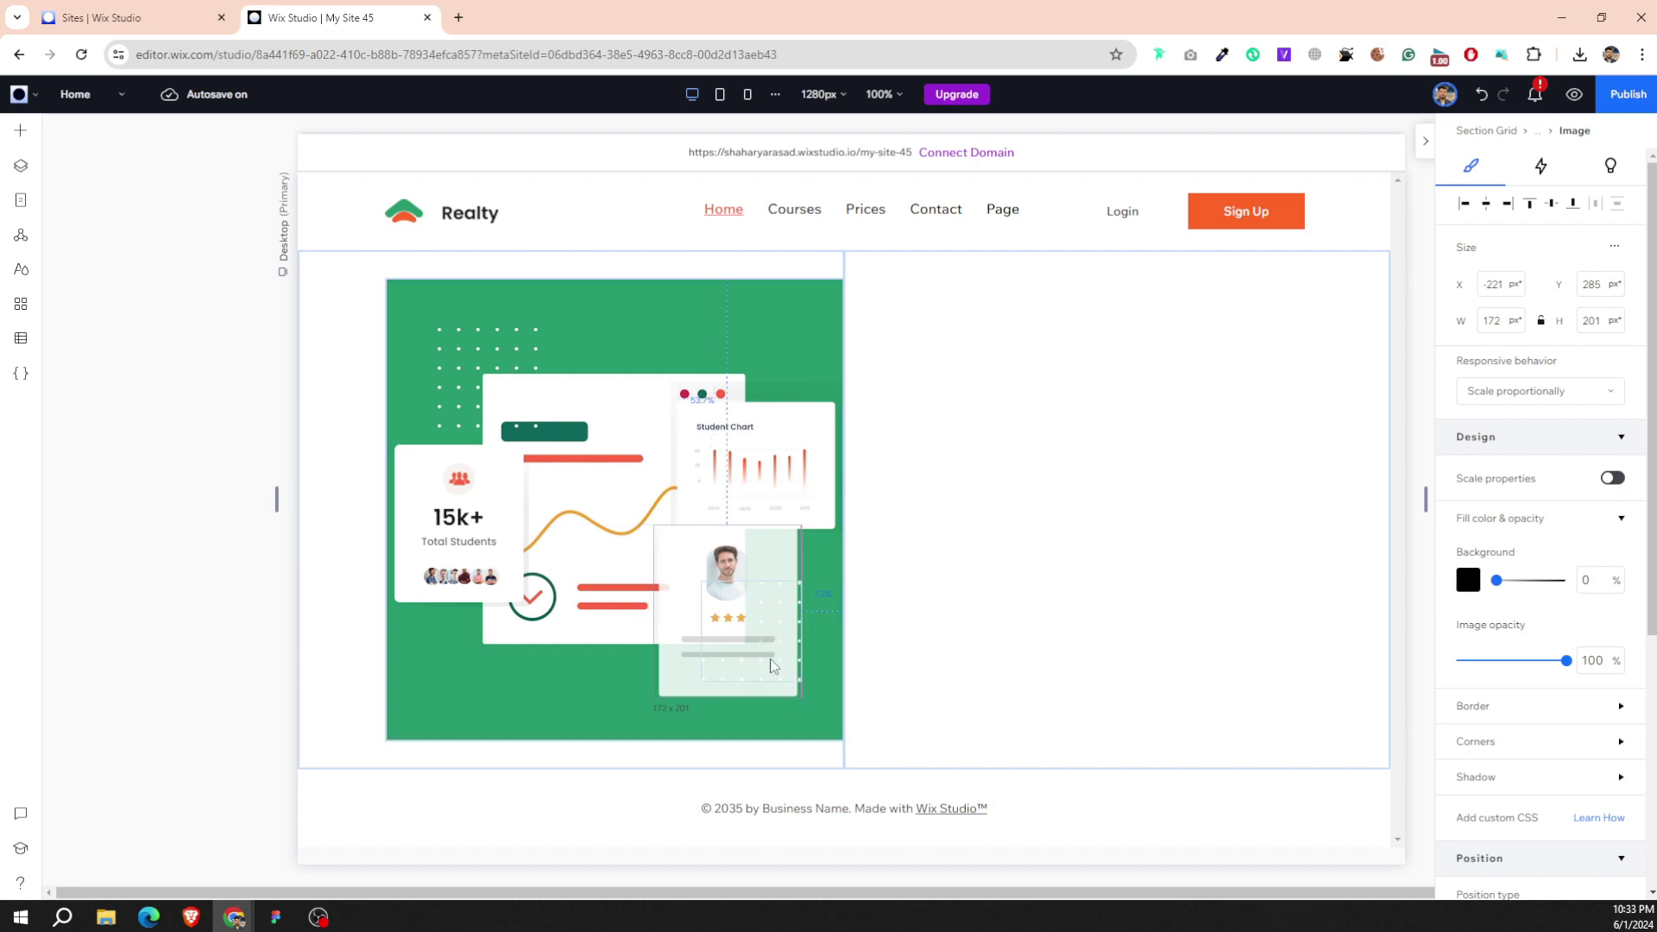
pyautogui.moveTo(799, 700); pyautogui.dragTo(737, 623)
pyautogui.moveTo(742, 684); pyautogui.dragTo(752, 696)
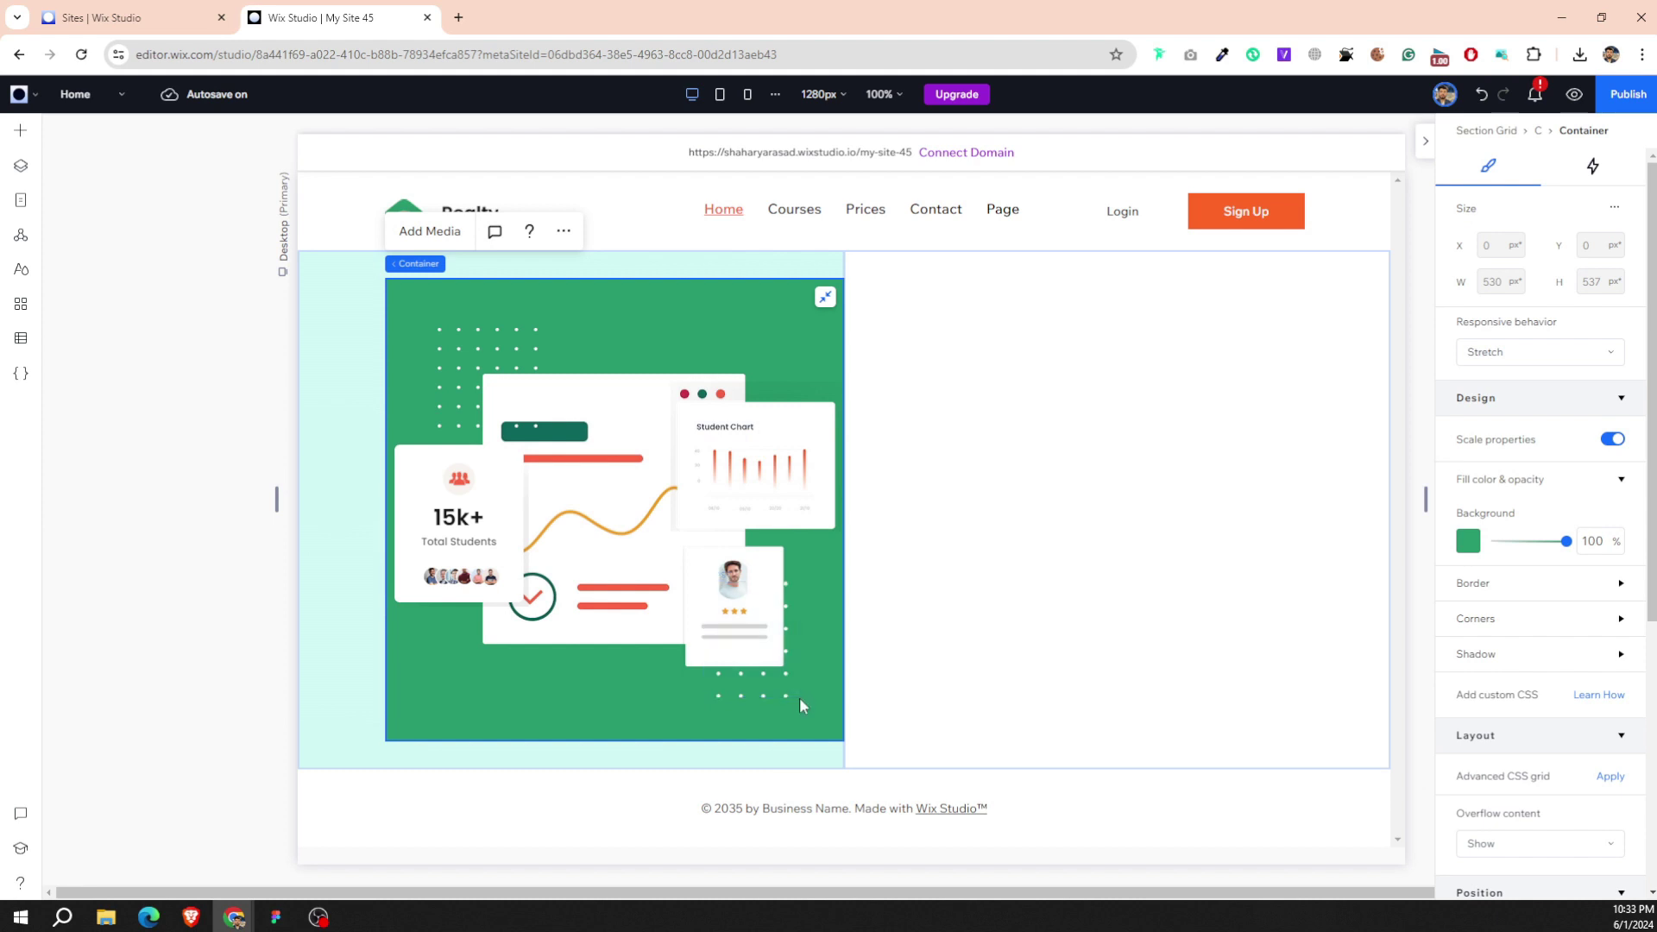
pyautogui.moveTo(797, 694)
pyautogui.mouseDown()
pyautogui.moveTo(810, 708)
pyautogui.moveTo(789, 681)
pyautogui.moveTo(807, 704)
pyautogui.mouseUp()
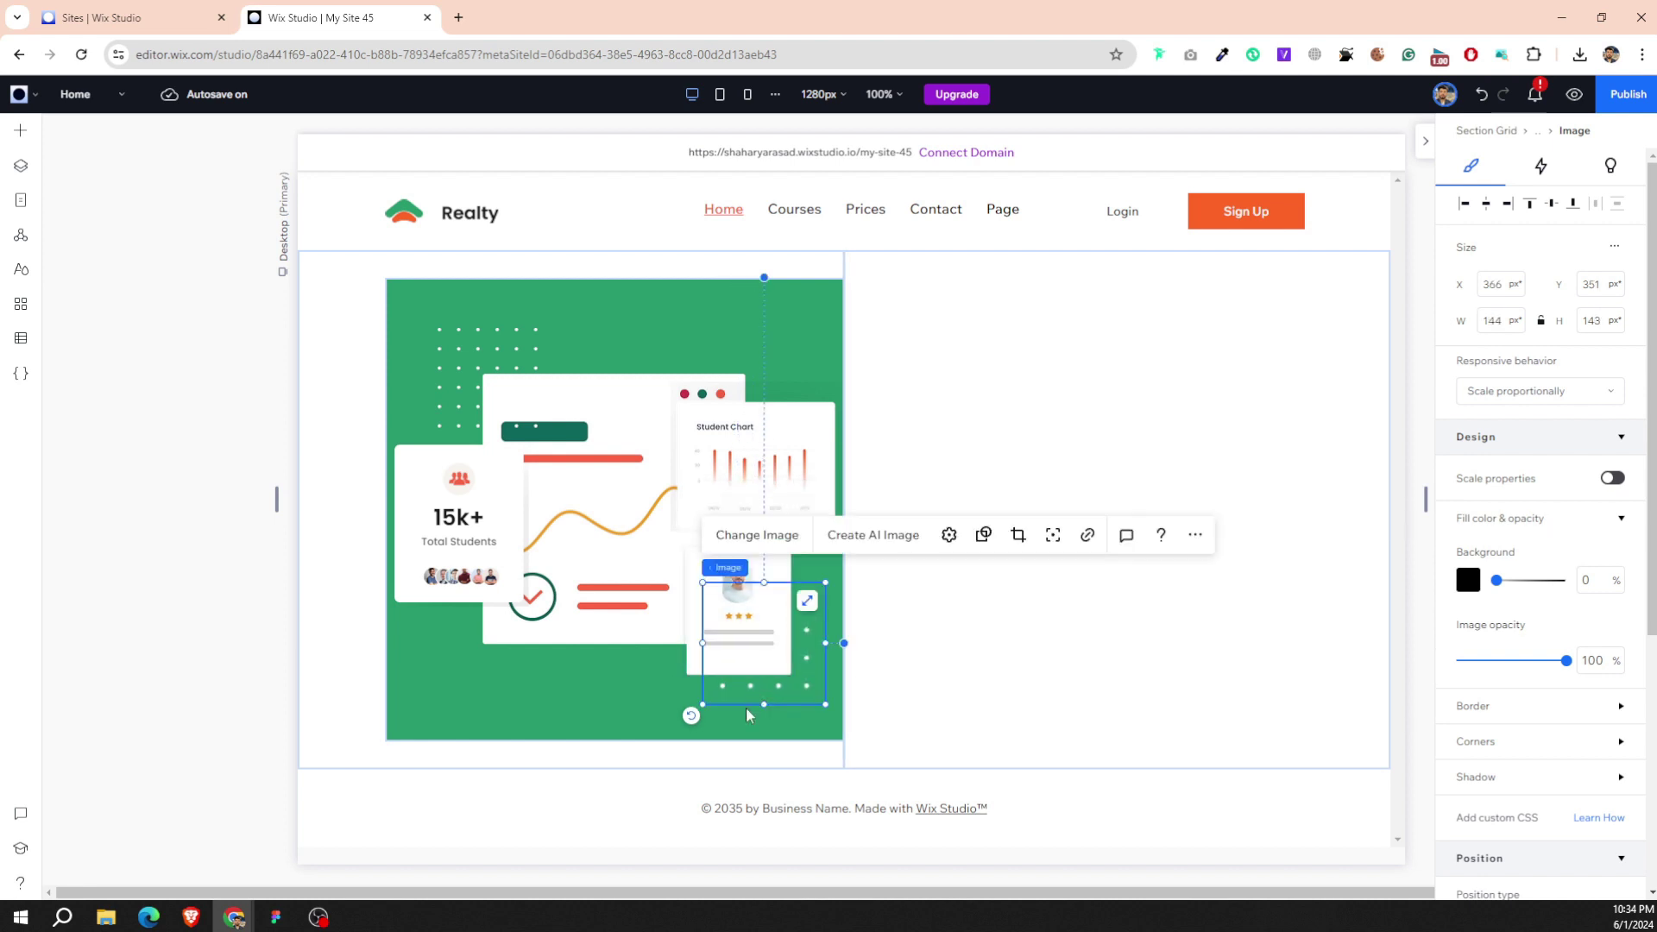
# Reposition the profile card, shift it 20 px right, and widen it to 151 px.
pyautogui.click(611, 629)
pyautogui.click(737, 608)
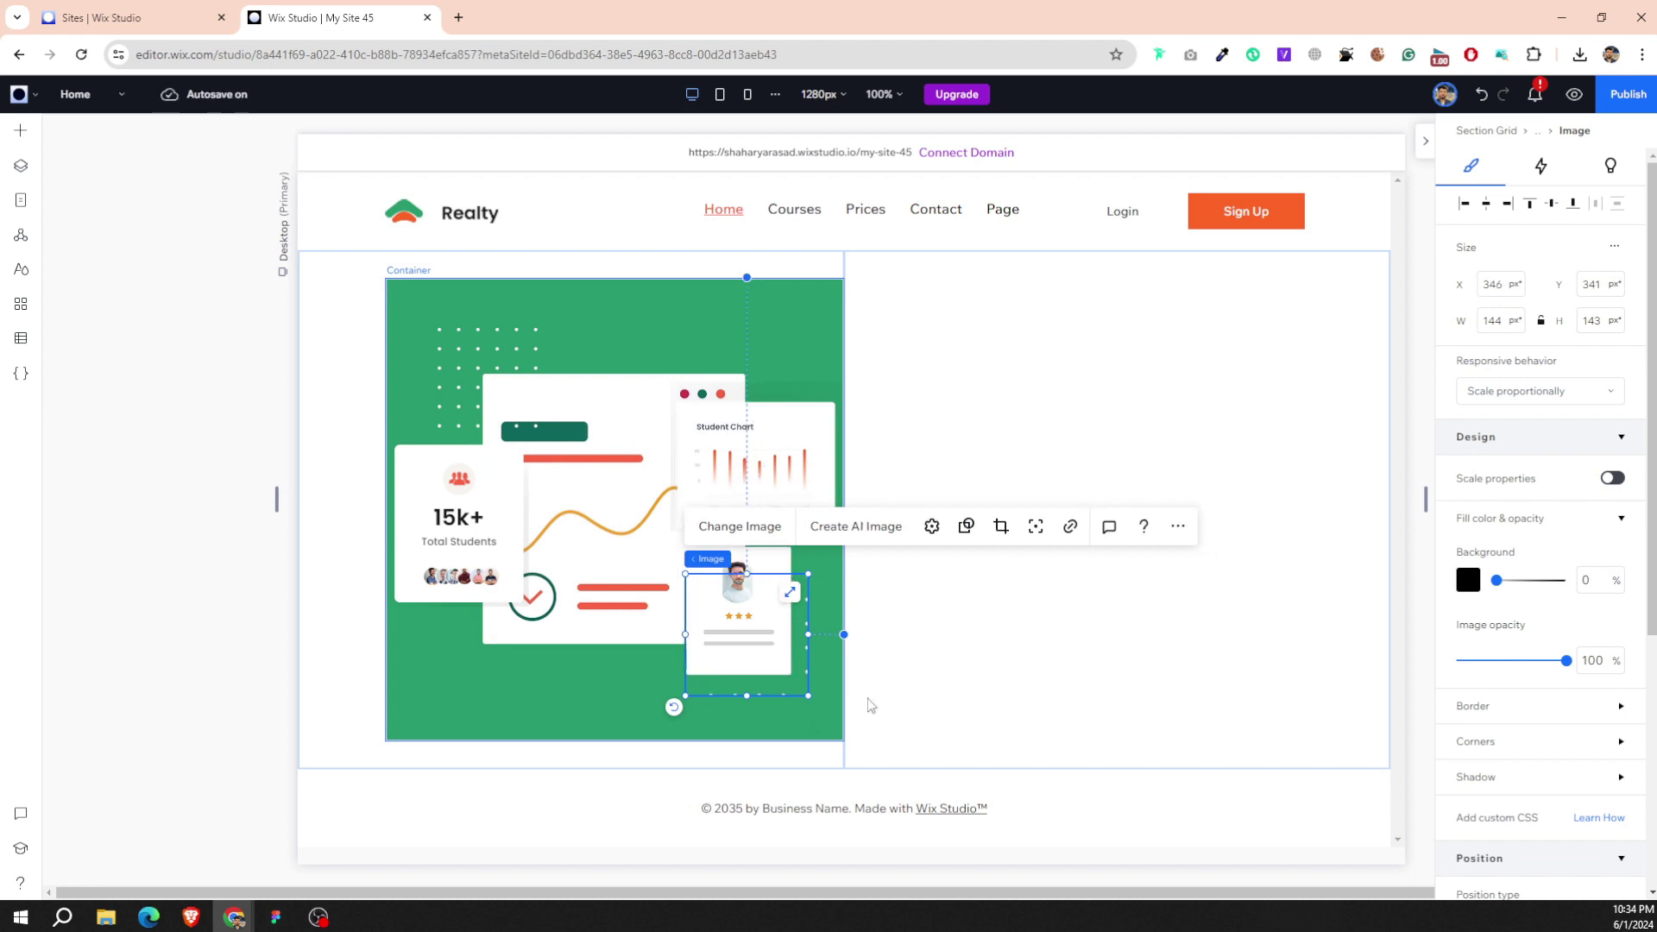
pyautogui.moveTo(778, 667); pyautogui.dragTo(767, 640)
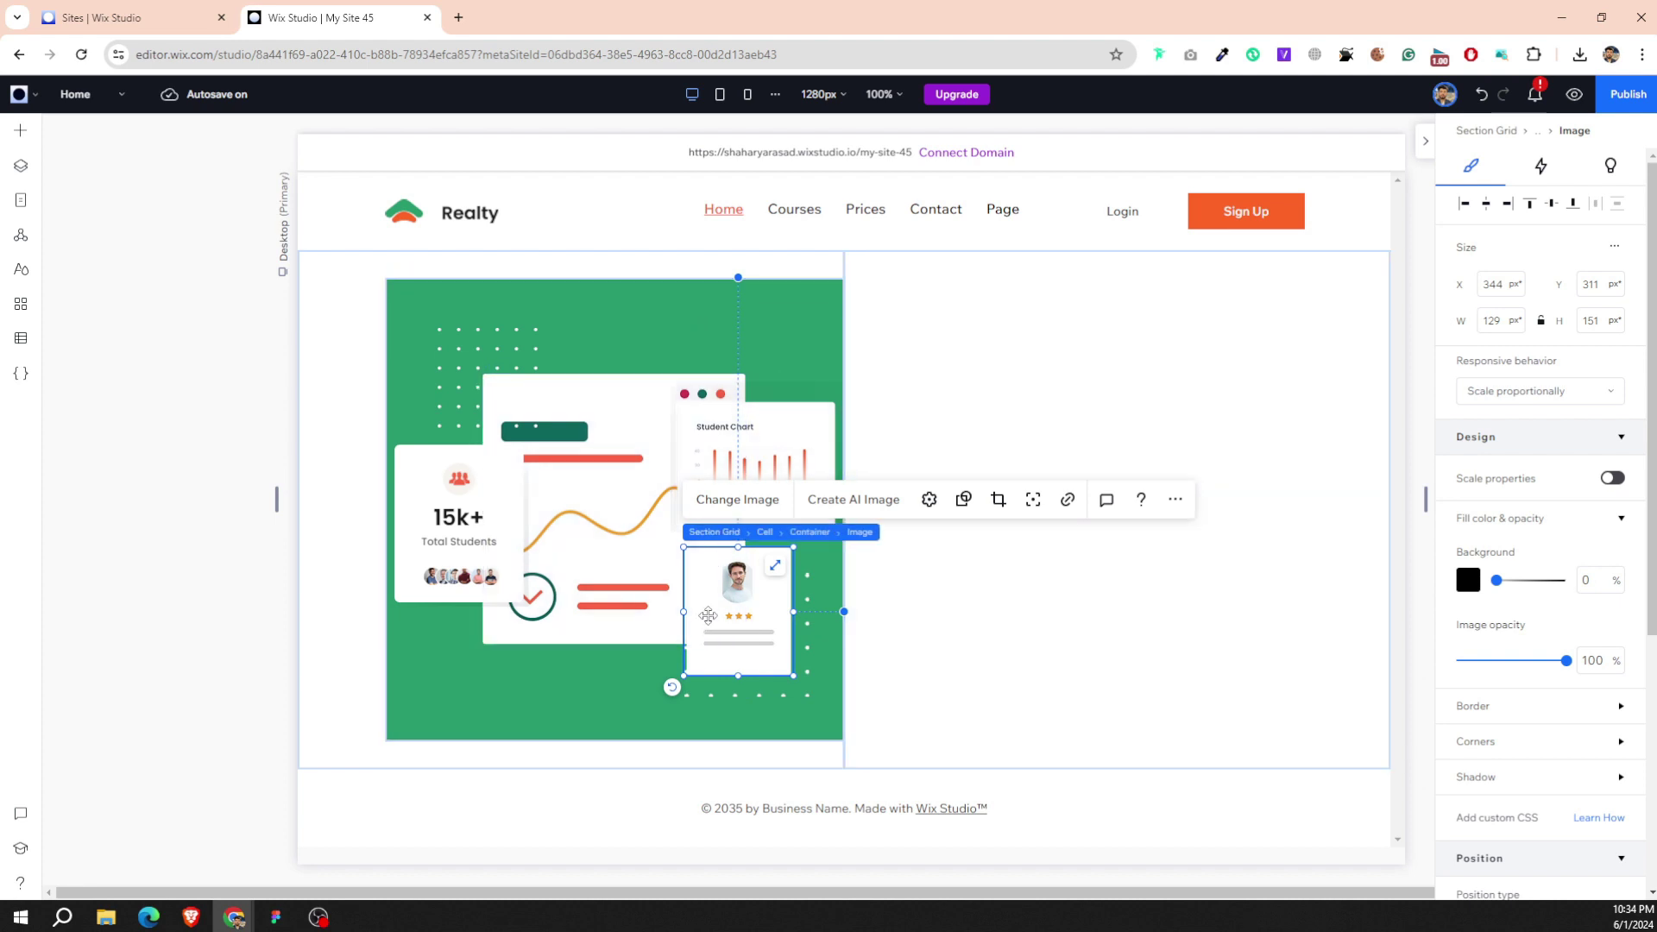
pyautogui.moveTo(738, 677); pyautogui.dragTo(742, 684)
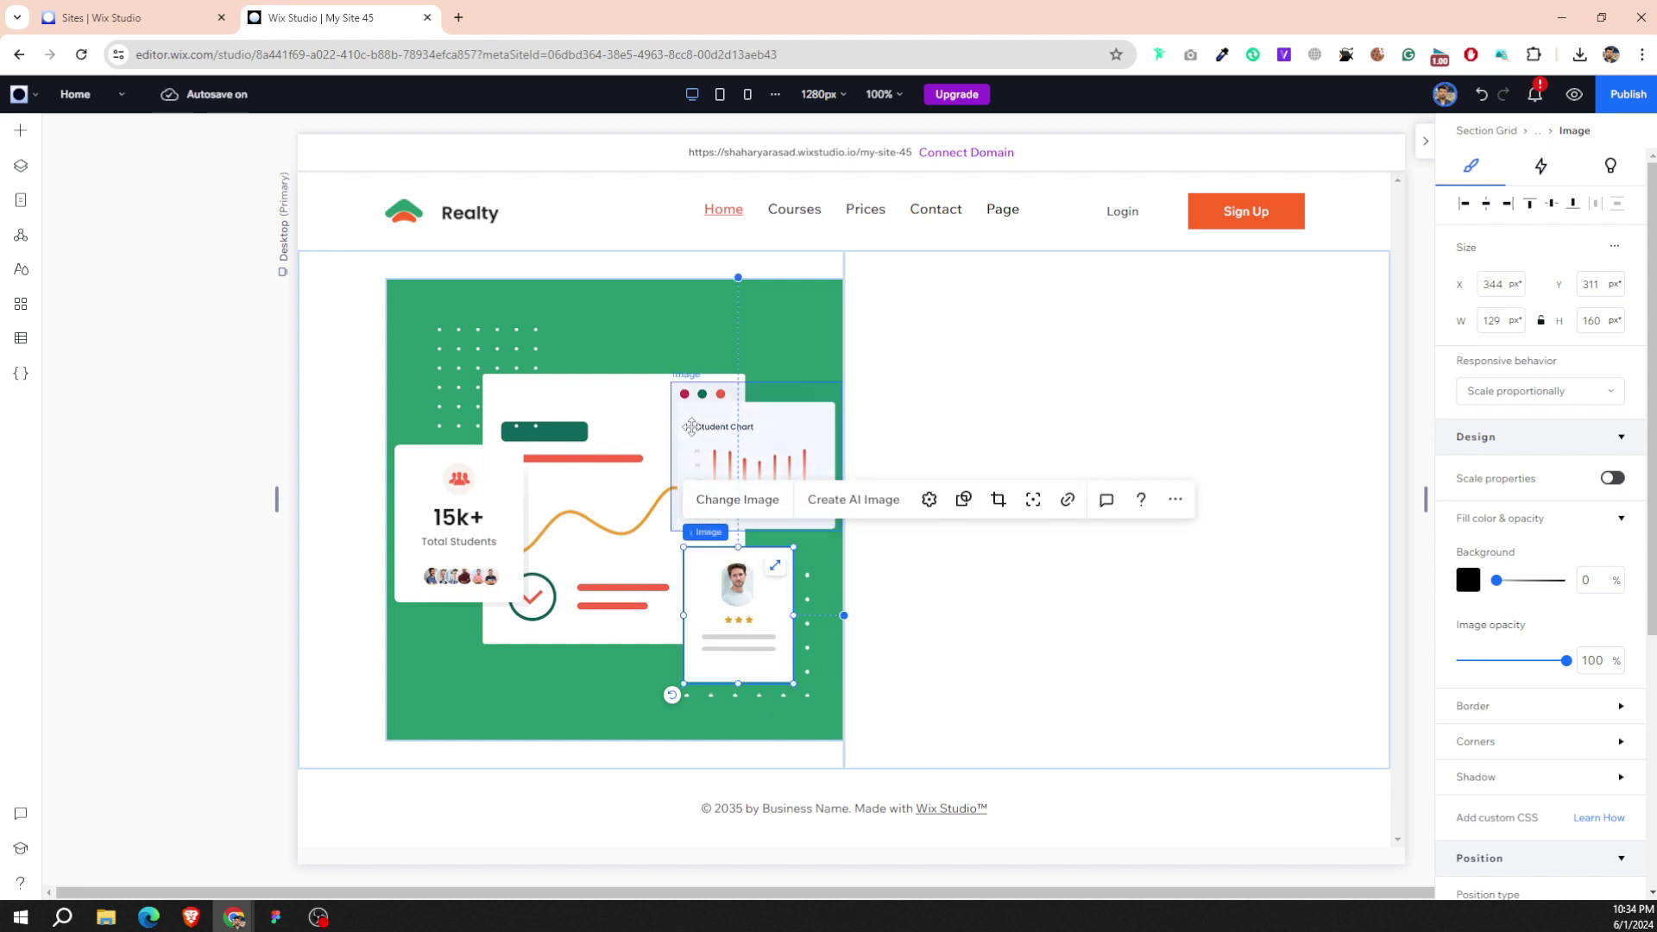
pyautogui.click(650, 676)
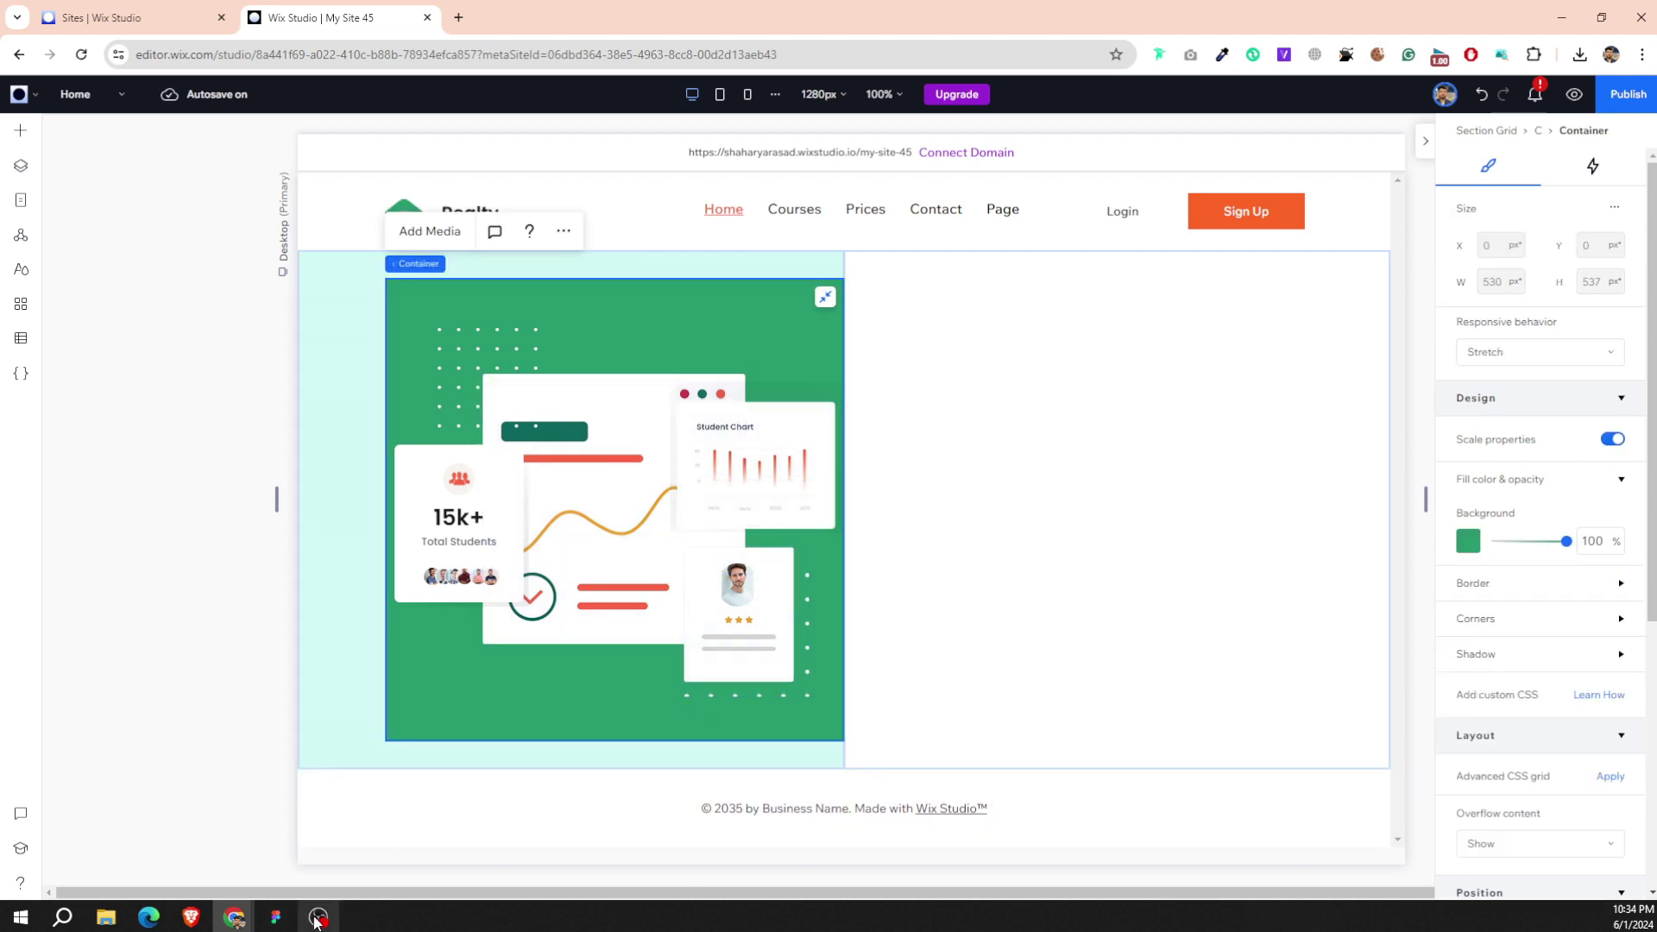
pyautogui.click(275, 917)
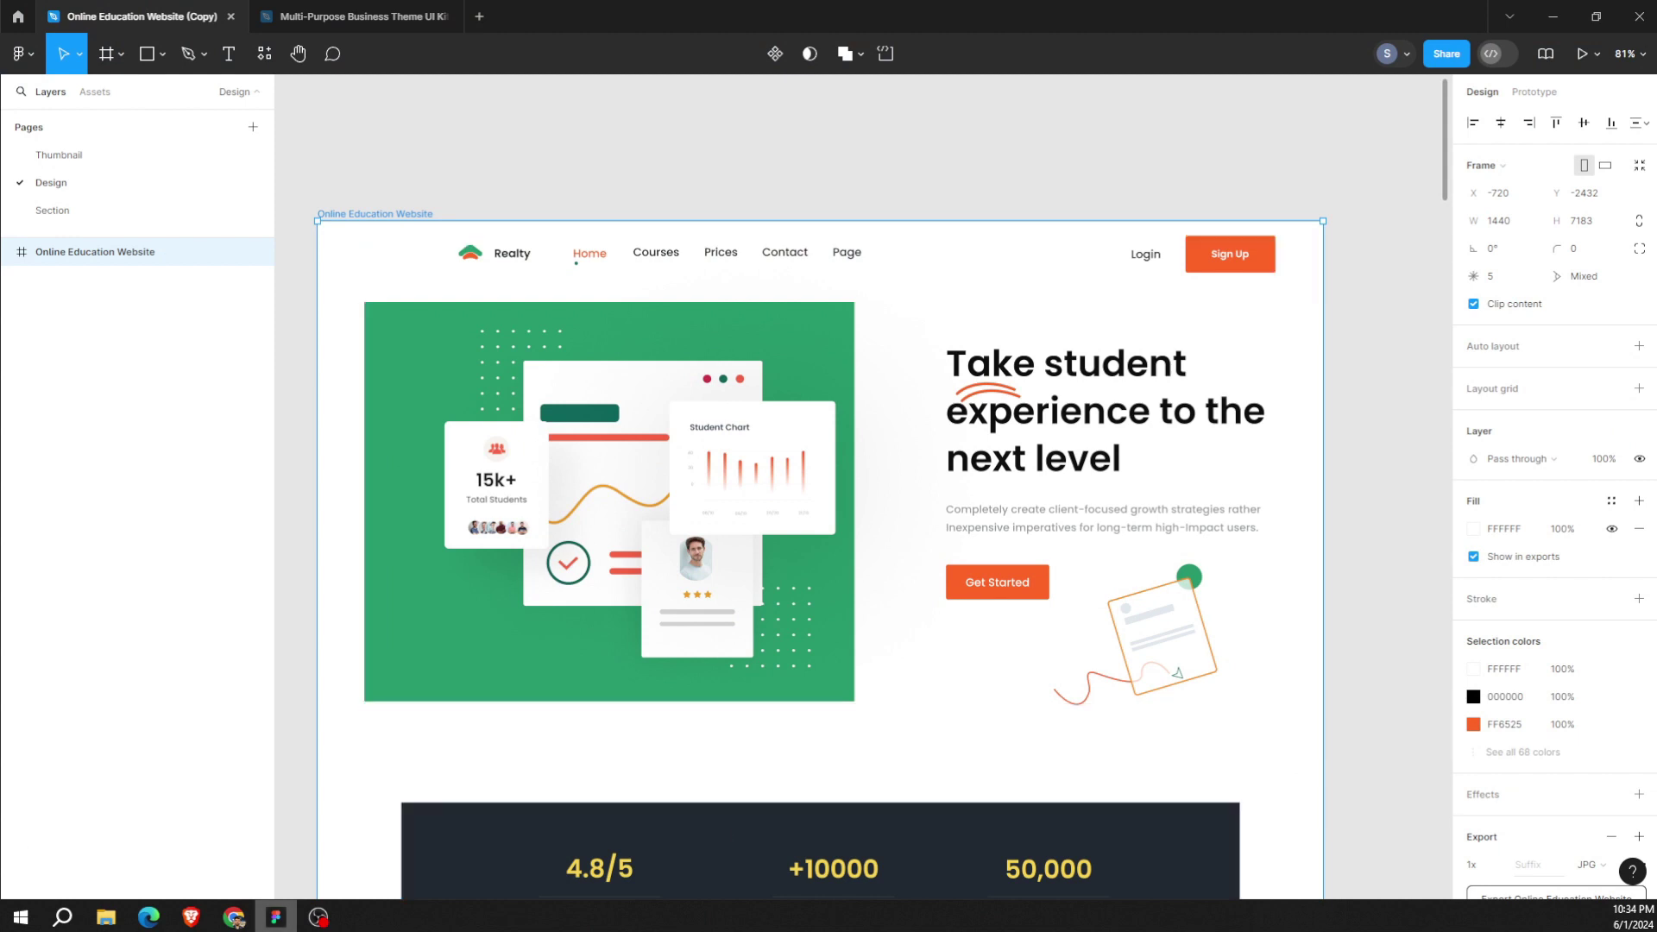
pyautogui.click(275, 916)
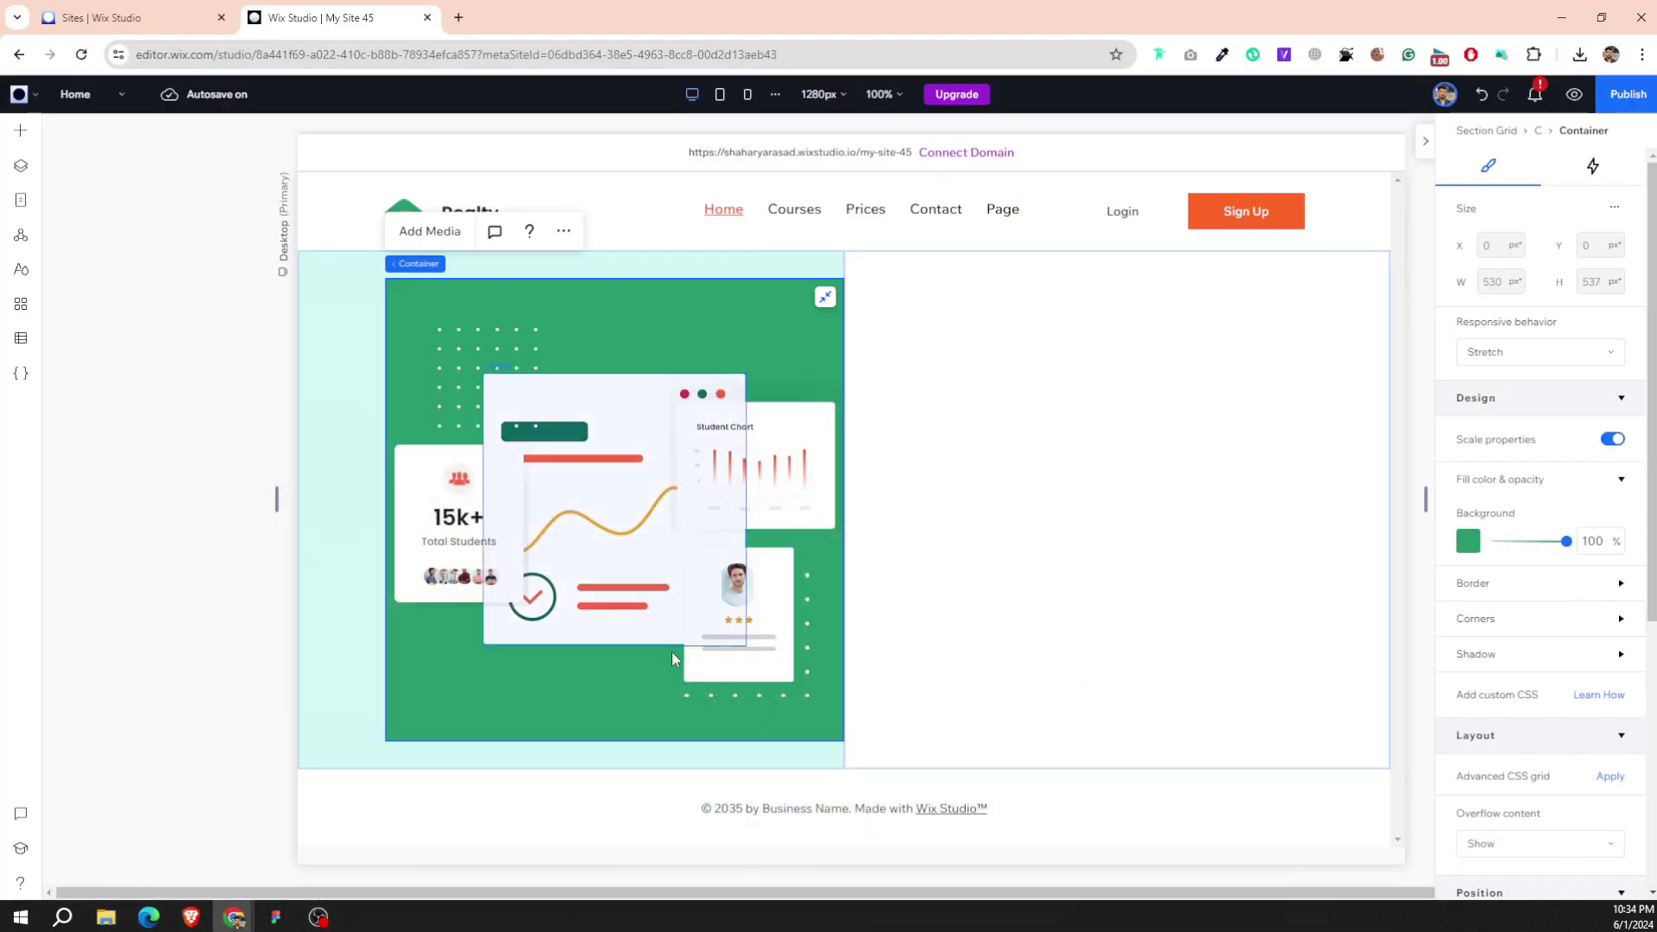
pyautogui.click(804, 645)
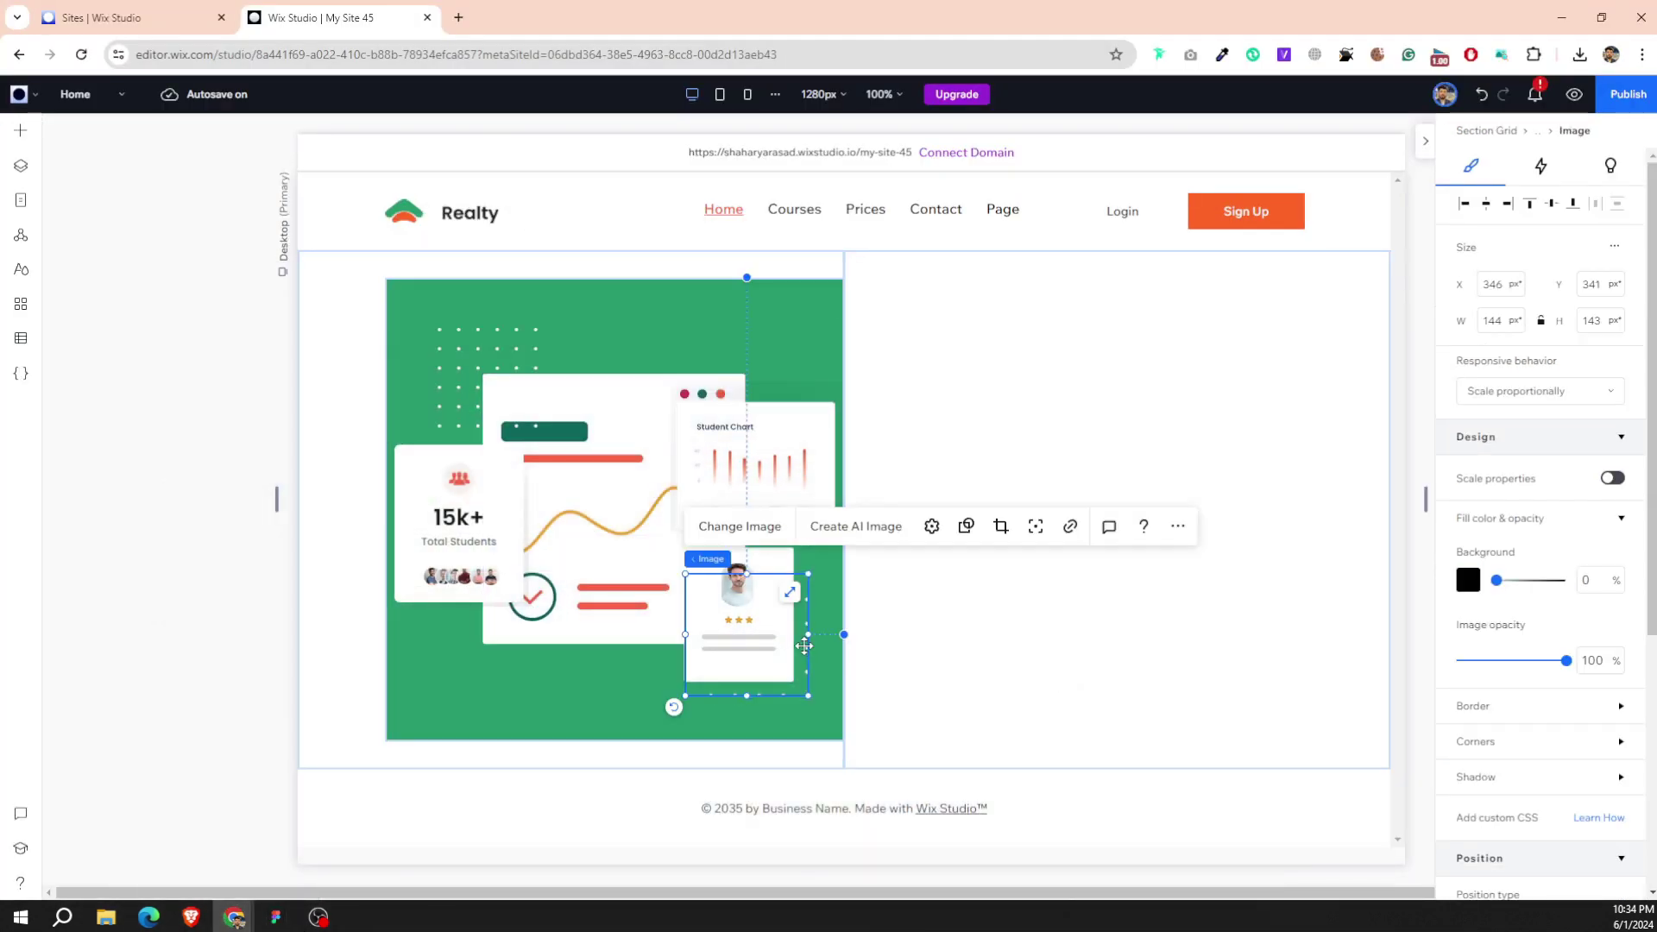
pyautogui.hotkey('shift', 'Right')
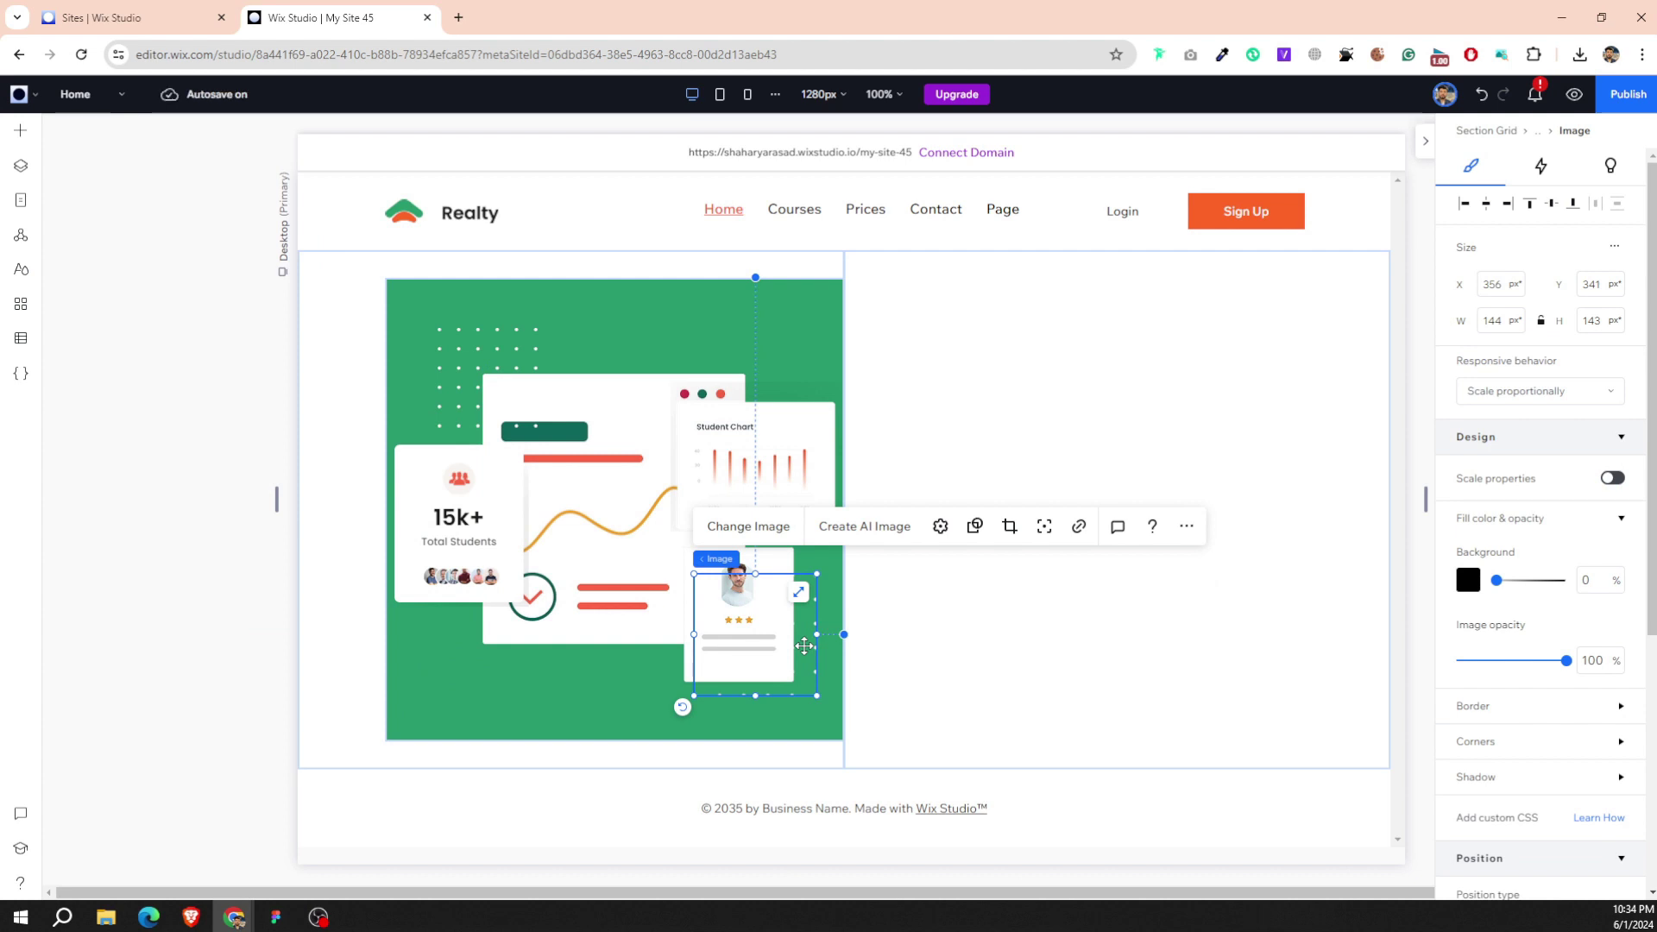
pyautogui.hotkey('shift', 'Right')
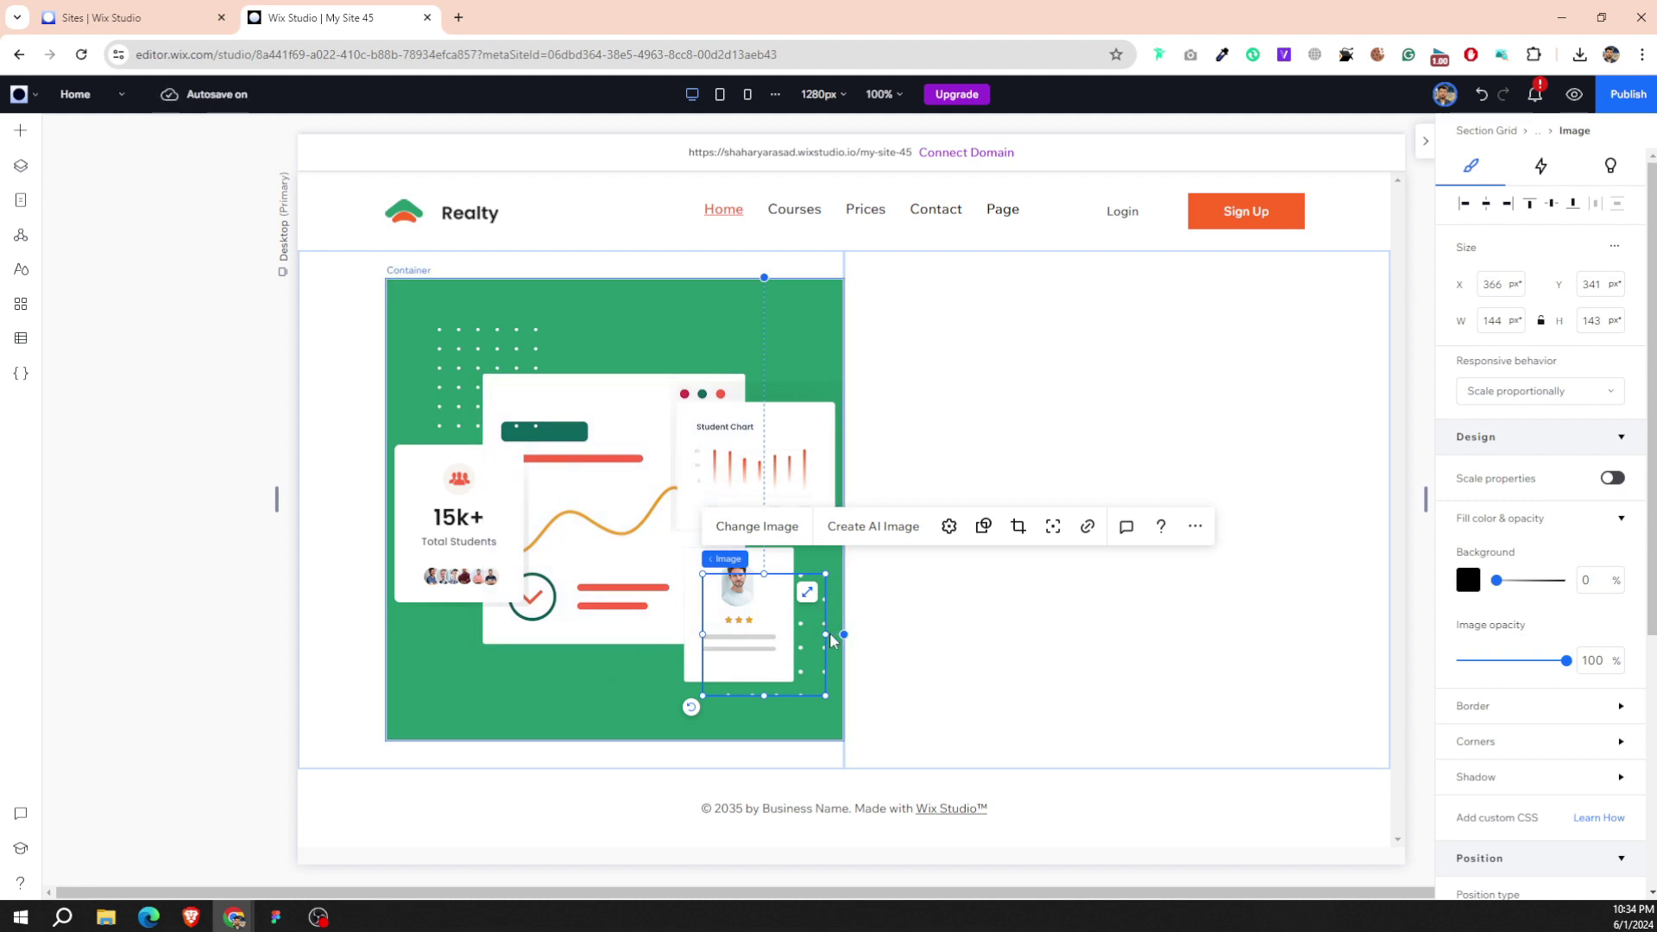
pyautogui.moveTo(833, 639); pyautogui.dragTo(834, 640)
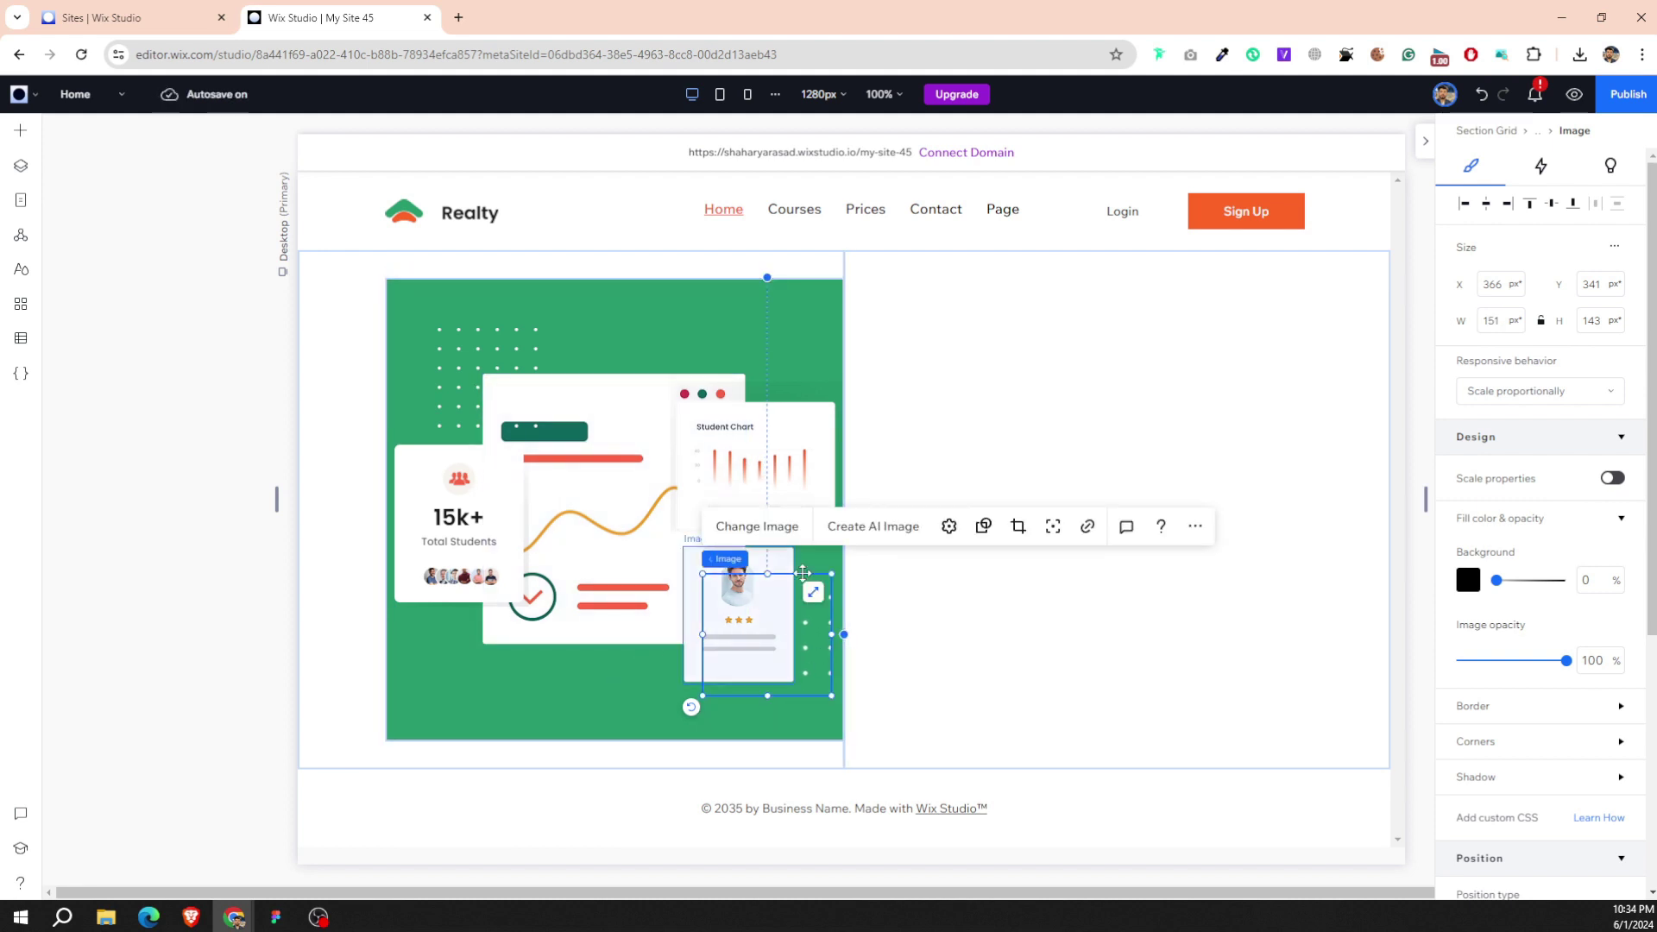
# Reset the profile card to its original proportions and nudge it slightly left.
pyautogui.click(948, 526)
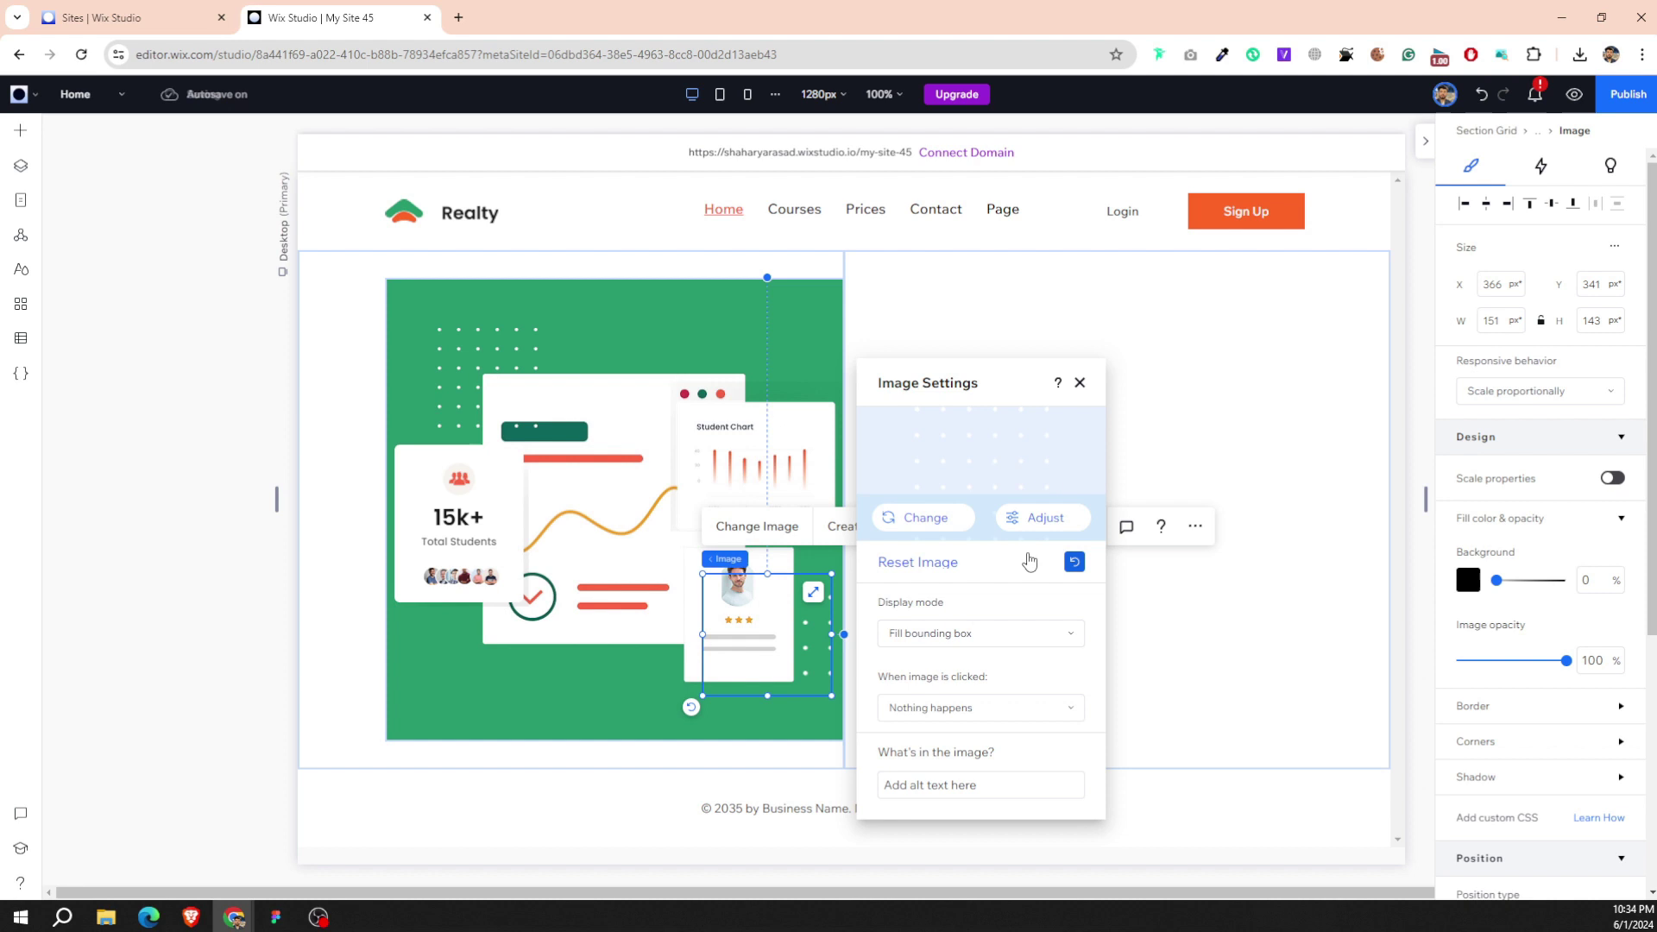
pyautogui.click(1073, 563)
pyautogui.click(600, 654)
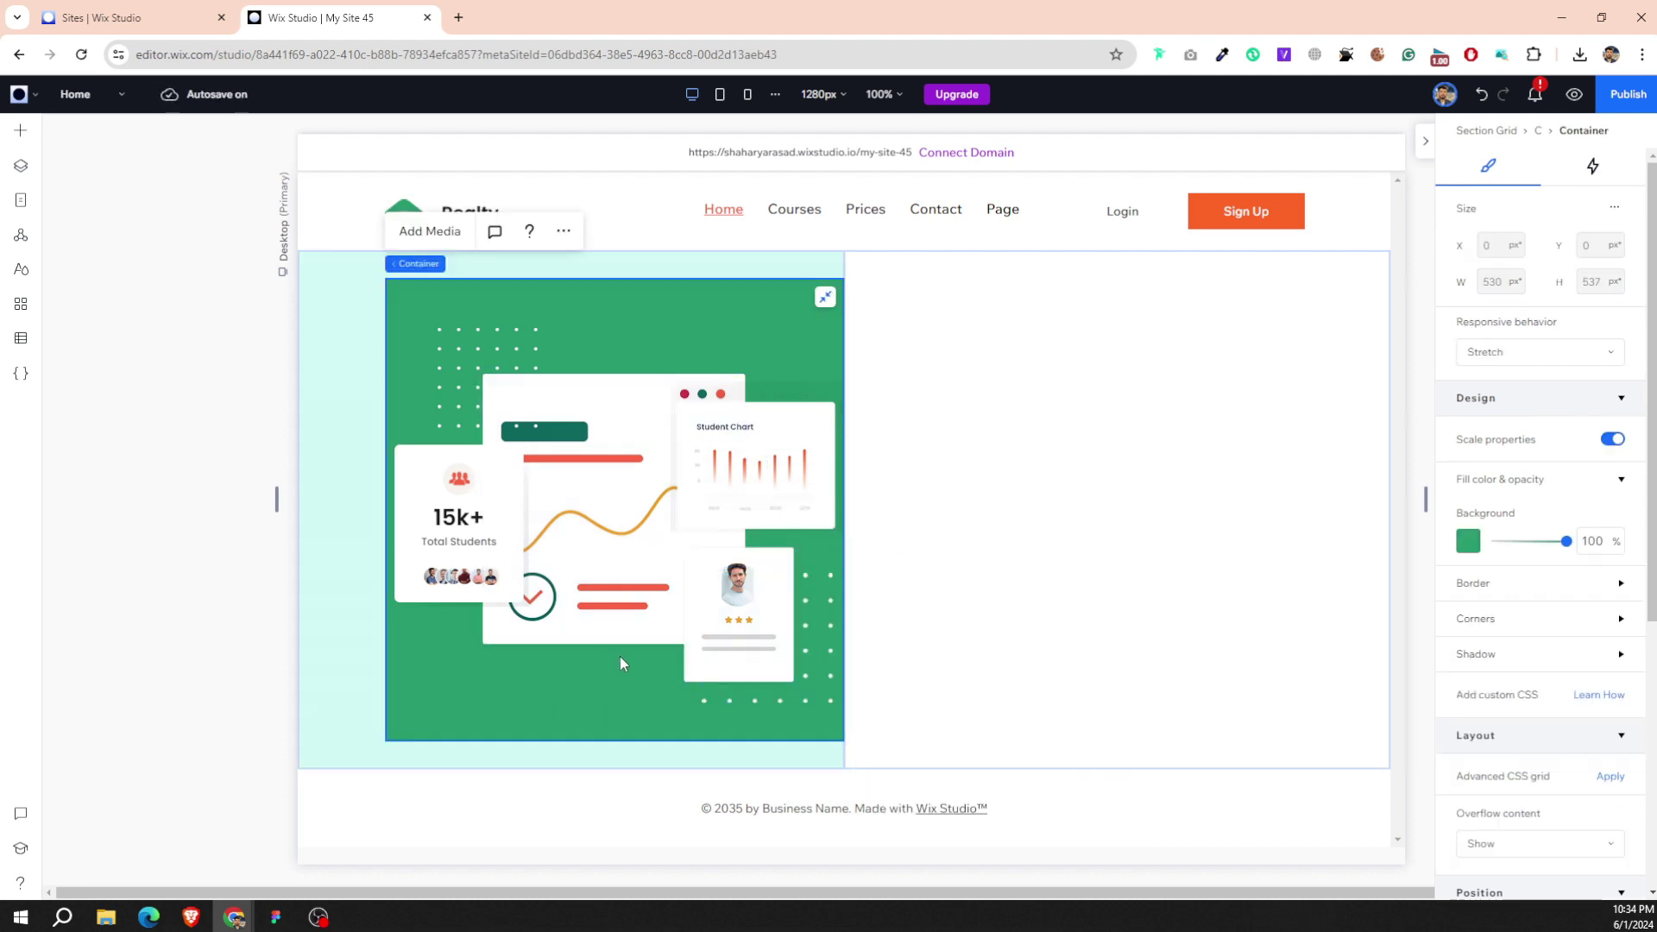
pyautogui.click(825, 655)
pyautogui.moveTo(825, 656); pyautogui.dragTo(816, 656)
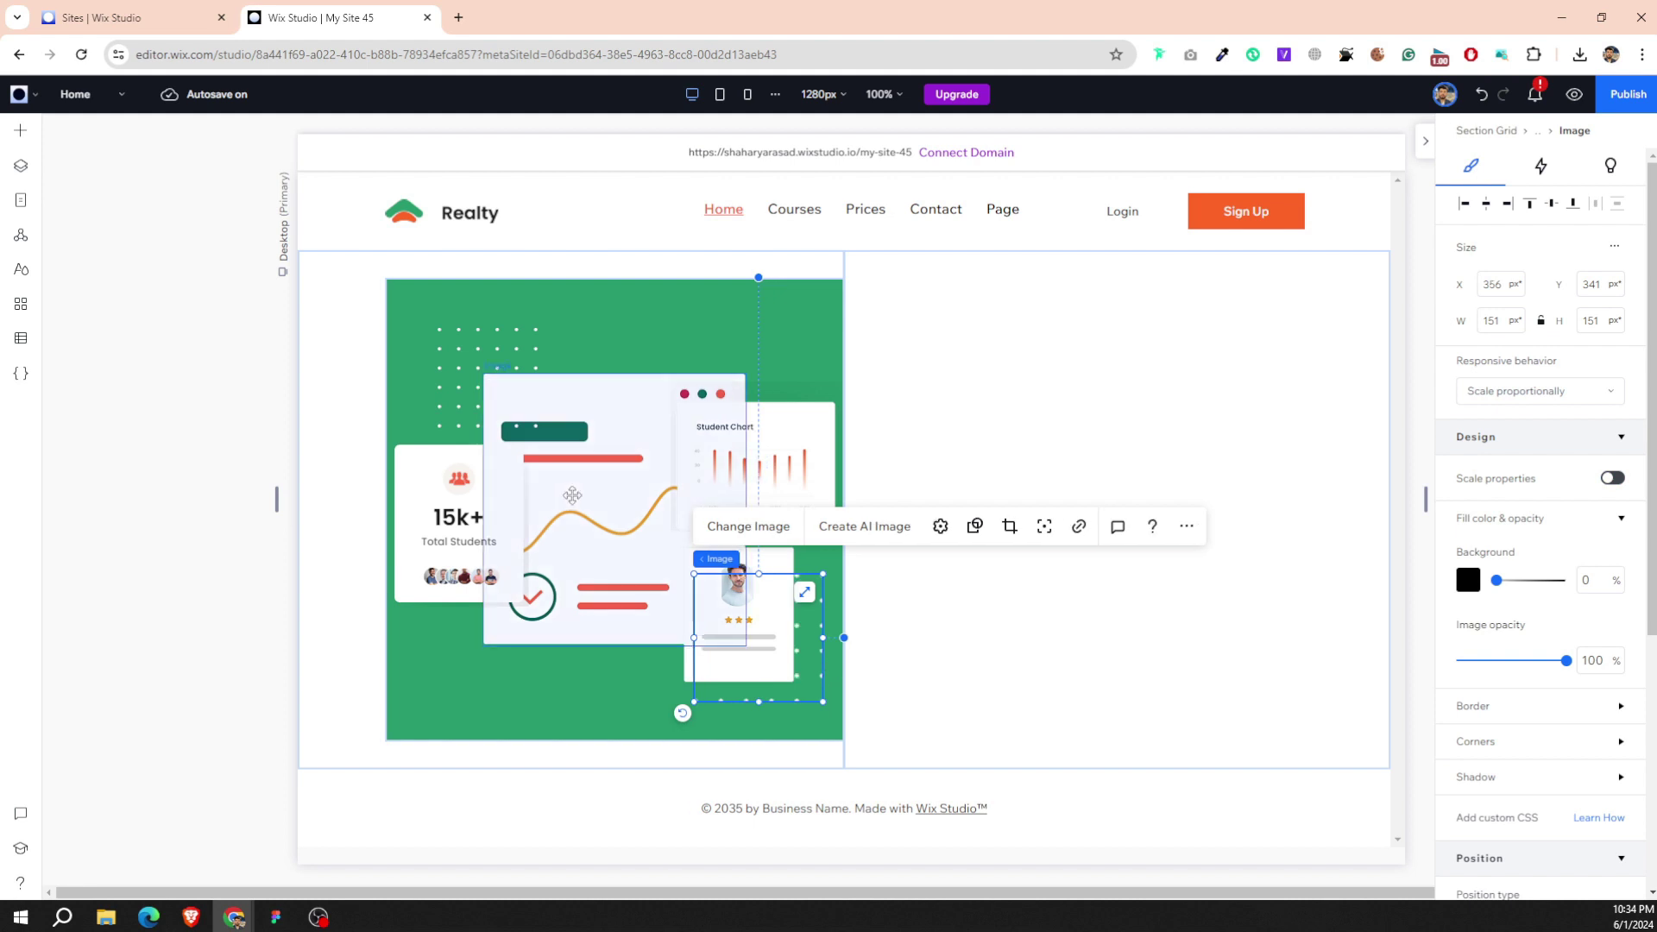
pyautogui.click(531, 702)
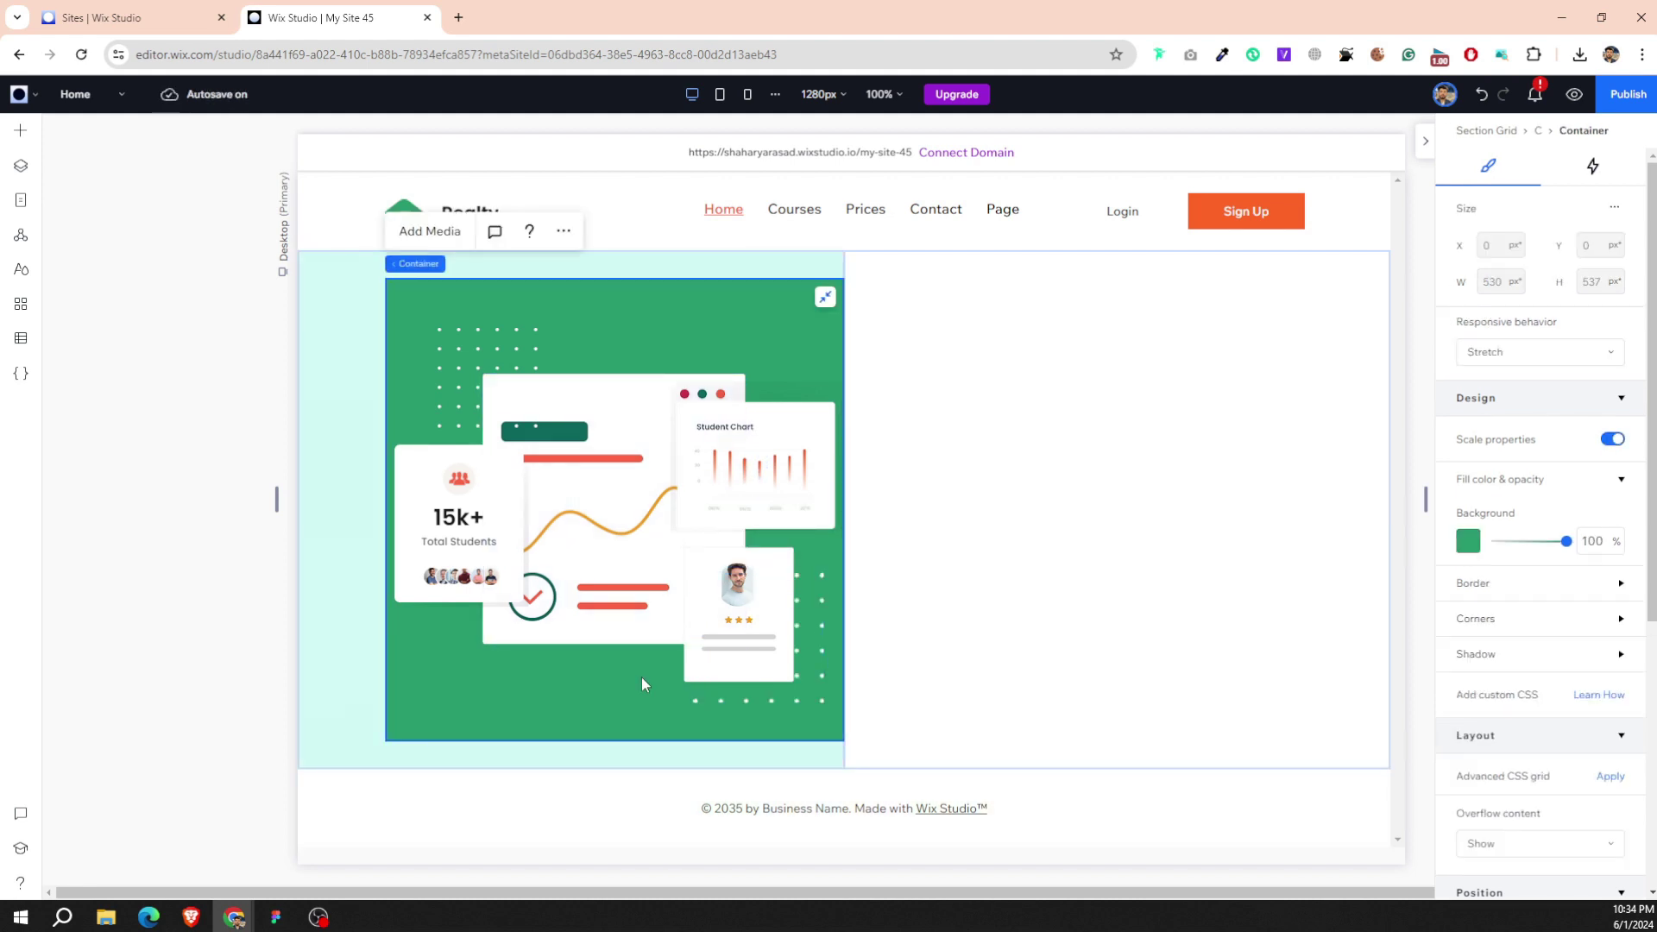
# Add a Title element to the right cell and widen it to 455 px.
pyautogui.click(934, 565)
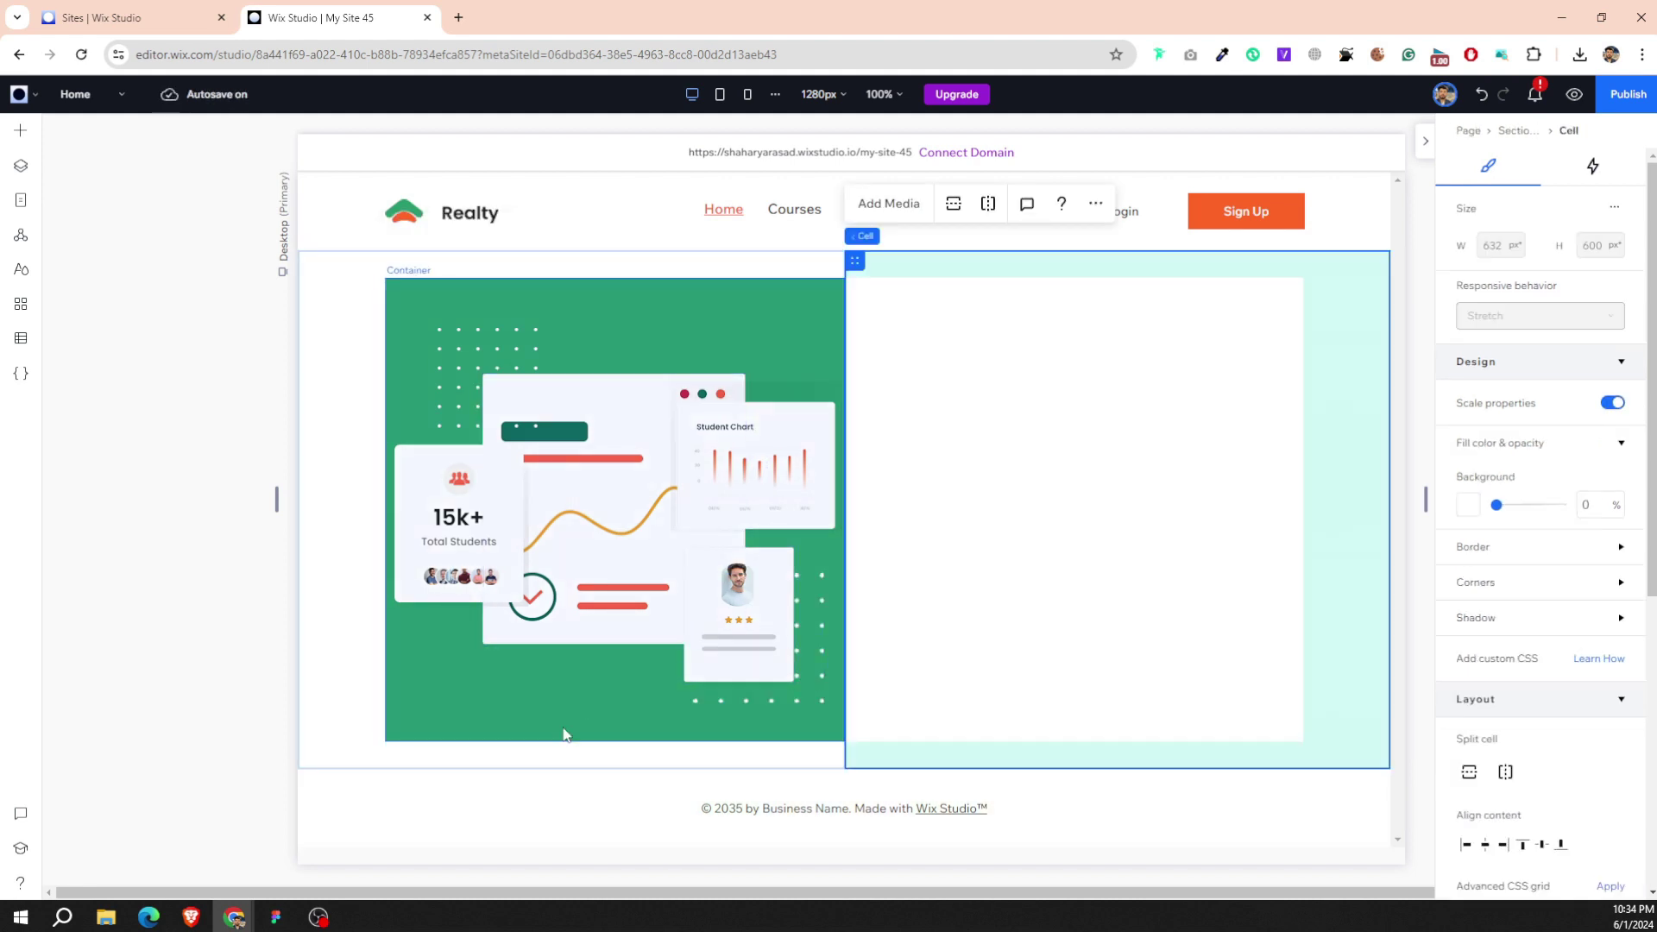
pyautogui.click(20, 130)
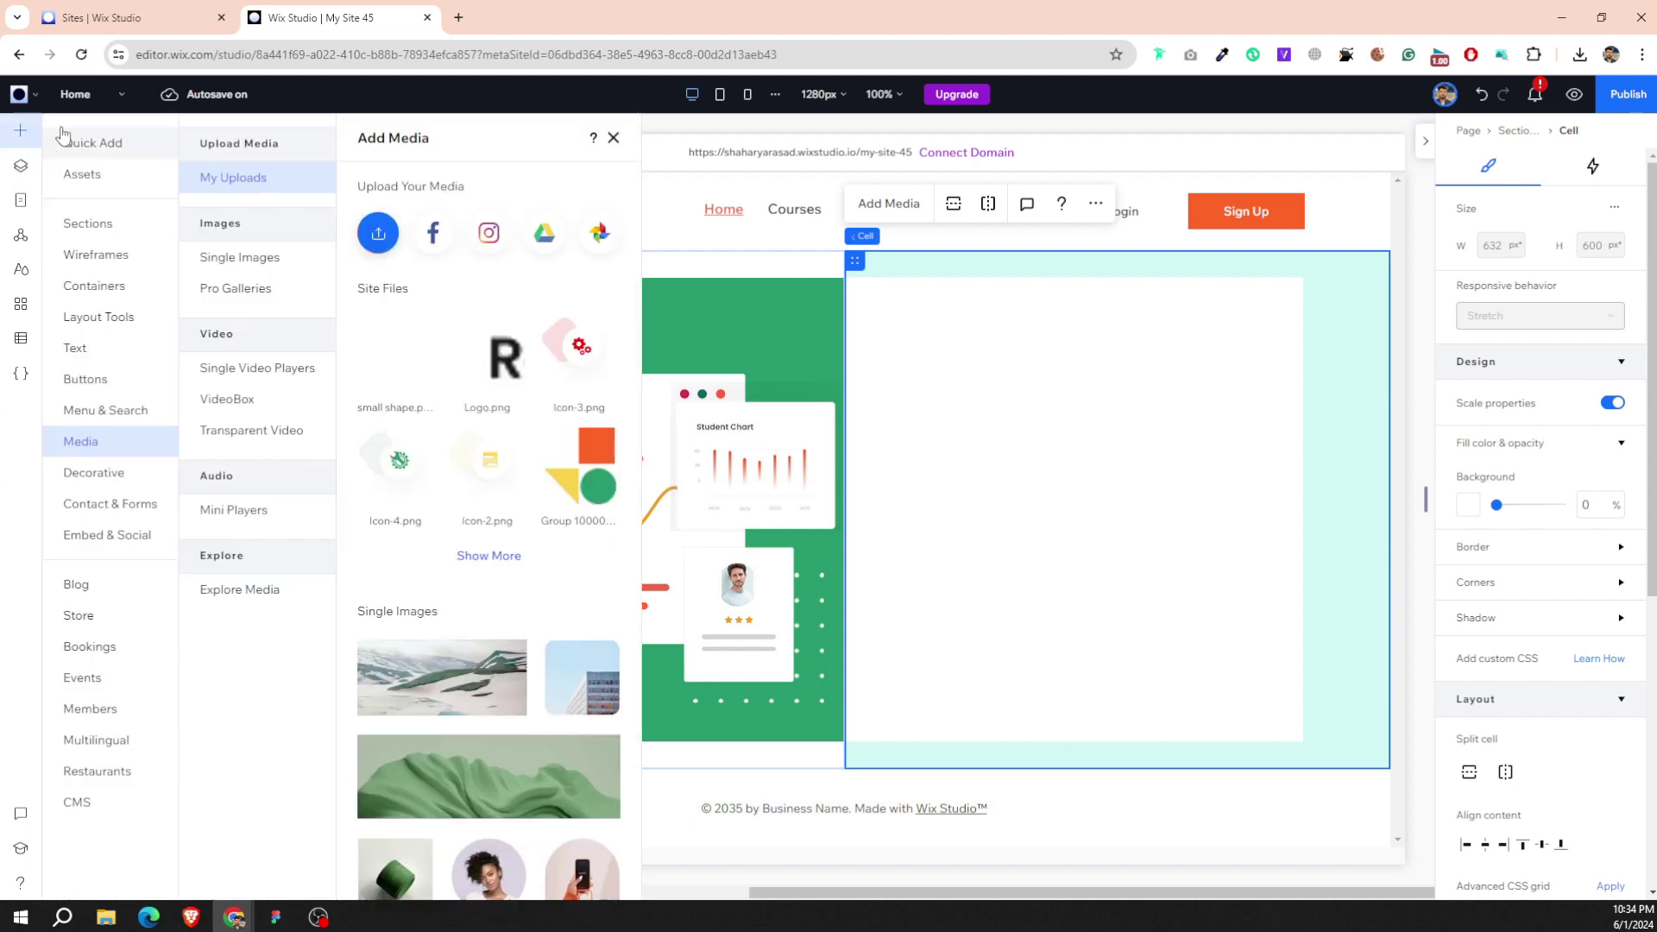
pyautogui.click(110, 152)
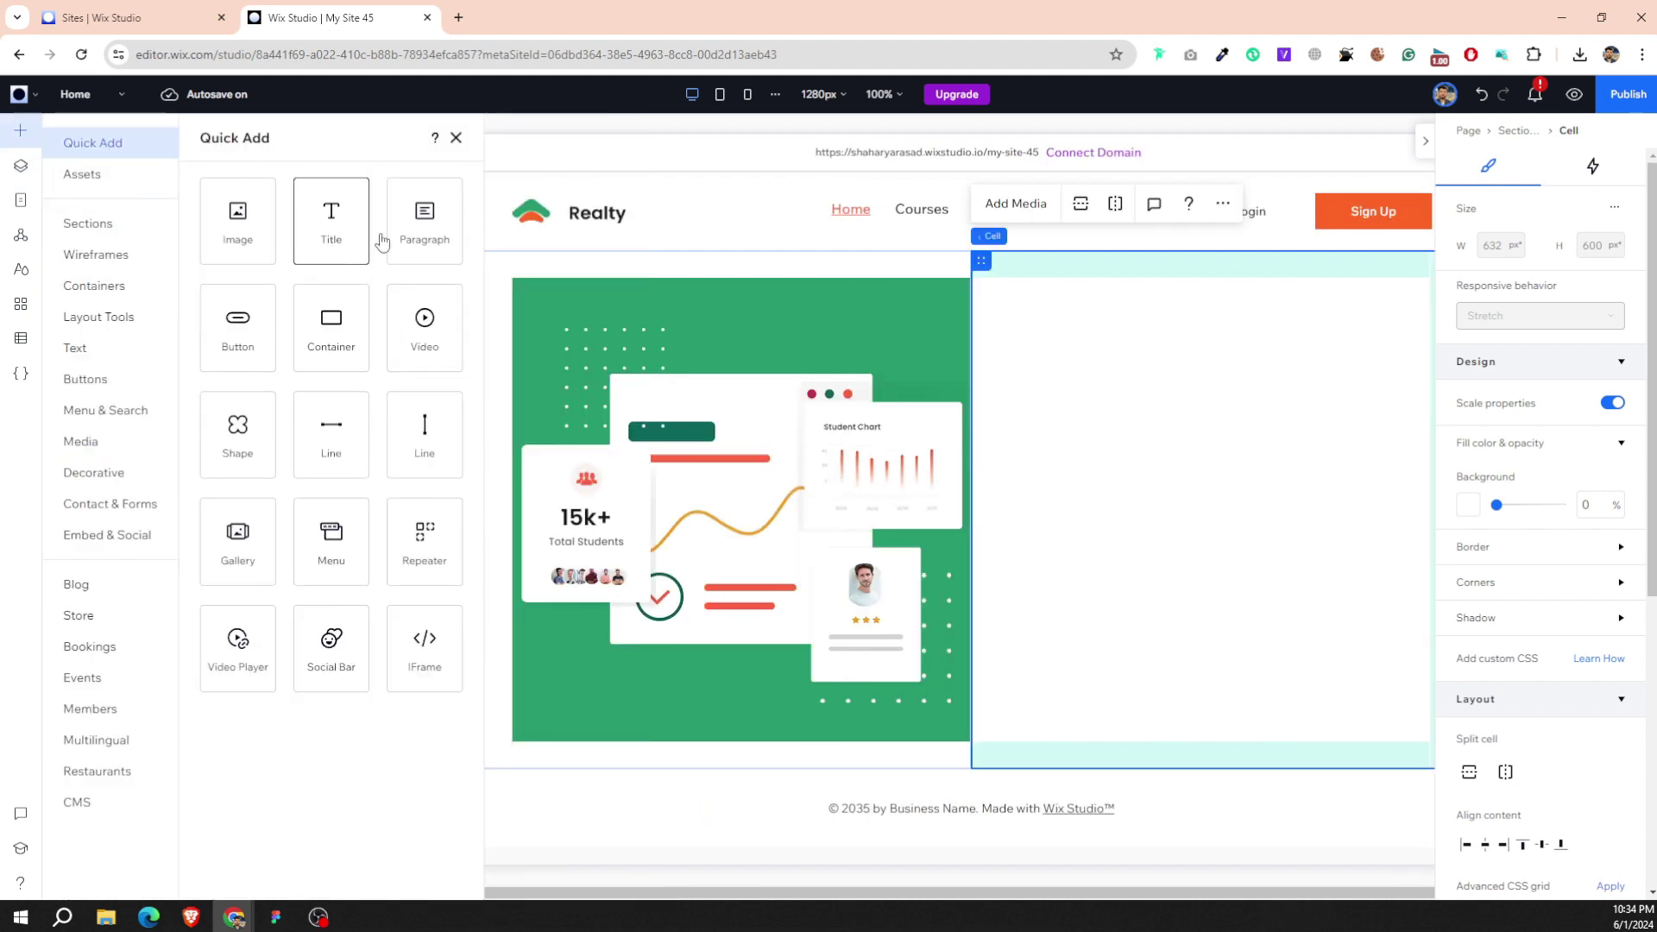
pyautogui.moveTo(377, 238)
pyautogui.mouseDown()
pyautogui.moveTo(1110, 354)
pyautogui.moveTo(1201, 334)
pyautogui.moveTo(1192, 323)
pyautogui.mouseUp()
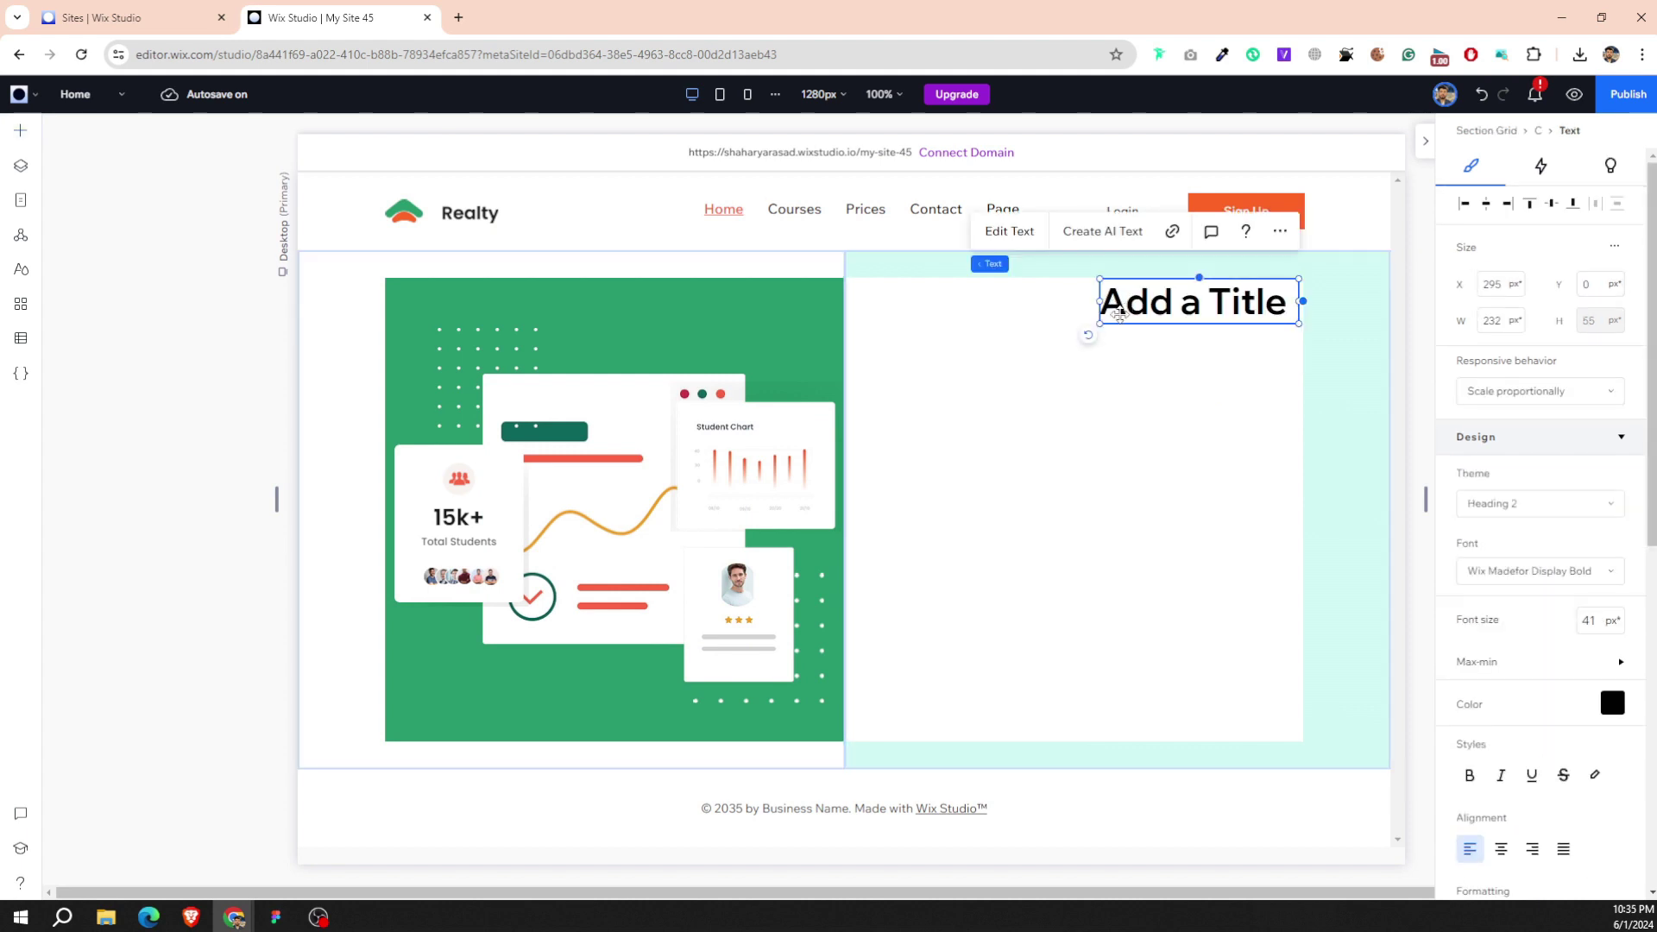
pyautogui.moveTo(1099, 302); pyautogui.dragTo(921, 292)
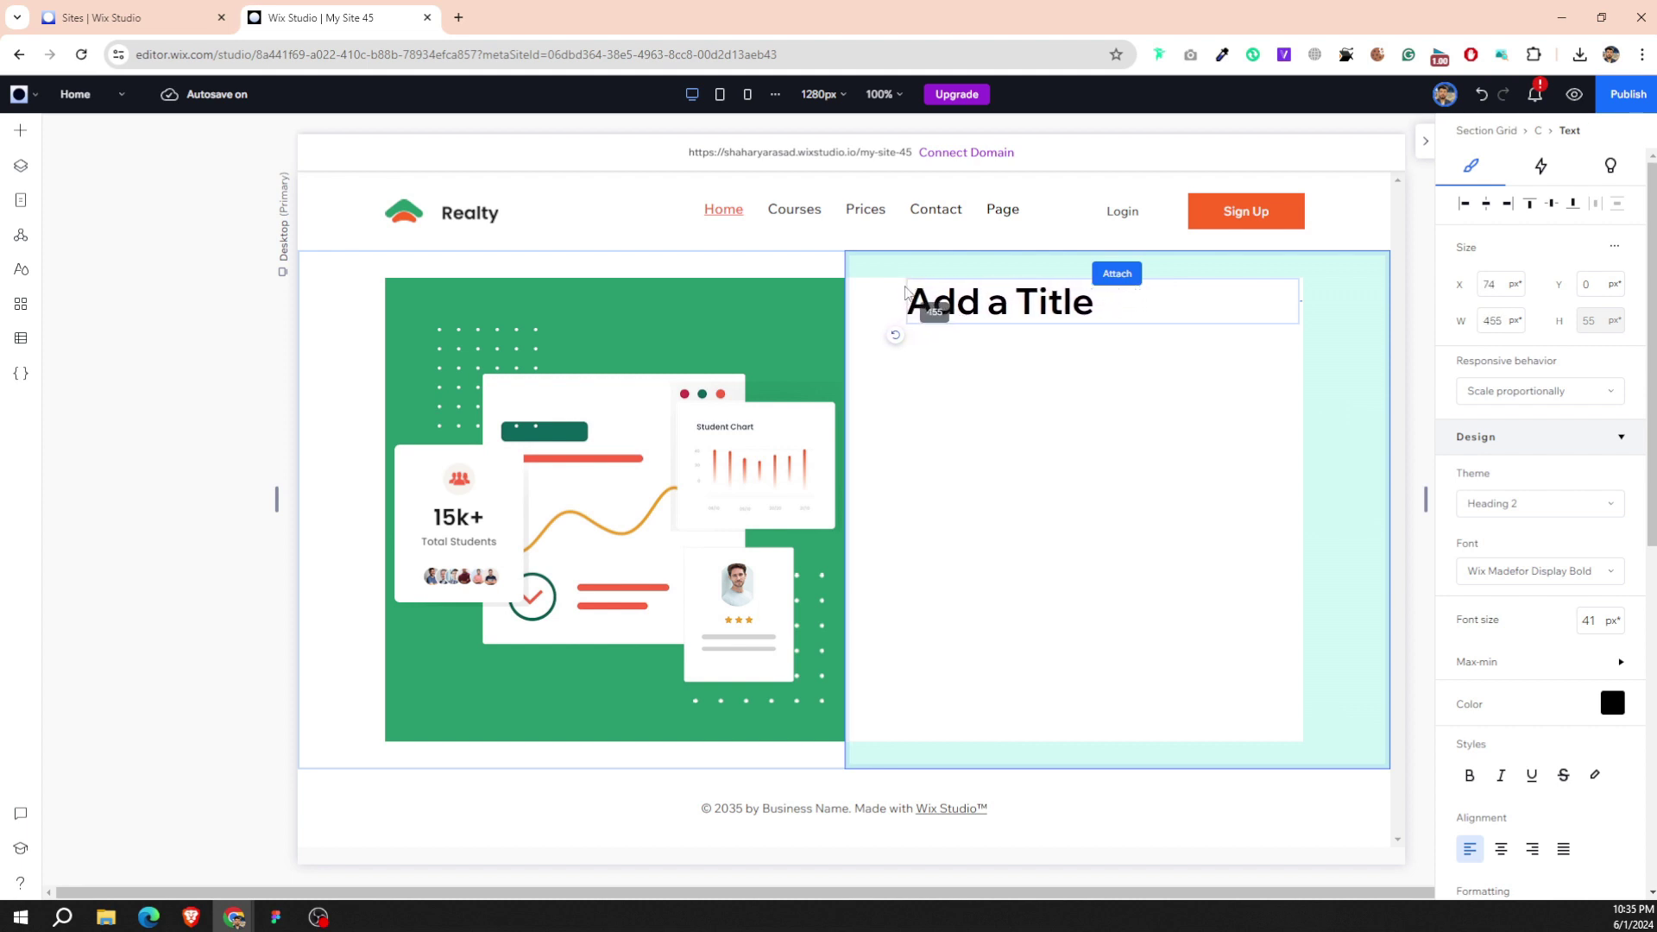
pyautogui.moveTo(920, 292); pyautogui.dragTo(906, 292)
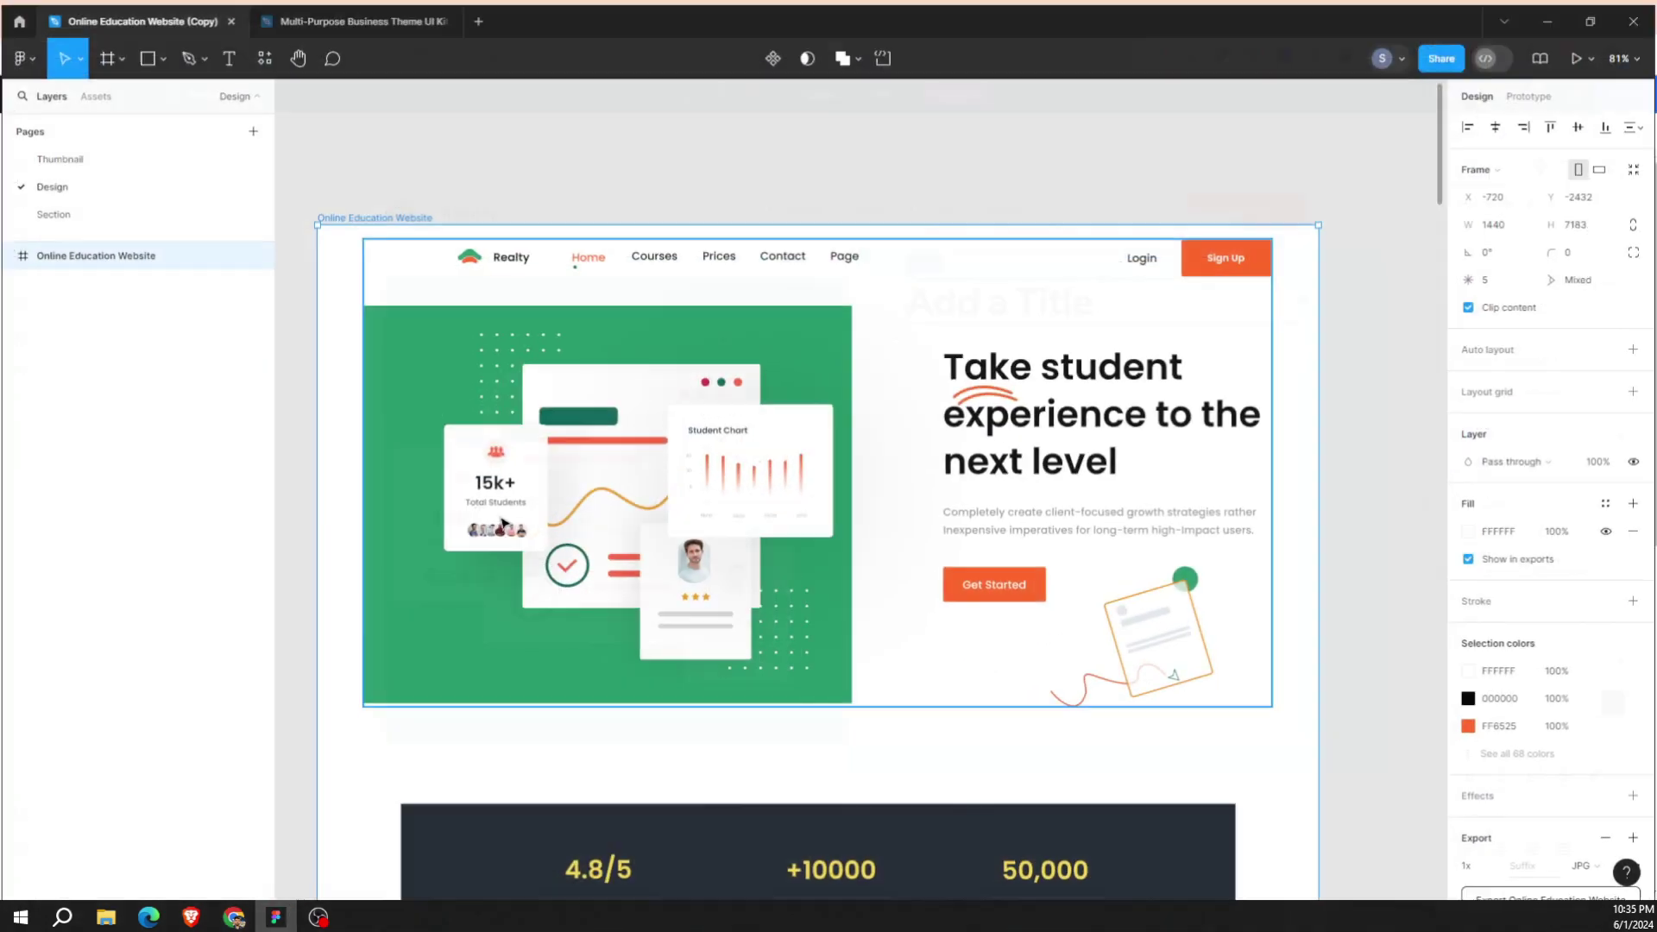
# Set the title text to 'Take student experience to the next level' and top-align it.
pyautogui.click(275, 917)
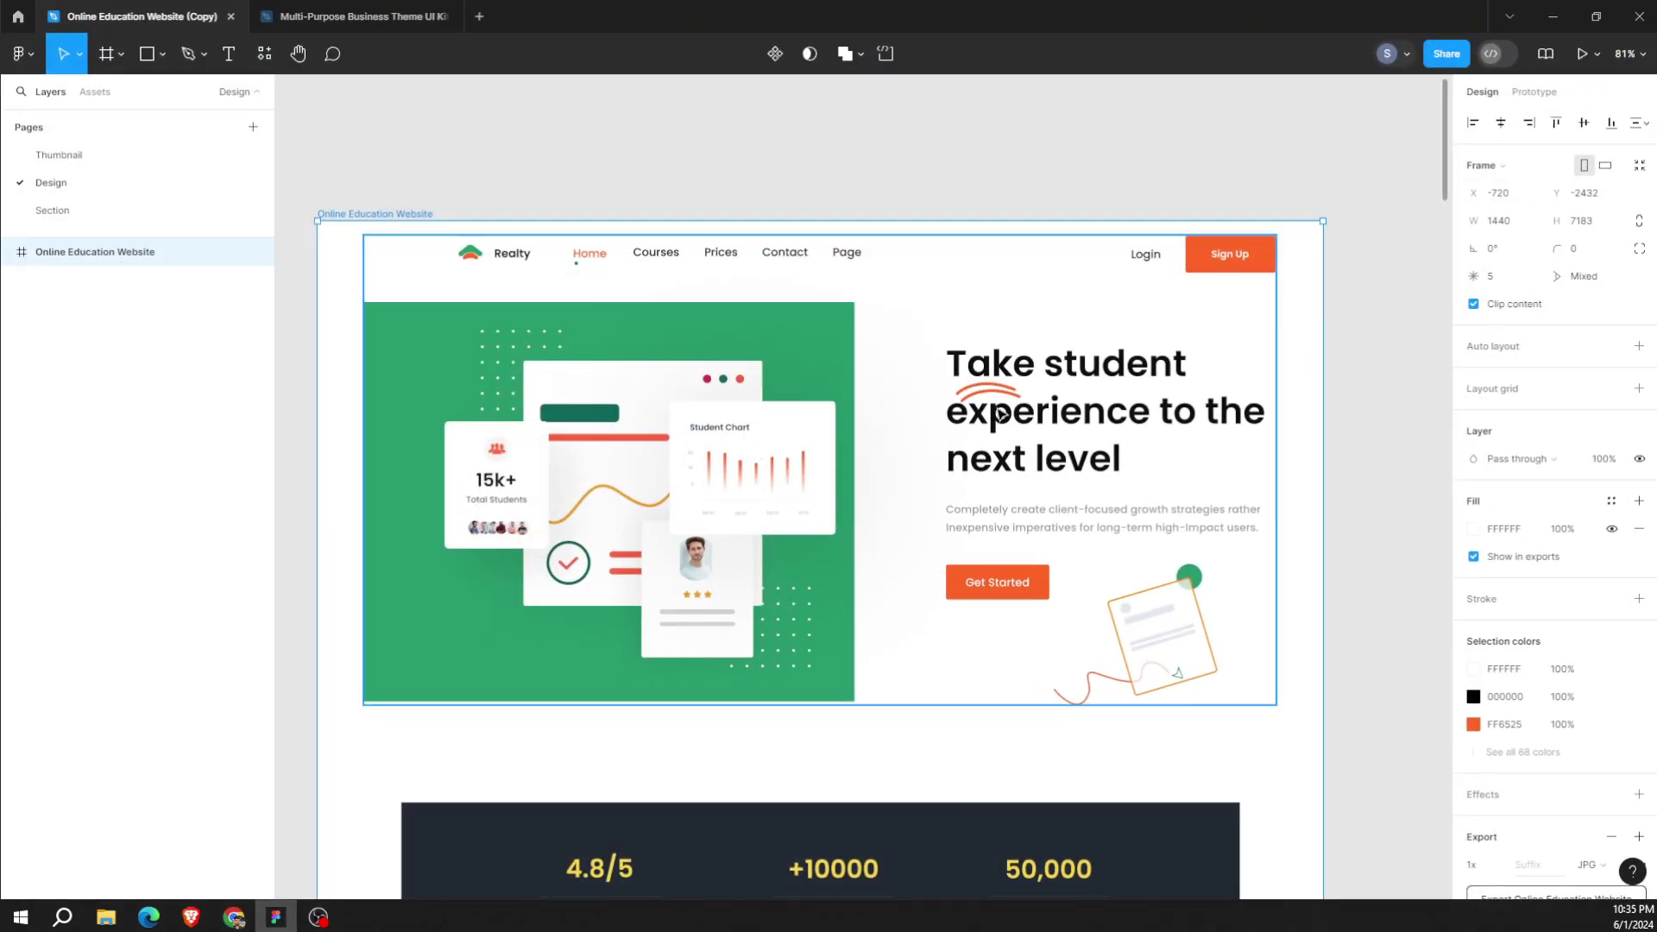
pyautogui.doubleClick(1028, 388)
pyautogui.doubleClick(1025, 379)
pyautogui.hotkey('ctrl', 'c')
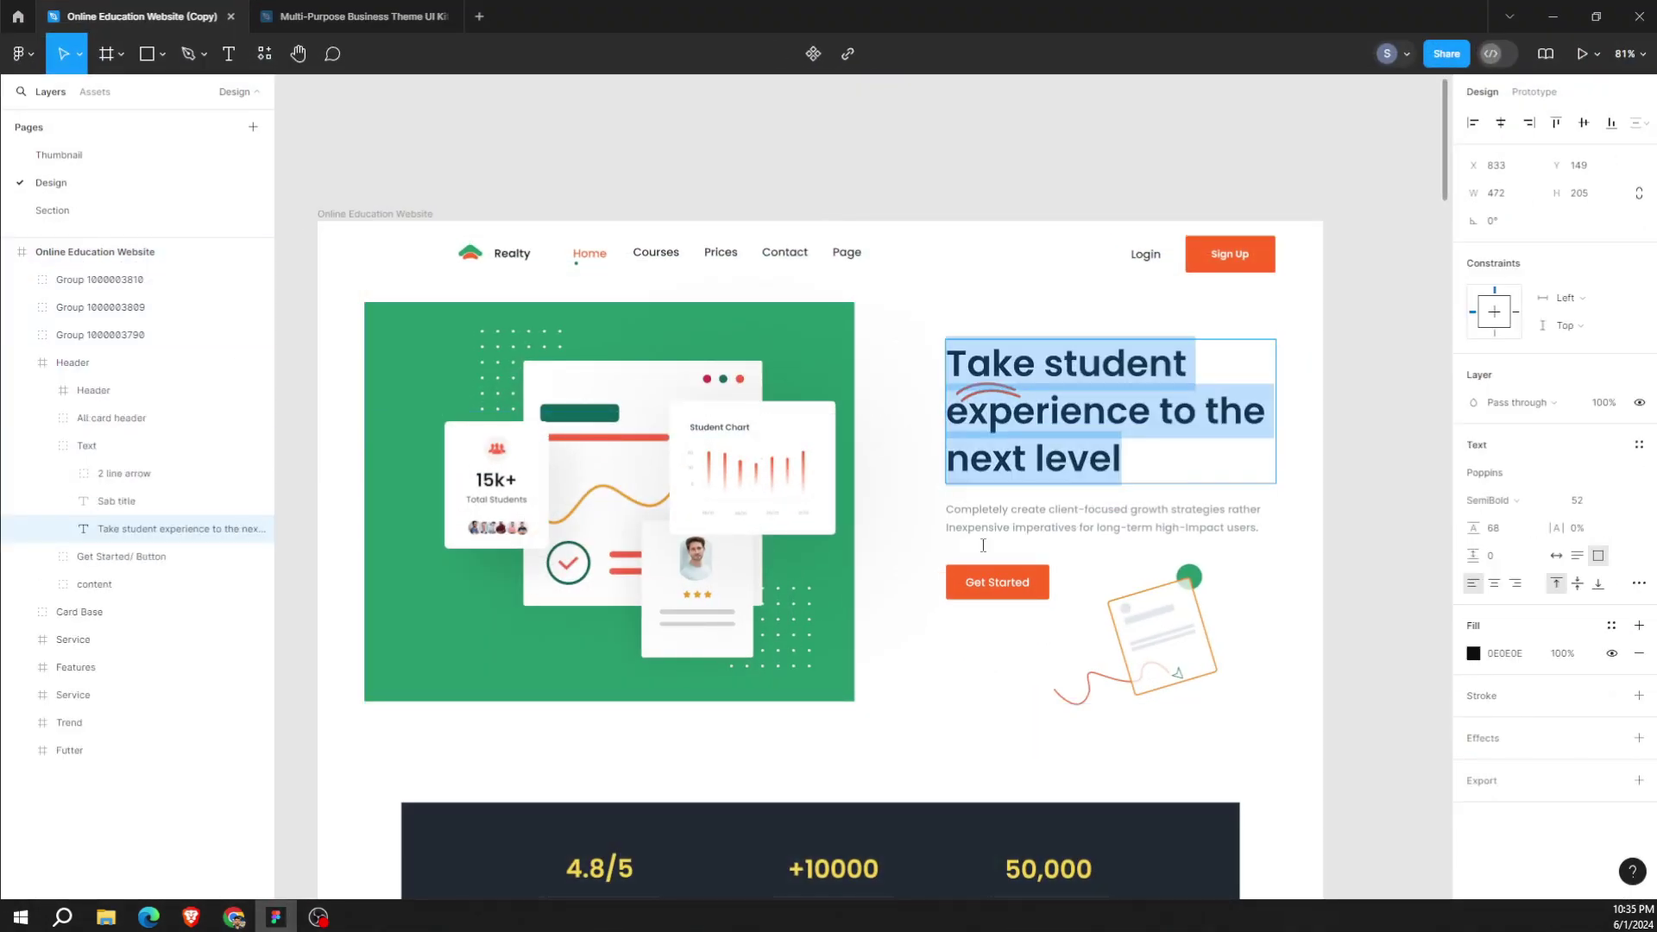
pyautogui.click(276, 916)
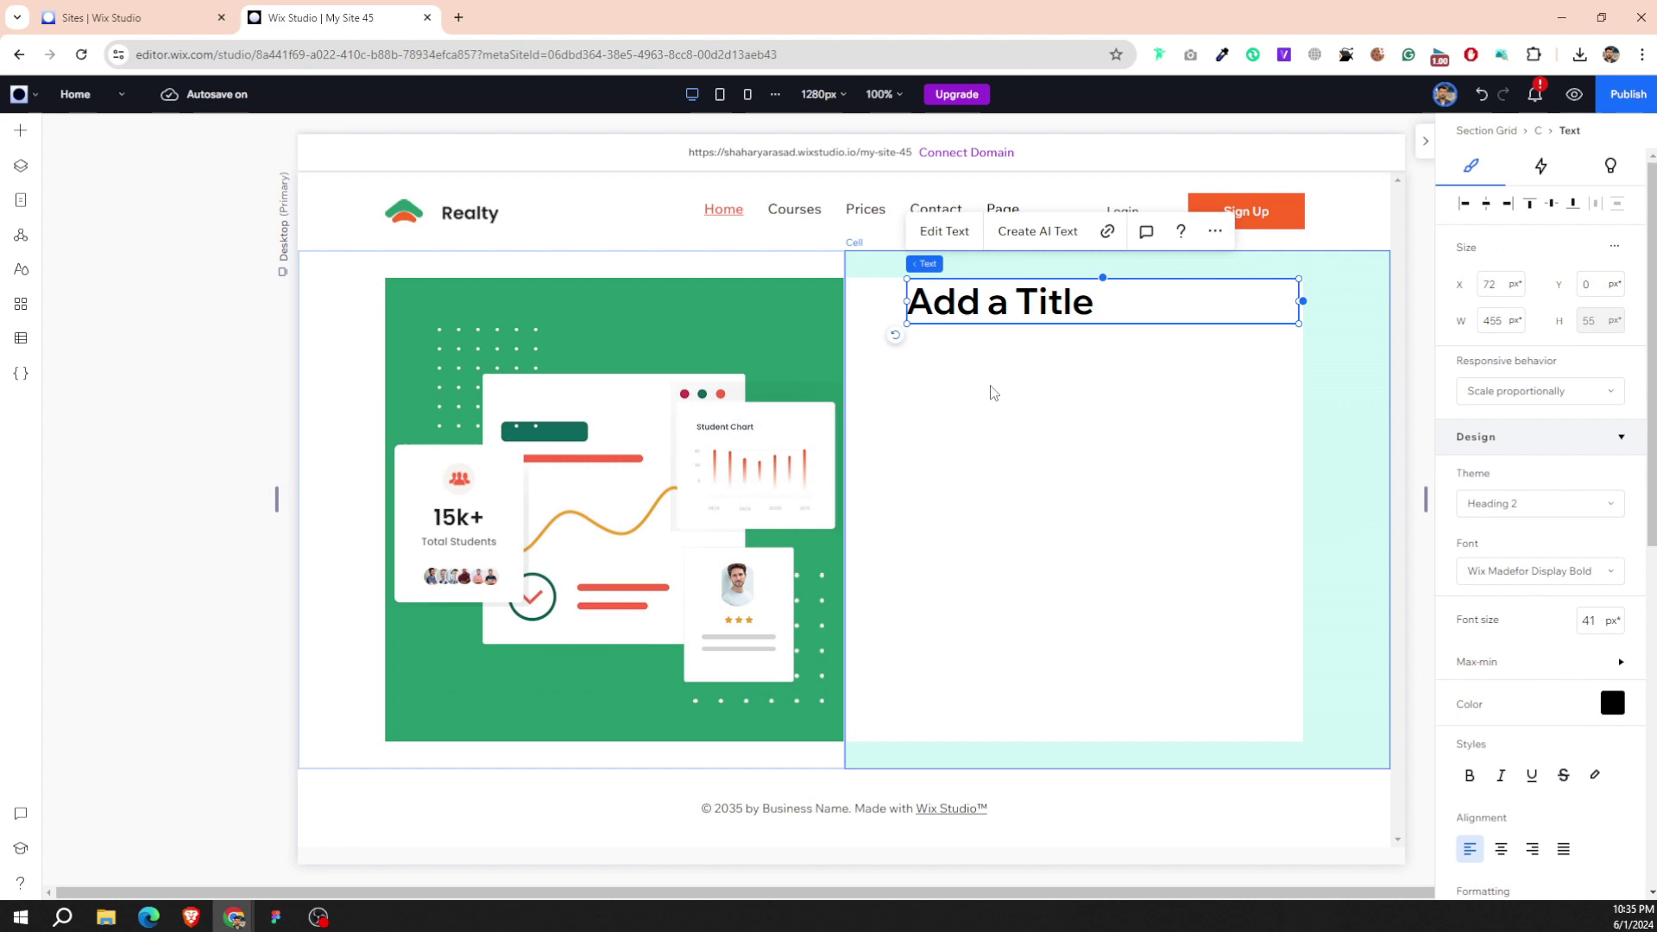
pyautogui.doubleClick(1021, 304)
pyautogui.hotkey('ctrl', 'v')
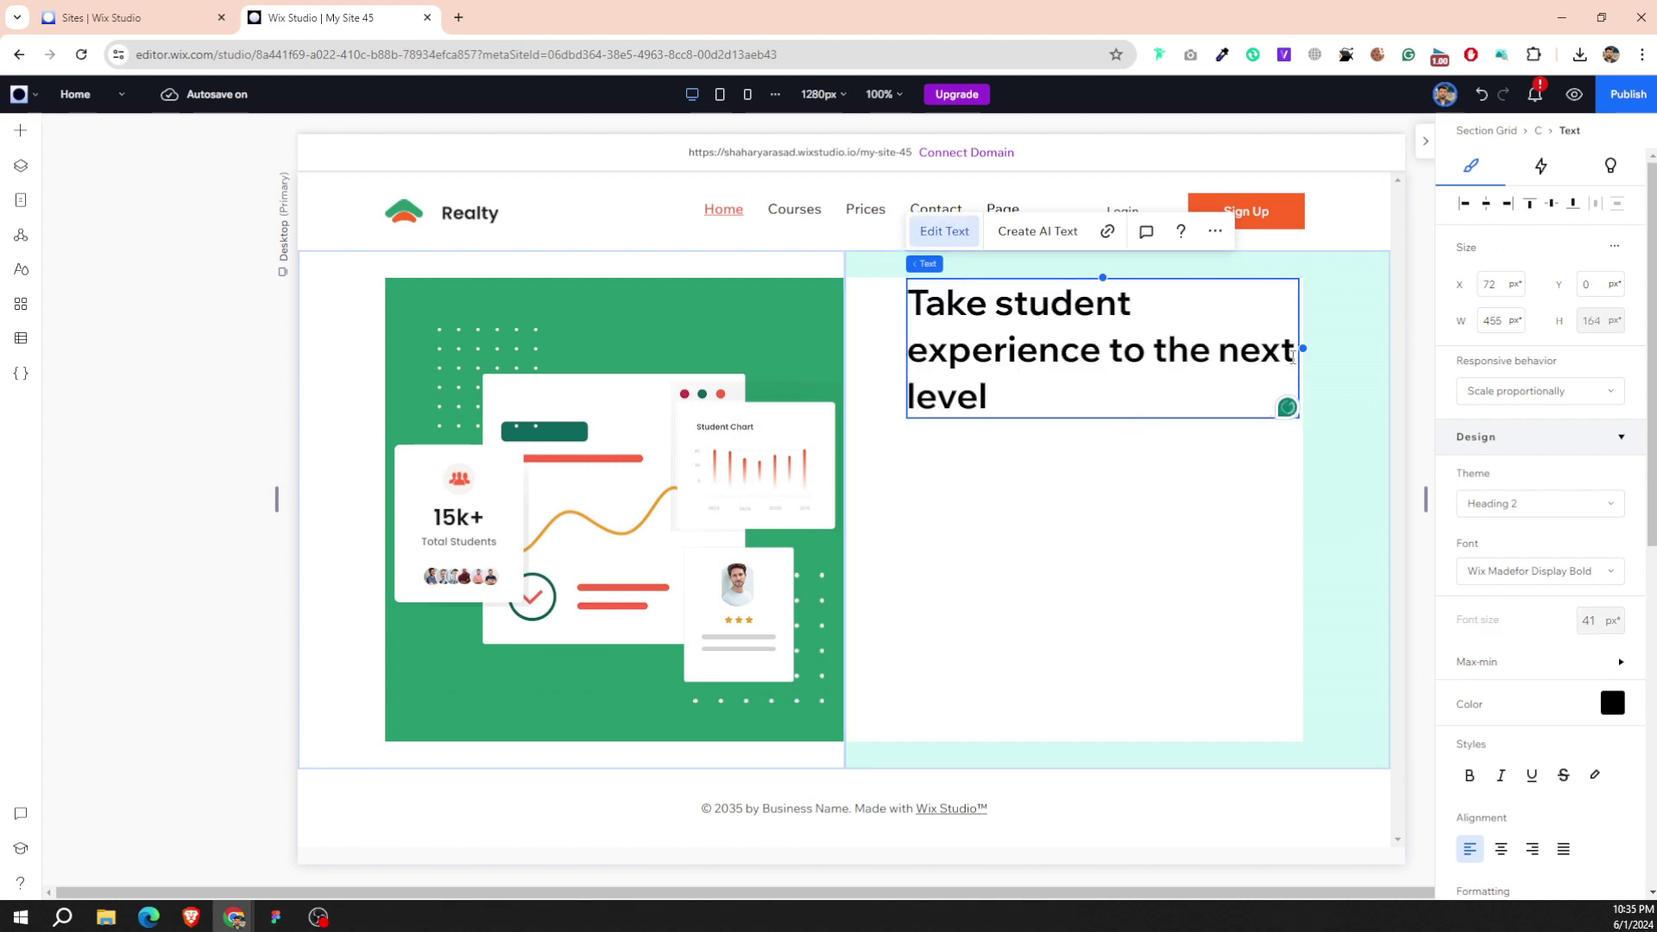
pyautogui.click(276, 916)
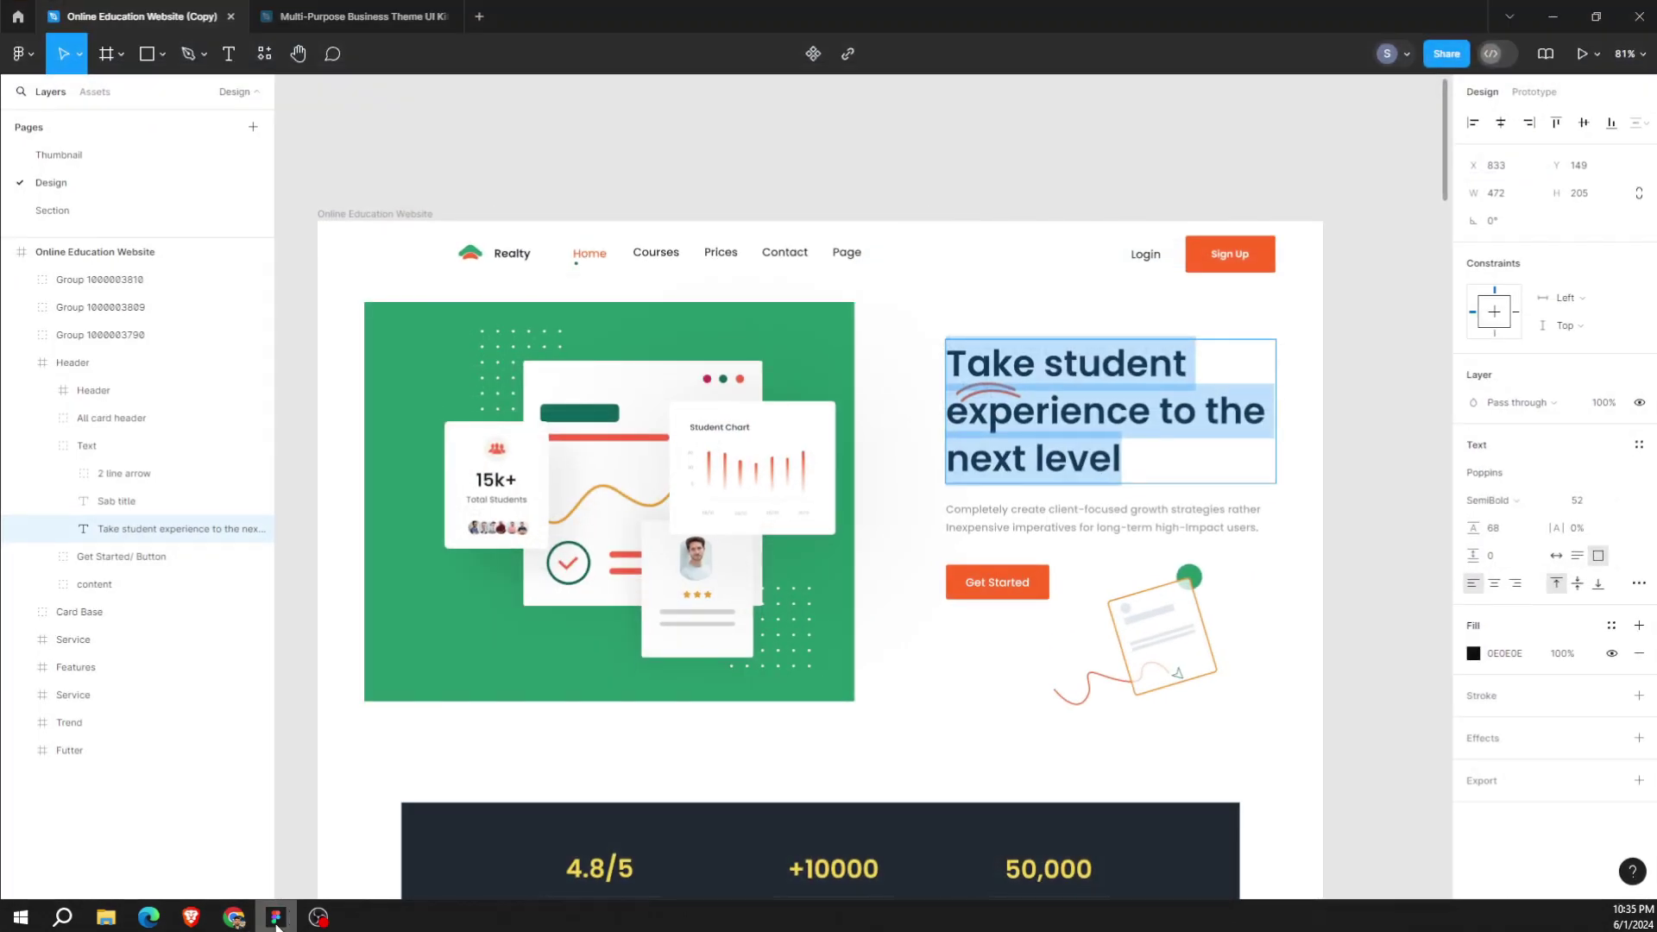
pyautogui.click(294, 918)
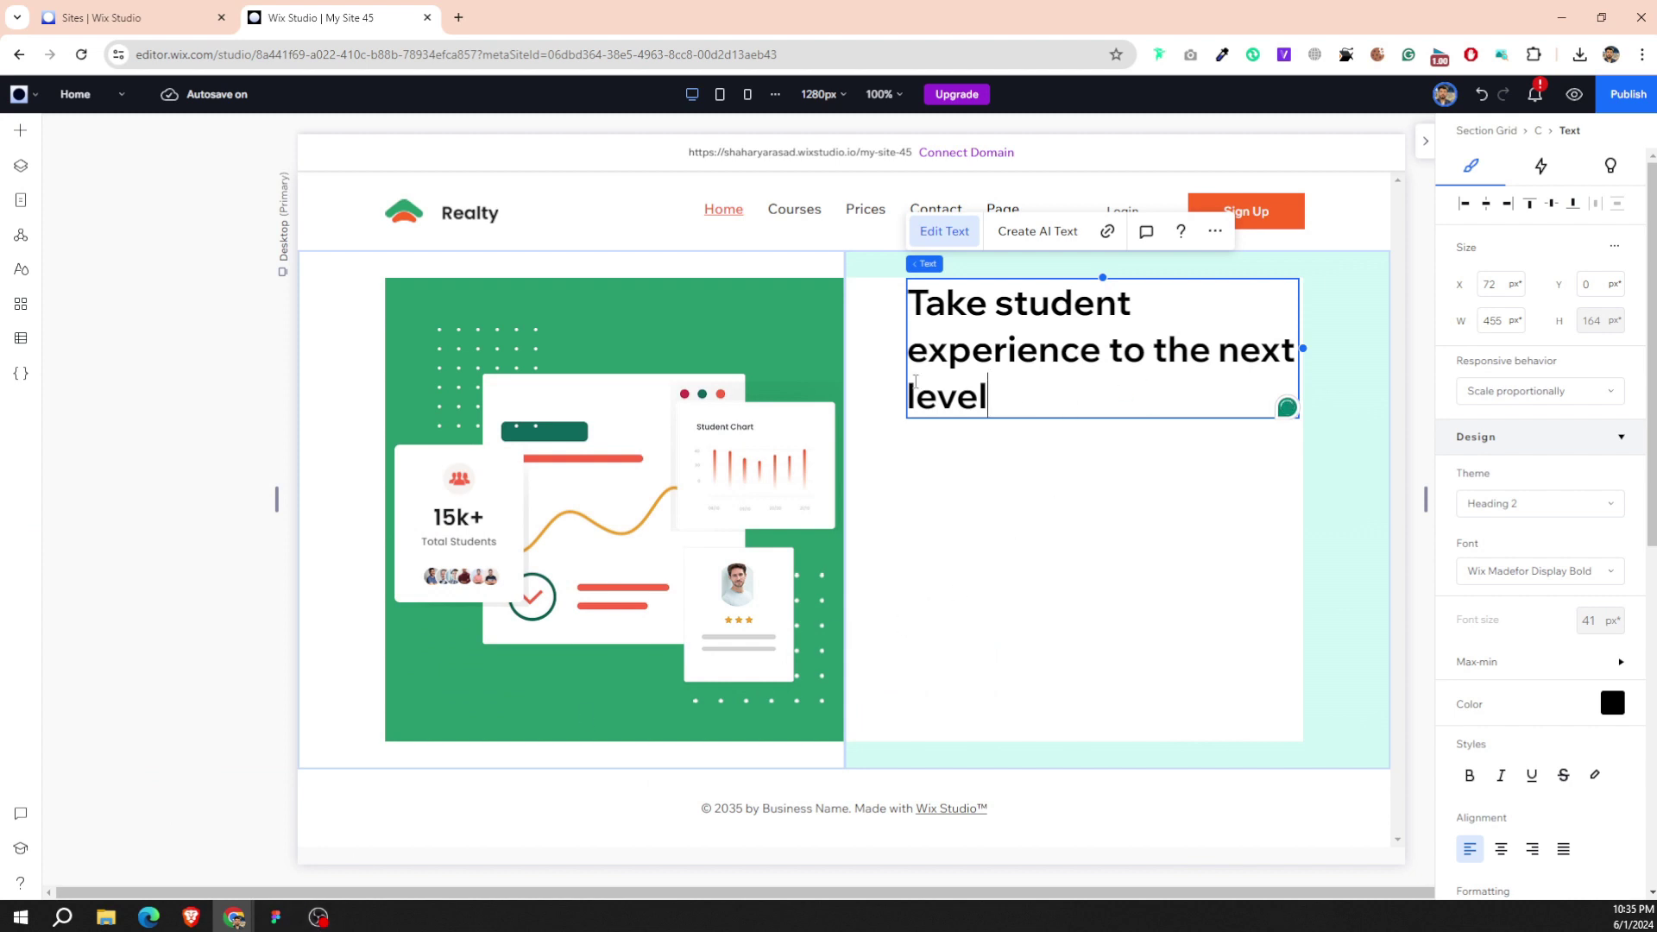
pyautogui.moveTo(916, 342); pyautogui.dragTo(923, 355)
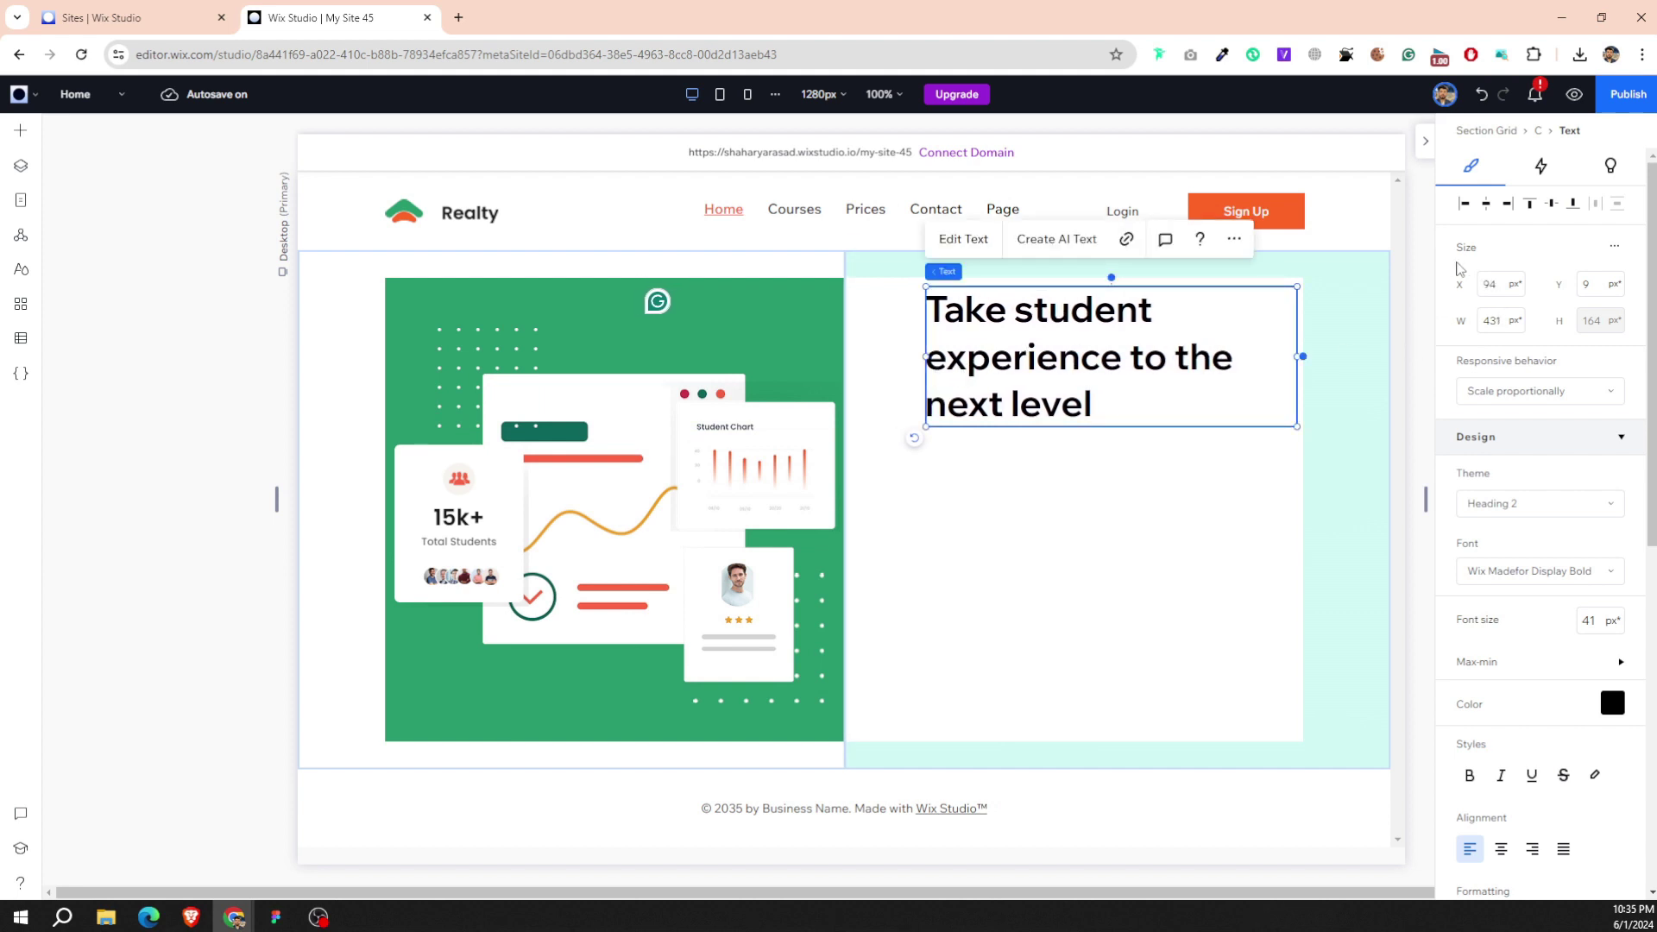
pyautogui.click(1507, 219)
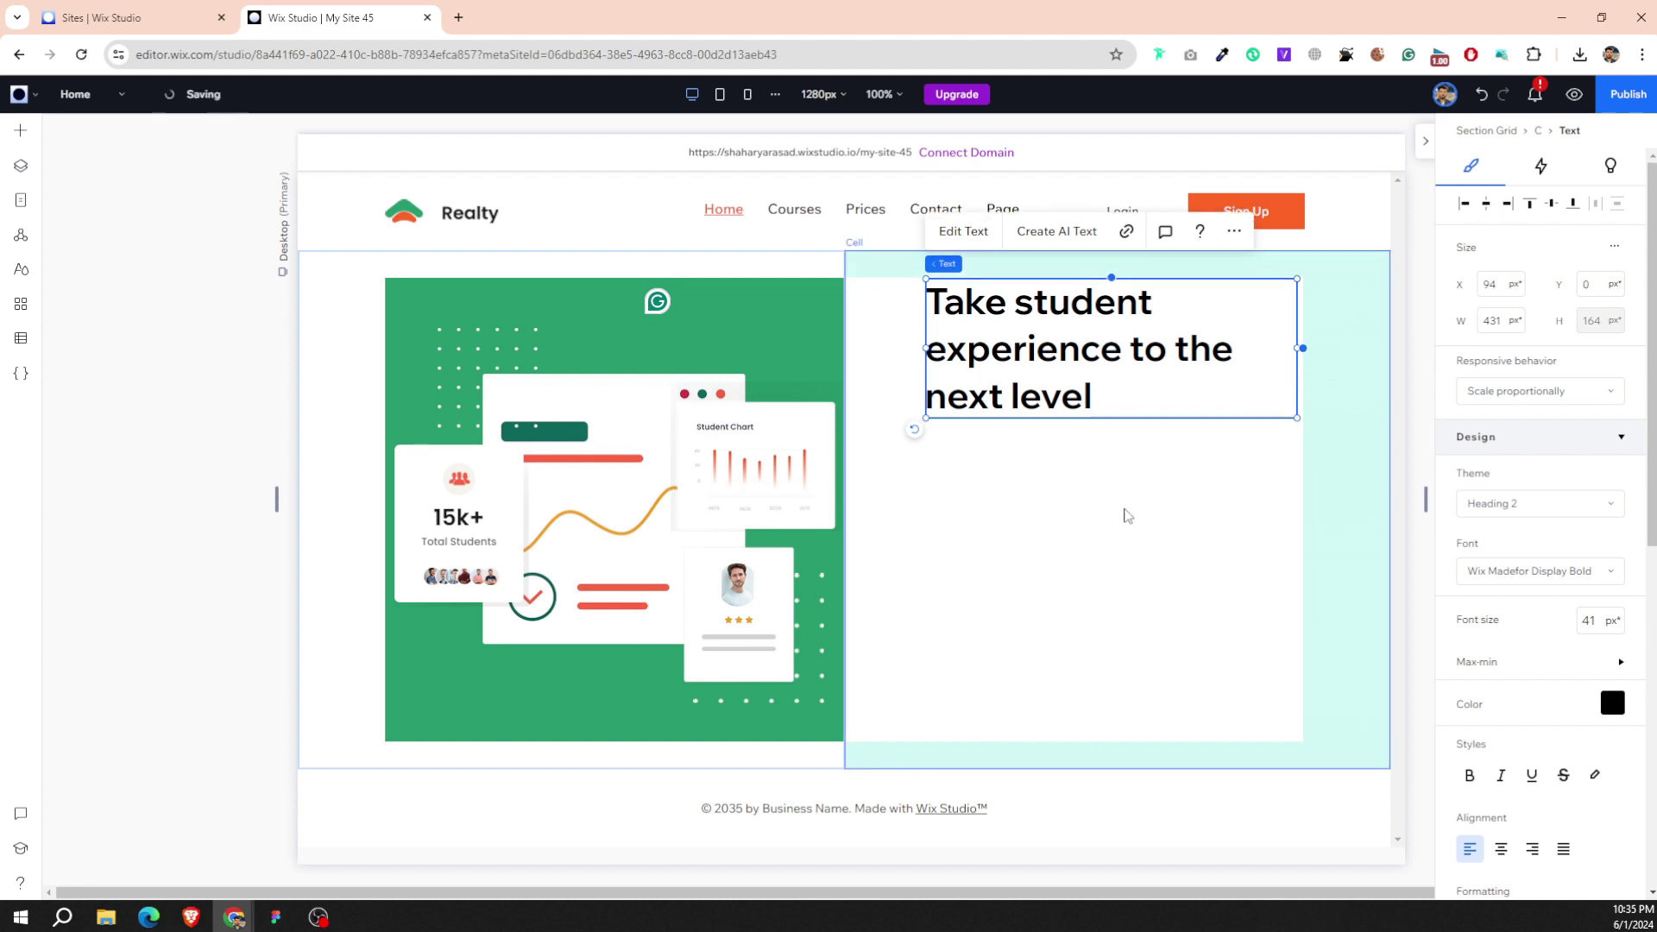
pyautogui.click(1020, 544)
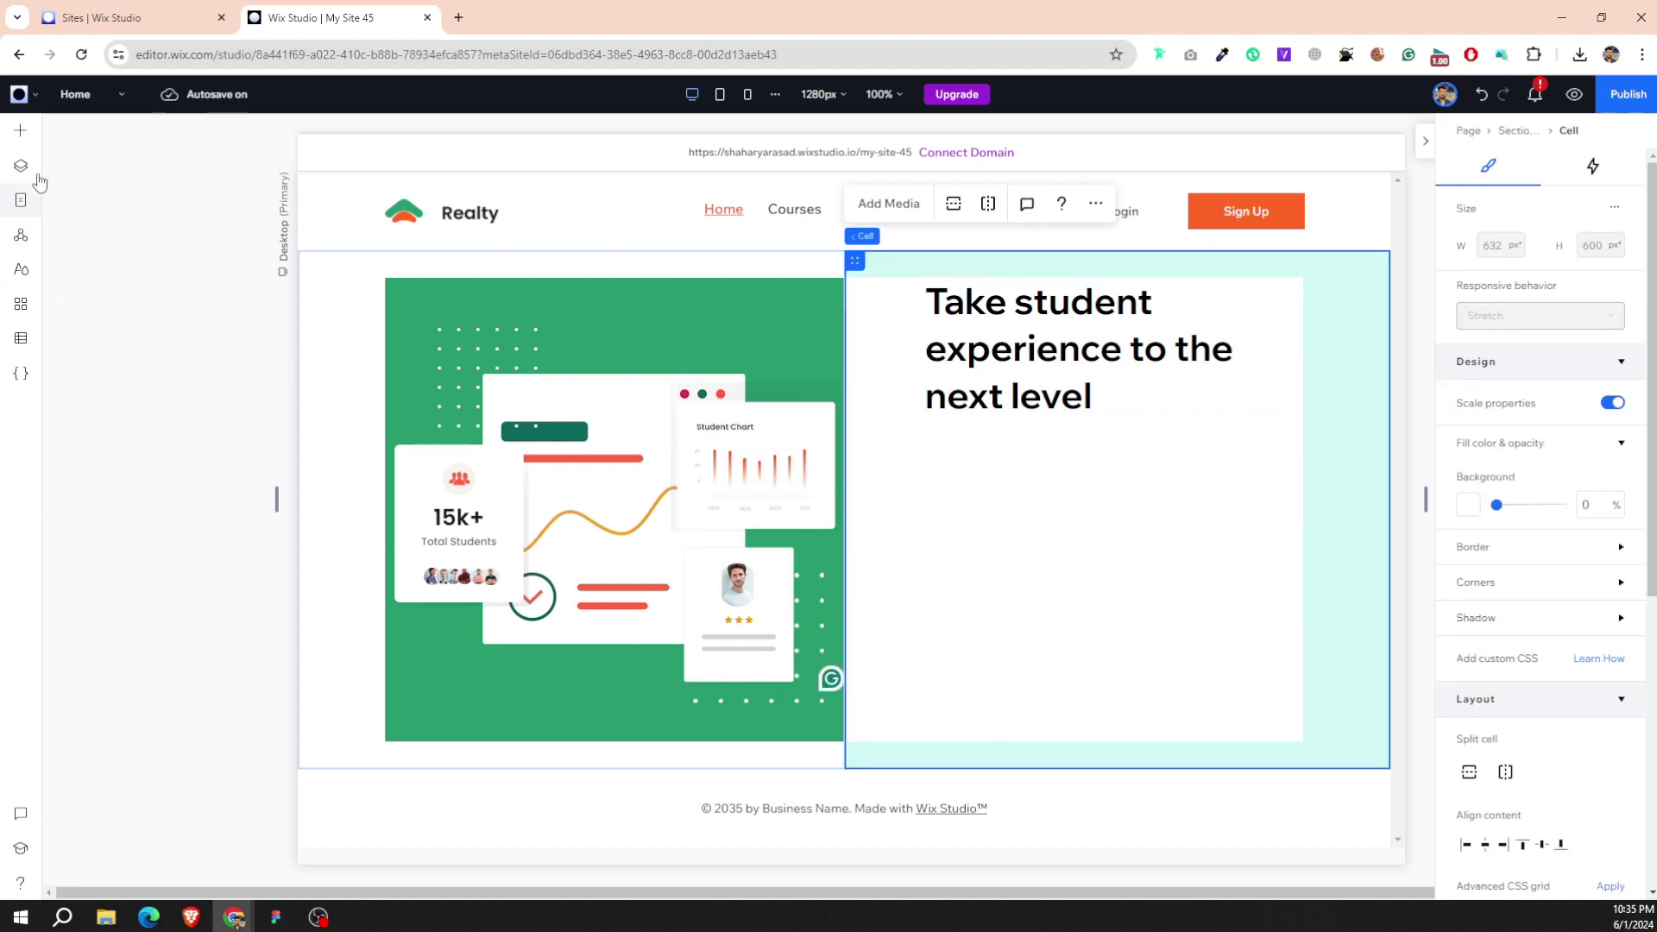
# Add the 2 line arrow.png image from Site Files to the right cell.
pyautogui.click(20, 134)
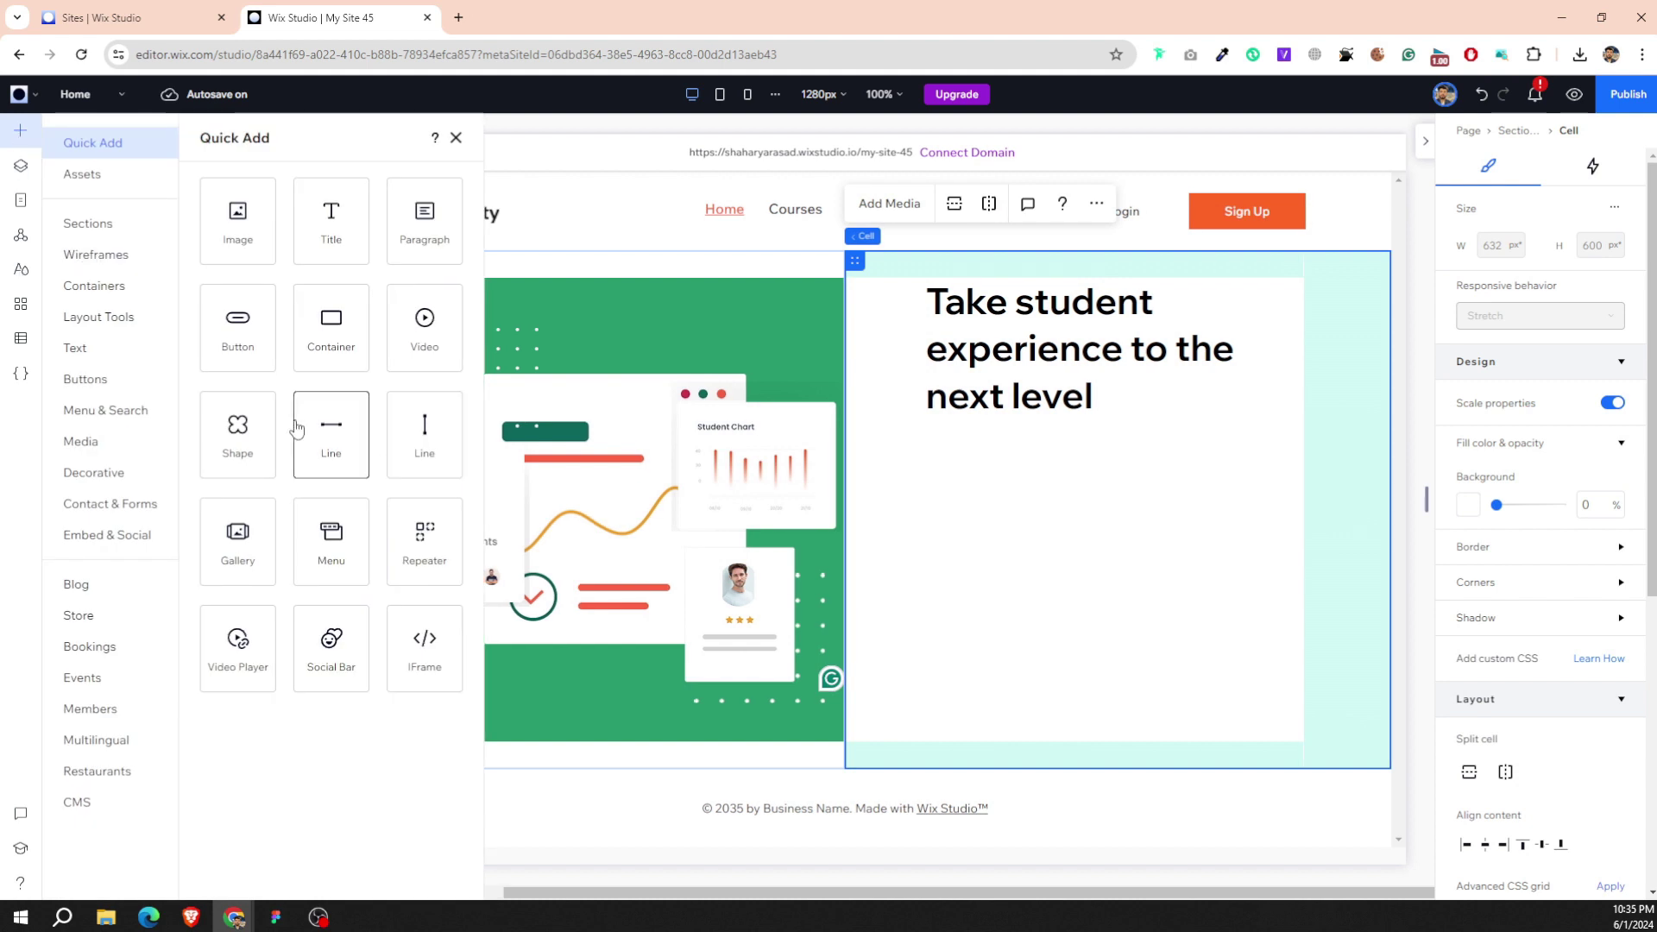
pyautogui.click(80, 441)
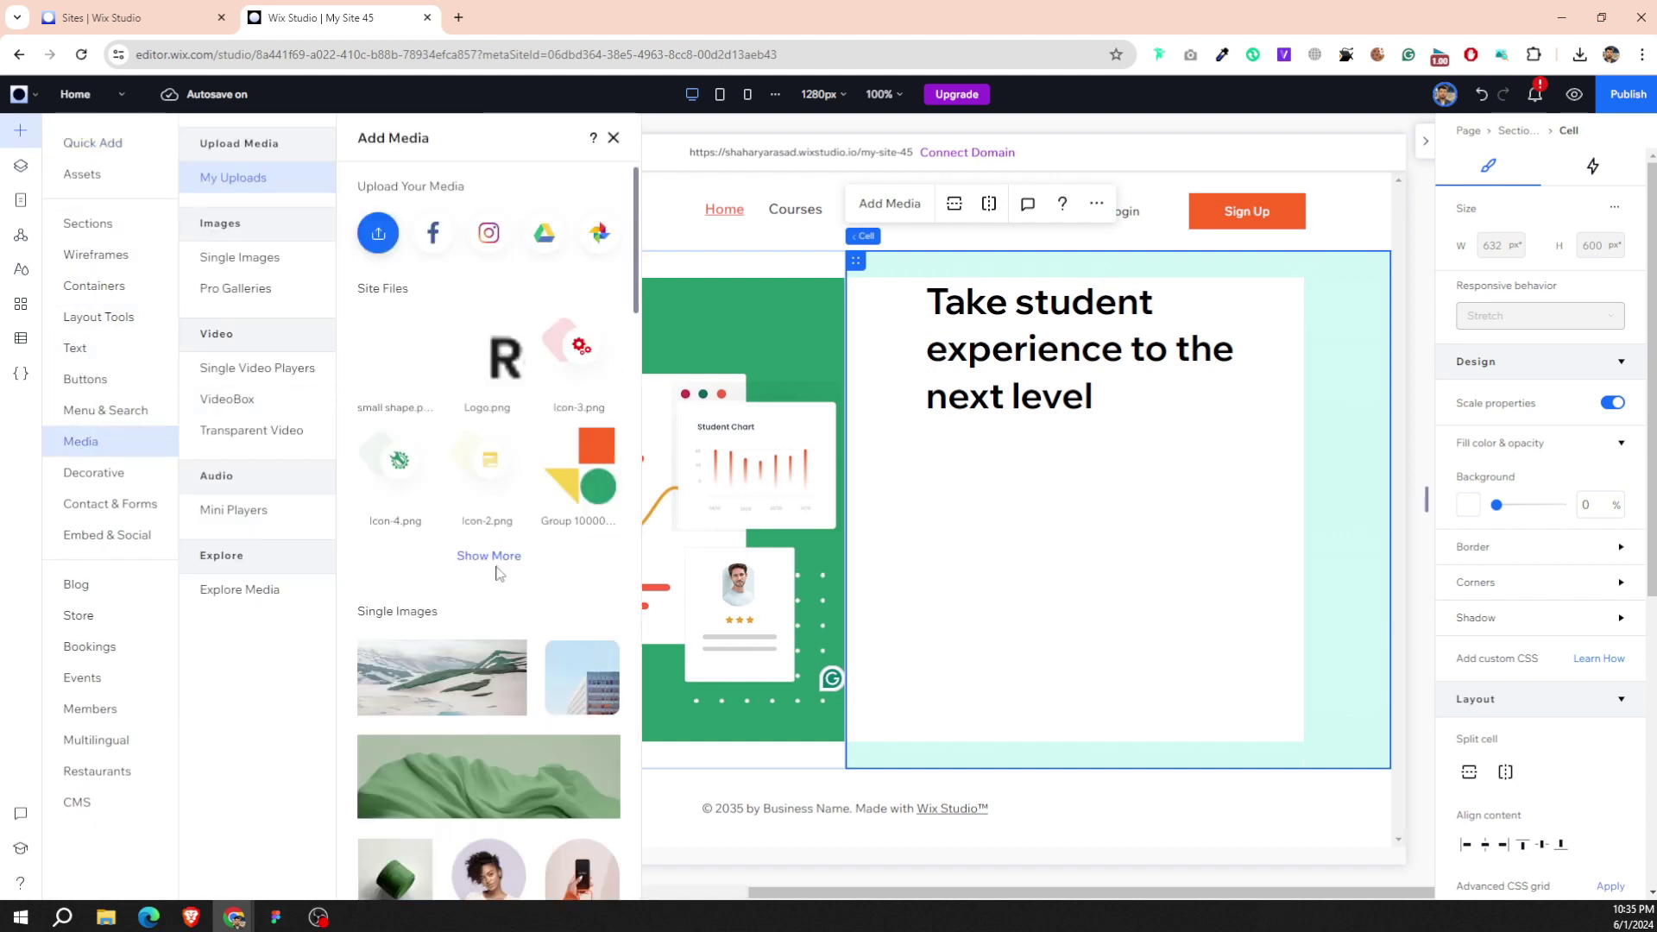
pyautogui.click(505, 556)
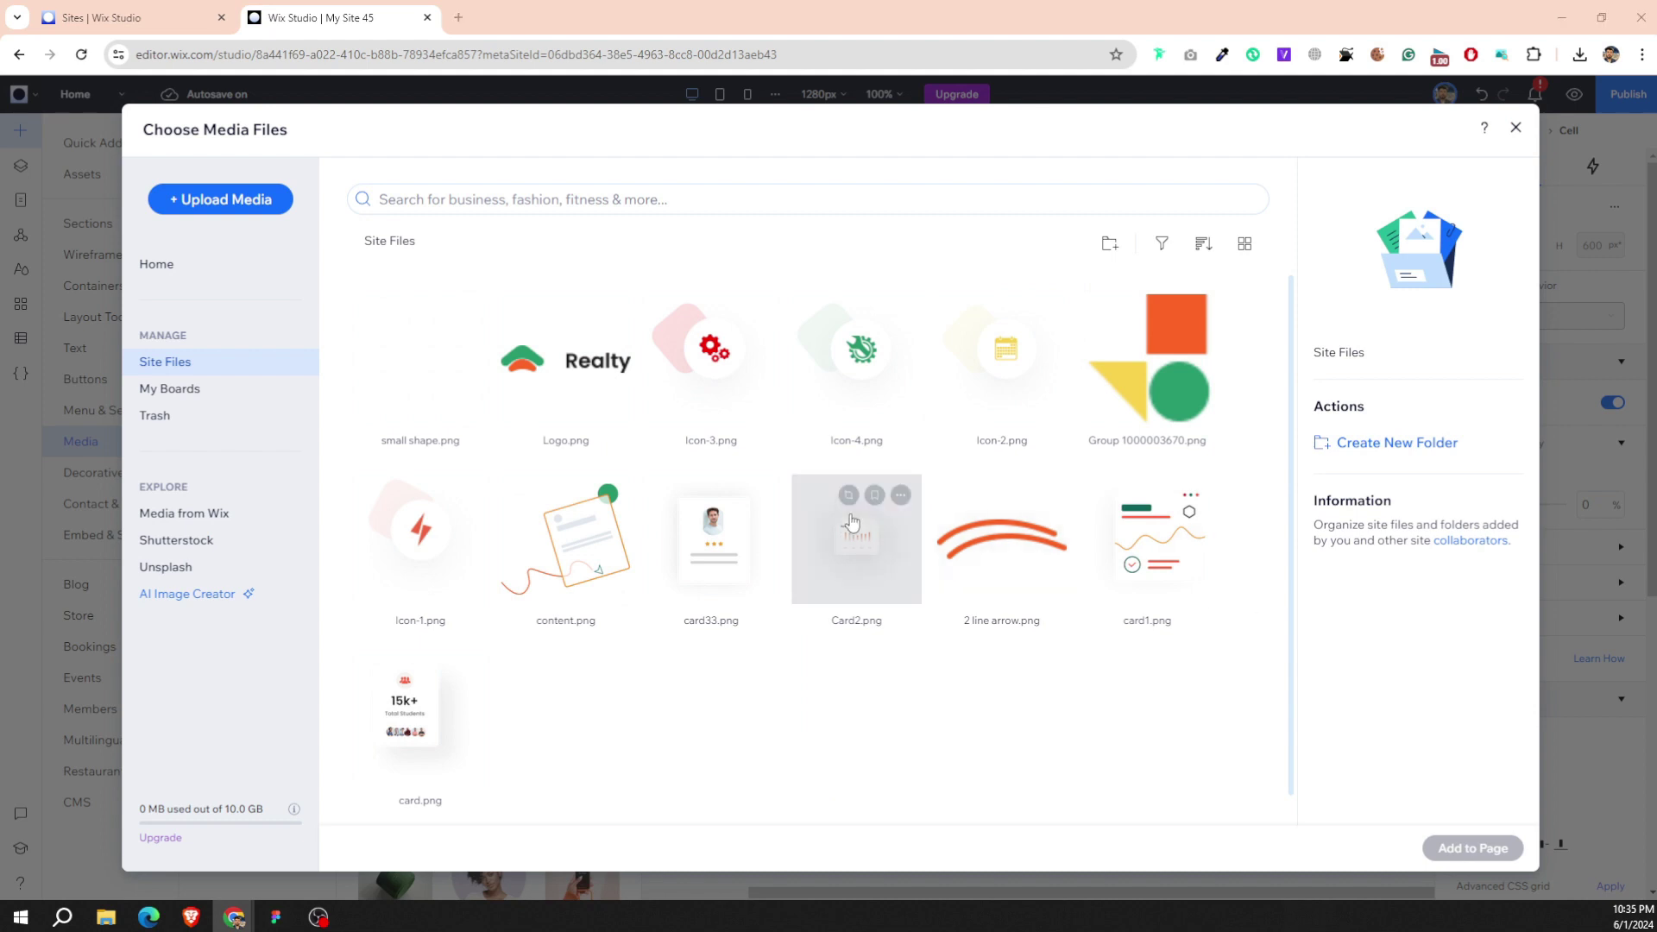
pyautogui.click(1001, 543)
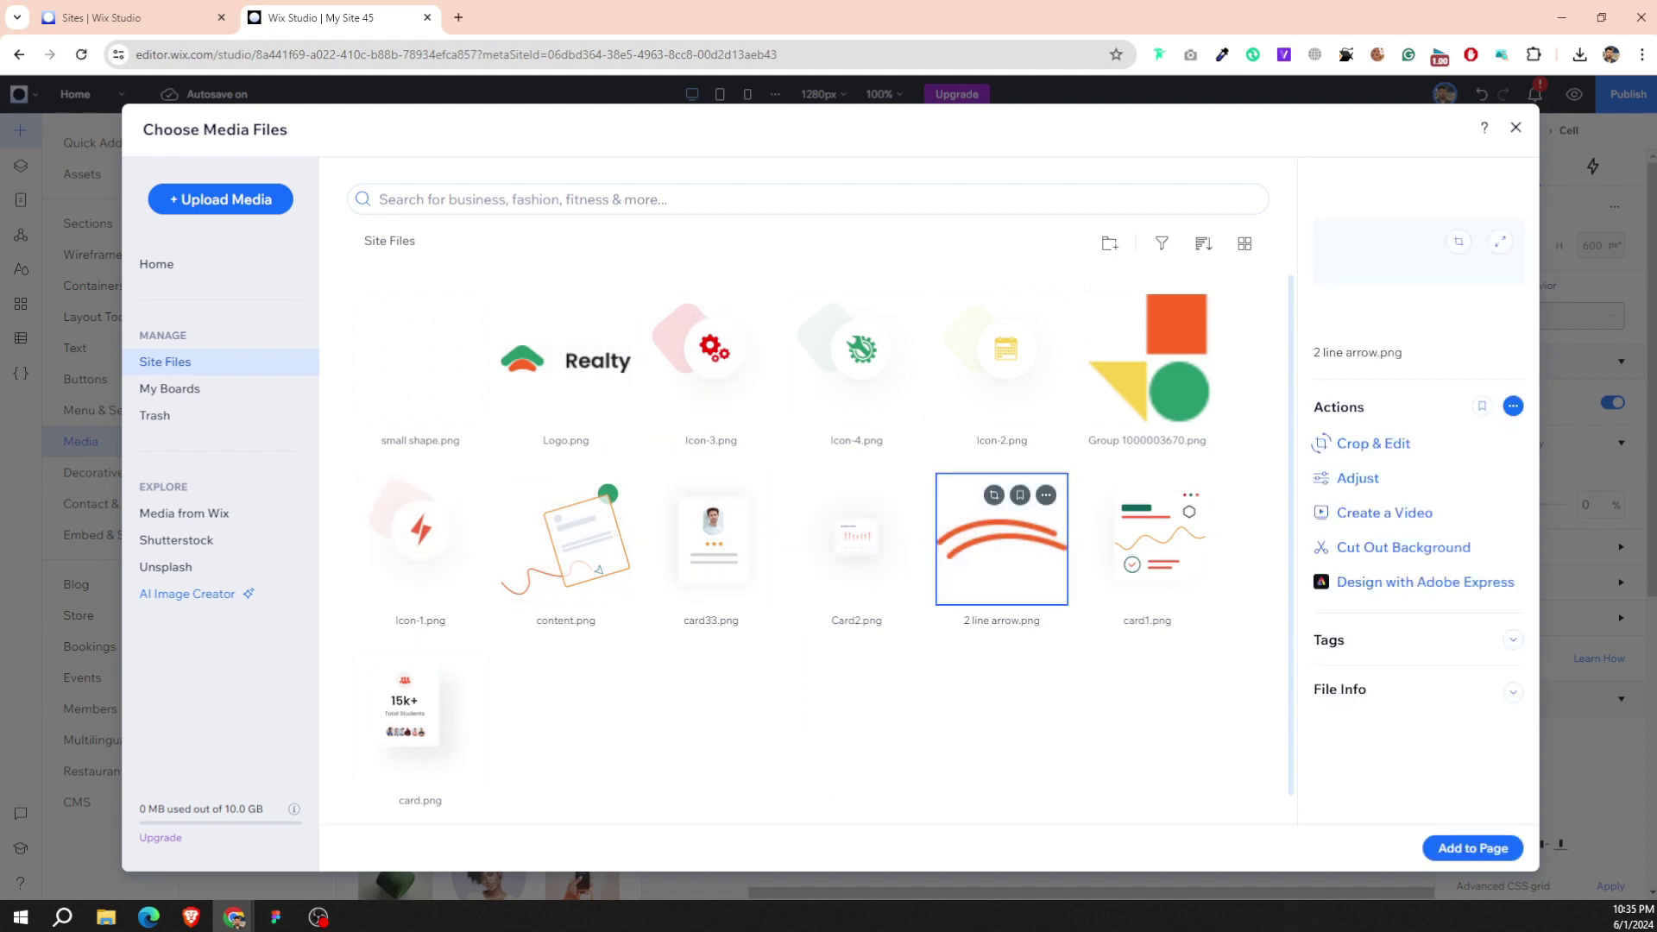
pyautogui.click(1472, 848)
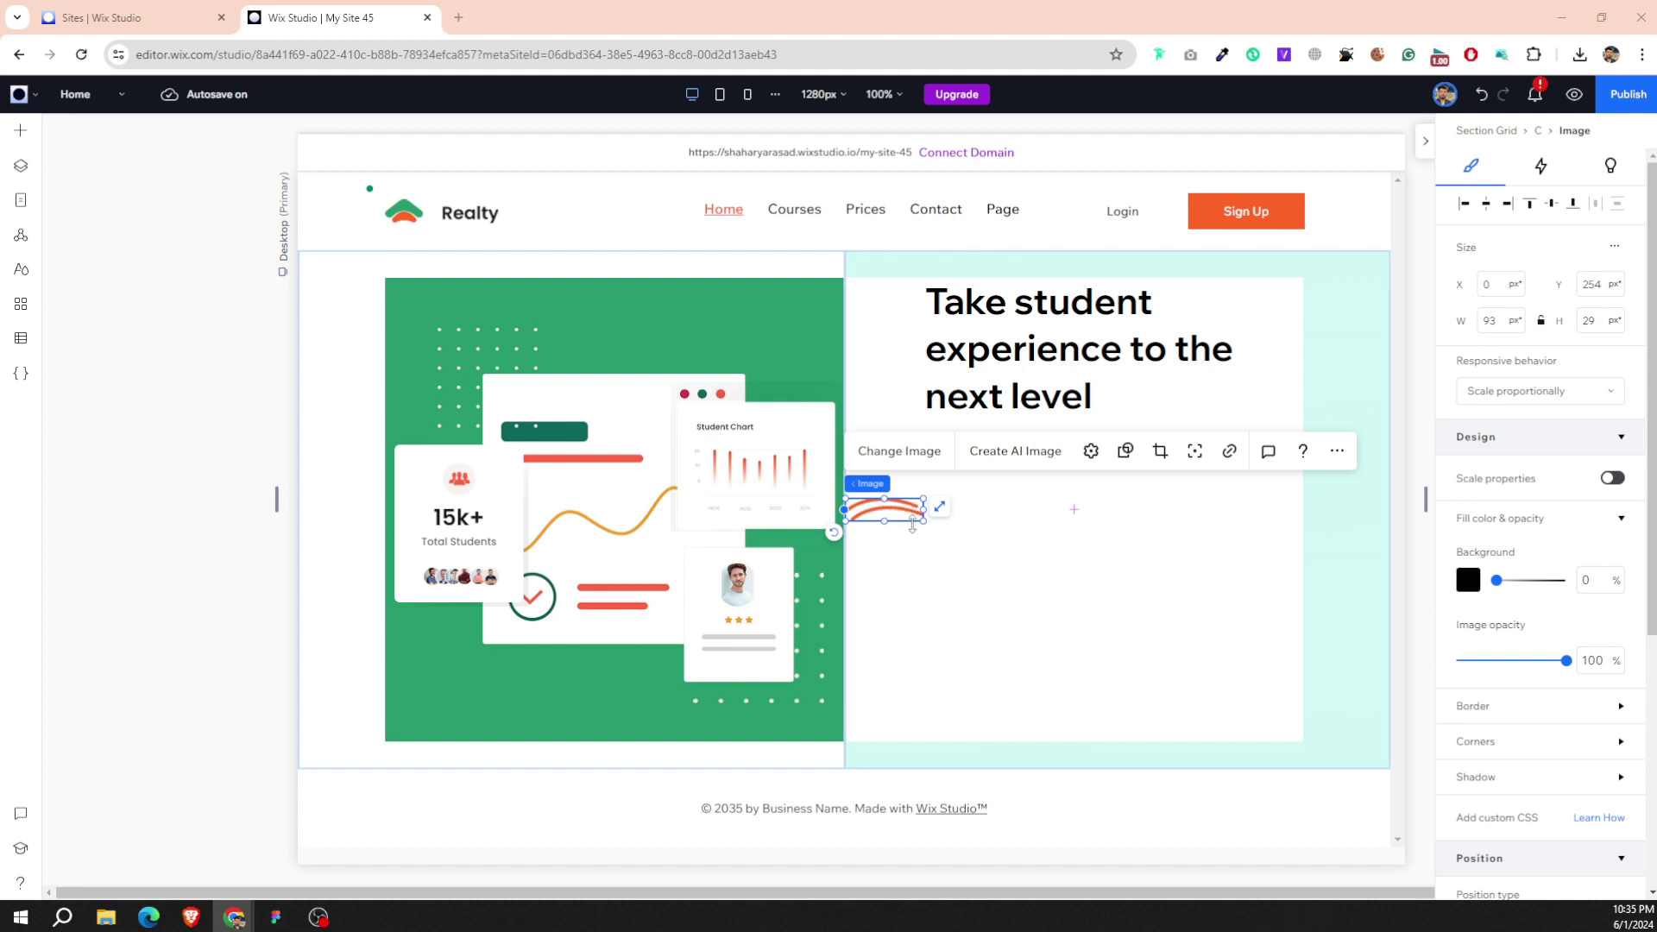
# Move the orange arrow beneath 'Take' and nudge it left to X 110, Y 46.
pyautogui.moveTo(912, 524); pyautogui.dragTo(1002, 337)
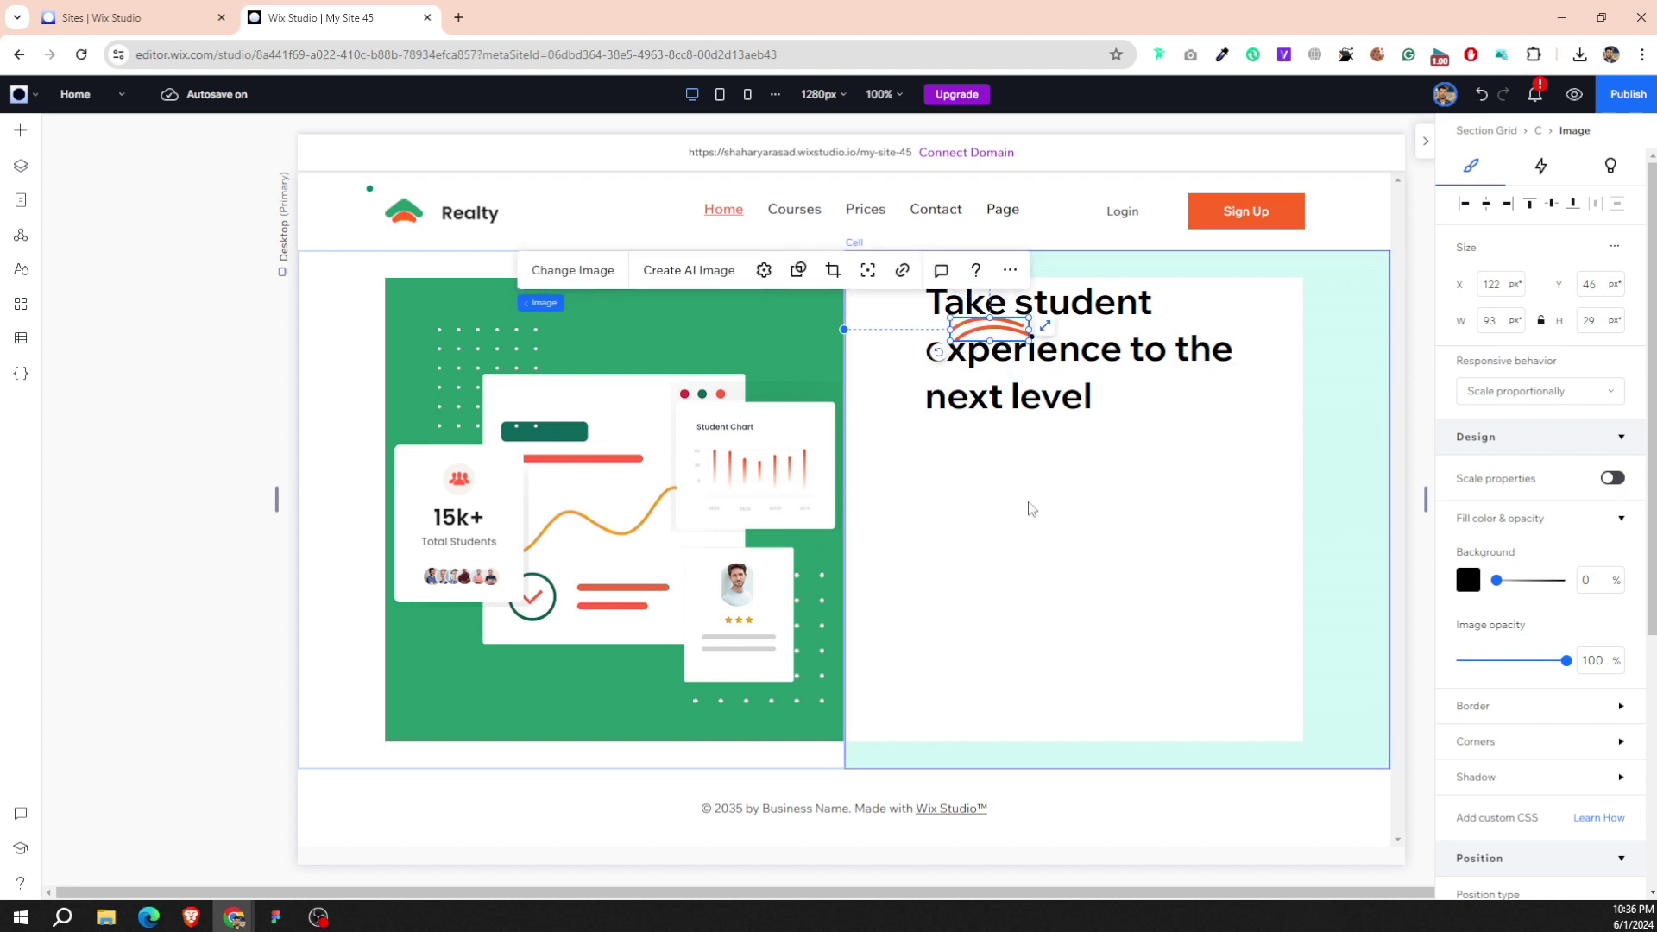
pyautogui.click(1031, 536)
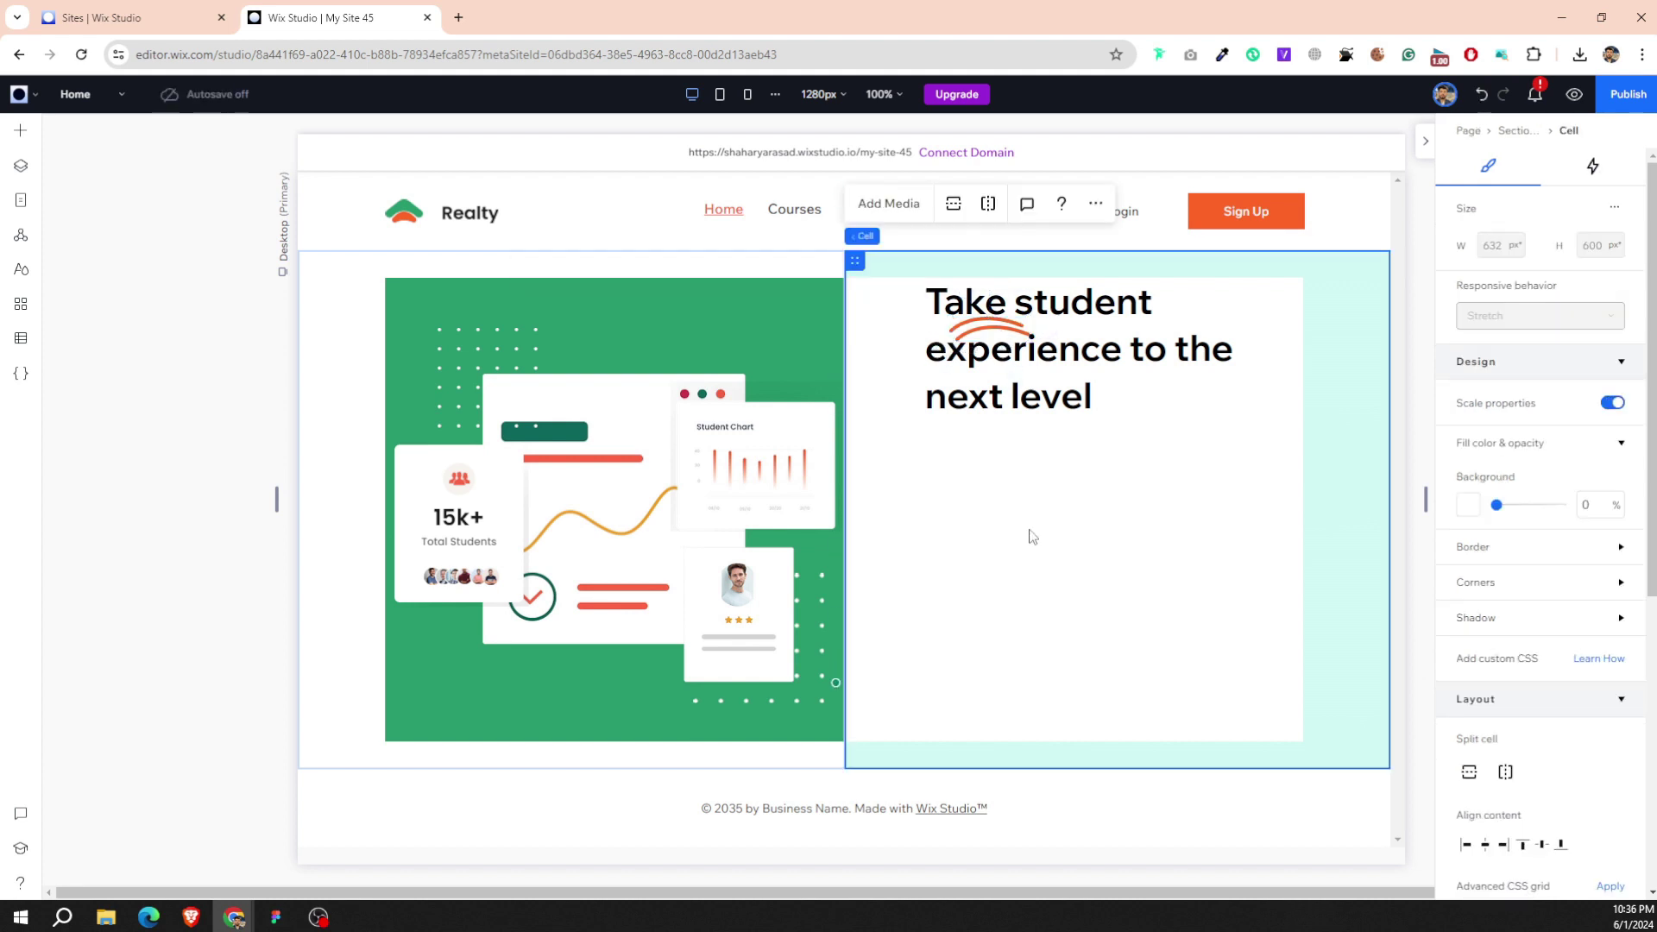
pyautogui.click(278, 918)
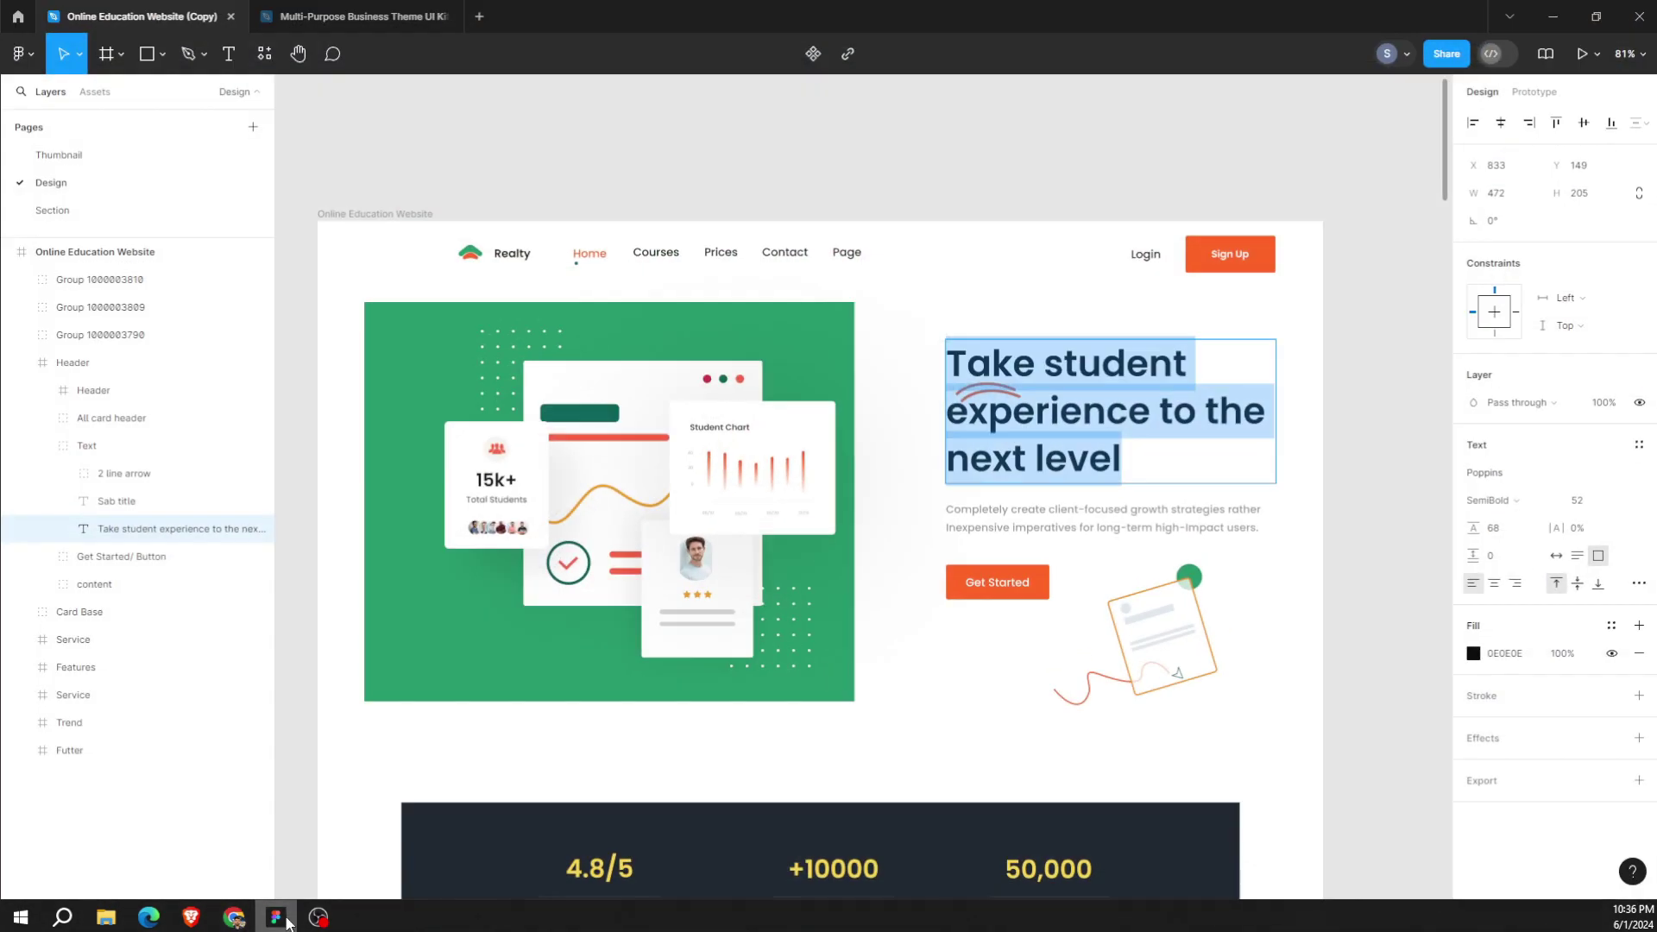
pyautogui.click(280, 918)
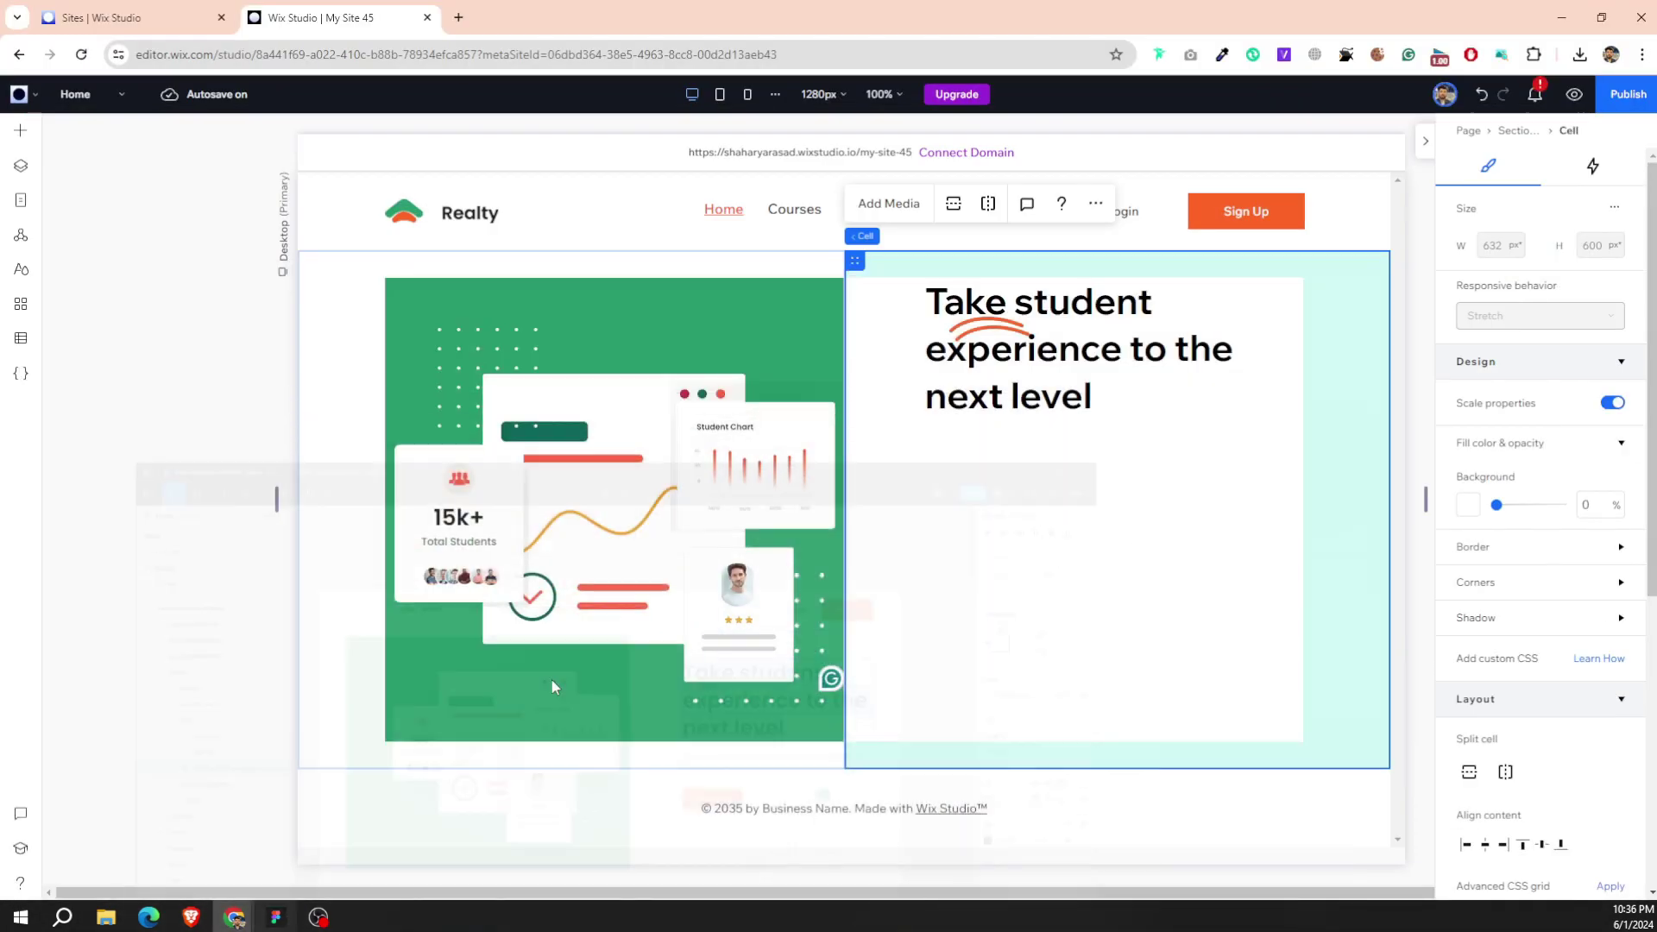
pyautogui.click(1002, 328)
pyautogui.press('Left')
pyautogui.press('Left')
pyautogui.press('Left')
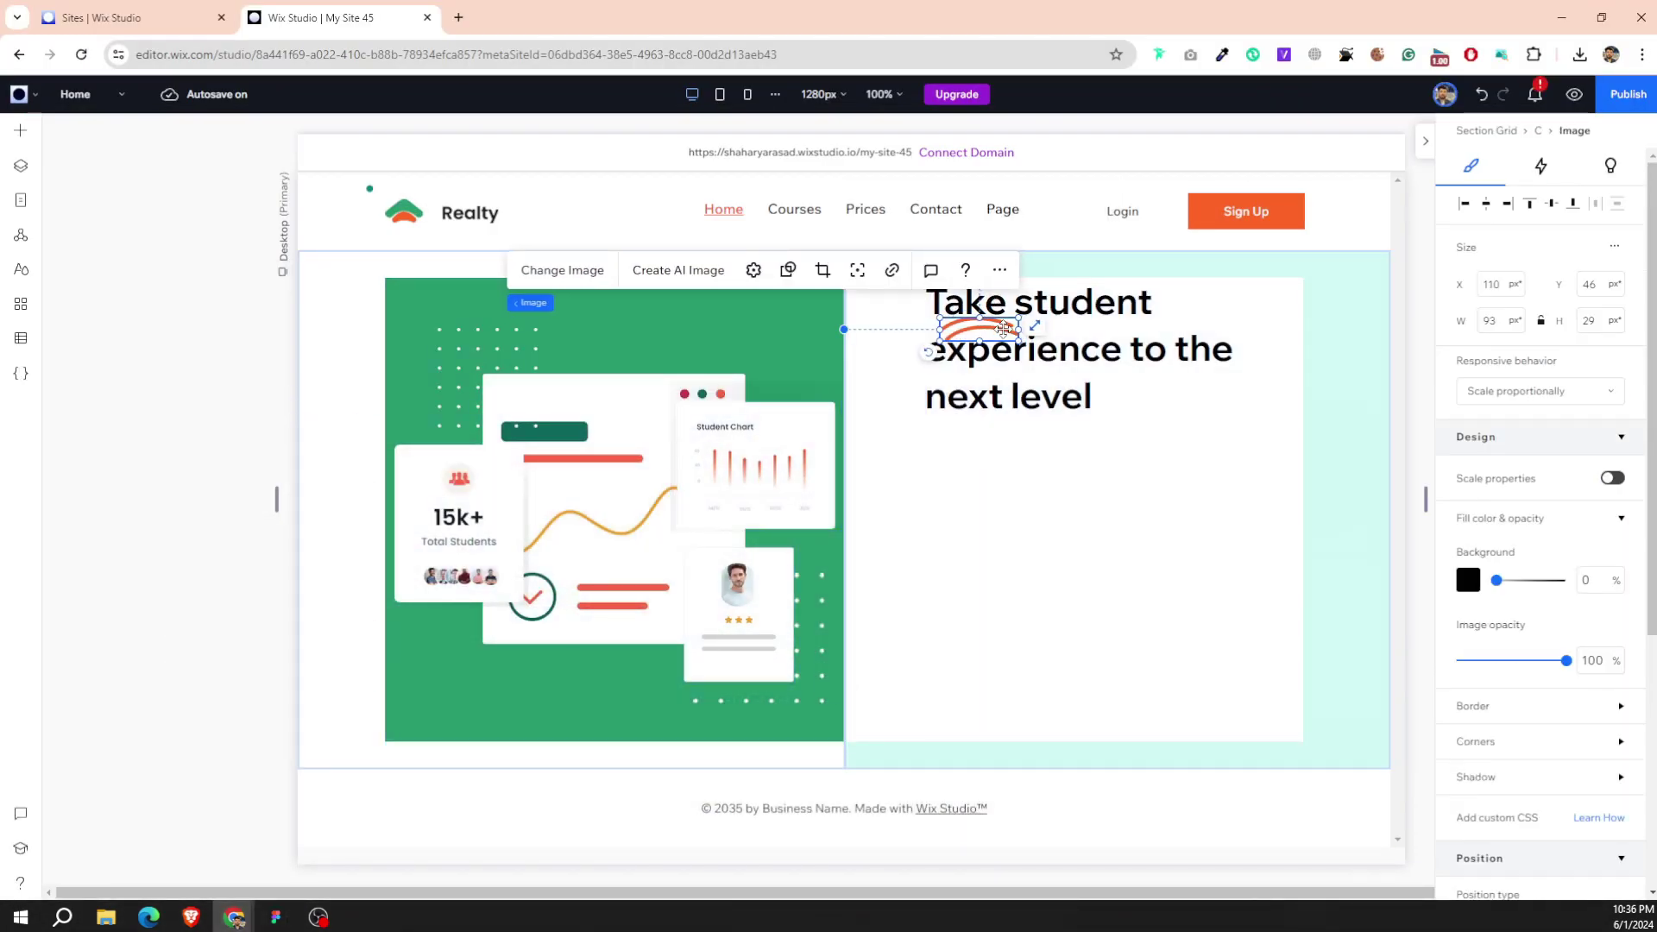
pyautogui.click(1071, 562)
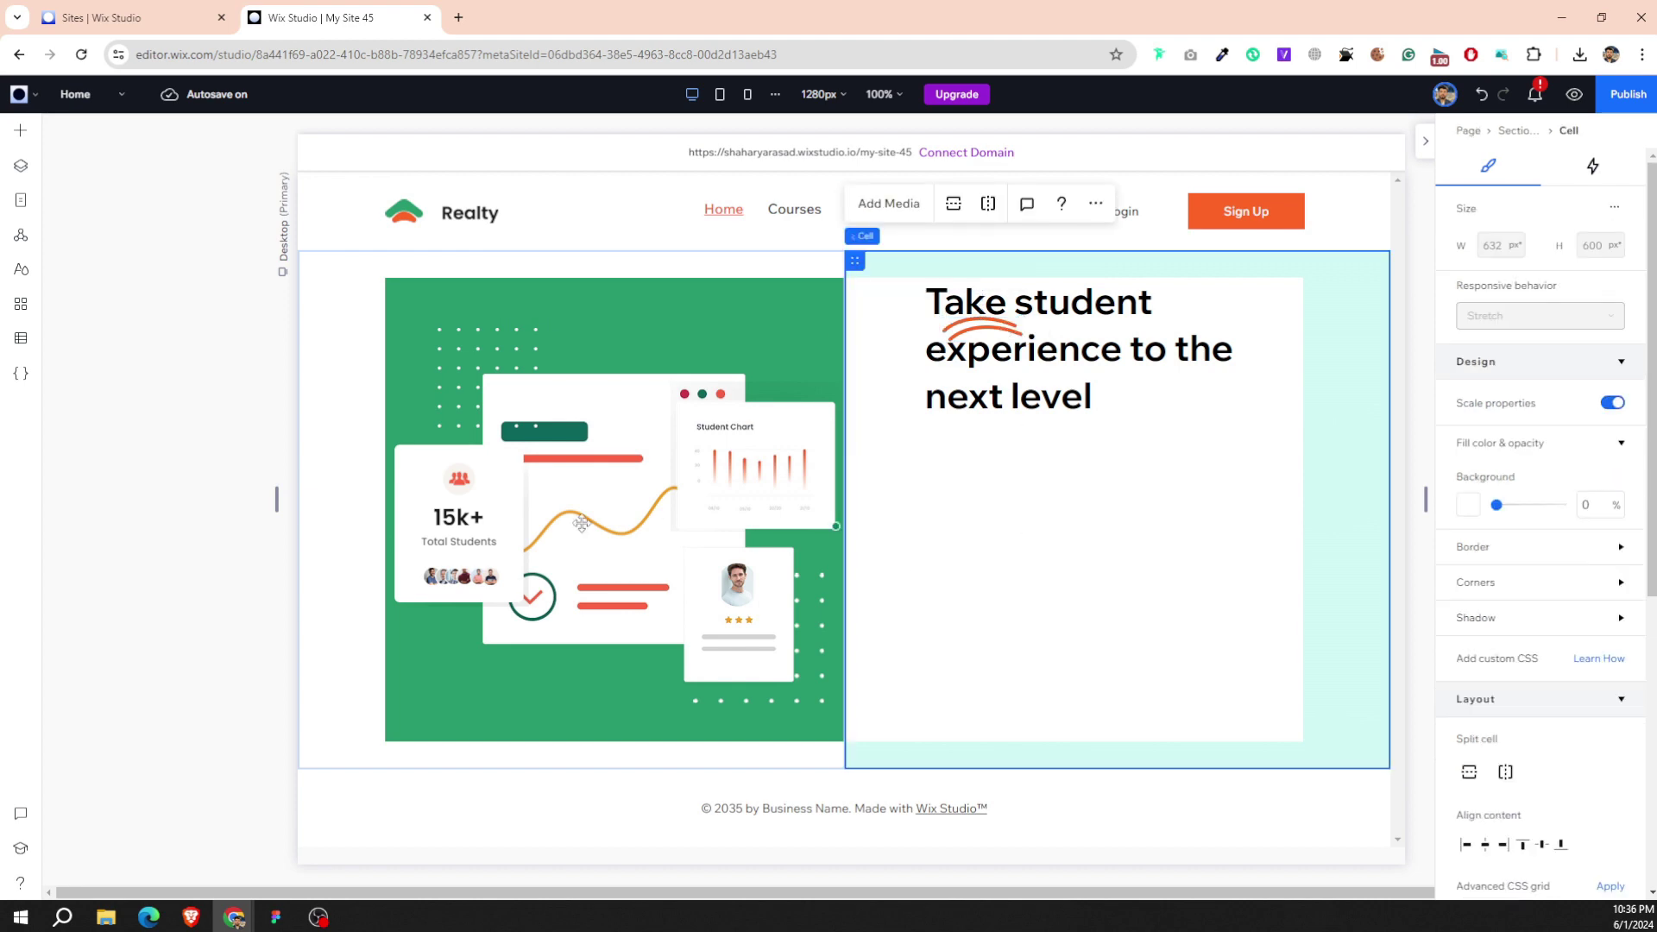
# Read the subtitle paragraph text in the Figma design.
pyautogui.click(279, 923)
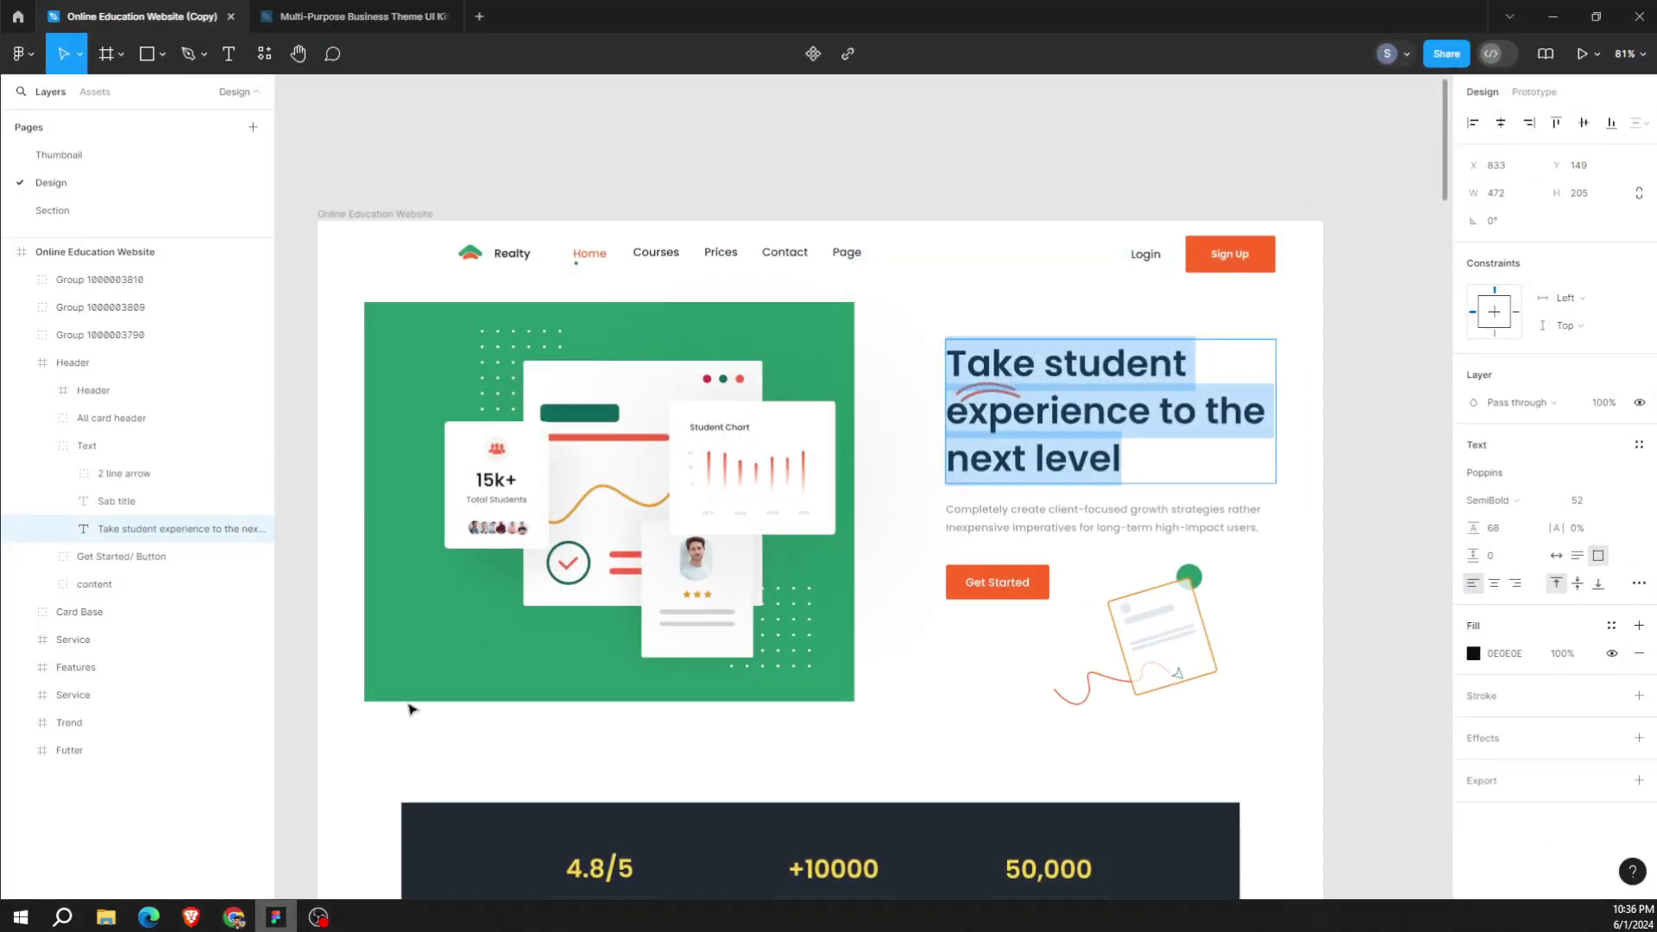
pyautogui.click(1035, 518)
pyautogui.rightClick(944, 519)
pyautogui.click(962, 529)
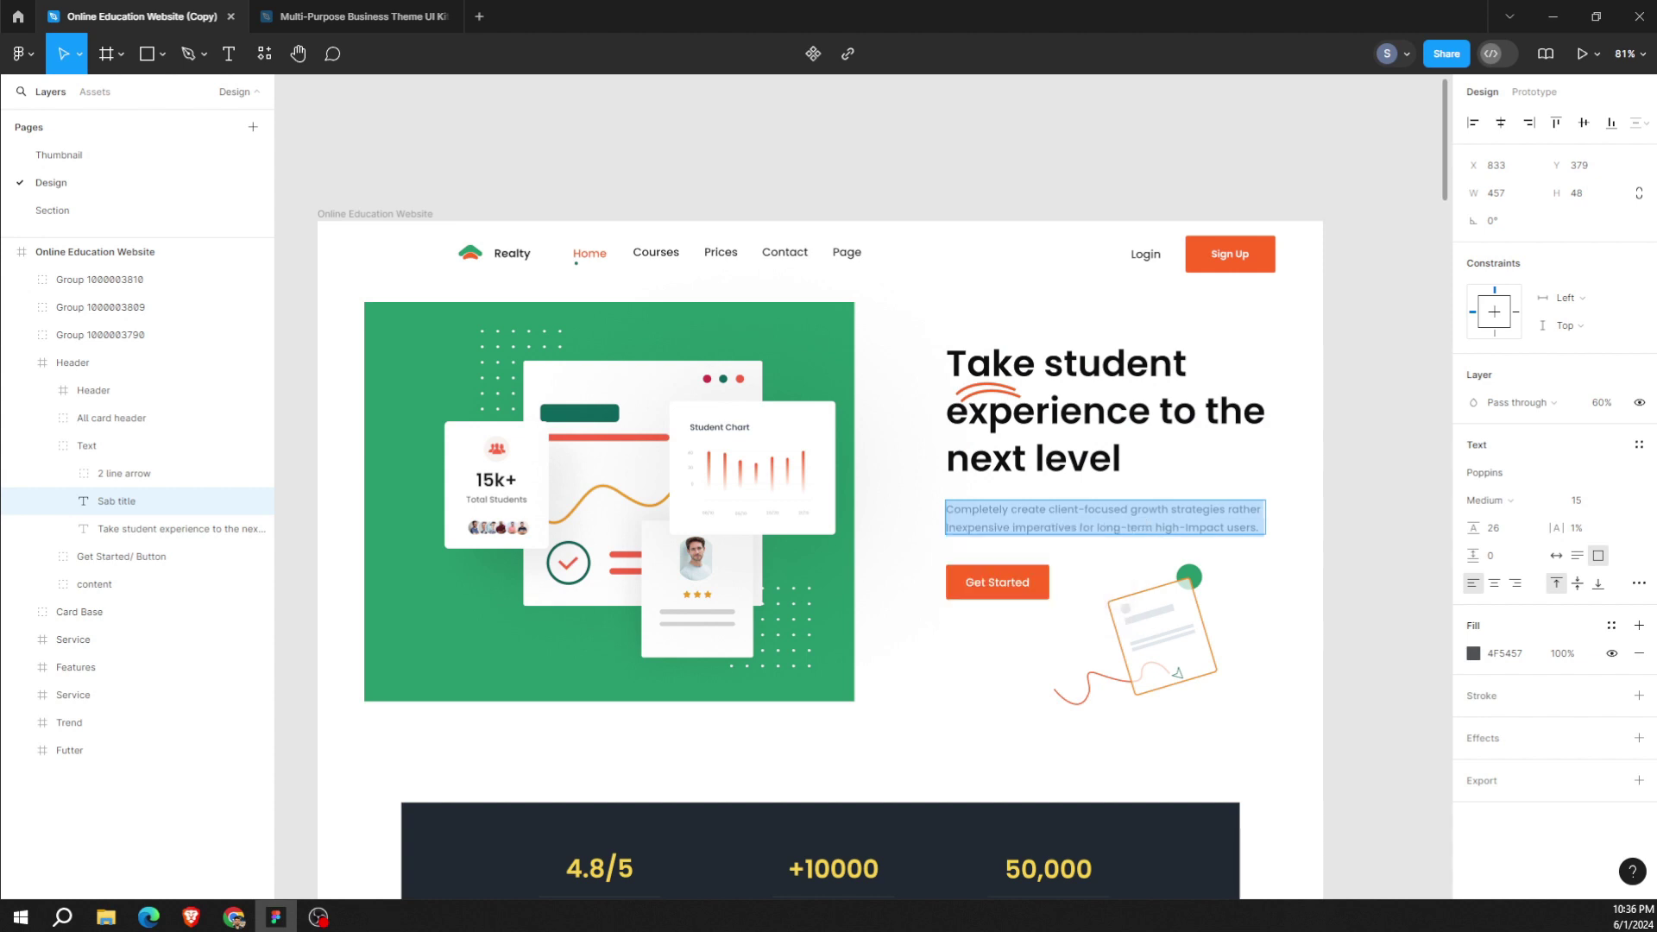
pyautogui.click(276, 916)
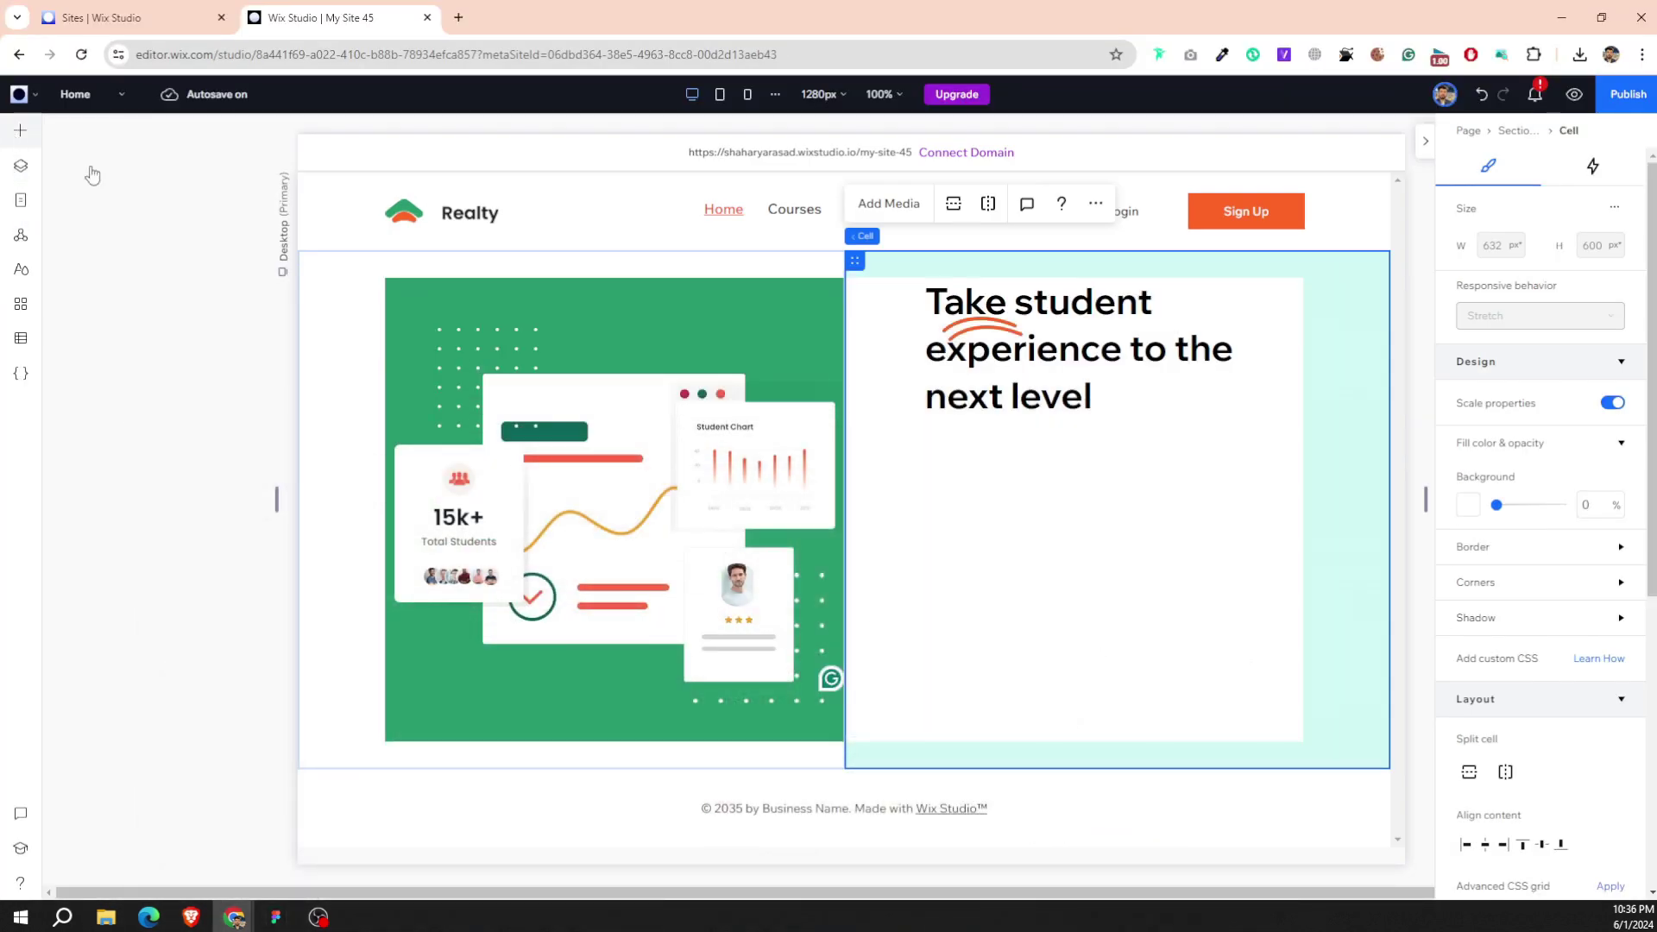
# Add a Paragraph text element under the hero heading and widen it to 437 px.
pyautogui.click(20, 130)
pyautogui.click(97, 144)
pyautogui.moveTo(424, 221)
pyautogui.mouseDown()
pyautogui.moveTo(795, 330)
pyautogui.moveTo(1032, 476)
pyautogui.mouseUp()
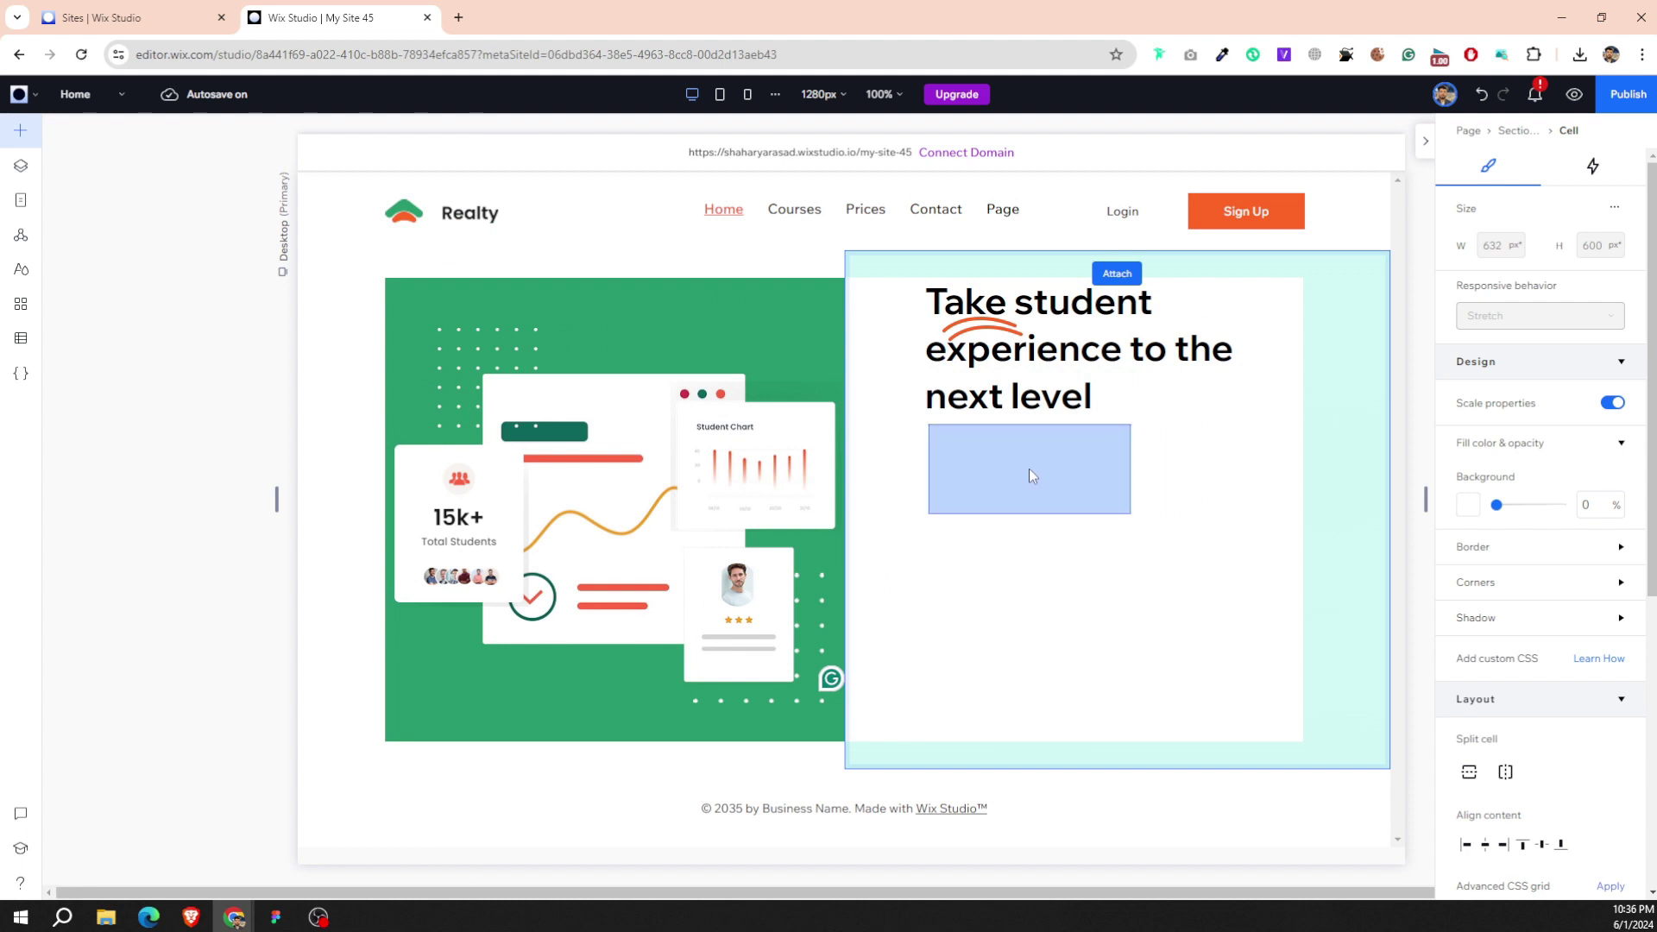
pyautogui.moveTo(1028, 467); pyautogui.dragTo(988, 460)
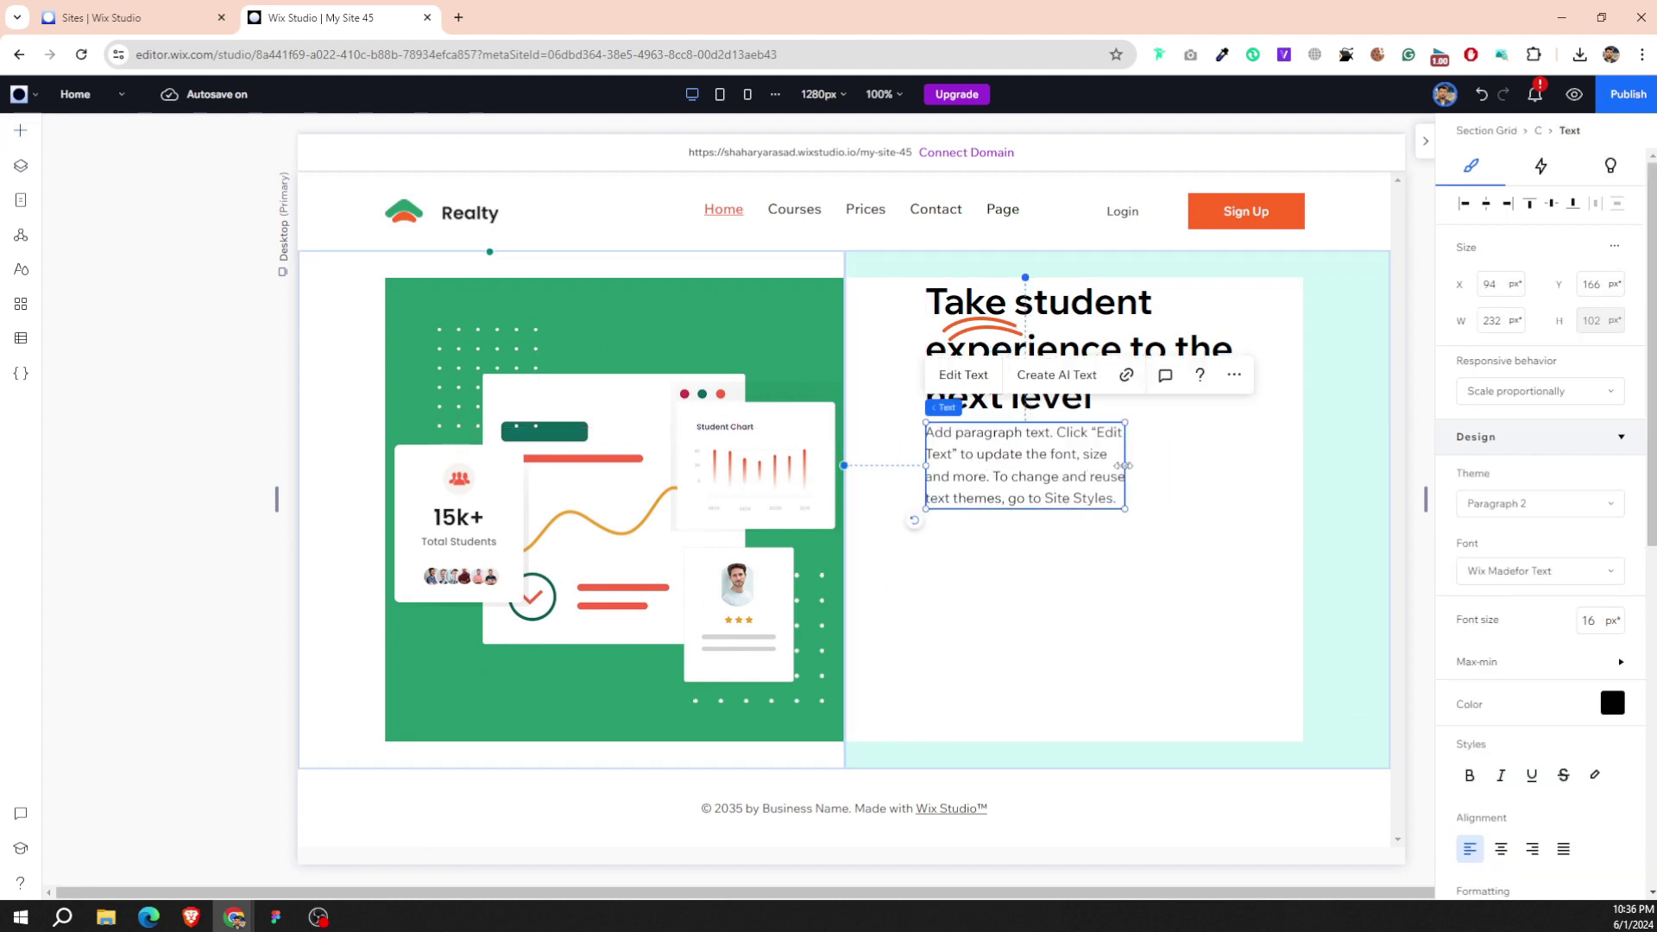
pyautogui.moveTo(1125, 465); pyautogui.dragTo(1303, 465)
# Paste the client-focused growth strategies subtitle into the paragraph and nudge it slightly lower.
pyautogui.doubleClick(1214, 466)
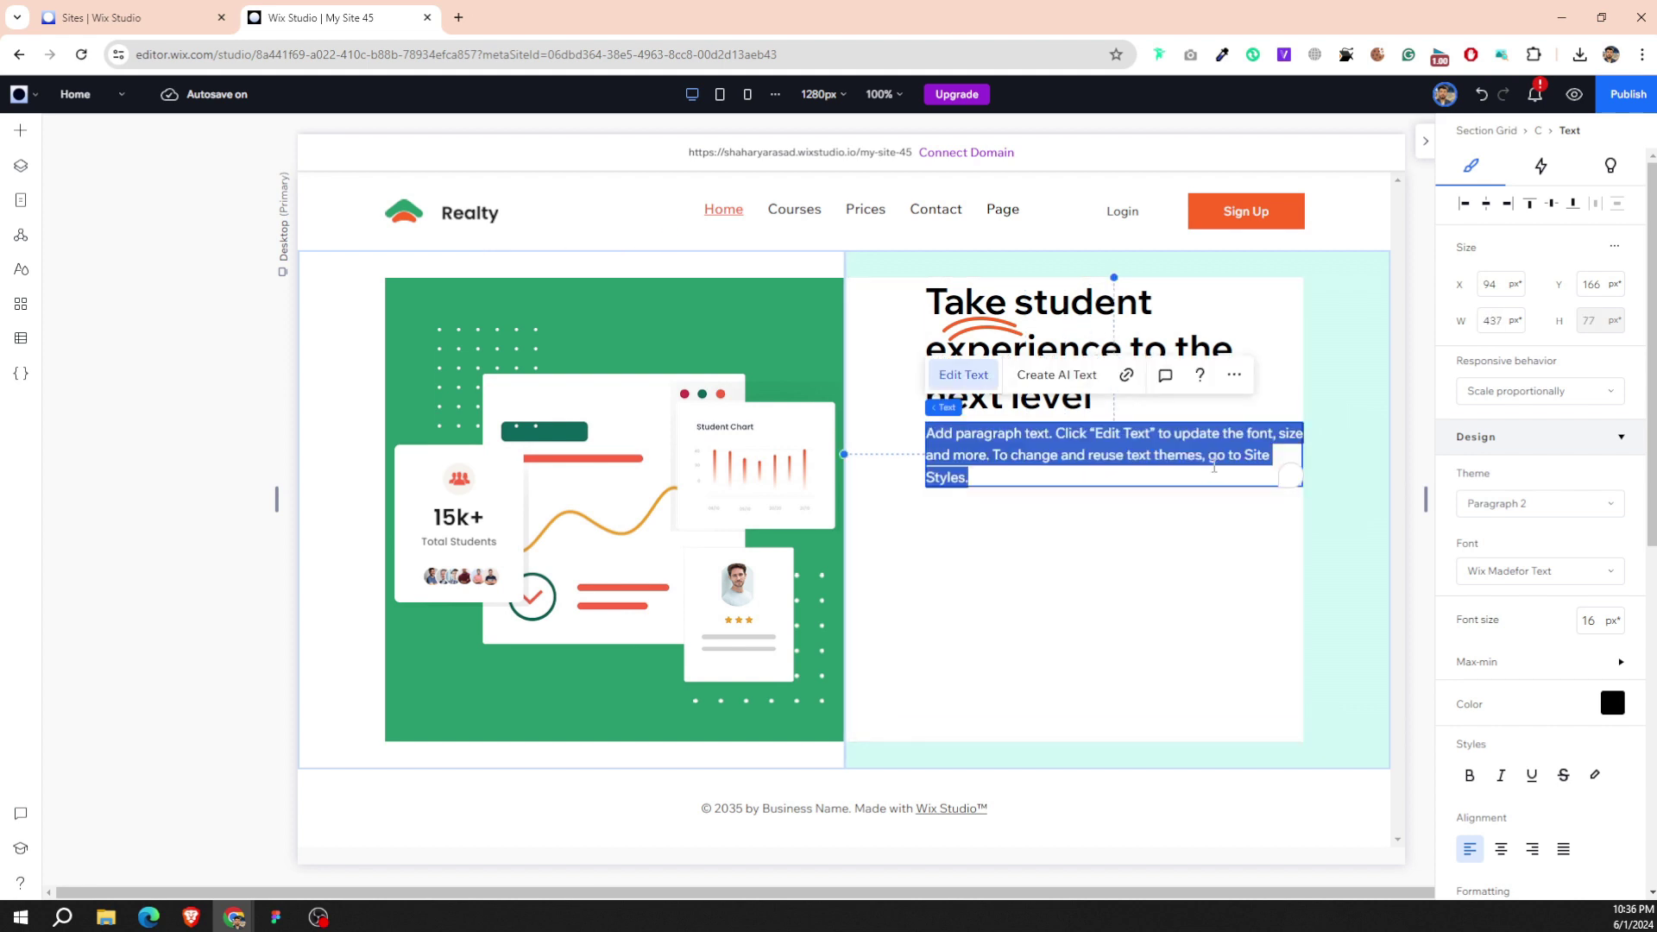
pyautogui.write('Completely create client-focused growth strategies rather Inexpensive imperatives for long-term high-Impact users.')
pyautogui.click(1165, 558)
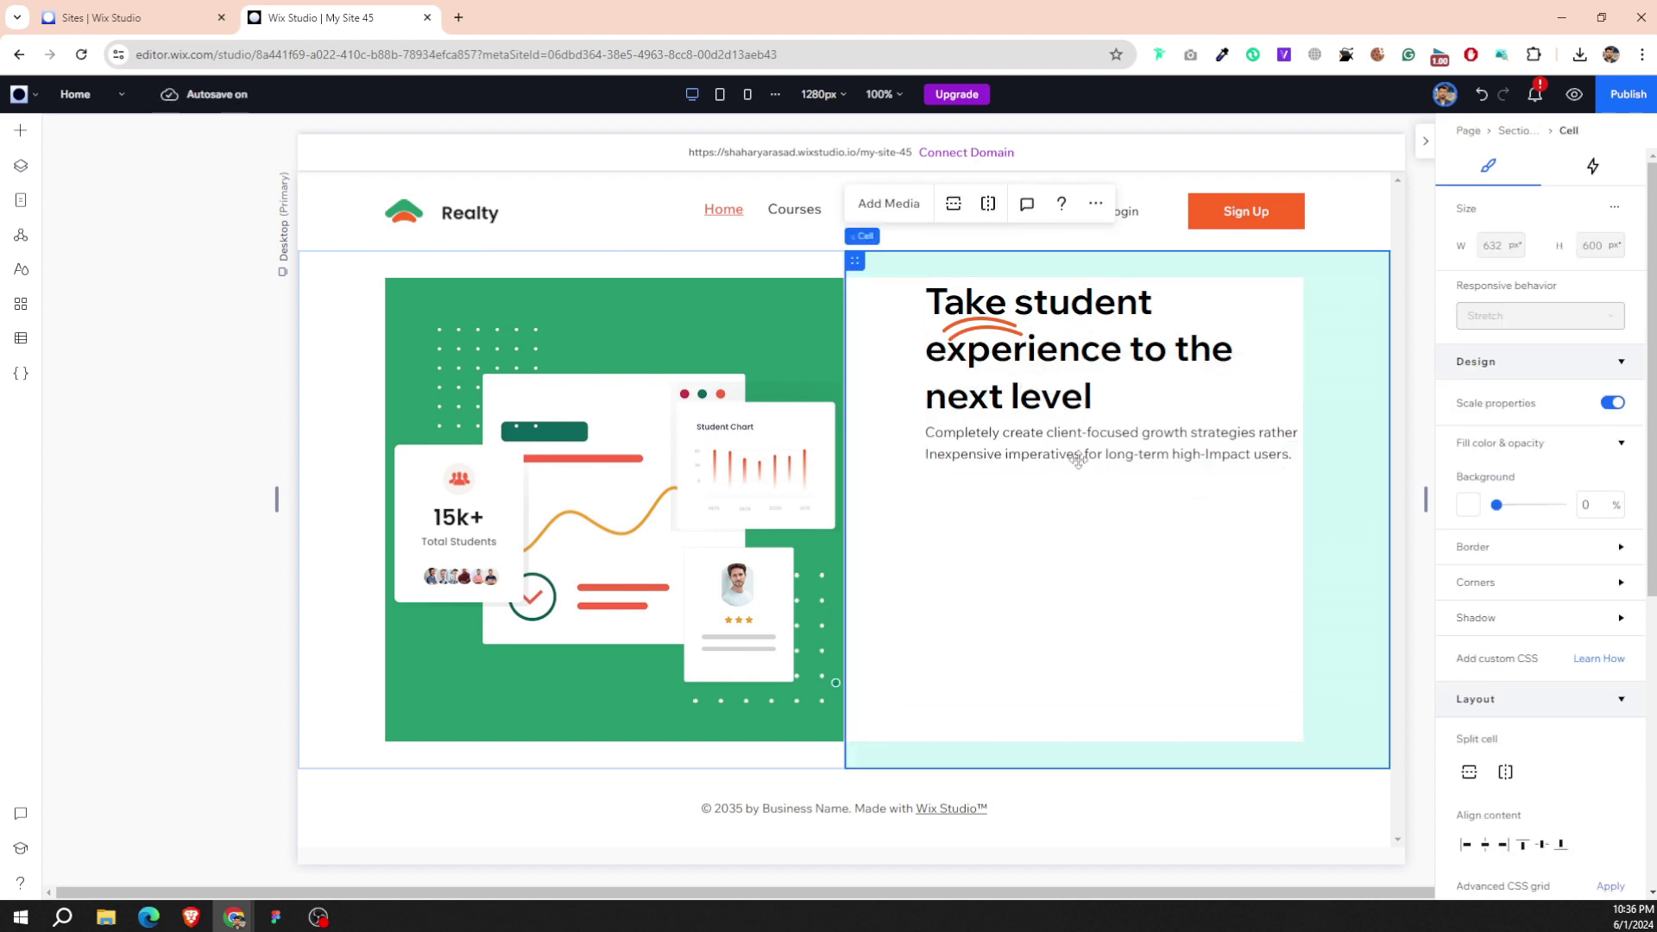
pyautogui.click(1074, 455)
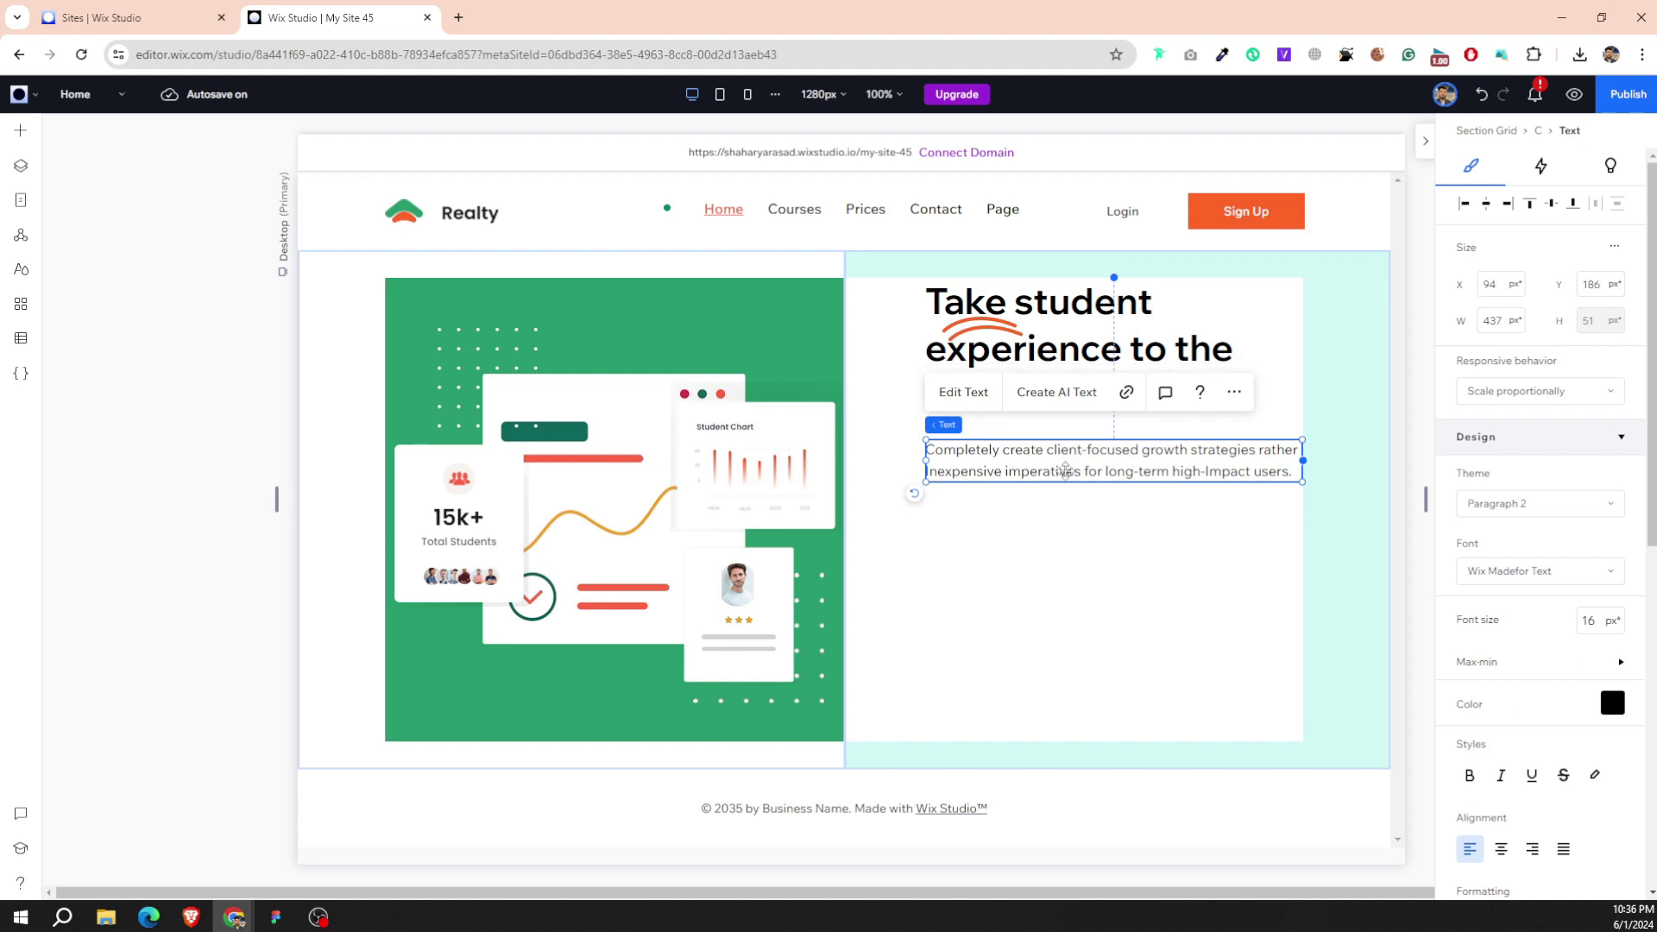
pyautogui.moveTo(1074, 455); pyautogui.dragTo(1064, 472)
pyautogui.click(1220, 219)
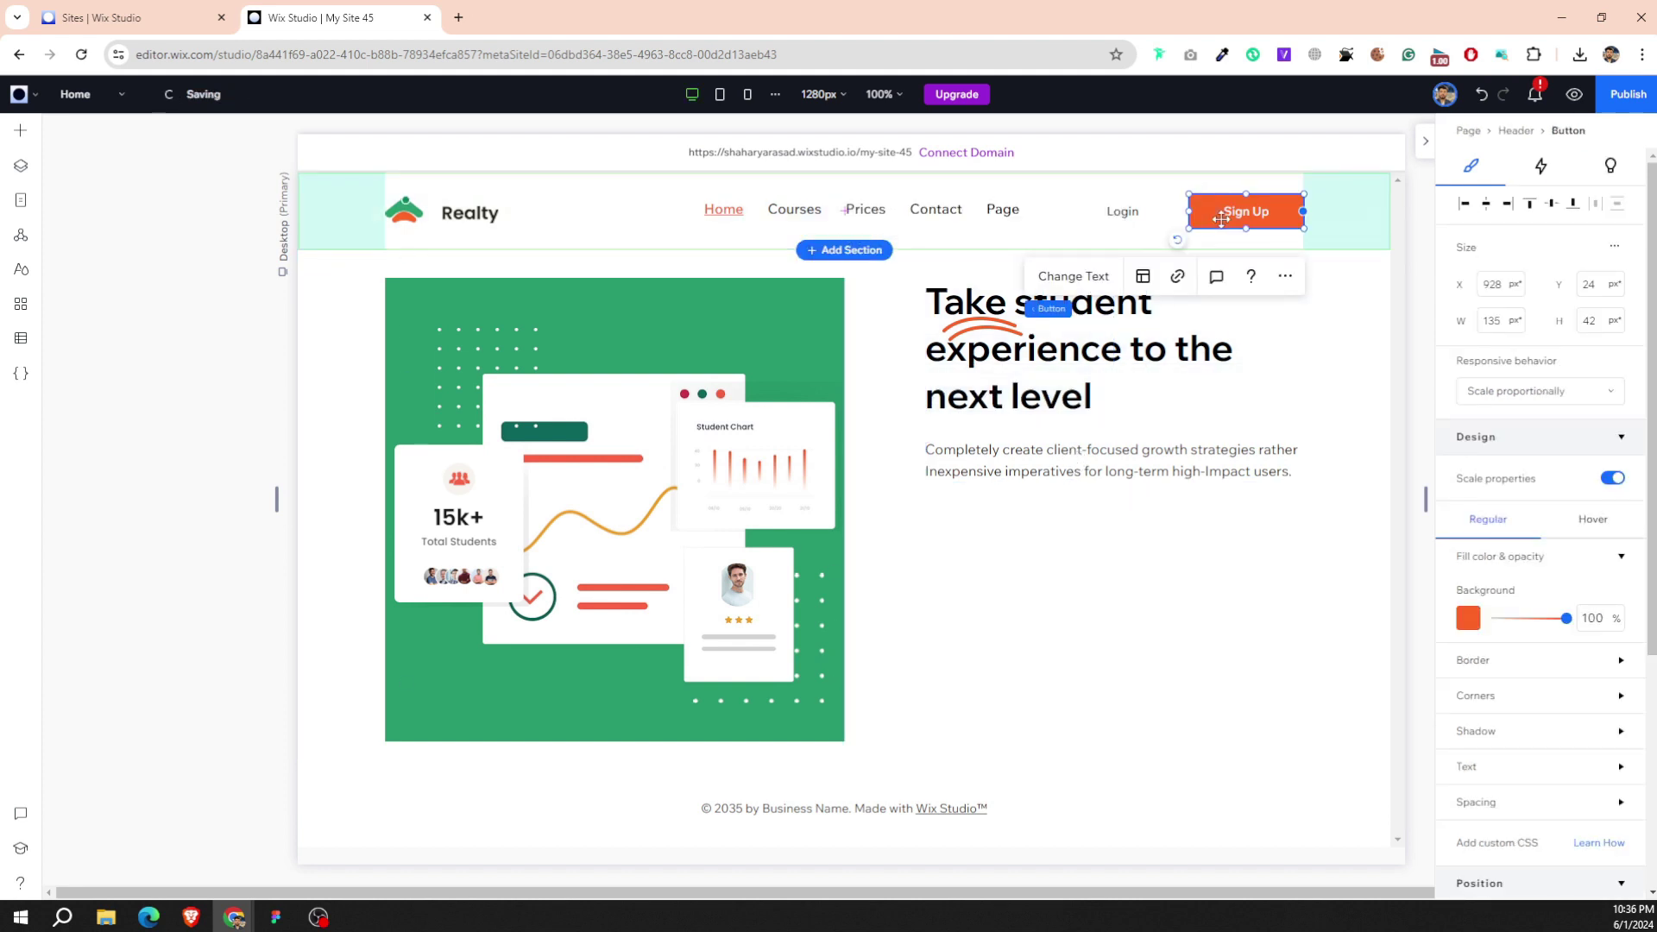
# Copy the Sign Up button under the hero paragraph, then copy Figma's 'Get Started' label.
pyautogui.moveTo(1210, 212)
pyautogui.mouseDown()
pyautogui.moveTo(968, 554)
pyautogui.moveTo(959, 530)
pyautogui.mouseUp()
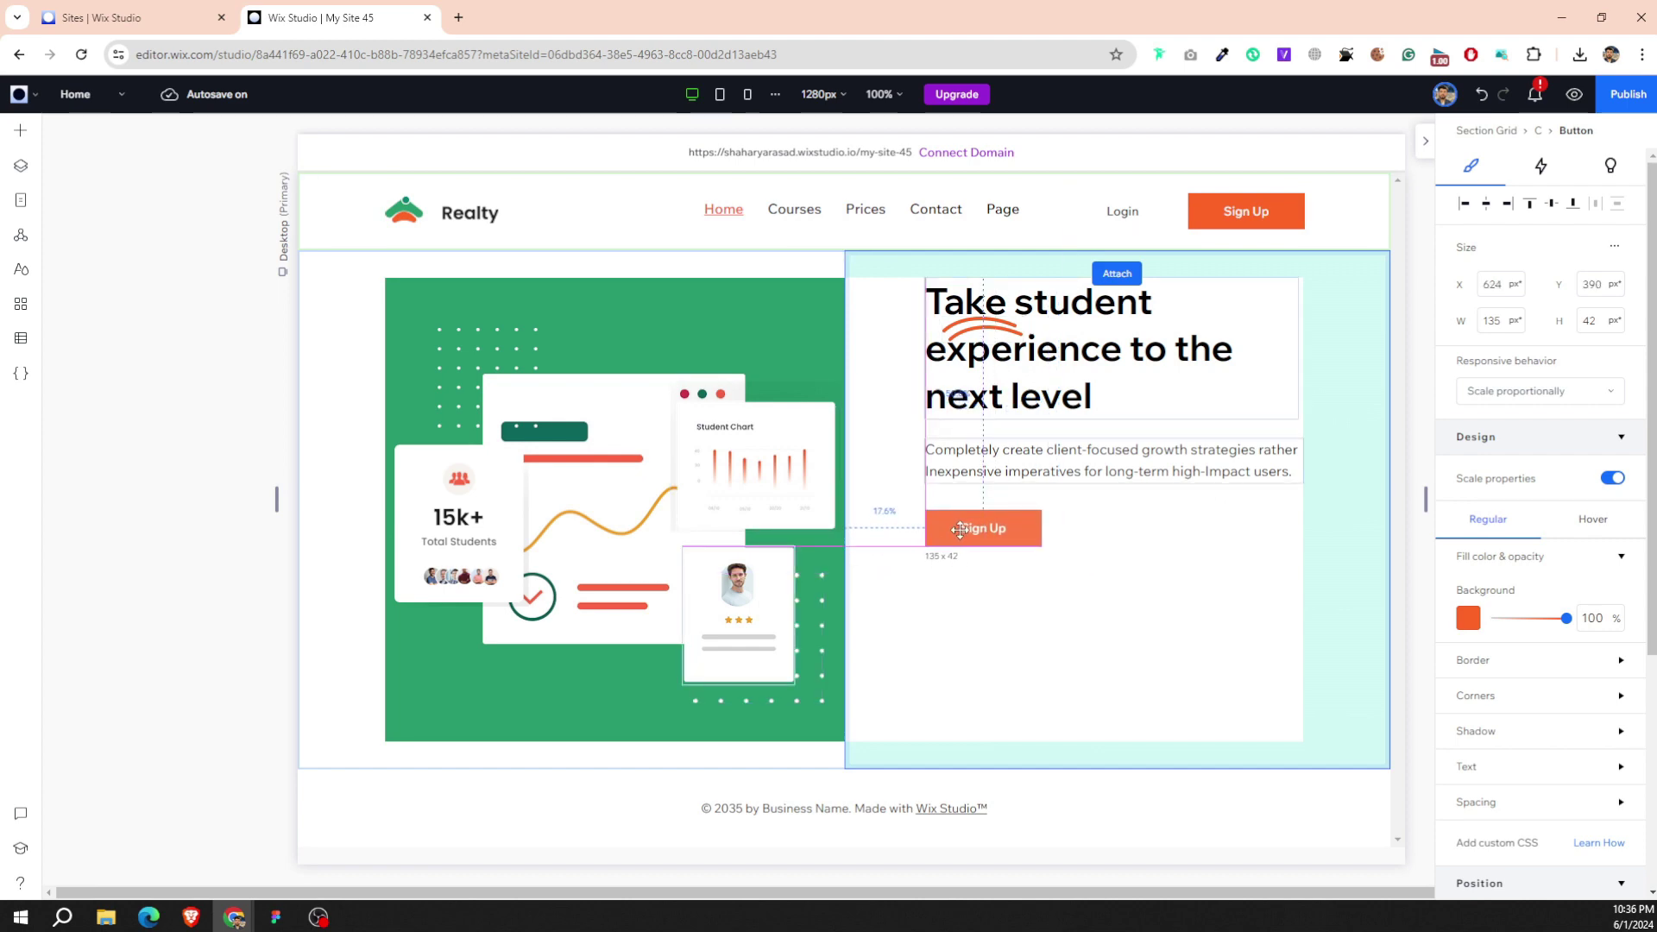
pyautogui.click(285, 920)
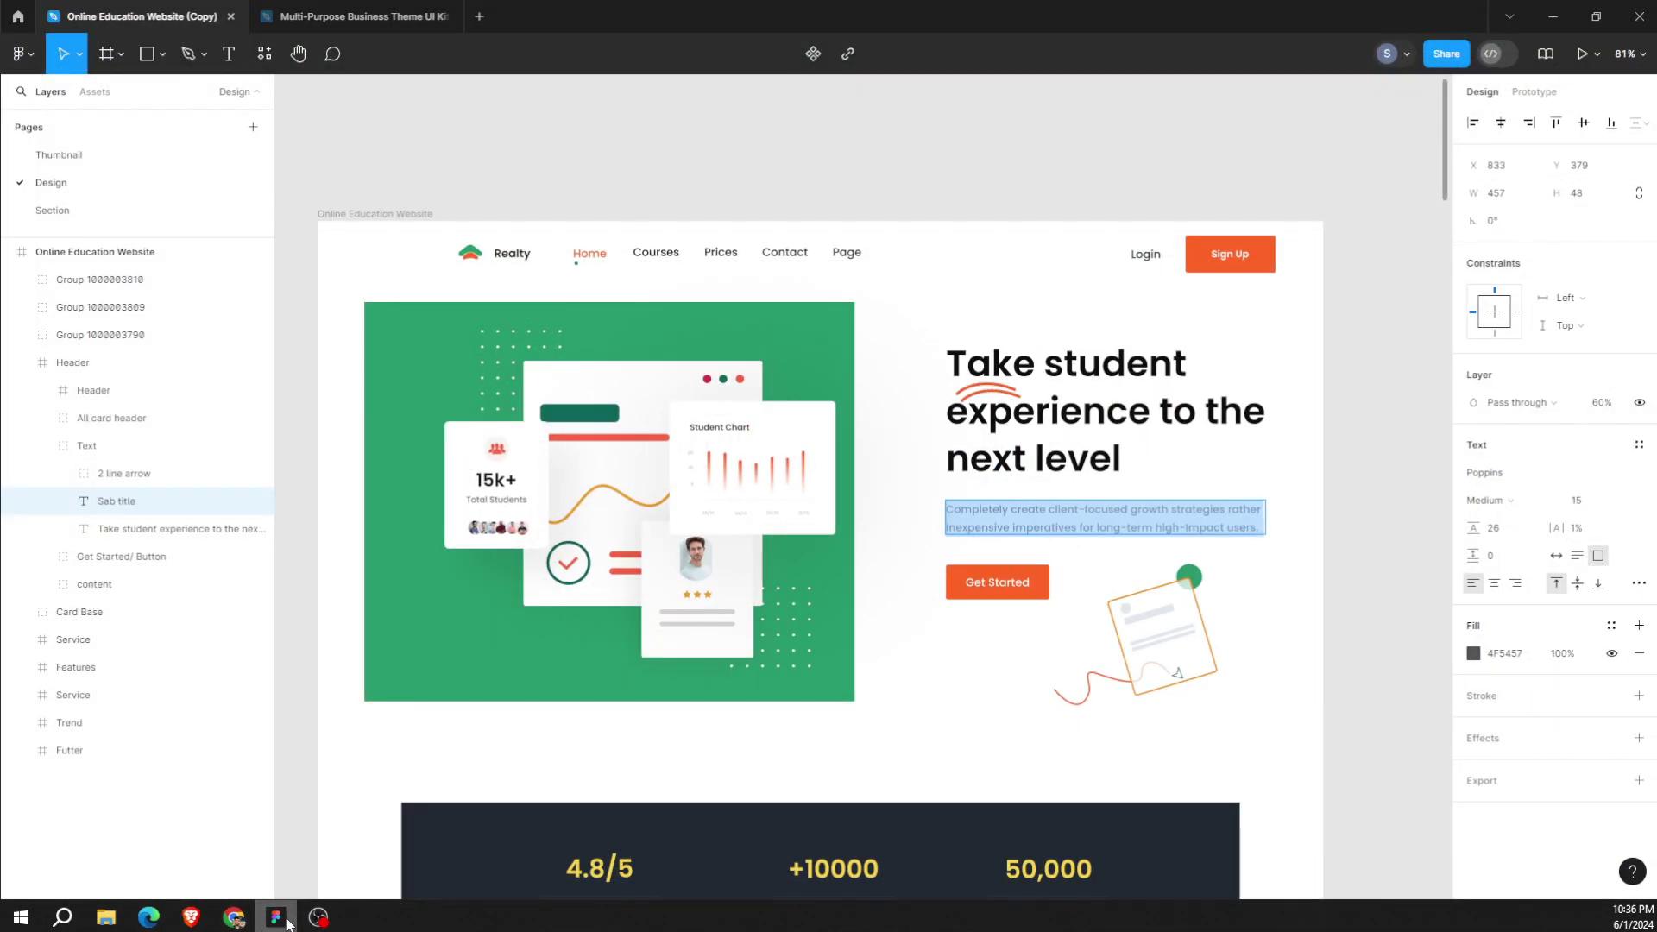
pyautogui.doubleClick(986, 576)
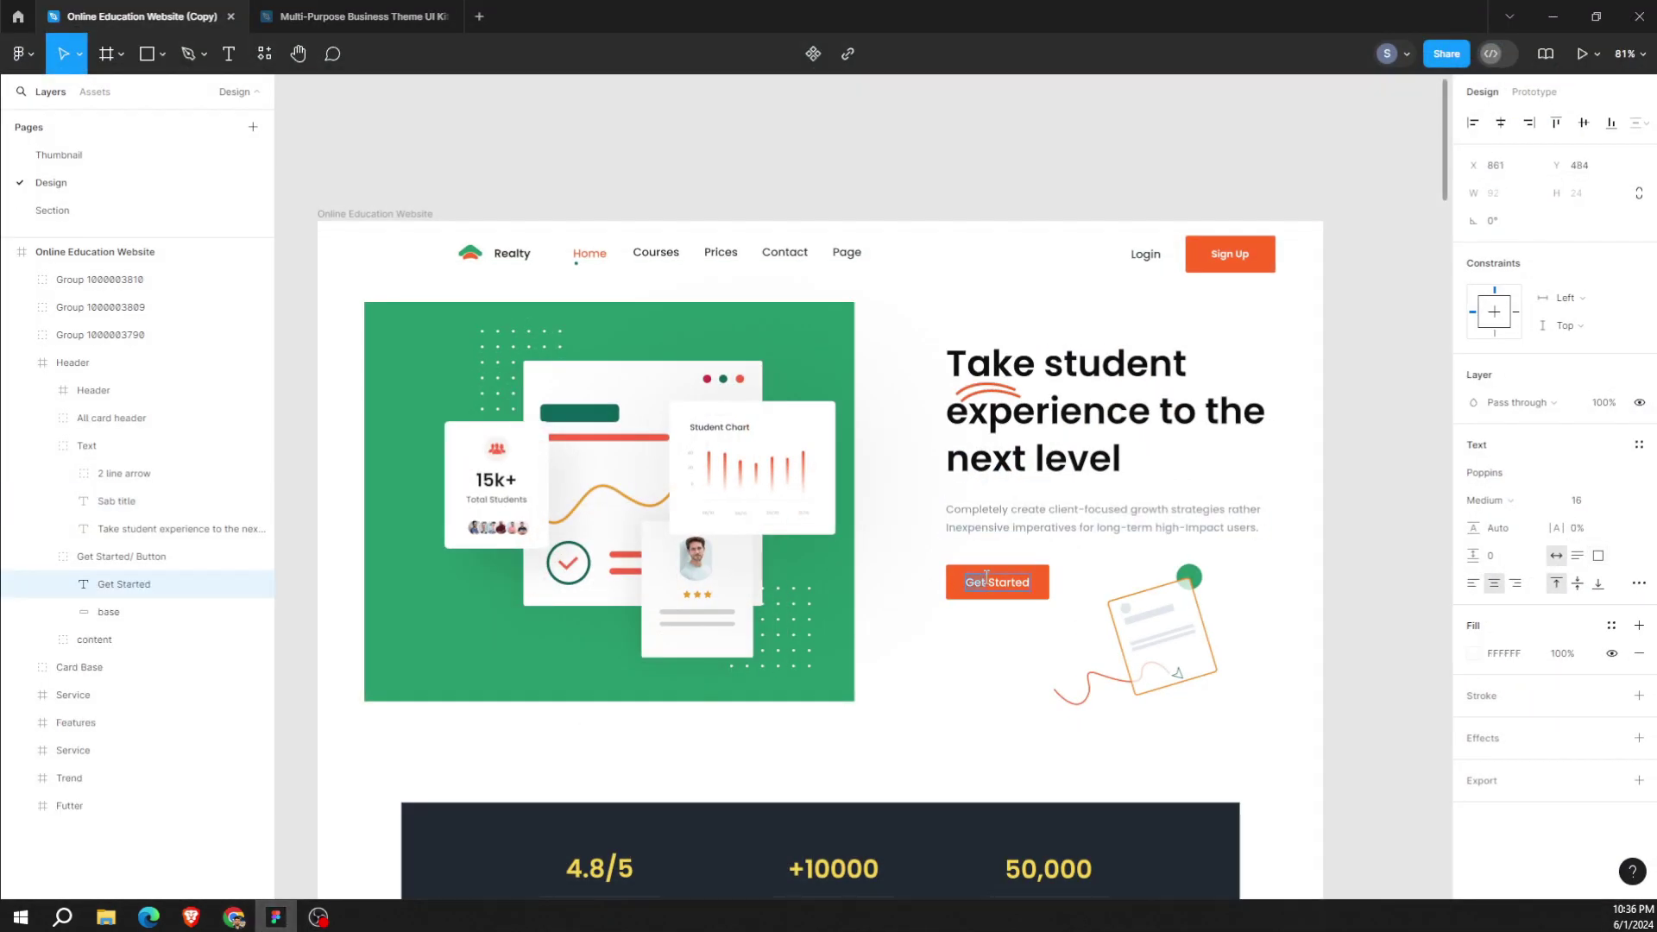
pyautogui.rightClick(986, 577)
pyautogui.click(1016, 603)
pyautogui.click(234, 916)
# Shorten the Student Chart image slightly and make the person card illustration taller.
pyautogui.click(743, 526)
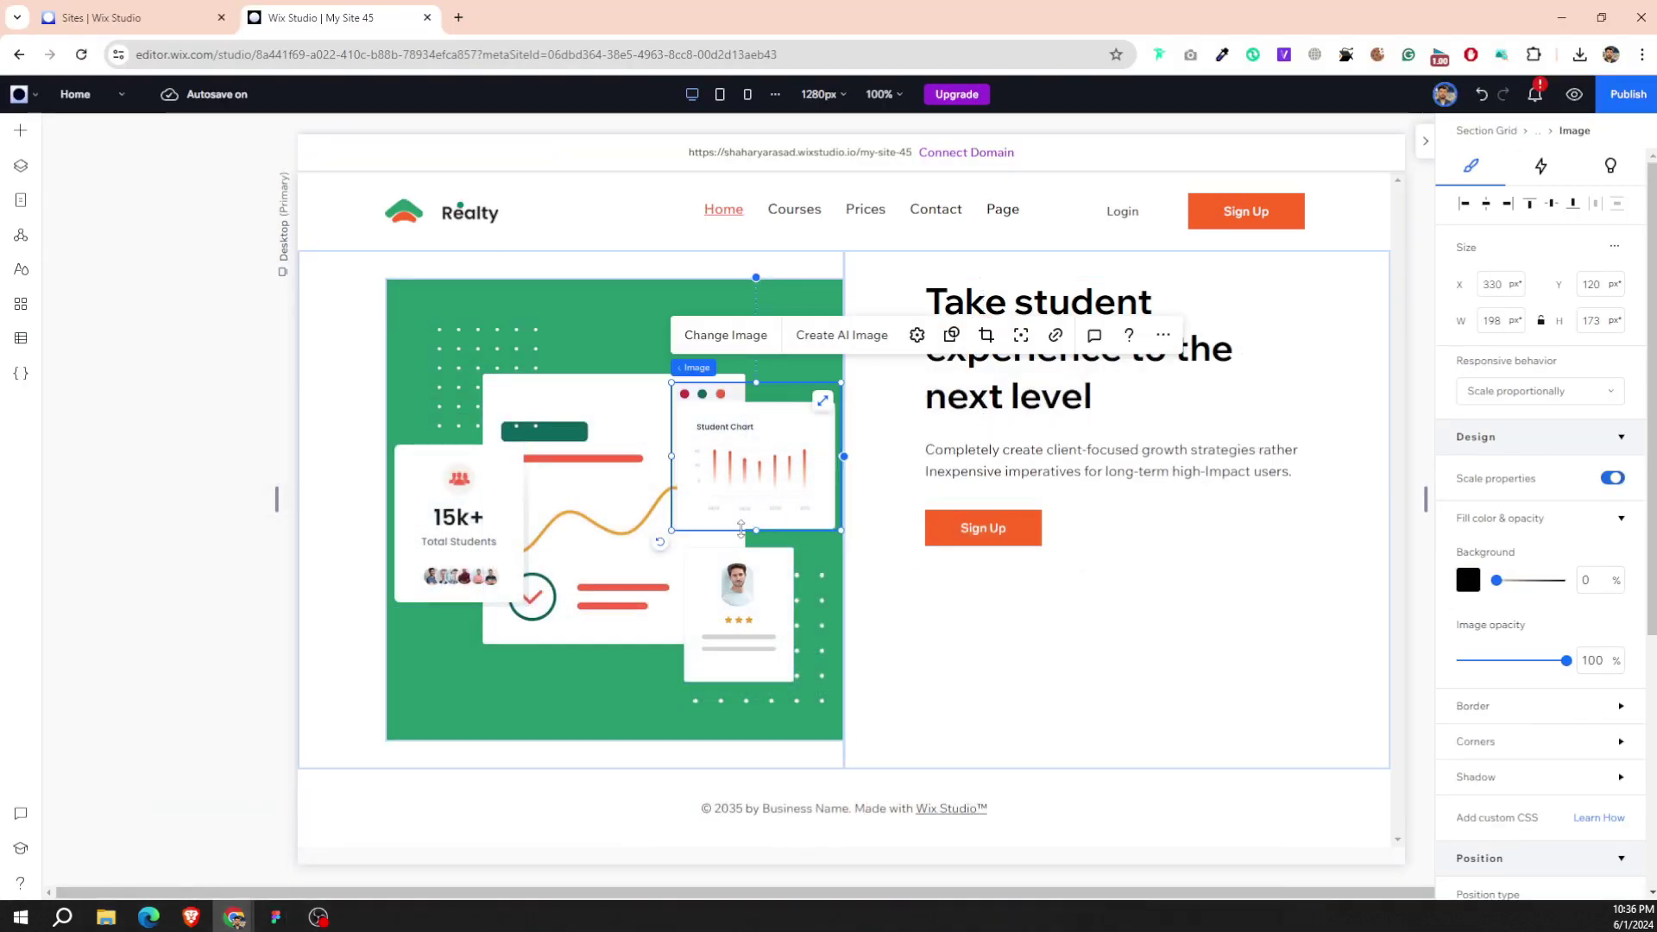
pyautogui.moveTo(748, 532); pyautogui.dragTo(752, 537)
pyautogui.click(736, 565)
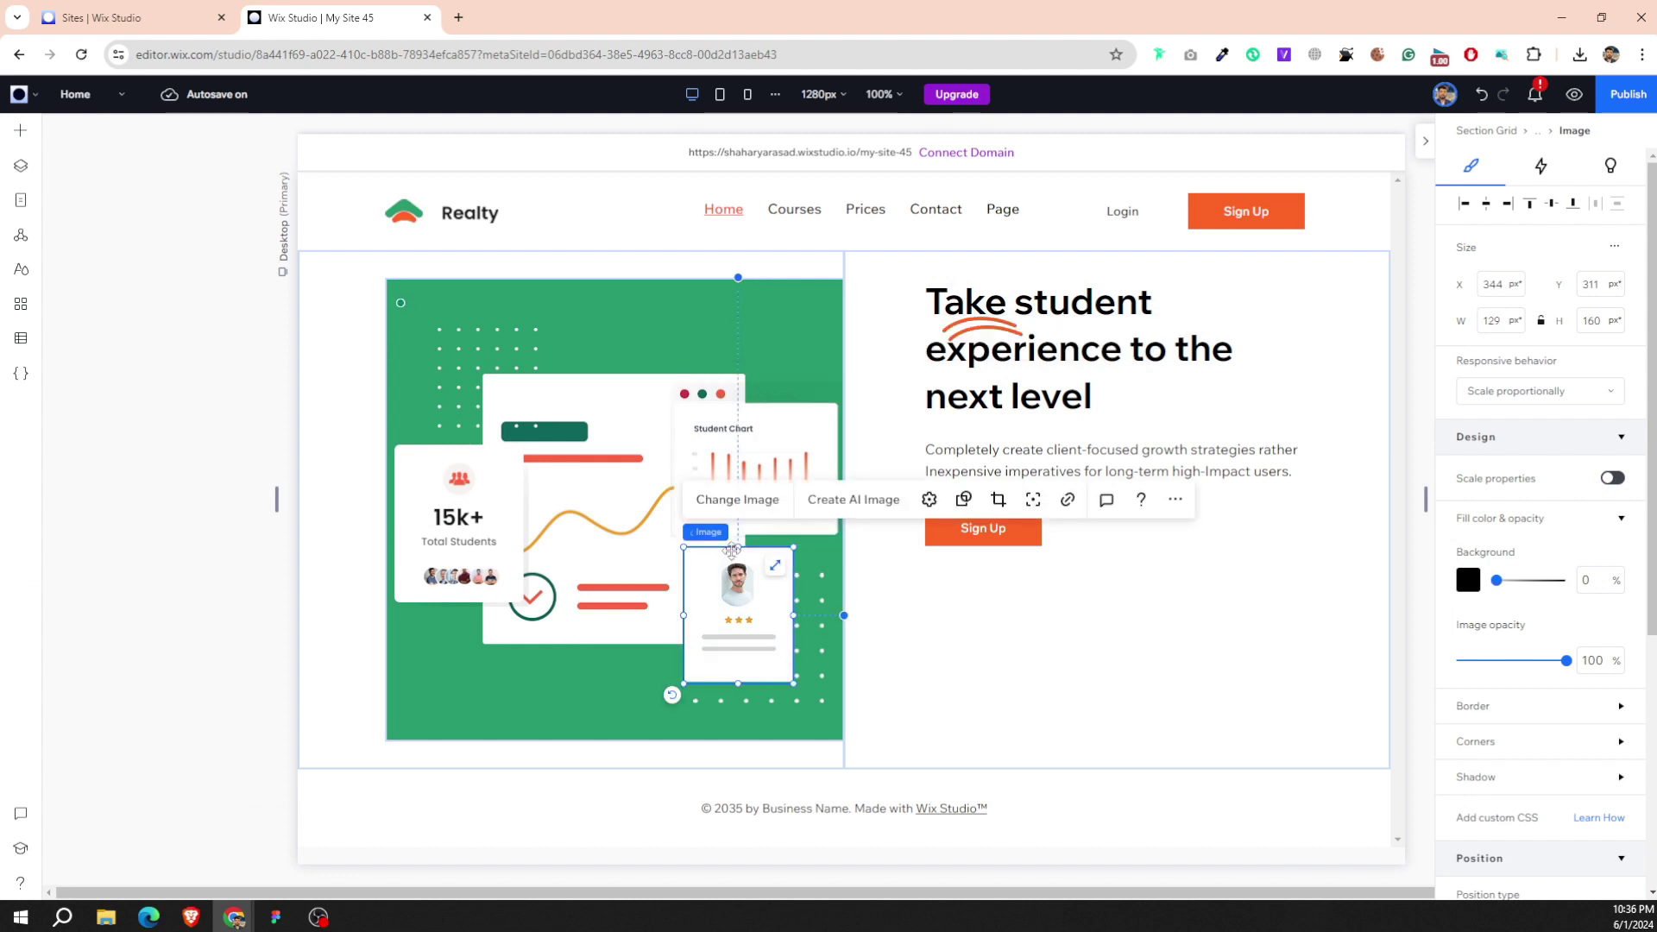
pyautogui.moveTo(738, 546); pyautogui.dragTo(738, 528)
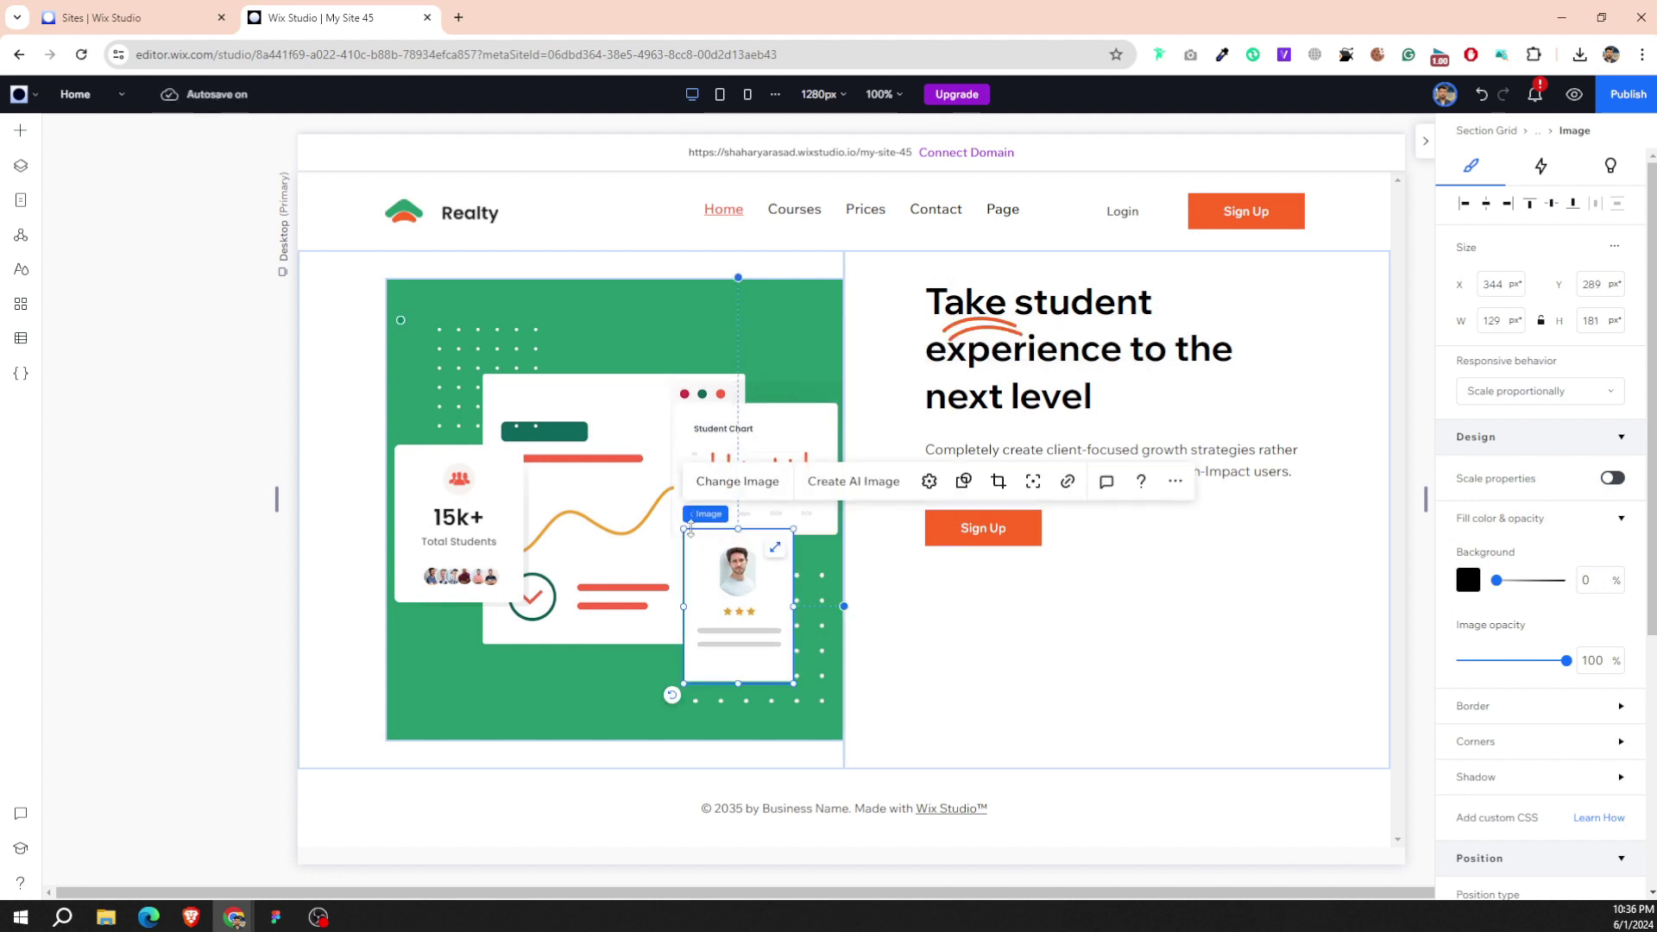
# Bring the Student Chart image to the front of the other illustrations.
pyautogui.click(681, 501)
pyautogui.rightClick(681, 500)
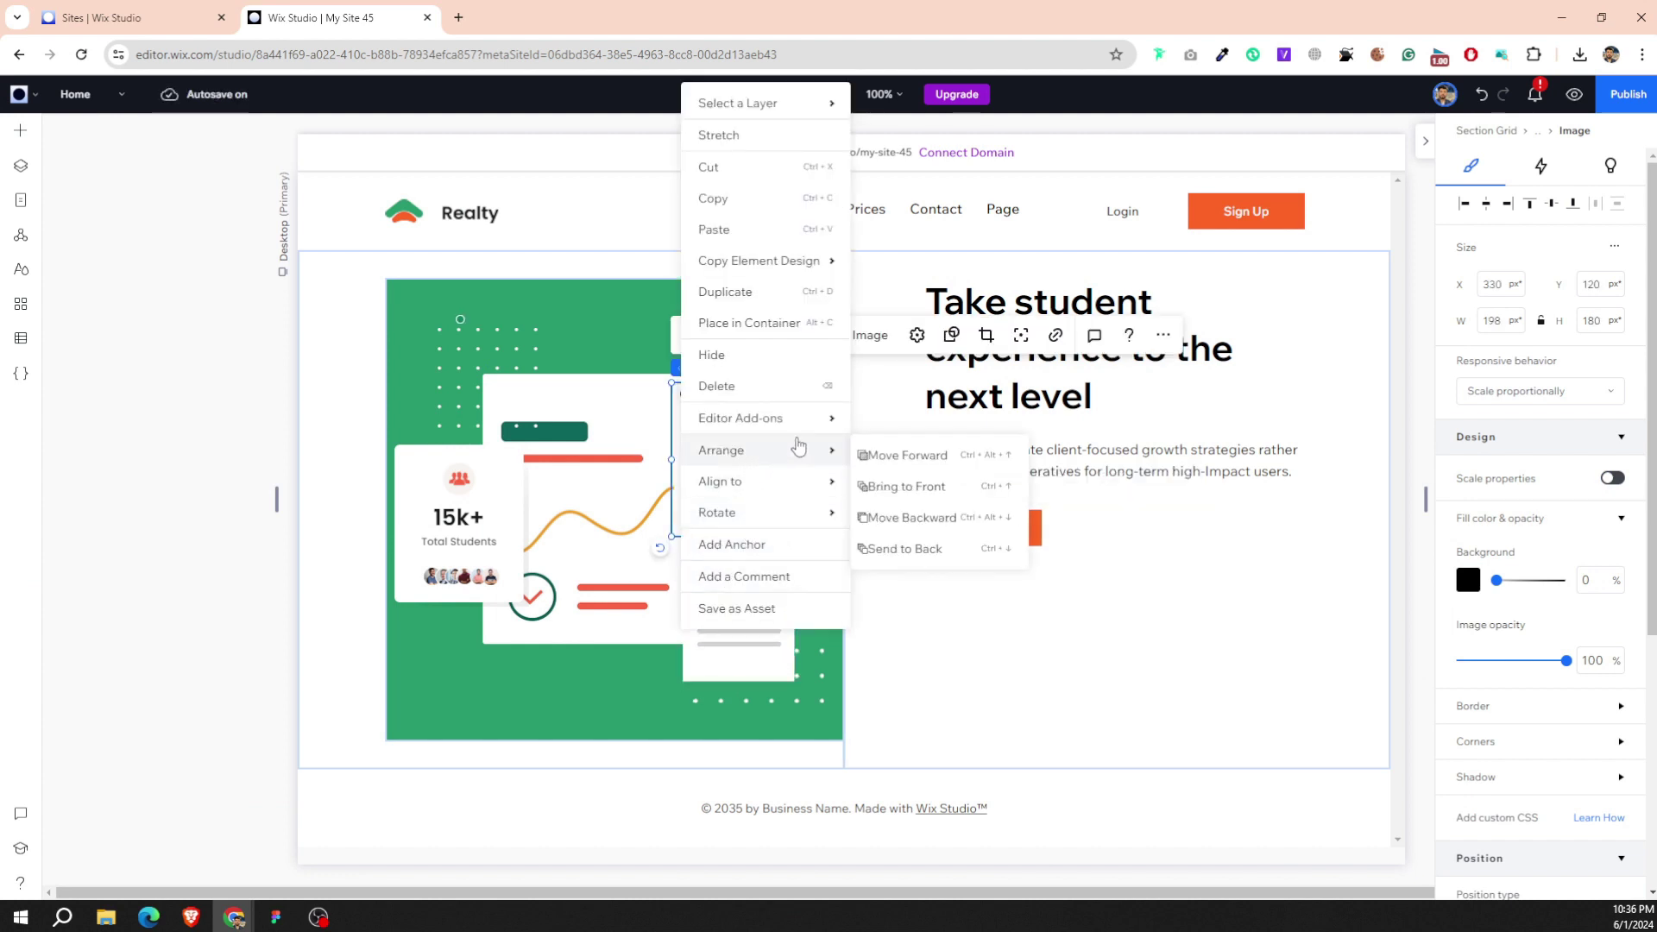
pyautogui.click(917, 484)
pyautogui.click(957, 621)
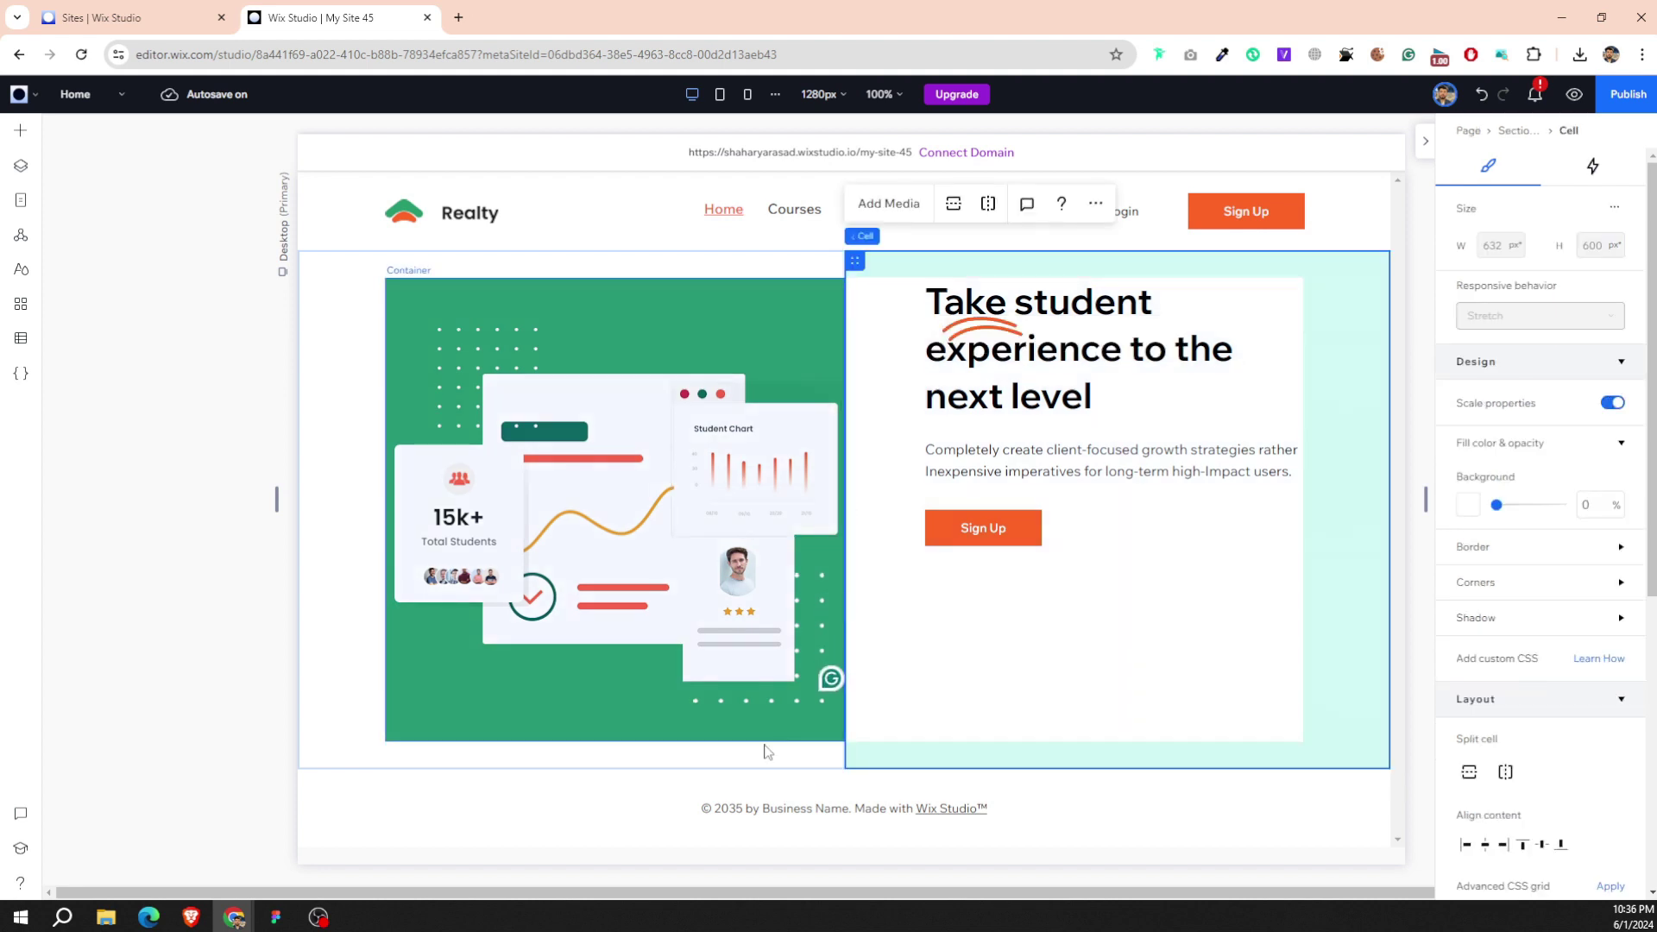
# Shift the person card illustration about 14 px to the left.
pyautogui.click(699, 609)
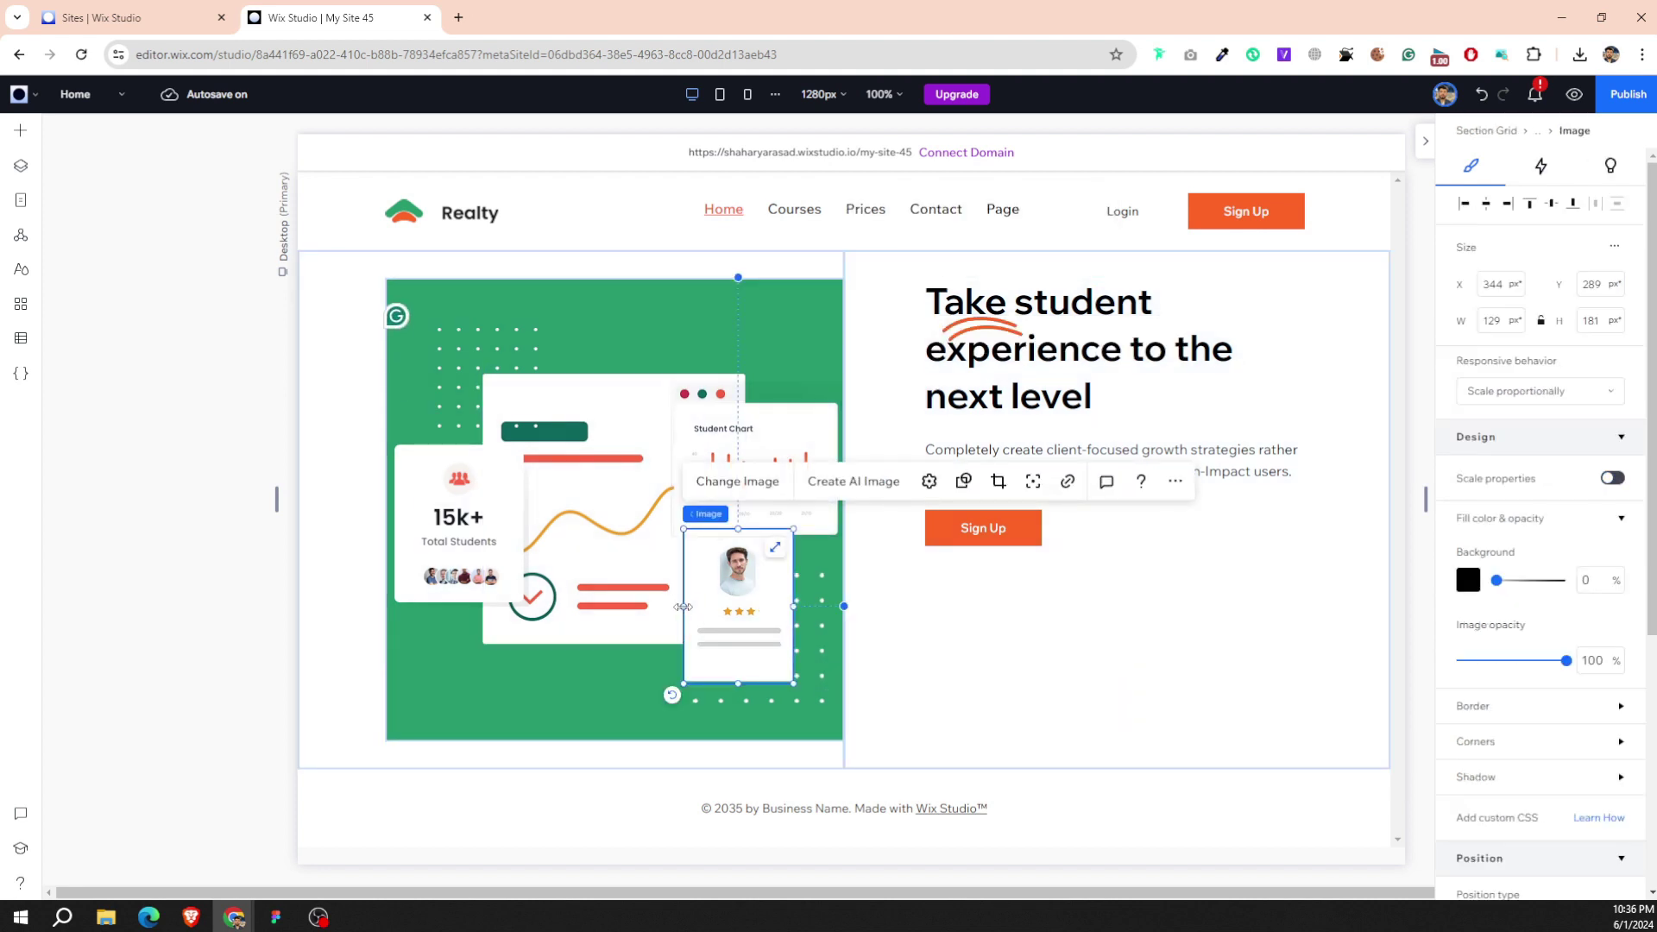
pyautogui.moveTo(686, 607); pyautogui.dragTo(660, 605)
pyautogui.click(994, 669)
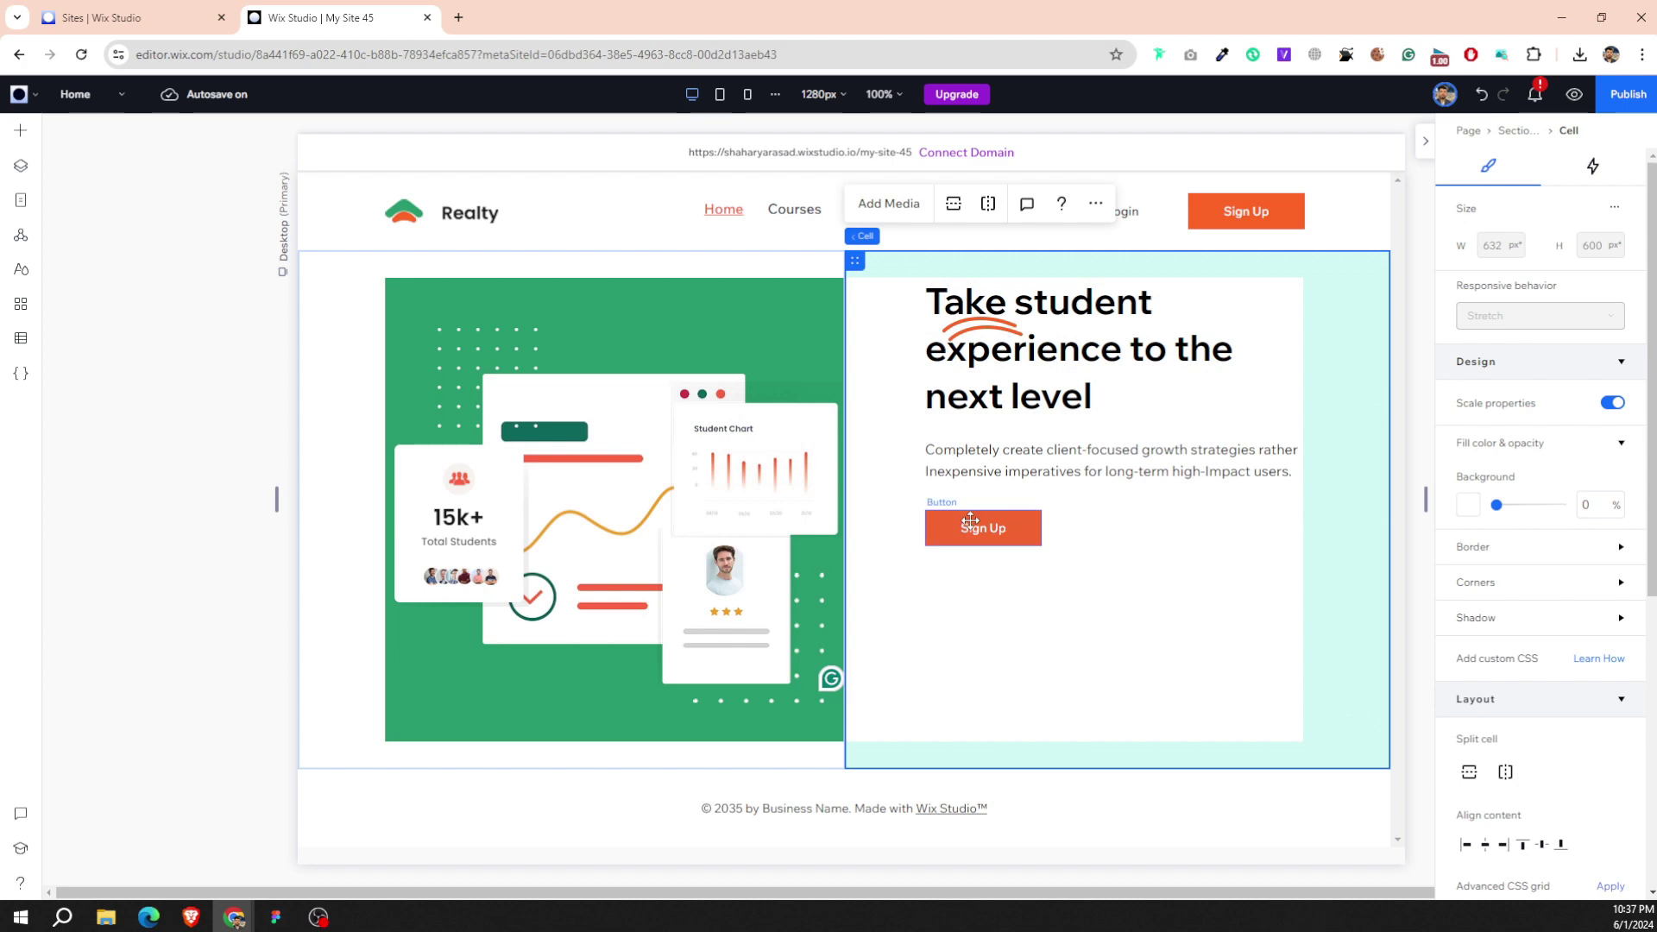
# Change the hero button's text to 'Get Started'.
pyautogui.doubleClick(970, 519)
pyautogui.write('Get Started')
pyautogui.click(1009, 628)
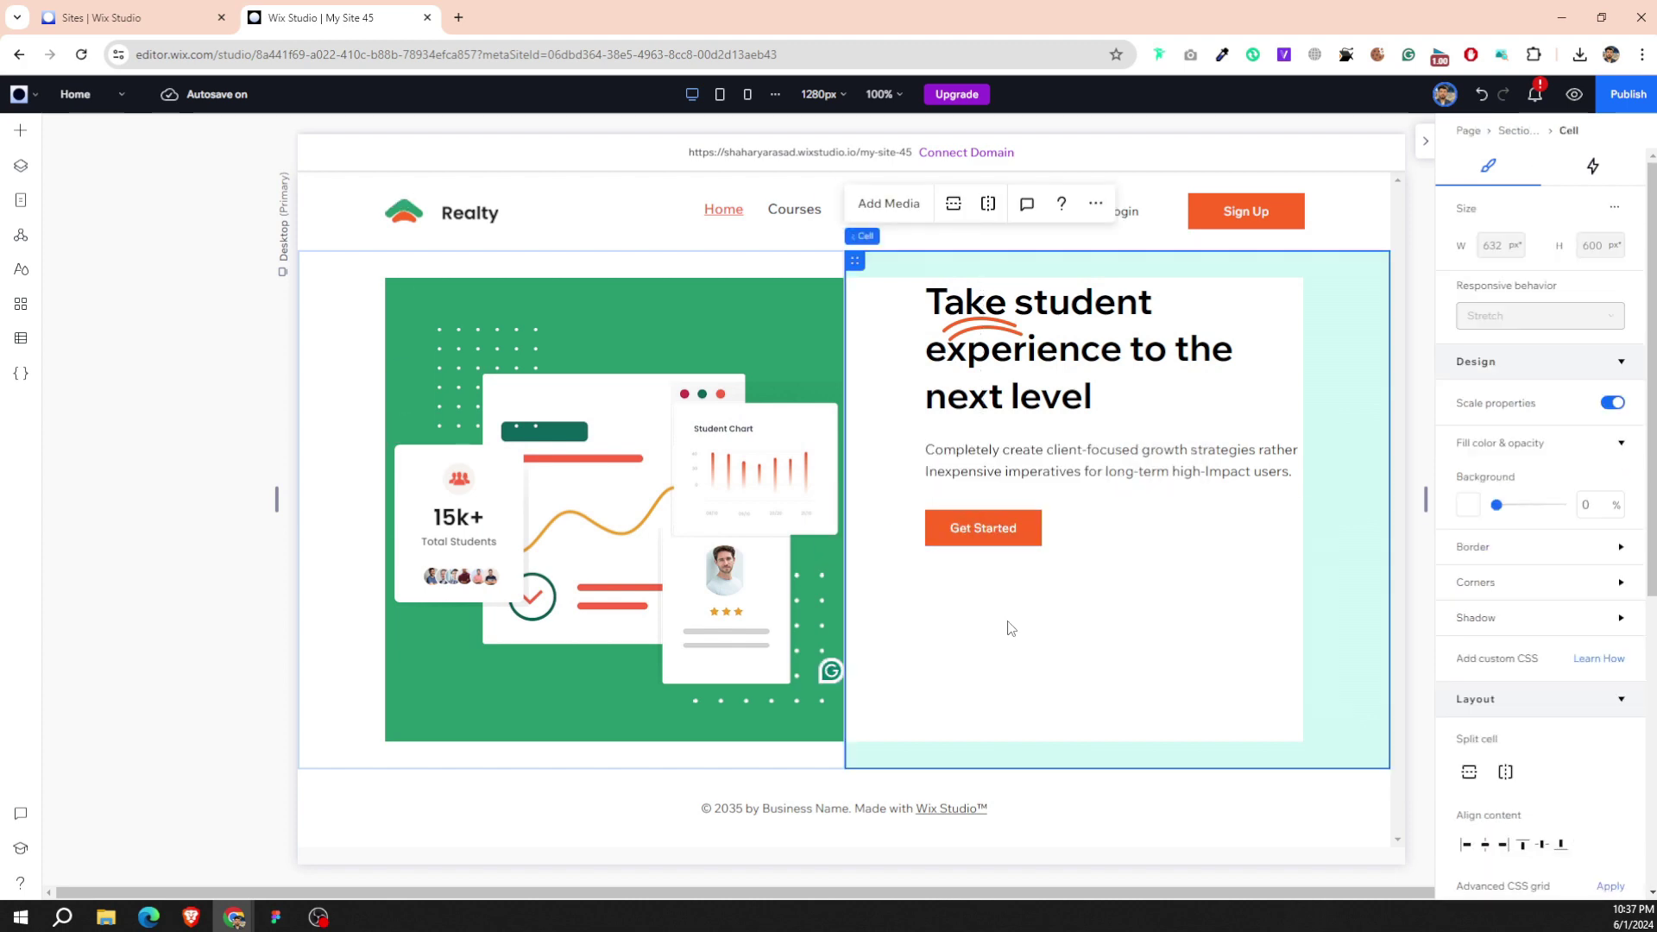
pyautogui.click(275, 918)
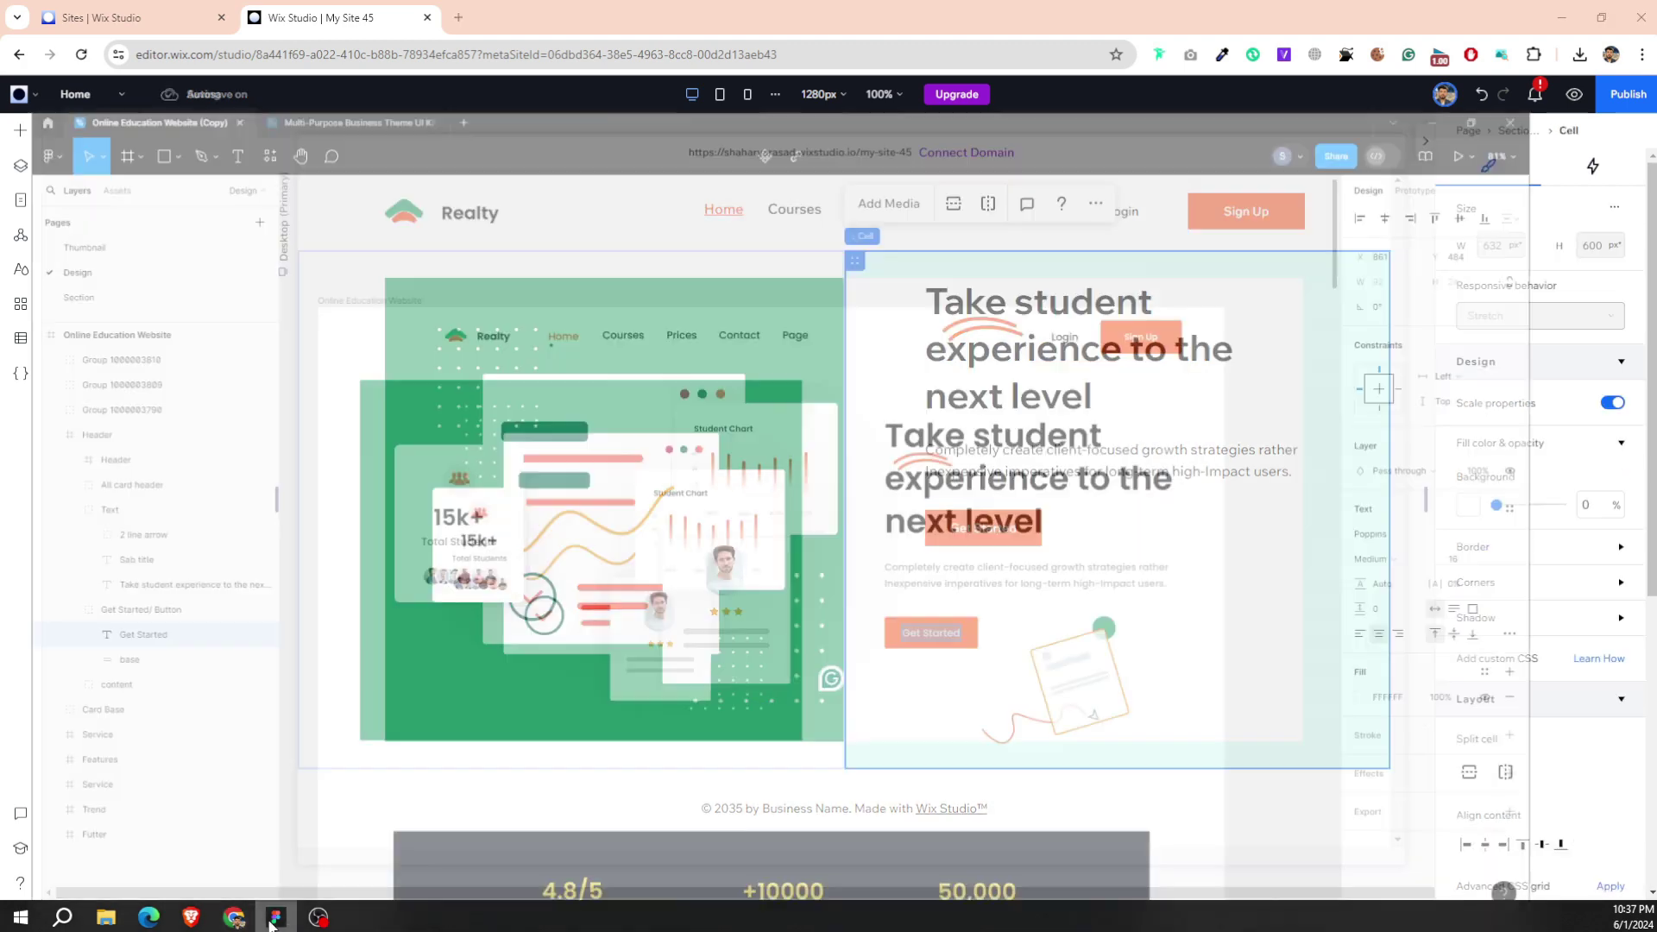
pyautogui.click(234, 917)
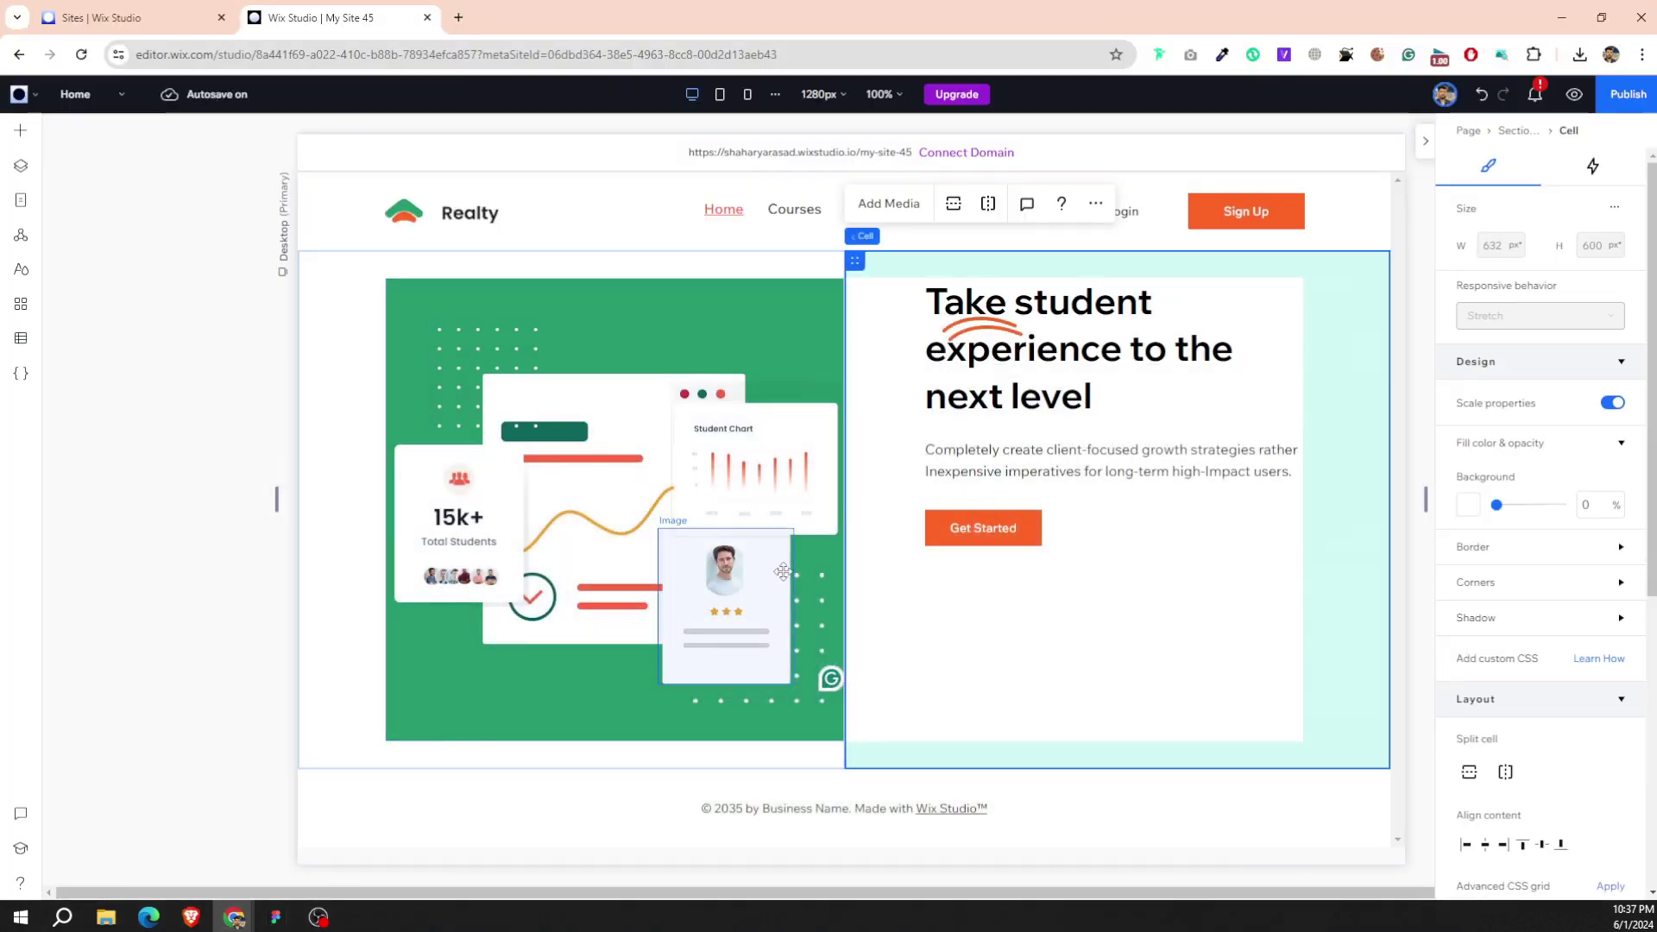
# Adjust the Get Started button's corner radius to 5 px in its Design settings.
pyautogui.doubleClick(960, 537)
pyautogui.click(1508, 706)
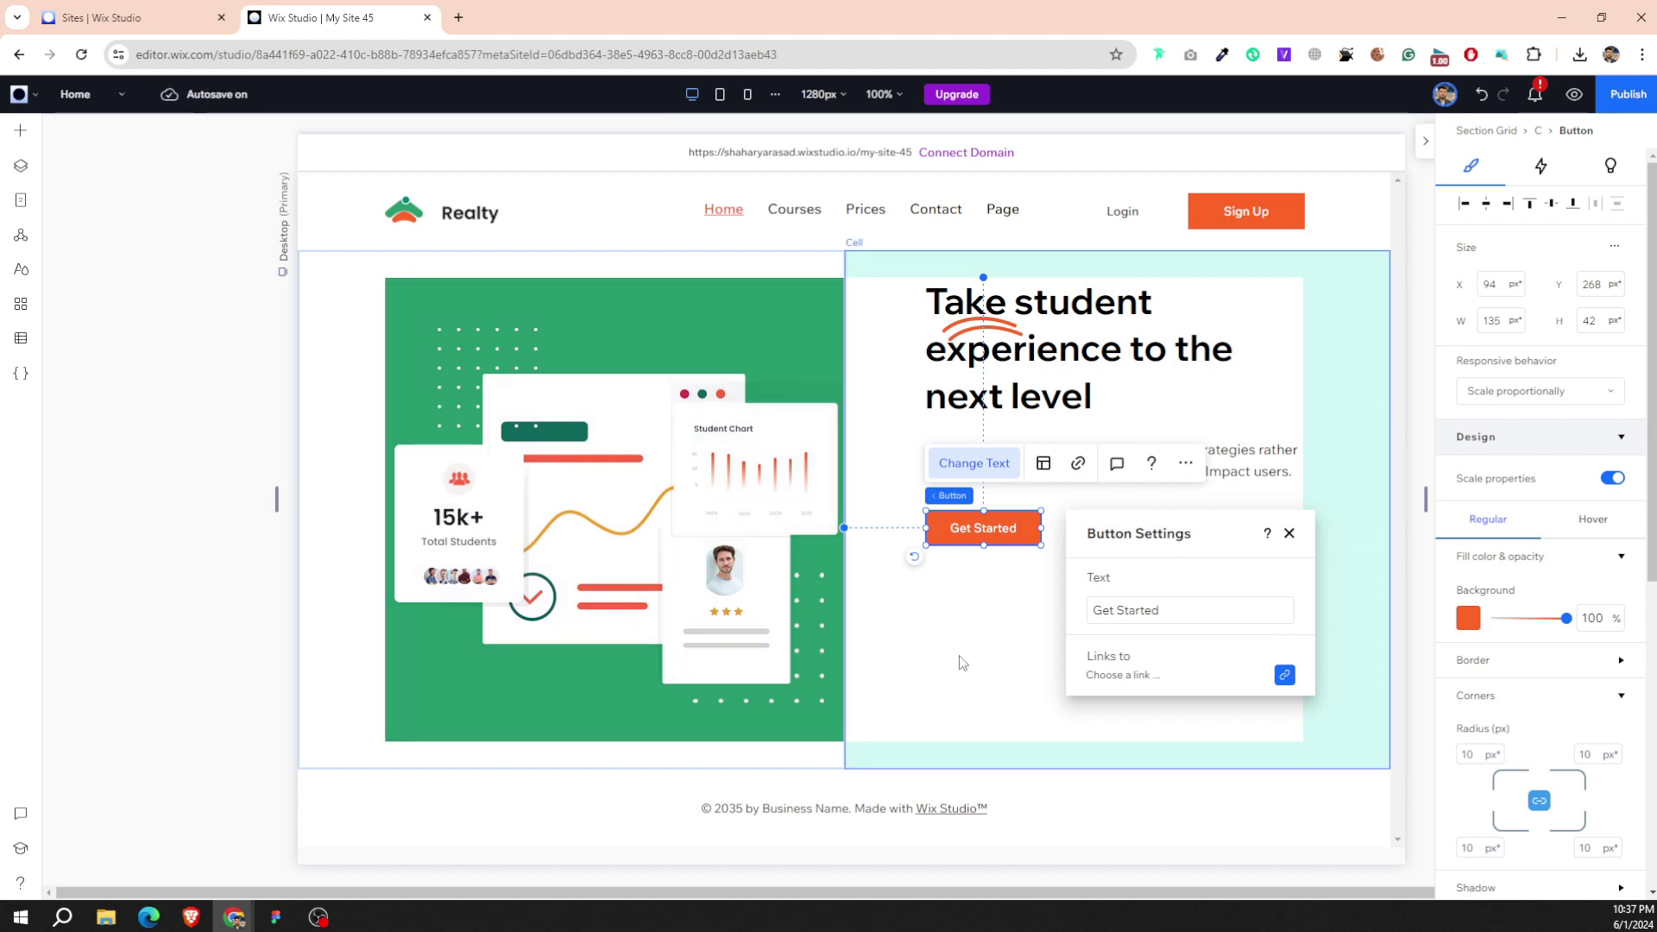
pyautogui.click(980, 643)
pyautogui.doubleClick(981, 528)
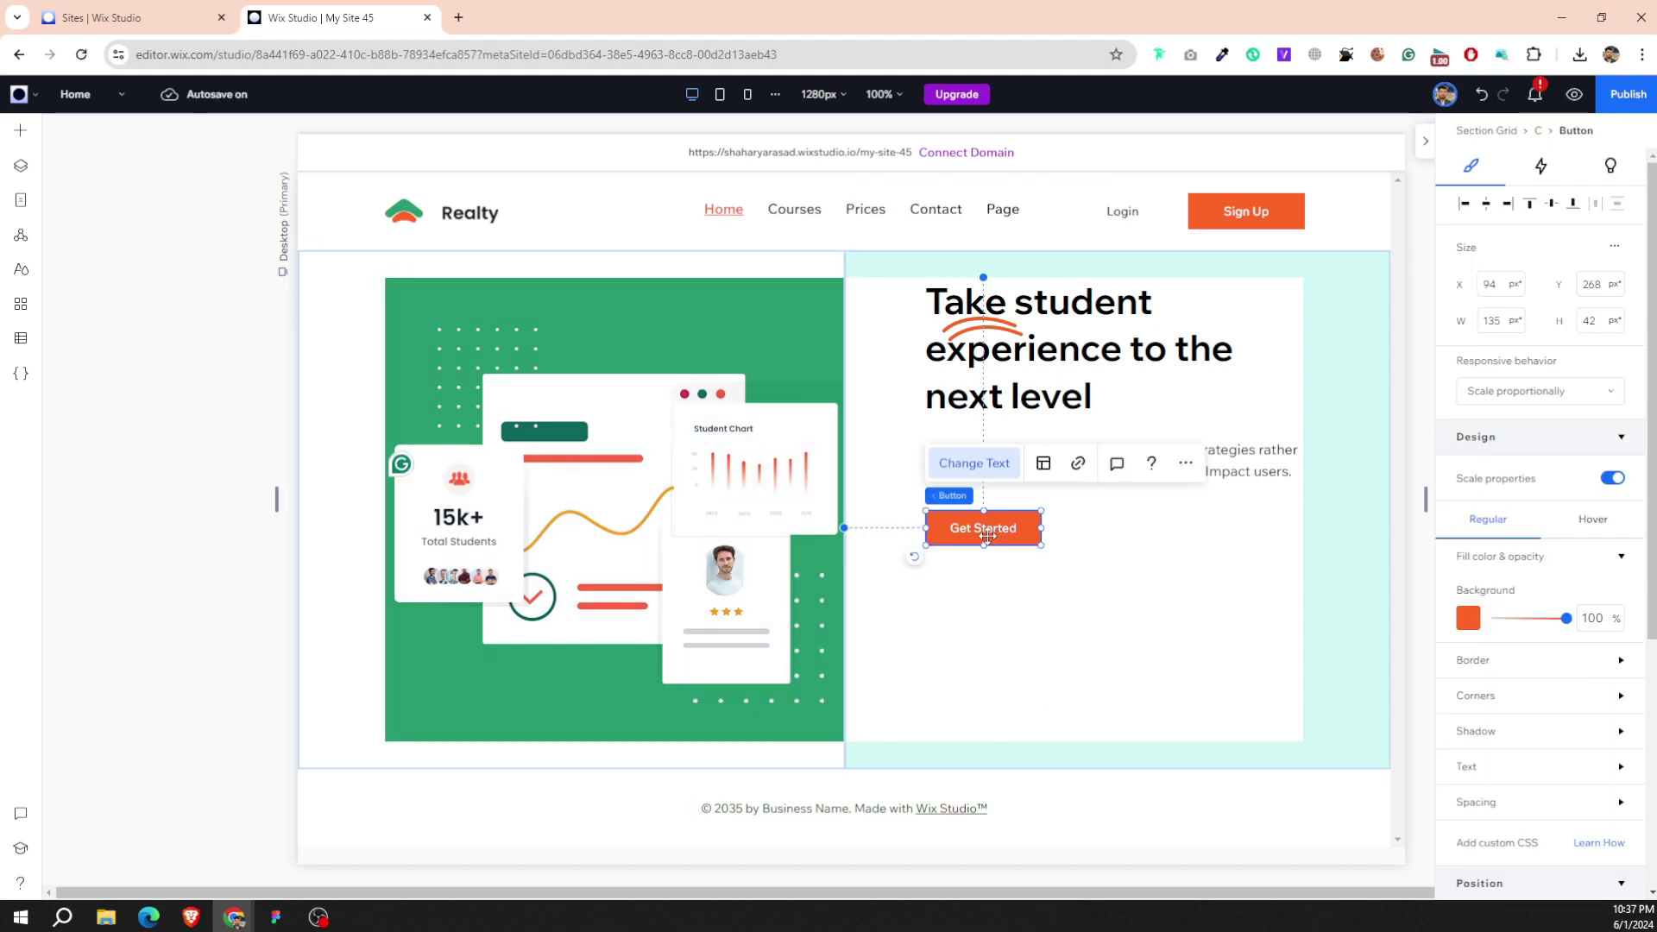
pyautogui.click(1487, 707)
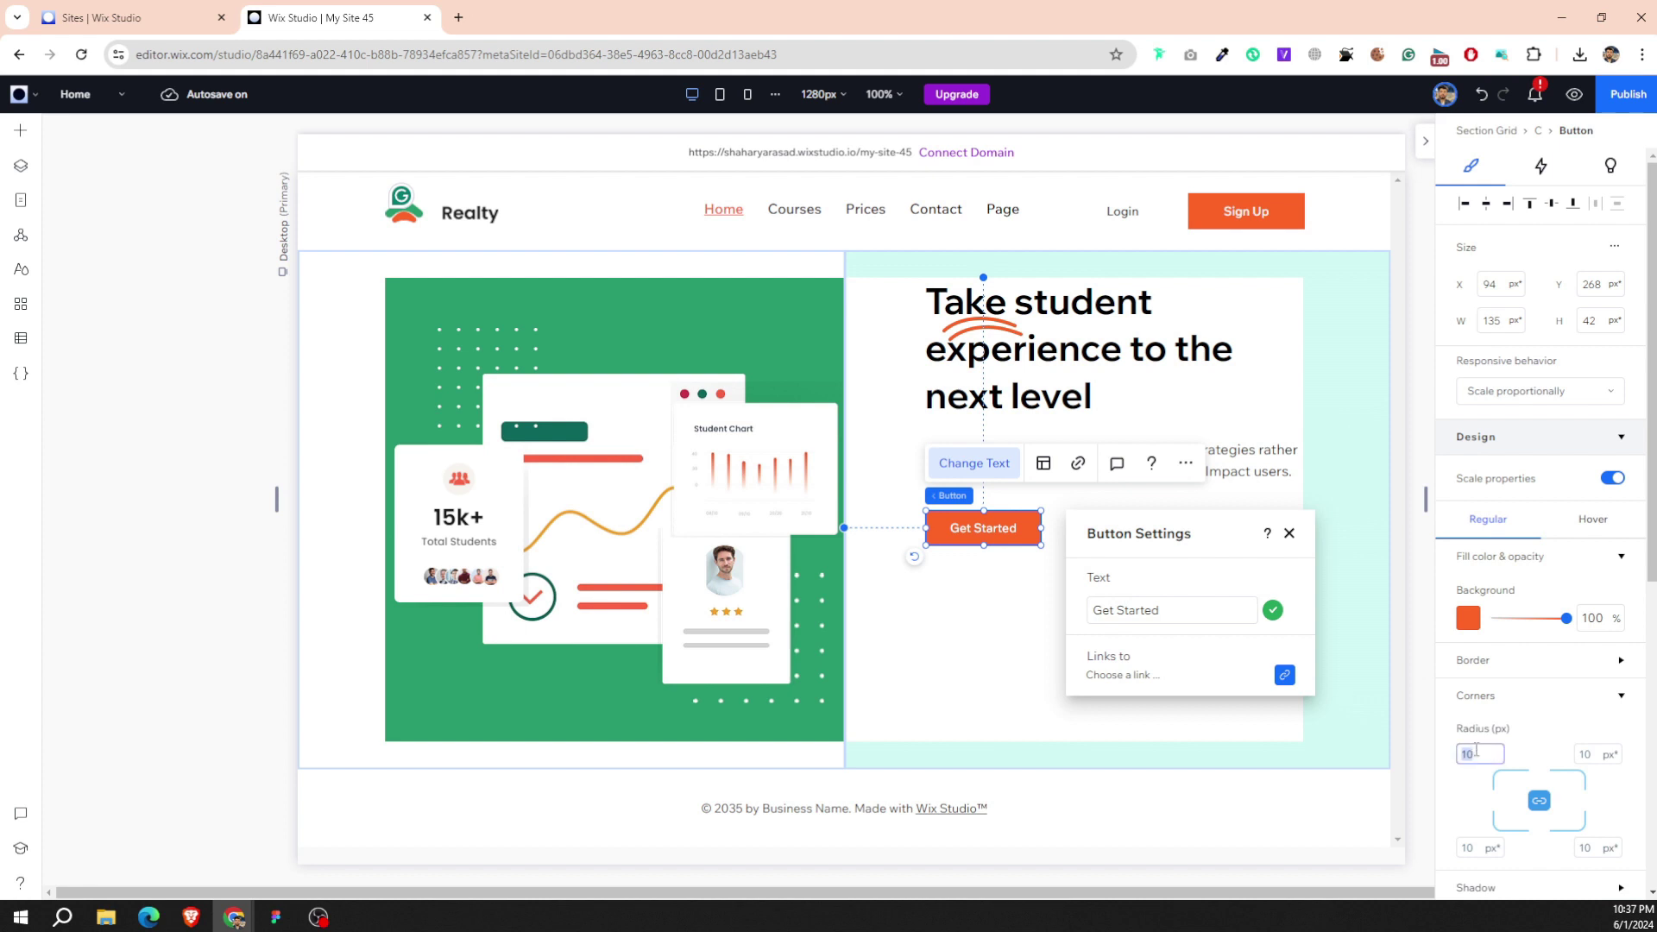
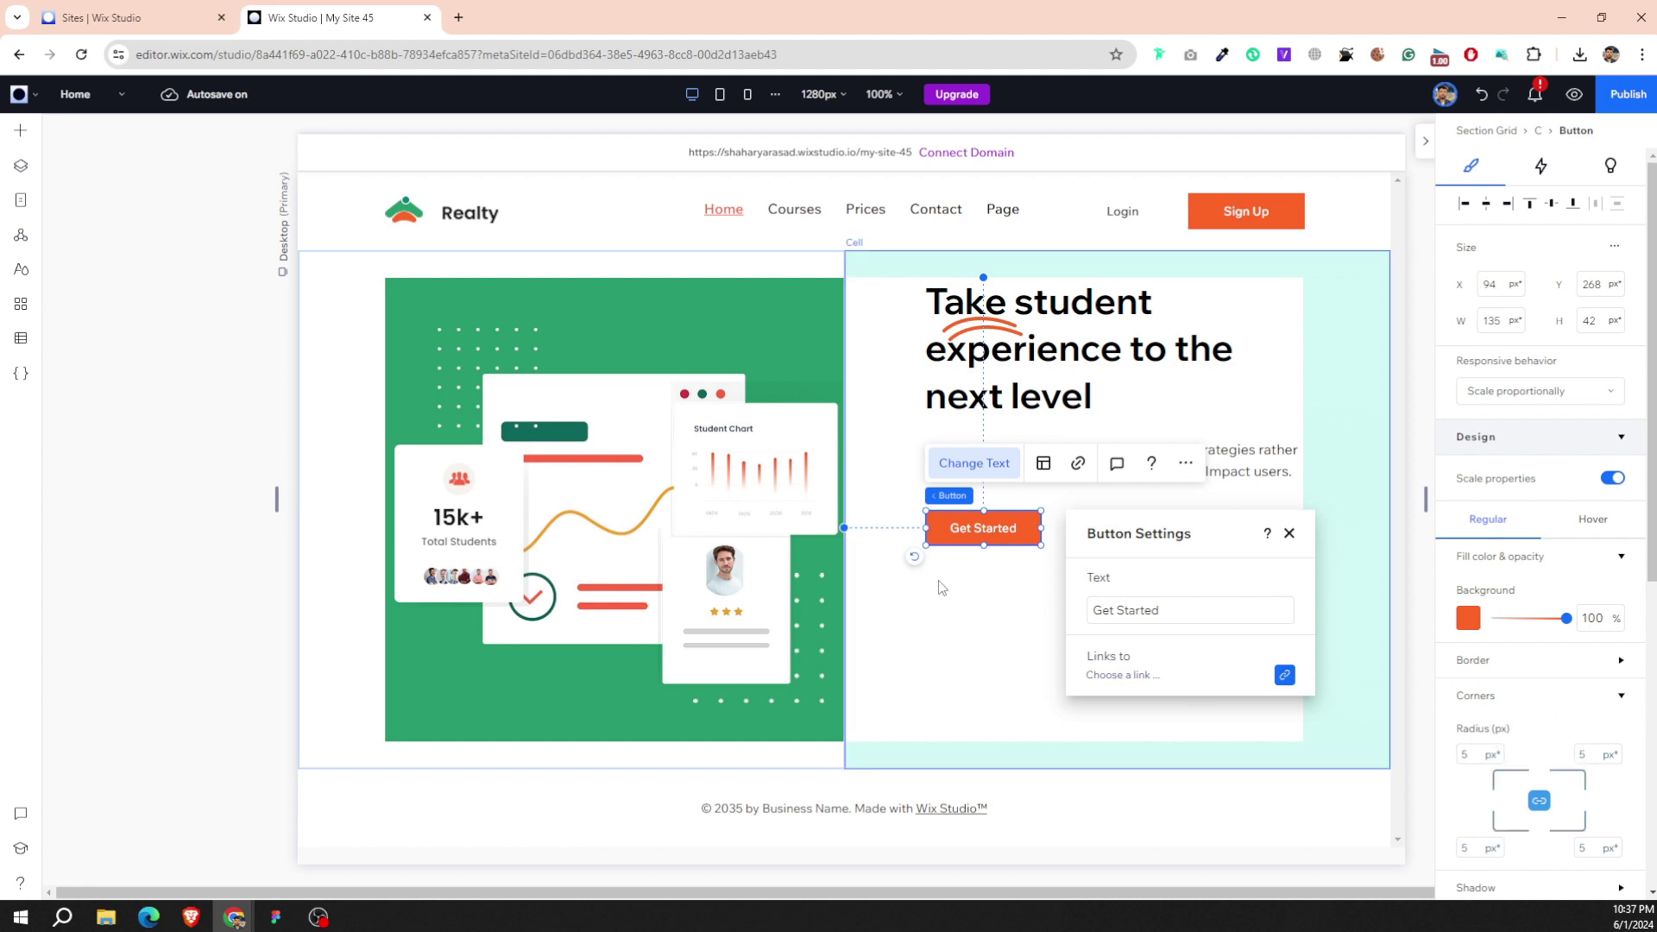
# Close Button Settings and add content.png from the Site Files media to the page.
pyautogui.click(1008, 636)
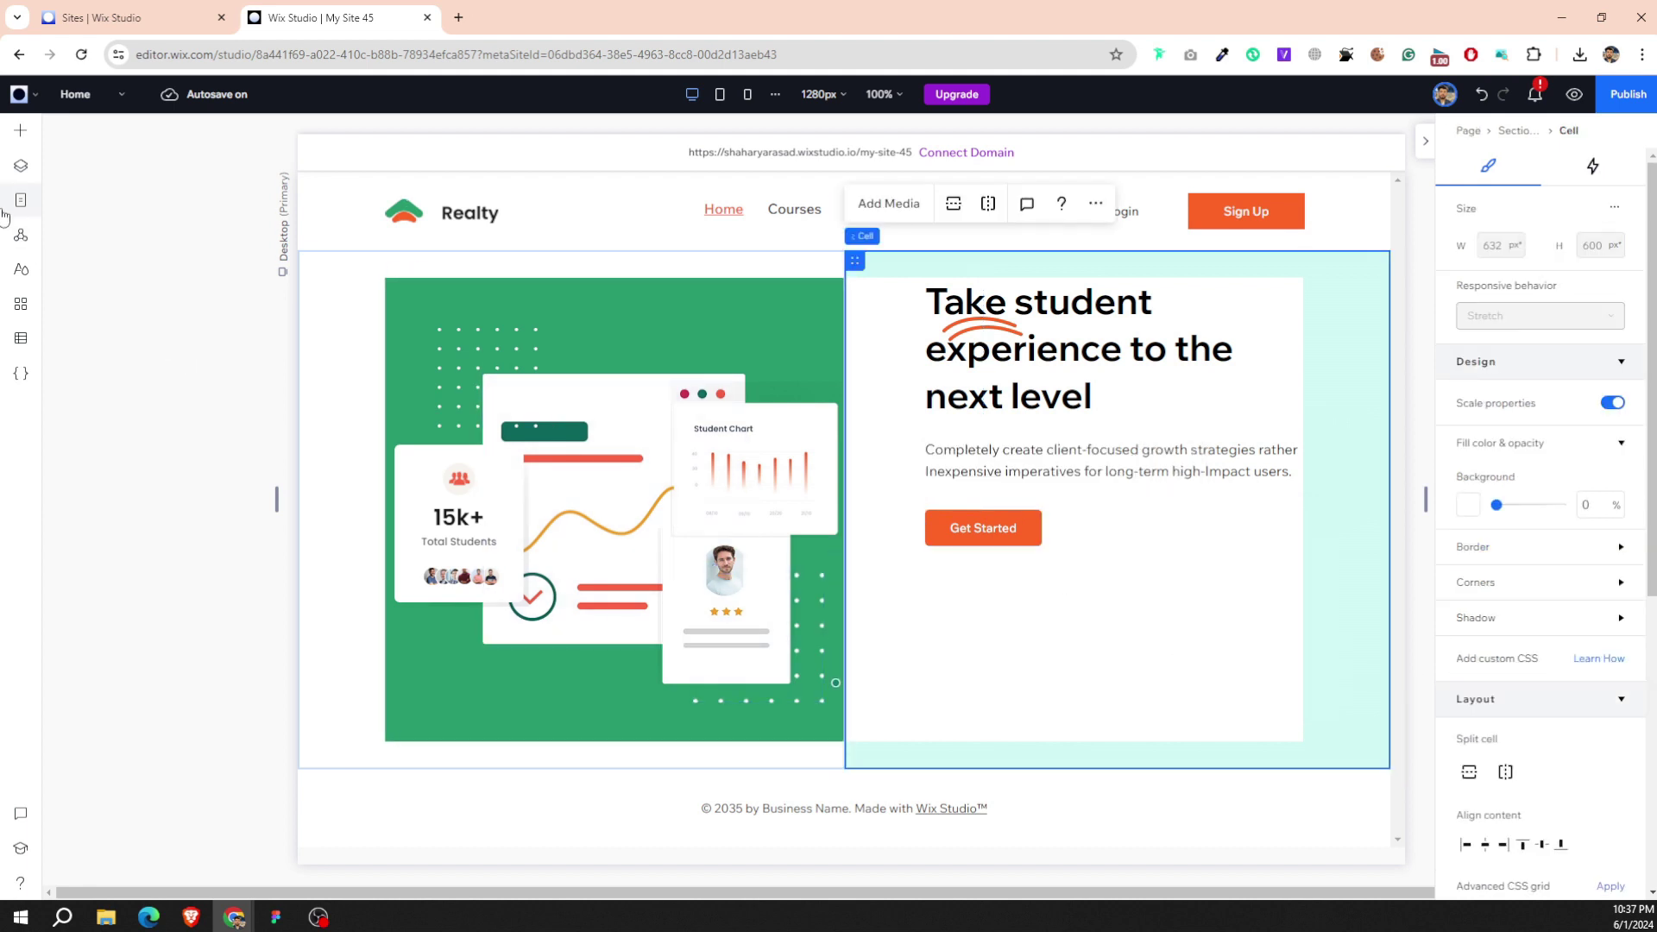
pyautogui.click(19, 94)
pyautogui.click(130, 518)
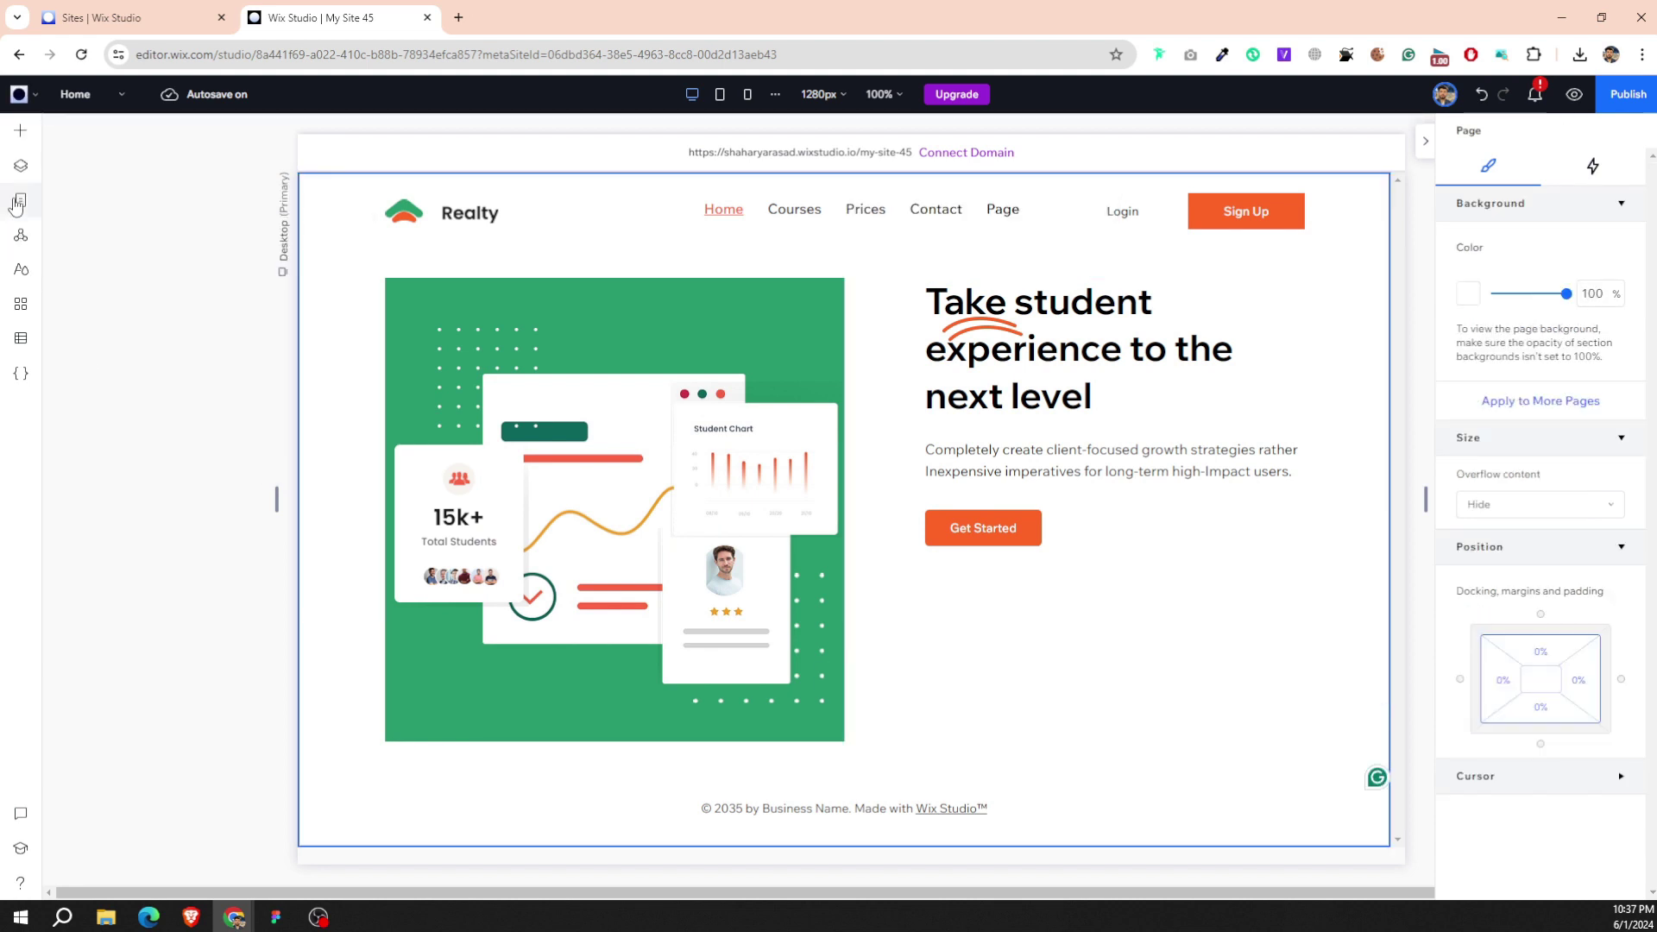
pyautogui.click(21, 131)
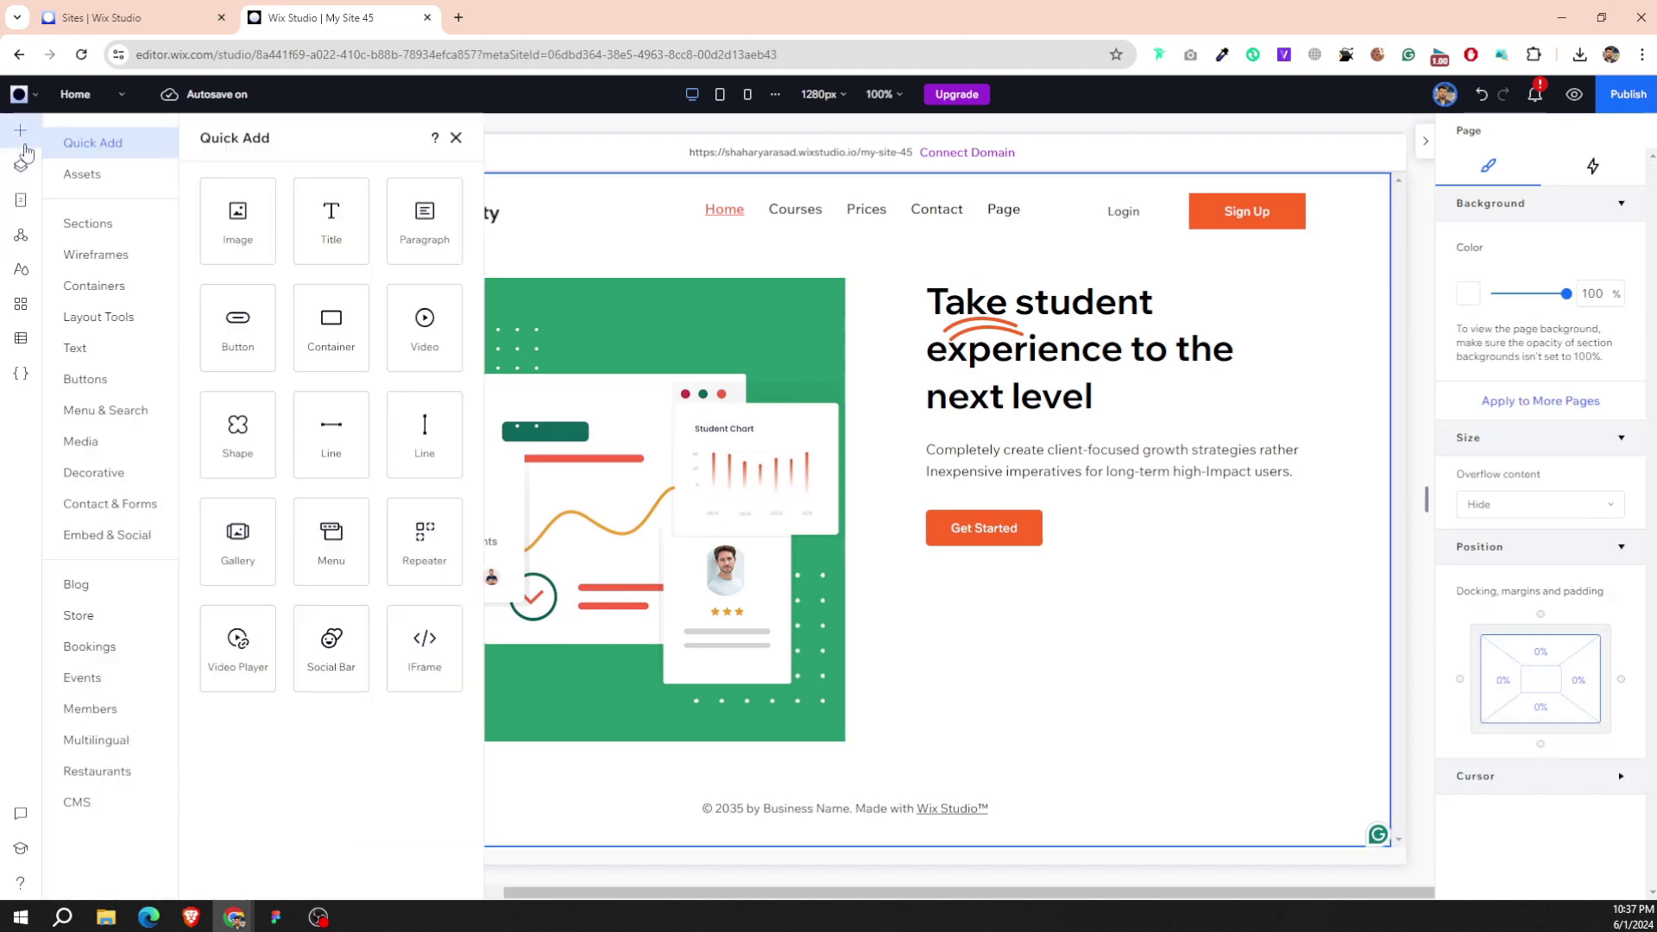
pyautogui.click(81, 441)
pyautogui.click(484, 555)
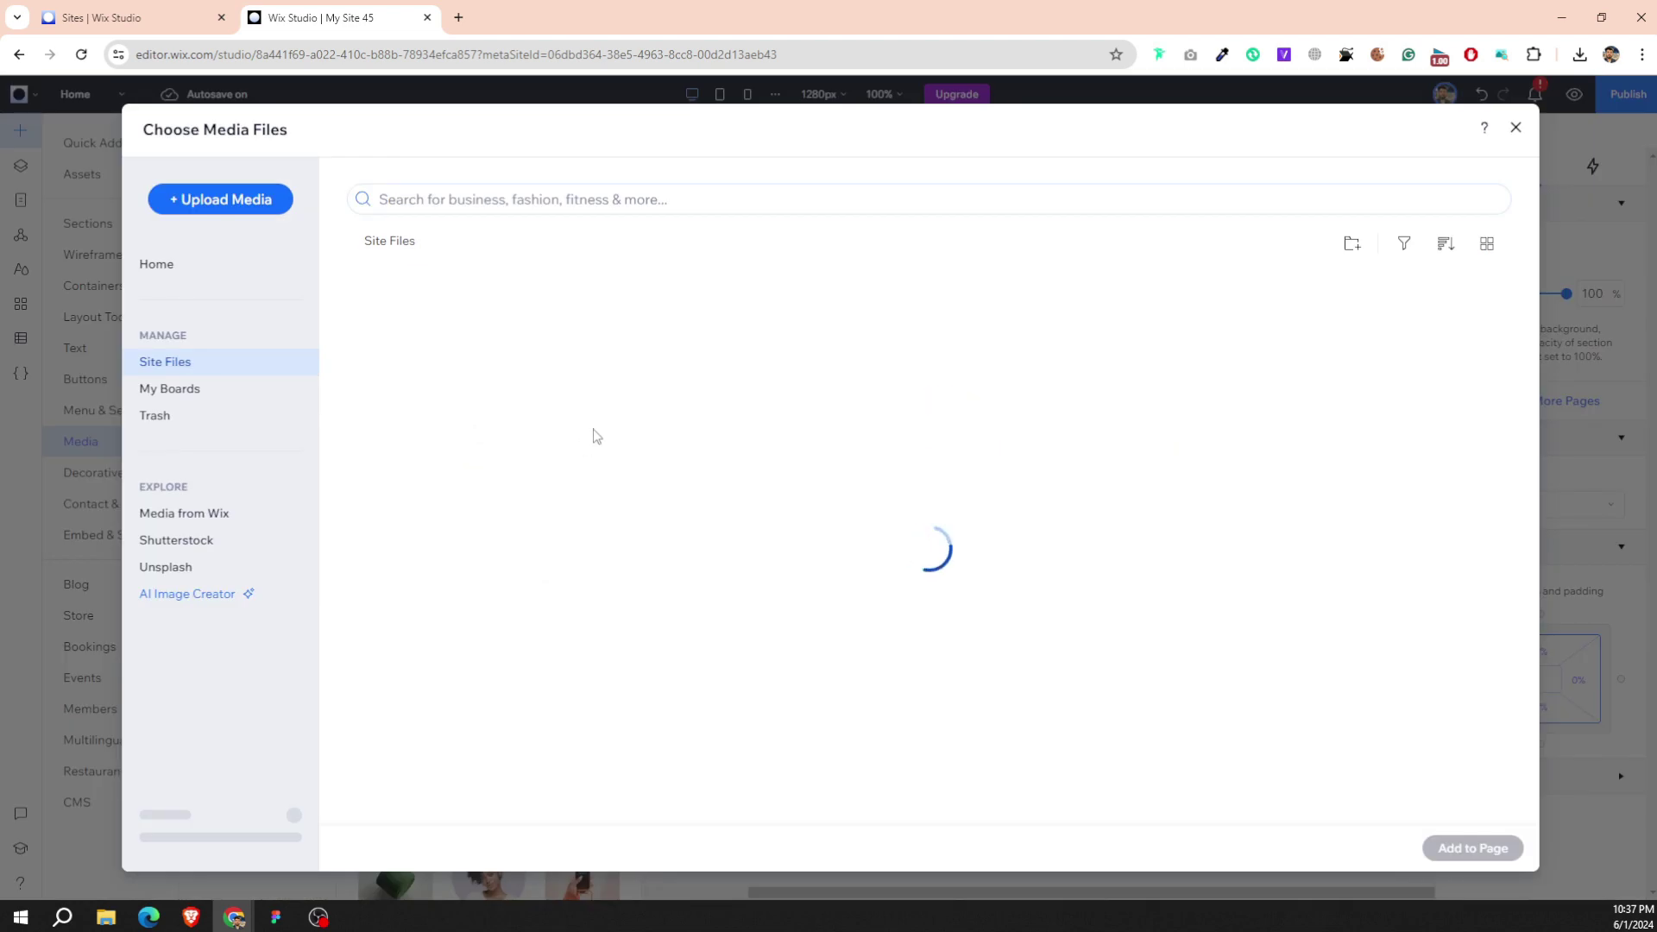
pyautogui.click(565, 544)
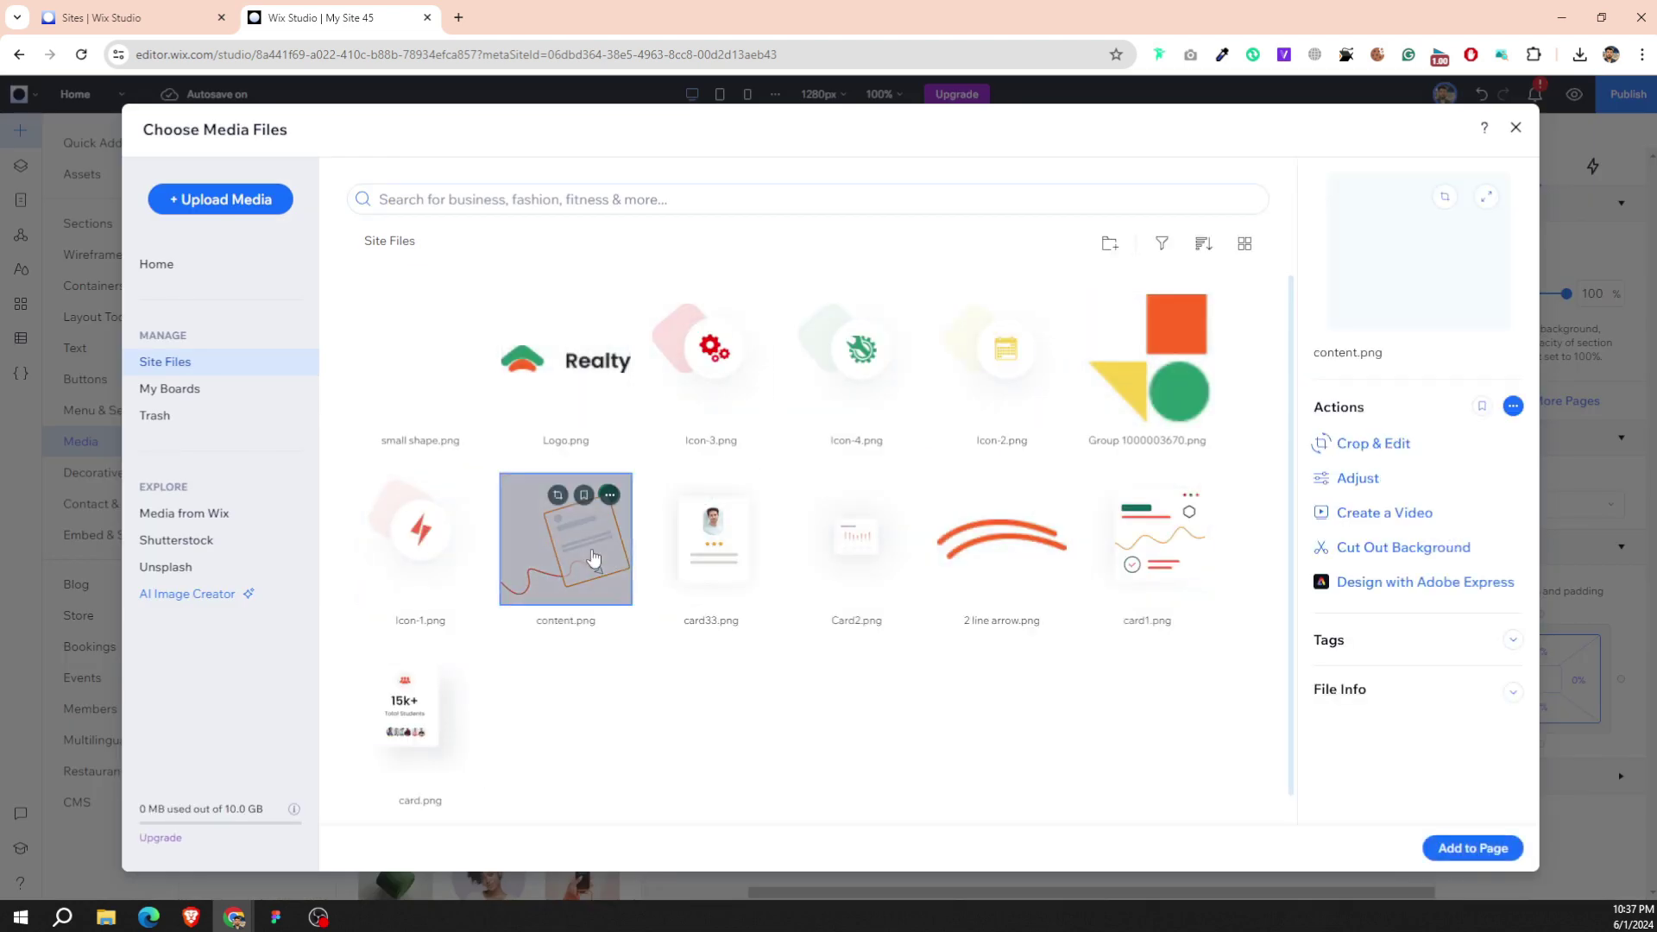
pyautogui.click(1486, 849)
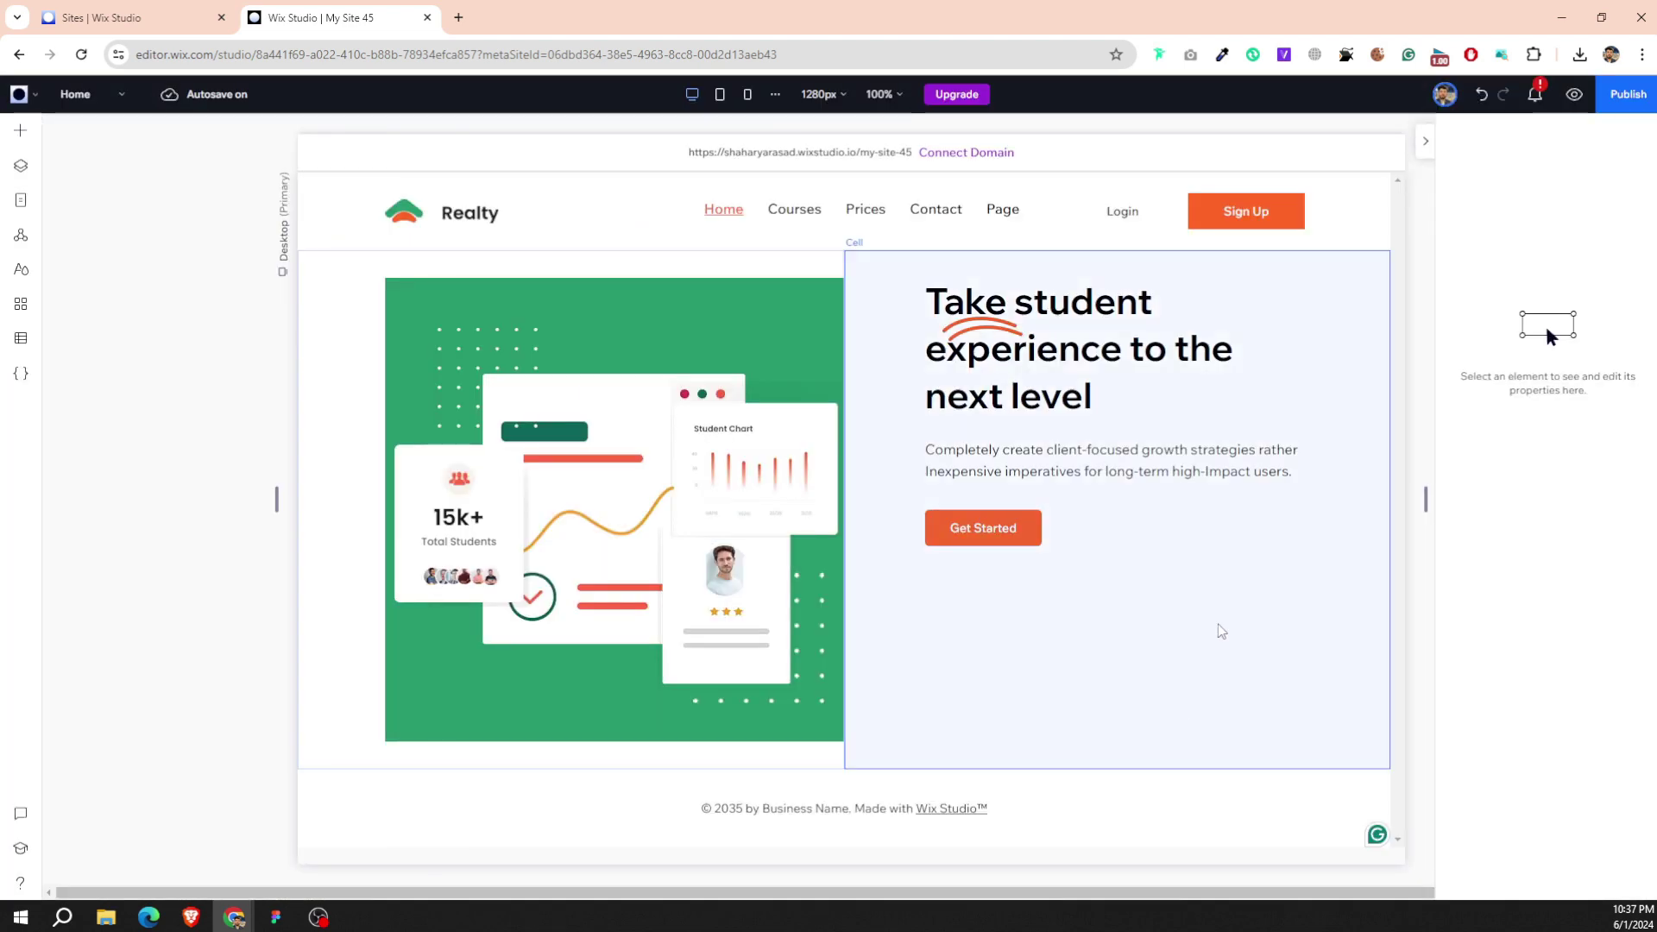
# Drag the content.png illustration down into the hero's right cell, checking the Figma layout.
pyautogui.moveTo(1005, 504)
pyautogui.mouseDown()
pyautogui.moveTo(1054, 588)
pyautogui.moveTo(1173, 636)
pyautogui.mouseUp()
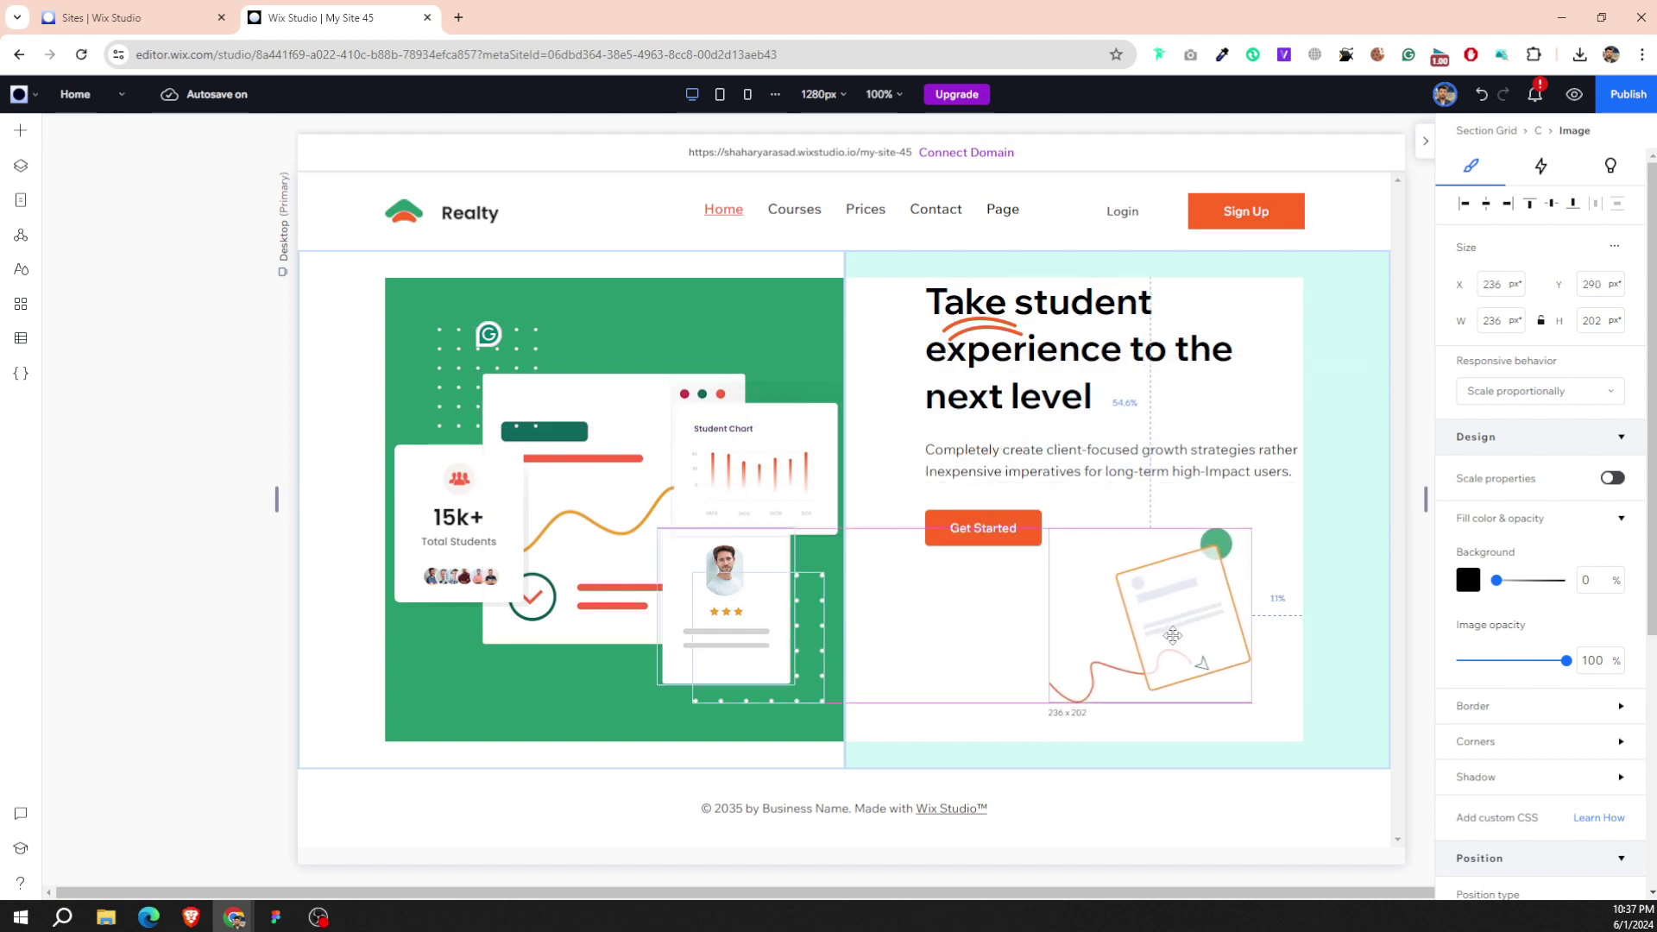
pyautogui.click(880, 696)
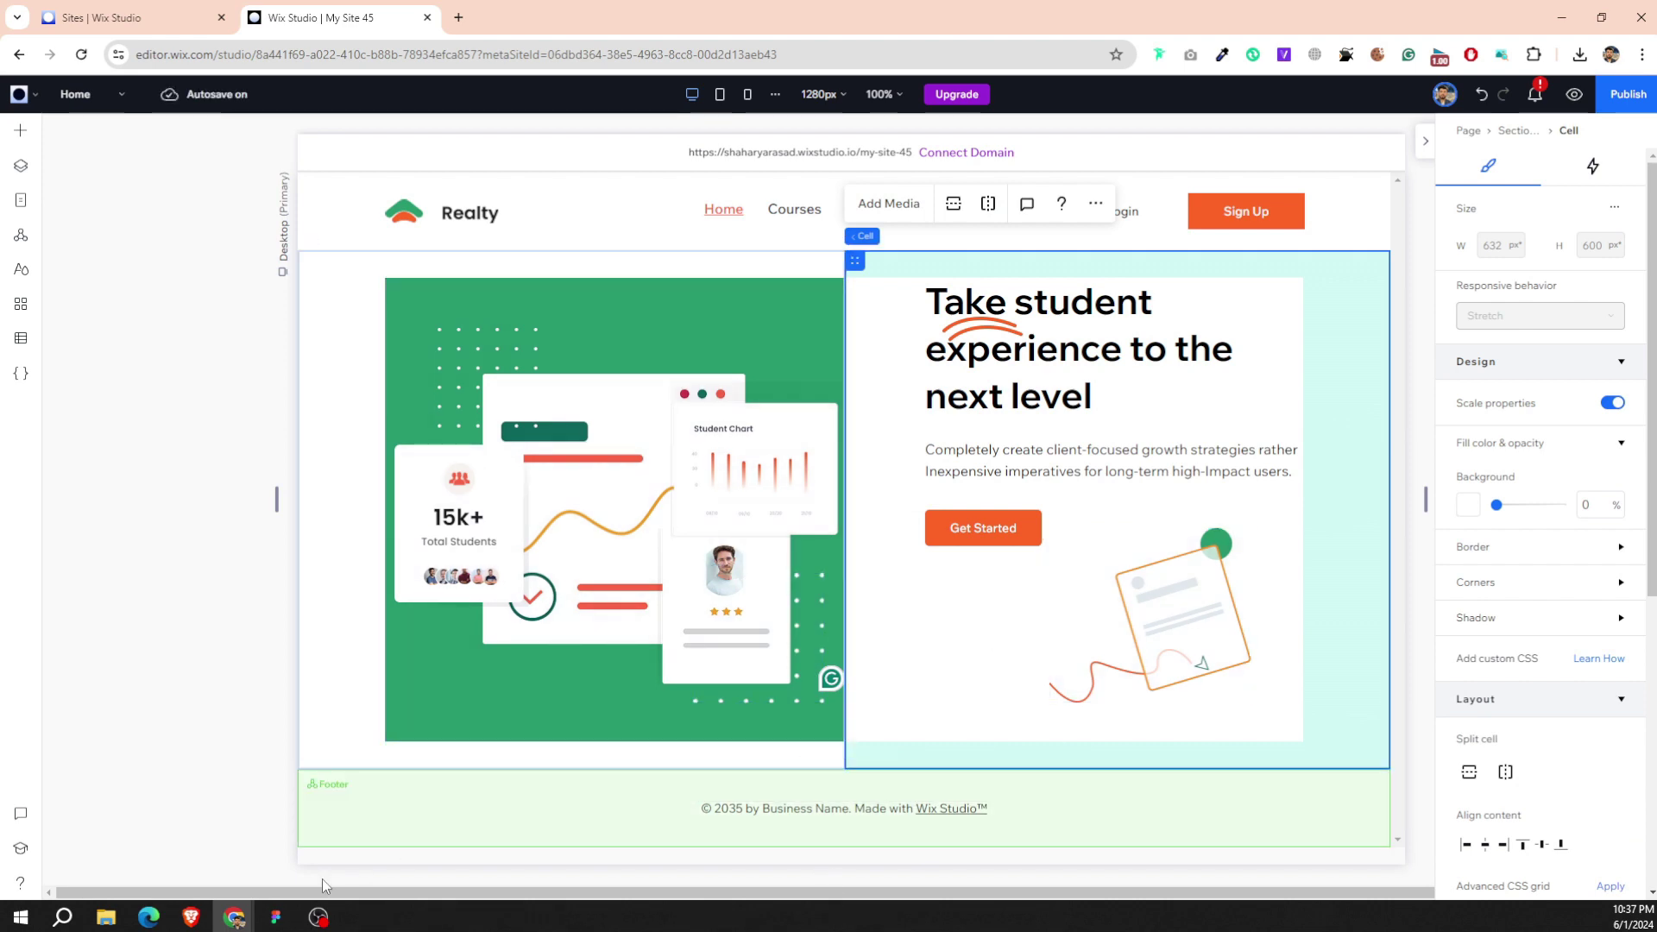
pyautogui.click(282, 925)
pyautogui.click(283, 925)
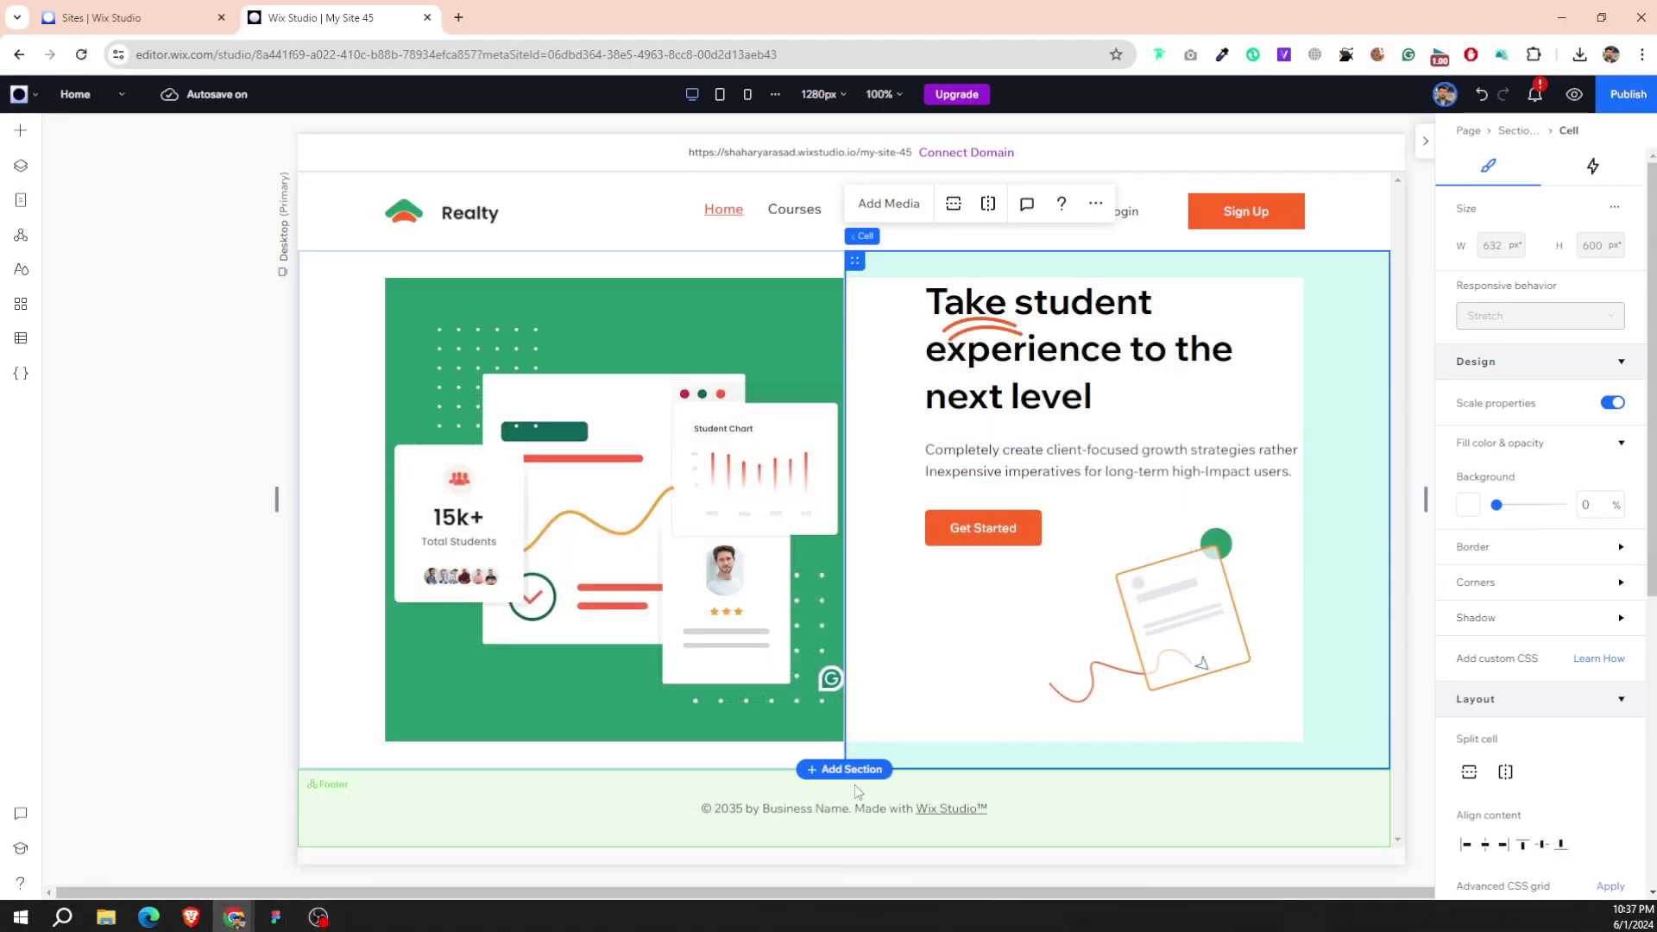
# Resize the illustration to about 248 × 212 px and reset it to natural proportions.
pyautogui.click(1151, 561)
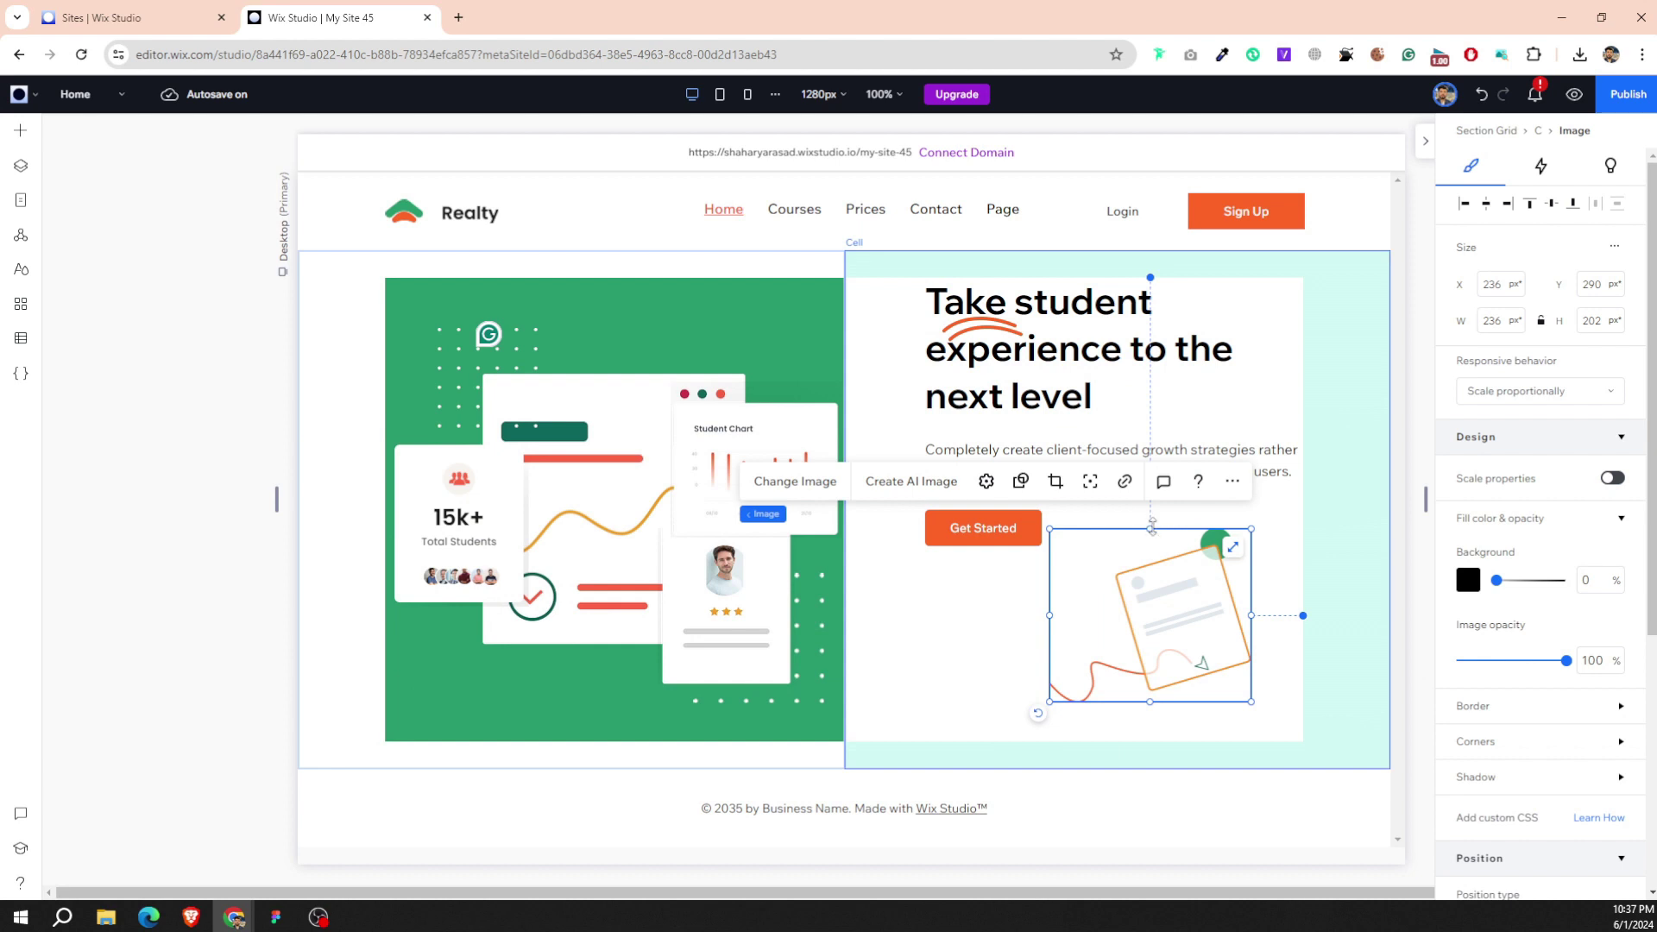
pyautogui.moveTo(1151, 528); pyautogui.dragTo(1151, 509)
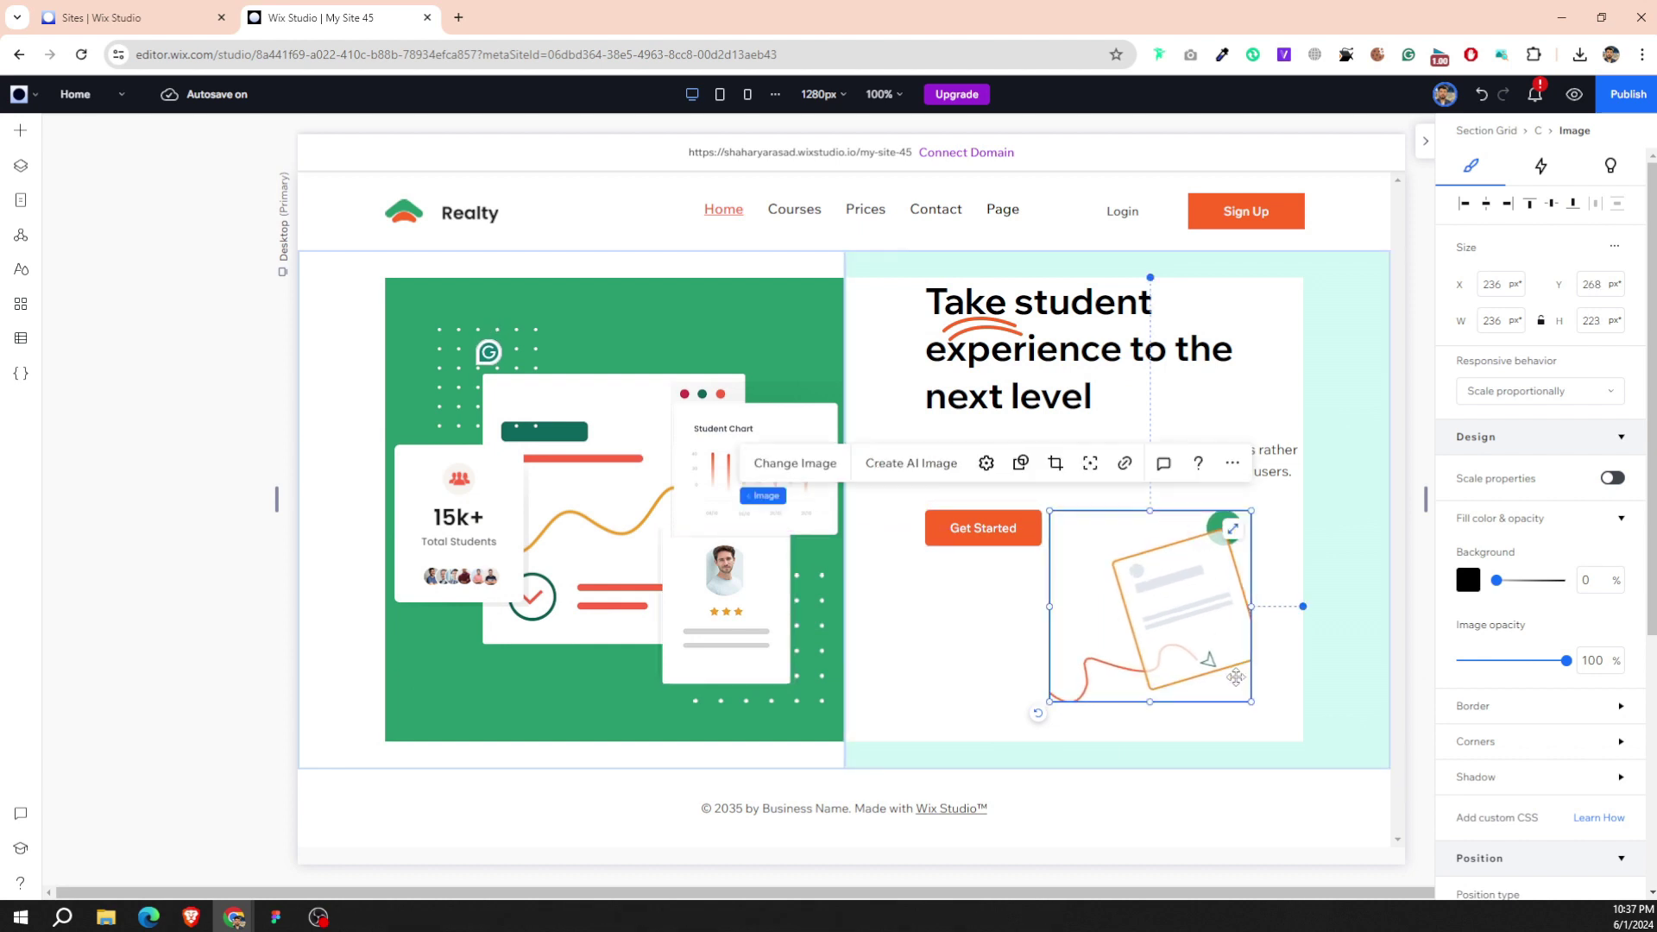
pyautogui.moveTo(1248, 699); pyautogui.dragTo(1250, 700)
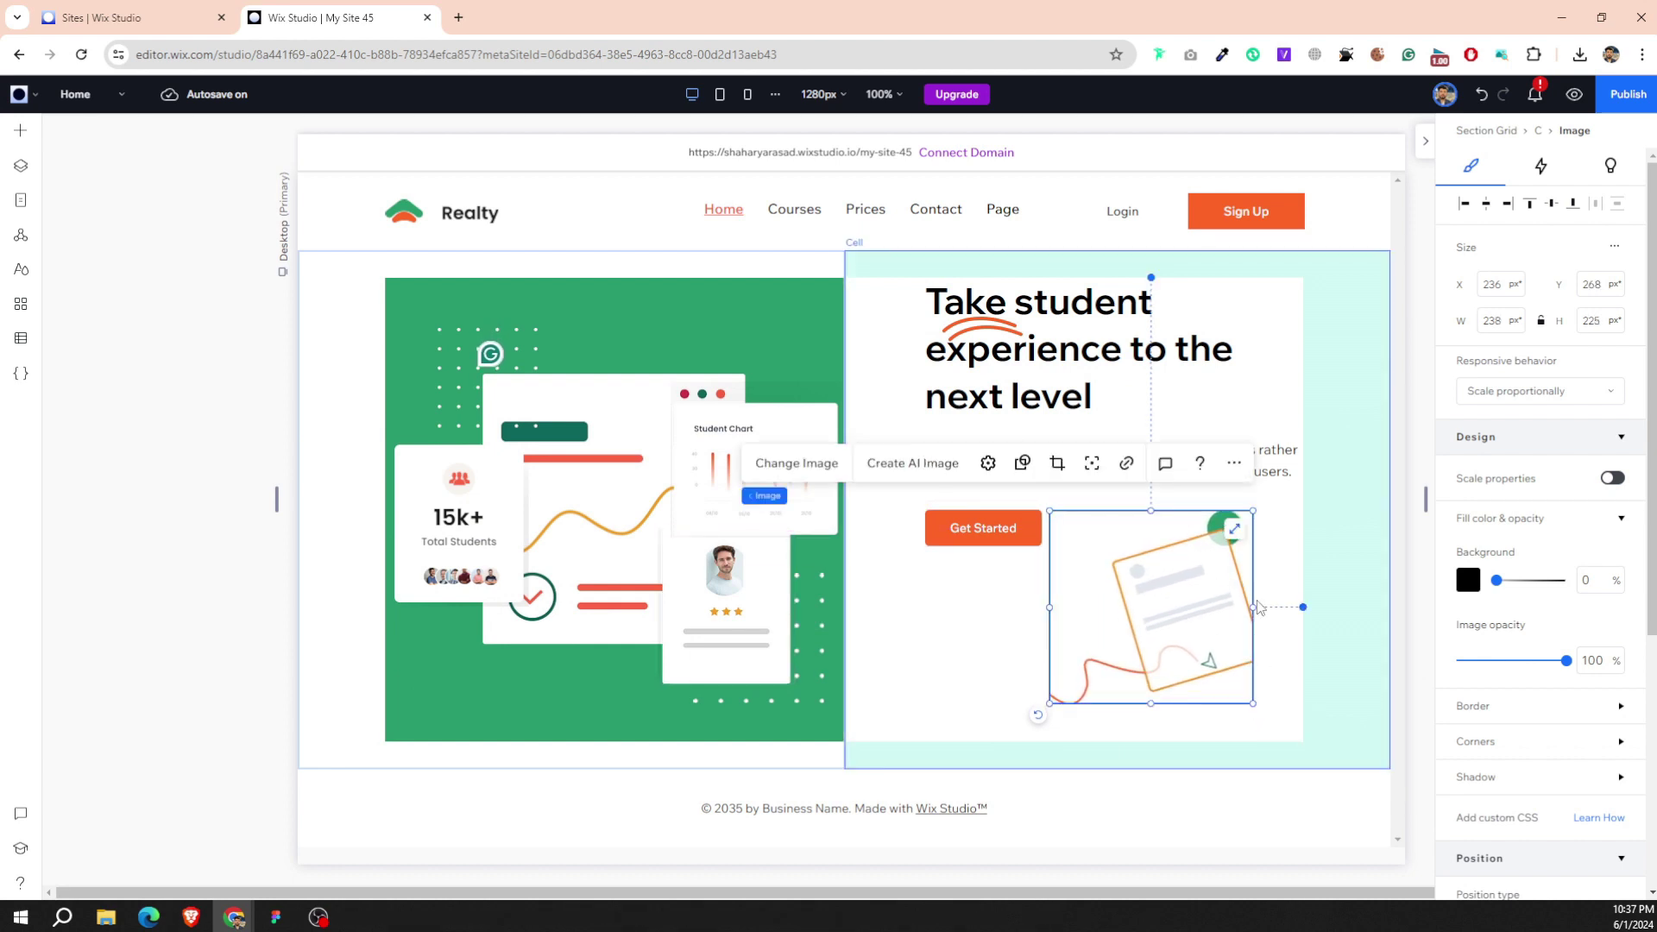
pyautogui.moveTo(1252, 608); pyautogui.dragTo(1260, 607)
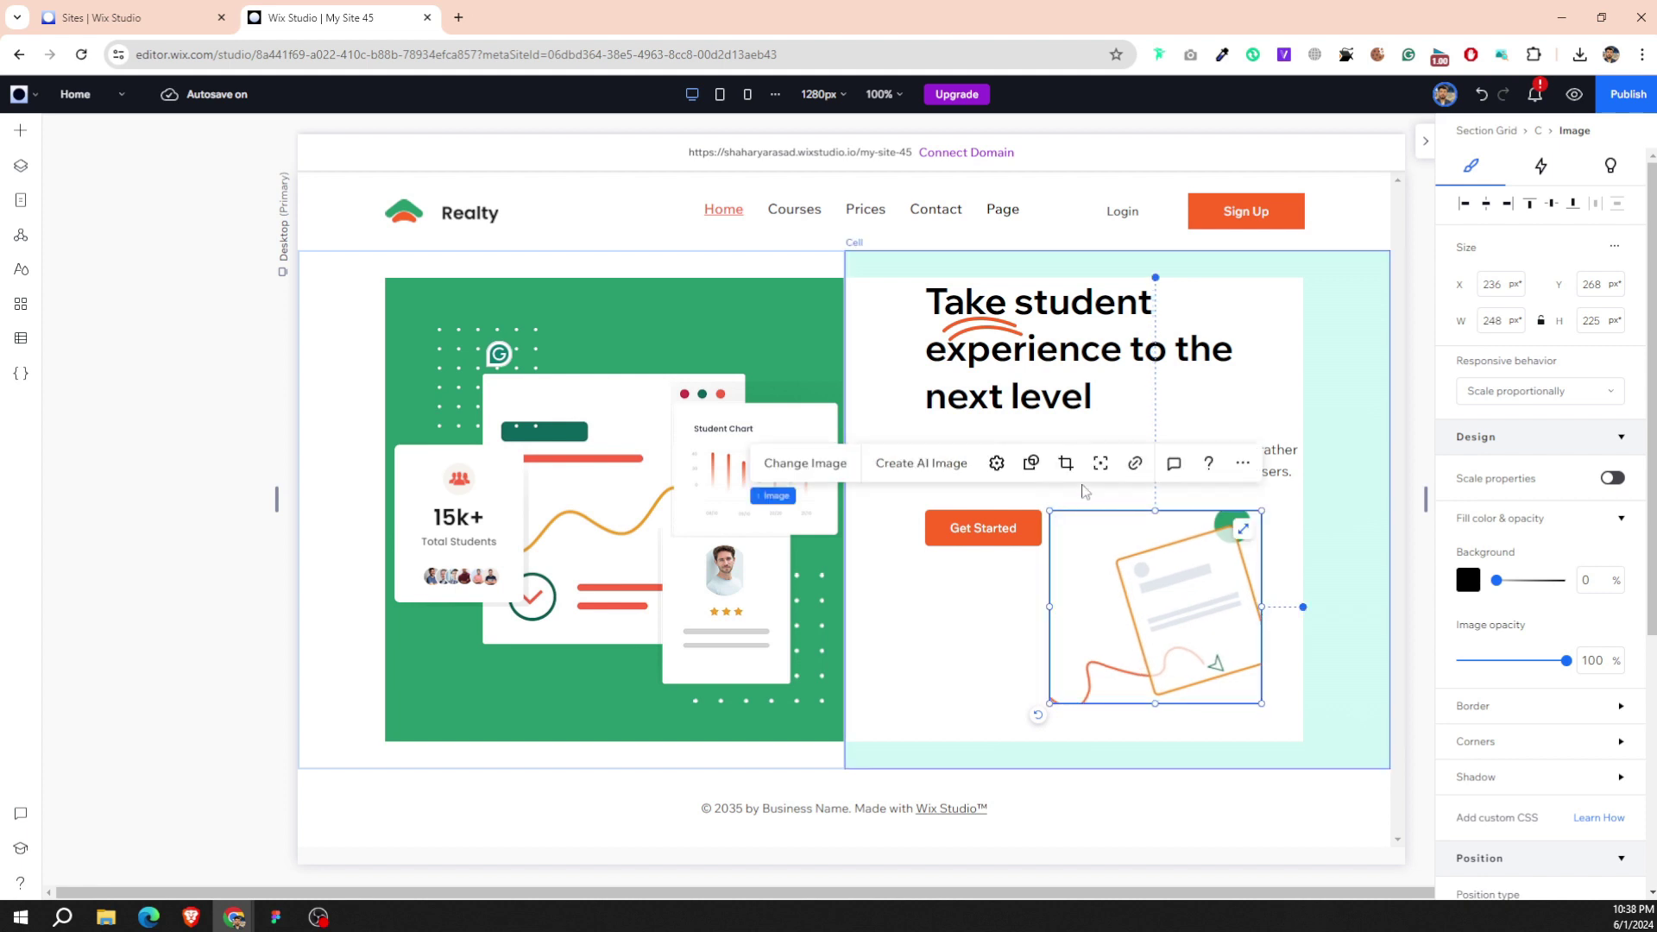
pyautogui.click(998, 465)
pyautogui.click(1501, 561)
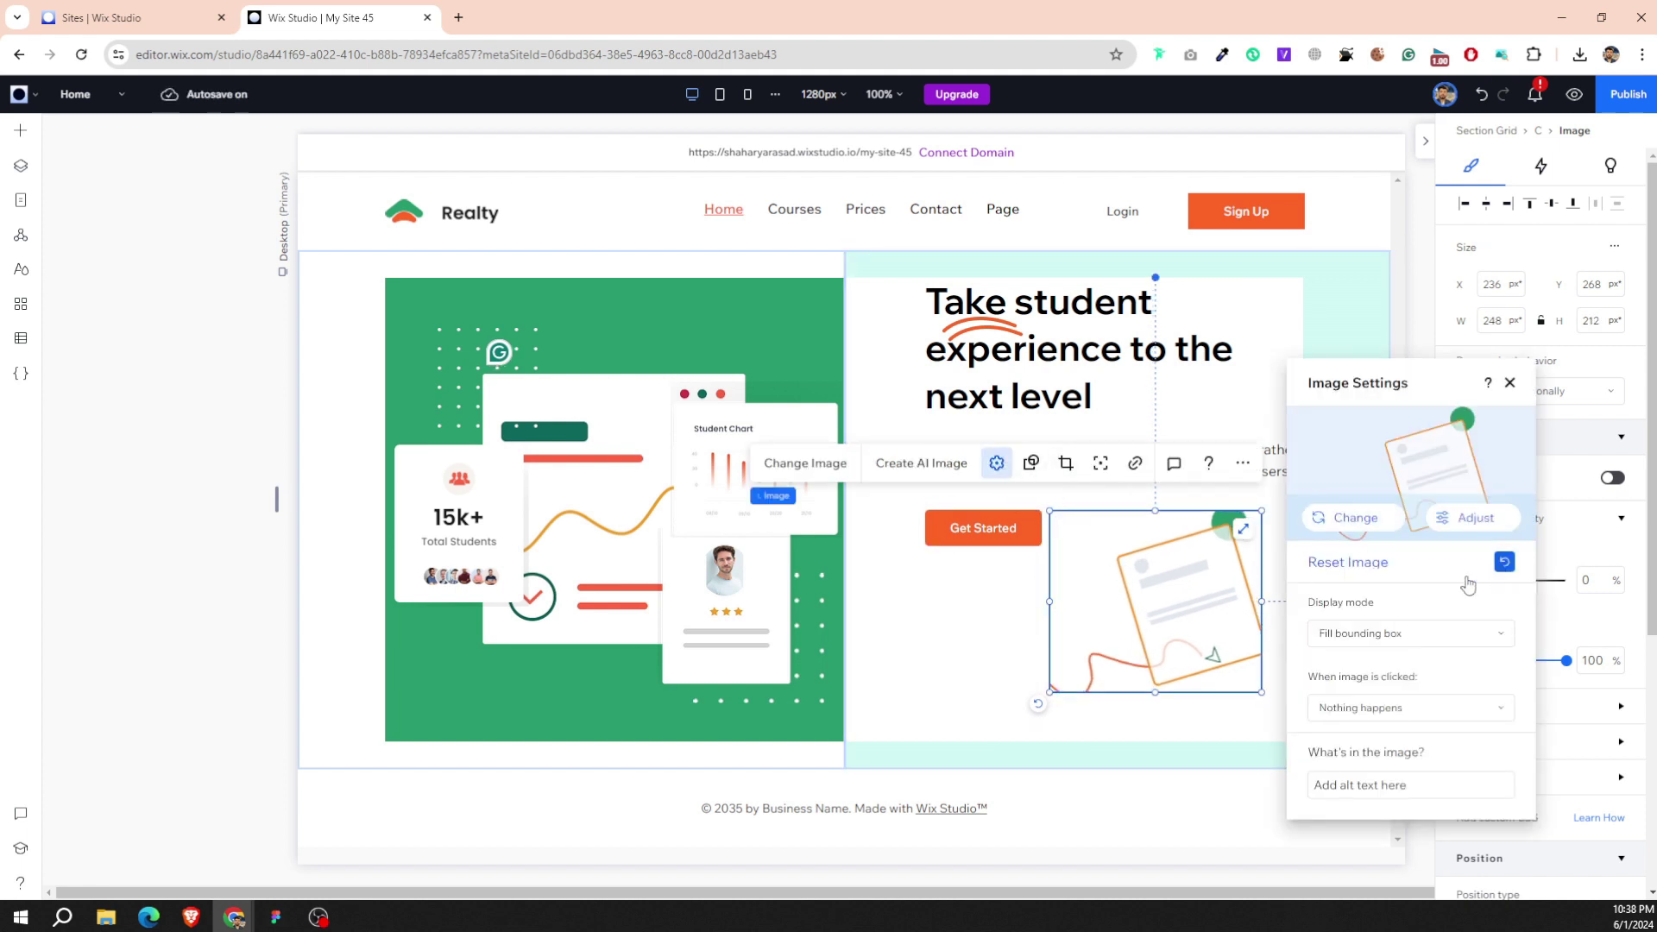
pyautogui.click(975, 721)
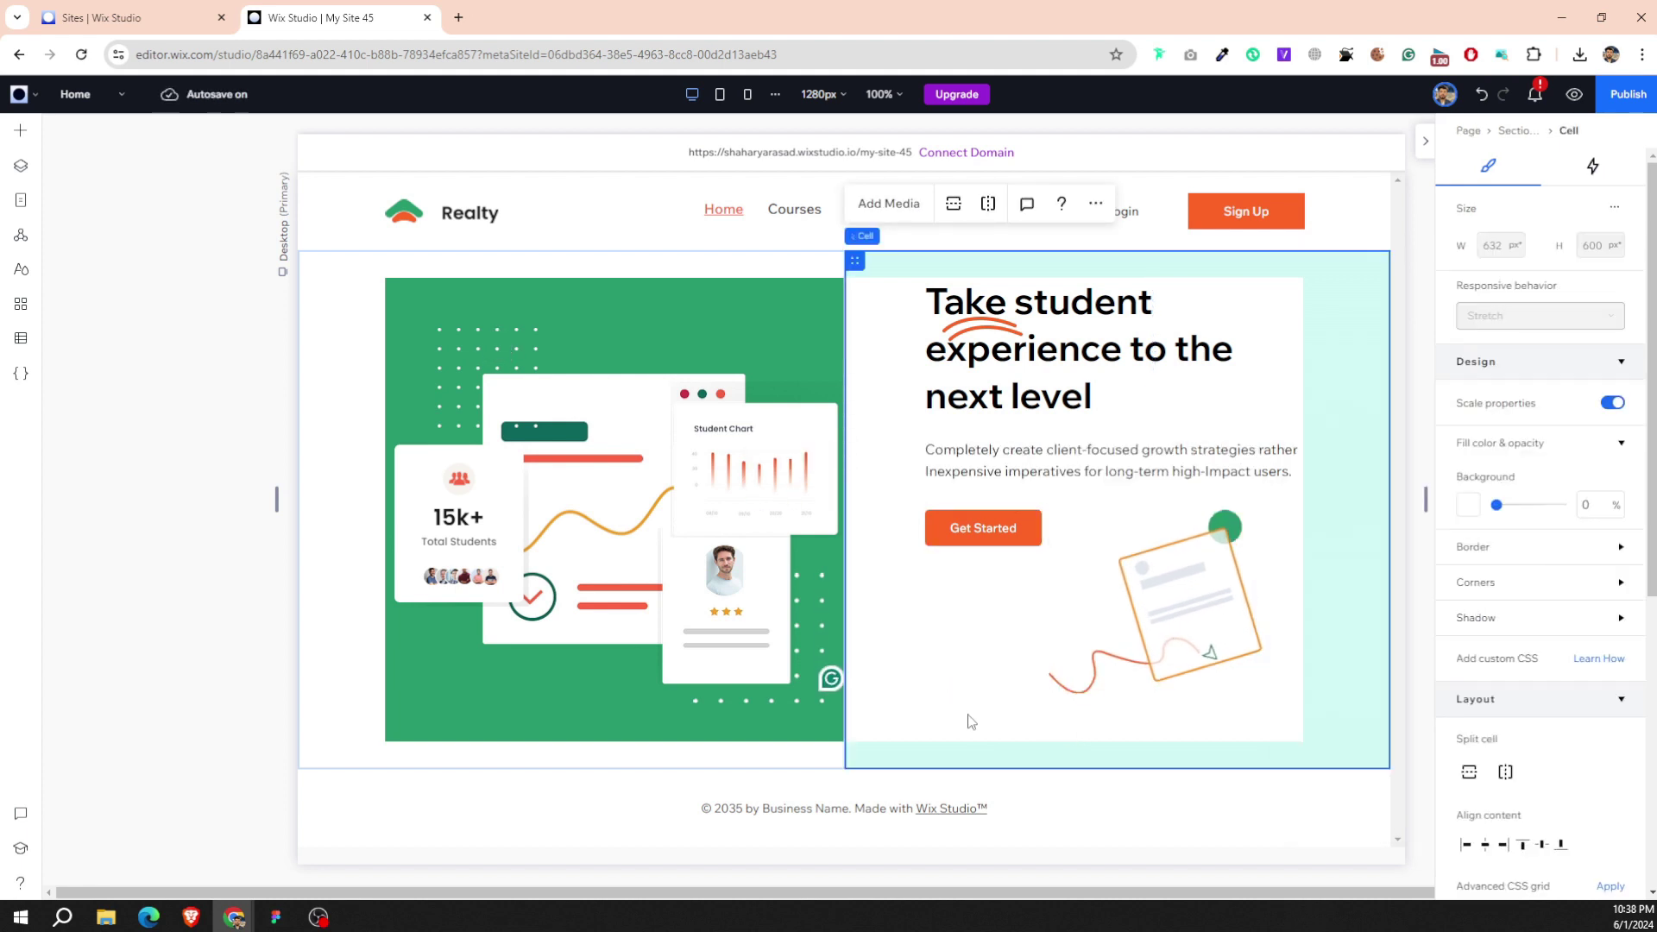
# Nudge the illustration slightly left, right and down beside Get Started.
pyautogui.click(1195, 647)
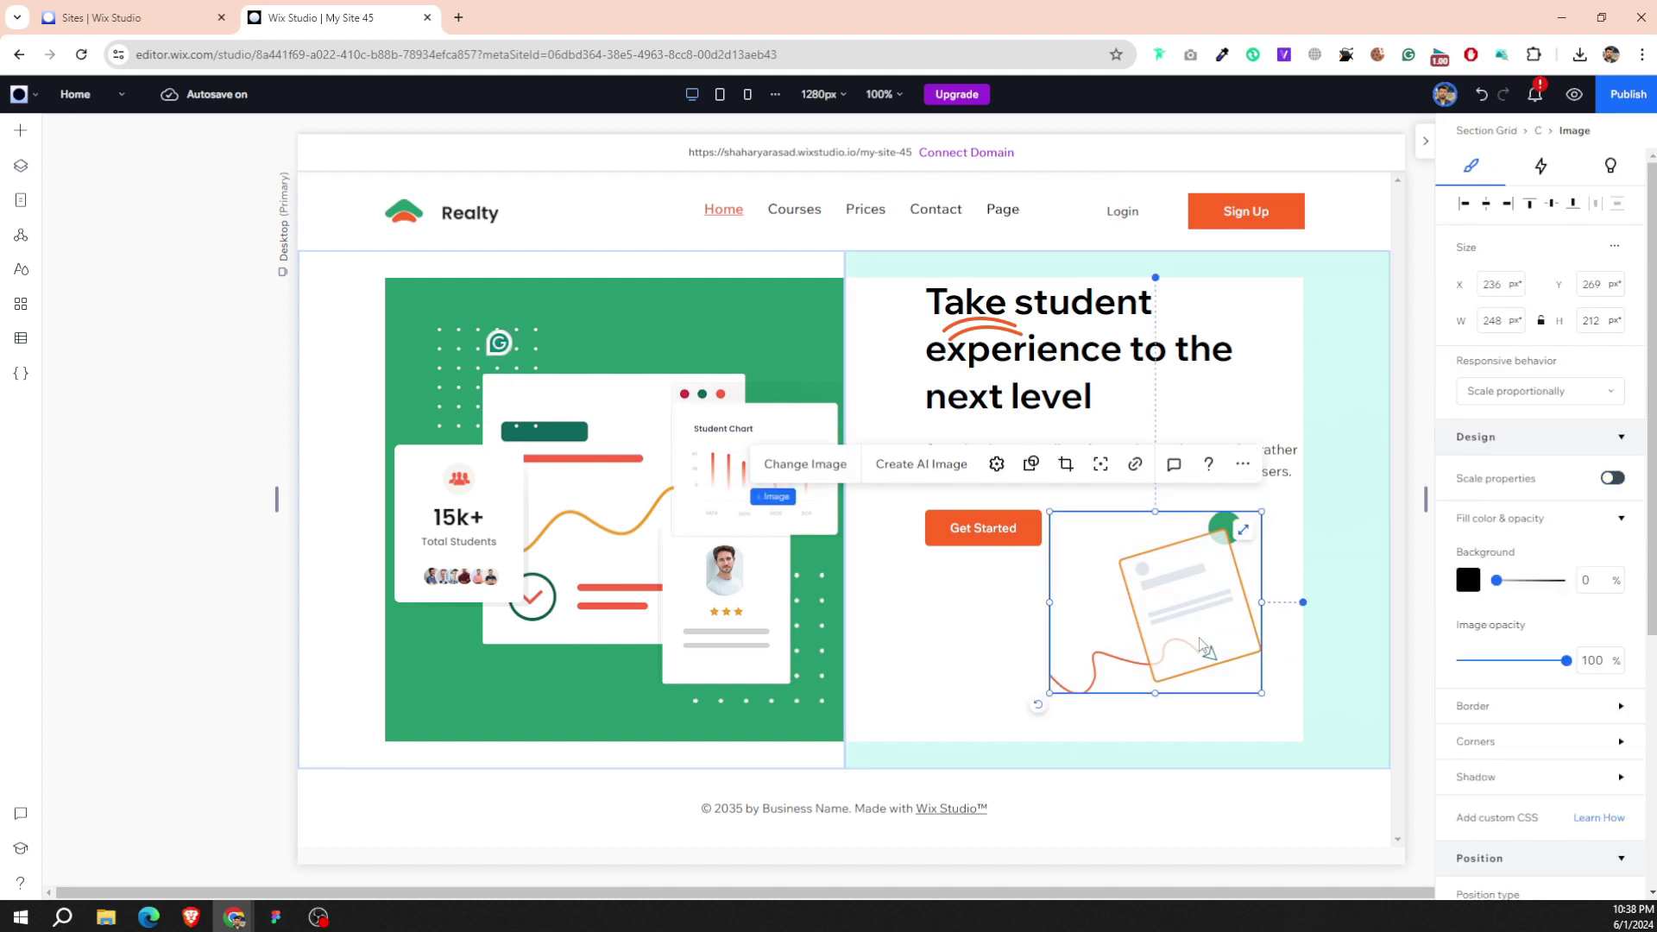
pyautogui.moveTo(1199, 641); pyautogui.dragTo(1198, 637)
pyautogui.press('Right')
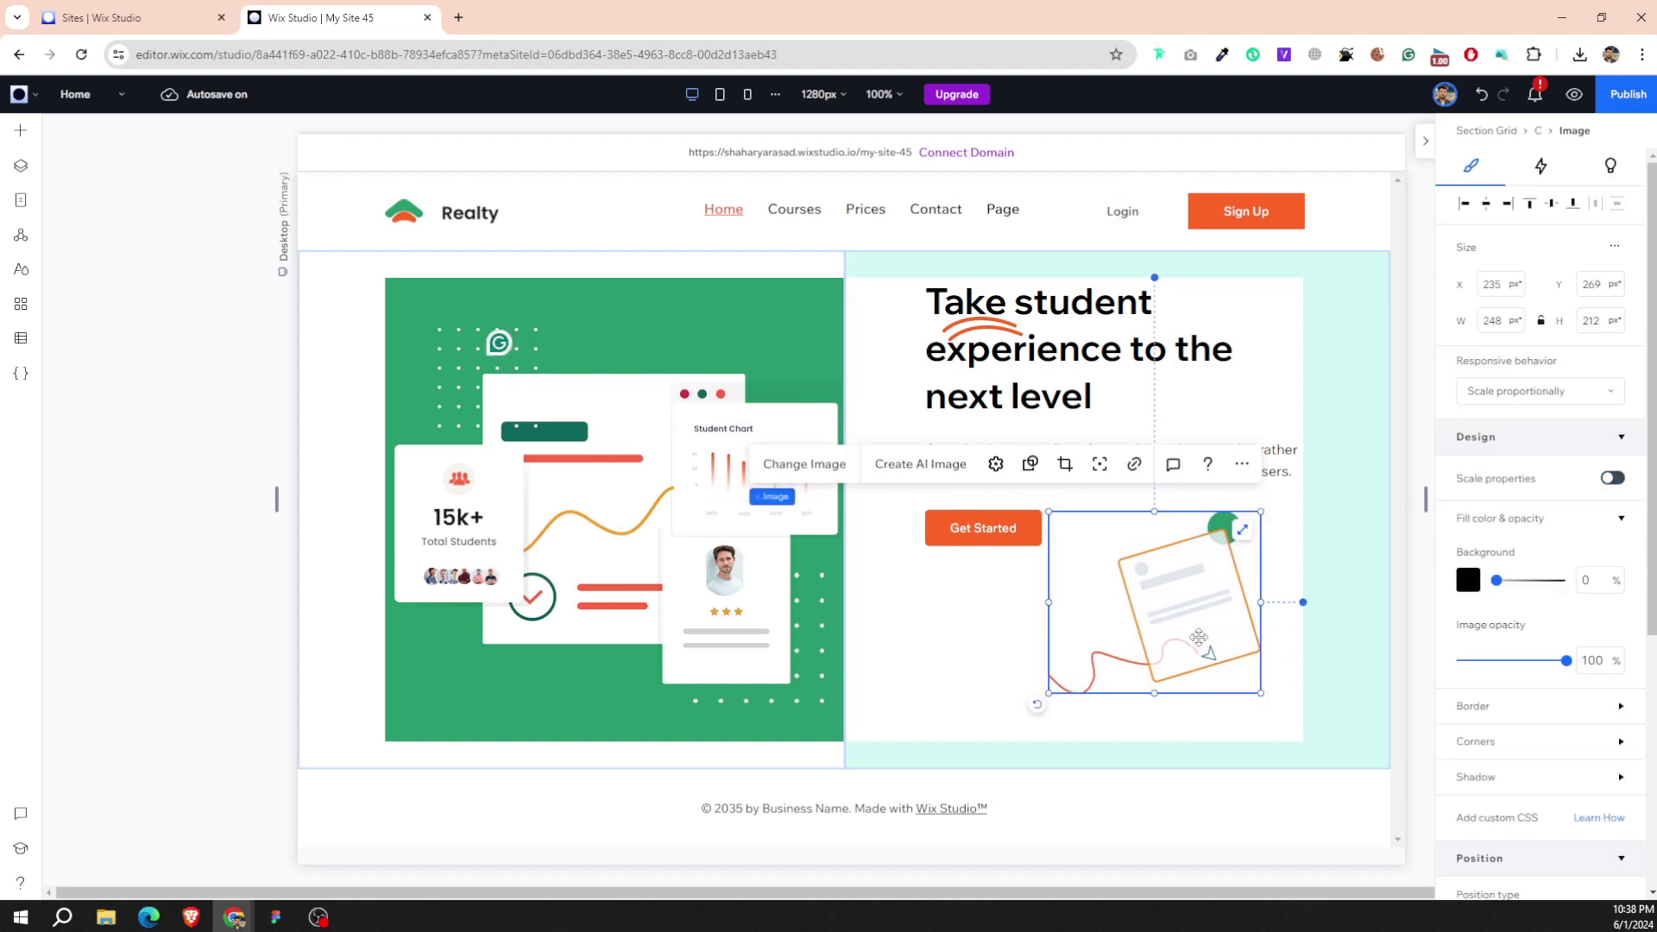
pyautogui.press('Down')
pyautogui.click(1122, 716)
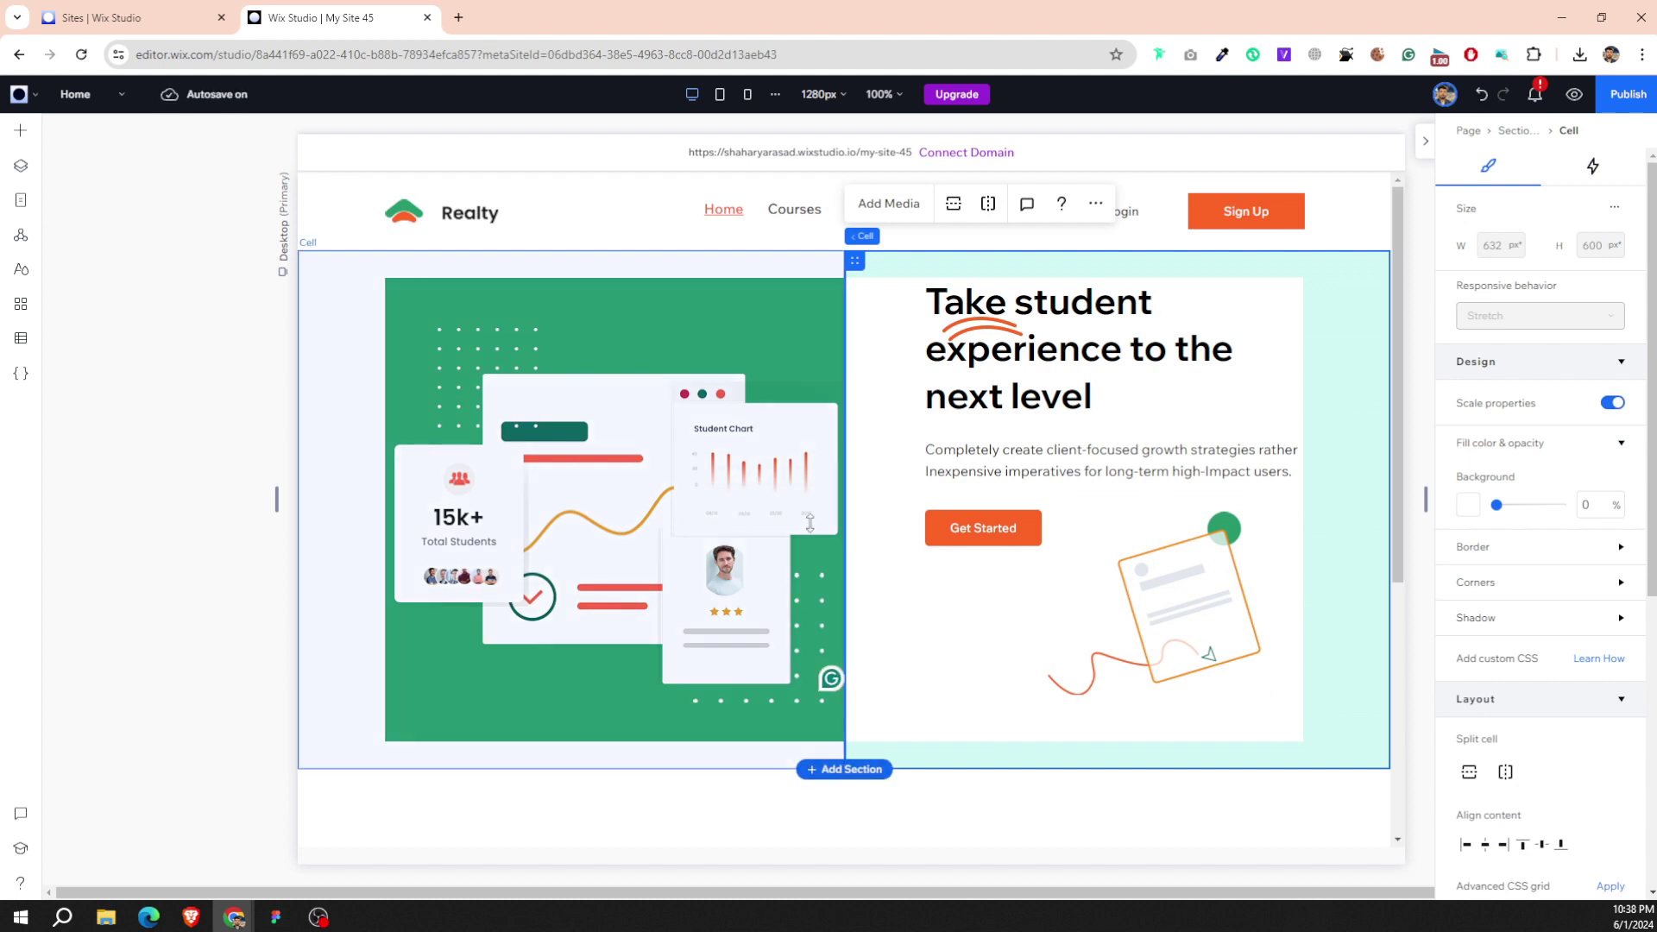
# Add a new blank section below the hero.
pyautogui.scroll(-3, 877, 417)
pyautogui.click(794, 444)
pyautogui.scroll(3, 987, 399)
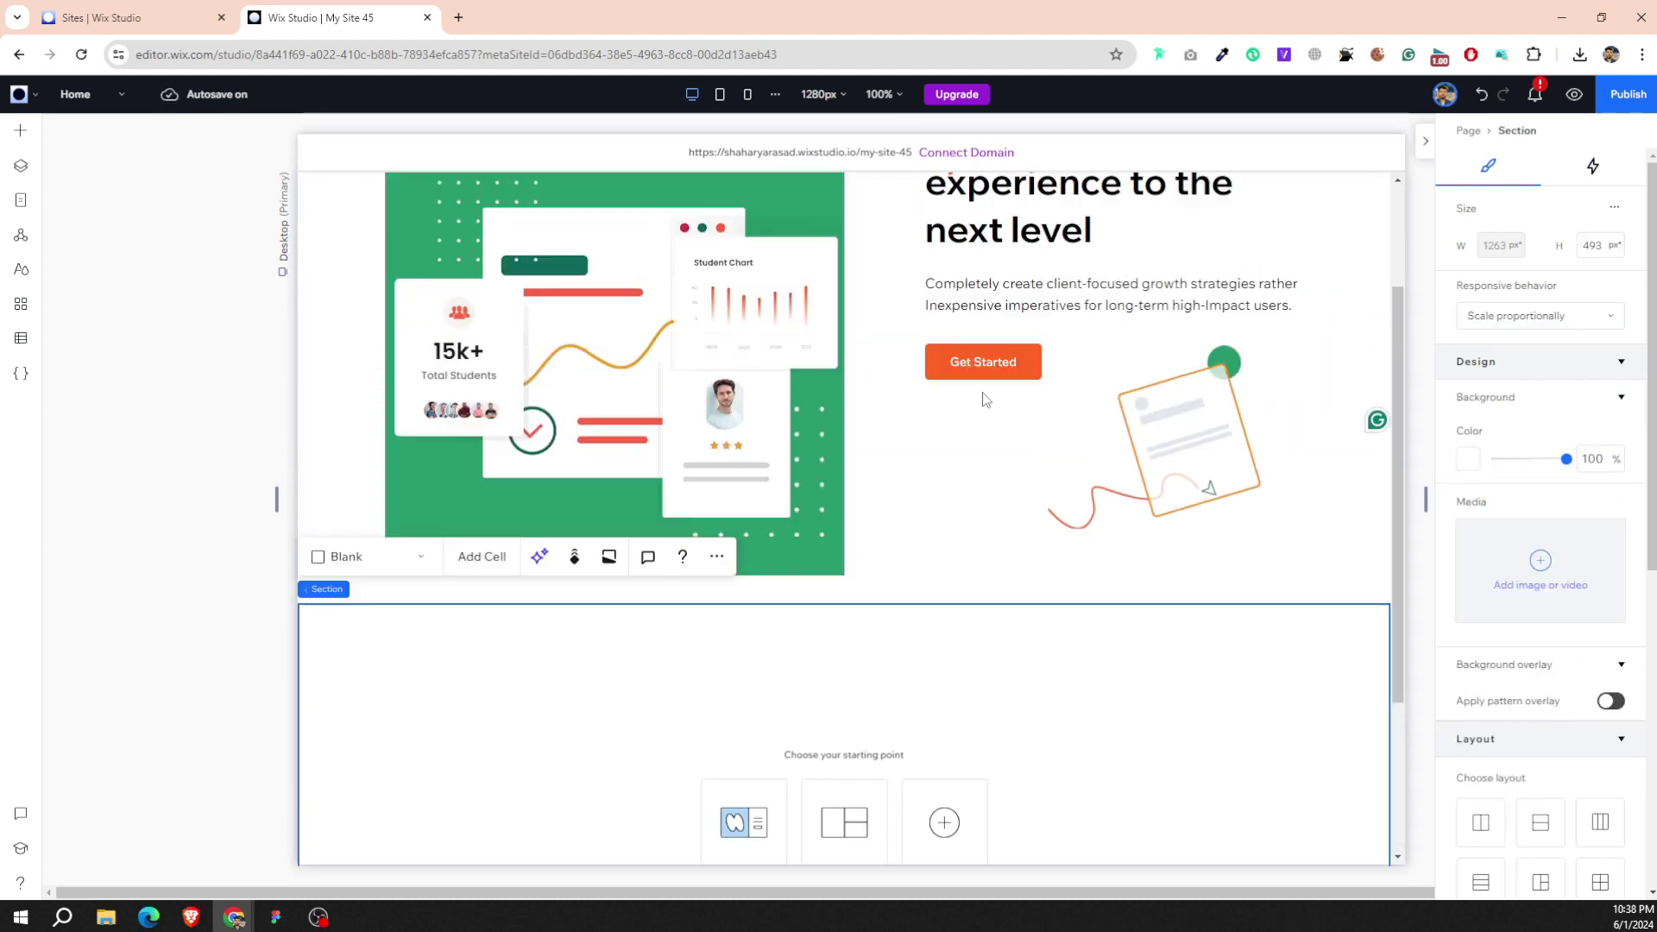
pyautogui.scroll(2, 986, 400)
# Stack the hero heading, paragraph, Get Started button and illustration vertically.
pyautogui.click(1005, 307)
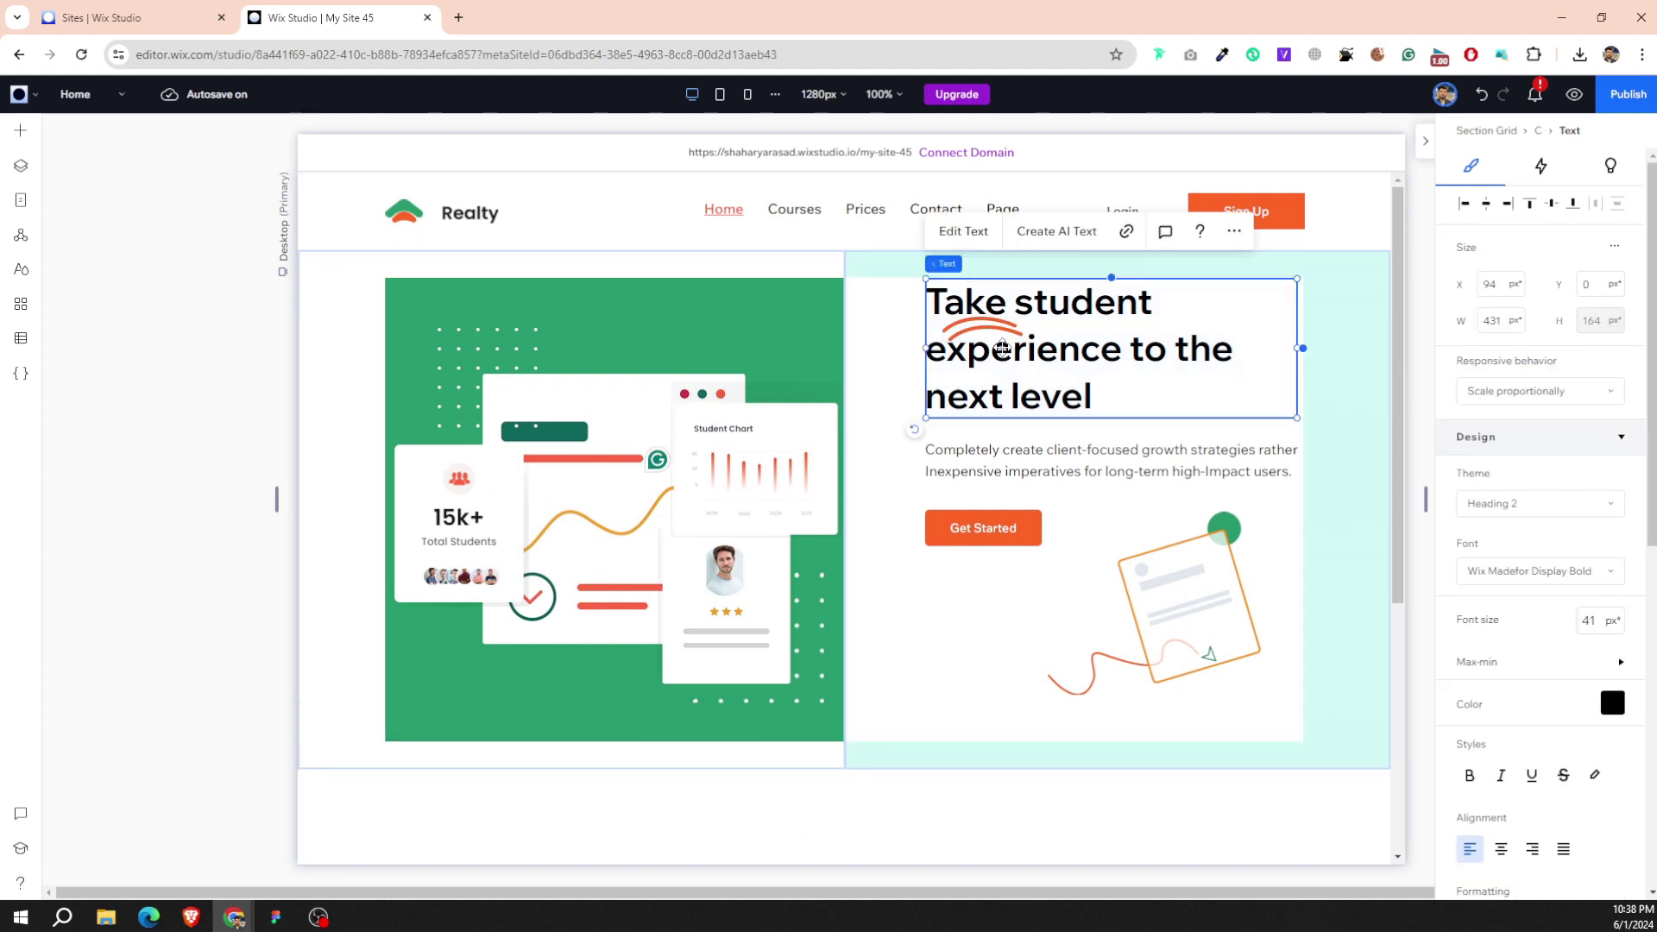
pyautogui.keyDown('shift'); pyautogui.click(993, 458); pyautogui.keyUp('shift')
pyautogui.keyDown('shift'); pyautogui.click(983, 527); pyautogui.keyUp('shift')
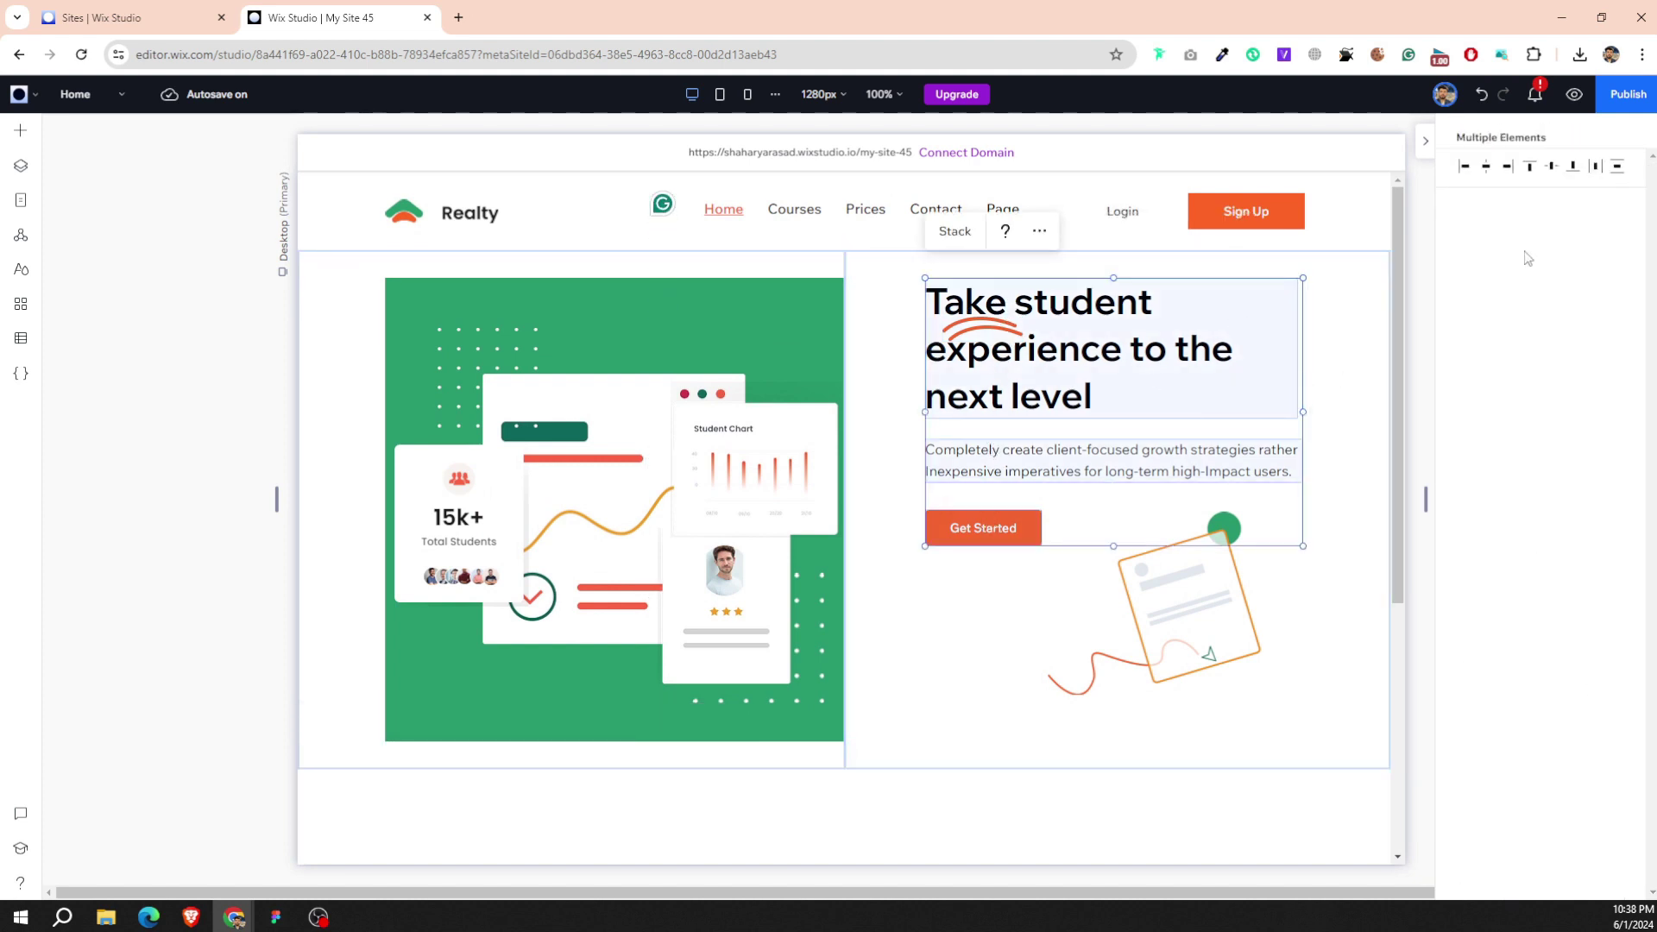
pyautogui.click(1615, 169)
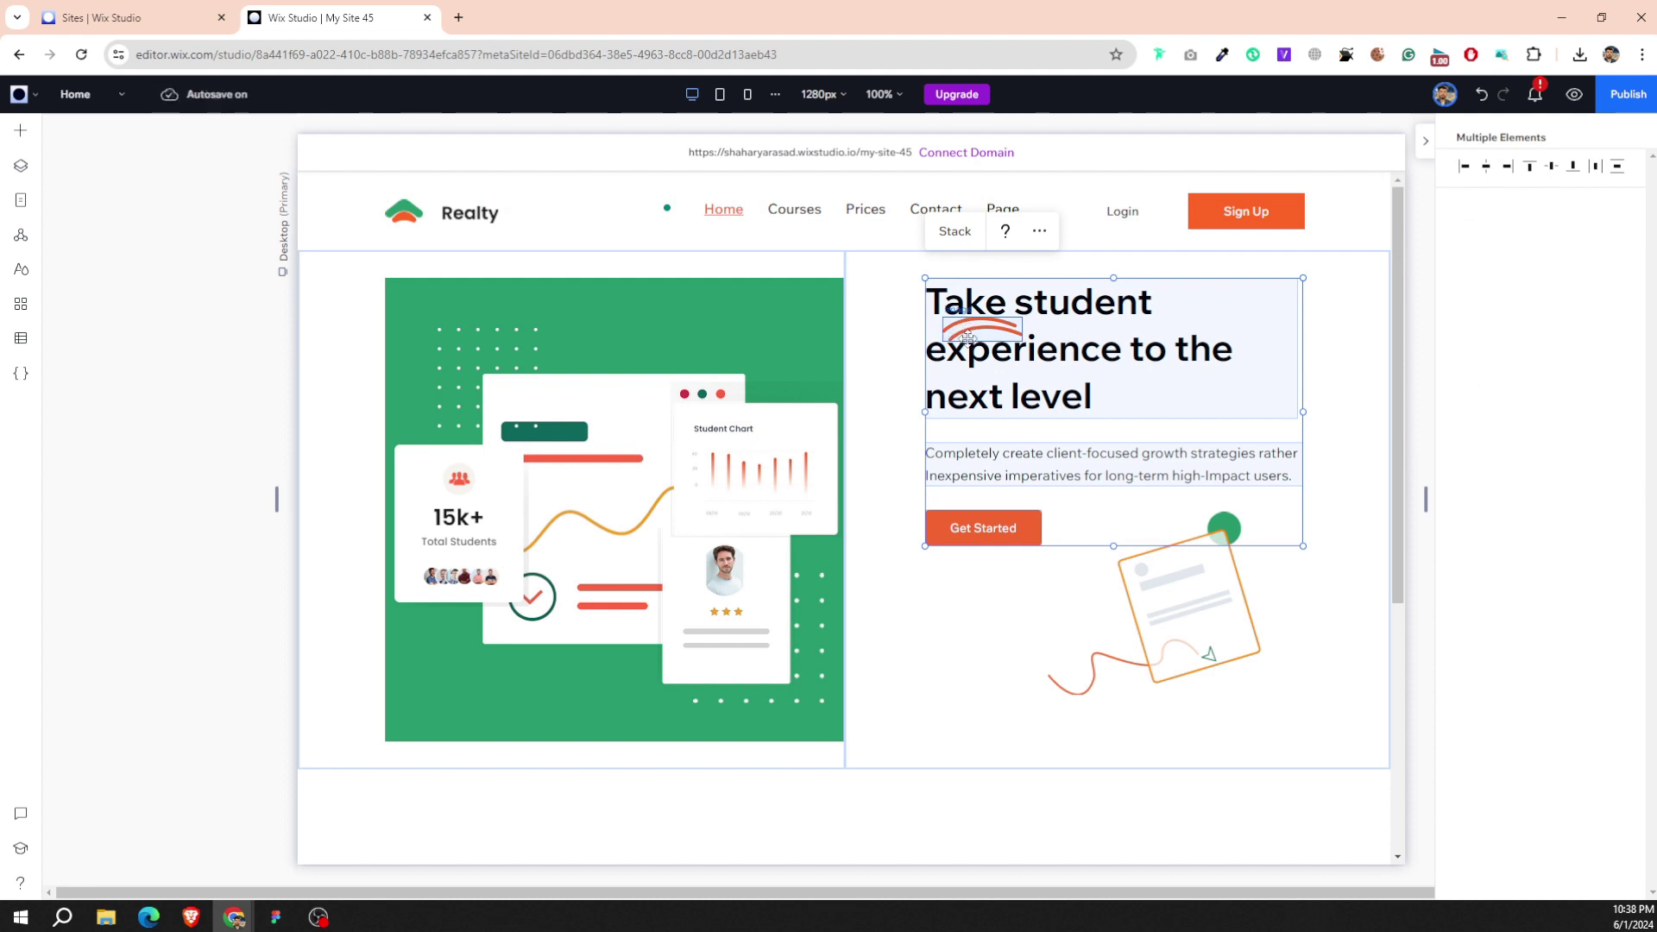
pyautogui.keyDown('shift'); pyautogui.click(1193, 598); pyautogui.keyUp('shift')
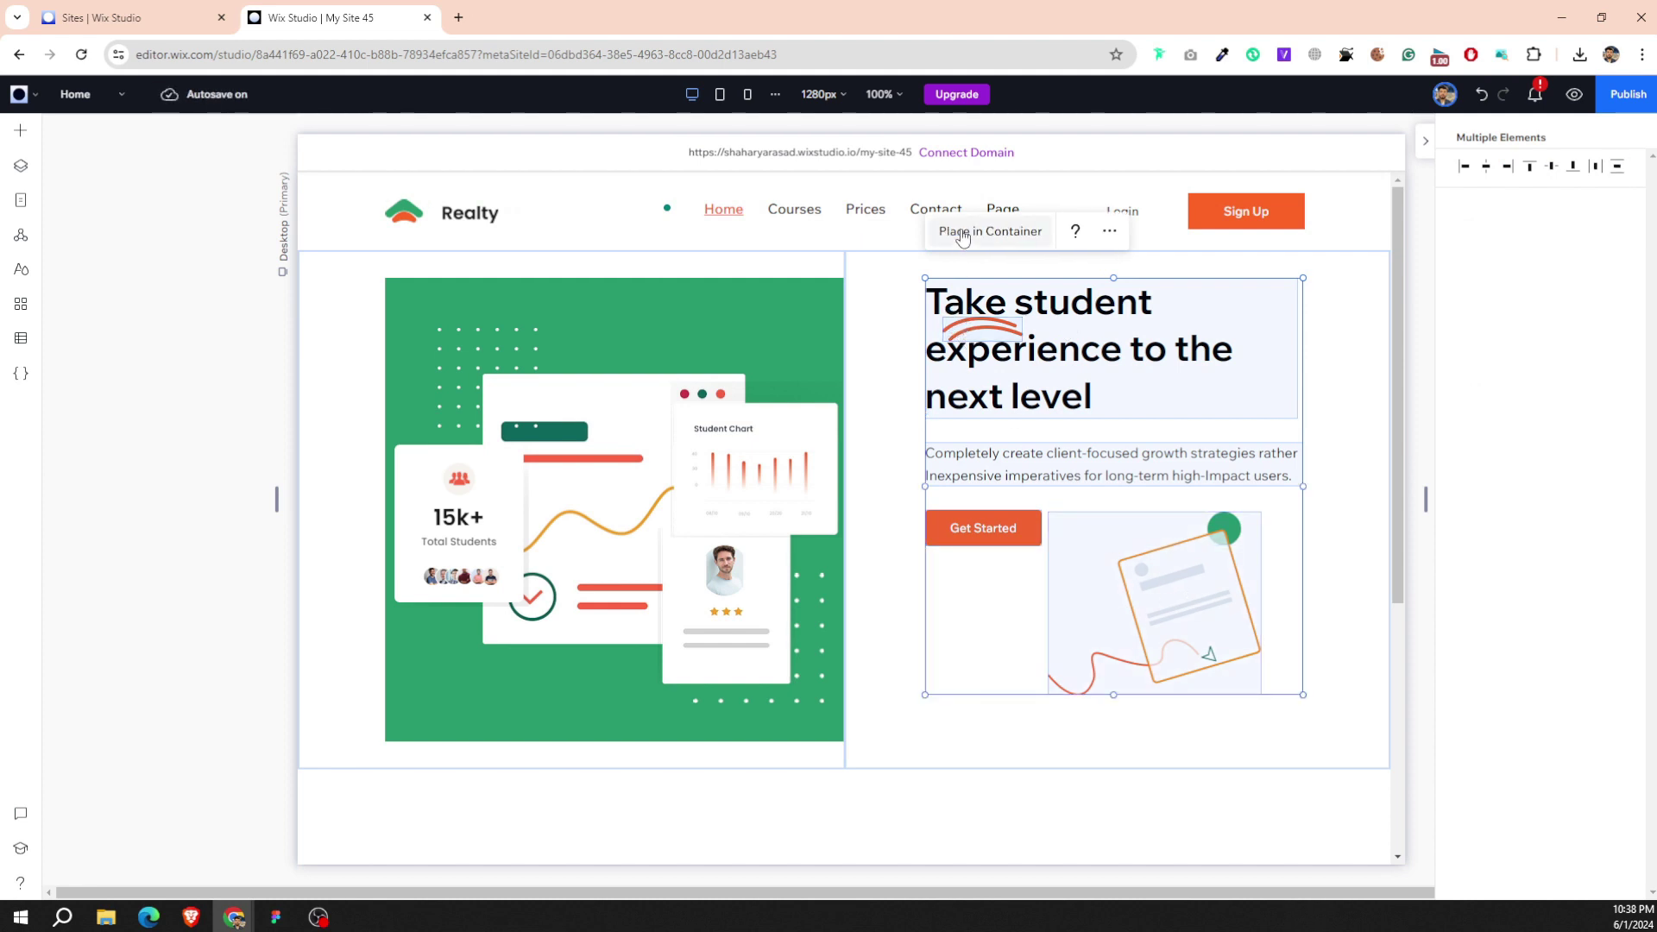
pyautogui.click(1110, 230)
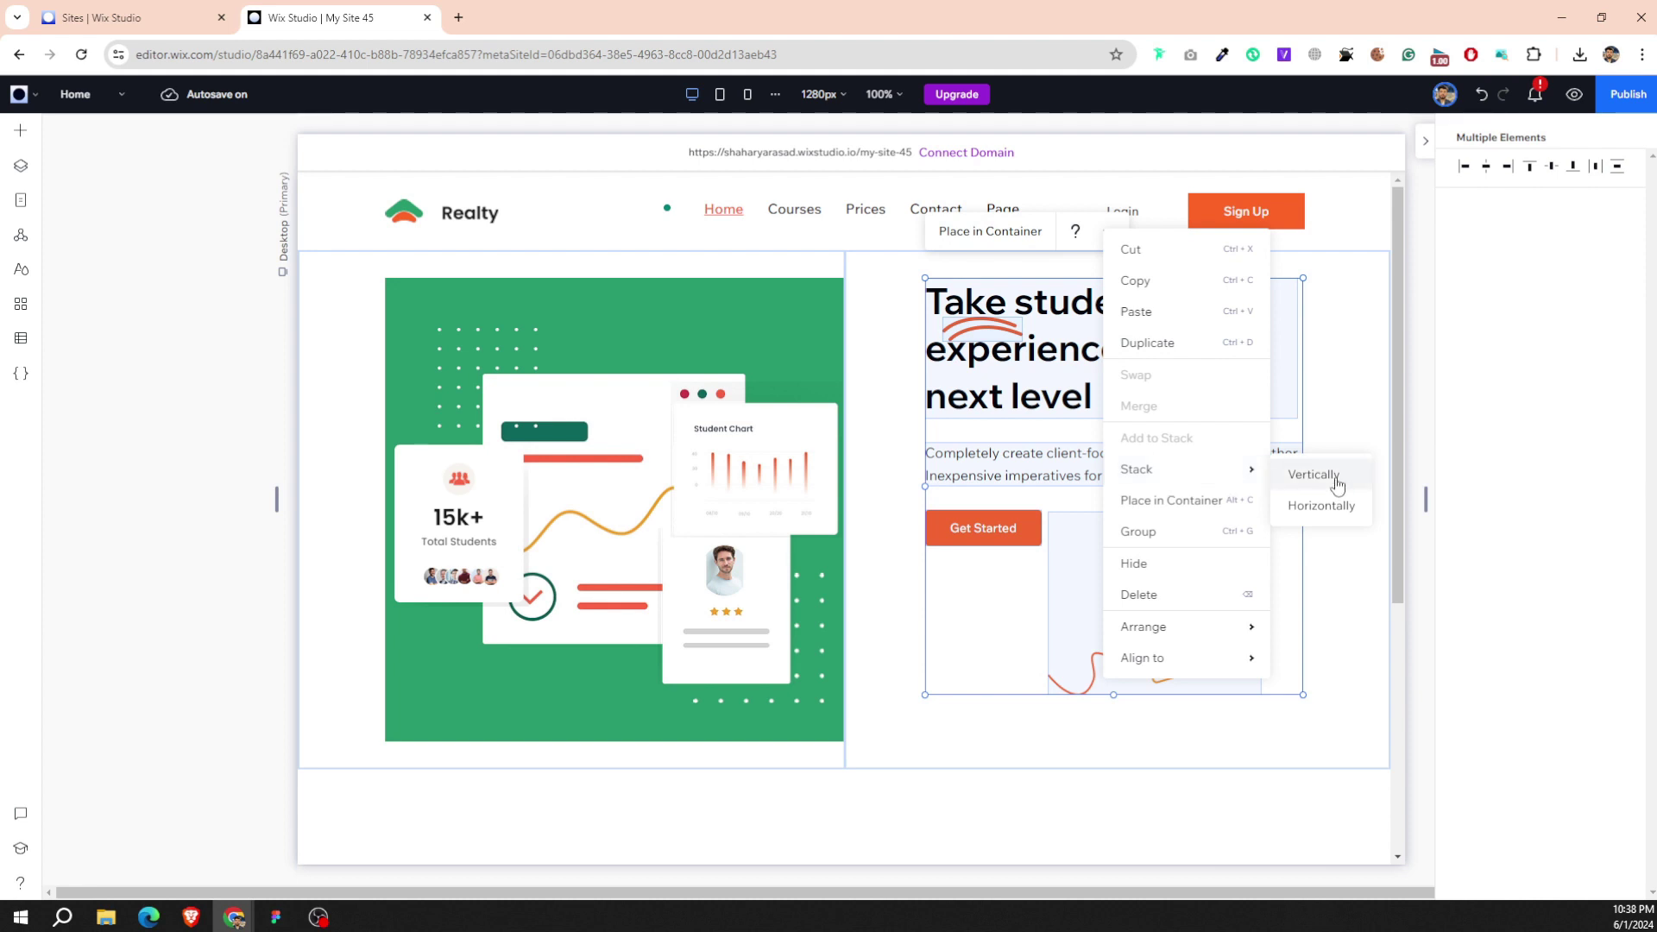
pyautogui.click(988, 577)
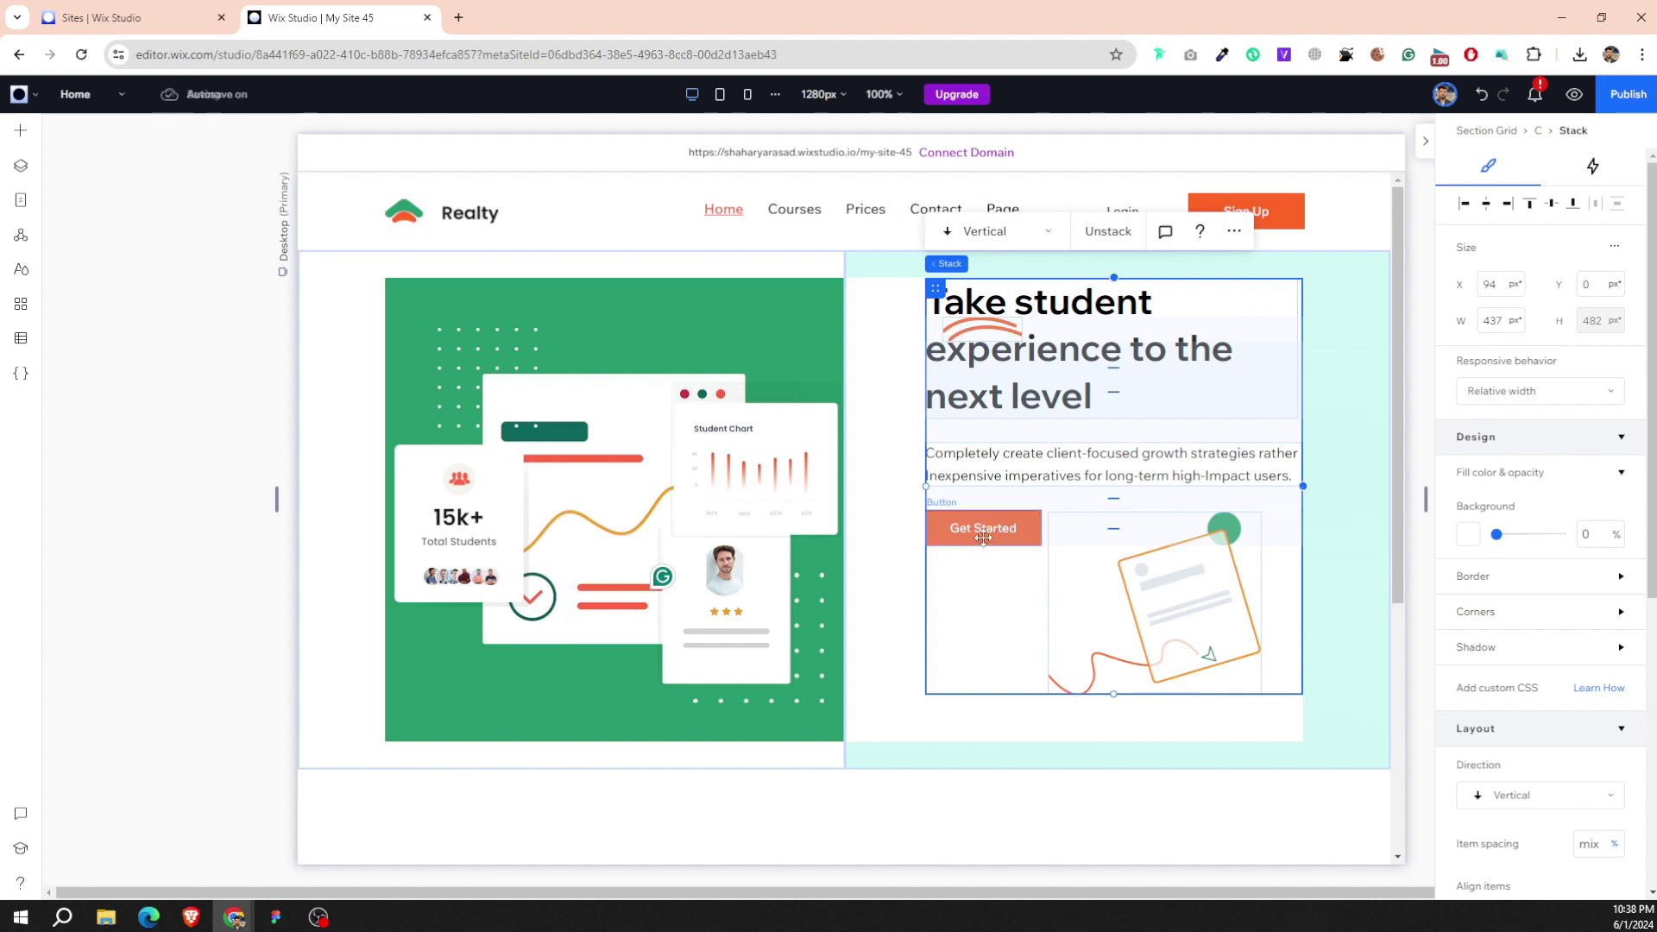
# Check the 437 × 482 px stack by selecting Get Started, then return to the parent cell.
pyautogui.press('Escape')
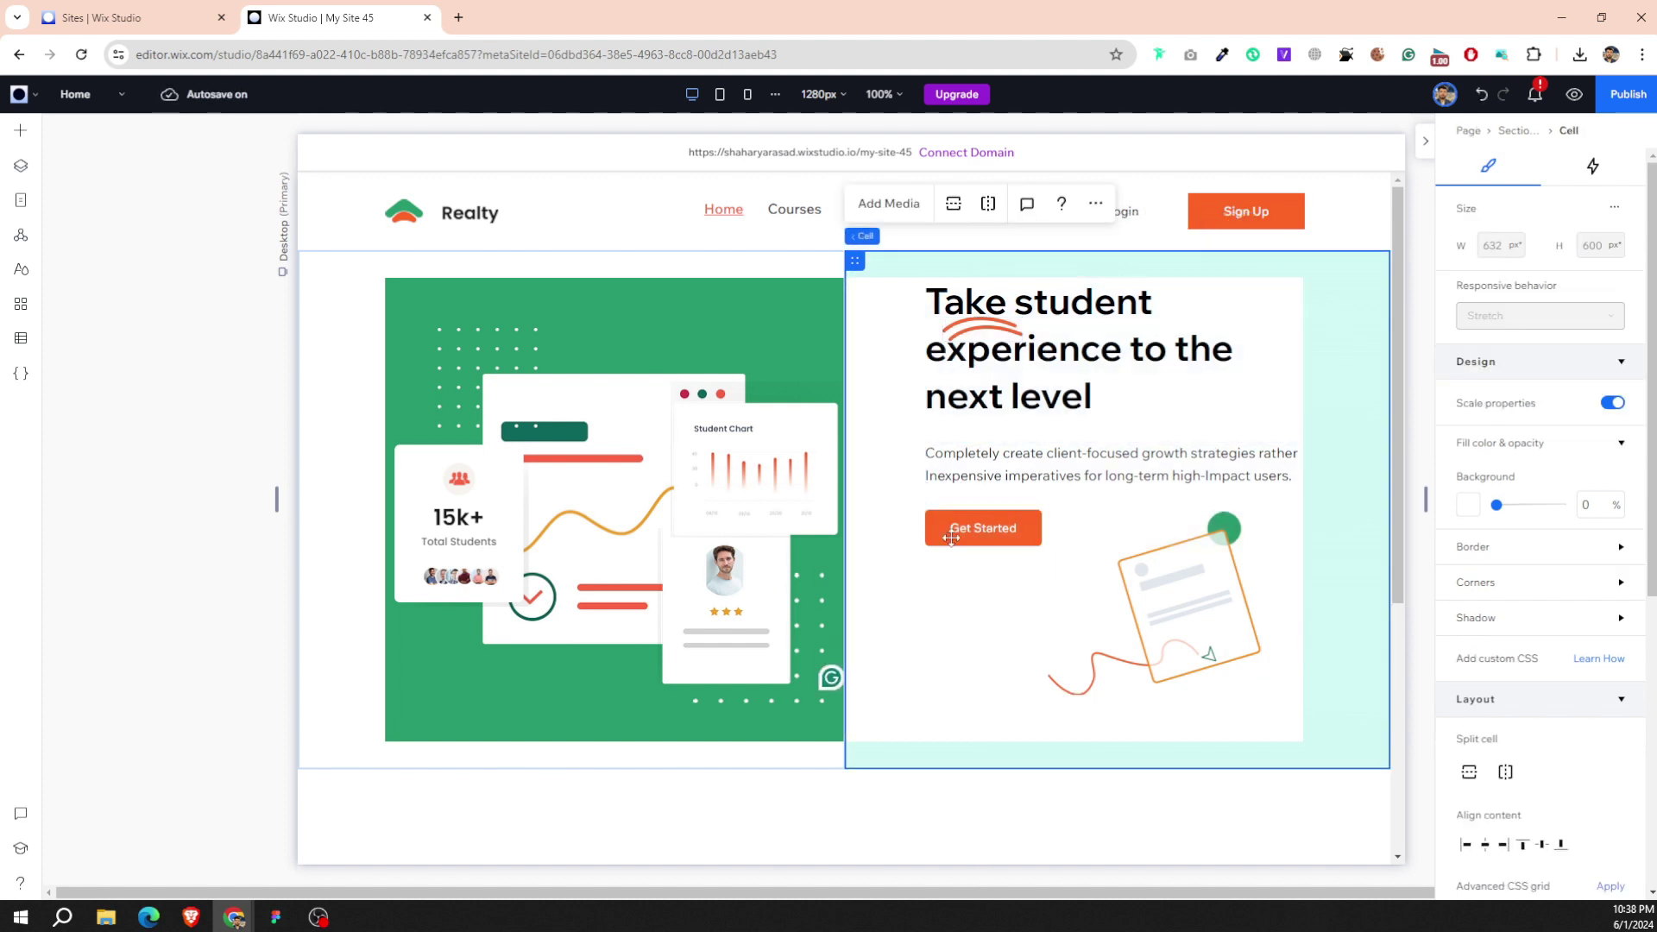
pyautogui.click(950, 538)
pyautogui.press('Escape')
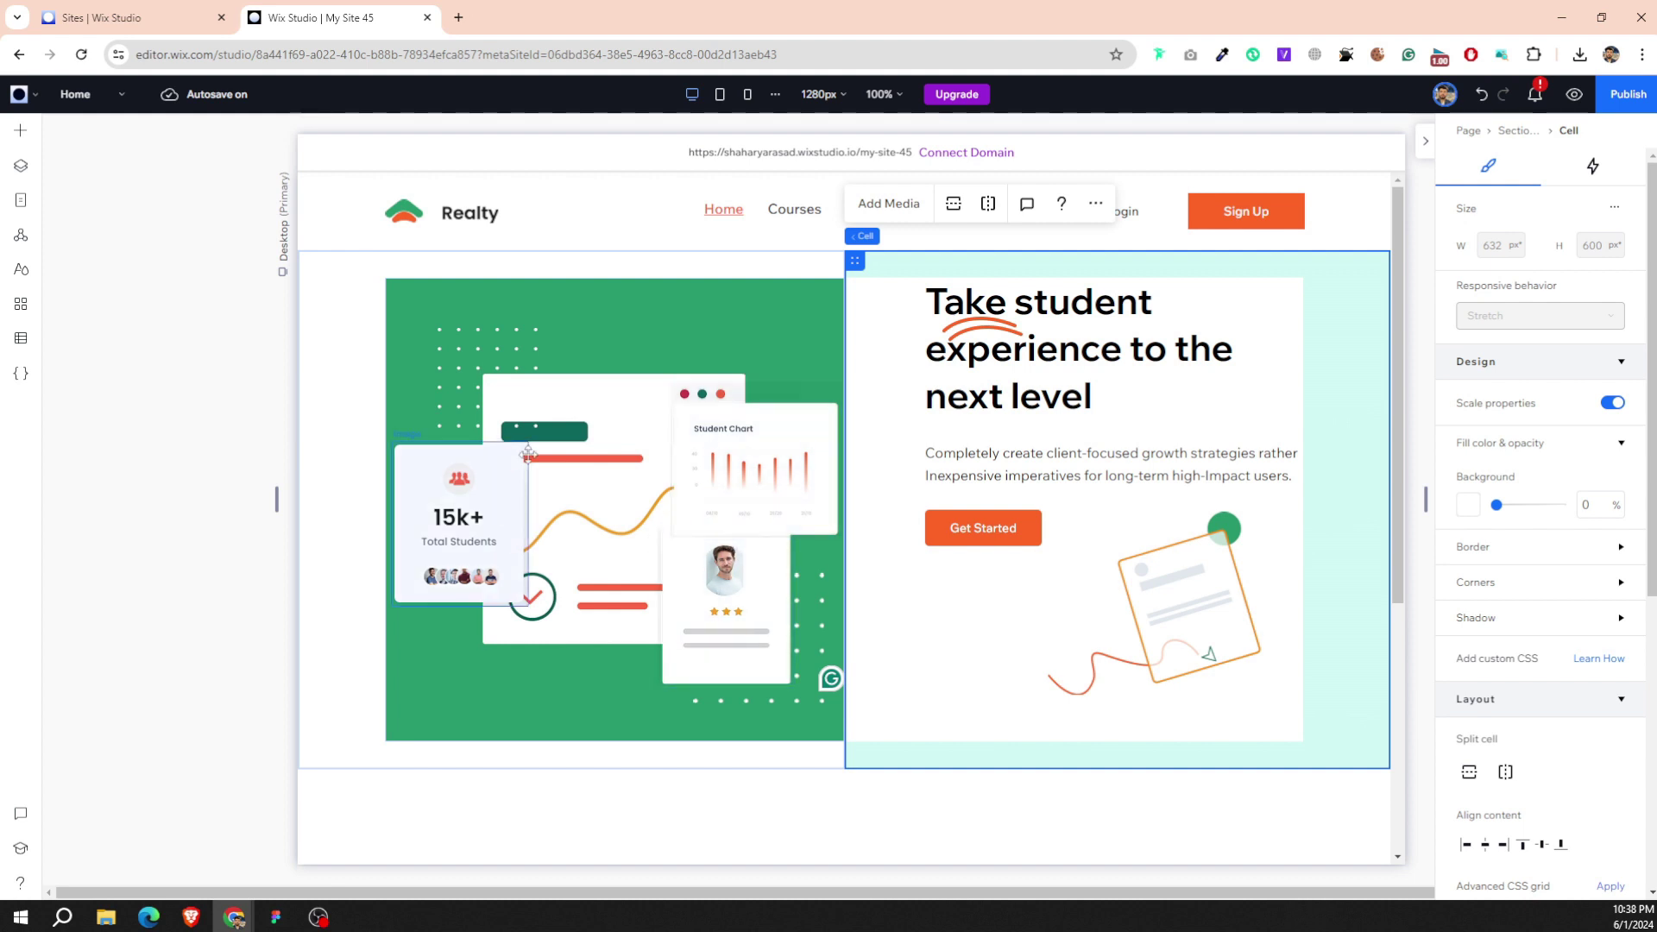
pyautogui.scroll(-3, 733, 587)
pyautogui.scroll(-2, 795, 603)
# Give the new section unlinked padding: 8% left and right, 3% top and bottom.
pyautogui.press('Delete')
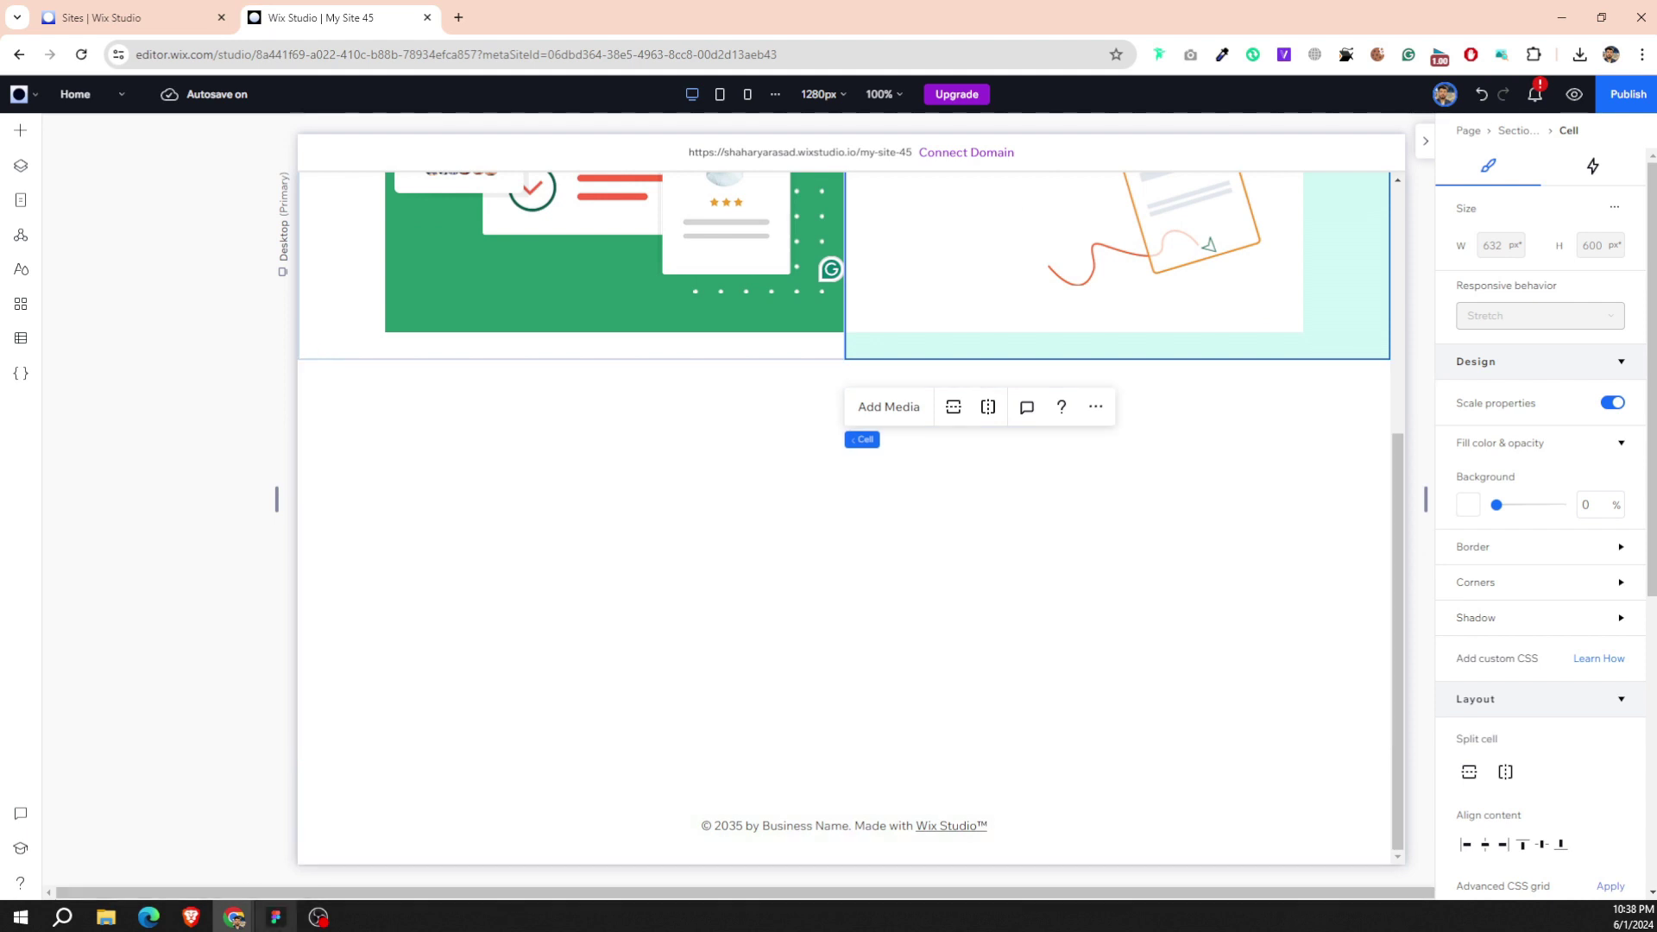
pyautogui.click(276, 916)
pyautogui.scroll(-3, 569, 613)
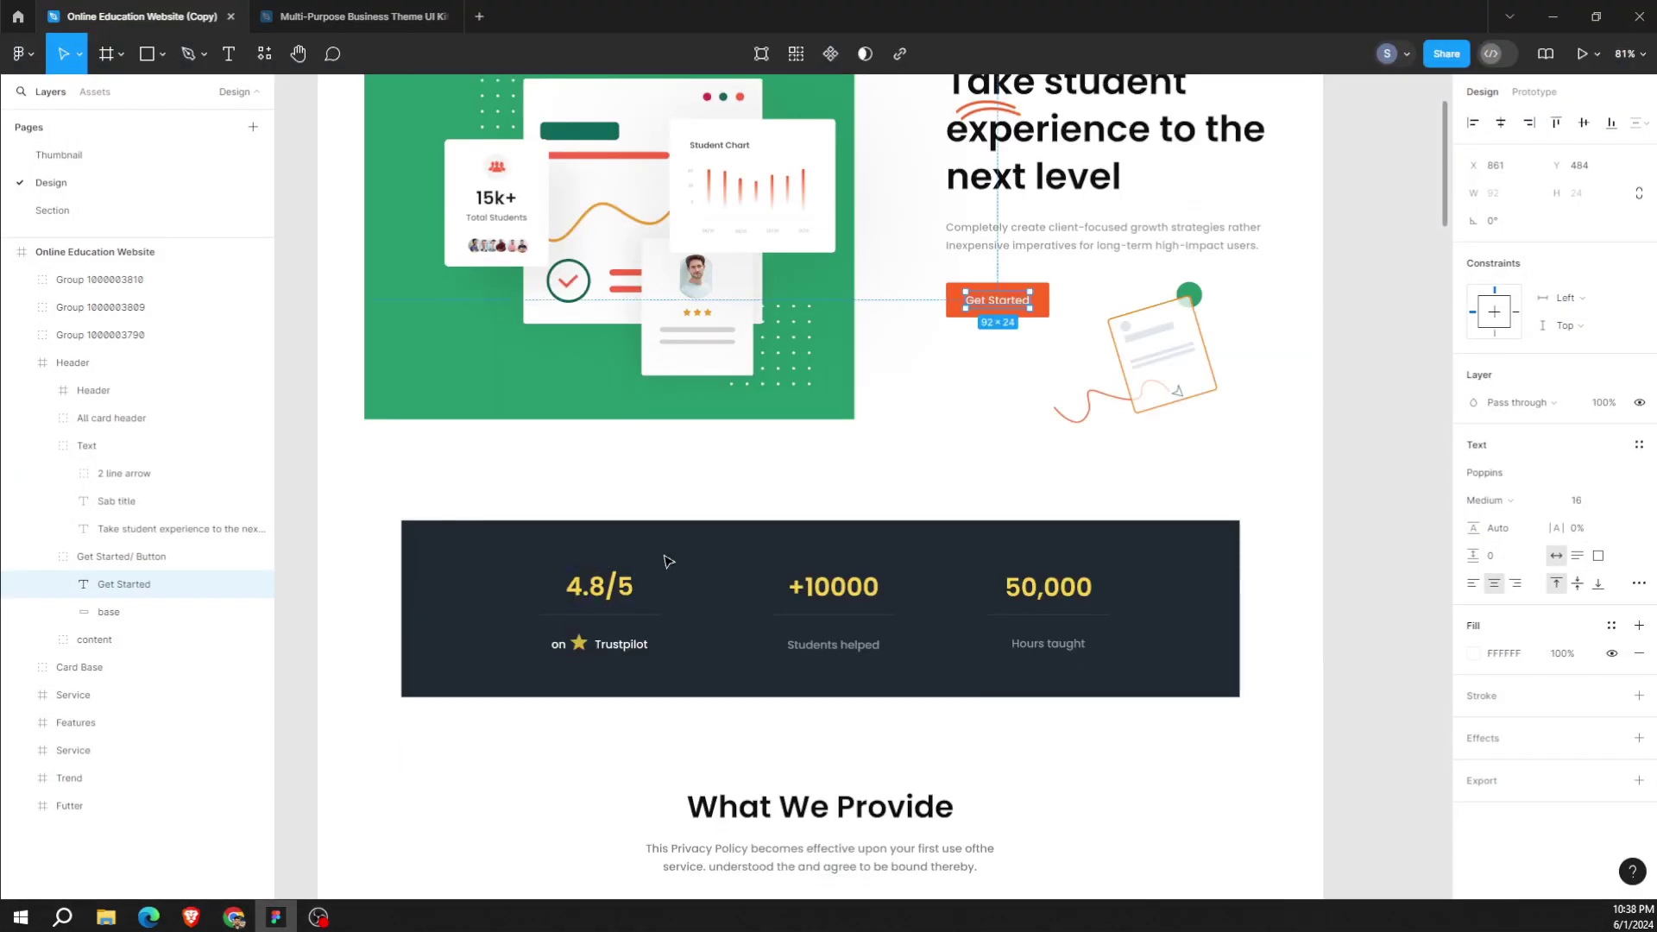
pyautogui.hotkey('alt', 'Tab')
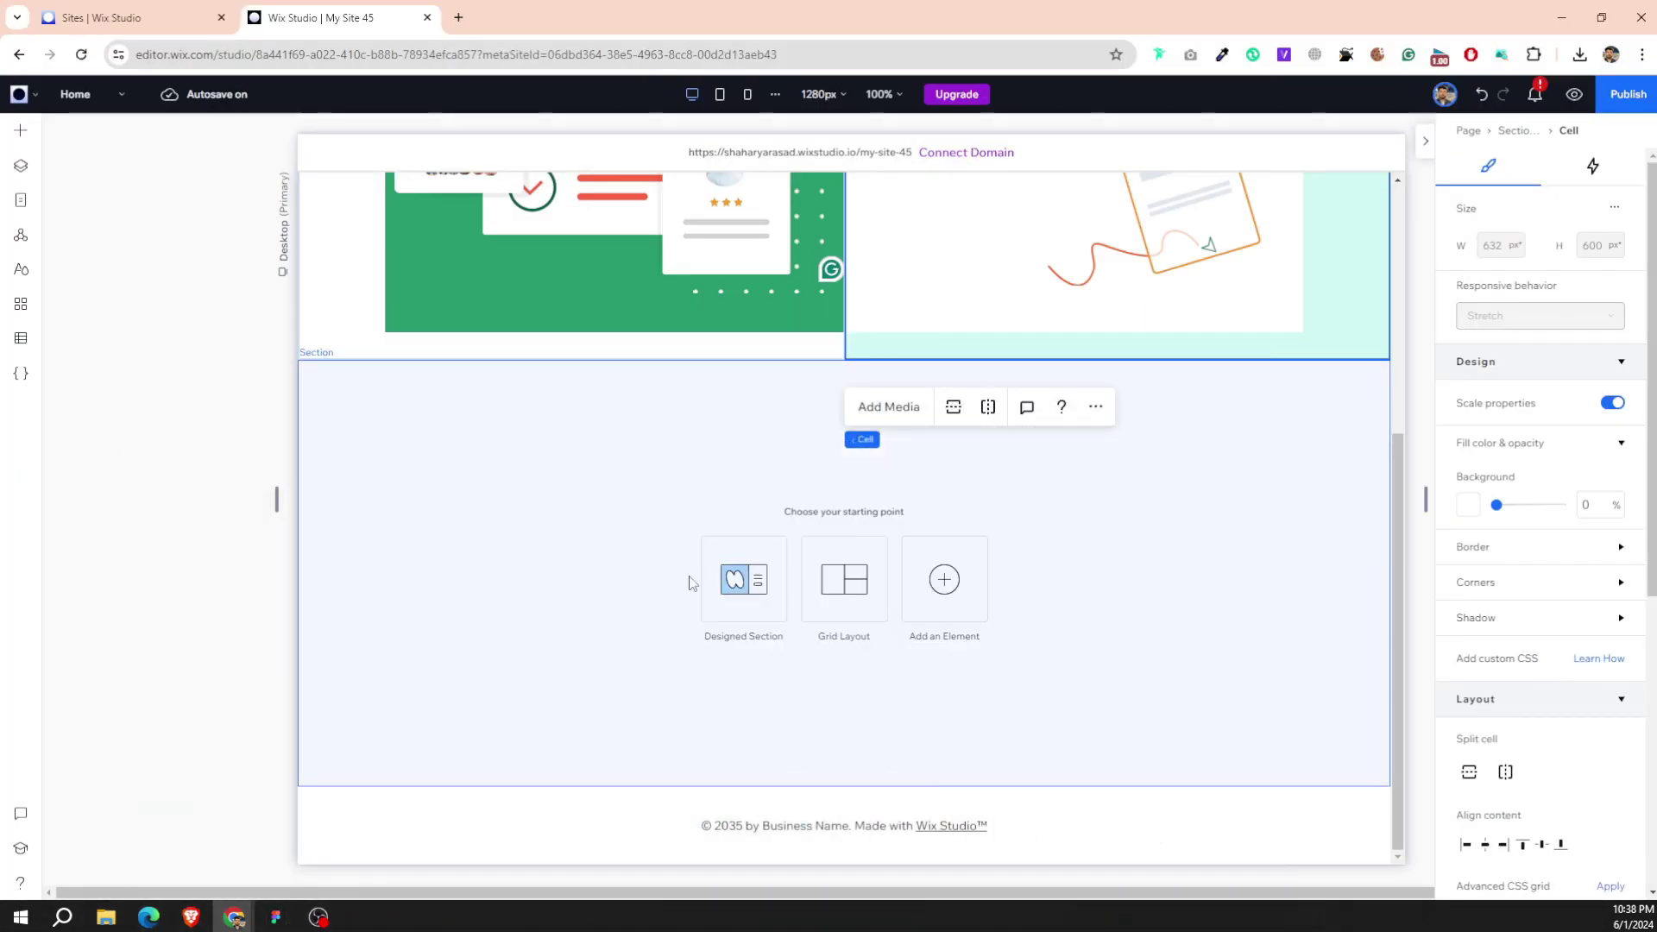
pyautogui.click(689, 583)
pyautogui.scroll(-4, 1473, 776)
pyautogui.scroll(-3, 1473, 783)
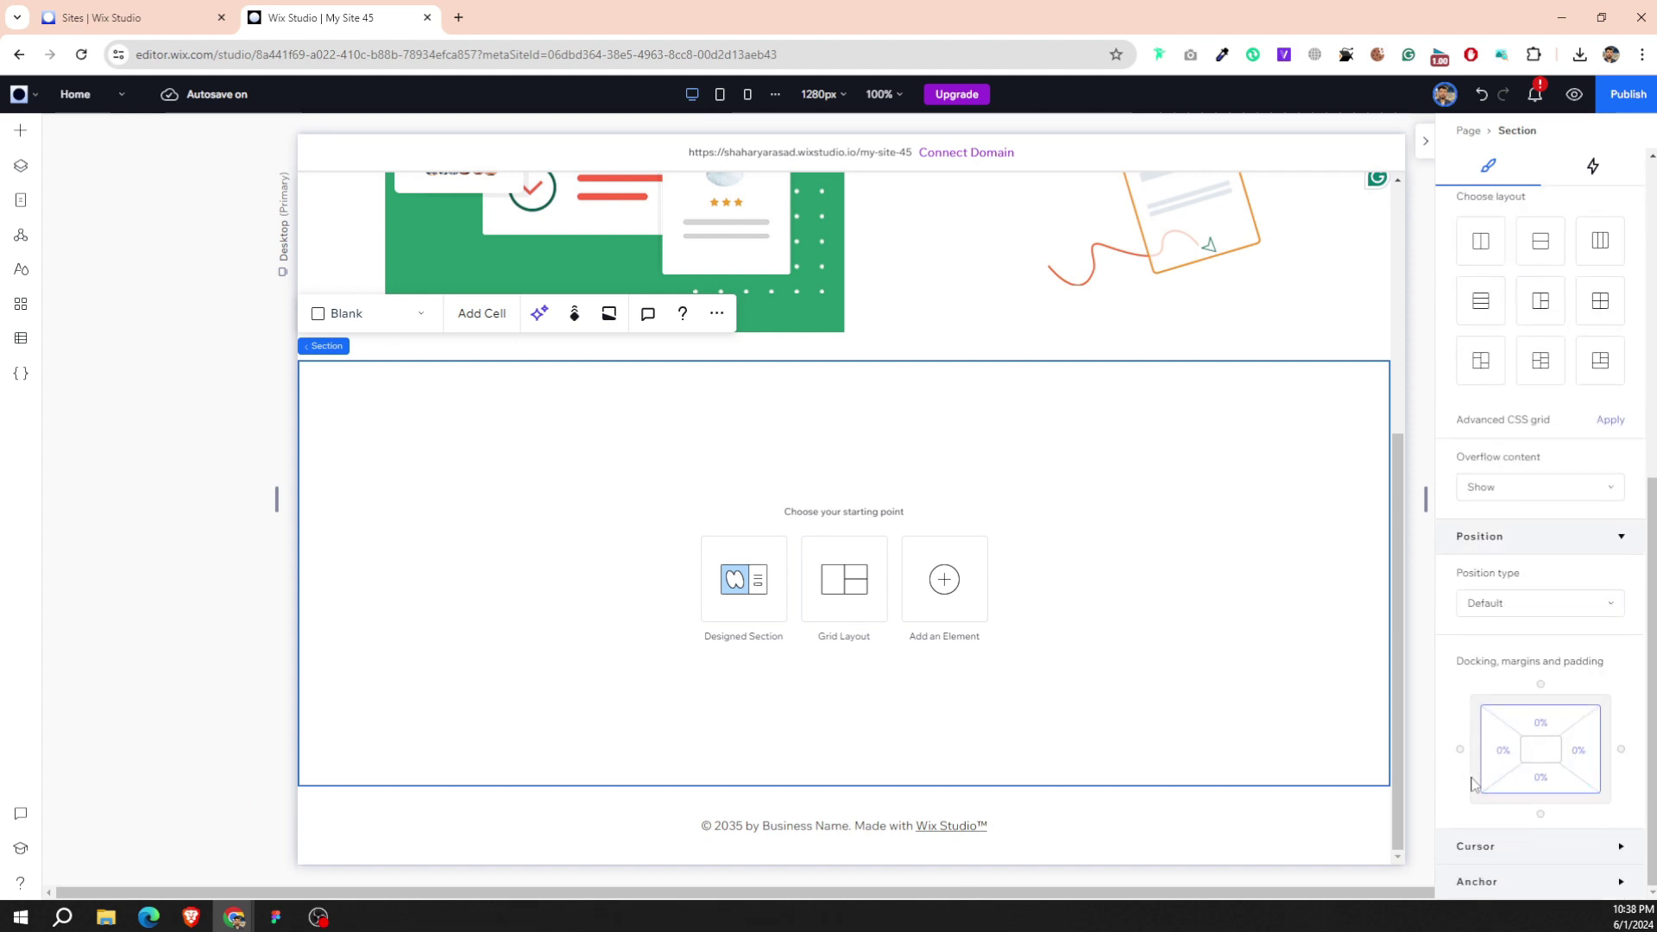
pyautogui.click(1486, 772)
pyautogui.click(1544, 772)
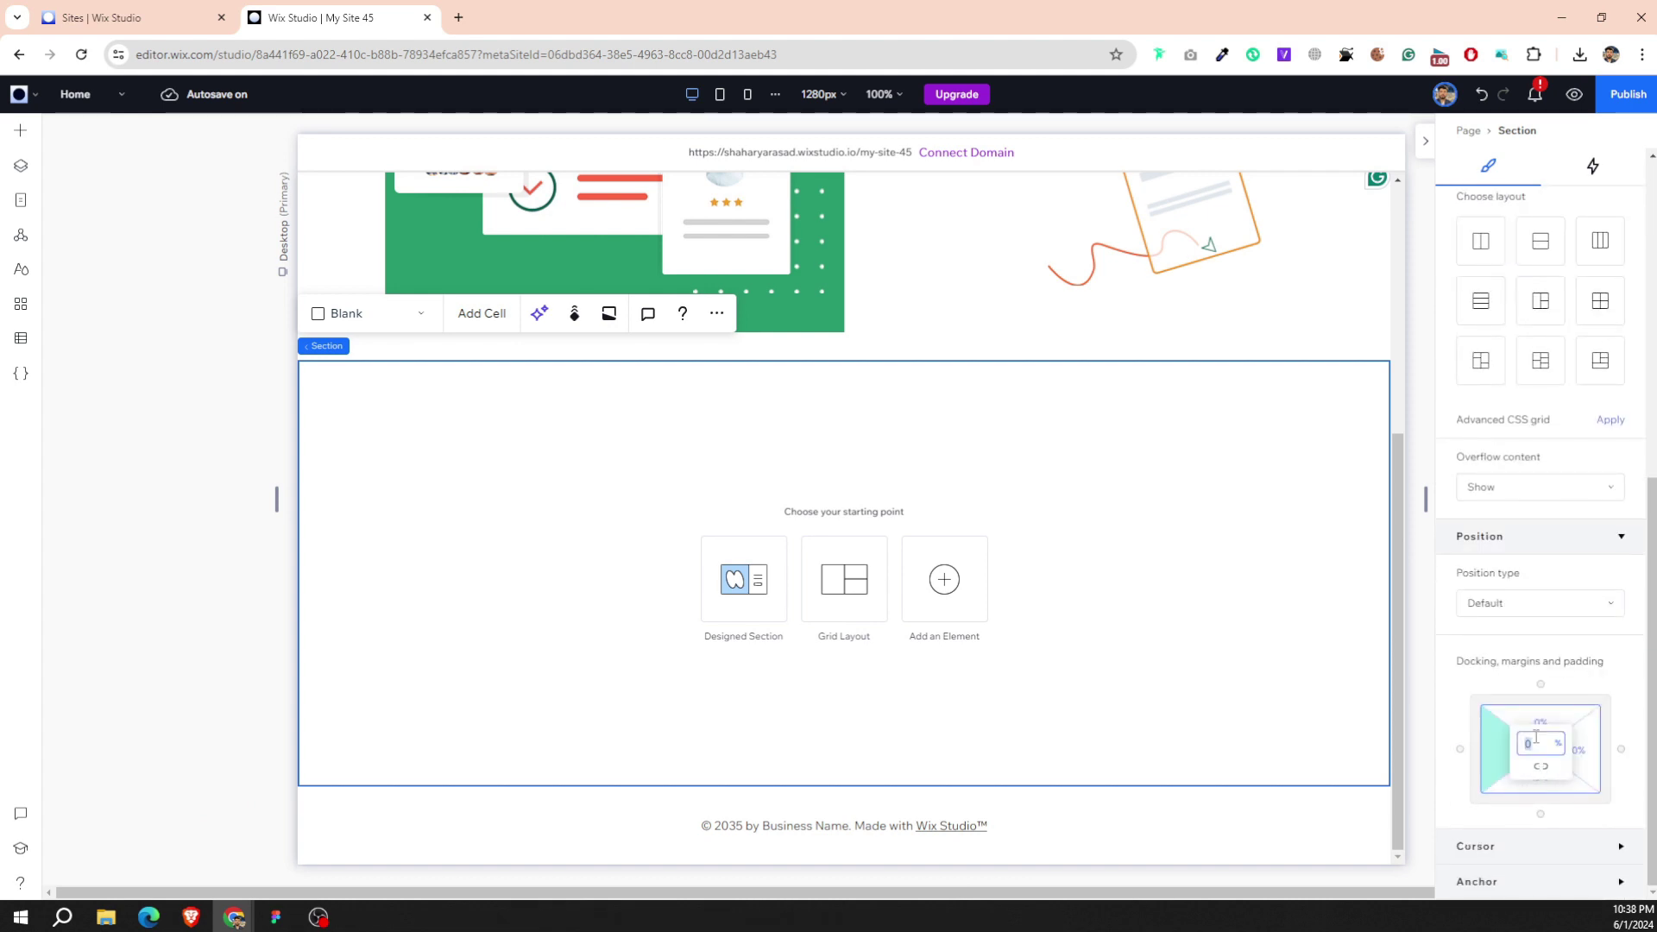
pyautogui.press('Return')
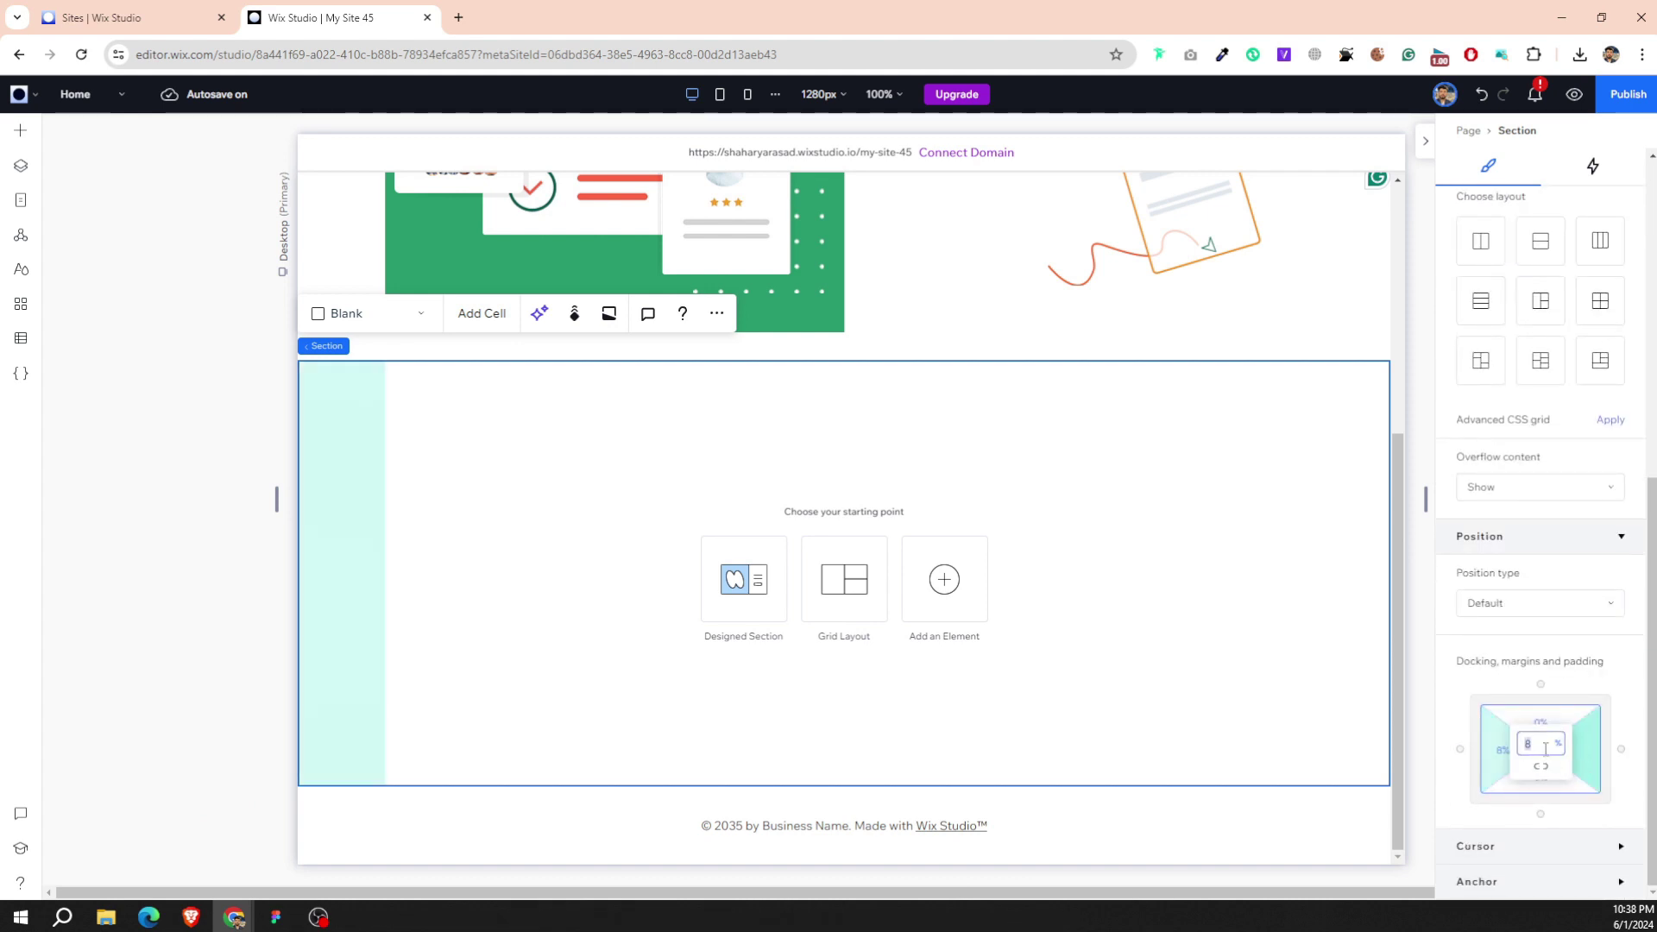
pyautogui.press('Return')
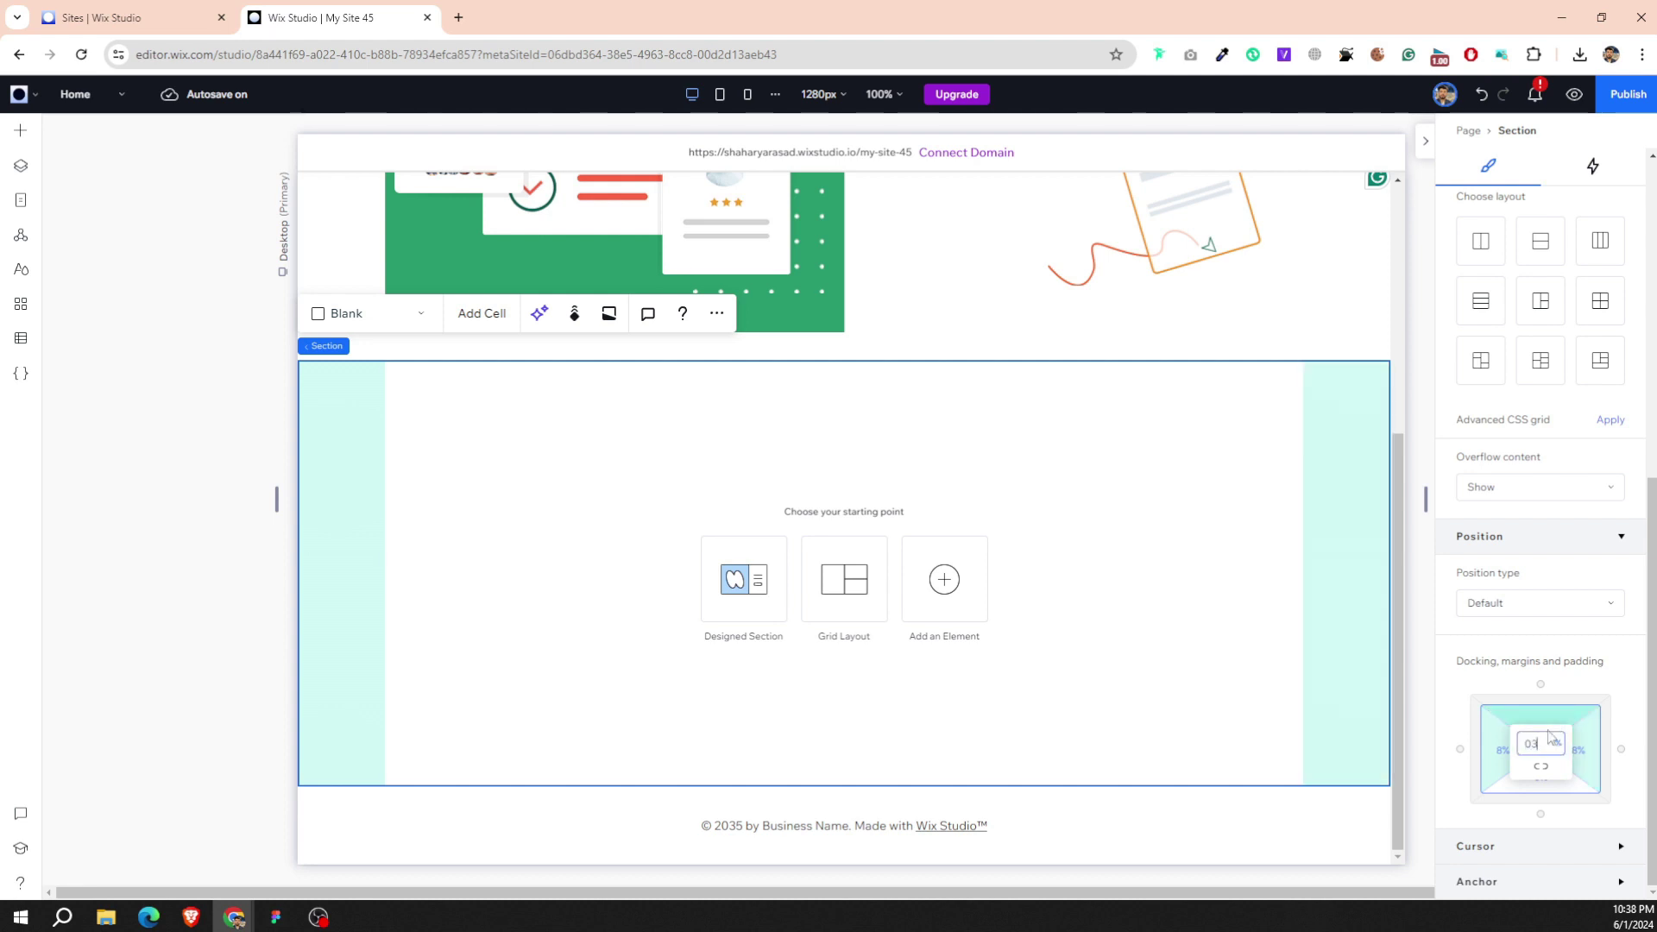
pyautogui.press('Return')
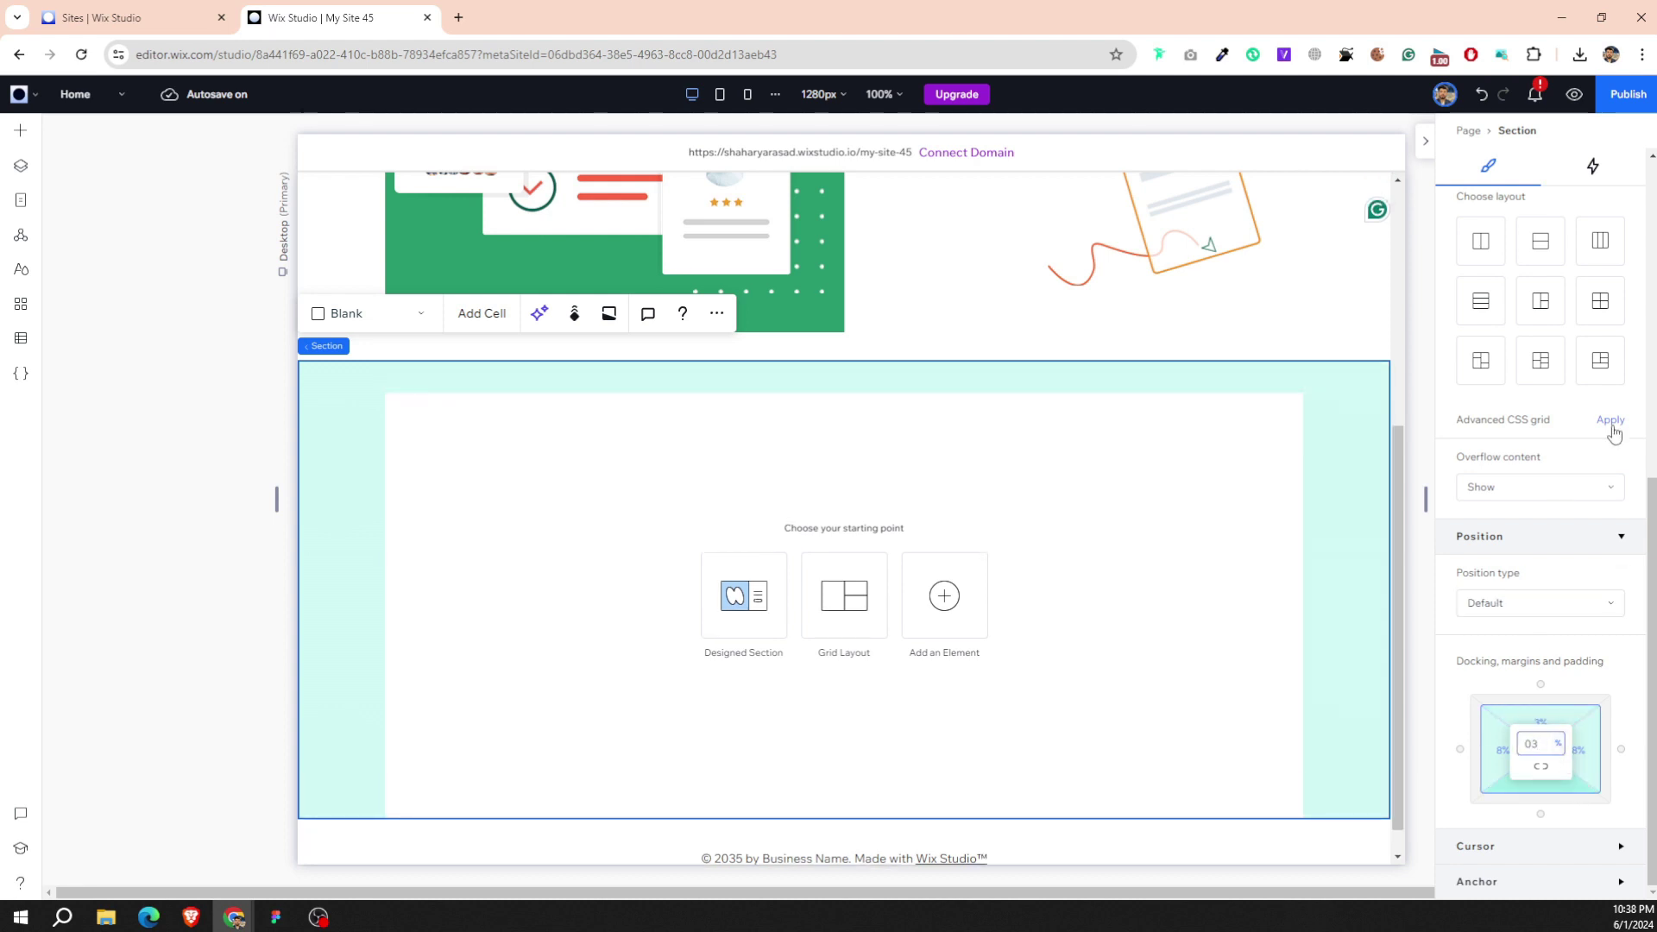
pyautogui.press('Return')
# Set the new section's height to 300 px.
pyautogui.scroll(3, 1553, 362)
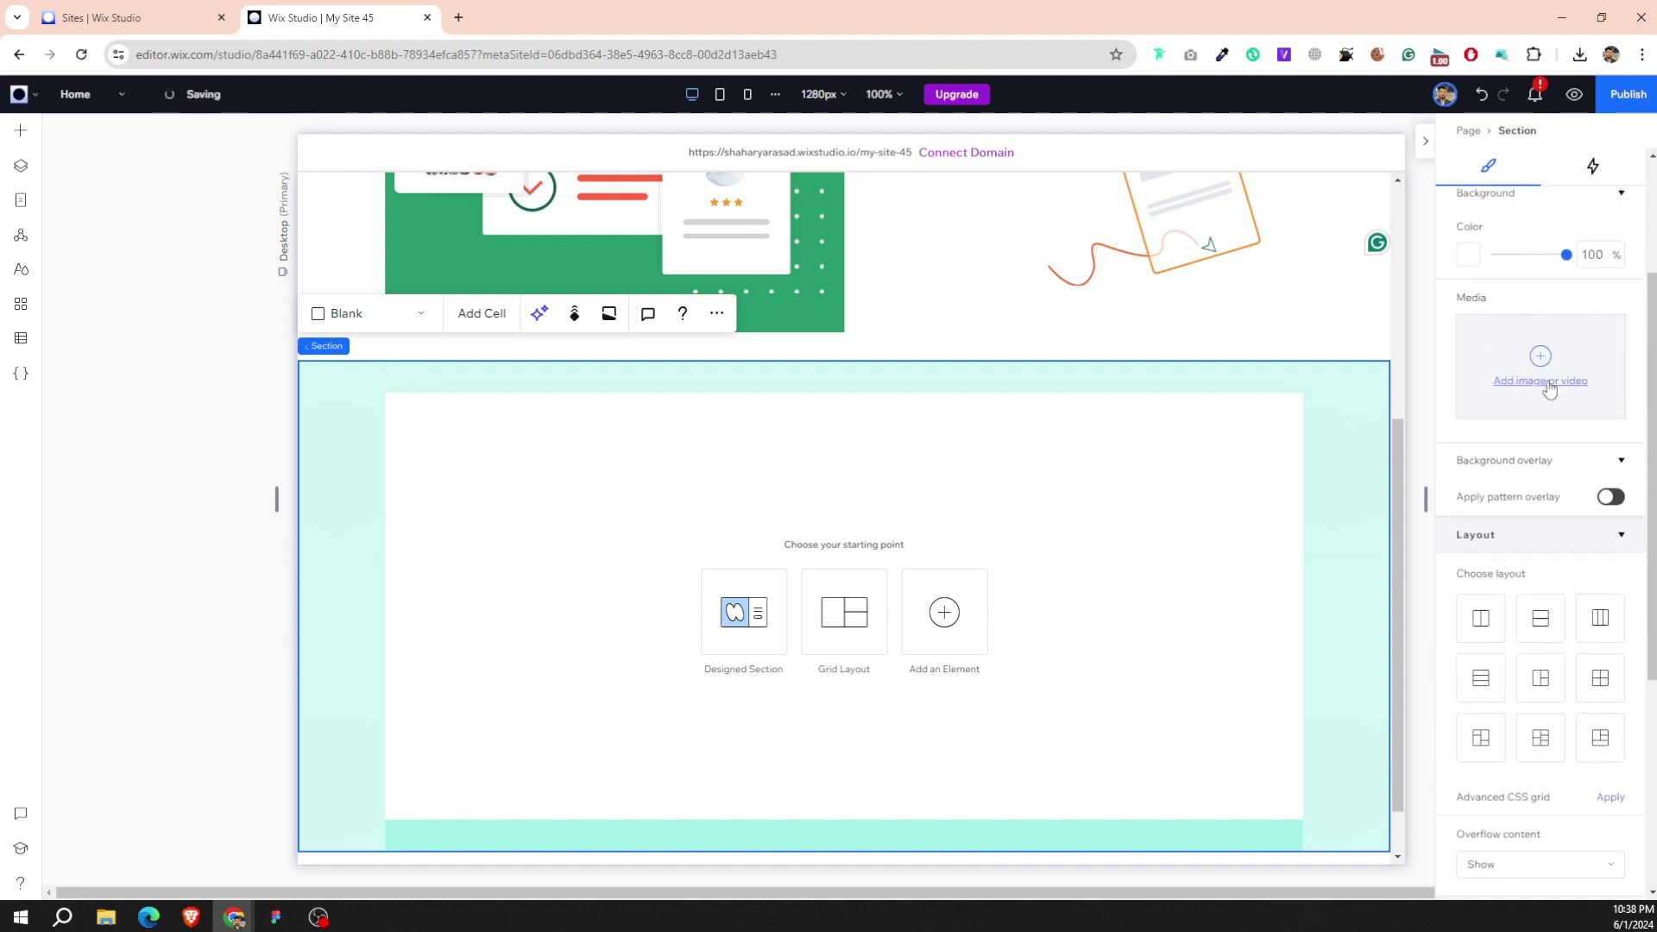
pyautogui.scroll(3, 1550, 358)
pyautogui.click(1590, 246)
pyautogui.write('300')
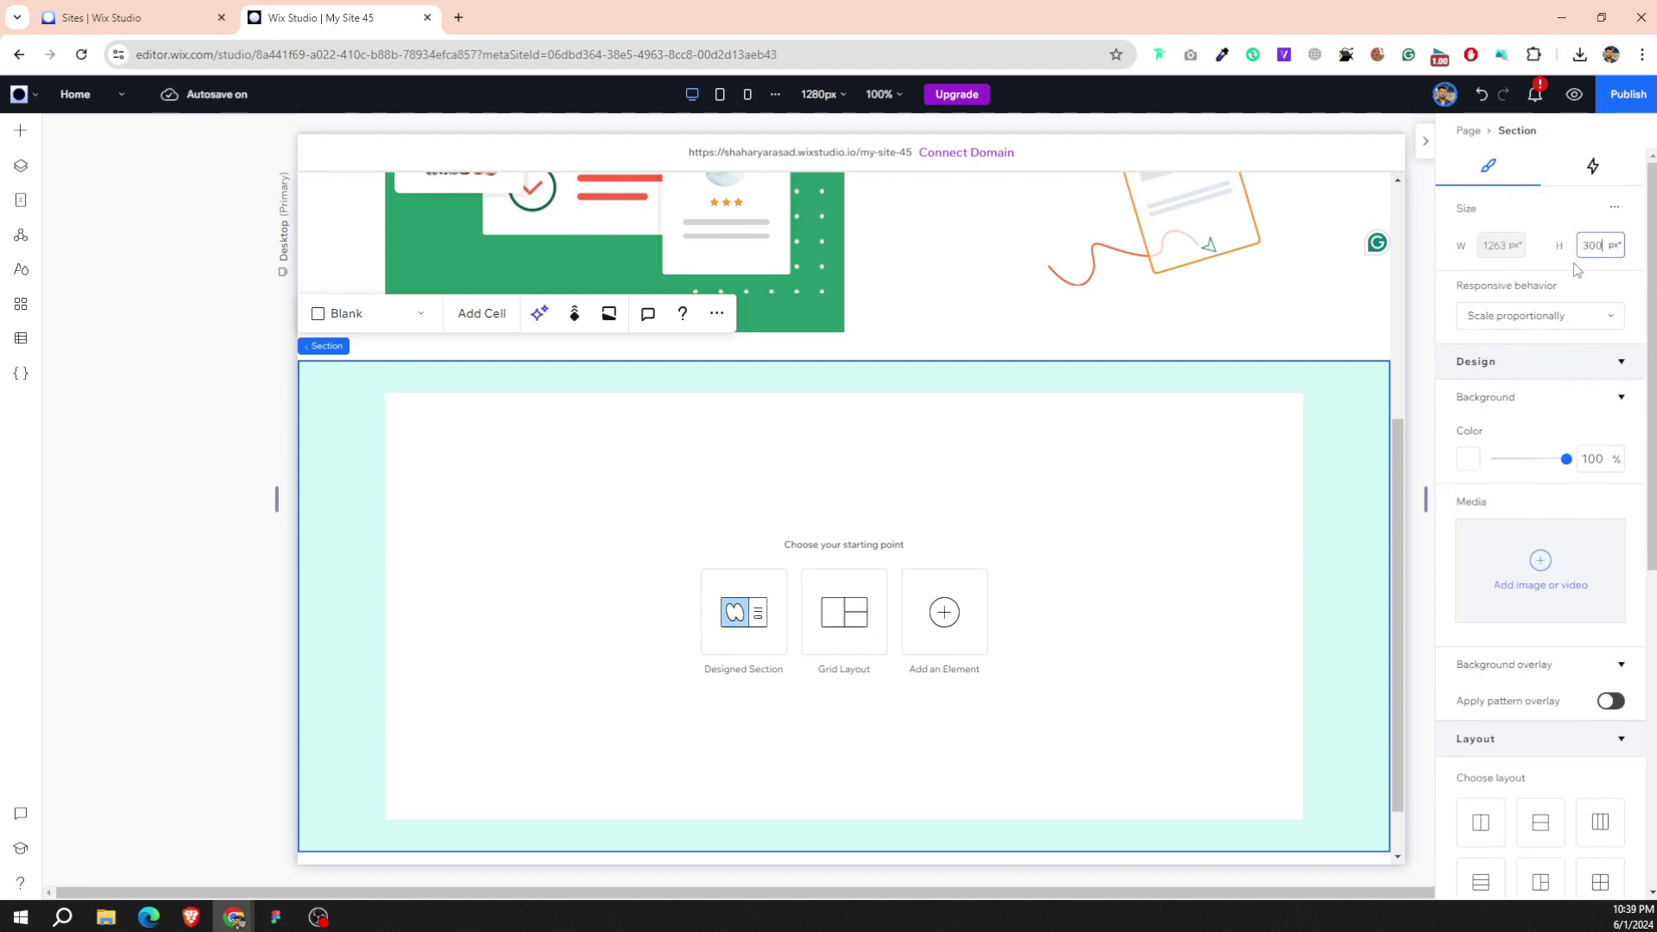
pyautogui.press('Return')
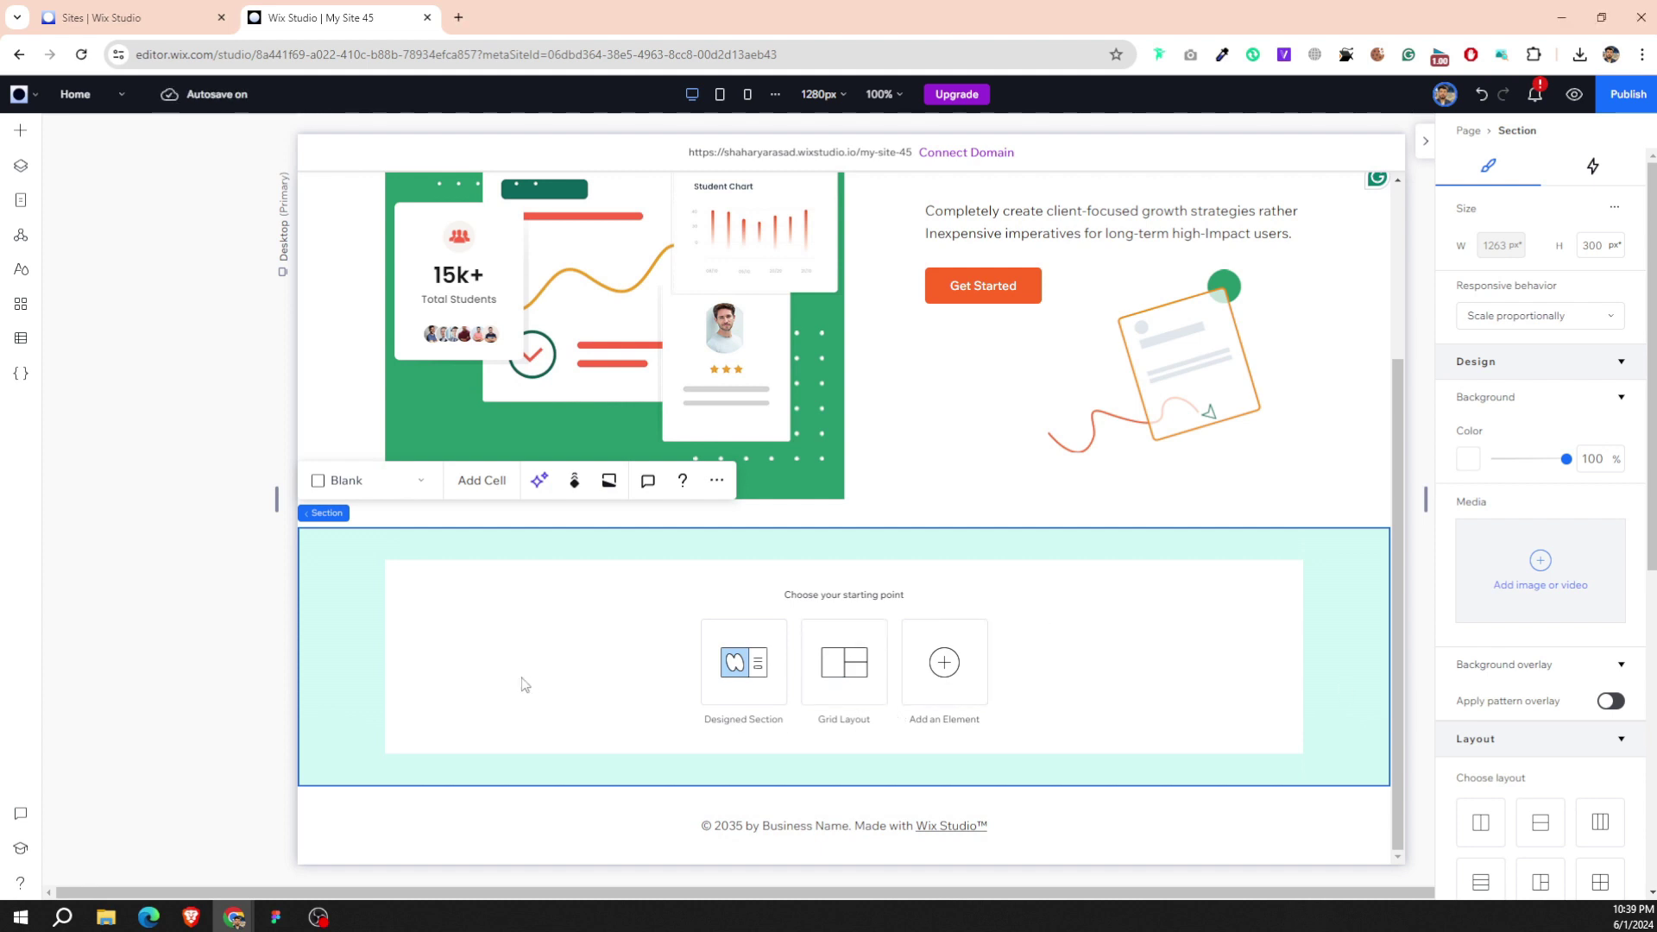
pyautogui.scroll(-1, 1501, 501)
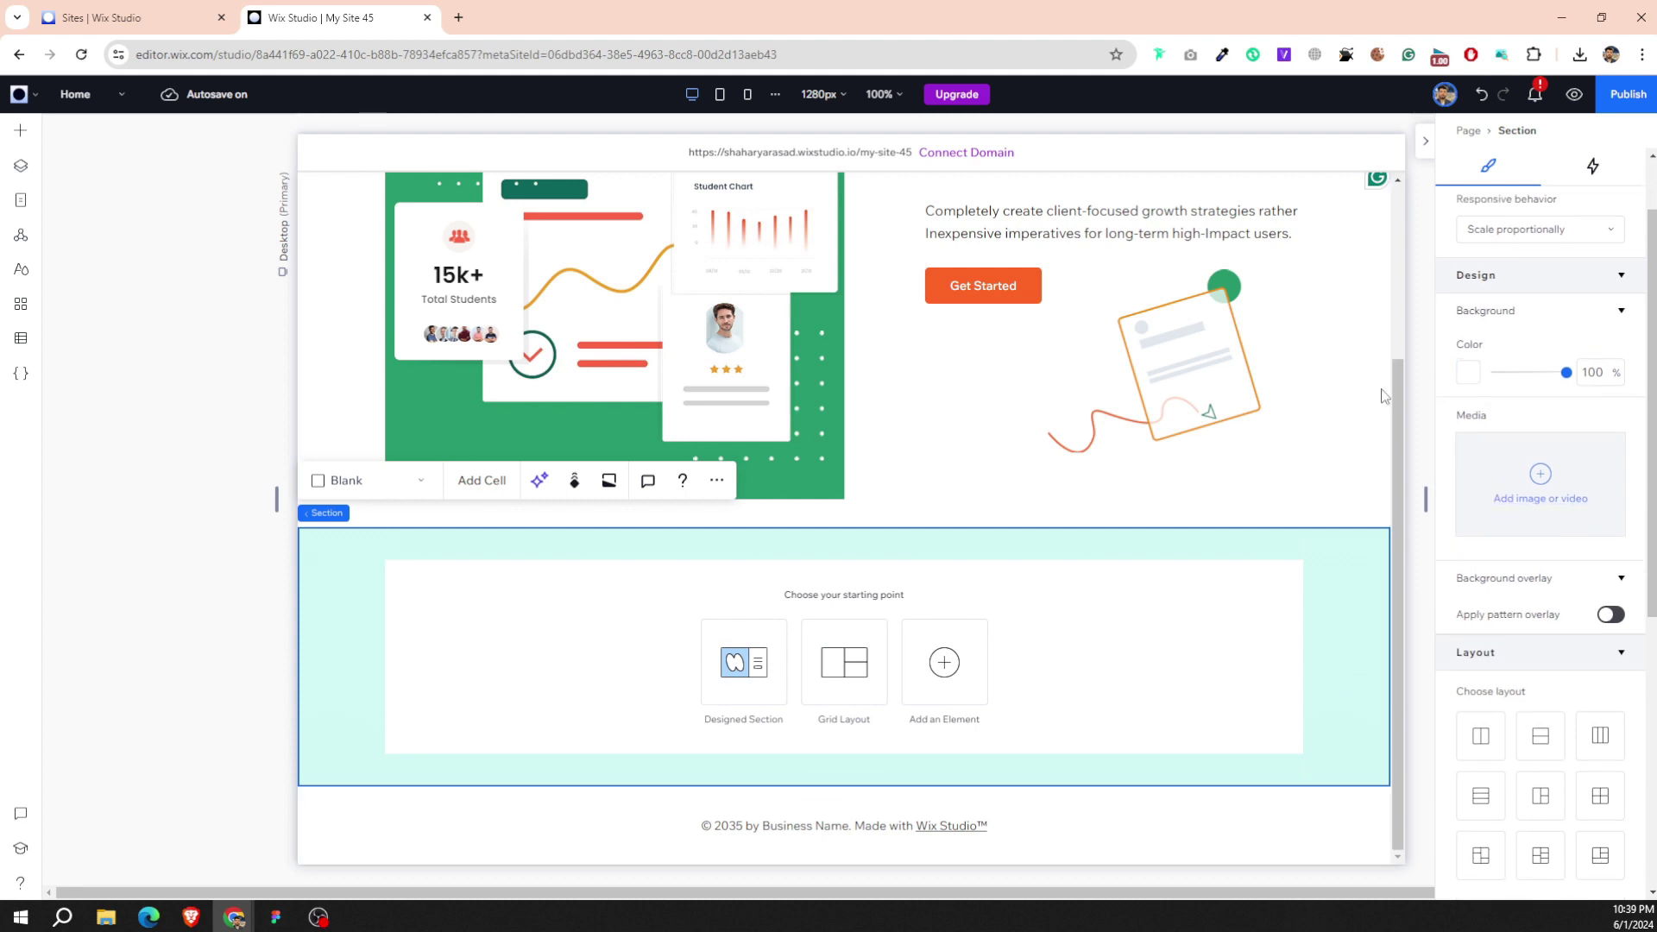
# Copy the Figma Card Base colour #2F373E and apply it as the section's background.
pyautogui.click(276, 916)
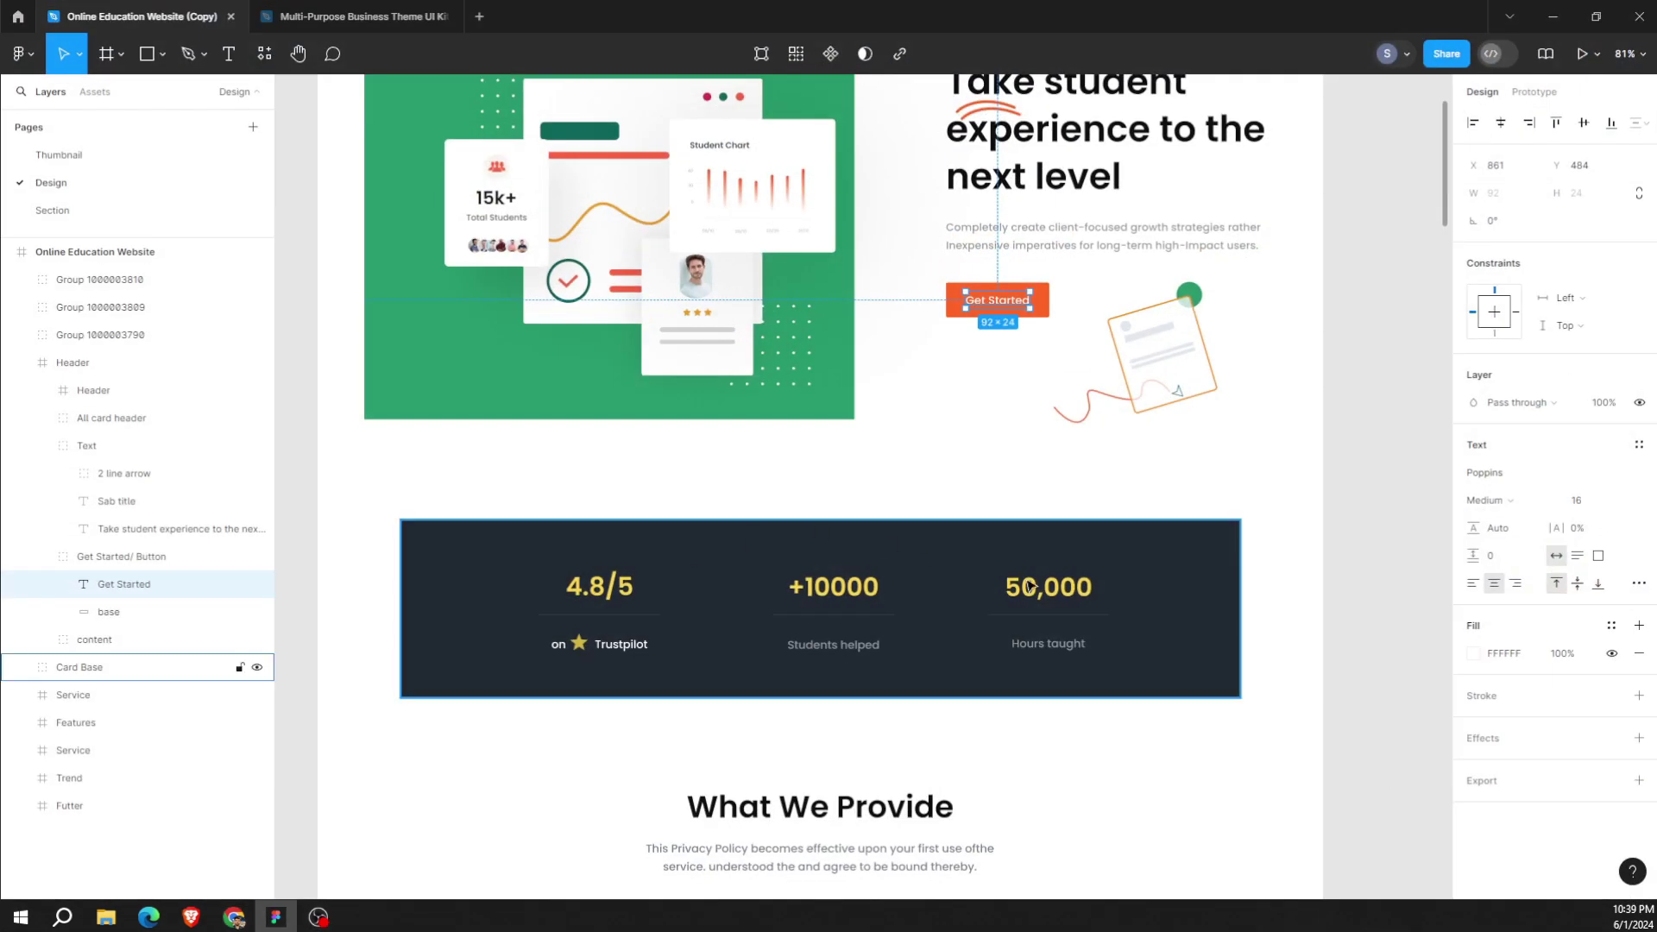
pyautogui.click(1224, 543)
pyautogui.click(1524, 639)
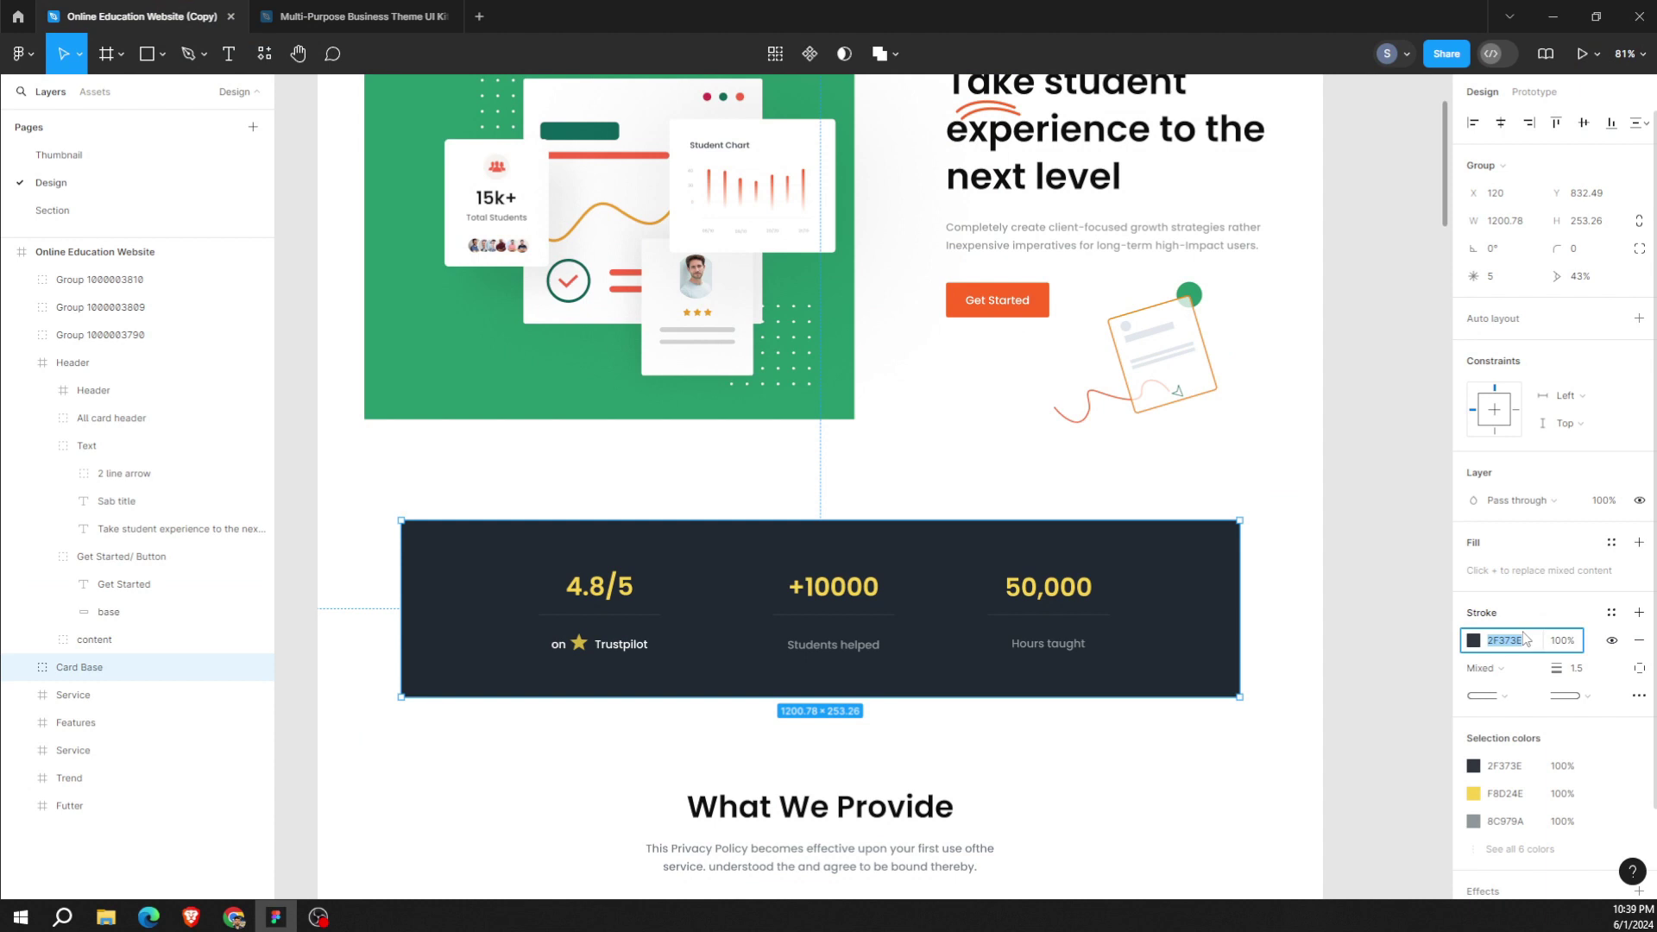
pyautogui.click(234, 916)
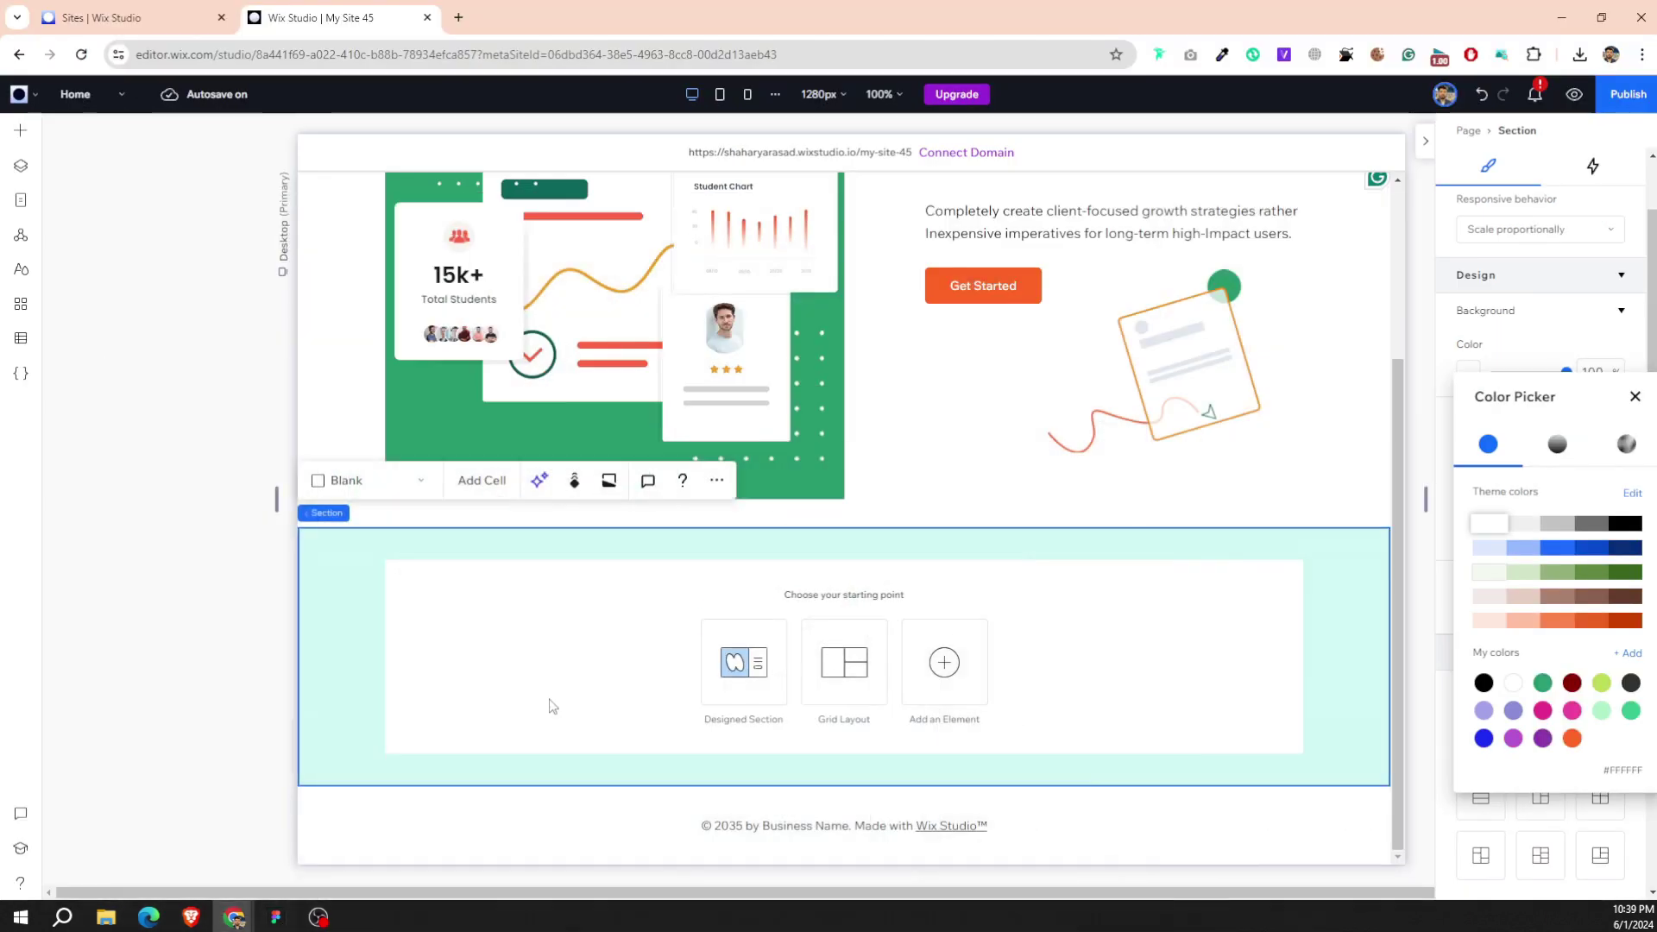
pyautogui.click(1627, 652)
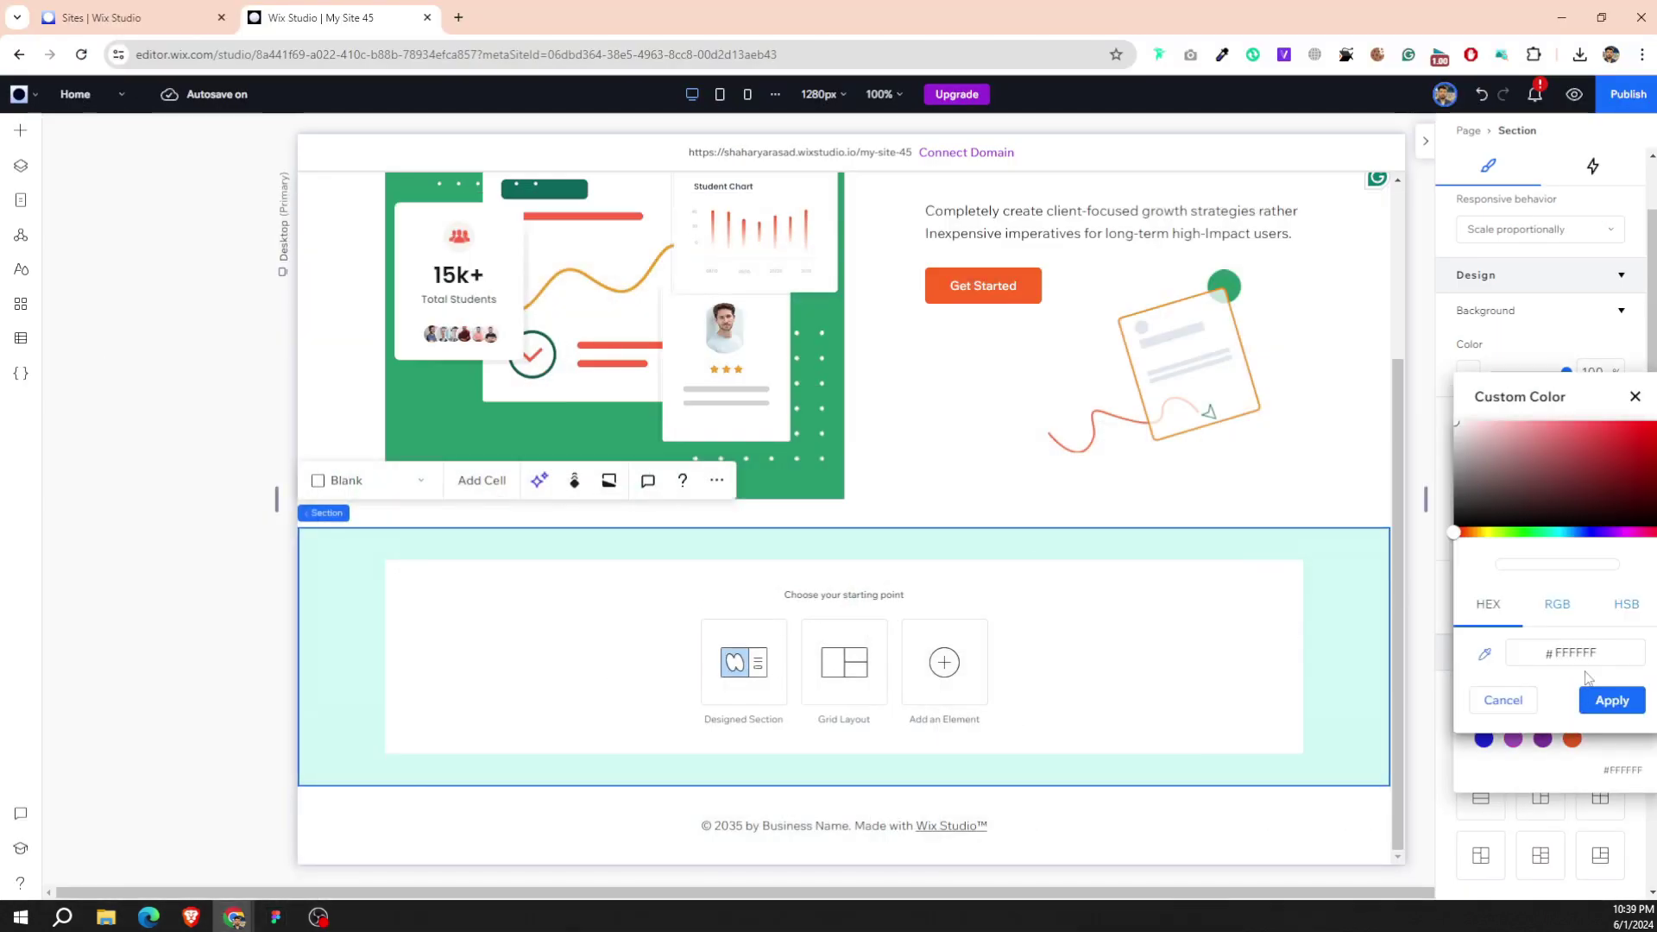
pyautogui.write('2F373E')
pyautogui.click(1603, 697)
pyautogui.click(532, 654)
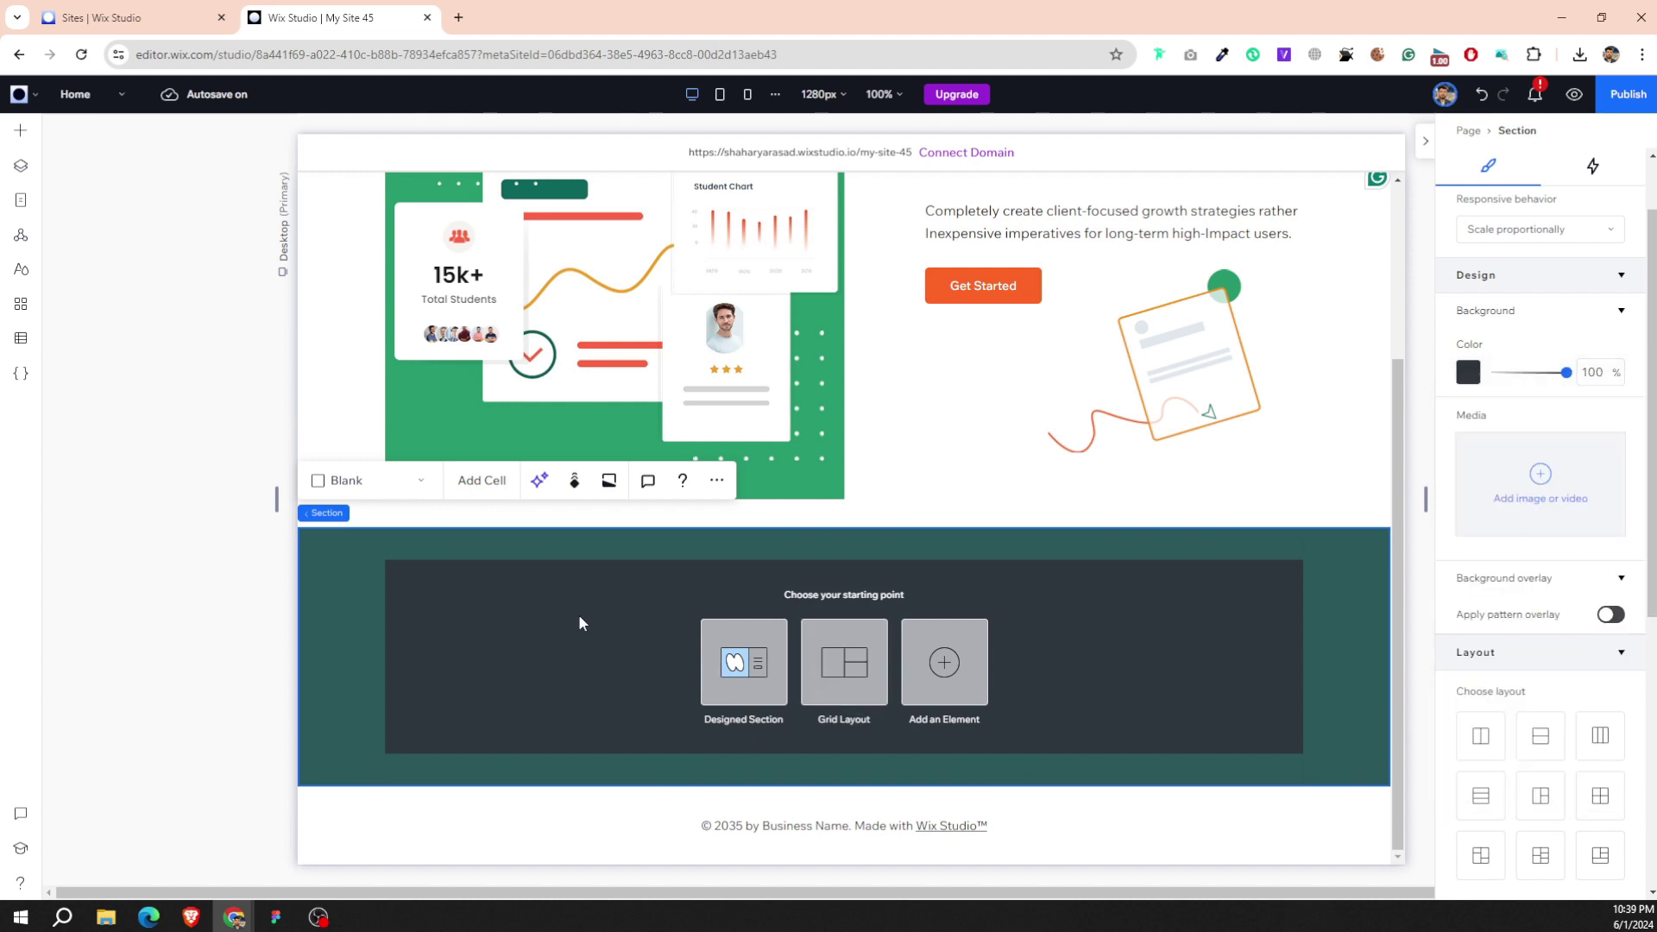
# Add an 'Add a Title' text element inside the dark section.
pyautogui.click(21, 130)
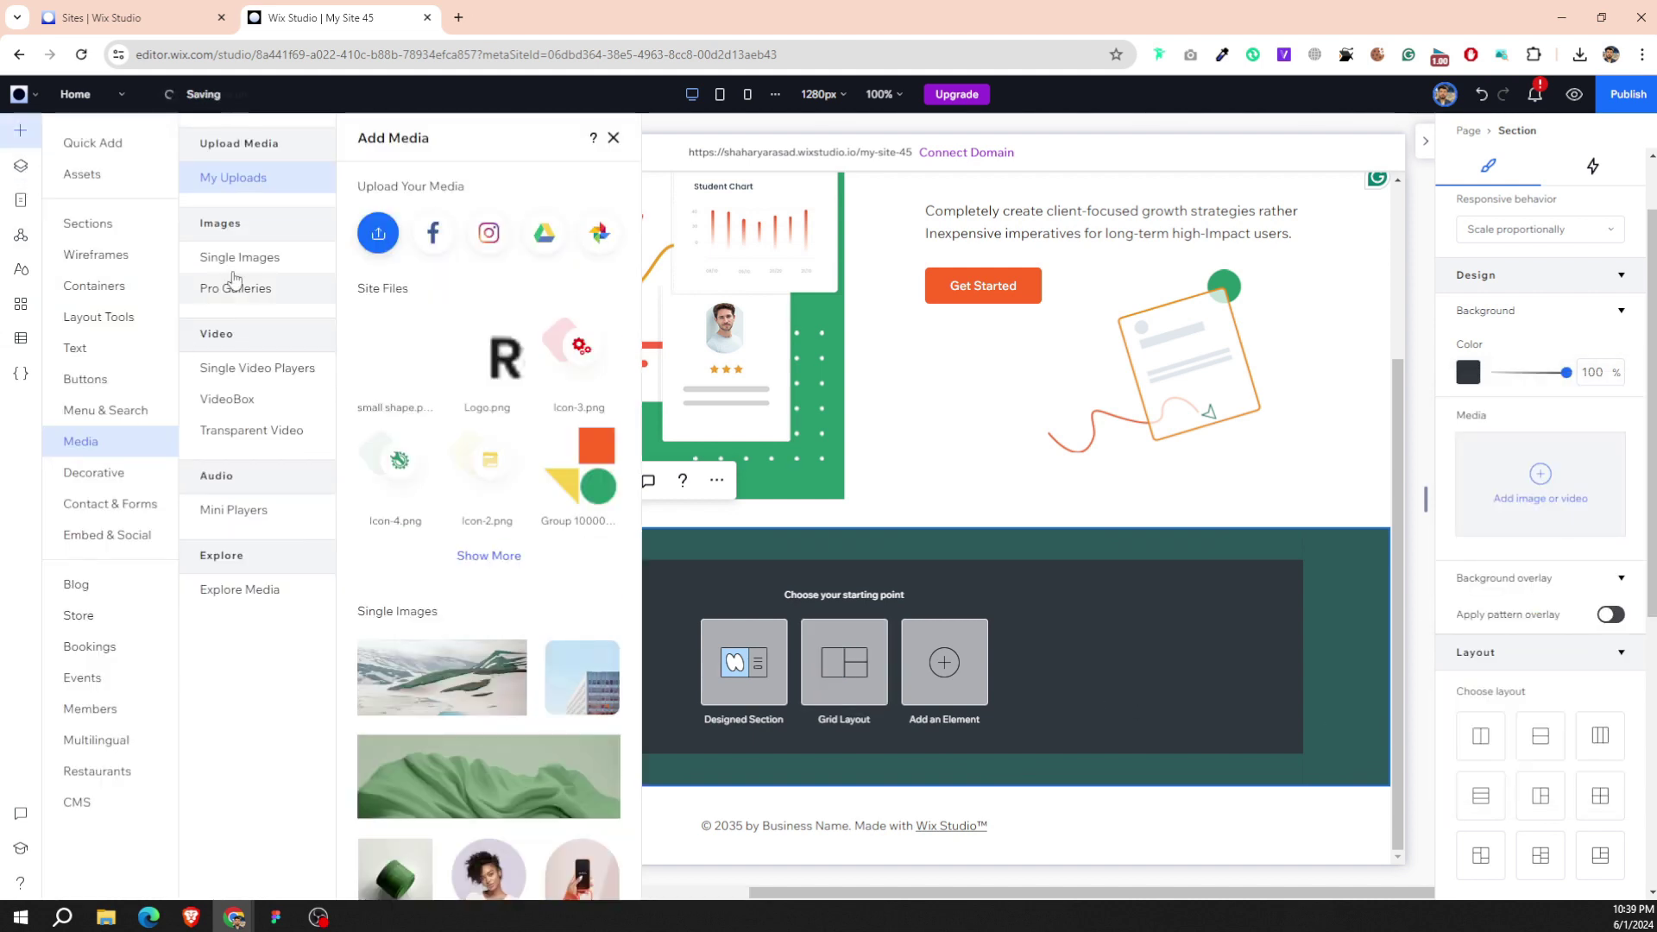
pyautogui.click(82, 142)
pyautogui.moveTo(335, 233)
pyautogui.mouseDown()
pyautogui.moveTo(831, 660)
pyautogui.moveTo(836, 638)
pyautogui.mouseUp()
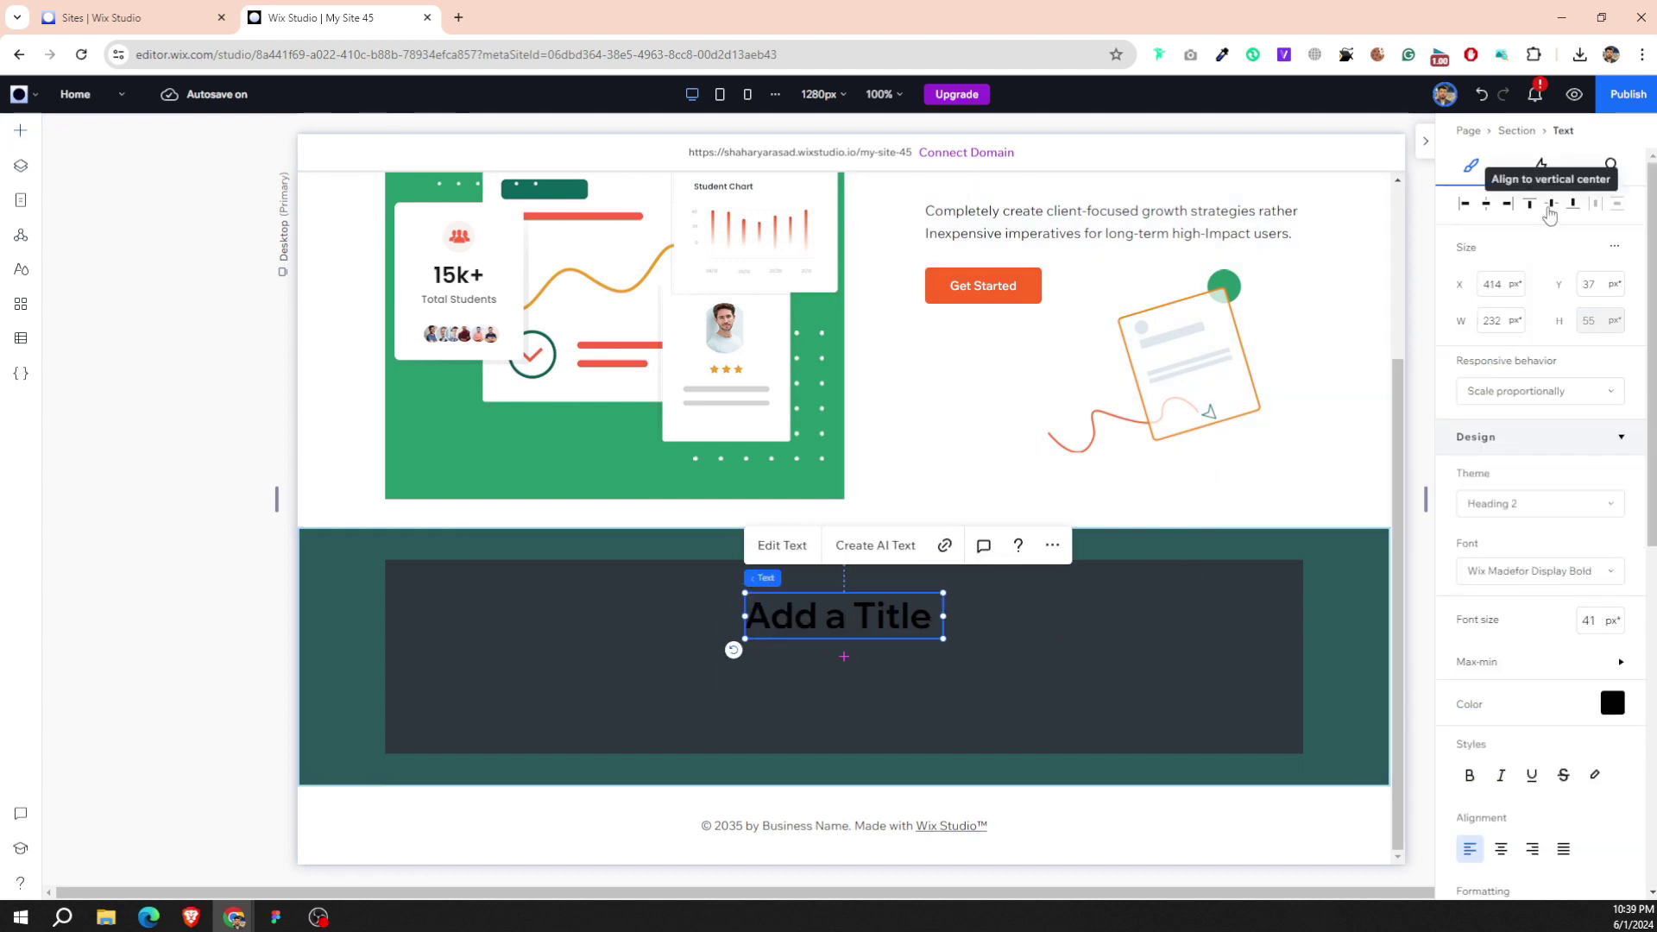
# Set the title text to 25 px font size and centre alignment.
pyautogui.click(984, 662)
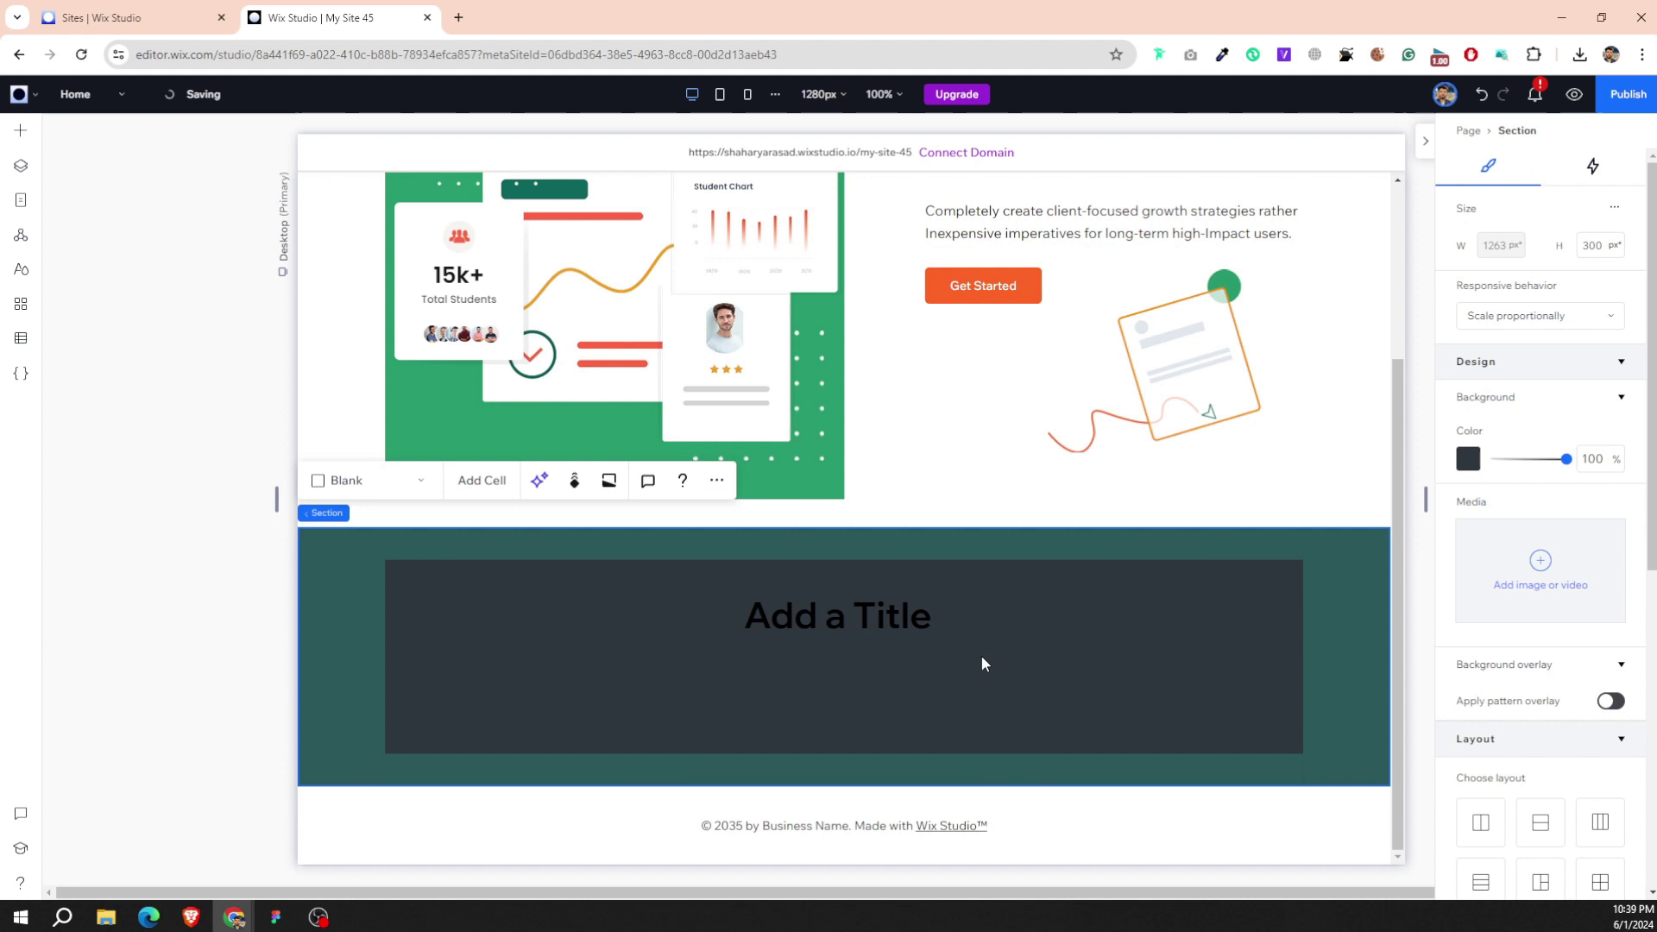
pyautogui.click(811, 626)
pyautogui.doubleClick(748, 647)
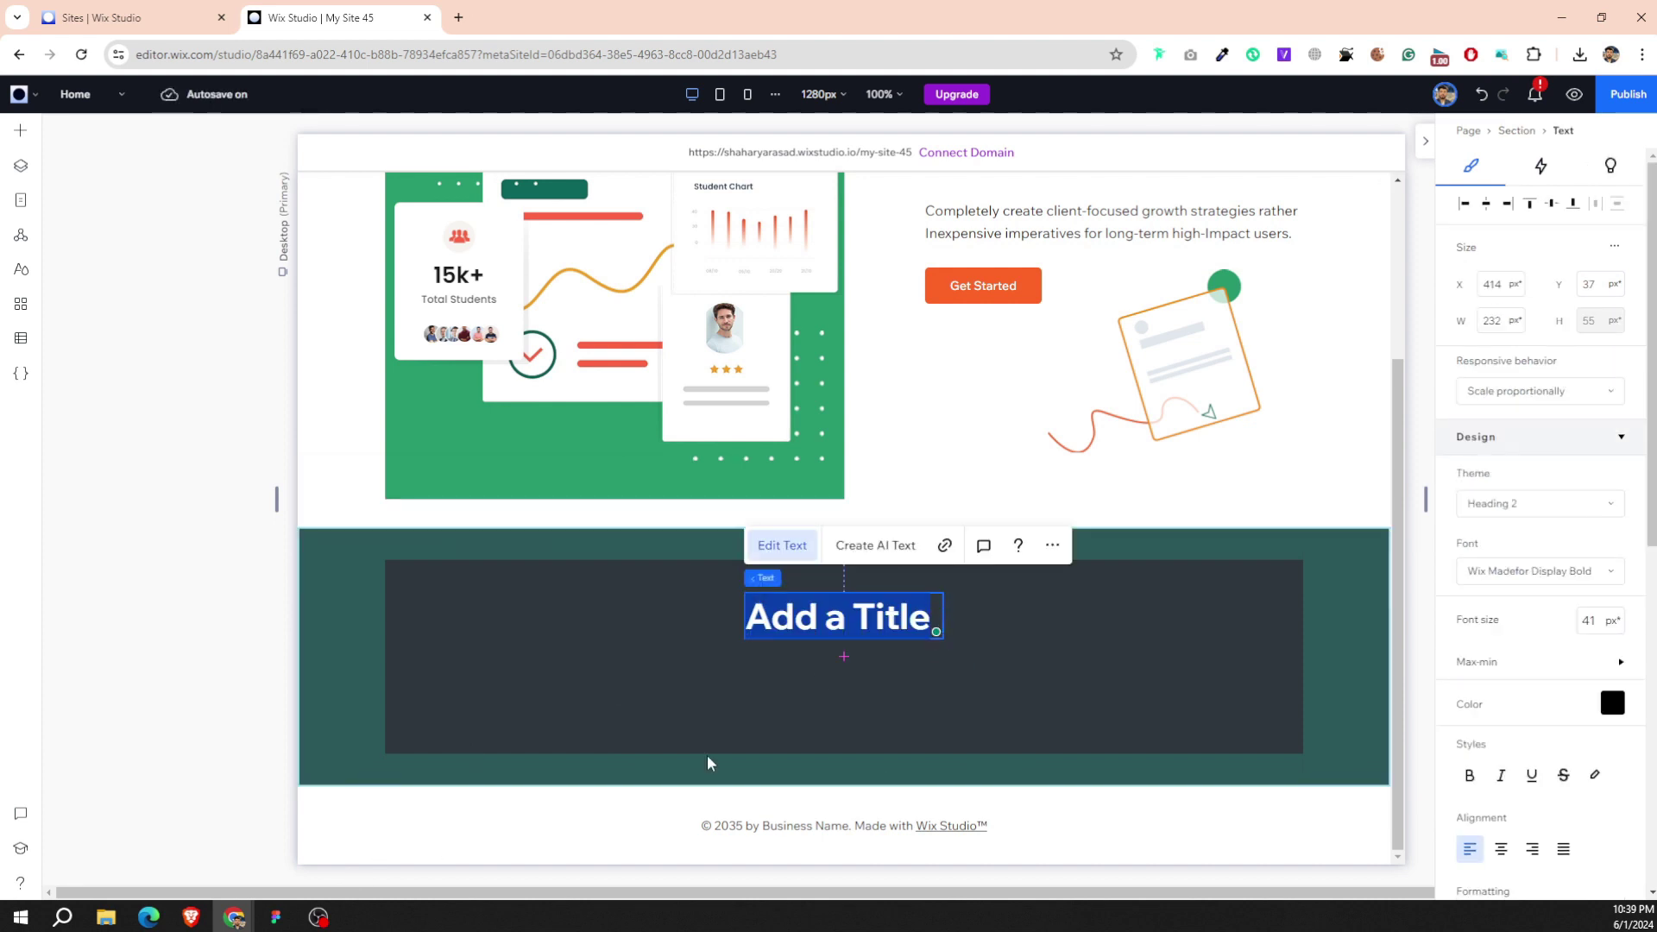
pyautogui.click(1576, 621)
pyautogui.write('5')
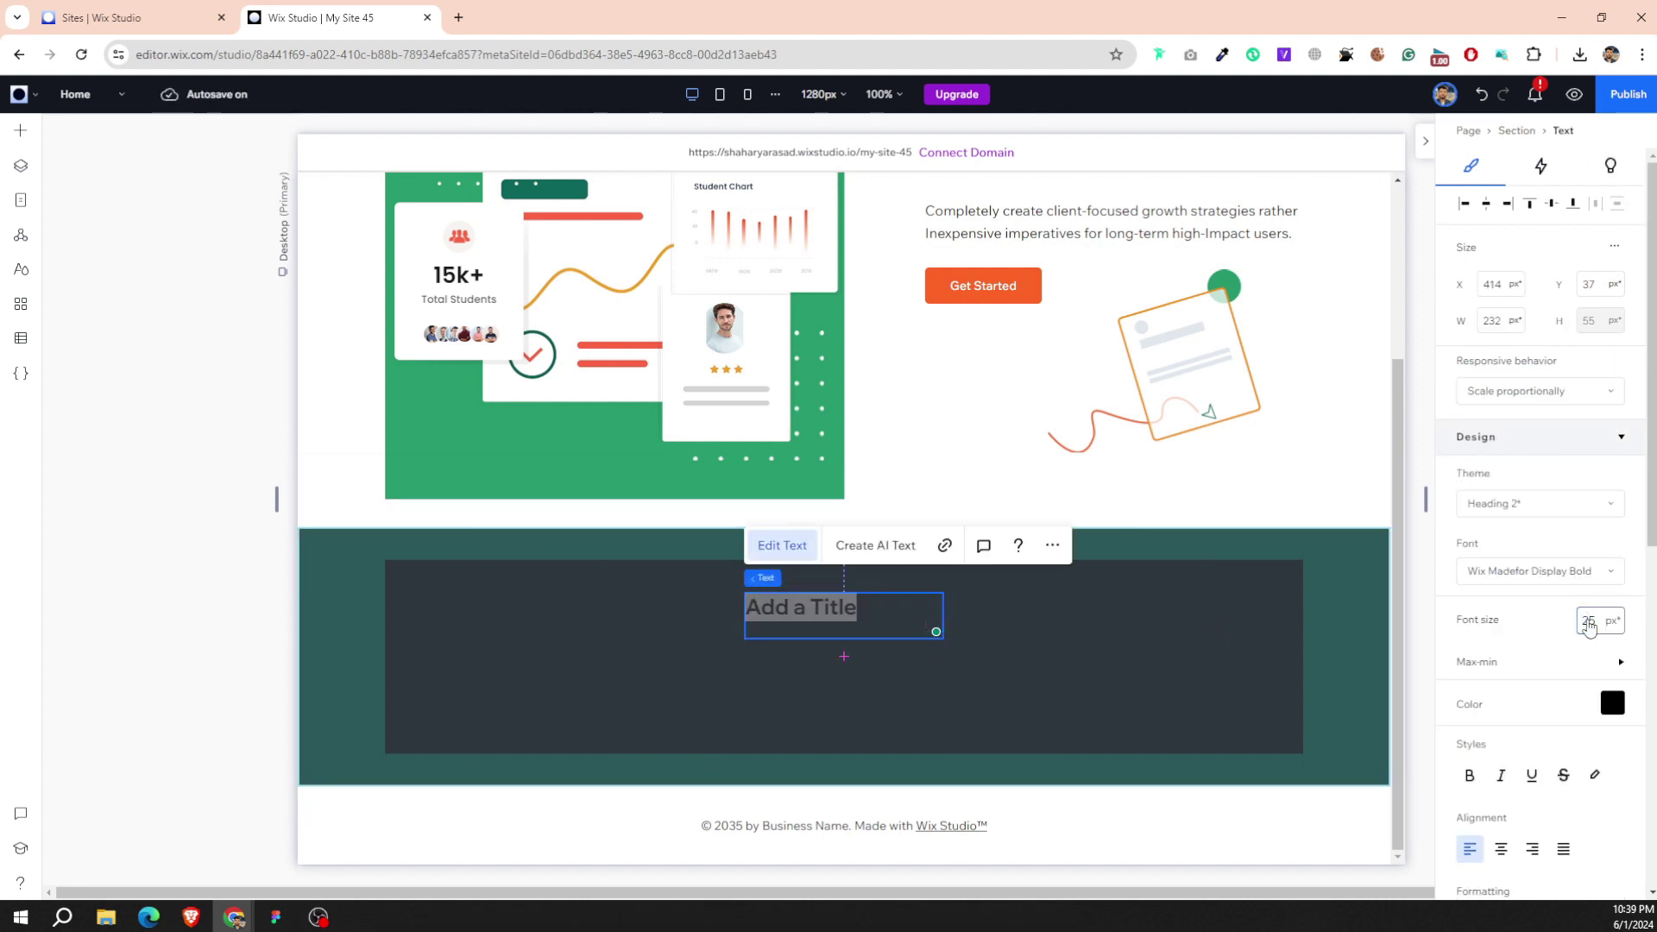
pyautogui.click(1501, 848)
# Copy the +10000 counter text from Figma and paste it as the title.
pyautogui.click(276, 916)
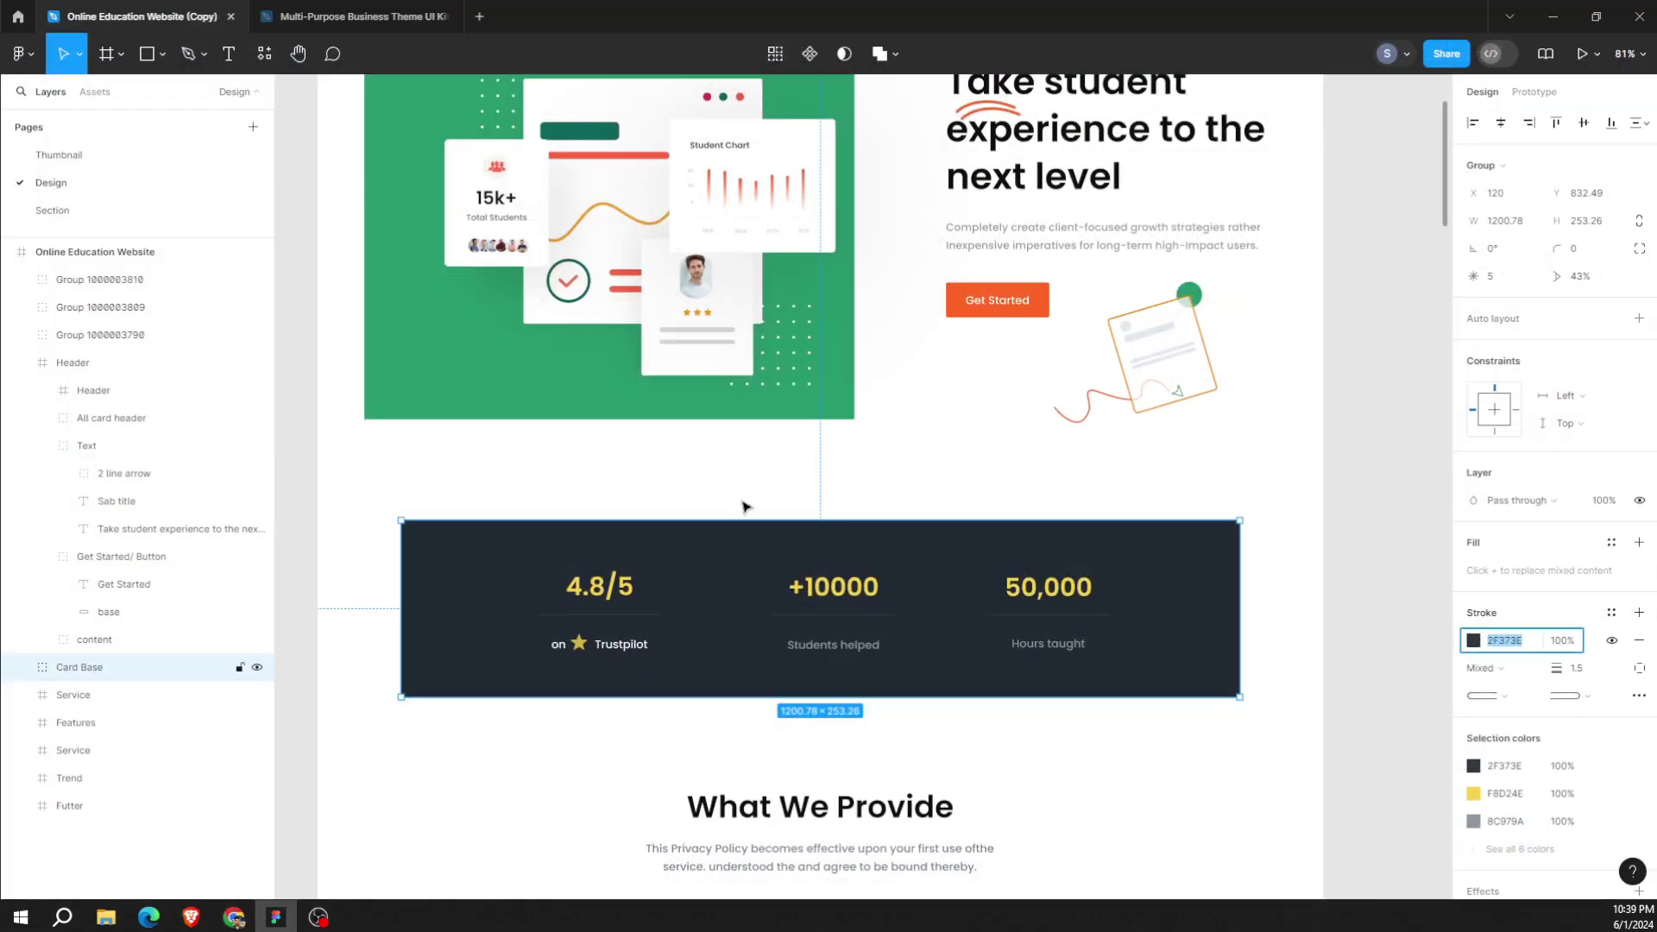
pyautogui.doubleClick(851, 604)
pyautogui.doubleClick(850, 601)
pyautogui.doubleClick(849, 596)
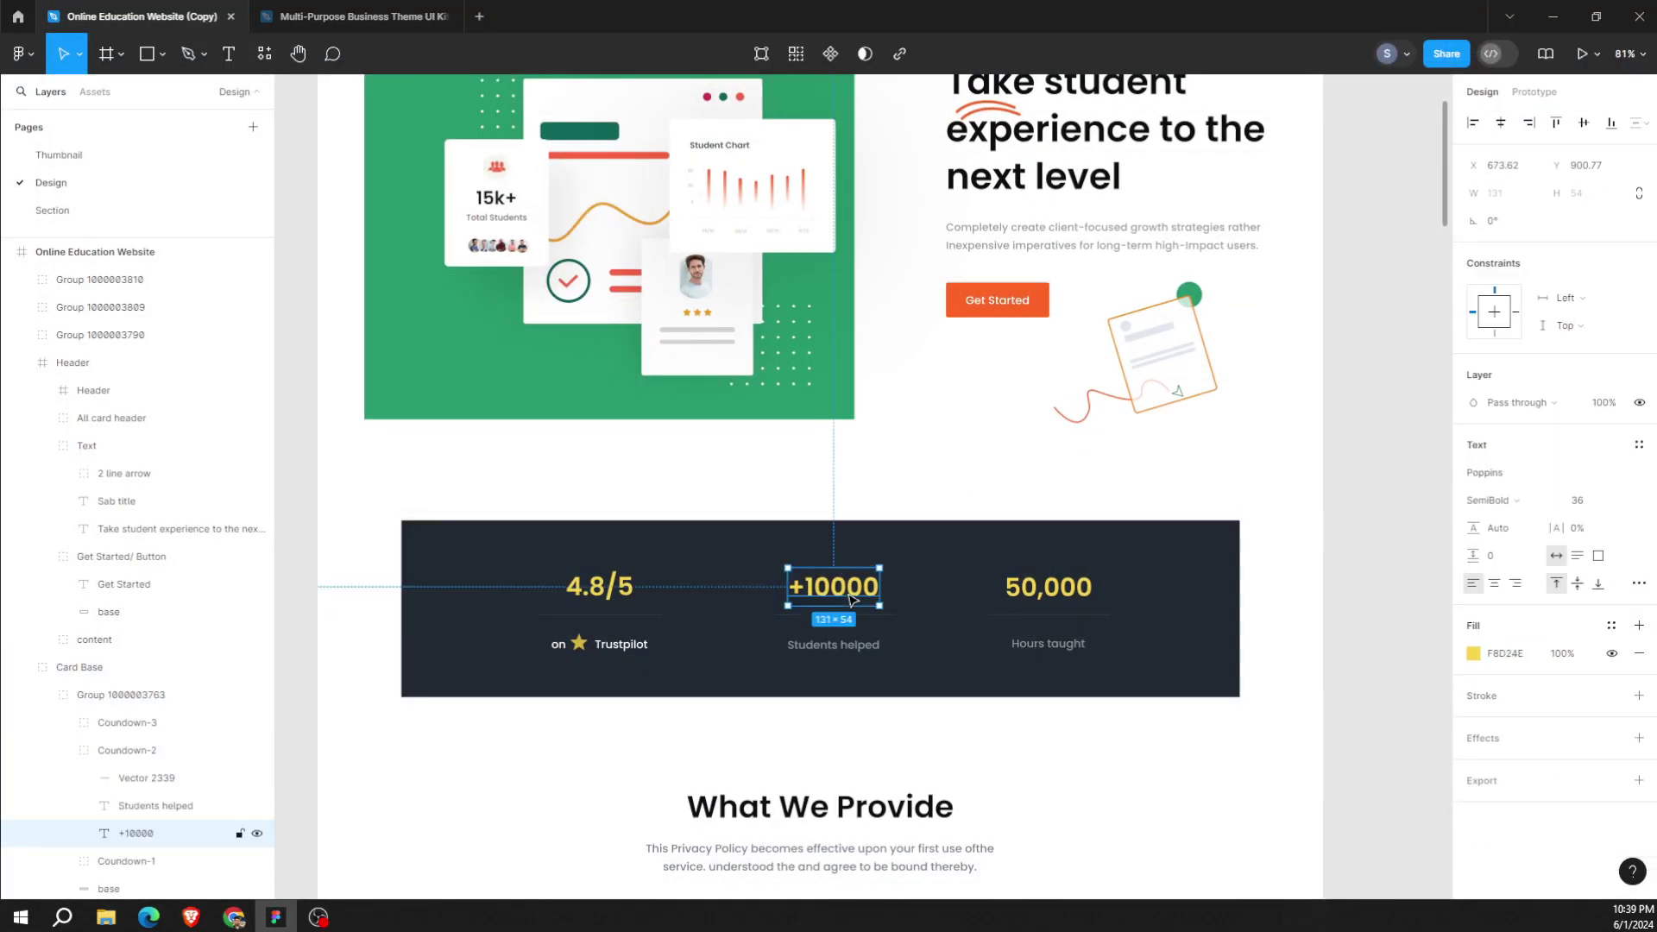
pyautogui.tripleClick(849, 593)
pyautogui.hotkey('ctrl', 'c')
pyautogui.rightClick(849, 594)
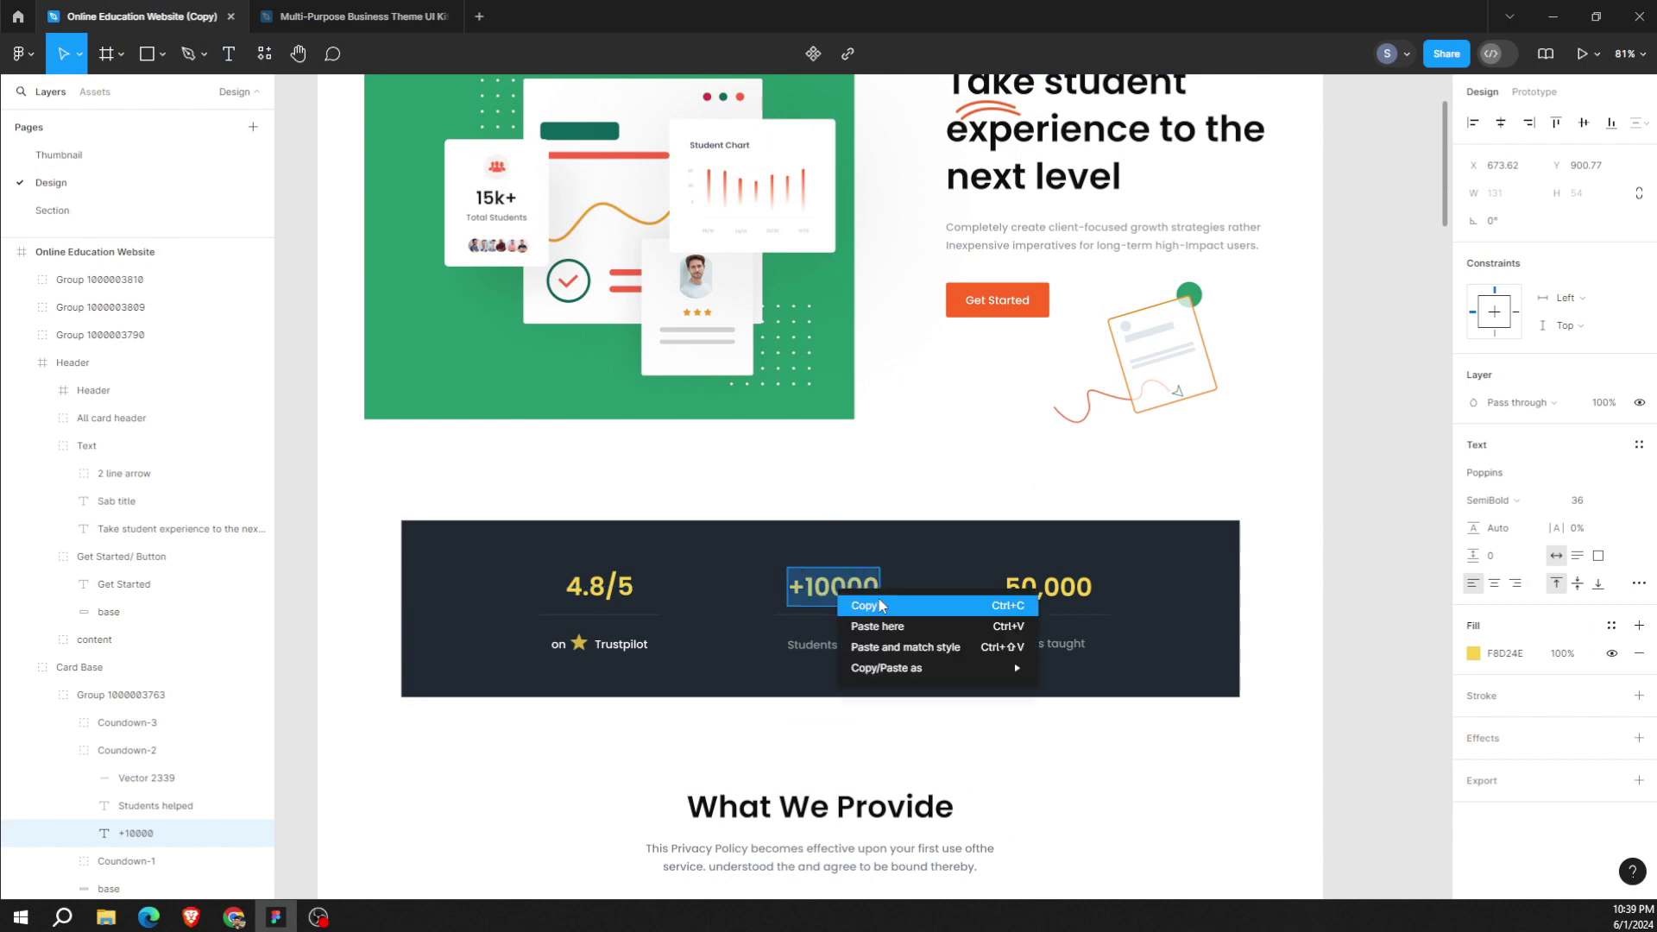
pyautogui.click(880, 601)
pyautogui.click(234, 917)
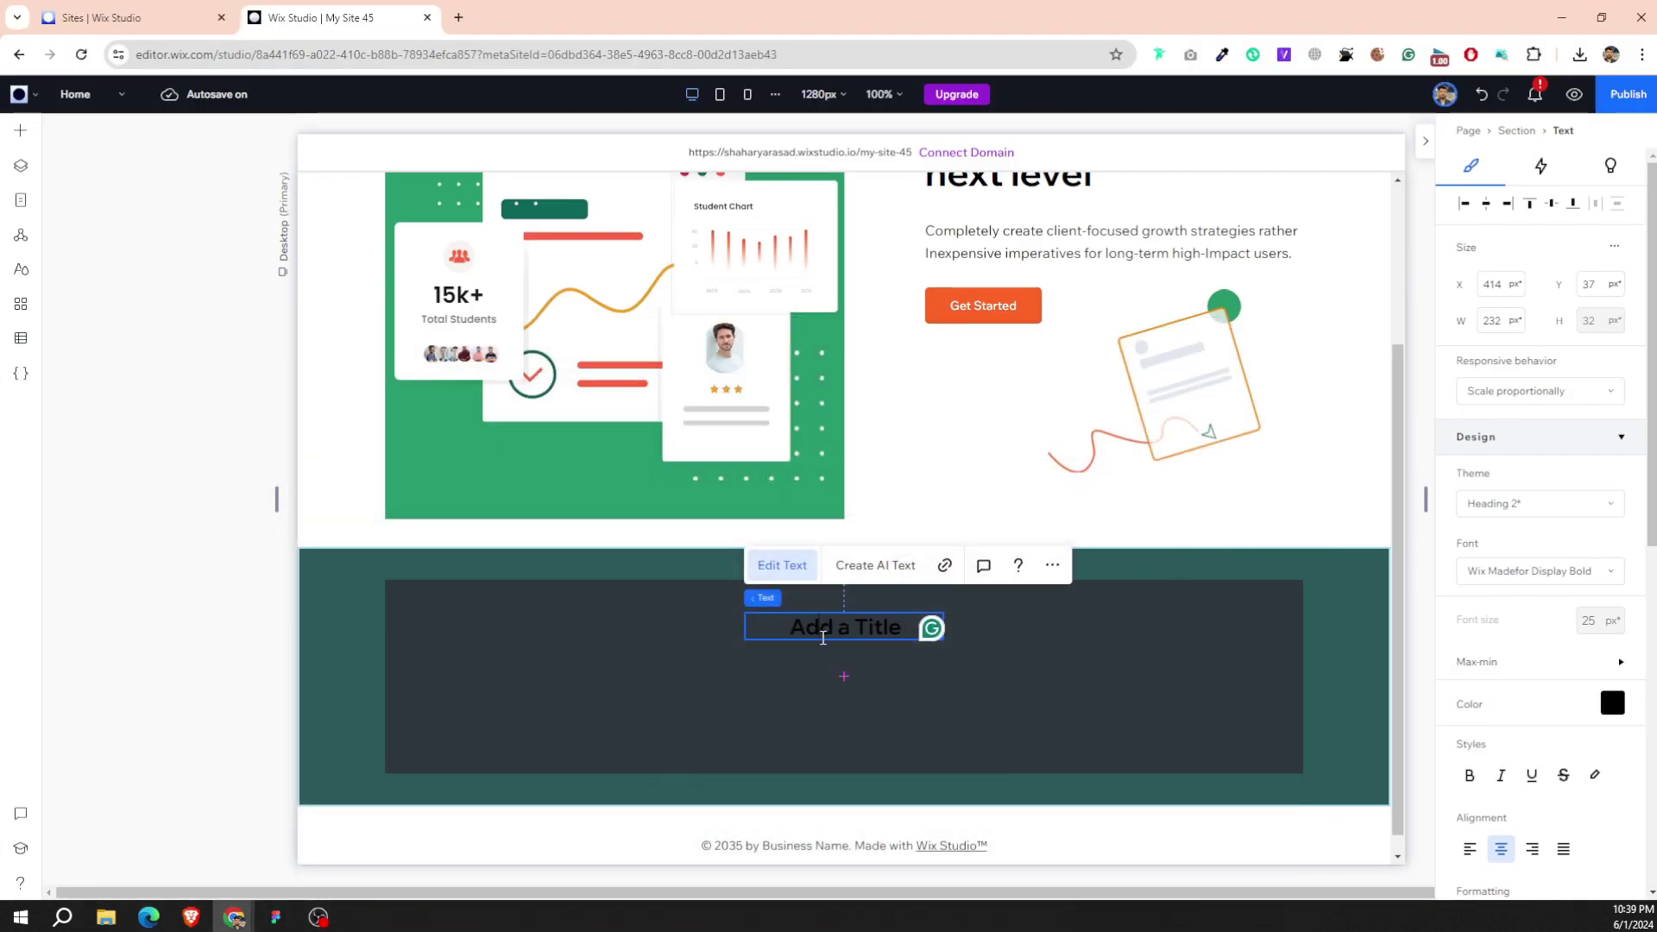
pyautogui.hotkey('ctrl', 'v')
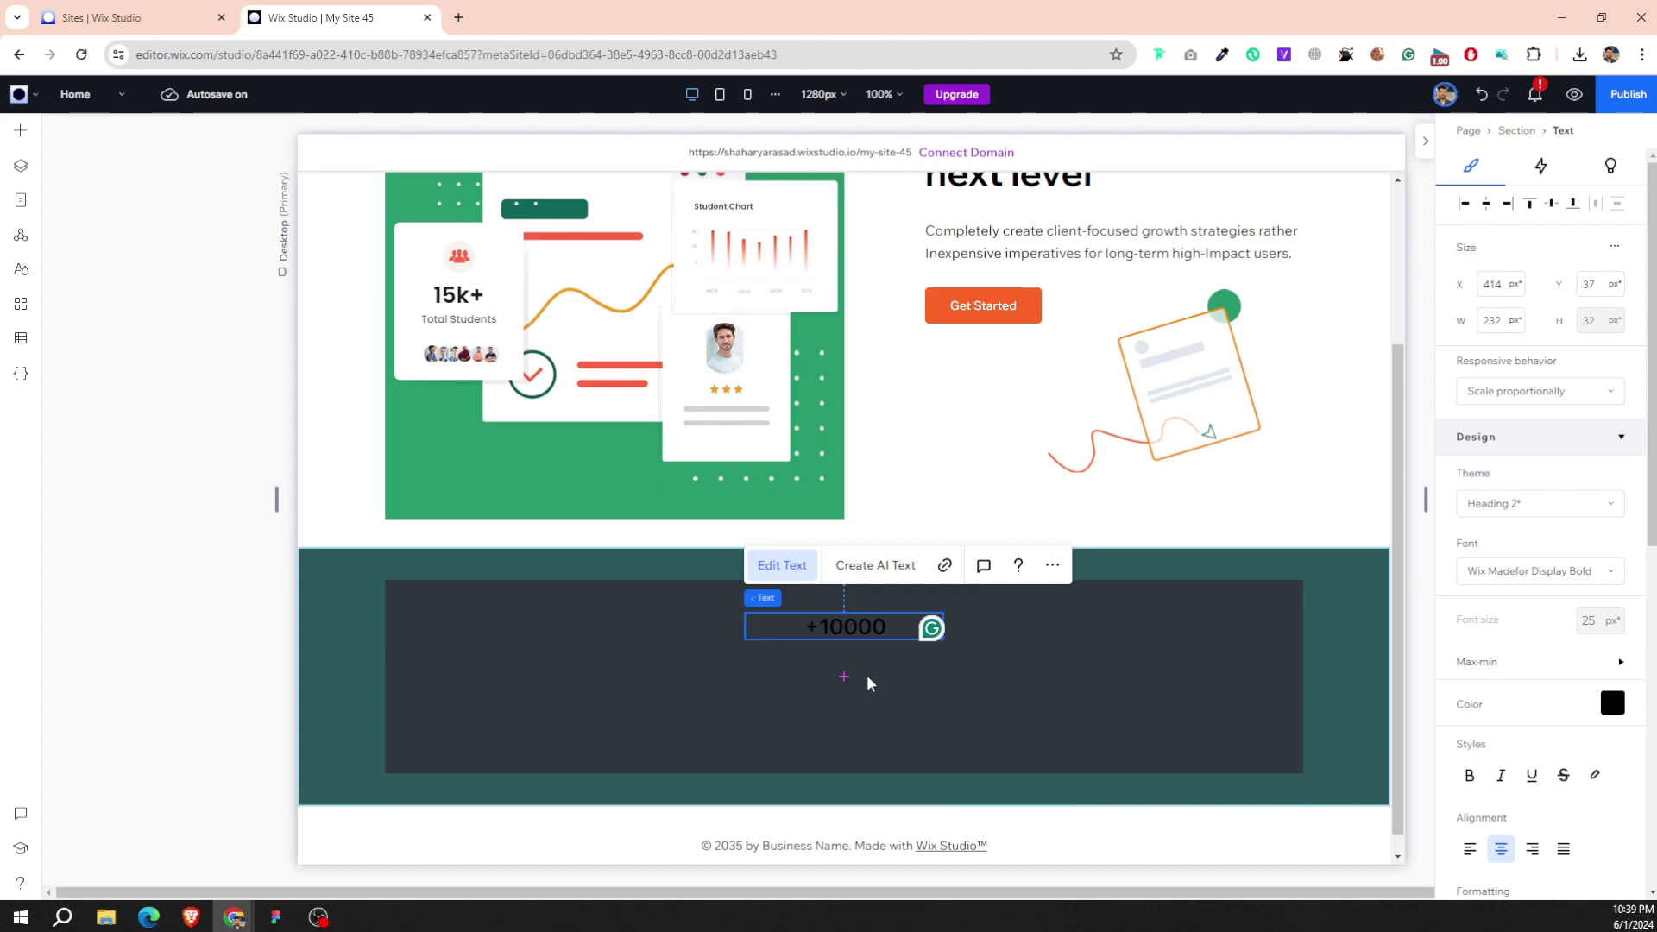
pyautogui.click(866, 681)
# Colour the +10000 text yellow #F8D24E, copied from the Figma counter.
pyautogui.click(275, 917)
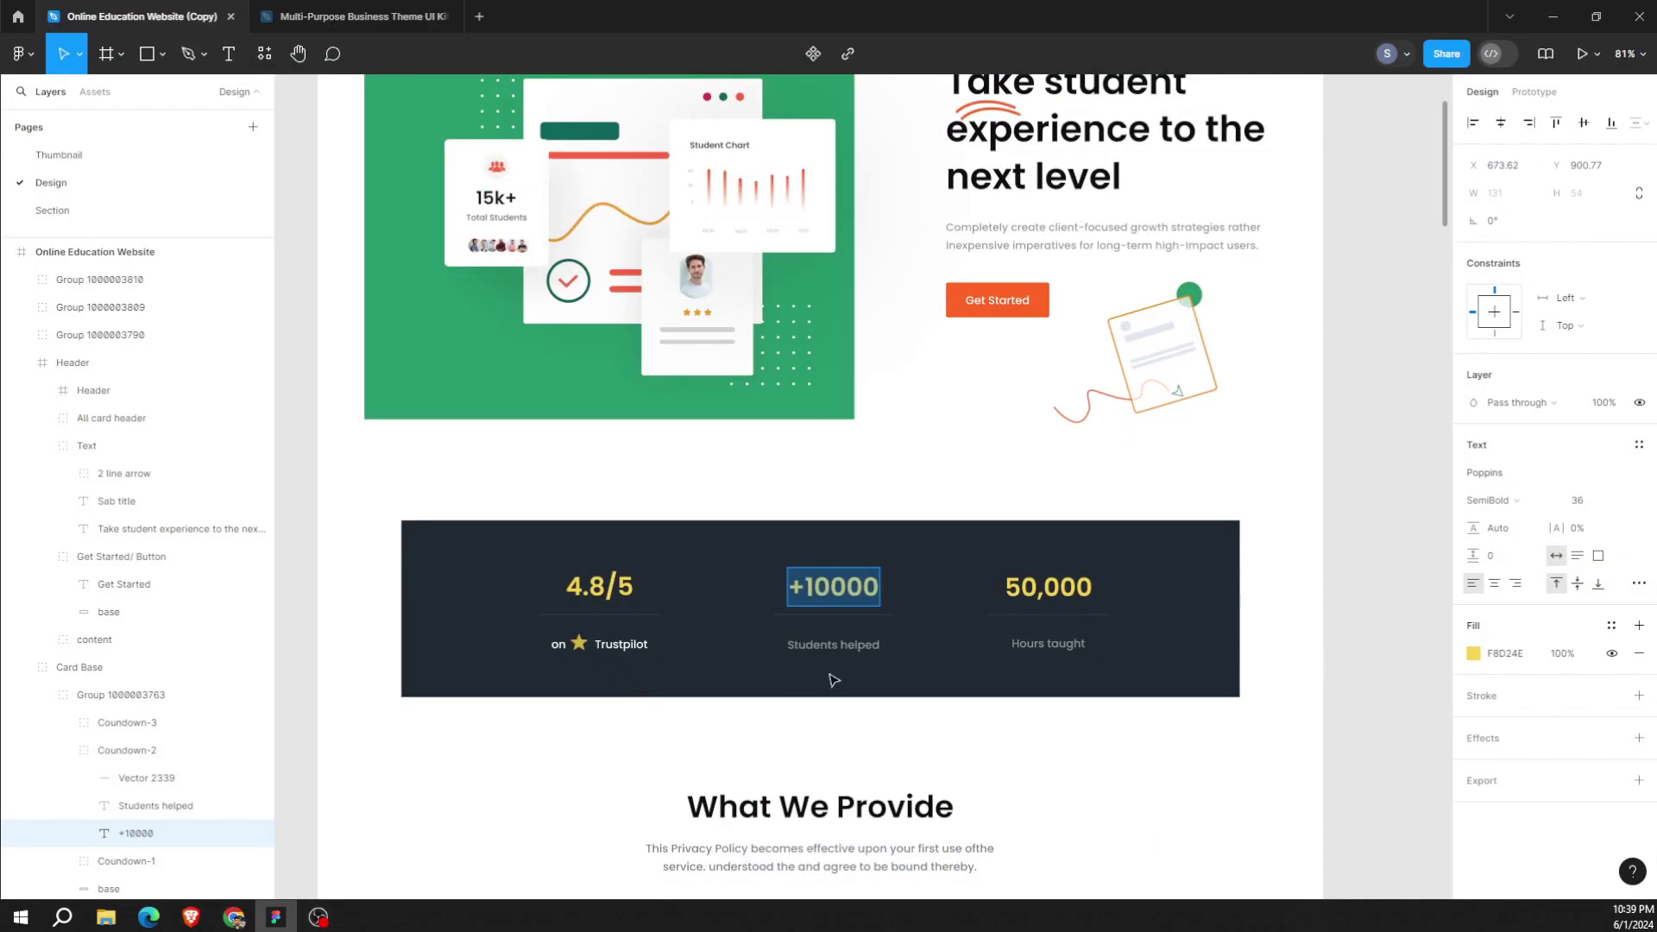
pyautogui.click(1520, 659)
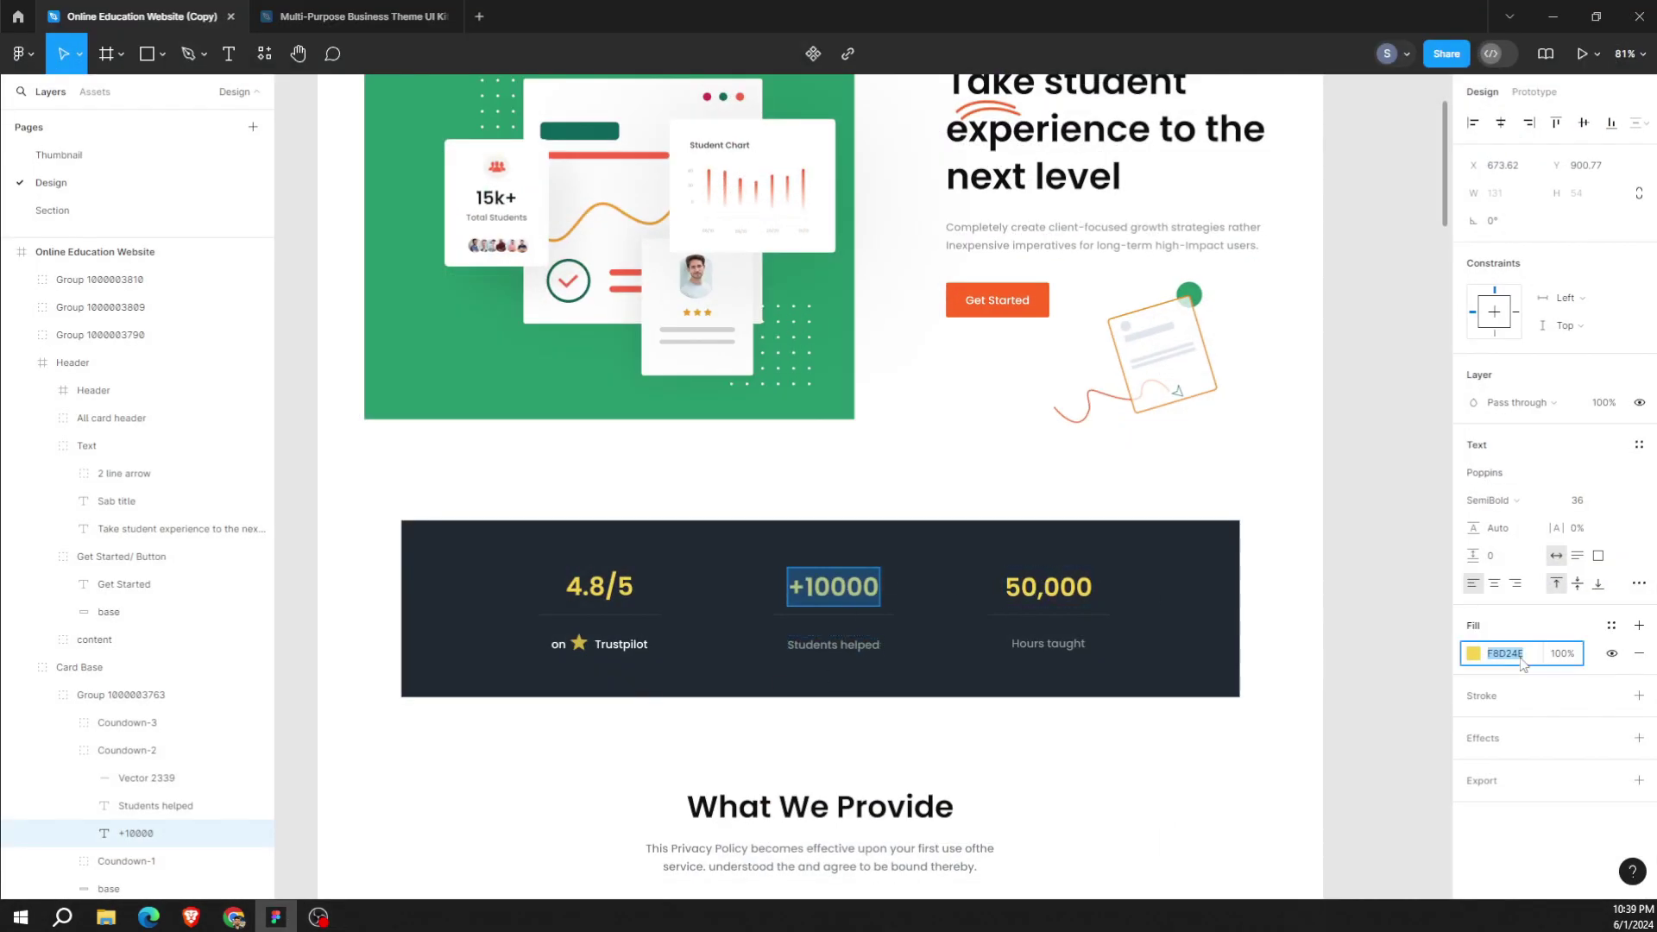
pyautogui.click(234, 917)
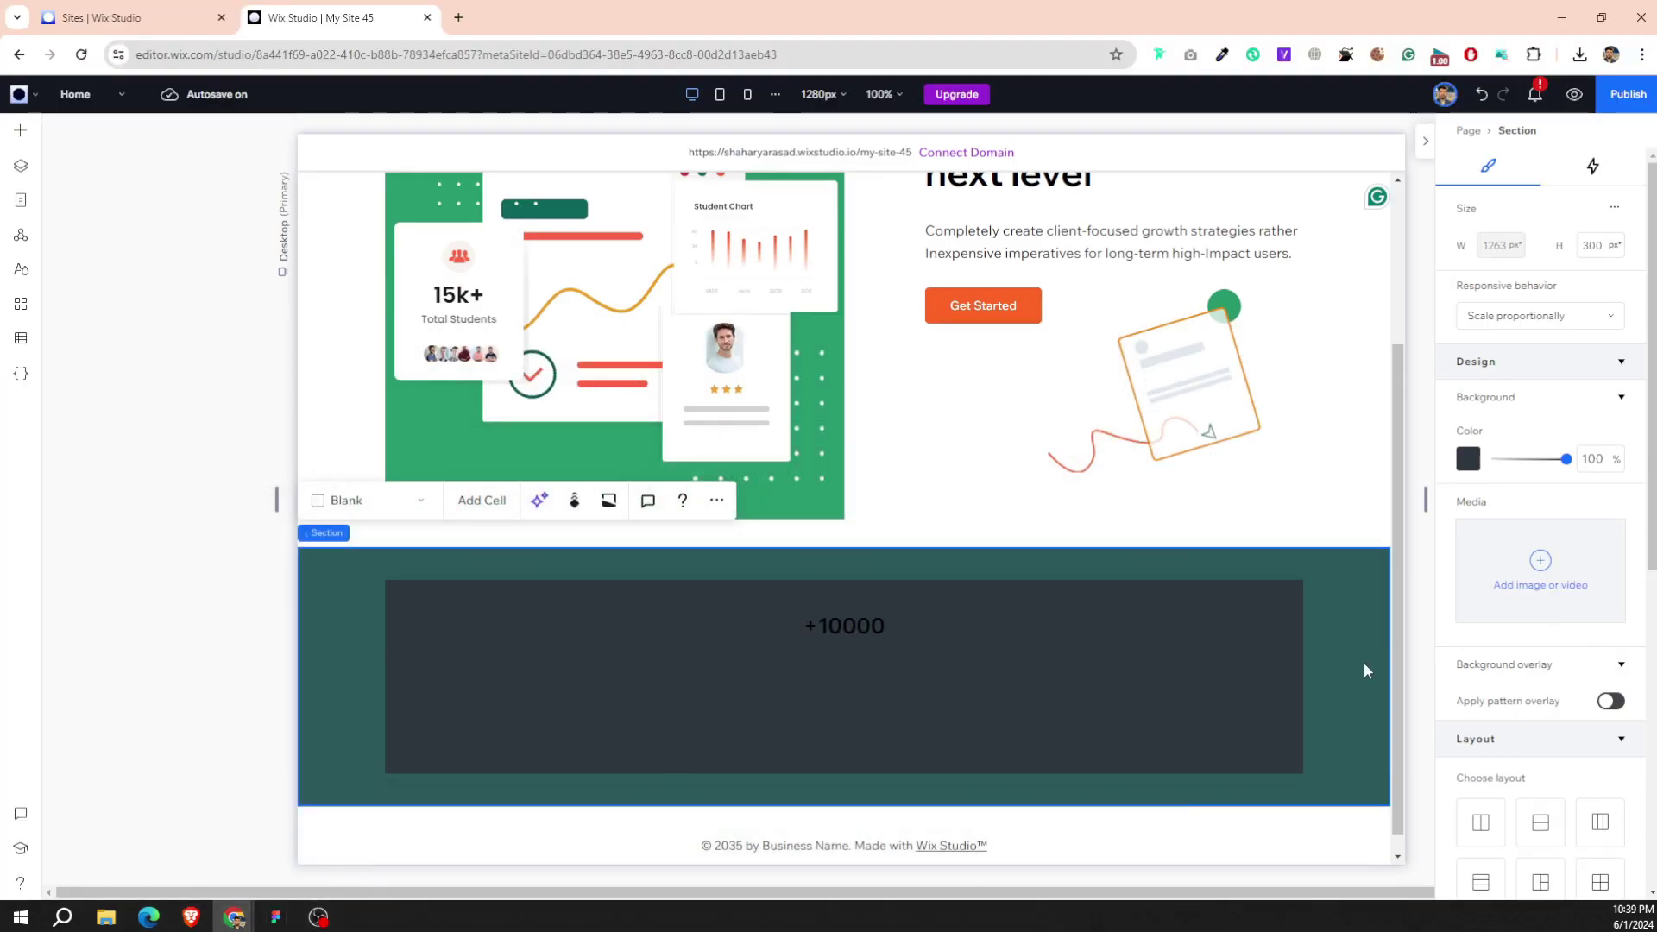
pyautogui.click(977, 626)
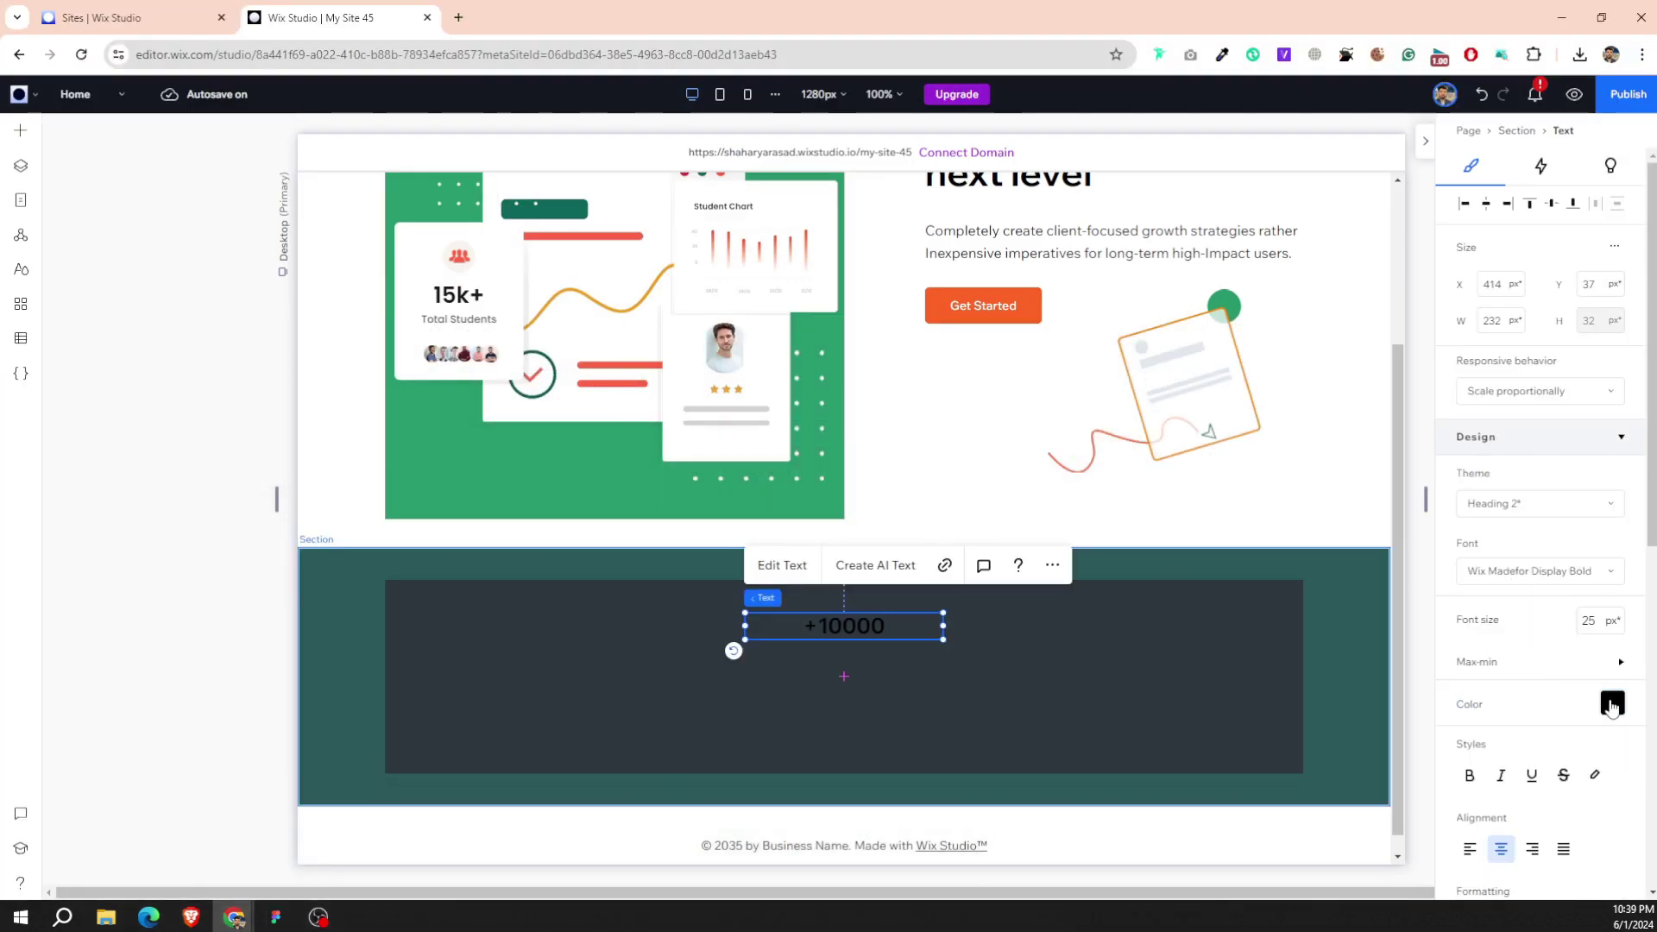
pyautogui.click(1610, 706)
pyautogui.click(1614, 761)
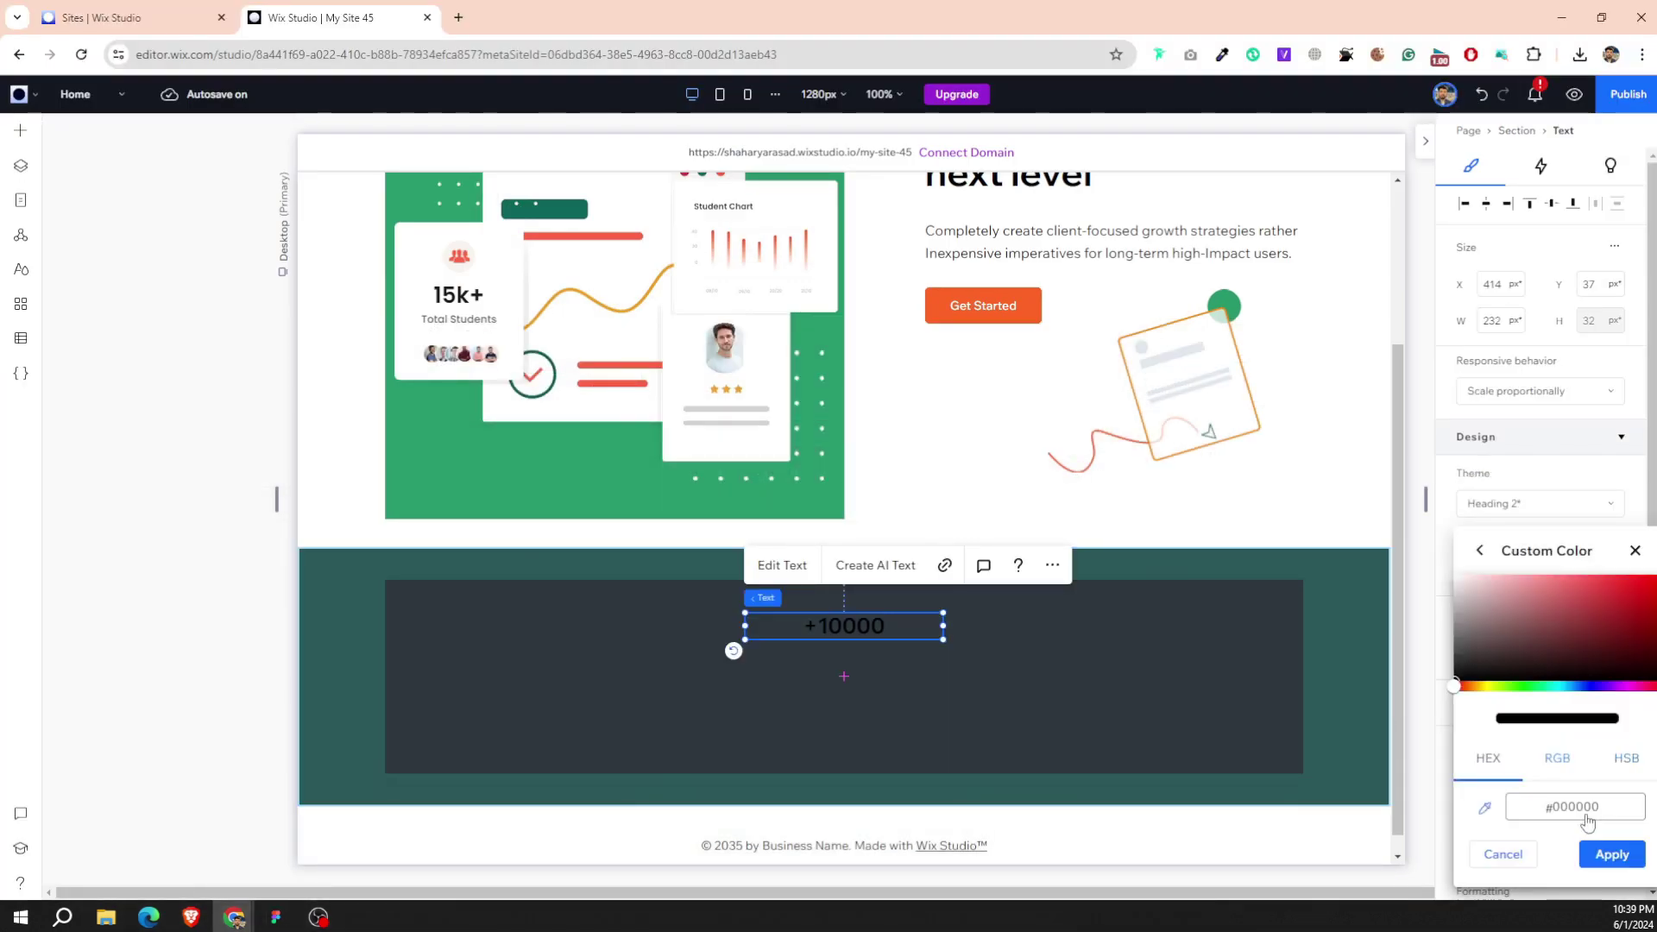
pyautogui.click(1572, 806)
pyautogui.hotkey('ctrl', 'v')
pyautogui.click(1610, 854)
pyautogui.click(863, 637)
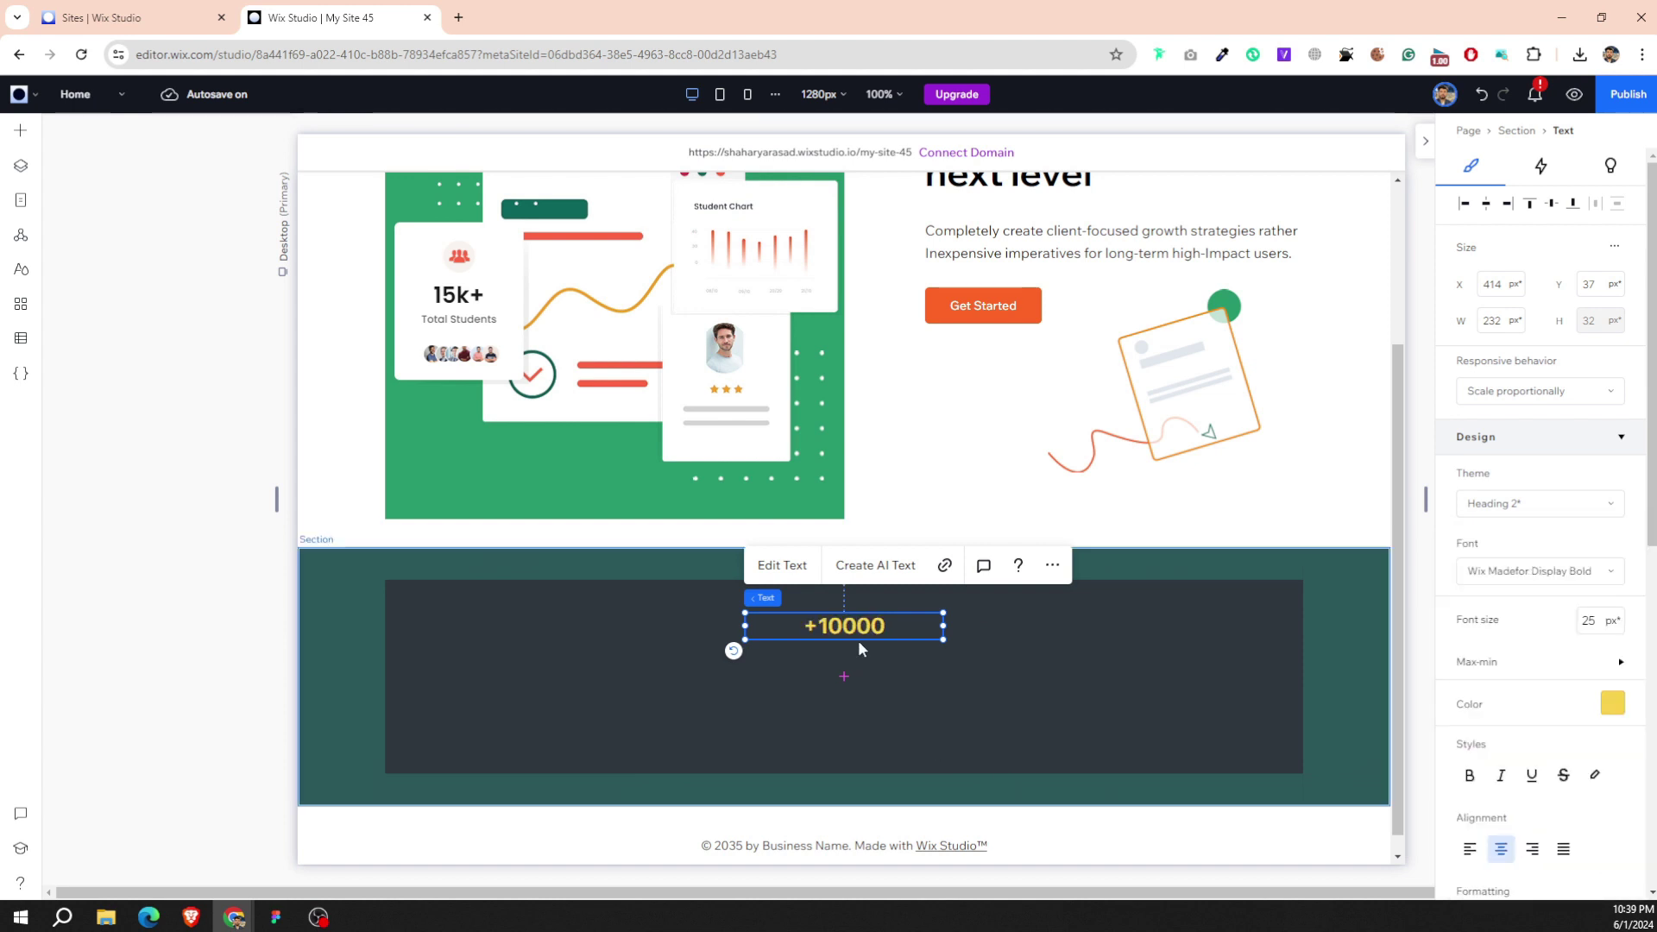
# Narrow and centre the +10000 text, then duplicate it and move the copy left.
pyautogui.moveTo(940, 627); pyautogui.dragTo(887, 624)
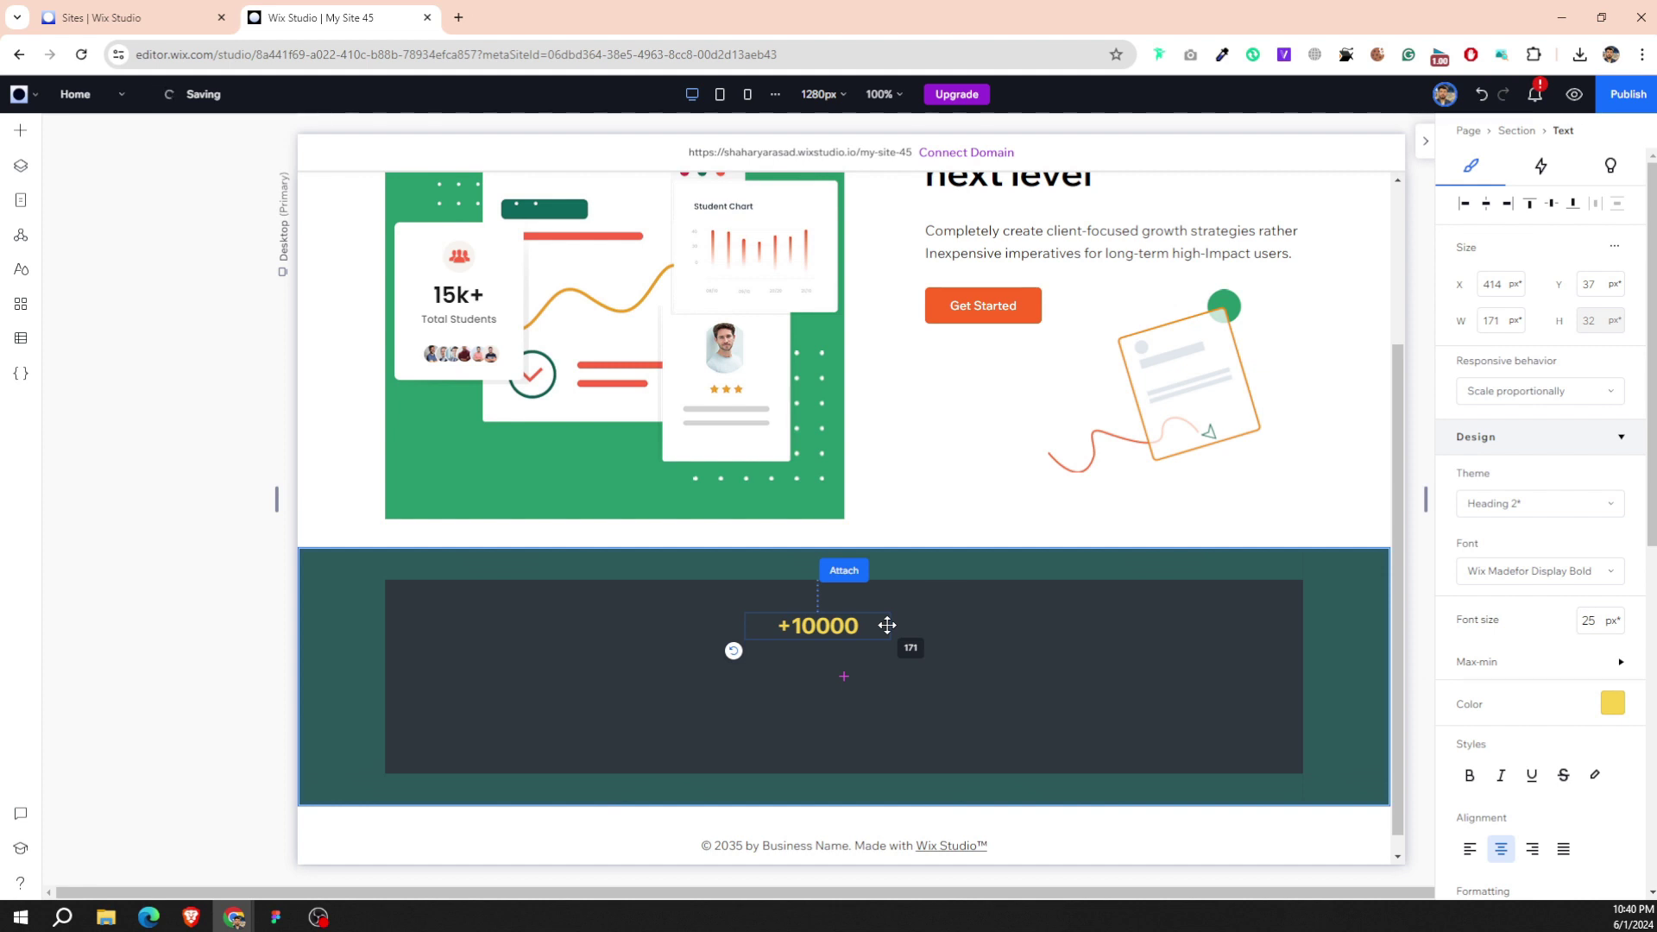
pyautogui.moveTo(880, 626); pyautogui.dragTo(907, 626)
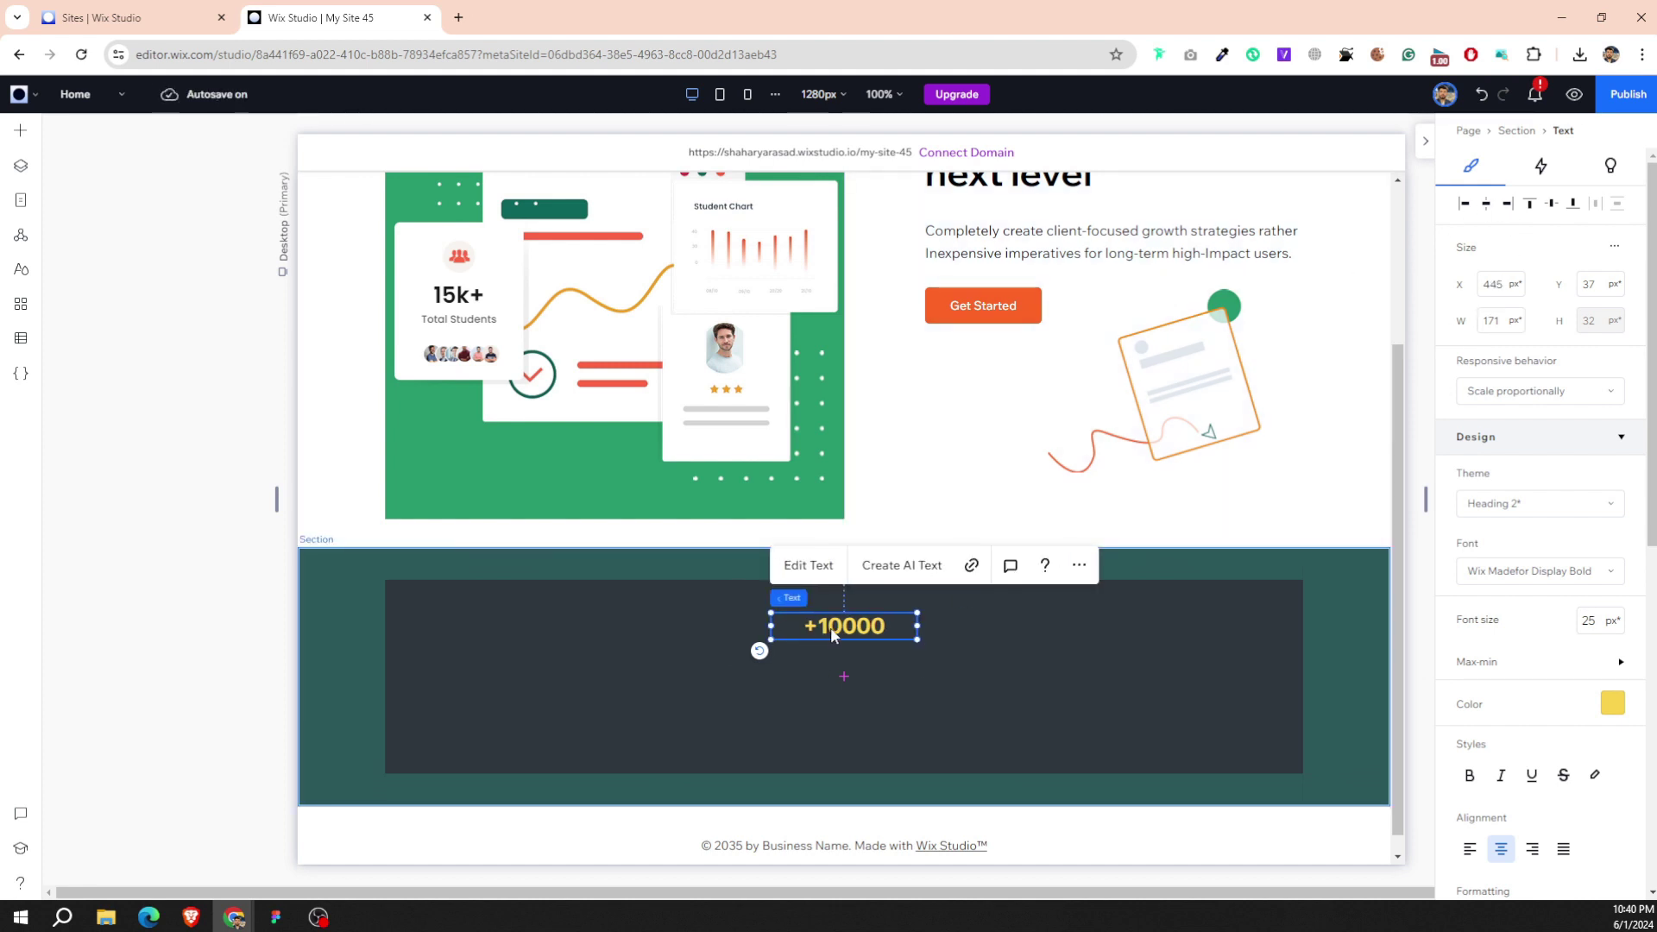
pyautogui.hotkey('ctrl', 'd')
pyautogui.moveTo(833, 636)
pyautogui.mouseDown()
pyautogui.moveTo(579, 629)
pyautogui.moveTo(595, 629)
pyautogui.mouseUp()
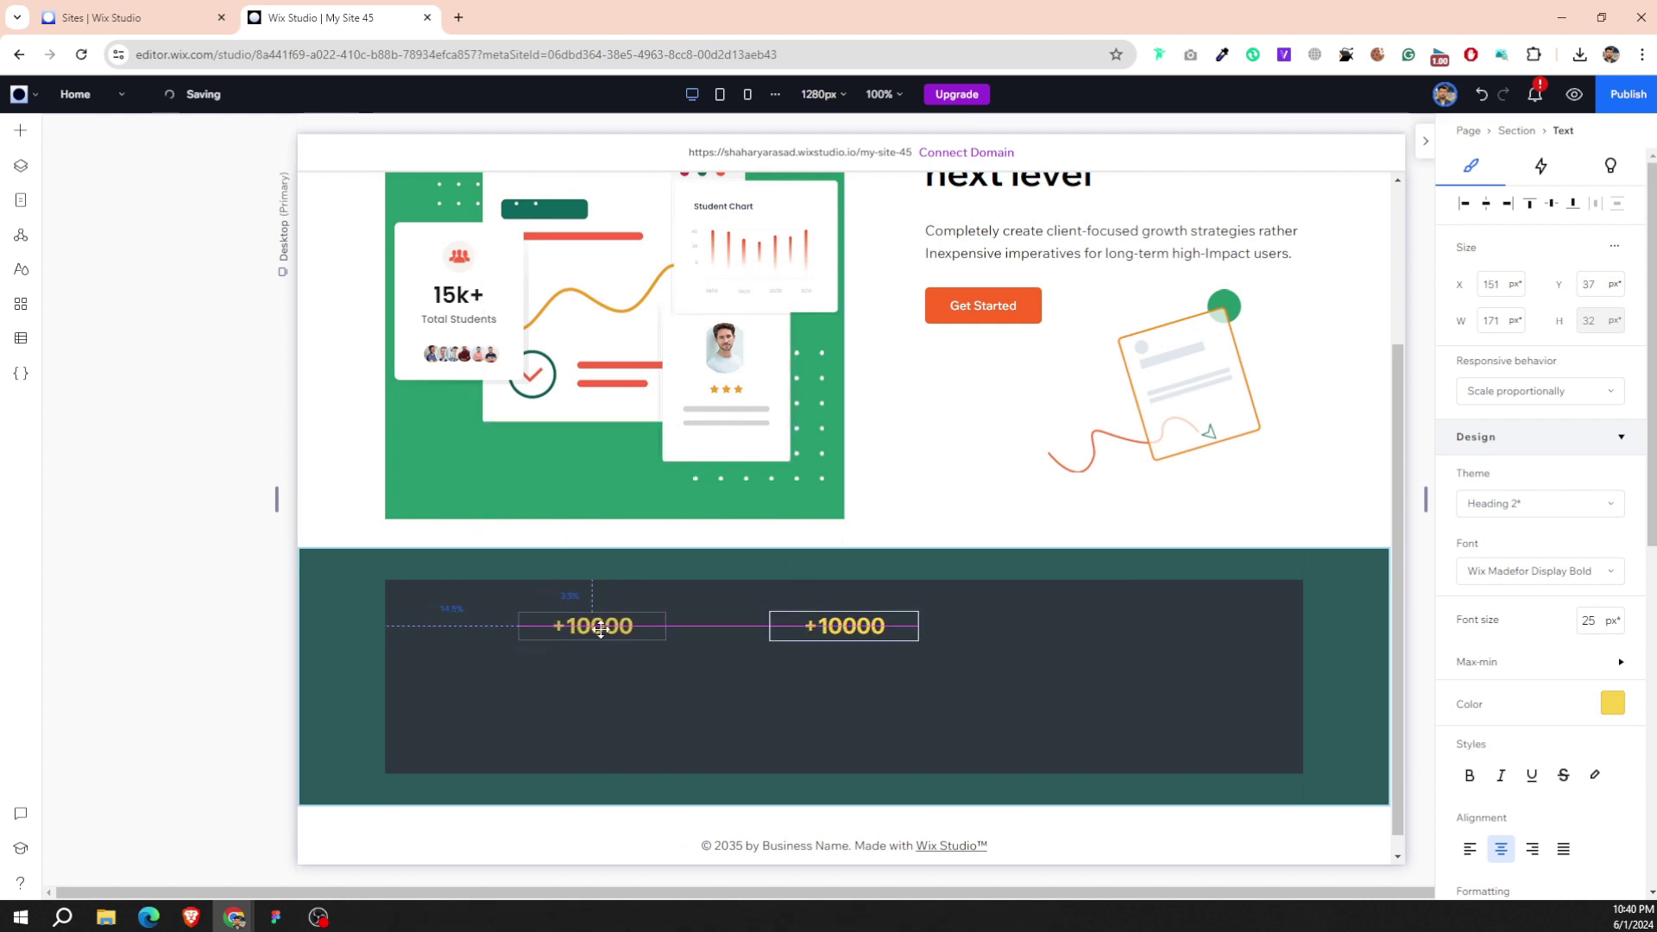
pyautogui.moveTo(597, 629); pyautogui.dragTo(600, 629)
# Give the left +10000 copy a 15% left margin and 4% top margin.
pyautogui.scroll(-5, 1503, 810)
pyautogui.scroll(-1, 1503, 816)
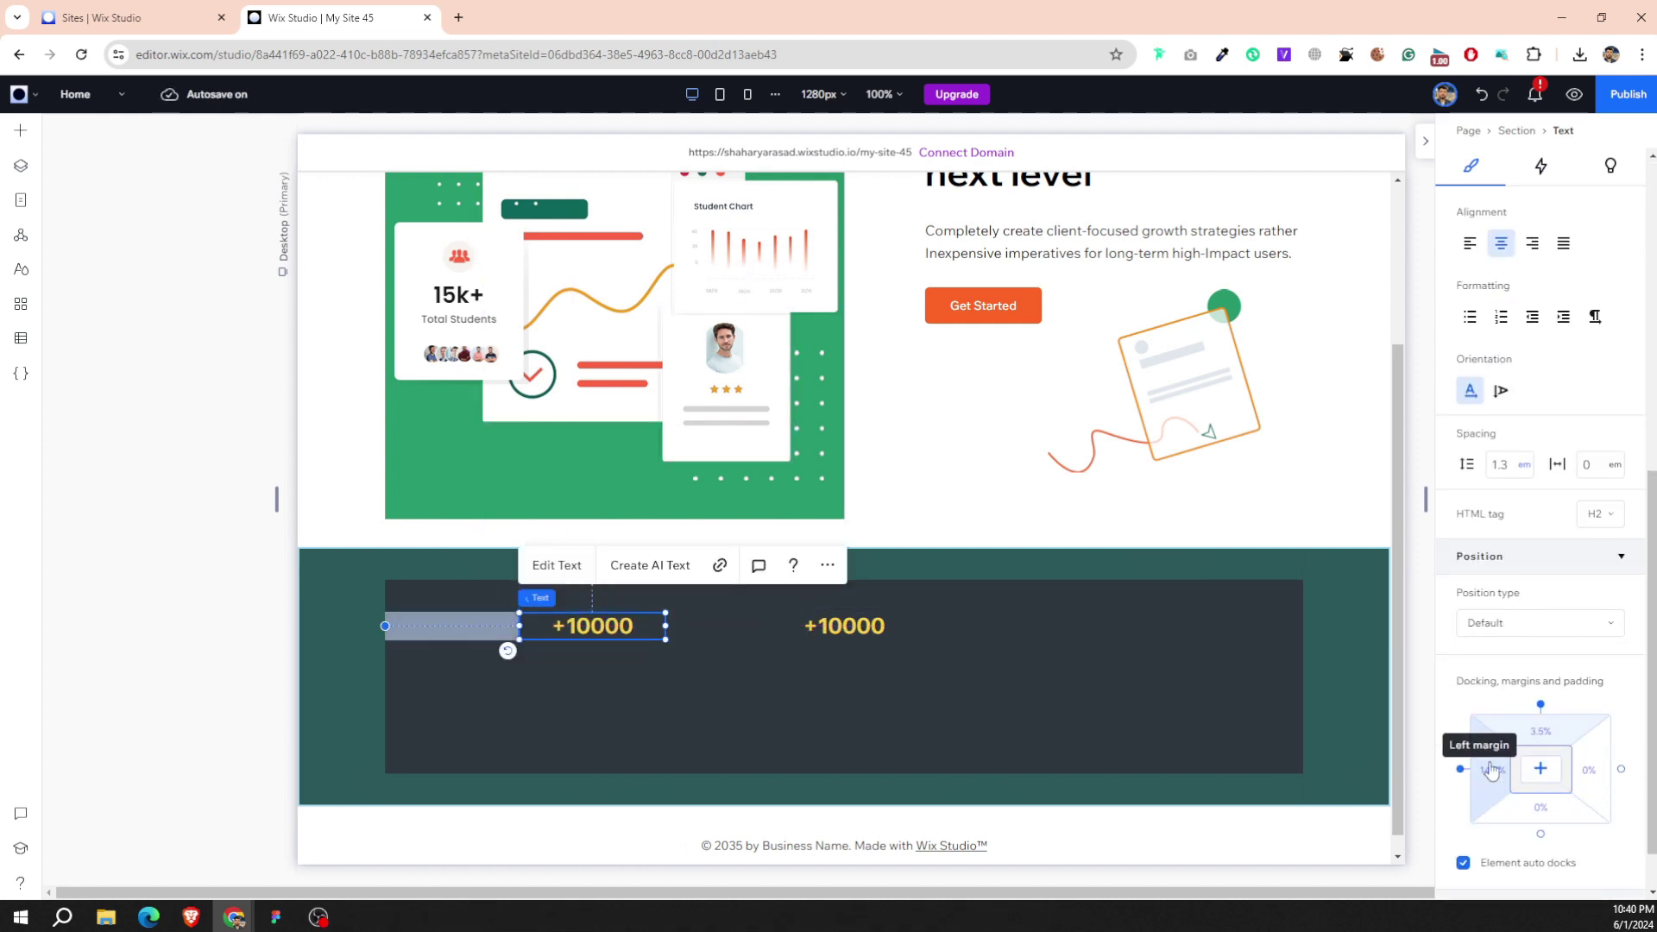
pyautogui.click(1490, 769)
pyautogui.write('15')
pyautogui.click(1540, 731)
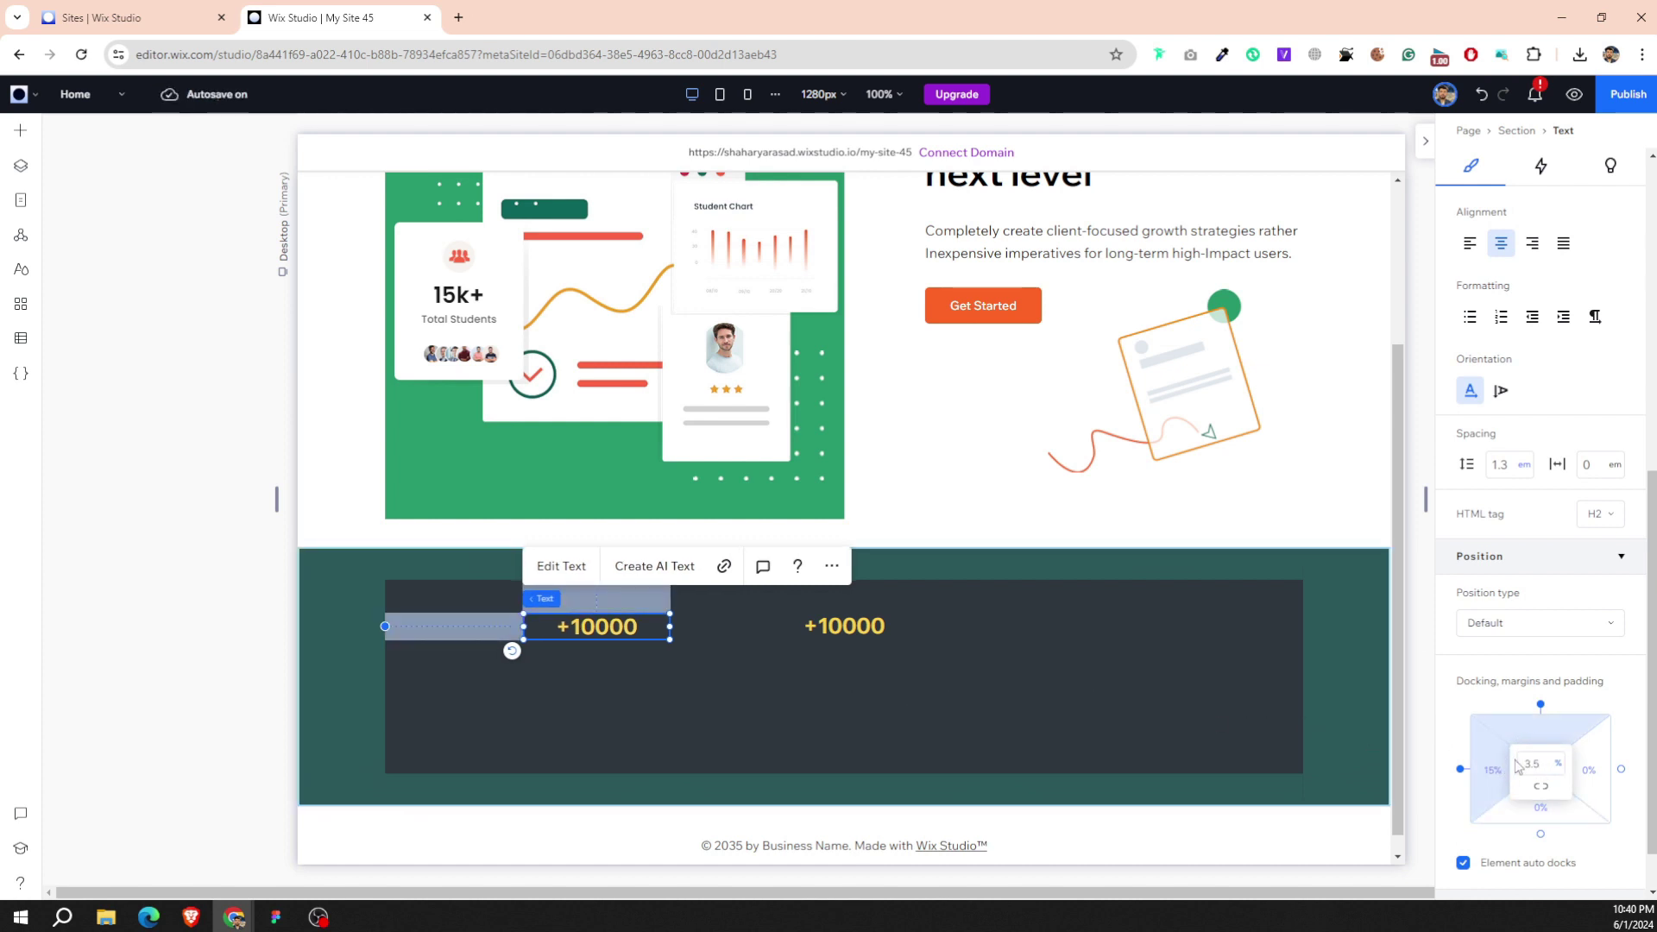
pyautogui.hotkey('ctrl', 'a')
pyautogui.write('5')
pyautogui.press('BackSpace')
pyautogui.write('4')
pyautogui.press('Return')
# Set the centre +10000 text's top margin to 4%.
pyautogui.click(882, 636)
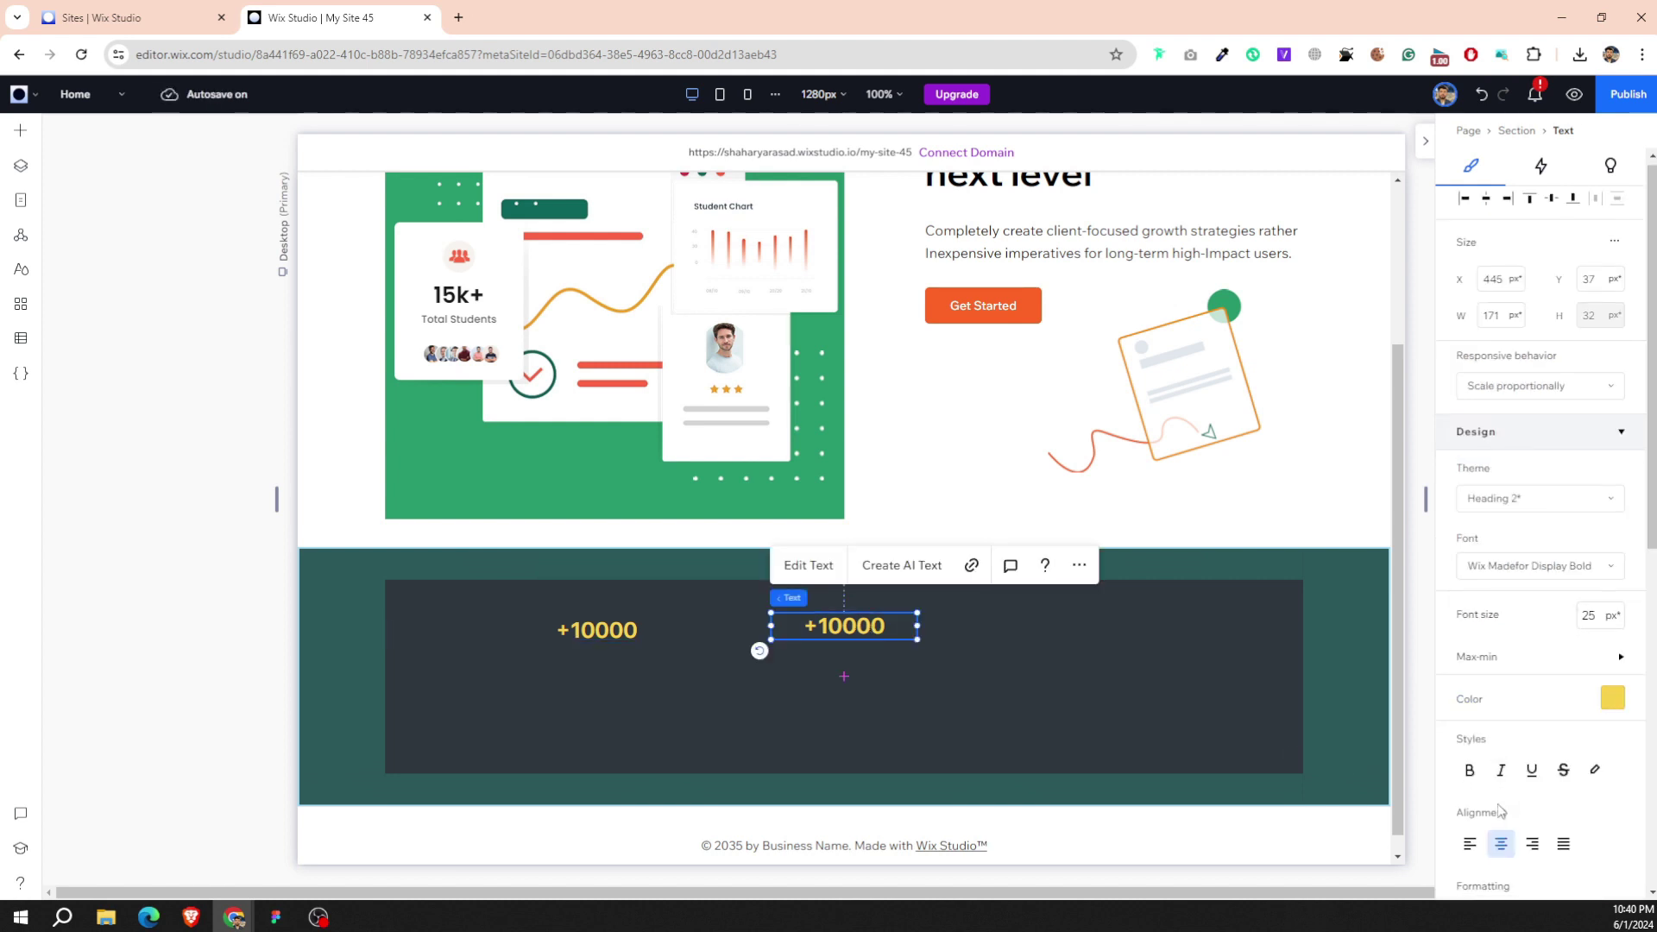
pyautogui.scroll(-3, 1518, 691)
pyautogui.scroll(-3, 1515, 777)
pyautogui.click(1540, 731)
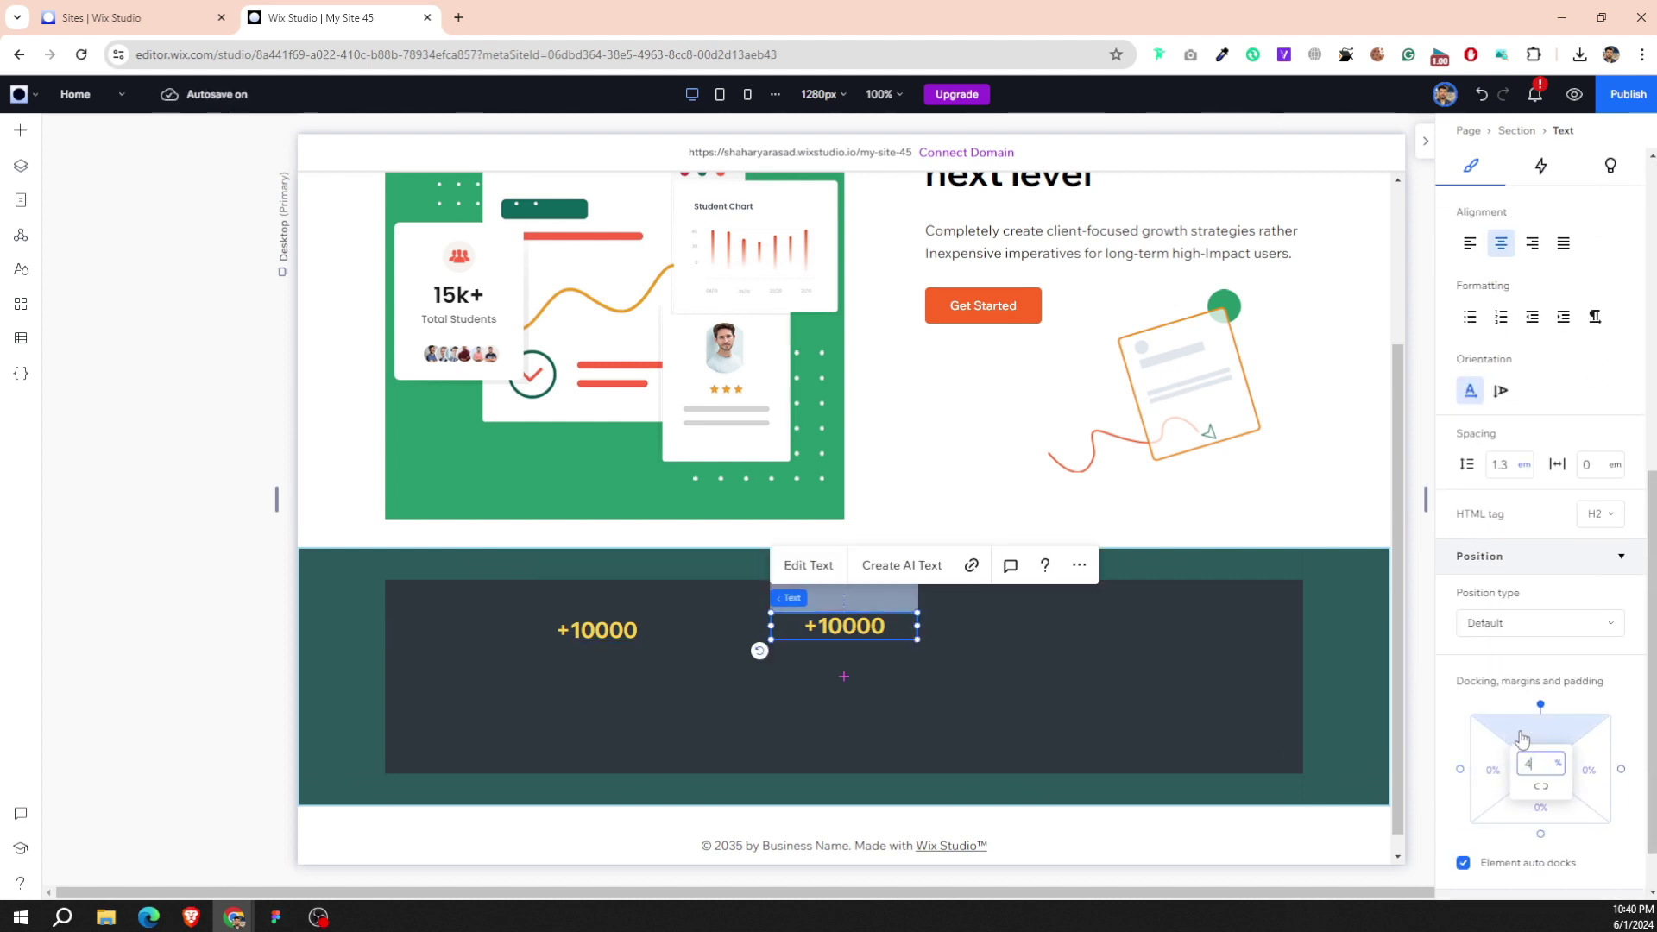
pyautogui.write('4')
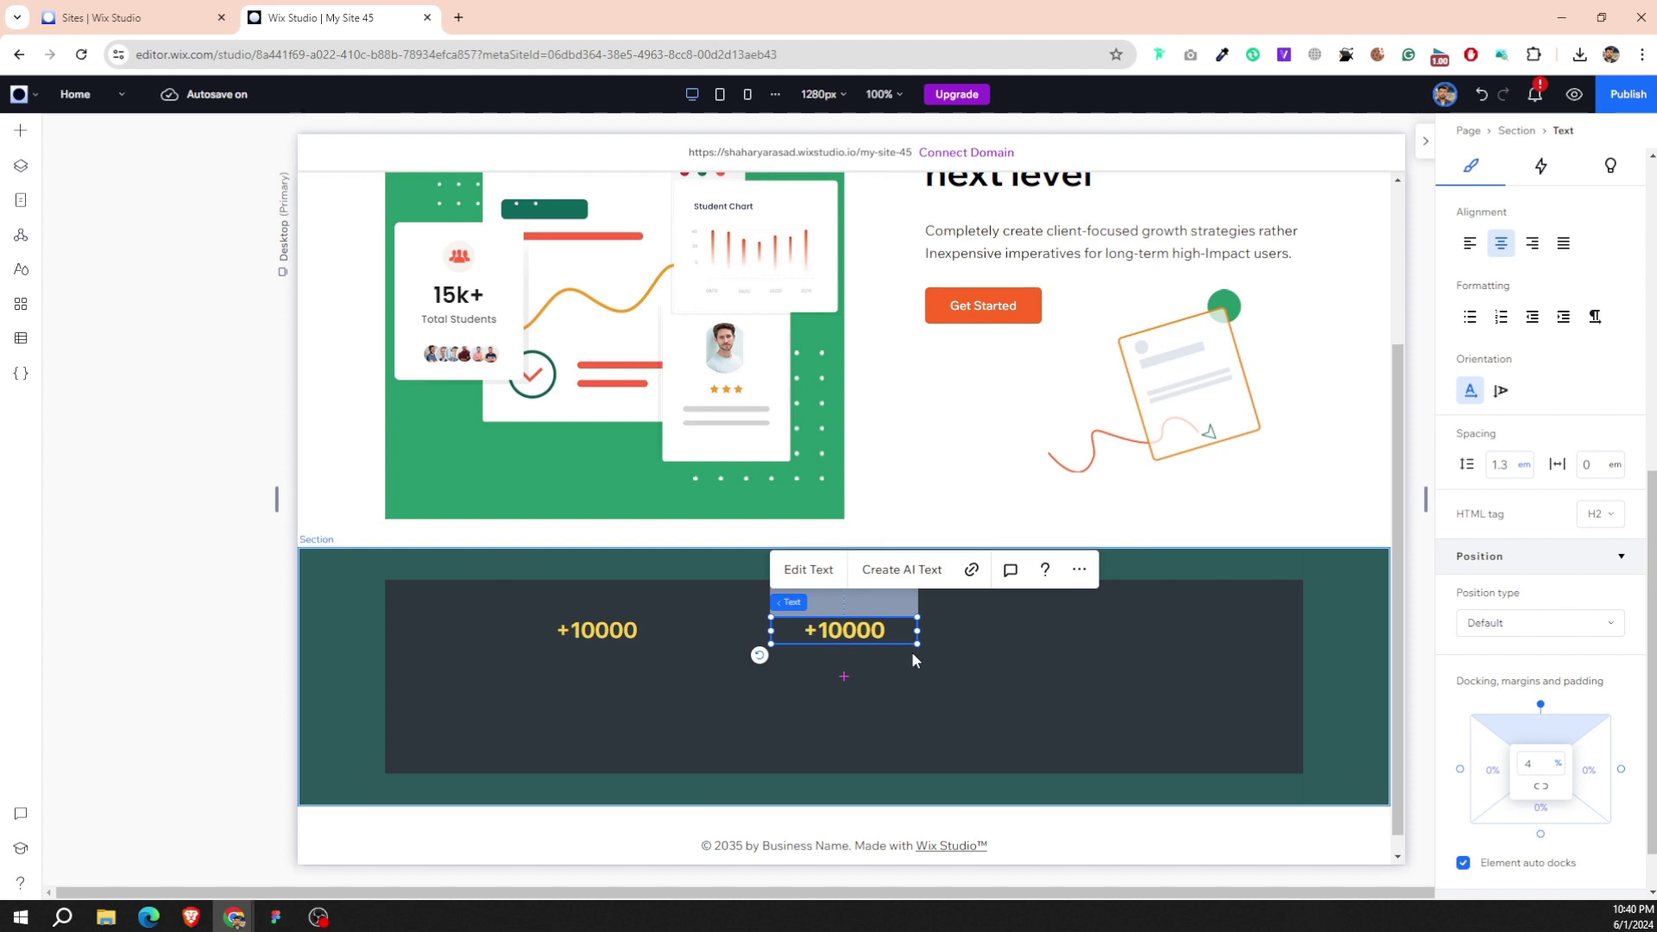
# Duplicate a right-hand +10000 with a 15% right margin, then select all three figures.
pyautogui.hotkey('ctrl', 'd')
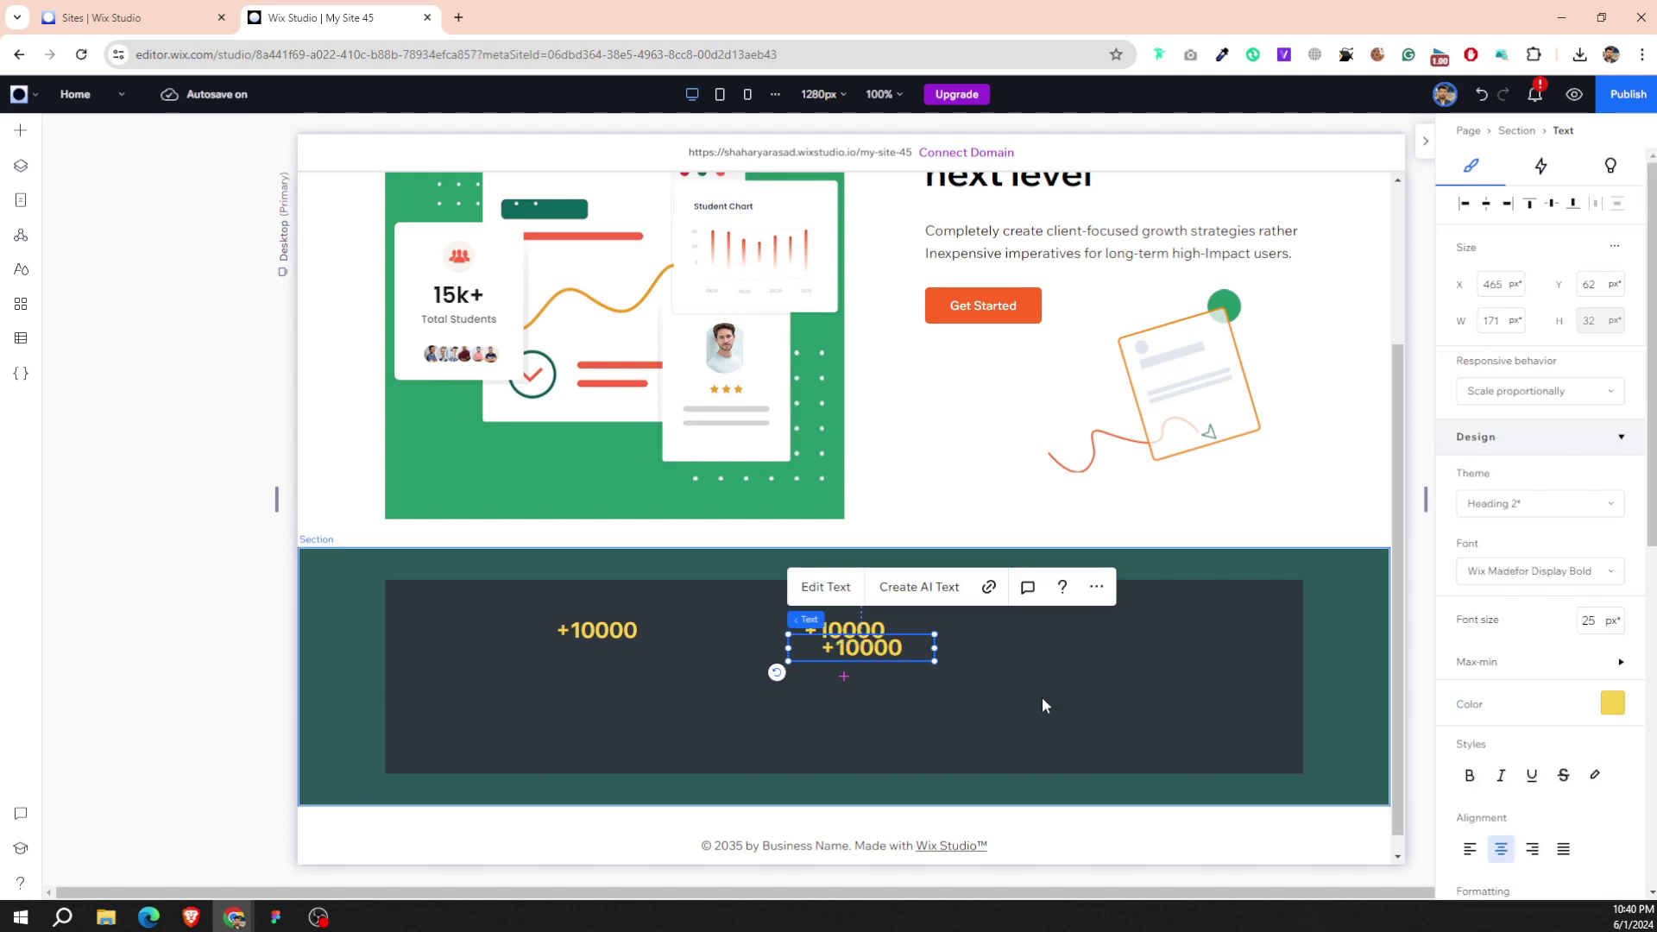
pyautogui.moveTo(884, 661); pyautogui.dragTo(1161, 635)
pyautogui.scroll(-8, 1541, 604)
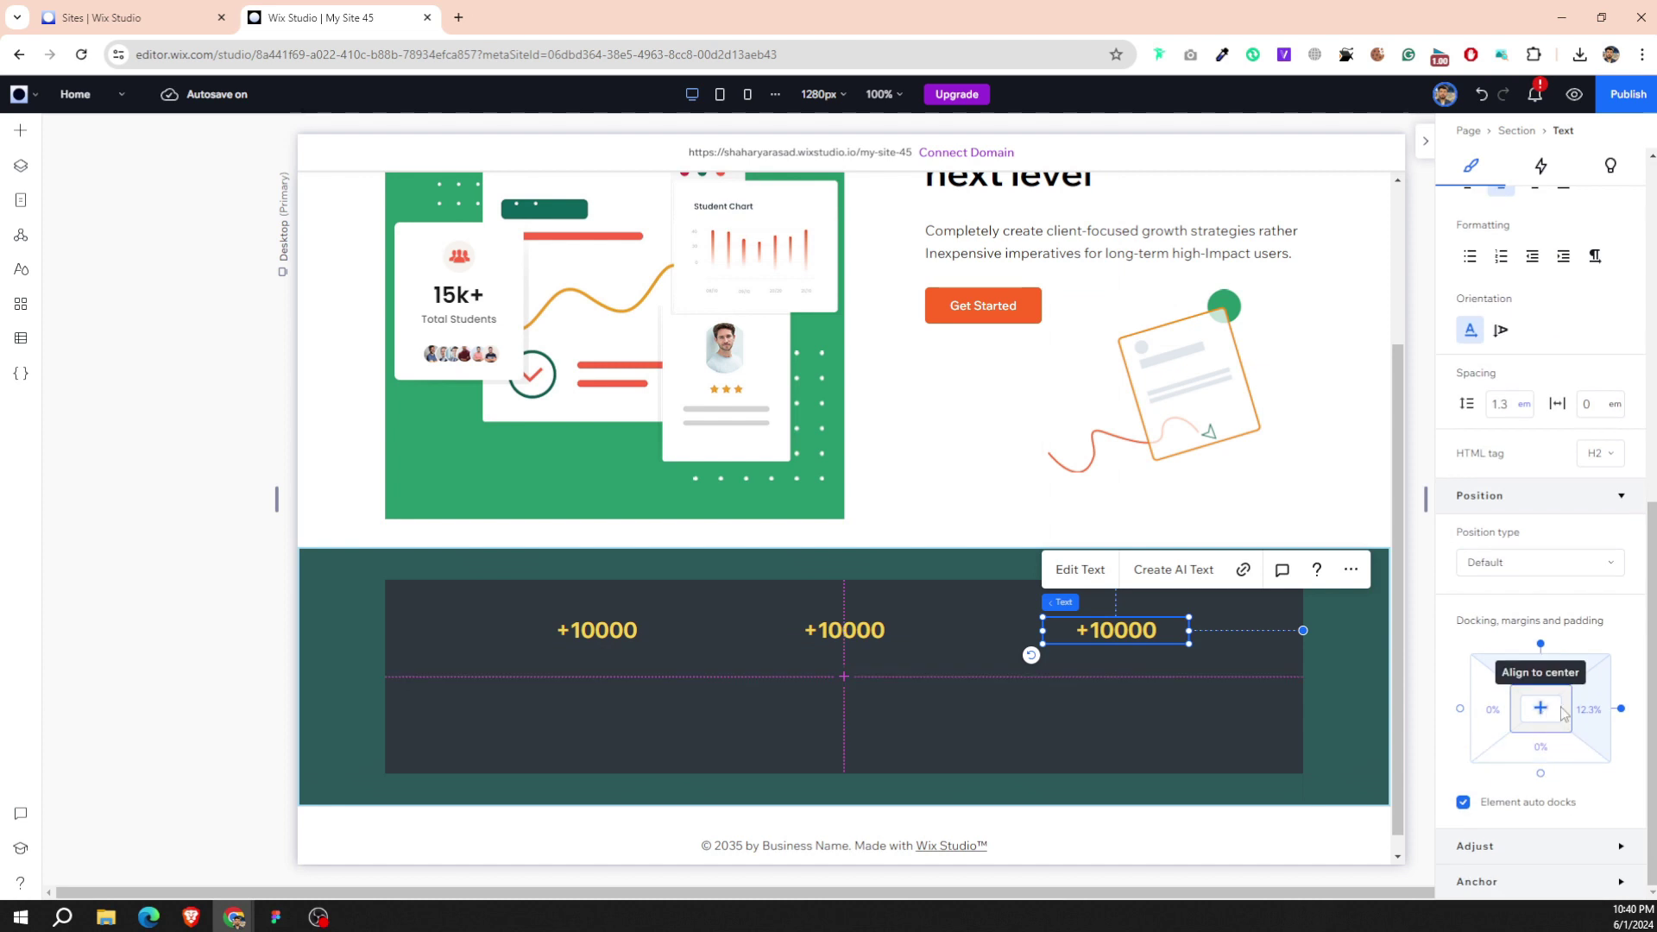
pyautogui.click(1581, 710)
pyautogui.write('15')
pyautogui.press('Return')
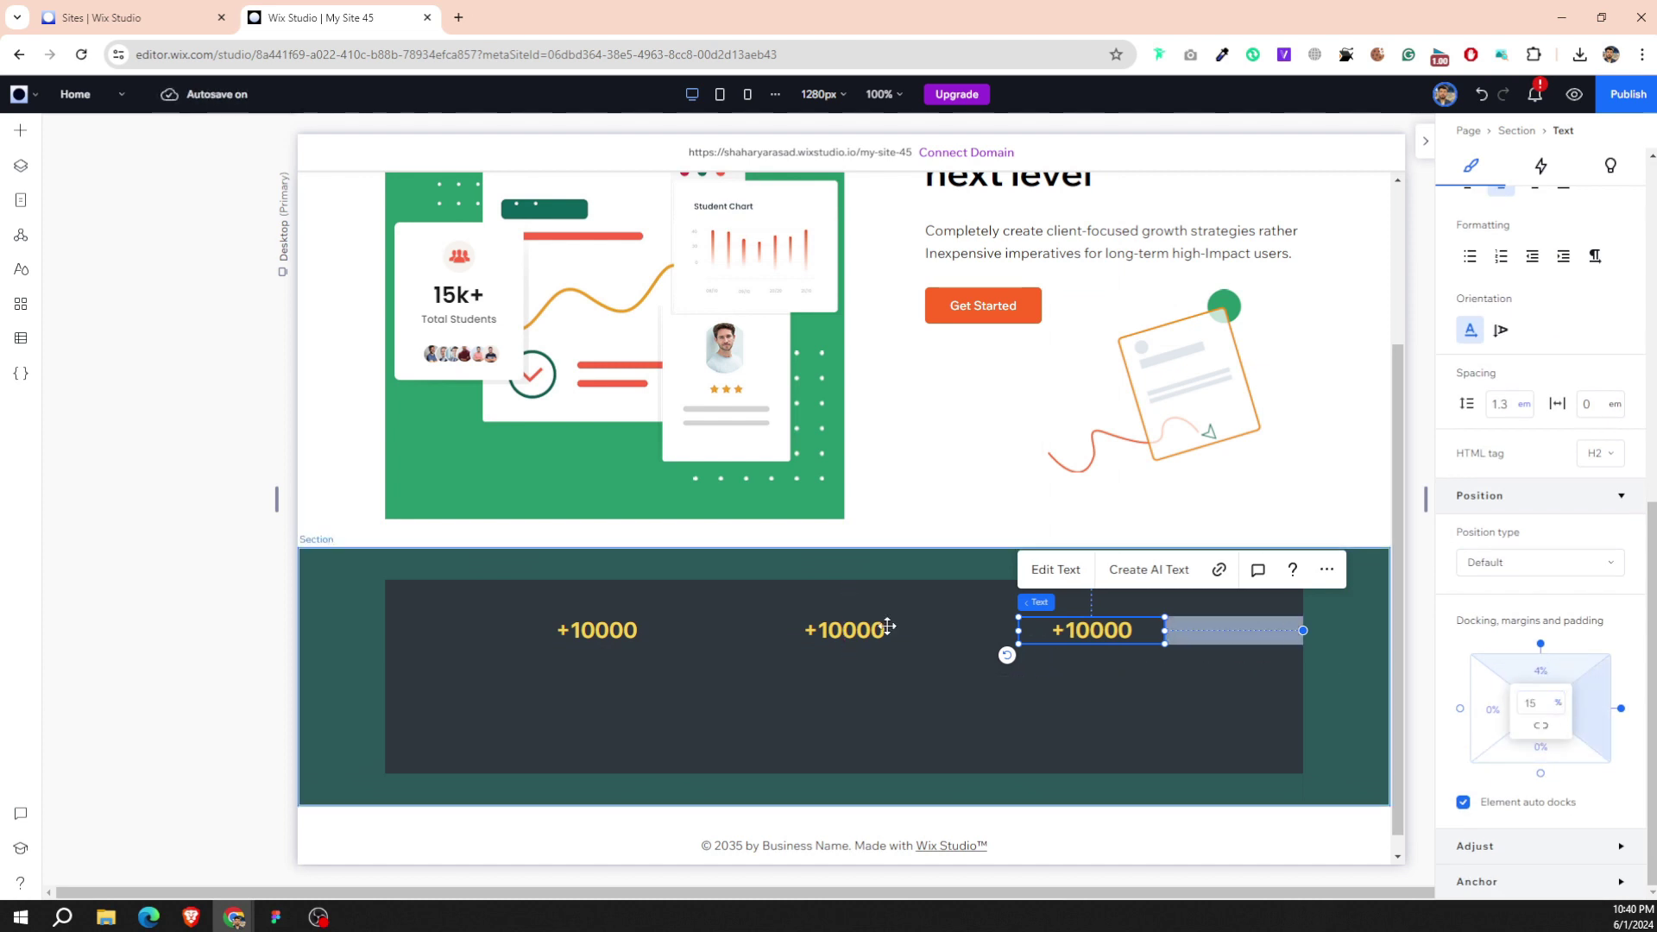
pyautogui.click(586, 631)
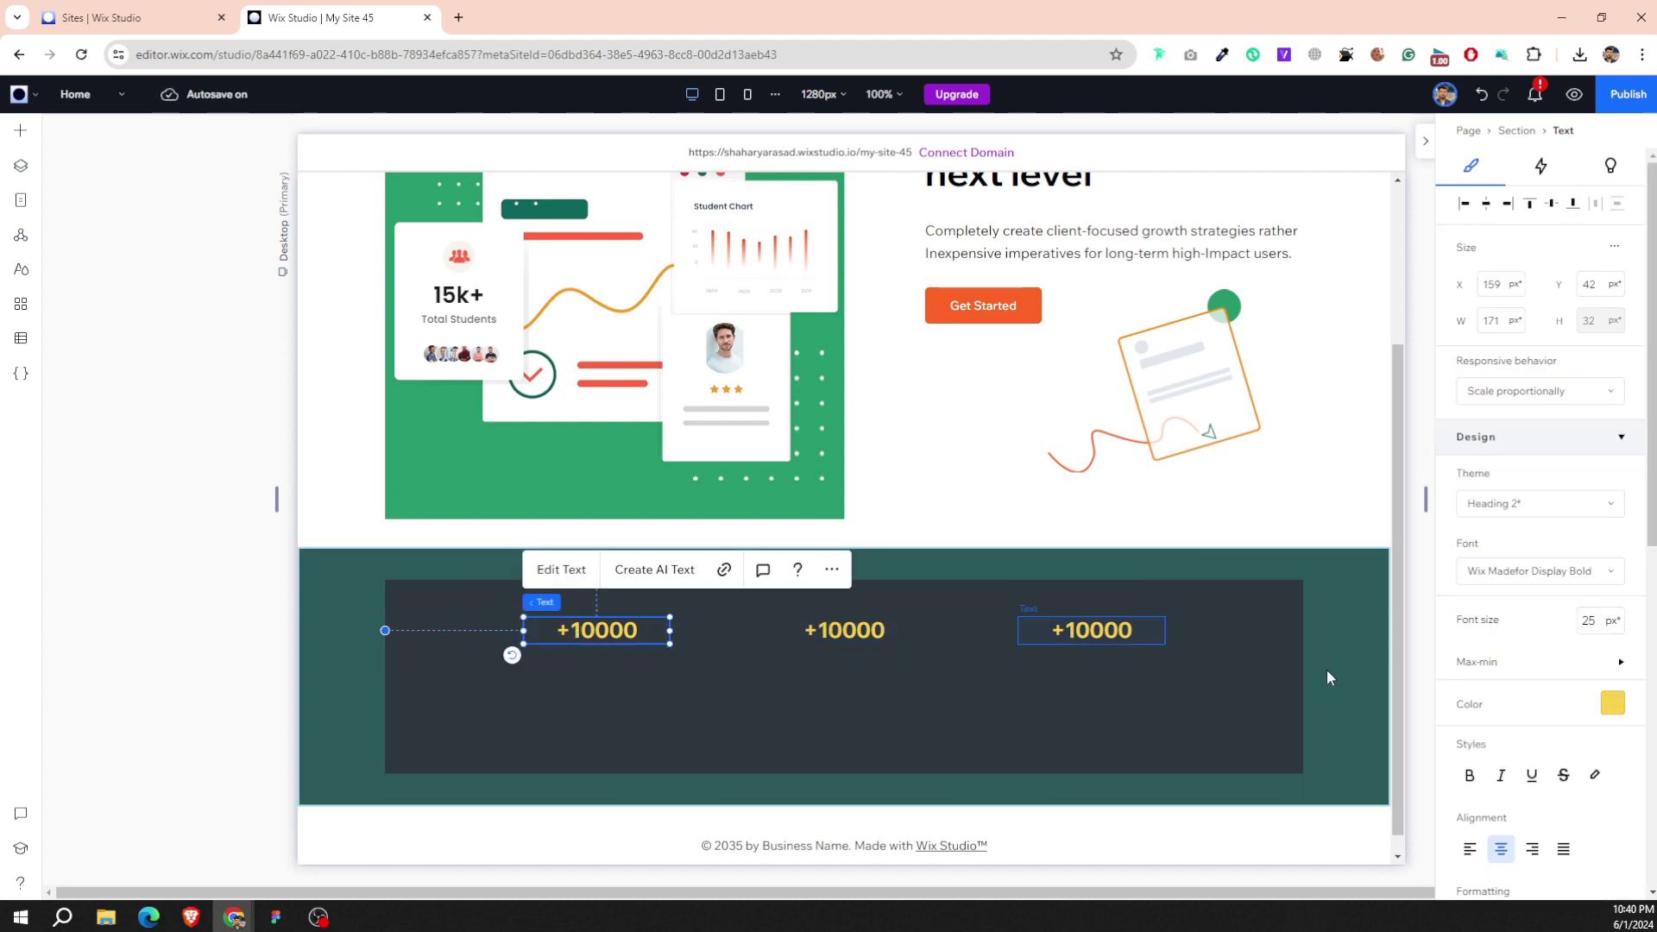
pyautogui.keyDown('shift'); pyautogui.click(1121, 633); pyautogui.keyUp('shift')
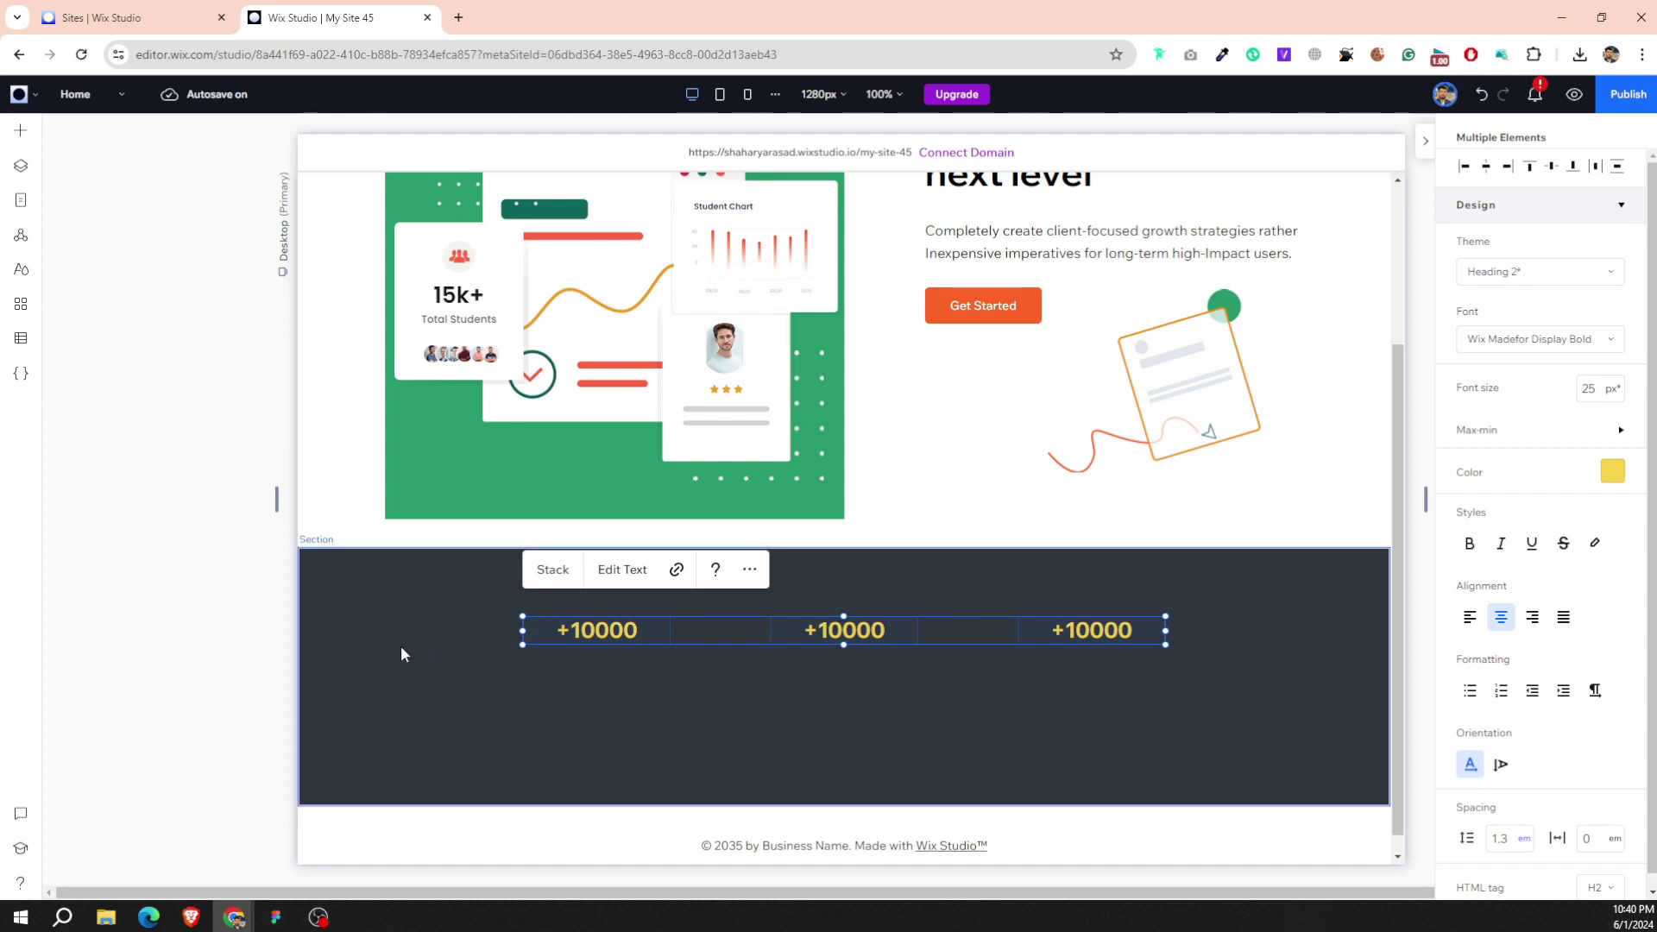
# Place a Line under the left +10000 and shorten it to about 121 px wide.
pyautogui.click(452, 677)
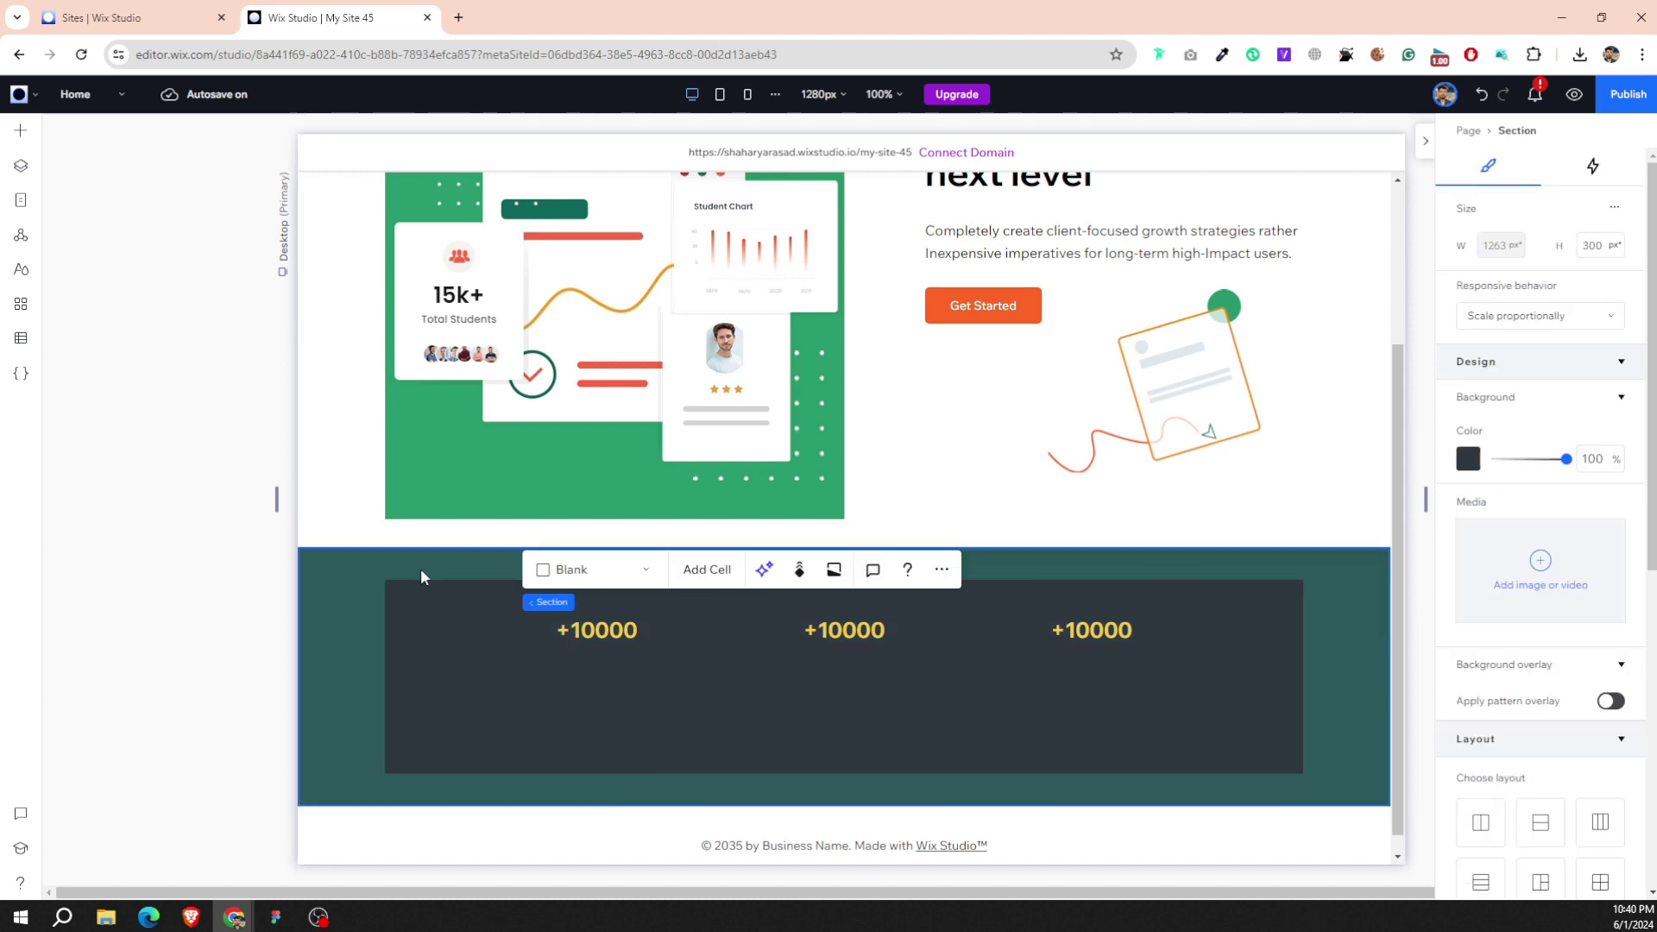
pyautogui.click(21, 130)
pyautogui.moveTo(331, 427); pyautogui.dragTo(609, 654)
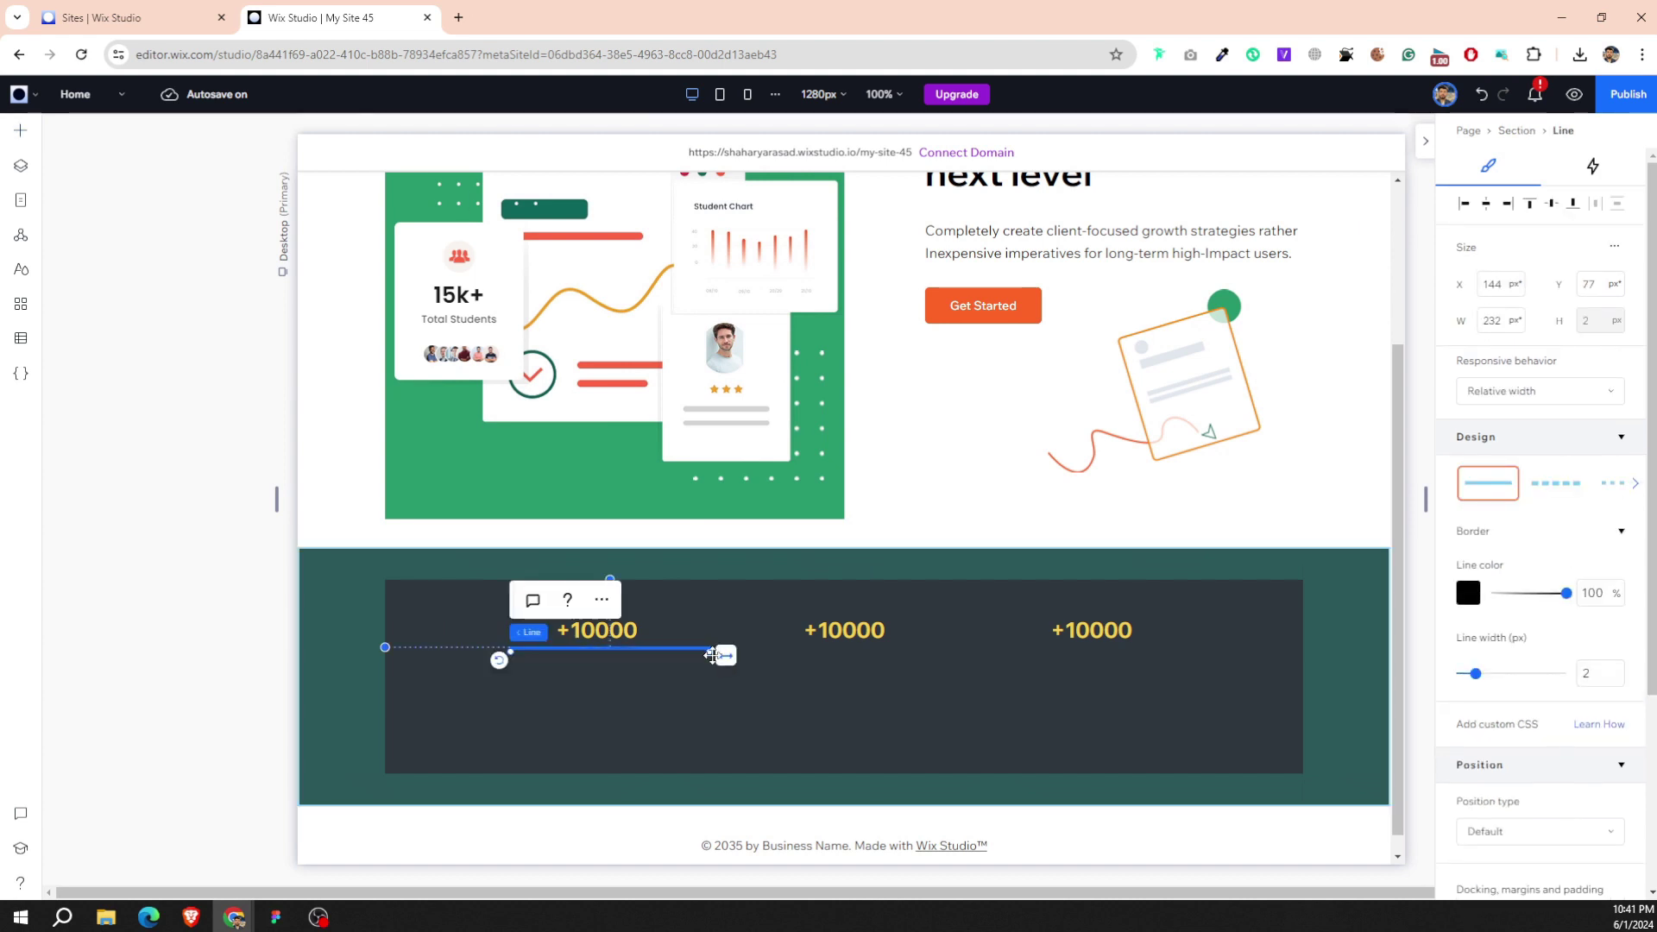
pyautogui.moveTo(715, 648)
pyautogui.mouseDown()
pyautogui.moveTo(580, 649)
pyautogui.moveTo(594, 656)
pyautogui.mouseUp()
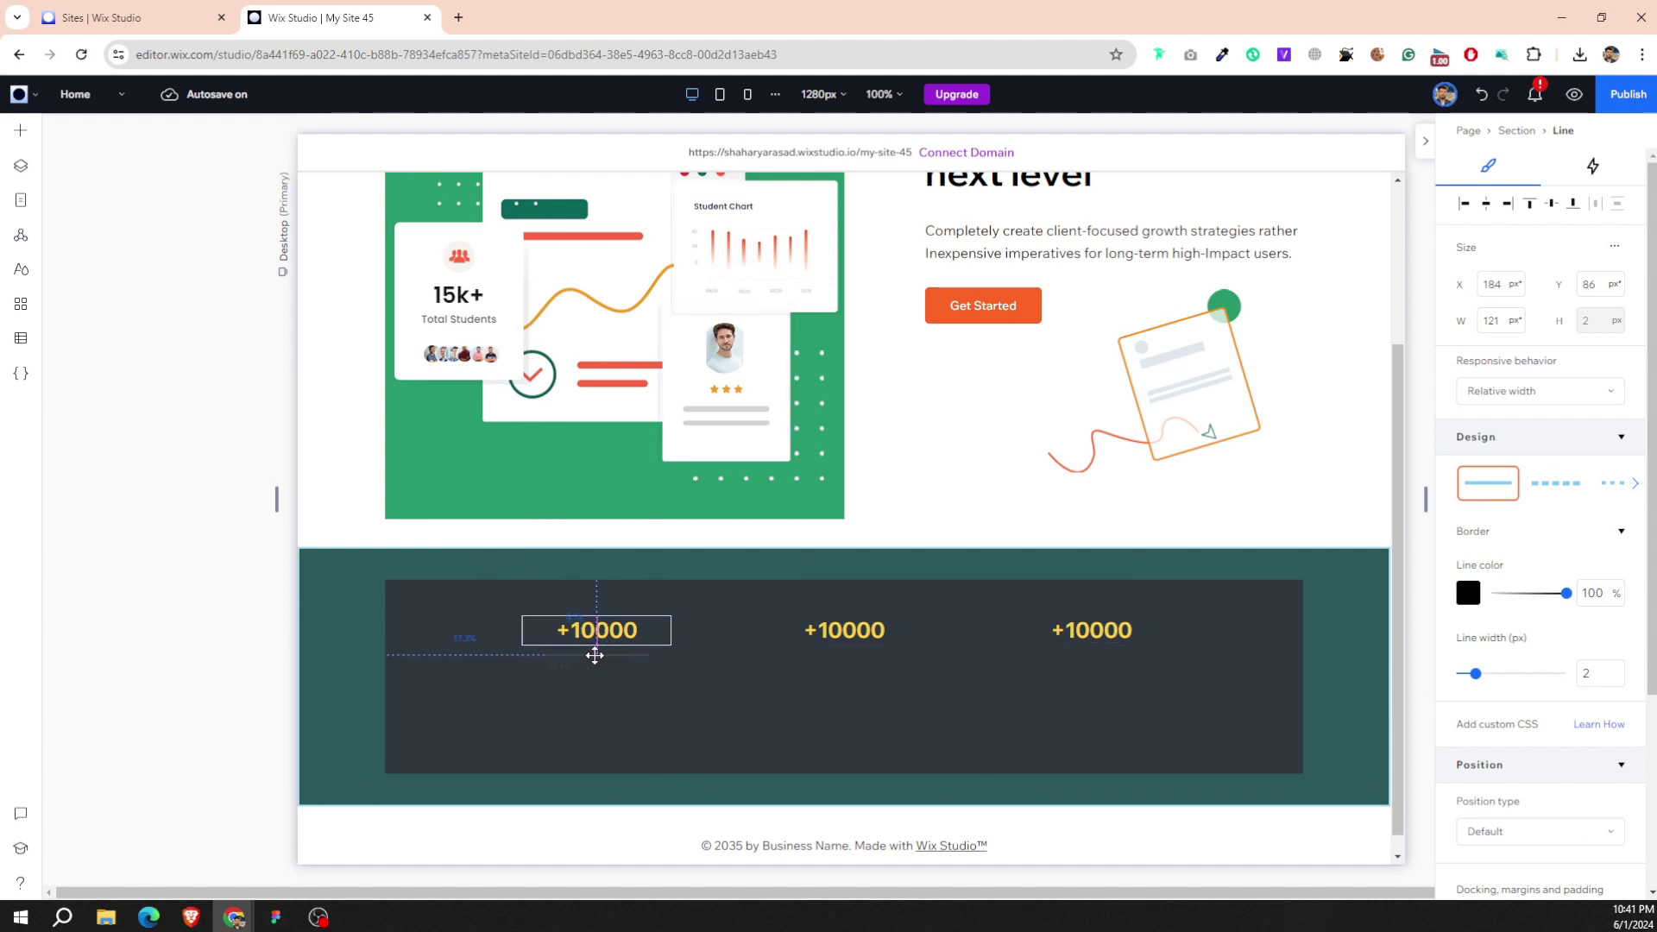
pyautogui.click(650, 704)
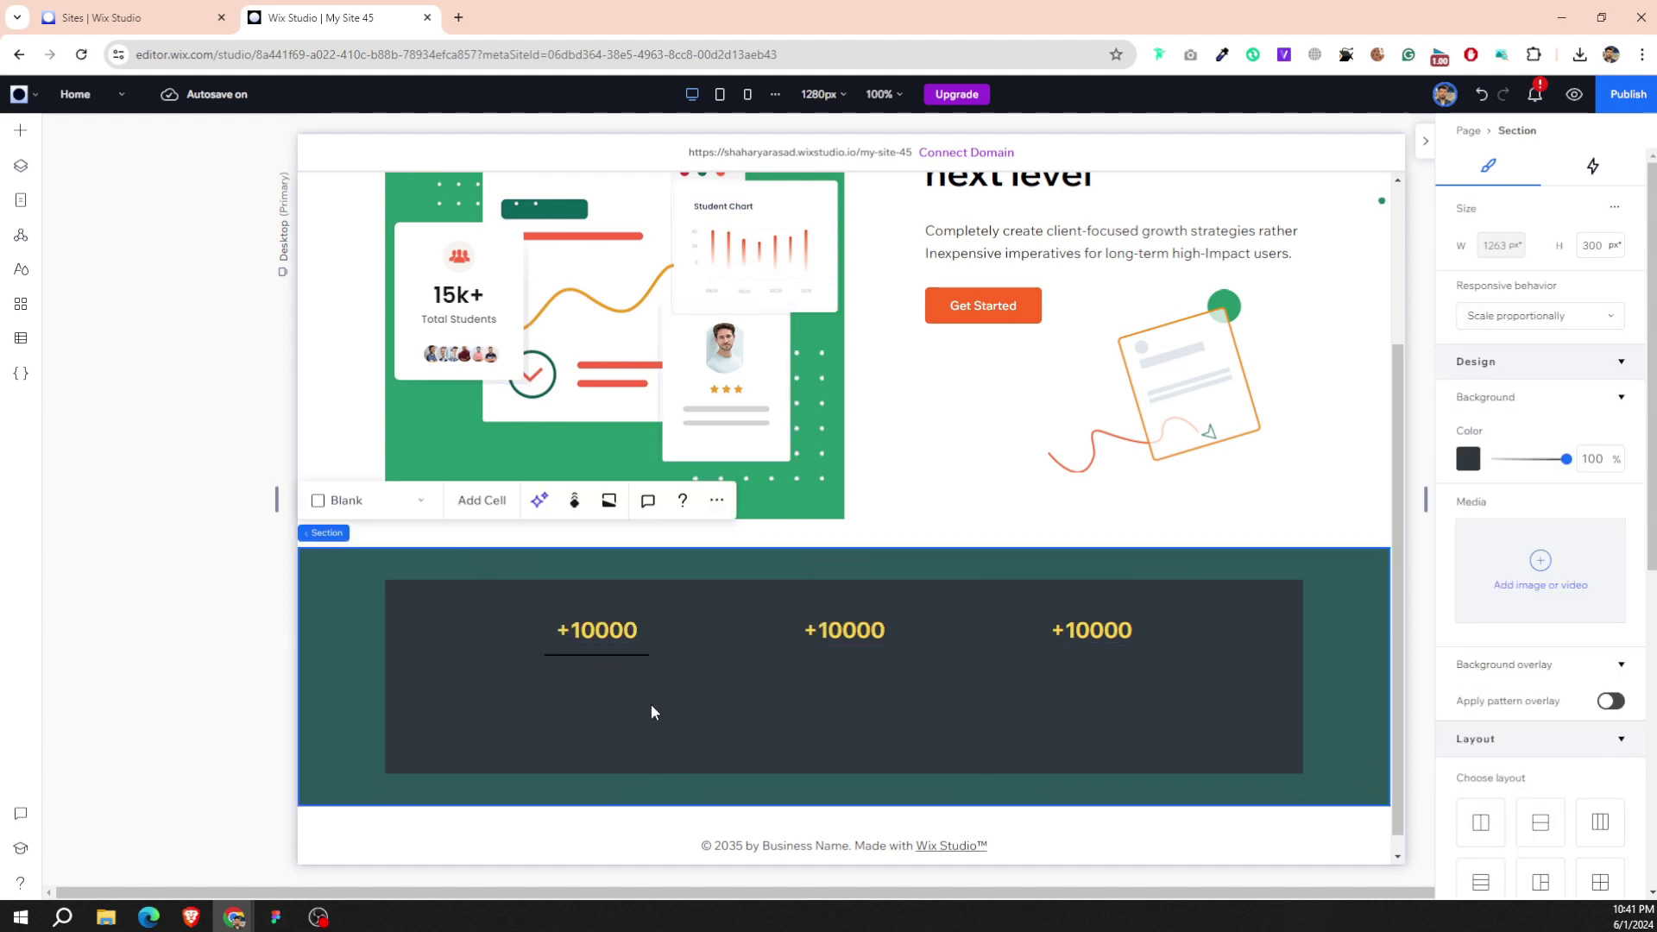
pyautogui.click(628, 635)
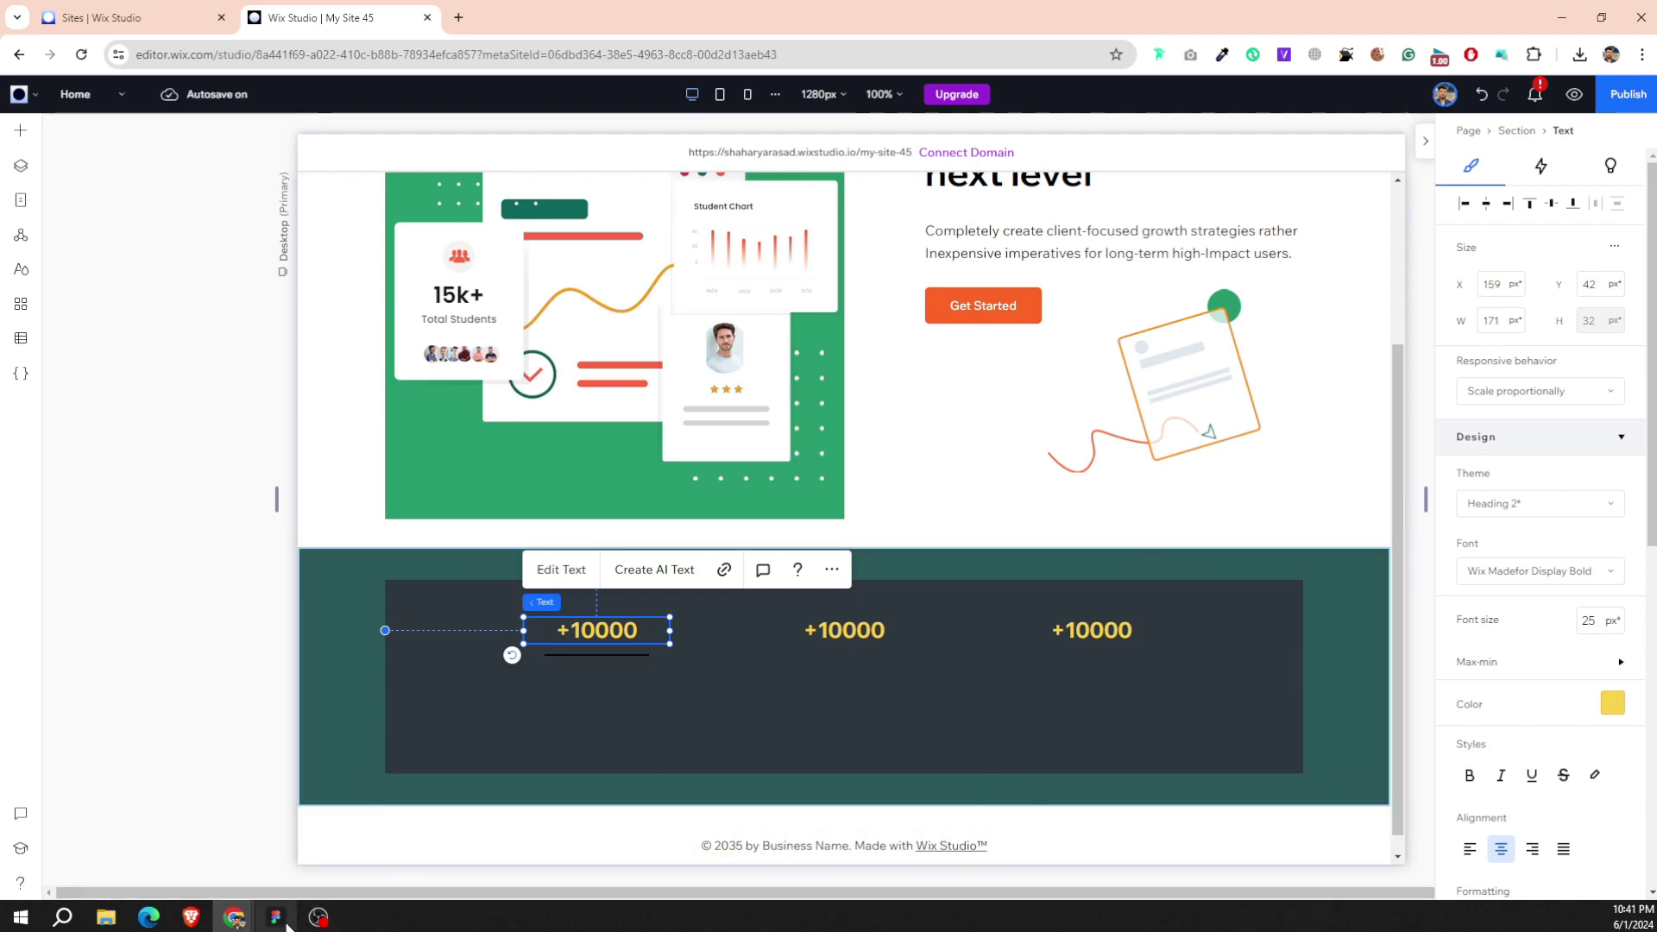
# Replace the first stat figure with 4.8/5 copied from the Figma design.
pyautogui.click(287, 926)
pyautogui.doubleClick(580, 587)
pyautogui.hotkey('ctrl', 'c')
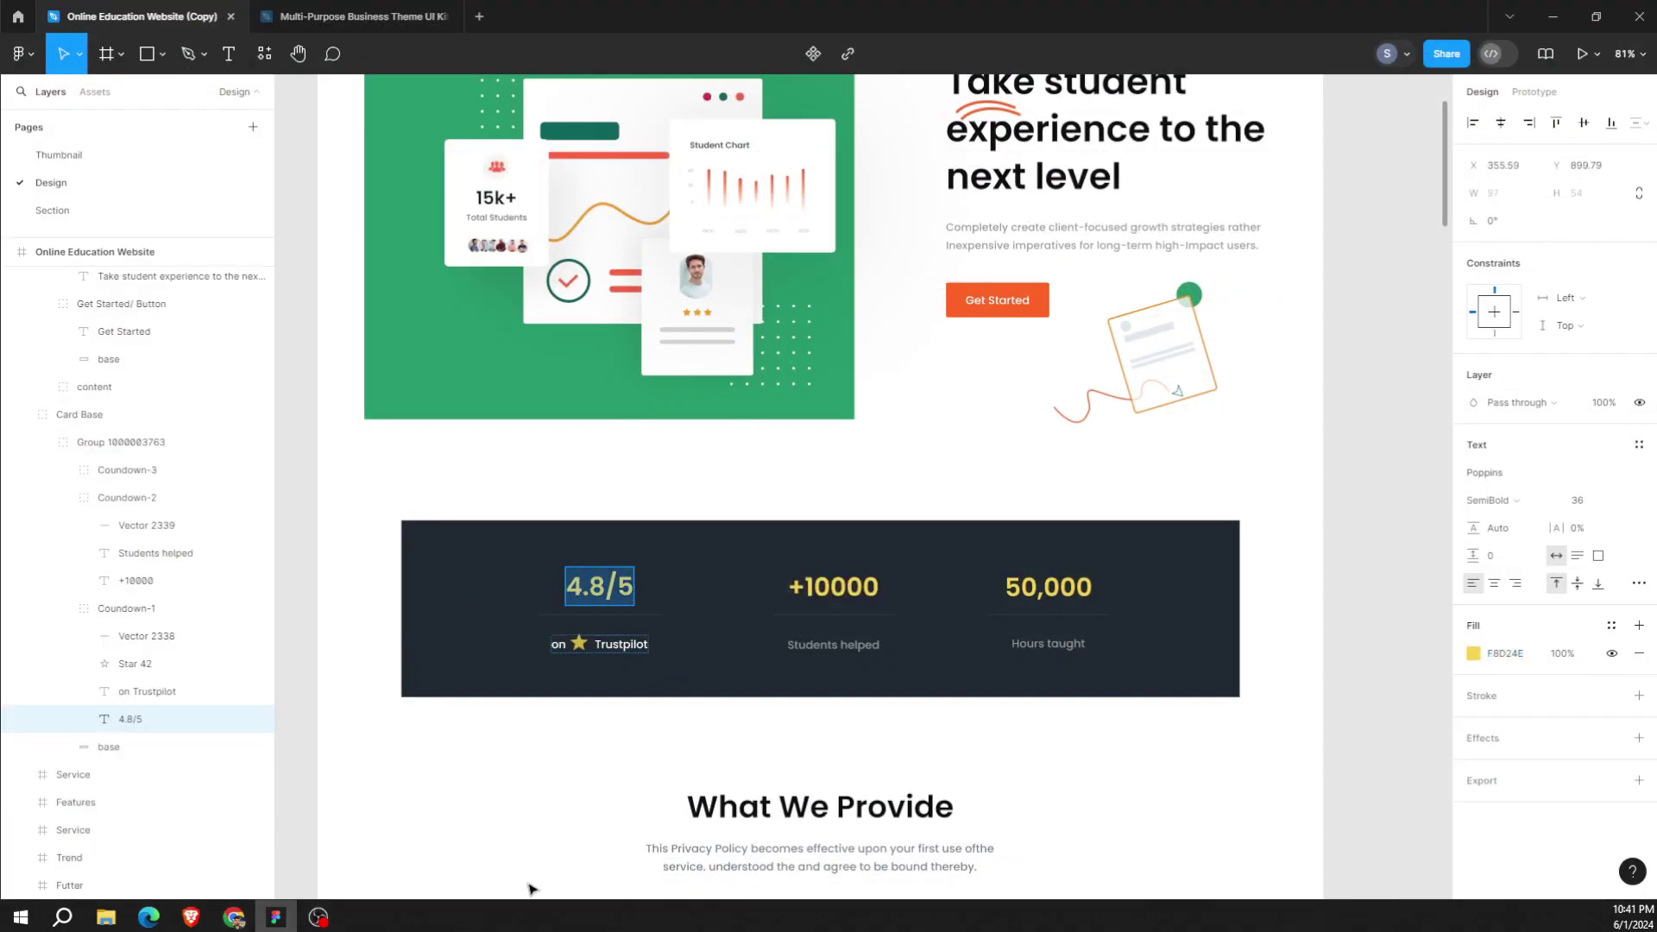
pyautogui.click(232, 916)
pyautogui.doubleClick(581, 631)
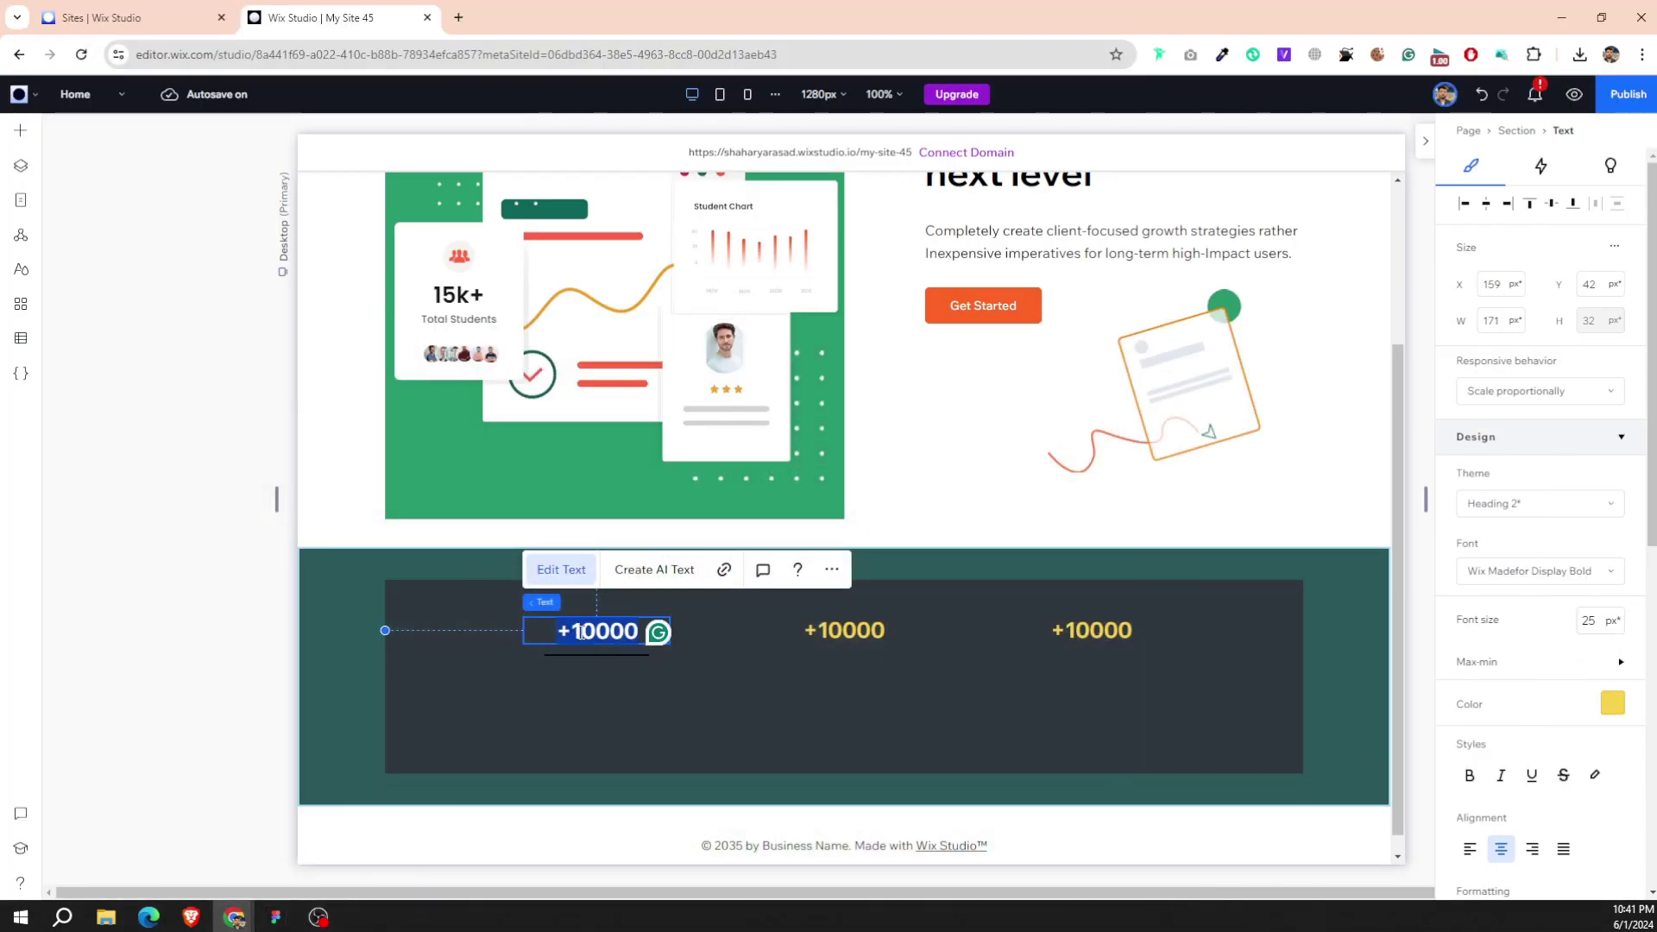
pyautogui.hotkey('ctrl', 'v')
# Change the third stat figure to 50,000.
pyautogui.click(276, 916)
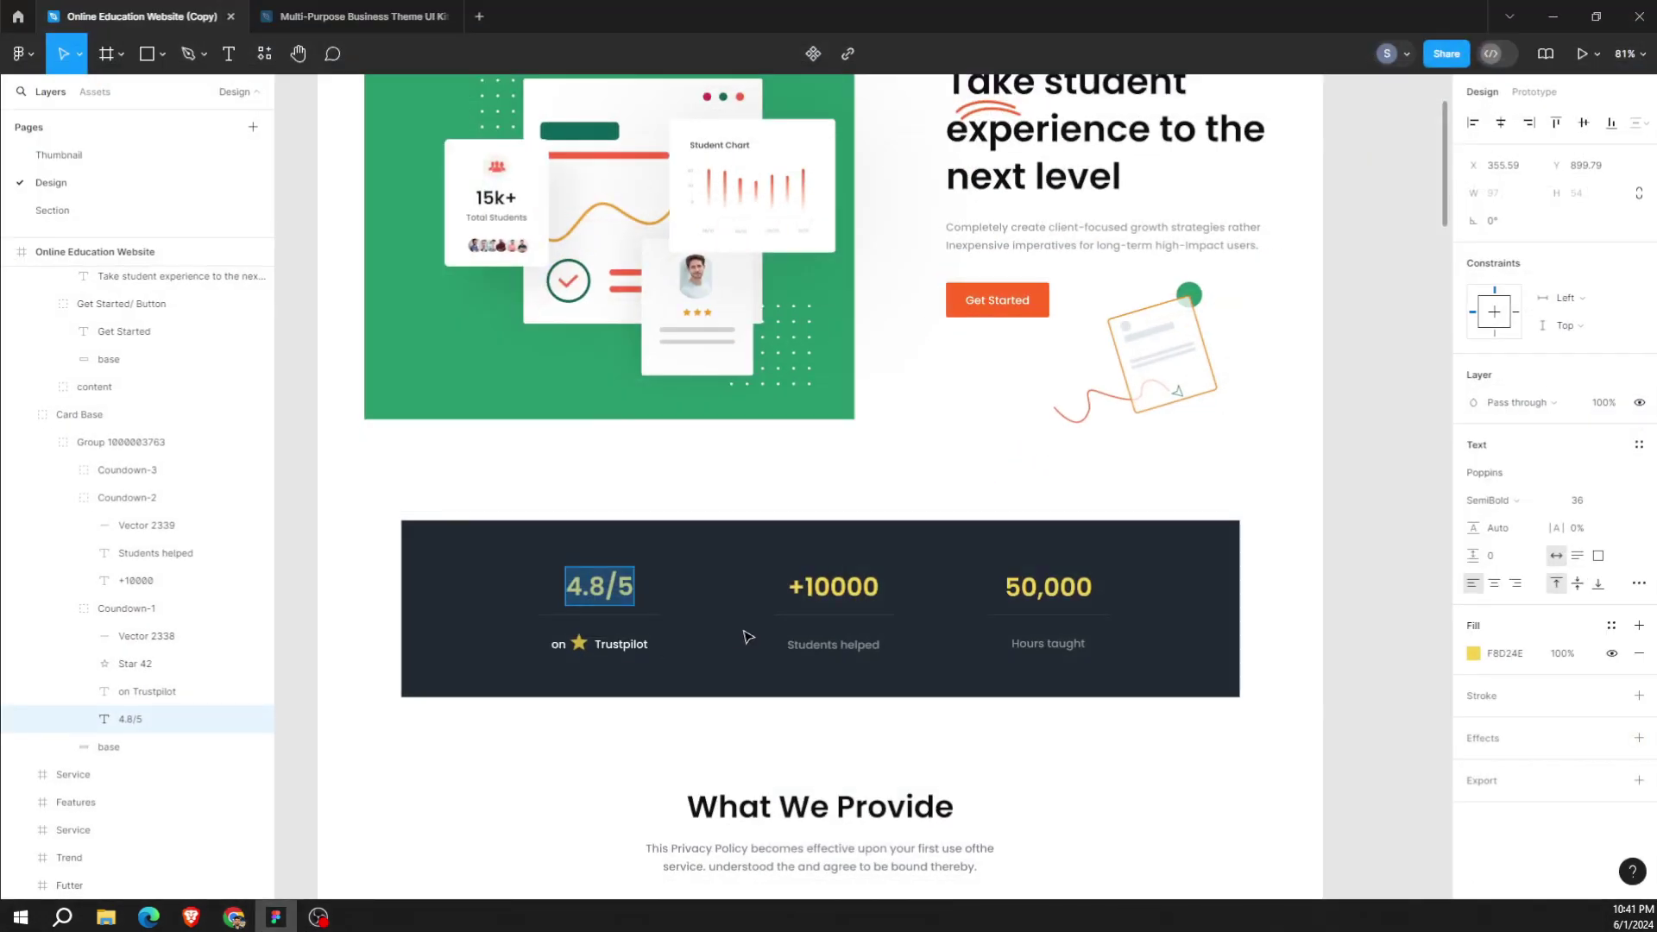
pyautogui.click(830, 595)
pyautogui.click(1028, 587)
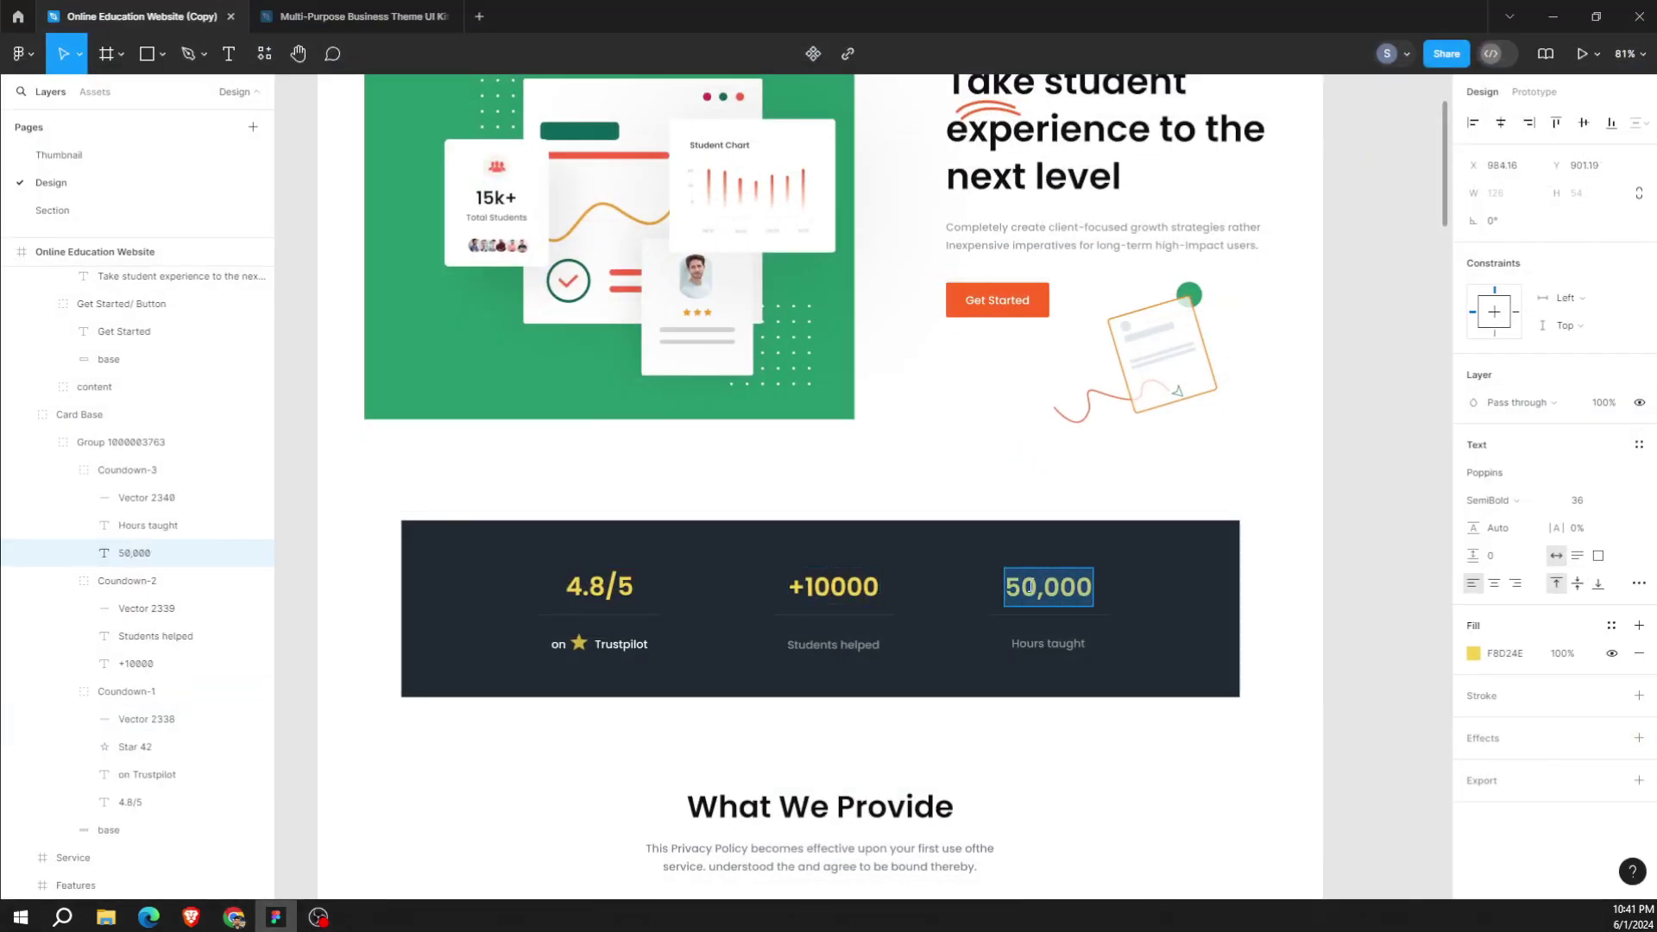
pyautogui.click(234, 916)
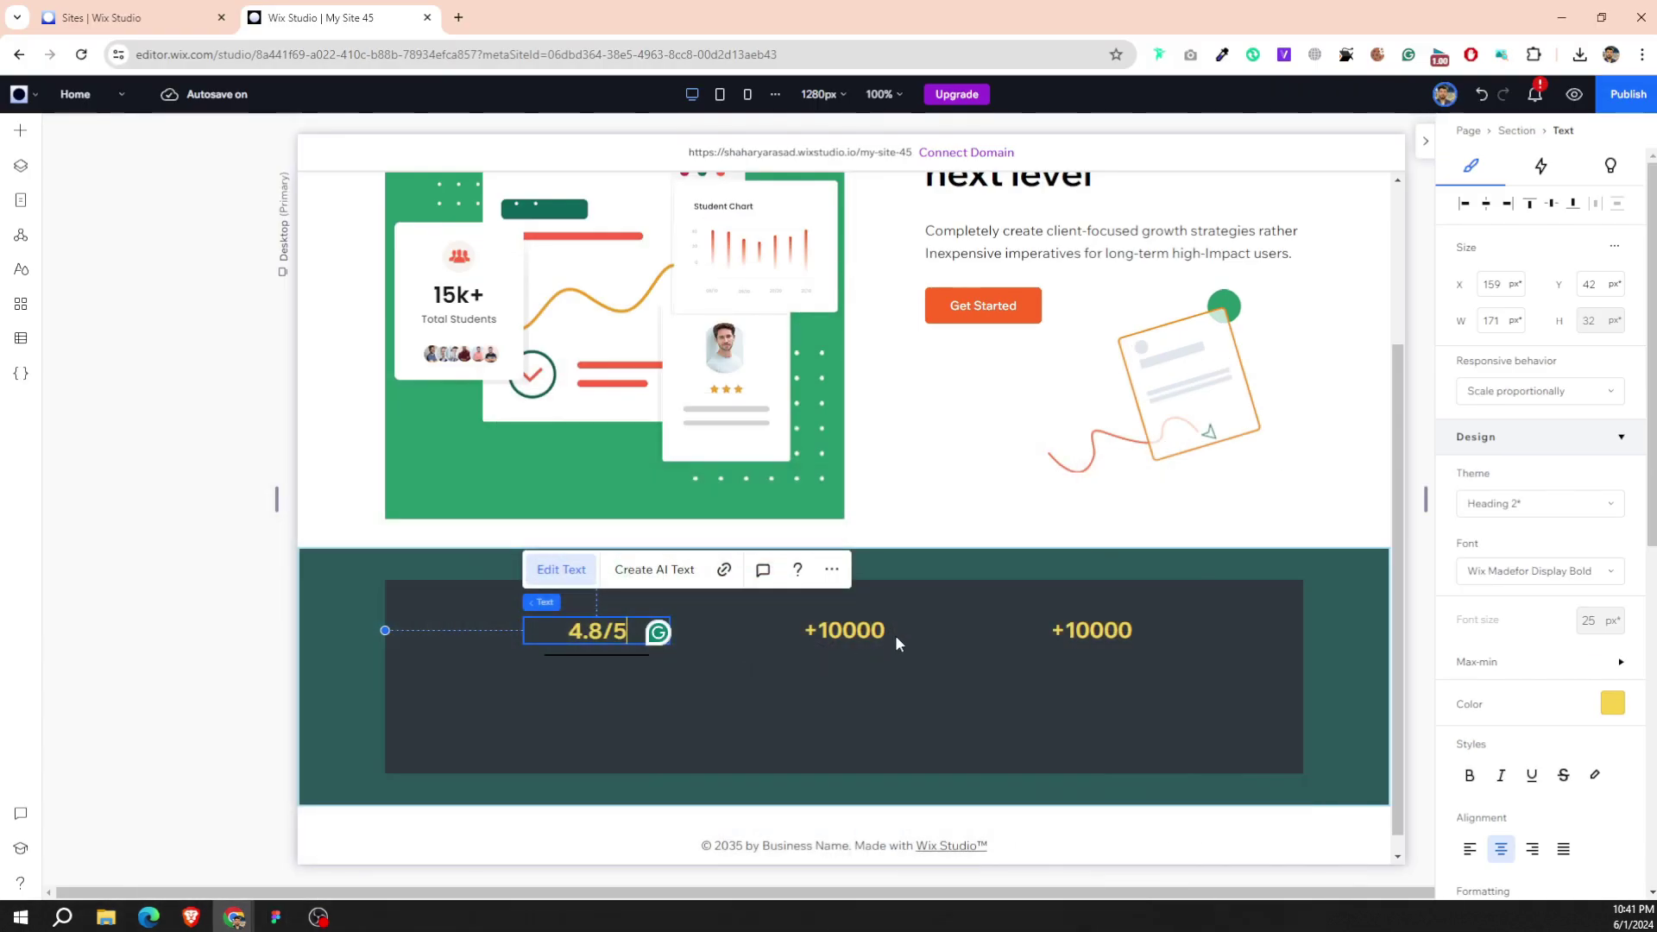
pyautogui.click(1058, 631)
pyautogui.doubleClick(1087, 631)
pyautogui.write('50,000')
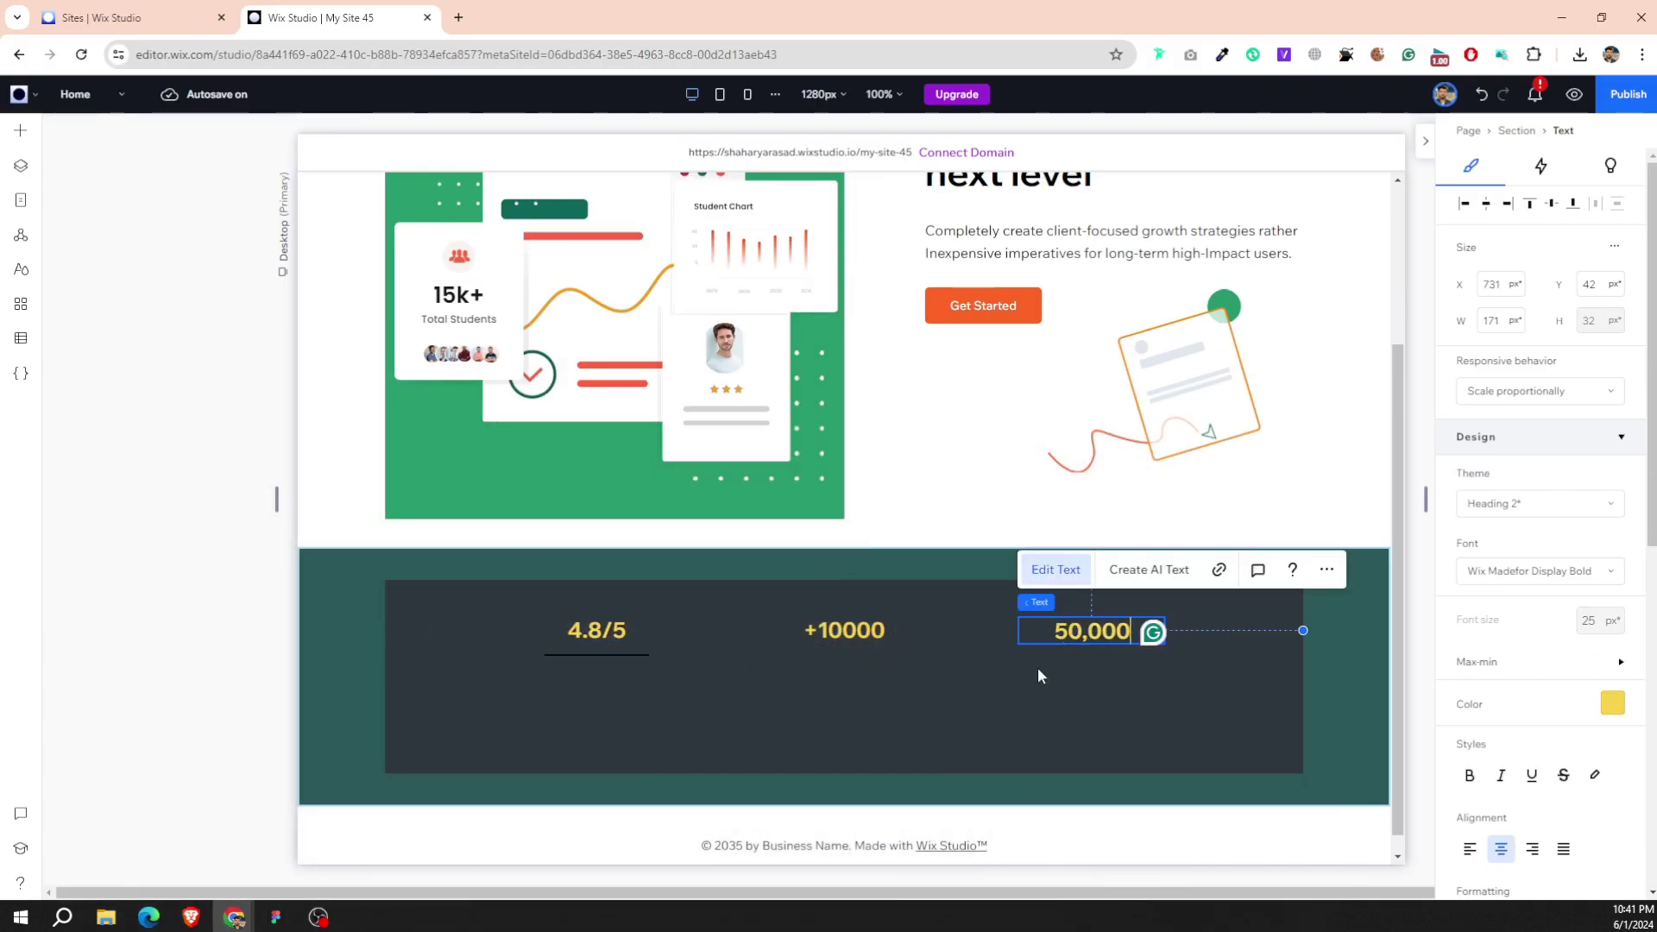
# Narrow the 4.8/5, +10000 and 50,000 text boxes and centre +10000 horizontally.
pyautogui.click(880, 632)
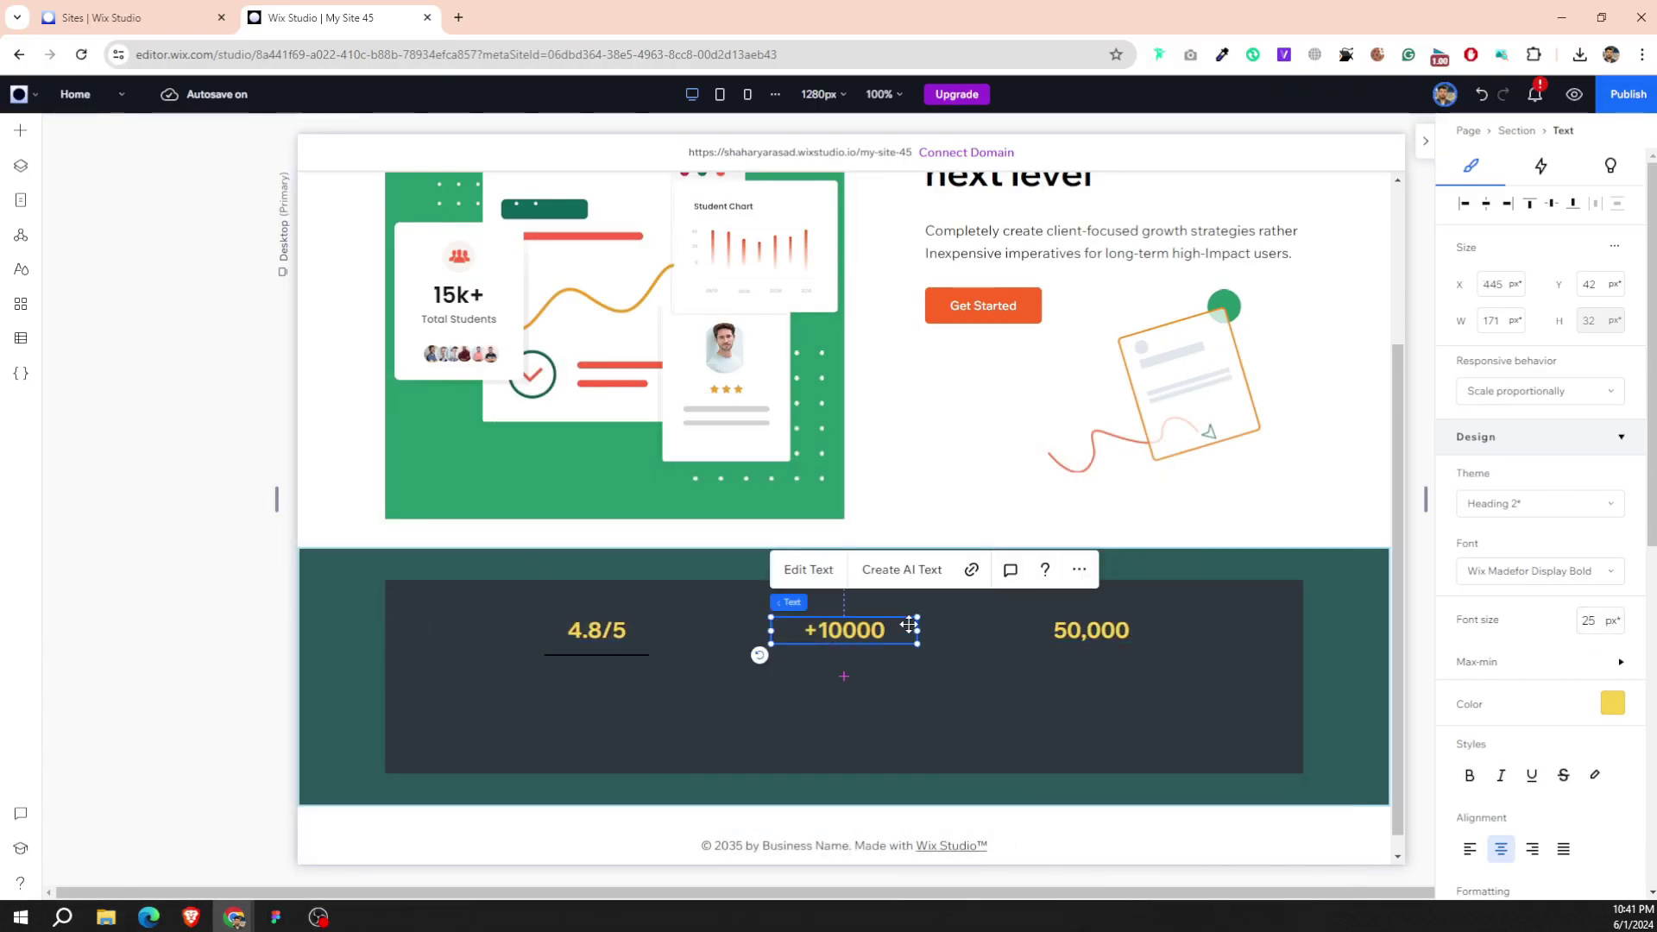
pyautogui.moveTo(879, 633); pyautogui.dragTo(865, 637)
pyautogui.click(1484, 208)
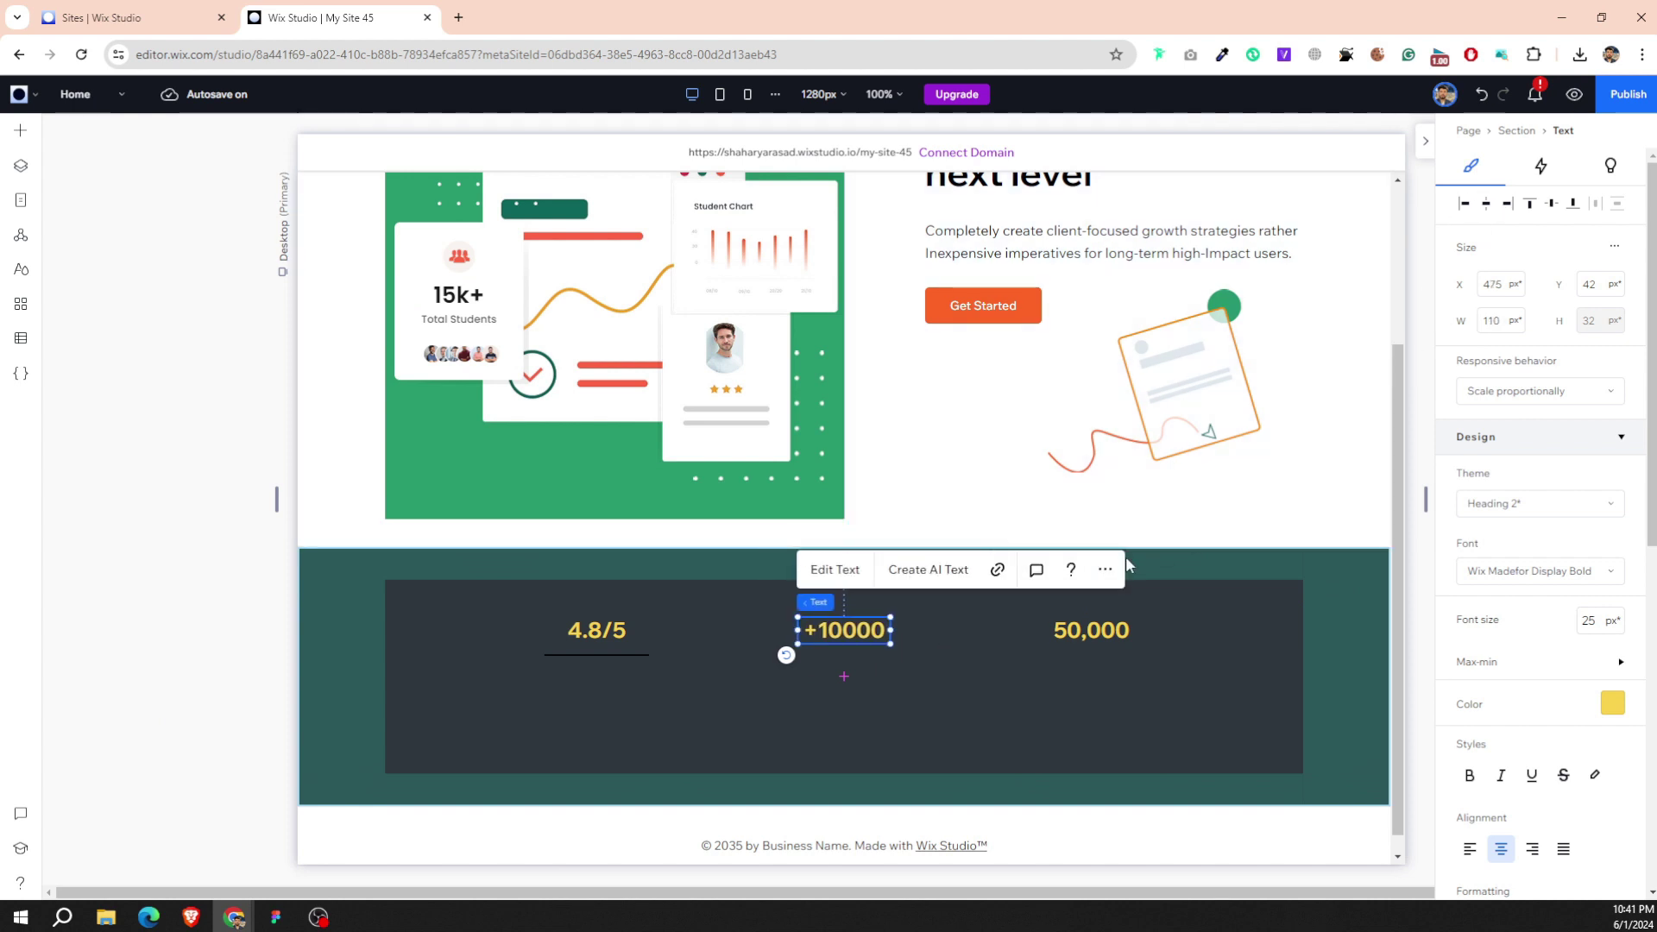
pyautogui.click(1031, 626)
pyautogui.moveTo(1031, 626); pyautogui.dragTo(1067, 627)
pyautogui.scroll(-2, 1582, 625)
pyautogui.scroll(-4, 1581, 625)
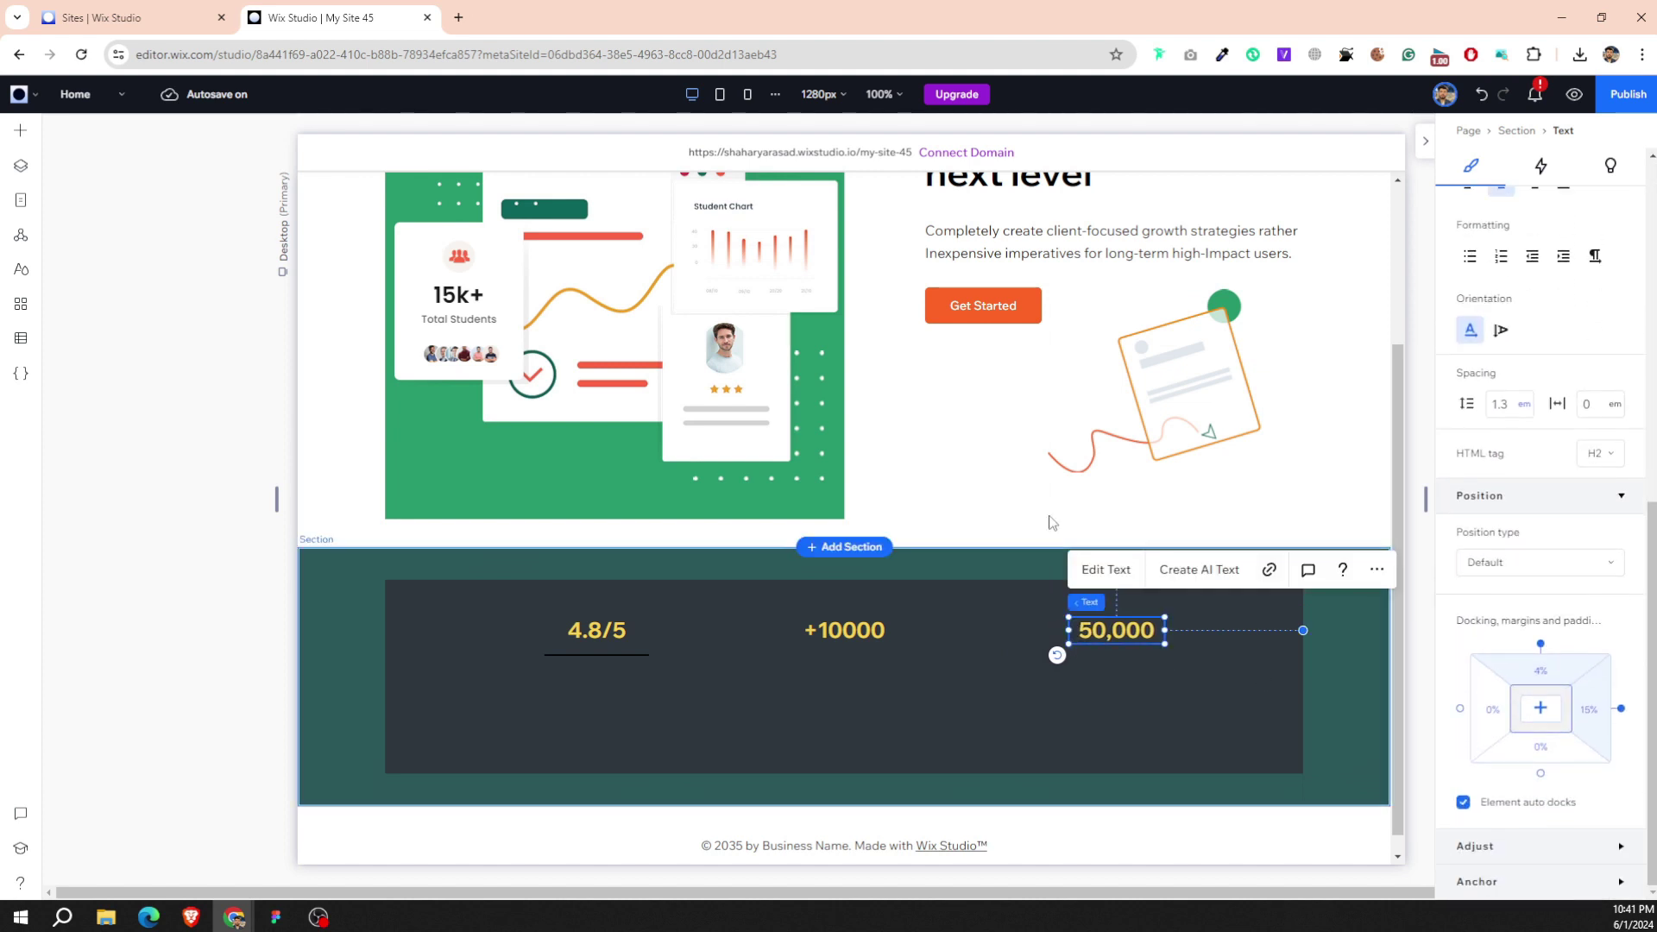
pyautogui.click(587, 634)
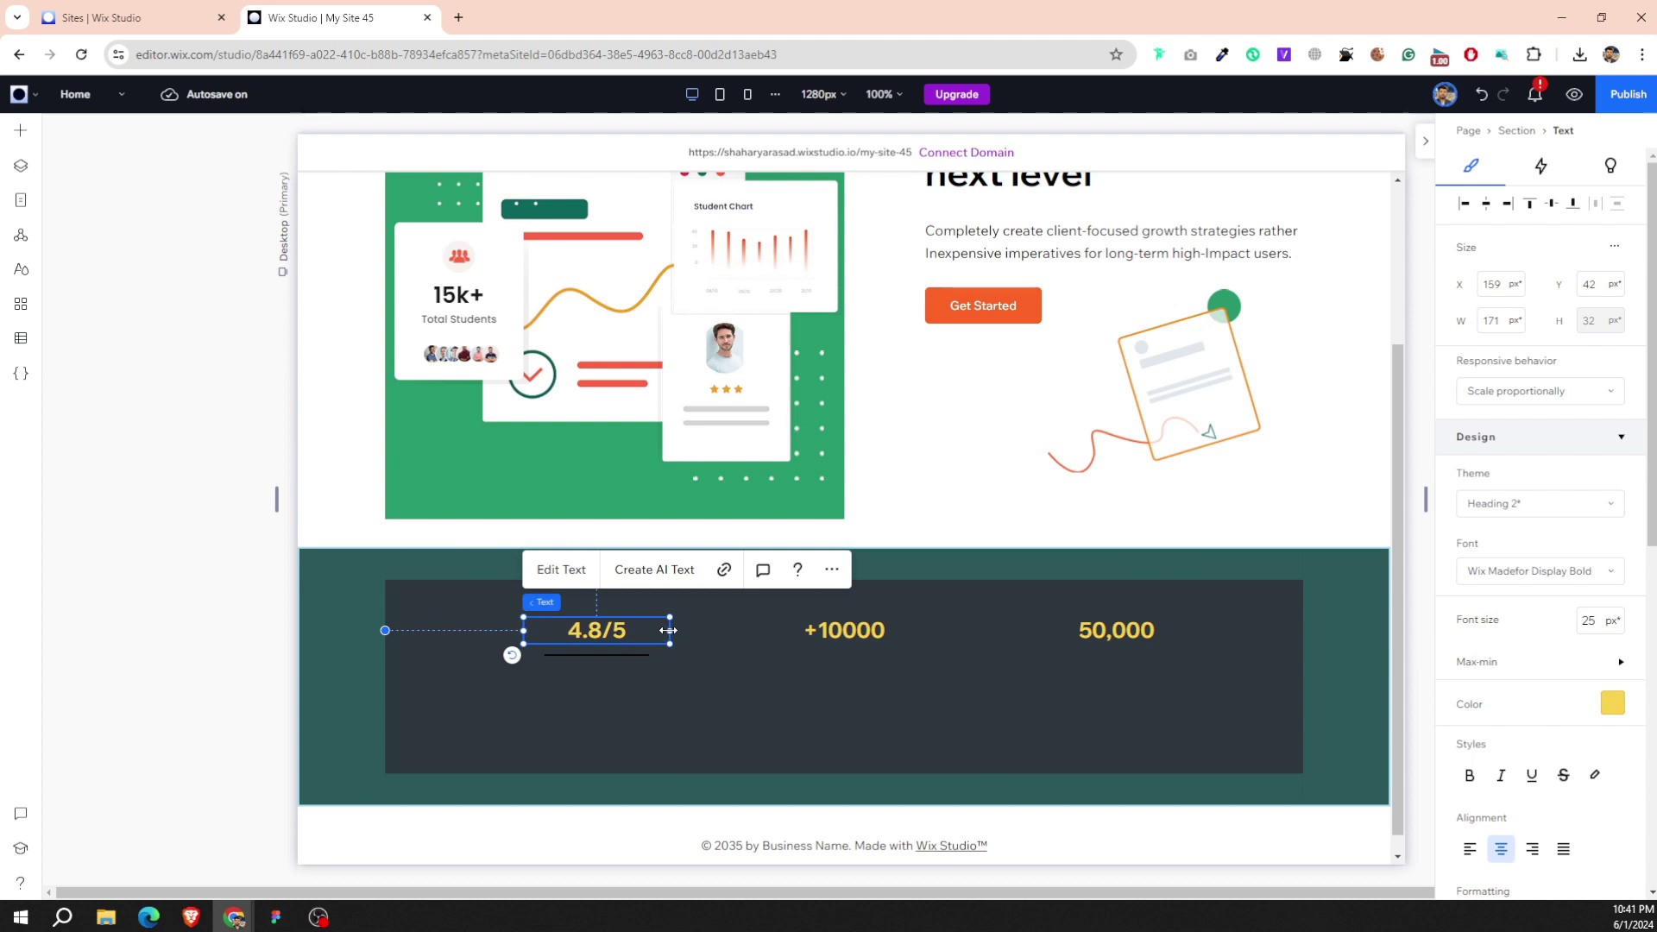
pyautogui.moveTo(669, 630)
pyautogui.mouseDown()
pyautogui.moveTo(607, 633)
pyautogui.moveTo(628, 639)
pyautogui.mouseUp()
pyautogui.scroll(-5, 1600, 682)
pyautogui.scroll(-4, 1601, 681)
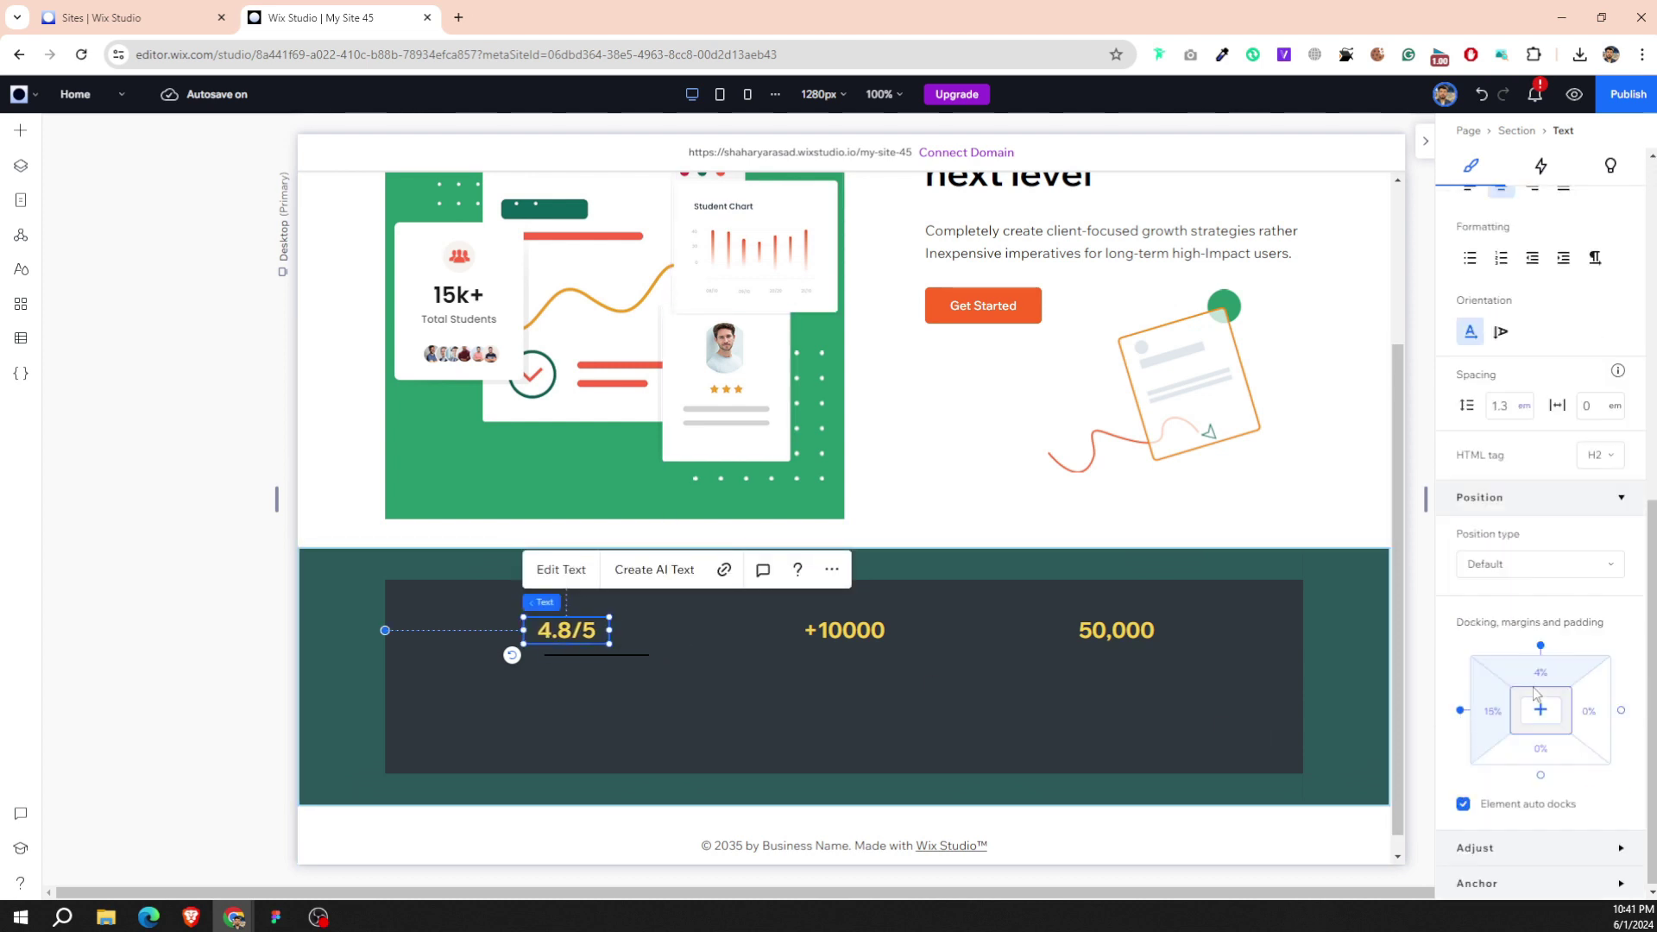
# Place underlines under the numbers, bottom-align all three and colour them grey.
pyautogui.click(609, 655)
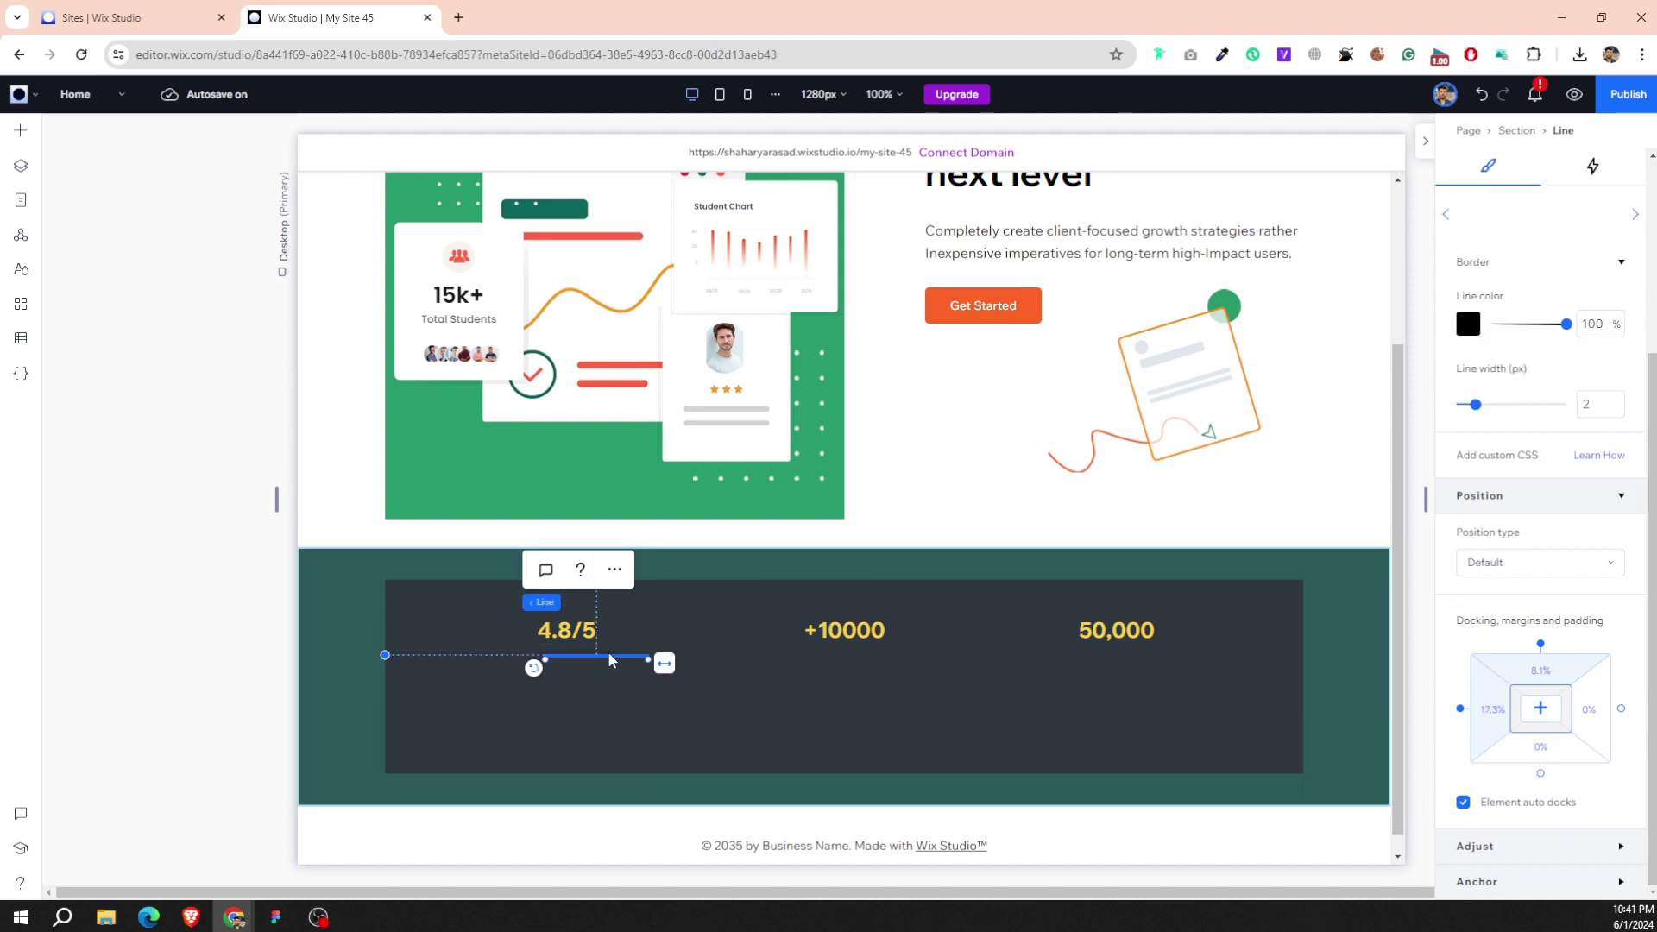
pyautogui.moveTo(608, 655); pyautogui.dragTo(583, 662)
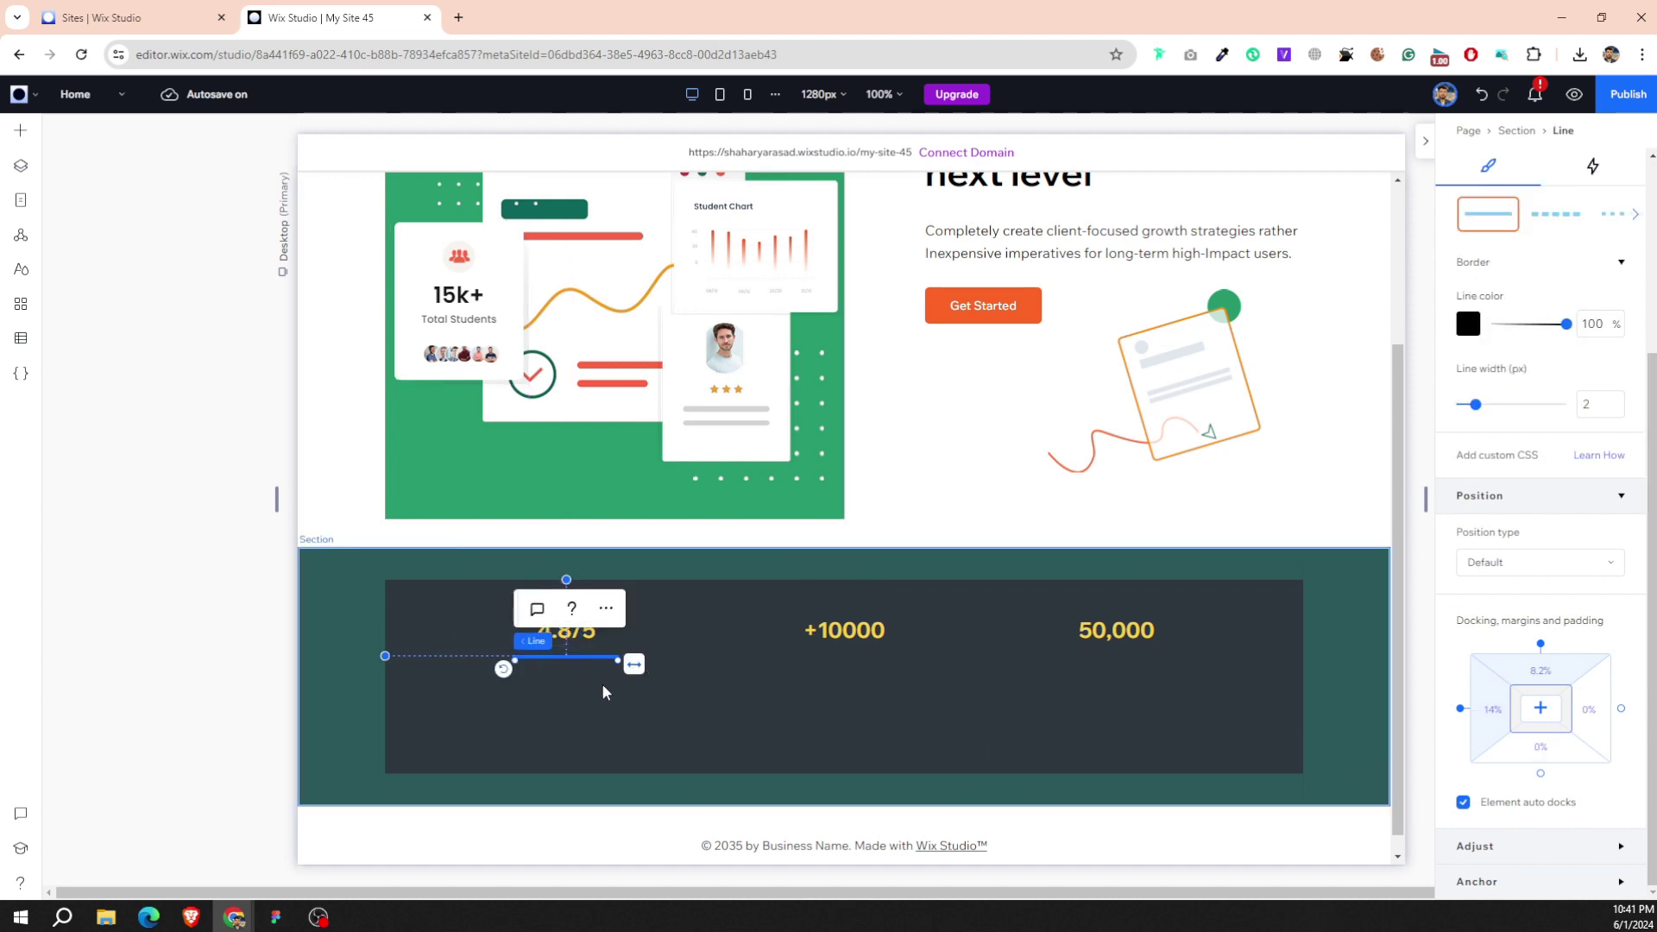
pyautogui.moveTo(603, 674); pyautogui.dragTo(1120, 656)
pyautogui.keyDown('shift'); pyautogui.click(843, 658); pyautogui.keyUp('shift')
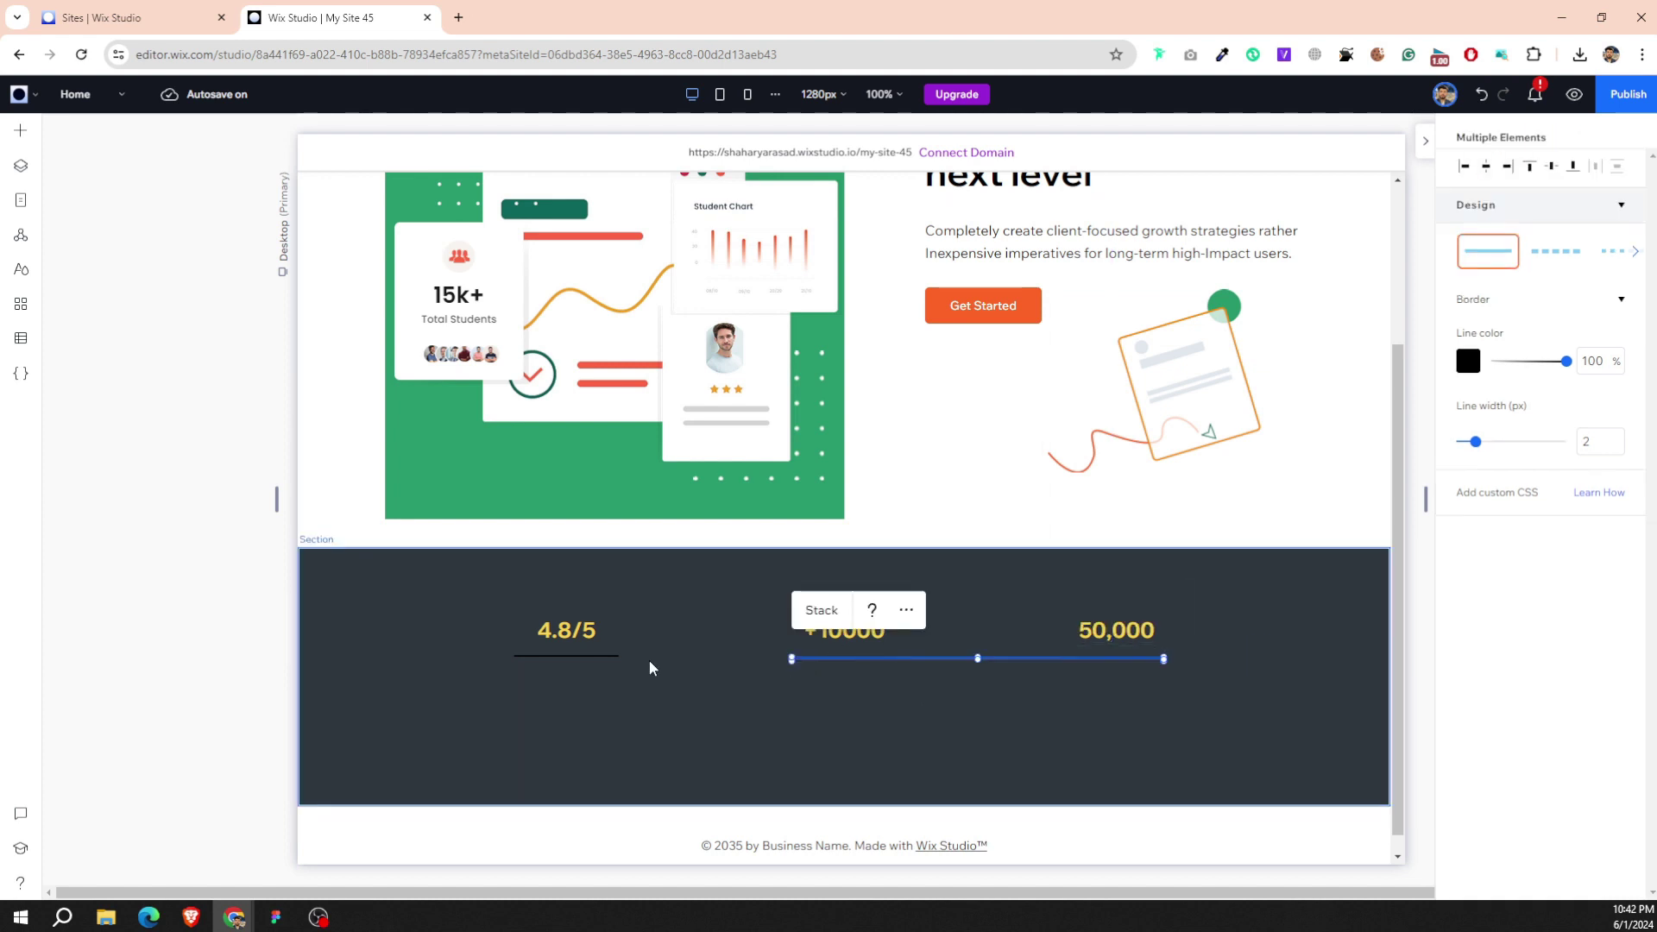
pyautogui.keyDown('shift'); pyautogui.click(588, 657); pyautogui.keyUp('shift')
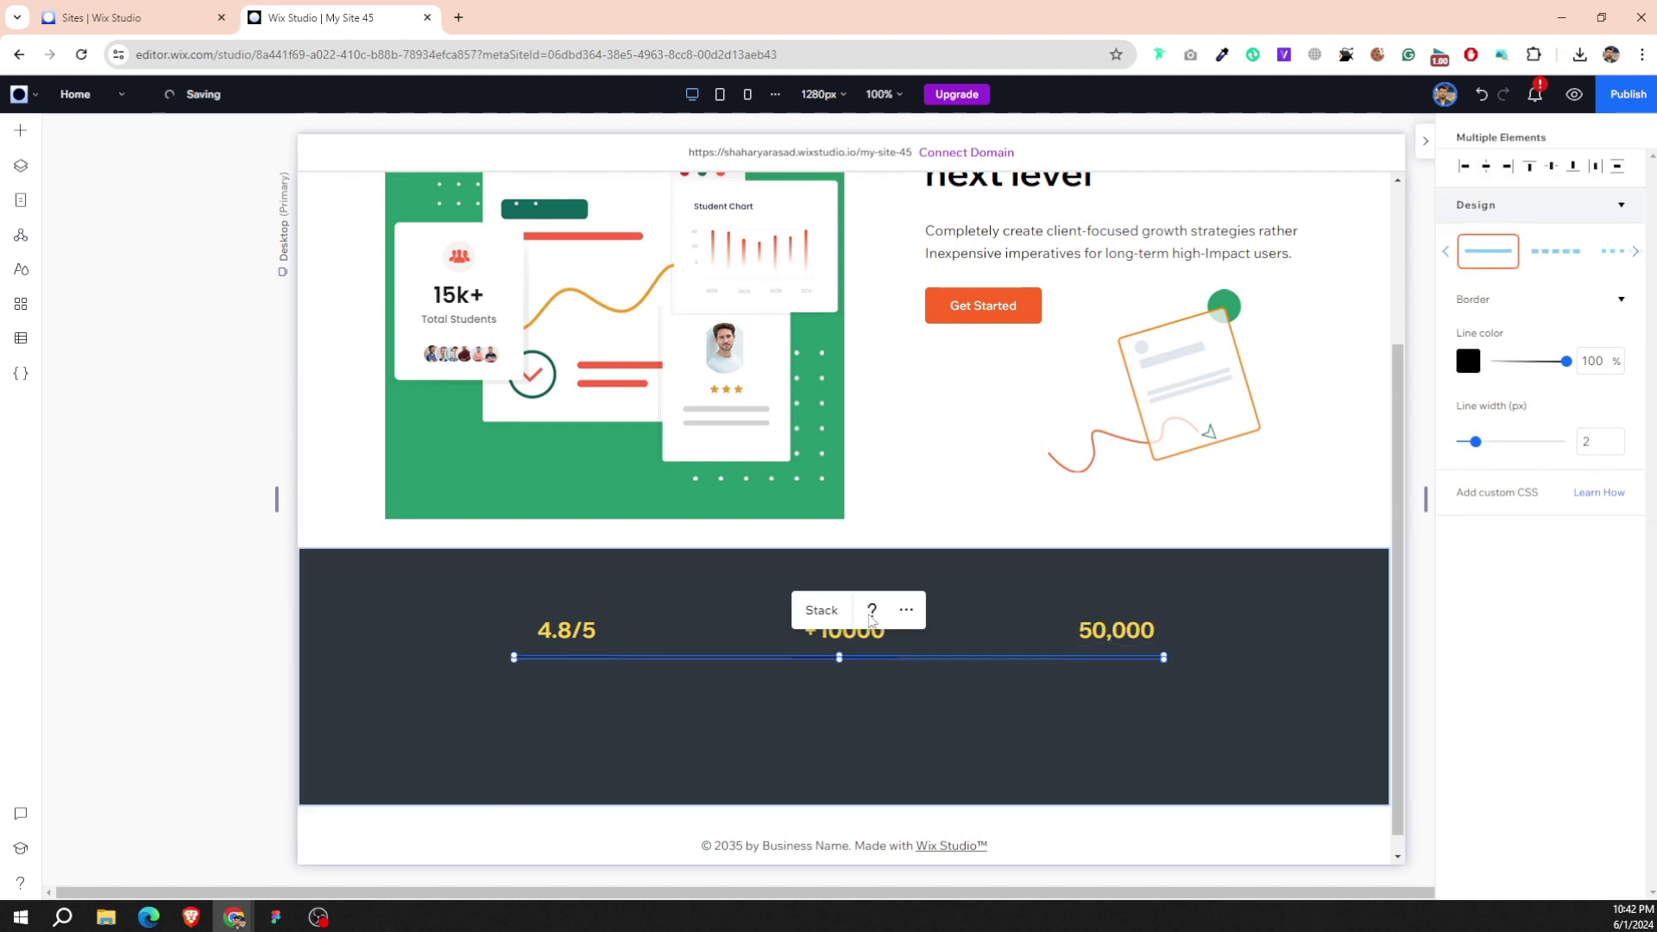
pyautogui.click(1572, 168)
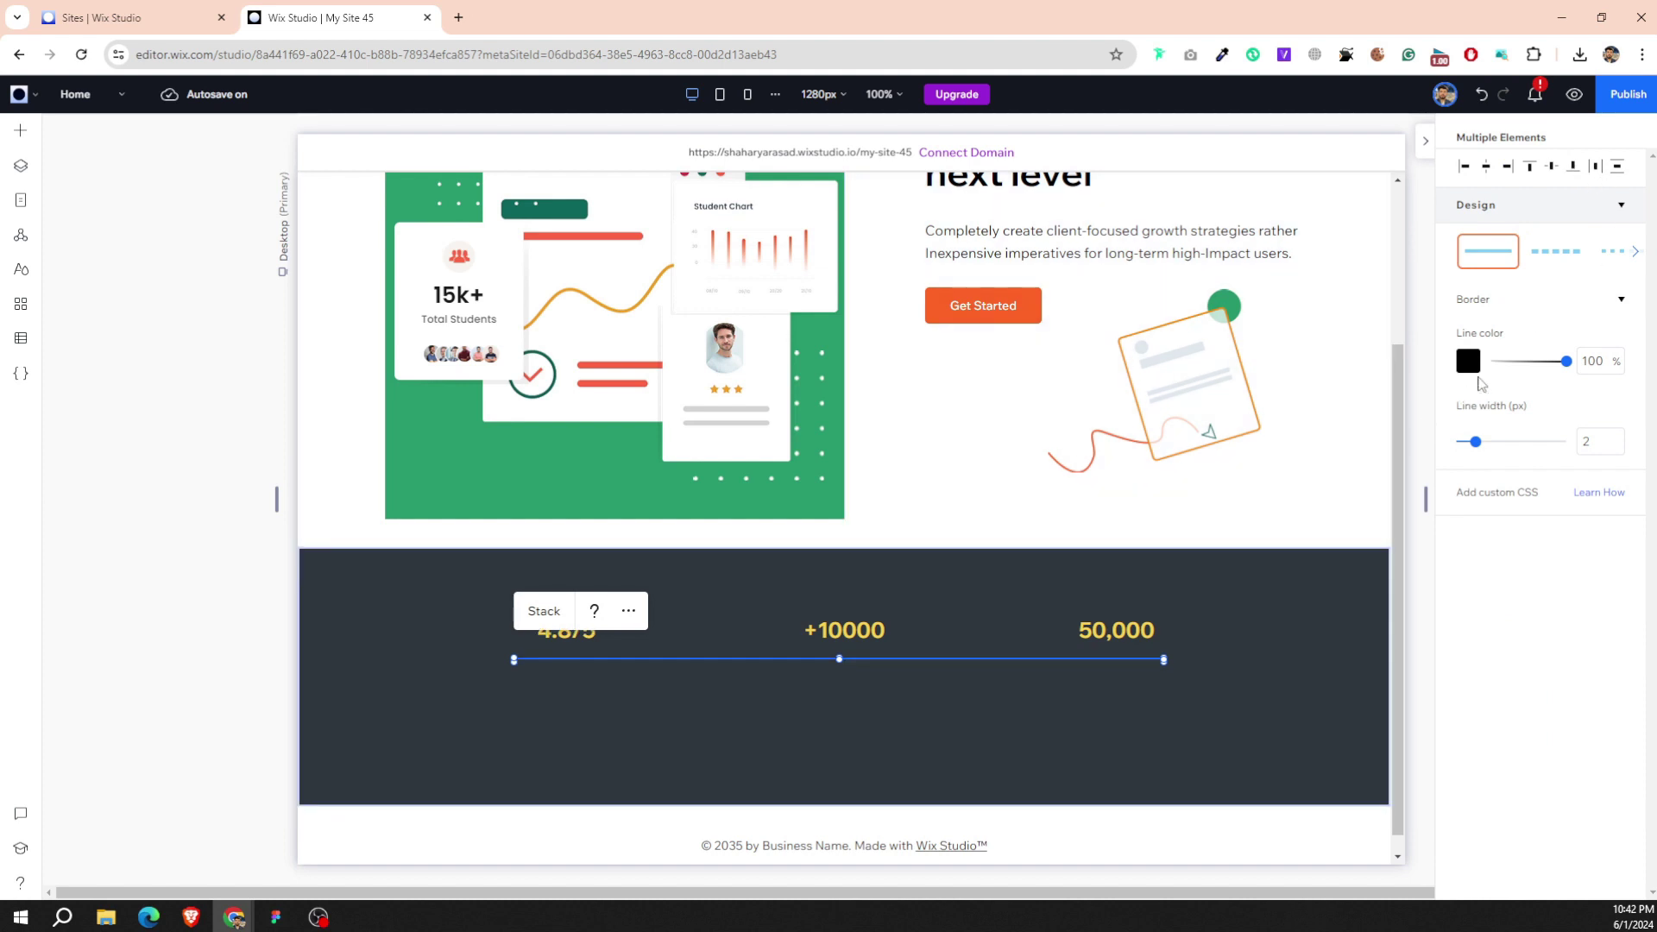
pyautogui.click(1470, 361)
pyautogui.click(1586, 473)
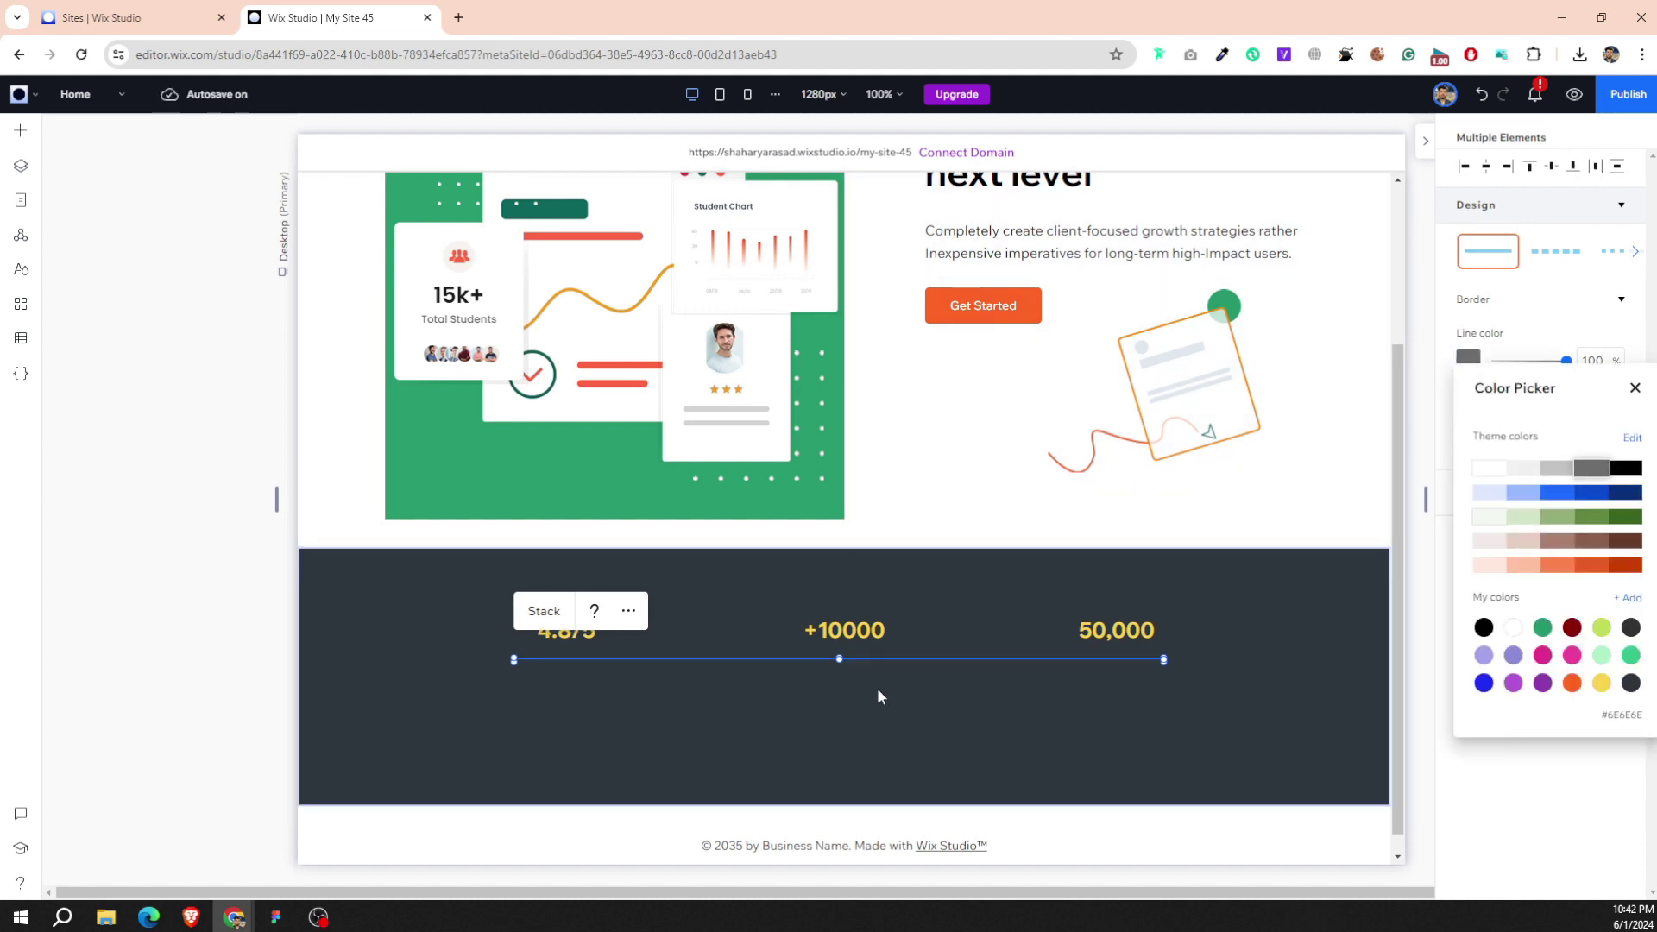
pyautogui.click(799, 713)
pyautogui.click(799, 705)
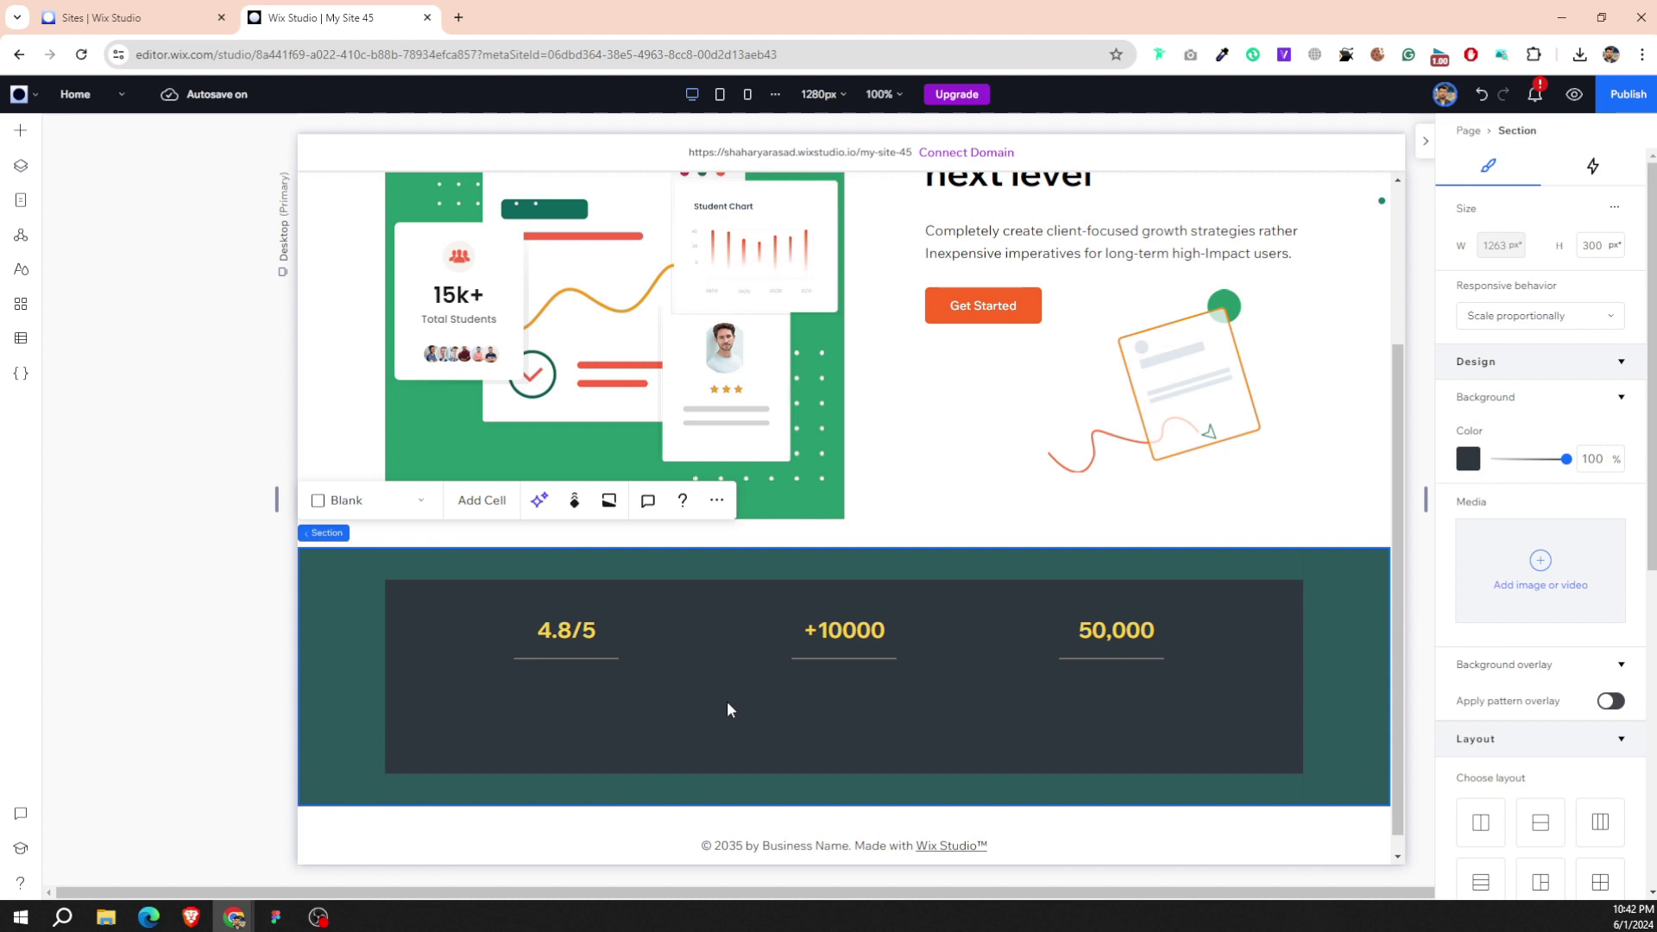
# Centre each underline beneath its number, checking 50,000, 4.8/5 and +10000.
pyautogui.click(1112, 636)
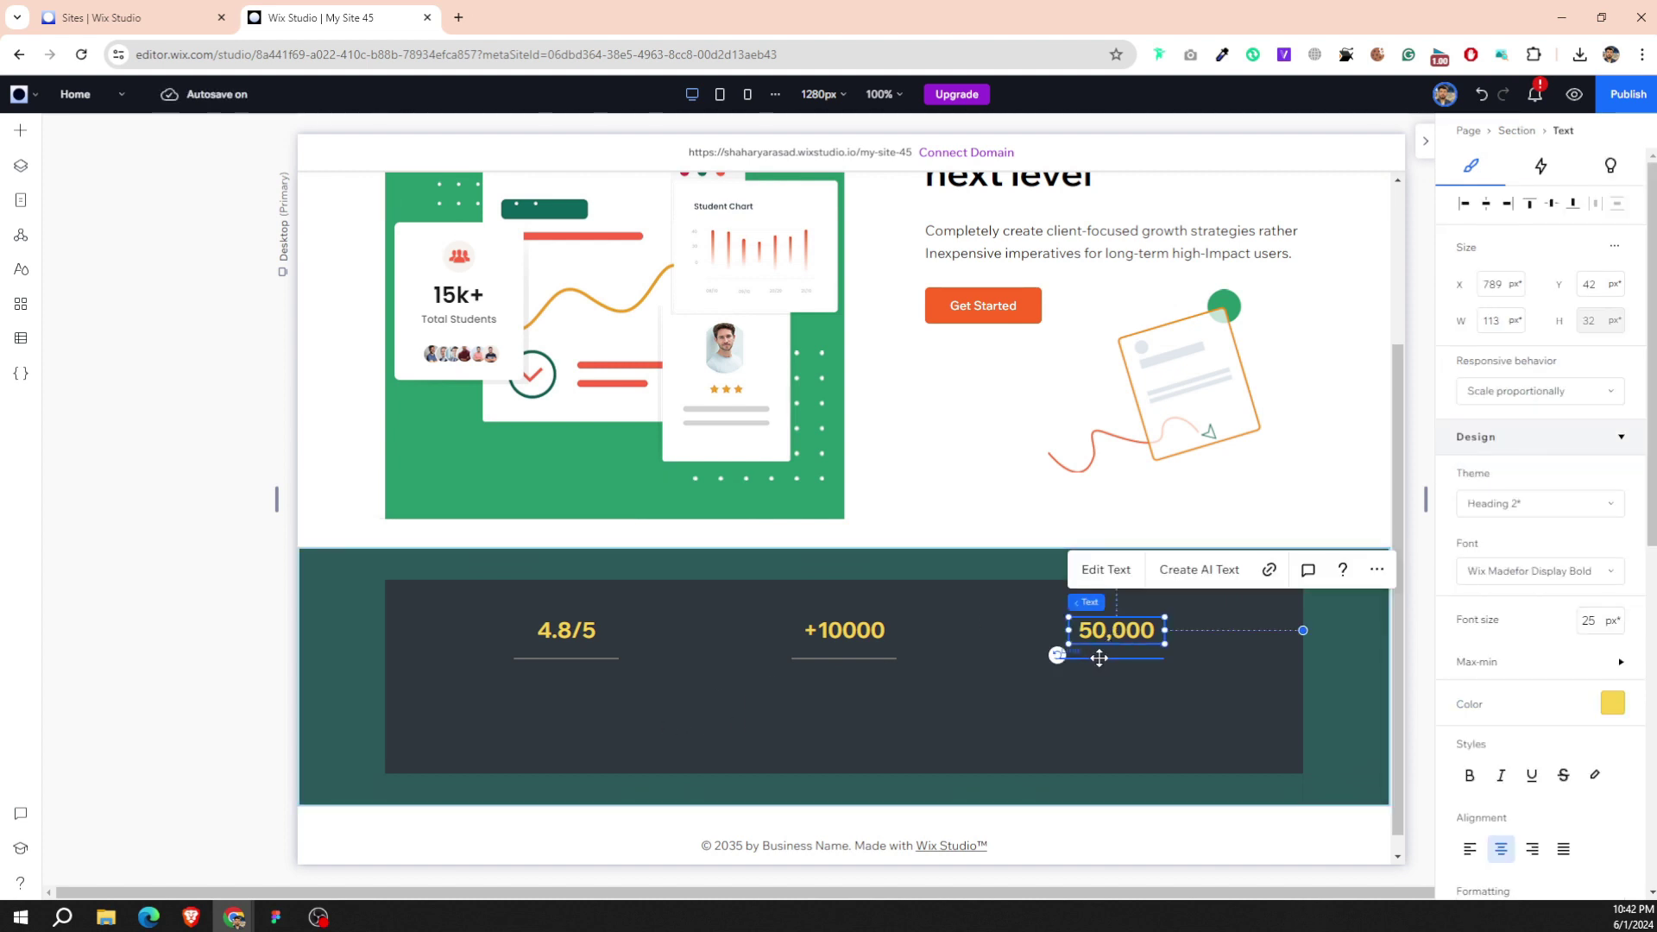
pyautogui.click(1100, 661)
pyautogui.moveTo(1104, 657); pyautogui.dragTo(1104, 658)
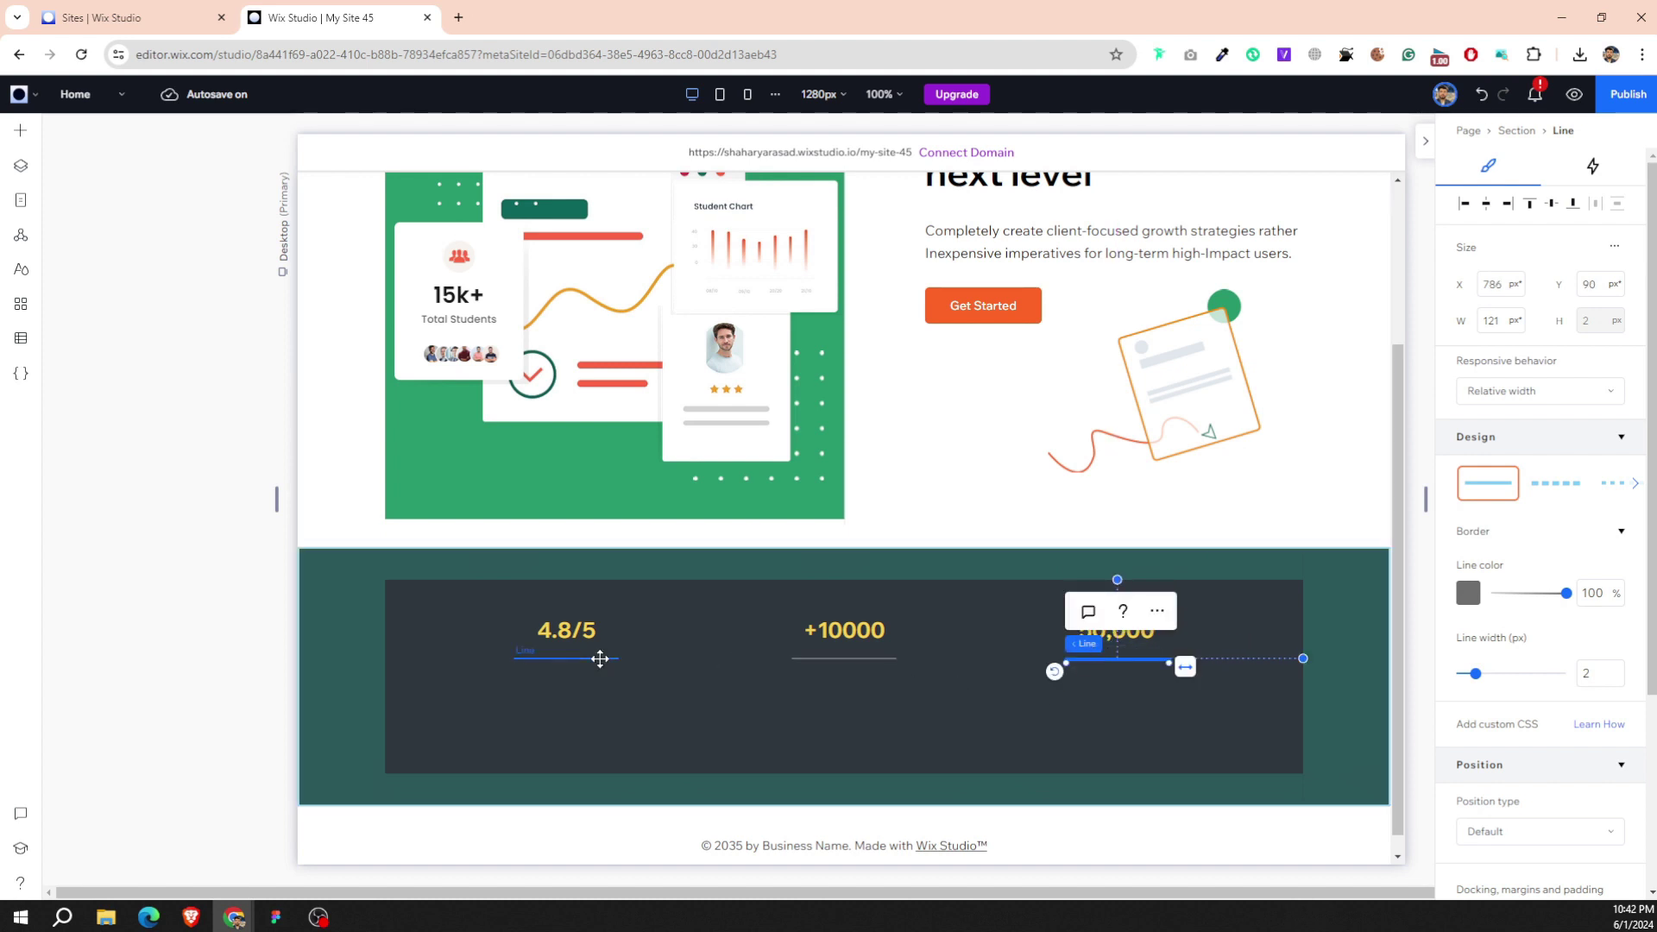
pyautogui.click(599, 659)
pyautogui.click(785, 710)
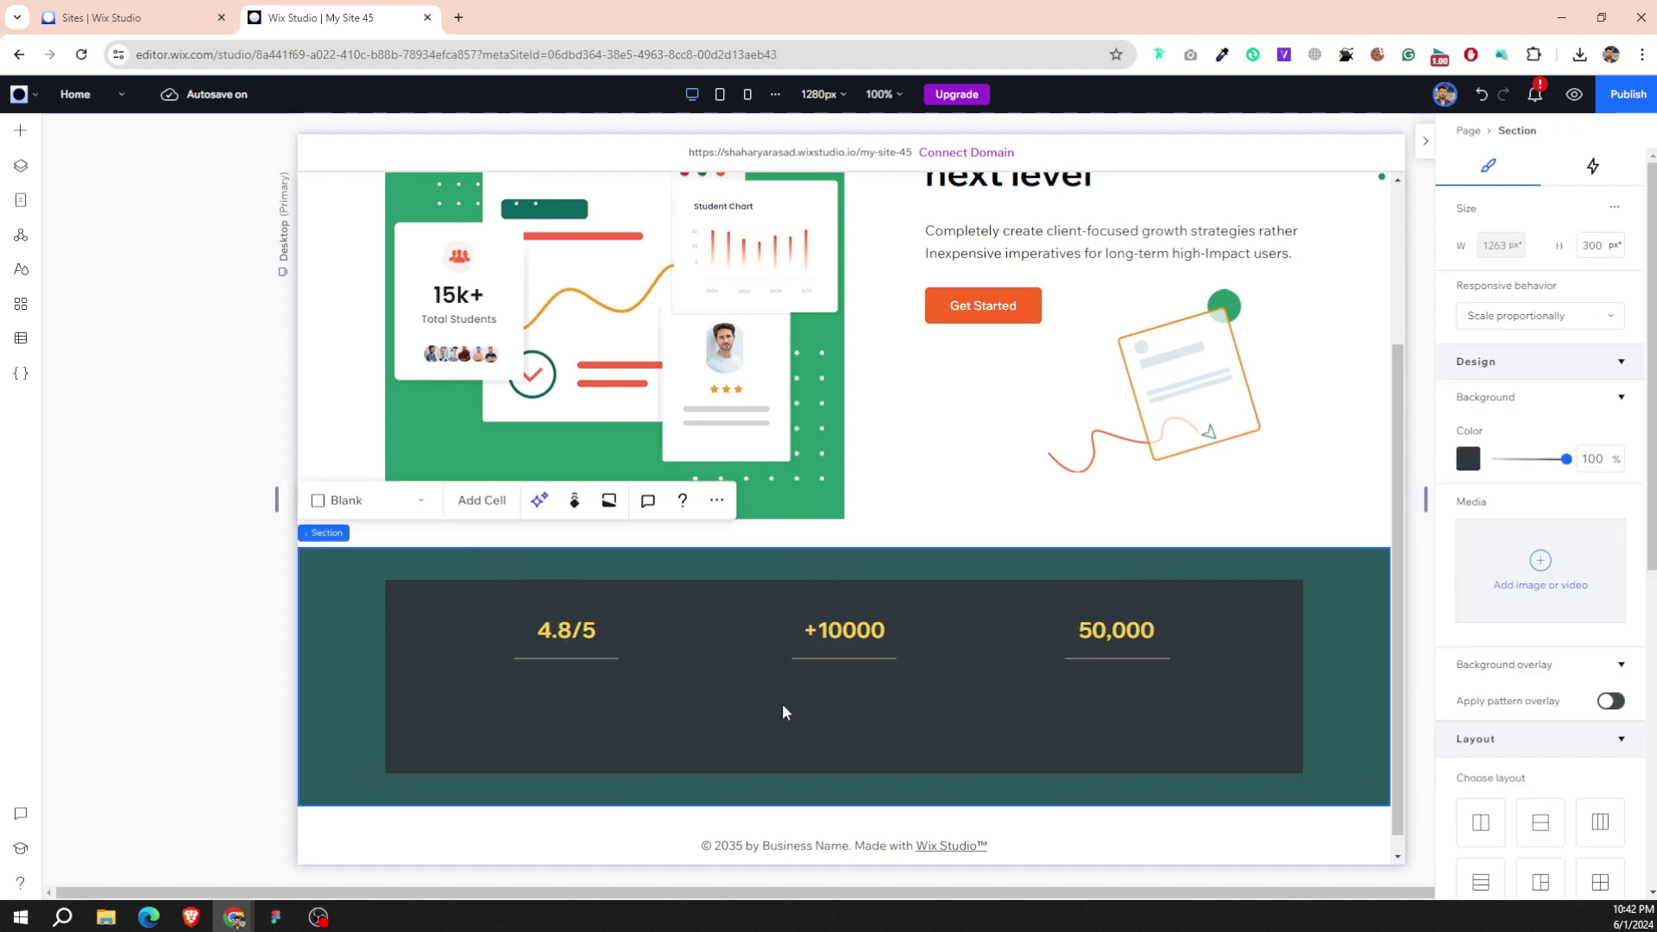
pyautogui.click(837, 638)
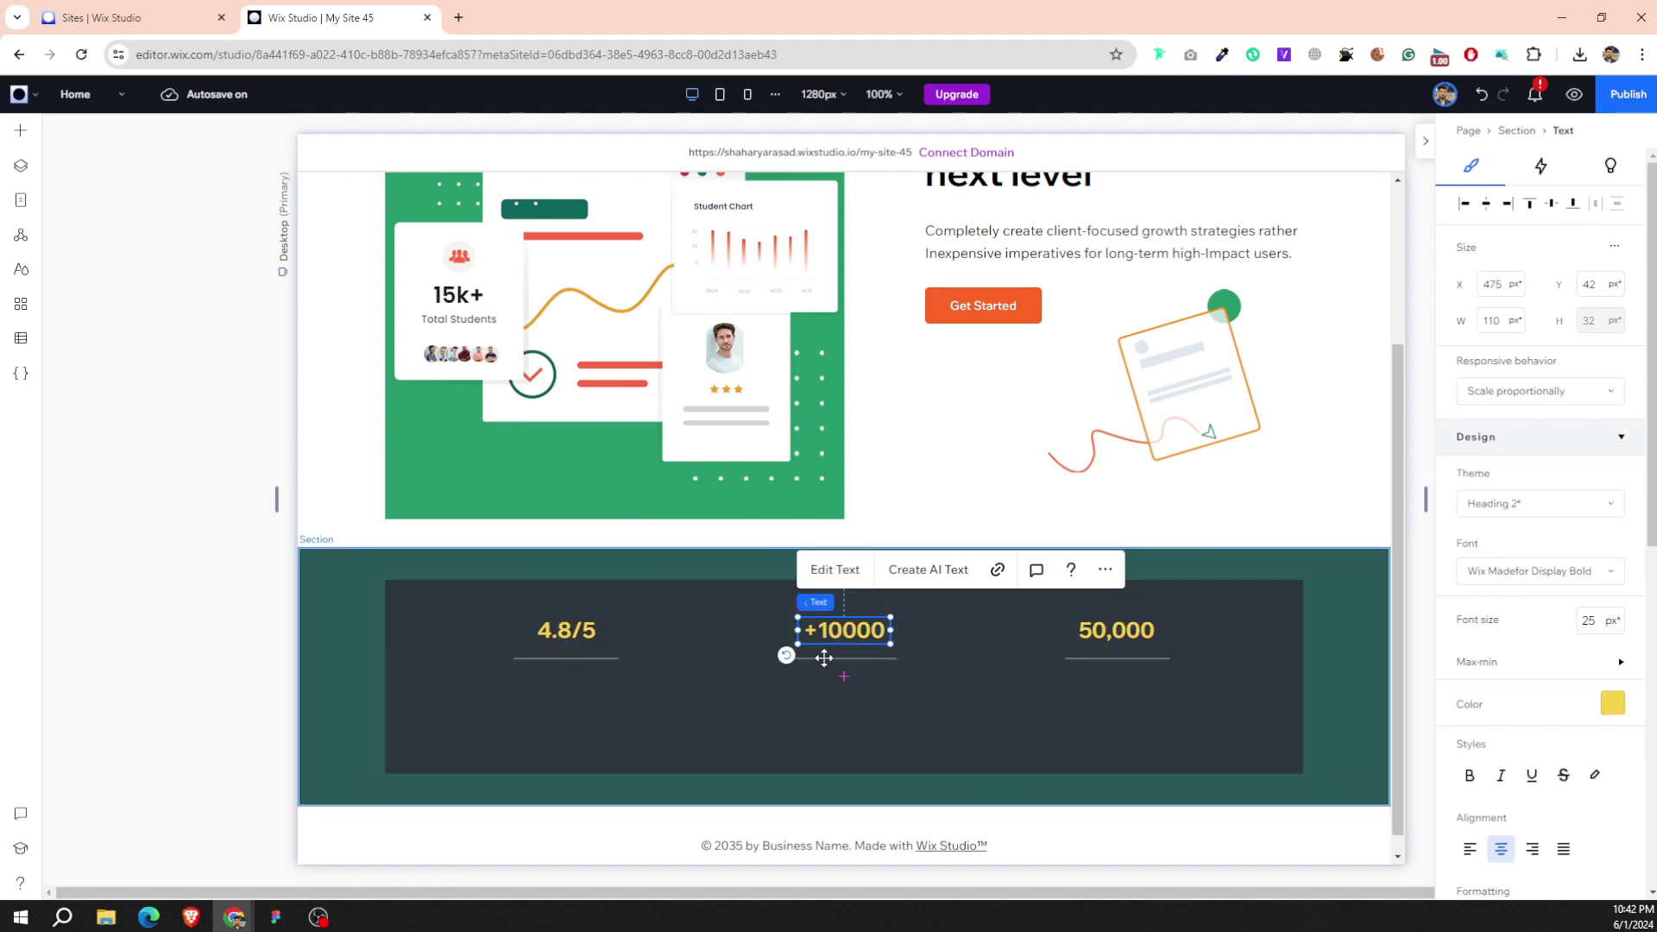
pyautogui.click(824, 658)
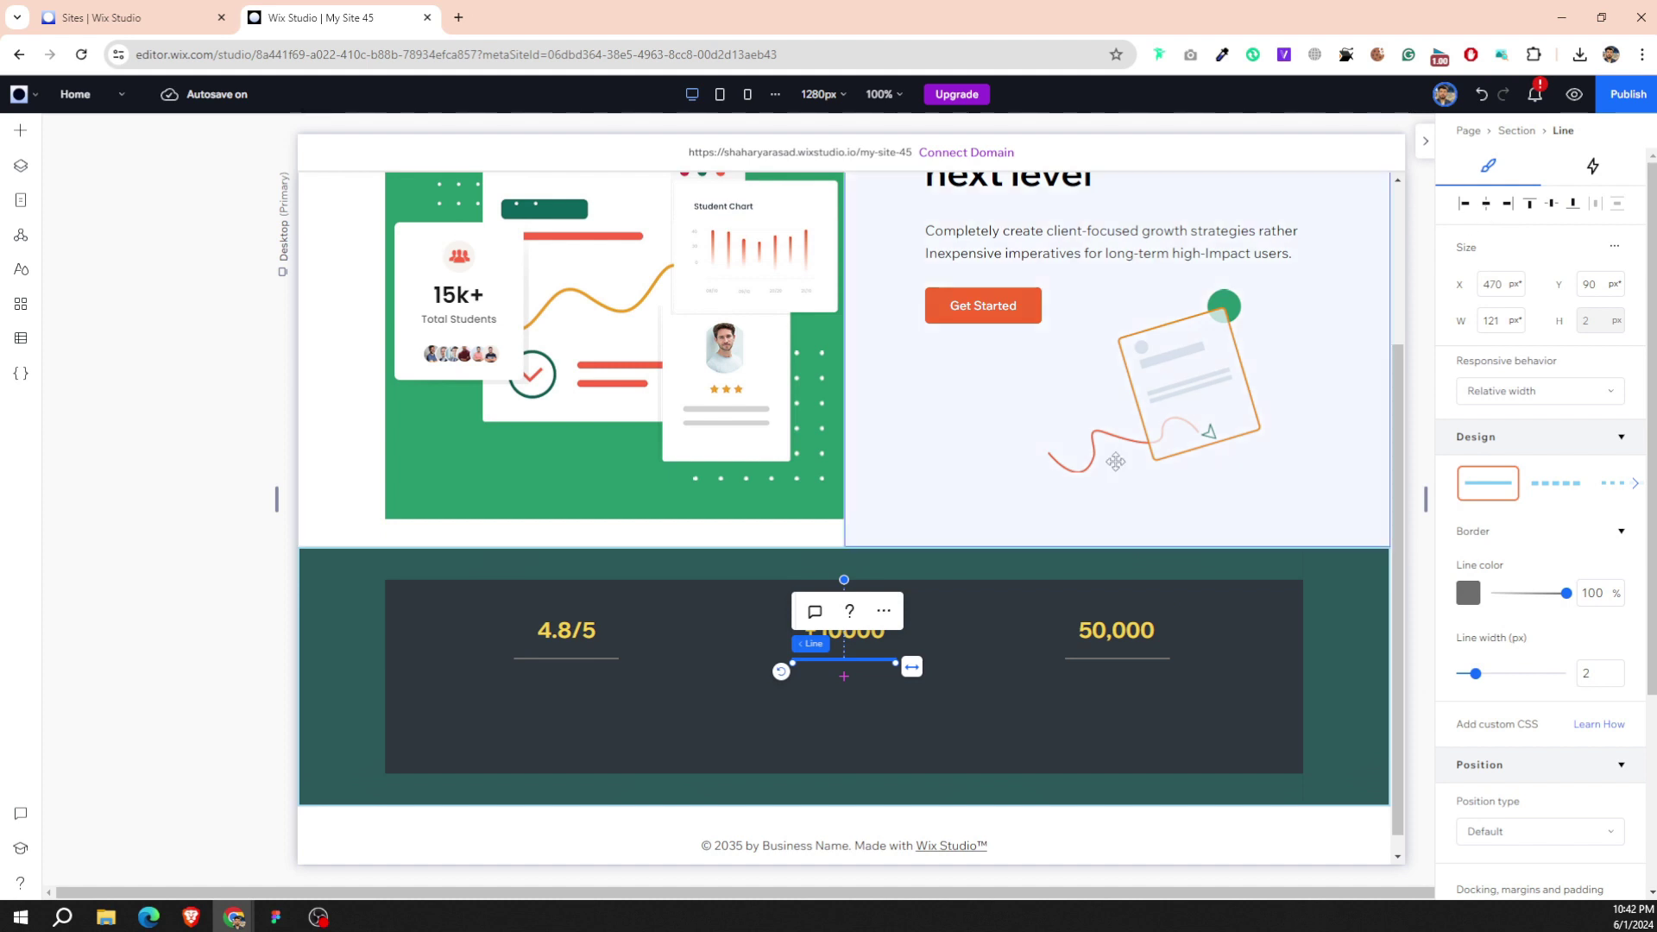
pyautogui.click(844, 630)
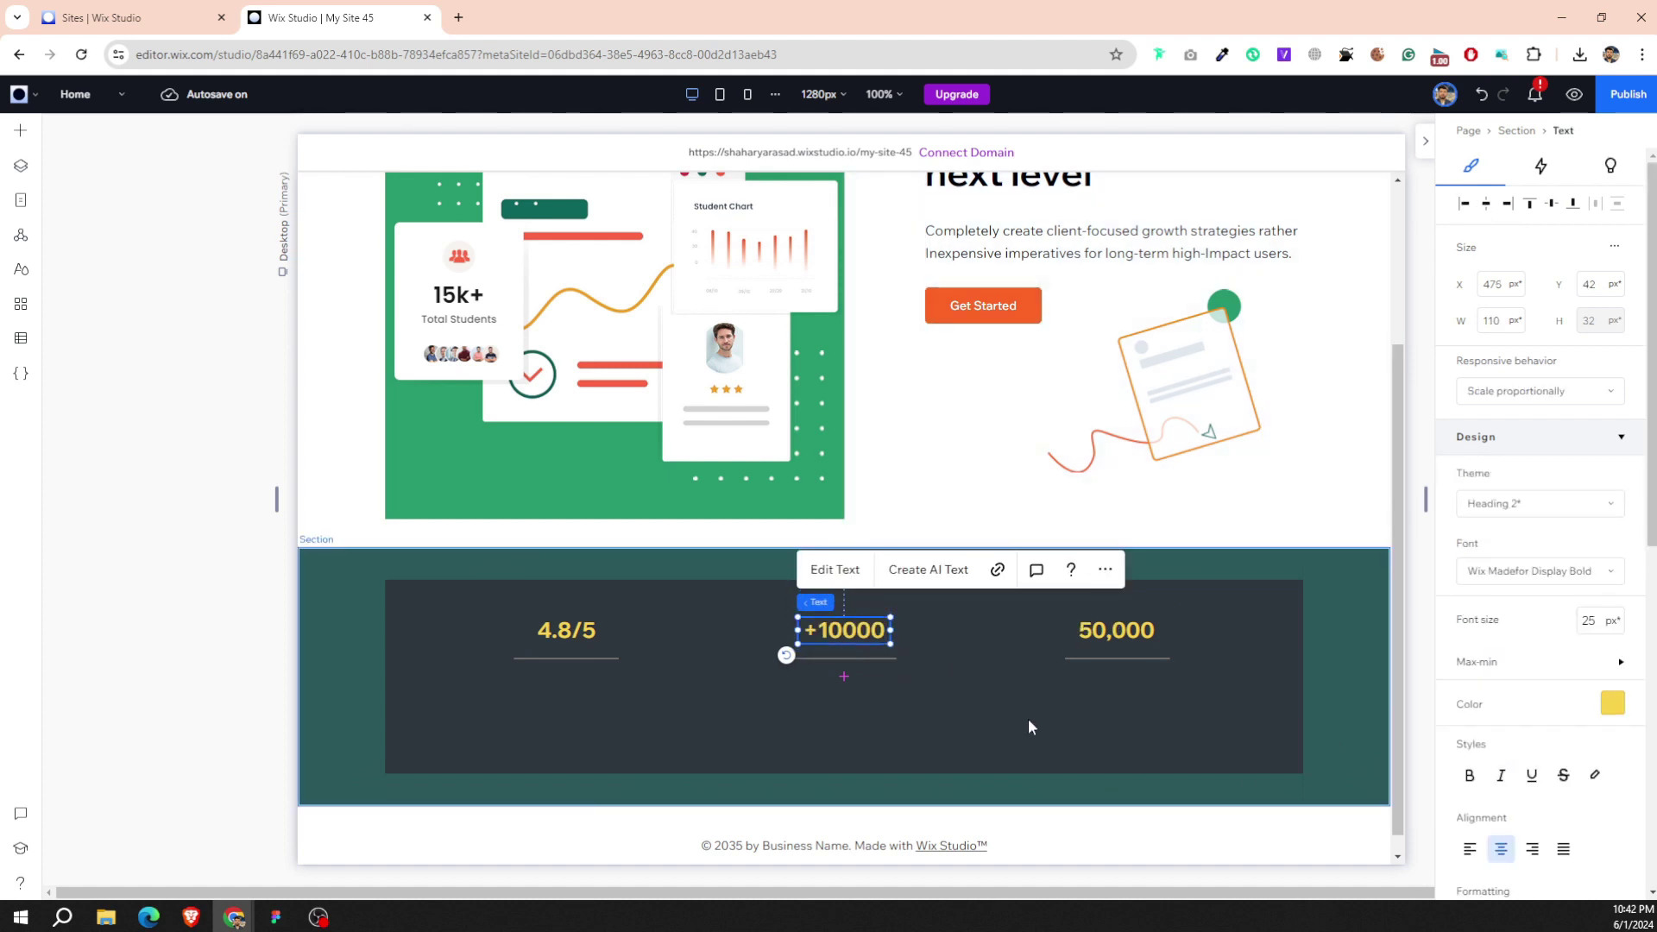
pyautogui.click(990, 699)
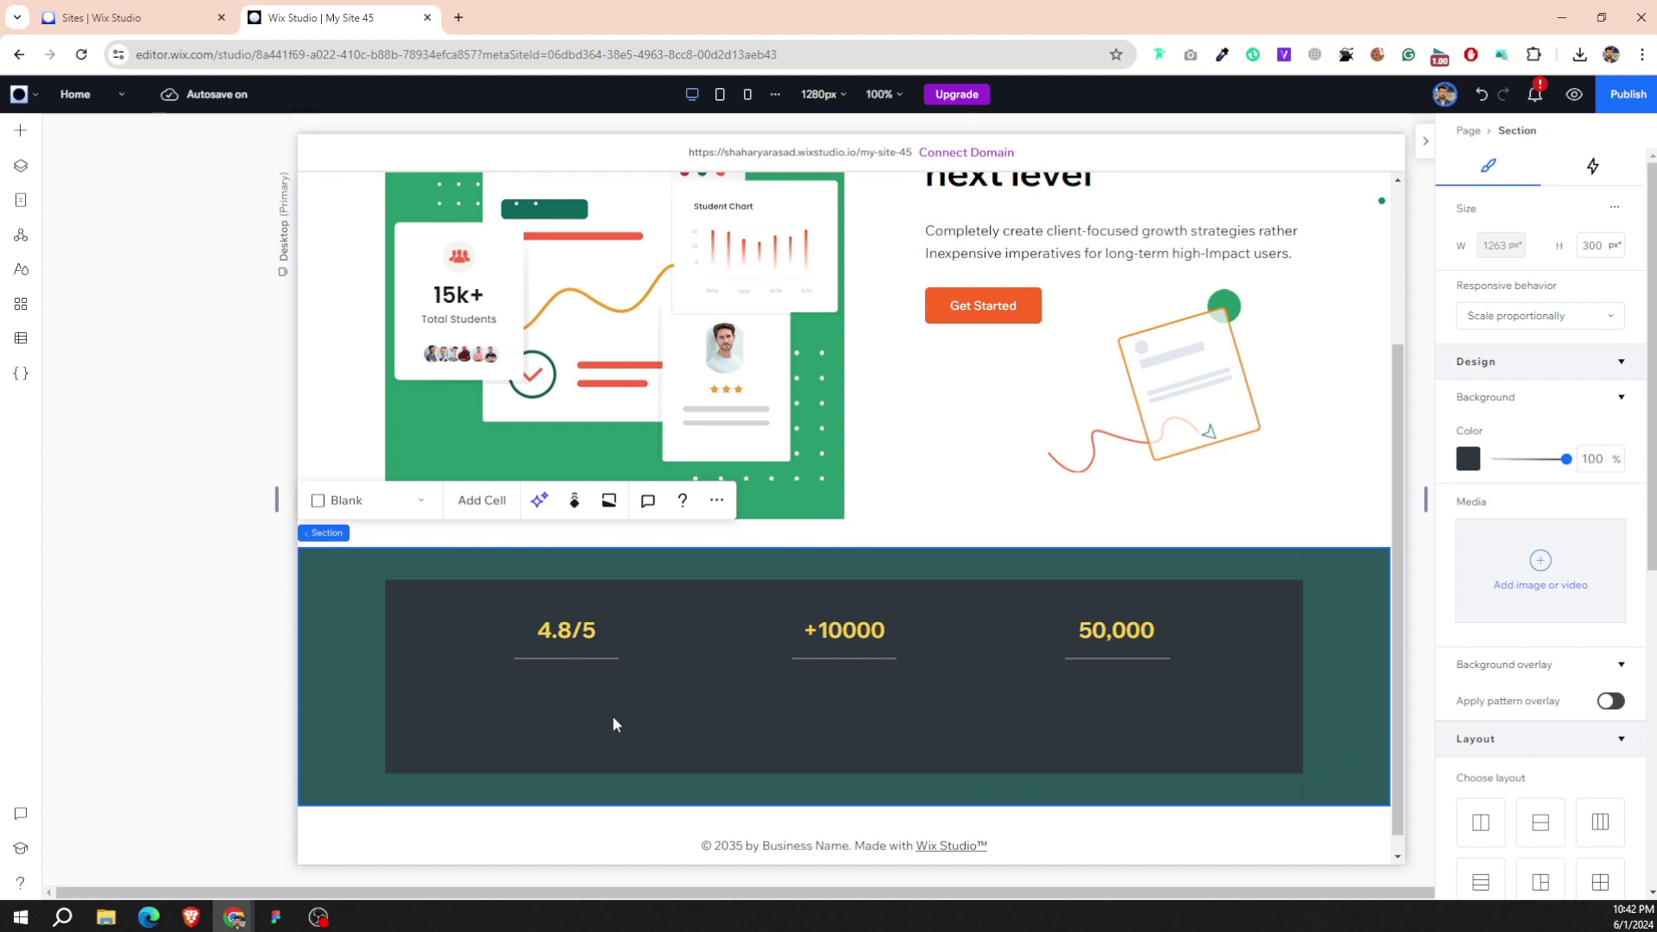
# Add a paragraph to the stats bar reading 'on Trustpilot' in white.
pyautogui.click(21, 131)
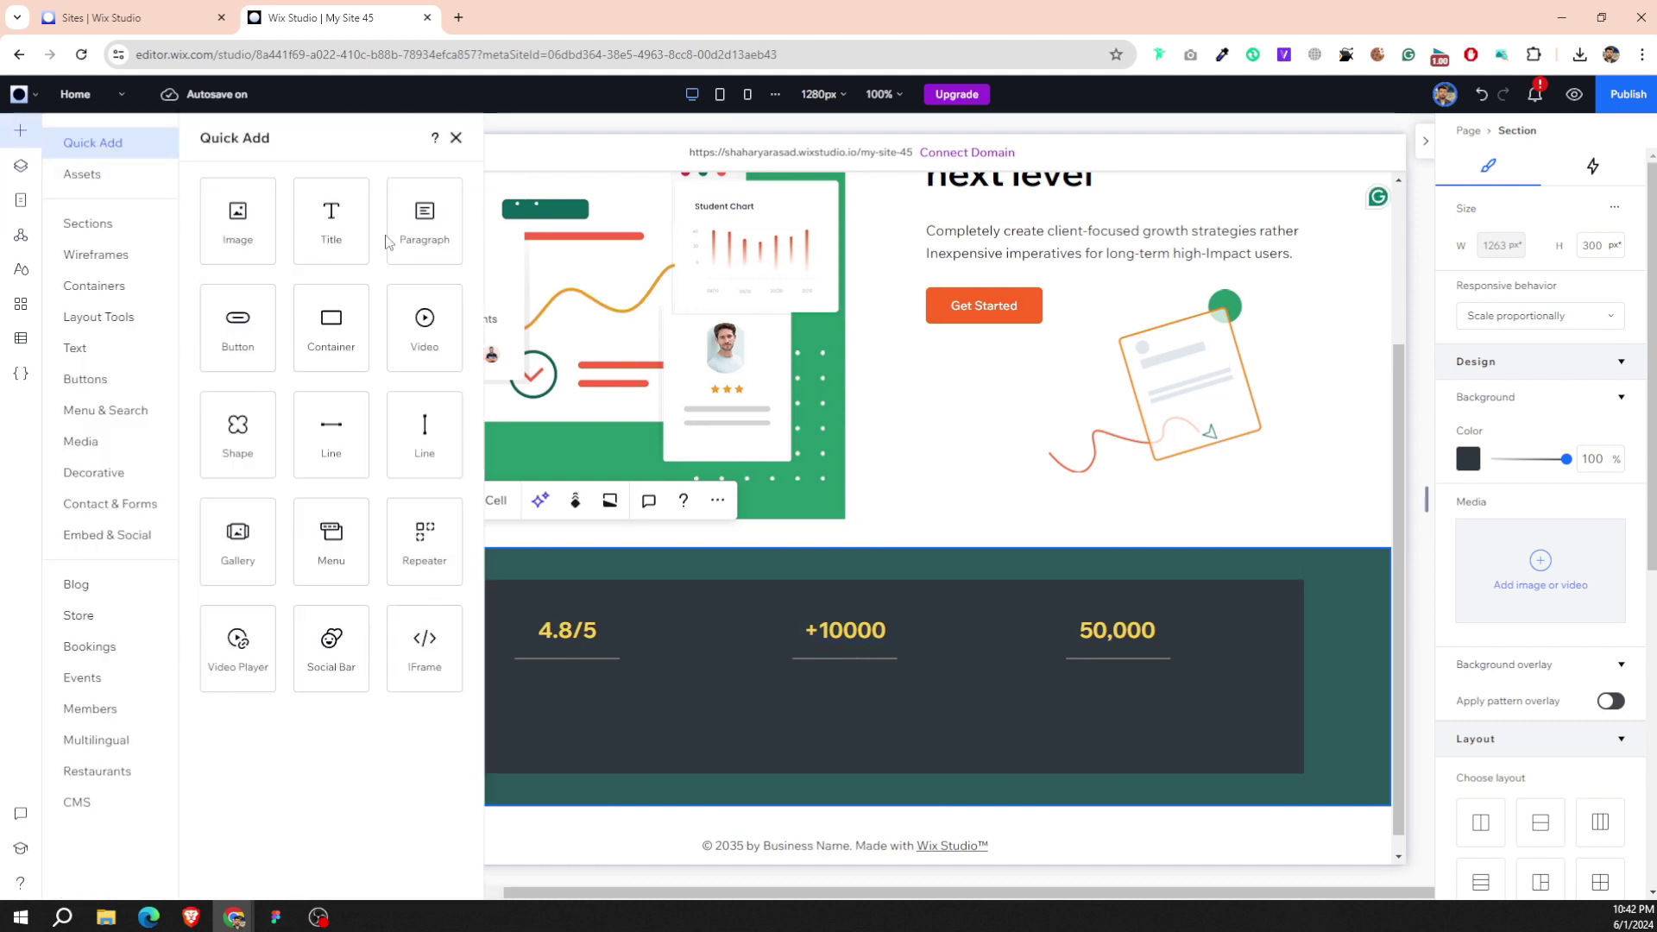
pyautogui.moveTo(386, 242); pyautogui.dragTo(576, 743)
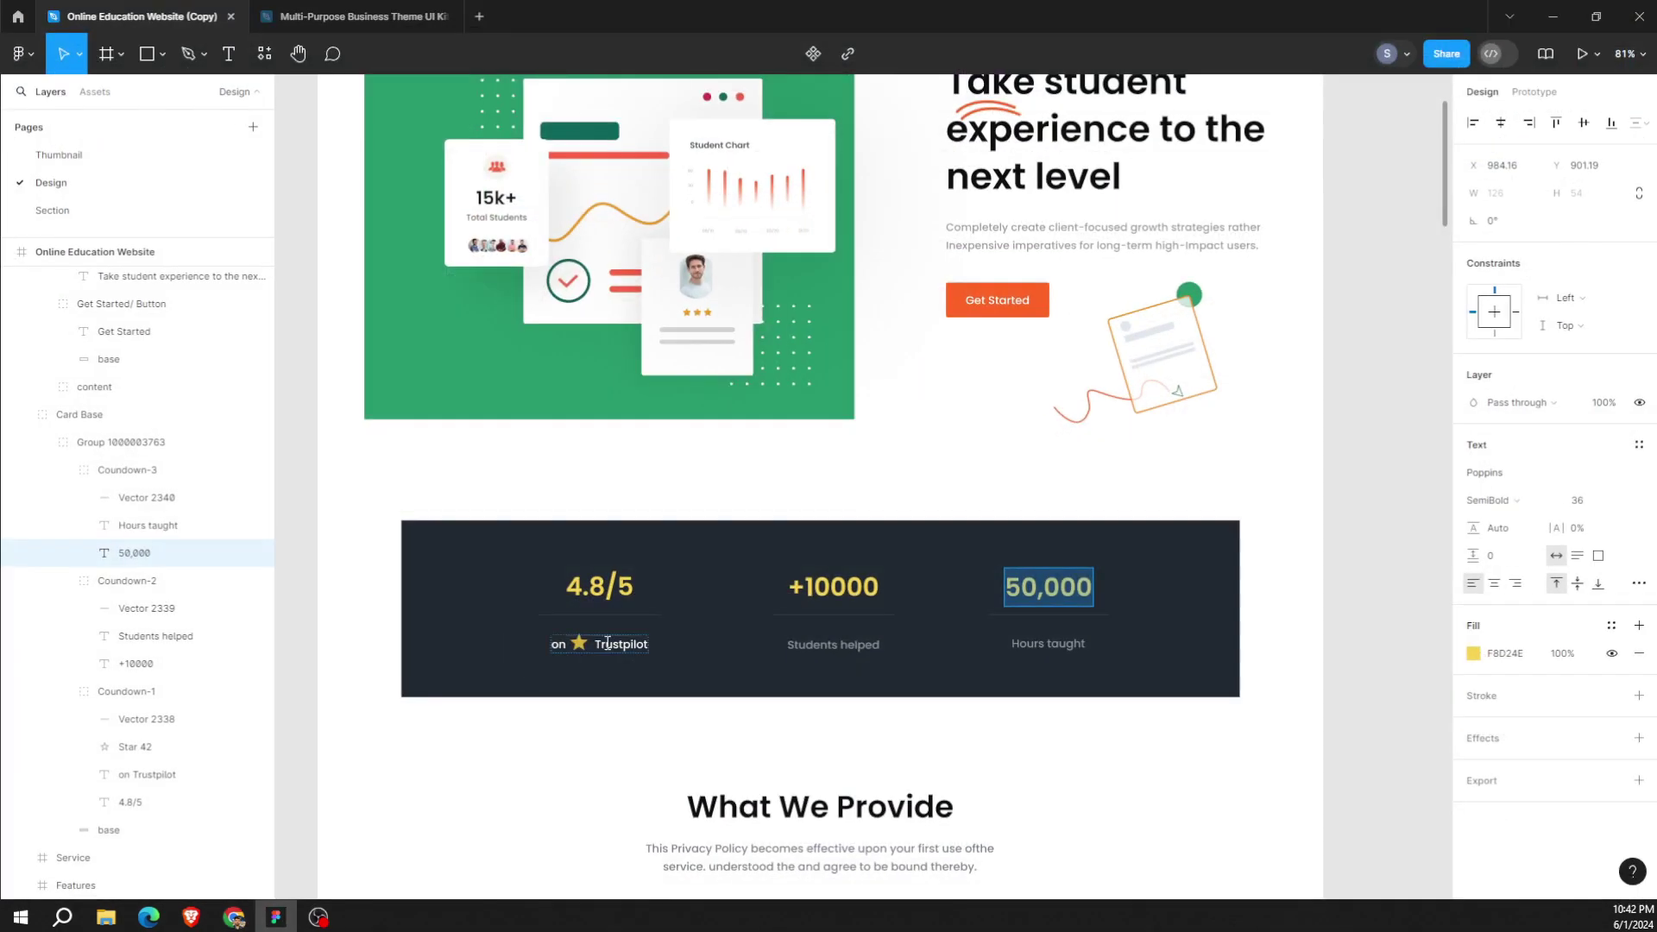
pyautogui.click(608, 643)
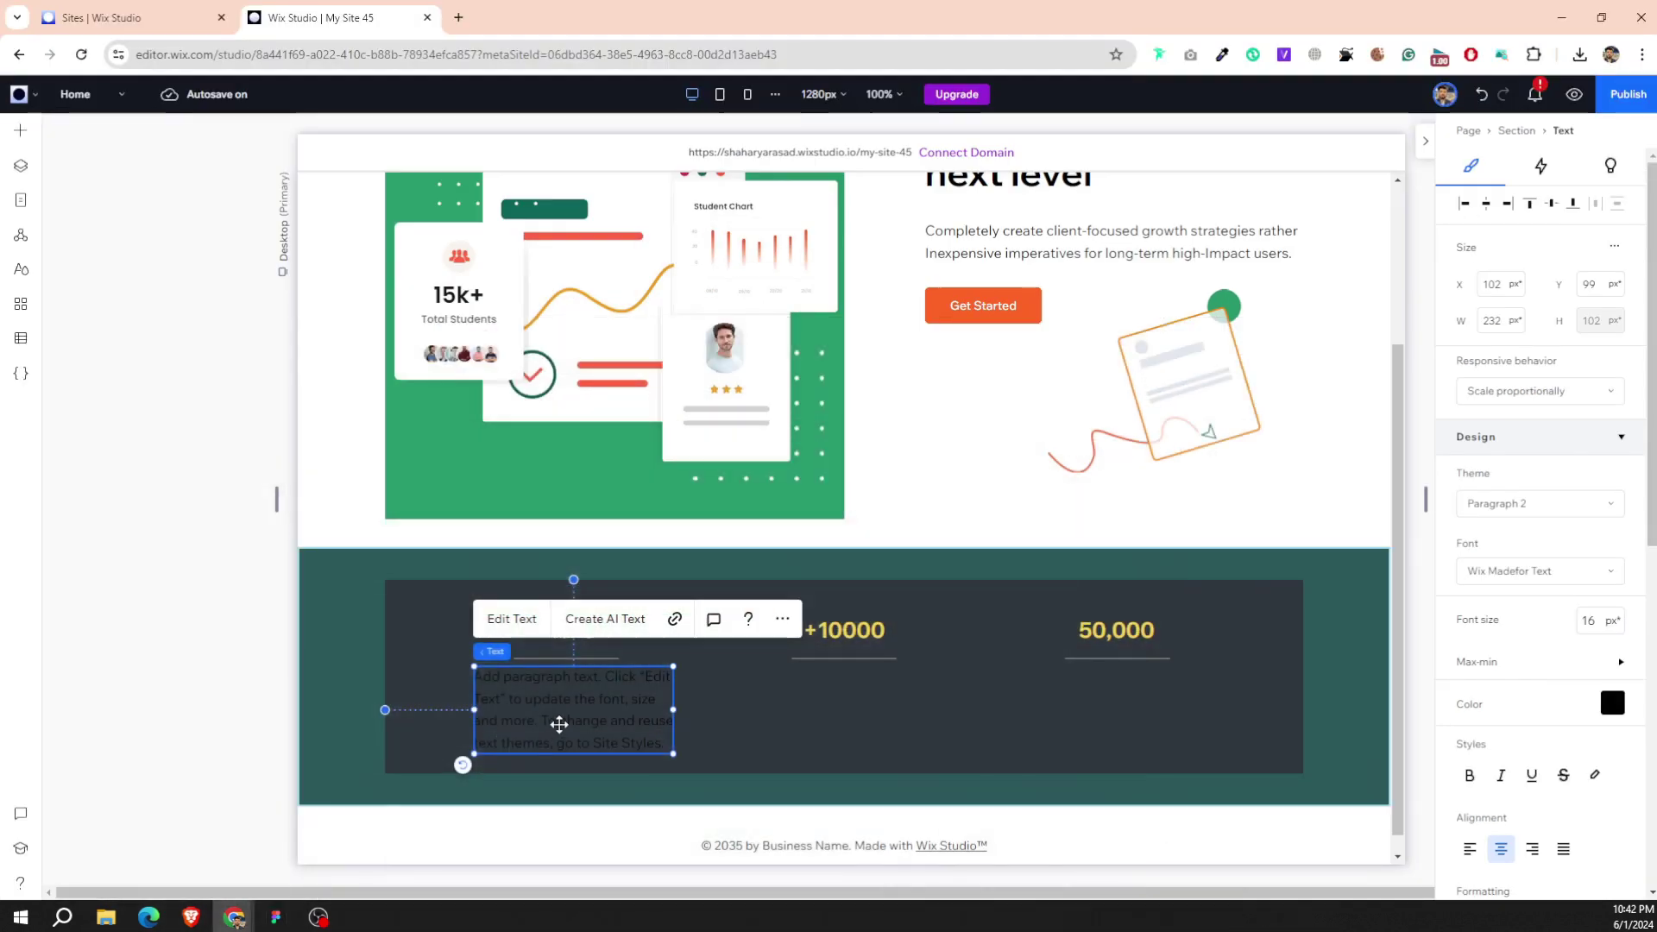
pyautogui.doubleClick(566, 721)
pyautogui.write('on Trustpilot')
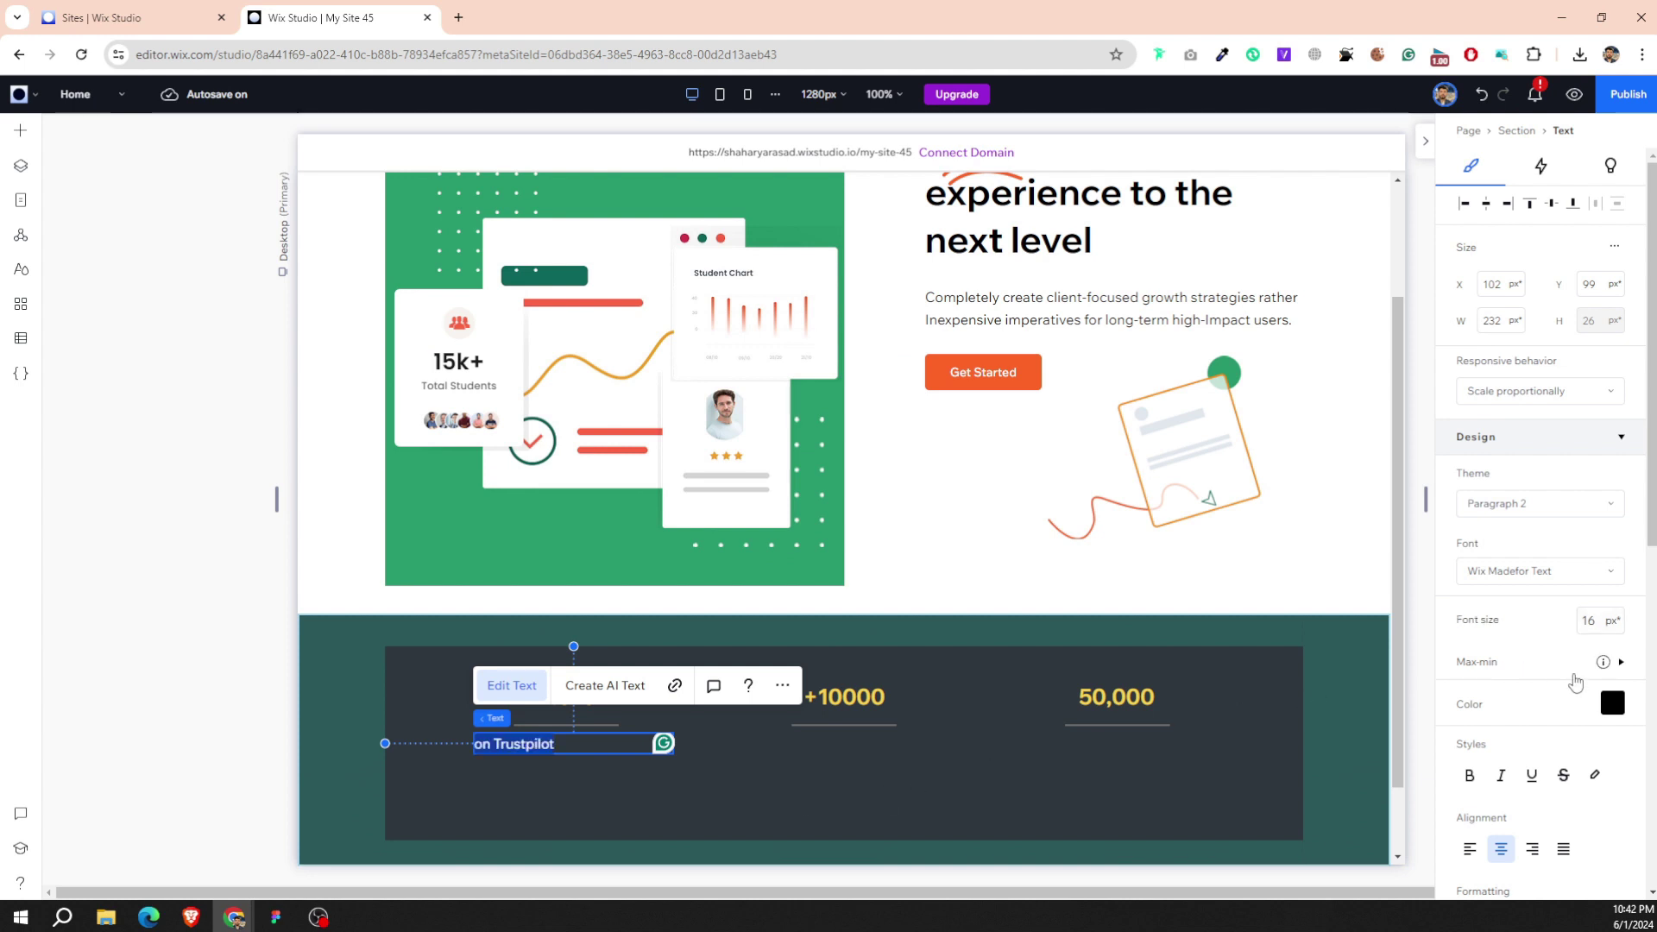
pyautogui.click(1612, 703)
pyautogui.click(1489, 631)
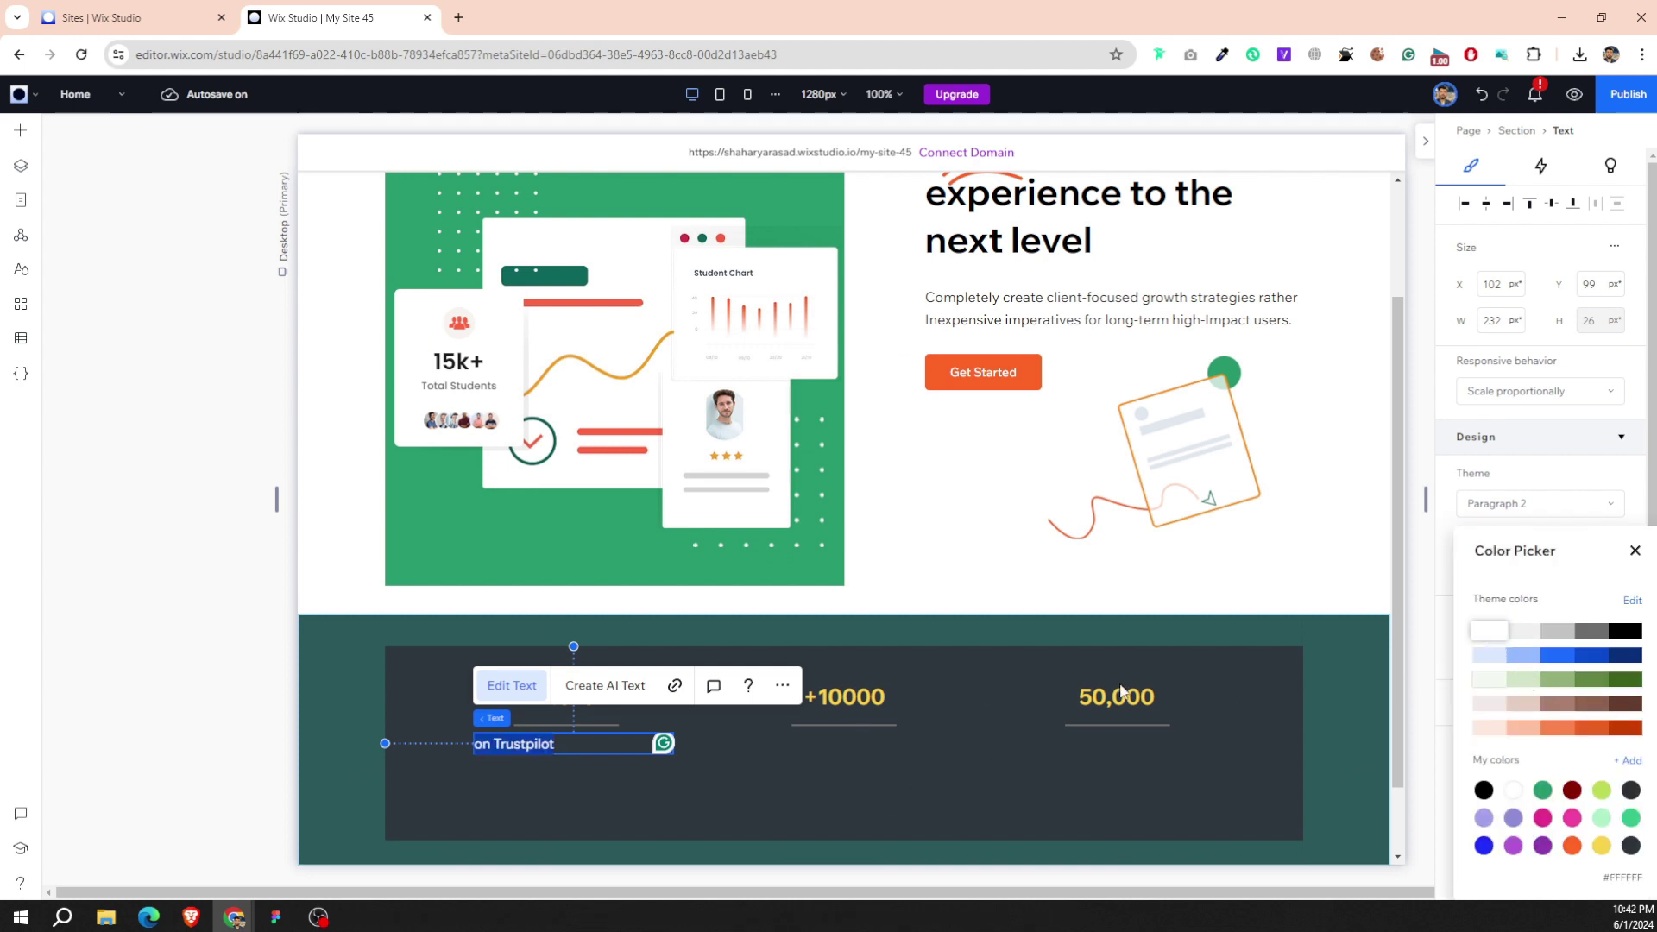
pyautogui.click(764, 778)
# Insert a star emoji between 'on' and 'Trustpilot' and centre the caption under 4.8/5.
pyautogui.click(489, 747)
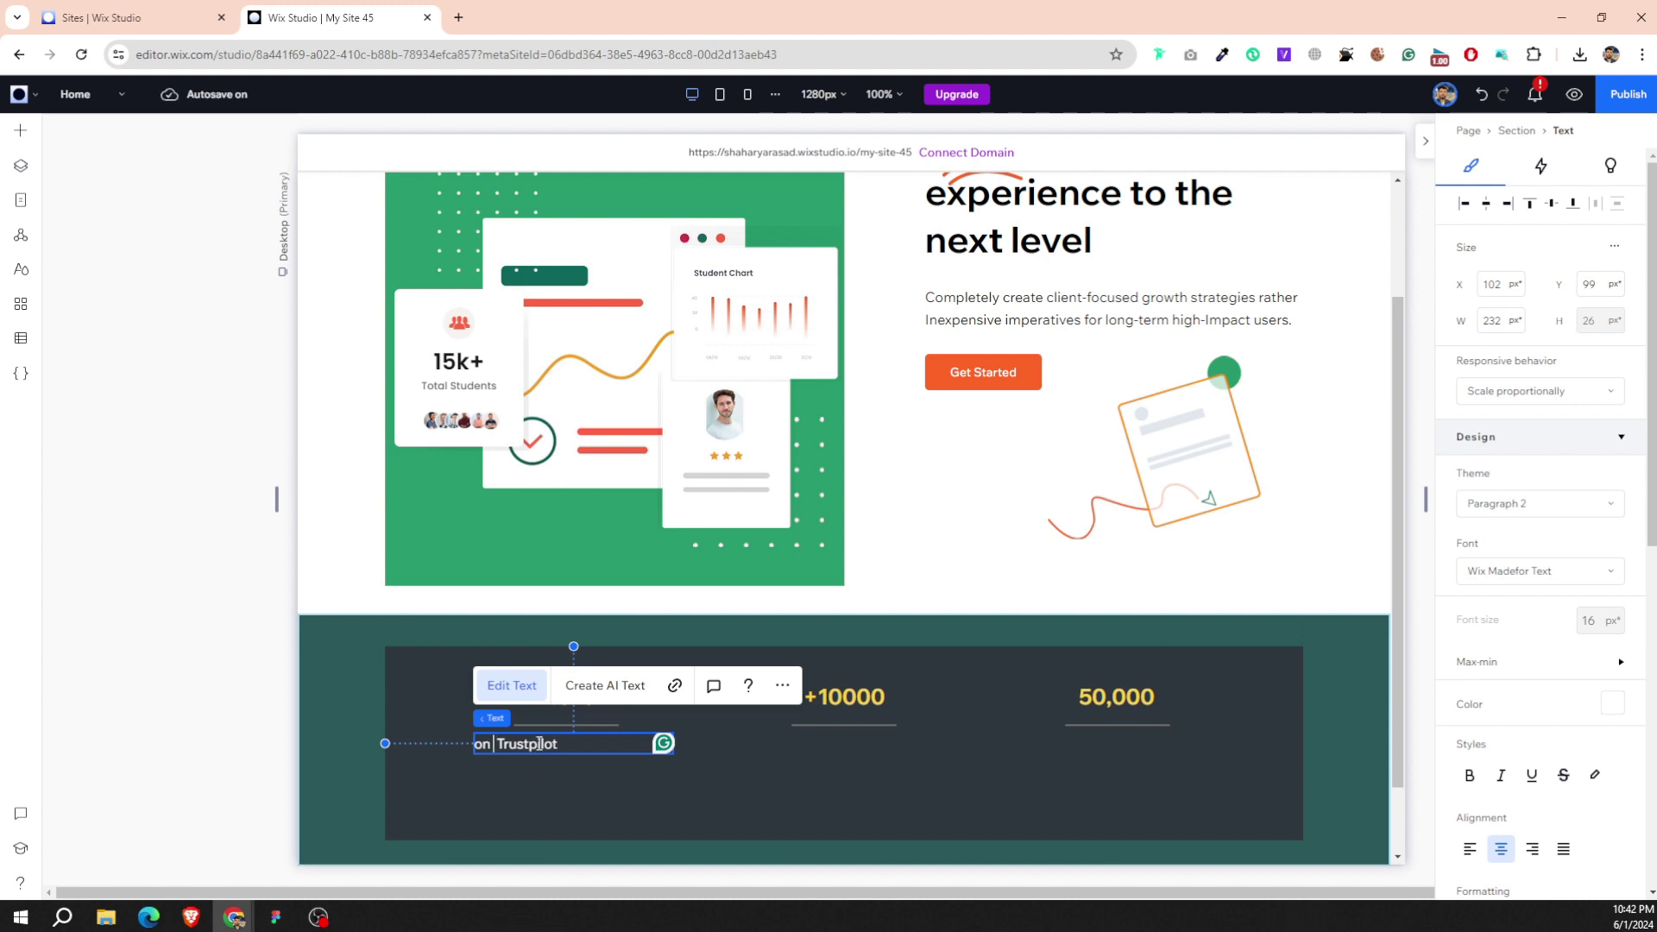
pyautogui.press('super+period')
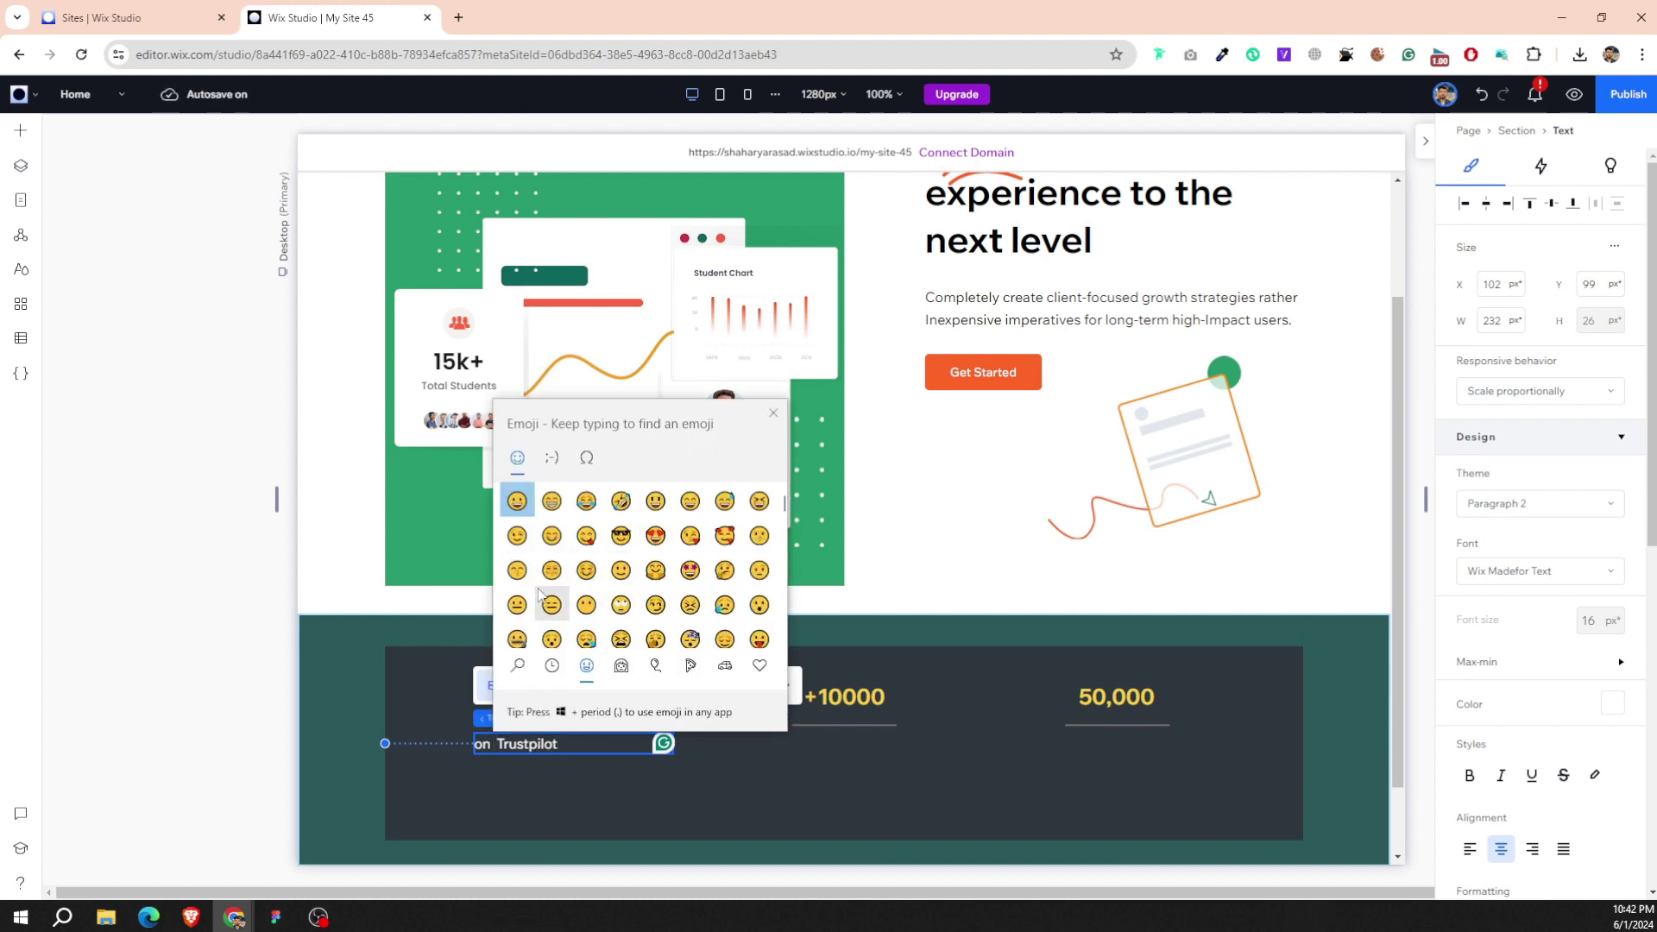
pyautogui.write('sta')
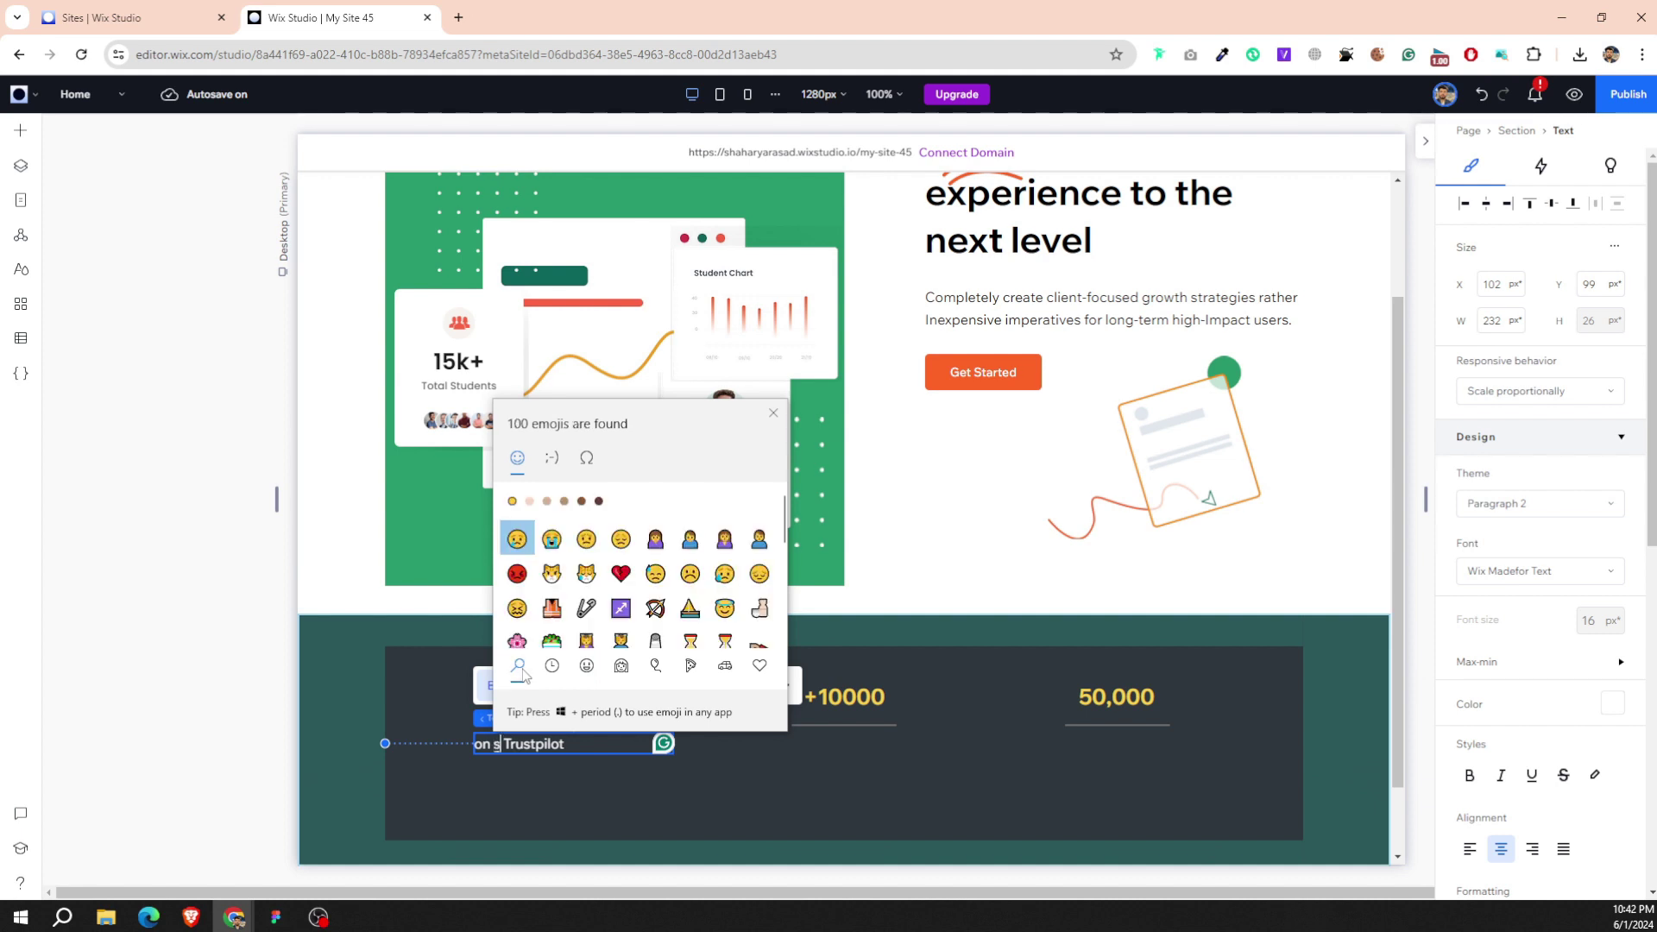
pyautogui.write('r')
pyautogui.press('Right')
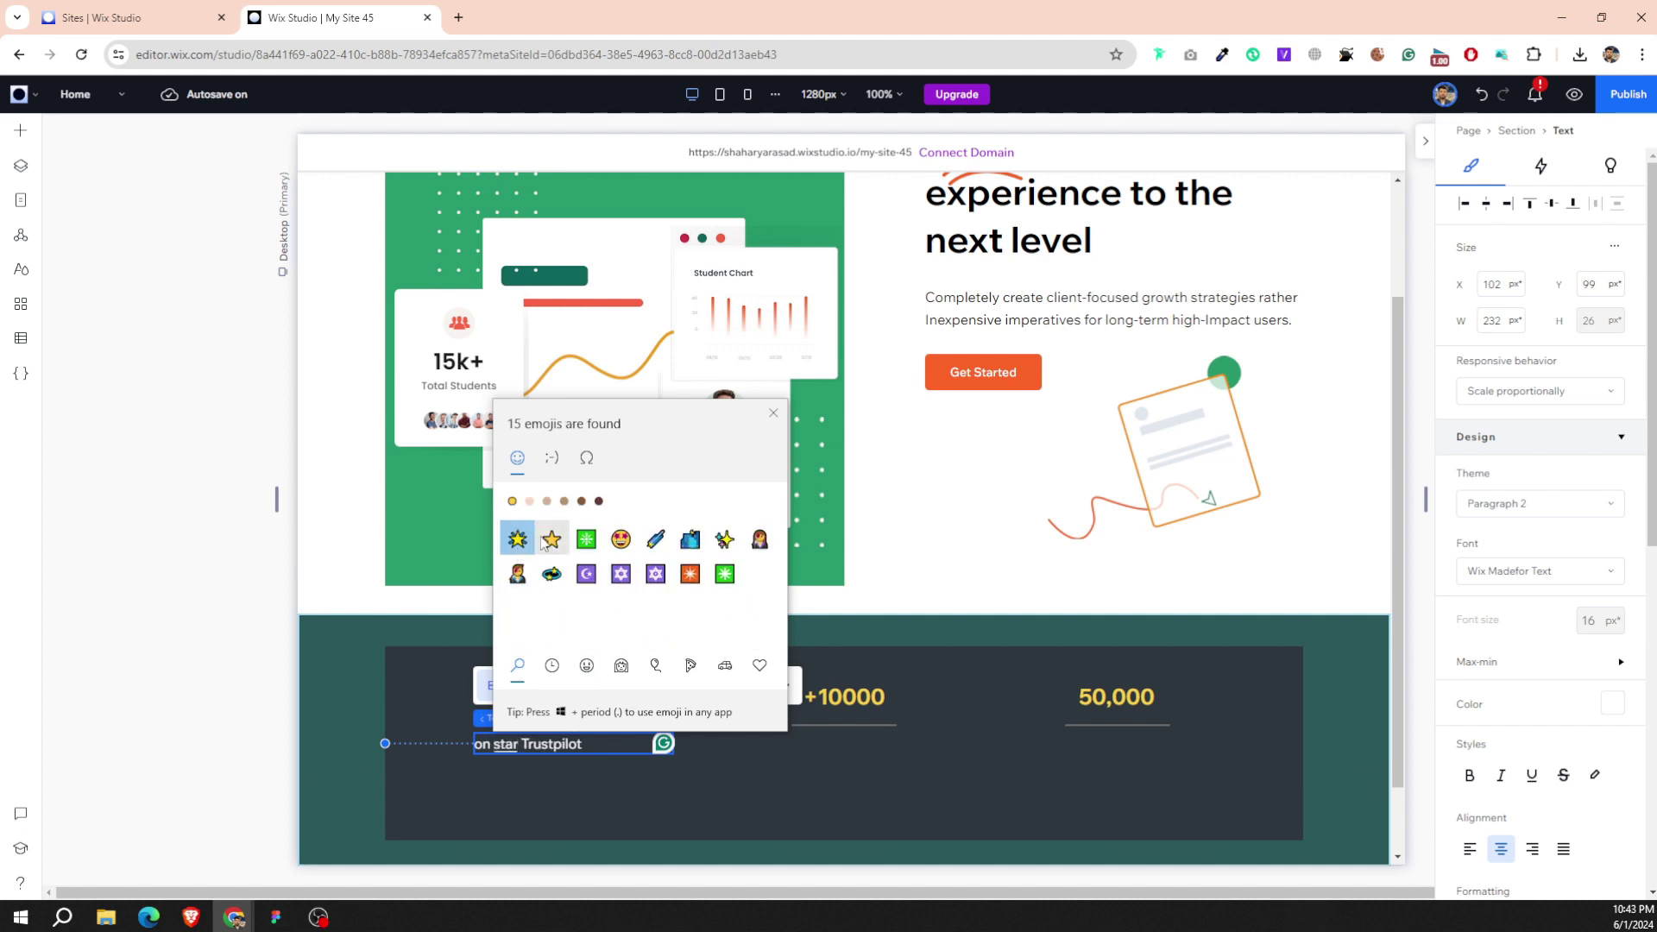
pyautogui.press('Return')
pyautogui.click(658, 785)
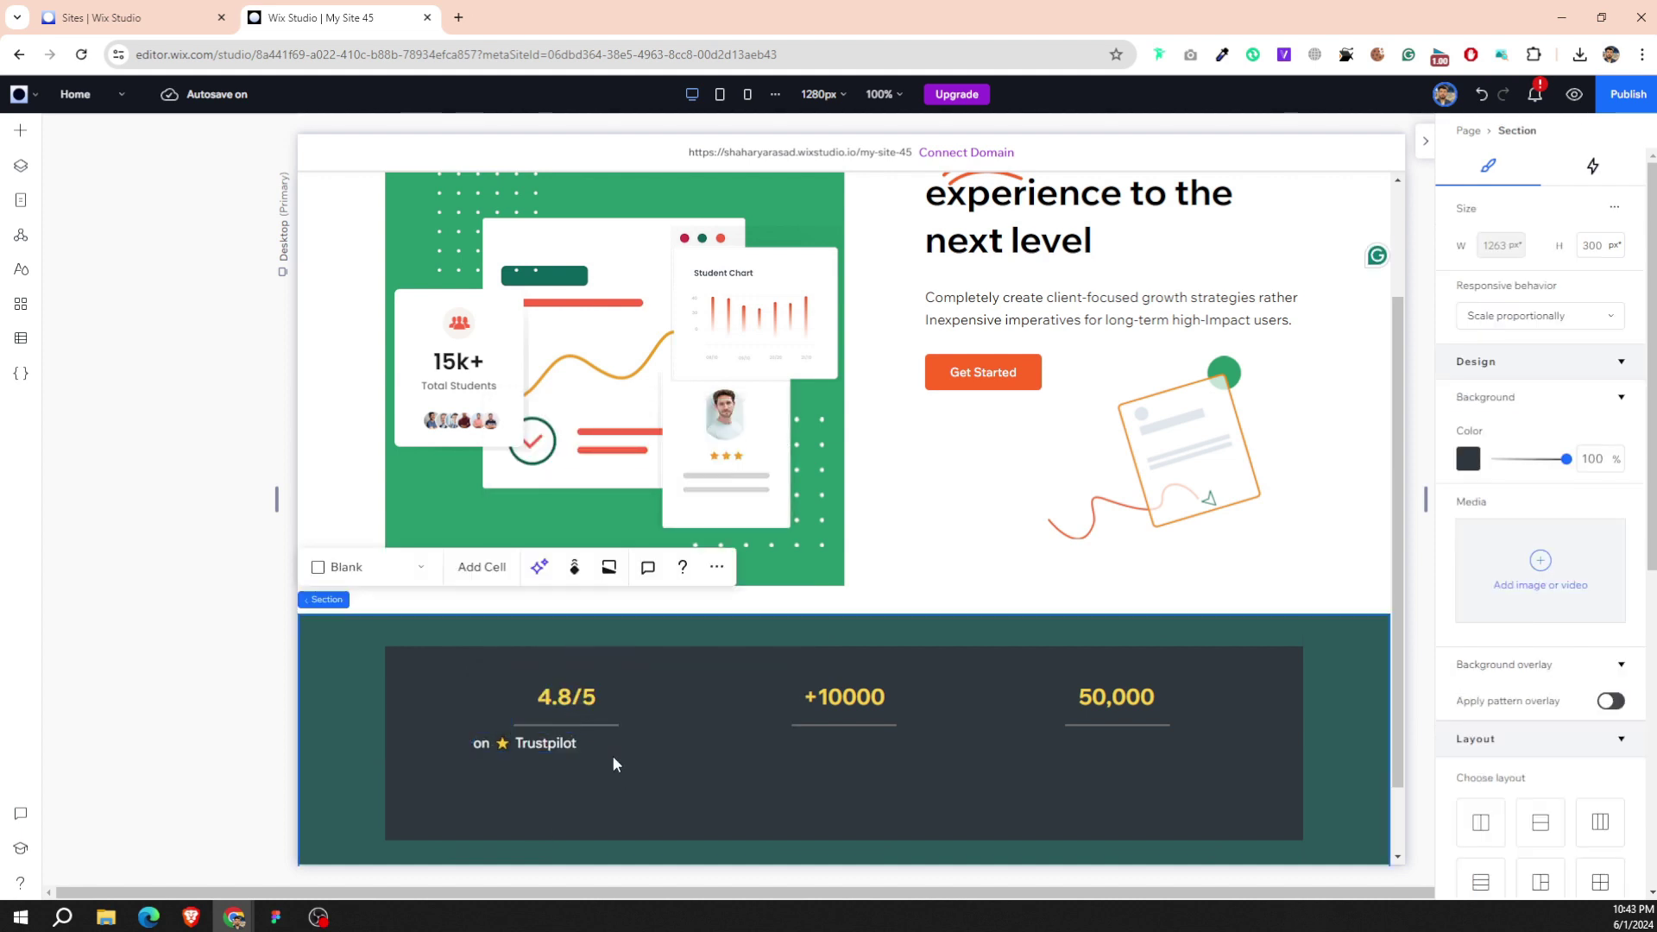
pyautogui.click(608, 743)
pyautogui.moveTo(666, 742); pyautogui.dragTo(560, 753)
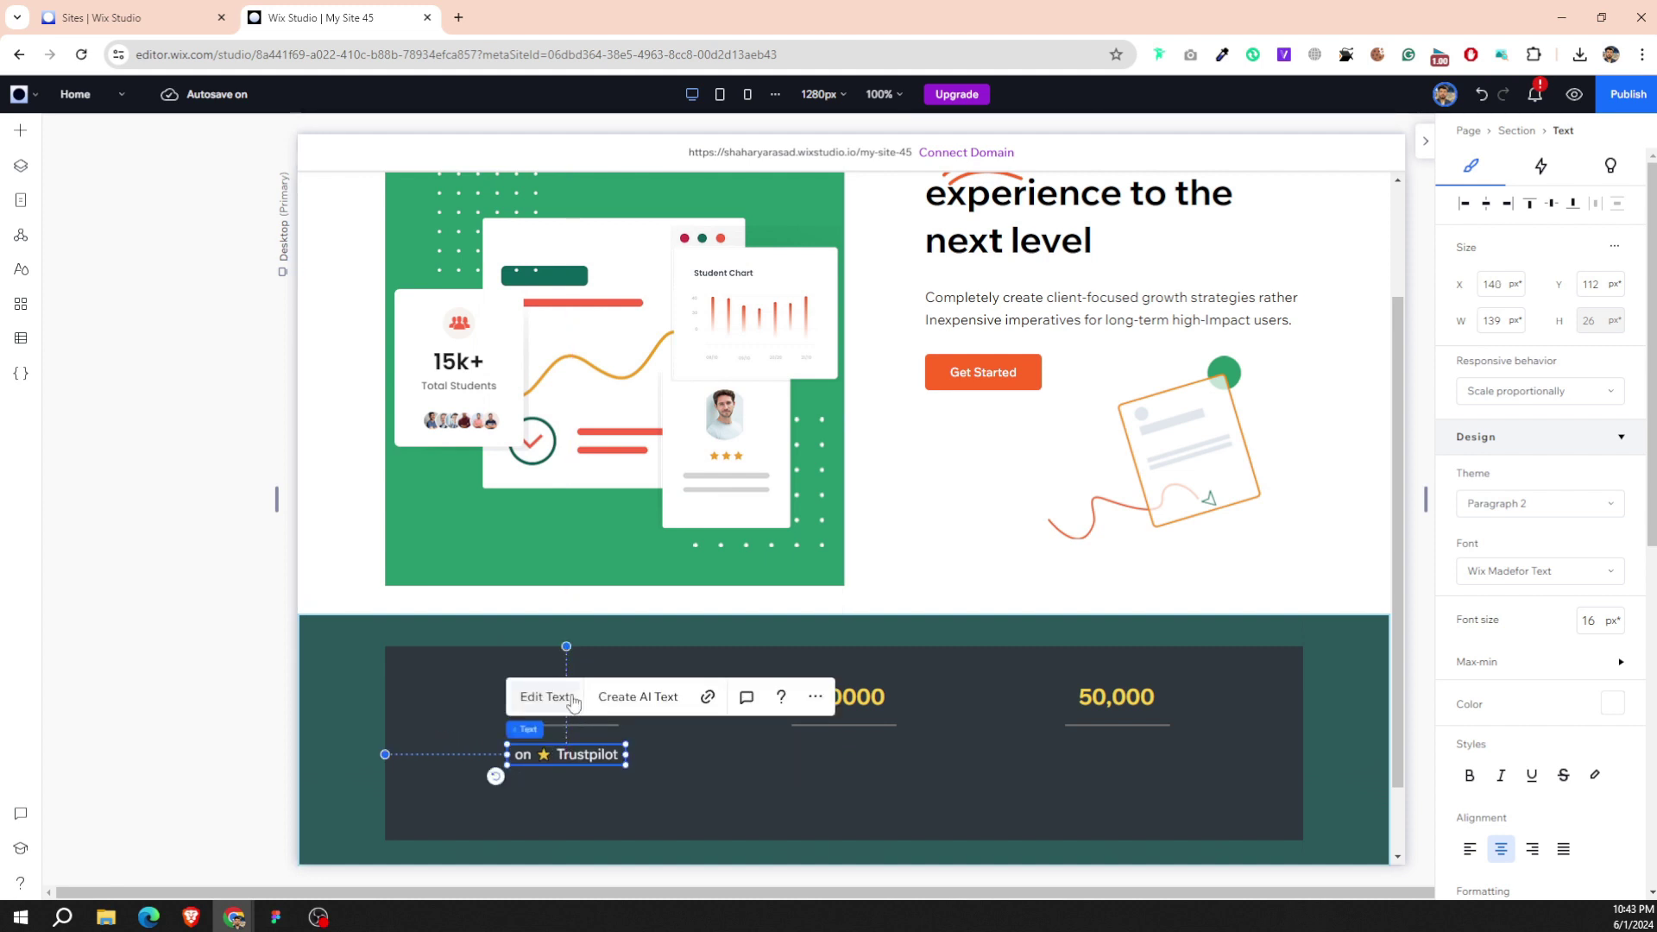
# Try centre and bottom alignment on 4.8/5 and its caption, undoing both.
pyautogui.keyDown('shift'); pyautogui.click(573, 704); pyautogui.keyUp('shift')
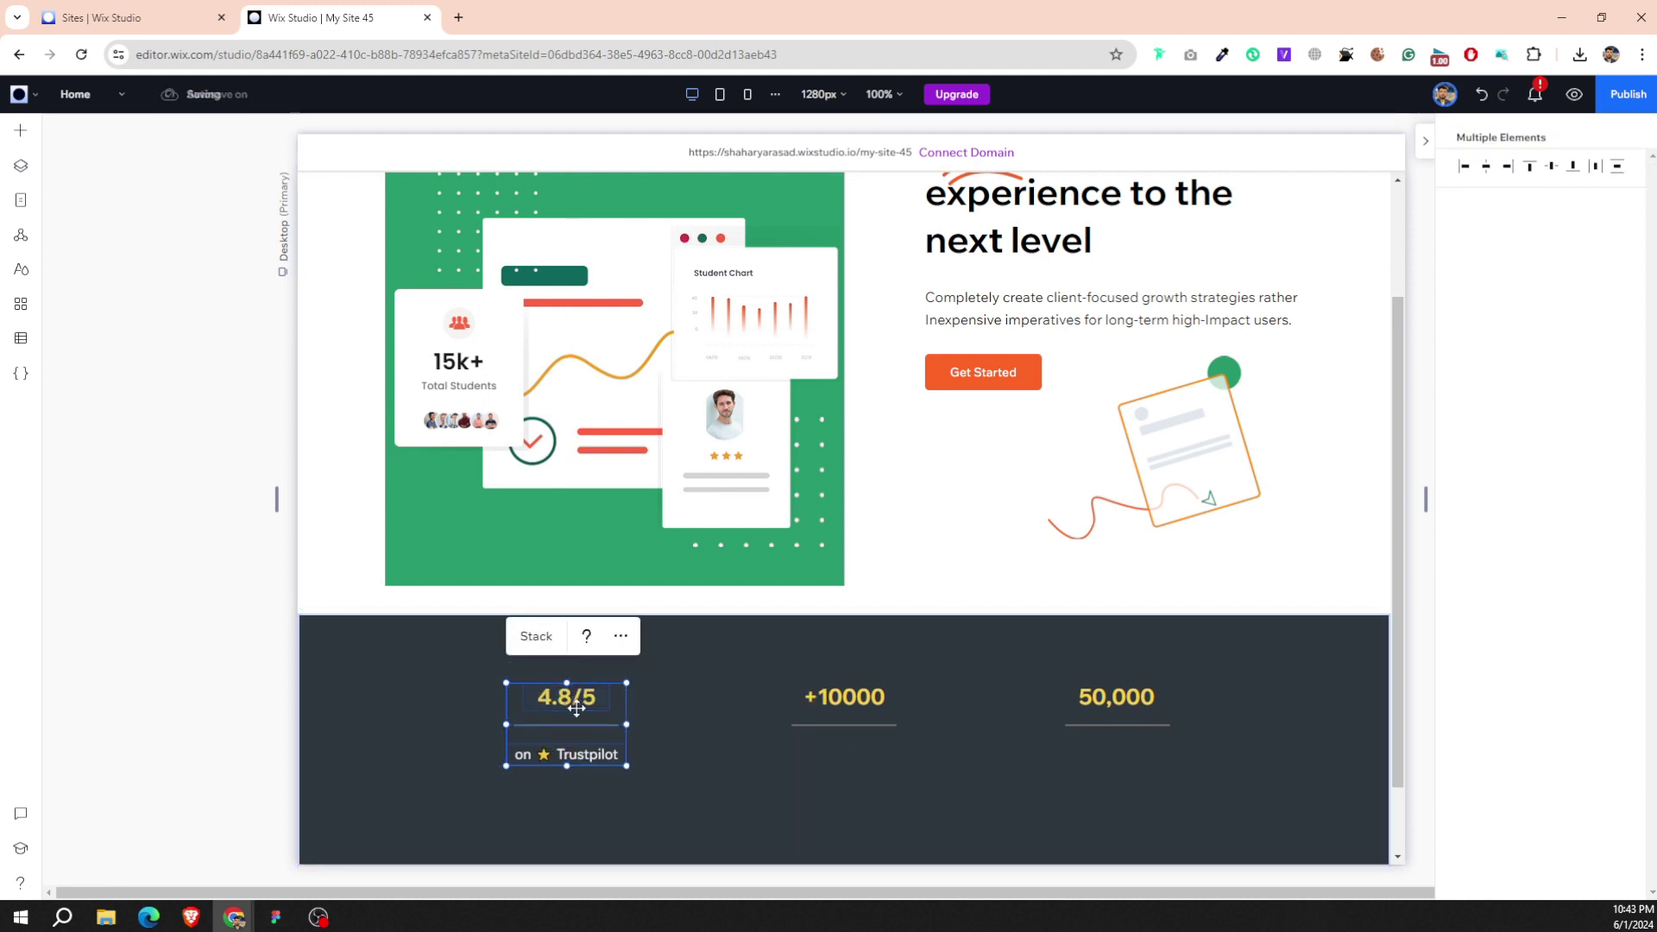
pyautogui.click(1598, 167)
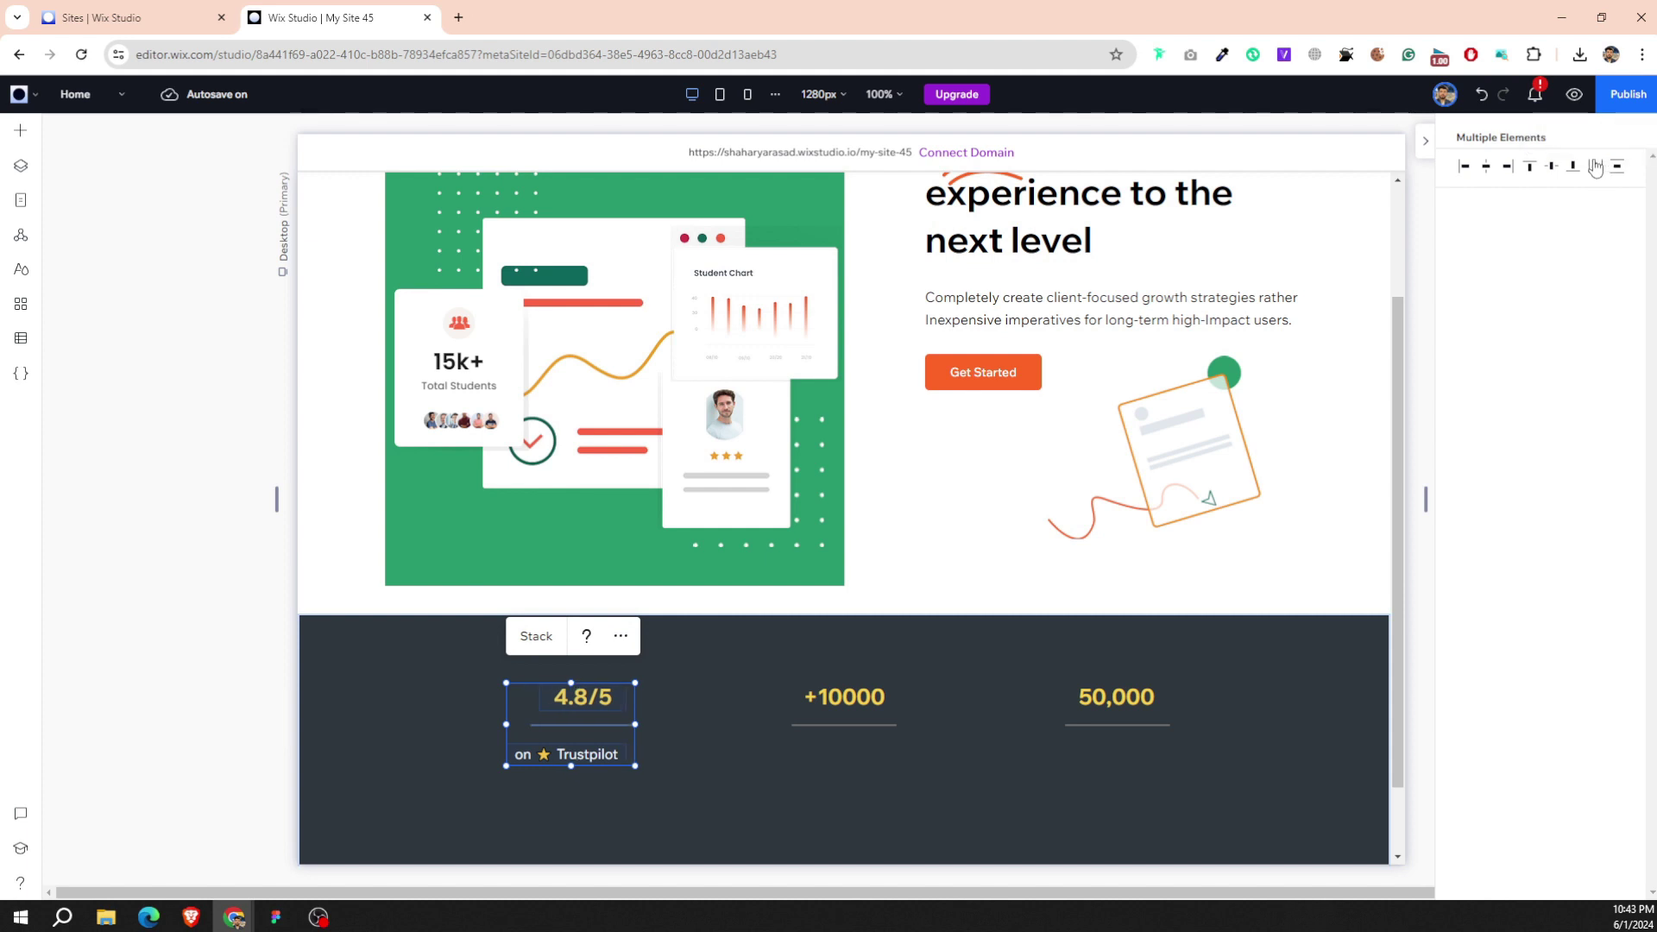
pyautogui.hotkey('ctrl', 'z')
pyautogui.click(1574, 167)
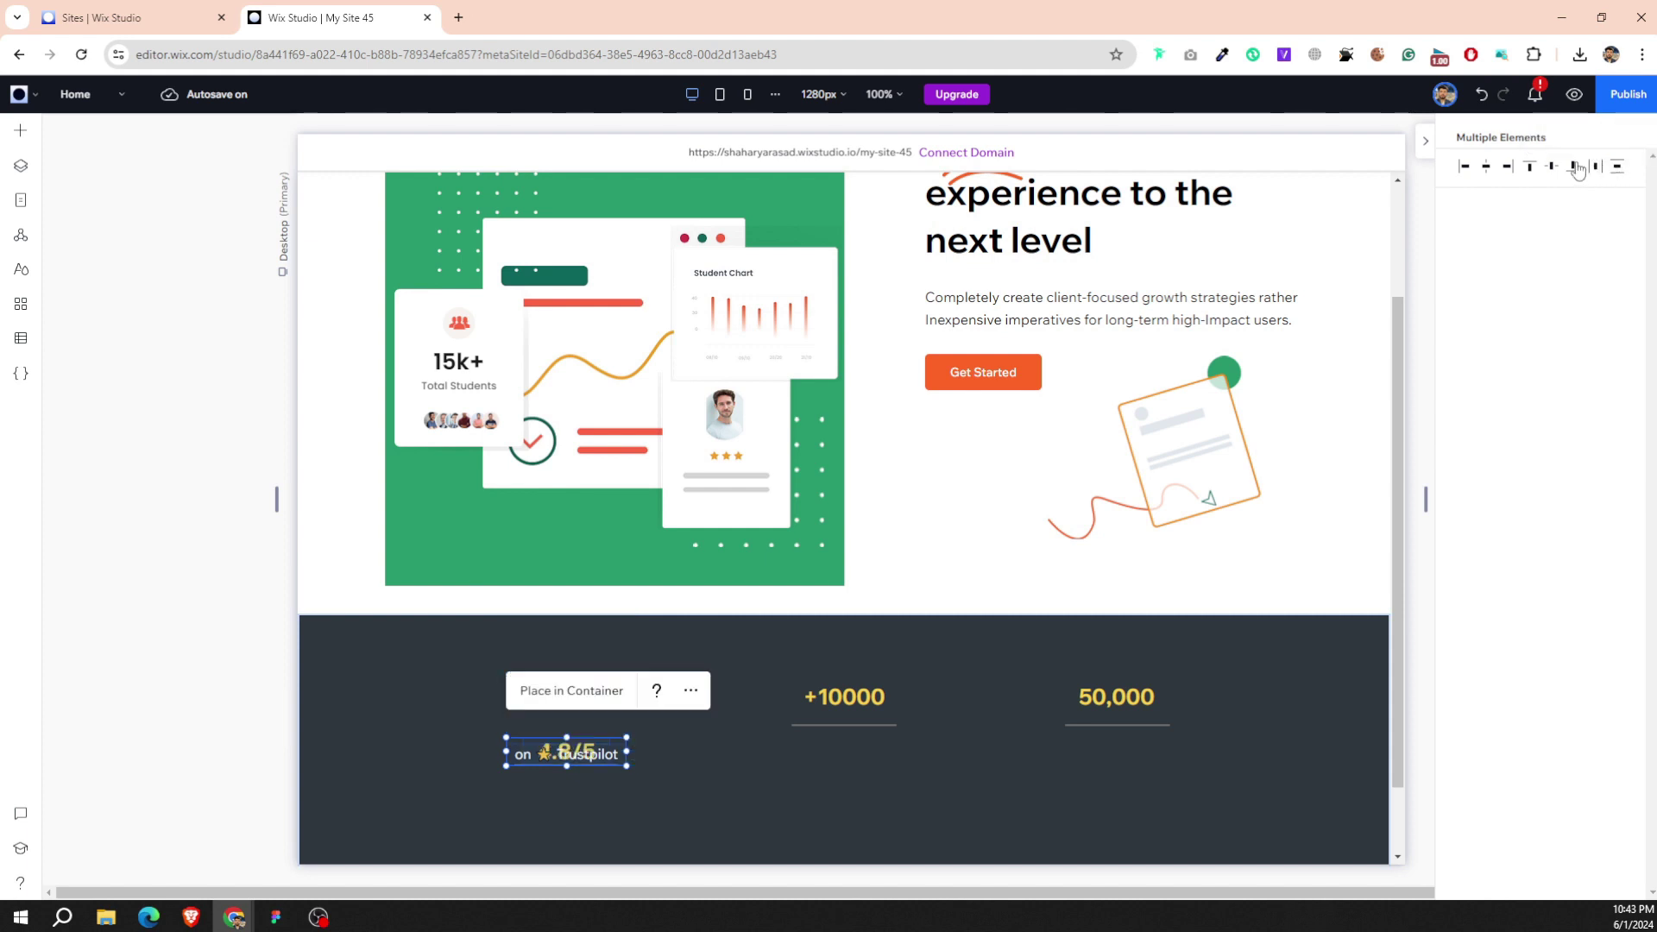
pyautogui.hotkey('ctrl', 'z')
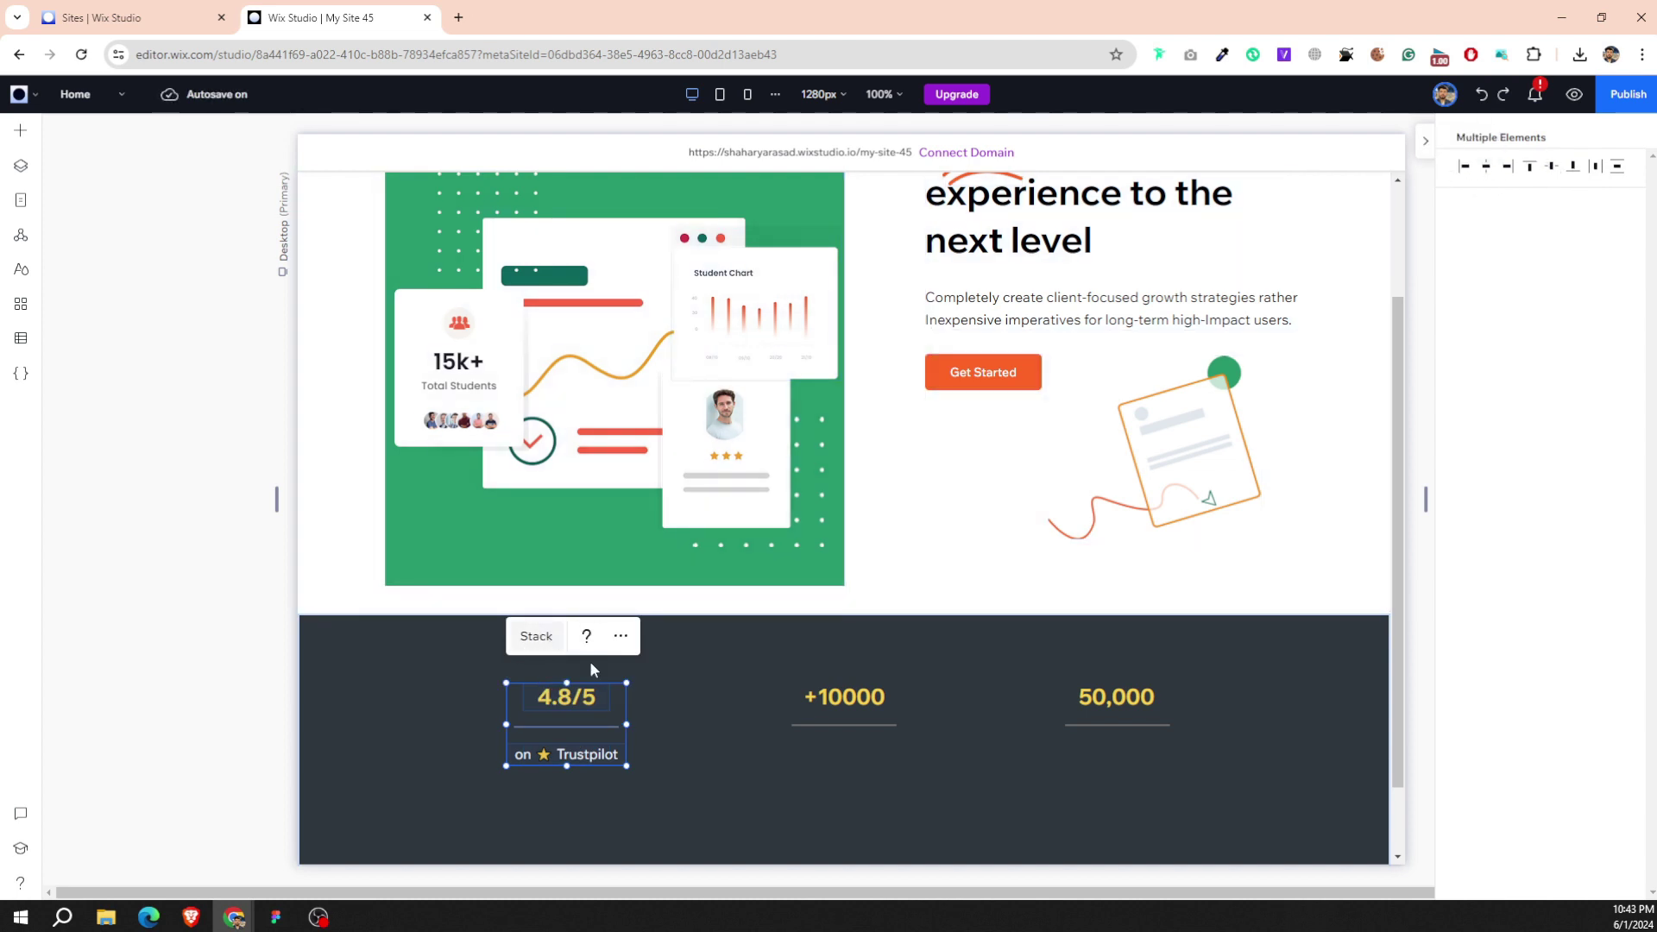
pyautogui.click(639, 678)
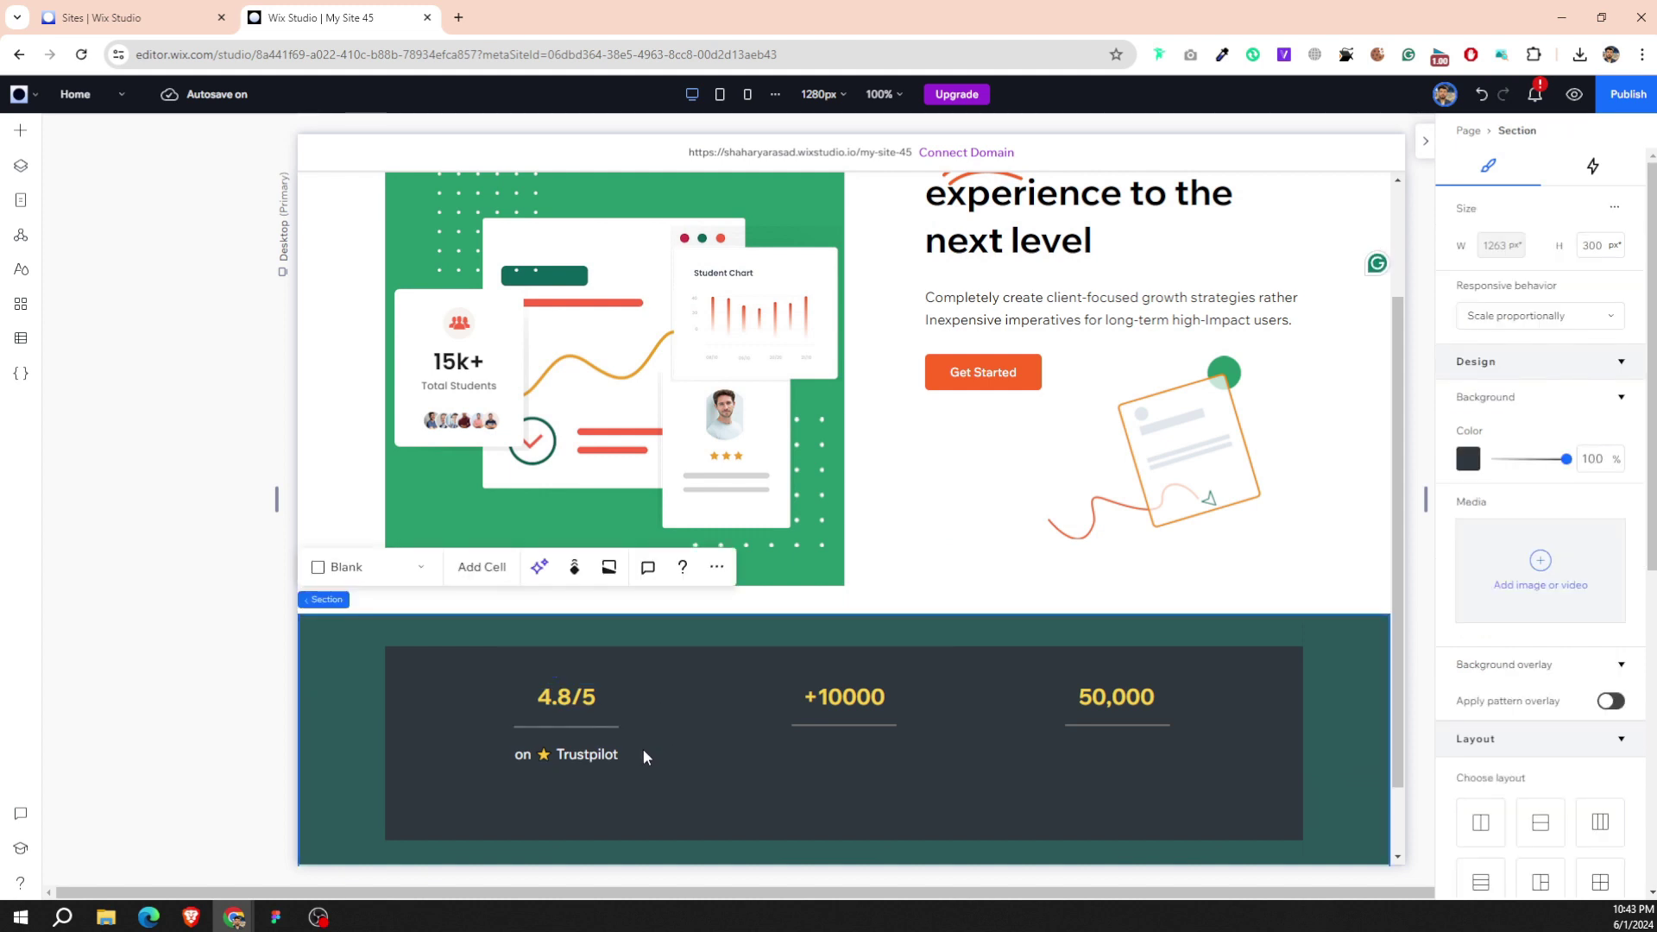
# Copy the 'on ★ Trustpilot' caption and place the copy under +10000.
pyautogui.click(580, 729)
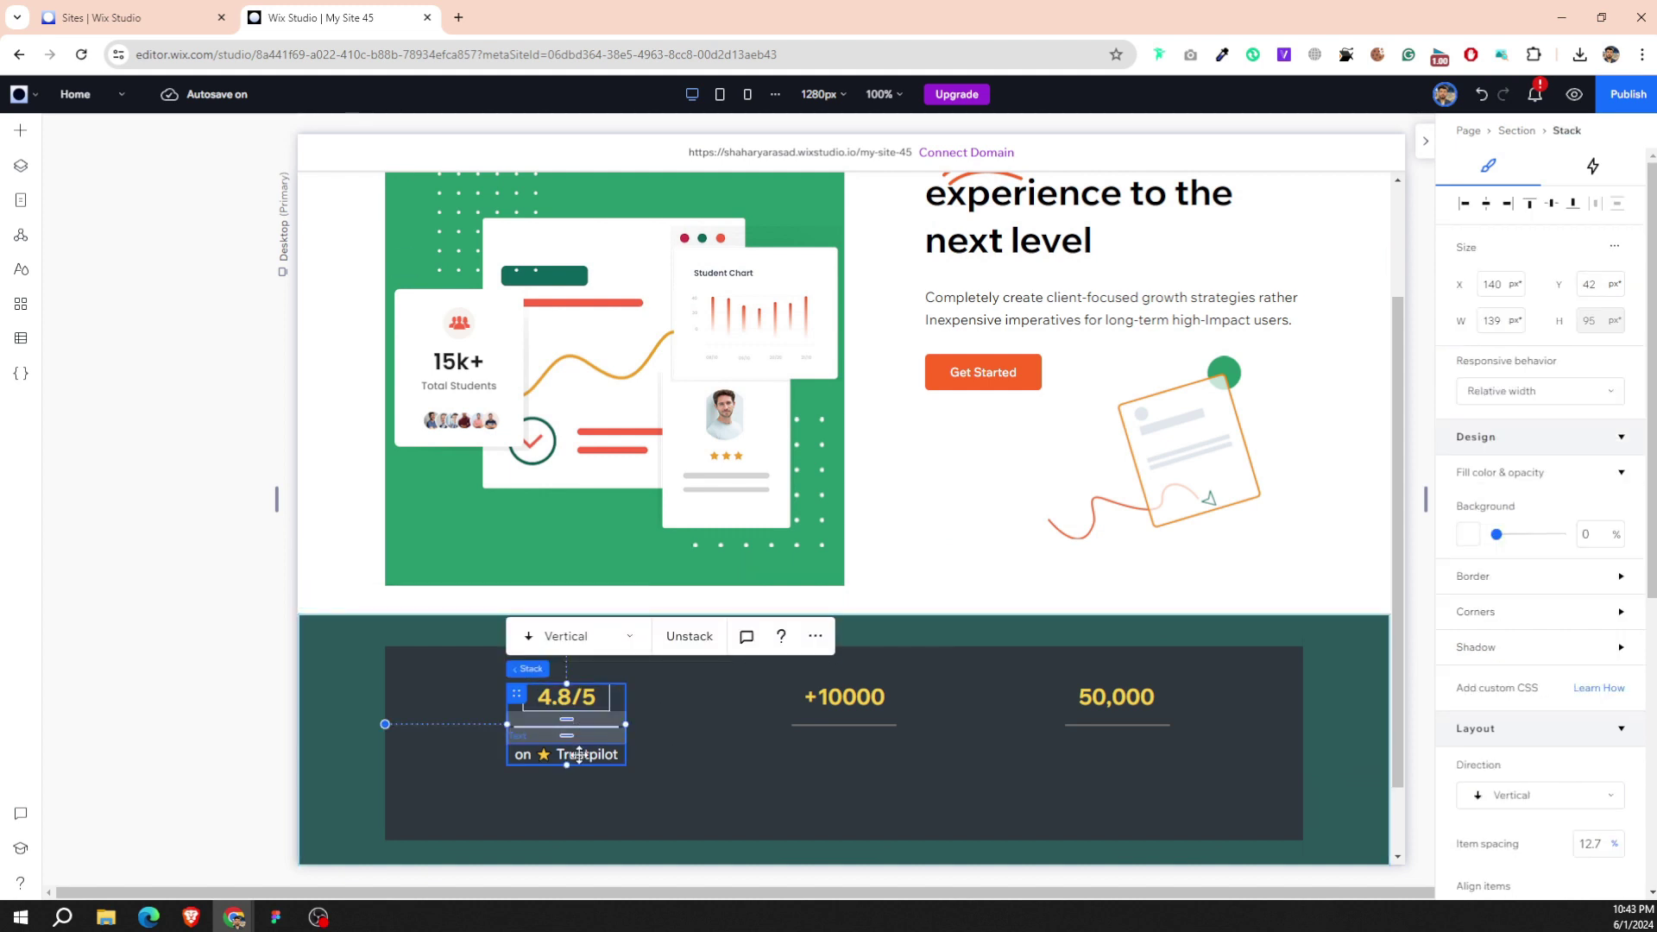
pyautogui.click(818, 699)
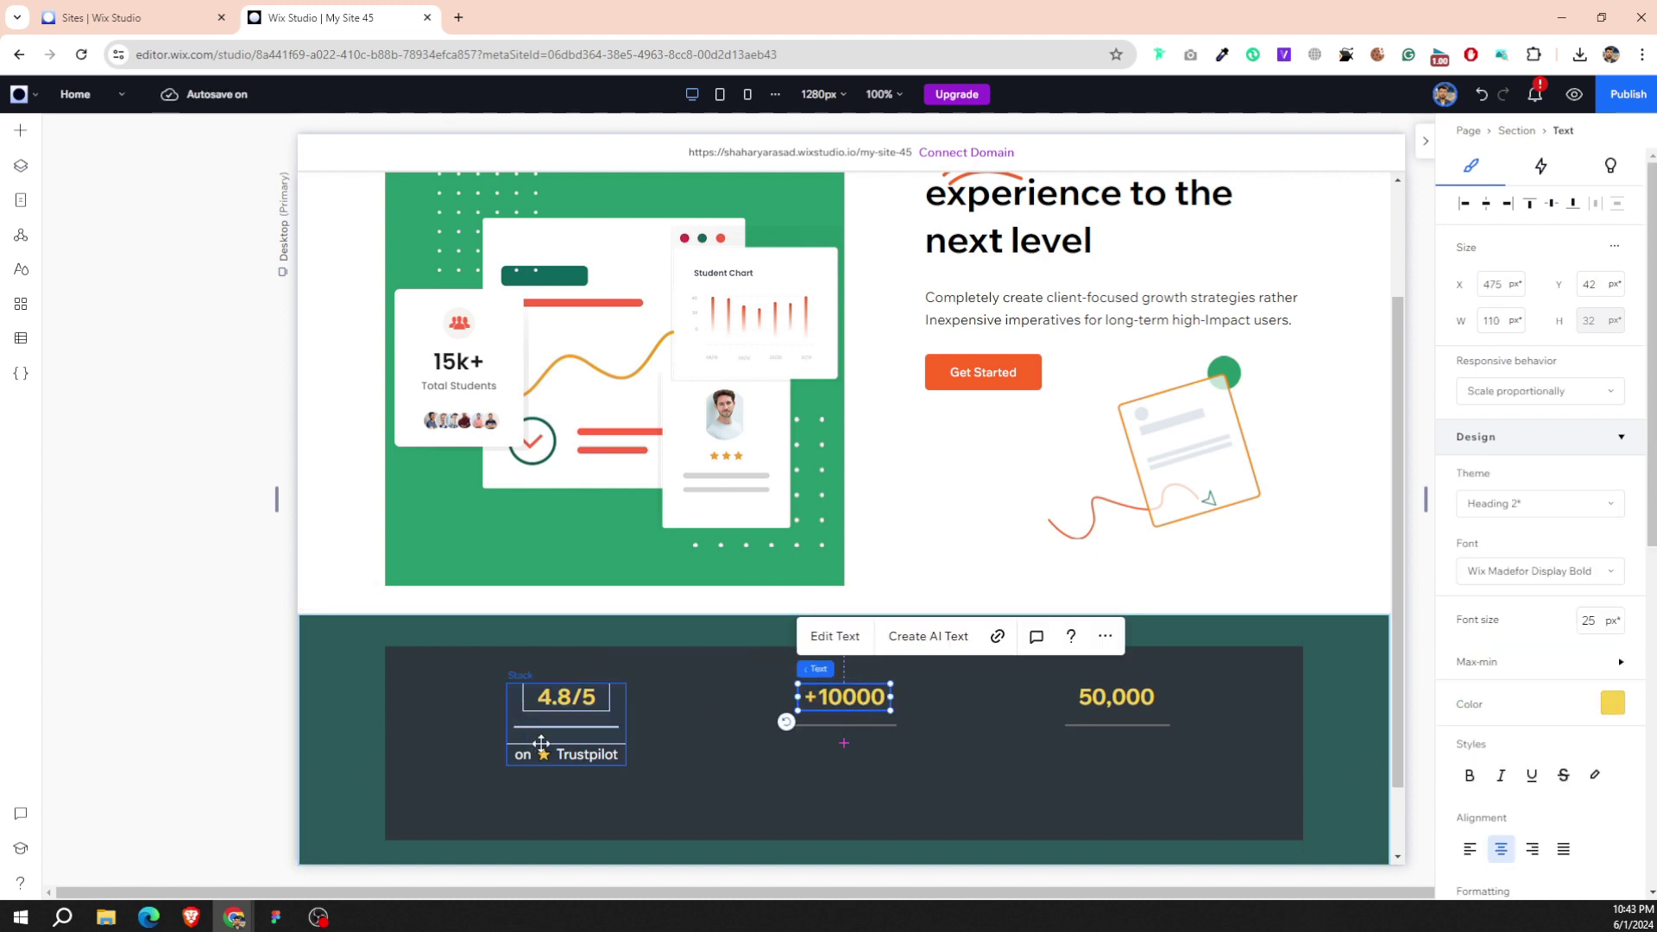
pyautogui.click(535, 755)
pyautogui.rightClick(549, 754)
pyautogui.click(580, 395)
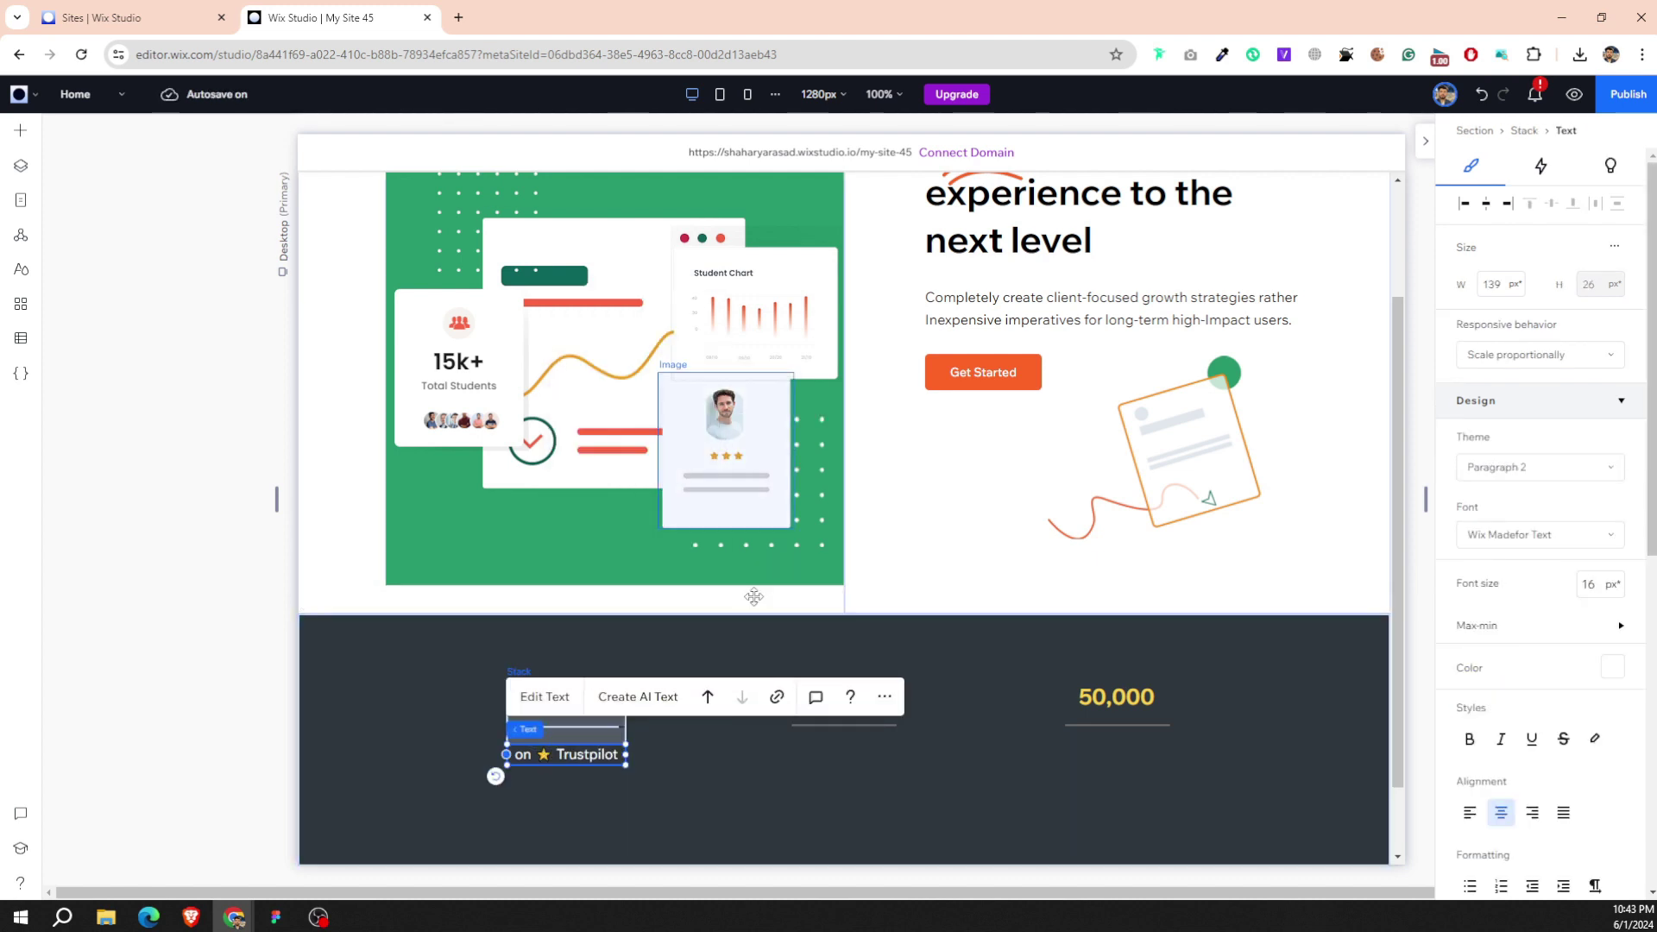
pyautogui.click(818, 764)
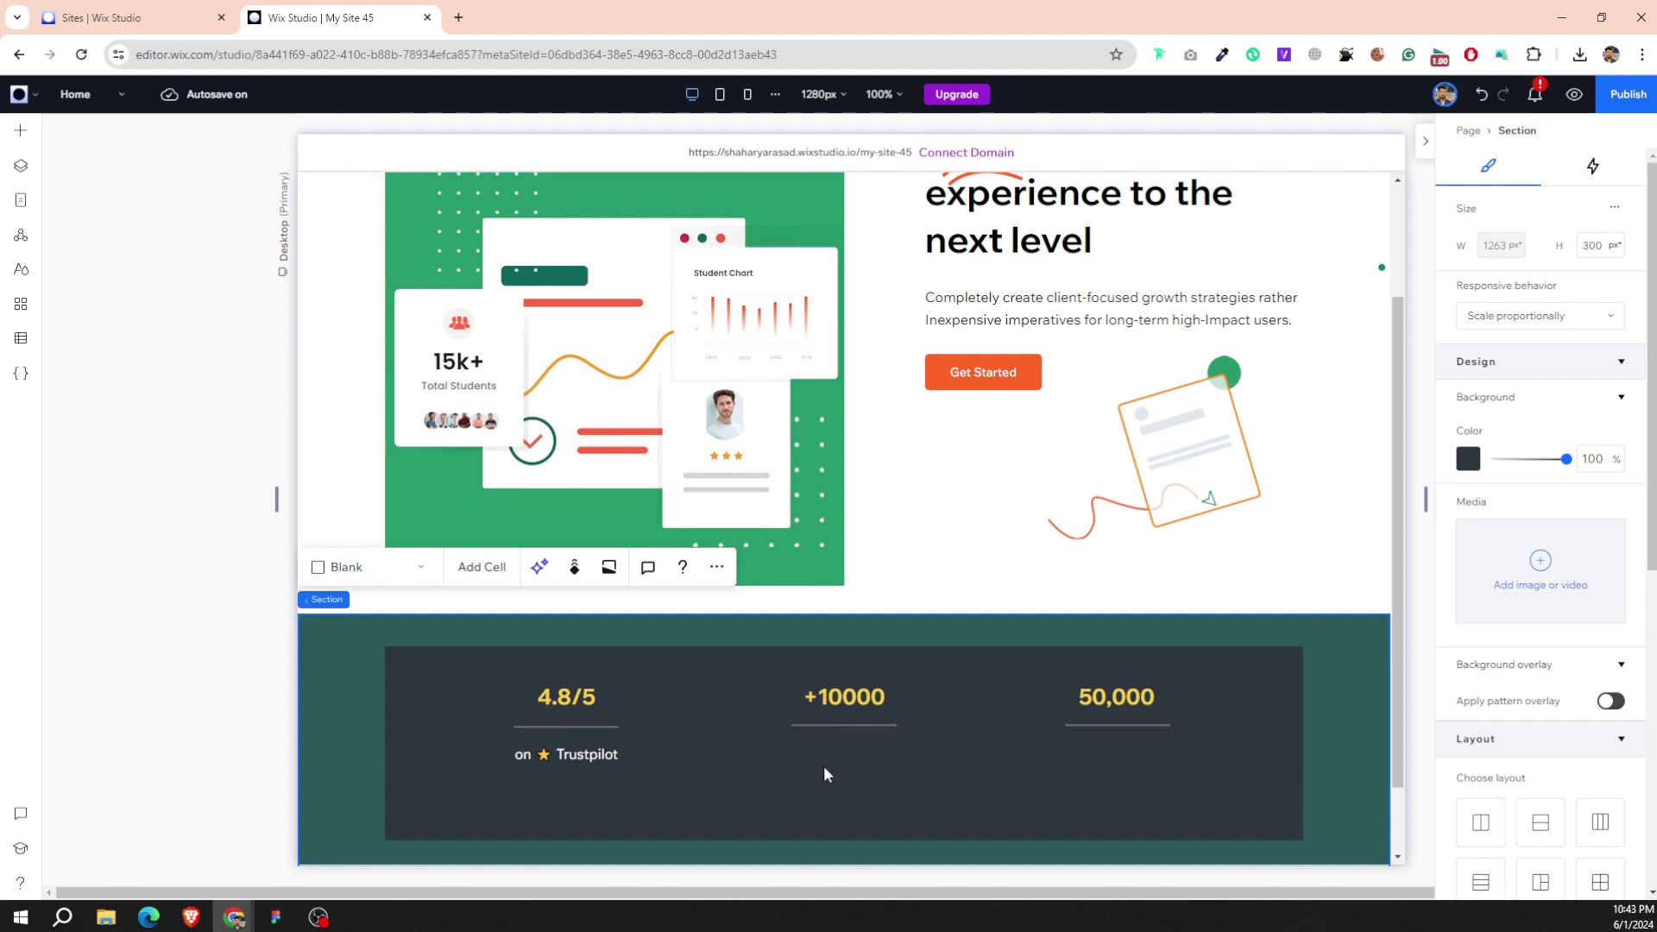
pyautogui.hotkey('ctrl', 'v')
pyautogui.moveTo(857, 757); pyautogui.dragTo(863, 757)
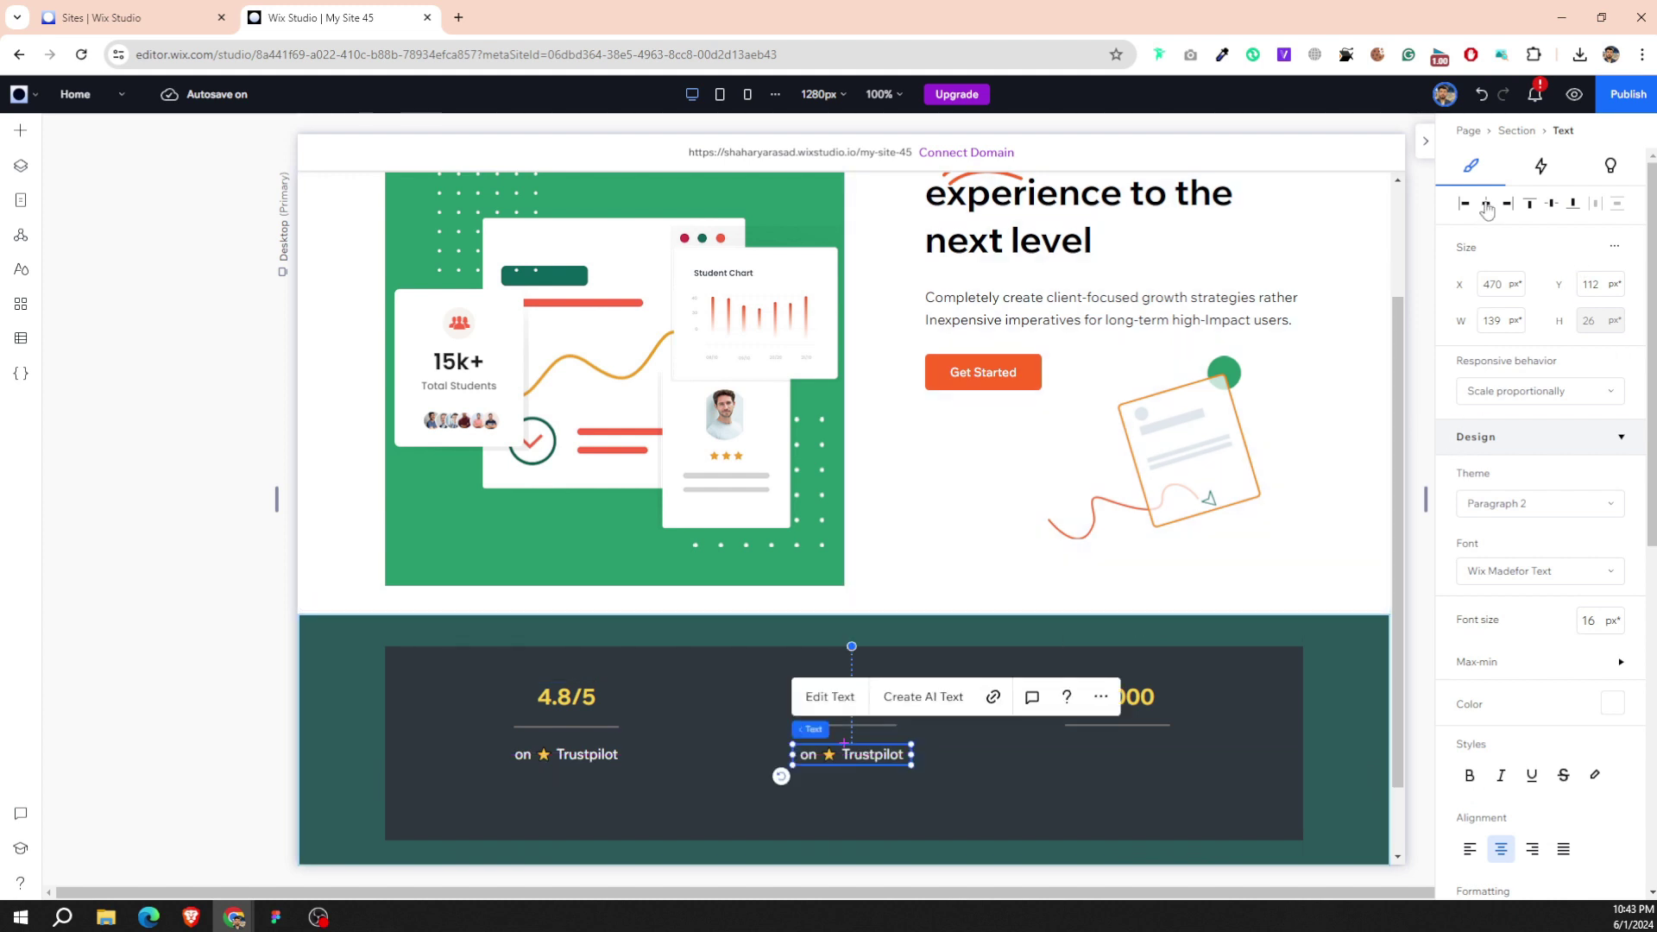
# Centre the middle caption in its column and line up the right caption with the row.
pyautogui.click(1486, 205)
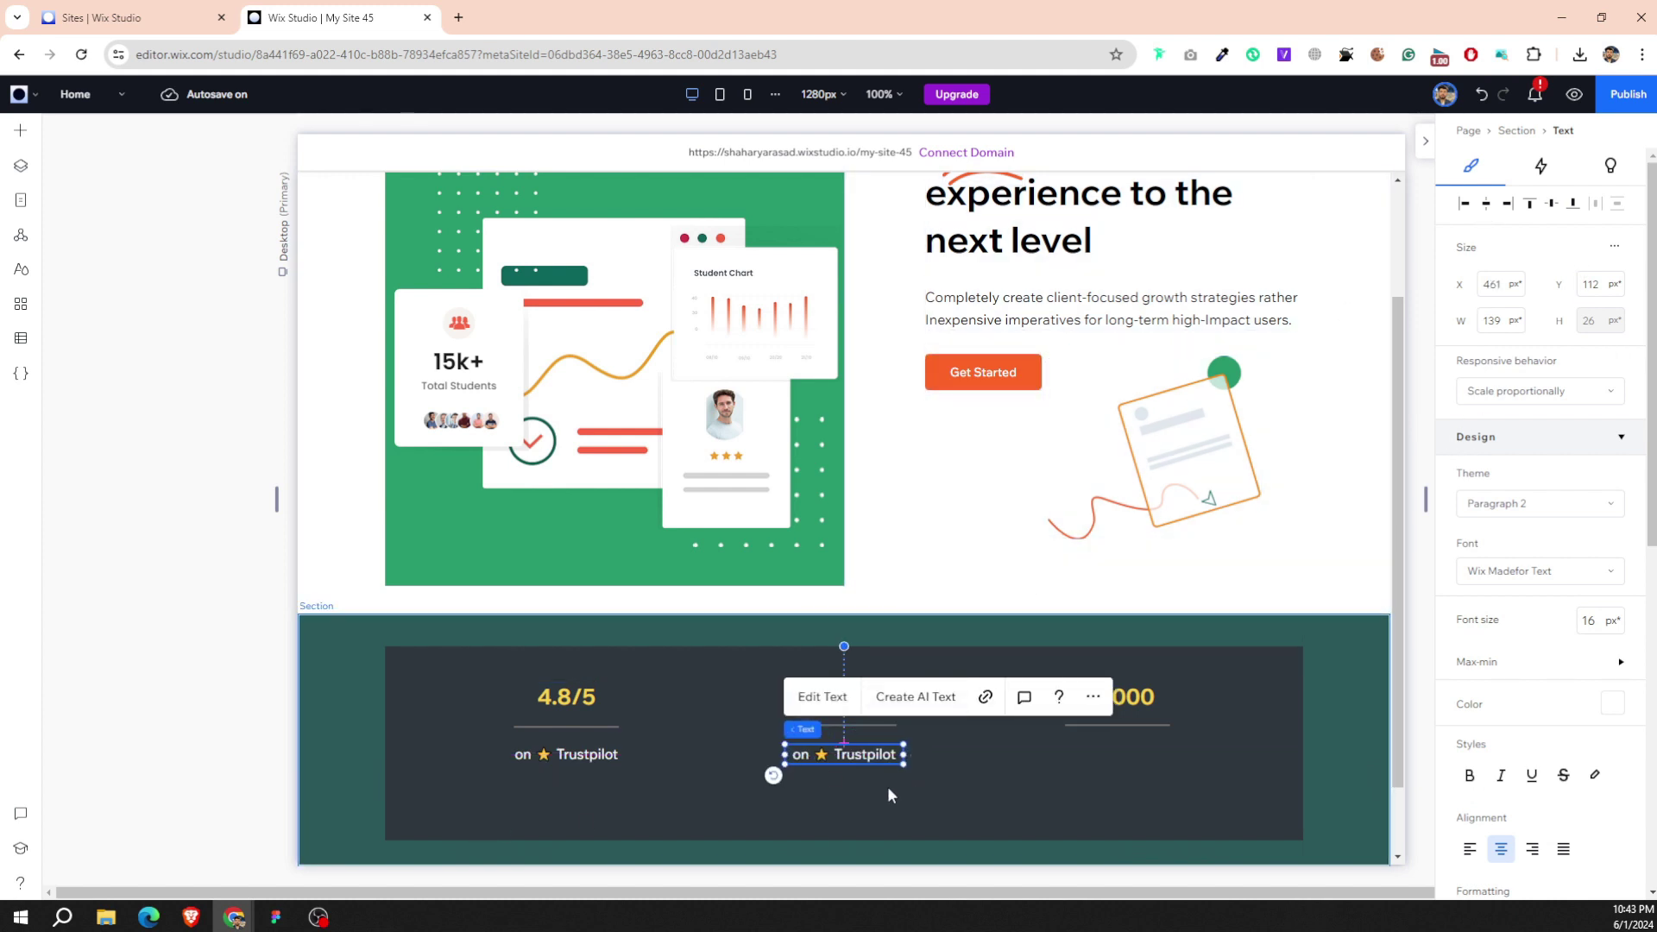
pyautogui.moveTo(868, 763); pyautogui.dragTo(1126, 762)
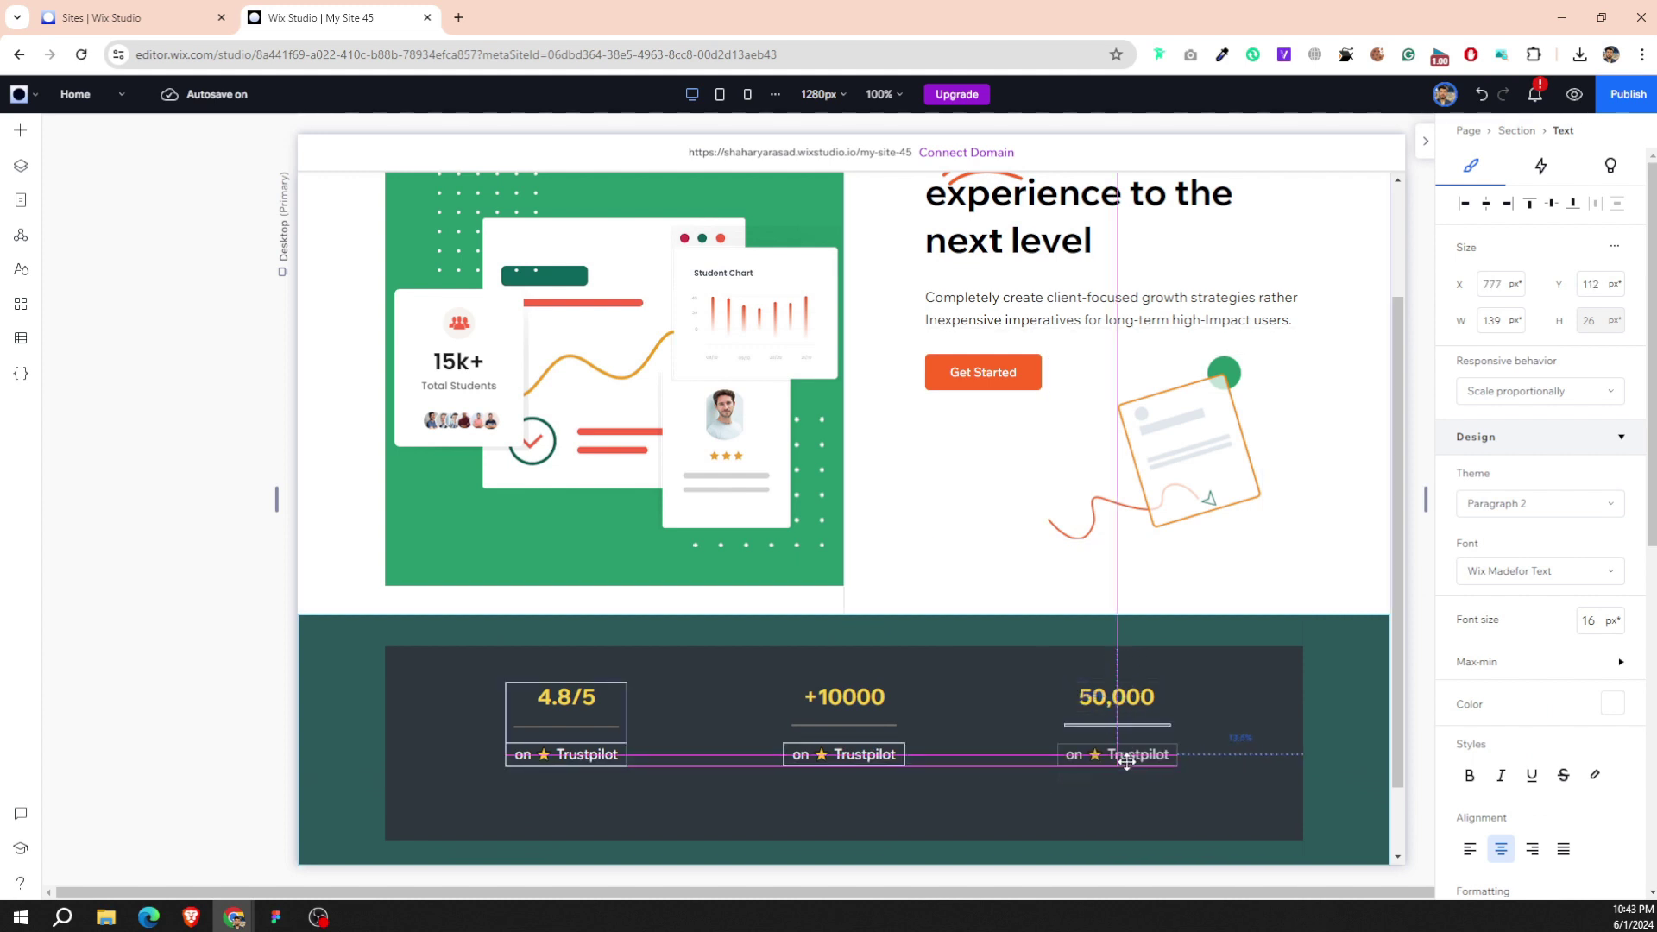
pyautogui.moveTo(1127, 762); pyautogui.dragTo(1127, 761)
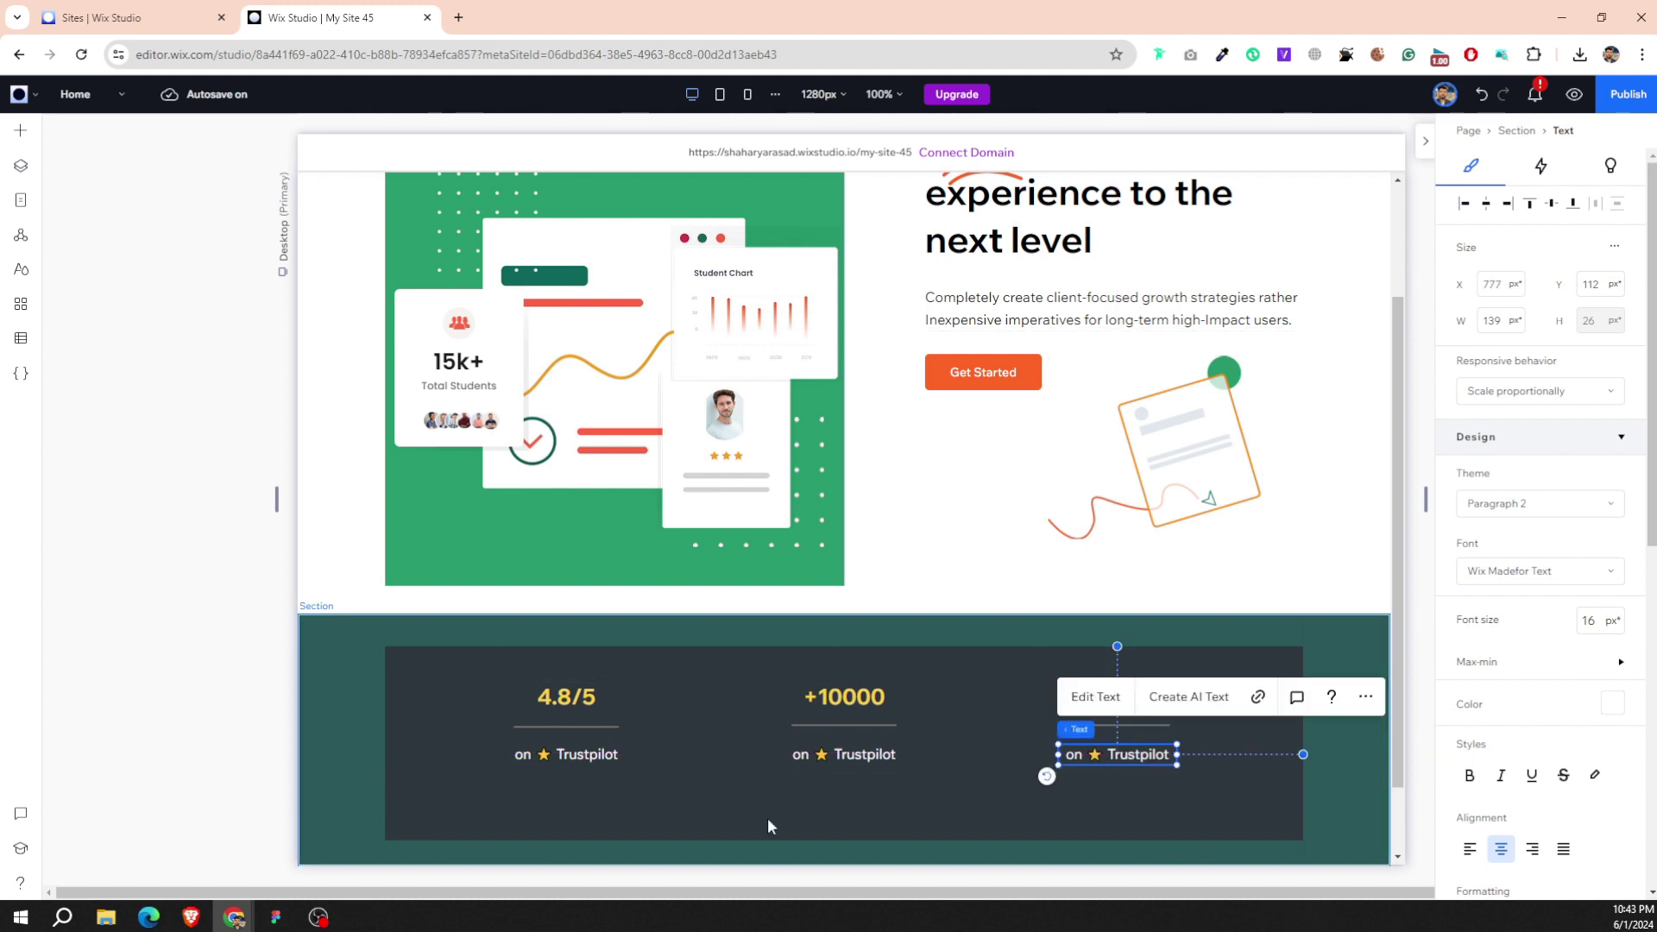
# Change the middle caption to 'Students helped' in grey.
pyautogui.click(276, 916)
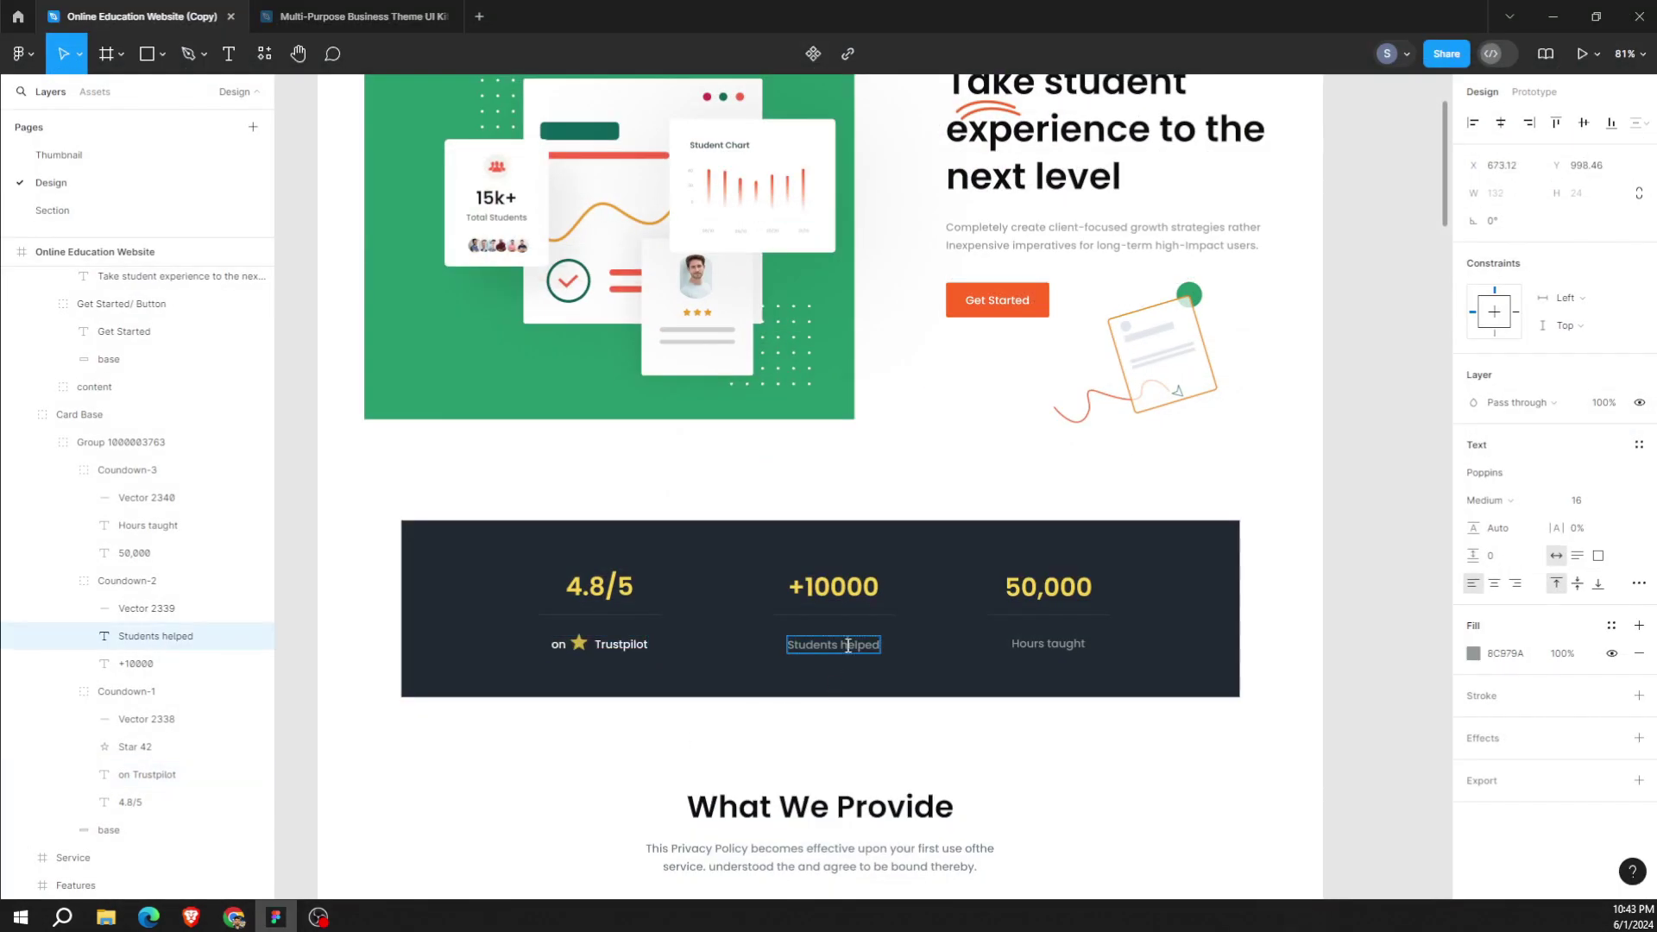
pyautogui.doubleClick(848, 645)
pyautogui.hotkey('ctrl', 'c')
pyautogui.click(276, 917)
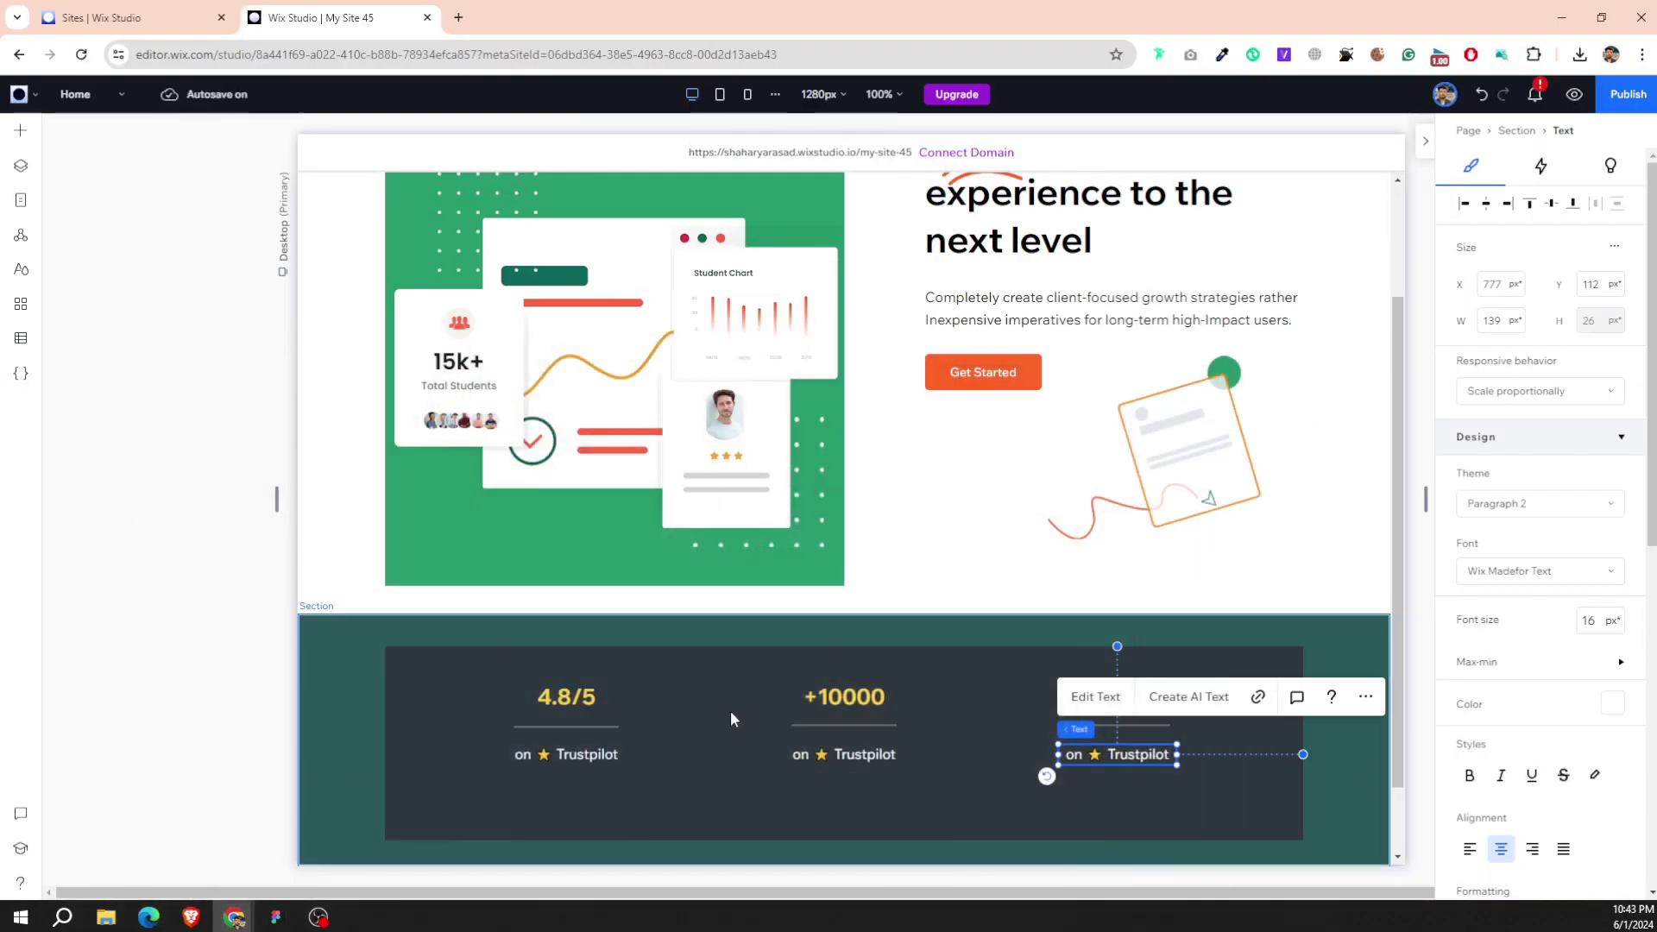
pyautogui.click(837, 749)
pyautogui.doubleClick(837, 747)
pyautogui.hotkey('ctrl', 'v')
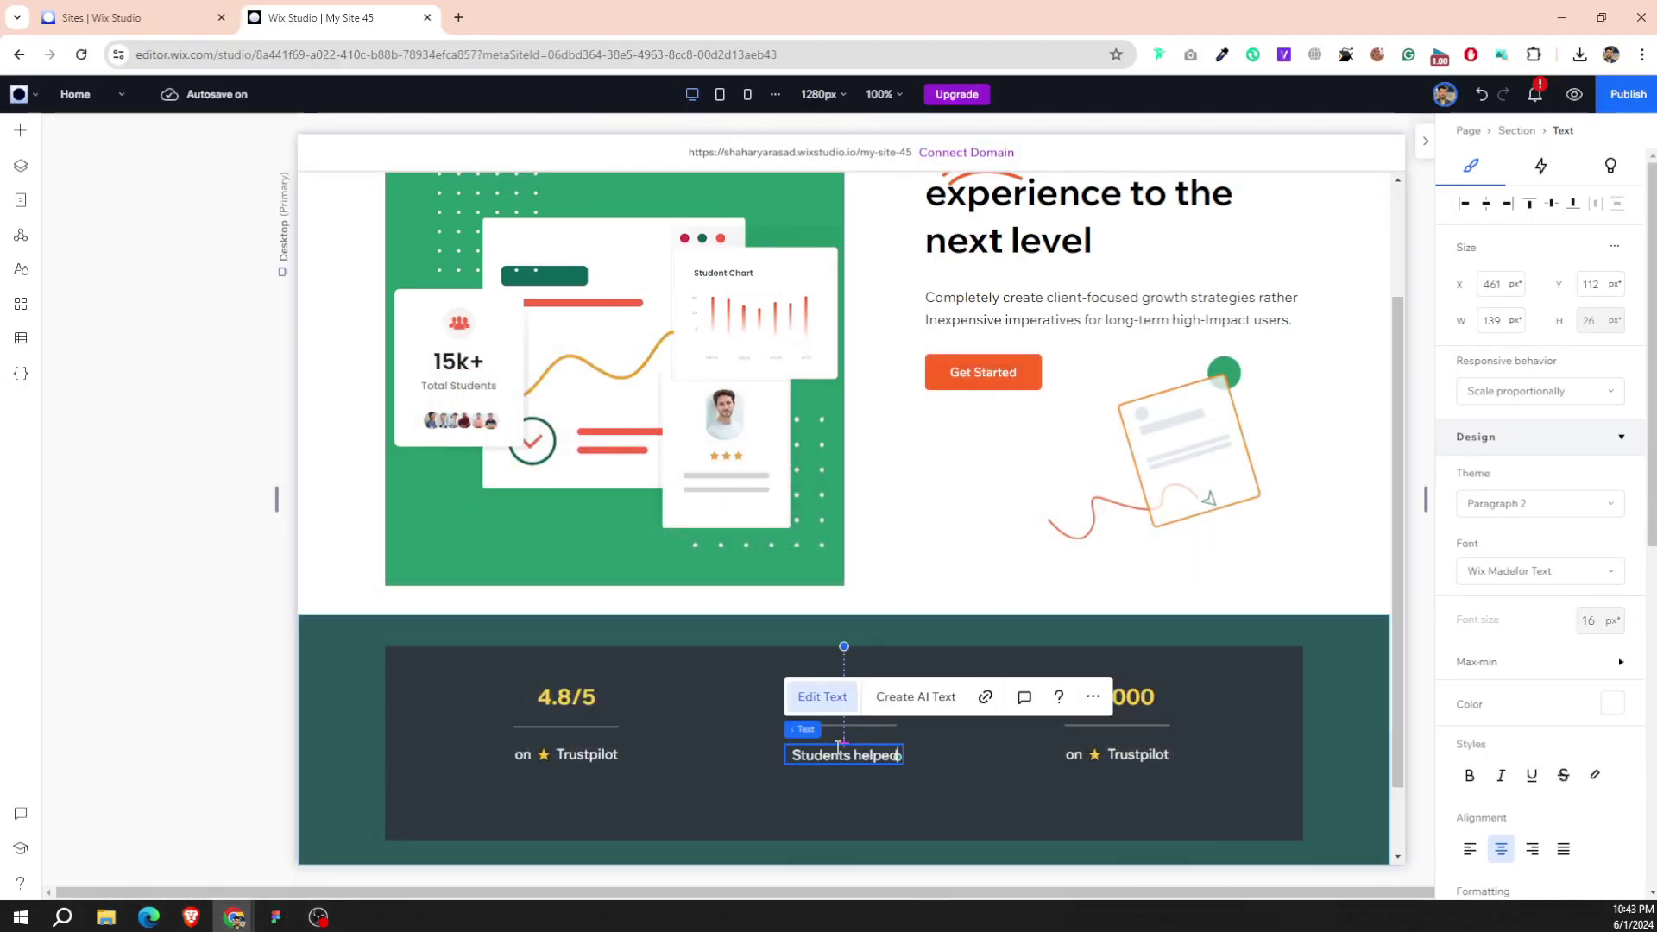
pyautogui.hotkey('ctrl', 'a')
pyautogui.click(1610, 703)
pyautogui.click(1563, 657)
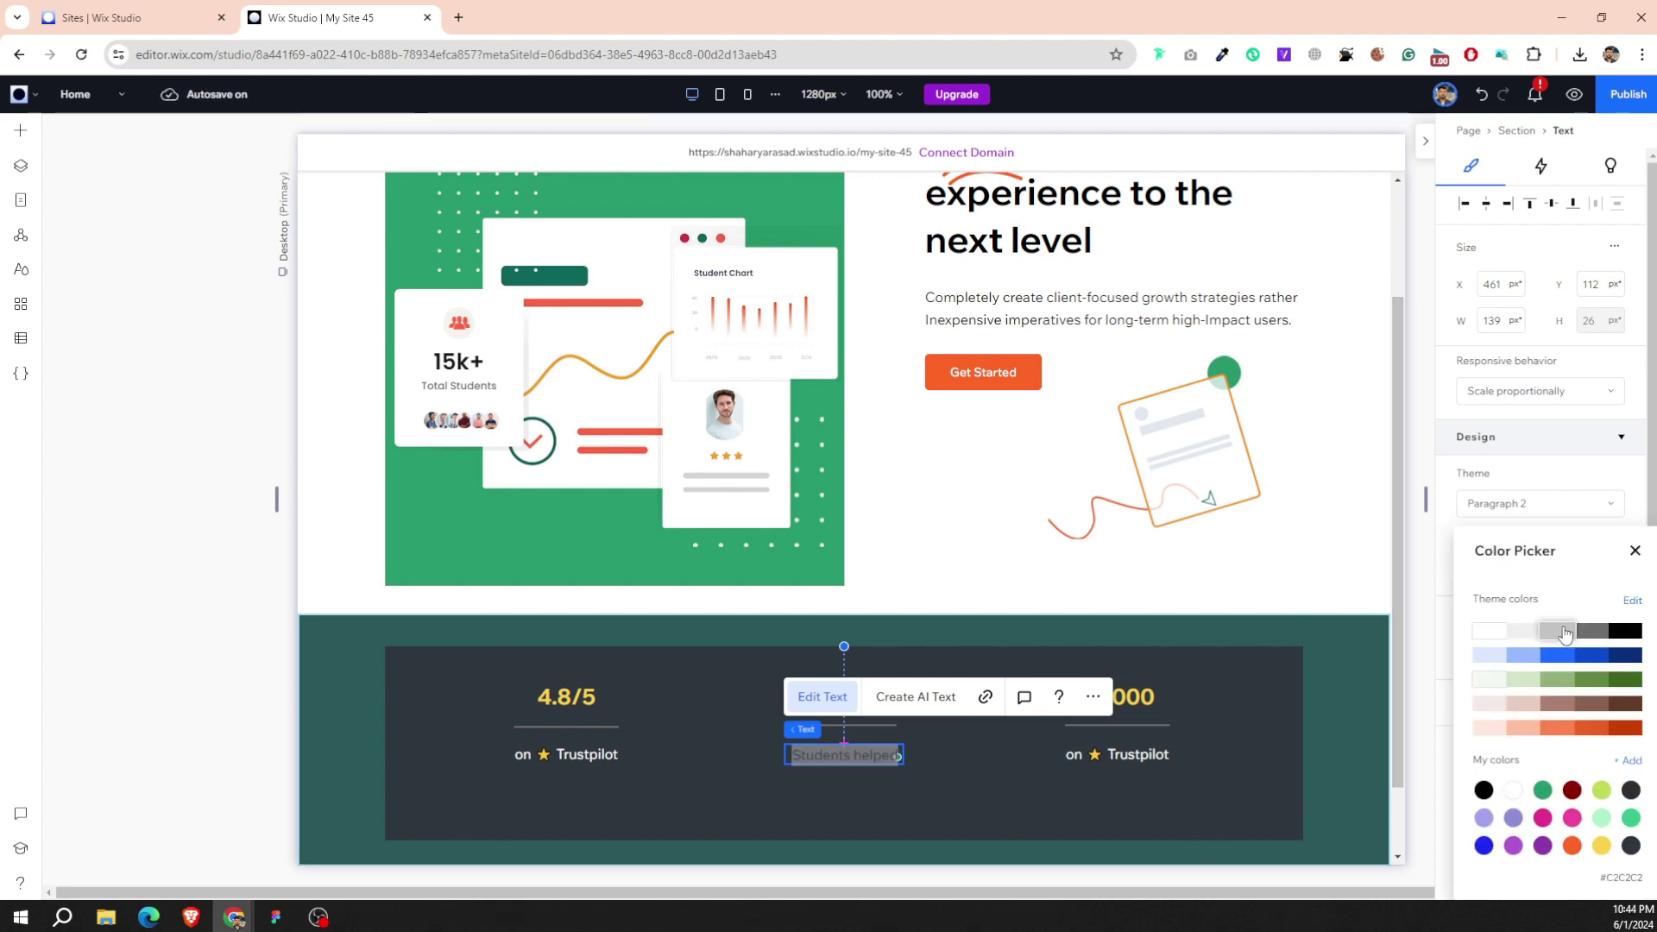
# Replace the right column's caption text with 'Hours taught' from the design.
pyautogui.click(277, 916)
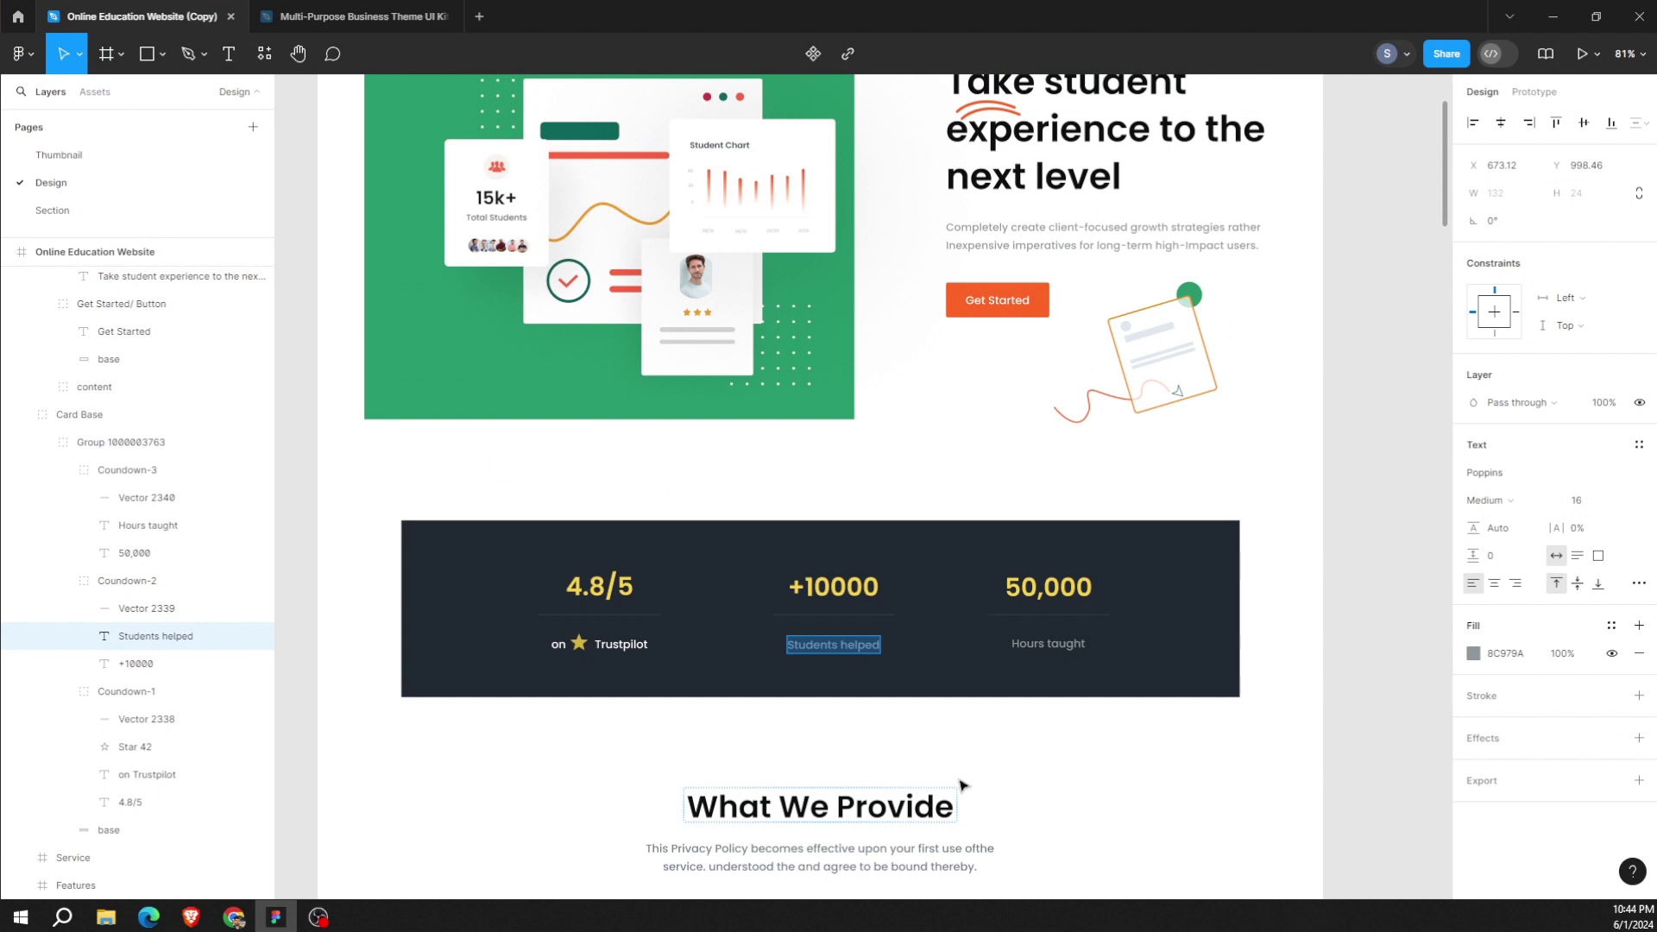
pyautogui.doubleClick(1081, 641)
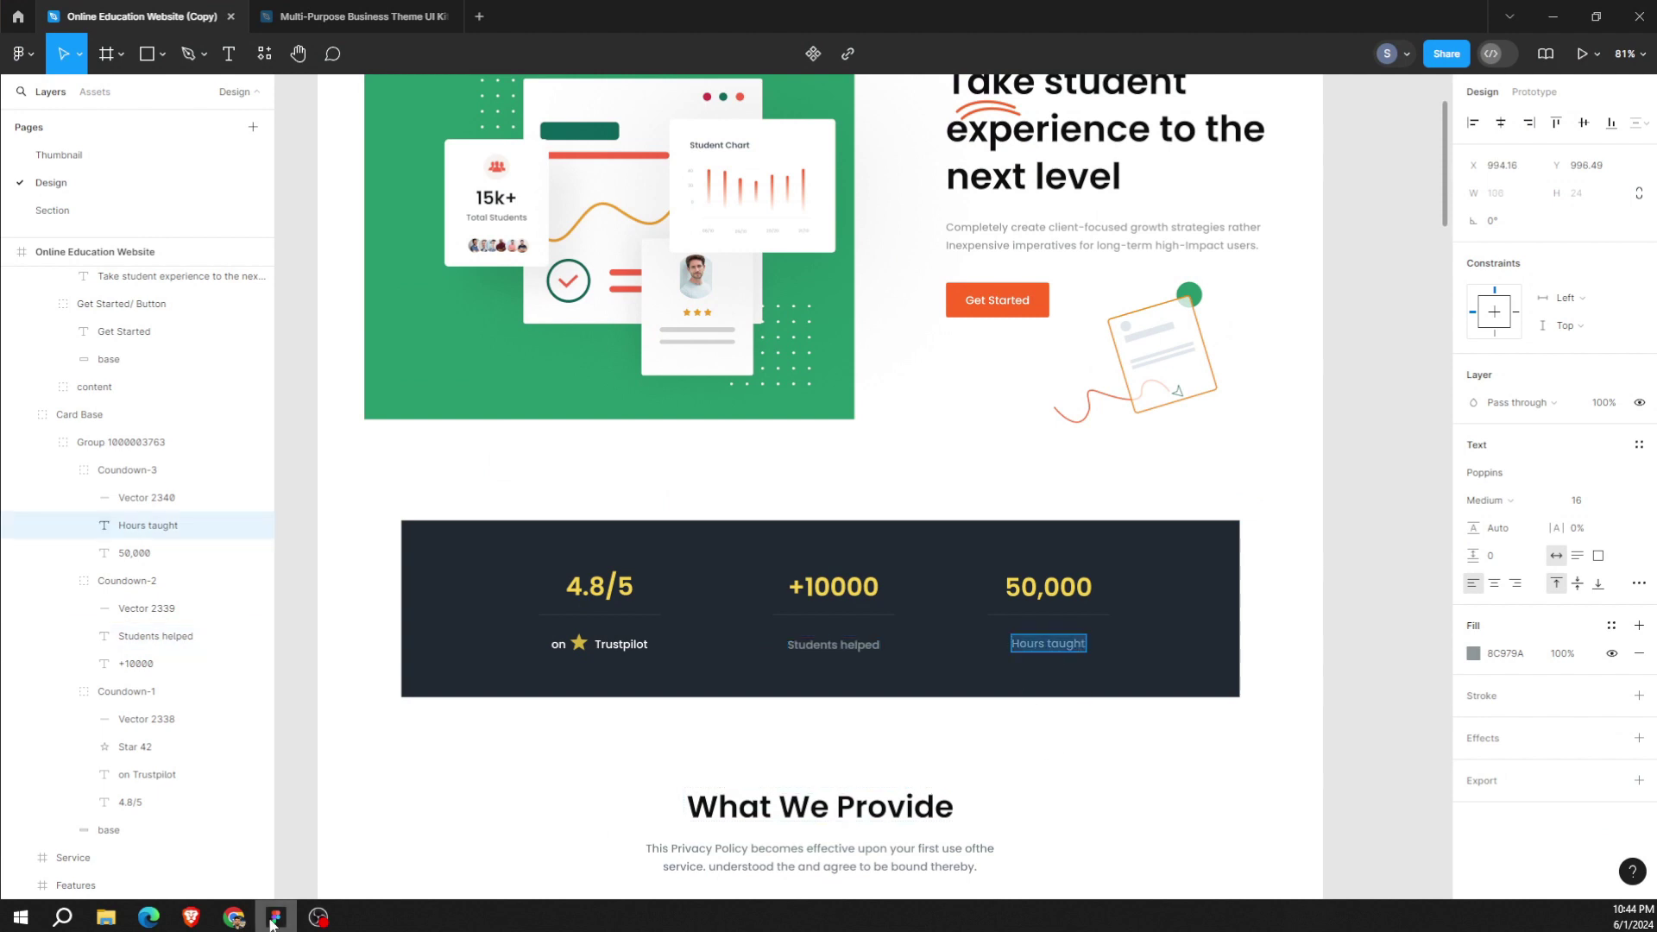
pyautogui.click(233, 916)
pyautogui.click(1094, 757)
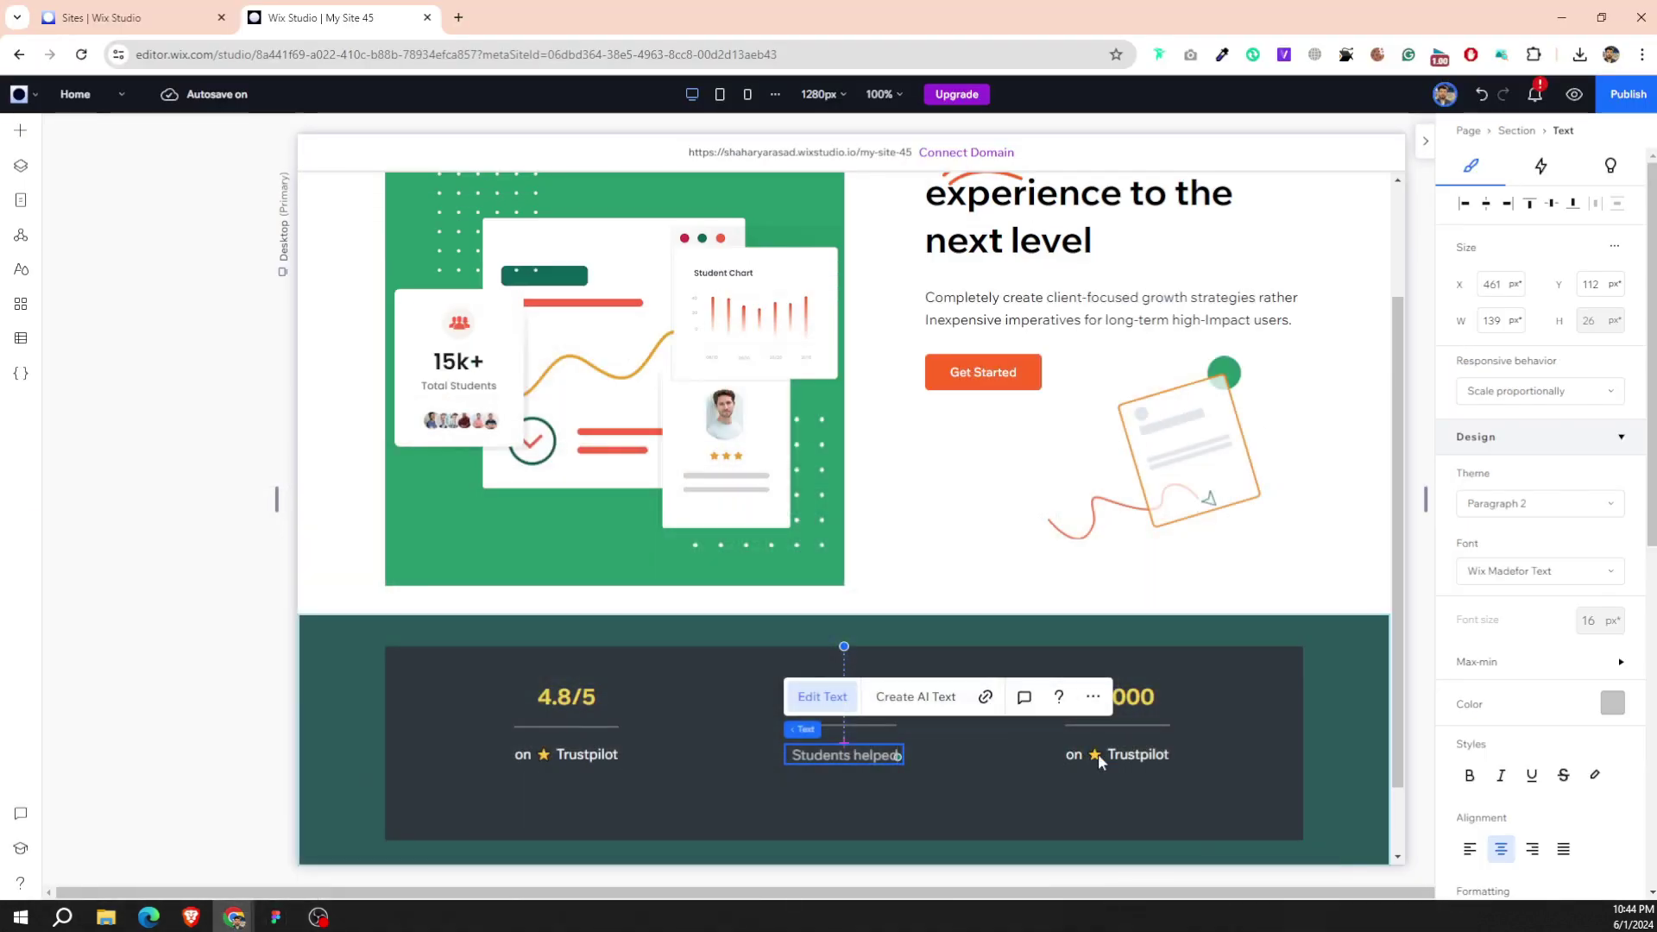
pyautogui.click(1096, 755)
pyautogui.hotkey('ctrl', 'v')
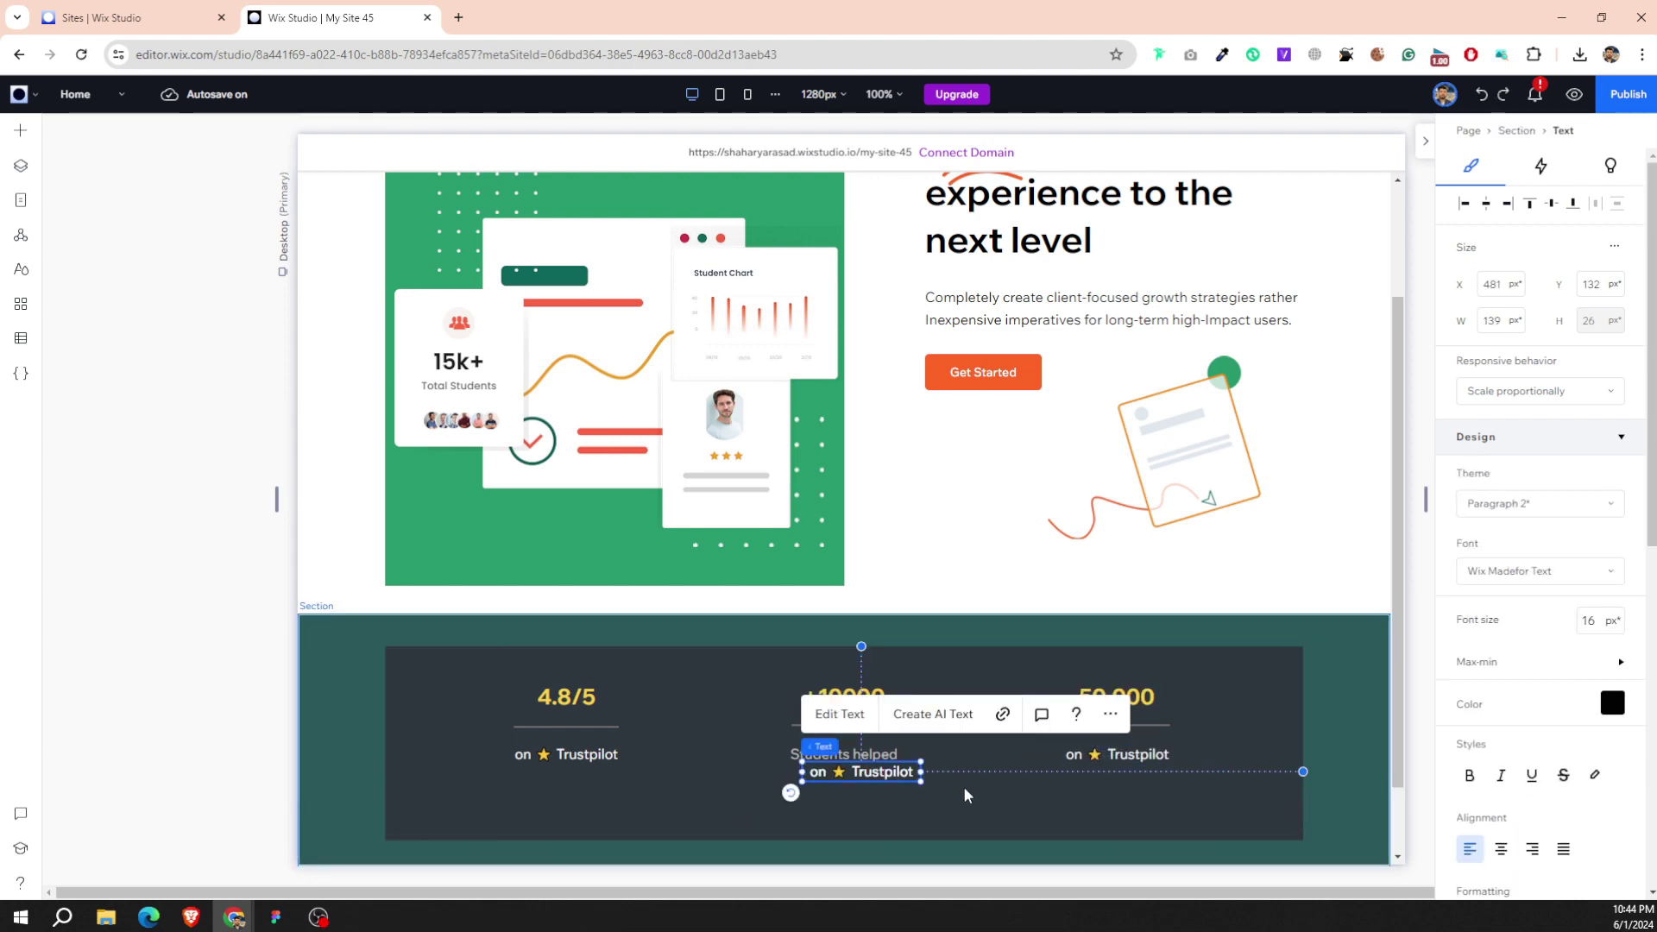
# Delete the stray extra Trustpilot caption copy.
pyautogui.hotkey('alt', 'Tab')
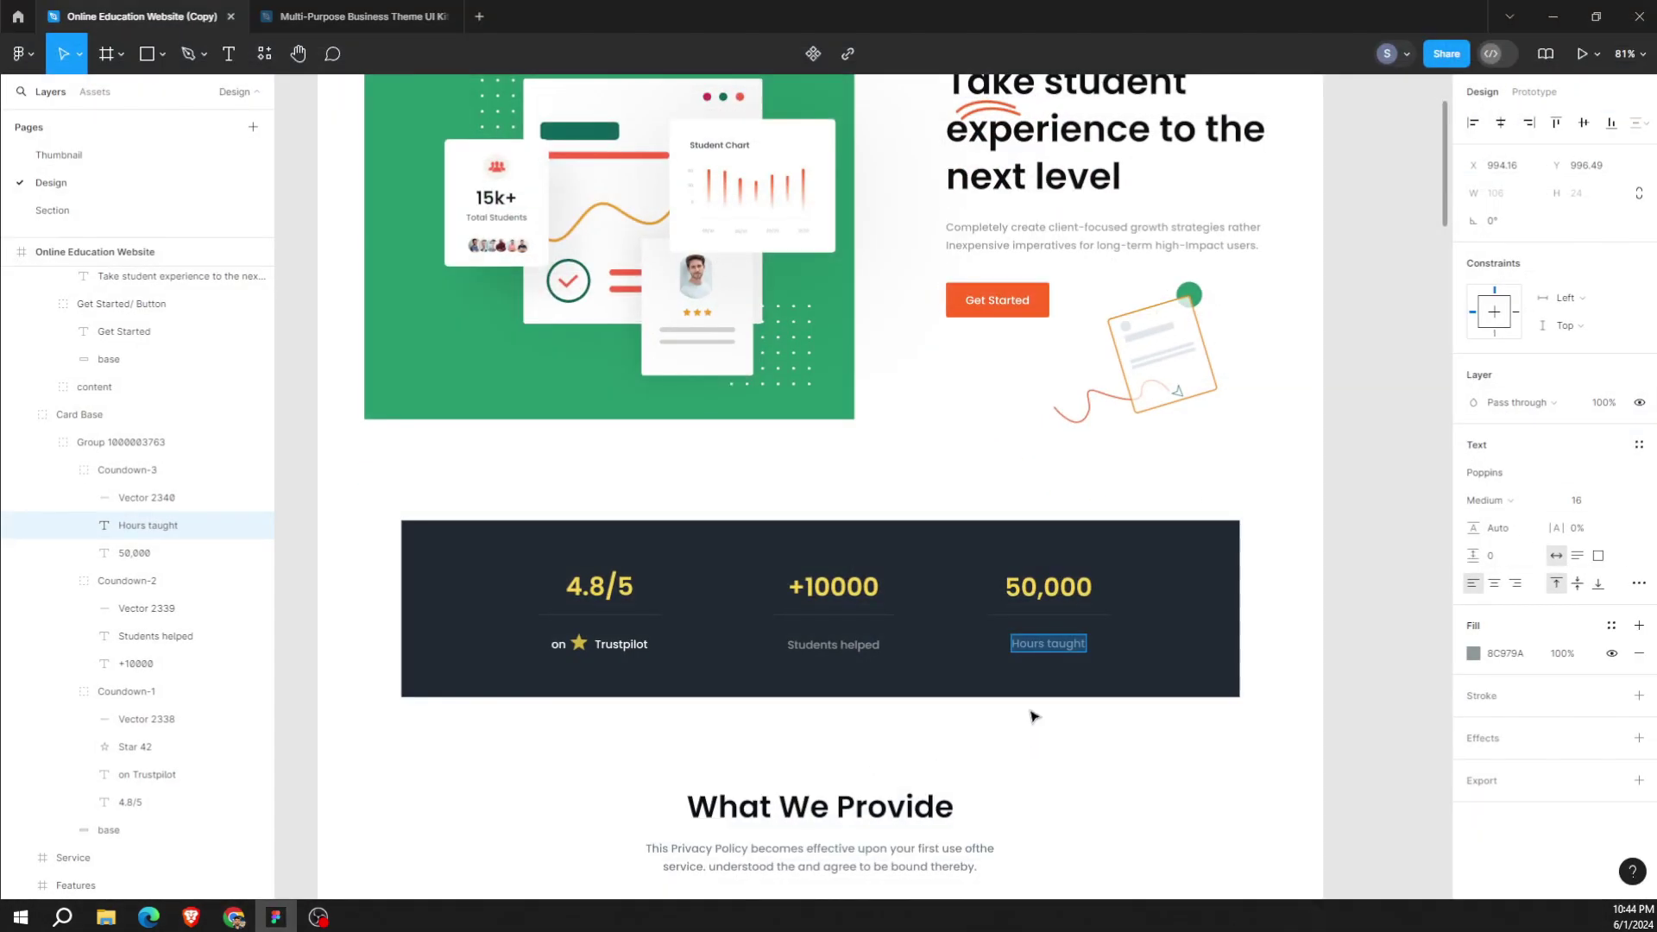
pyautogui.hotkey('alt', 'Tab')
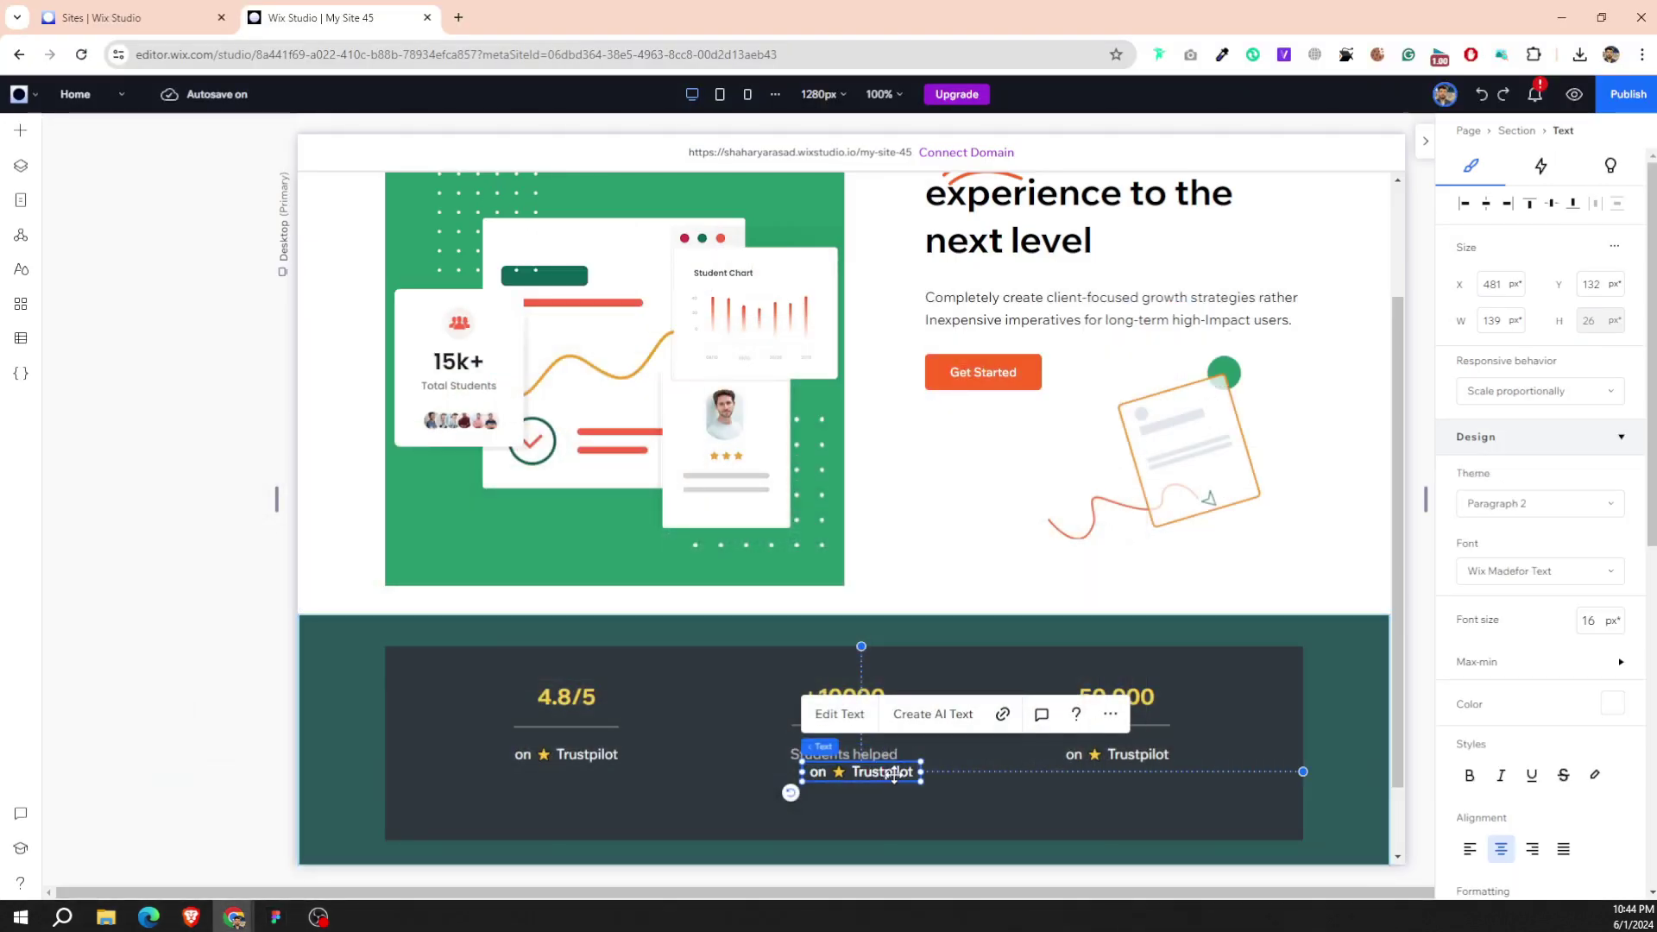
pyautogui.press('Escape')
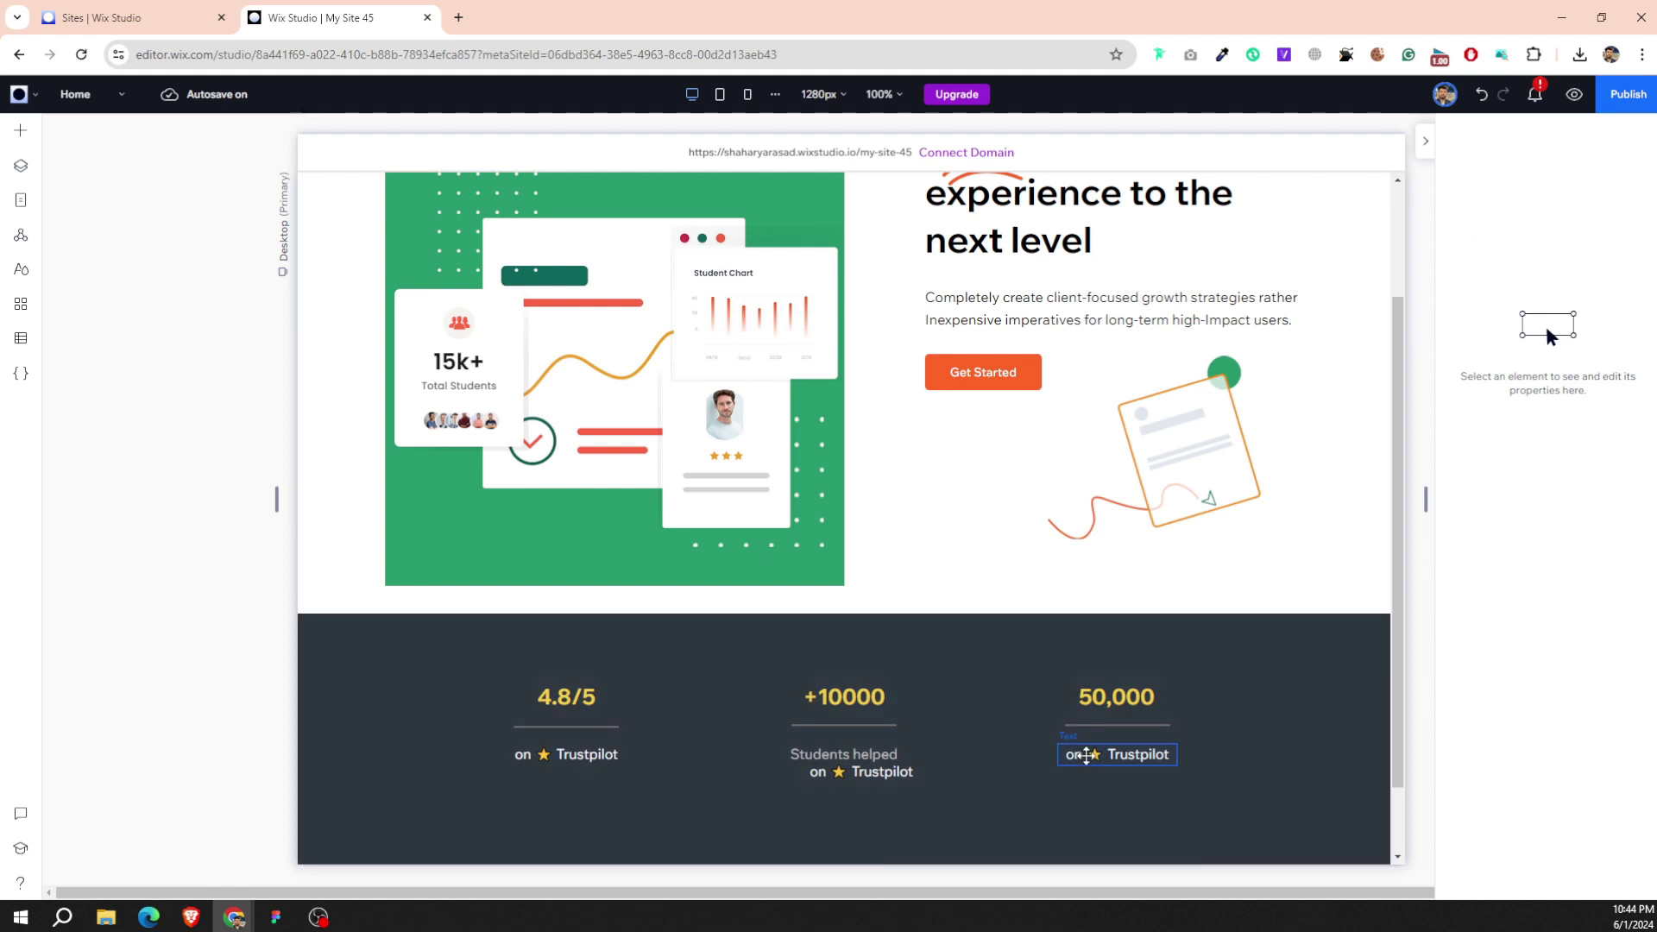
pyautogui.click(1087, 757)
pyautogui.moveTo(1087, 757); pyautogui.dragTo(850, 773)
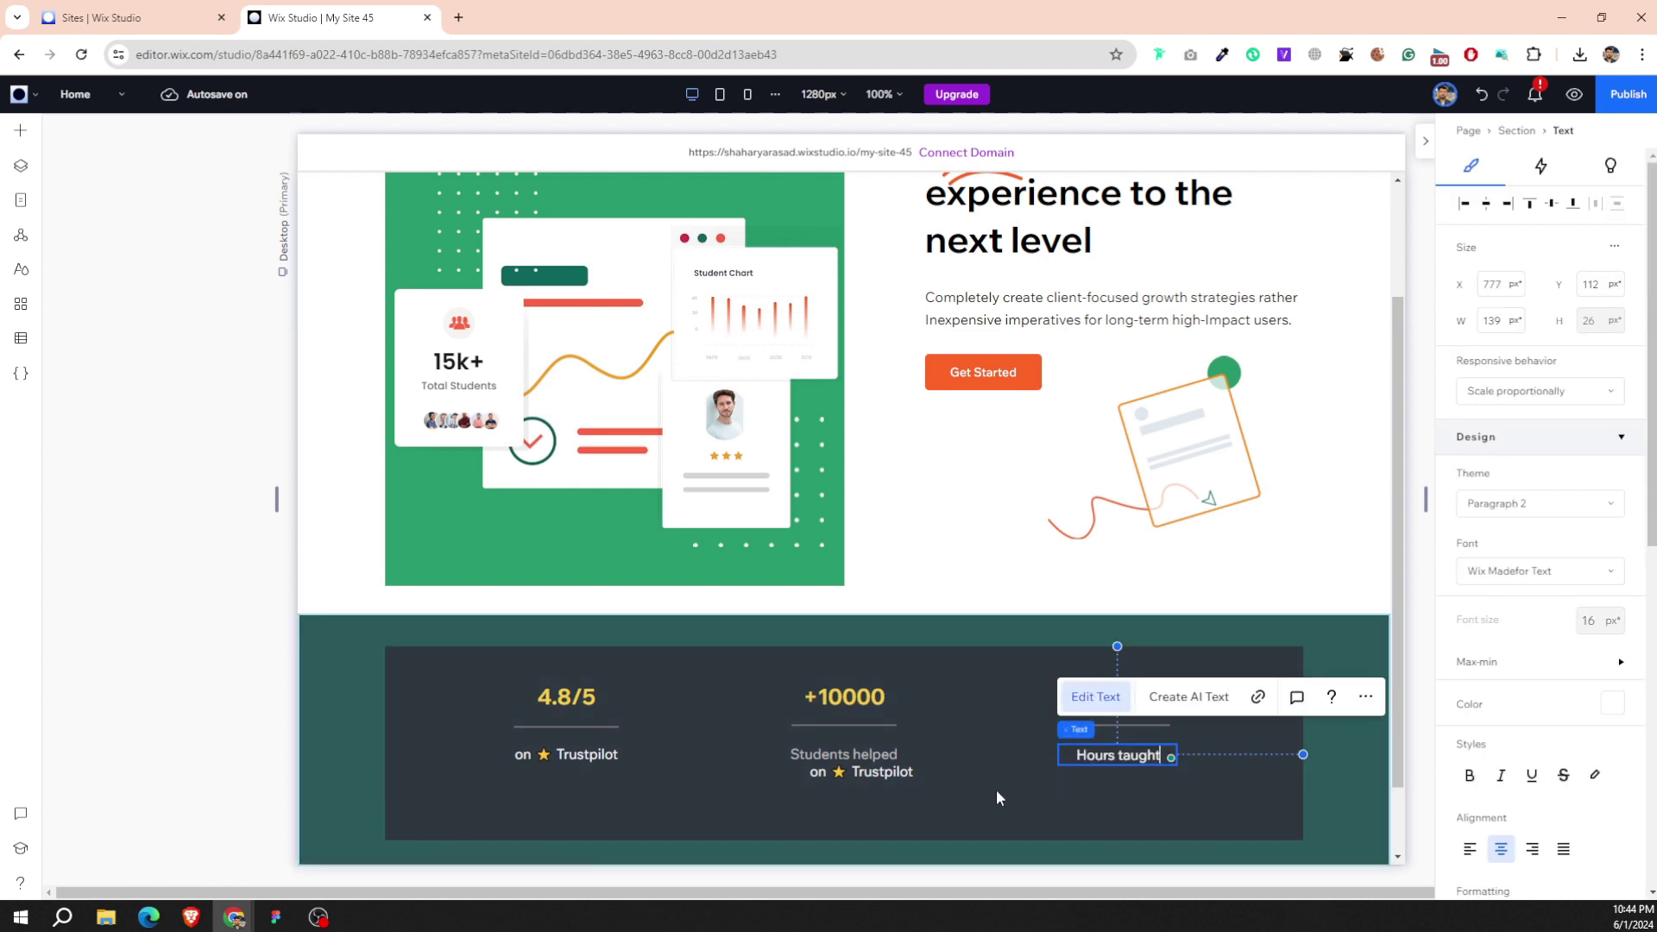
pyautogui.press('Delete')
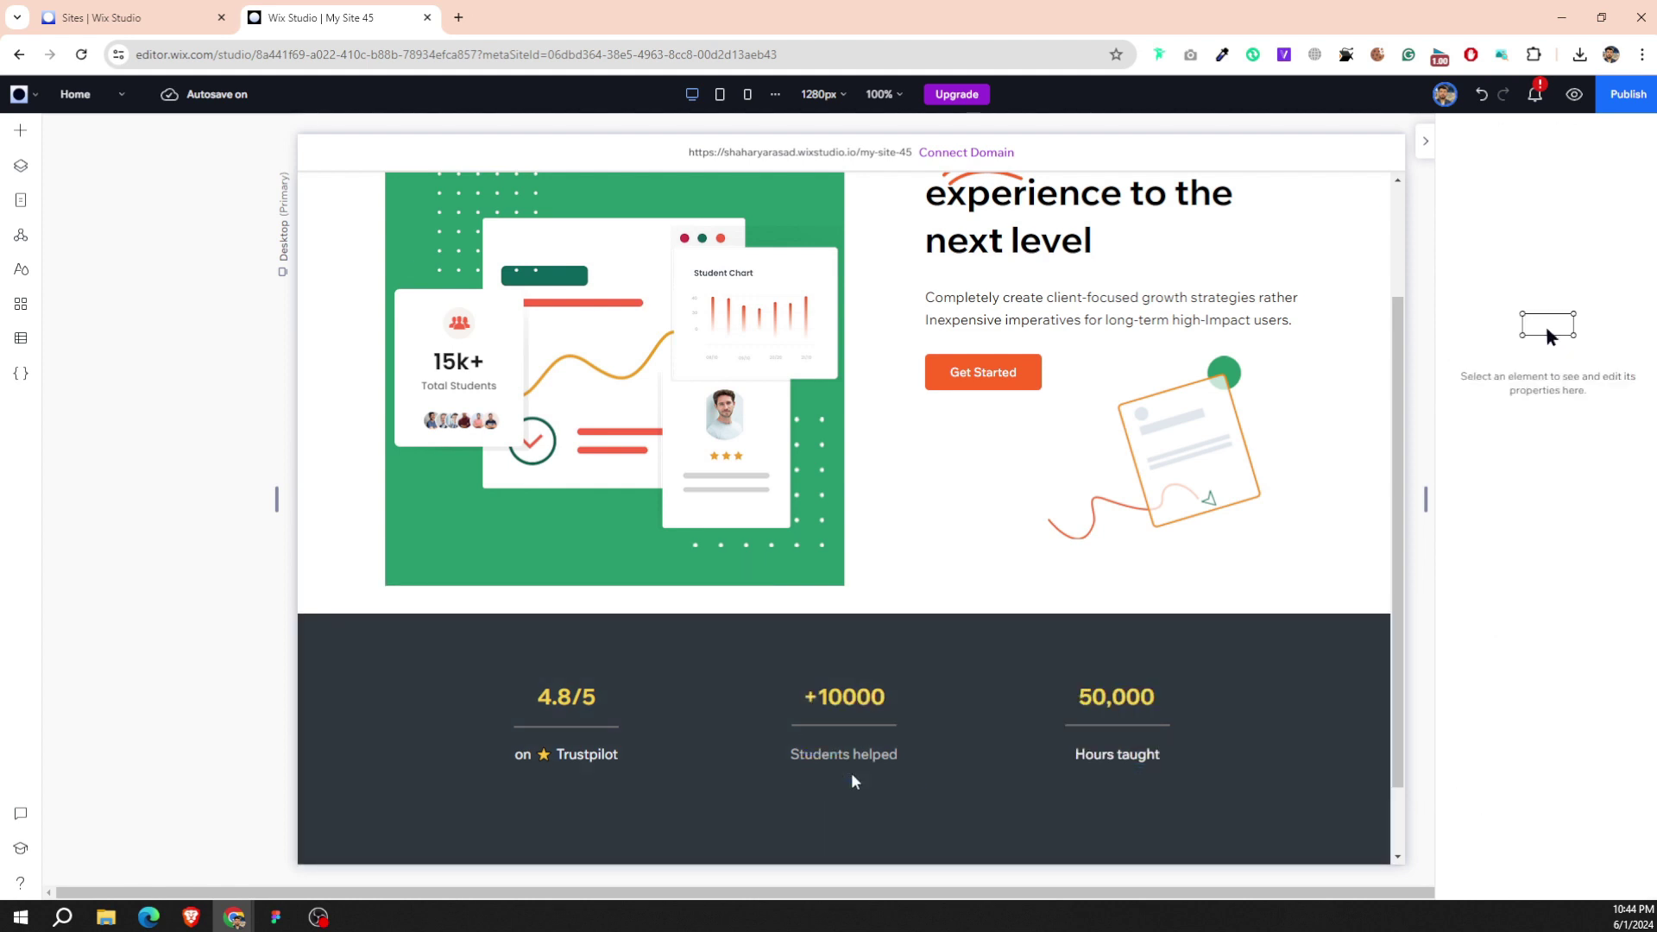
pyautogui.click(949, 774)
# Colour 'Hours taught' grey and select +10000 with 'Students helped' to stack them.
pyautogui.click(1103, 756)
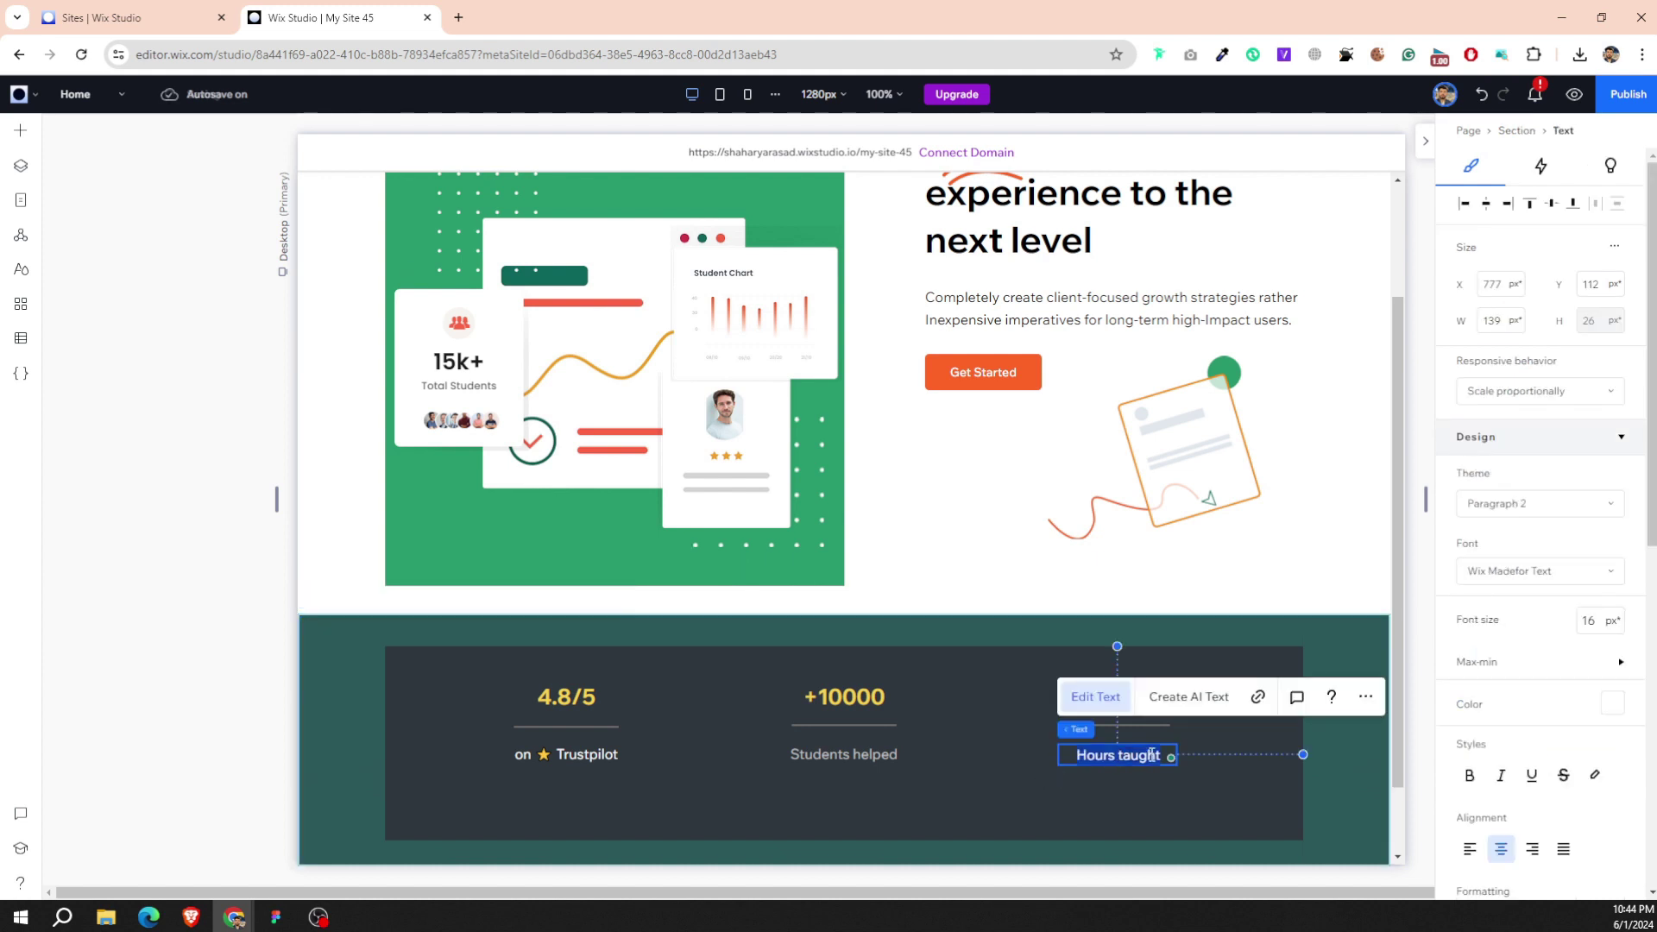
pyautogui.click(1612, 704)
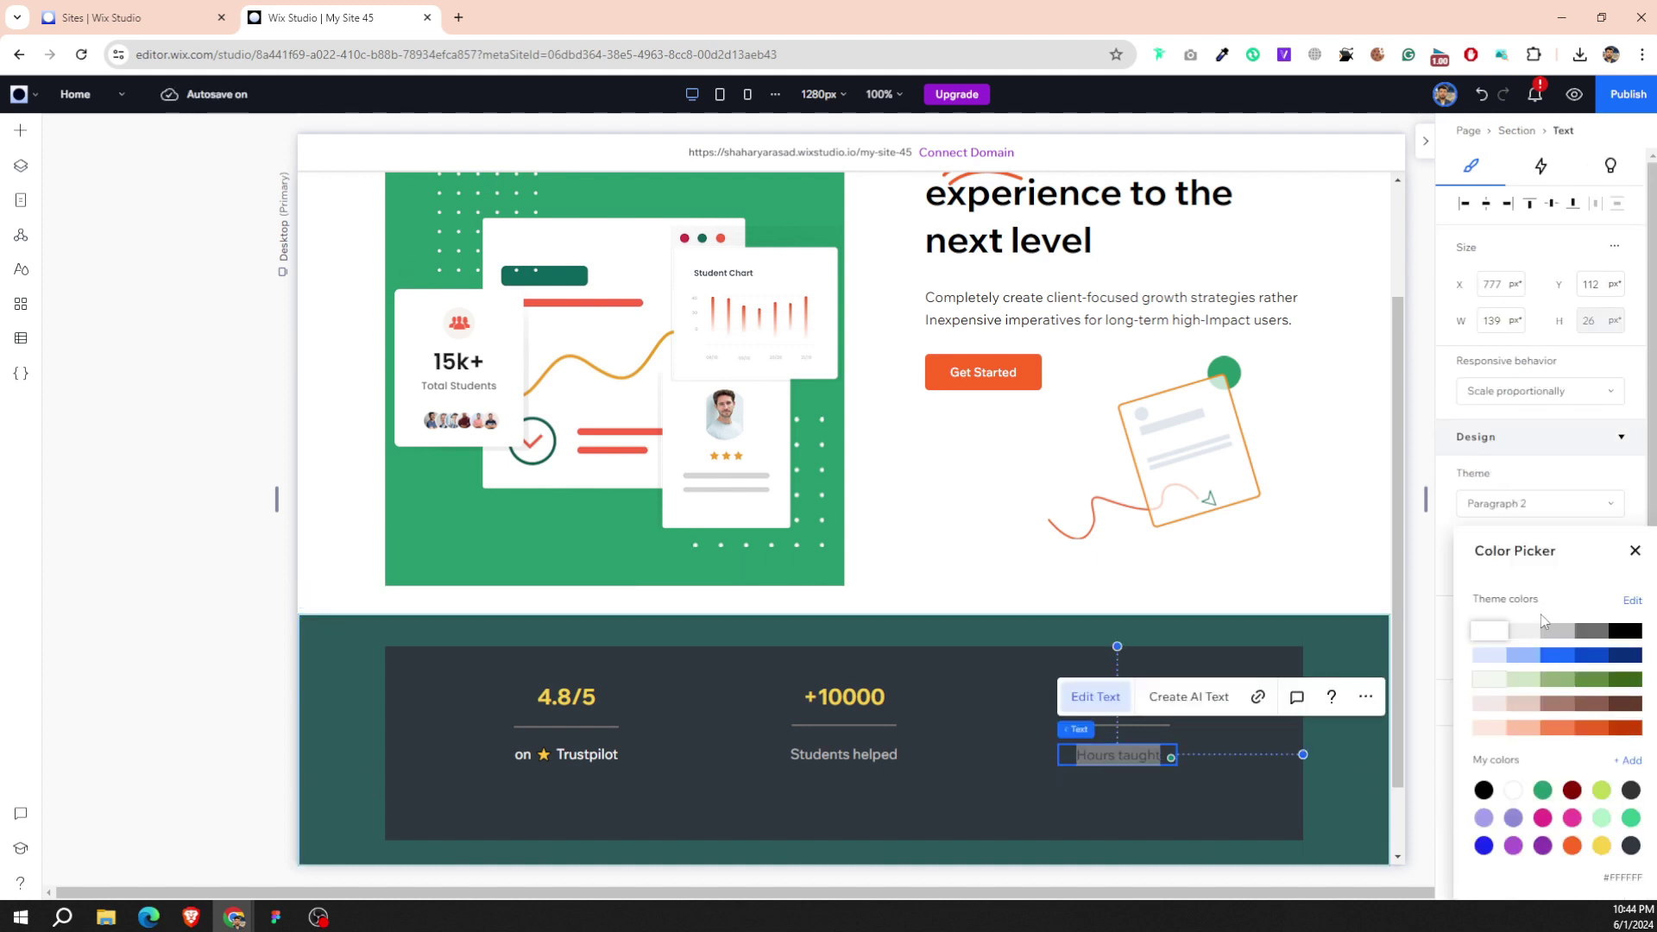
pyautogui.click(1553, 630)
pyautogui.click(859, 778)
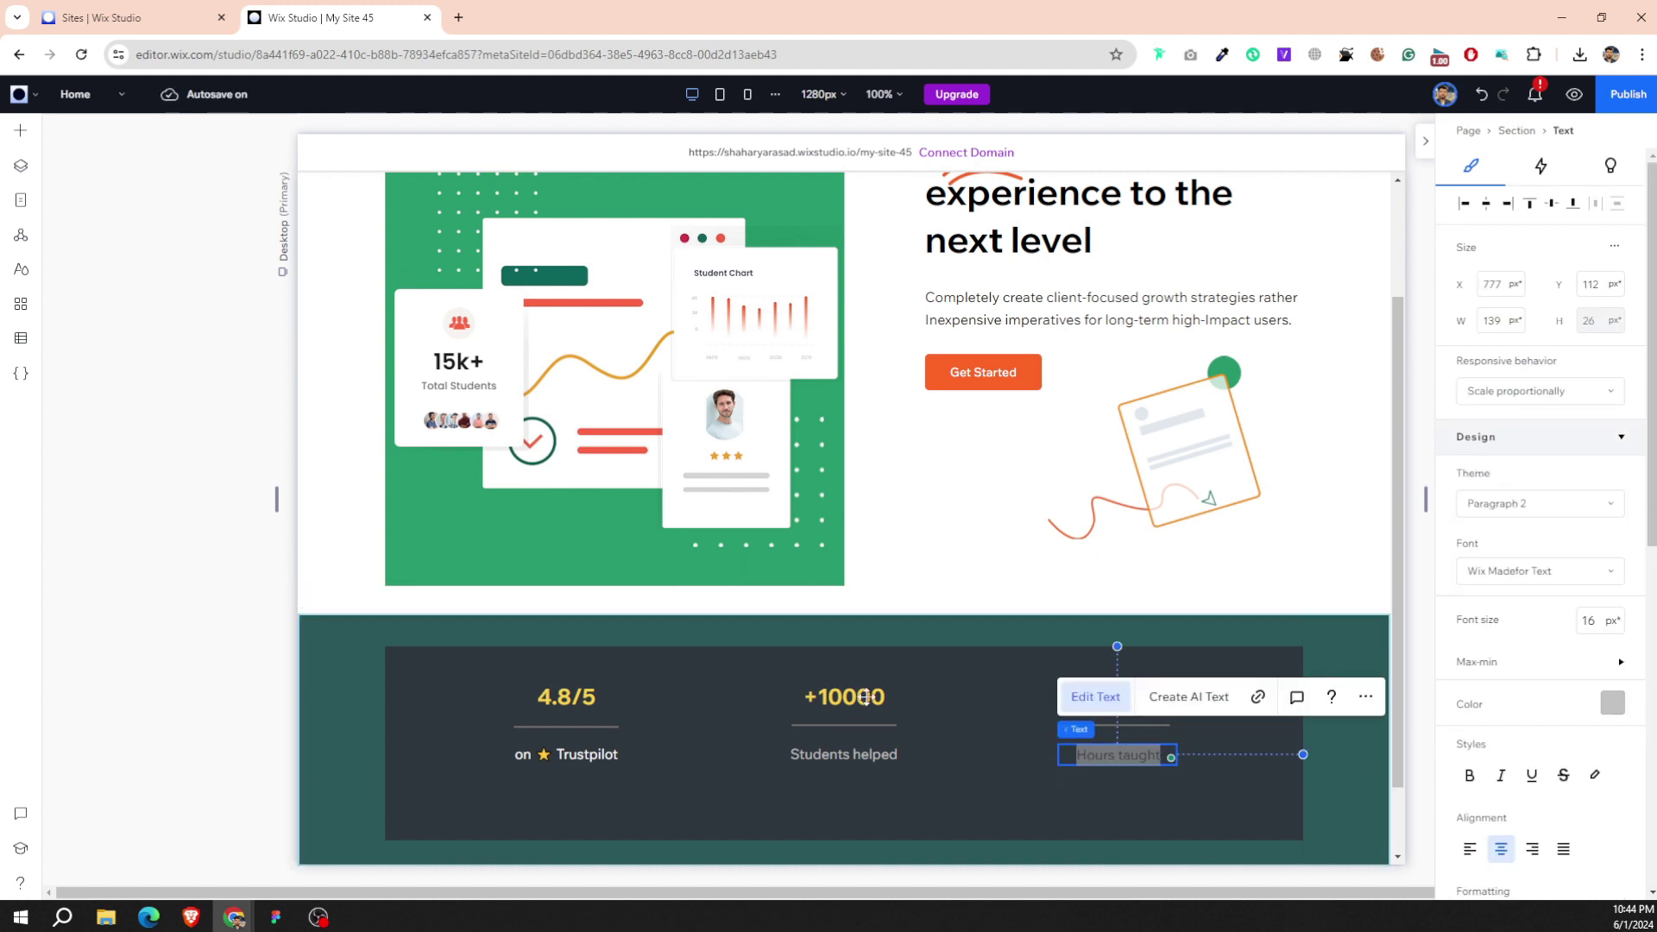
pyautogui.click(866, 697)
pyautogui.keyDown('shift'); pyautogui.click(854, 753); pyautogui.keyUp('shift')
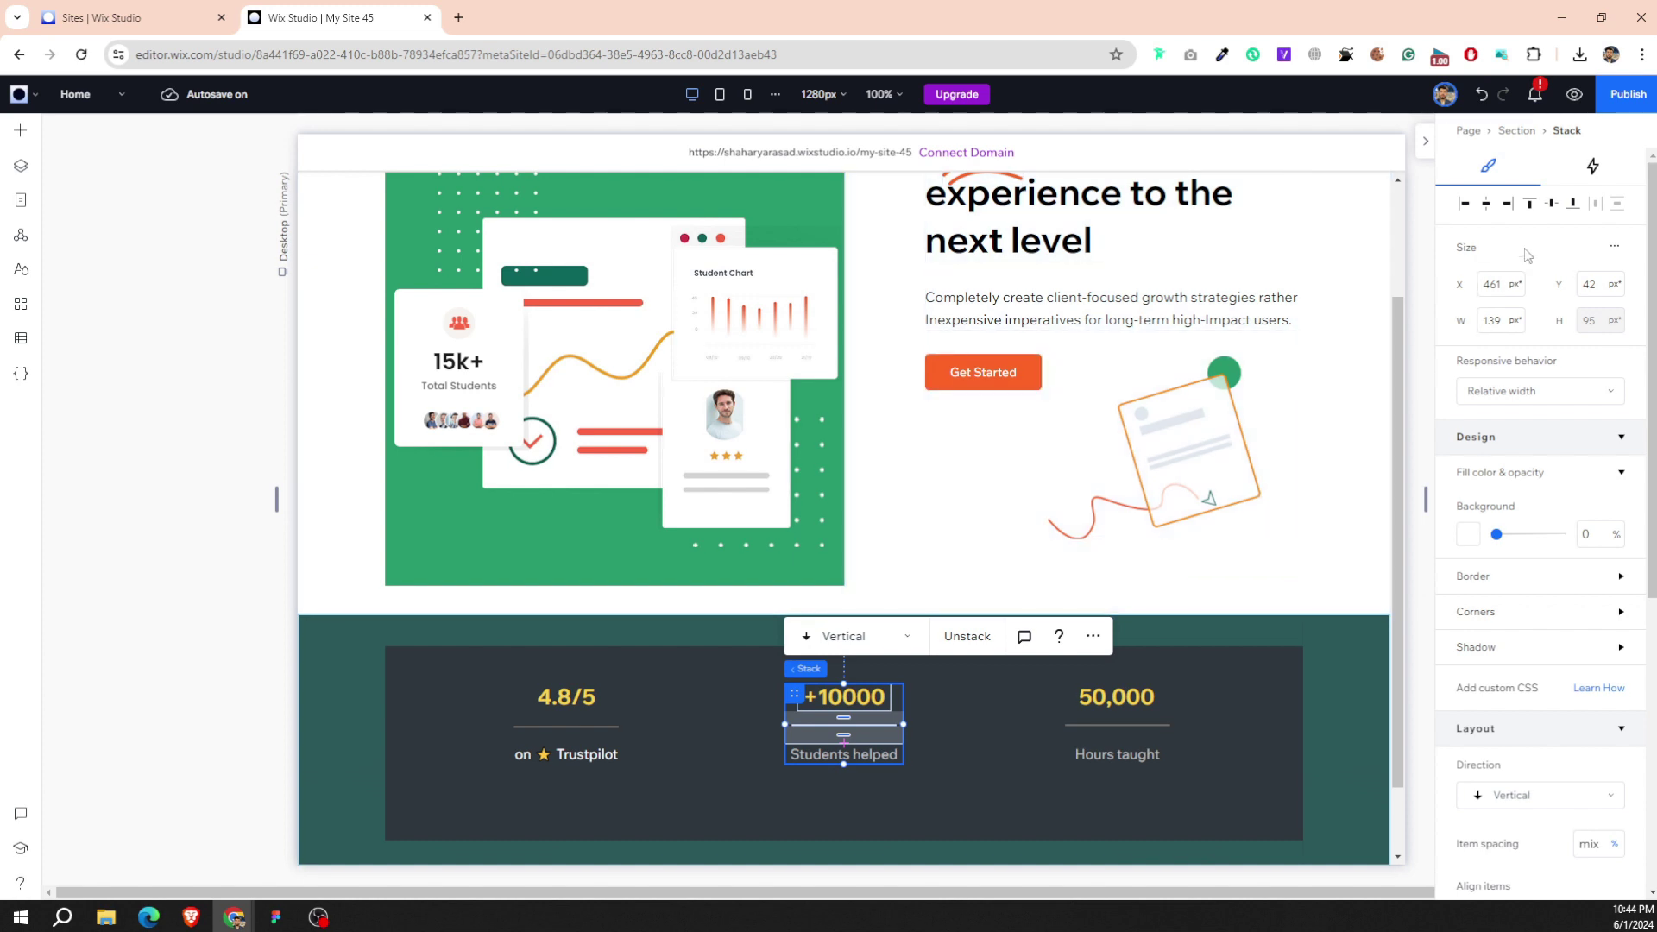
# Stack 50,000 with 'Hours taught' and set the stats section's height.
pyautogui.click(1143, 703)
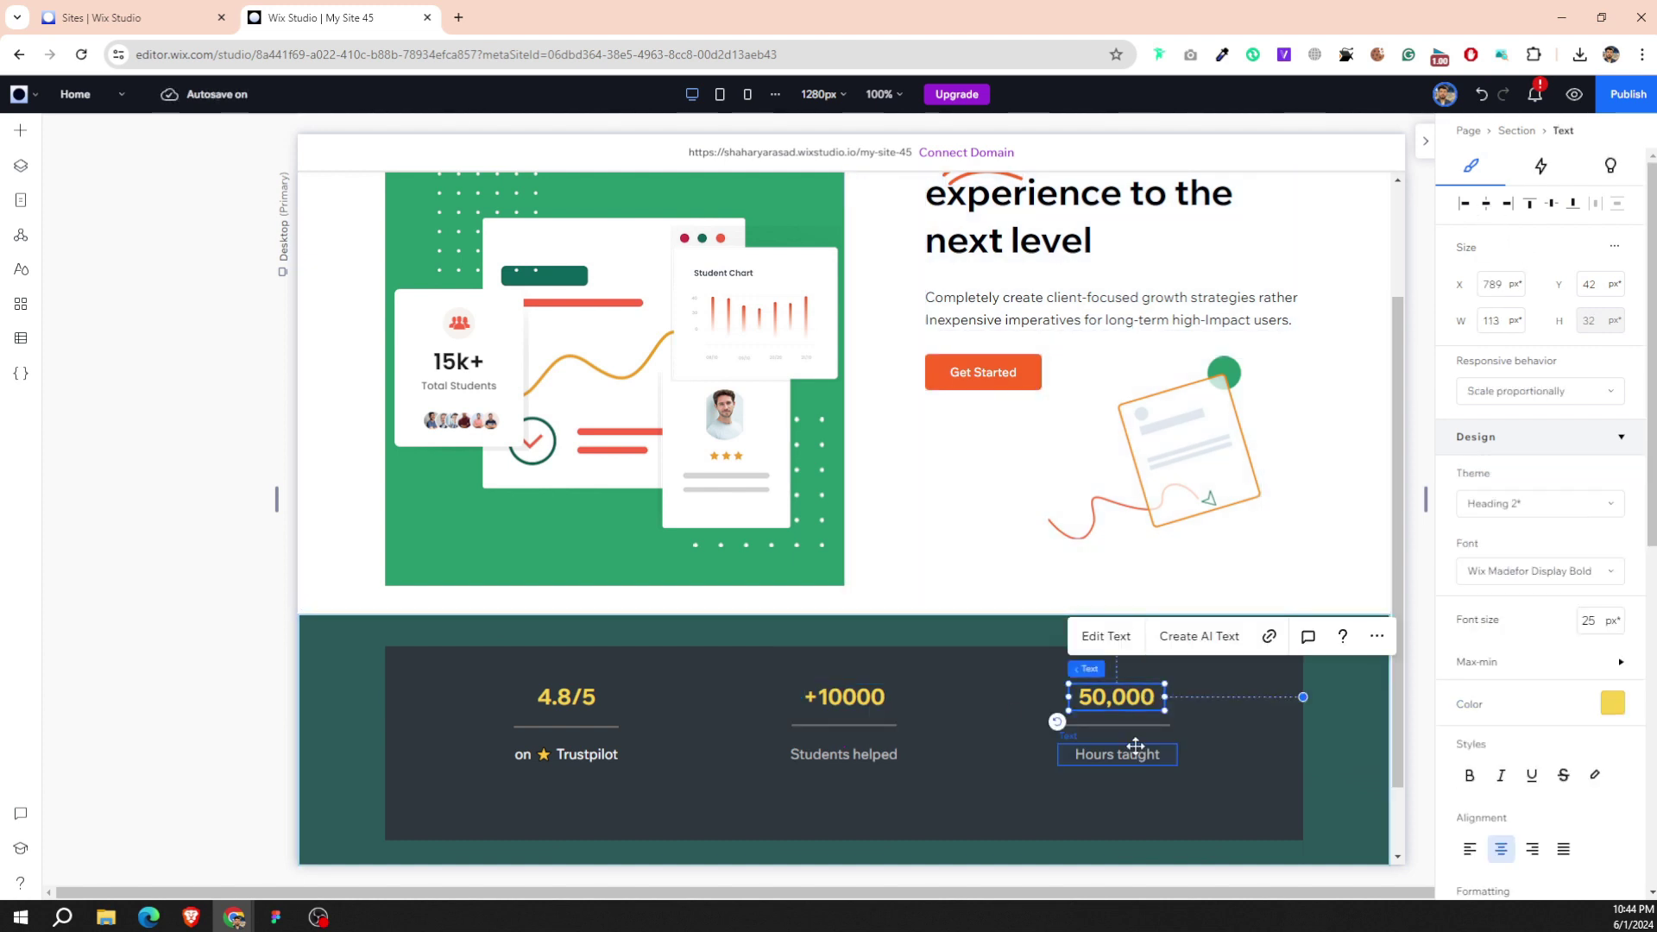
pyautogui.keyDown('shift'); pyautogui.click(1136, 752); pyautogui.keyUp('shift')
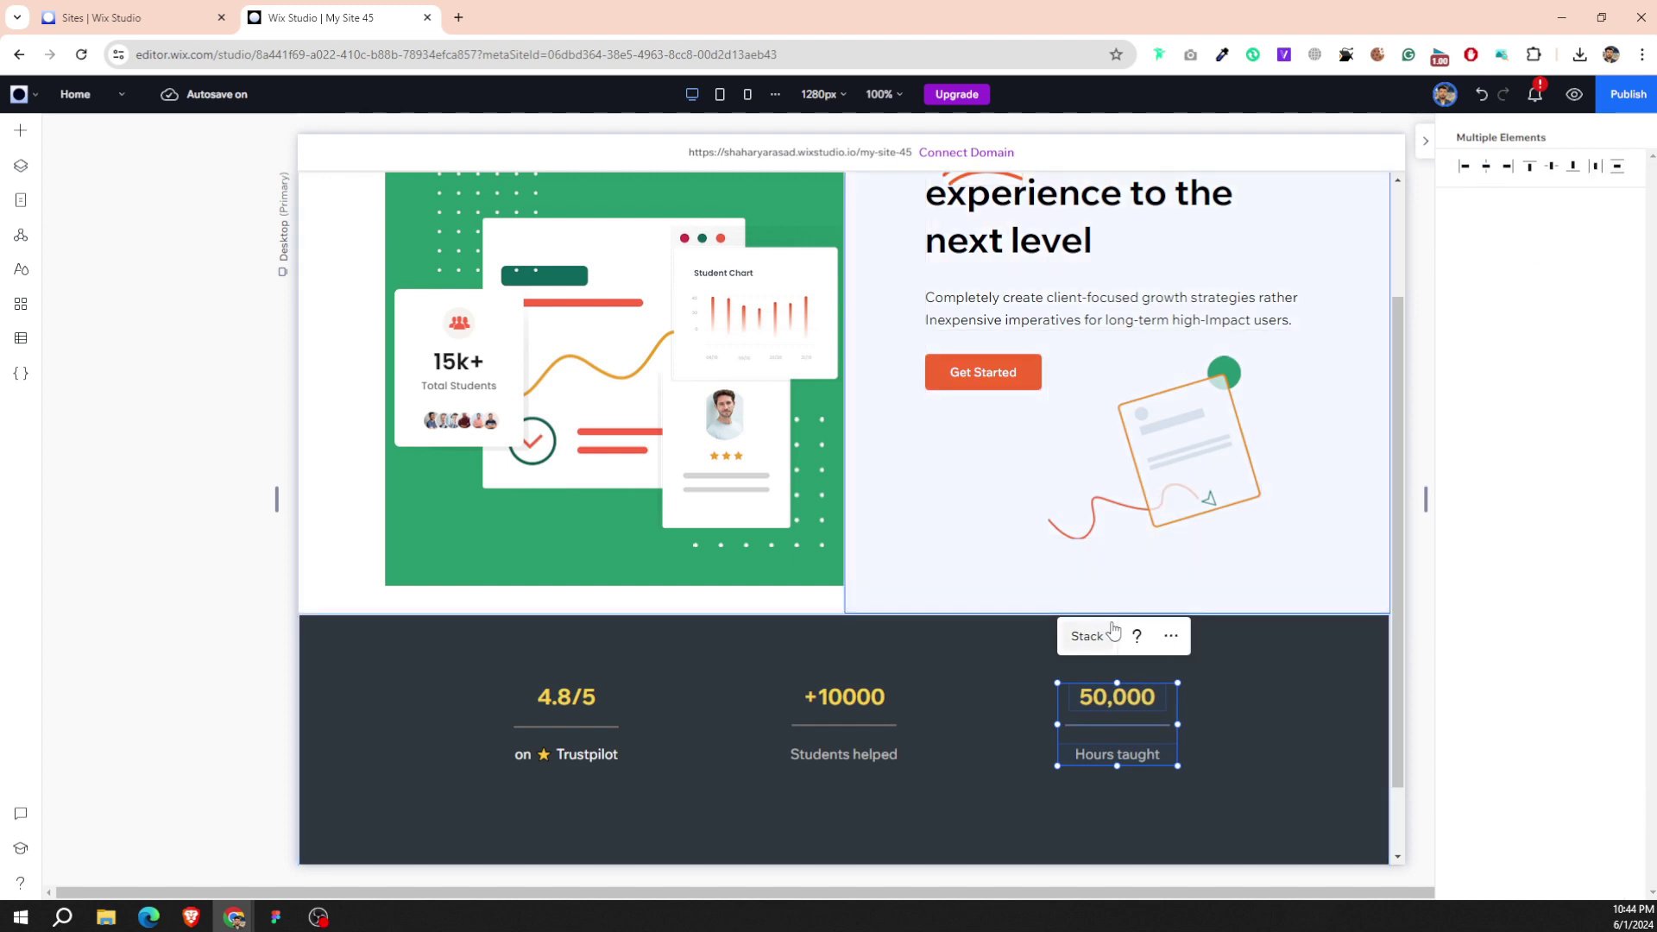
pyautogui.click(1086, 639)
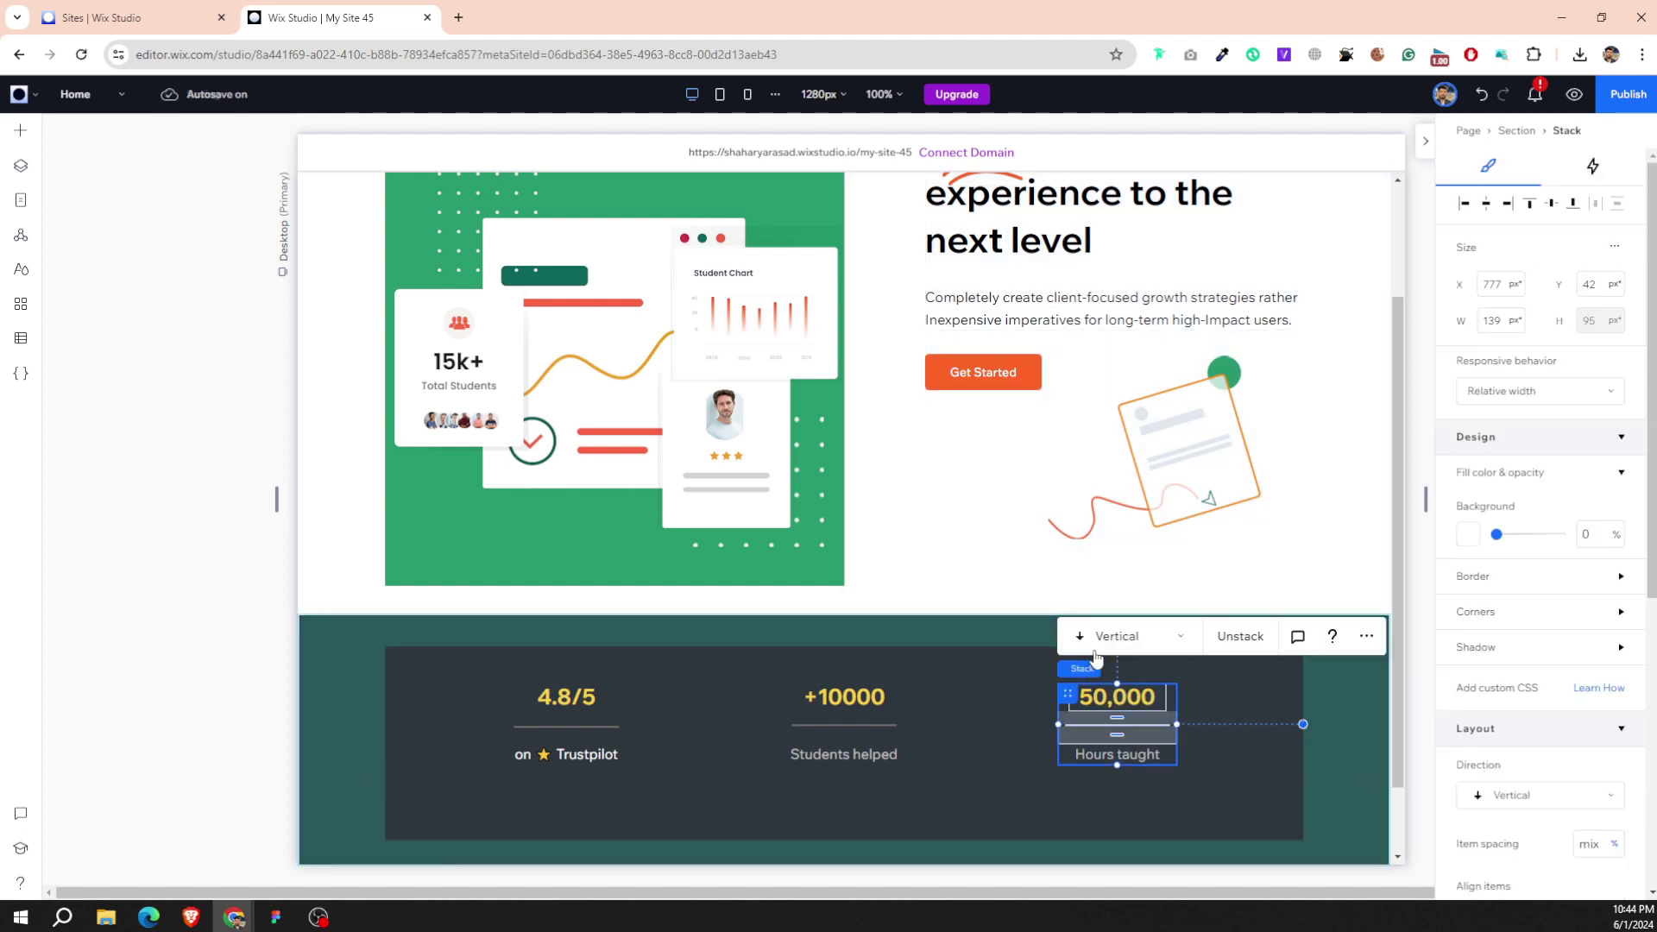
pyautogui.click(967, 742)
pyautogui.write('200')
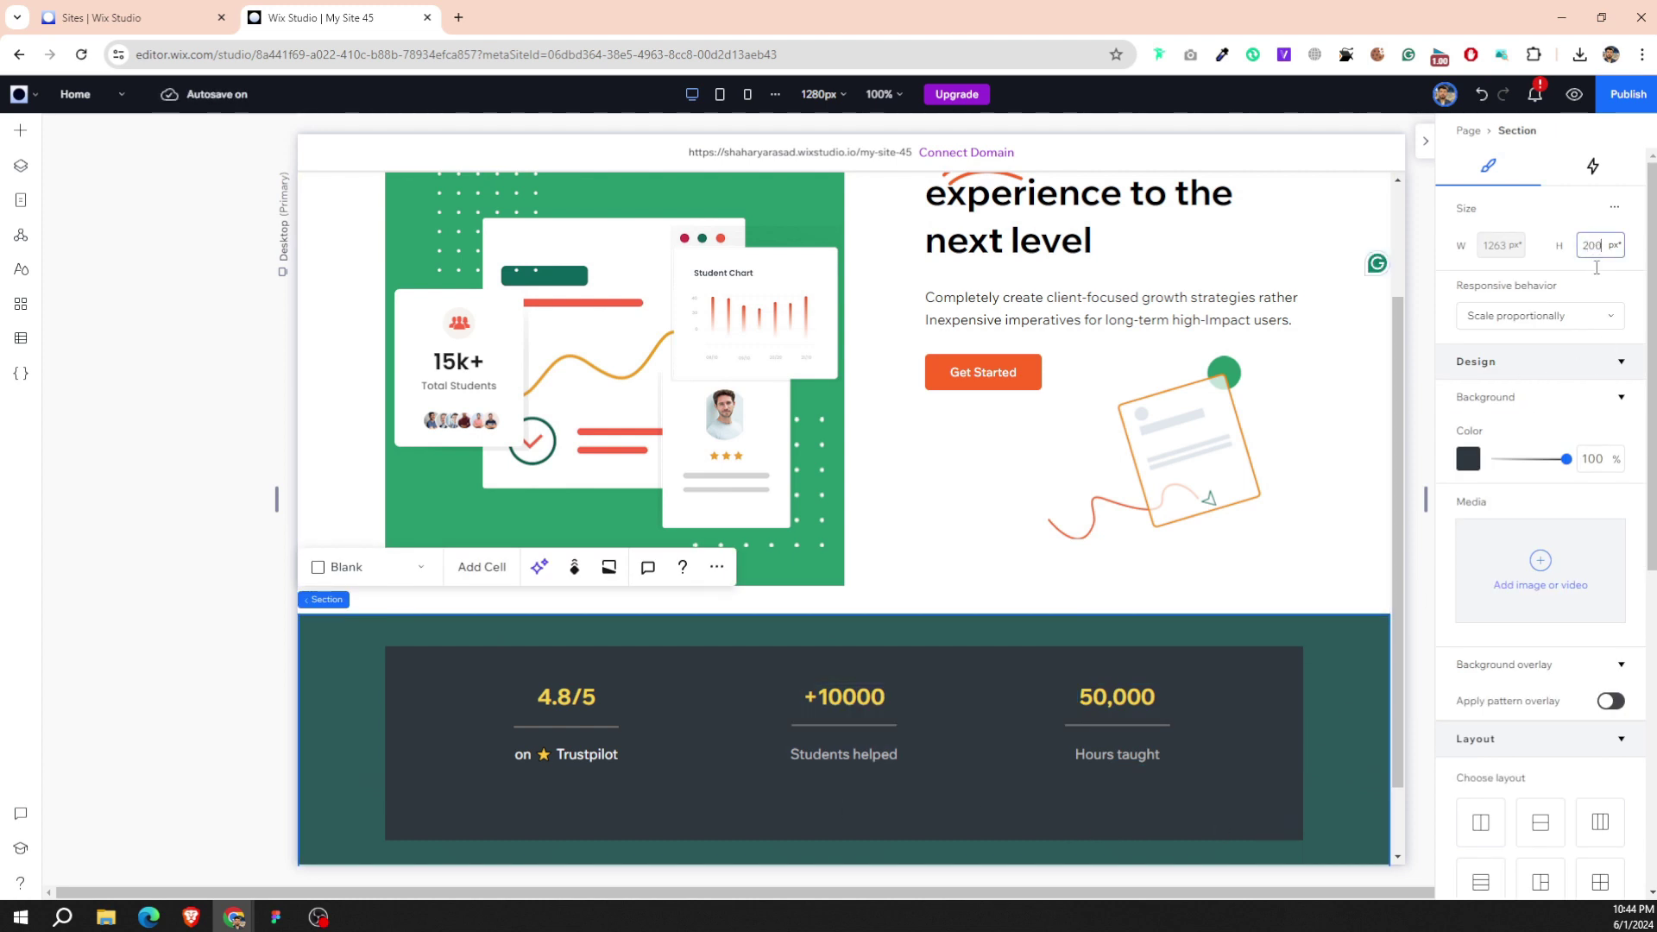
pyautogui.press('Return')
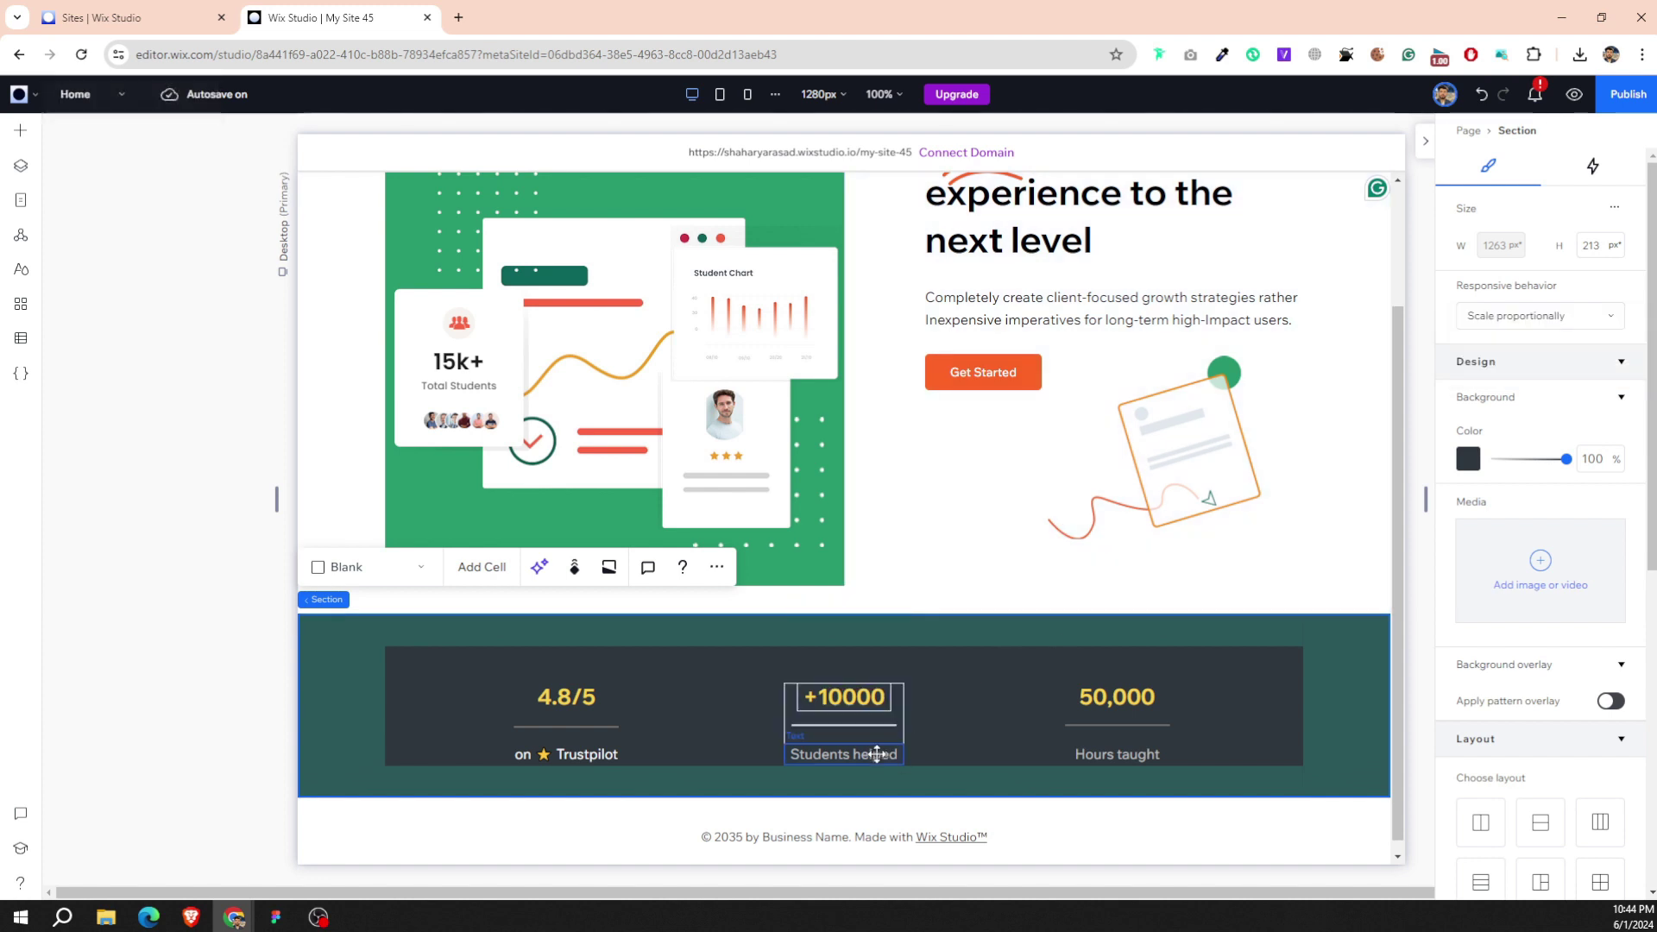
# Top-align the +10000, 50,000 and 4.8/5 stacks.
pyautogui.click(877, 754)
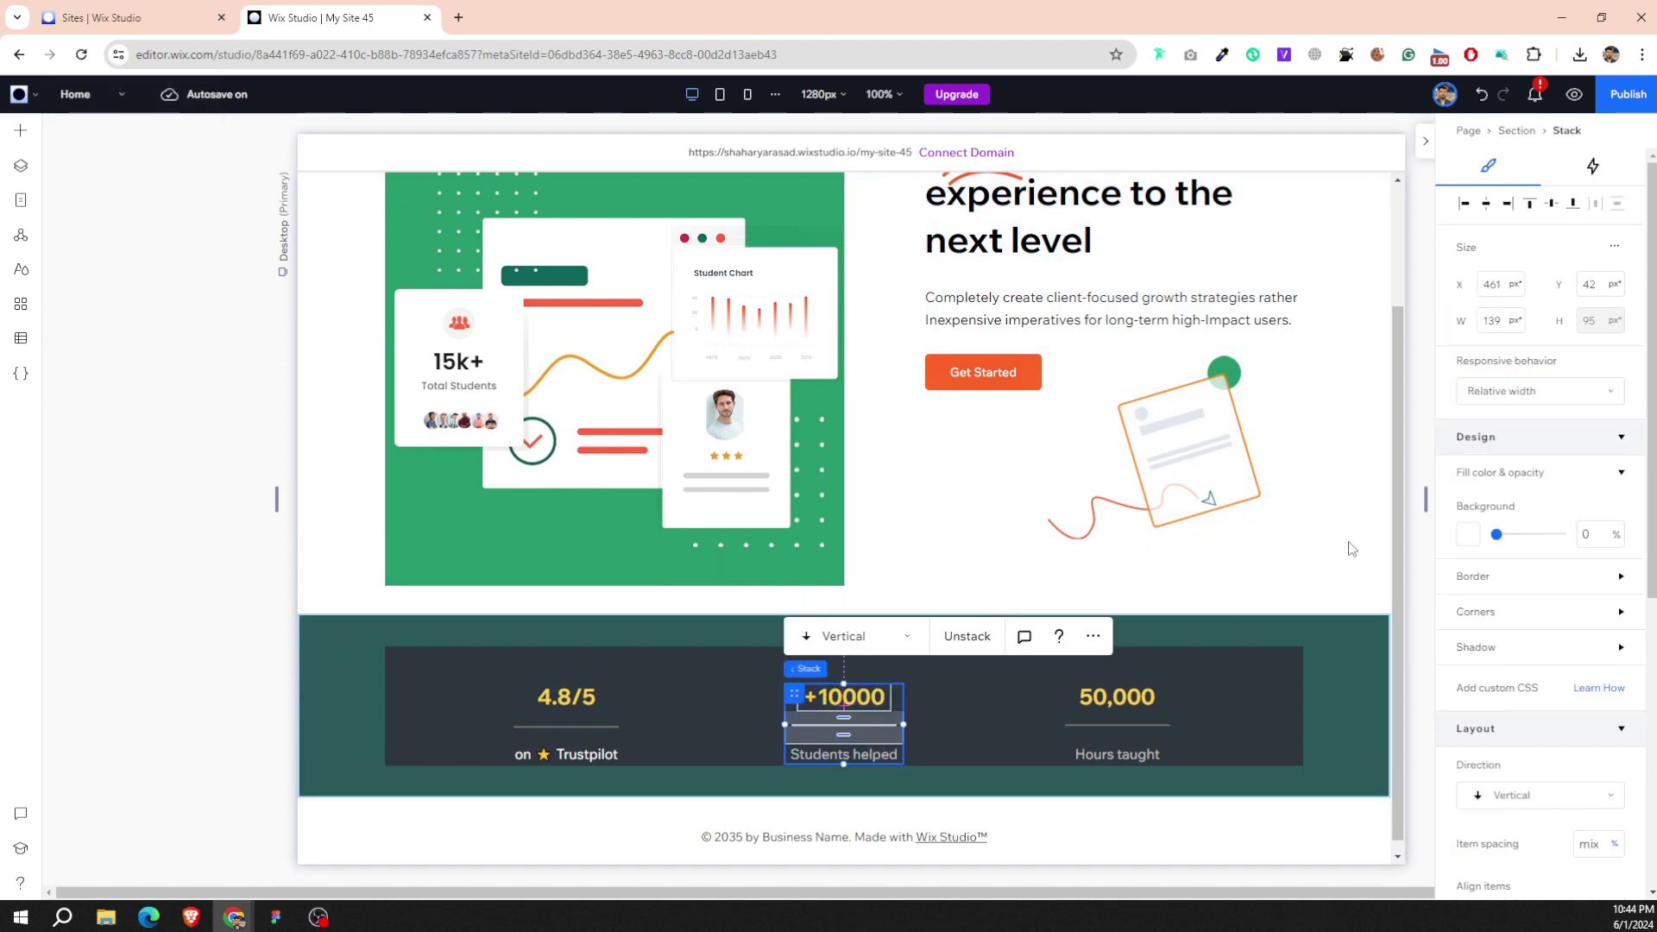
pyautogui.click(1552, 205)
pyautogui.click(1138, 695)
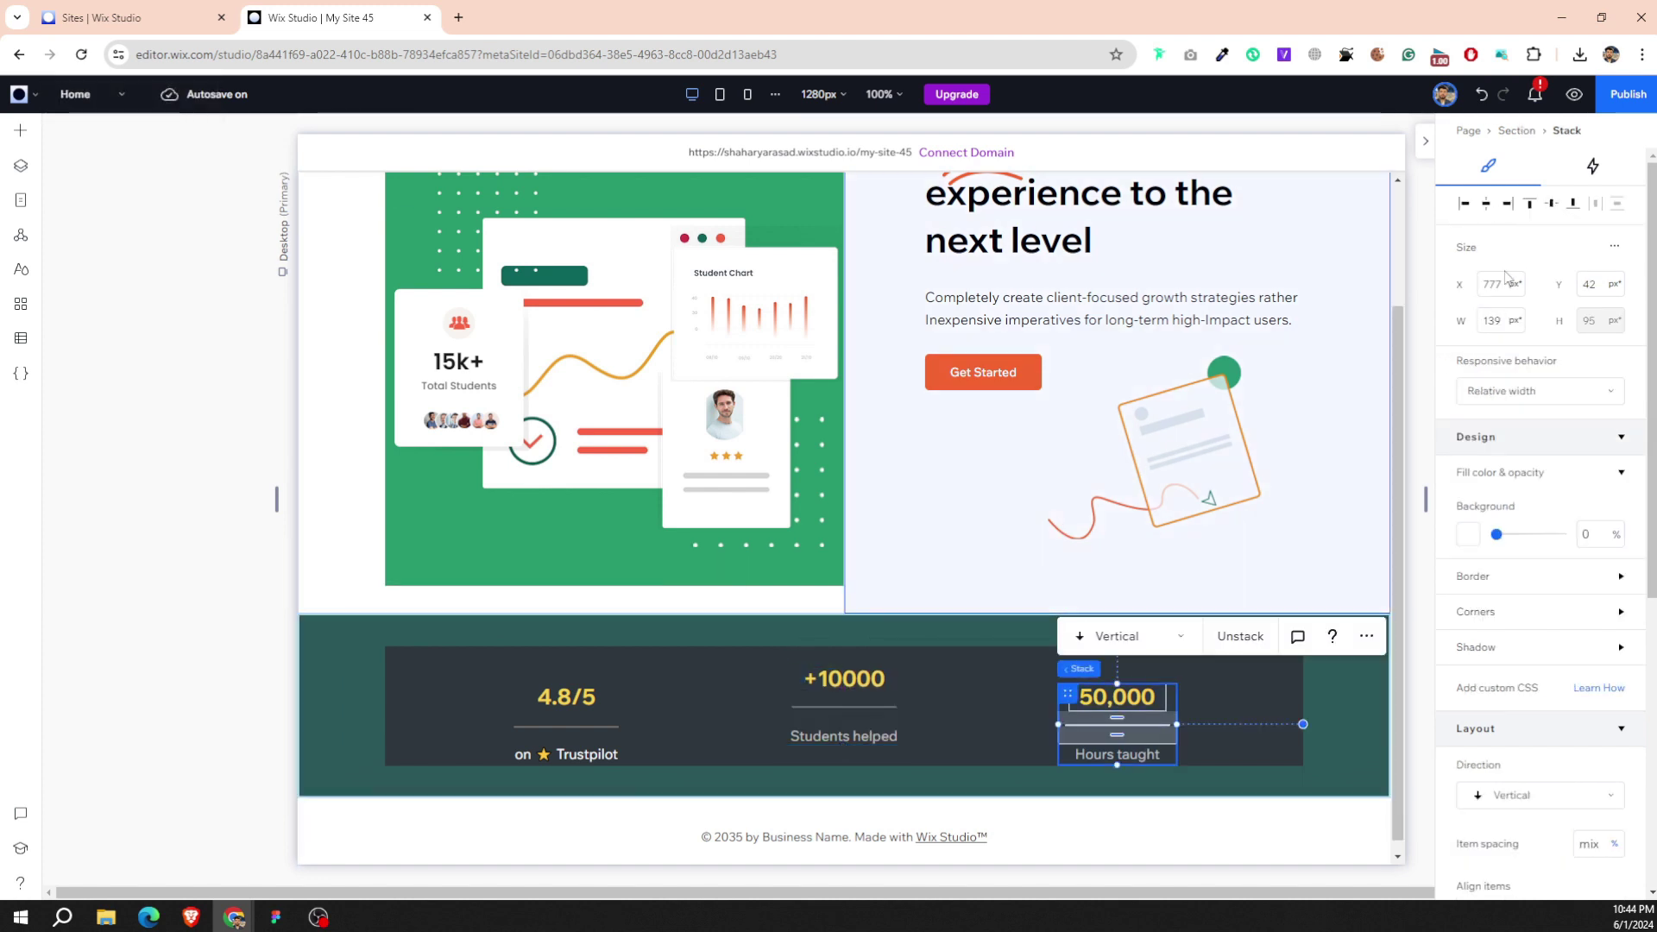
pyautogui.click(1552, 205)
pyautogui.doubleClick(610, 751)
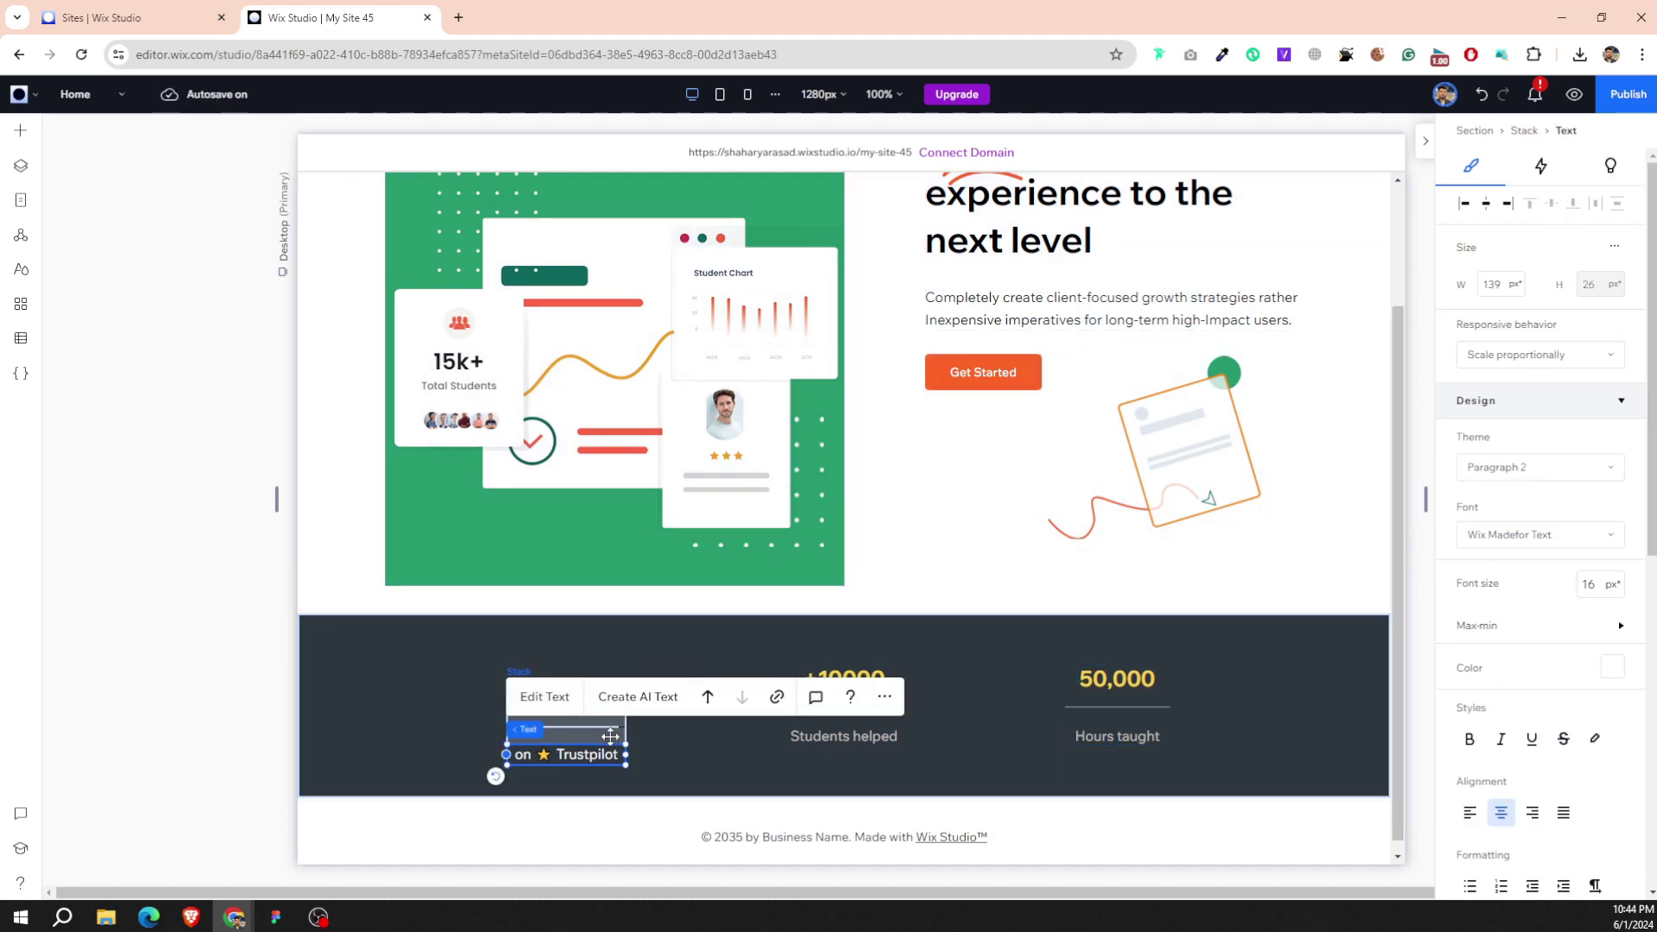
pyautogui.press('Escape')
pyautogui.click(1534, 206)
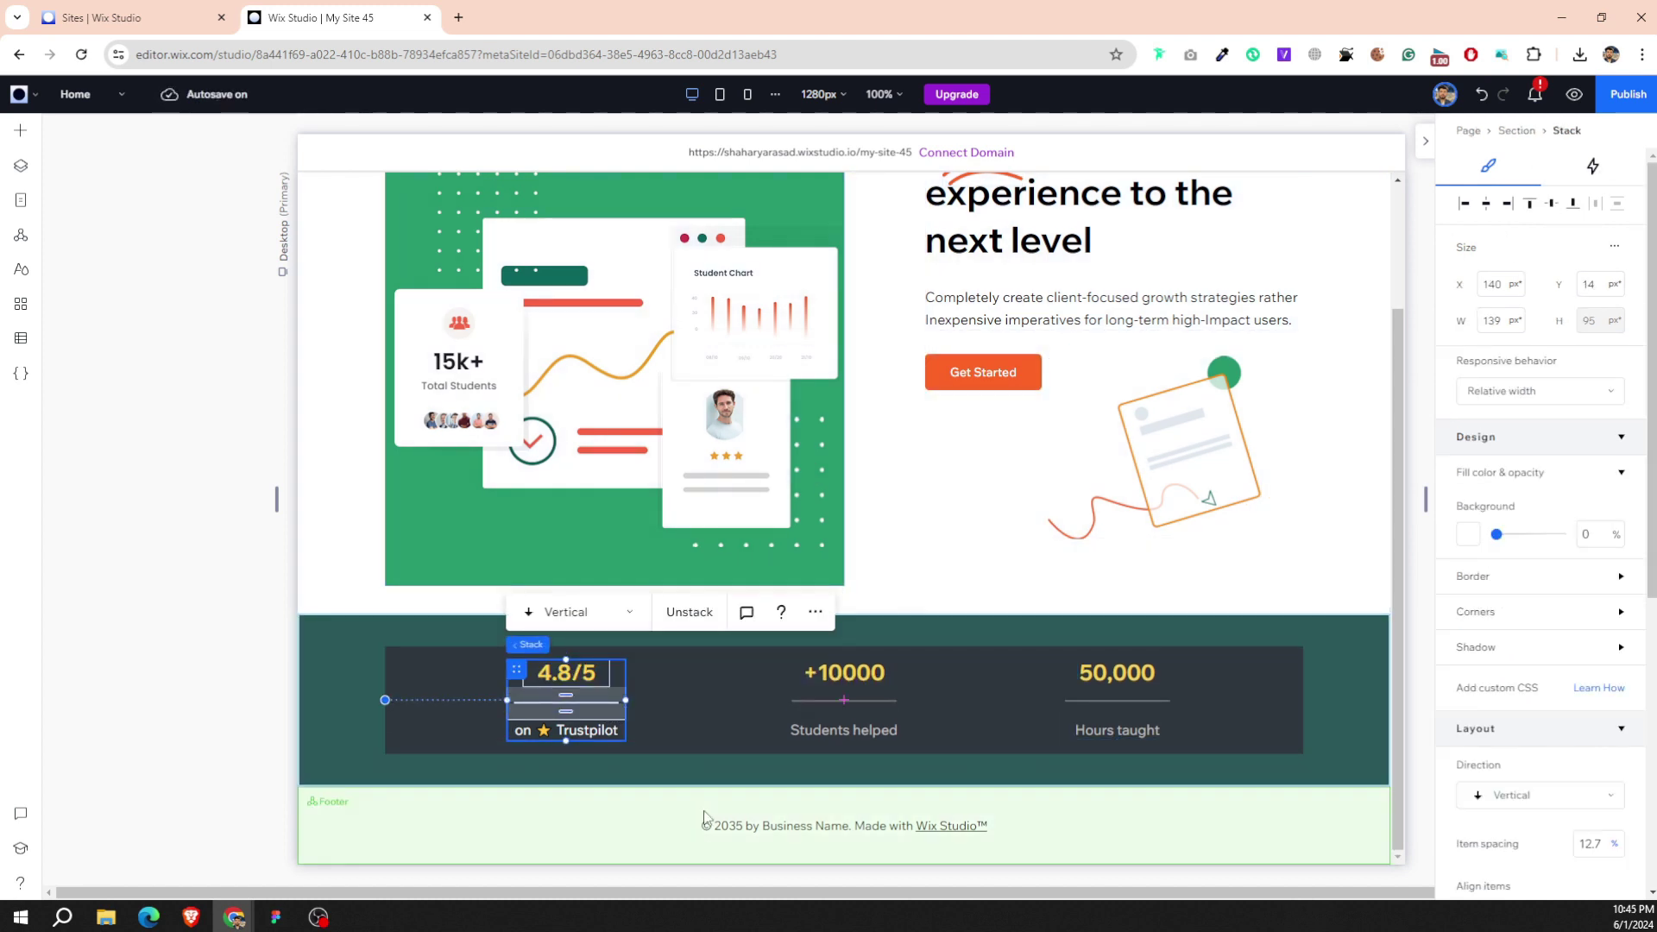
pyautogui.press('Escape')
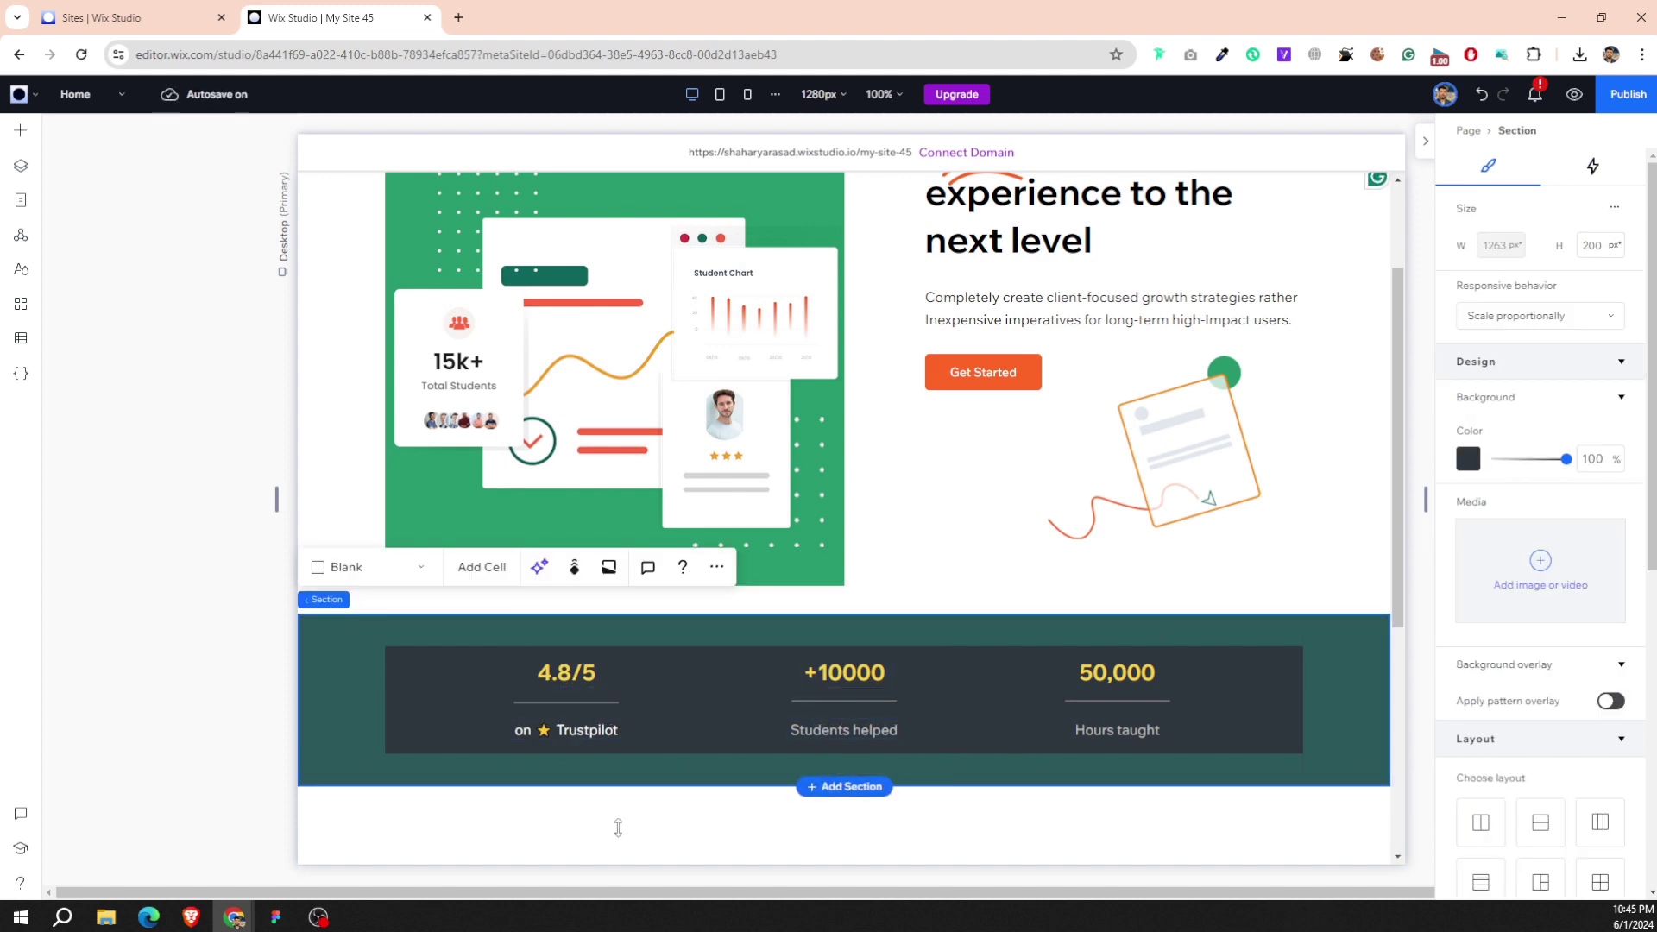
# Copy the 'What We Provide' heading text from the Figma design.
pyautogui.scroll(-5, 618, 828)
pyautogui.click(276, 916)
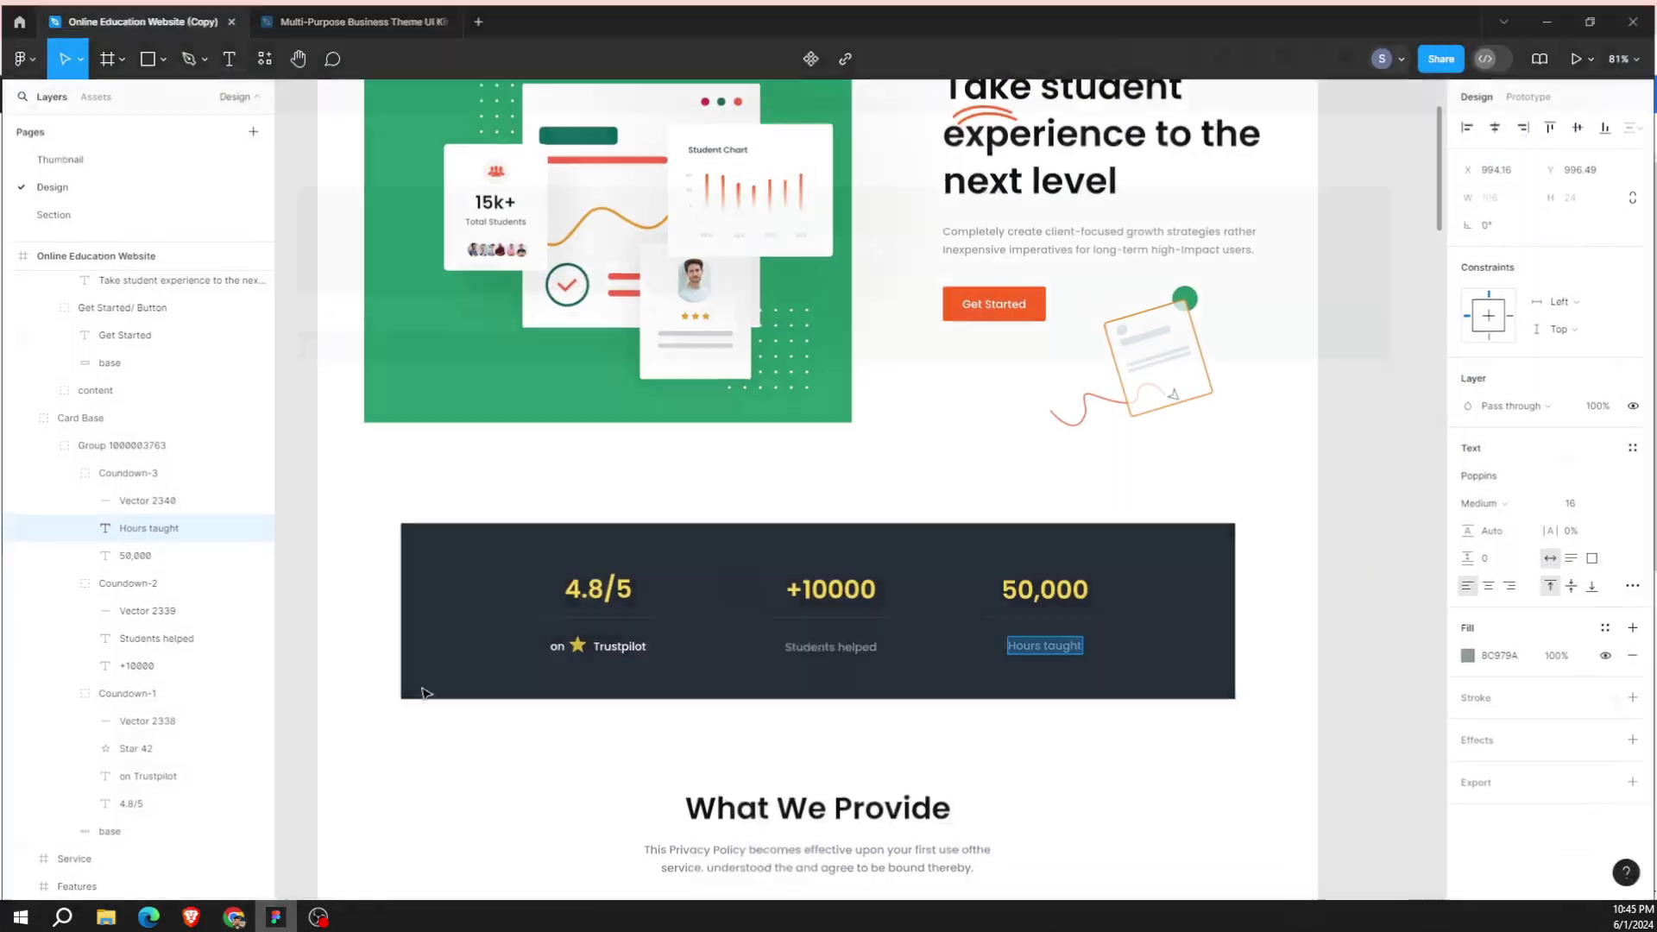
pyautogui.scroll(-5, 423, 693)
pyautogui.doubleClick(747, 358)
pyautogui.doubleClick(747, 358)
pyautogui.rightClick(747, 369)
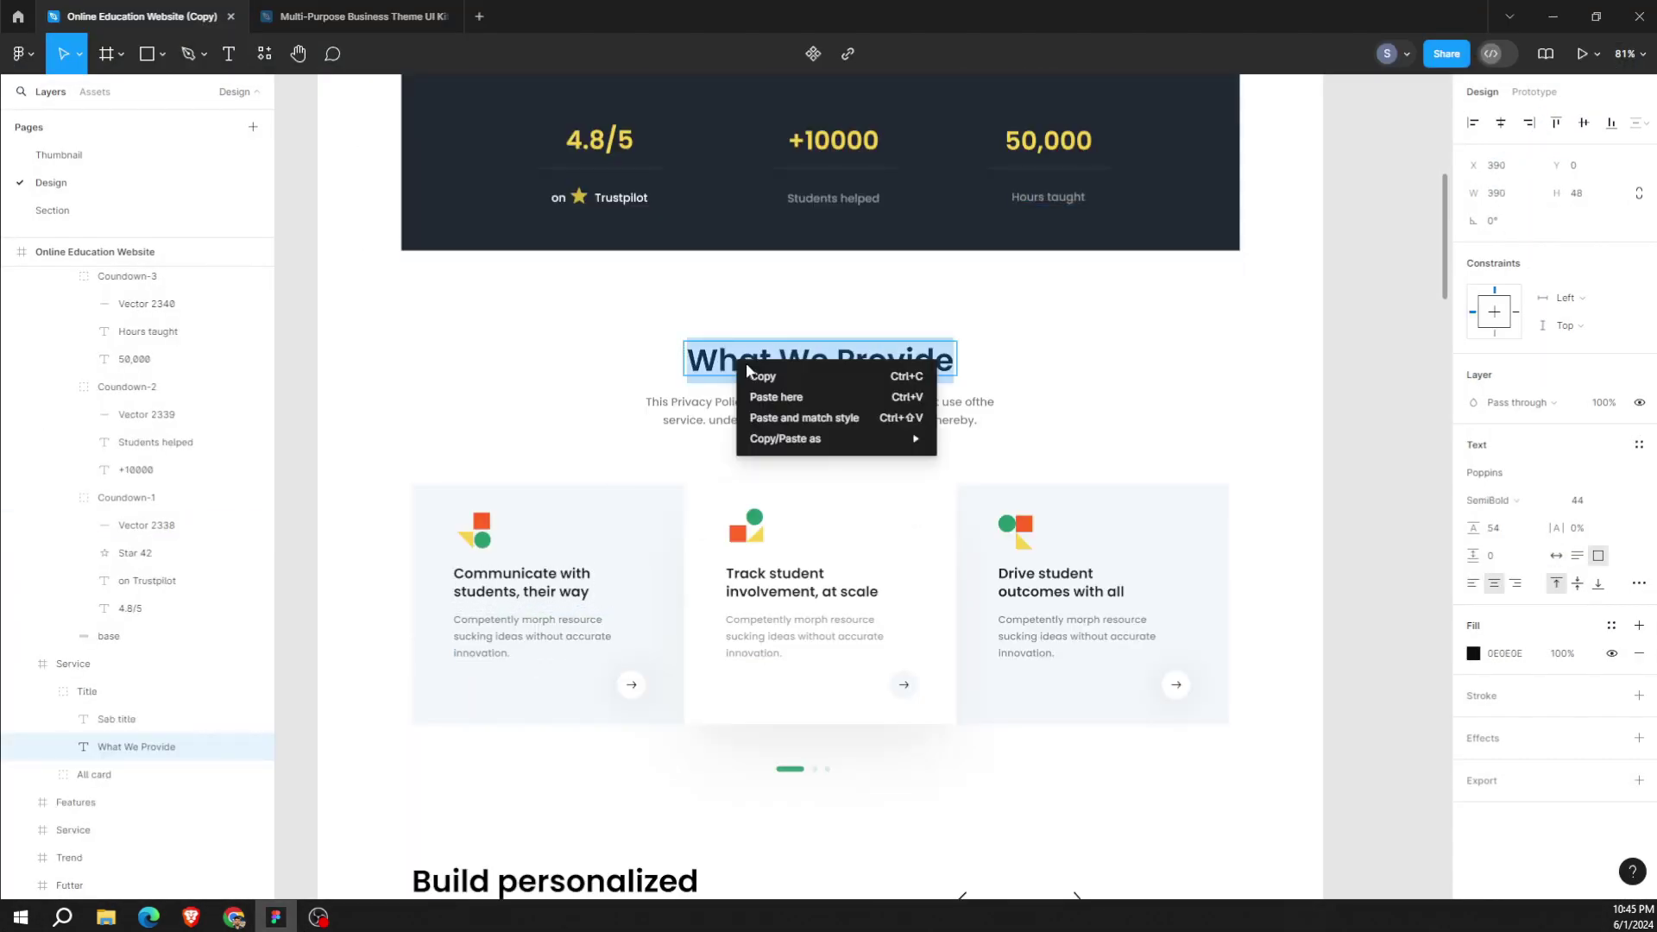
pyautogui.click(748, 373)
pyautogui.hotkey('alt', 'Tab')
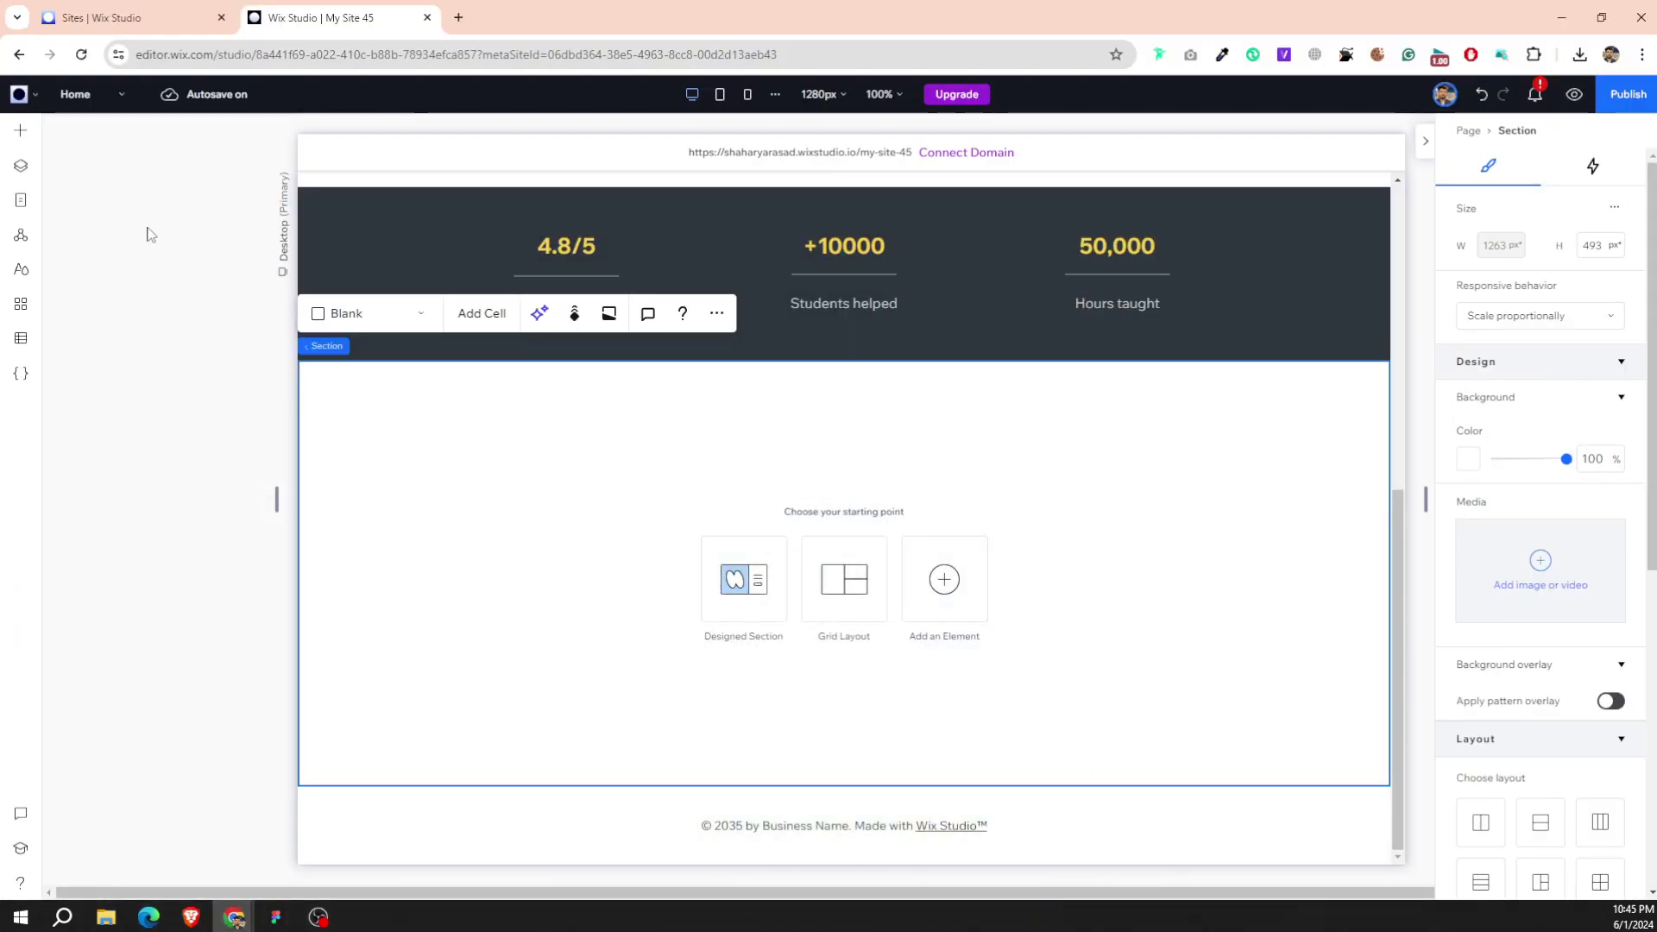
# Add a Title element and give the section 3% top and 8% side padding.
pyautogui.click(11, 138)
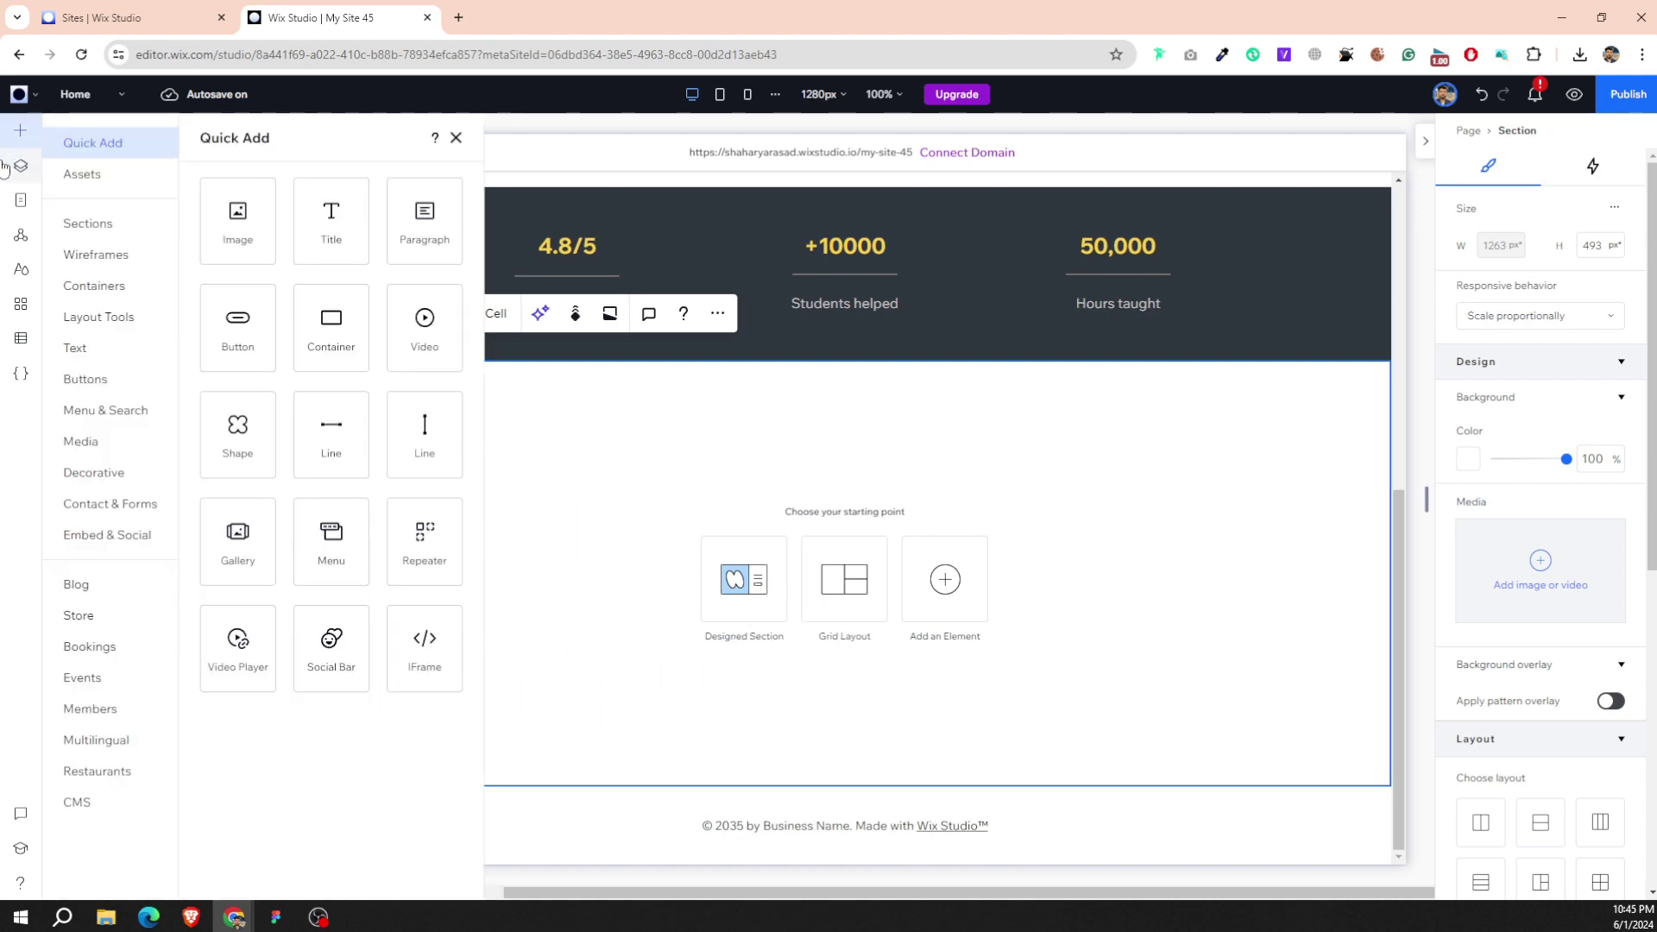
pyautogui.click(343, 257)
pyautogui.click(741, 535)
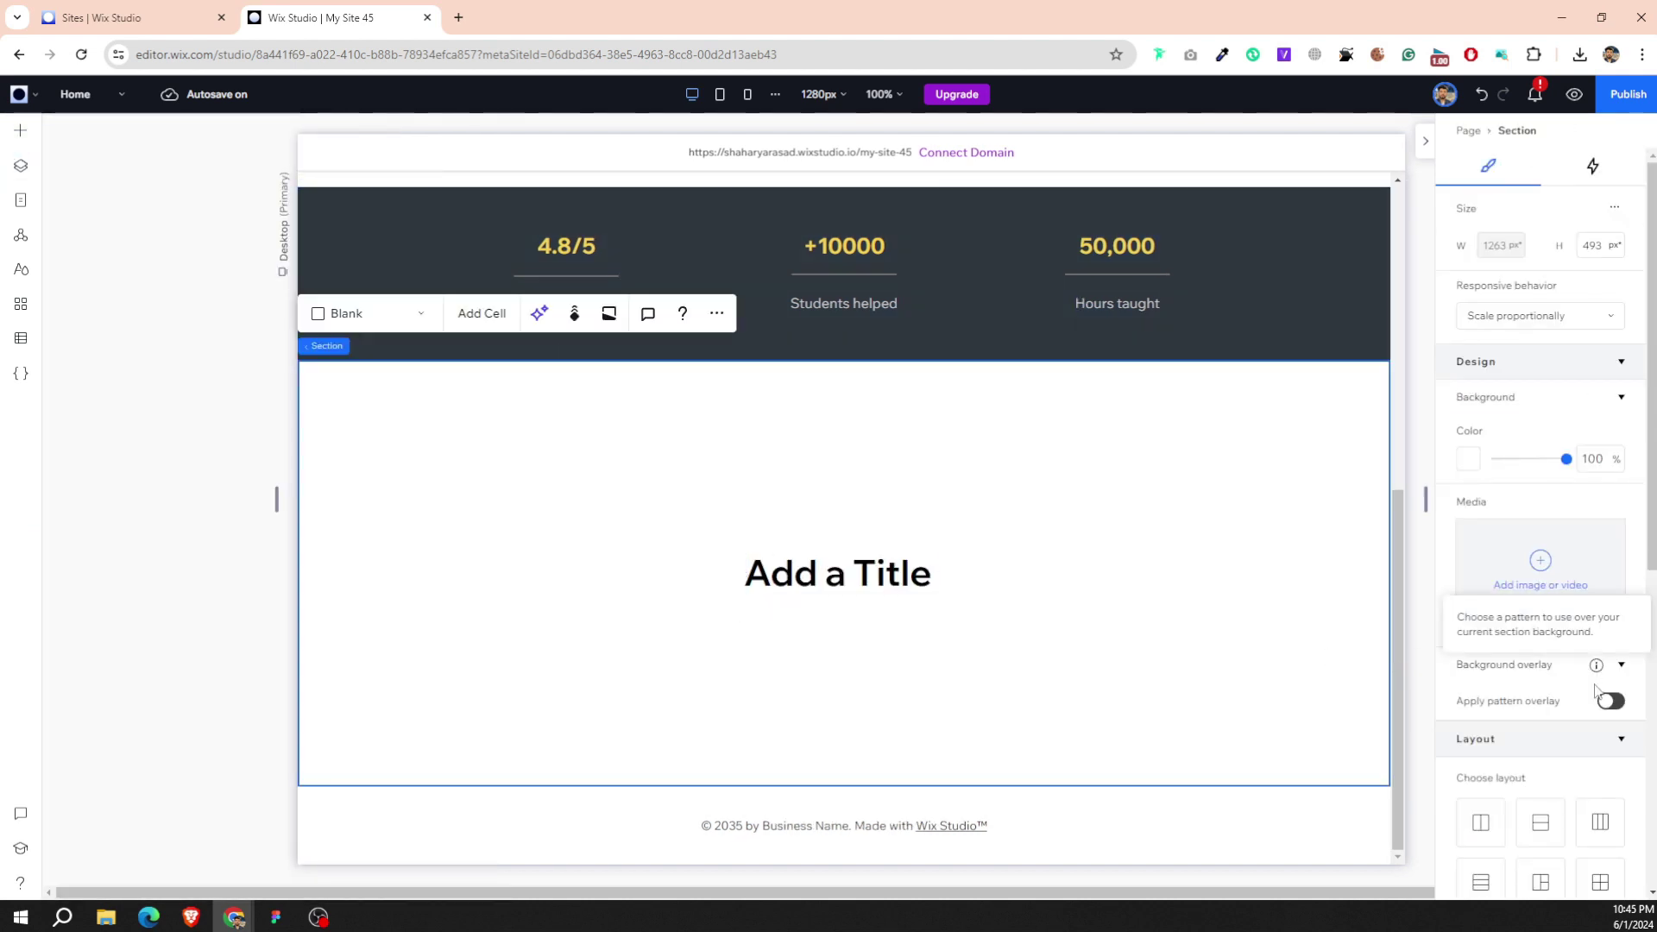
pyautogui.scroll(-5, 1553, 690)
pyautogui.click(1539, 733)
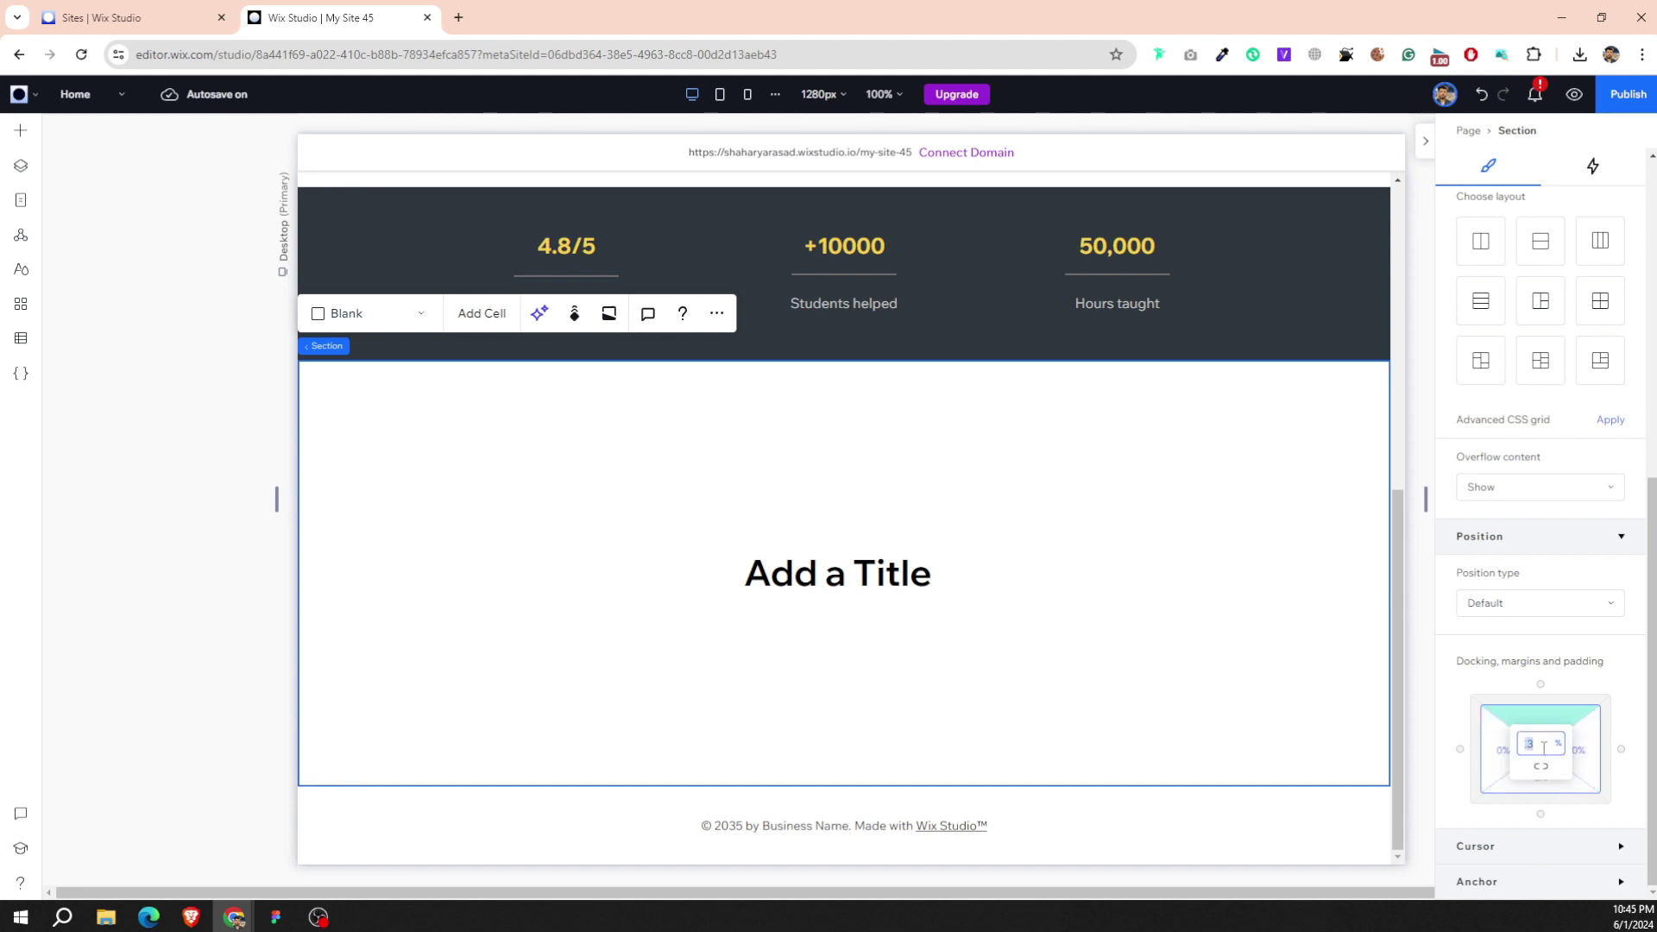
pyautogui.press('Return')
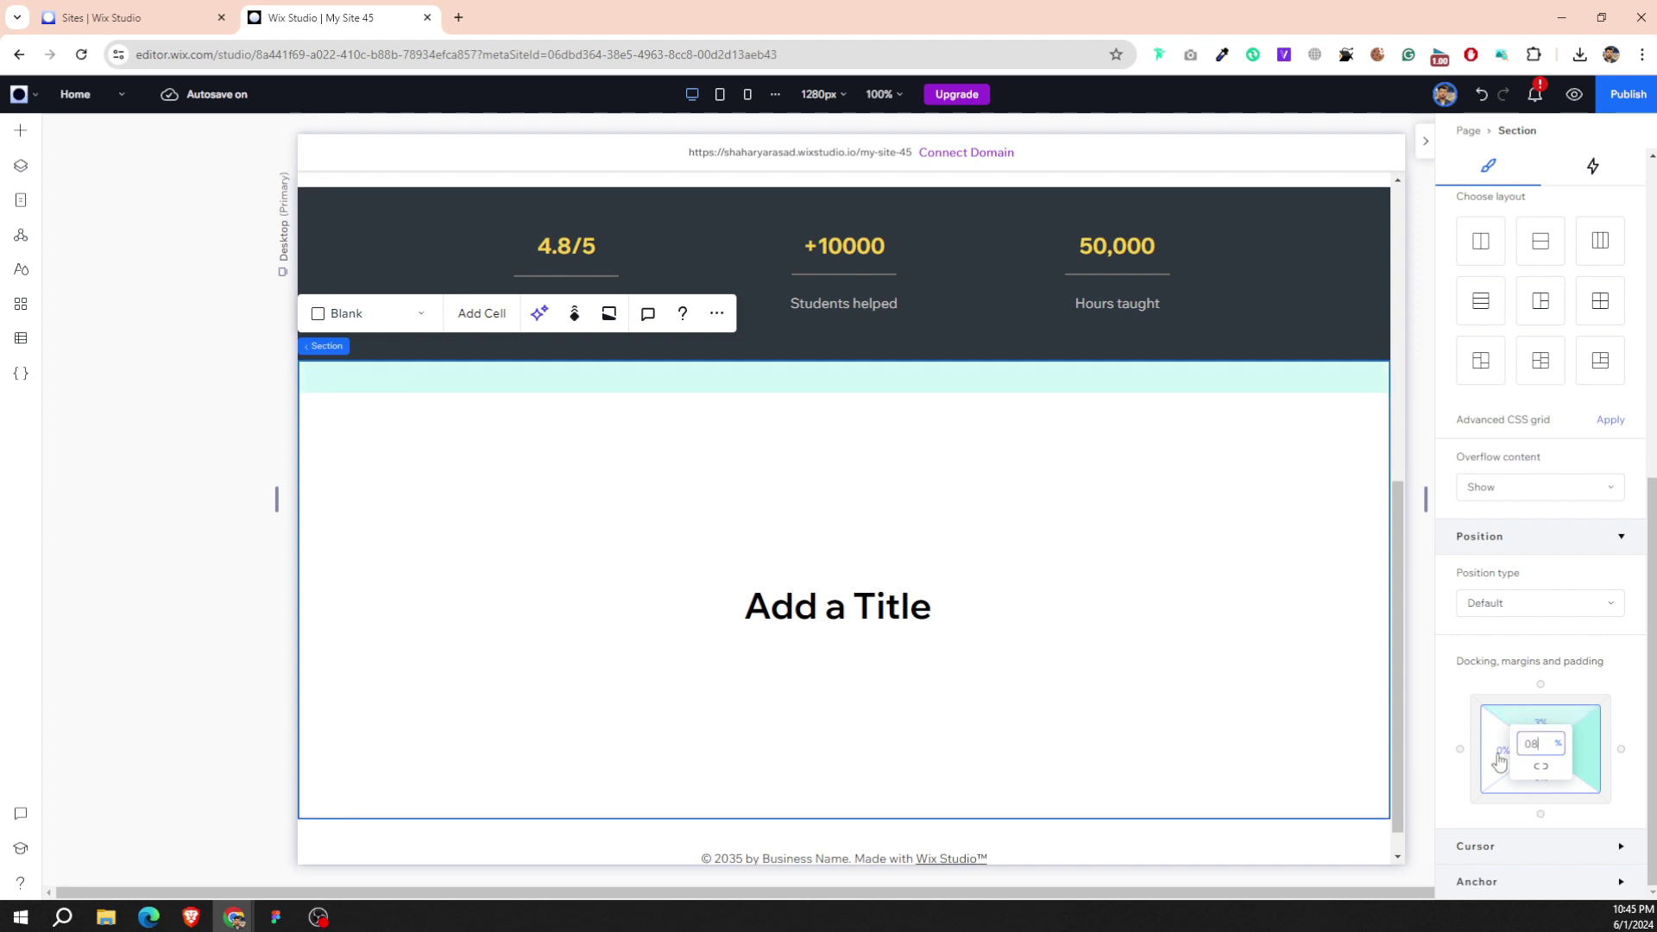
pyautogui.click(1491, 759)
pyautogui.press('Return')
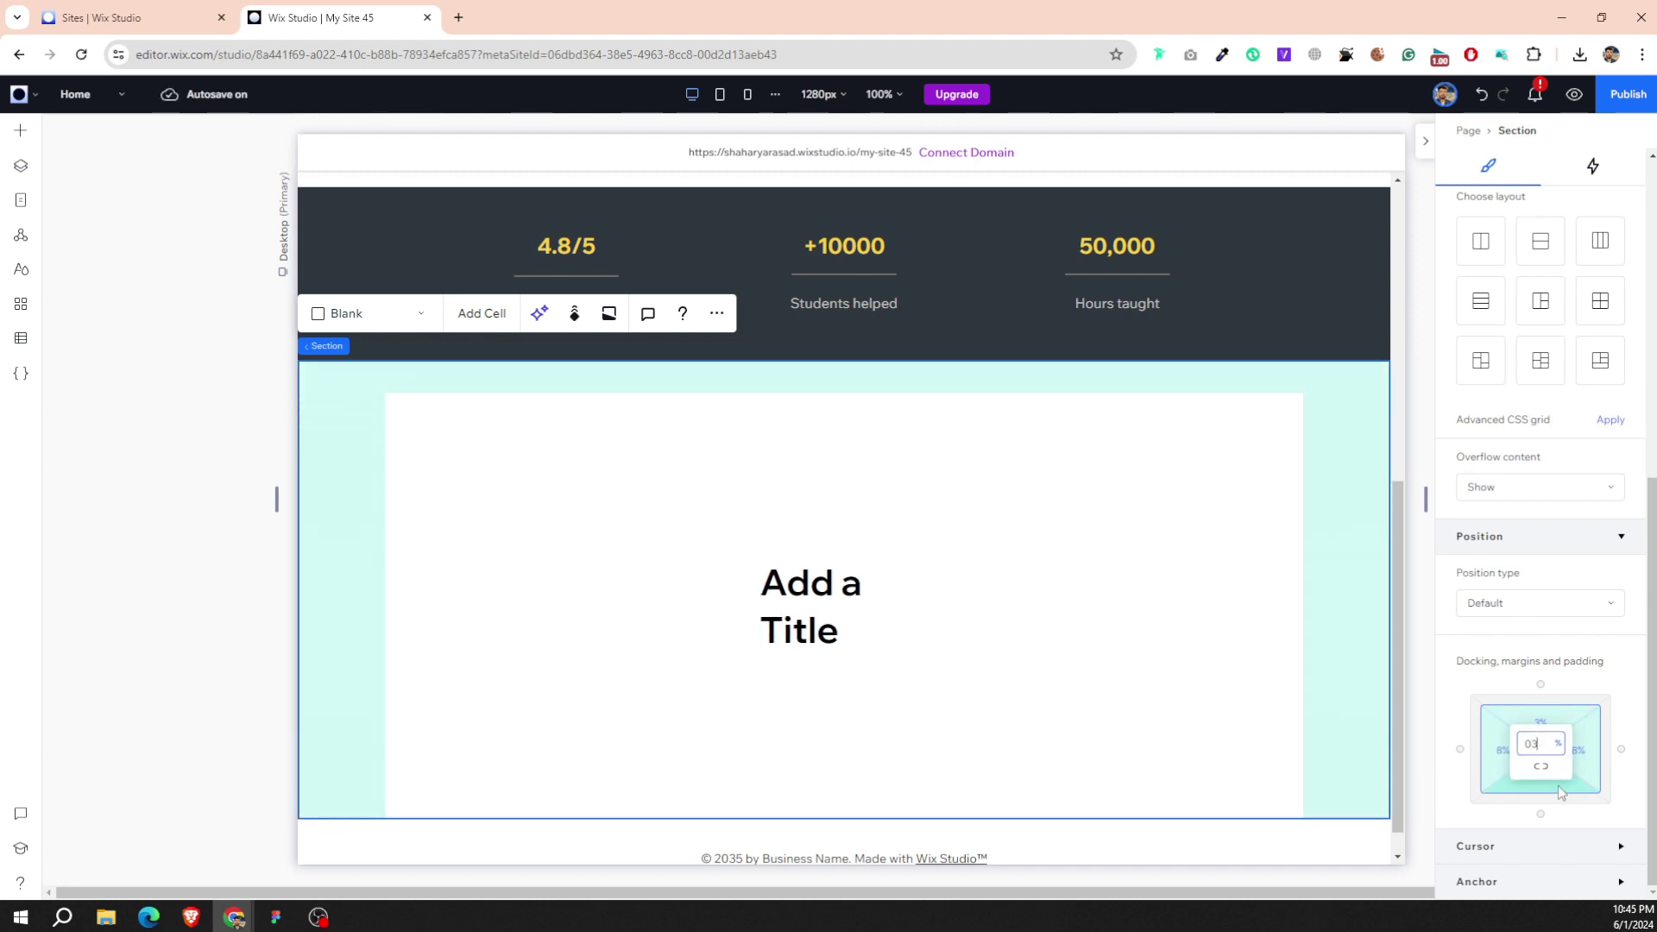
# Change the title to 'What We Provide', widen it to one line, and centre it.
pyautogui.click(830, 623)
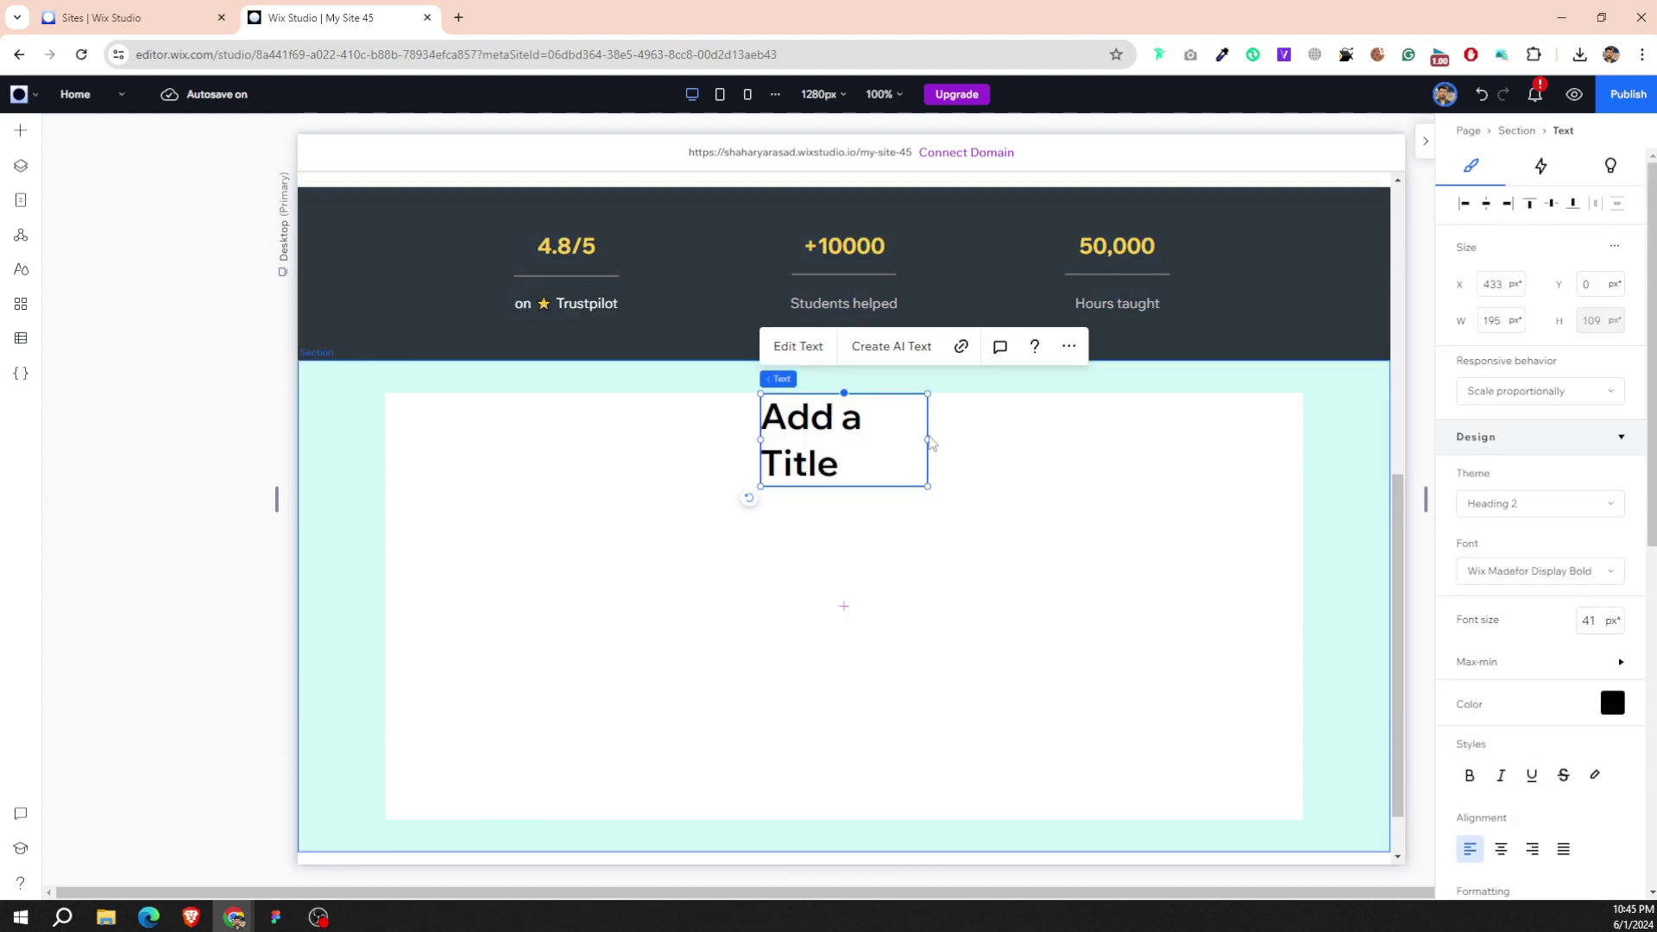
pyautogui.moveTo(930, 443); pyautogui.dragTo(1047, 440)
pyautogui.doubleClick(889, 415)
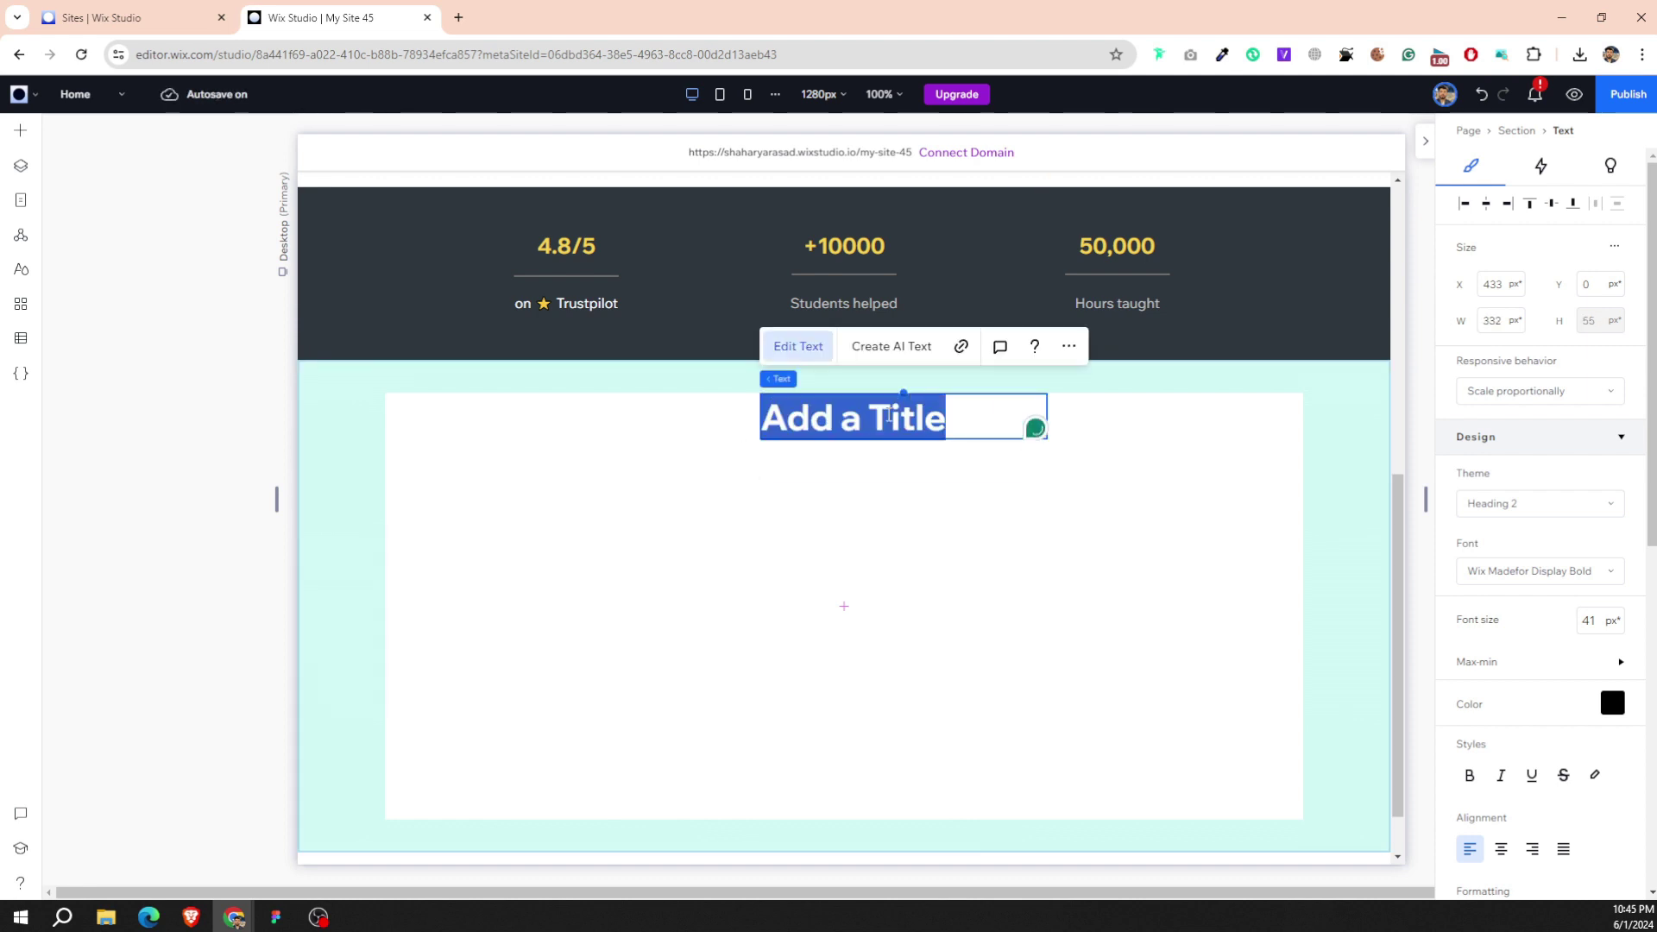
pyautogui.write('What We Provide')
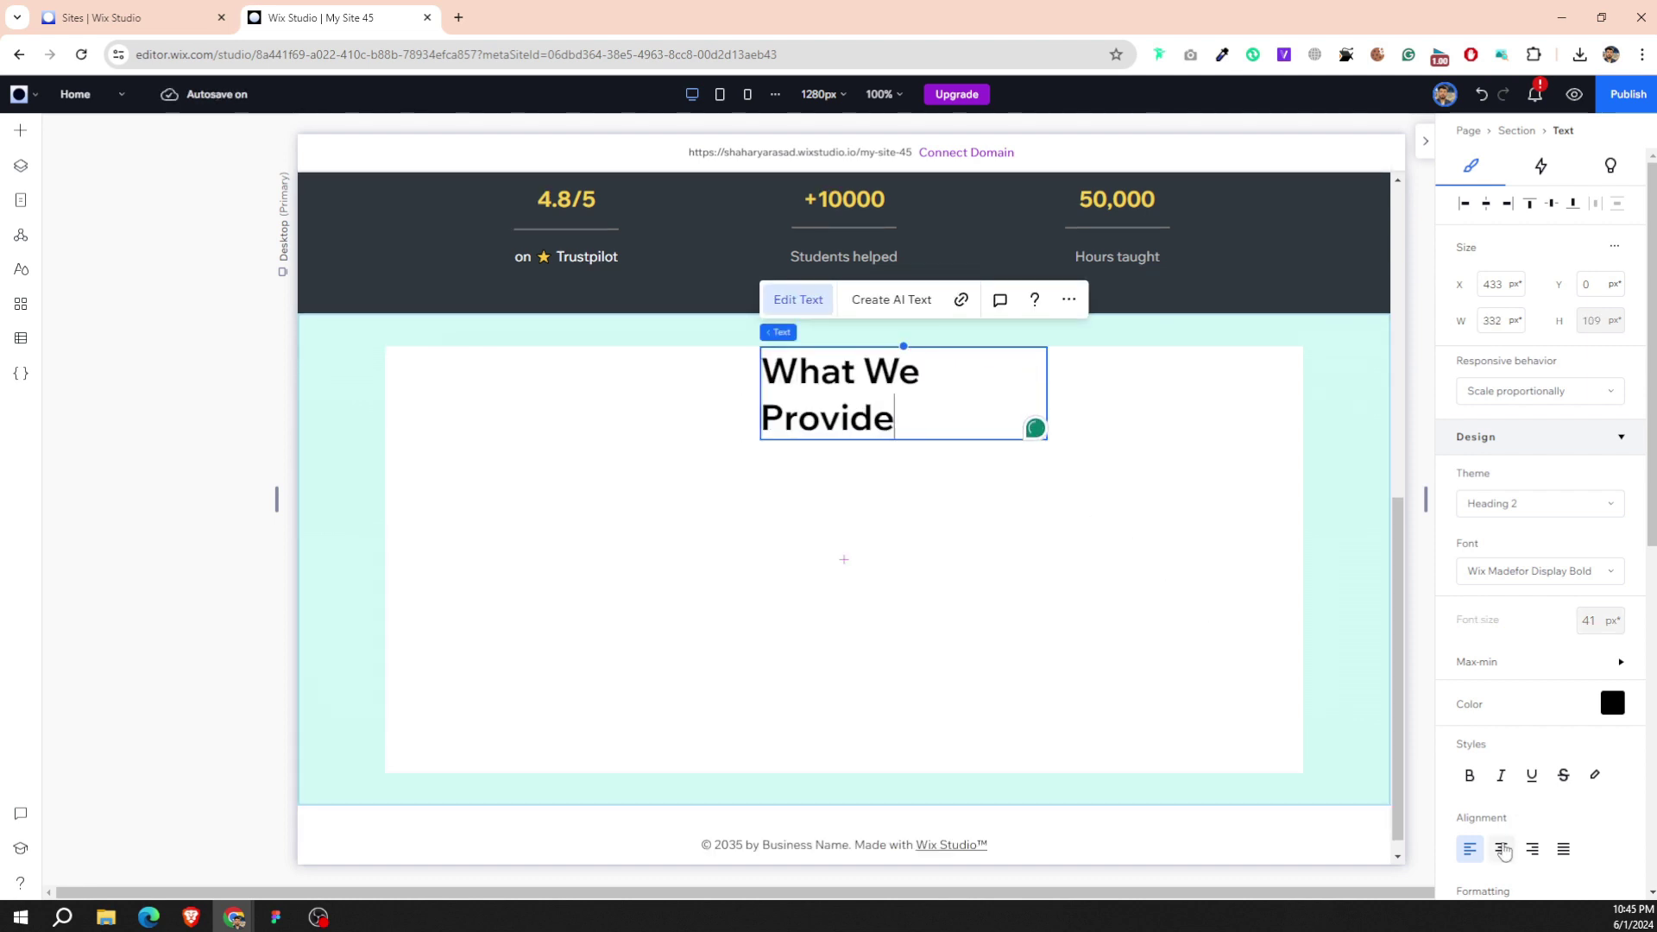
pyautogui.click(1501, 849)
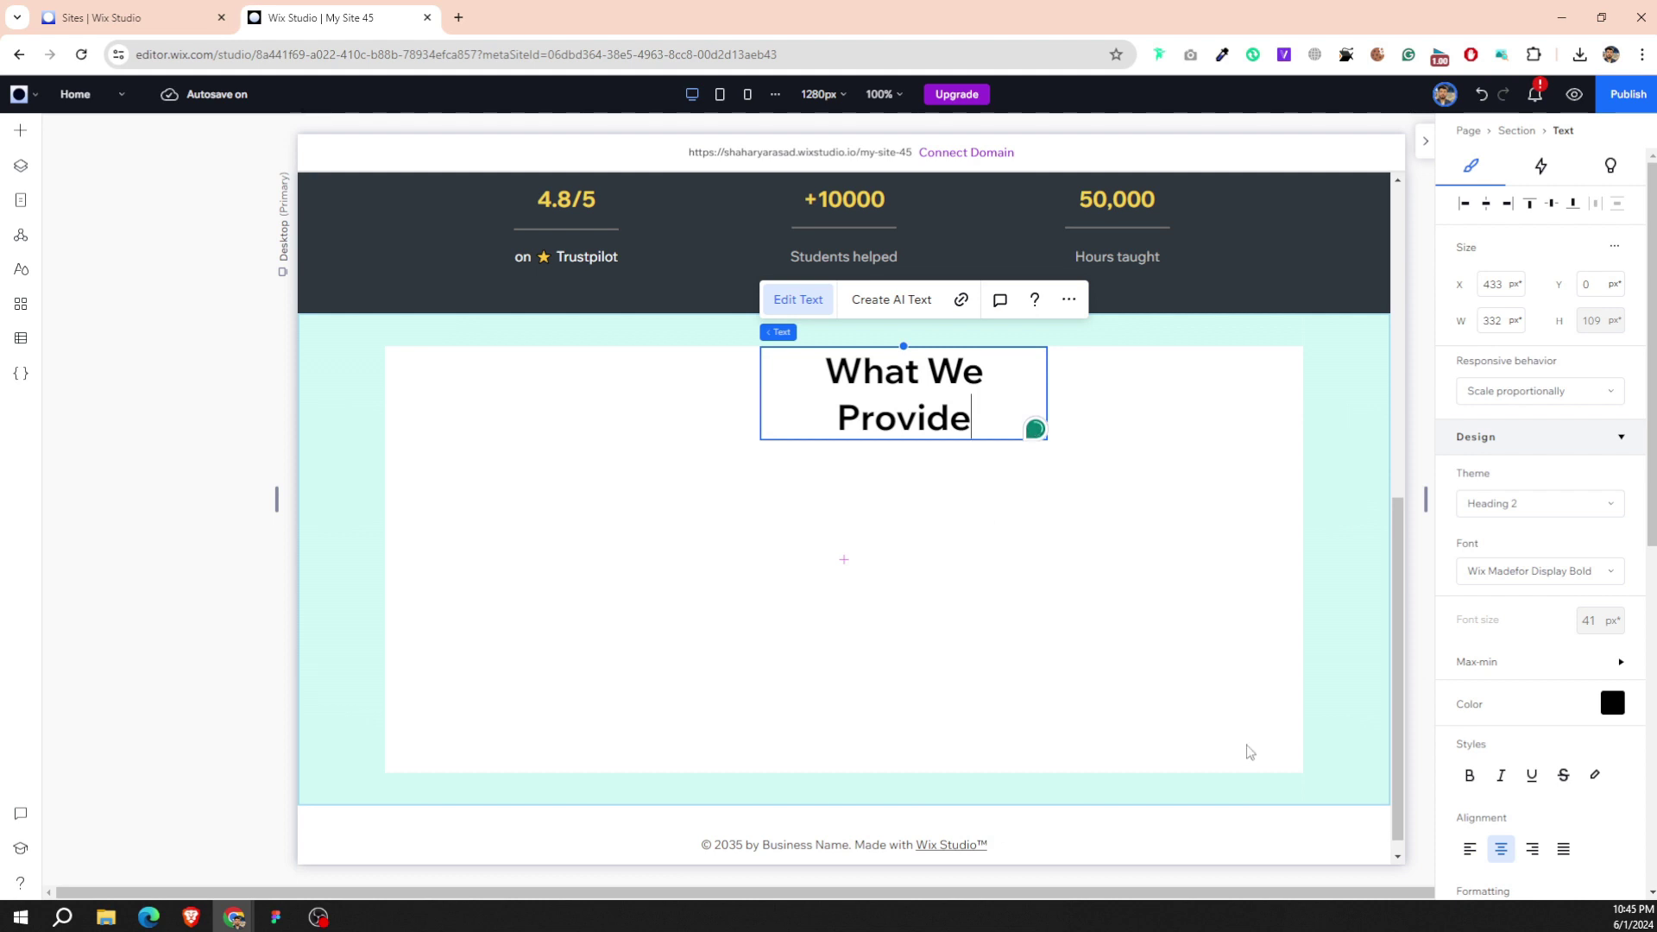
pyautogui.click(1469, 849)
pyautogui.press('Escape')
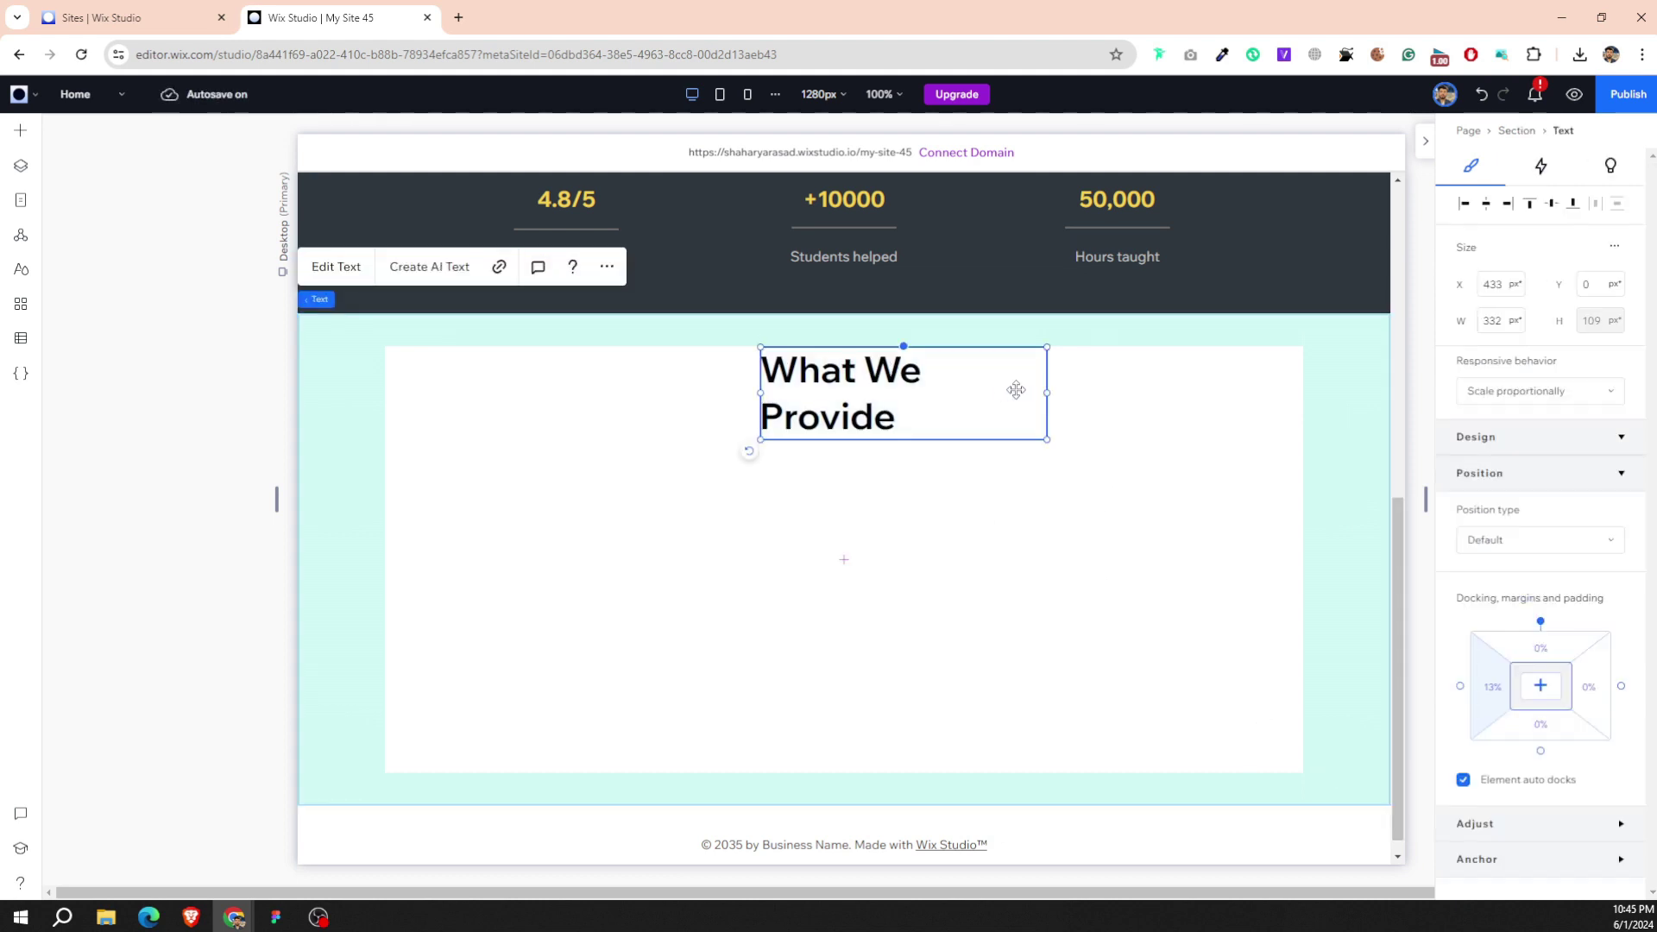
pyautogui.moveTo(1047, 393); pyautogui.dragTo(1113, 392)
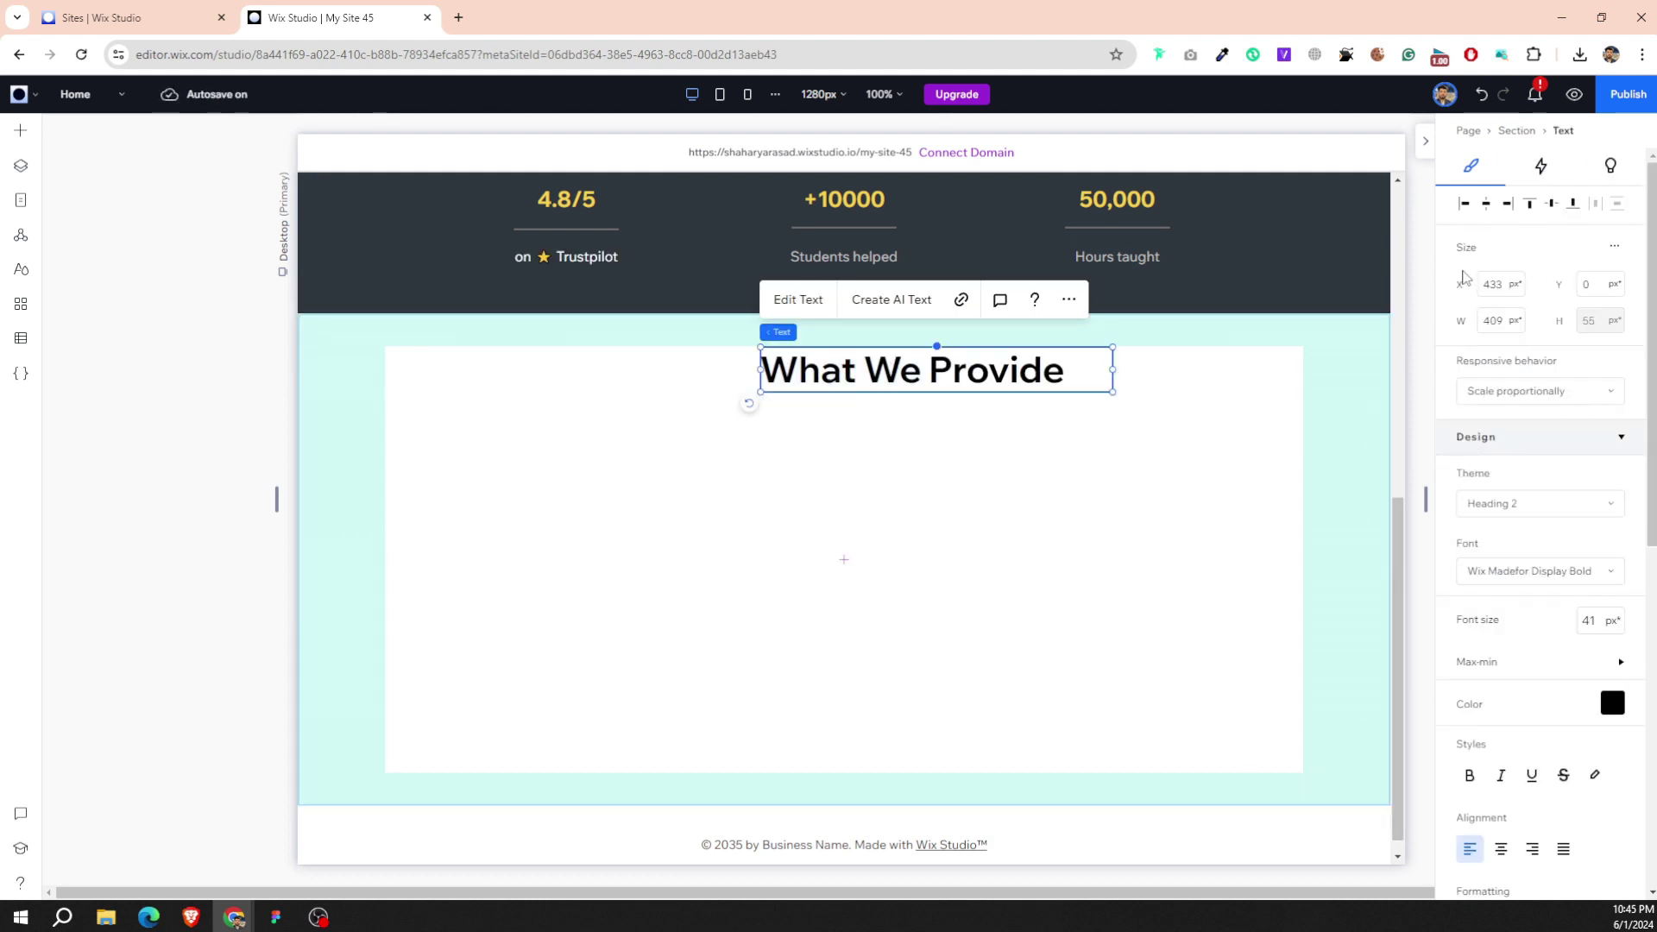
pyautogui.click(1485, 205)
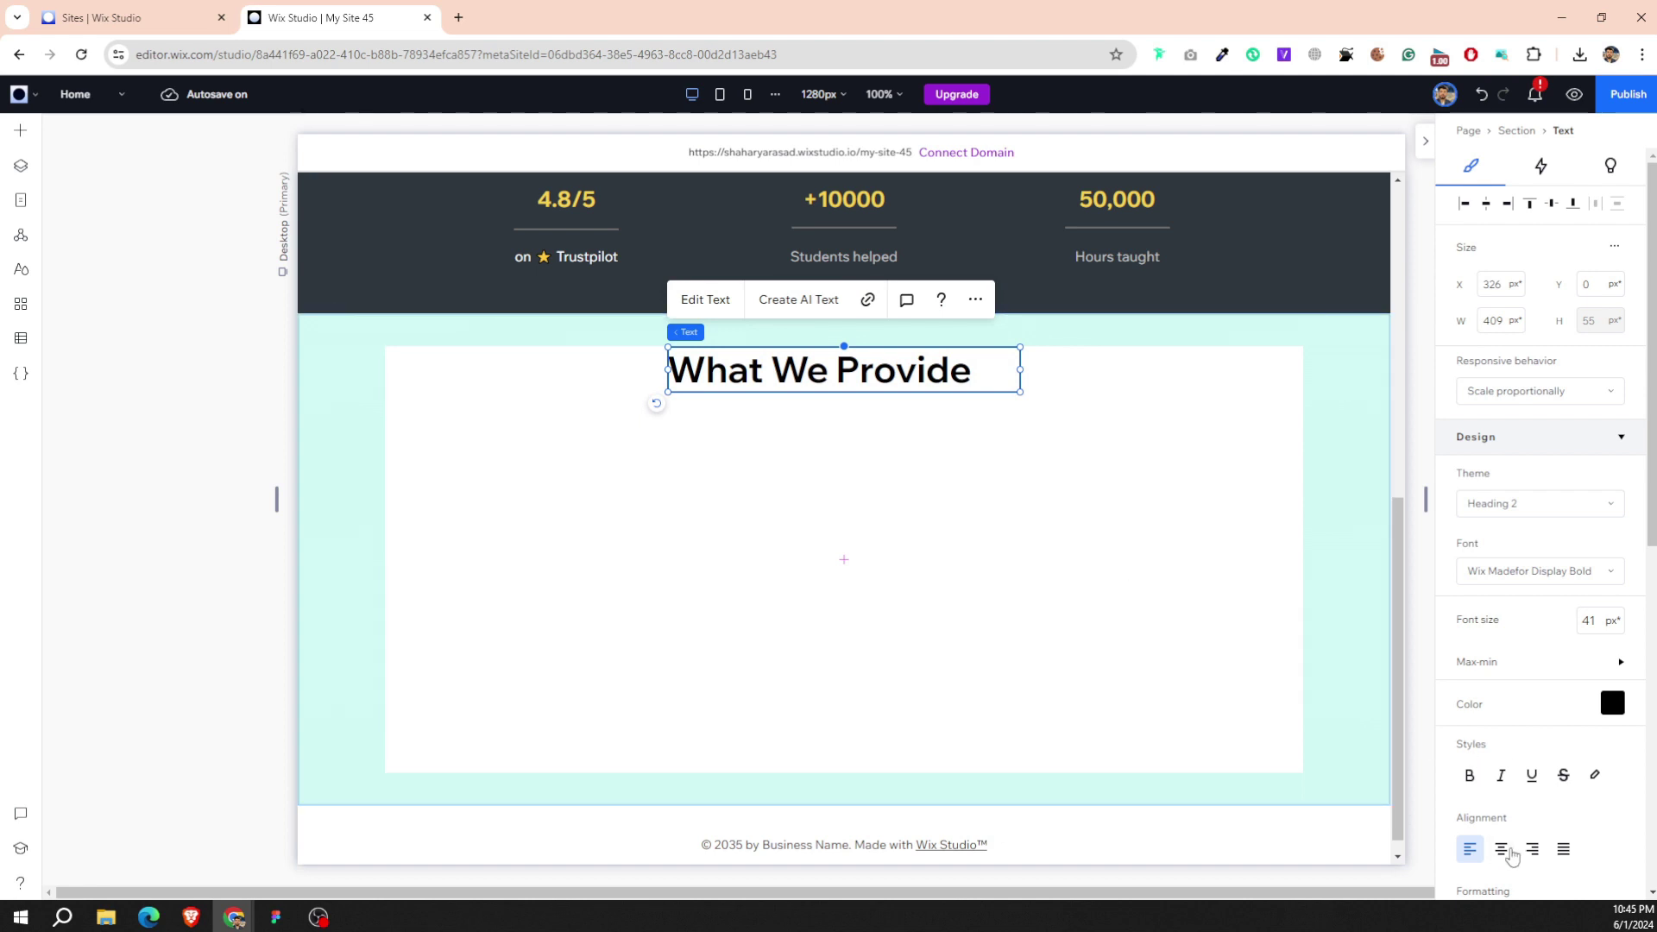
pyautogui.click(1507, 850)
pyautogui.click(970, 539)
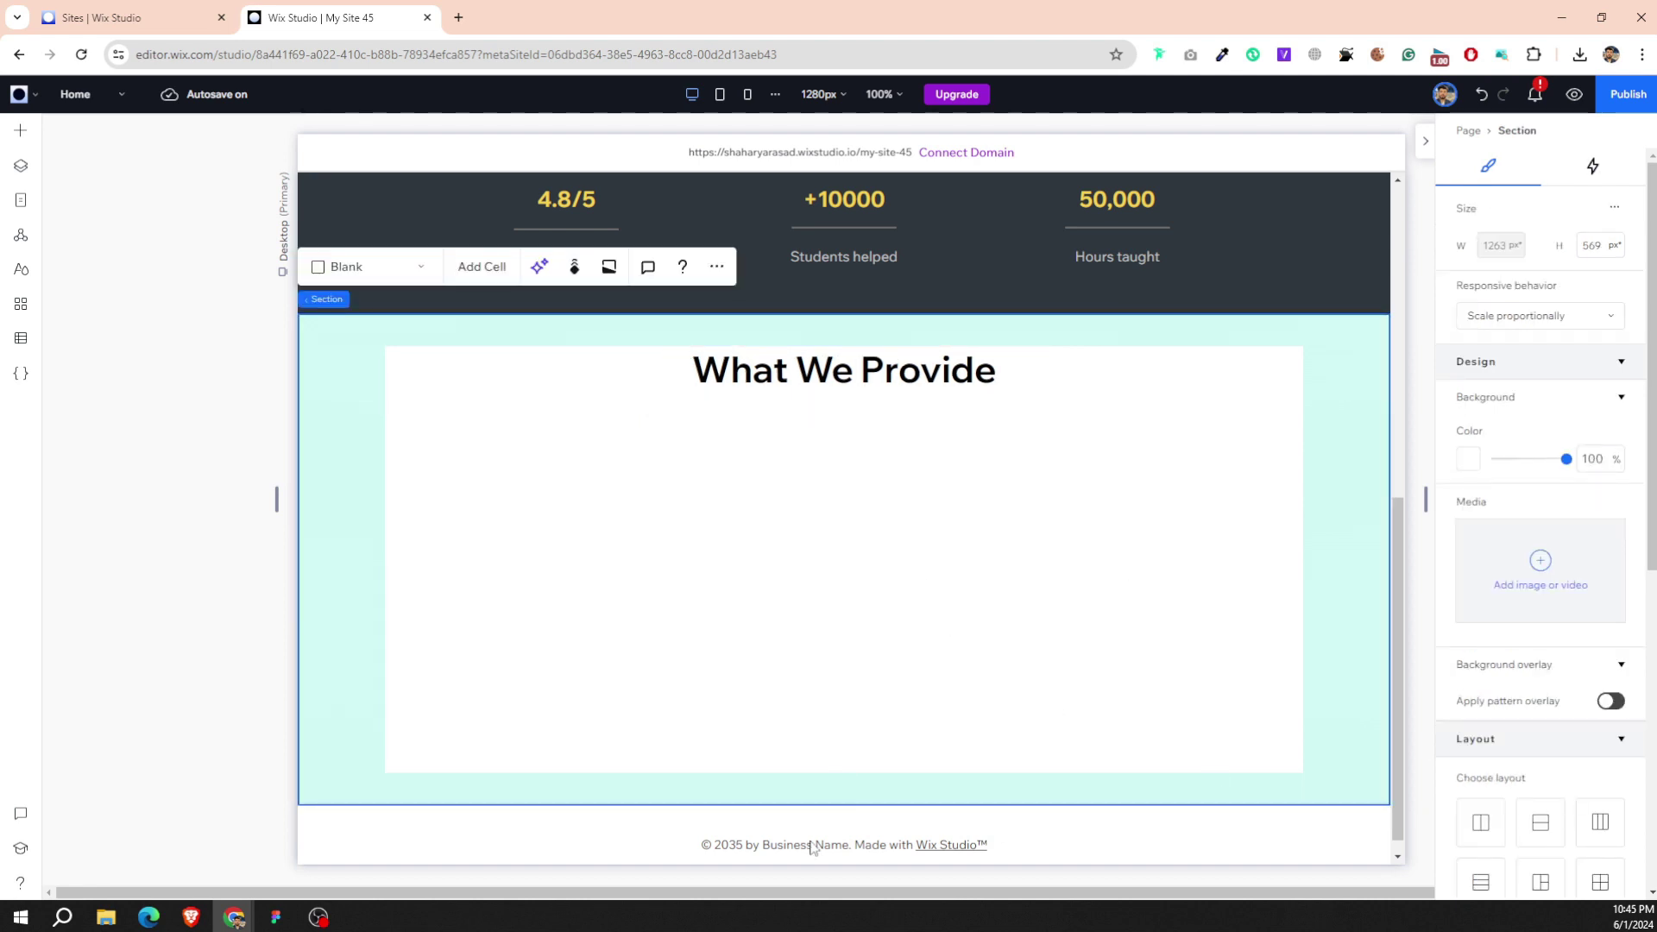
# Place a paragraph below the heading, centre it, and widen it to wrap on two lines.
pyautogui.click(20, 130)
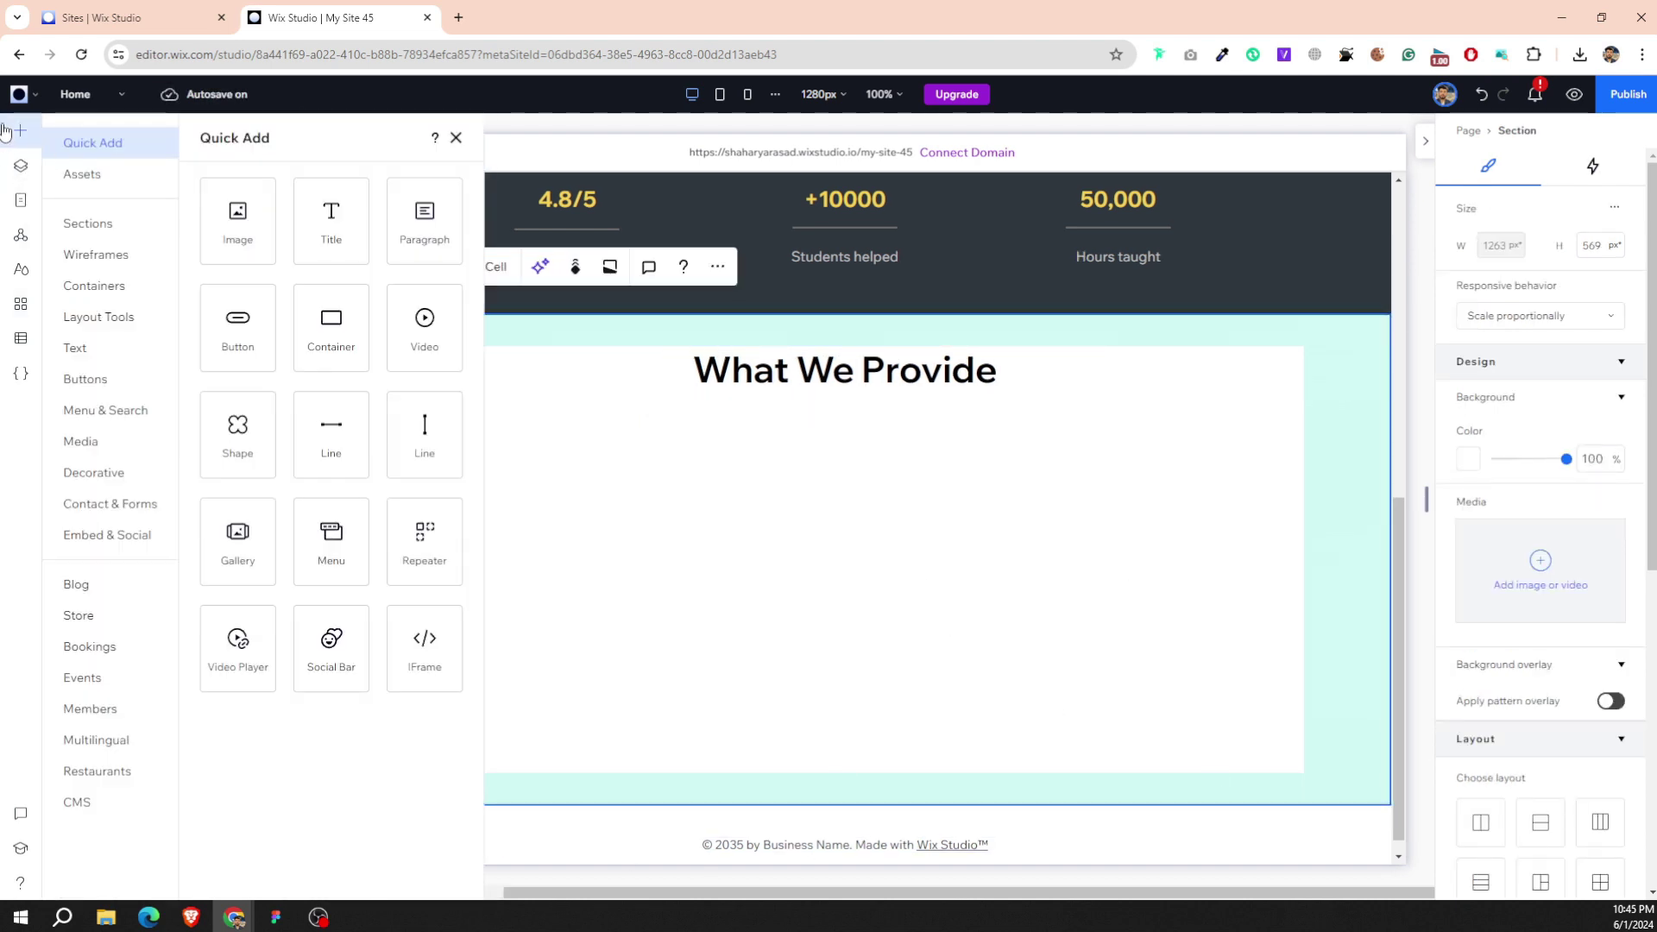
pyautogui.moveTo(425, 217)
pyautogui.mouseDown()
pyautogui.moveTo(846, 460)
pyautogui.moveTo(1104, 444)
pyautogui.mouseUp()
pyautogui.click(1485, 204)
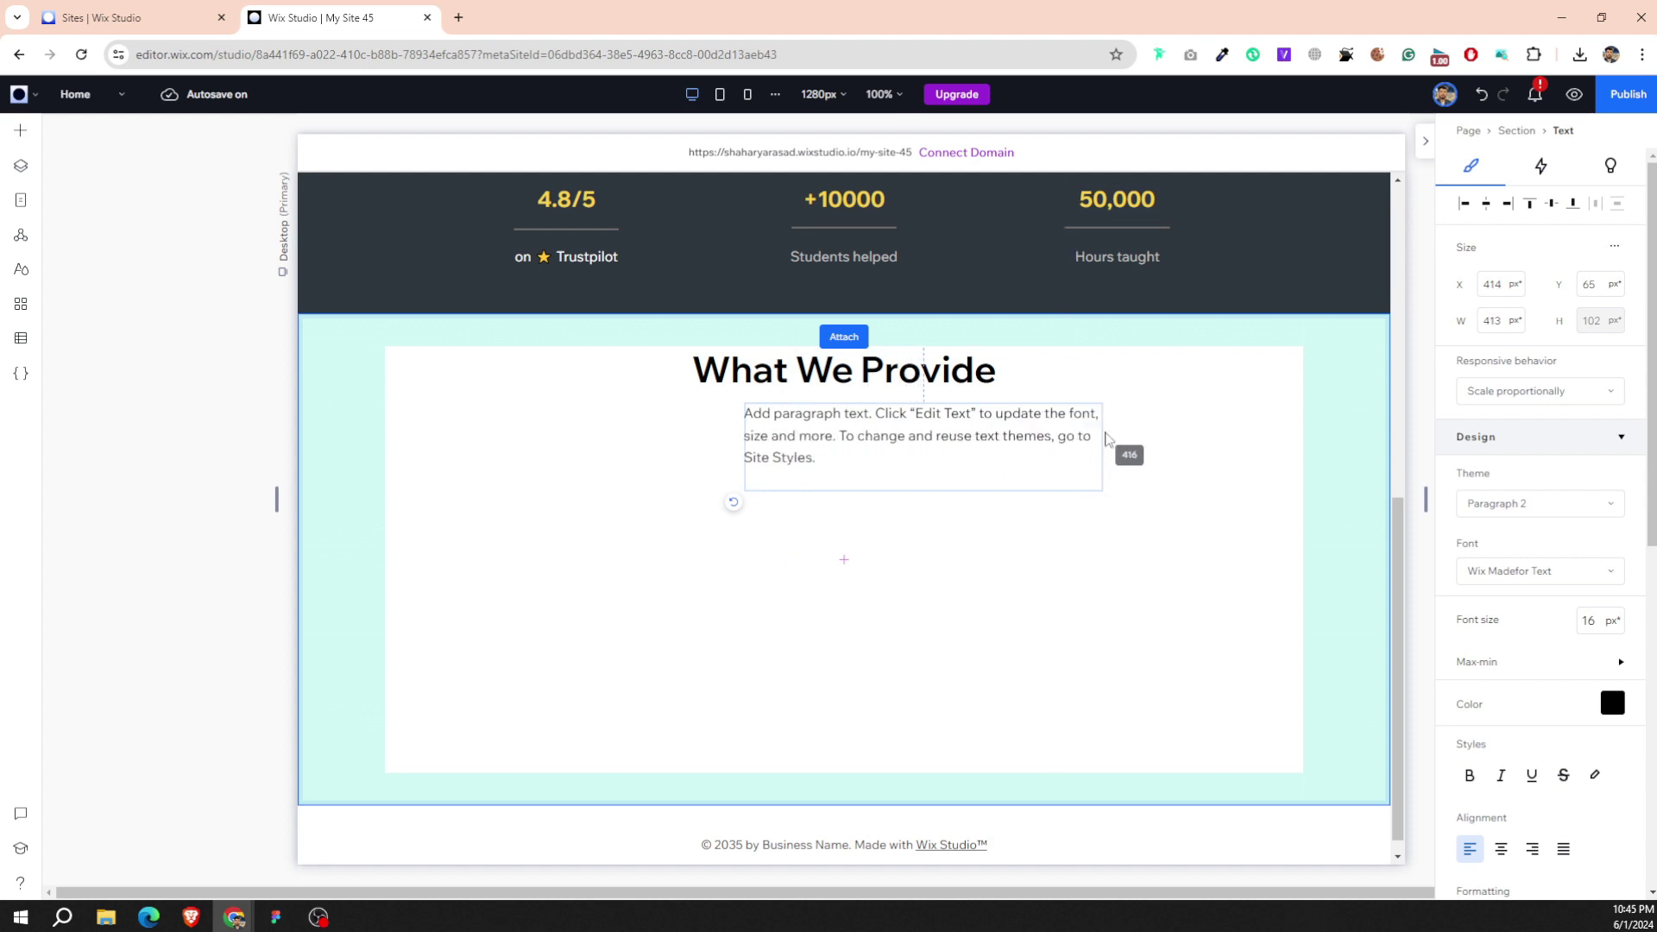
pyautogui.moveTo(739, 437); pyautogui.dragTo(650, 432)
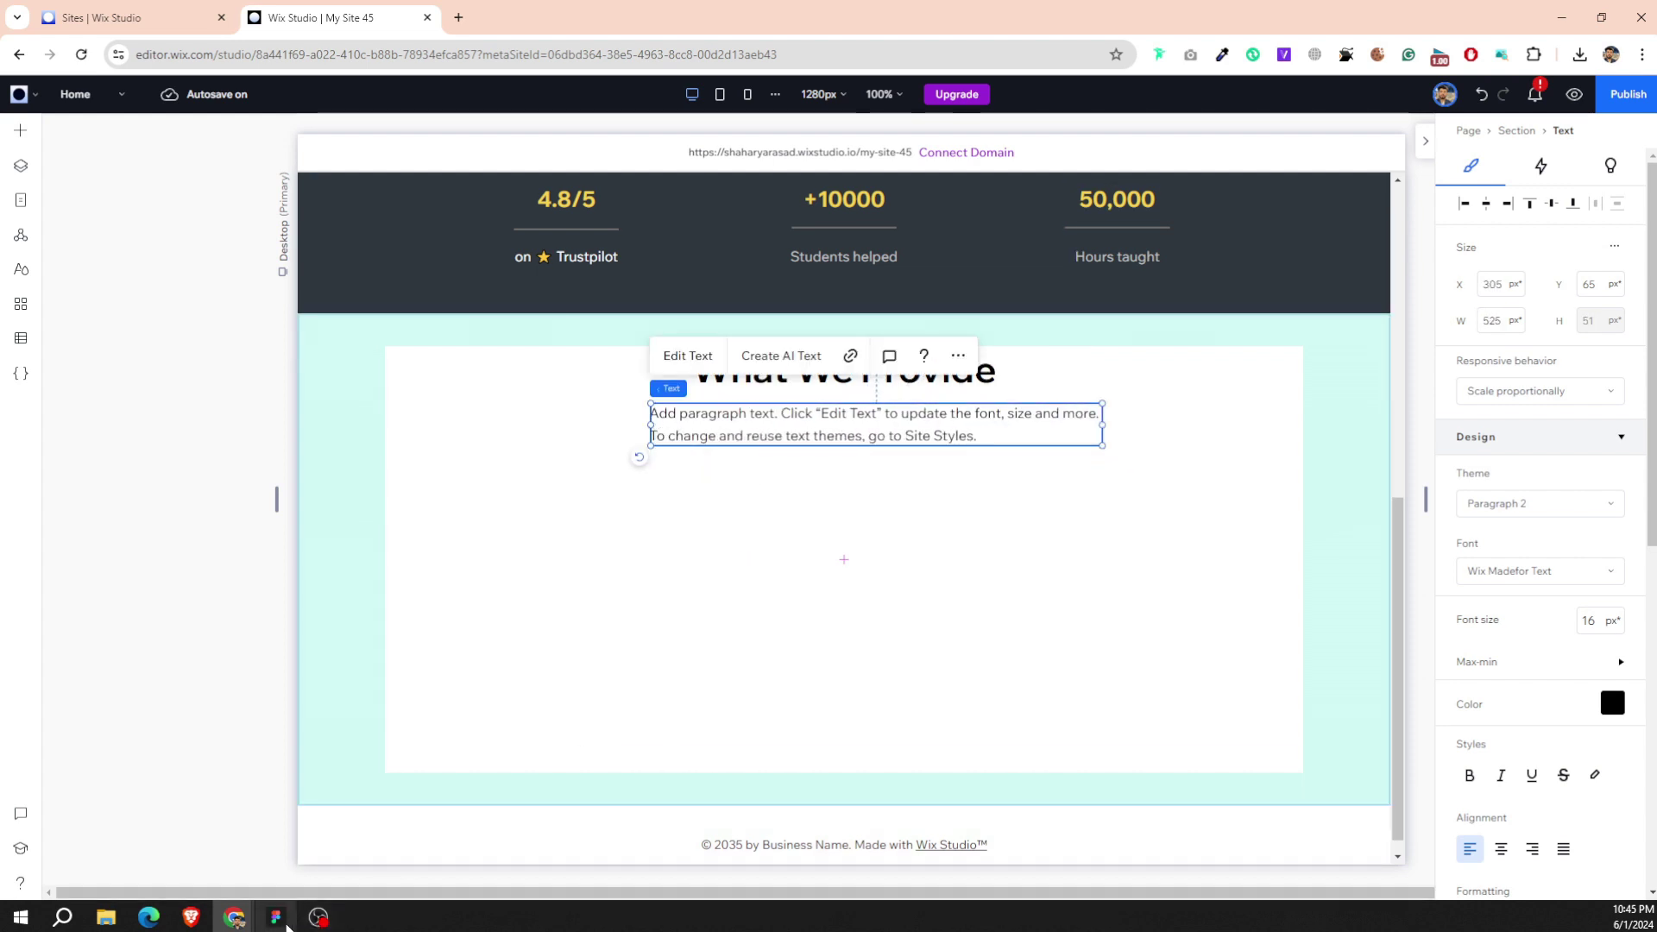
# Copy the subtitle text from the Figma design.
pyautogui.click(276, 916)
pyautogui.doubleClick(820, 405)
pyautogui.rightClick(763, 418)
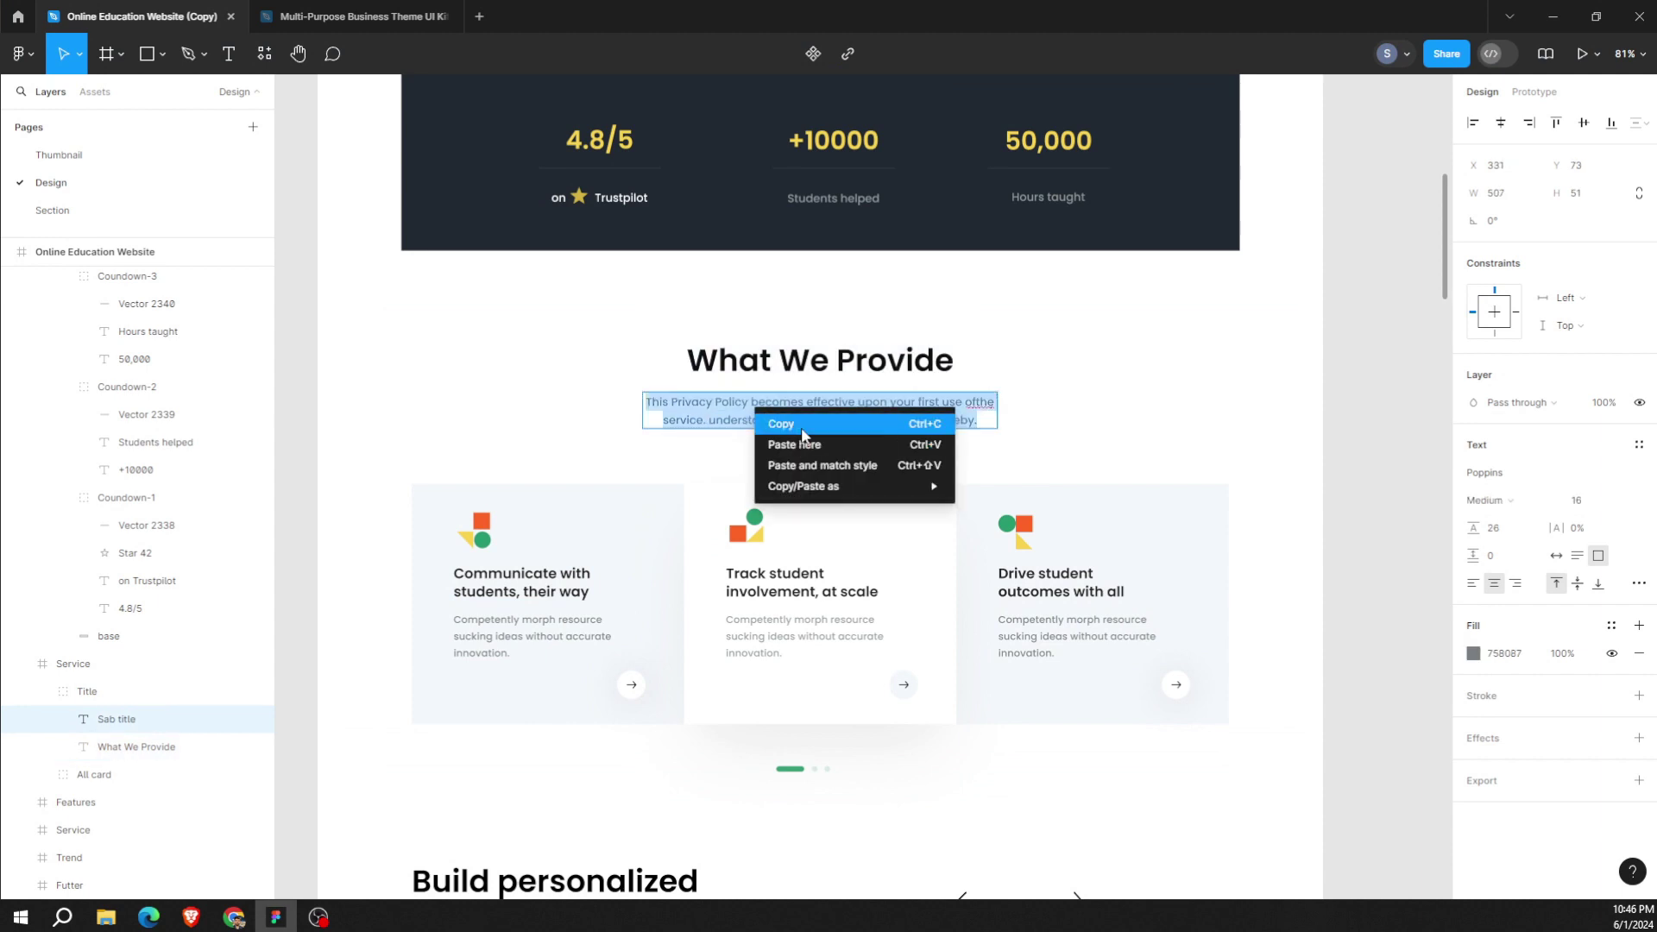
pyautogui.click(801, 424)
pyautogui.click(234, 916)
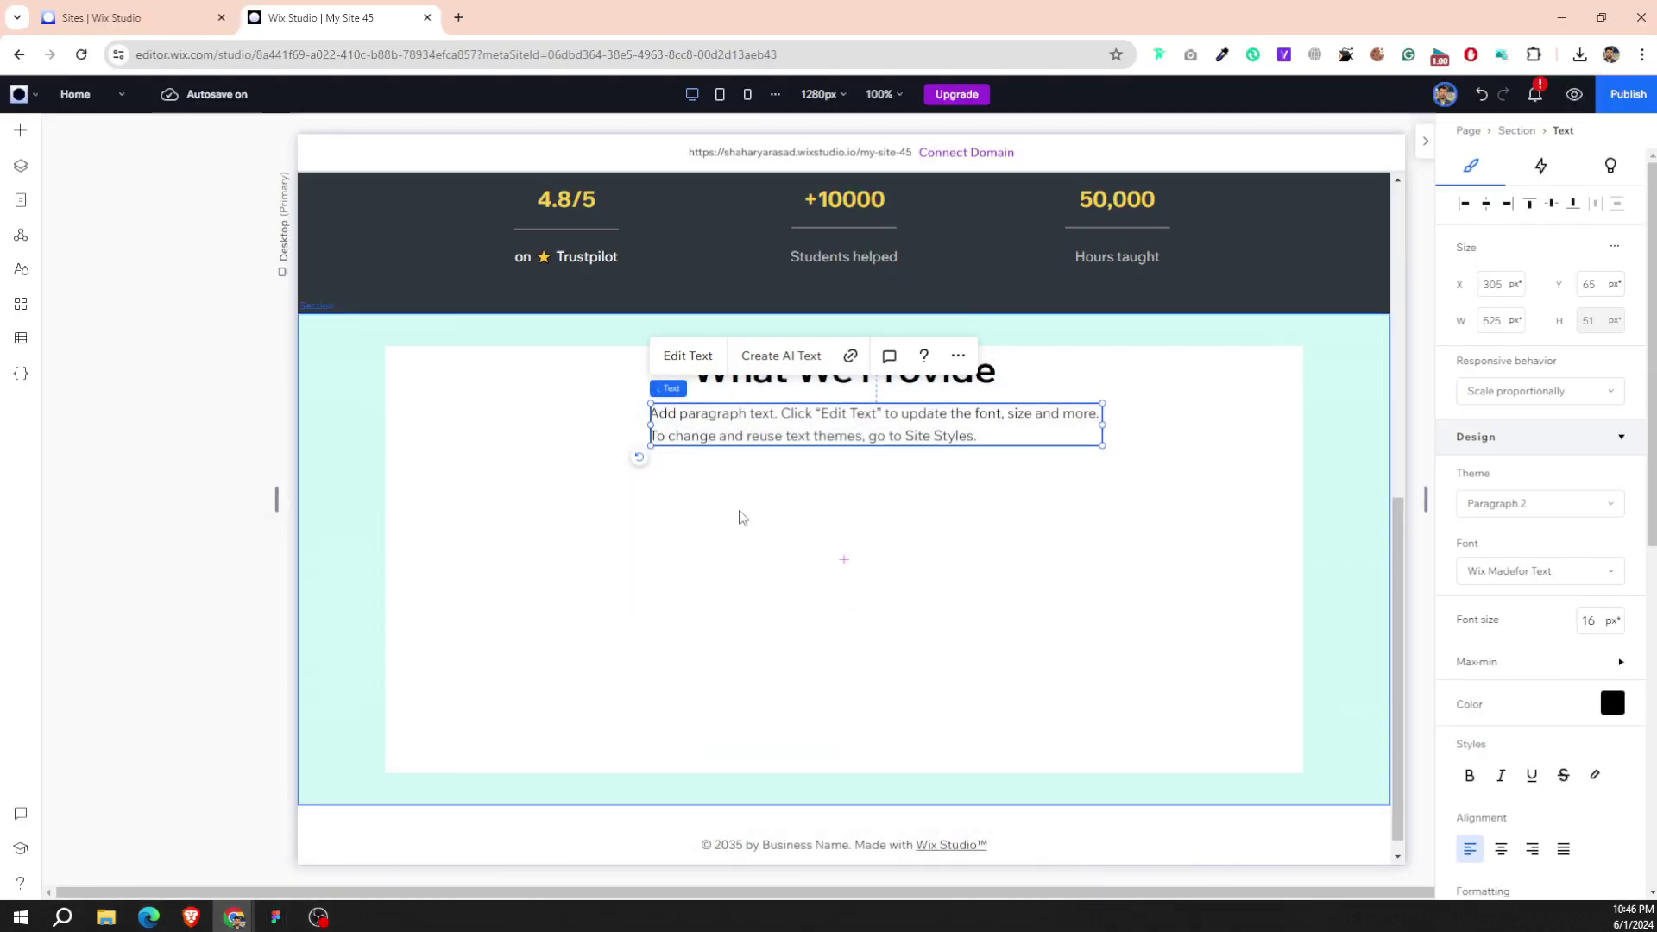
# Replace the placeholder paragraph with the copied subtitle, centre-aligned and narrowed to match Figma.
pyautogui.doubleClick(799, 415)
pyautogui.hotkey('ctrl', 'v')
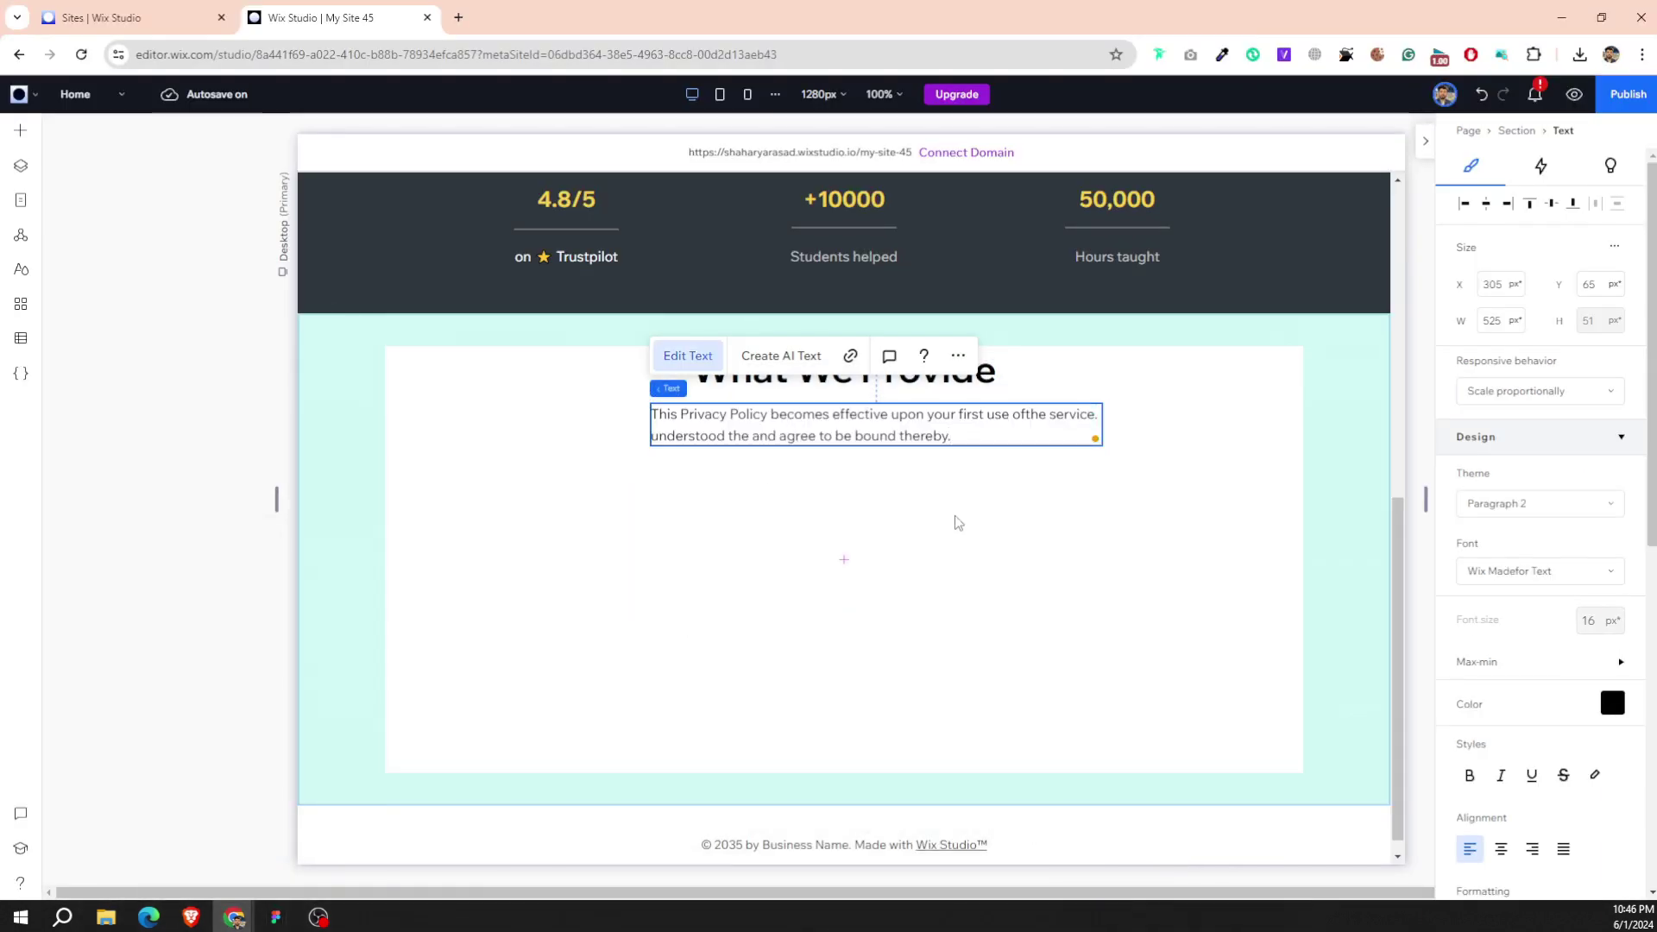
pyautogui.click(1501, 850)
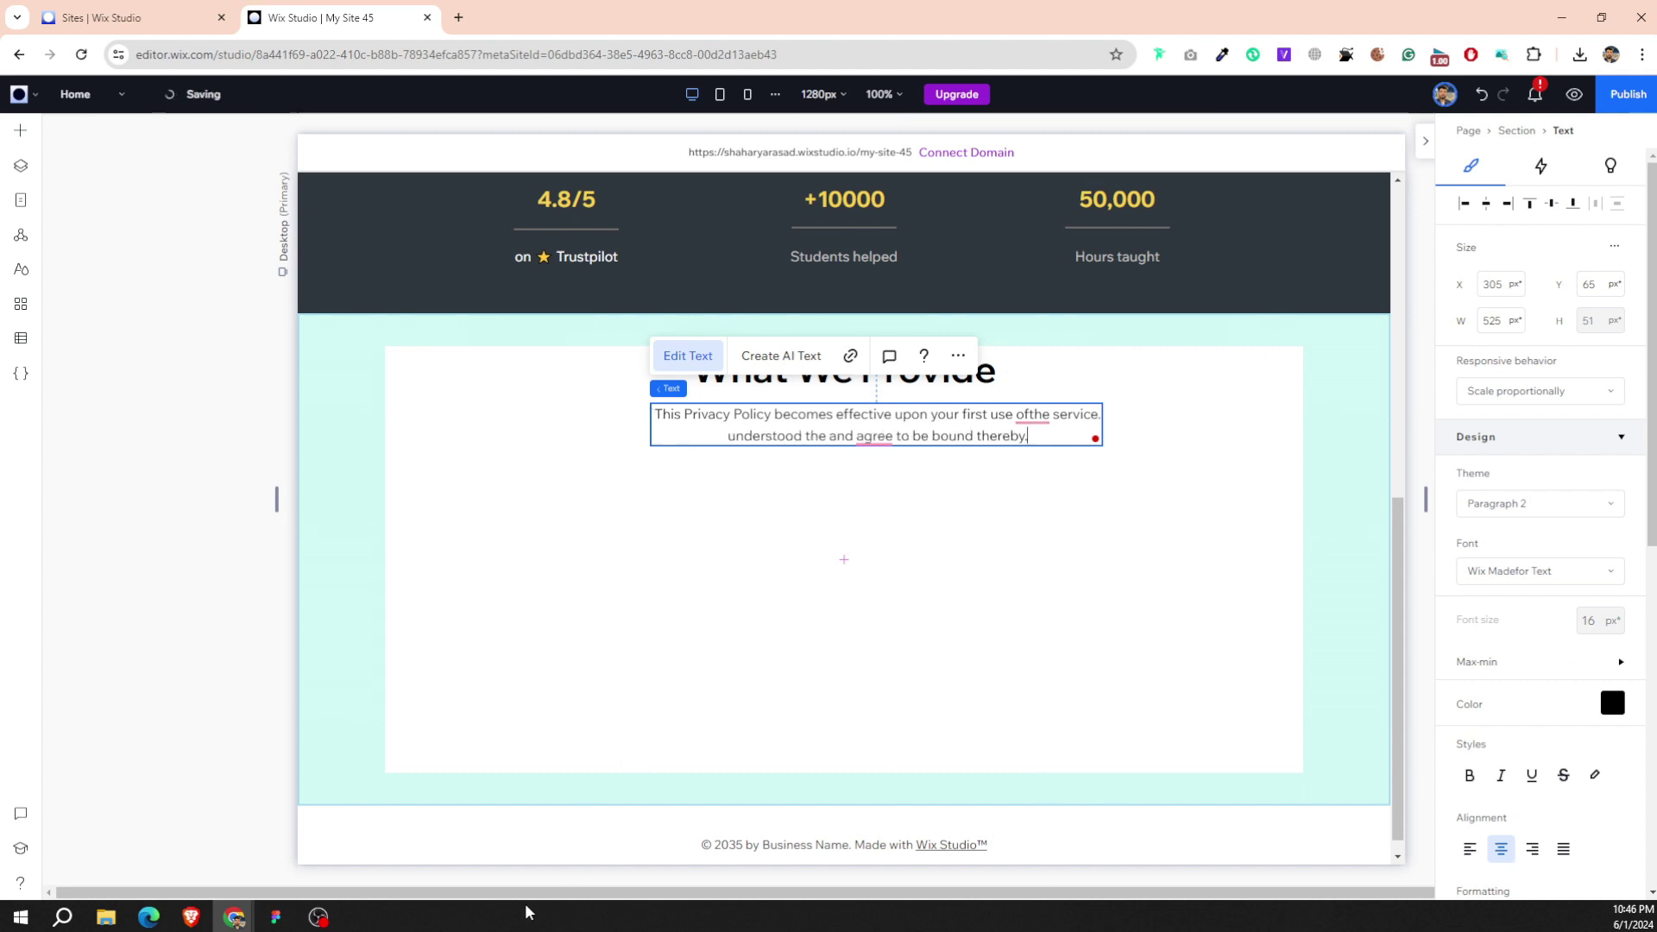
pyautogui.click(276, 916)
pyautogui.click(274, 927)
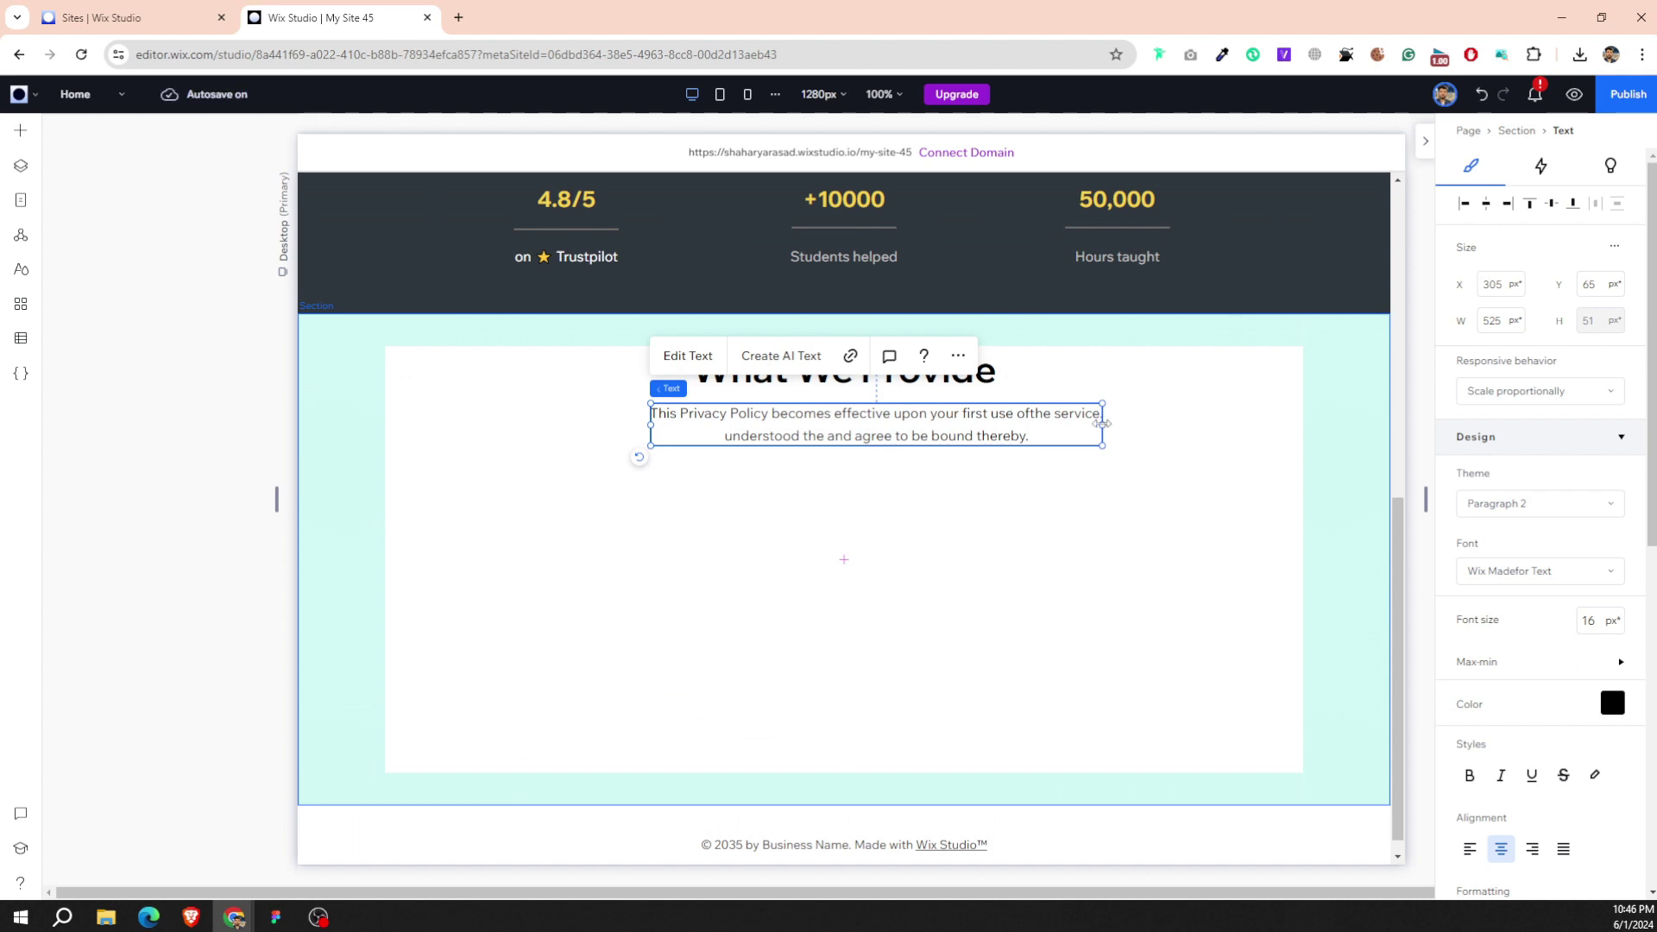
pyautogui.moveTo(1101, 424); pyautogui.dragTo(1068, 423)
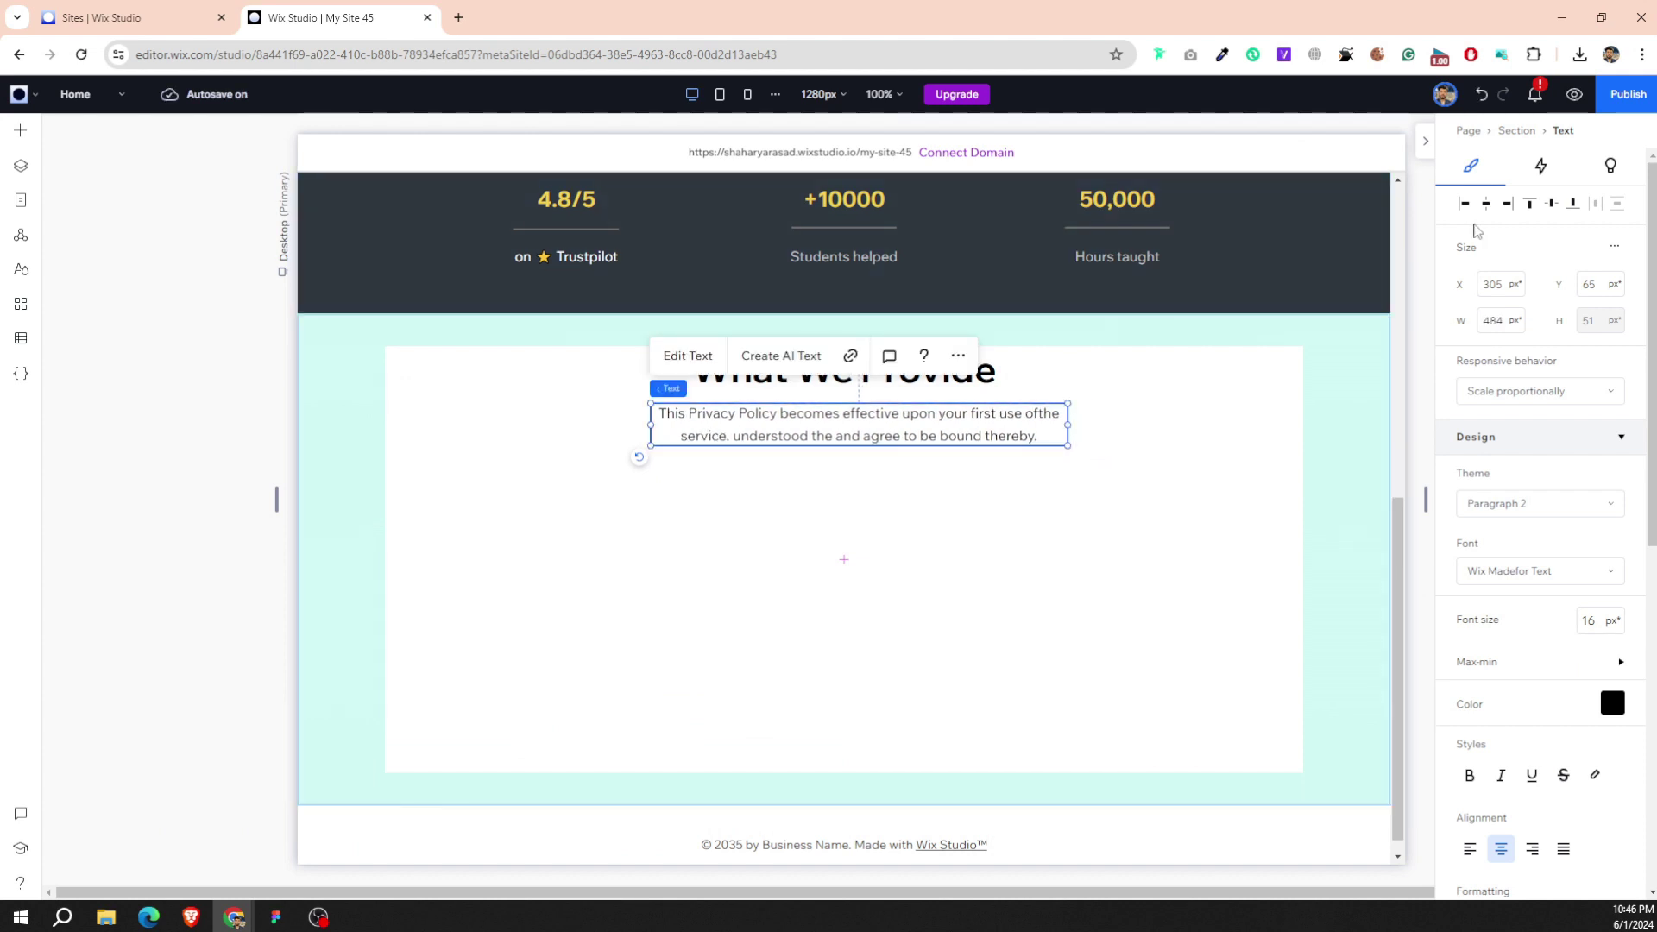
pyautogui.click(1495, 204)
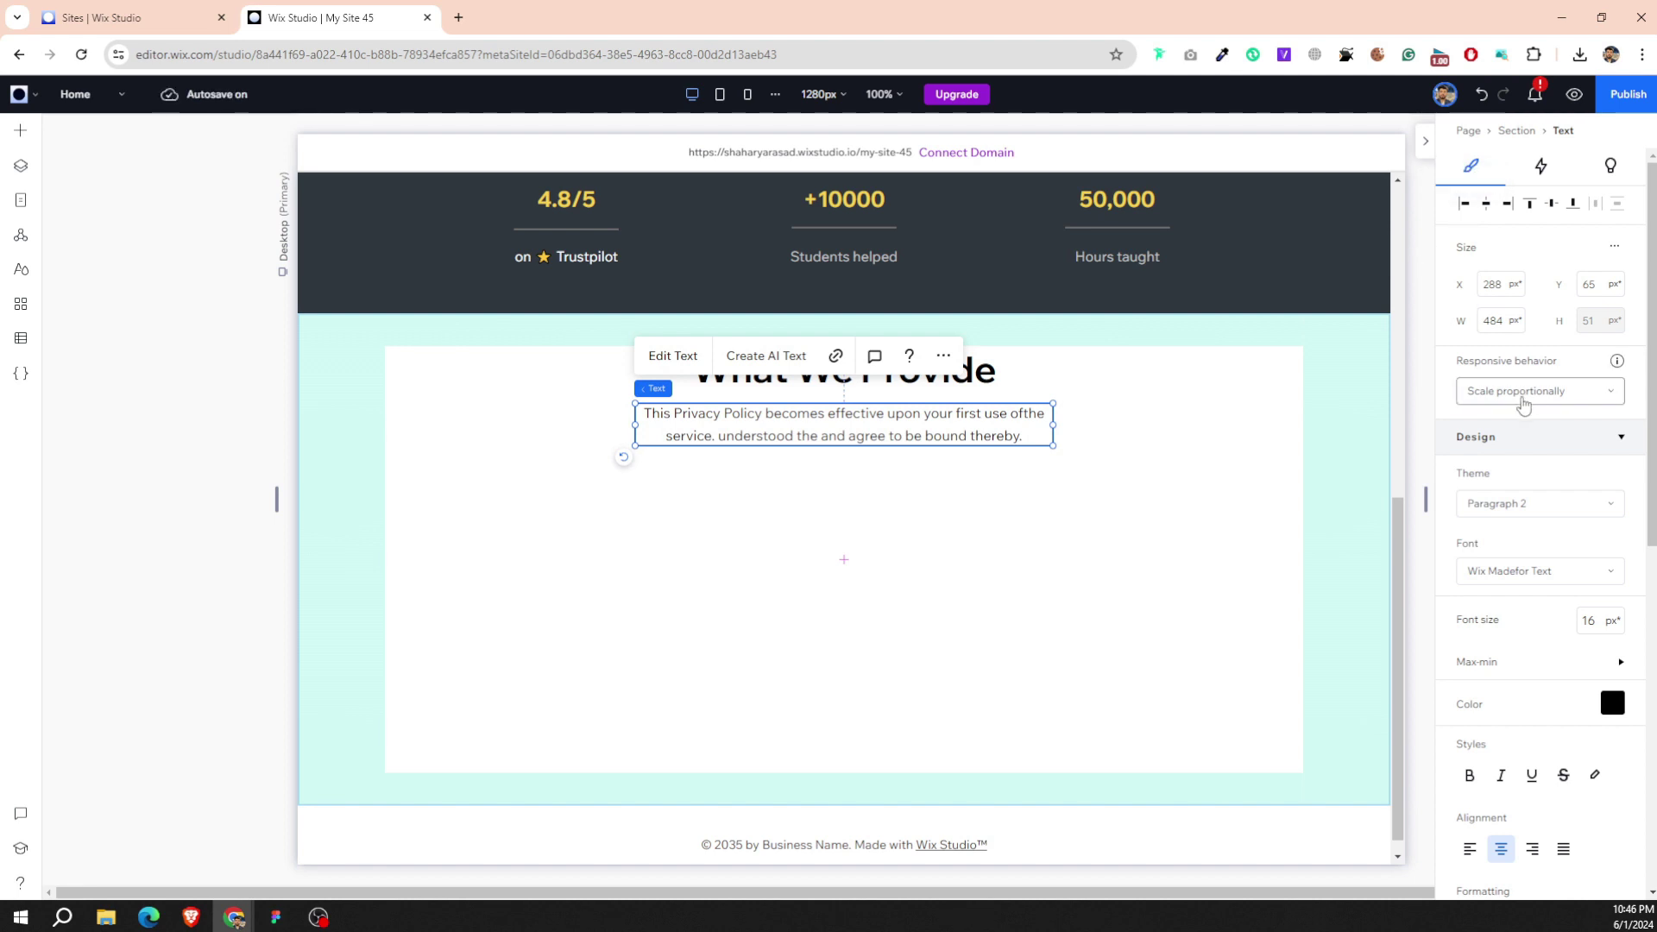
pyautogui.click(916, 535)
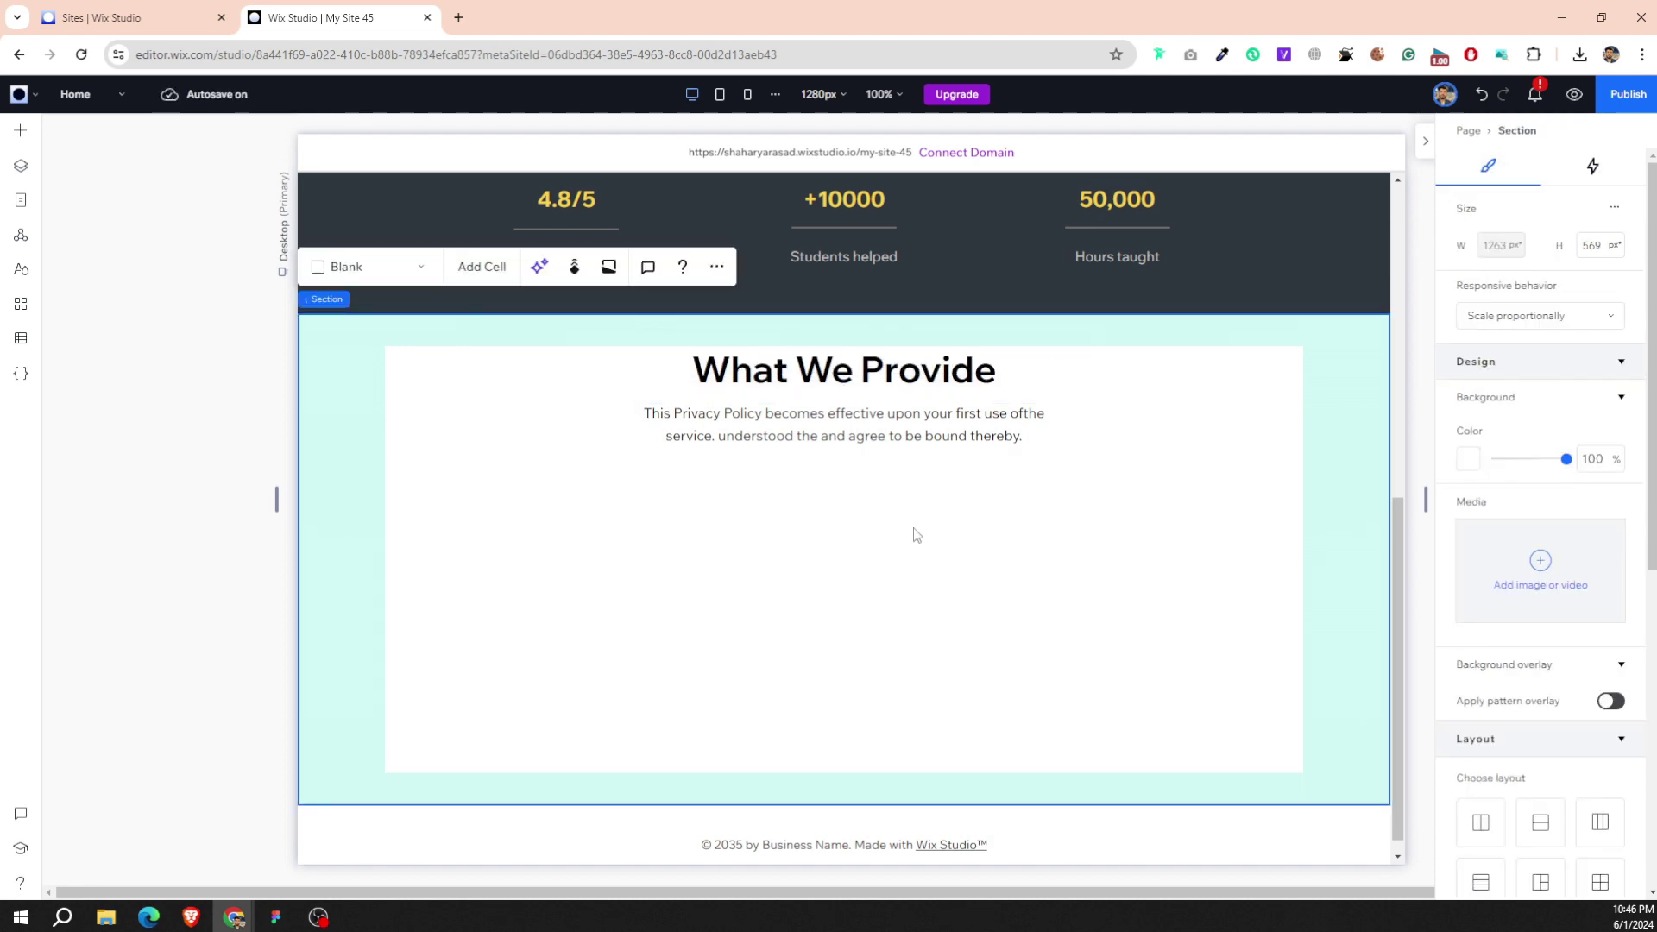
pyautogui.click(886, 435)
pyautogui.click(684, 592)
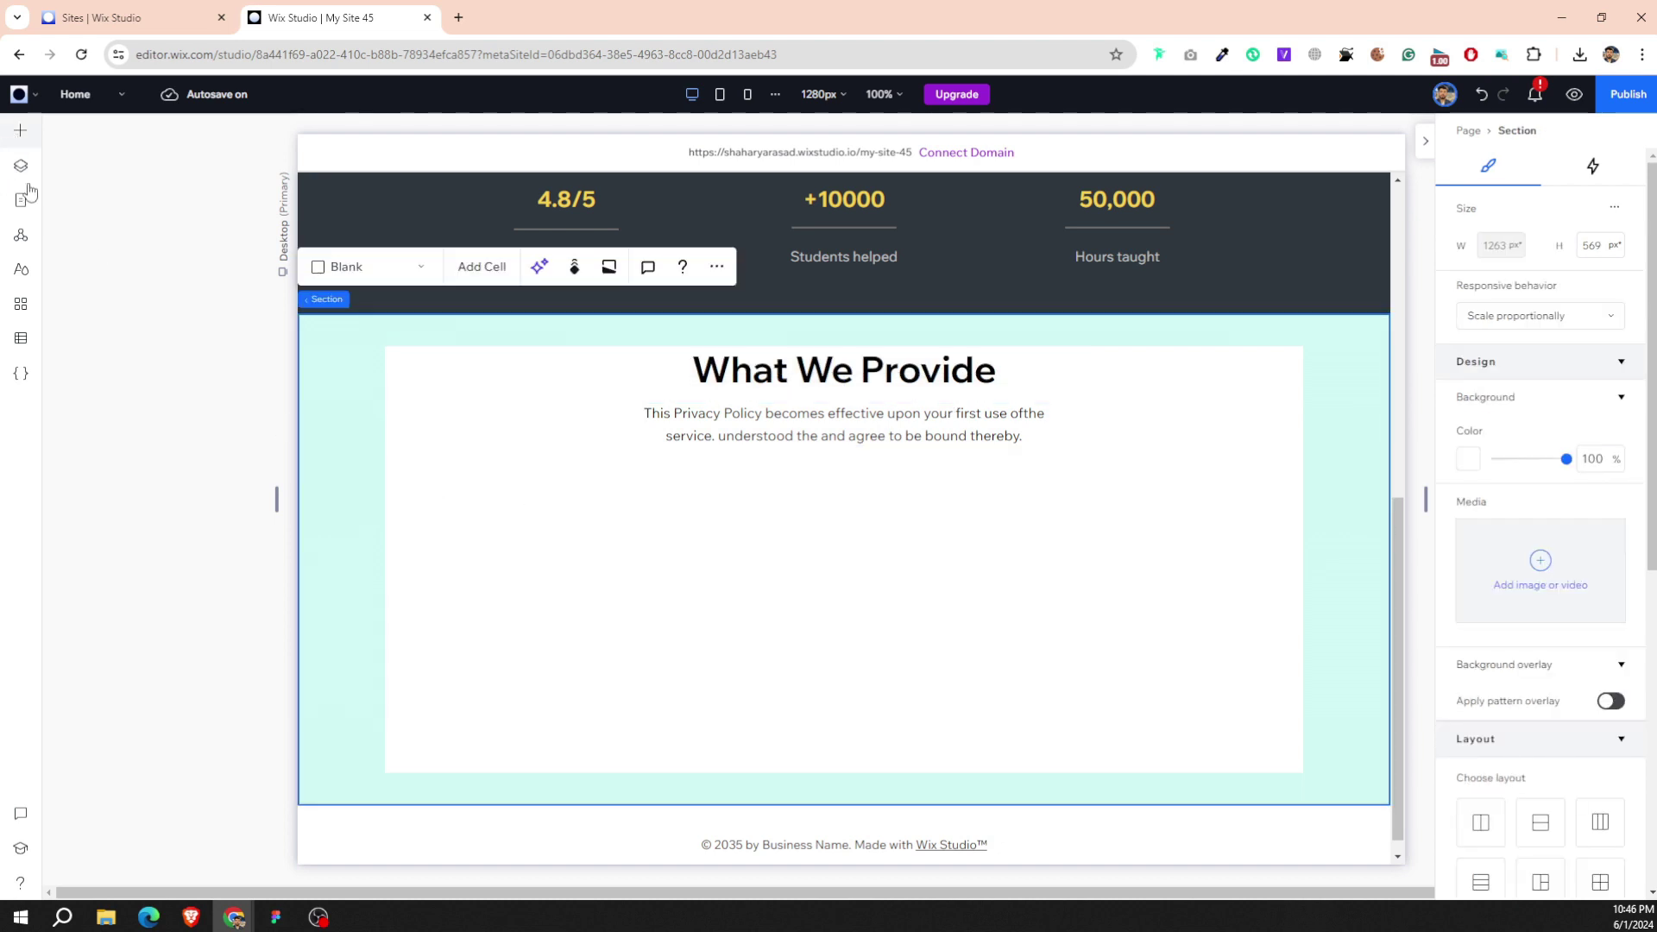
# Add a 350 × 350 px container at the left below the subtitle.
pyautogui.click(20, 130)
pyautogui.moveTo(327, 326)
pyautogui.mouseDown()
pyautogui.moveTo(522, 518)
pyautogui.moveTo(556, 522)
pyautogui.mouseUp()
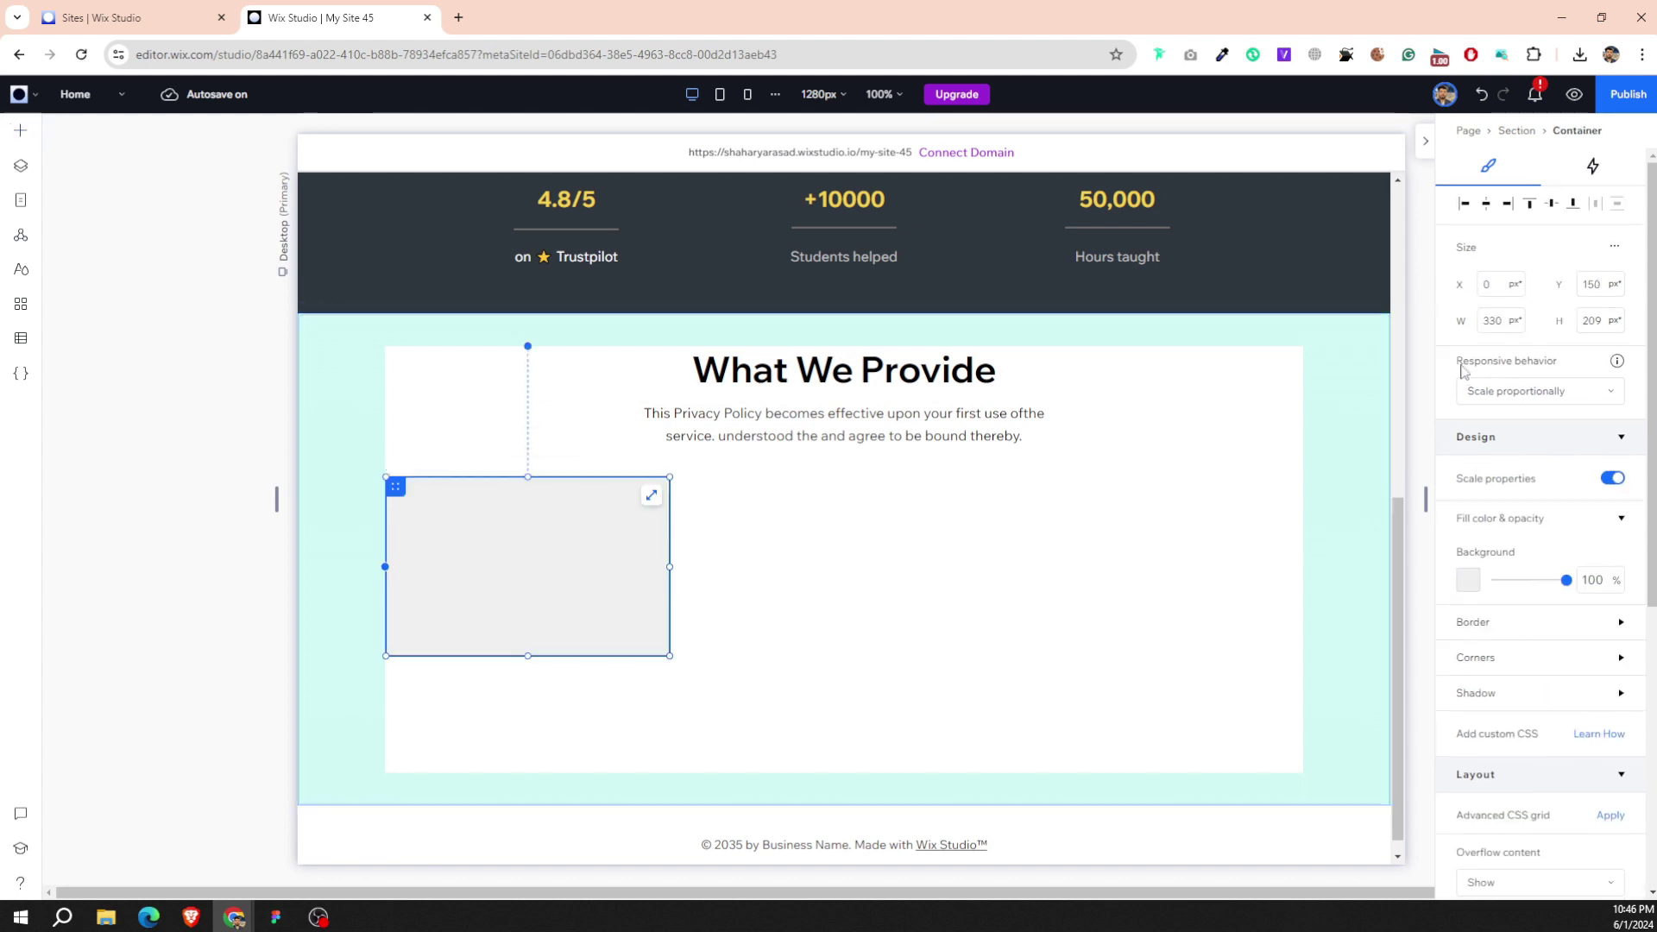
pyautogui.click(1486, 321)
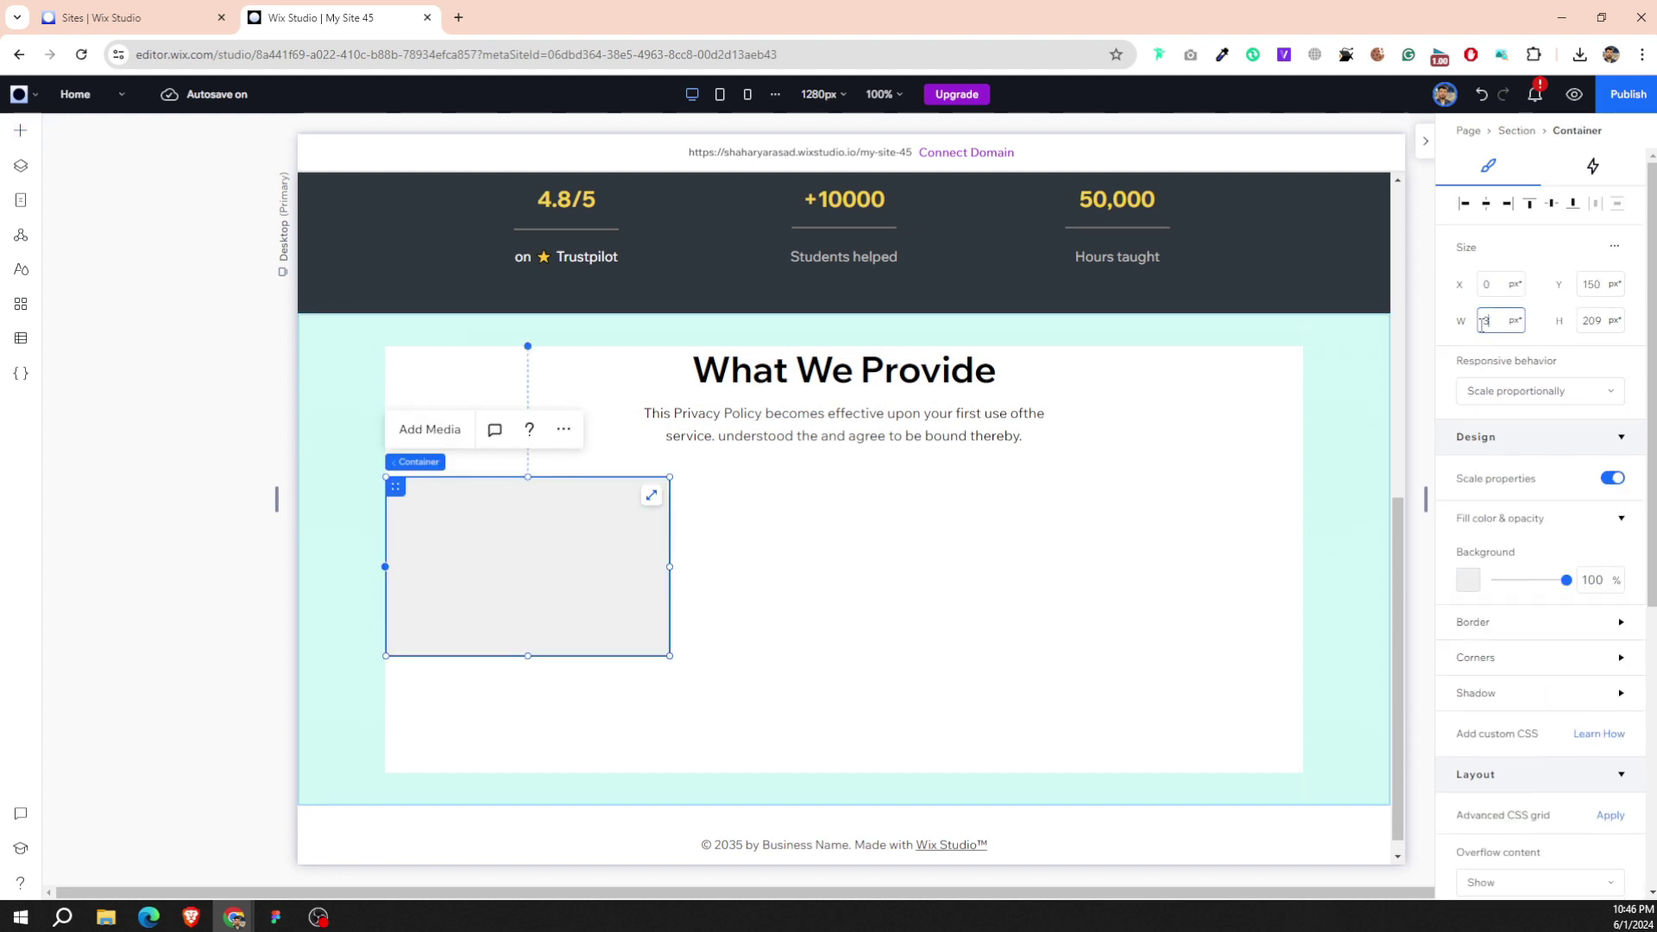
pyautogui.write('40')
pyautogui.click(1592, 321)
pyautogui.write('350')
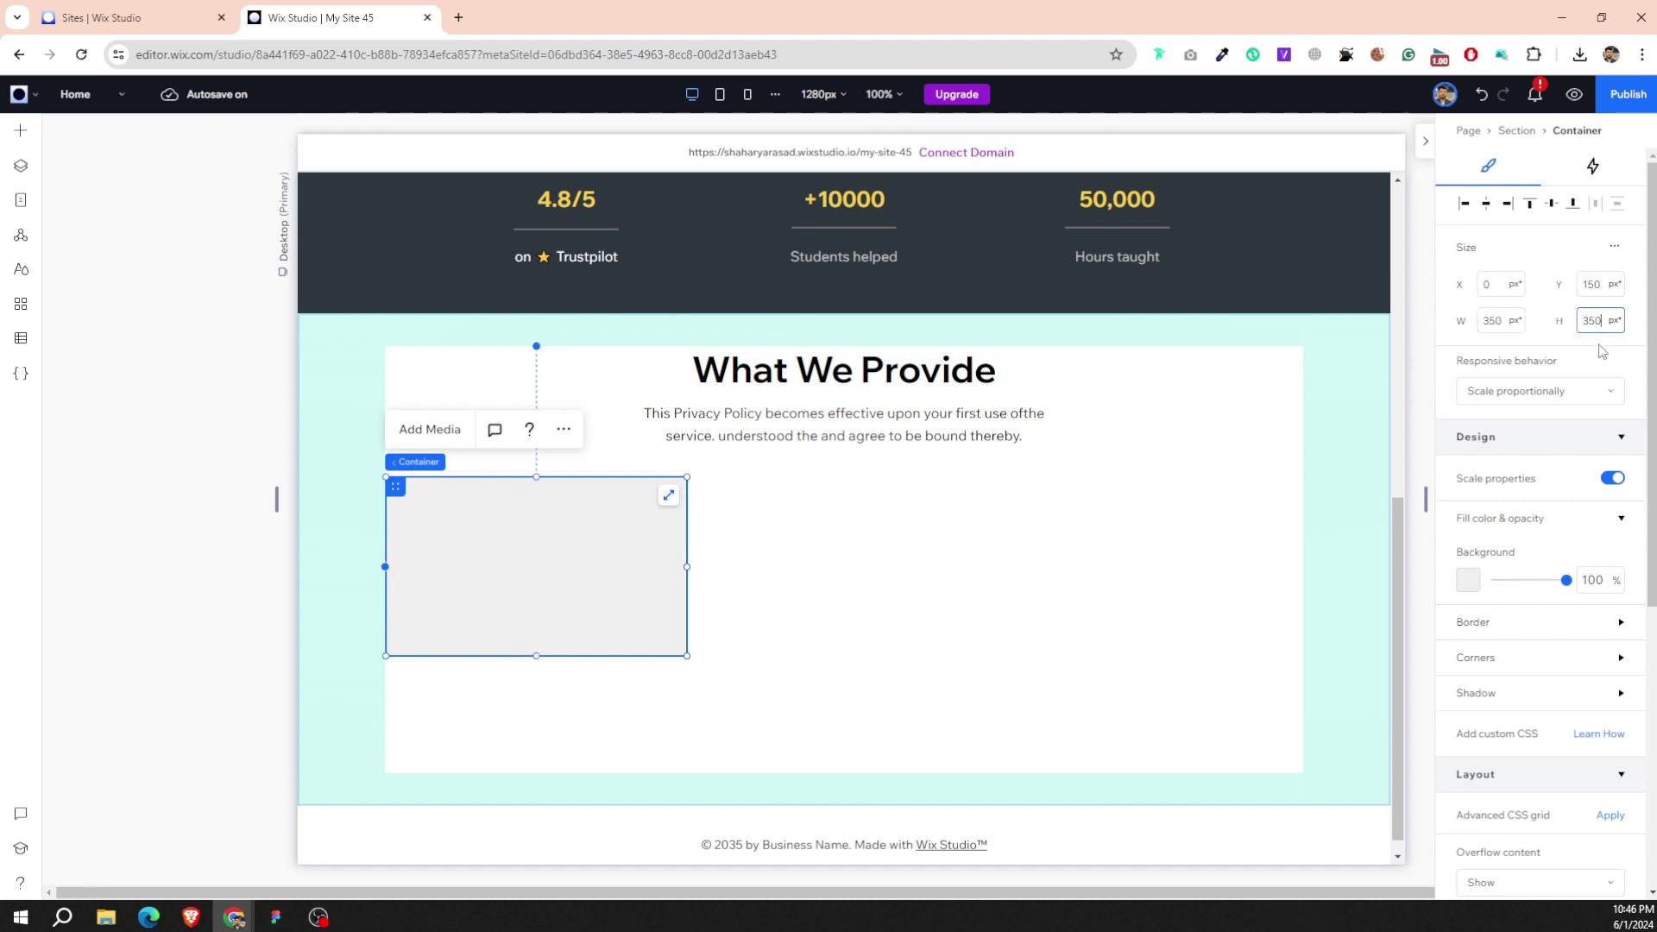
pyautogui.press('Return')
pyautogui.click(758, 540)
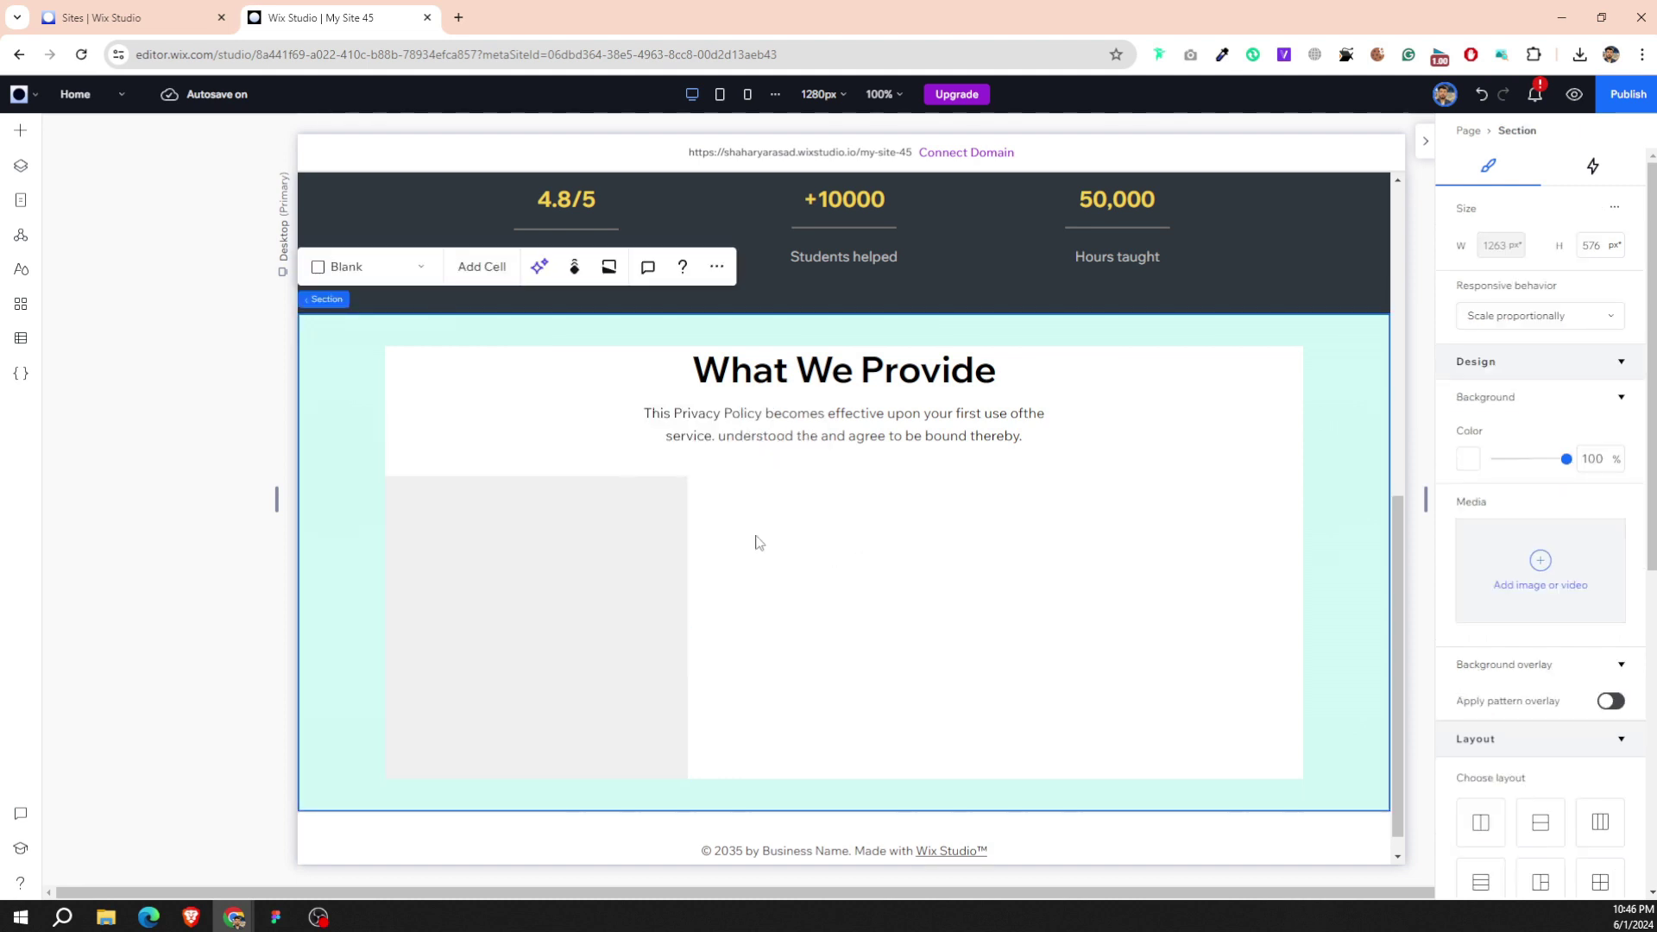
pyautogui.click(595, 556)
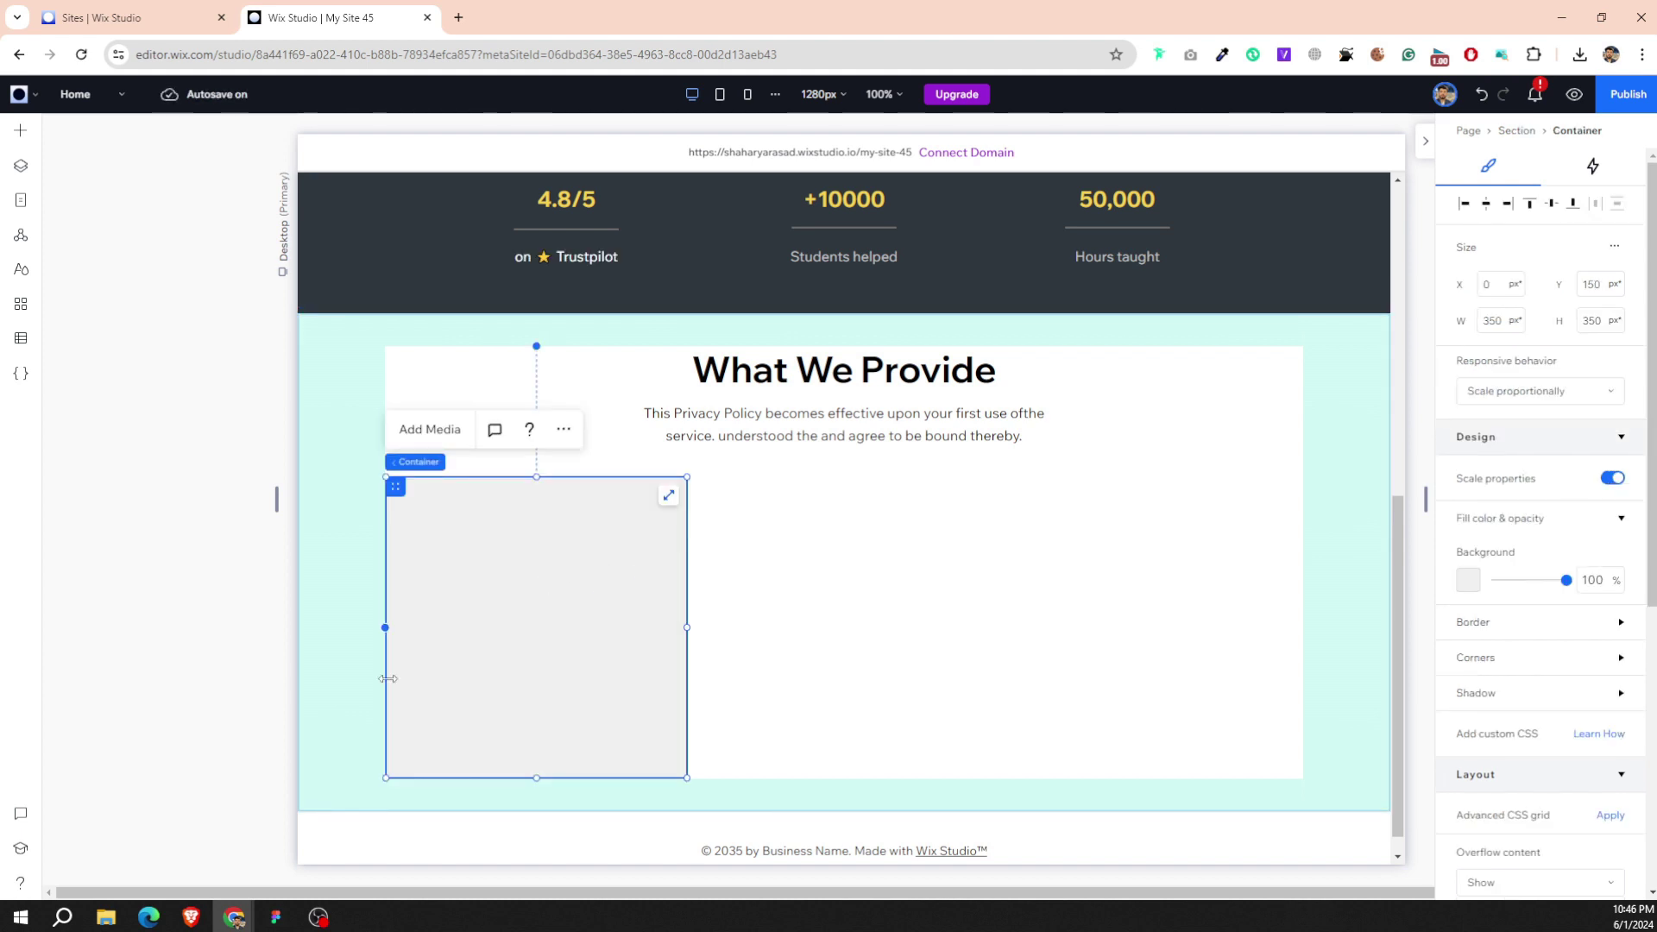
# Place the uploaded Group 1000003670.png icon in the grey card with an 8% left margin.
pyautogui.click(14, 135)
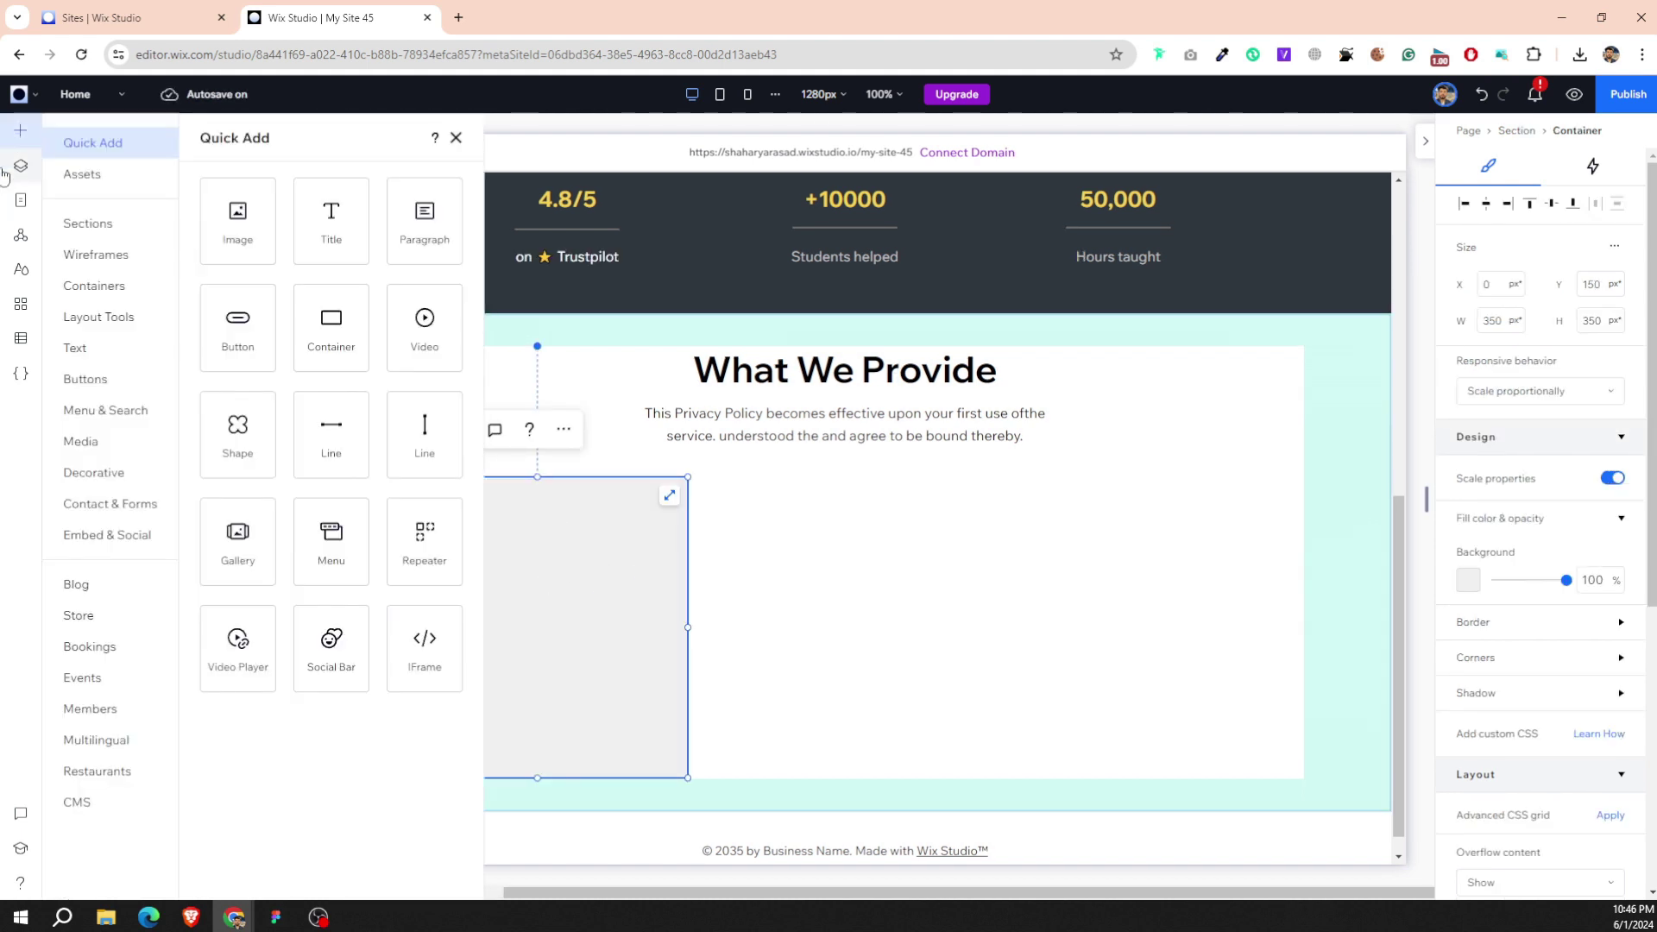
pyautogui.click(99, 443)
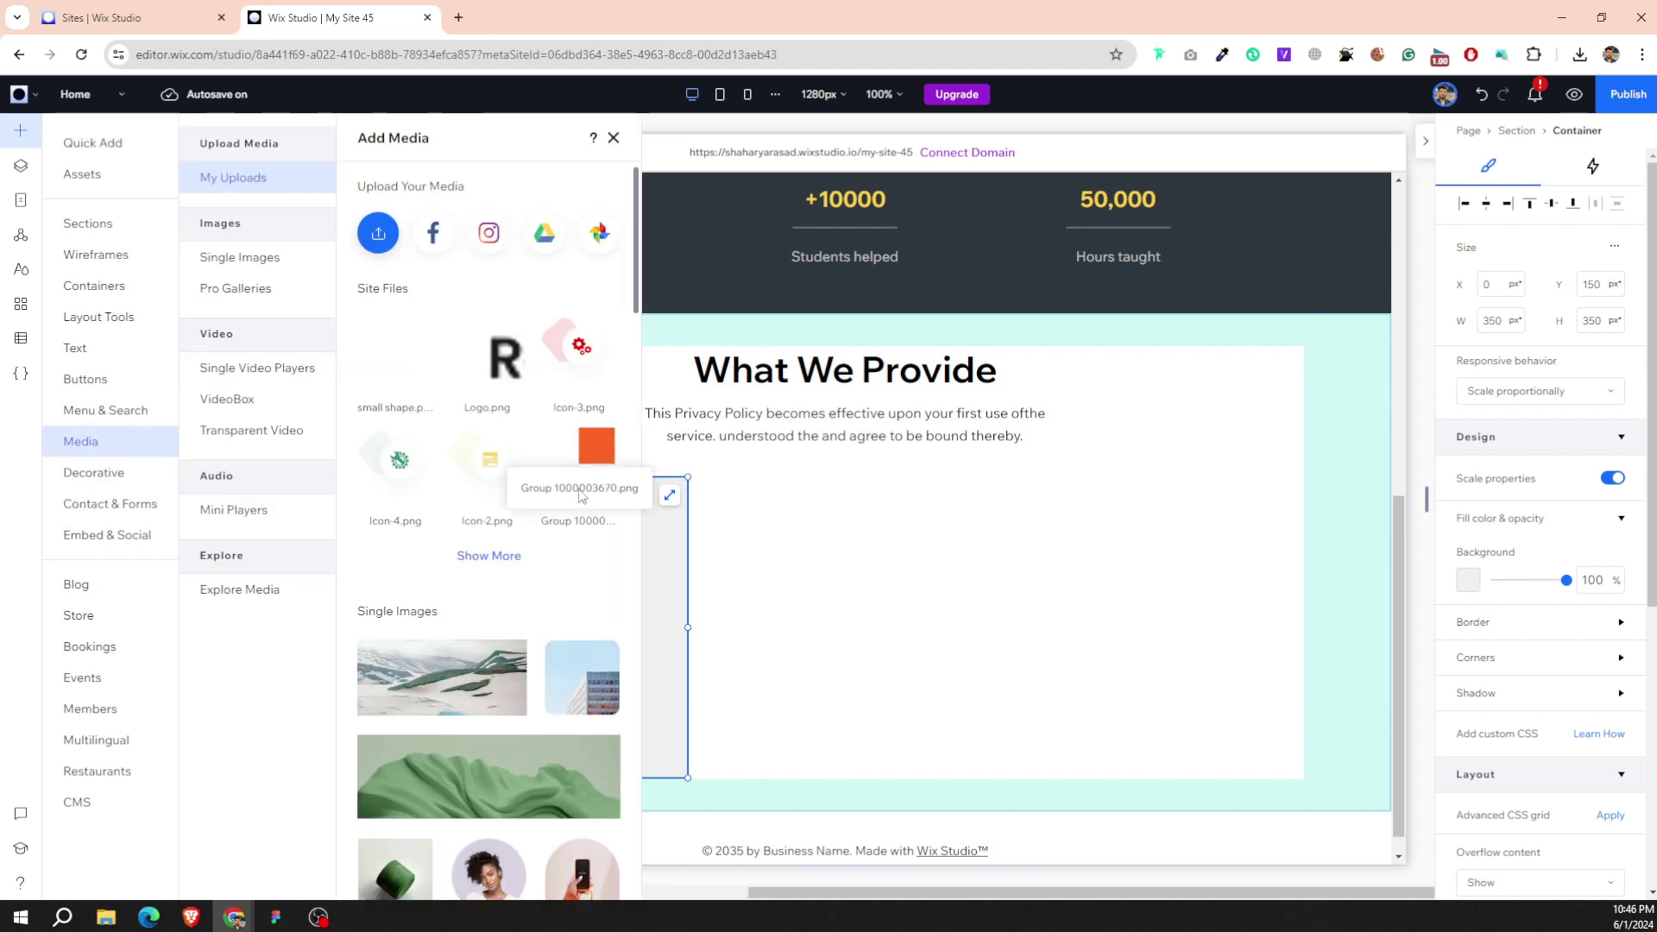
pyautogui.click(598, 521)
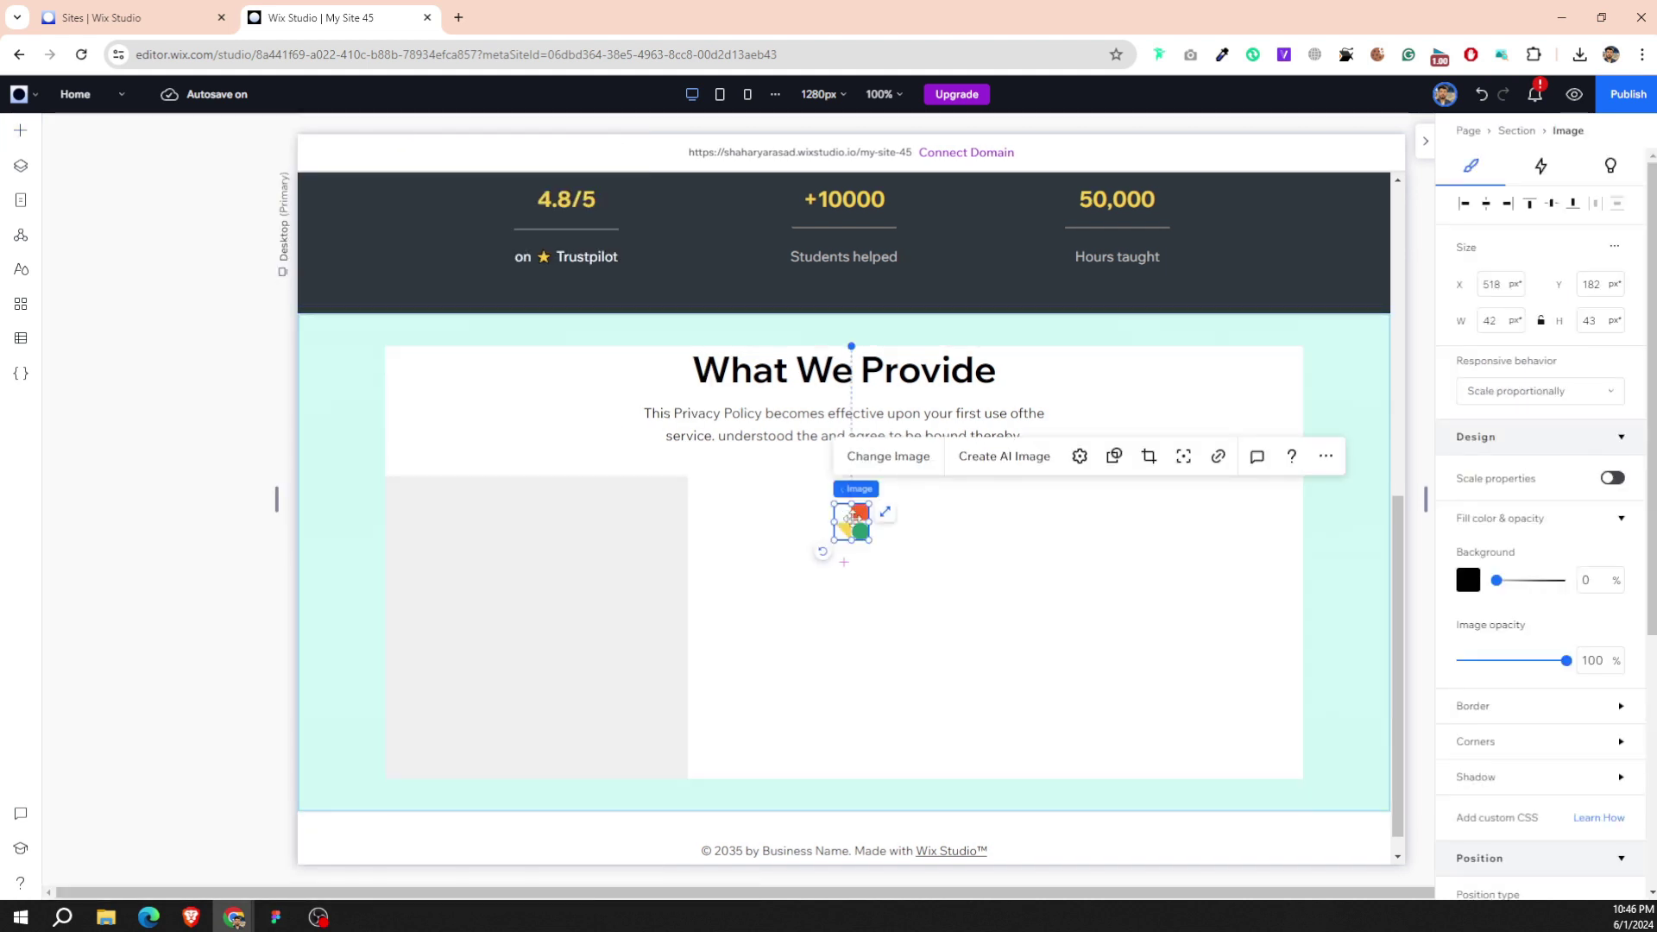
pyautogui.moveTo(850, 521)
pyautogui.mouseDown()
pyautogui.moveTo(467, 536)
pyautogui.moveTo(428, 511)
pyautogui.mouseUp()
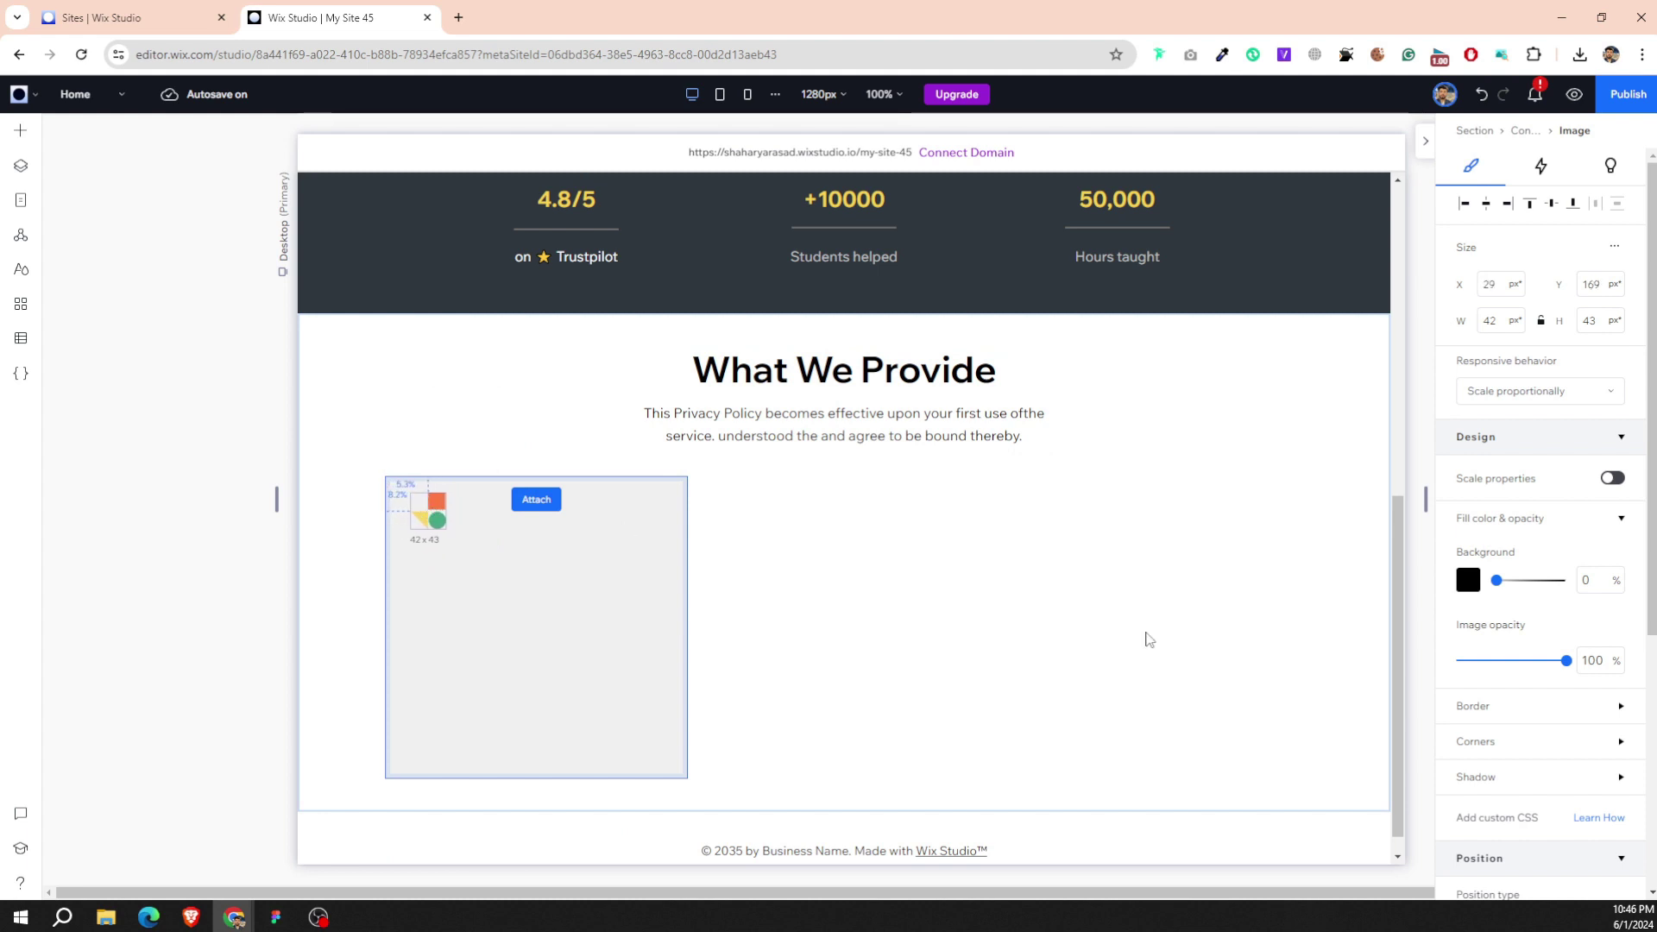
pyautogui.scroll(-5, 1493, 710)
pyautogui.write('8')
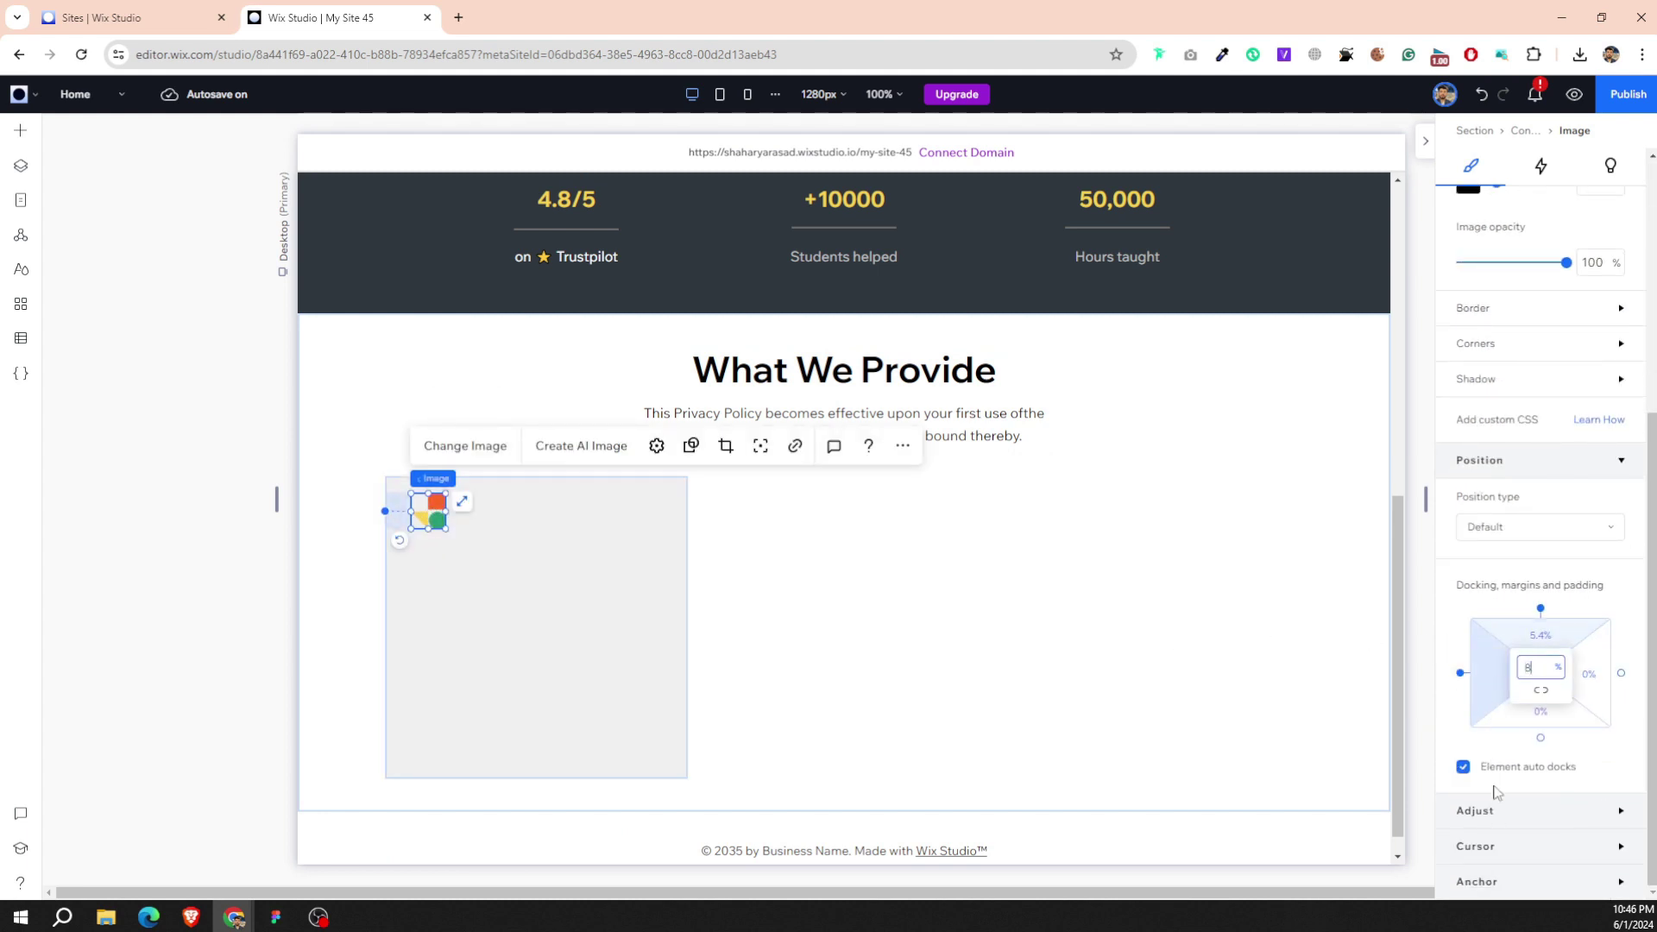
pyautogui.click(1540, 636)
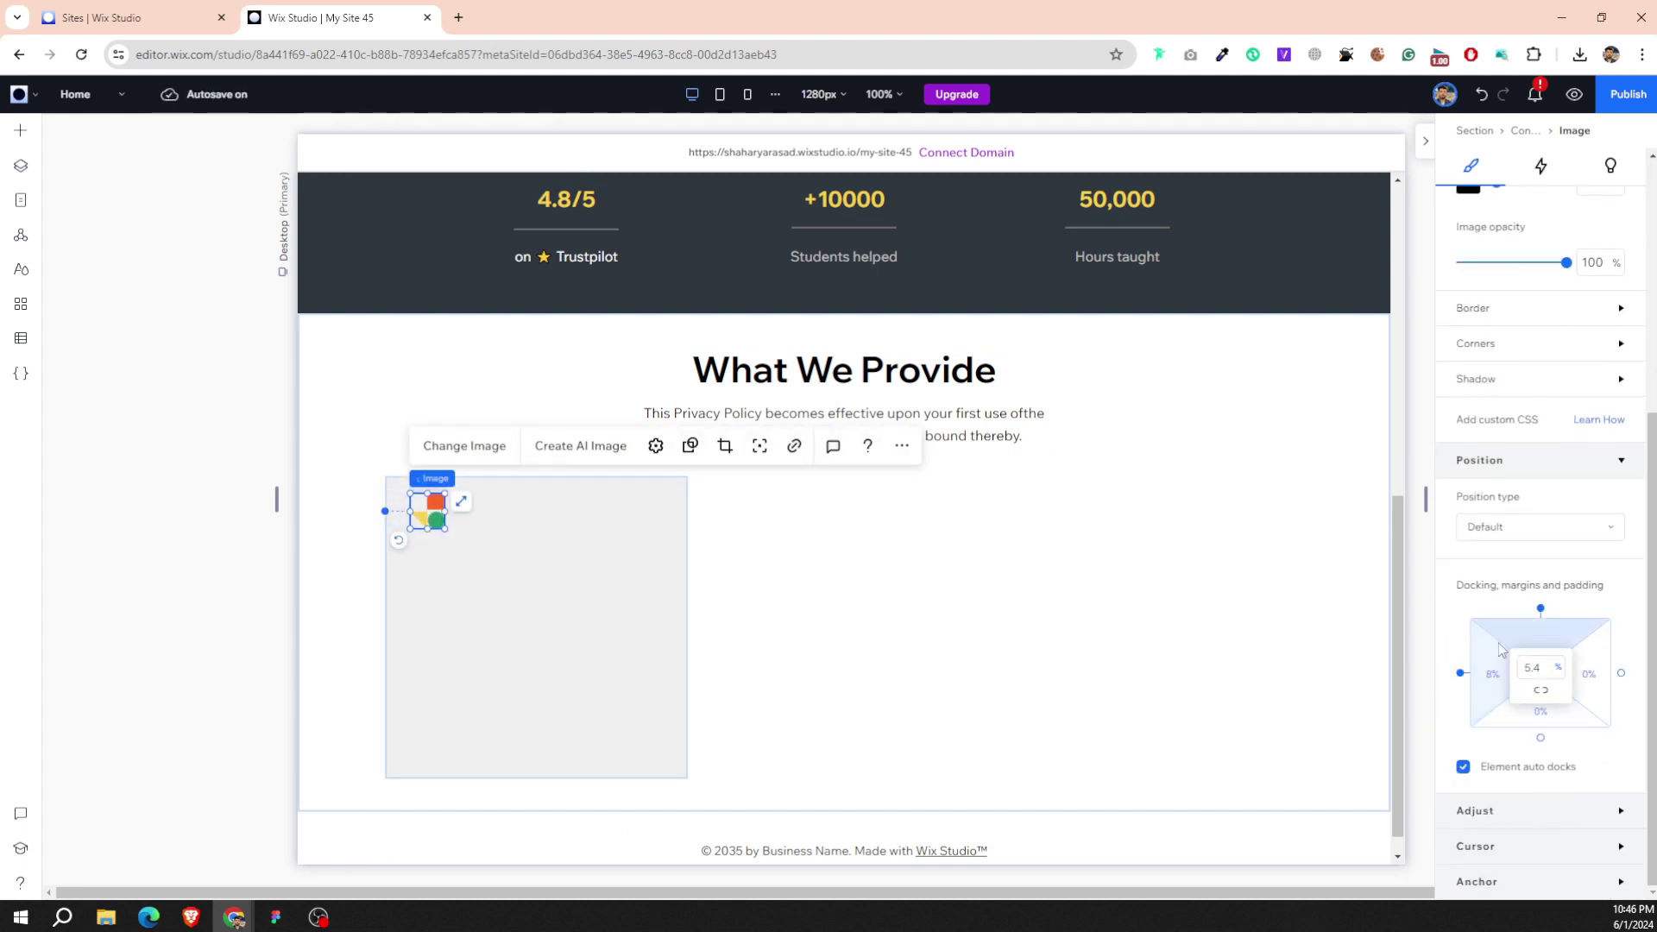
pyautogui.click(1530, 672)
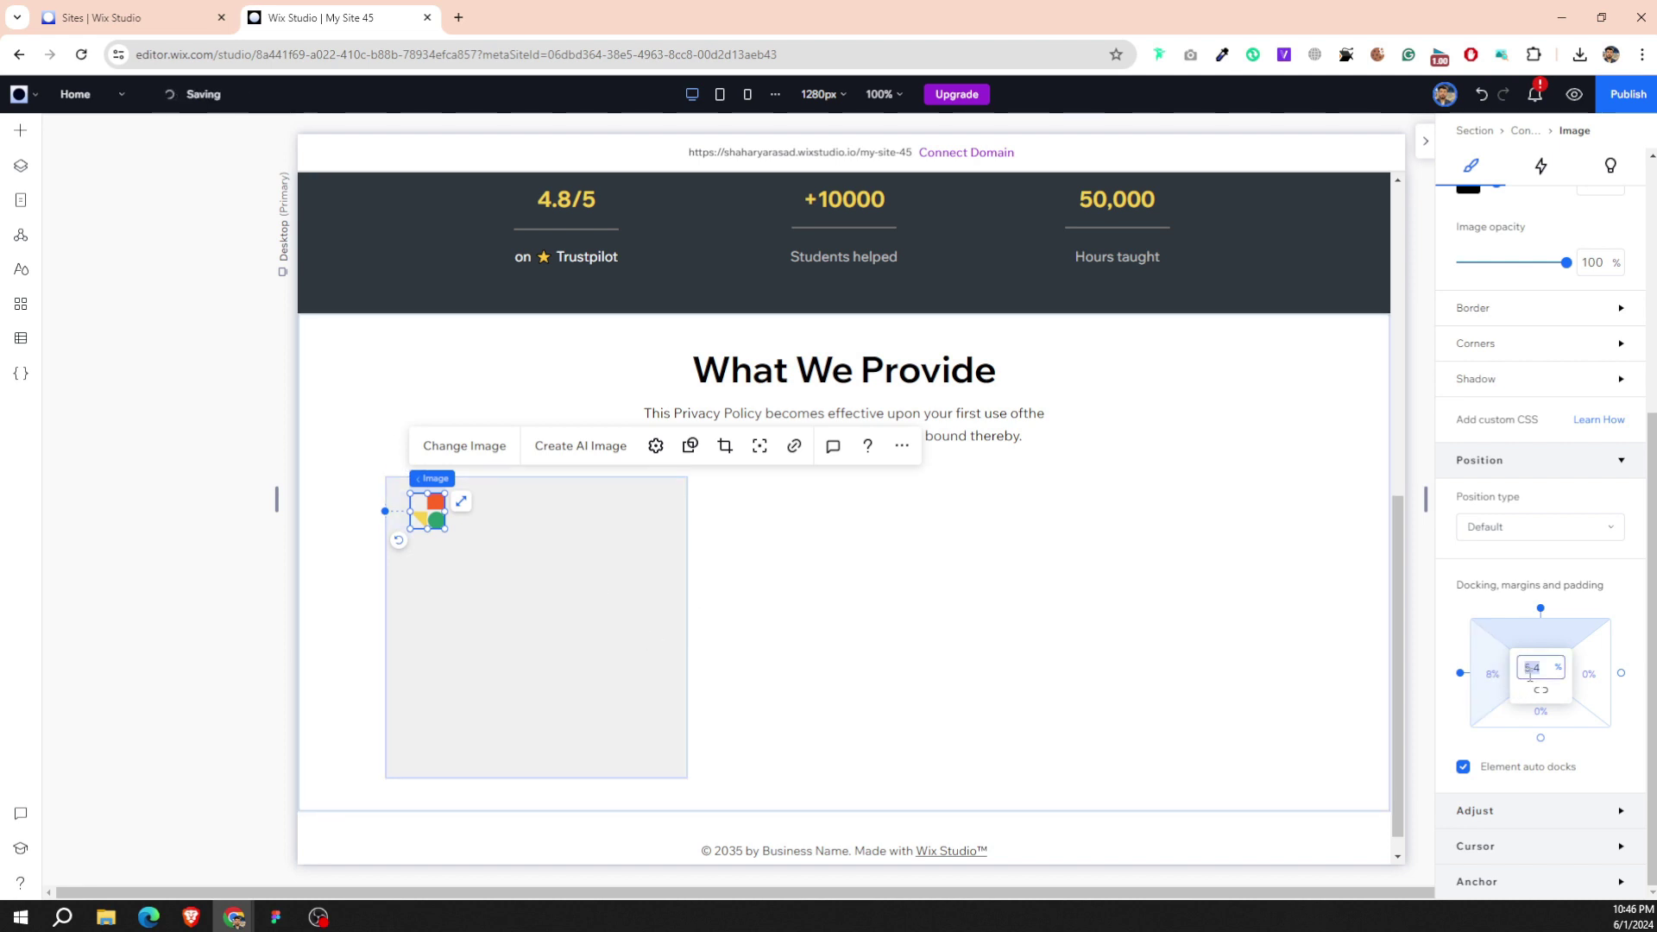
pyautogui.write('8')
pyautogui.click(565, 552)
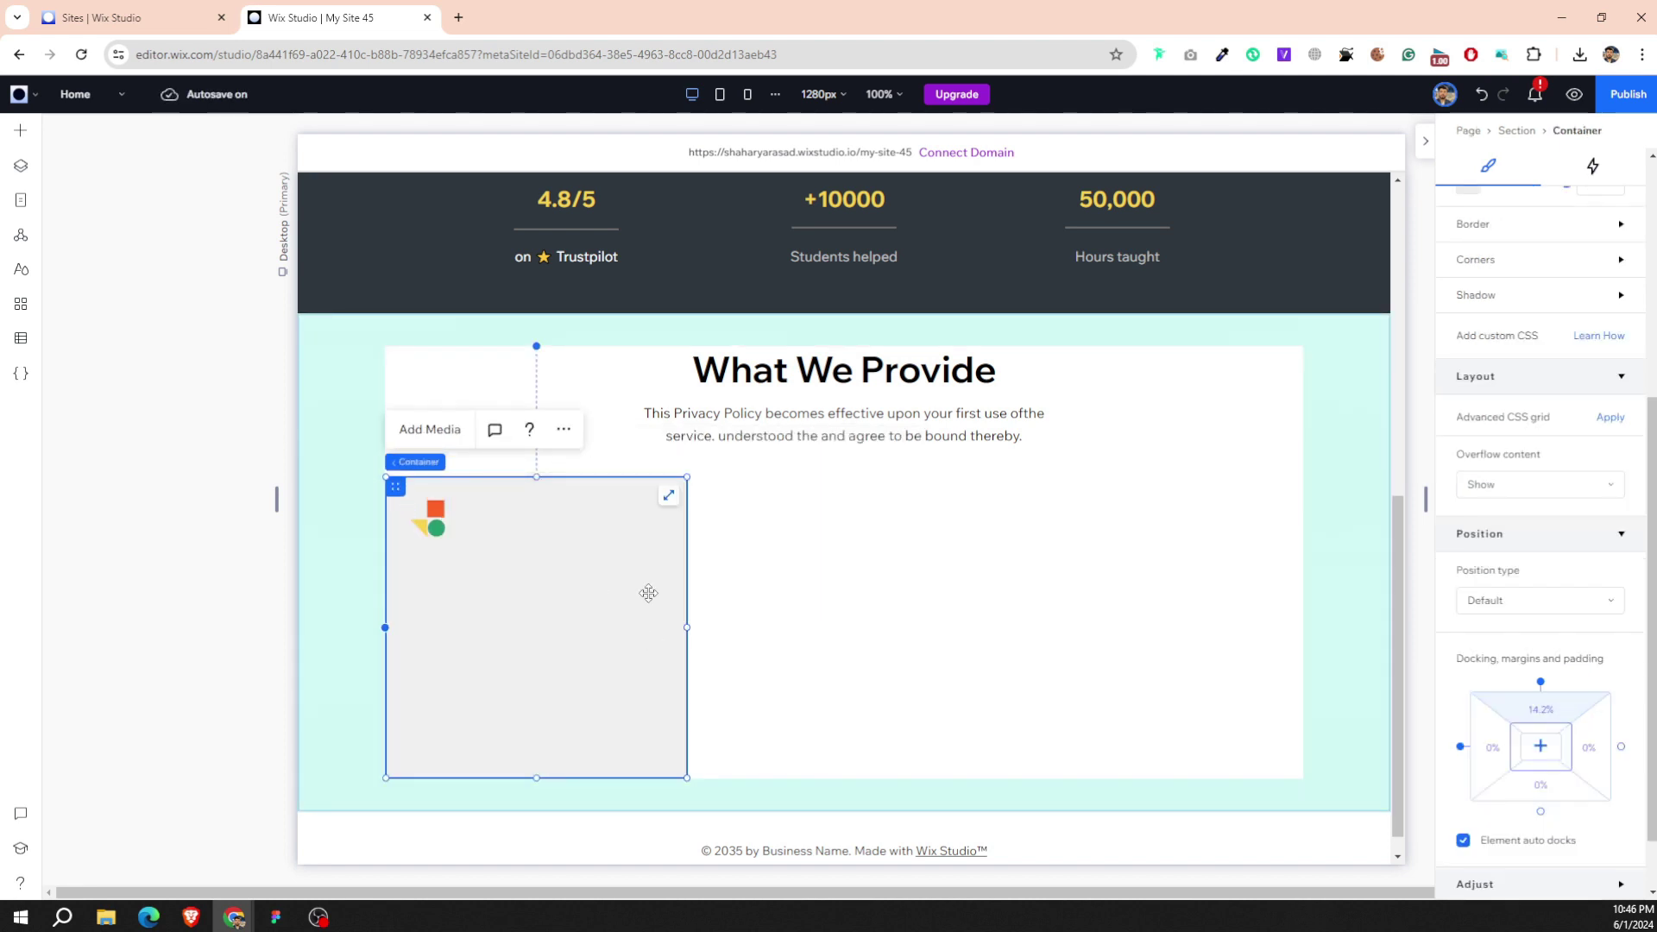
# Copy the card heading text from the Figma design.
pyautogui.click(275, 917)
pyautogui.doubleClick(529, 566)
pyautogui.rightClick(521, 586)
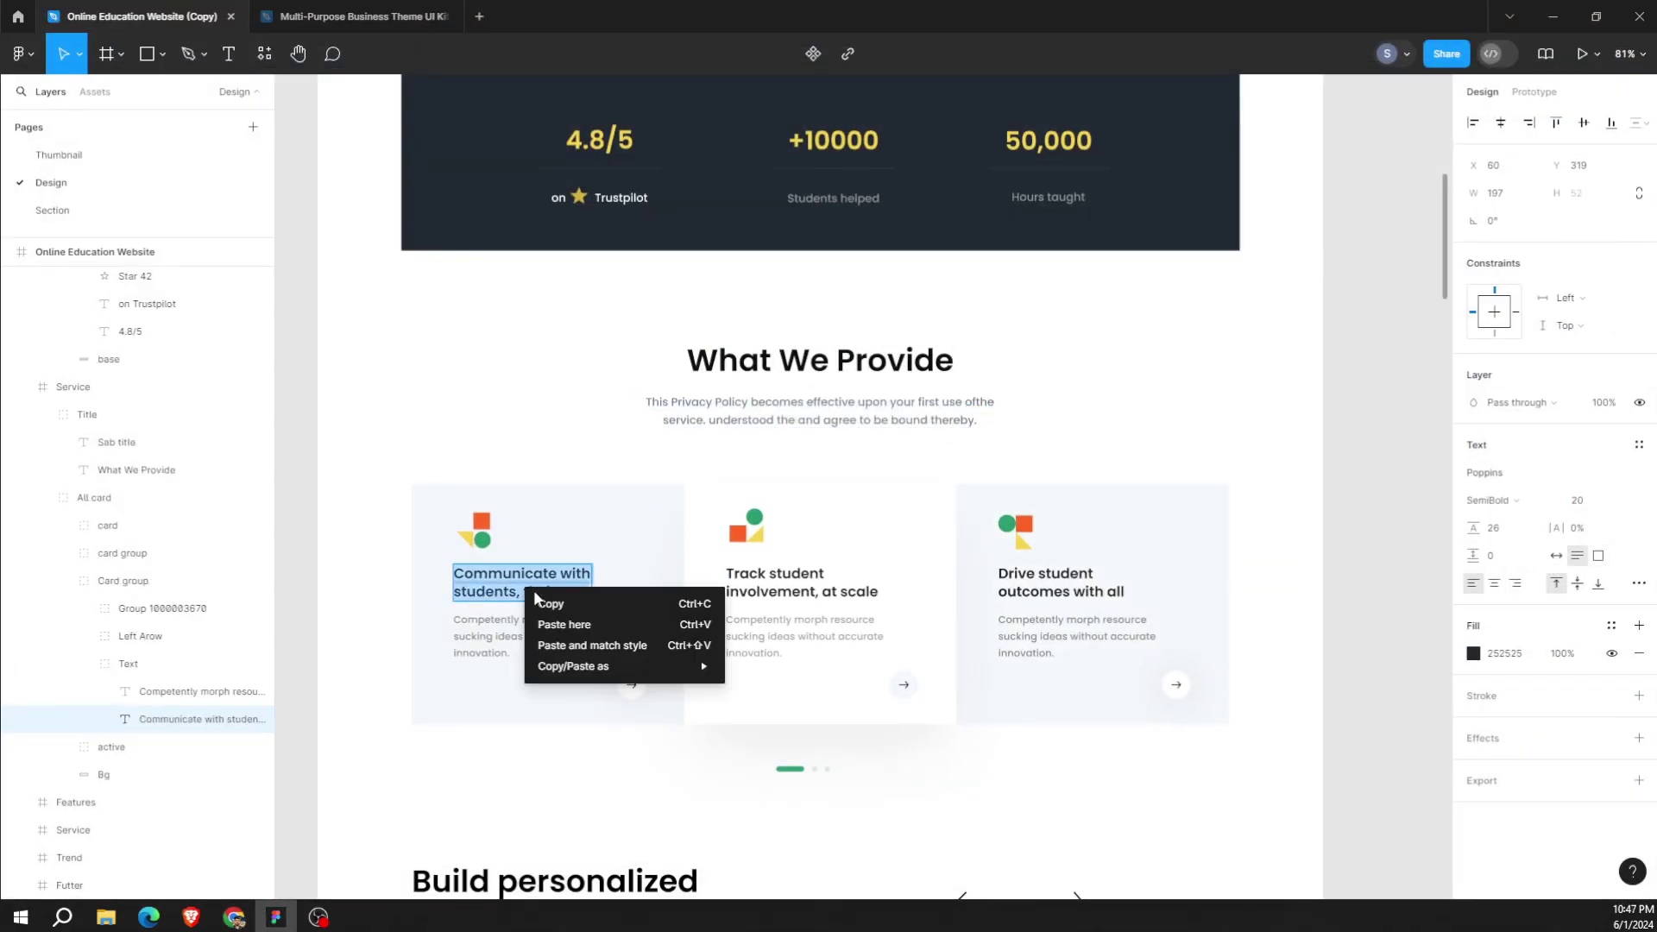
pyautogui.click(542, 597)
pyautogui.click(277, 922)
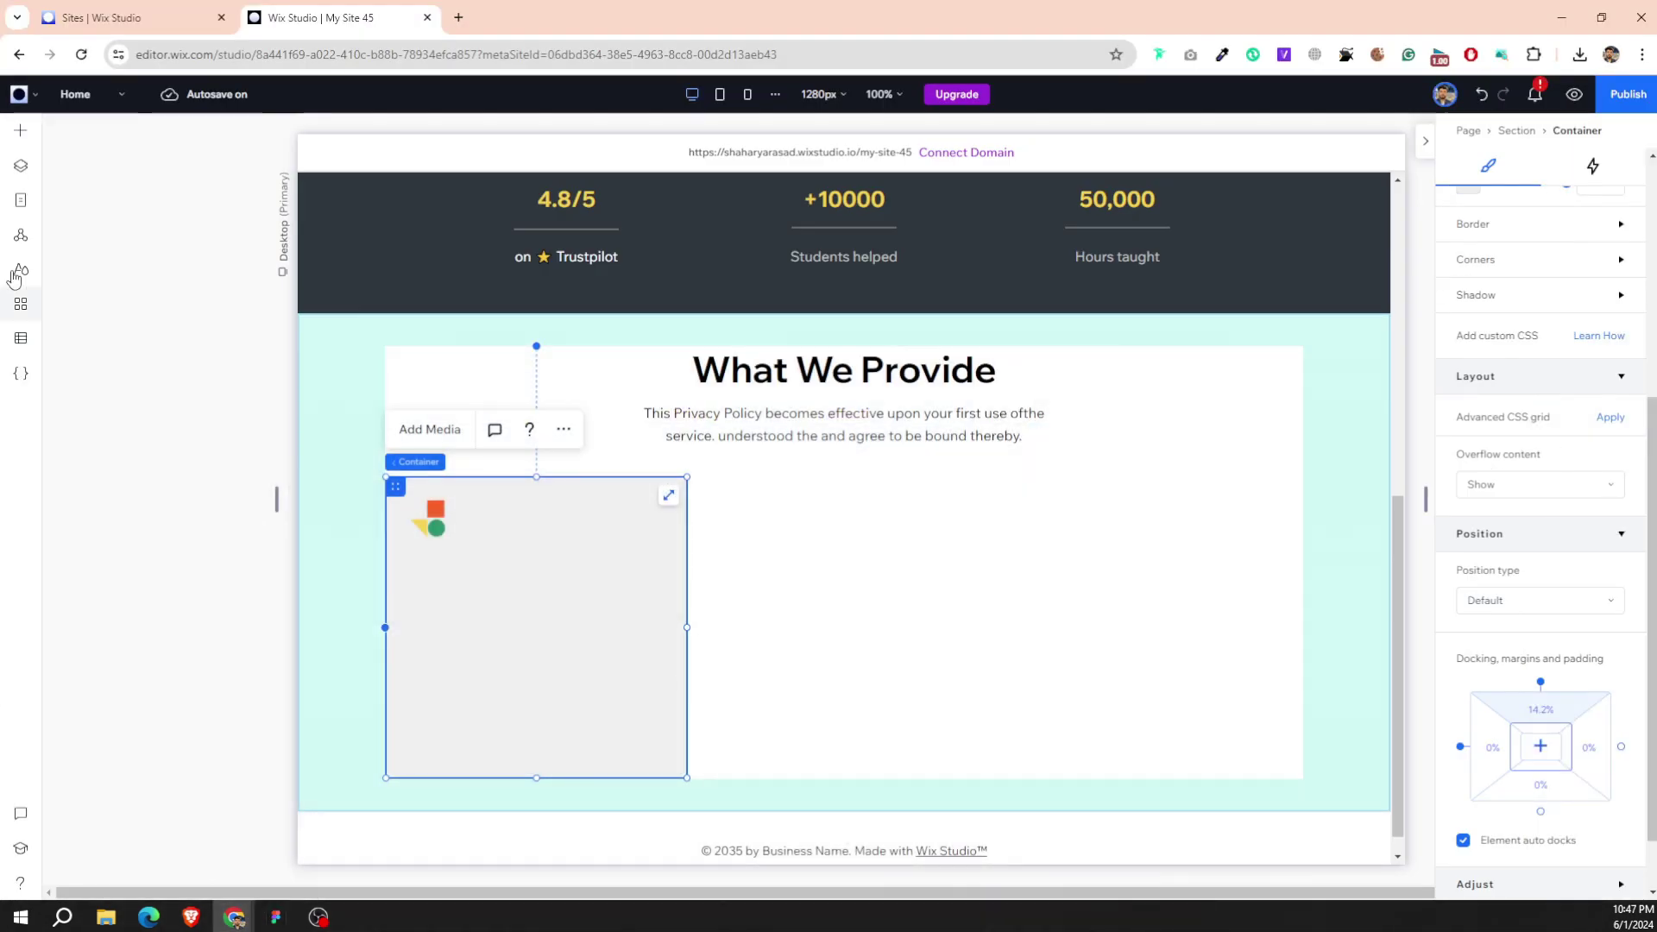
# Add a Title inside the grey card with an 8% left margin.
pyautogui.click(21, 131)
pyautogui.click(86, 143)
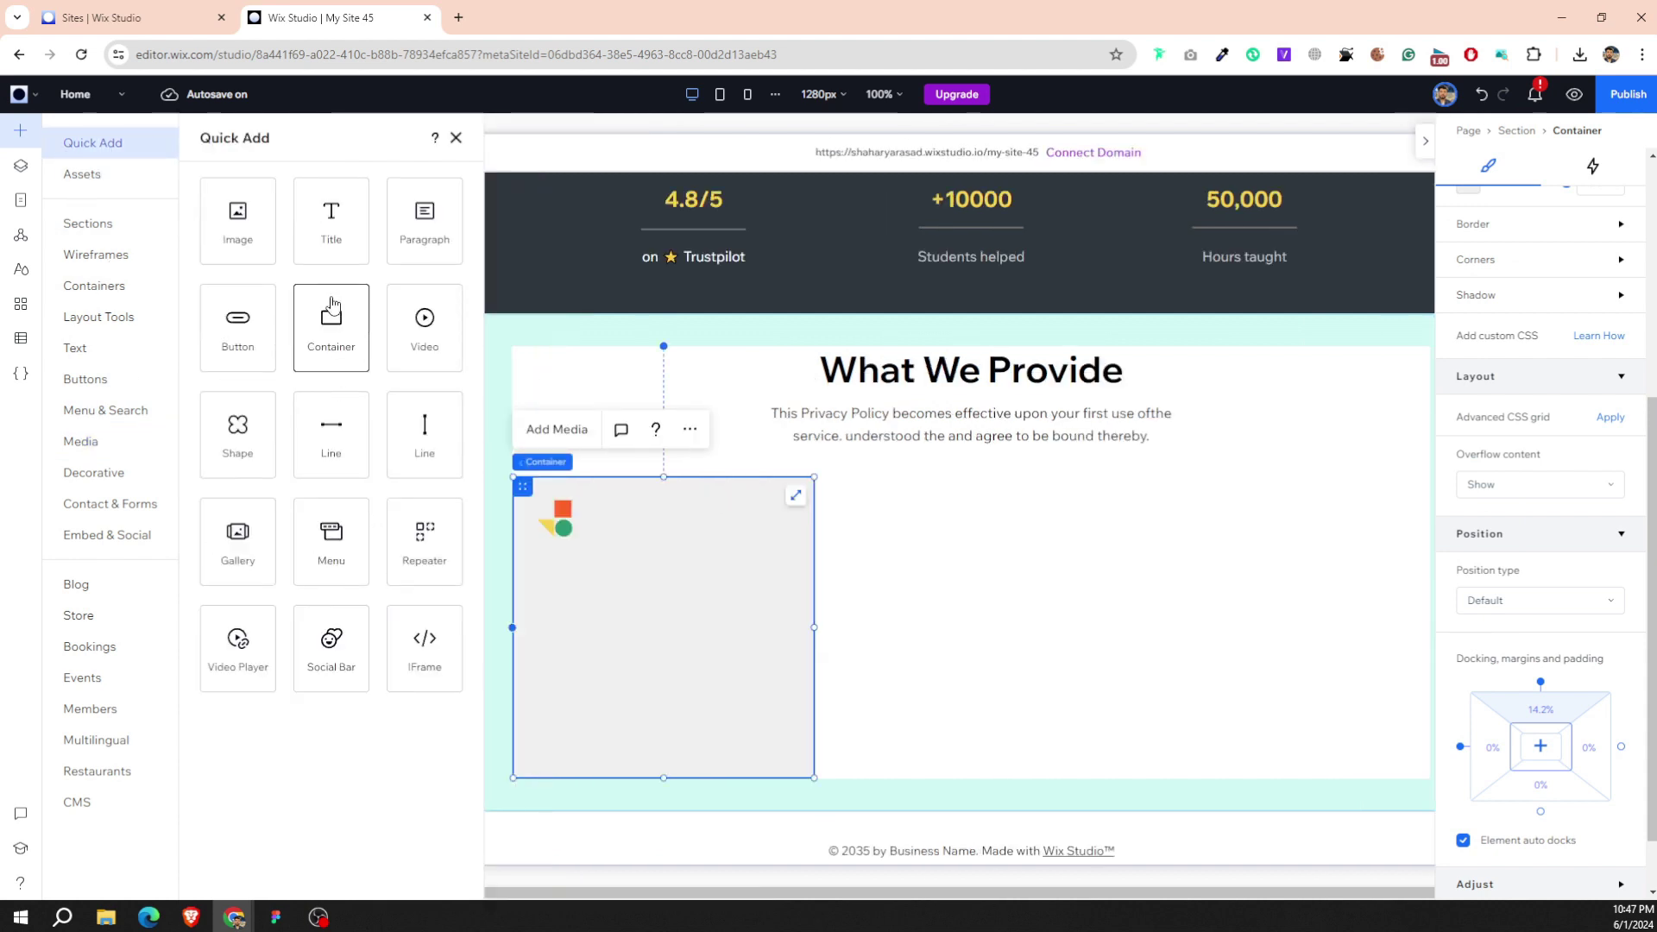
pyautogui.moveTo(349, 250)
pyautogui.mouseDown()
pyautogui.moveTo(653, 664)
pyautogui.moveTo(520, 603)
pyautogui.mouseUp()
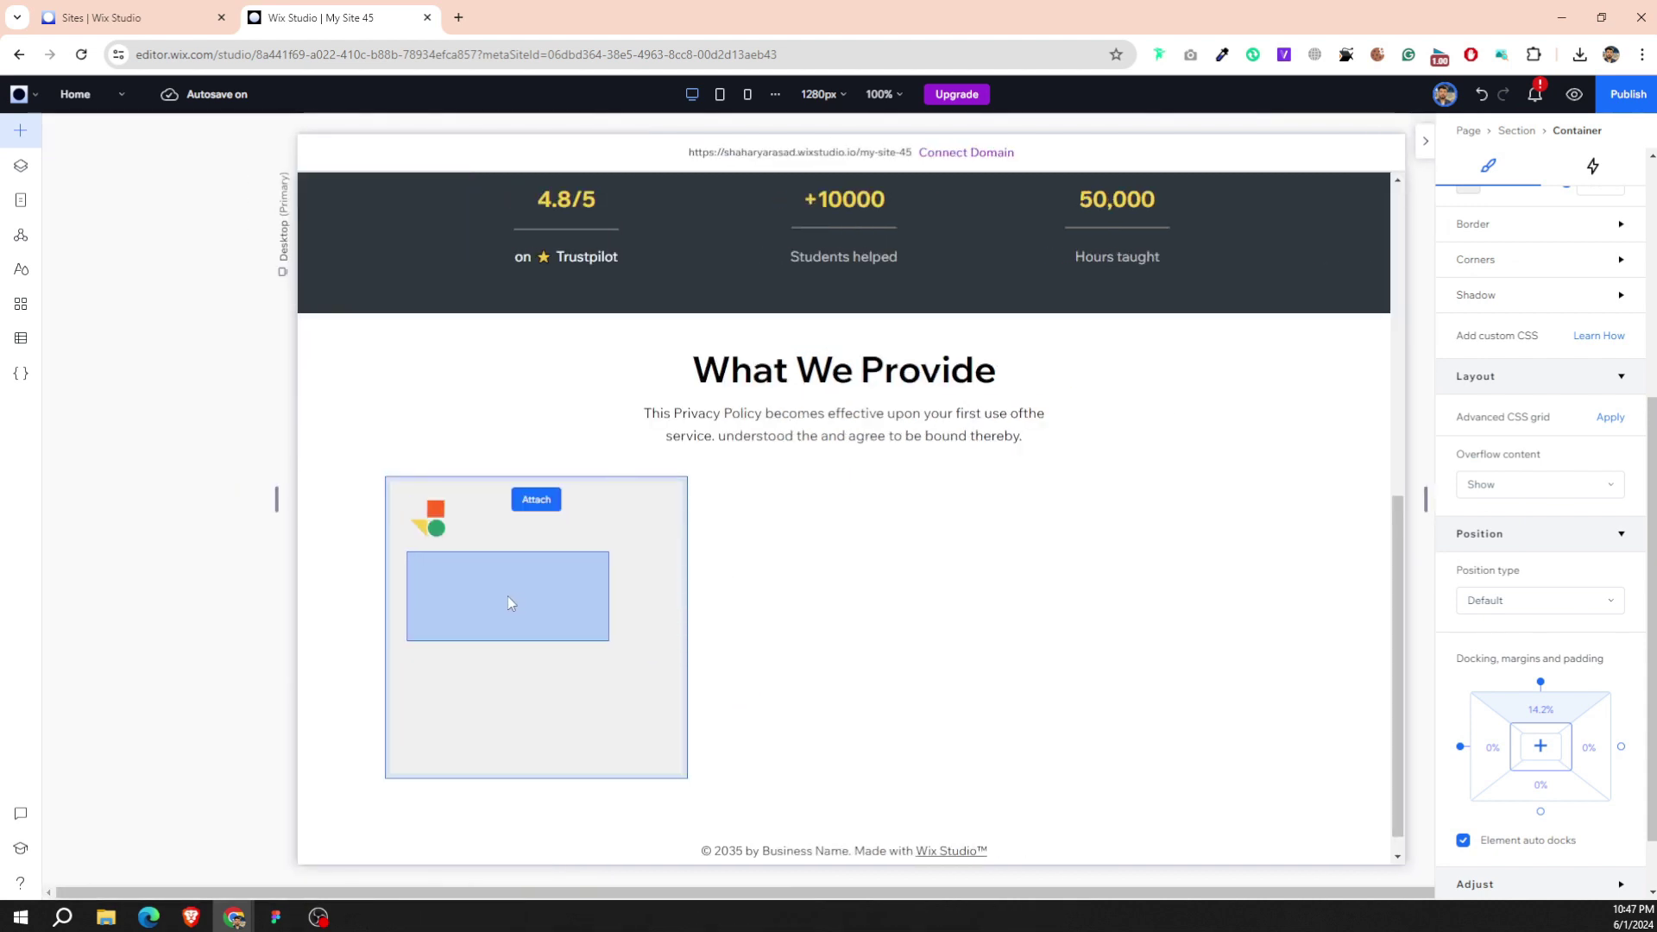
pyautogui.moveTo(517, 597); pyautogui.dragTo(507, 597)
pyautogui.scroll(-8, 1529, 788)
pyautogui.click(1493, 722)
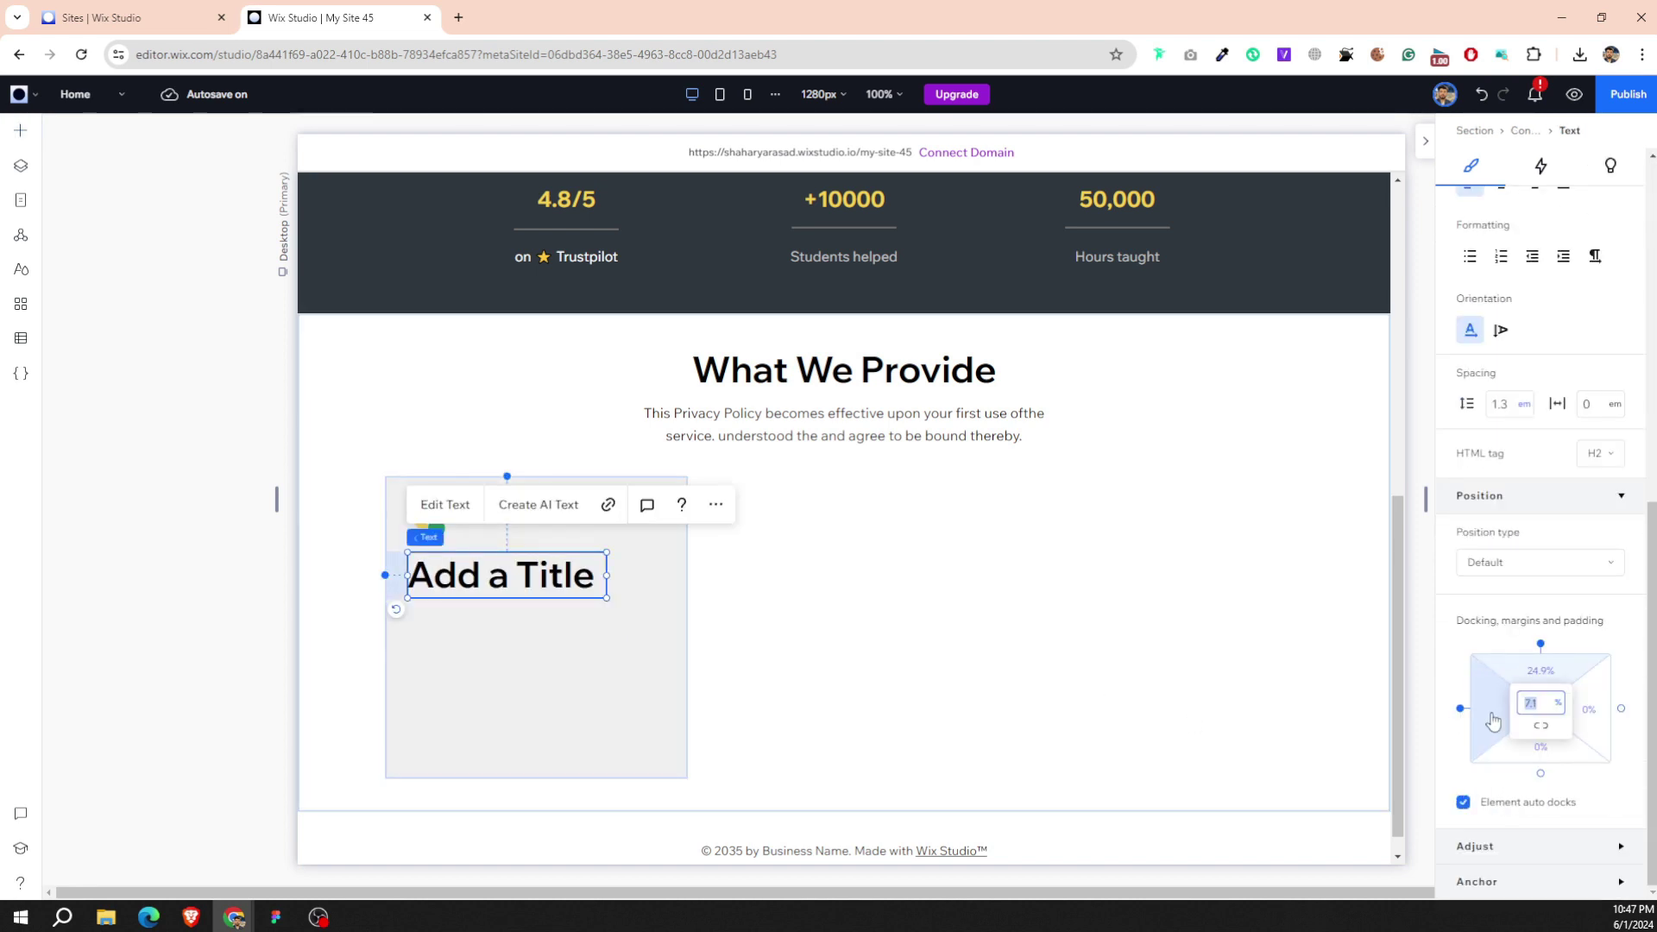
pyautogui.press('Return')
pyautogui.click(1527, 664)
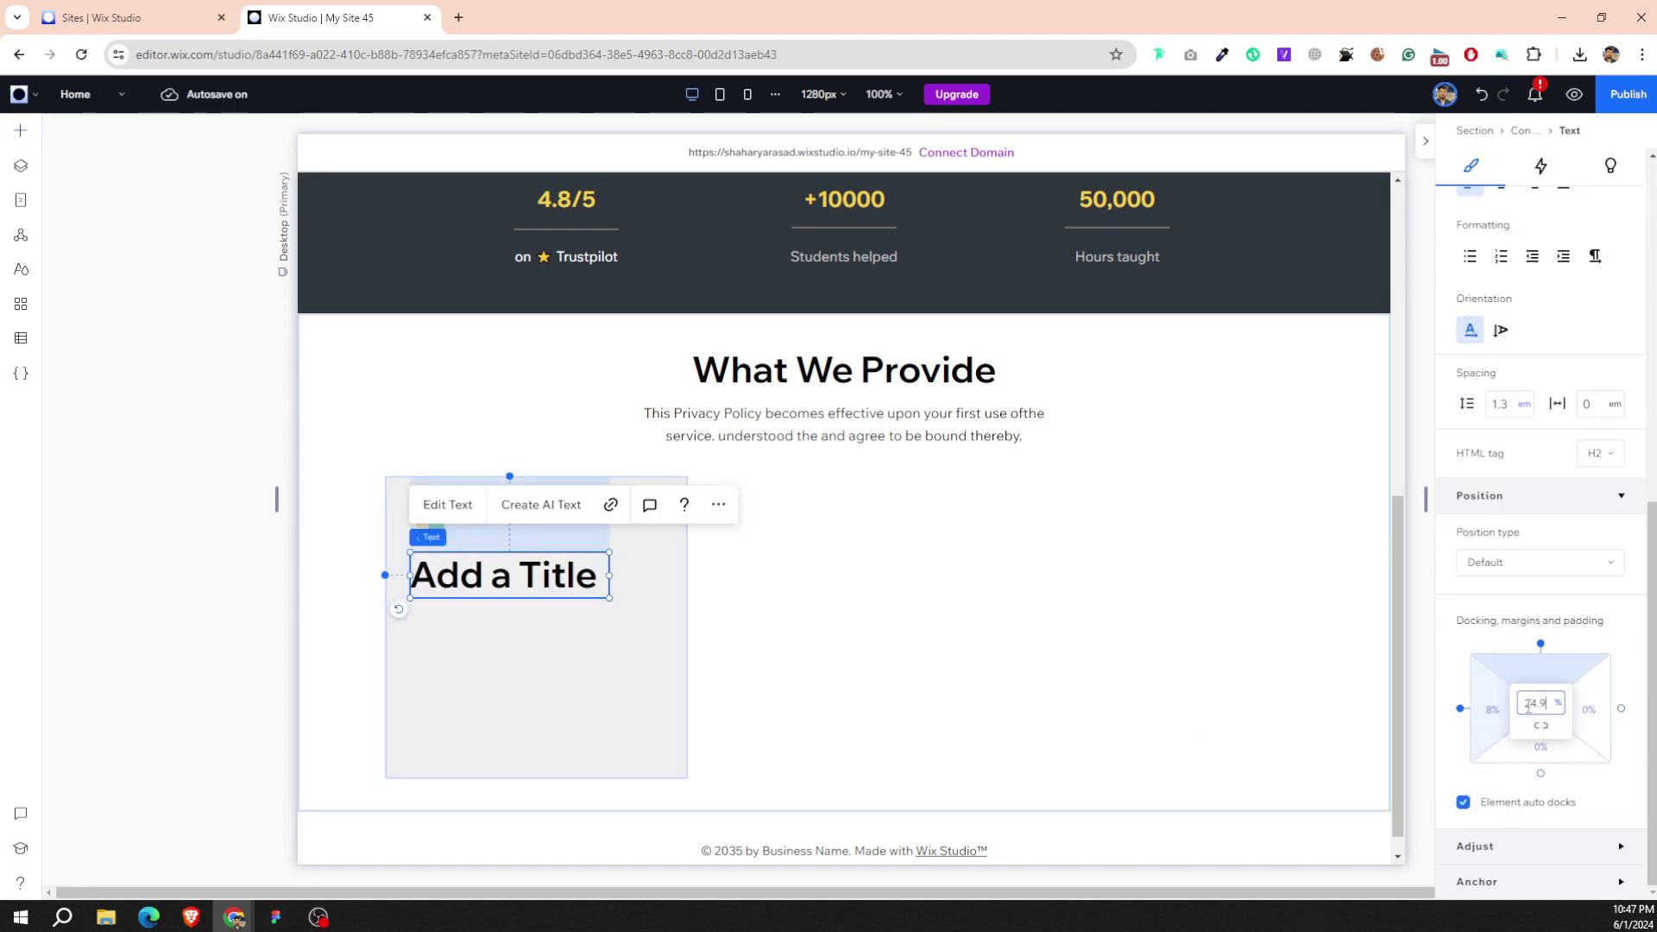
pyautogui.press('Return')
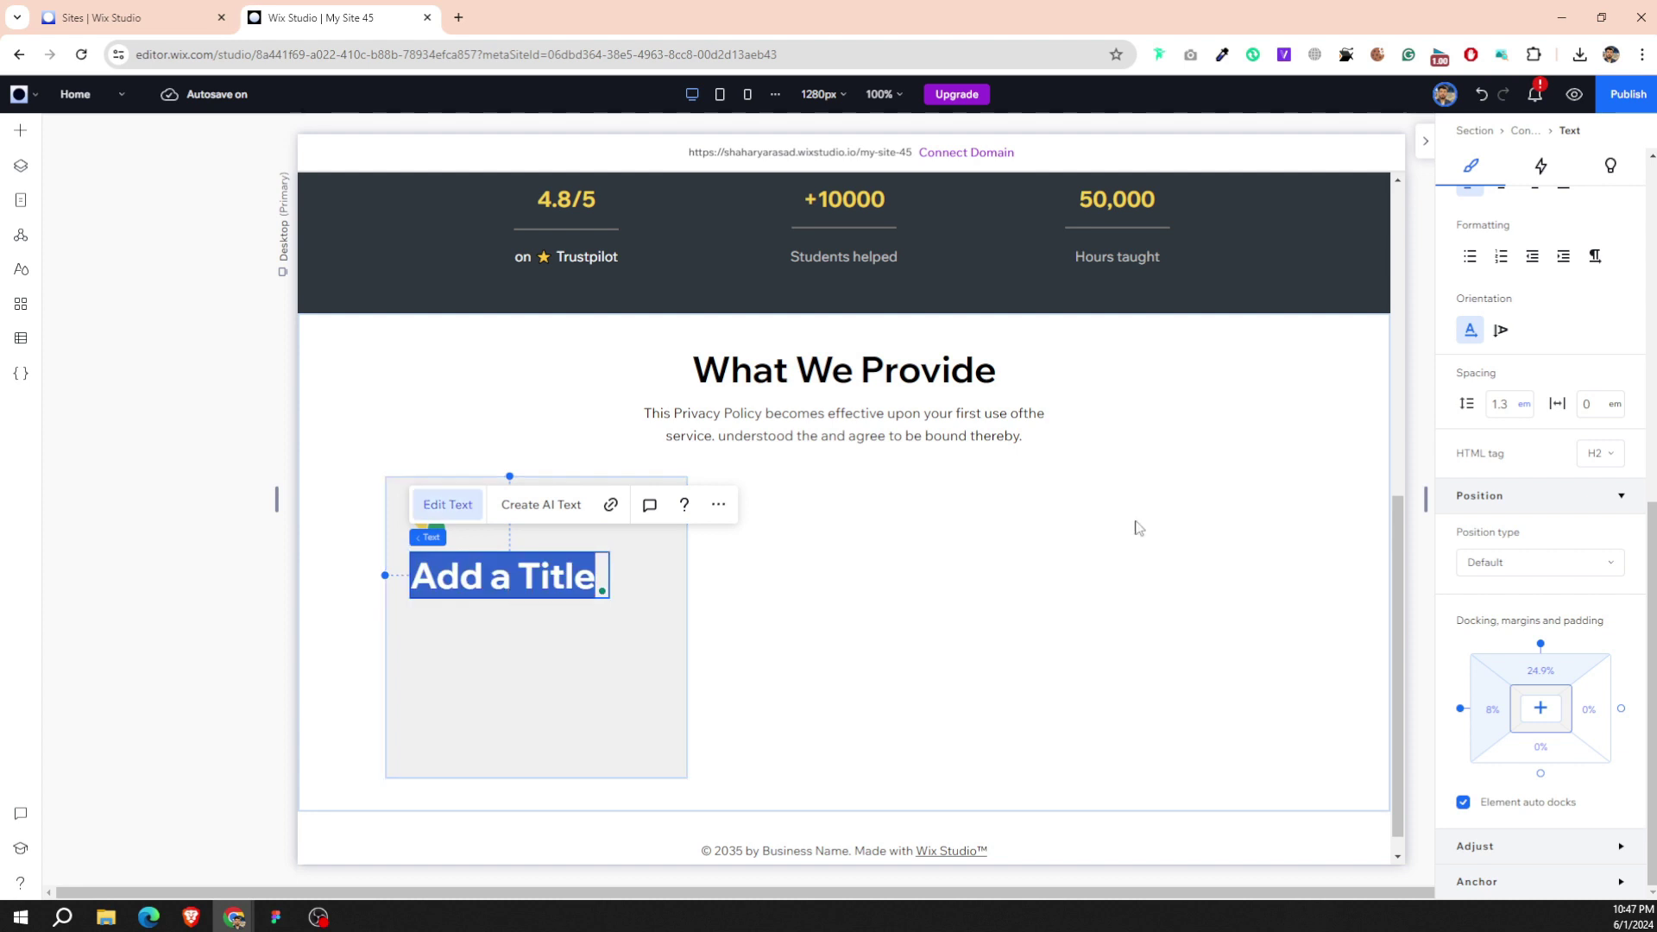
pyautogui.click(1598, 453)
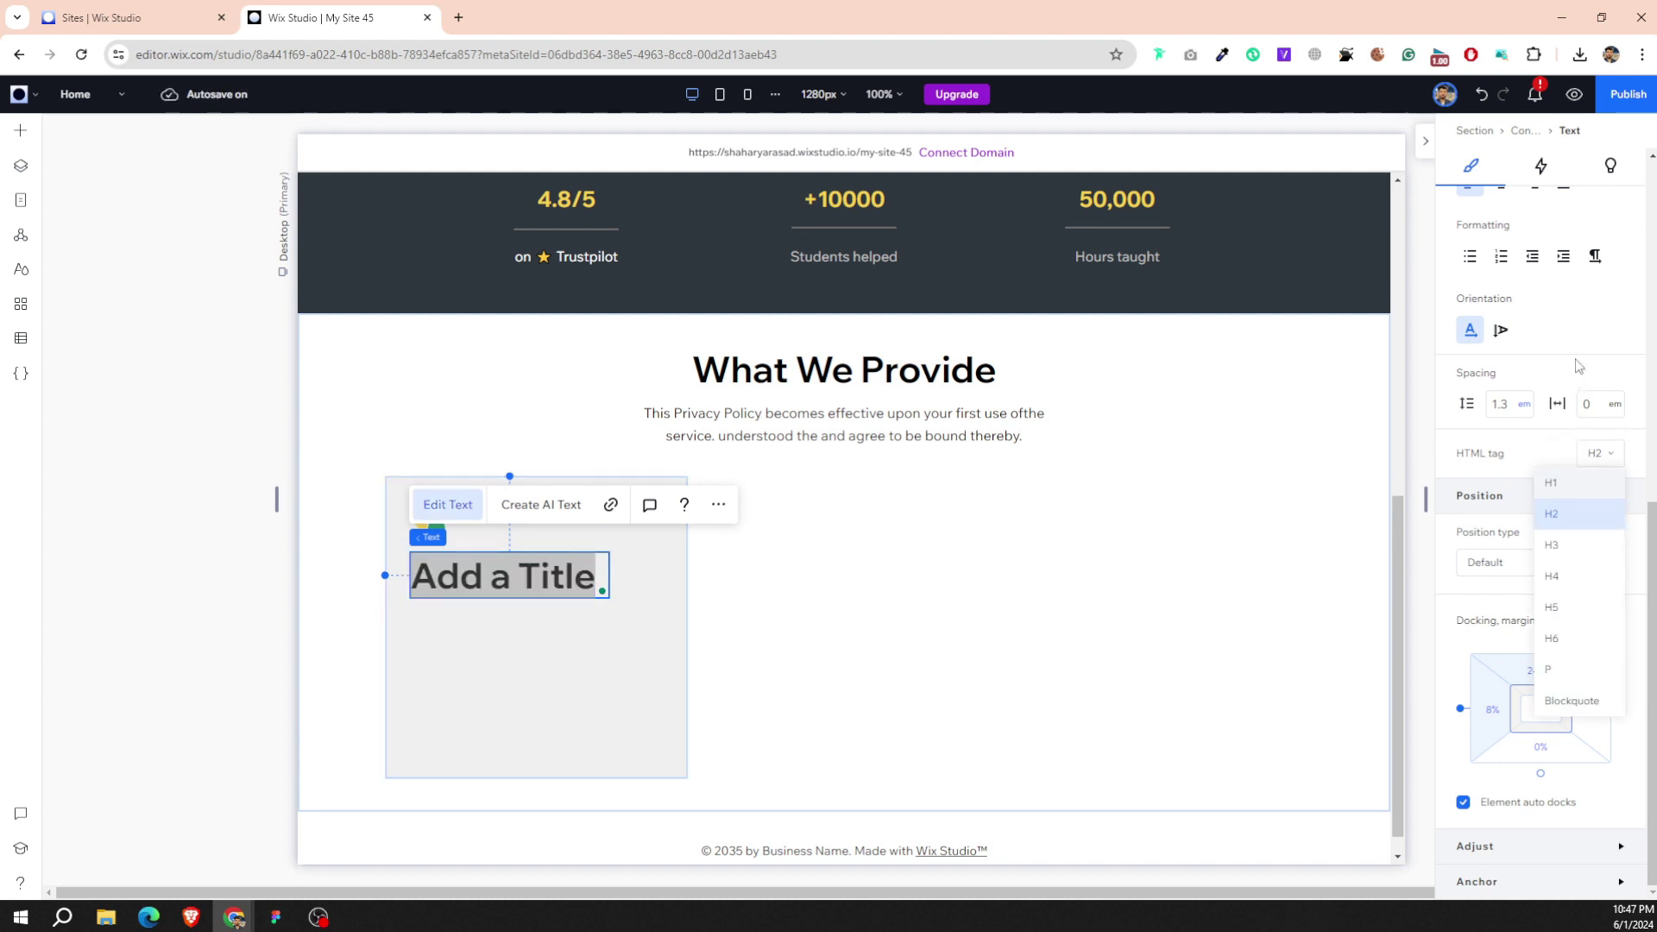
pyautogui.scroll(3, 1578, 366)
pyautogui.scroll(1, 1584, 337)
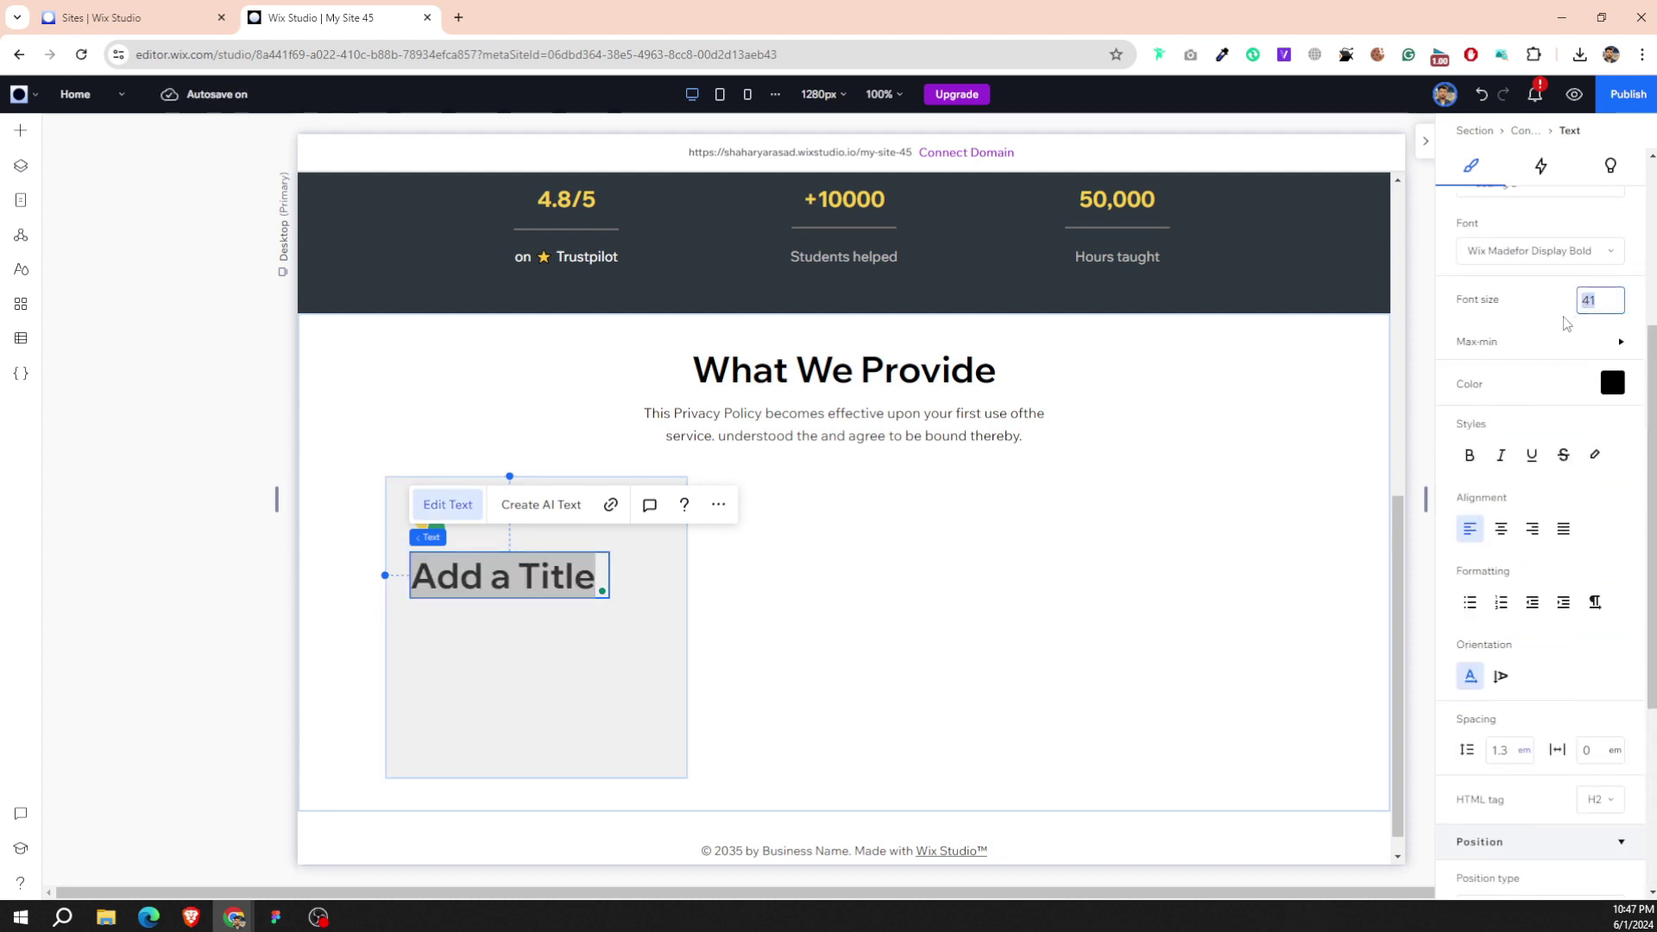
# Make the title read 'Communicate with students, their way' at 26 px, widened to wrap on two lines.
pyautogui.tripleClick(523, 584)
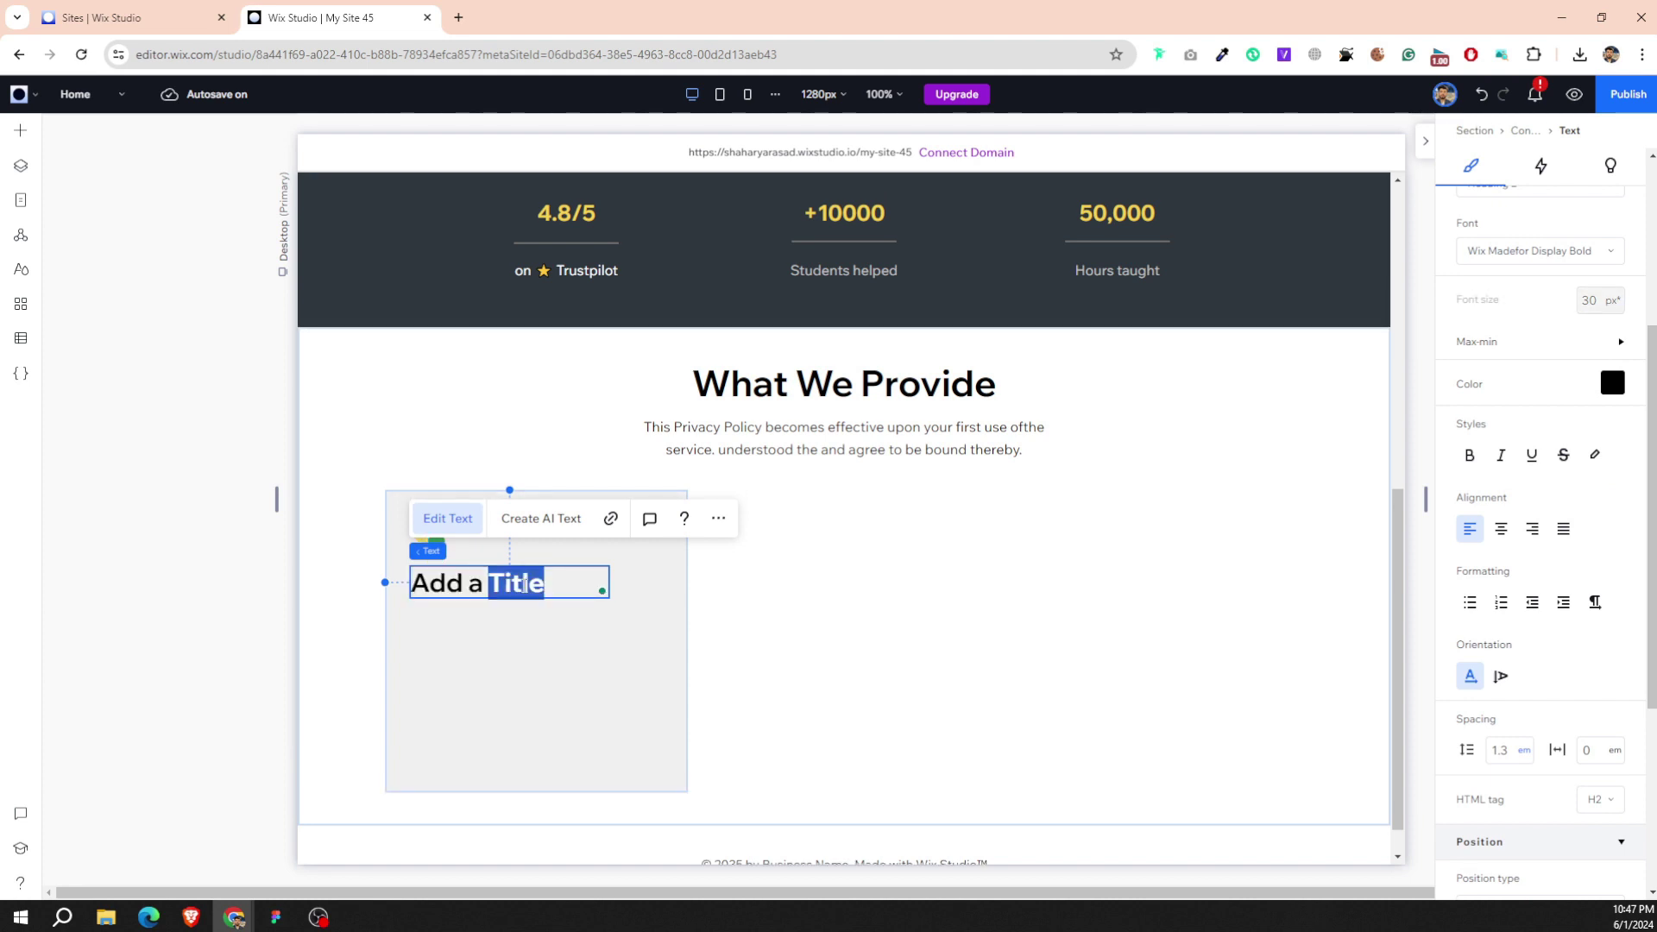
pyautogui.write('Communicate with students, their way')
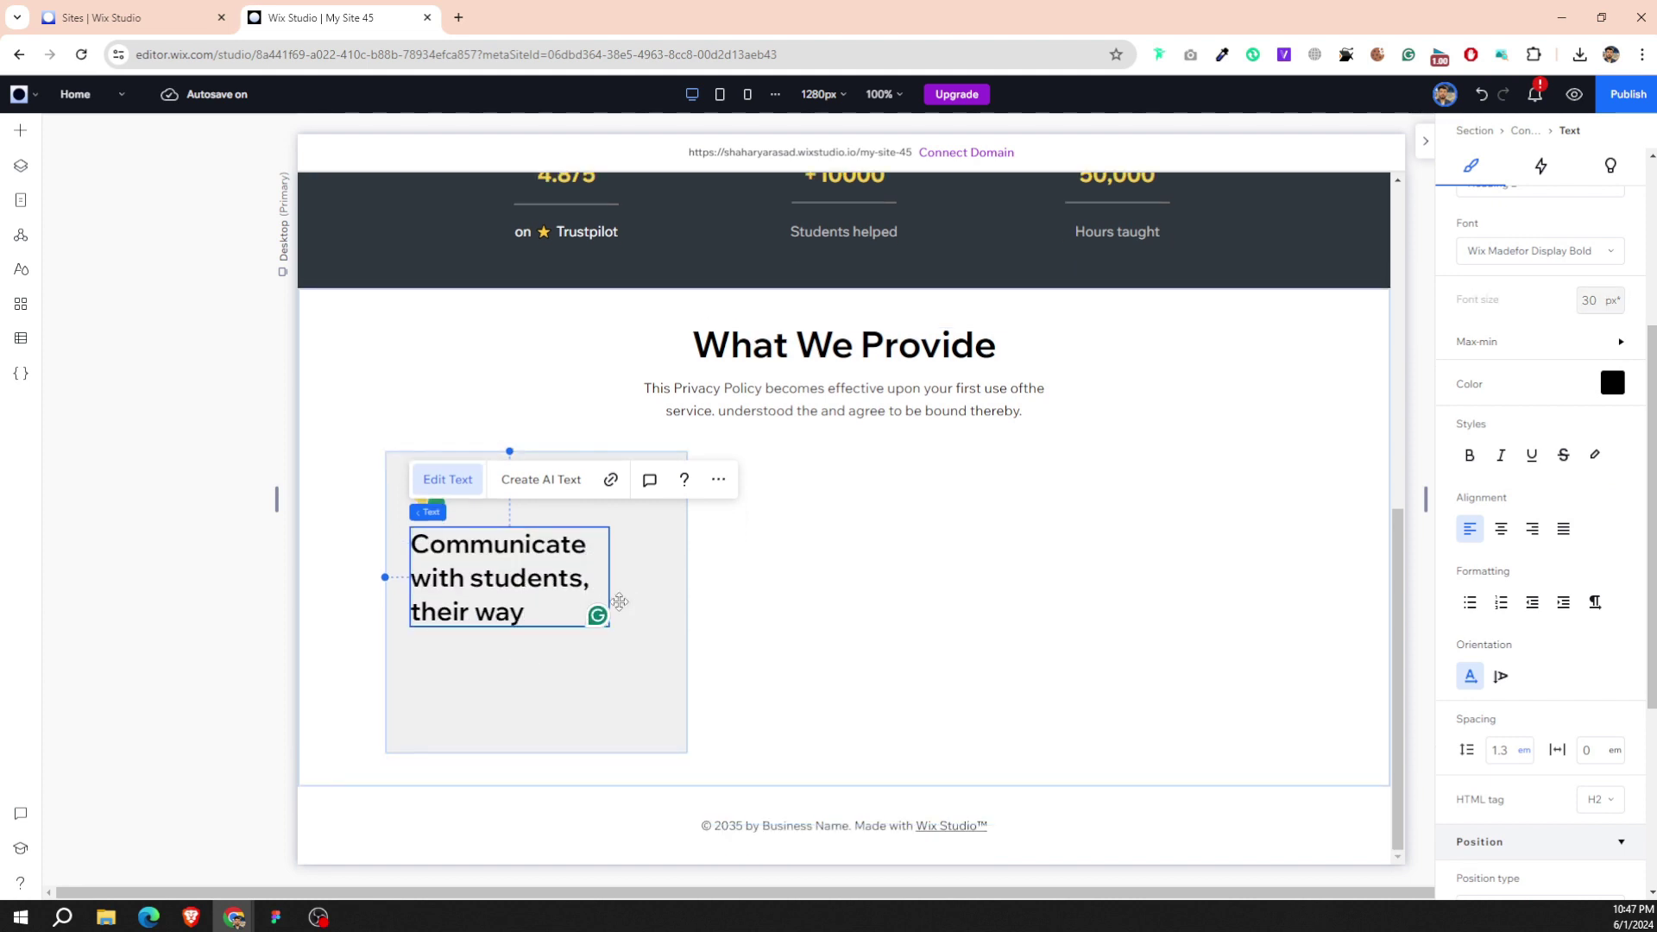
pyautogui.tripleClick(576, 591)
pyautogui.click(1589, 300)
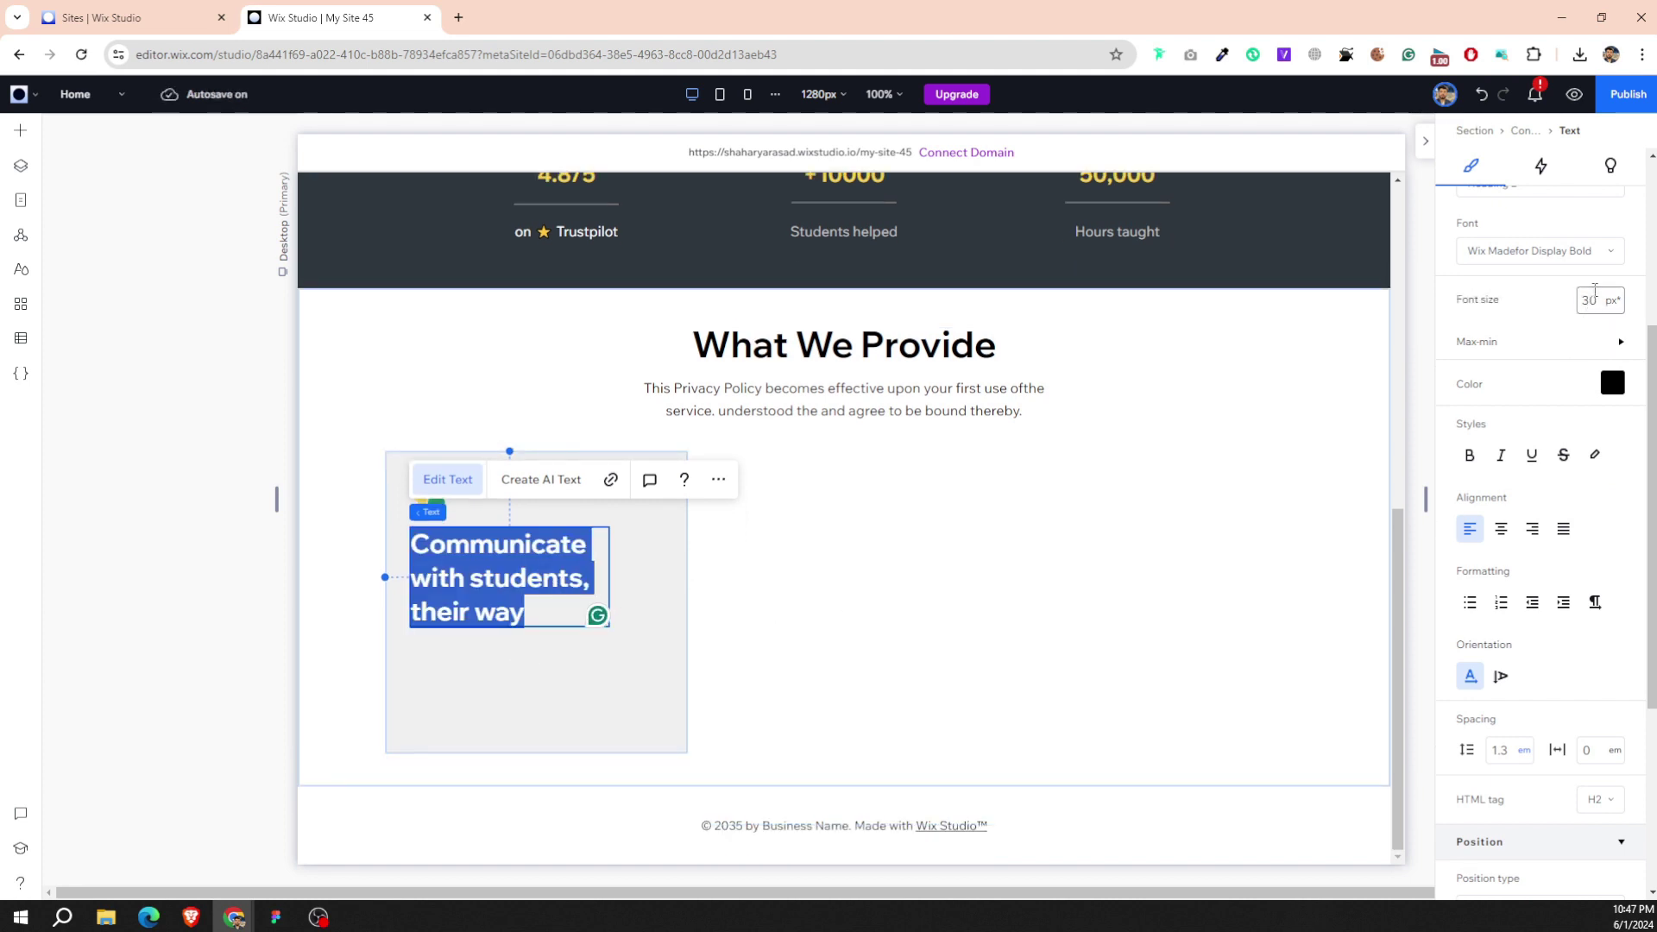
pyautogui.write('26')
pyautogui.press('Return')
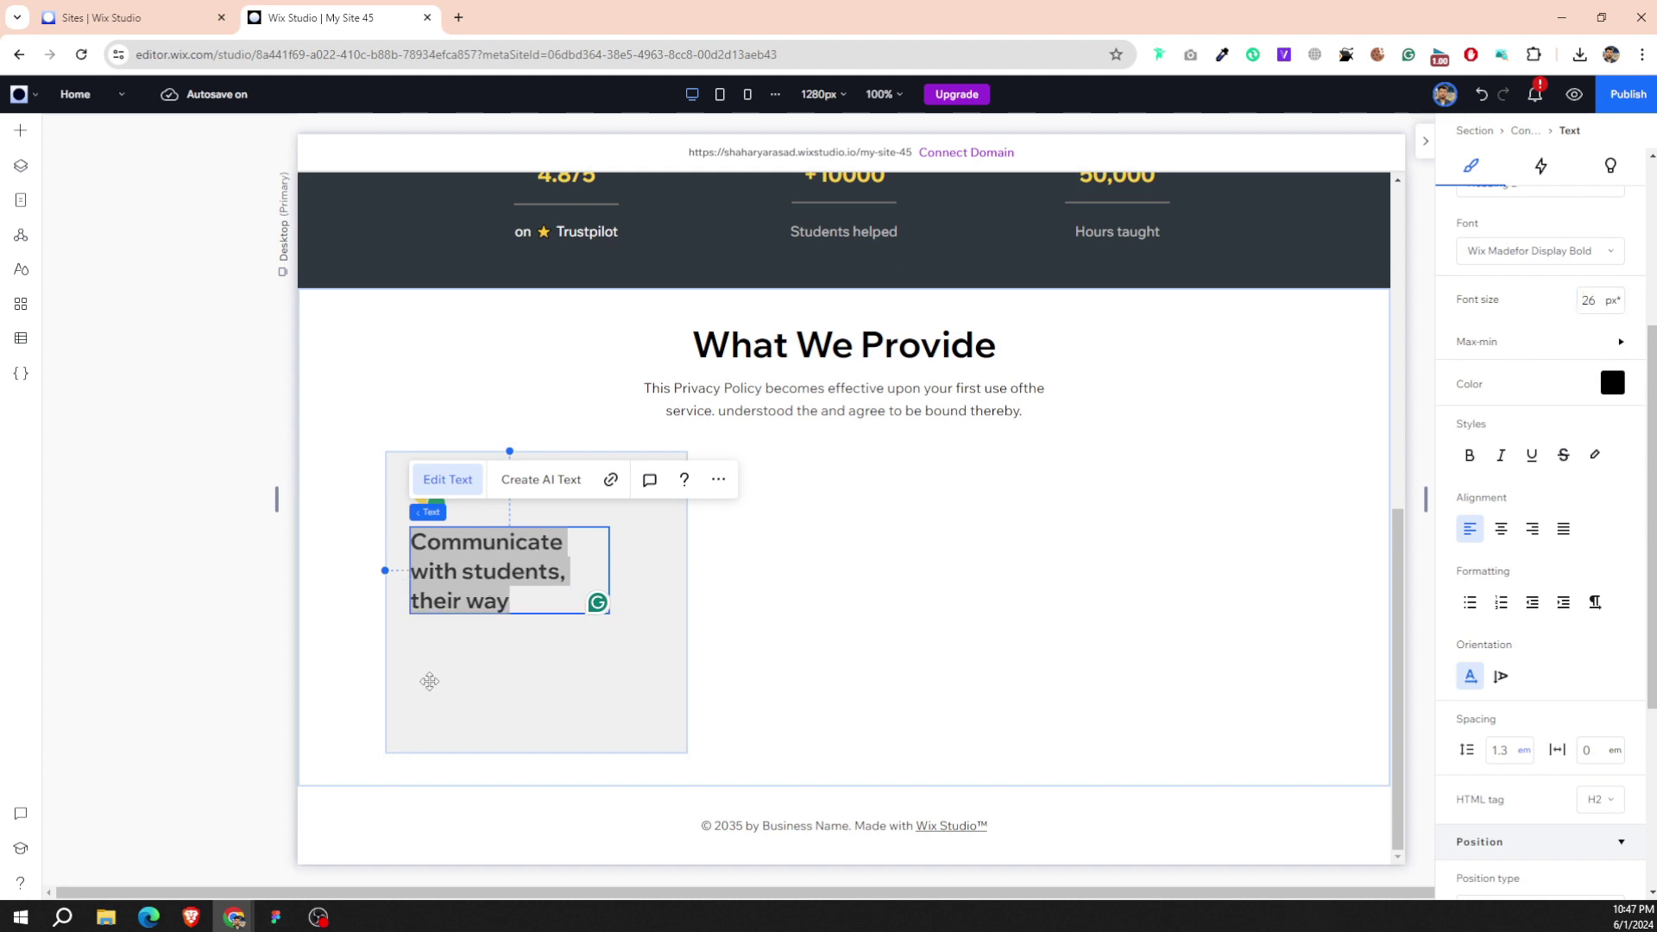
pyautogui.click(431, 690)
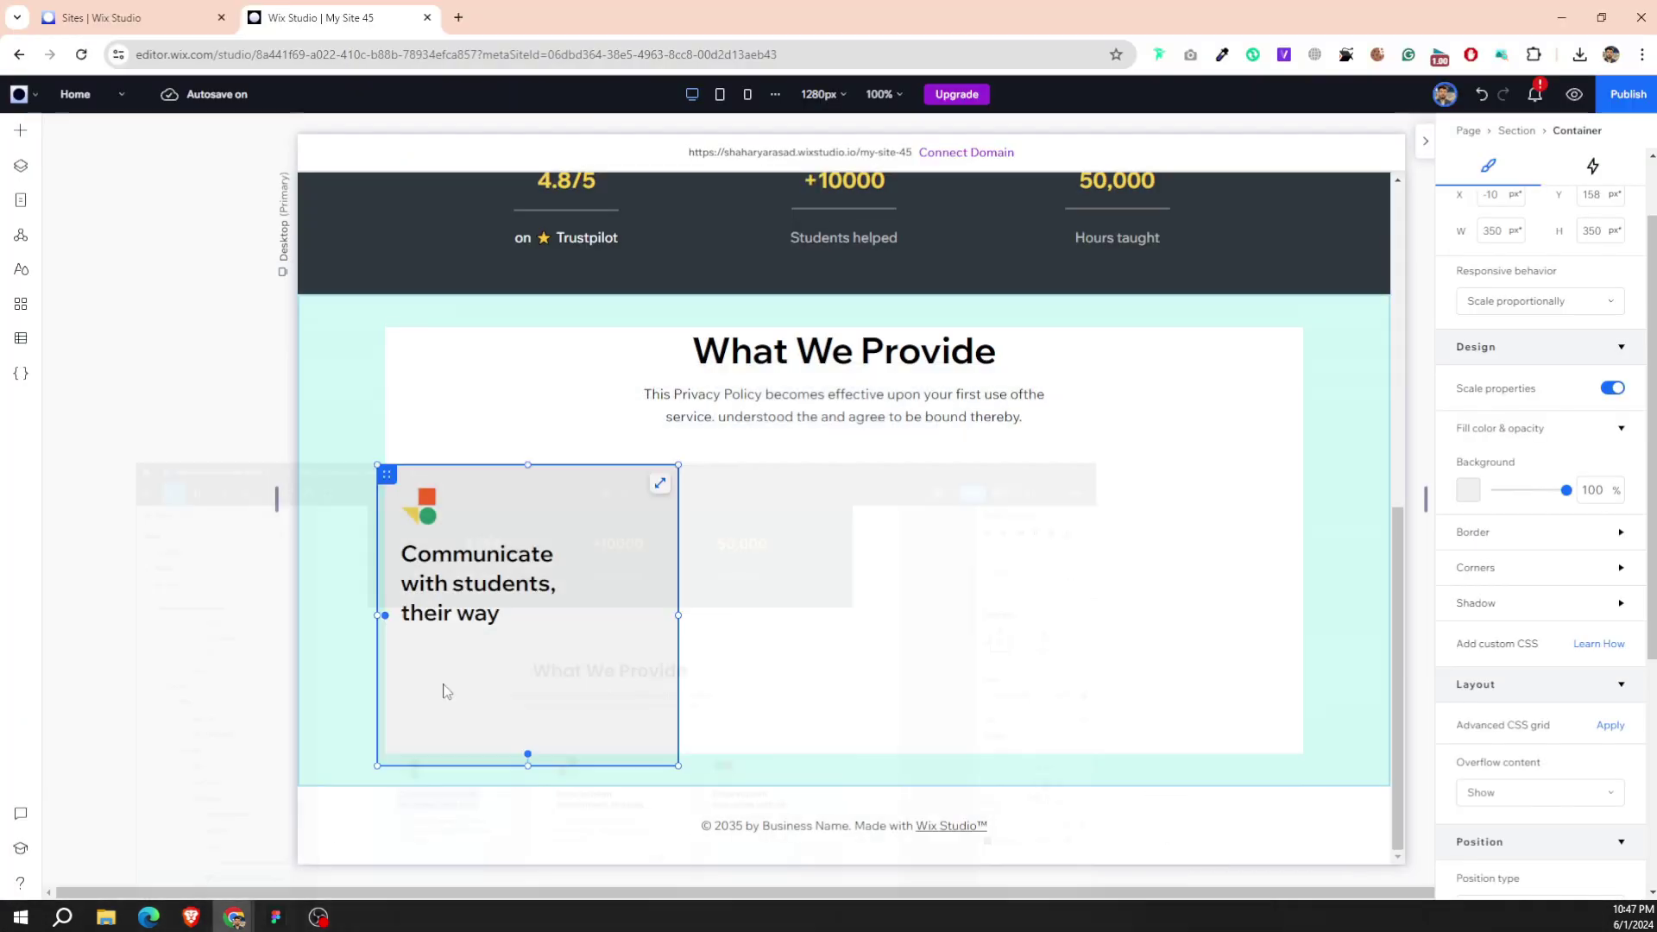
pyautogui.click(518, 589)
pyautogui.moveTo(602, 583); pyautogui.dragTo(618, 579)
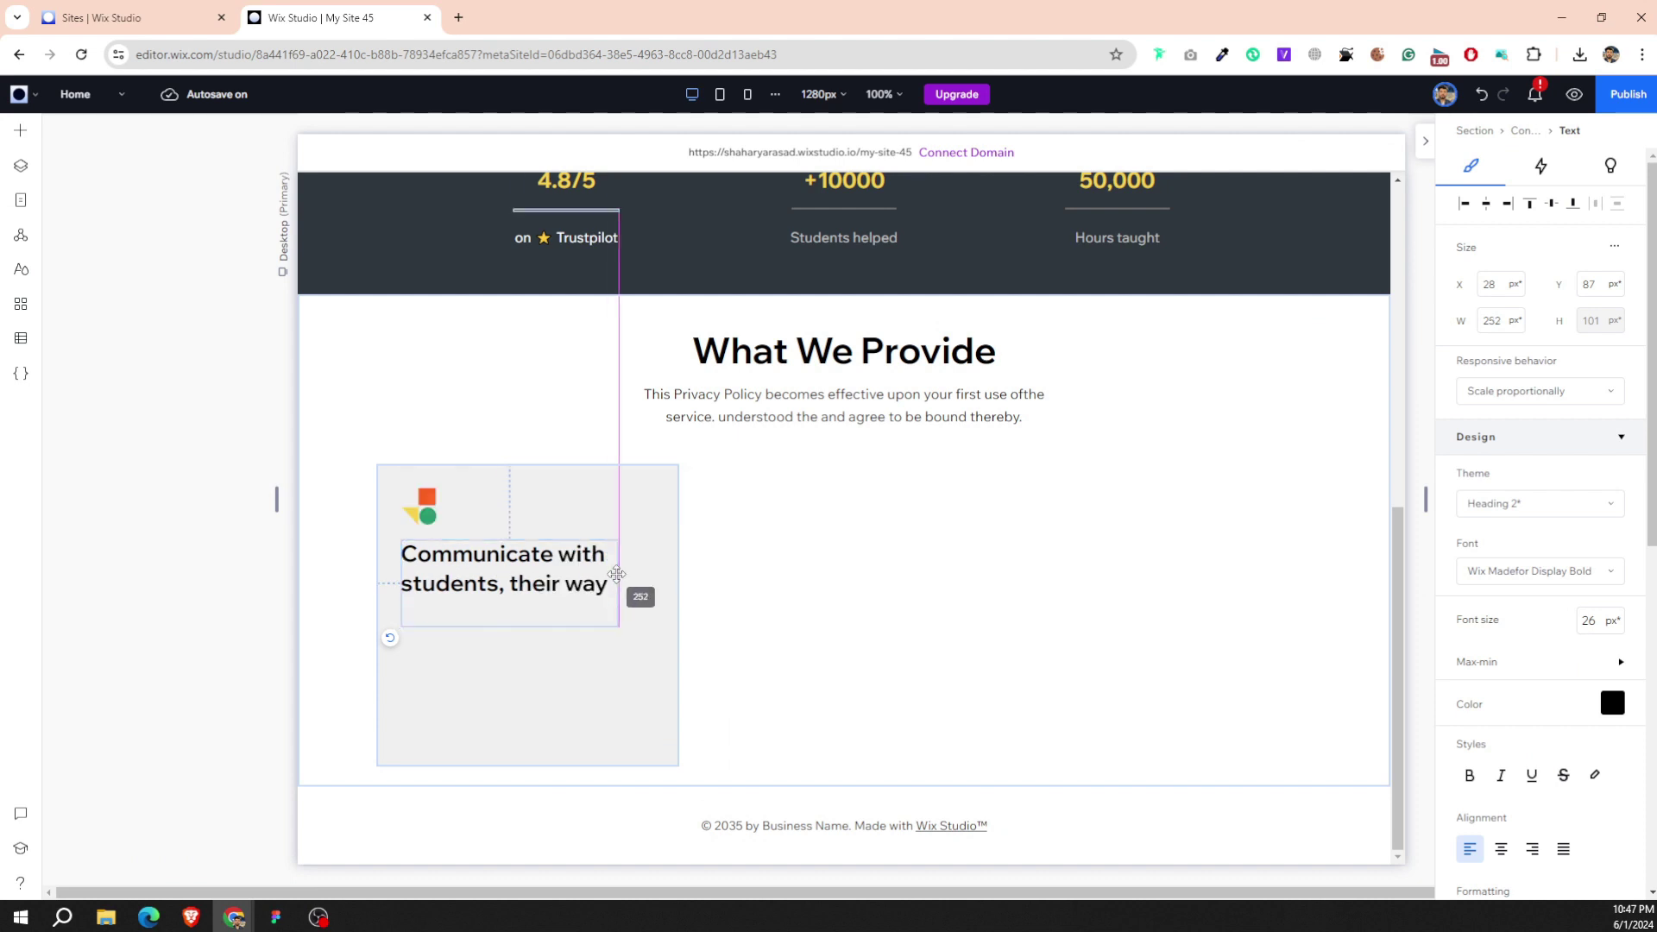
# Move the grey card up about 27 px and copy the card description from Figma.
pyautogui.click(554, 660)
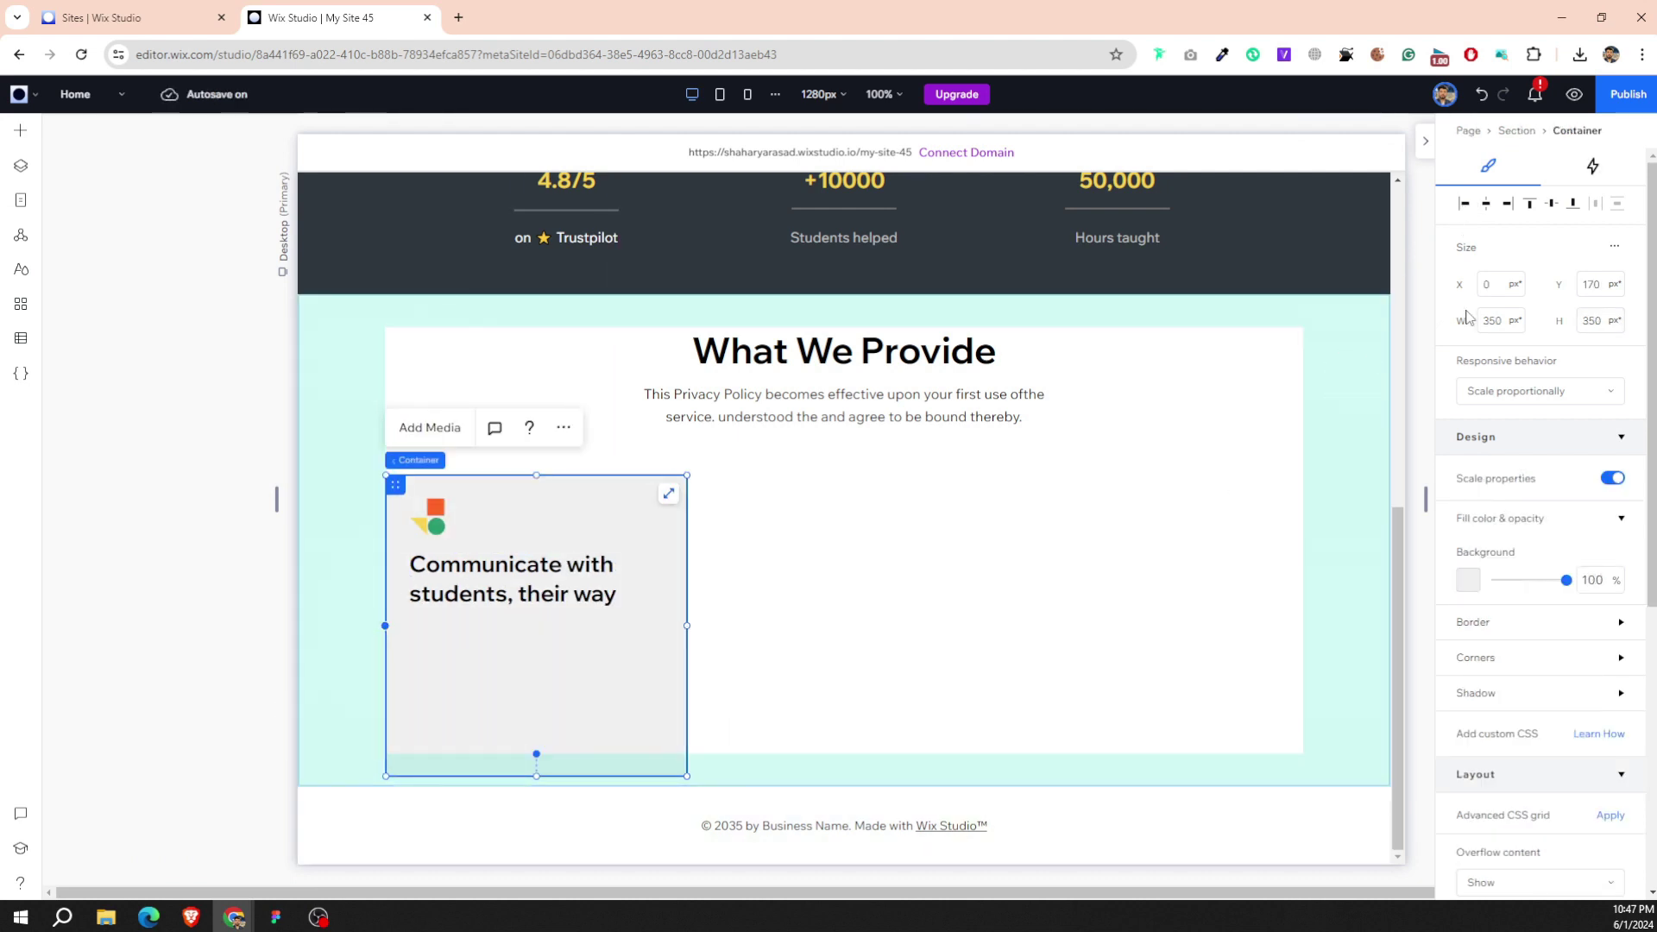
pyautogui.moveTo(520, 699); pyautogui.dragTo(515, 675)
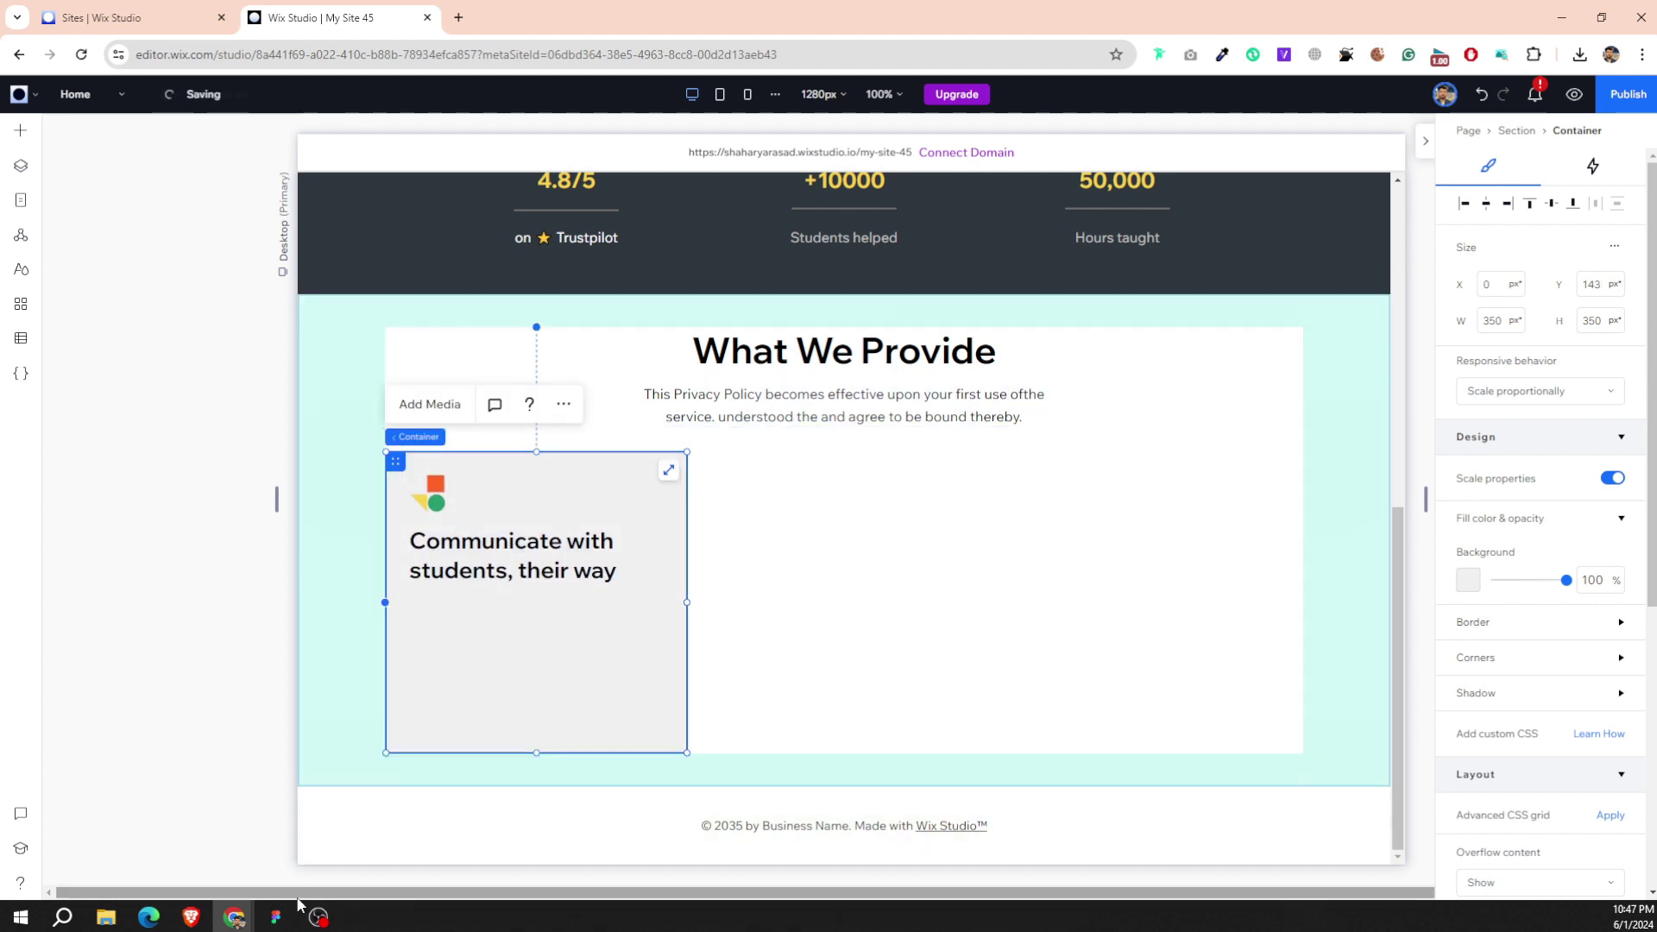
pyautogui.hotkey('alt', 'Tab')
pyautogui.doubleClick(508, 636)
pyautogui.tripleClick(501, 640)
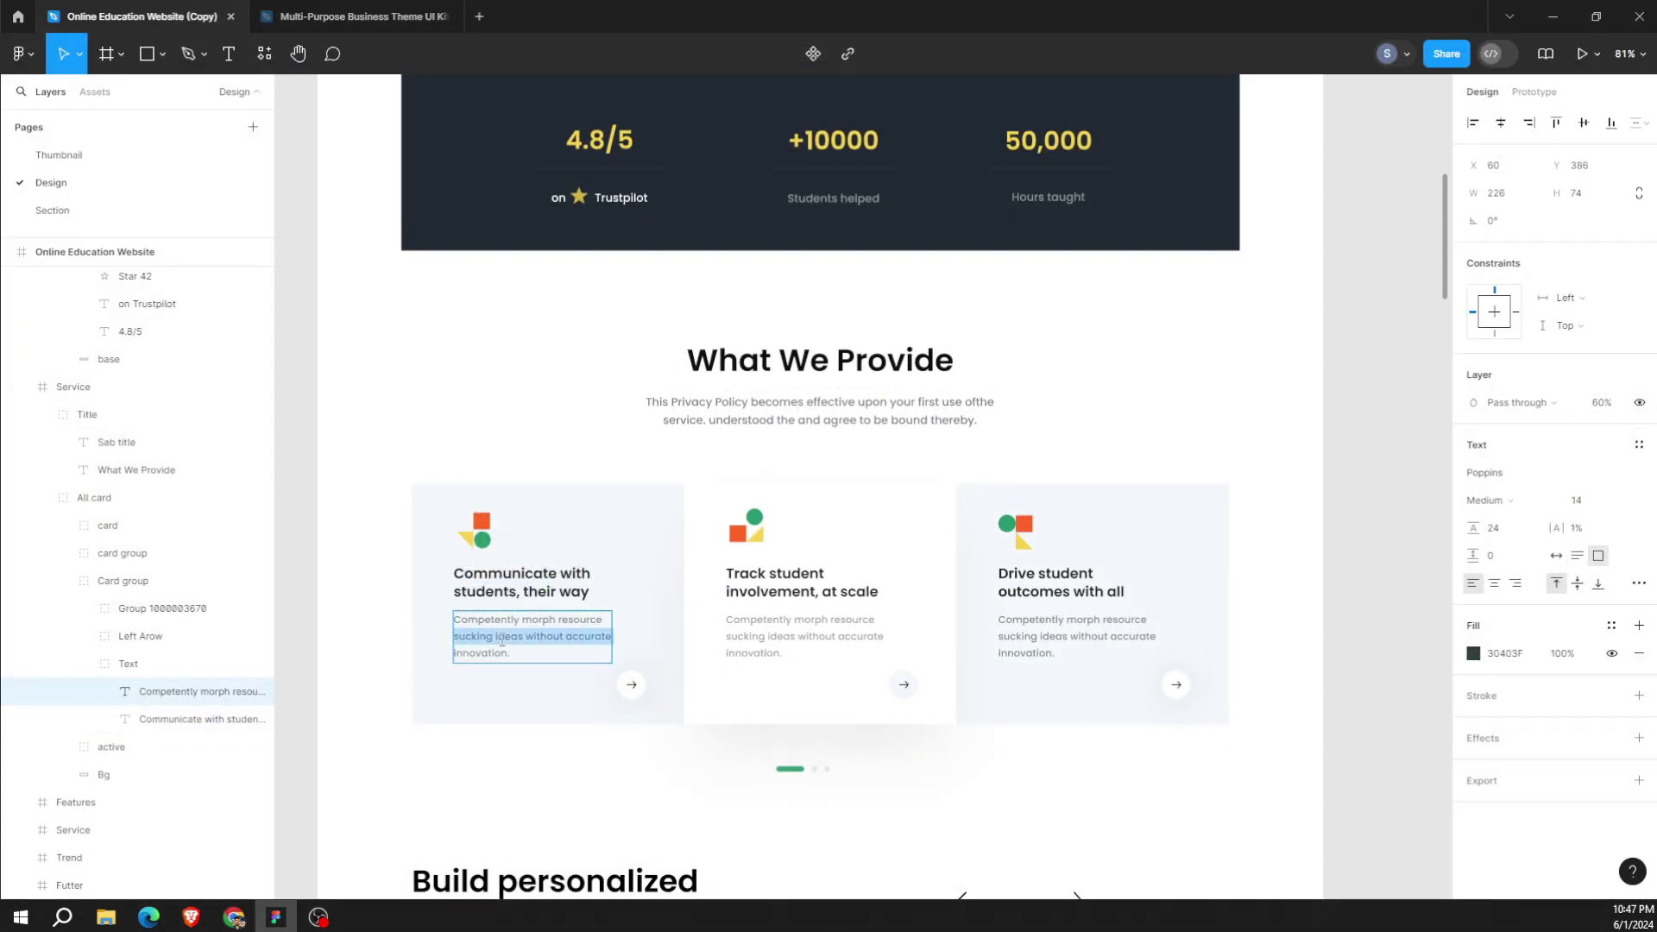
pyautogui.hotkey('ctrl', 'a')
pyautogui.rightClick(490, 639)
pyautogui.click(518, 649)
pyautogui.click(233, 916)
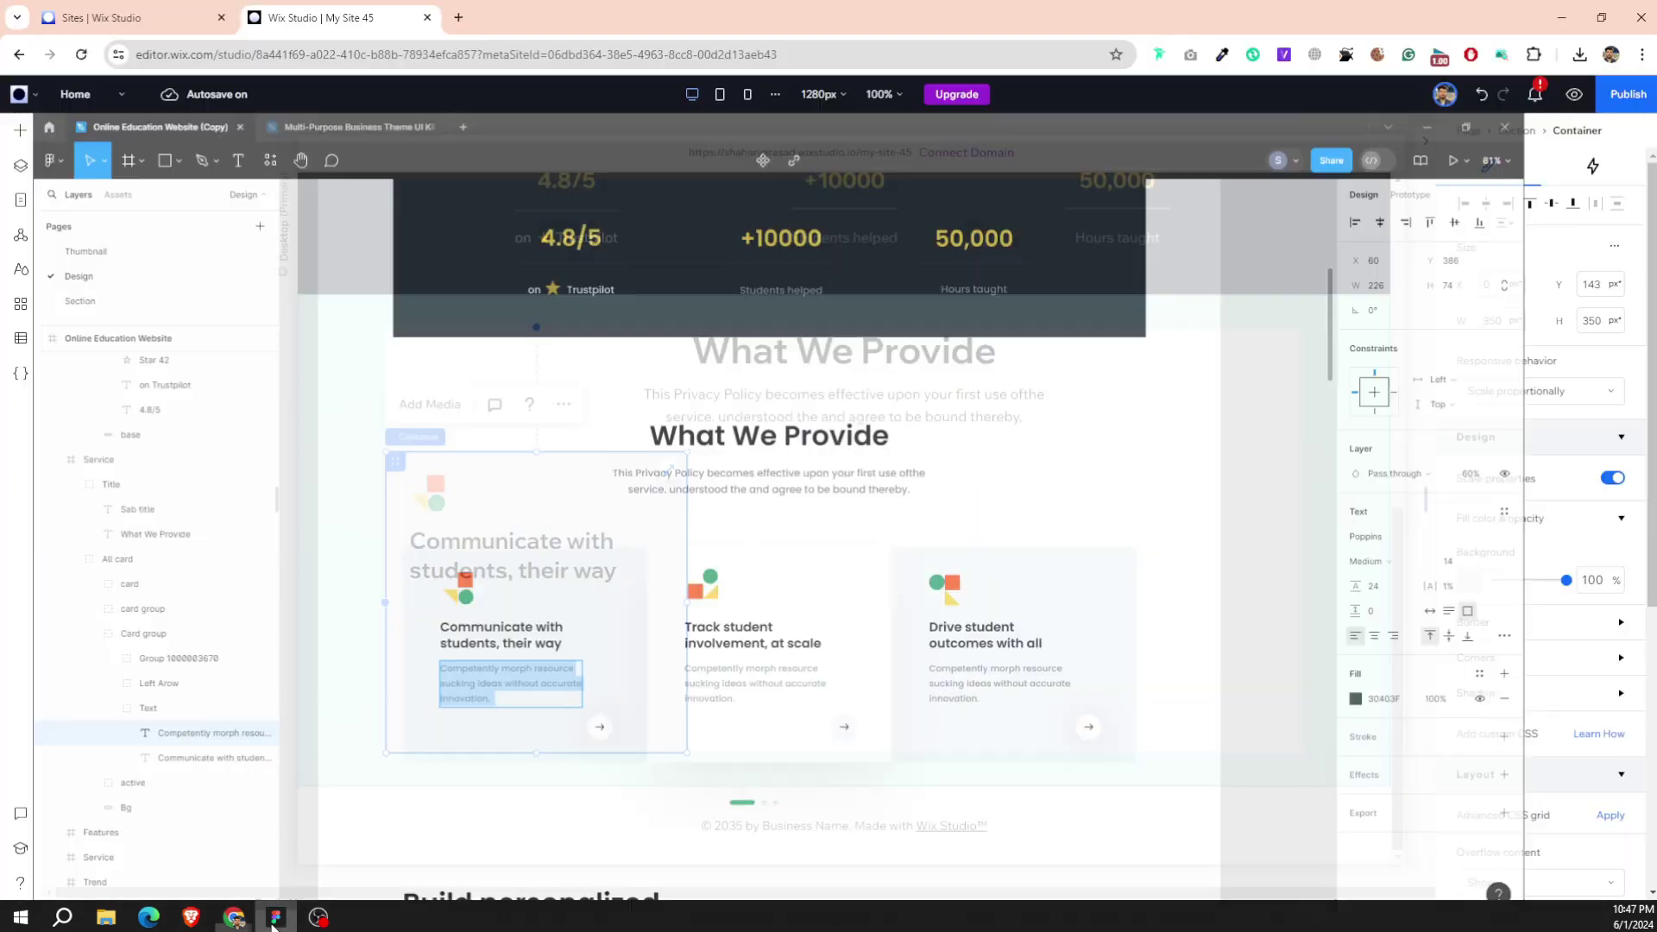
# Add a card paragraph with 8% left and 48% top margins holding the copied description.
pyautogui.click(20, 131)
pyautogui.moveTo(426, 326); pyautogui.dragTo(510, 632)
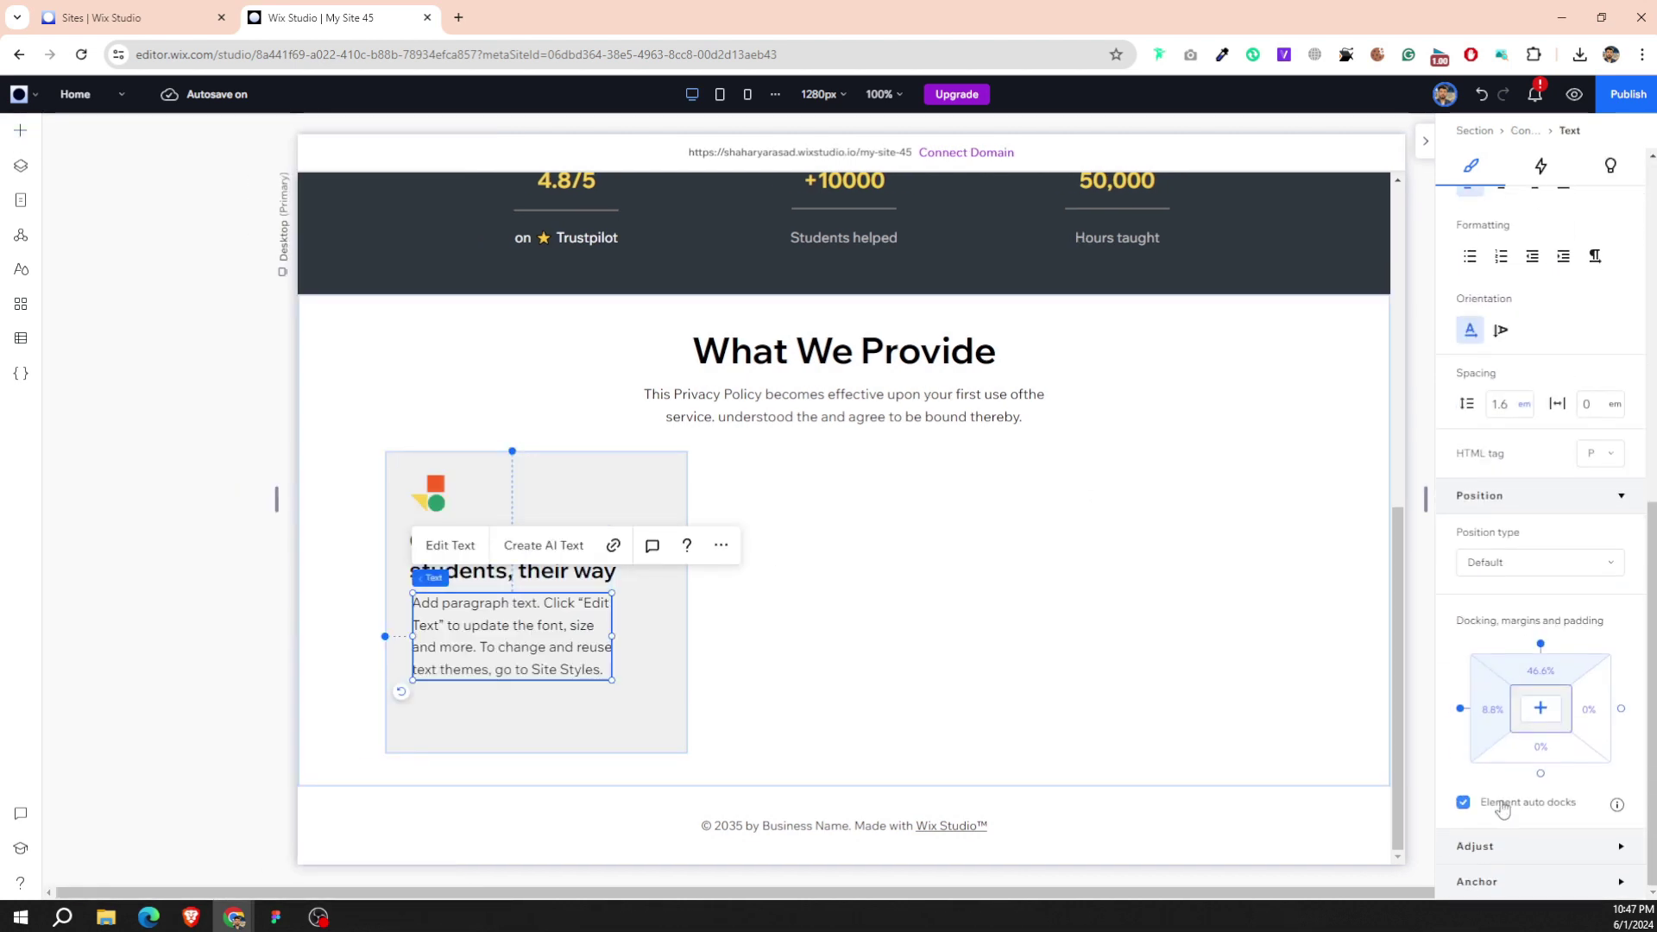
pyautogui.click(1502, 716)
pyautogui.press('Tab')
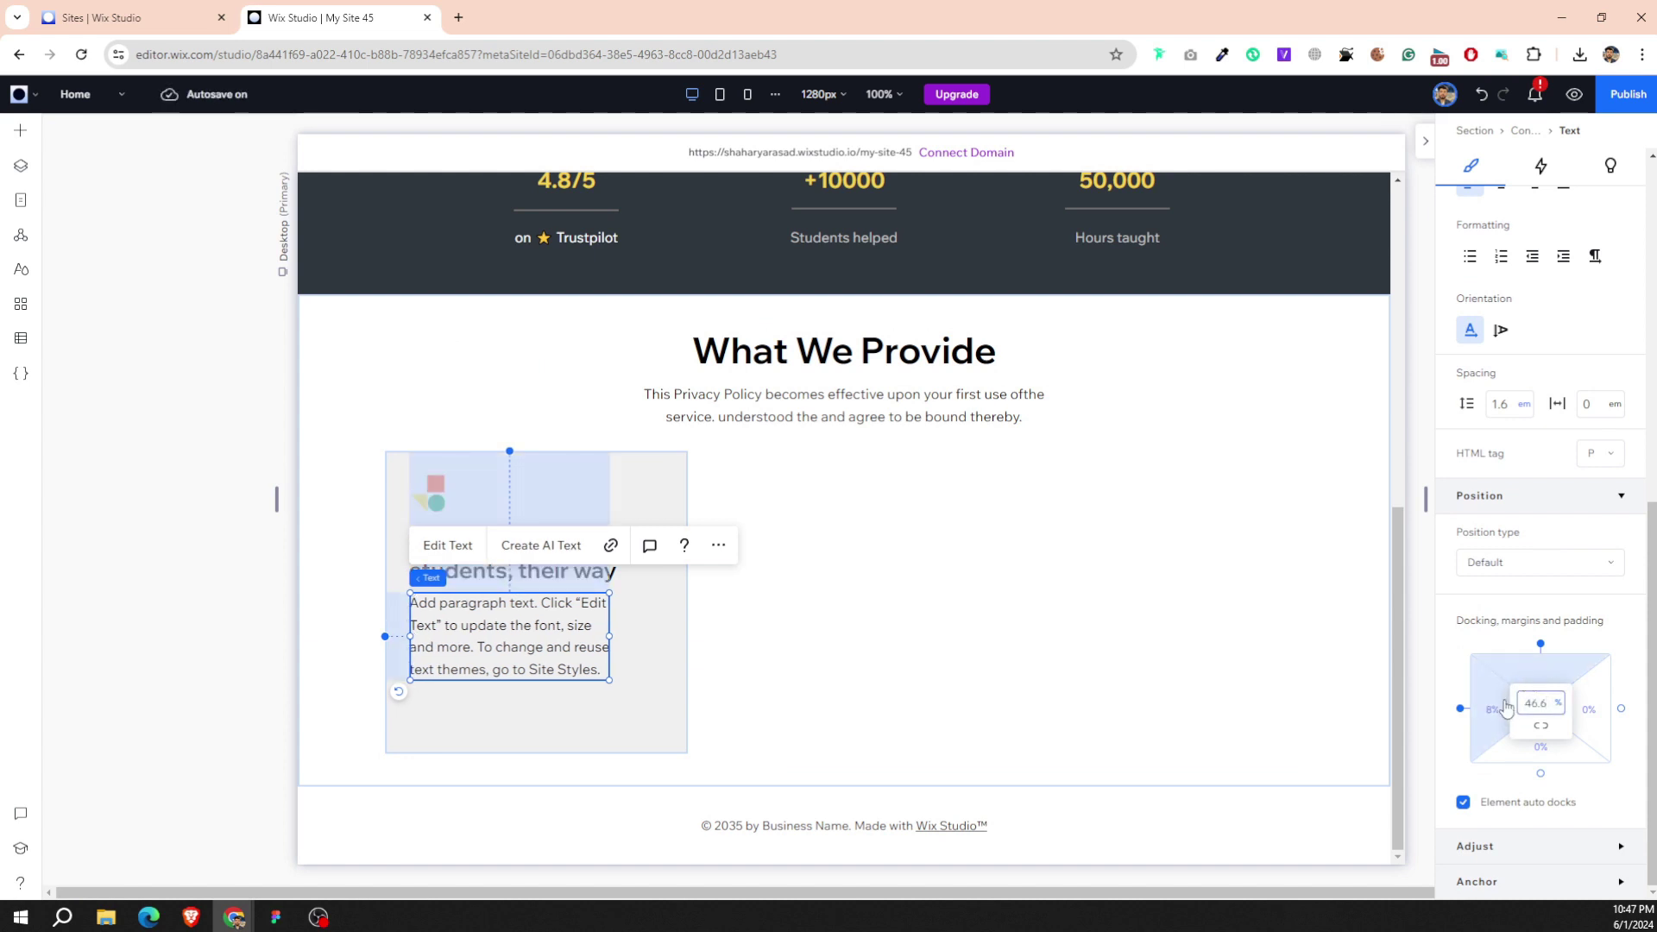
pyautogui.write('48')
pyautogui.press('Return')
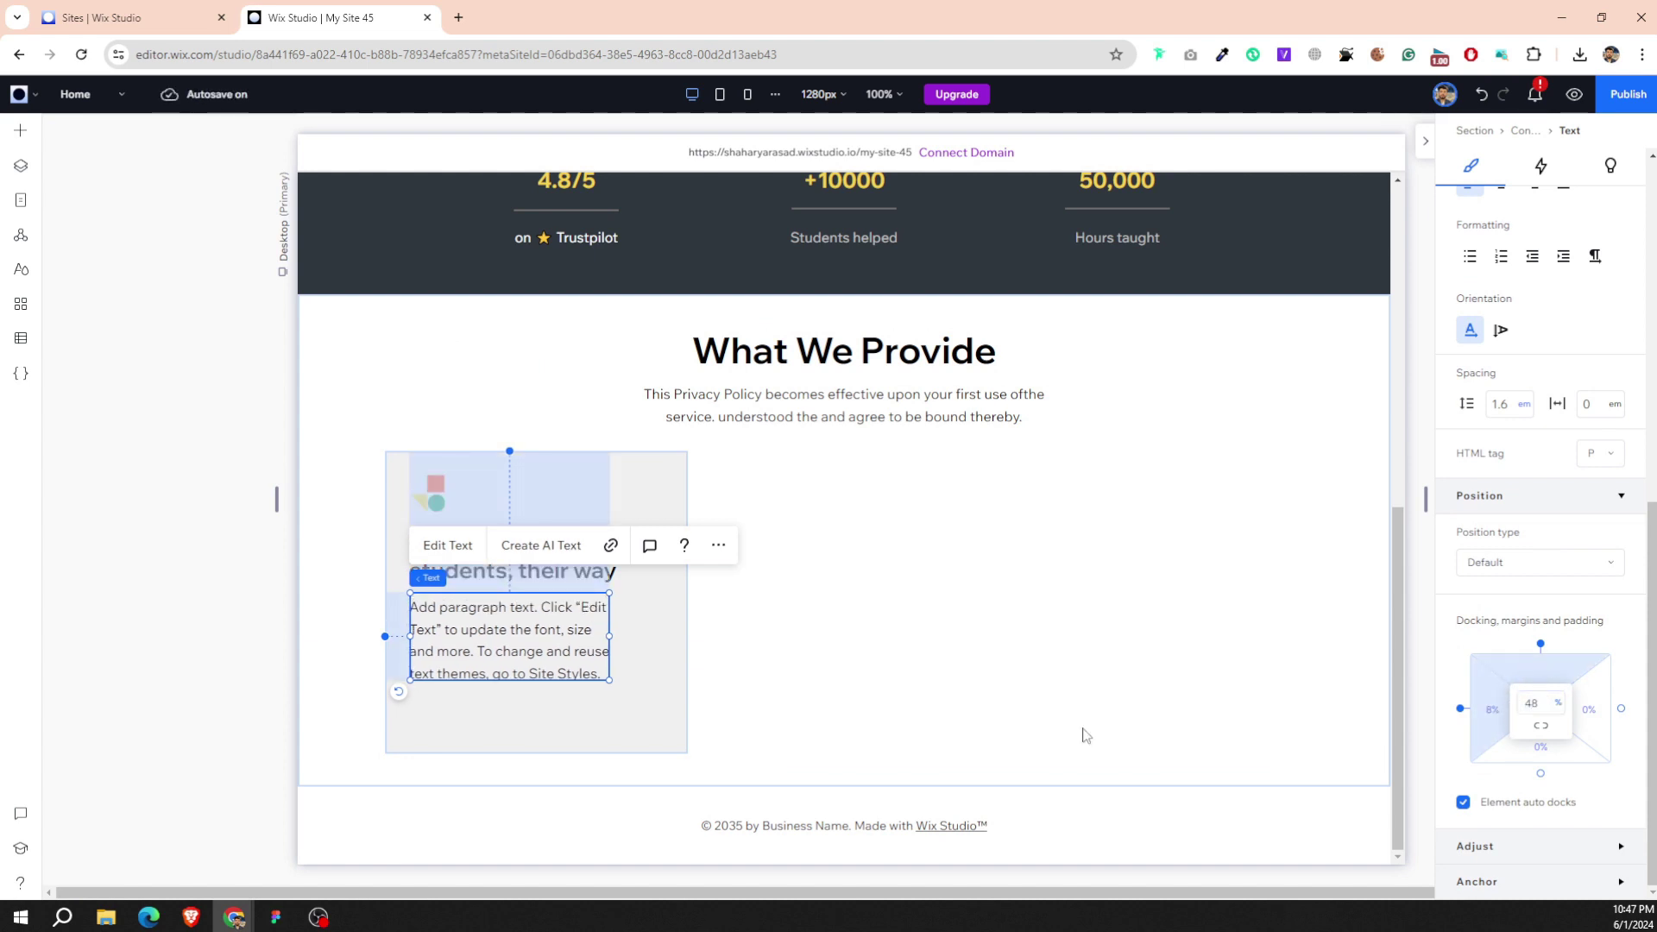
pyautogui.doubleClick(503, 636)
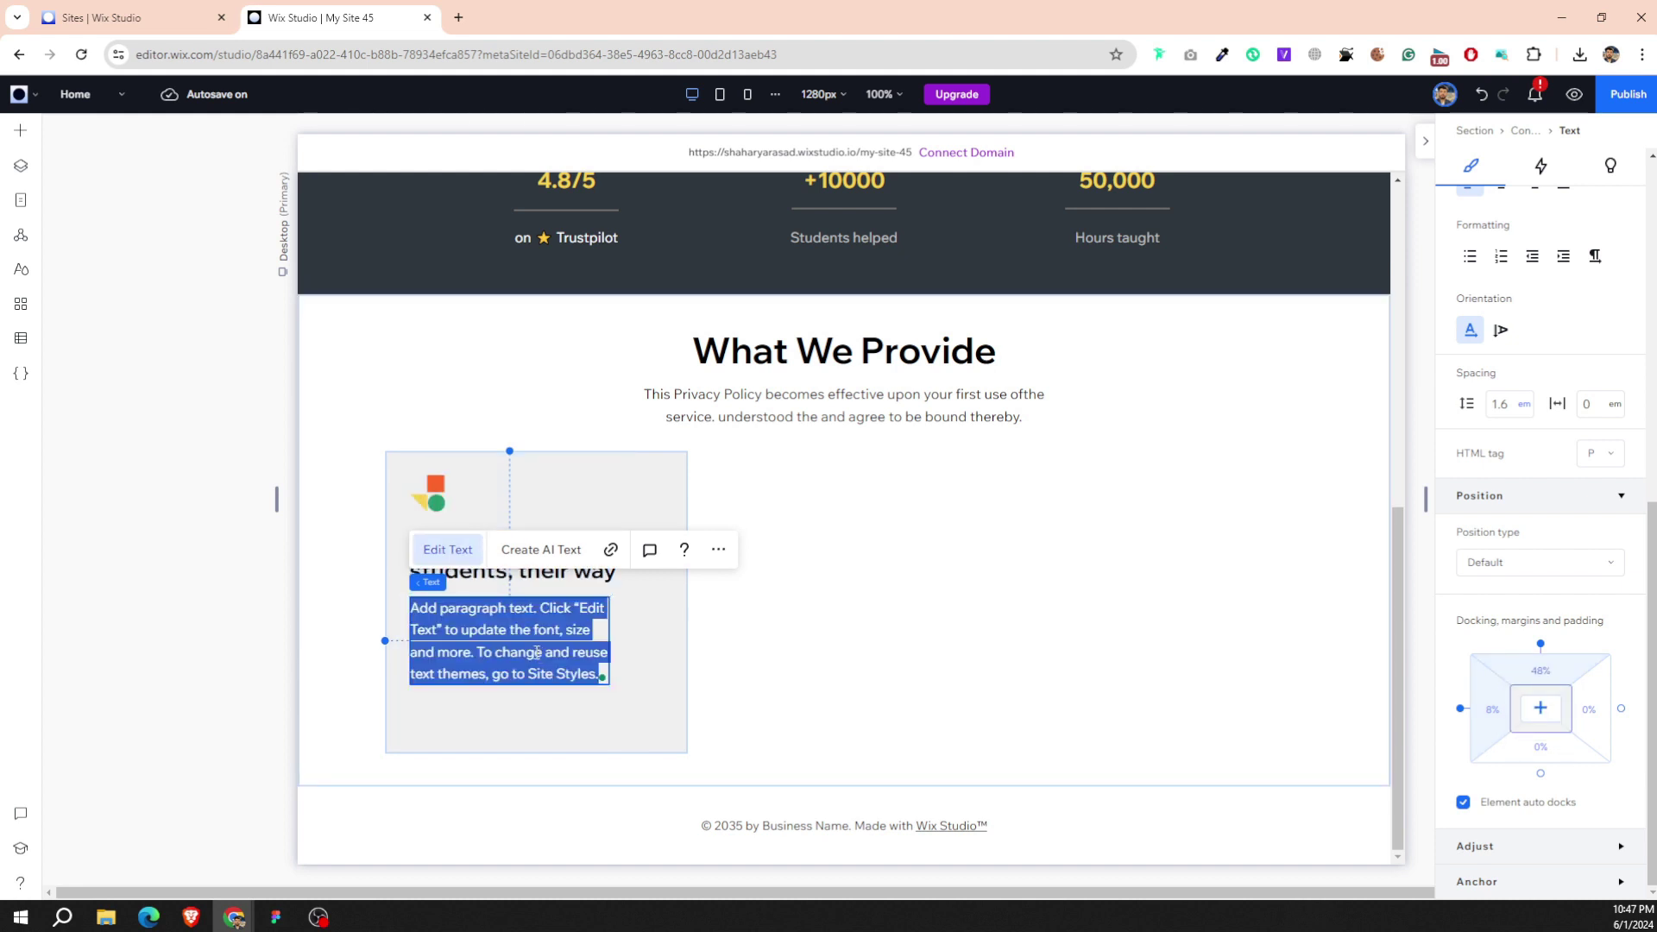
pyautogui.hotkey('ctrl', 'z')
pyautogui.click(528, 730)
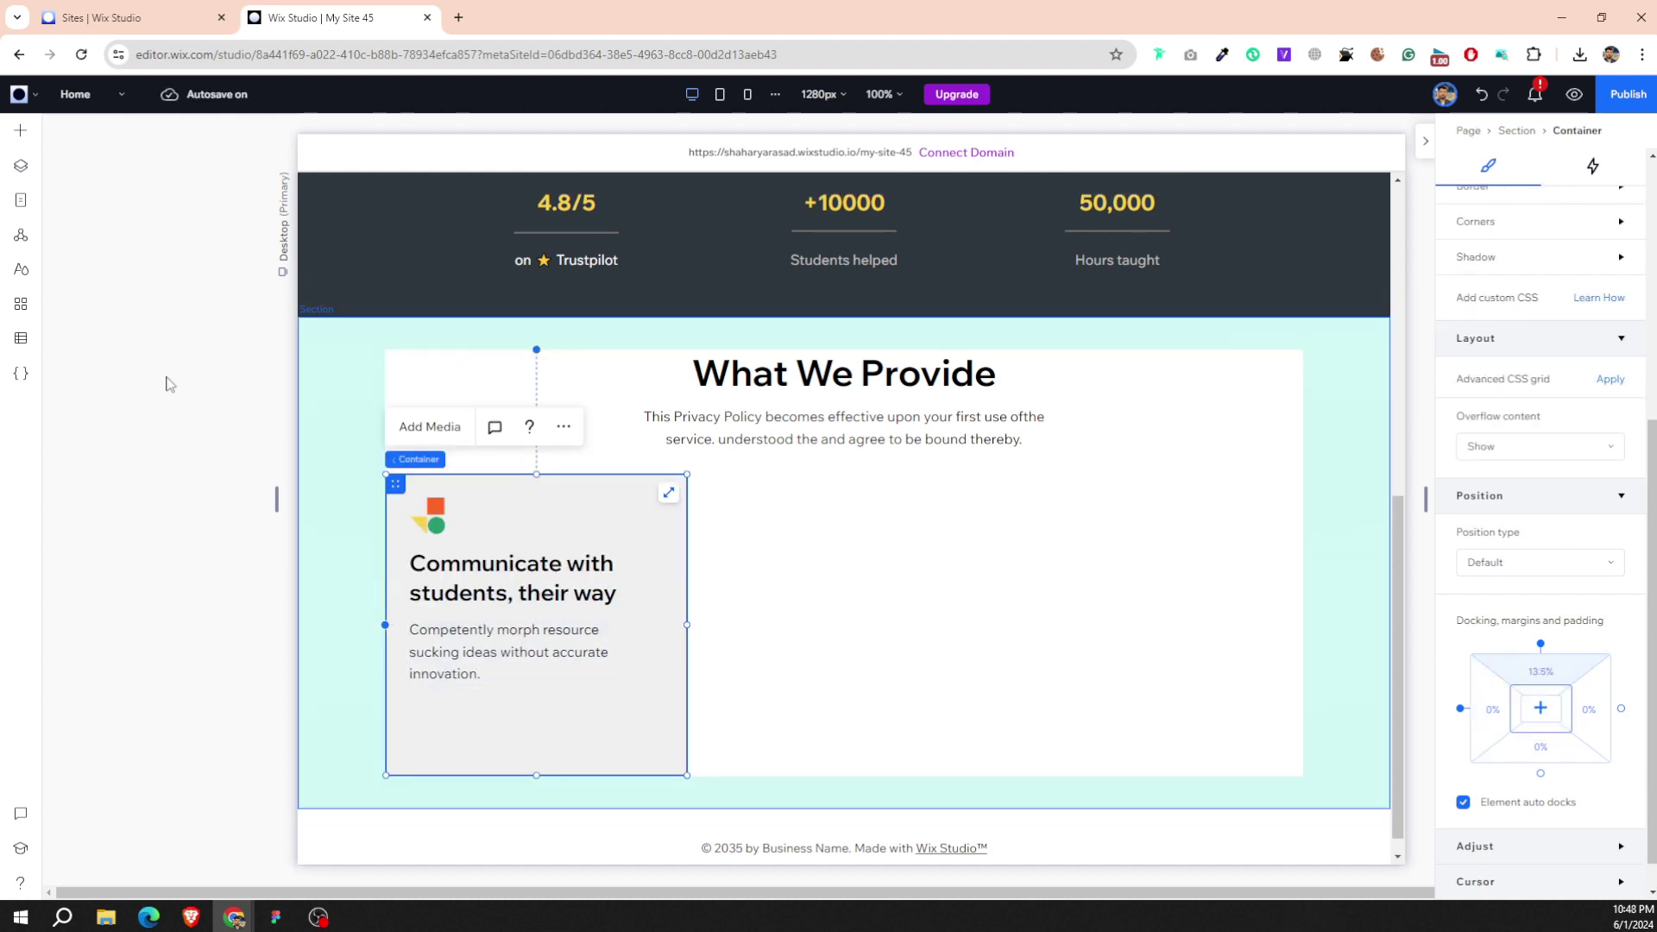
pyautogui.click(276, 916)
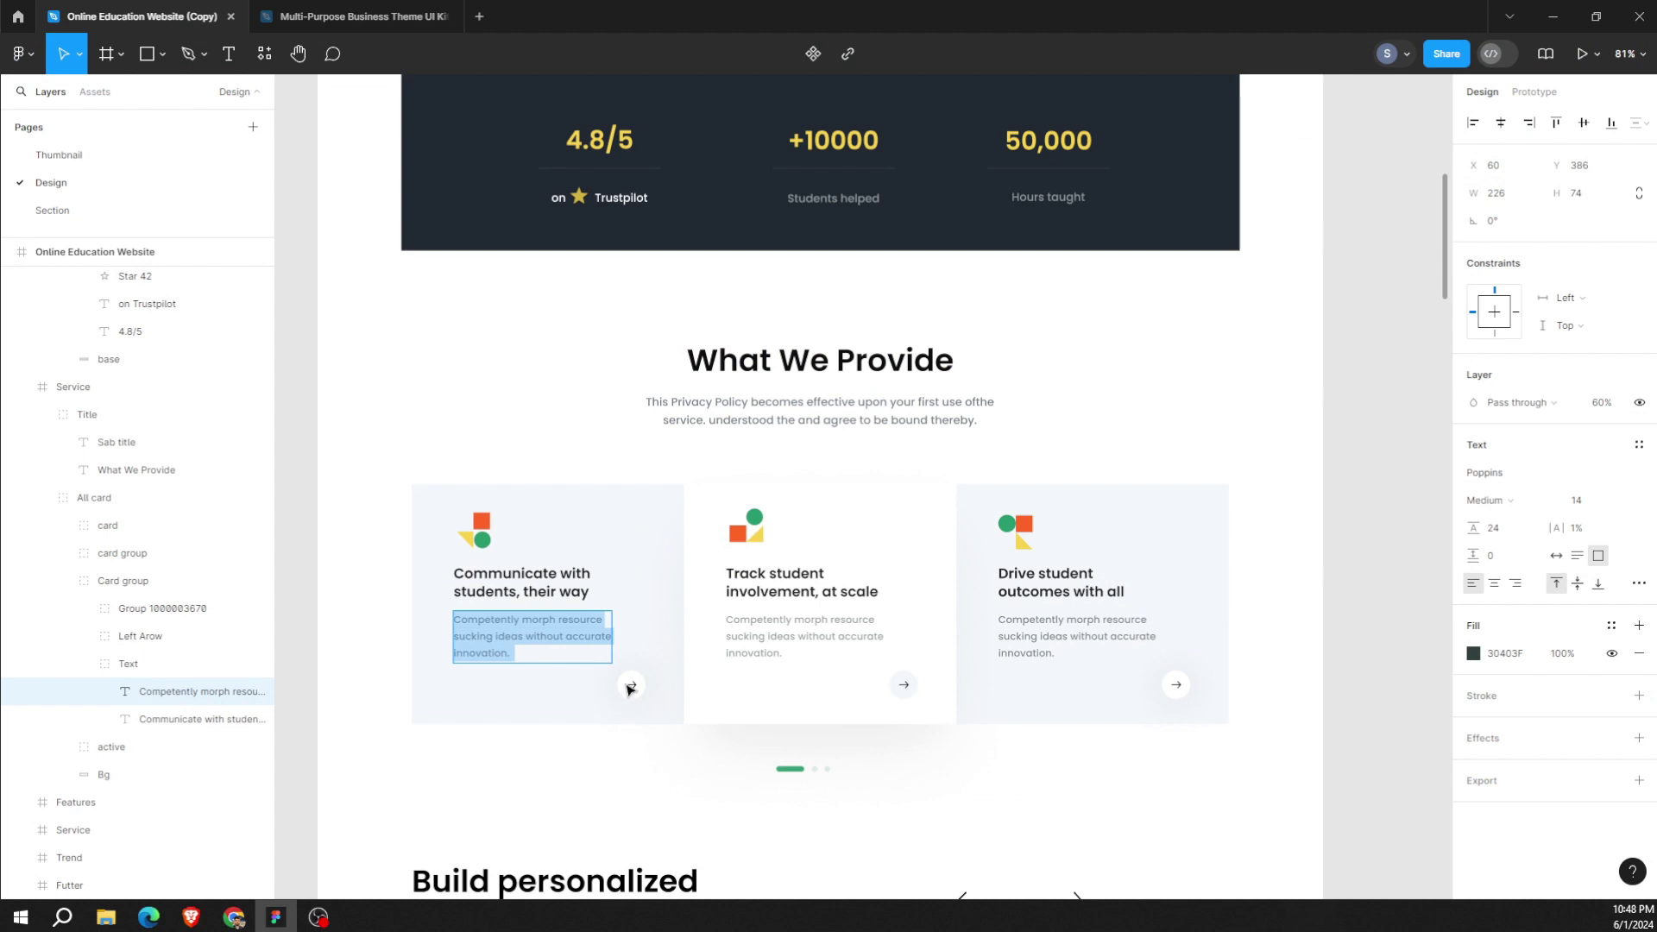
pyautogui.click(234, 916)
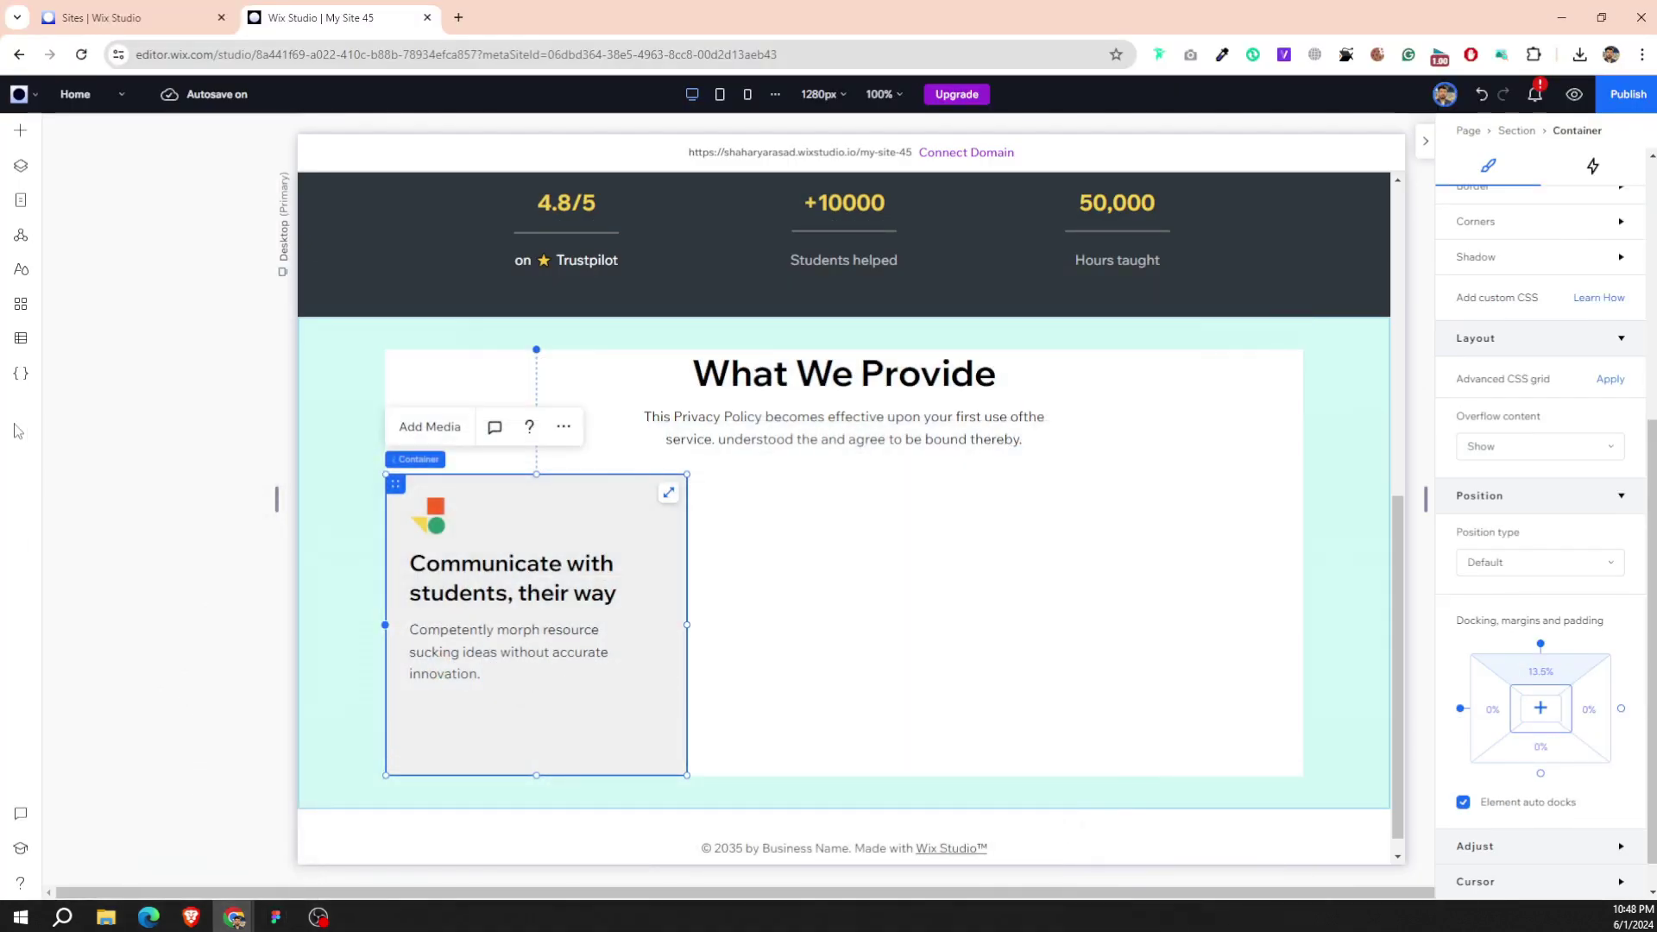
# Add the filled circle arrow from the Decorative More Arrows collection to the page.
pyautogui.click(20, 130)
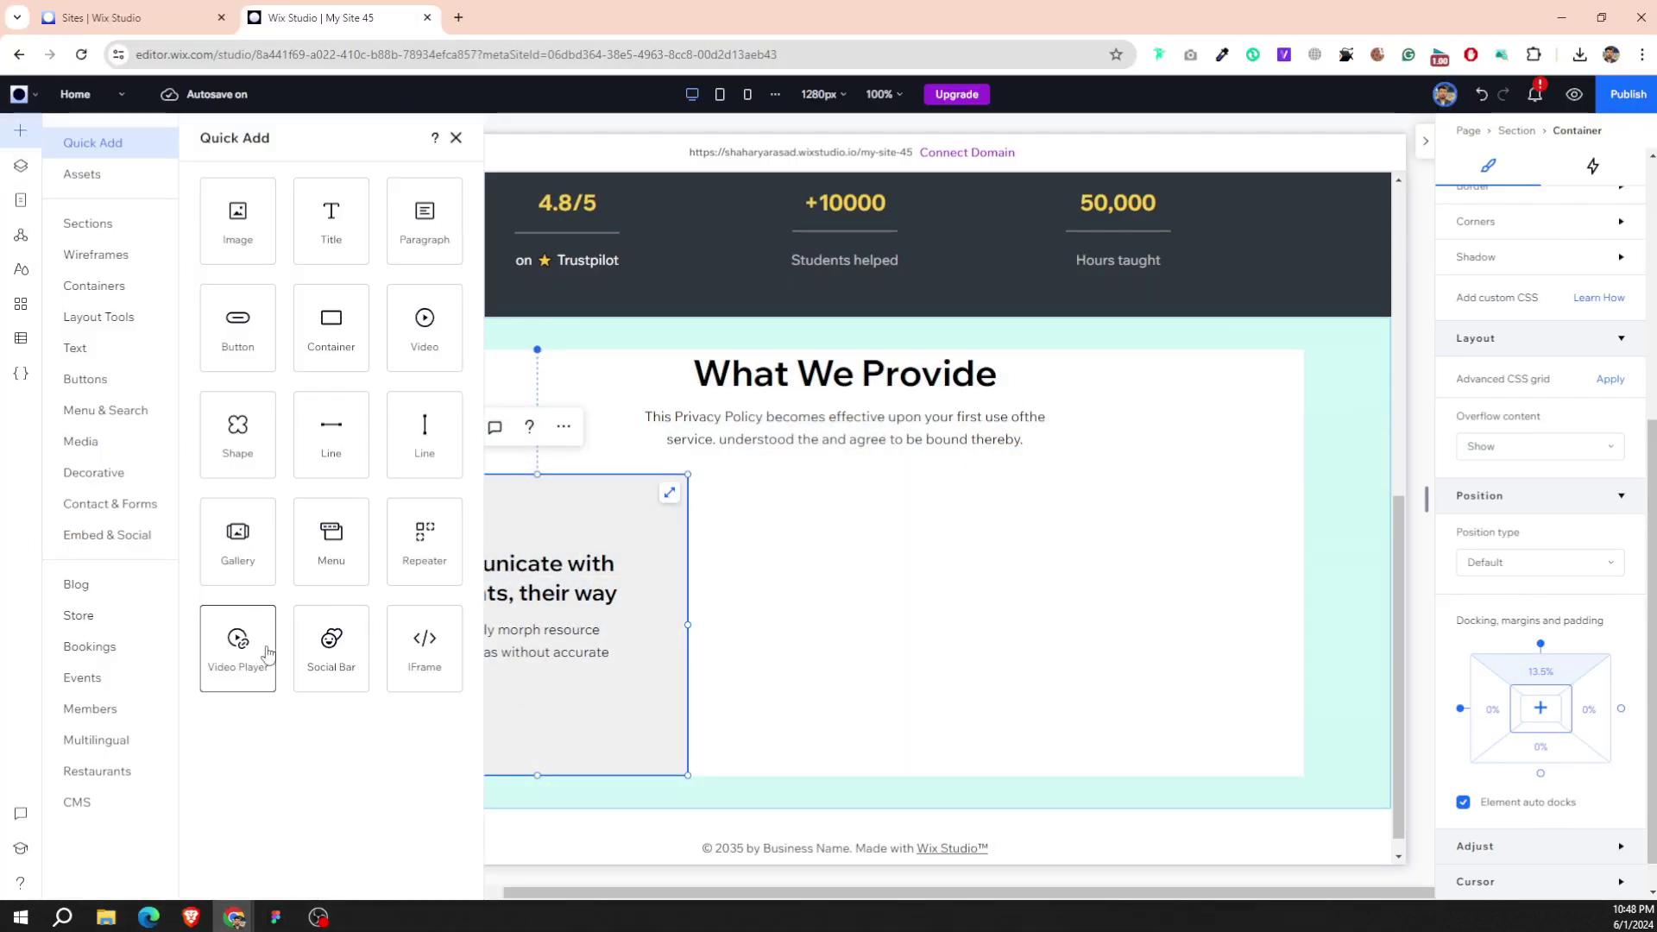
pyautogui.click(101, 484)
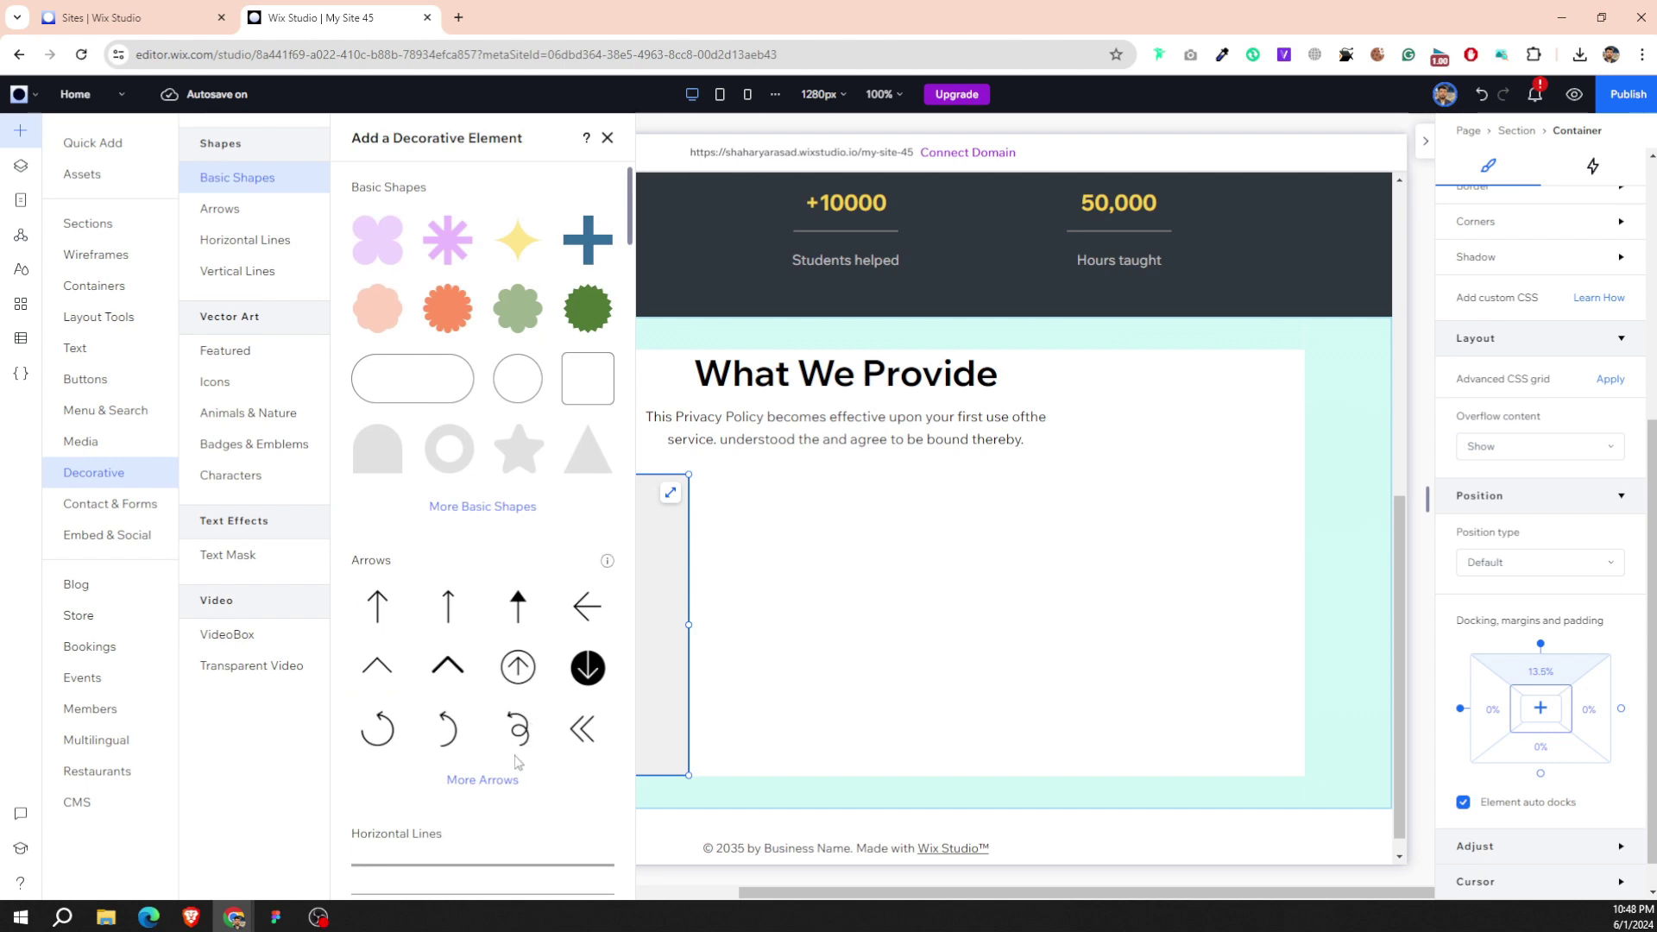
pyautogui.click(511, 782)
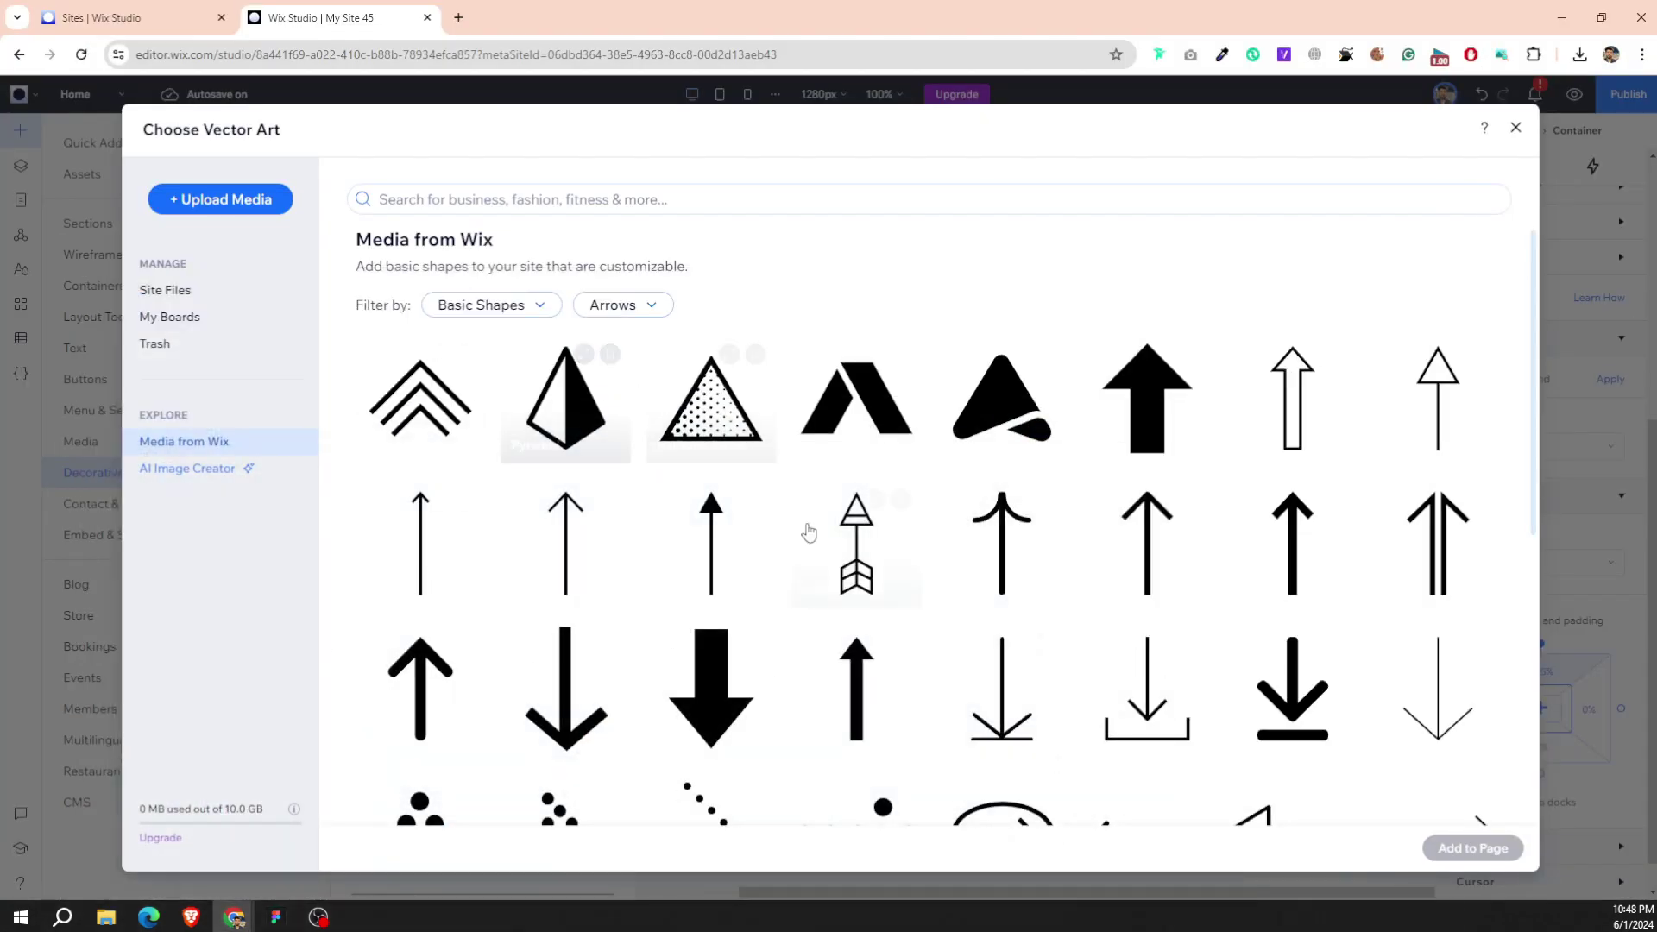
pyautogui.scroll(-3, 808, 531)
pyautogui.scroll(-5, 813, 541)
pyautogui.scroll(-3, 780, 525)
pyautogui.scroll(-1, 780, 526)
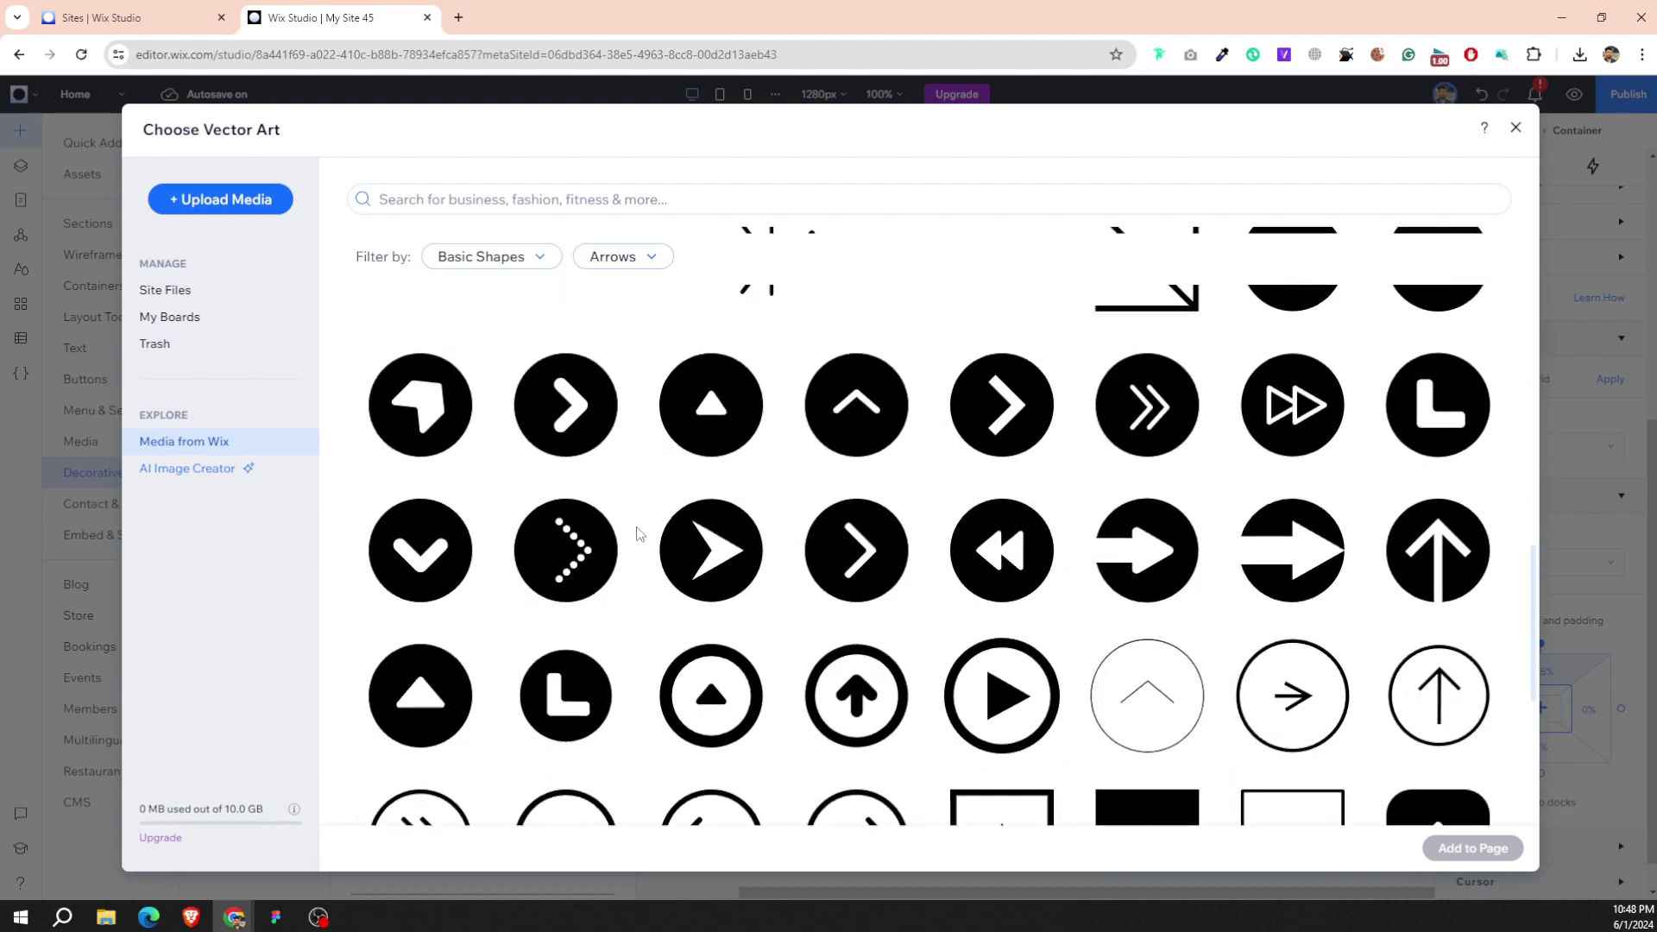
pyautogui.scroll(-2, 640, 533)
pyautogui.scroll(-2, 759, 513)
pyautogui.scroll(-2, 854, 484)
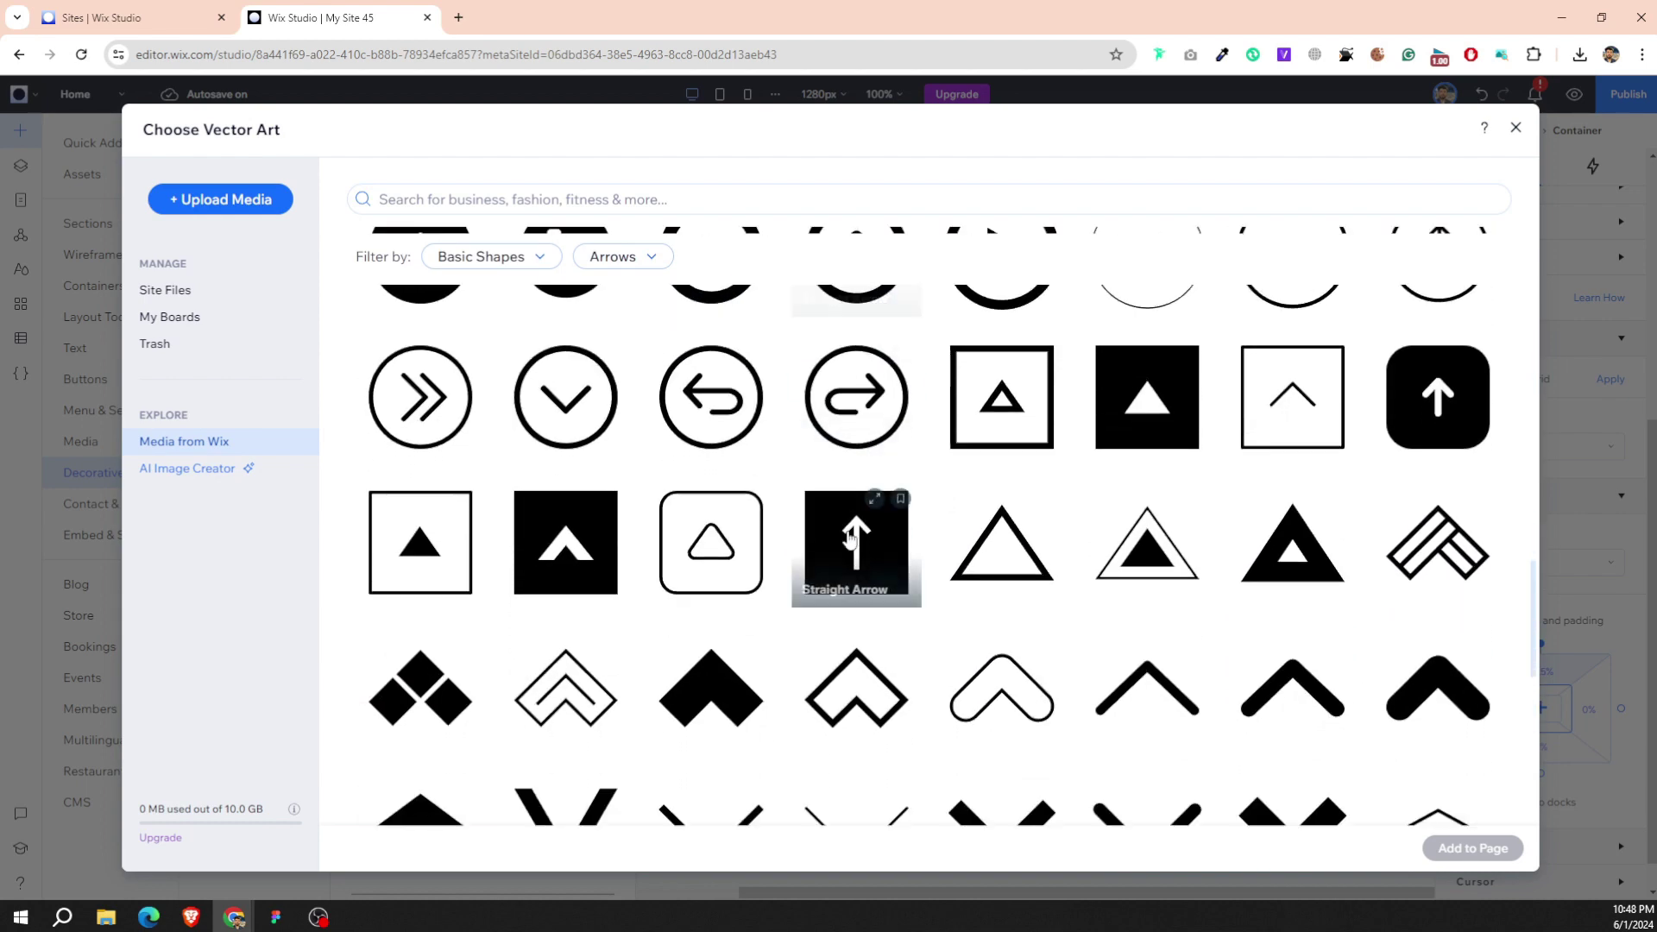
pyautogui.scroll(-1, 854, 552)
pyautogui.scroll(2, 906, 534)
pyautogui.scroll(3, 1035, 518)
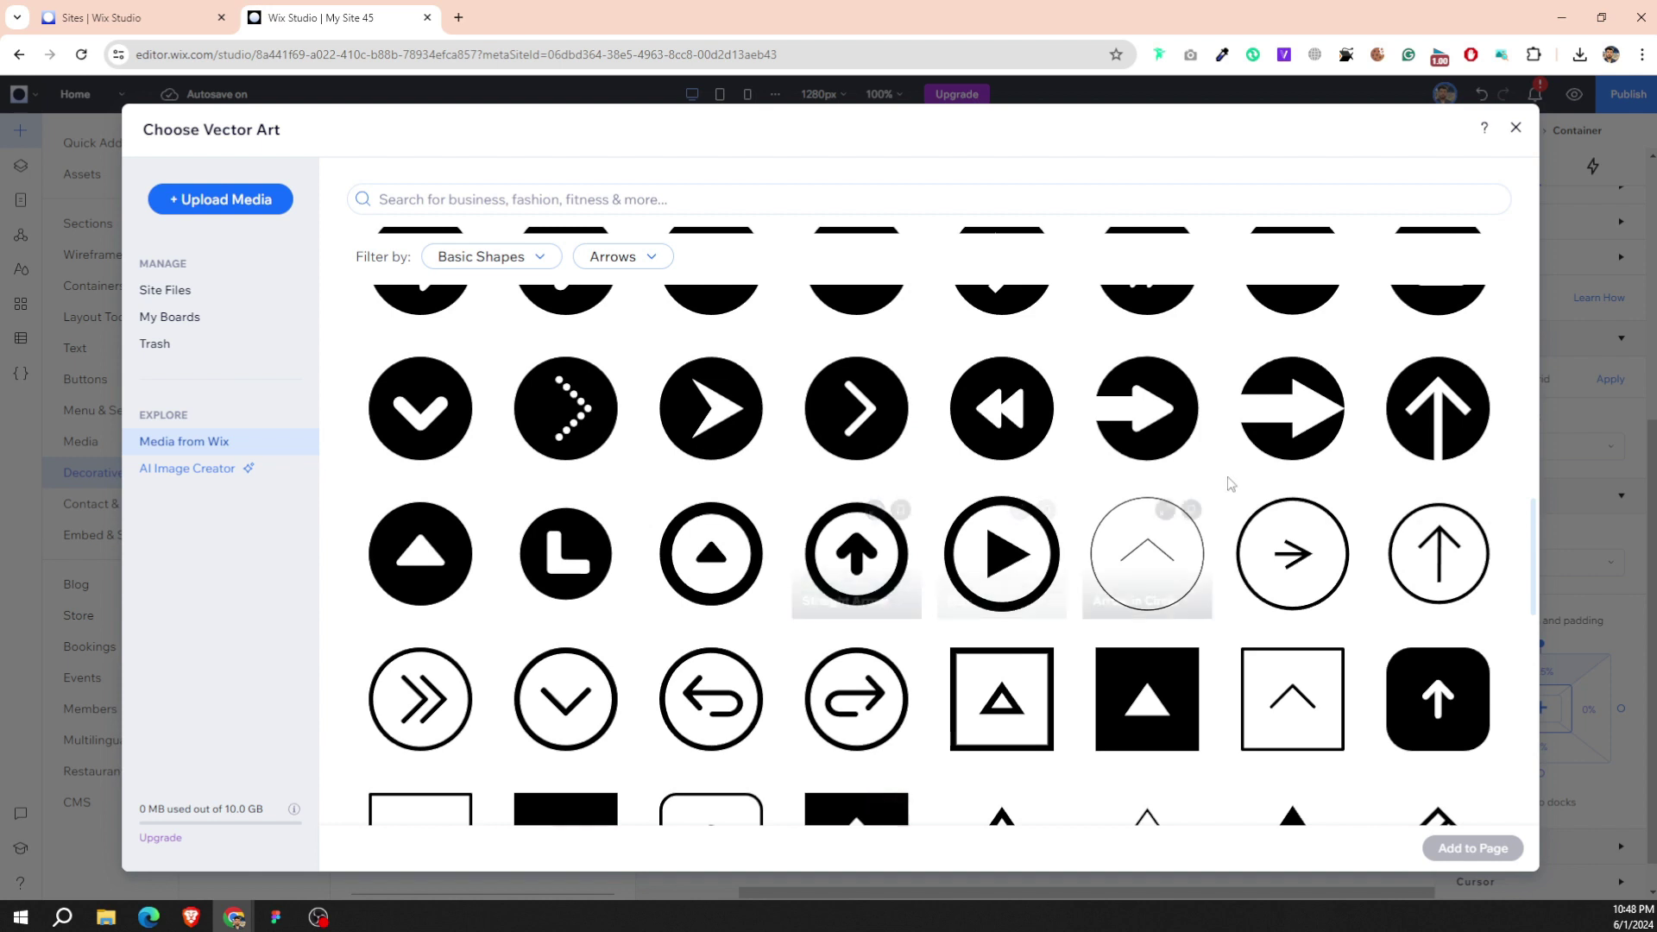
pyautogui.click(1437, 414)
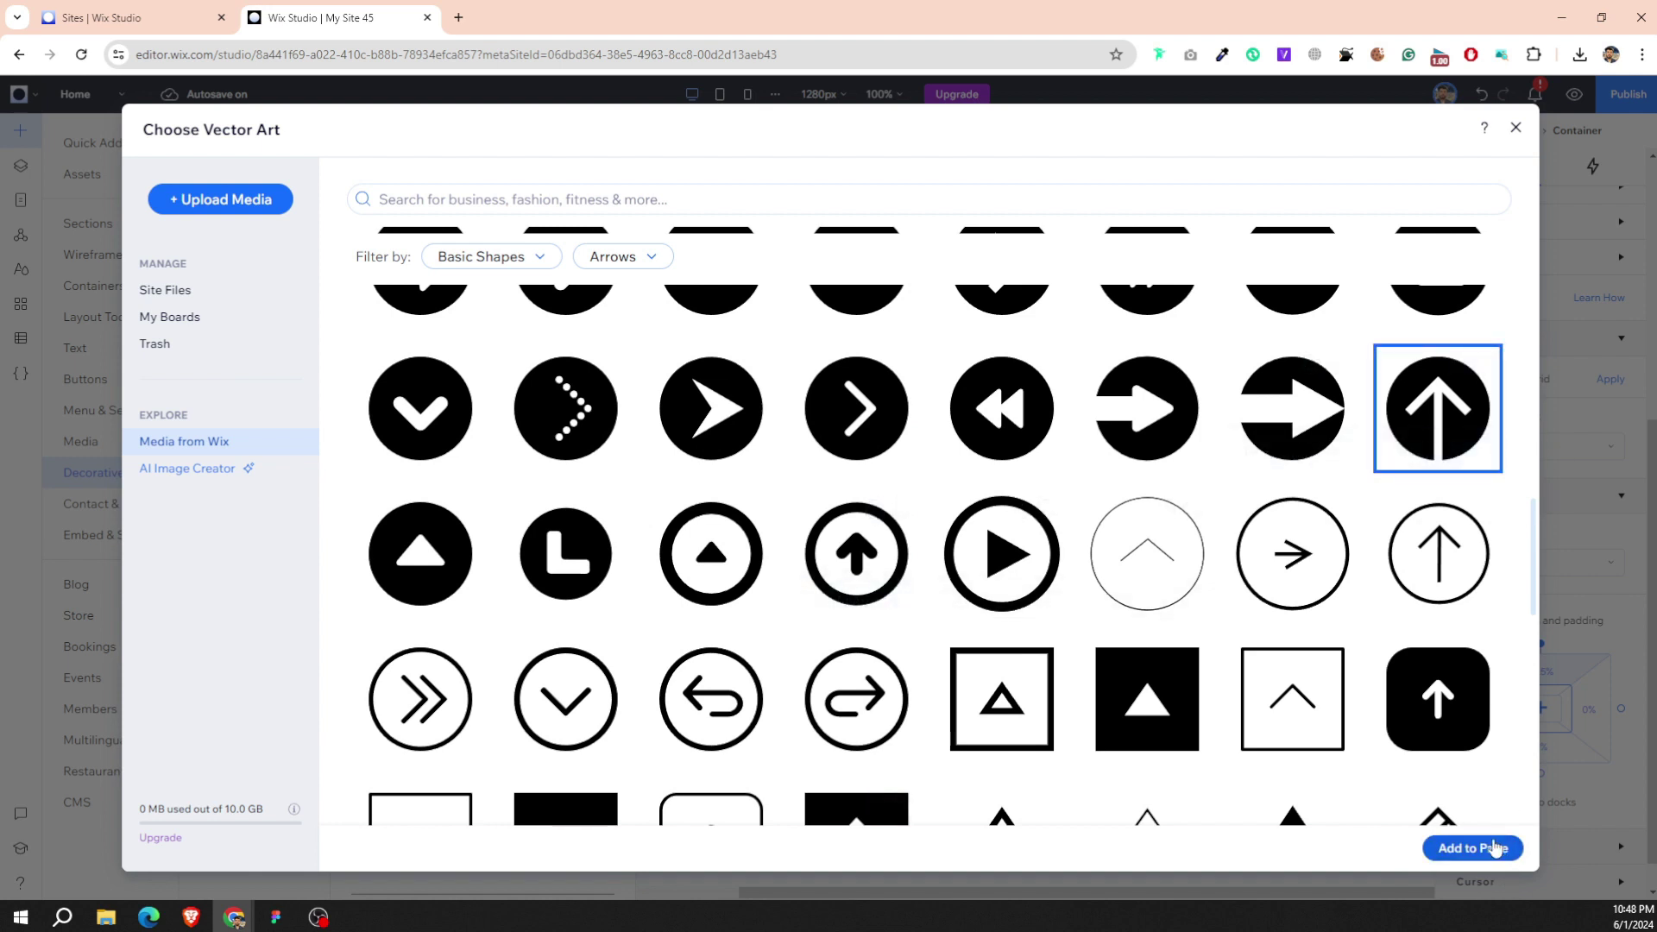
pyautogui.click(1467, 848)
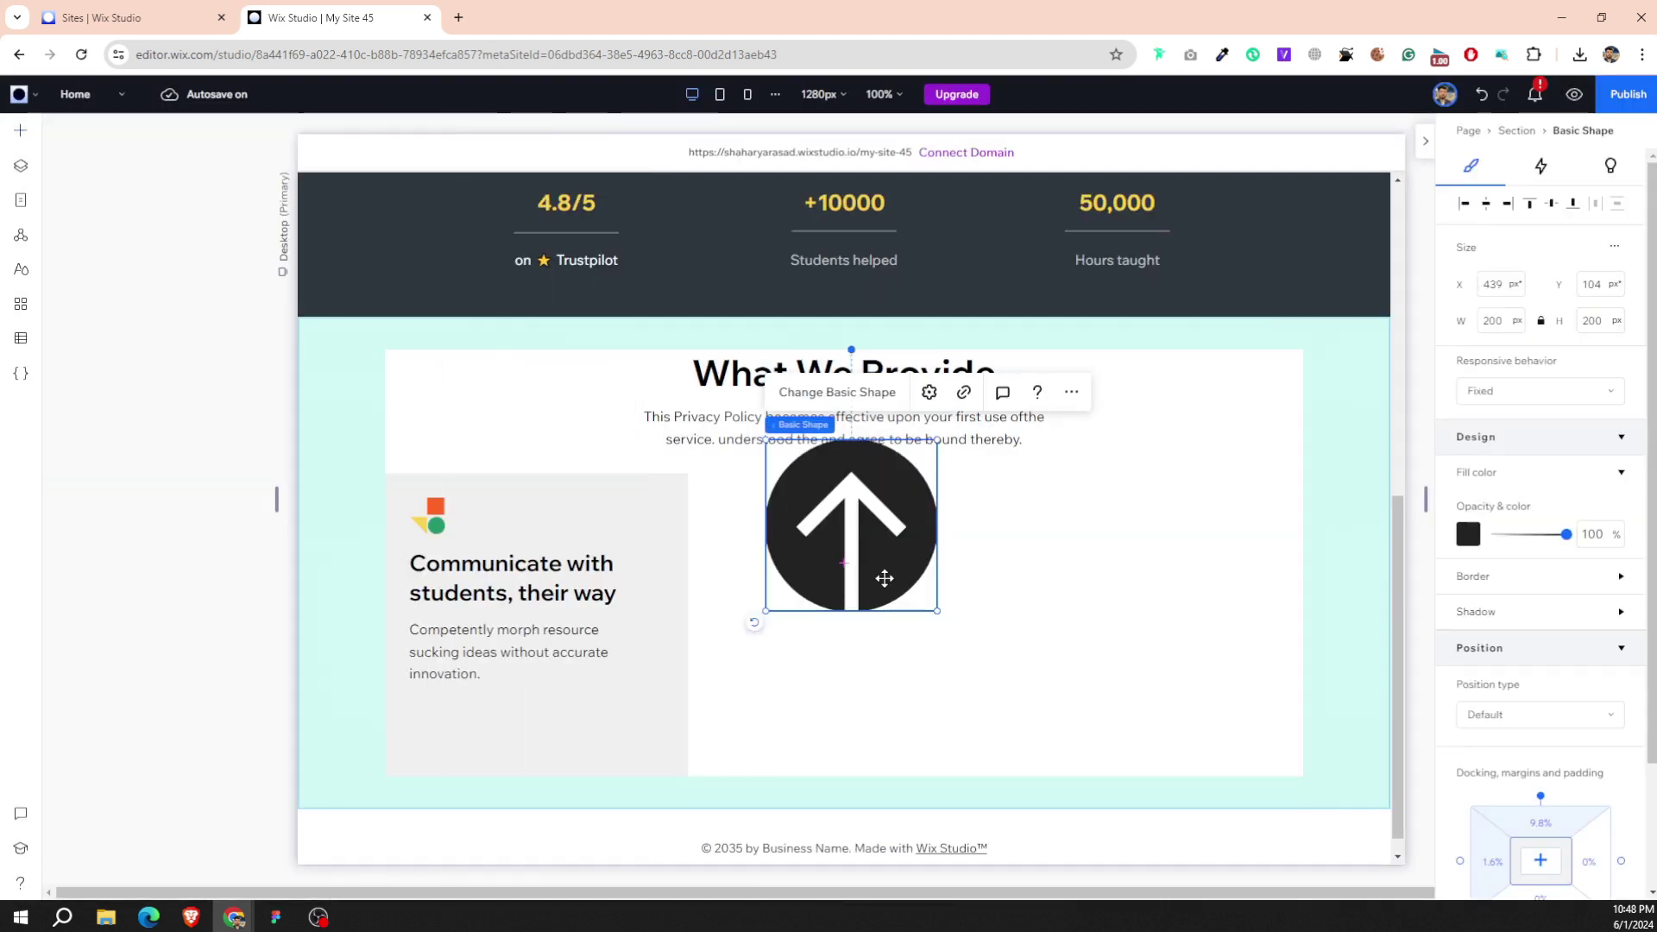
# Move the arrow into the grey card below the paragraph and shrink it to about 67 px.
pyautogui.moveTo(885, 578); pyautogui.dragTo(638, 699)
pyautogui.moveTo(667, 610); pyautogui.dragTo(543, 719)
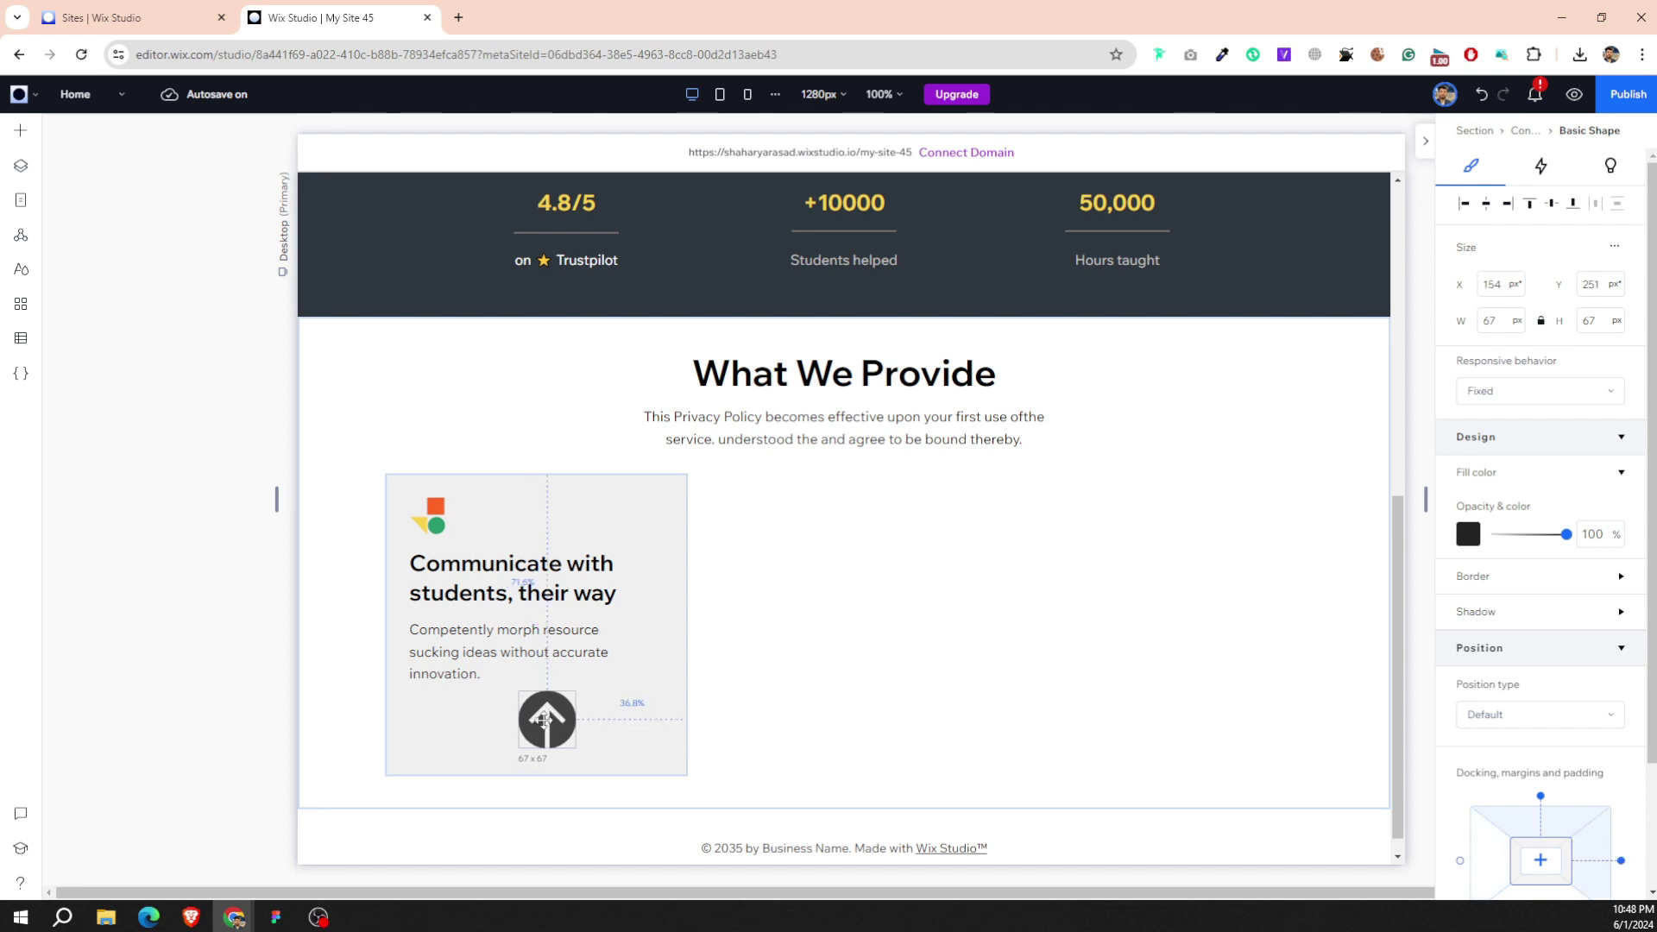
pyautogui.moveTo(543, 719)
pyautogui.mouseDown()
pyautogui.moveTo(573, 721)
pyautogui.moveTo(518, 674)
pyautogui.mouseUp()
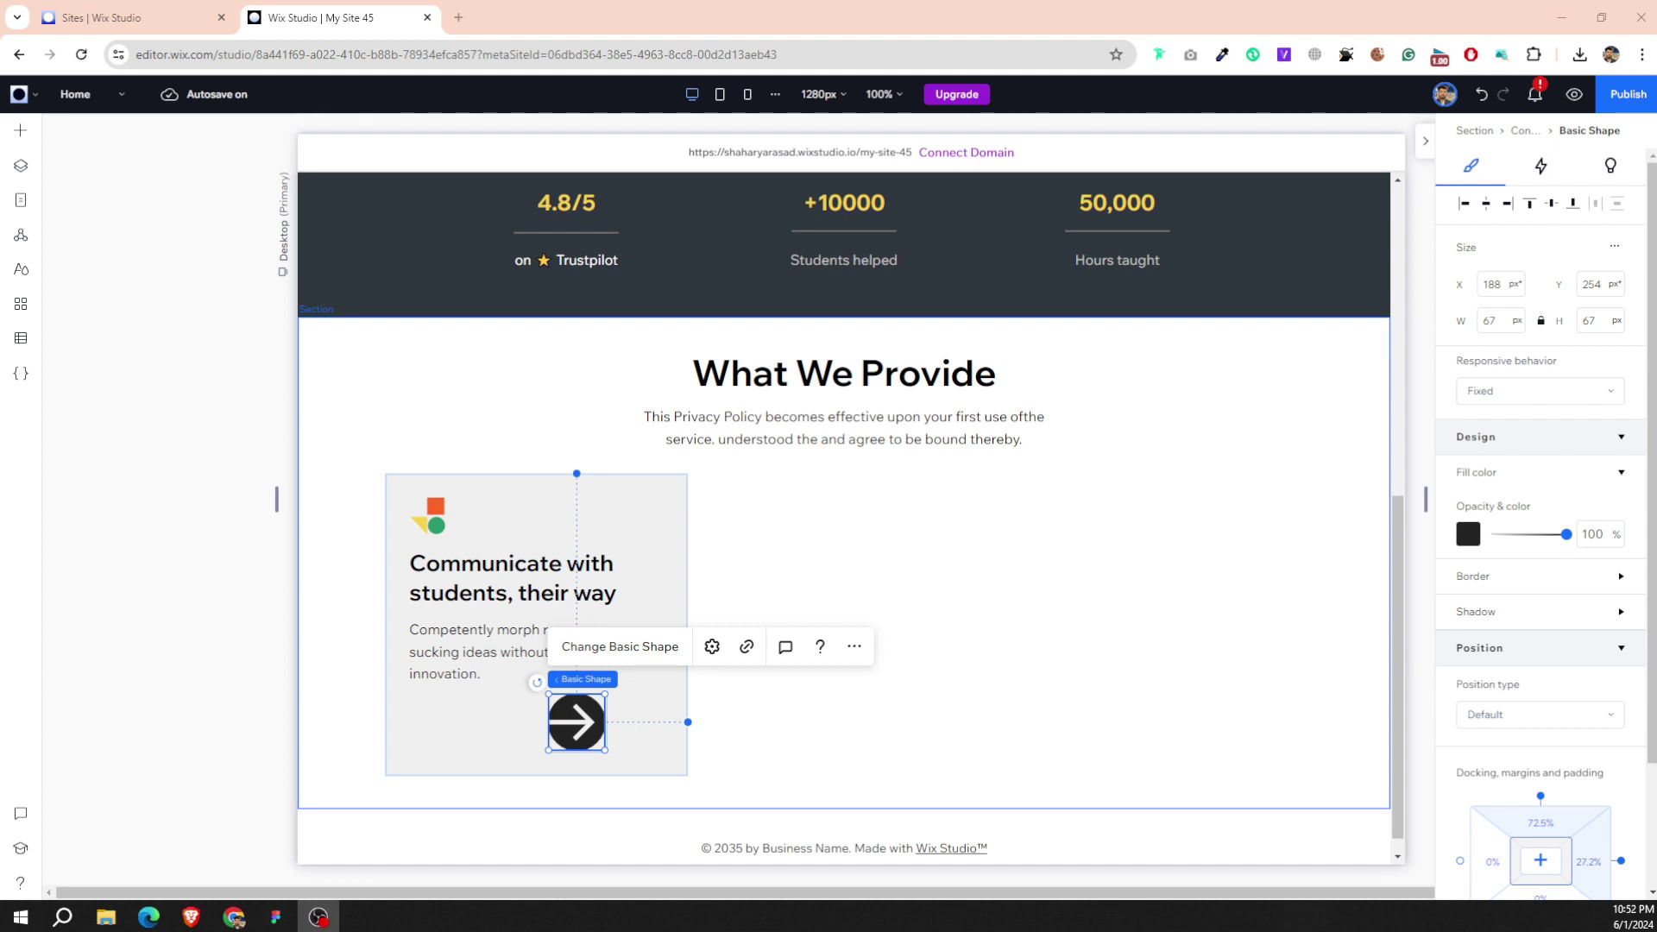
# Set the arrow shape's fill colour to white.
pyautogui.click(1468, 535)
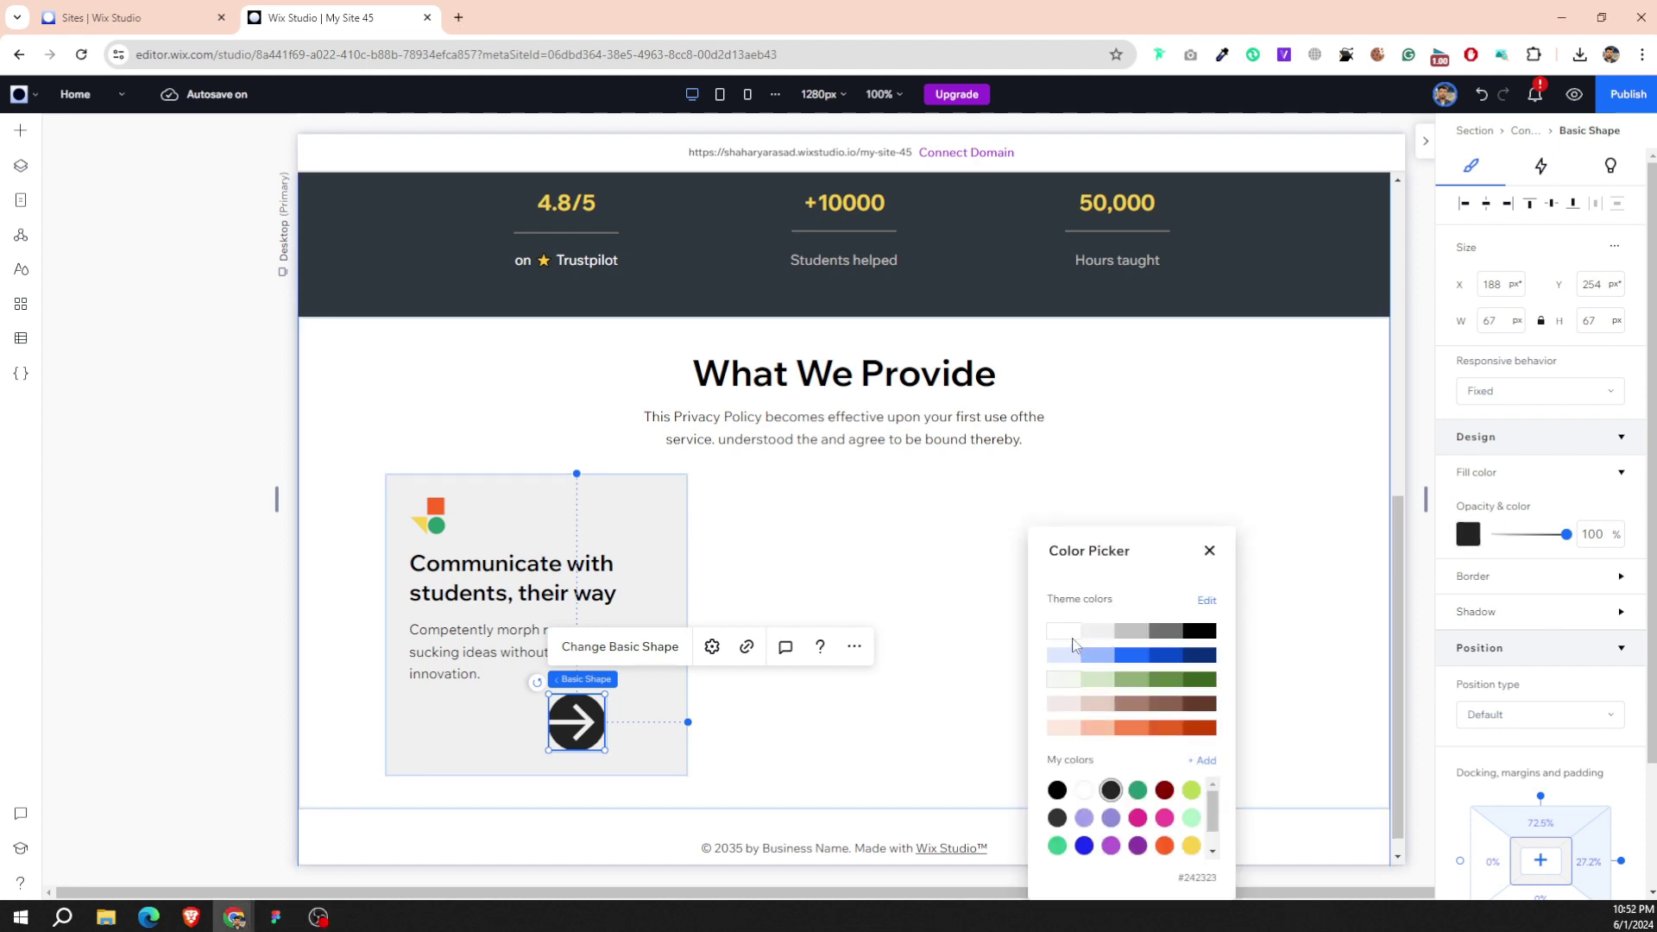
pyautogui.click(1064, 633)
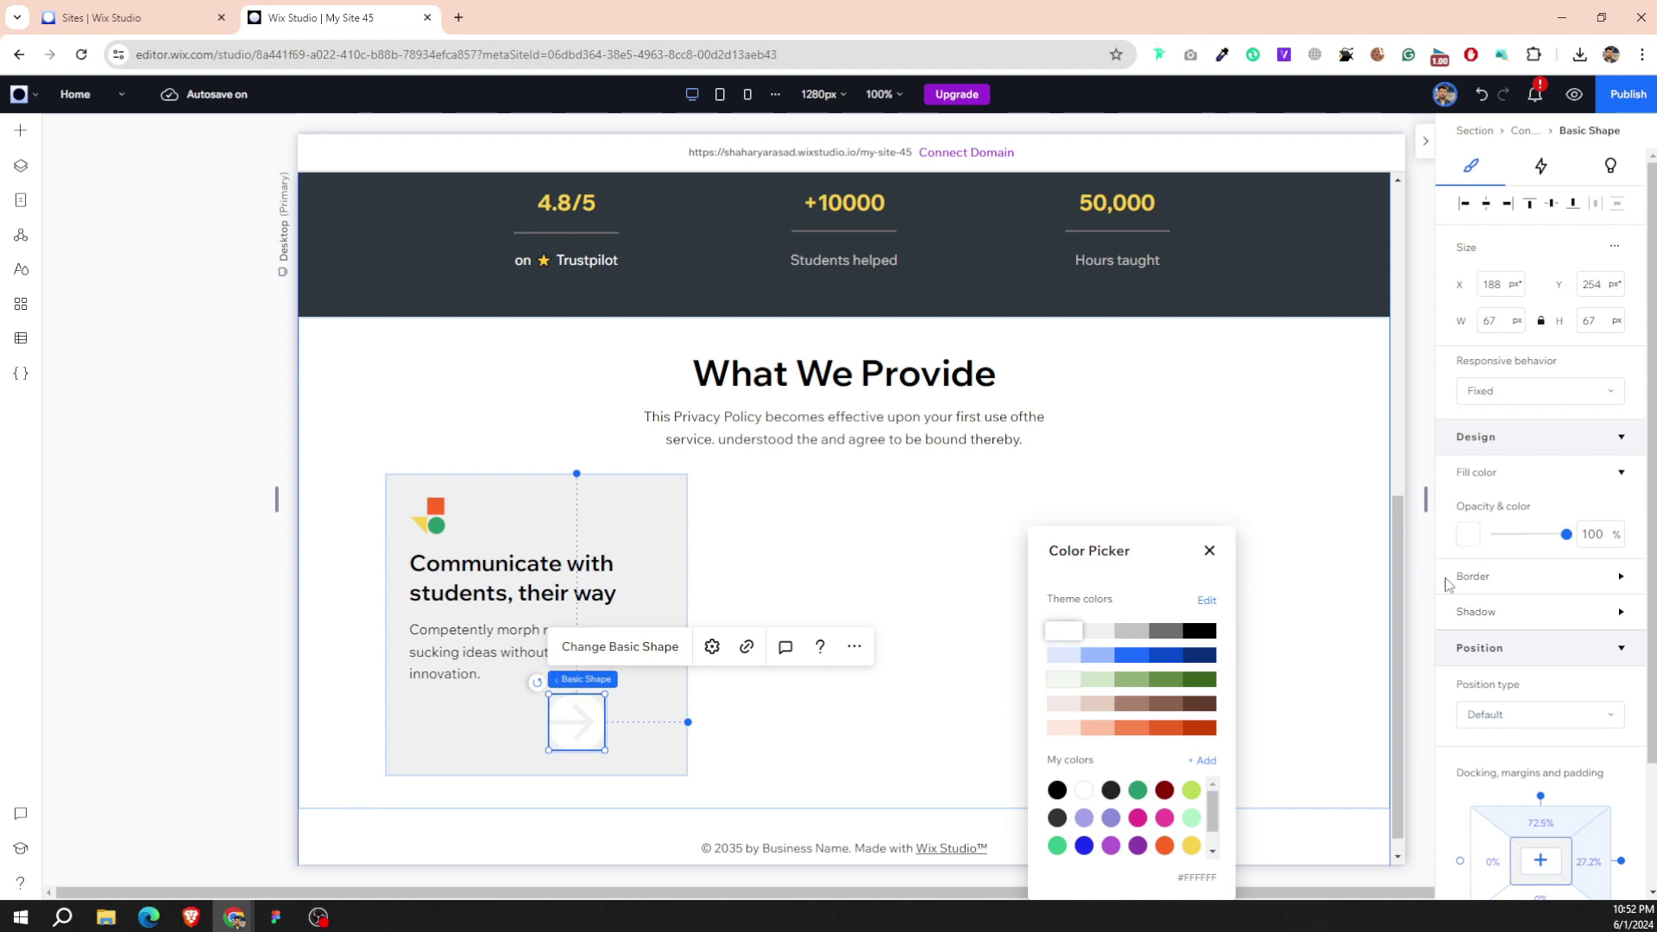
pyautogui.click(1473, 620)
# Turn on a drop shadow for the arrow and adjust its distance and blur.
pyautogui.click(1477, 616)
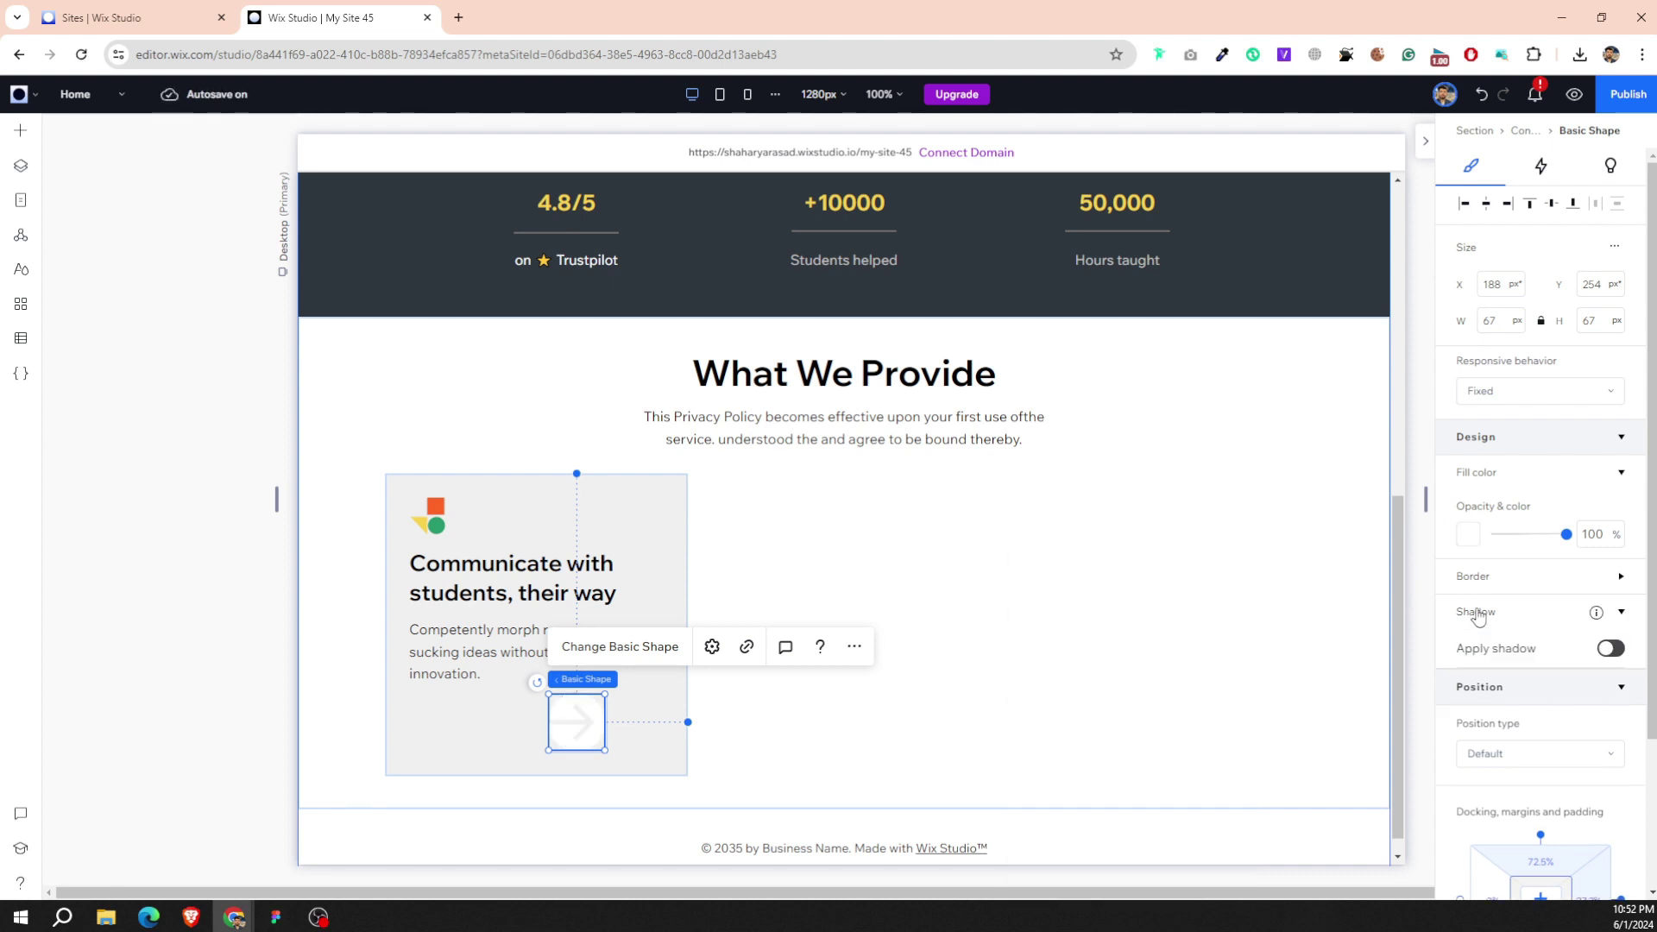
pyautogui.click(1607, 651)
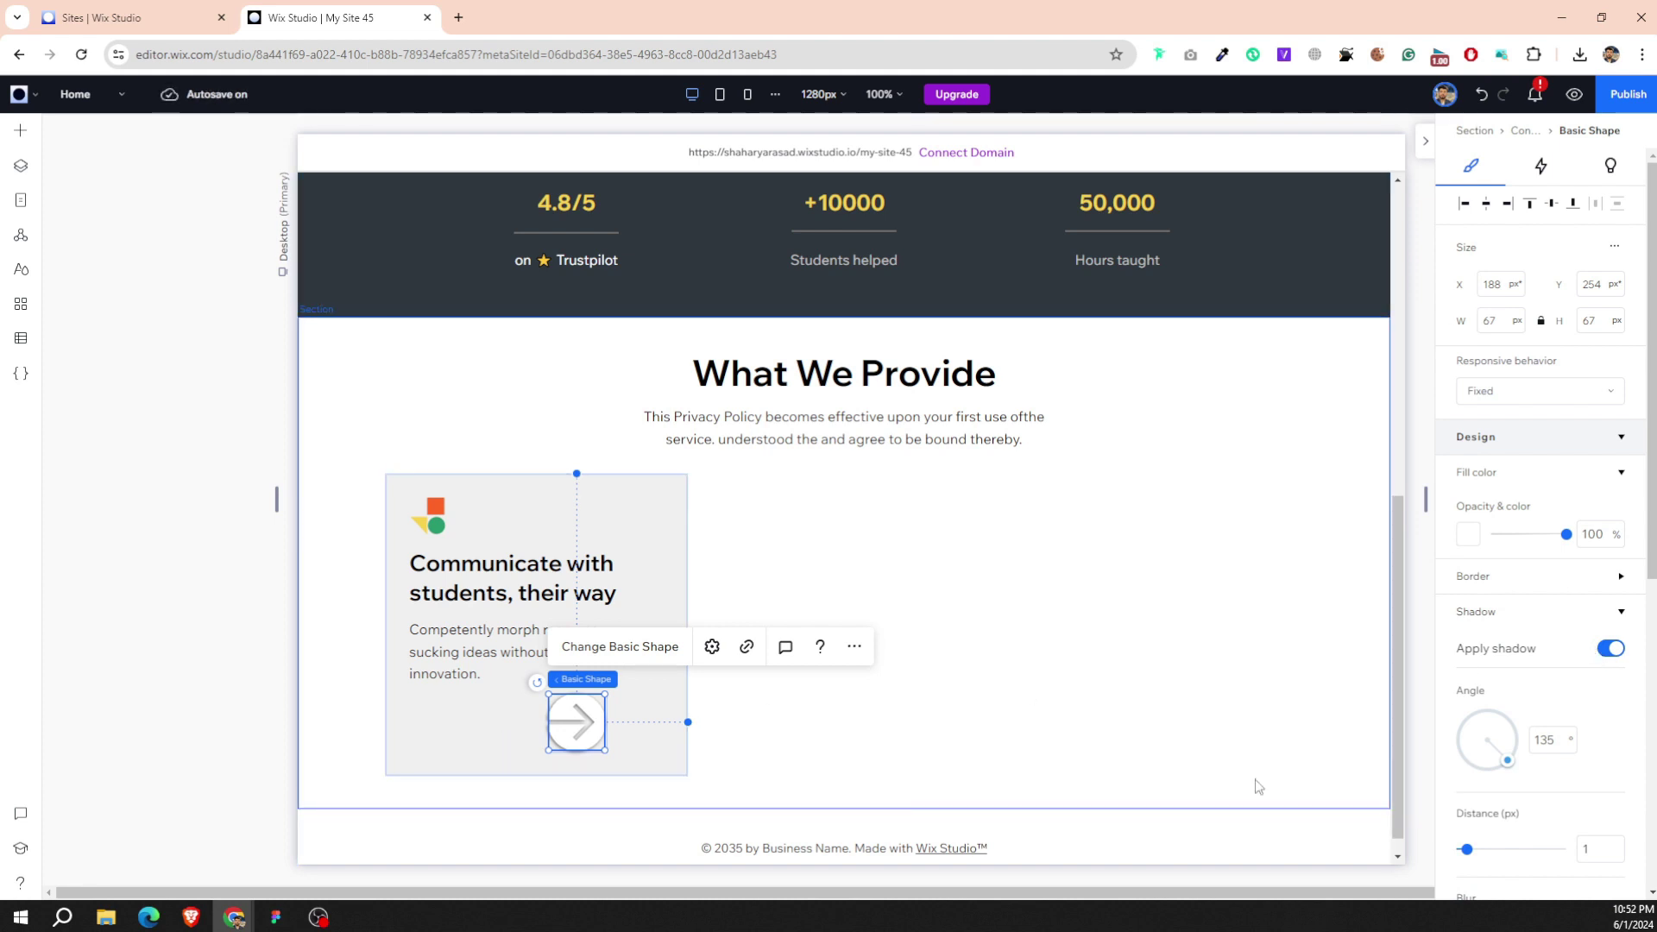
pyautogui.scroll(-1, 1596, 759)
pyautogui.scroll(-1, 1547, 813)
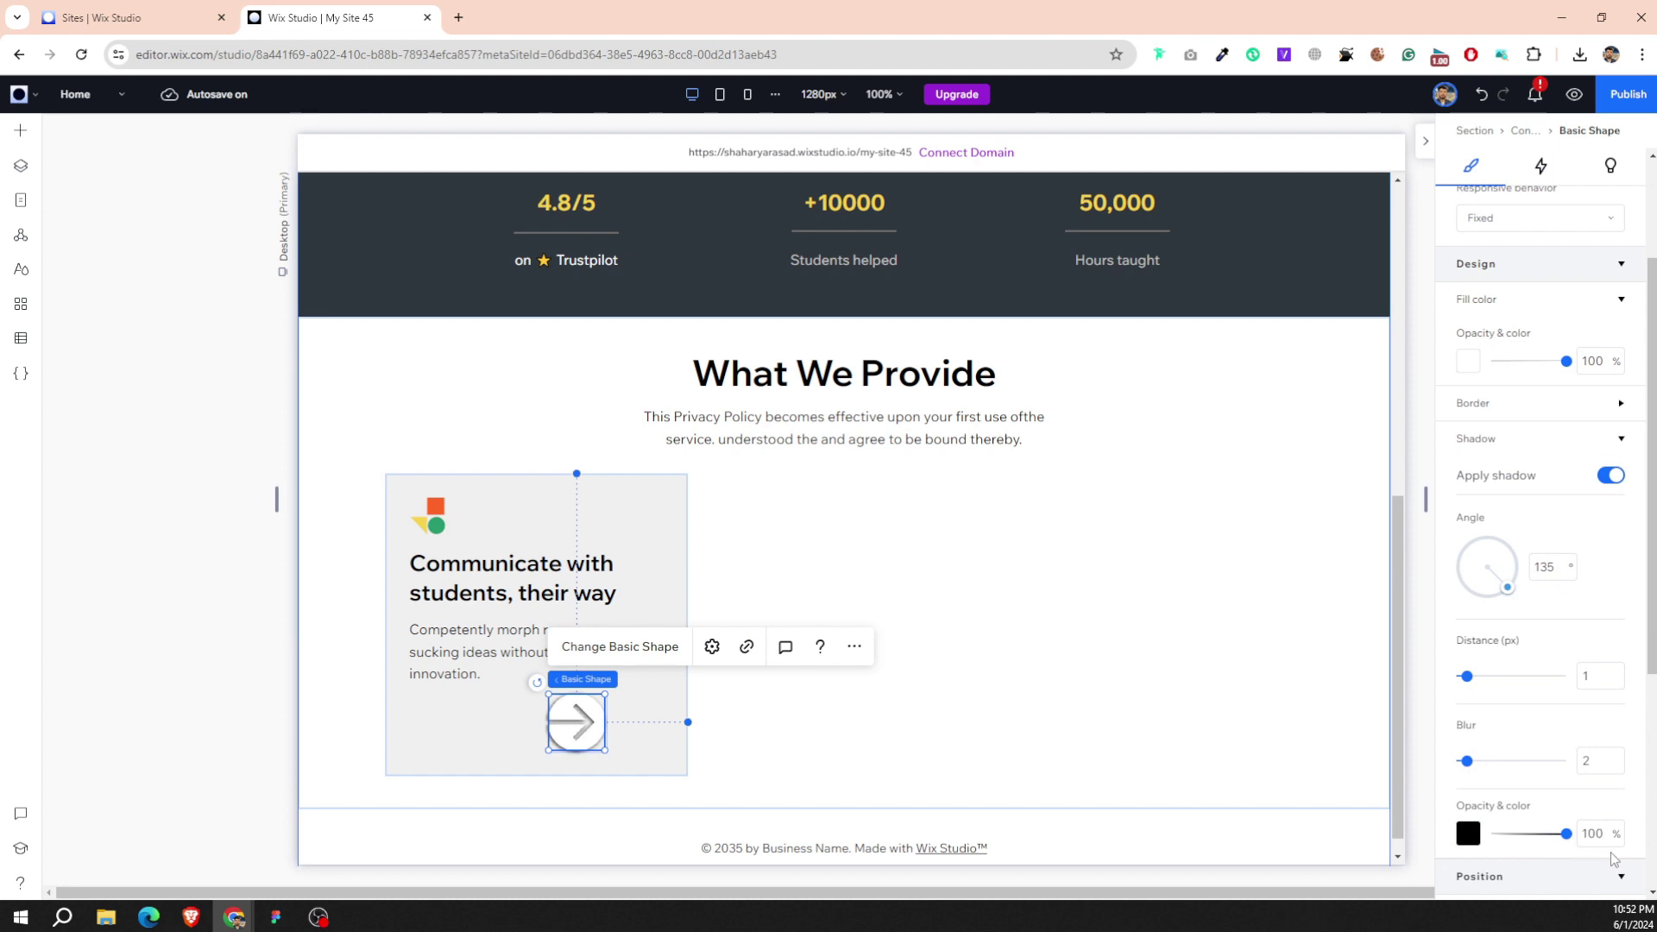
pyautogui.moveTo(1467, 682); pyautogui.dragTo(1469, 683)
pyautogui.moveTo(1464, 768)
pyautogui.mouseDown()
pyautogui.moveTo(1445, 763)
pyautogui.moveTo(1470, 766)
pyautogui.mouseUp()
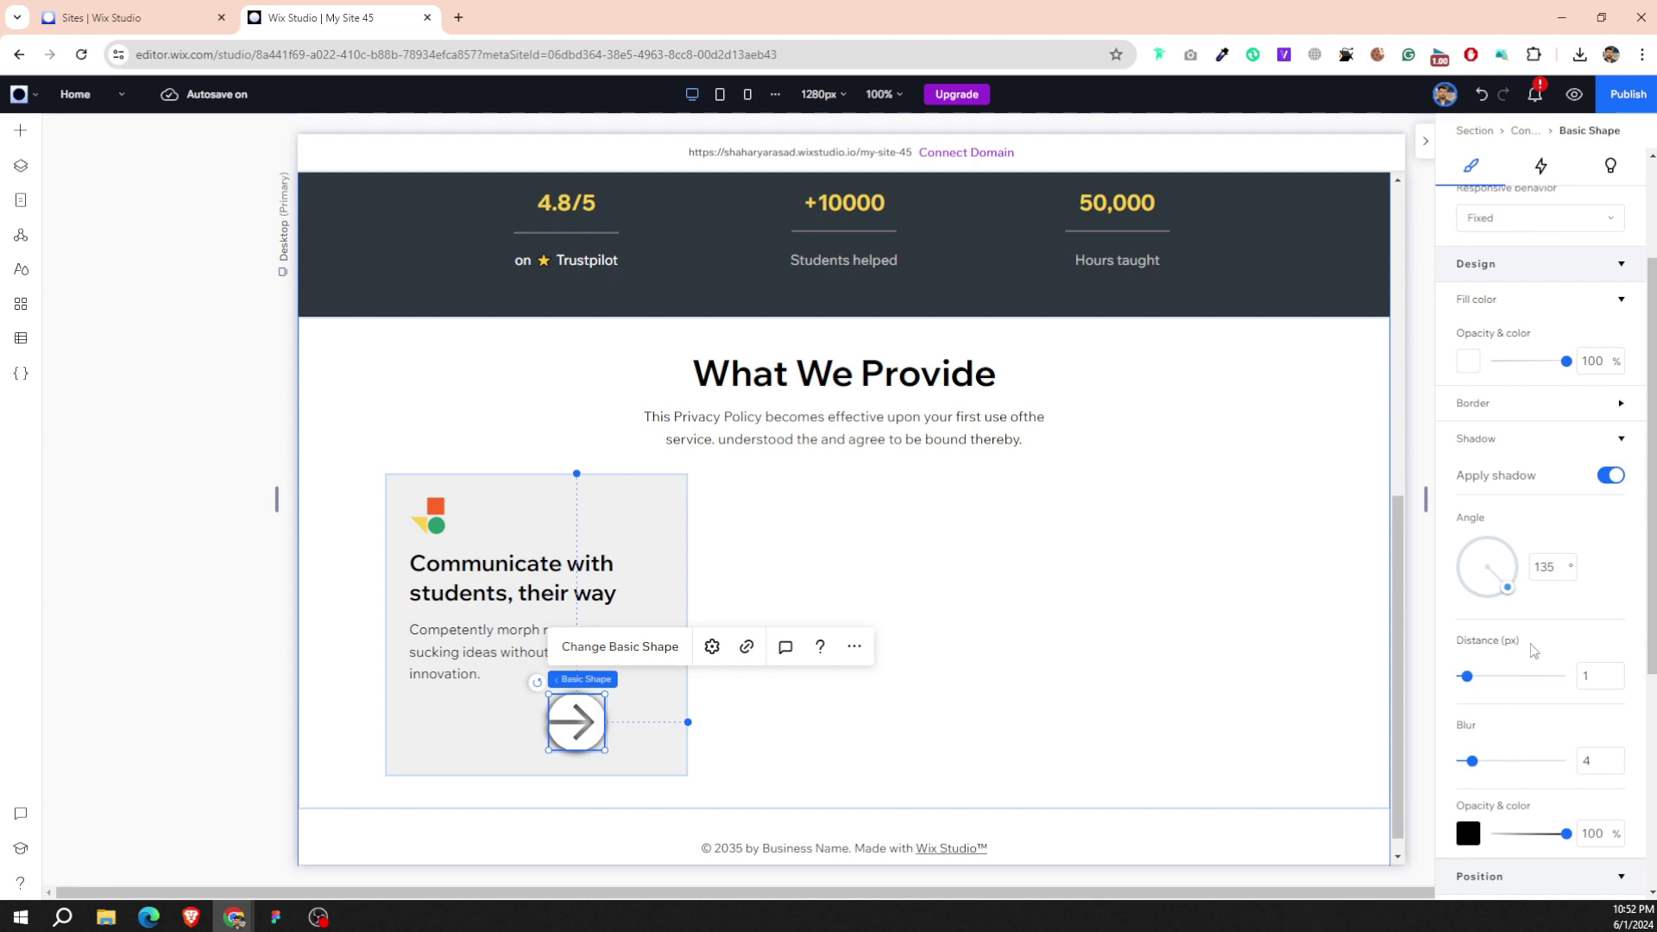
pyautogui.scroll(-3, 1536, 604)
pyautogui.scroll(4, 1511, 521)
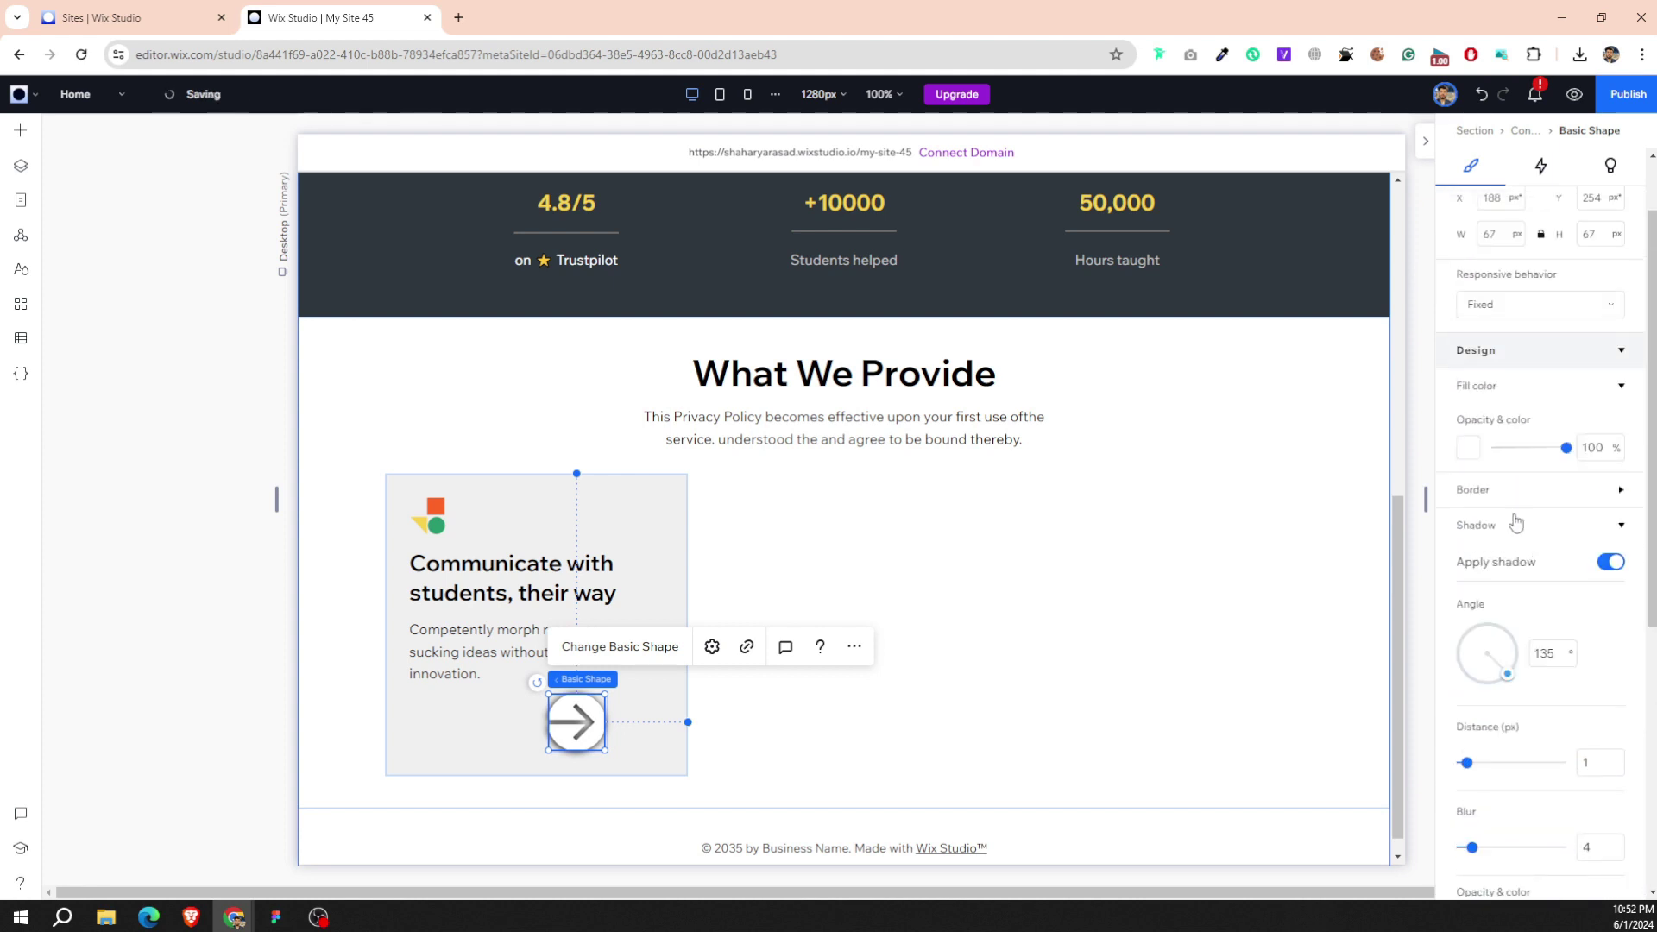
pyautogui.scroll(1, 1501, 483)
pyautogui.click(1467, 534)
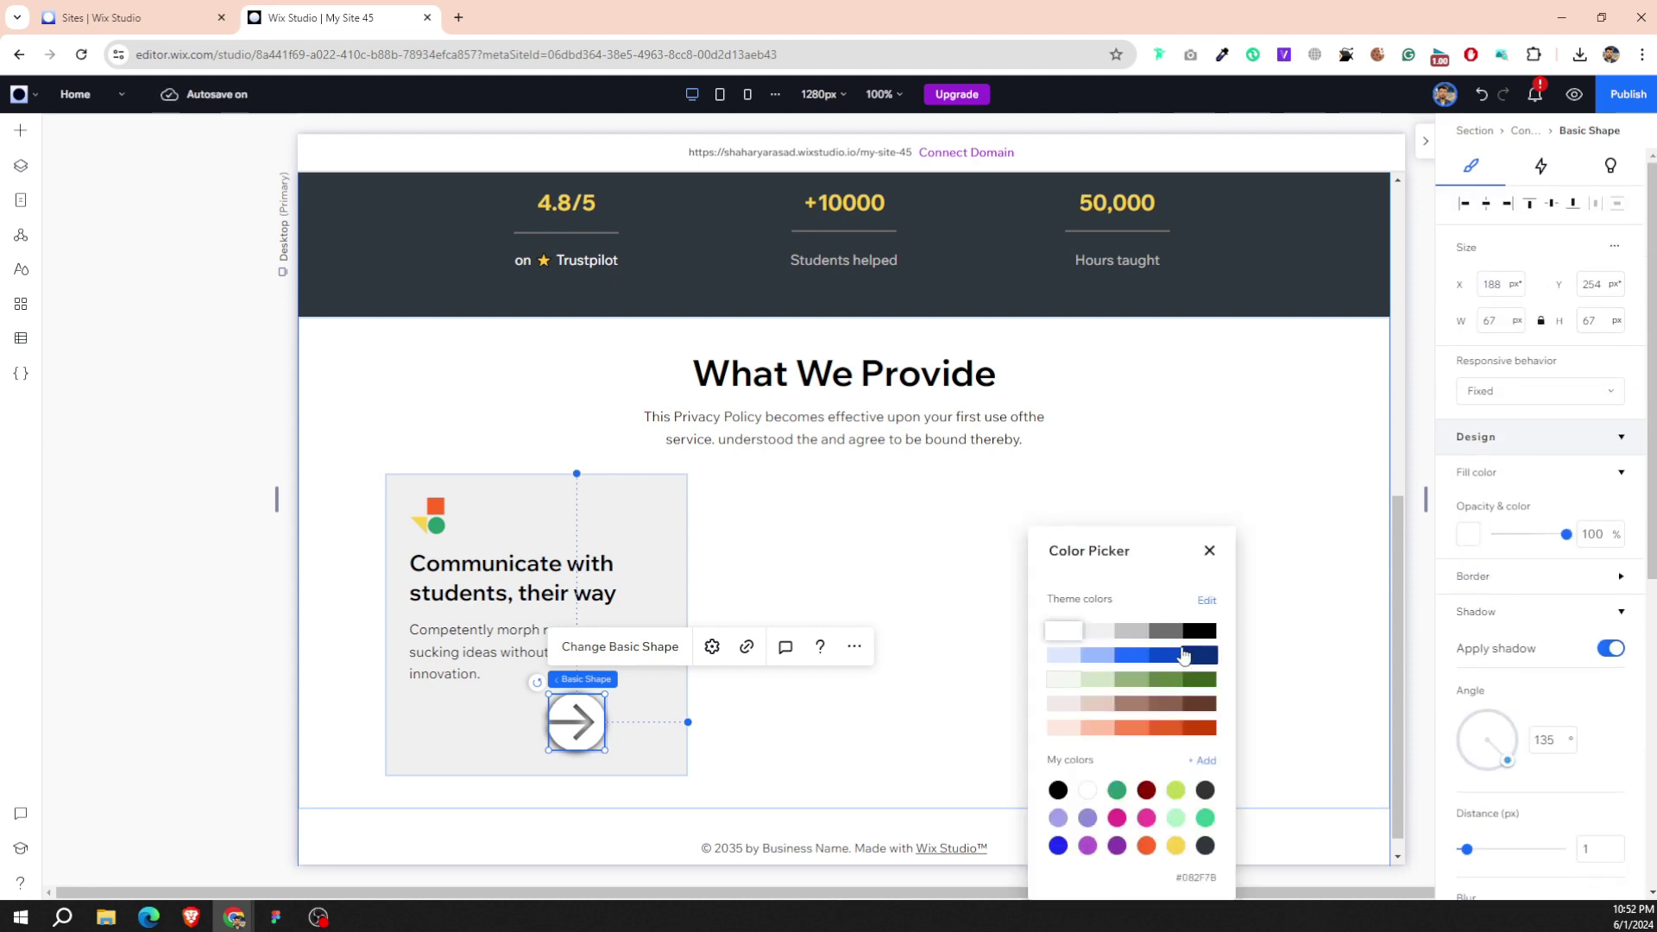
pyautogui.click(502, 748)
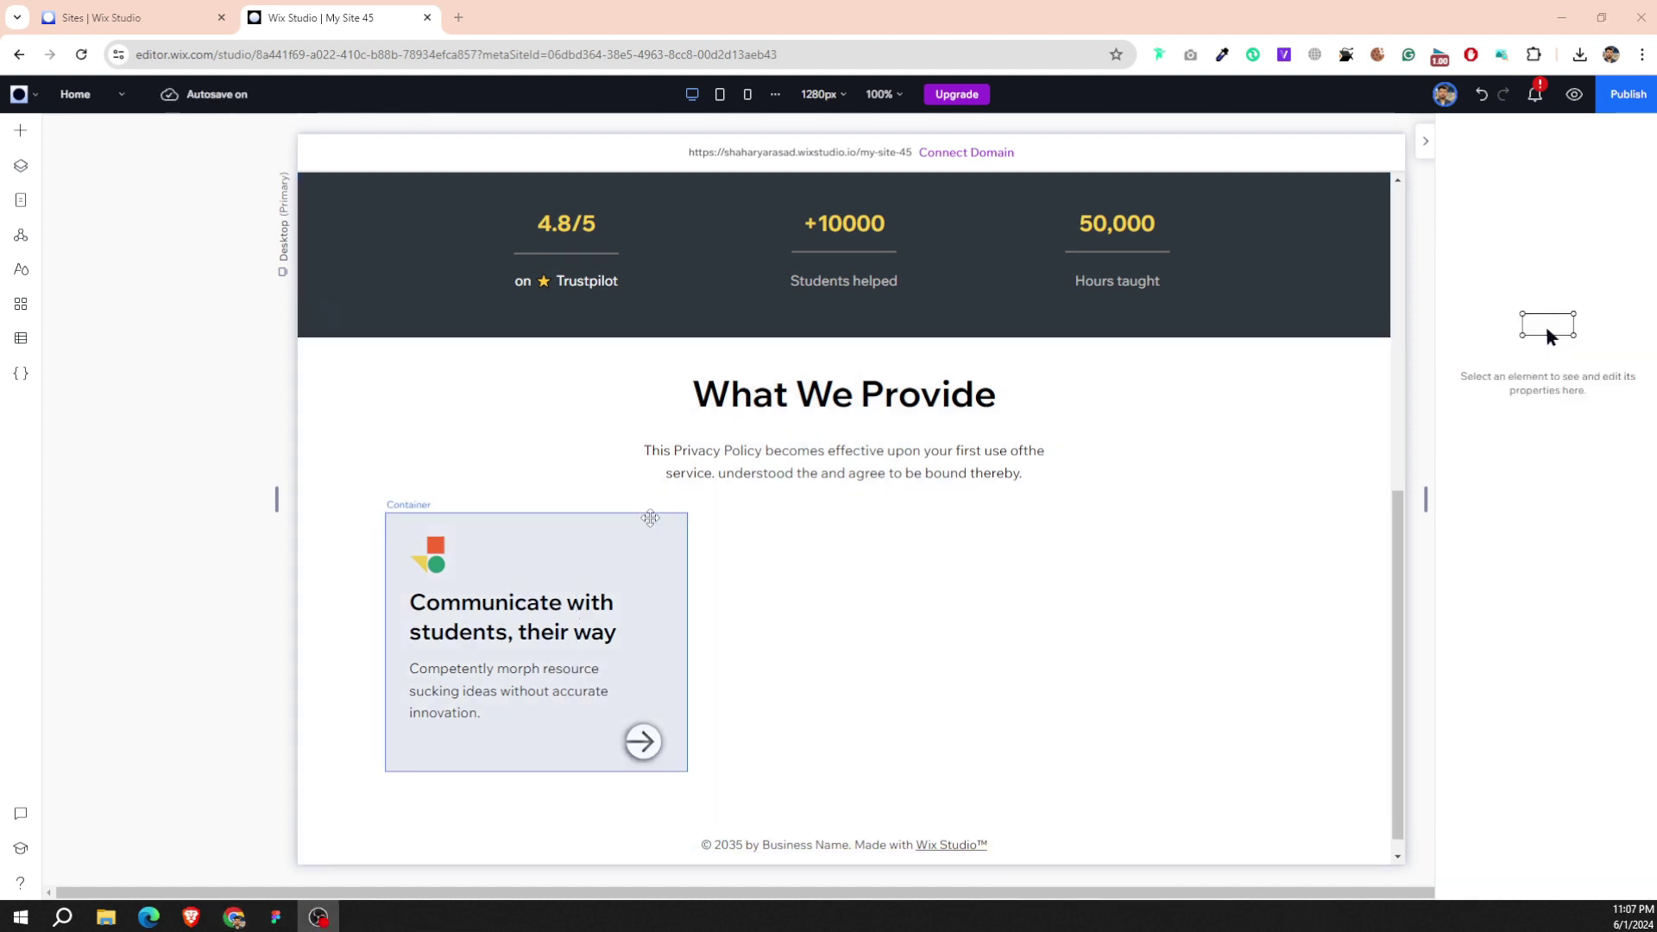
# Duplicate the first card and place the copy at the right end of the row.
pyautogui.click(651, 546)
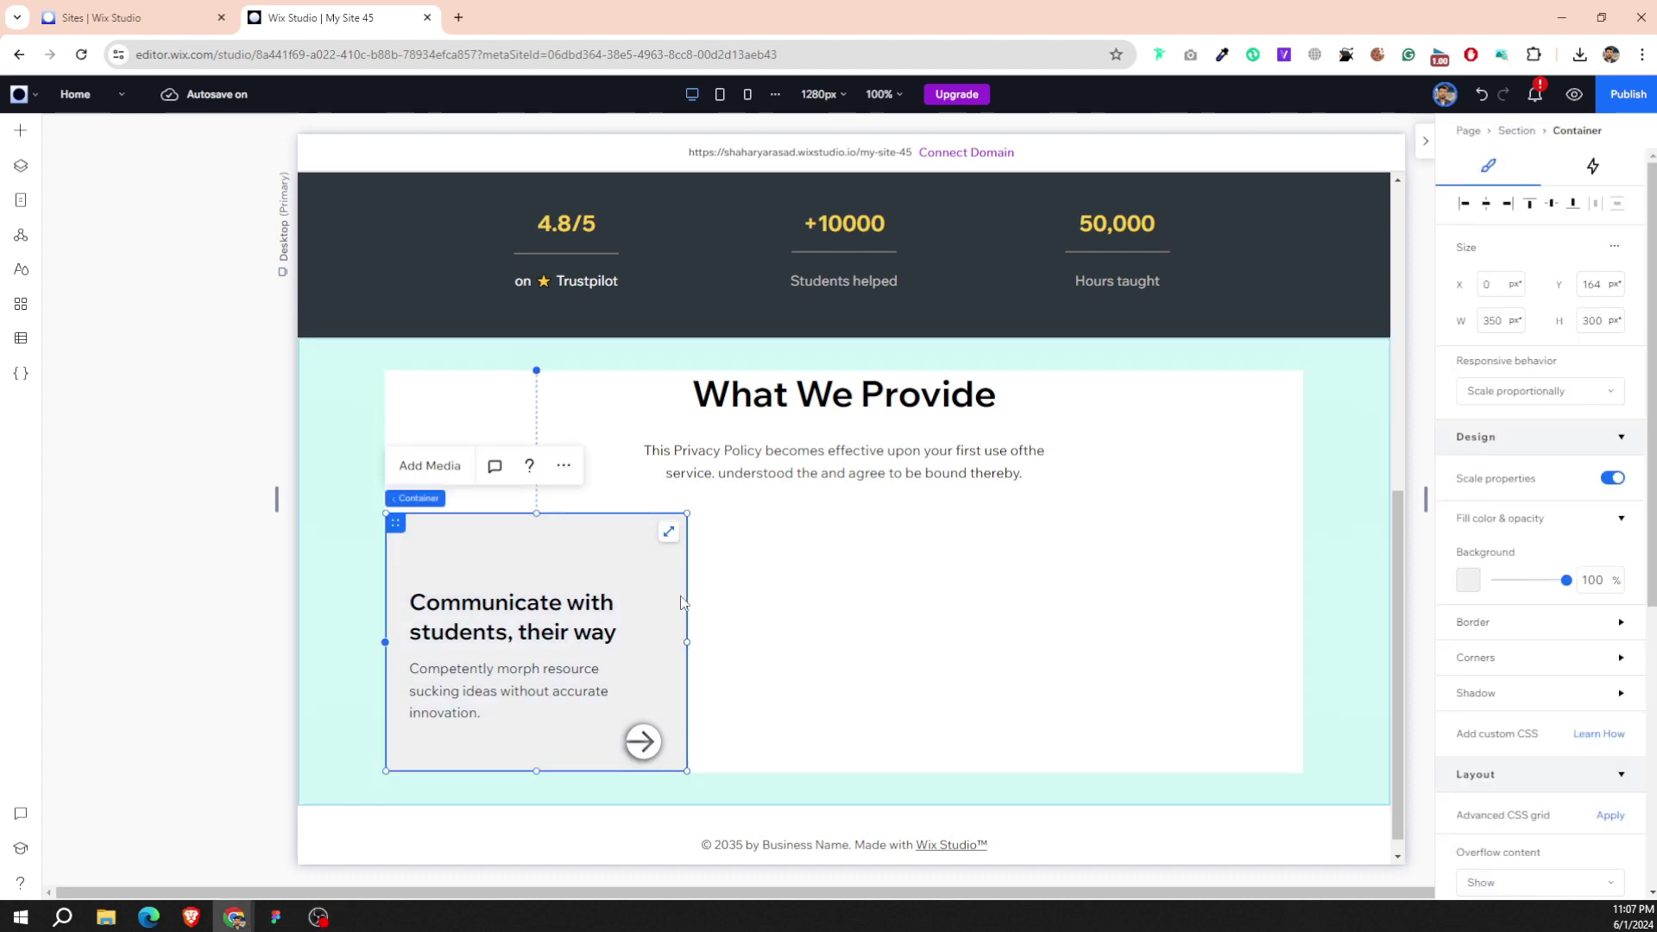
pyautogui.hotkey('ctrl', 'd')
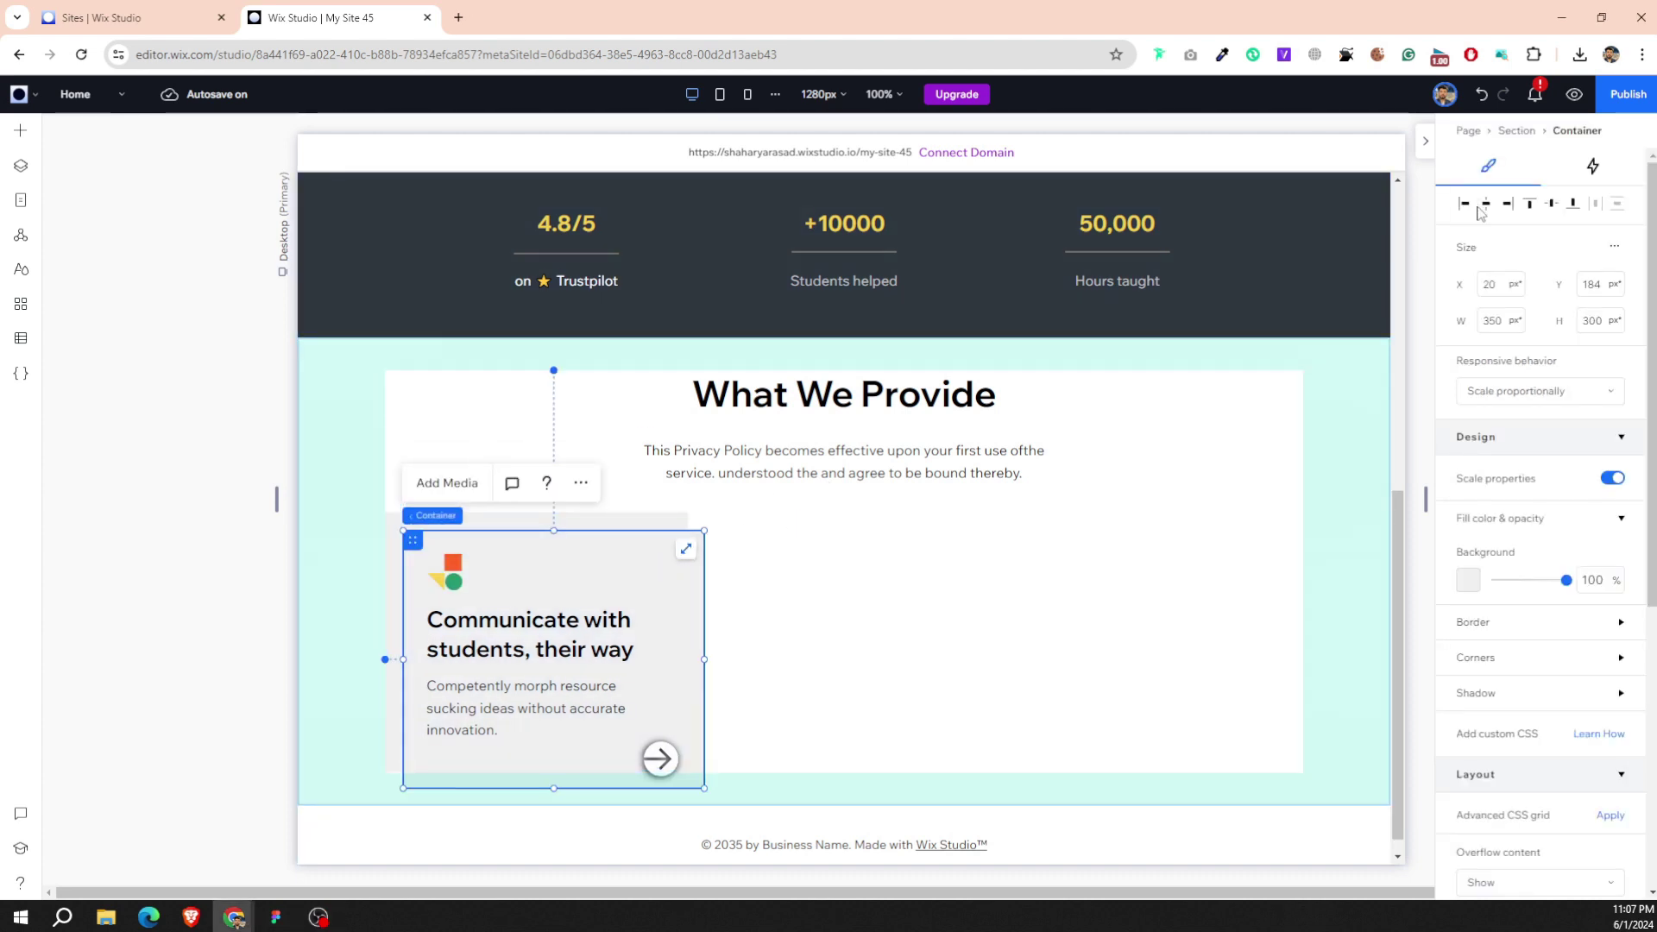
pyautogui.click(1486, 208)
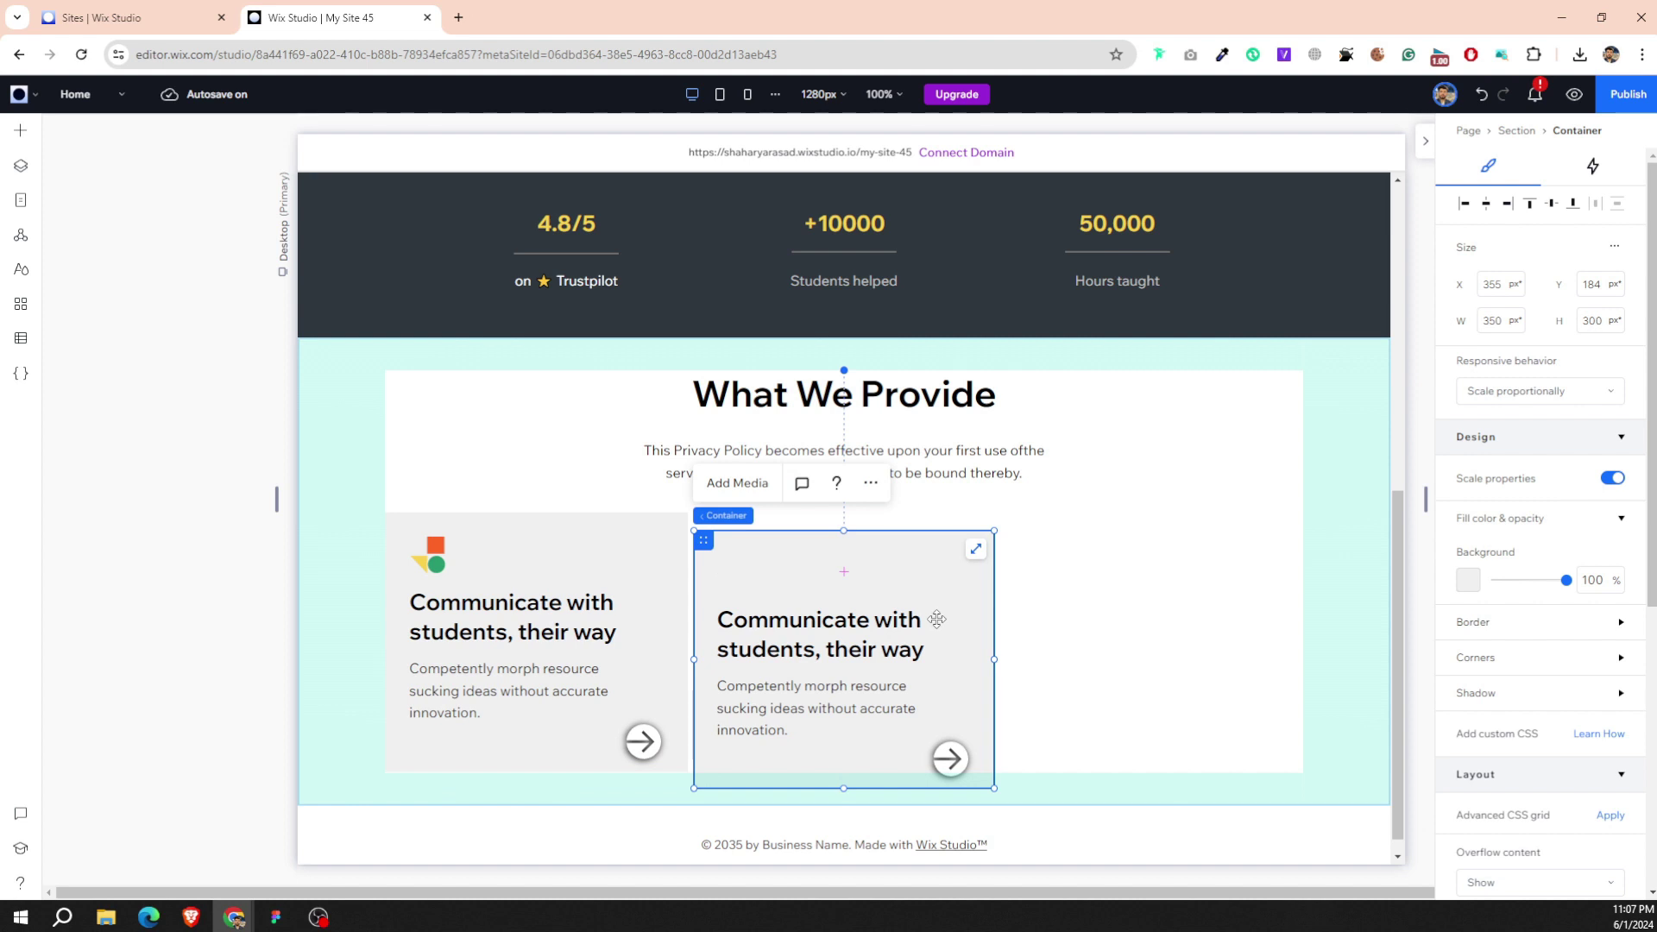
pyautogui.moveTo(951, 596); pyautogui.dragTo(1242, 568)
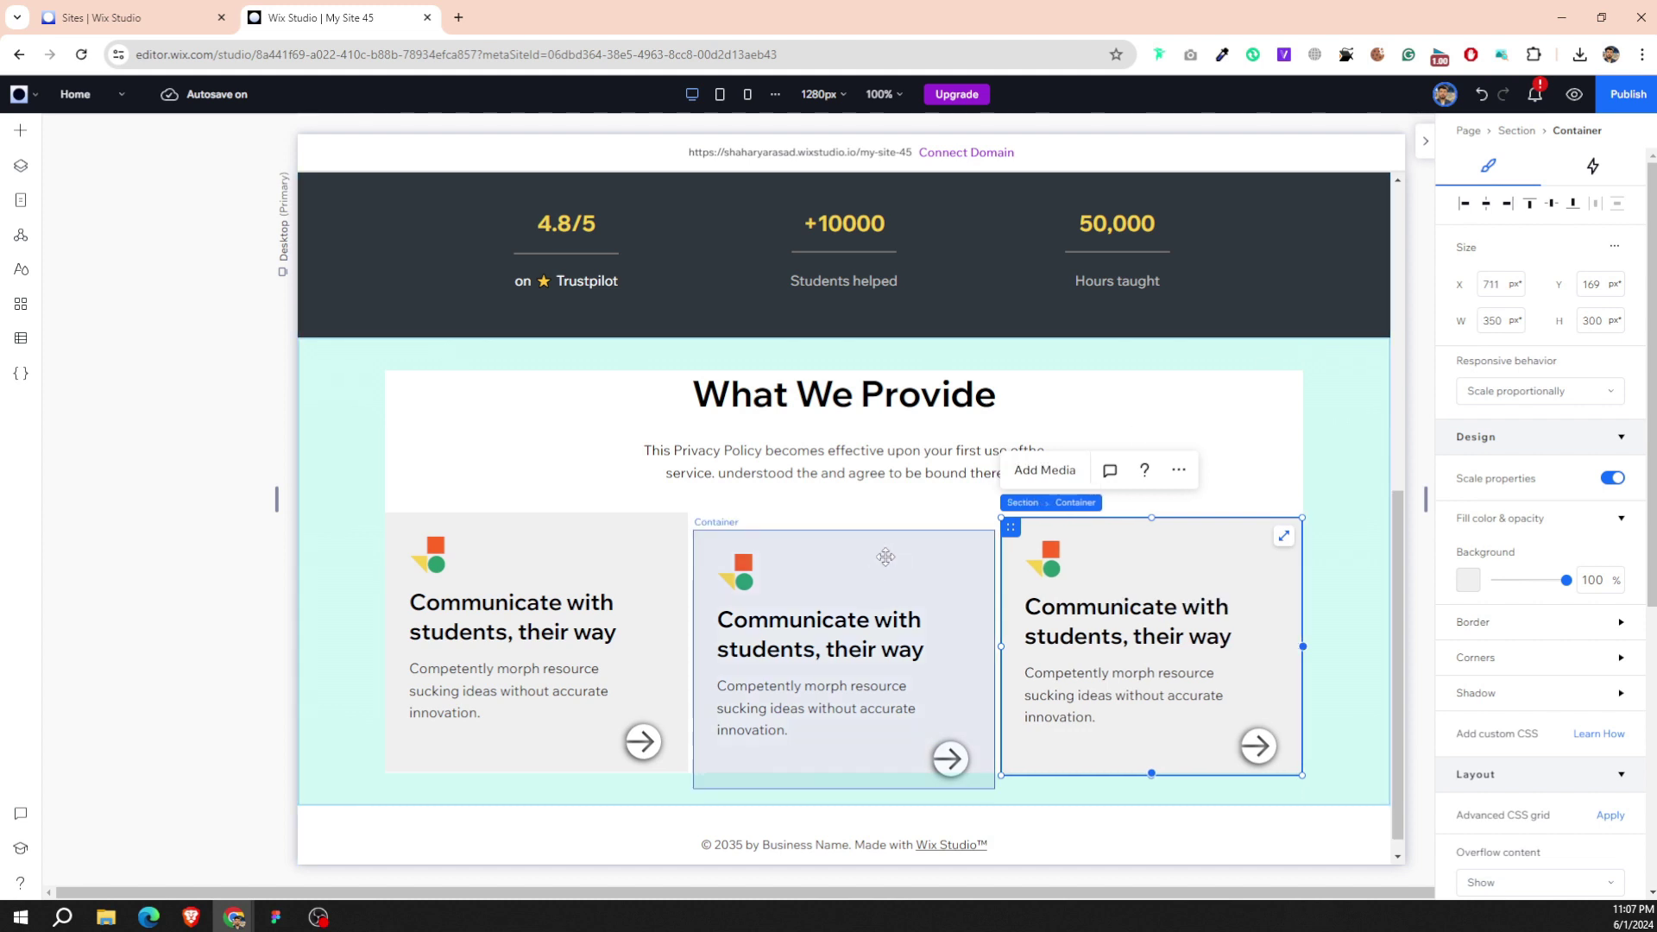
# Distribute the three cards evenly and align their bottoms.
pyautogui.keyDown('shift'); pyautogui.click(846, 656); pyautogui.keyUp('shift')
pyautogui.keyDown('shift'); pyautogui.click(535, 656); pyautogui.keyUp('shift')
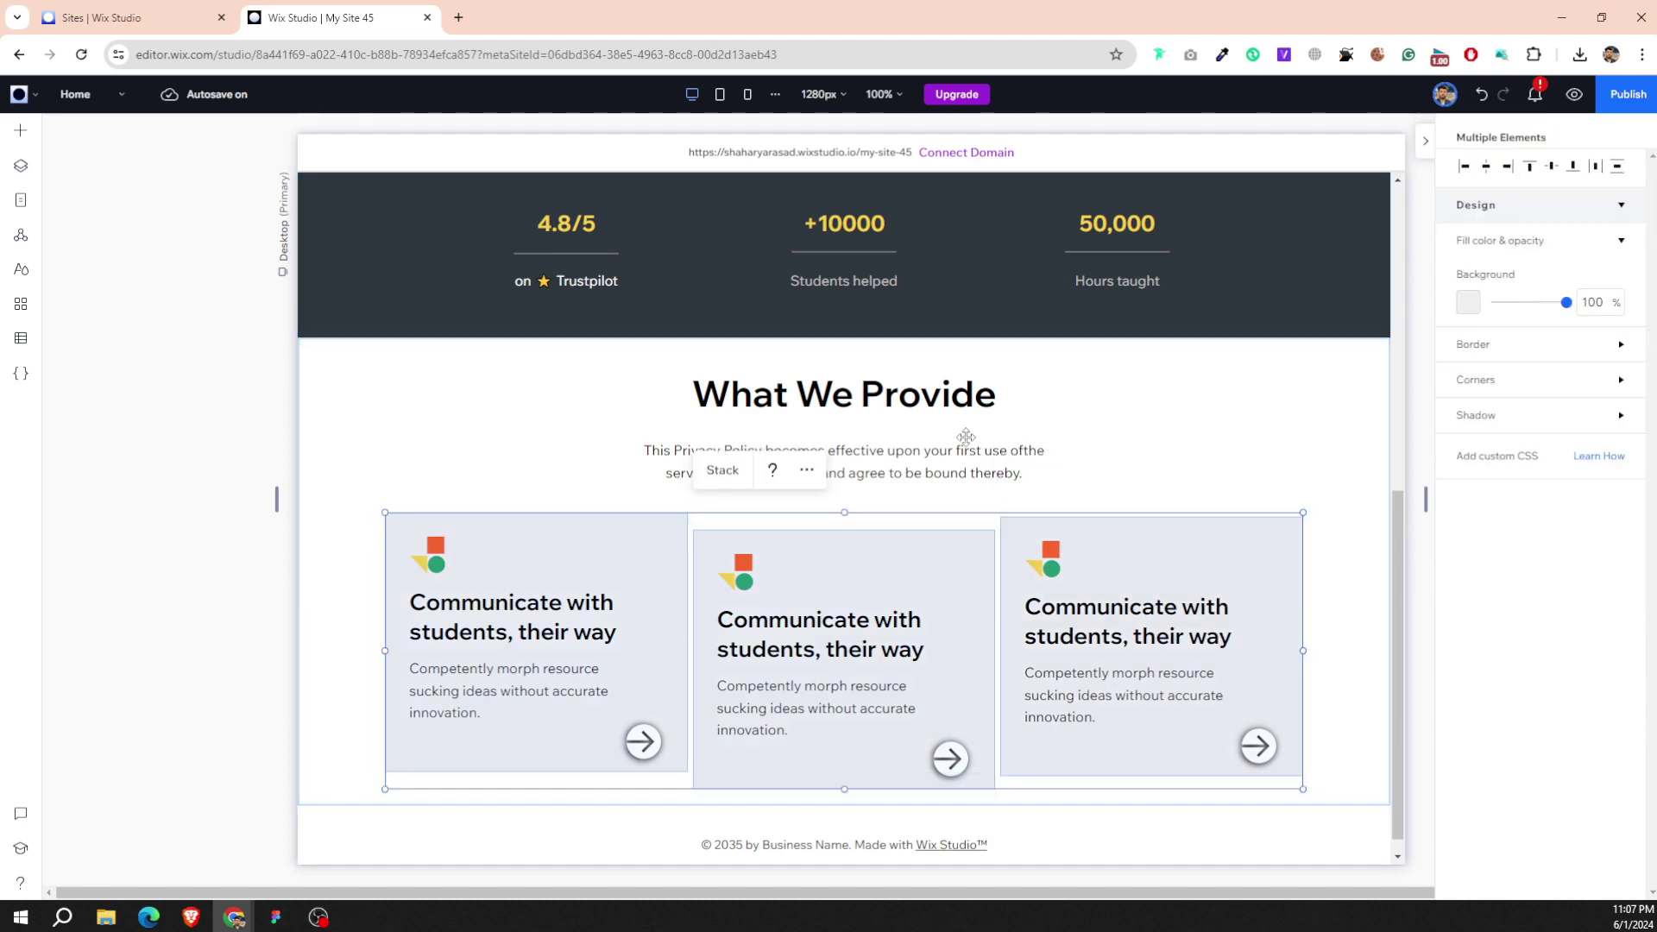
pyautogui.click(1594, 169)
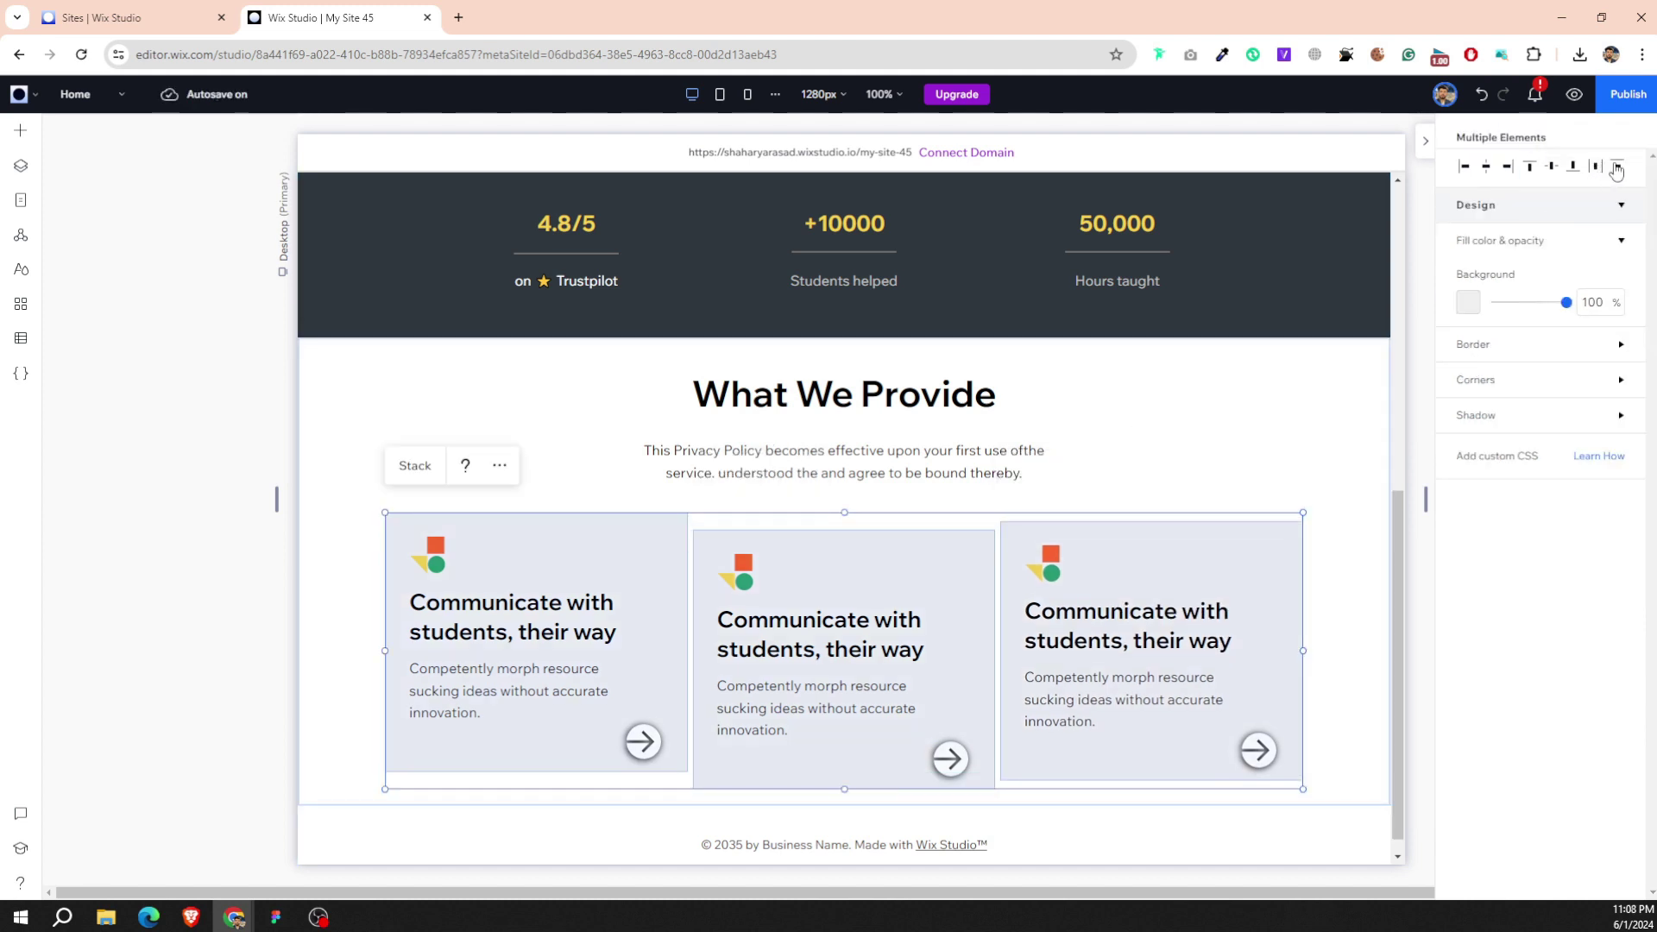
pyautogui.click(1572, 169)
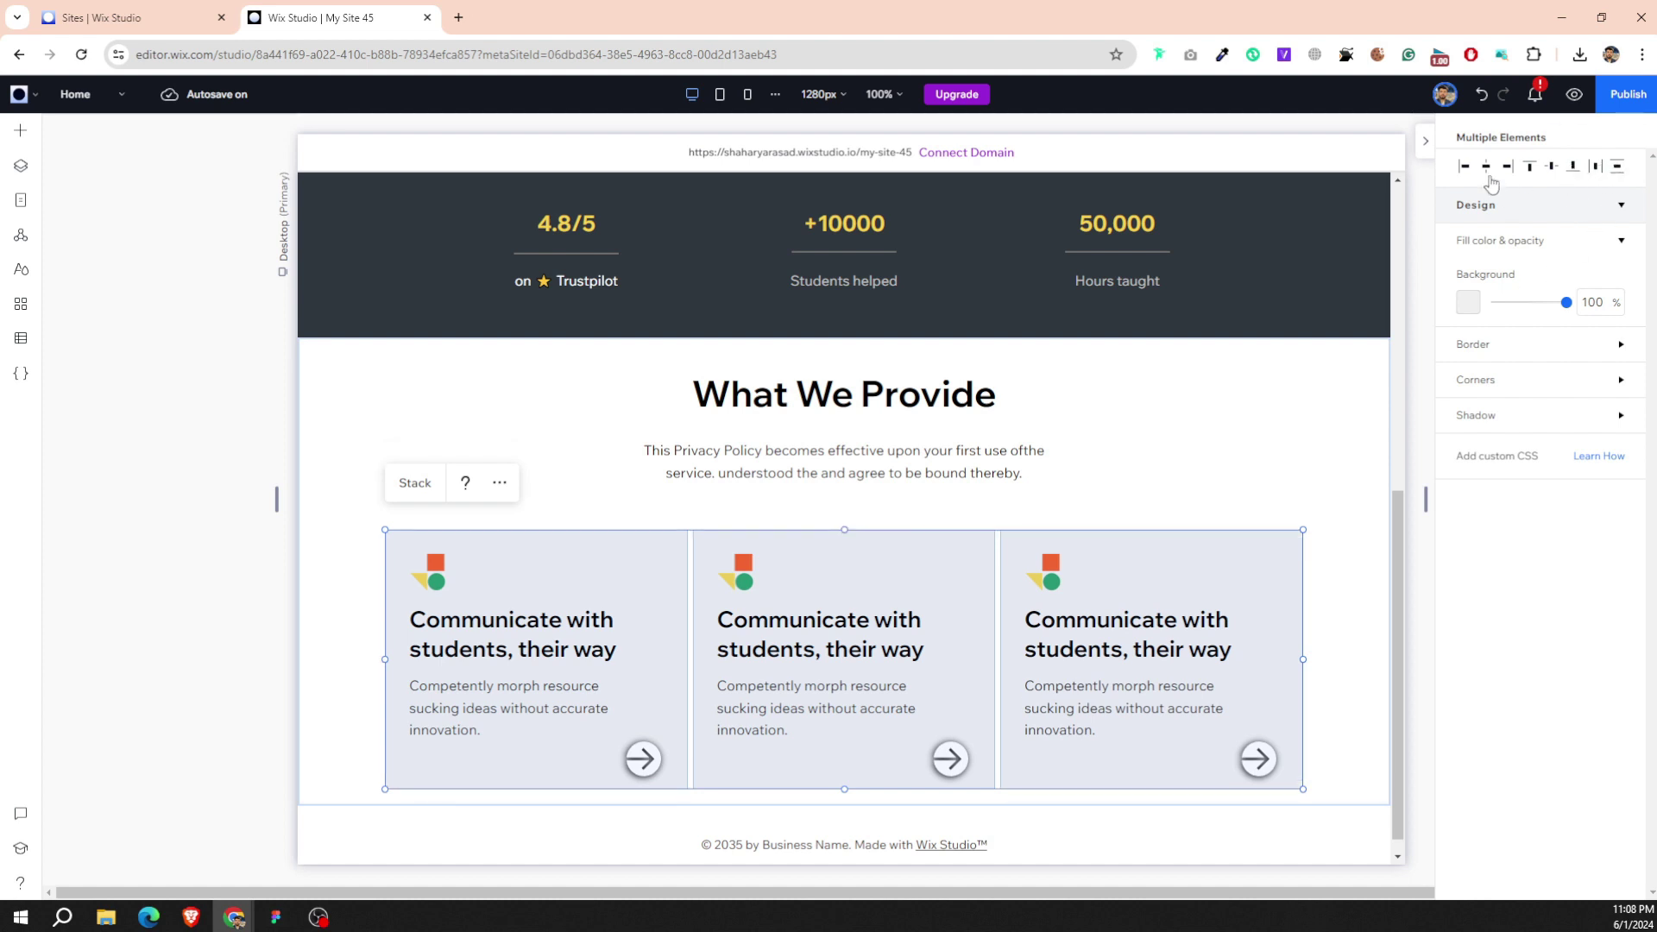
# Raise the three cards about 10 px so they sit directly under the heading.
pyautogui.click(802, 507)
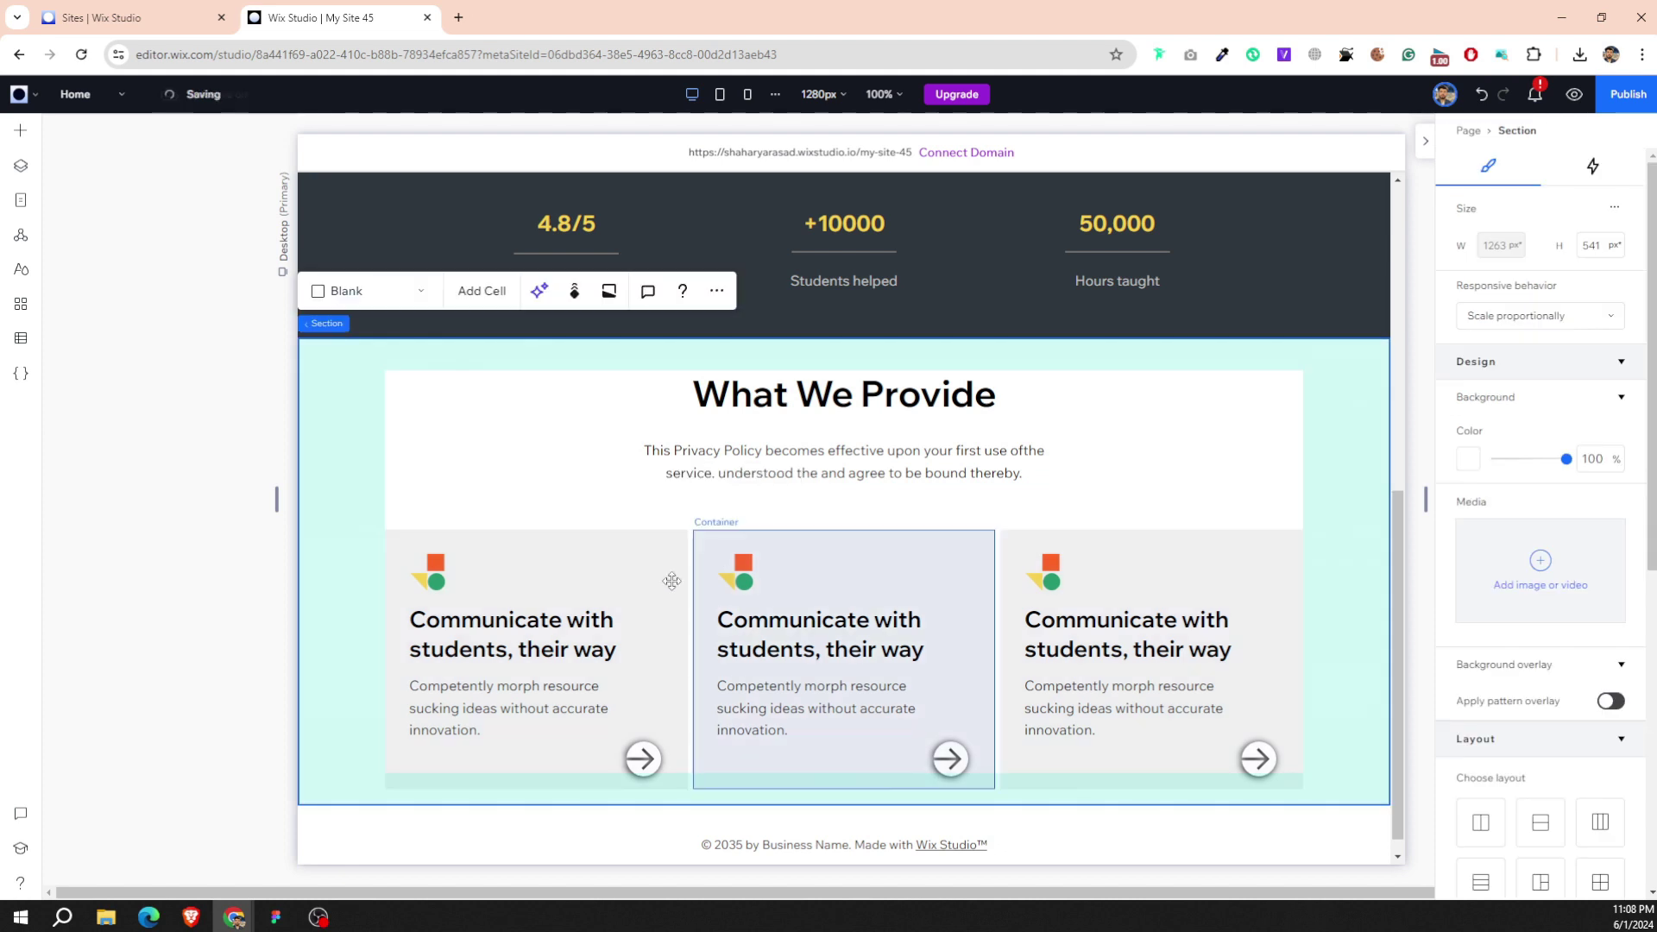
pyautogui.click(665, 577)
pyautogui.keyDown('shift'); pyautogui.click(1041, 562); pyautogui.keyUp('shift')
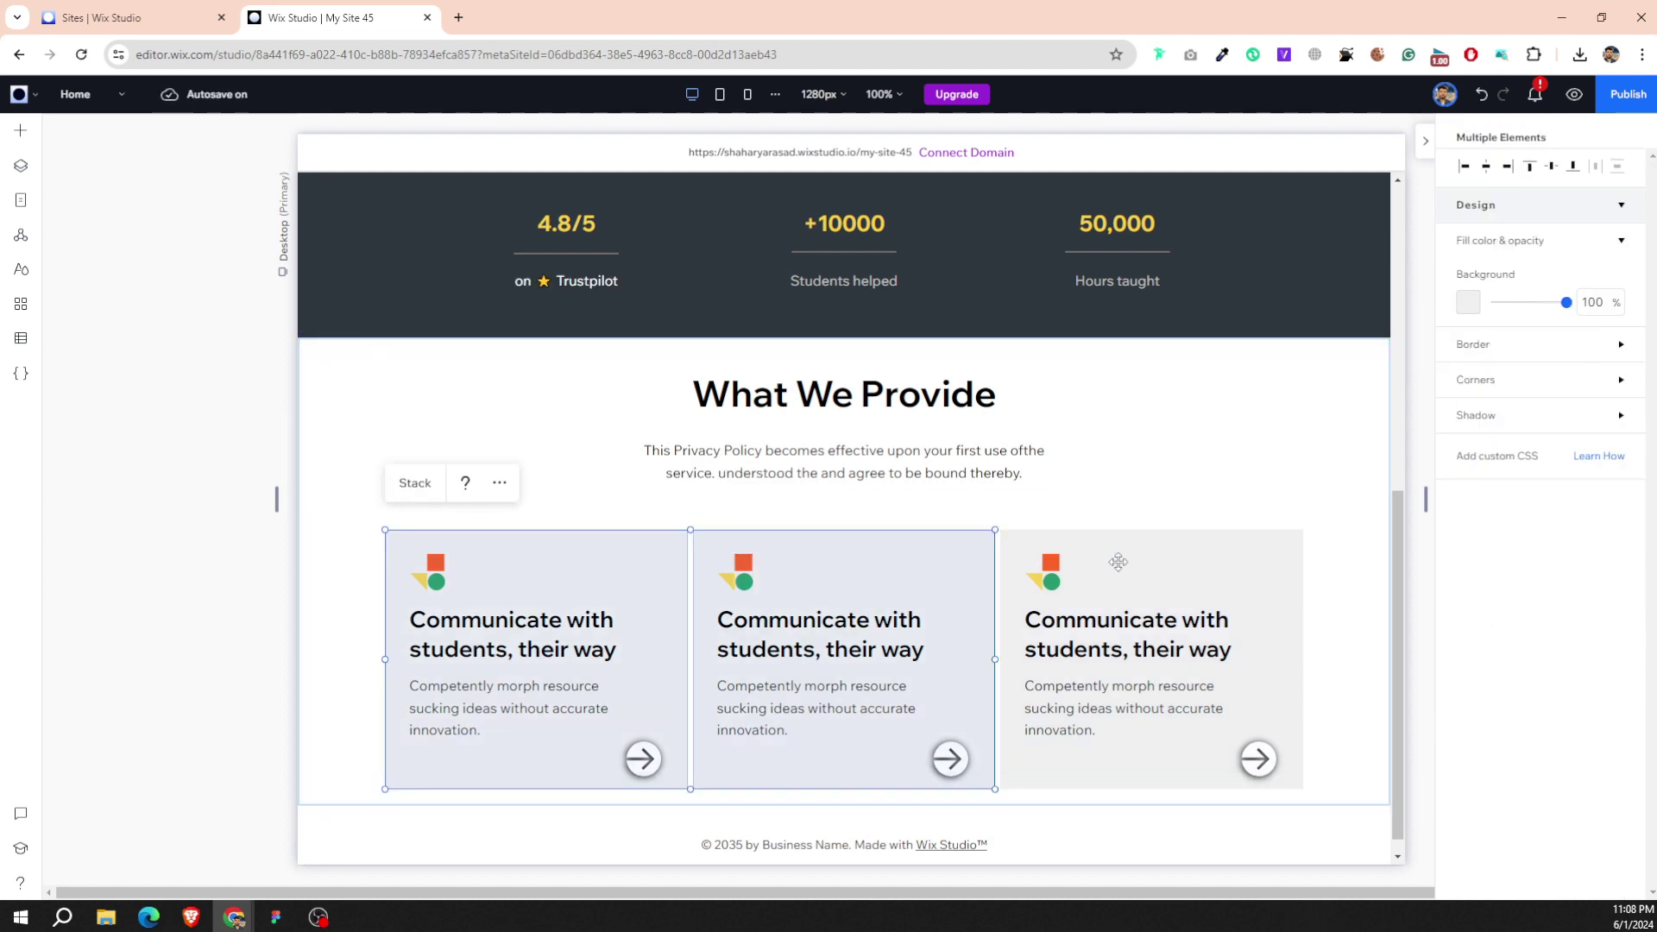
pyautogui.hotkey('shift', 'Up')
pyautogui.hotkey('shift', 'Up')
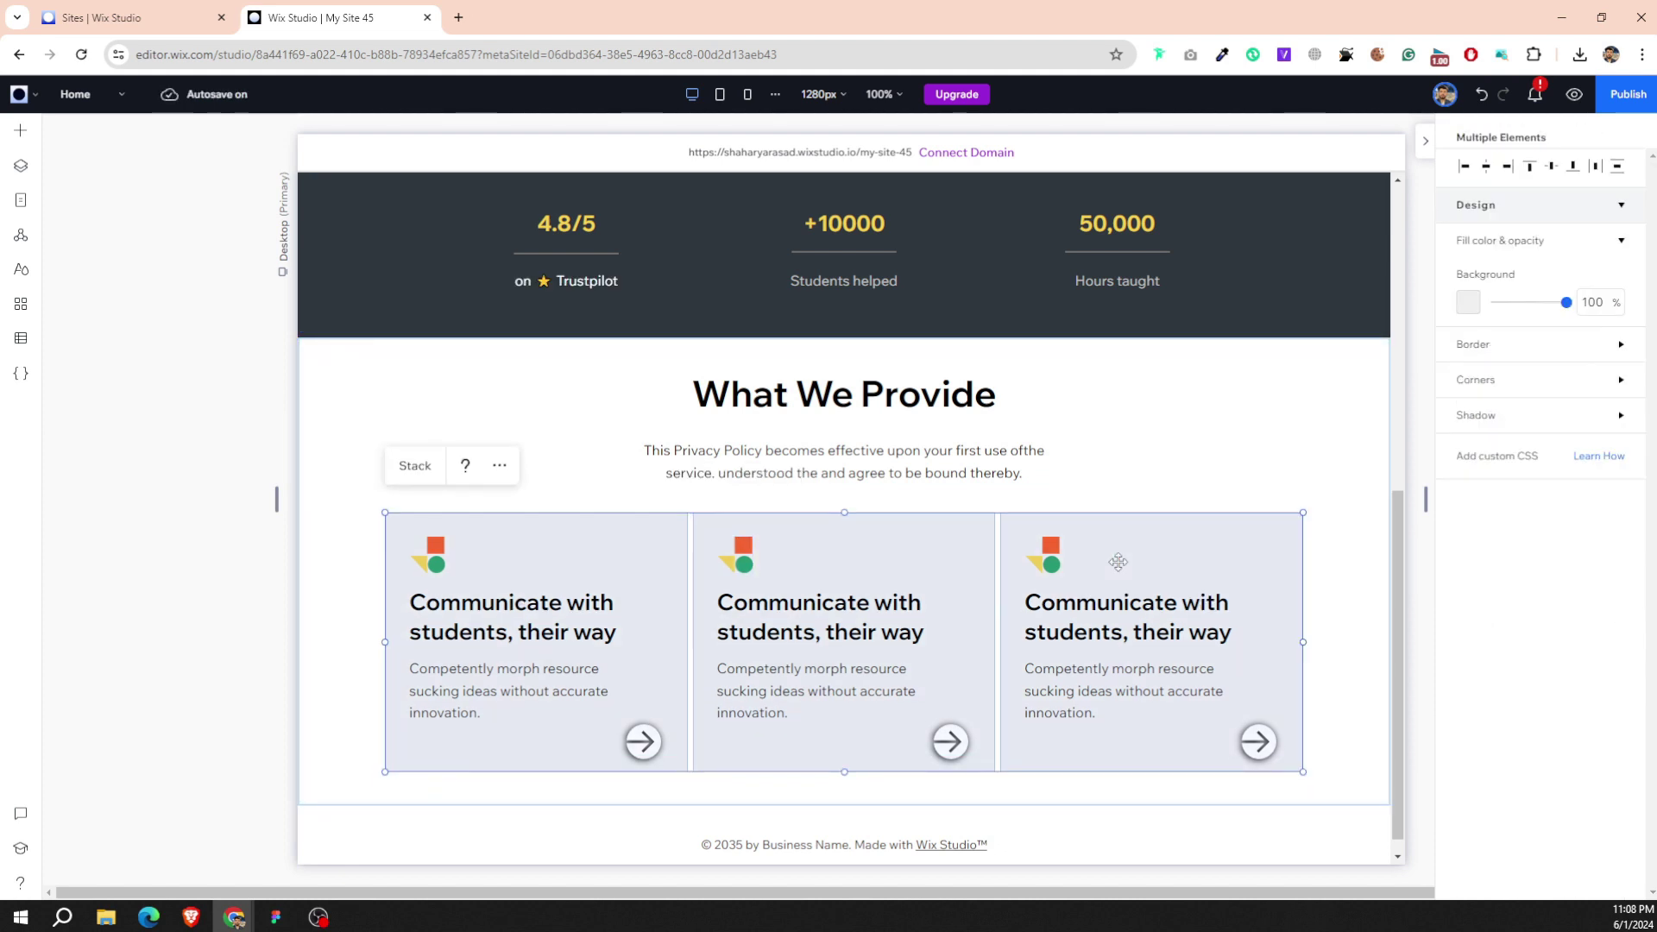
pyautogui.hotkey('shift', 'Up')
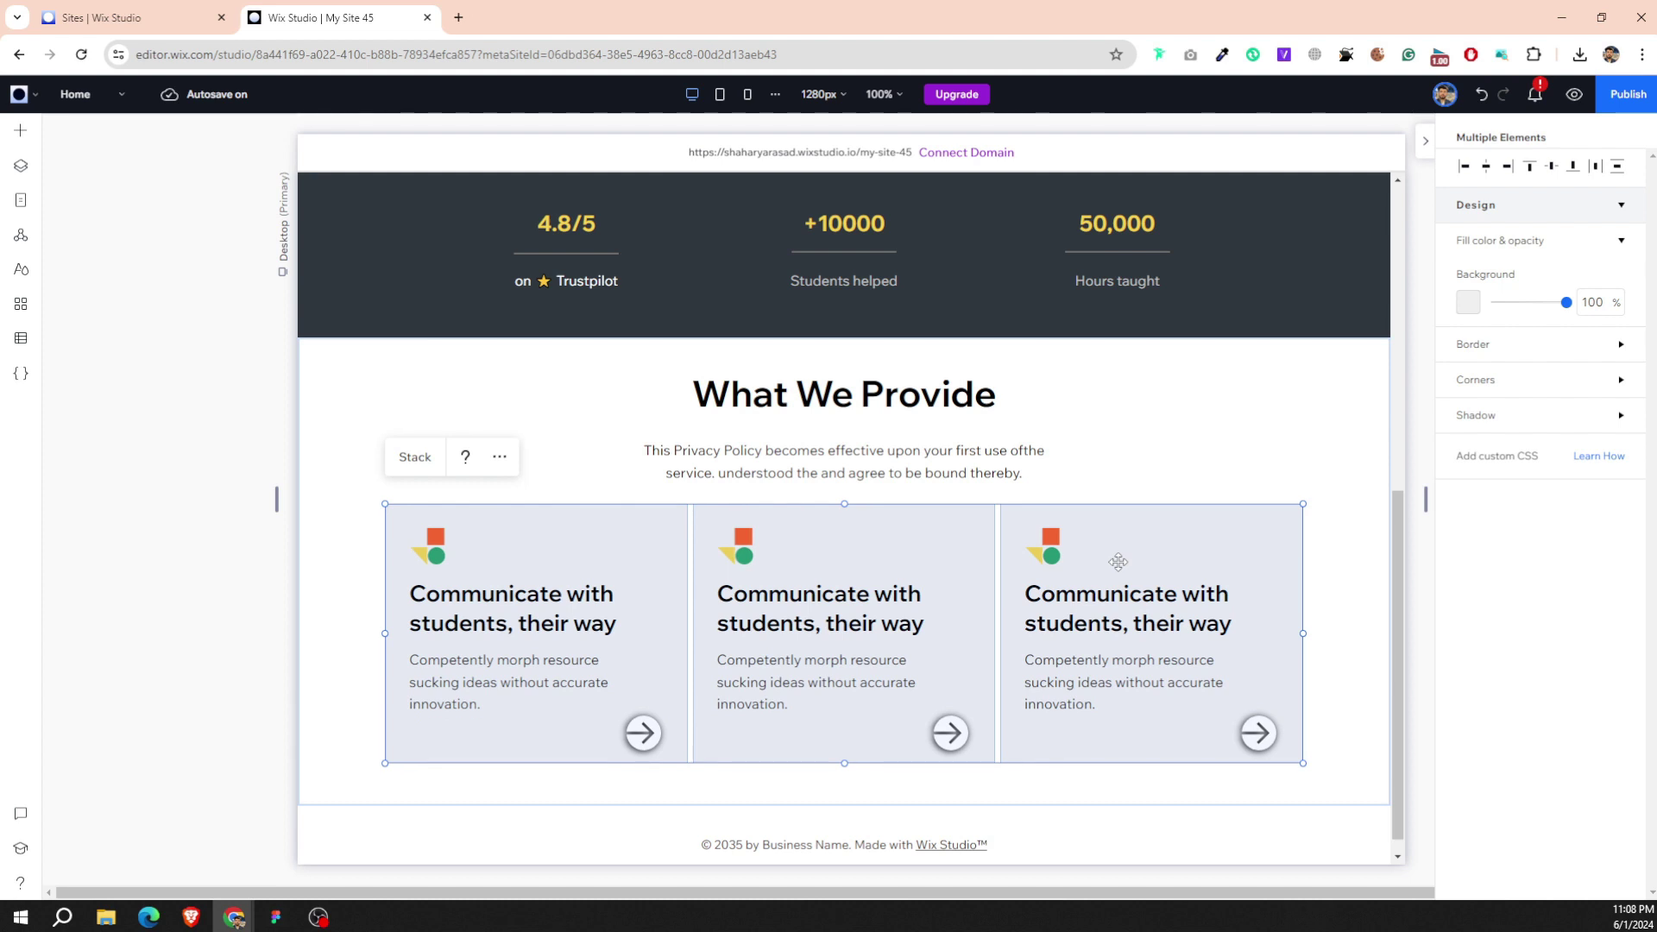
pyautogui.hotkey('shift', 'Down')
pyautogui.click(994, 577)
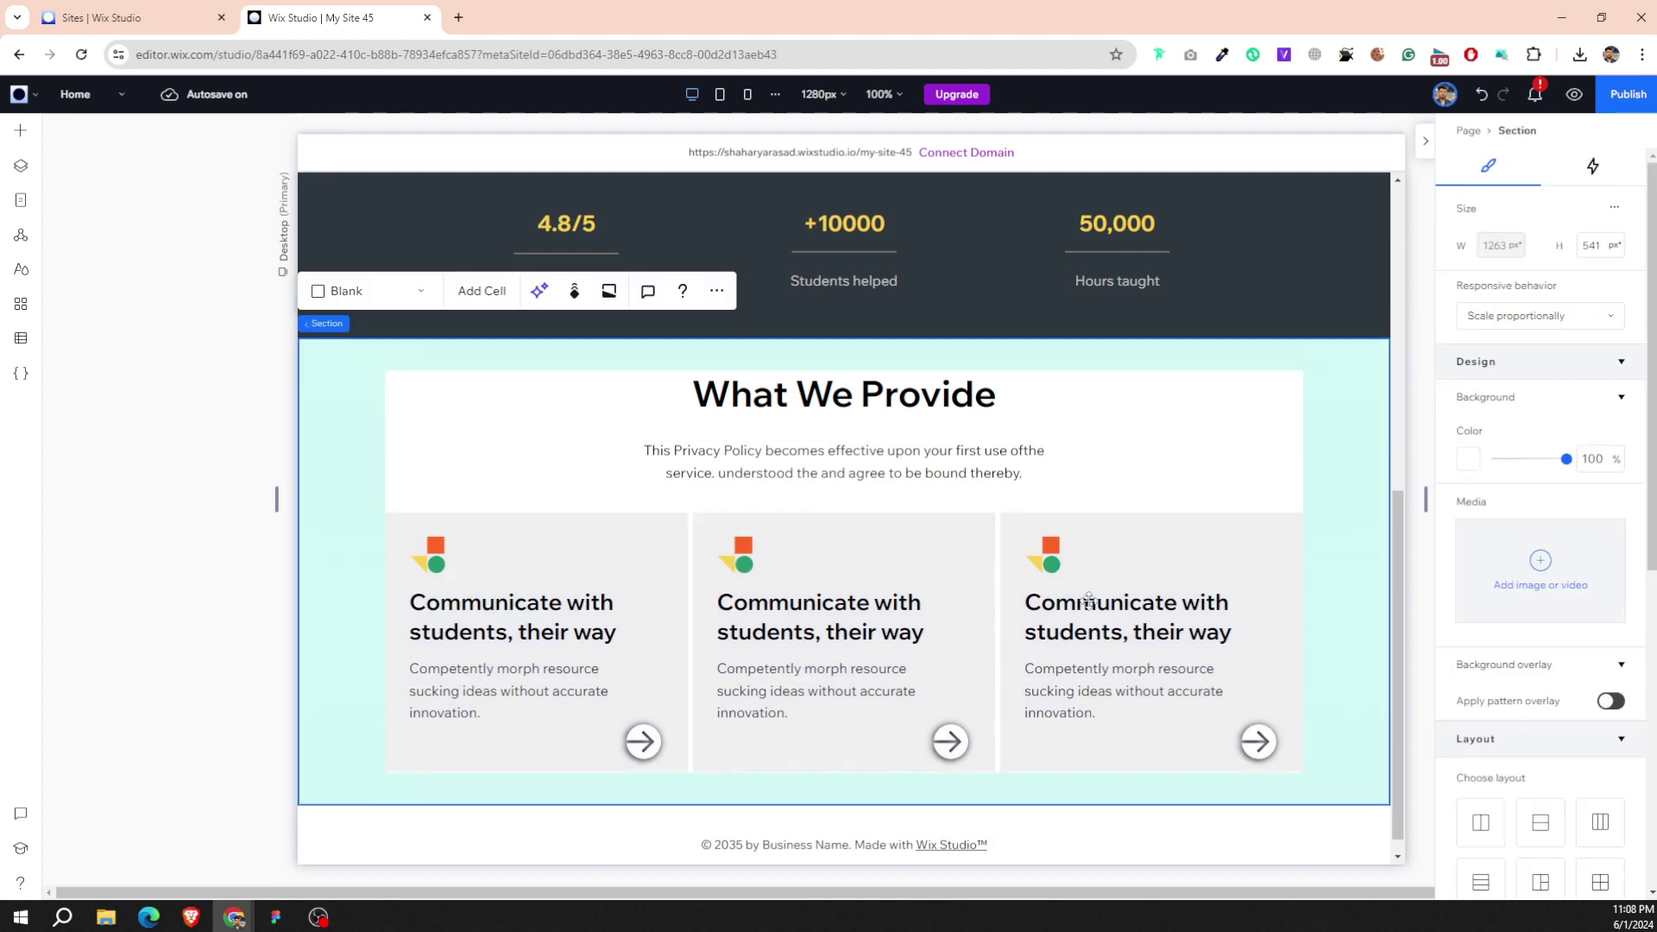
pyautogui.scroll(-1, 932, 656)
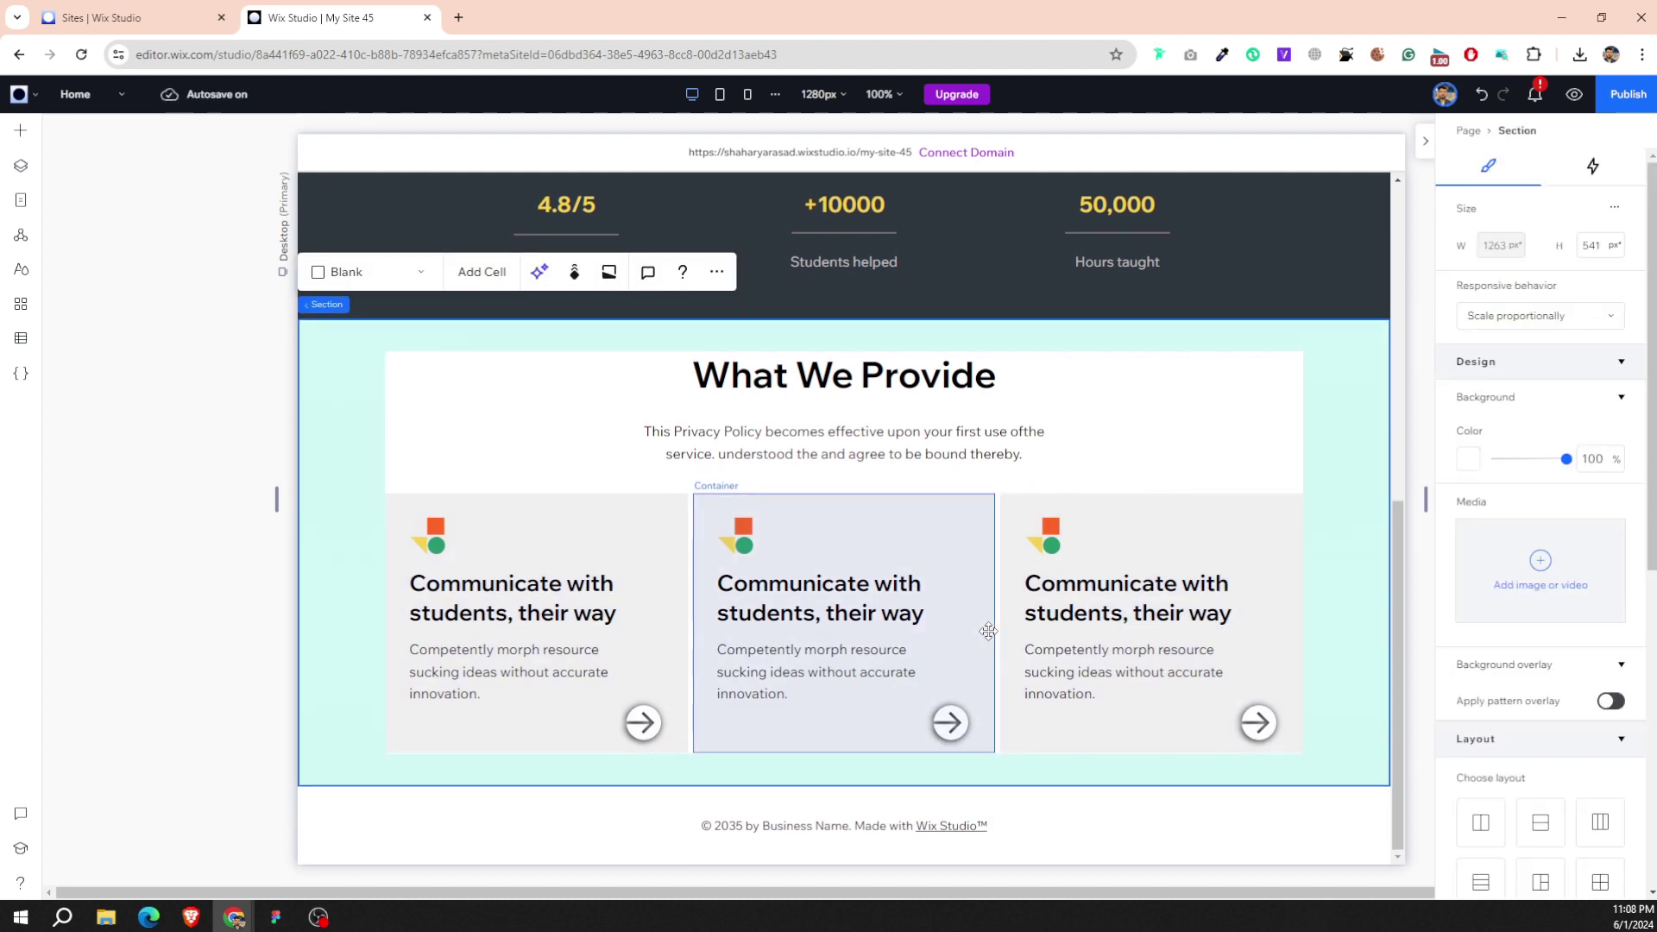
# Make the middle card's background white.
pyautogui.click(975, 557)
pyautogui.click(1464, 581)
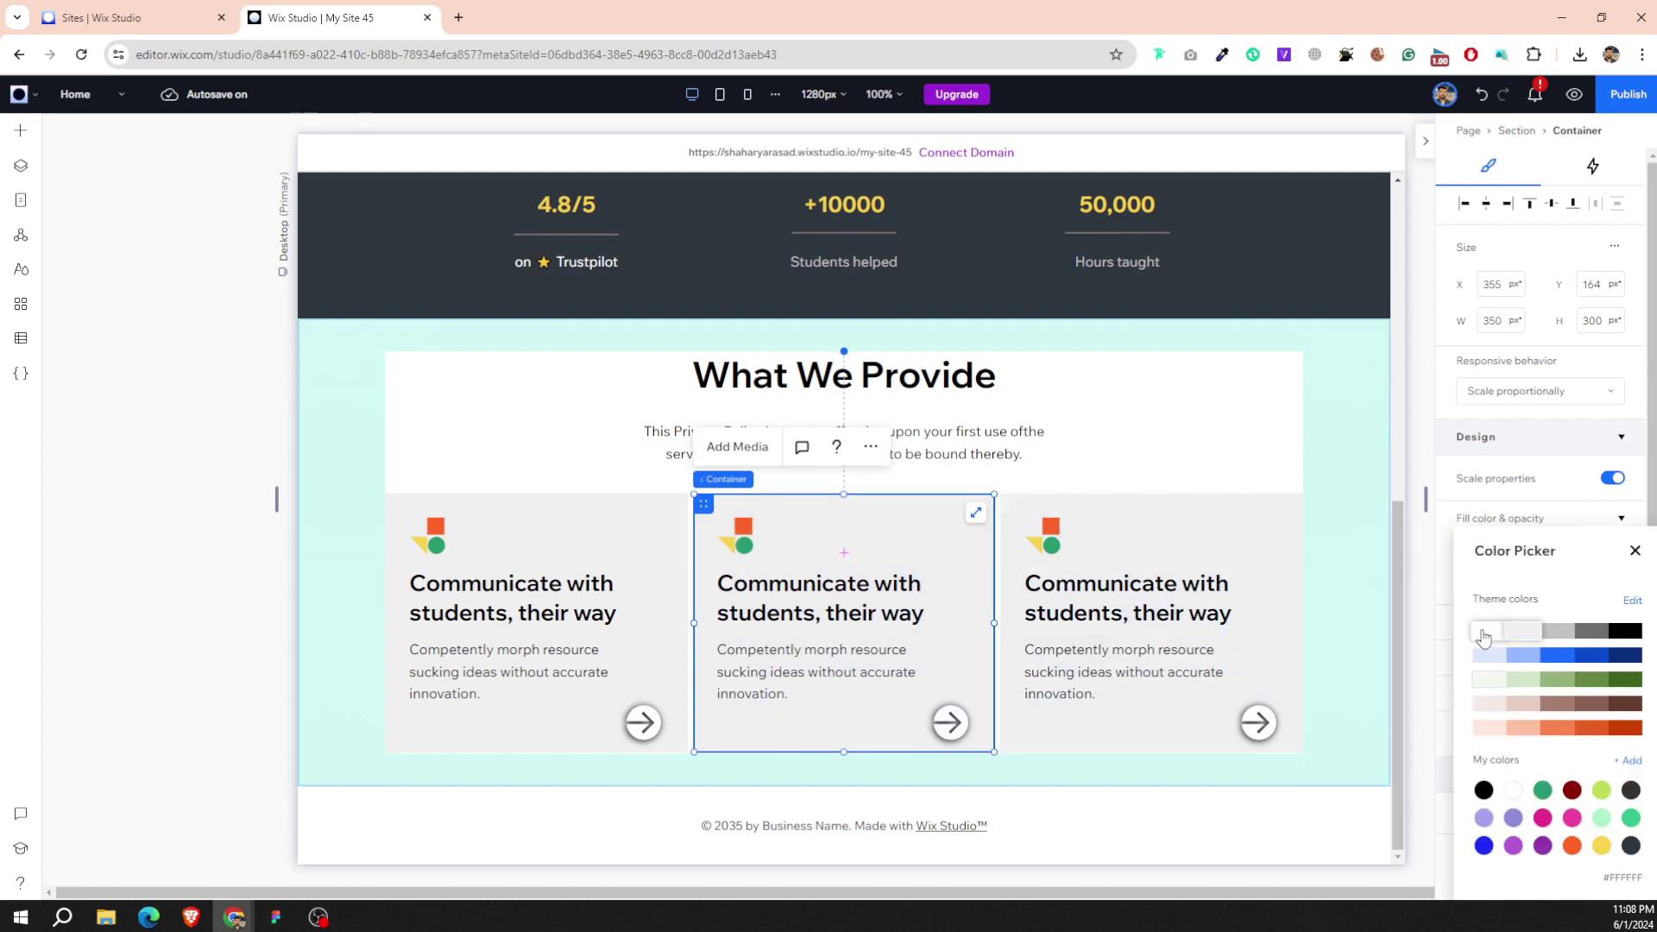
pyautogui.click(1482, 637)
# Give the right-hand card a custom #F4F8FB background colour.
pyautogui.click(1297, 572)
pyautogui.click(1464, 580)
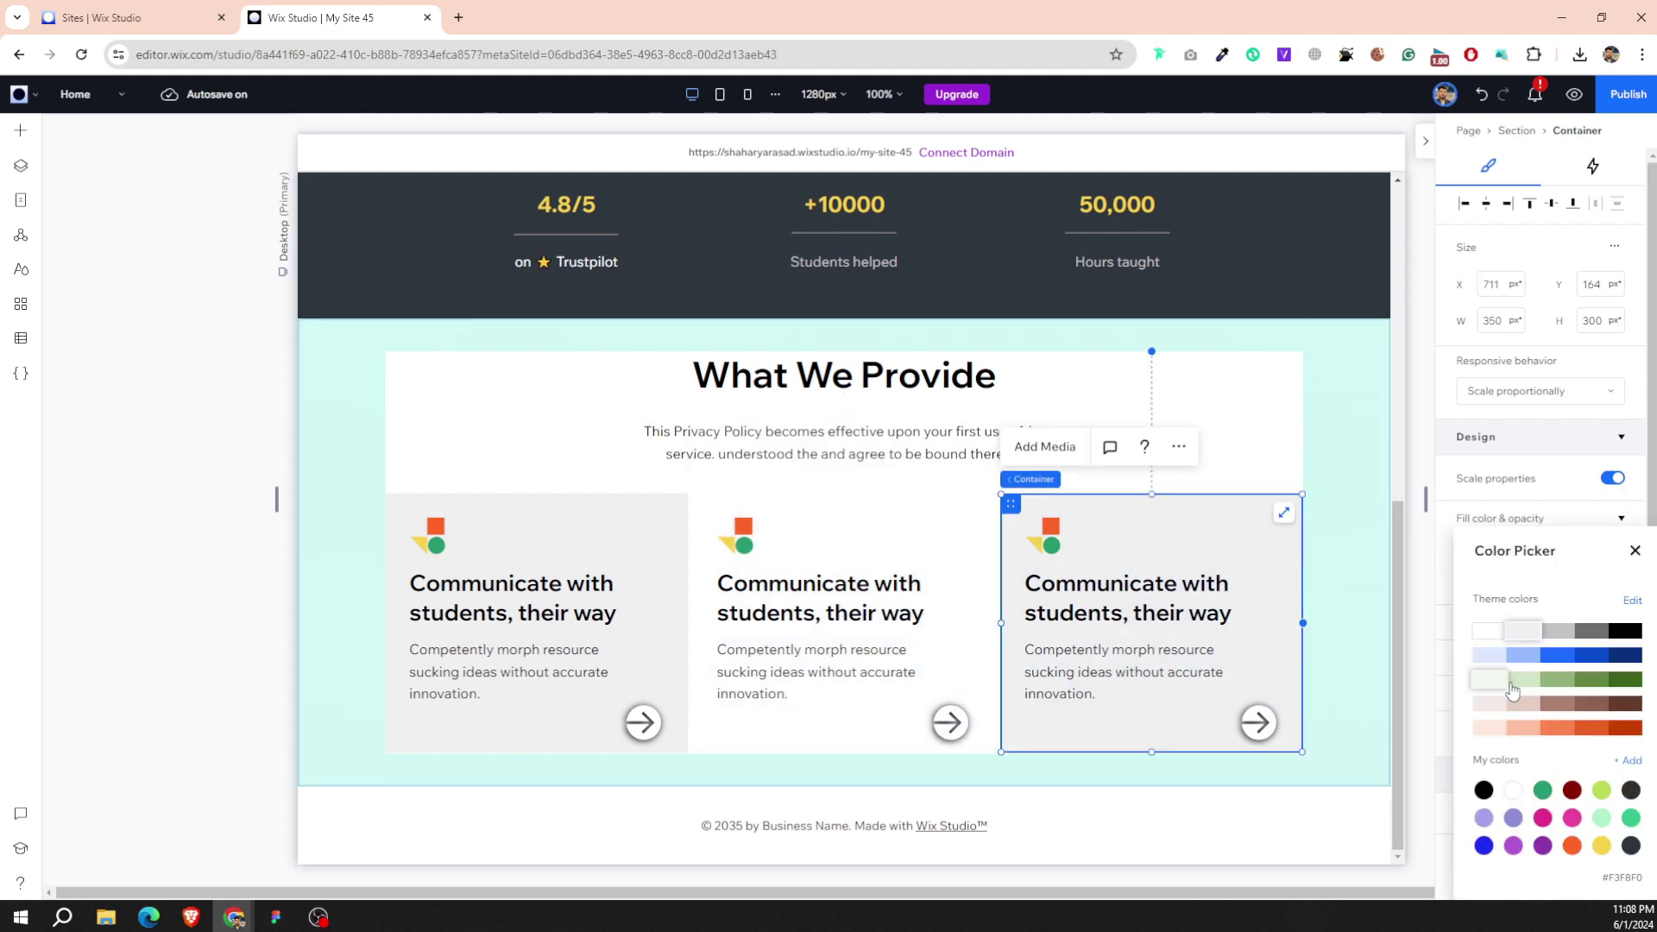
pyautogui.click(1624, 781)
pyautogui.click(1569, 807)
pyautogui.rightClick(1569, 811)
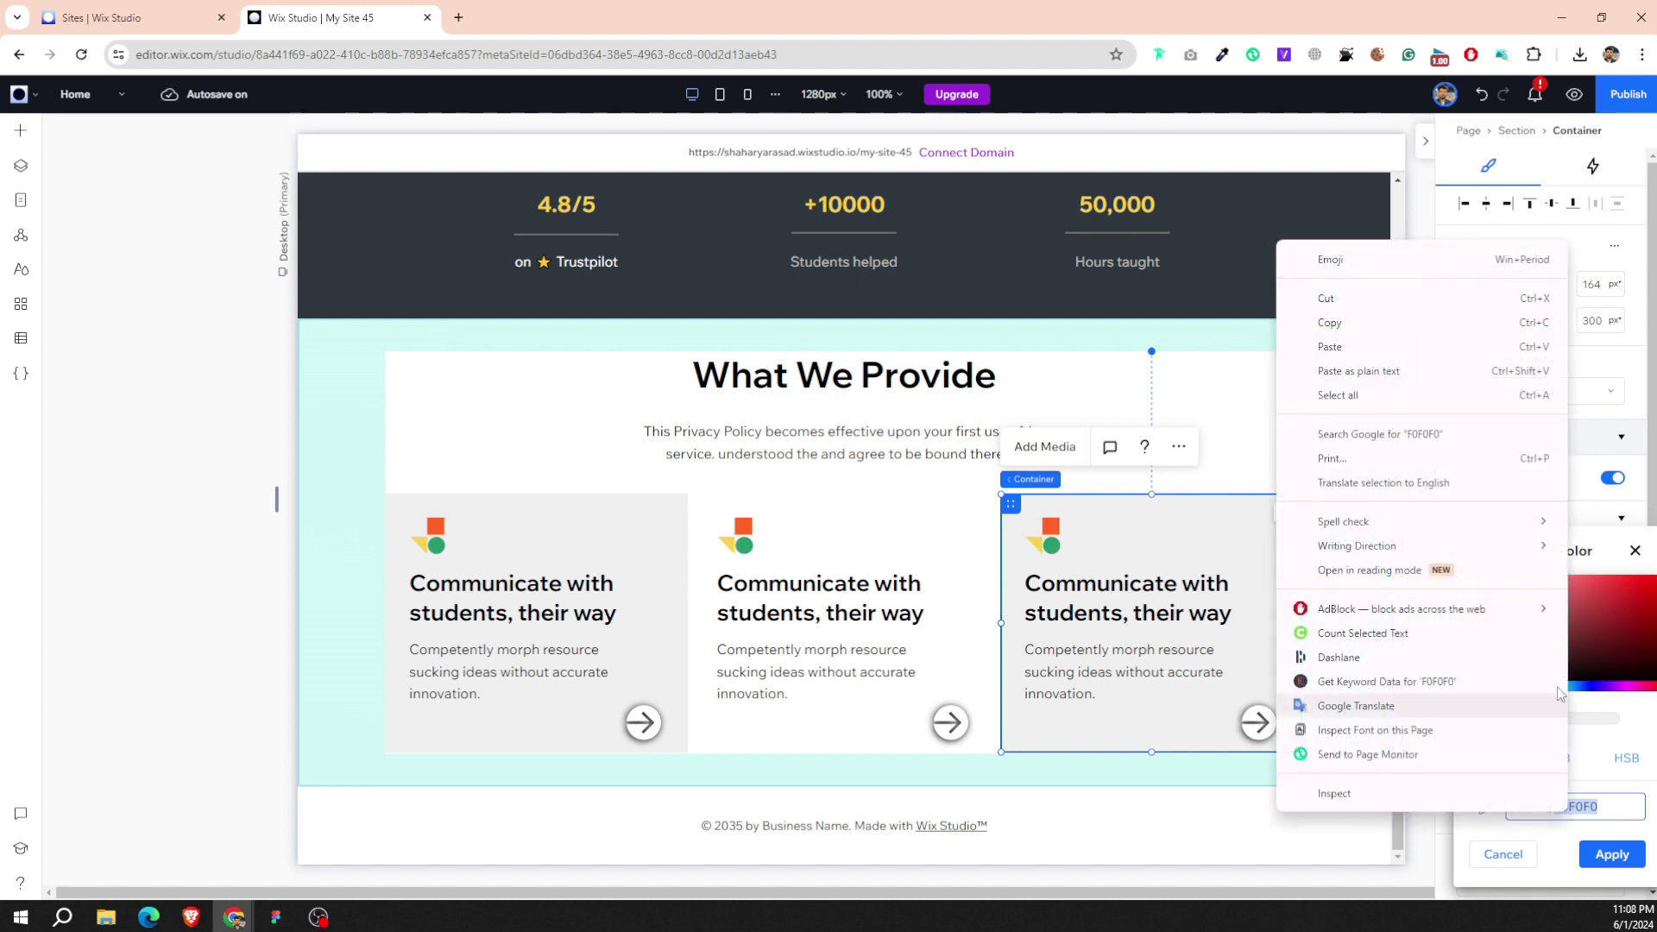
pyautogui.click(1369, 346)
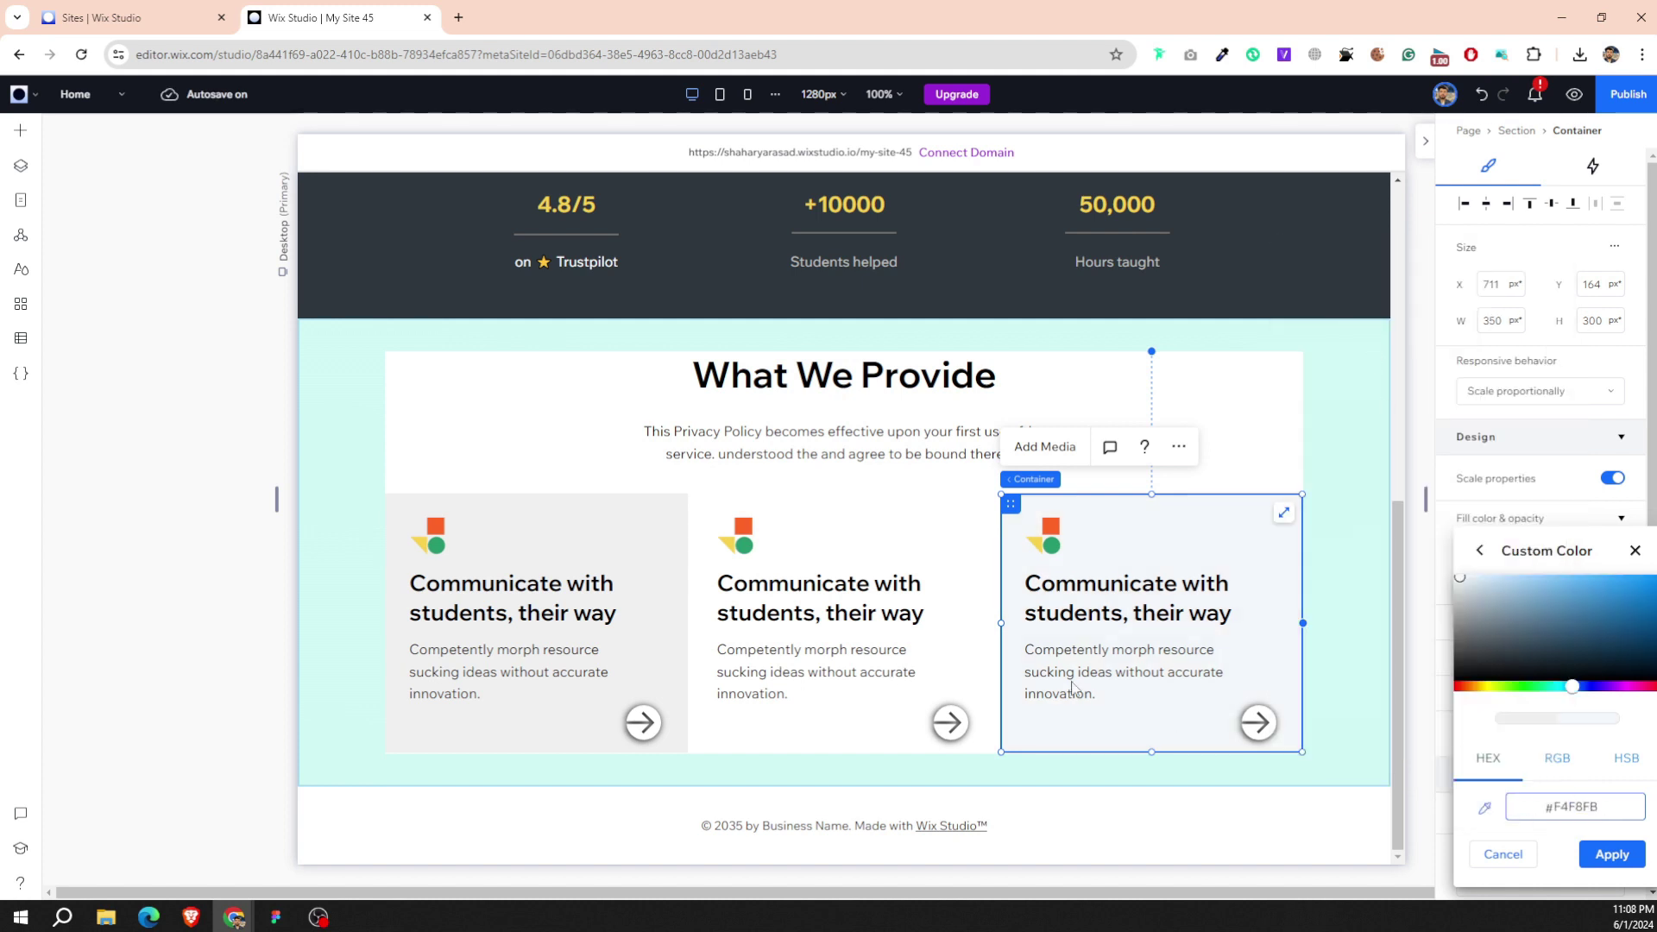
pyautogui.click(1610, 854)
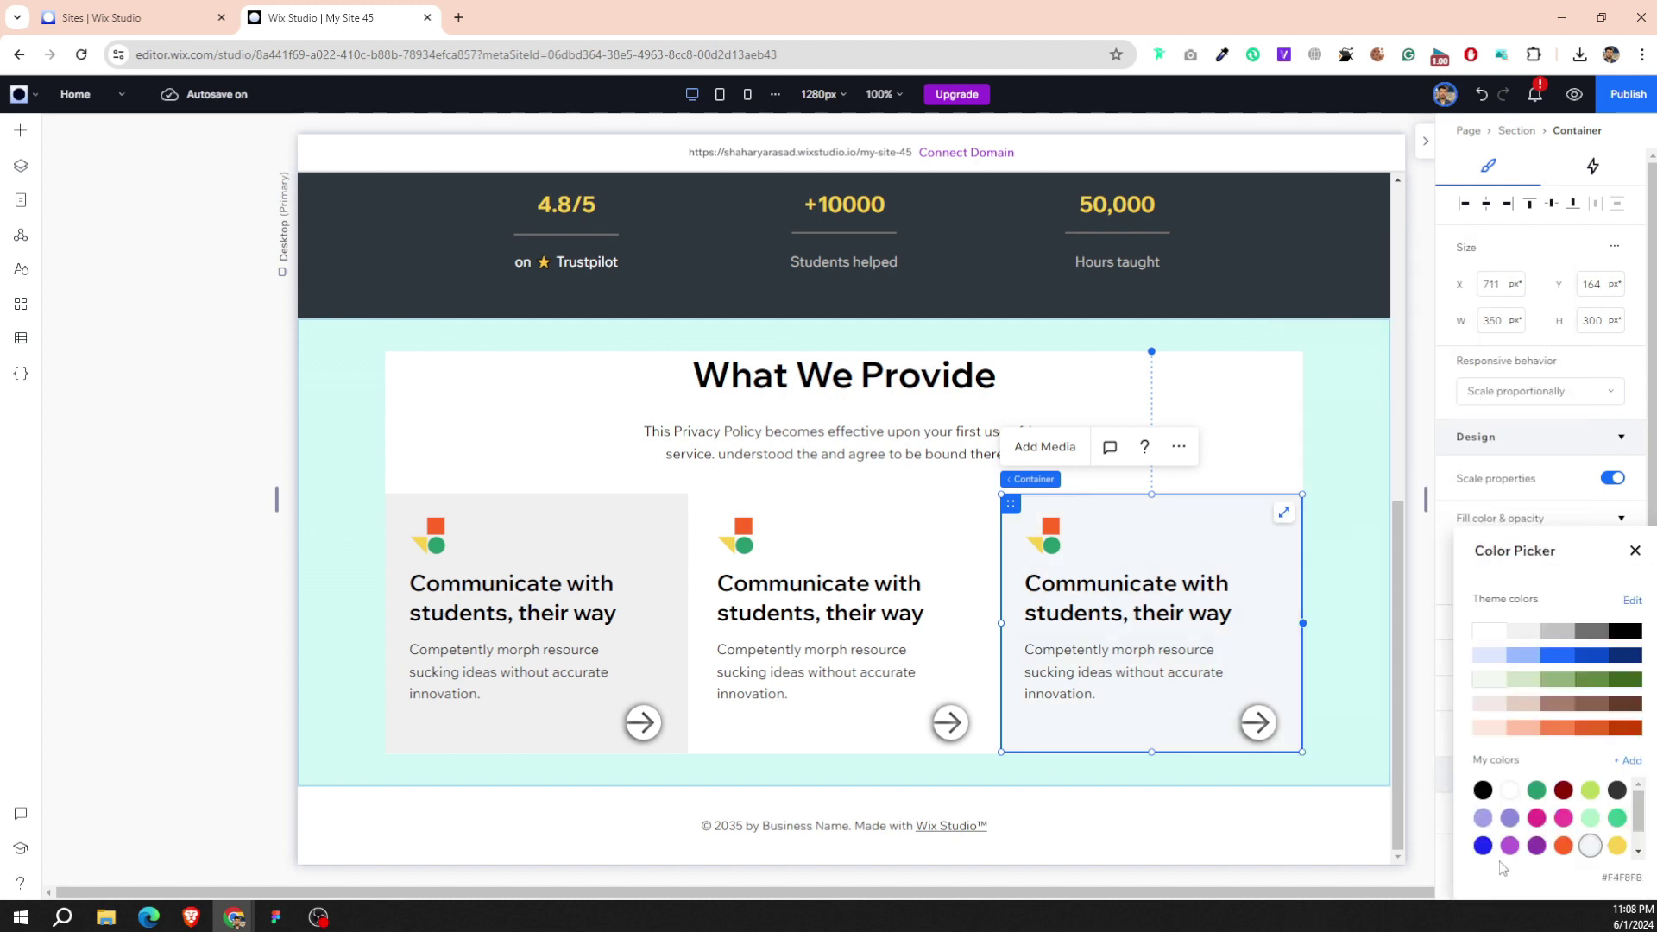
# Apply the saved #F4F8FB colour to the first card's background.
pyautogui.click(670, 540)
pyautogui.click(1467, 580)
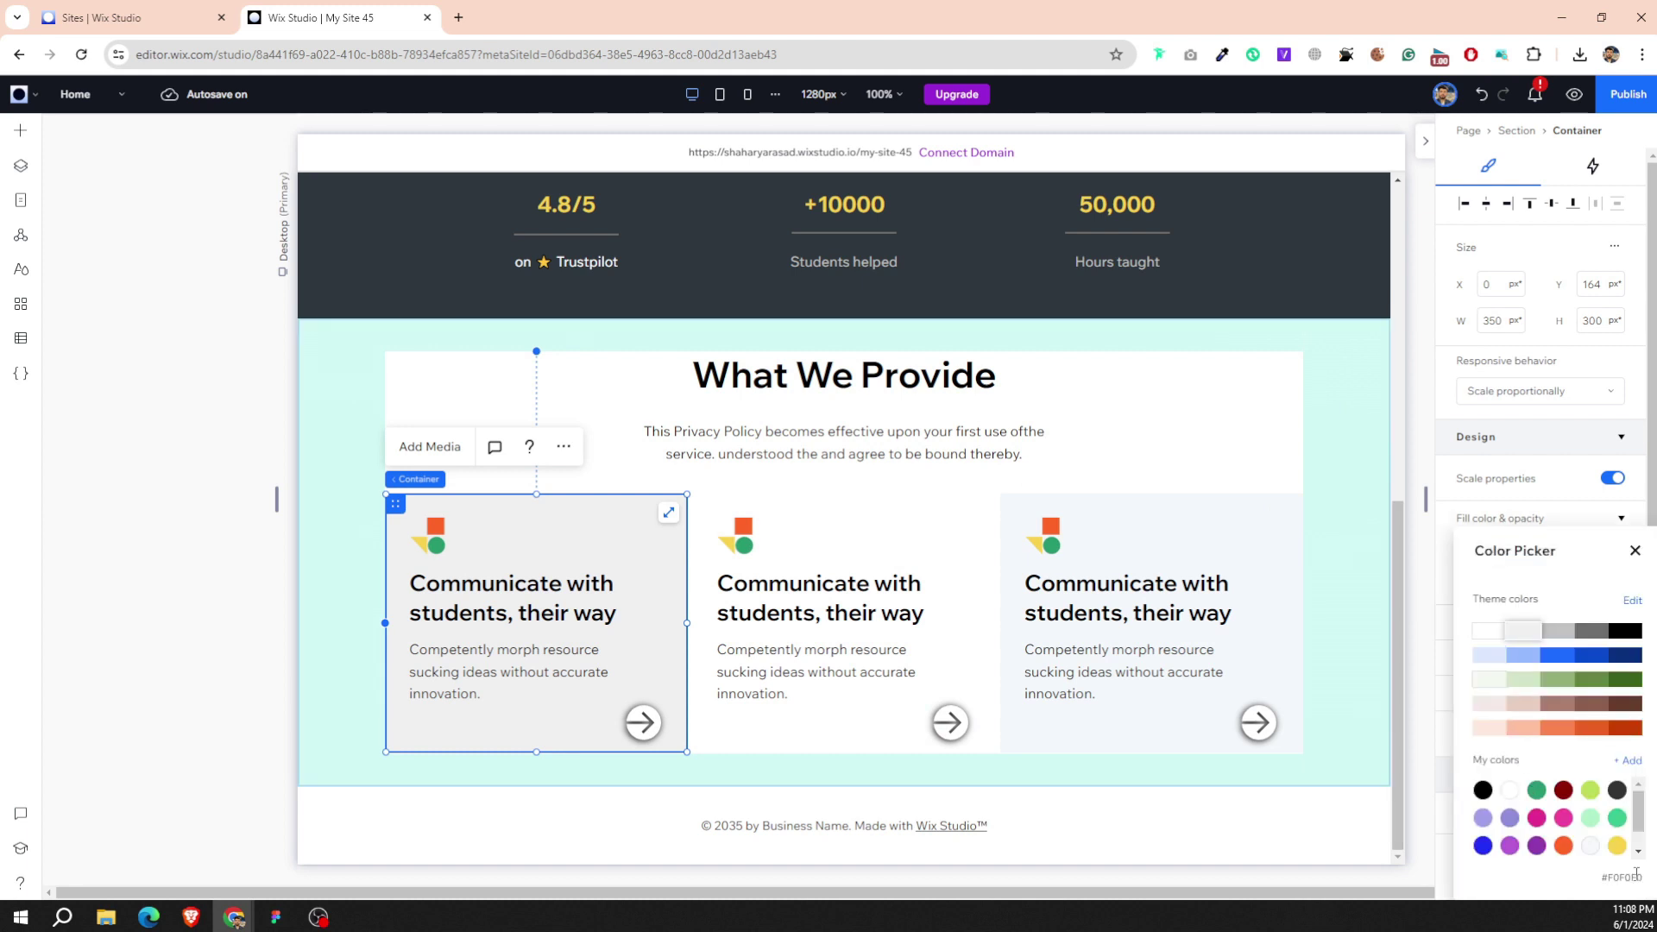
pyautogui.scroll(-1, 1581, 829)
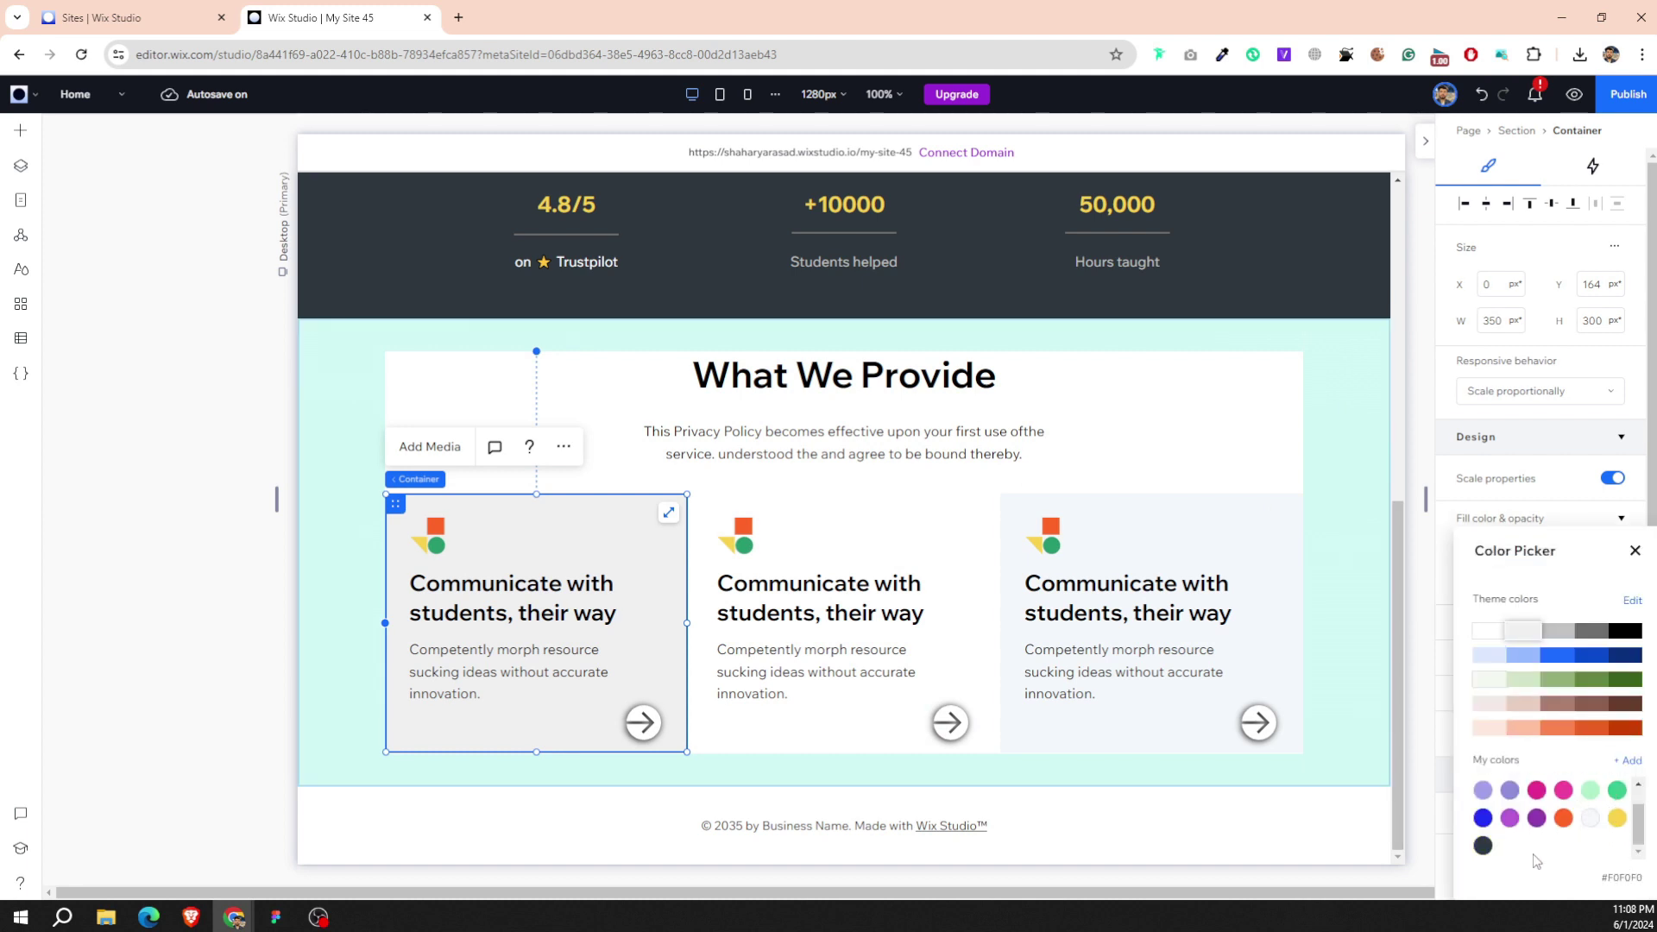
pyautogui.click(1592, 818)
pyautogui.click(803, 768)
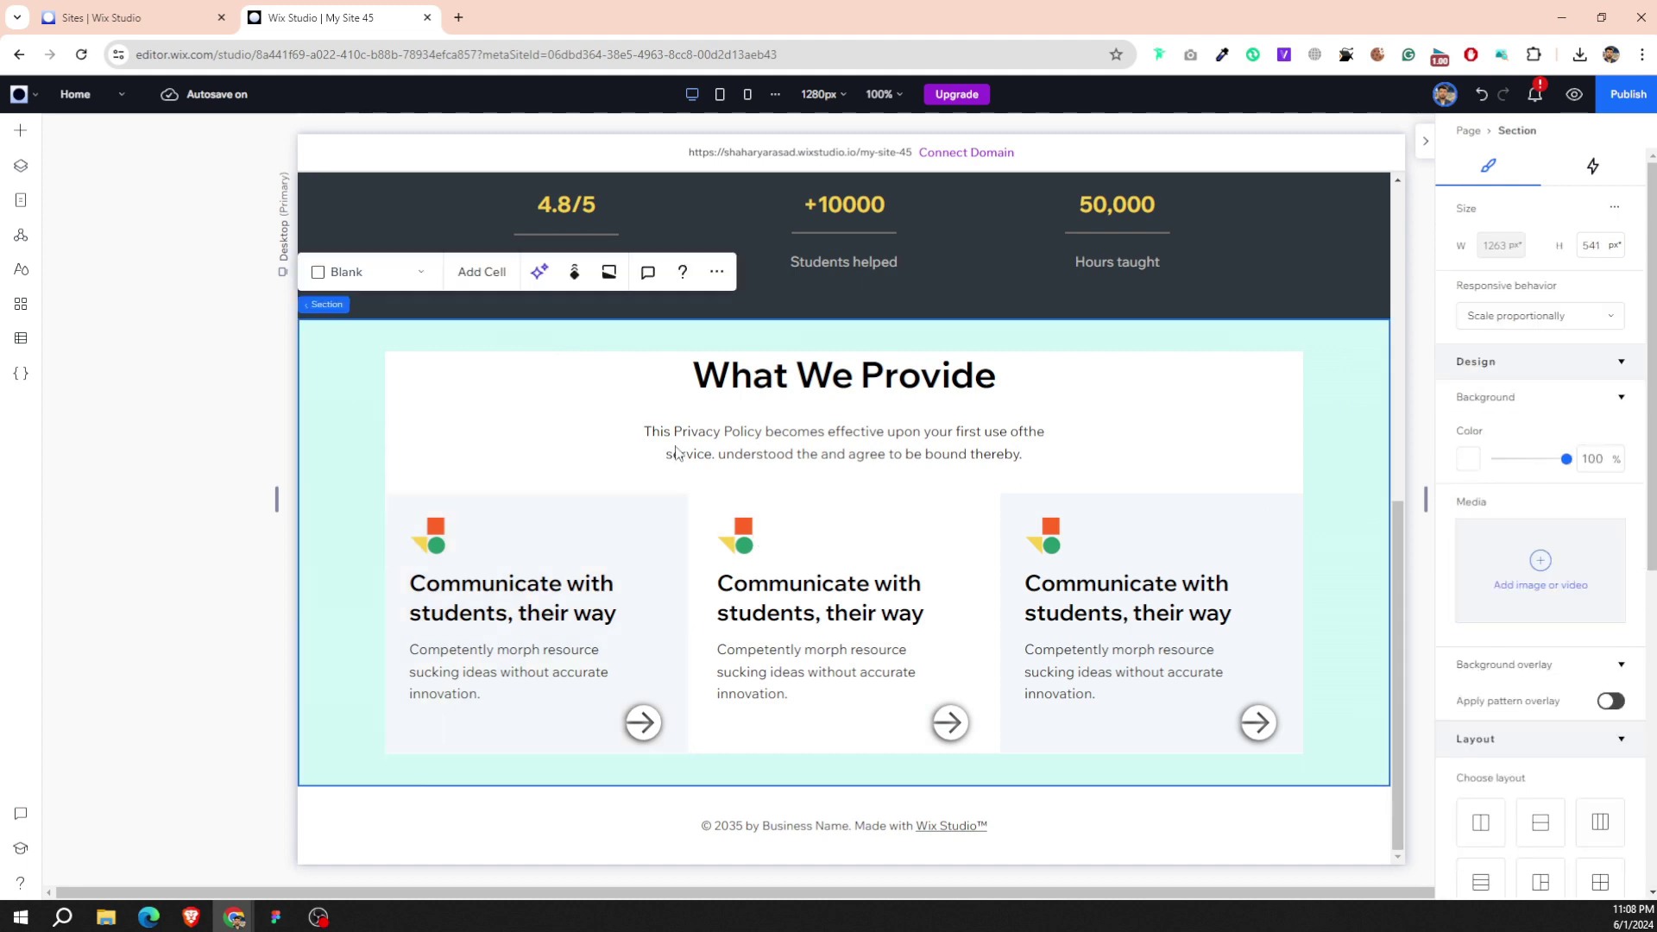
# Add a blank section below What We Provide, then bring up the Figma design.
pyautogui.click(801, 786)
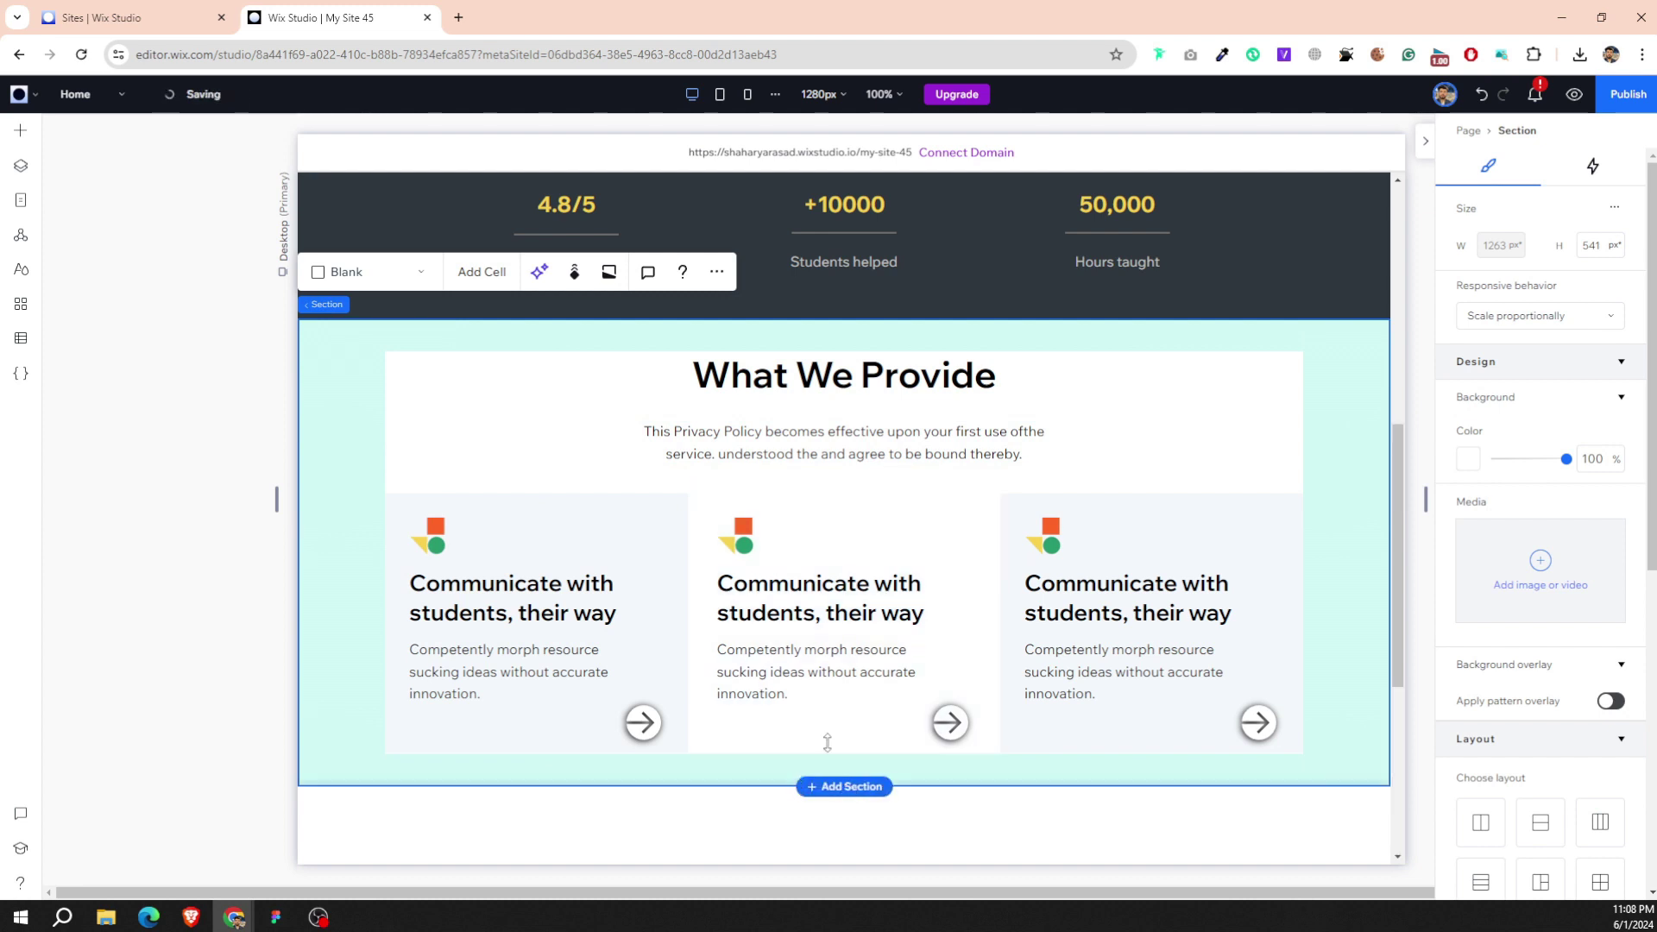
pyautogui.scroll(1, 656, 475)
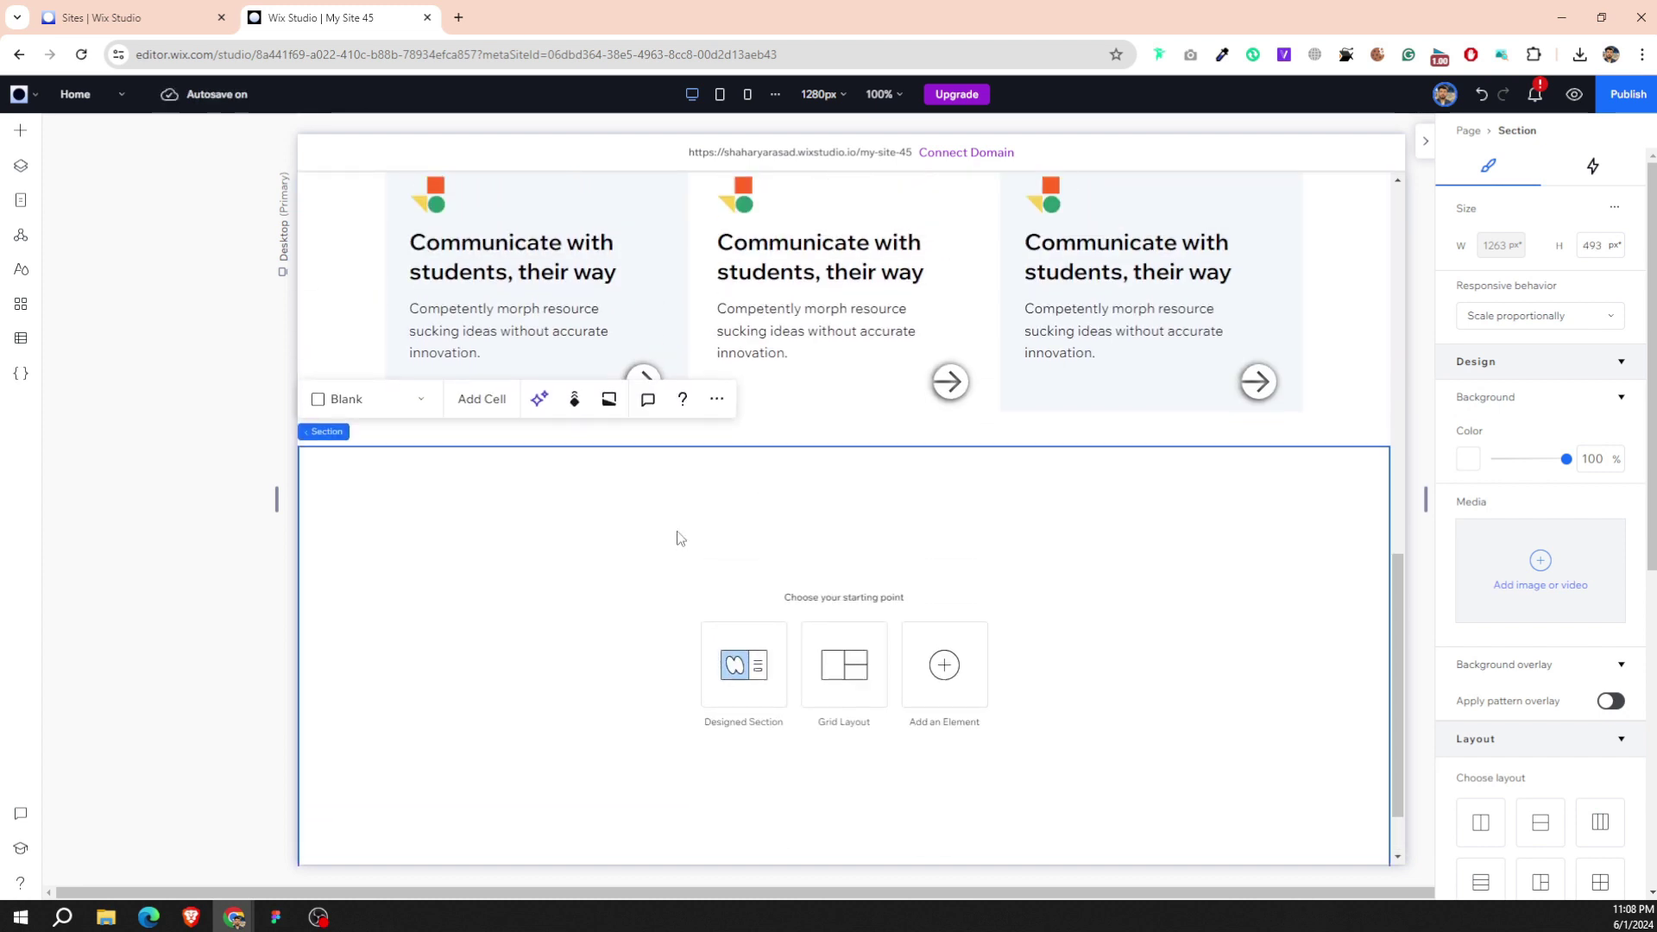
pyautogui.scroll(1, 707, 587)
pyautogui.scroll(-1, 711, 675)
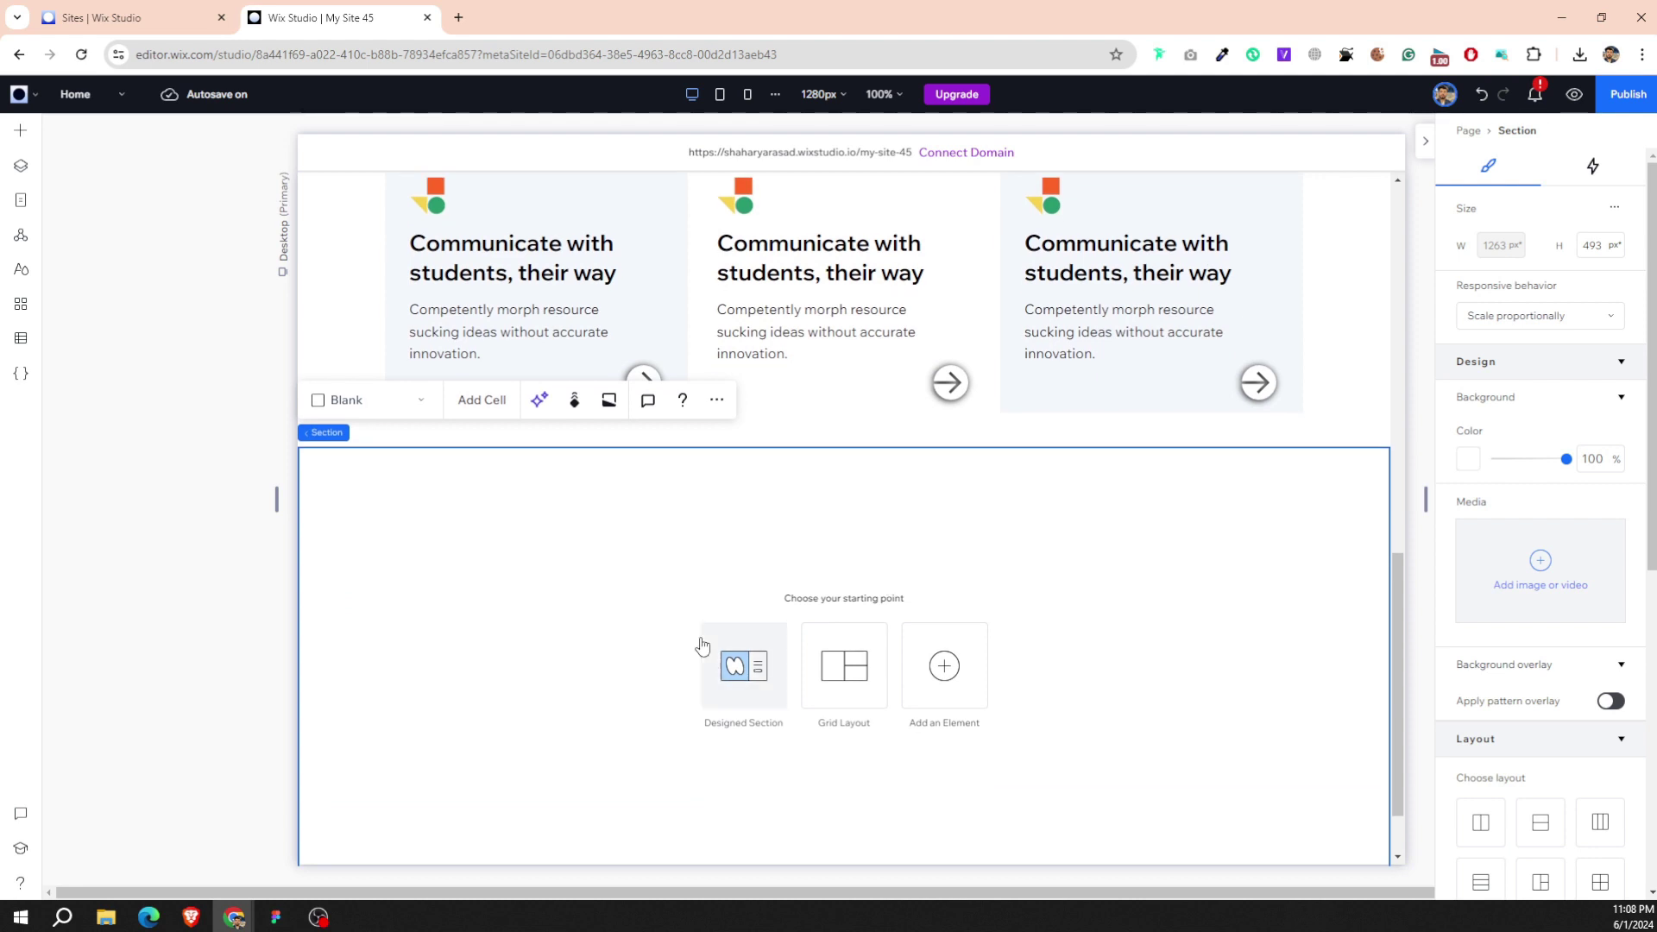
pyautogui.scroll(2, 776, 518)
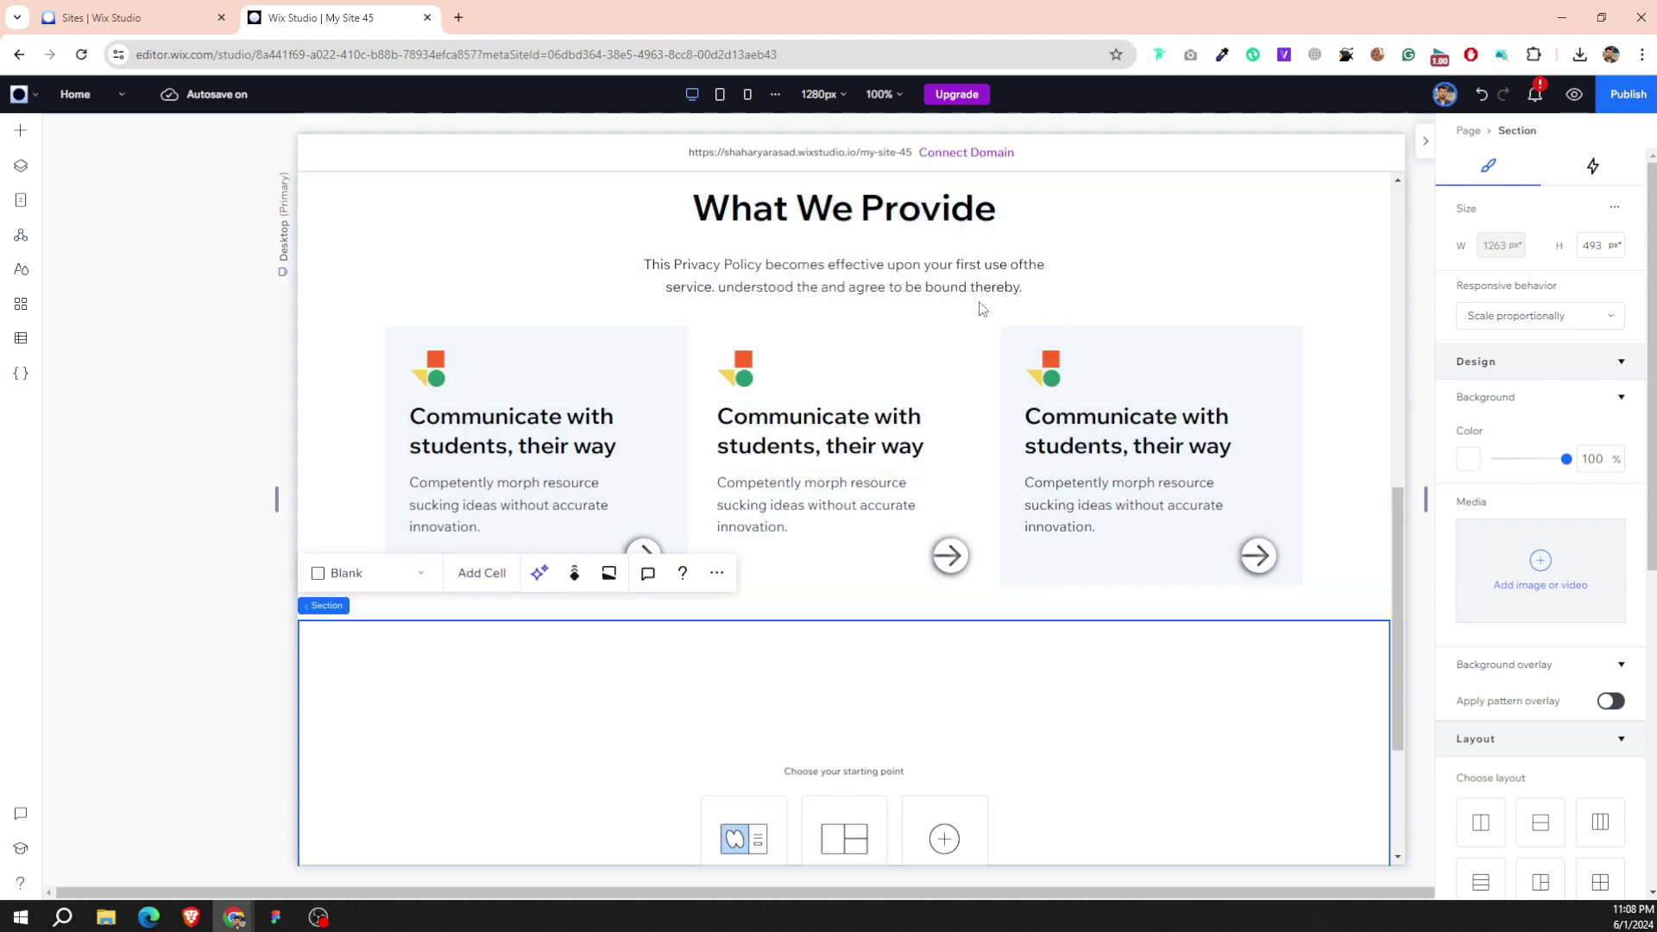
pyautogui.click(275, 916)
# Check Figma's Service frame down to 'Build personalized student experiences', then return to Wix Studio.
pyautogui.click(410, 473)
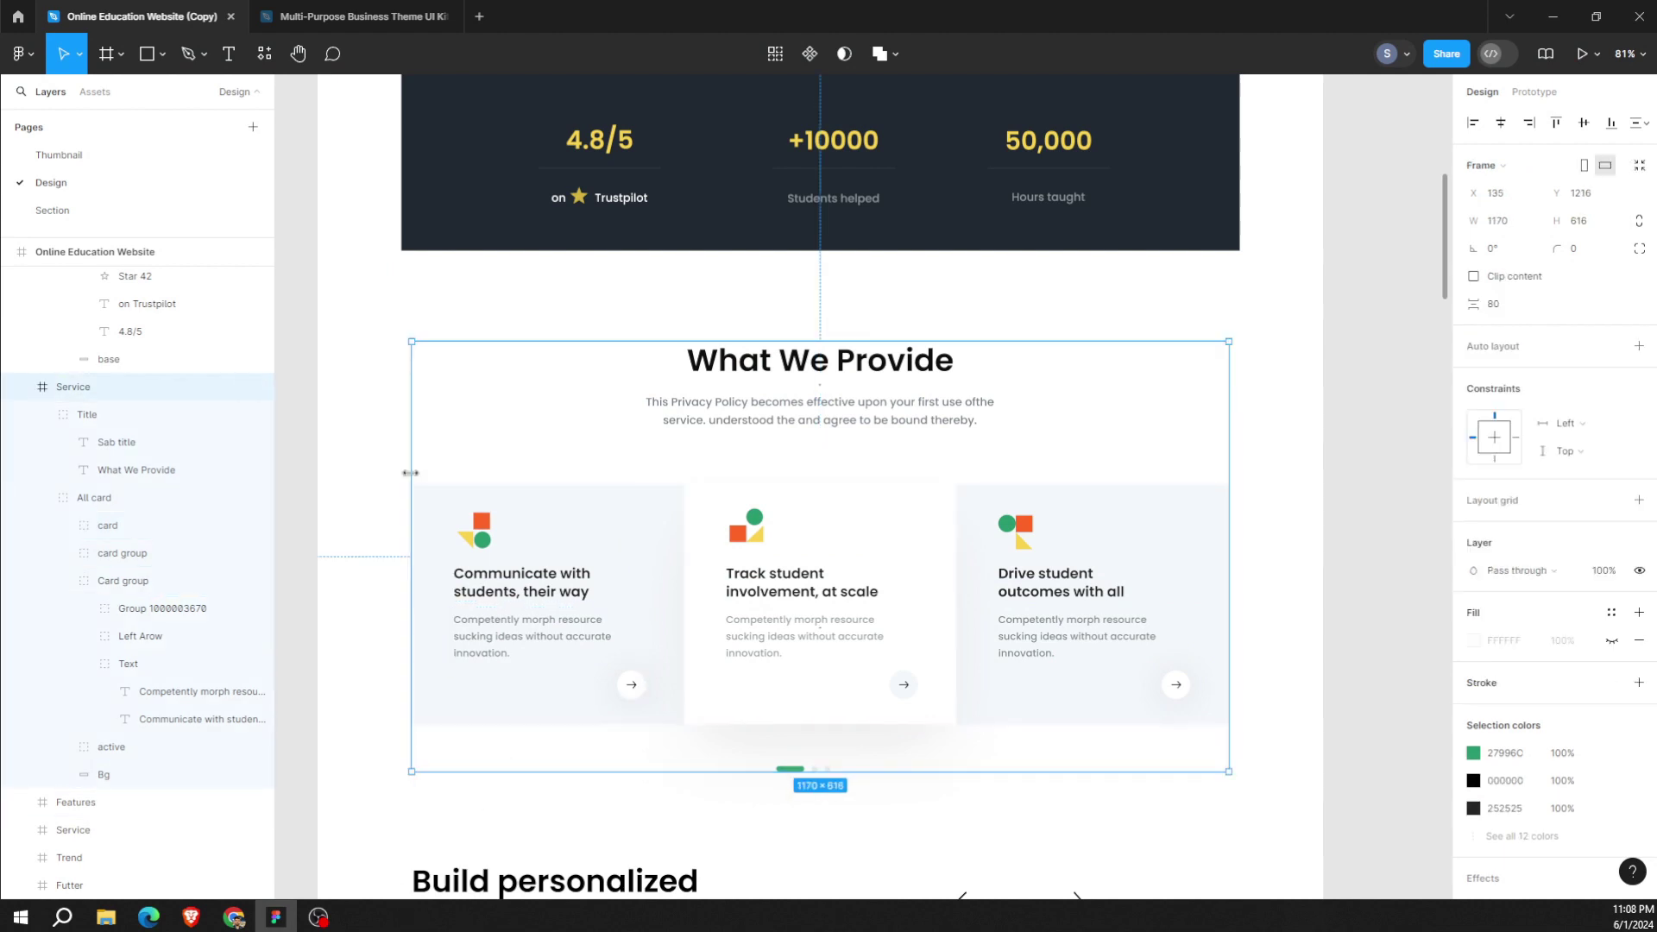
pyautogui.click(234, 916)
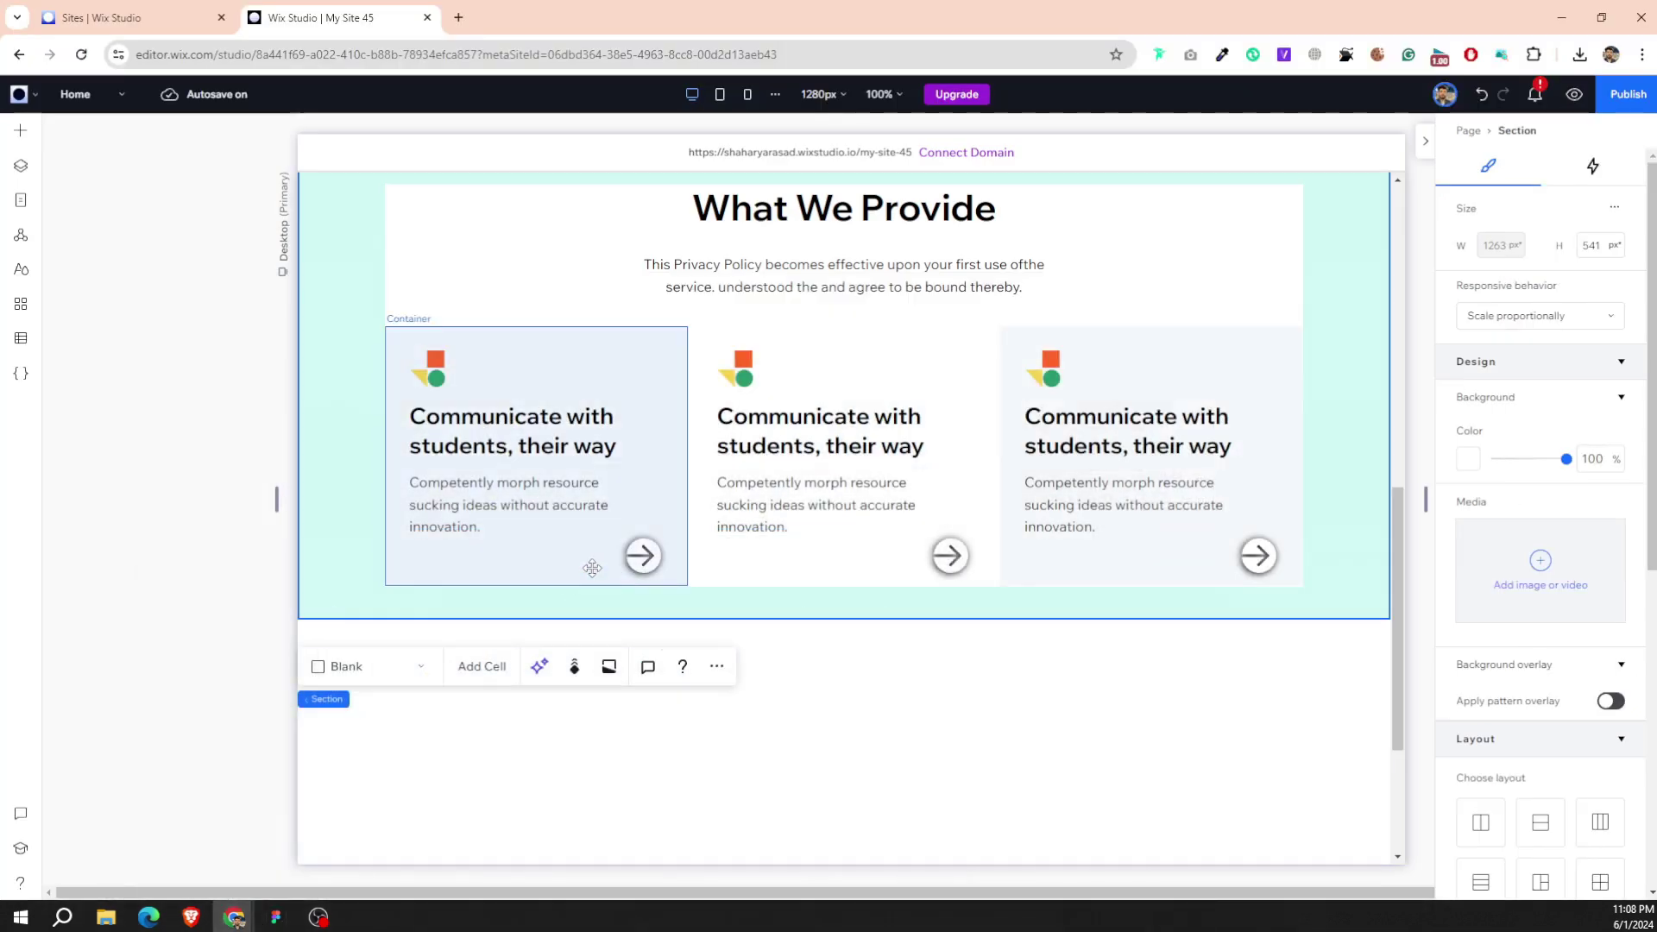
pyautogui.moveTo(464, 714)
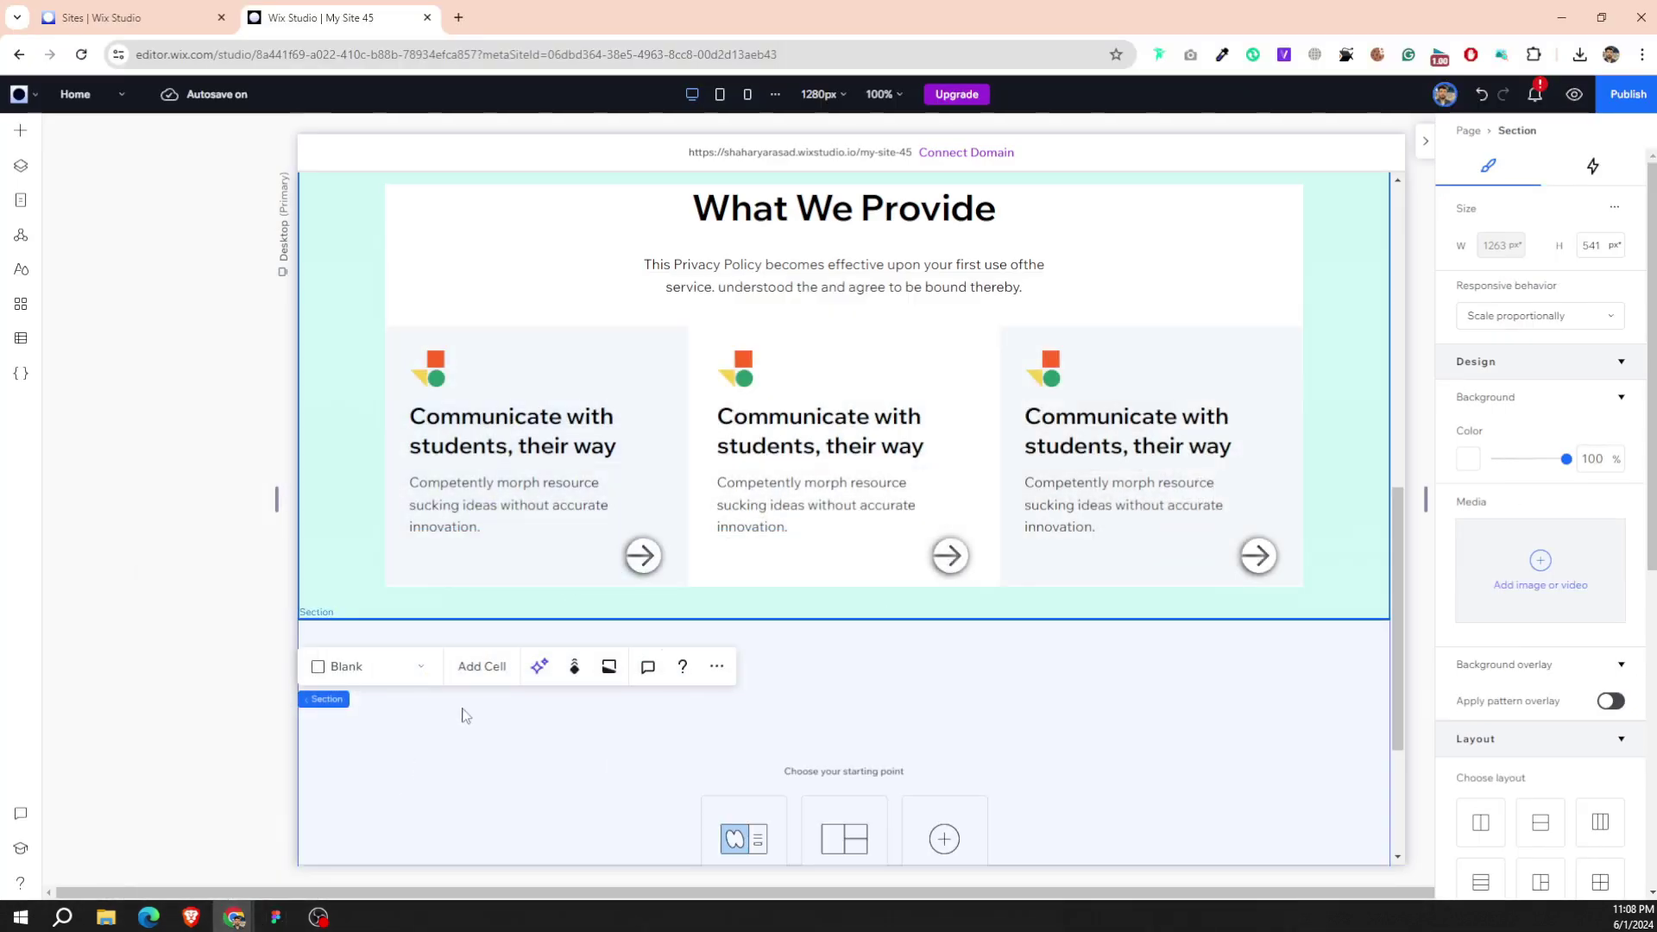
pyautogui.scroll(-2, 463, 714)
pyautogui.scroll(-1, 463, 714)
pyautogui.hotkey('alt', 'Tab')
pyautogui.scroll(-1, 647, 587)
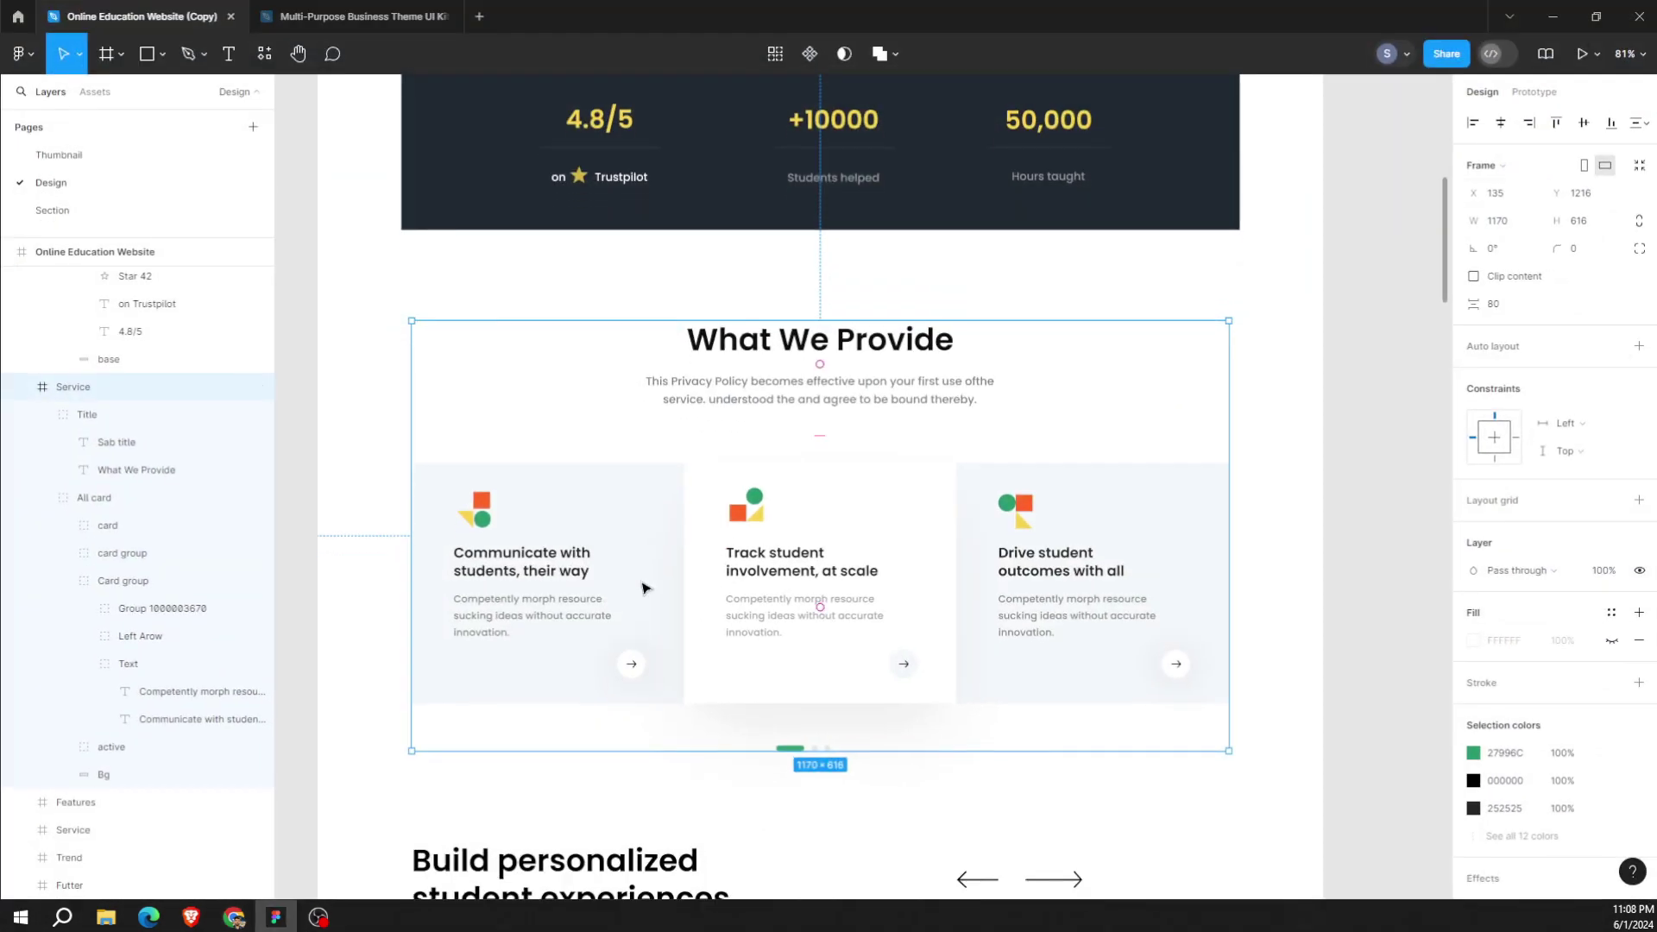
pyautogui.scroll(-5, 647, 587)
pyautogui.scroll(-3, 647, 587)
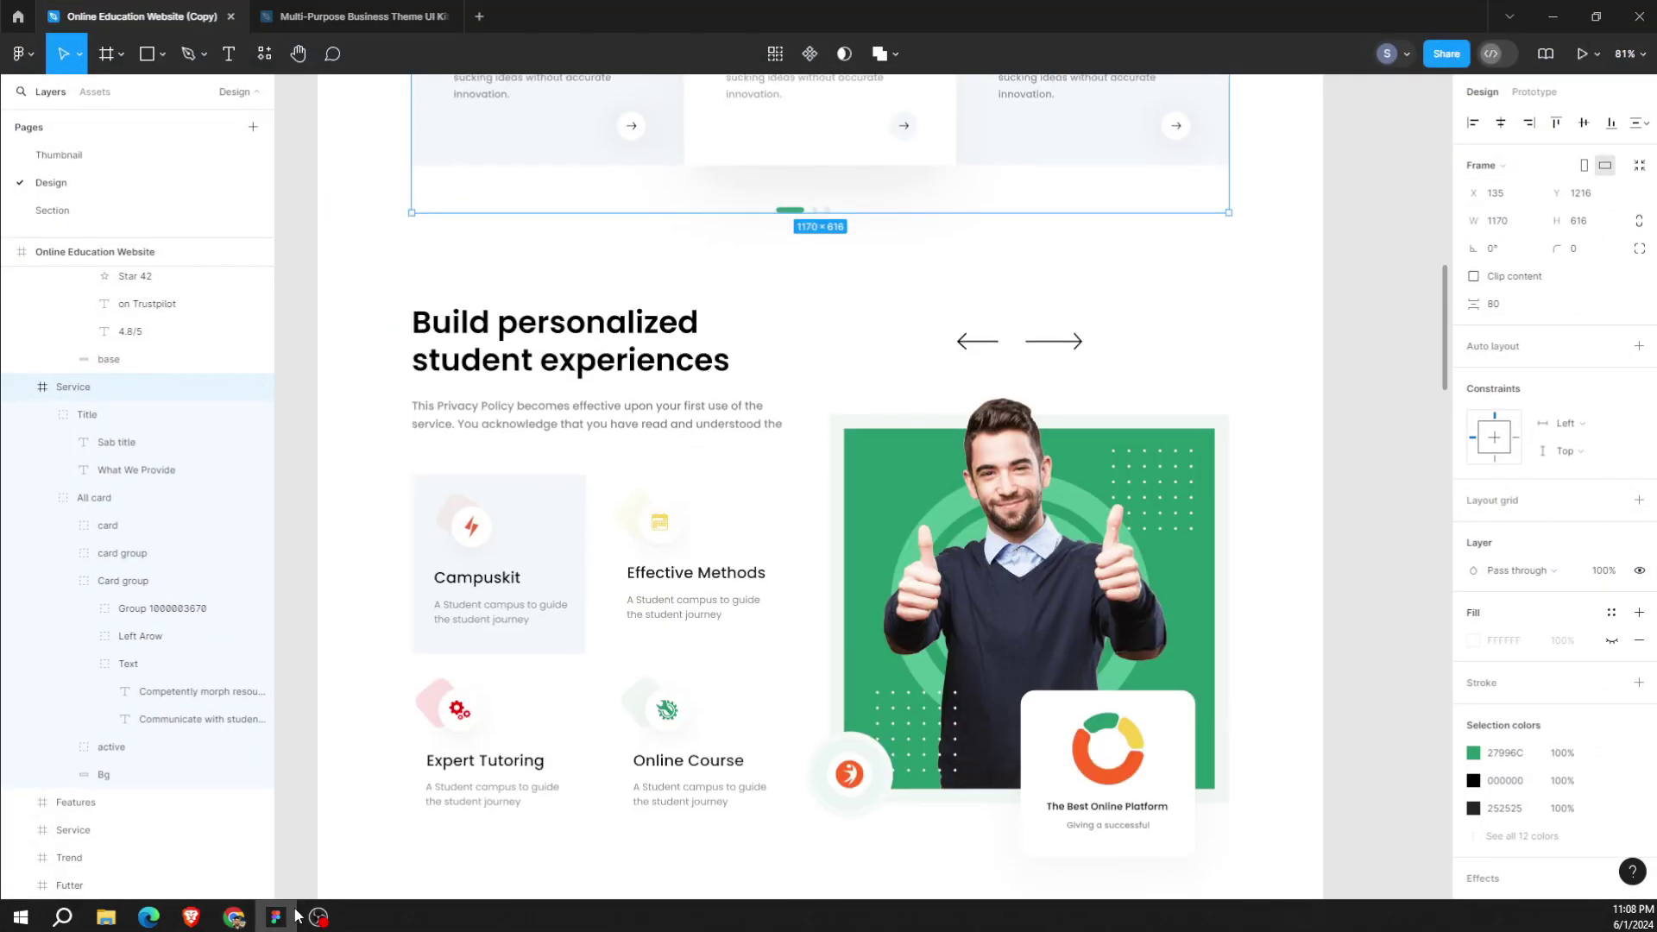
pyautogui.click(294, 917)
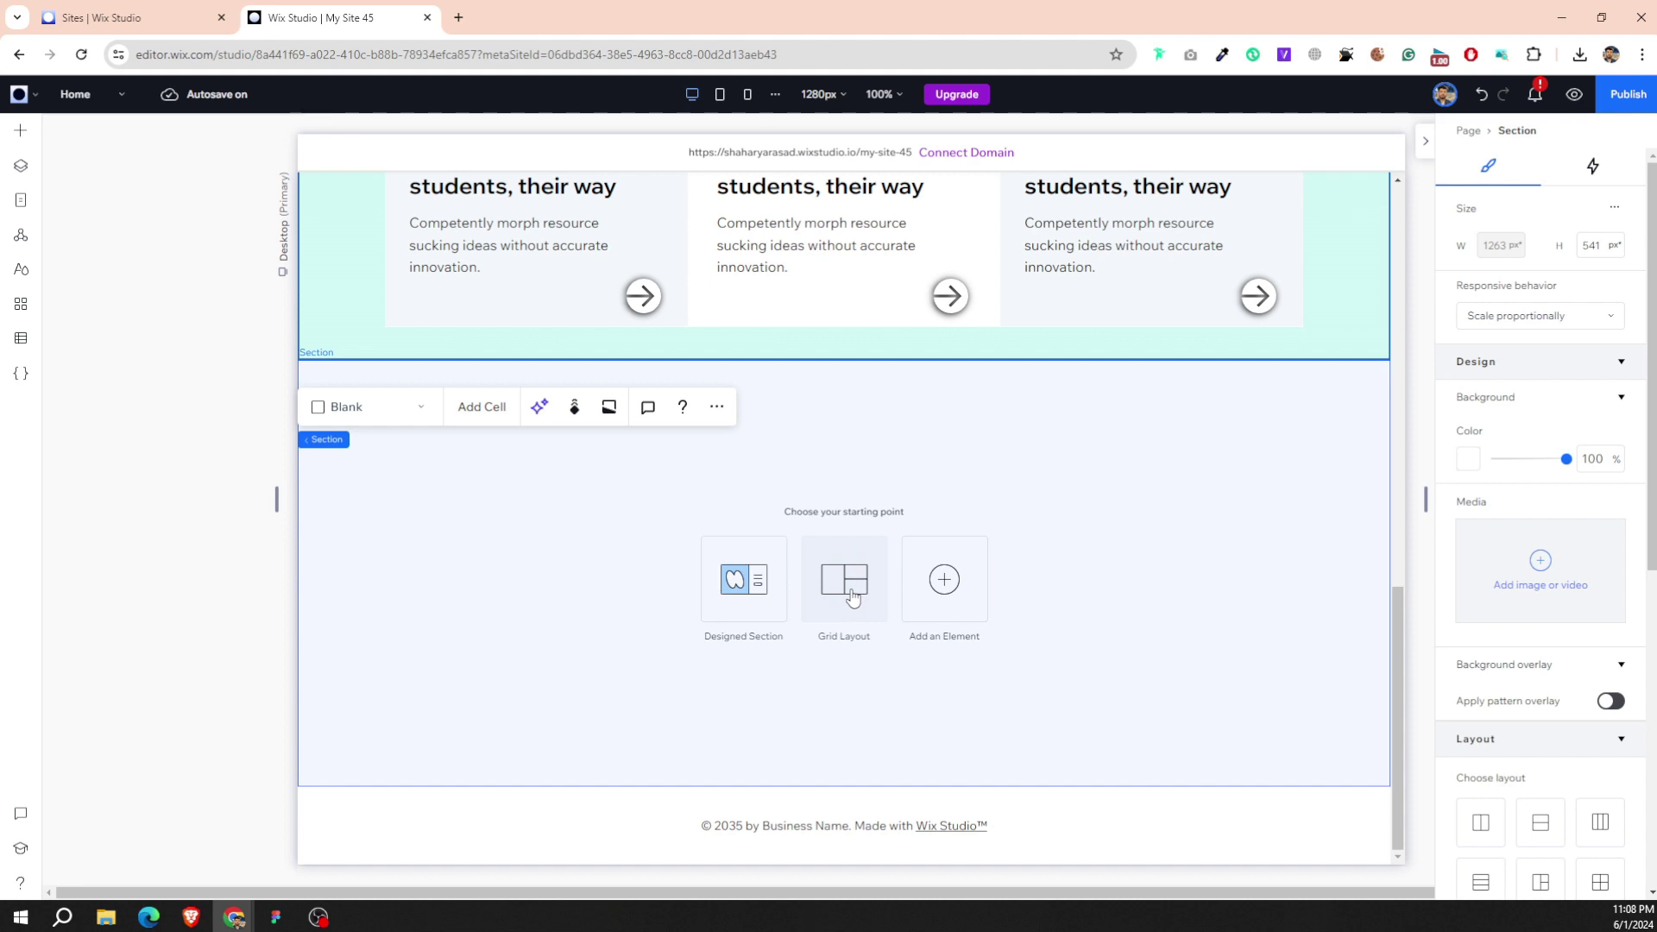
# Give the new section a single-cell grid layout and unlink the cell's padding sides.
pyautogui.click(852, 595)
pyautogui.moveTo(536, 256); pyautogui.dragTo(716, 462)
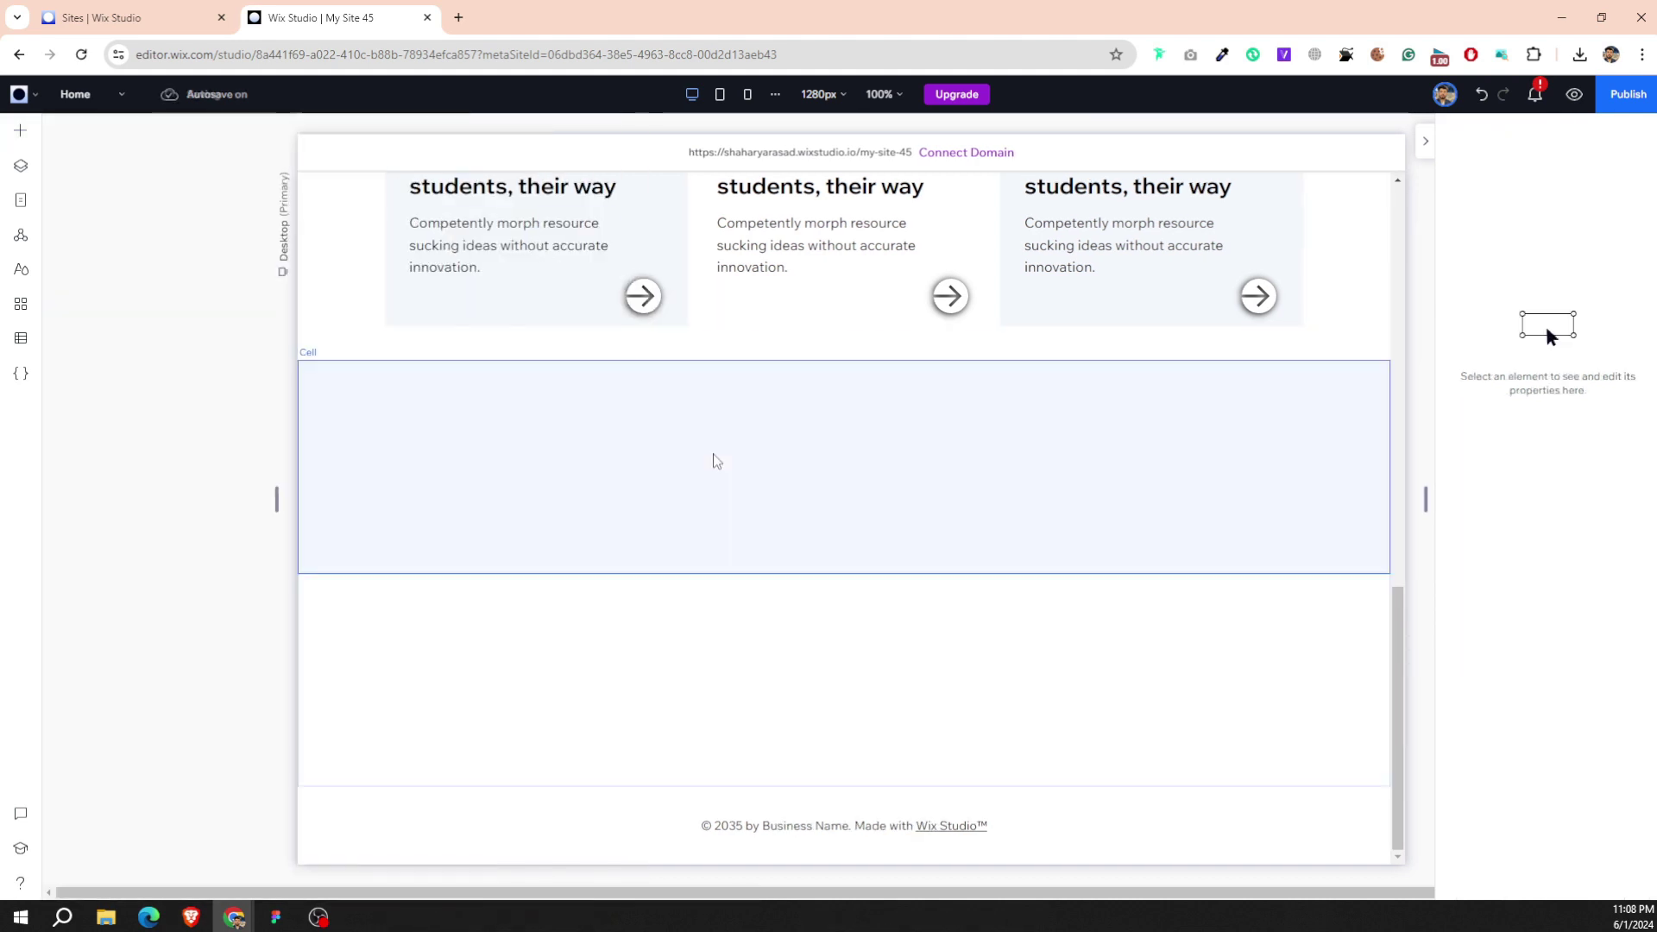
pyautogui.click(720, 498)
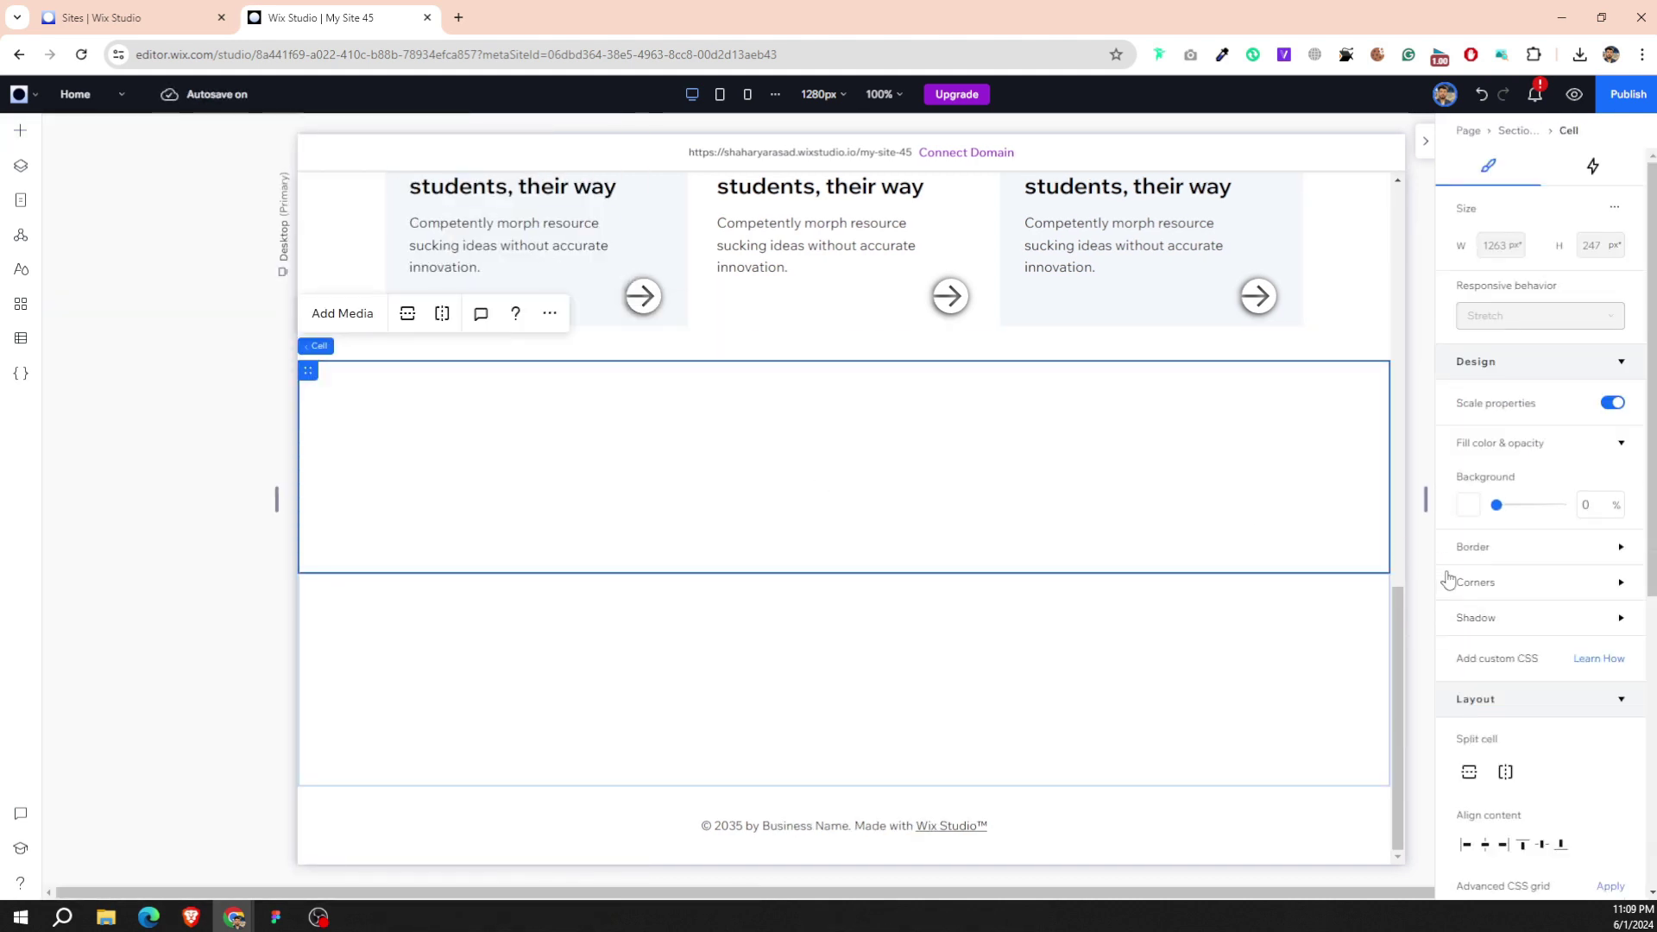
pyautogui.scroll(-5, 1448, 580)
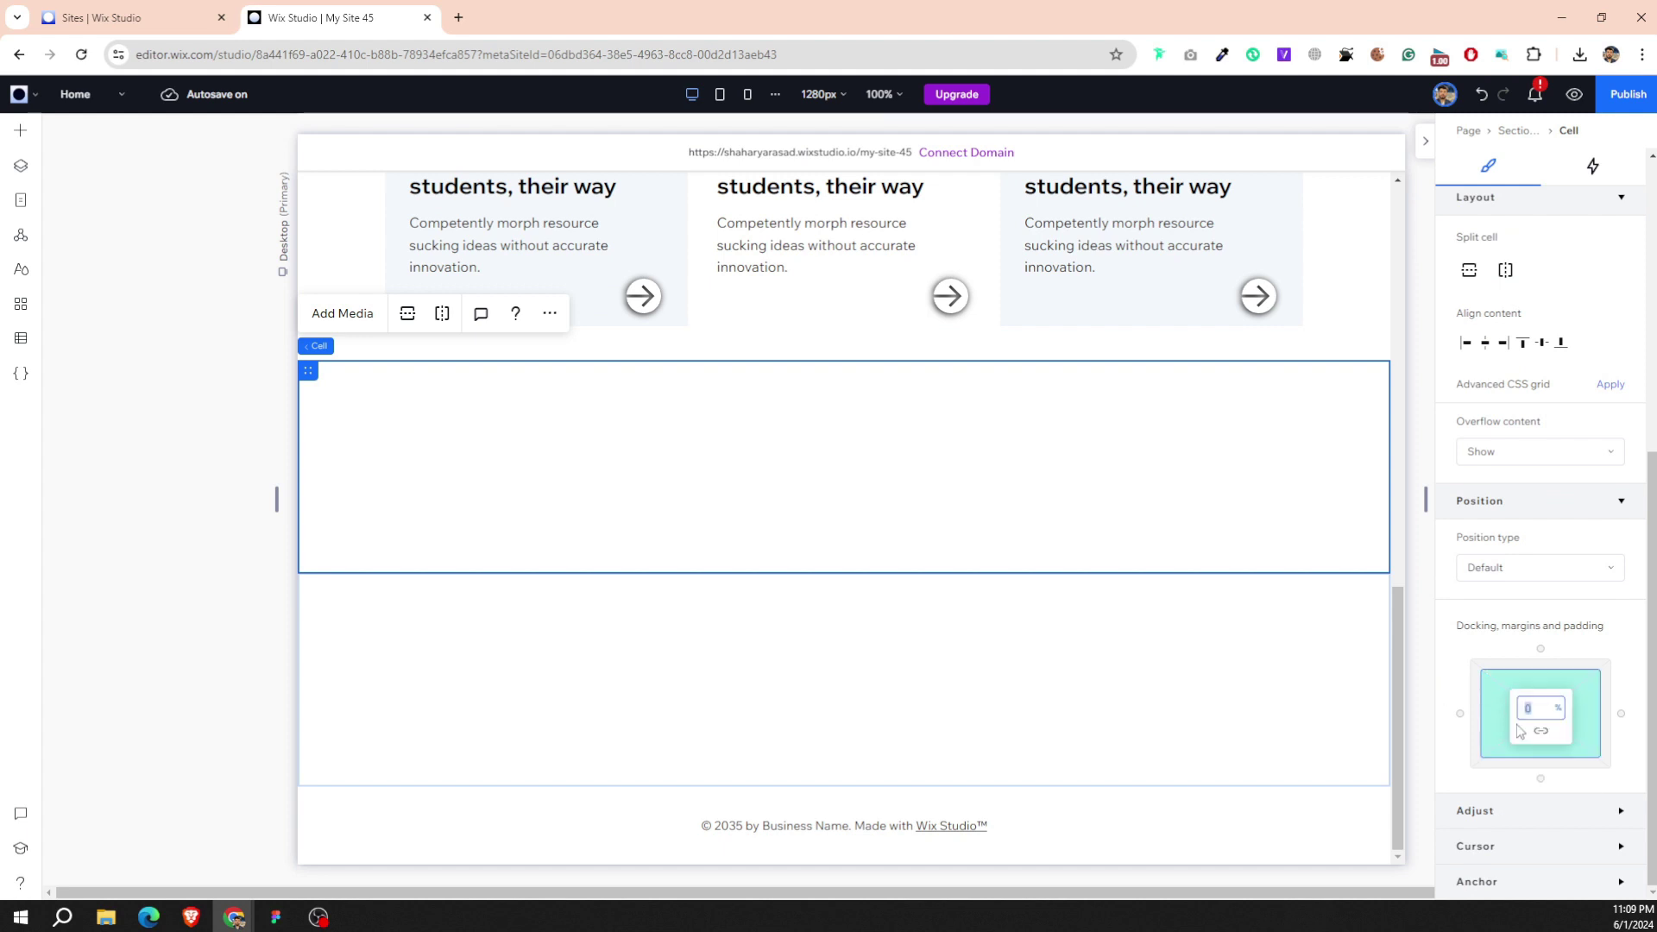
pyautogui.click(1539, 733)
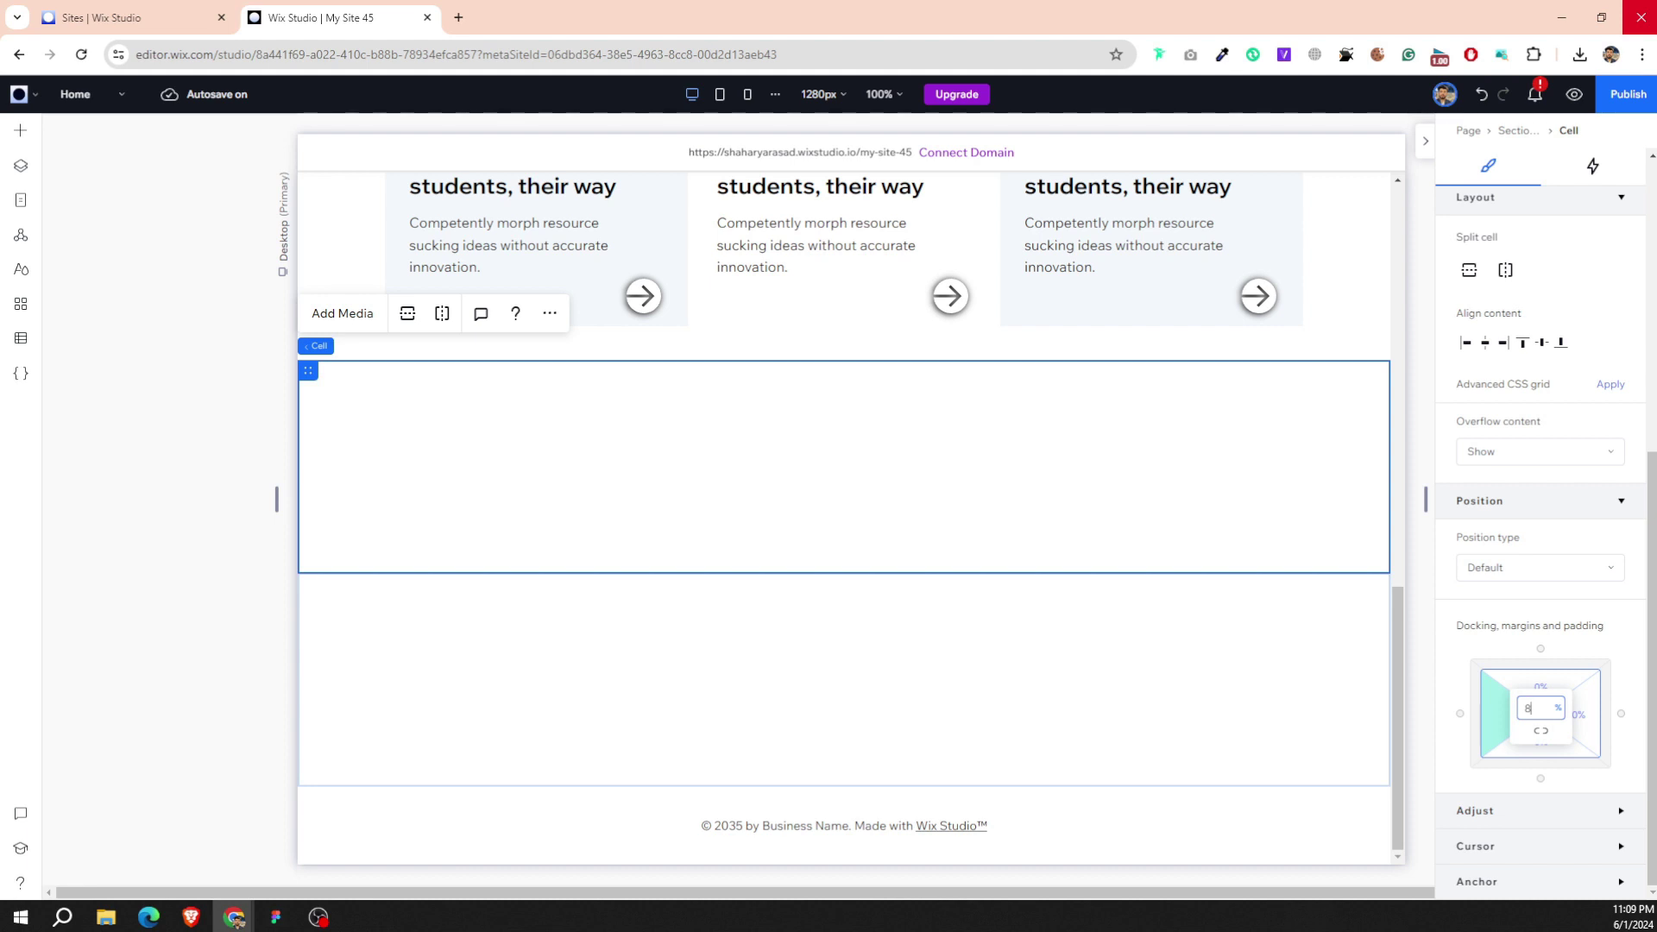
# Give the cell 8% left and right spacing and 1% top spacing.
pyautogui.click(1594, 723)
pyautogui.write('08')
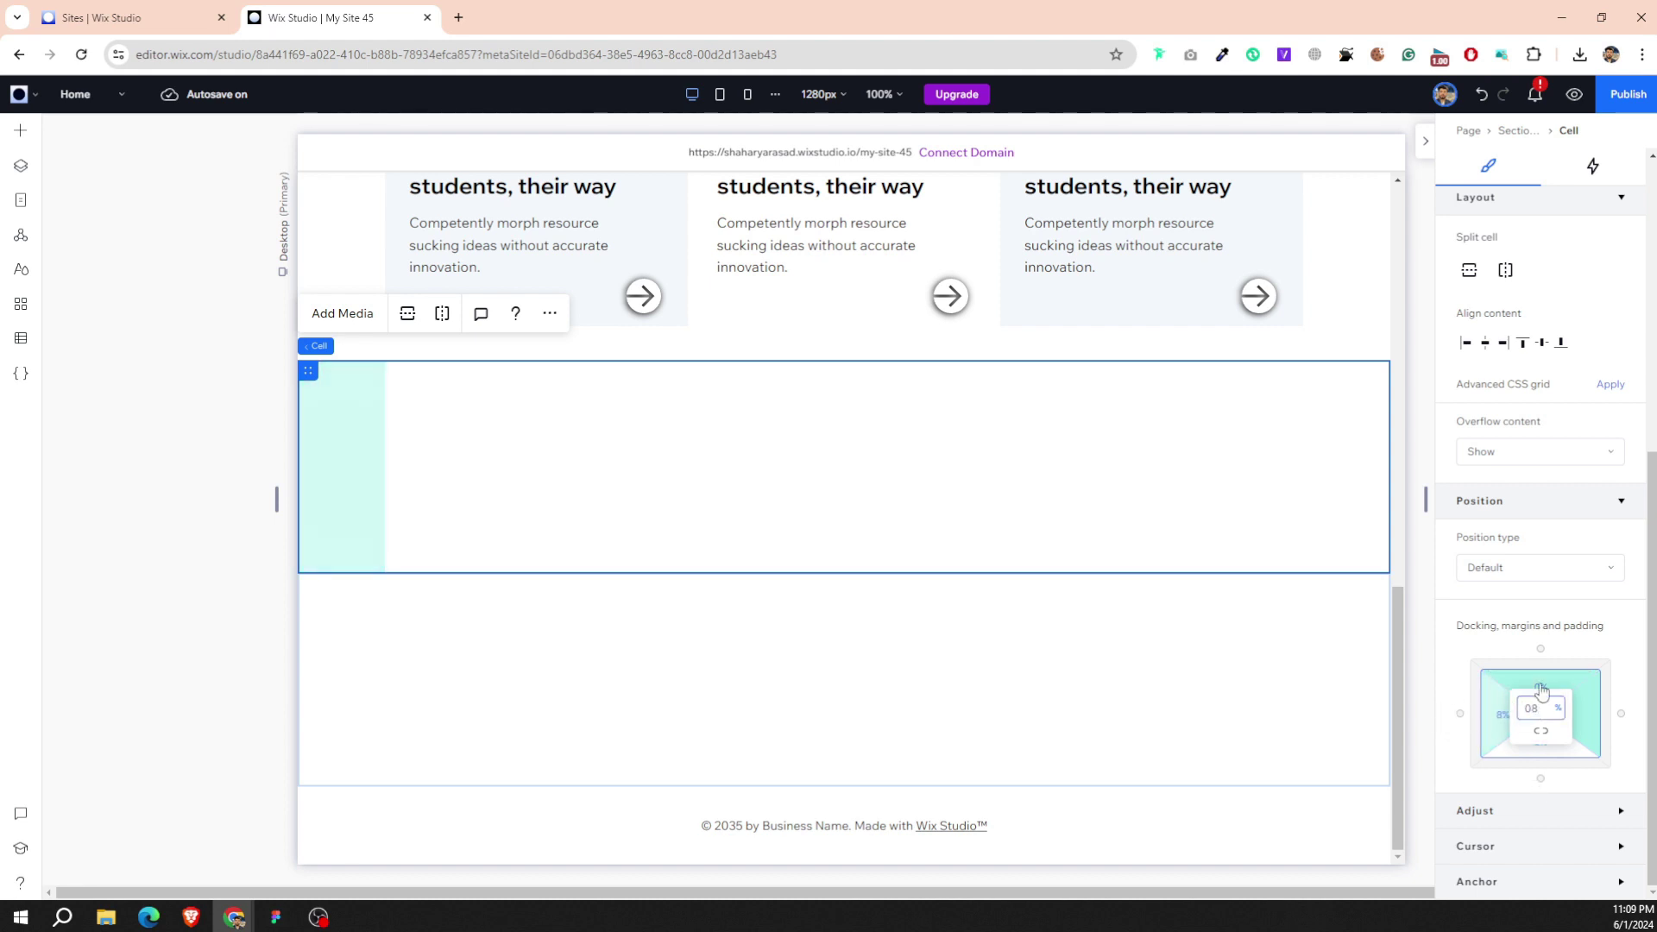
pyautogui.press('Return')
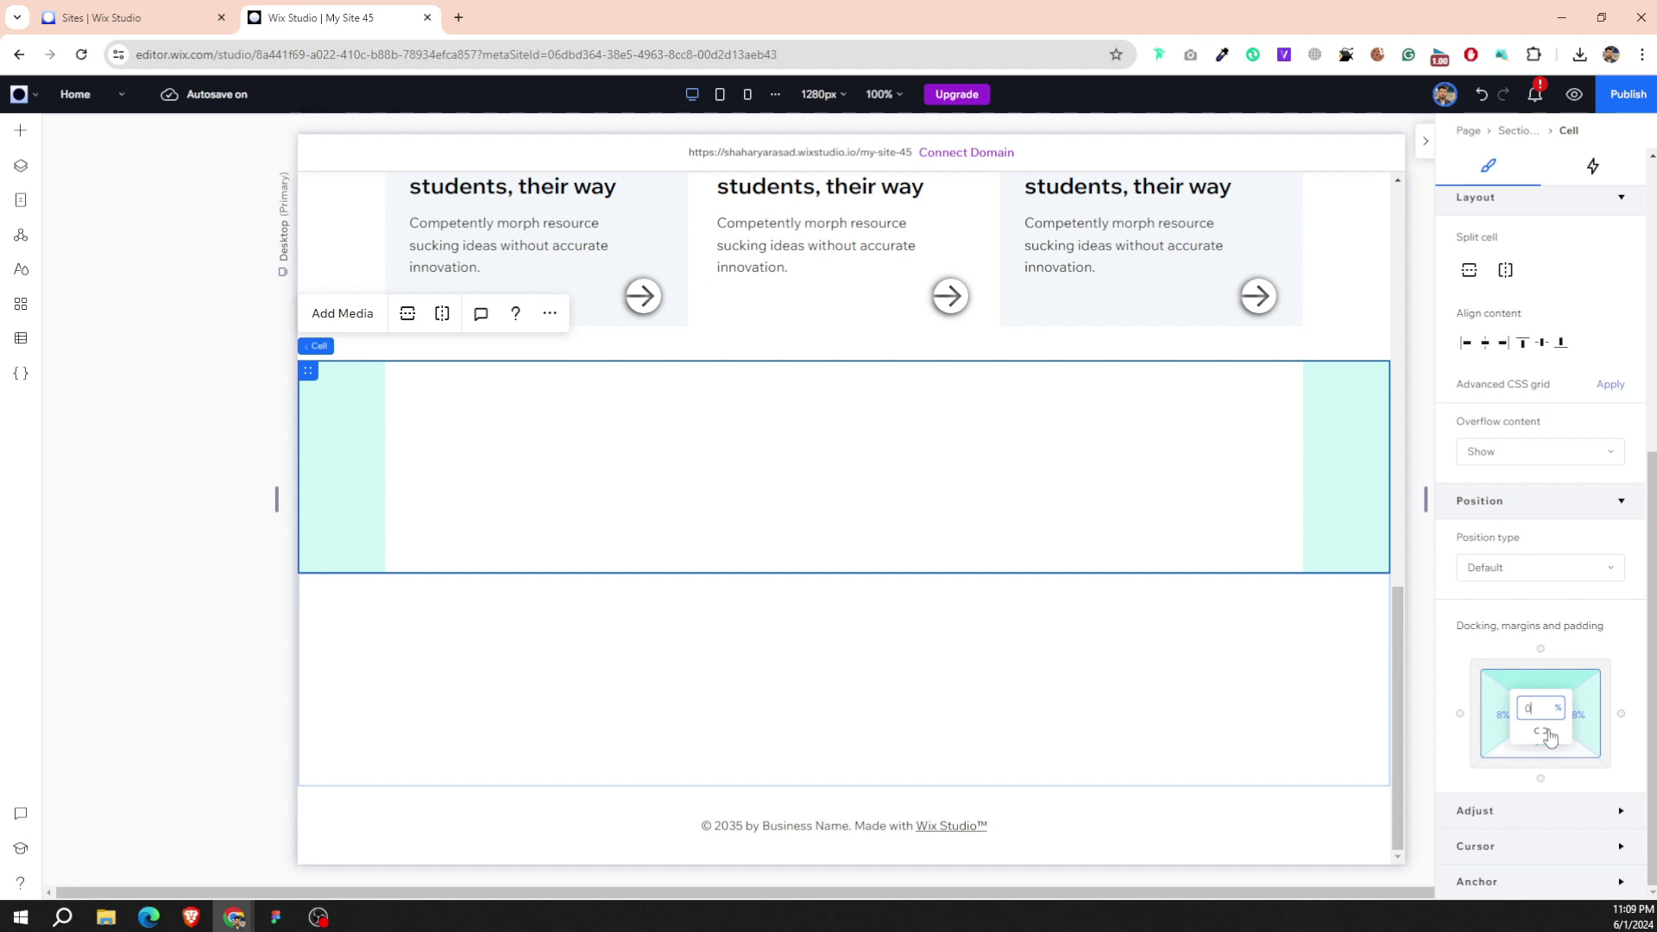
pyautogui.write('1')
pyautogui.press('Return')
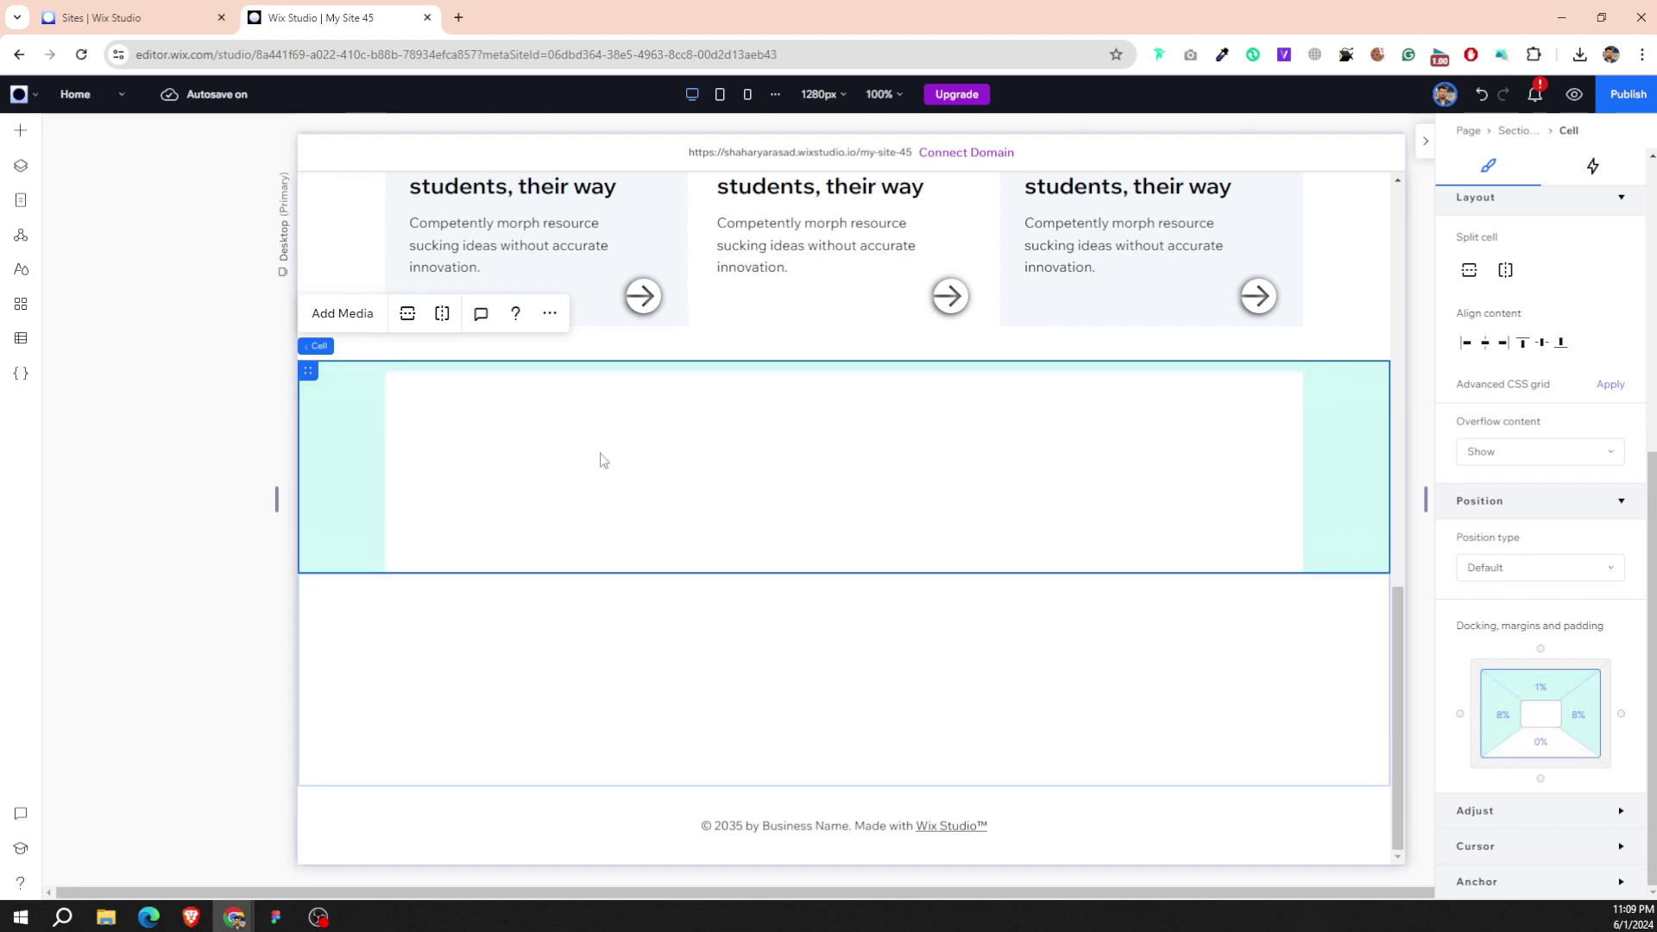
# Split the cell into two side-by-side cells and pad the left one 16% left, 0% right, 5% top.
pyautogui.click(442, 315)
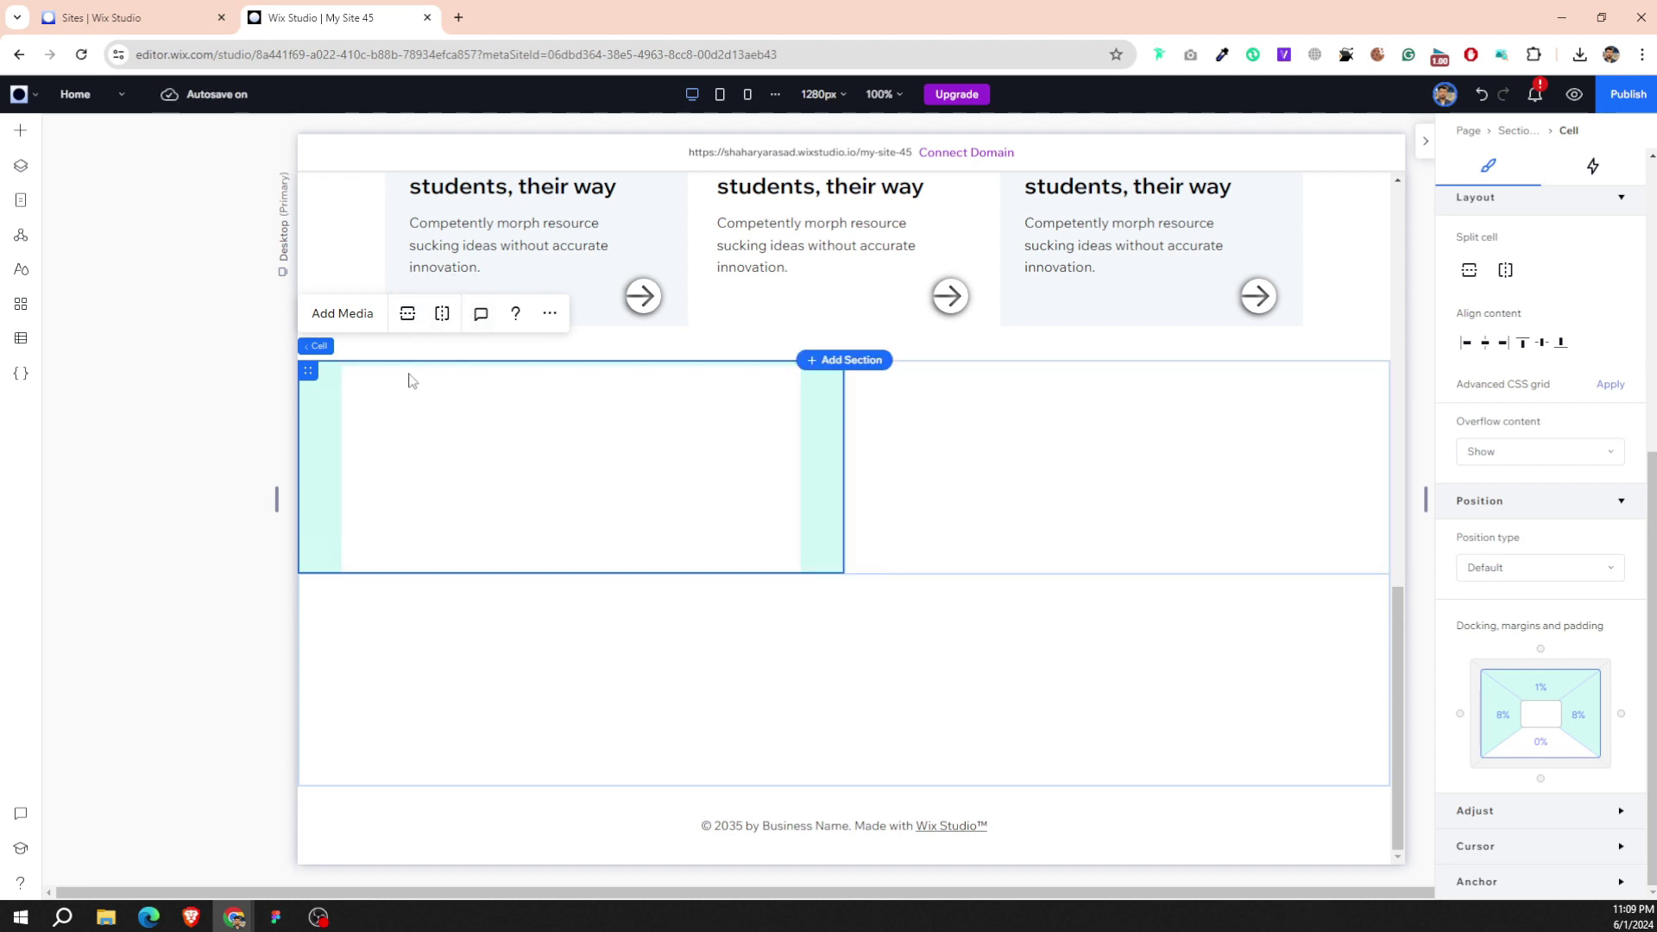
pyautogui.click(1516, 719)
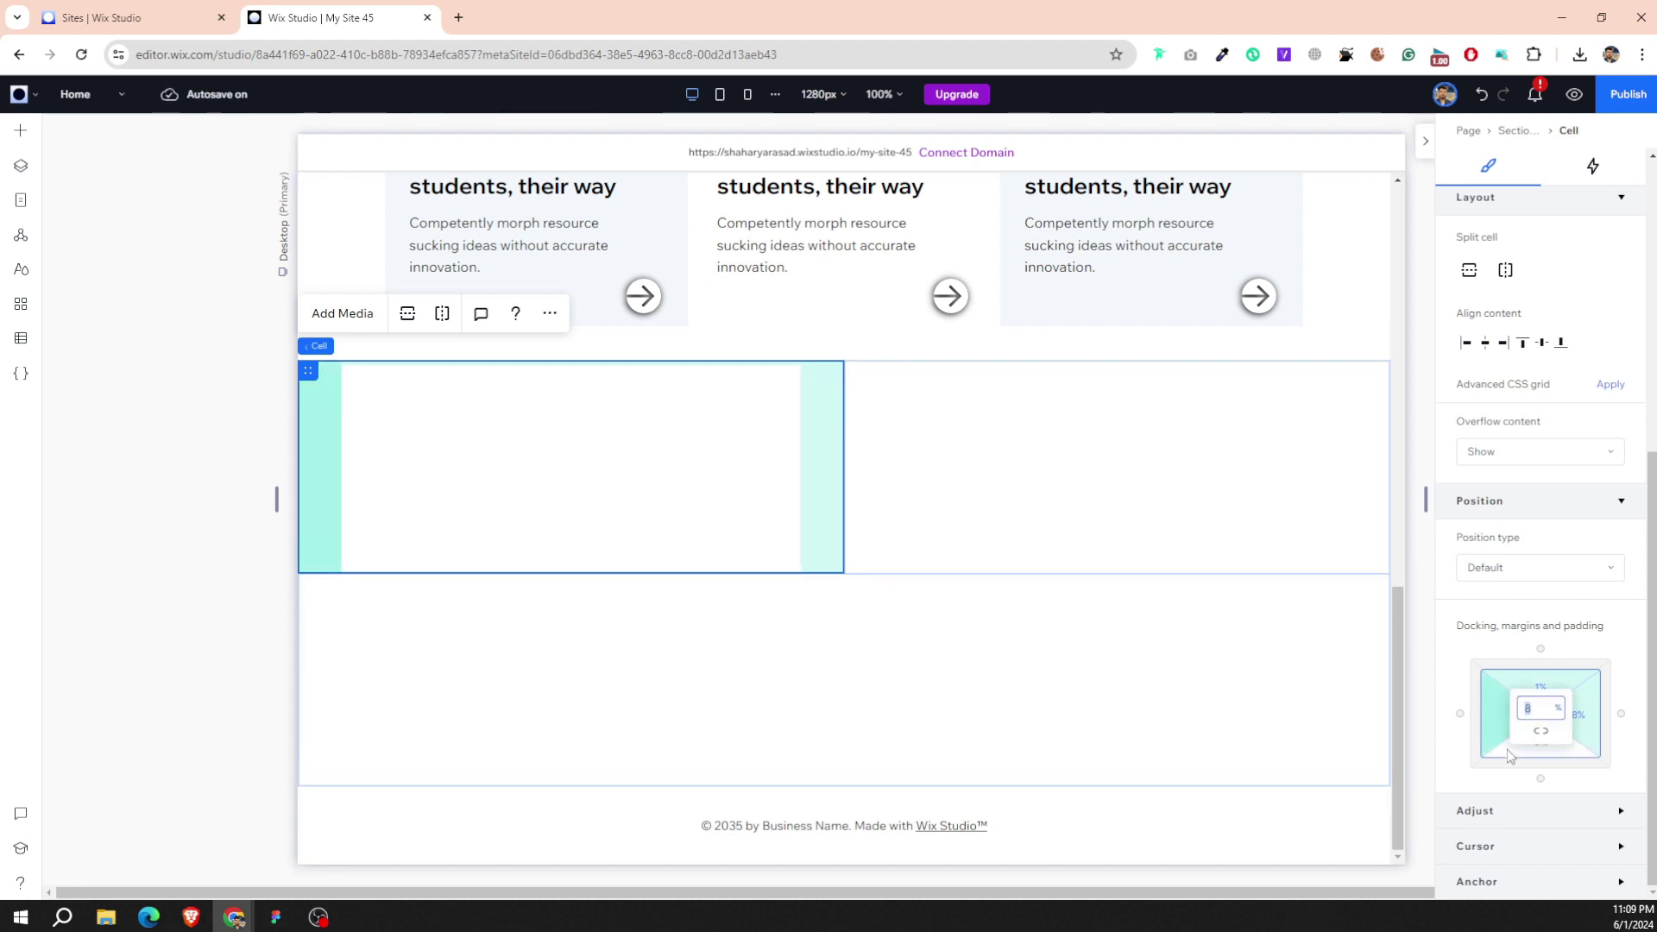
pyautogui.write('6')
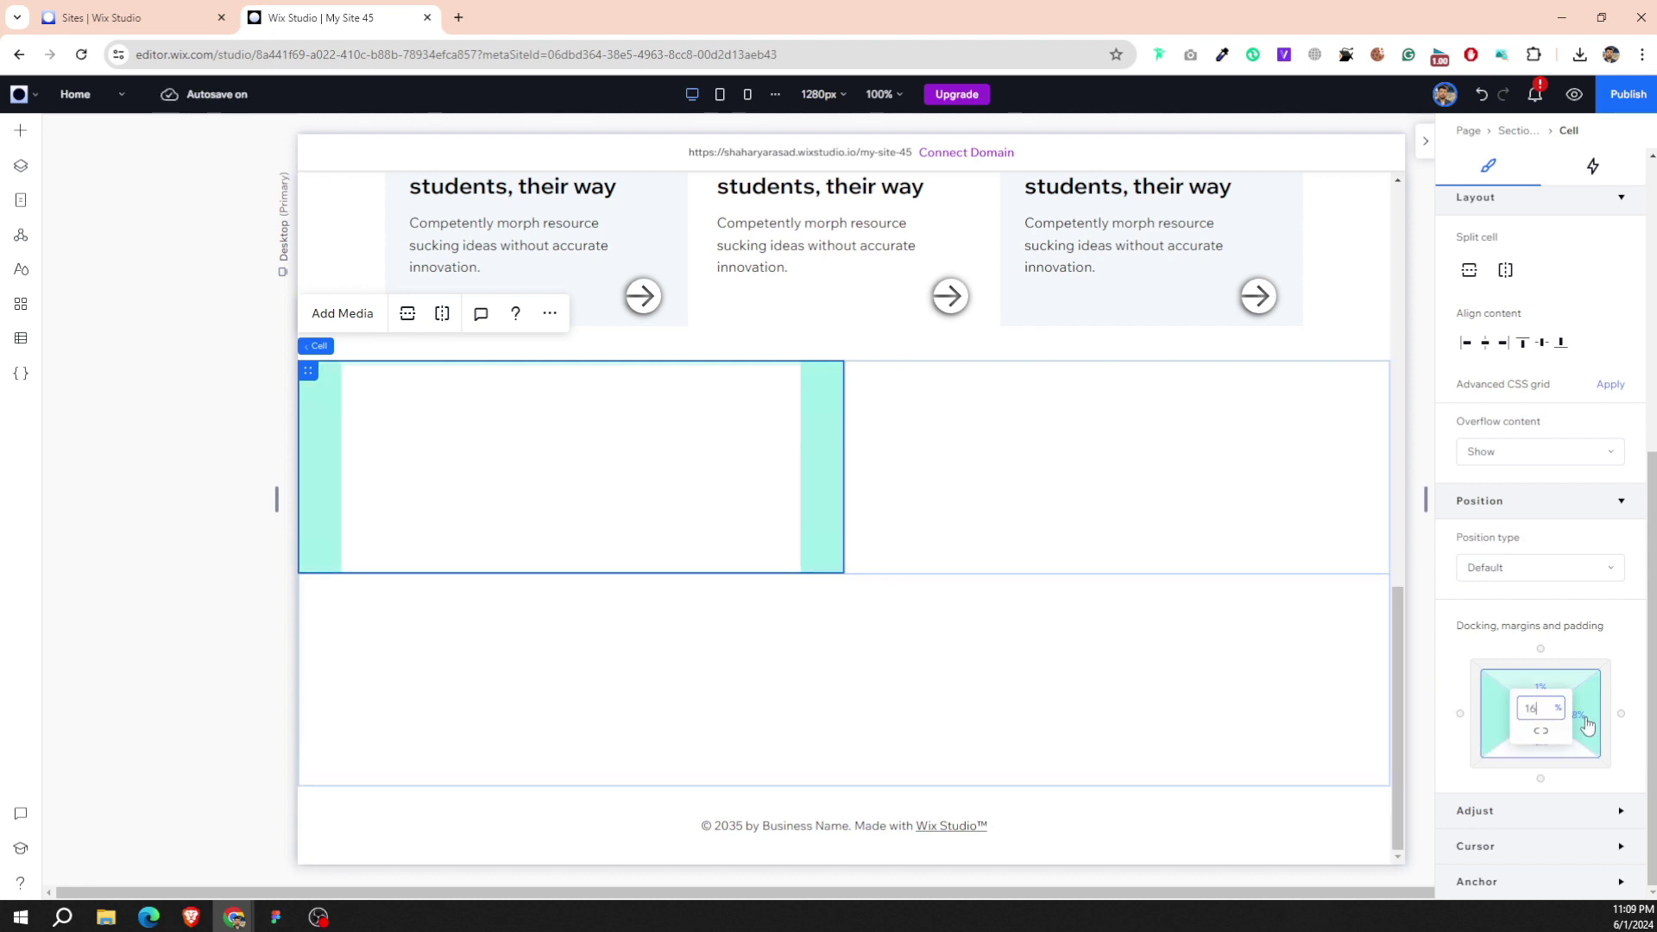
pyautogui.click(1585, 727)
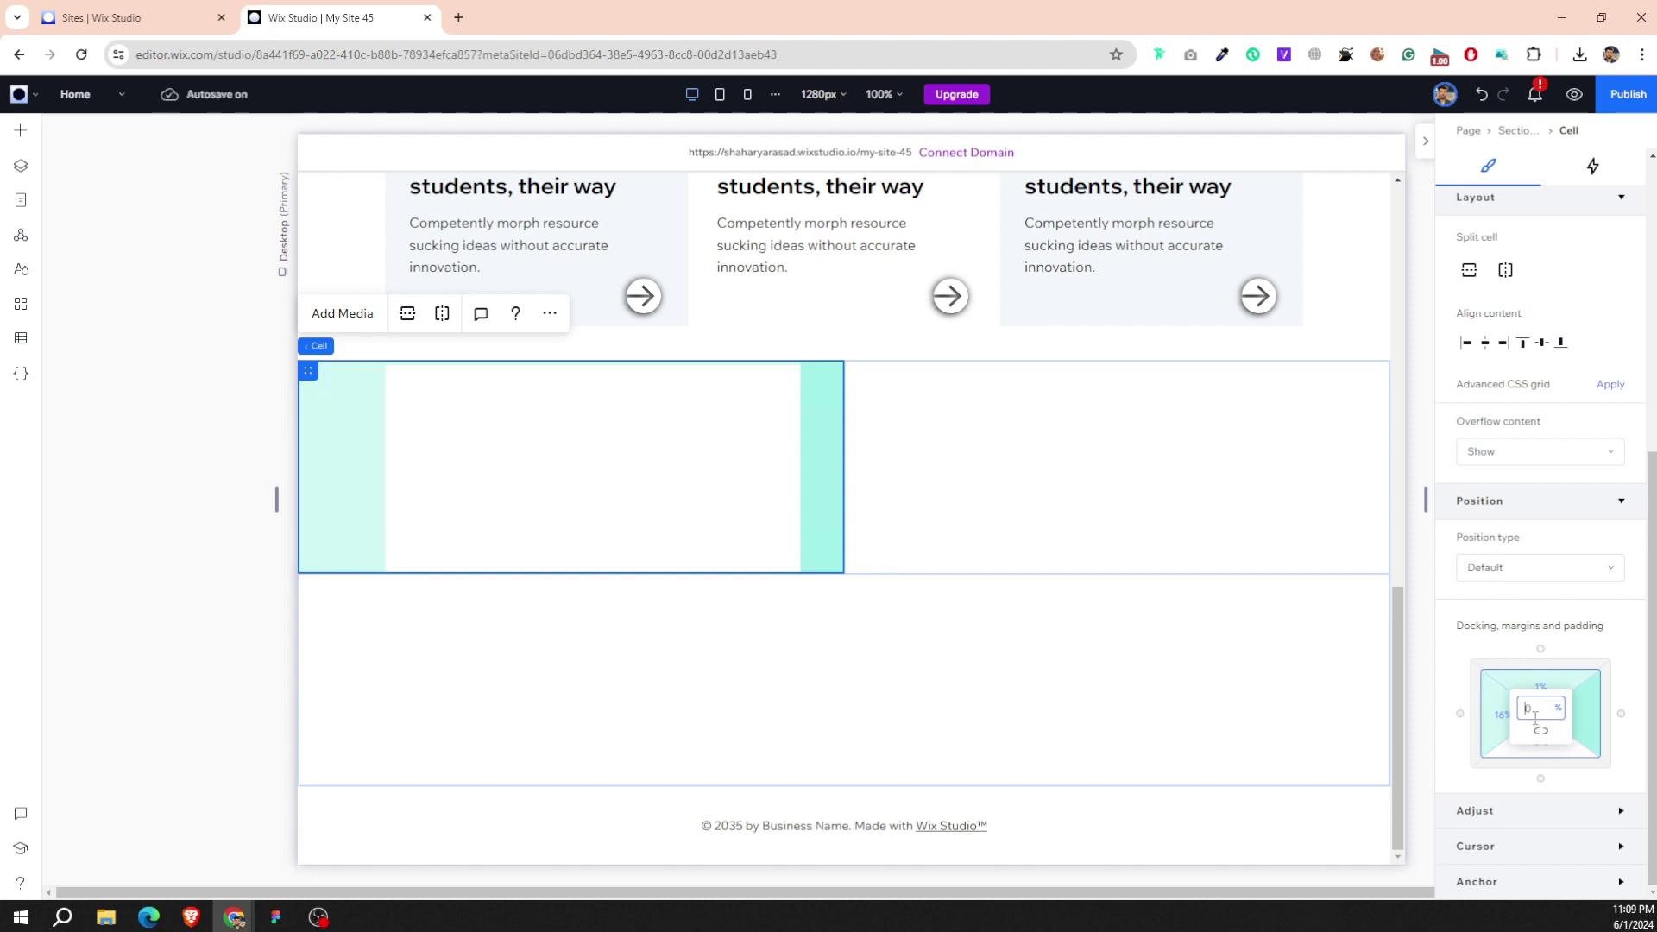
pyautogui.click(1534, 699)
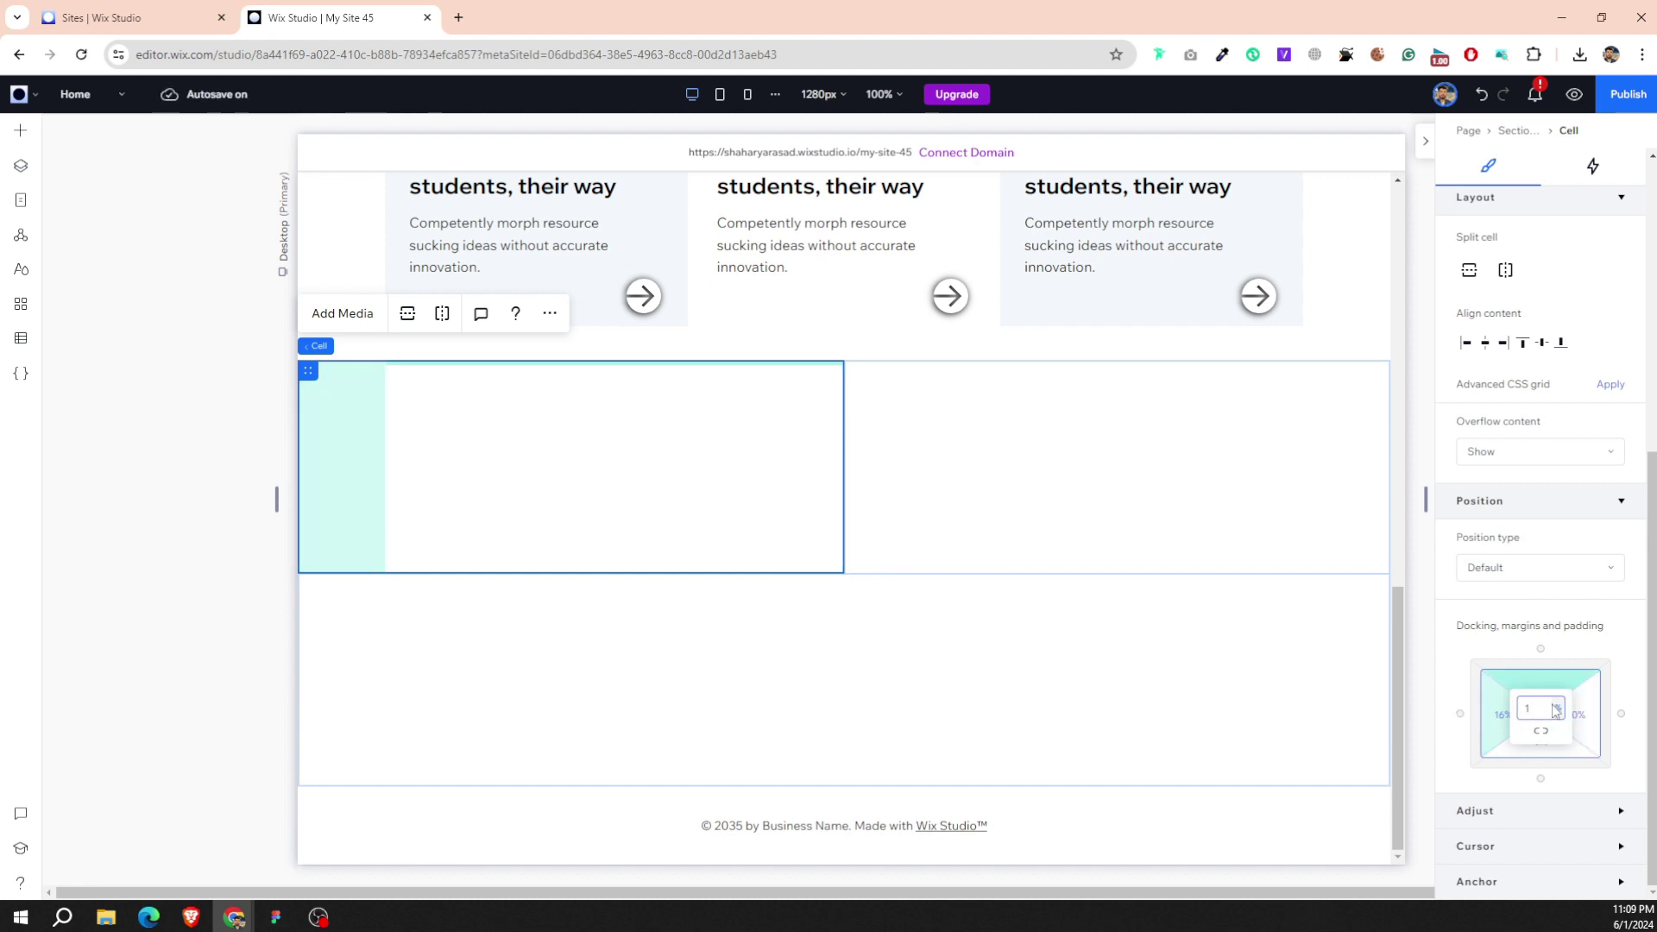
pyautogui.write('5')
pyautogui.press('Return')
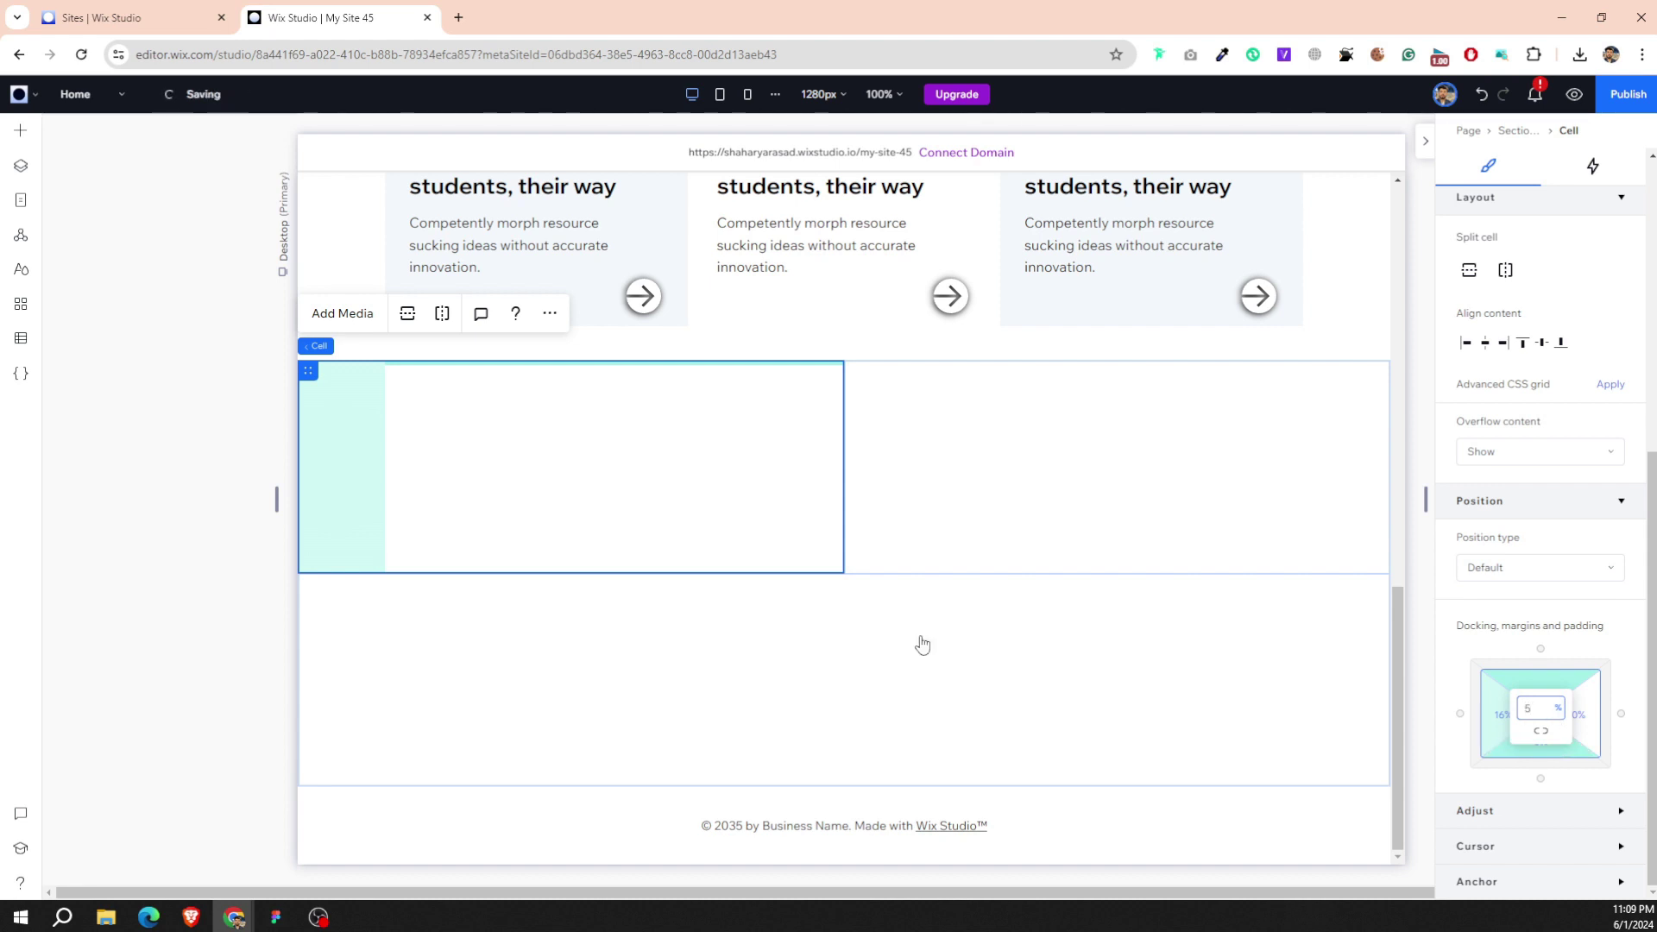
pyautogui.click(516, 462)
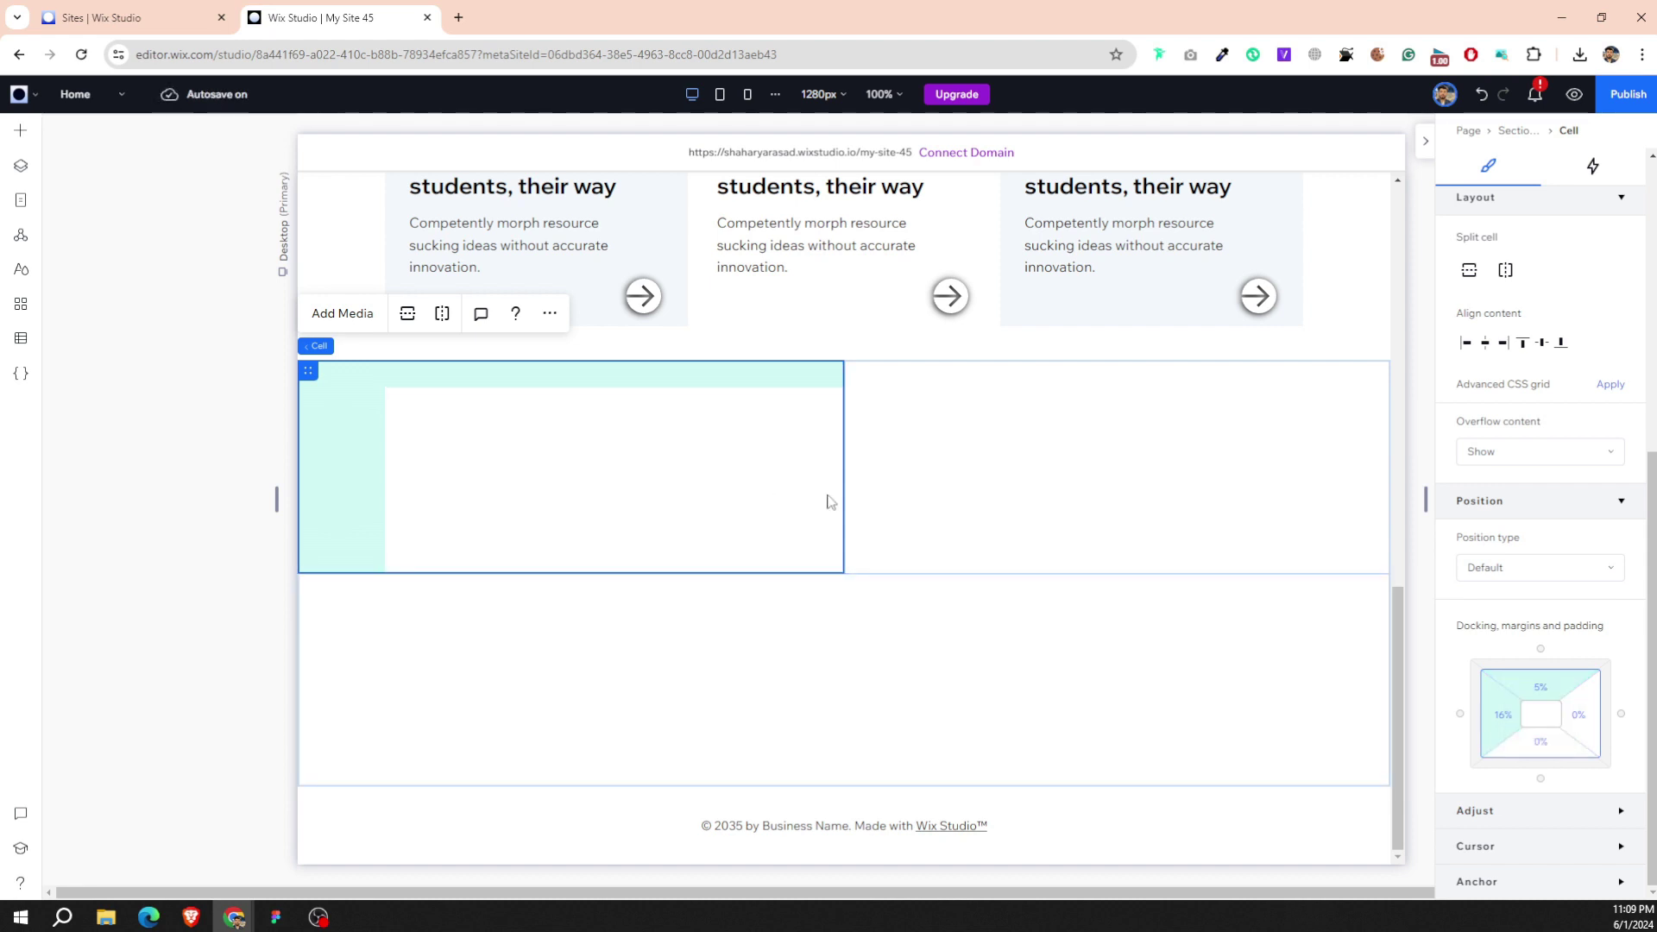
# Delete the empty right cell so one full-width cell remains.
pyautogui.click(274, 918)
pyautogui.click(275, 918)
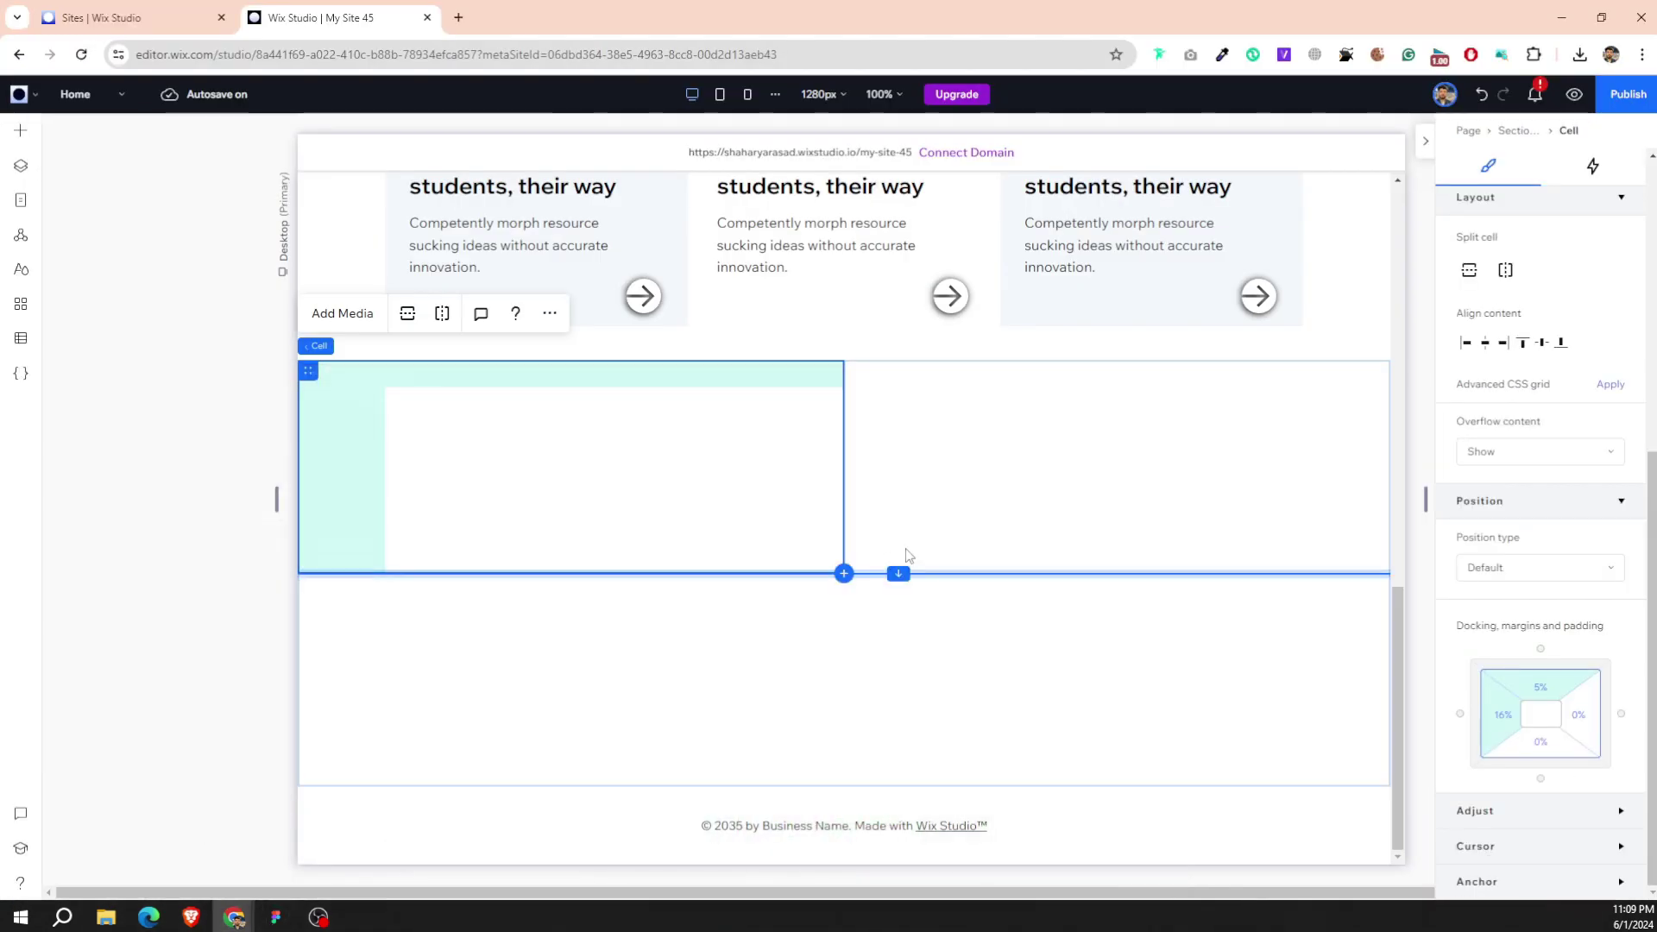
pyautogui.click(1014, 484)
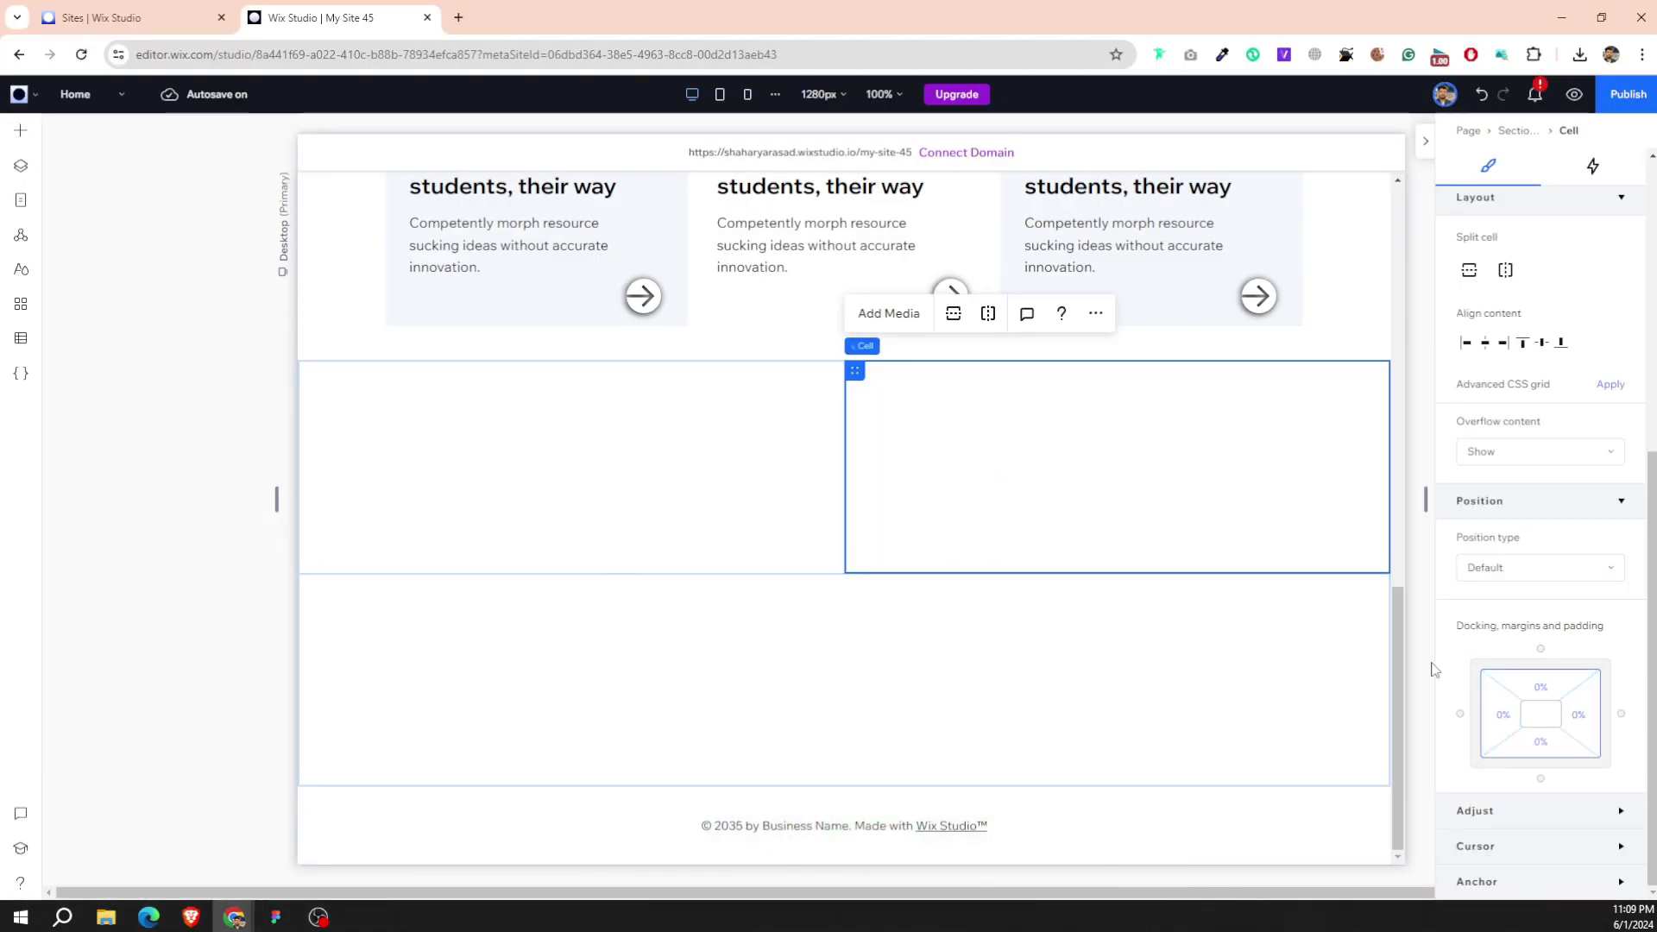
pyautogui.press('Delete')
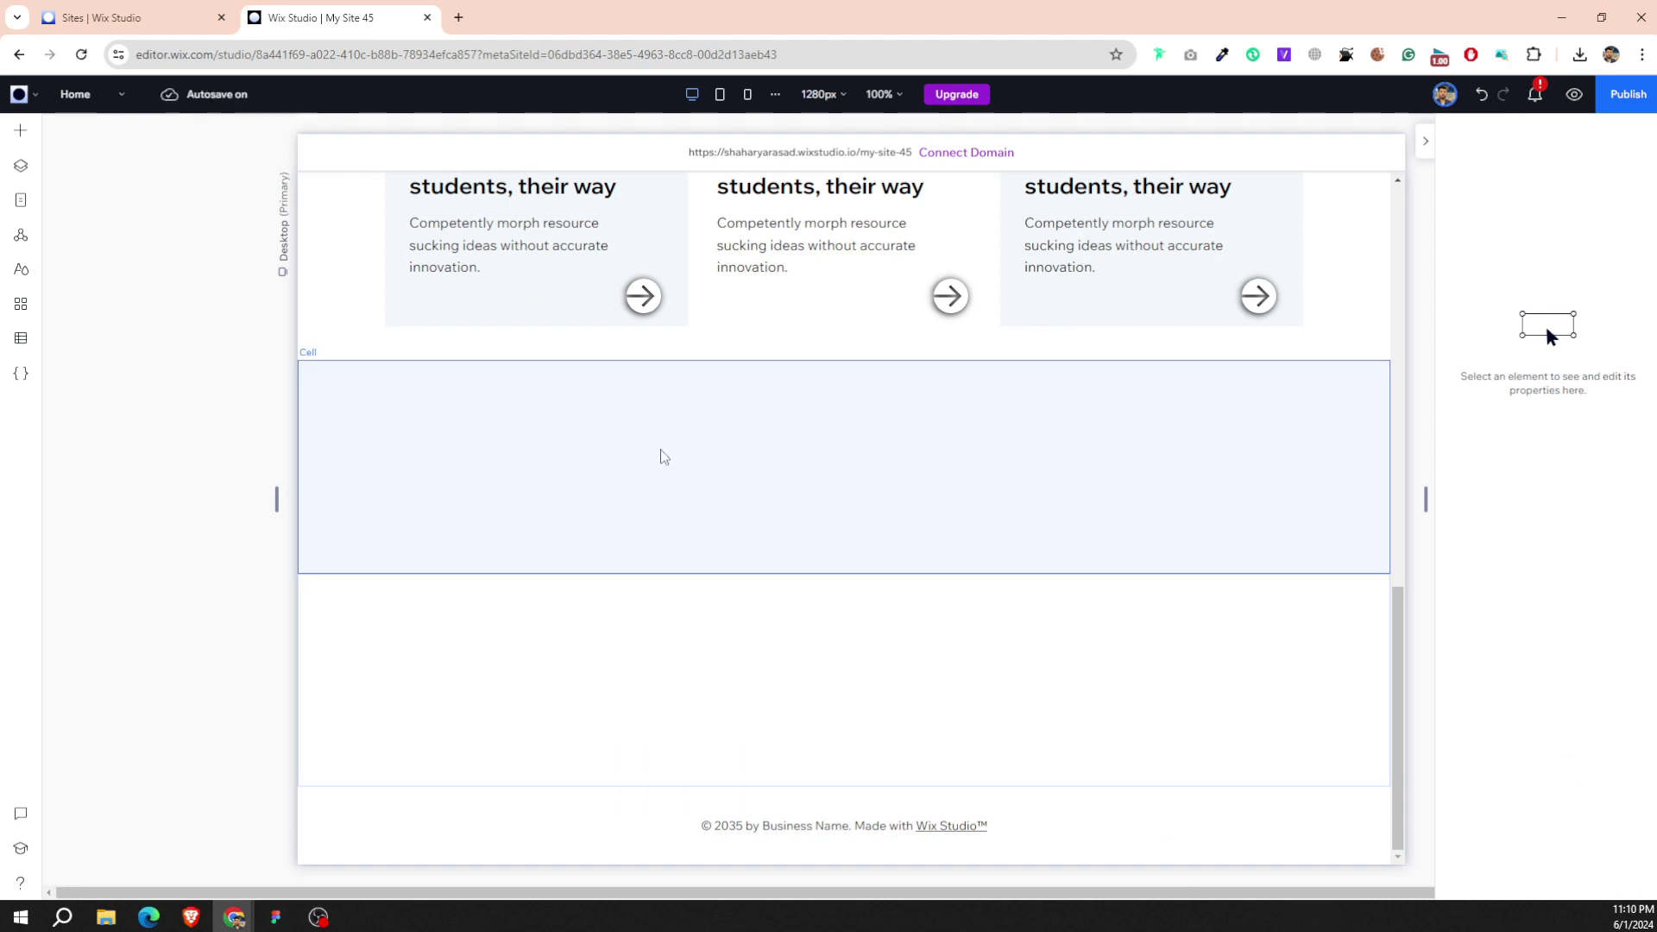
pyautogui.click(662, 490)
pyautogui.scroll(-5, 1495, 732)
# Set the remaining cell's padding to 8% left and right and 3% top and bottom.
pyautogui.click(1489, 725)
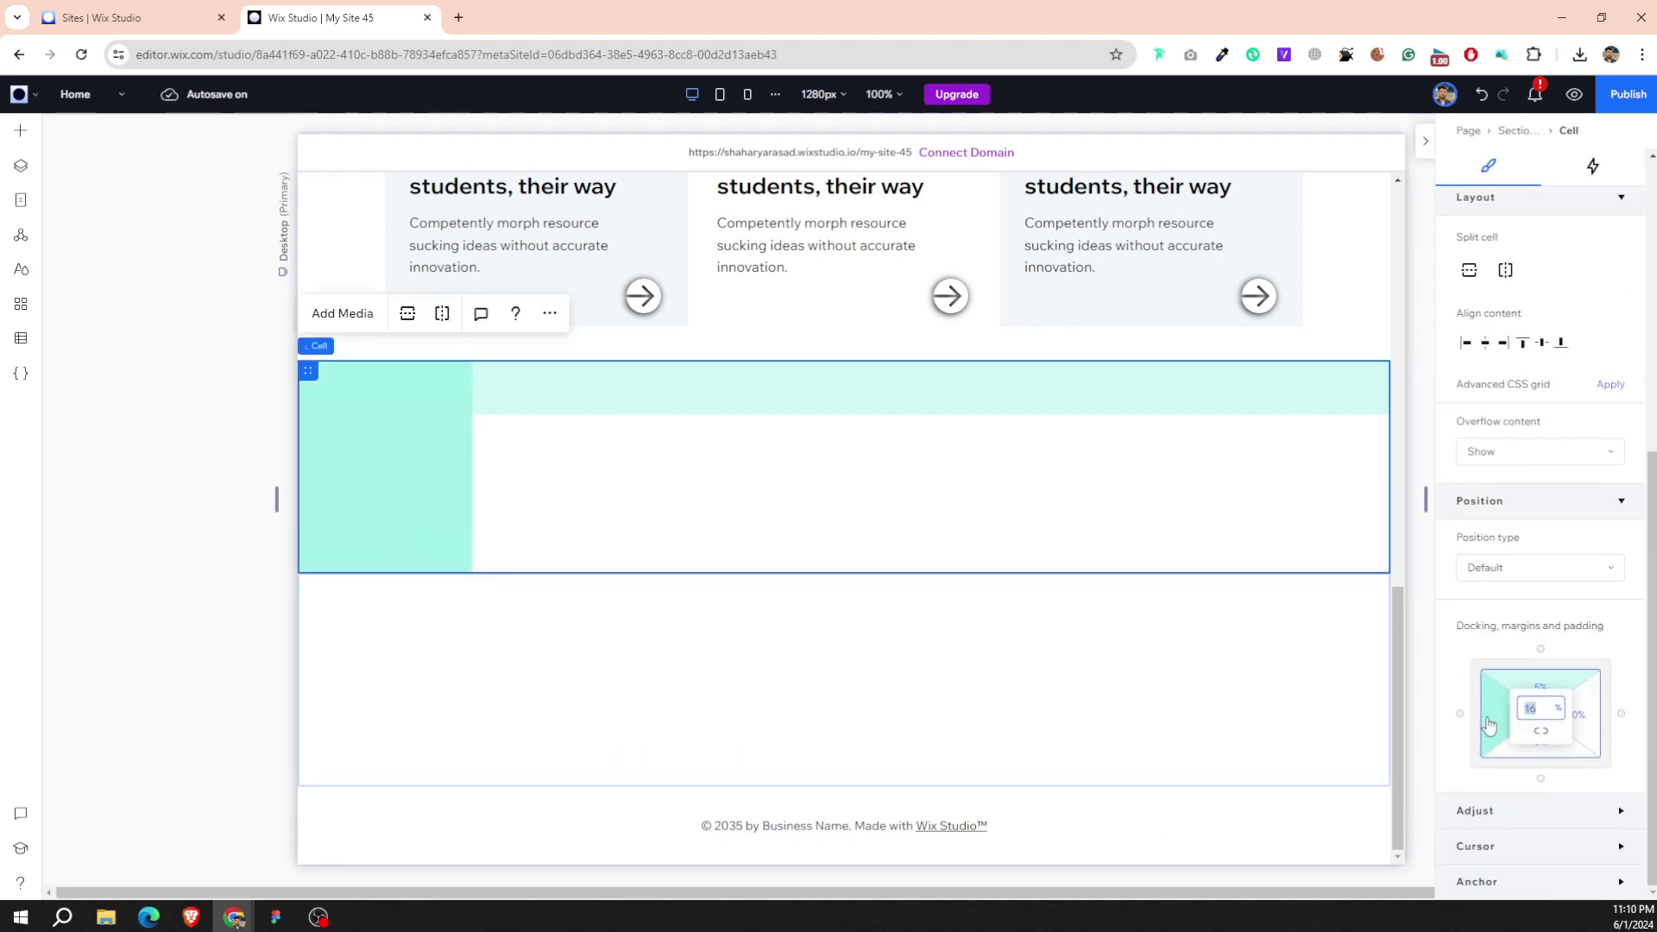
pyautogui.write('8')
pyautogui.click(1584, 724)
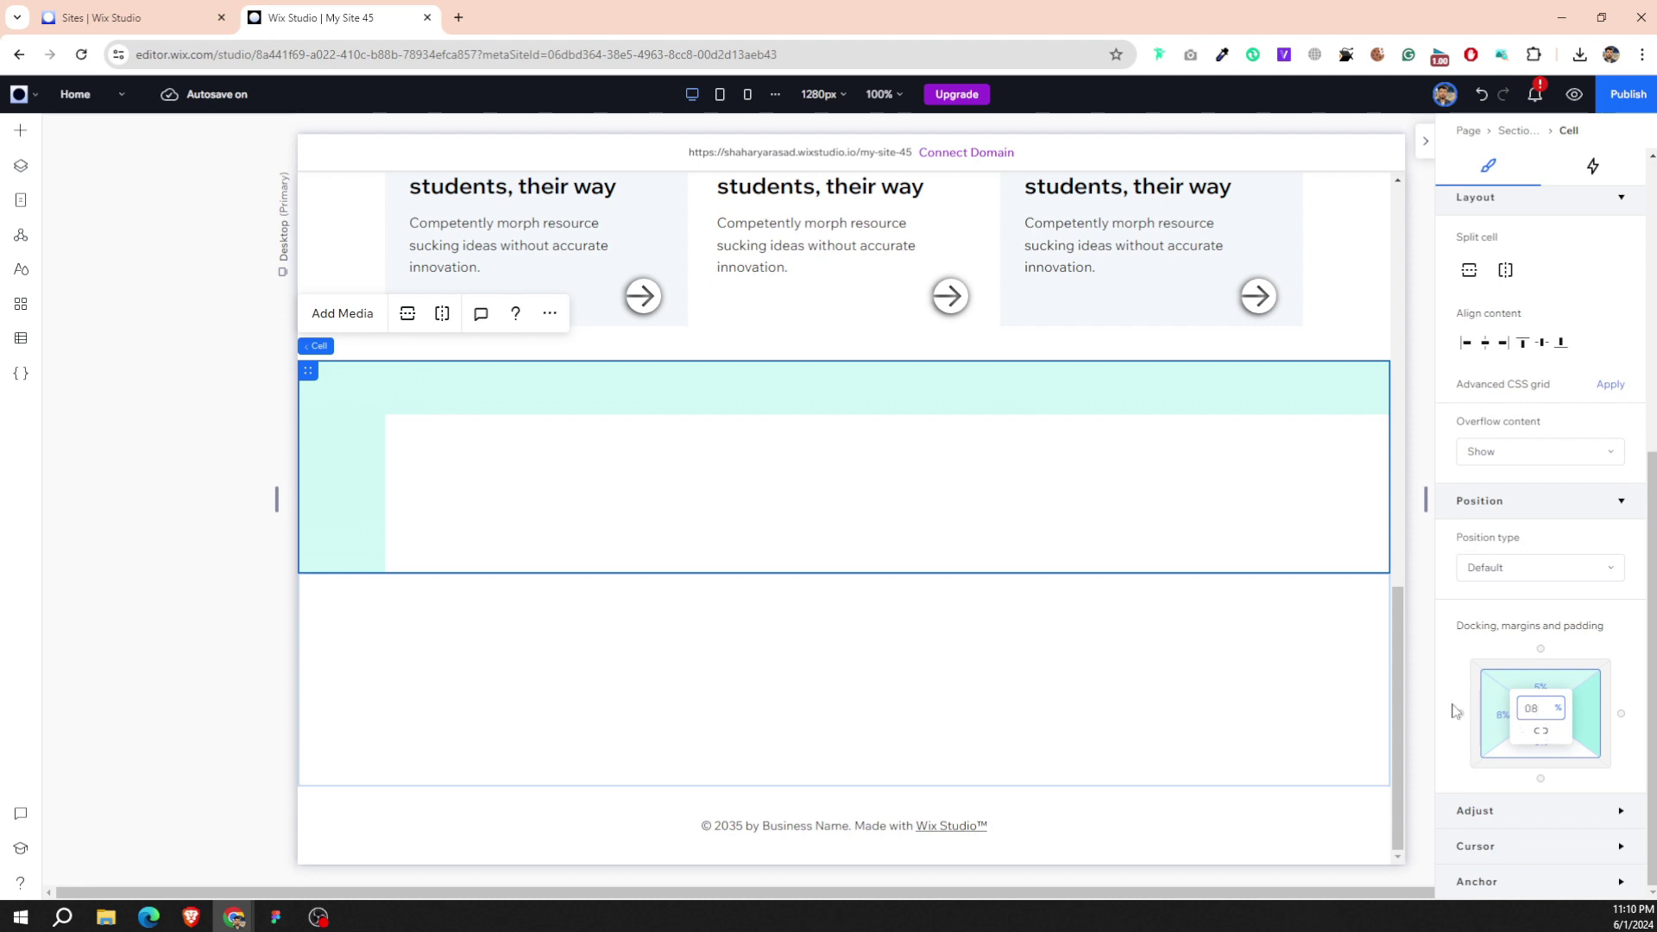
pyautogui.click(1534, 686)
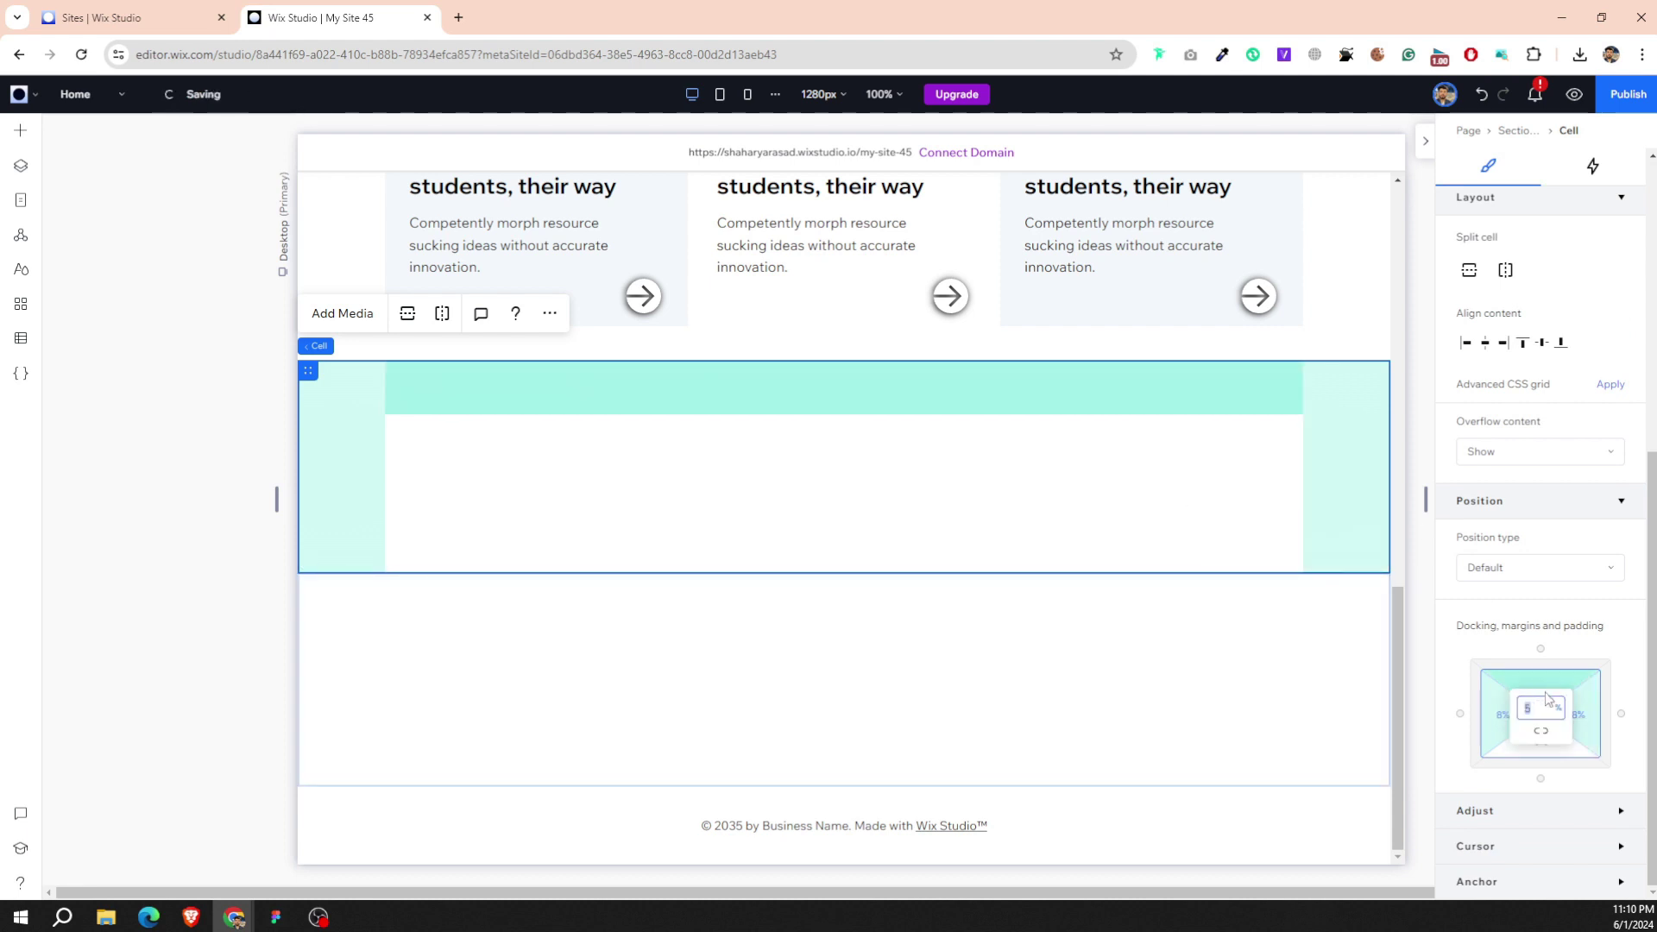
pyautogui.write('3')
pyautogui.click(1551, 751)
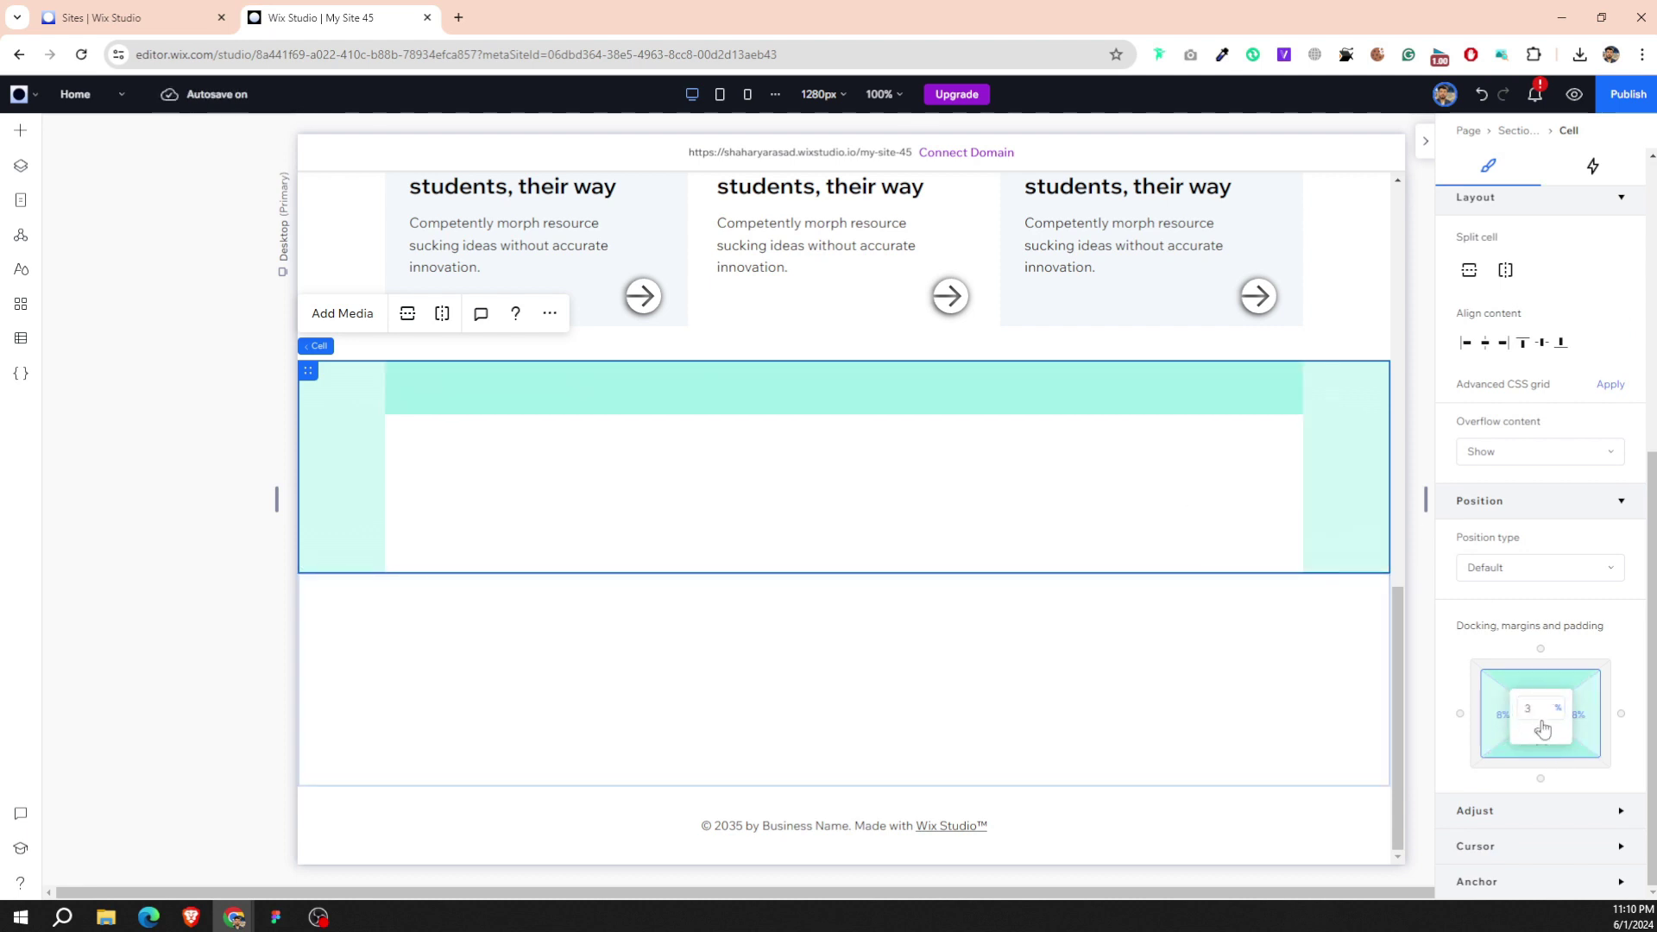
pyautogui.click(1136, 521)
pyautogui.moveTo(1135, 521); pyautogui.dragTo(625, 448)
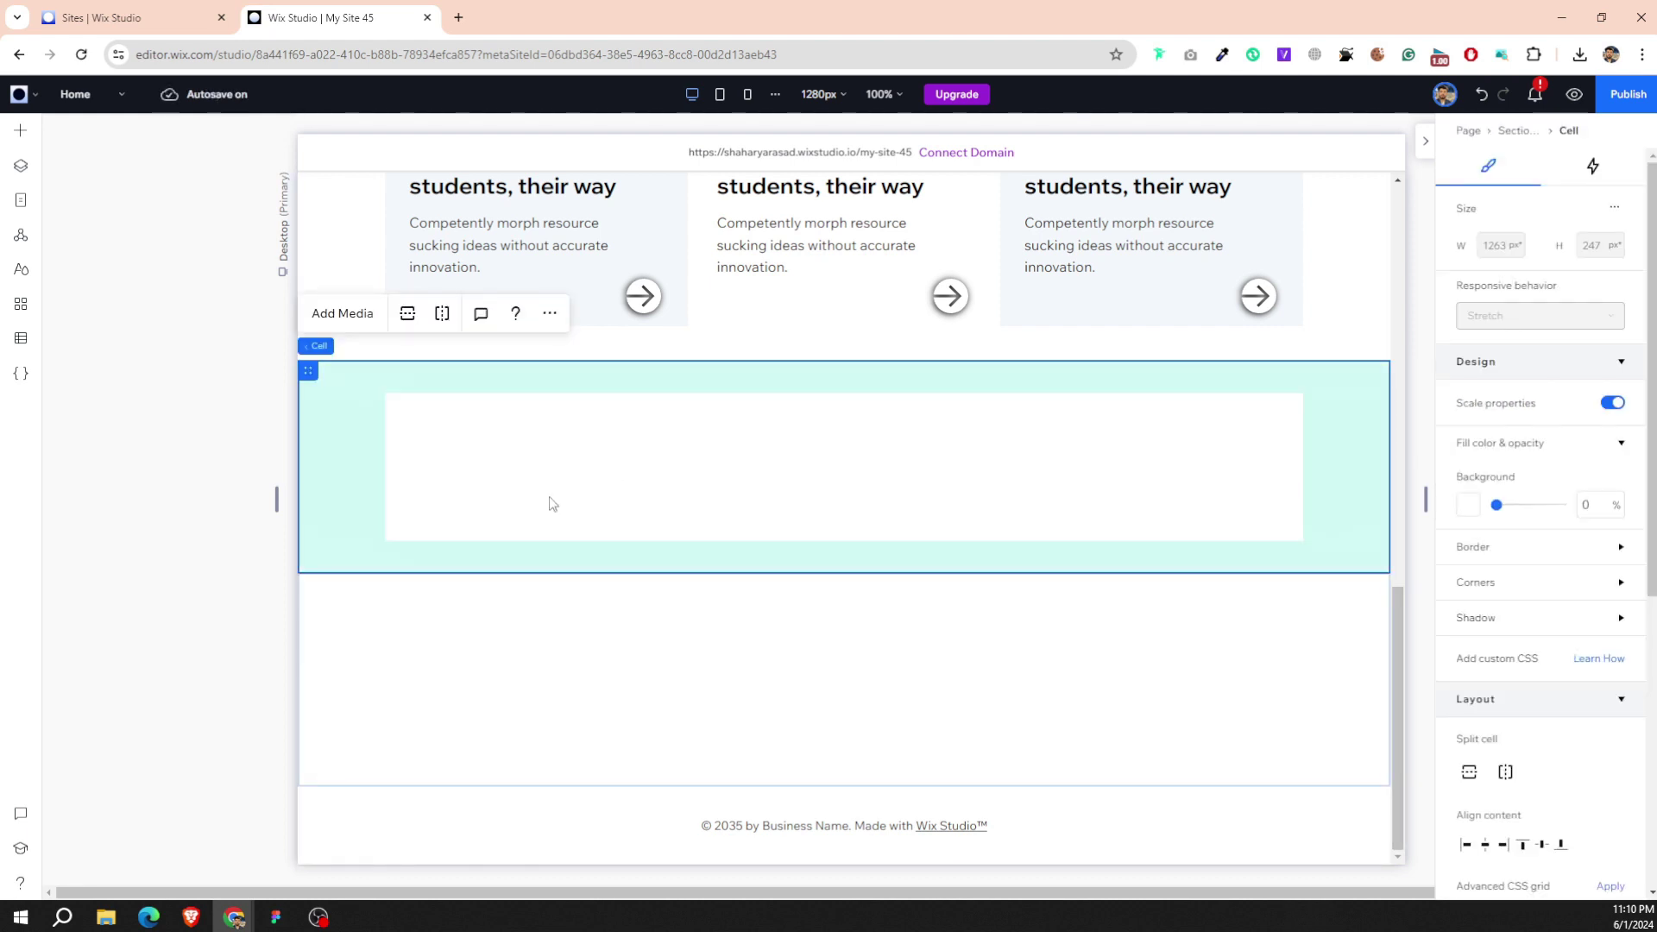
# Place a Quick Add title in the cell and copy the heading text from the Figma design.
pyautogui.click(26, 137)
pyautogui.click(112, 147)
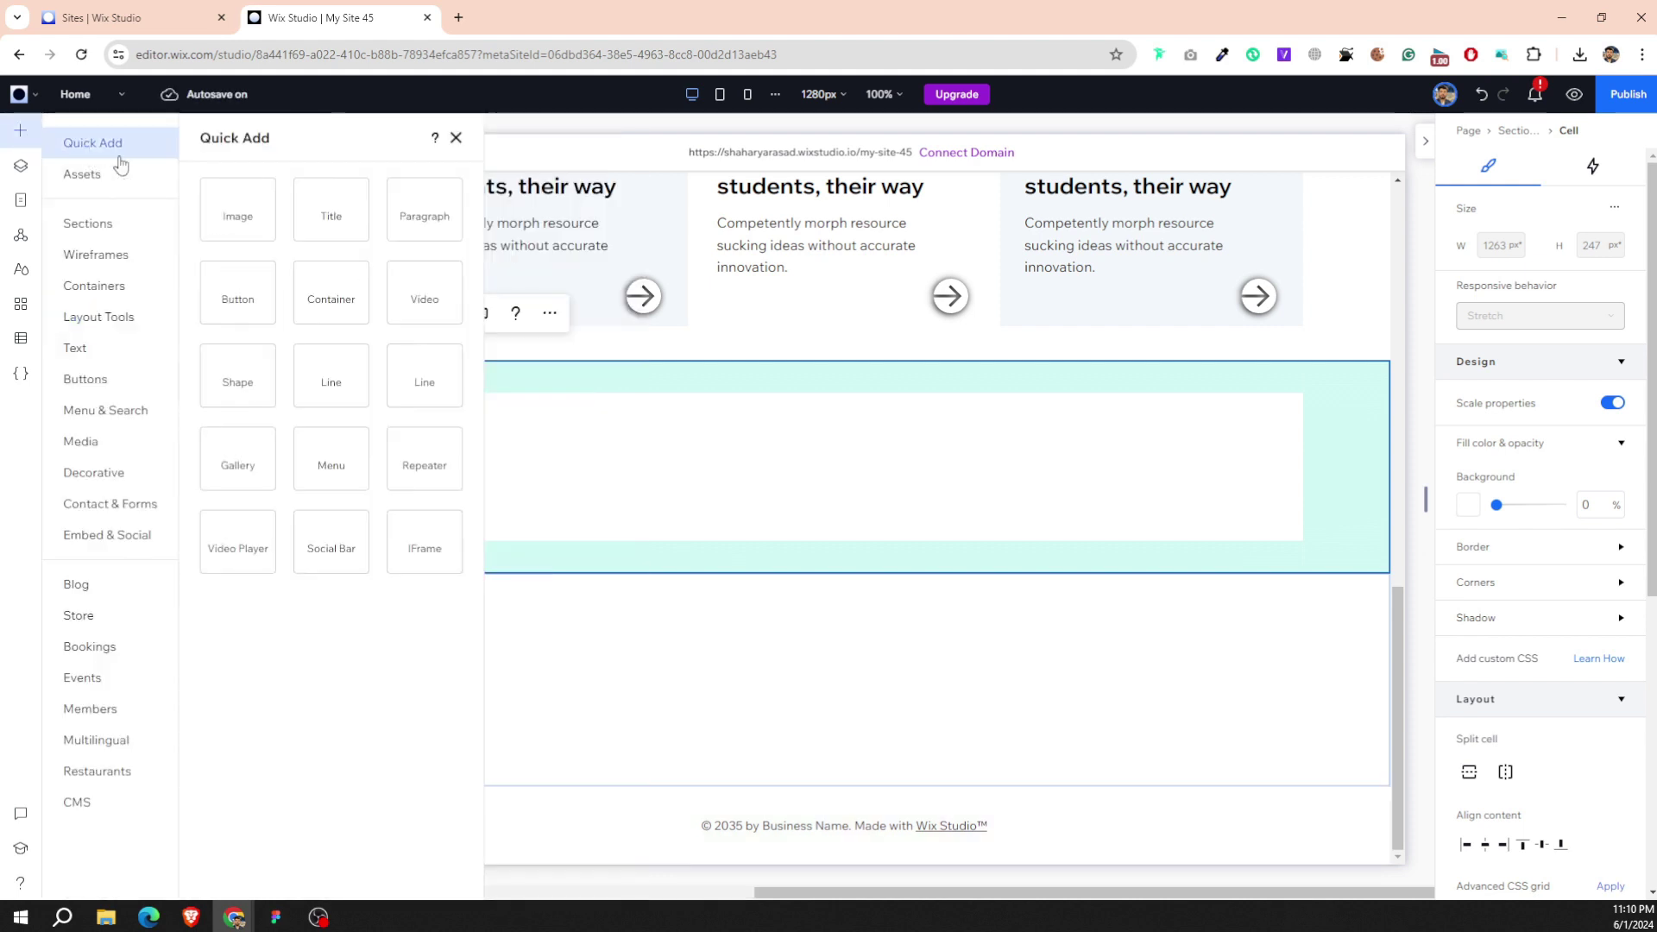
pyautogui.moveTo(310, 226)
pyautogui.mouseDown()
pyautogui.moveTo(580, 483)
pyautogui.moveTo(498, 443)
pyautogui.mouseUp()
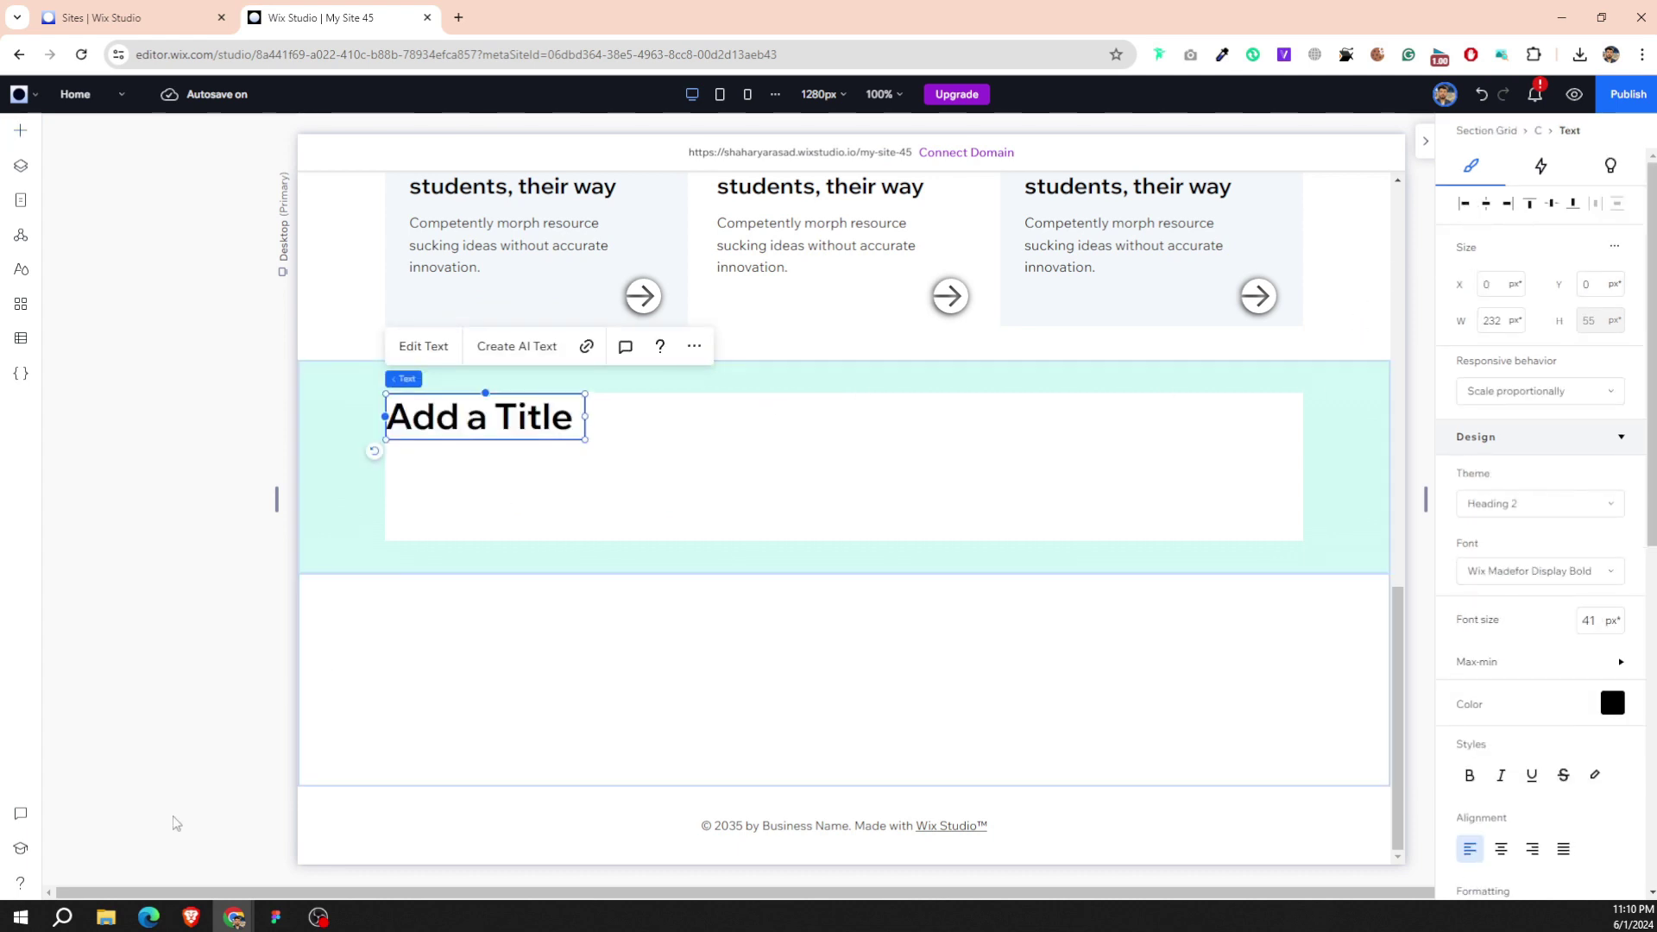
pyautogui.click(275, 916)
pyautogui.doubleClick(464, 337)
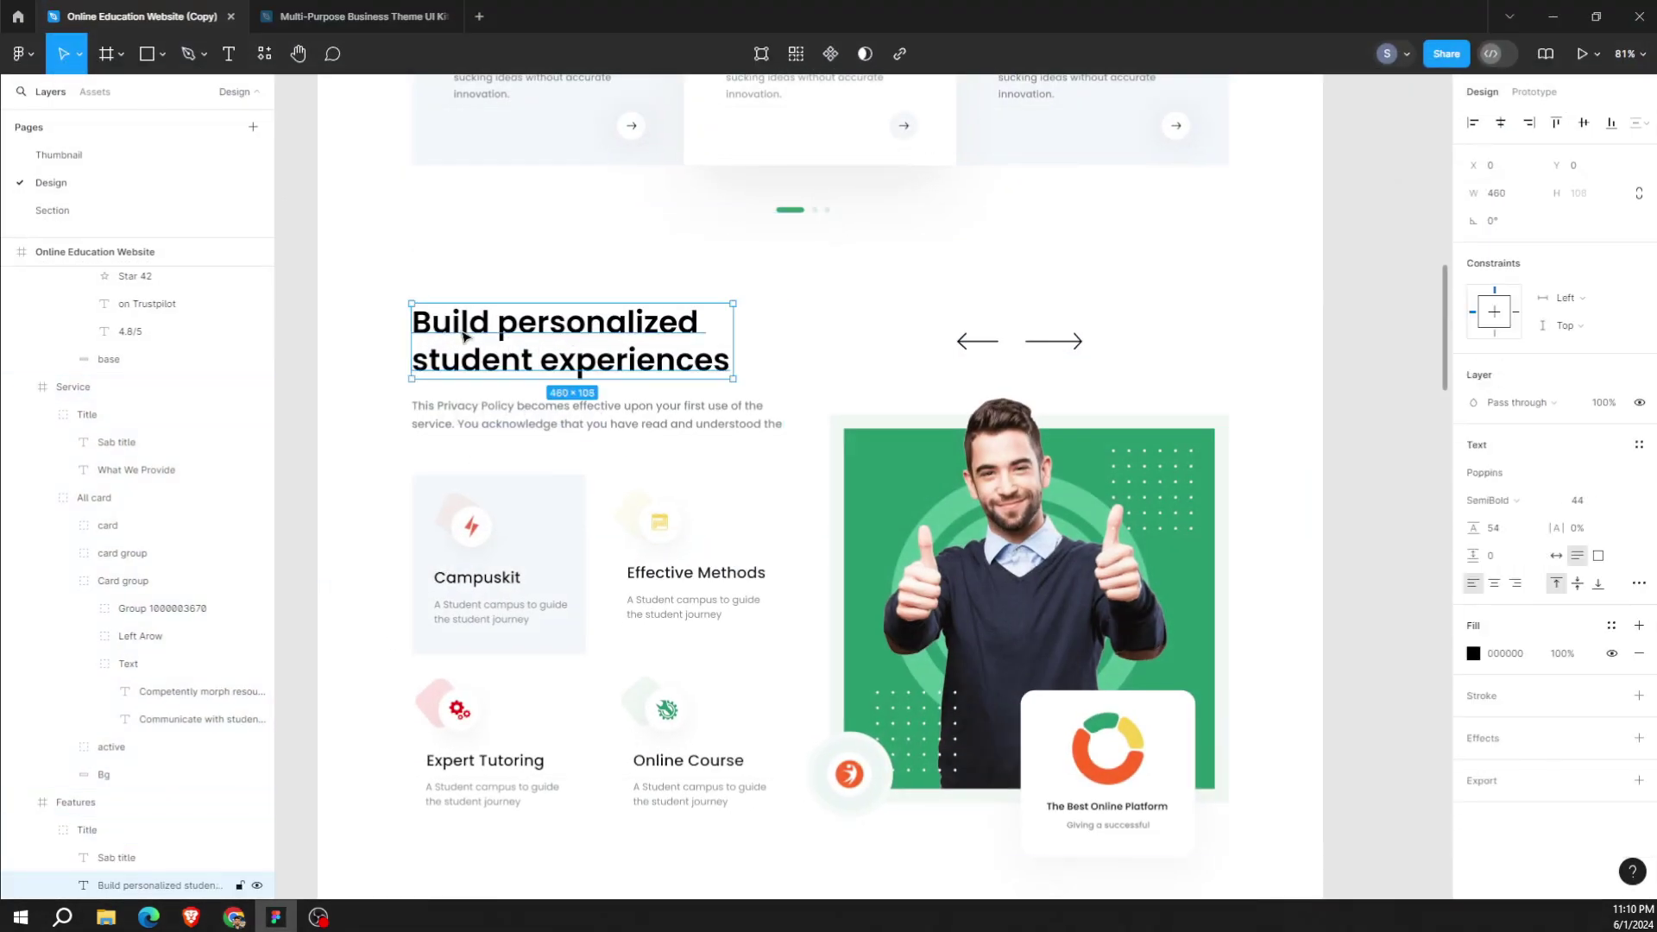
pyautogui.doubleClick(464, 336)
pyautogui.rightClick(449, 327)
pyautogui.click(470, 339)
pyautogui.click(233, 916)
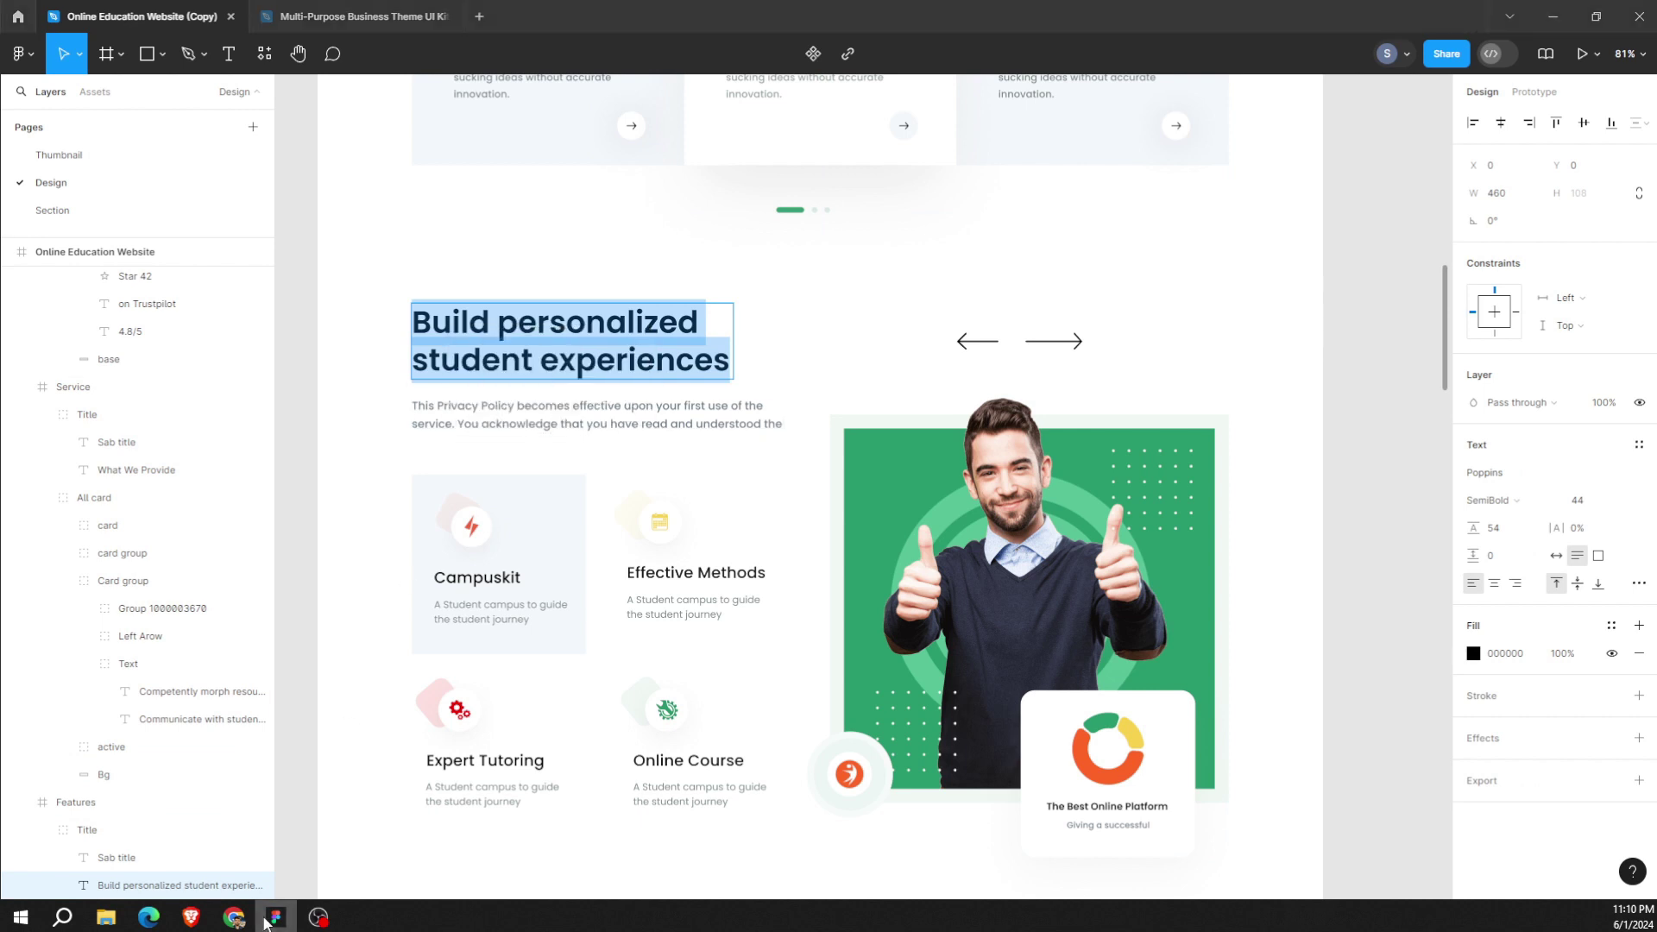
# Paste 'Build personalized student experiences' into the widened title and raise the cell height to 280px.
pyautogui.moveTo(585, 418); pyautogui.dragTo(634, 437)
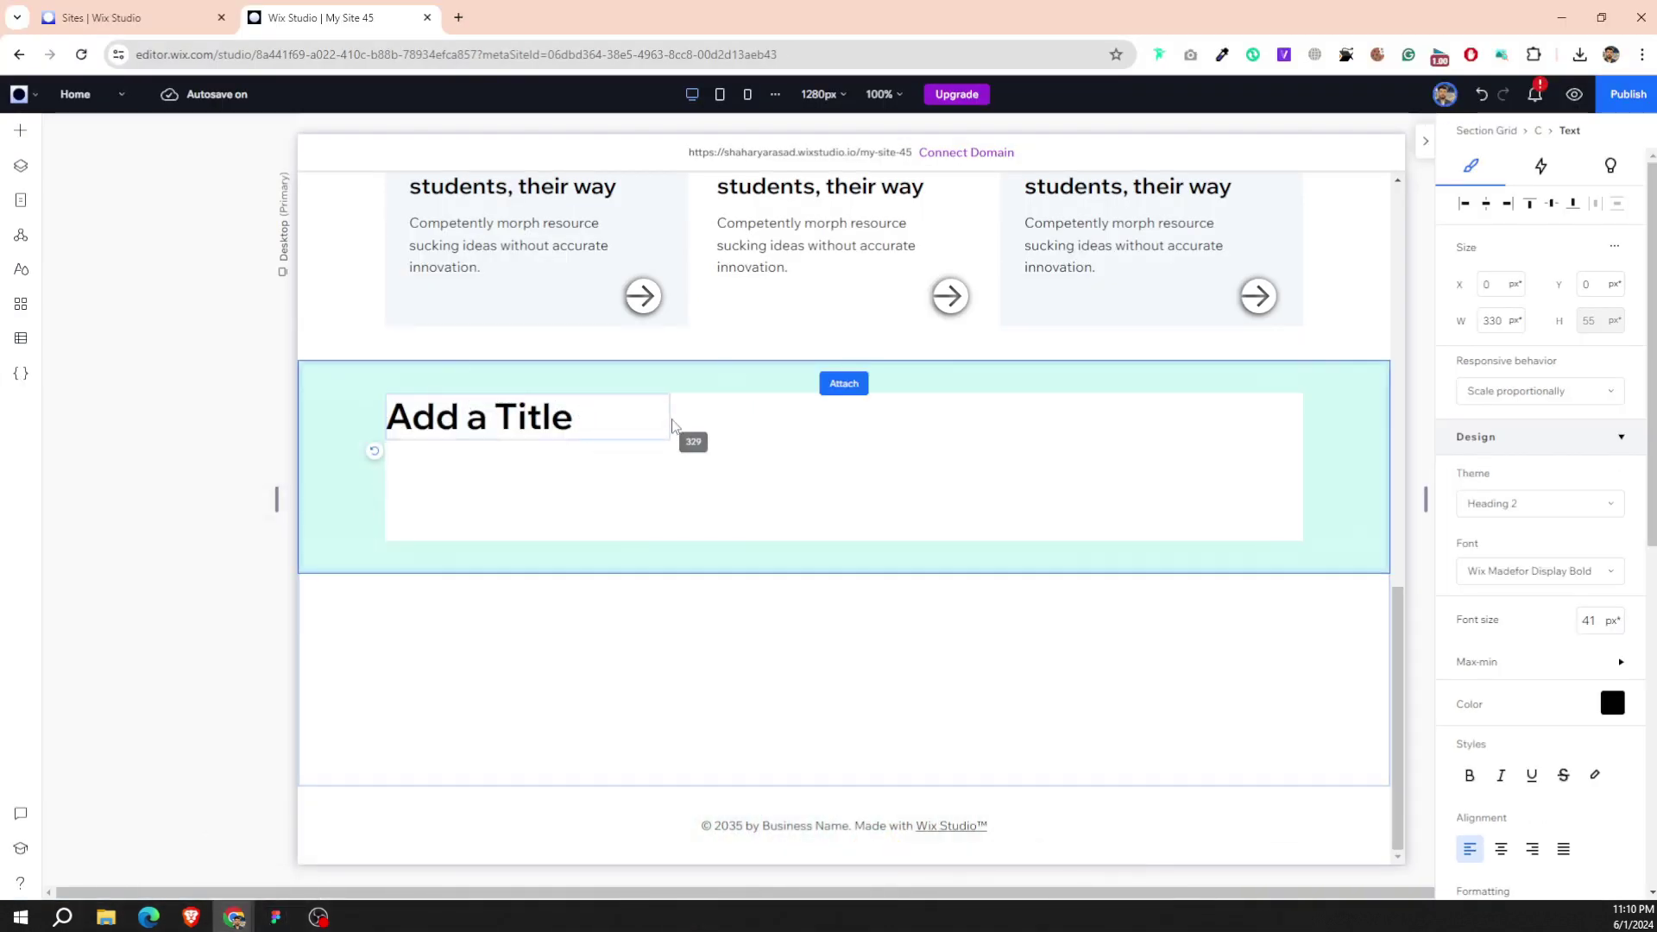
pyautogui.doubleClick(614, 419)
pyautogui.hotkey('ctrl', 'v')
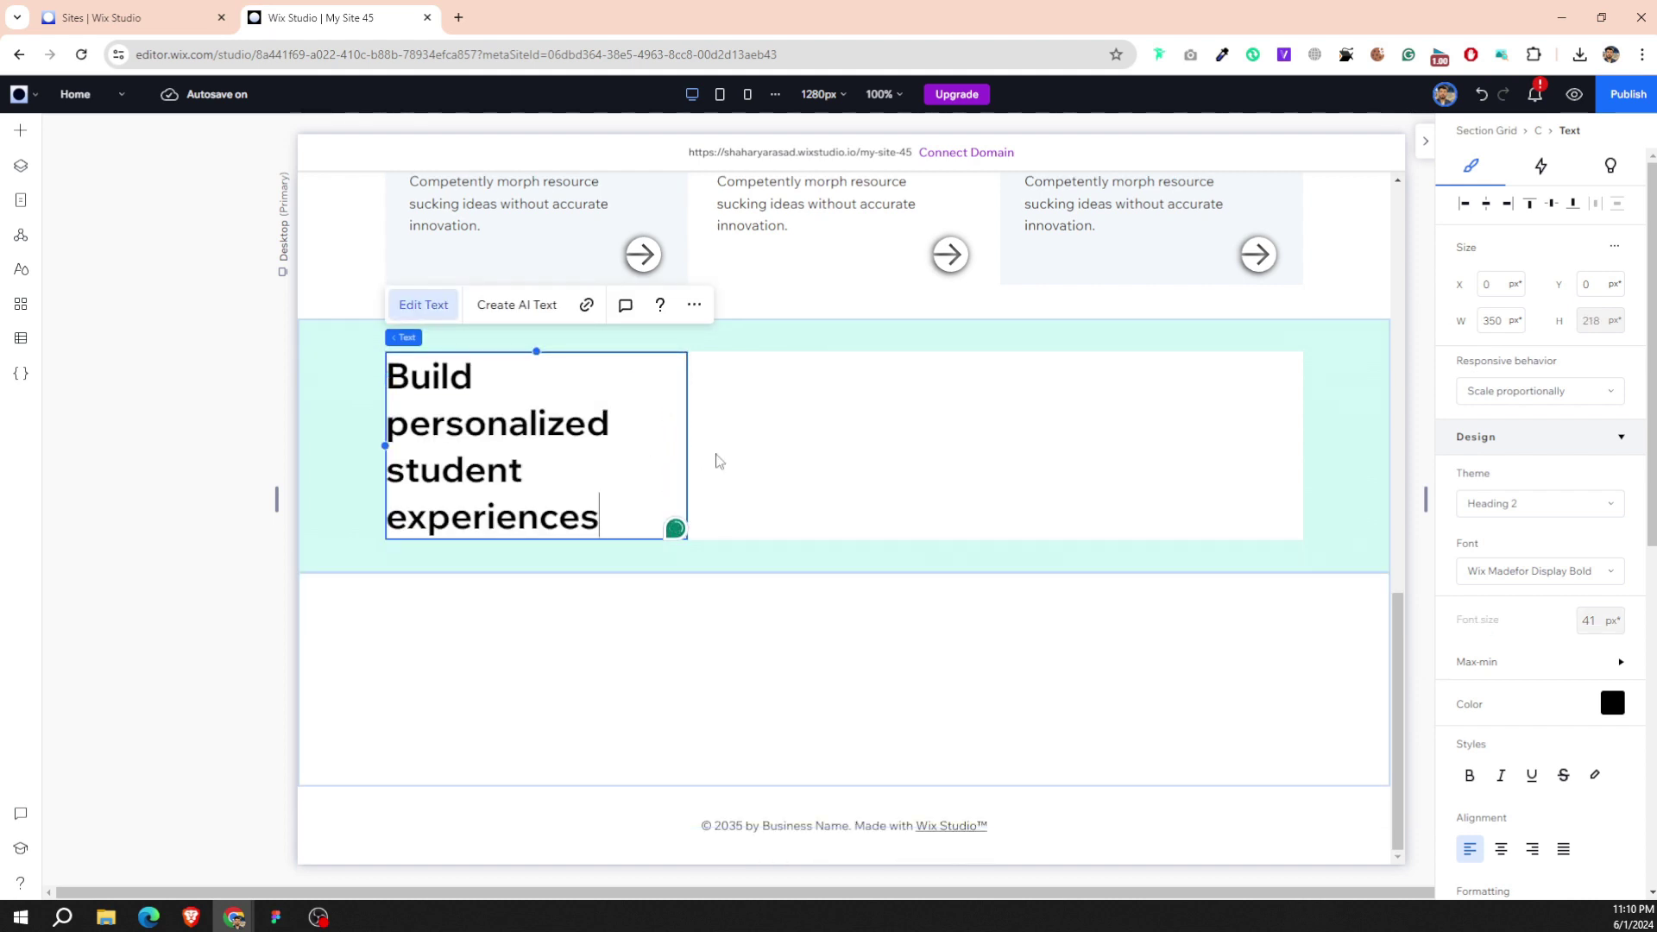
pyautogui.hotkey('ctrl', 'z')
pyautogui.click(681, 422)
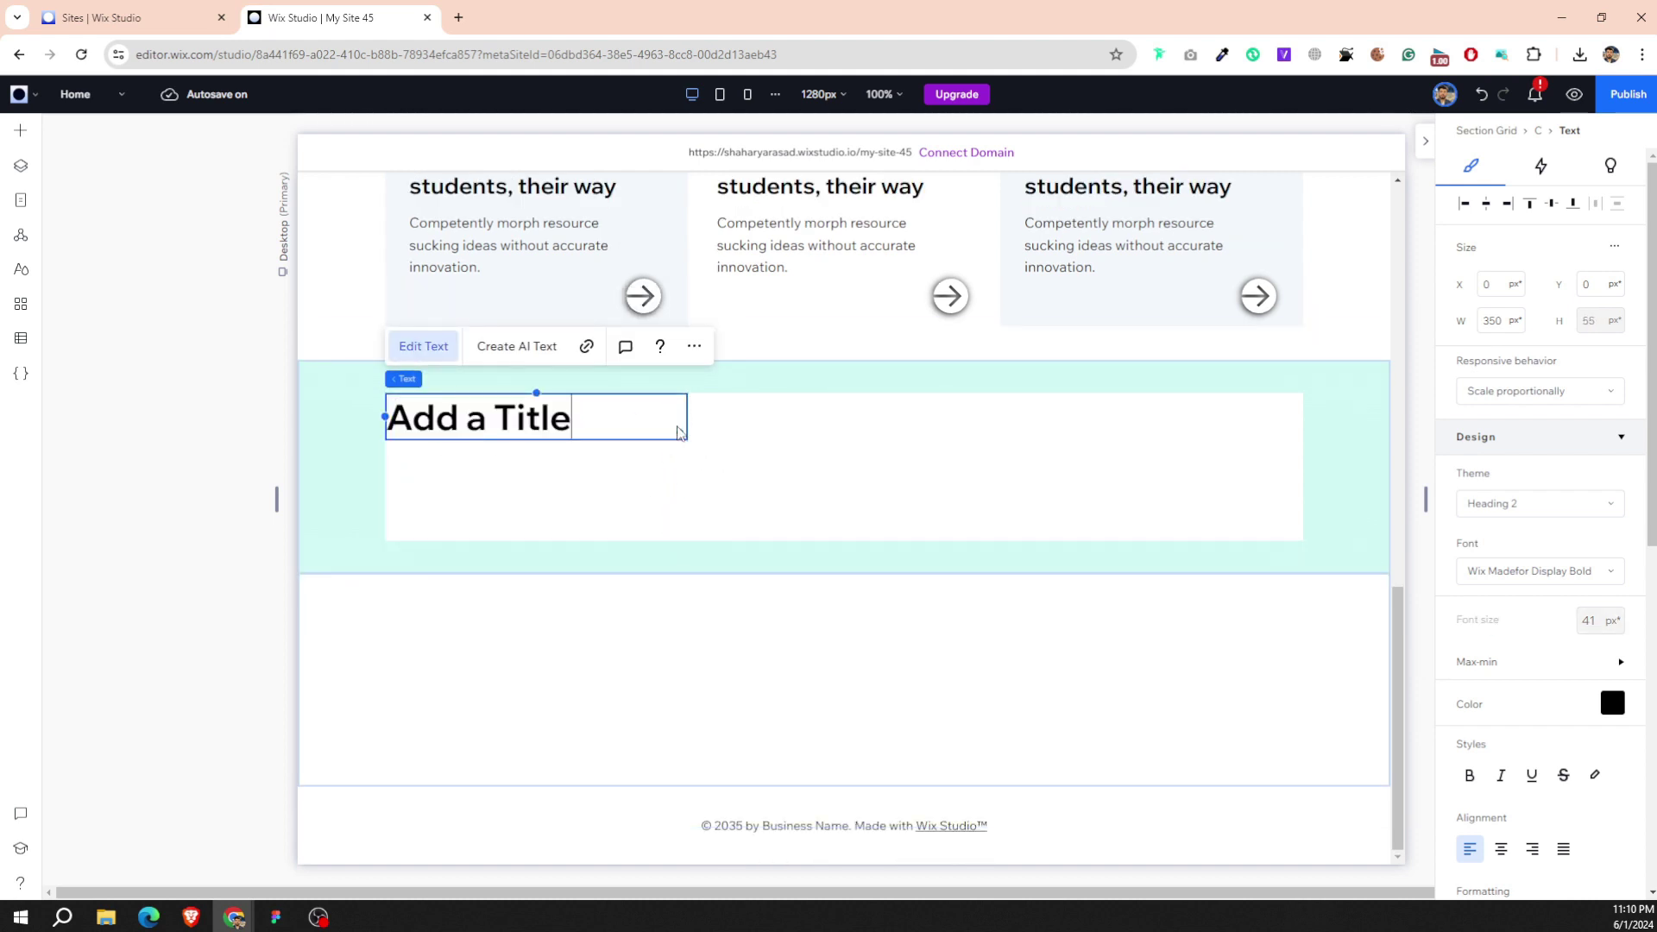
pyautogui.moveTo(684, 422); pyautogui.dragTo(735, 421)
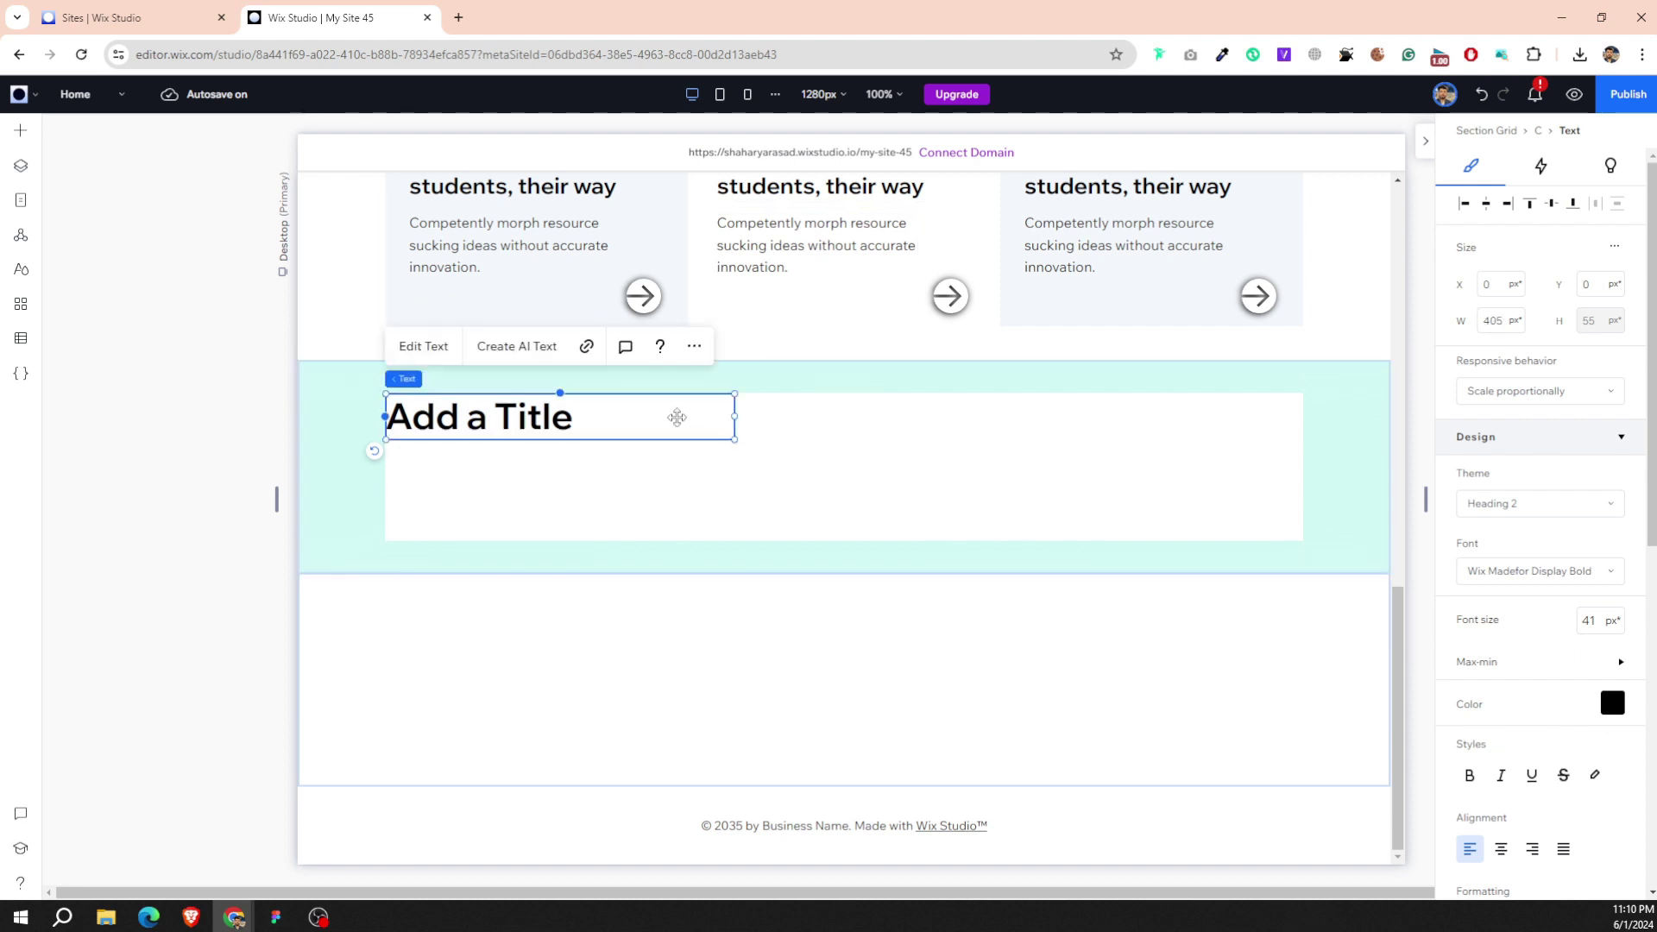
pyautogui.doubleClick(677, 418)
pyautogui.hotkey('ctrl', 'v')
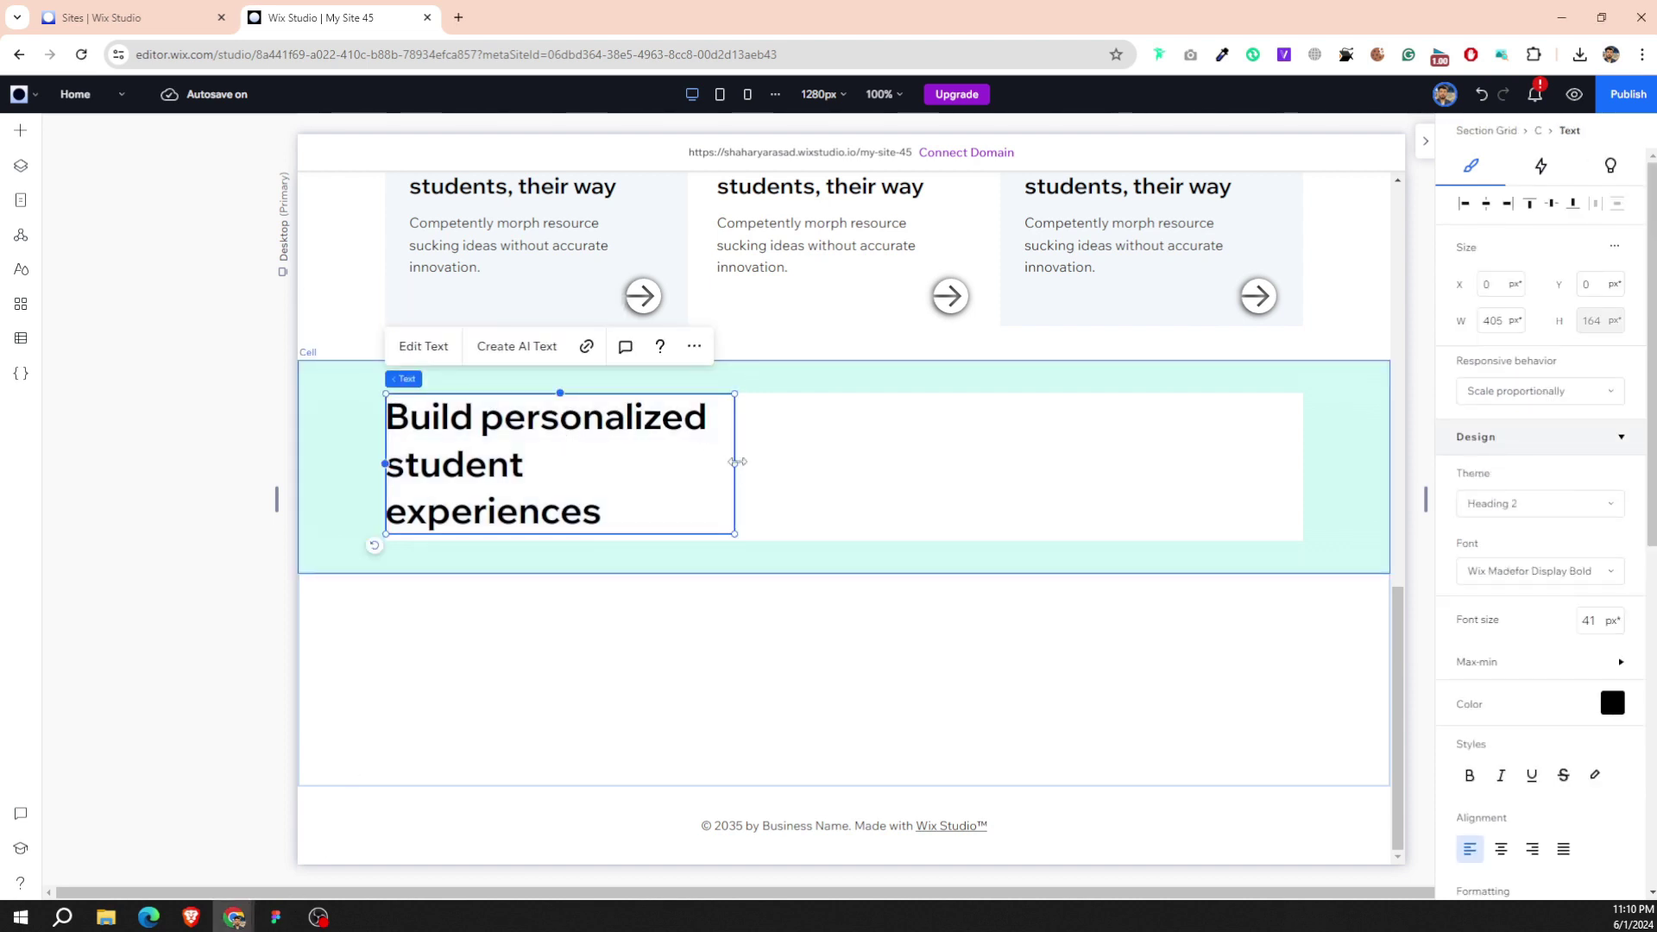
pyautogui.moveTo(735, 463); pyautogui.dragTo(774, 466)
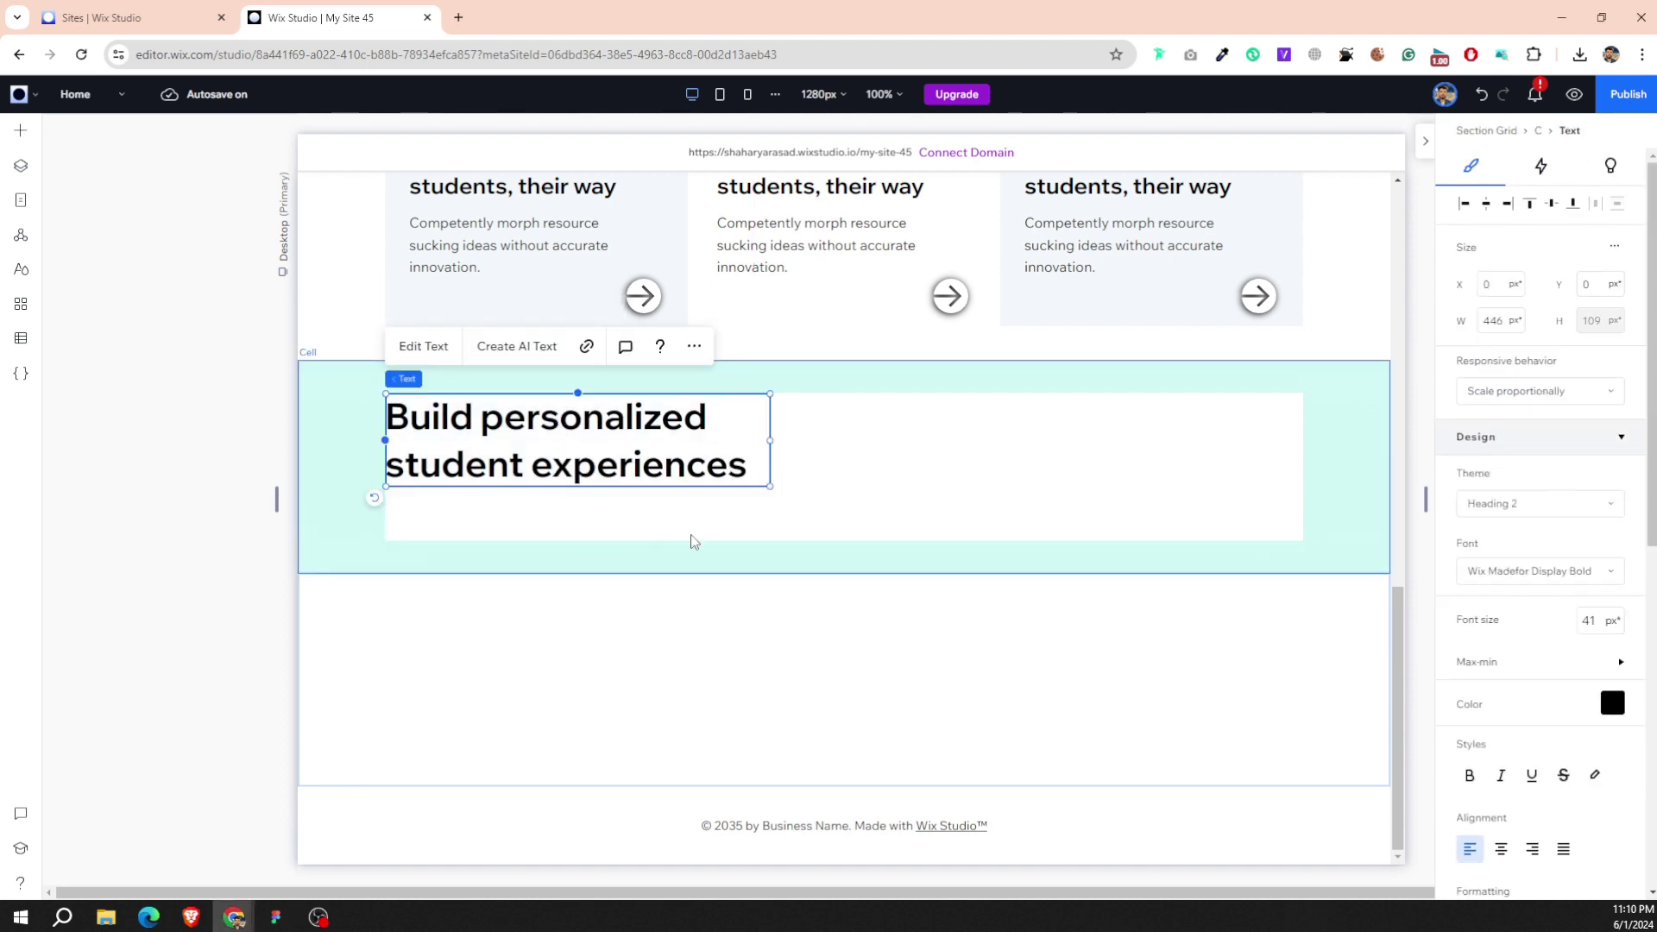
pyautogui.click(1146, 533)
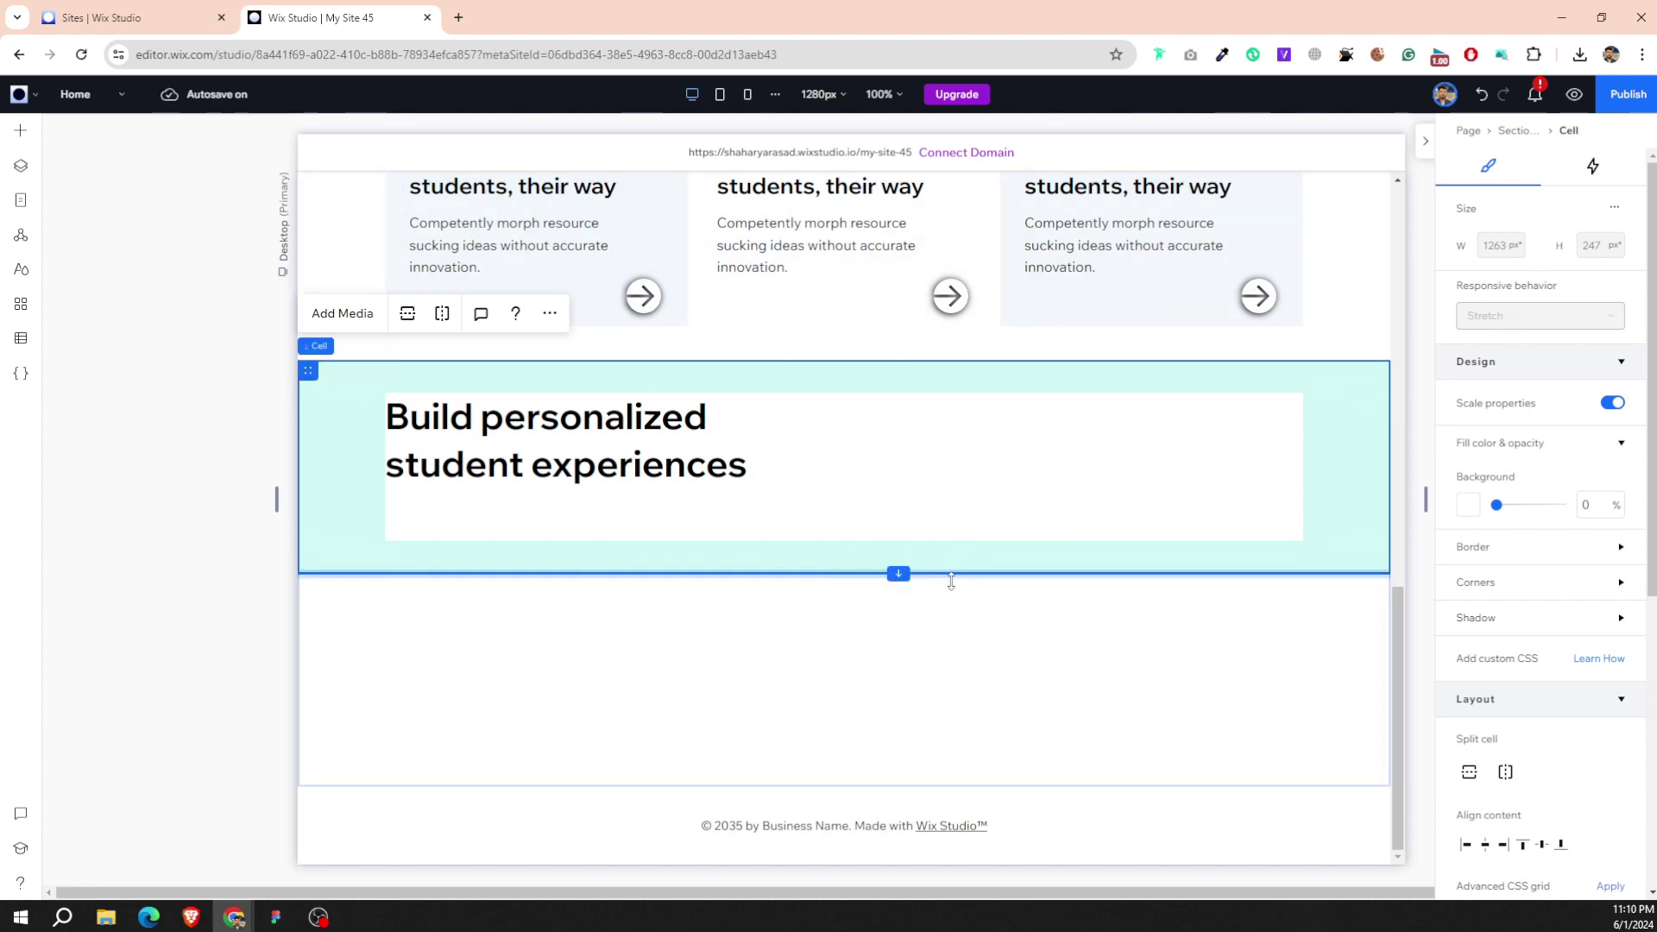
pyautogui.moveTo(951, 574); pyautogui.dragTo(952, 613)
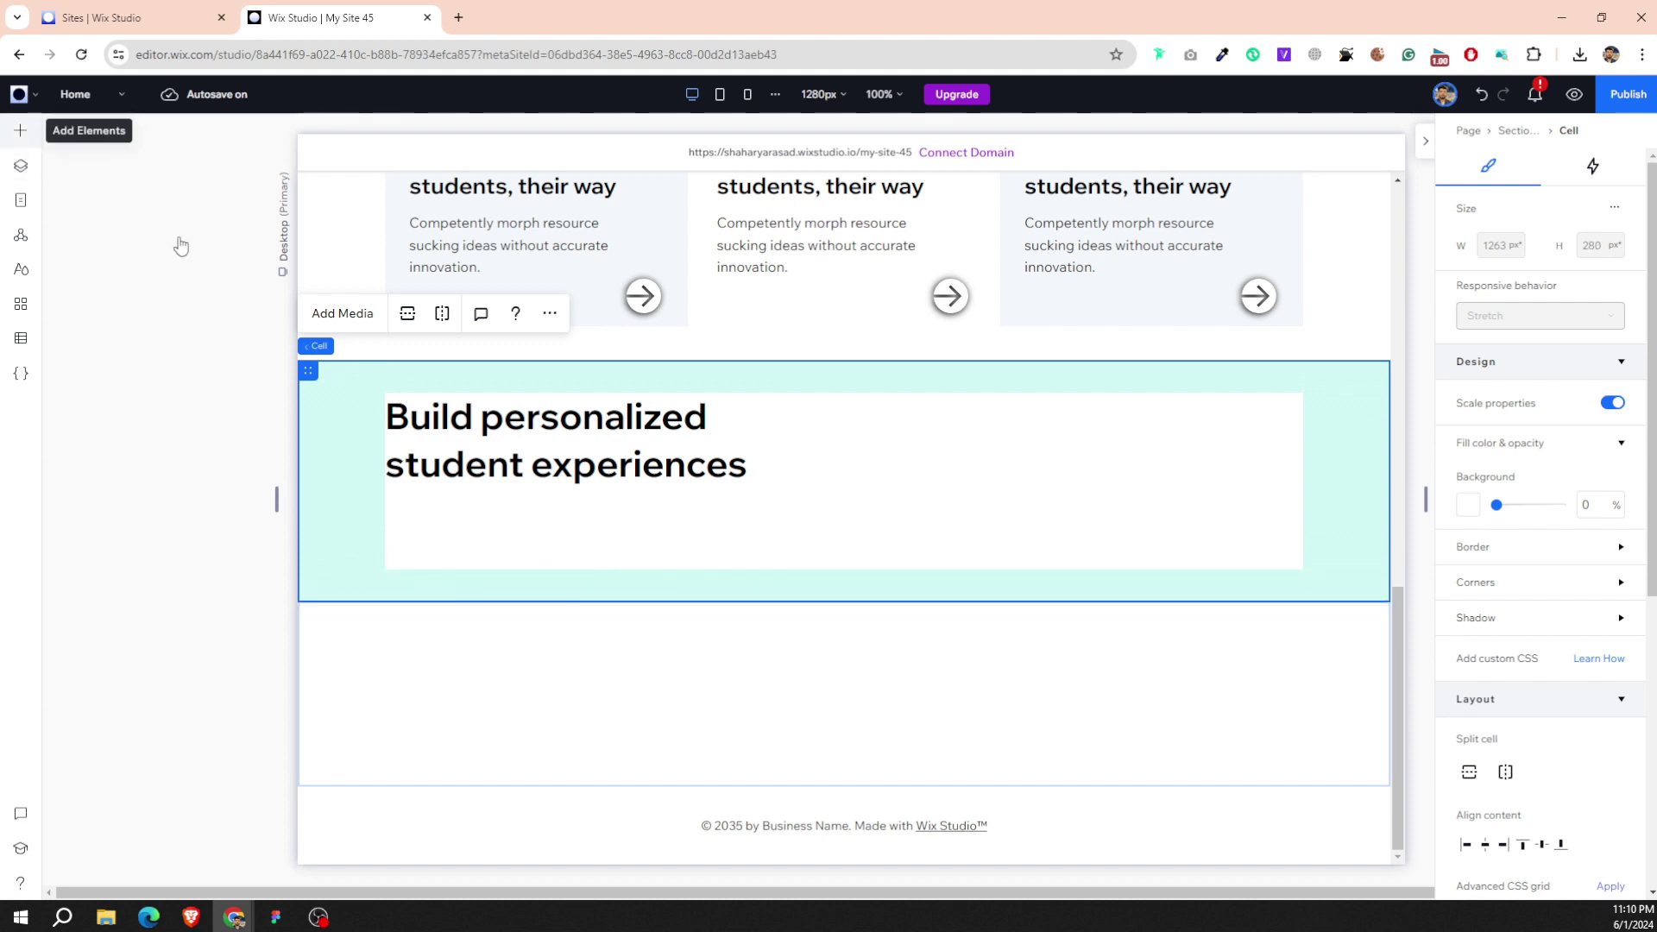
# Add a paragraph below the heading and widen it to 446 px.
pyautogui.click(20, 130)
pyautogui.moveTo(410, 269); pyautogui.dragTo(488, 532)
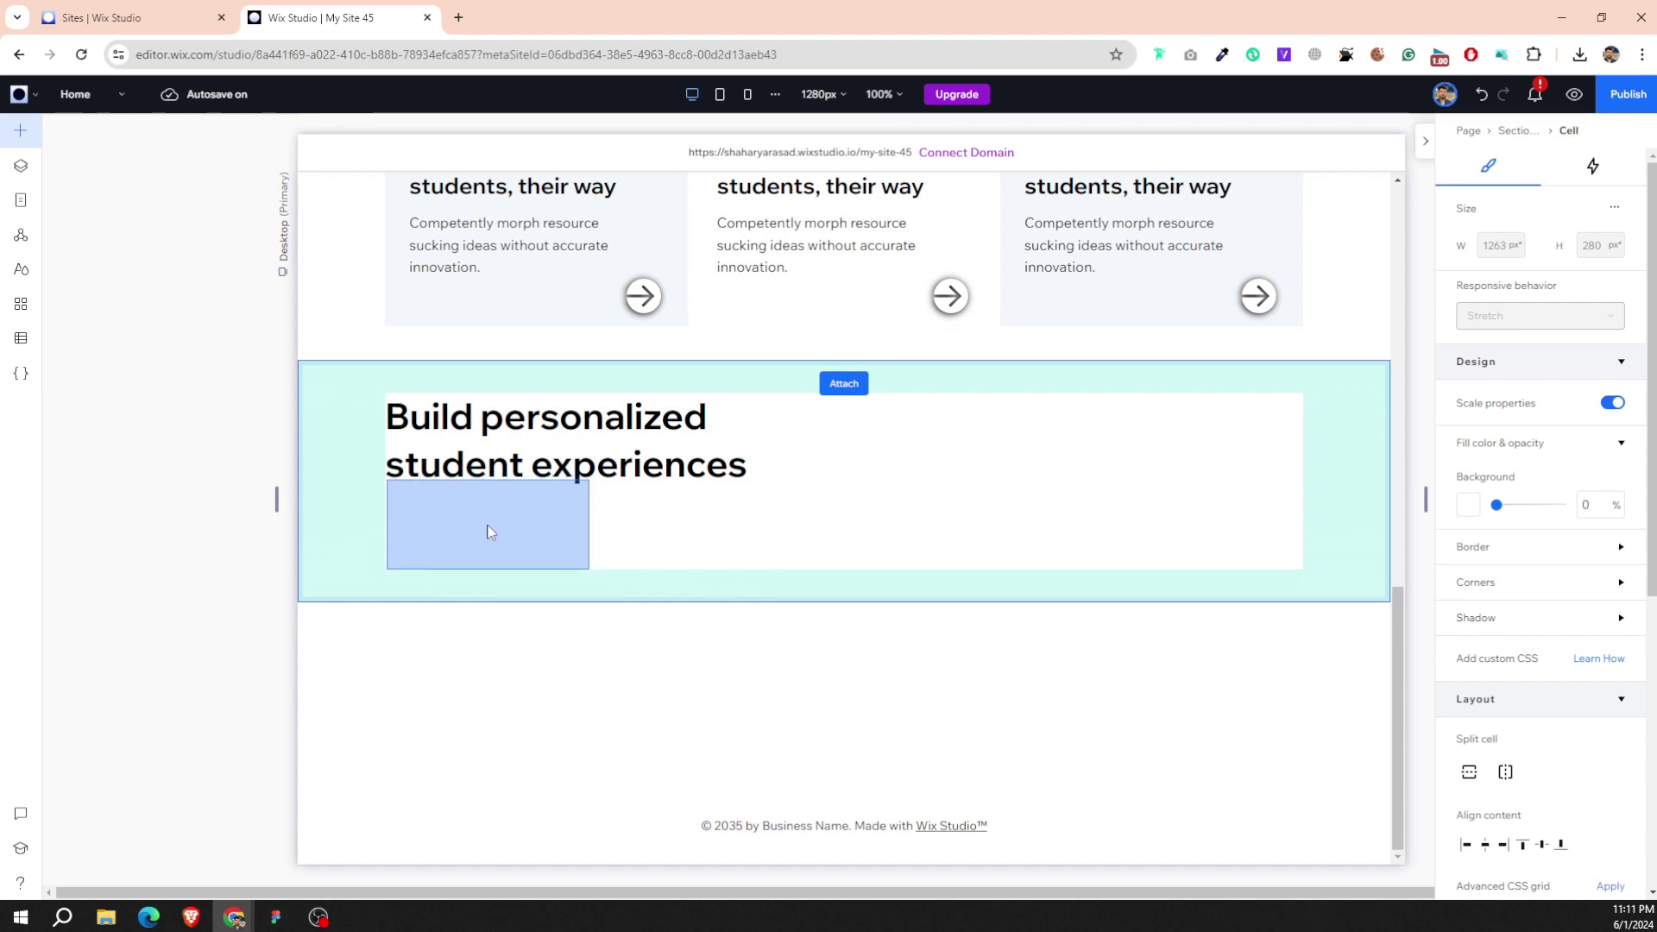
pyautogui.moveTo(487, 532); pyautogui.dragTo(485, 533)
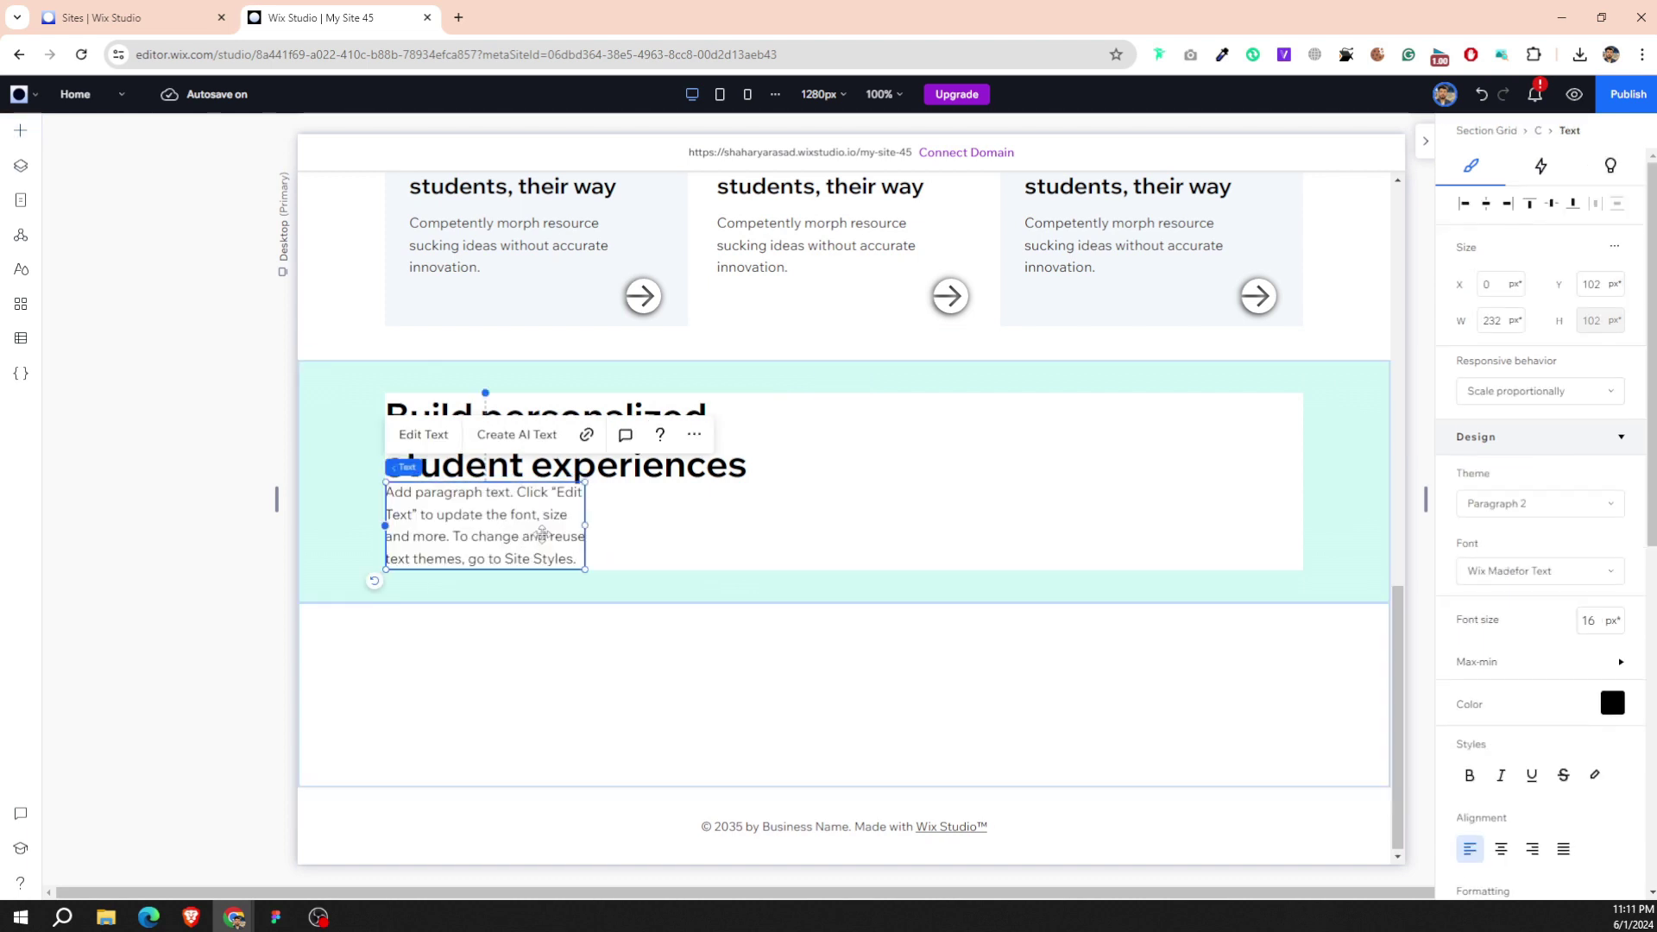
pyautogui.moveTo(587, 526); pyautogui.dragTo(769, 527)
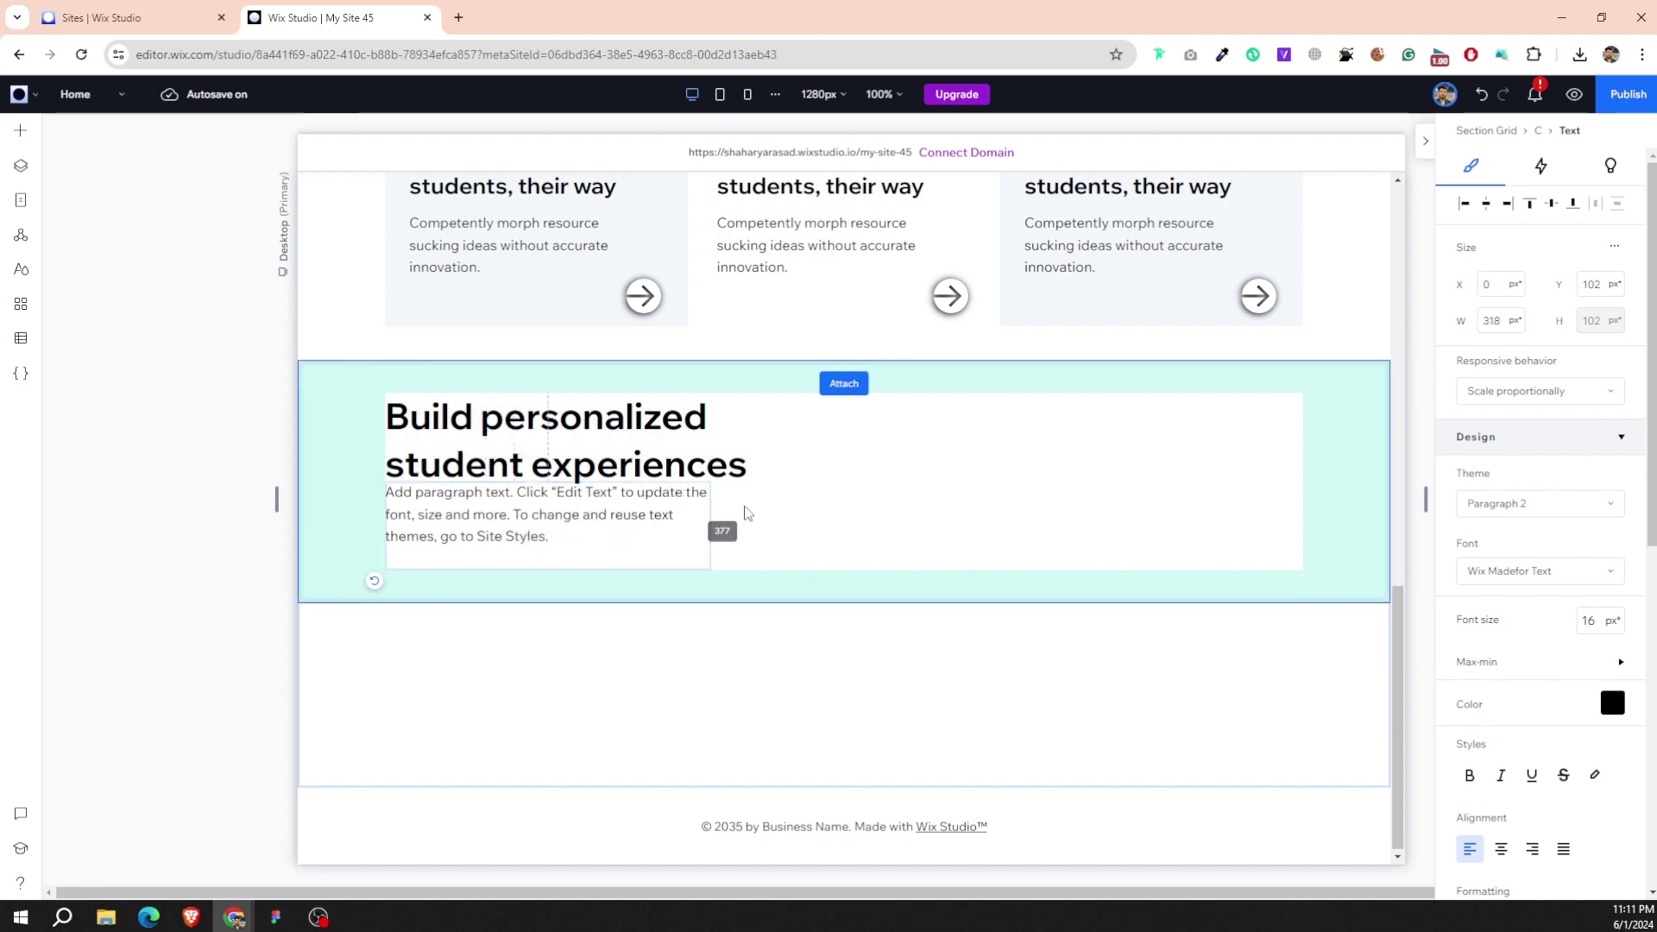
pyautogui.moveTo(624, 522); pyautogui.dragTo(626, 544)
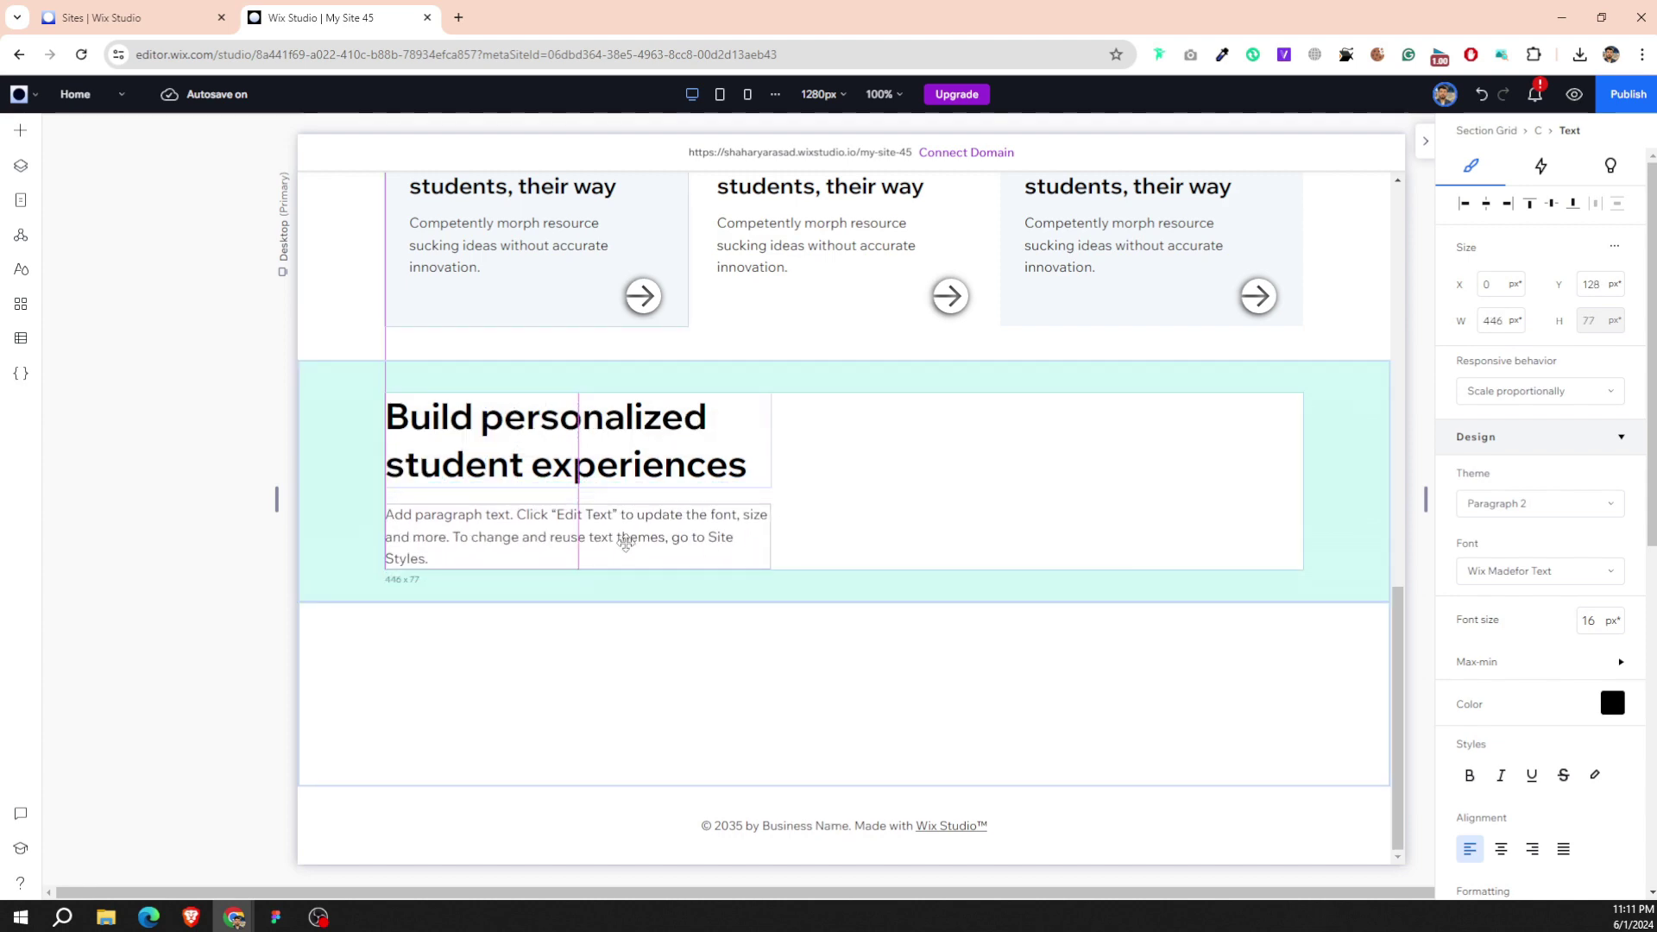
# Replace the placeholder paragraph with the Privacy Policy text copied from Figma.
pyautogui.click(275, 916)
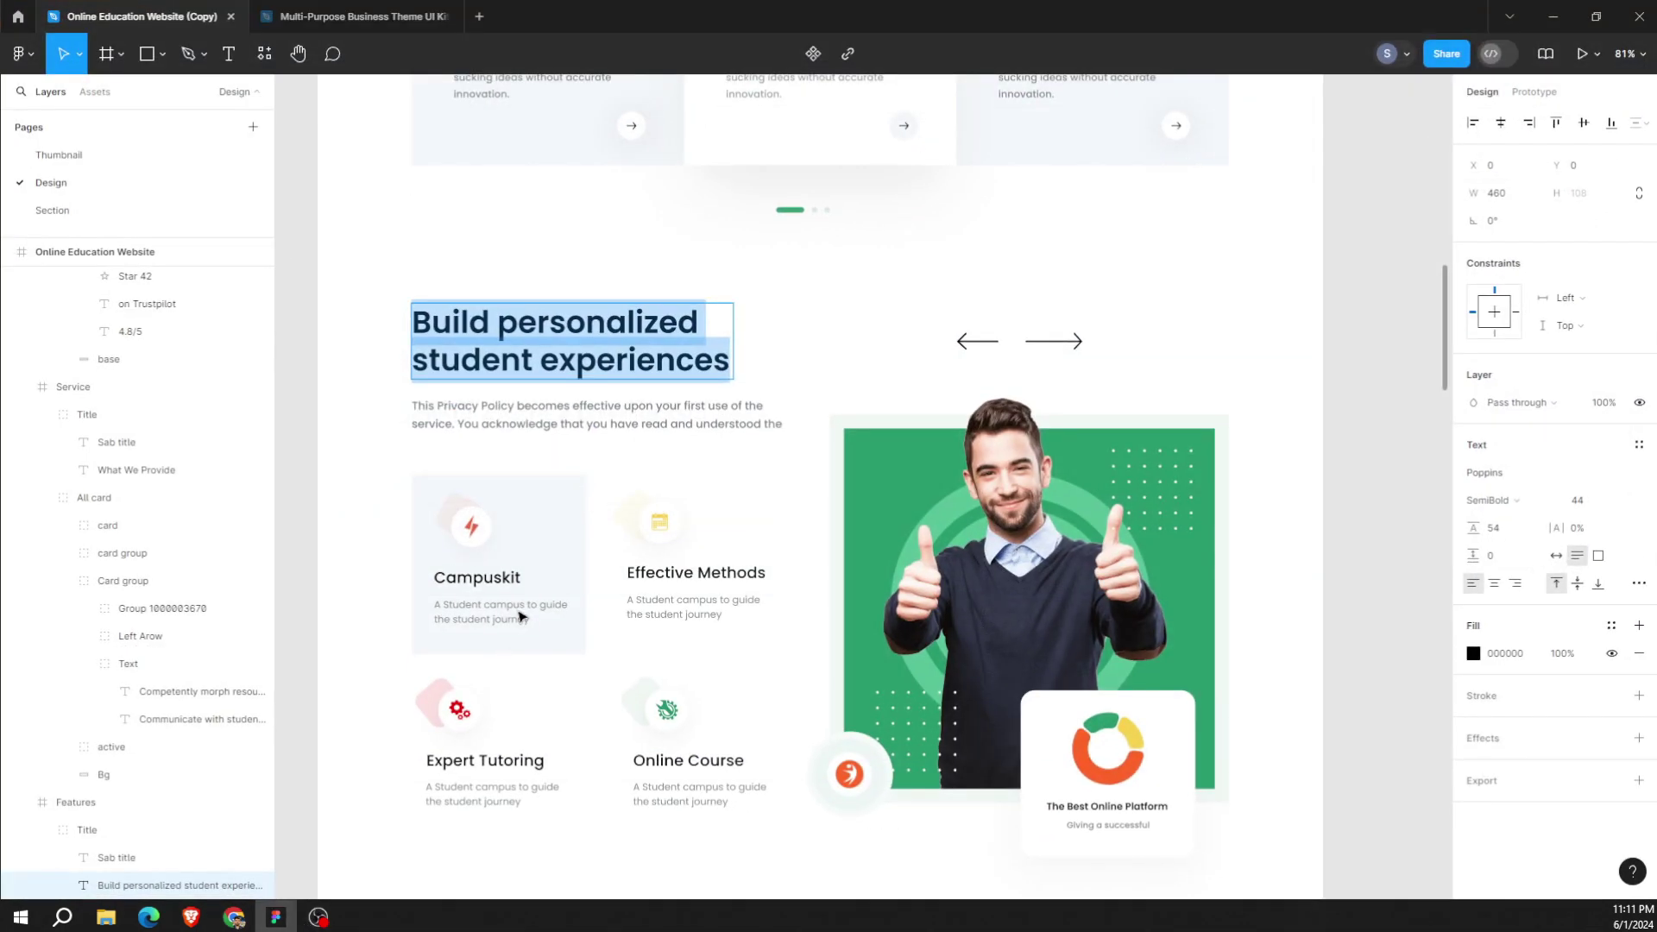
pyautogui.doubleClick(591, 422)
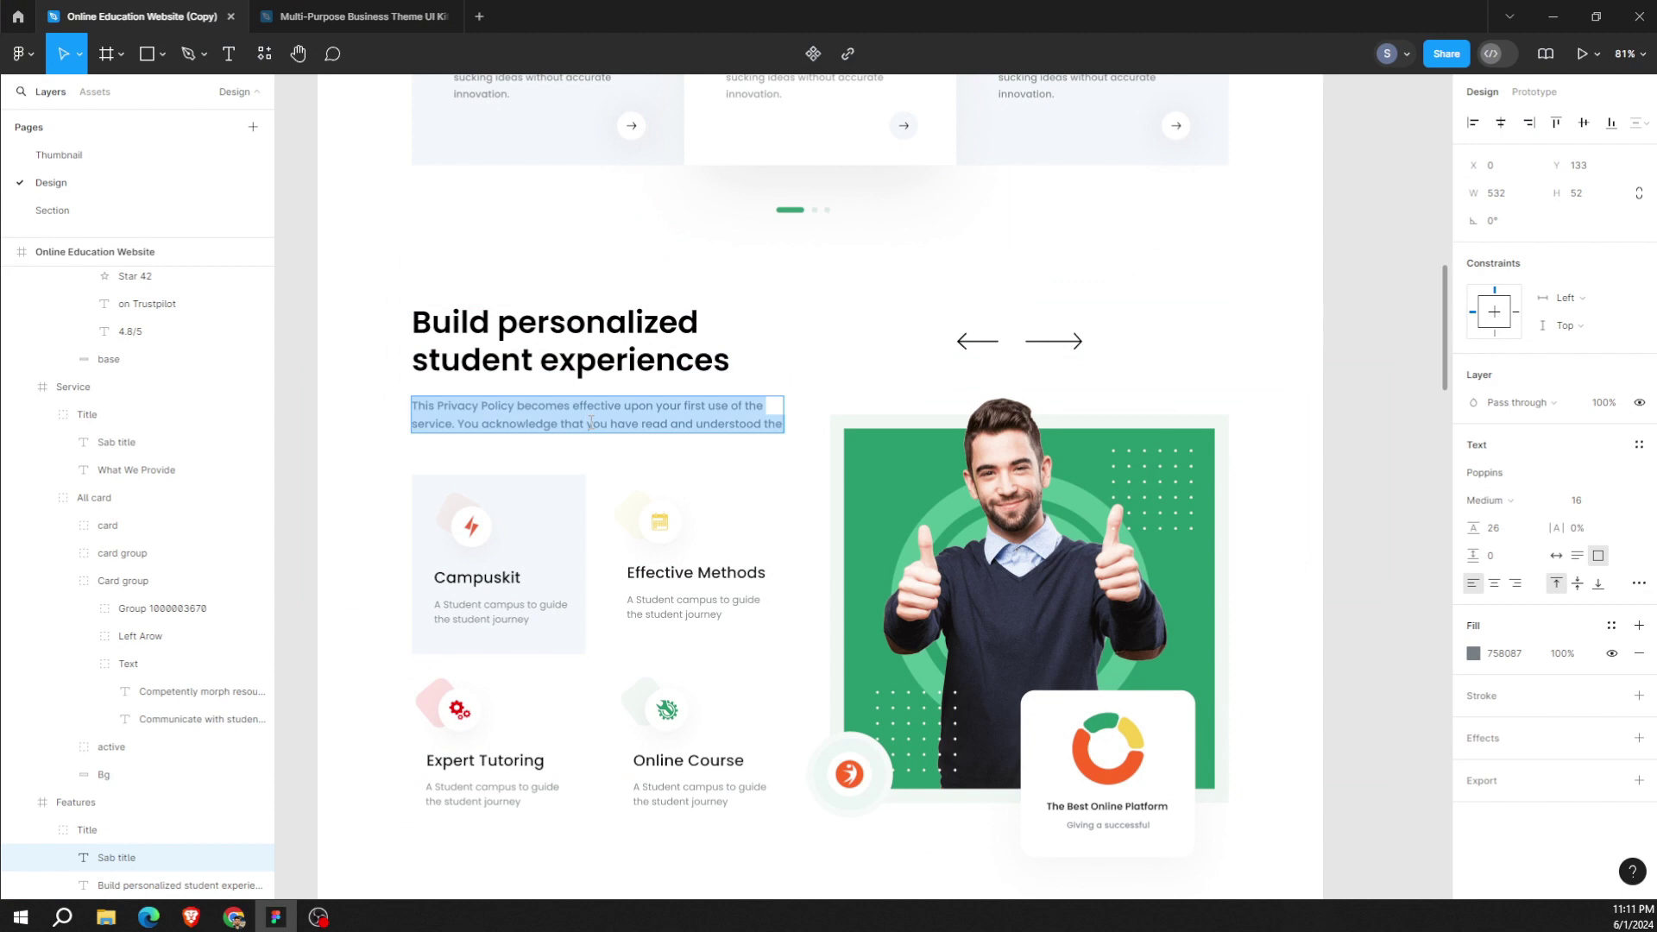
pyautogui.click(234, 917)
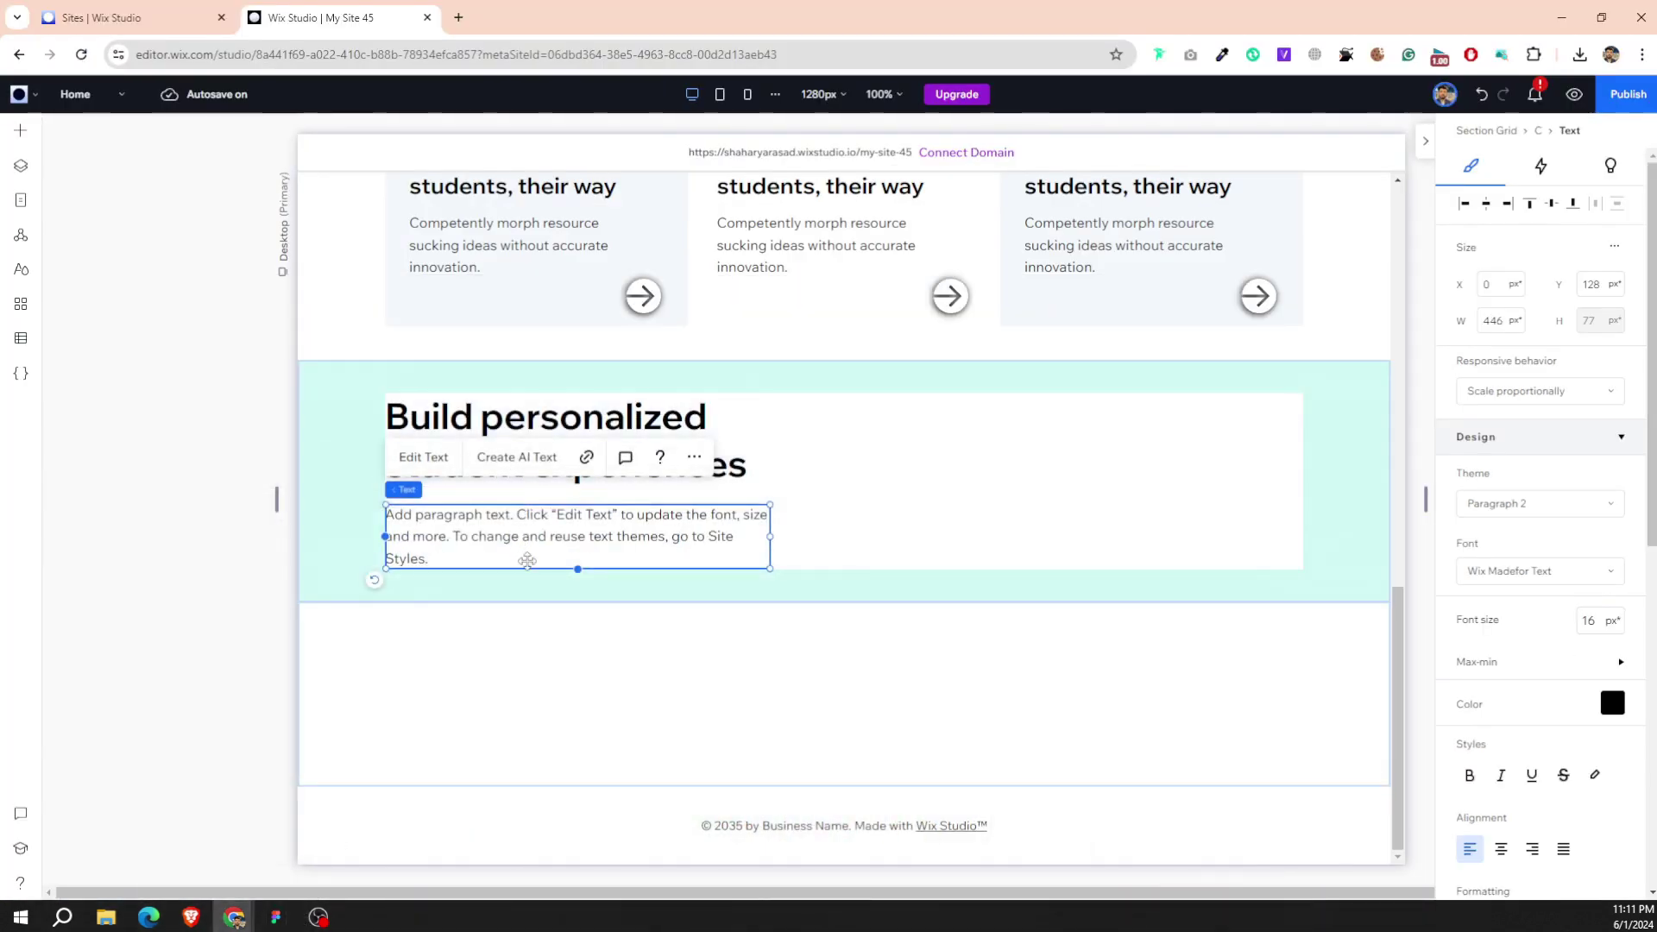
pyautogui.click(544, 592)
pyautogui.doubleClick(549, 538)
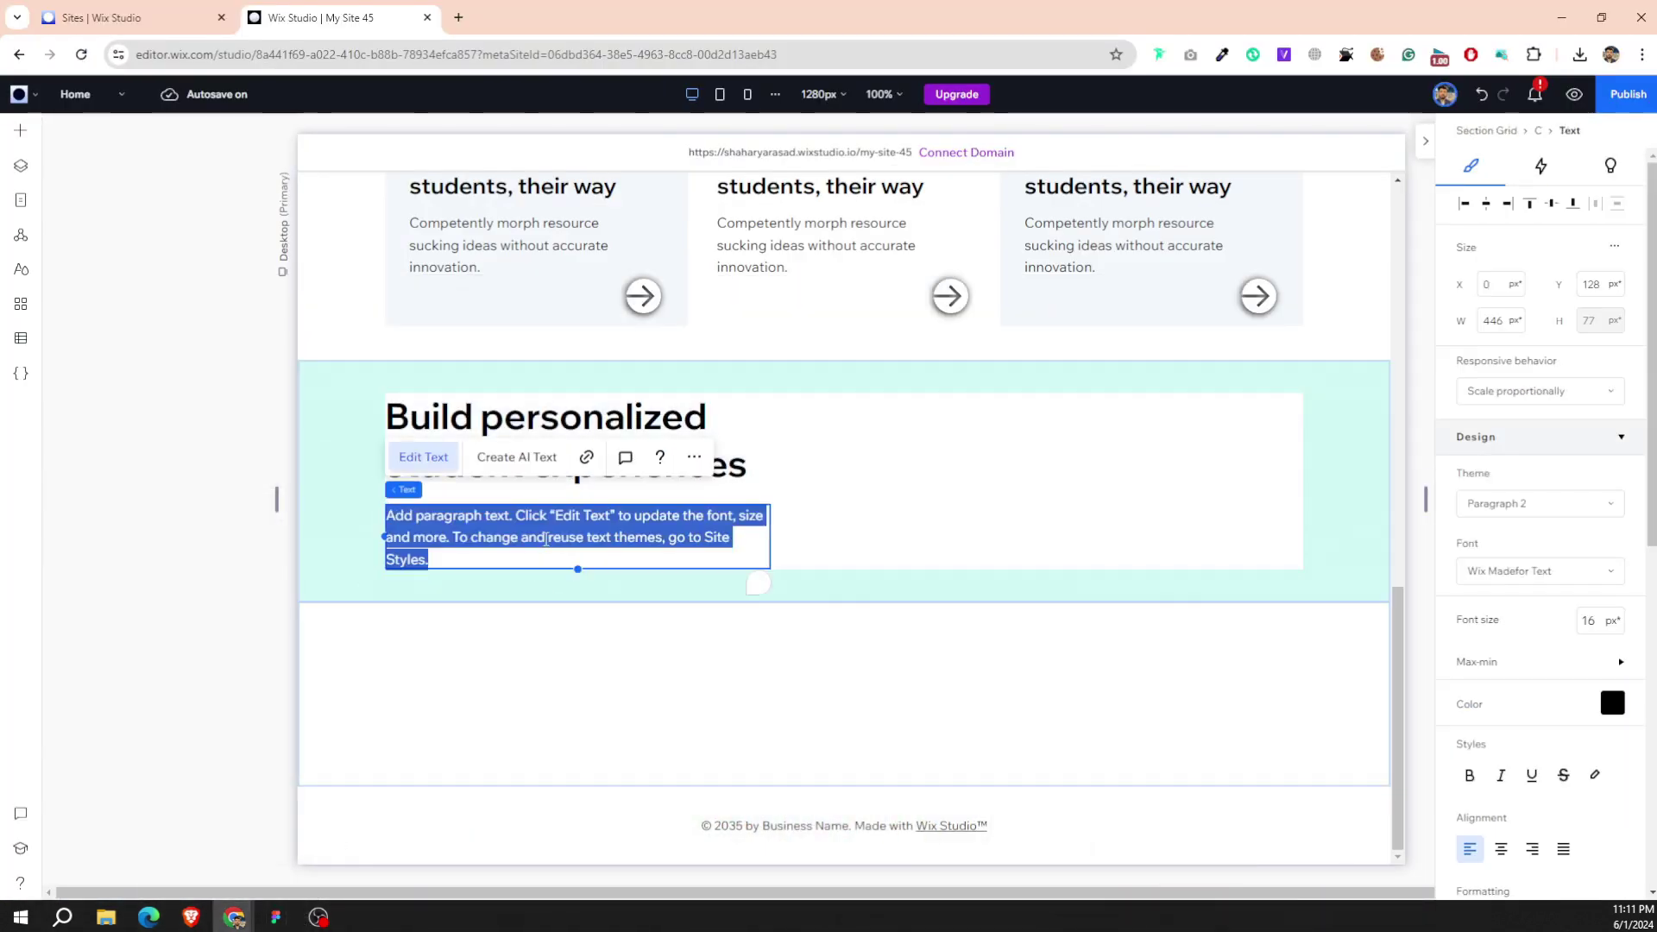
pyautogui.write('This Privacy Policy becomes effective upon your first use of the service. You acknowledge that you have read and understood the')
pyautogui.click(845, 531)
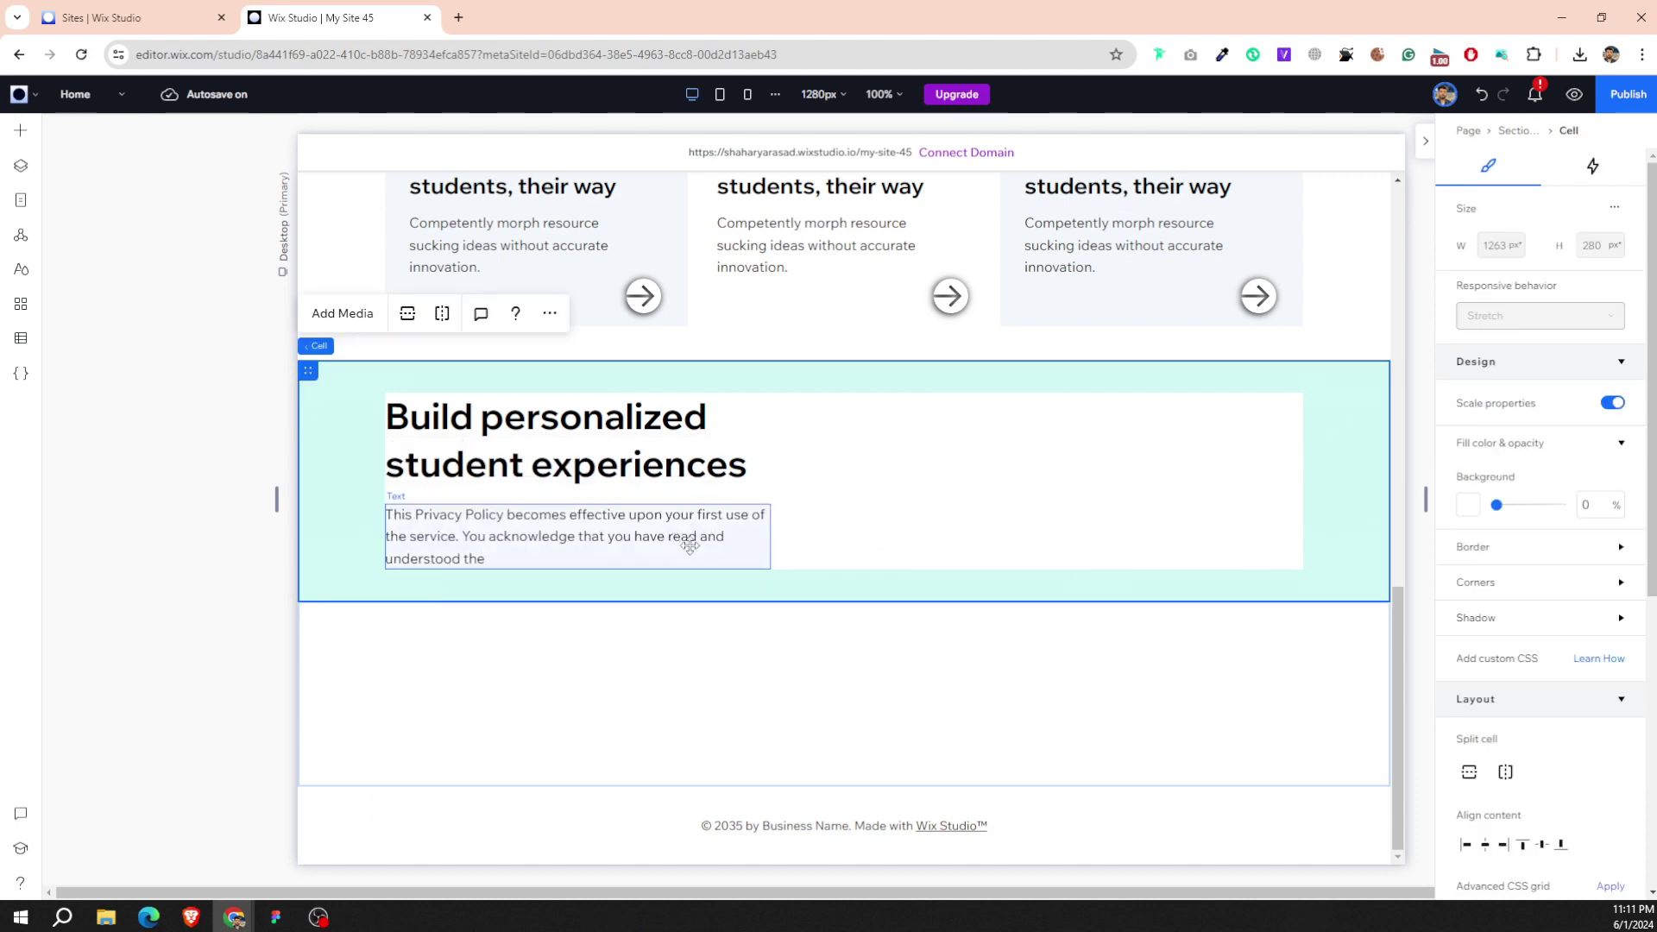
# Widen the paragraph so the text wraps onto two lines after 'service.'.
pyautogui.click(690, 539)
pyautogui.moveTo(770, 537); pyautogui.dragTo(882, 526)
pyautogui.click(897, 528)
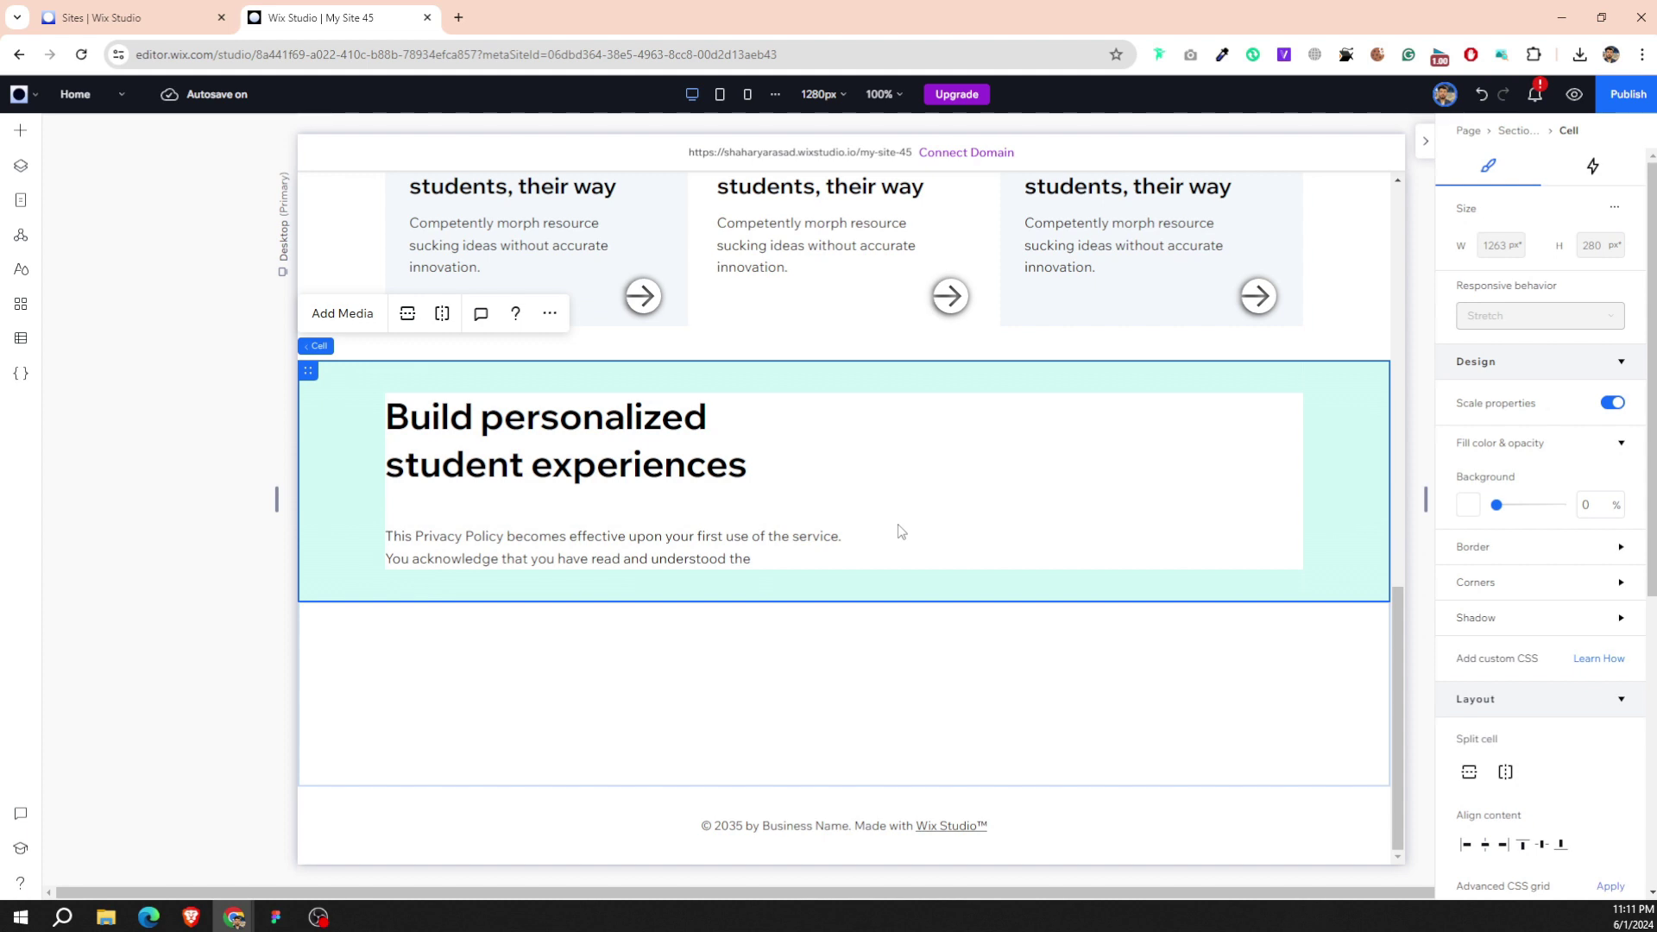
pyautogui.click(627, 561)
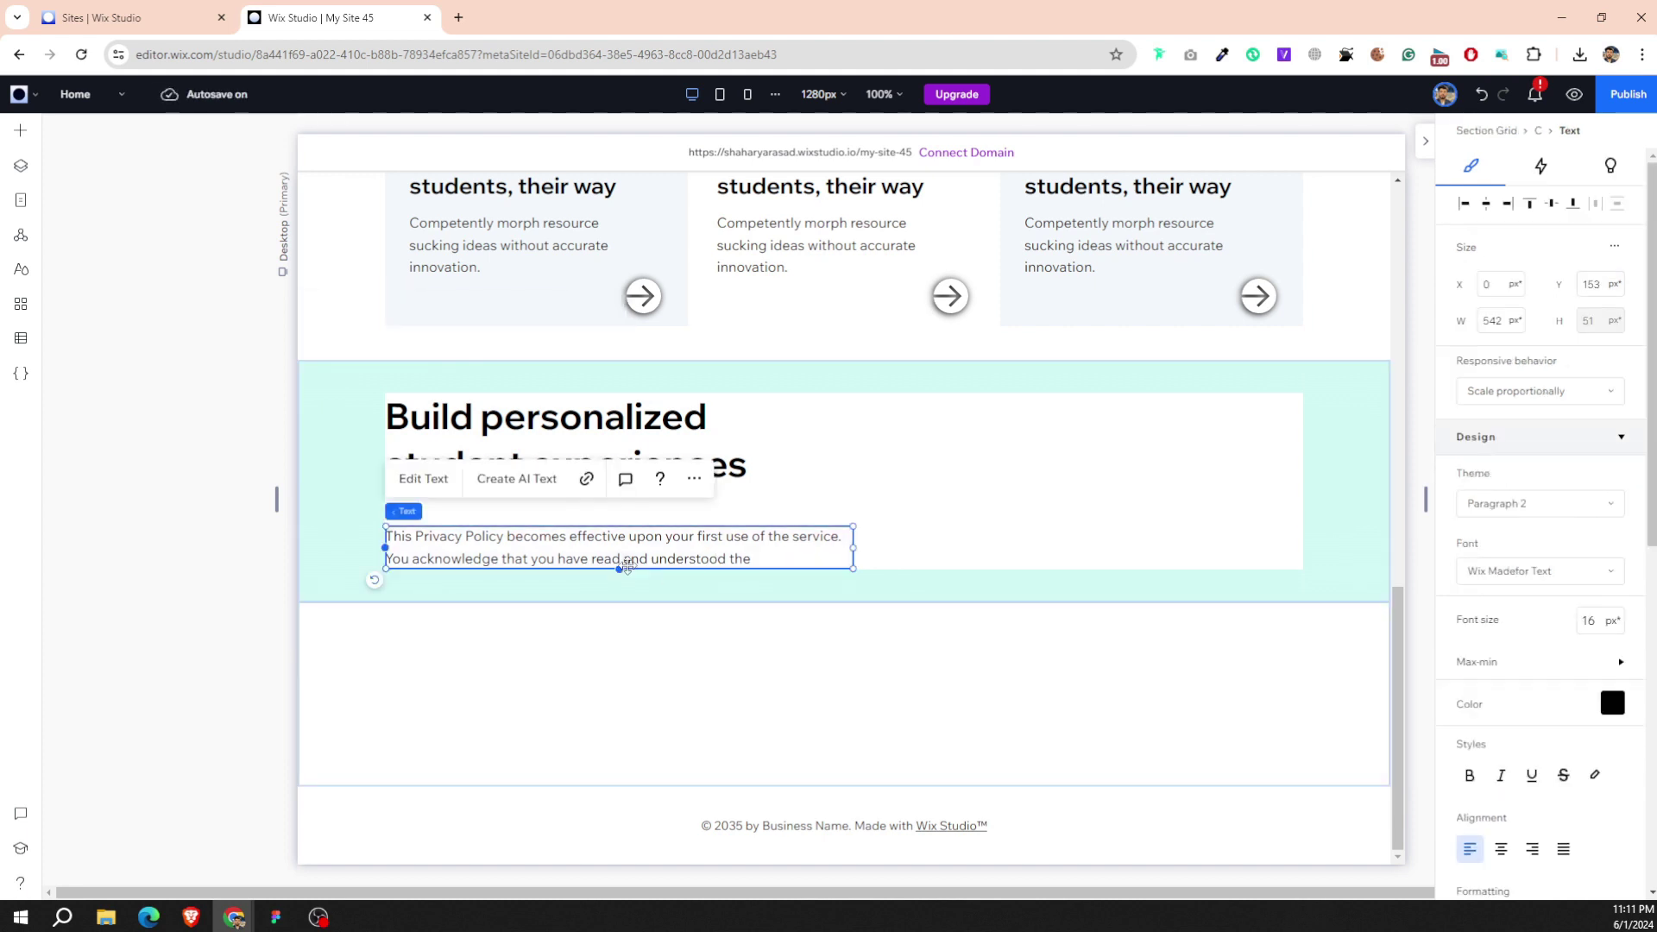
# Tighten the section rows and set the paragraph's Y position to 130px.
pyautogui.moveTo(917, 601); pyautogui.dragTo(913, 585)
pyautogui.click(1592, 283)
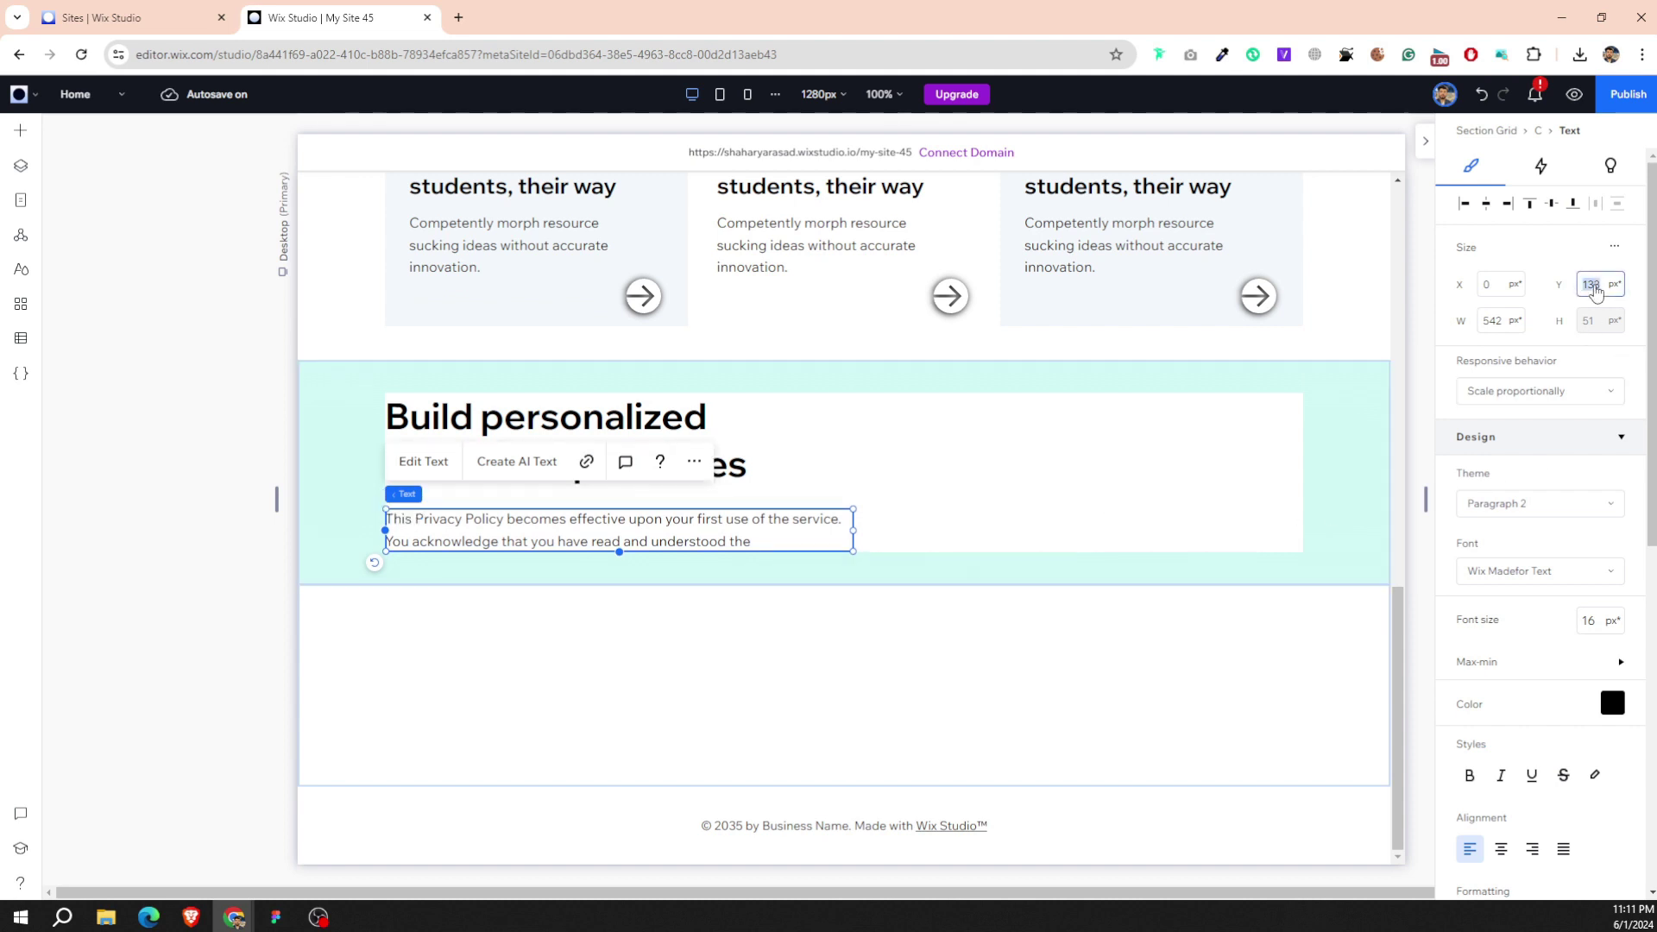
pyautogui.write('13')
pyautogui.click(904, 540)
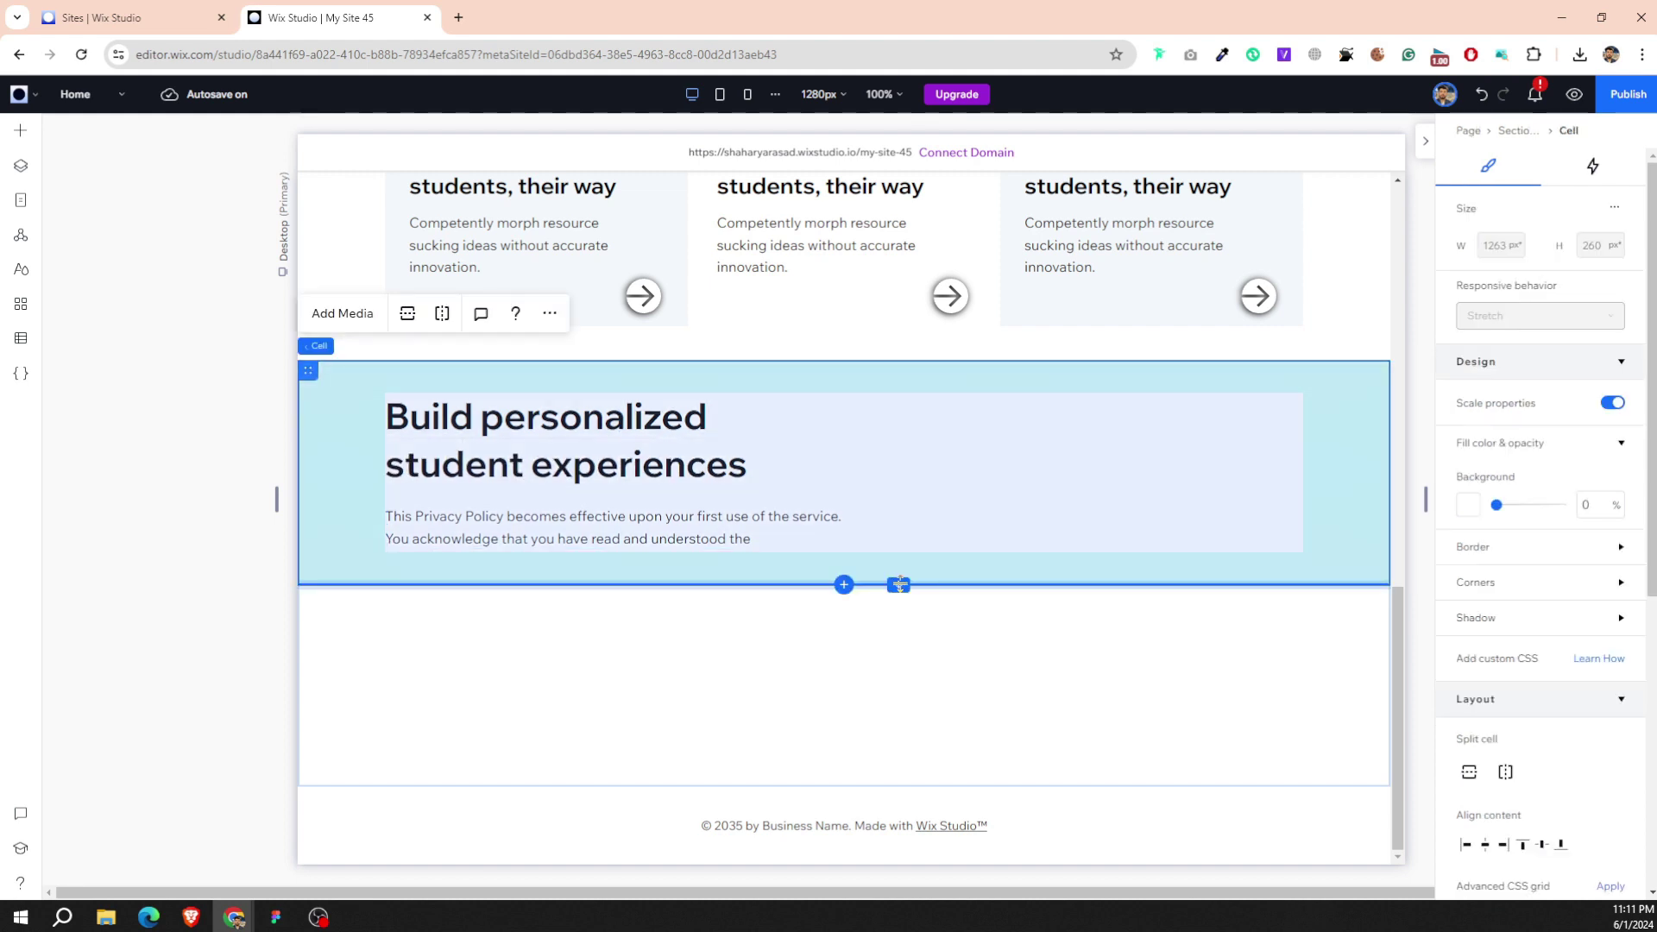
pyautogui.moveTo(901, 585); pyautogui.dragTo(903, 583)
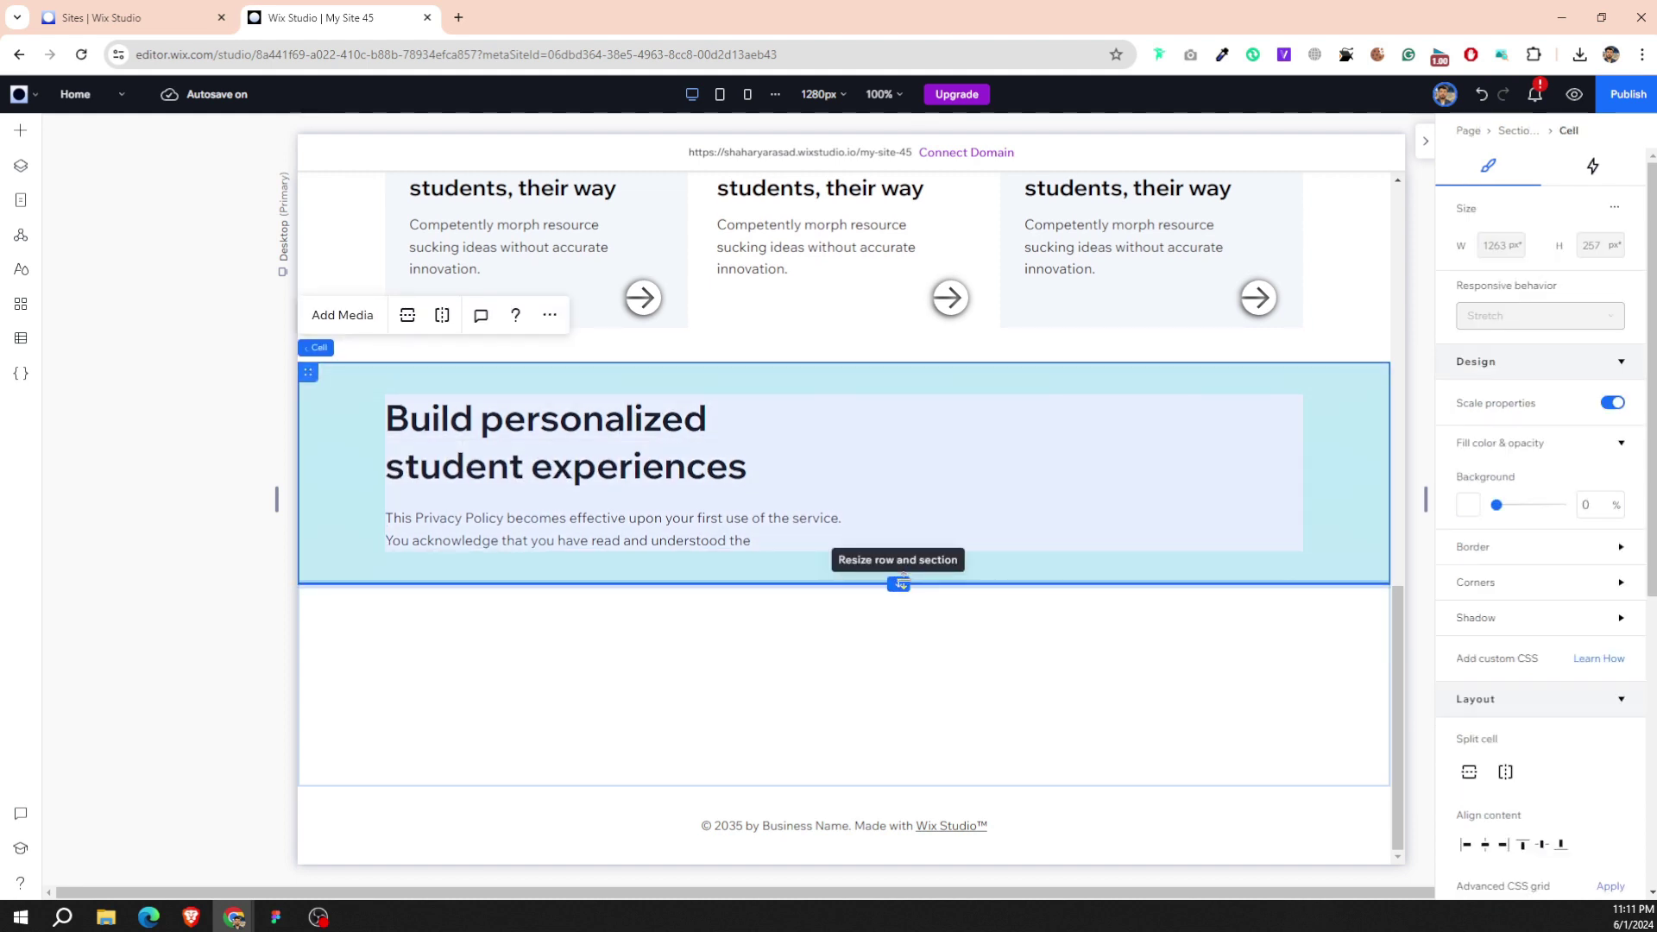
pyautogui.click(617, 639)
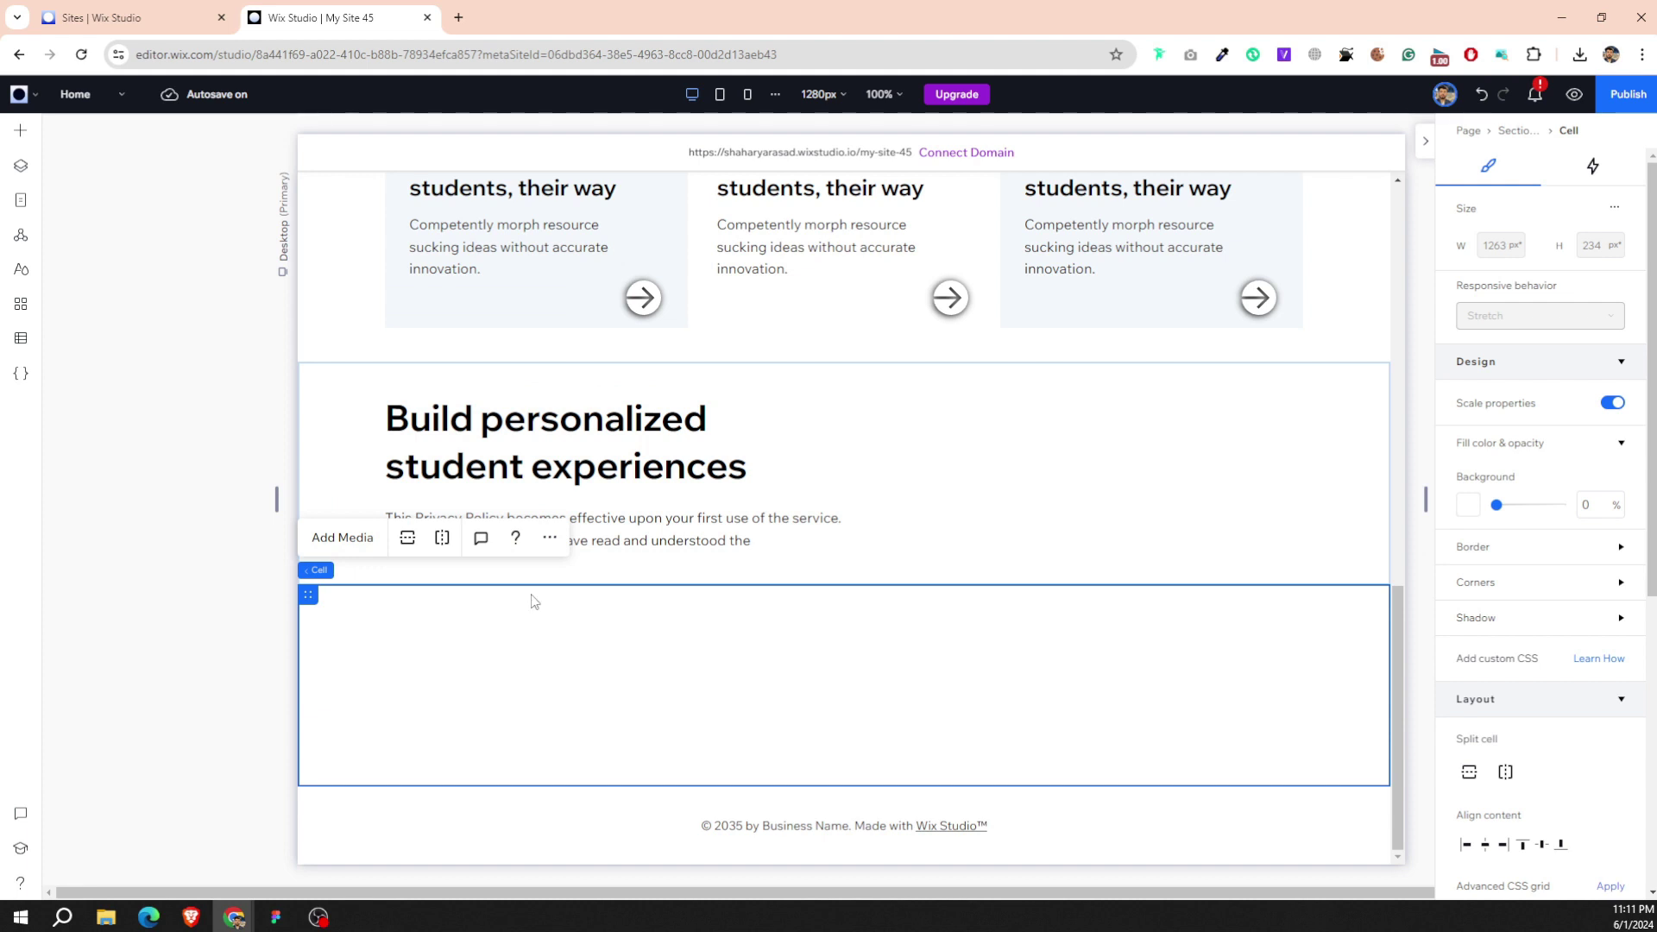
# Stretch the empty row under the heading to about 399 px tall, then bring up Figma.
pyautogui.click(869, 522)
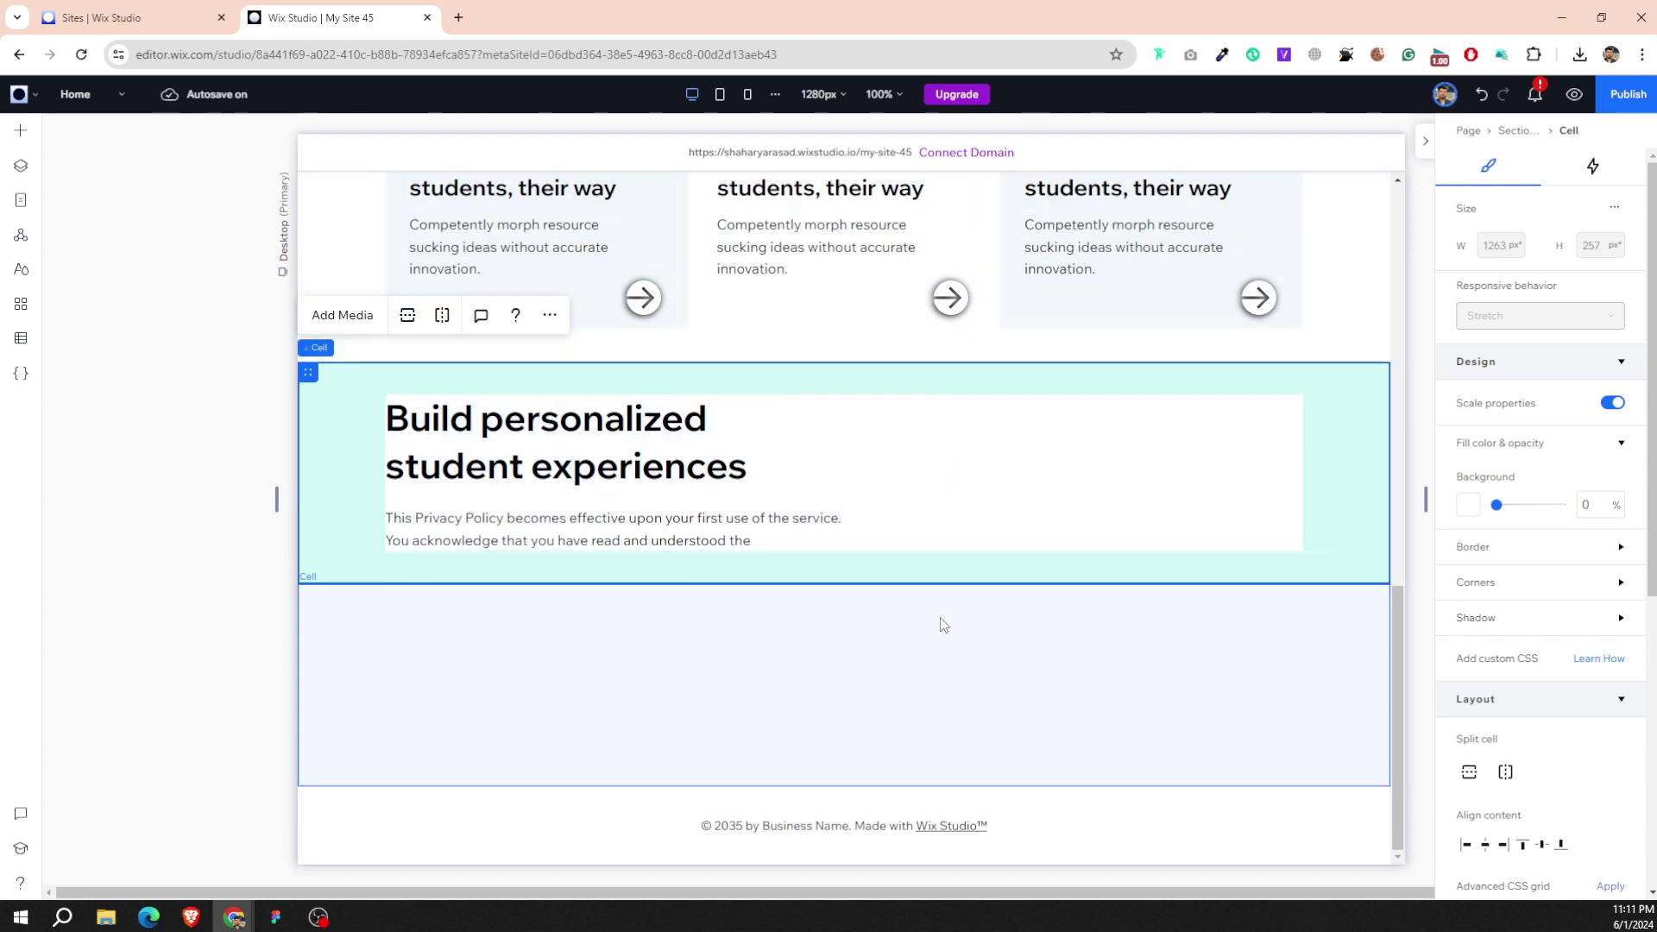
pyautogui.click(1160, 679)
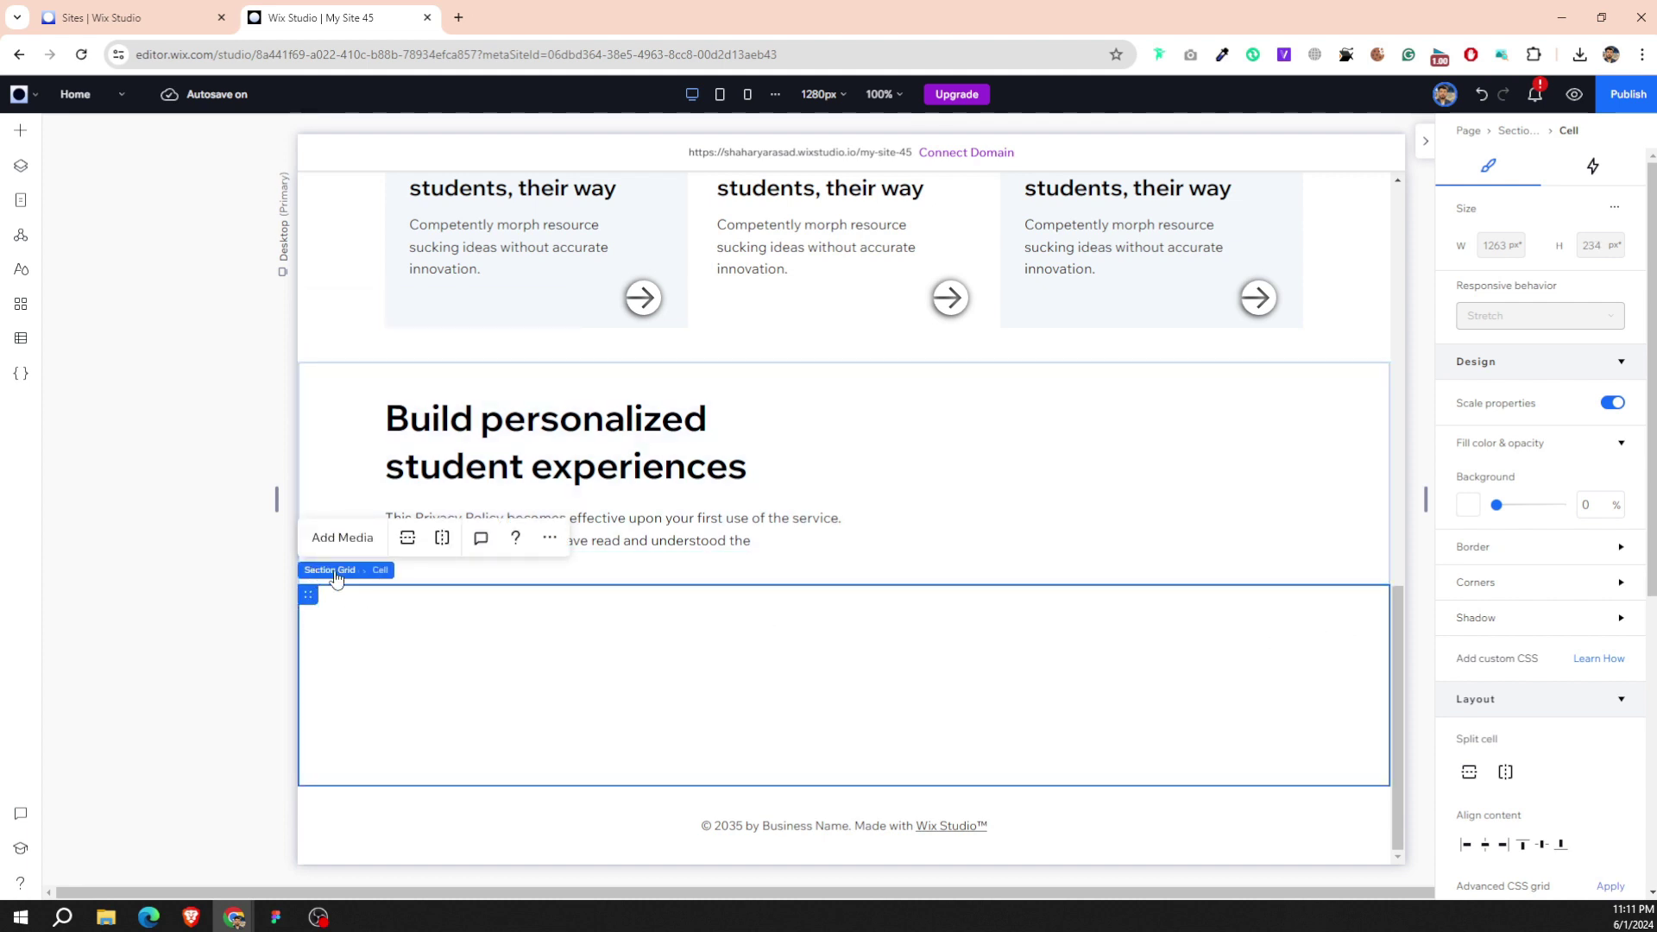
pyautogui.click(332, 570)
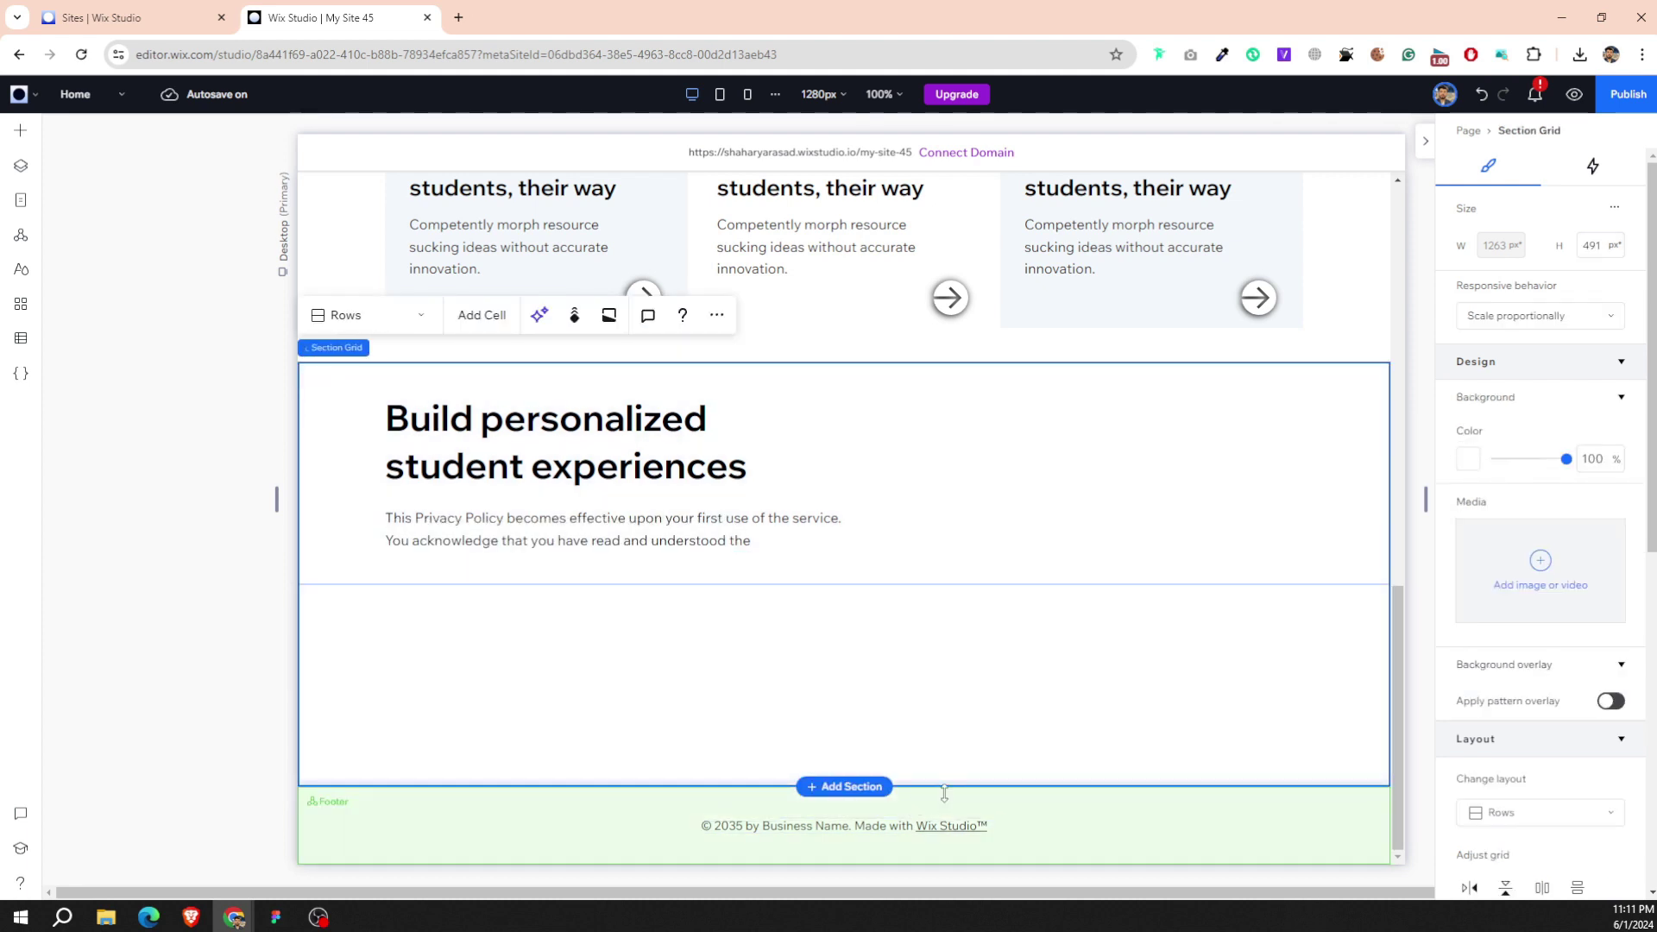
pyautogui.click(946, 784)
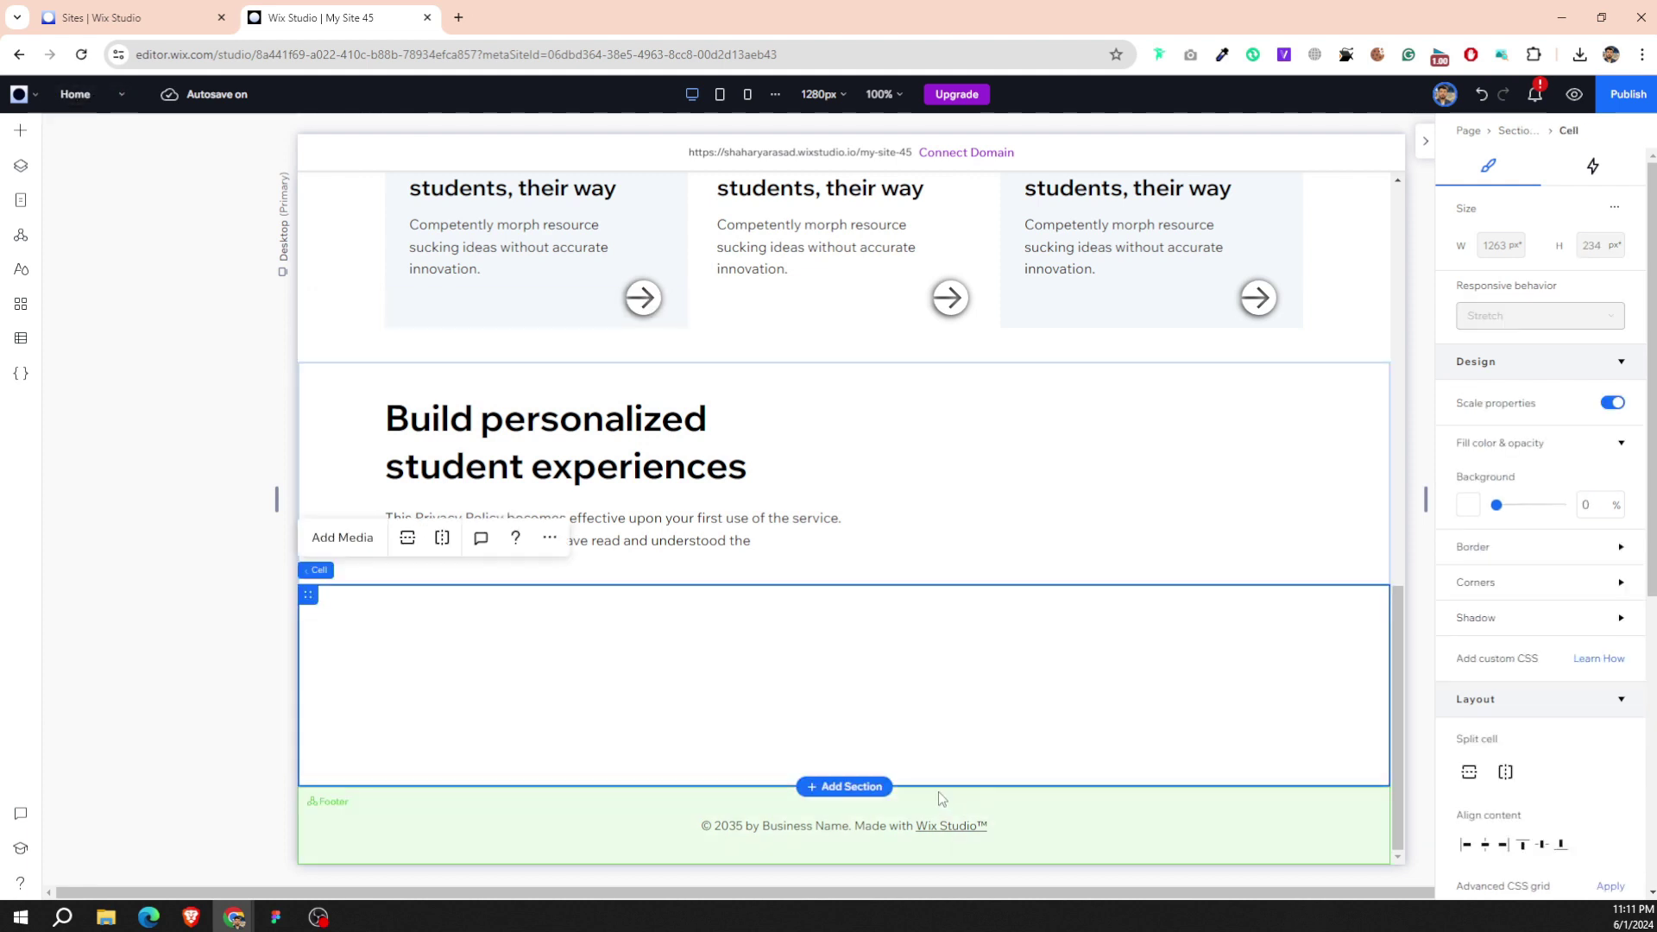
pyautogui.moveTo(938, 784); pyautogui.dragTo(953, 910)
pyautogui.scroll(-1, 915, 758)
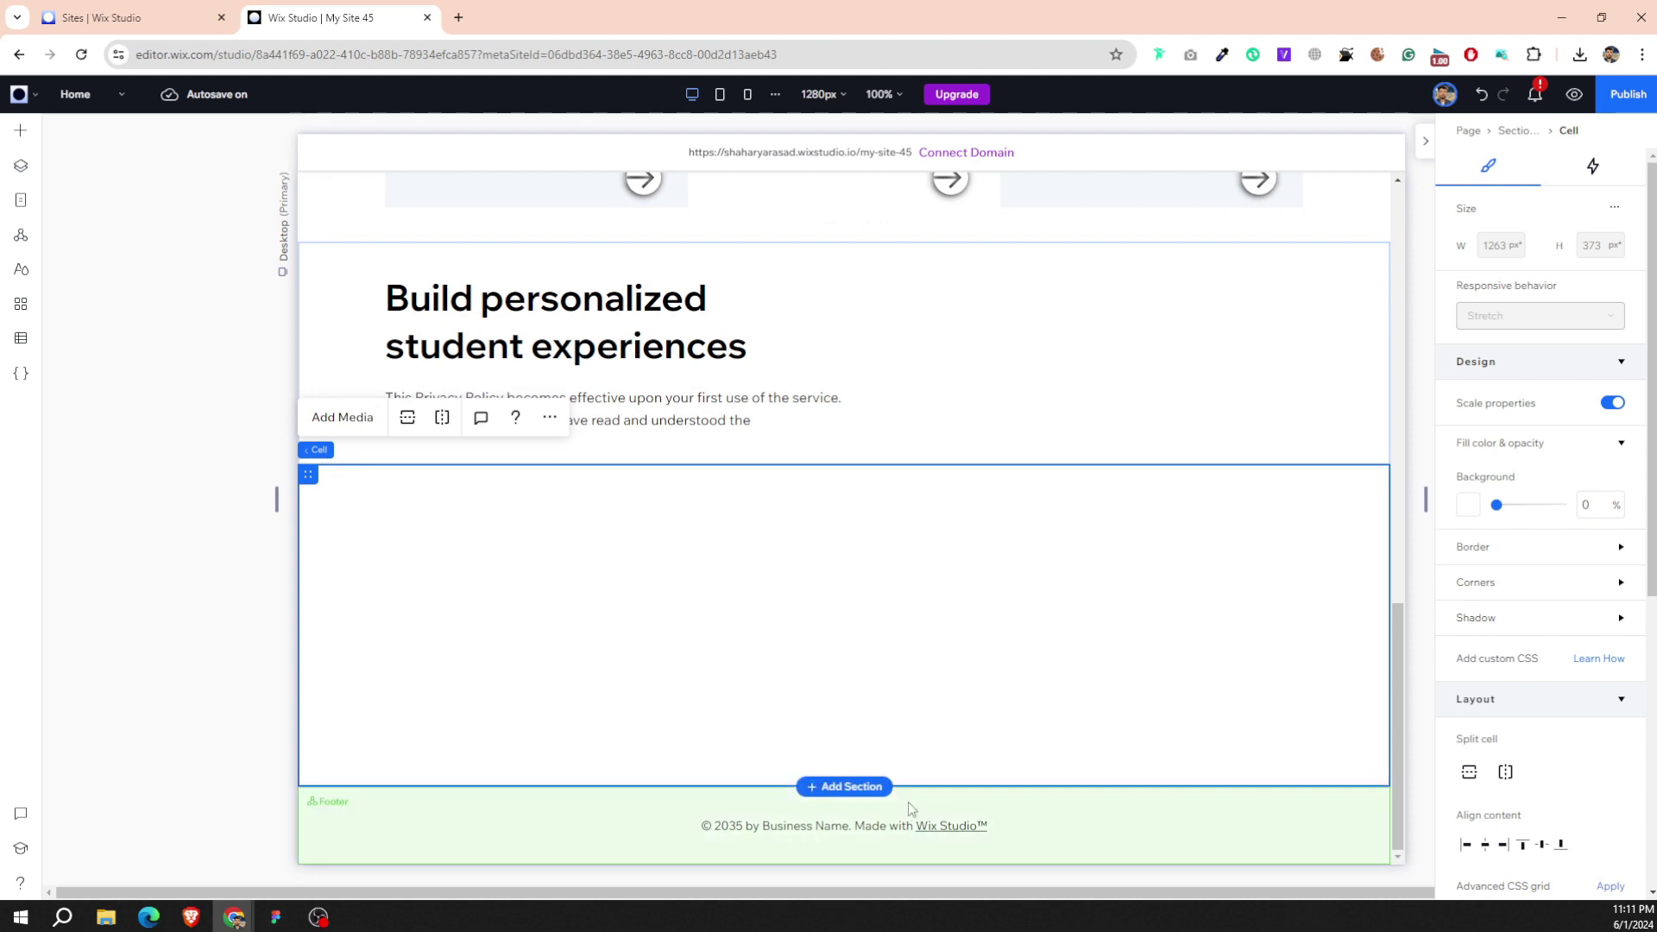
pyautogui.moveTo(943, 792); pyautogui.dragTo(947, 822)
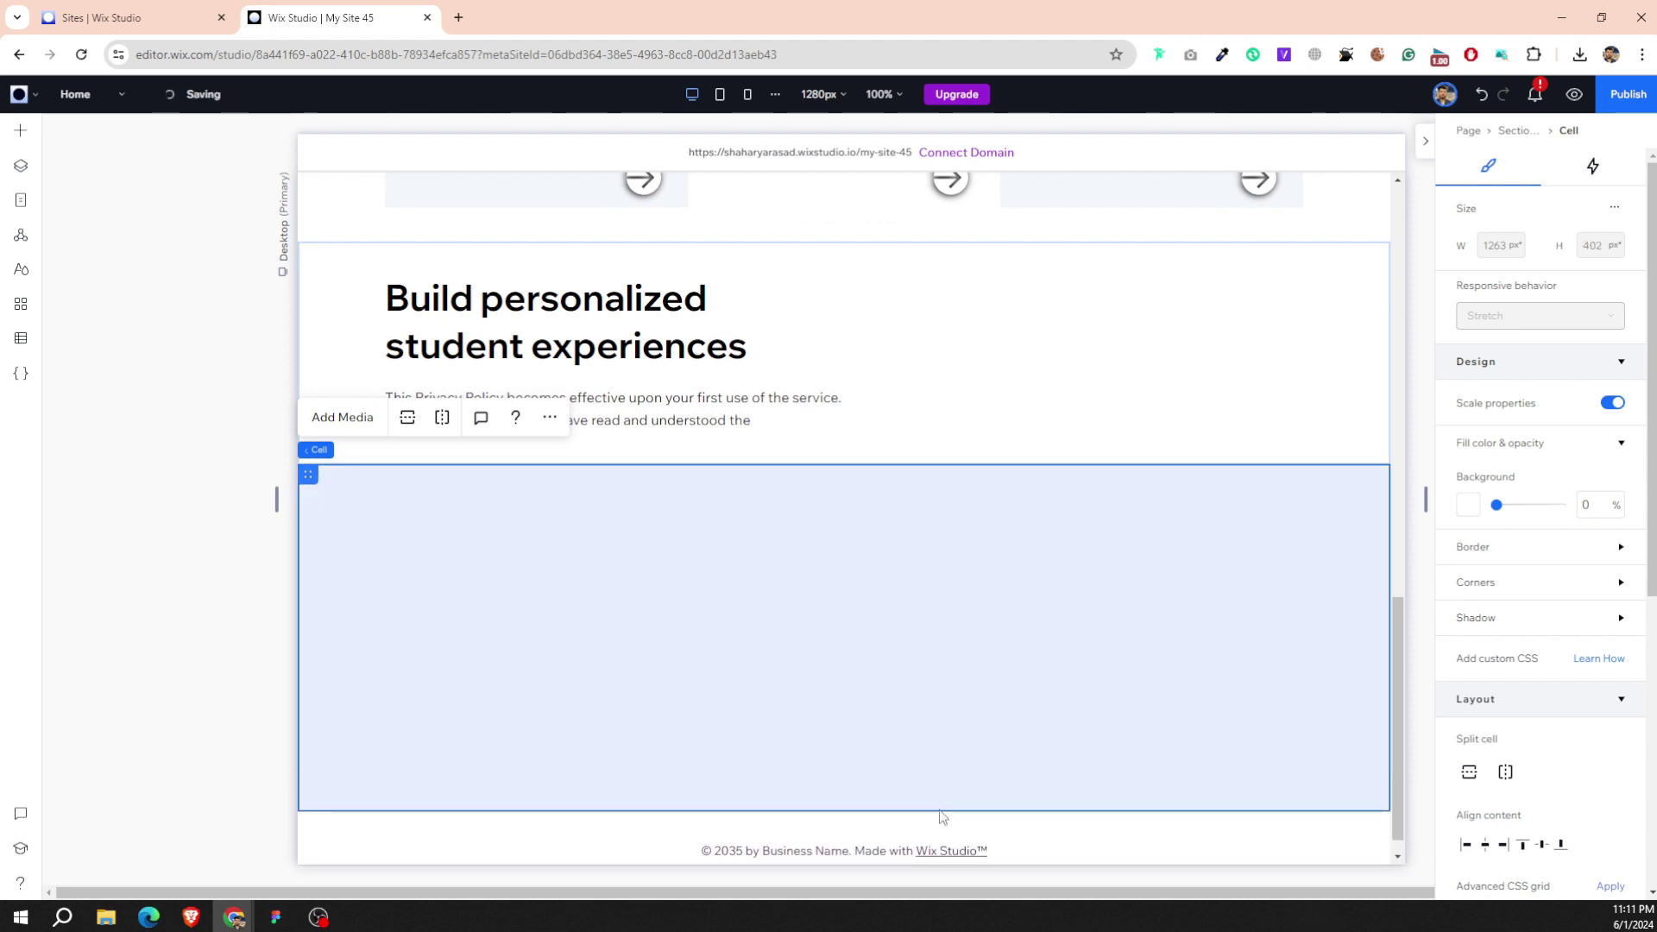
pyautogui.moveTo(947, 822); pyautogui.dragTo(941, 814)
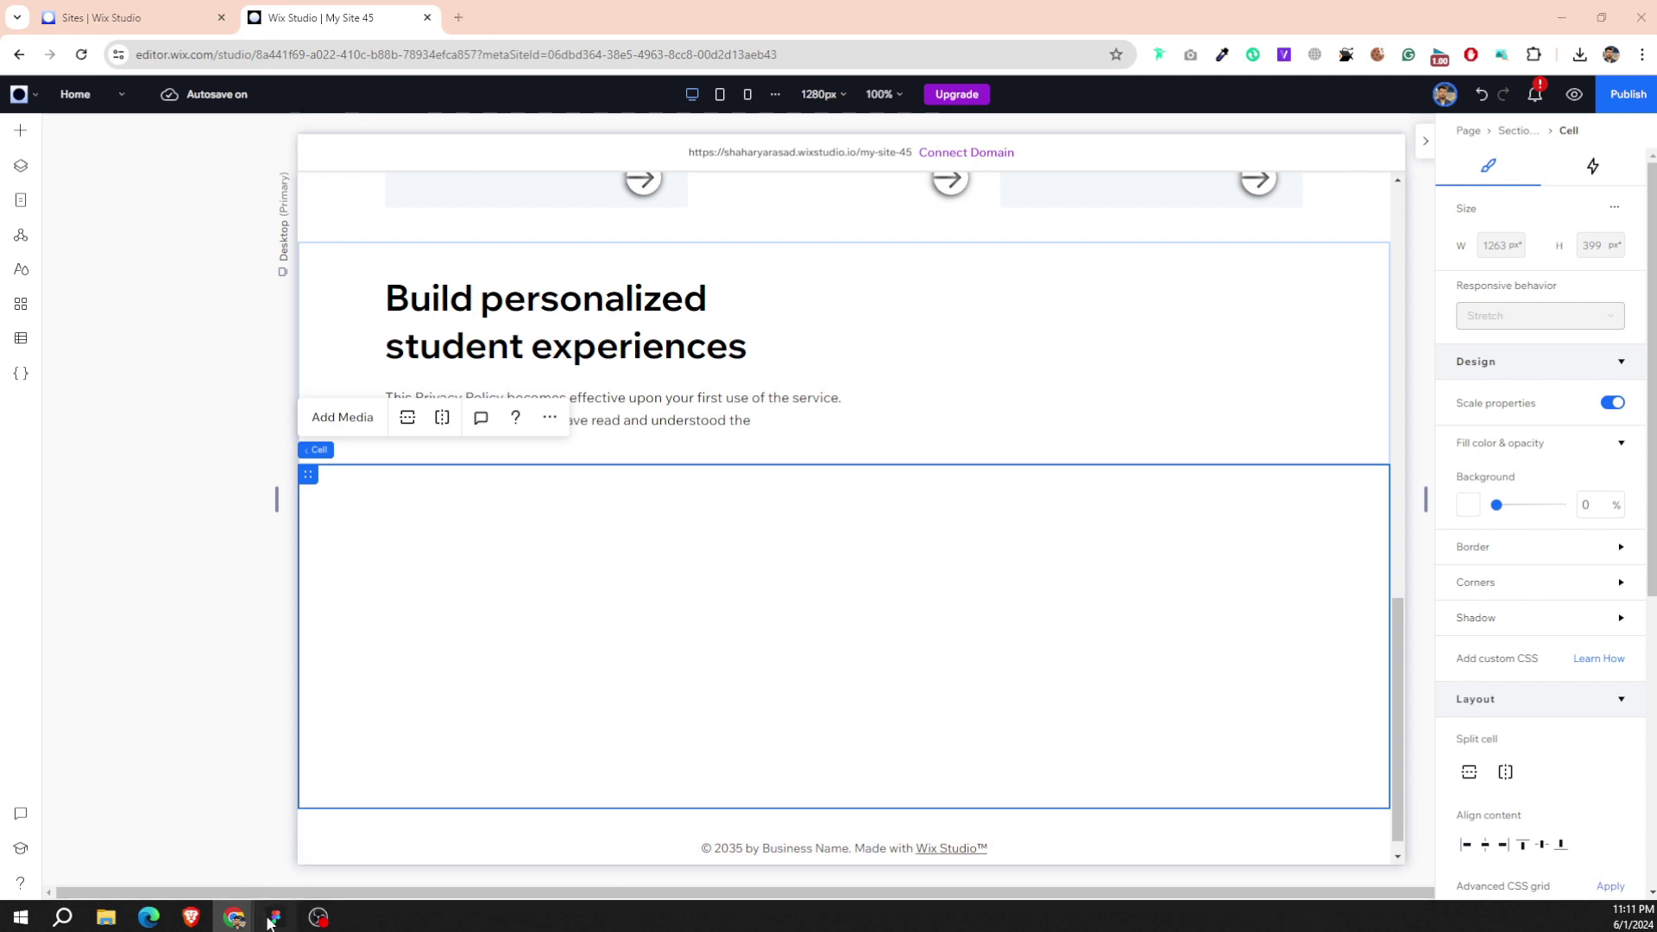
pyautogui.click(274, 917)
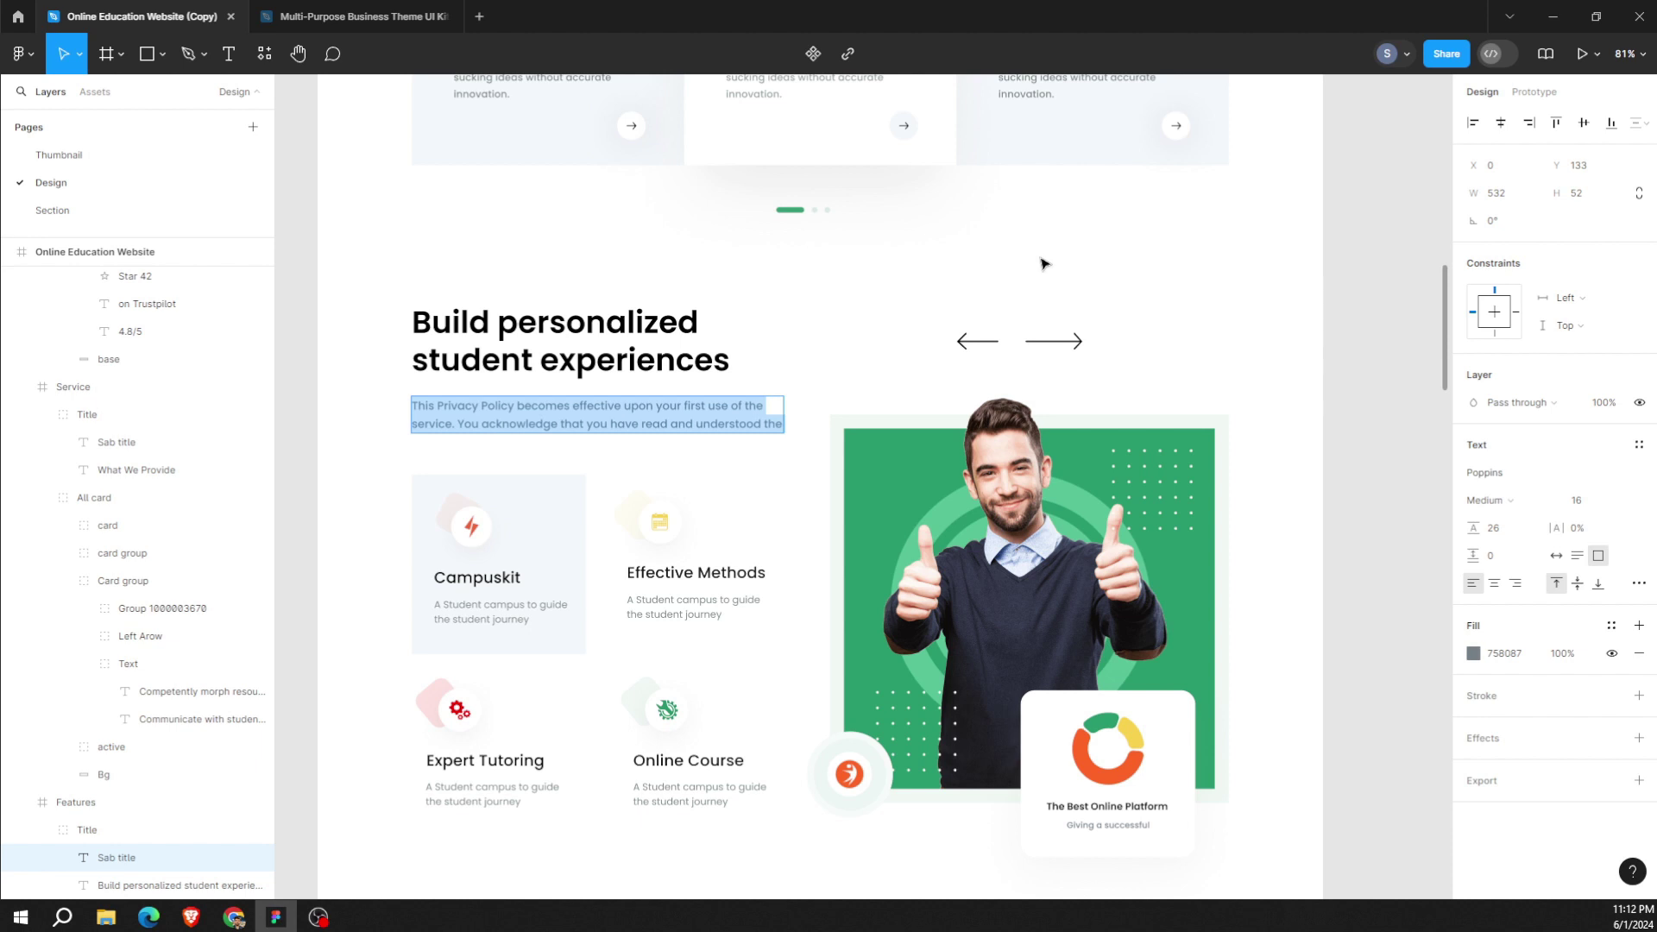
# Split the row's left area into a two-by-two grid beside a tall 452px right cell.
pyautogui.click(234, 916)
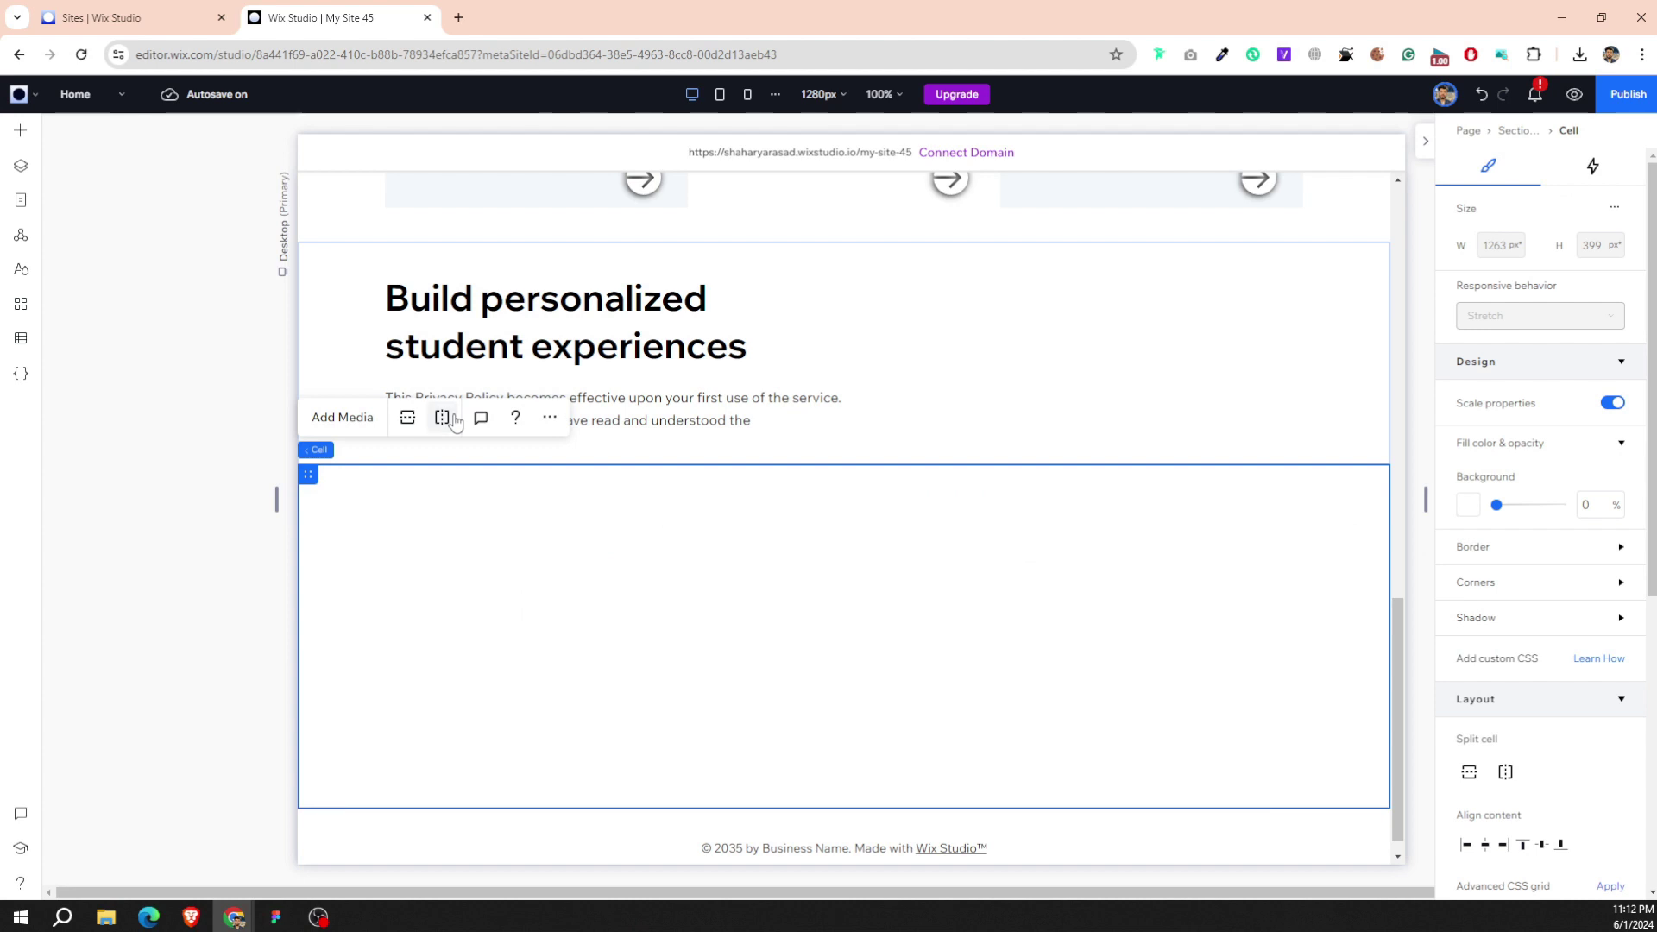
pyautogui.click(407, 419)
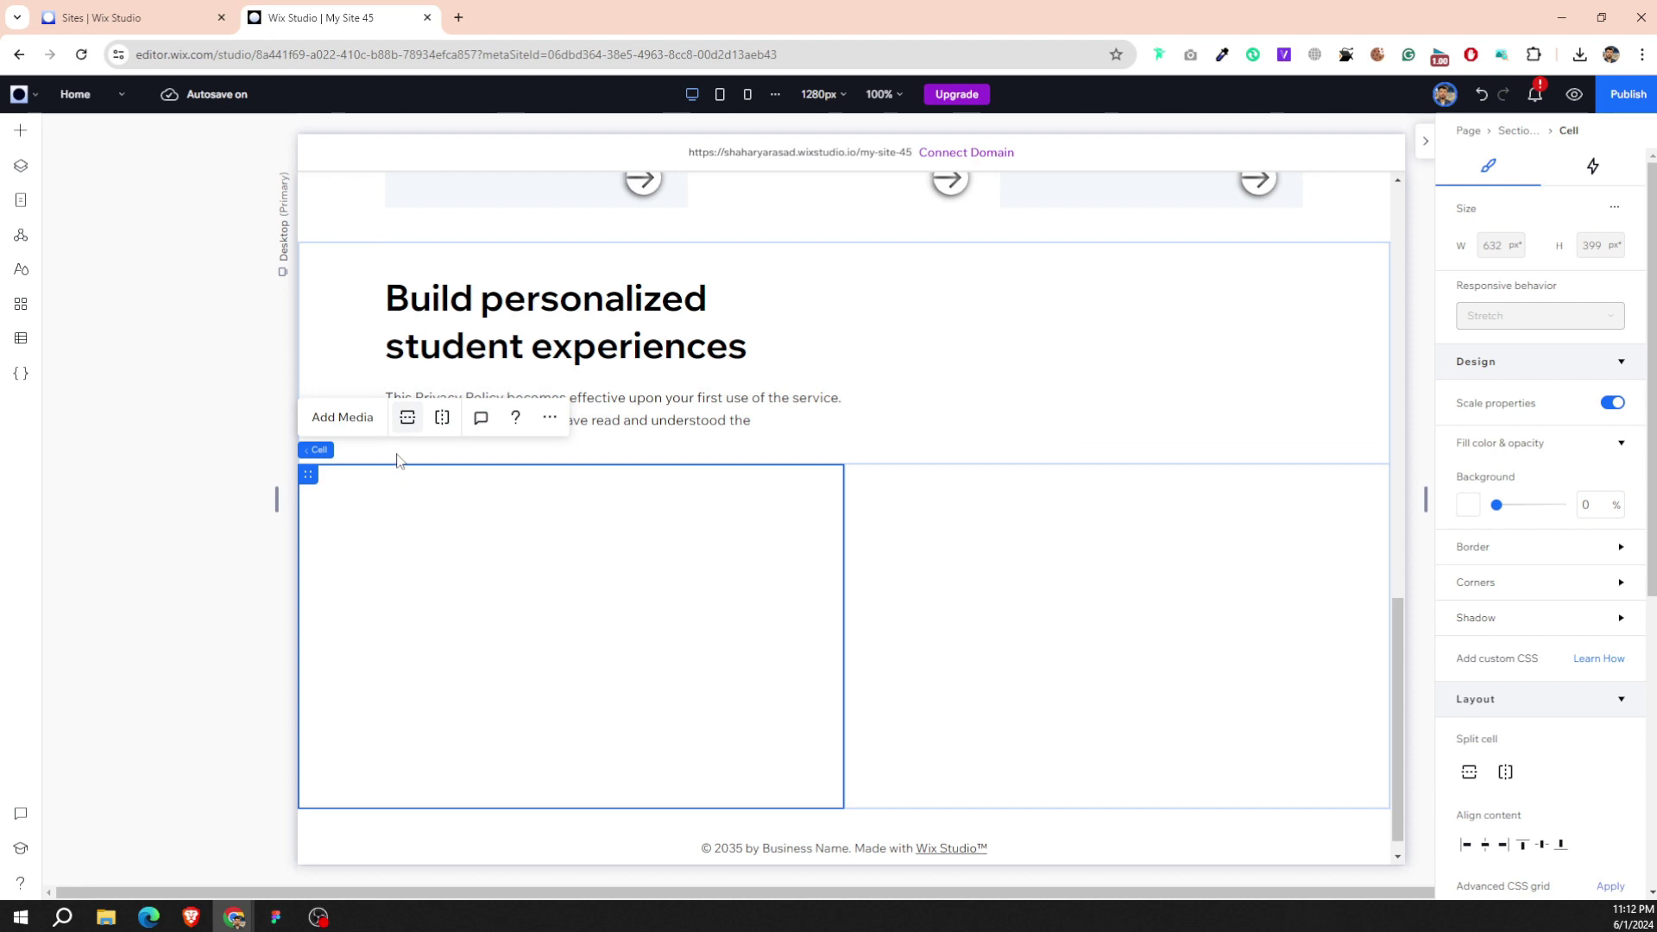
pyautogui.click(443, 419)
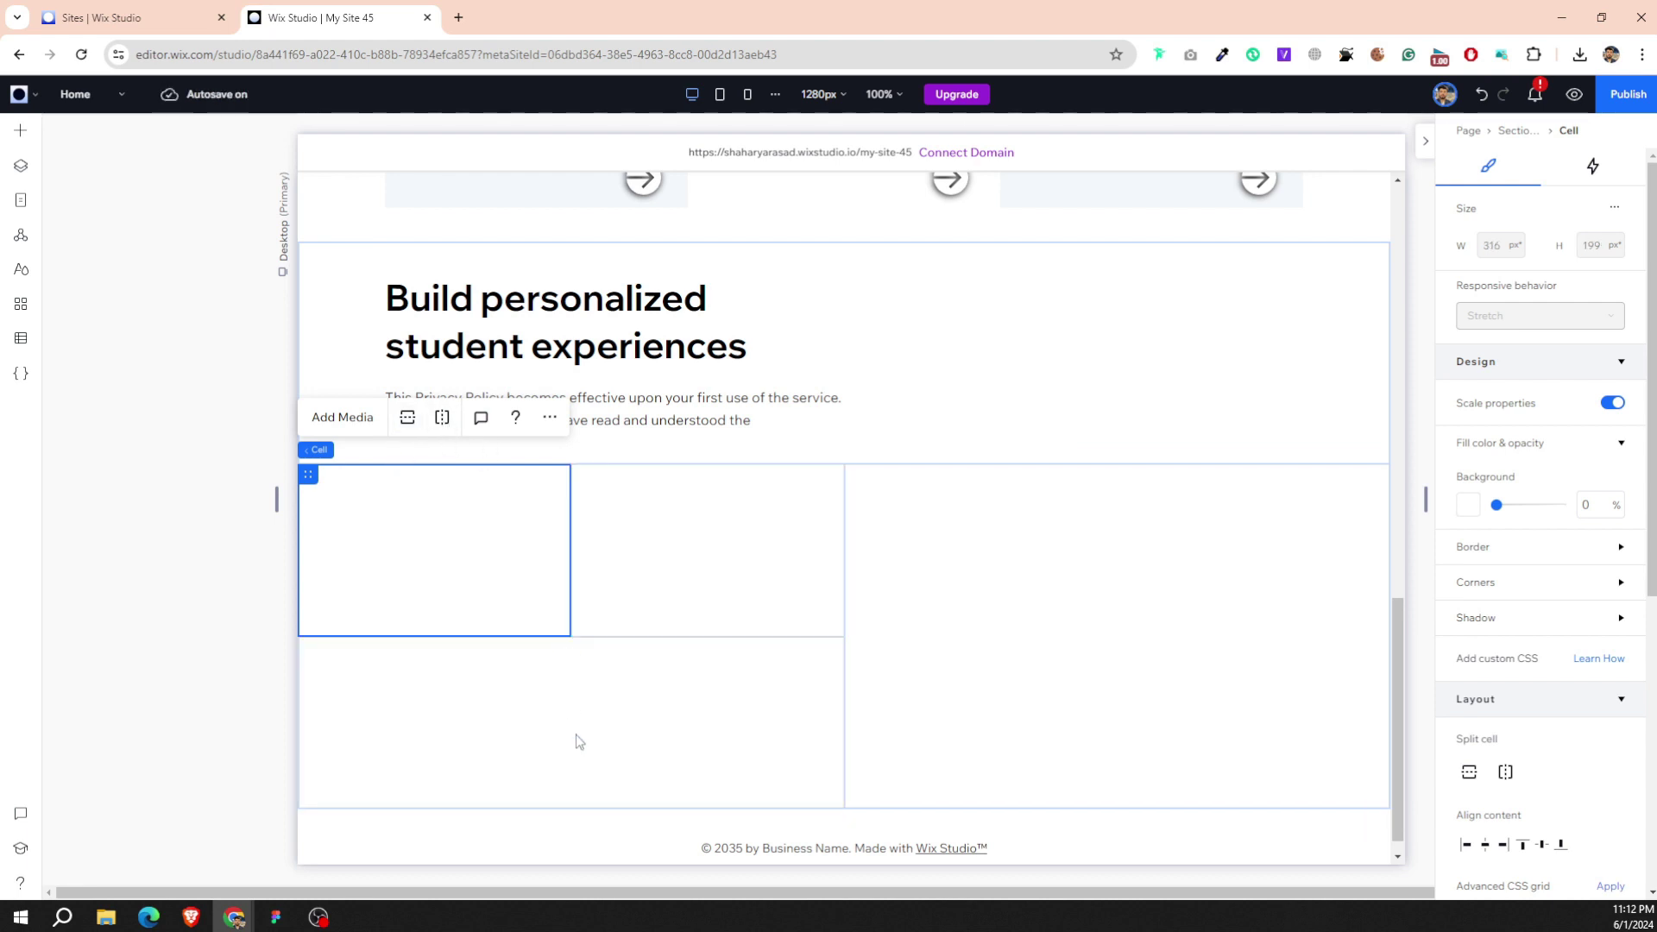
pyautogui.click(531, 676)
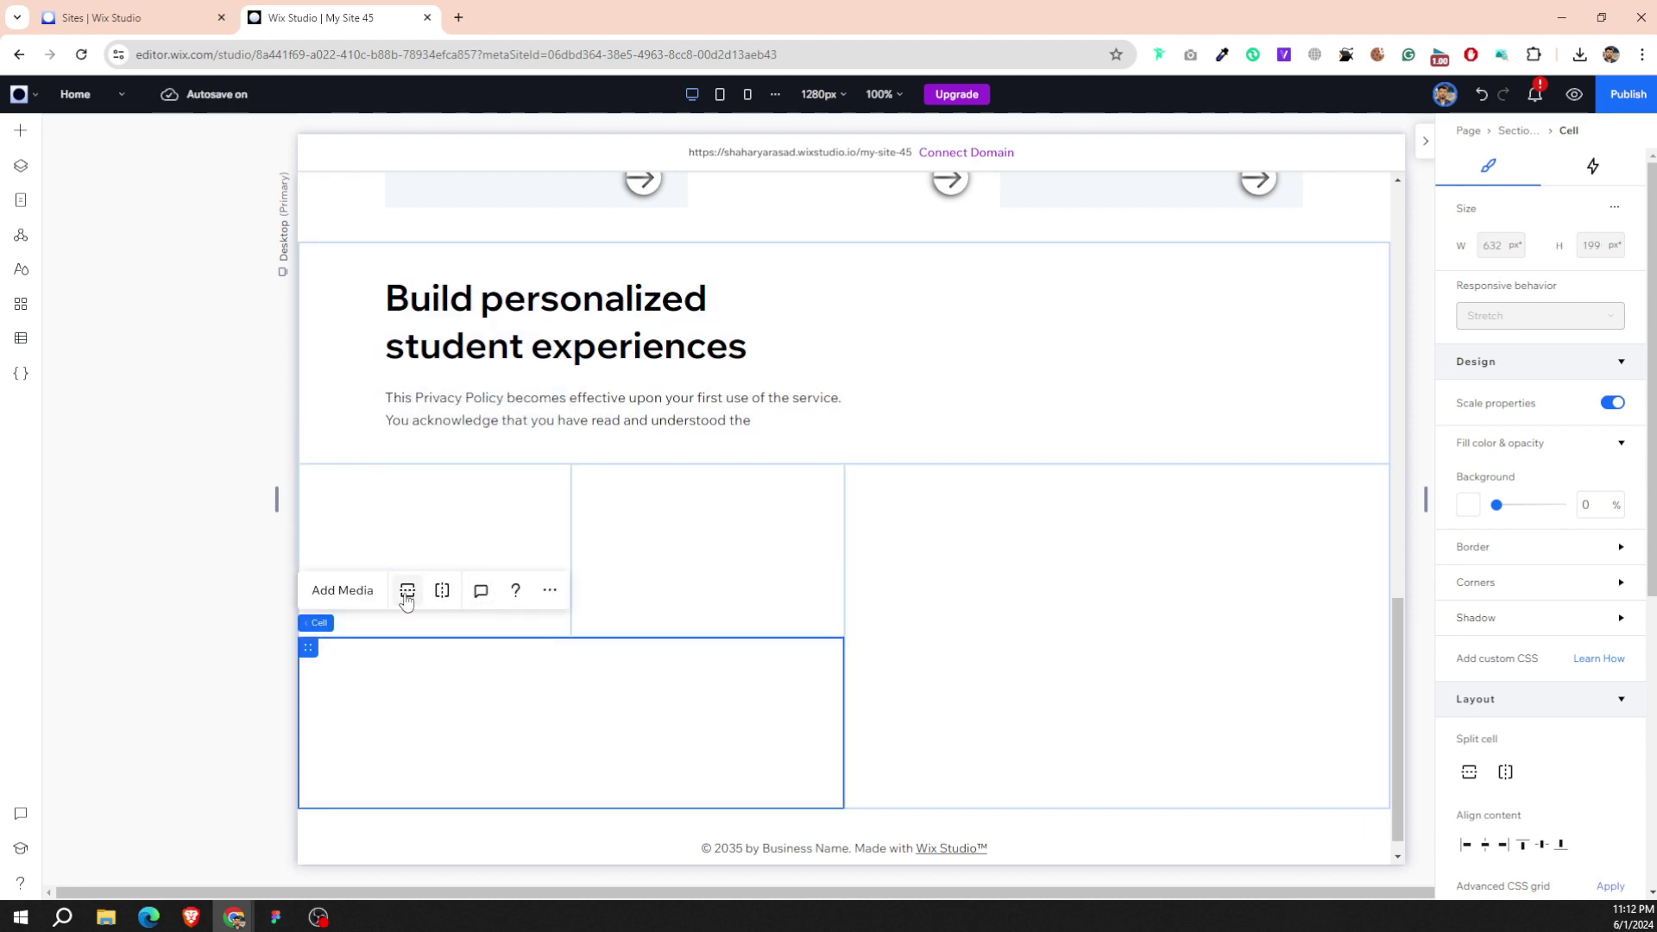
pyautogui.click(440, 591)
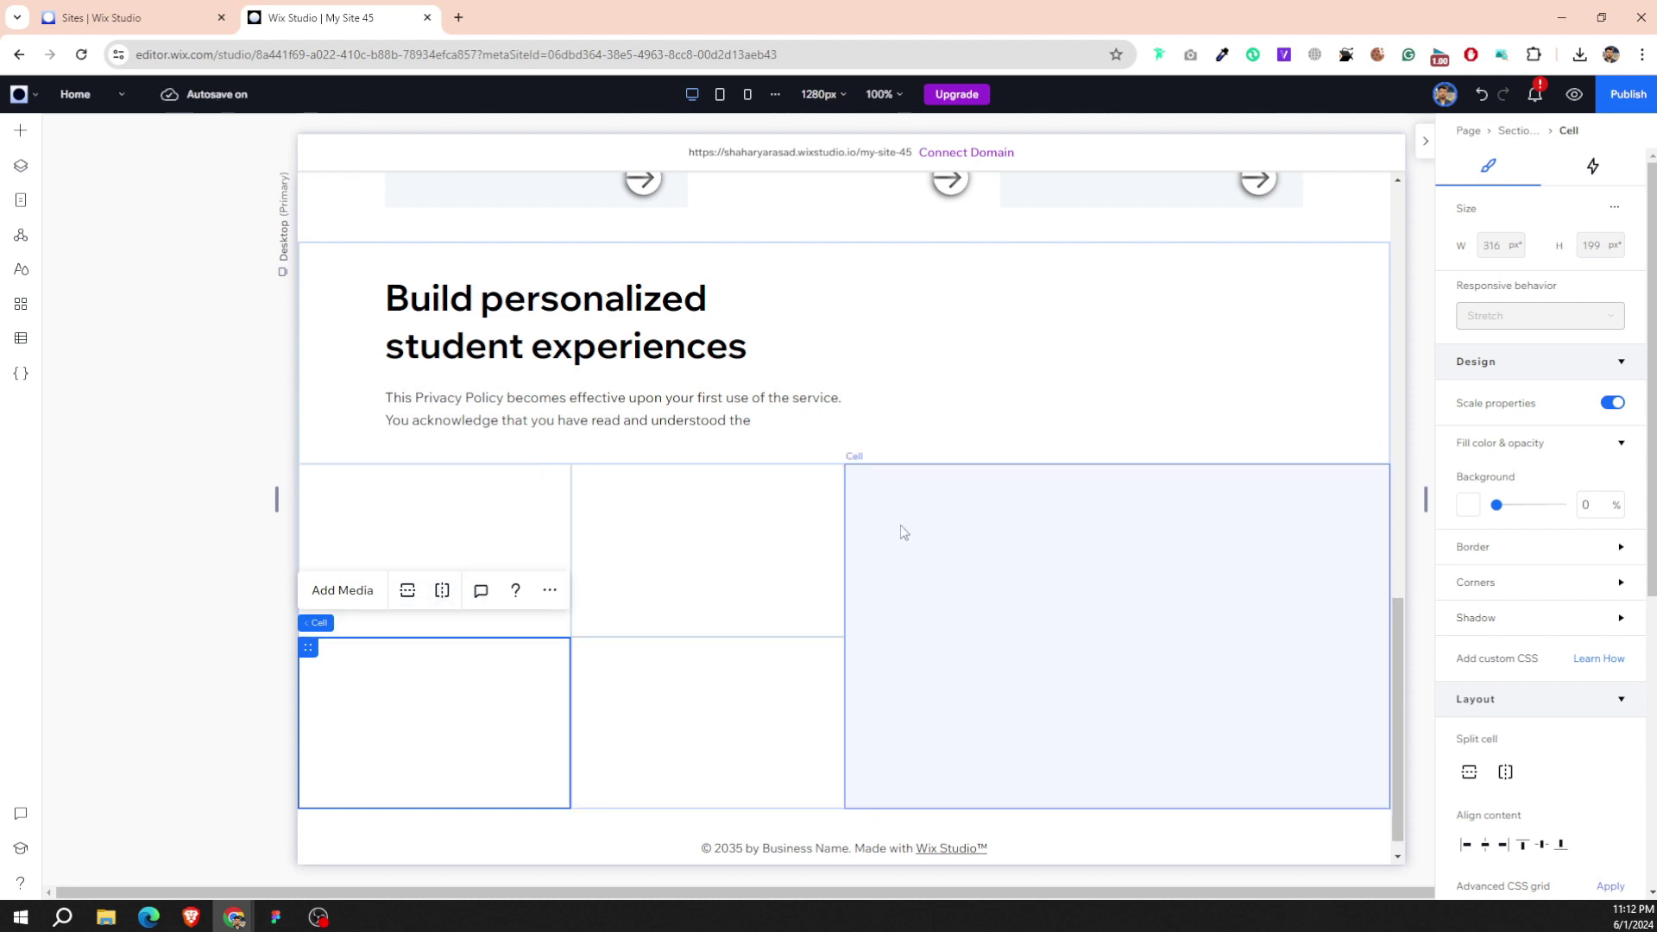
pyautogui.click(905, 561)
pyautogui.moveTo(937, 810)
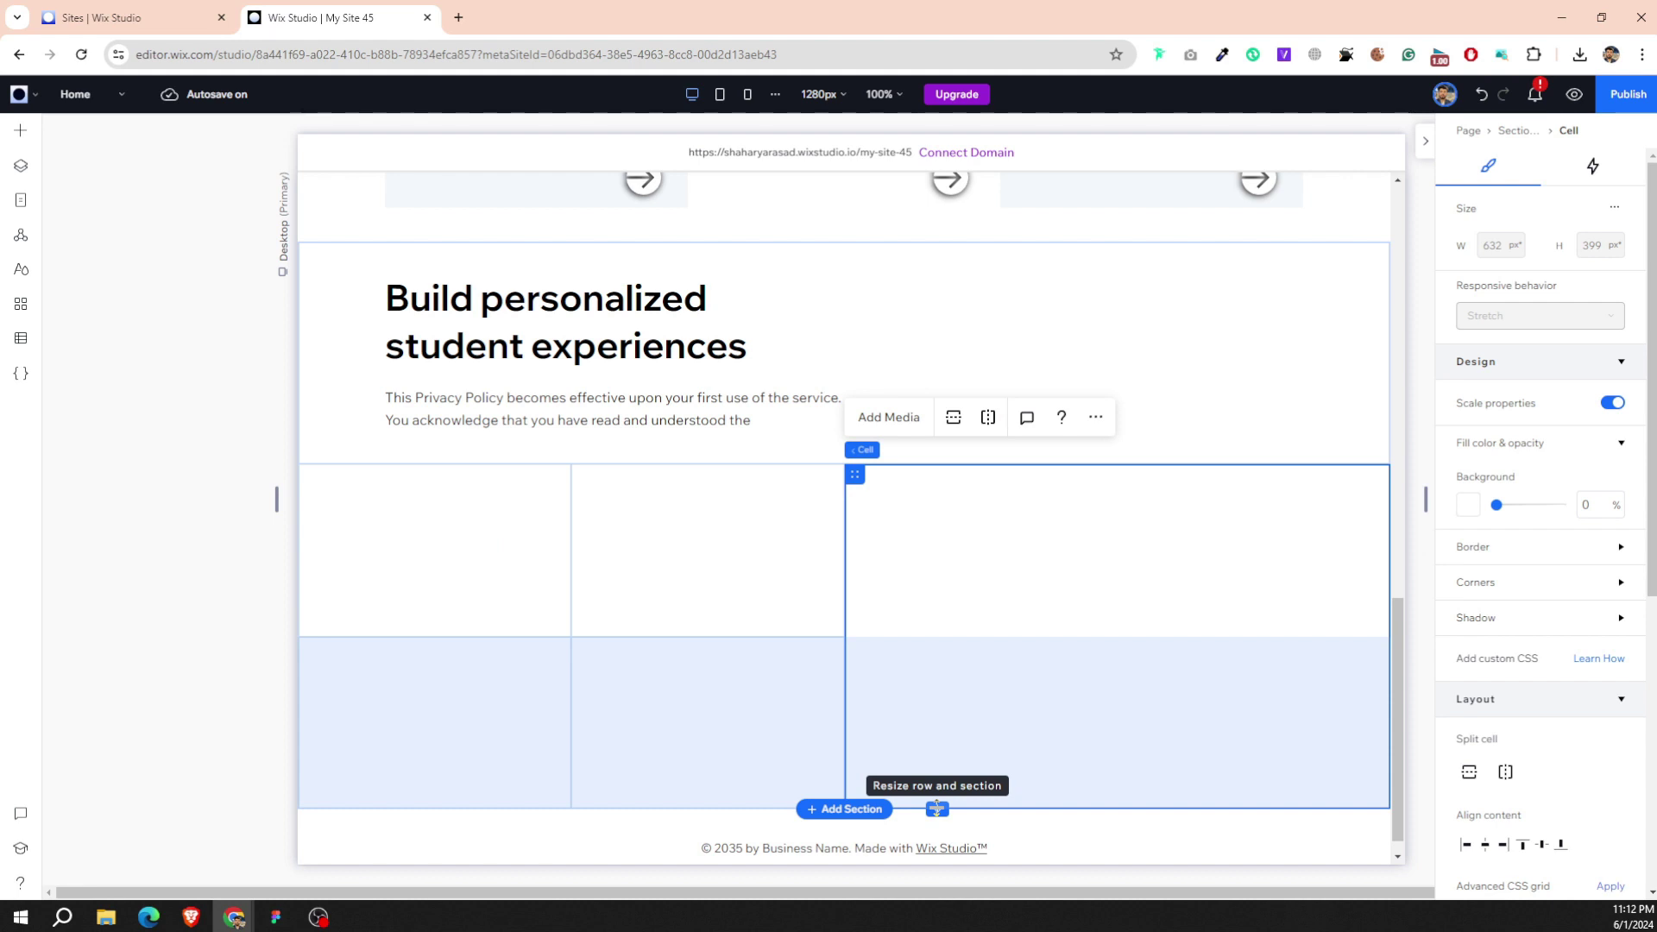
pyautogui.moveTo(937, 809); pyautogui.dragTo(955, 860)
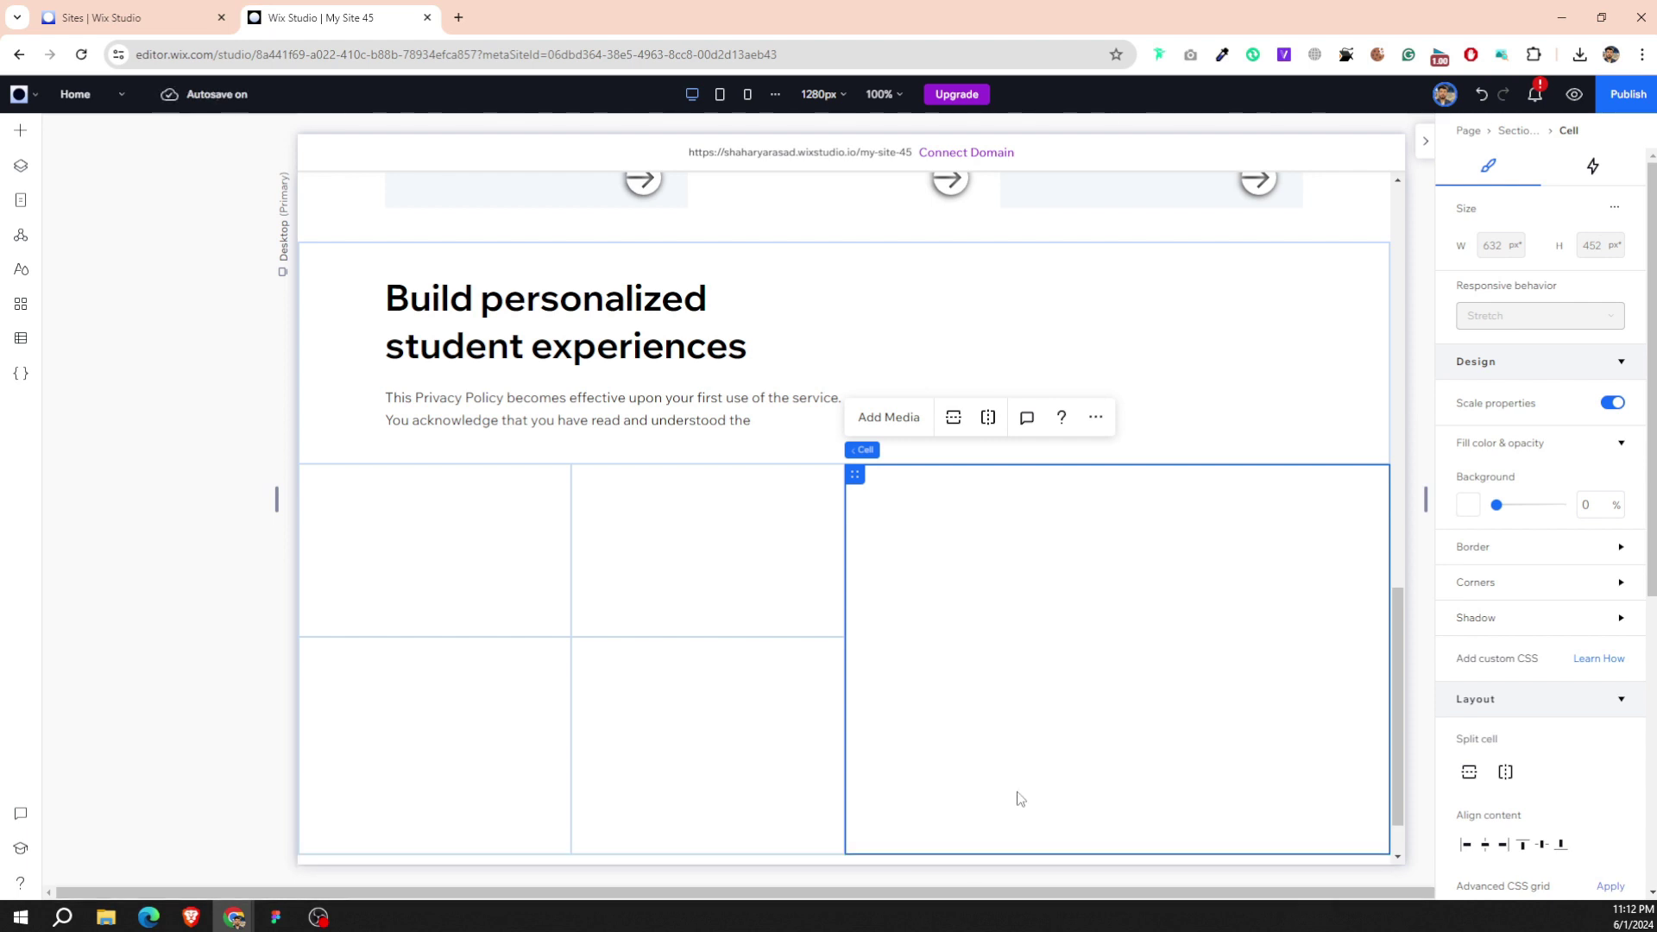
pyautogui.click(489, 577)
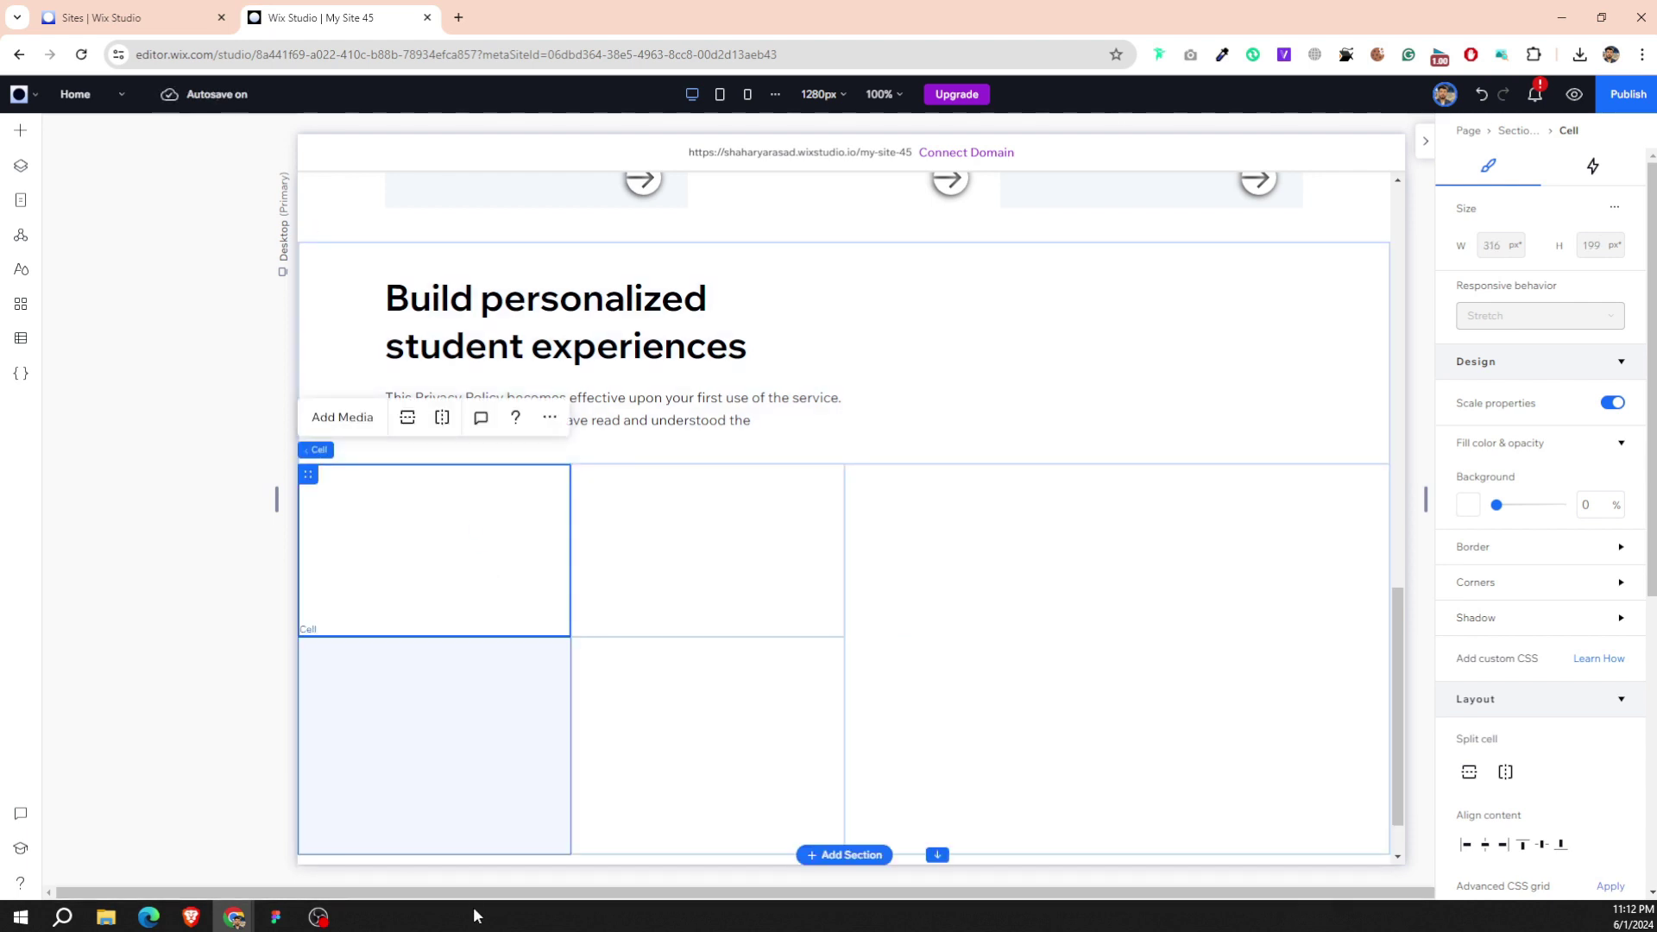
# Inspect the Campuskit card's 7E898A background colour in Figma's colour picker.
pyautogui.click(275, 916)
pyautogui.click(485, 524)
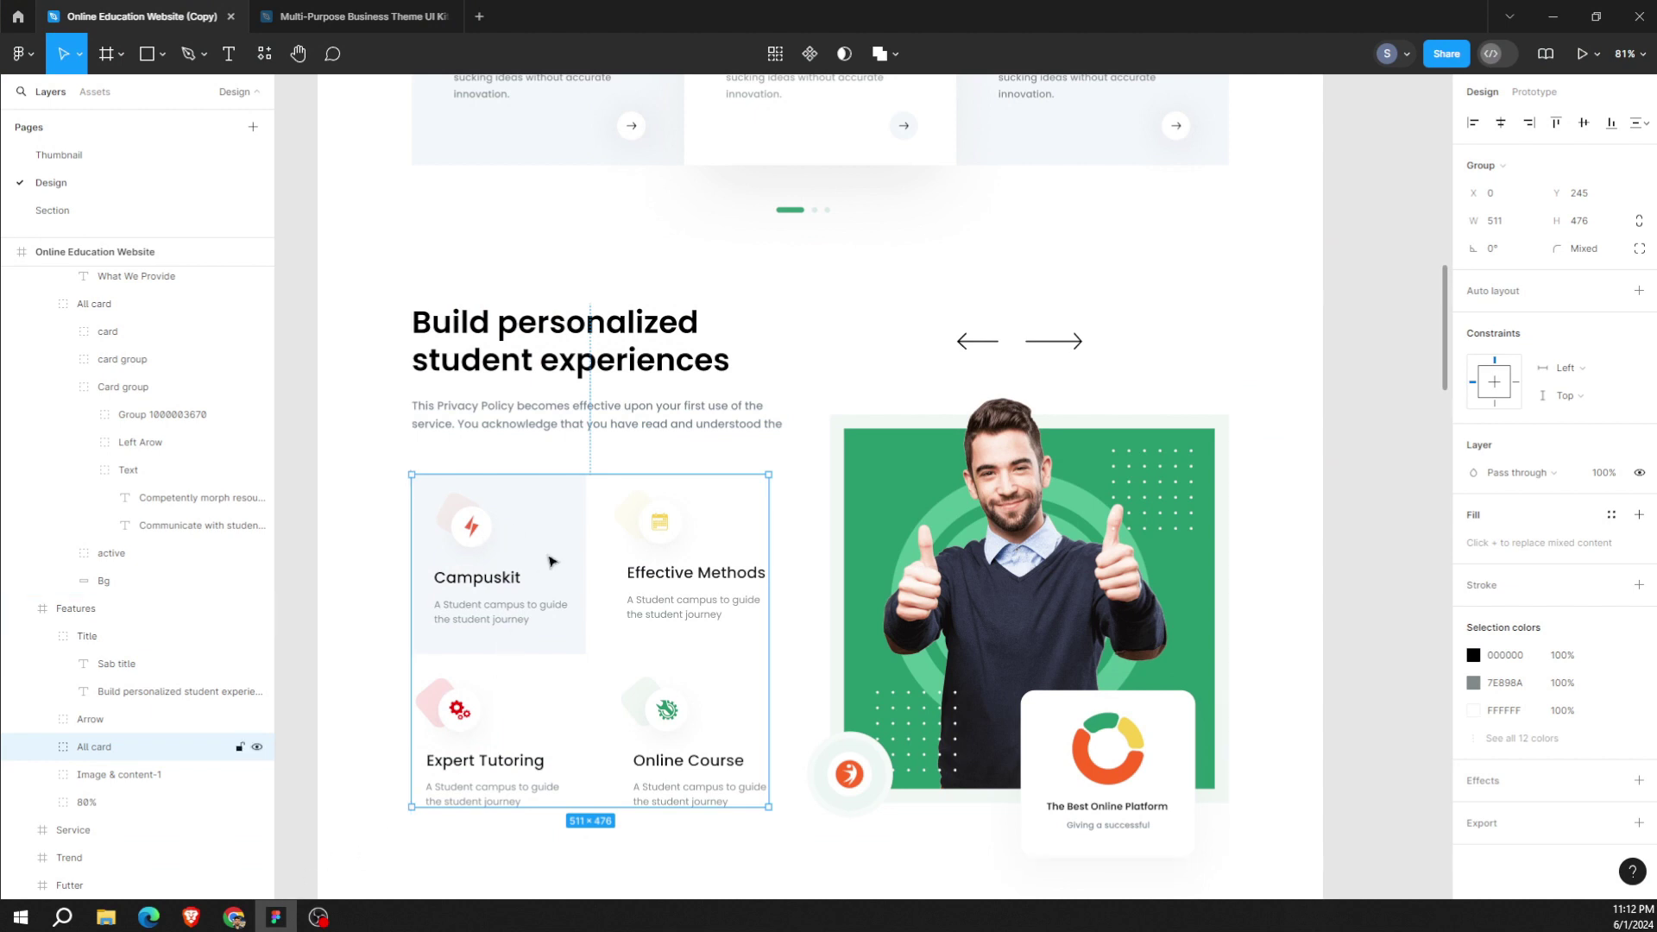
pyautogui.doubleClick(552, 561)
pyautogui.click(1472, 710)
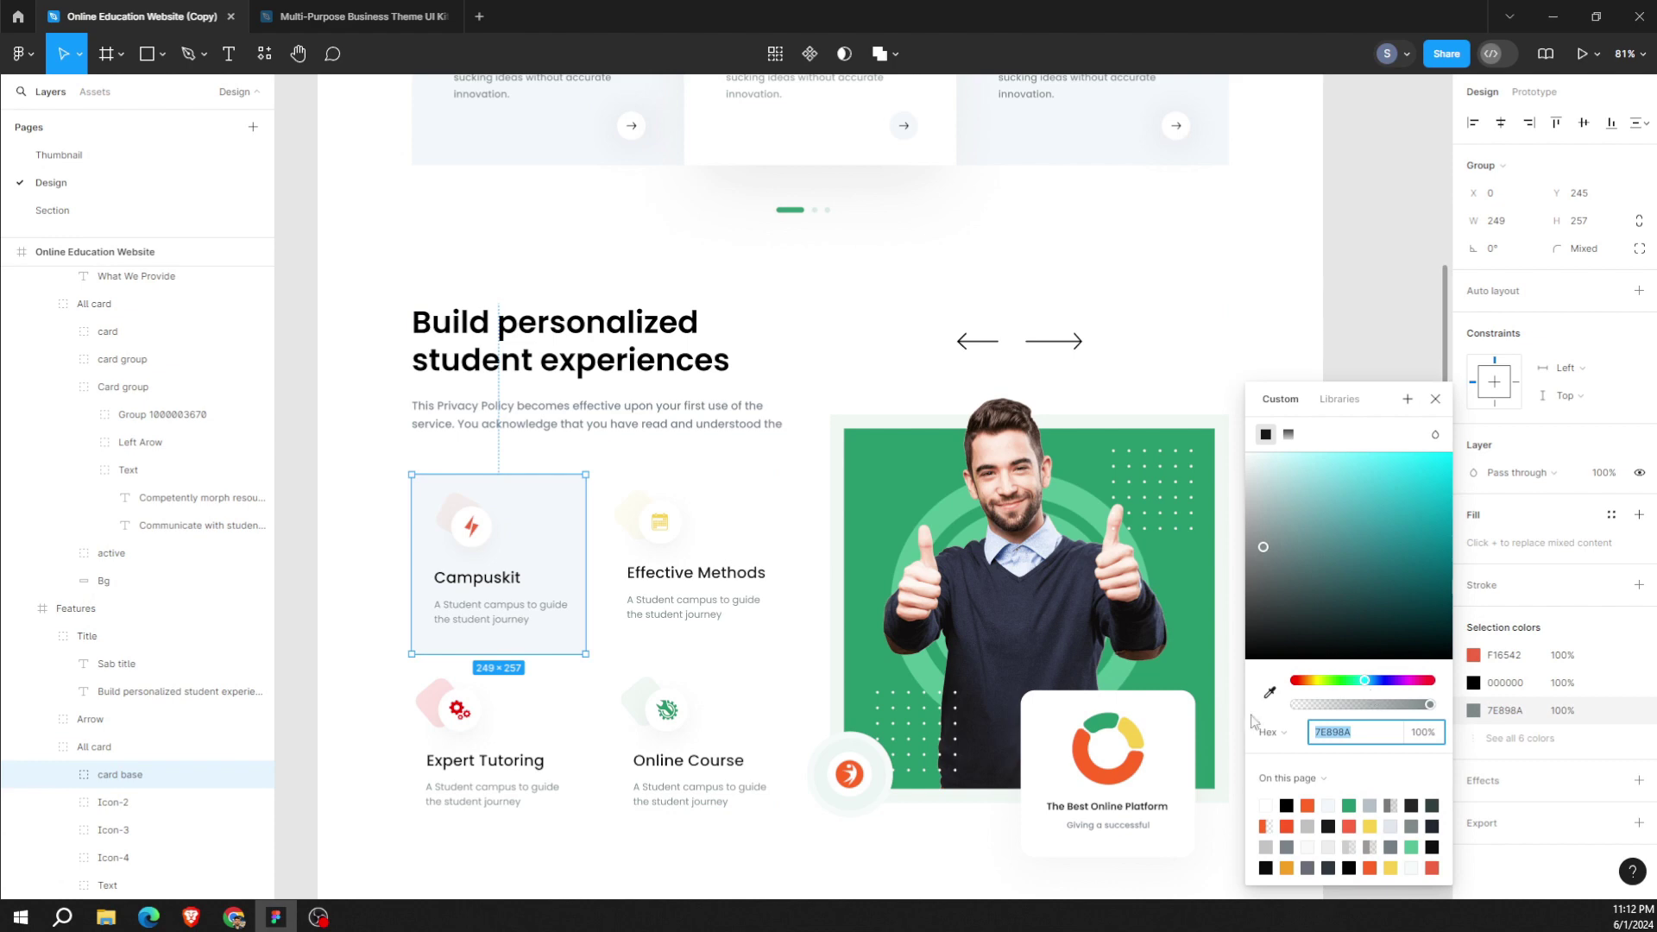
pyautogui.click(234, 916)
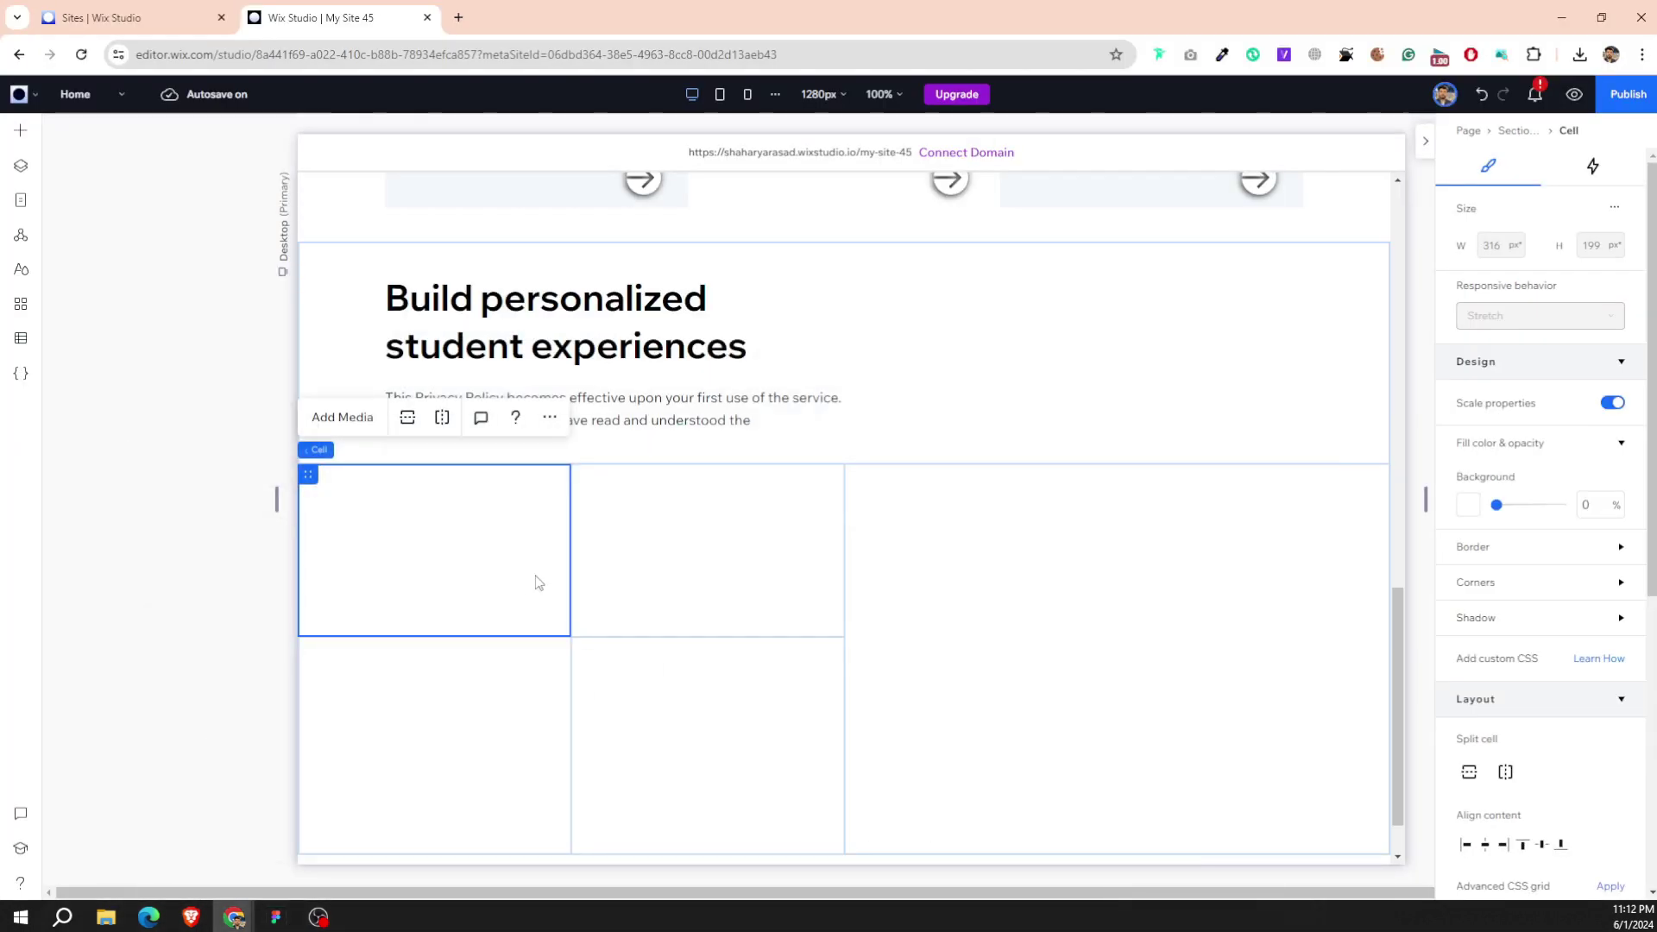
# Apply a pasted custom hex colour as the top-left cell's background.
pyautogui.click(1466, 506)
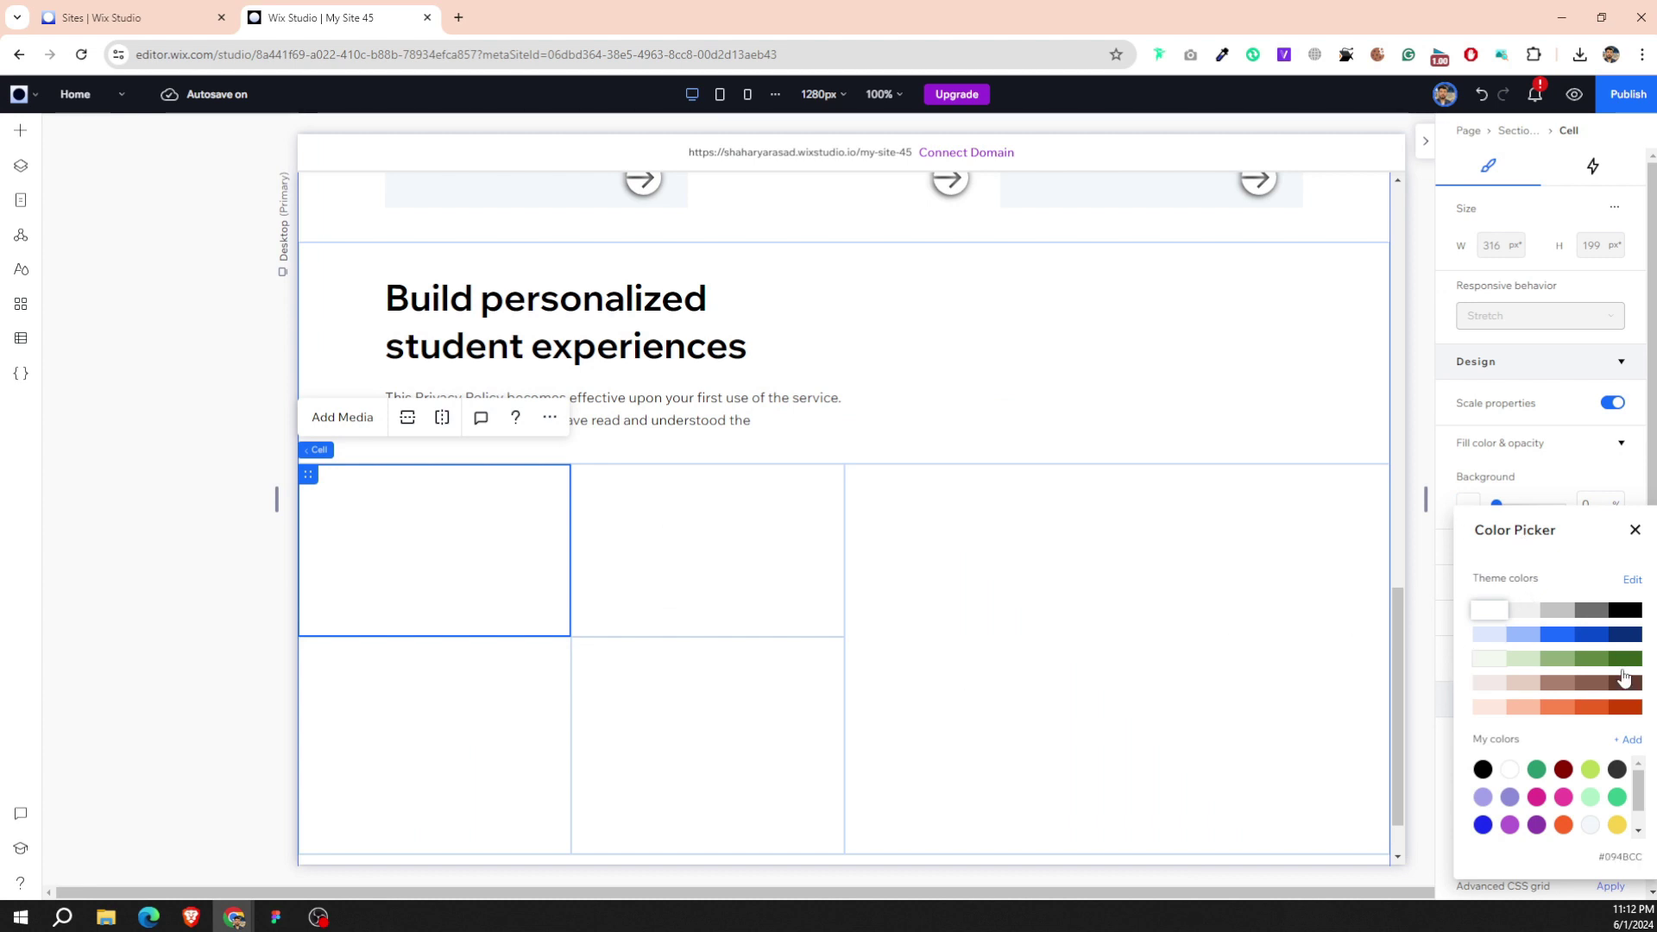
pyautogui.click(1628, 739)
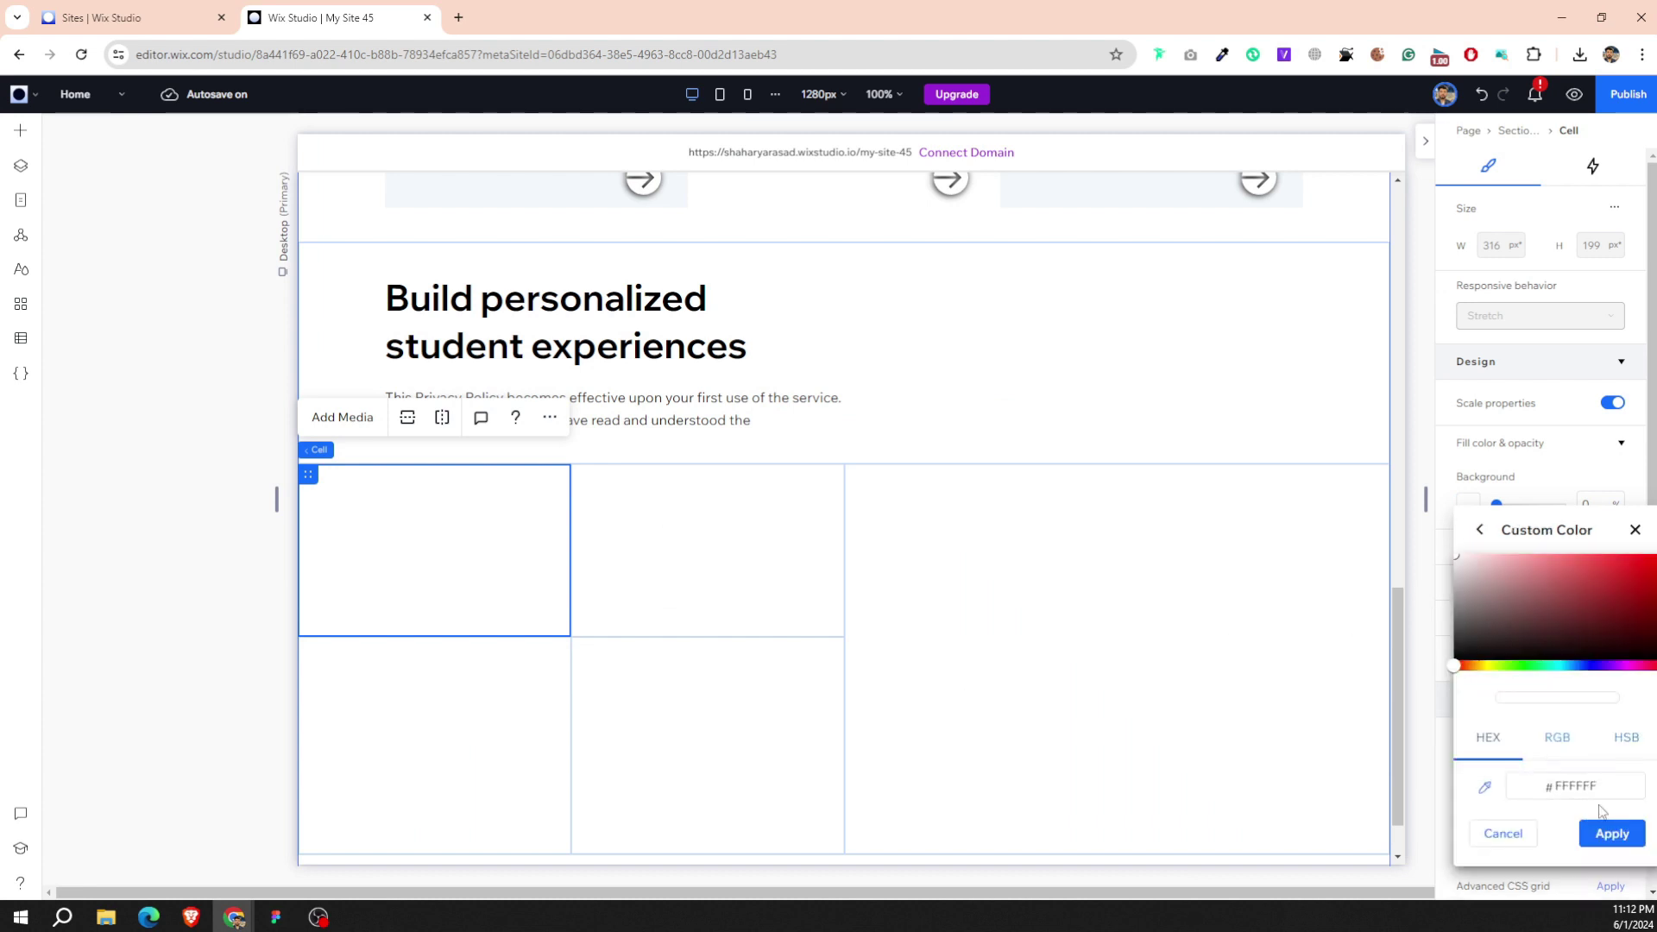
pyautogui.click(1575, 785)
pyautogui.write('#7E898A')
pyautogui.click(1612, 834)
pyautogui.click(406, 592)
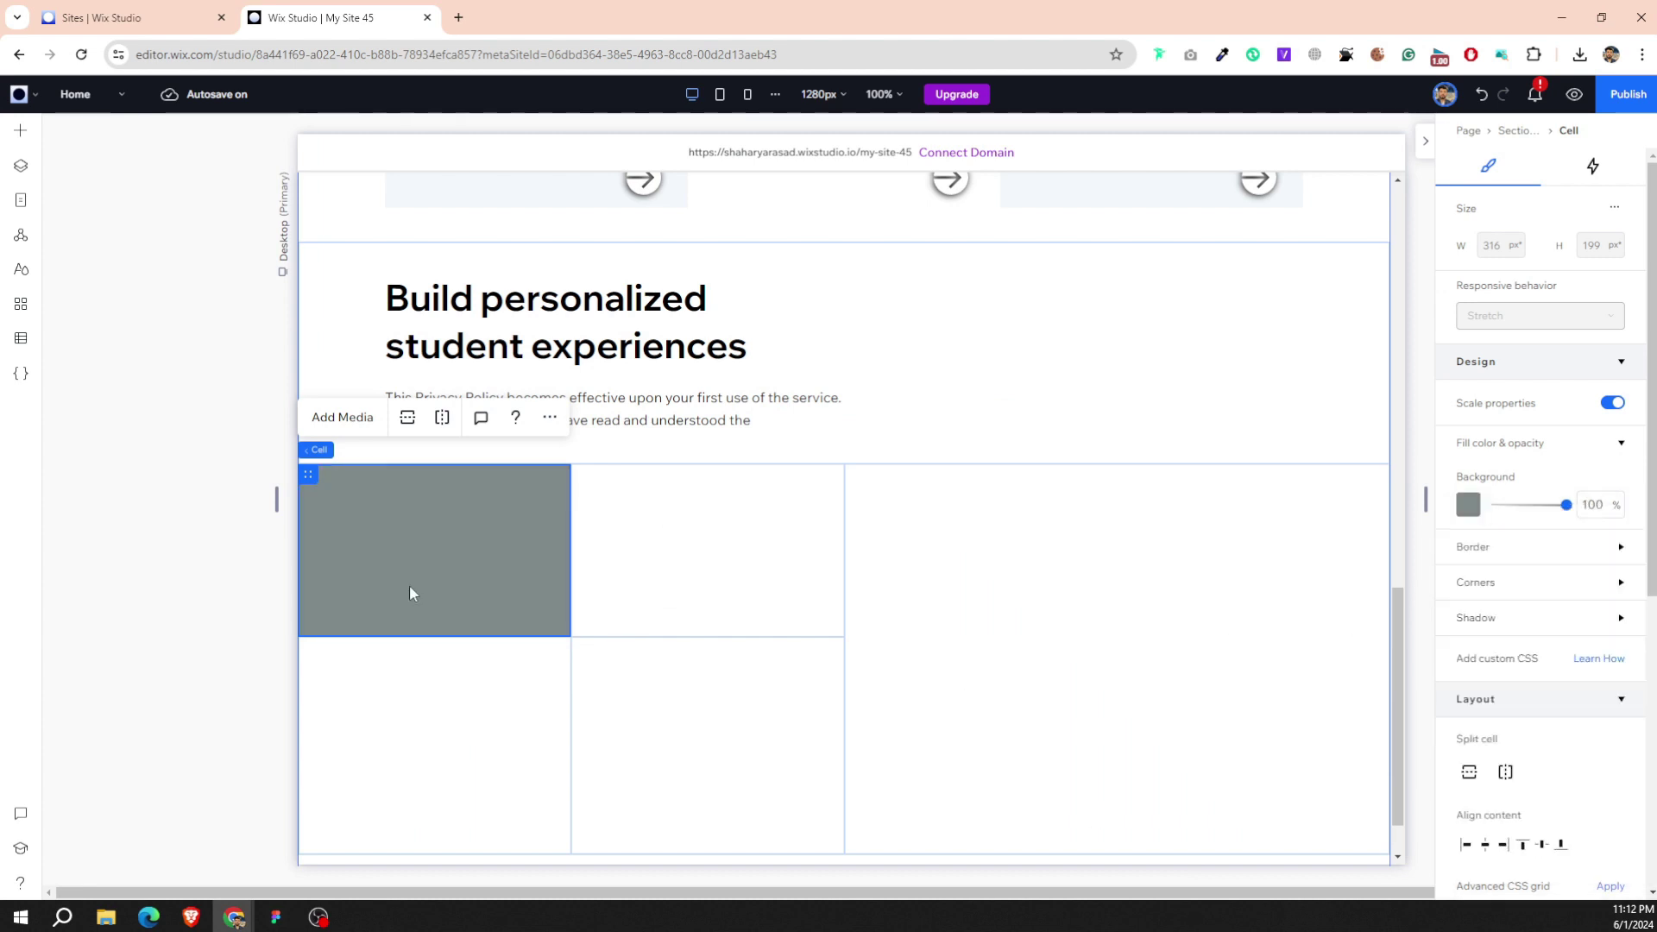
# Copy the Campuskit card's F4F8FB fill value from the Figma design.
pyautogui.click(276, 916)
pyautogui.click(549, 528)
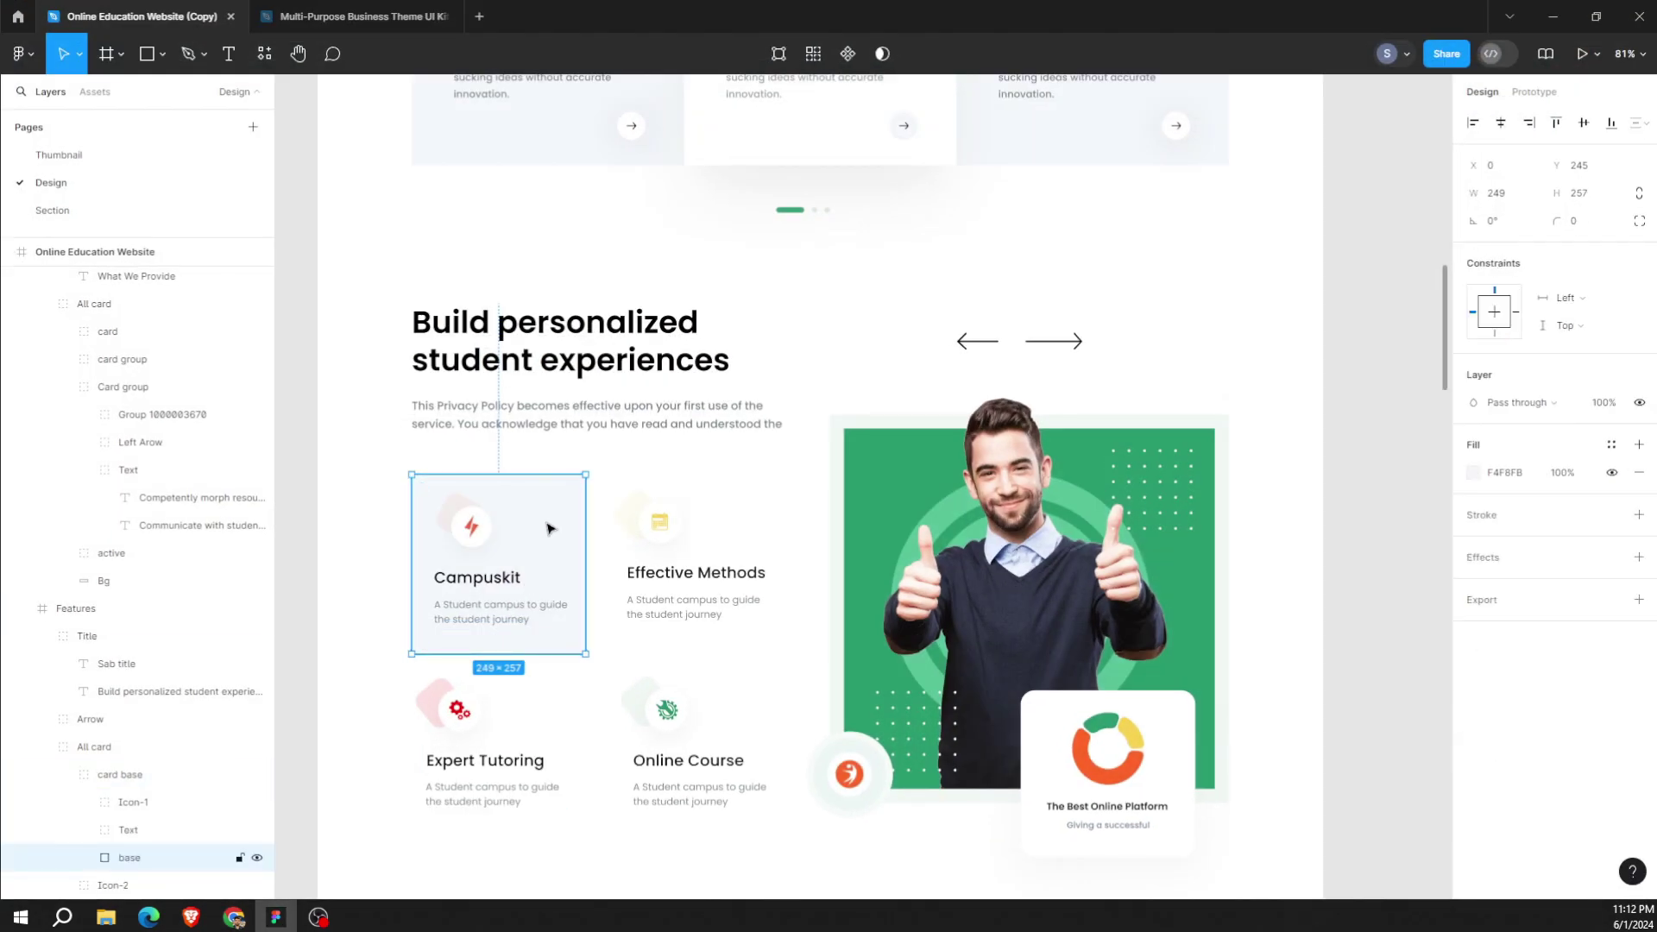
pyautogui.doubleClick(549, 528)
pyautogui.click(1522, 392)
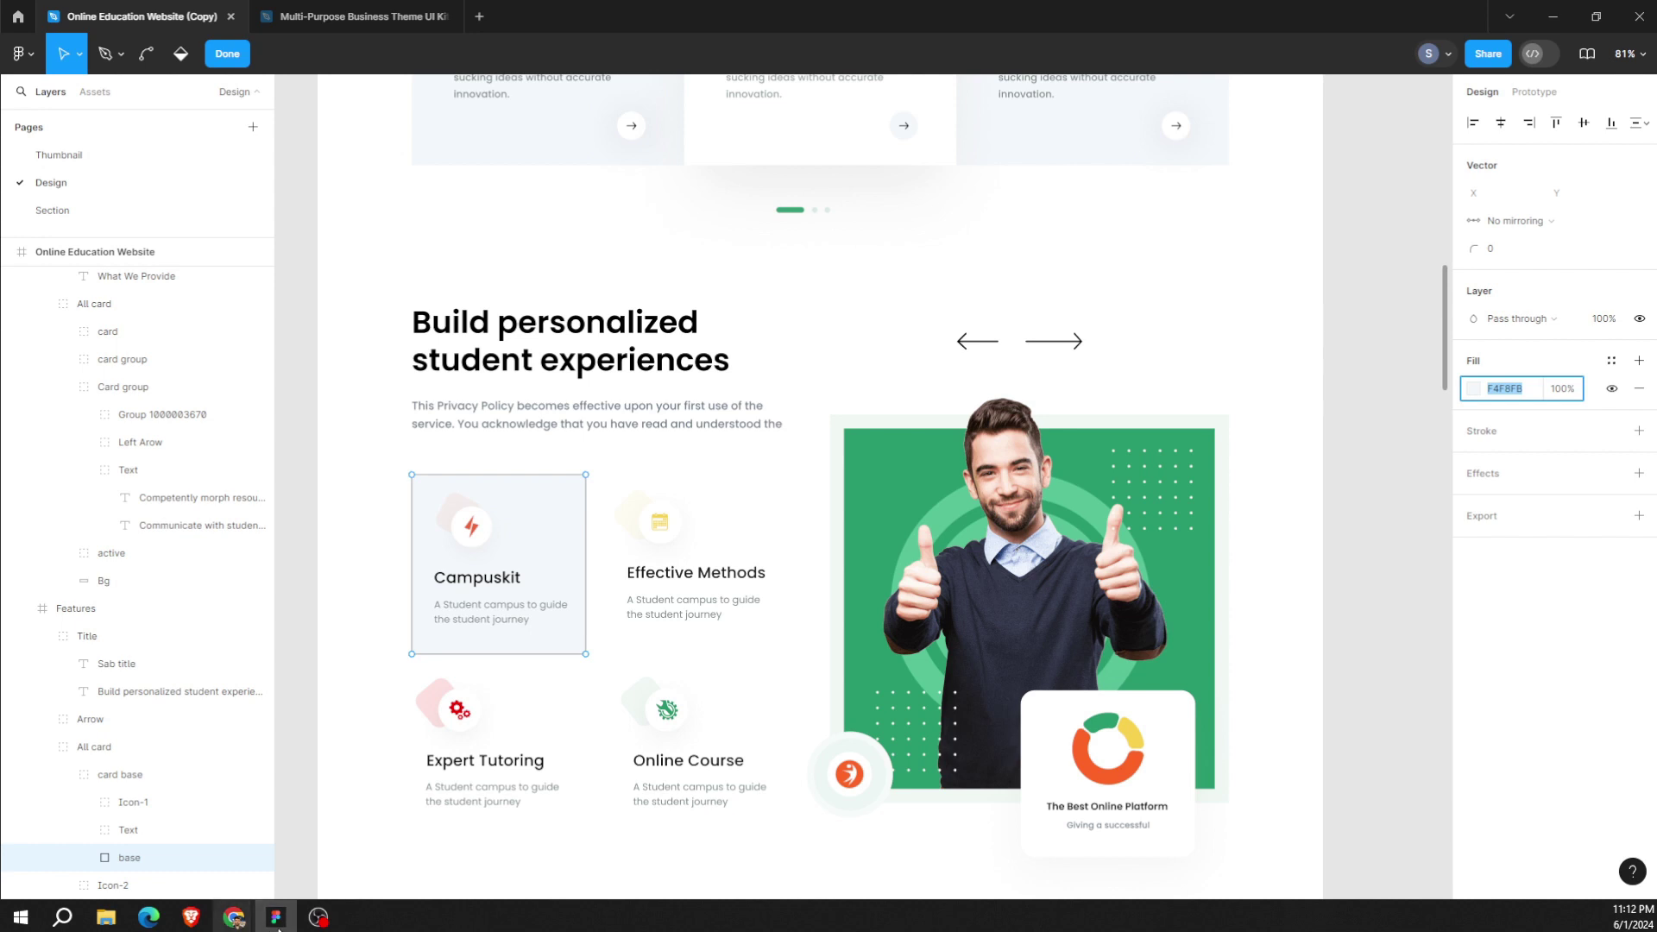
pyautogui.click(233, 917)
# Set the top-left cell's background to custom colour #F4F8FB at full opacity.
pyautogui.click(1468, 506)
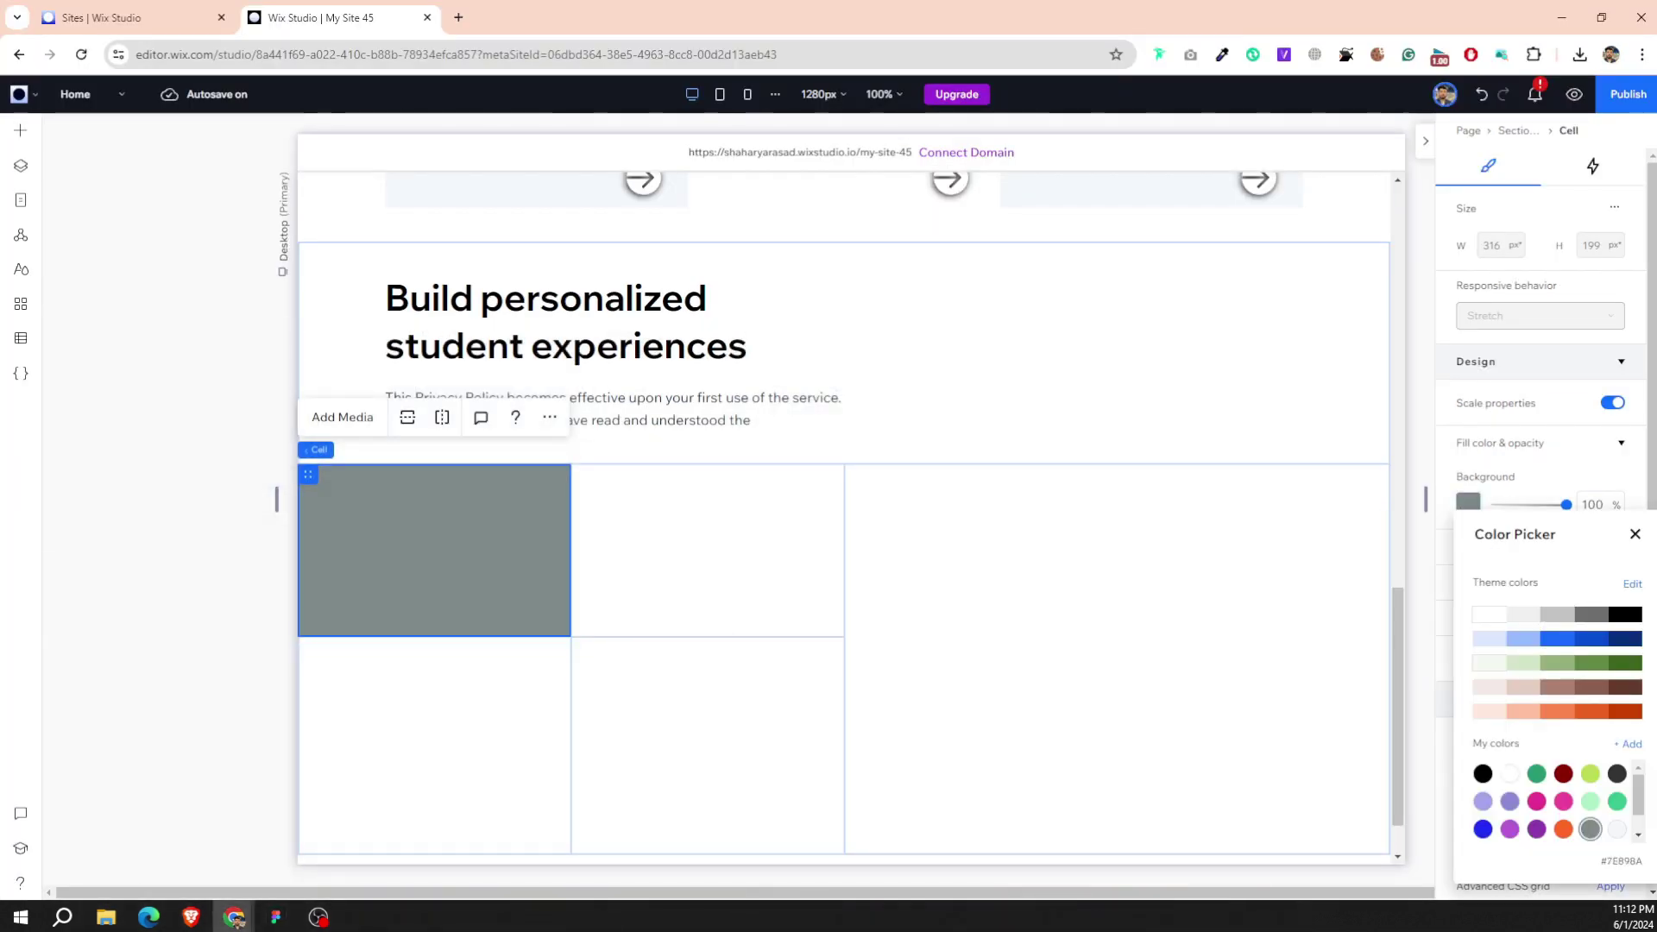
pyautogui.click(1628, 742)
pyautogui.write('#F4F8FB')
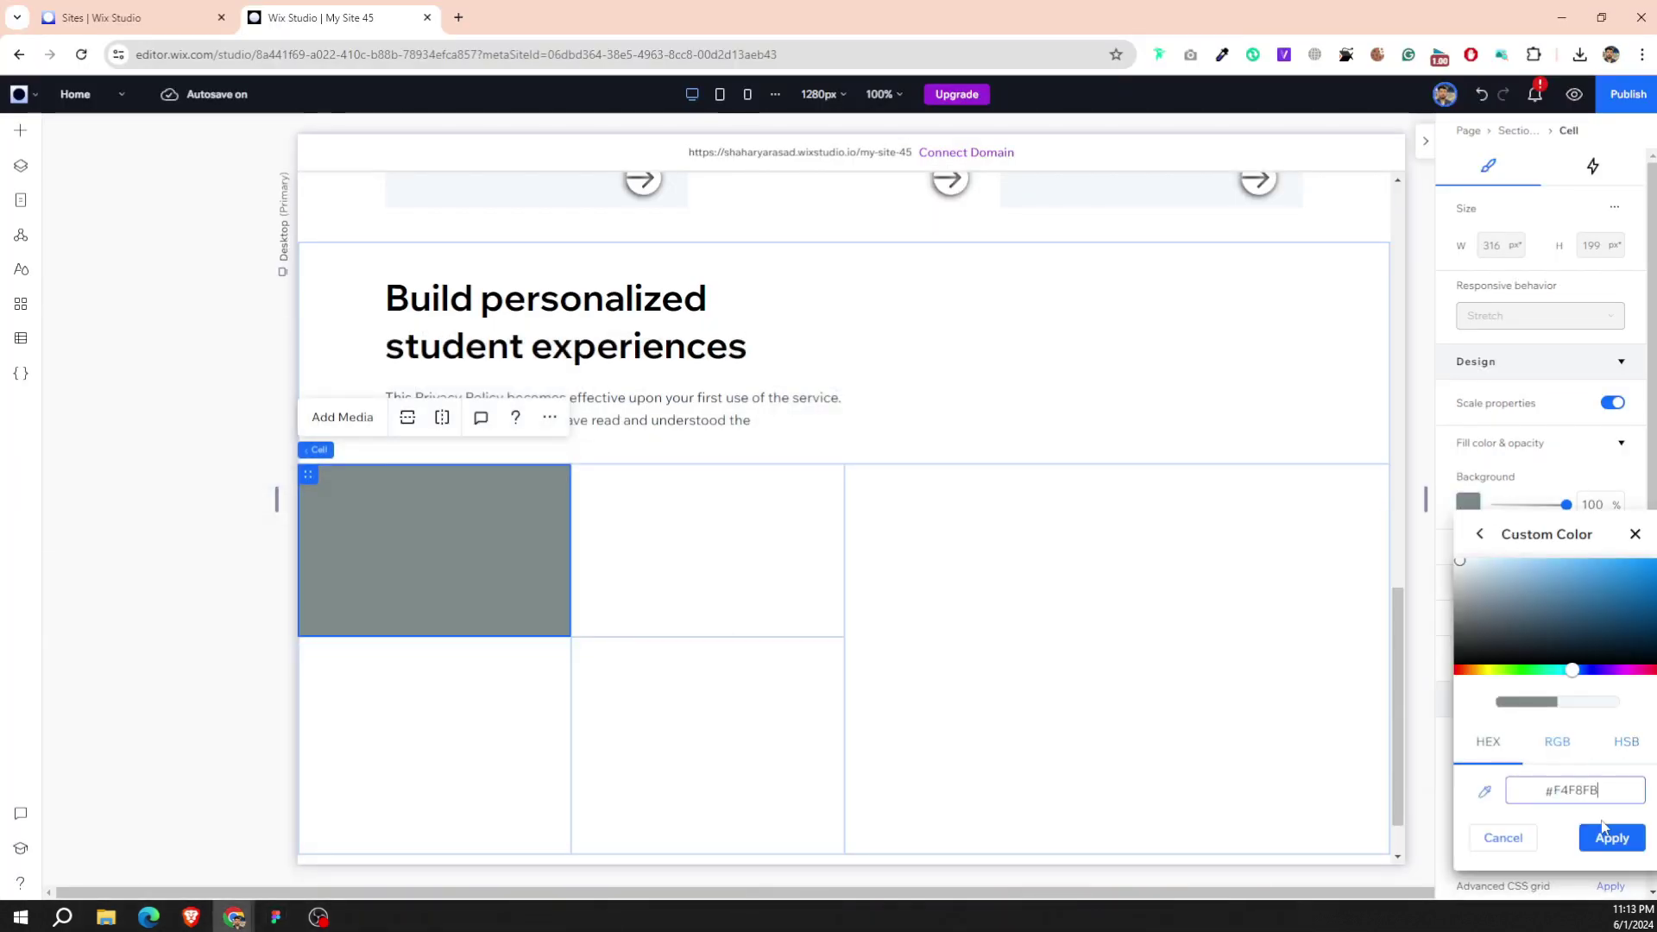
pyautogui.click(1608, 872)
pyautogui.click(685, 618)
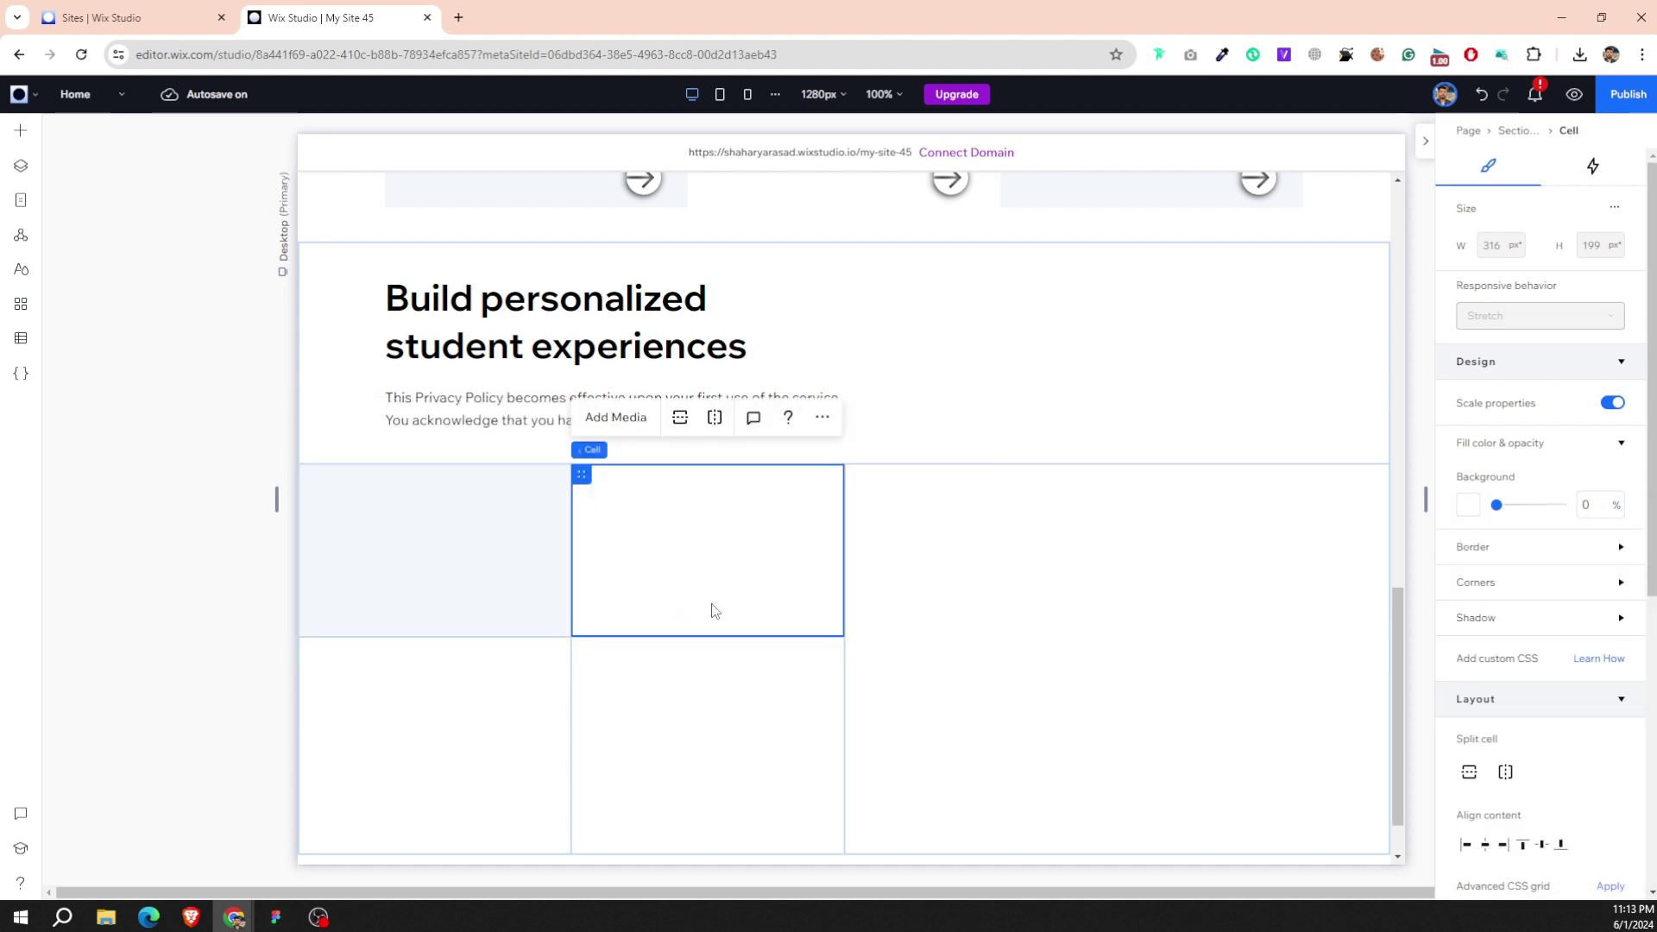
pyautogui.click(470, 576)
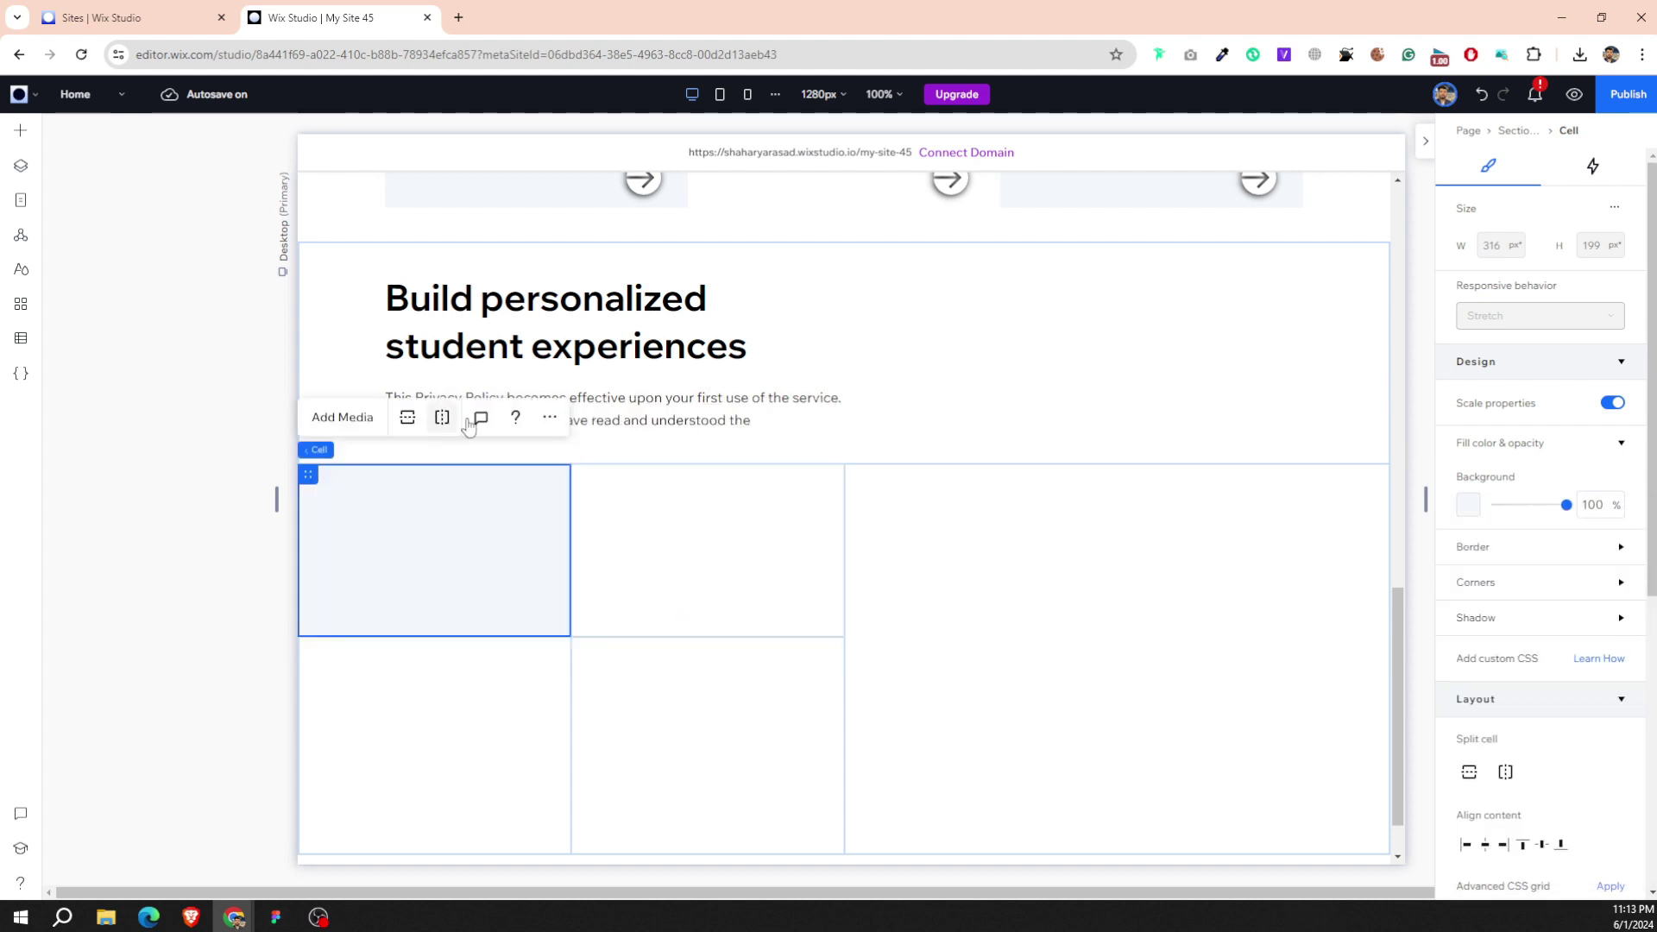
# Unlink the top-left cell's padding sides and set top and right padding to 0%.
pyautogui.scroll(-5, 1536, 604)
pyautogui.click(1528, 763)
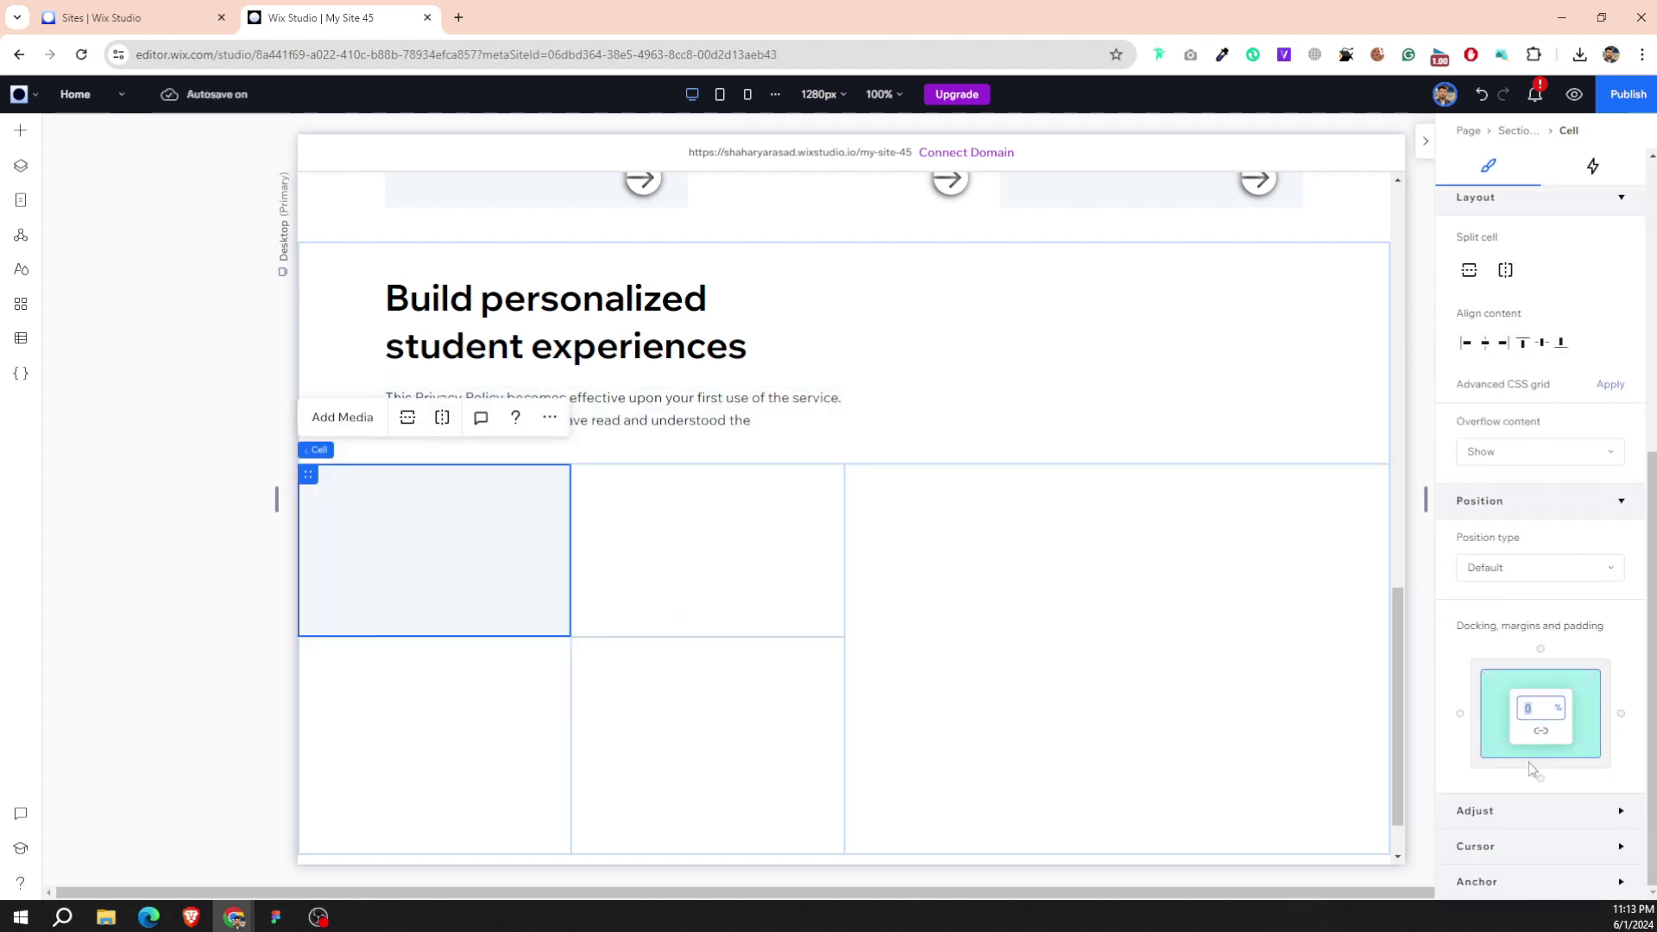
pyautogui.write('16')
pyautogui.press('Return')
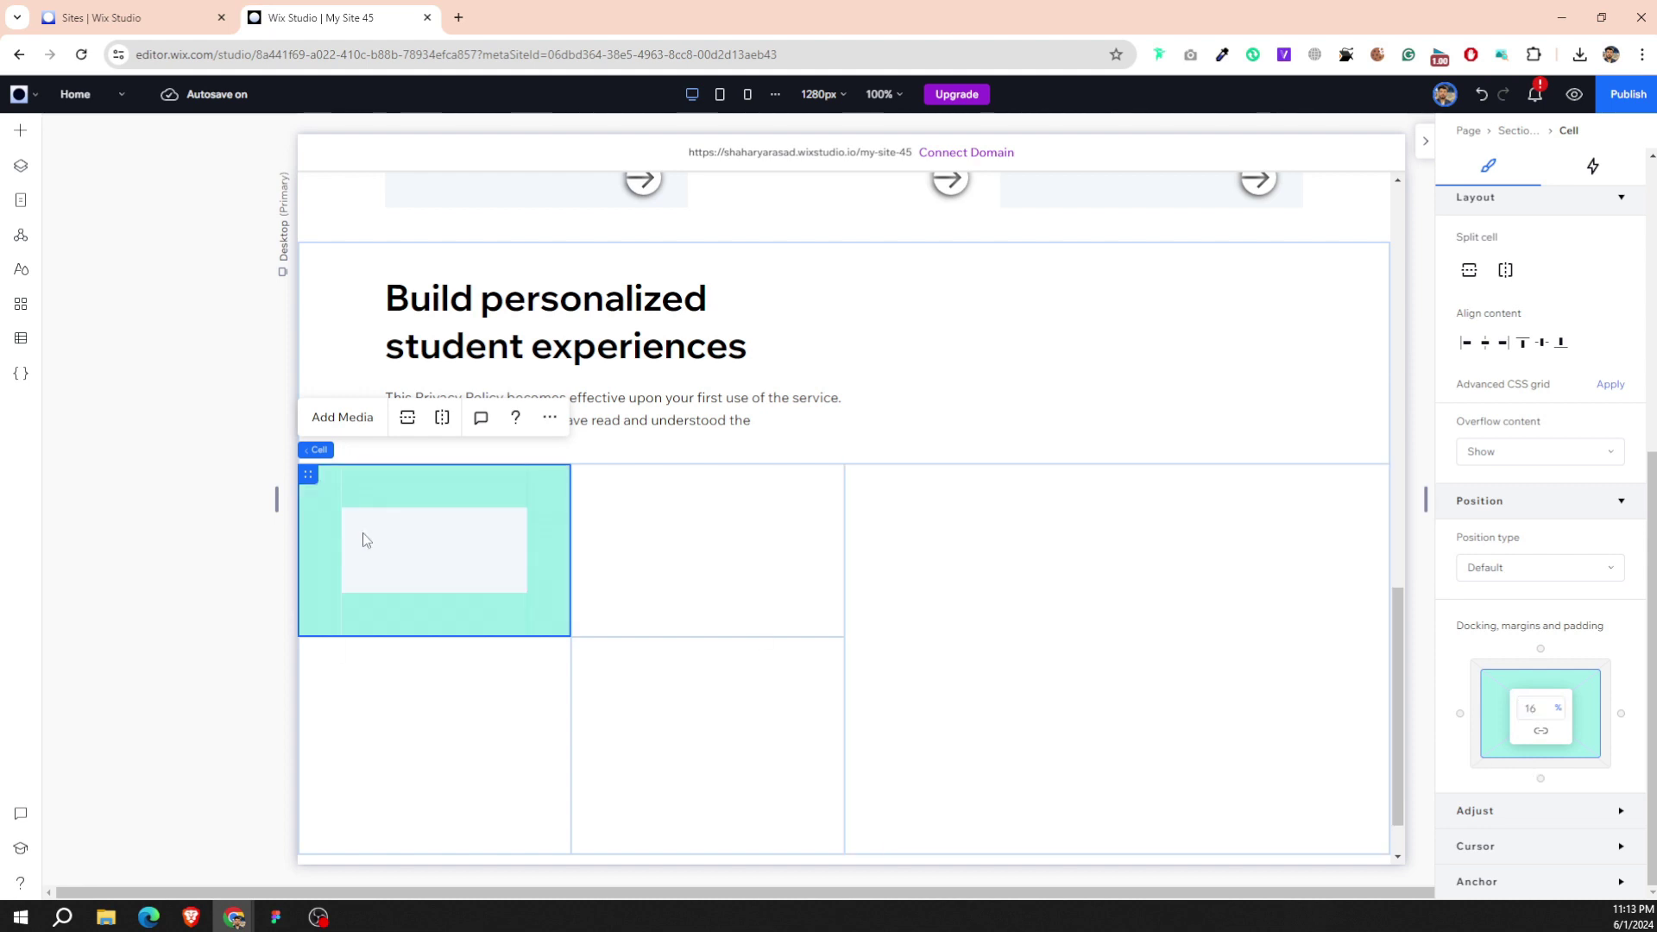
pyautogui.click(1540, 733)
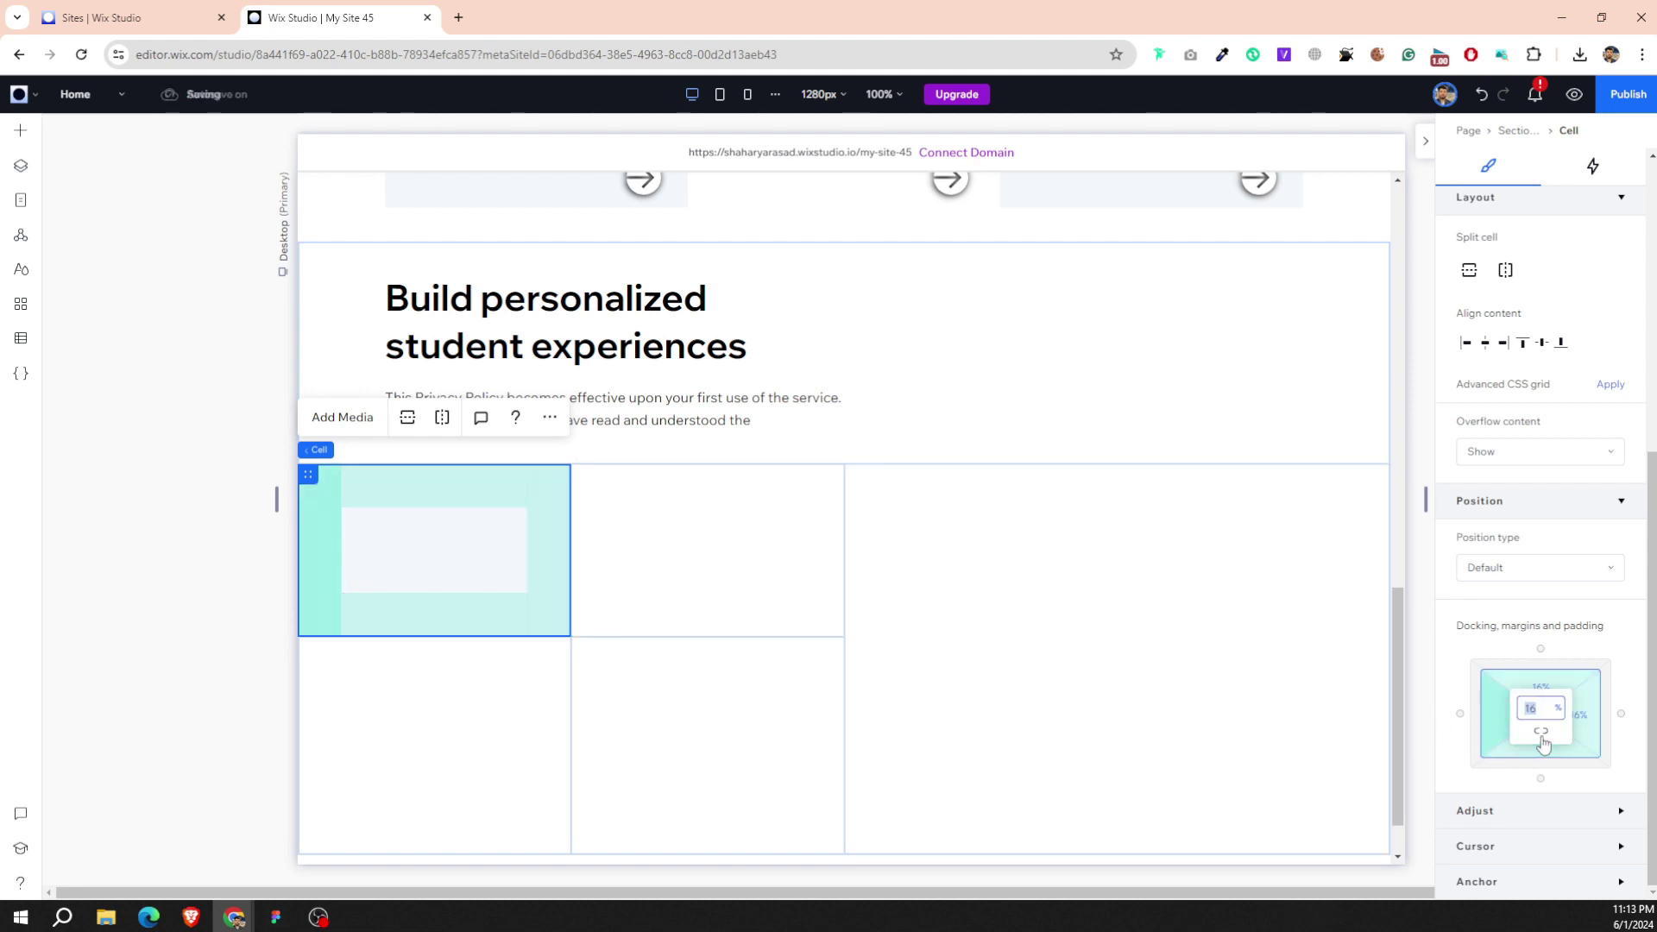
pyautogui.write('0')
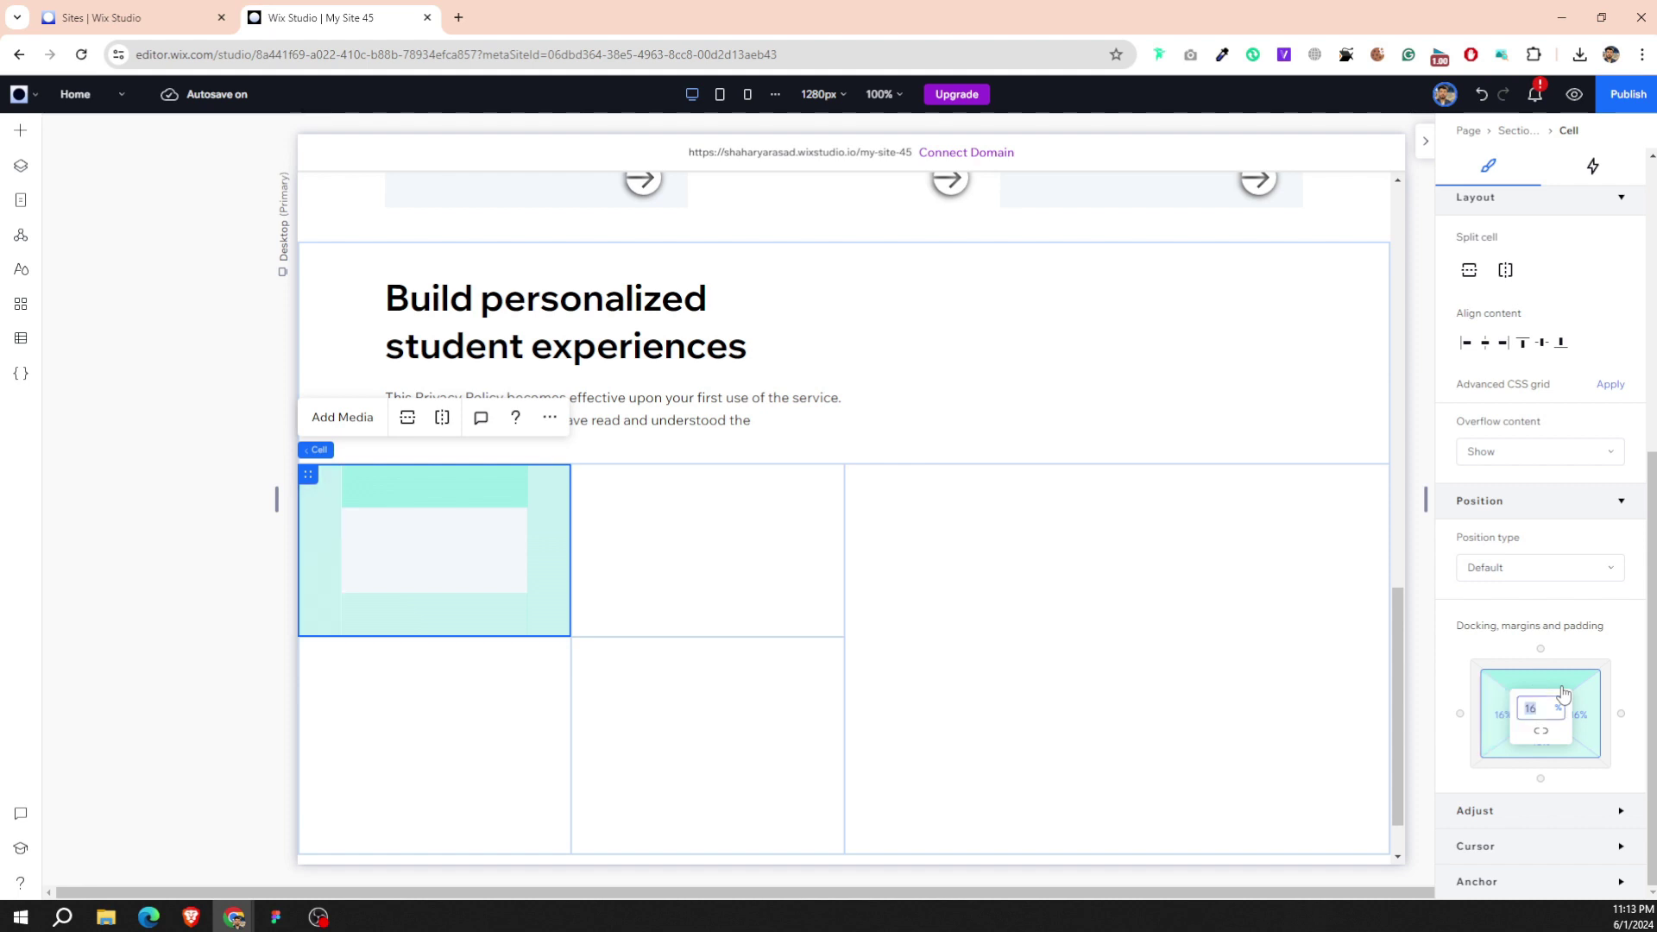
pyautogui.click(1590, 738)
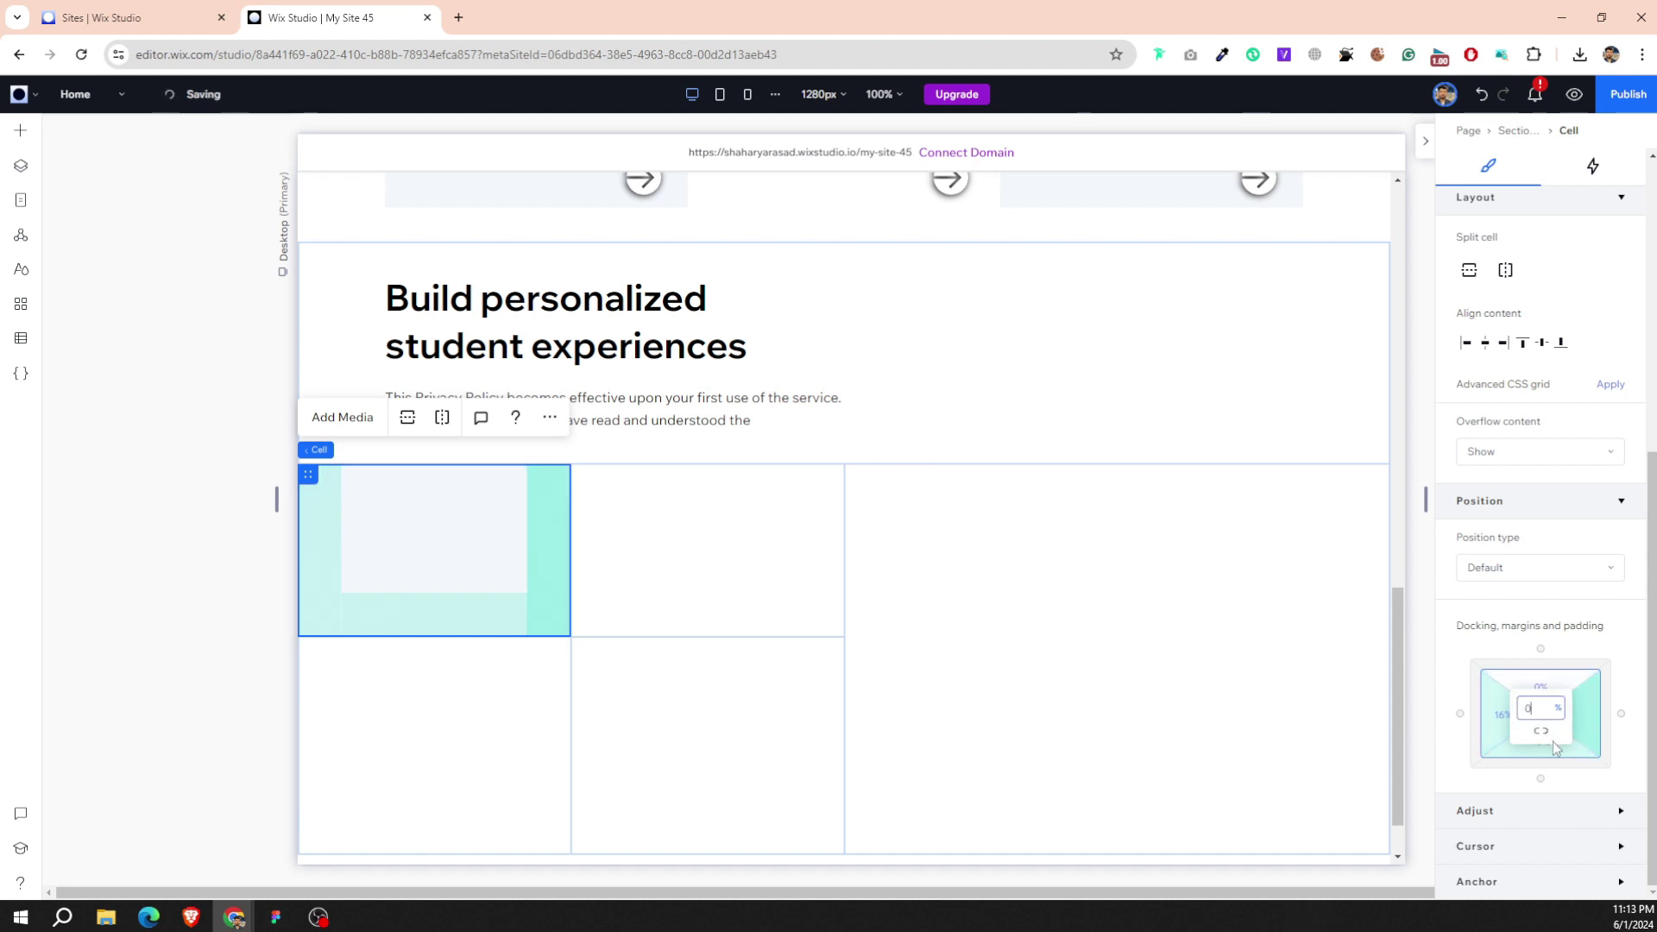
pyautogui.click(1561, 751)
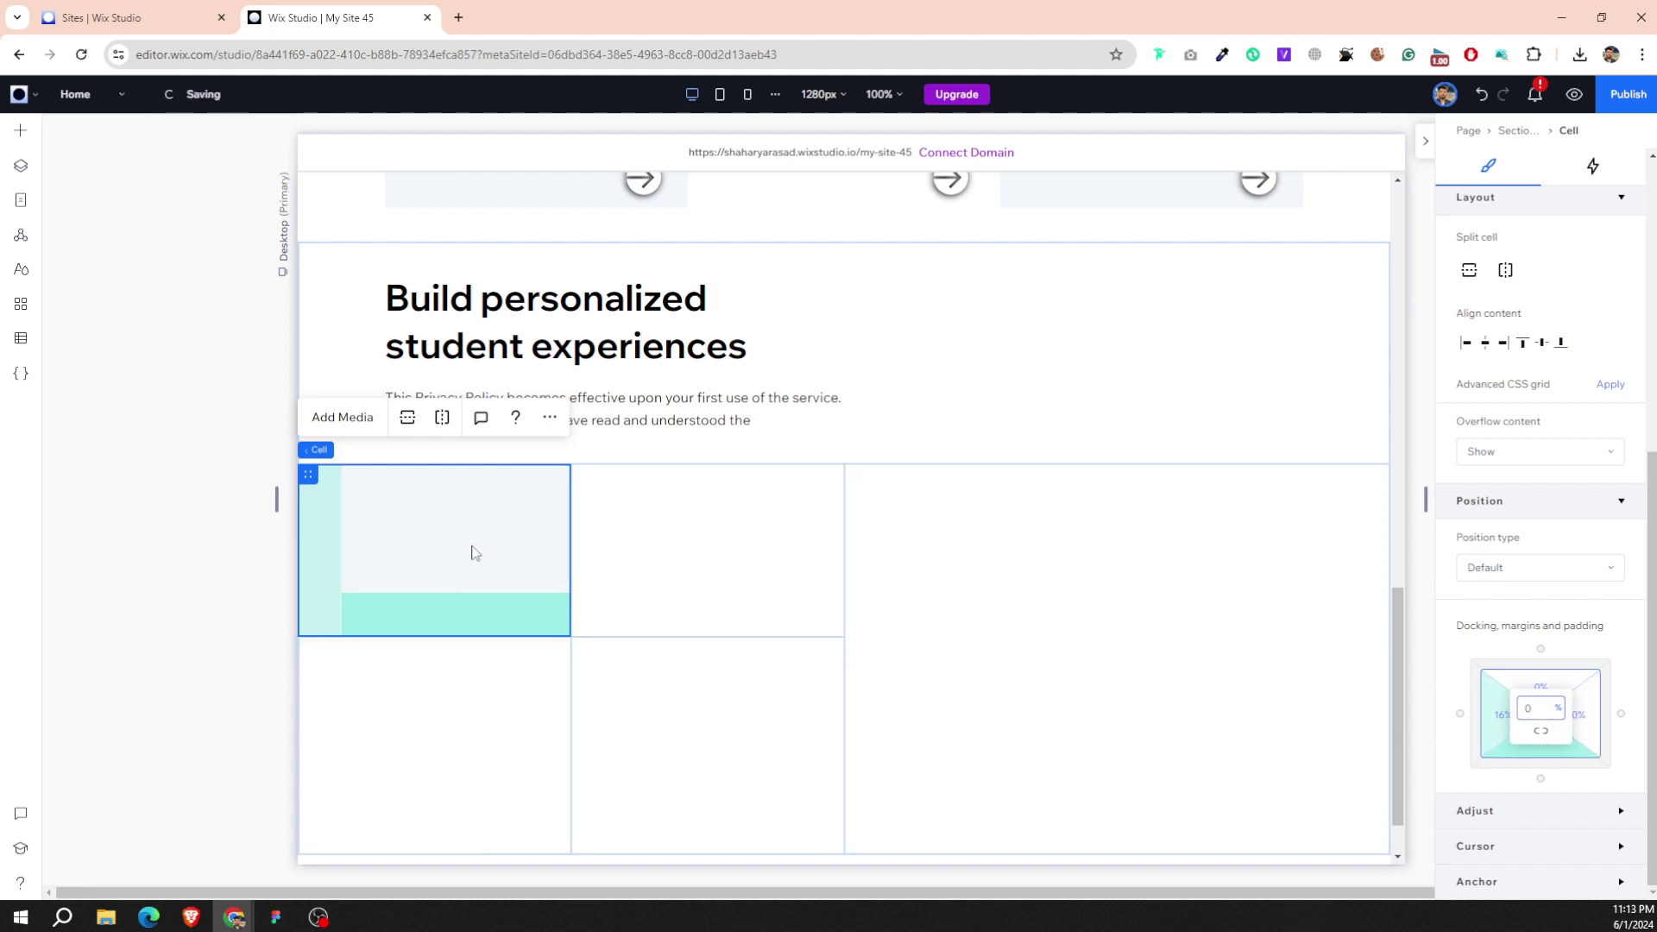
pyautogui.moveTo(349, 342); pyautogui.dragTo(474, 535)
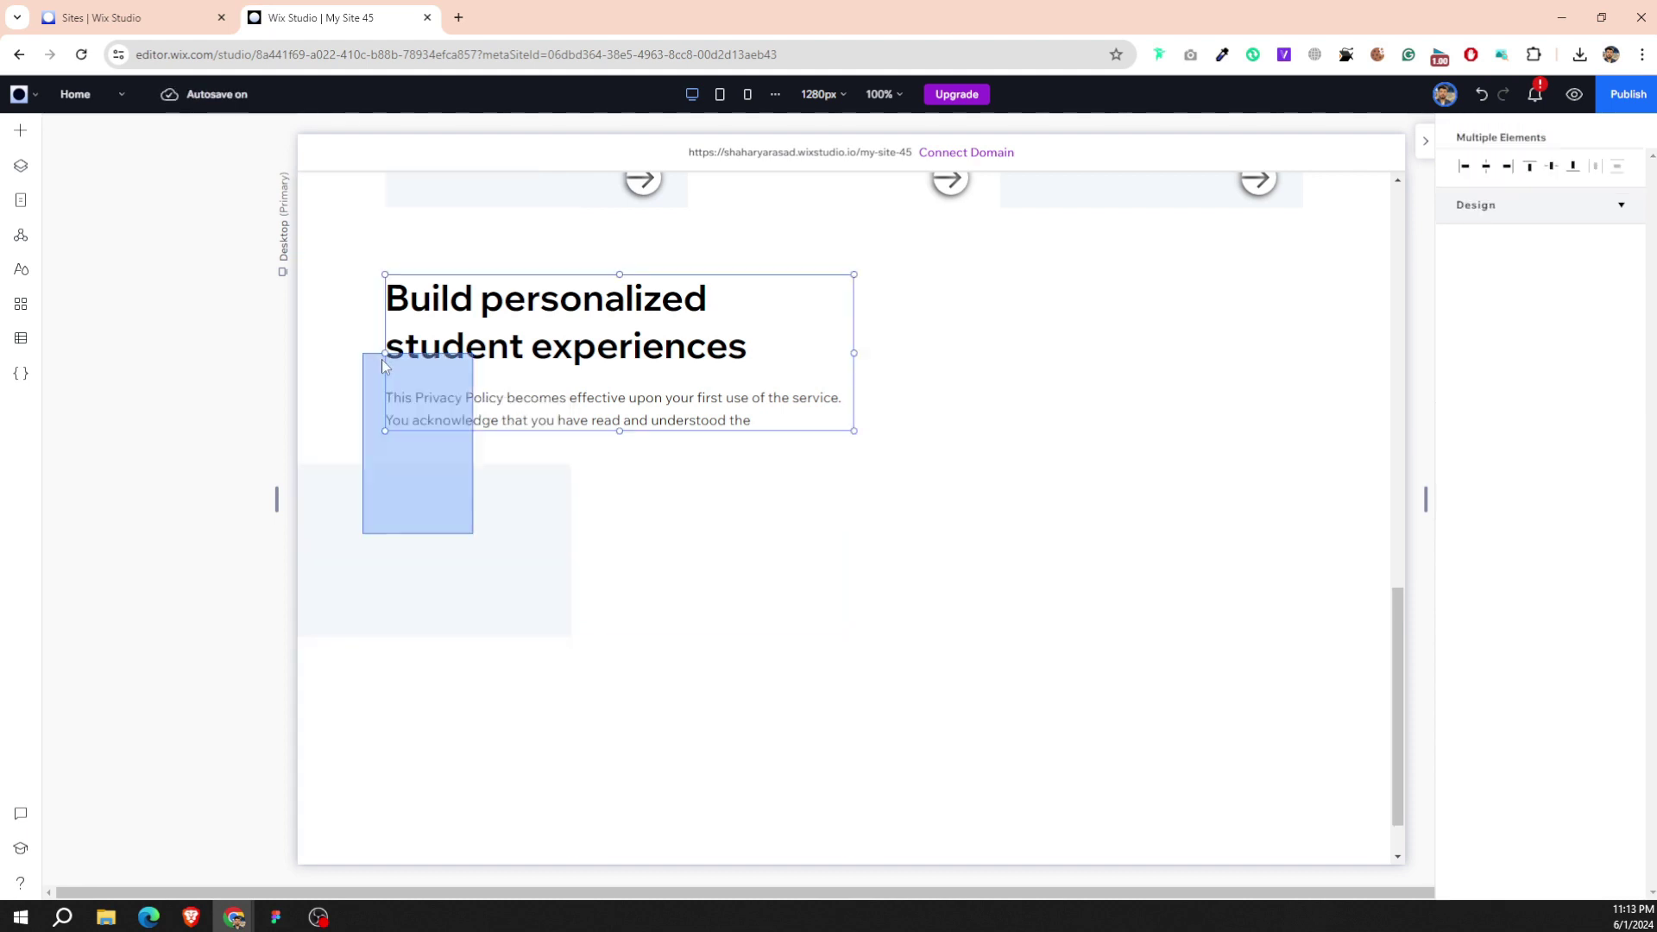
pyautogui.click(400, 530)
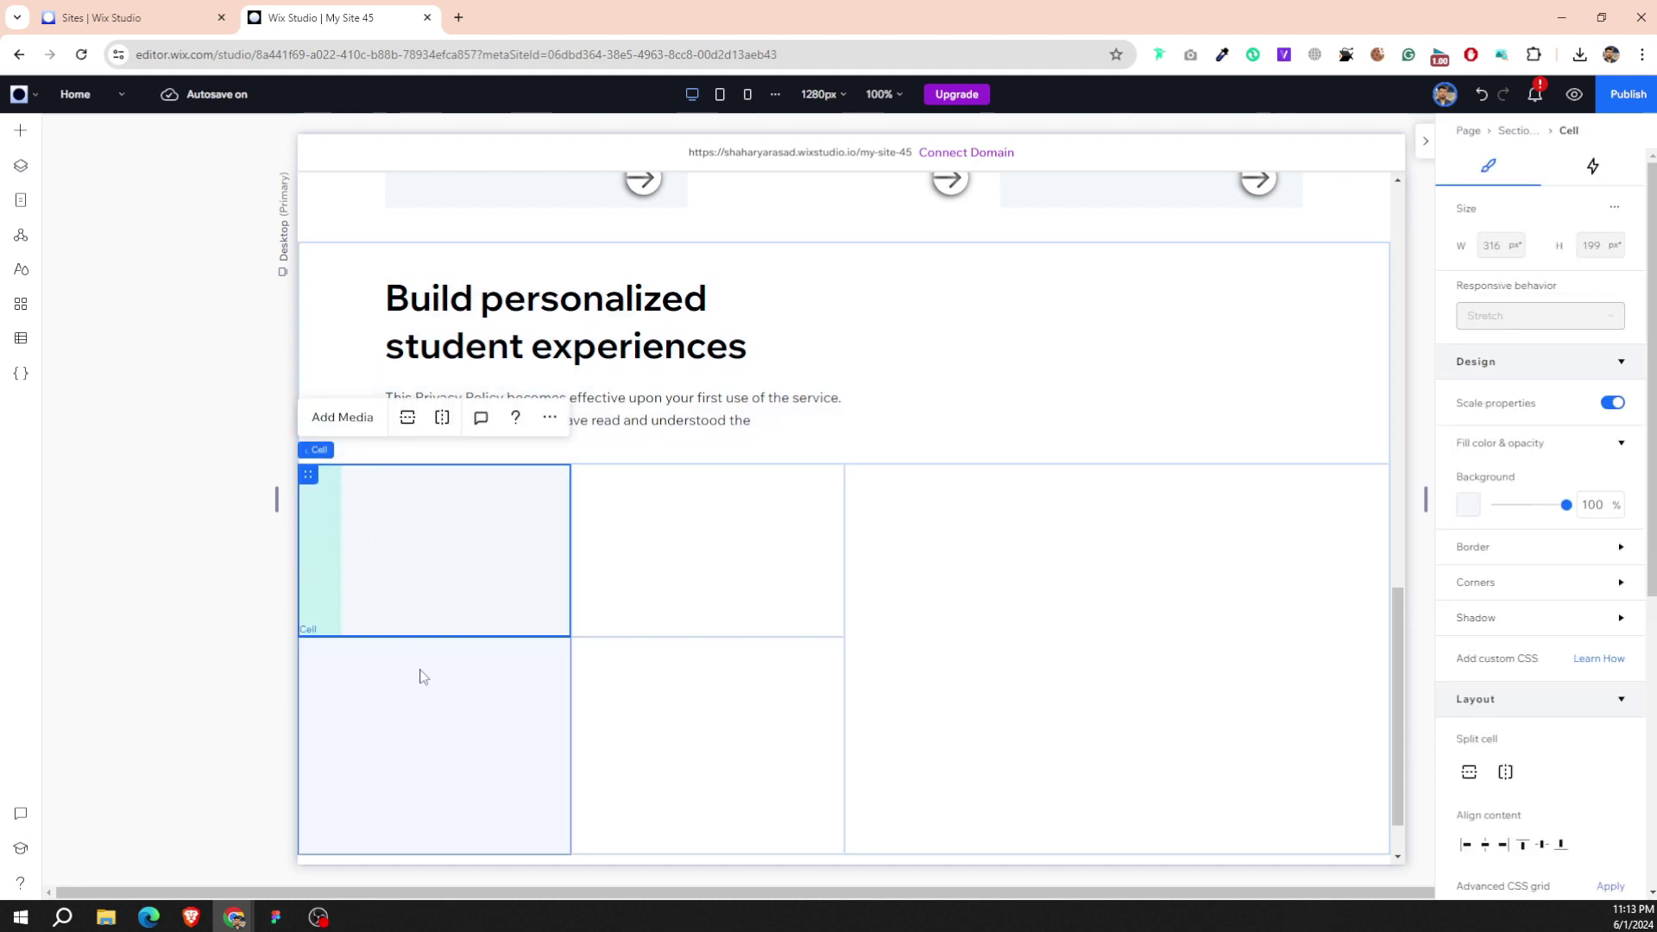
# Switch the bottom-left cell's padding to per-side values.
pyautogui.click(427, 738)
pyautogui.scroll(-5, 1484, 690)
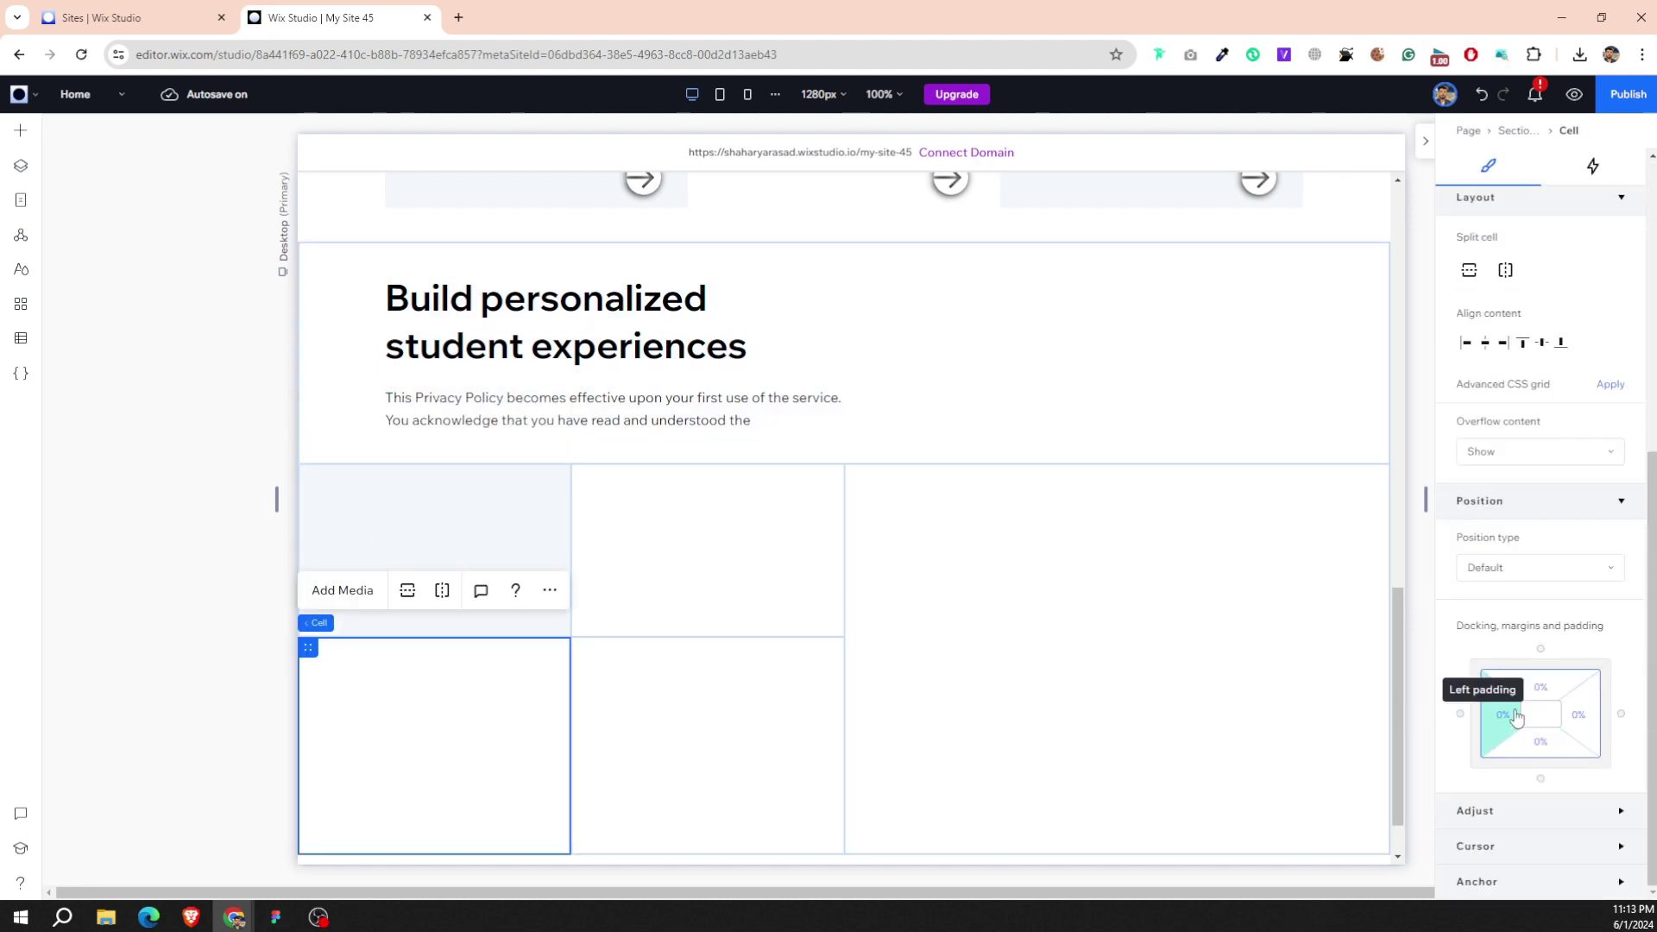
pyautogui.click(1542, 733)
pyautogui.write('16')
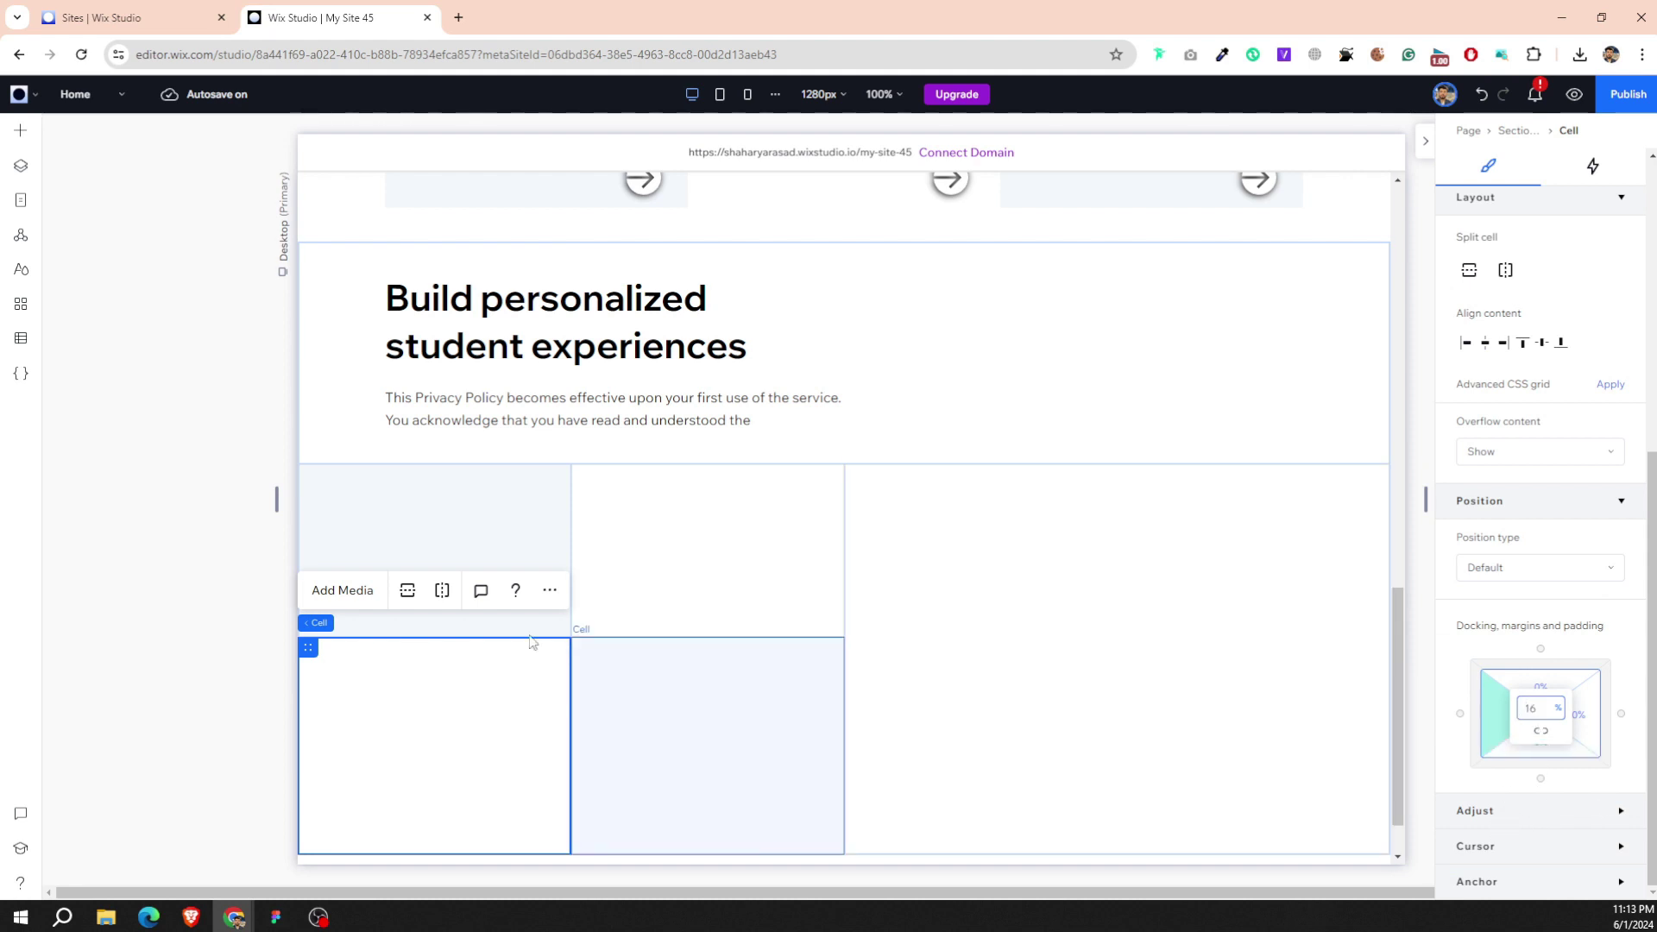
pyautogui.press('Escape')
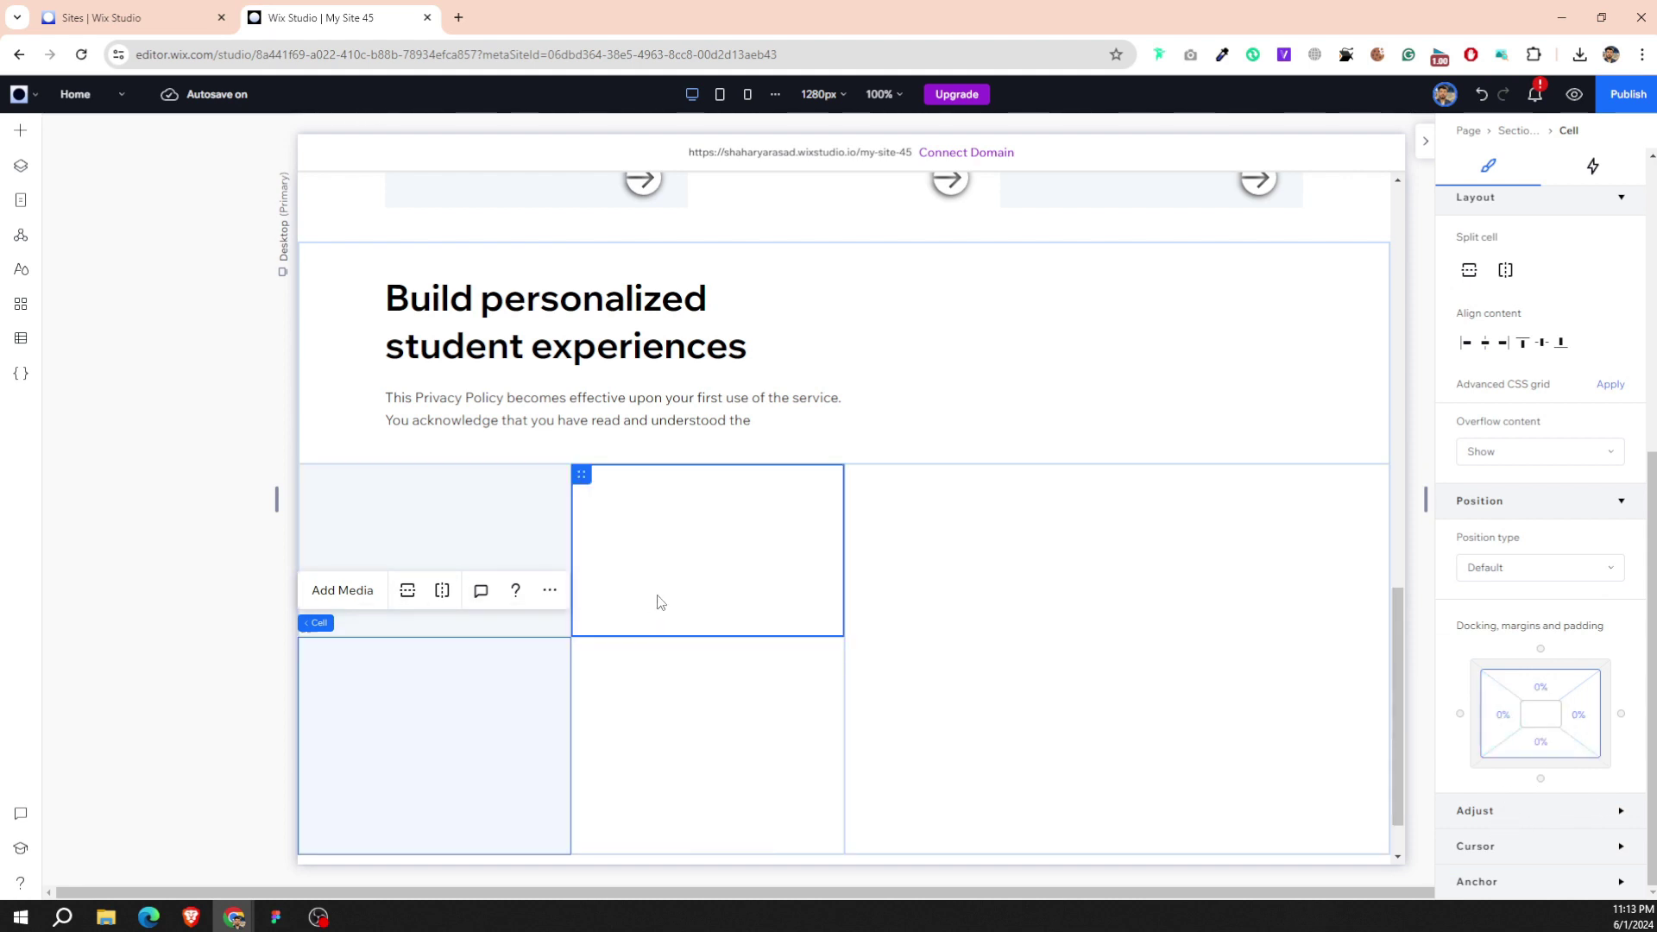
pyautogui.moveTo(658, 599); pyautogui.dragTo(442, 617)
pyautogui.click(427, 699)
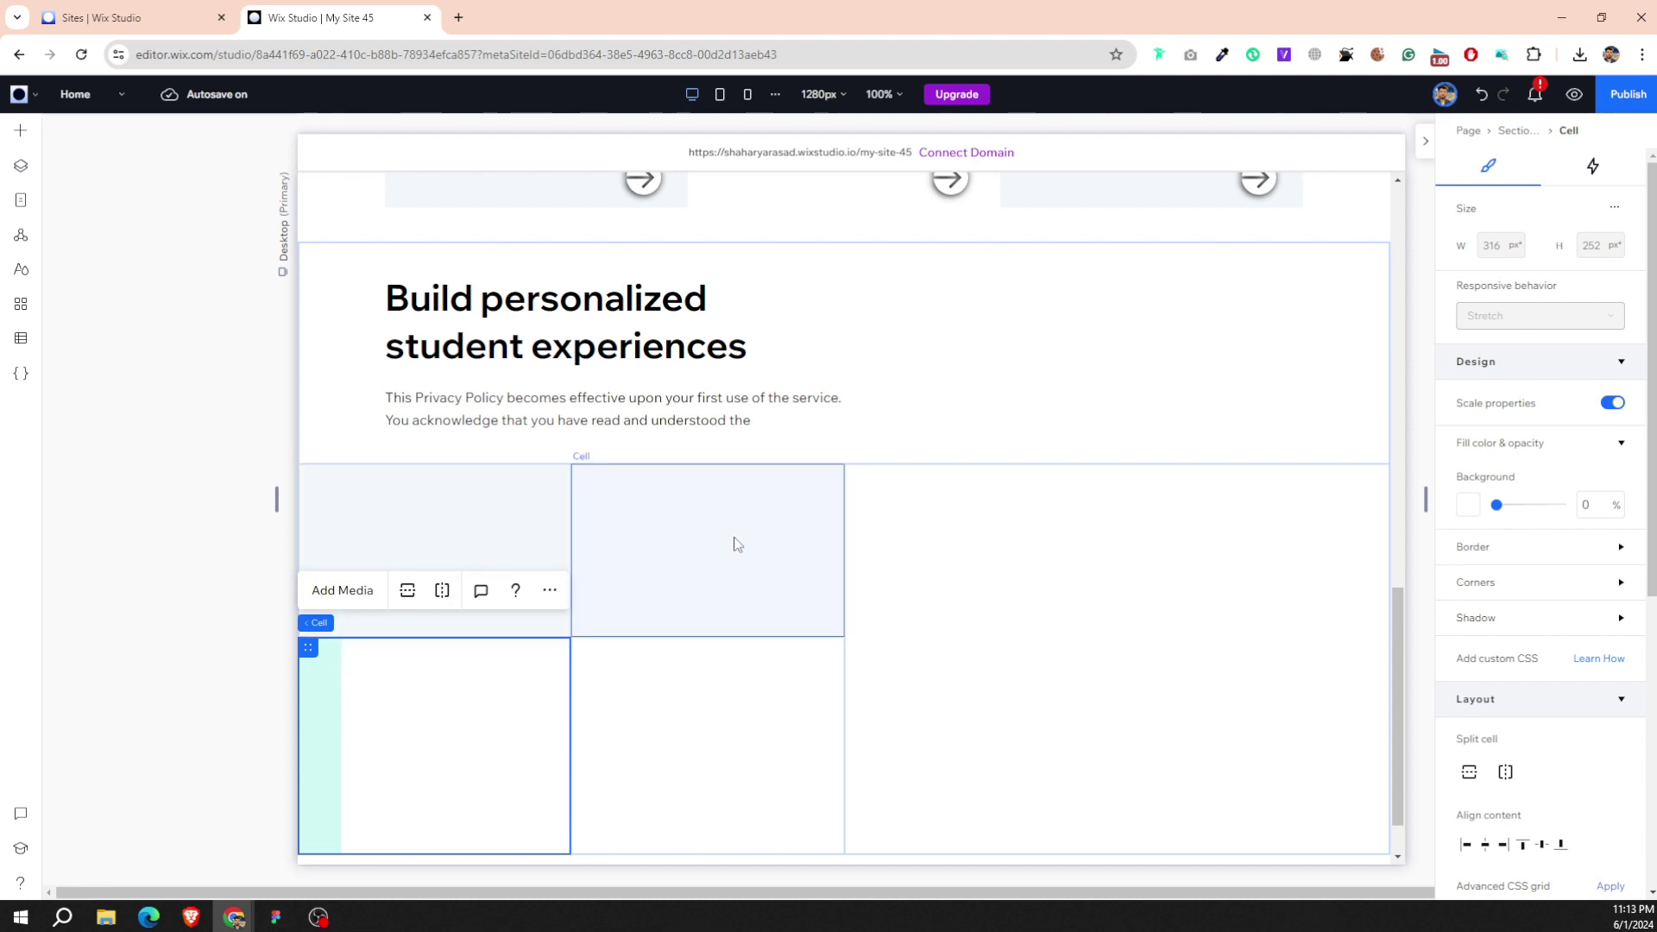
pyautogui.click(537, 513)
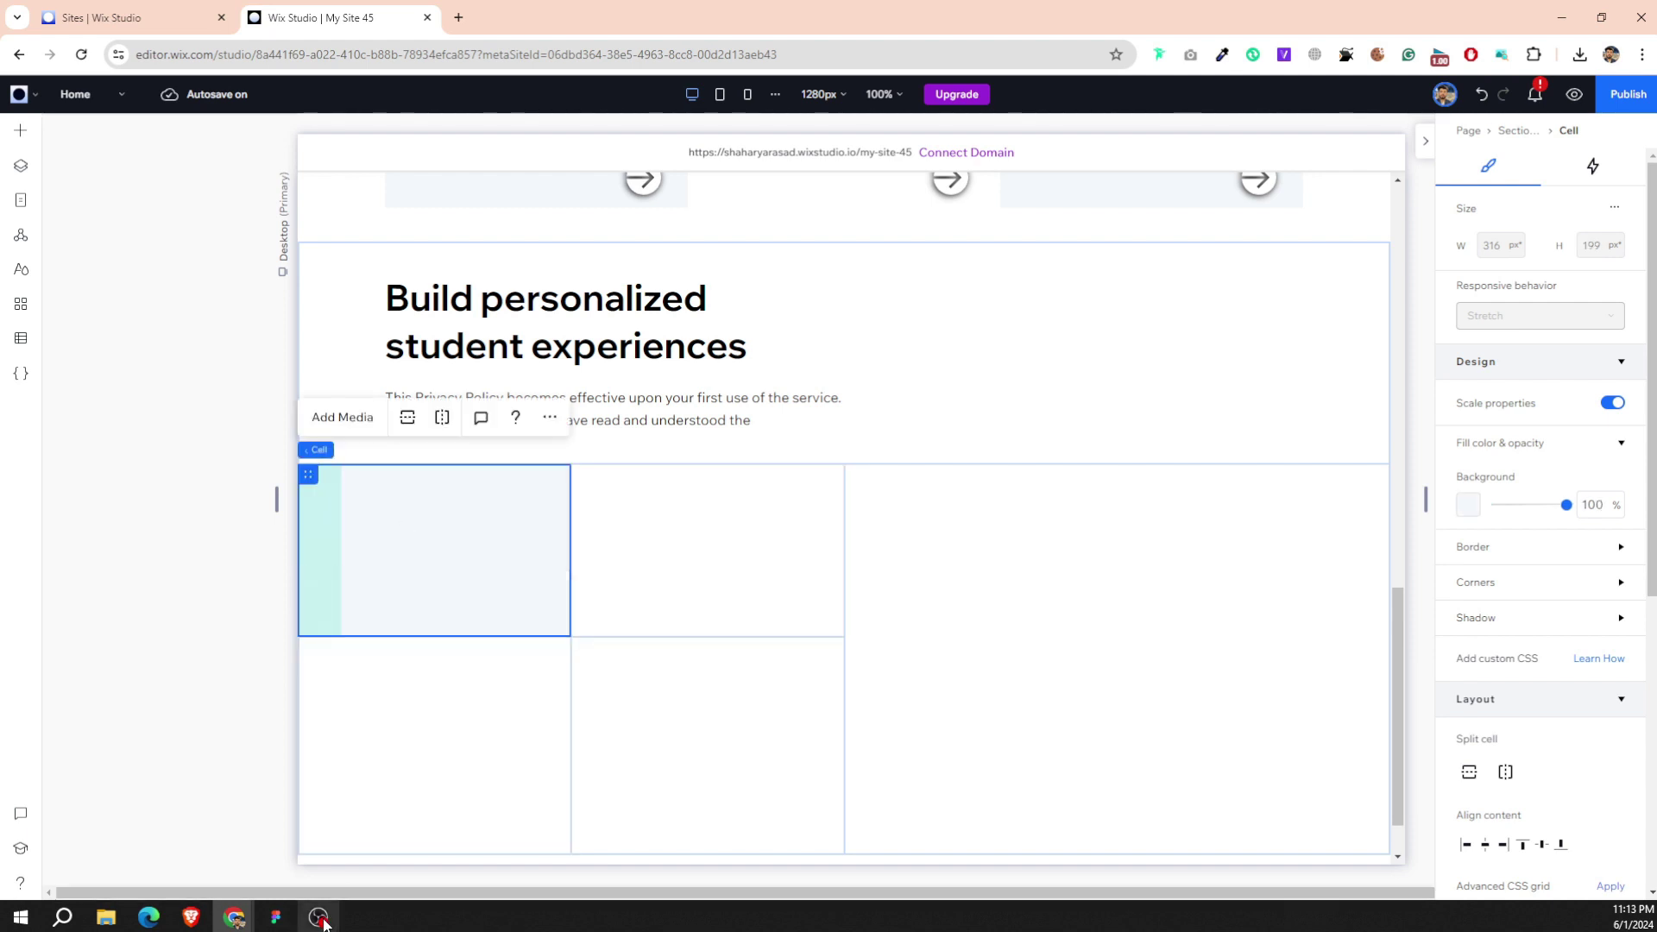
# Give the top-left cell 25% left padding.
pyautogui.click(284, 918)
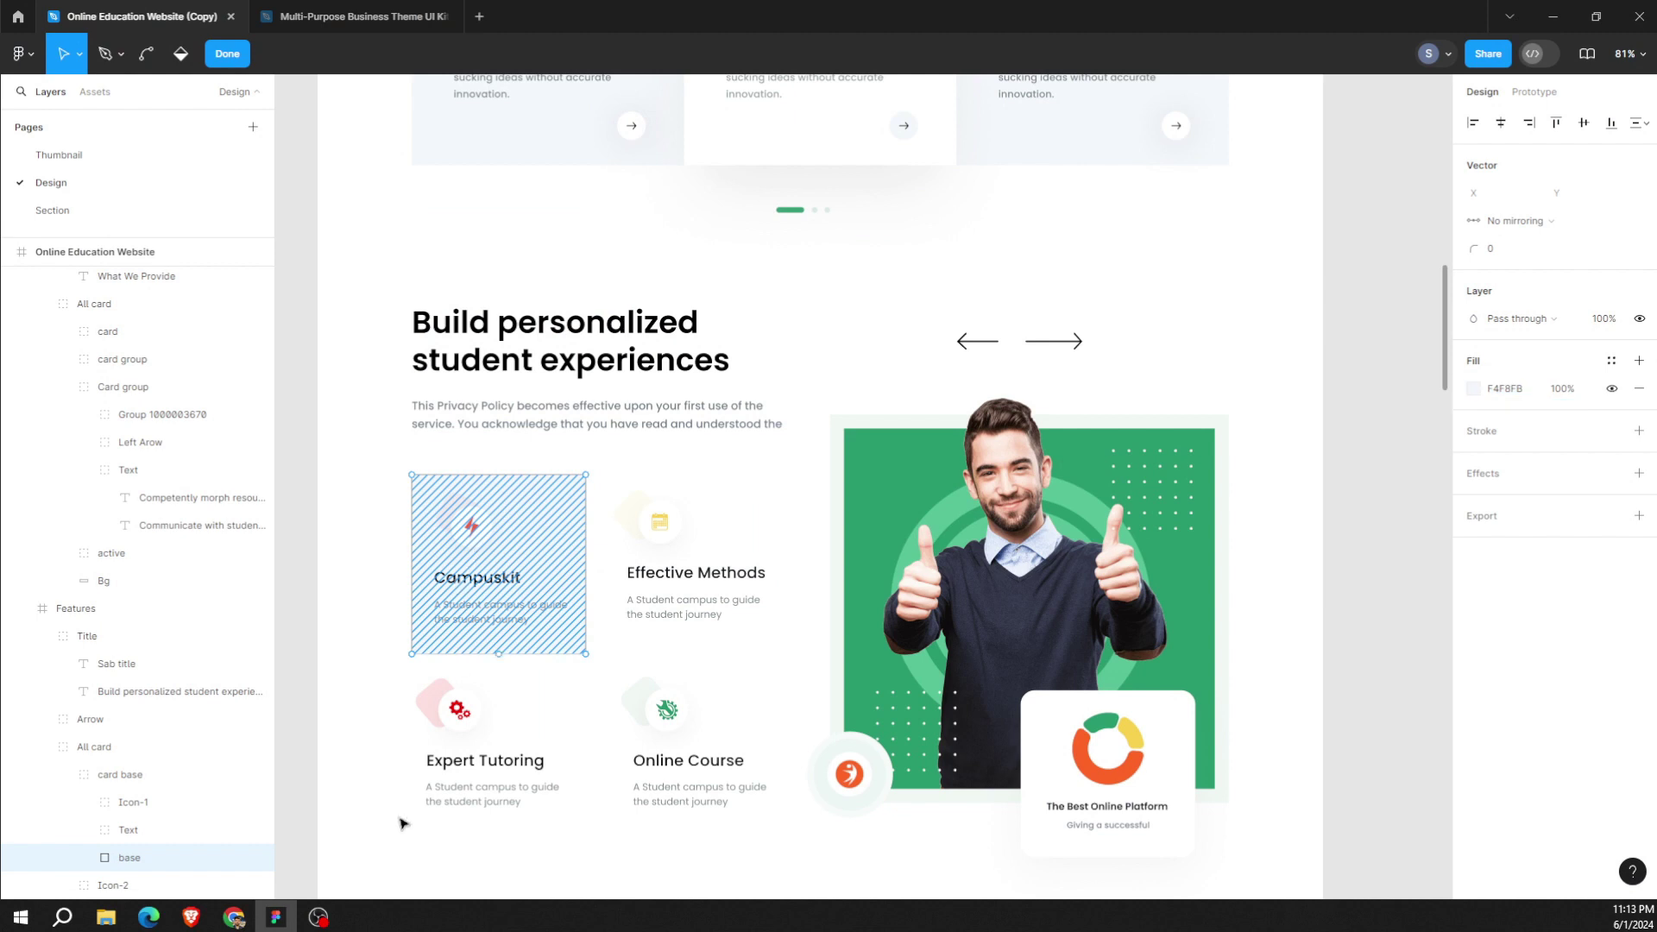
pyautogui.click(276, 916)
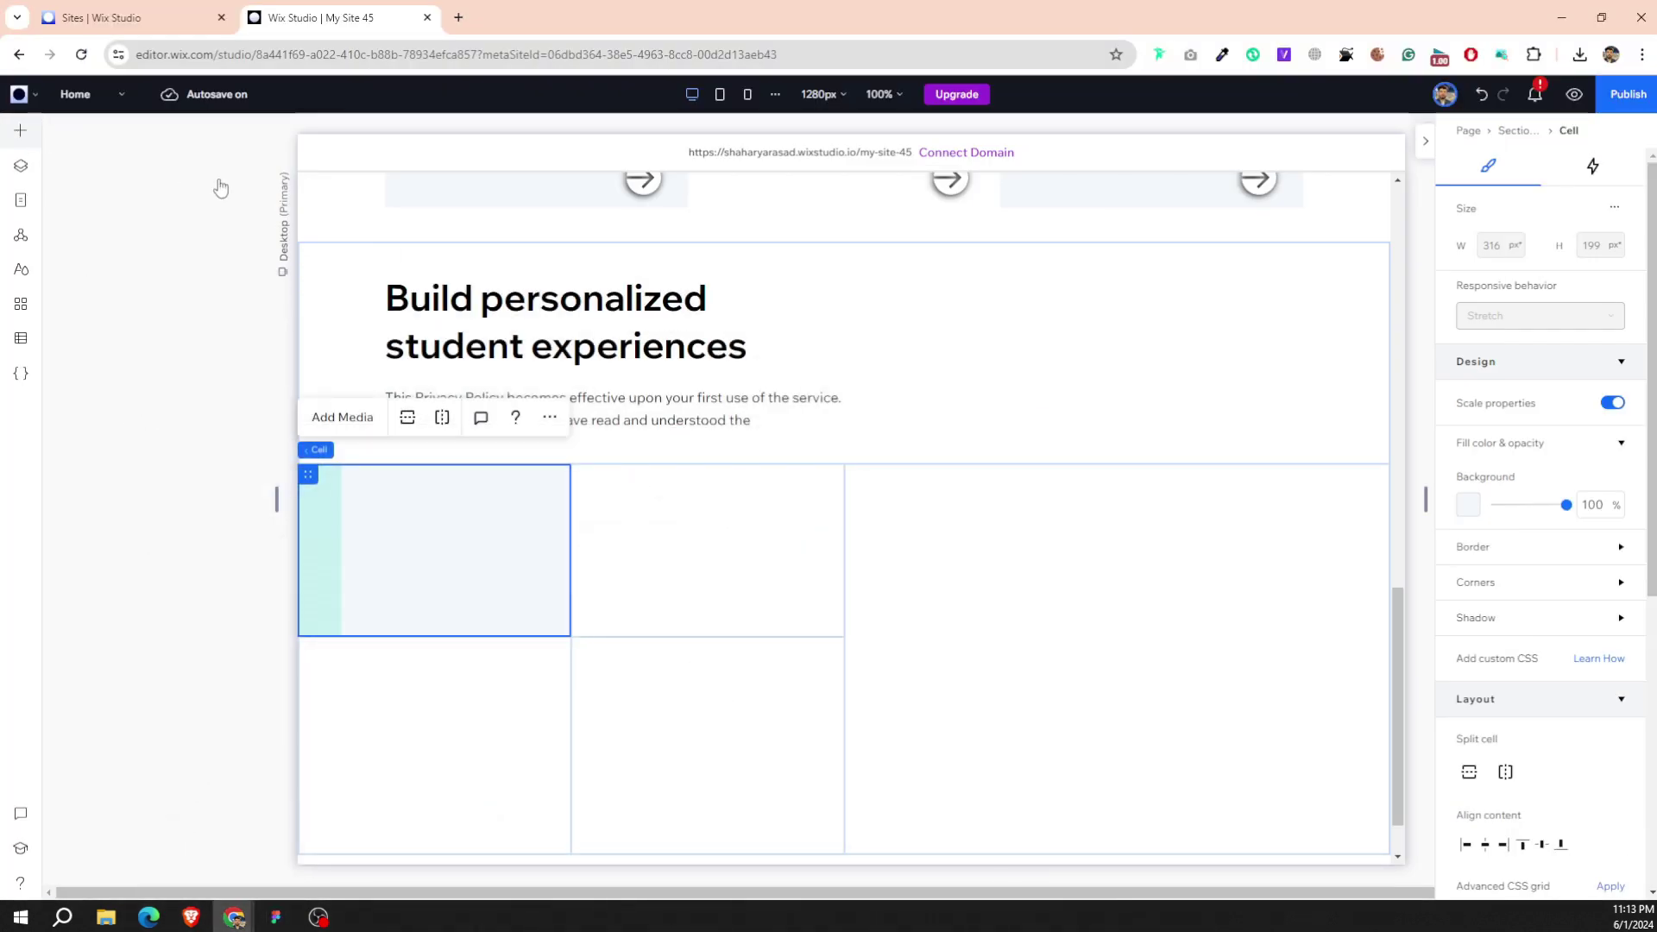
pyautogui.click(21, 130)
pyautogui.click(551, 542)
pyautogui.scroll(-5, 1535, 647)
pyautogui.click(1493, 713)
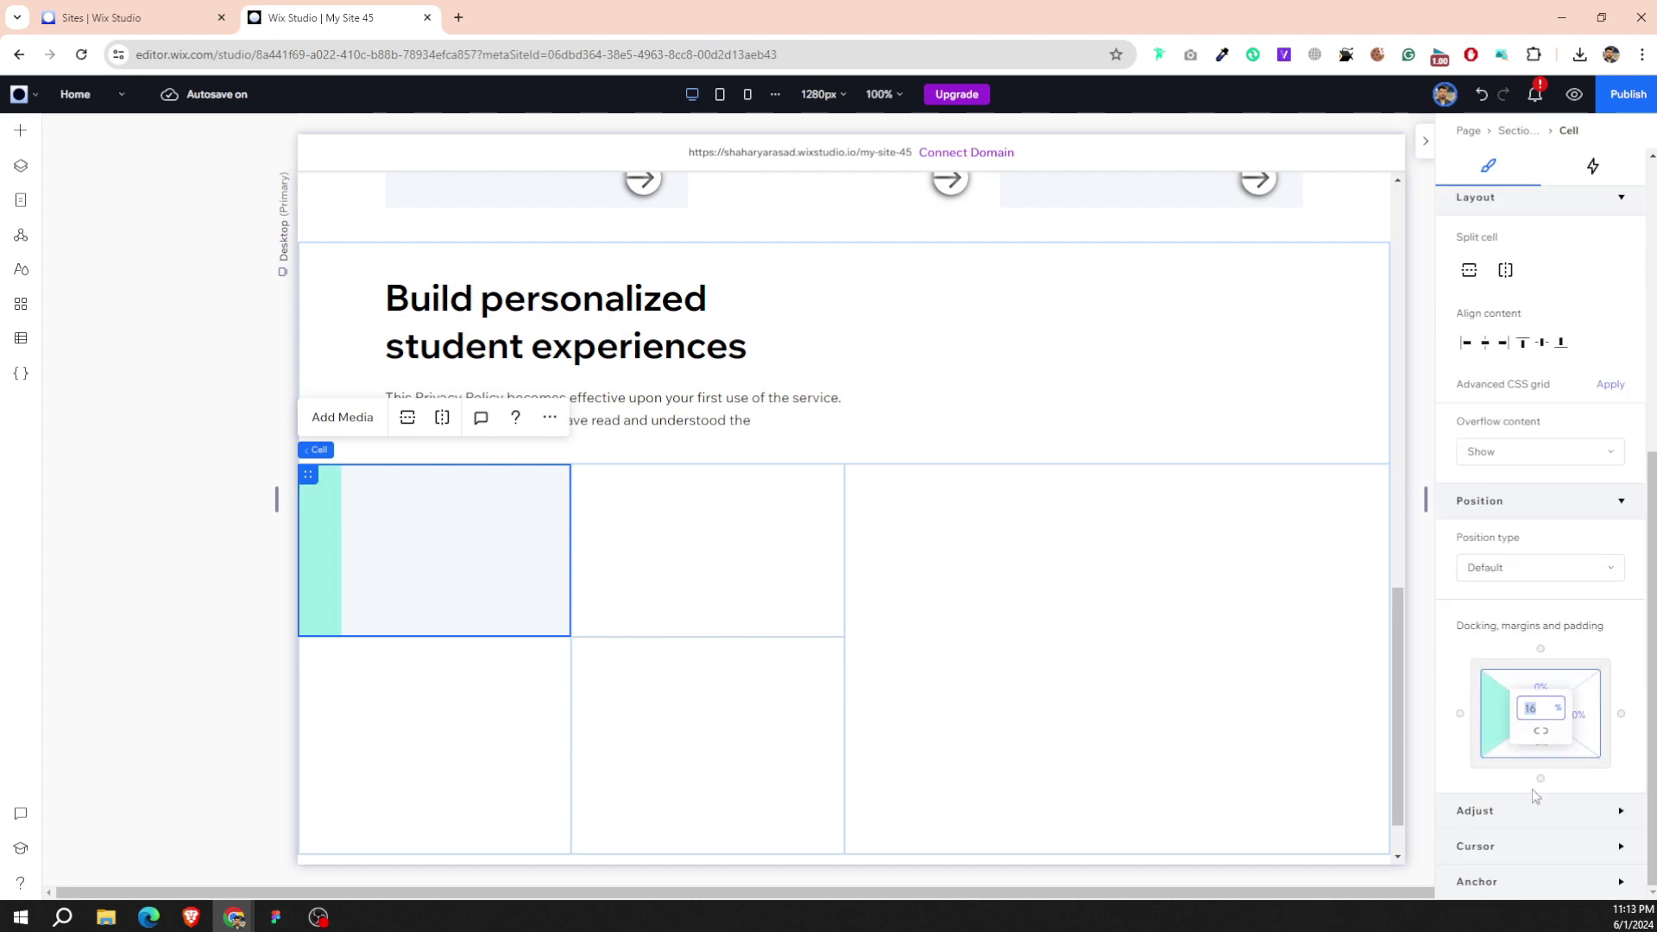
pyautogui.write('25')
pyautogui.press('Return')
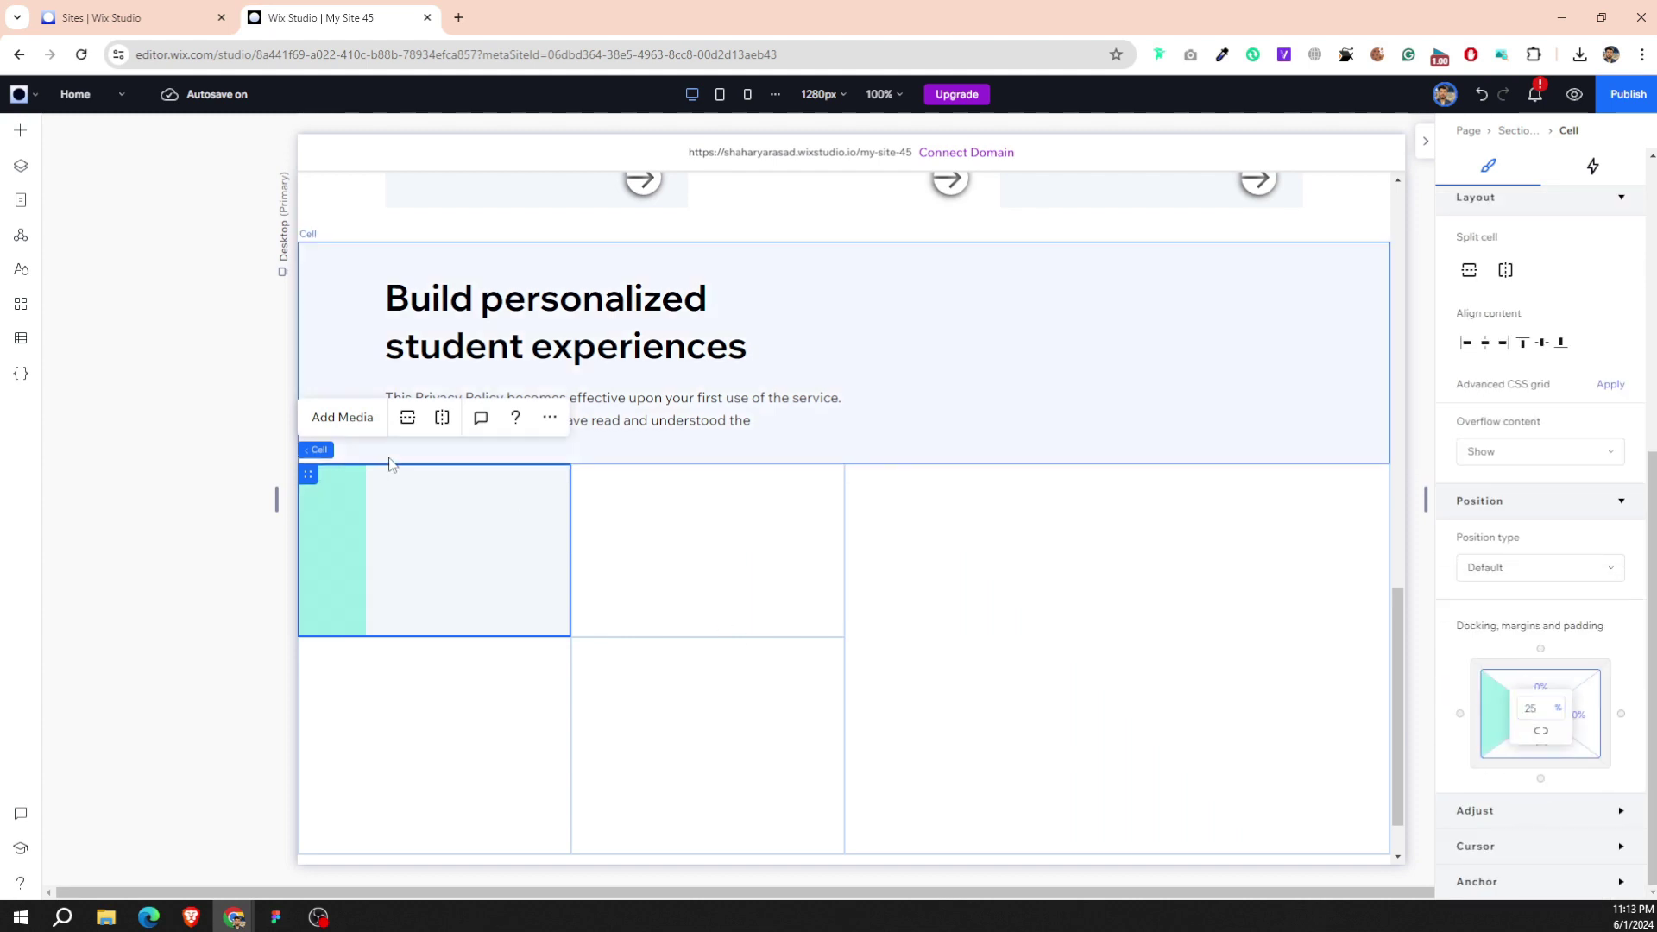
# Give the bottom-left cell 25% left padding and open the add-elements panel.
pyautogui.click(371, 754)
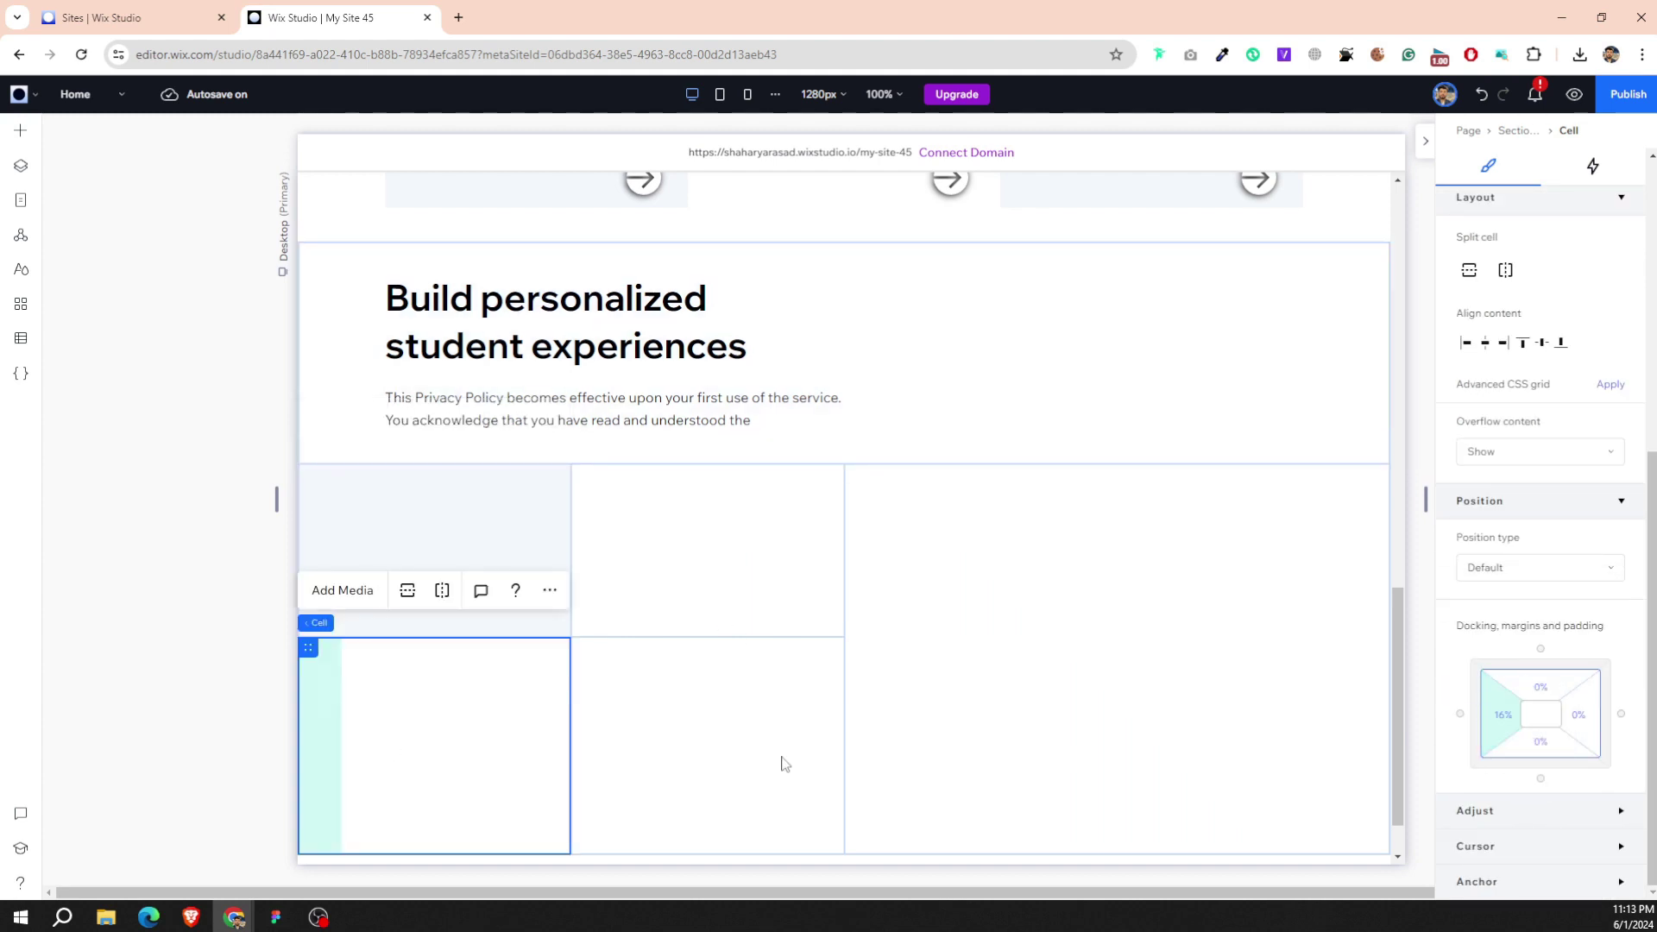
pyautogui.click(1503, 746)
pyautogui.write('25')
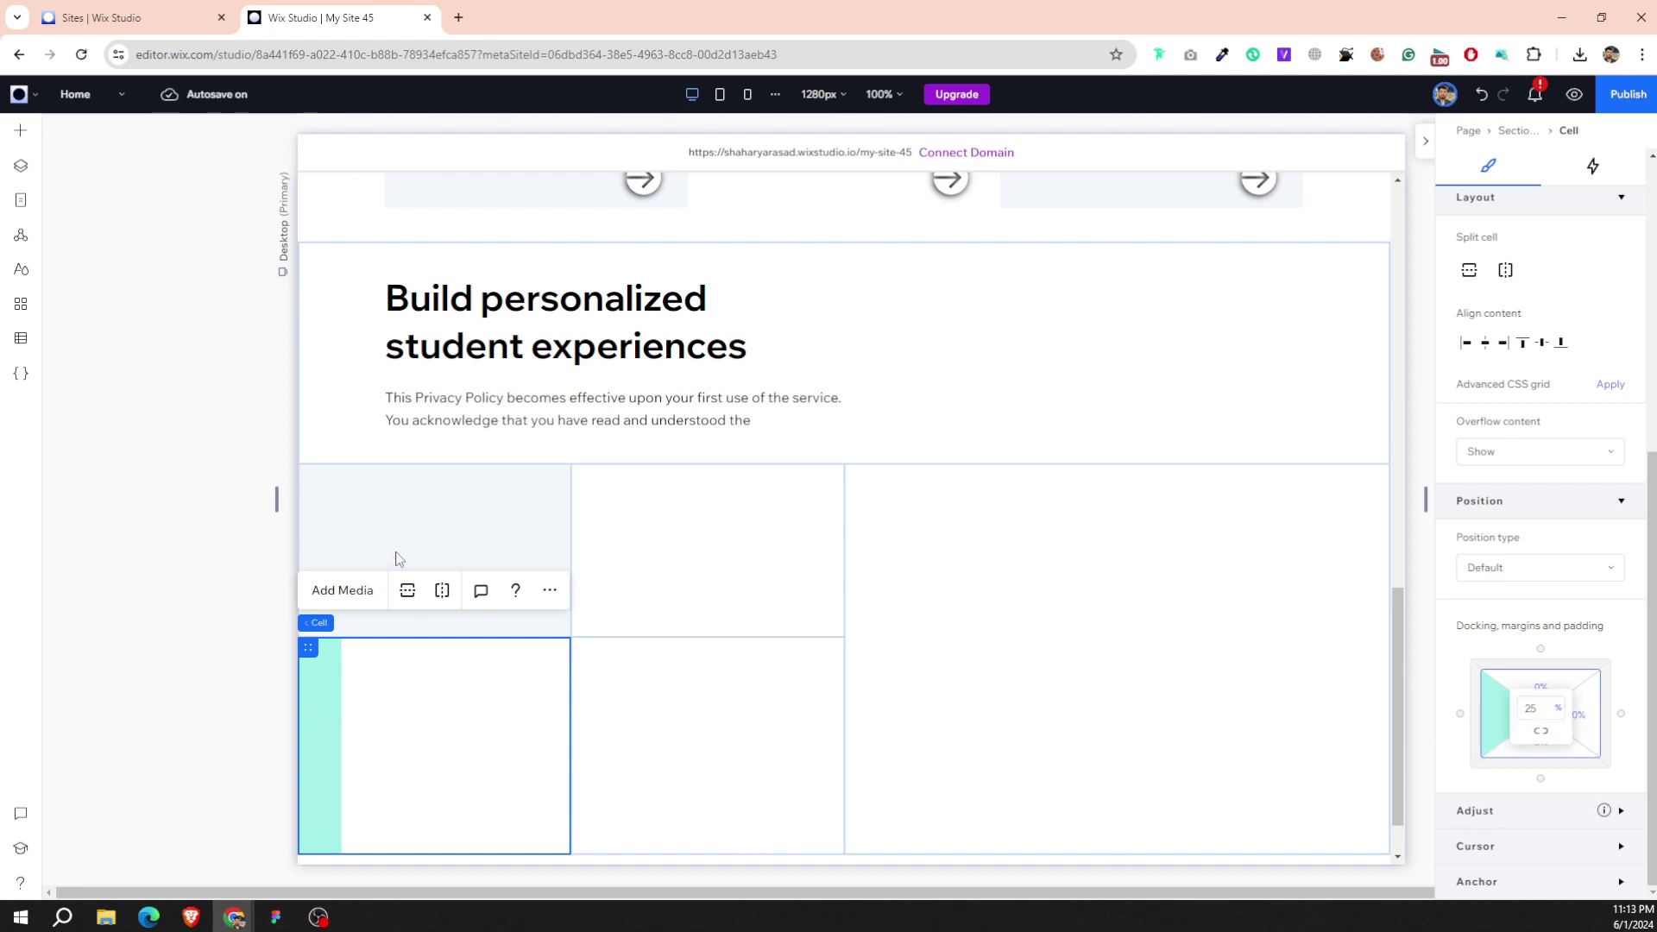
pyautogui.press('Return')
pyautogui.click(447, 520)
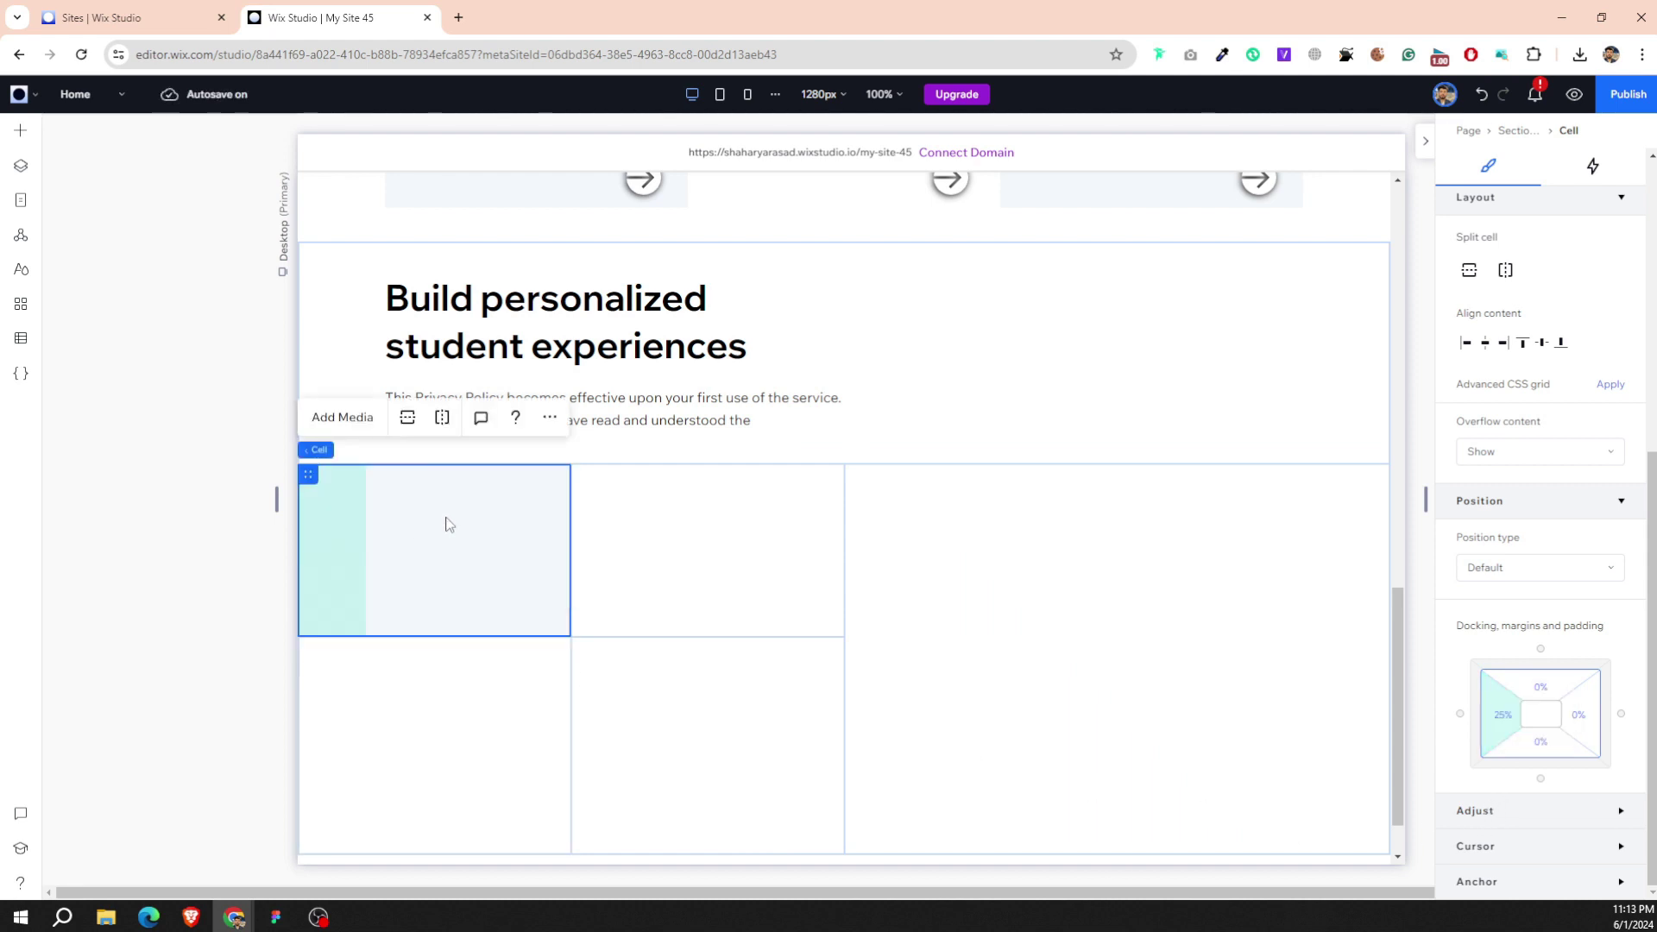
pyautogui.click(21, 131)
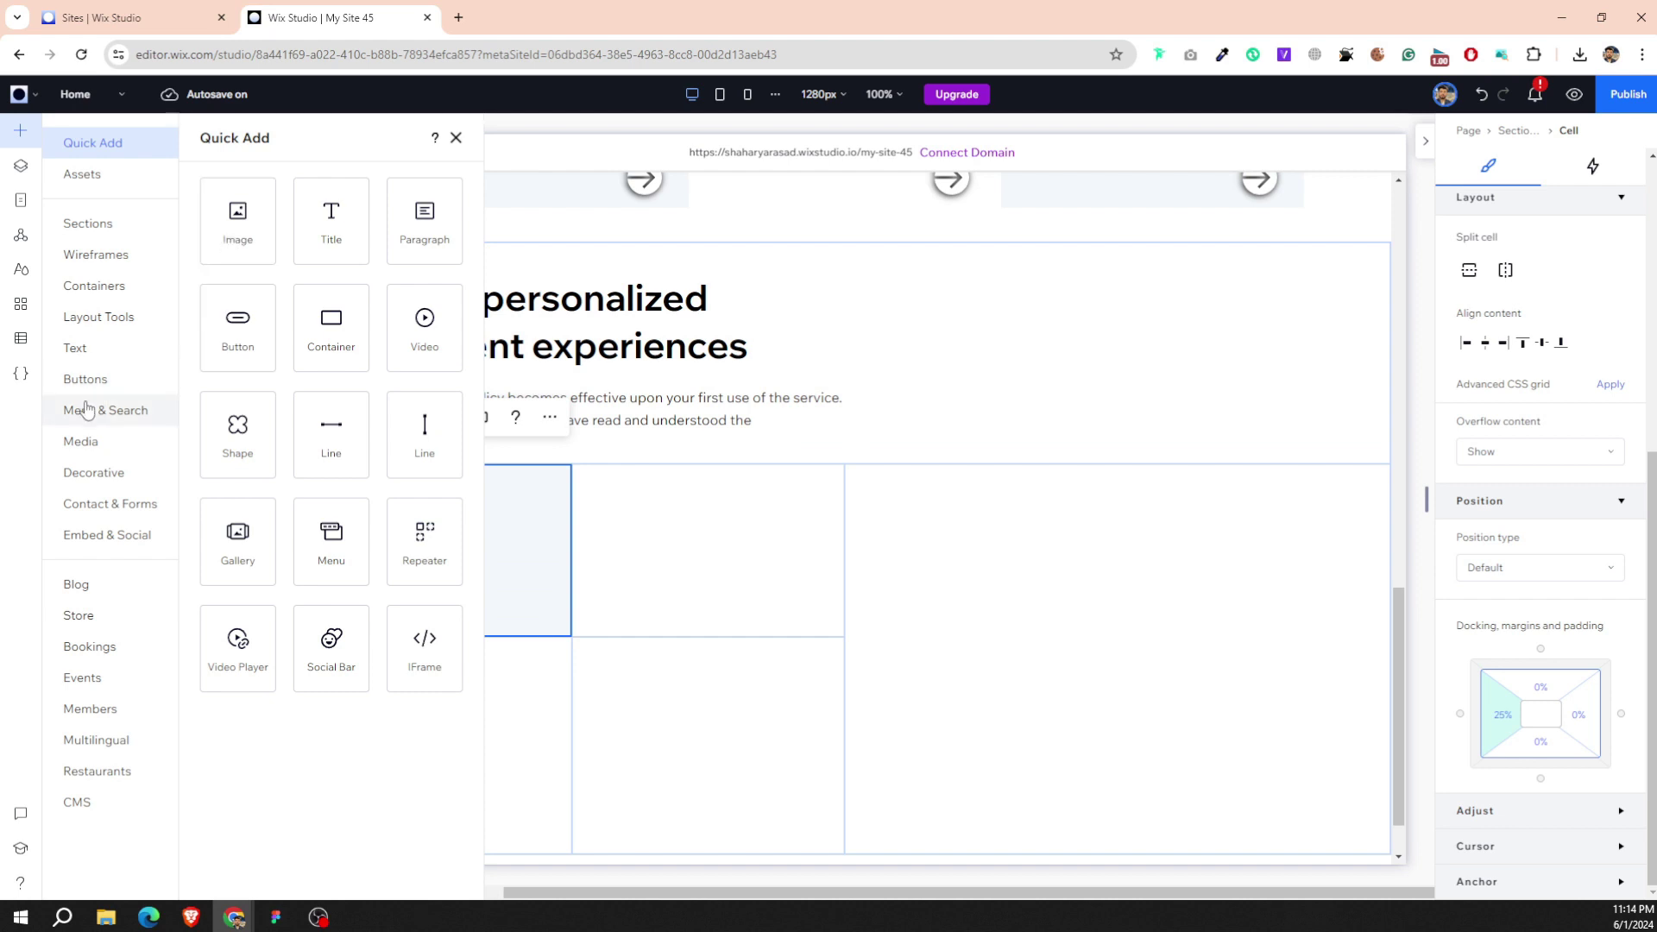
# Place the Icon-3 image in the lower-left grid cell and set its width to 75 px.
pyautogui.click(76, 441)
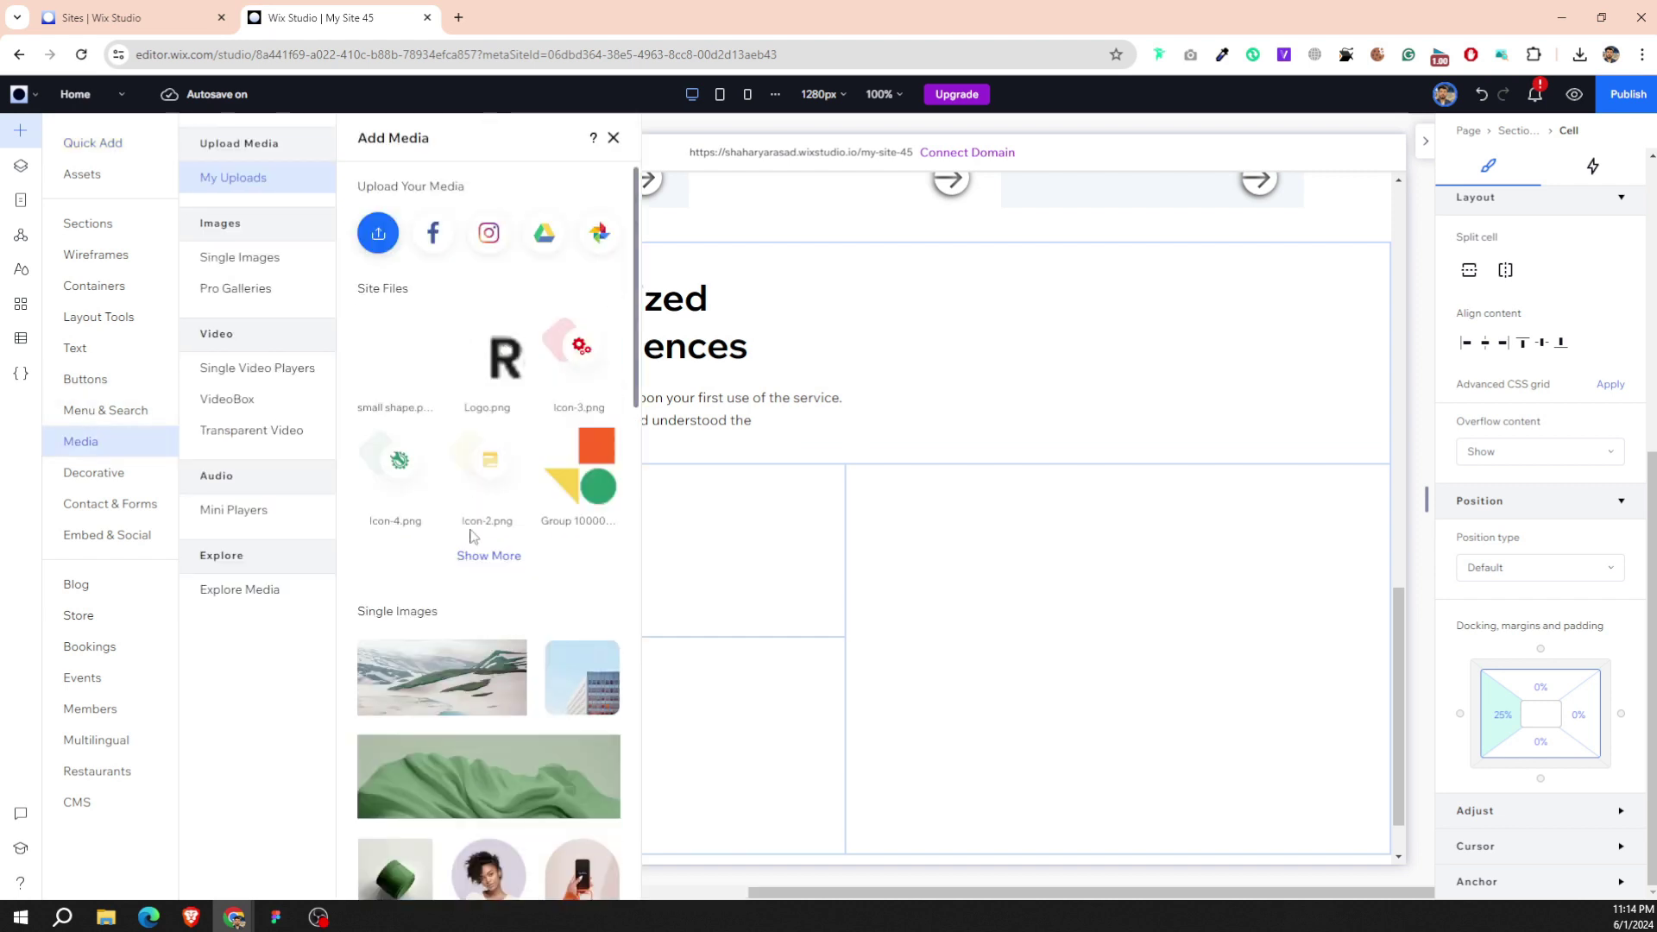
pyautogui.moveTo(556, 381)
pyautogui.mouseDown()
pyautogui.moveTo(830, 649)
pyautogui.moveTo(383, 787)
pyautogui.moveTo(381, 484)
pyautogui.moveTo(386, 699)
pyautogui.moveTo(421, 765)
pyautogui.mouseUp()
pyautogui.click(276, 916)
pyautogui.click(276, 916)
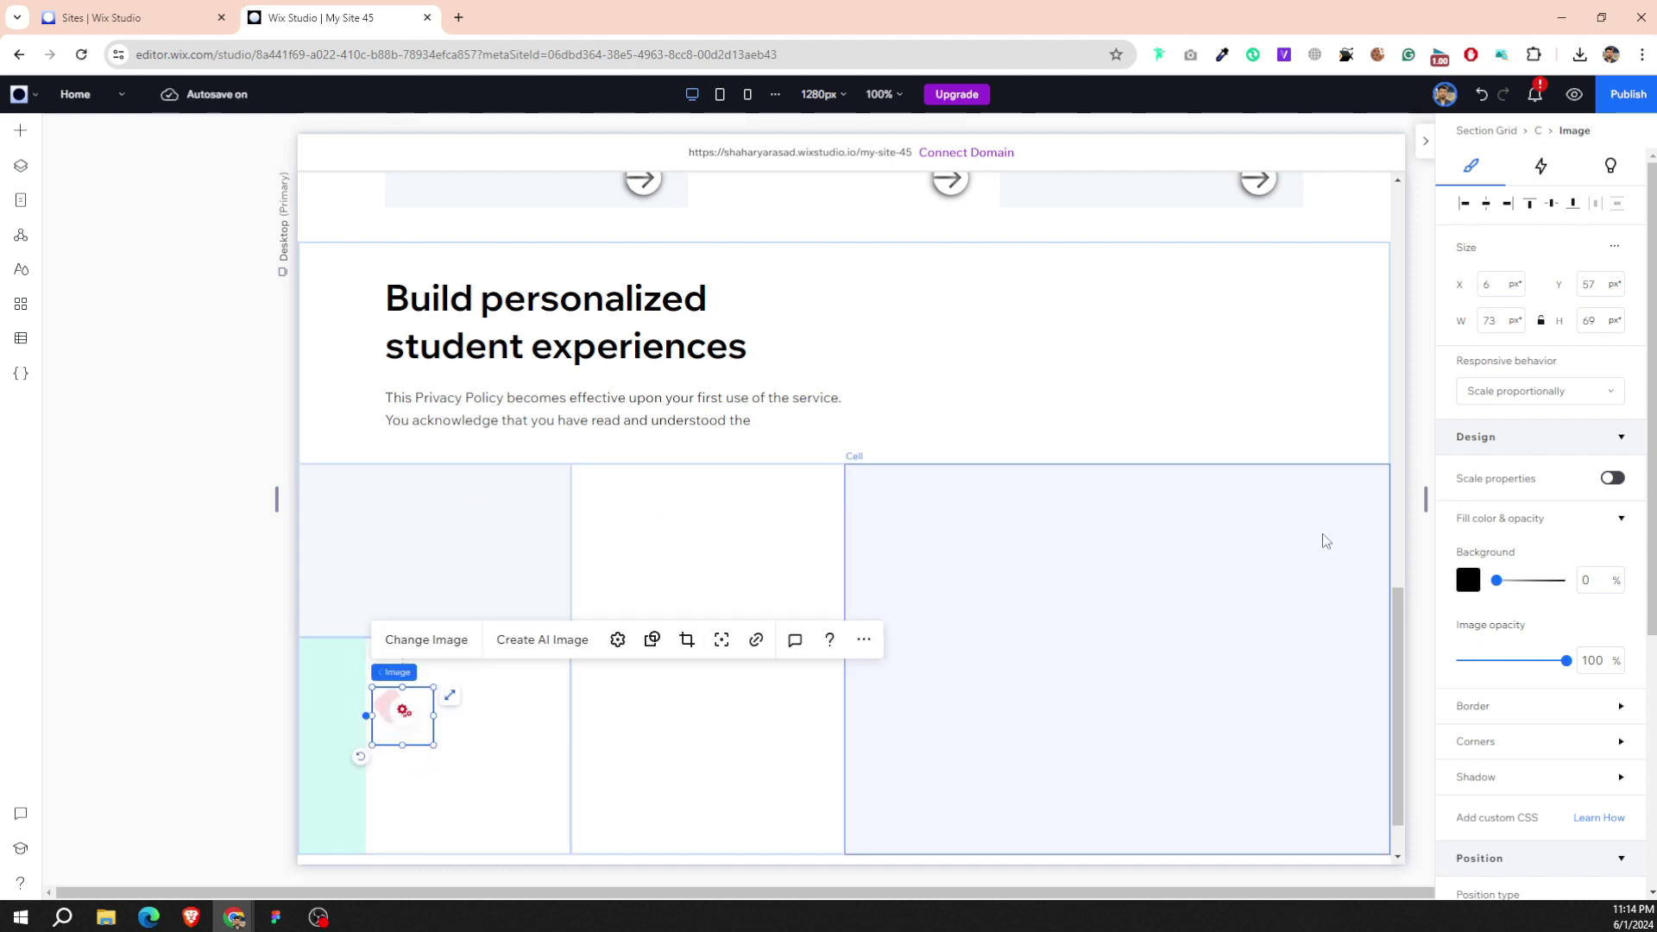
pyautogui.click(1490, 321)
pyautogui.write('75')
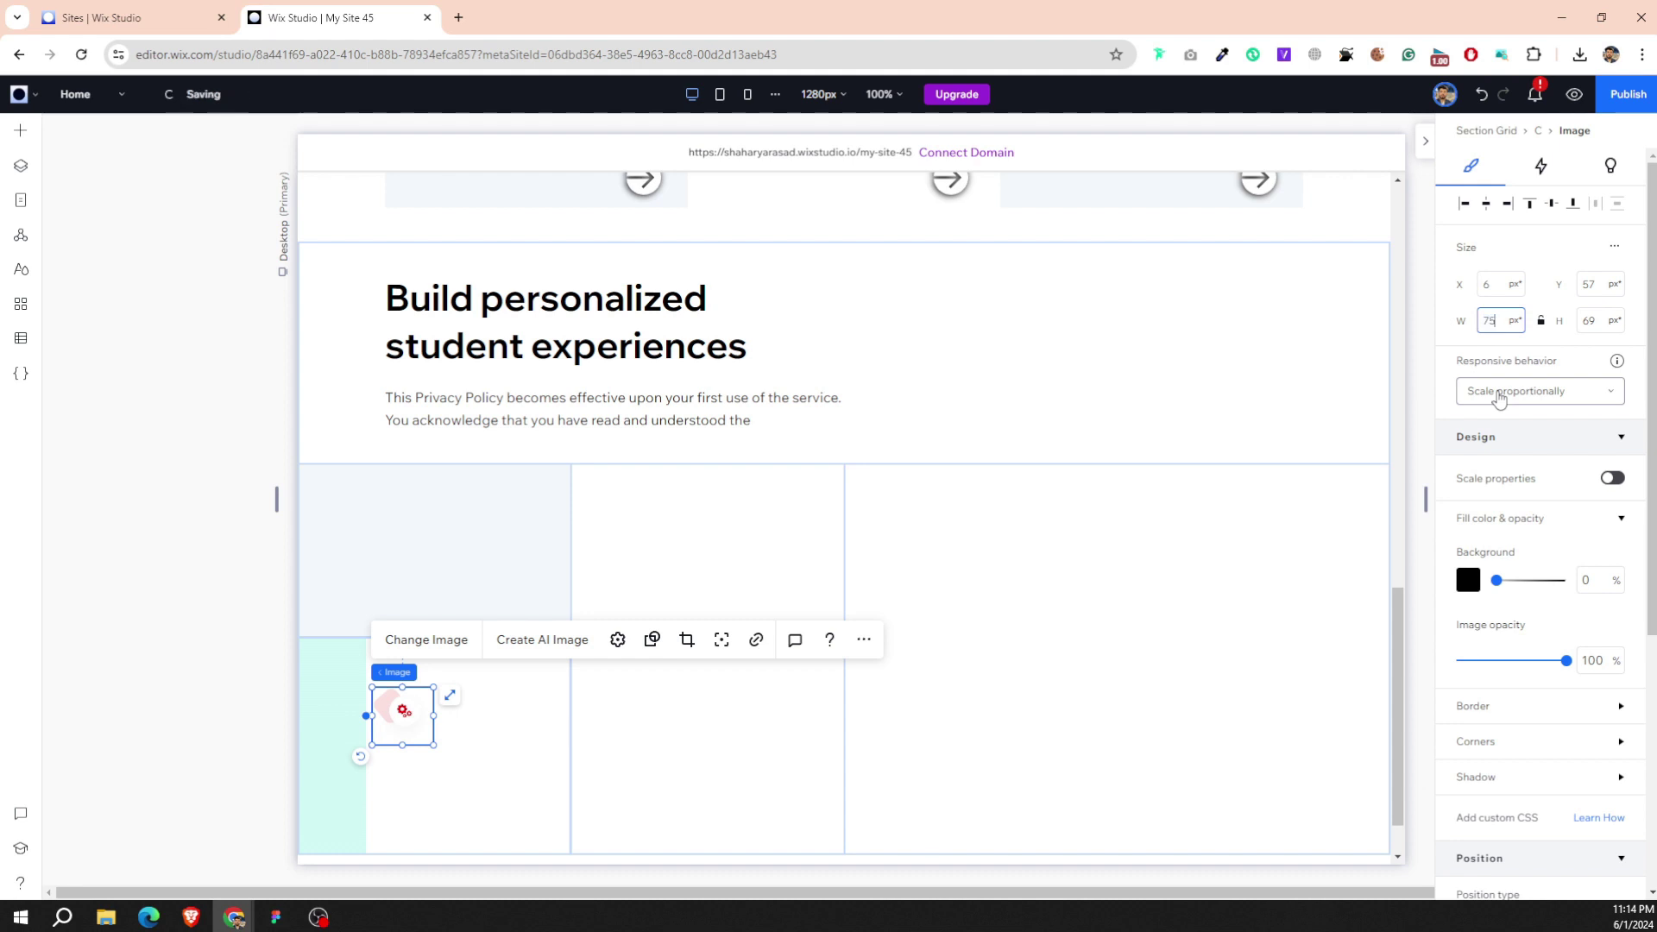
pyautogui.press('Tab')
pyautogui.press('Tab')
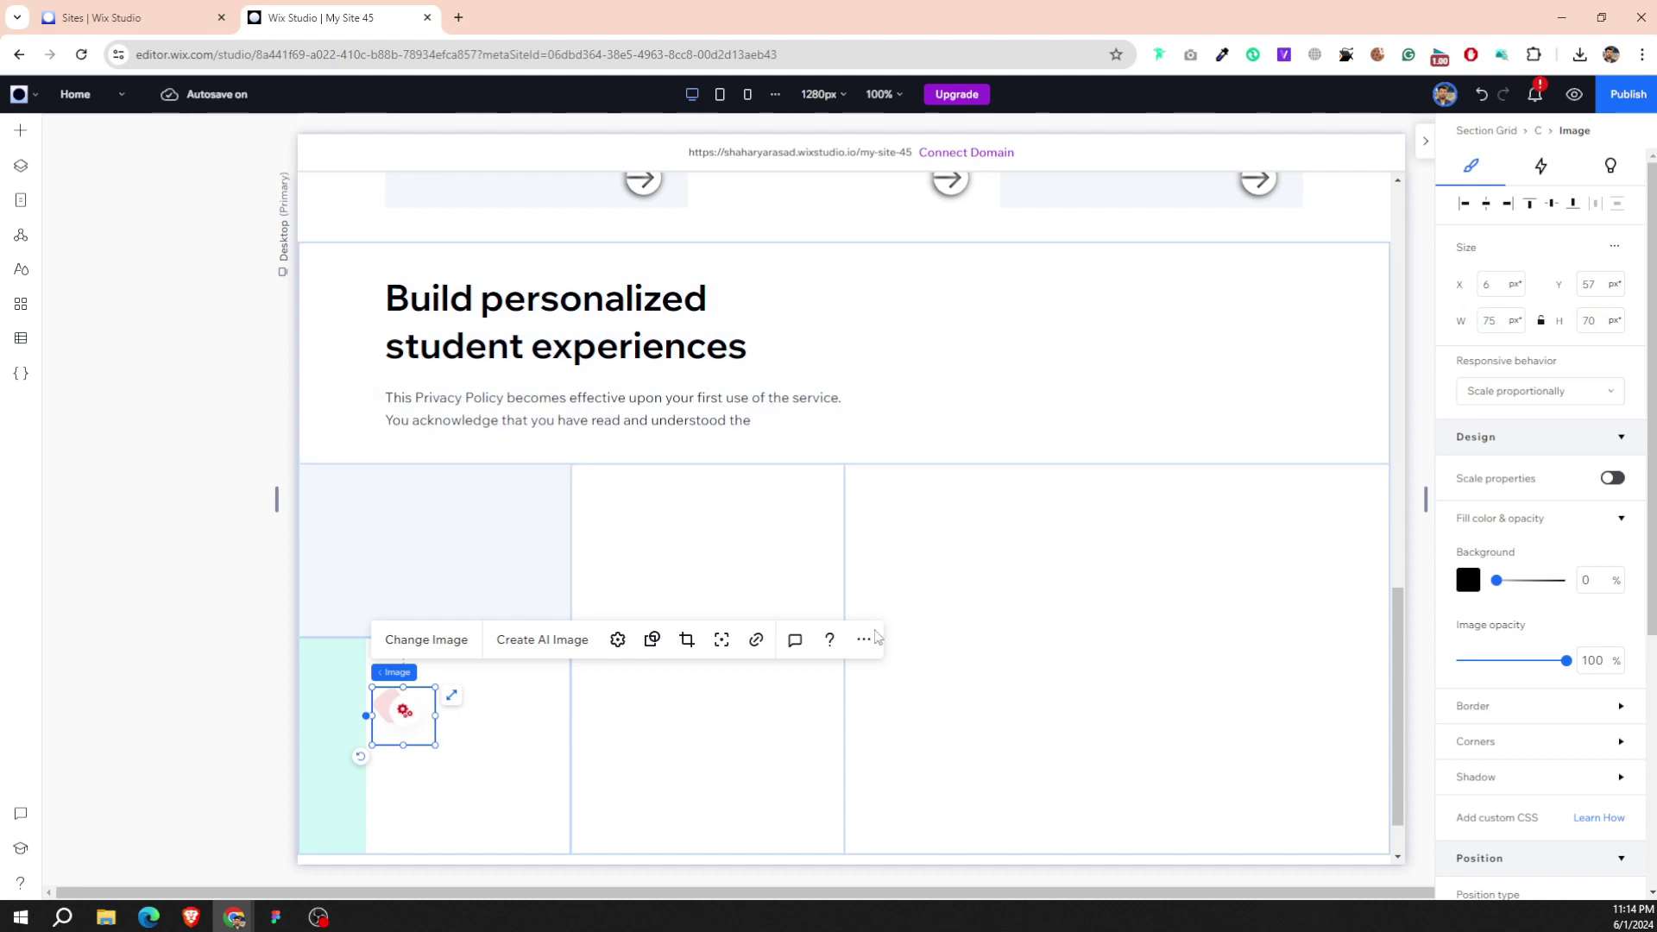
# Inset the icon 5% from the left and 7% from the top, then drag a copy upward.
pyautogui.moveTo(399, 714); pyautogui.dragTo(405, 687)
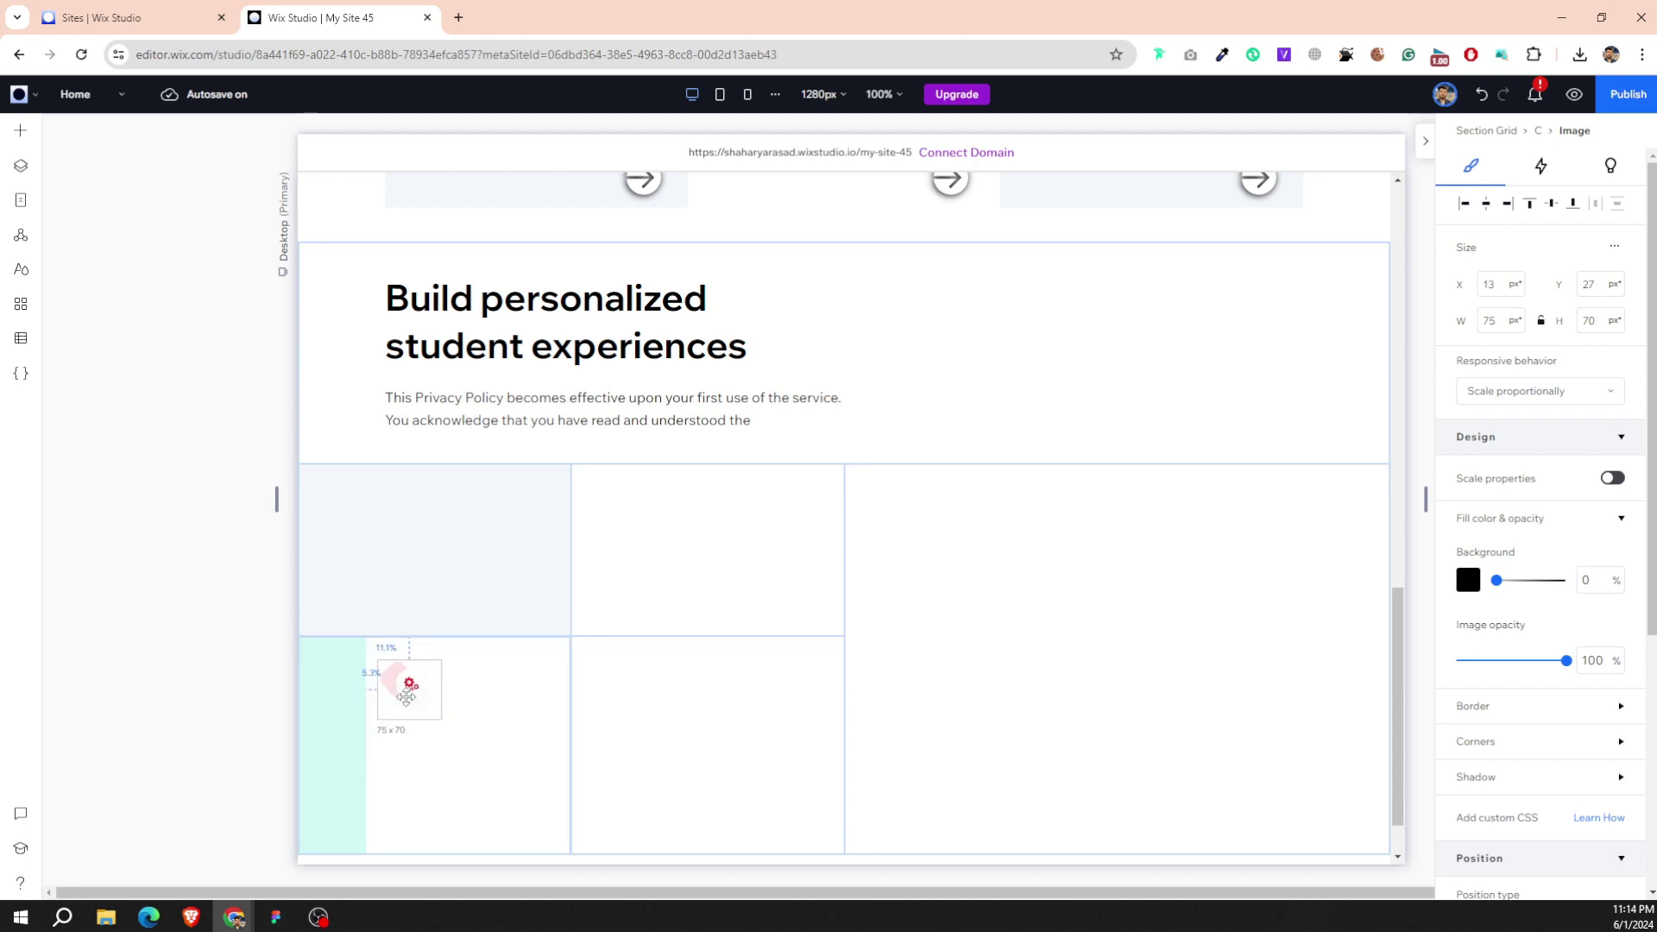
pyautogui.click(1506, 692)
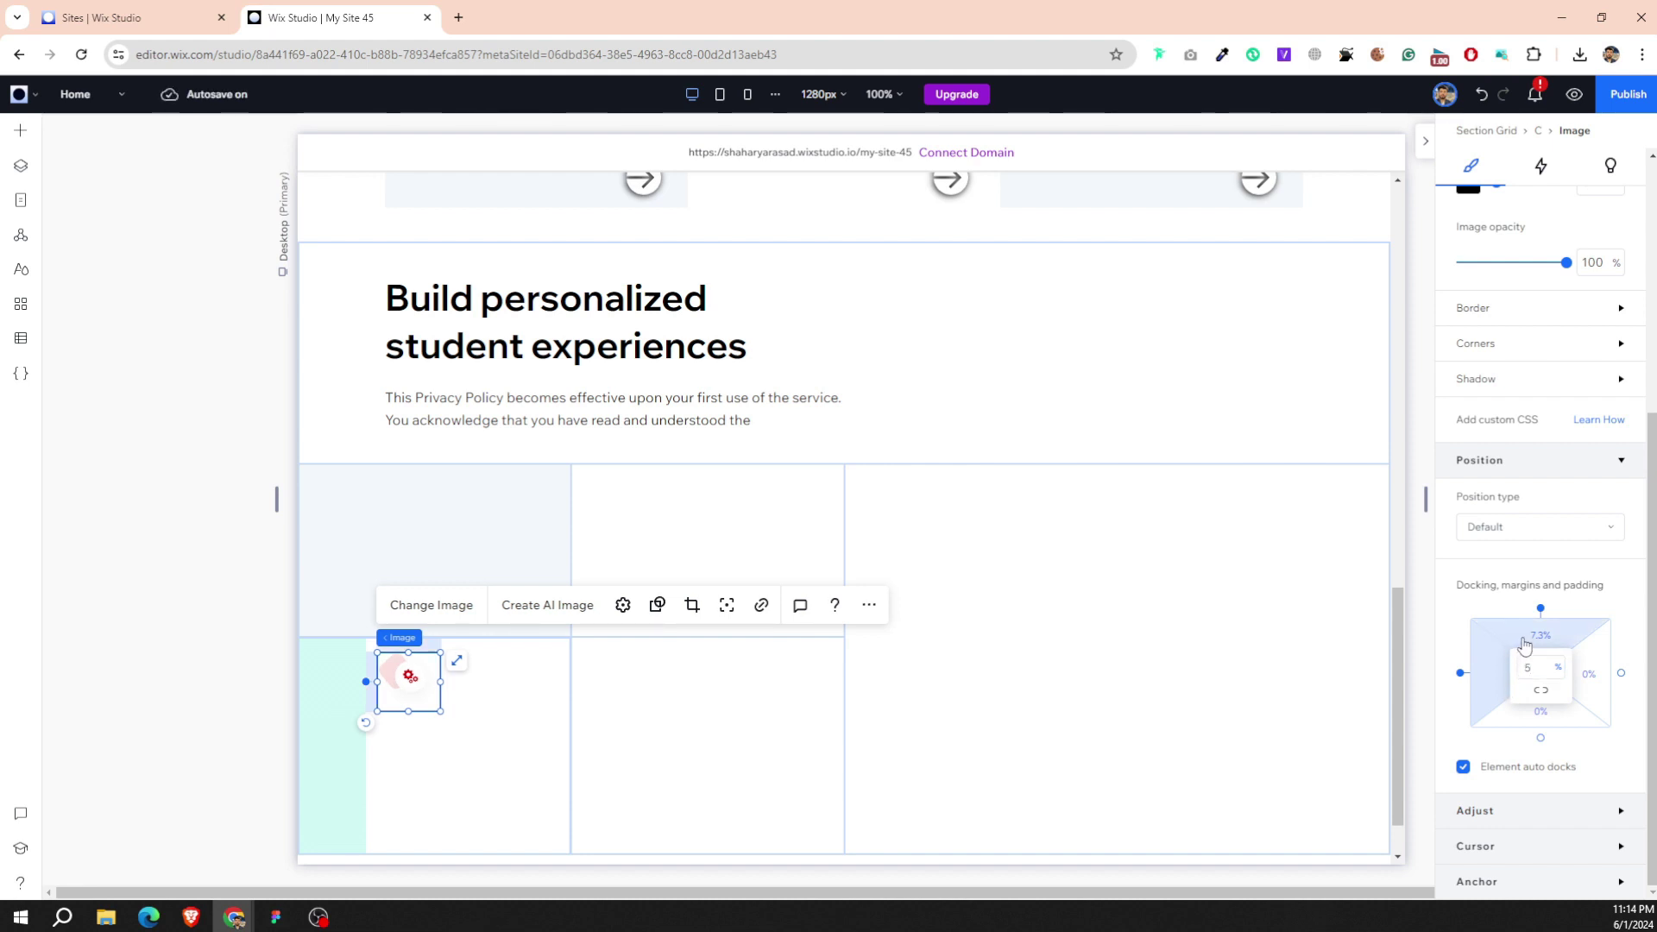
pyautogui.click(1525, 643)
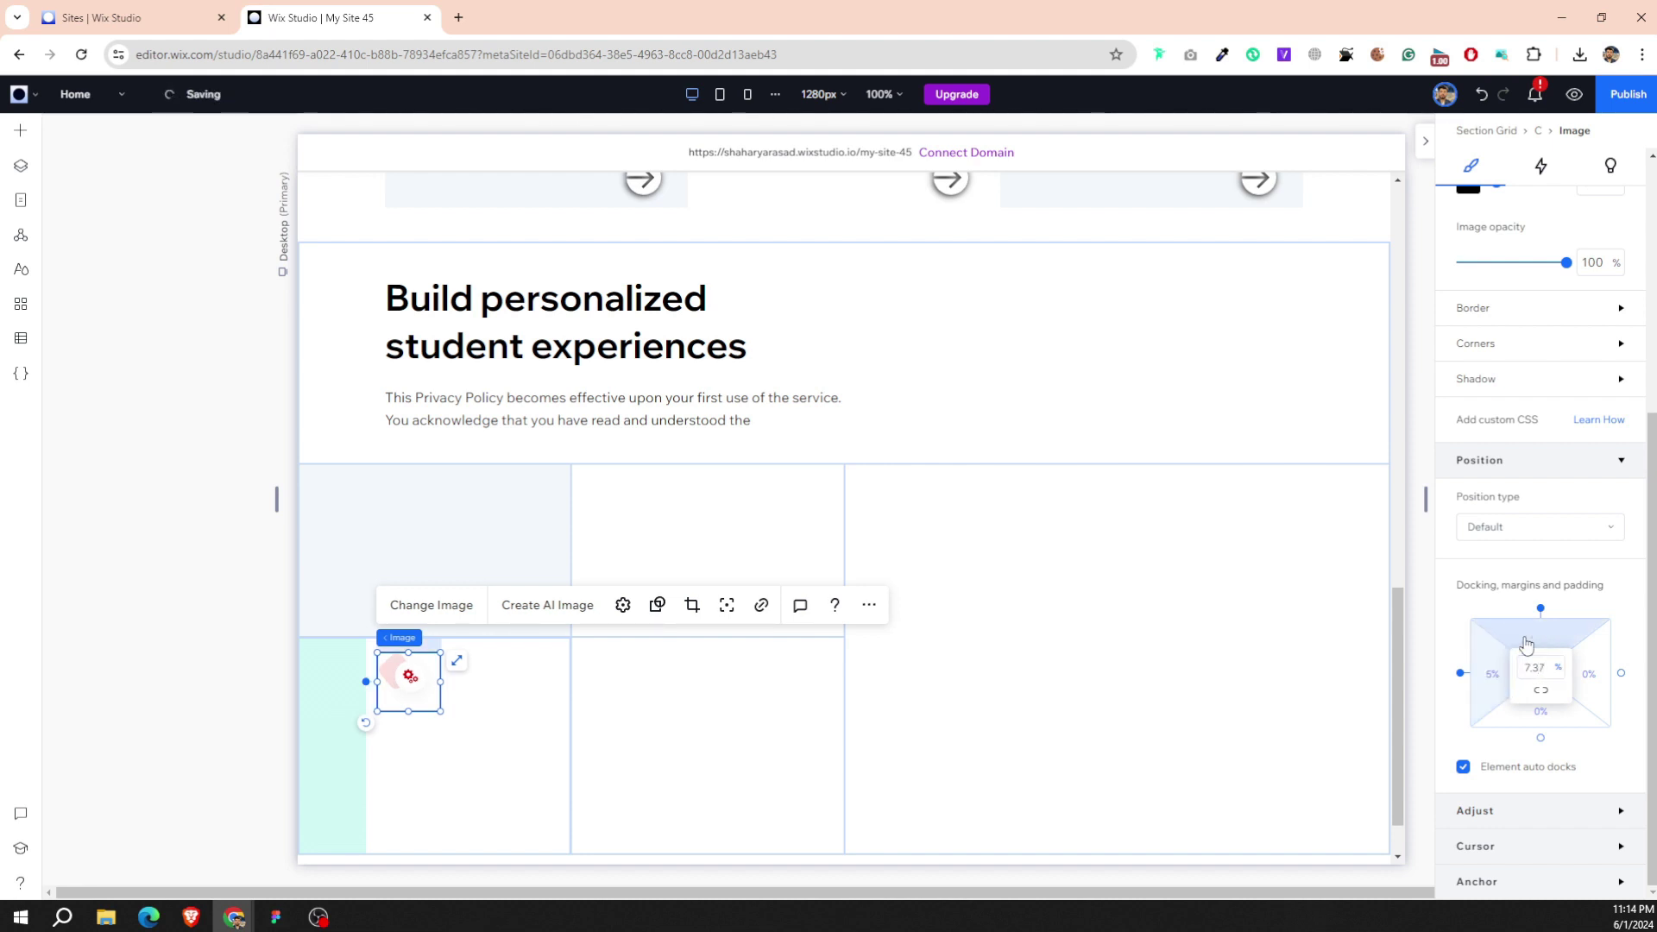
pyautogui.click(1541, 667)
pyautogui.write('7')
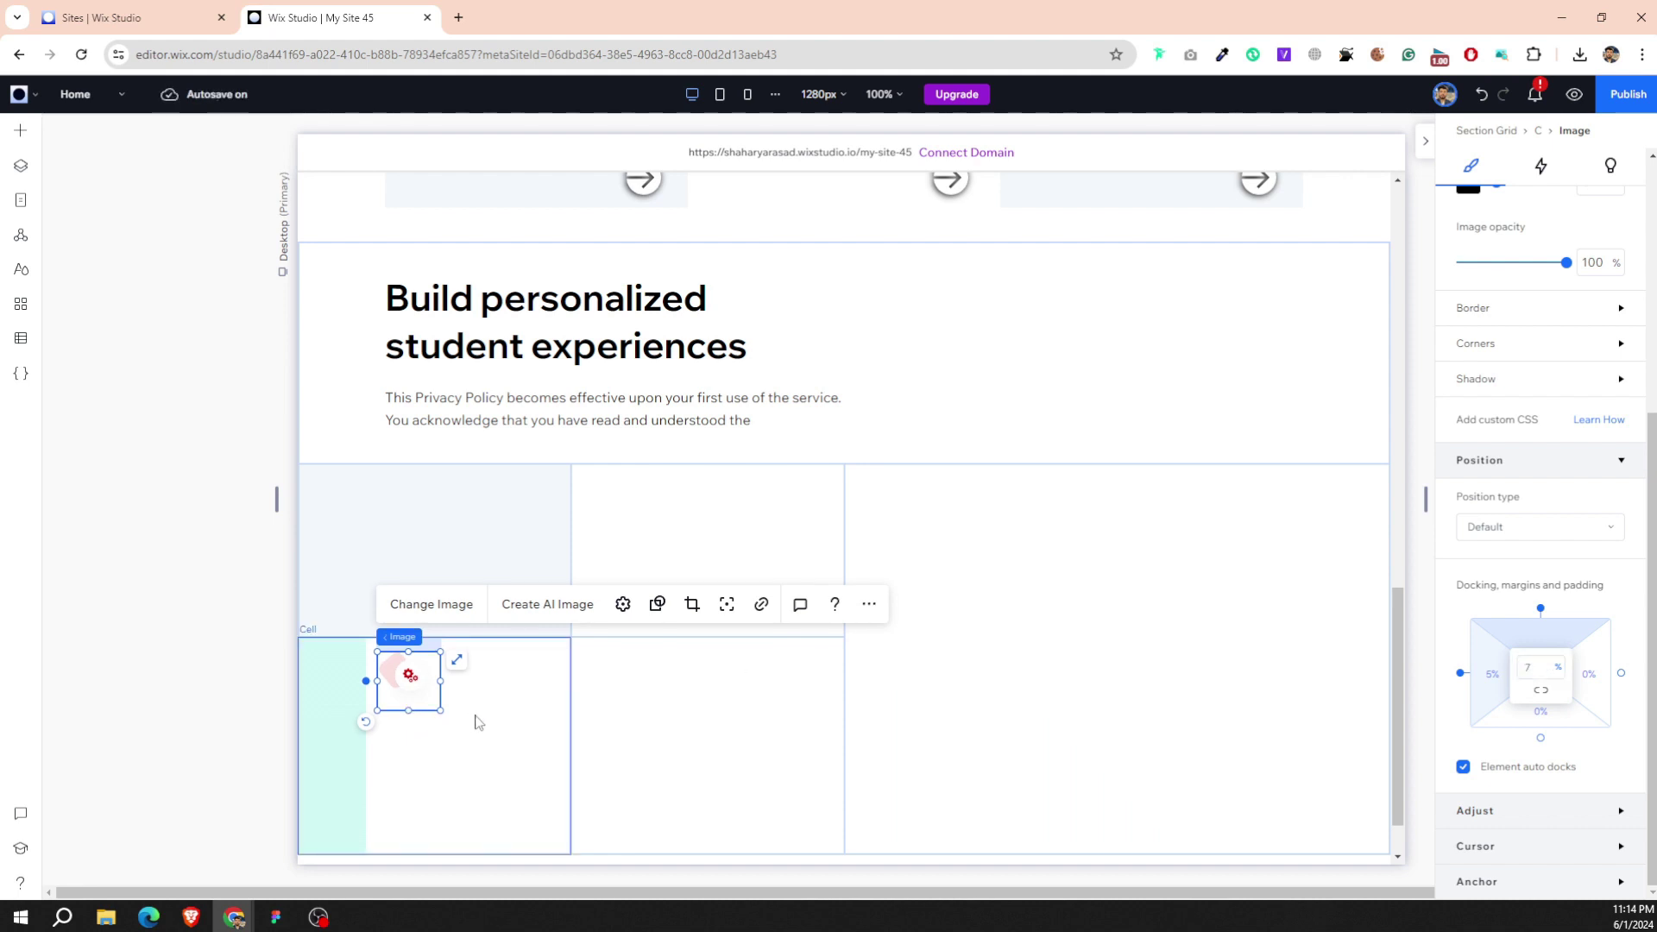
pyautogui.click(478, 721)
pyautogui.click(425, 672)
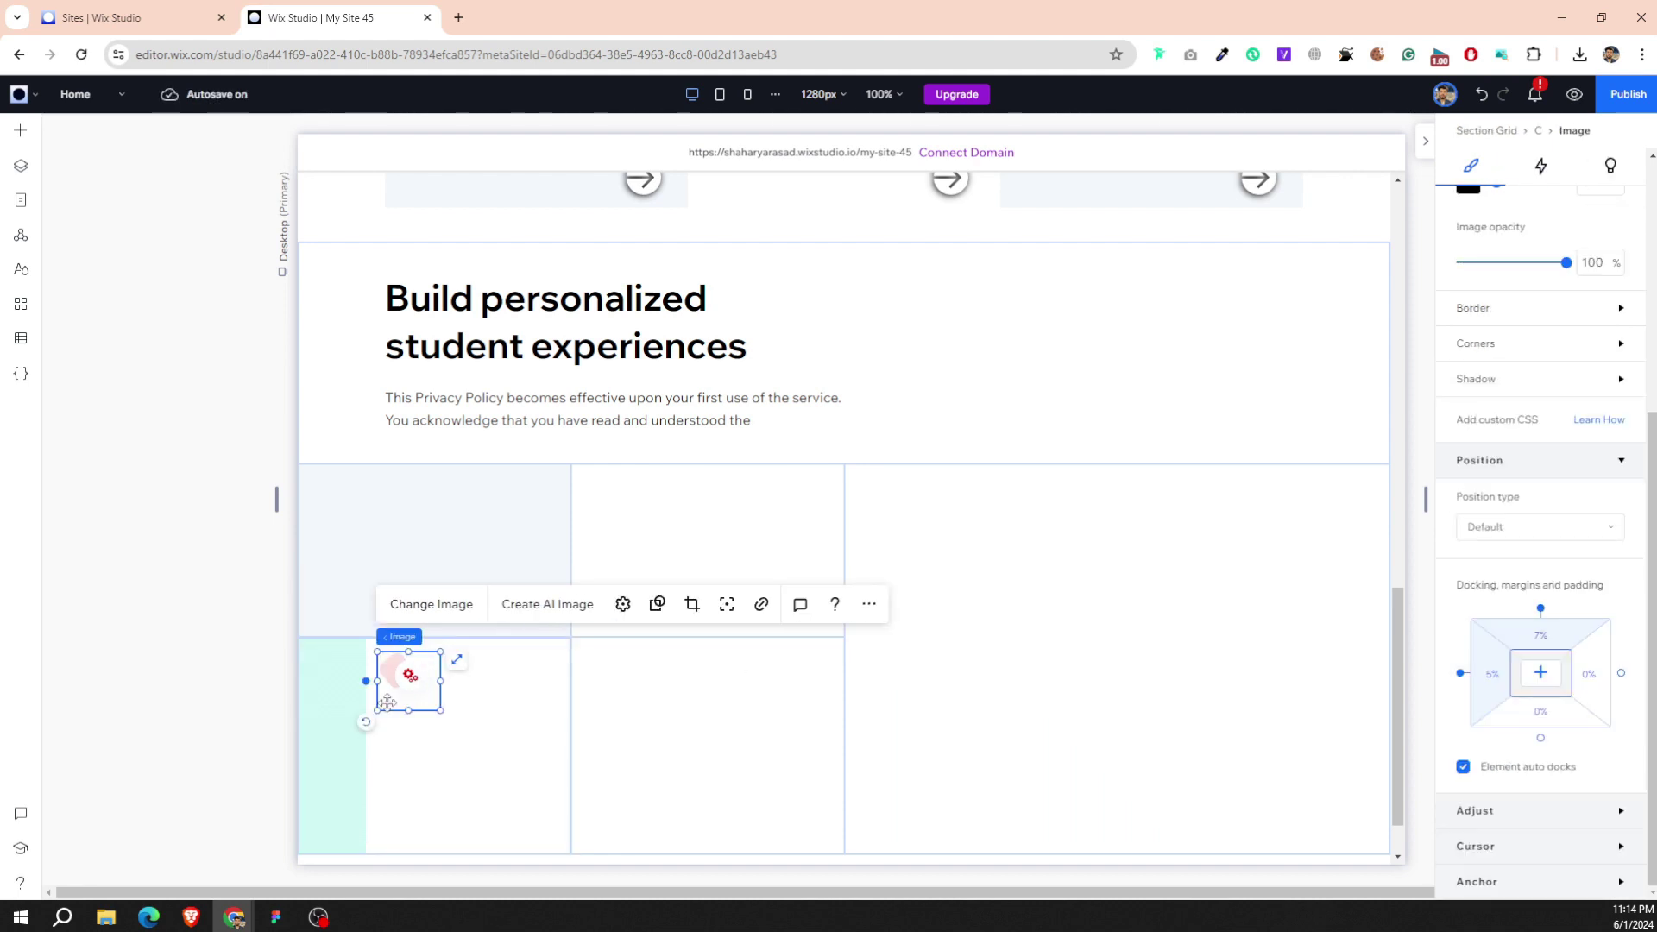
pyautogui.moveTo(425, 675); pyautogui.dragTo(405, 514)
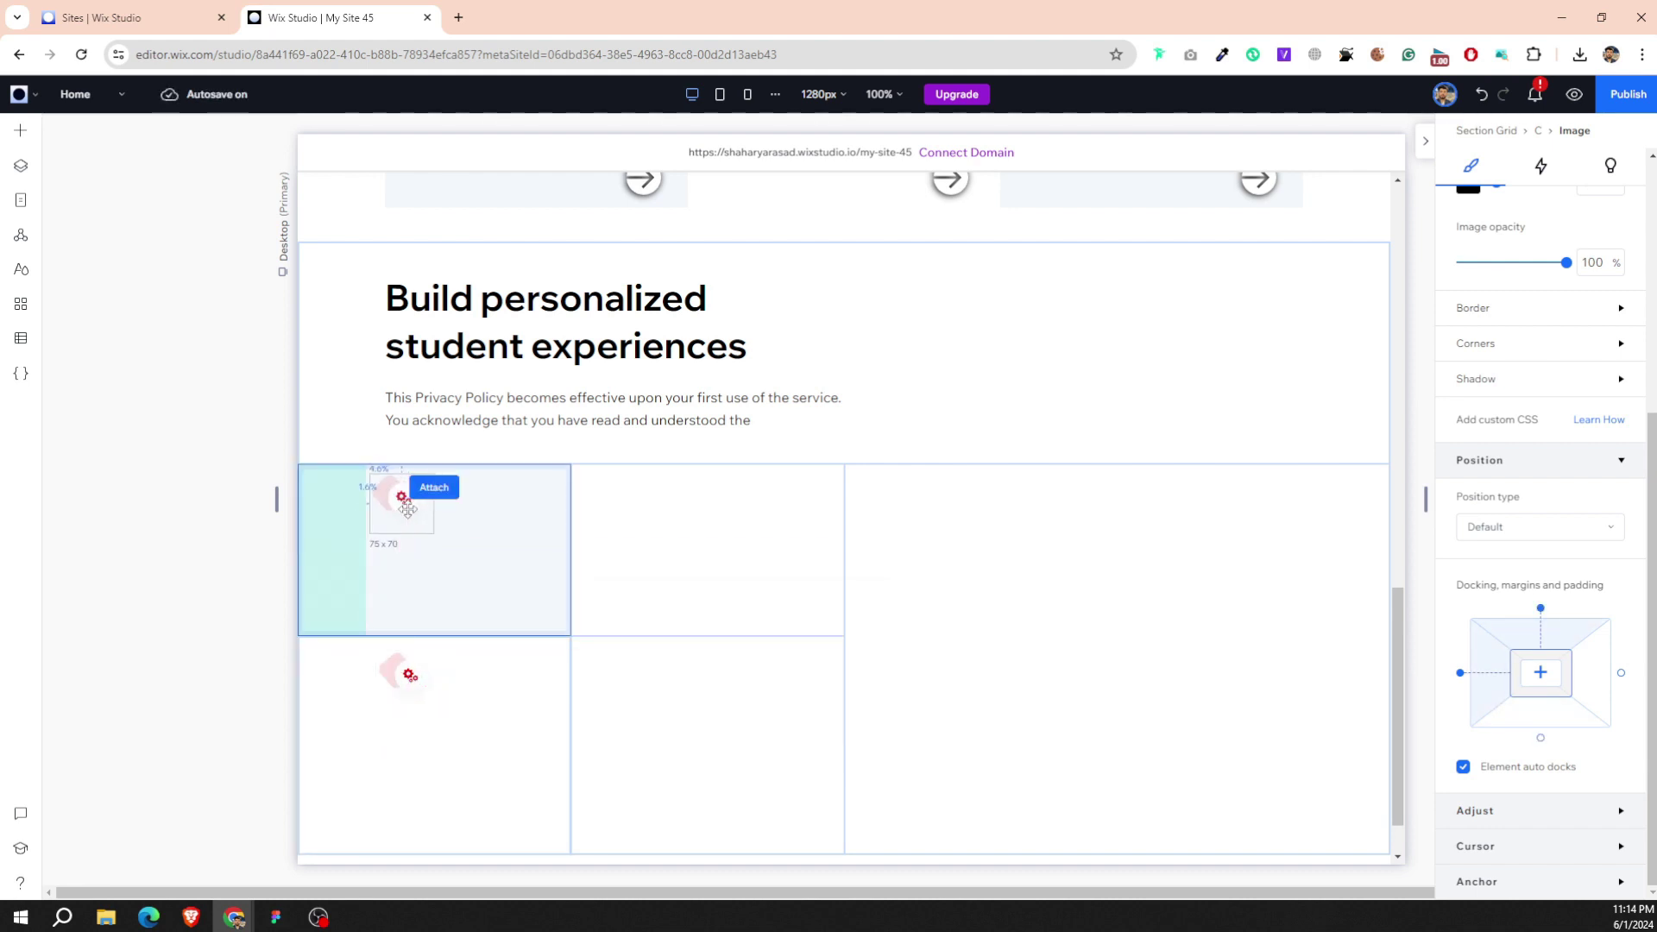
# Drop the icon copy into the upper-left cell with 5% left and 7% top margins.
pyautogui.moveTo(405, 514); pyautogui.dragTo(404, 508)
pyautogui.click(408, 676)
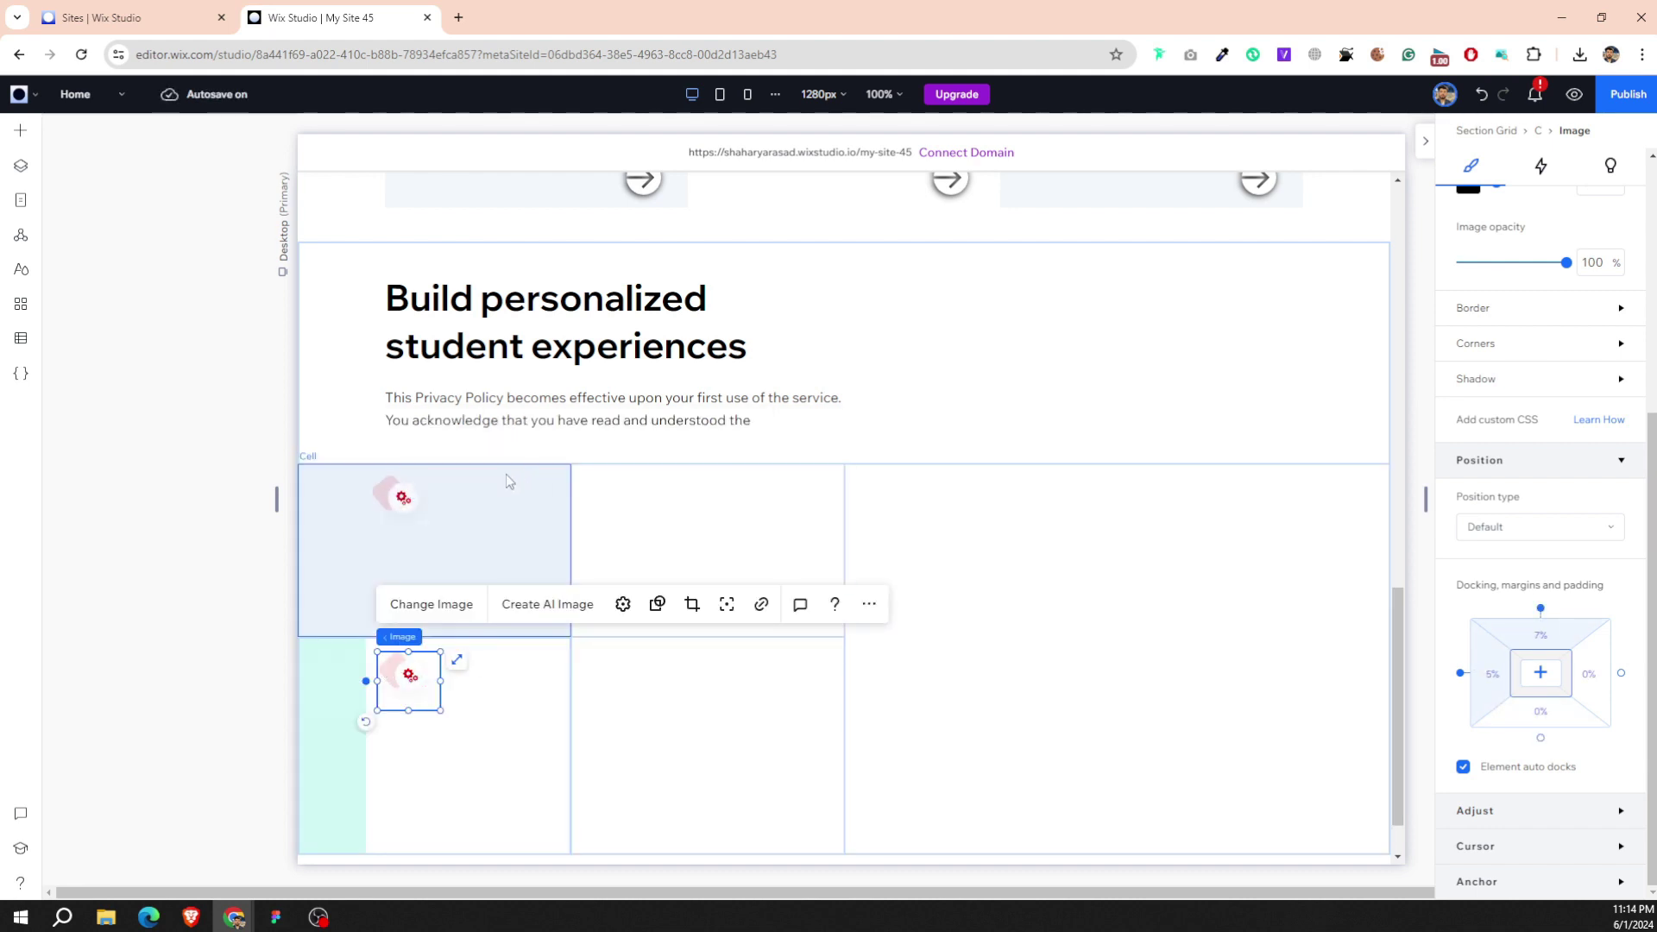
pyautogui.click(383, 498)
pyautogui.click(1491, 674)
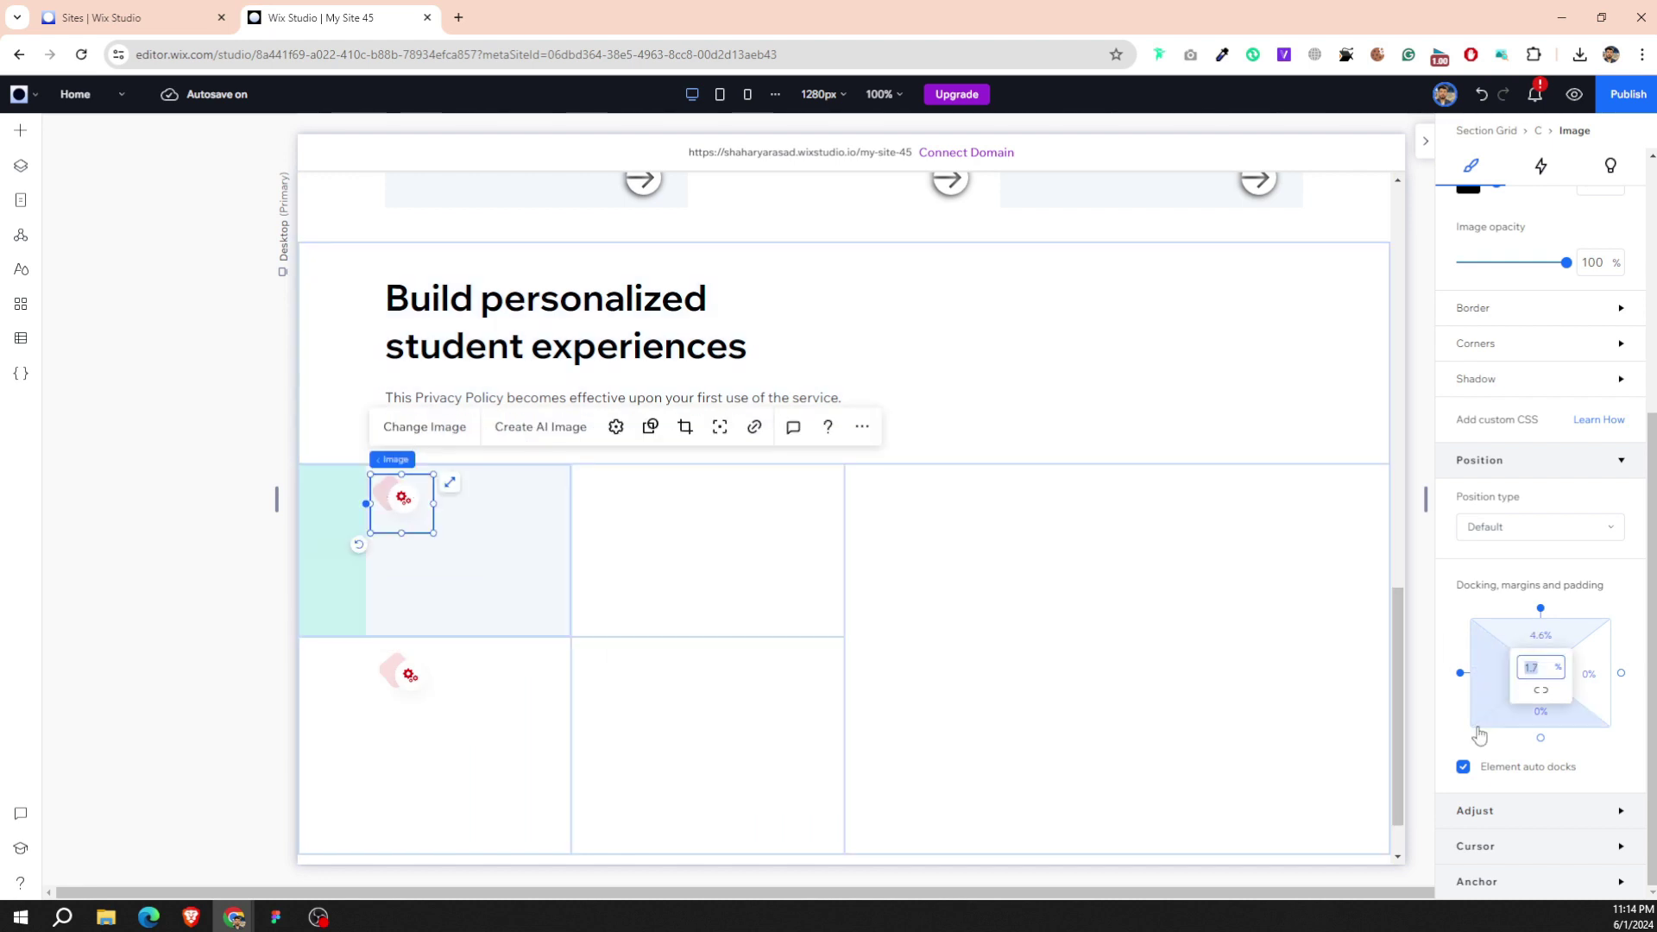
pyautogui.press('Return')
pyautogui.click(1556, 642)
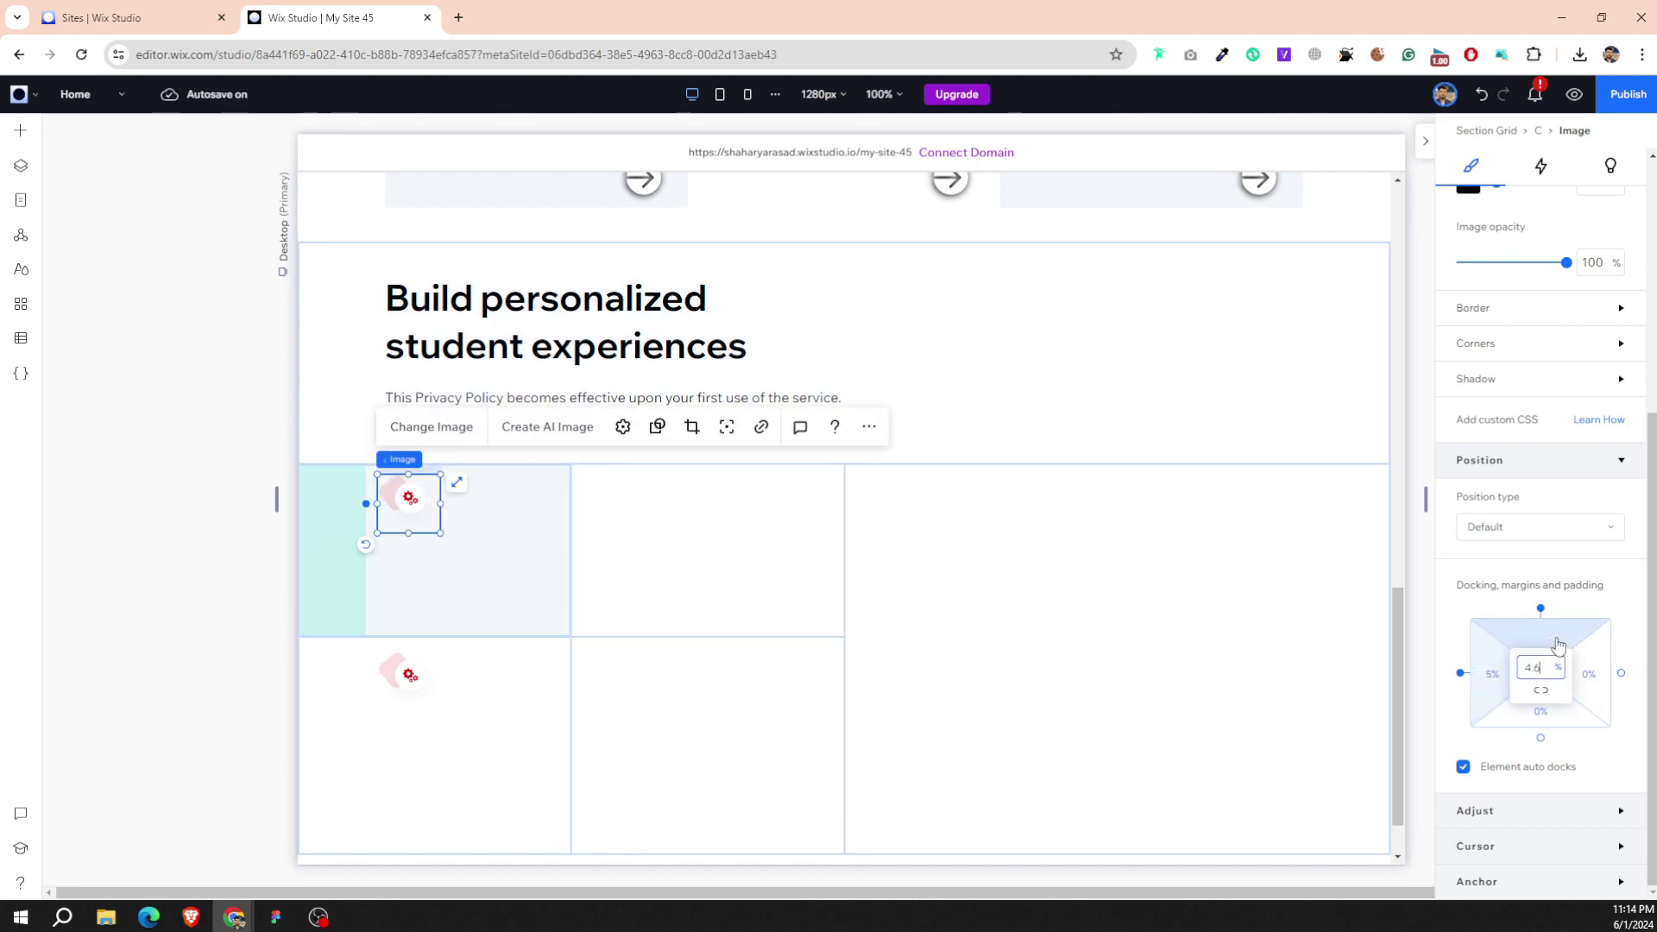
pyautogui.press('BackSpace')
pyautogui.press('BackSpace')
pyautogui.press('BackSpace')
pyautogui.press('Return')
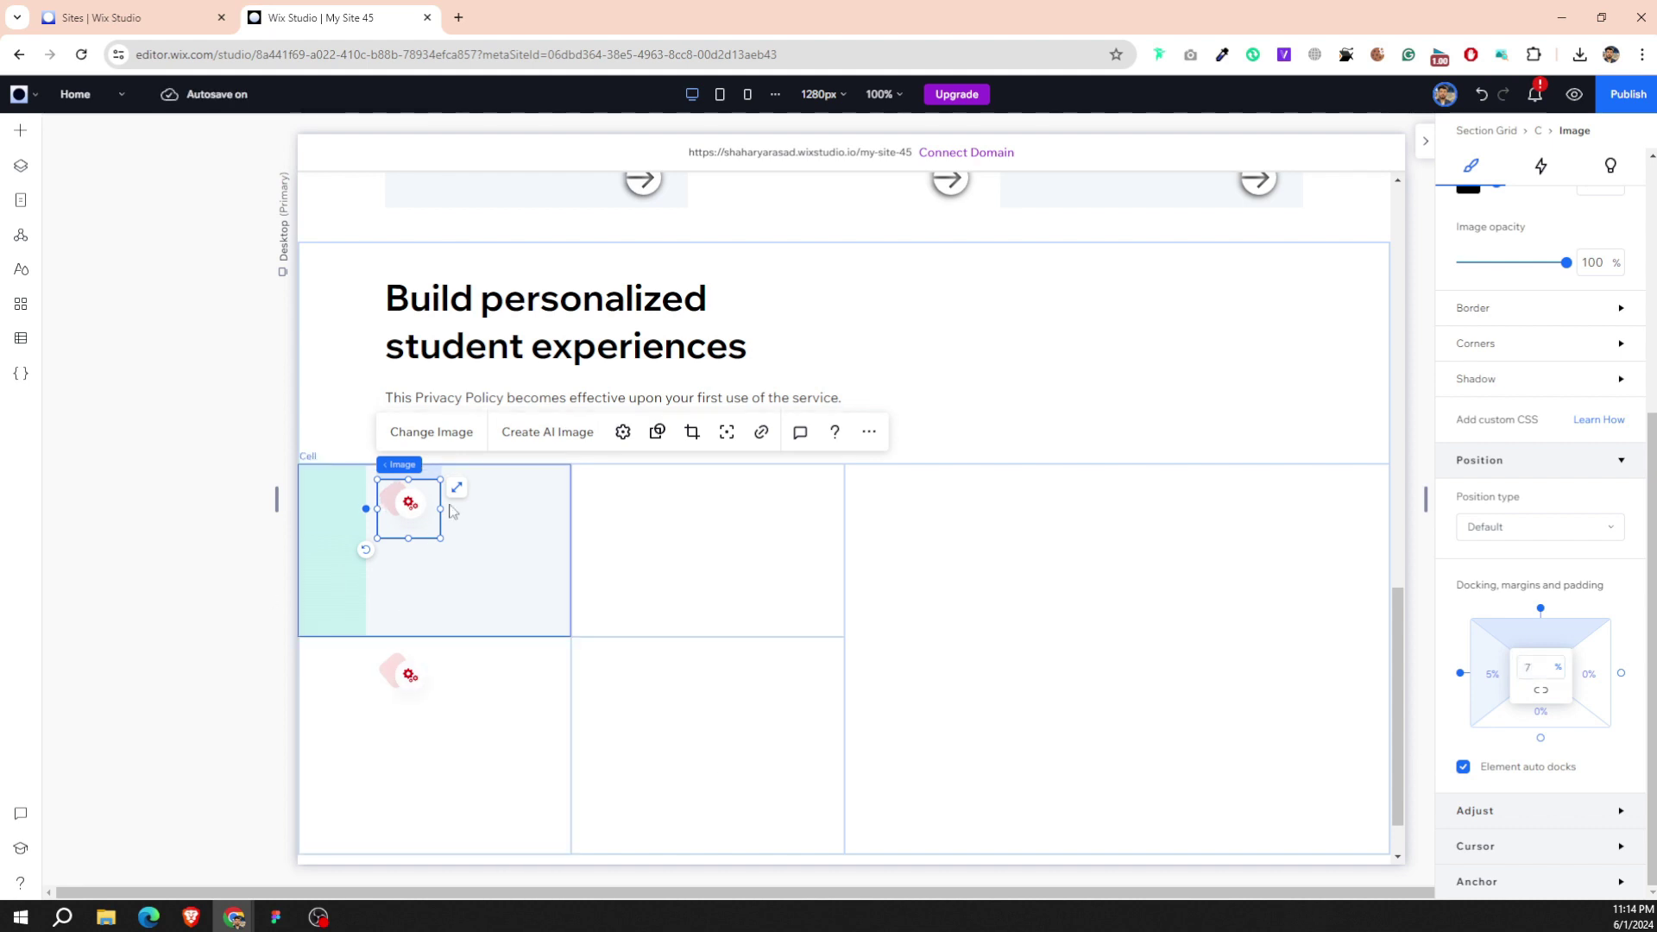
# Replace the upper icon's picture with the red lightning icon from site files.
pyautogui.click(450, 446)
pyautogui.click(275, 917)
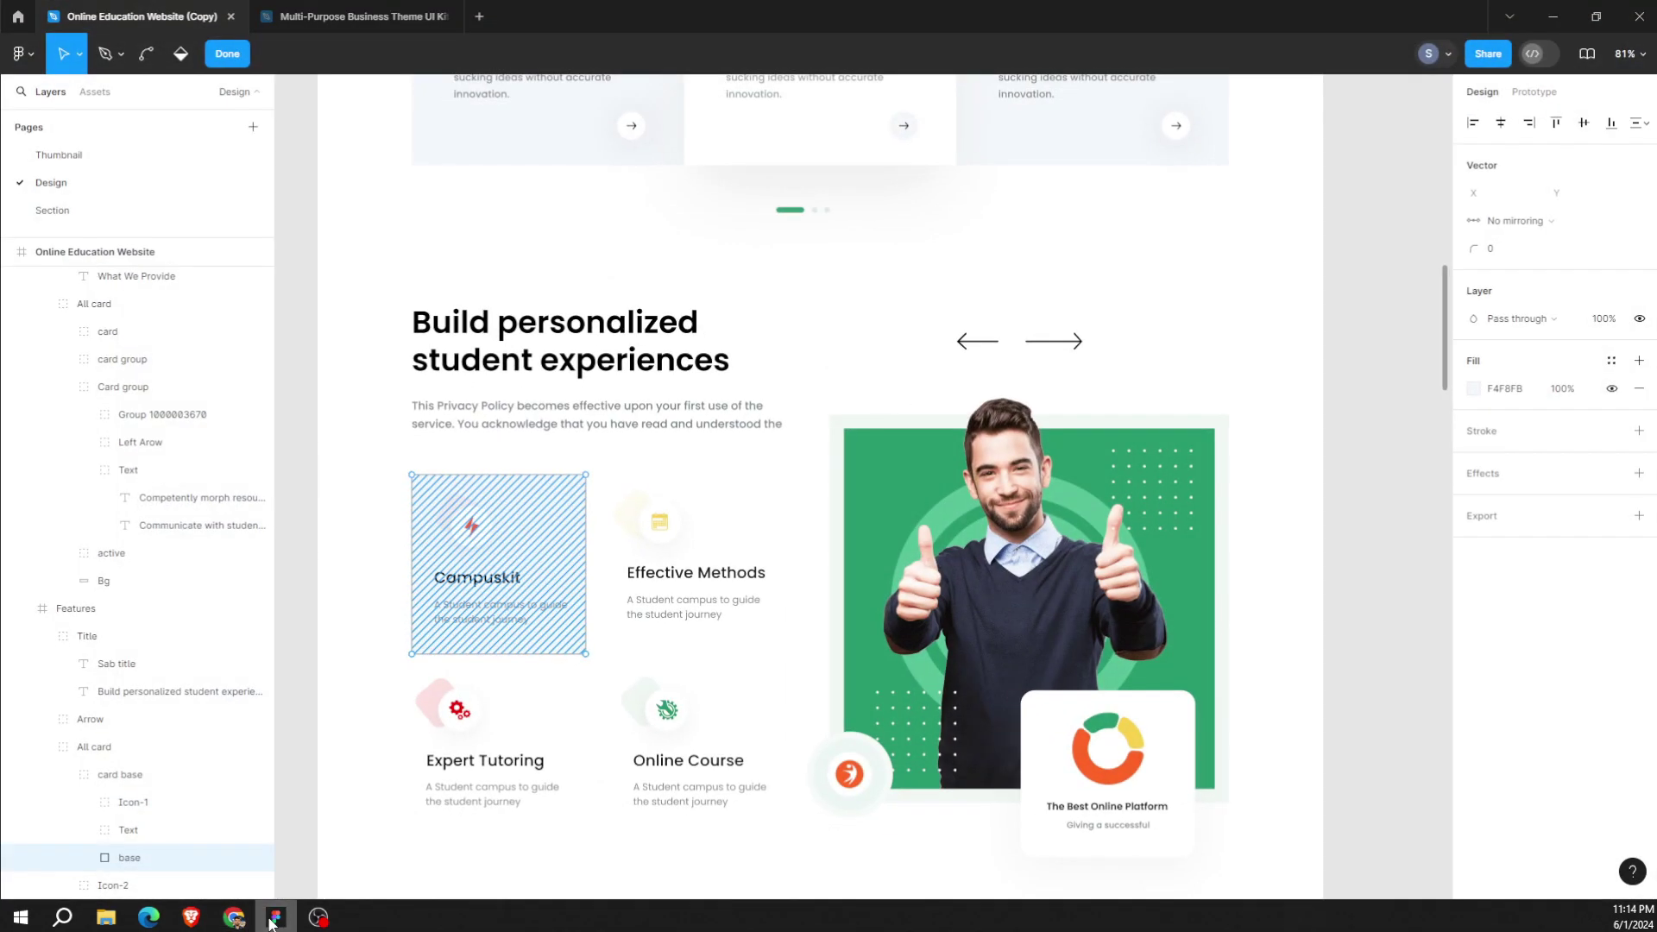
pyautogui.click(275, 917)
pyautogui.click(420, 539)
pyautogui.click(1485, 847)
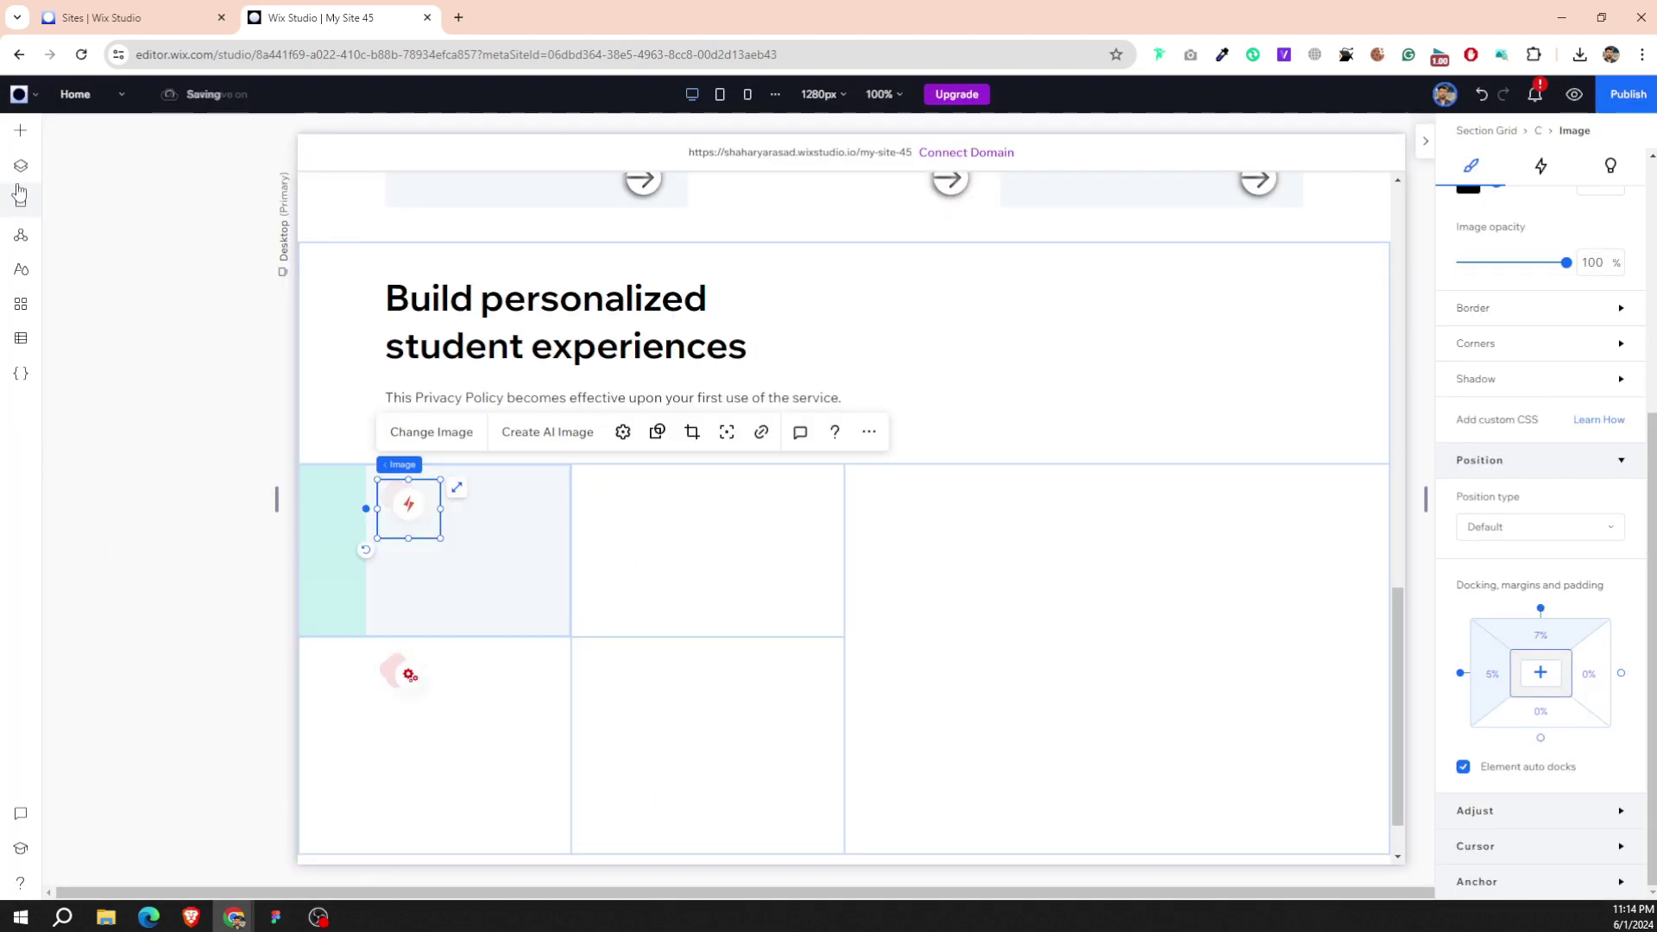
# Add a Quick Add Title element into the grid beside the icon.
pyautogui.click(21, 131)
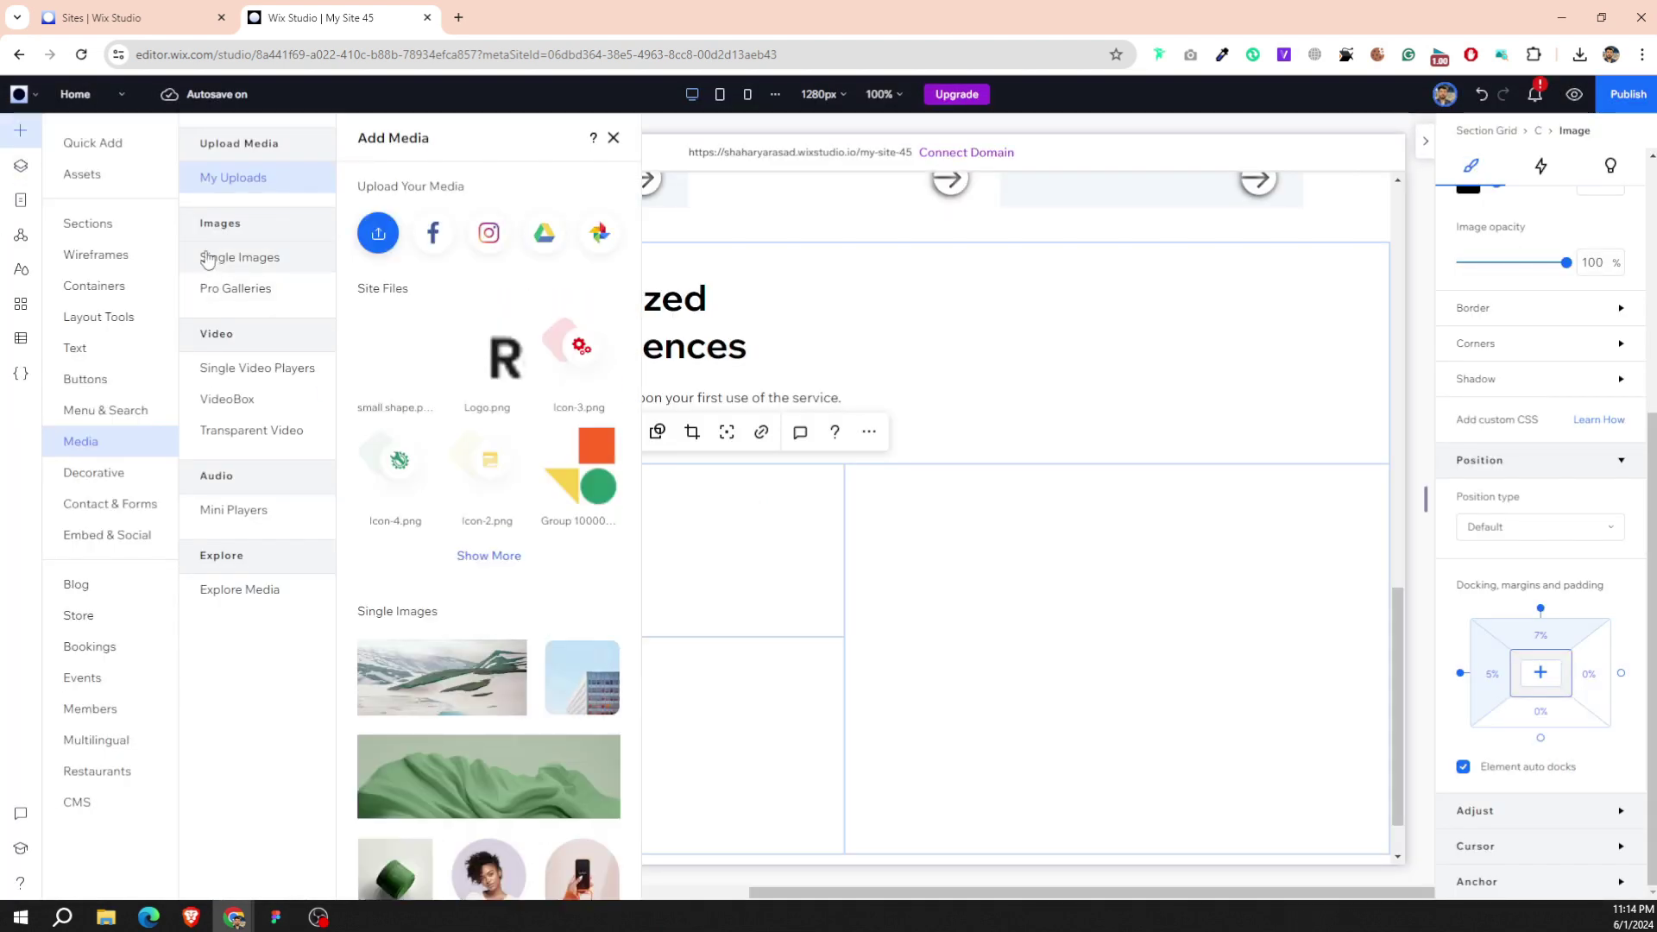
pyautogui.click(92, 143)
pyautogui.moveTo(331, 209); pyautogui.dragTo(720, 539)
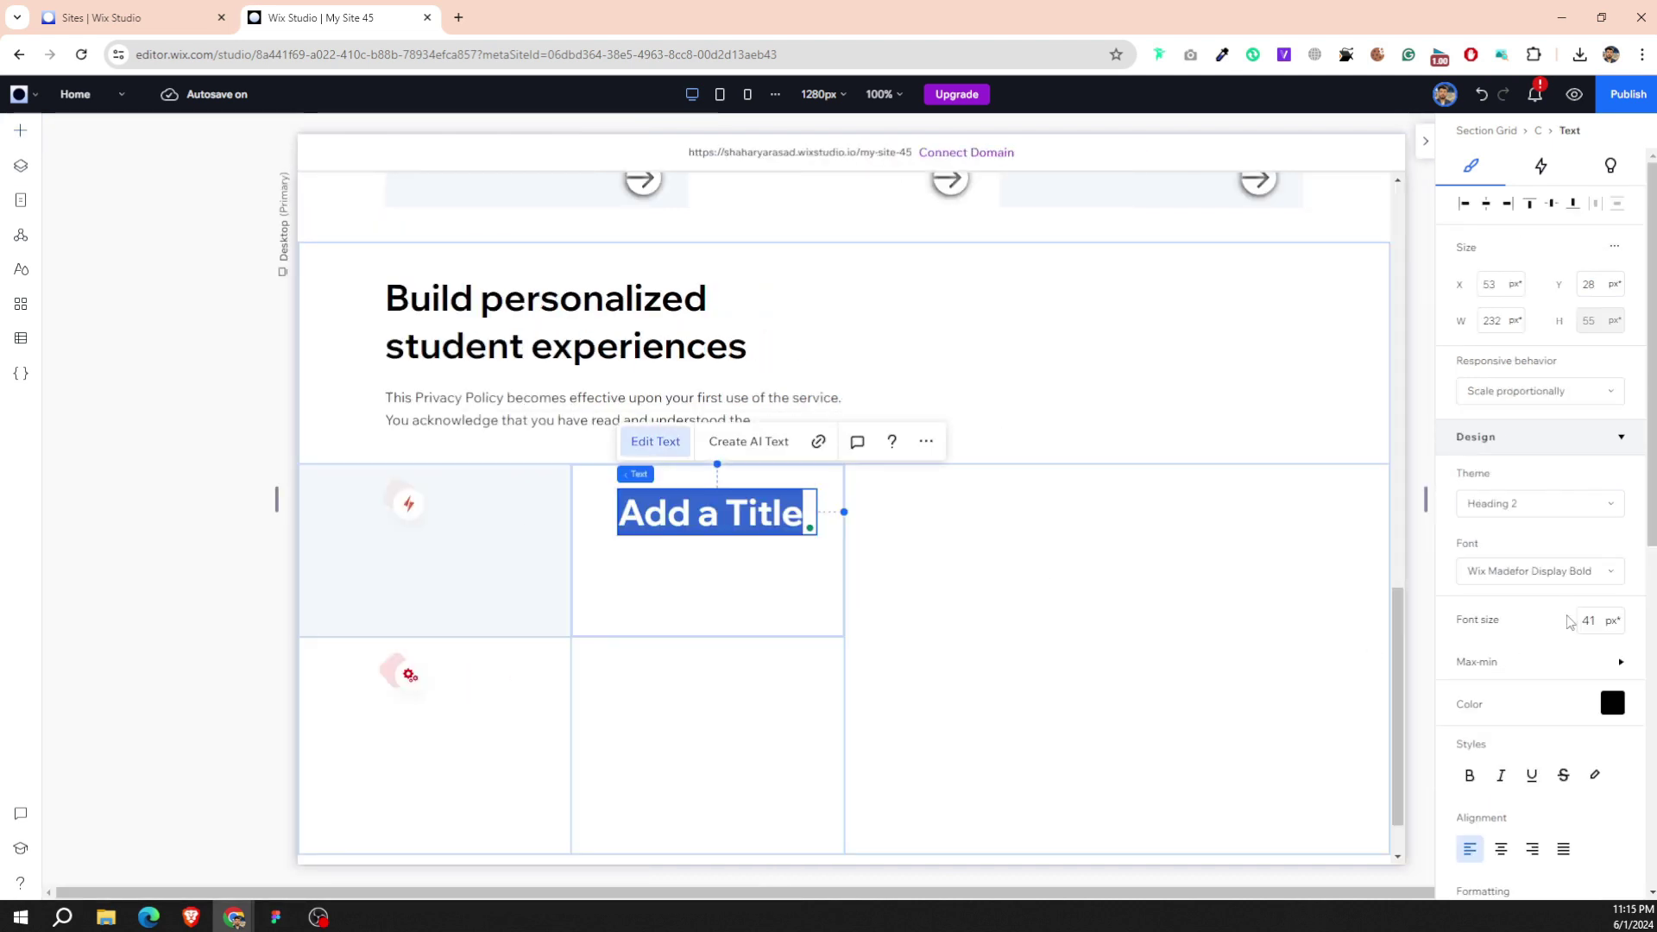
# Set the title to 25 px font, move it into the upper-left cell and narrow it to 175 px.
pyautogui.click(1586, 620)
pyautogui.write('25')
pyautogui.press('Return')
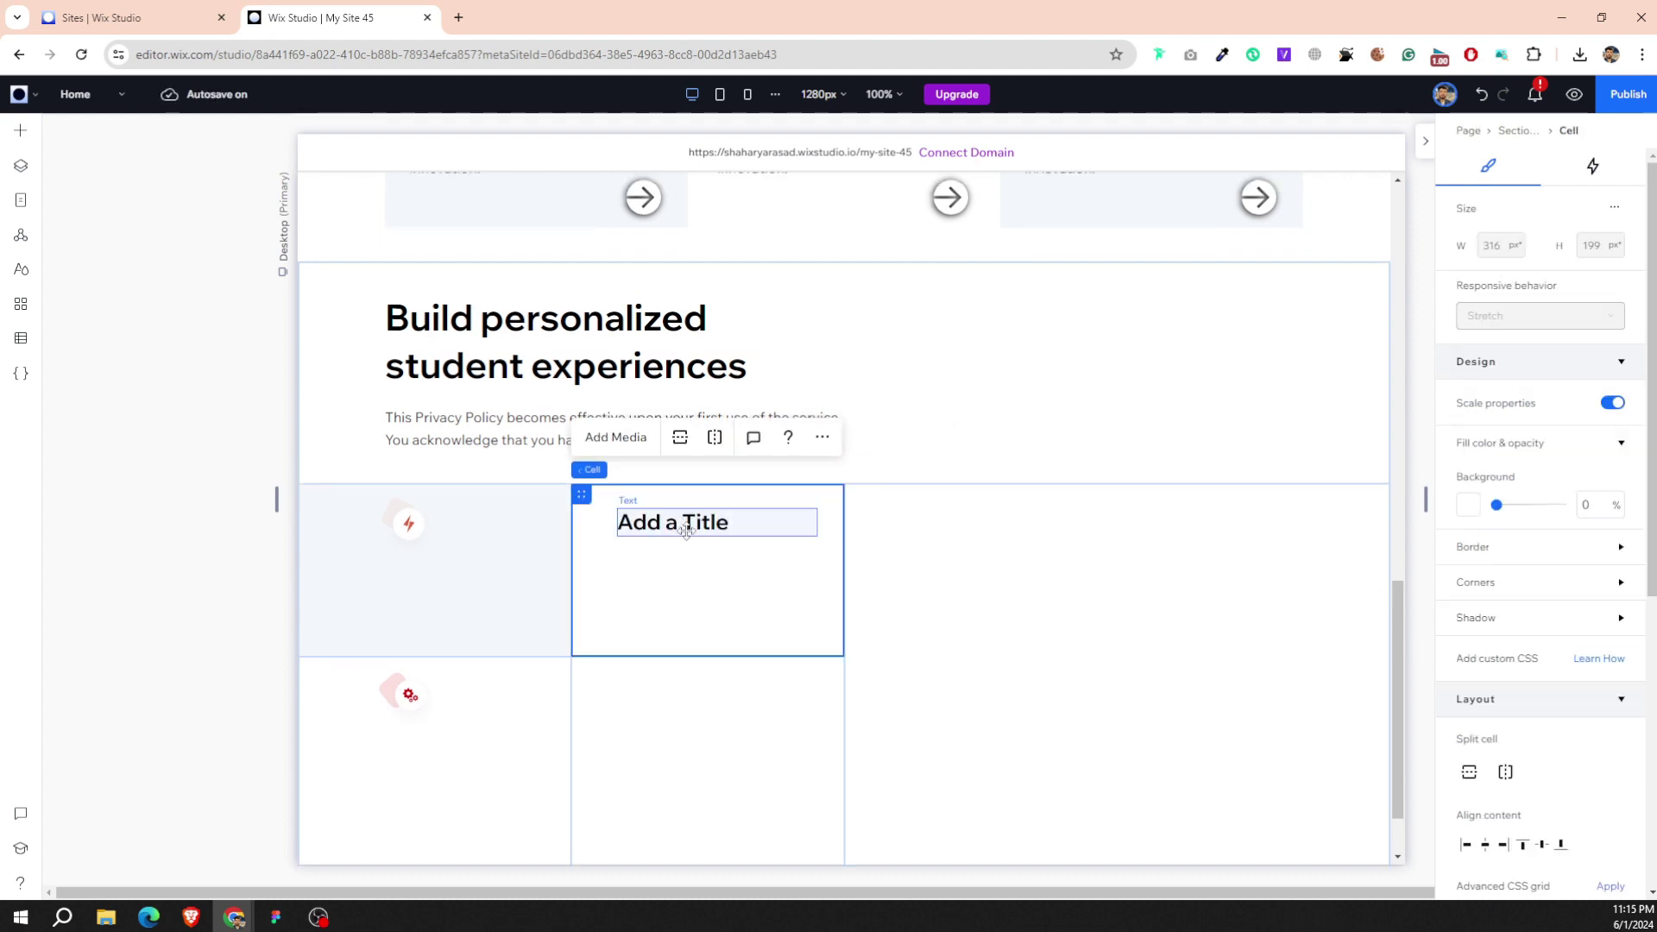
pyautogui.moveTo(686, 528); pyautogui.dragTo(459, 576)
pyautogui.moveTo(573, 567); pyautogui.dragTo(535, 578)
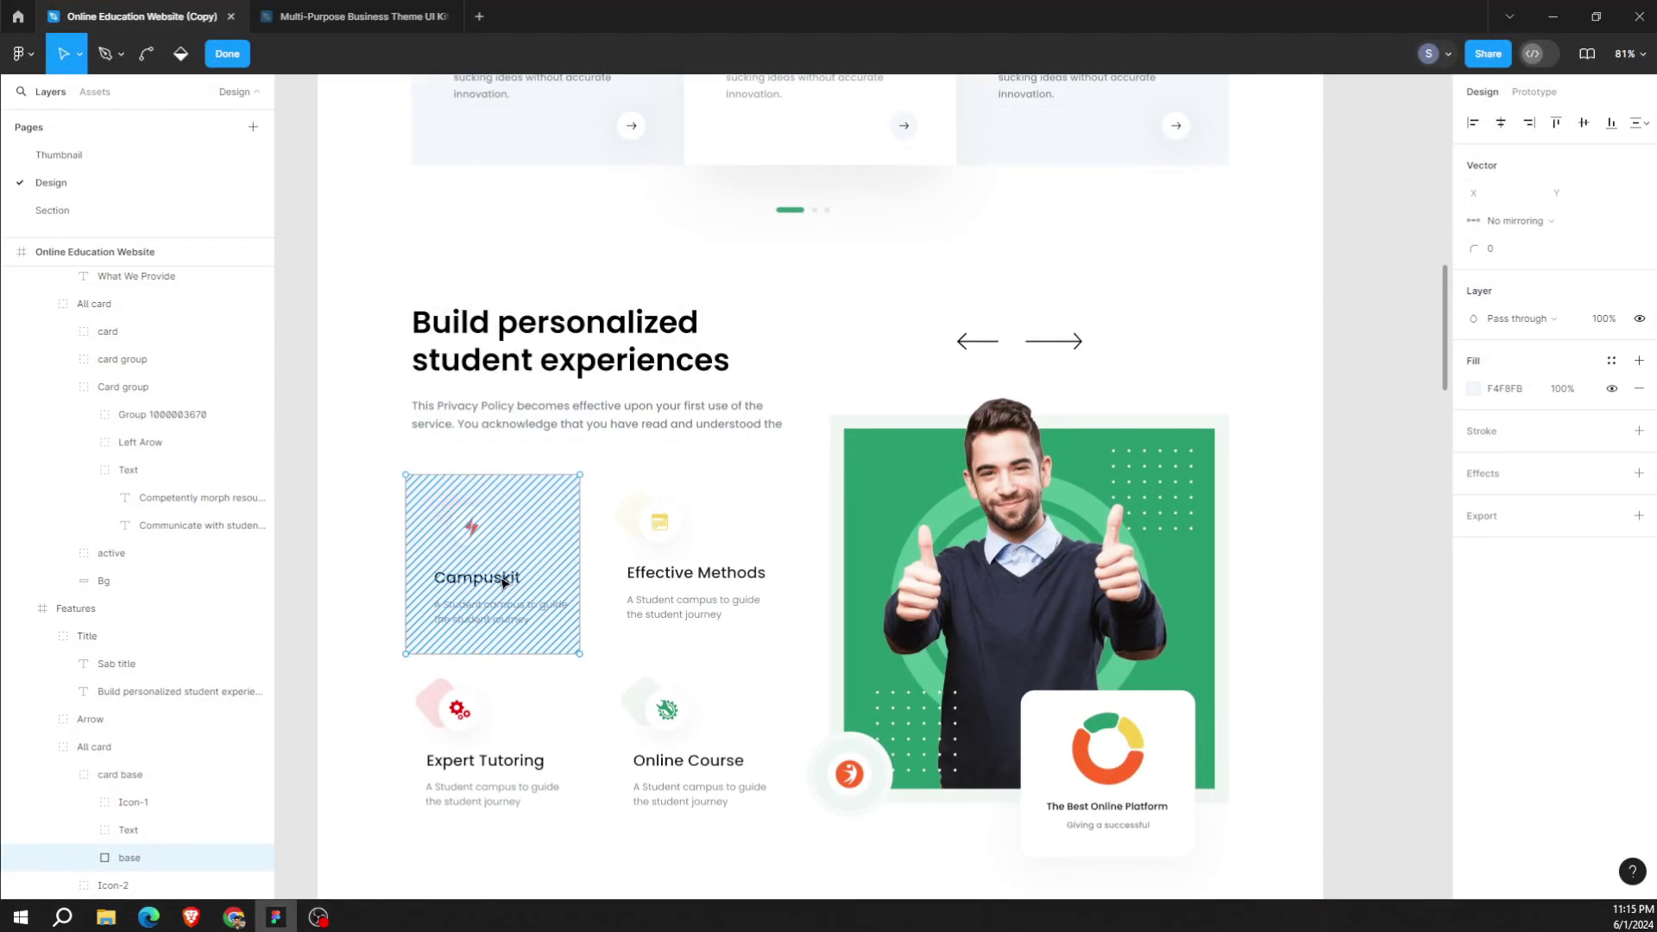
# Change the title text to 'Campuskit', copied from the Figma design.
pyautogui.click(515, 579)
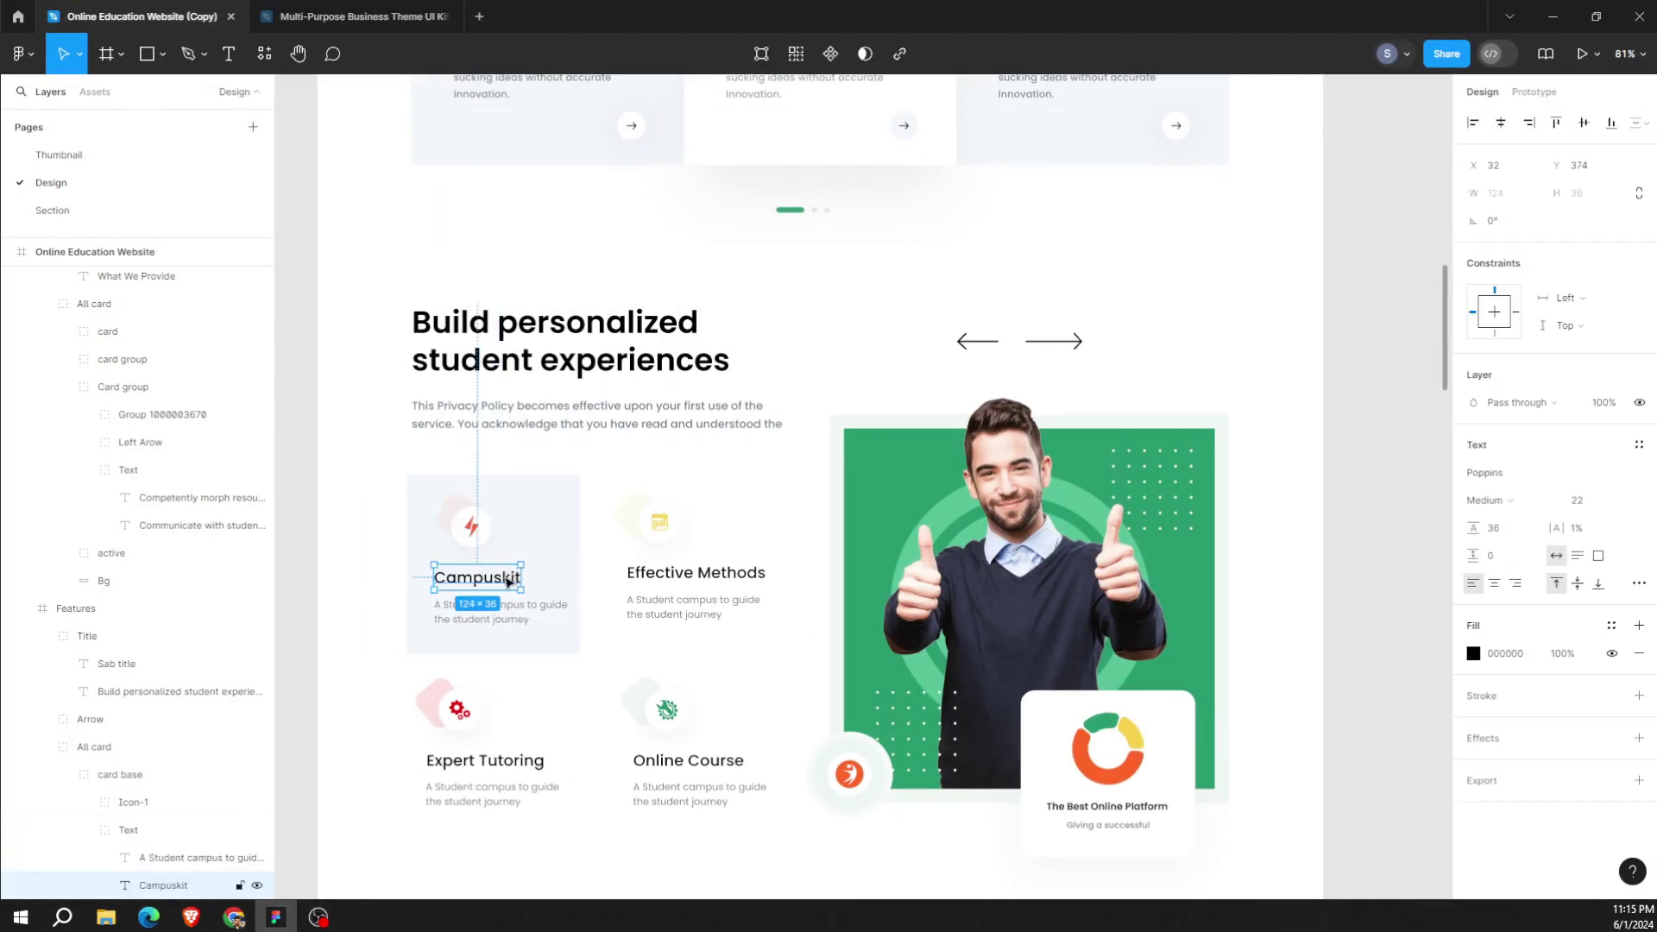
pyautogui.doubleClick(507, 583)
pyautogui.hotkey('ctrl', 'c')
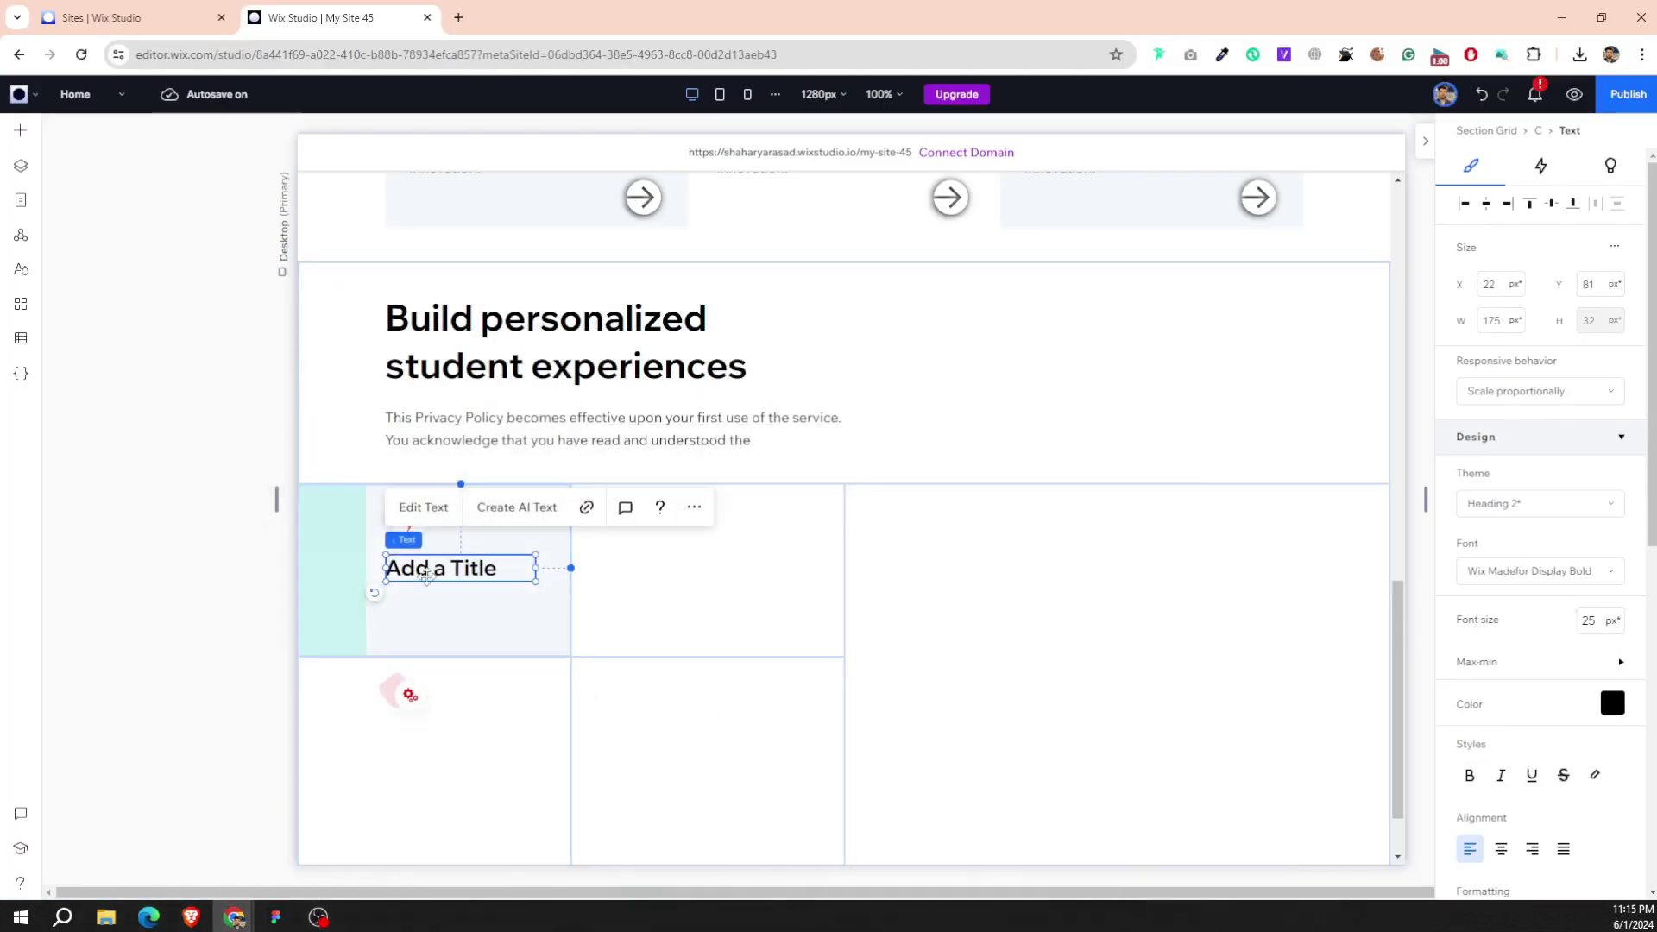
pyautogui.doubleClick(429, 577)
pyautogui.hotkey('ctrl', 'v')
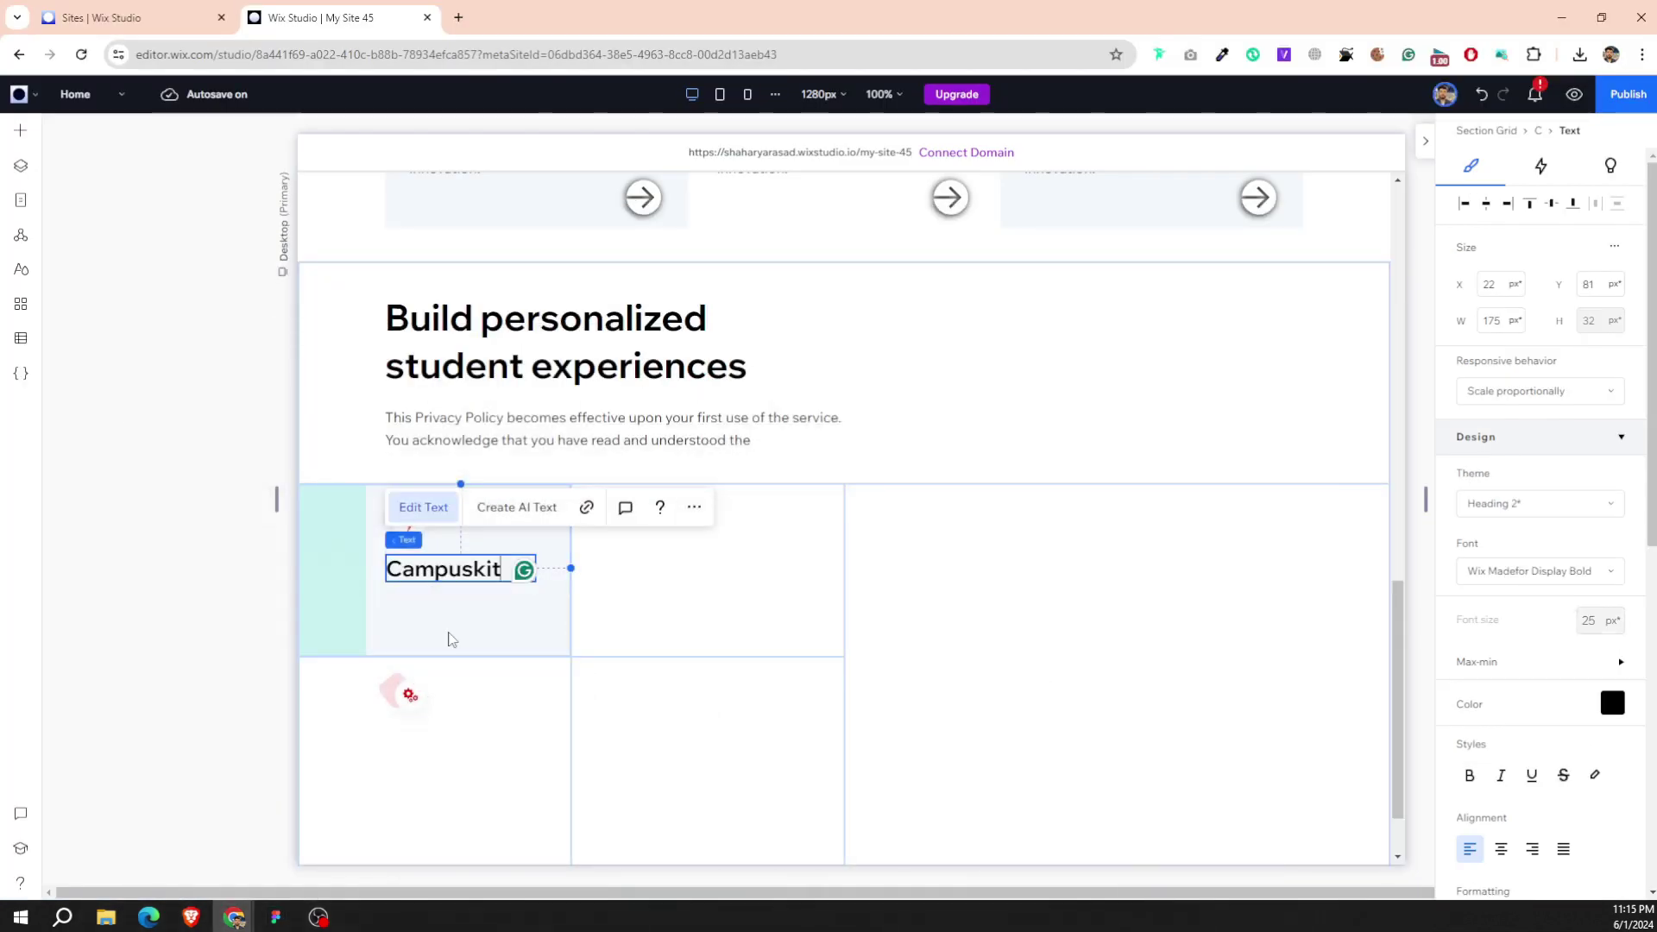
# Add a paragraph 'A Student campus to guide the student journey' below the Campuskit heading.
pyautogui.hotkey('alt', 'Tab')
pyautogui.hotkey('ctrl', 'a')
pyautogui.hotkey('ctrl', 'c')
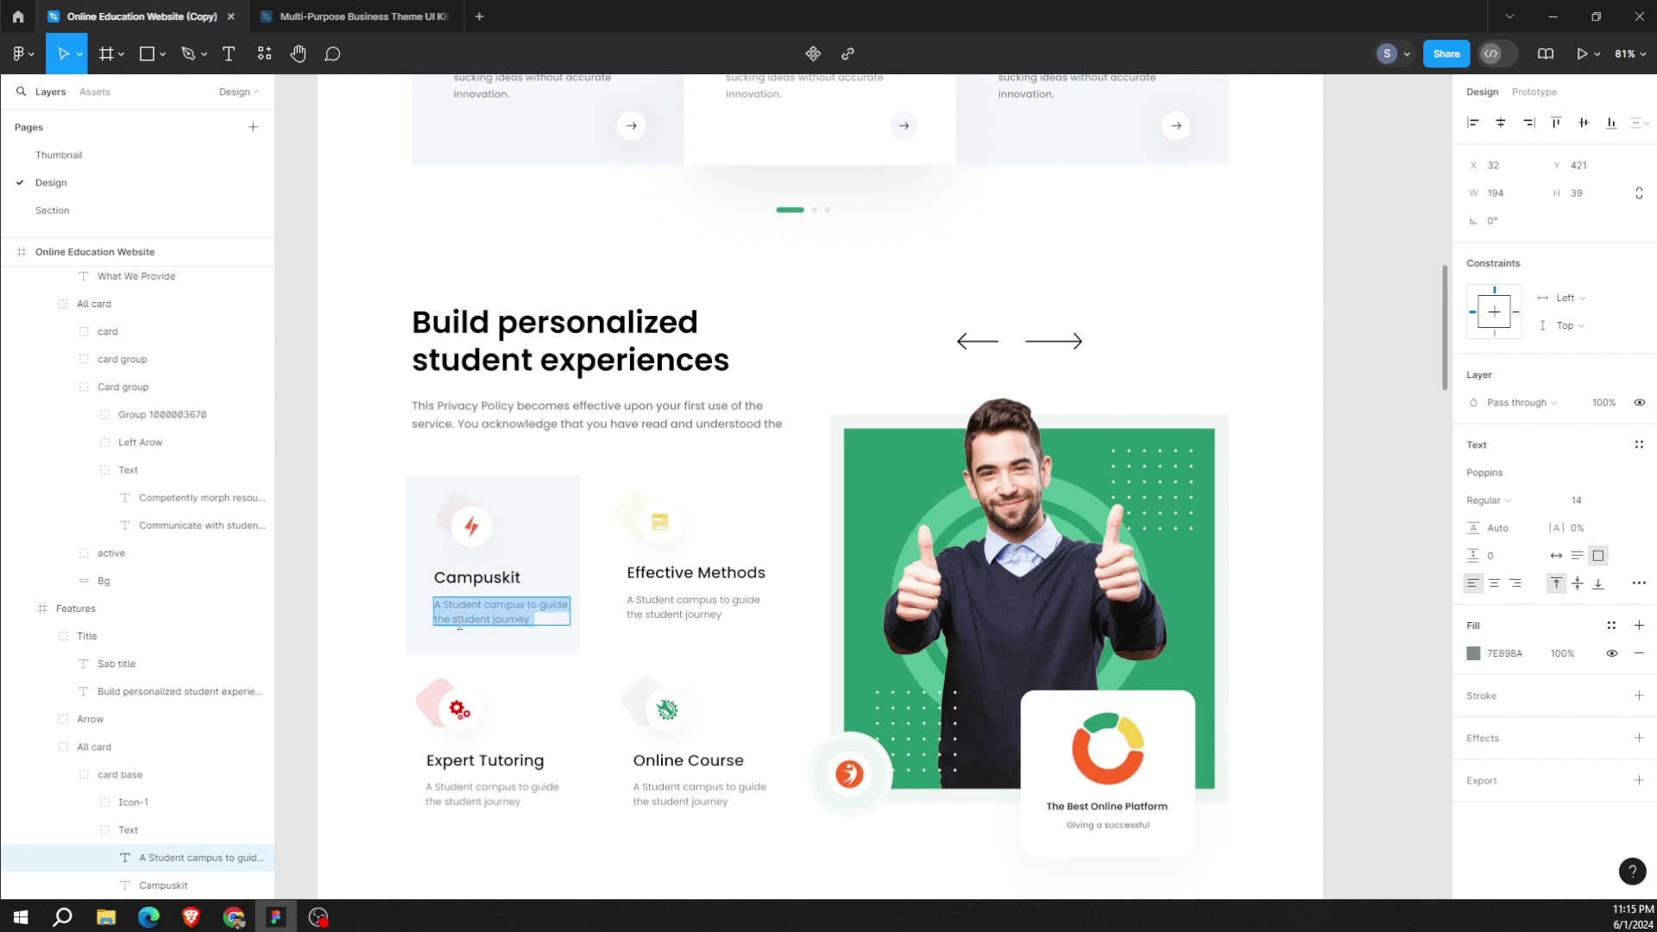
pyautogui.hotkey('alt', 'Tab')
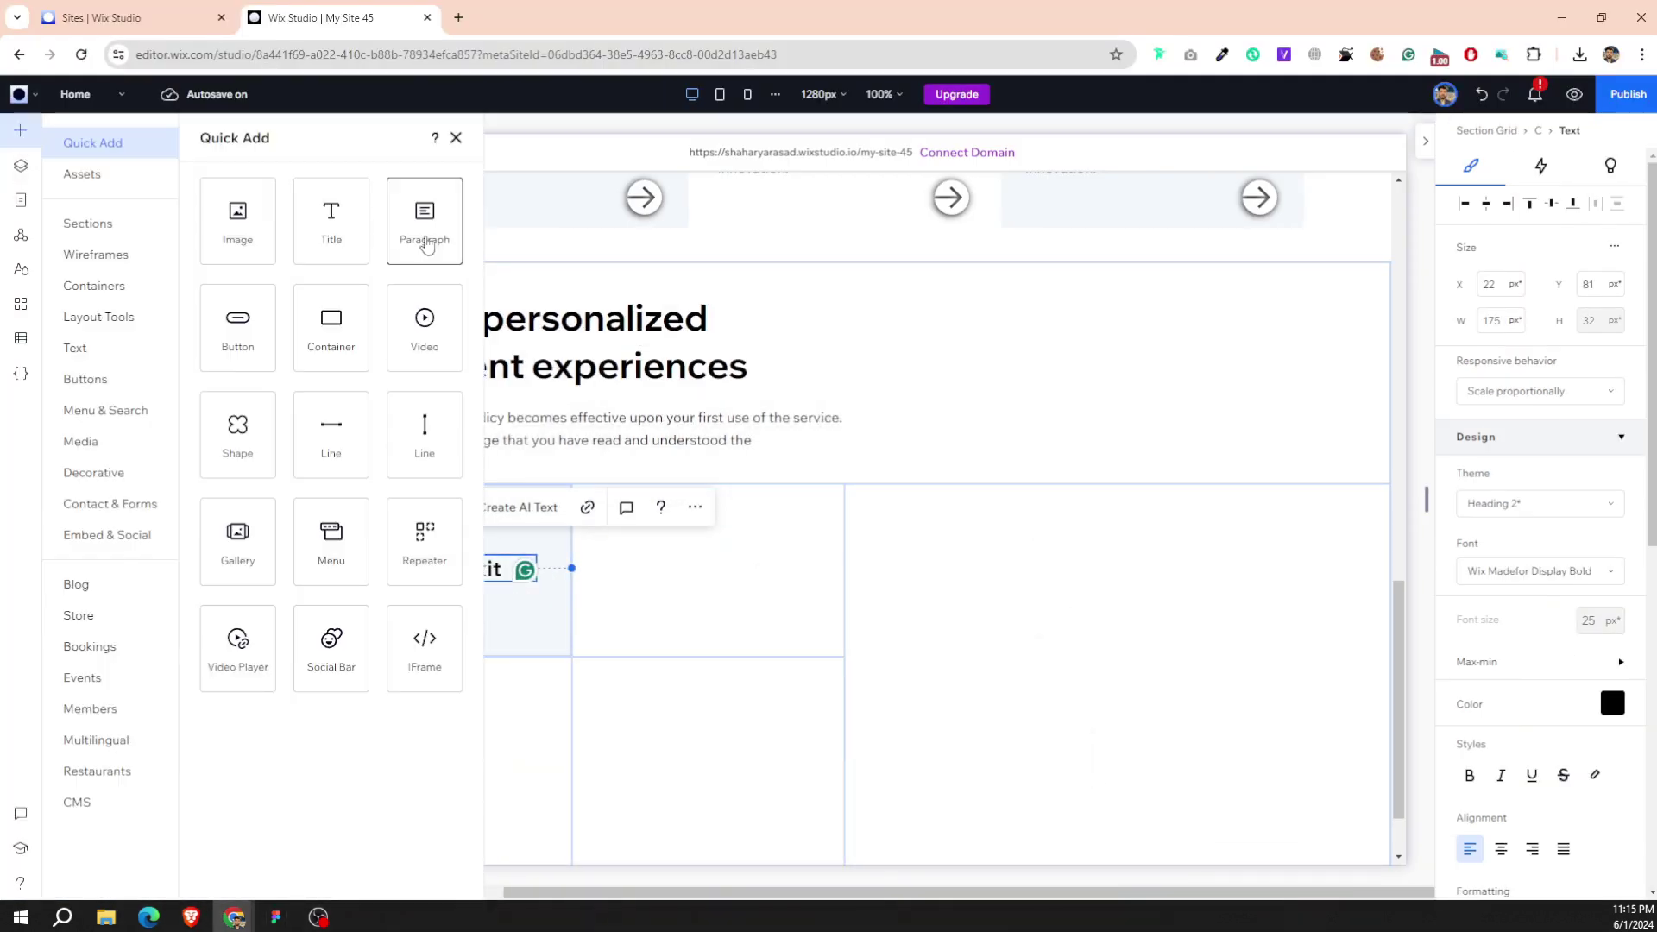
pyautogui.moveTo(429, 233)
pyautogui.mouseDown()
pyautogui.moveTo(478, 601)
pyautogui.moveTo(457, 610)
pyautogui.mouseUp()
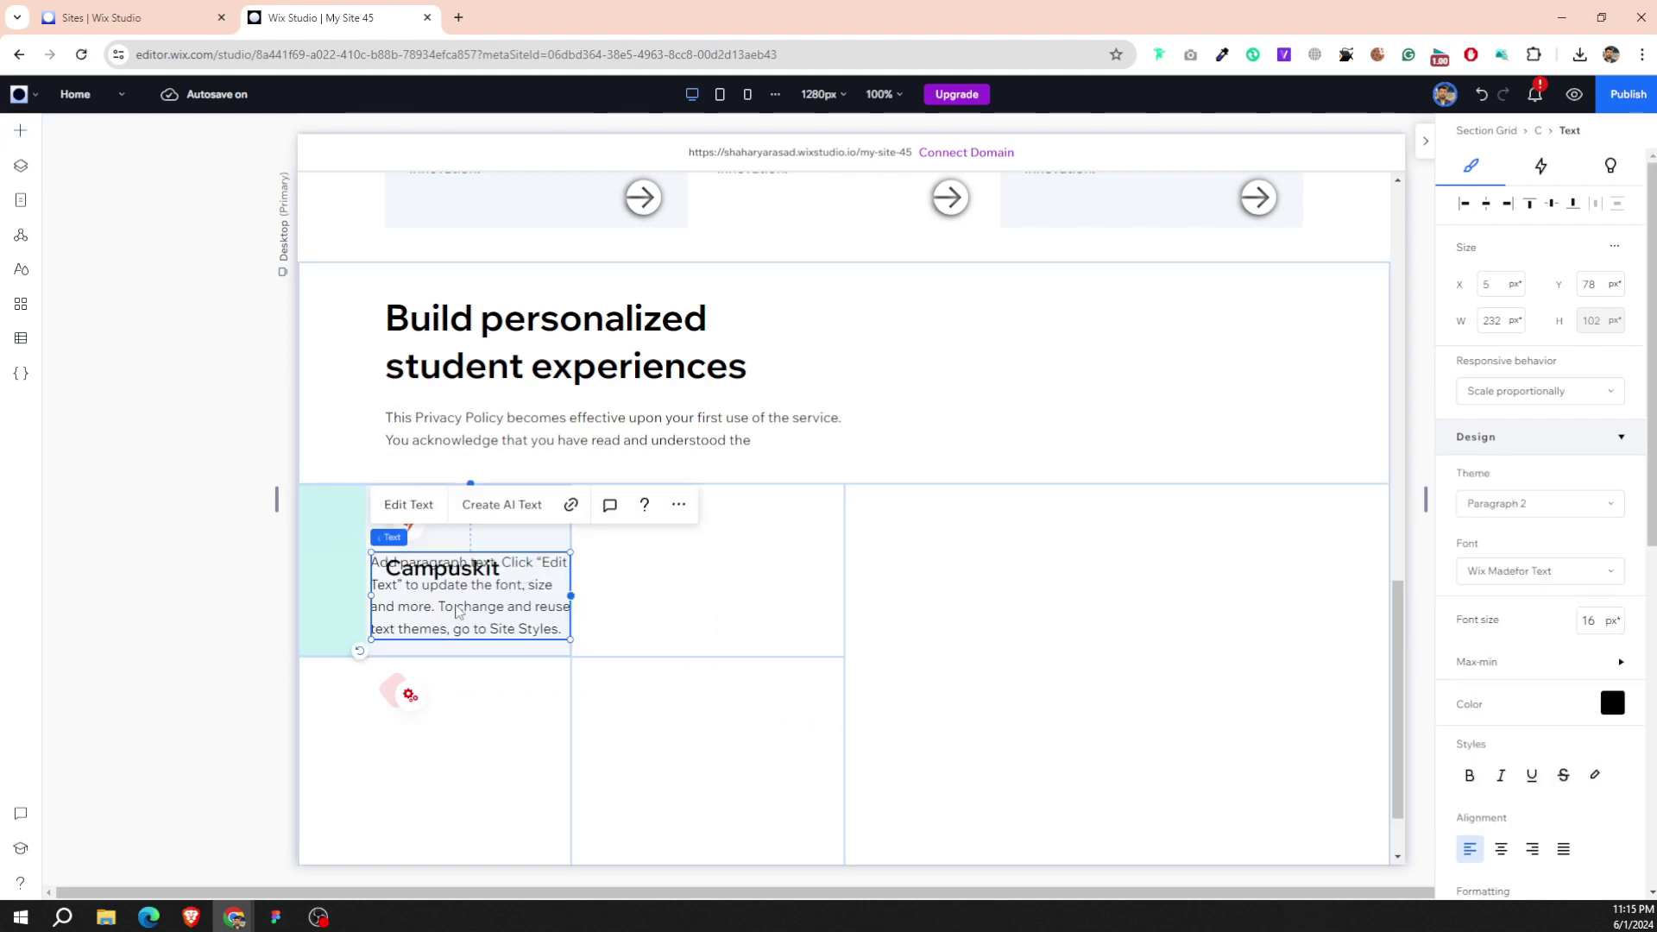
pyautogui.doubleClick(455, 602)
pyautogui.hotkey('ctrl', 'v')
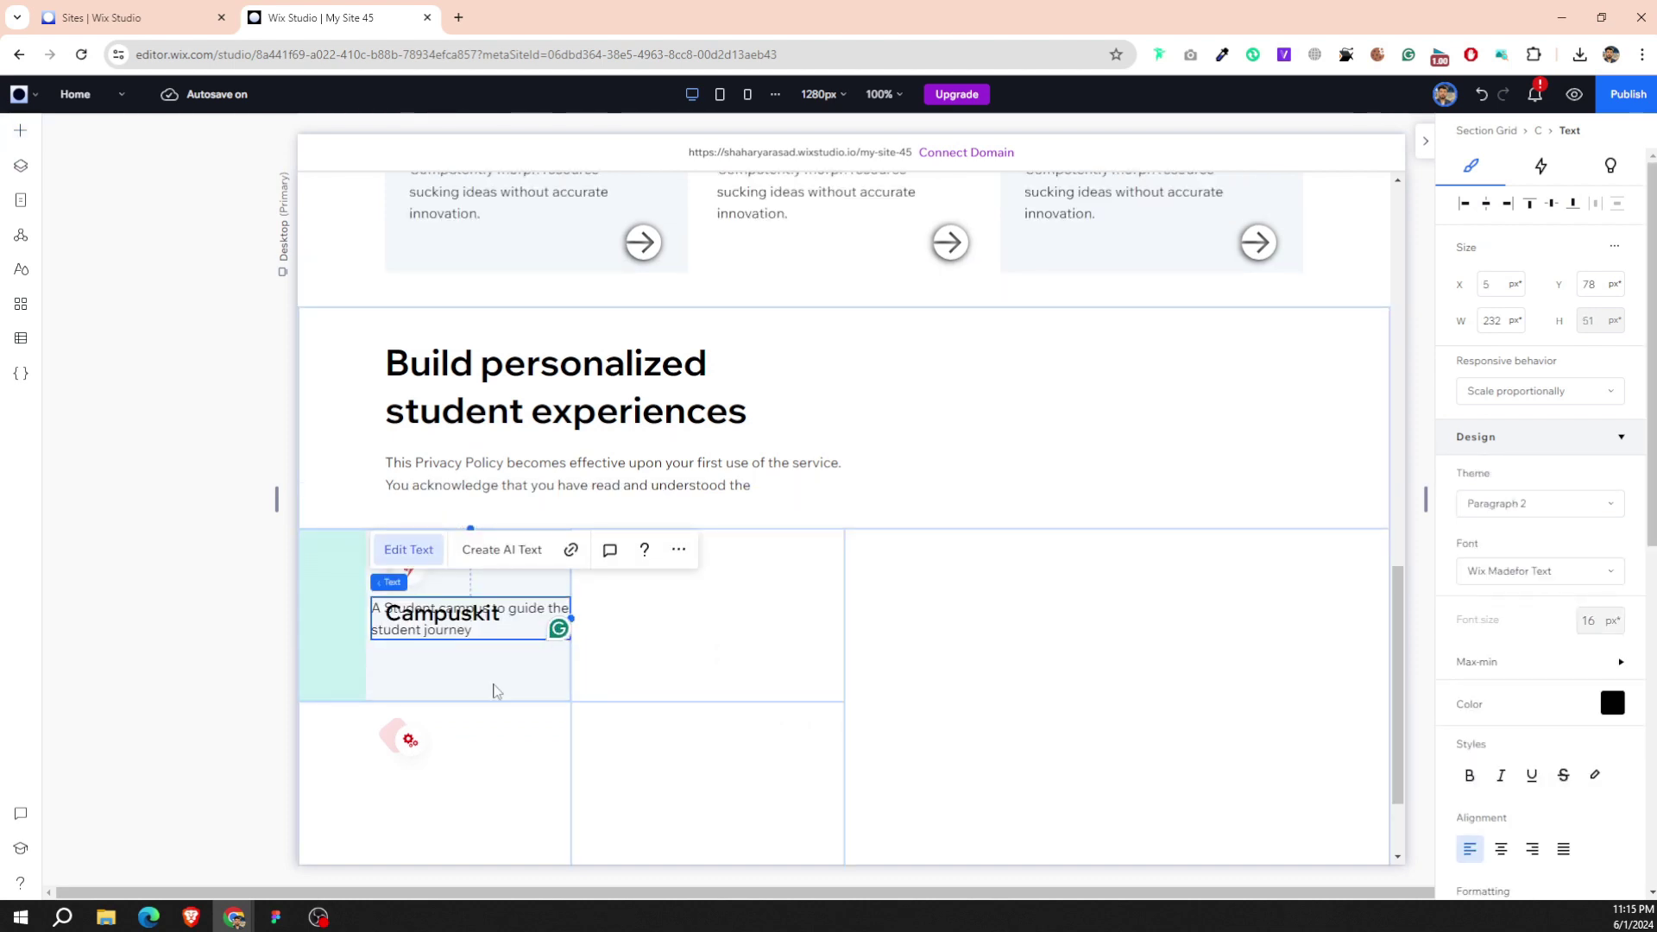
pyautogui.moveTo(480, 624)
pyautogui.mouseDown()
pyautogui.moveTo(495, 669)
pyautogui.moveTo(560, 672)
pyautogui.mouseUp()
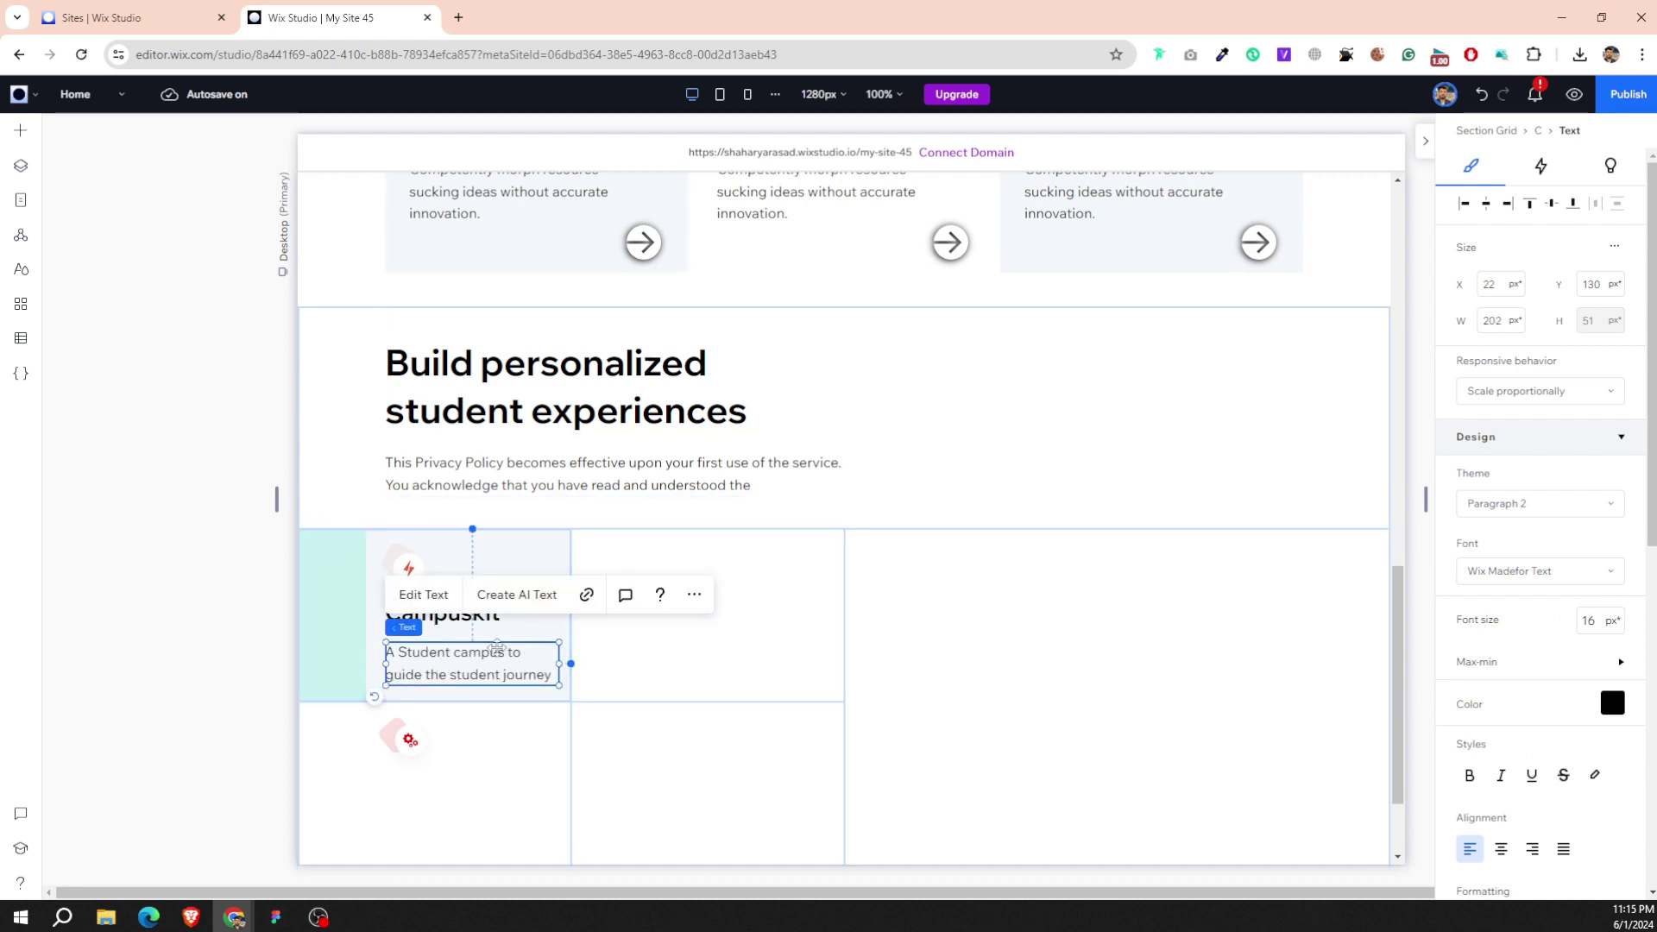
# Select the lightning icon, description and Campuskit heading together.
pyautogui.click(402, 570)
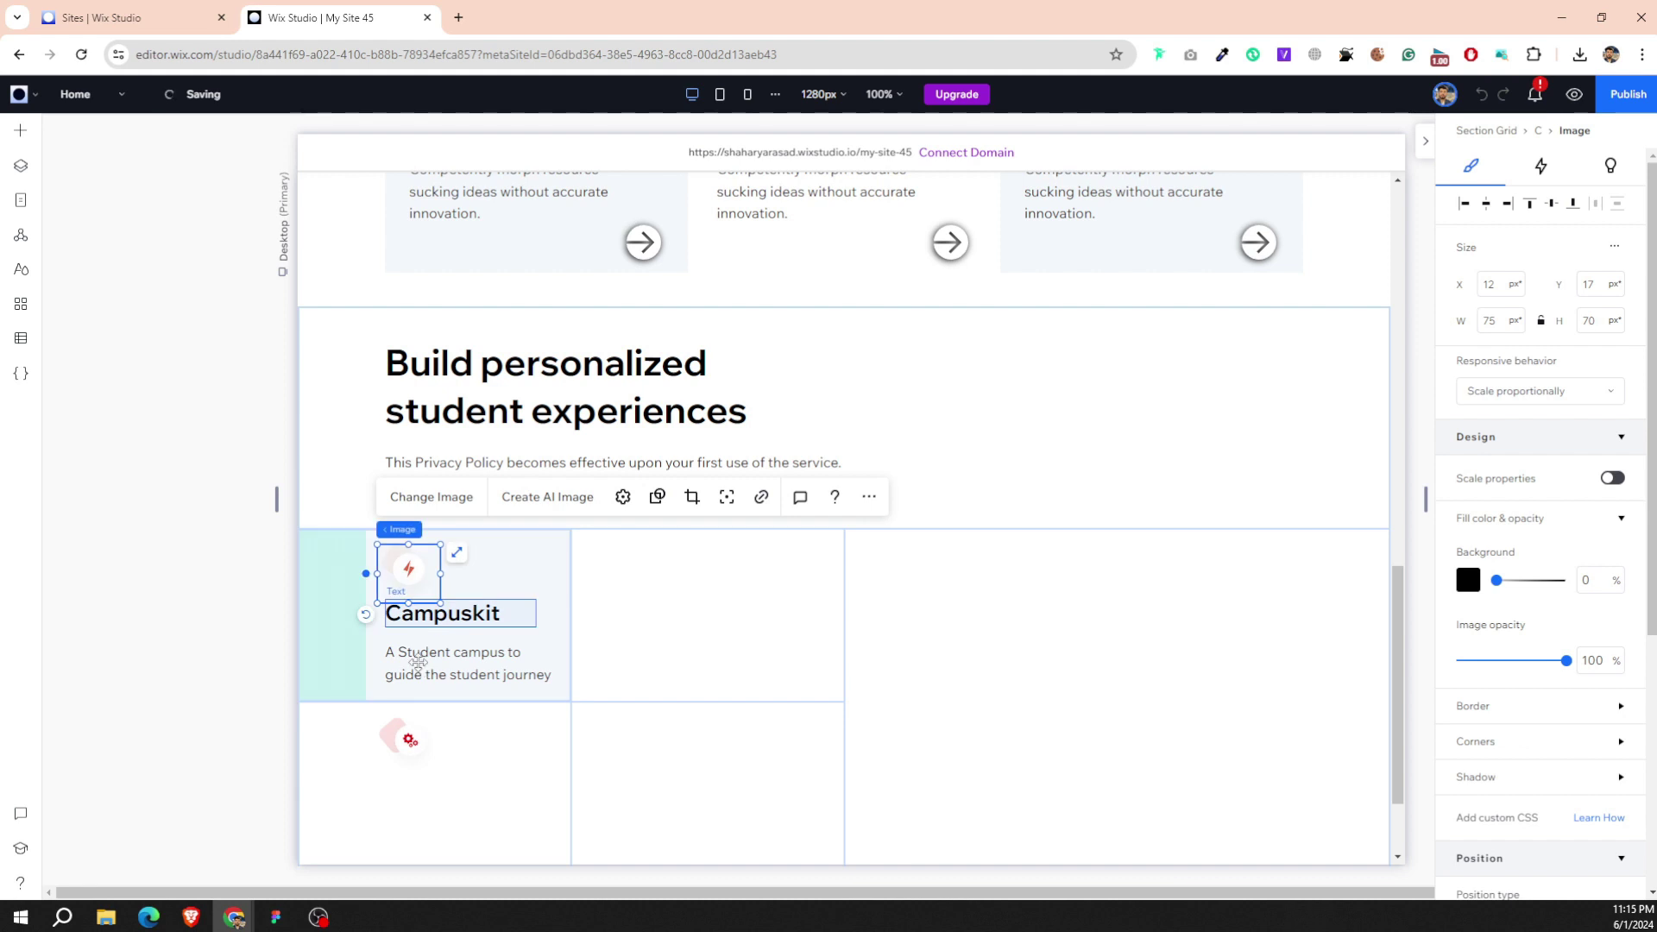
pyautogui.keyDown('shift'); pyautogui.click(426, 653); pyautogui.keyUp('shift')
pyautogui.keyDown('shift'); pyautogui.click(418, 614); pyautogui.keyUp('shift')
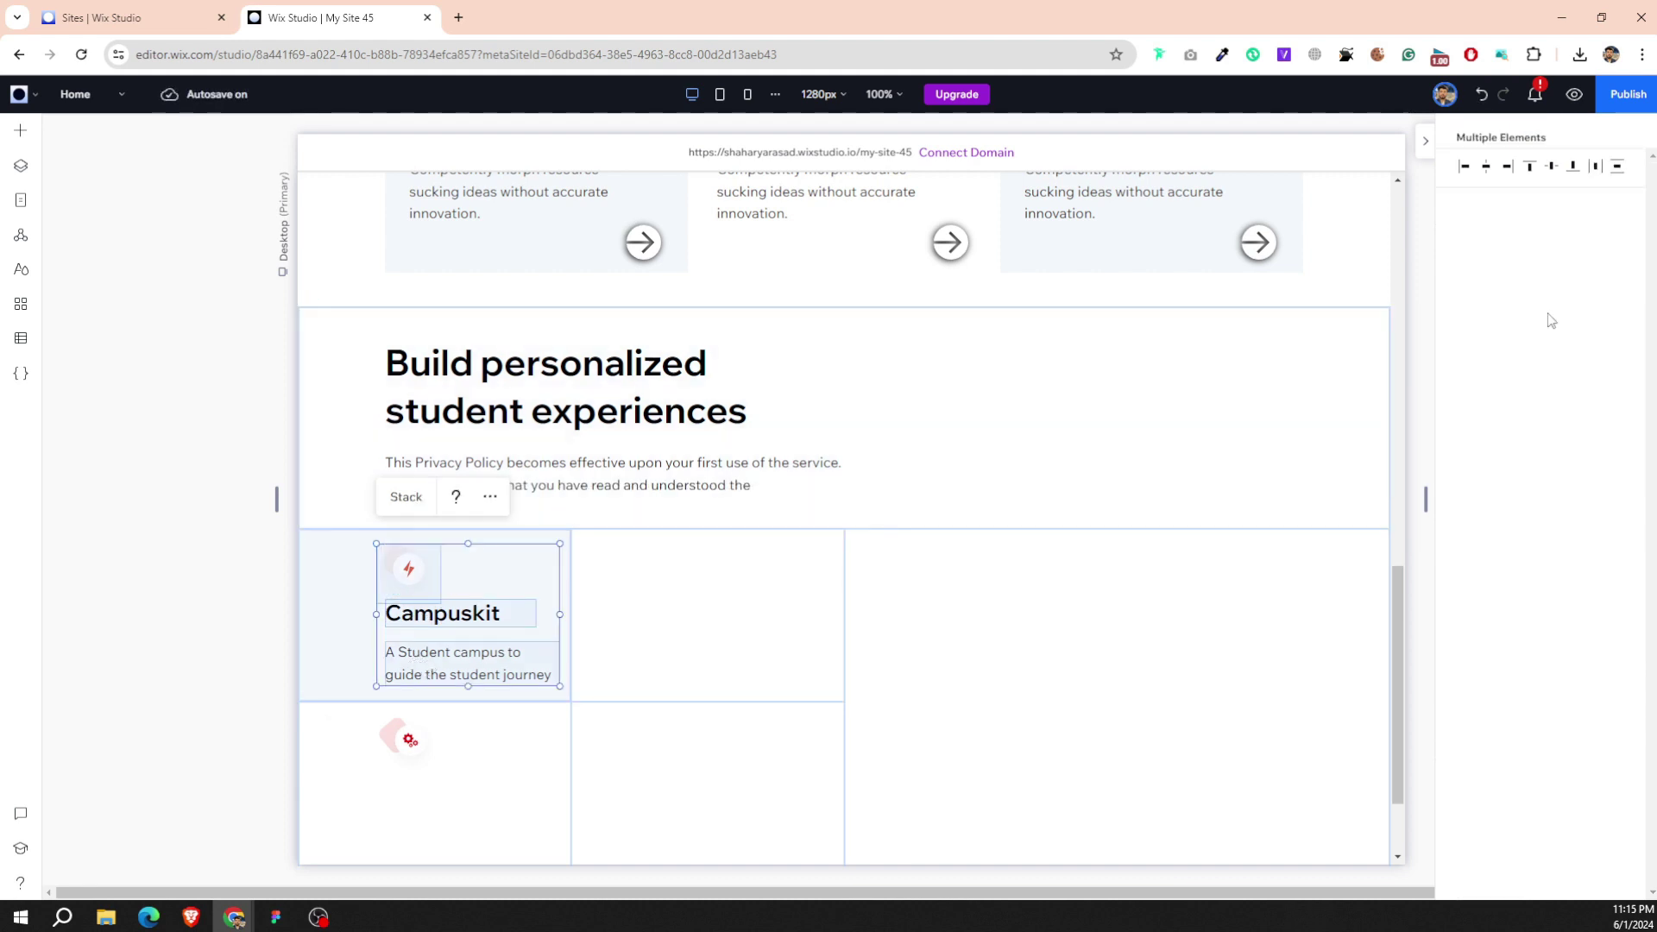
# Space the card contents evenly, align them left, and make the first grid row taller.
pyautogui.click(1615, 170)
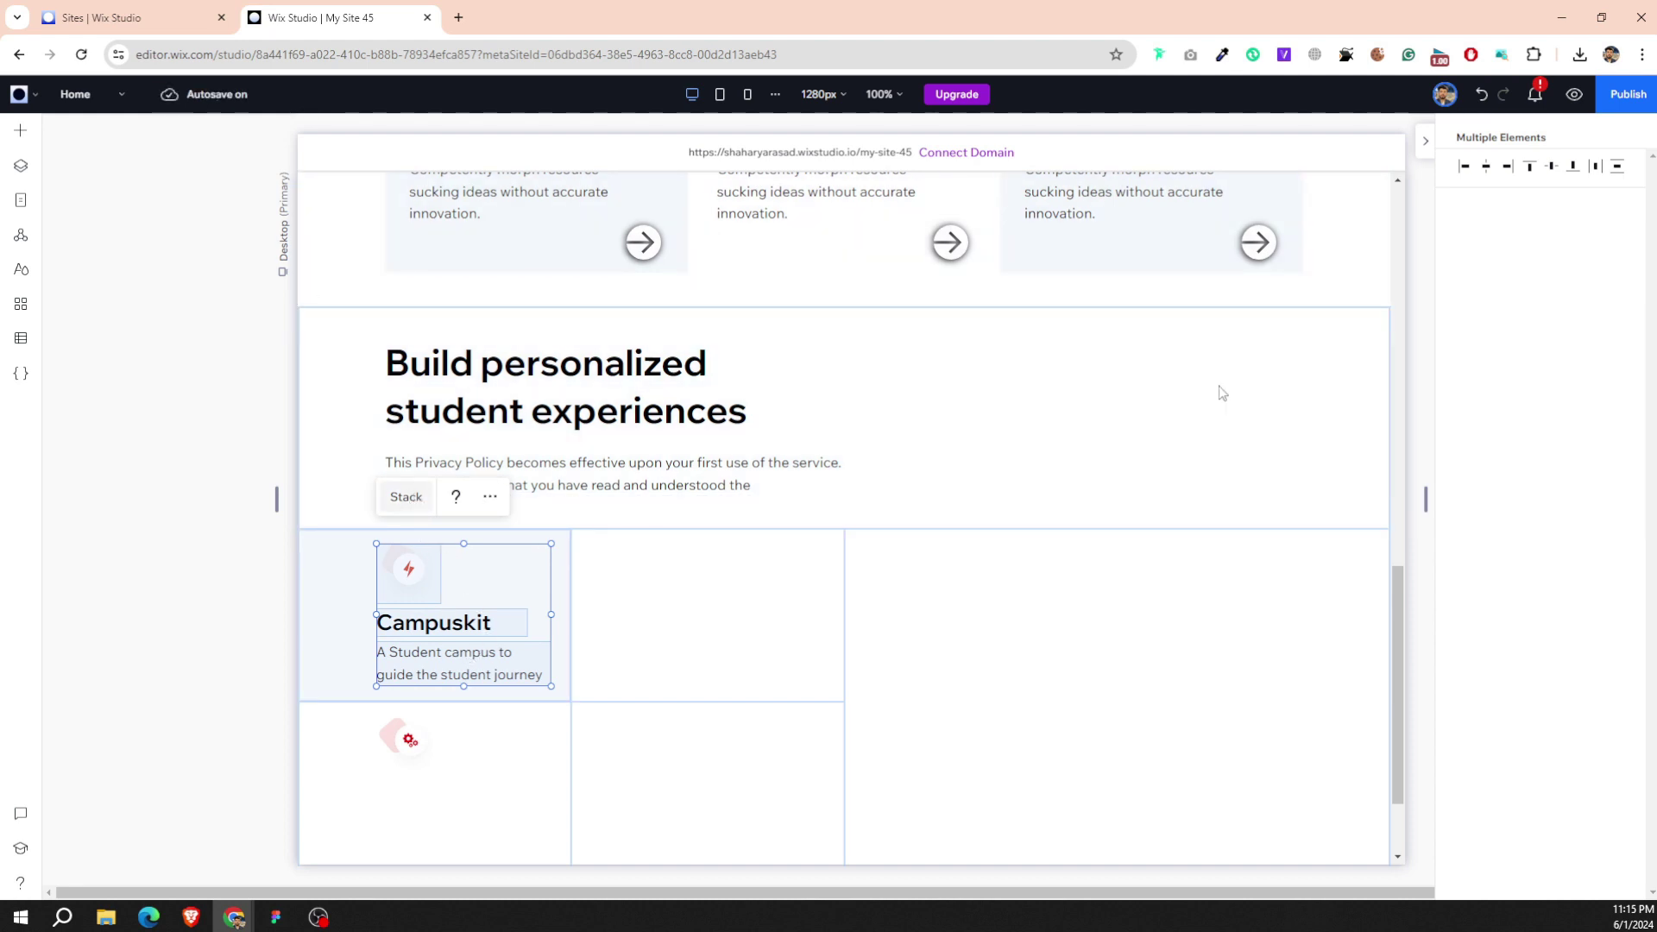
pyautogui.click(1461, 205)
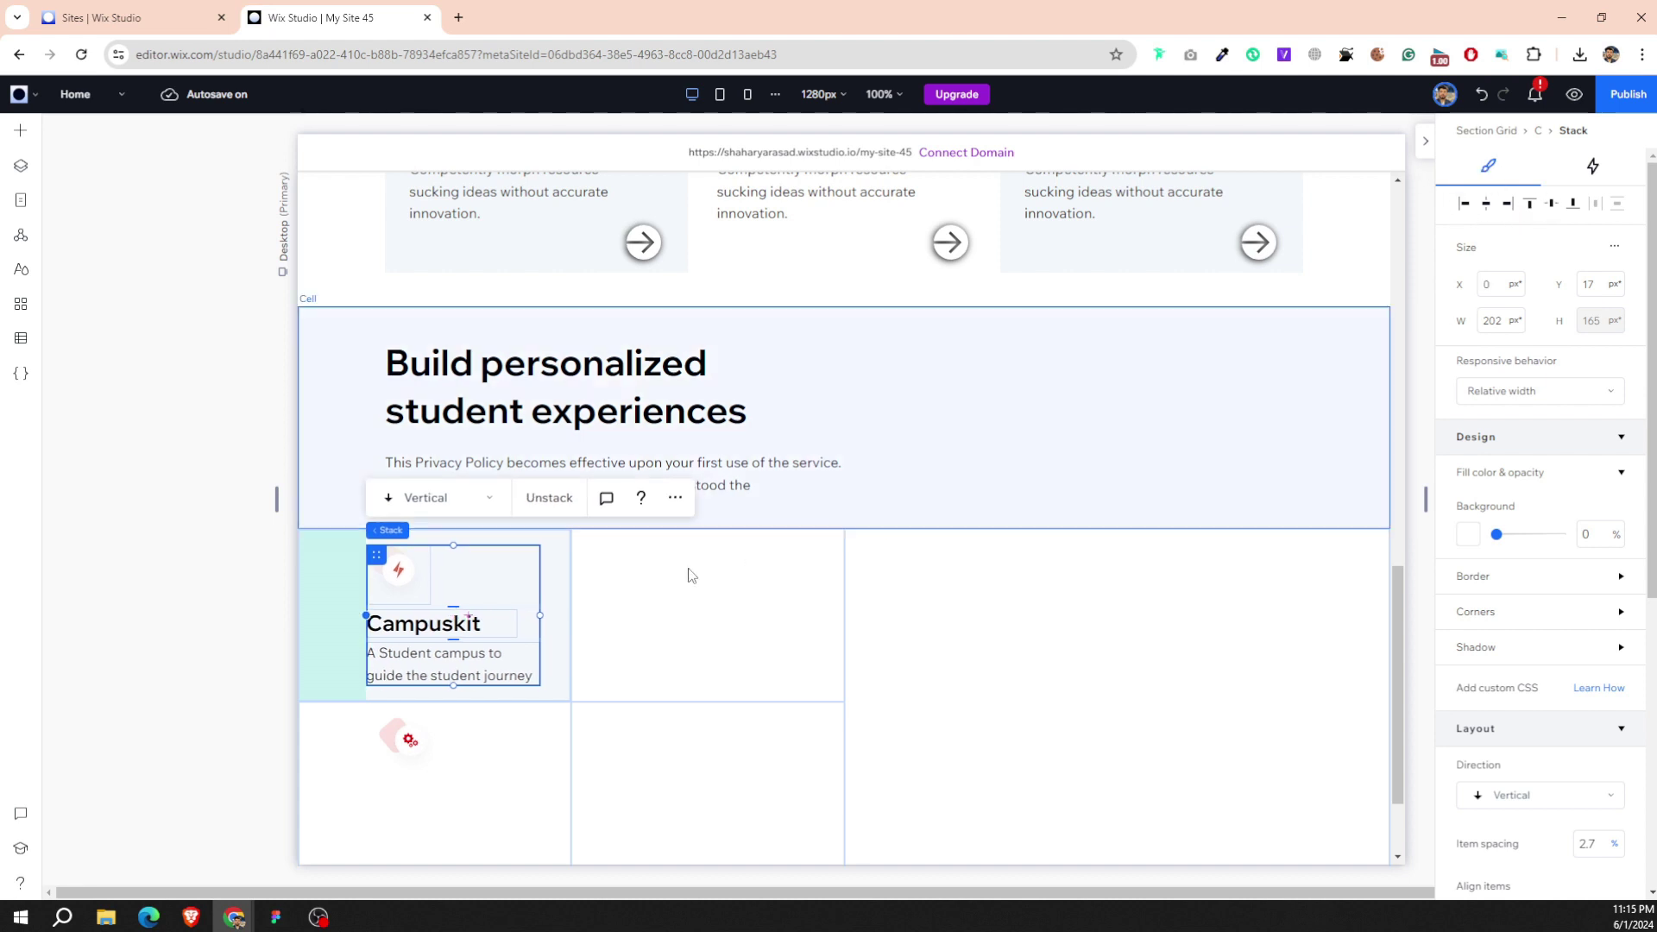
pyautogui.click(554, 610)
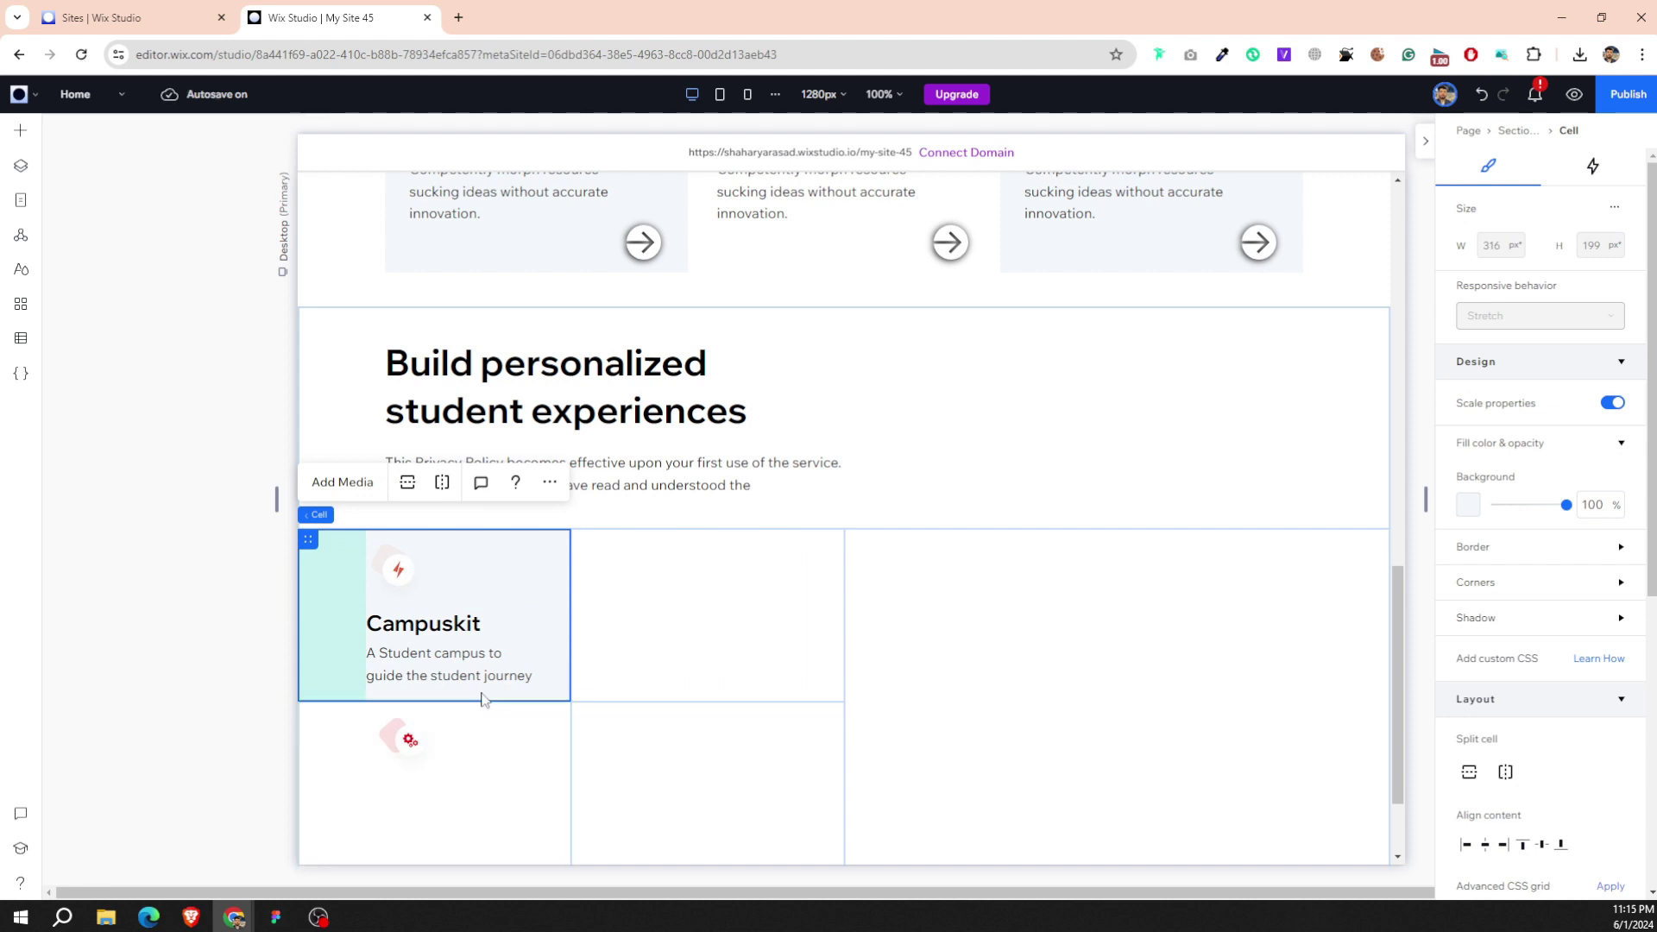
pyautogui.scroll(-2, 500, 708)
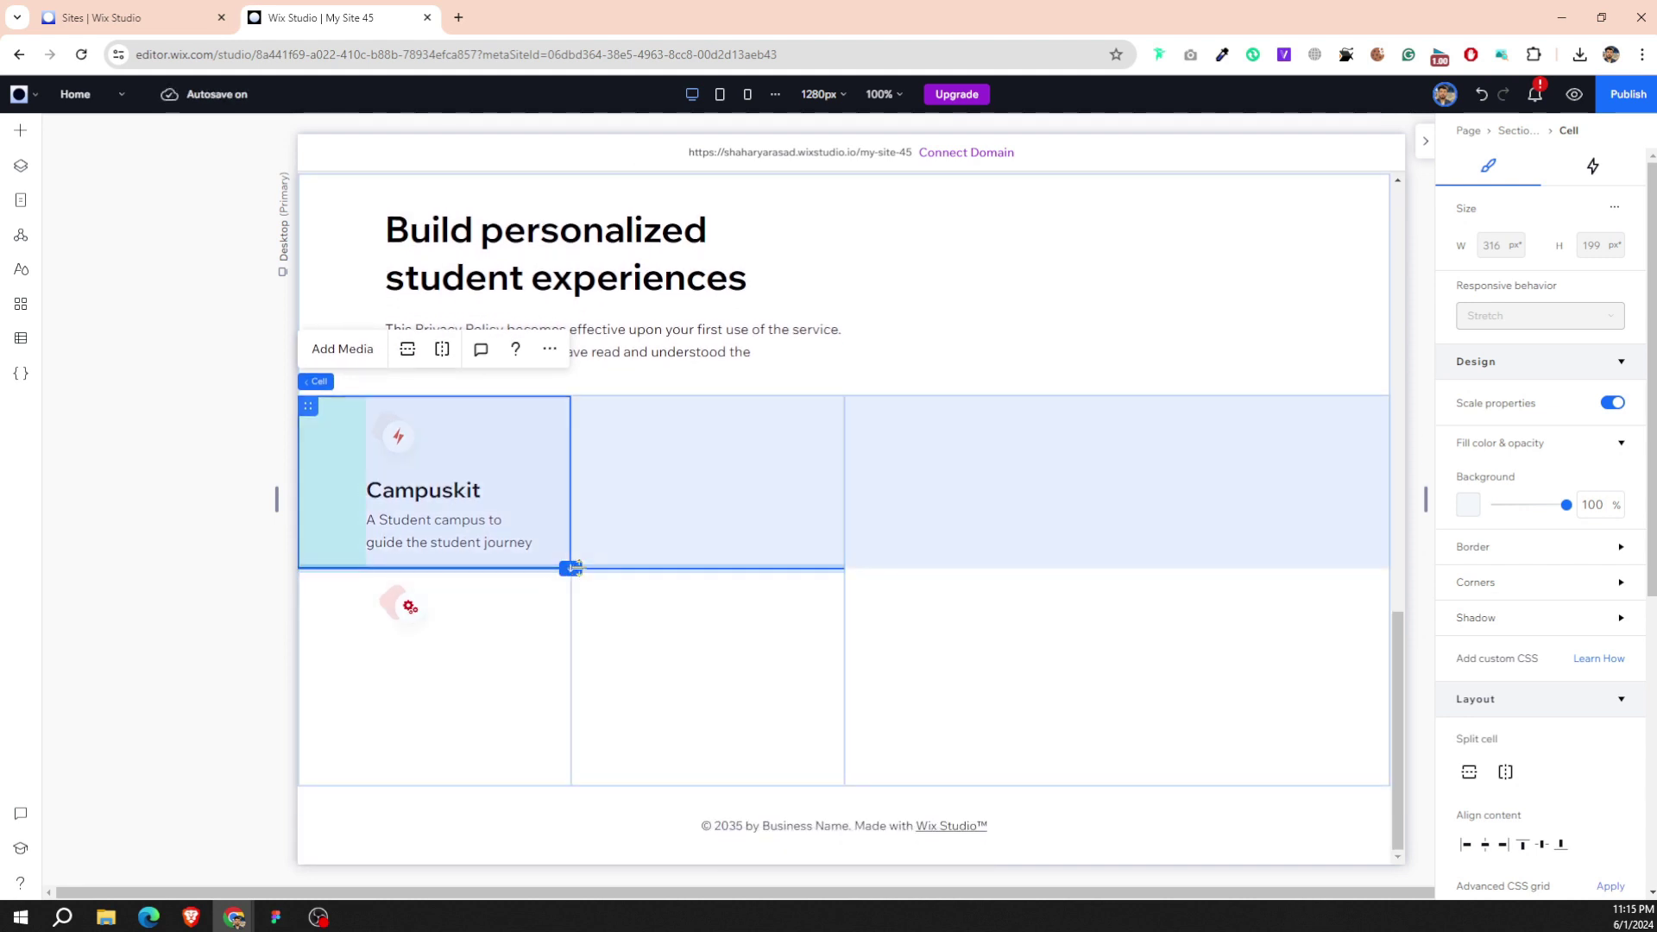
pyautogui.moveTo(570, 569); pyautogui.dragTo(577, 607)
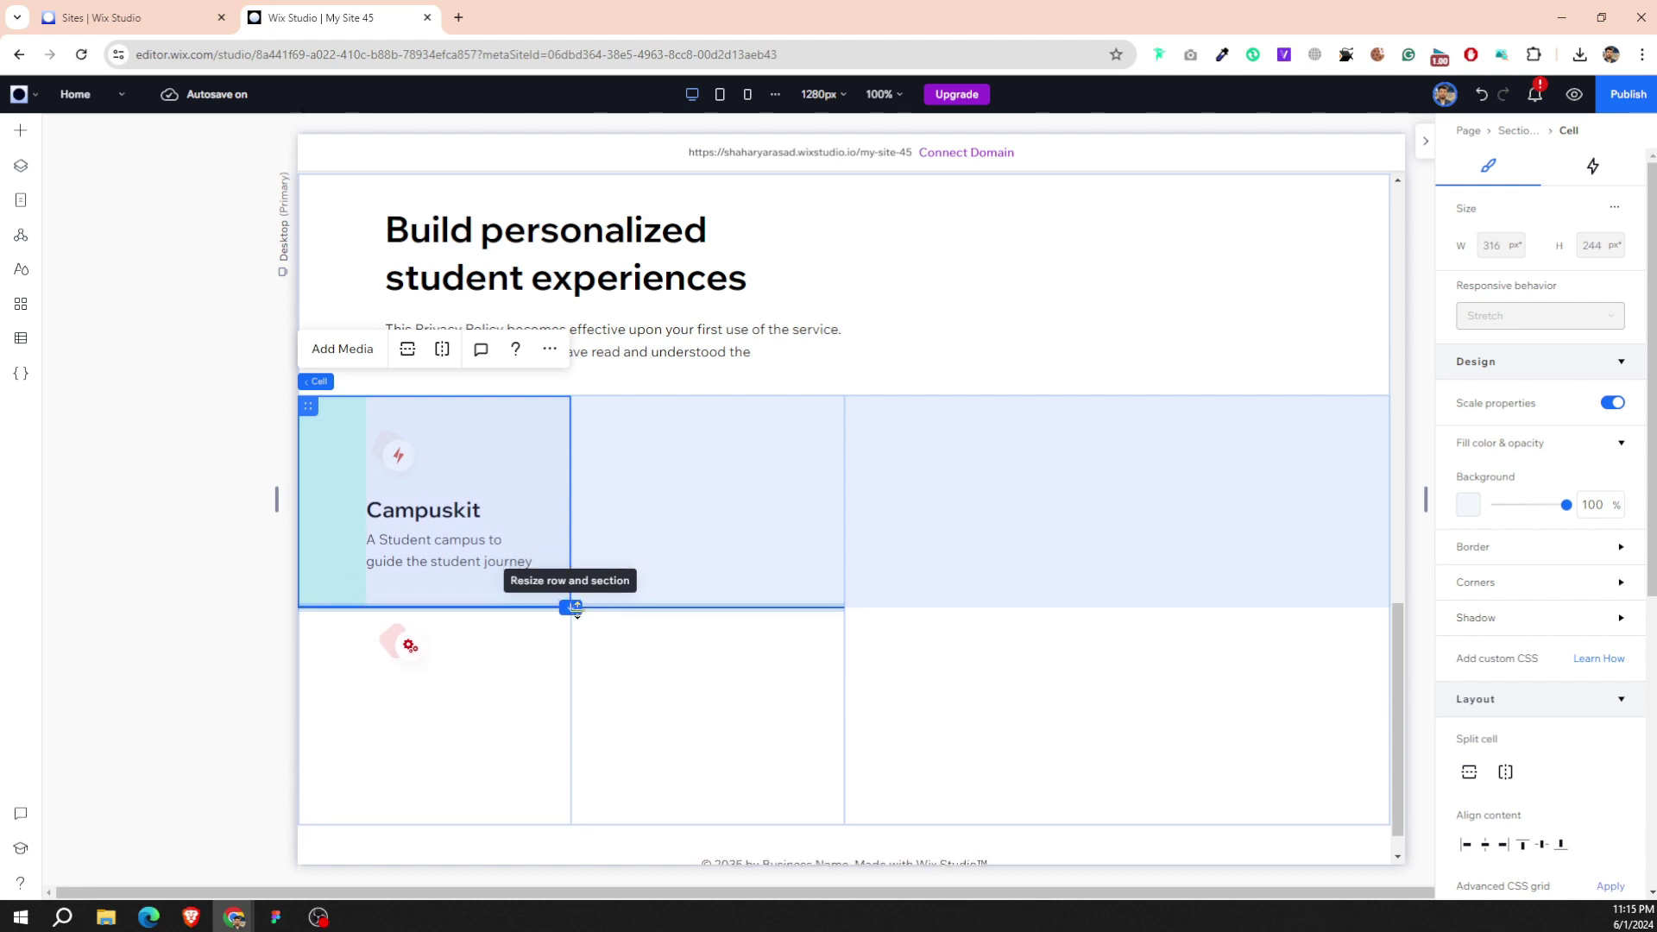
# Remove the stray lower-left icon and copy the Campuskit card into the top-middle cell, centring it.
pyautogui.click(466, 483)
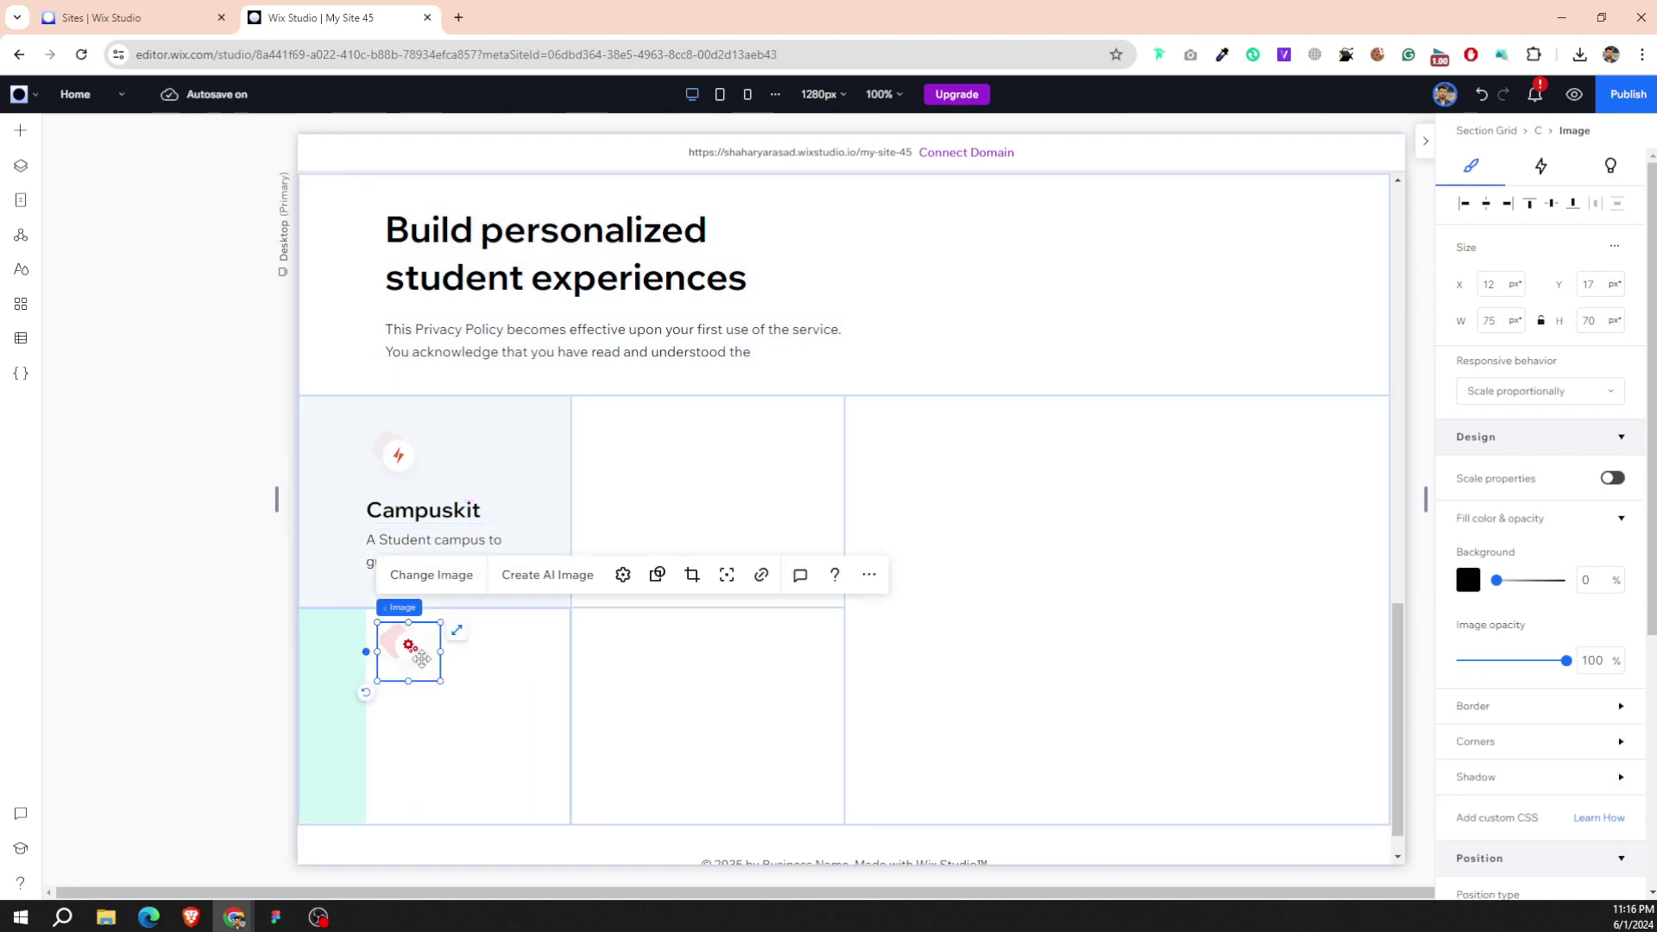
pyautogui.moveTo(421, 660); pyautogui.dragTo(473, 479)
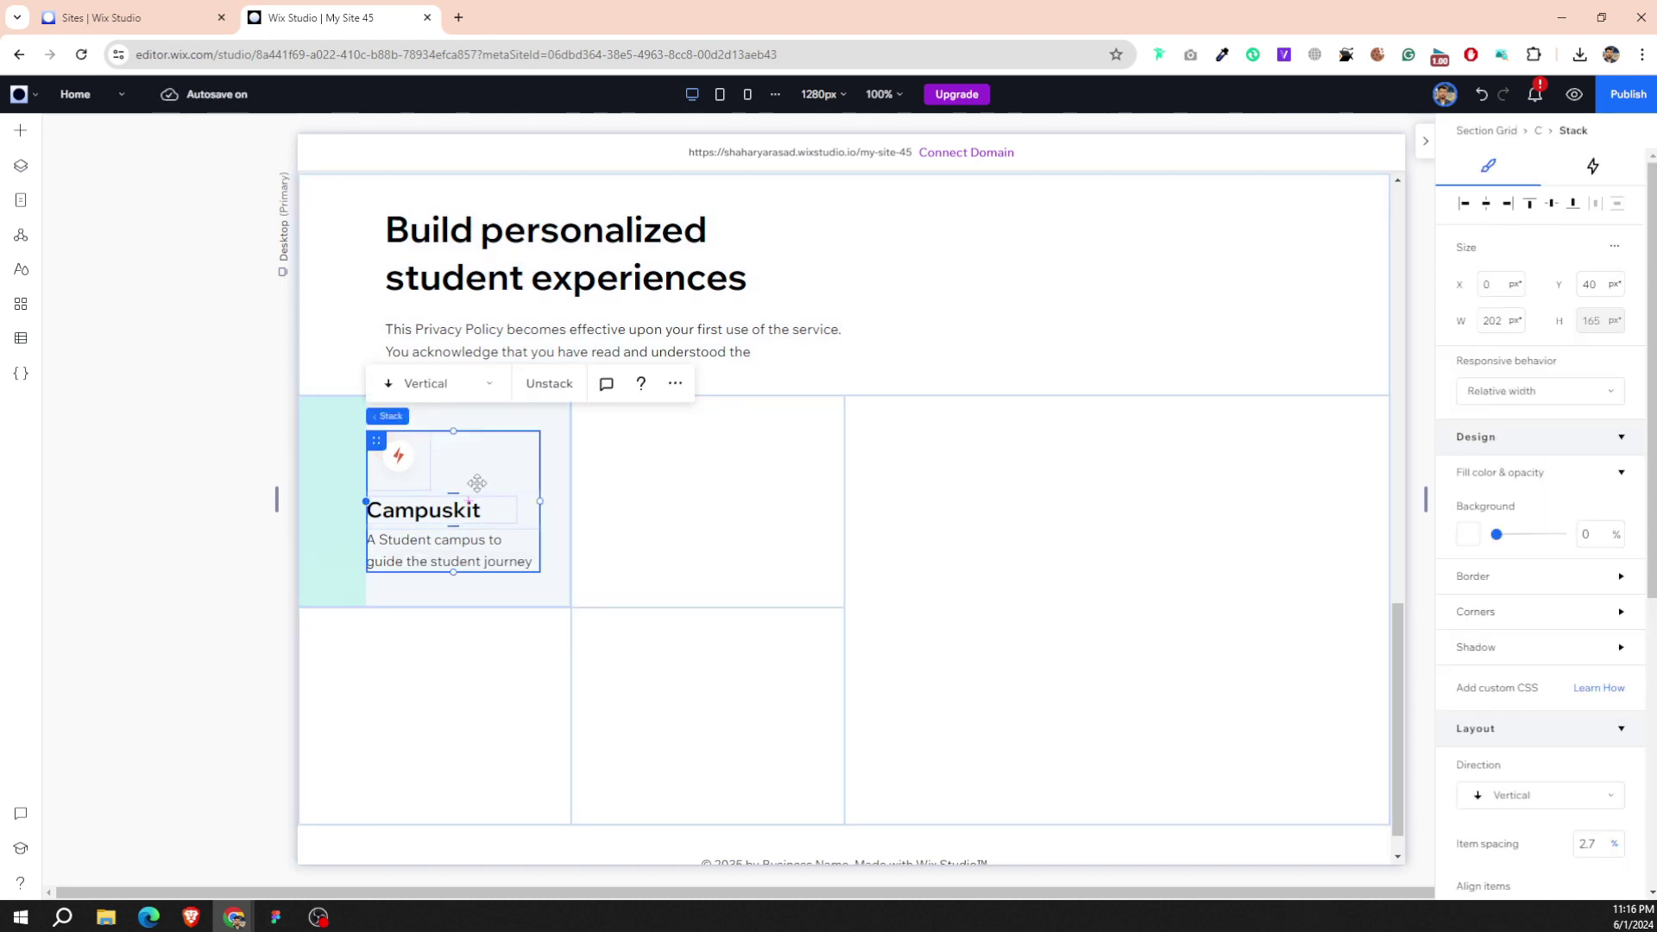
pyautogui.moveTo(358, 452); pyautogui.dragTo(649, 439)
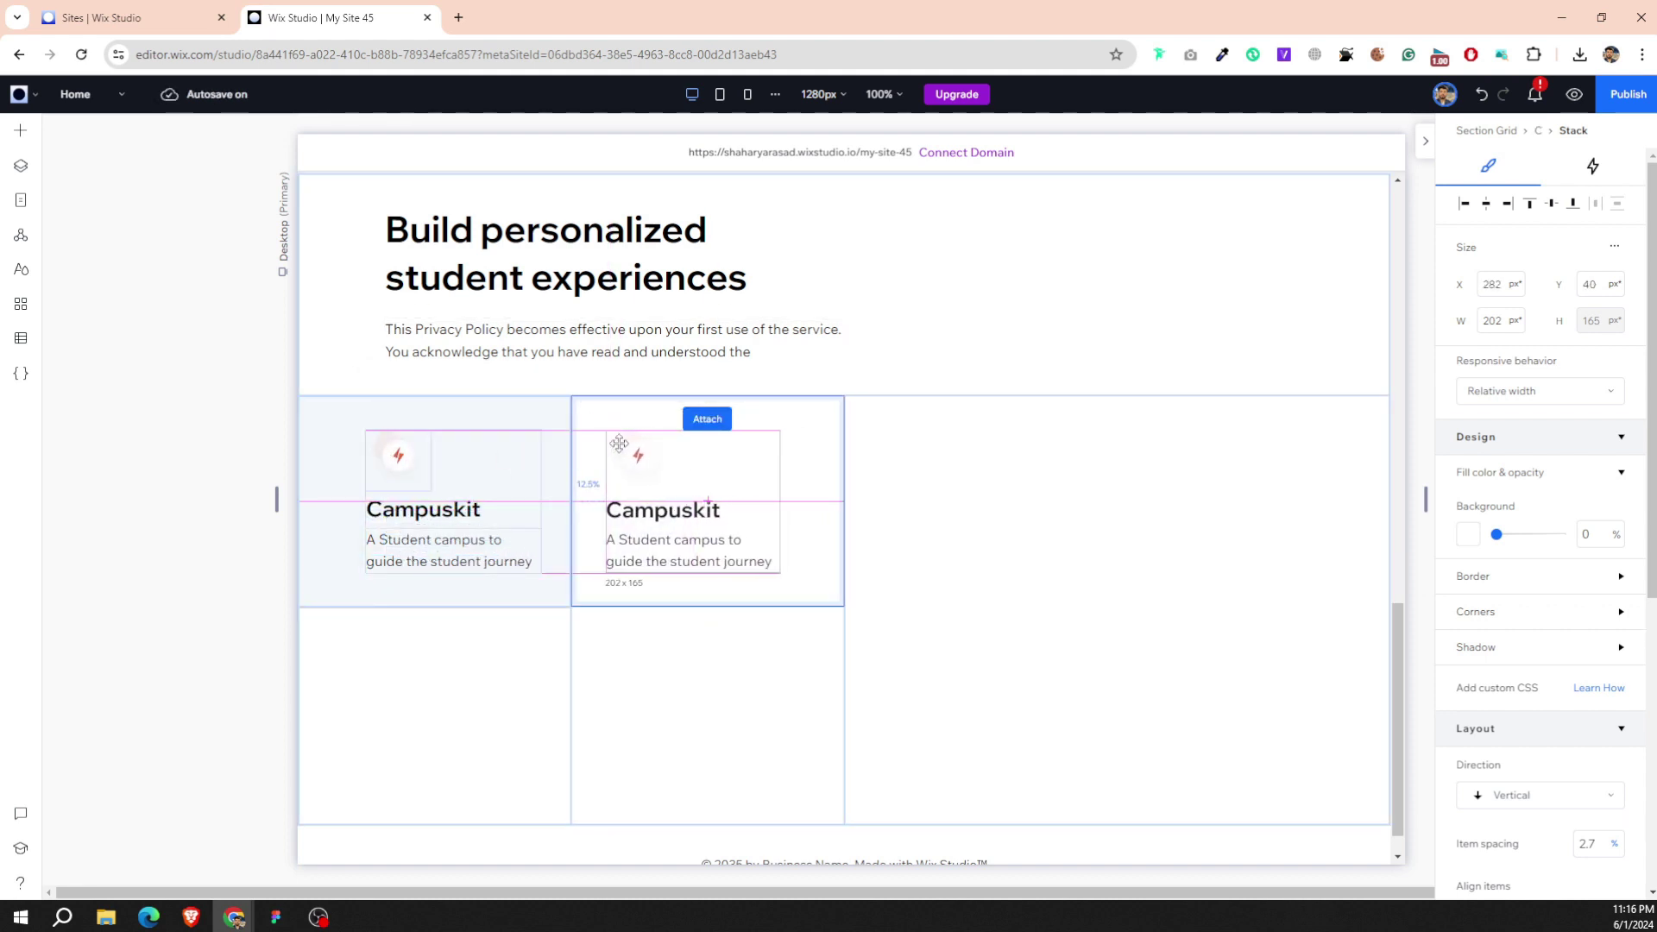
pyautogui.moveTo(649, 439); pyautogui.dragTo(669, 446)
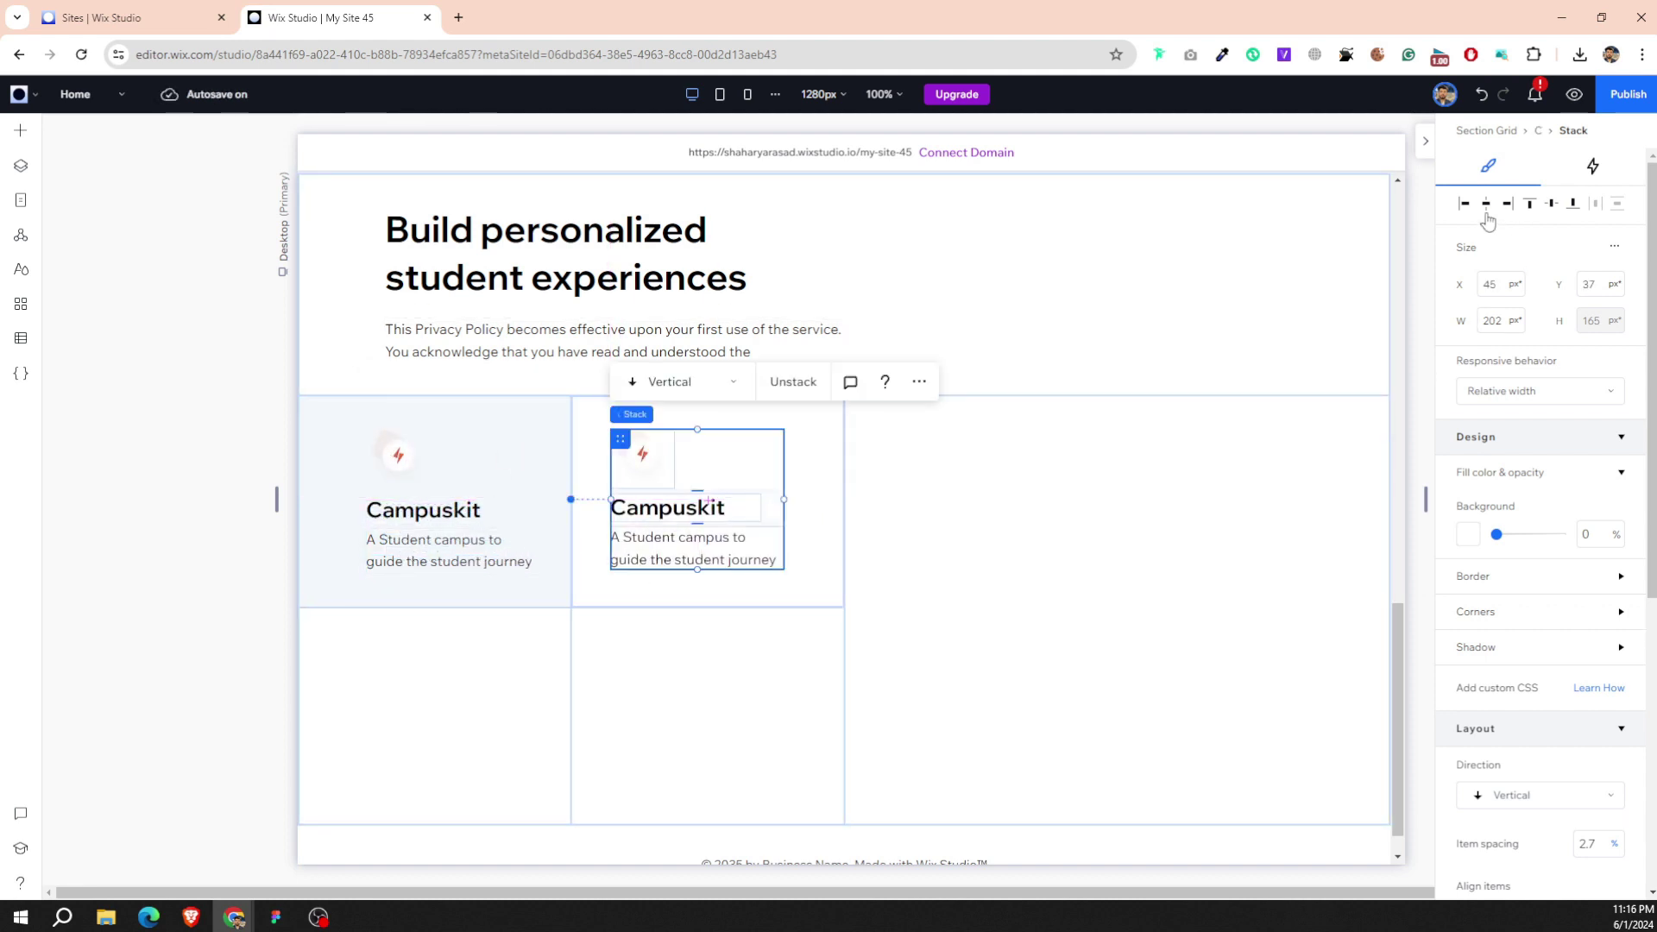
pyautogui.click(485, 489)
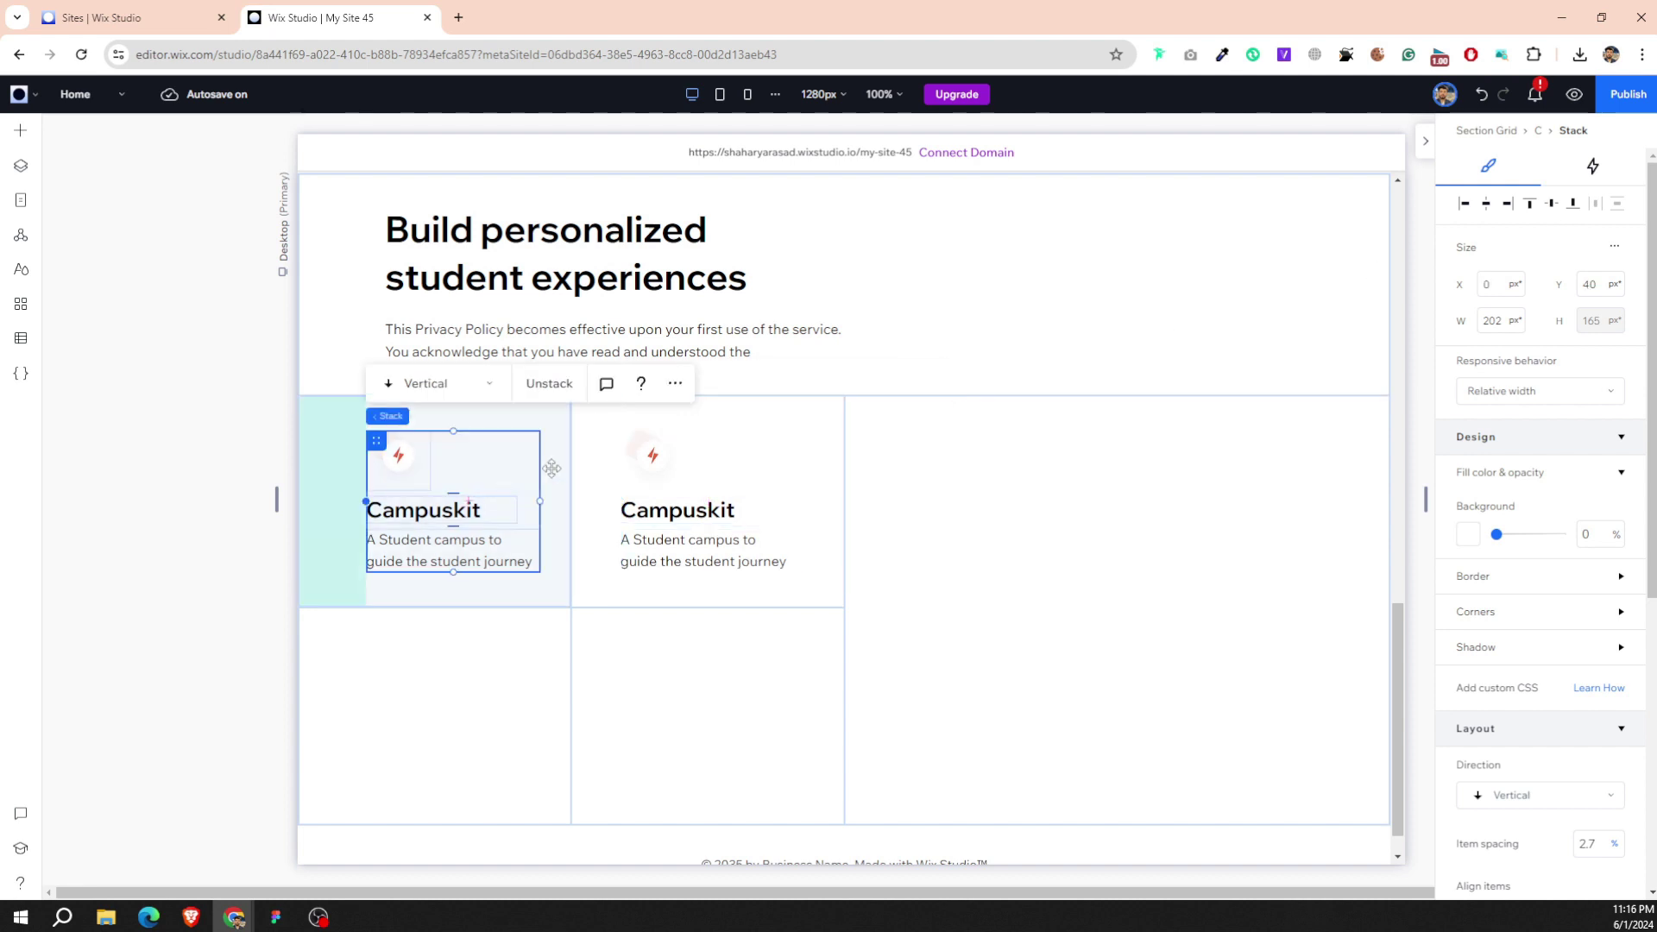
pyautogui.click(1490, 208)
# Try zero left padding on the first grid cell, then undo the change.
pyautogui.click(333, 449)
pyautogui.scroll(-5, 1465, 702)
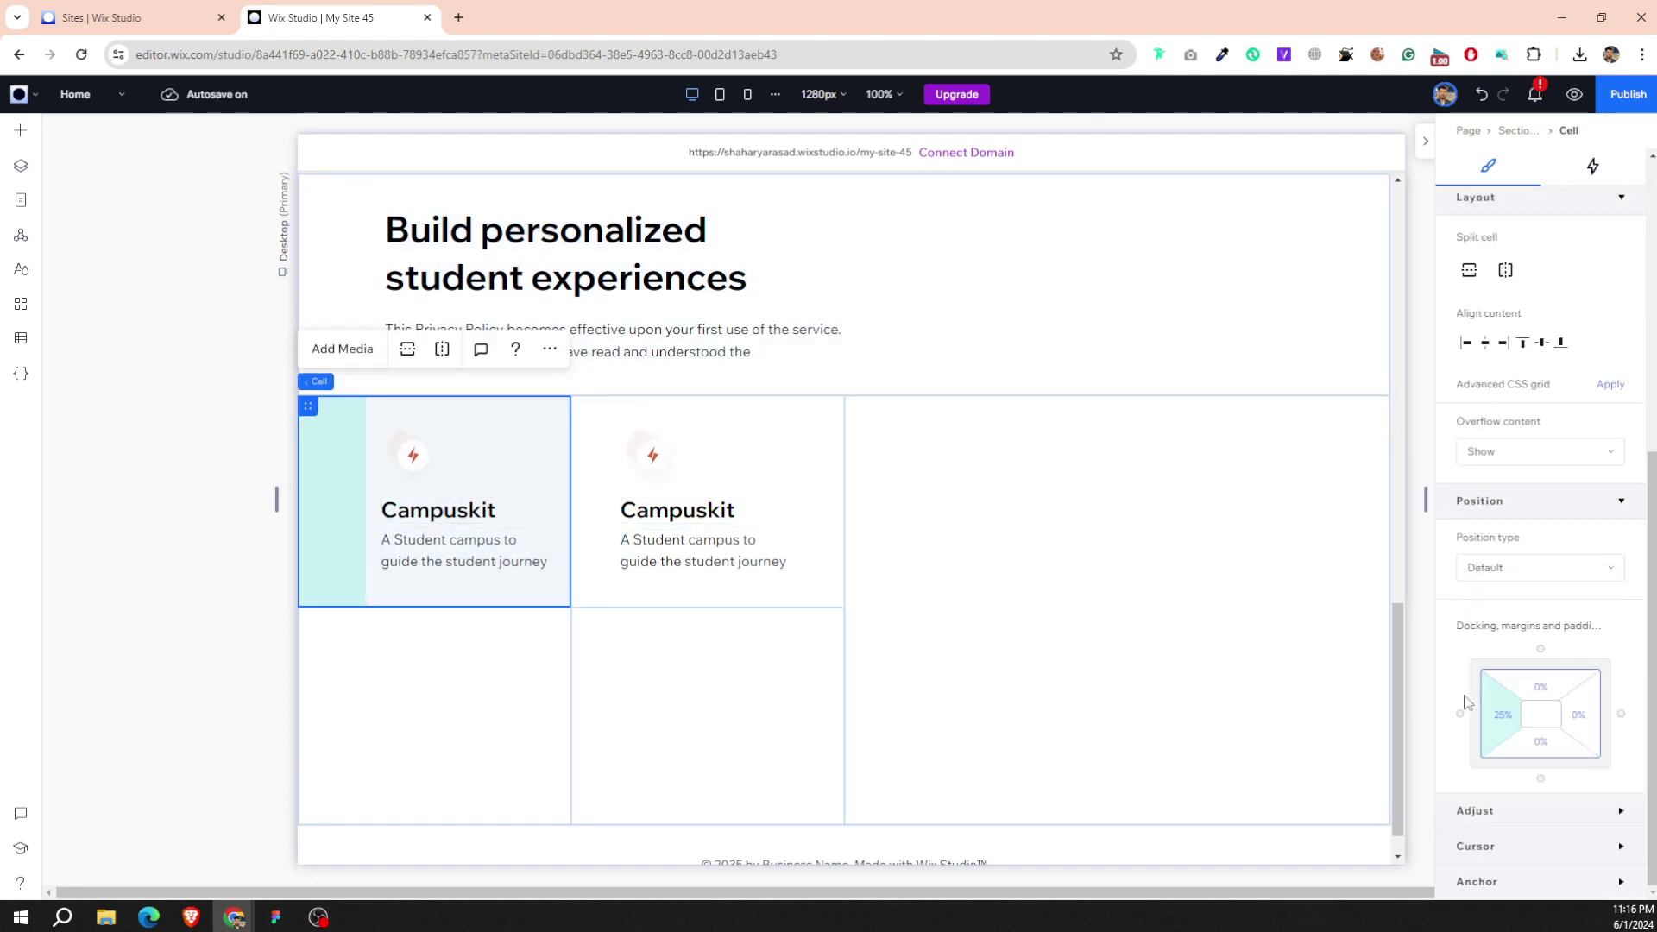
pyautogui.click(1485, 715)
pyautogui.write('0')
pyautogui.press('Return')
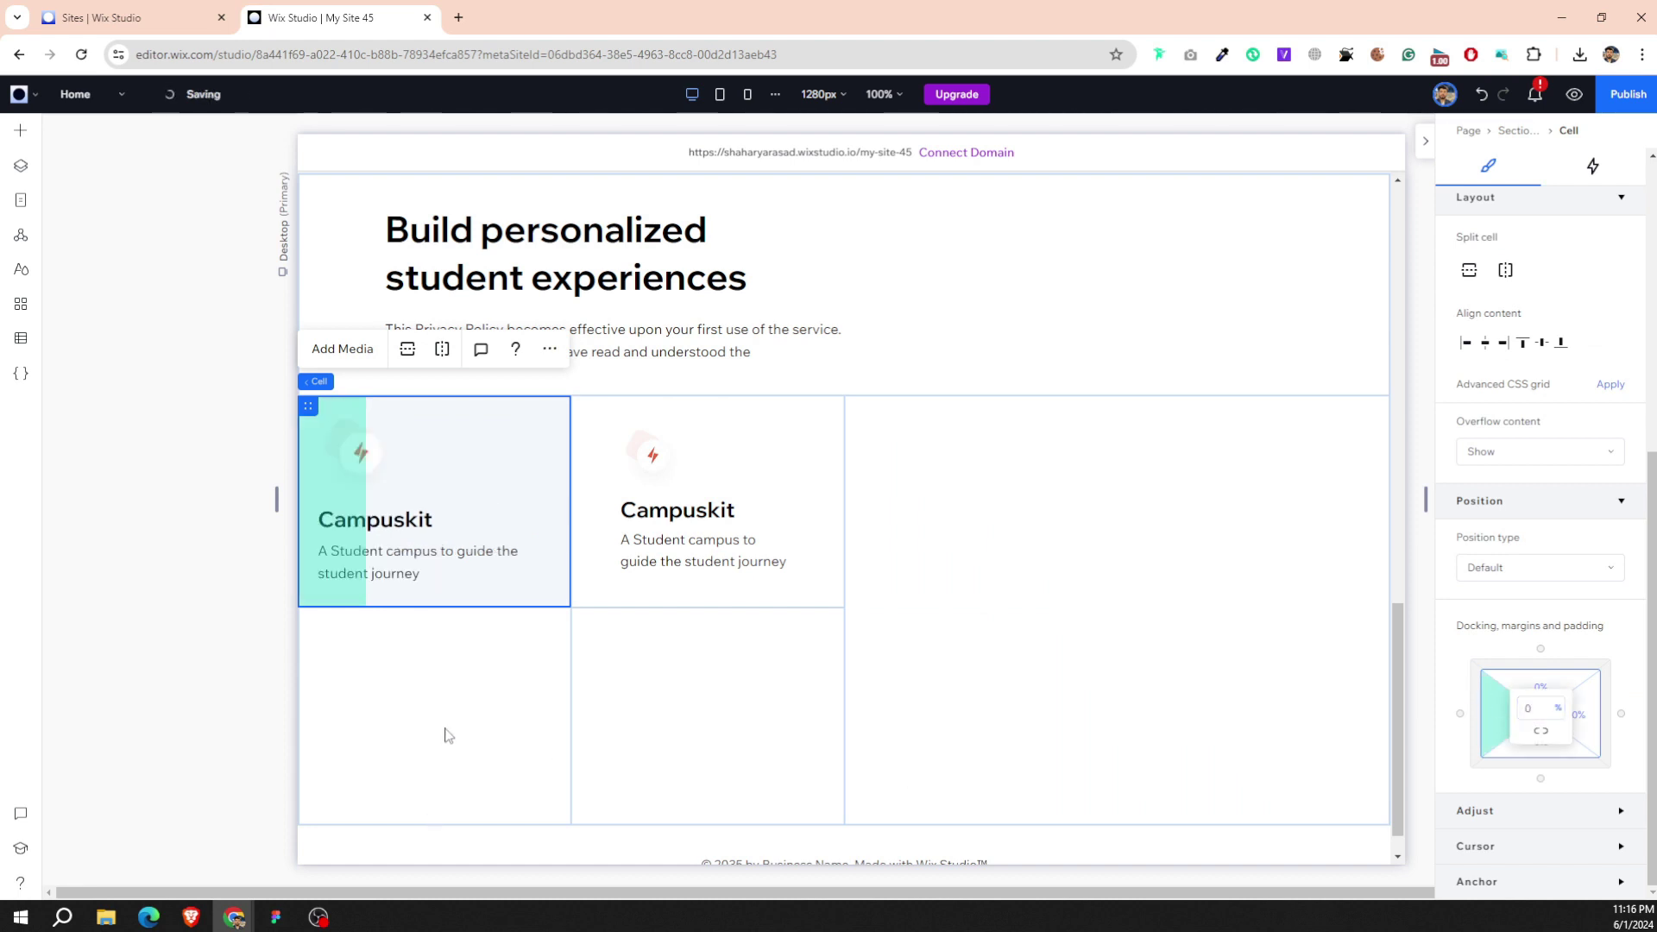
pyautogui.click(397, 491)
pyautogui.click(526, 471)
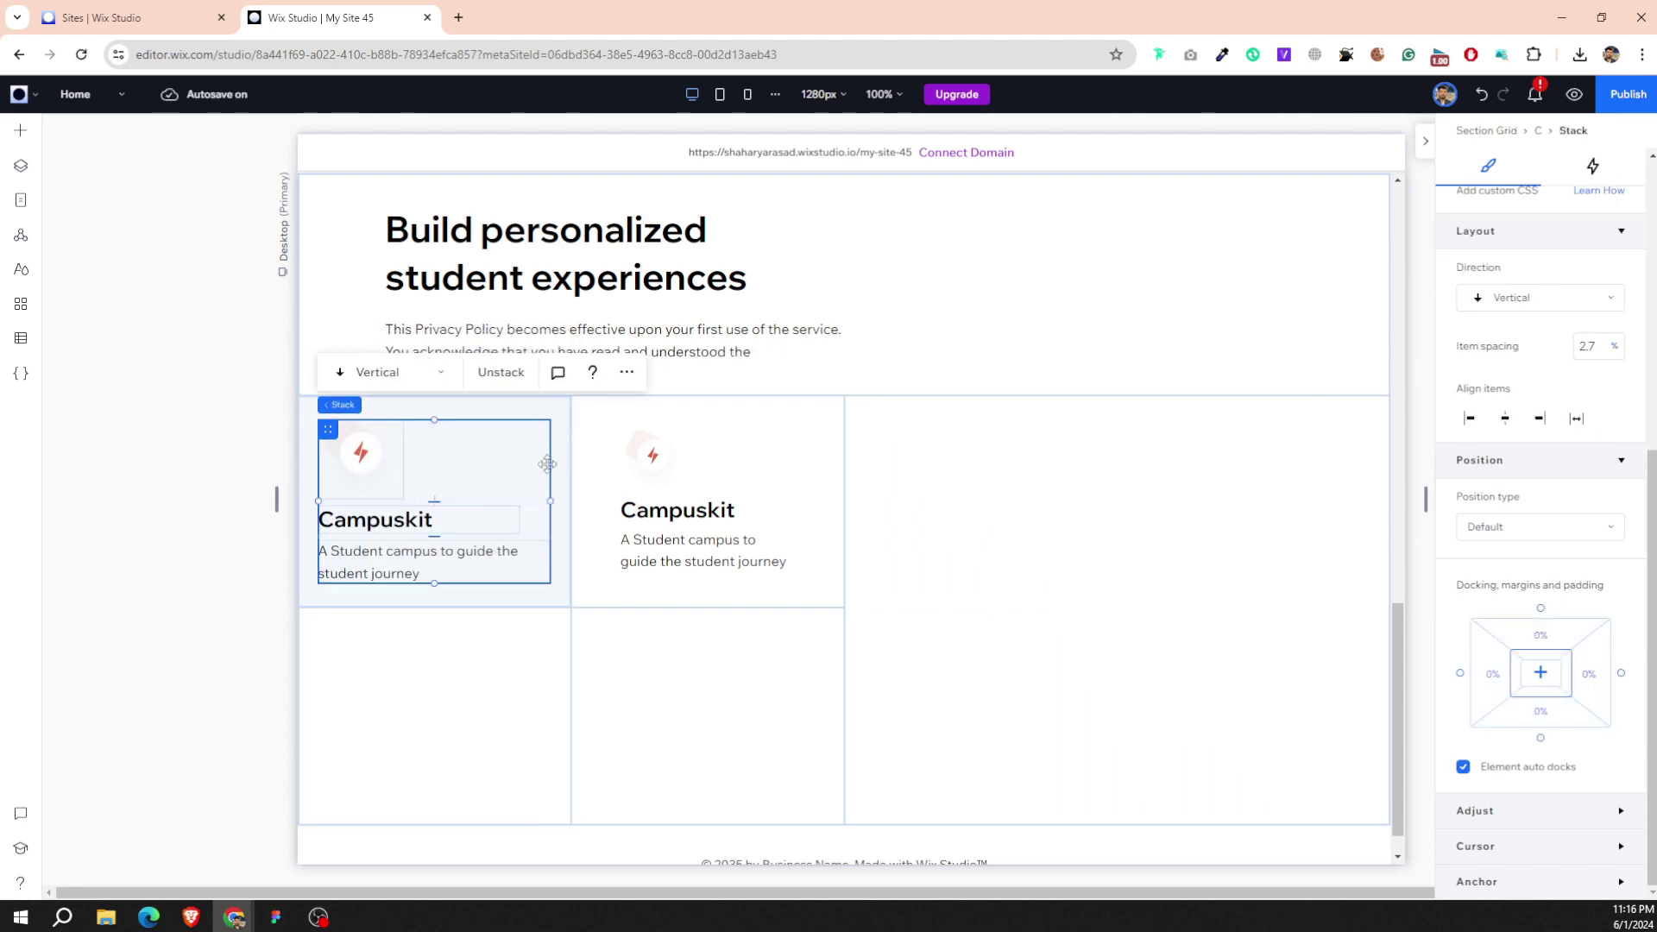
pyautogui.hotkey('ctrl', 'z')
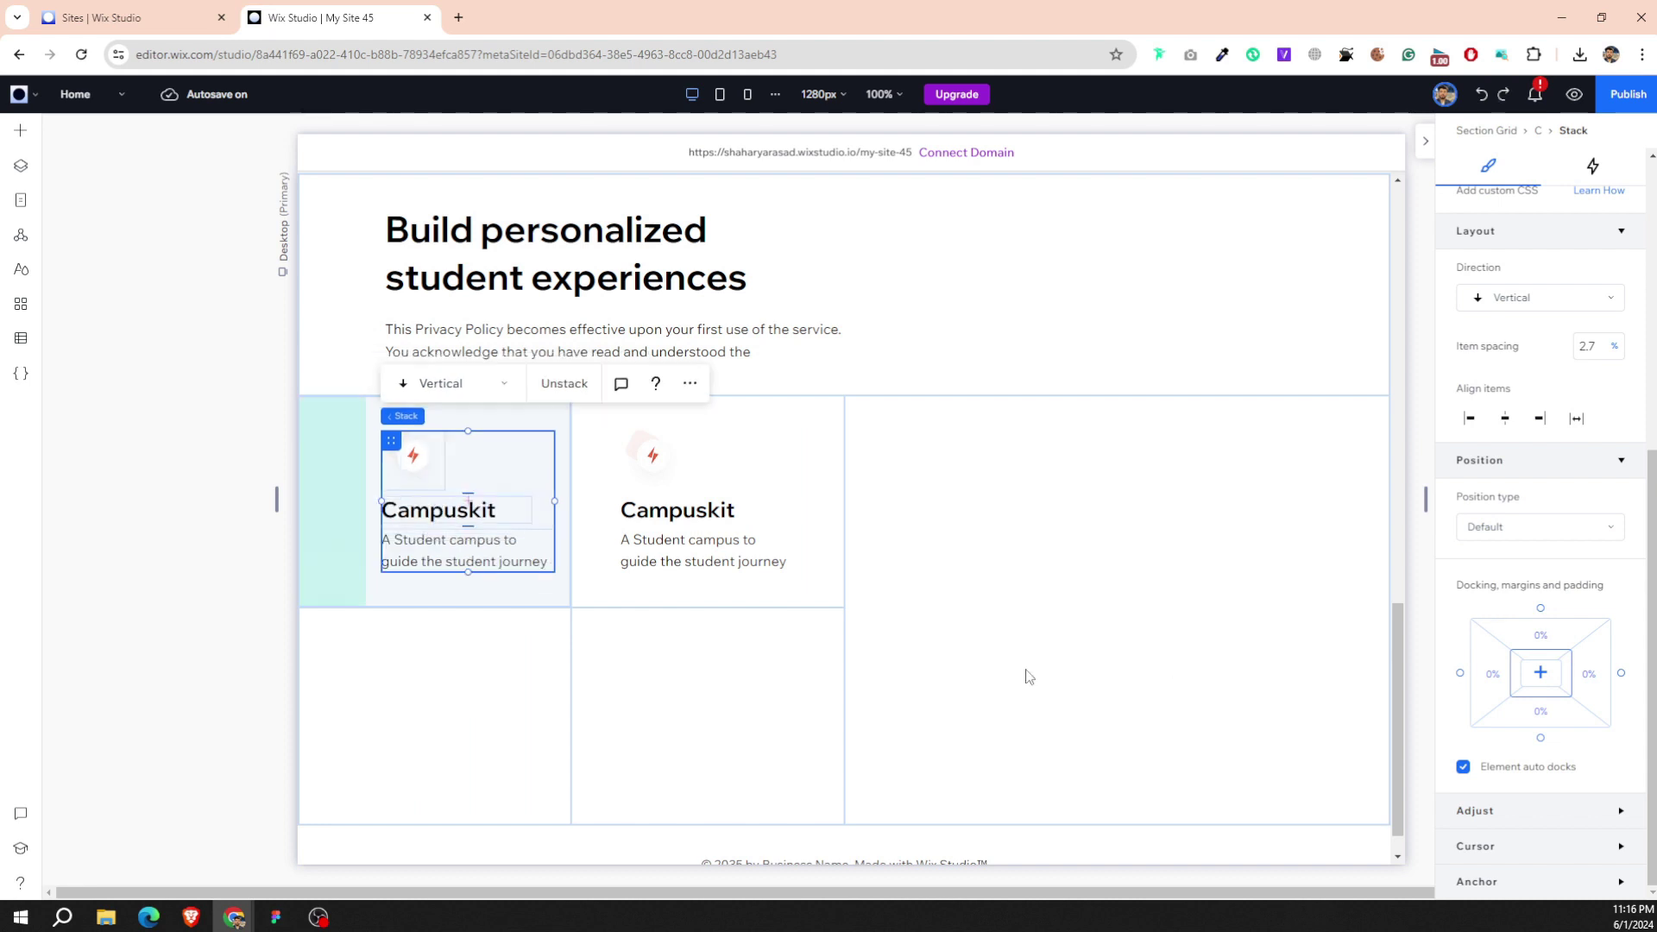
# Copy the Campuskit card into the bottom-left and bottom-middle cells, centred horizontally.
pyautogui.click(475, 672)
pyautogui.click(451, 492)
pyautogui.moveTo(415, 544)
pyautogui.mouseDown()
pyautogui.moveTo(386, 685)
pyautogui.moveTo(394, 658)
pyautogui.mouseUp()
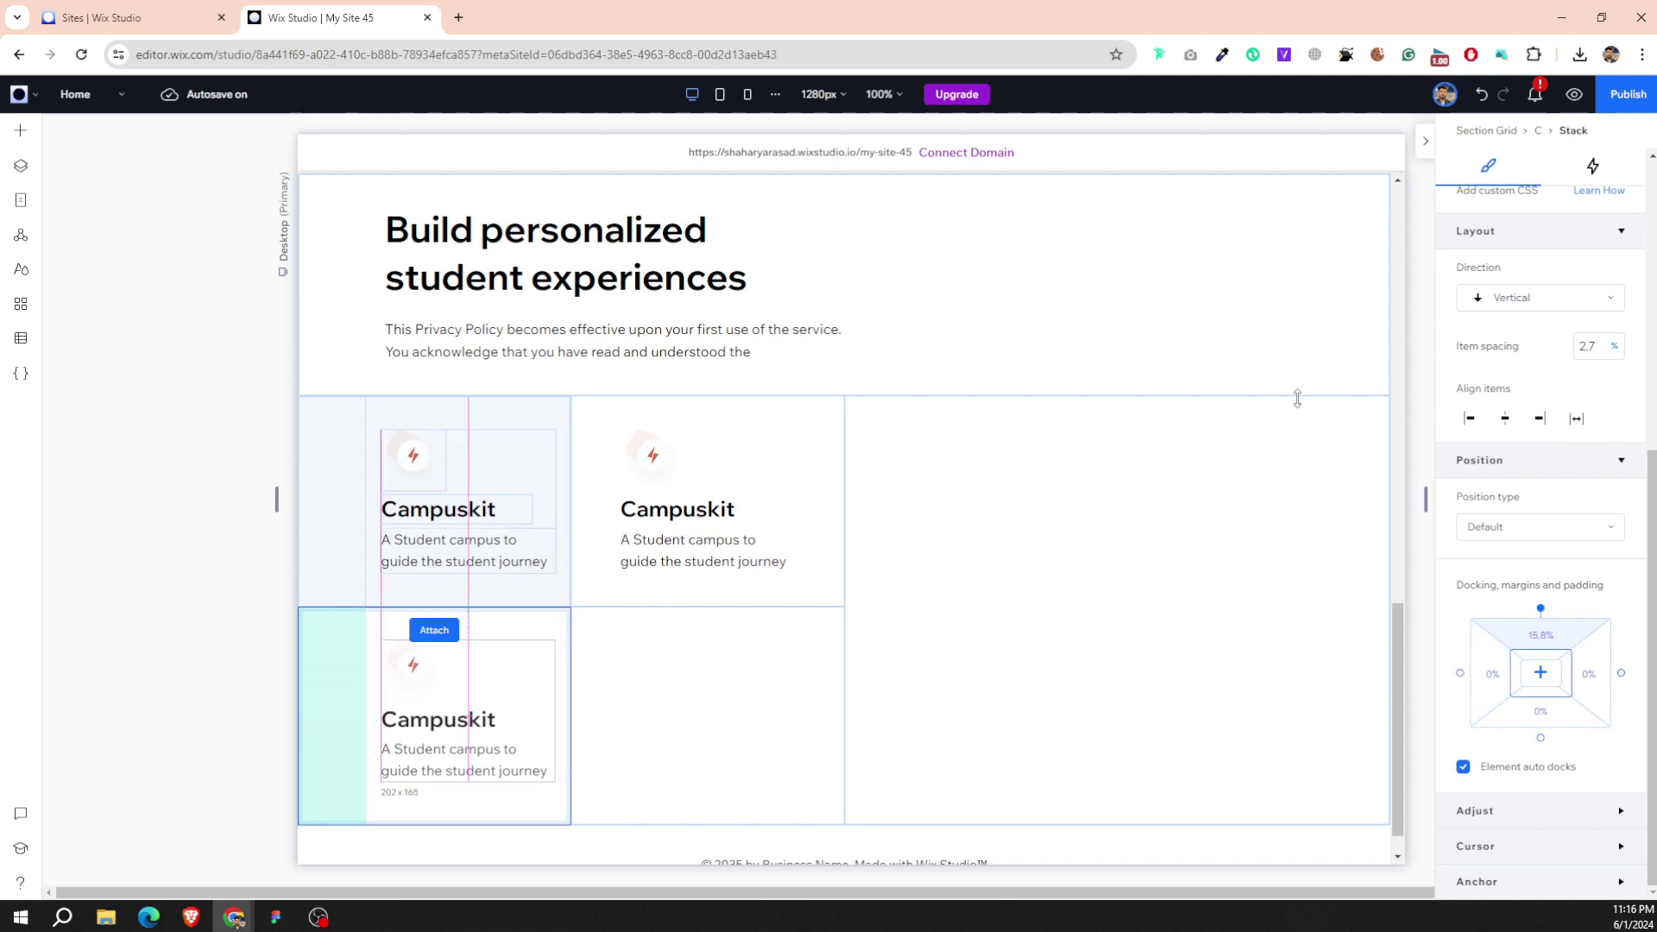
pyautogui.scroll(5, 1511, 337)
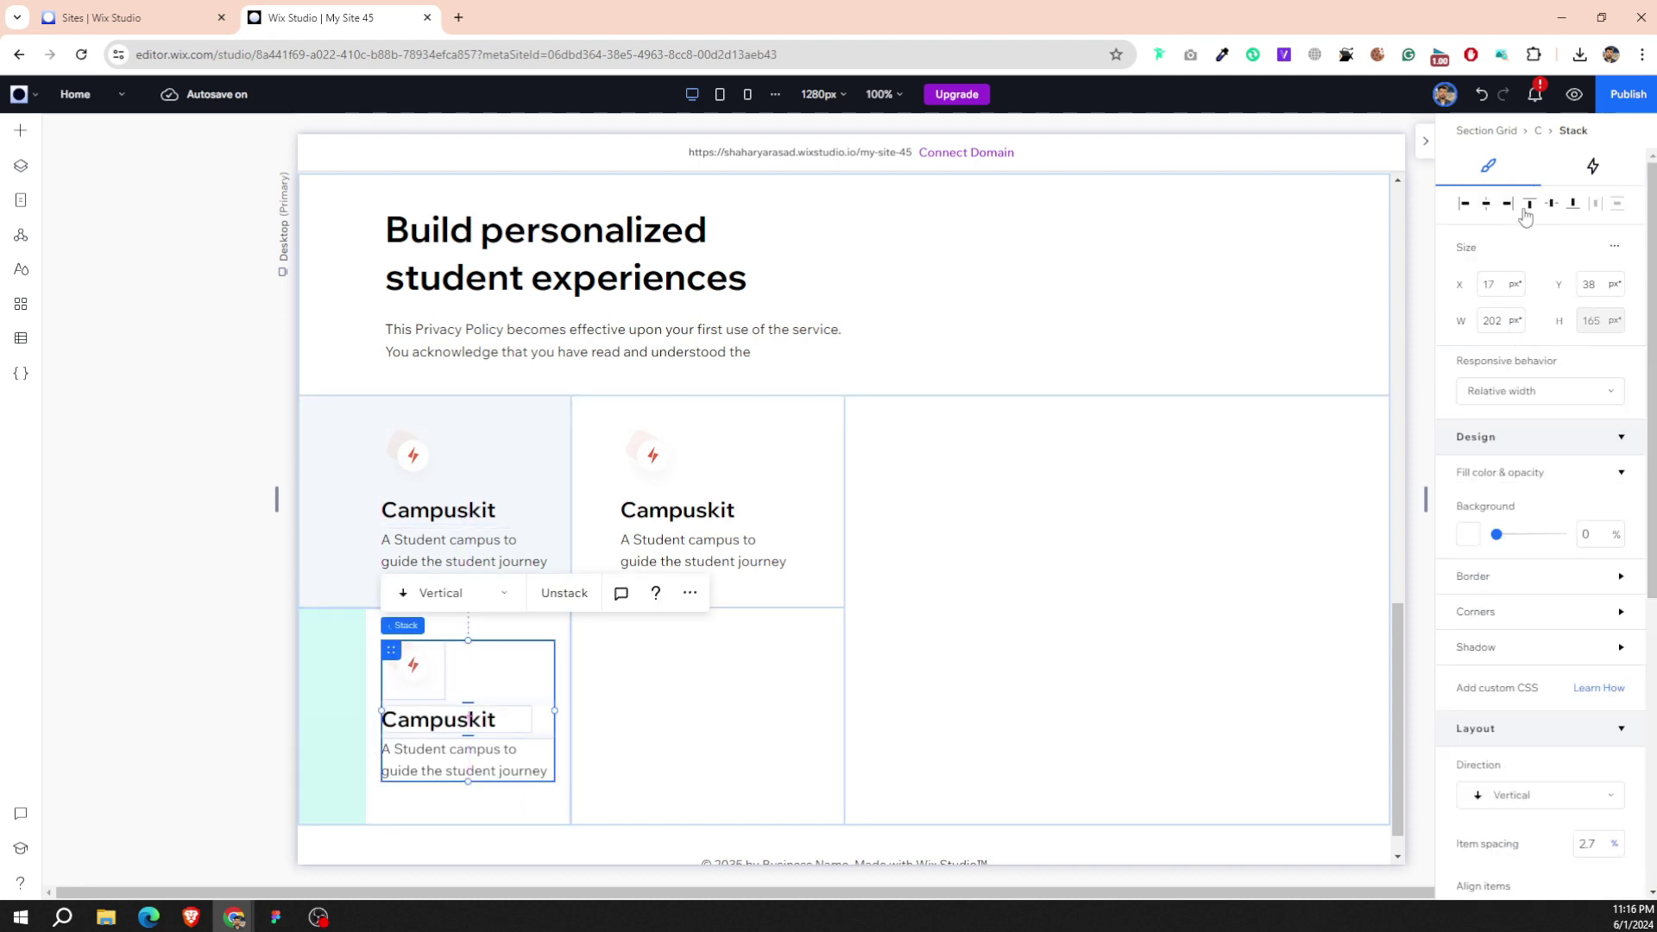
pyautogui.click(714, 492)
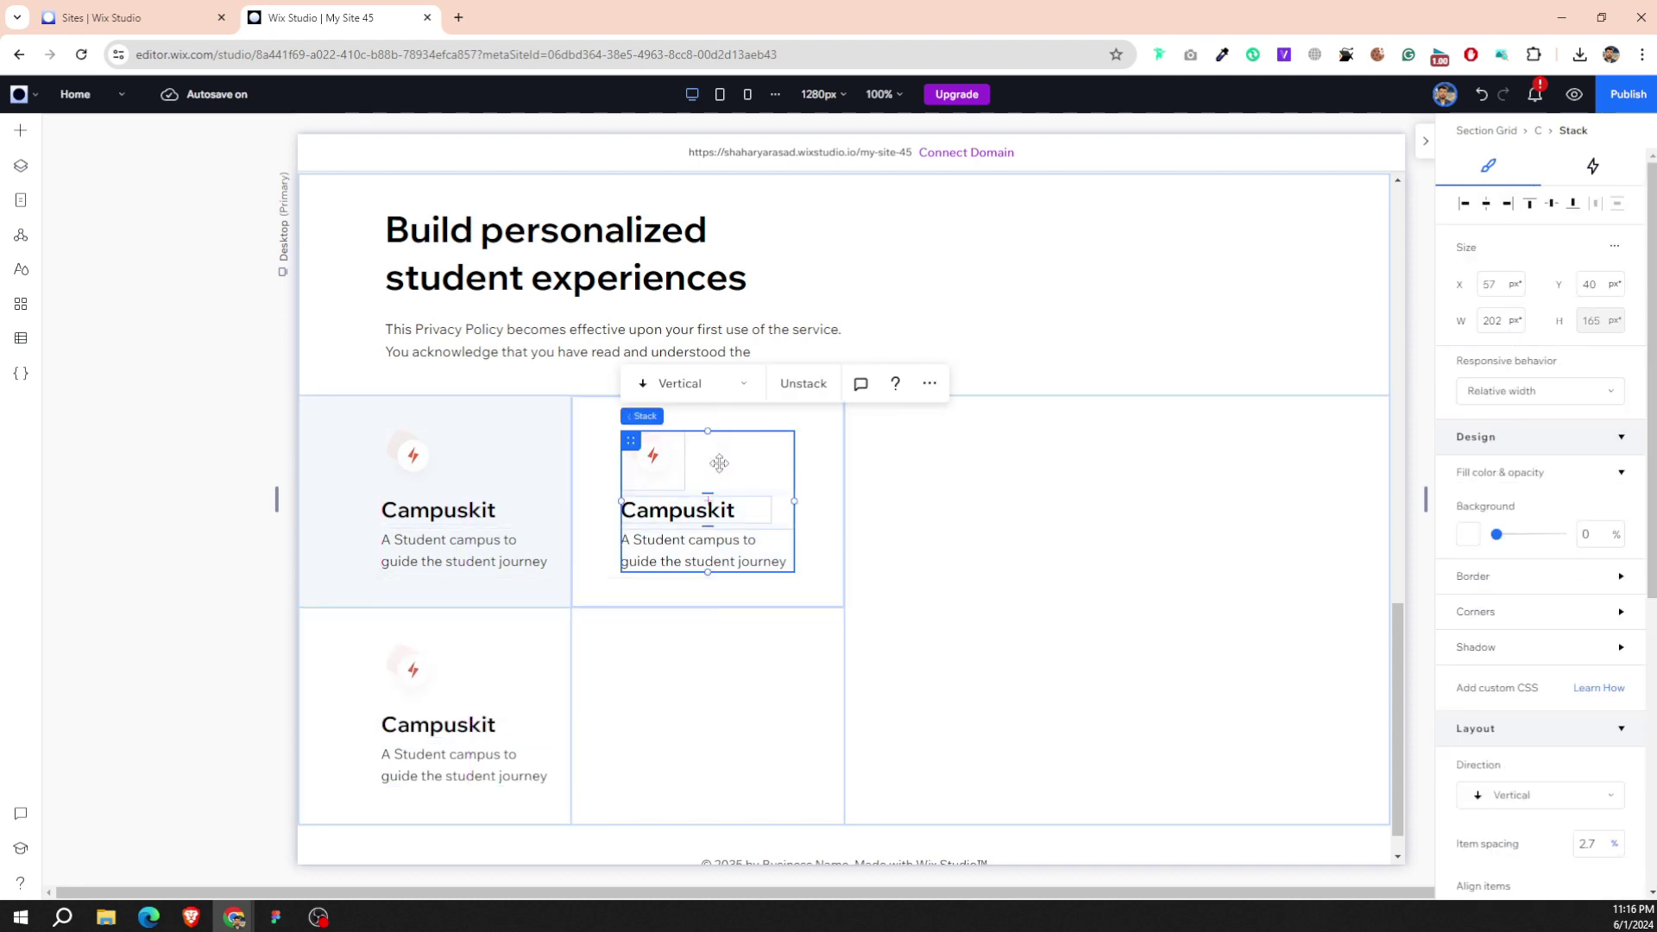
pyautogui.moveTo(701, 519); pyautogui.dragTo(699, 703)
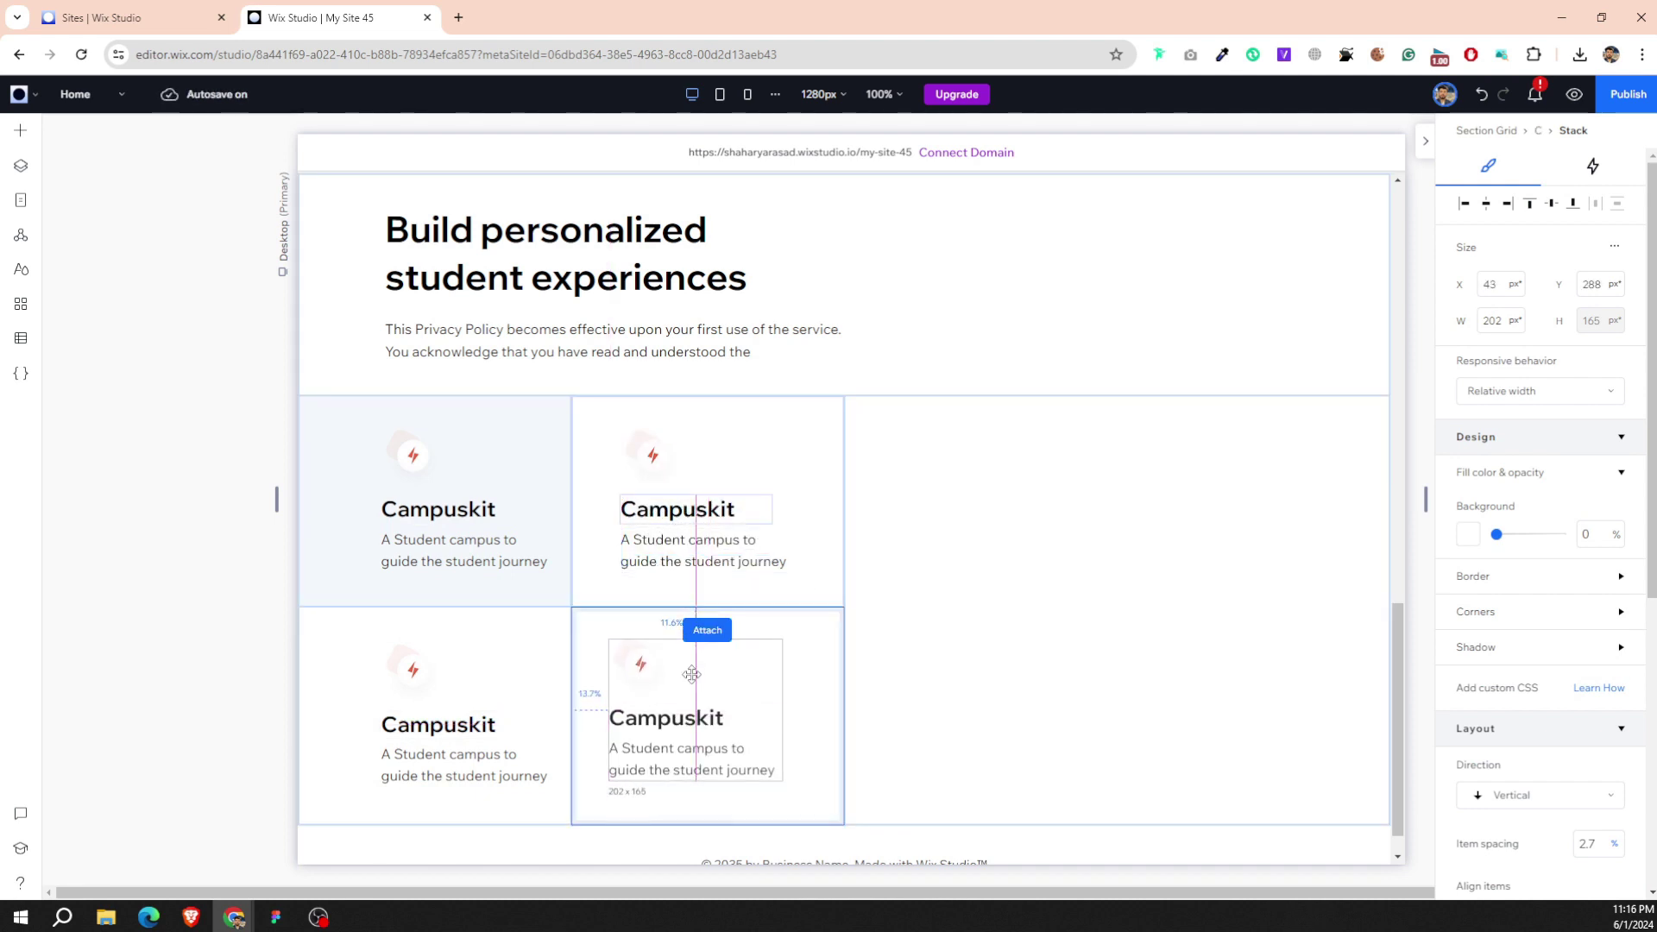
pyautogui.moveTo(699, 704); pyautogui.dragTo(703, 680)
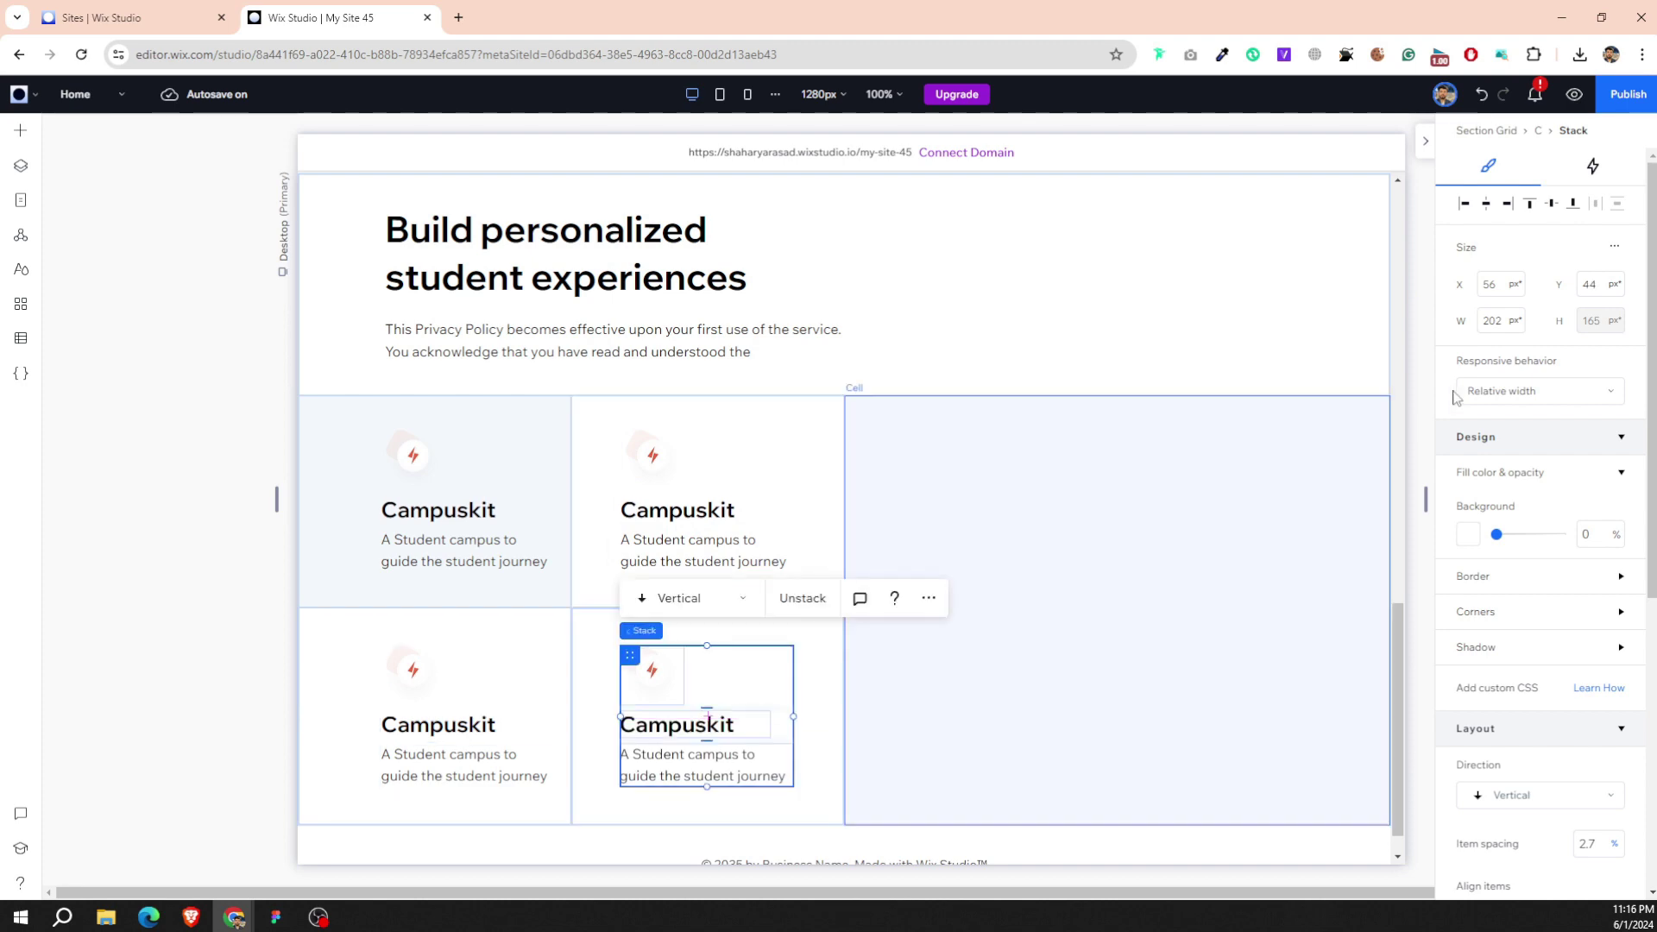
pyautogui.click(1488, 205)
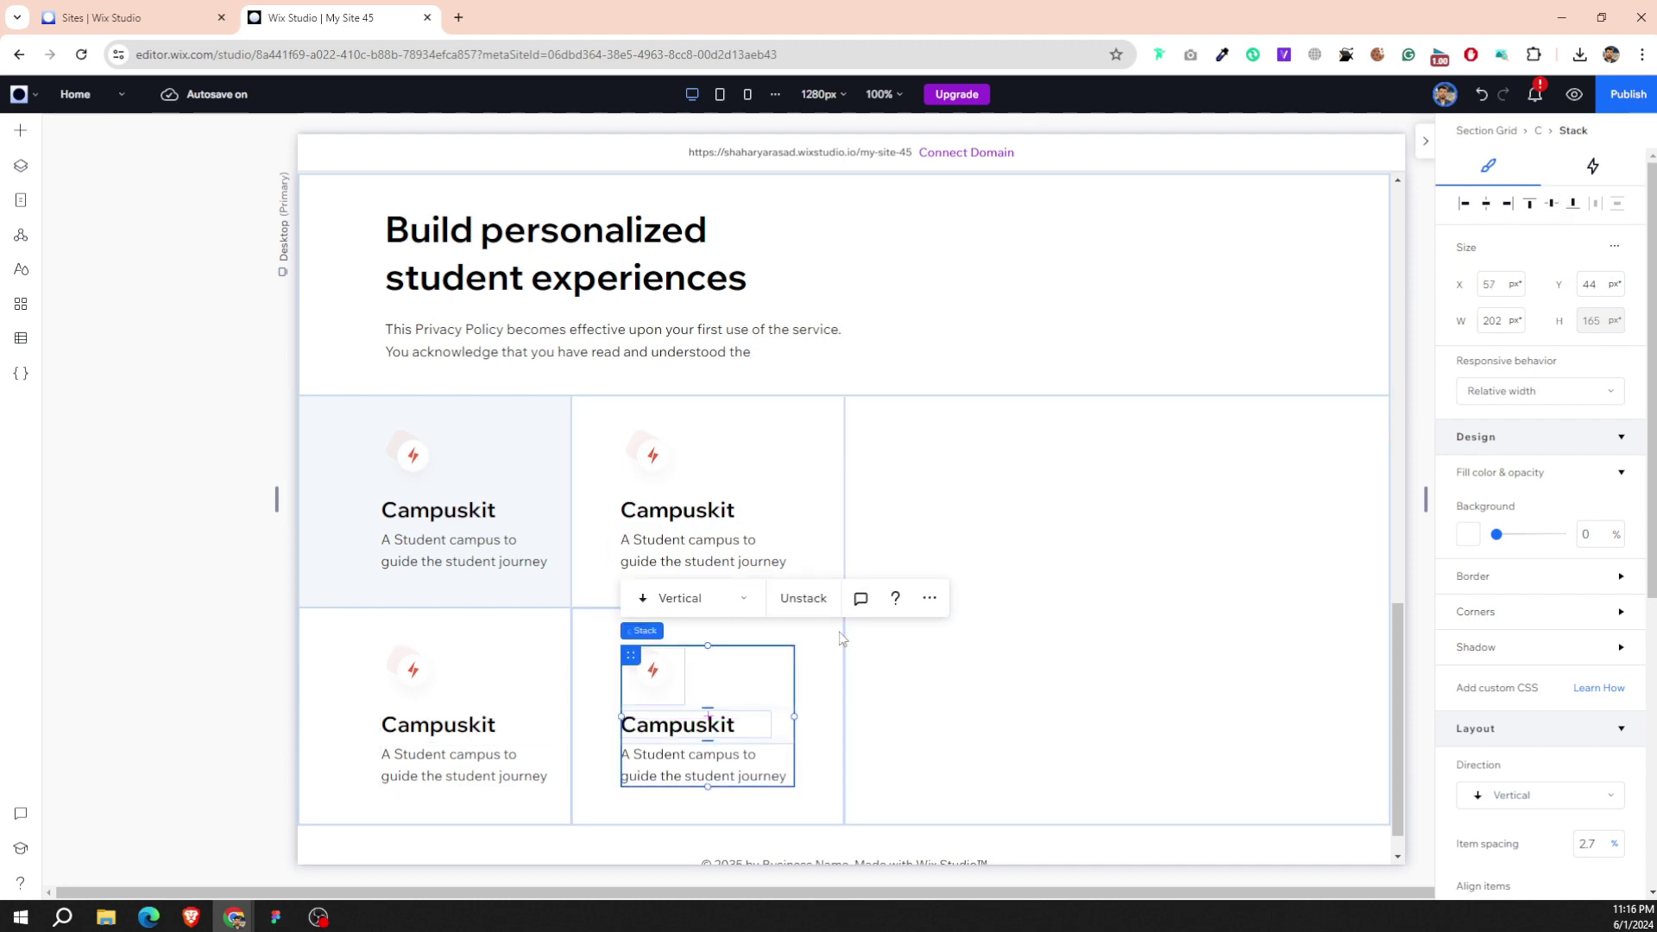
pyautogui.click(275, 916)
# Retitle the top-middle card 'Effective Methods', widening its heading box.
pyautogui.doubleClick(686, 575)
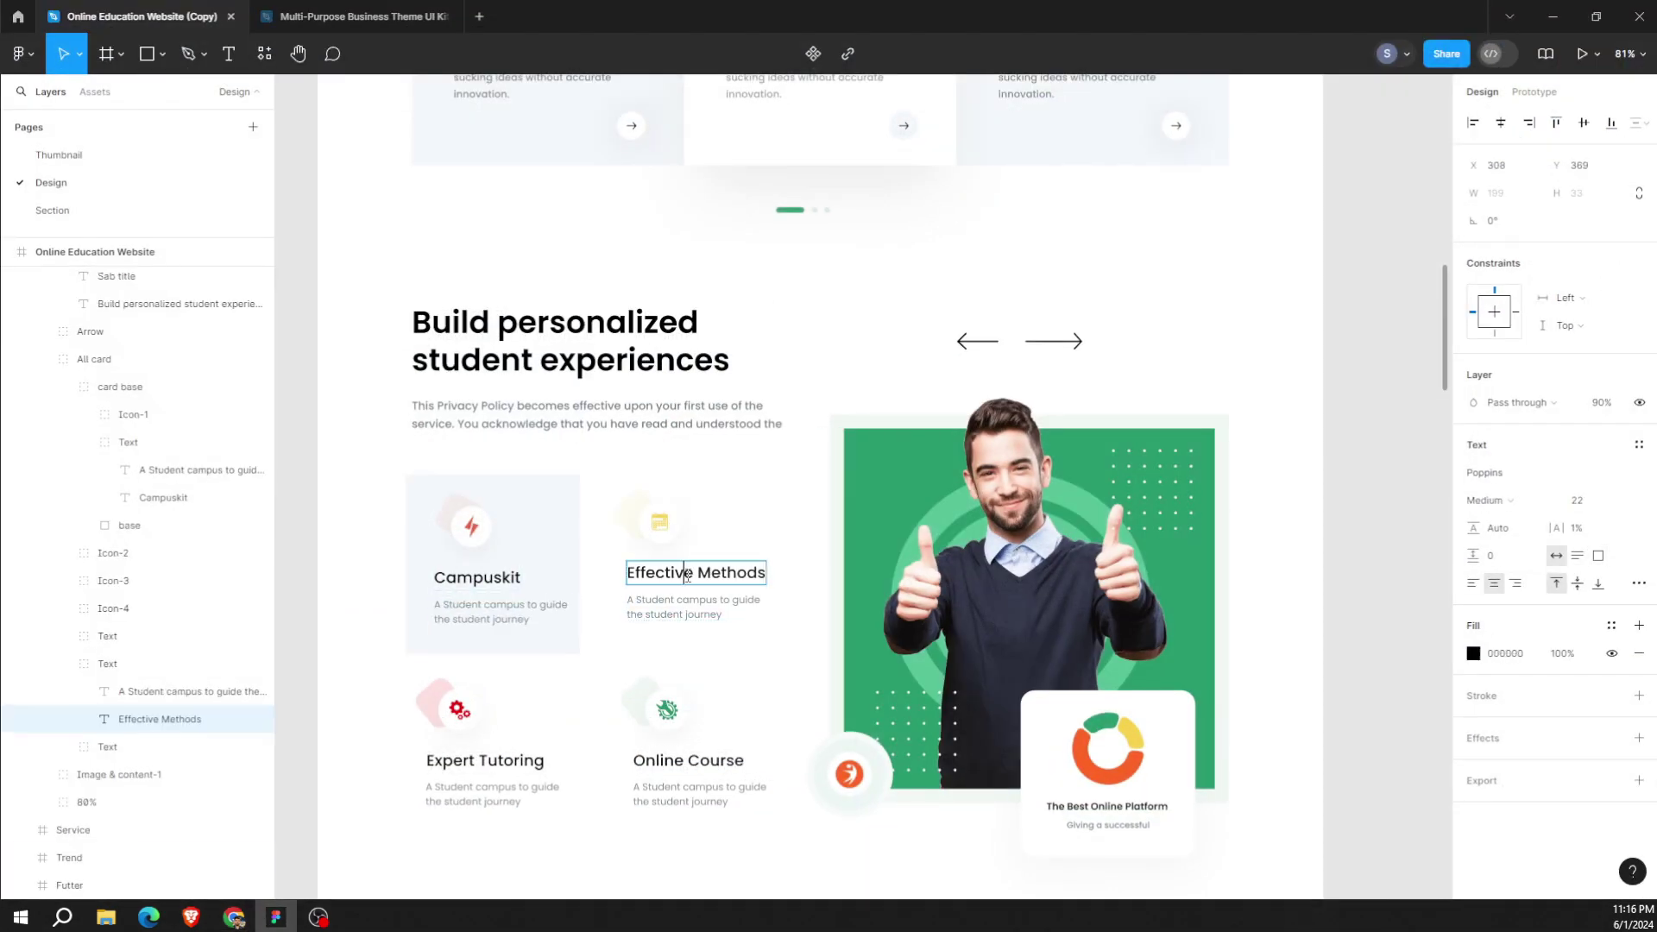
pyautogui.hotkey('ctrl', 'a')
pyautogui.hotkey('ctrl', 'c')
pyautogui.click(233, 916)
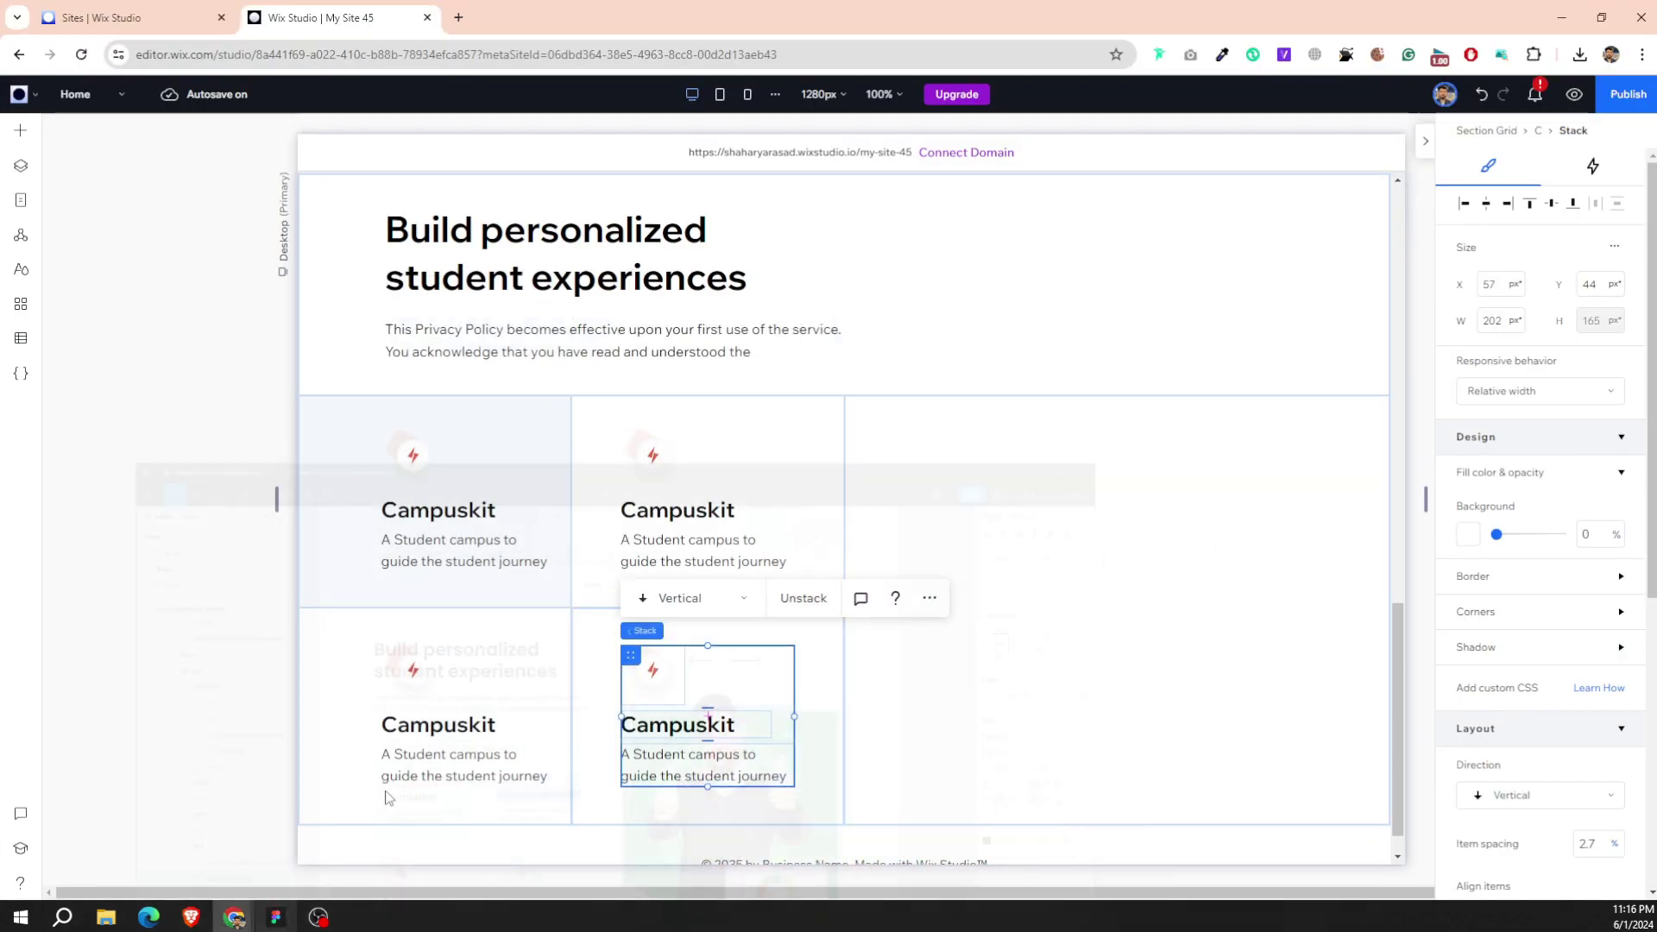
pyautogui.click(765, 511)
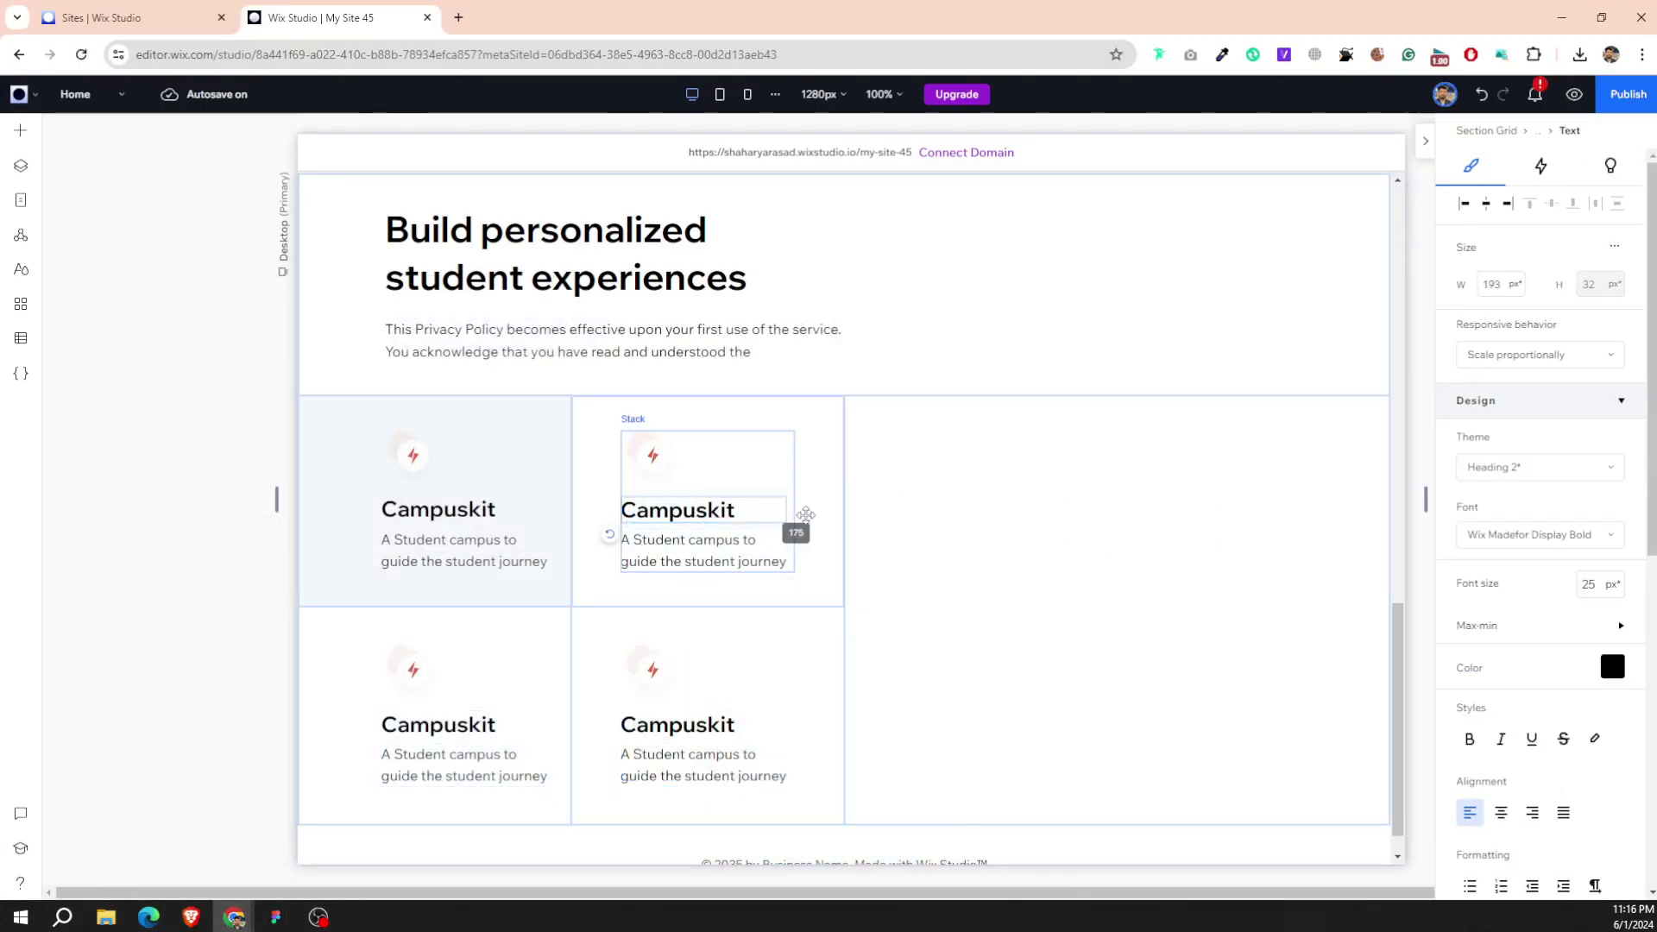
pyautogui.moveTo(769, 510); pyautogui.dragTo(815, 510)
pyautogui.doubleClick(729, 523)
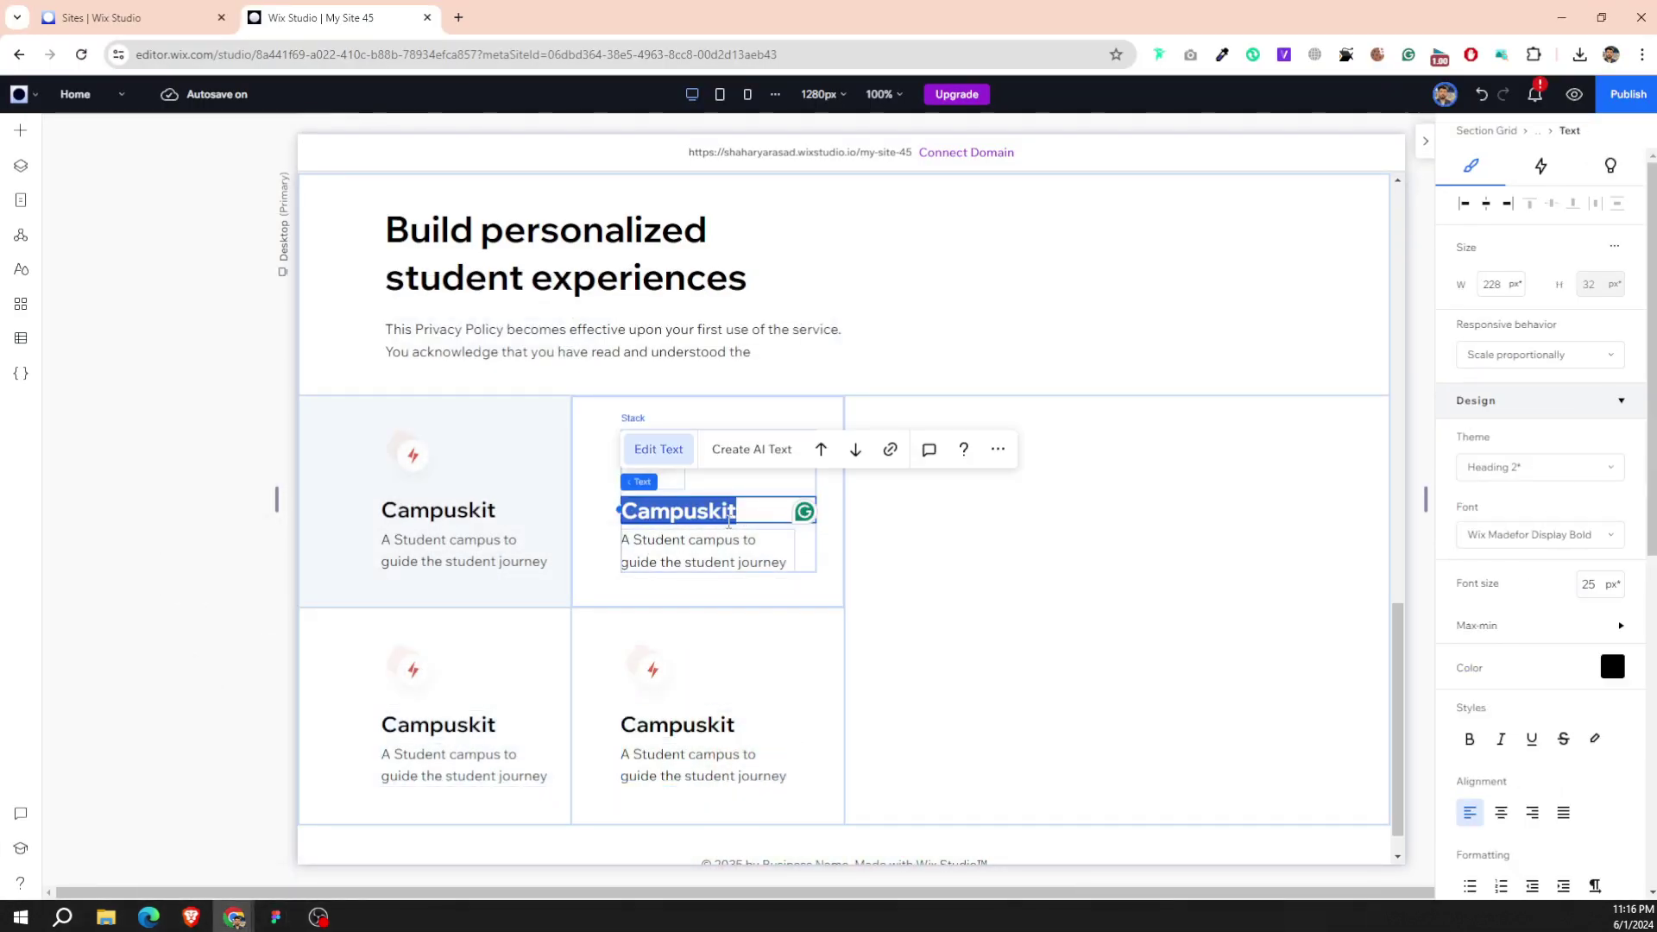
pyautogui.hotkey('ctrl', 'v')
# Retitle the lower-right card 'Online Course' with the heading copied from Figma.
pyautogui.click(275, 916)
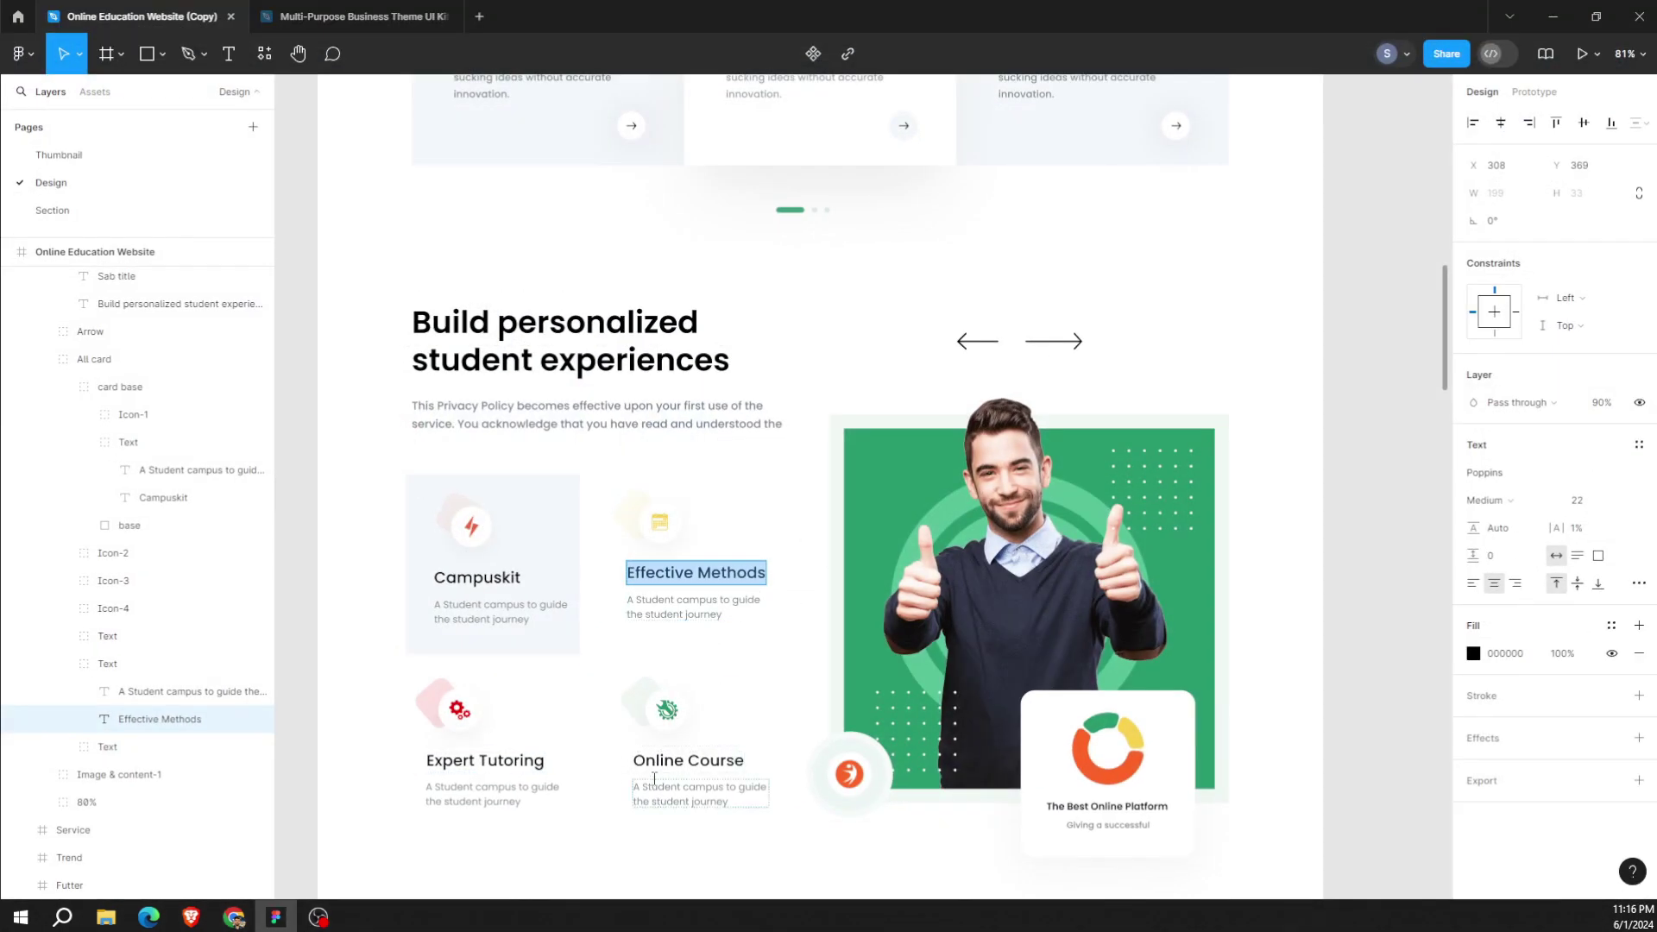
pyautogui.doubleClick(686, 764)
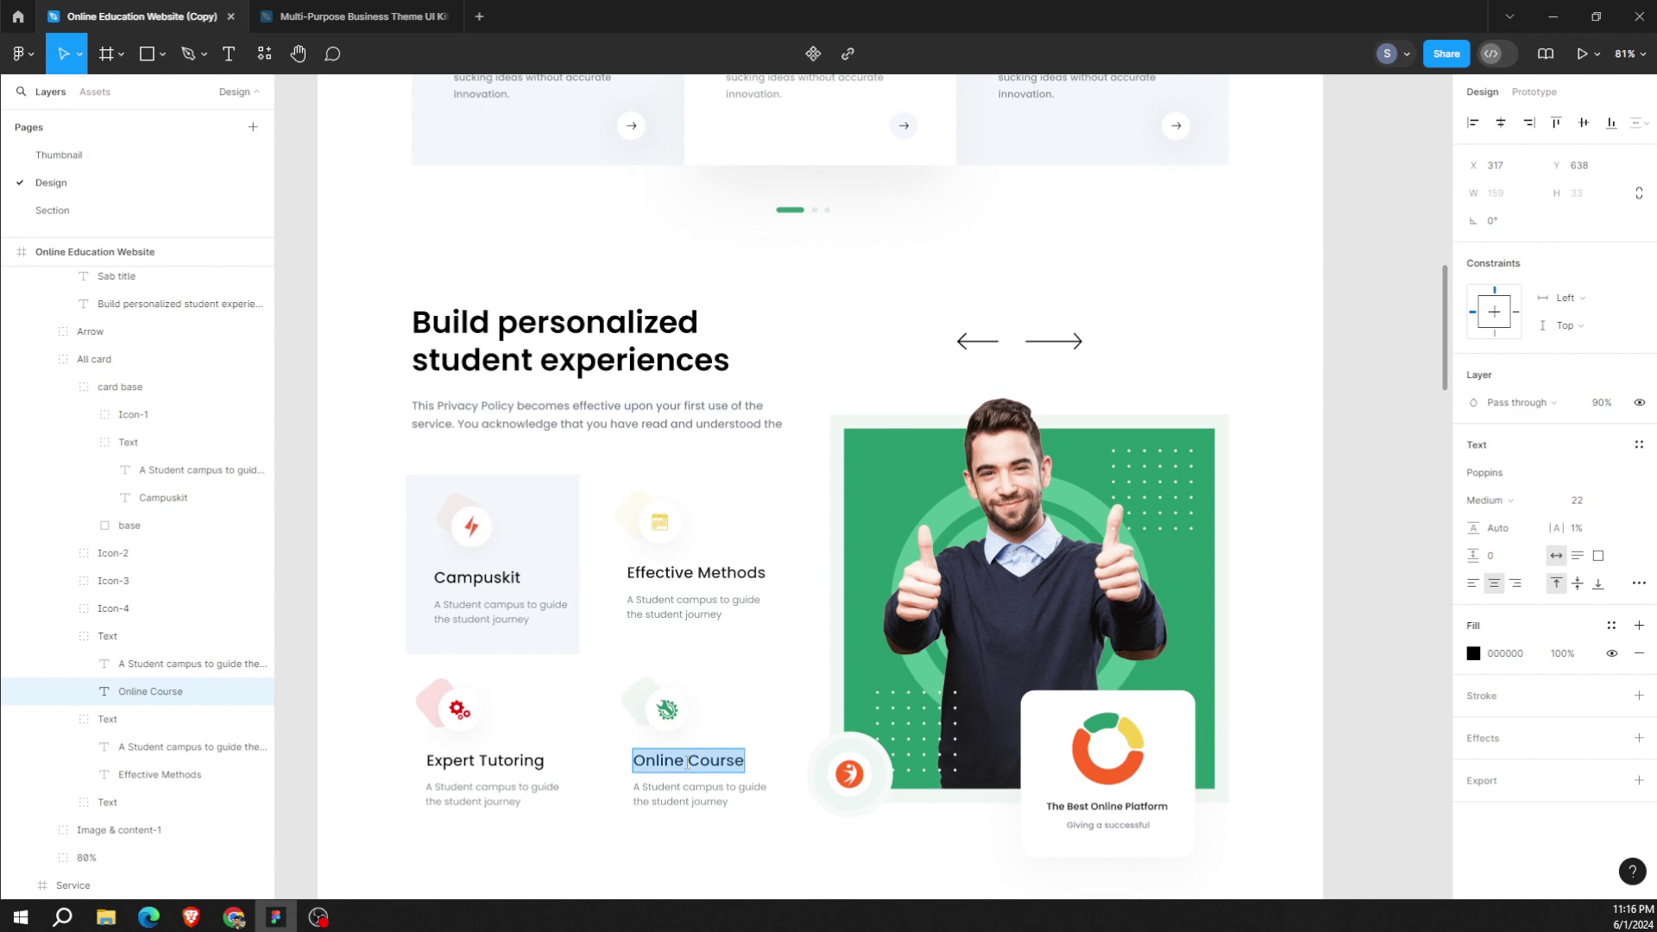
pyautogui.click(272, 916)
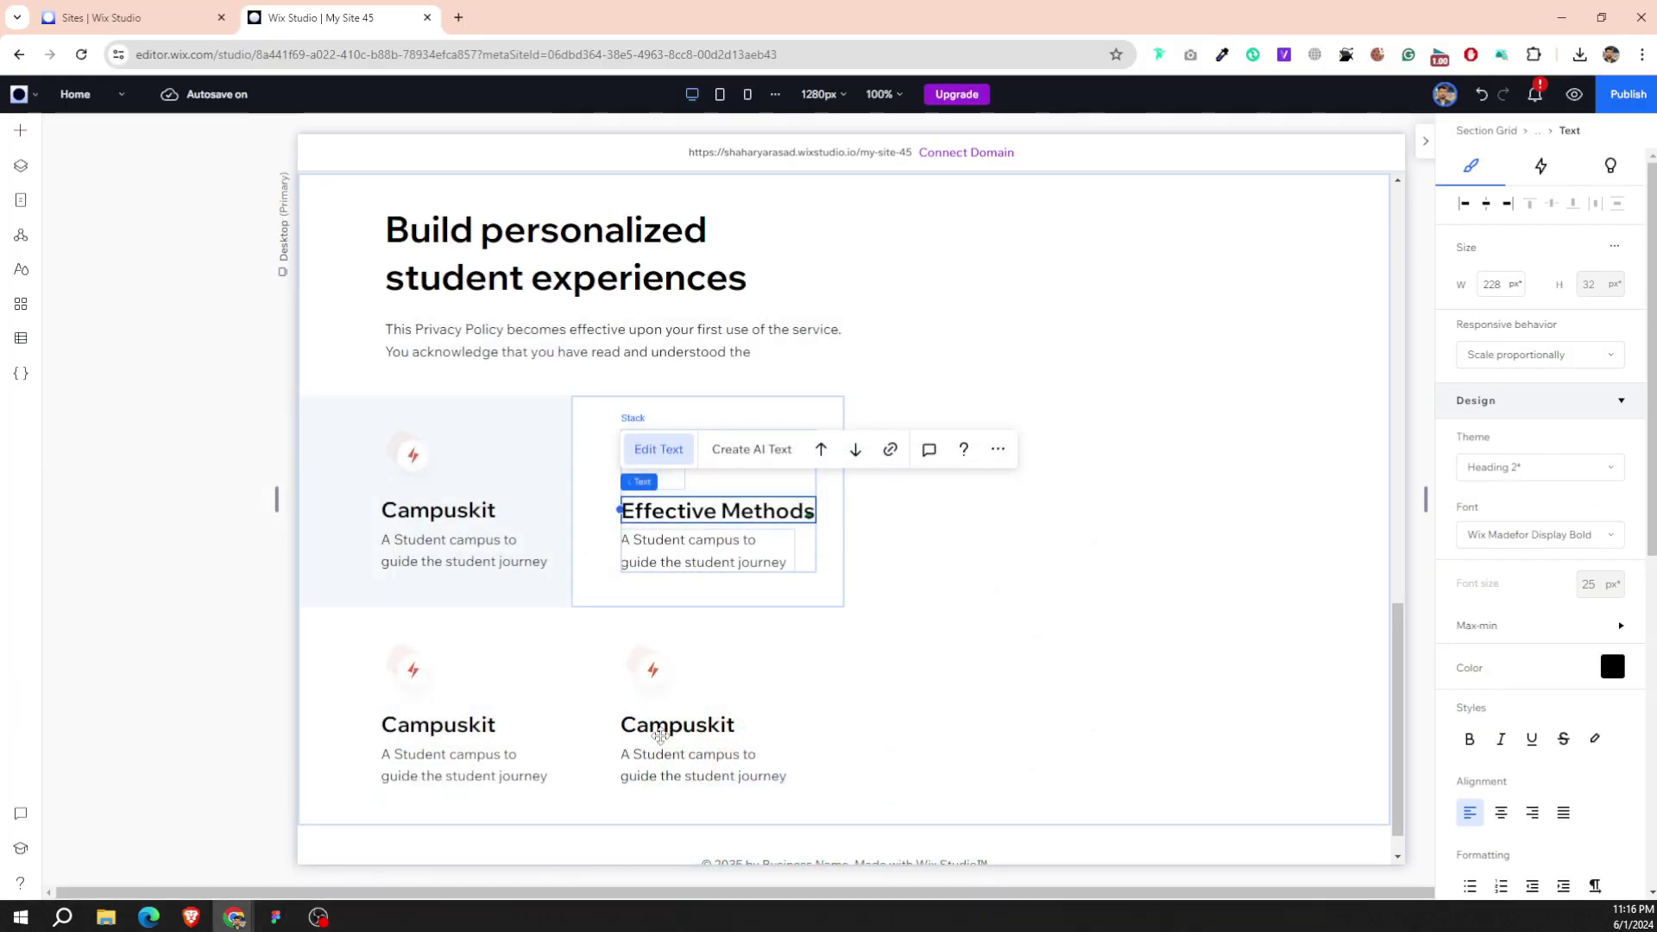
pyautogui.doubleClick(695, 725)
pyautogui.write('Online Course')
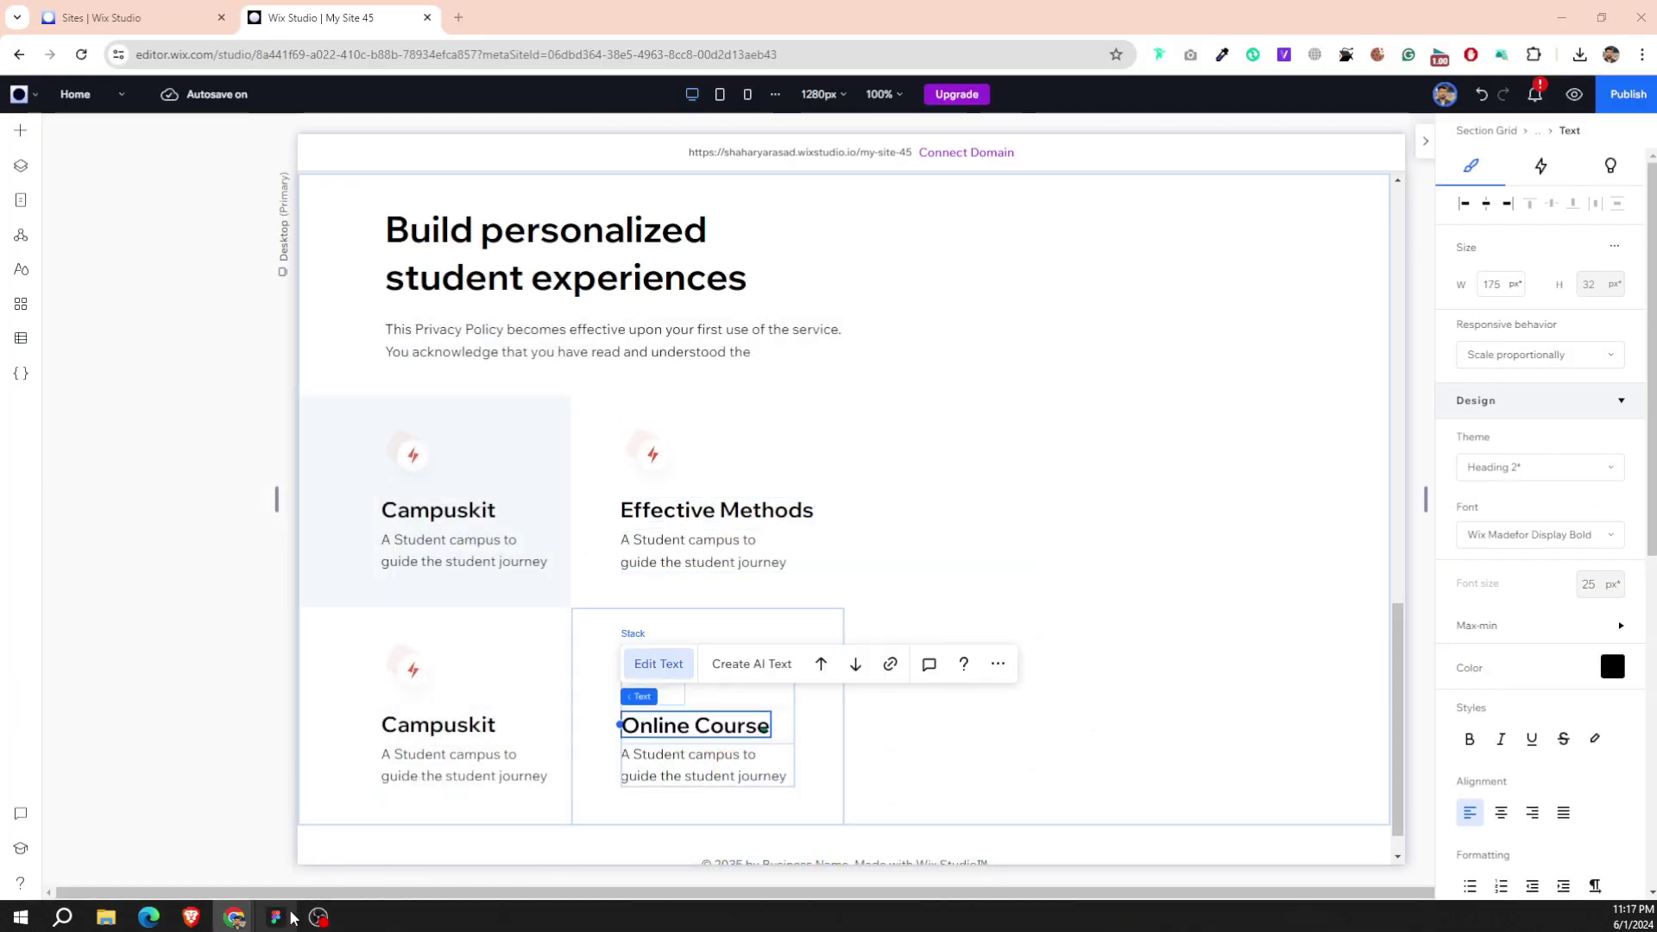
# Retitle the bottom-left card 'Expert Tutoring', widening its heading box.
pyautogui.click(276, 916)
pyautogui.doubleClick(456, 759)
pyautogui.hotkey('ctrl', 'c')
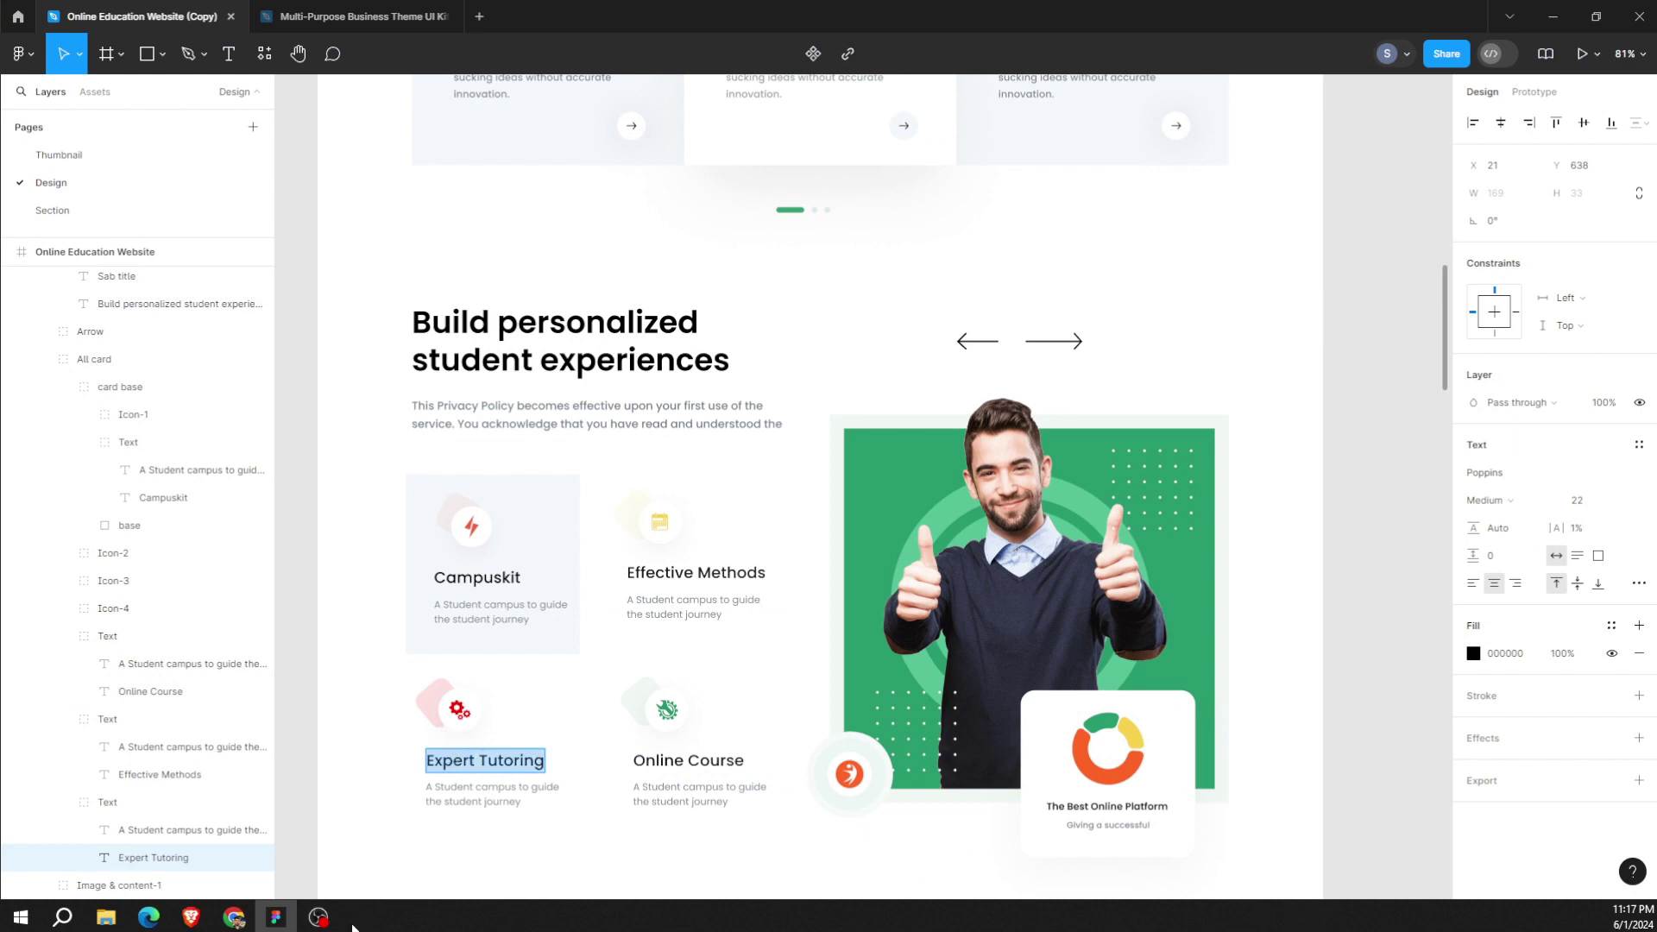
pyautogui.click(276, 916)
pyautogui.click(473, 728)
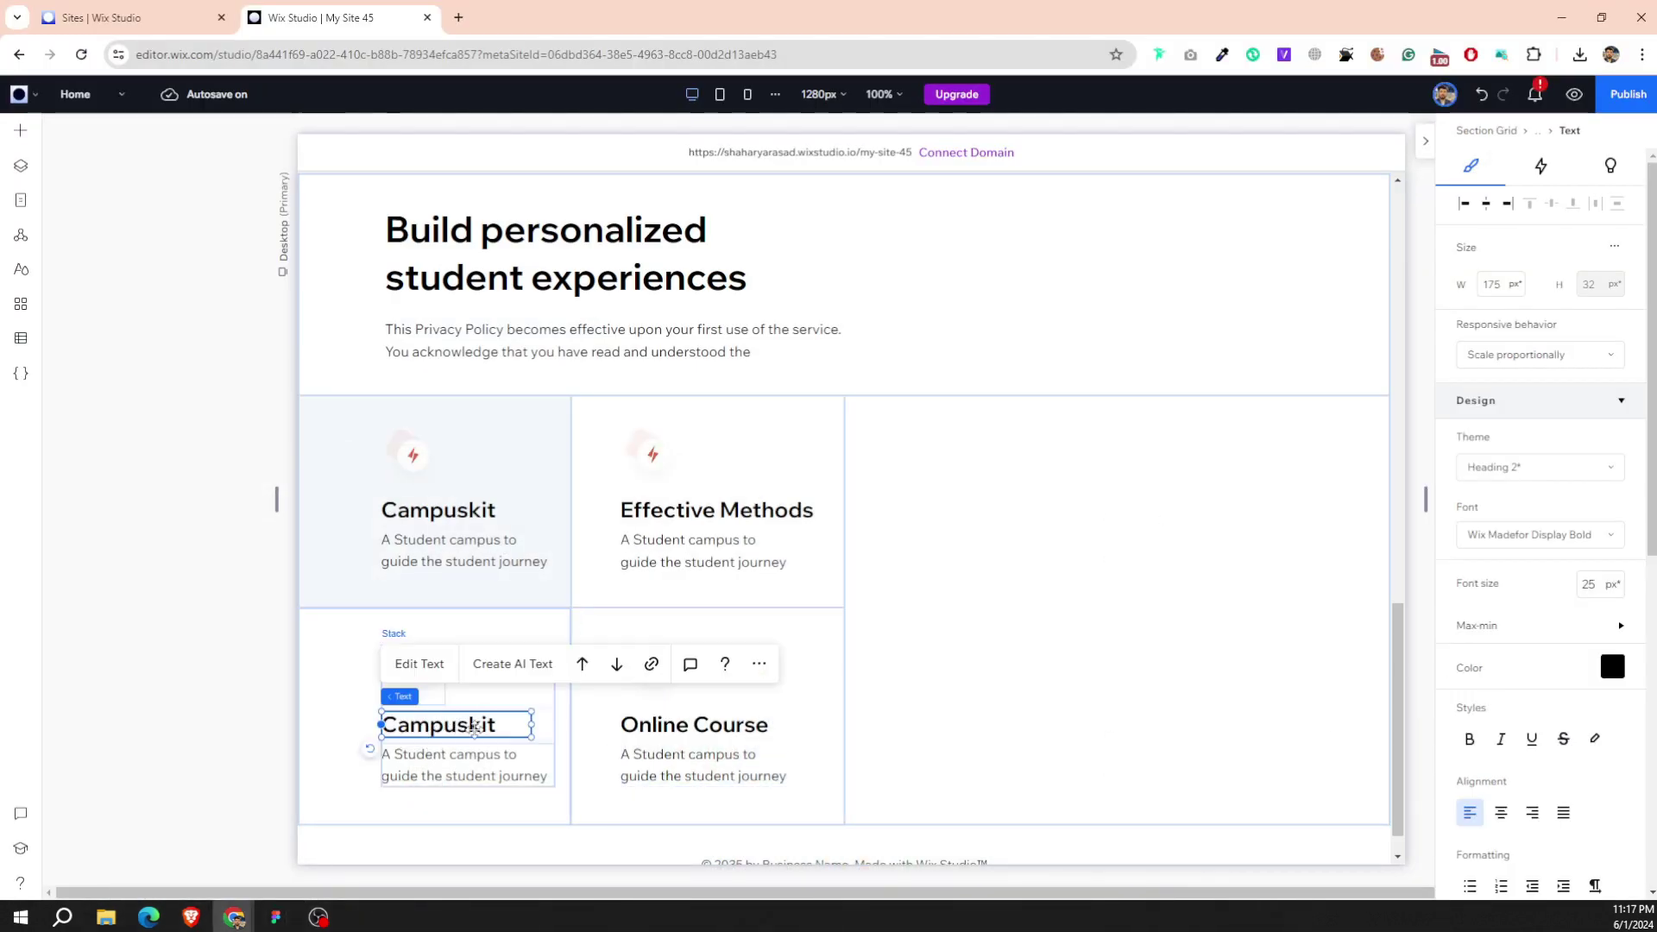
pyautogui.moveTo(531, 724); pyautogui.dragTo(554, 724)
pyautogui.doubleClick(449, 723)
pyautogui.hotkey('ctrl', 'v')
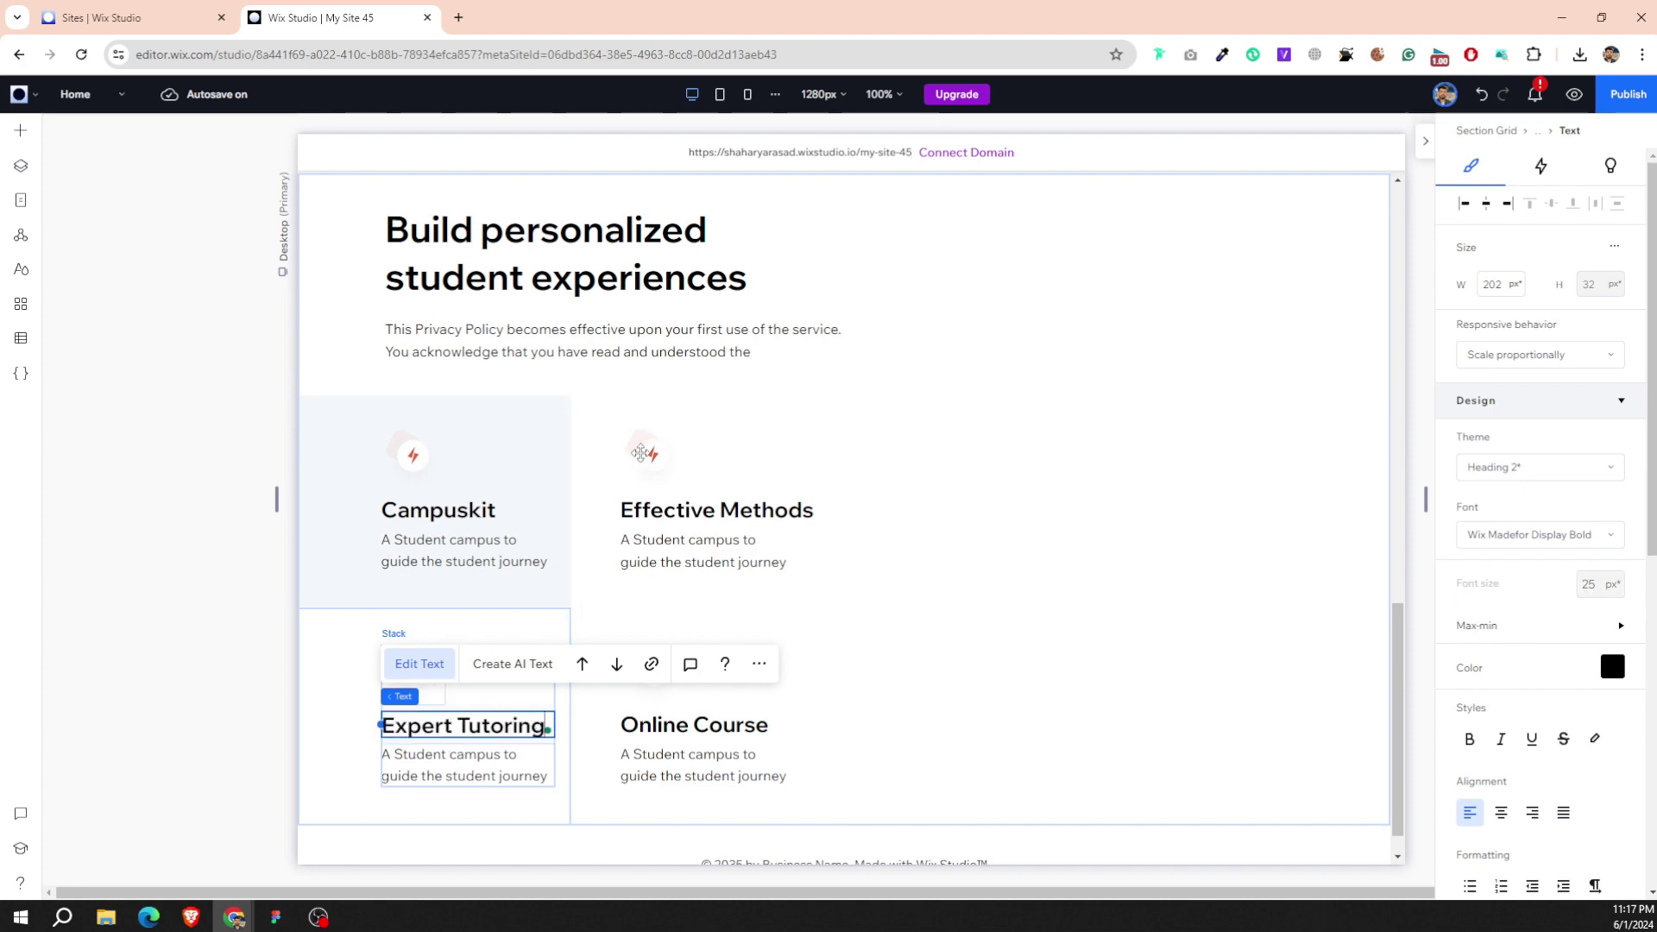
pyautogui.click(276, 917)
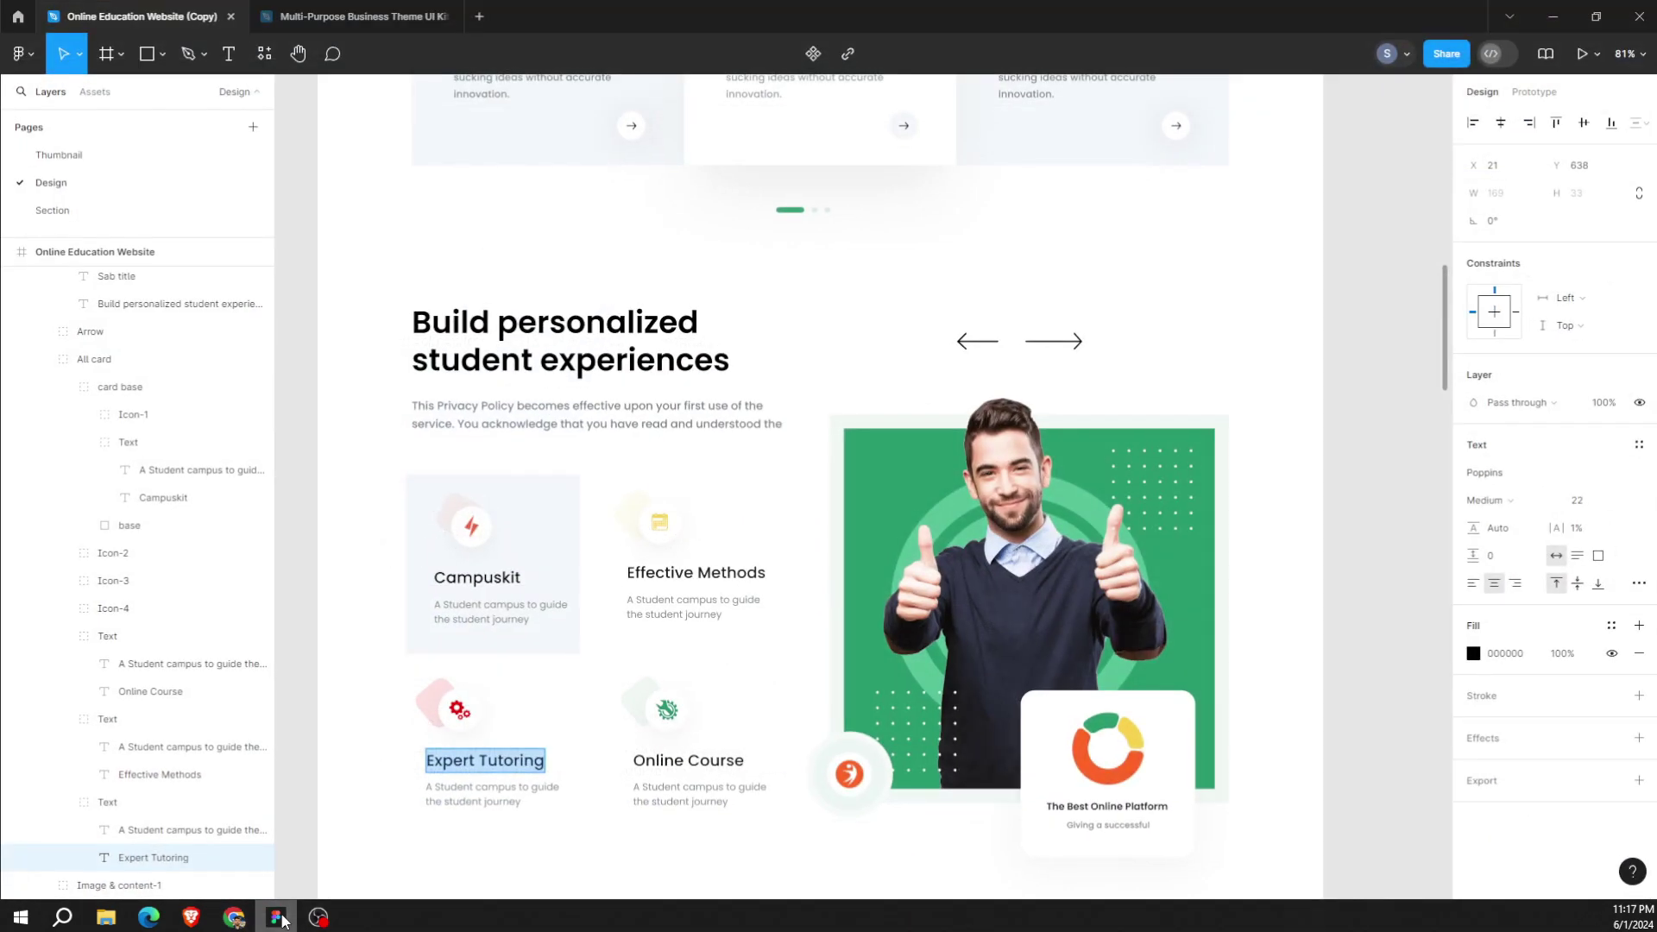
# Change the Effective Methods card's icon to Icon-2.png.
pyautogui.click(276, 916)
pyautogui.click(643, 451)
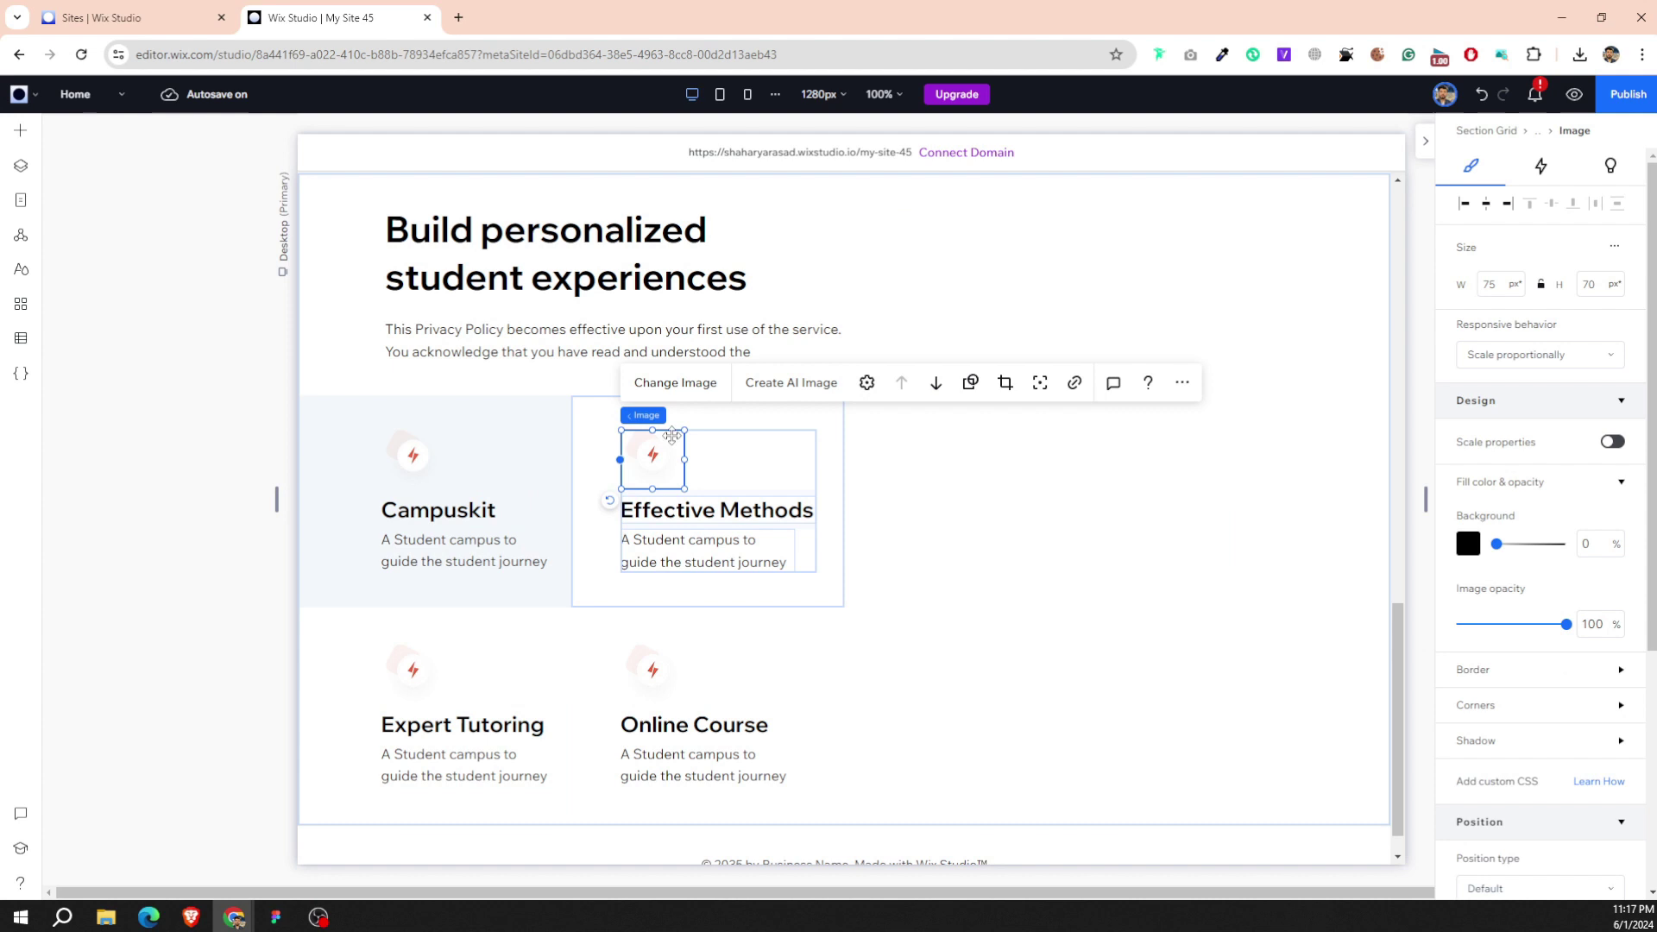
pyautogui.click(678, 381)
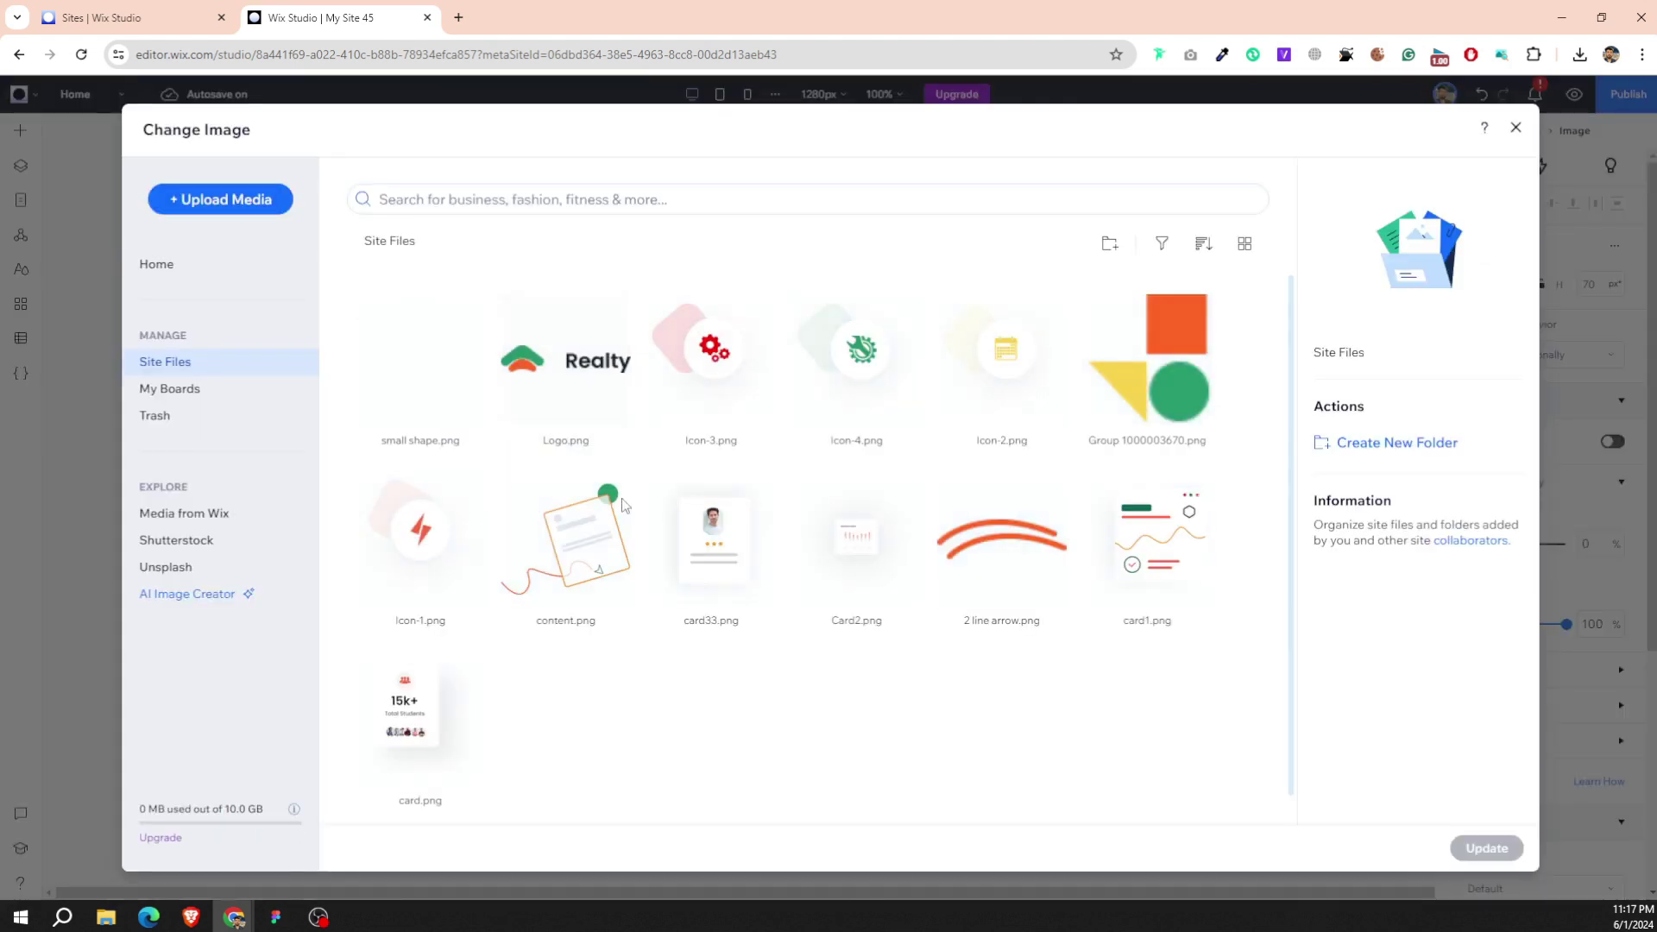
pyautogui.click(992, 391)
pyautogui.doubleClick(992, 391)
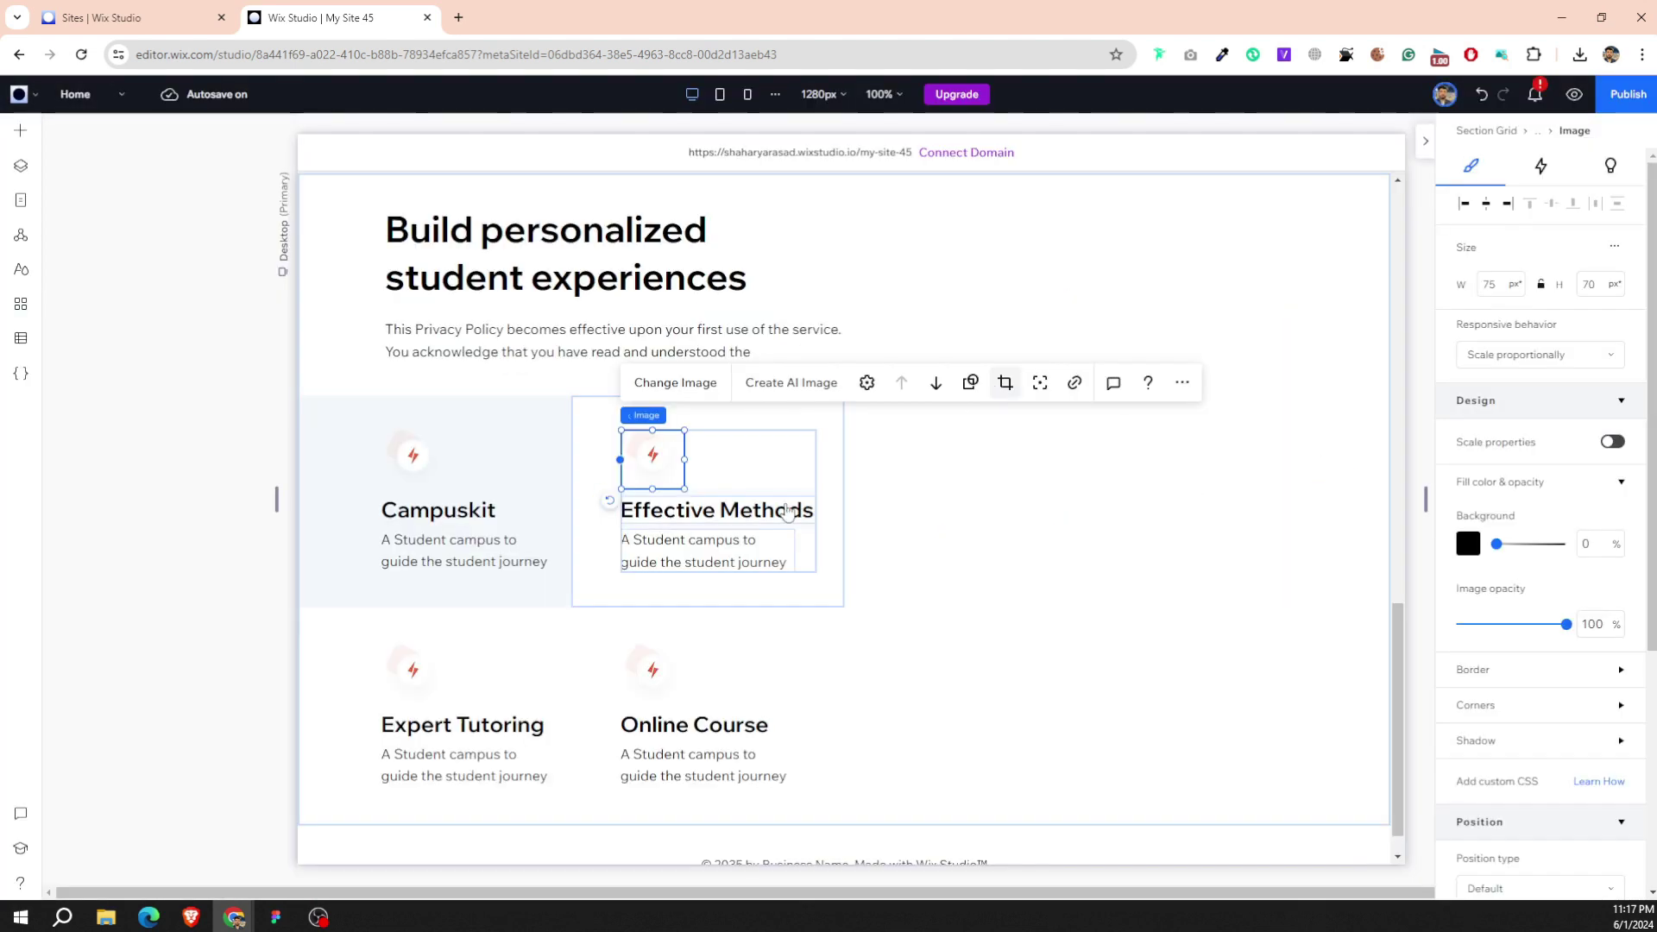
# Give Expert Tutoring the red gear Icon-3 and Online Course the green Icon-4.
pyautogui.click(413, 673)
pyautogui.click(435, 598)
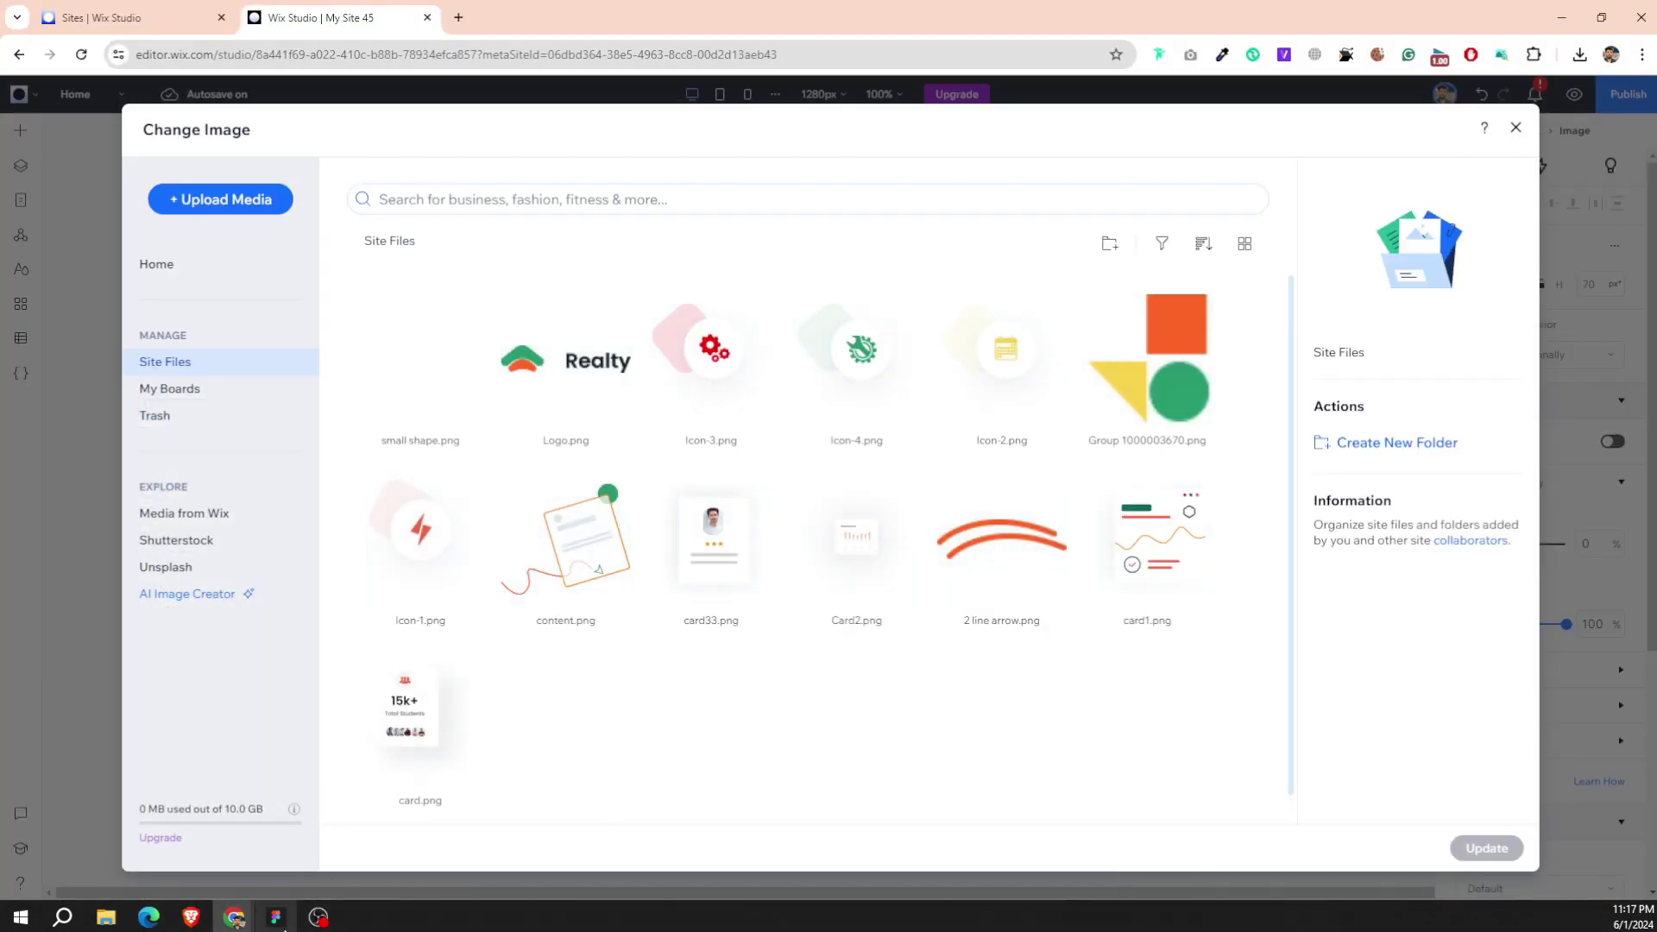
pyautogui.doubleClick(711, 350)
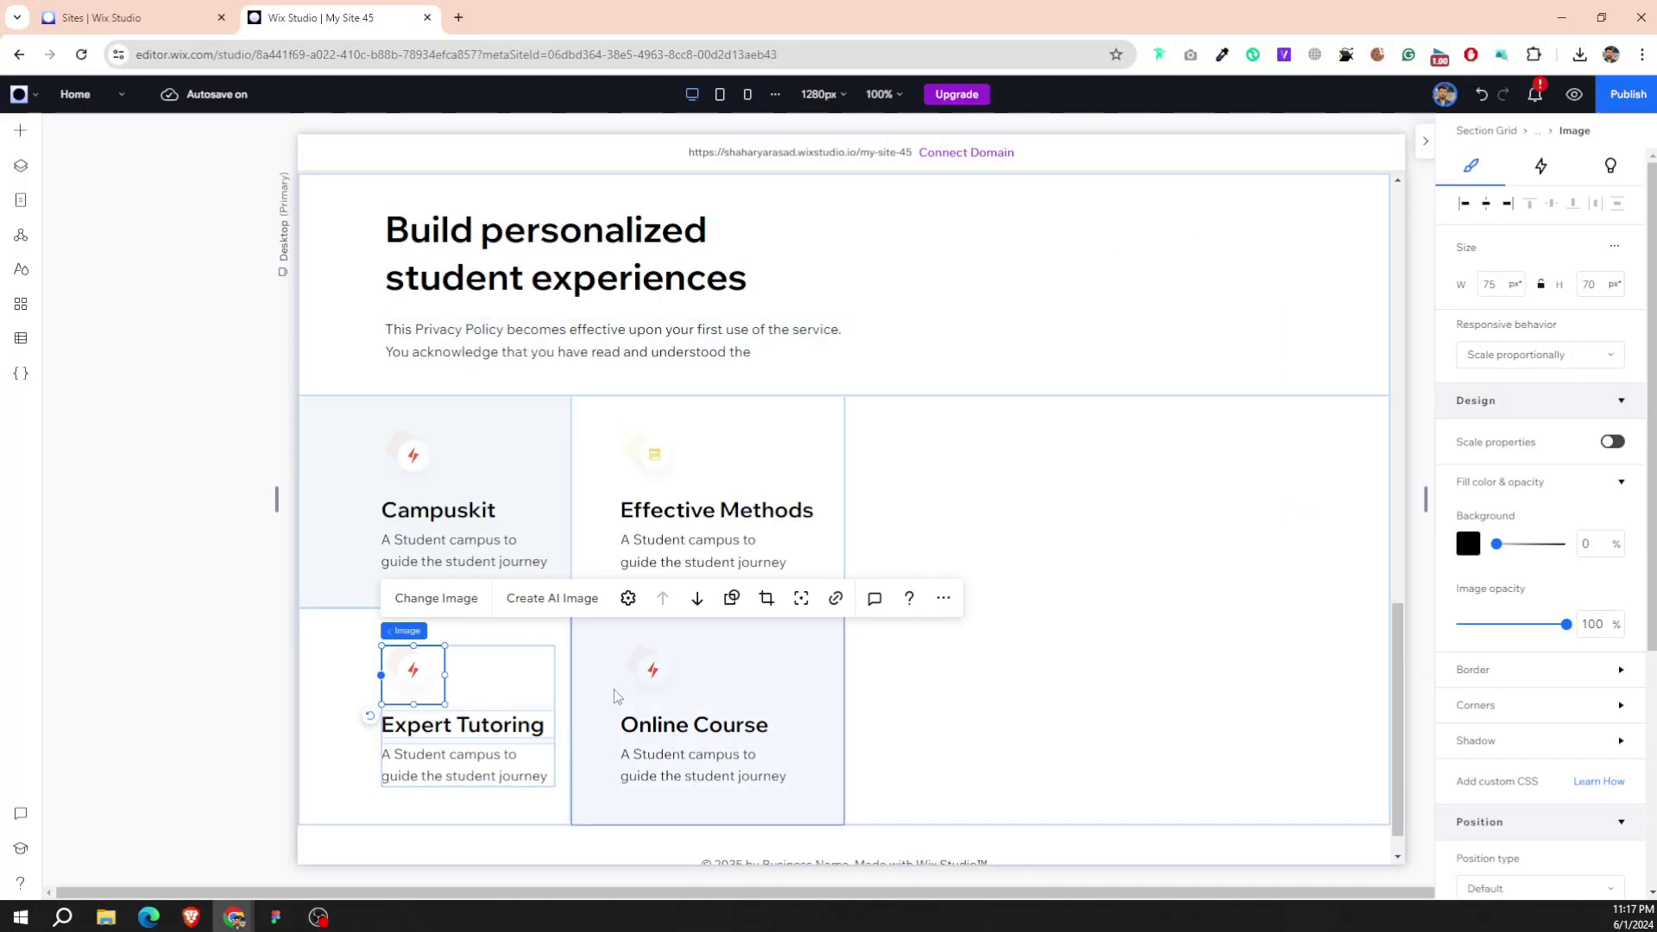
pyautogui.click(649, 657)
pyautogui.click(652, 598)
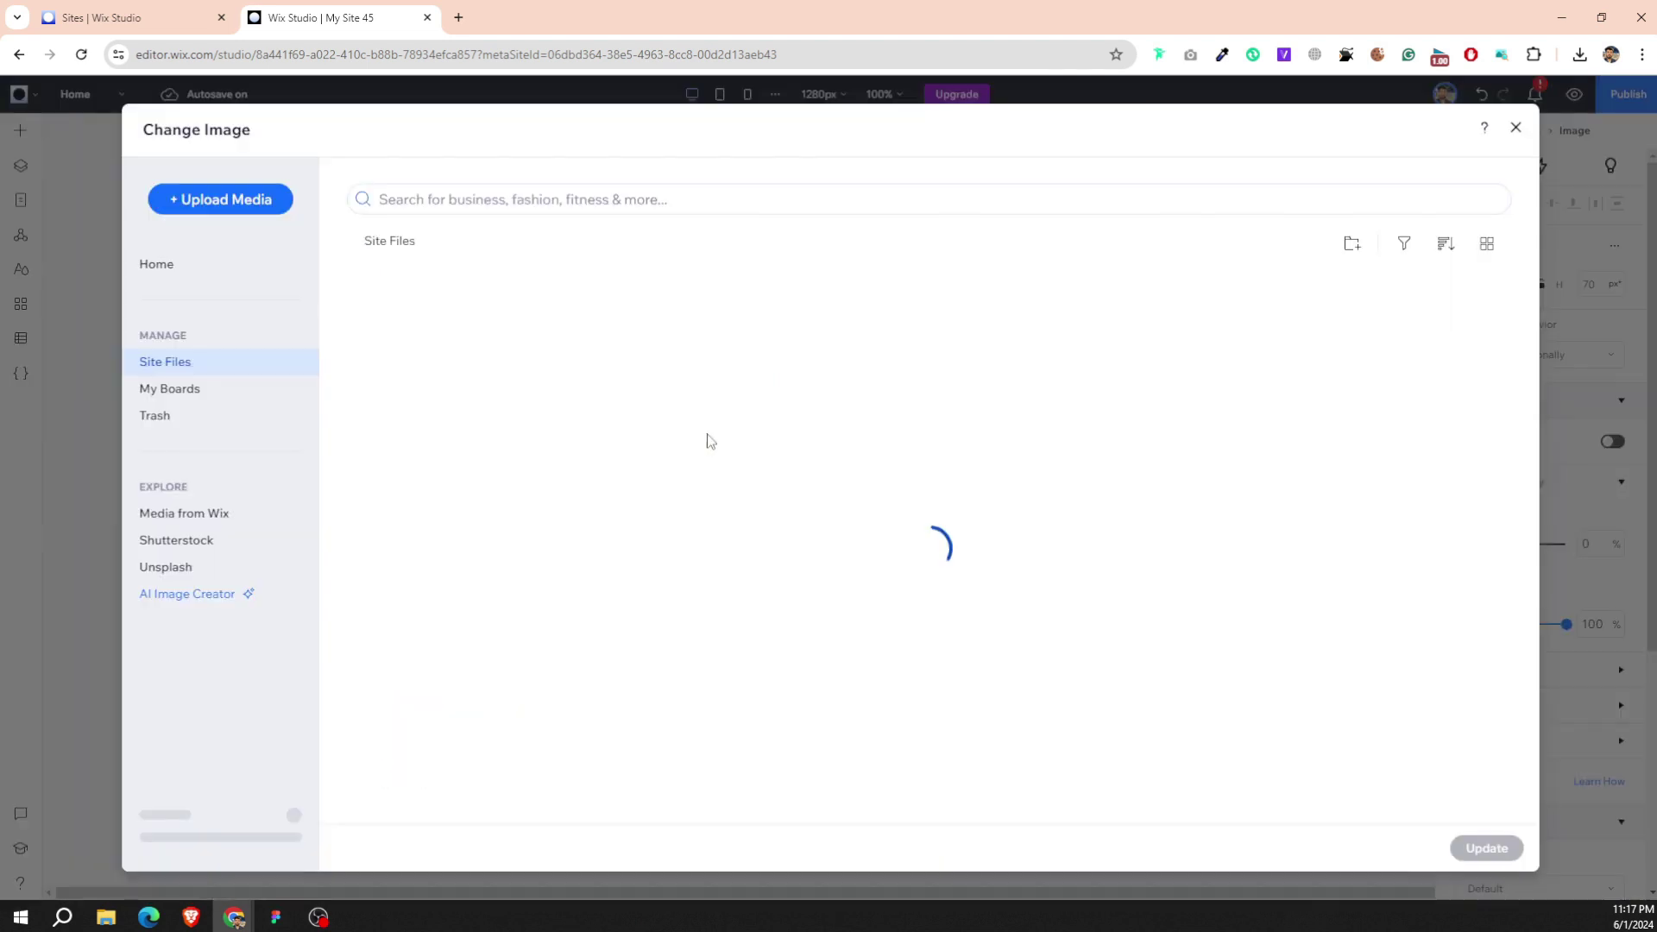
pyautogui.doubleClick(852, 358)
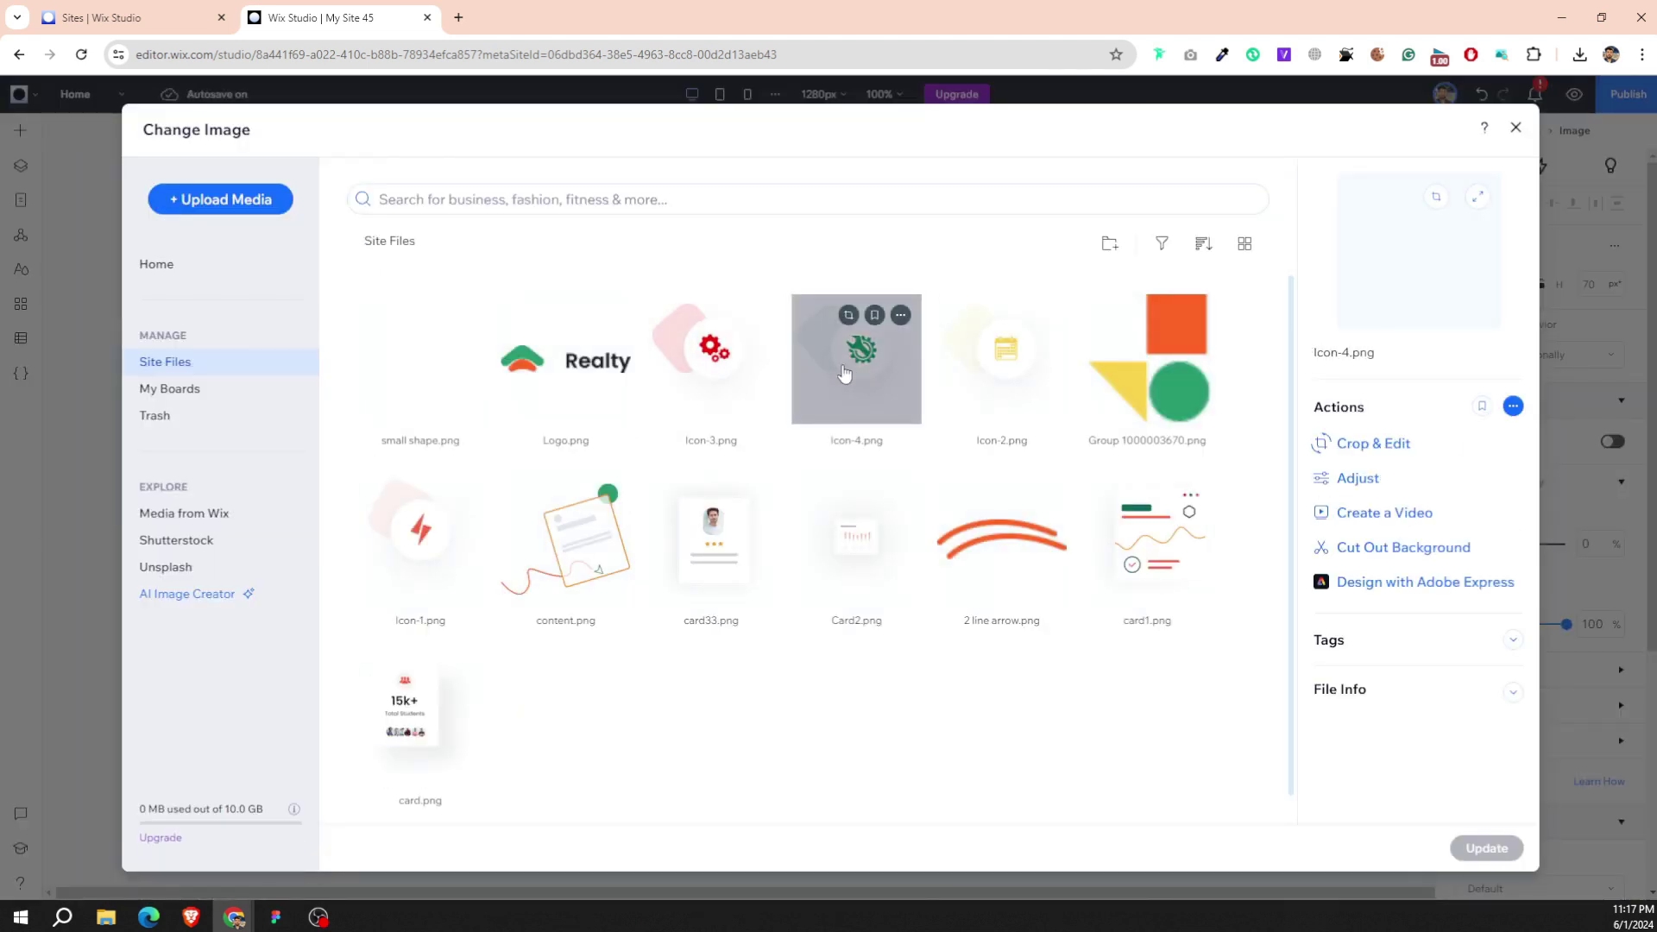
pyautogui.scroll(-1, 932, 491)
# Add a 1x PNG export to Figma's Image & content-1 group and save the file.
pyautogui.click(1011, 525)
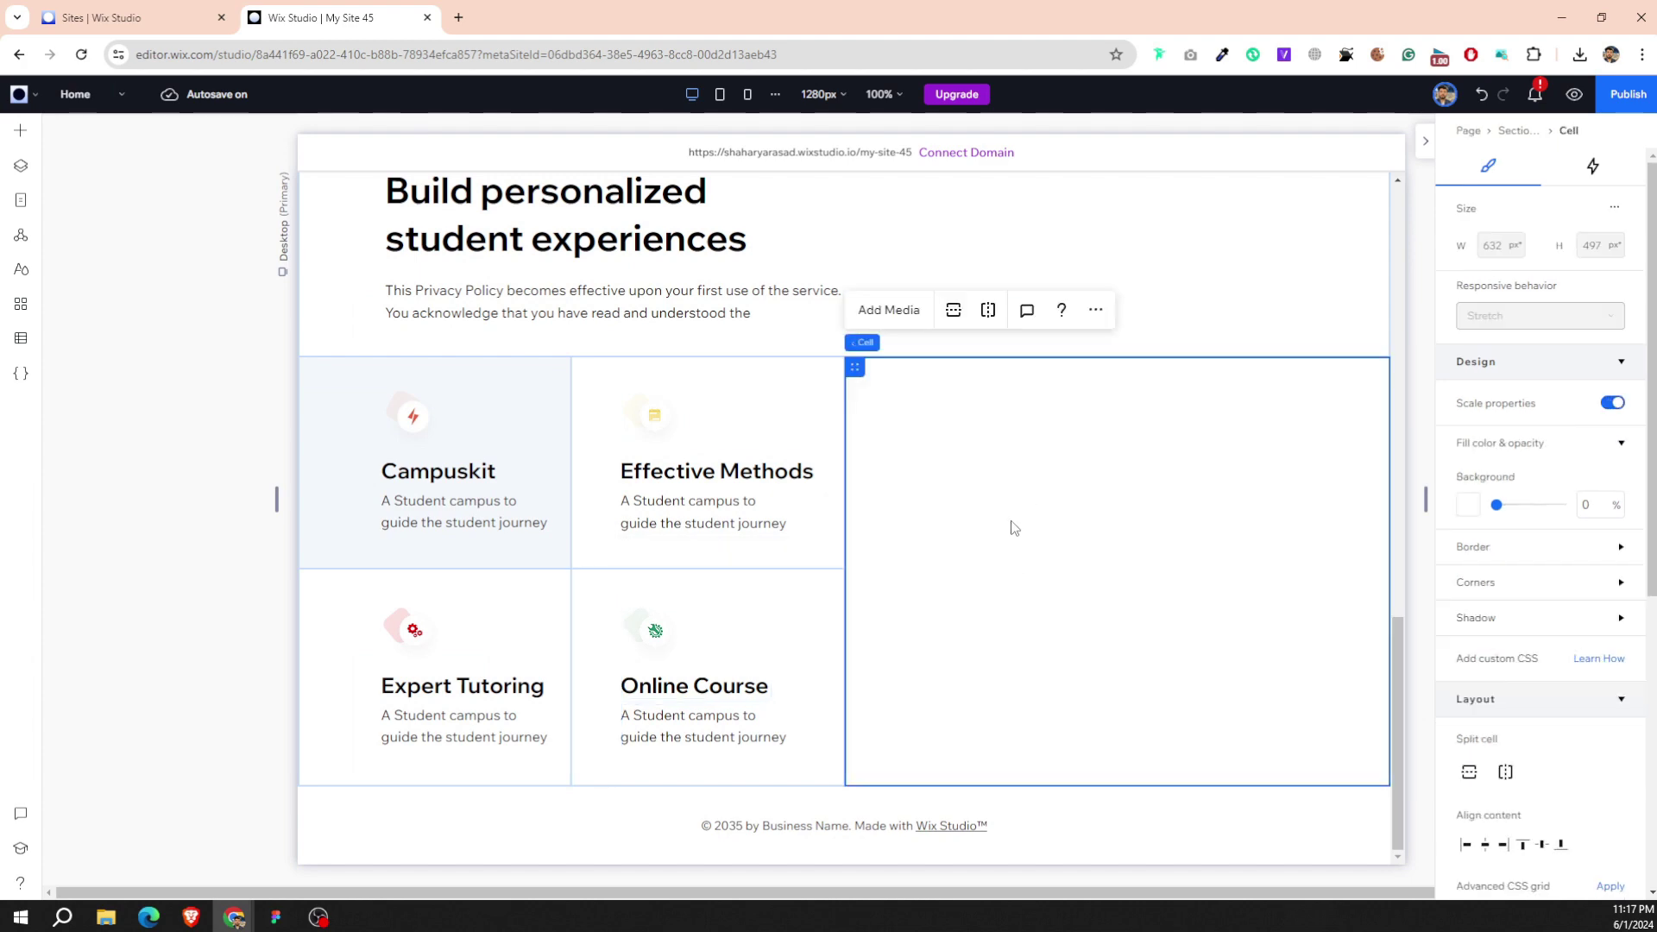
pyautogui.click(275, 917)
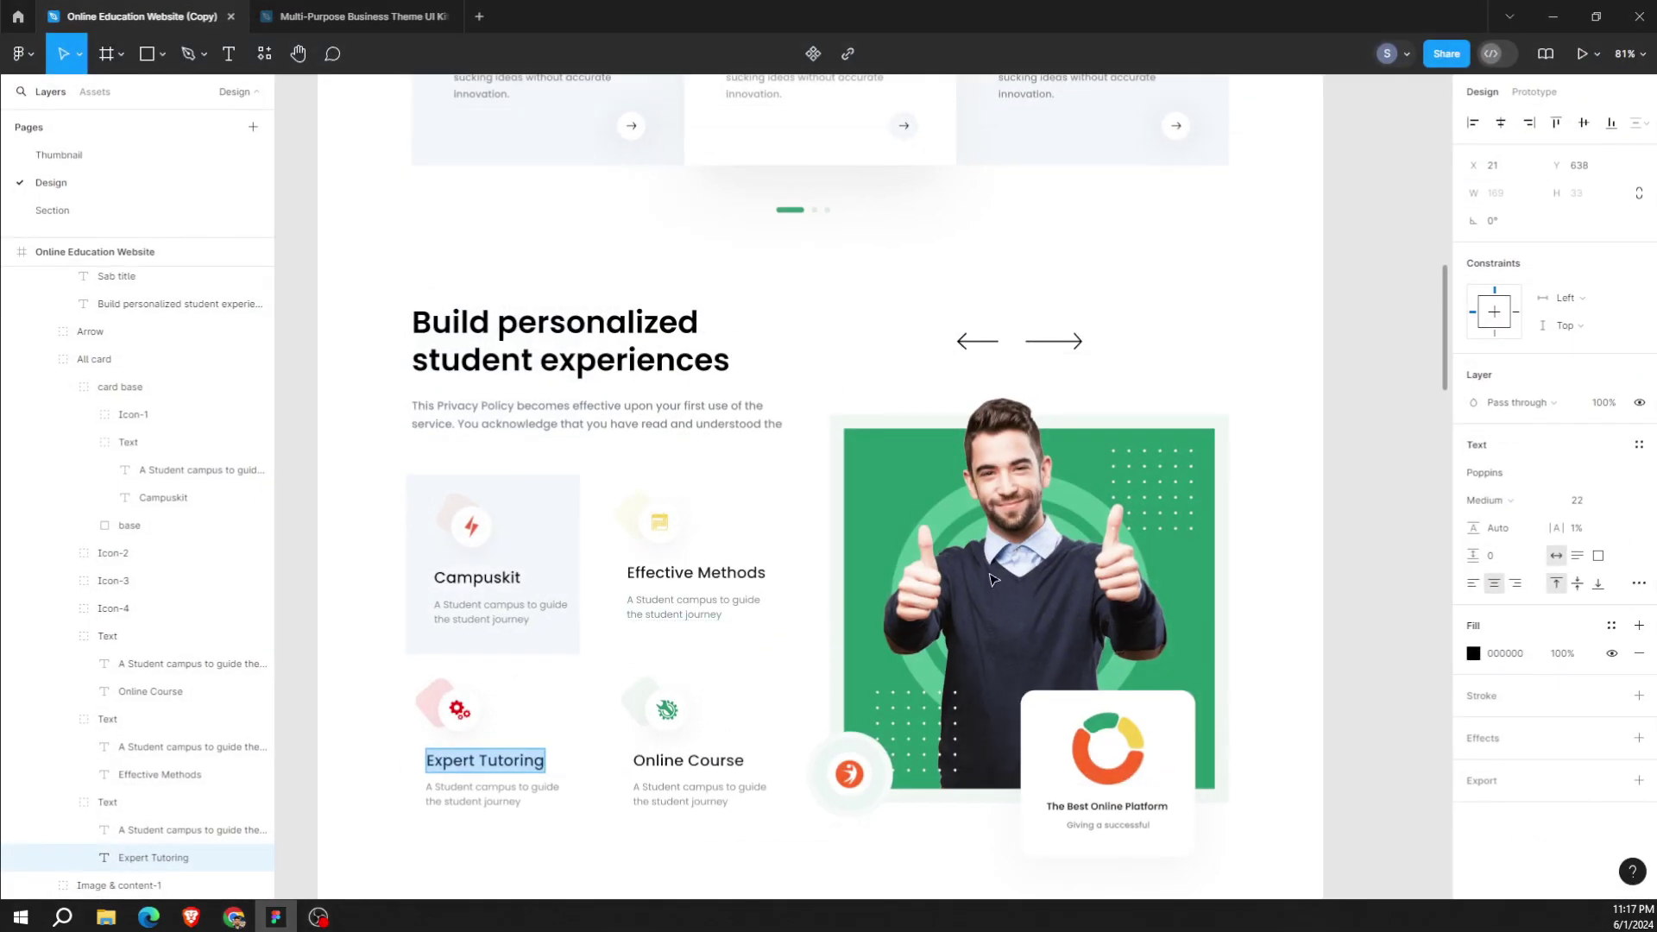
pyautogui.click(884, 477)
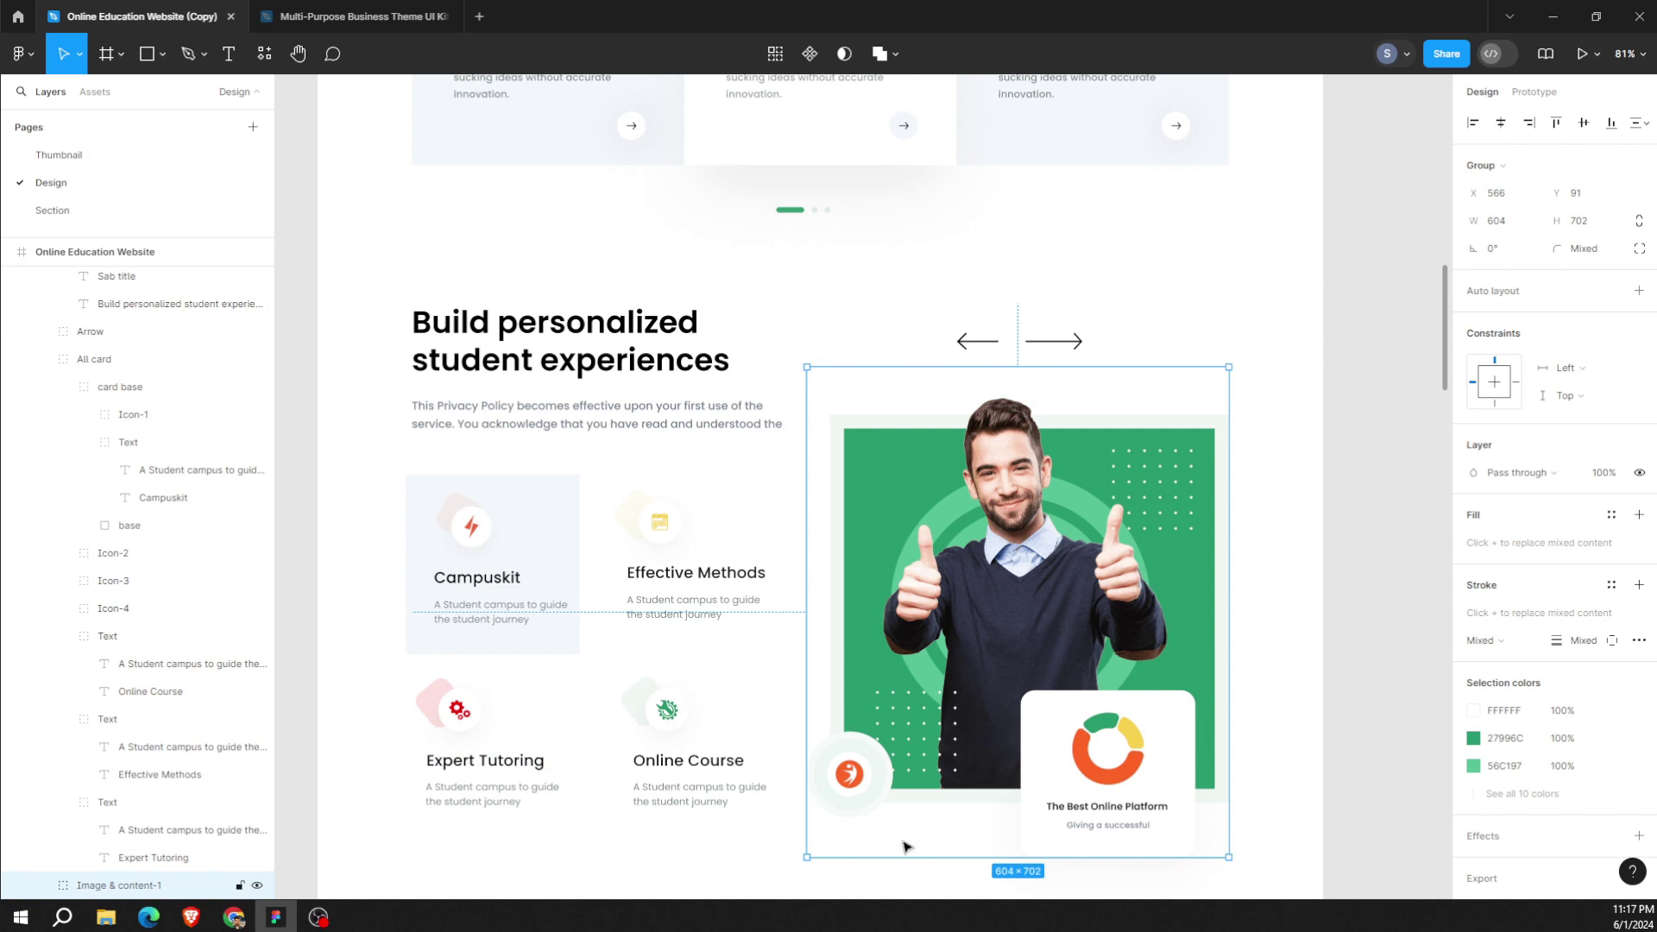
pyautogui.scroll(-3, 1545, 604)
pyautogui.click(1491, 846)
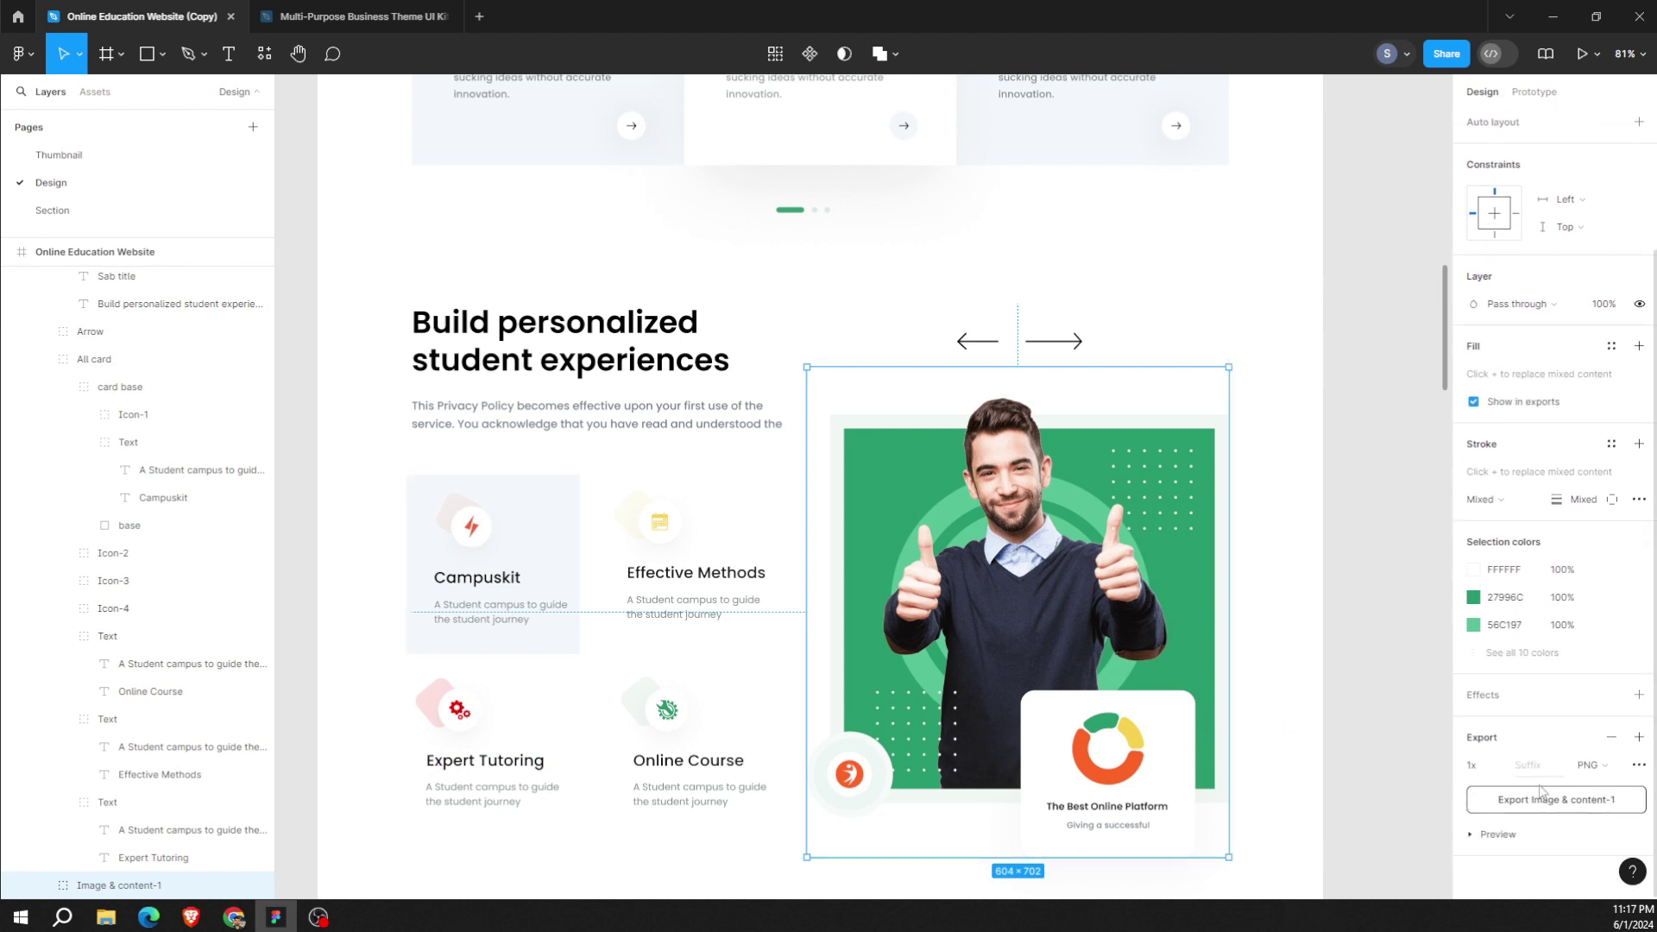
pyautogui.click(1541, 792)
pyautogui.click(676, 436)
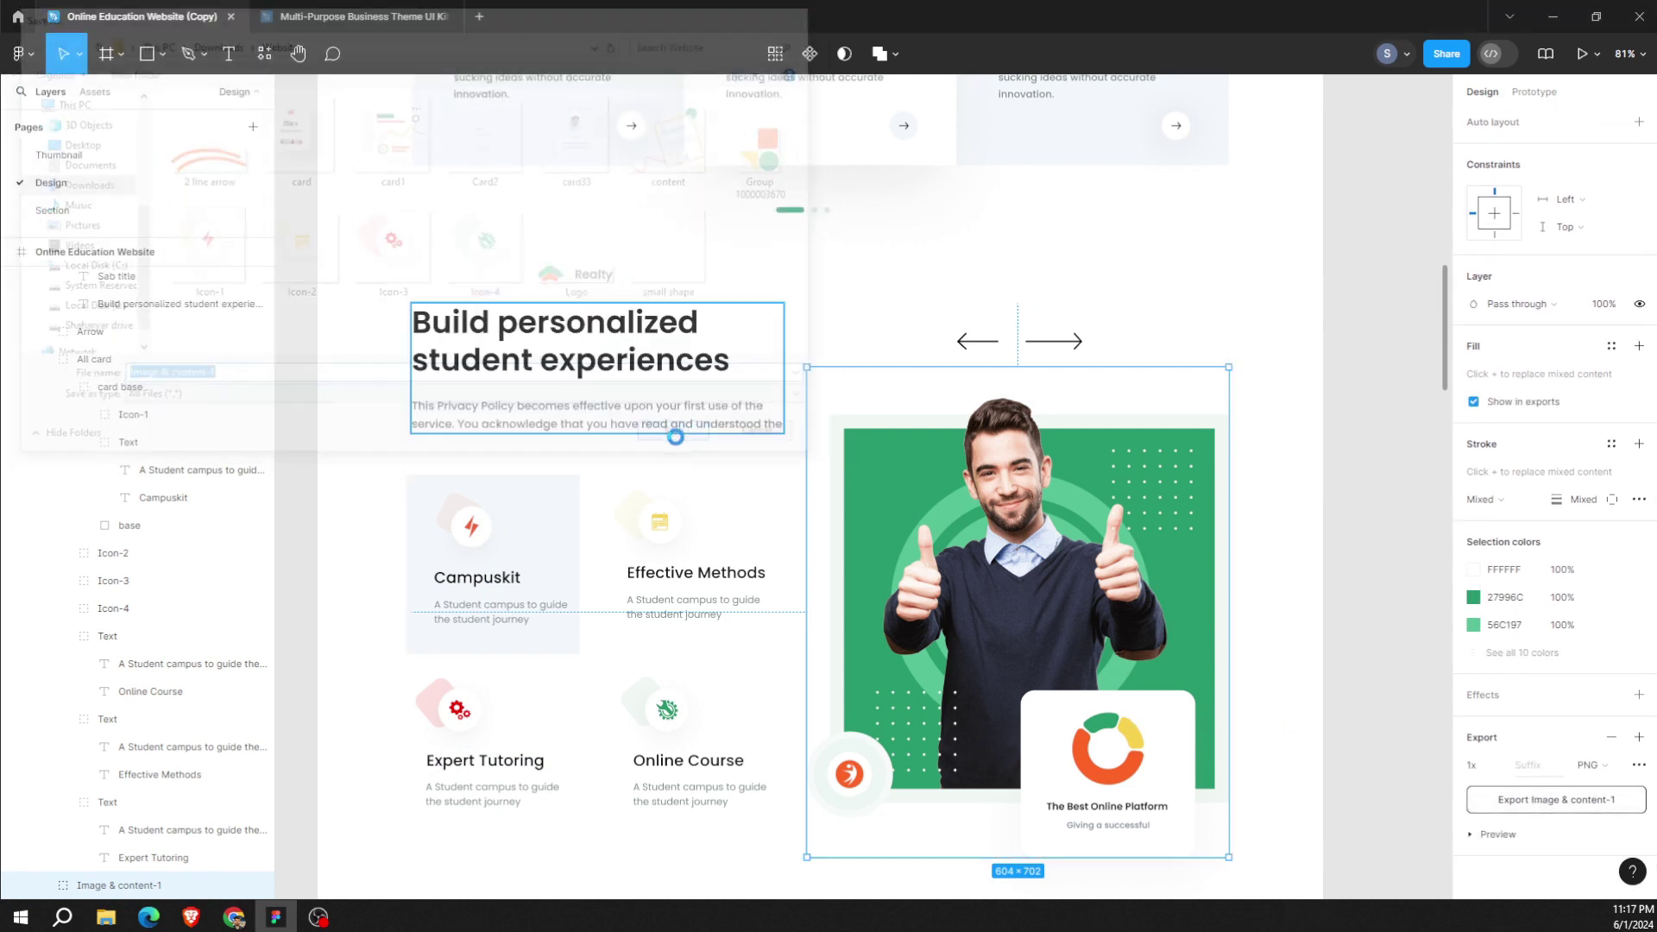
pyautogui.click(234, 917)
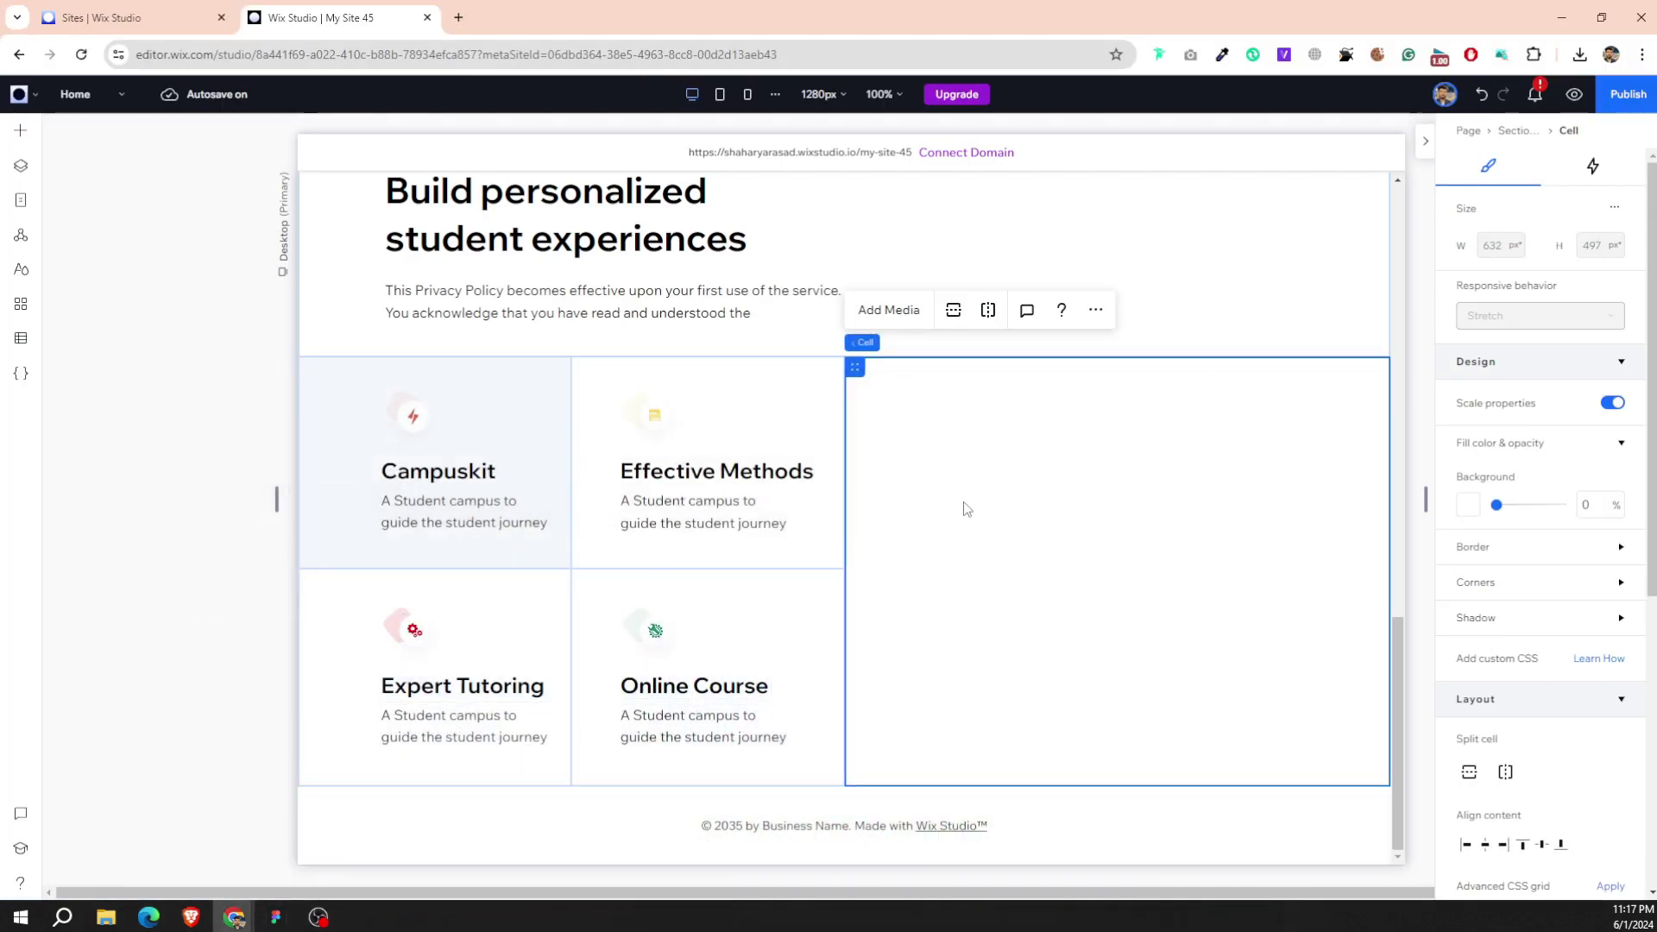
# Upload Image & content-1 from the Website folder and add it to the empty right cell.
pyautogui.click(890, 311)
pyautogui.click(220, 199)
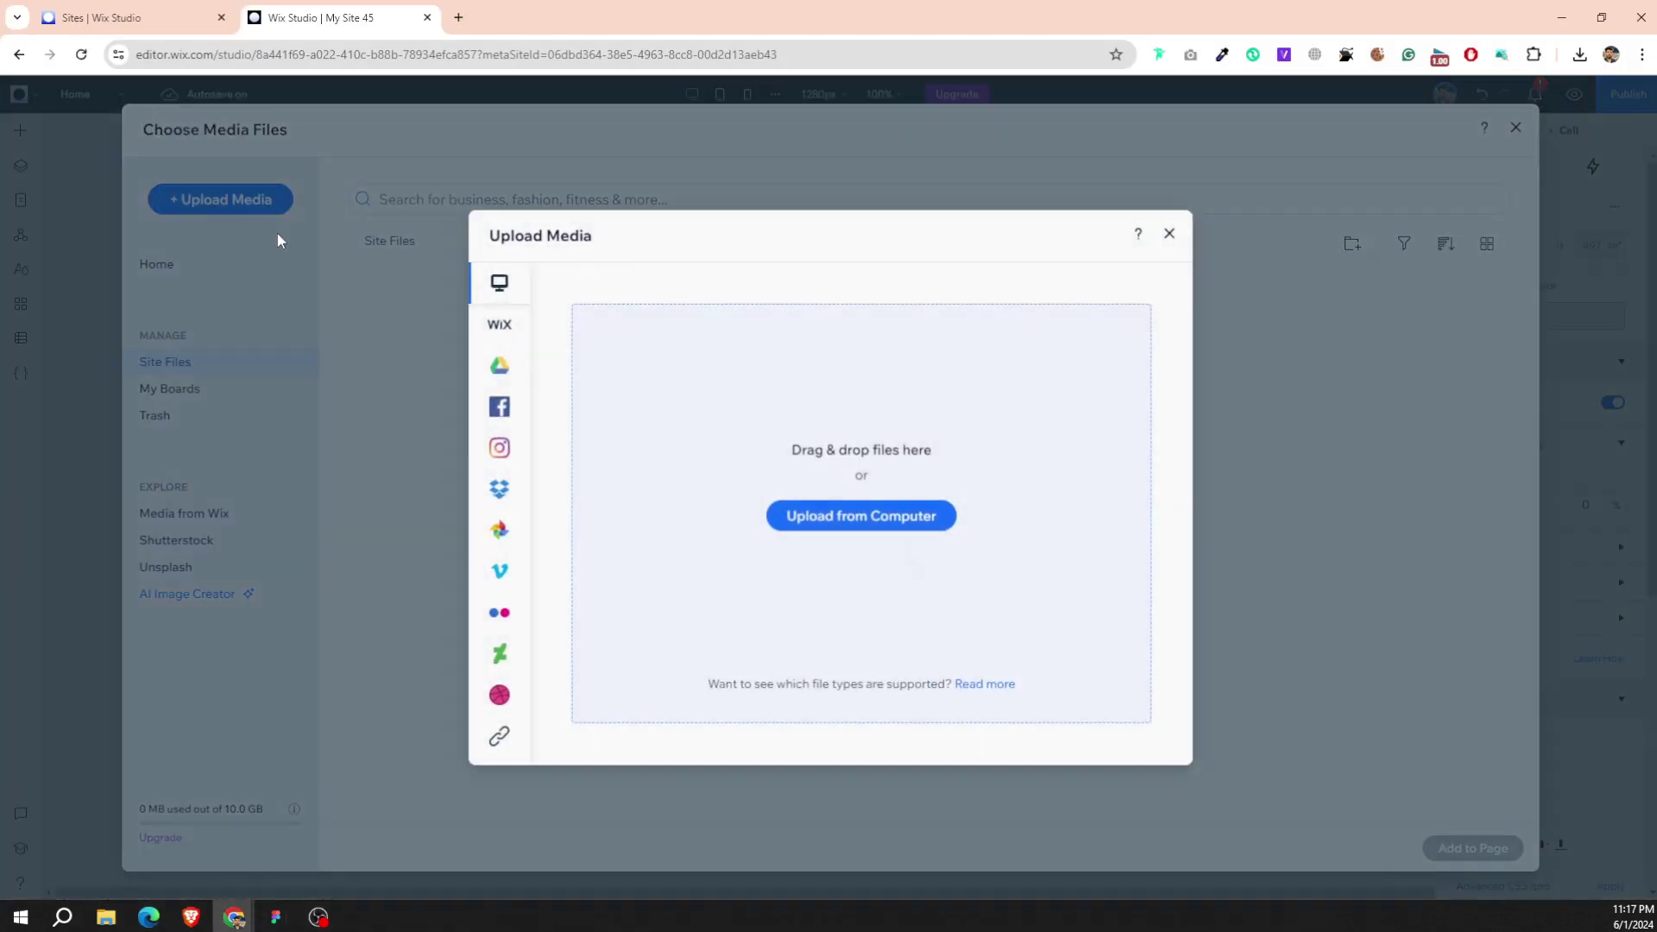
pyautogui.click(872, 514)
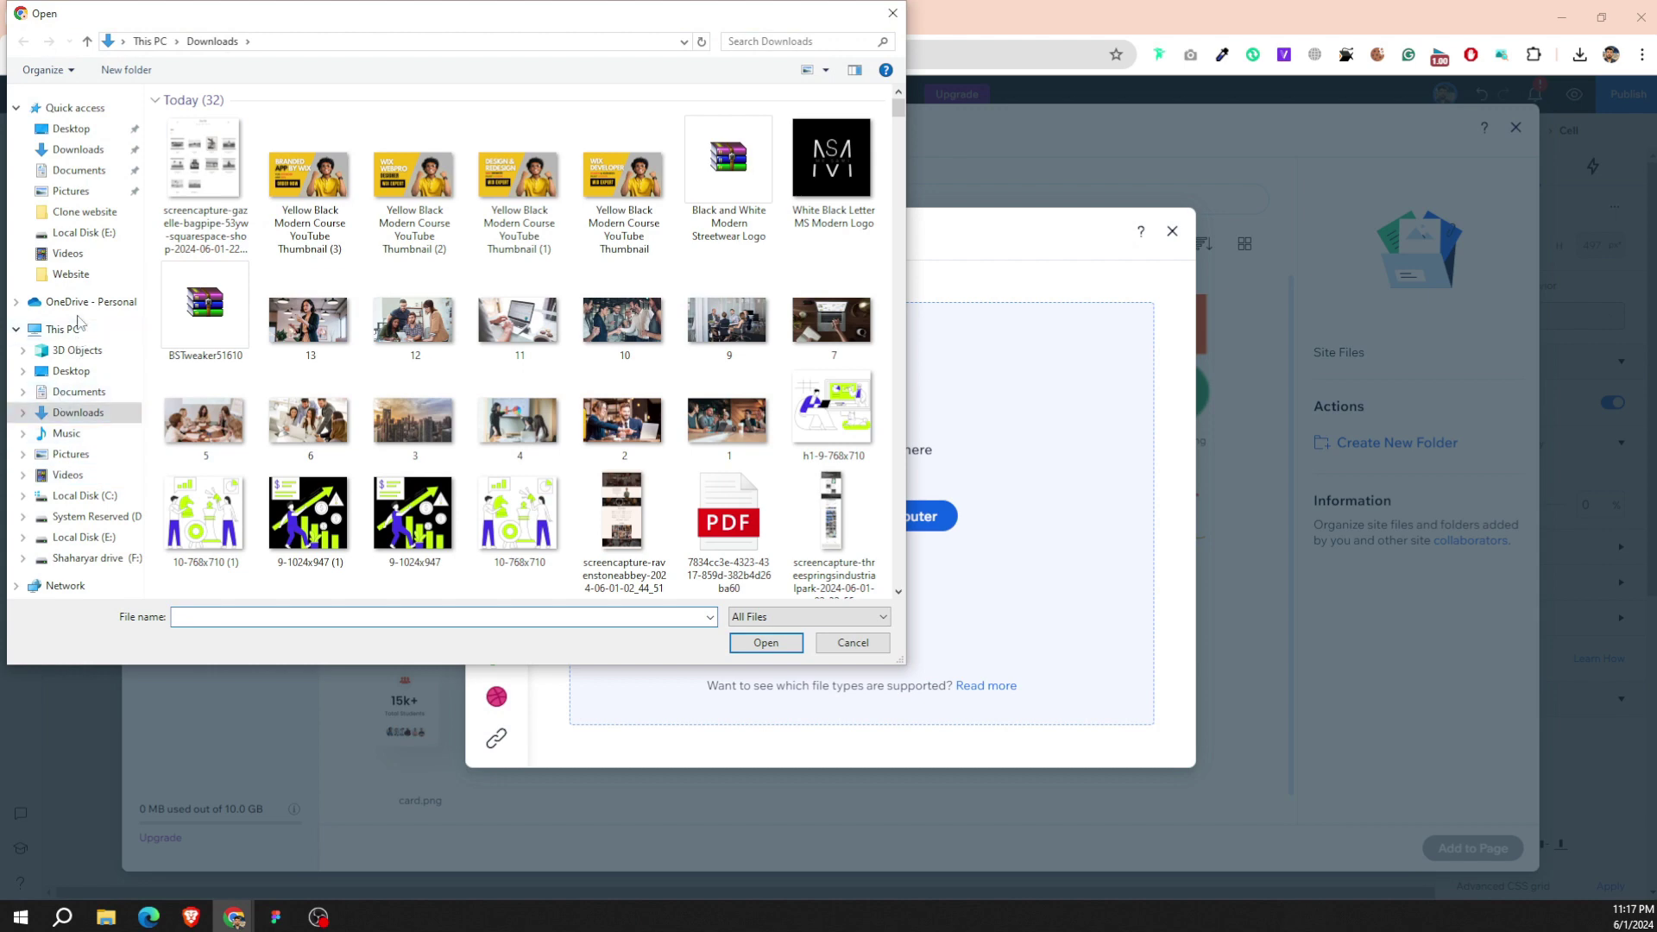
pyautogui.click(78, 274)
pyautogui.doubleClick(482, 246)
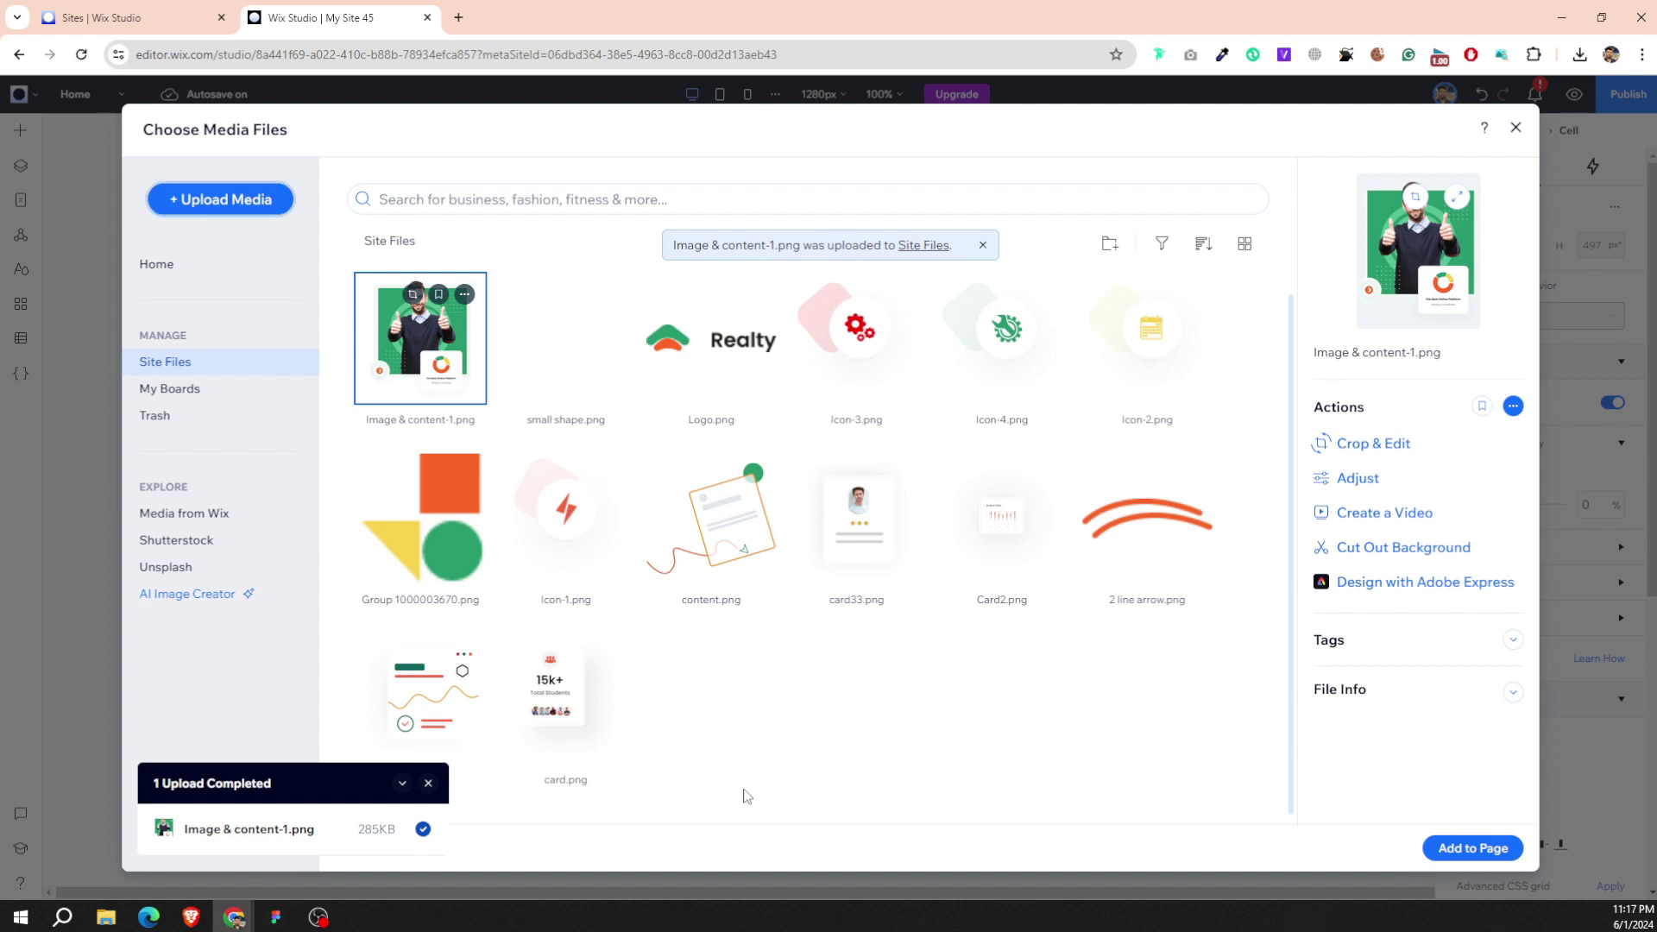
pyautogui.press('Return')
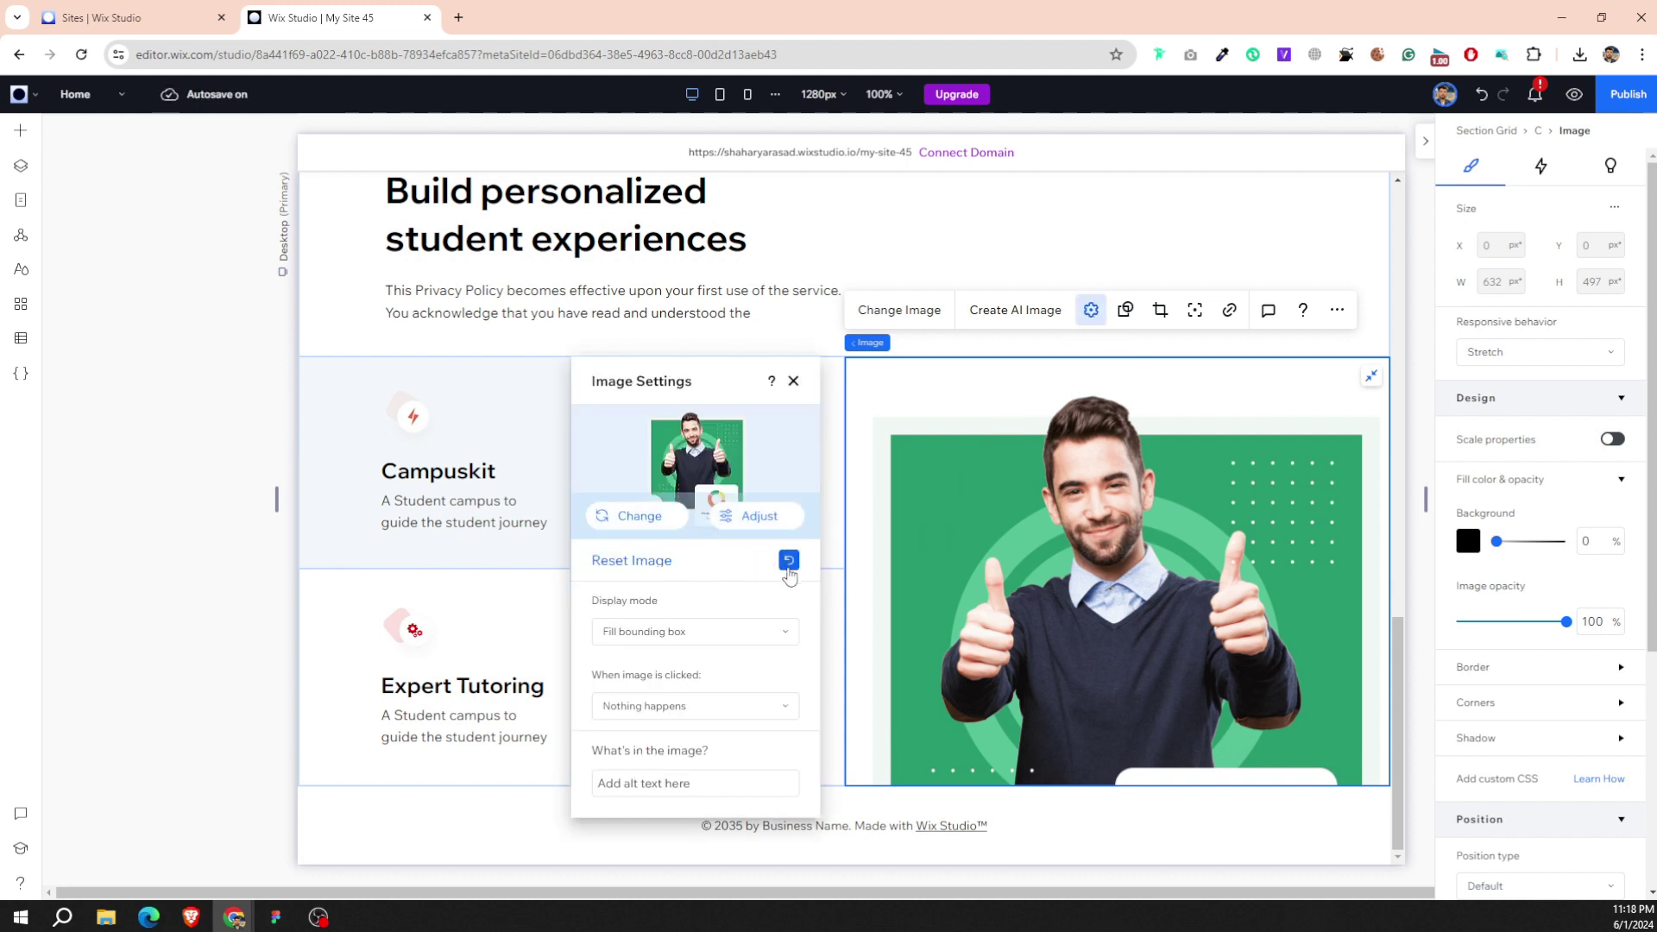
# Reset the photo's proportions, enlarge it to about 394 × 497 px and centre it horizontally.
pyautogui.click(789, 561)
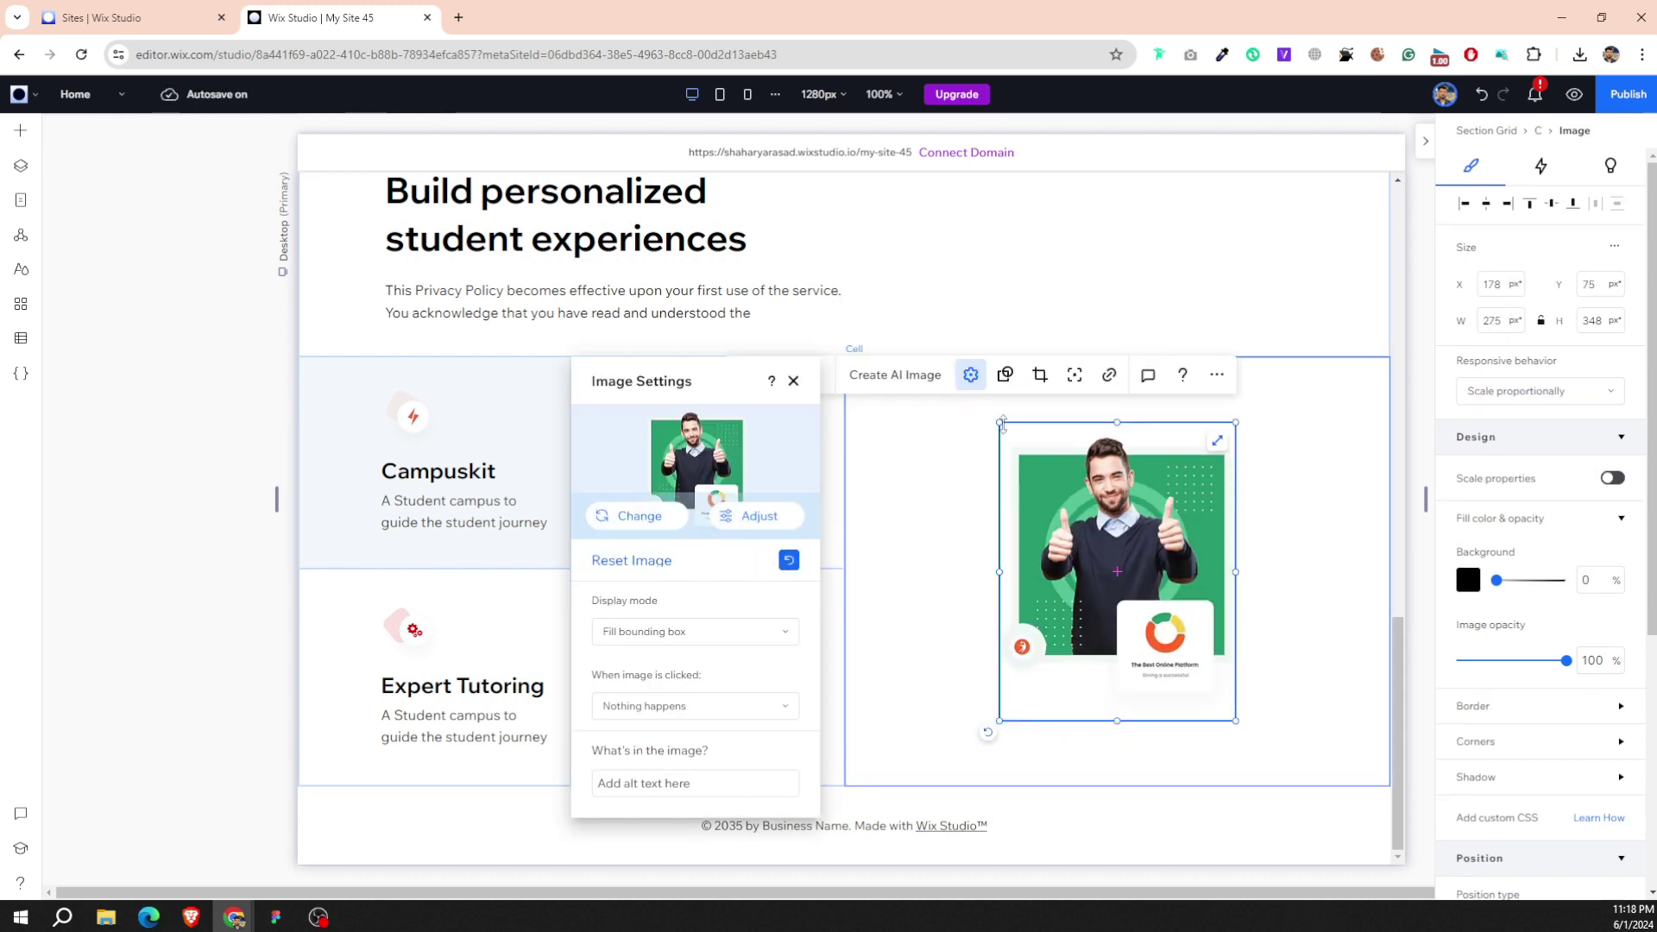
pyautogui.moveTo(1000, 424); pyautogui.dragTo(1004, 431)
pyautogui.moveTo(998, 721)
pyautogui.mouseDown()
pyautogui.moveTo(938, 716)
pyautogui.moveTo(897, 785)
pyautogui.mouseUp()
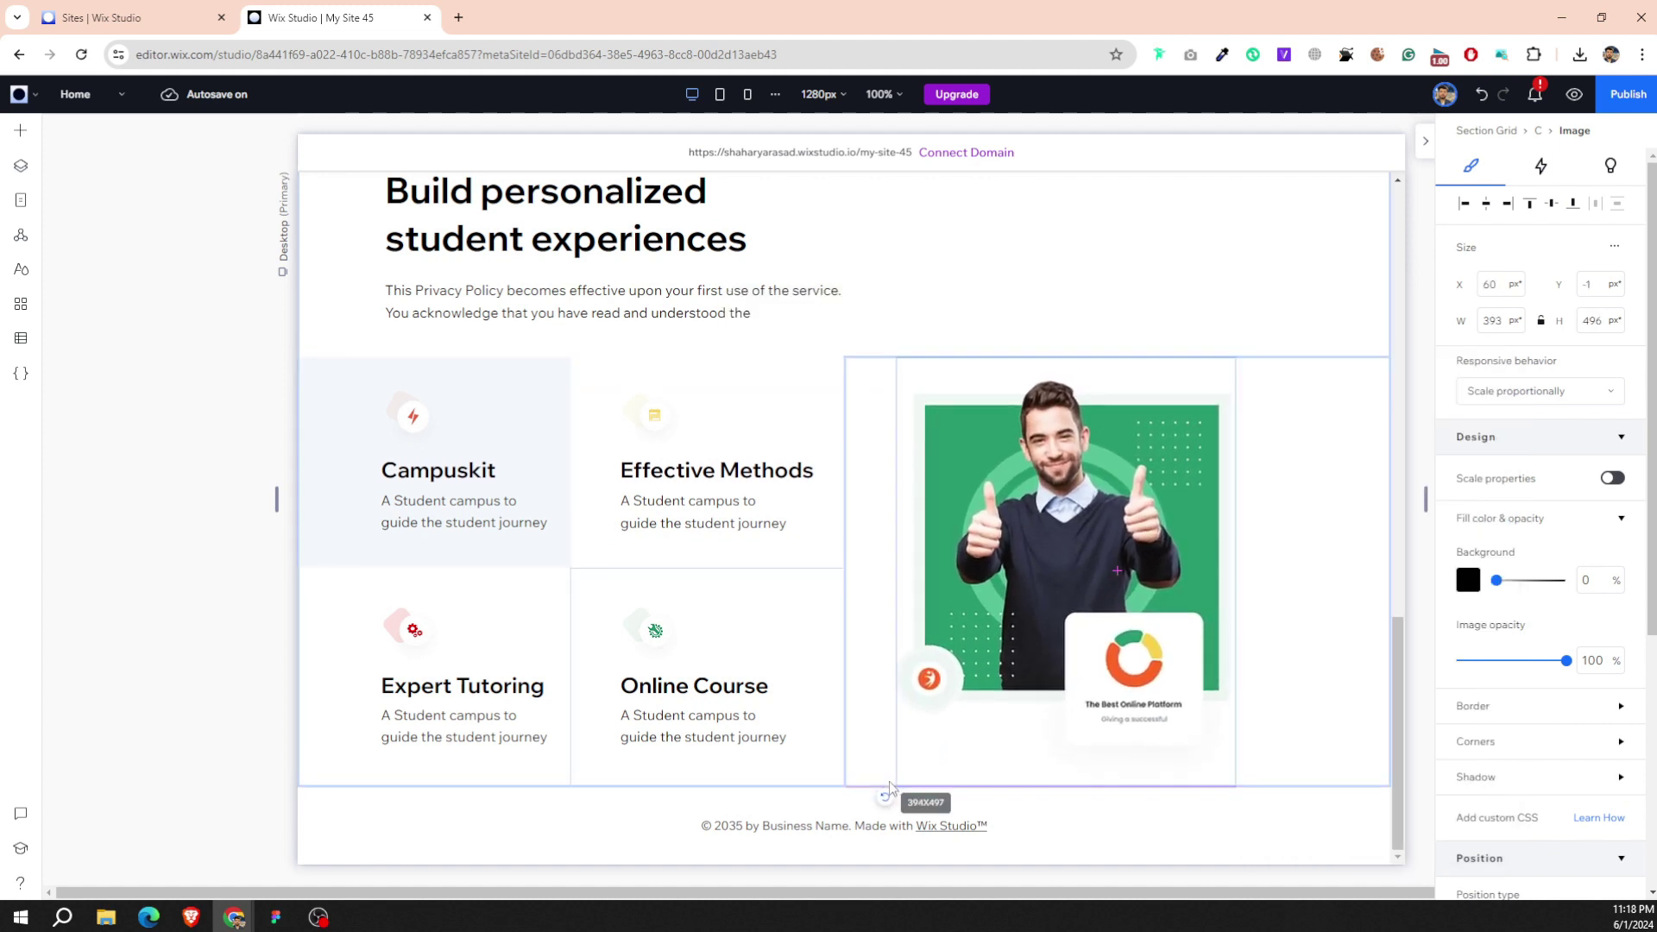
pyautogui.click(1486, 204)
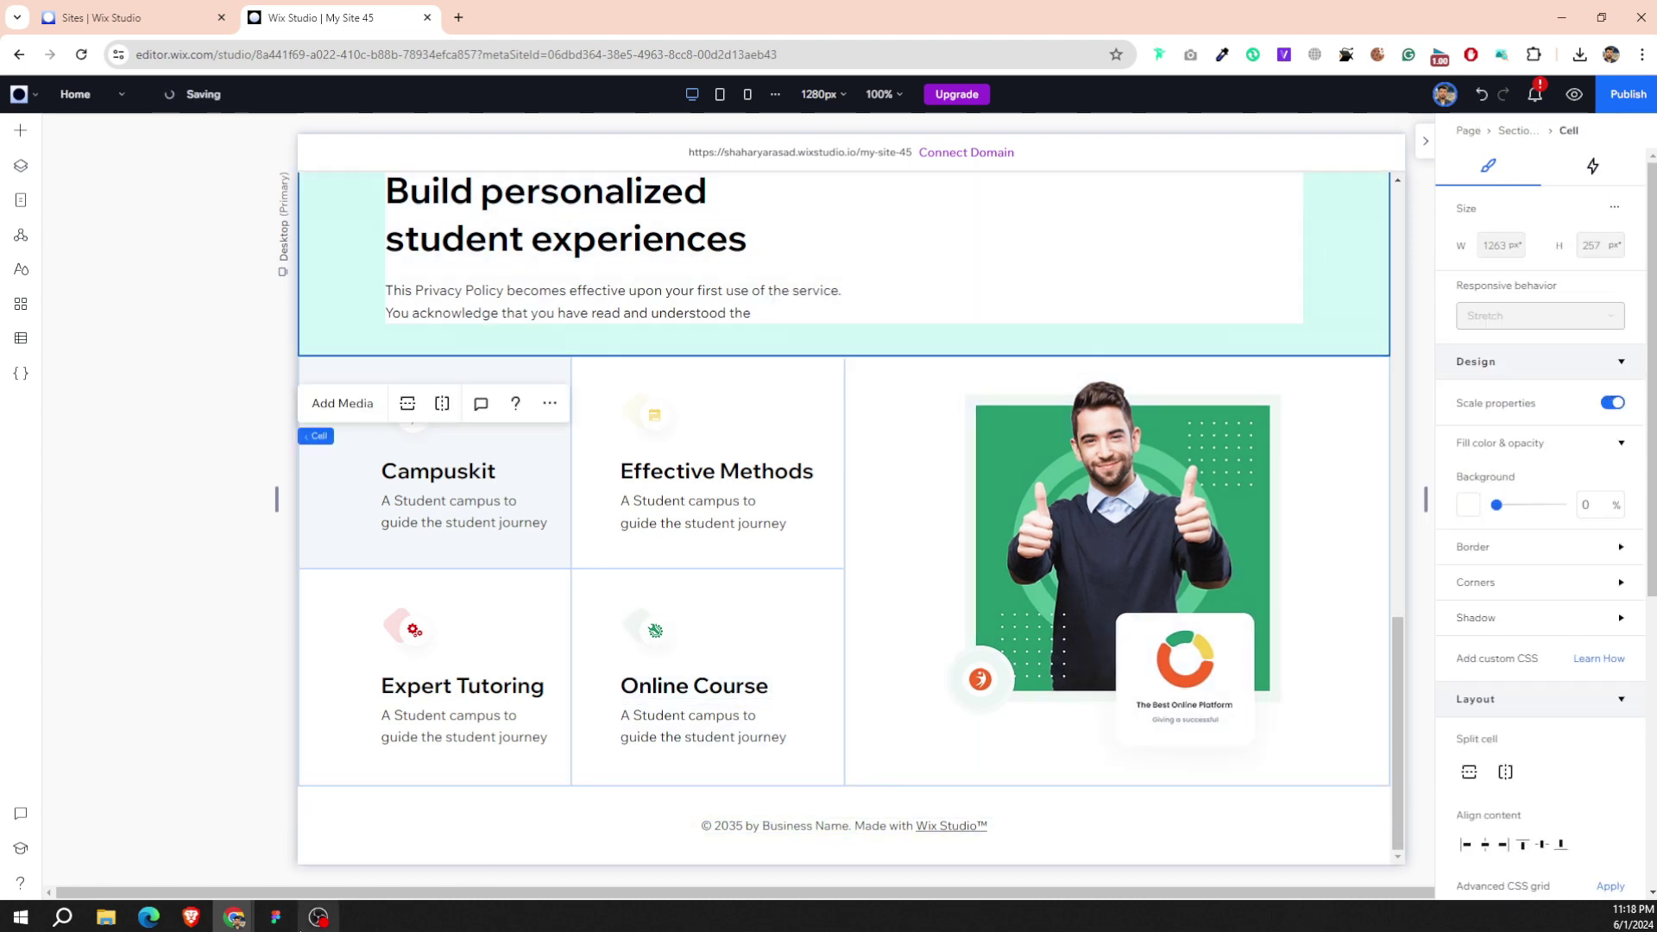
pyautogui.click(276, 916)
# Add a decorative arrow shape beside the Build personalized heading.
pyautogui.scroll(-3, 544, 618)
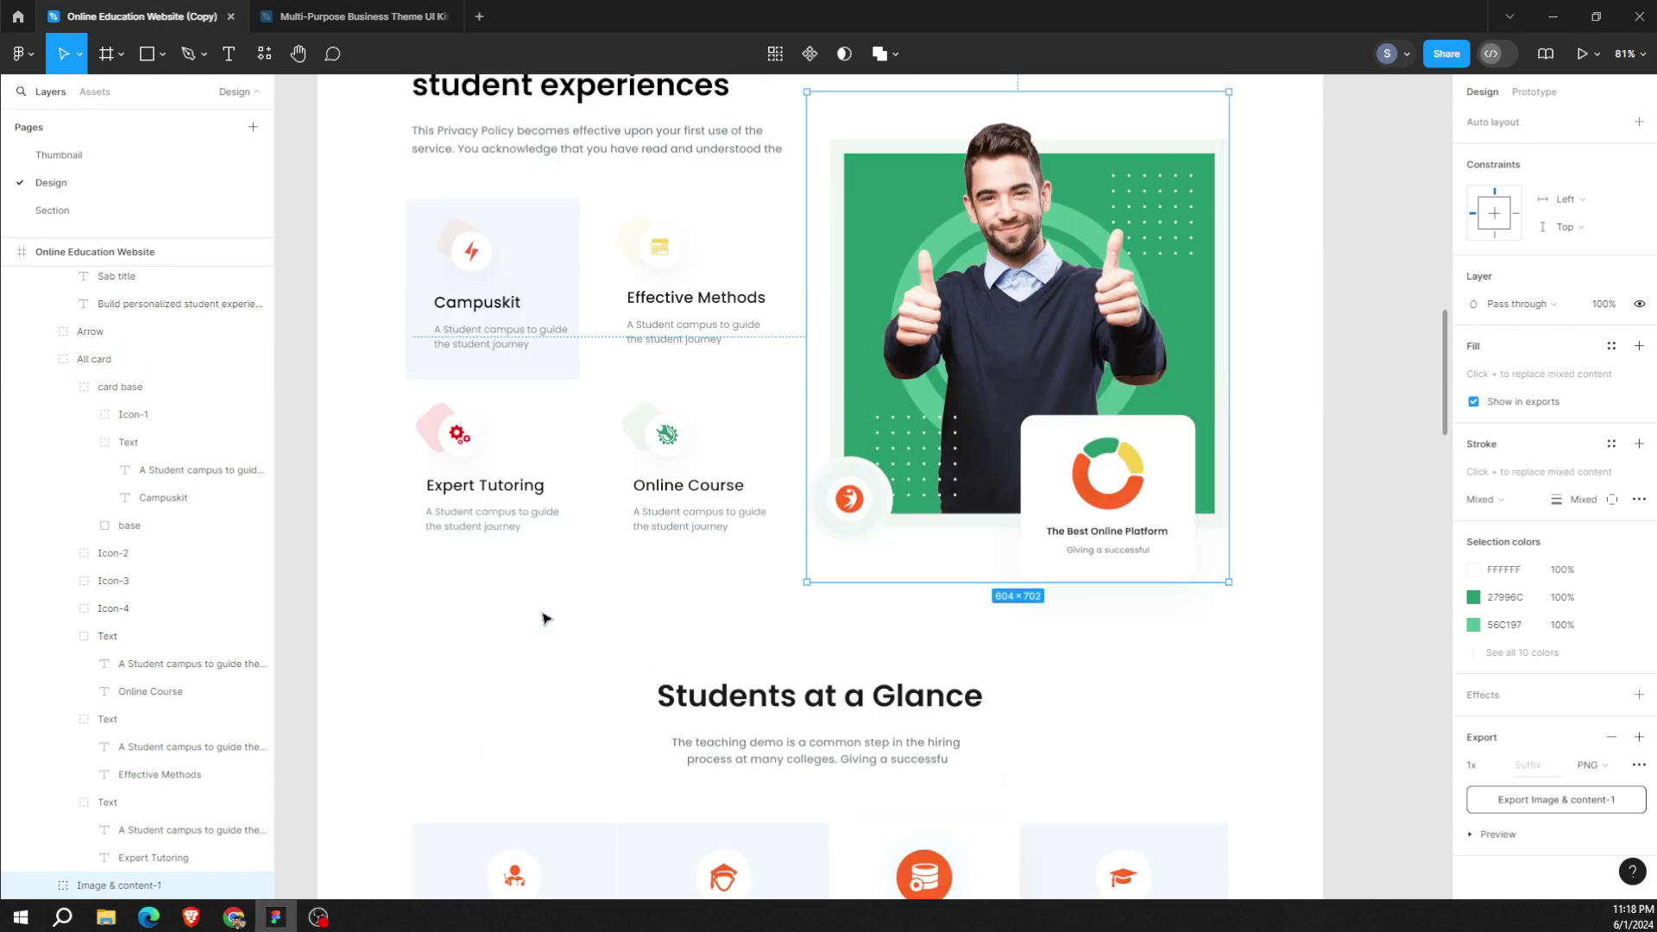
pyautogui.click(276, 916)
pyautogui.scroll(3, 758, 481)
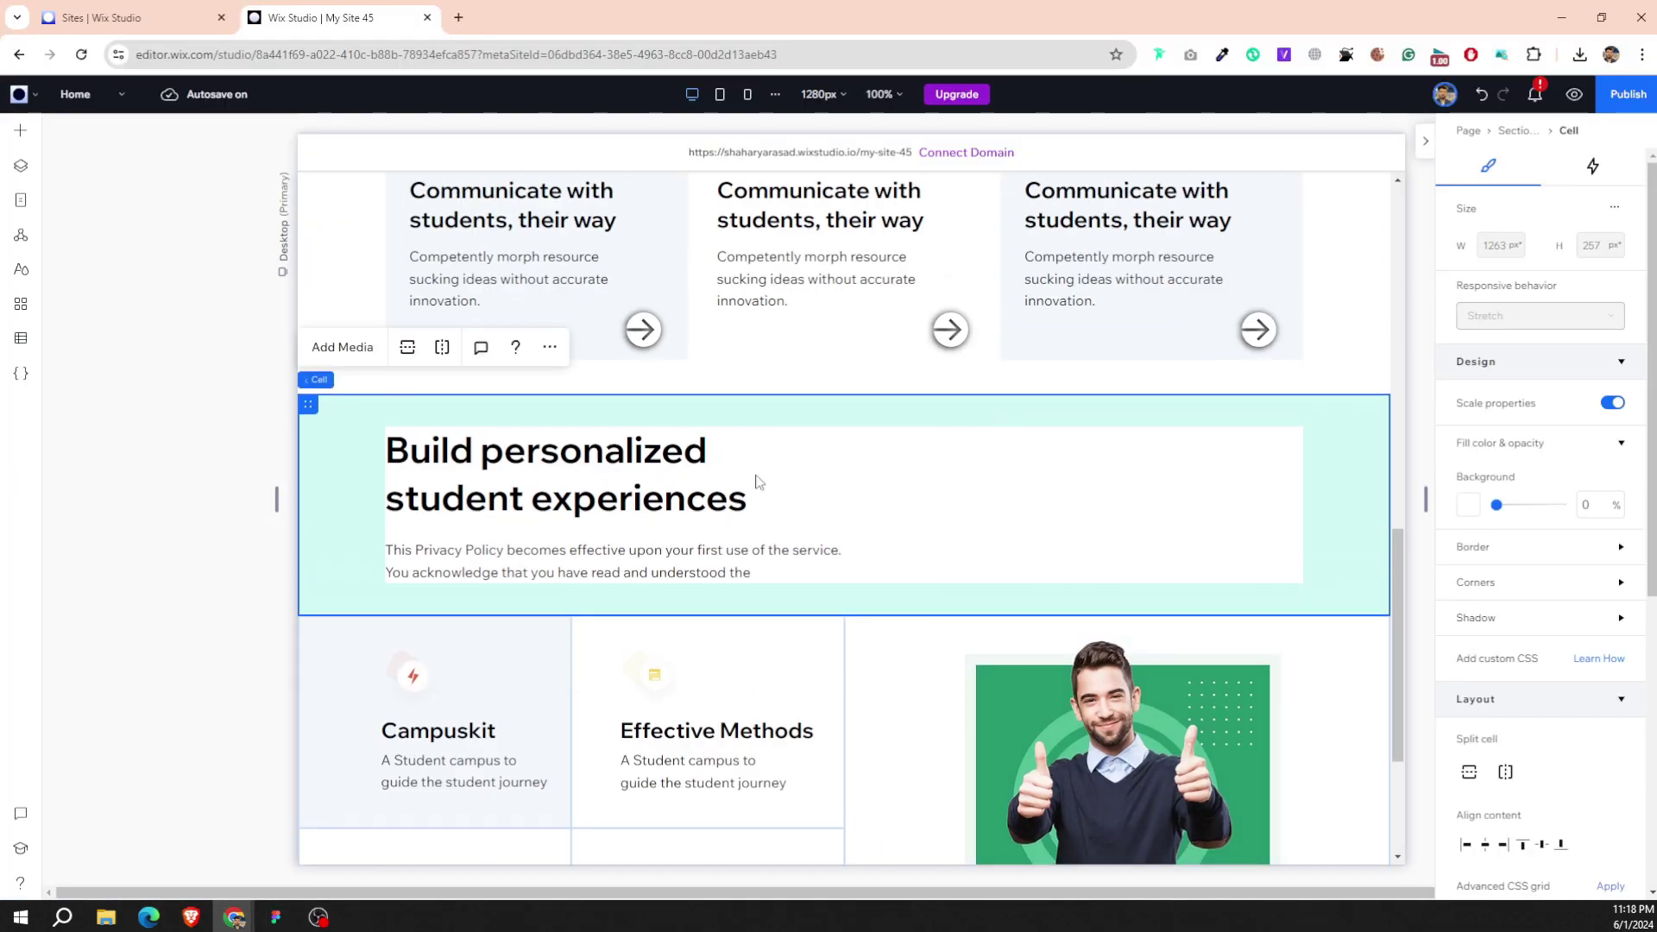
pyautogui.click(20, 130)
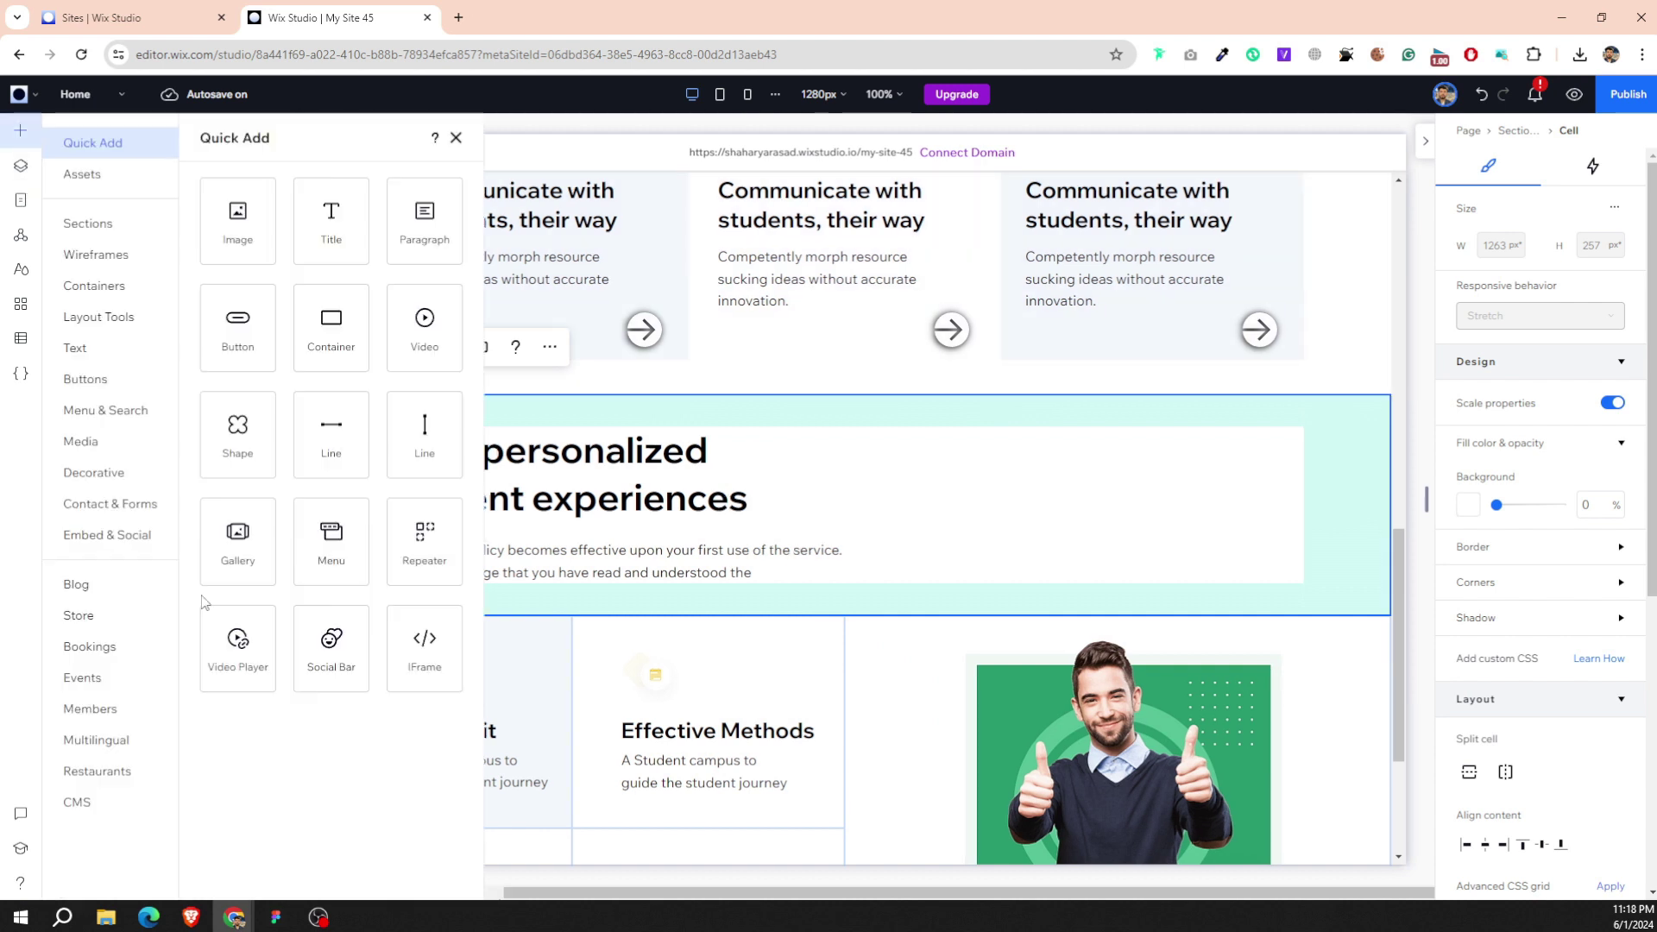
pyautogui.click(118, 481)
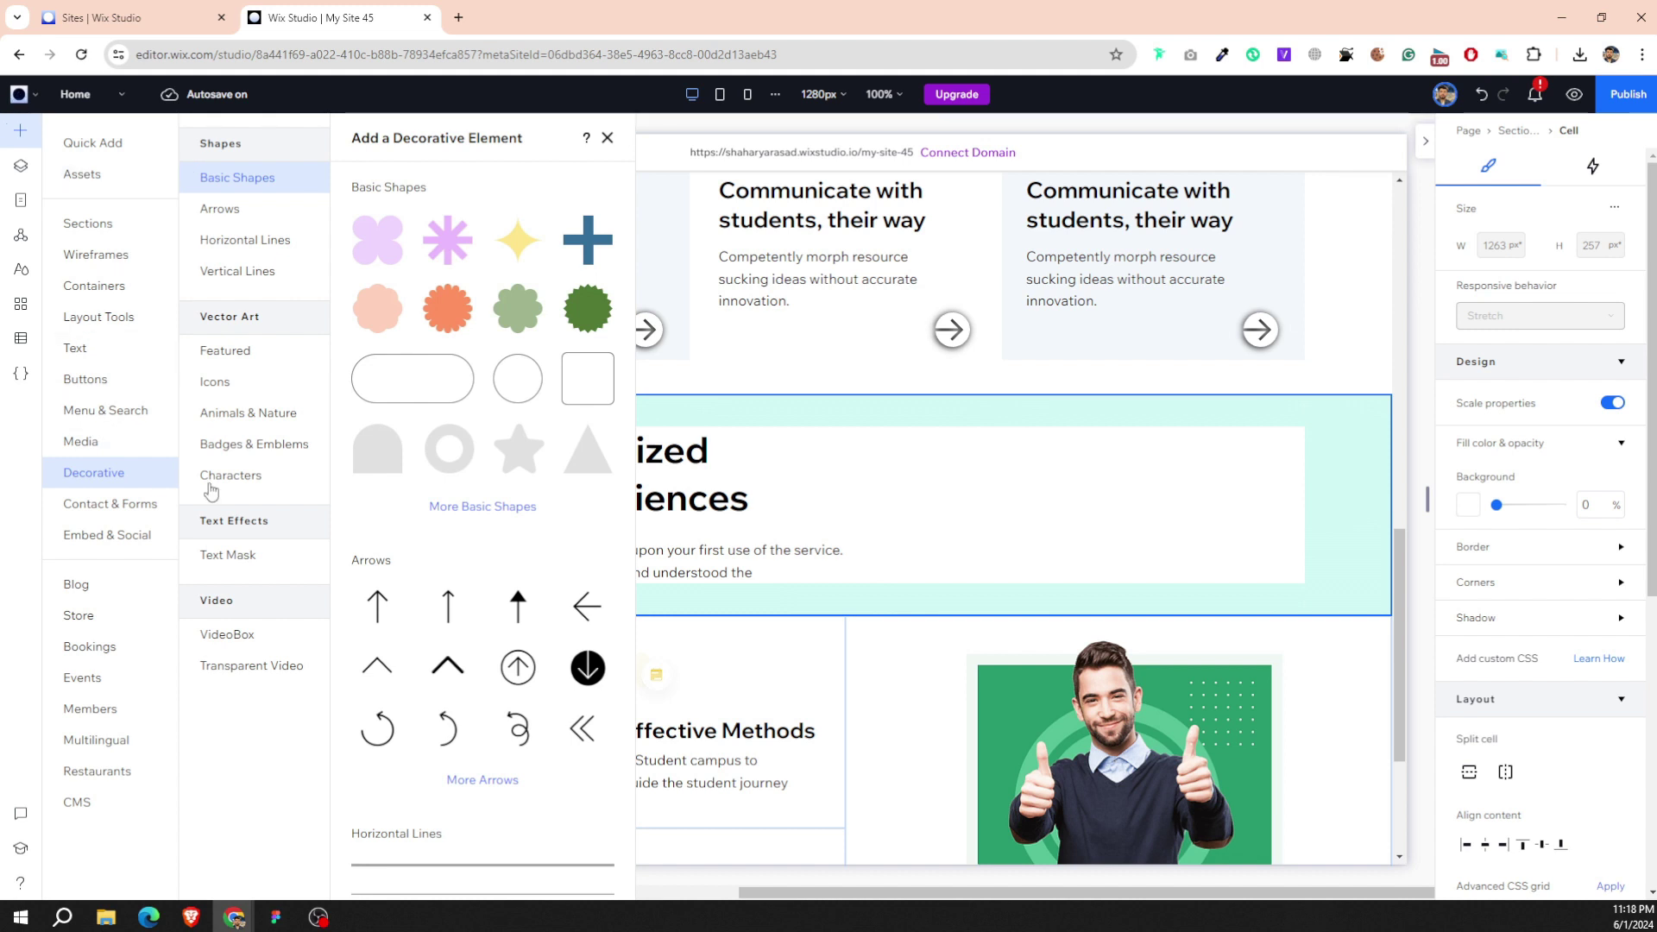
pyautogui.moveTo(366, 630); pyautogui.dragTo(885, 522)
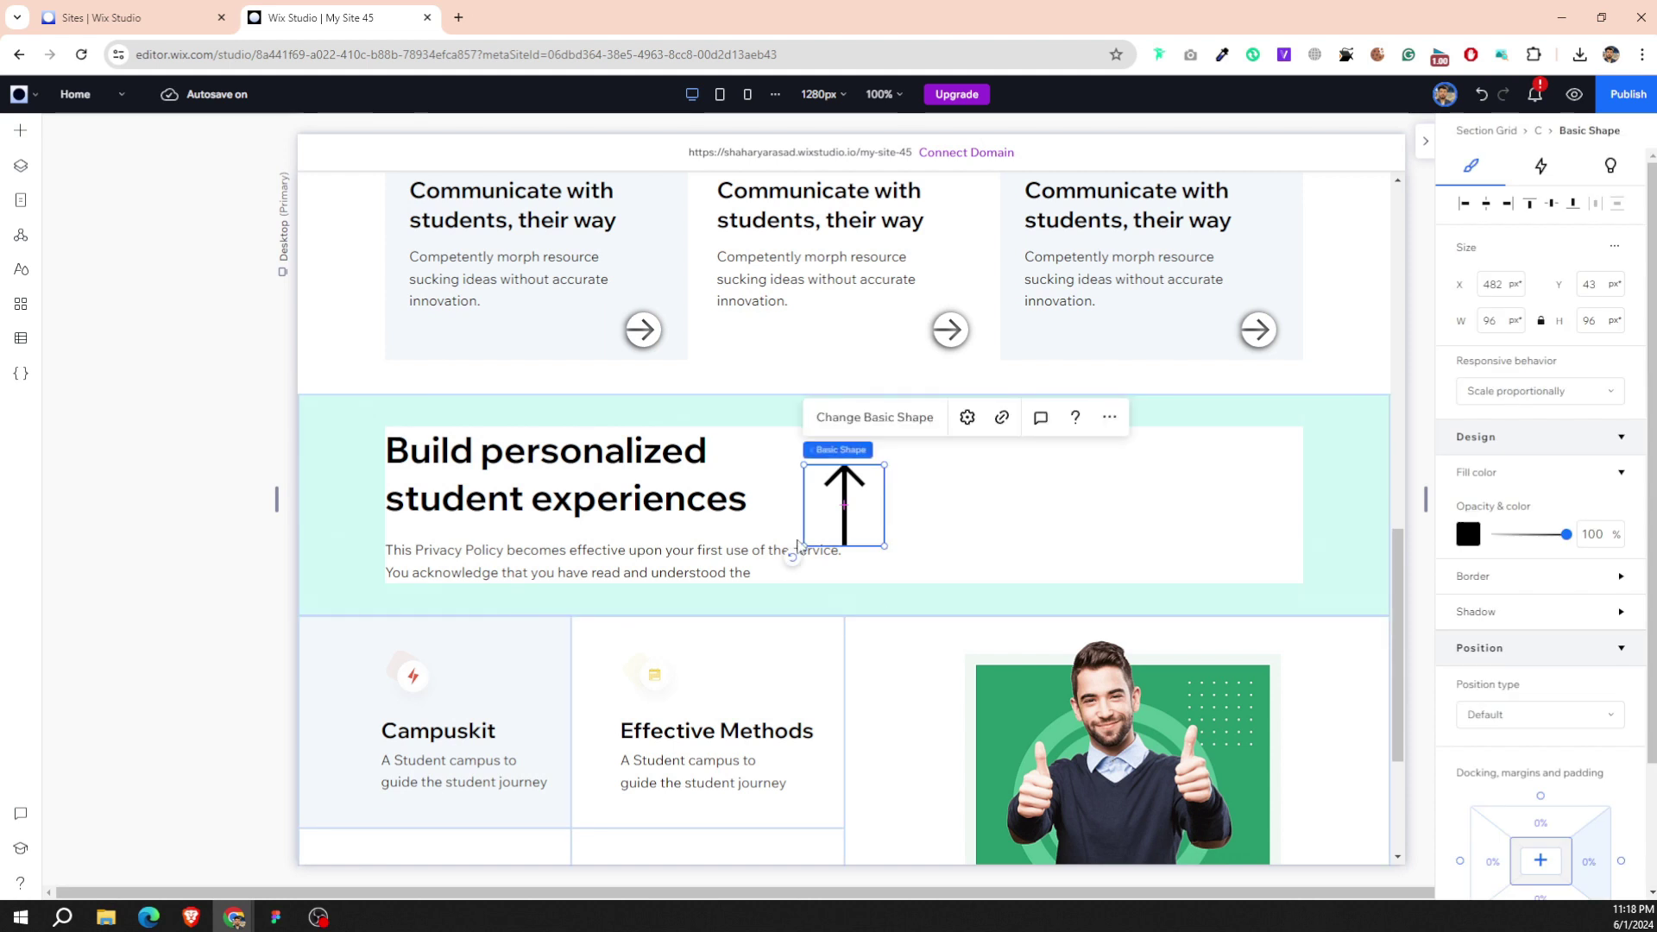
# Rotate the arrow horizontal, shrink it to 67 px, move it right and place a copy to its left.
pyautogui.moveTo(796, 567); pyautogui.dragTo(774, 463)
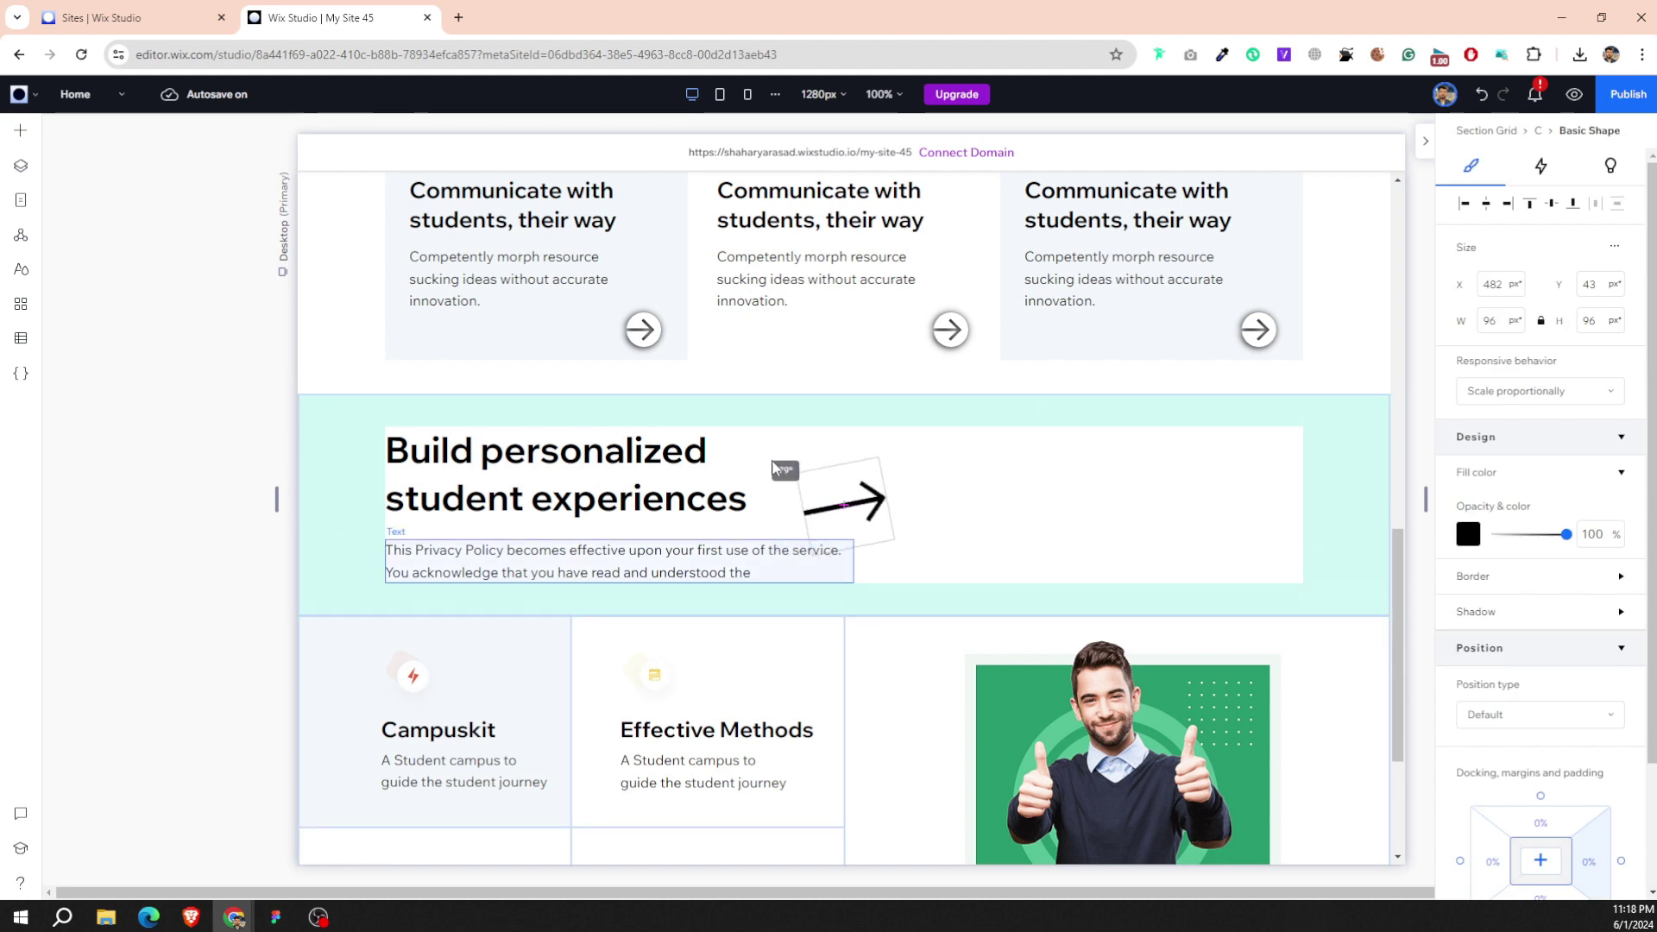
pyautogui.moveTo(774, 463); pyautogui.dragTo(780, 451)
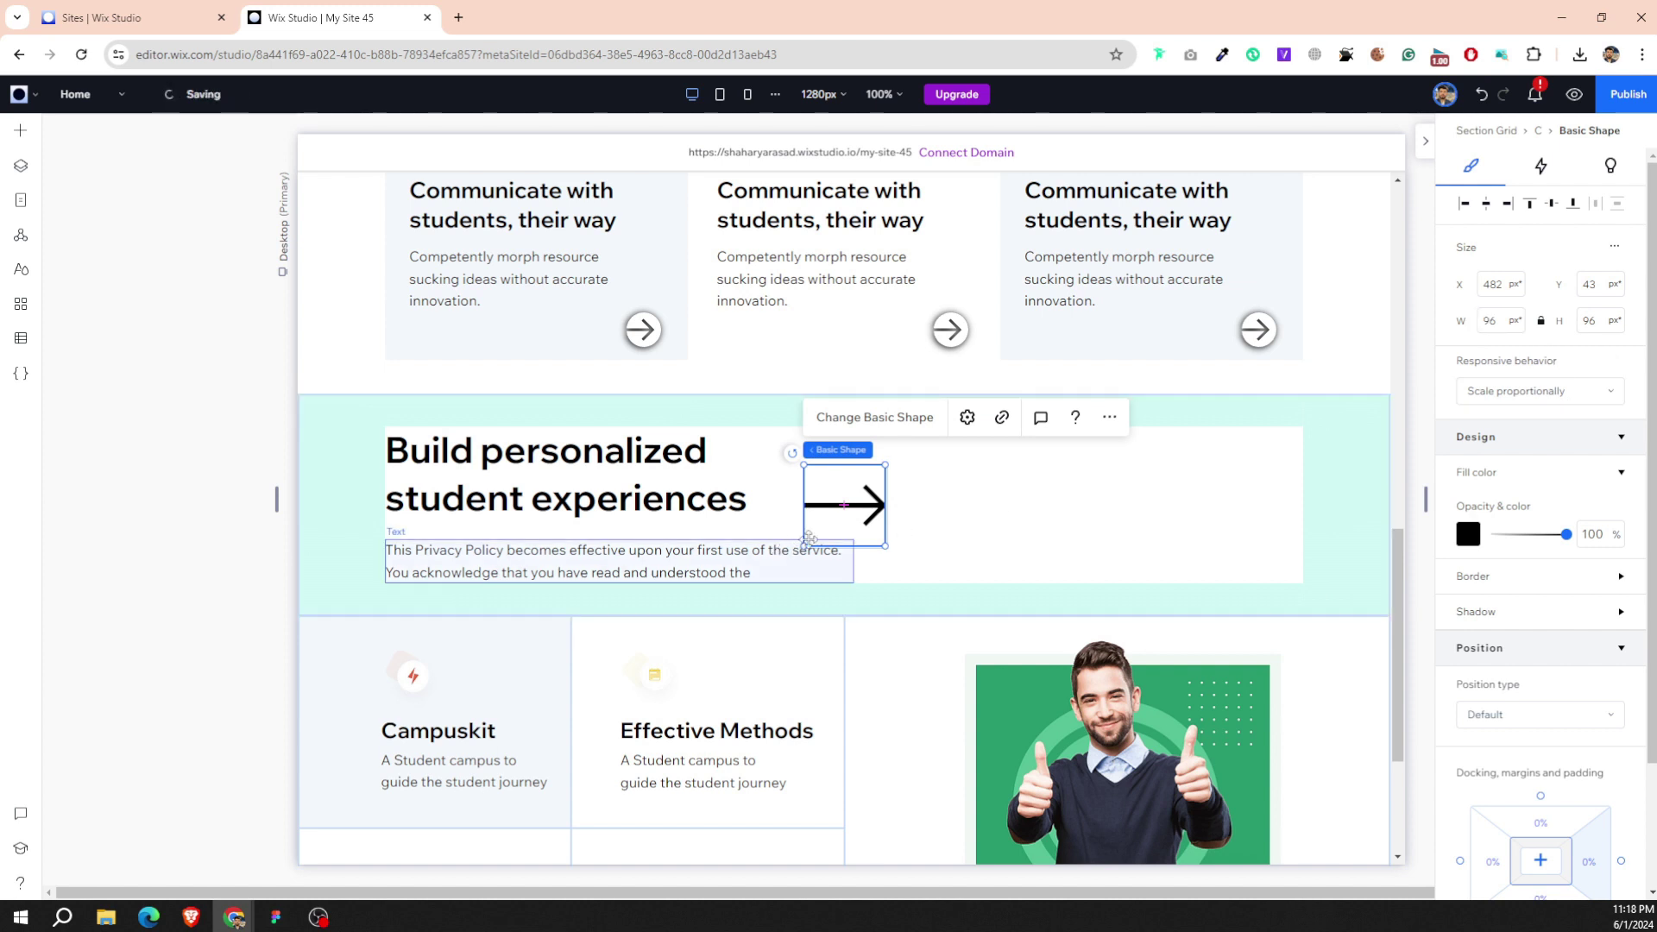
pyautogui.moveTo(817, 530); pyautogui.dragTo(1204, 492)
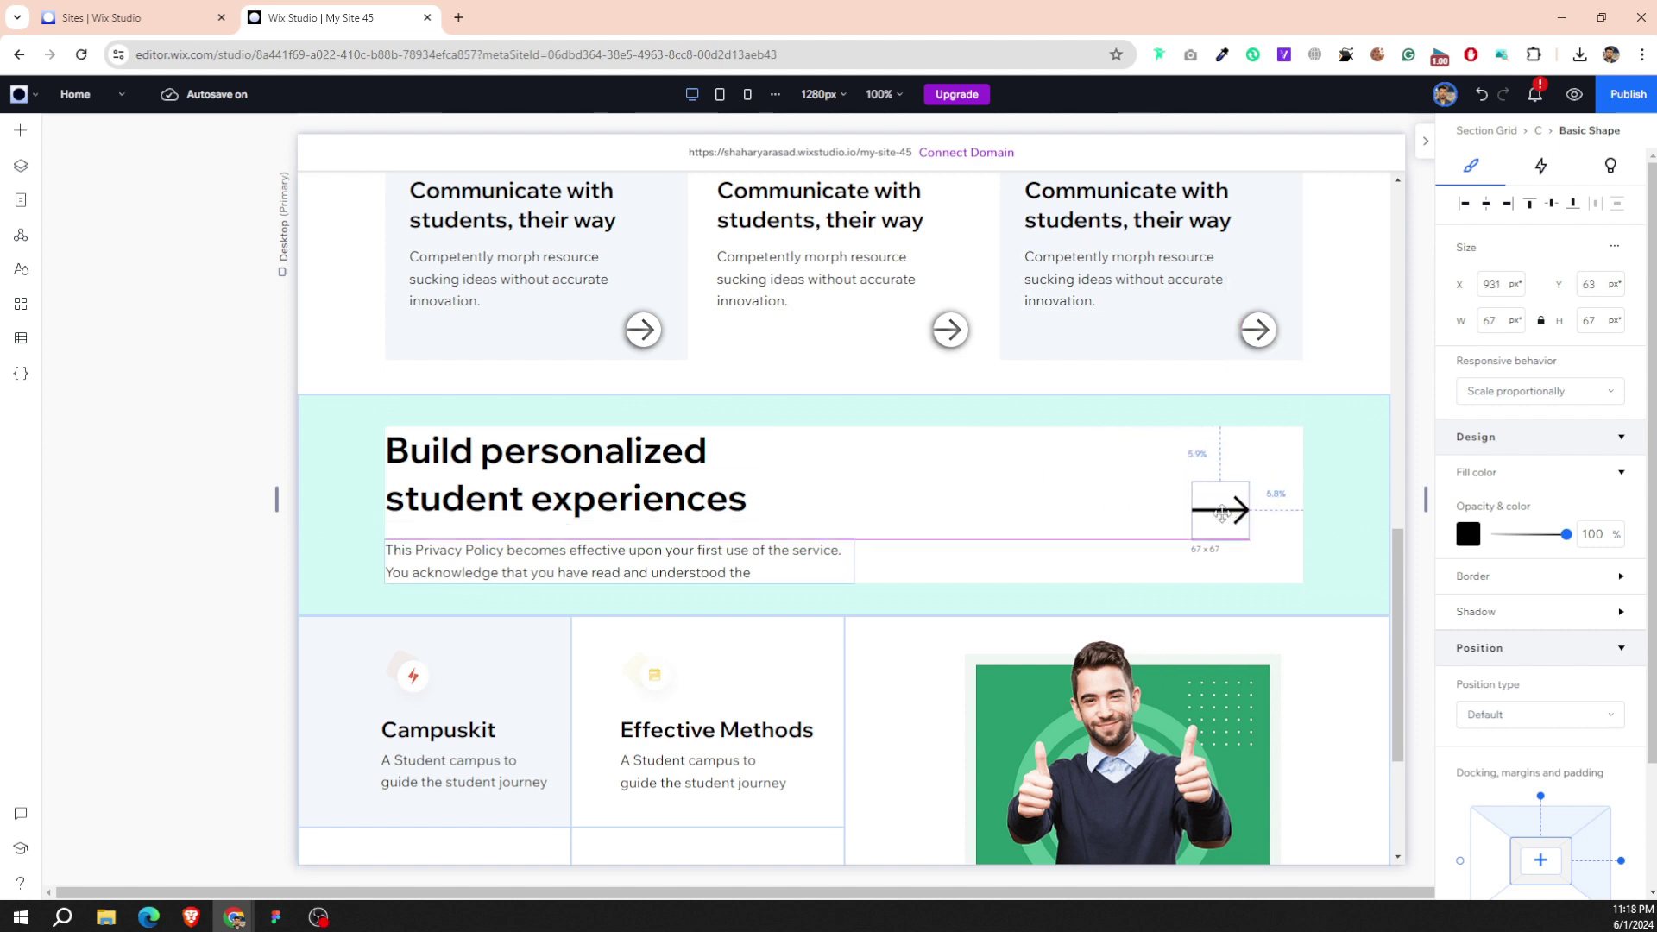
pyautogui.moveTo(1203, 492); pyautogui.dragTo(1221, 505)
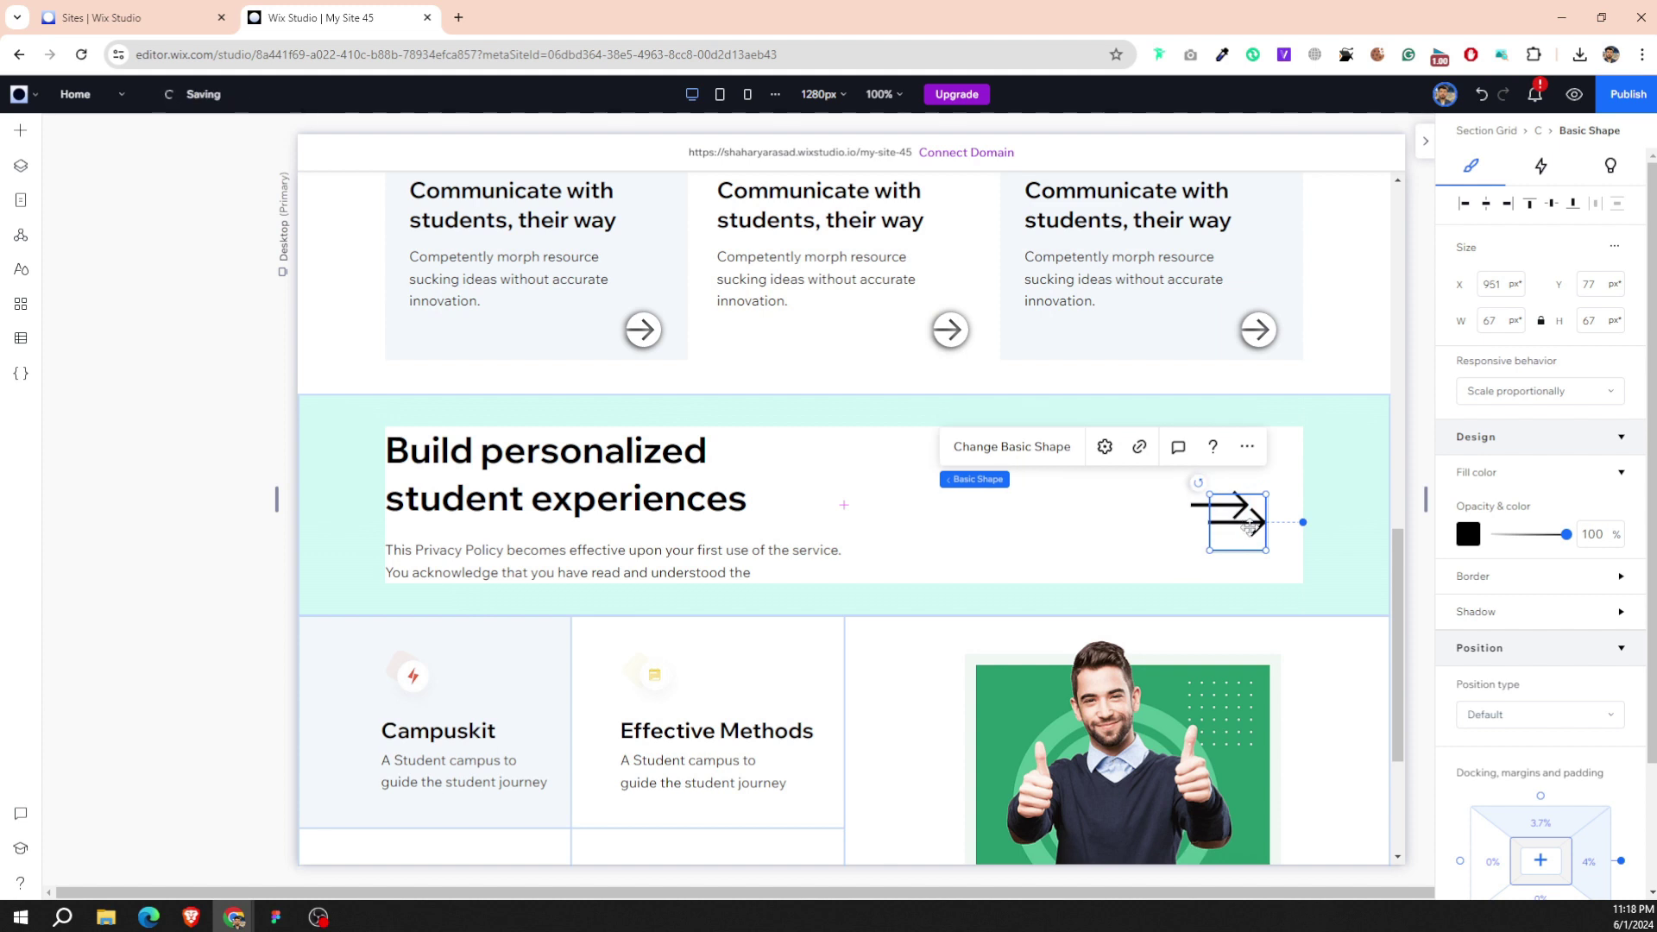
pyautogui.moveTo(1221, 507)
pyautogui.mouseDown()
pyautogui.moveTo(1141, 504)
pyautogui.moveTo(1162, 505)
pyautogui.moveTo(1081, 543)
pyautogui.moveTo(1161, 577)
pyautogui.mouseUp()
# Middle-align the two arrows in a horizontal stack and size each to 60 × 60 px.
pyautogui.keyDown('shift'); pyautogui.click(1219, 504); pyautogui.keyUp('shift')
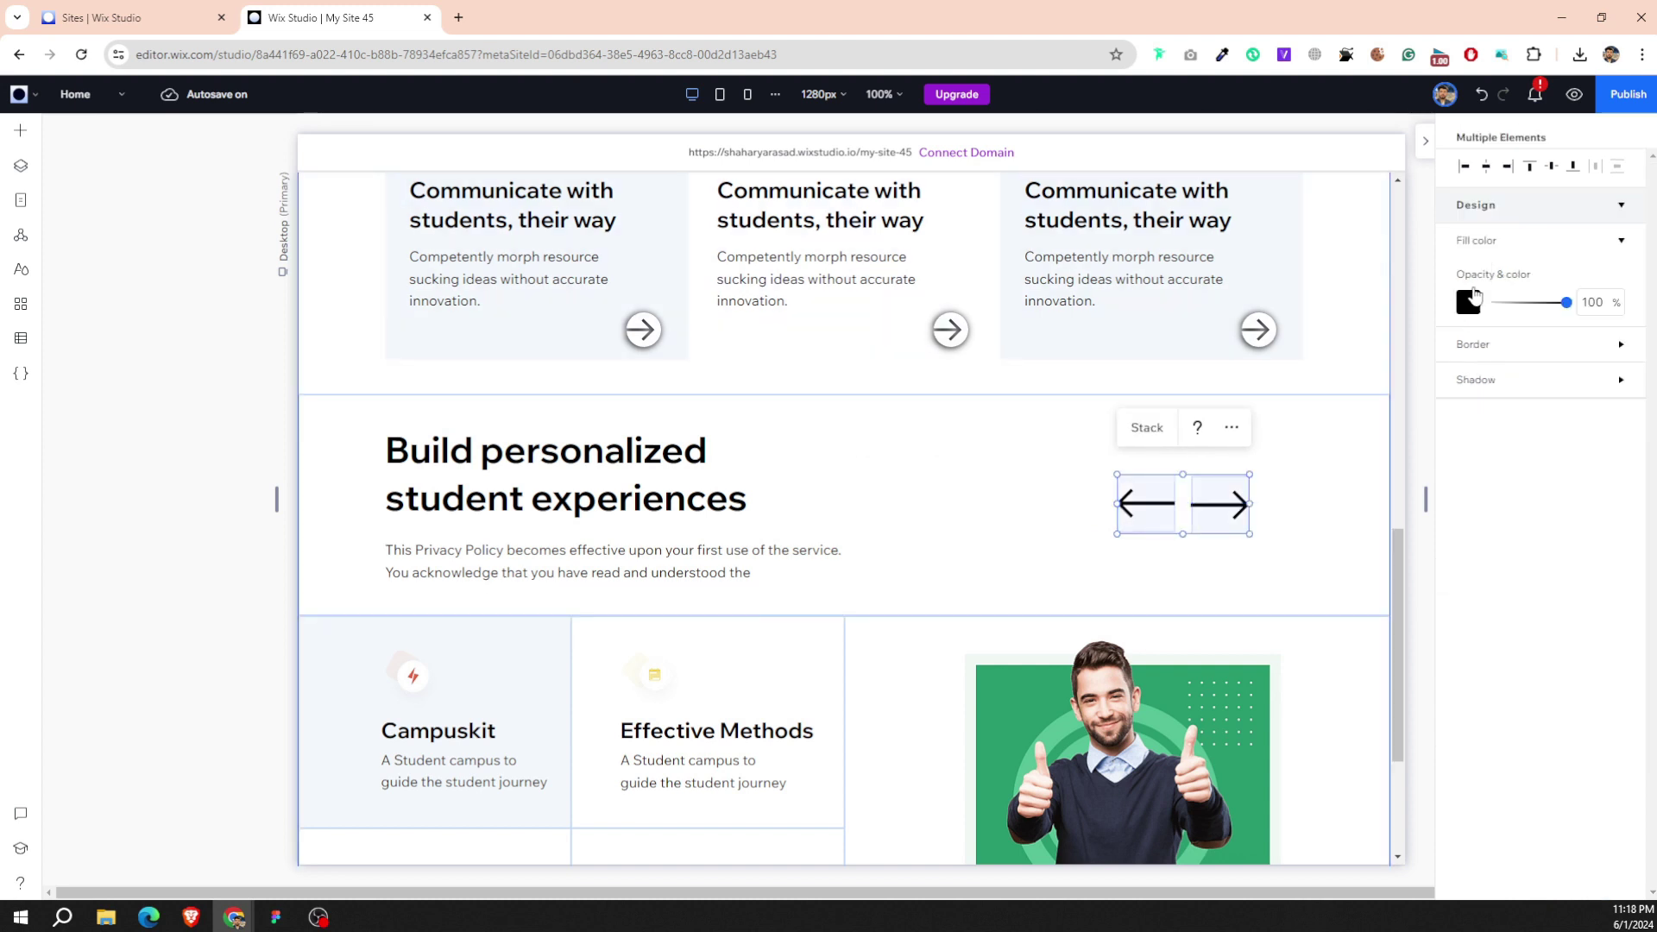
pyautogui.click(1554, 169)
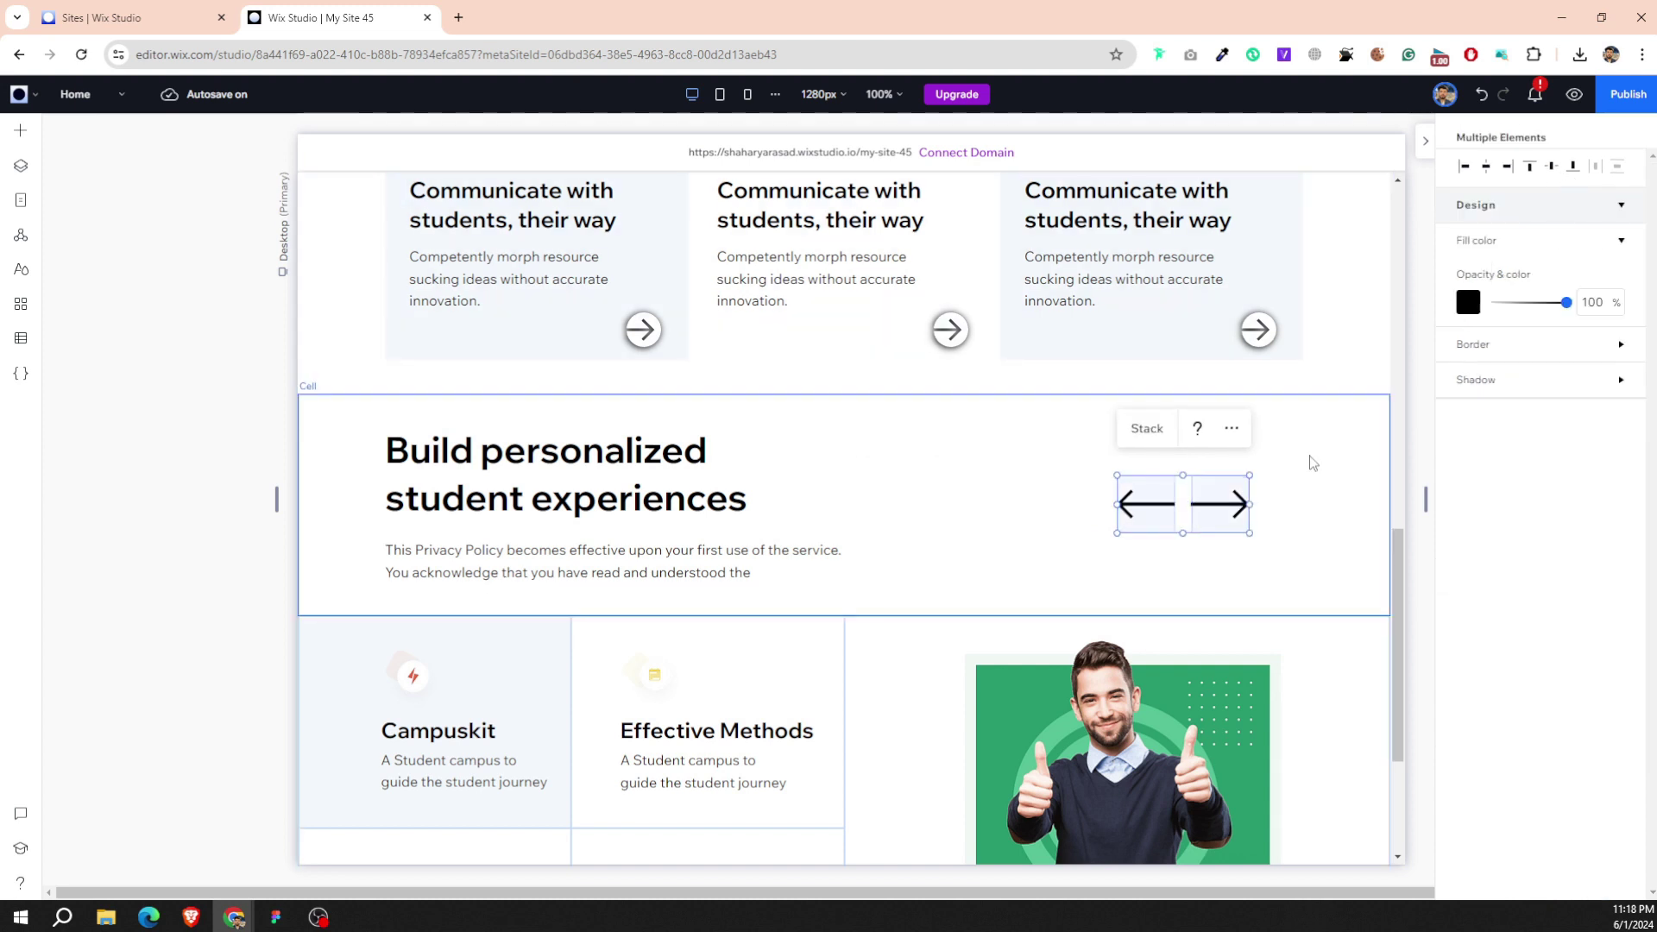
pyautogui.click(1147, 516)
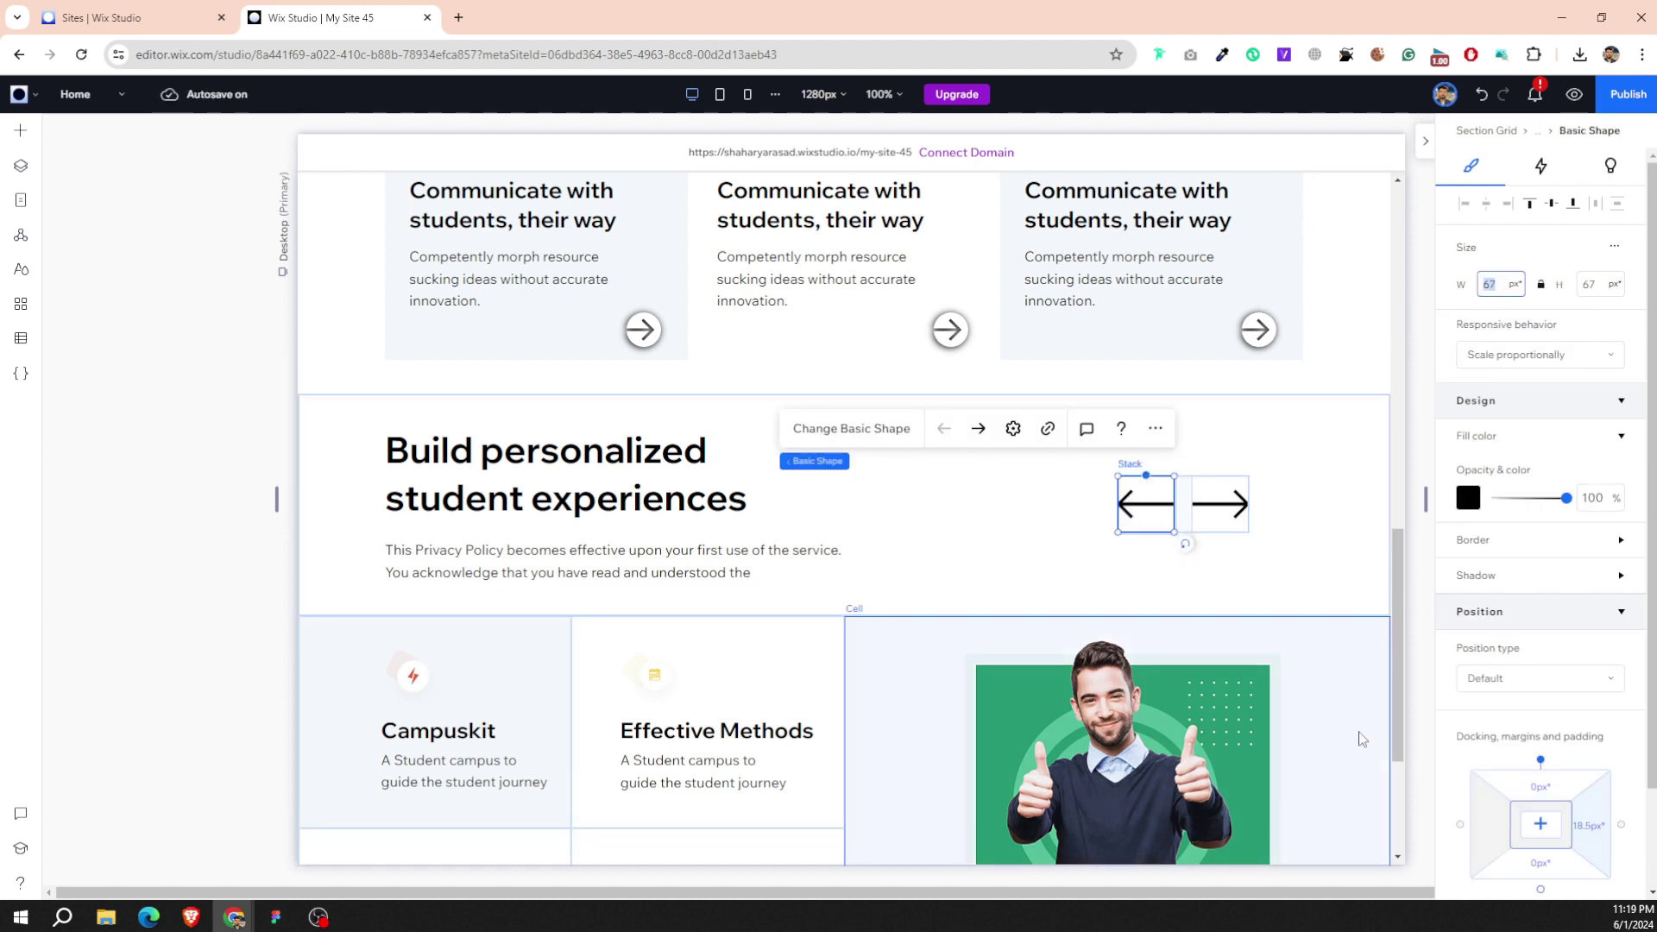
pyautogui.moveTo(1557, 323)
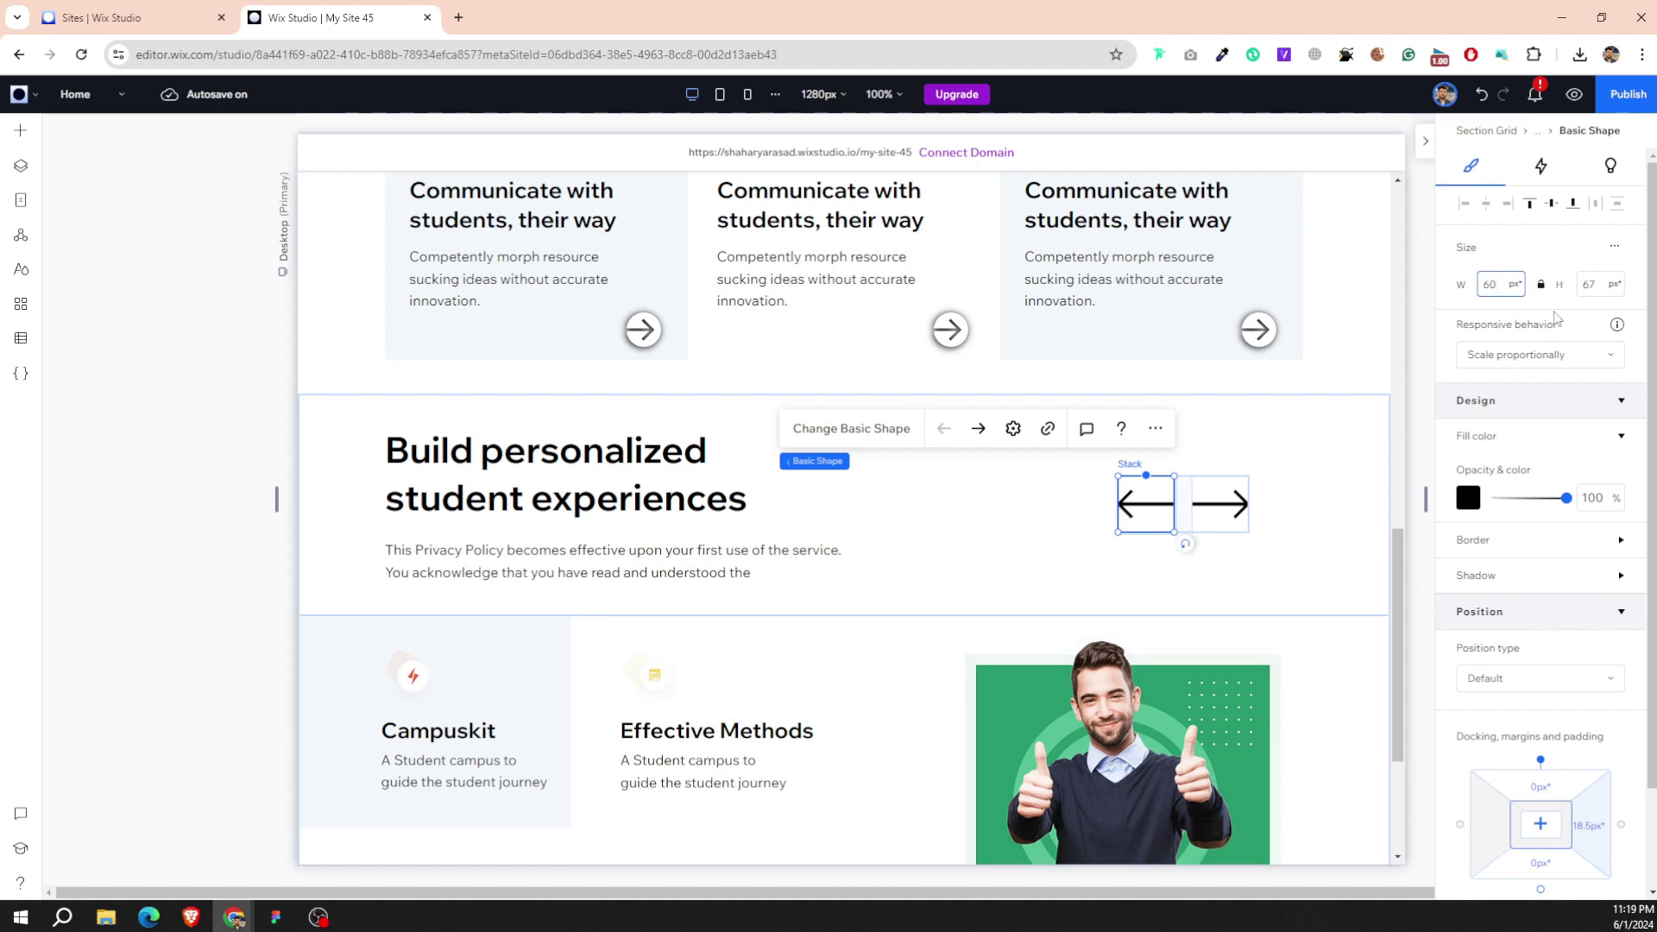
pyautogui.write('60')
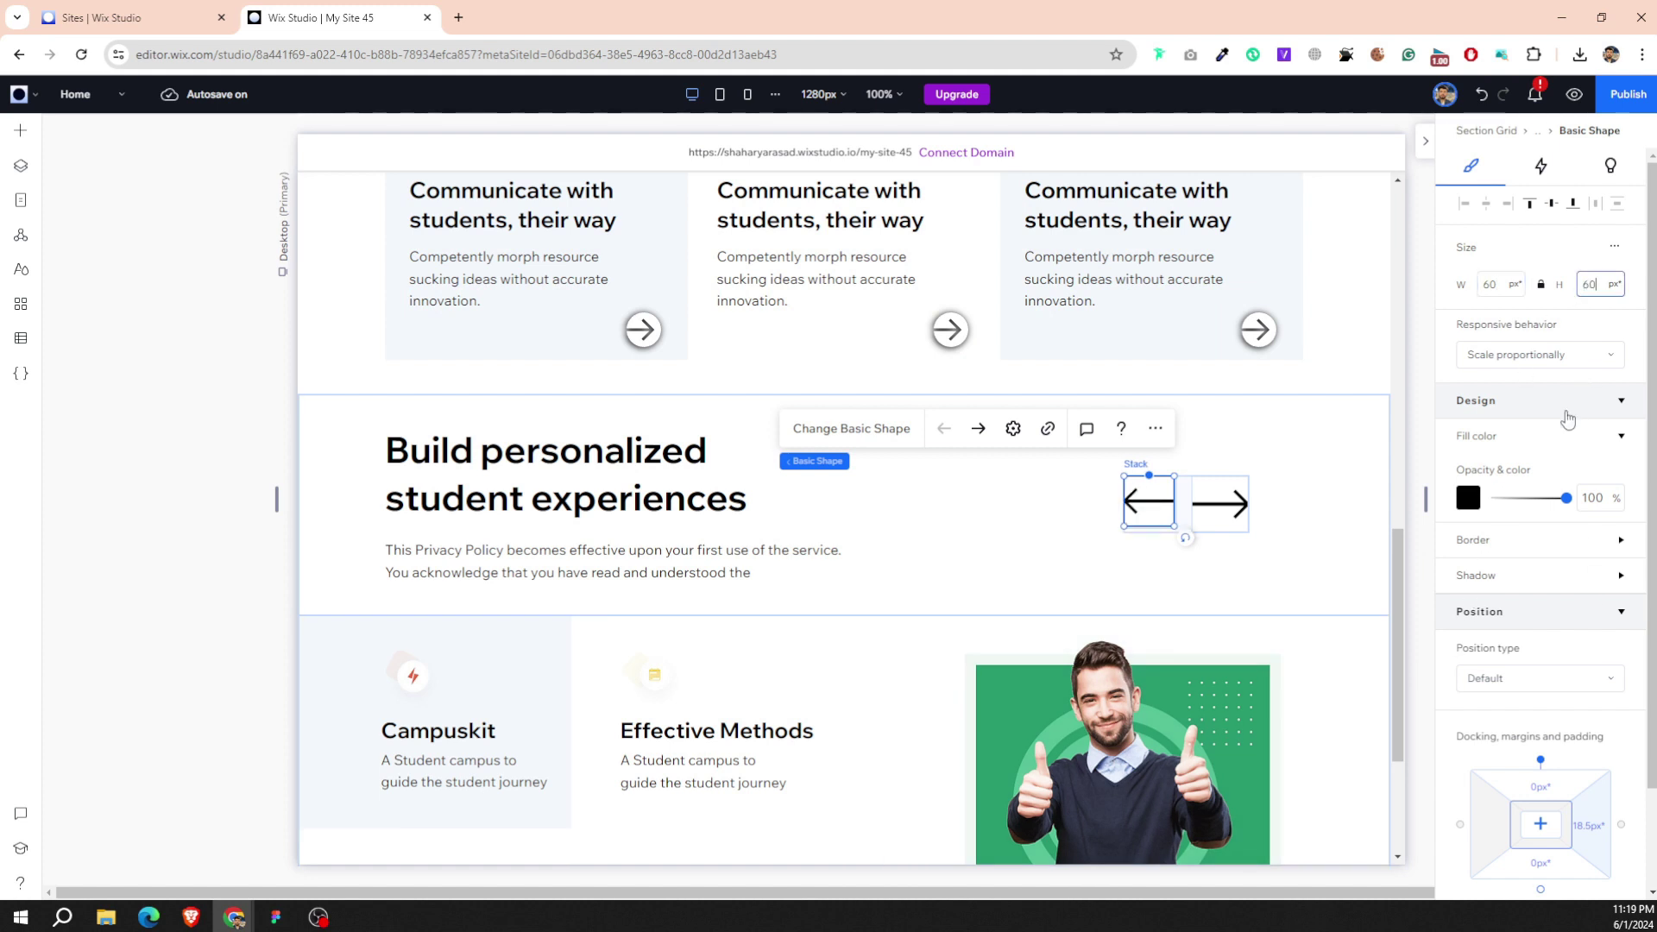
pyautogui.click(1220, 504)
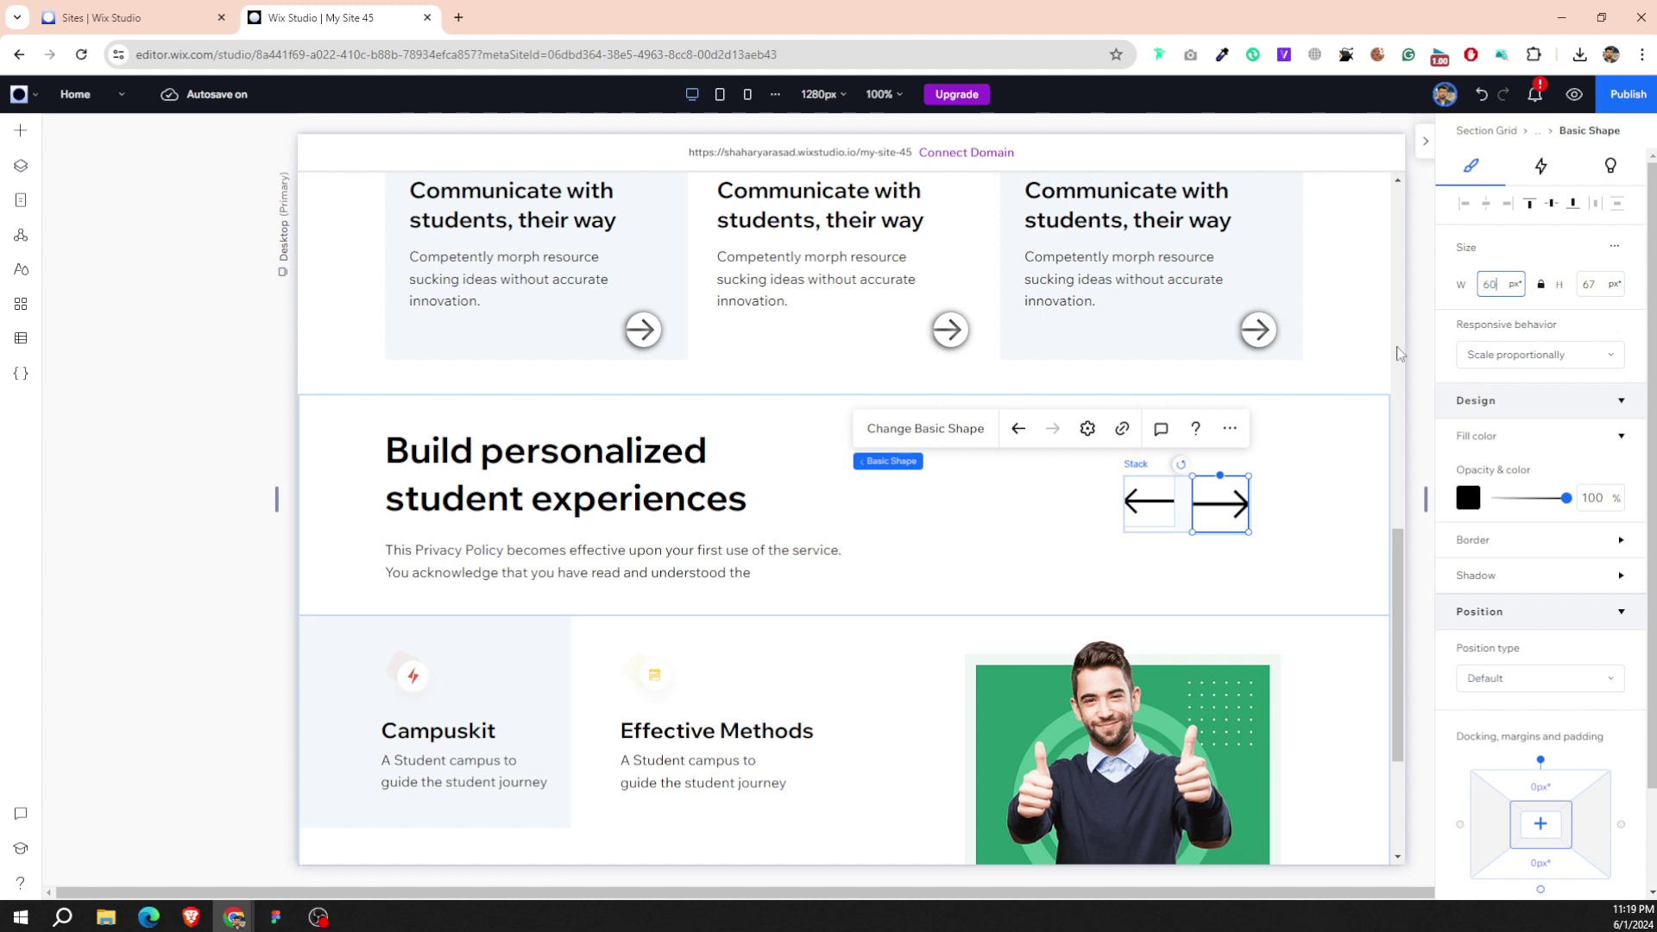
pyautogui.press('Return')
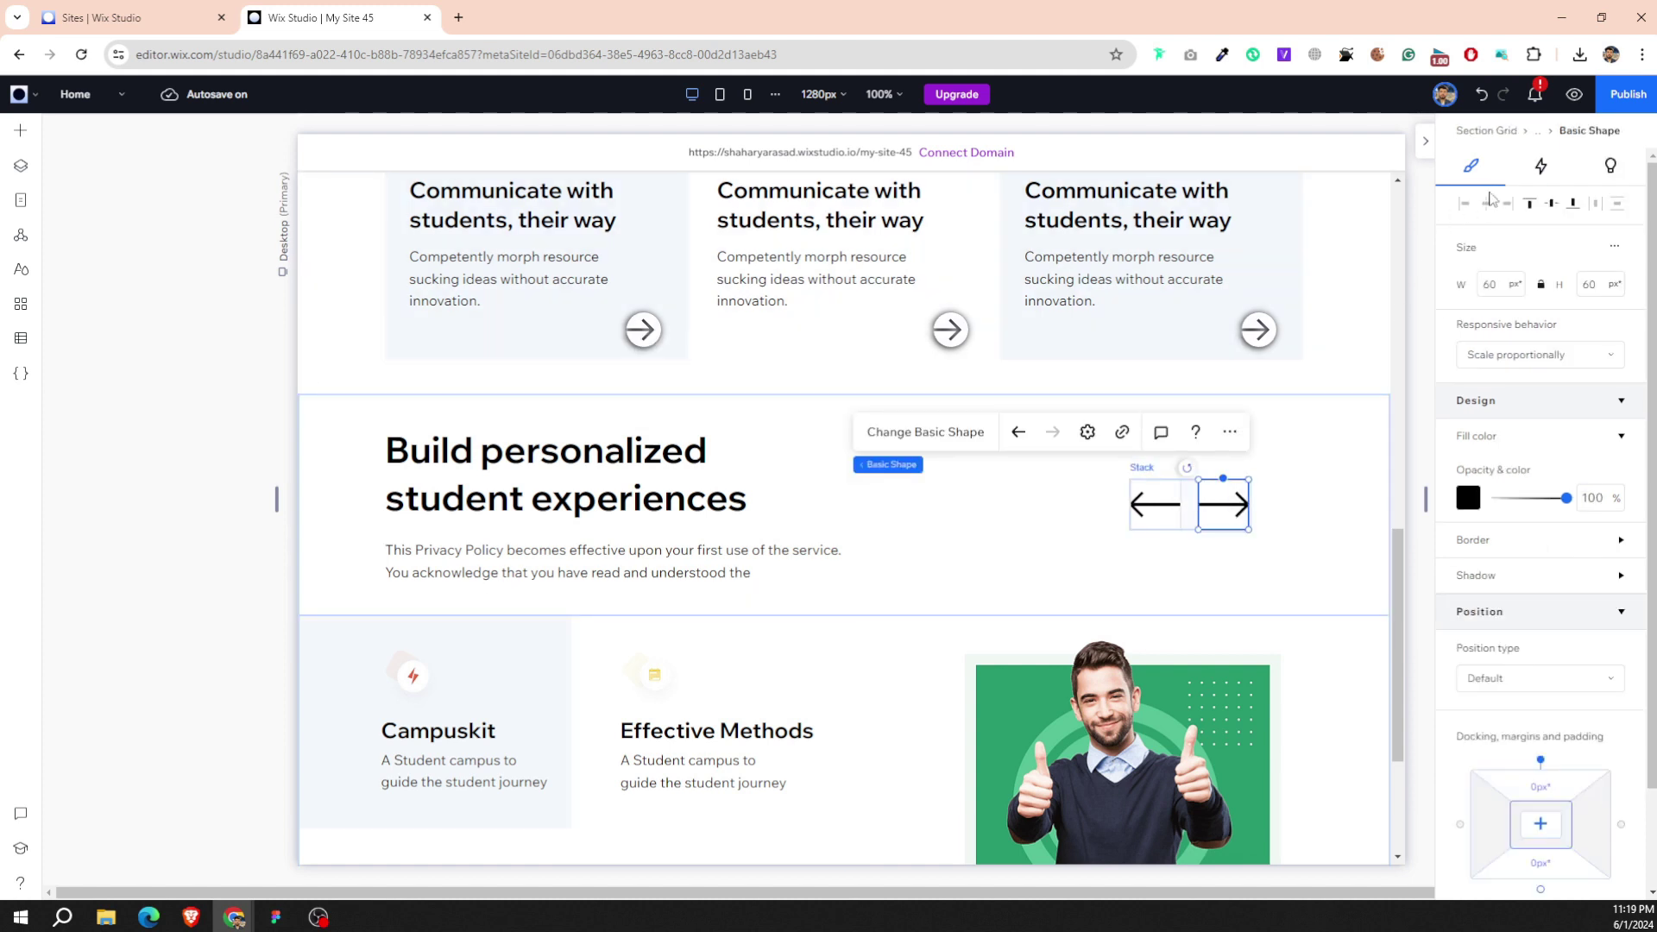
pyautogui.click(1047, 535)
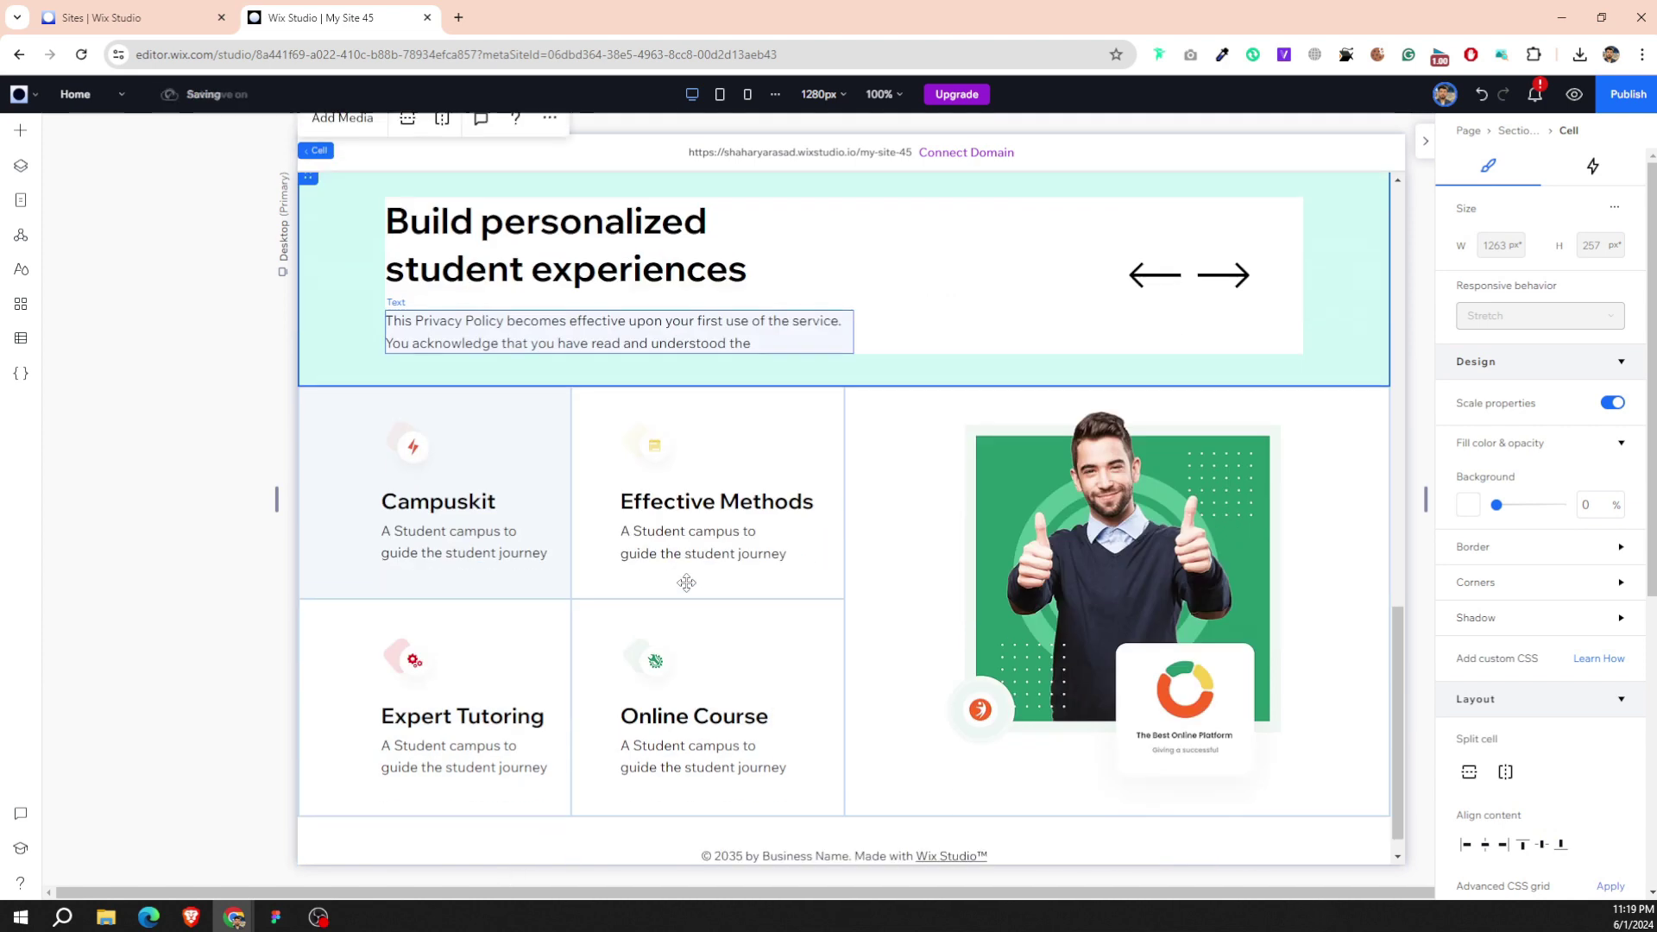
pyautogui.scroll(-3, 779, 601)
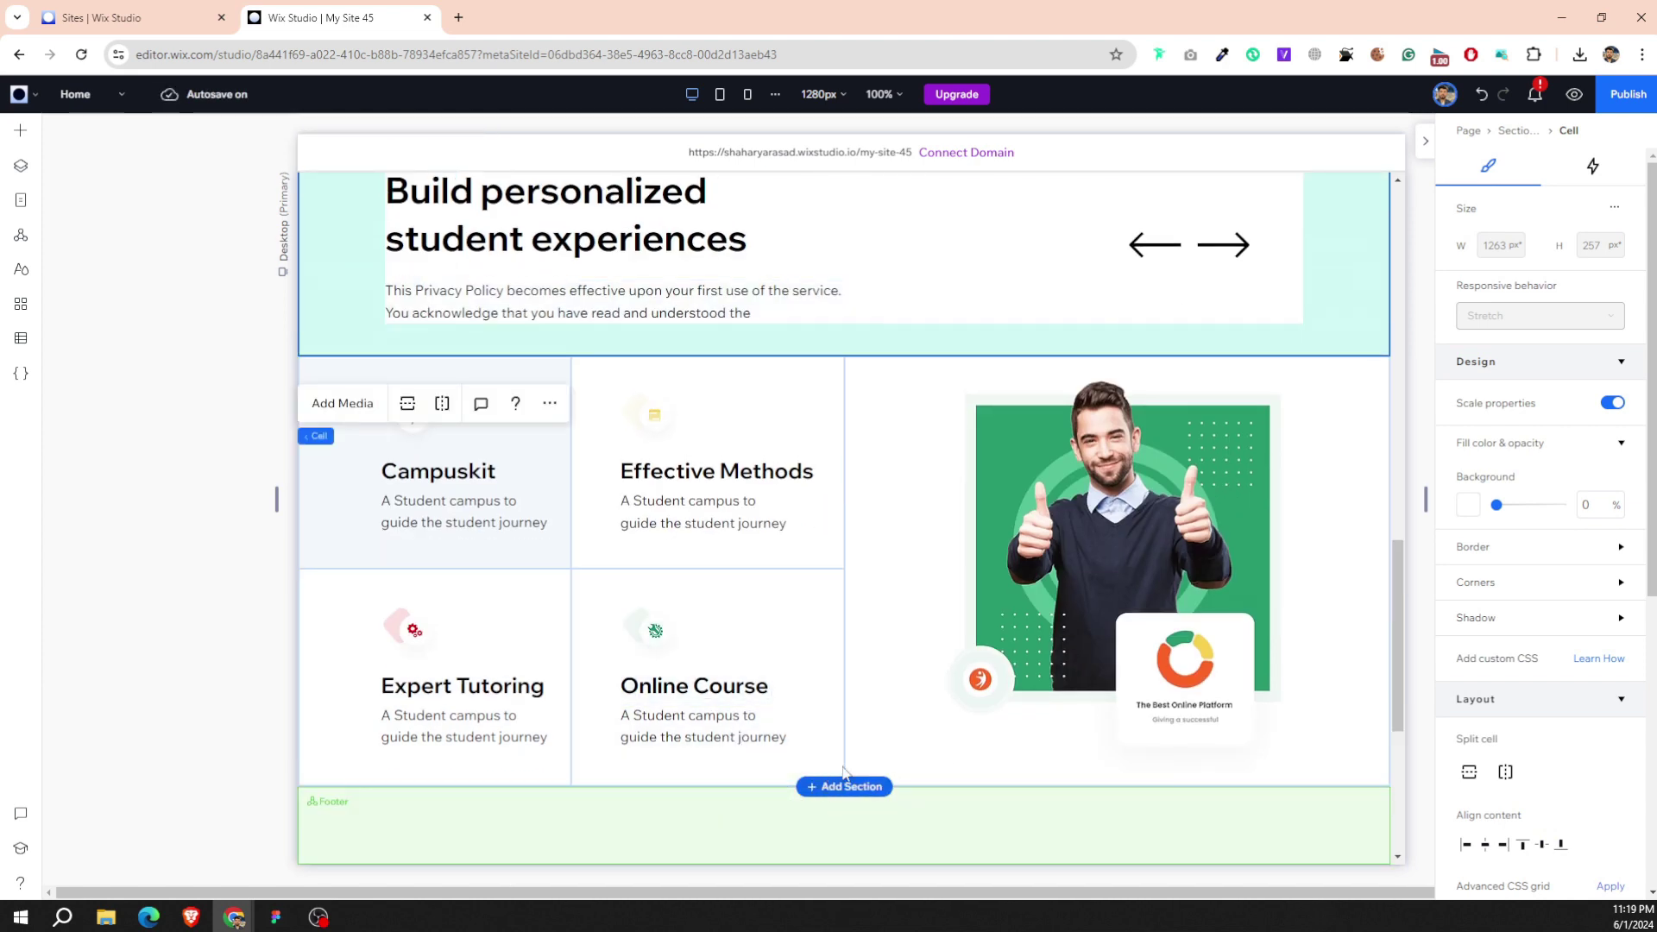
pyautogui.scroll(-5, 699, 535)
pyautogui.click(705, 479)
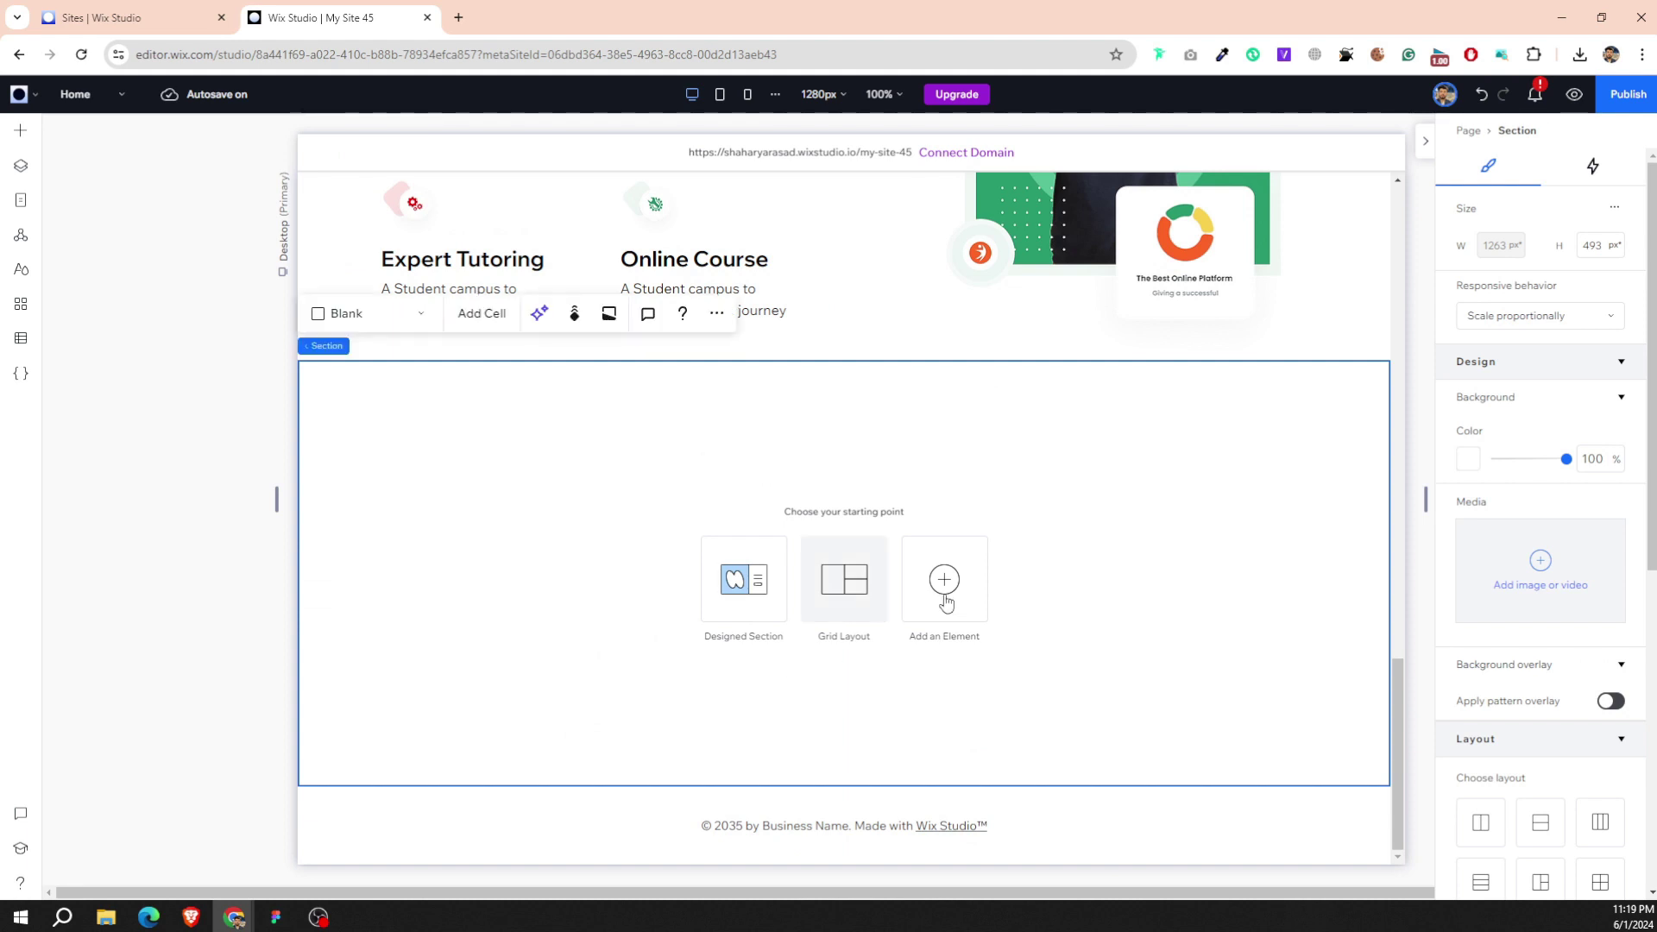
pyautogui.click(275, 916)
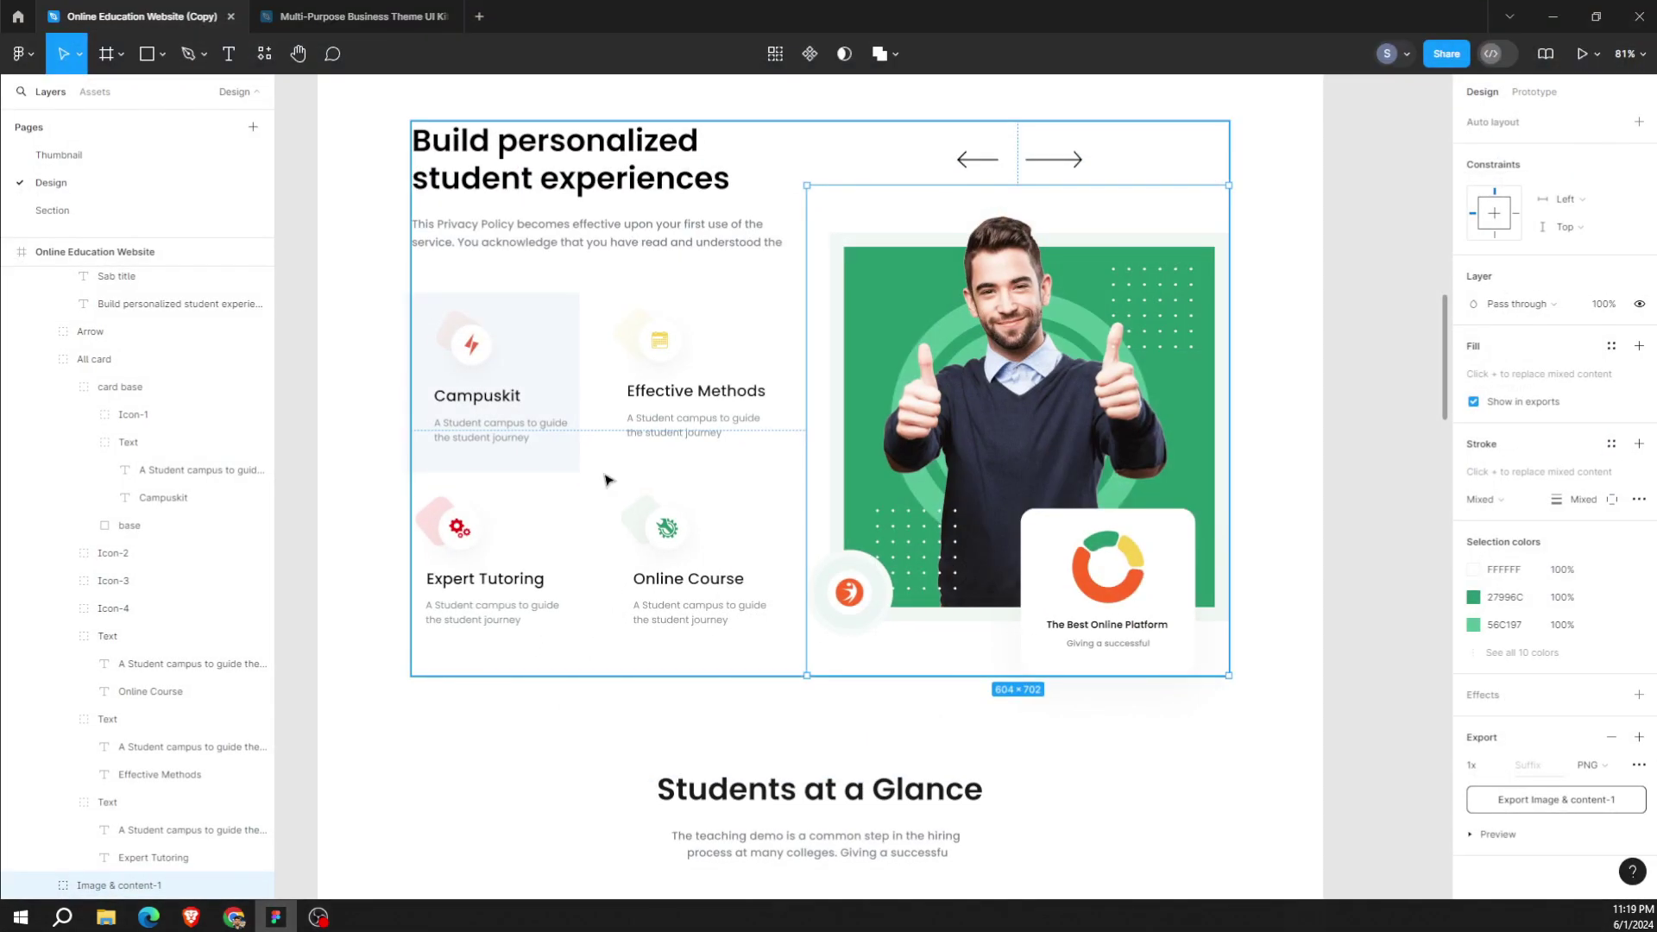
pyautogui.scroll(-5, 607, 479)
pyautogui.scroll(-1, 607, 478)
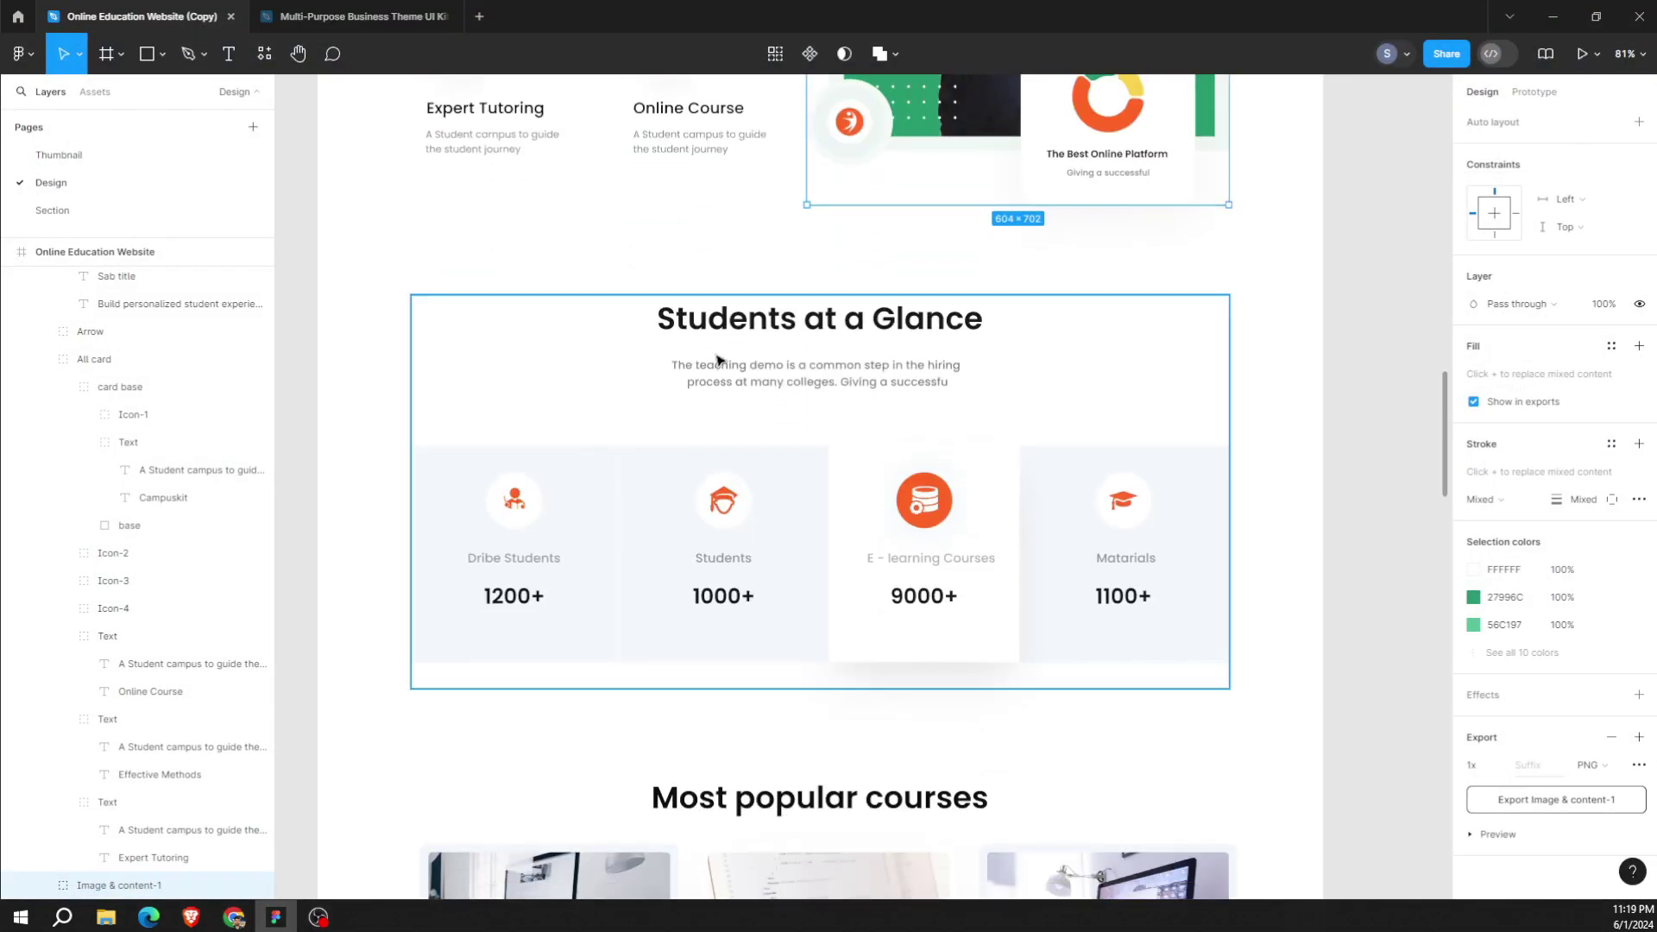
pyautogui.click(732, 324)
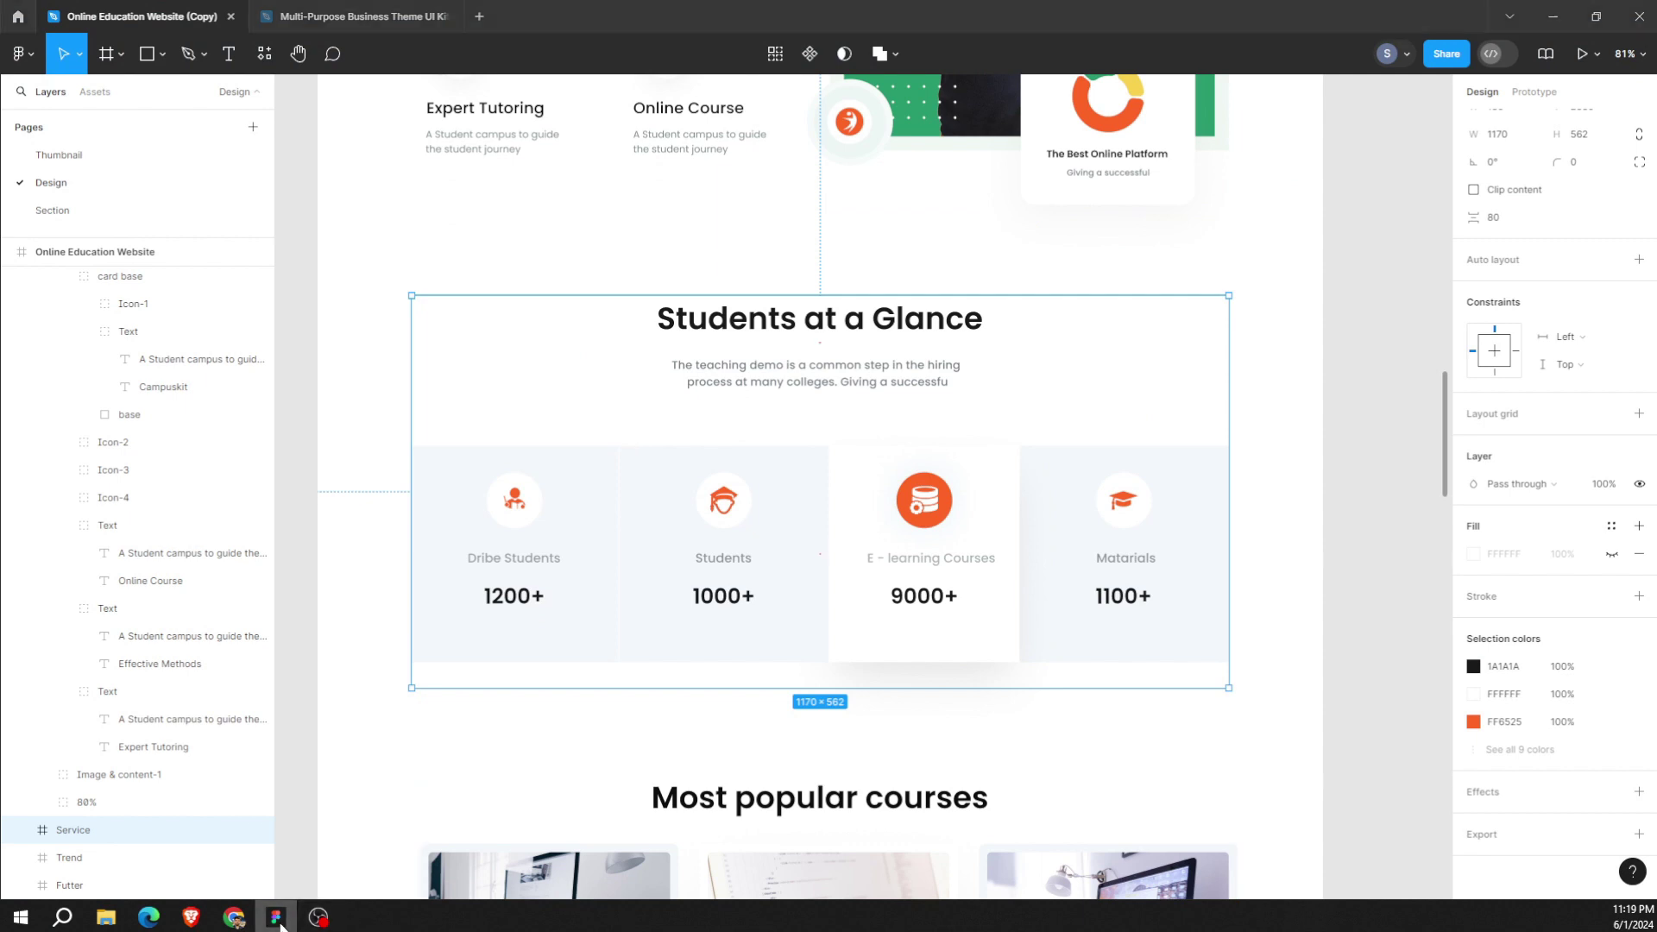
pyautogui.click(233, 916)
pyautogui.scroll(6, 603, 443)
pyautogui.scroll(5, 866, 502)
# Copy the What We Provide section into the empty section and delete the stray pasted star text.
pyautogui.scroll(1, 865, 503)
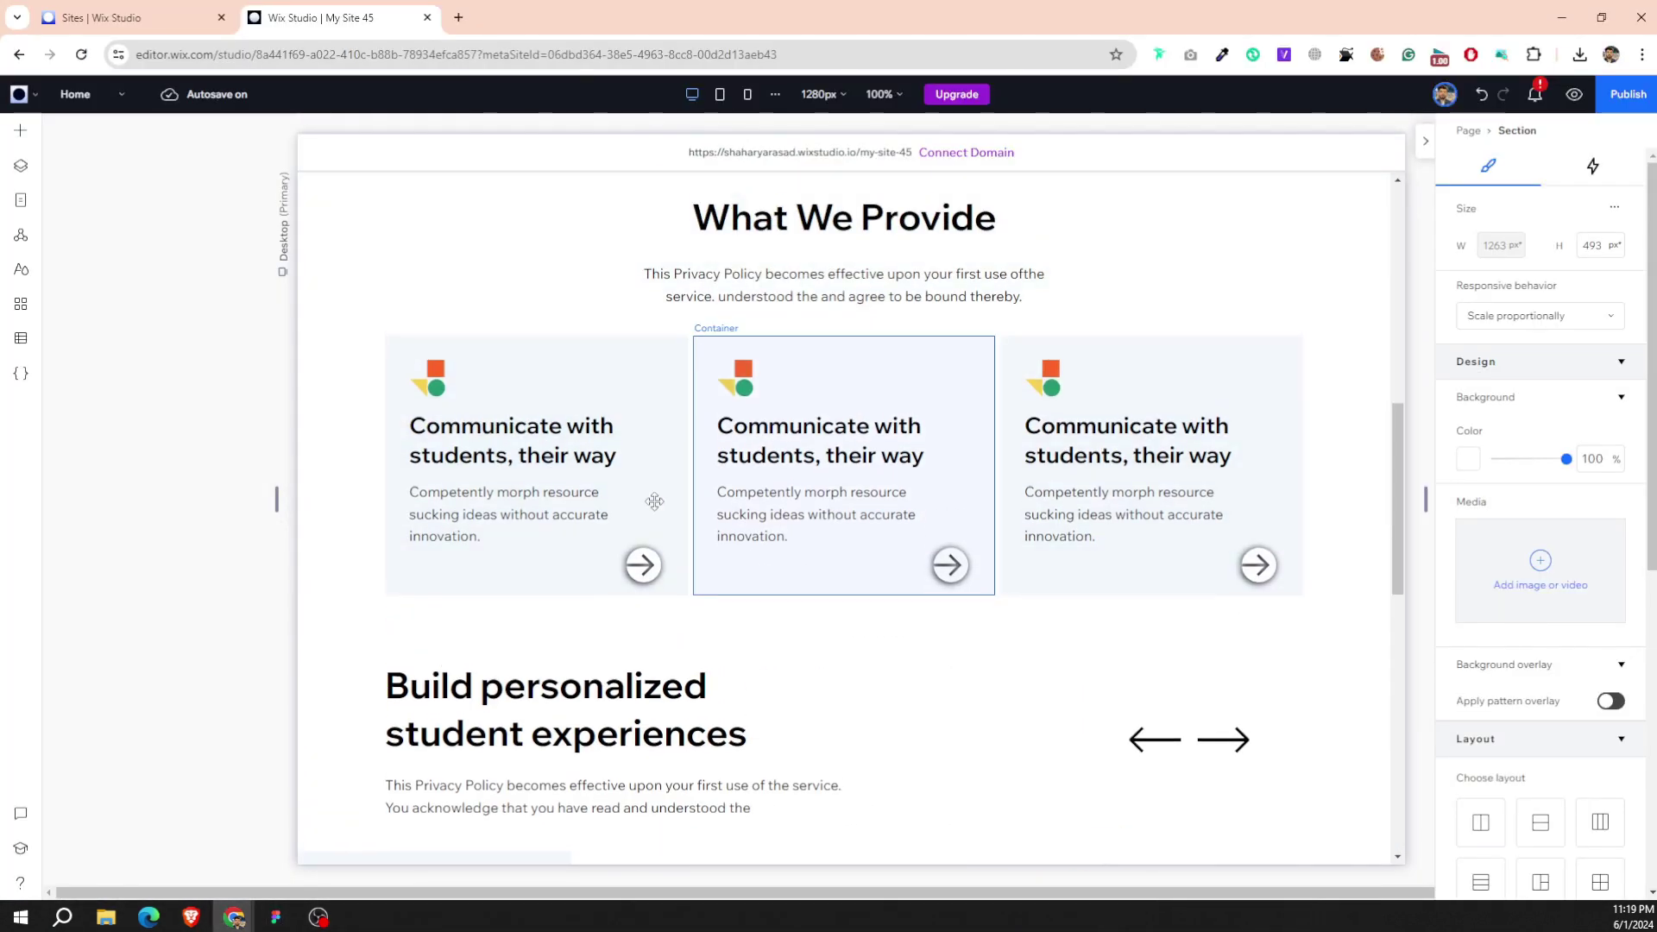
pyautogui.click(581, 288)
pyautogui.rightClick(580, 288)
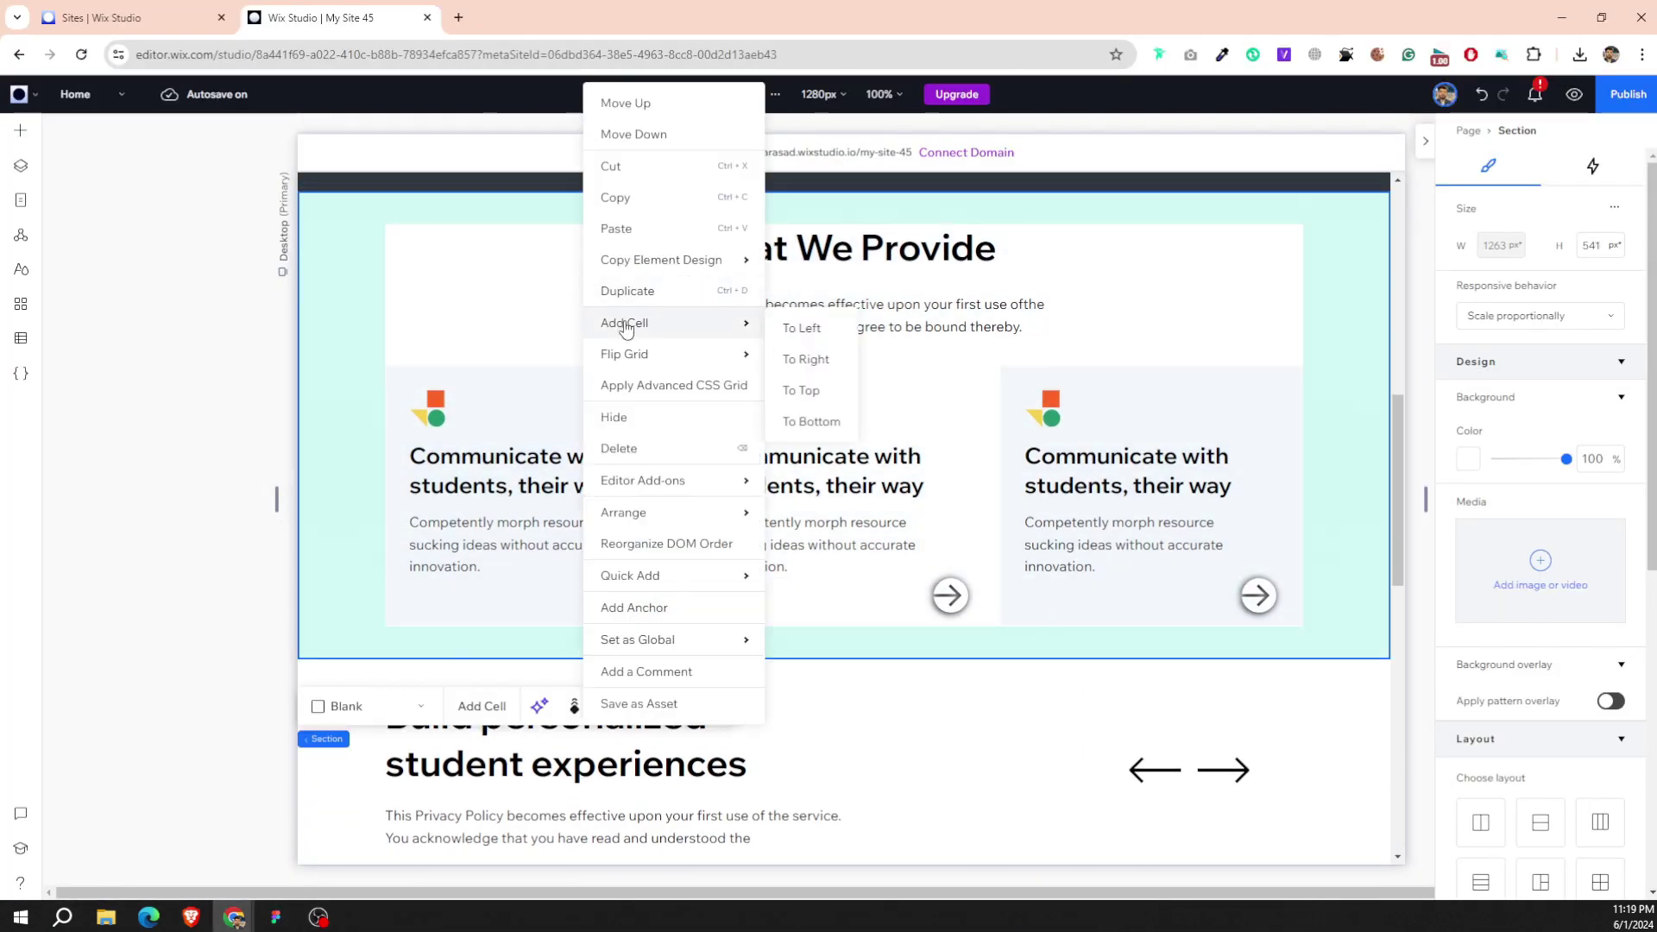
pyautogui.click(618, 226)
pyautogui.rightClick(679, 500)
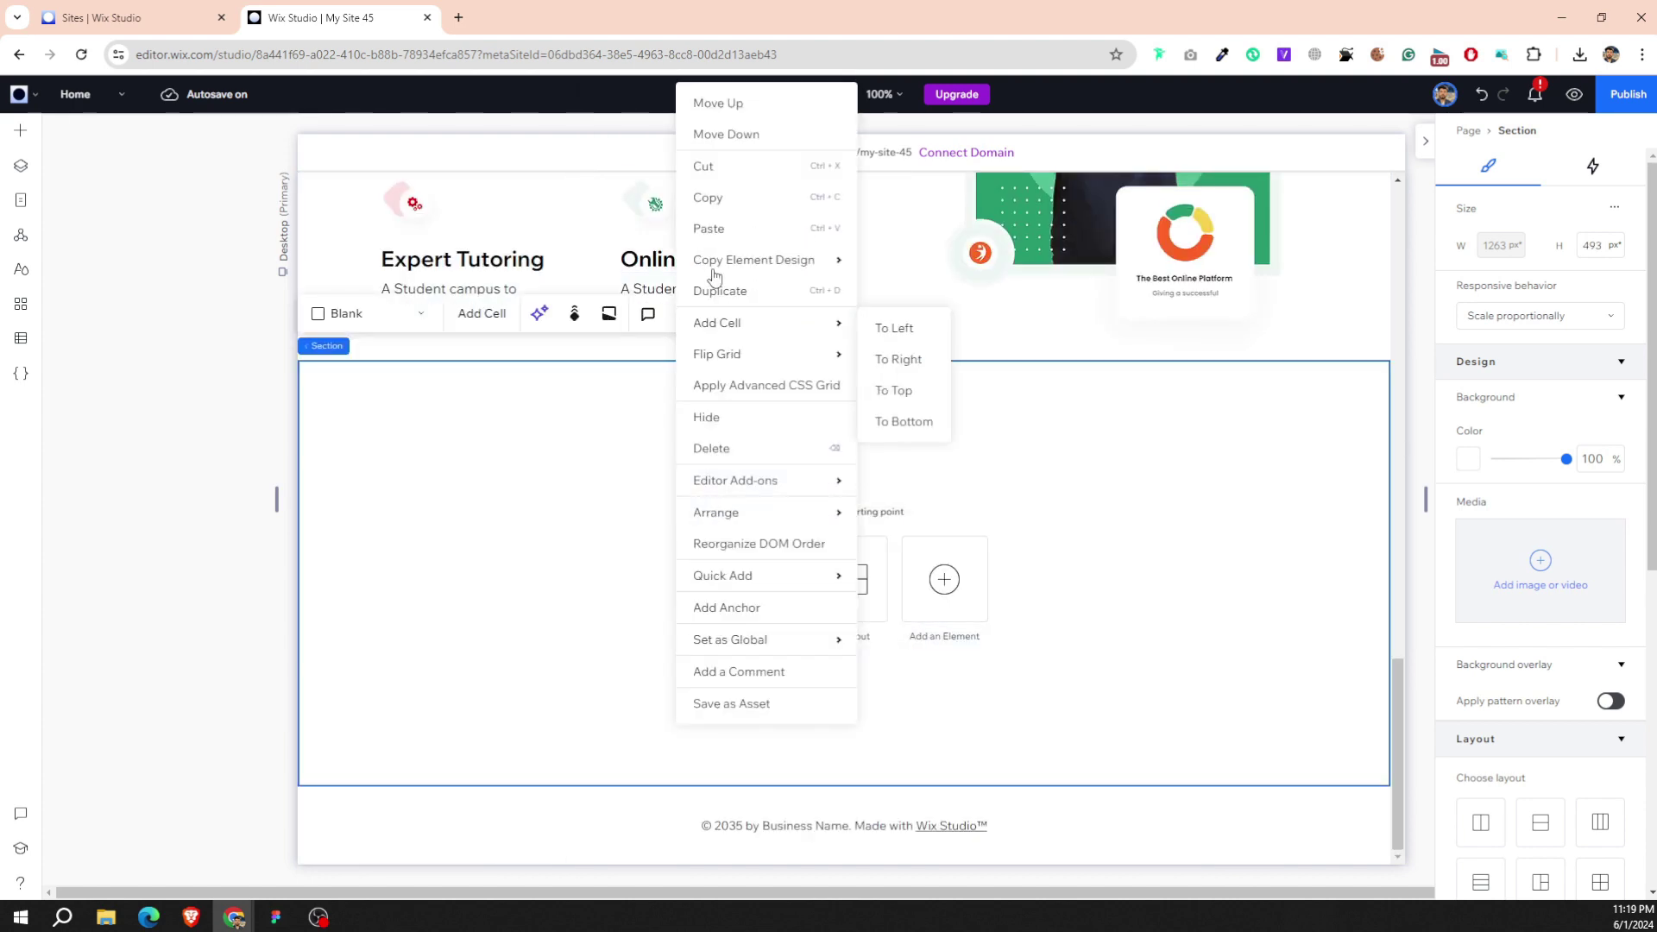
pyautogui.click(713, 246)
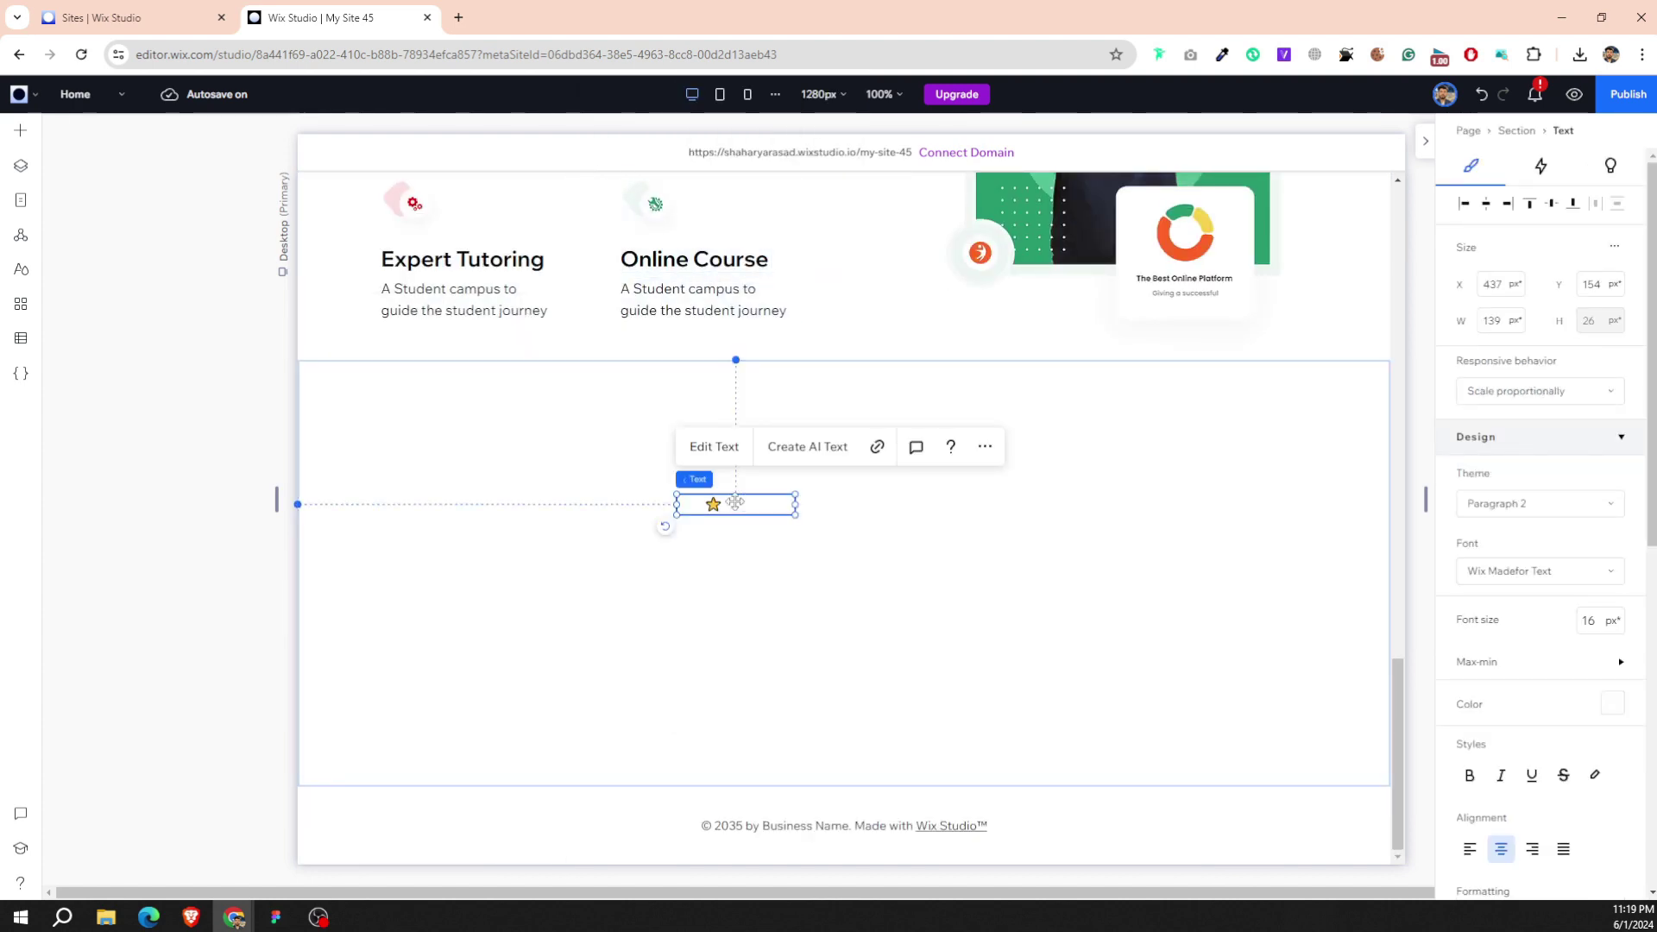
pyautogui.press('Delete')
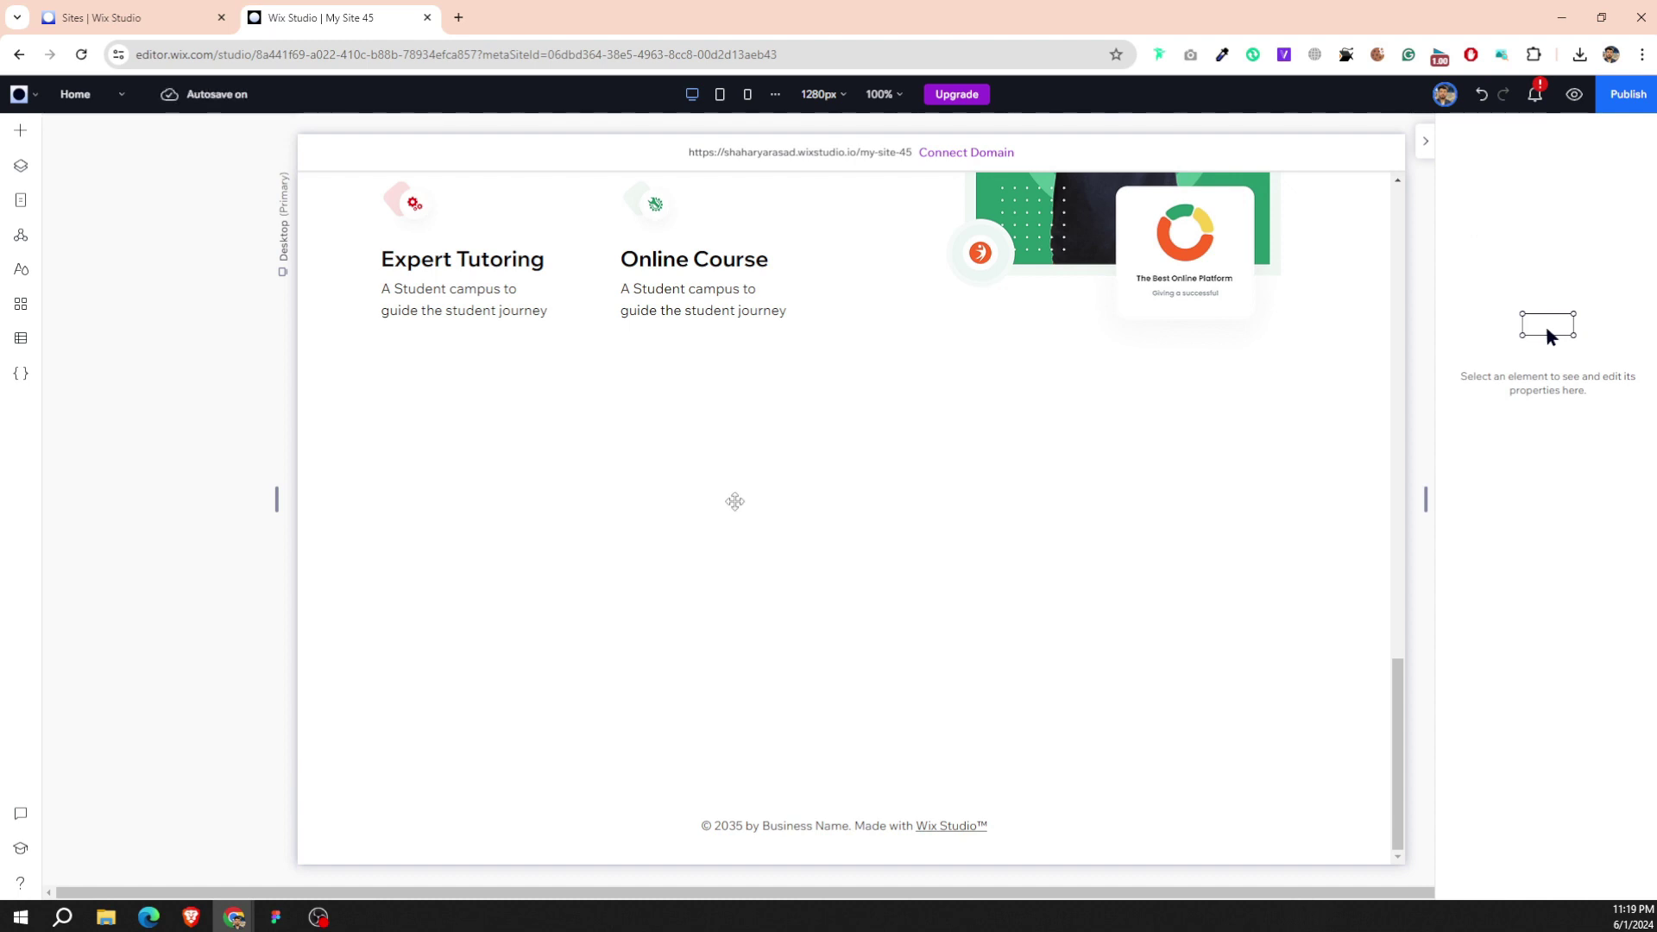
# Copy the What We Provide section again and paste it below the empty section, above the footer.
pyautogui.scroll(8, 734, 502)
pyautogui.scroll(8, 818, 544)
pyautogui.scroll(-4, 1206, 436)
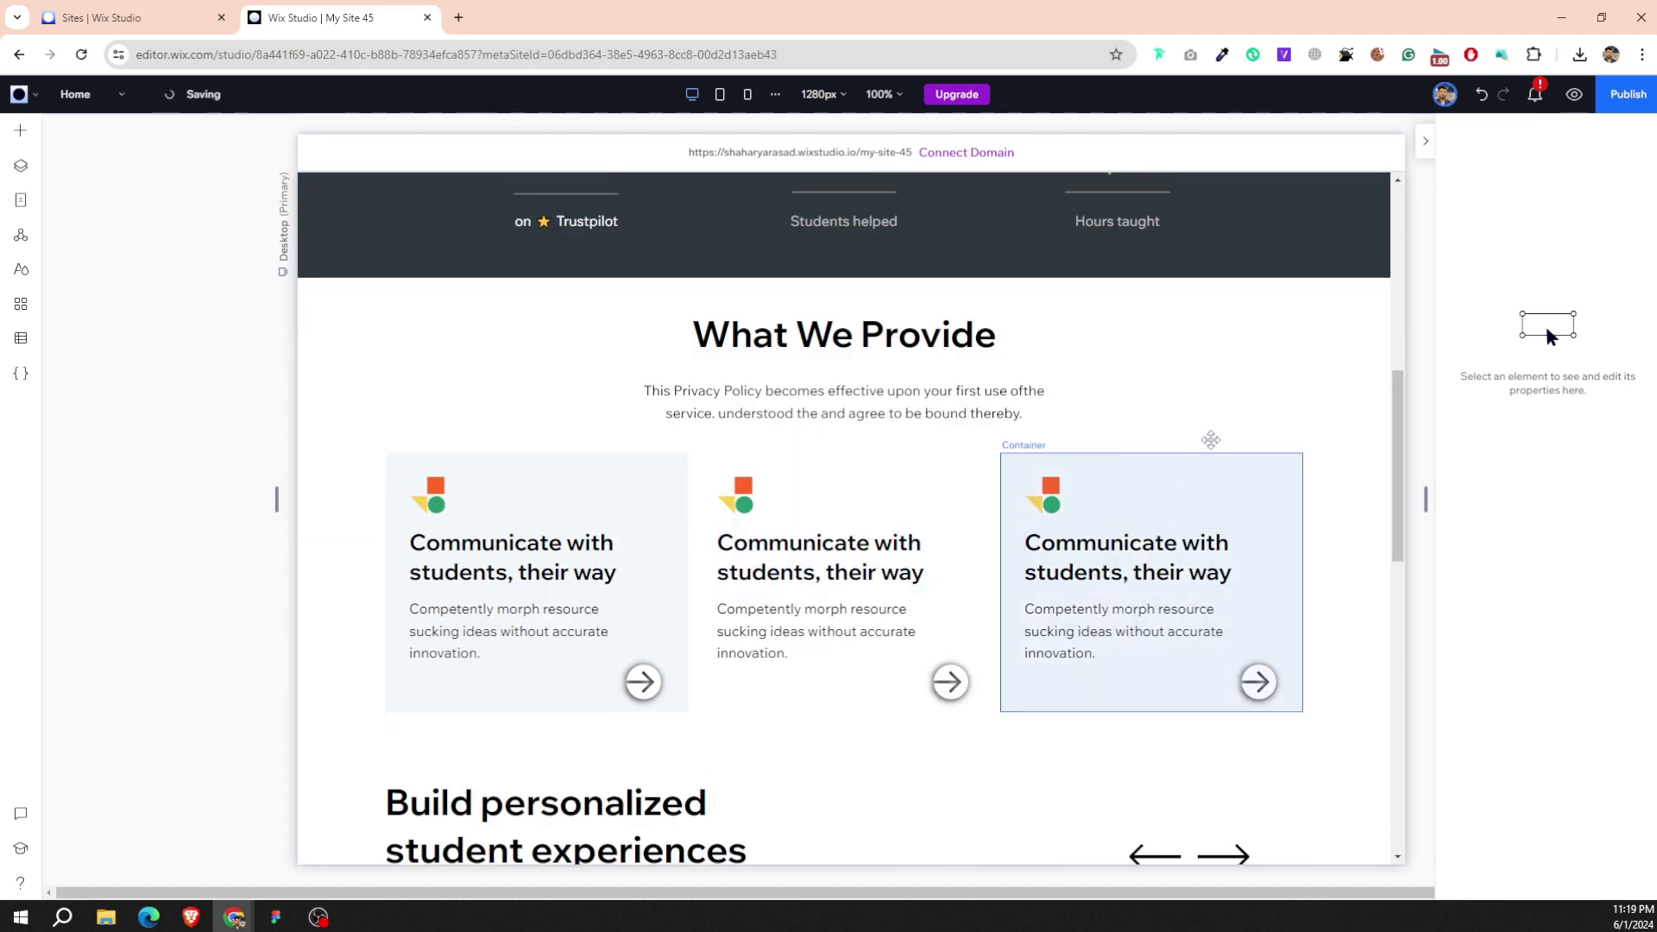
pyautogui.click(1228, 387)
pyautogui.rightClick(1223, 372)
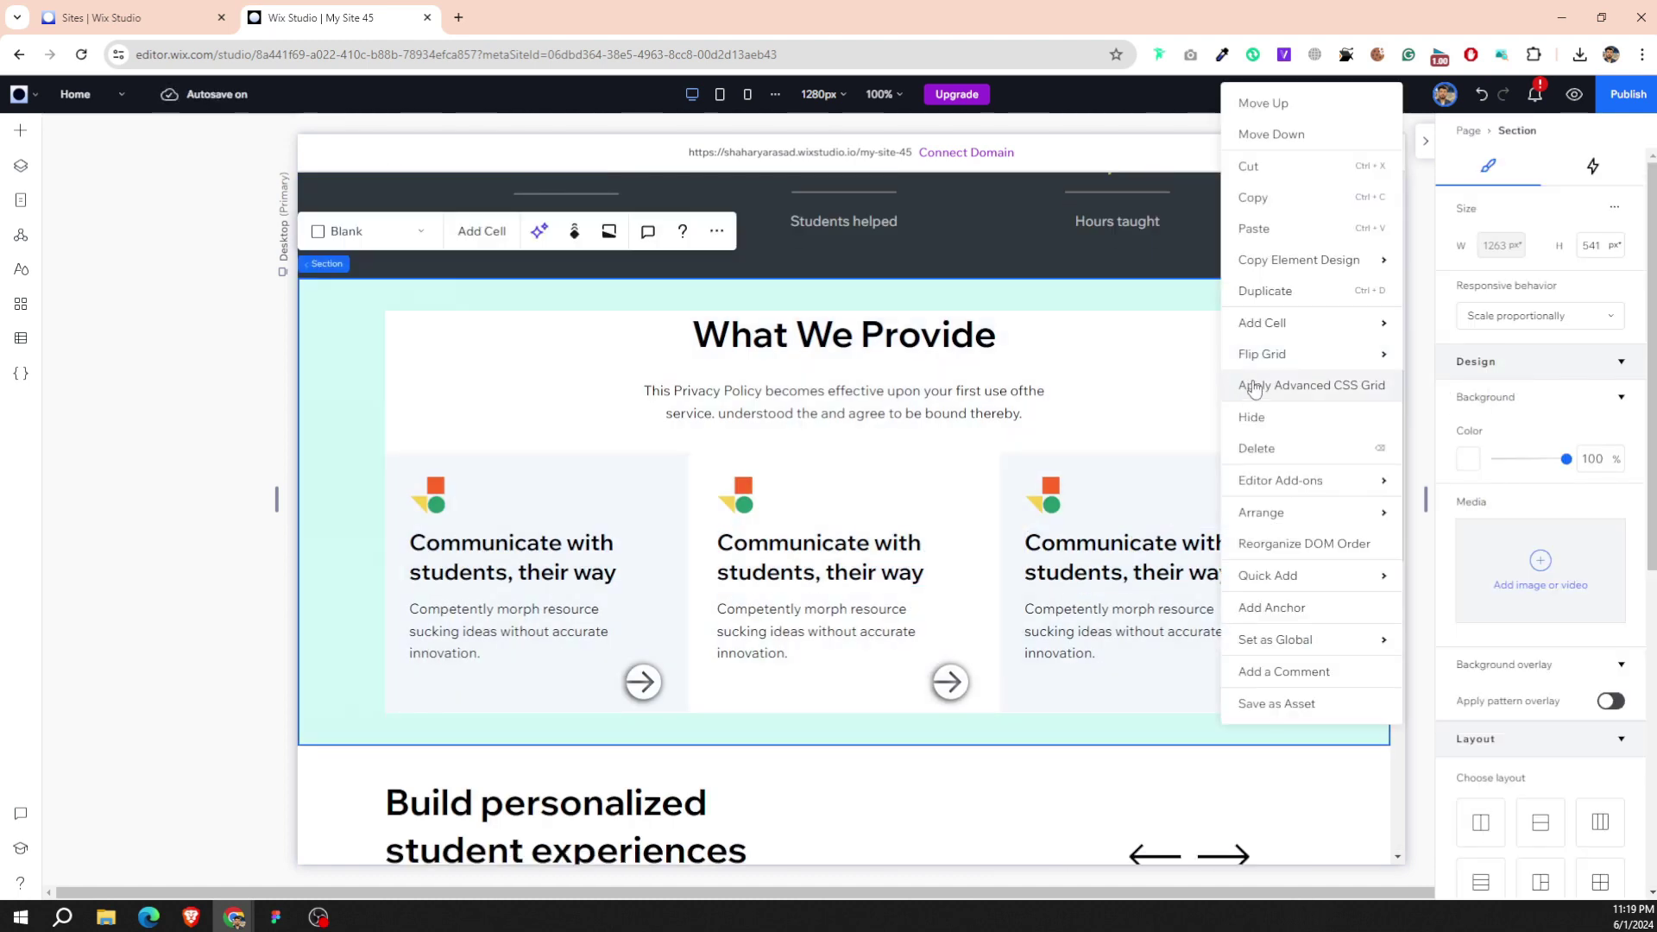
pyautogui.click(1242, 214)
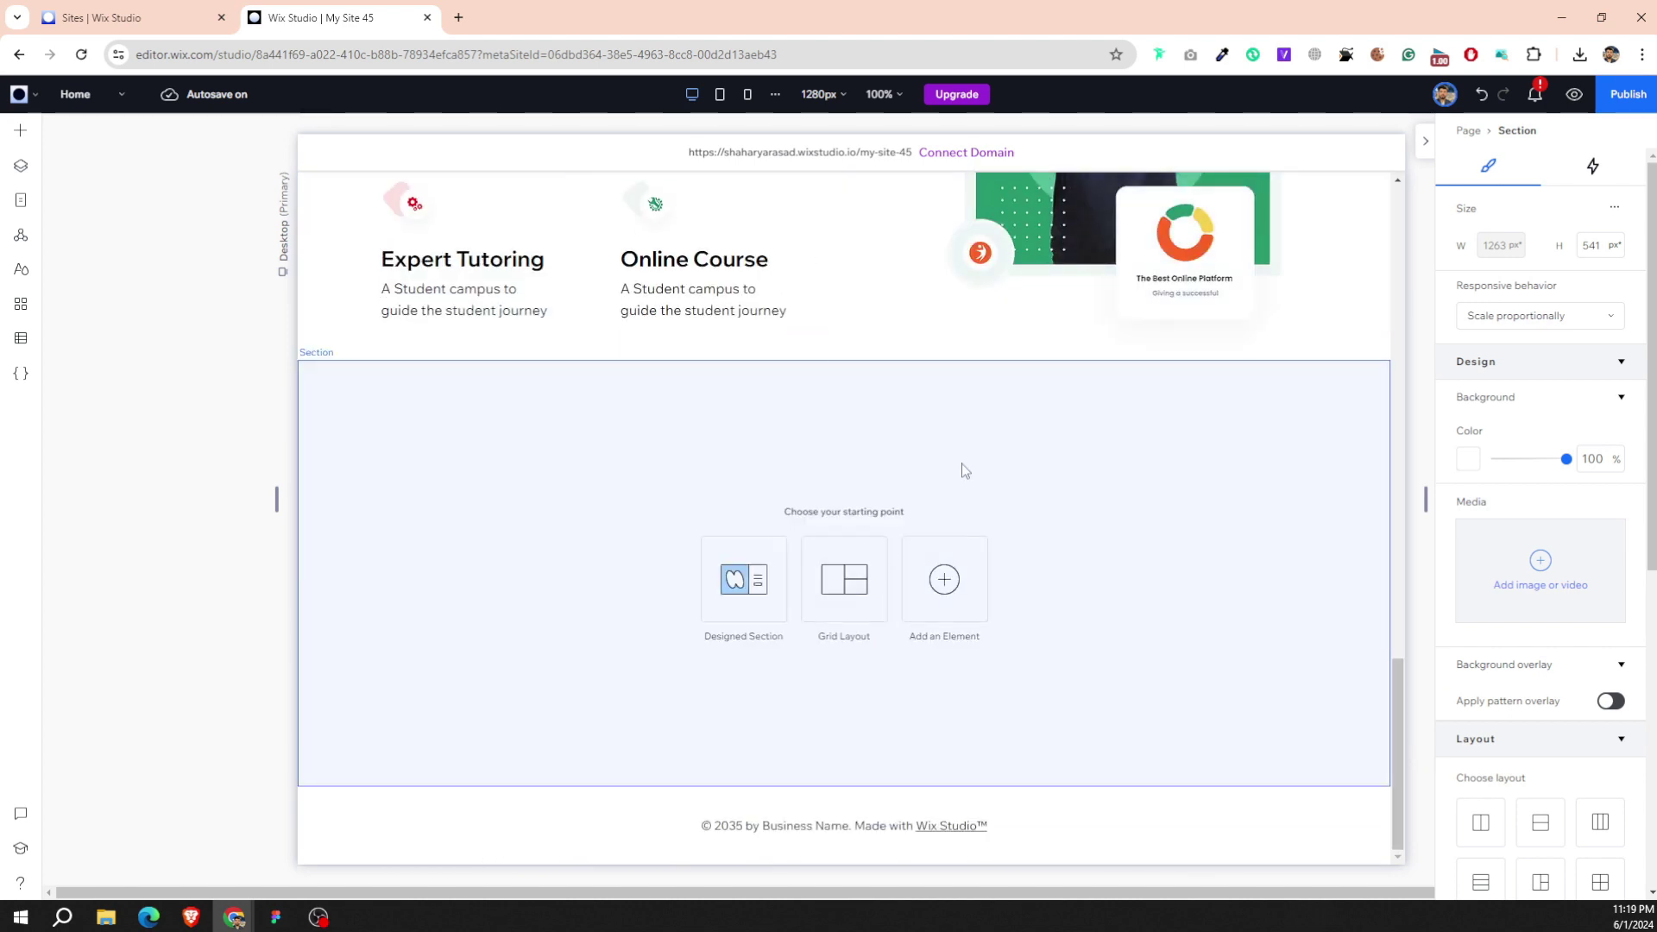
pyautogui.rightClick(961, 464)
pyautogui.click(994, 228)
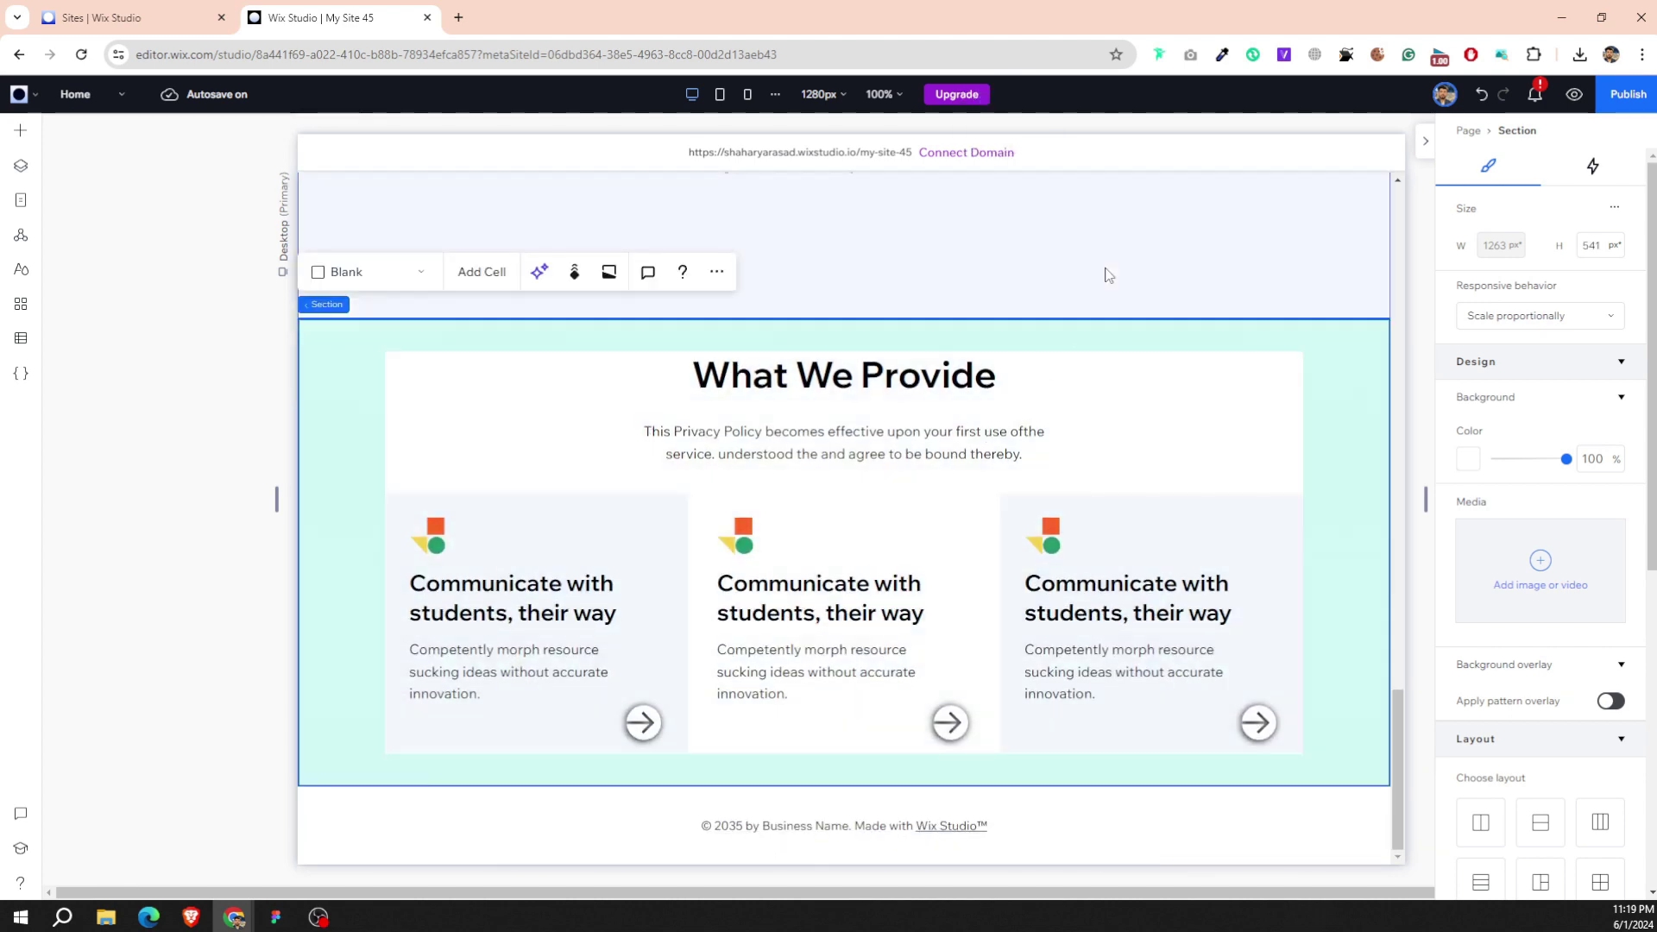
# Replace the copied heading with 'Students at a Glance' from Figma and widen it to 475 px.
pyautogui.click(276, 916)
pyautogui.doubleClick(796, 326)
pyautogui.doubleClick(795, 323)
pyautogui.hotkey('ctrl', 'c')
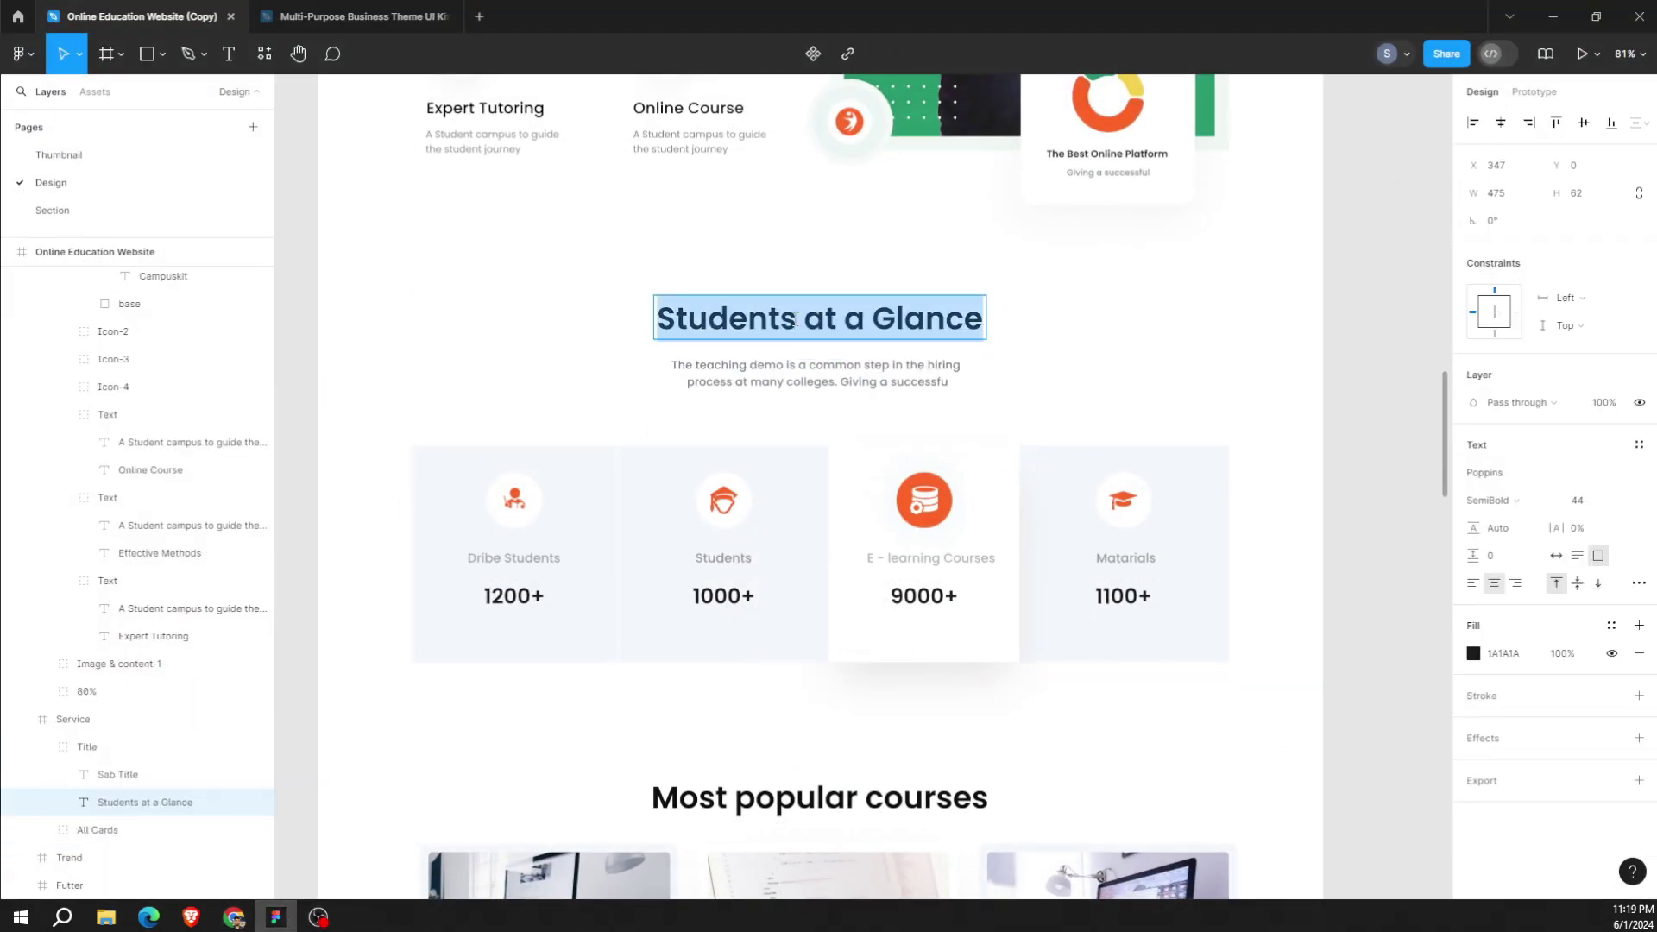
pyautogui.click(275, 917)
pyautogui.click(846, 376)
pyautogui.doubleClick(845, 375)
pyautogui.hotkey('ctrl', 'v')
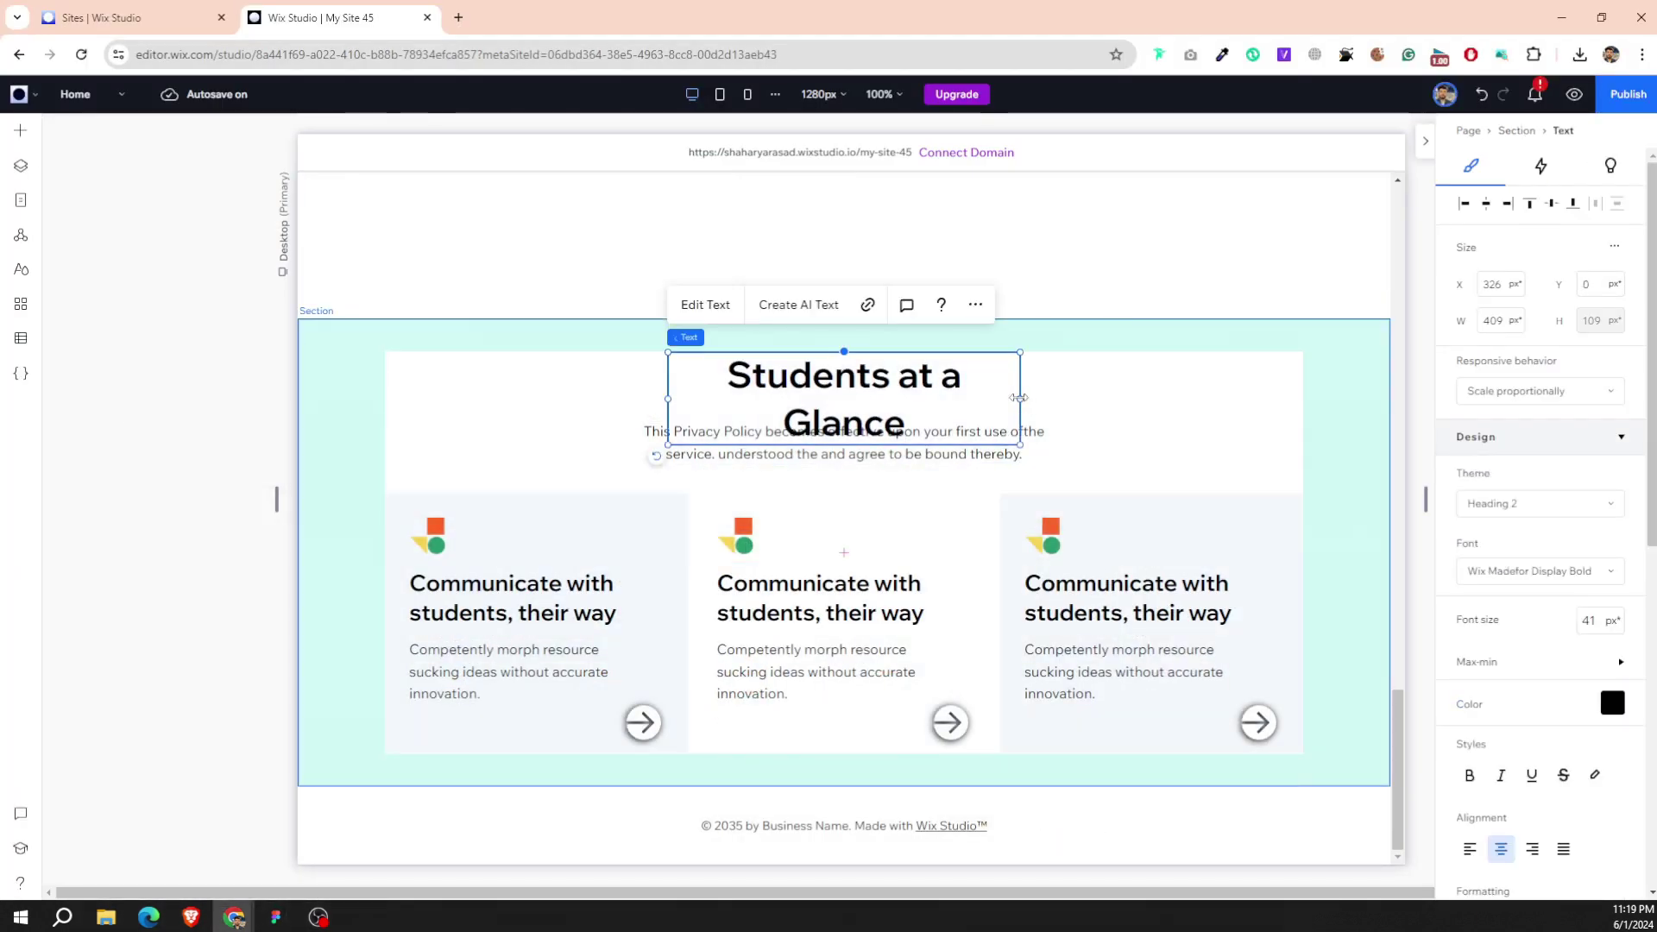
pyautogui.moveTo(1020, 399); pyautogui.dragTo(1077, 399)
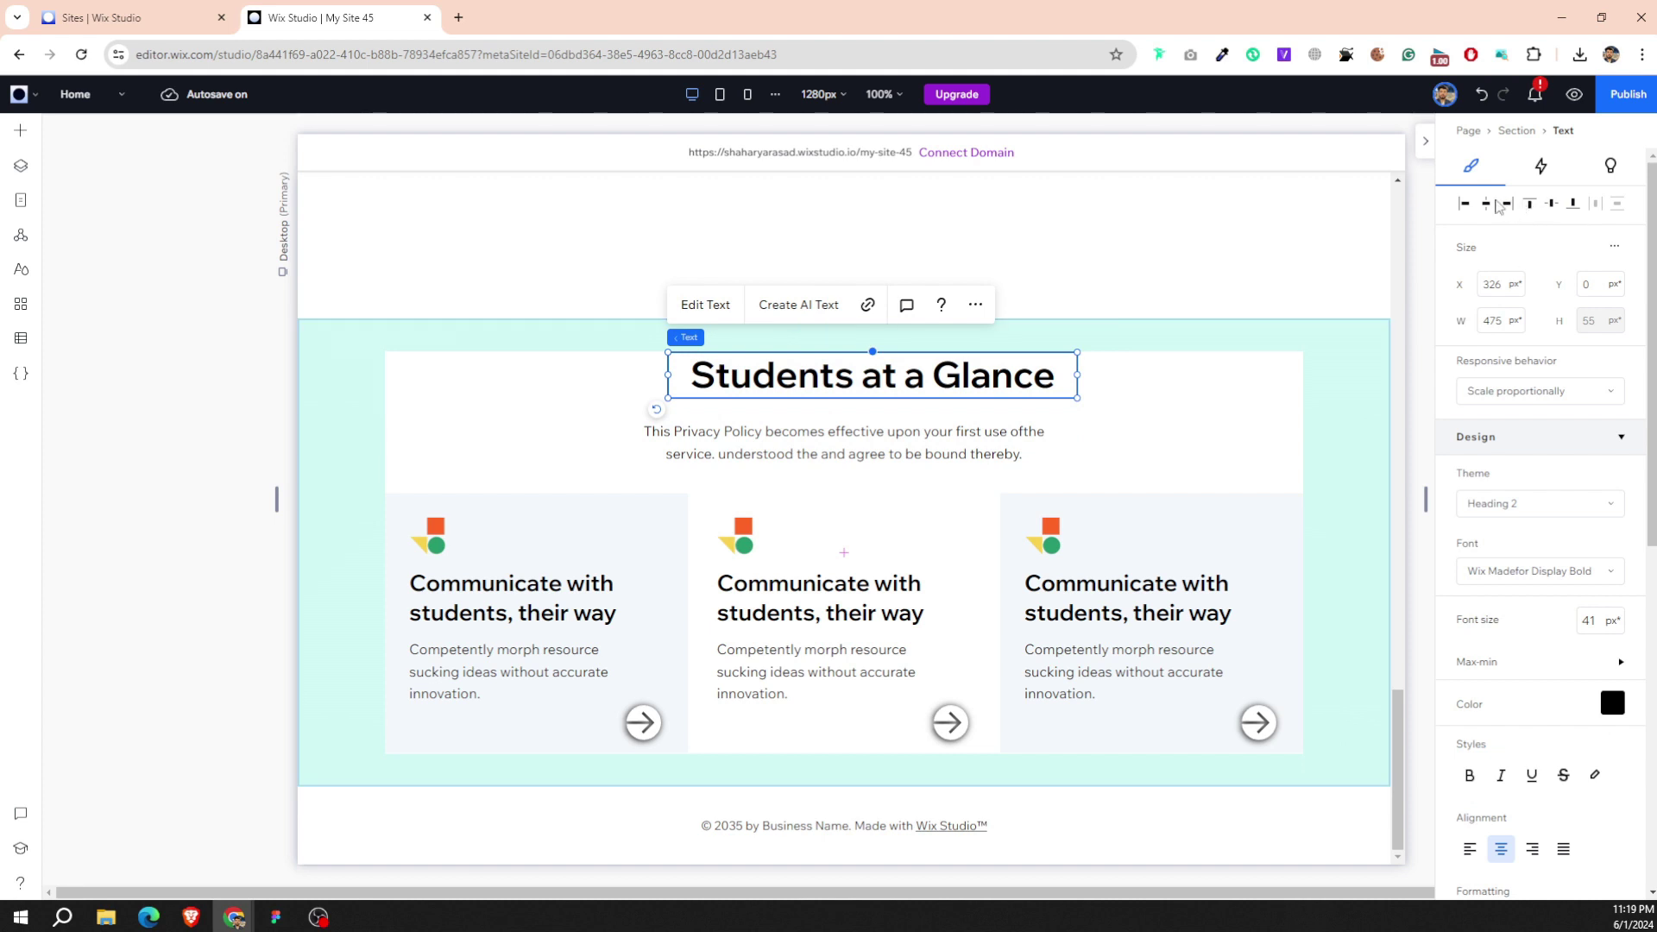
# Select the design's subtitle text in Figma to bring into Wix Studio.
pyautogui.click(276, 916)
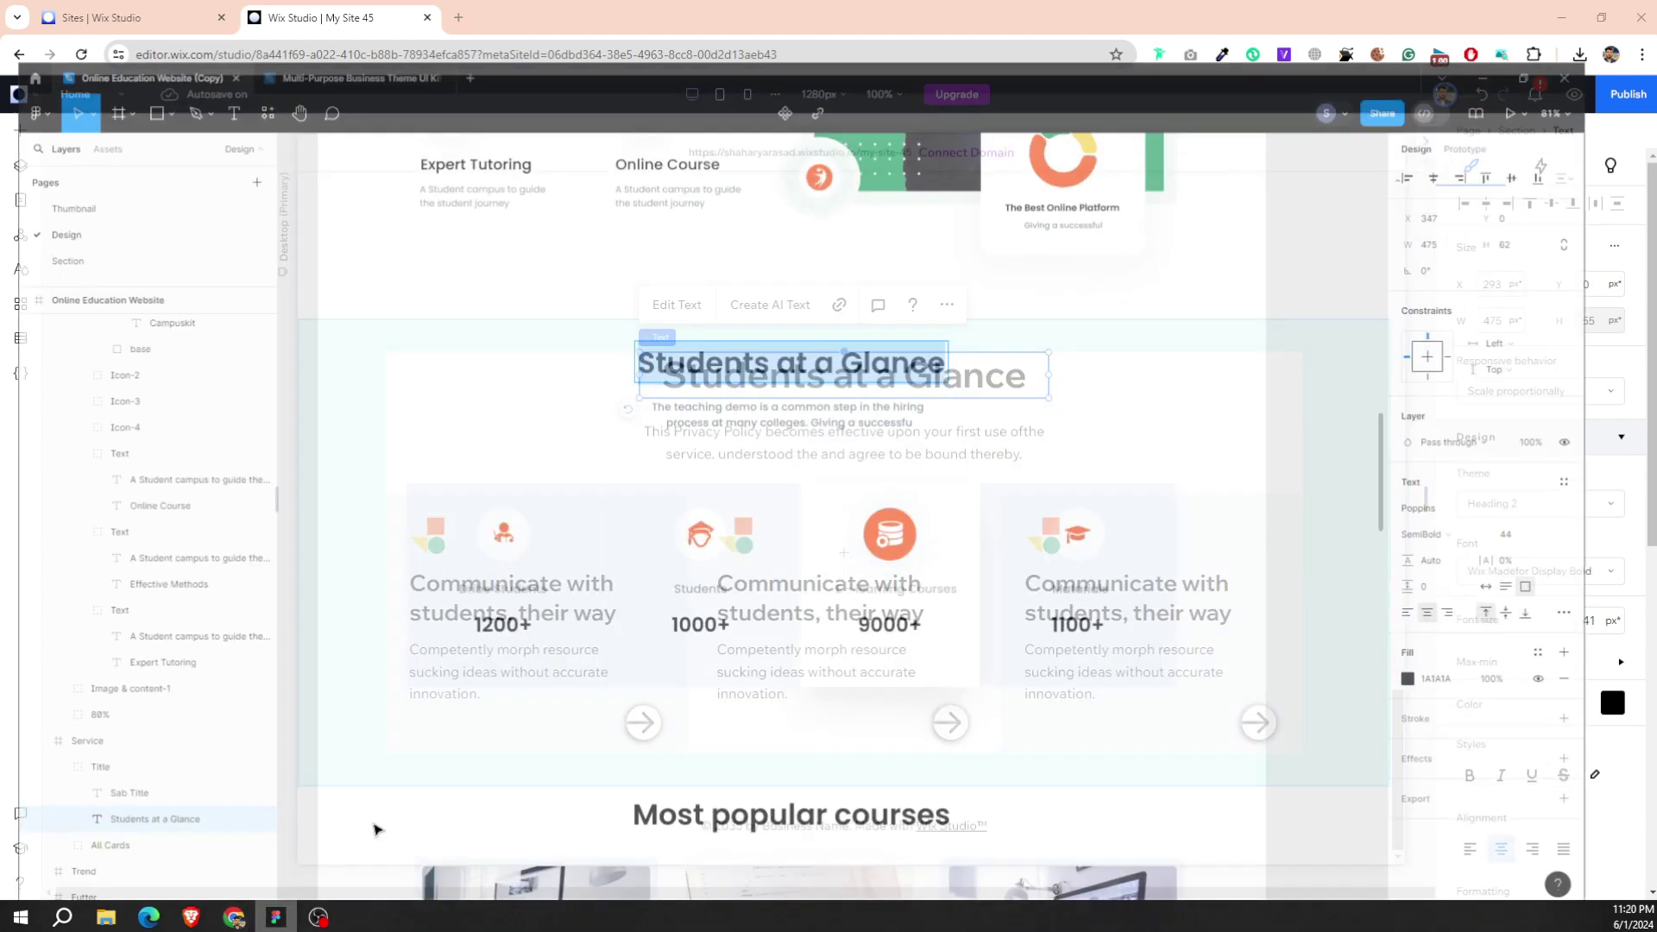
pyautogui.doubleClick(836, 371)
pyautogui.hotkey('ctrl', 'a')
pyautogui.hotkey('ctrl', 'c')
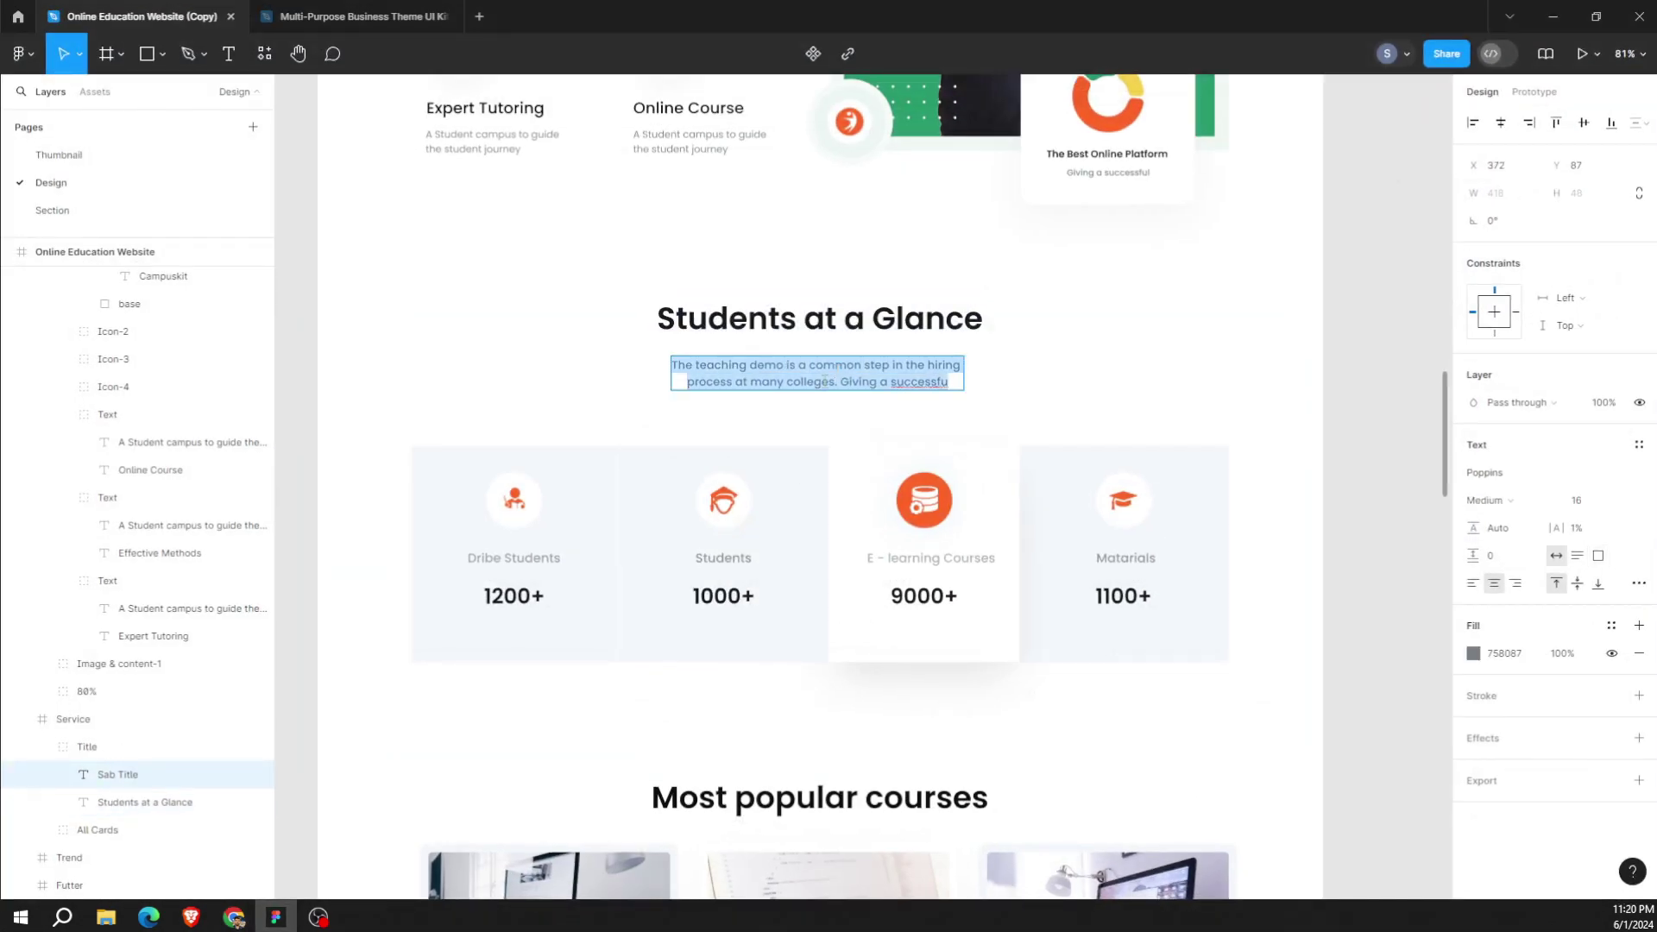
pyautogui.click(234, 916)
pyautogui.hotkey('ctrl', 'a')
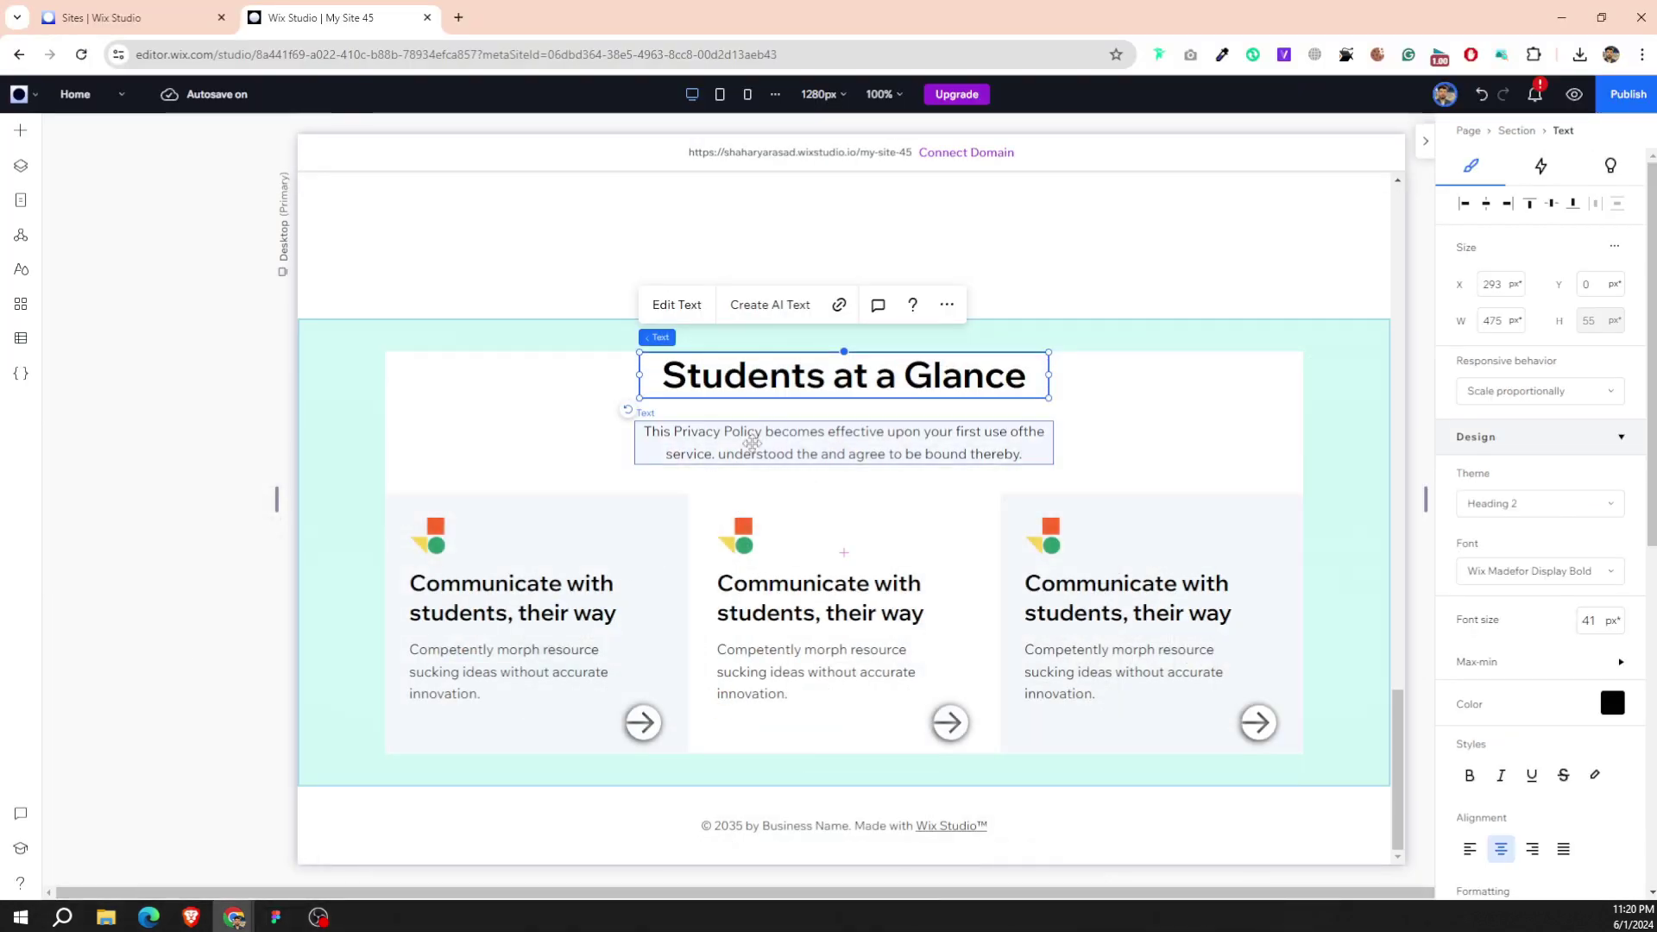
# Paste the teaching-demo text into the subtitle and narrow its box from the left edge.
pyautogui.click(914, 483)
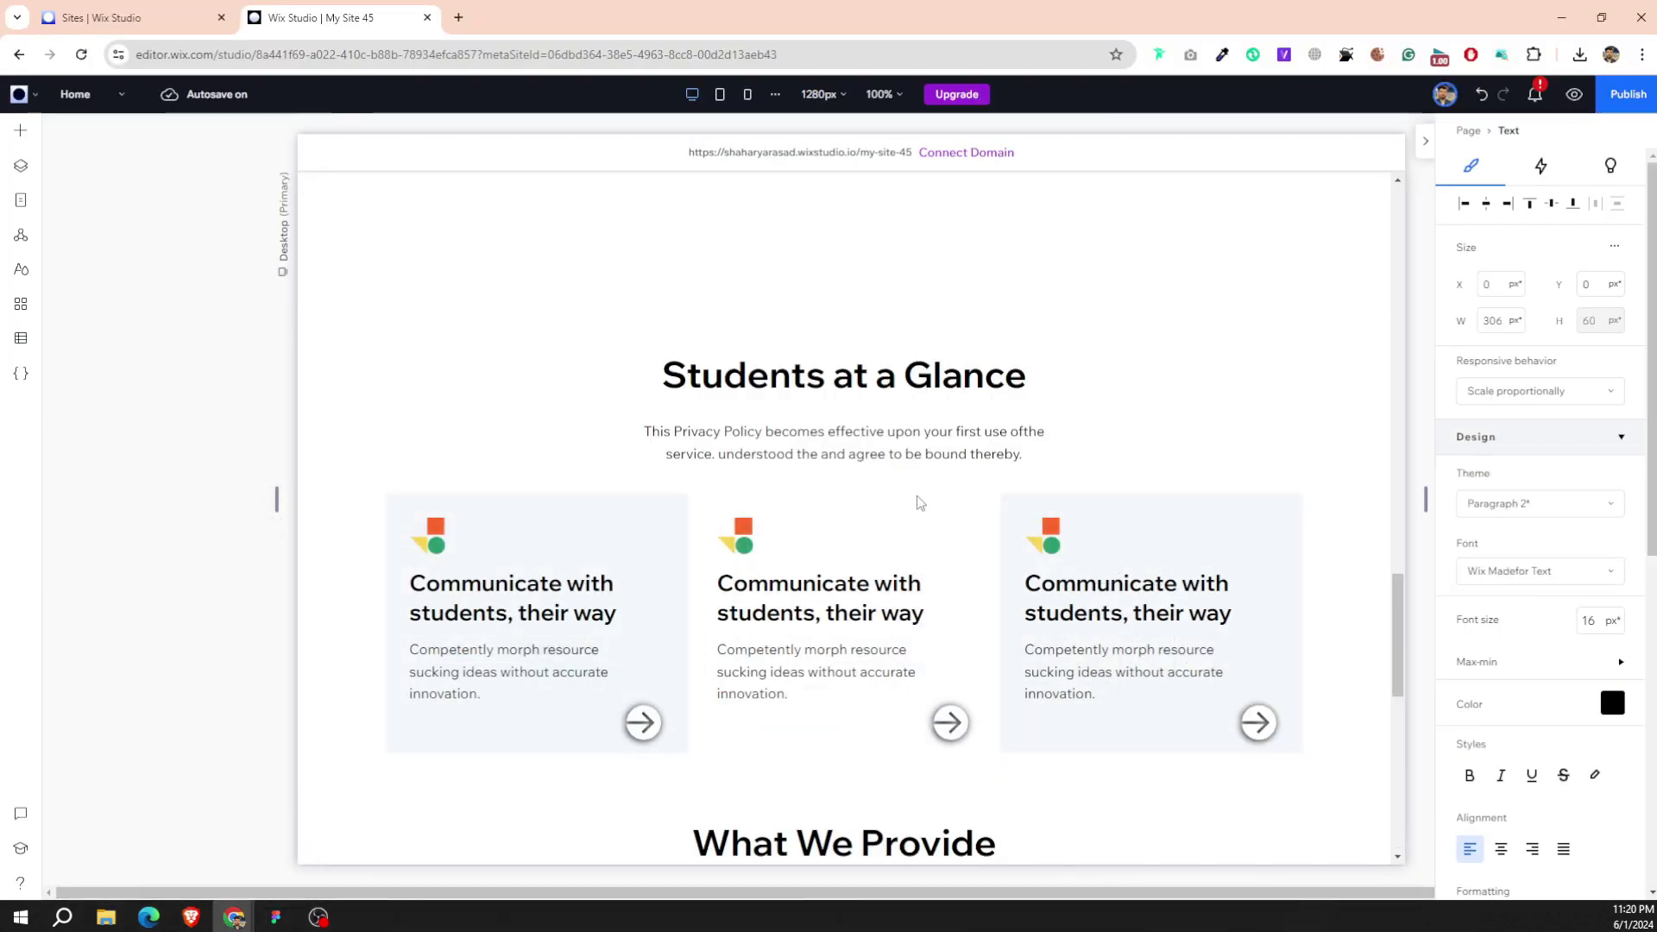
pyautogui.scroll(-3, 913, 479)
pyautogui.scroll(-3, 916, 488)
pyautogui.scroll(-5, 916, 484)
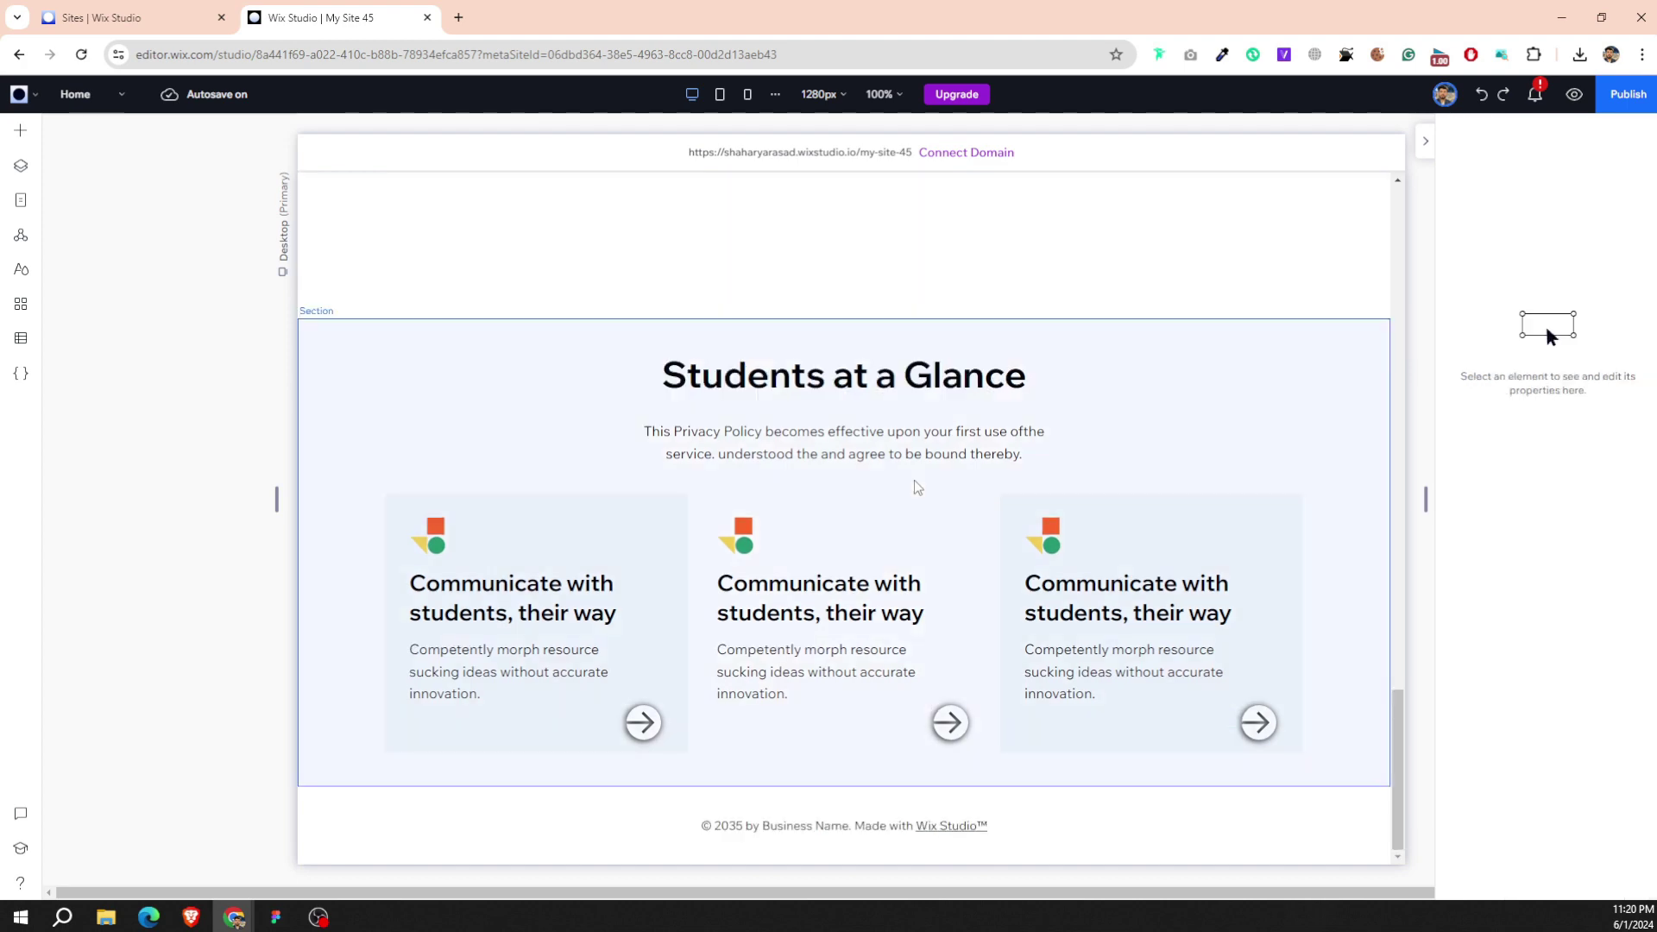
pyautogui.click(845, 448)
pyautogui.doubleClick(846, 448)
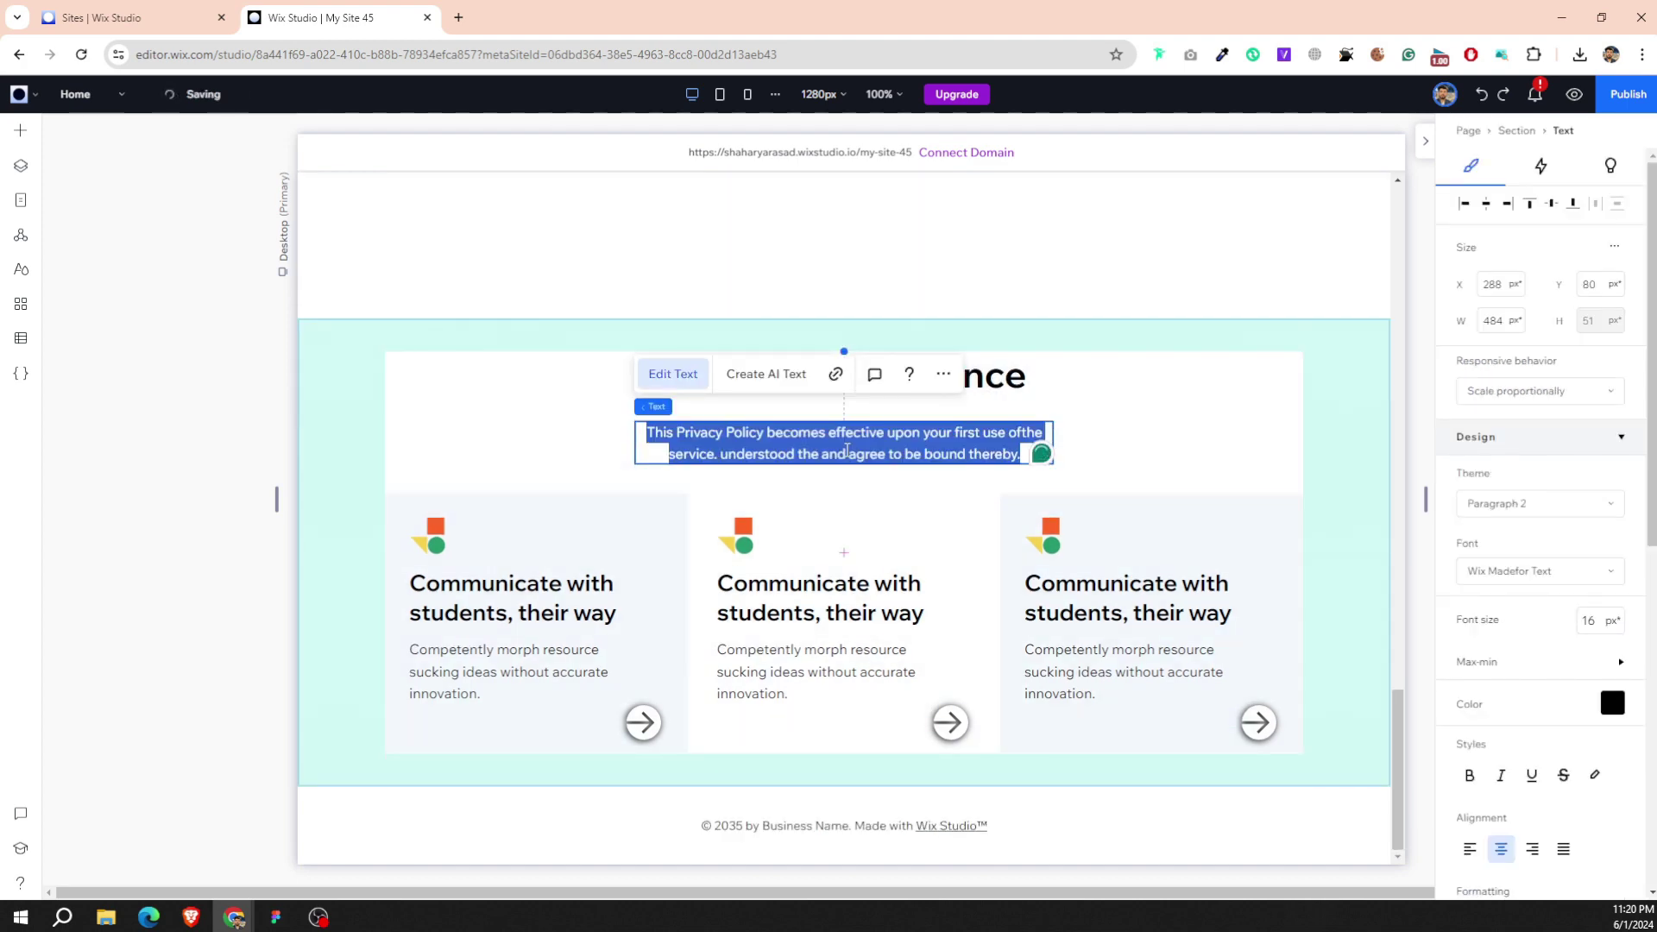
pyautogui.hotkey('ctrl', 'v')
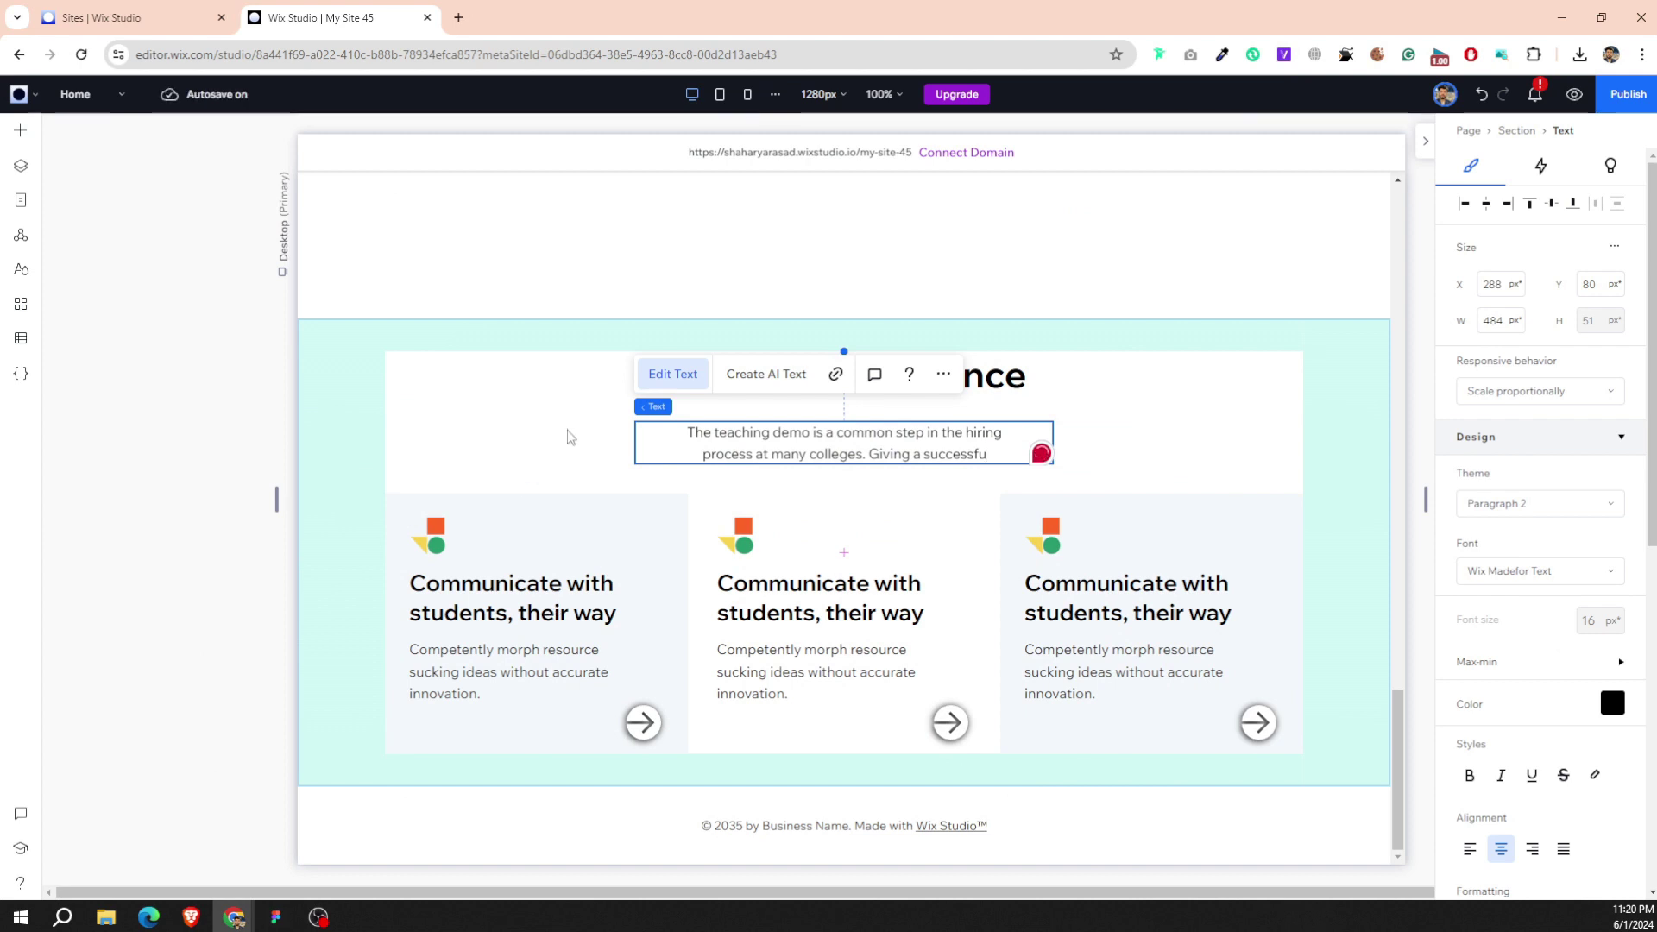
pyautogui.click(567, 437)
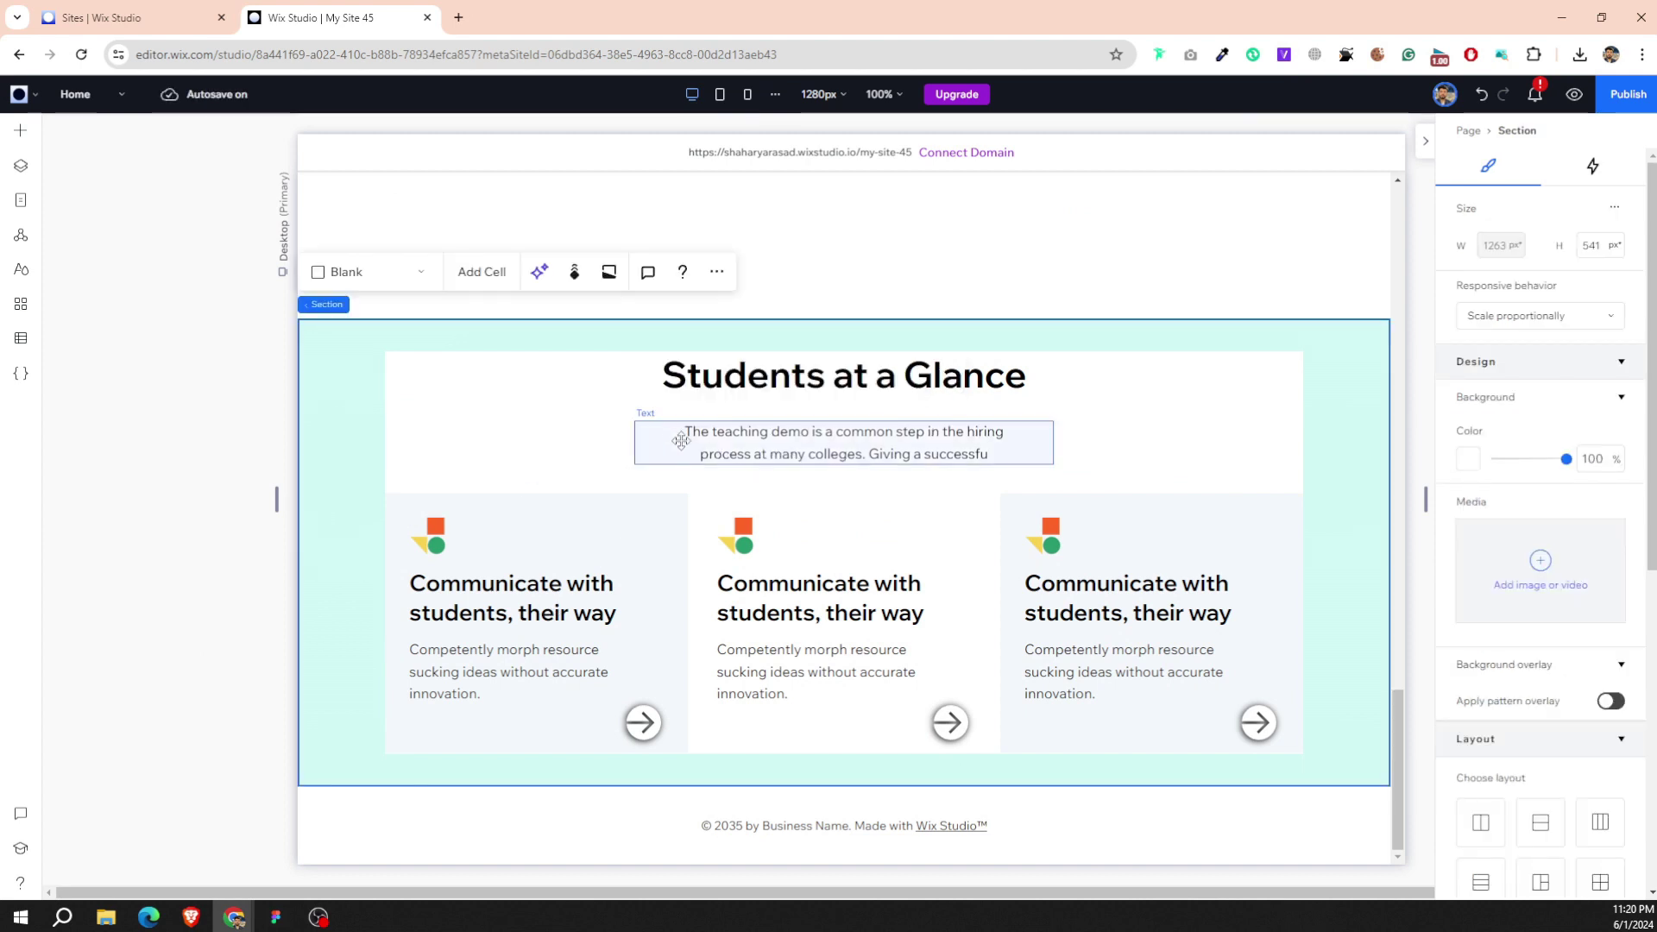
pyautogui.click(638, 440)
pyautogui.moveTo(636, 442); pyautogui.dragTo(712, 443)
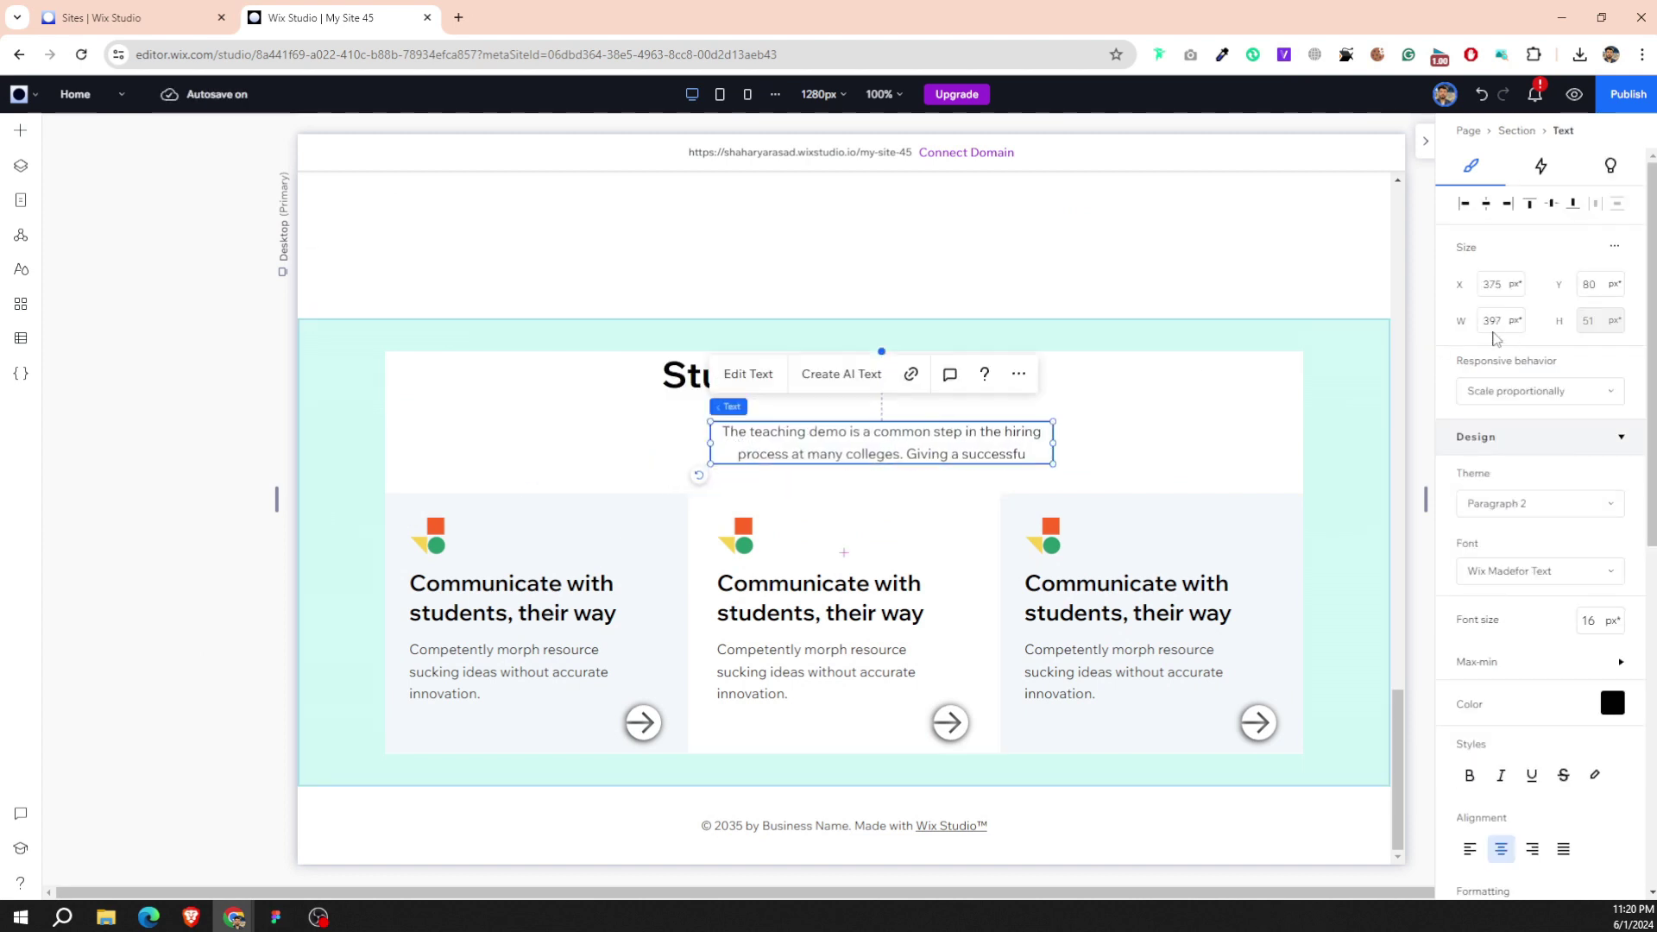
# Delete the right-hand card, leaving one card below the subtitle.
pyautogui.click(1187, 459)
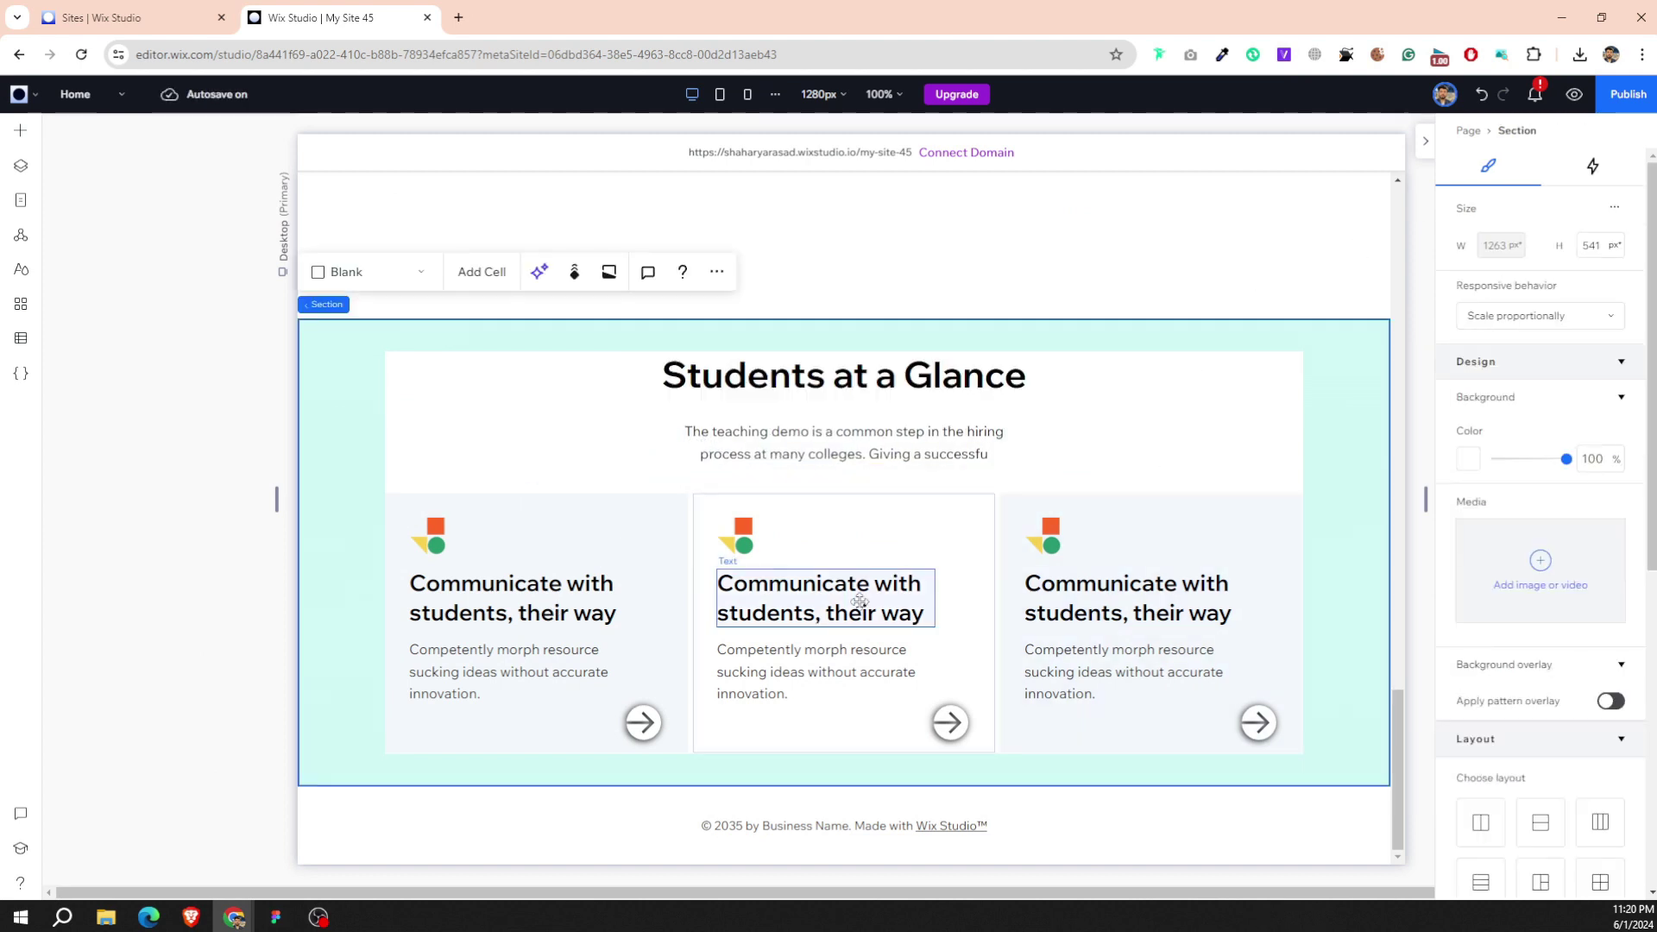
pyautogui.click(678, 549)
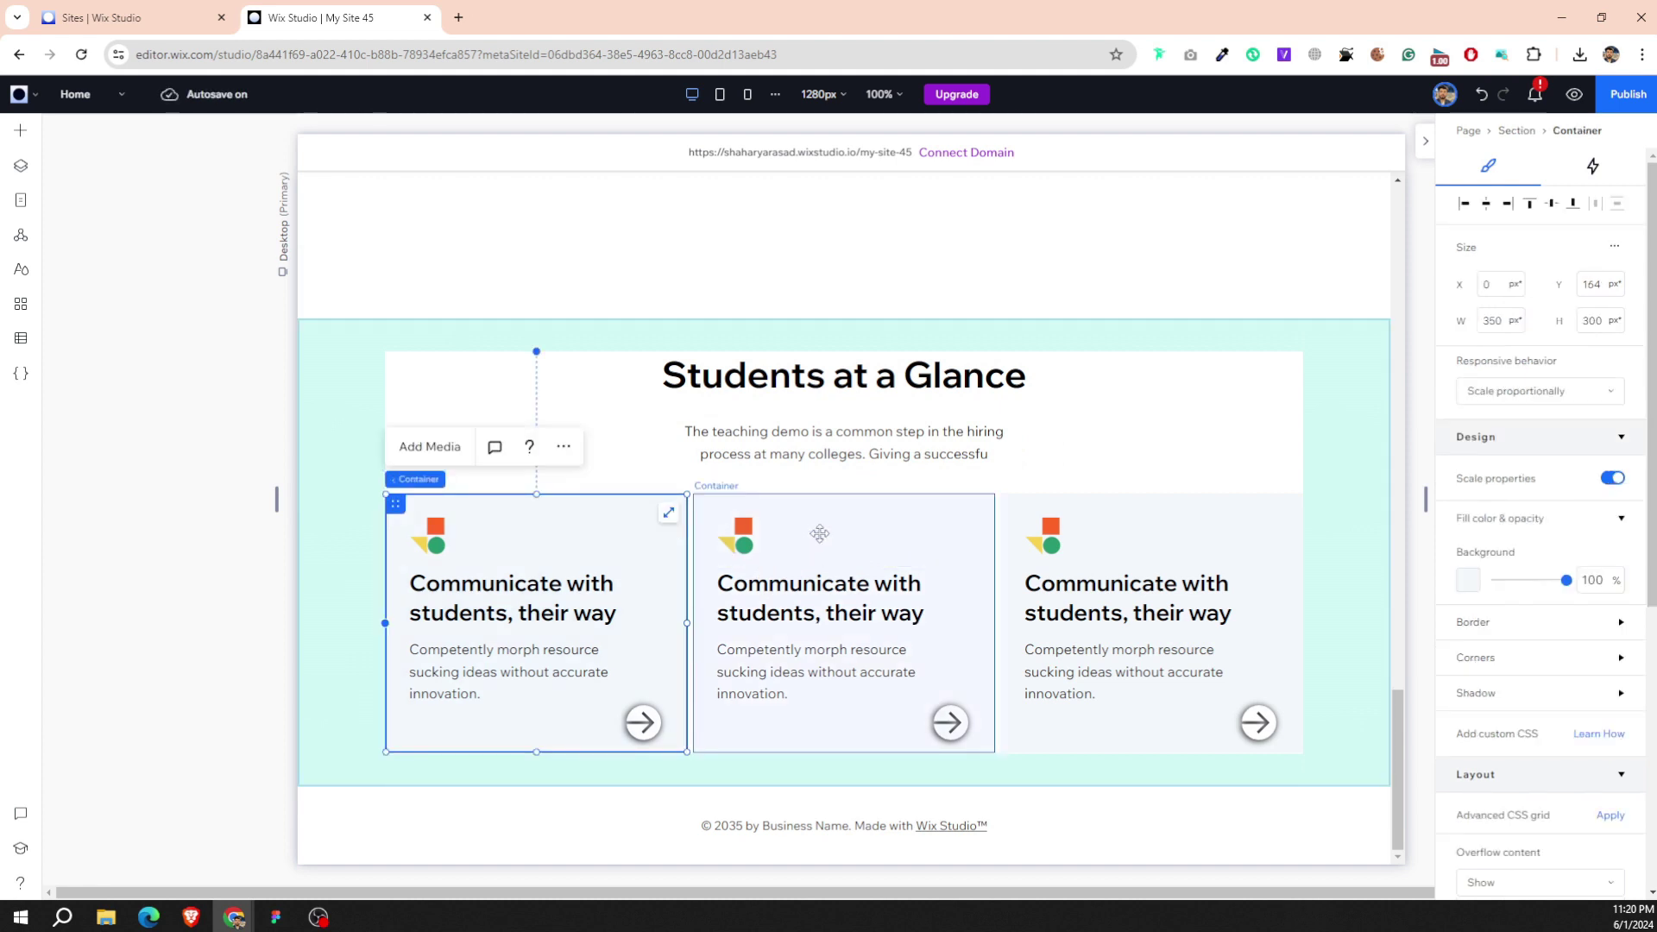
pyautogui.click(1188, 548)
pyautogui.press('Delete')
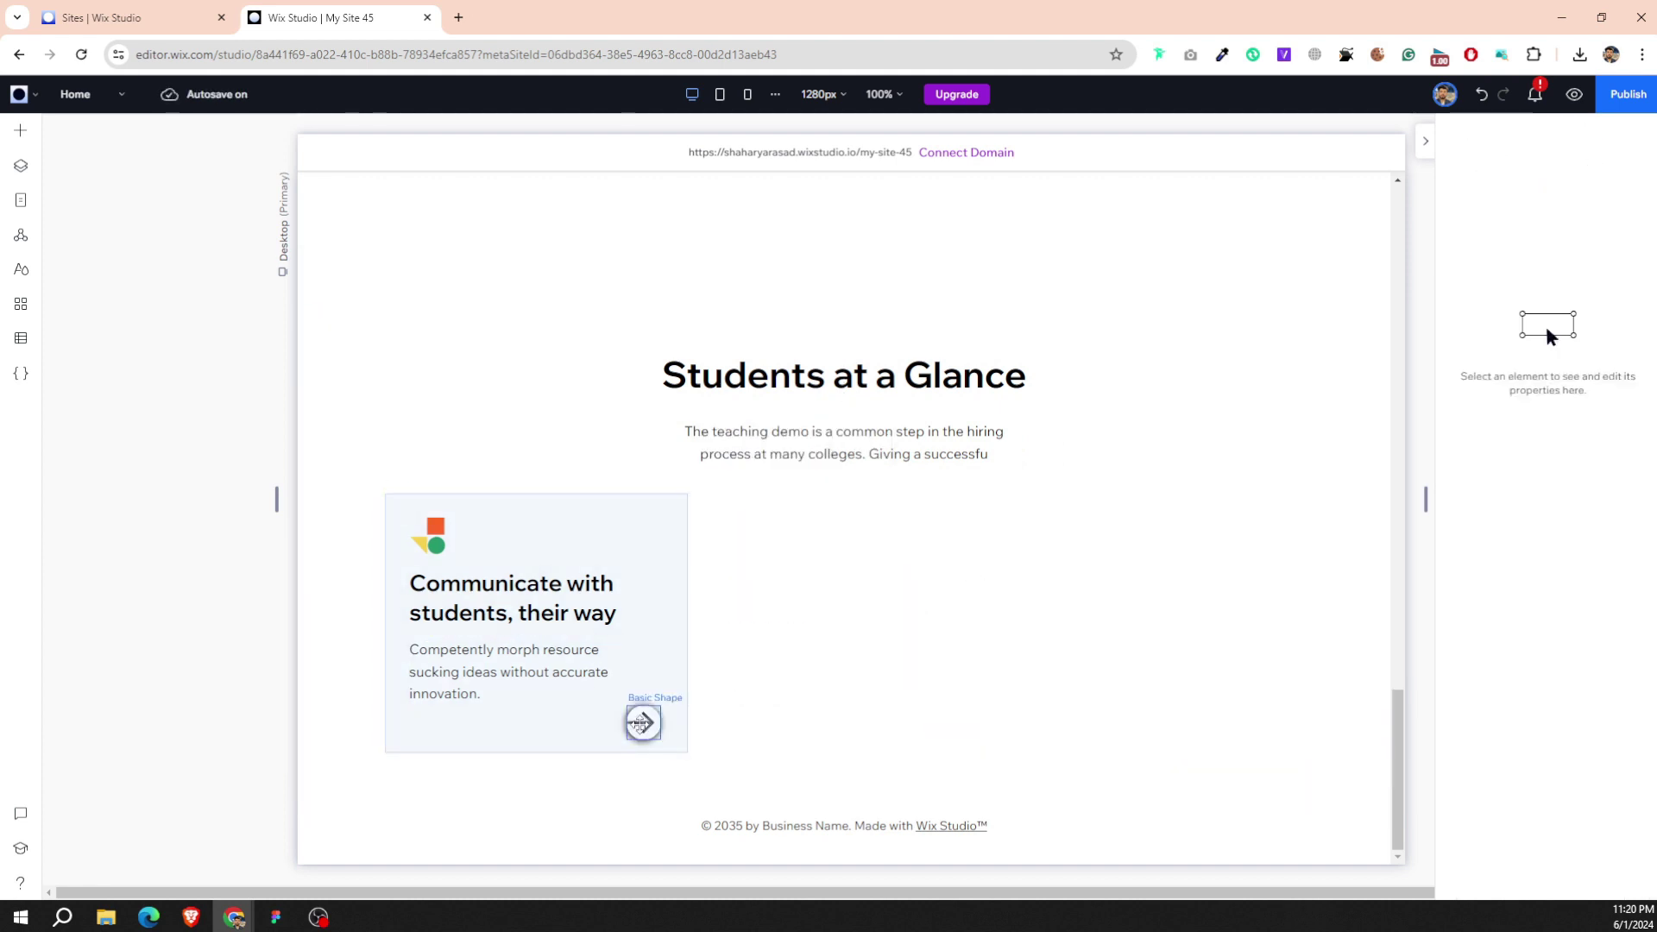
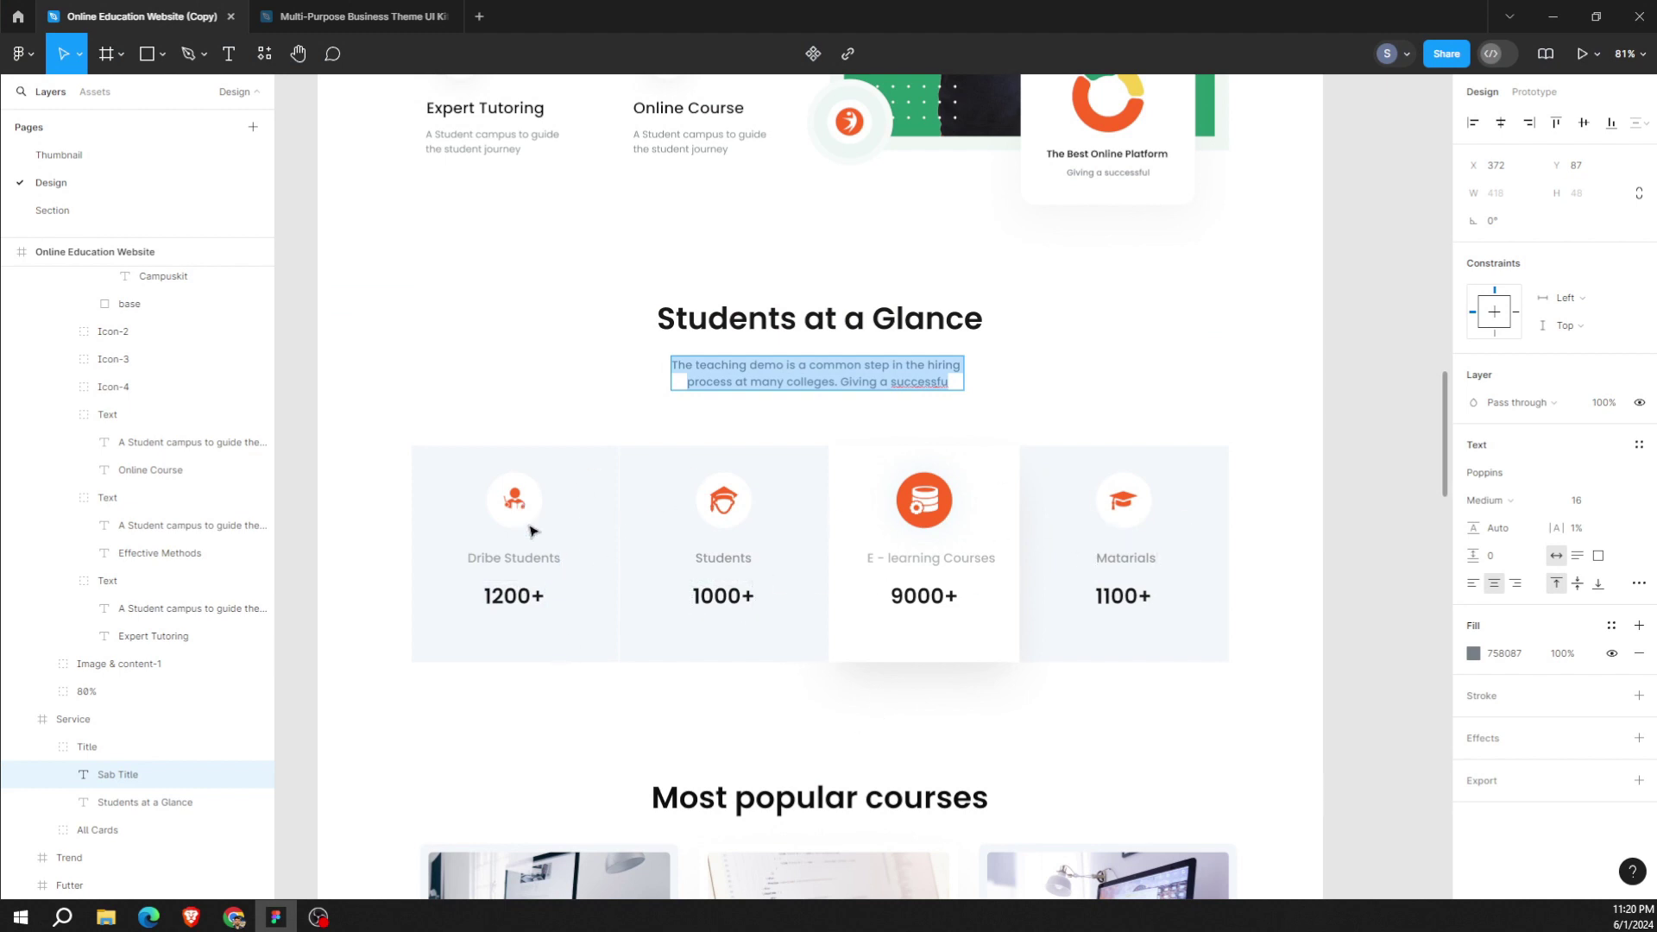
# Export the Dribe Students and Students card icon circles as 1x PNG files.
pyautogui.click(515, 500)
pyautogui.doubleClick(514, 500)
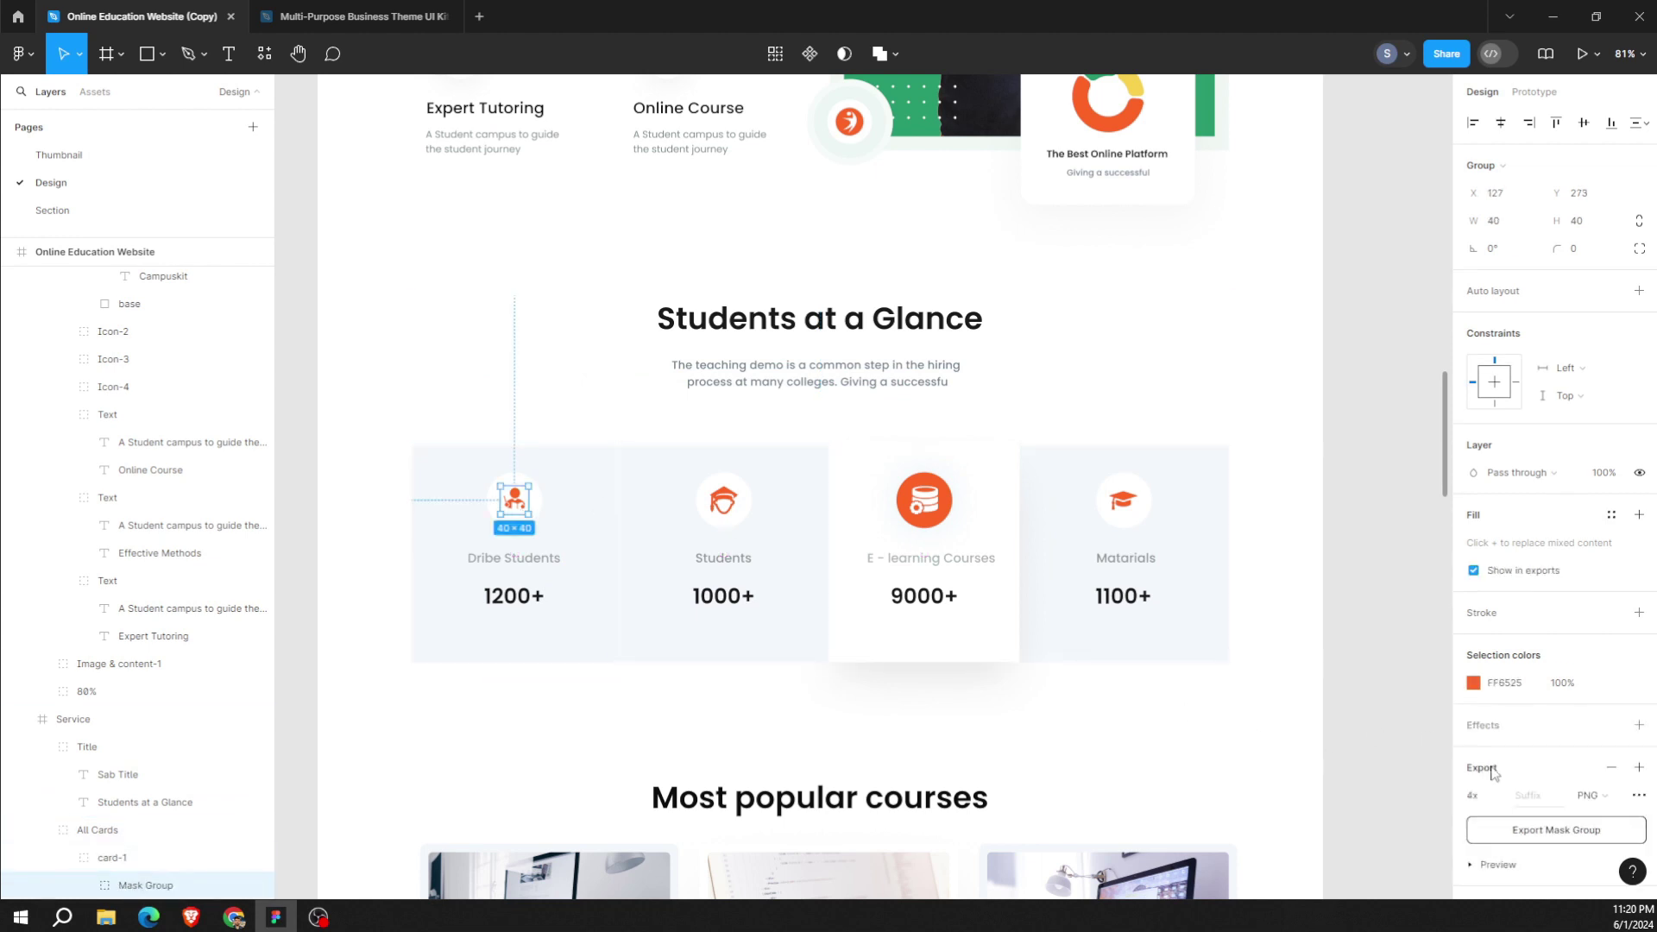
pyautogui.click(543, 507)
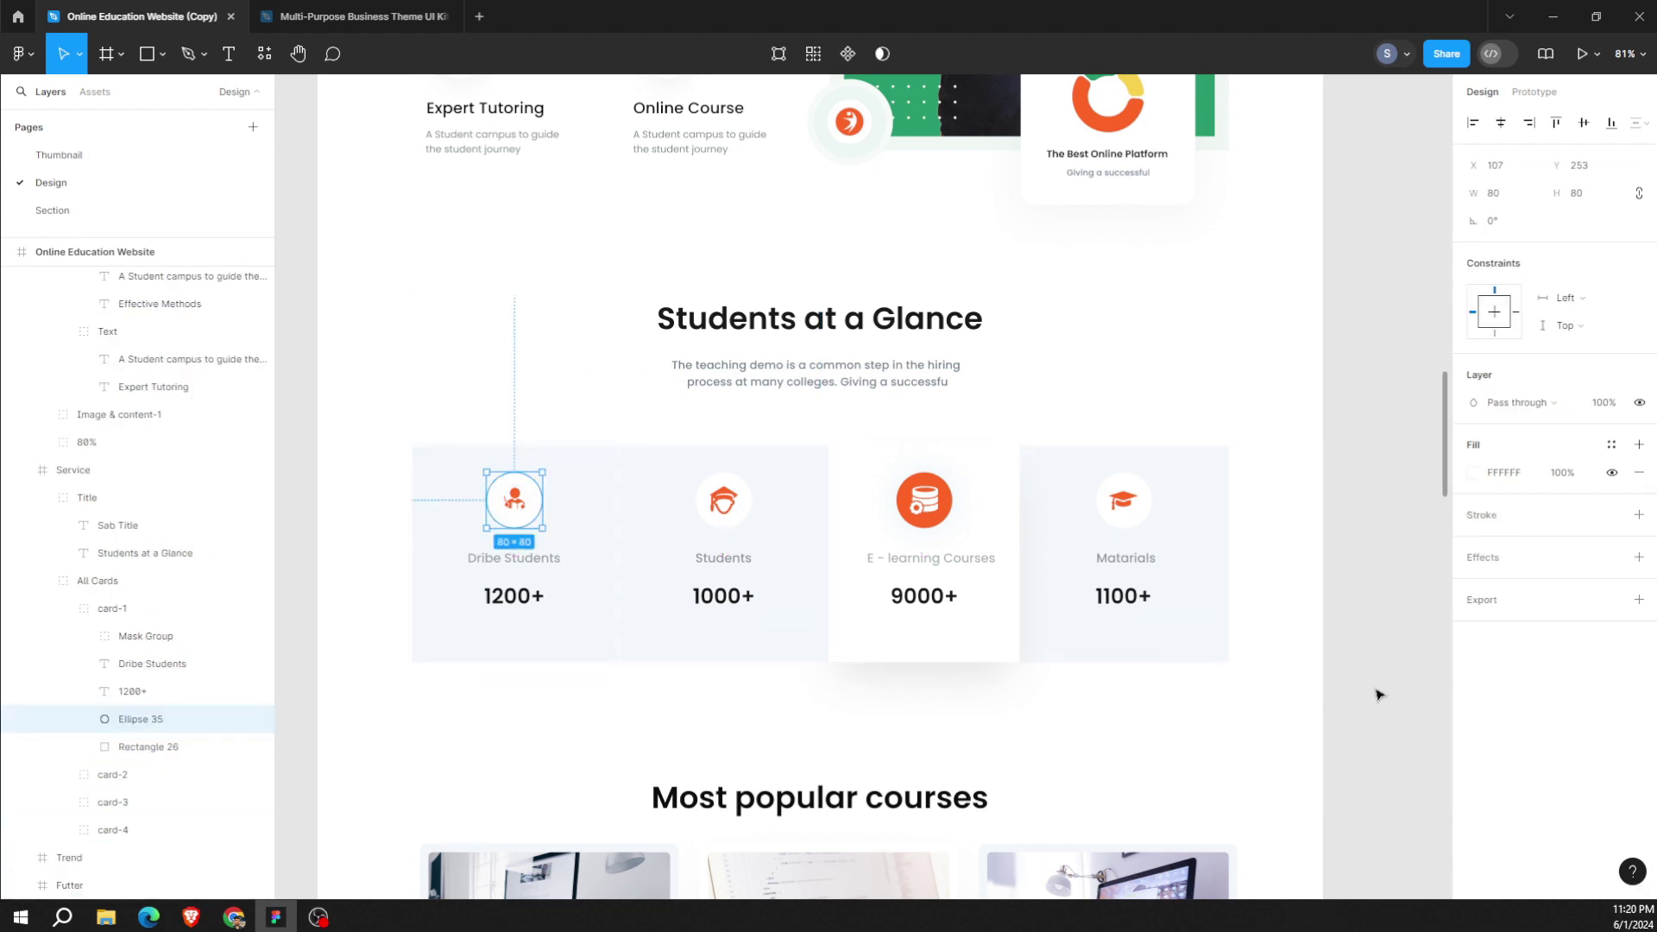
pyautogui.click(1515, 609)
pyautogui.click(1501, 662)
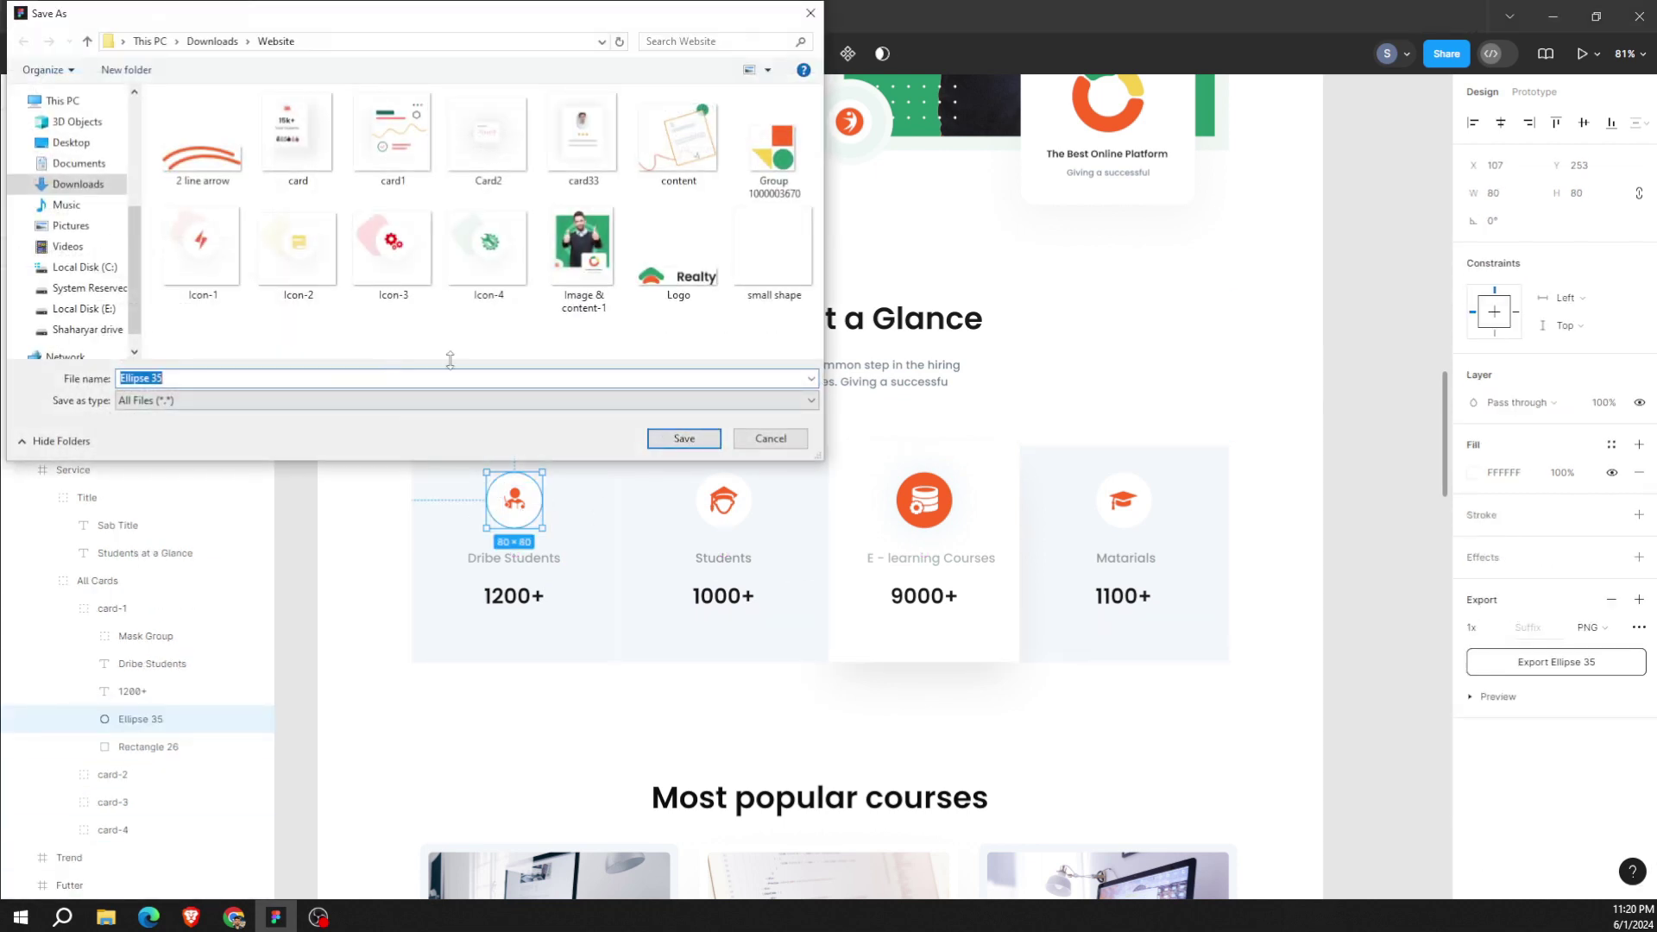
pyautogui.click(697, 440)
pyautogui.click(705, 513)
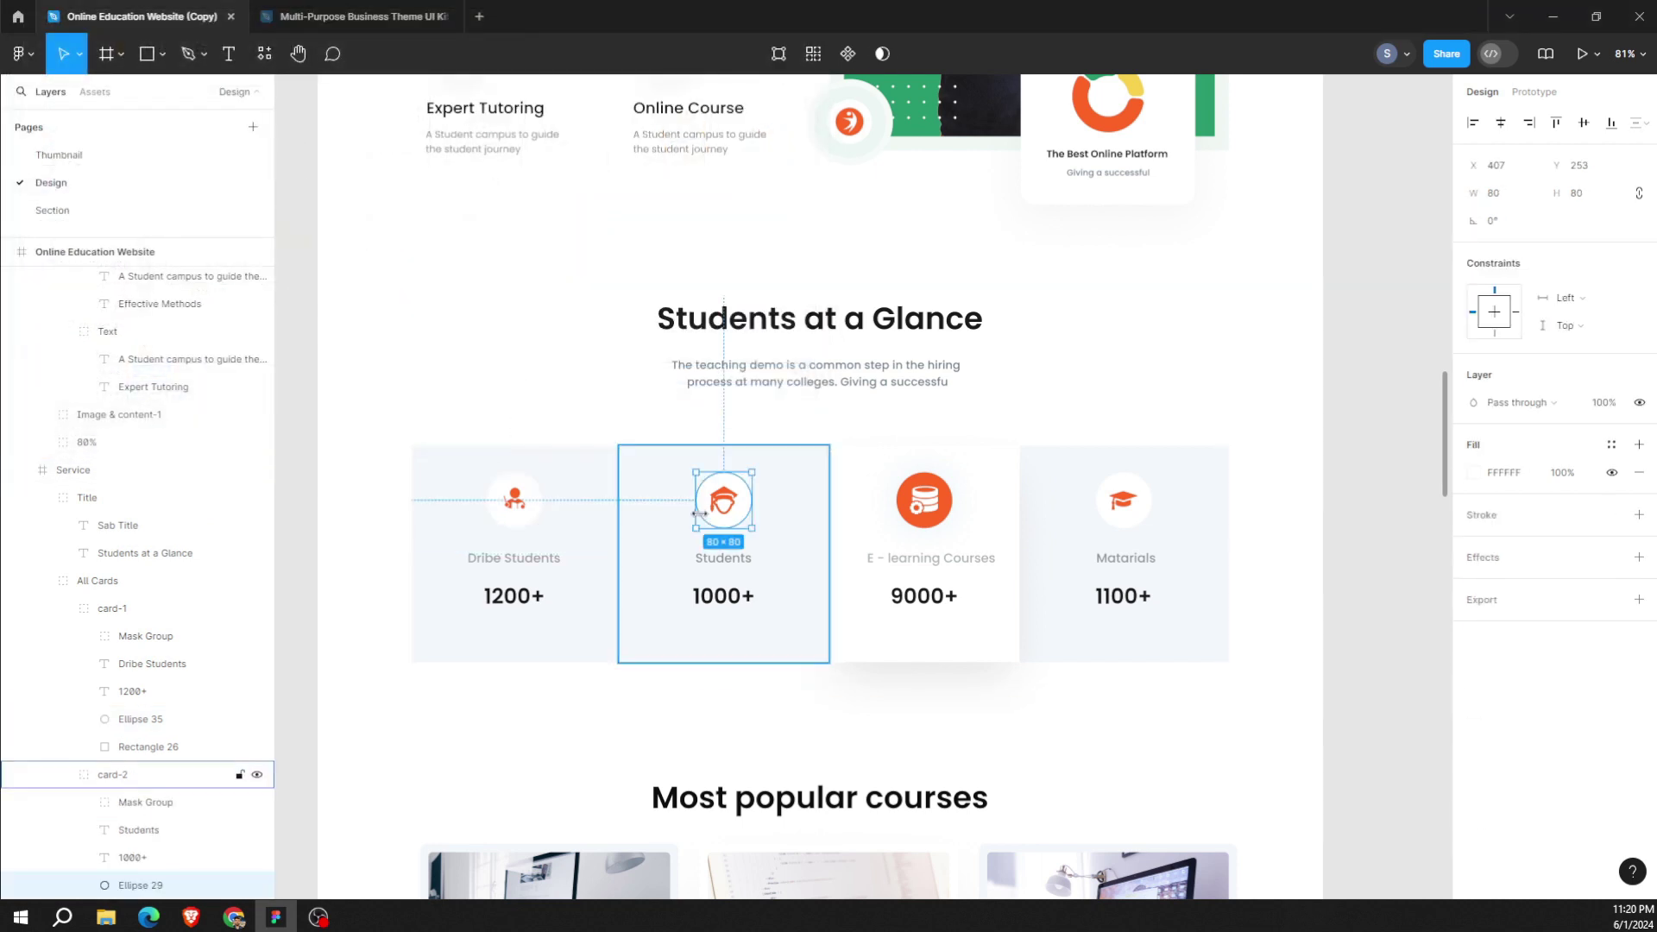
pyautogui.click(1474, 597)
pyautogui.click(1539, 661)
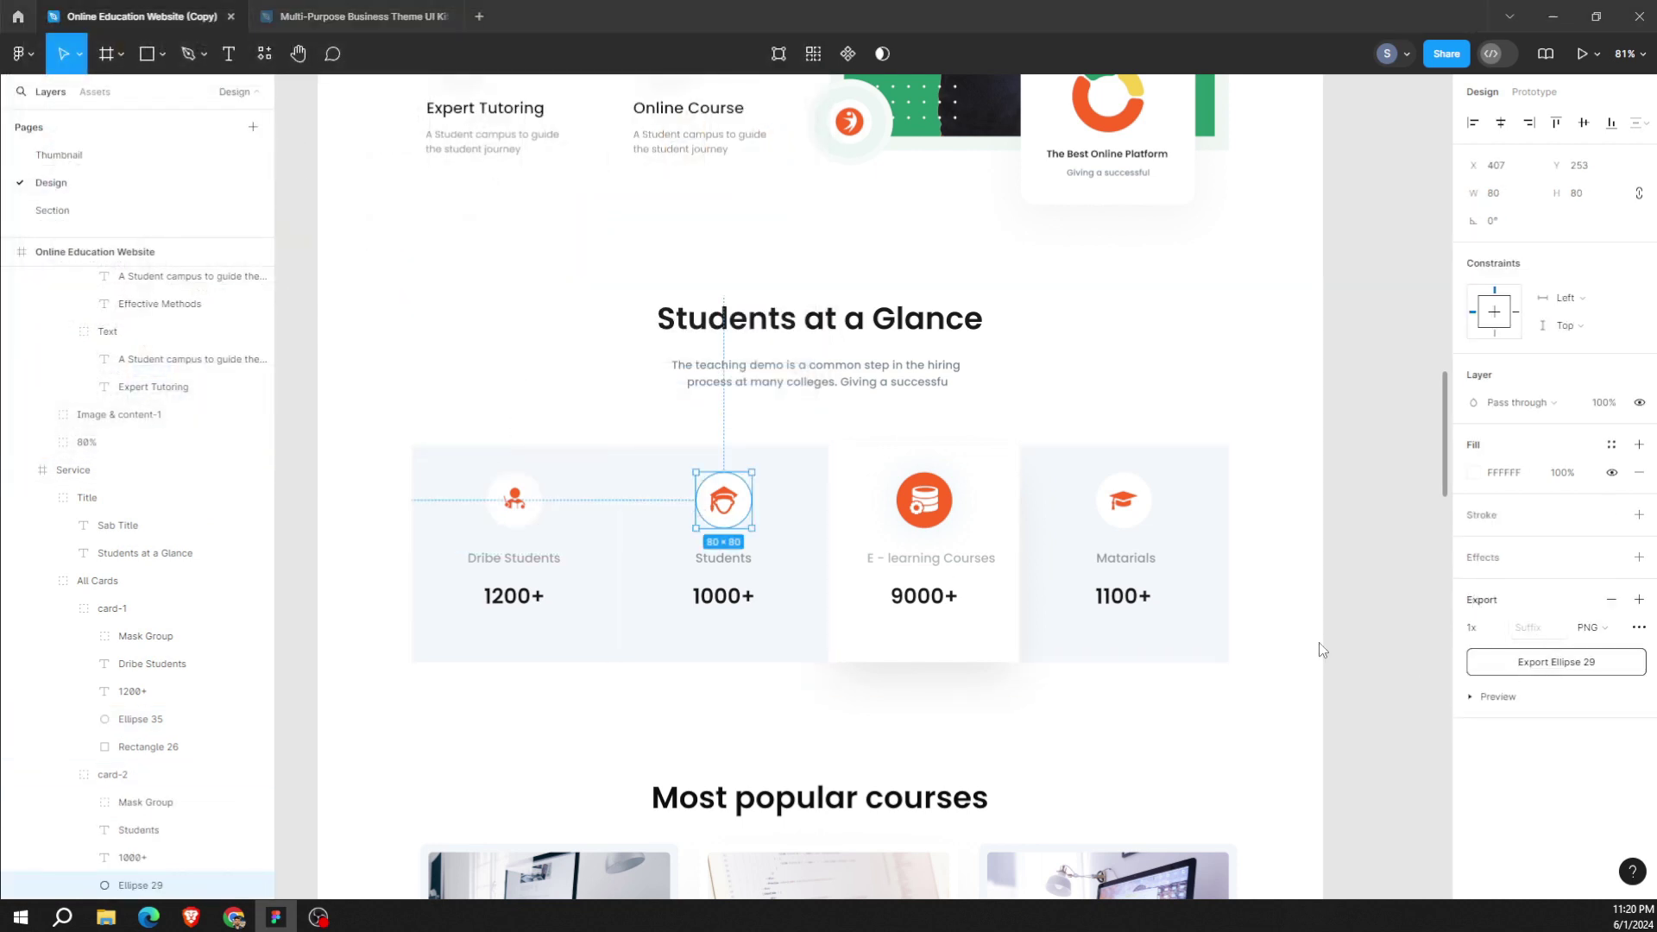
pyautogui.click(682, 440)
# Export the E - learning Courses and Matarials icon circles as PNGs, then return to Wix Studio.
pyautogui.click(922, 541)
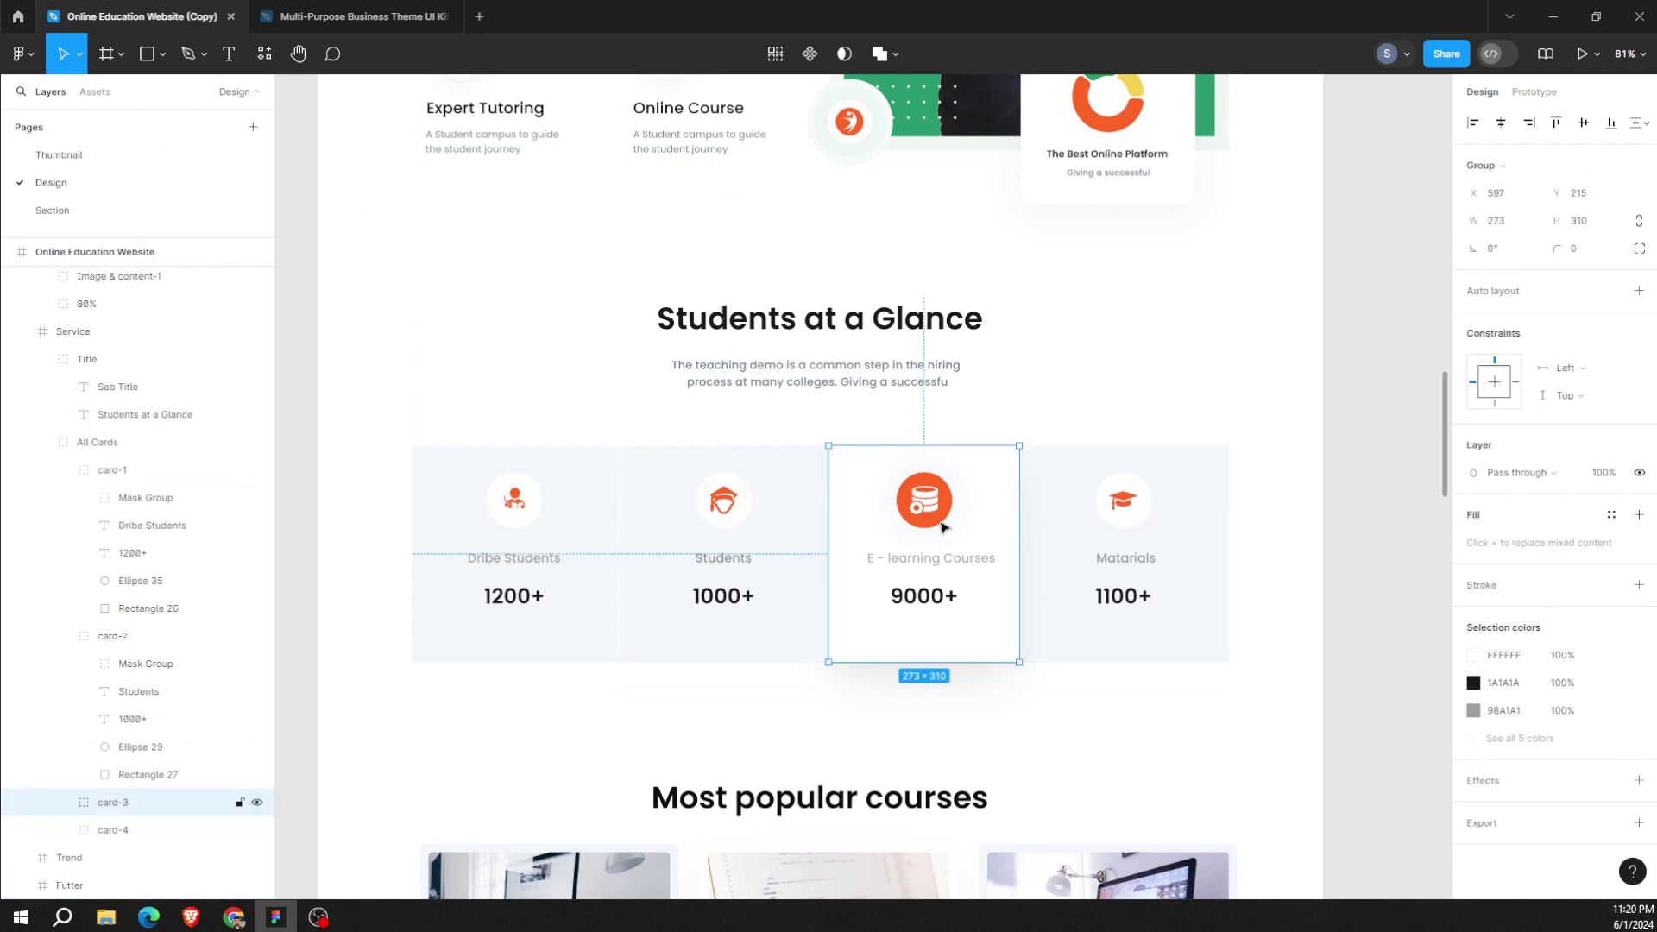
pyautogui.click(924, 509)
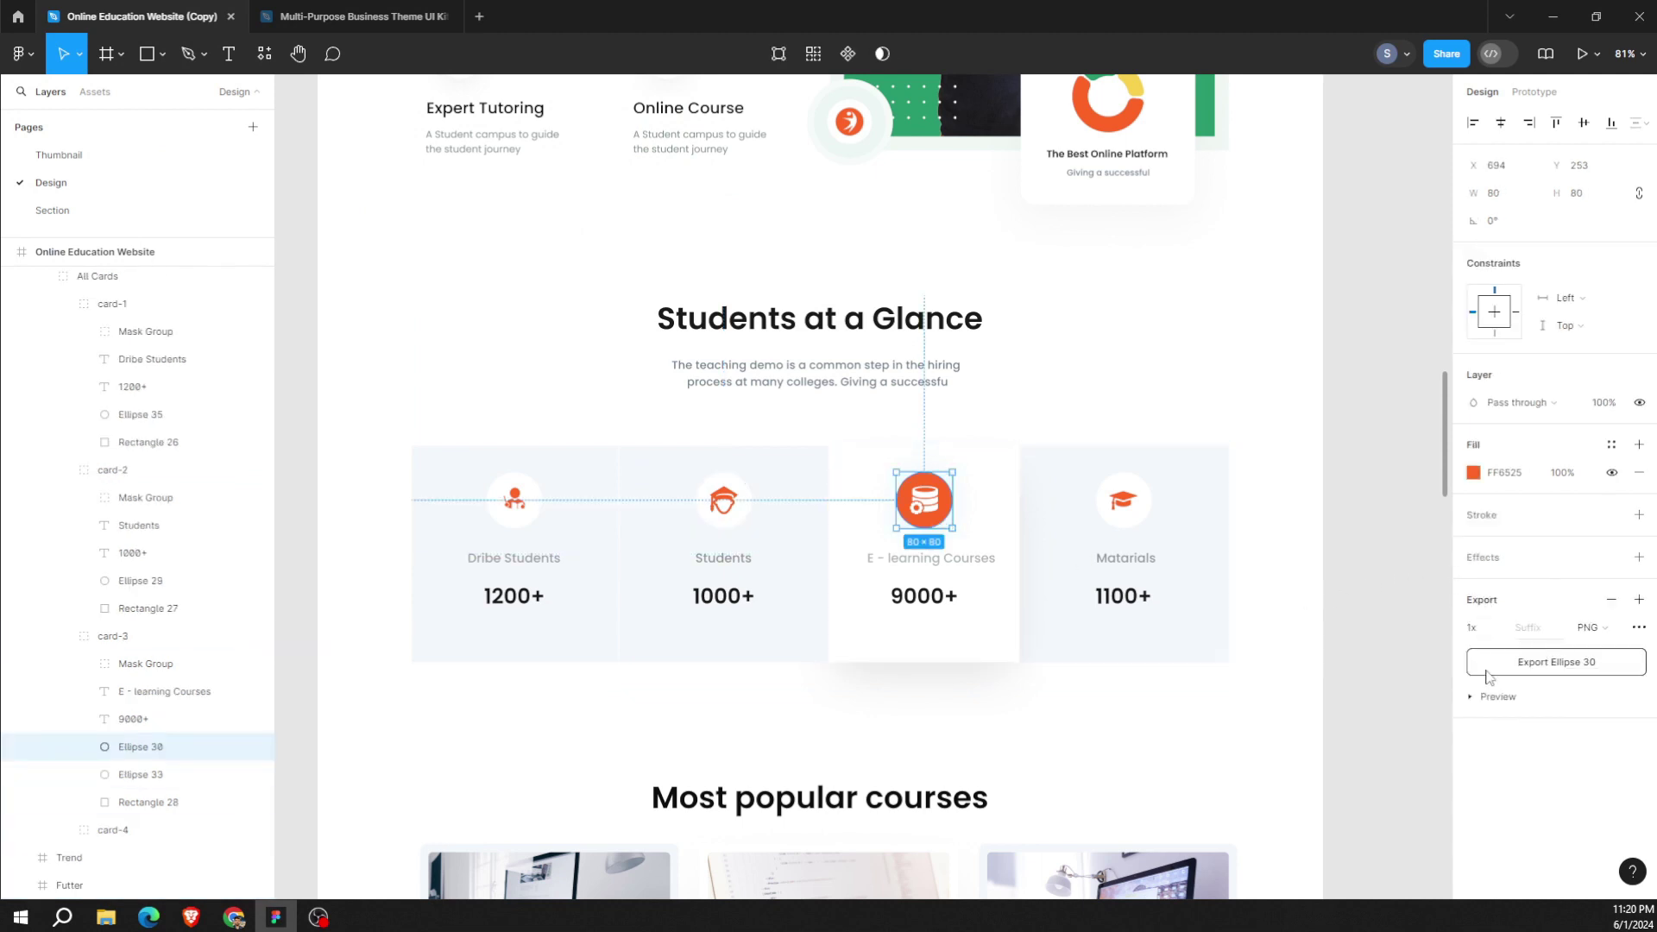
pyautogui.click(1509, 665)
pyautogui.click(678, 439)
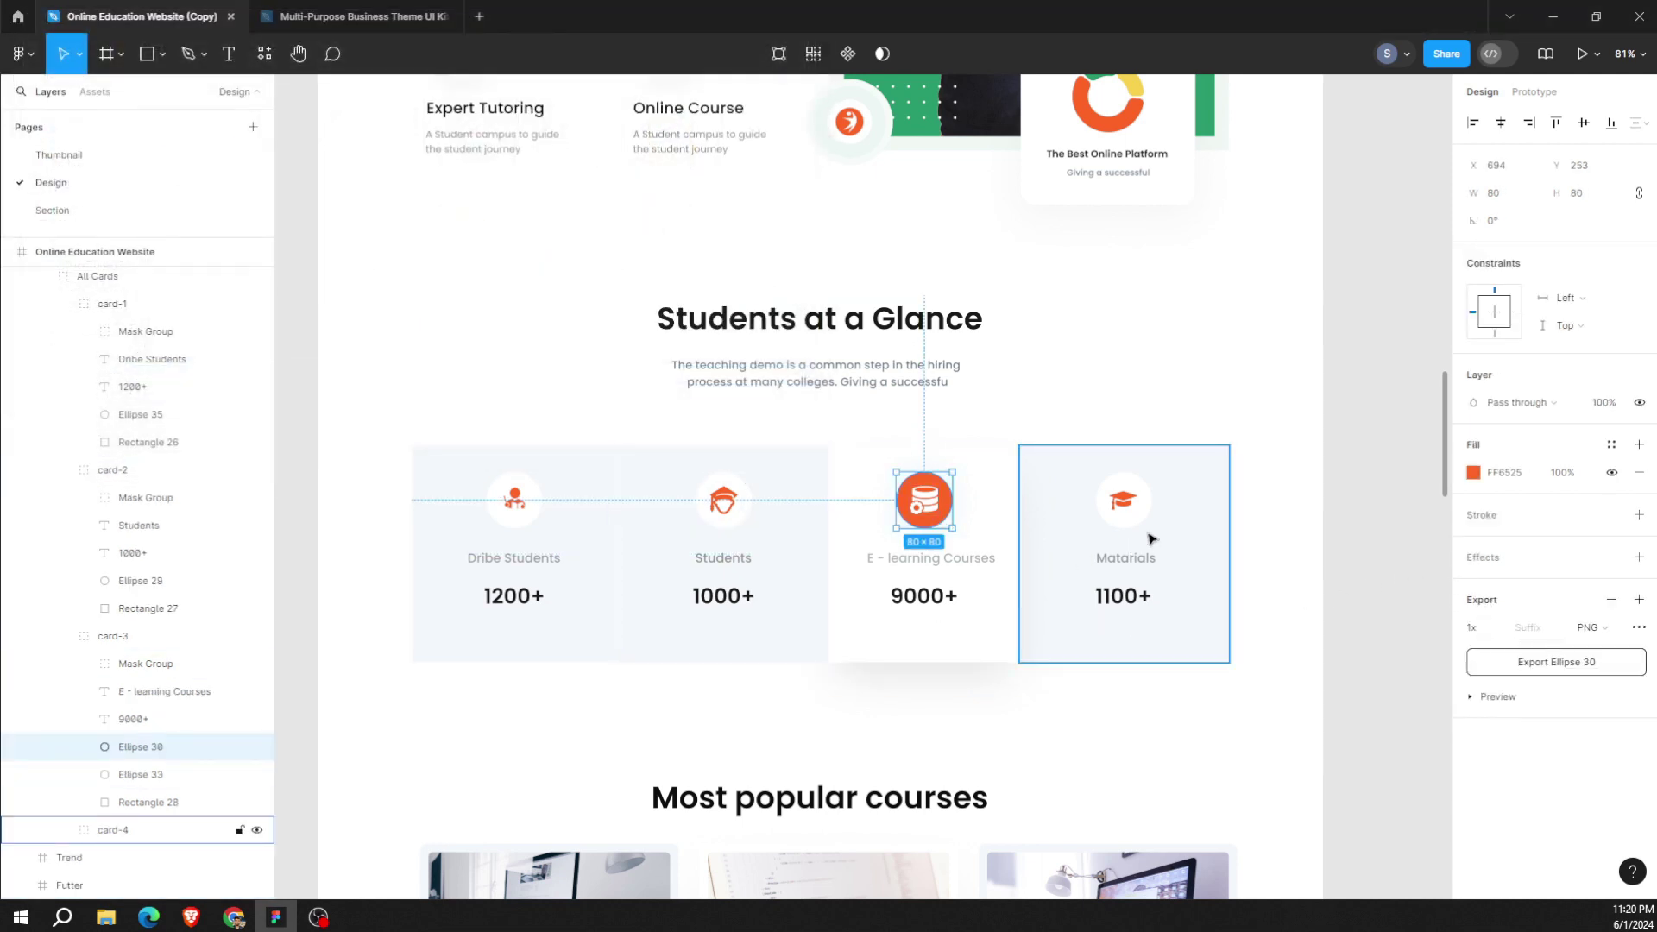
pyautogui.click(1153, 516)
pyautogui.click(1151, 514)
pyautogui.click(1478, 603)
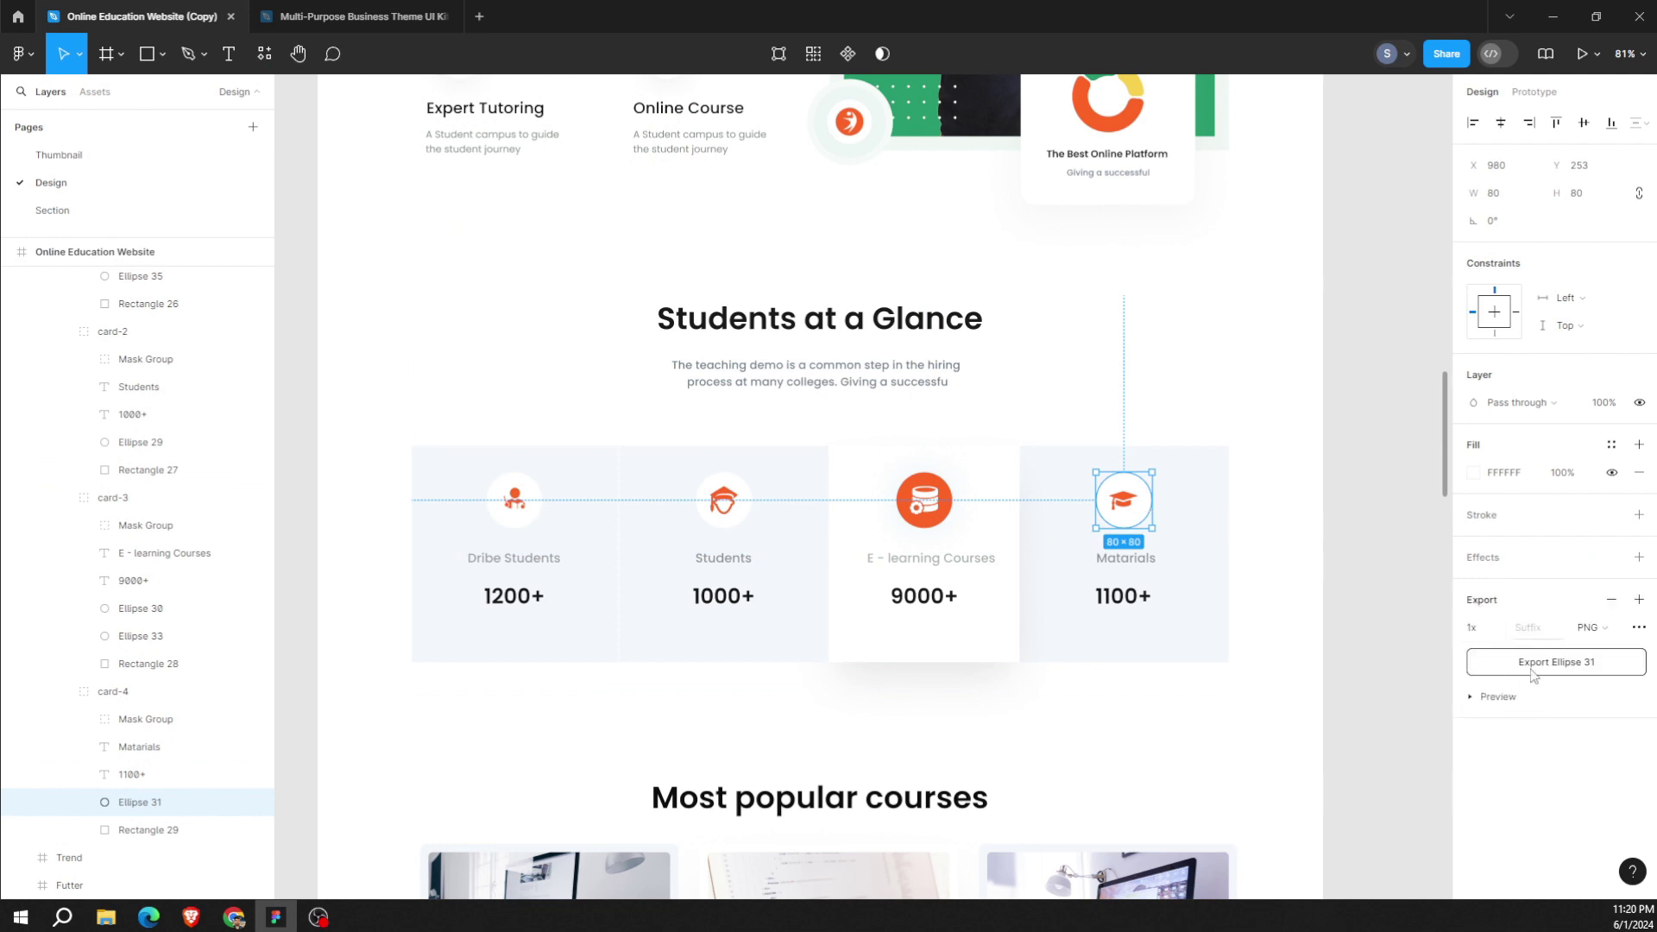
pyautogui.click(1530, 664)
pyautogui.click(680, 438)
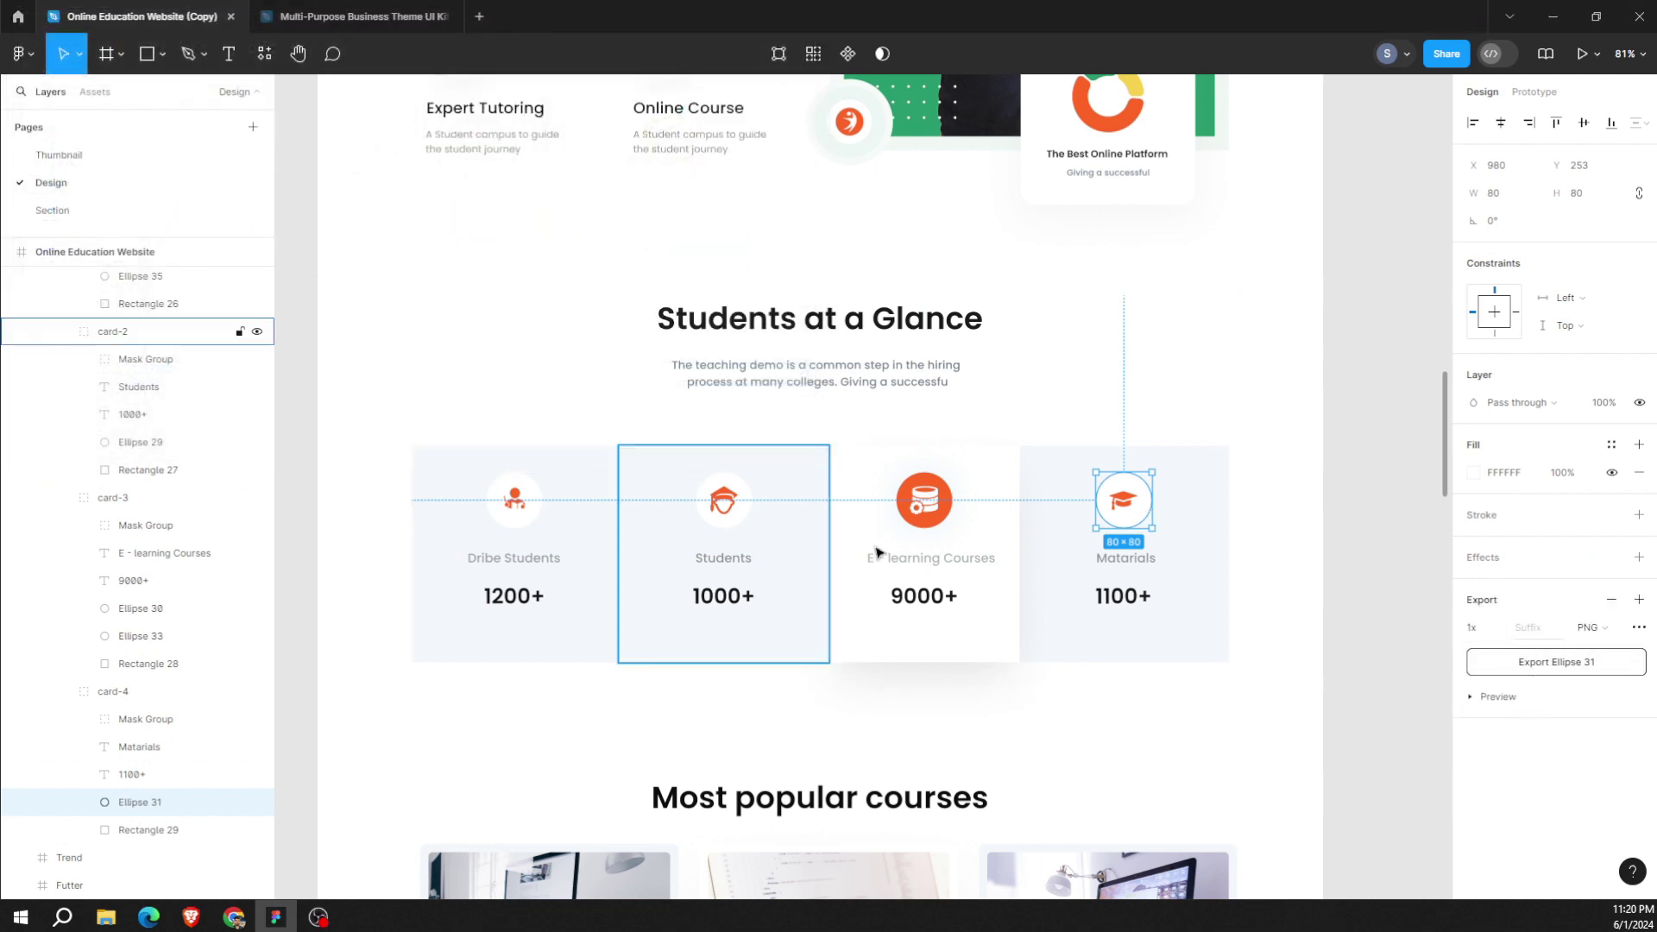
pyautogui.click(234, 917)
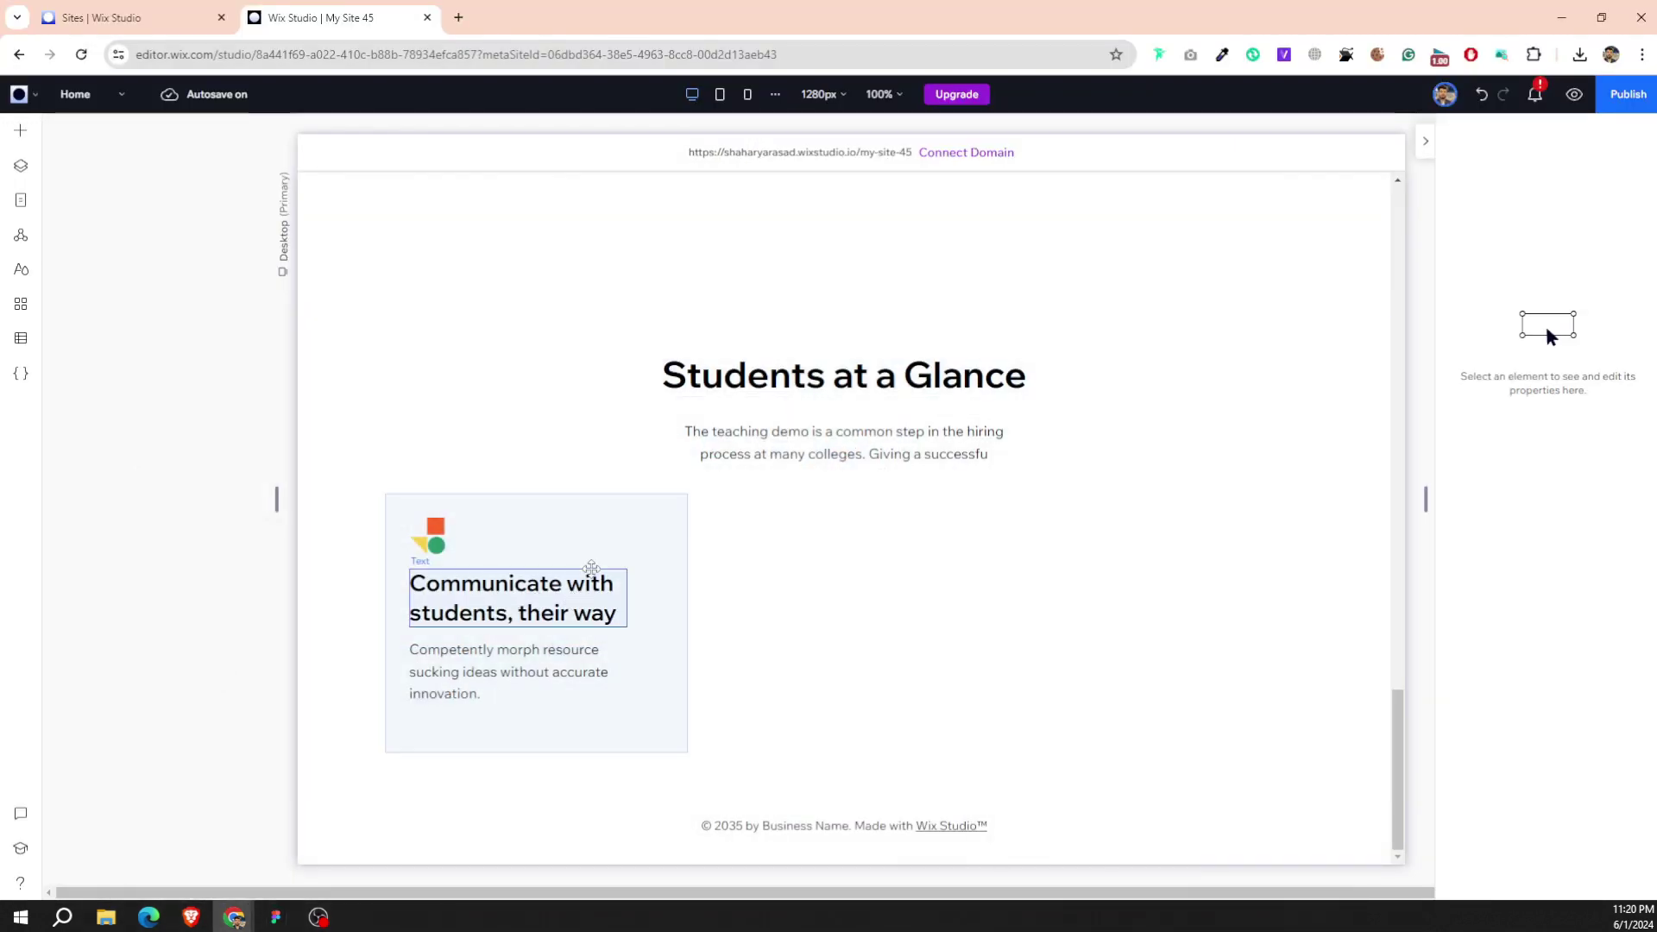
# Replace the old text card with a 280 px wide Quick Add container below the heading.
pyautogui.hotkey('ctrl', 'z')
pyautogui.click(403, 415)
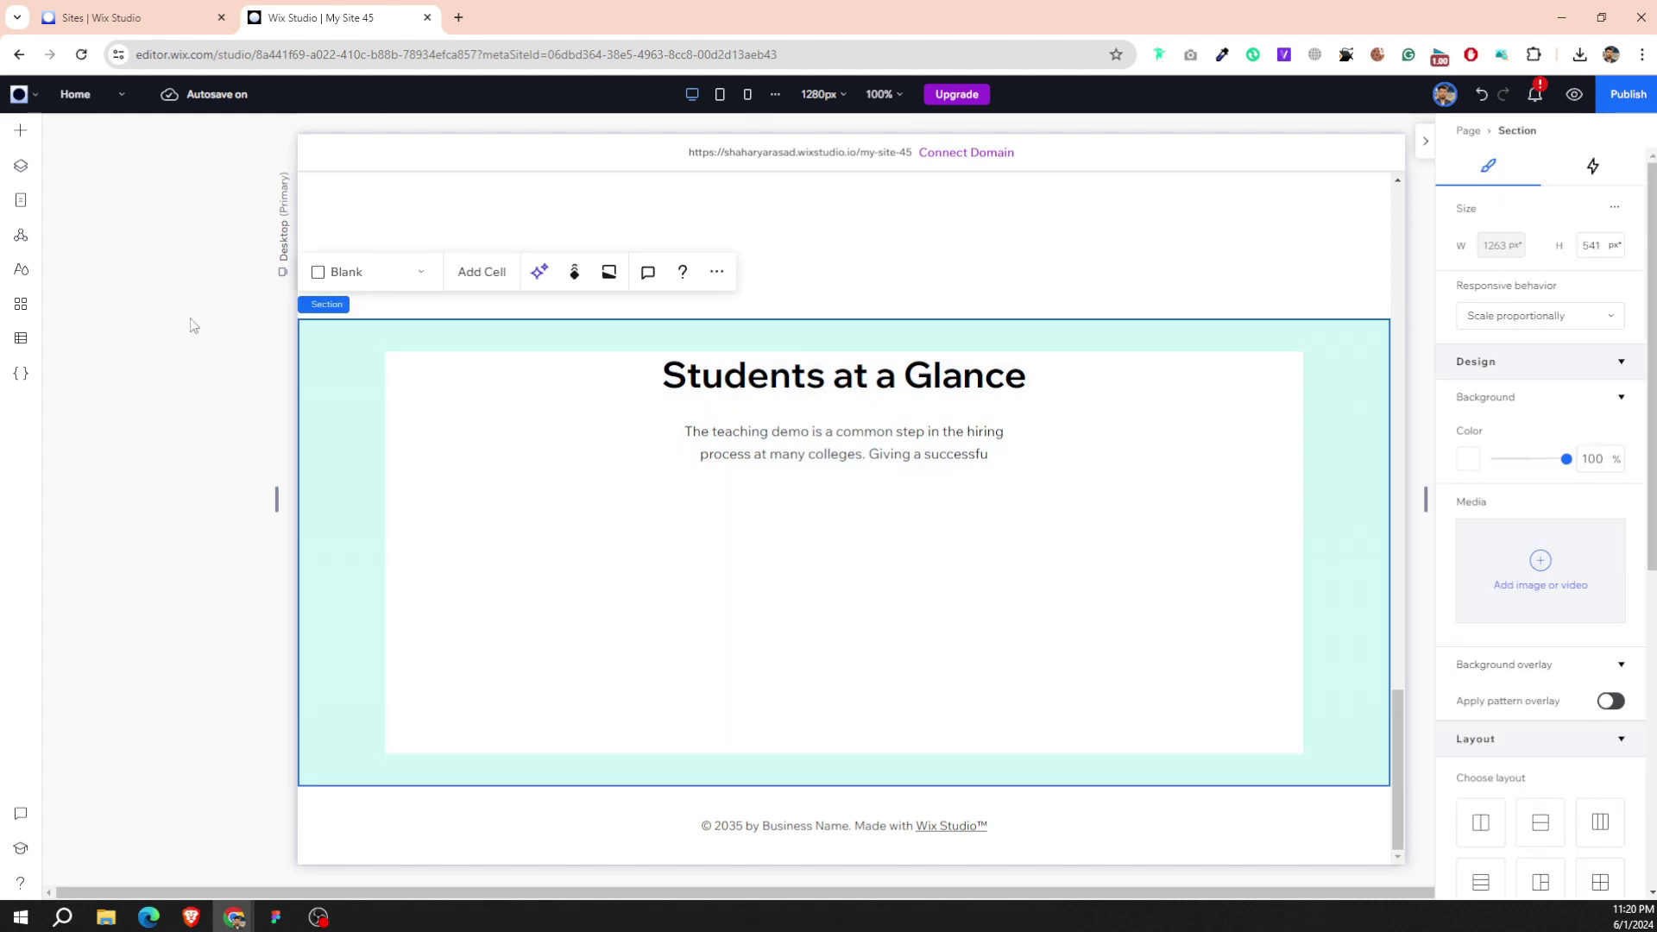
pyautogui.click(20, 130)
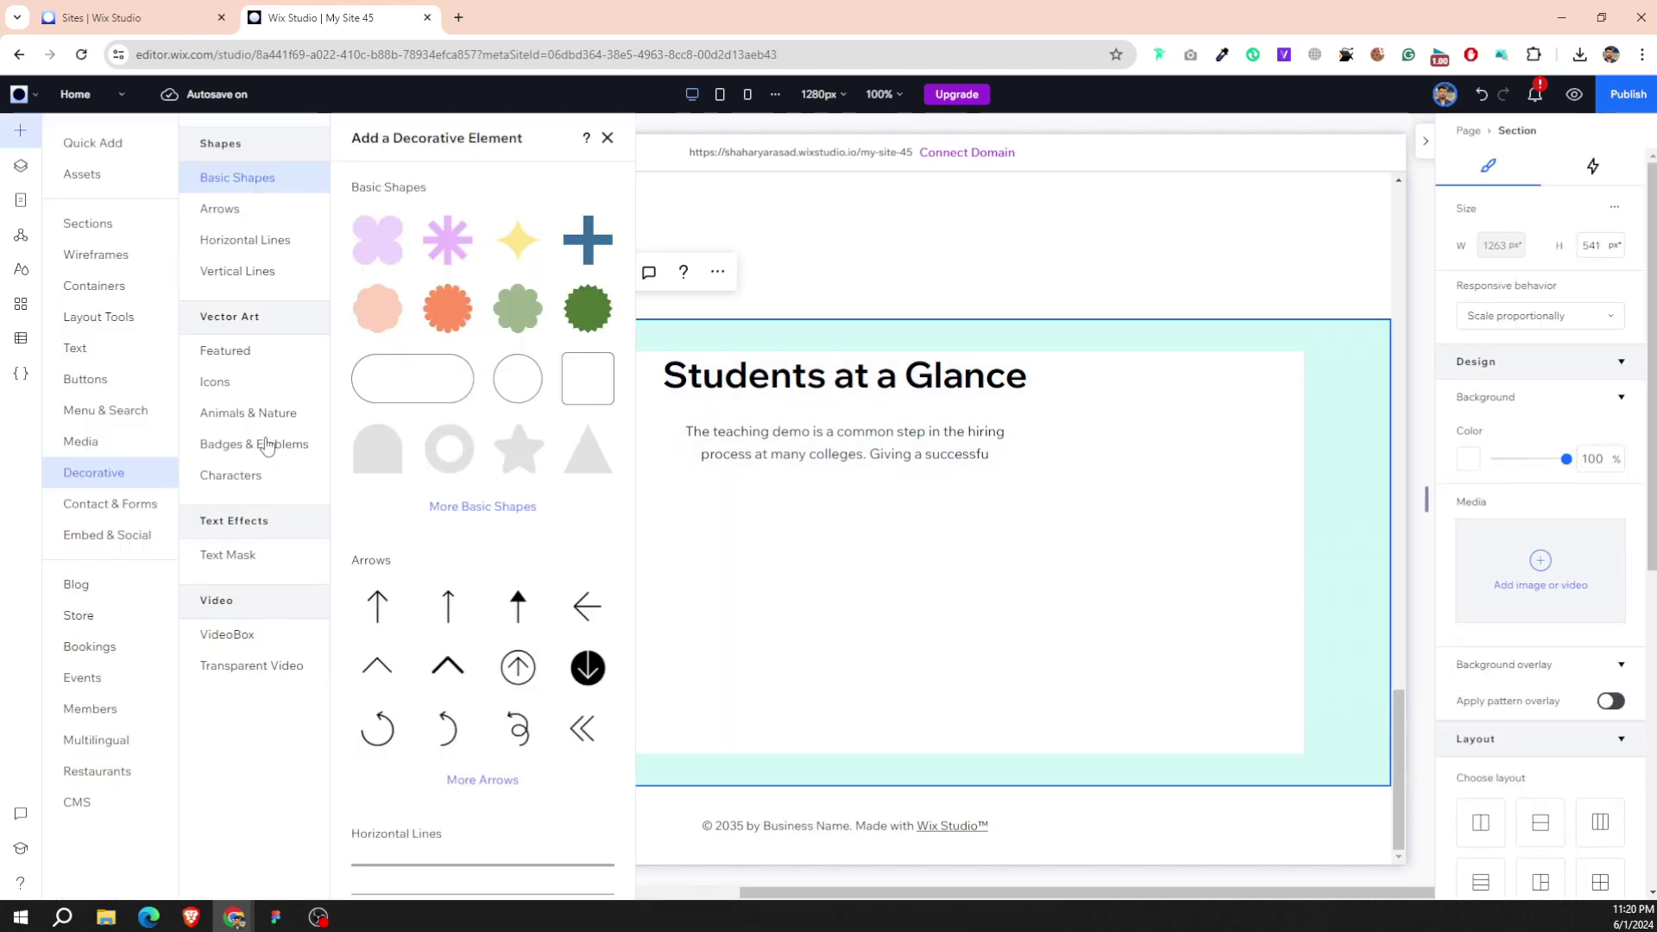
pyautogui.click(92, 143)
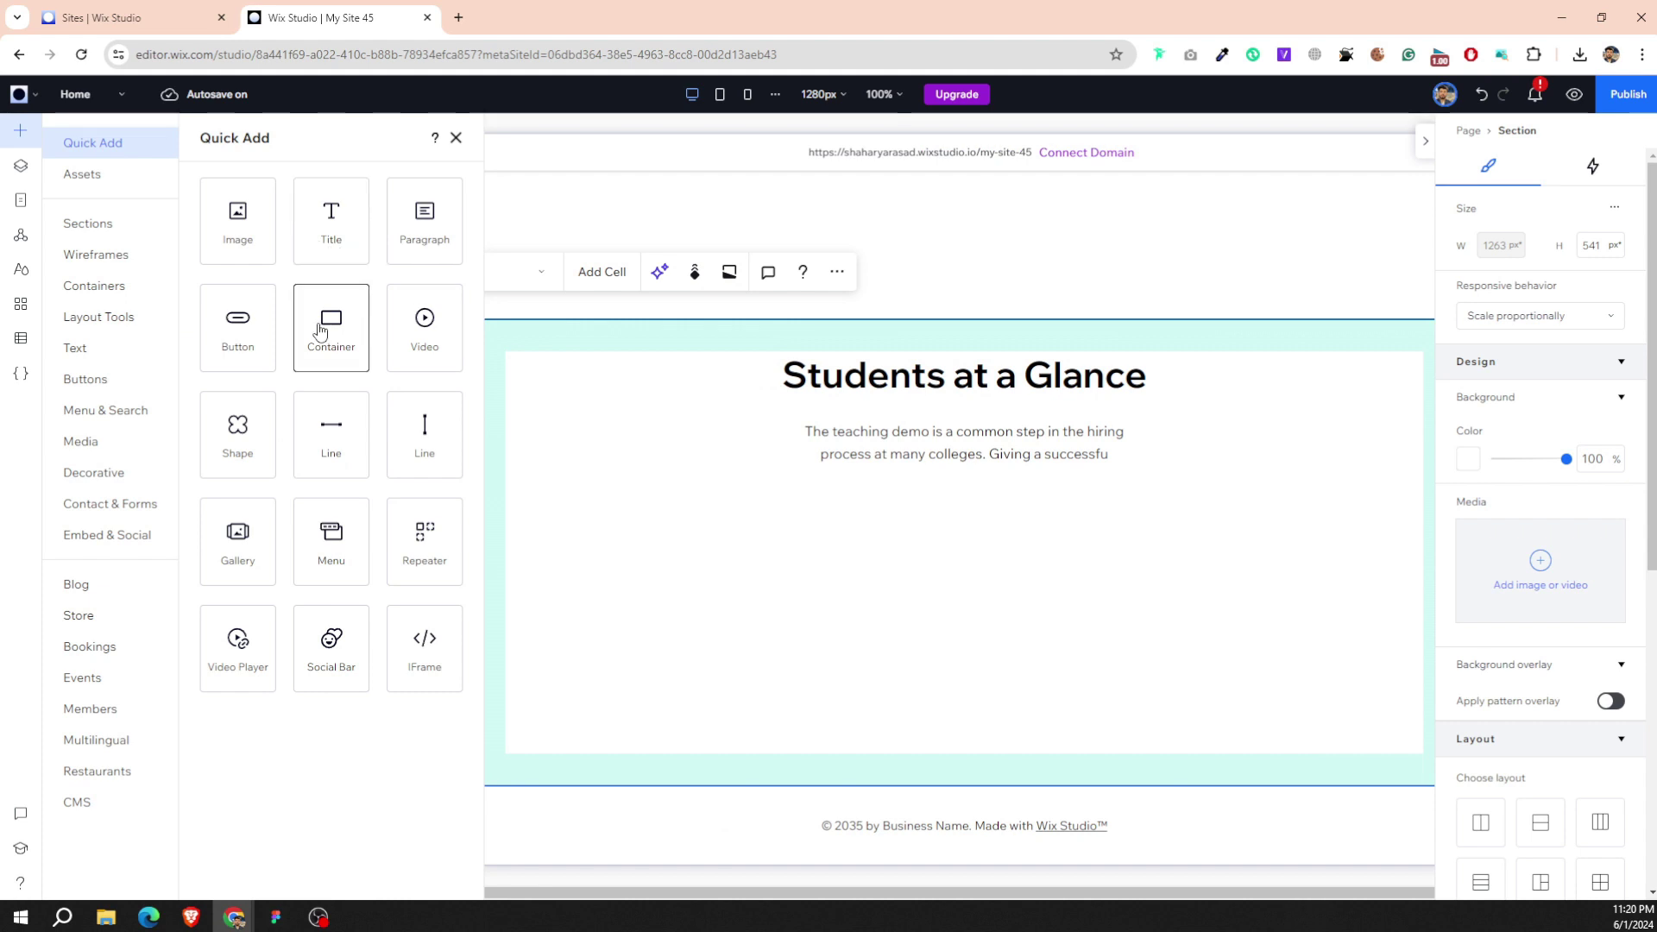
pyautogui.moveTo(328, 323); pyautogui.dragTo(535, 583)
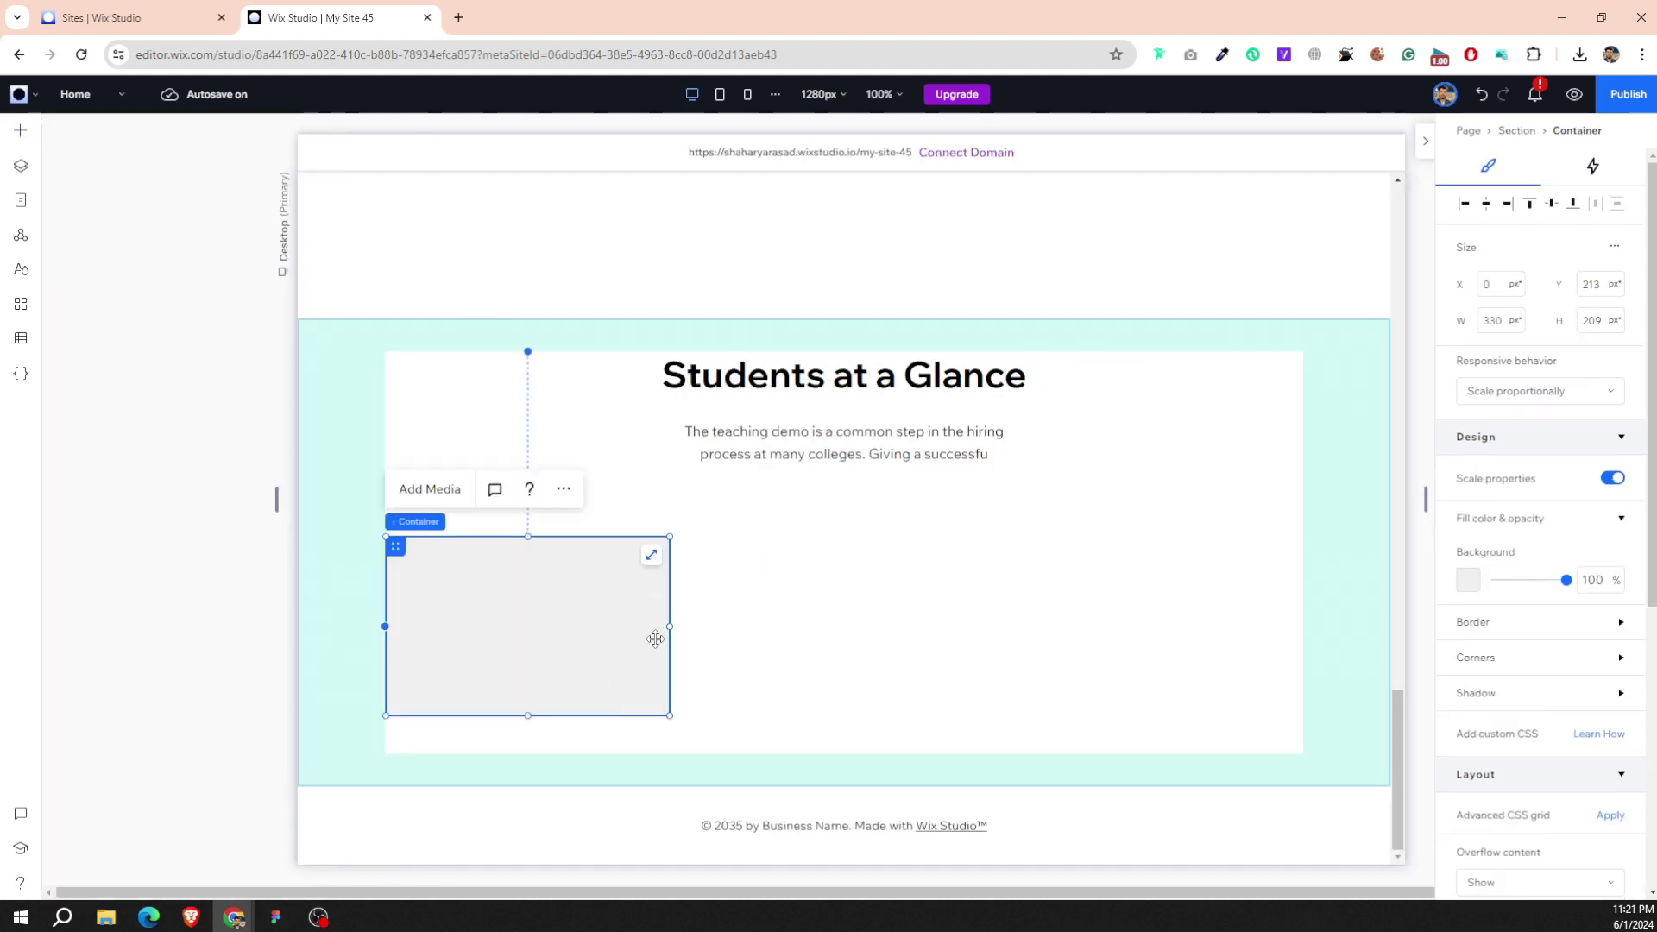
pyautogui.moveTo(671, 625); pyautogui.dragTo(638, 626)
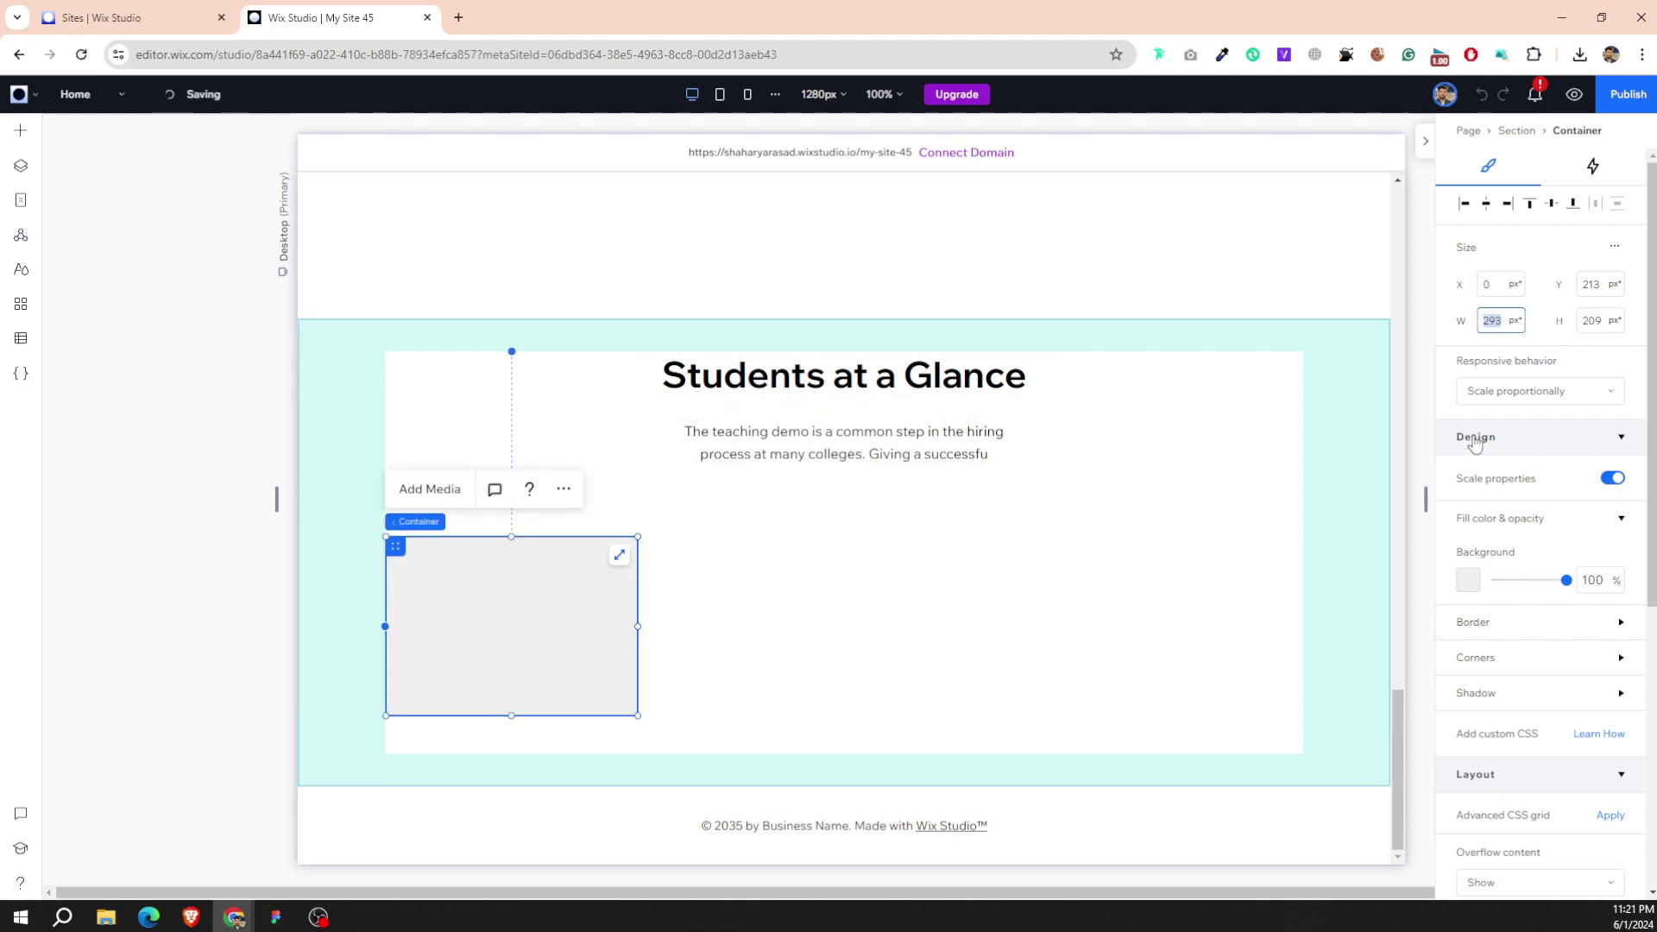
pyautogui.write('280')
pyautogui.press('Return')
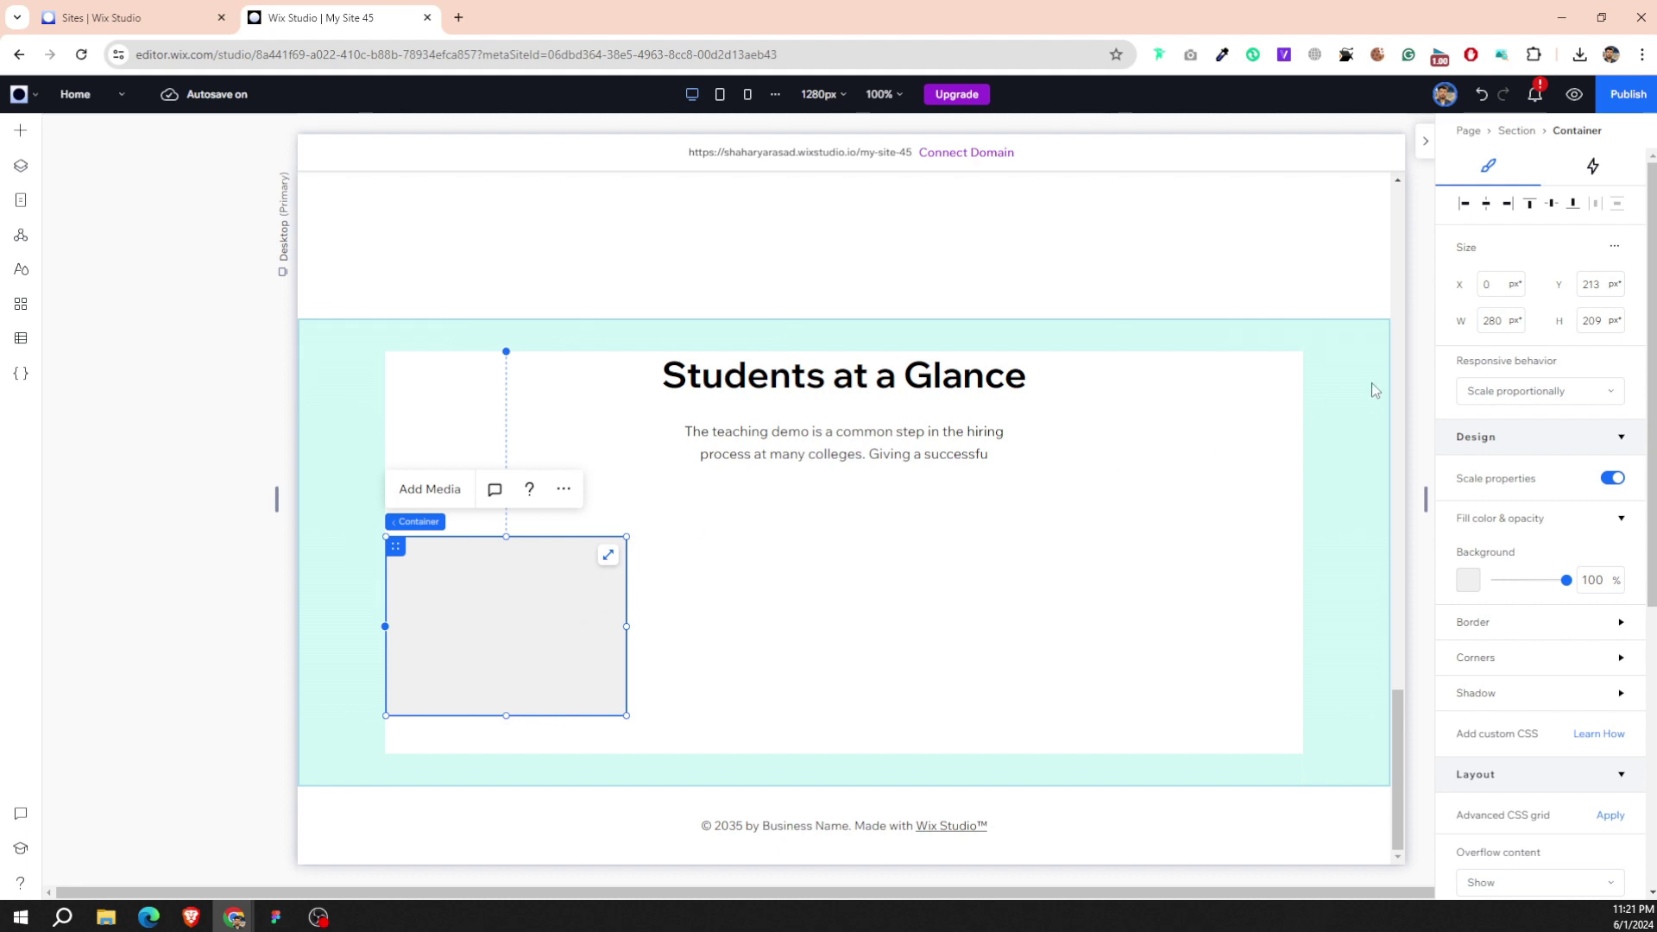
pyautogui.moveTo(520, 628)
pyautogui.mouseDown()
pyautogui.moveTo(757, 607)
pyautogui.moveTo(1145, 629)
pyautogui.moveTo(558, 624)
pyautogui.mouseUp()
# Duplicate the container into four boxes in one row and make them 270 px wide.
pyautogui.hotkey('shift', 'Right')
pyautogui.hotkey('shift', 'Right')
pyautogui.hotkey('shift', 'Down')
pyautogui.hotkey('shift', 'Down')
pyautogui.click(1492, 320)
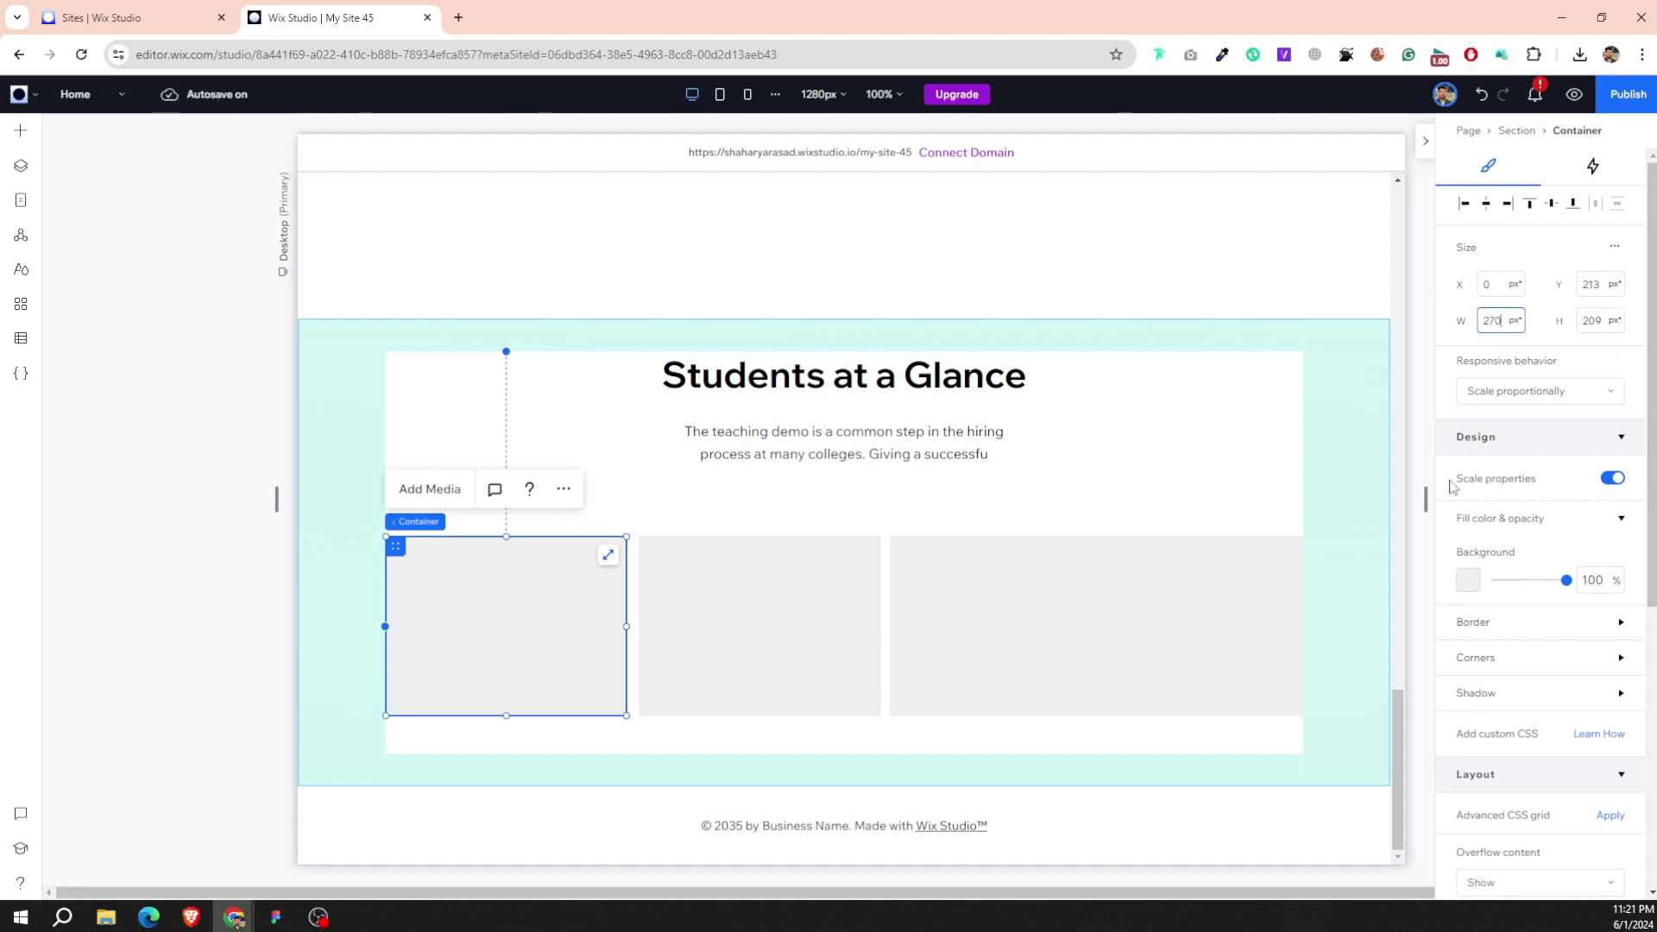
pyautogui.press('Return')
pyautogui.click(746, 604)
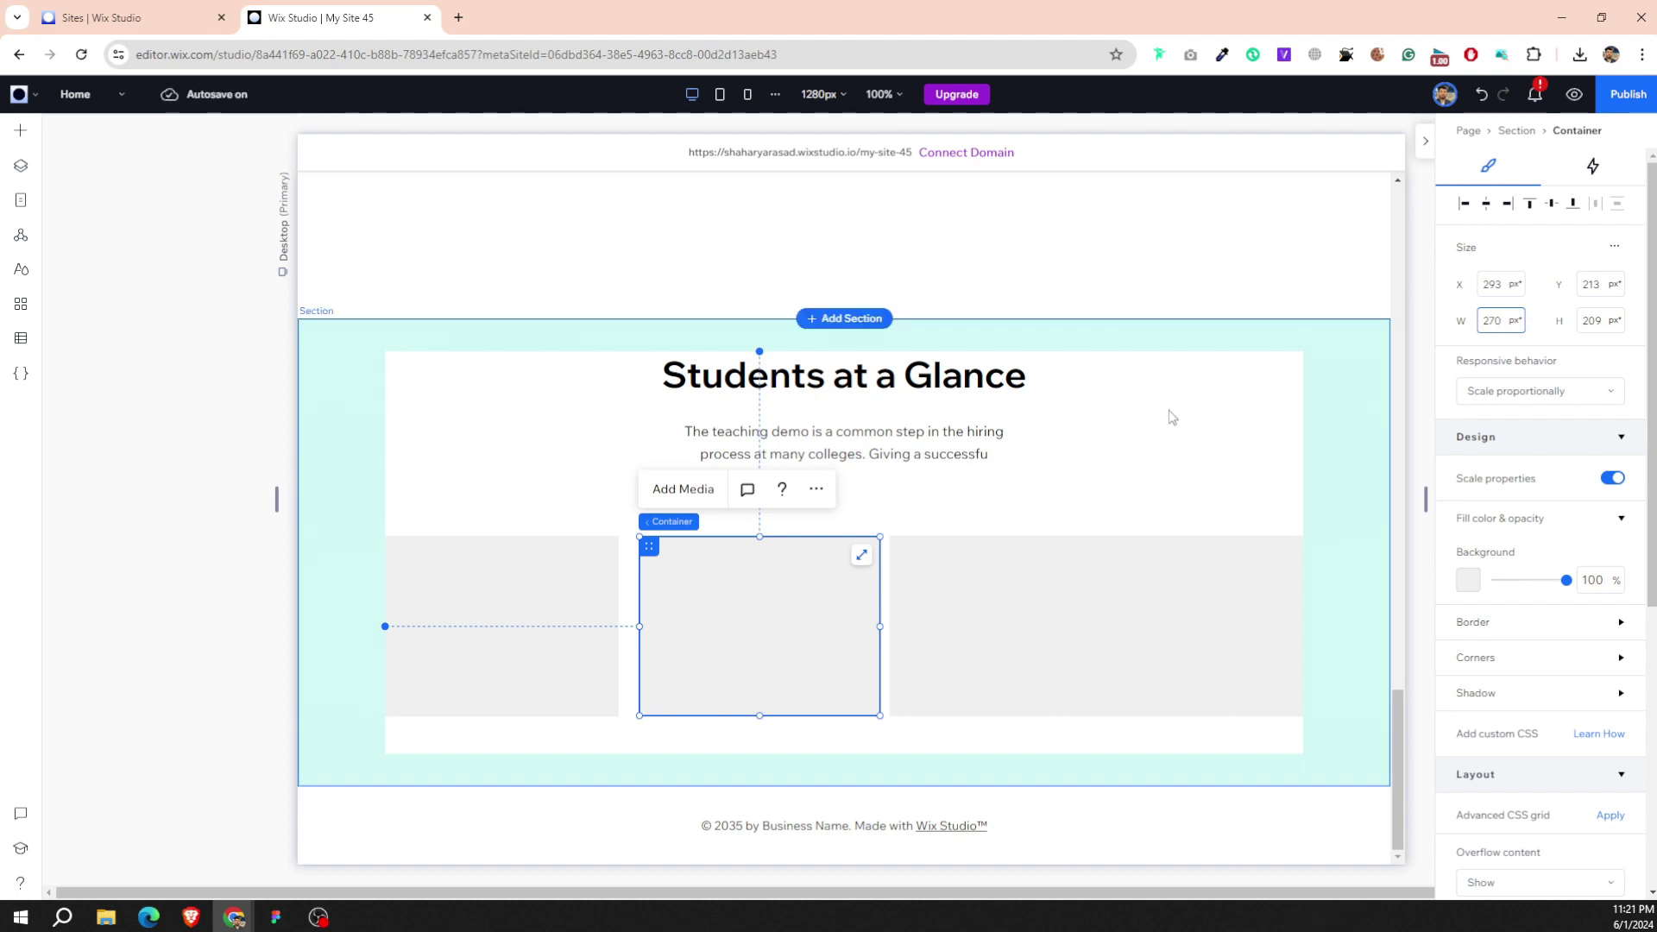
pyautogui.click(1500, 320)
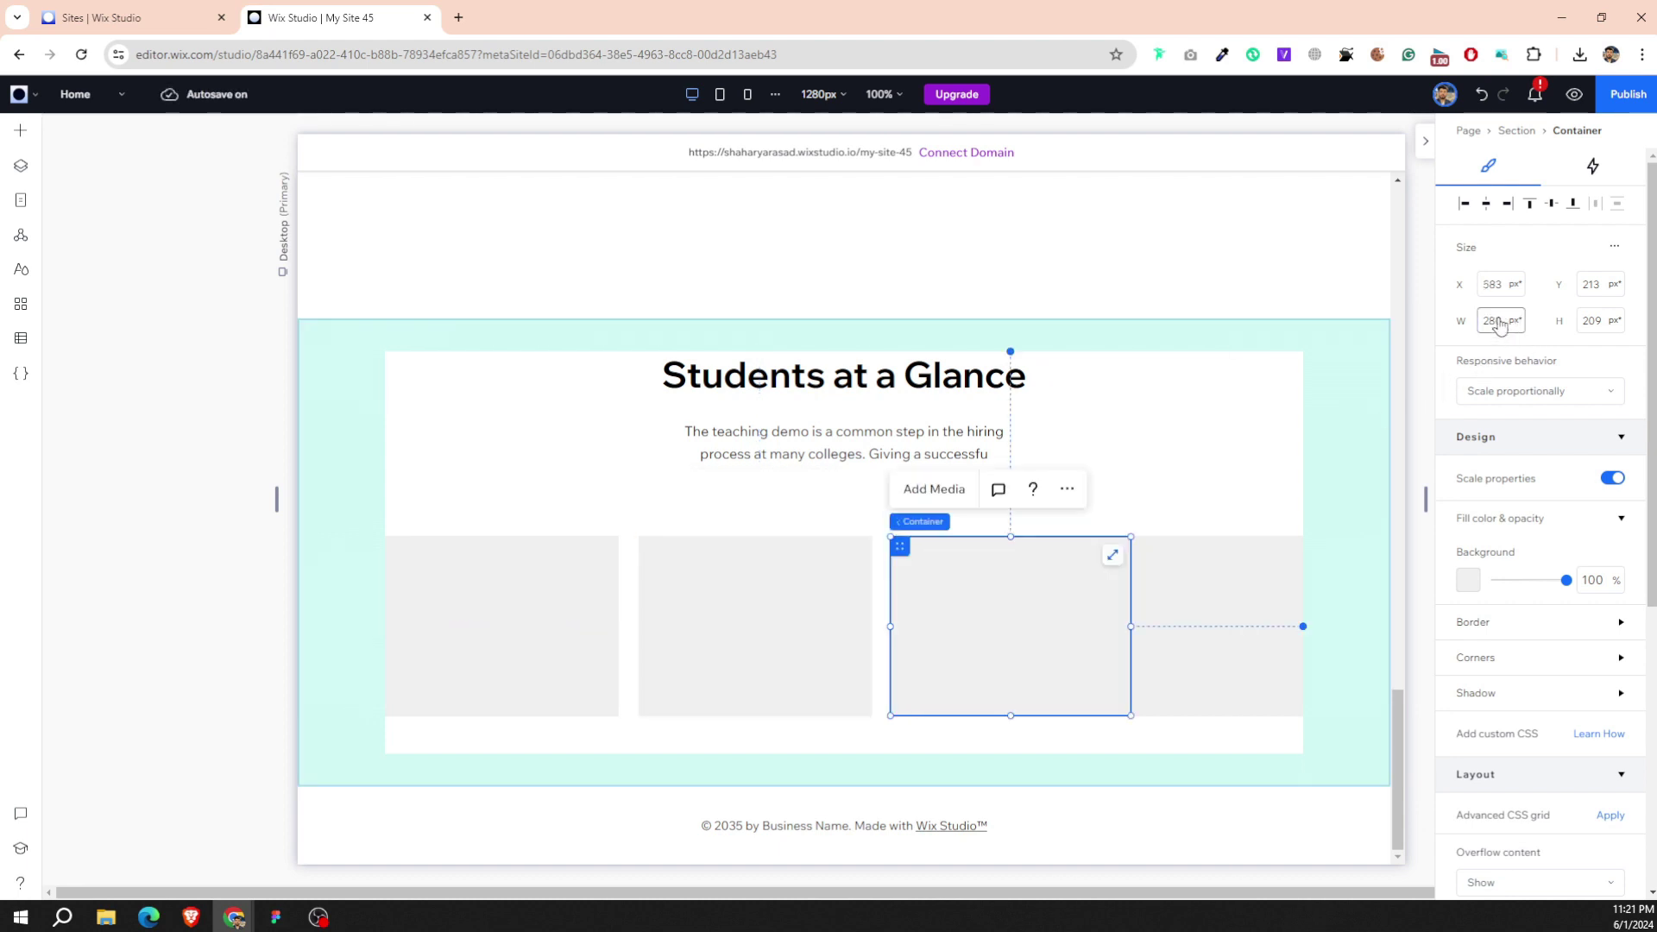
pyautogui.press('BackSpace')
pyautogui.press('BackSpace')
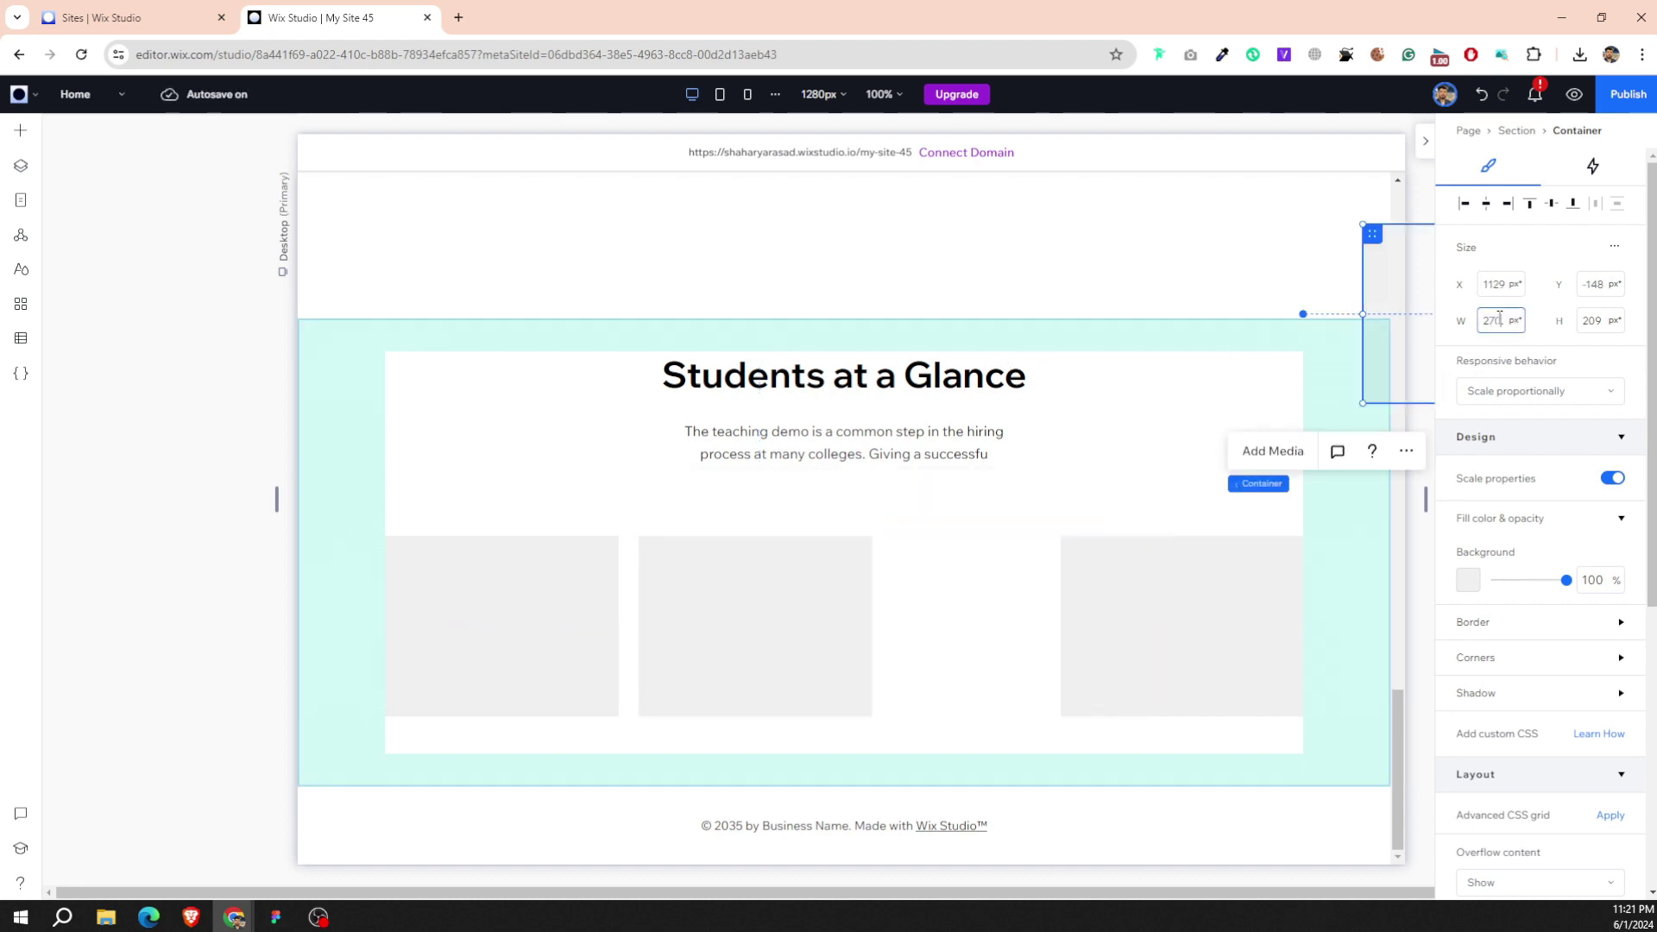
pyautogui.moveTo(1398, 333)
pyautogui.mouseDown()
pyautogui.moveTo(898, 562)
pyautogui.moveTo(1219, 580)
pyautogui.mouseUp()
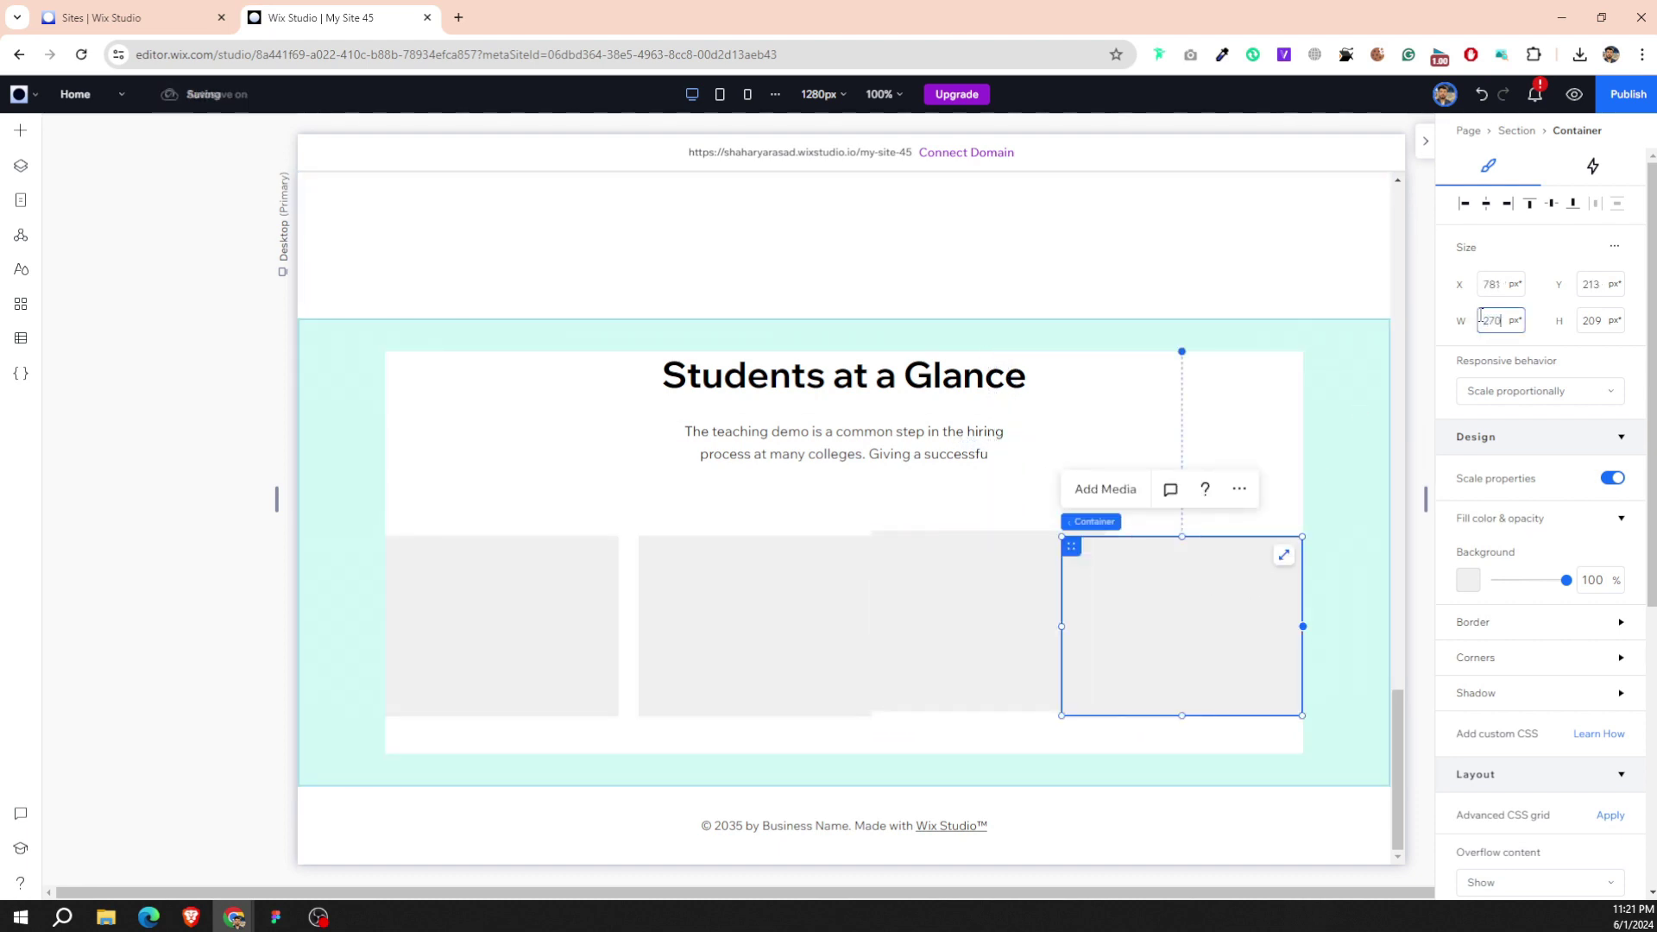
# Distribute the four containers horizontally and align them to the middle.
pyautogui.click(537, 629)
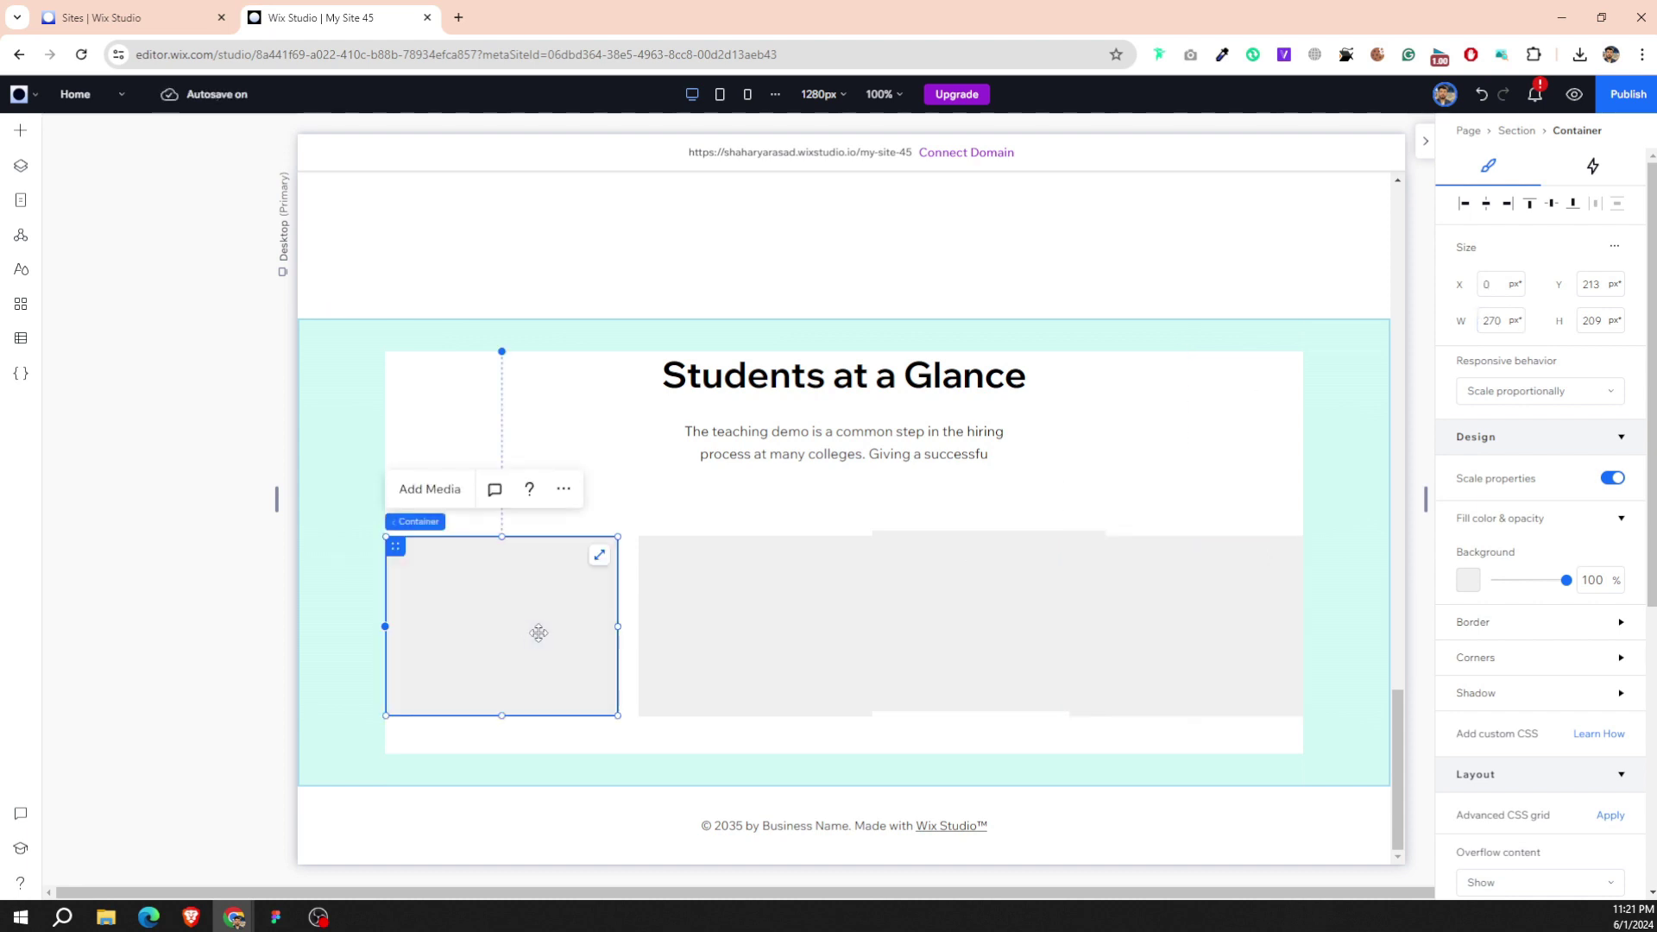
pyautogui.keyDown('shift'); pyautogui.click(736, 629); pyautogui.keyUp('shift')
pyautogui.keyDown('shift'); pyautogui.click(921, 596); pyautogui.keyUp('shift')
pyautogui.keyDown('shift'); pyautogui.click(1168, 613); pyautogui.keyUp('shift')
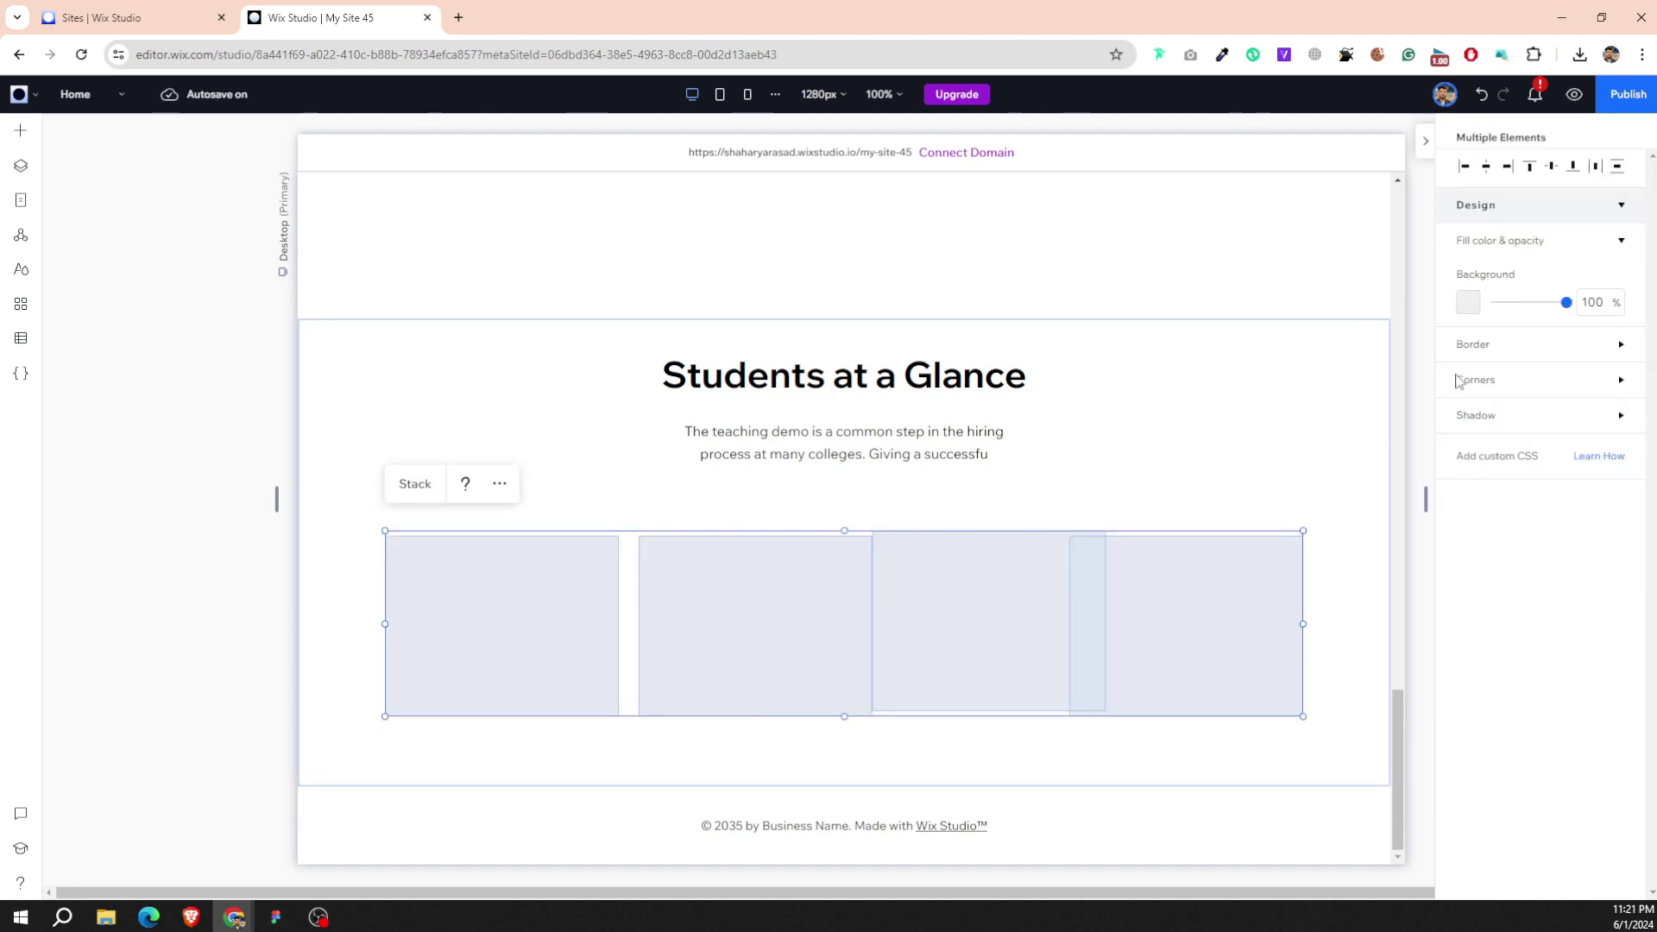
pyautogui.click(1597, 166)
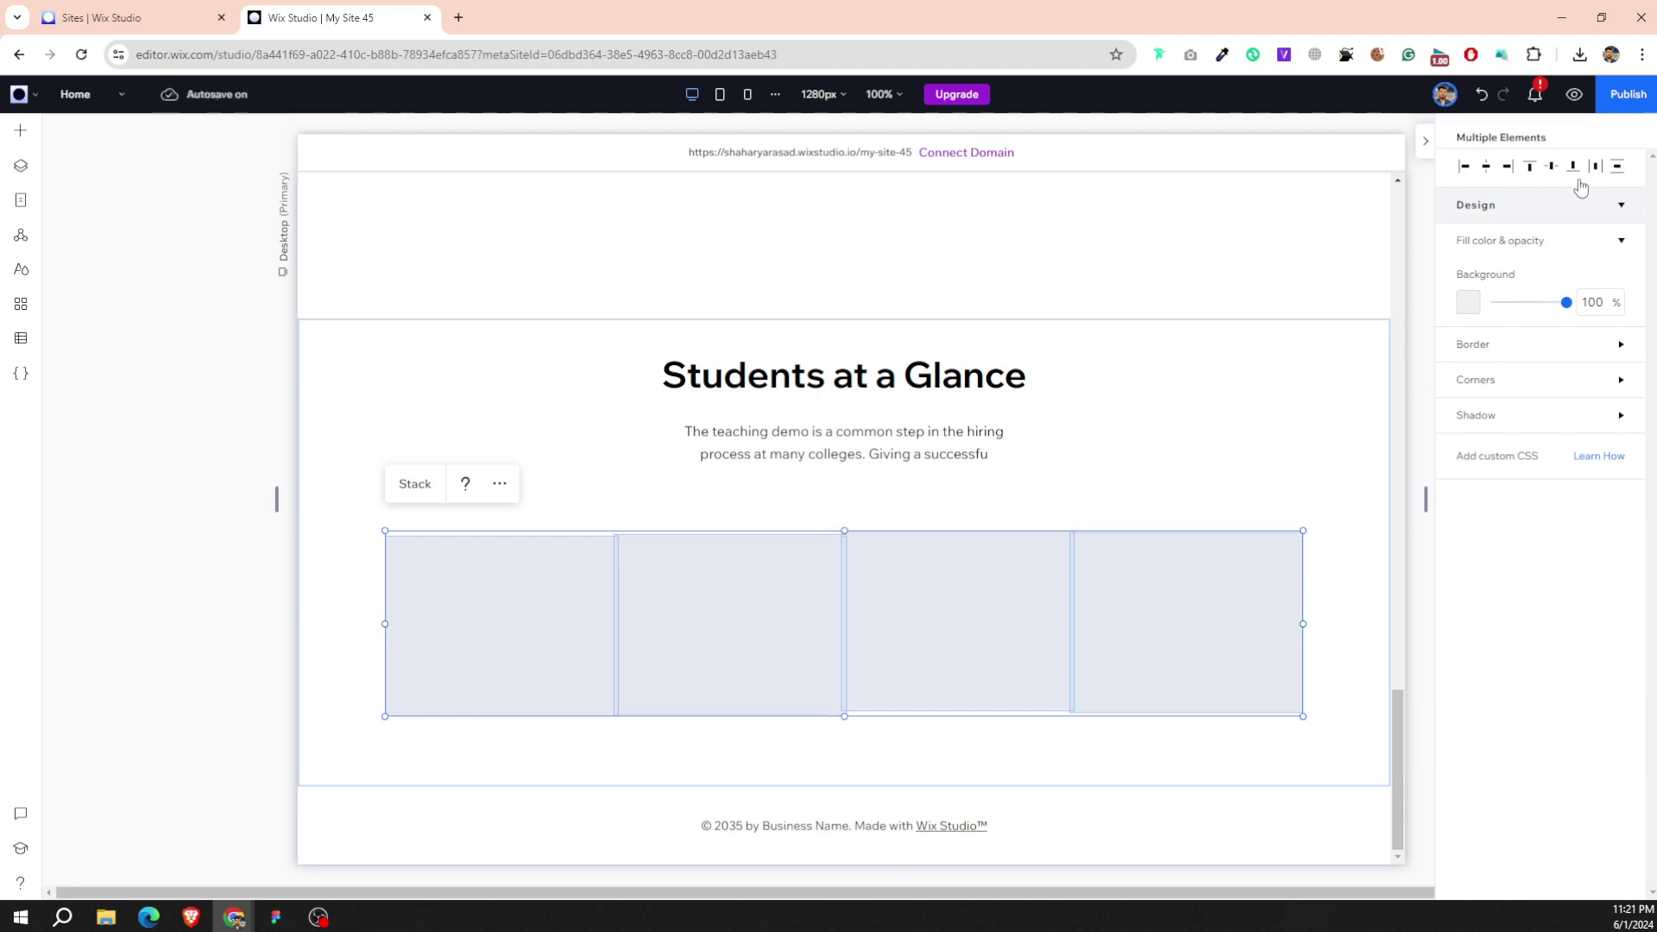
pyautogui.click(1550, 167)
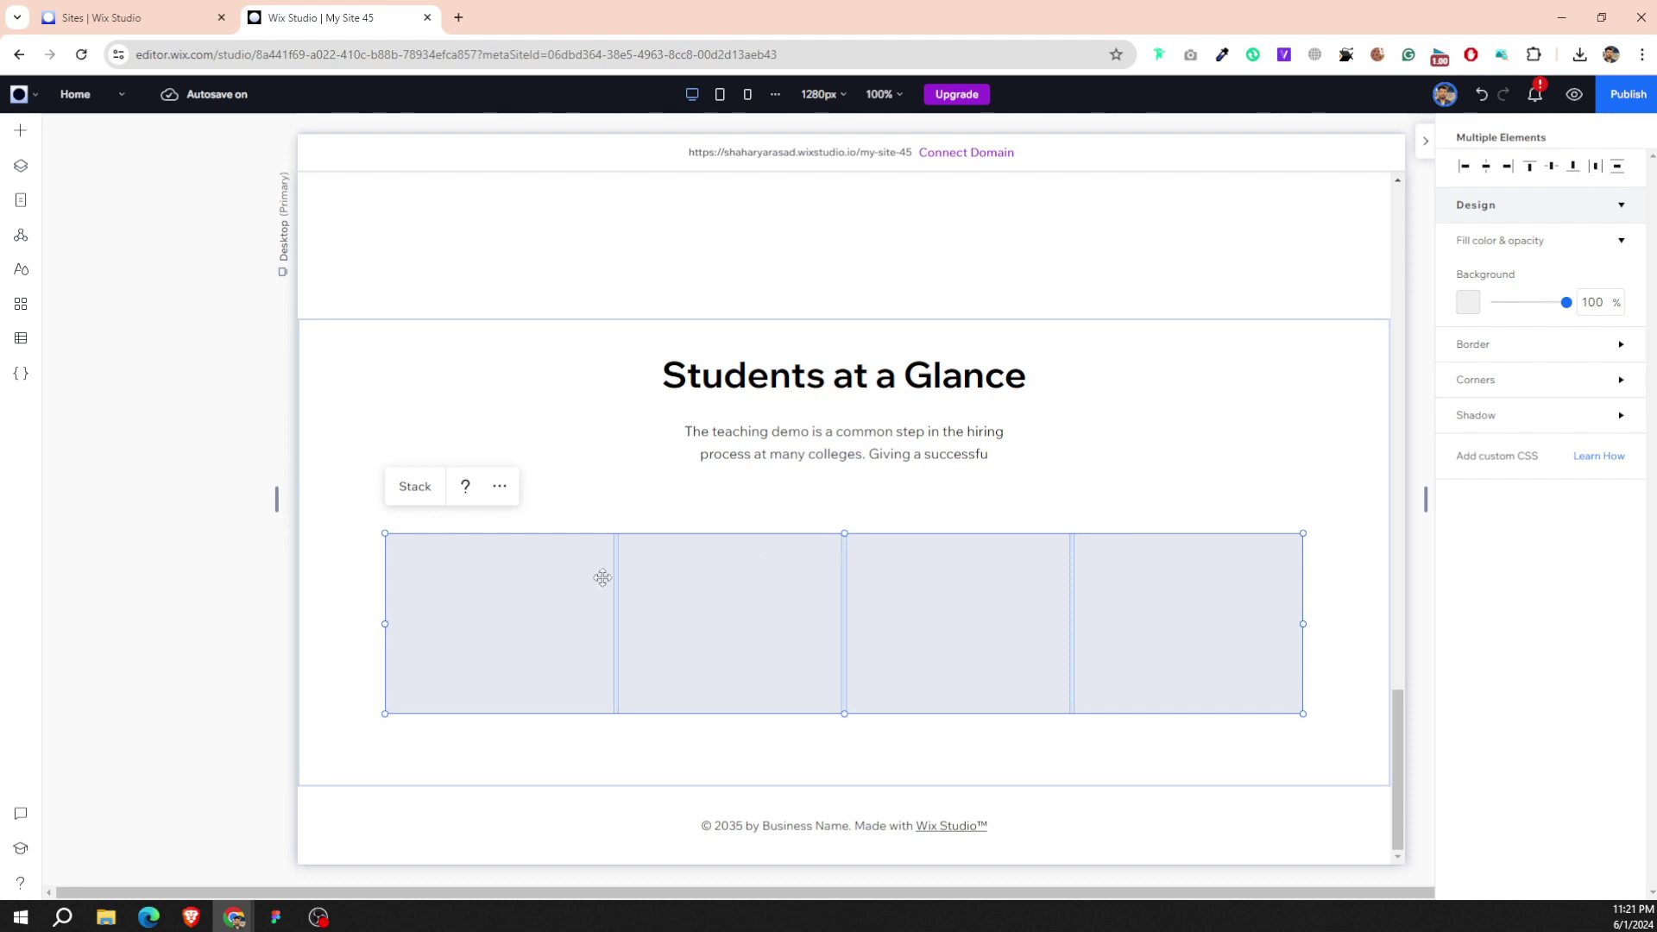
pyautogui.click(614, 503)
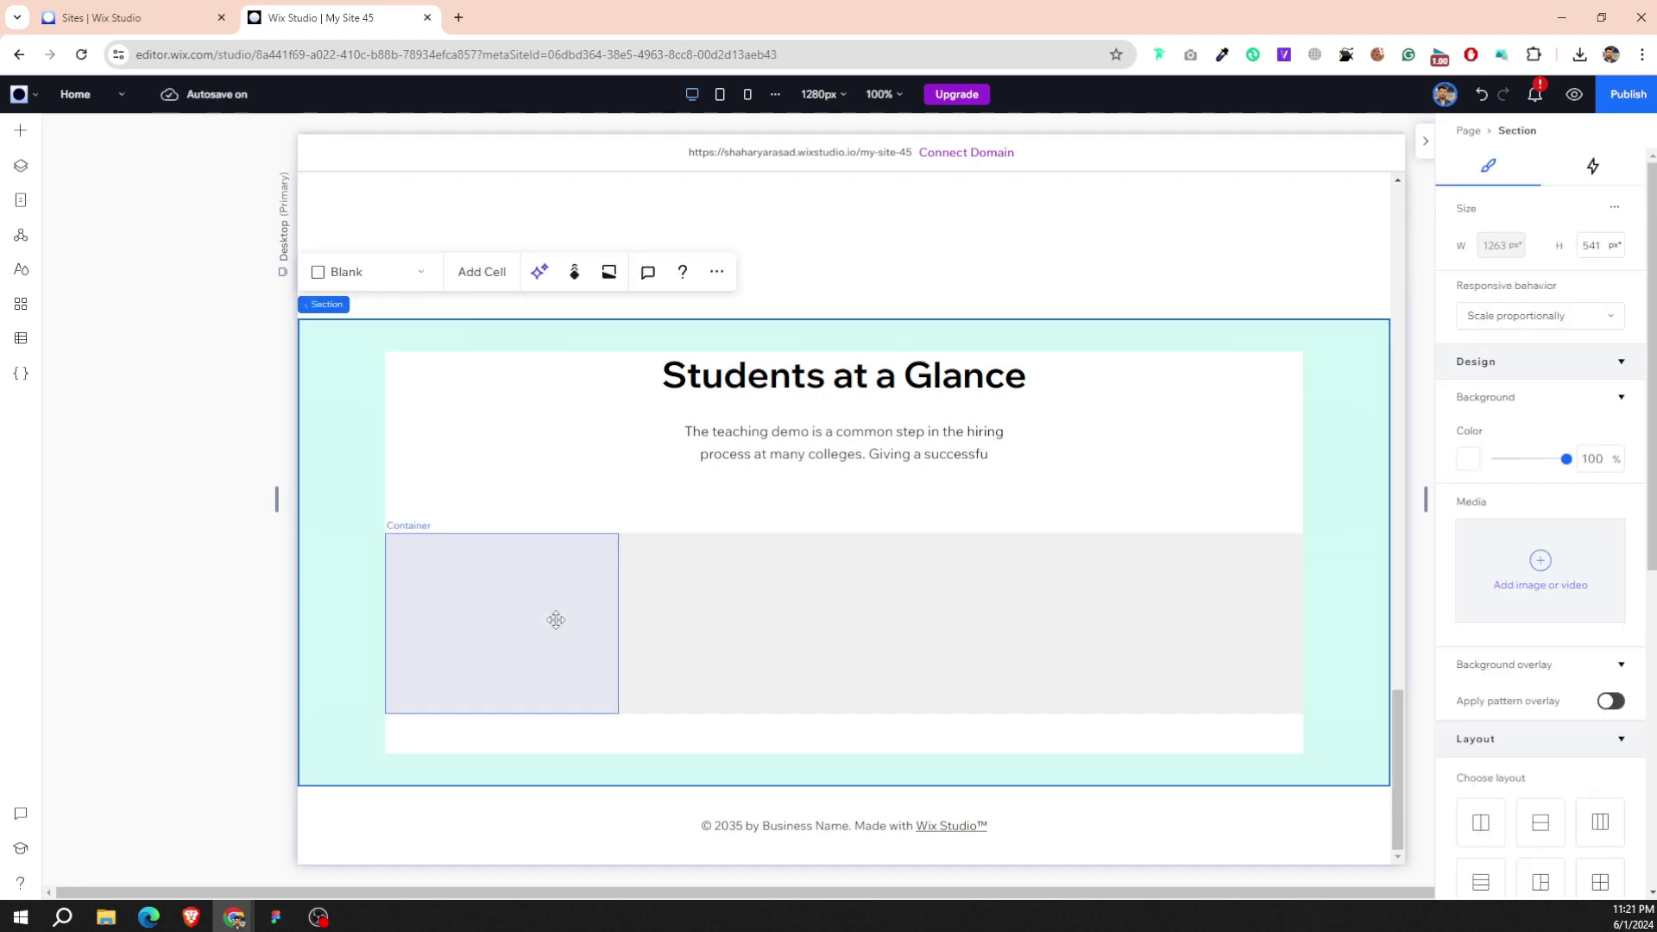
# Set each of the four boxes to a width of 260 px.
pyautogui.click(555, 618)
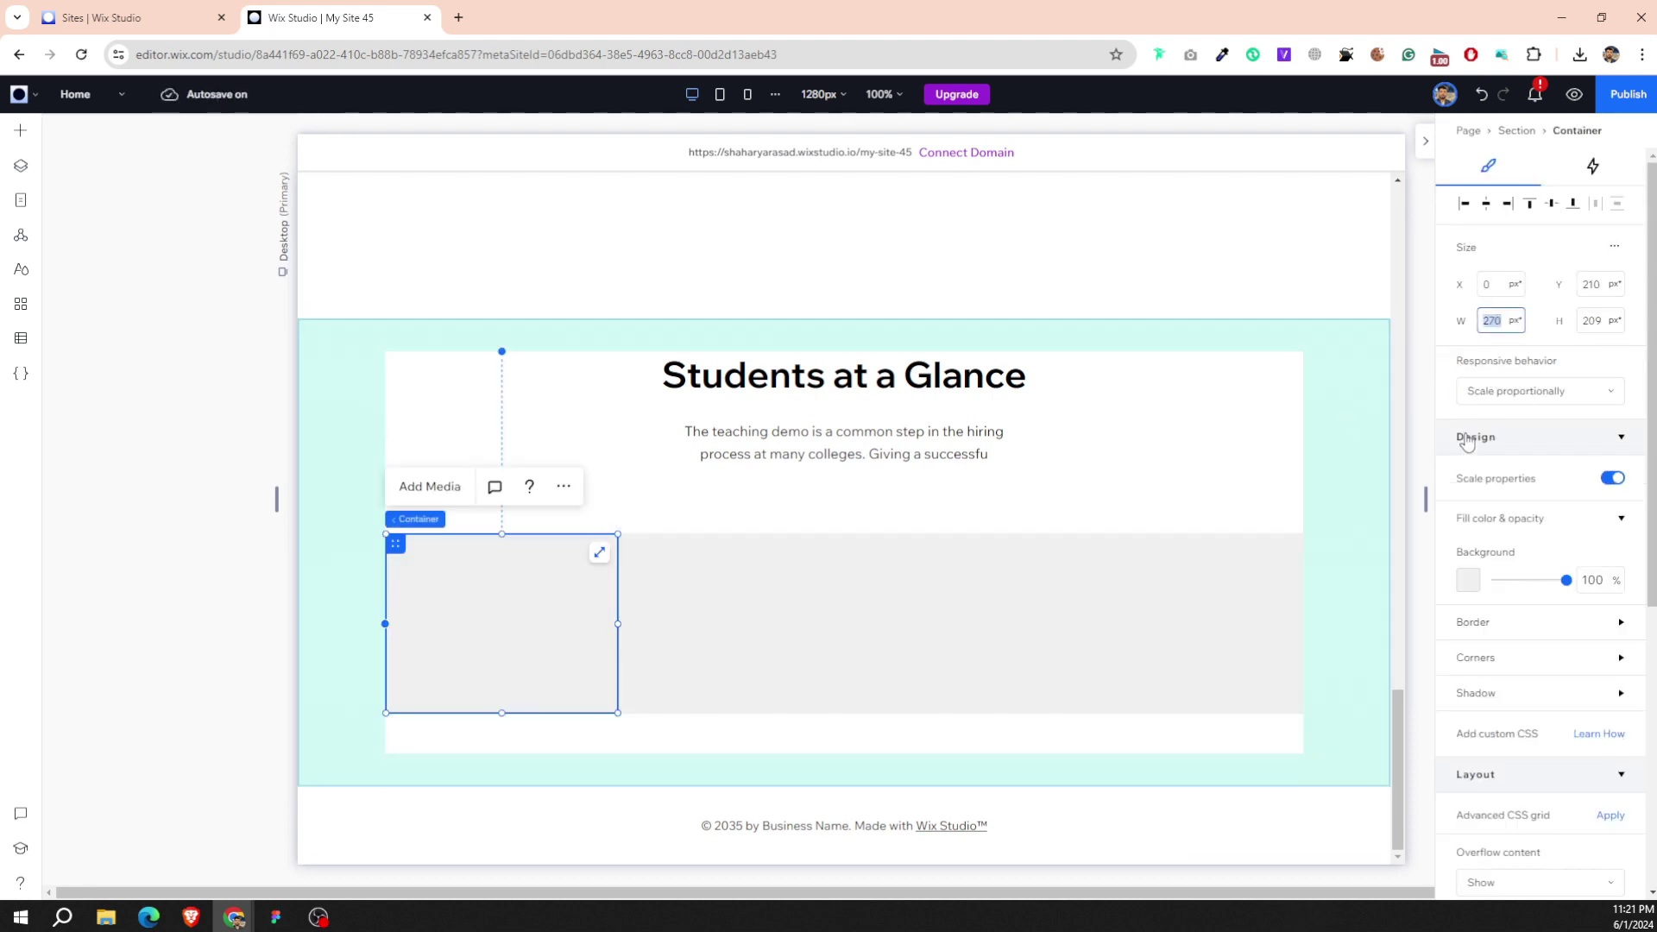
pyautogui.write('260')
pyautogui.moveTo(566, 610); pyautogui.dragTo(794, 610)
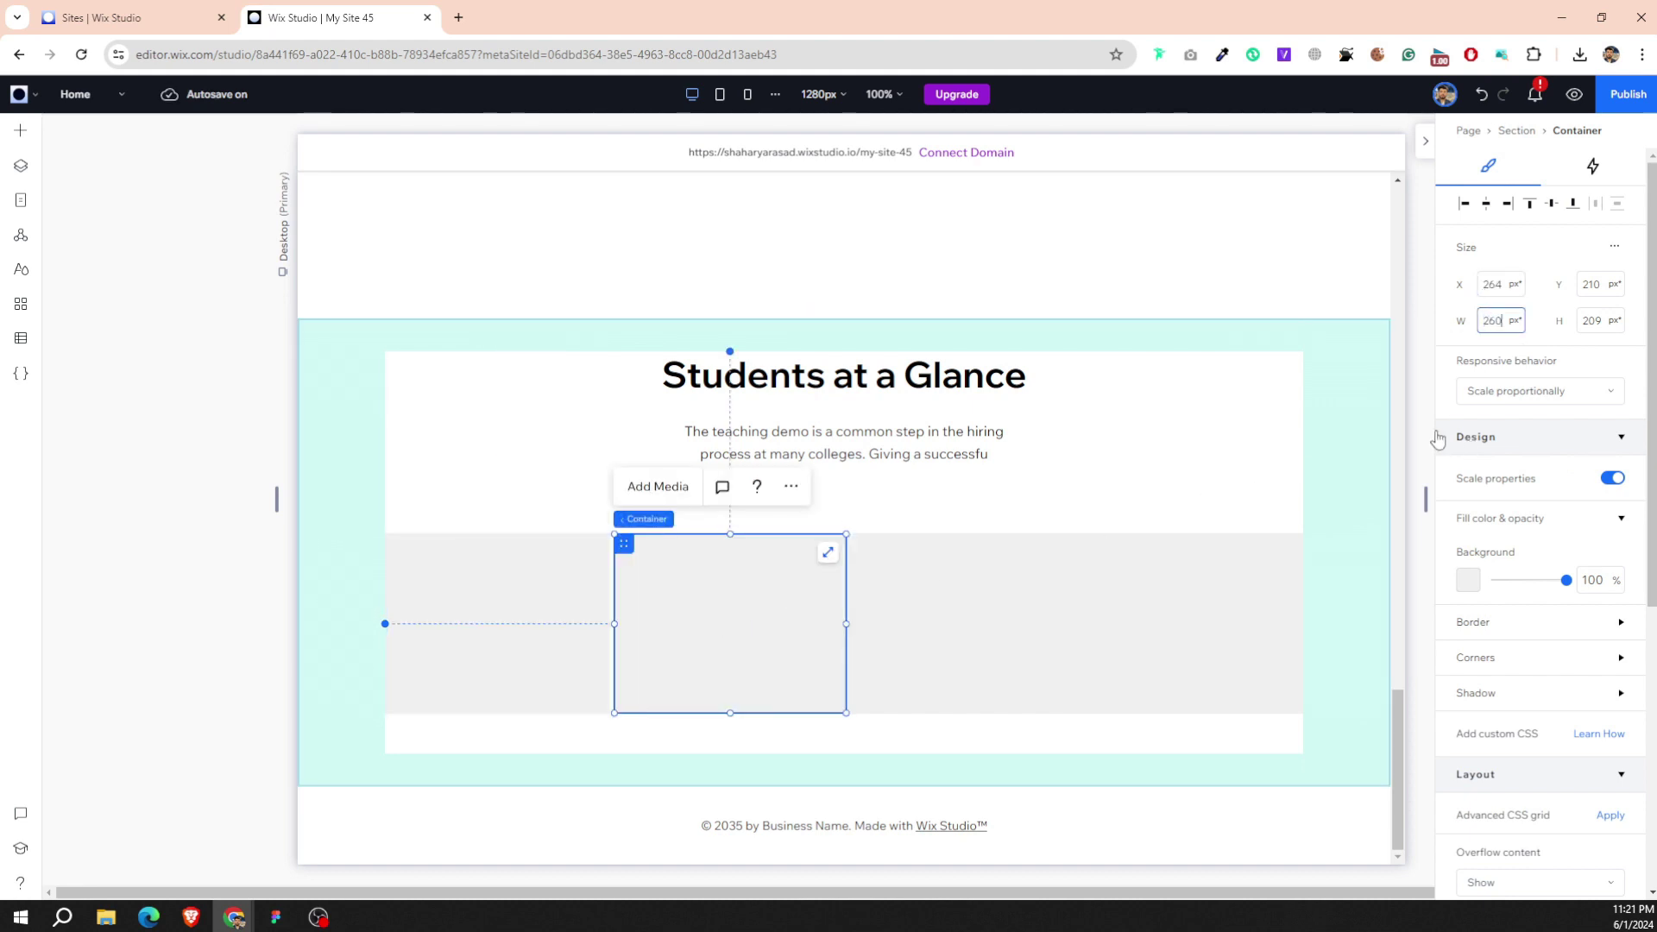
pyautogui.press('Return')
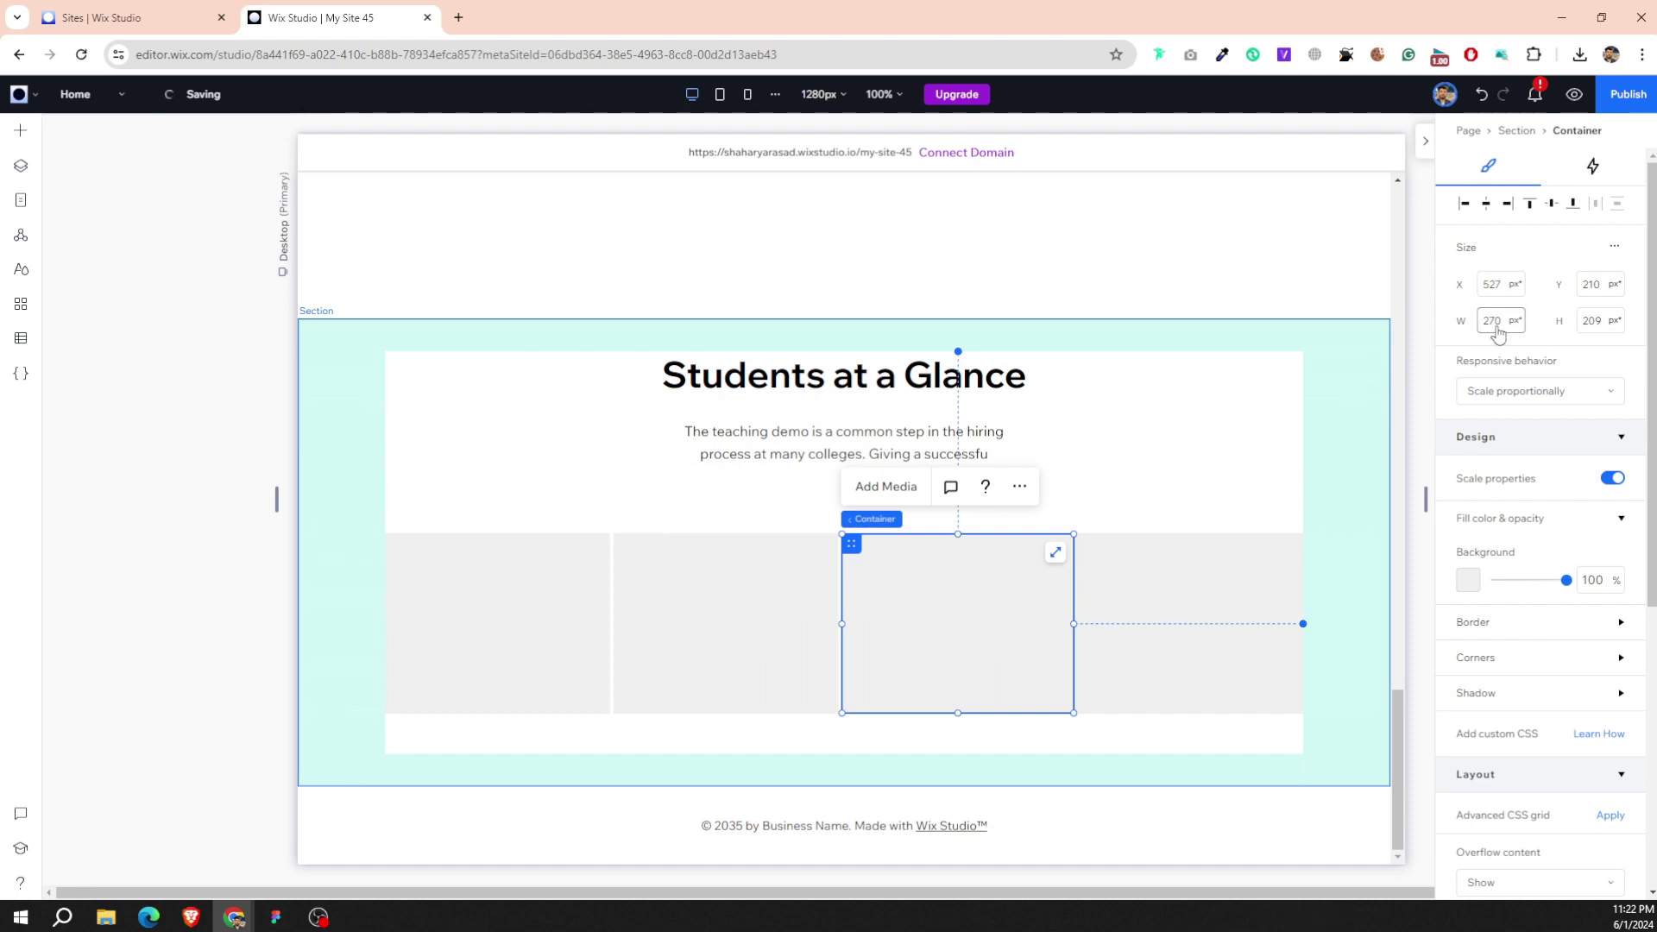
pyautogui.press('Up')
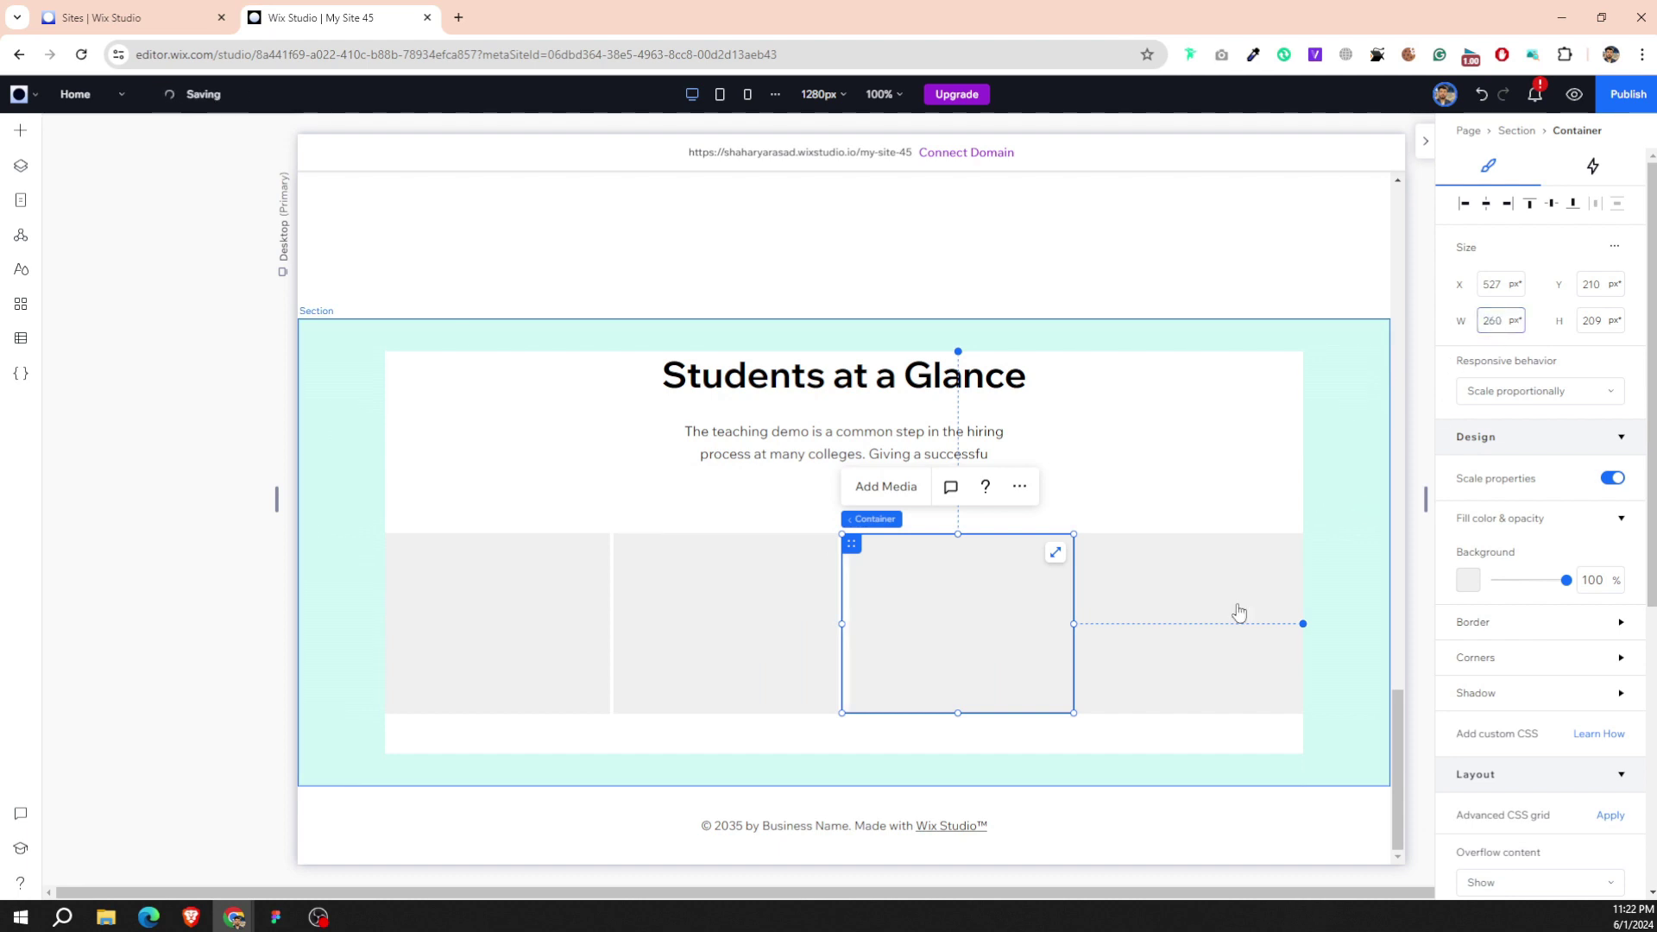
pyautogui.doubleClick(1493, 320)
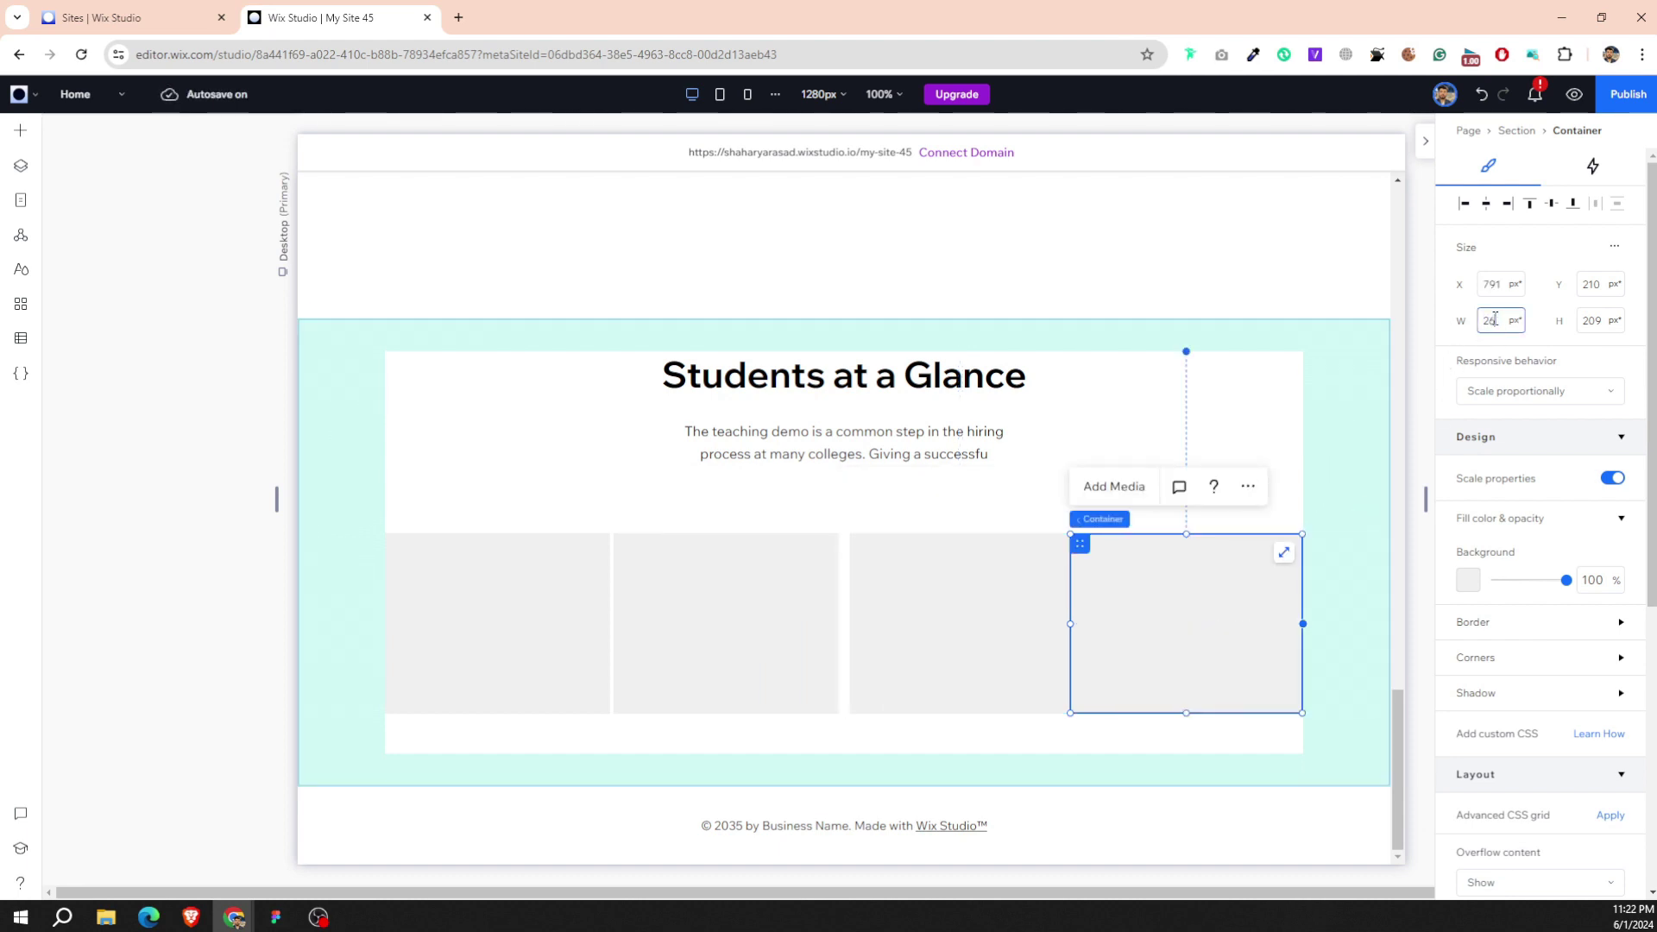
# Distribute all four 260 px boxes horizontally across the row.
pyautogui.click(525, 576)
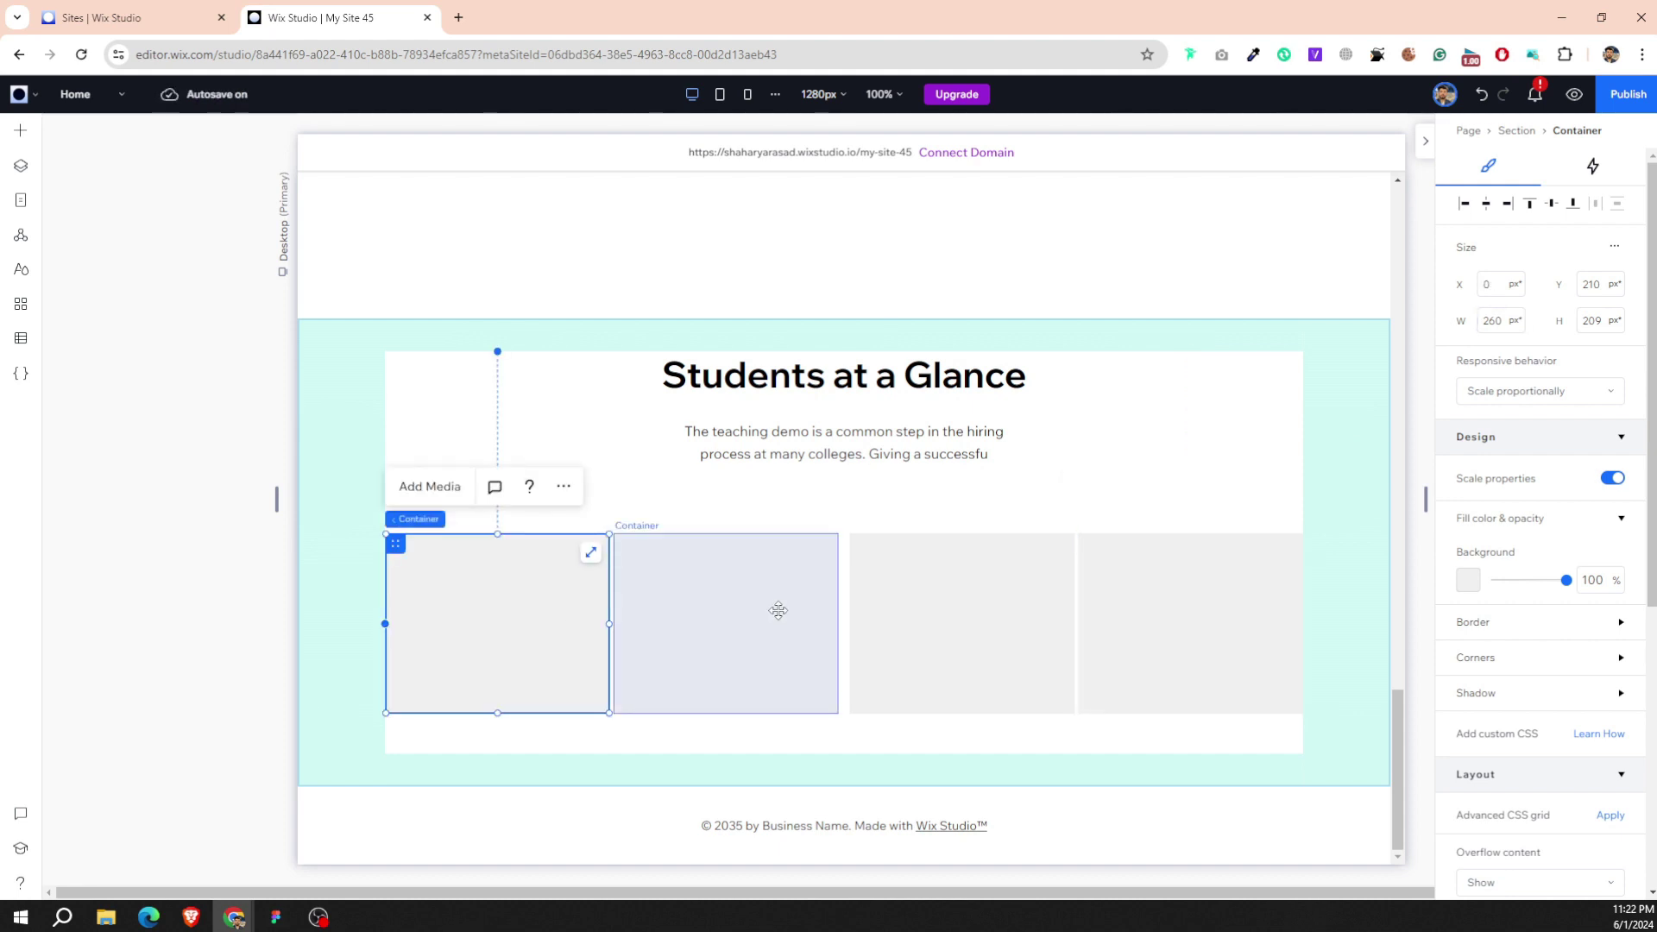
pyautogui.keyDown('shift'); pyautogui.click(724, 569); pyautogui.keyUp('shift')
pyautogui.keyDown('shift'); pyautogui.click(958, 570); pyautogui.keyUp('shift')
pyautogui.keyDown('shift'); pyautogui.click(1094, 570); pyautogui.keyUp('shift')
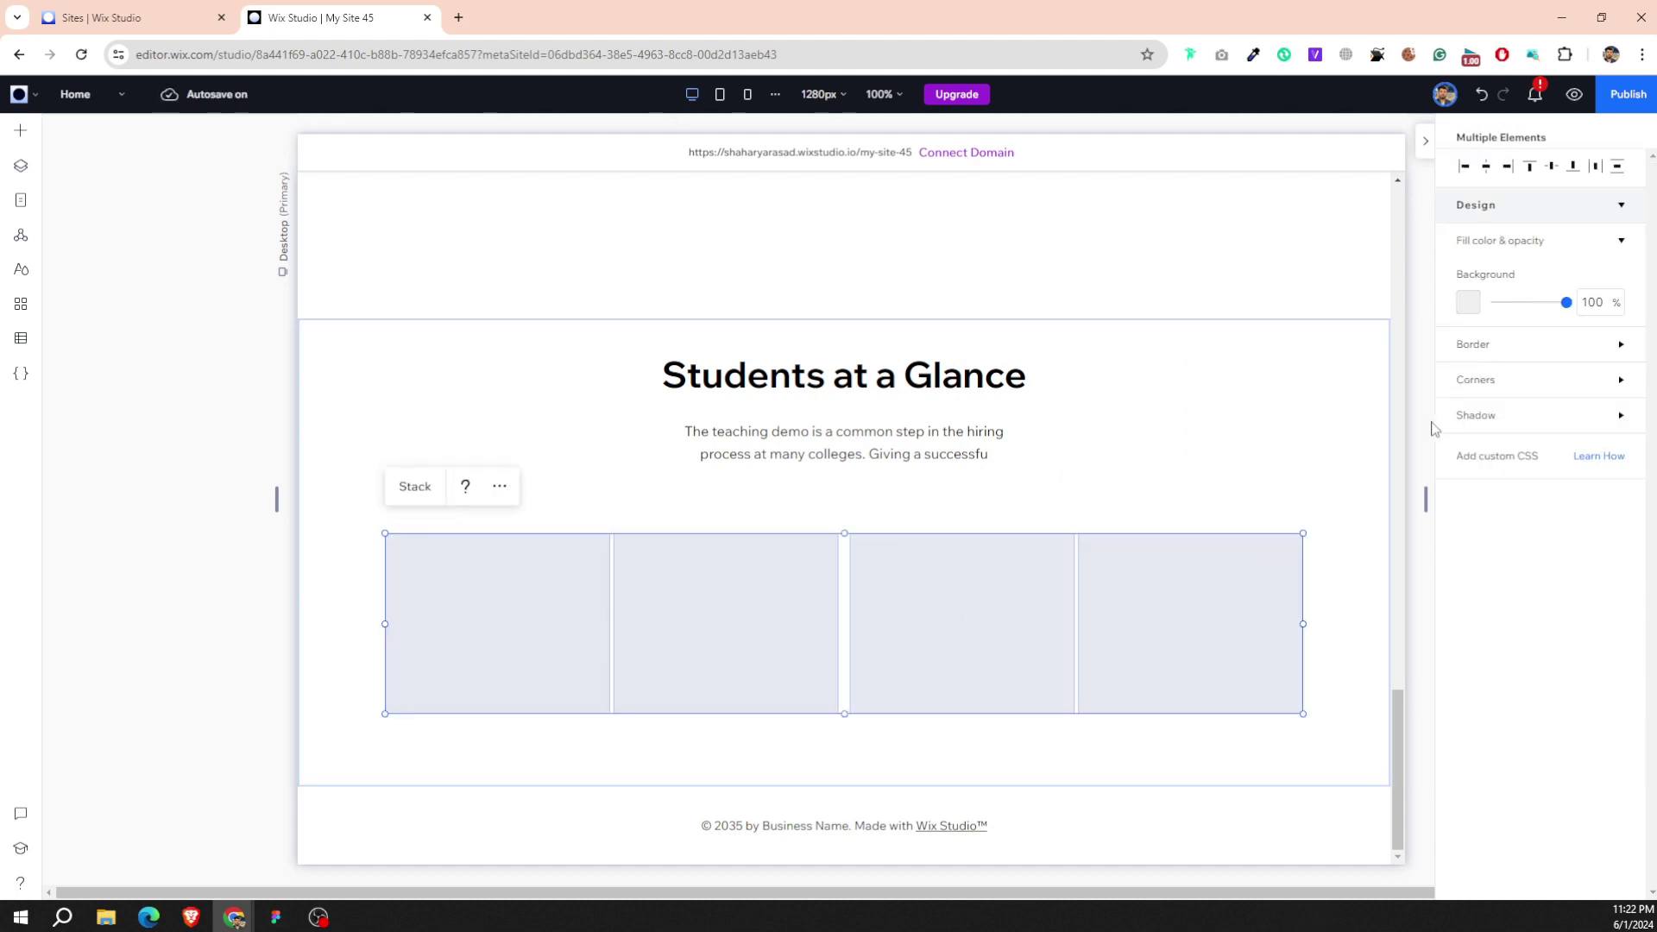
pyautogui.click(1598, 168)
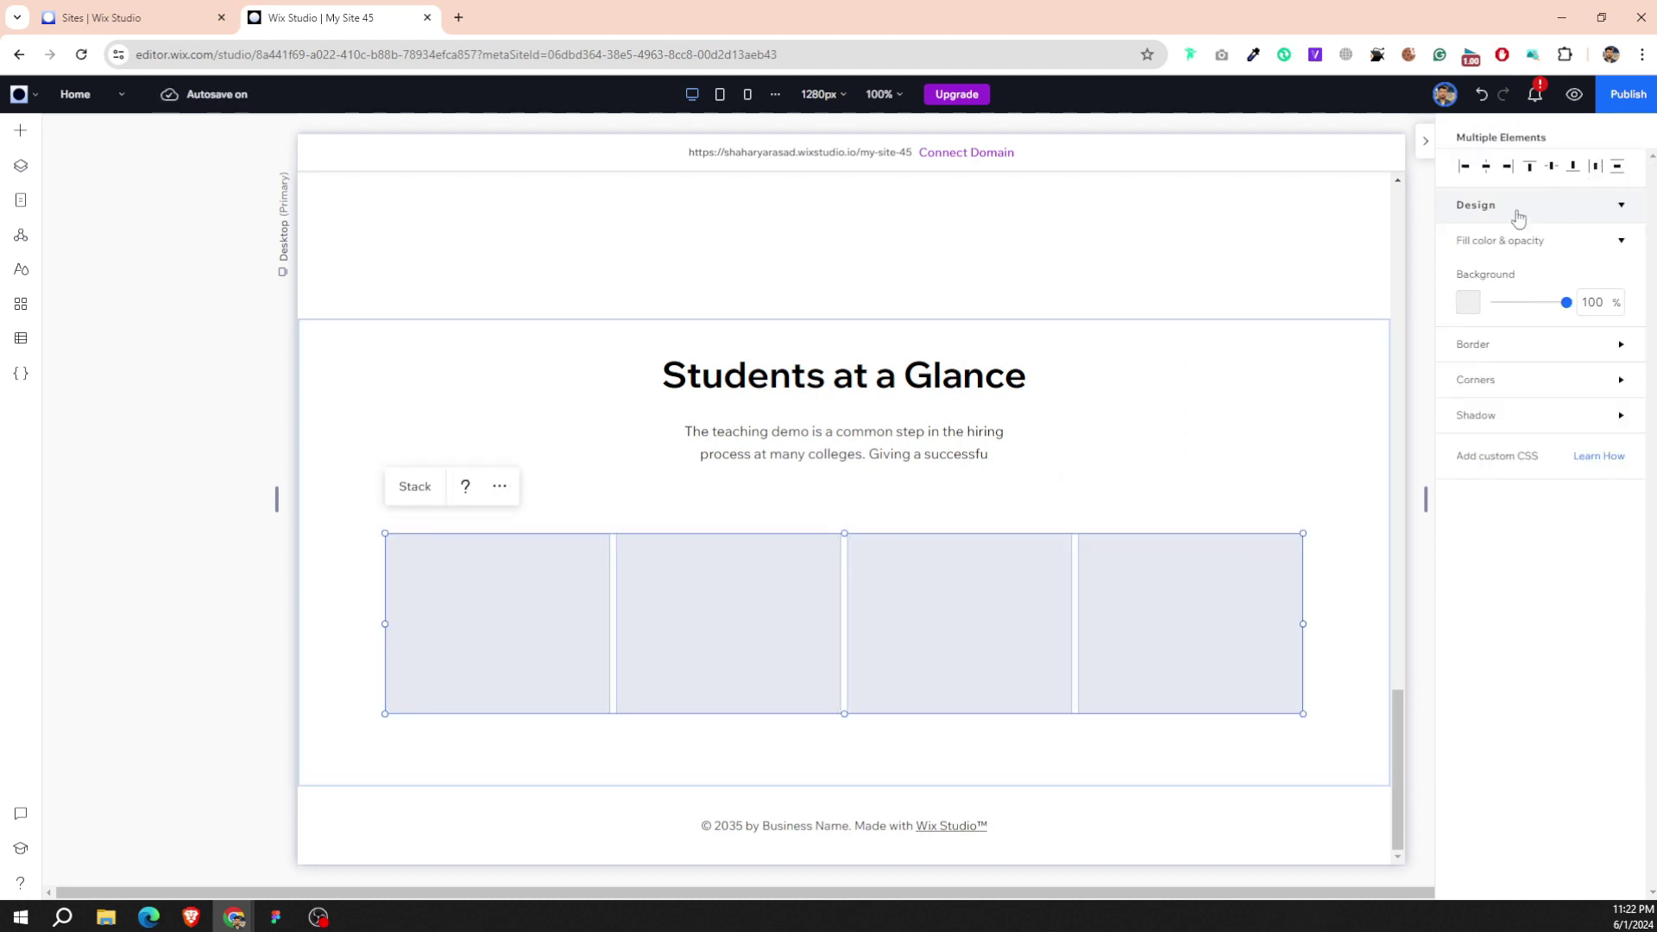
pyautogui.click(1031, 466)
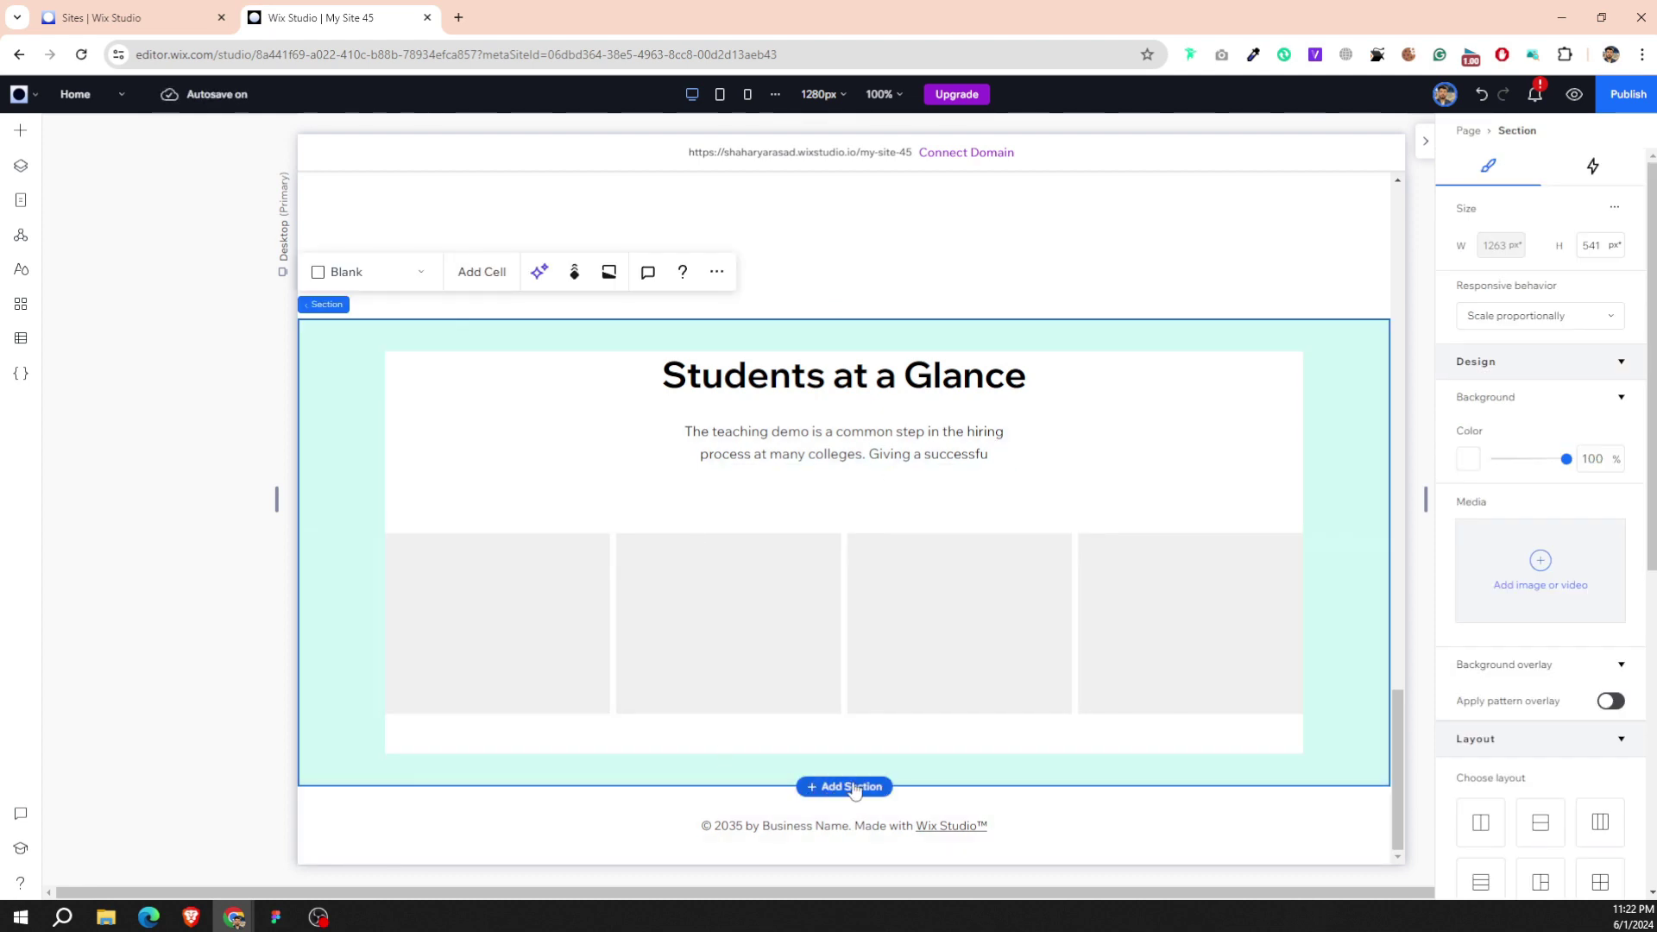
# Resize the section's bottom edge so it has room for taller boxes.
pyautogui.moveTo(937, 786); pyautogui.dragTo(940, 746)
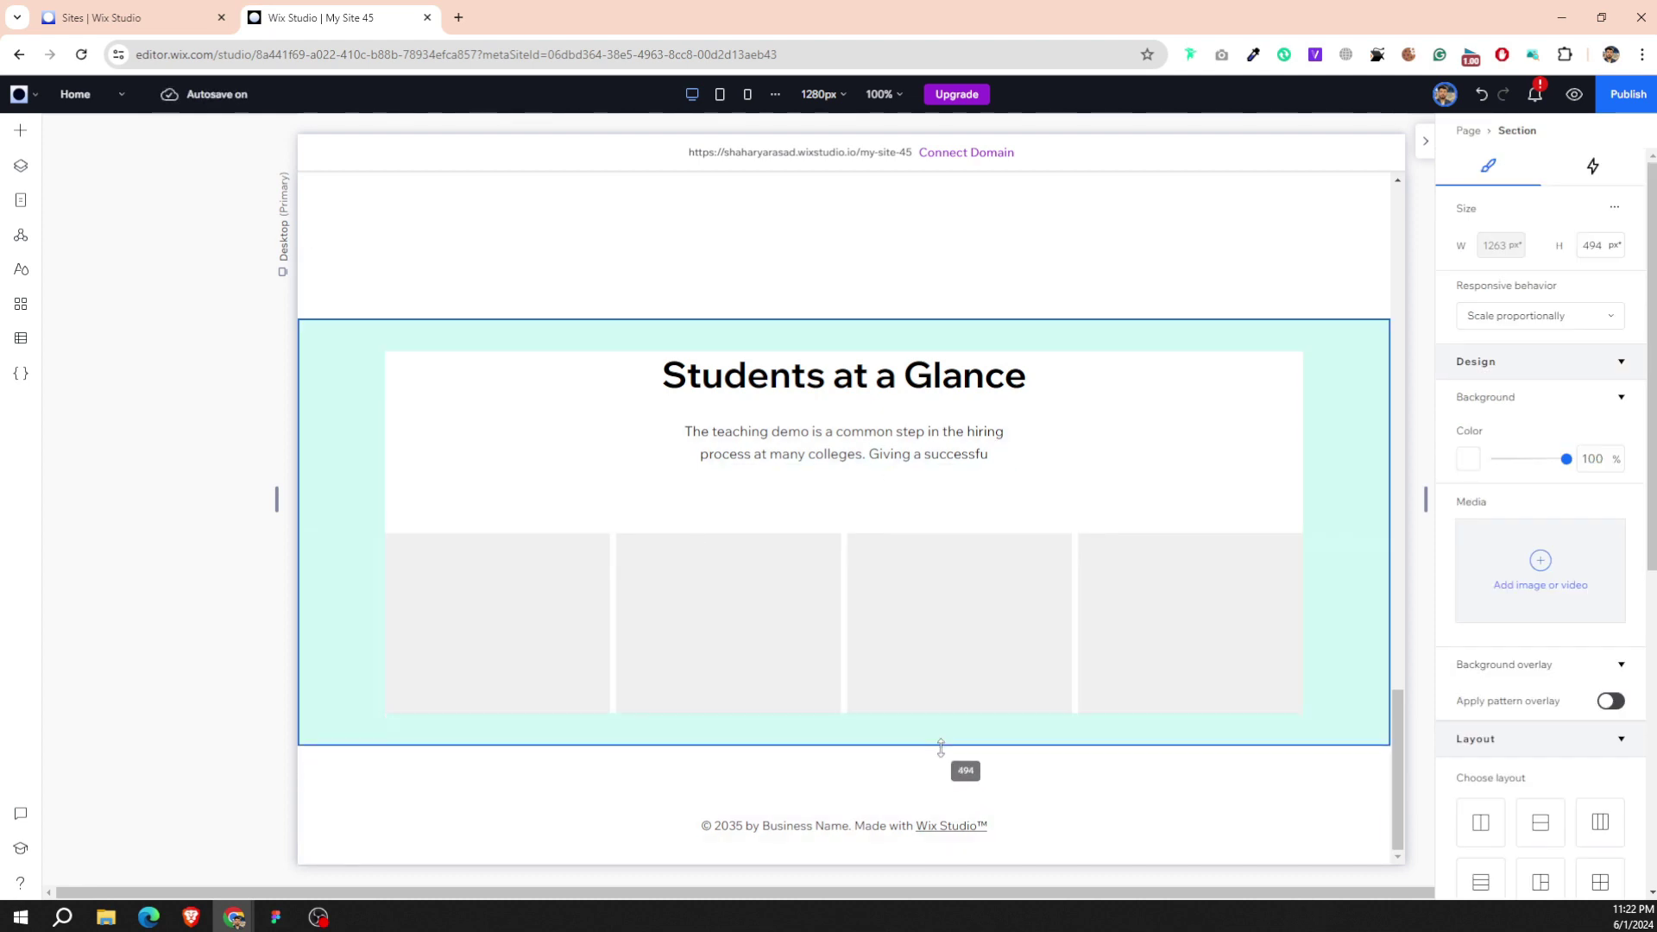
pyautogui.click(912, 629)
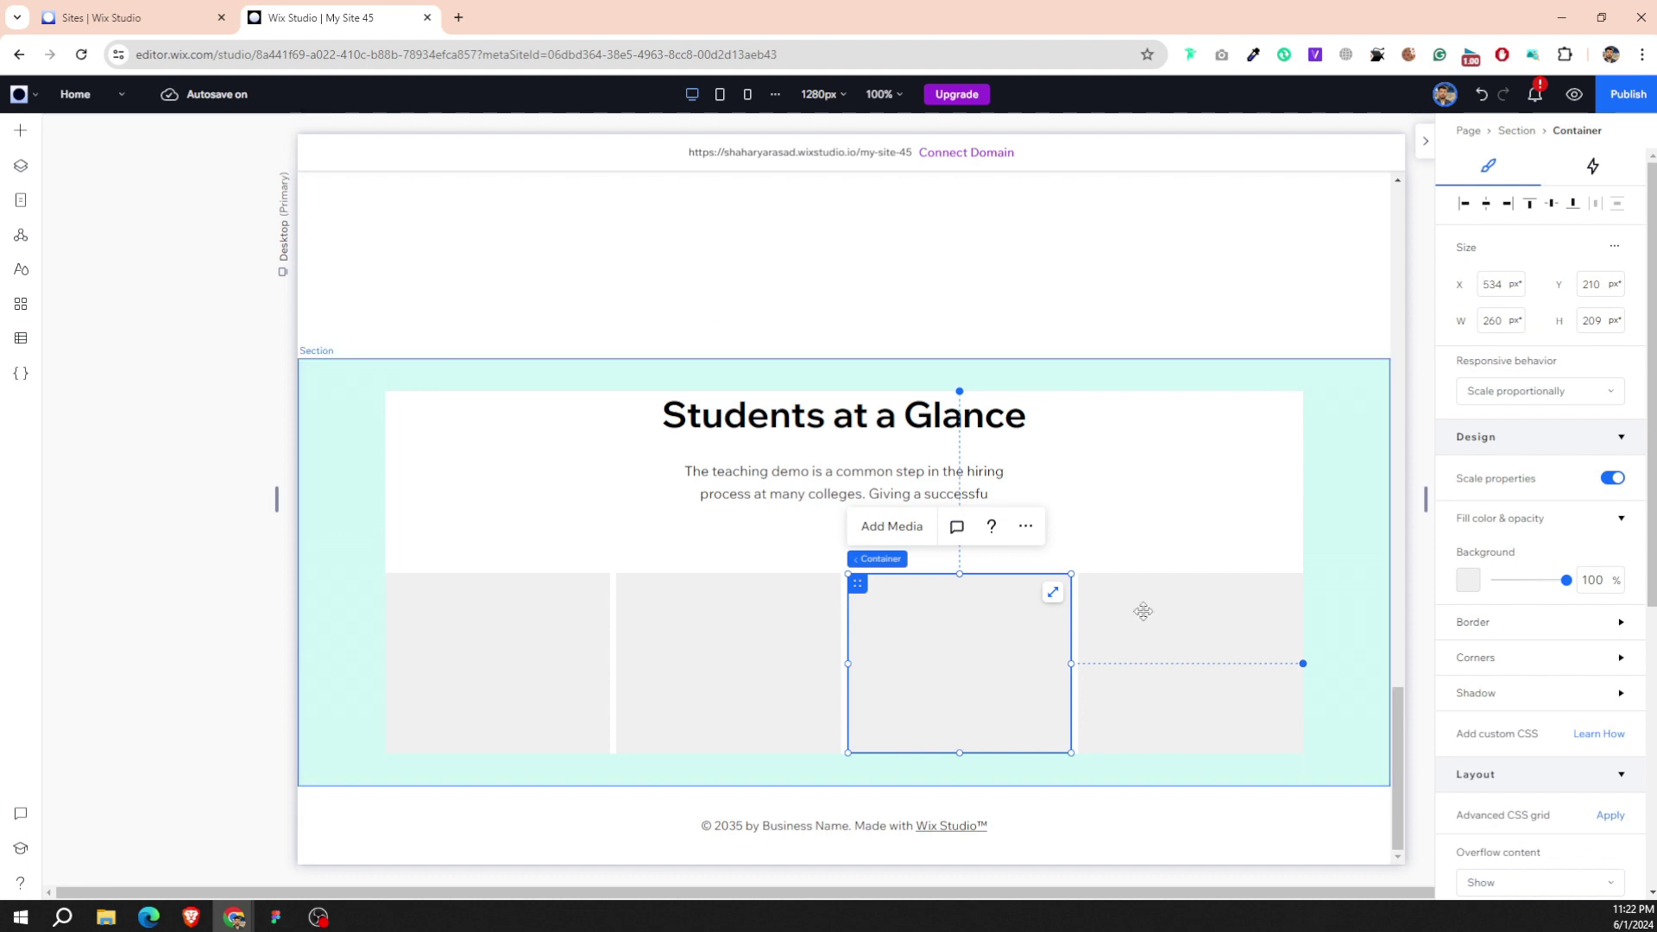
pyautogui.moveTo(1094, 785); pyautogui.dragTo(1094, 807)
# Set the fourth, third, second and first boxes to 250 px tall.
pyautogui.click(1094, 676)
pyautogui.write('250')
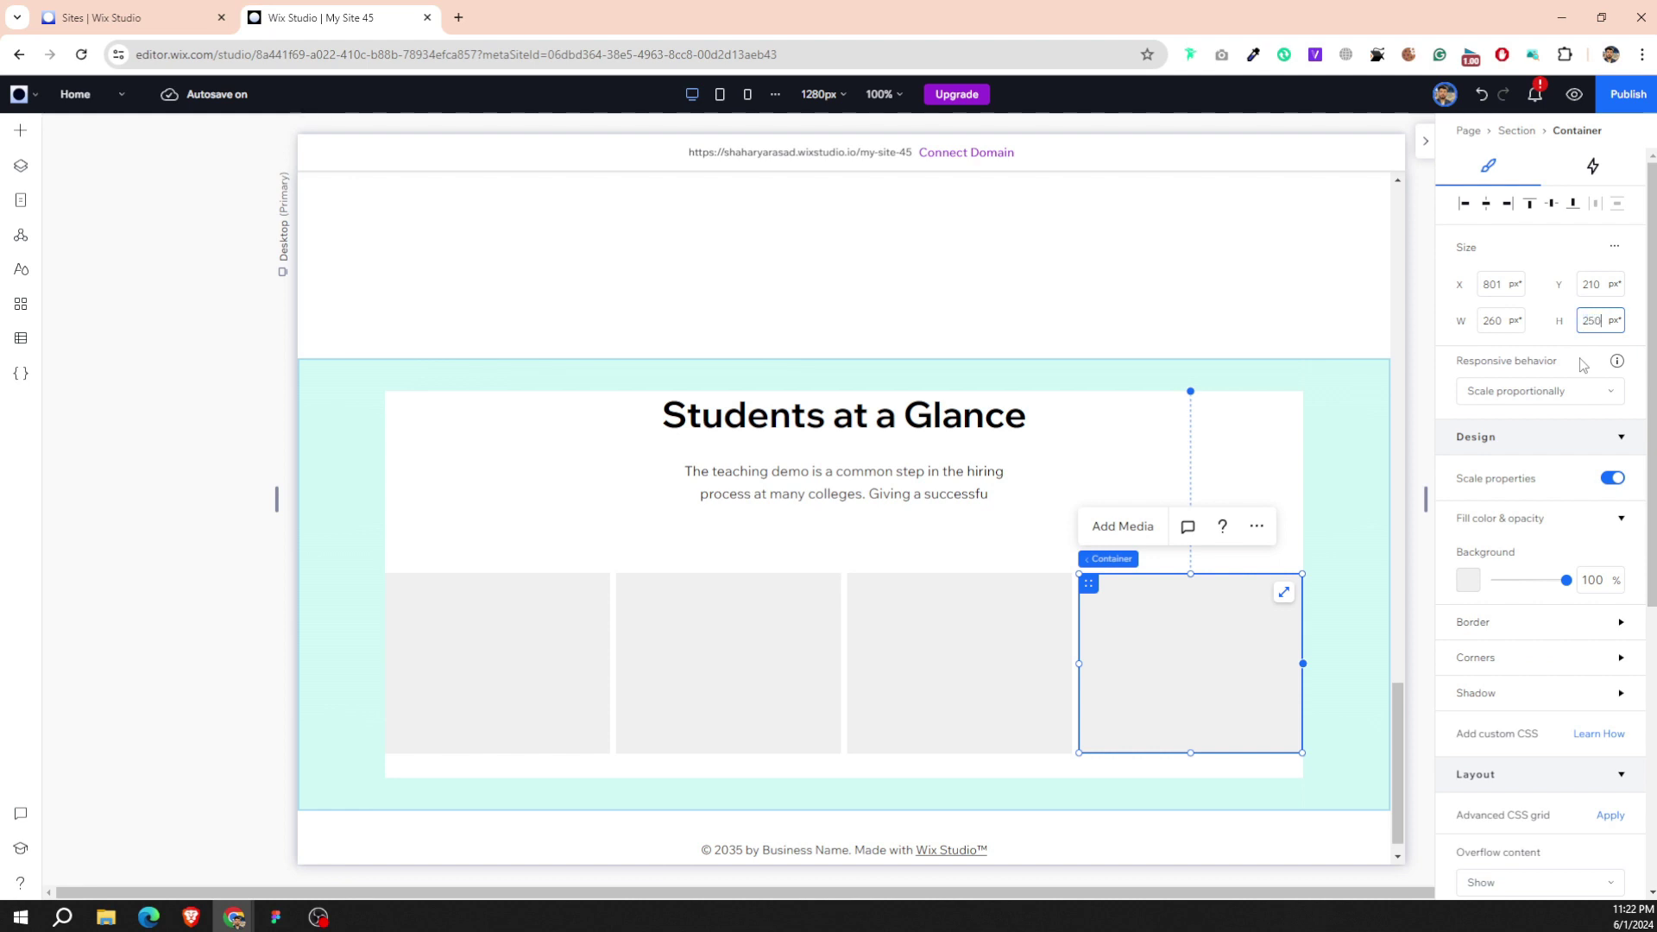
pyautogui.press('Return')
pyautogui.click(1025, 742)
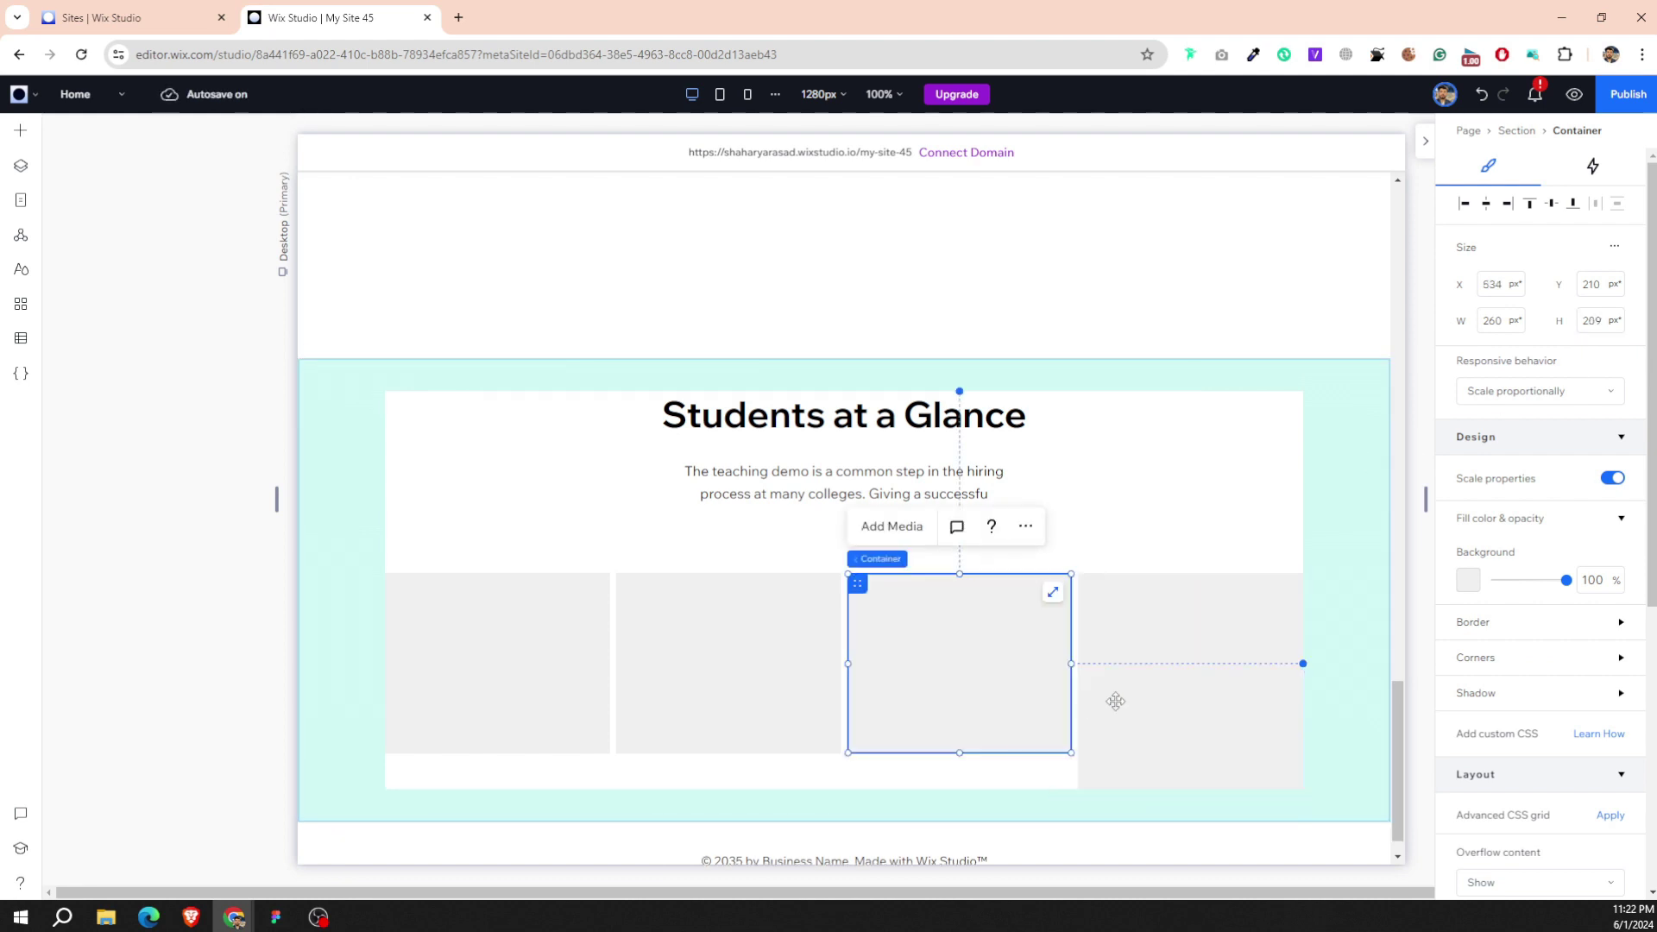
pyautogui.click(1583, 320)
pyautogui.press('Return')
pyautogui.click(780, 659)
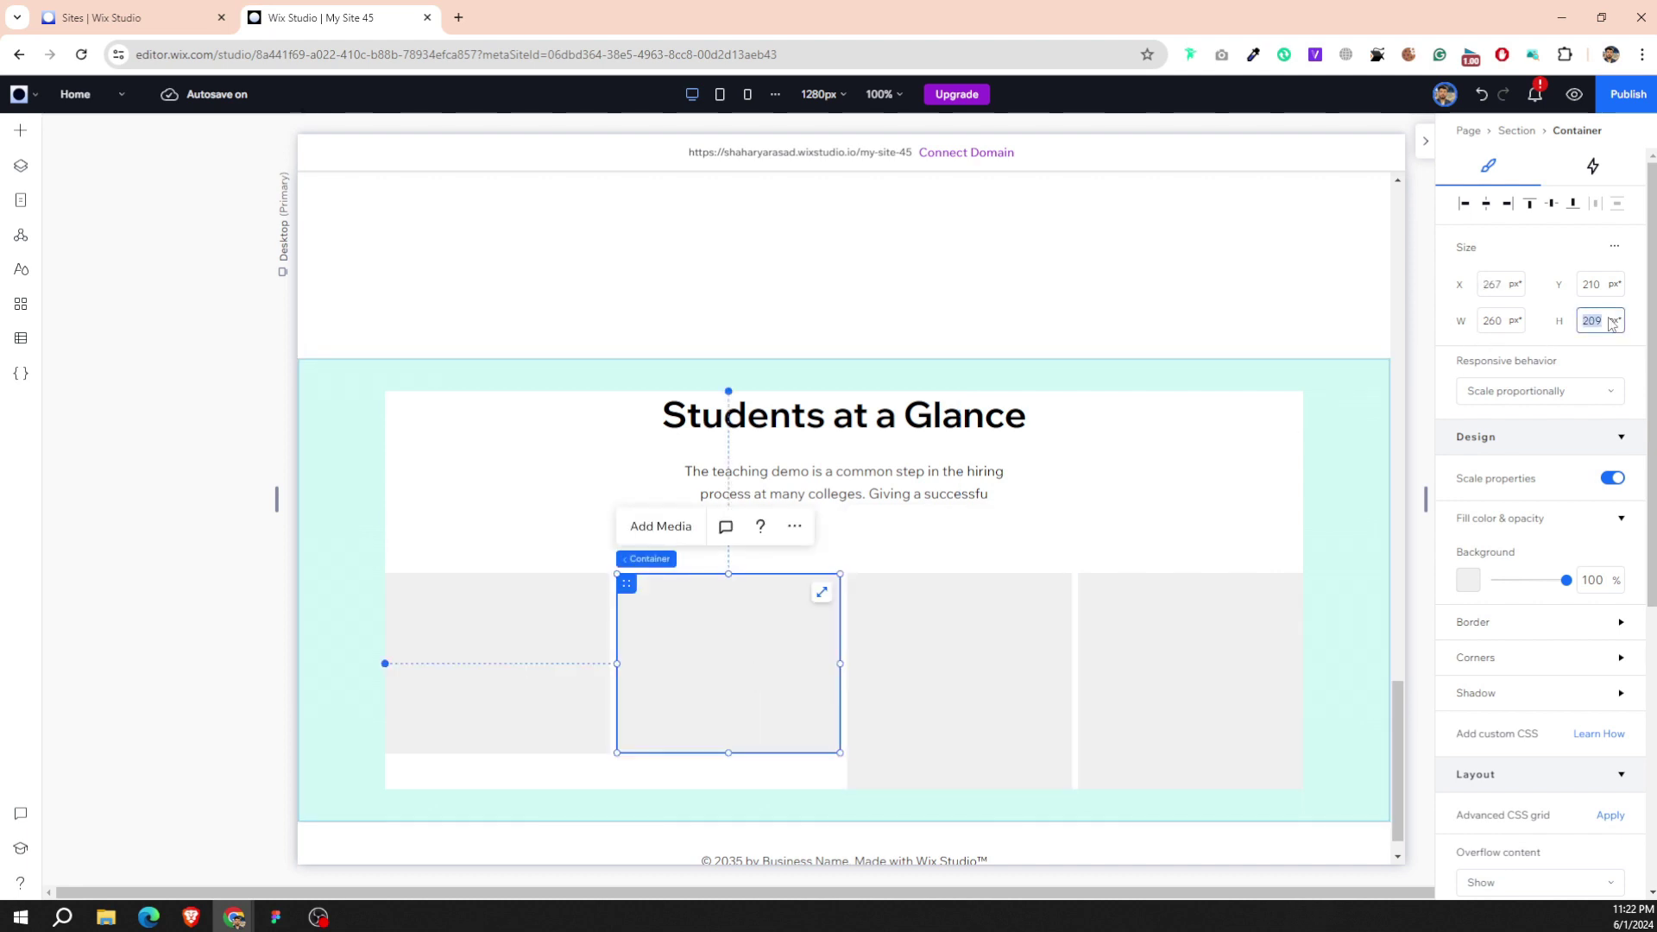
pyautogui.click(566, 699)
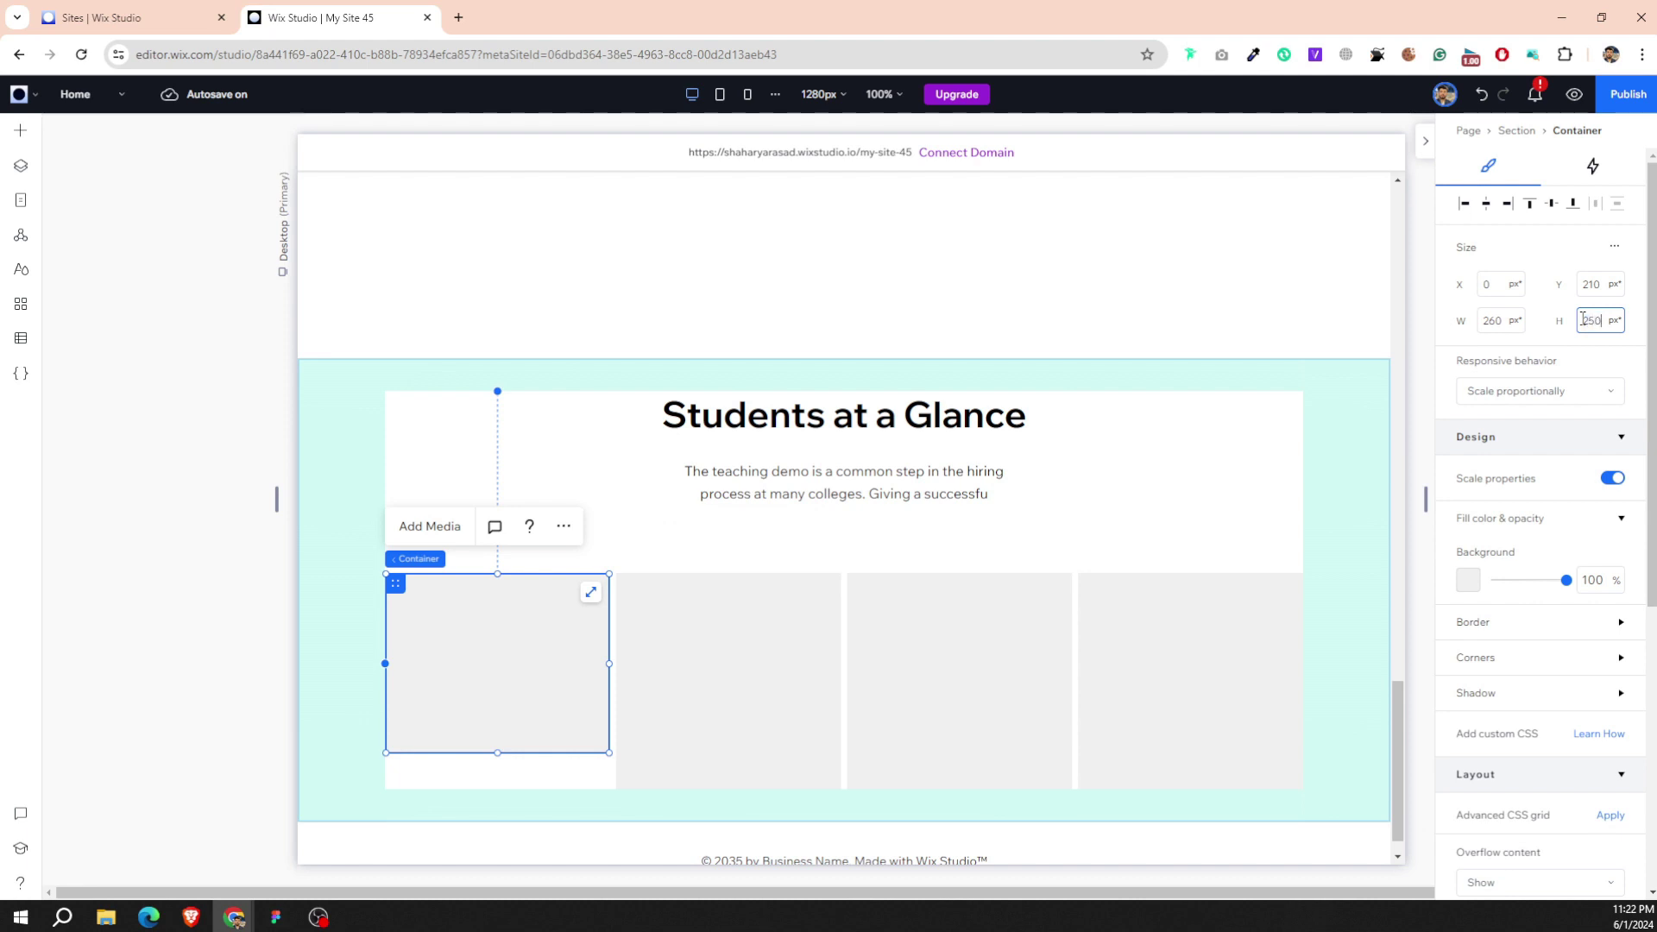
pyautogui.press('Return')
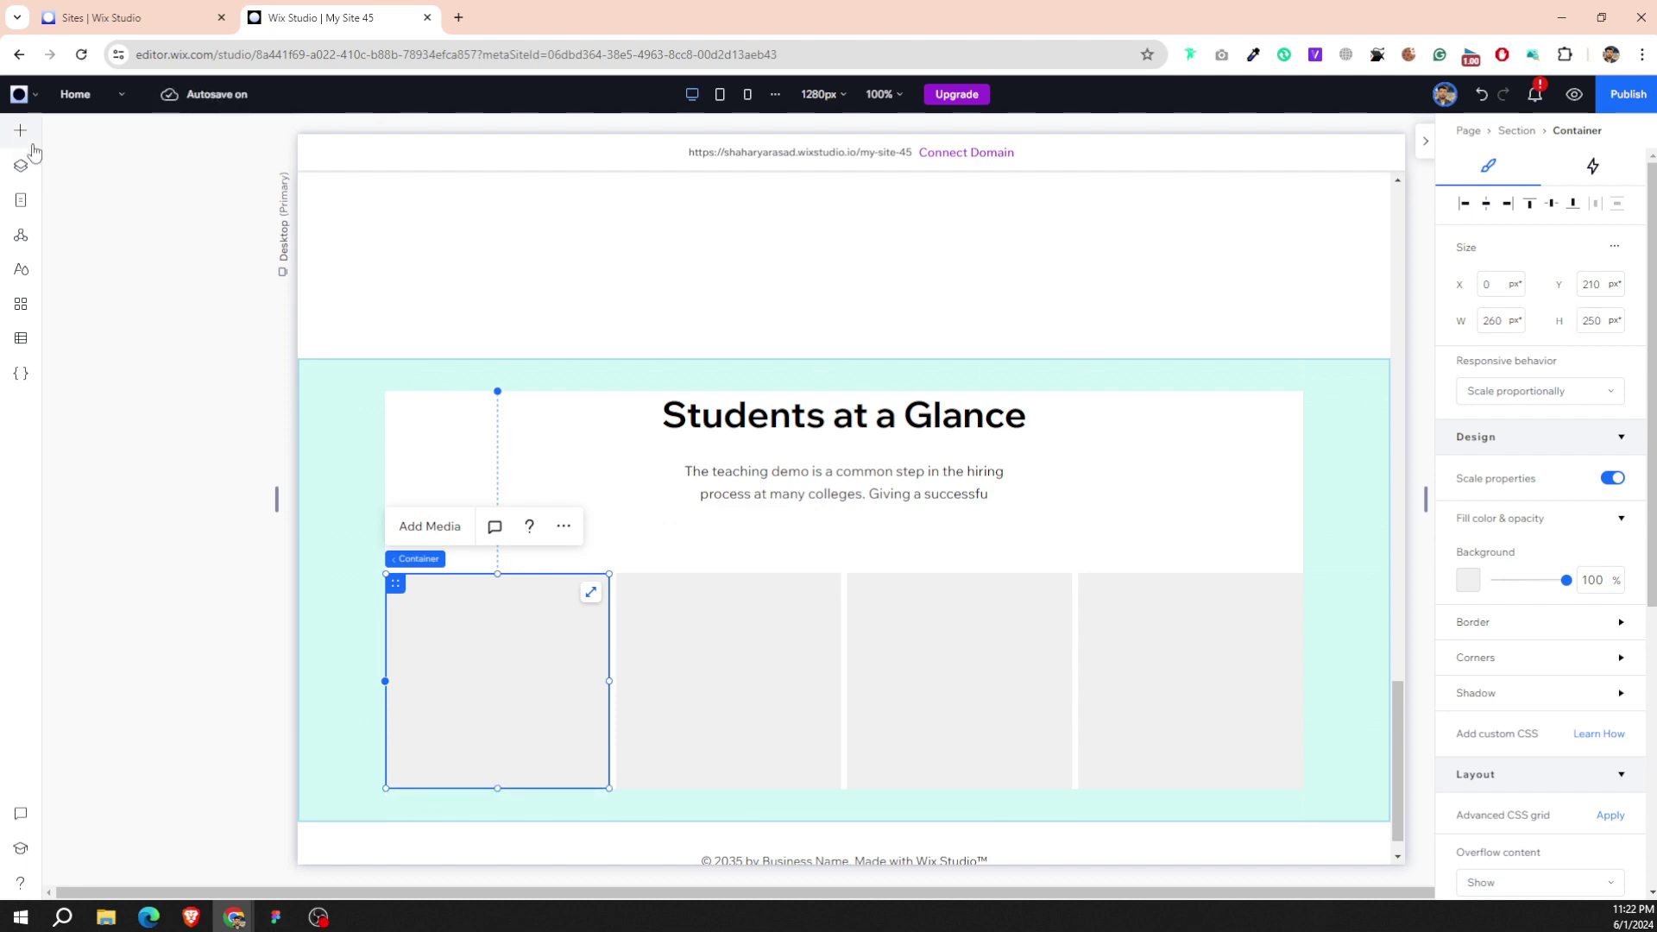
# Start a Media upload from the computer, then bring the Figma design forward.
pyautogui.click(22, 133)
pyautogui.click(86, 441)
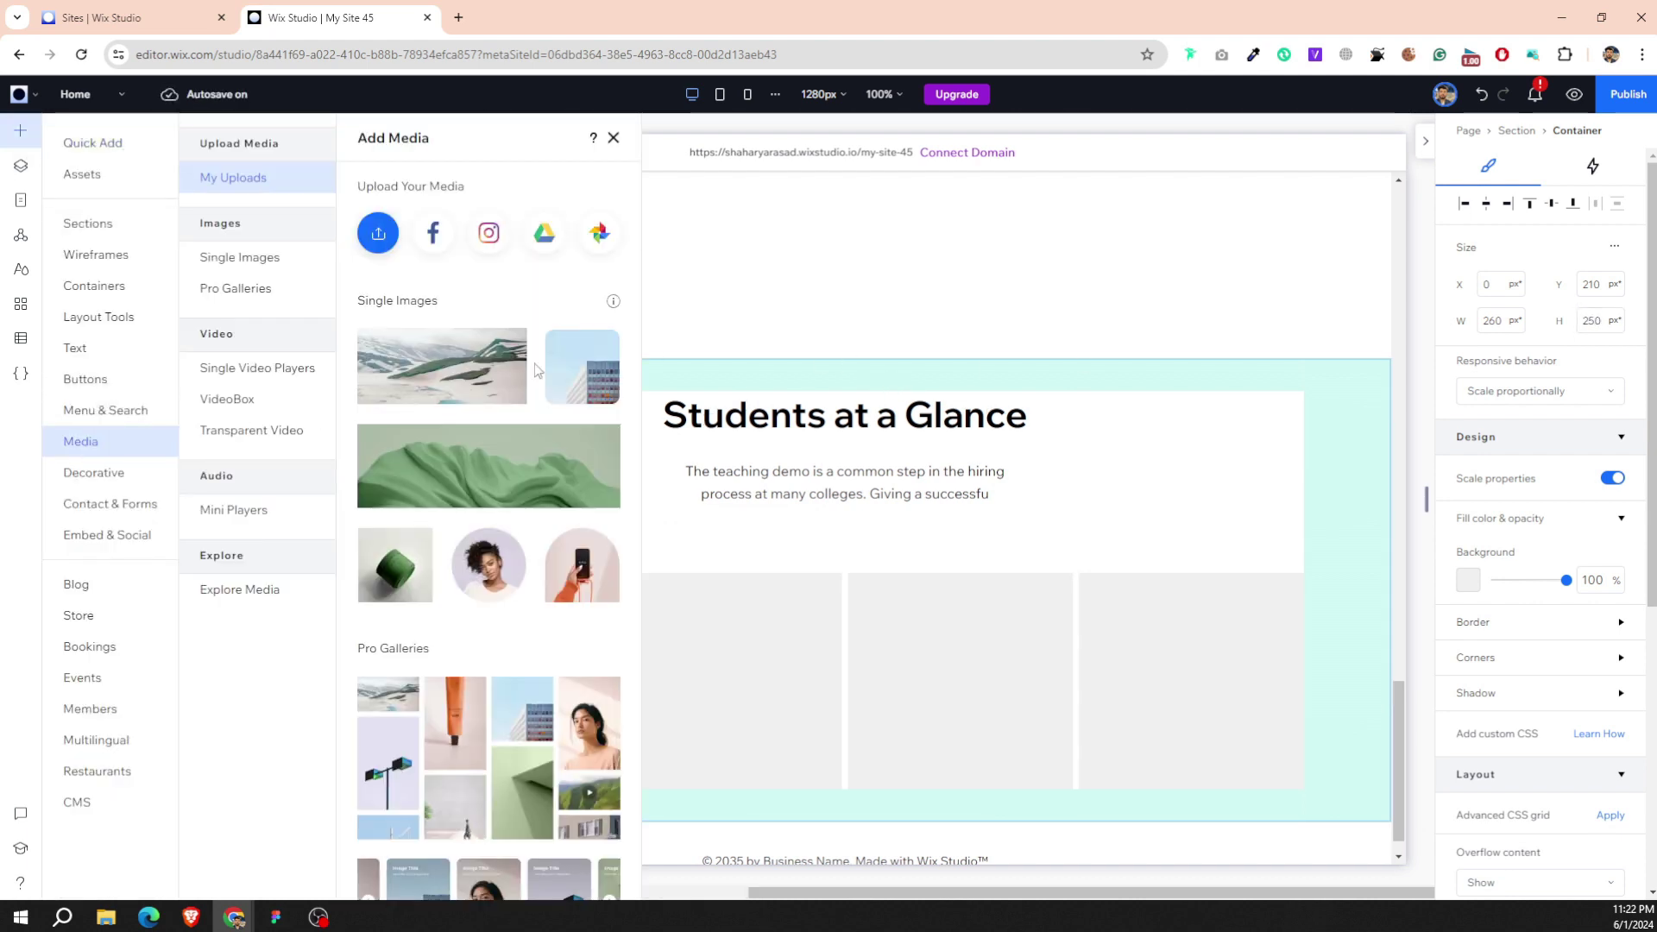
pyautogui.click(378, 233)
pyautogui.click(791, 516)
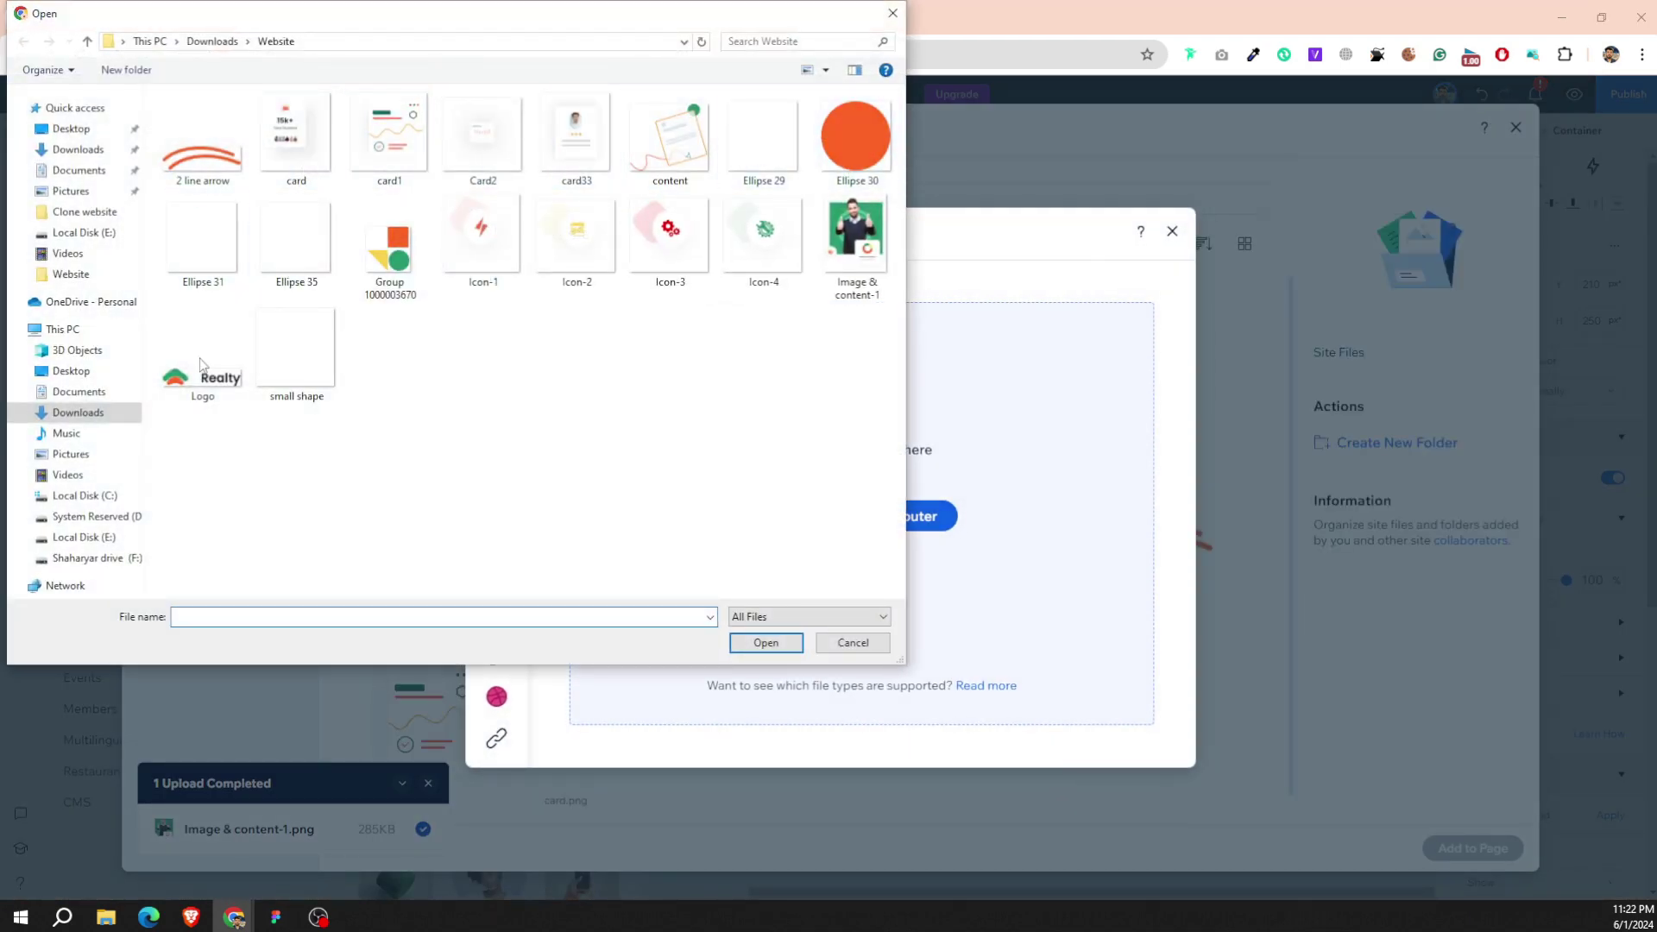
pyautogui.click(276, 916)
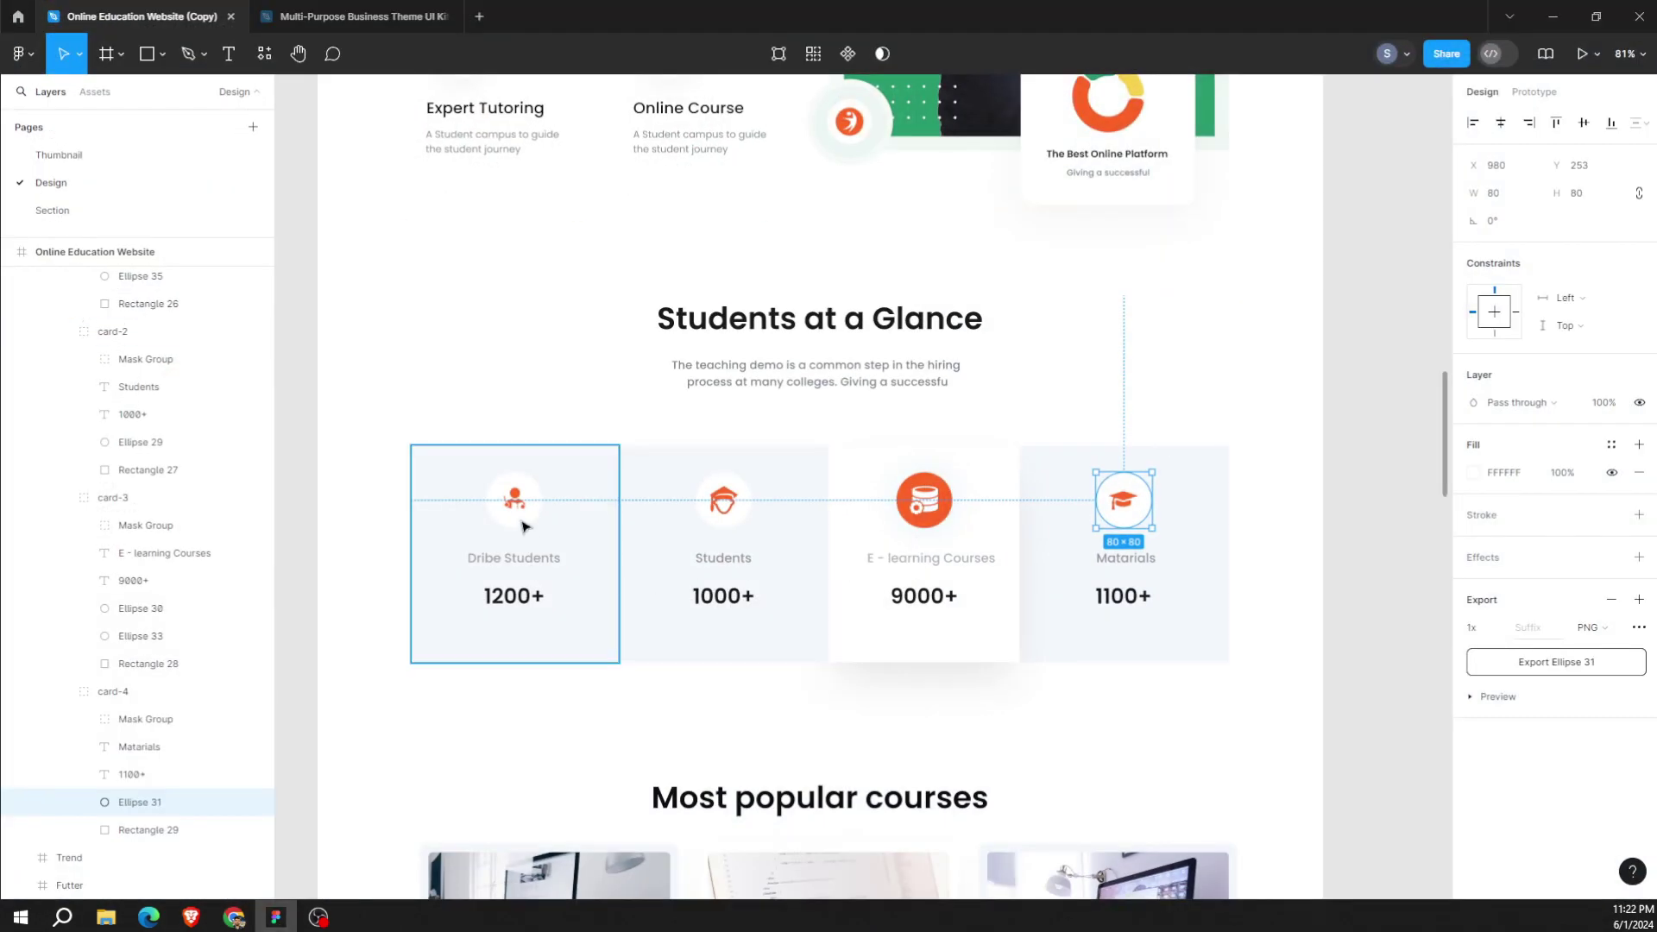
# Group the first card's icon with its circle and save it as a PNG in Website.
pyautogui.doubleClick(530, 505)
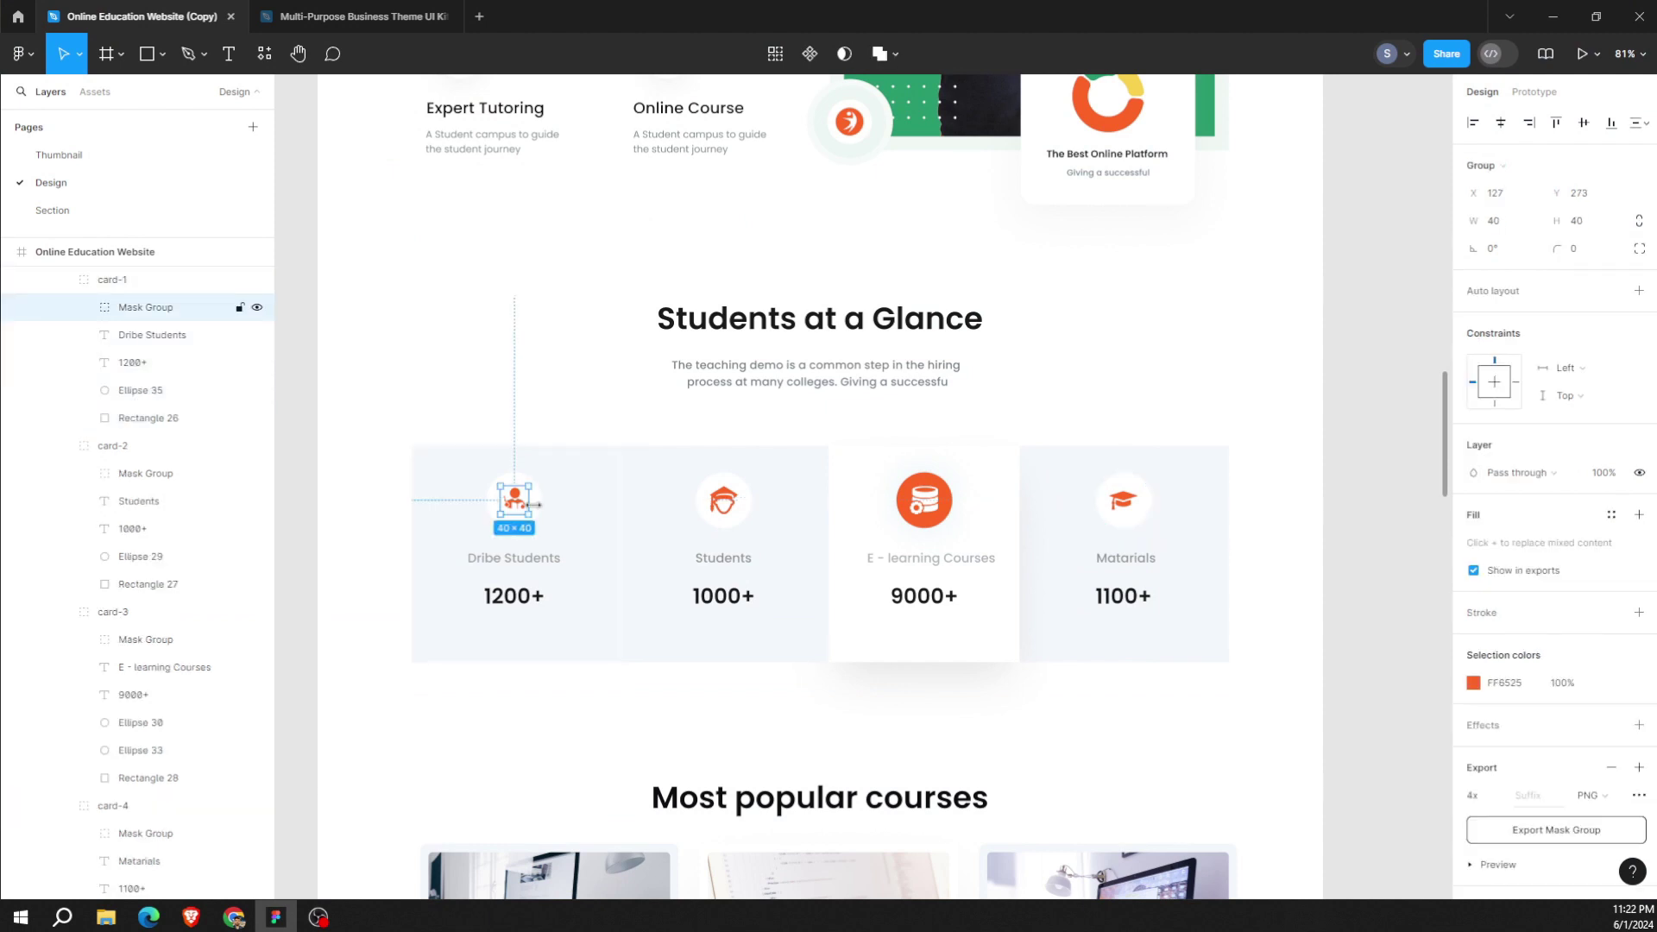
pyautogui.keyDown('shift'); pyautogui.click(539, 508); pyautogui.keyUp('shift')
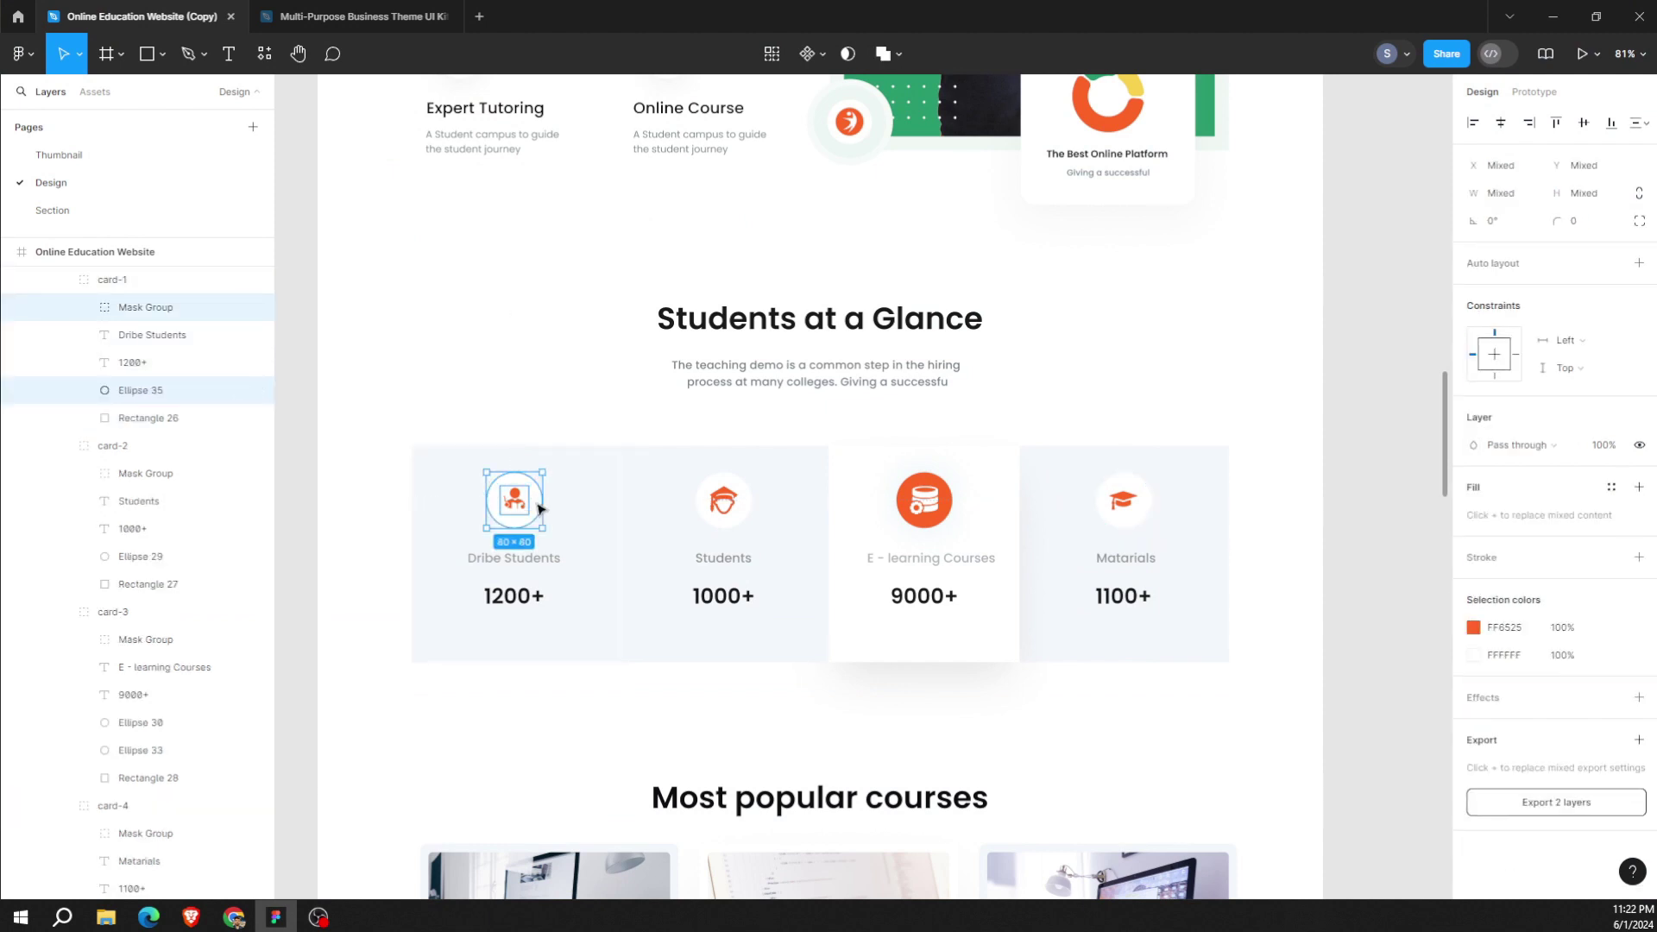
pyautogui.hotkey('ctrl', 'g')
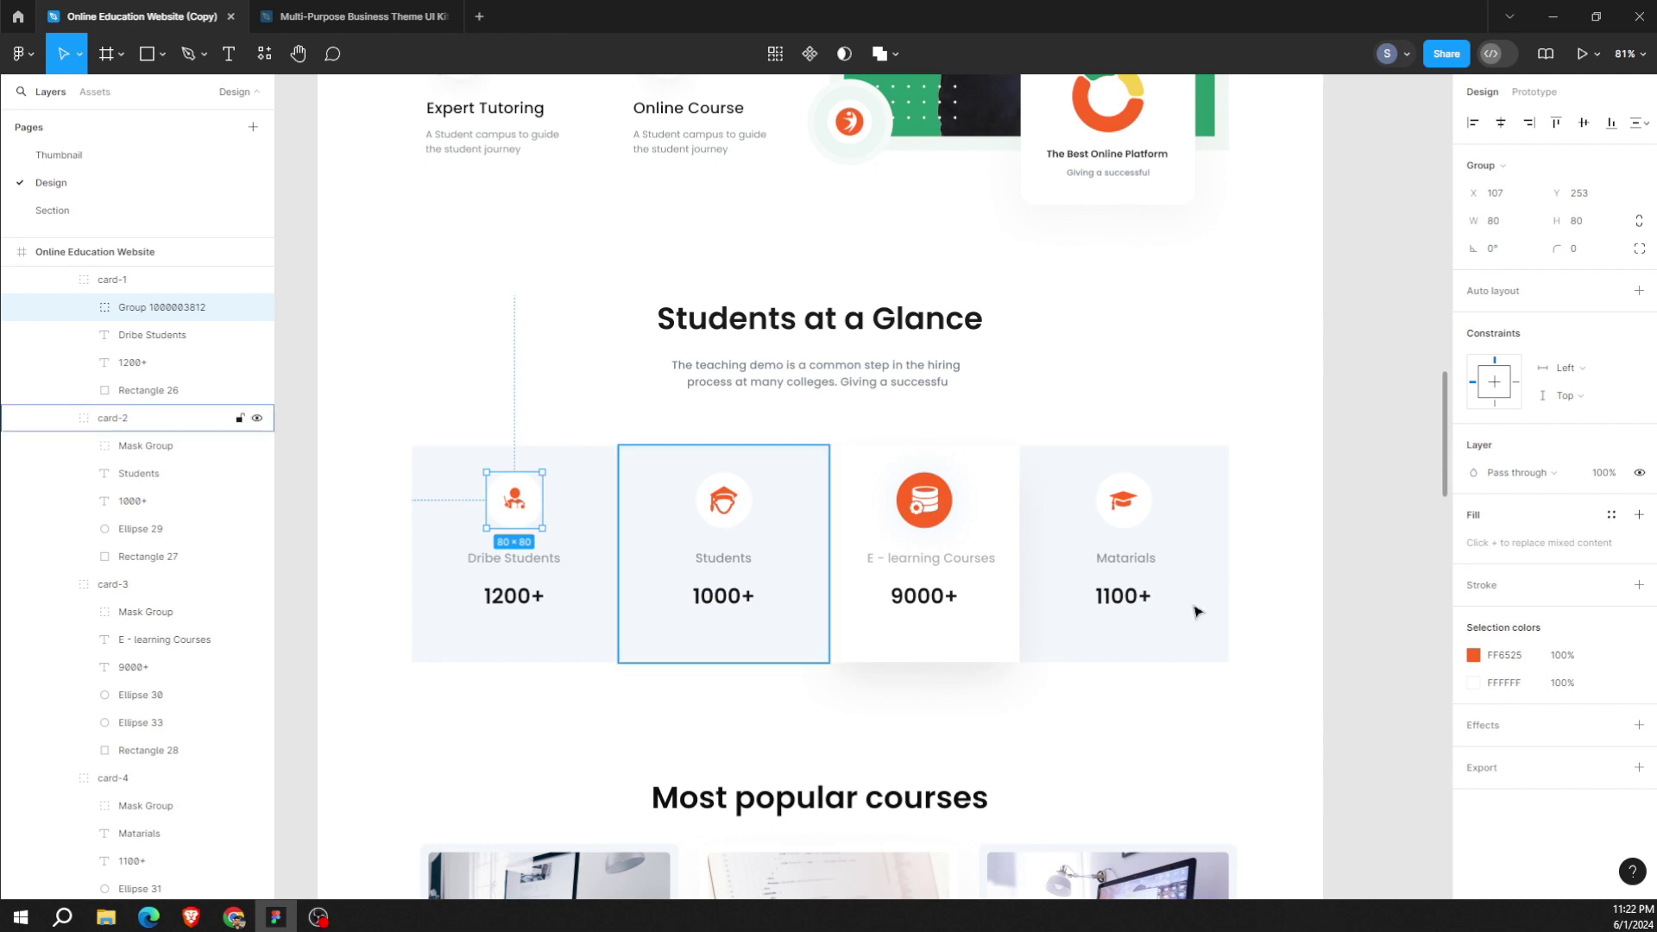
pyautogui.click(1496, 775)
pyautogui.click(1516, 858)
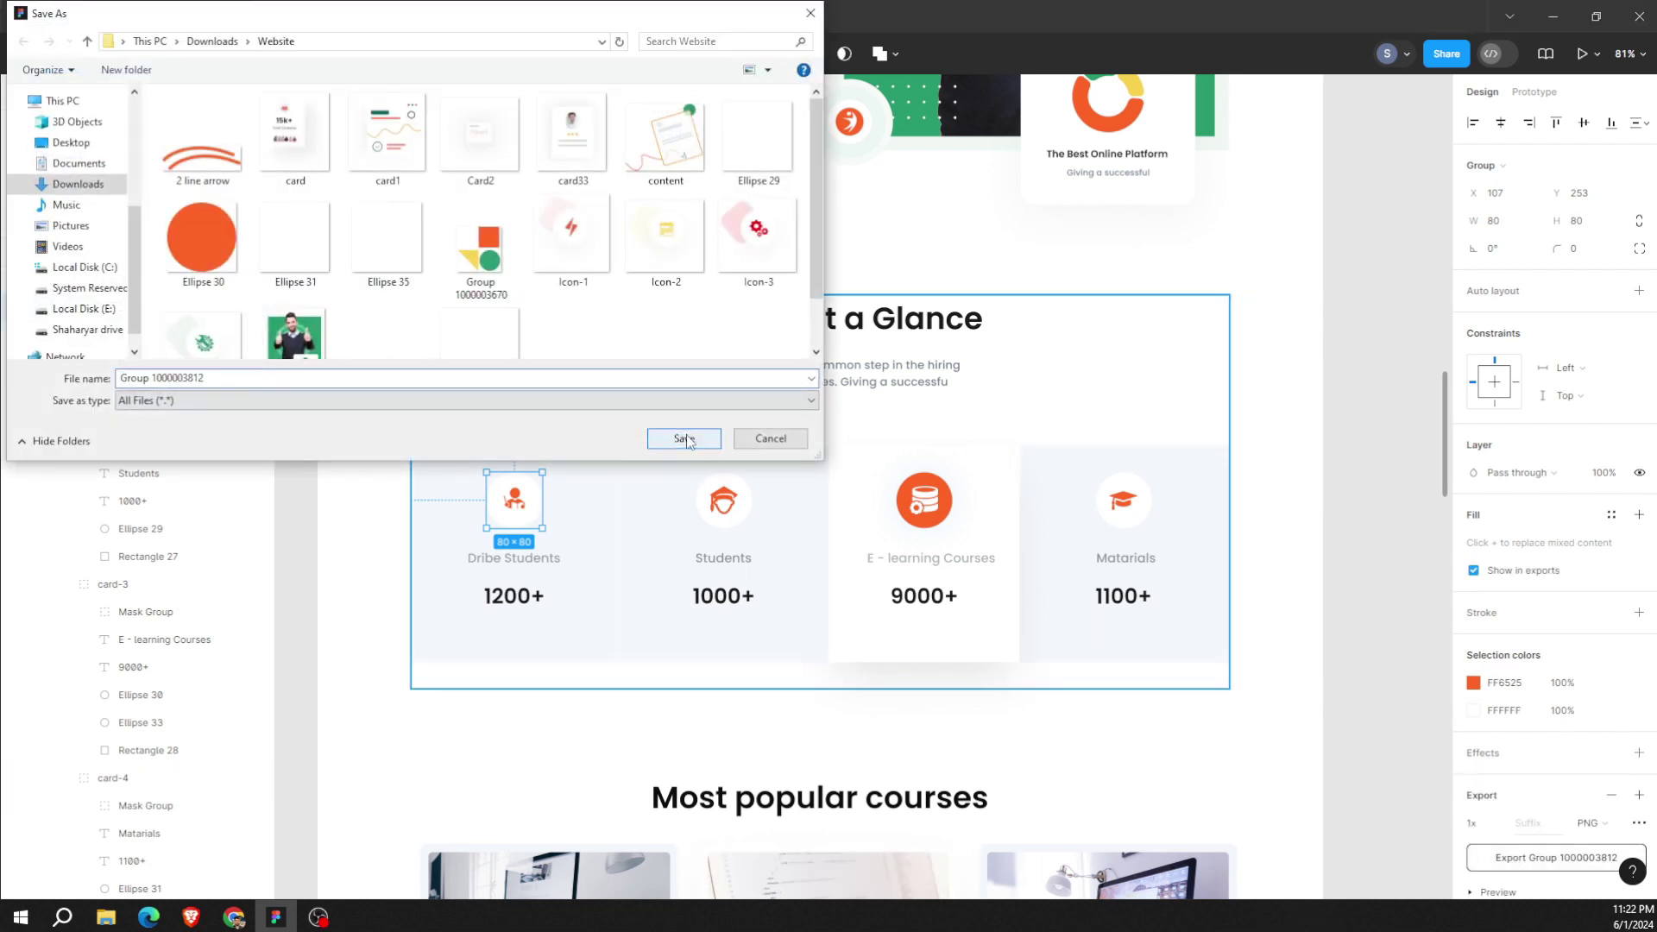
pyautogui.click(679, 436)
# Group the second card's icon layers and export them as a PNG to Website.
pyautogui.click(729, 533)
pyautogui.click(724, 510)
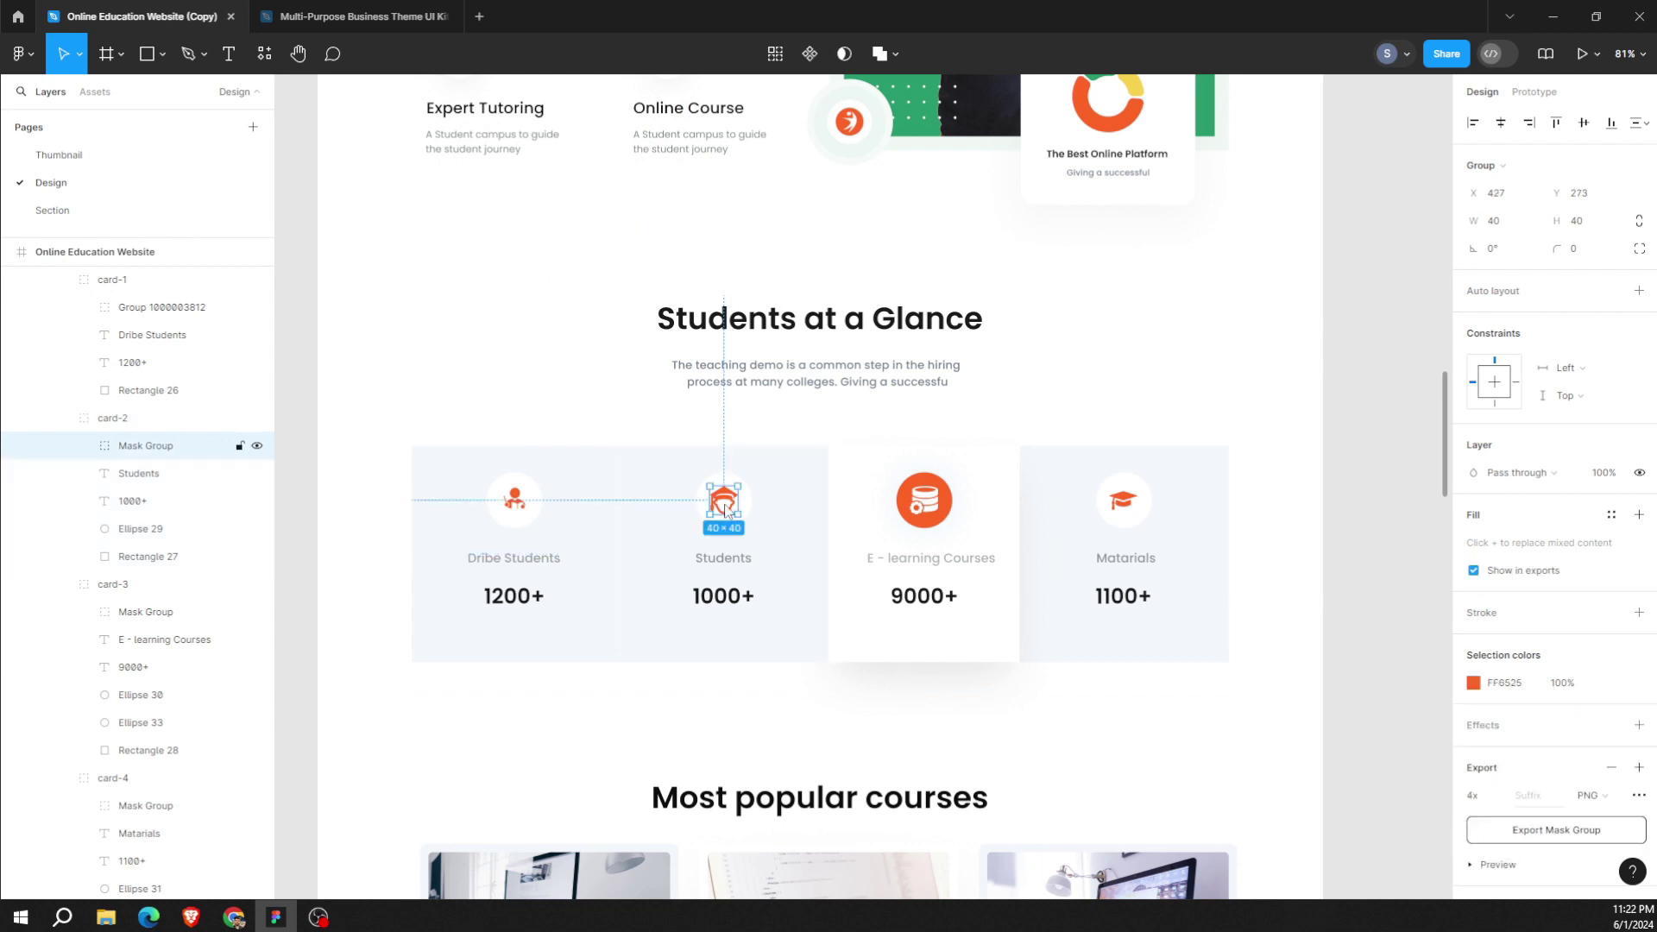
pyautogui.click(744, 501)
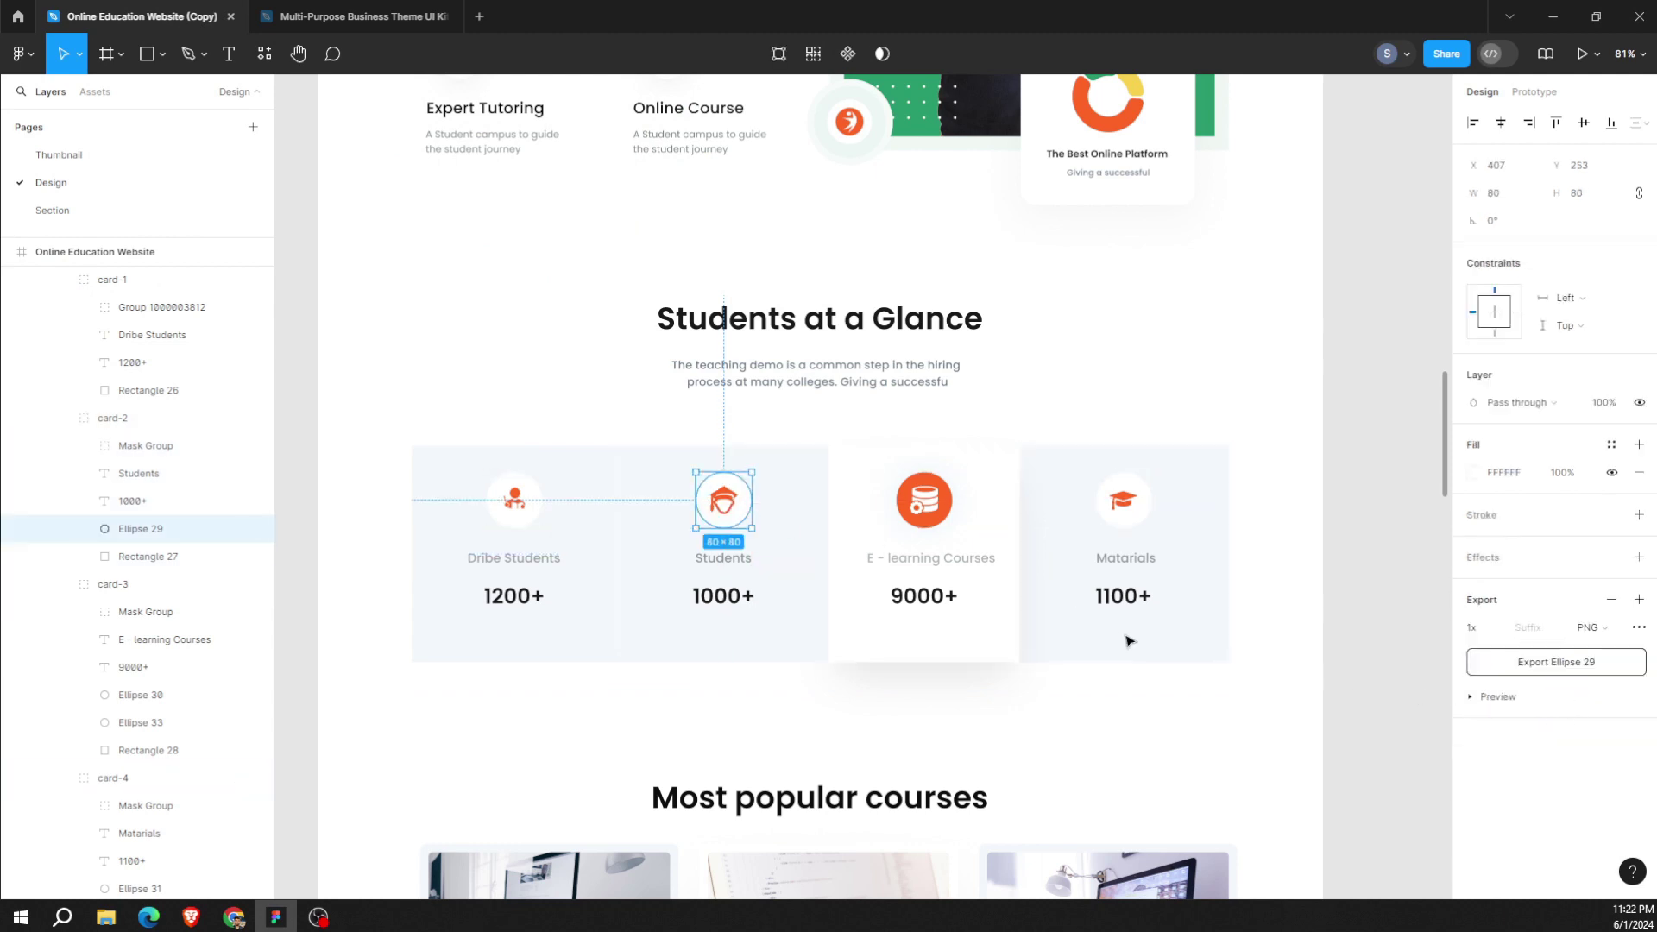
pyautogui.hotkey('ctrl', 'g')
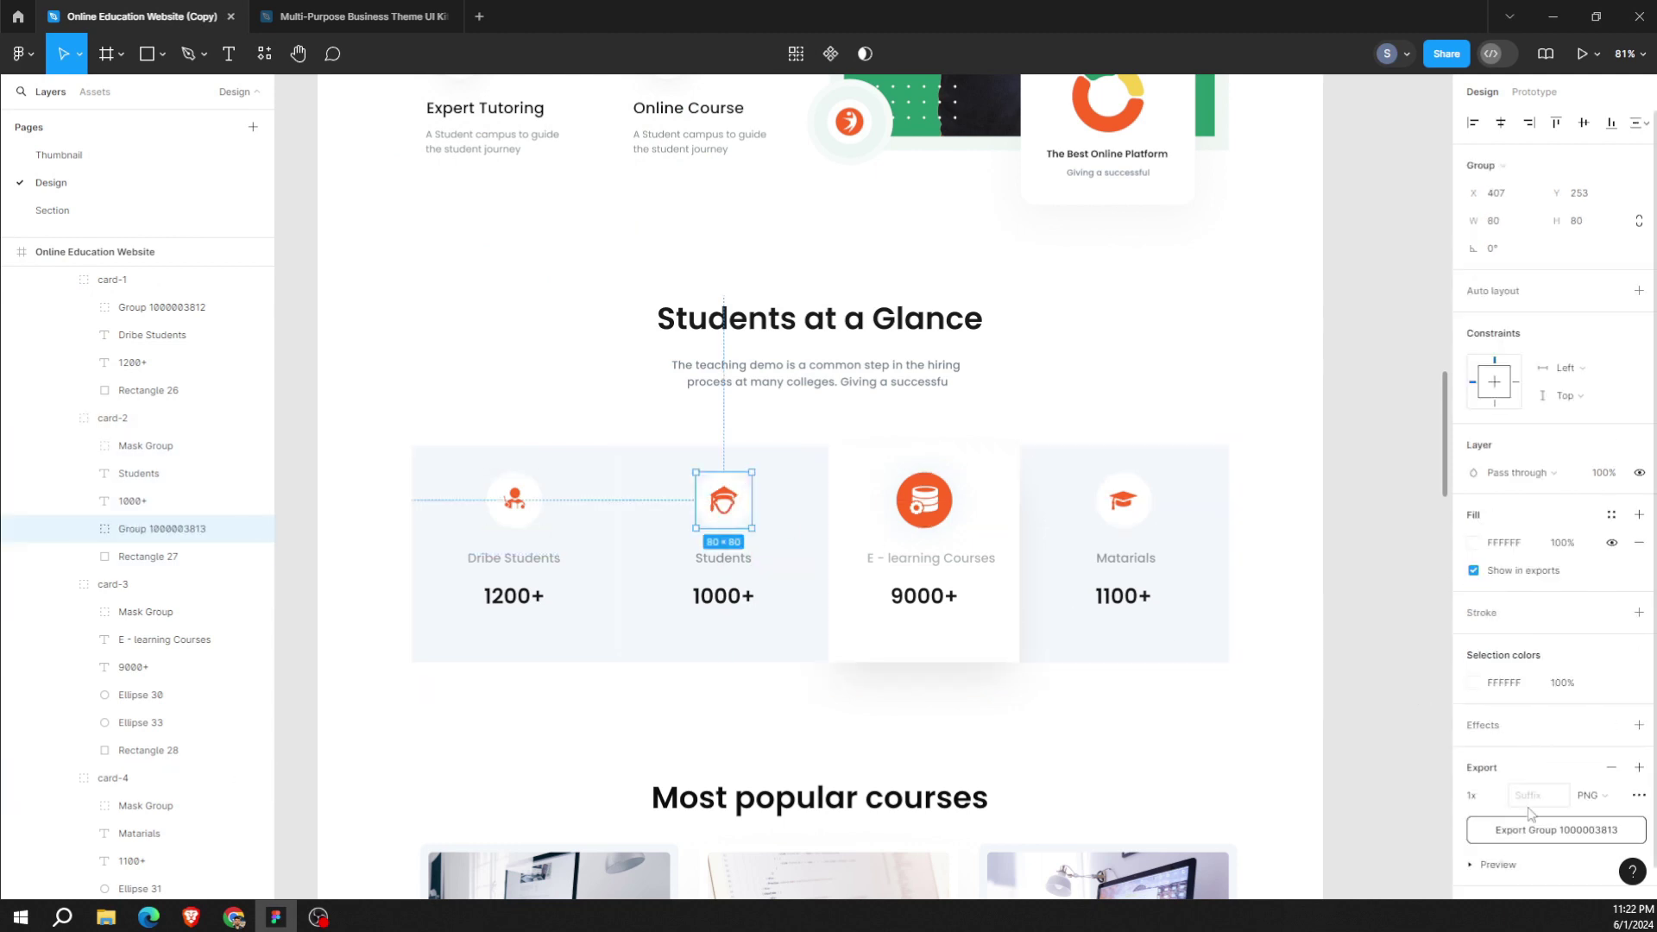
pyautogui.click(1532, 830)
pyautogui.scroll(-1, 402, 285)
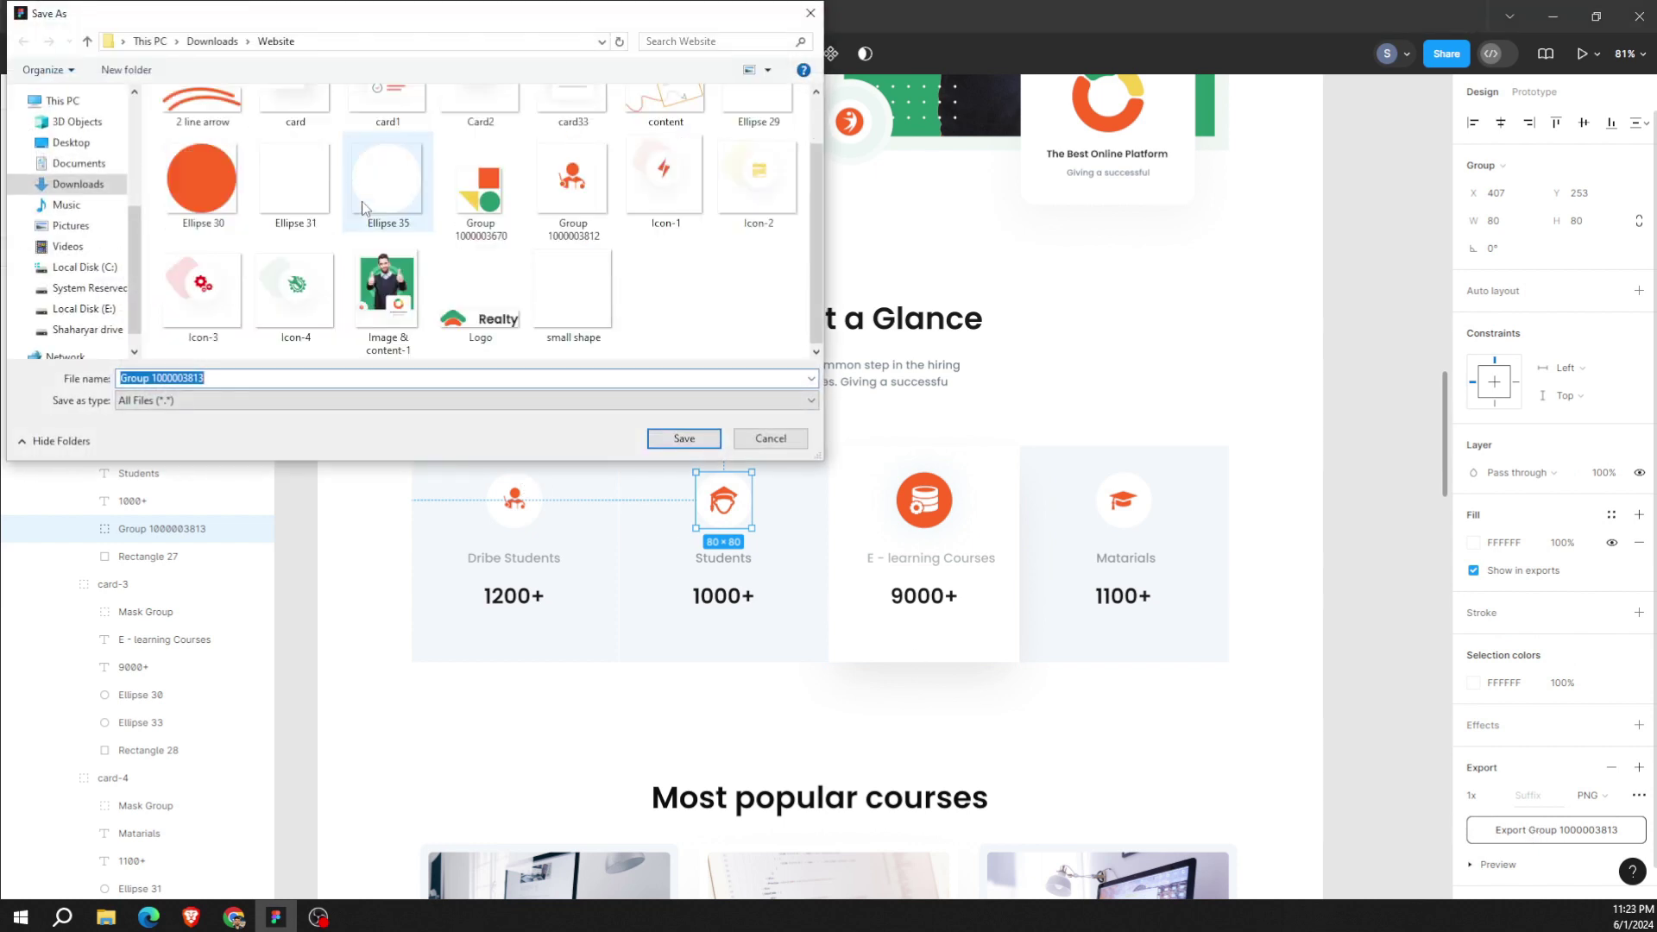
pyautogui.click(683, 439)
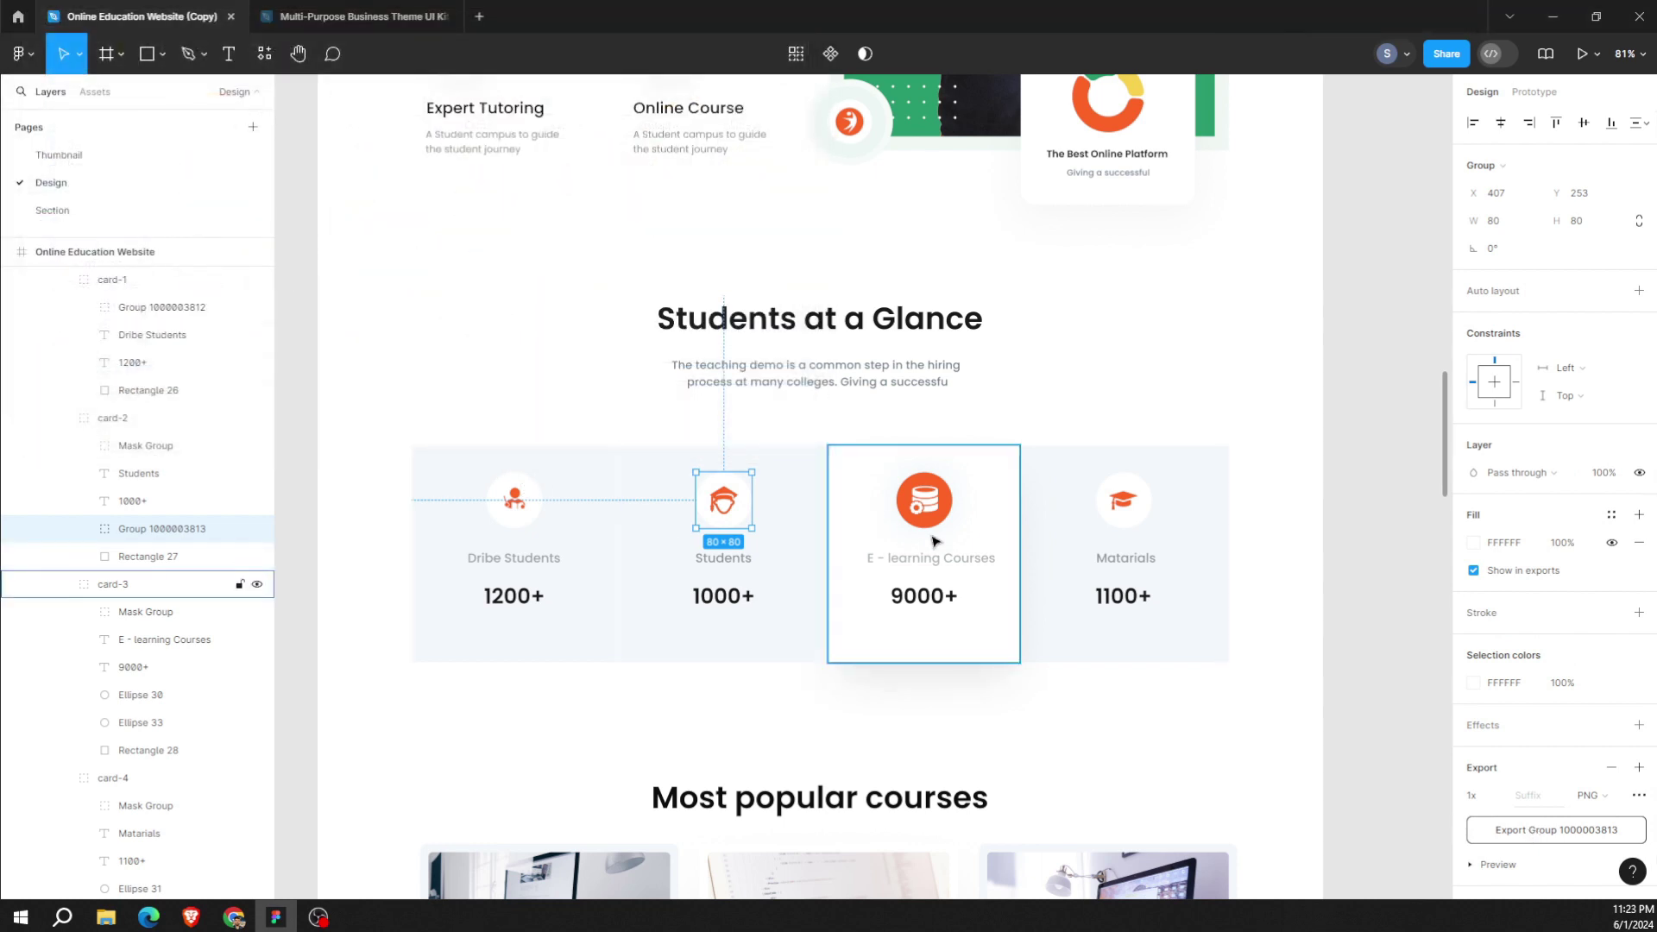
# Group the third card's orange circle behind the database icon and export it to Website.
pyautogui.click(923, 503)
pyautogui.click(932, 510)
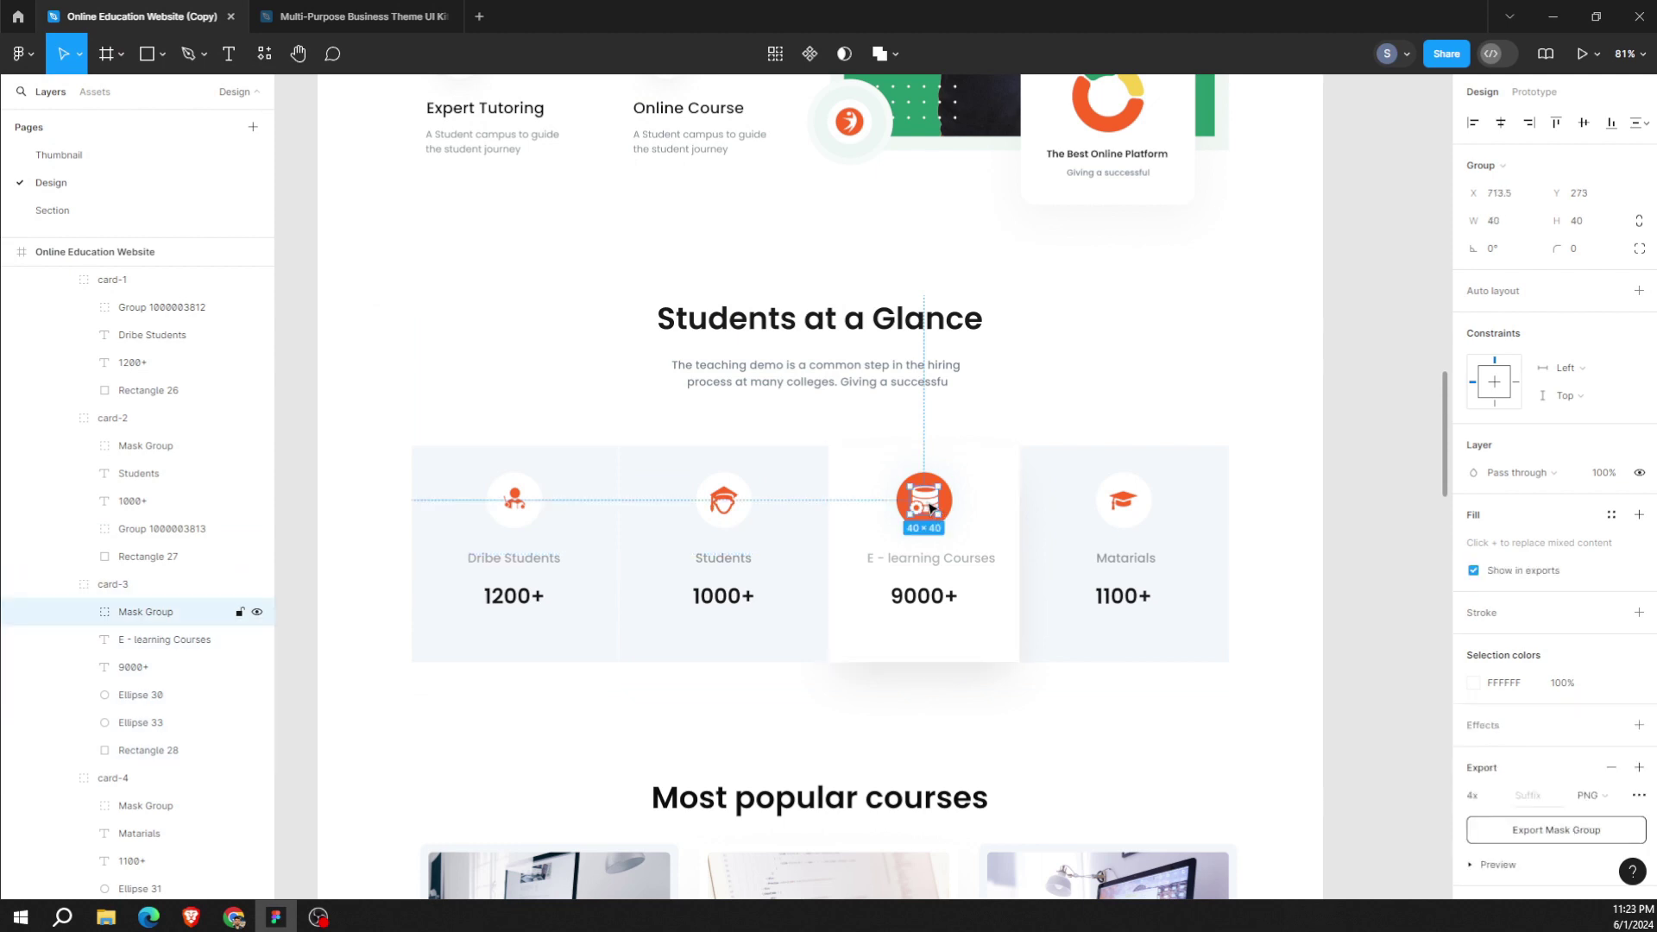
pyautogui.click(944, 504)
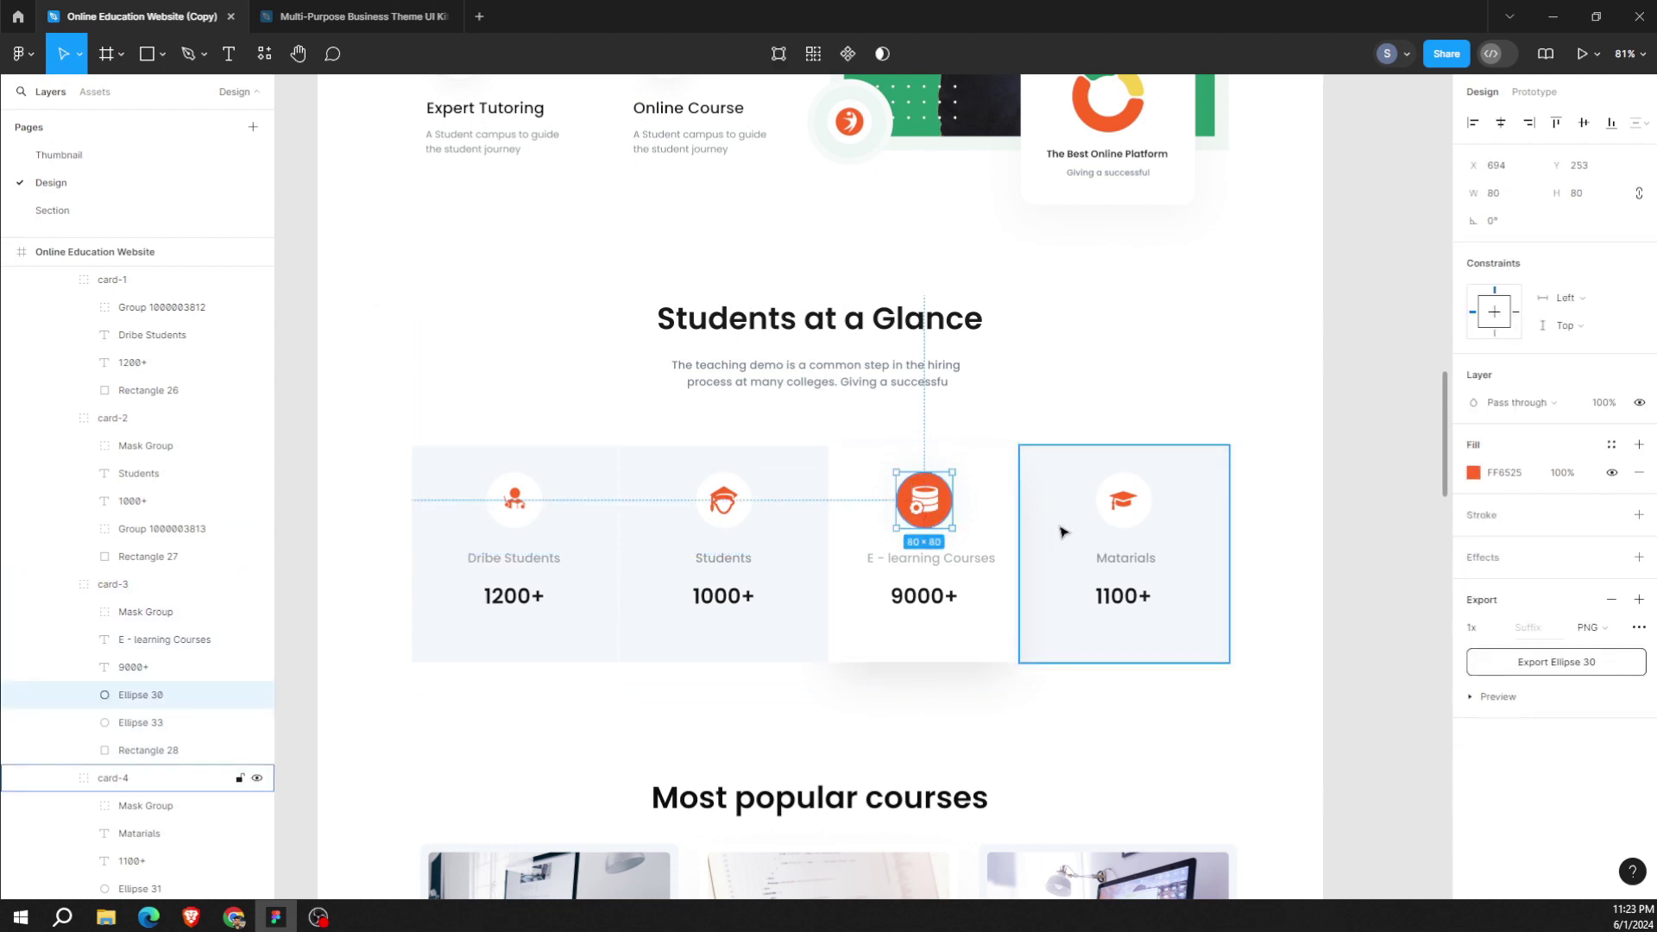
pyautogui.hotkey('ctrl', 'g')
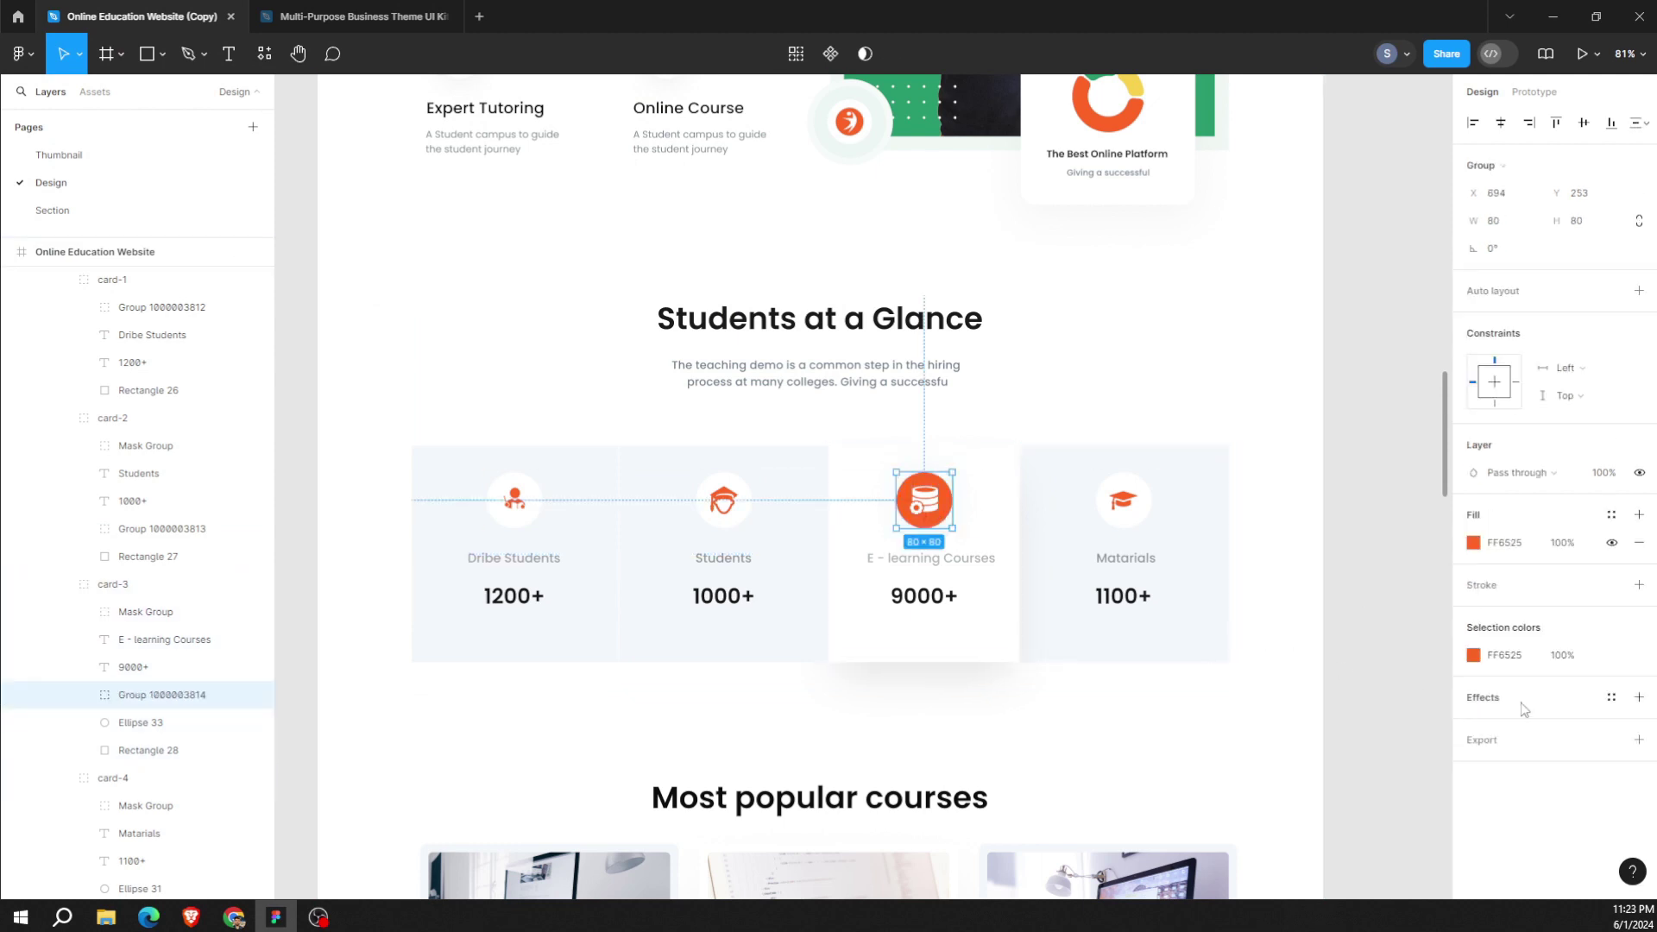
pyautogui.click(1550, 828)
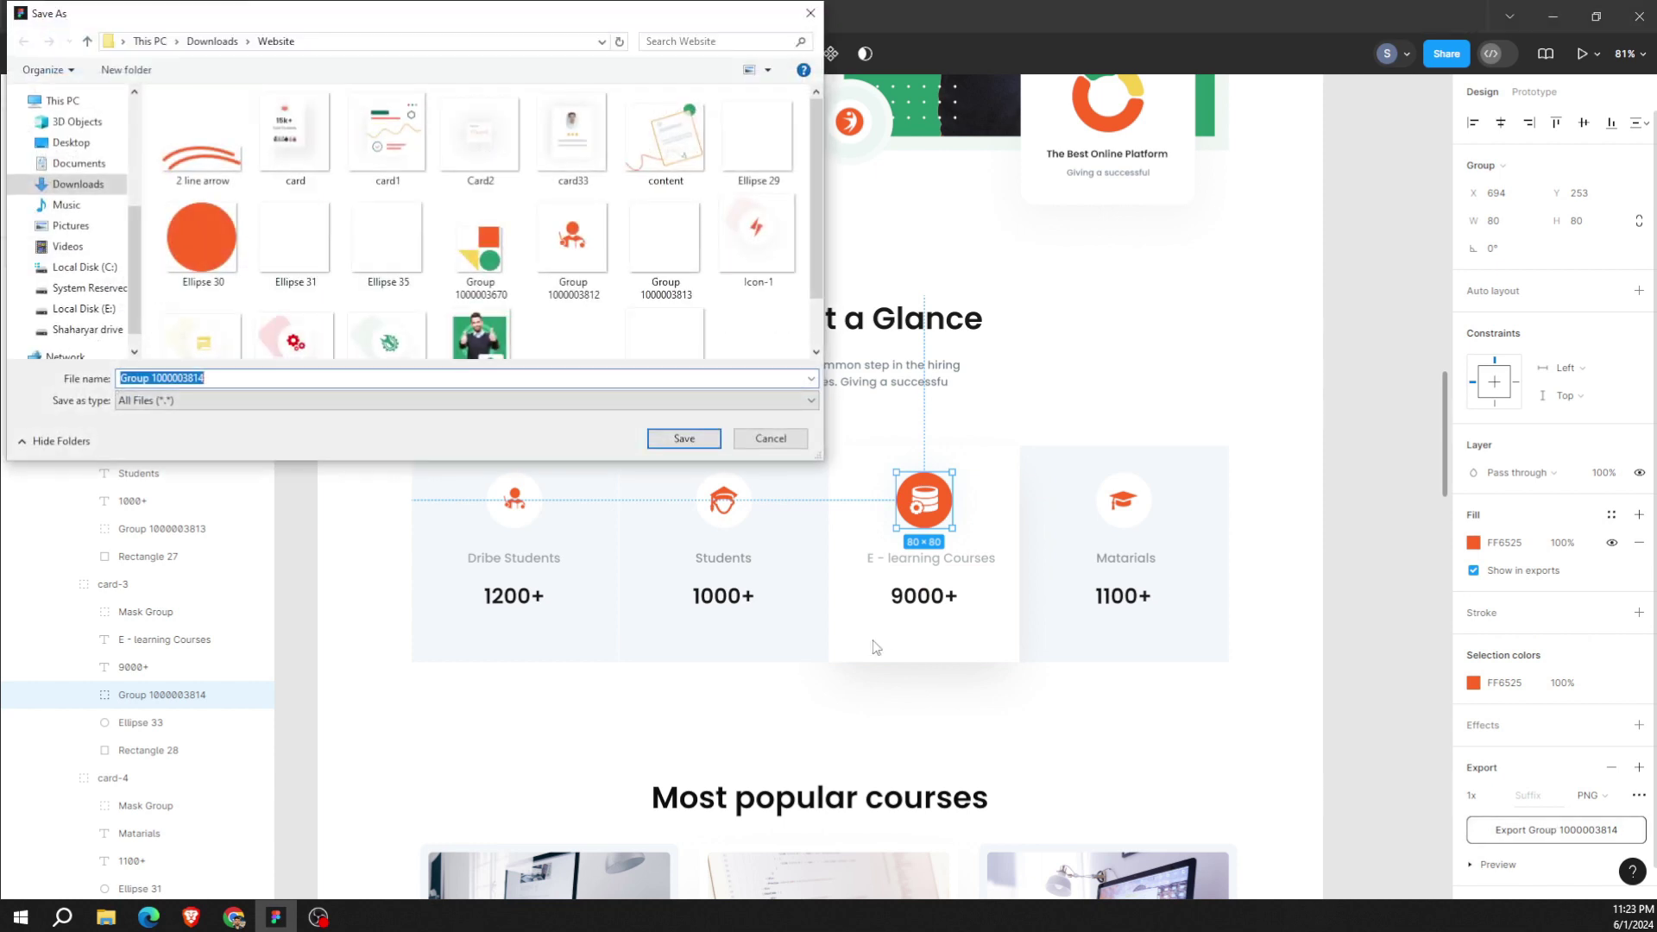
pyautogui.click(682, 439)
# Group the Materials mortarboard icon with its circle and export it as a PNG.
pyautogui.click(1119, 530)
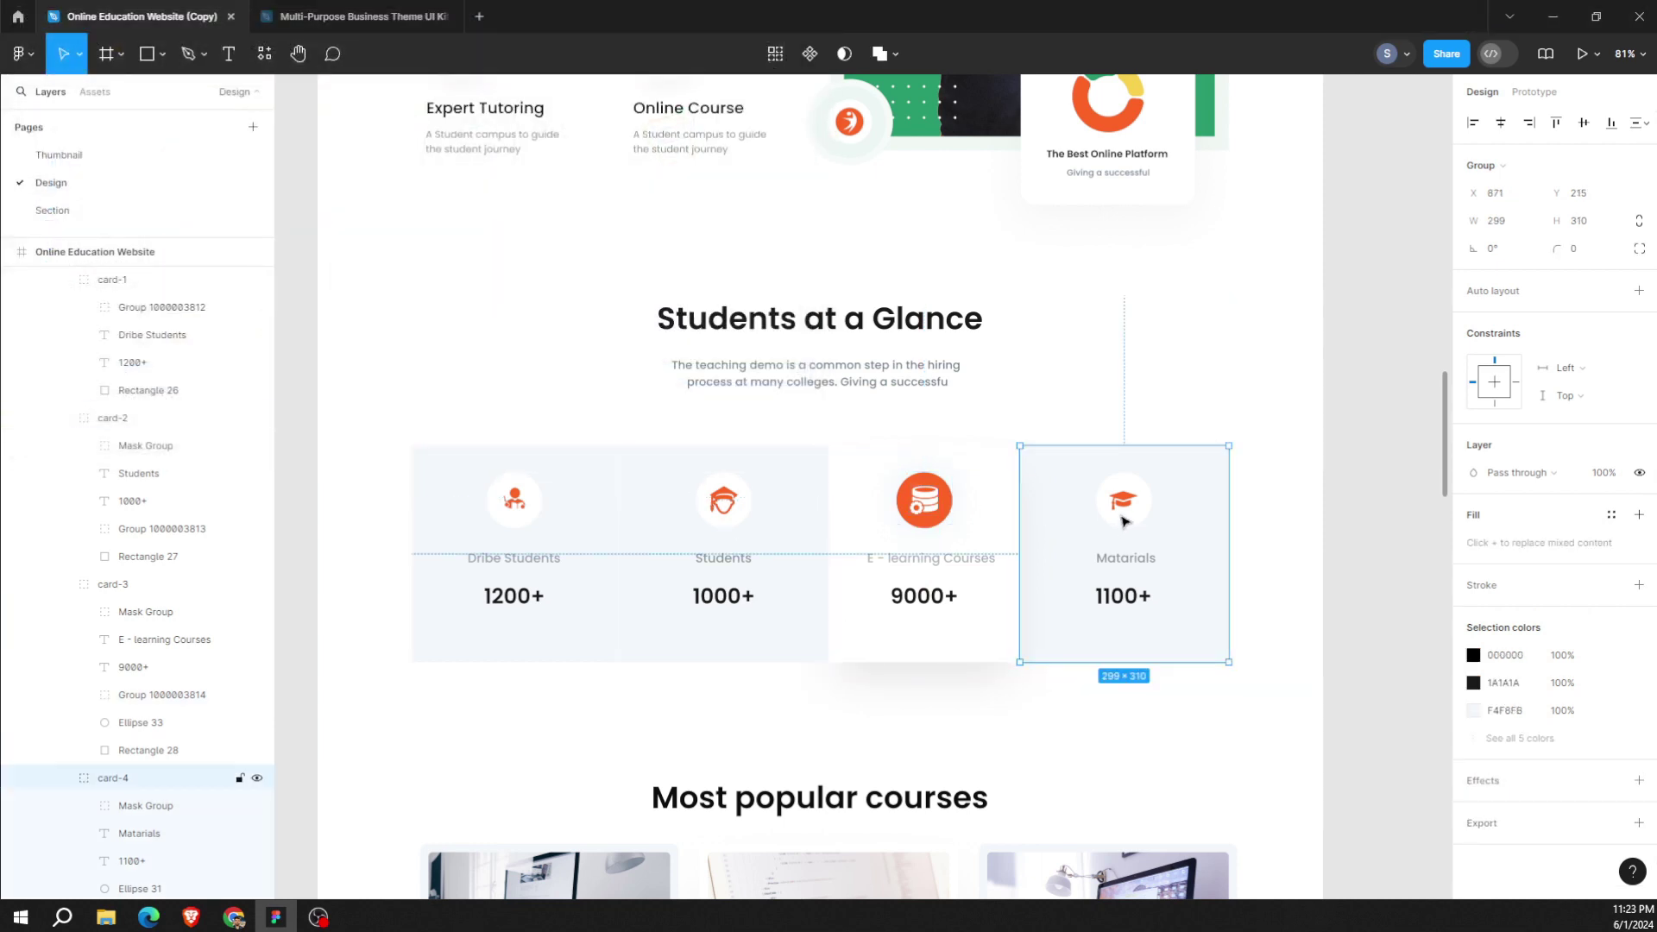
pyautogui.doubleClick(1123, 526)
pyautogui.keyDown('shift'); pyautogui.click(1123, 525); pyautogui.keyUp('shift')
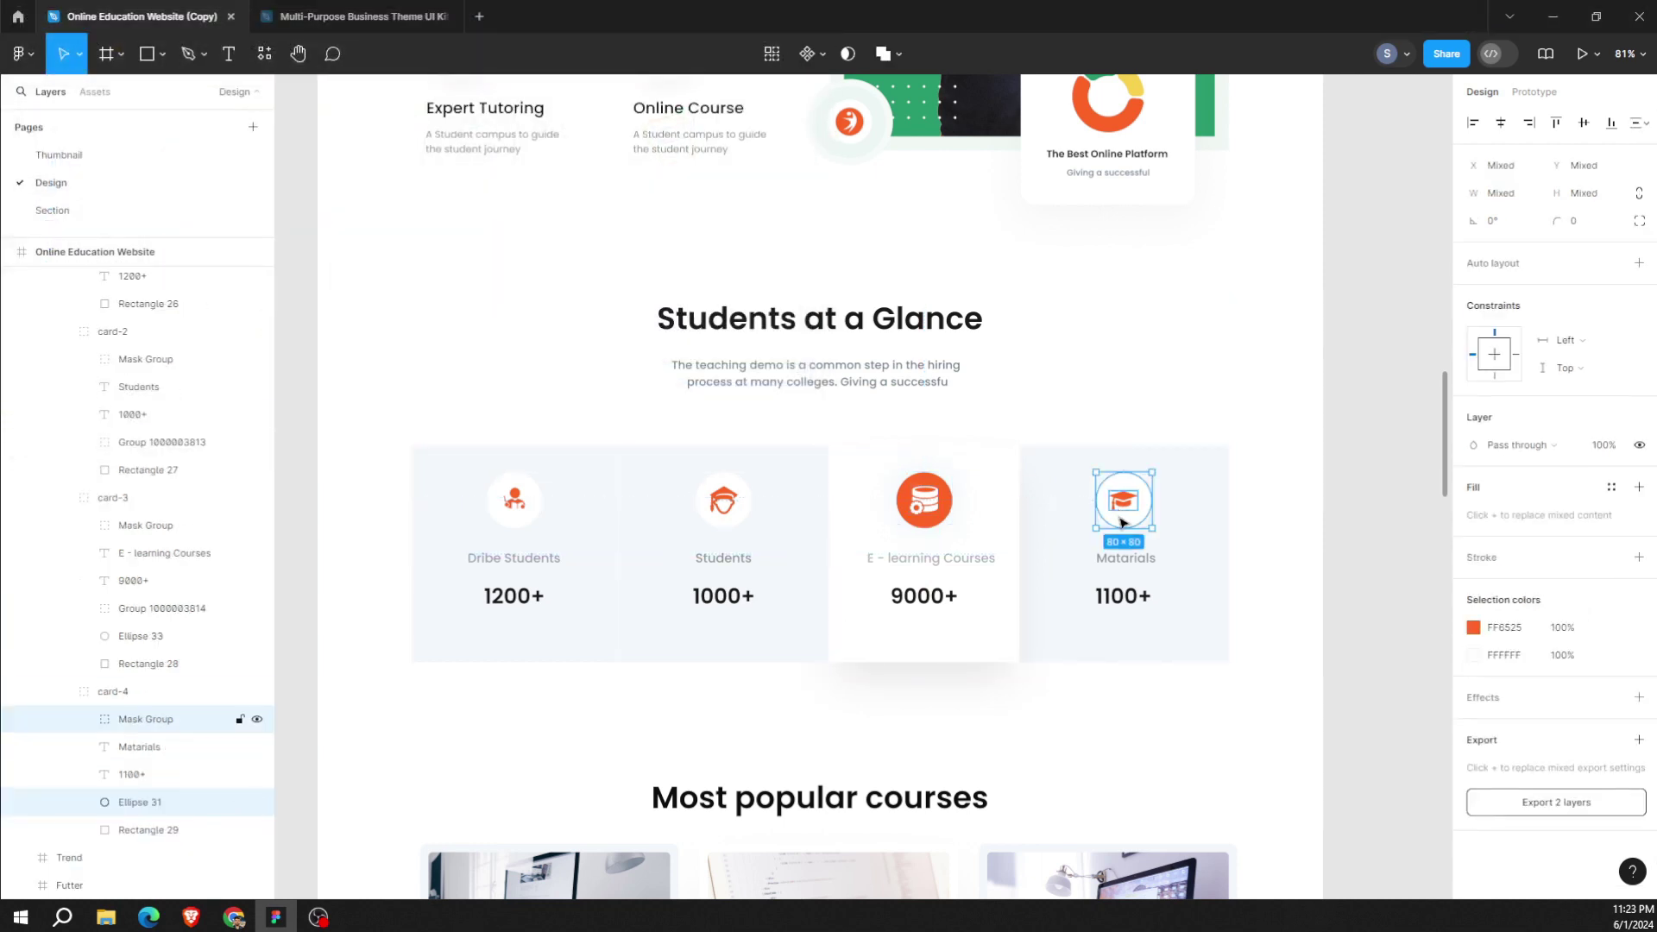
pyautogui.hotkey('ctrl', 'g')
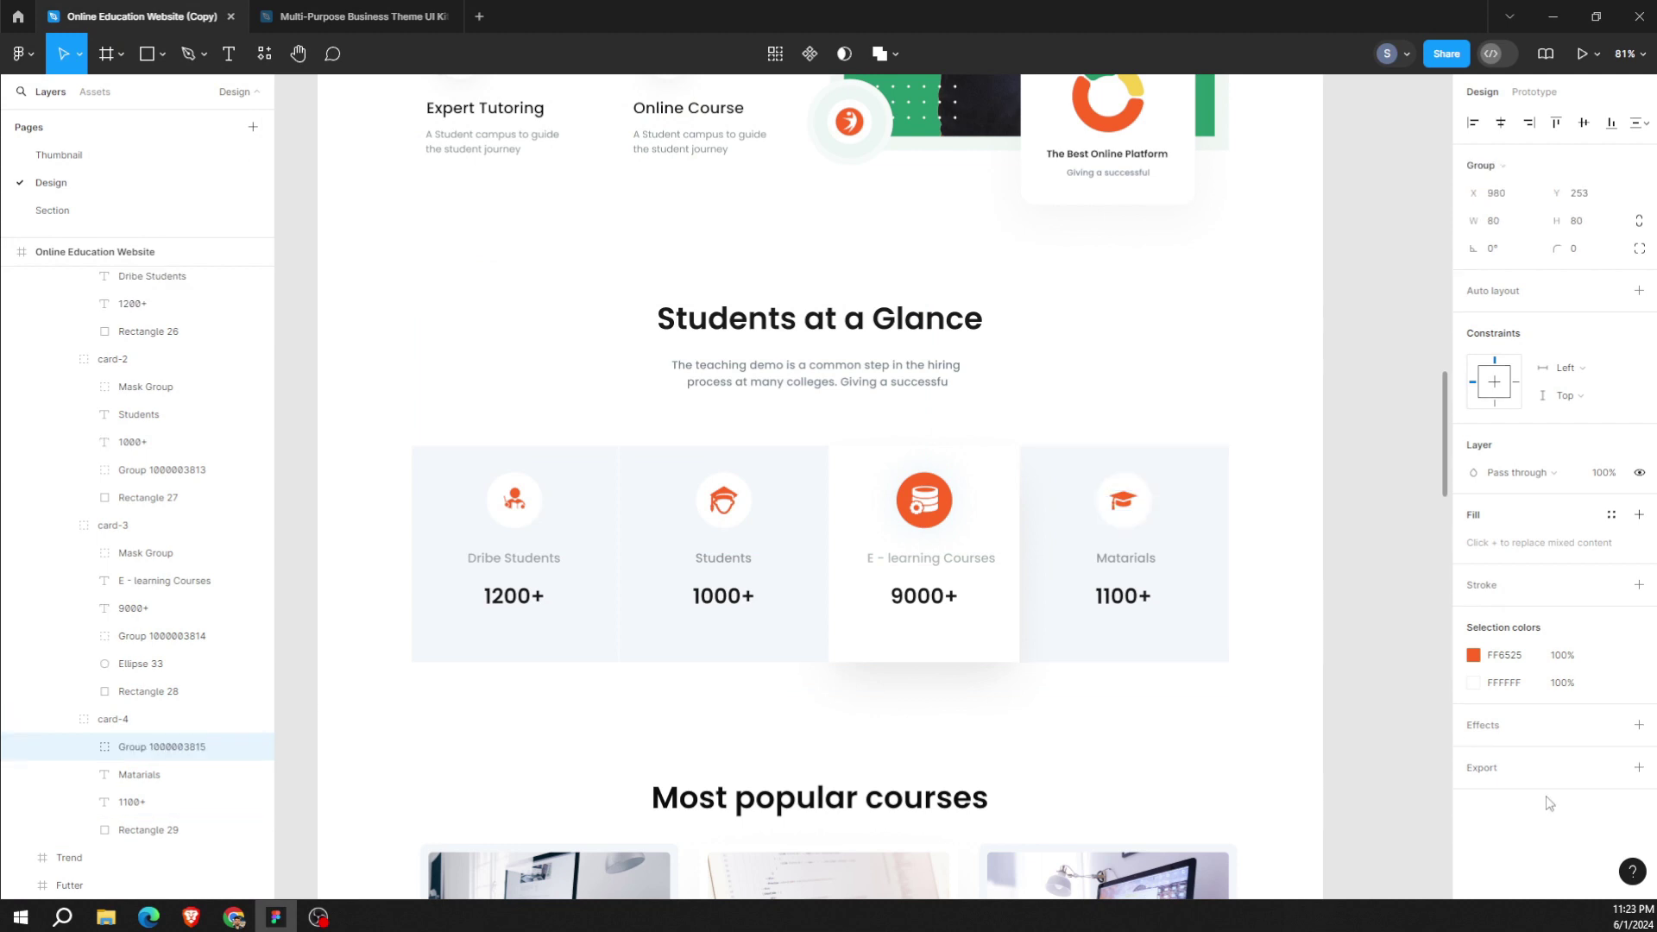
pyautogui.click(1579, 859)
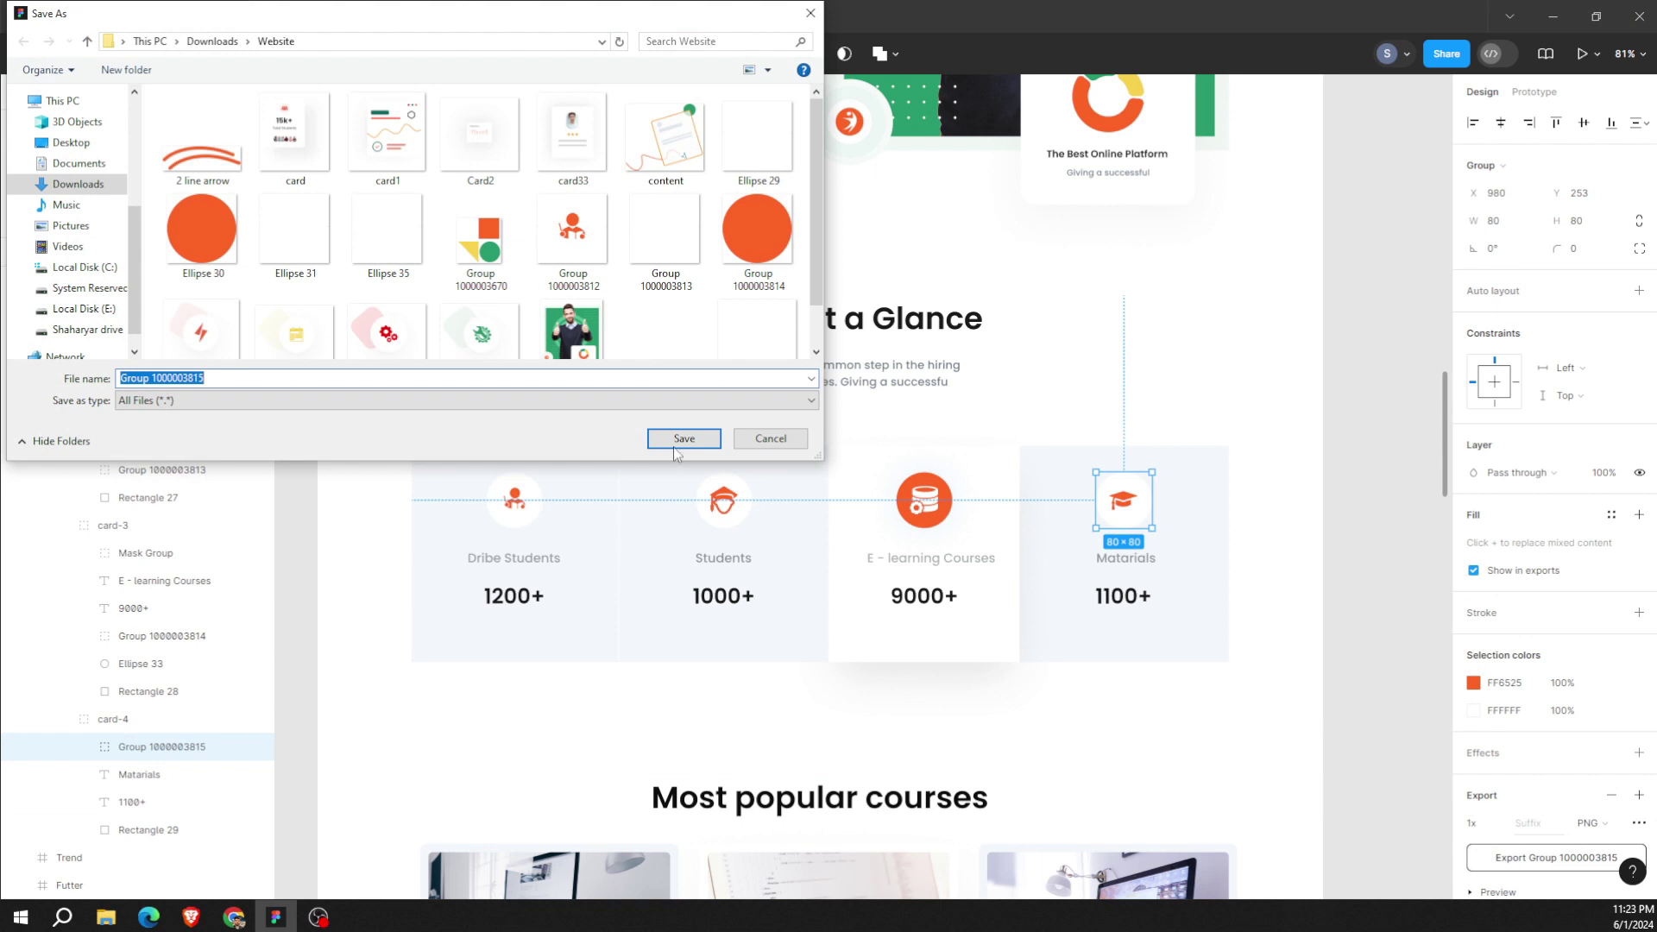
pyautogui.click(675, 444)
pyautogui.moveTo(233, 916)
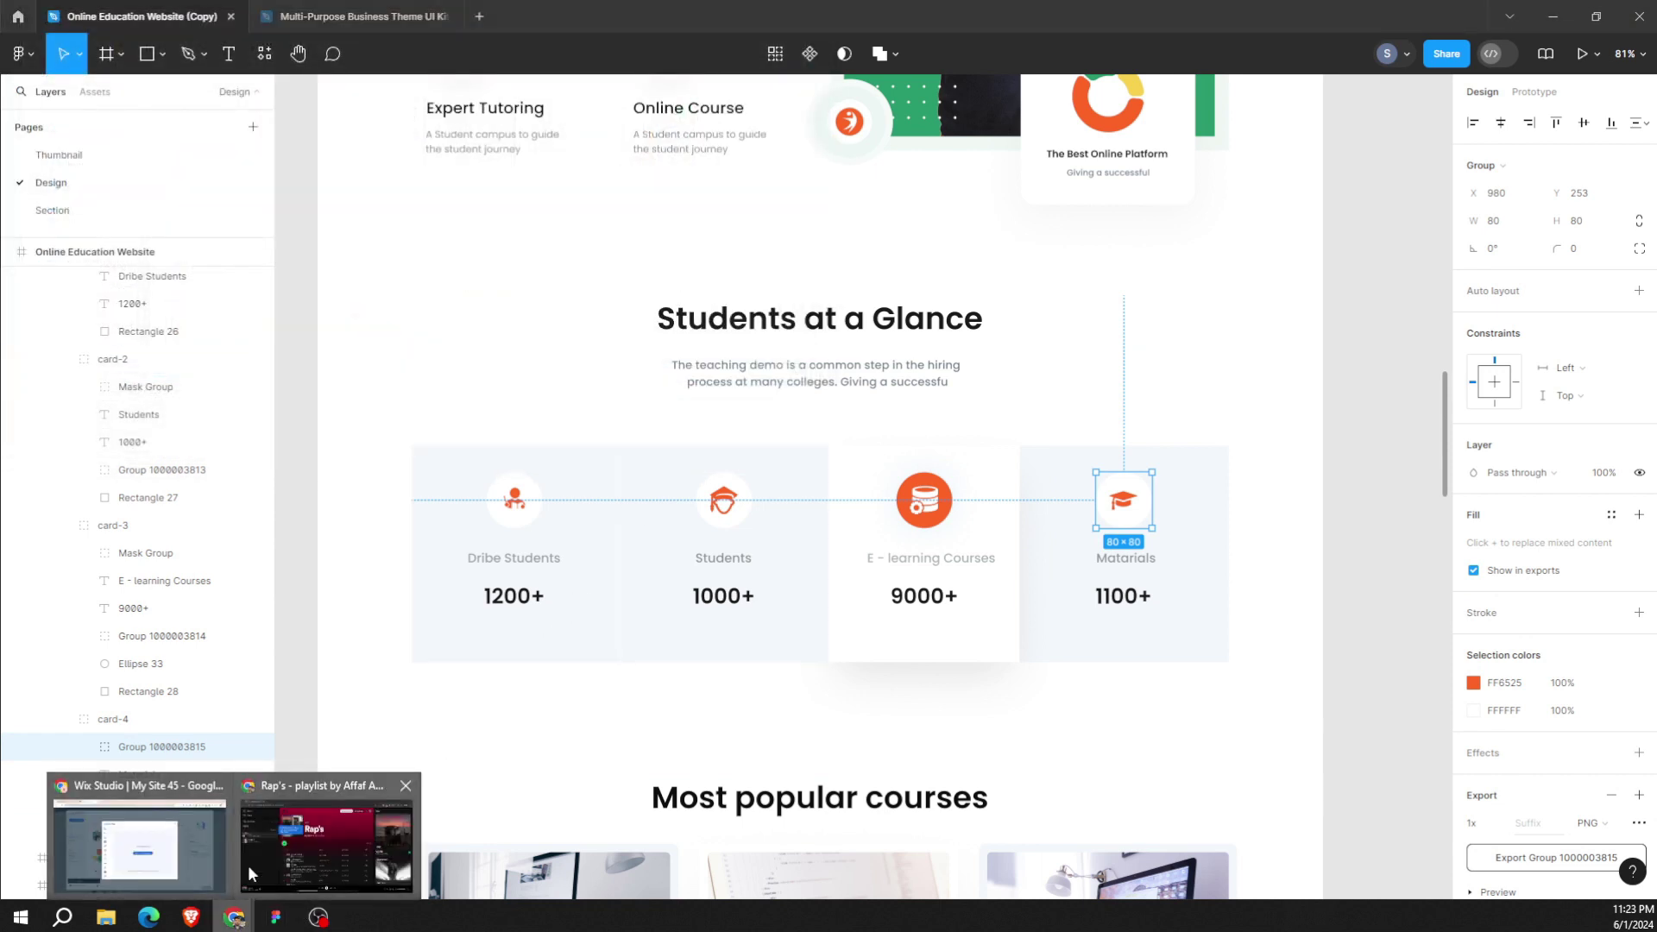
pyautogui.click(198, 866)
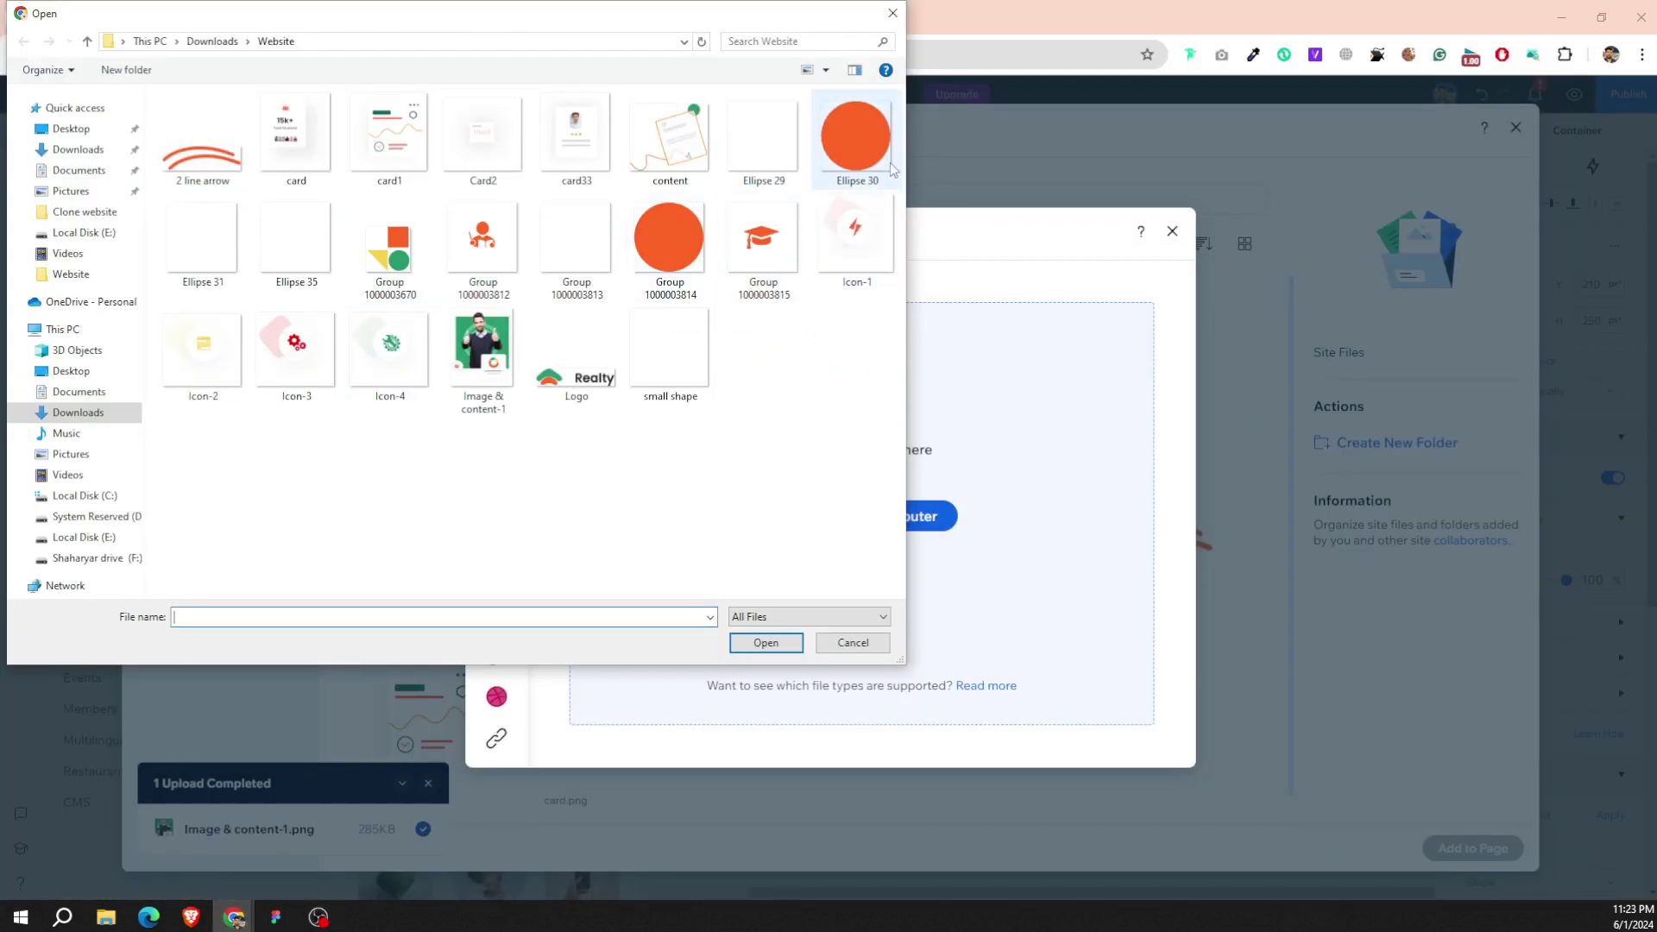
pyautogui.click(651, 246)
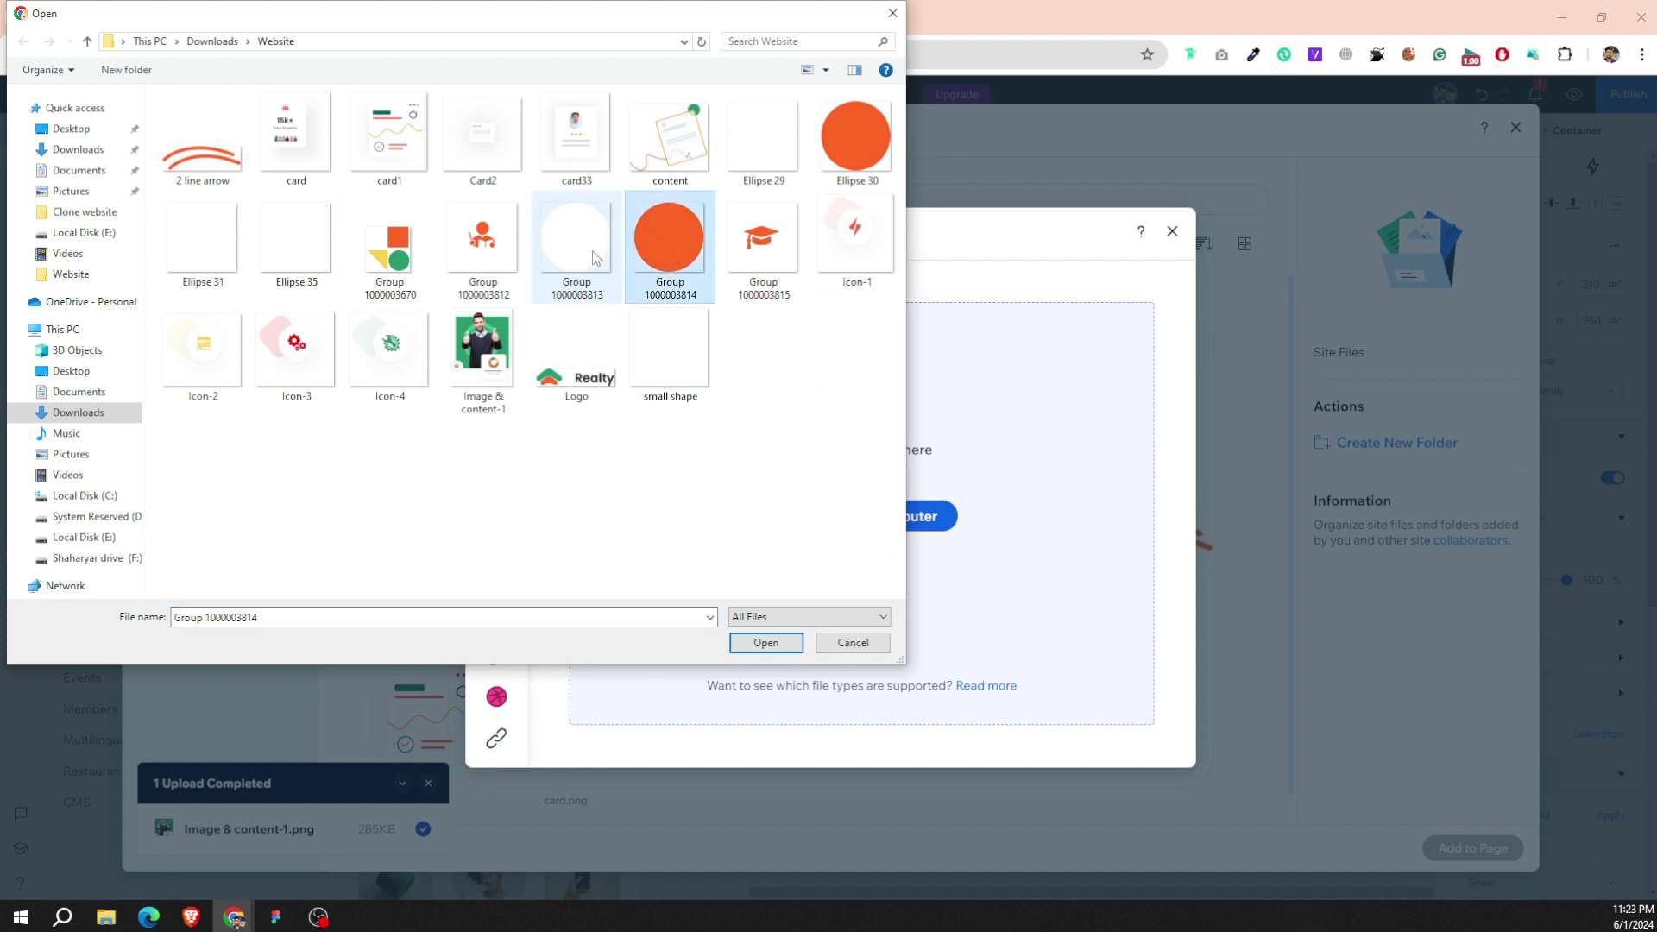
pyautogui.click(595, 255)
pyautogui.click(660, 252)
pyautogui.click(761, 240)
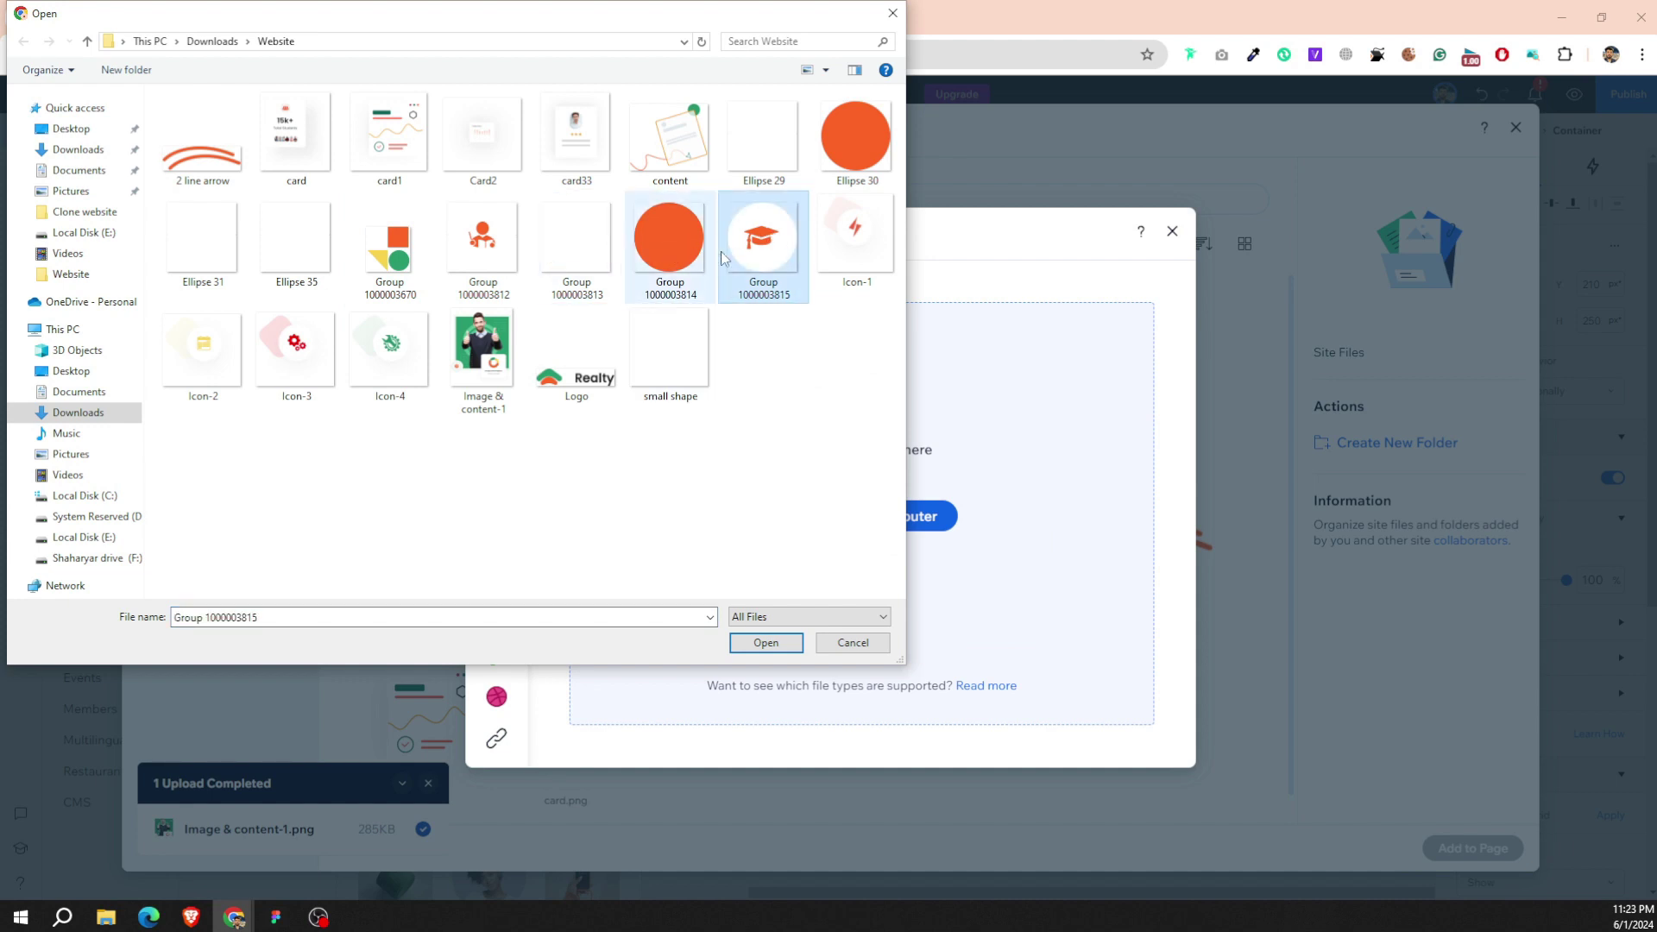
pyautogui.click(276, 916)
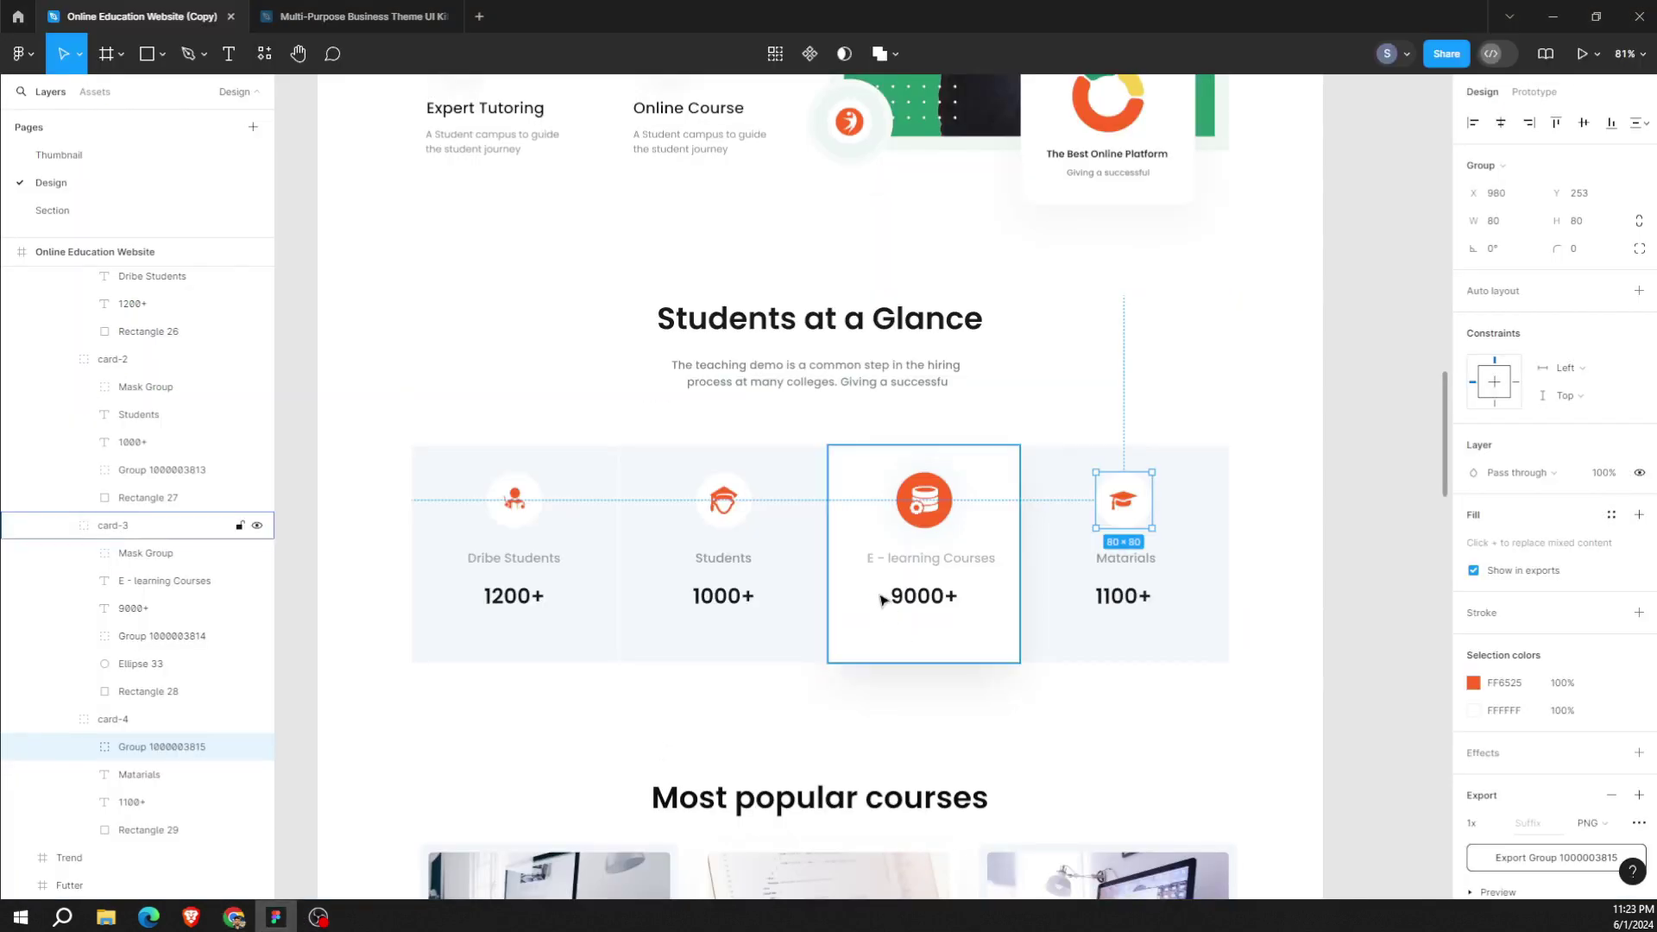
pyautogui.click(928, 509)
pyautogui.click(928, 509)
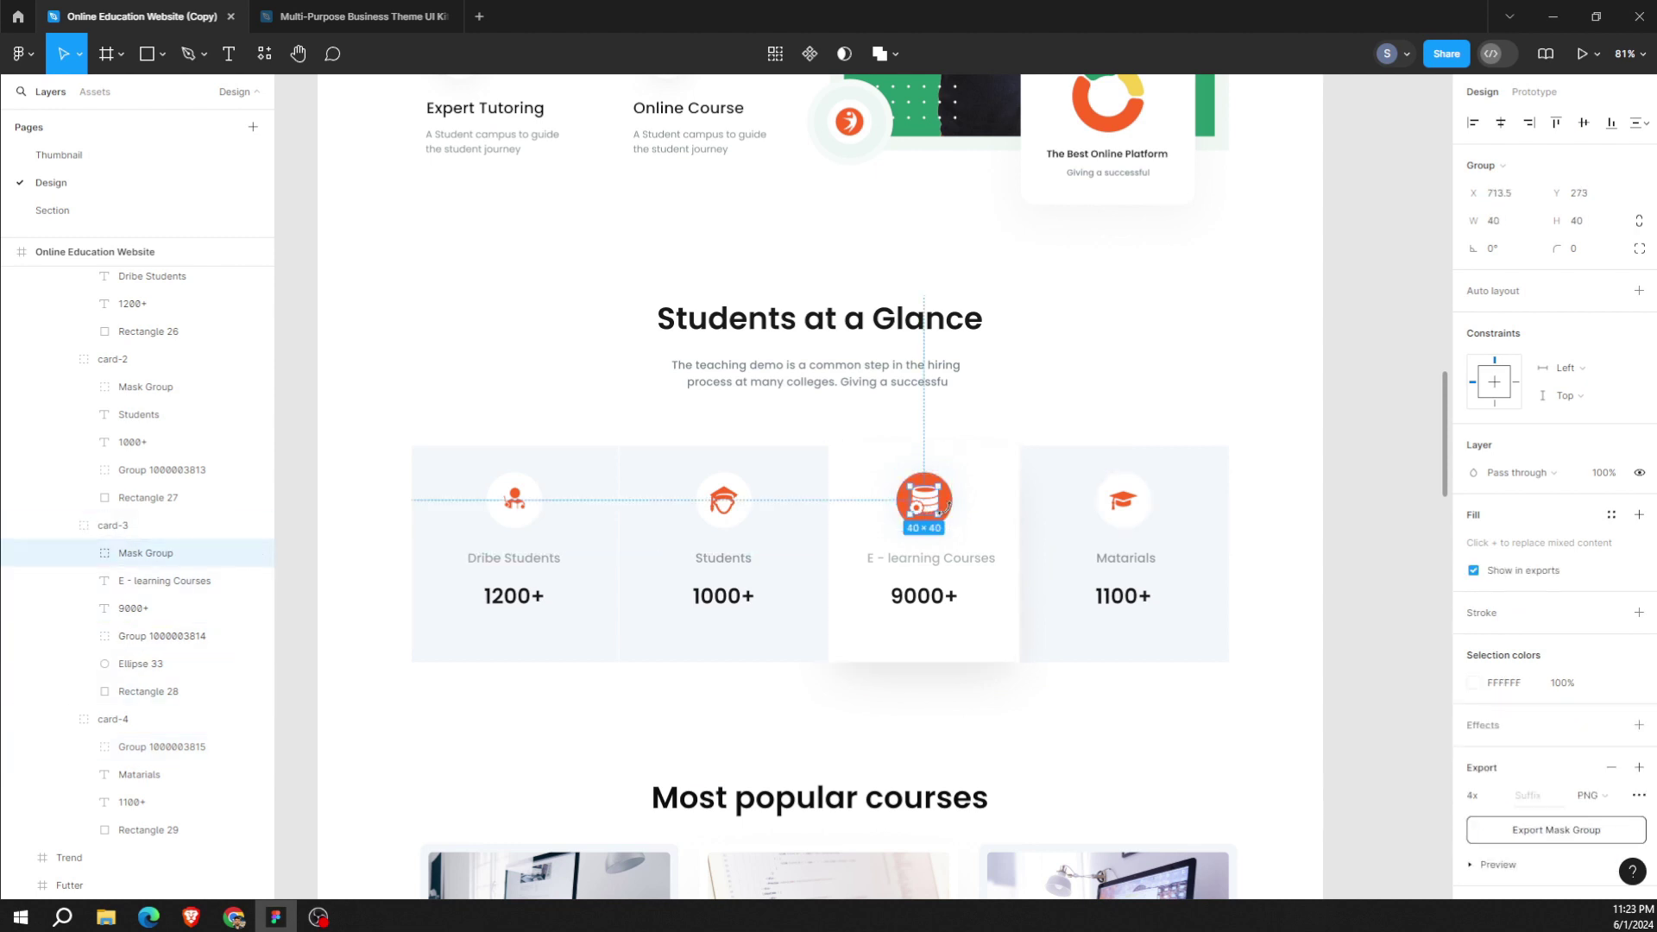
pyautogui.click(949, 504)
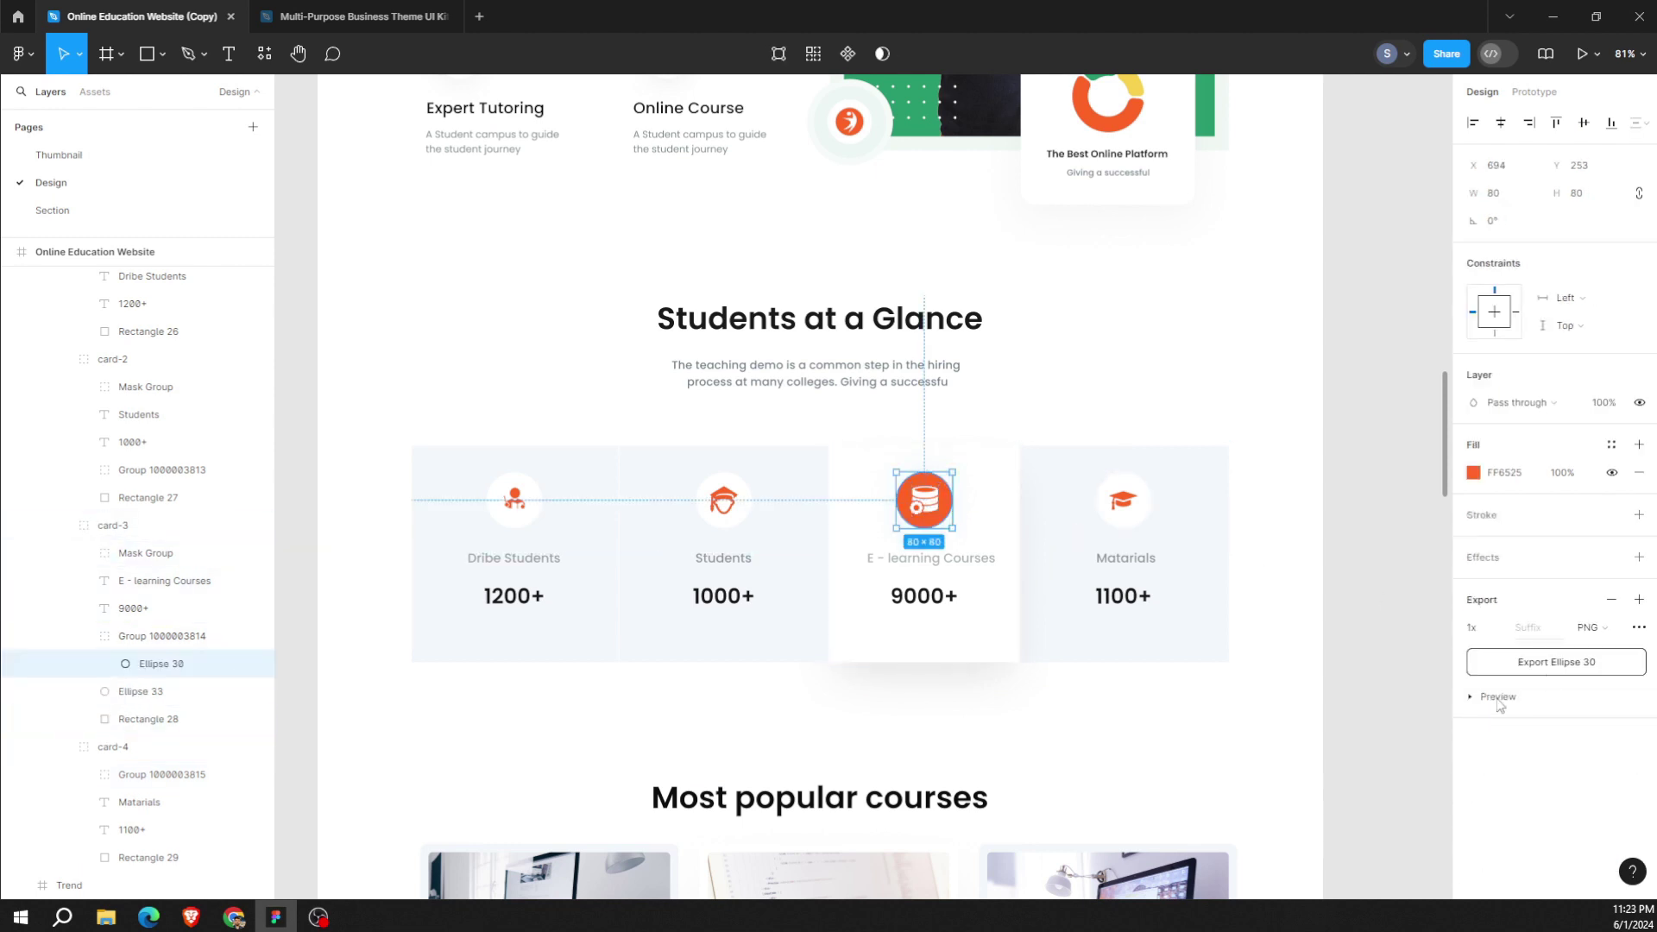
pyautogui.hotkey('ctrl', 'g')
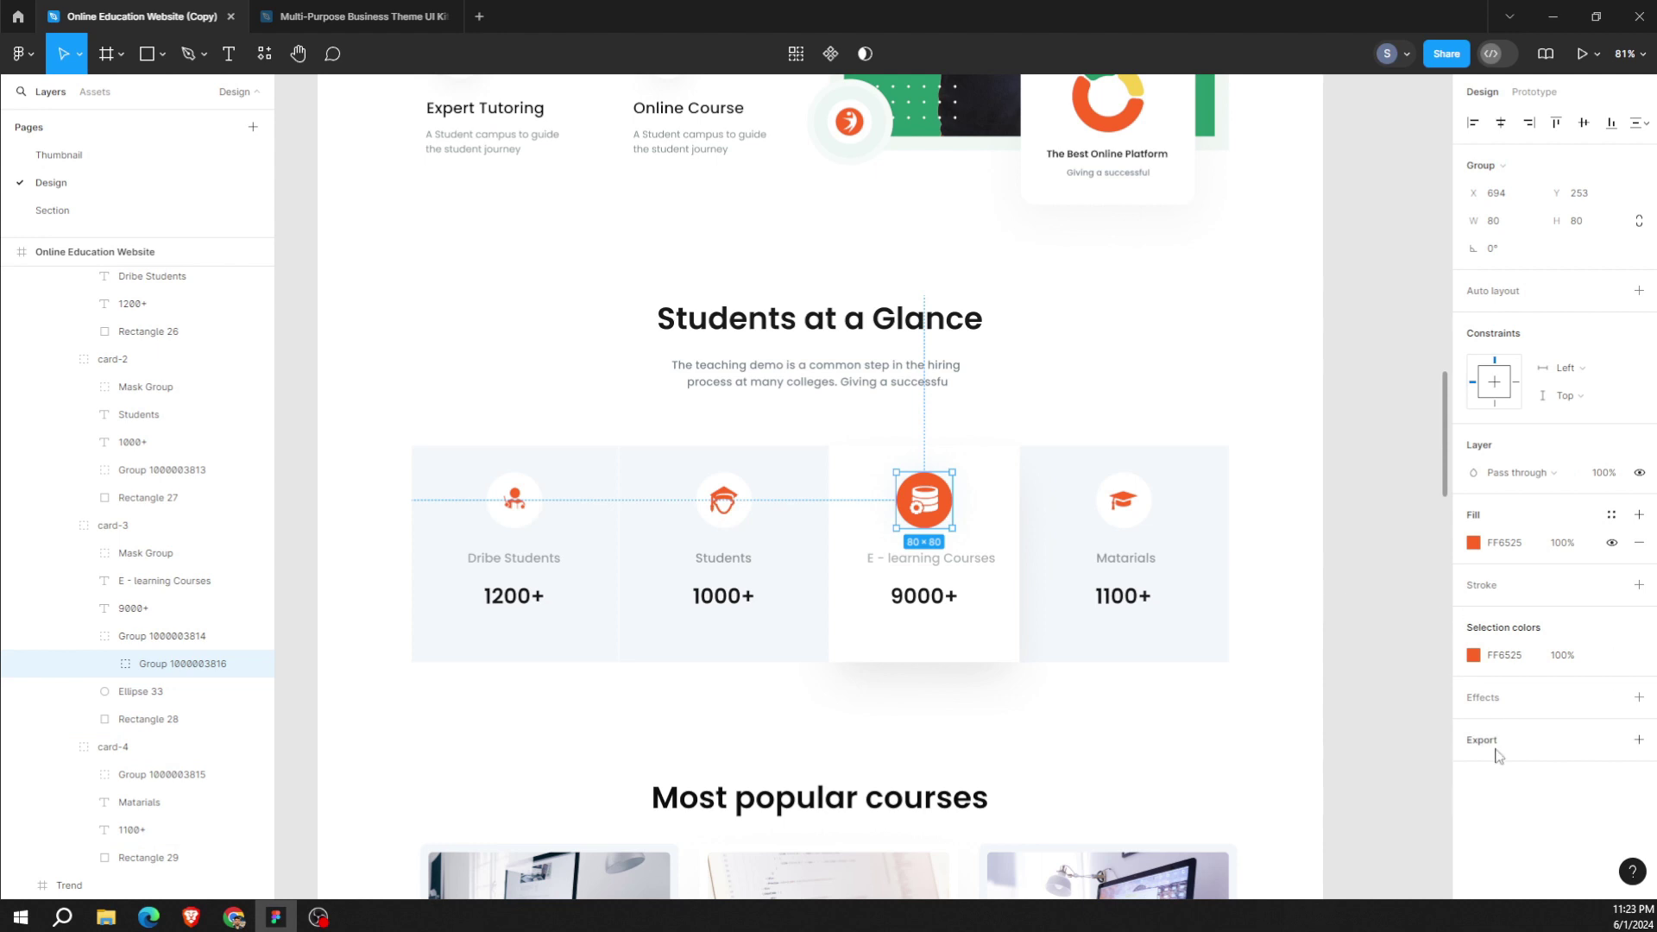
pyautogui.click(1496, 747)
pyautogui.click(1520, 833)
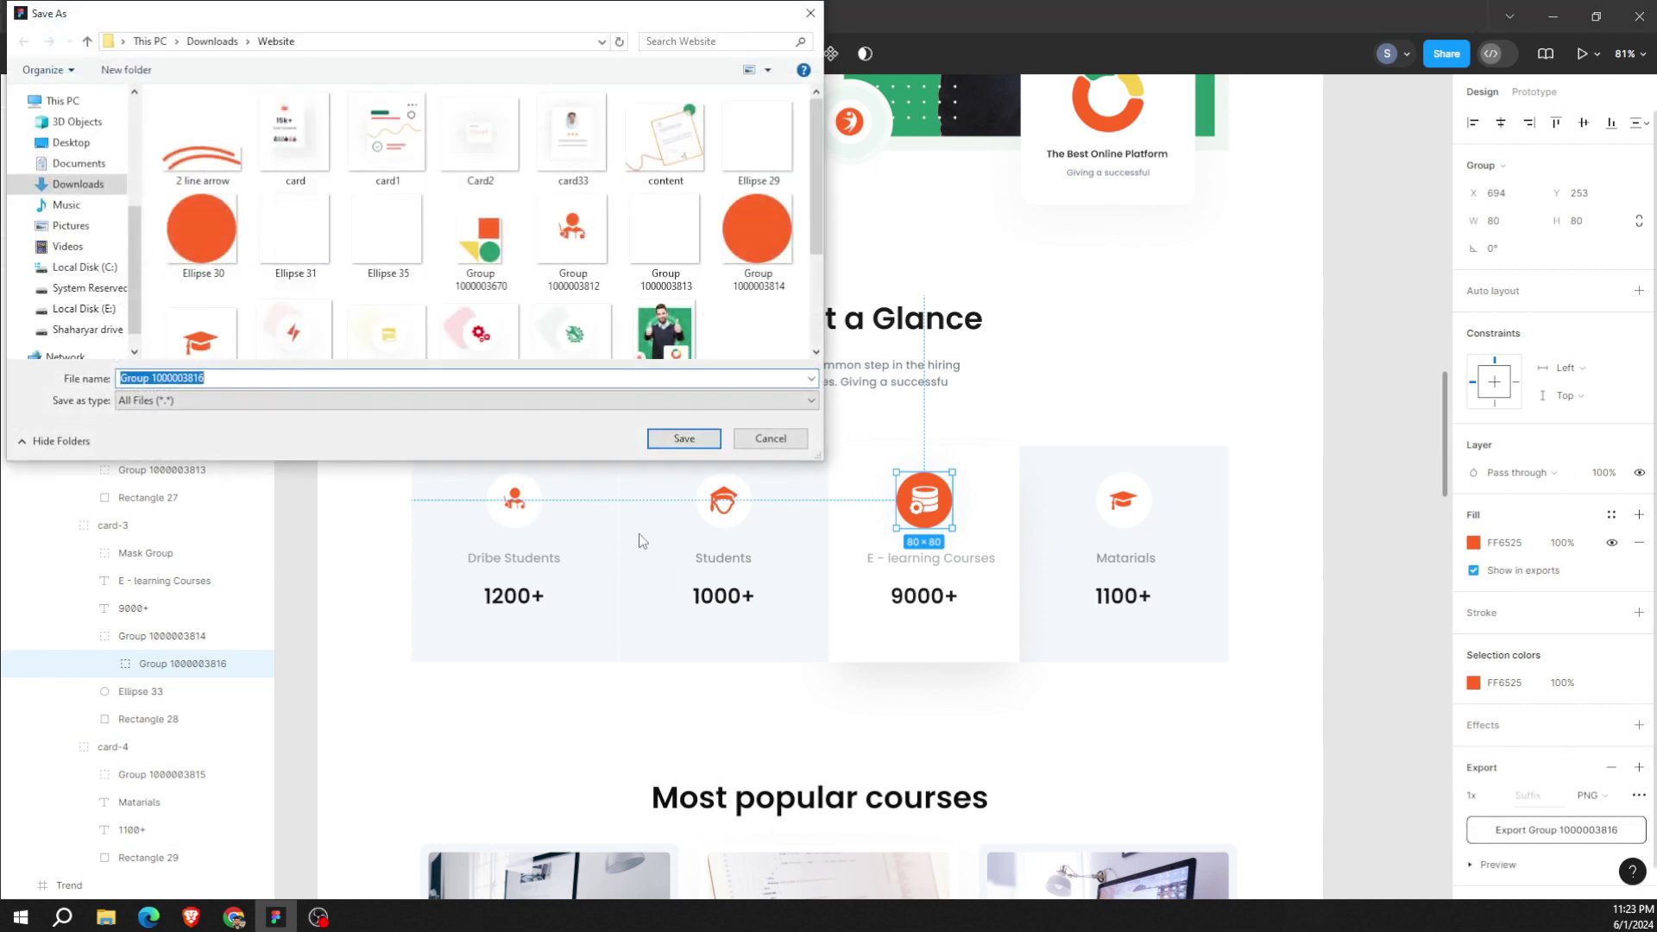
pyautogui.click(683, 440)
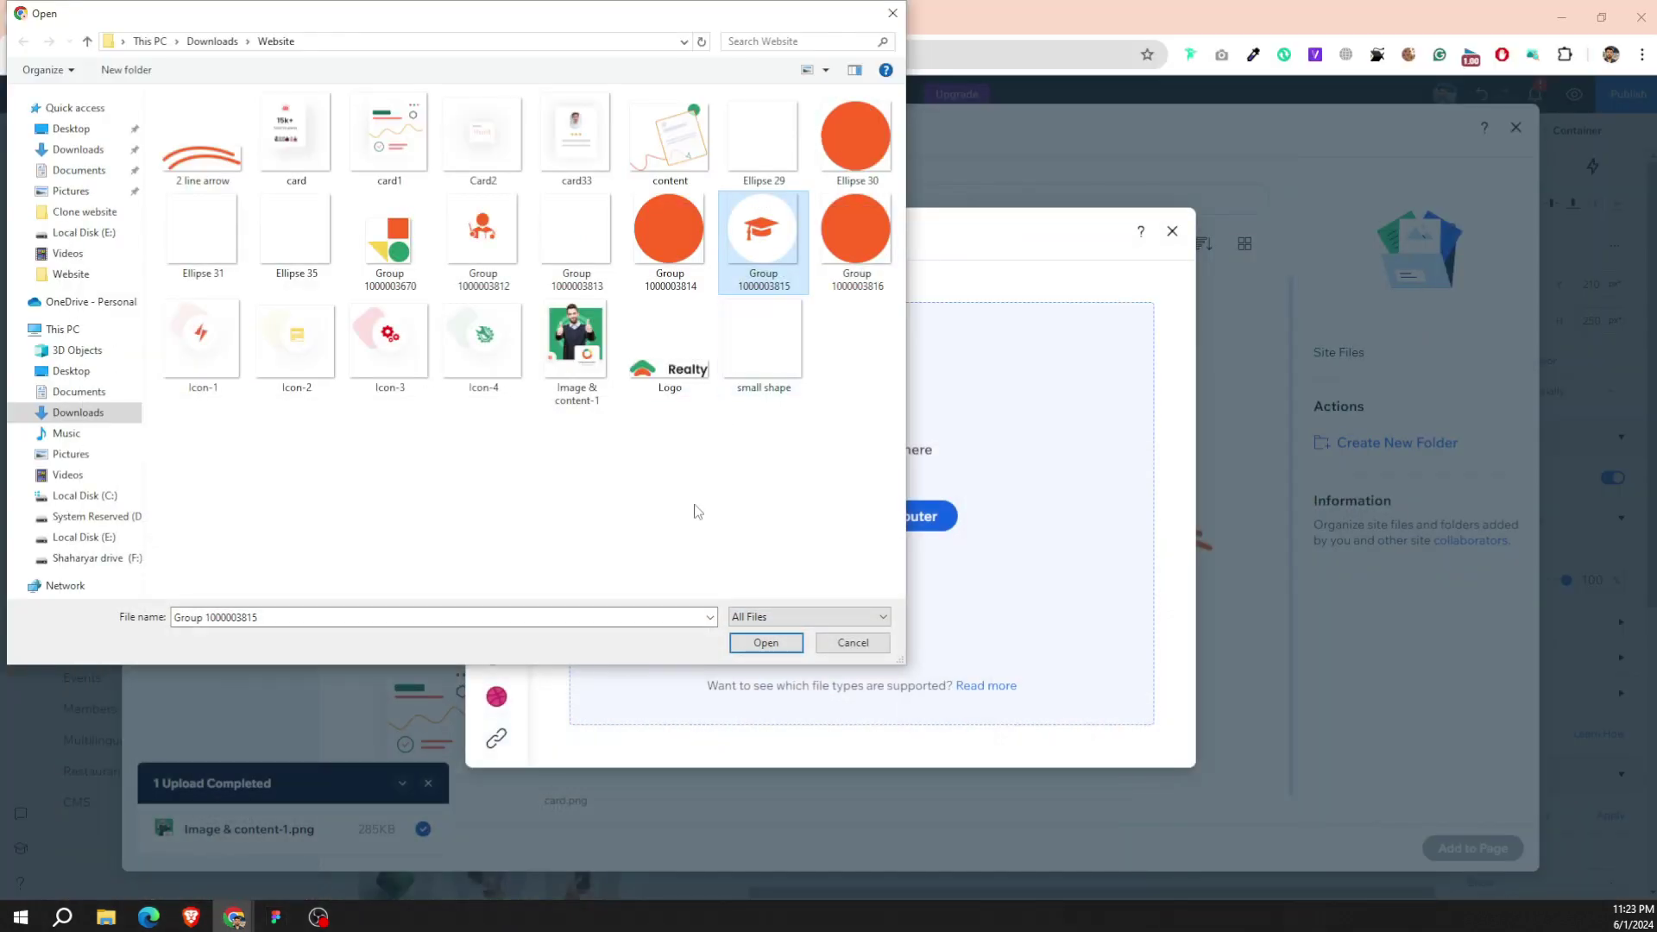
# Upload Group 1000003815.png and Group 1000003812.png to the site files, then return to Figma.
pyautogui.rightClick(695, 510)
pyautogui.click(738, 566)
pyautogui.click(772, 222)
pyautogui.keyDown('ctrl'); pyautogui.click(451, 252); pyautogui.keyUp('ctrl')
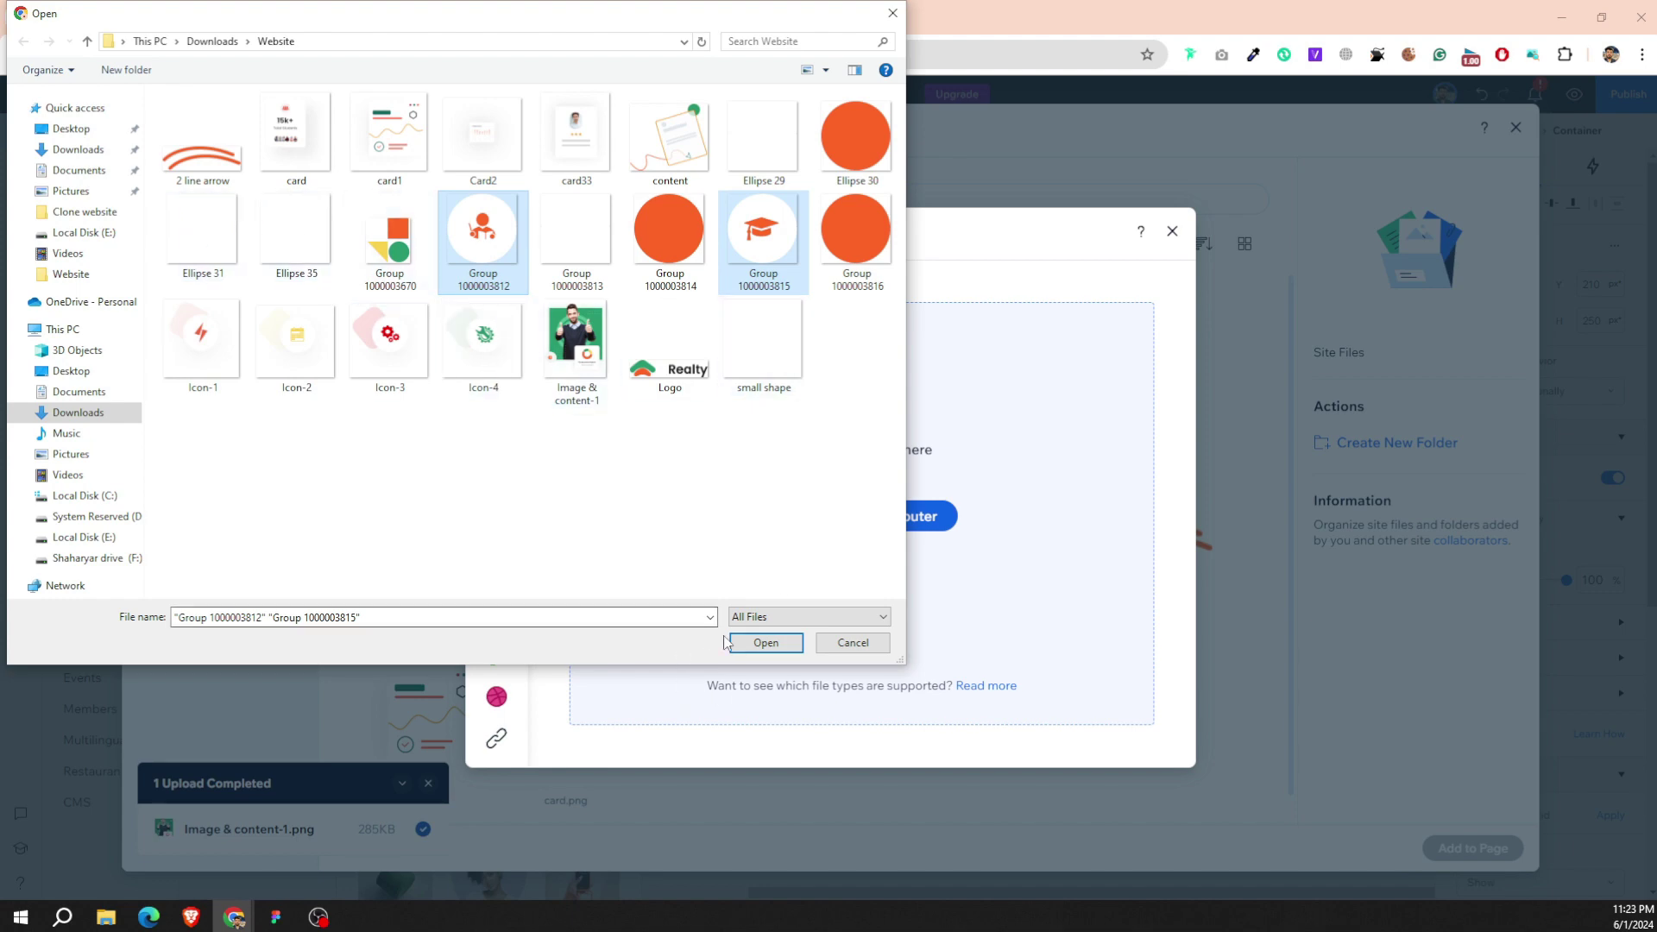
pyautogui.click(765, 643)
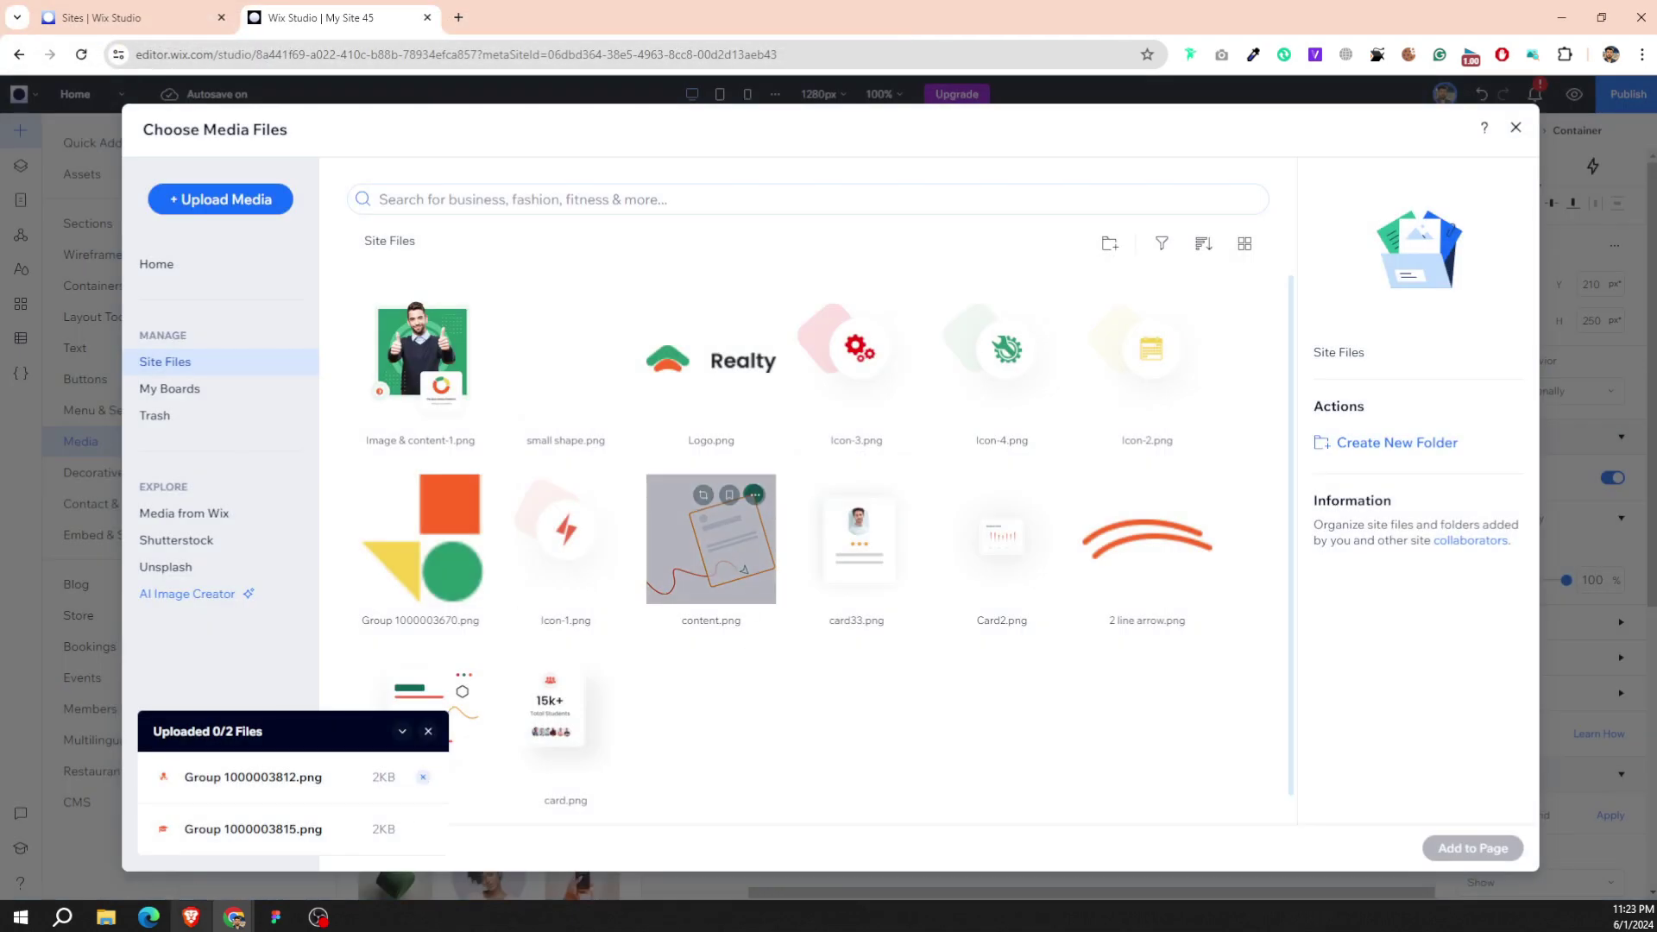
pyautogui.click(278, 919)
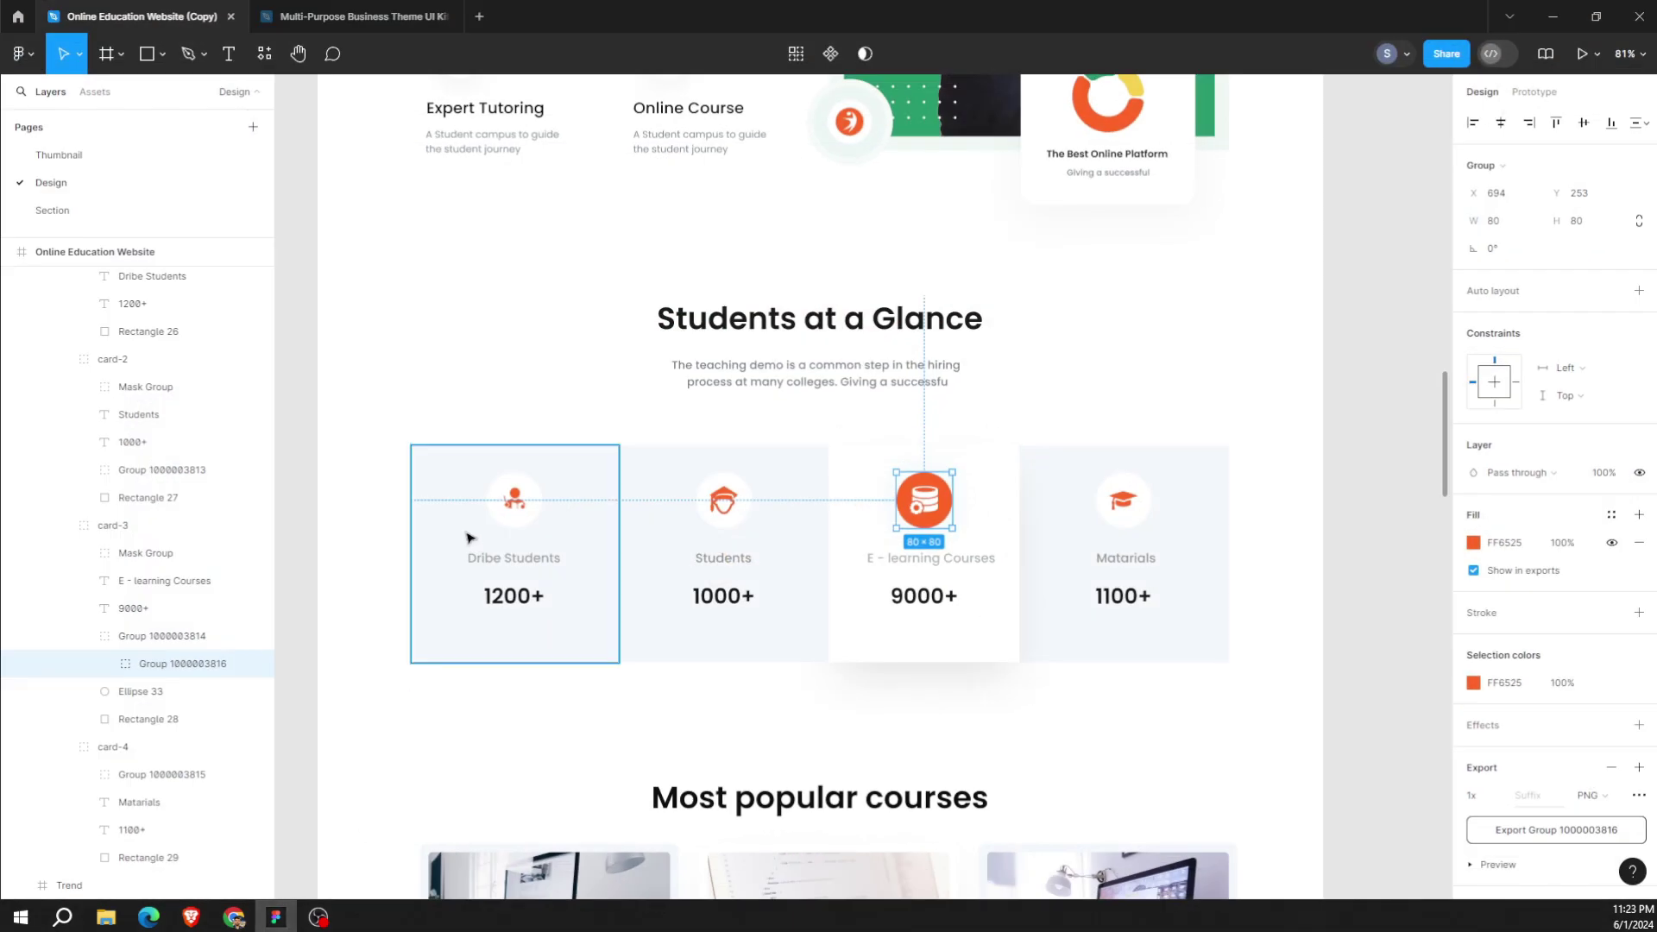
# Try grouping the E-learning Courses icon mask with its background, then ungroup it again.
pyautogui.click(515, 527)
pyautogui.moveTo(516, 509); pyautogui.dragTo(516, 514)
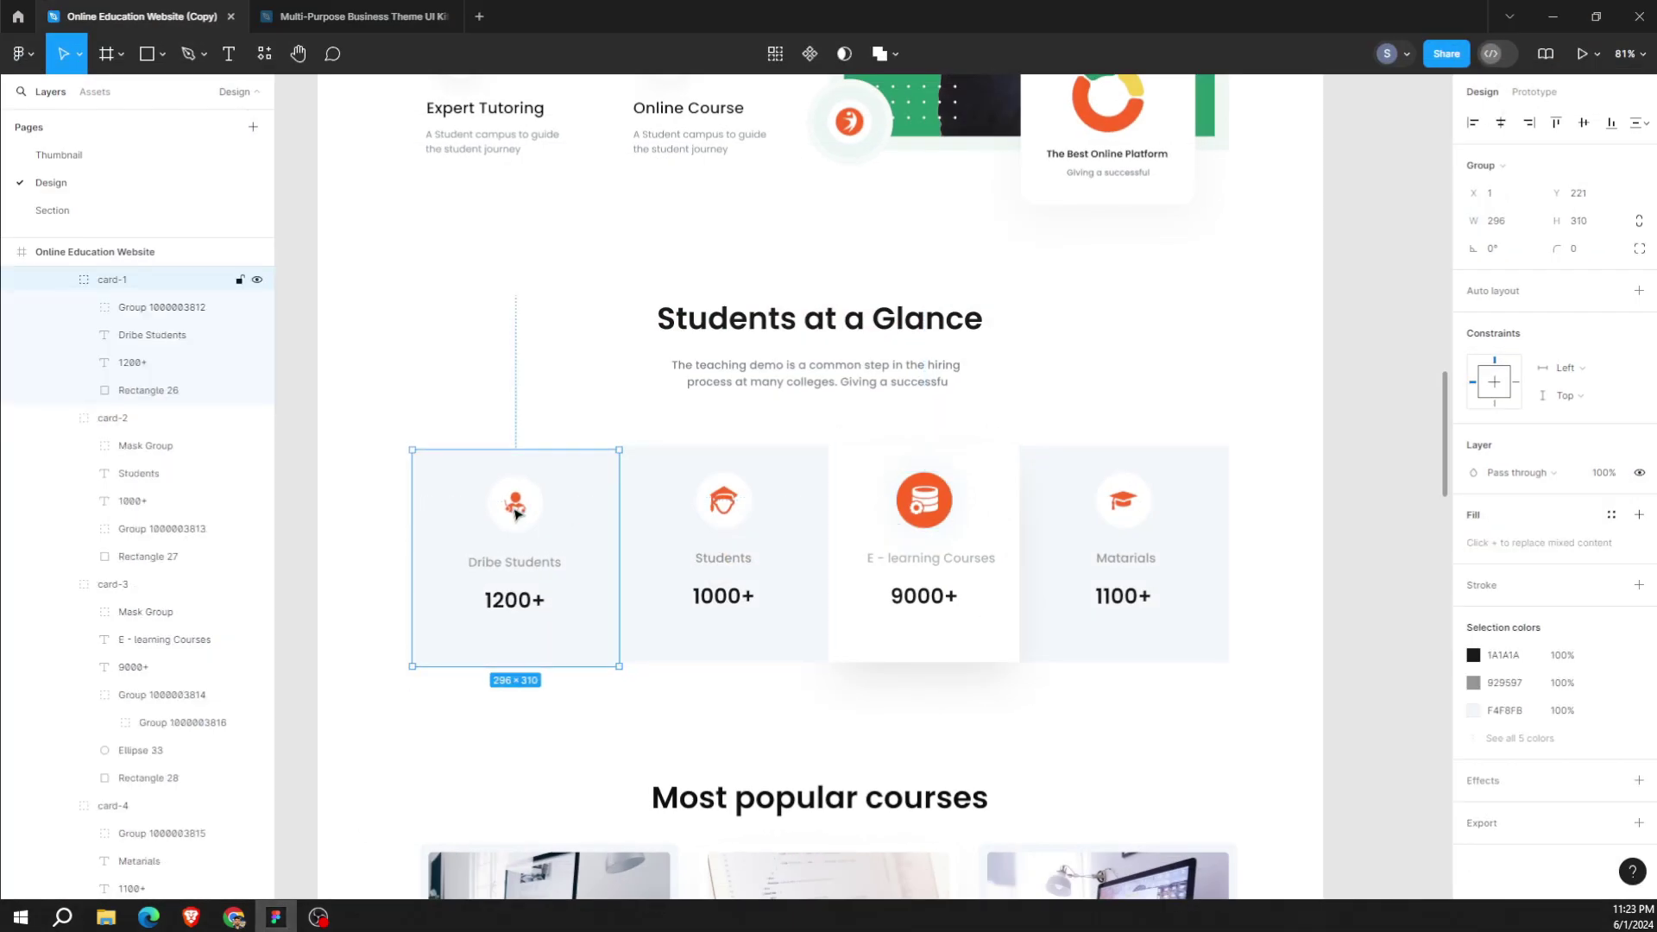
pyautogui.hotkey('ctrl', 'z')
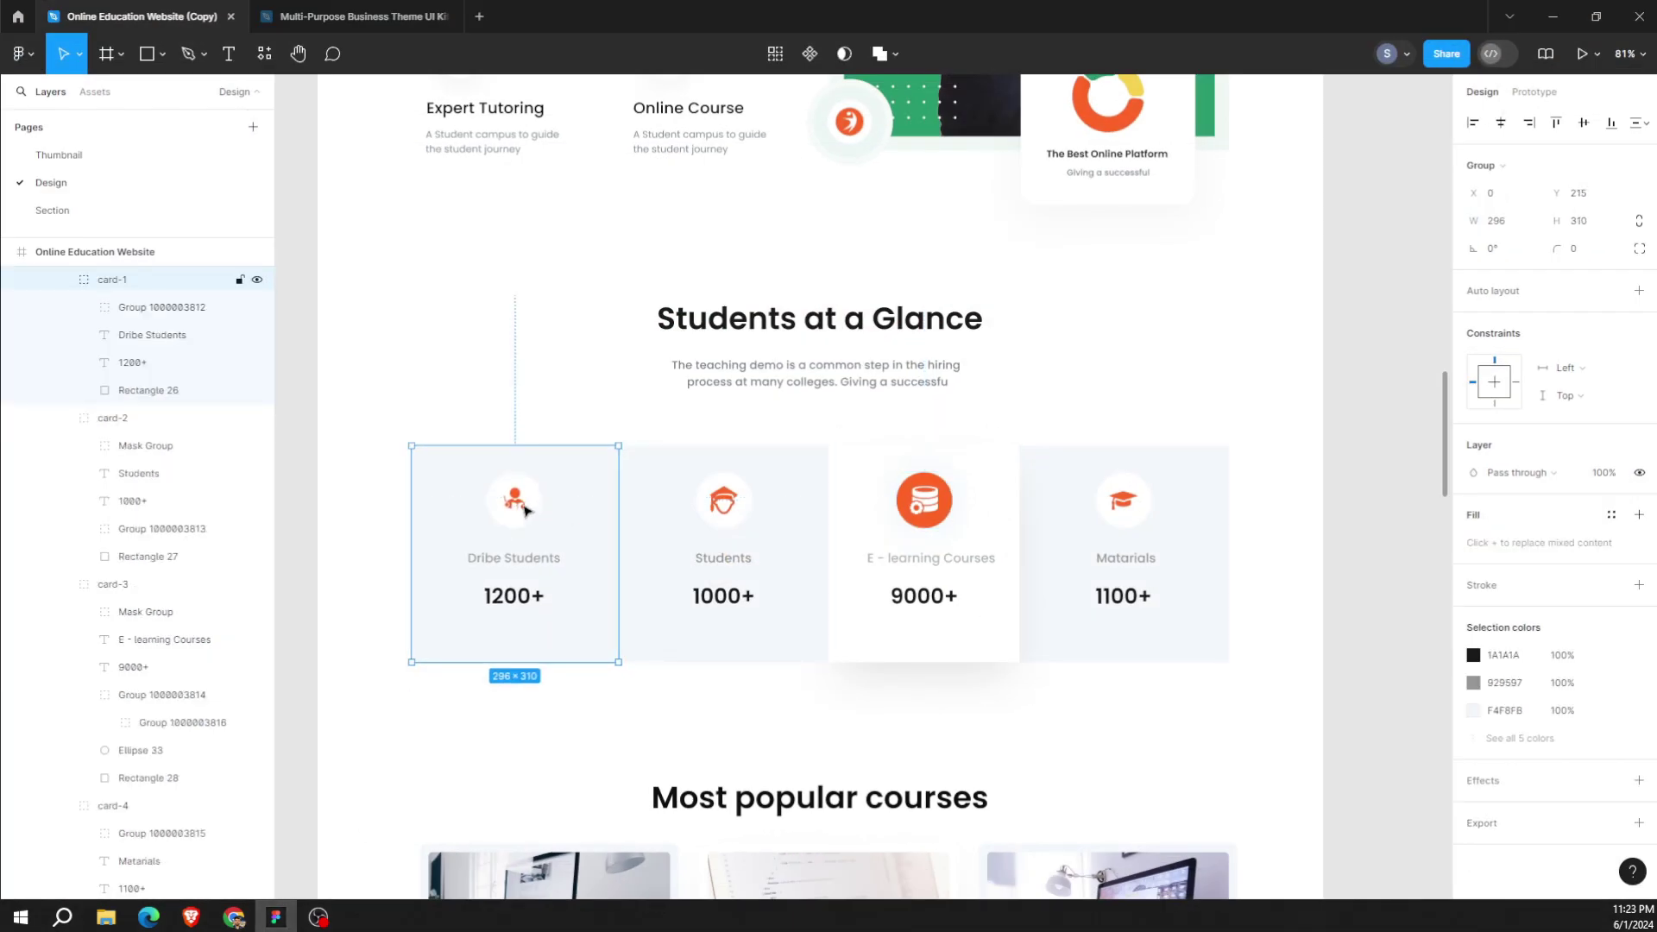
pyautogui.click(926, 511)
pyautogui.doubleClick(926, 511)
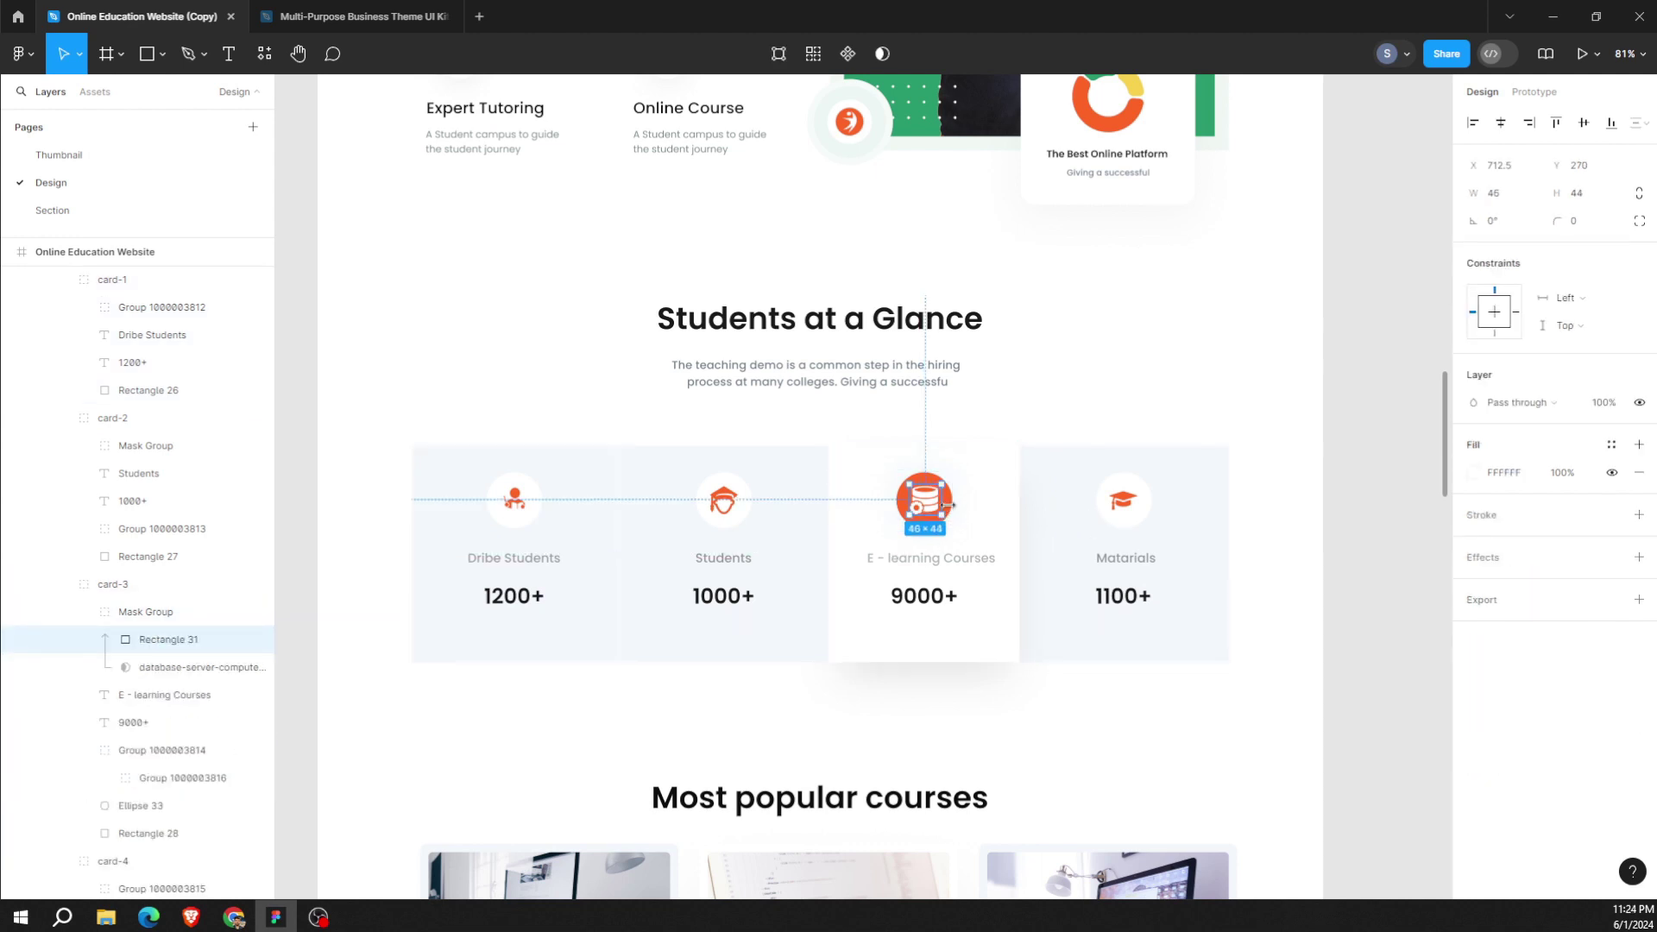
pyautogui.keyDown('shift'); pyautogui.click(901, 508); pyautogui.keyUp('shift')
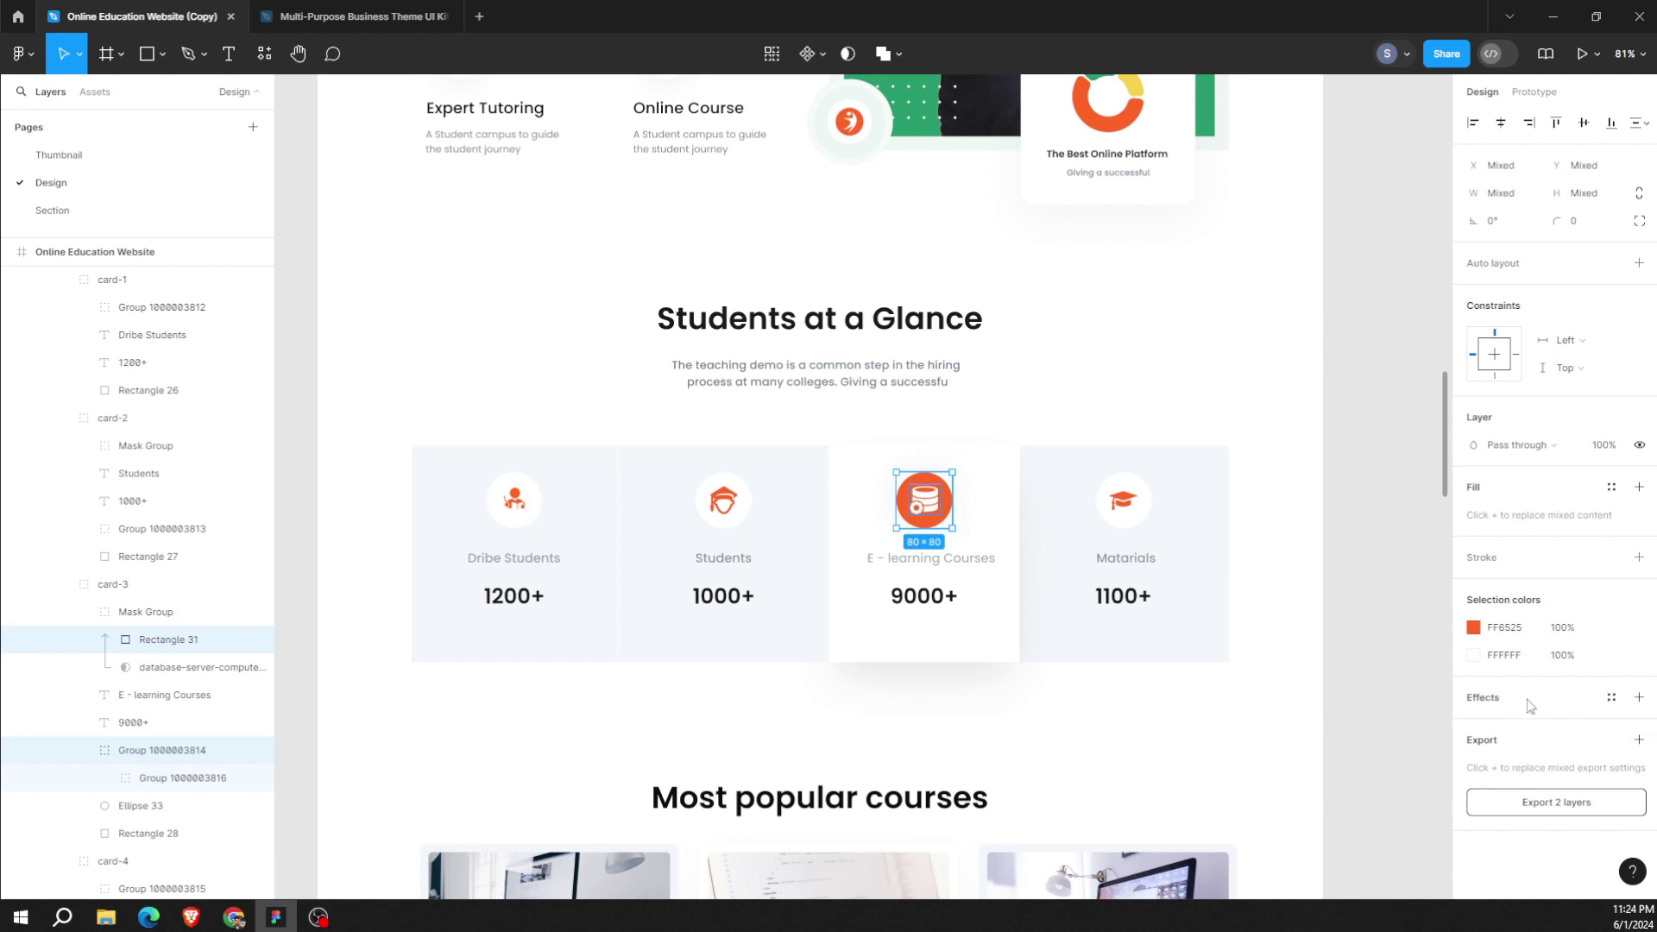
pyautogui.hotkey('ctrl', 'g')
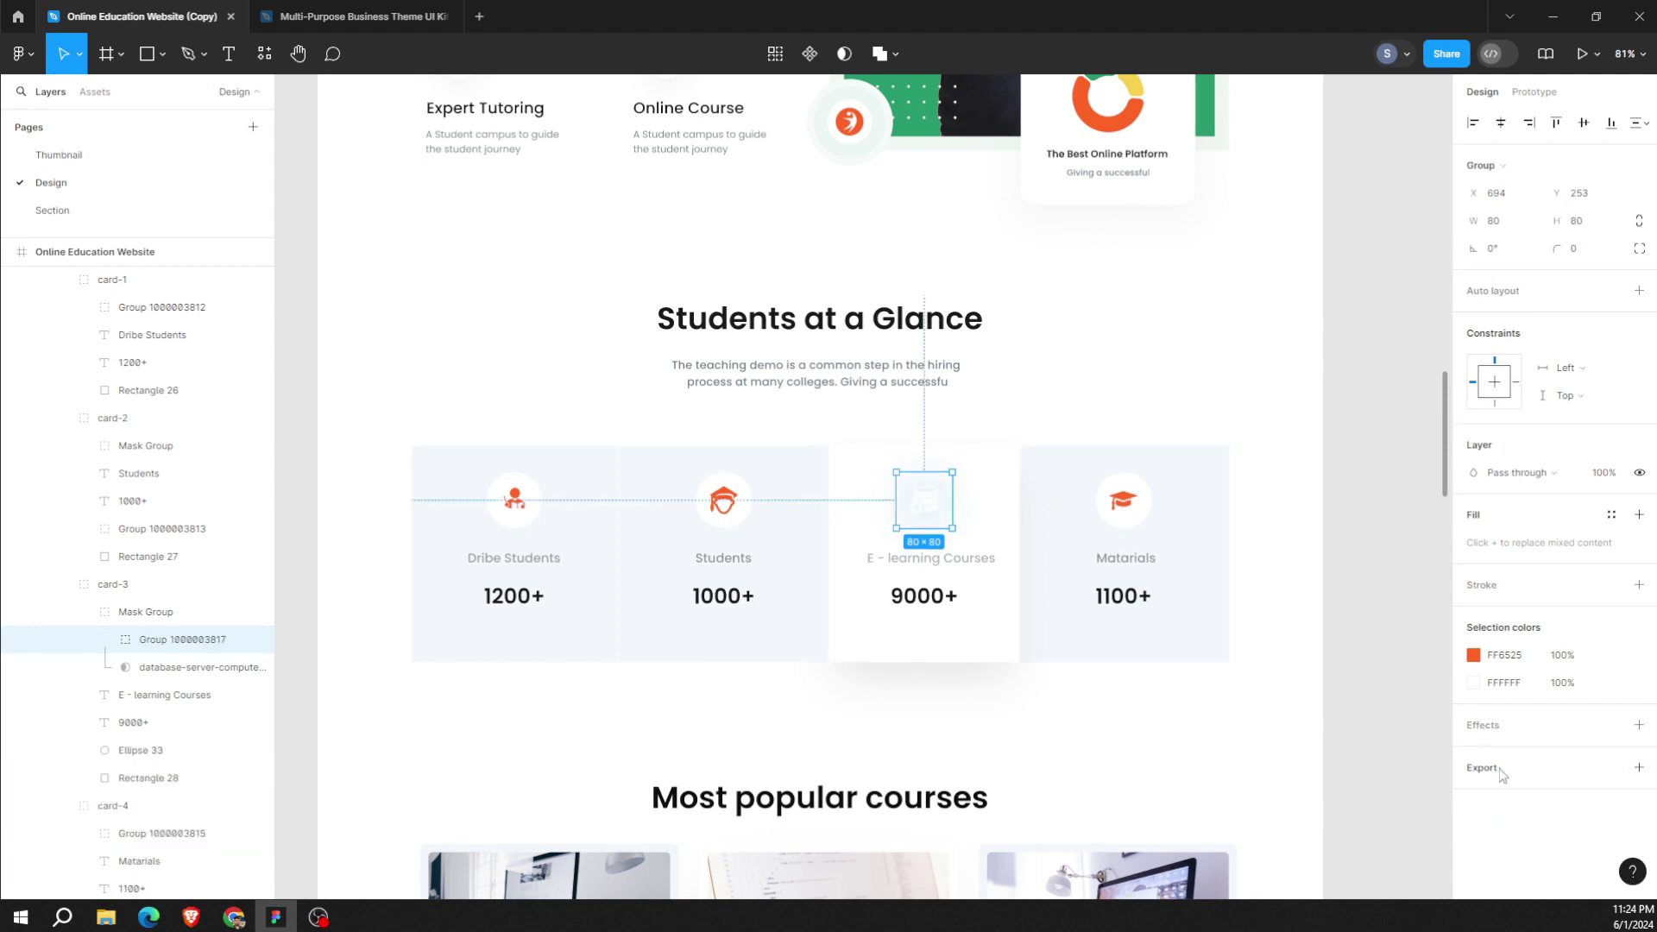
pyautogui.scroll(-1, 1508, 803)
pyautogui.click(1498, 834)
pyautogui.scroll(-2, 1499, 759)
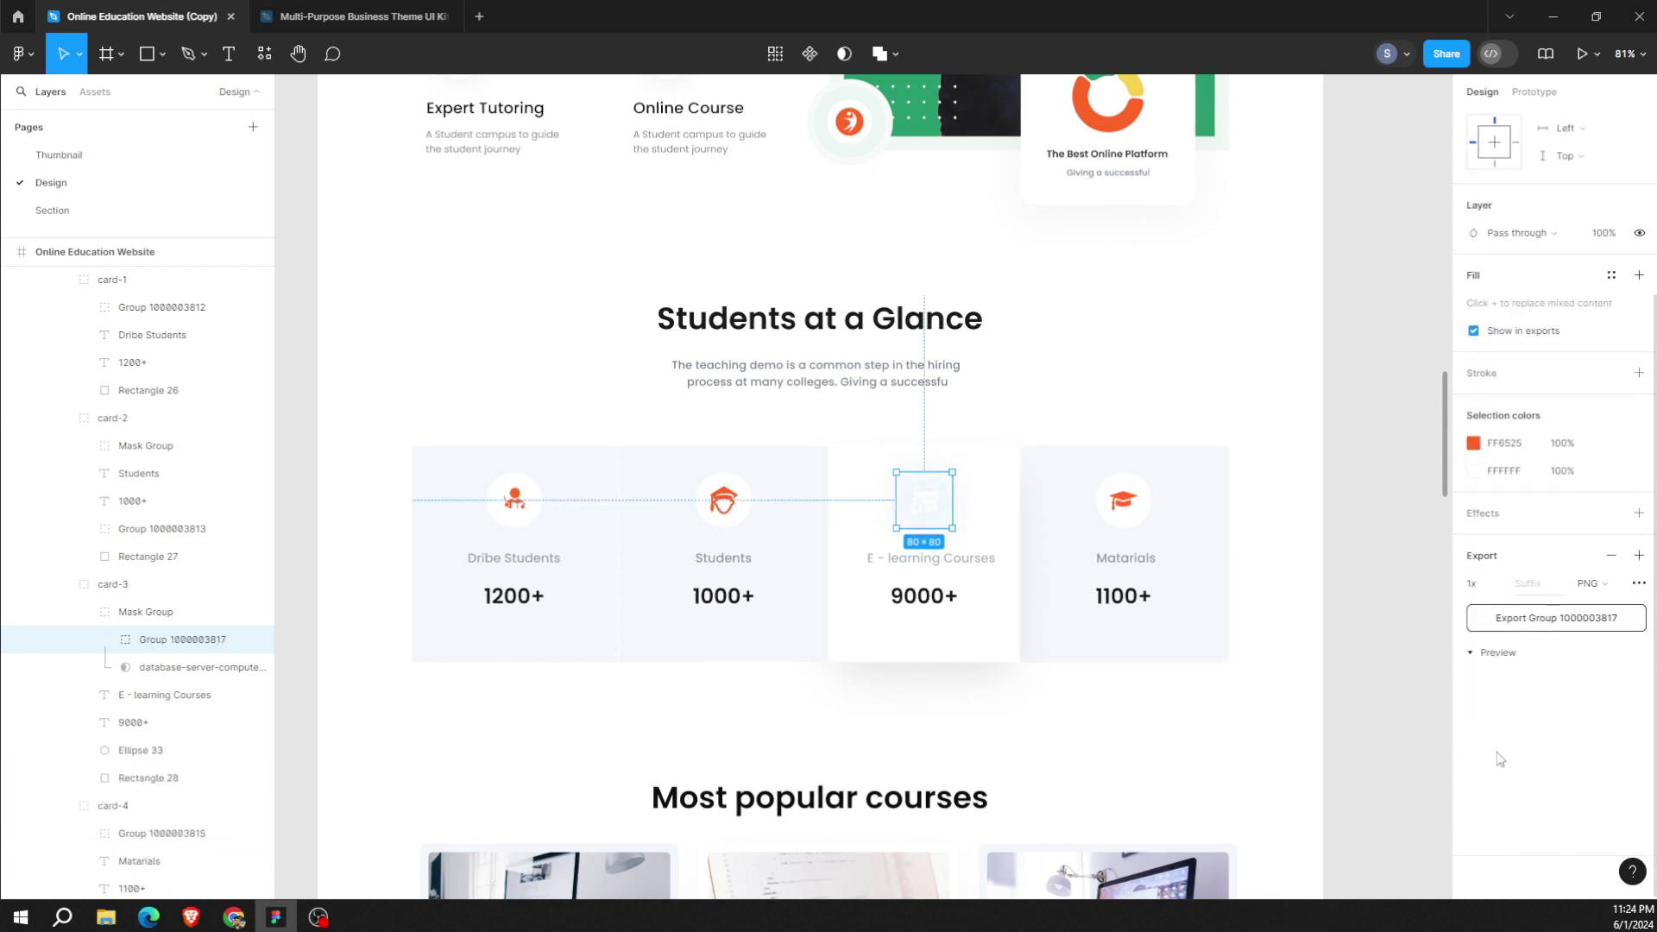
pyautogui.click(1481, 657)
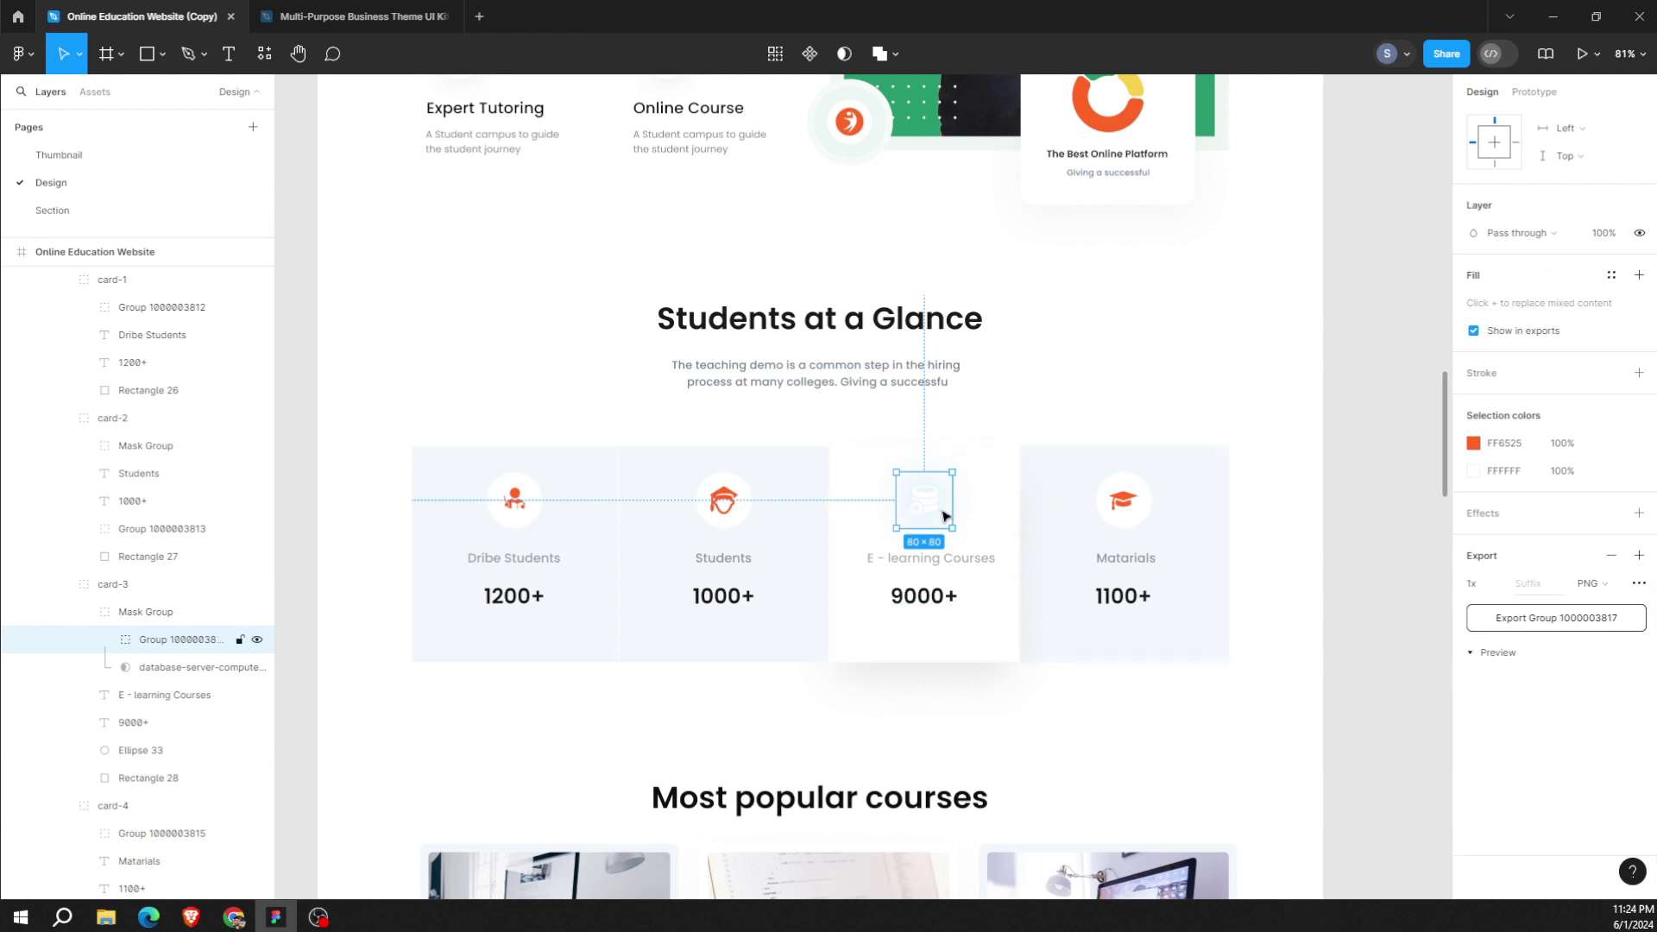
pyautogui.hotkey('ctrl', 'shift', 'g')
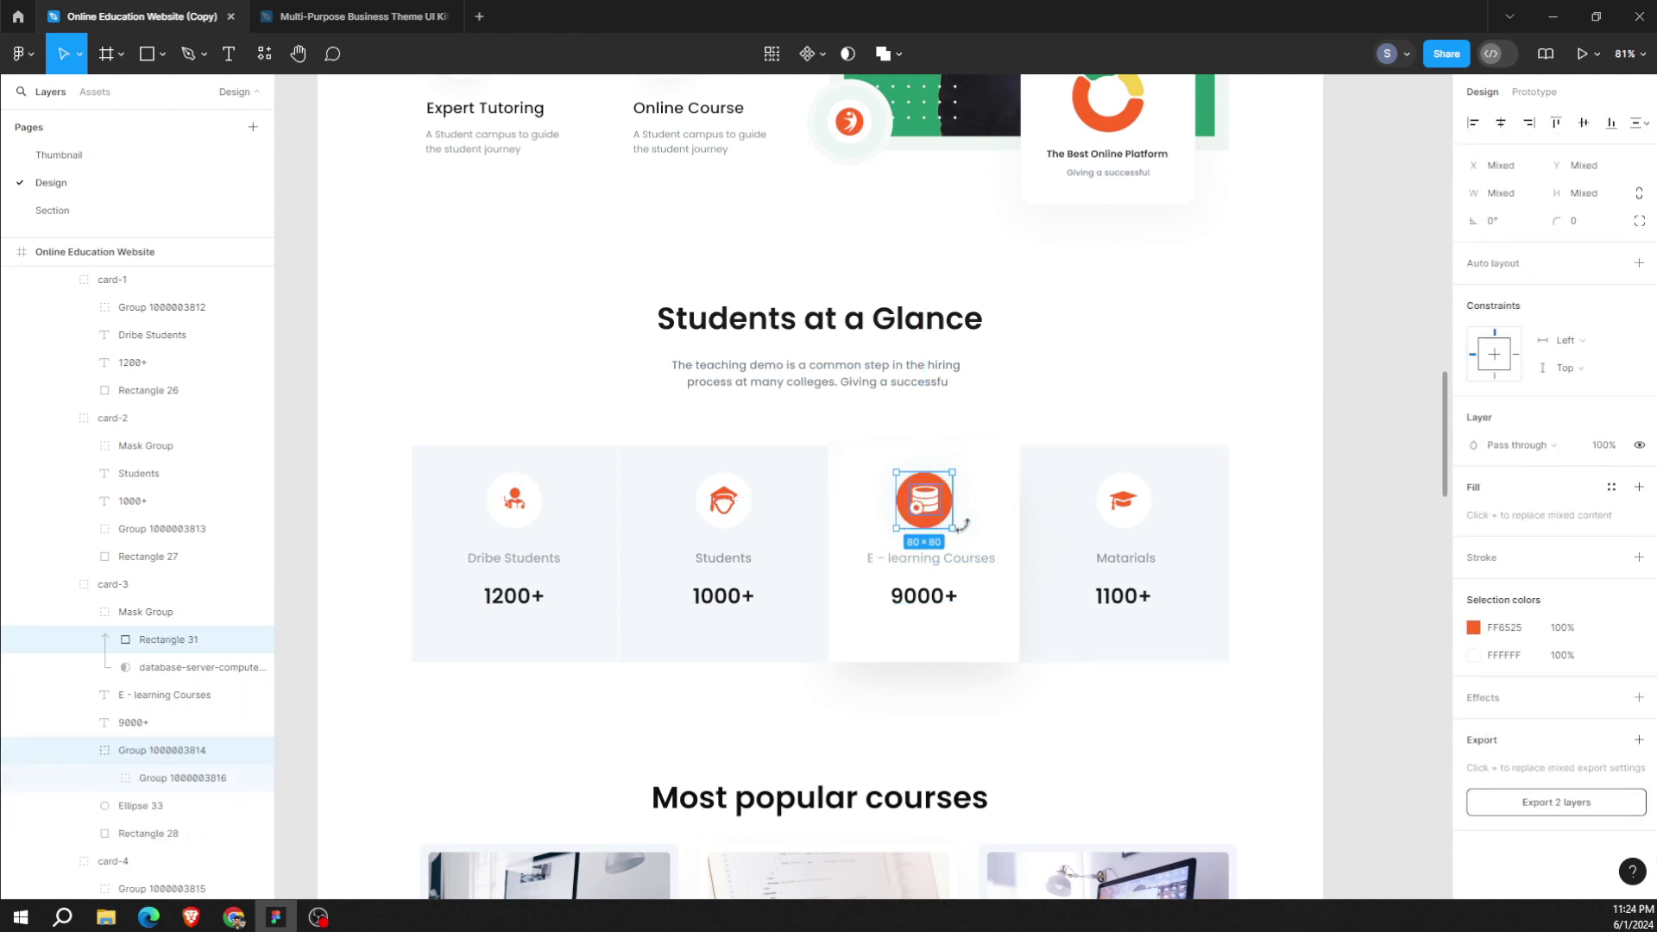
# Reselect the database icon mask and circle background, then back out and undo.
pyautogui.click(950, 524)
pyautogui.click(922, 505)
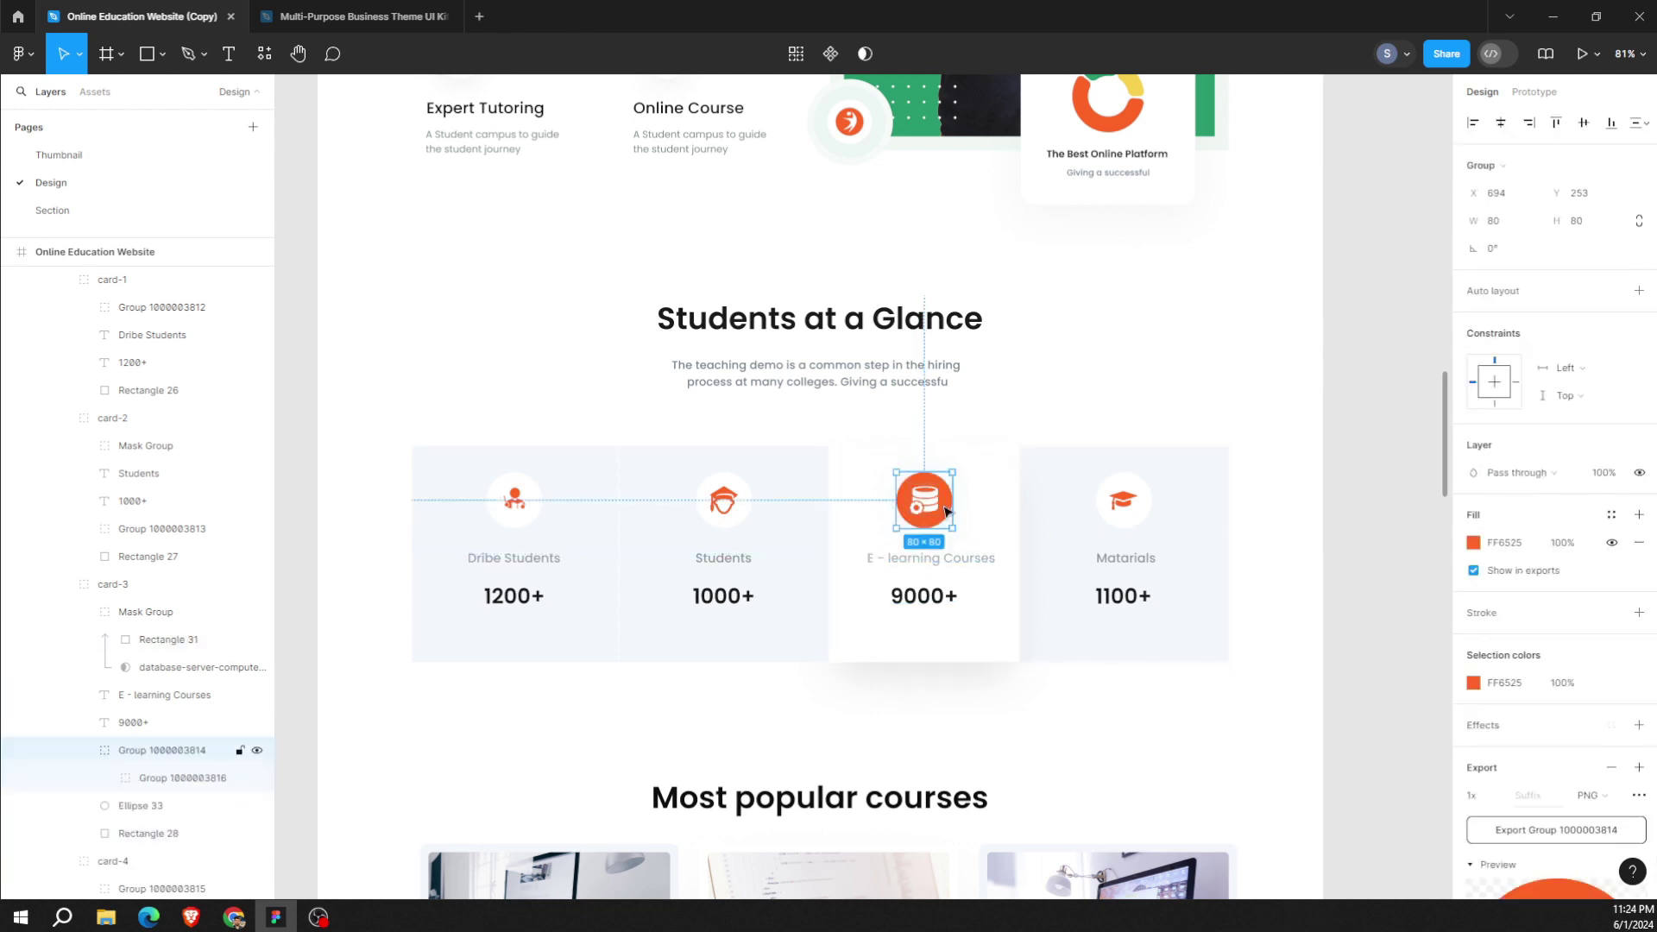
pyautogui.press('f')
pyautogui.press('v')
pyautogui.click(937, 513)
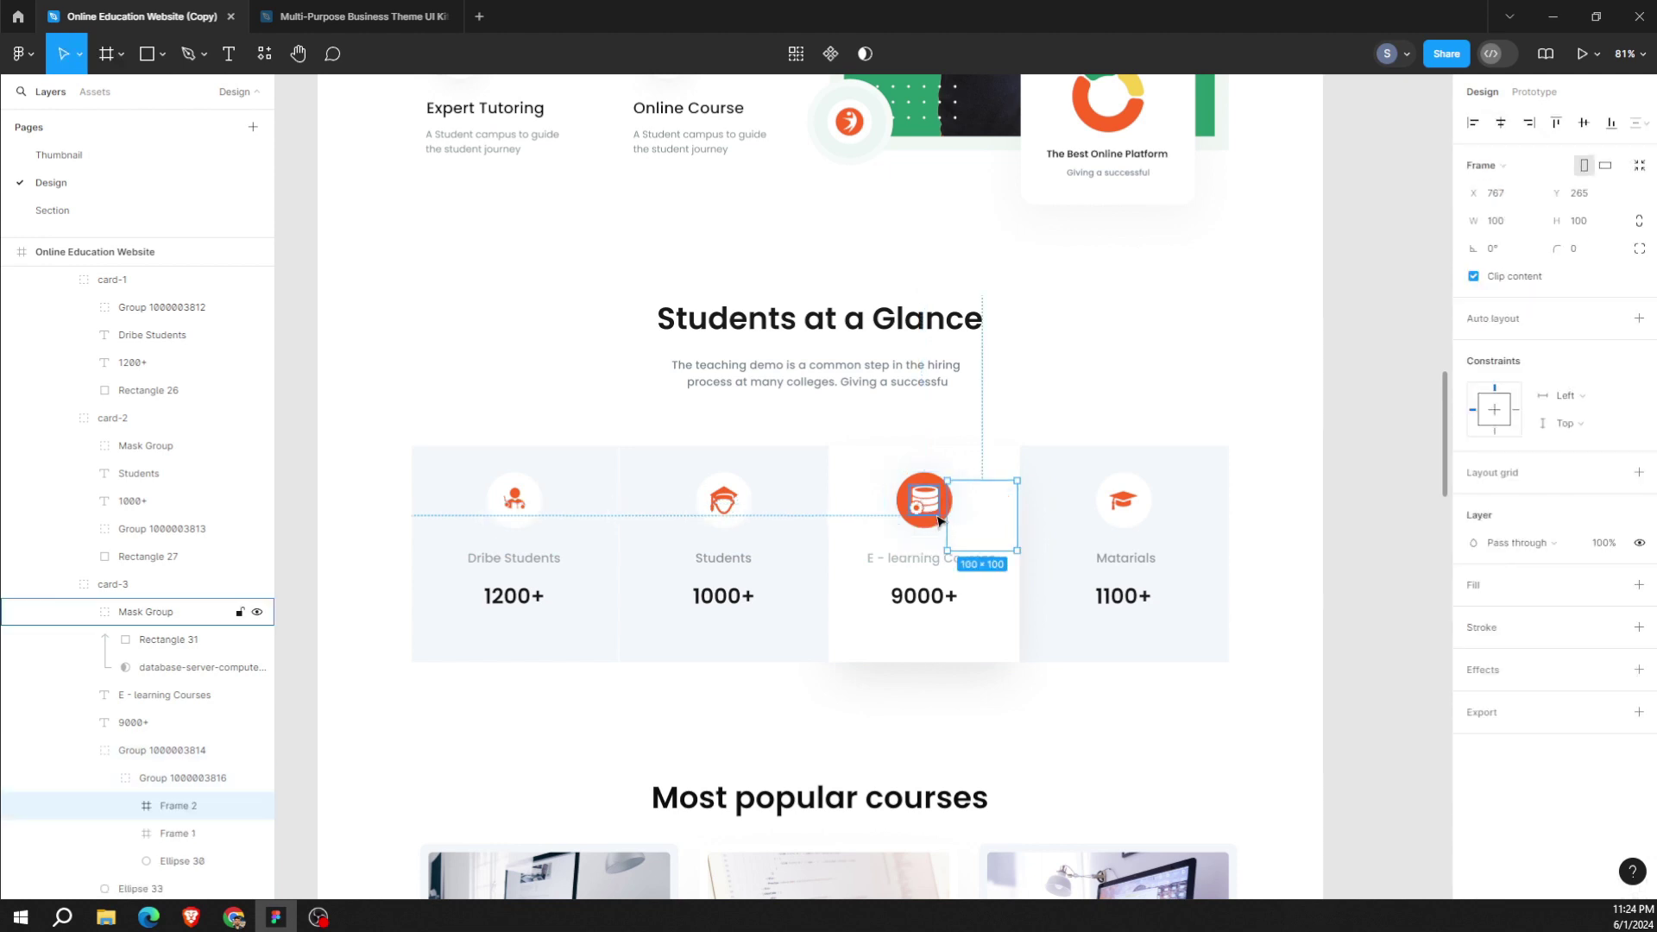
pyautogui.keyDown('shift'); pyautogui.click(899, 505); pyautogui.keyUp('shift')
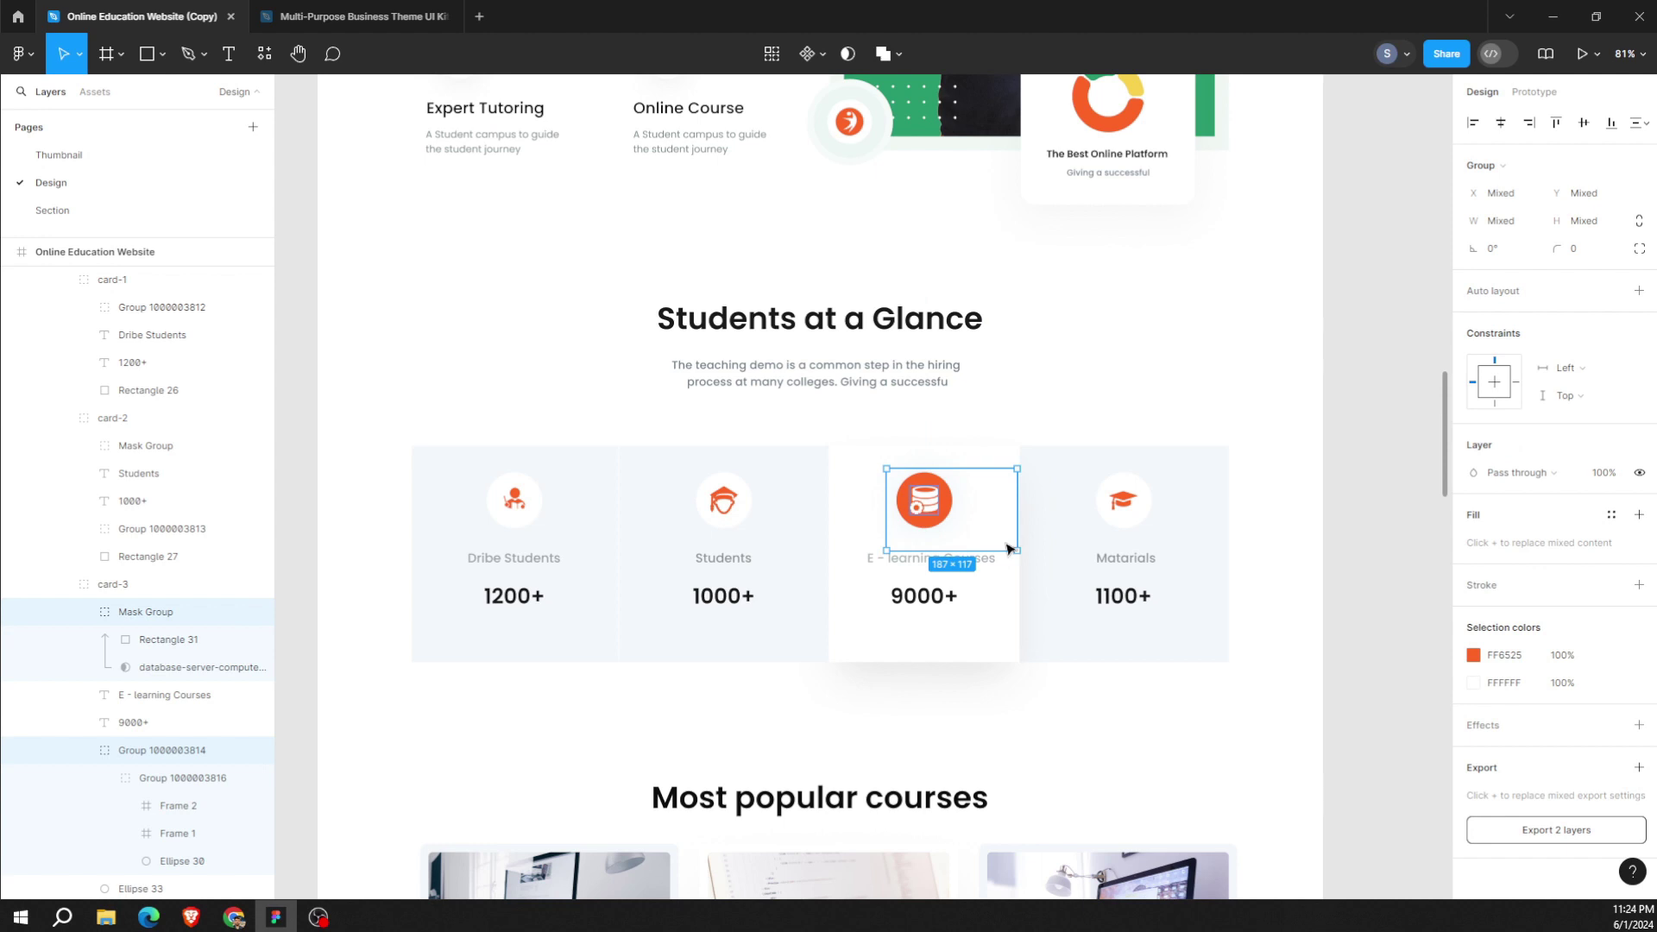
pyautogui.hotkey('shift', 'Return')
pyautogui.hotkey('shift', 'Tab')
pyautogui.hotkey('shift', 'Tab')
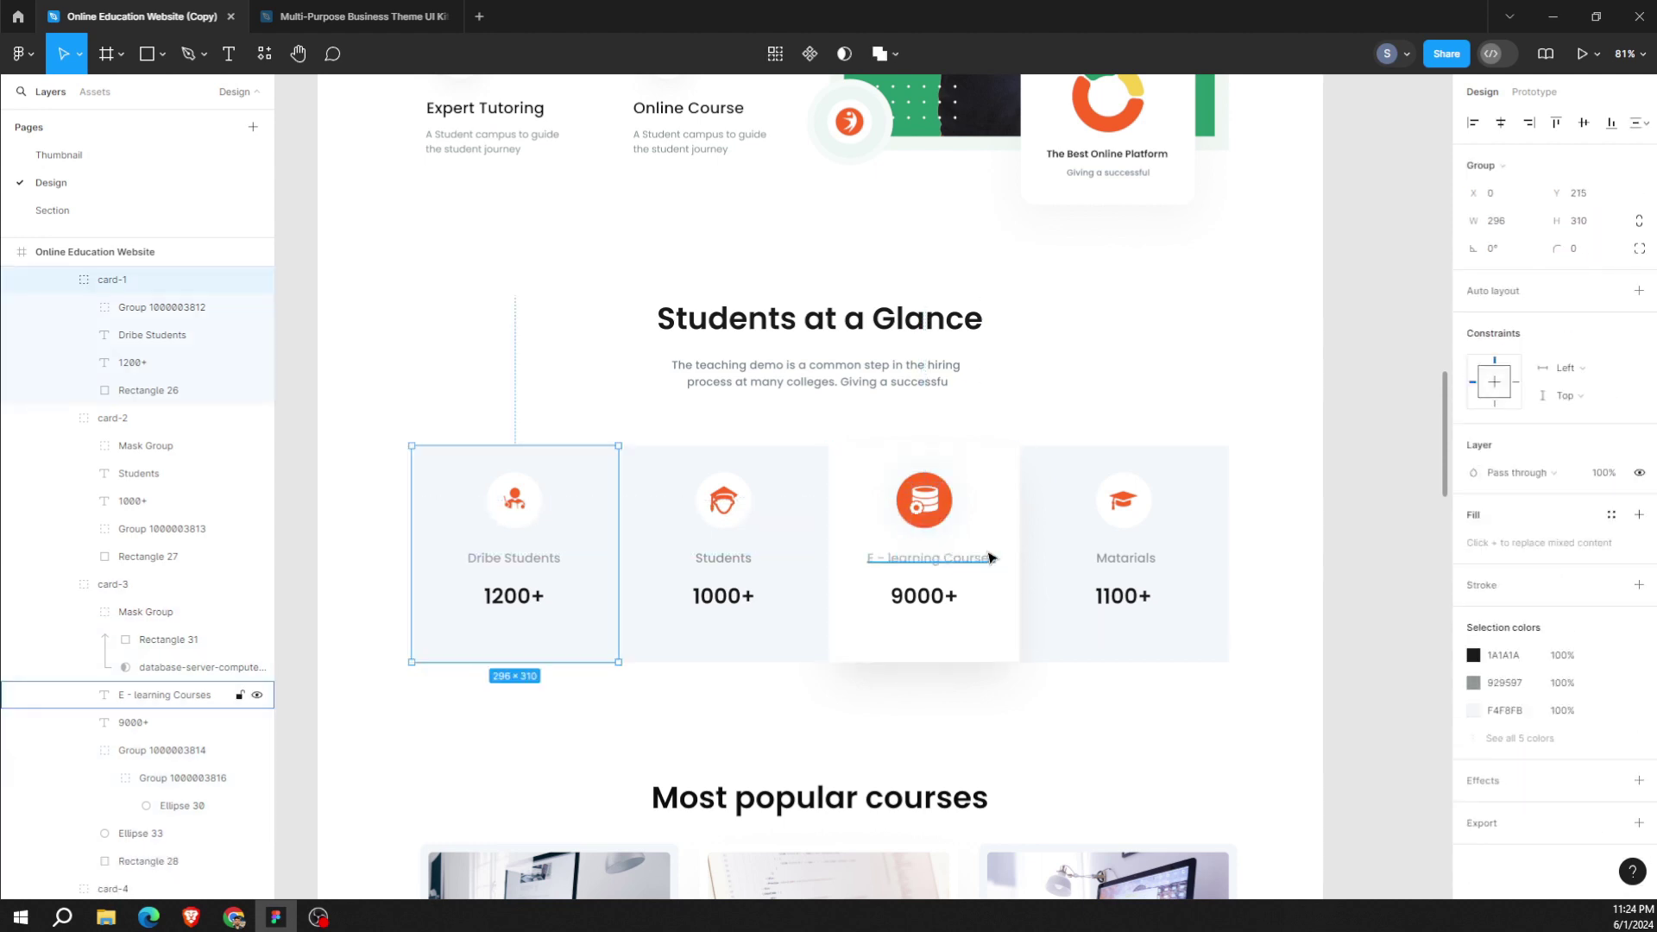
pyautogui.hotkey('ctrl', 'z')
pyautogui.hotkey('ctrl', 'z')
pyautogui.hotkey('ctrl', 'z')
pyautogui.hotkey('ctrl', 'z')
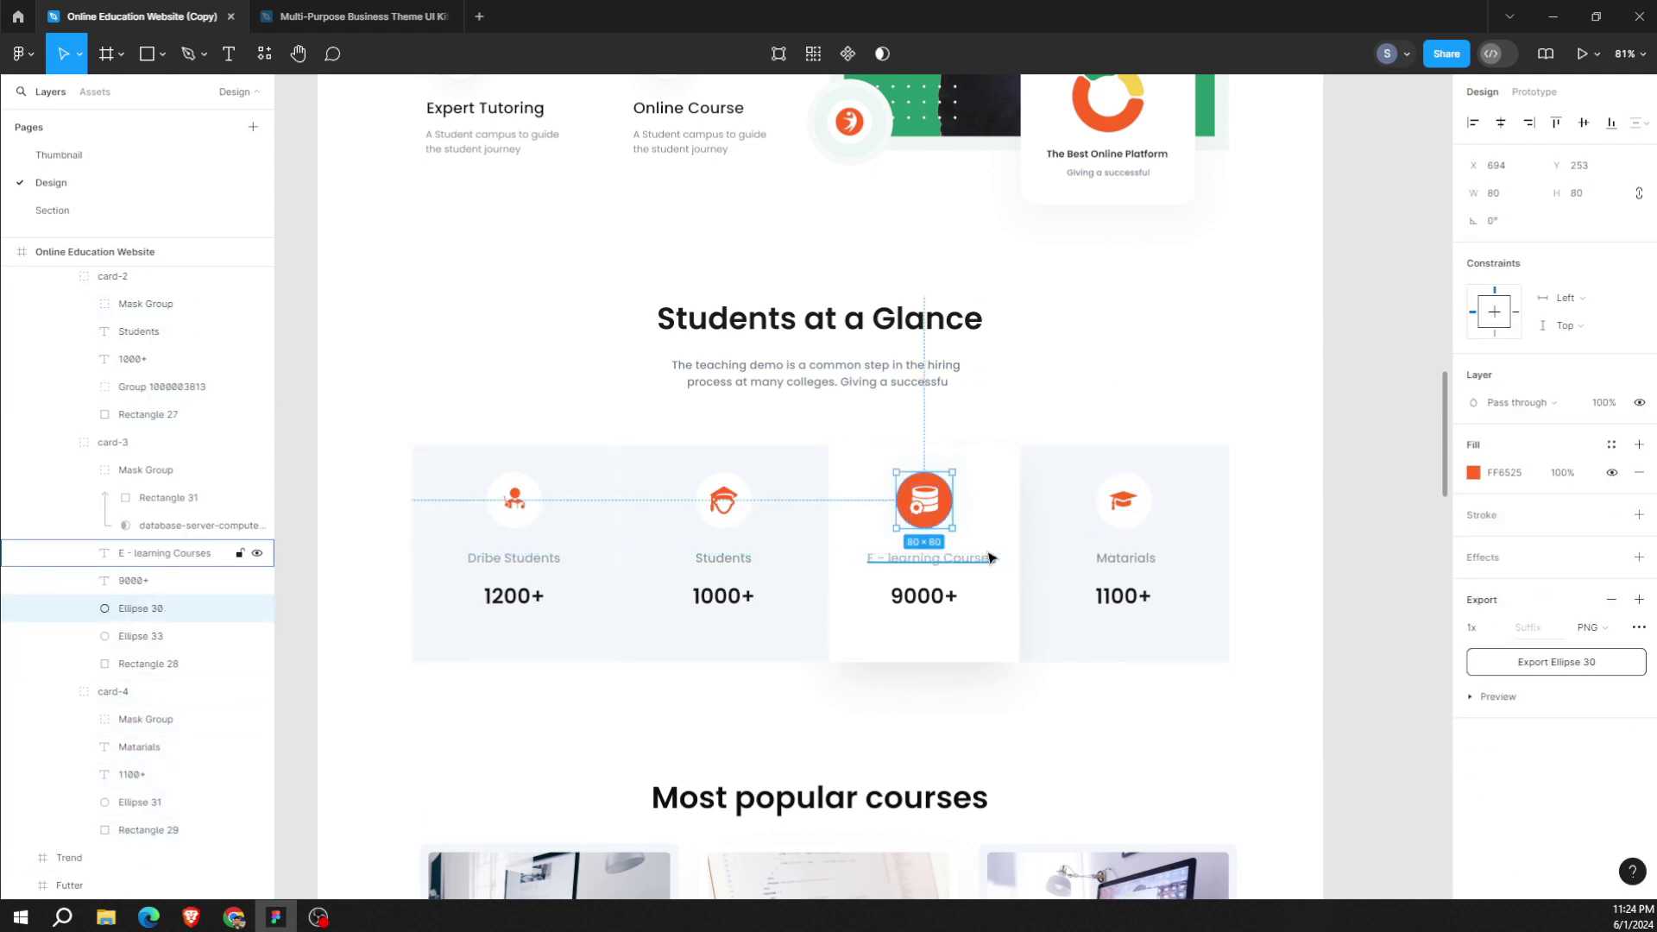
pyautogui.hotkey('ctrl', 'z')
pyautogui.hotkey('ctrl', 'z')
pyautogui.hotkey('ctrl', 'z')
pyautogui.hotkey('ctrl', 'z')
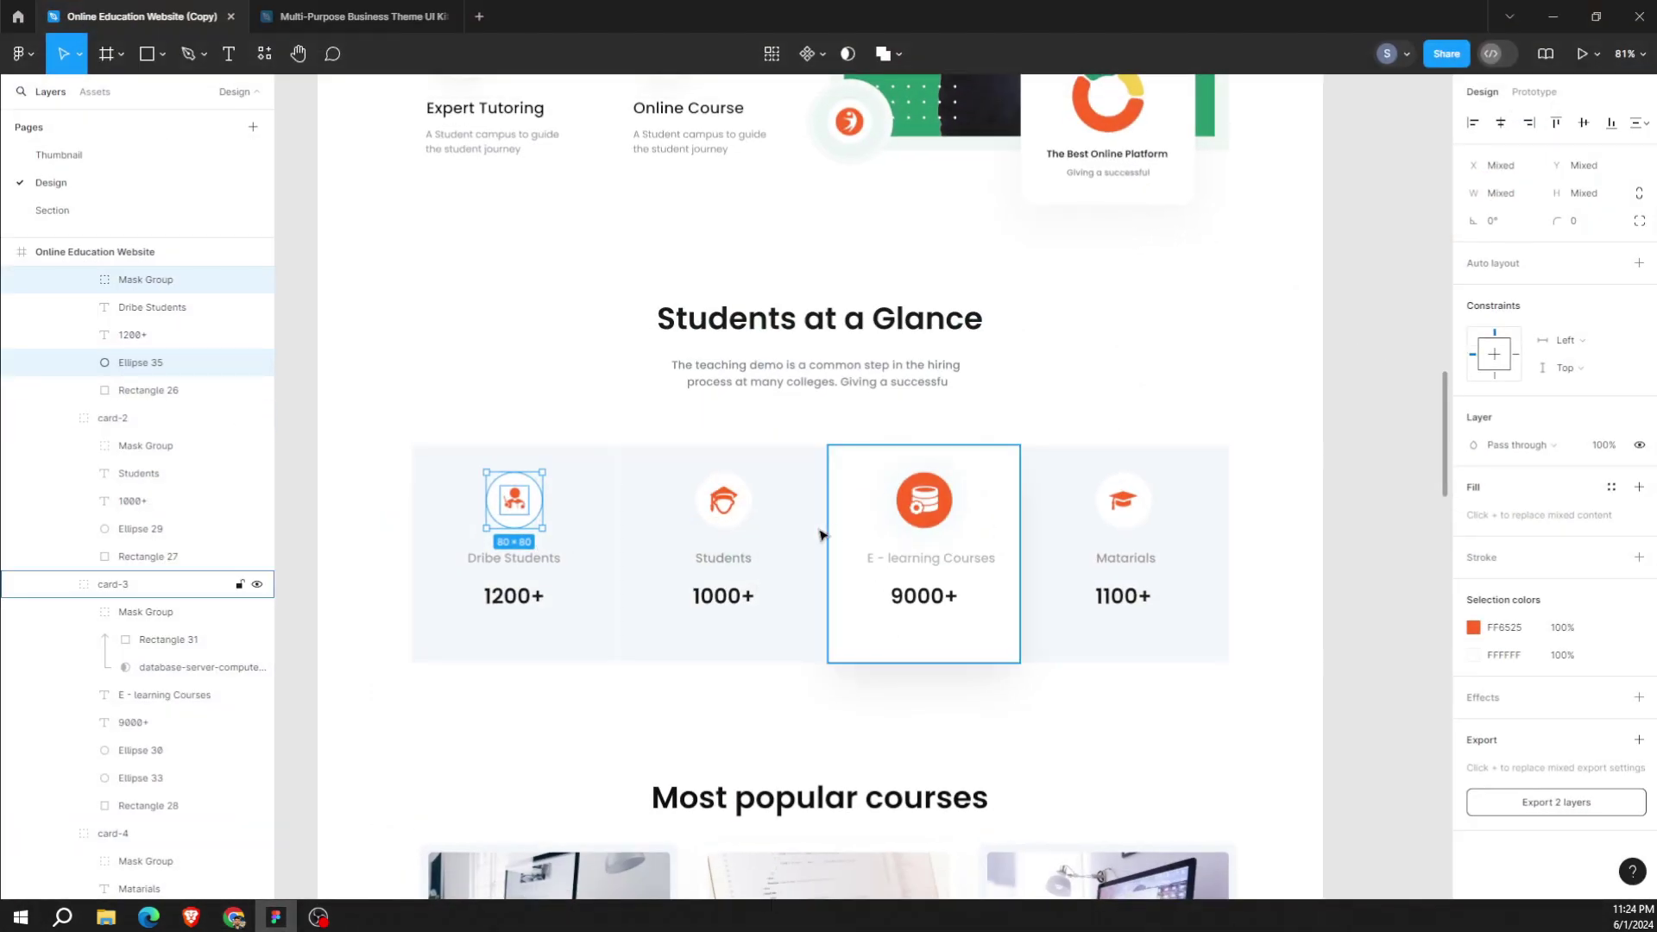
# Group the Dribe Students icon with its circle and export it as PNG, replacing the existing file.
pyautogui.click(569, 521)
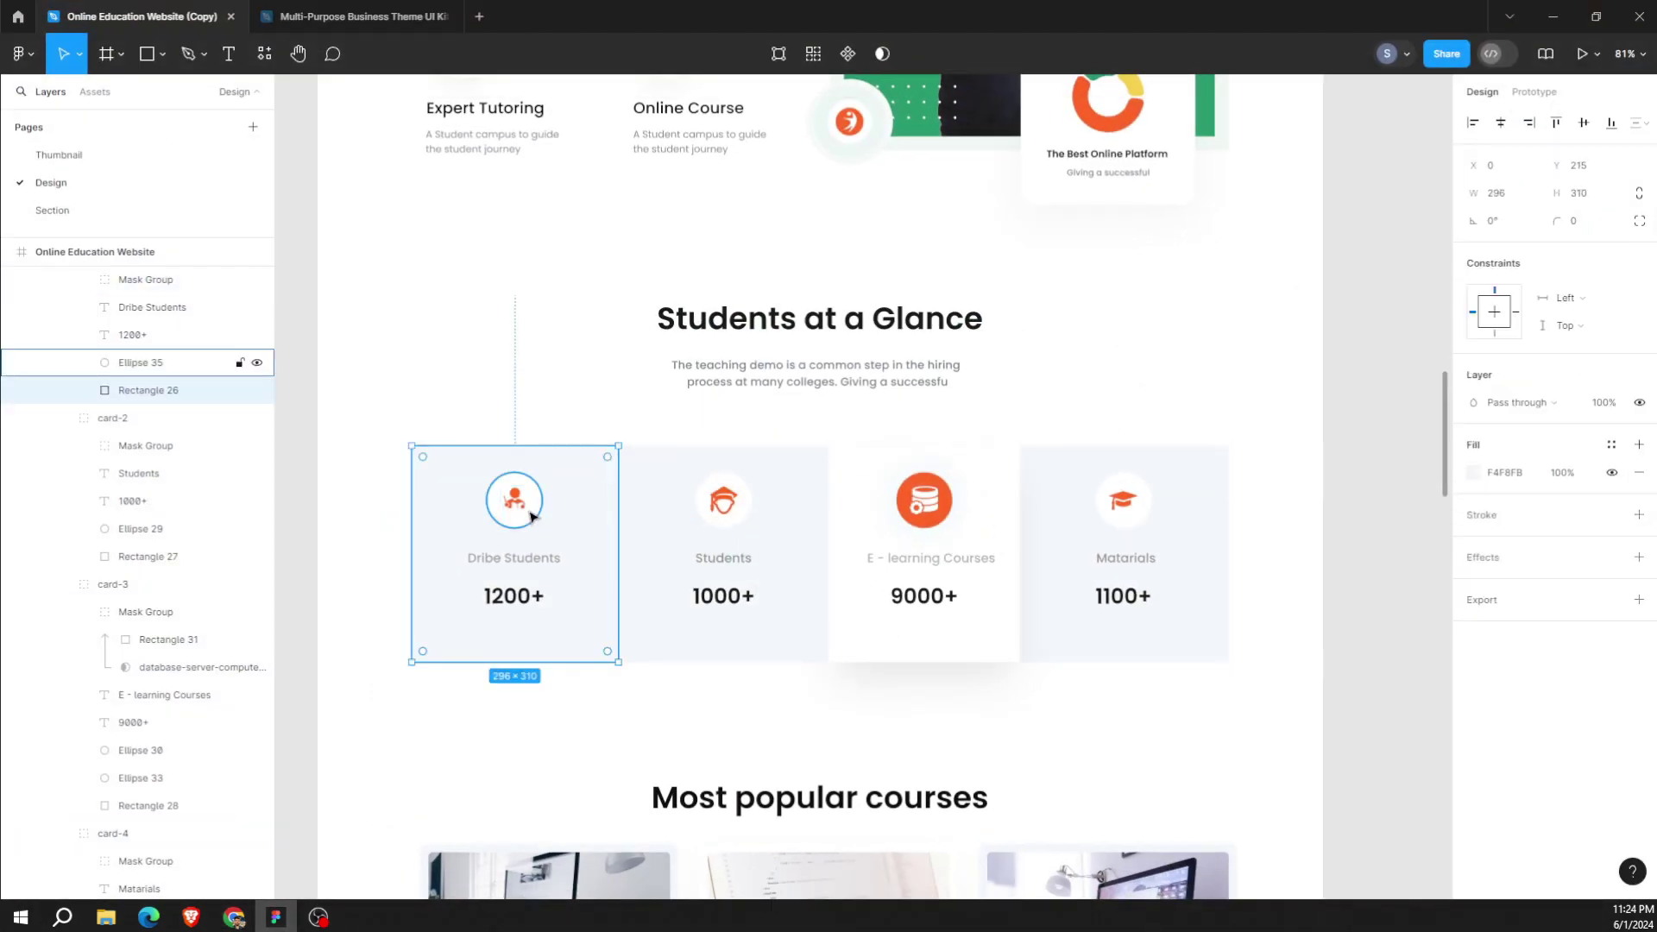
pyautogui.click(528, 509)
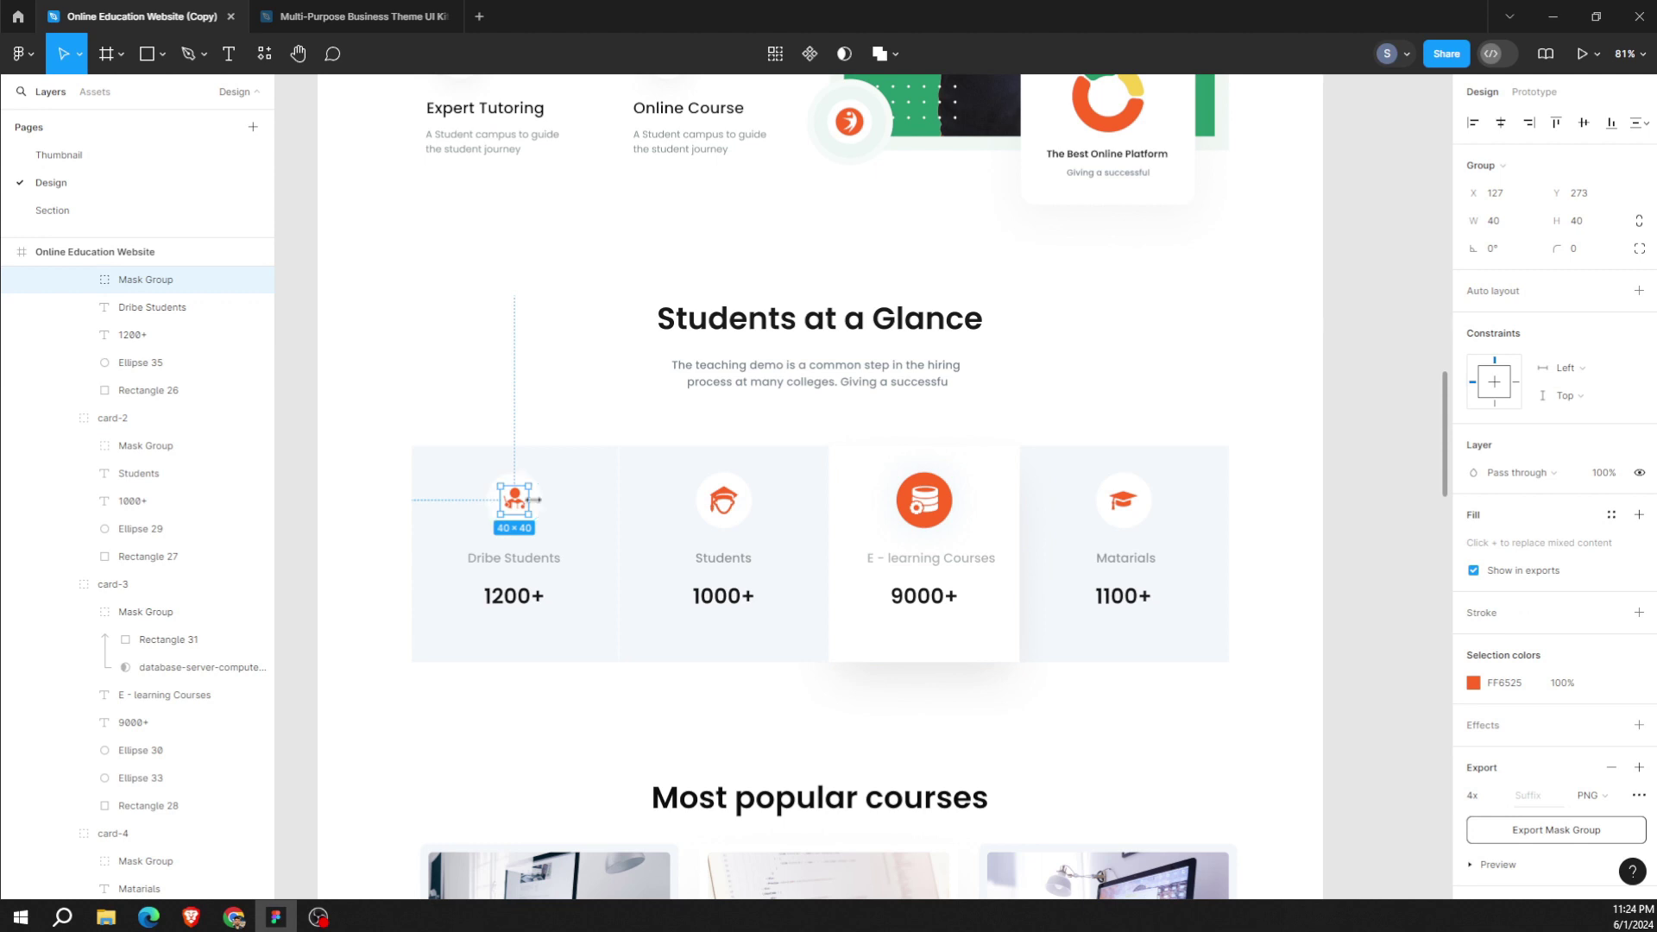
pyautogui.keyDown('shift'); pyautogui.click(535, 499); pyautogui.keyUp('shift')
pyautogui.scroll(-1, 1251, 742)
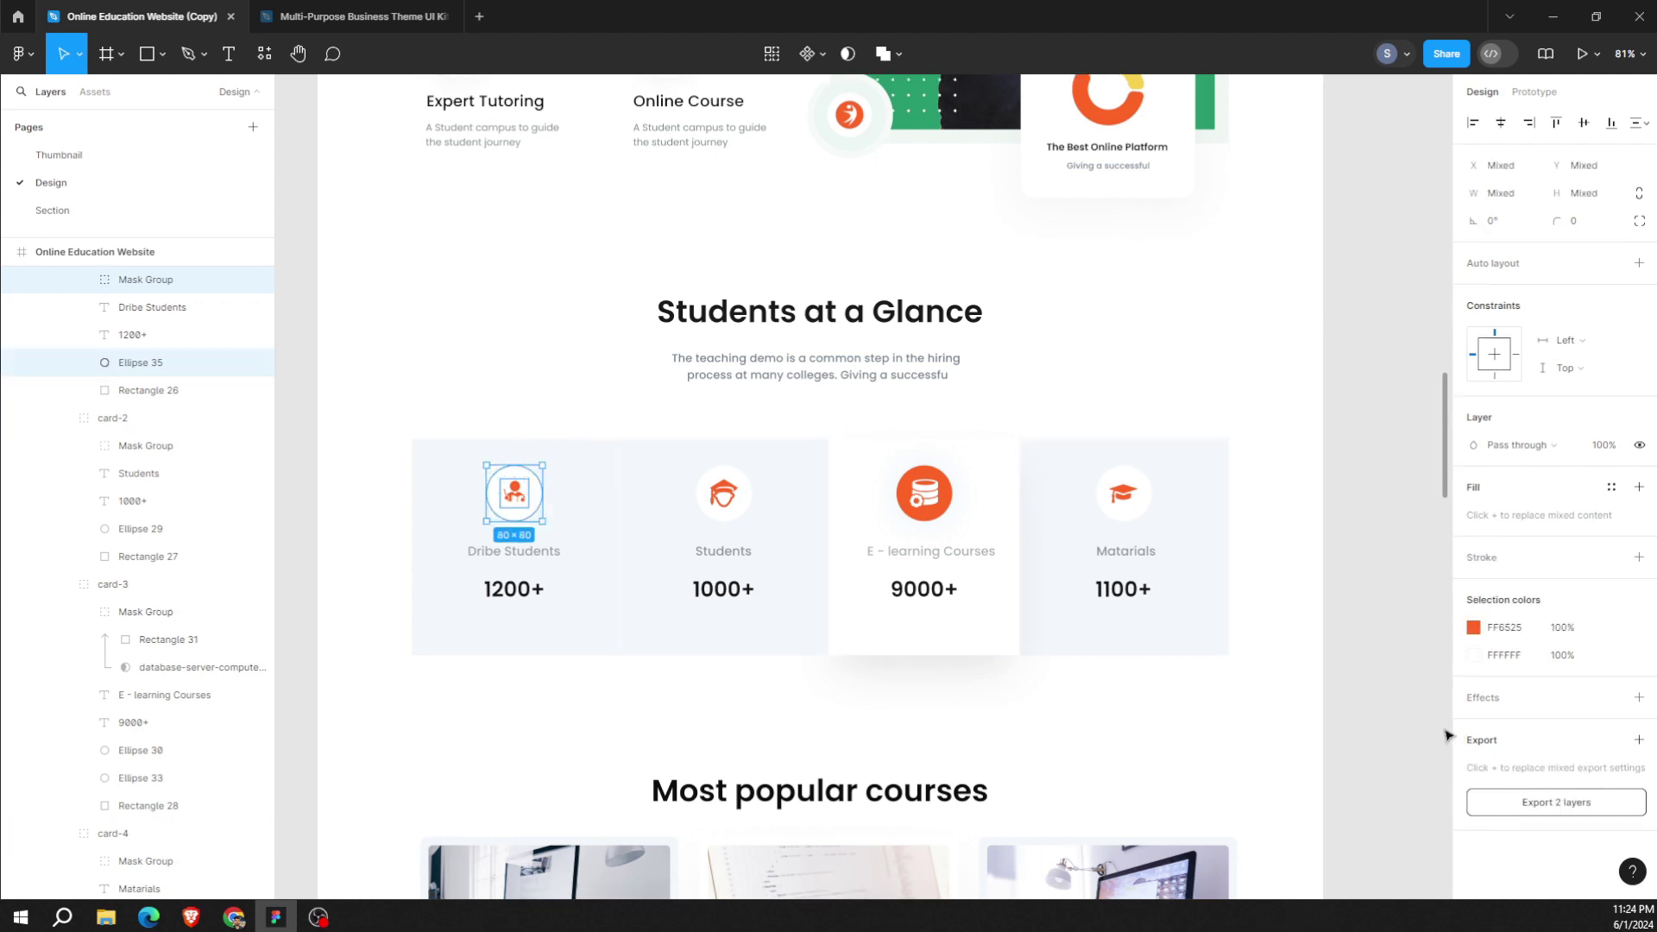
pyautogui.hotkey('ctrl', 'g')
pyautogui.scroll(-1, 1484, 803)
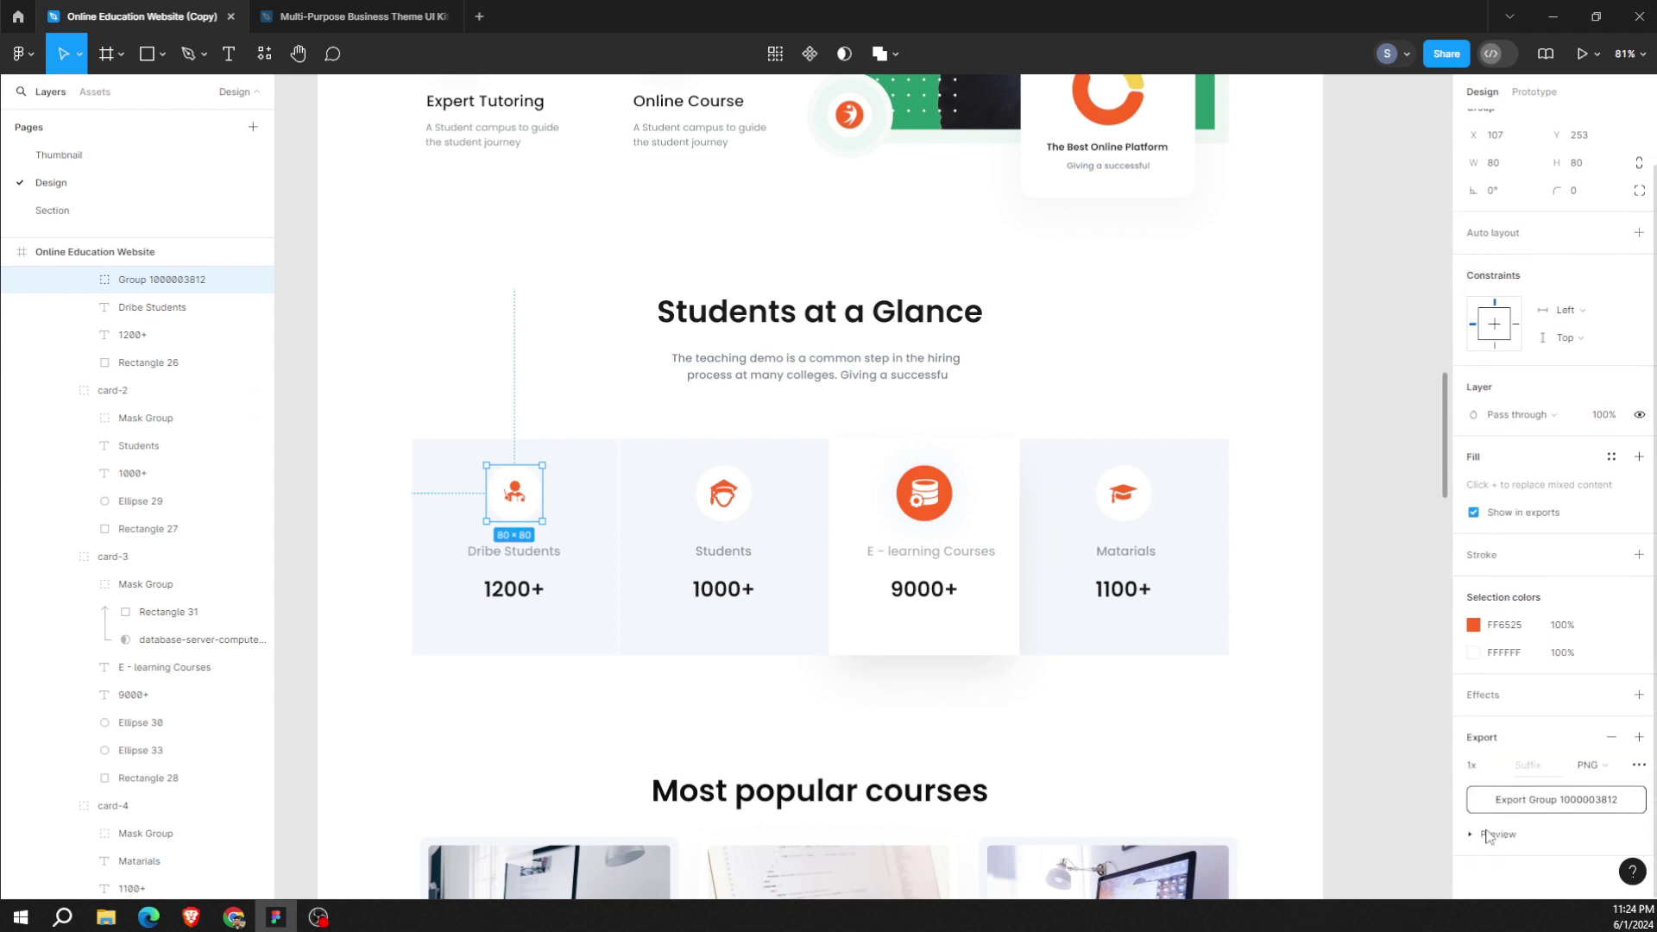
pyautogui.click(1486, 835)
pyautogui.scroll(-2, 1518, 776)
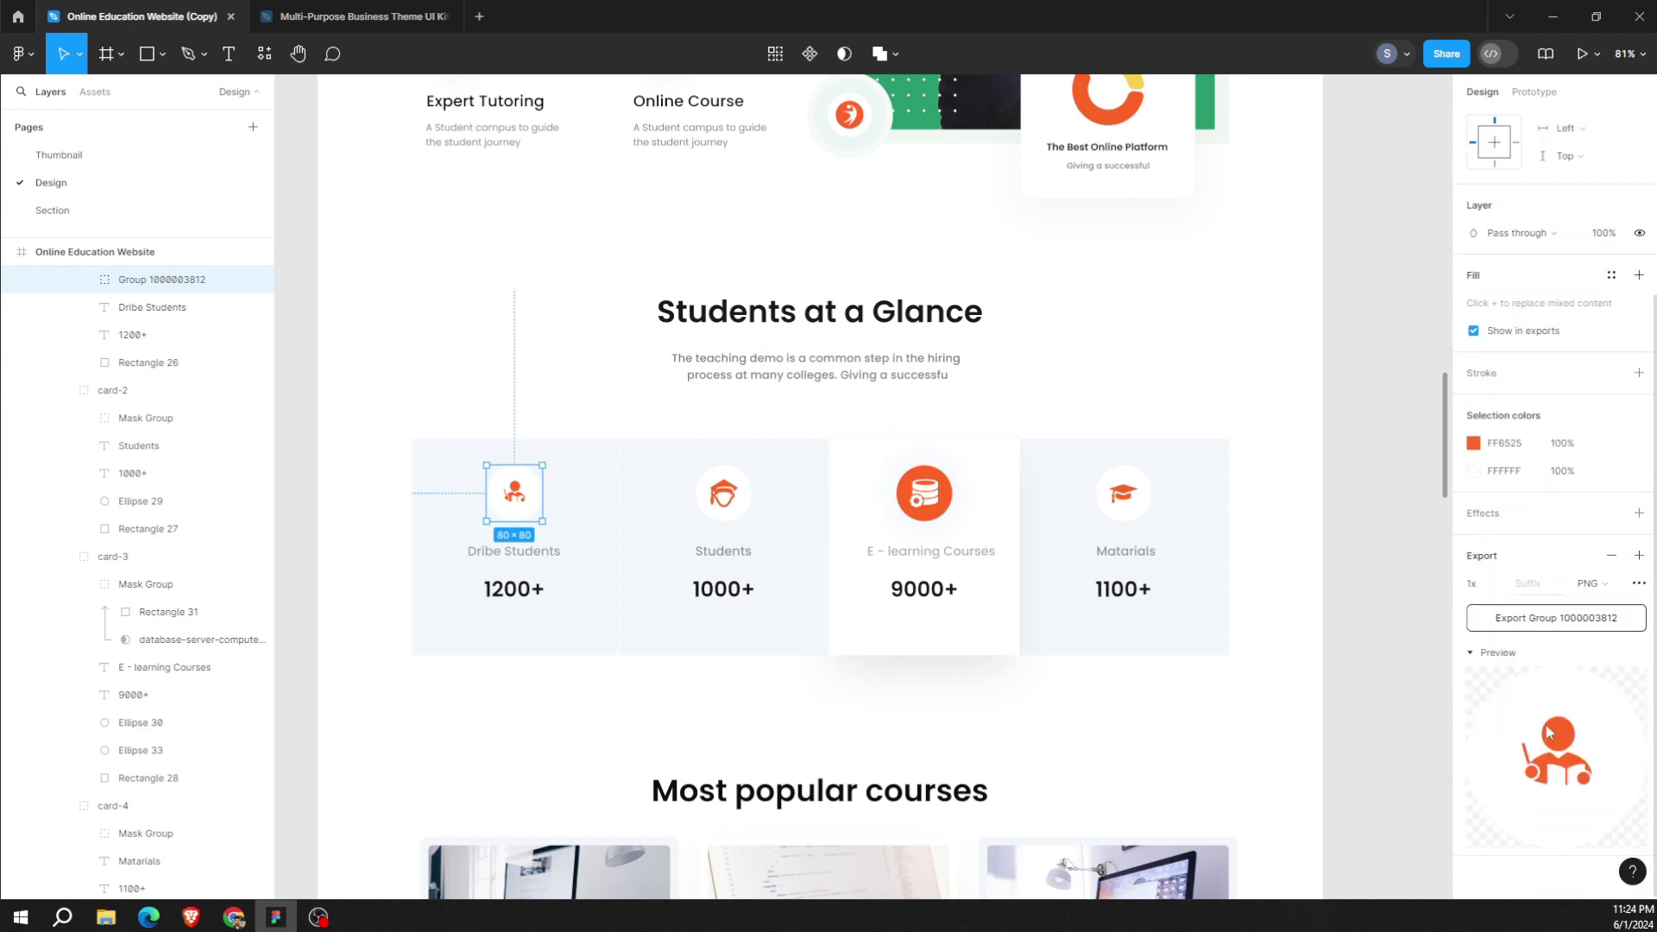
pyautogui.click(1540, 617)
pyautogui.scroll(-2, 335, 309)
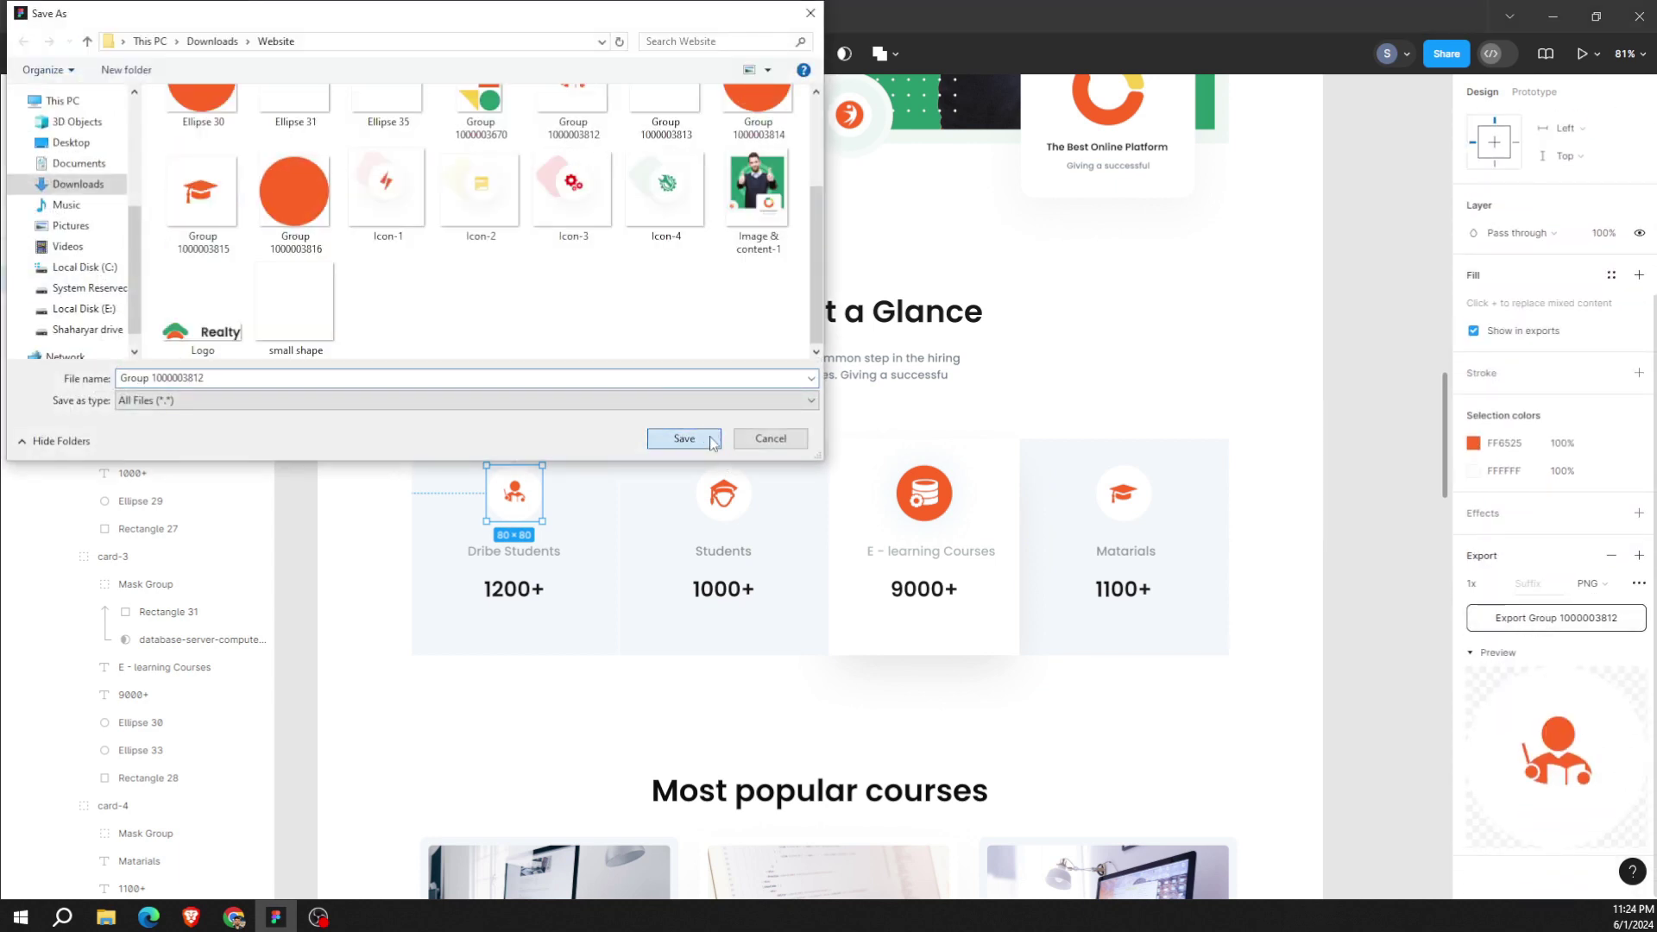
pyautogui.click(713, 444)
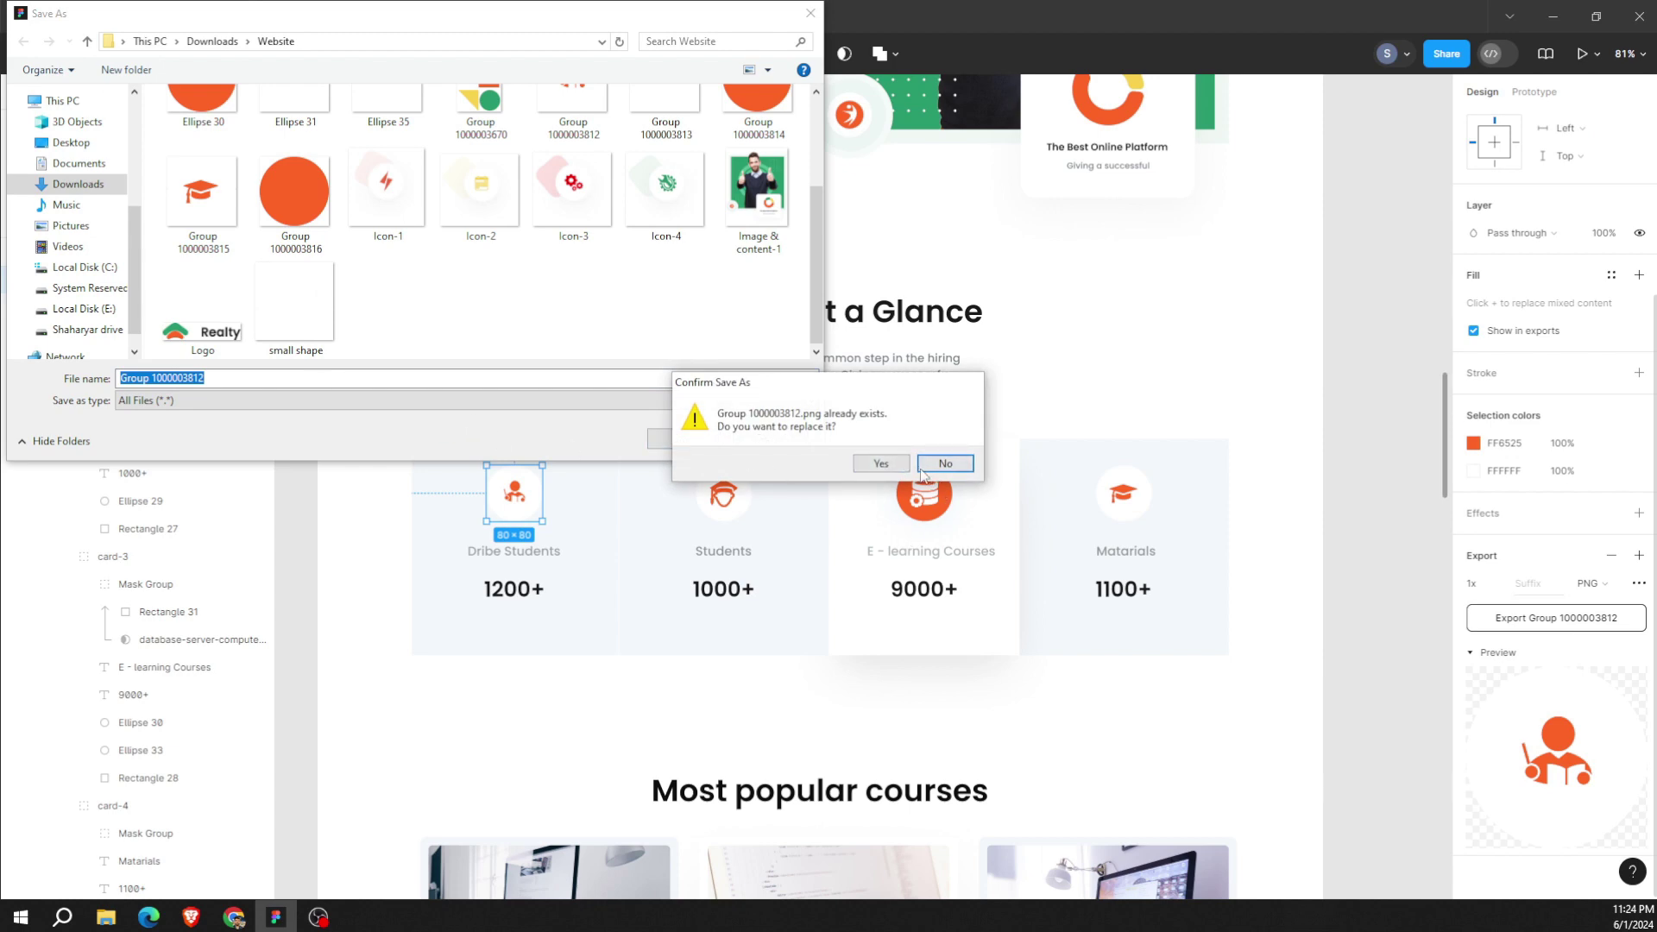
pyautogui.click(901, 466)
# Glance back and forth between the Wix media library and the Figma design.
pyautogui.click(281, 921)
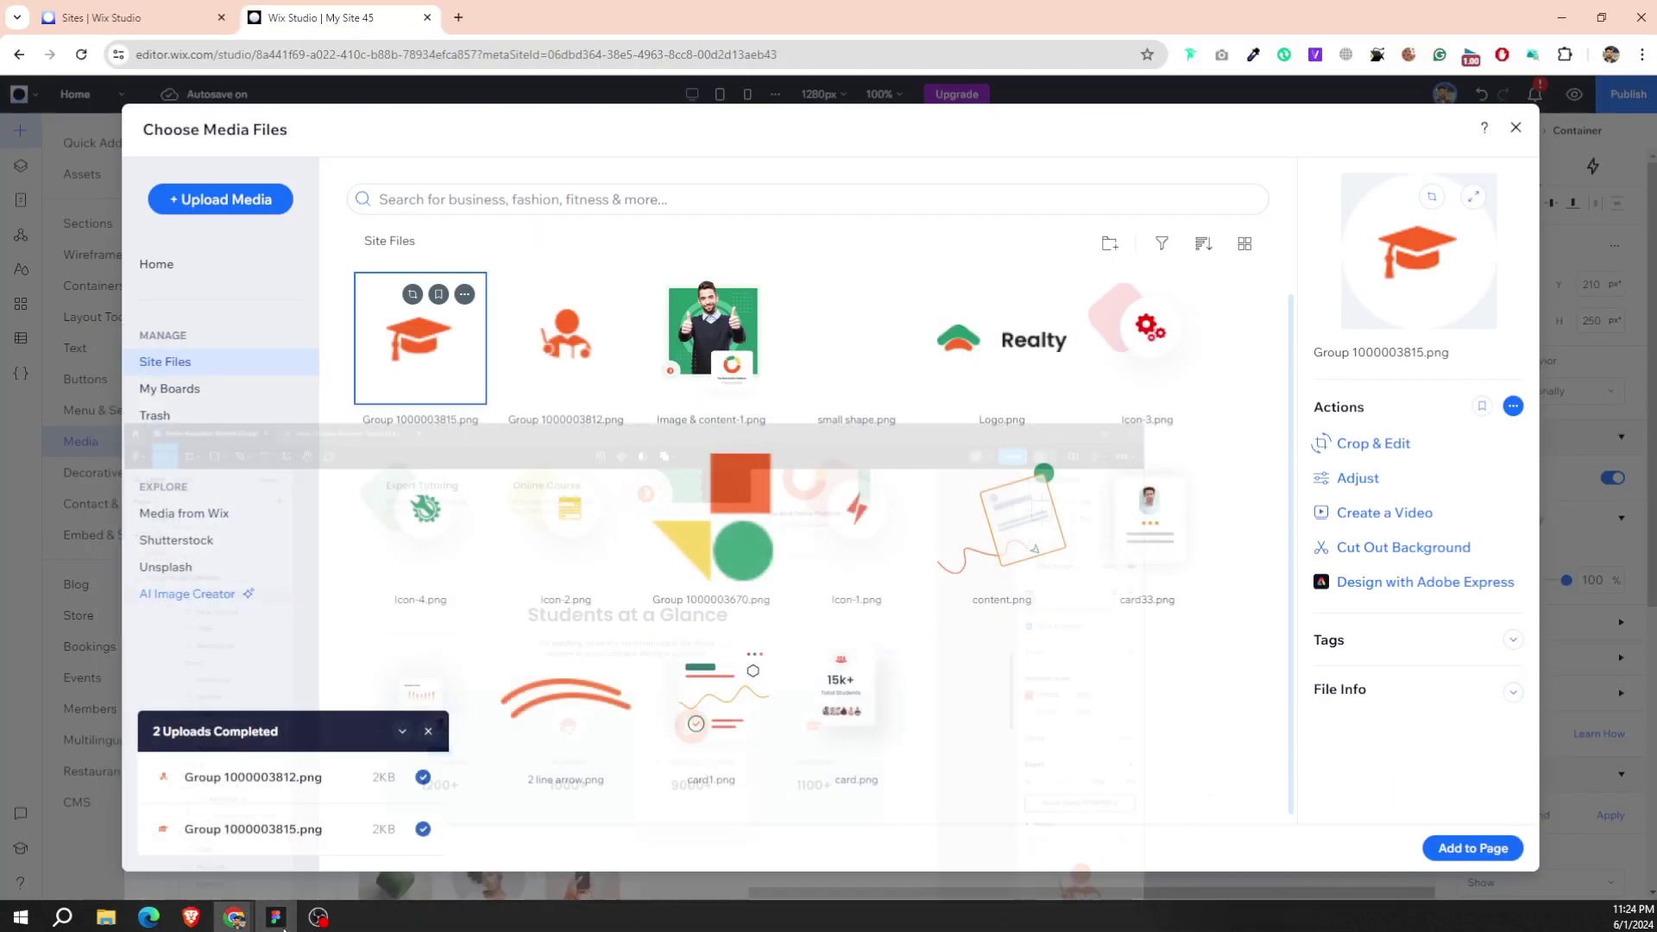
pyautogui.click(280, 922)
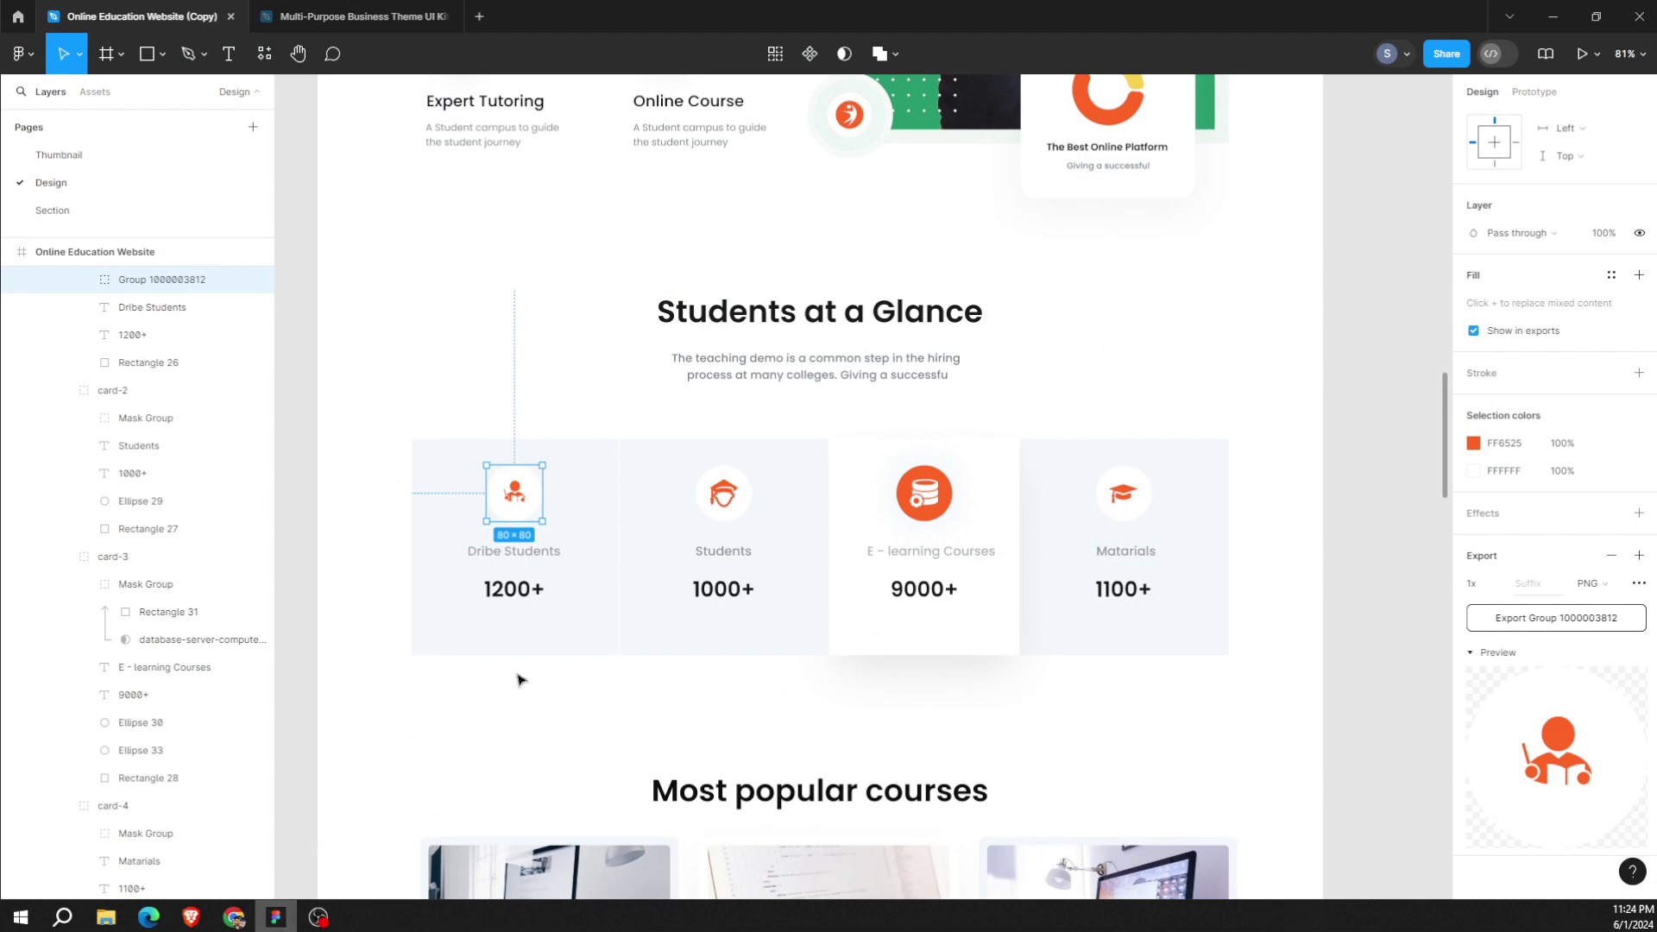
pyautogui.click(277, 920)
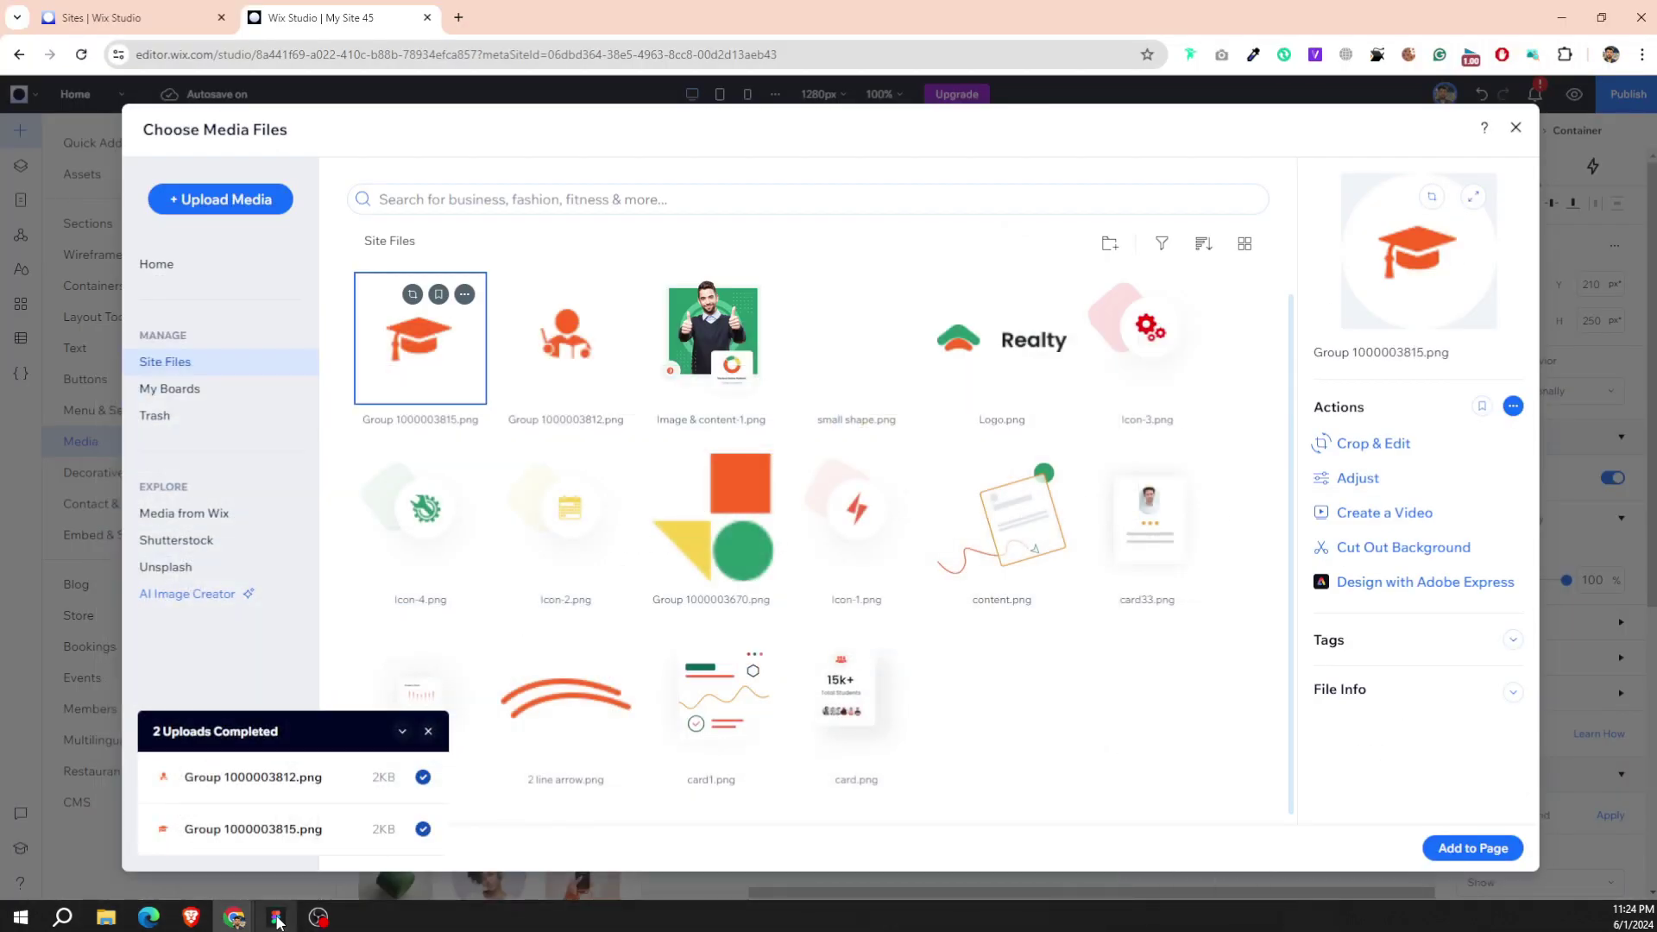
pyautogui.click(277, 920)
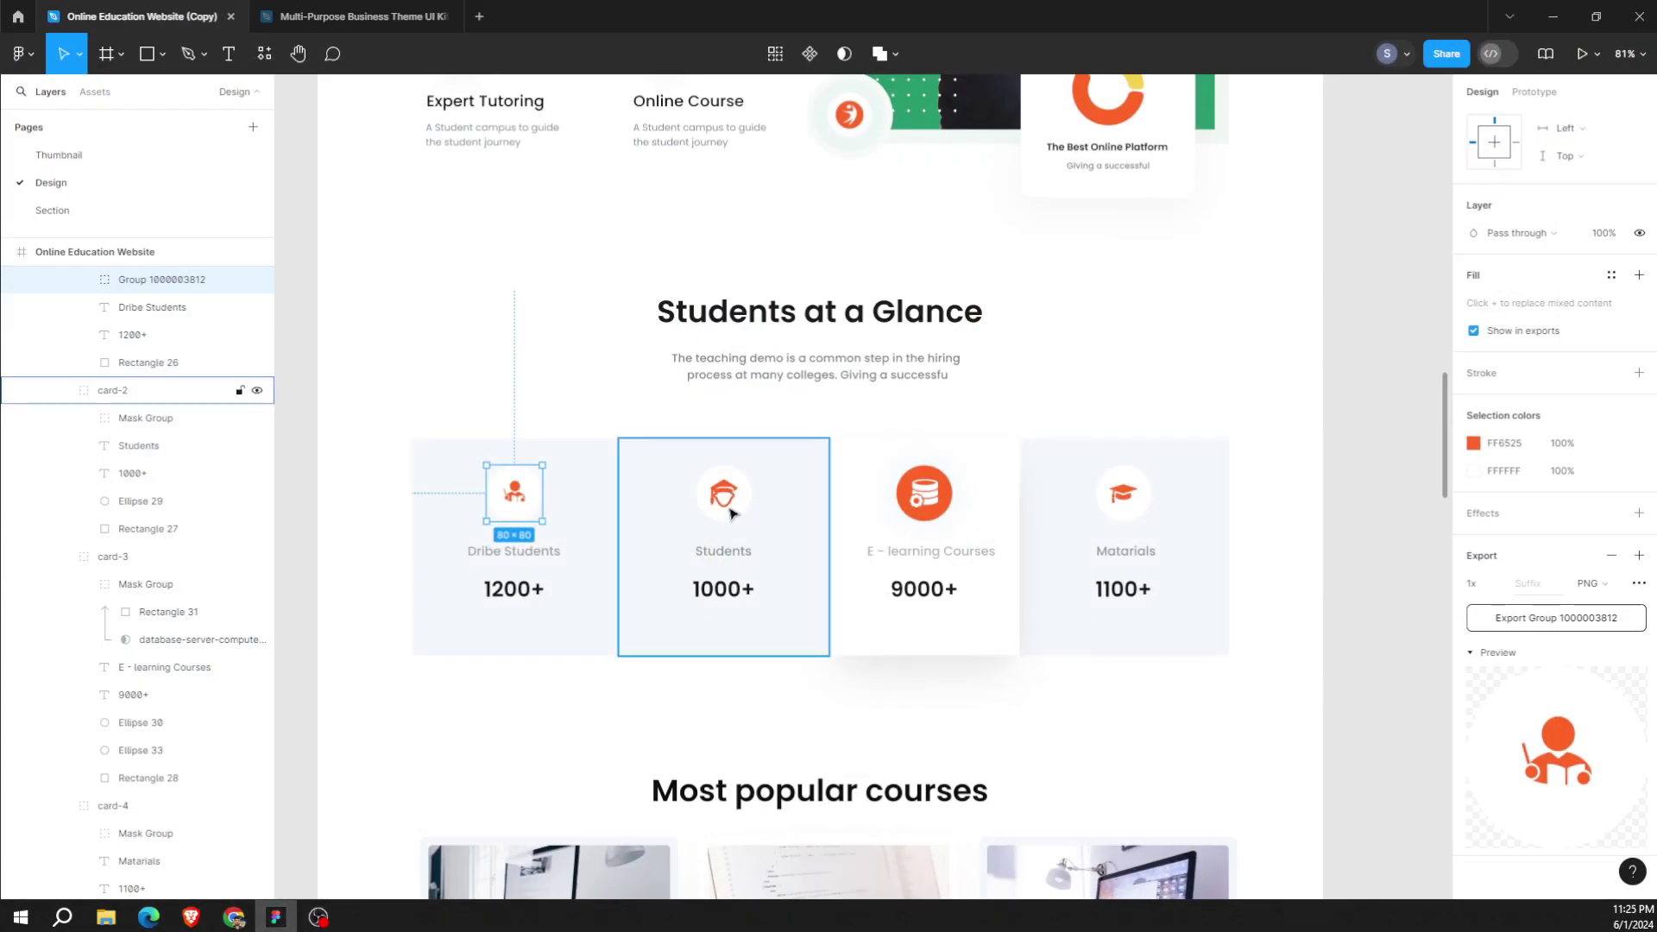
pyautogui.click(277, 919)
pyautogui.click(277, 919)
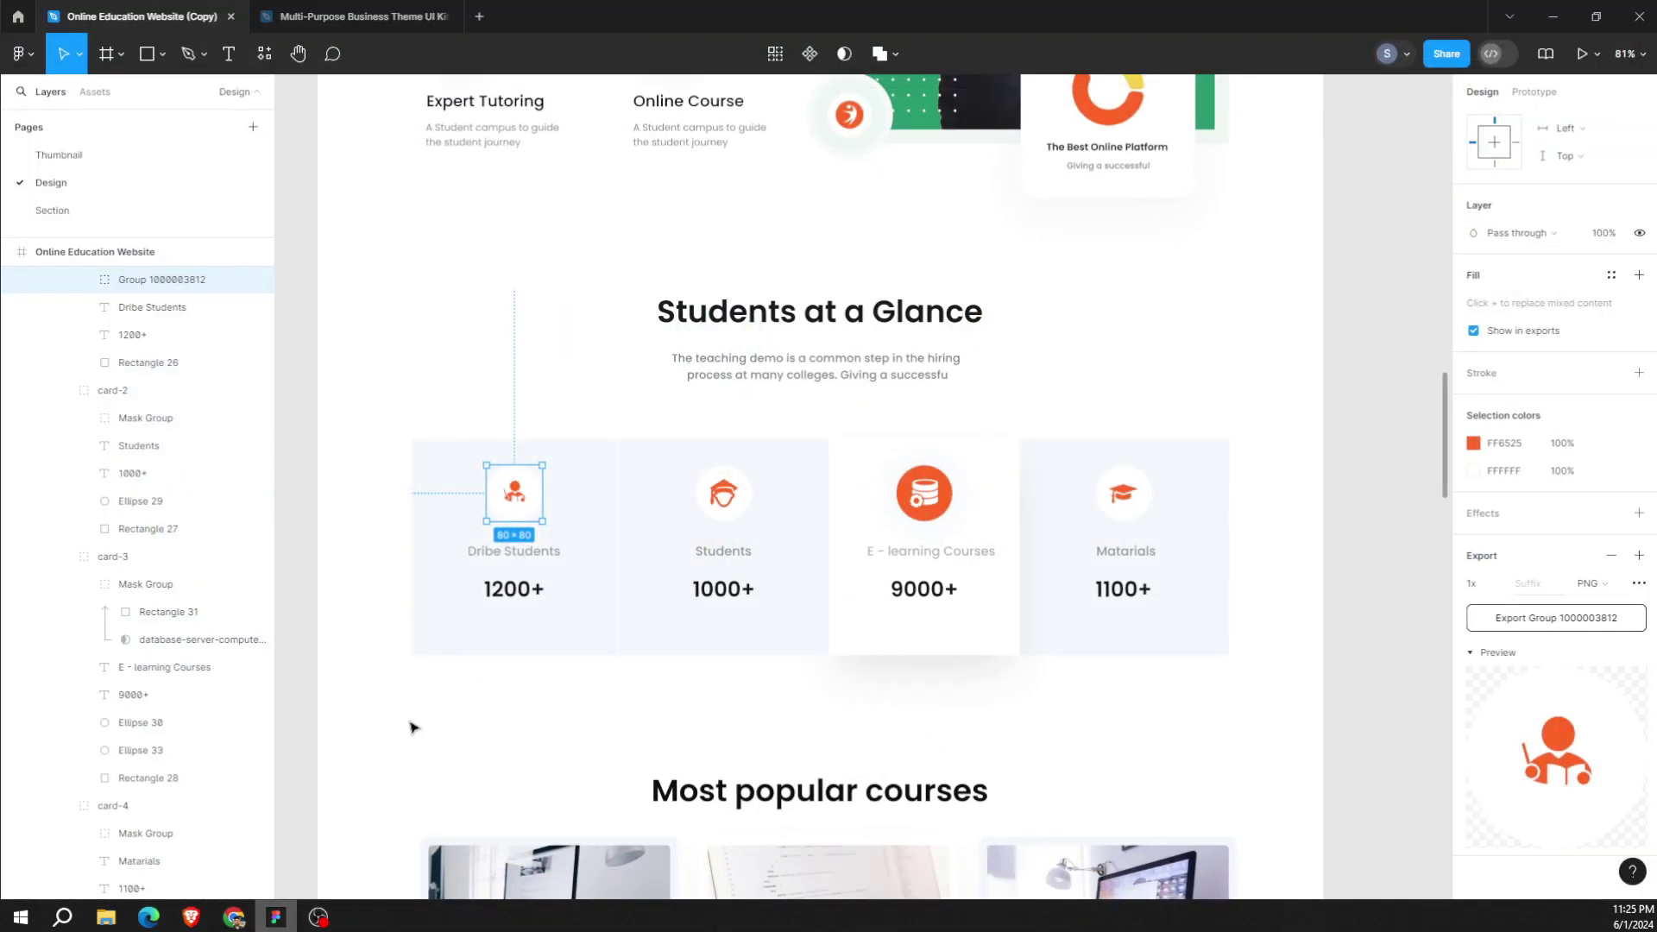
# Group the Students icon with its circle and export it as PNG, replacing the old file.
pyautogui.click(717, 526)
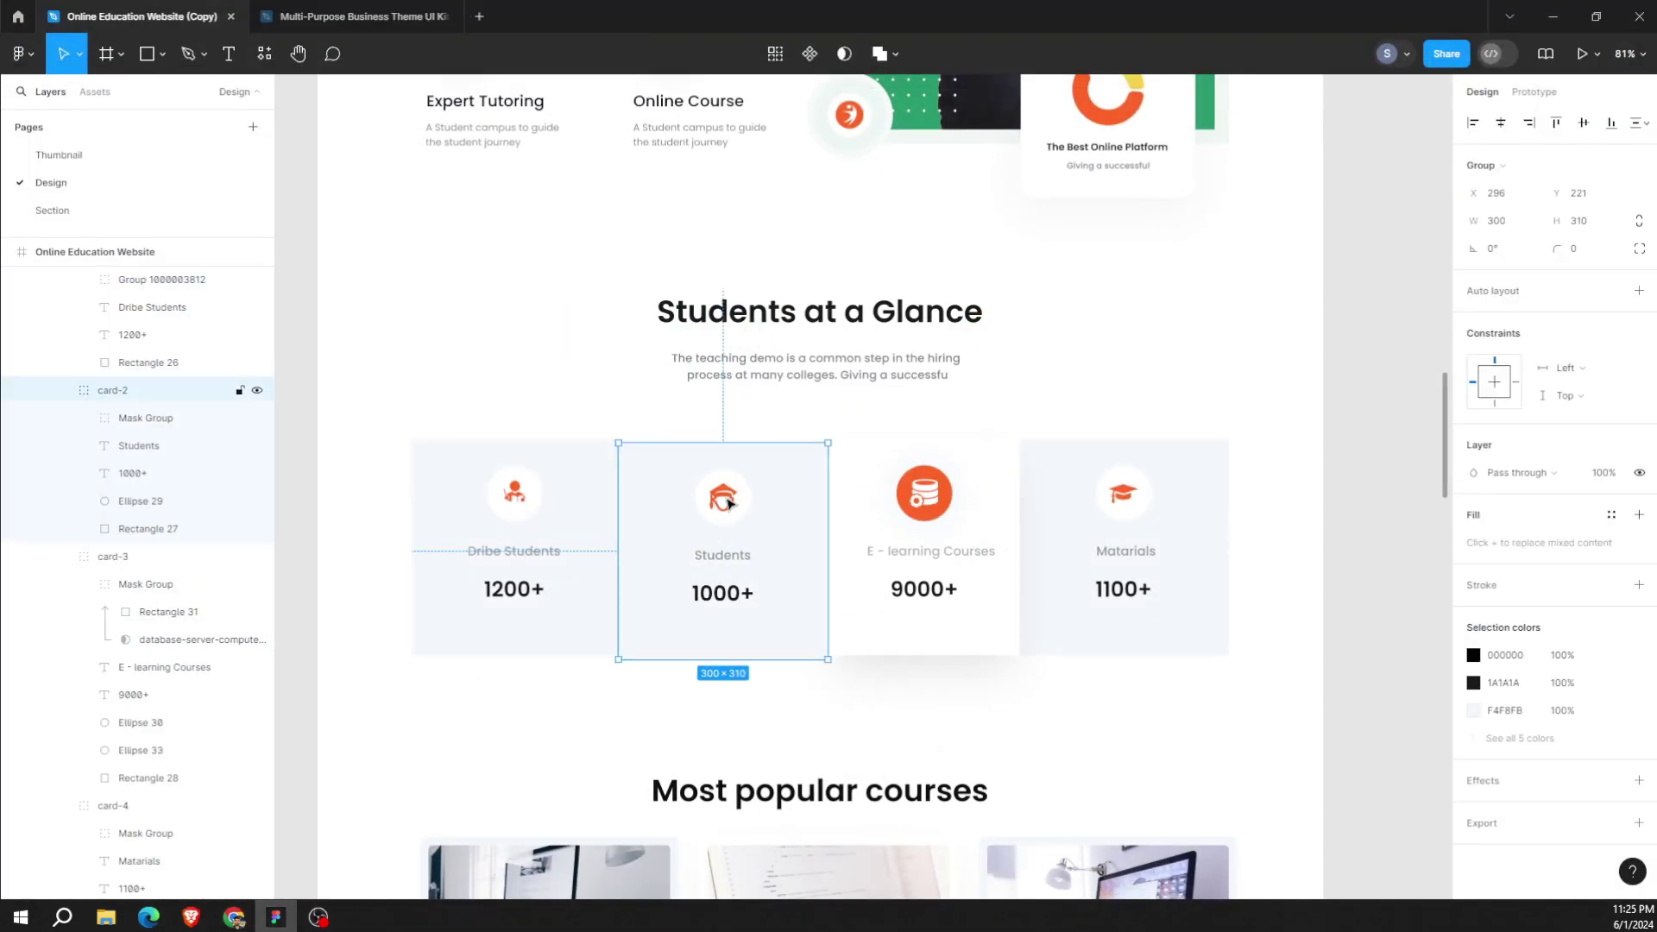
pyautogui.doubleClick(729, 504)
pyautogui.keyDown('shift'); pyautogui.click(729, 503); pyautogui.keyUp('shift')
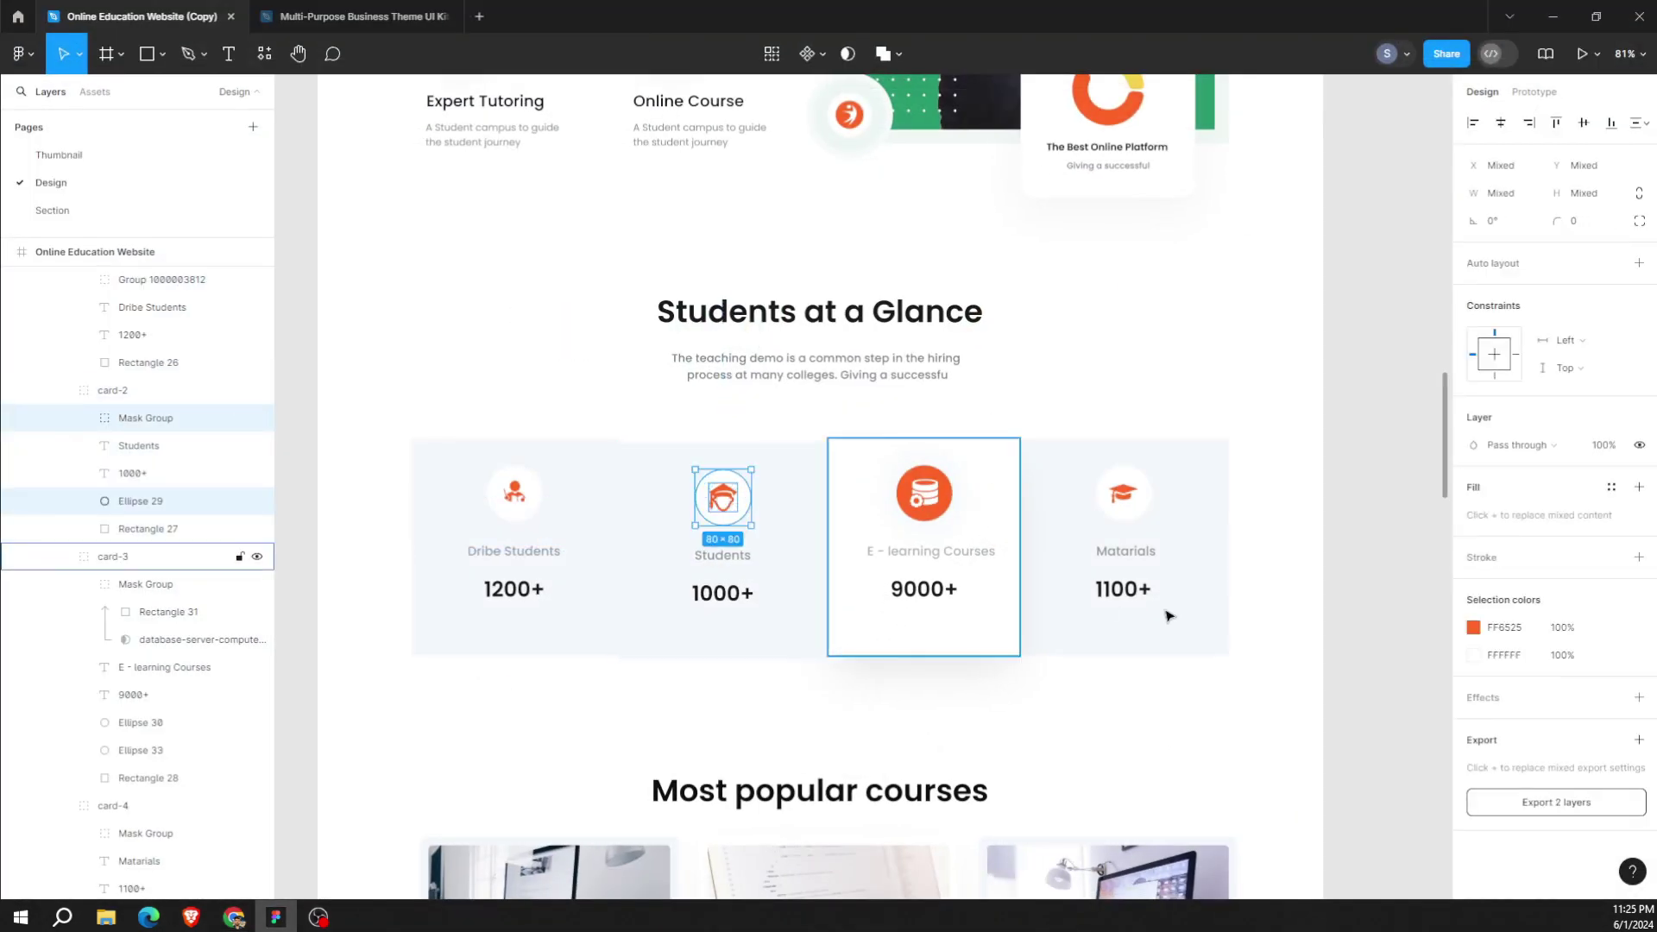
pyautogui.hotkey('ctrl', 'g')
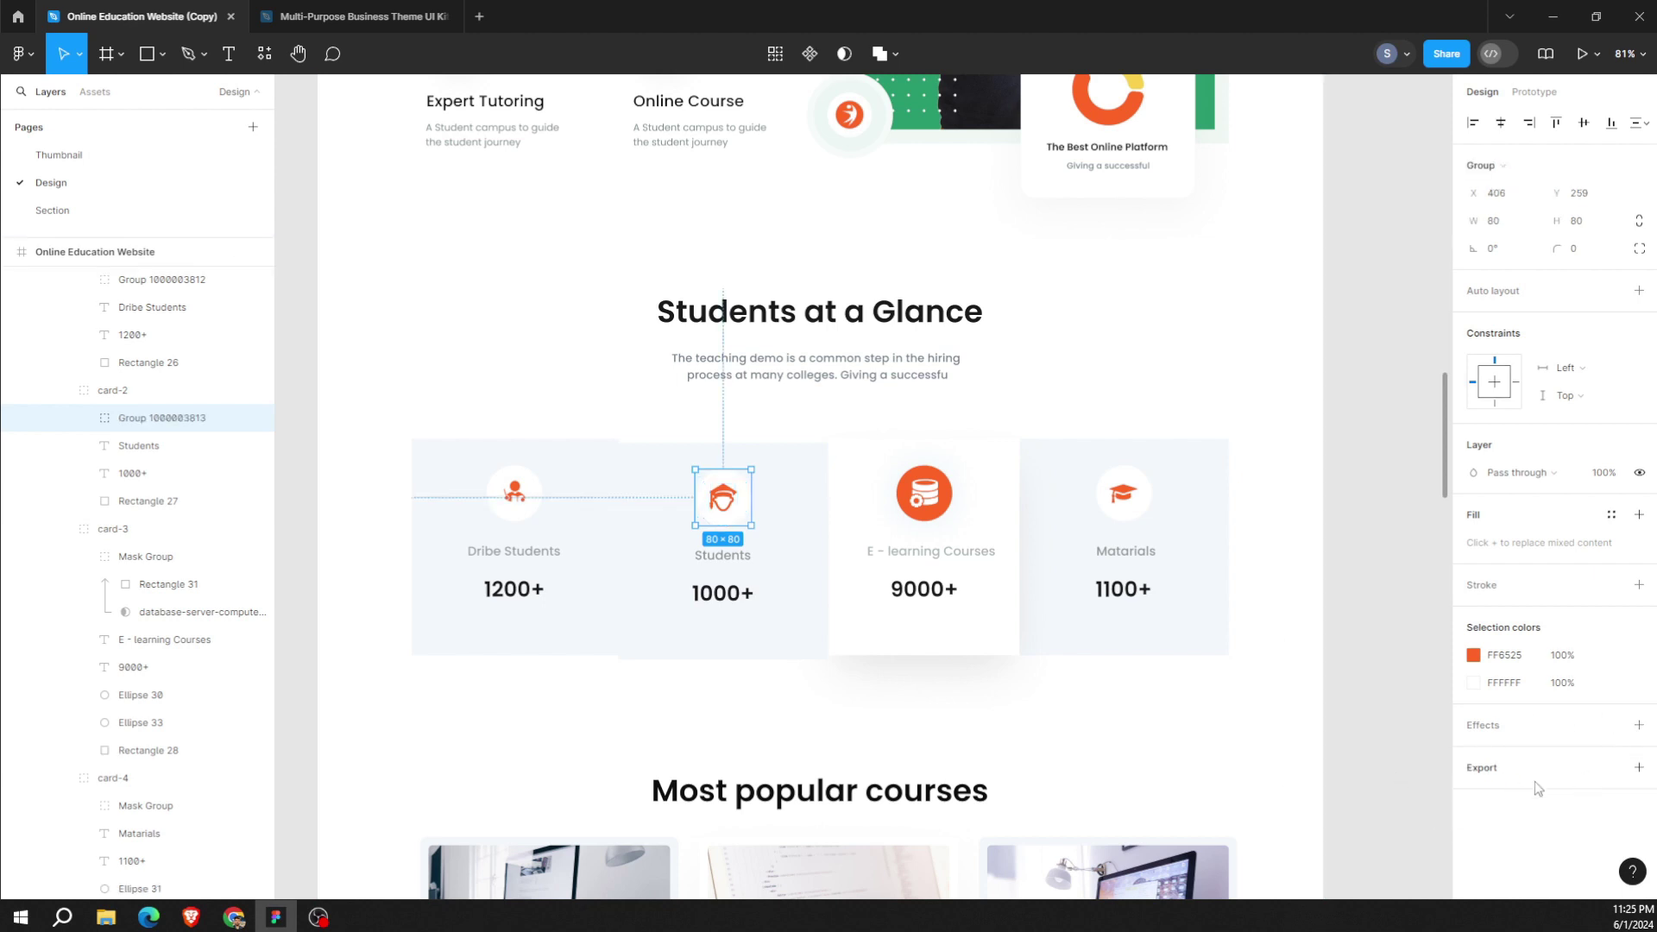
pyautogui.click(1538, 788)
pyautogui.click(1553, 606)
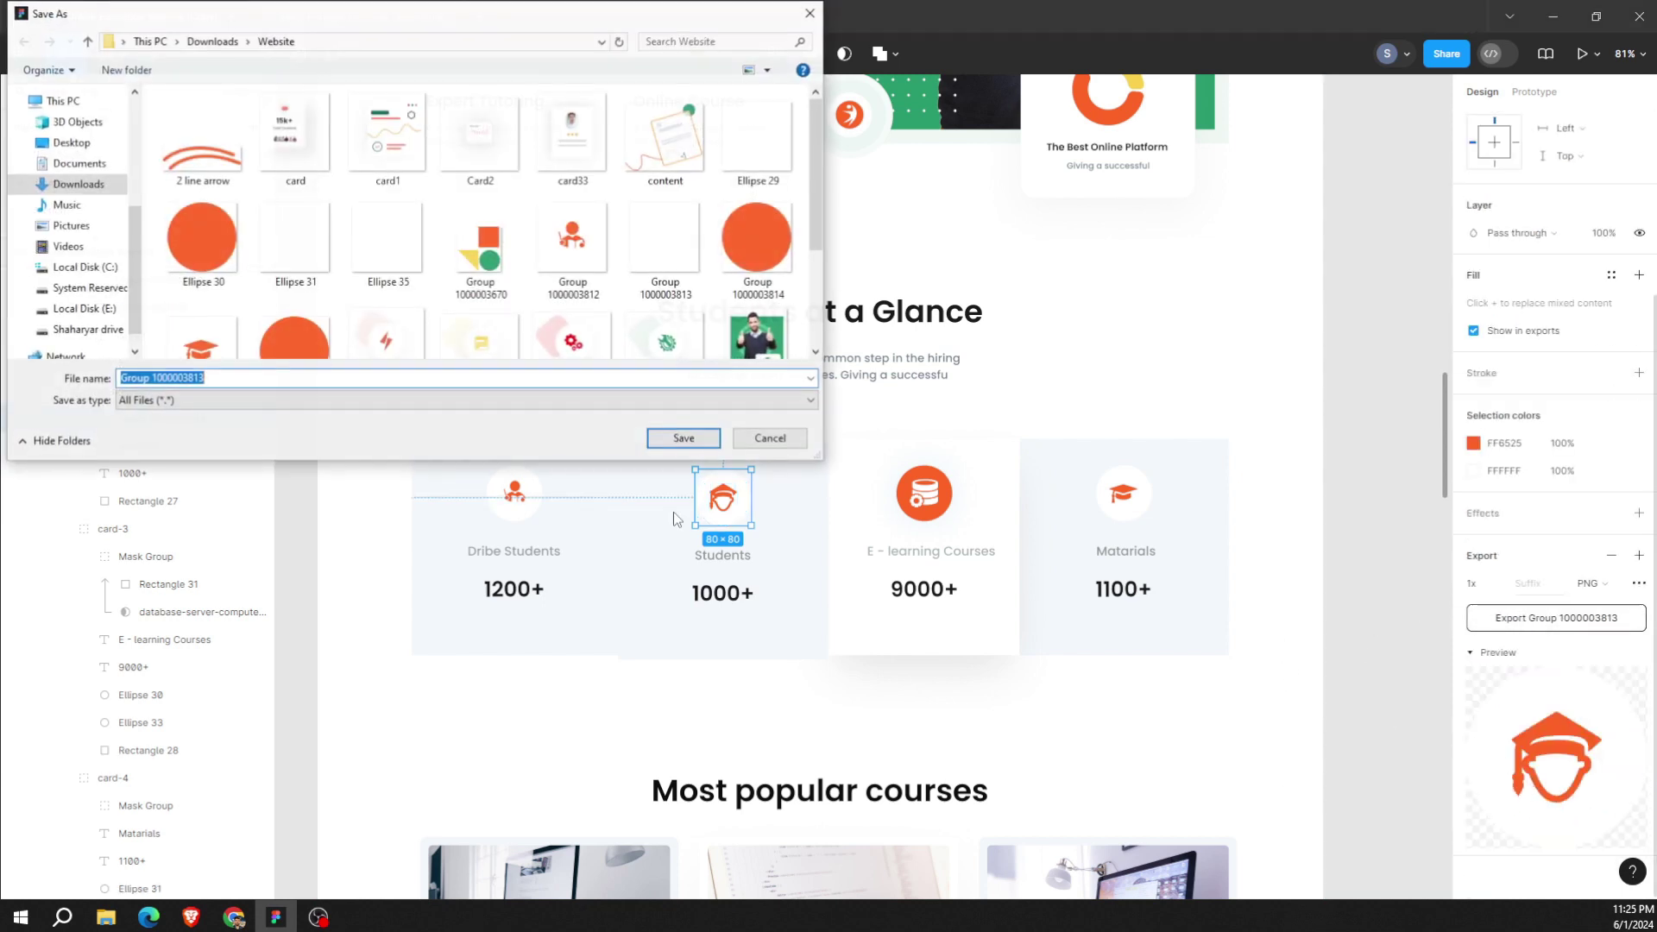
pyautogui.click(683, 438)
pyautogui.click(904, 464)
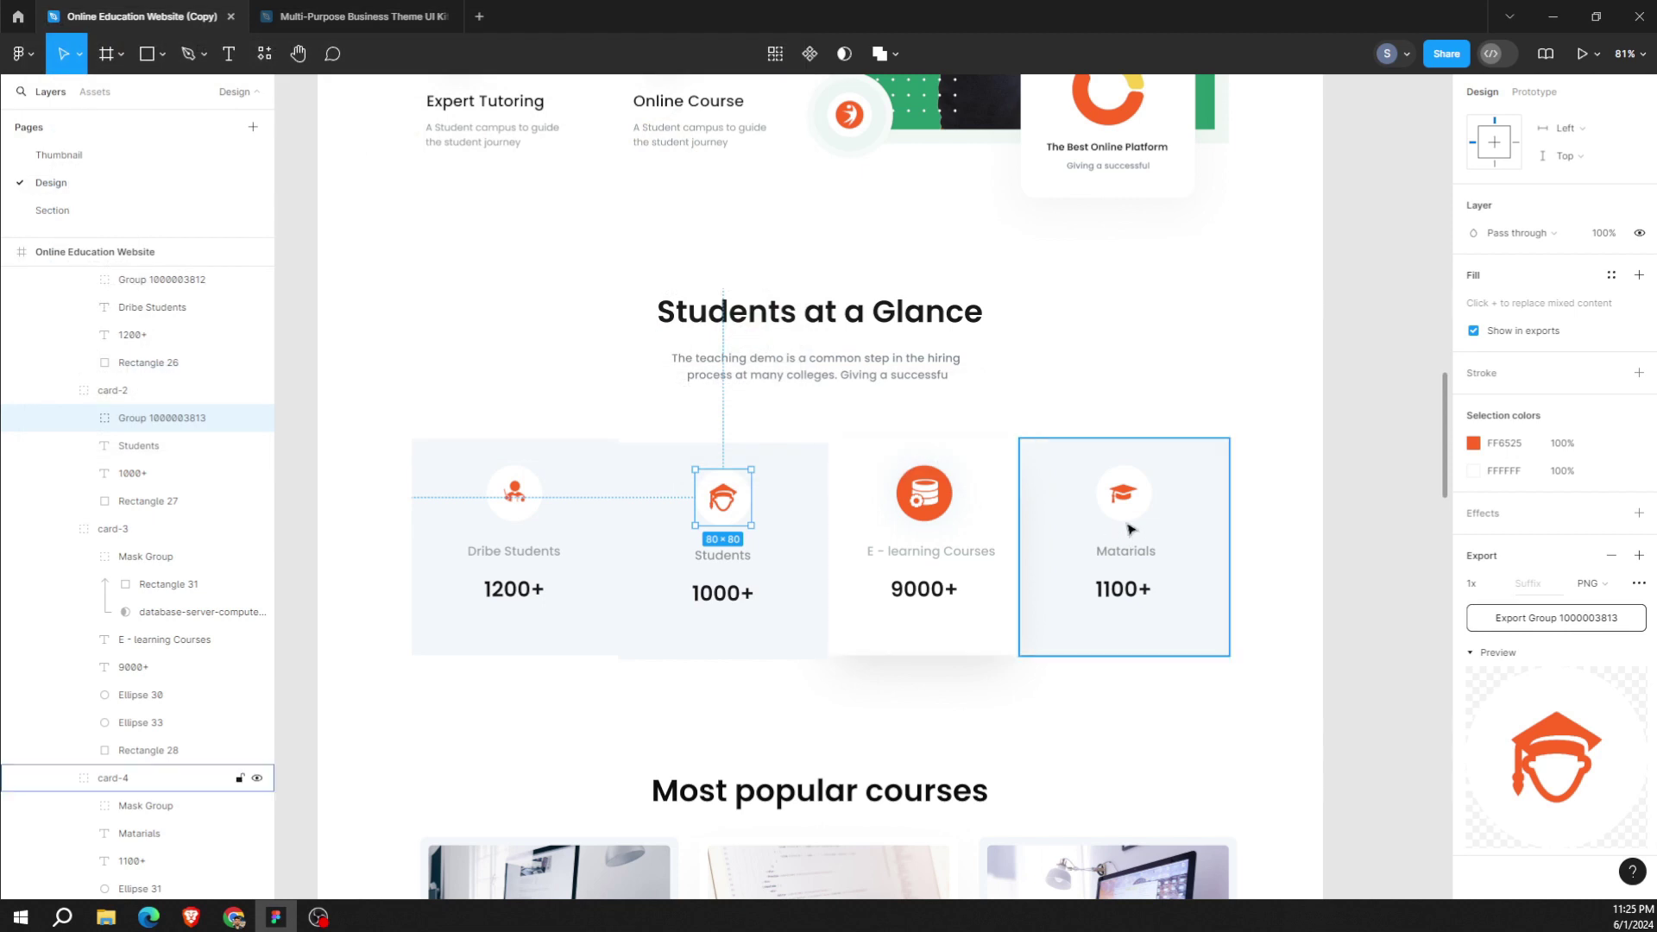
# Group the E-learning Courses icon with its circle and export it as PNG, replacing the old file.
pyautogui.click(940, 502)
pyautogui.doubleClick(937, 496)
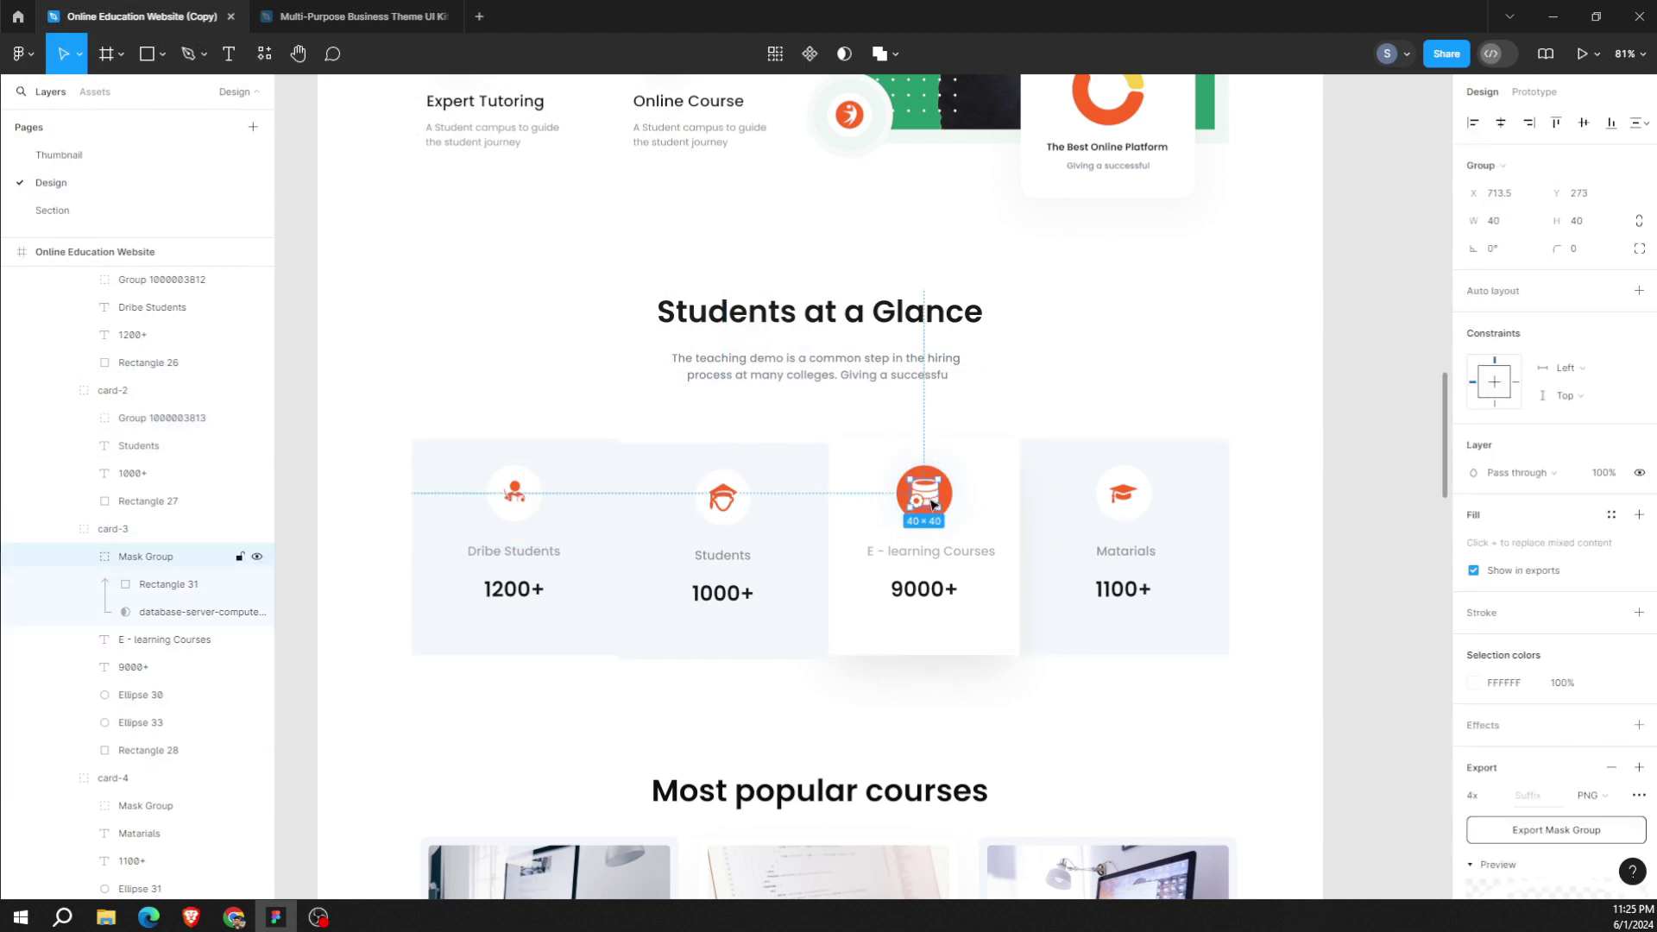
pyautogui.keyDown('shift'); pyautogui.click(140, 694); pyautogui.keyUp('shift')
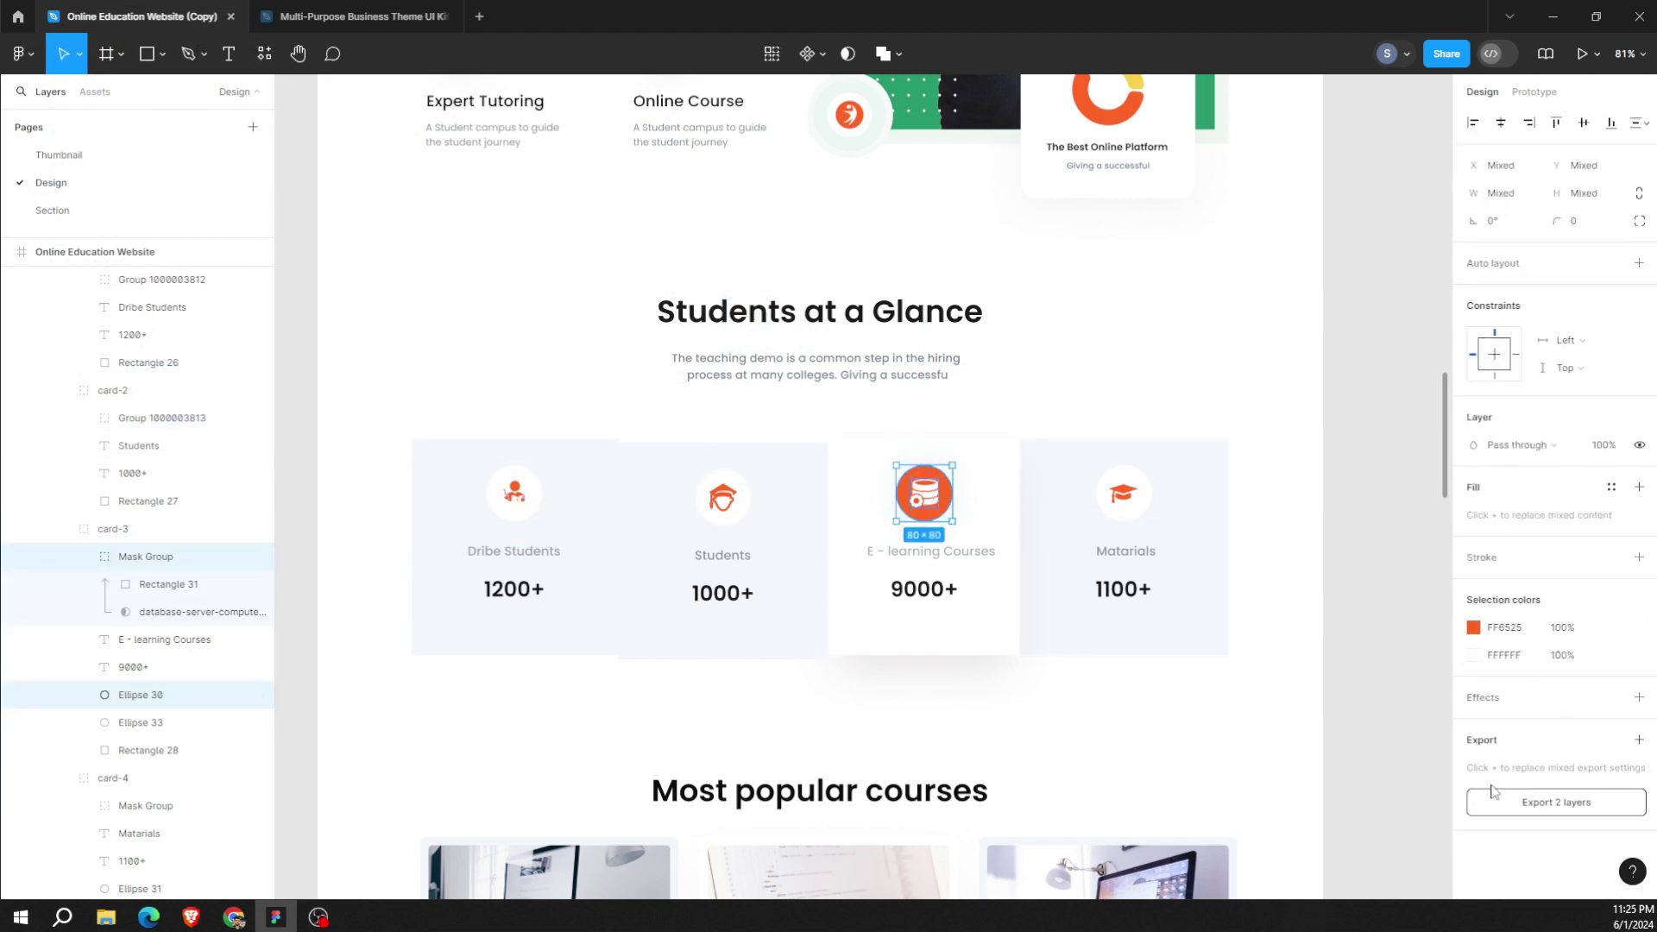
pyautogui.hotkey('ctrl', 'g')
pyautogui.scroll(-3, 1510, 762)
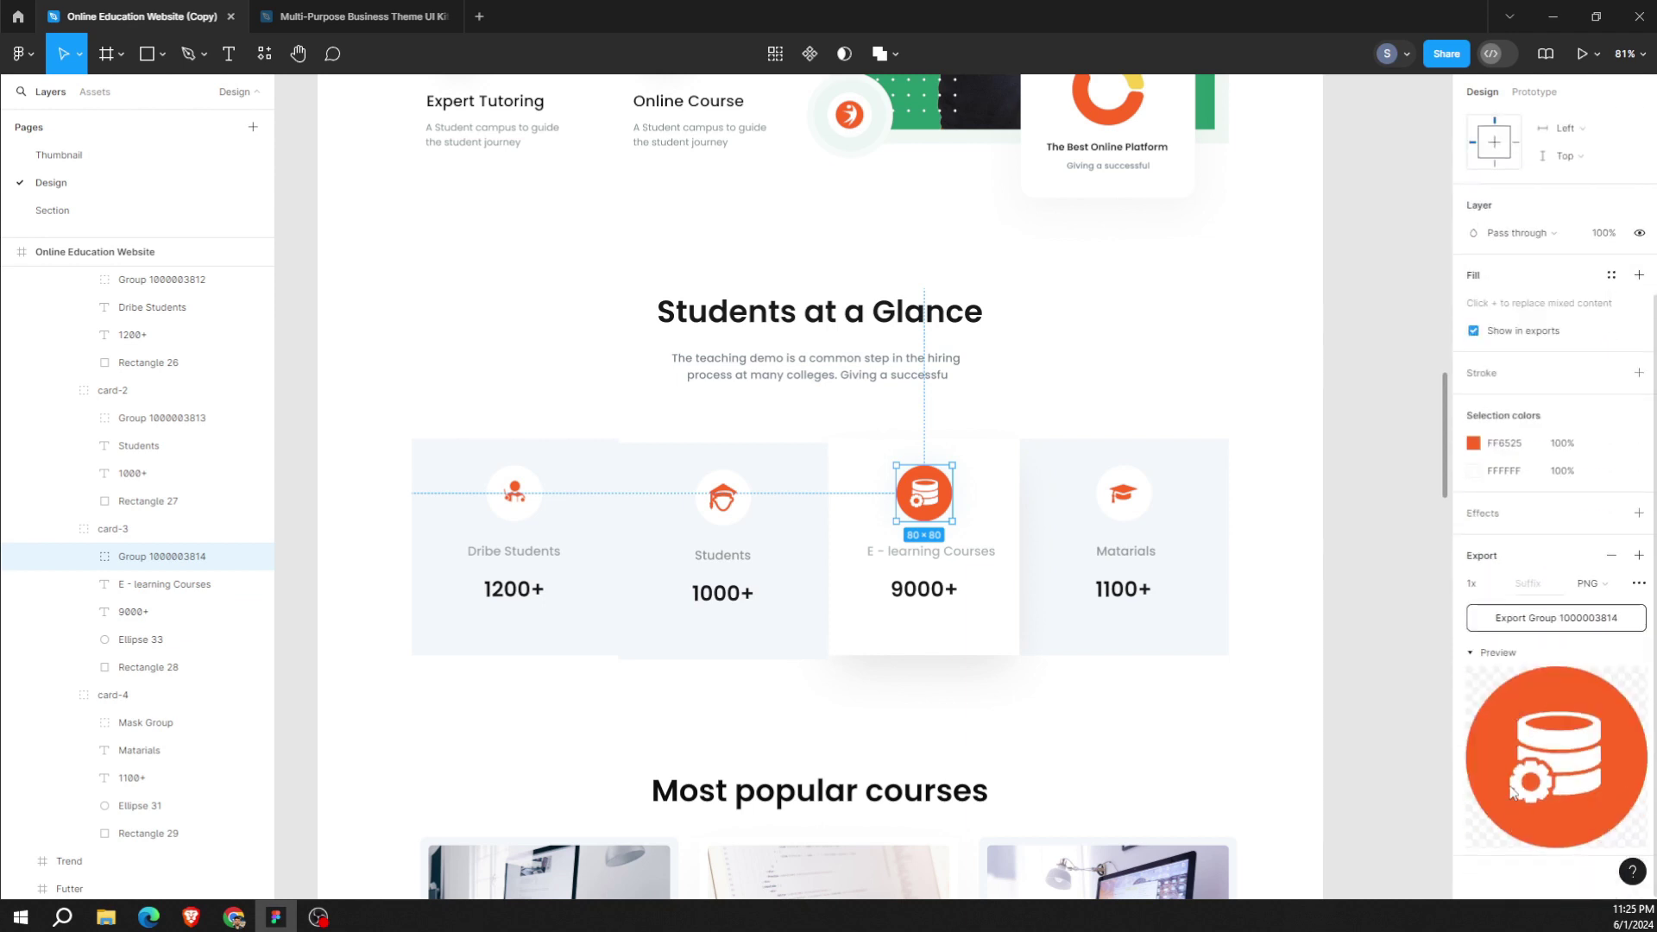
pyautogui.click(1560, 625)
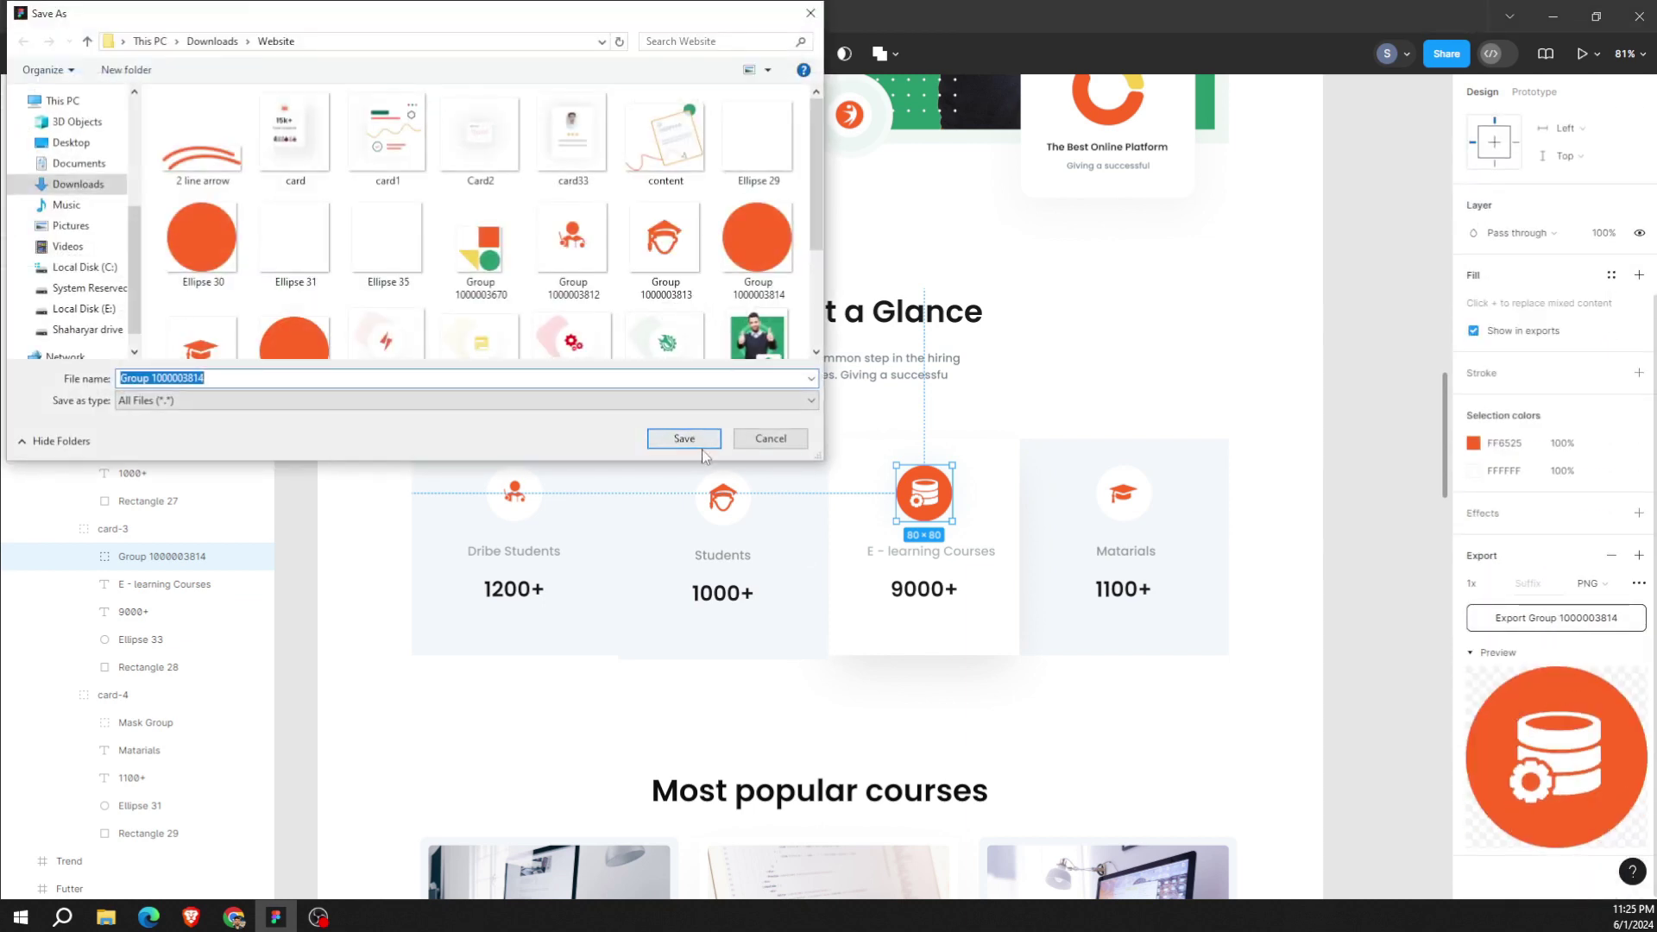
pyautogui.click(701, 446)
pyautogui.click(880, 466)
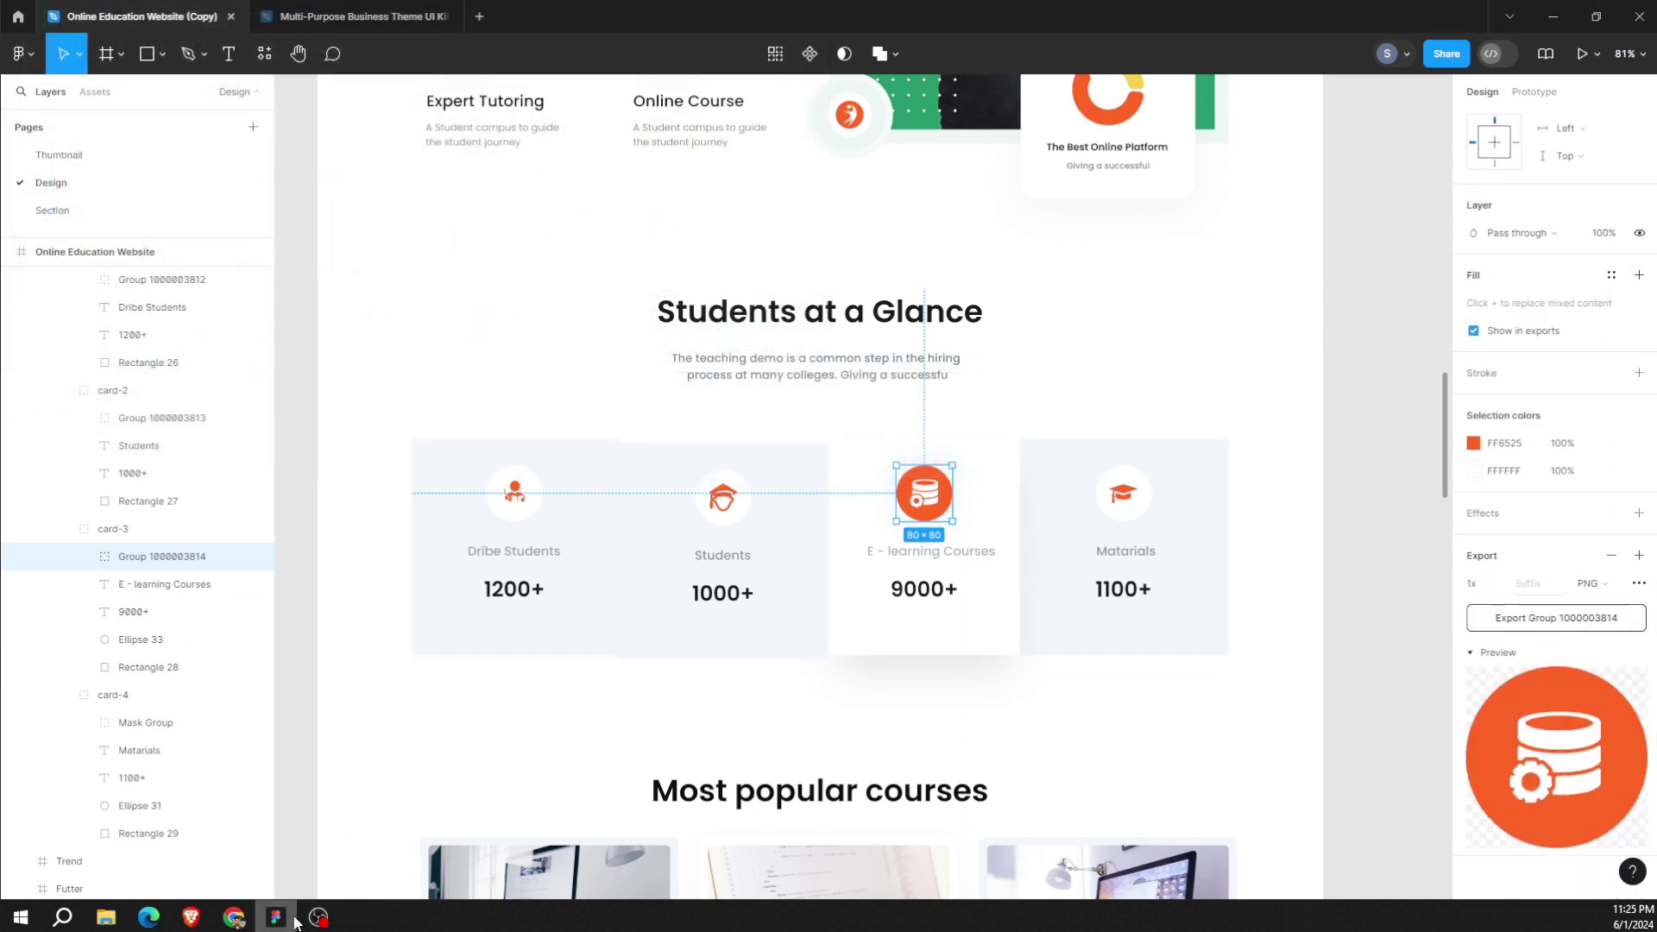
pyautogui.click(151, 862)
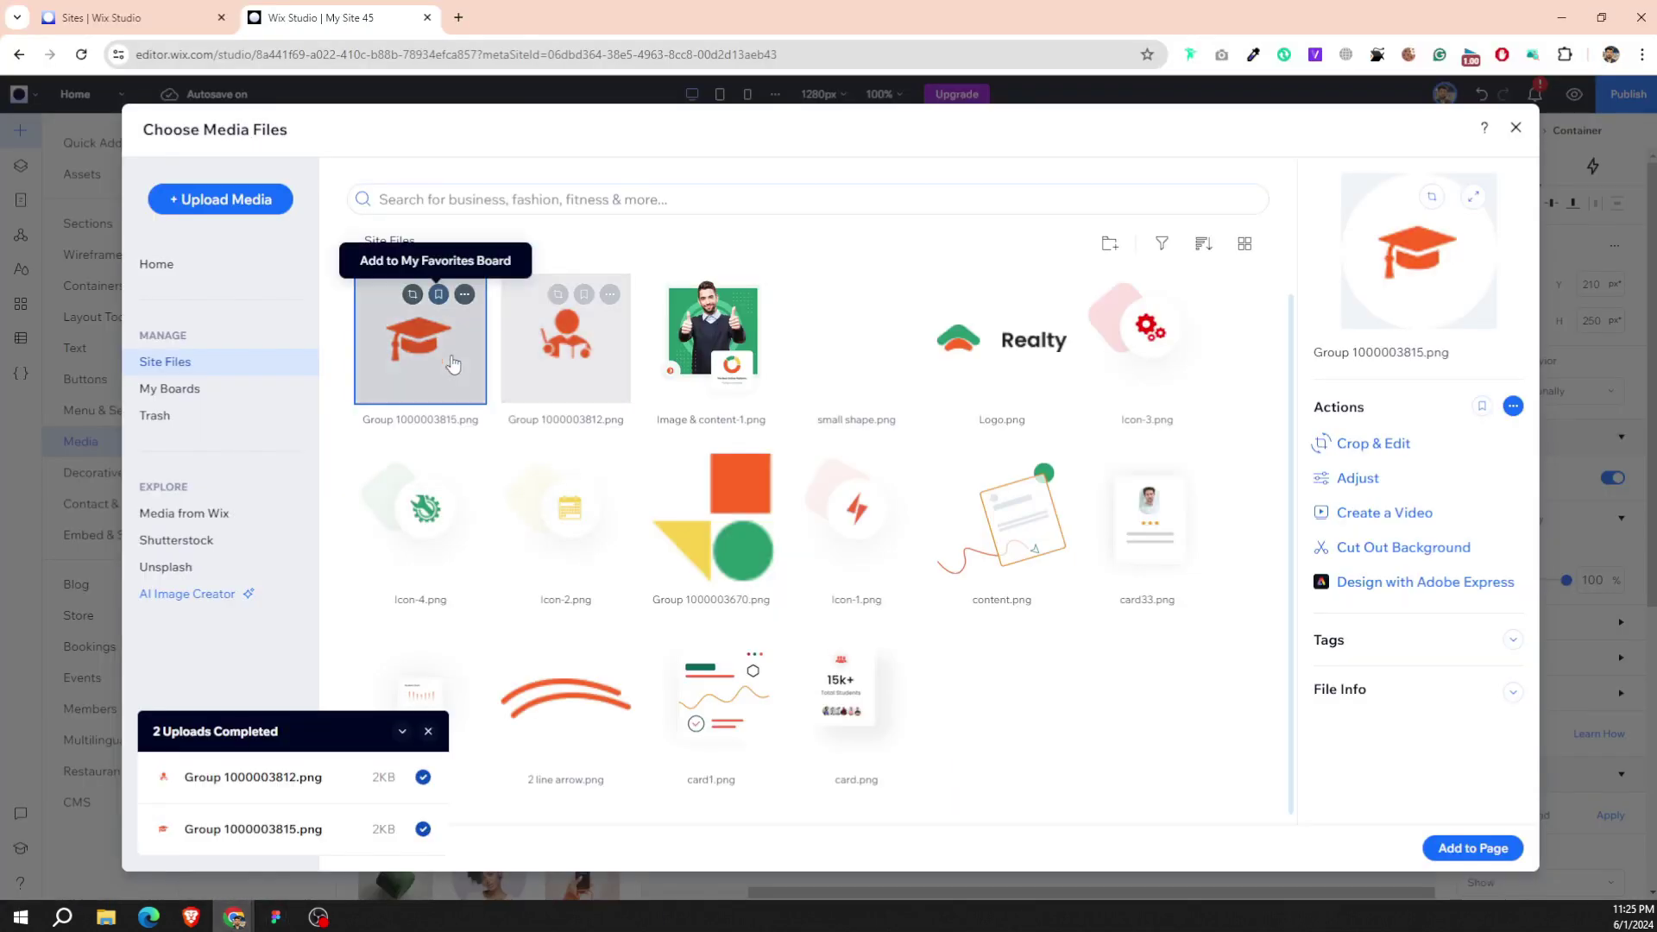
pyautogui.click(233, 207)
pyautogui.click(787, 516)
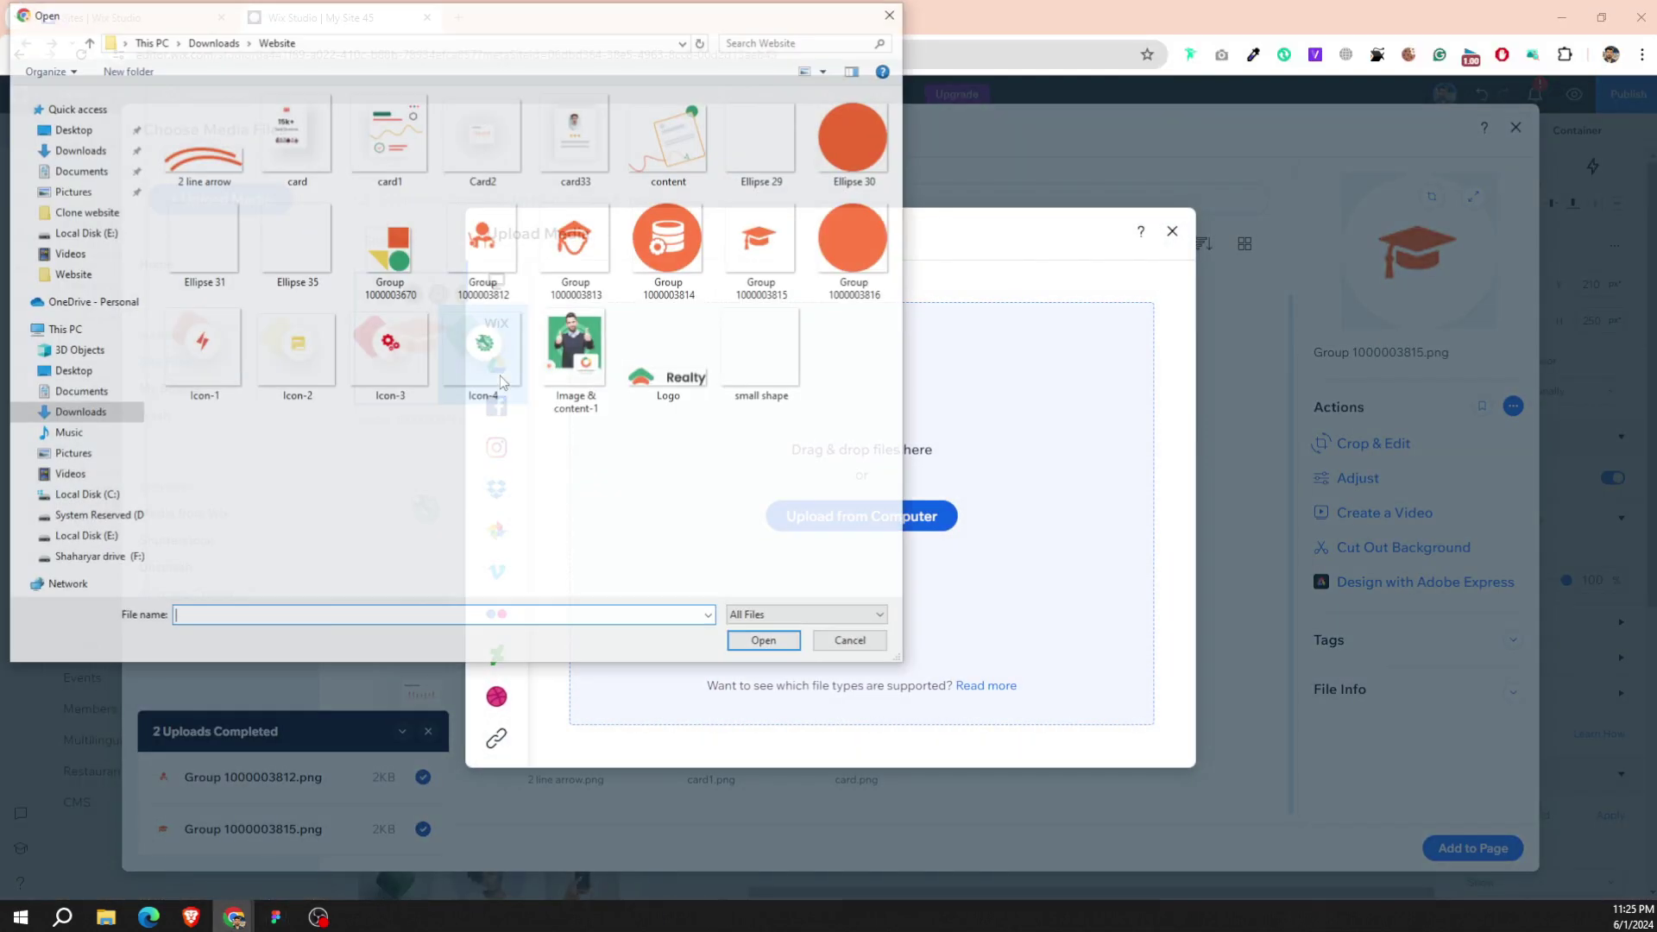
pyautogui.click(677, 254)
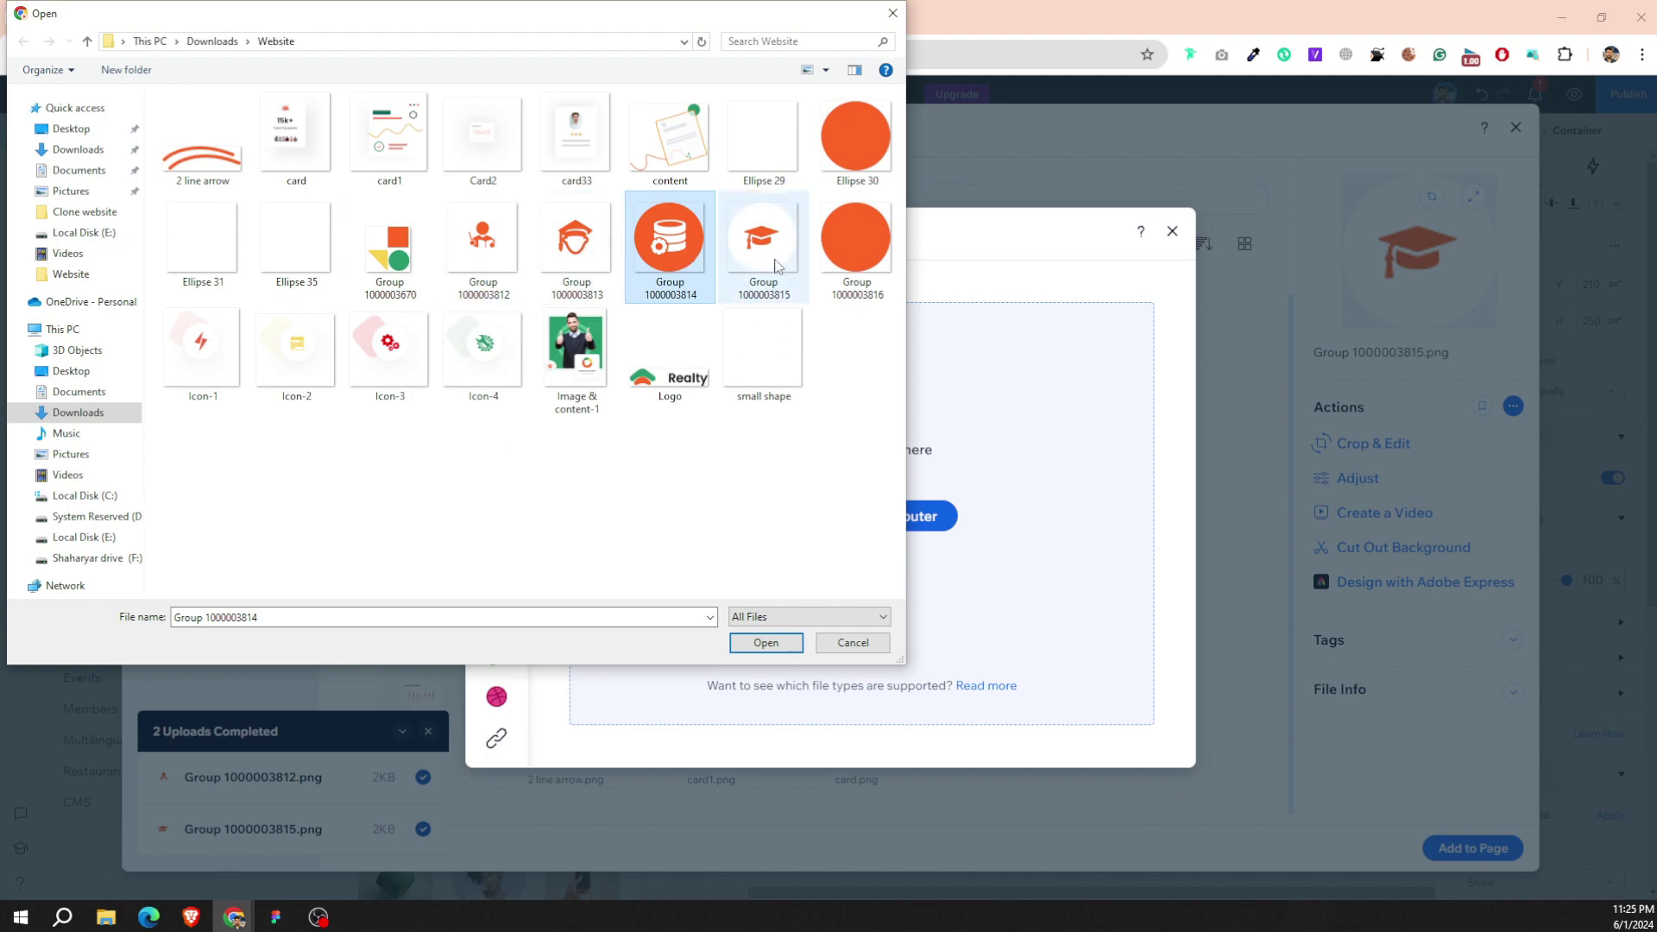
pyautogui.keyDown('ctrl'); pyautogui.click(781, 269); pyautogui.keyUp('ctrl')
pyautogui.press('Return')
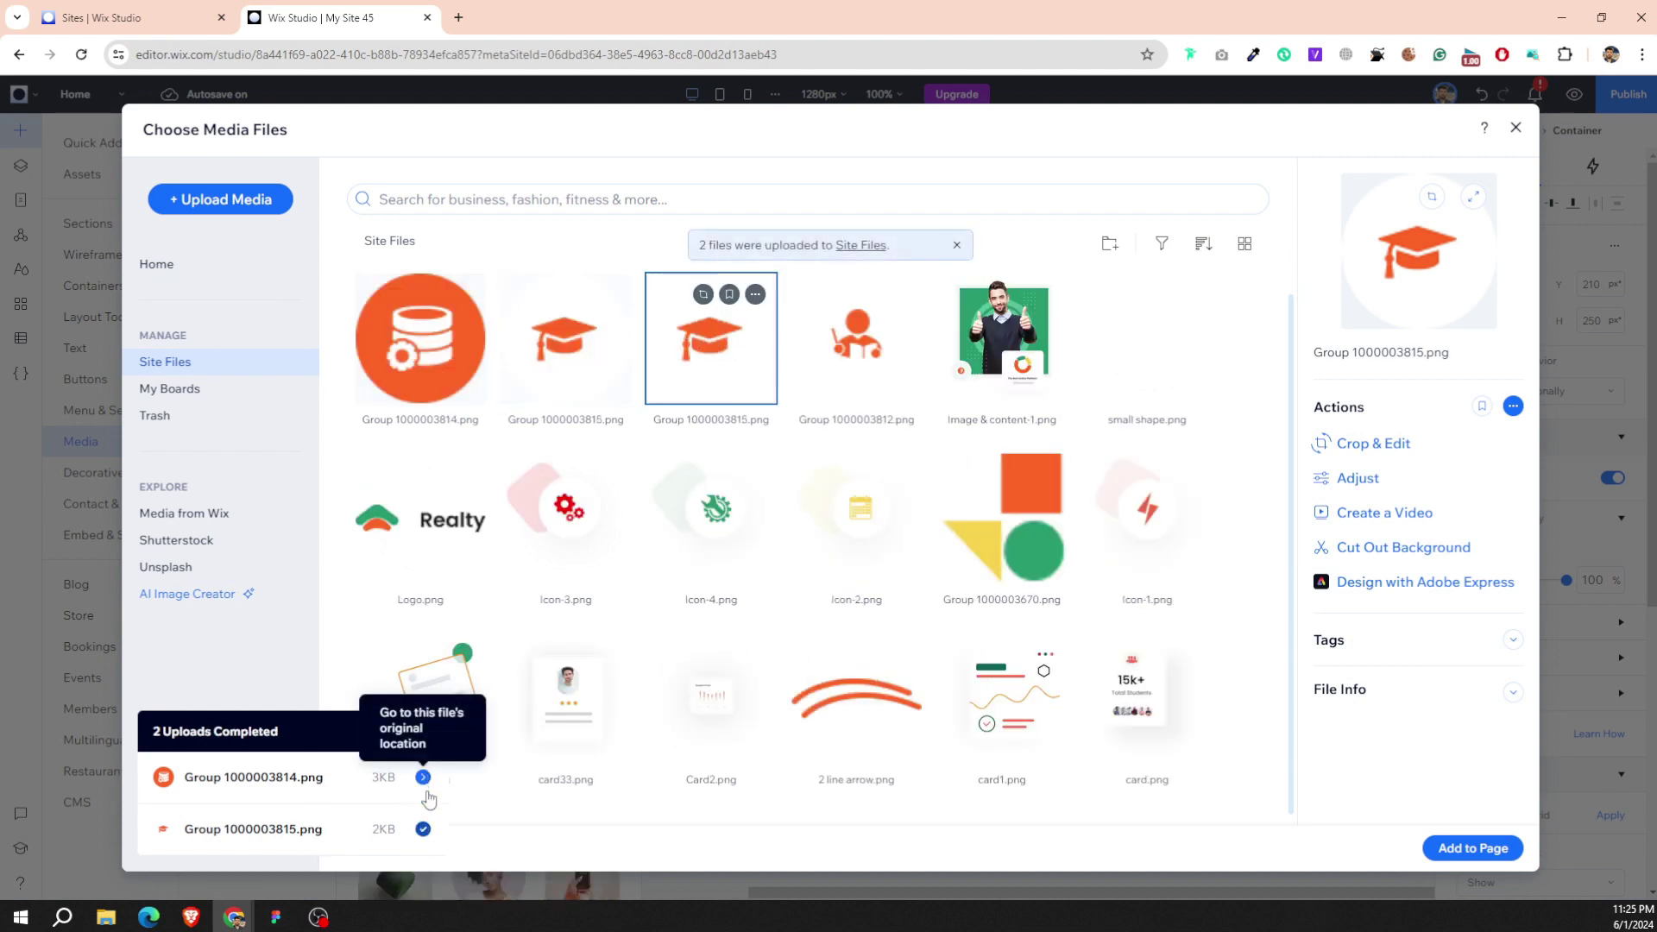
# Upload Group 1000003813.png and add it to the page.
pyautogui.click(266, 202)
pyautogui.click(780, 521)
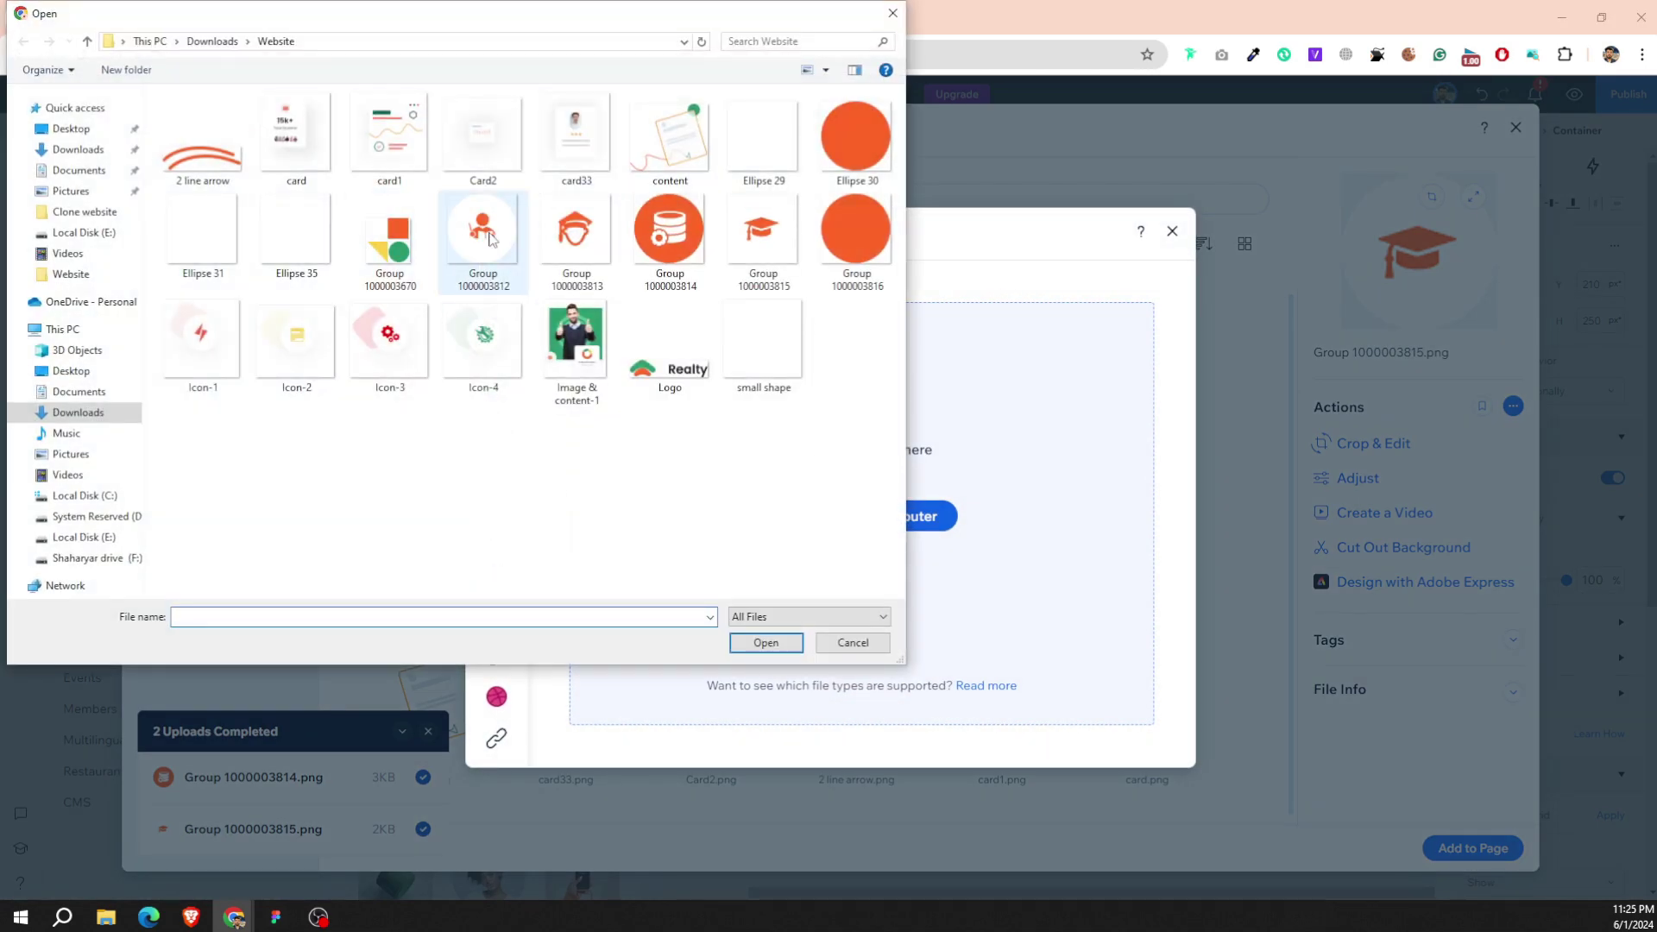
pyautogui.click(526, 240)
pyautogui.doubleClick(602, 236)
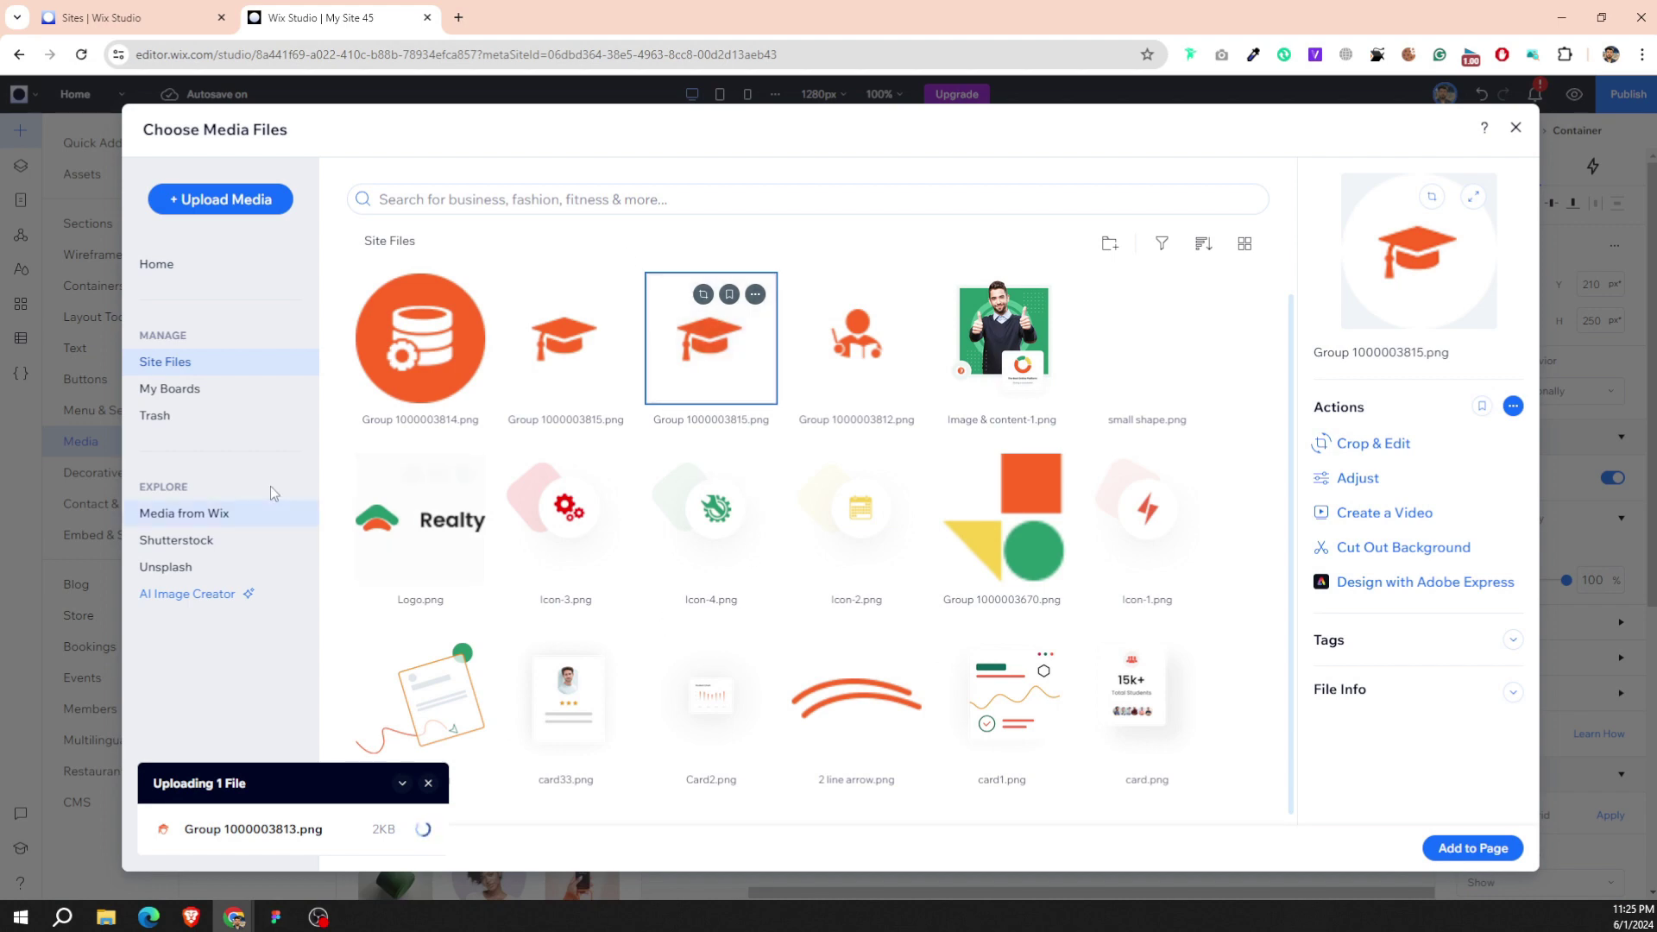
pyautogui.click(299, 906)
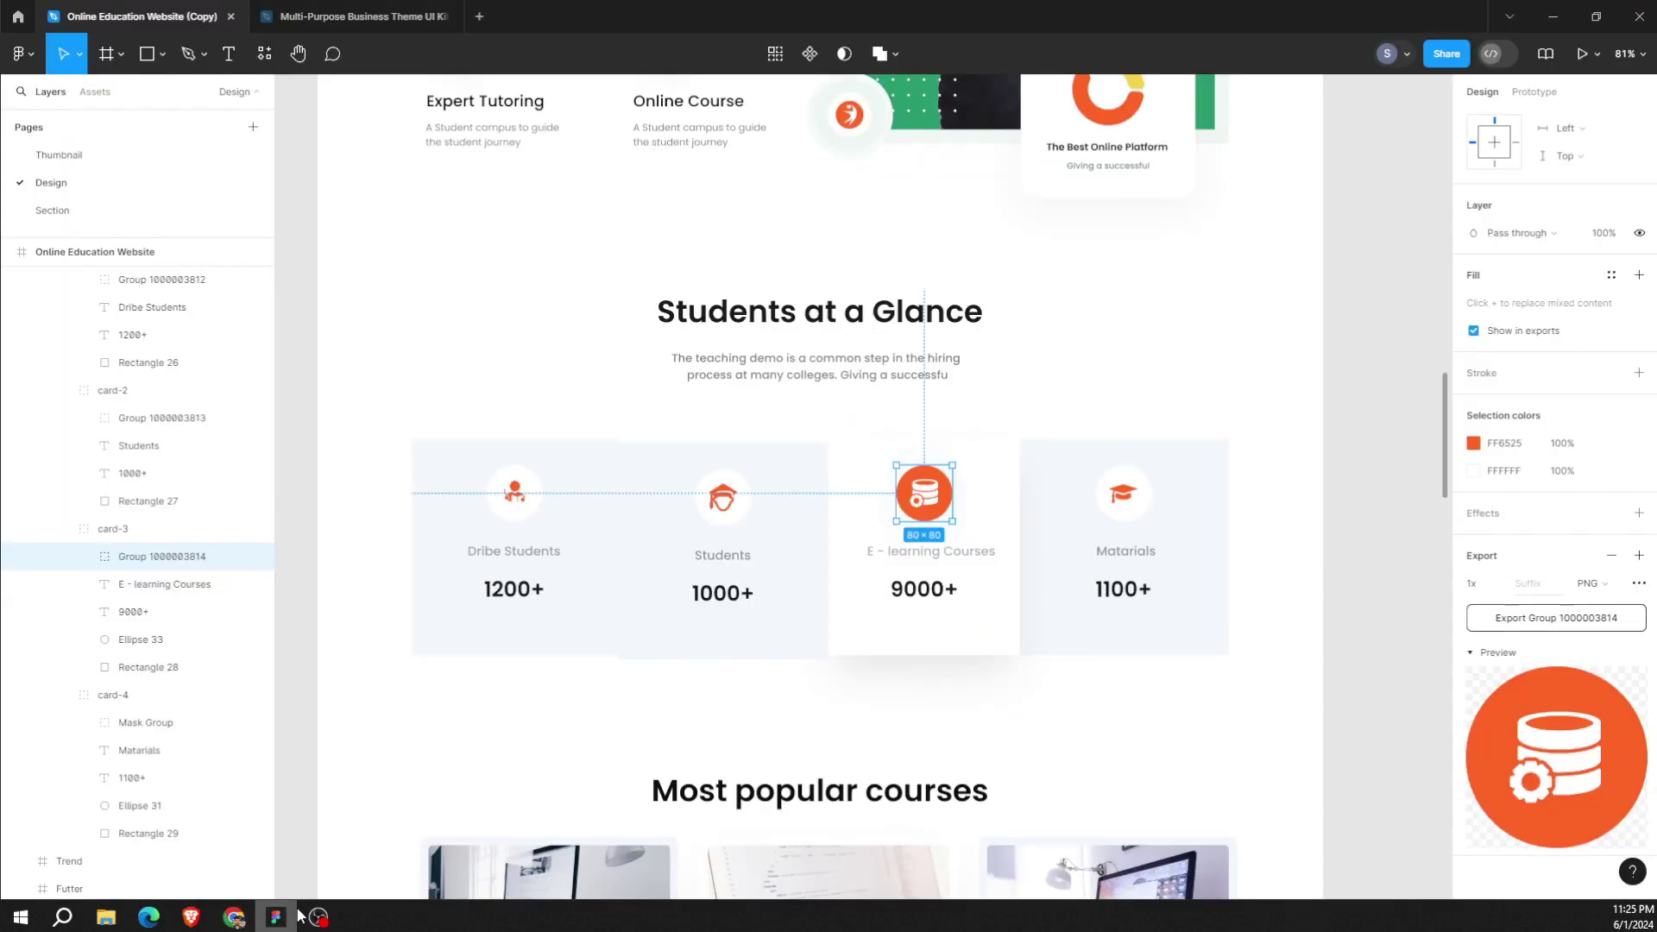
pyautogui.click(298, 911)
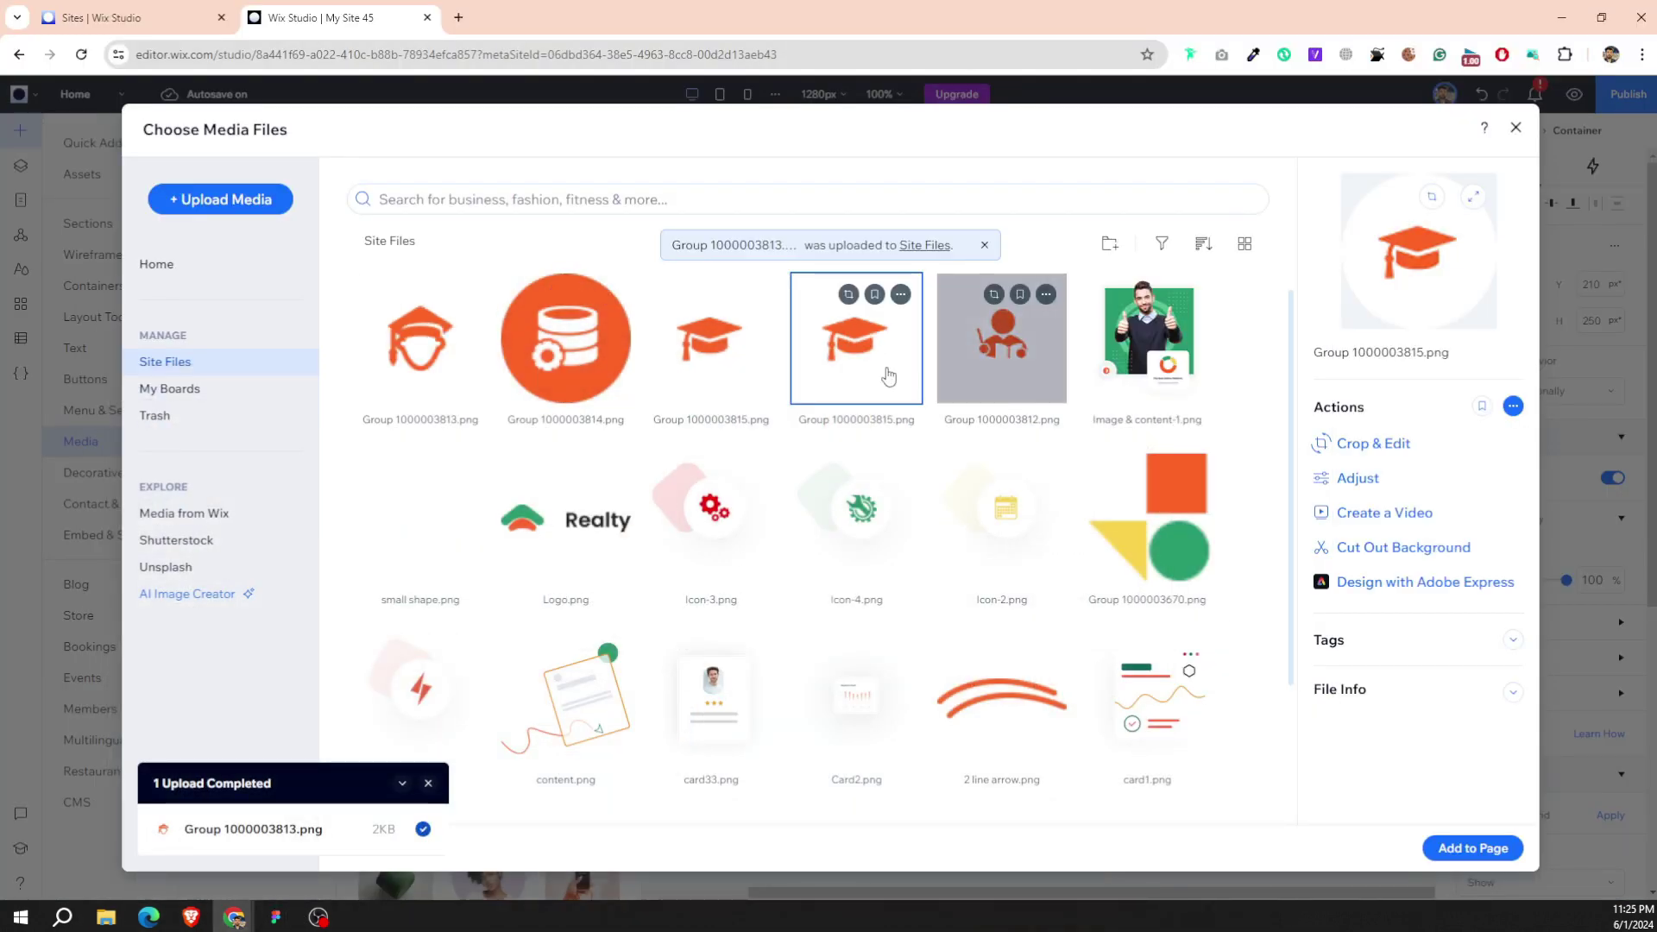
pyautogui.doubleClick(448, 357)
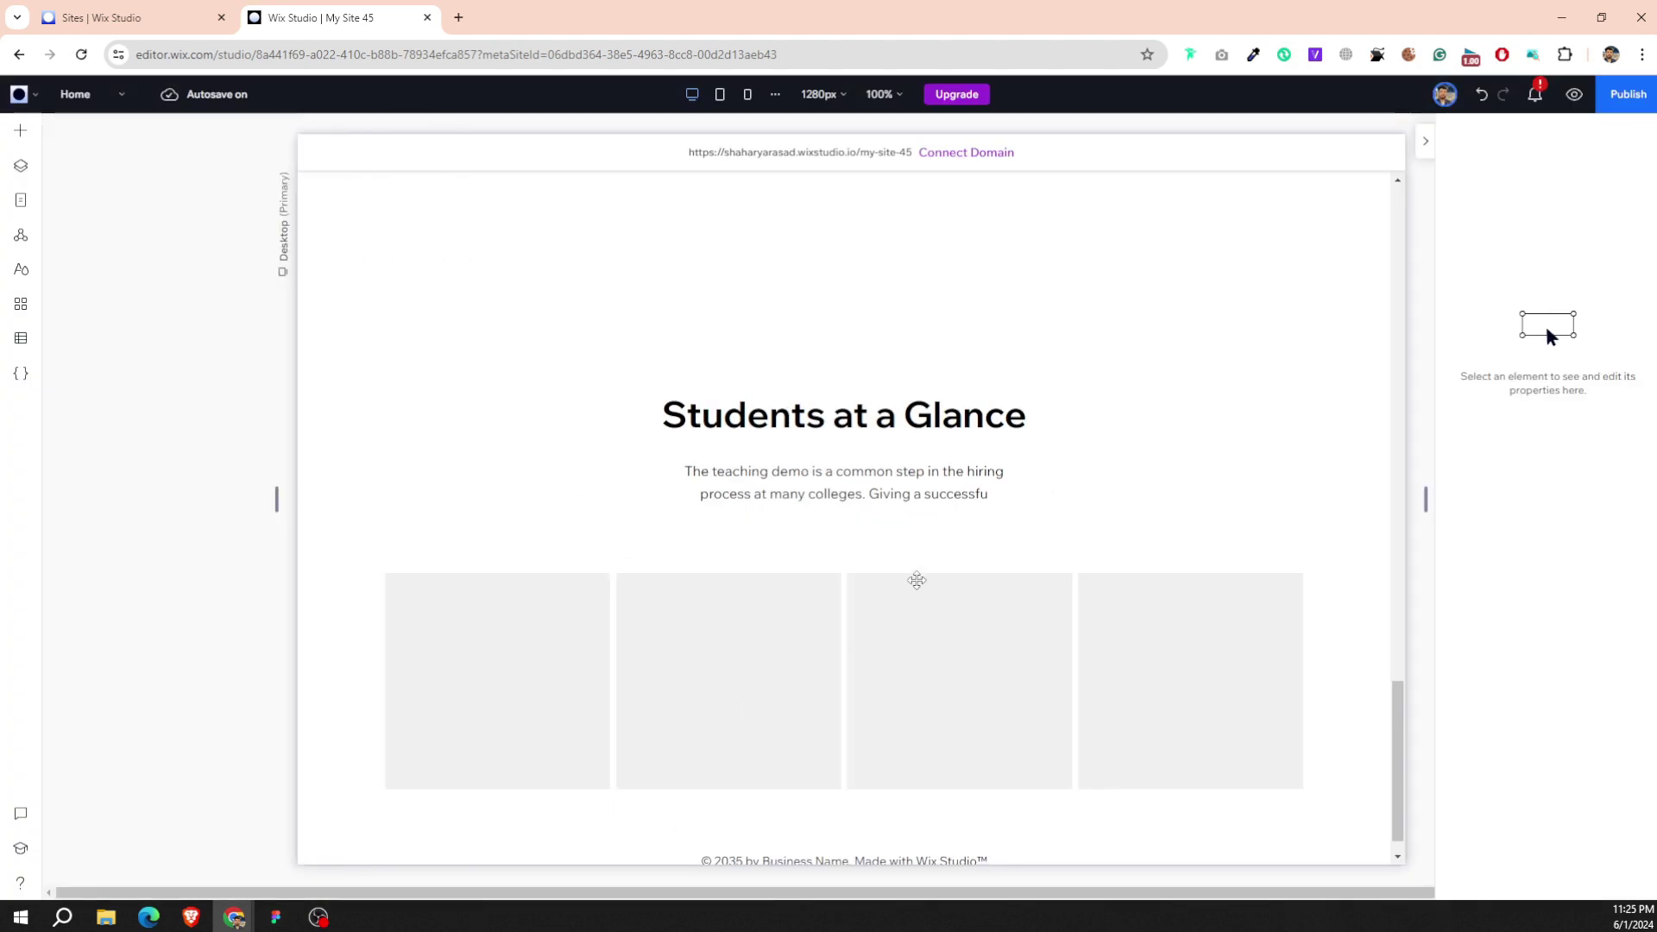
# Put the cap icon into the first grey card, resize it to 70 px wide, and centre it.
pyautogui.moveTo(862, 518); pyautogui.dragTo(508, 627)
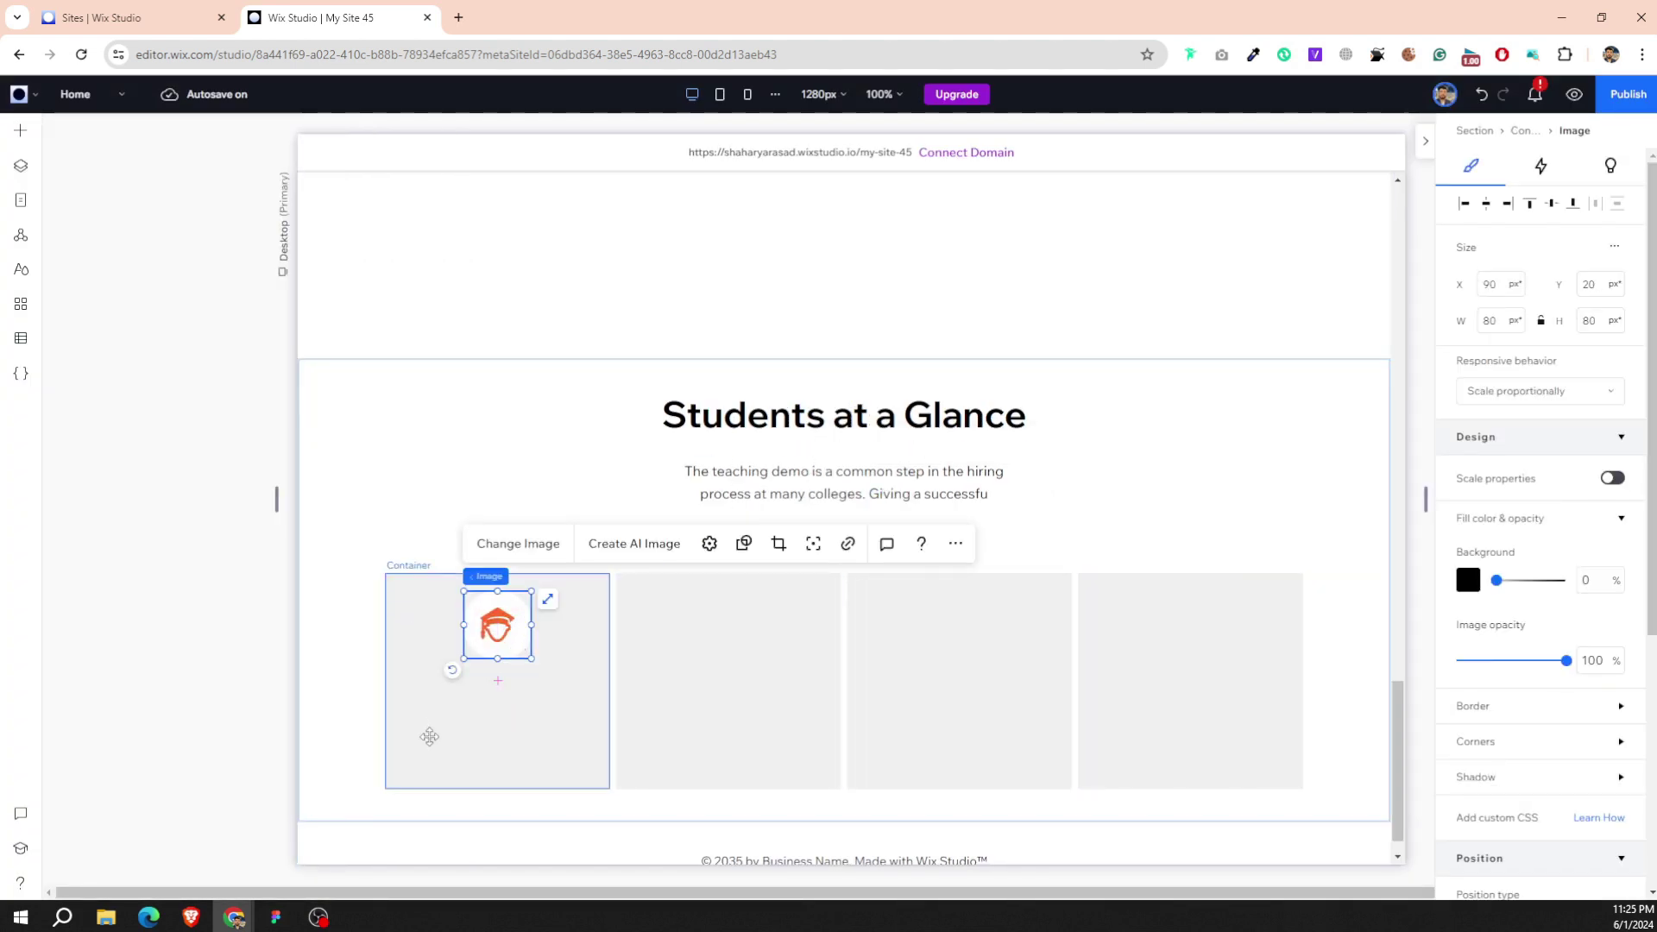
pyautogui.rightClick(1492, 326)
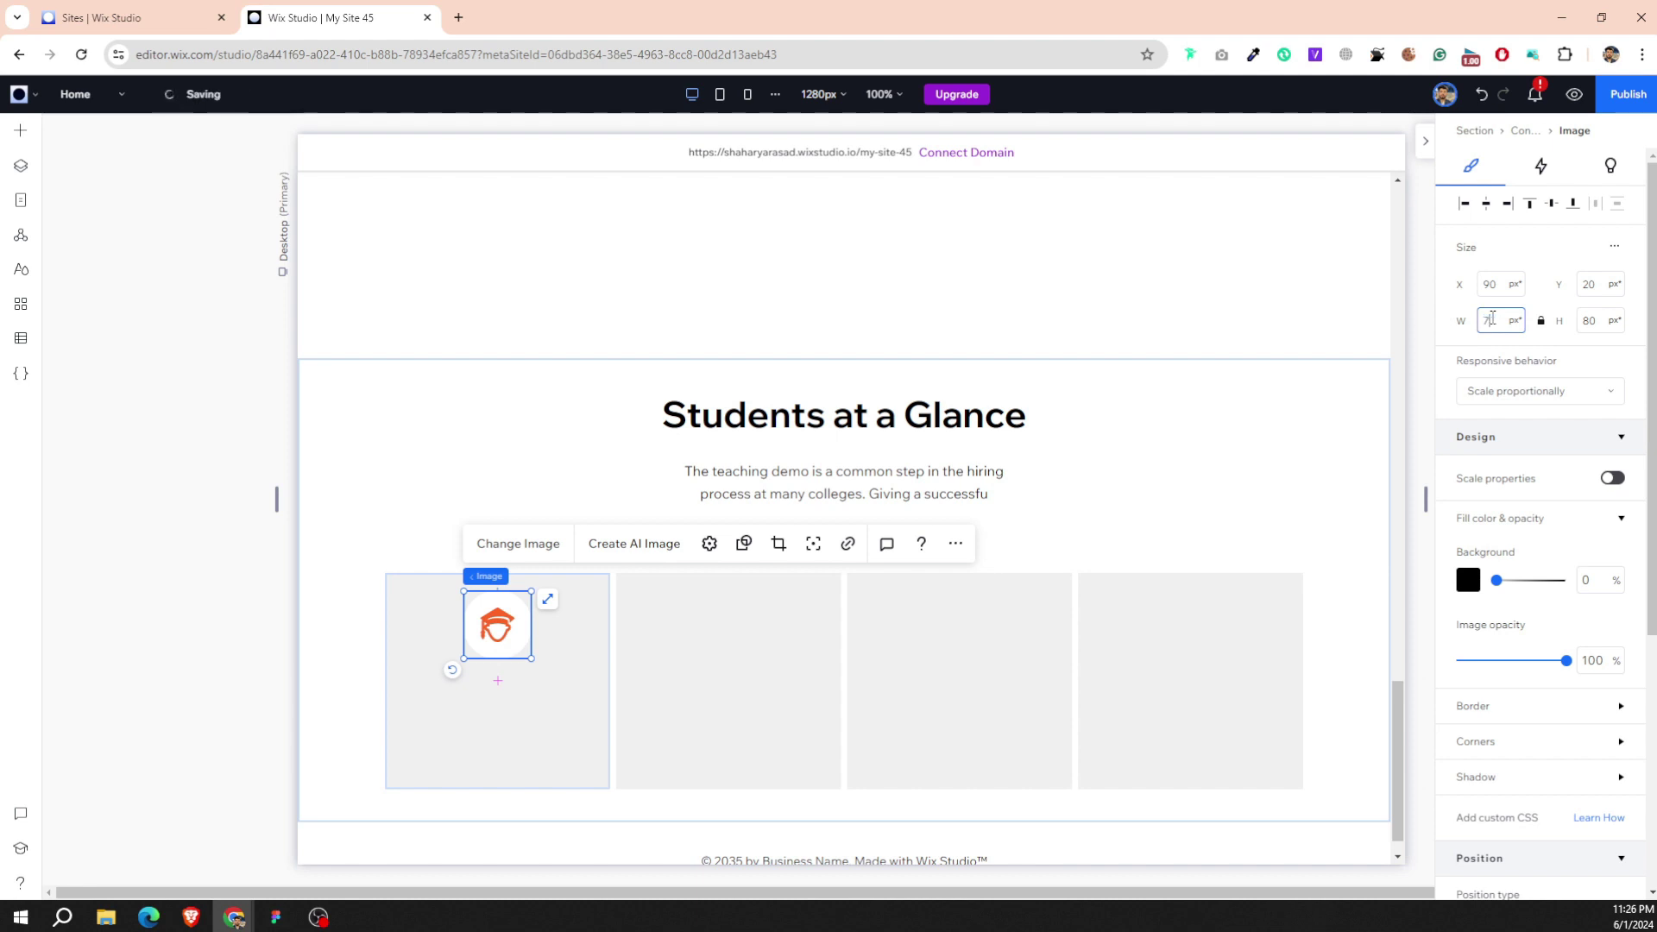
pyautogui.click(523, 663)
pyautogui.click(516, 630)
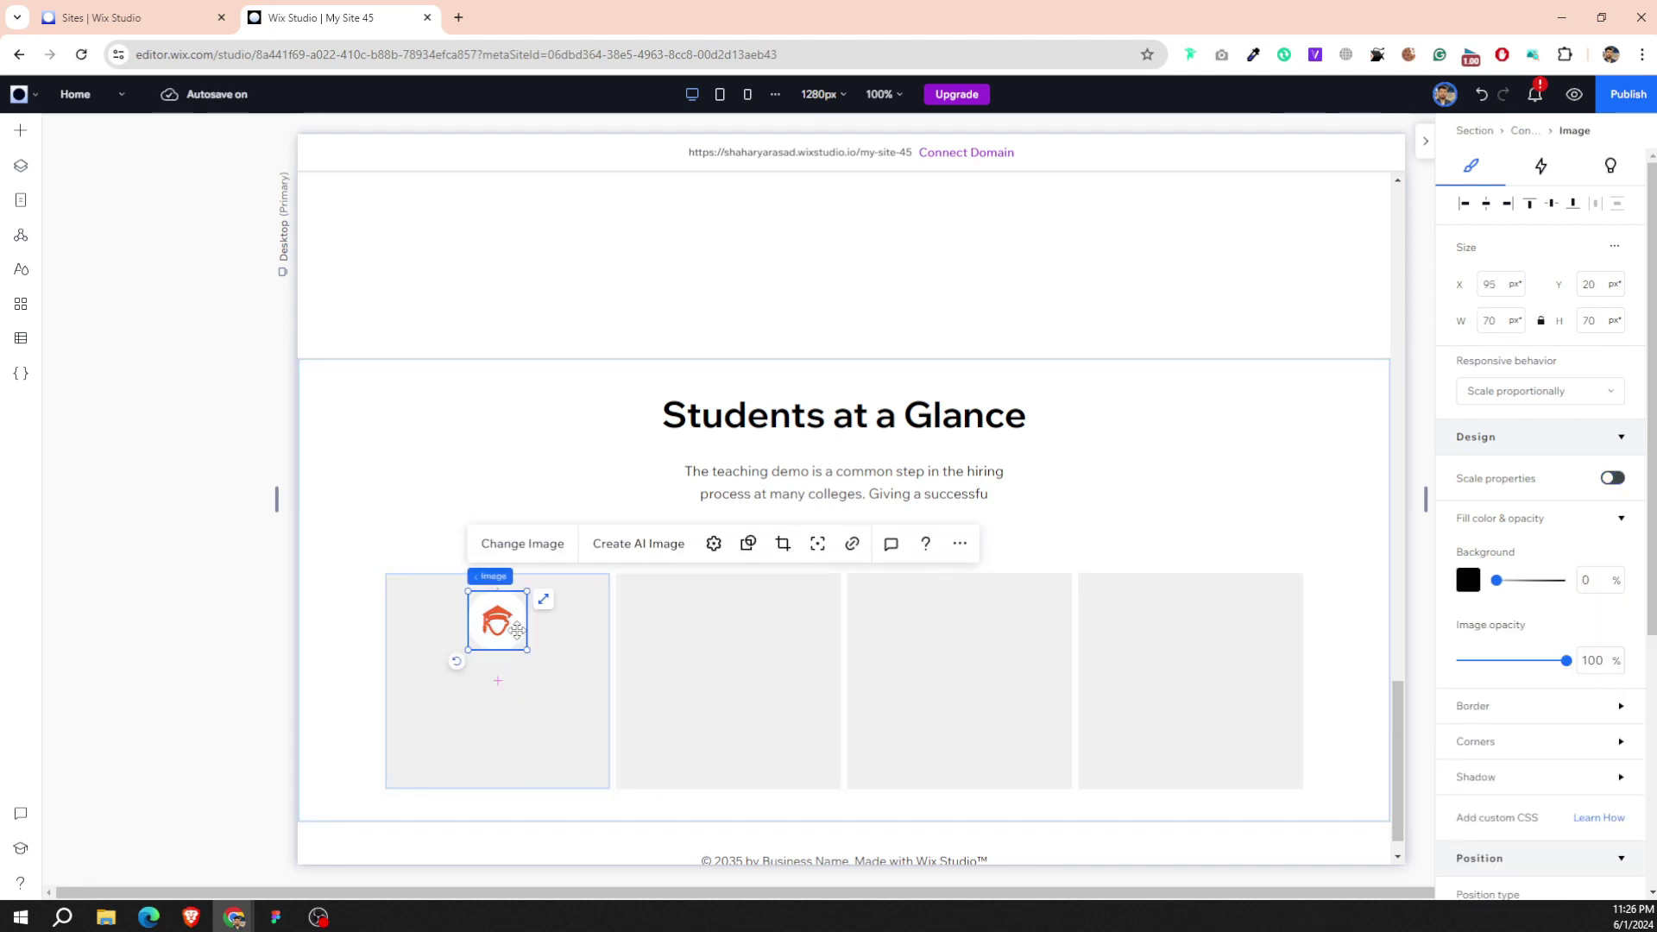
pyautogui.moveTo(490, 626)
pyautogui.mouseDown()
pyautogui.moveTo(507, 643)
pyautogui.moveTo(262, 848)
pyautogui.mouseUp()
# Copy 'Dribe Students' from Figma and add it as a centred paragraph in the first card.
pyautogui.click(277, 916)
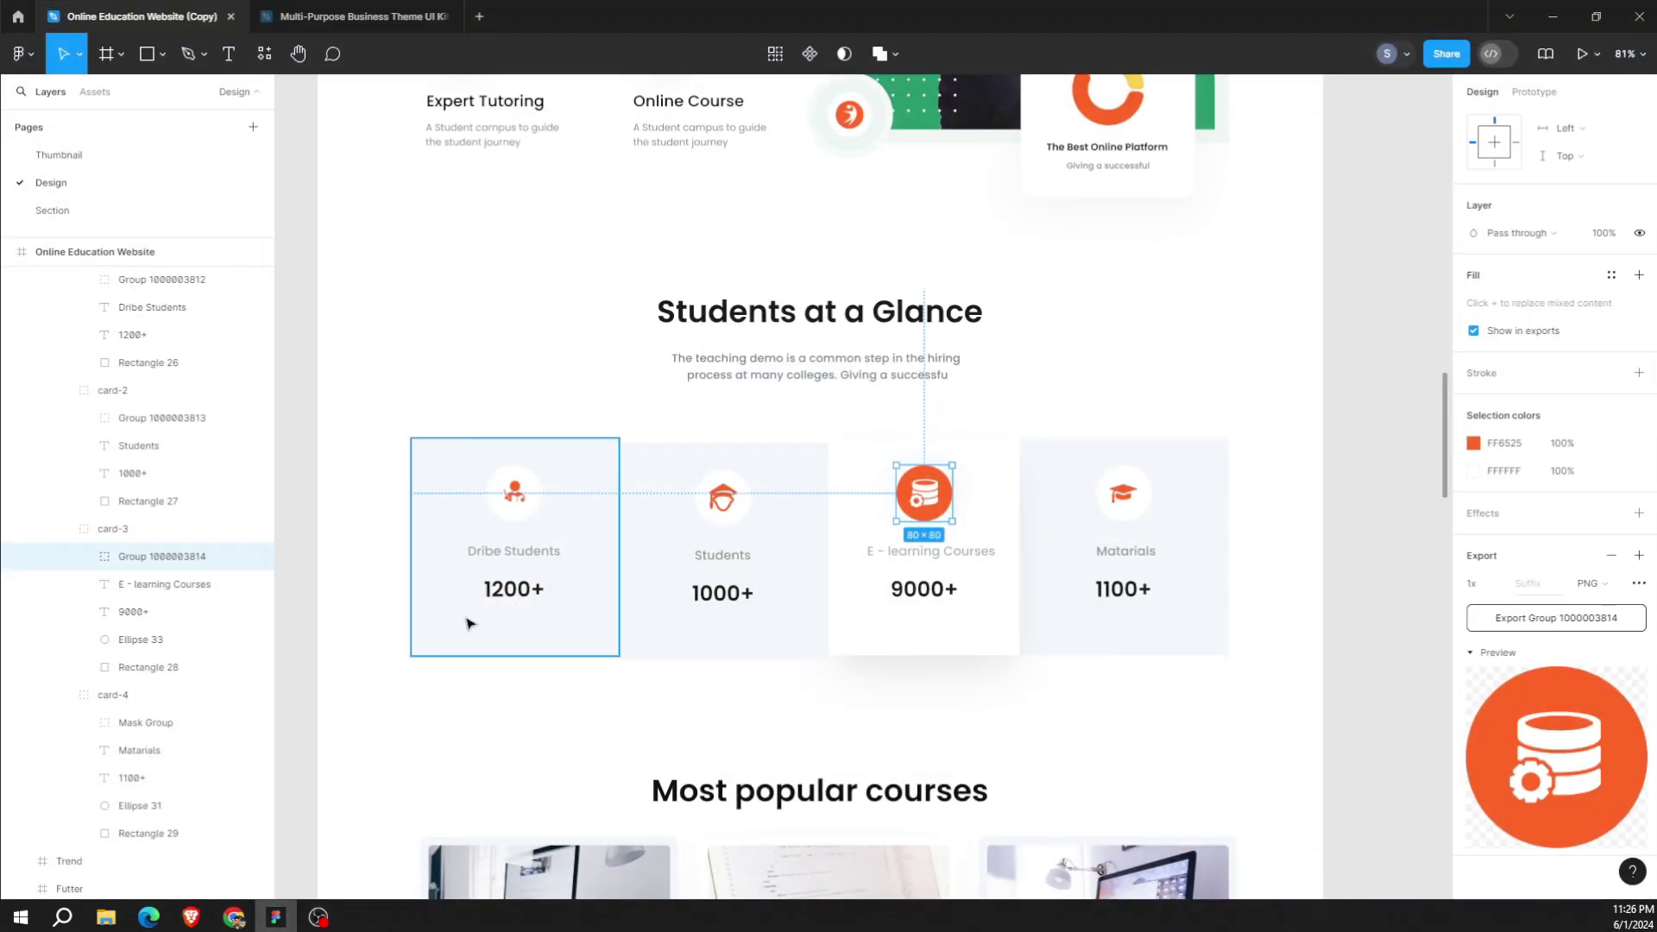
pyautogui.click(501, 561)
pyautogui.click(512, 553)
pyautogui.rightClick(513, 555)
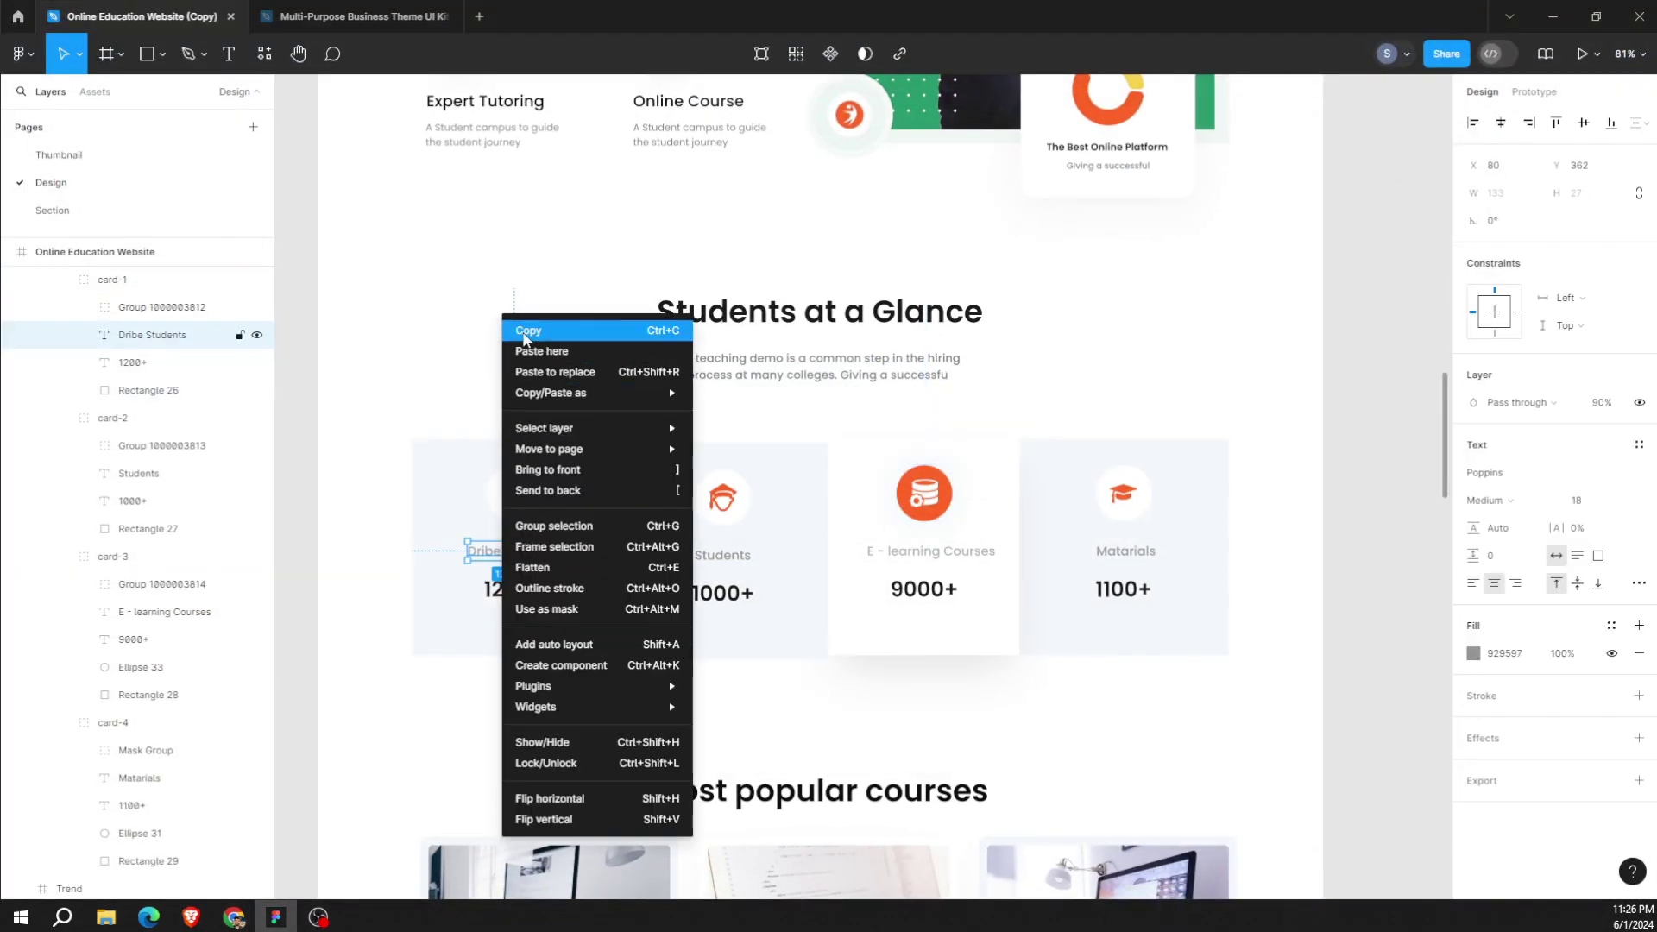
pyautogui.click(535, 332)
pyautogui.click(293, 914)
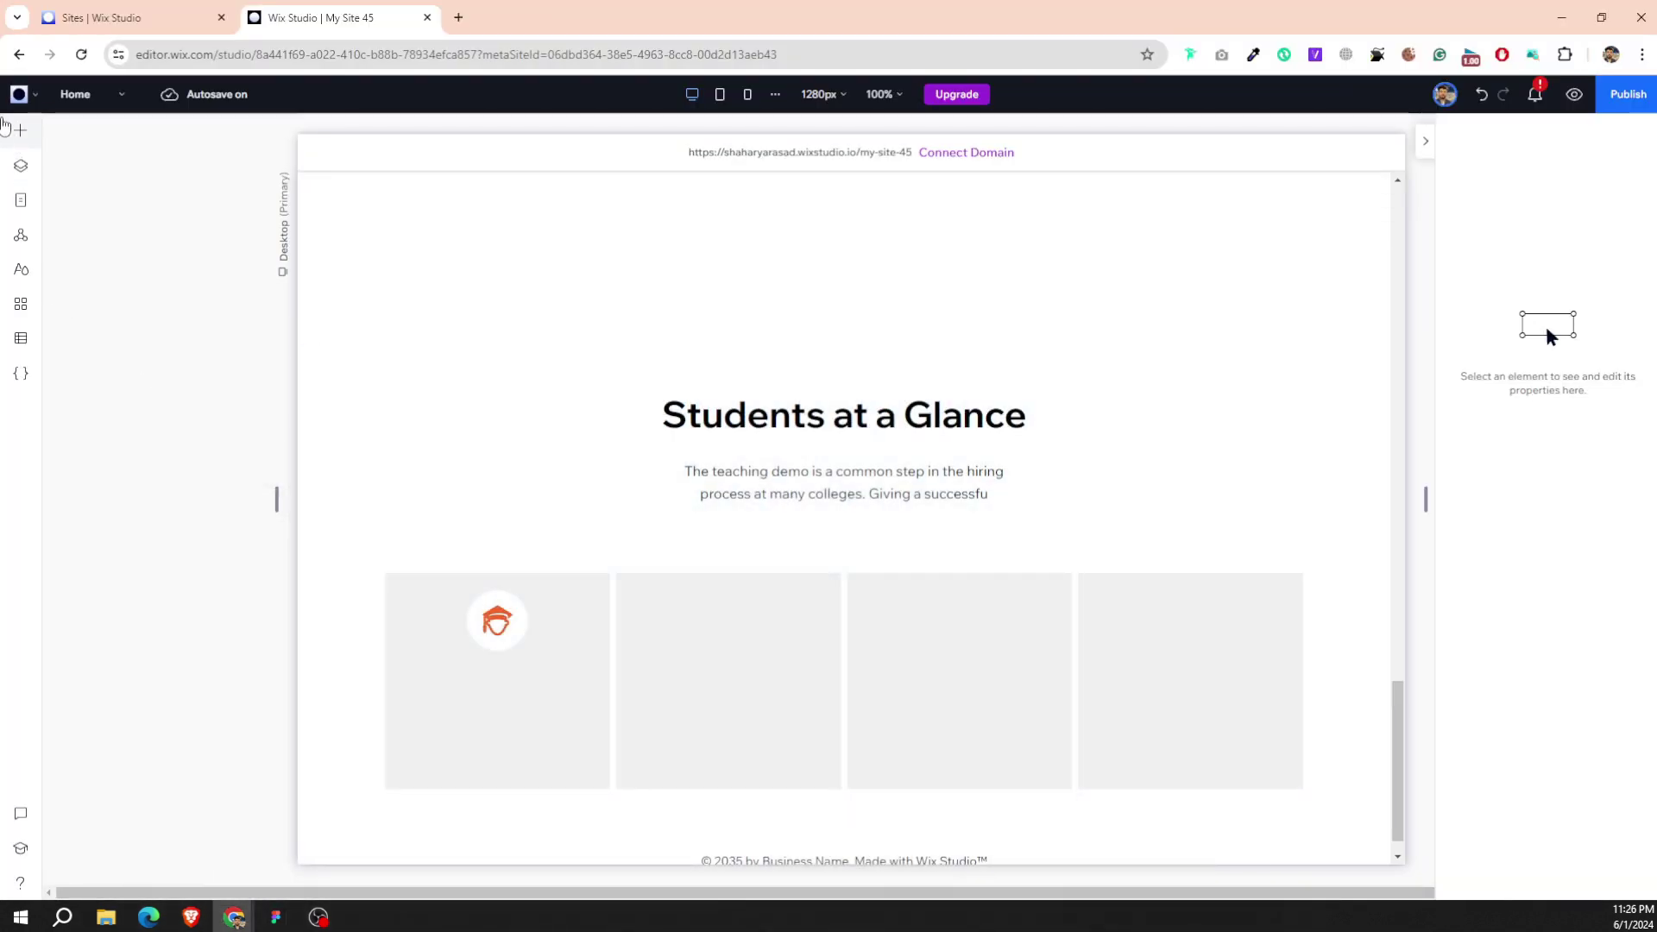
pyautogui.click(20, 130)
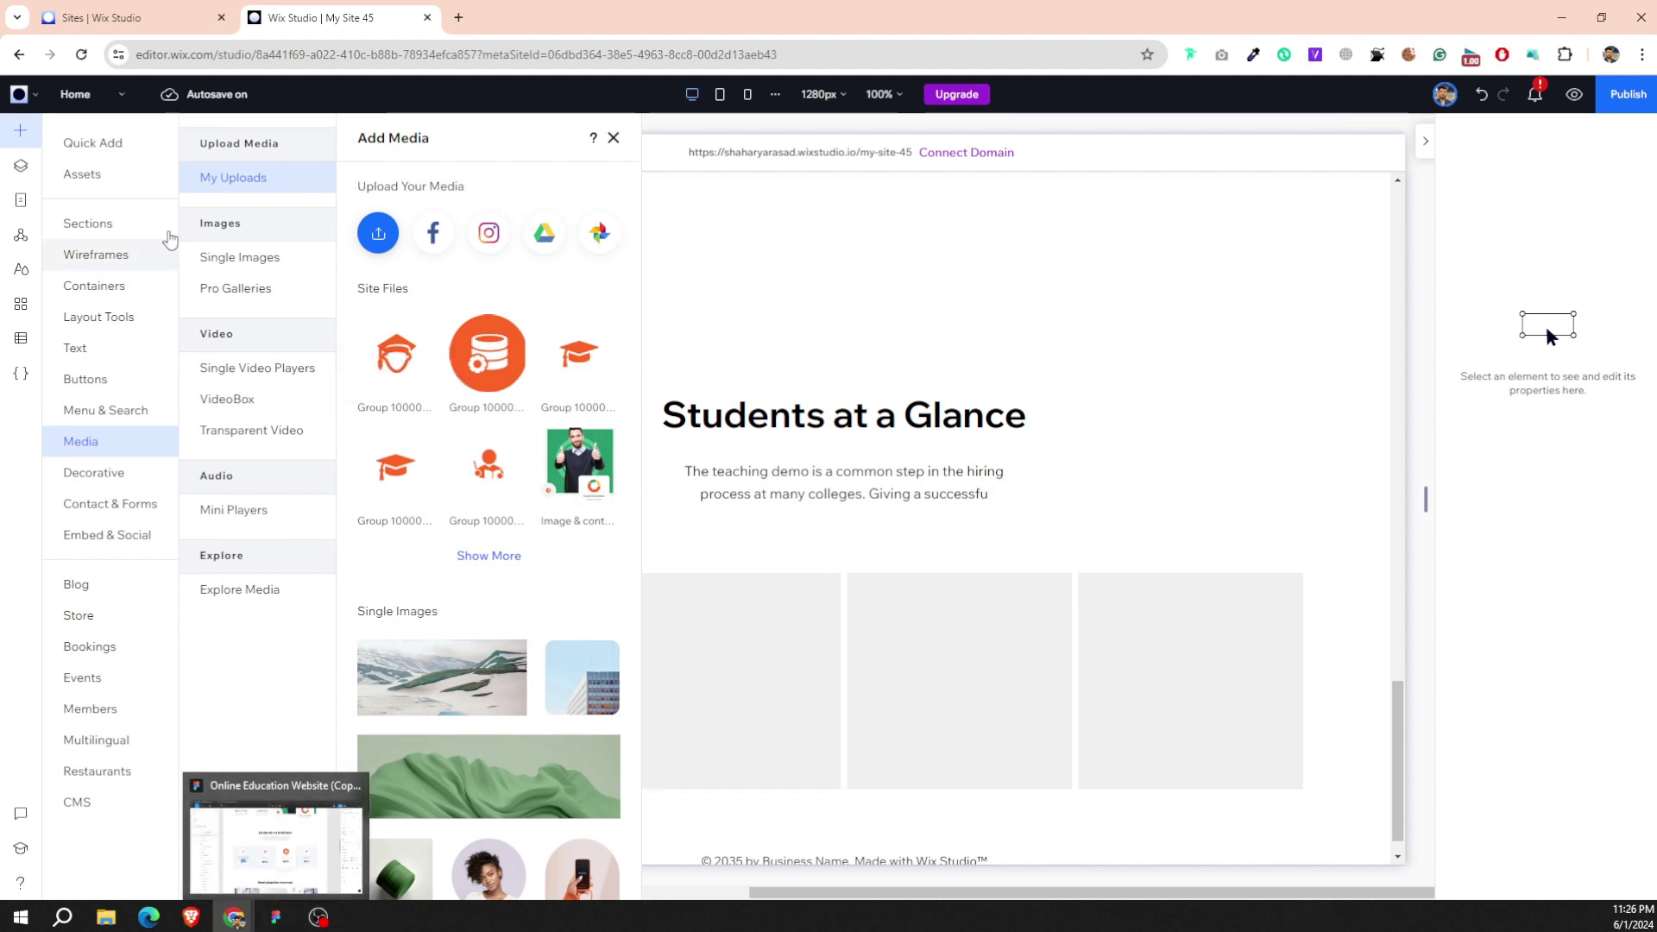
pyautogui.click(98, 154)
pyautogui.moveTo(329, 326); pyautogui.dragTo(502, 701)
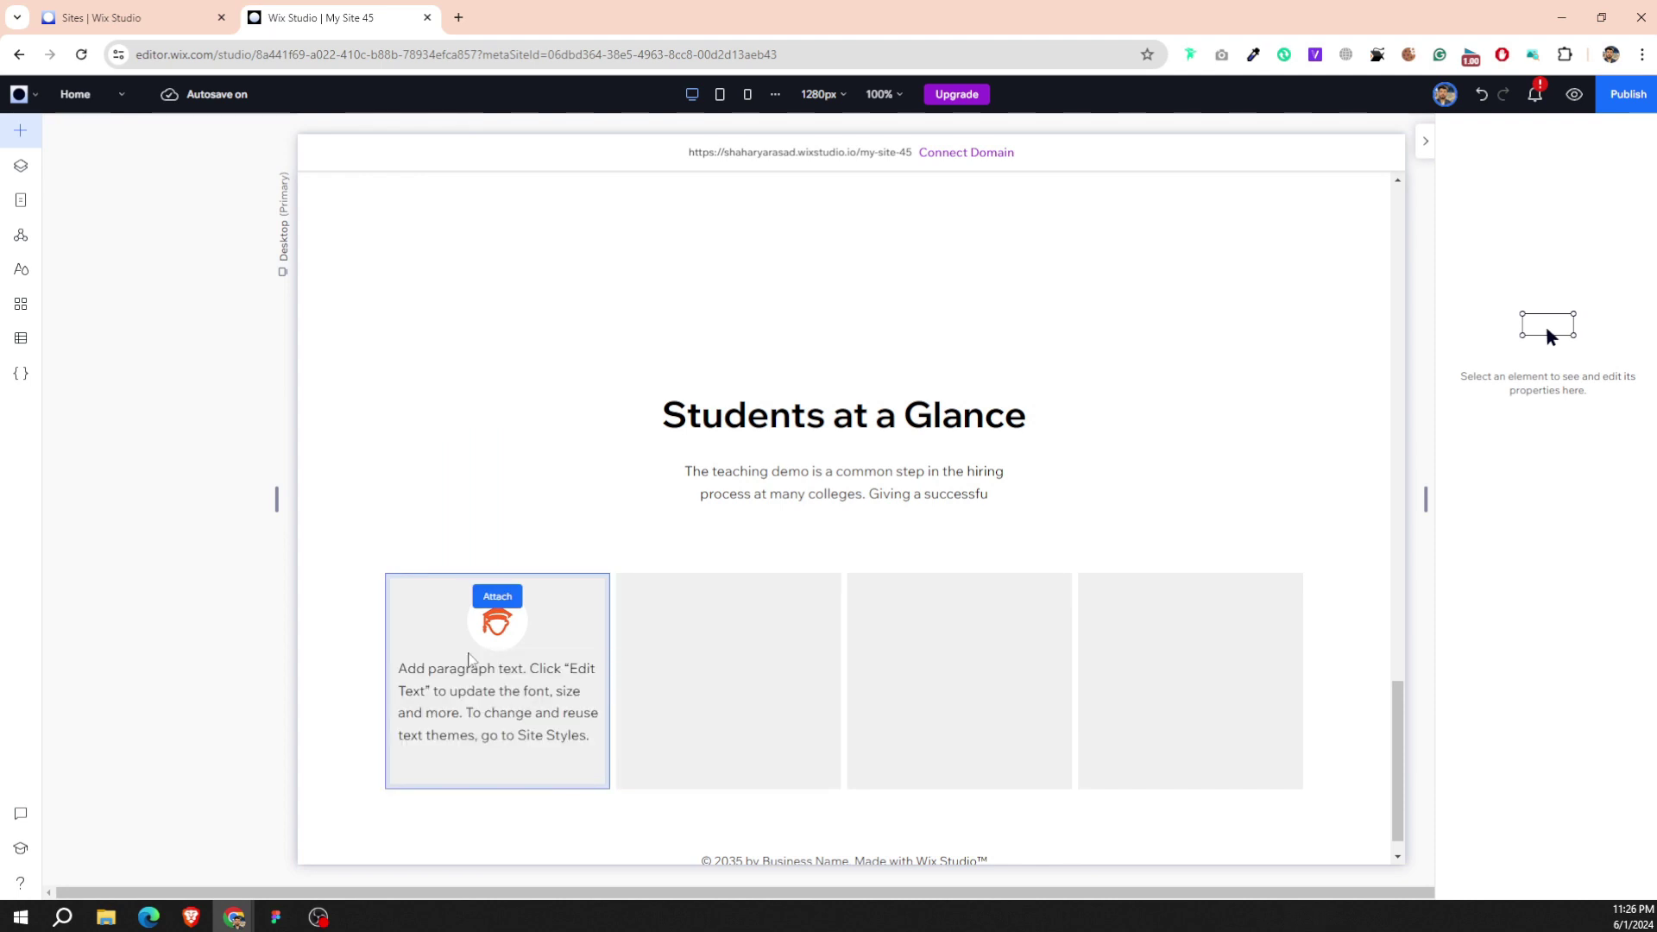
pyautogui.doubleClick(525, 678)
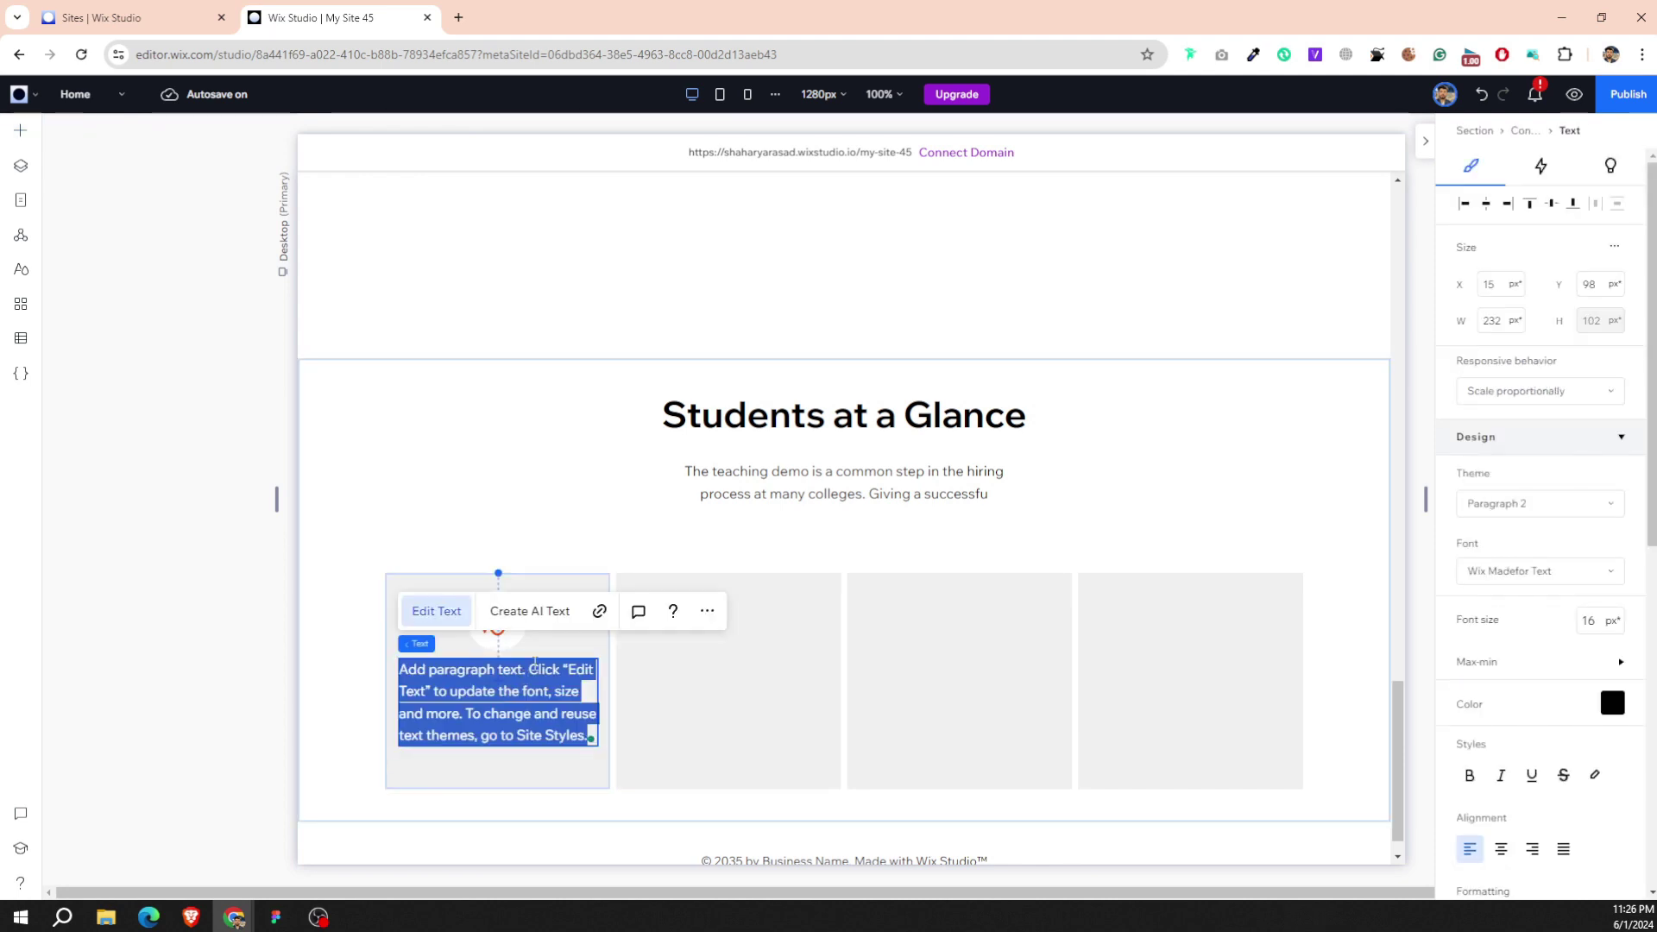
pyautogui.write('Dribe Students')
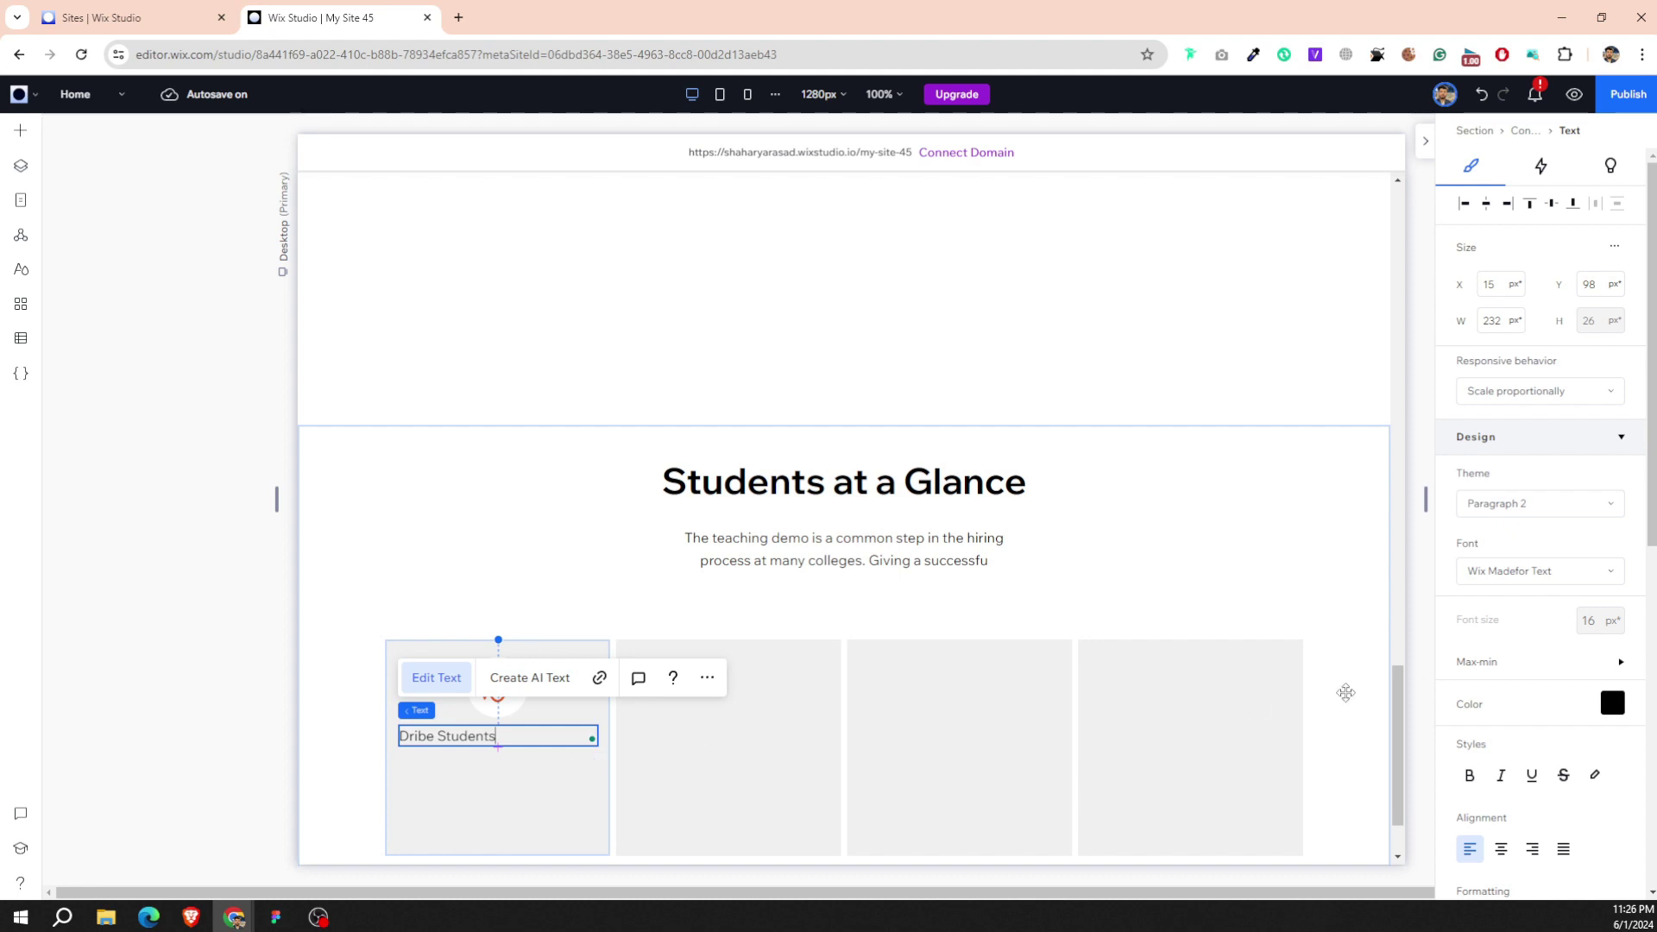
pyautogui.click(1501, 849)
pyautogui.click(521, 807)
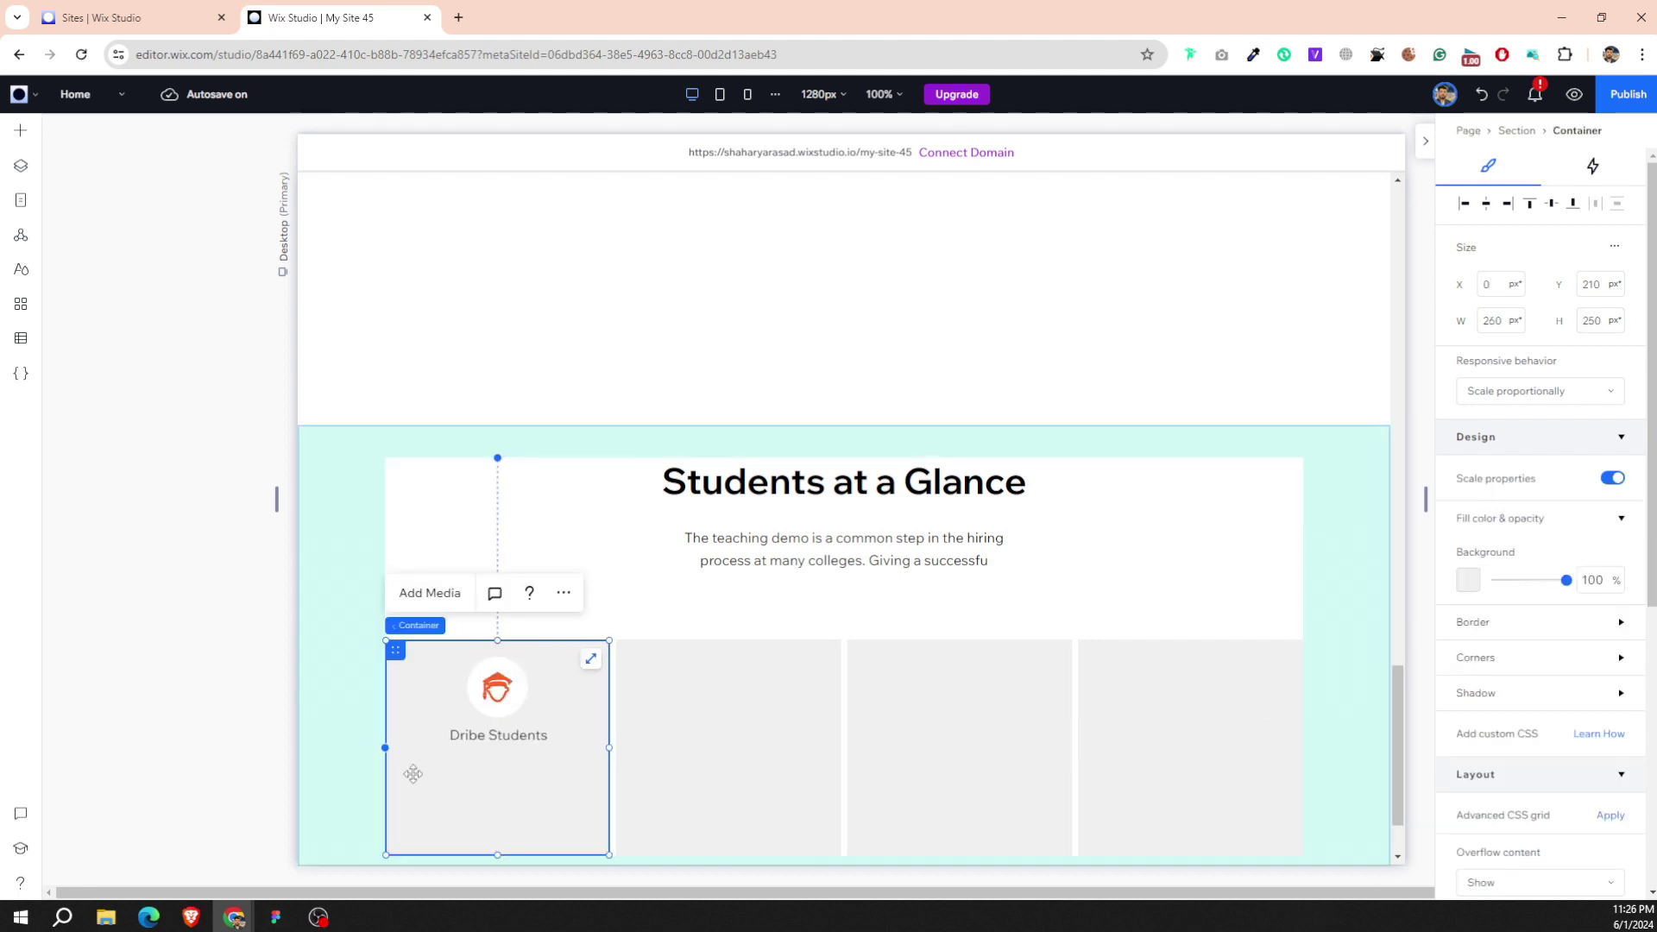
# Copy '1200+' from Figma and add it as a centred title in the first card.
pyautogui.click(275, 916)
pyautogui.click(505, 600)
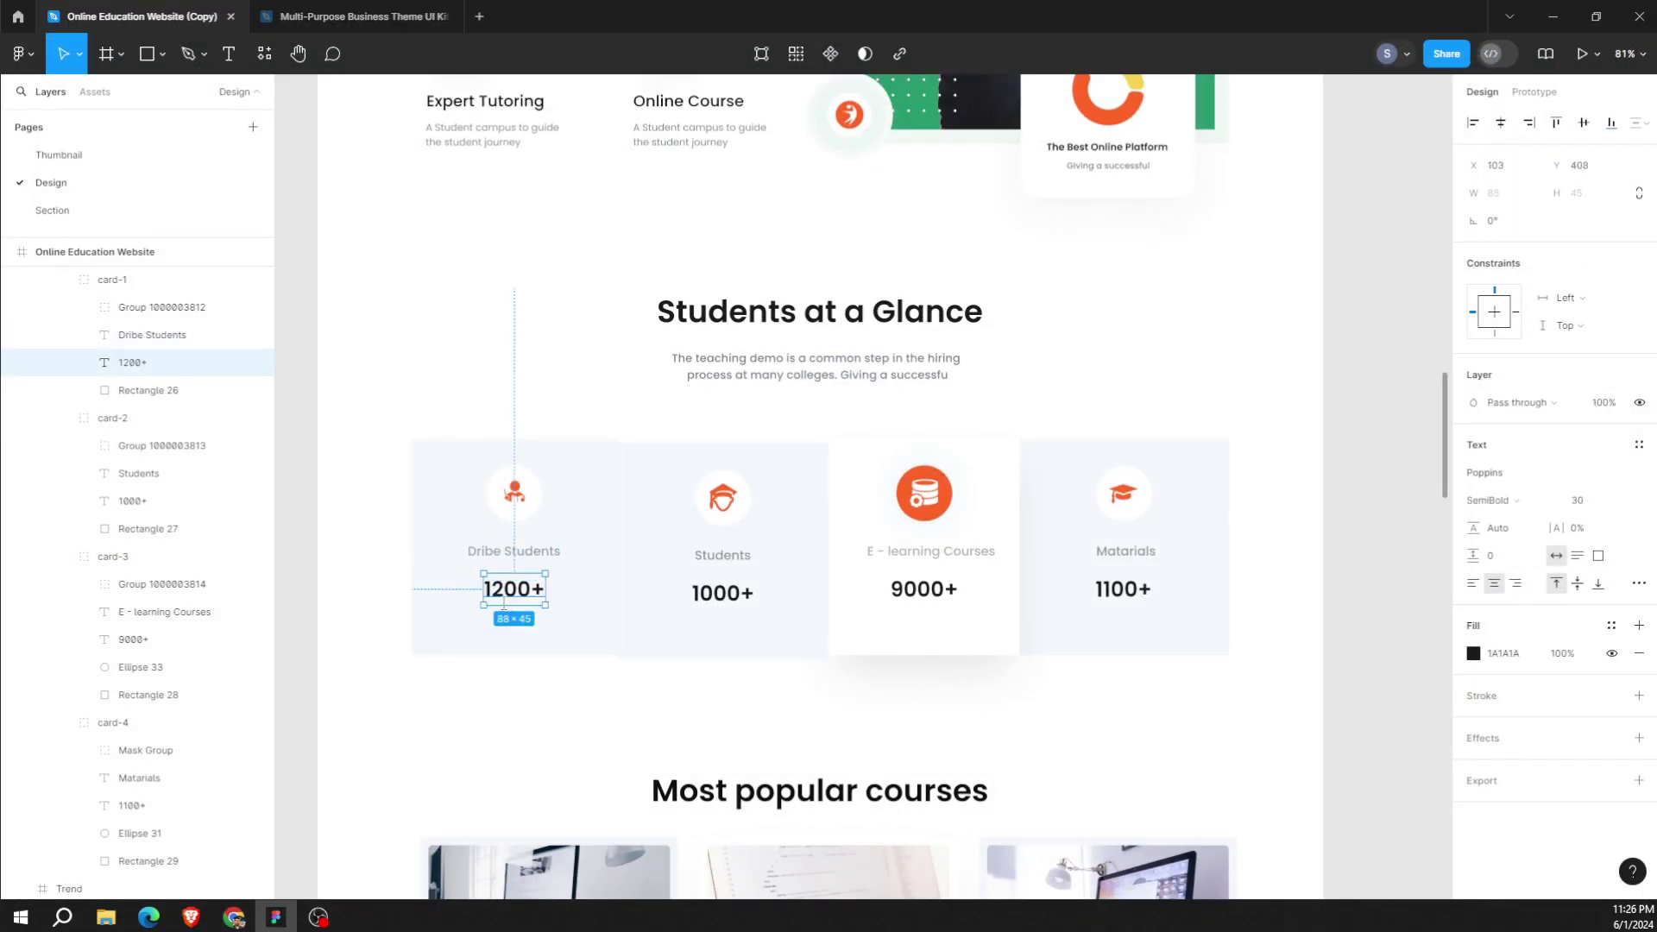
pyautogui.doubleClick(504, 604)
pyautogui.rightClick(504, 608)
pyautogui.click(516, 614)
pyautogui.click(234, 917)
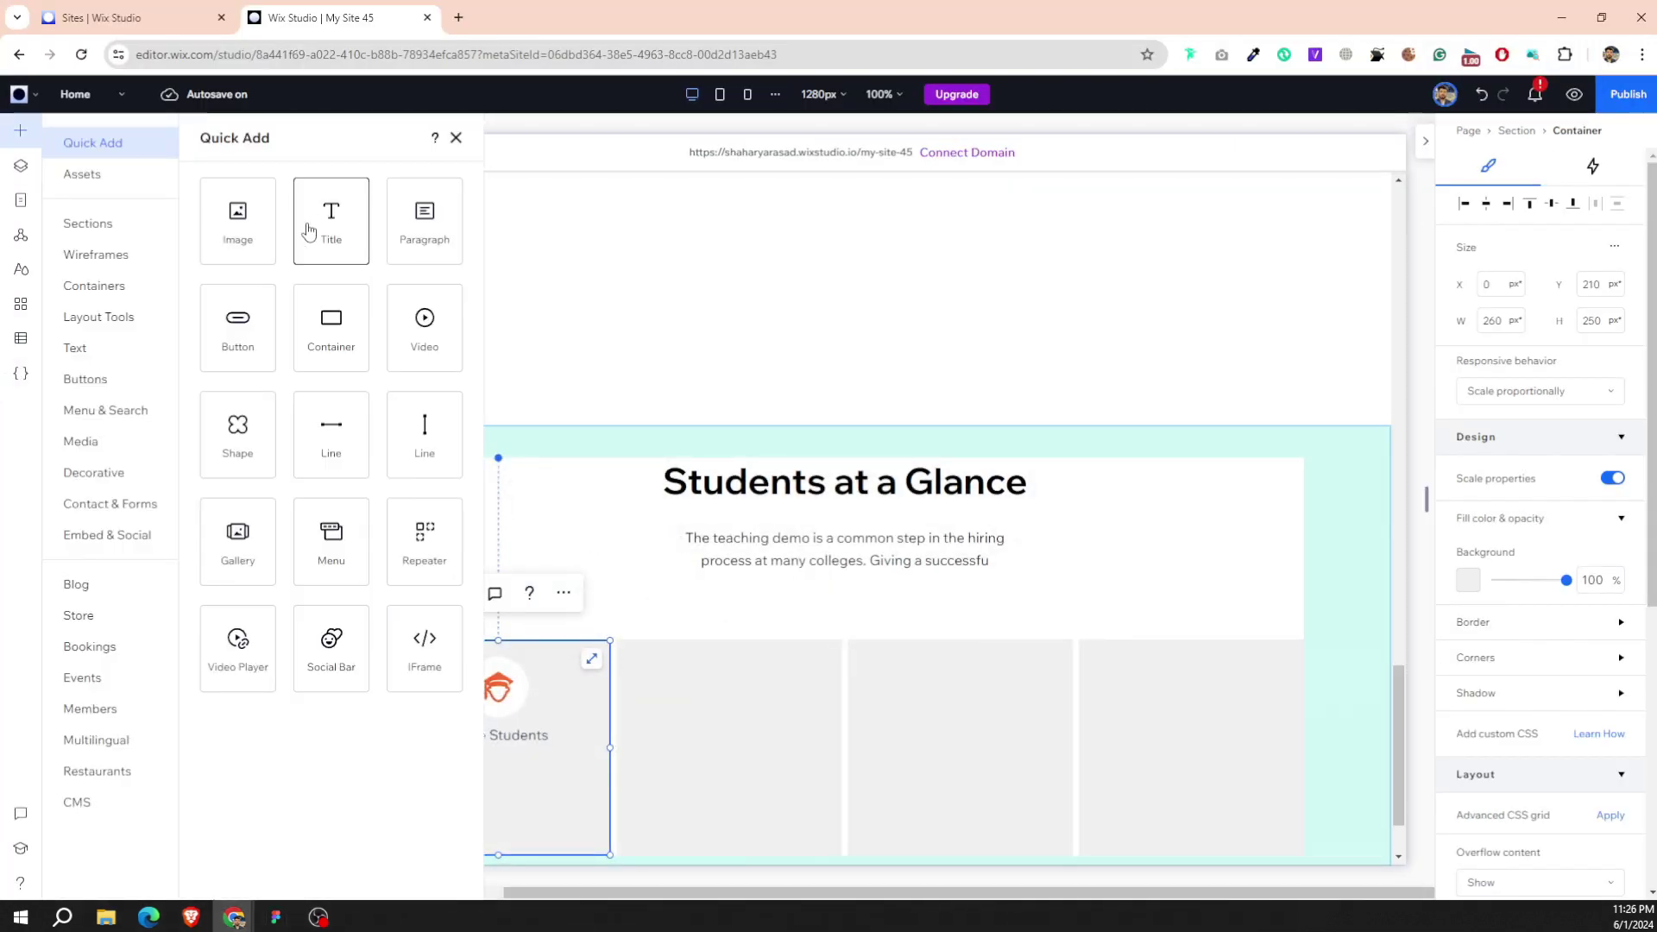
pyautogui.moveTo(308, 229)
pyautogui.mouseDown()
pyautogui.moveTo(489, 802)
pyautogui.moveTo(498, 780)
pyautogui.mouseUp()
pyautogui.doubleClick(494, 778)
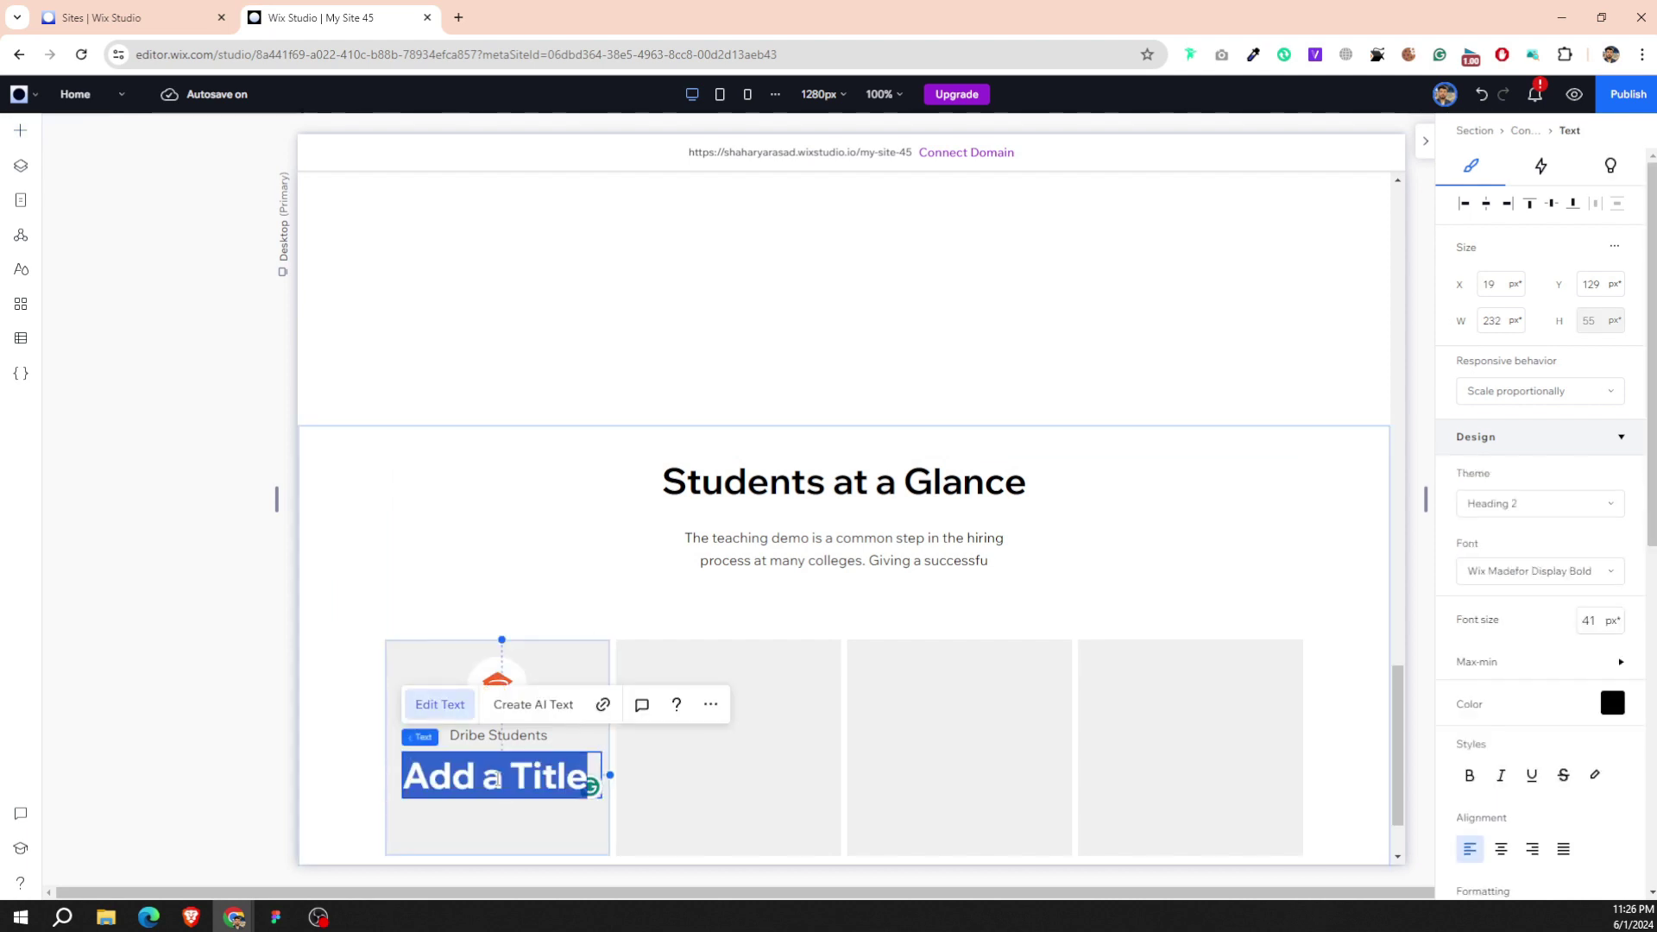
pyautogui.write('1200+')
pyautogui.click(1500, 848)
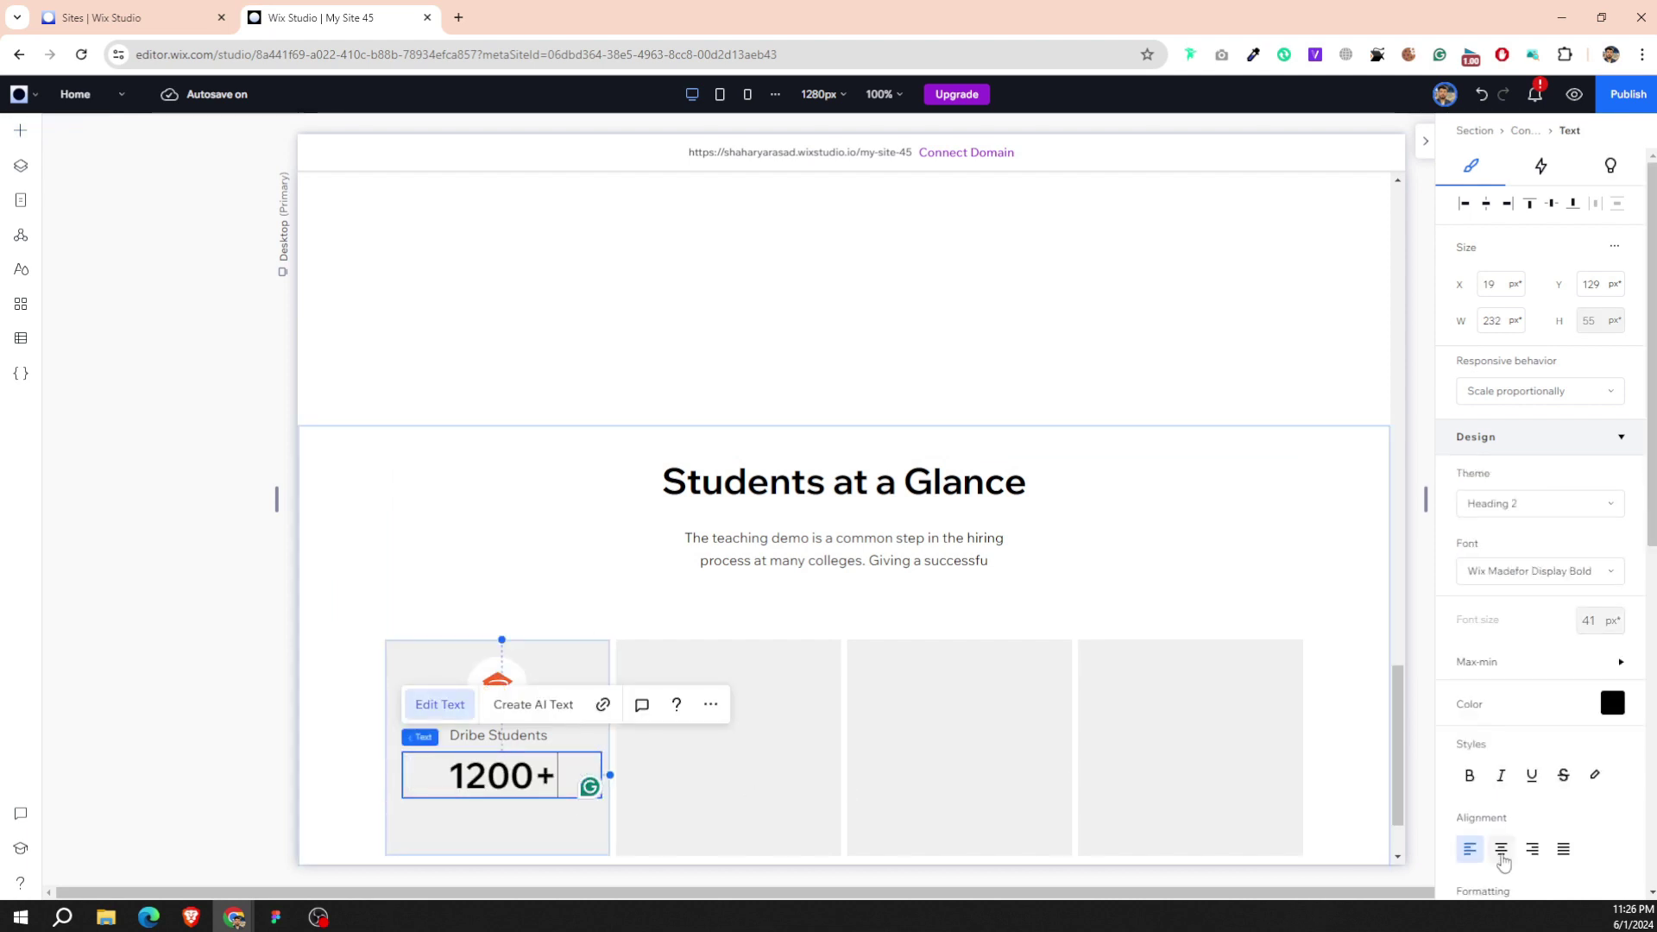
pyautogui.click(521, 810)
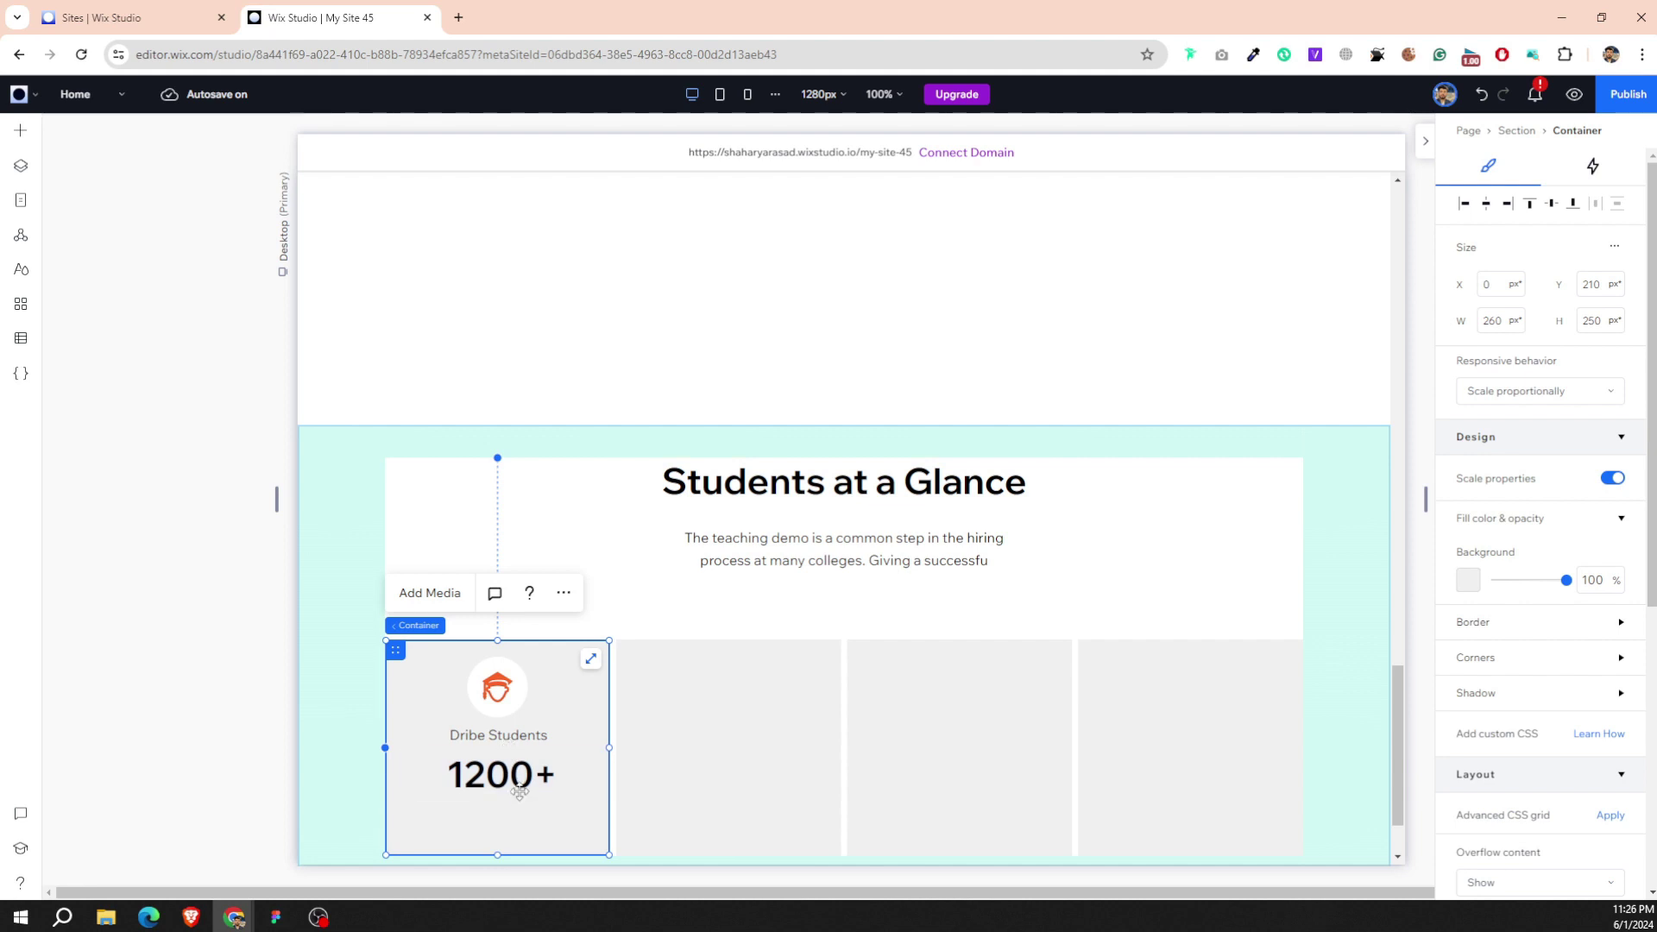
# Set the 1200+ text to 25 px font size and reposition it in the card.
pyautogui.click(506, 763)
pyautogui.click(1585, 620)
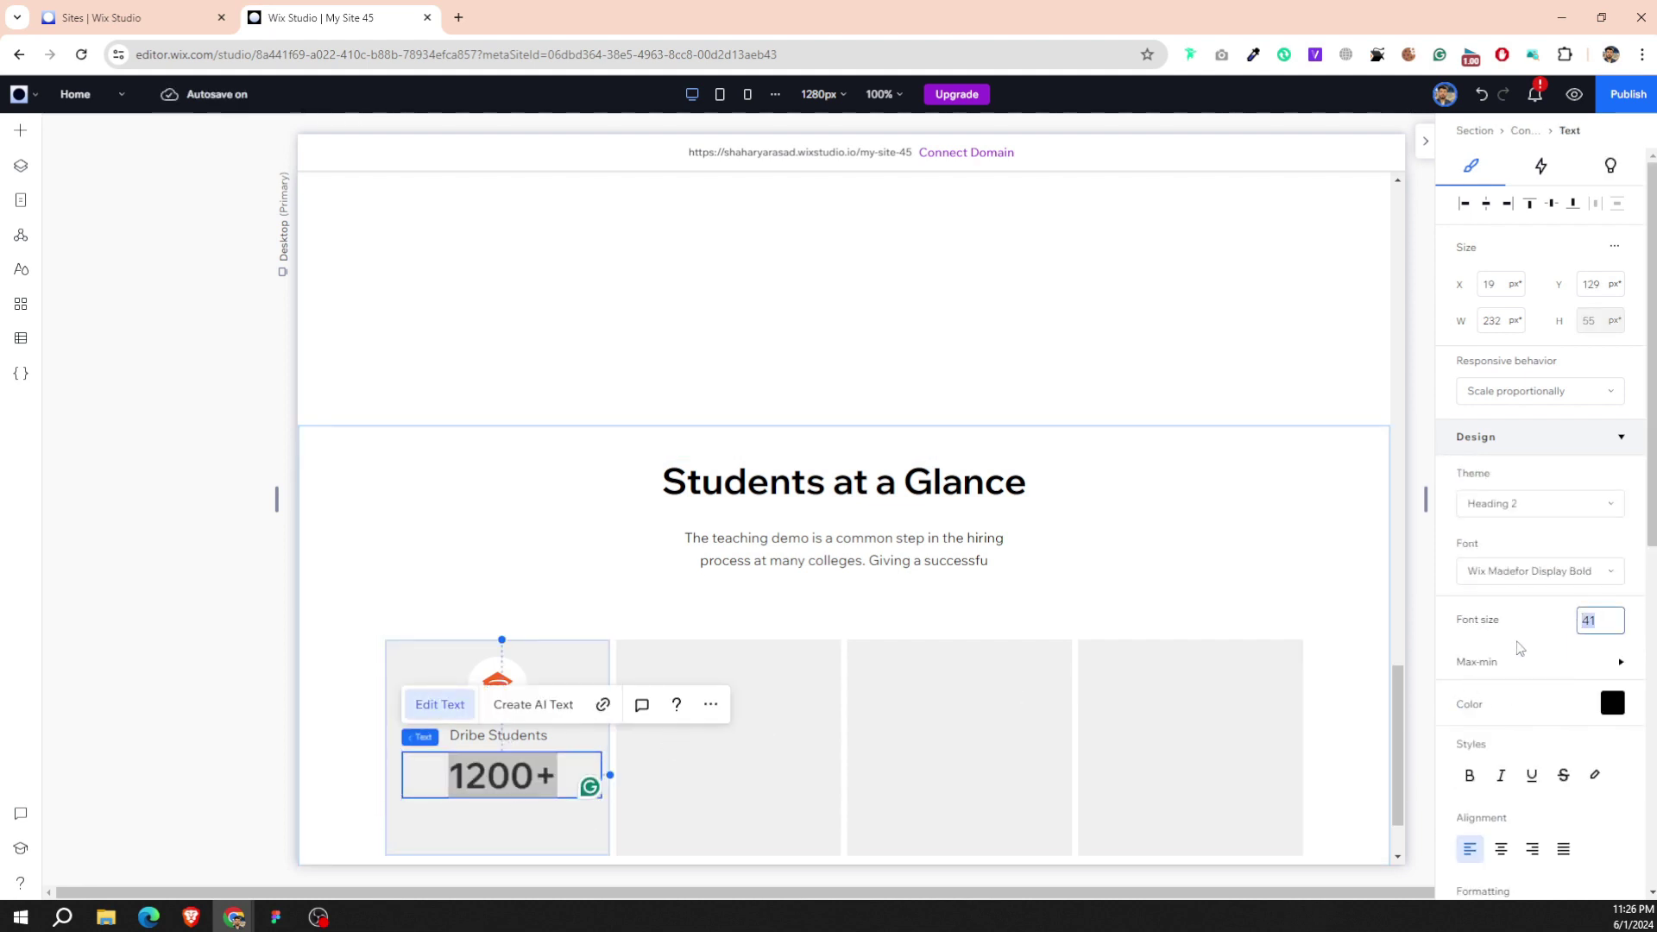
pyautogui.write('25')
pyautogui.press('Return')
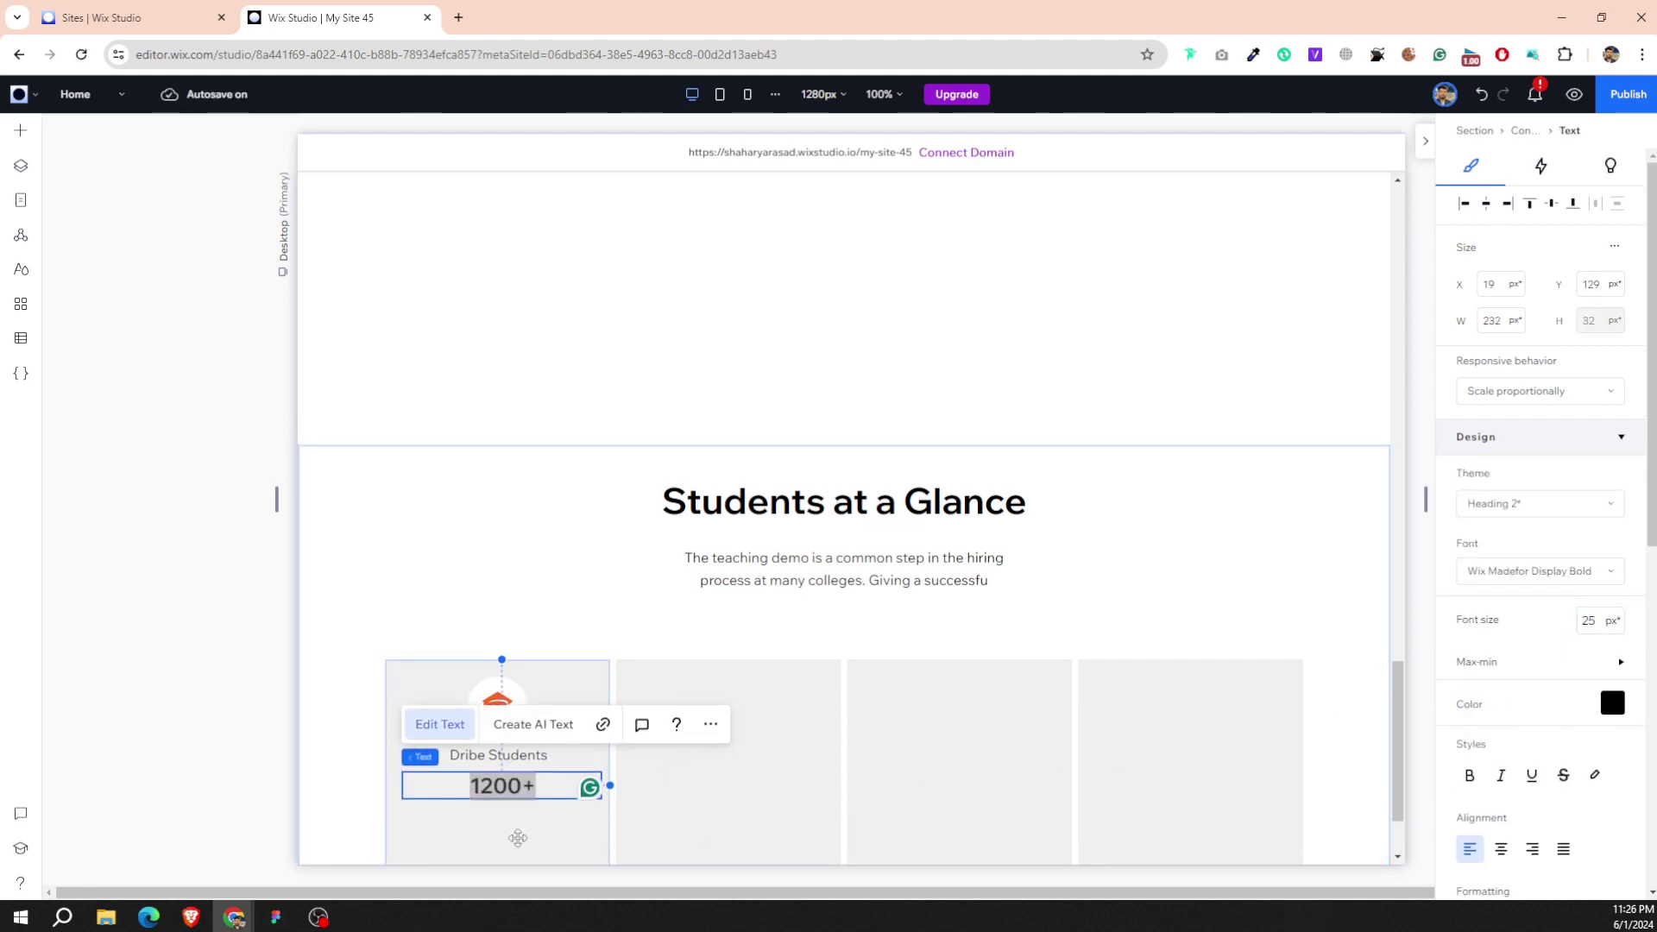
pyautogui.click(517, 837)
pyautogui.scroll(-2, 518, 837)
pyautogui.click(509, 662)
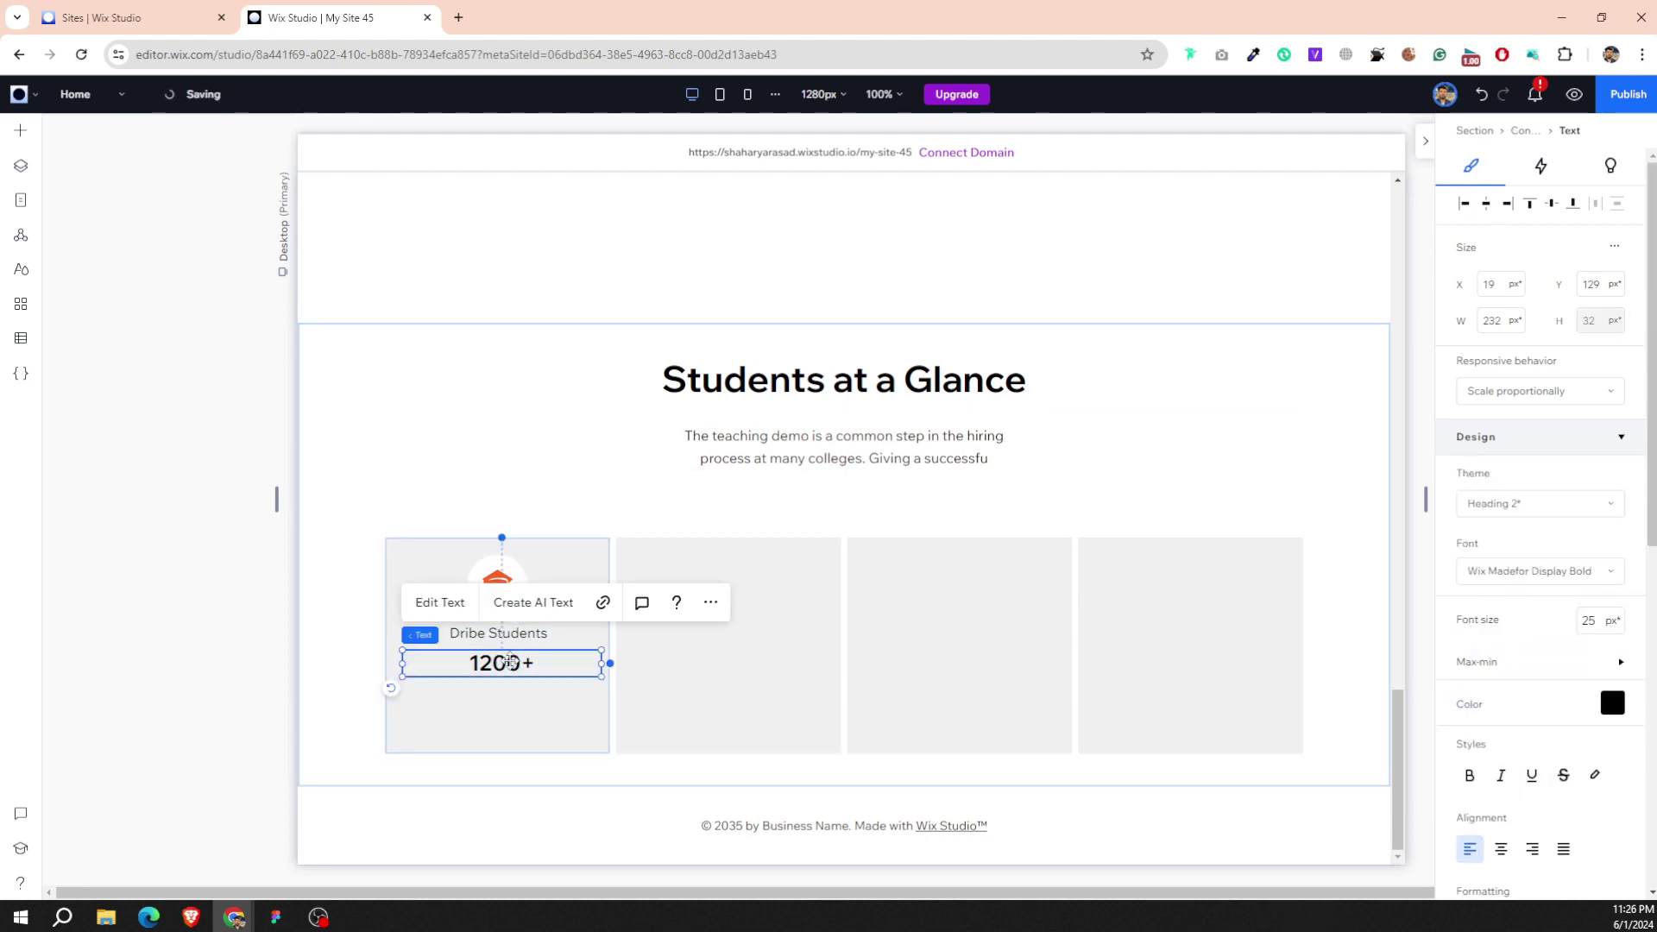
pyautogui.moveTo(510, 662)
pyautogui.mouseDown()
pyautogui.moveTo(509, 689)
pyautogui.moveTo(537, 638)
pyautogui.moveTo(548, 661)
pyautogui.moveTo(549, 645)
pyautogui.moveTo(511, 643)
pyautogui.mouseUp()
pyautogui.click(495, 578)
# Stack the icon, Dribe Students label and 1200+ evenly spaced, centred in the first card.
pyautogui.keyDown('shift'); pyautogui.click(512, 691); pyautogui.keyUp('shift')
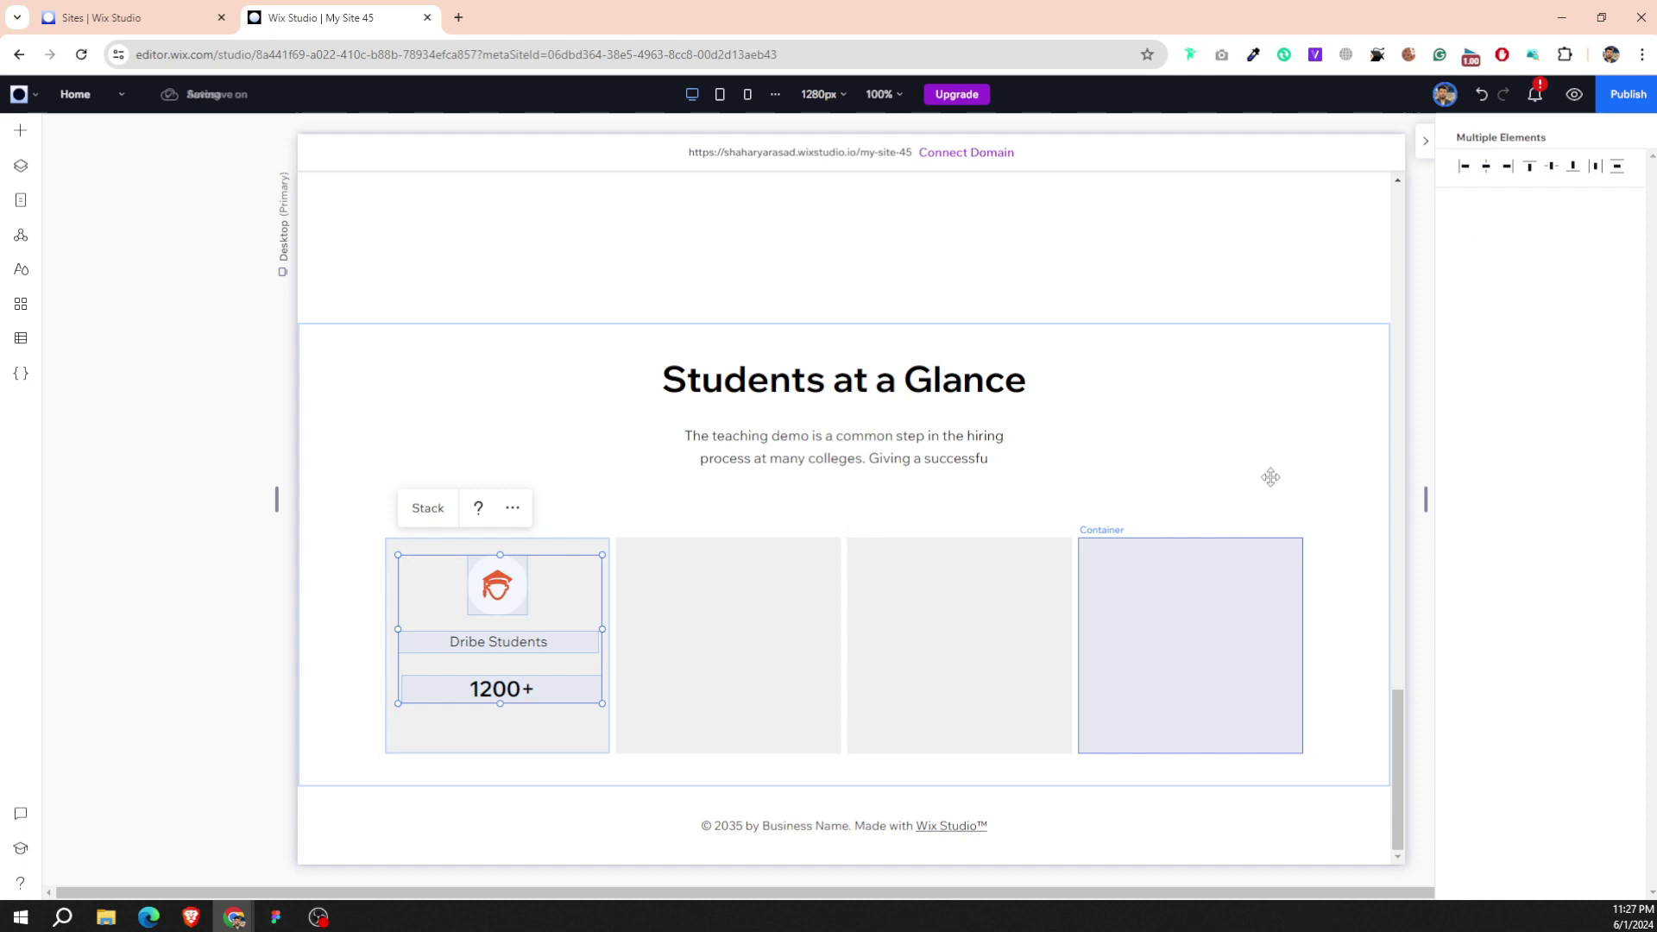
pyautogui.click(1615, 169)
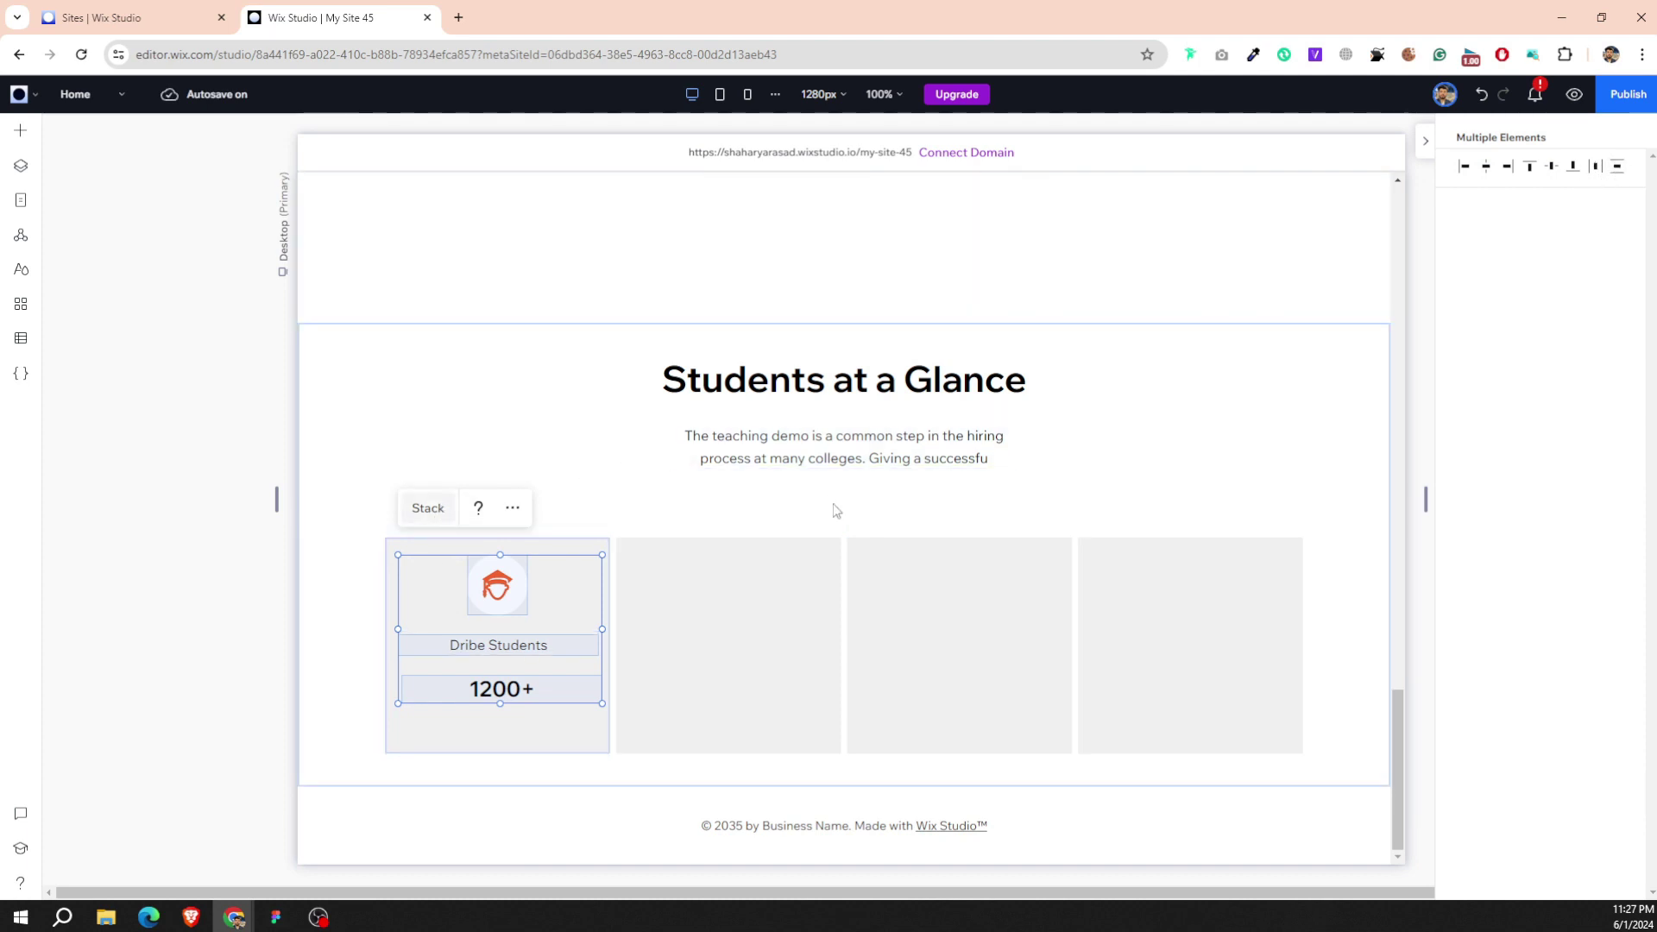
pyautogui.click(428, 507)
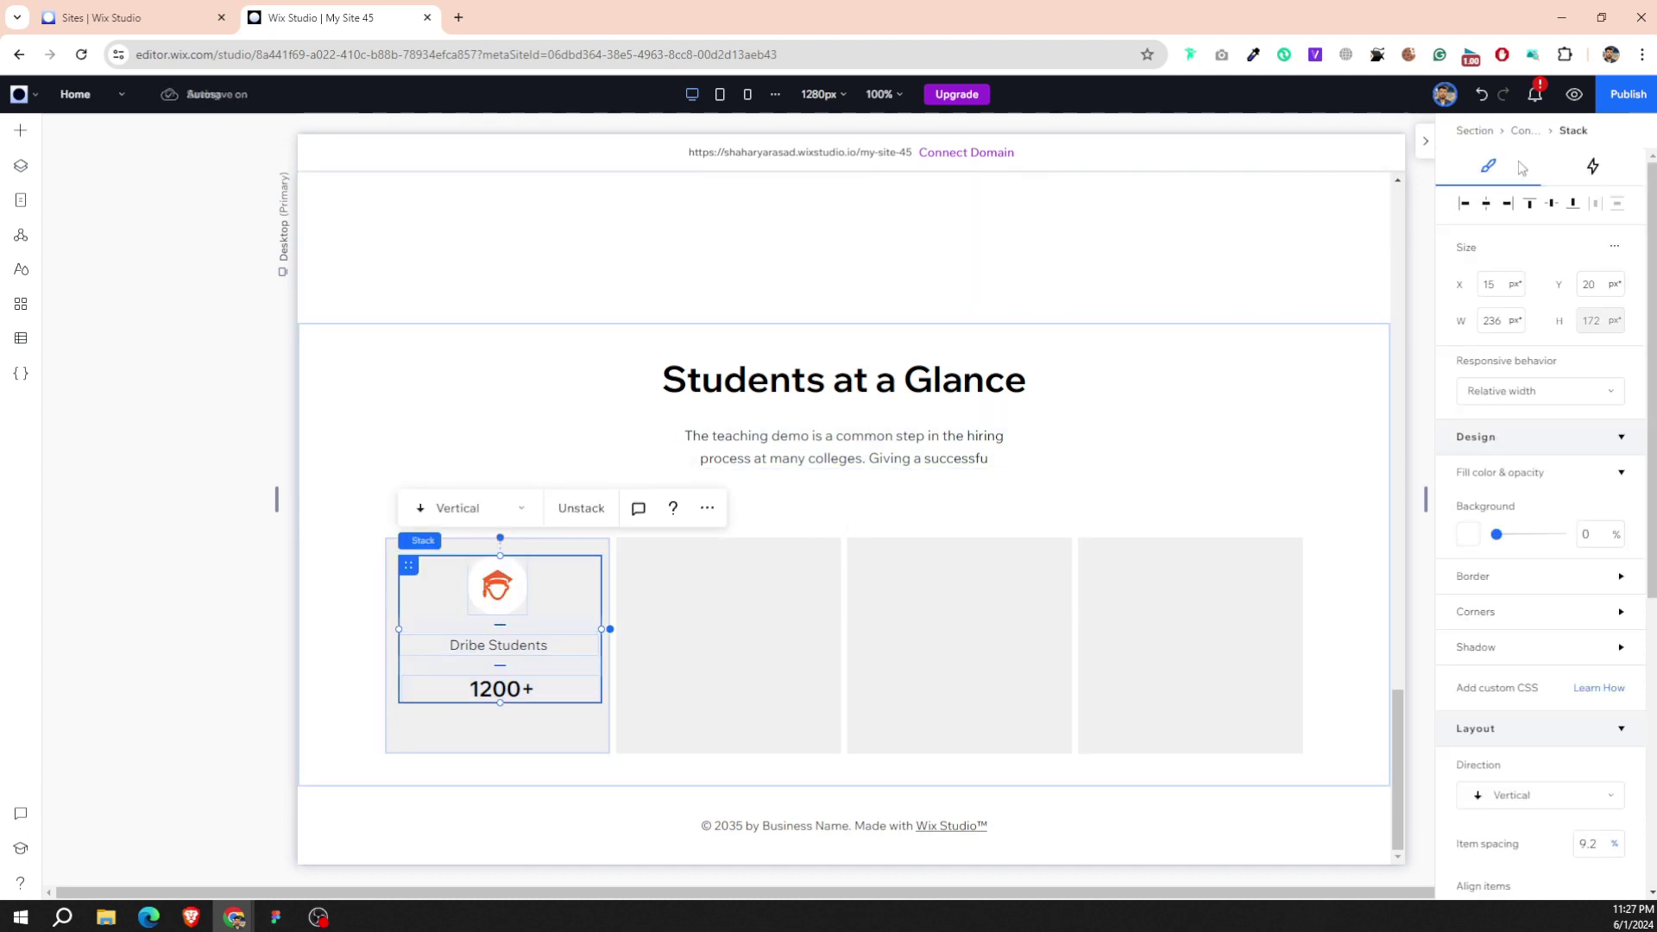
pyautogui.click(1546, 204)
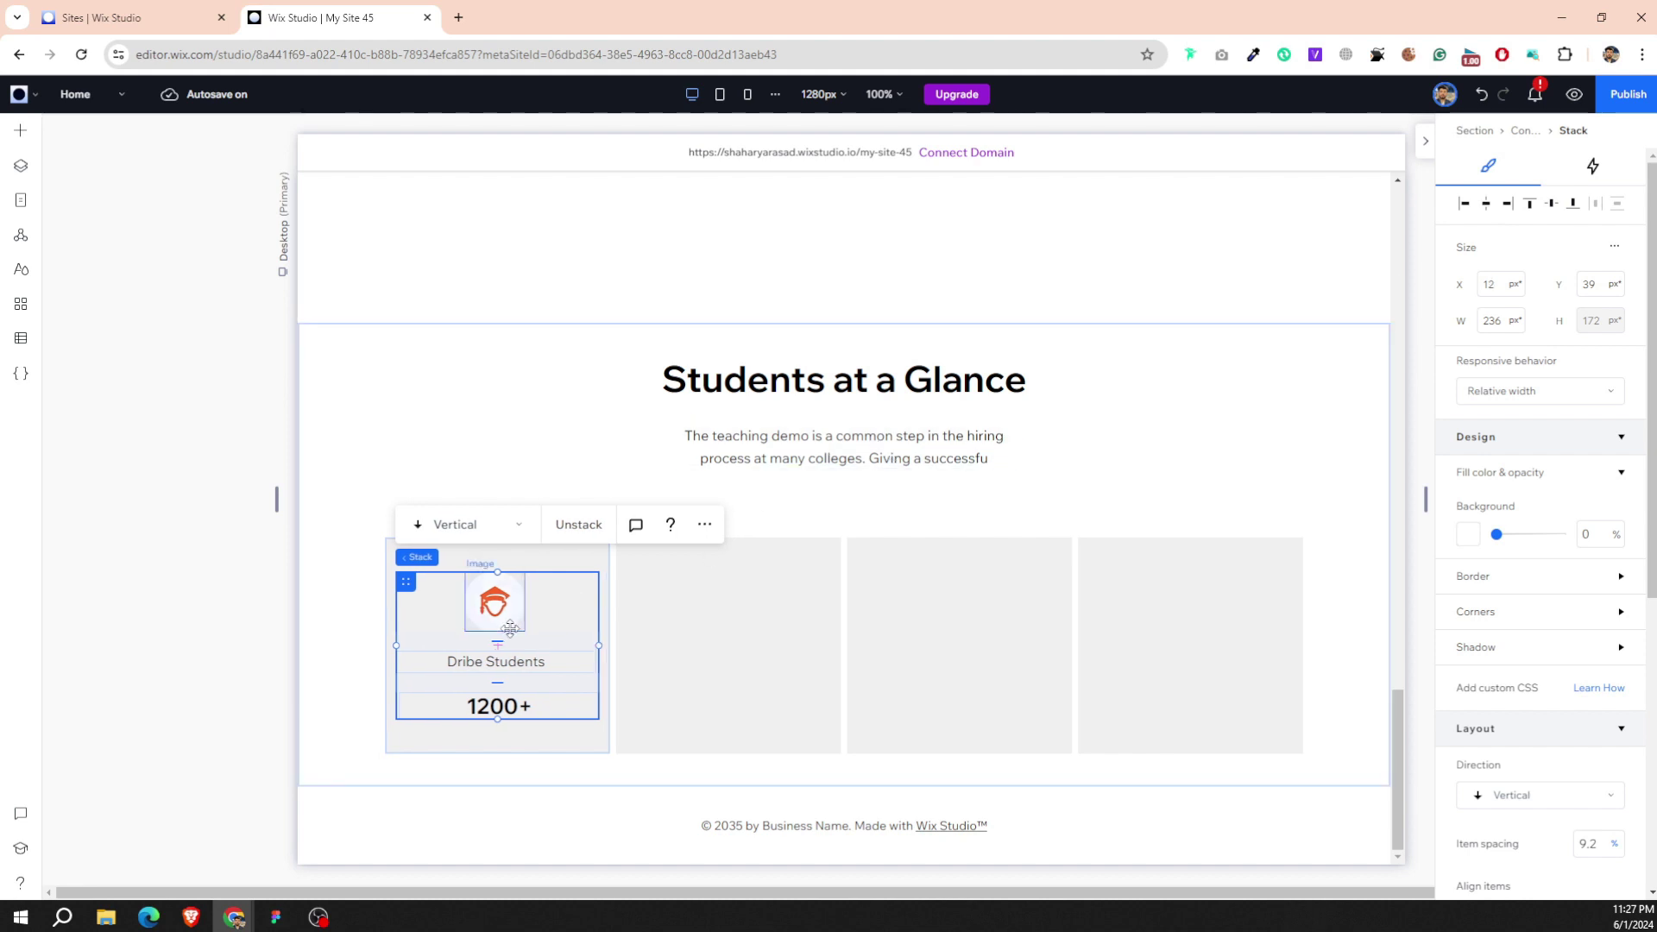
# Duplicate the stack into the remaining cards.
pyautogui.hotkey('ctrl', 'd')
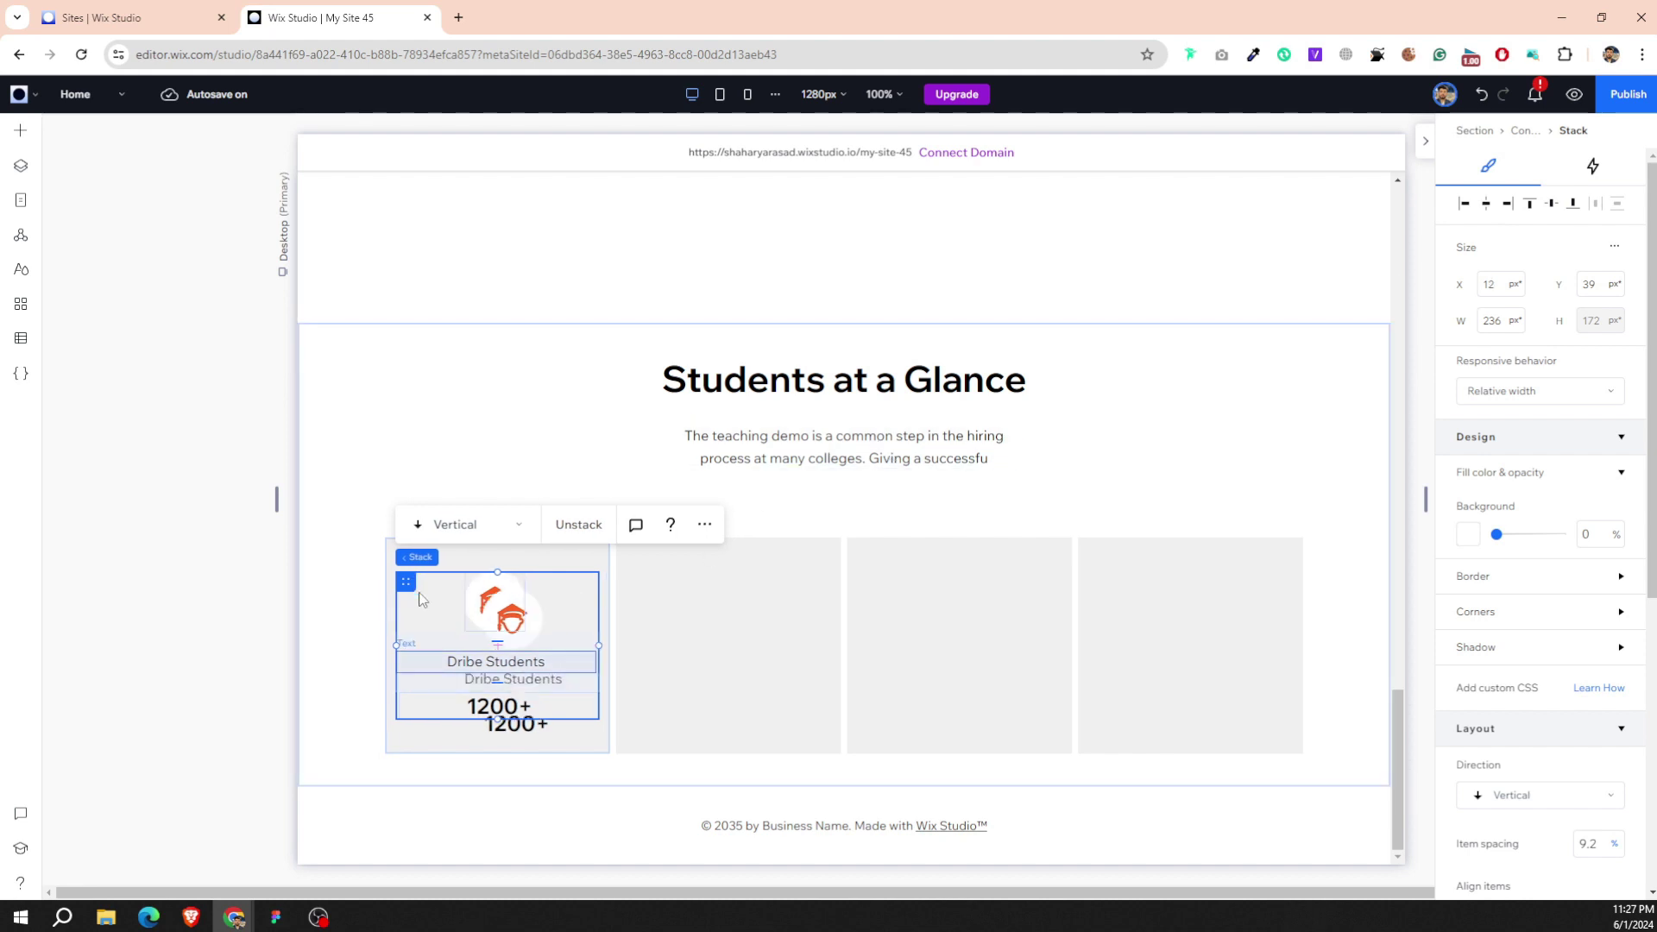
pyautogui.moveTo(421, 604)
pyautogui.mouseDown()
pyautogui.moveTo(667, 583)
pyautogui.moveTo(653, 582)
pyautogui.moveTo(1098, 582)
pyautogui.mouseUp()
pyautogui.hotkey('ctrl', 'd')
pyautogui.hotkey('ctrl', 'd')
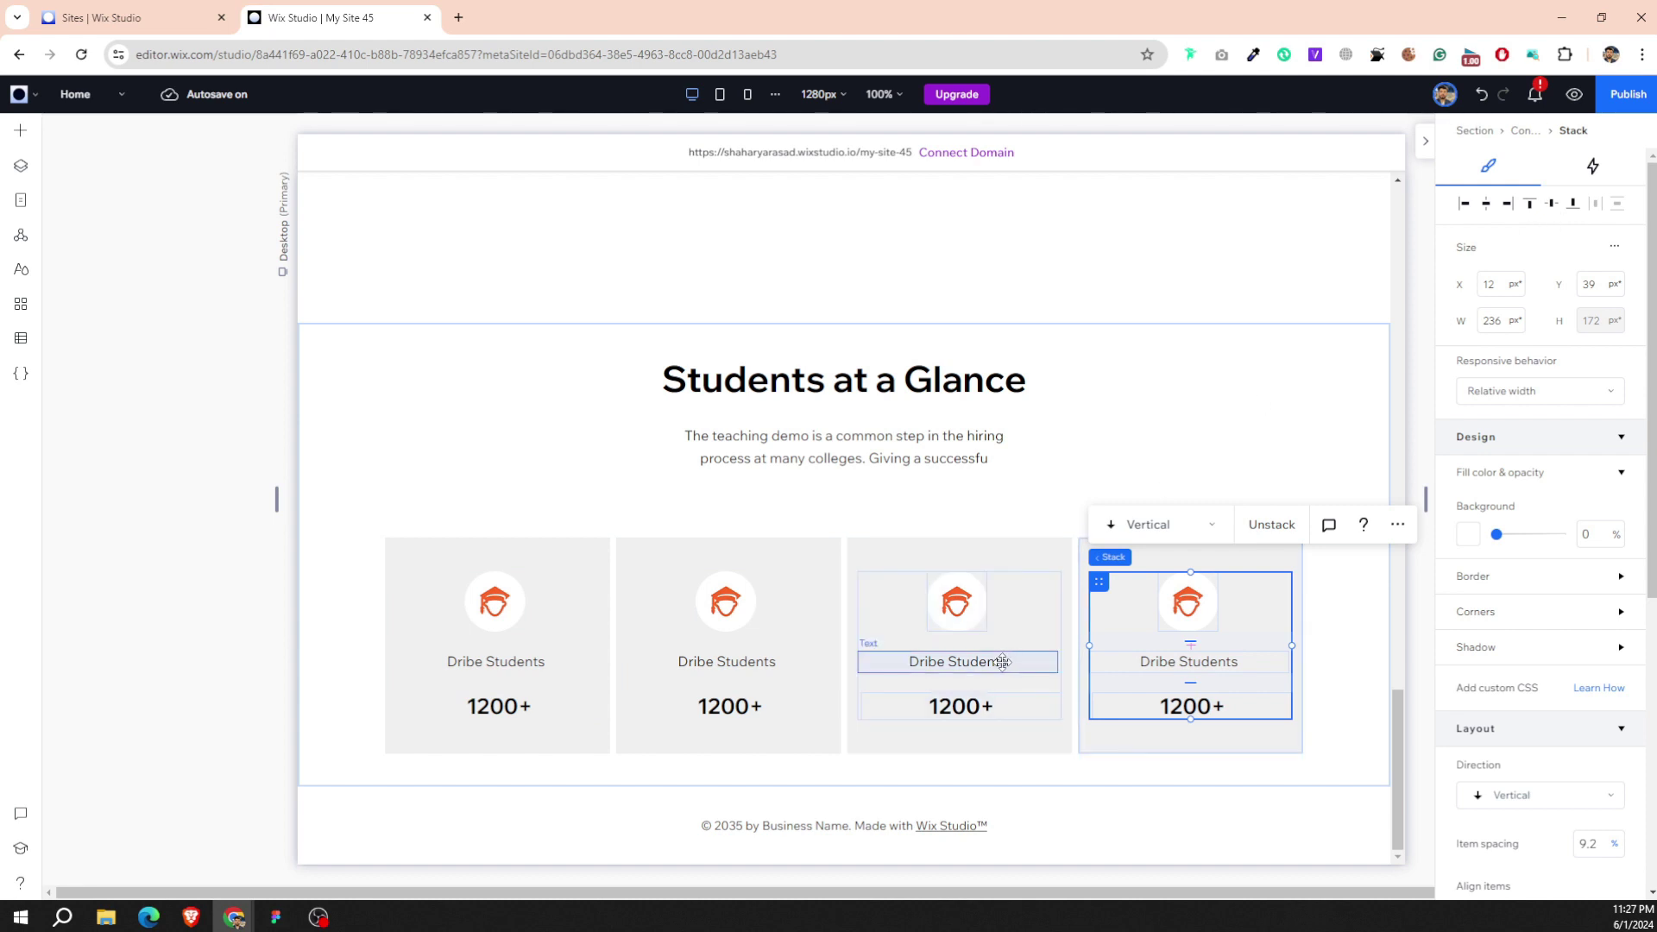
pyautogui.click(1034, 624)
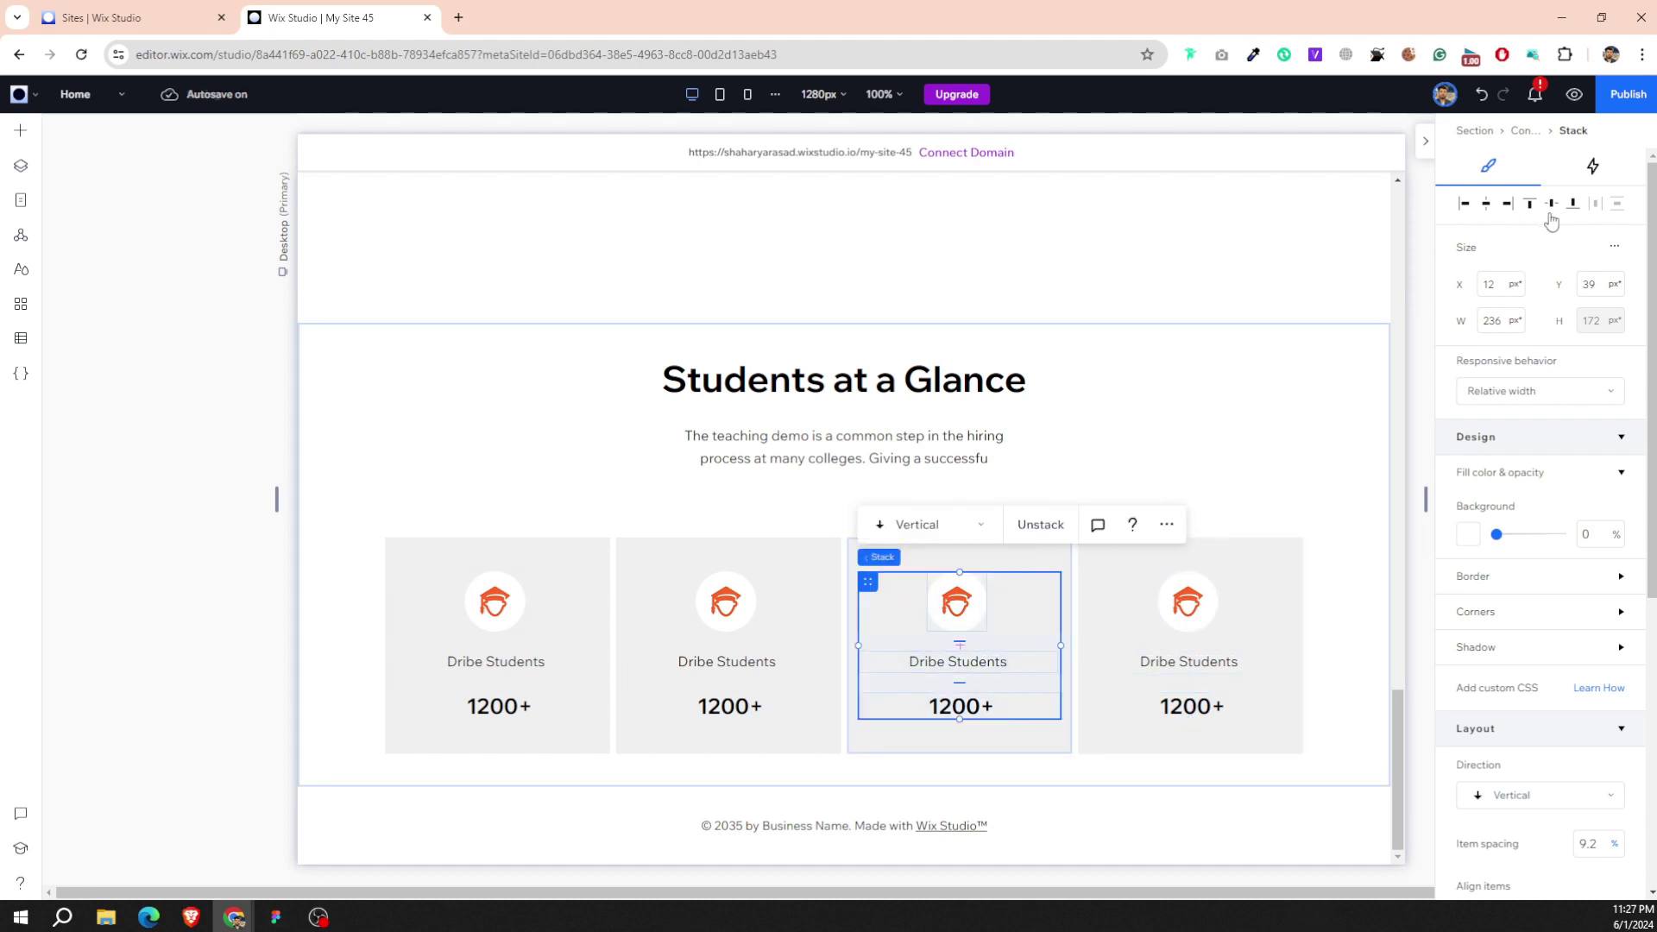
pyautogui.click(716, 617)
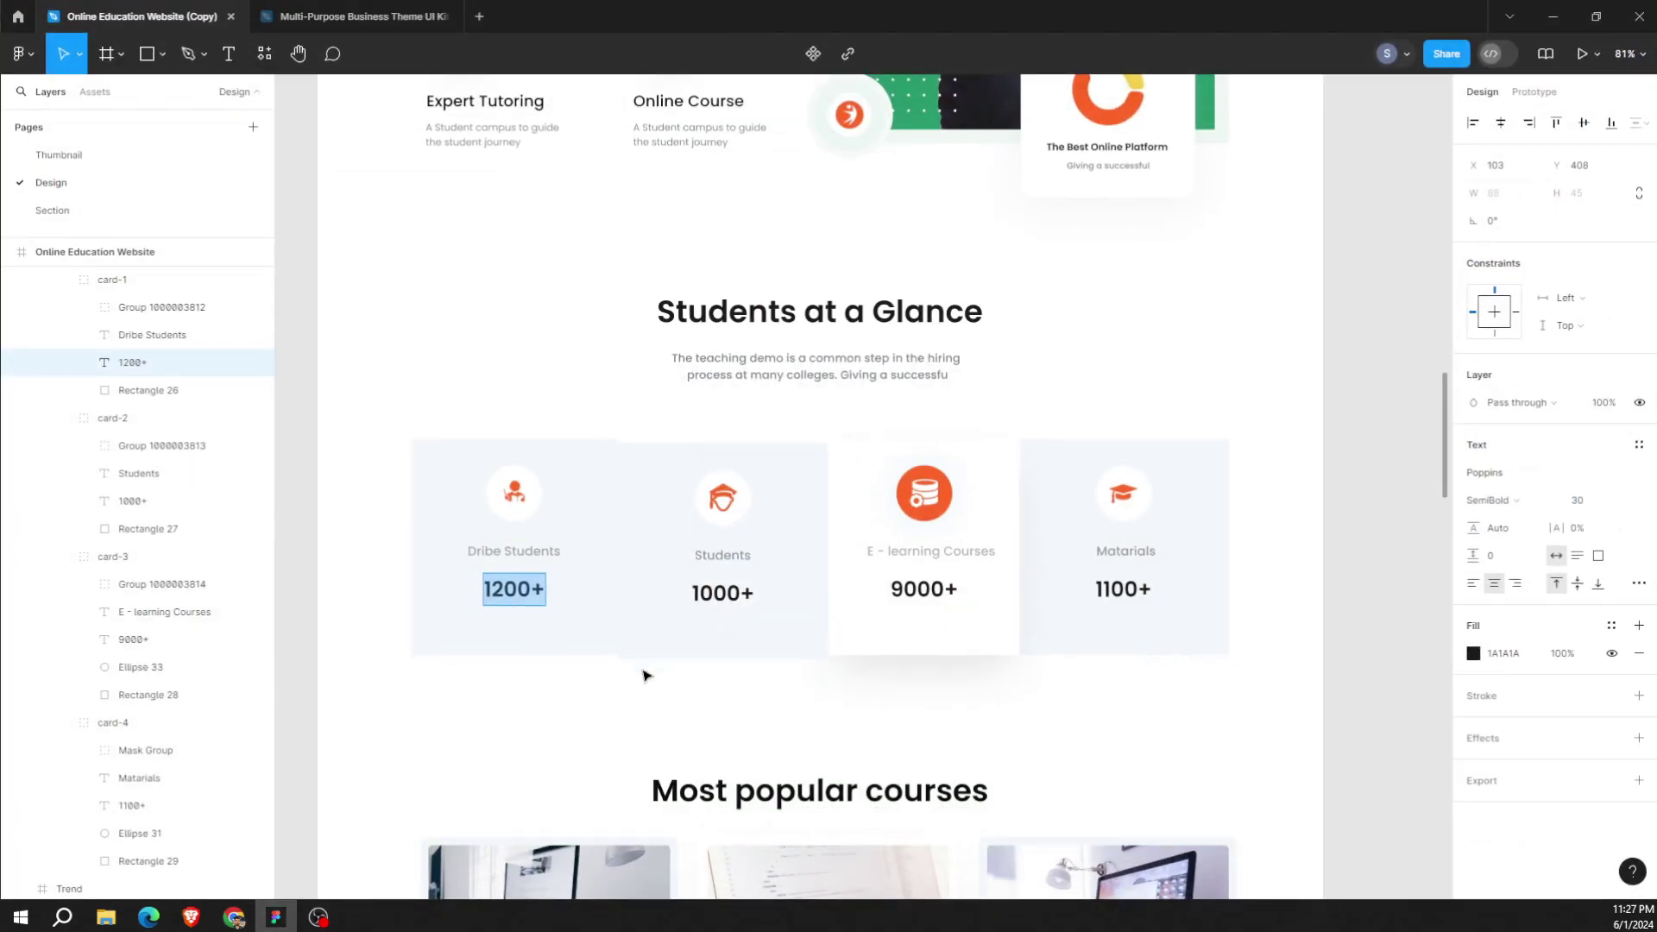
# Copy 'Students' and '1000+' from Figma into the second Wix card's label and number.
pyautogui.press('Escape')
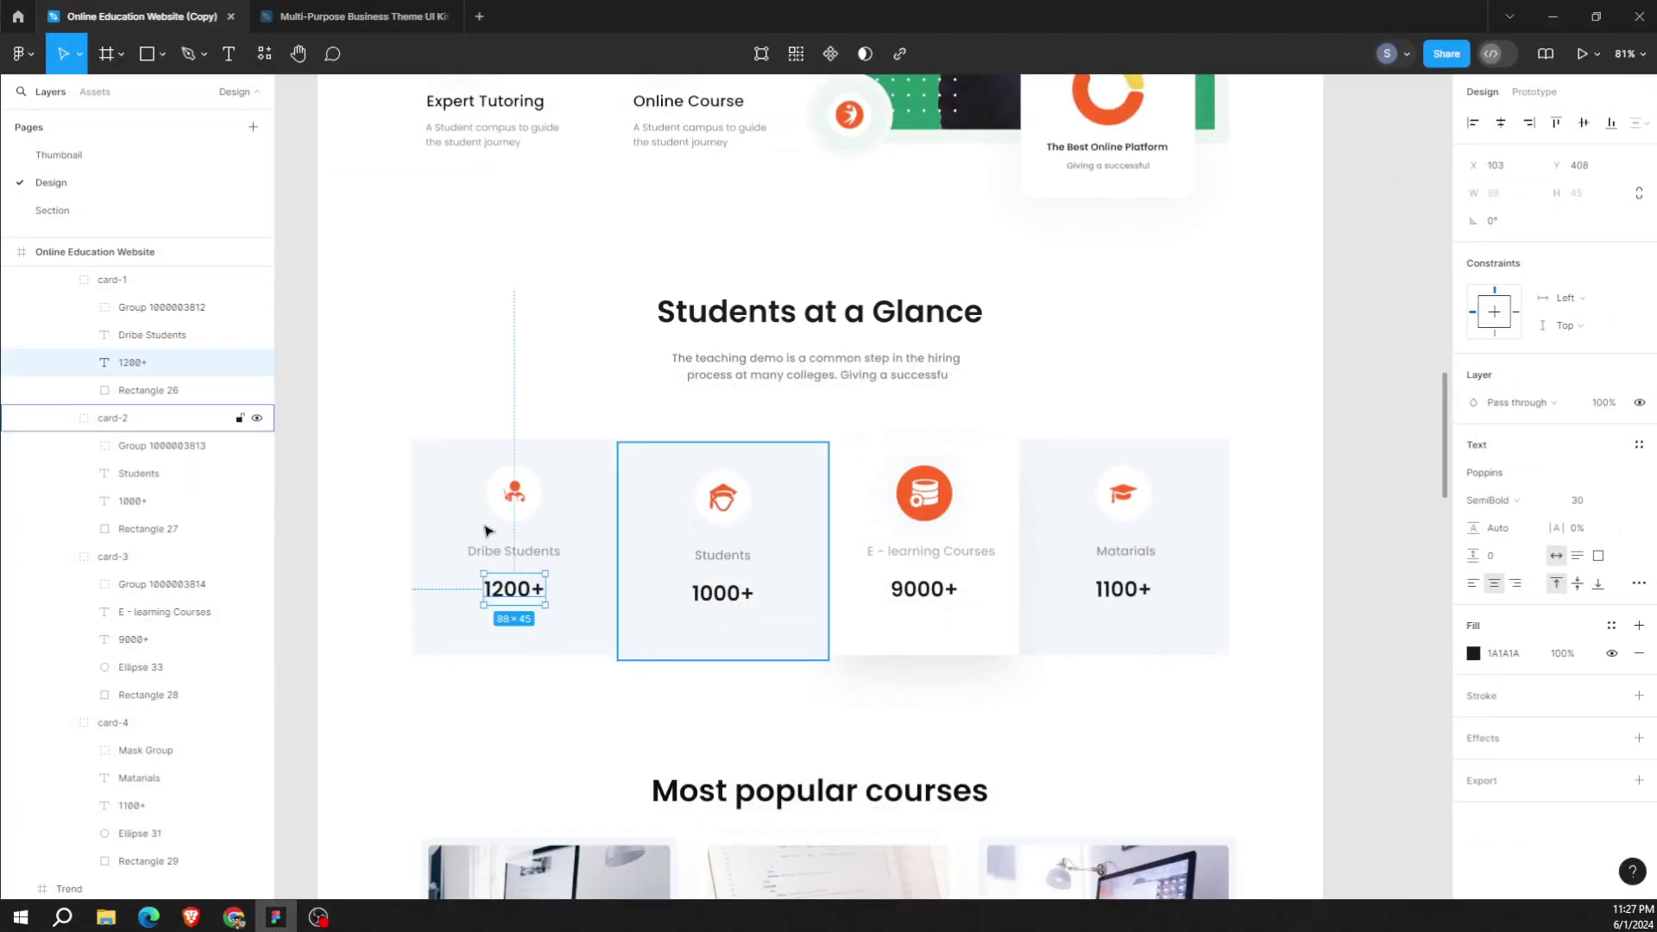
pyautogui.doubleClick(735, 561)
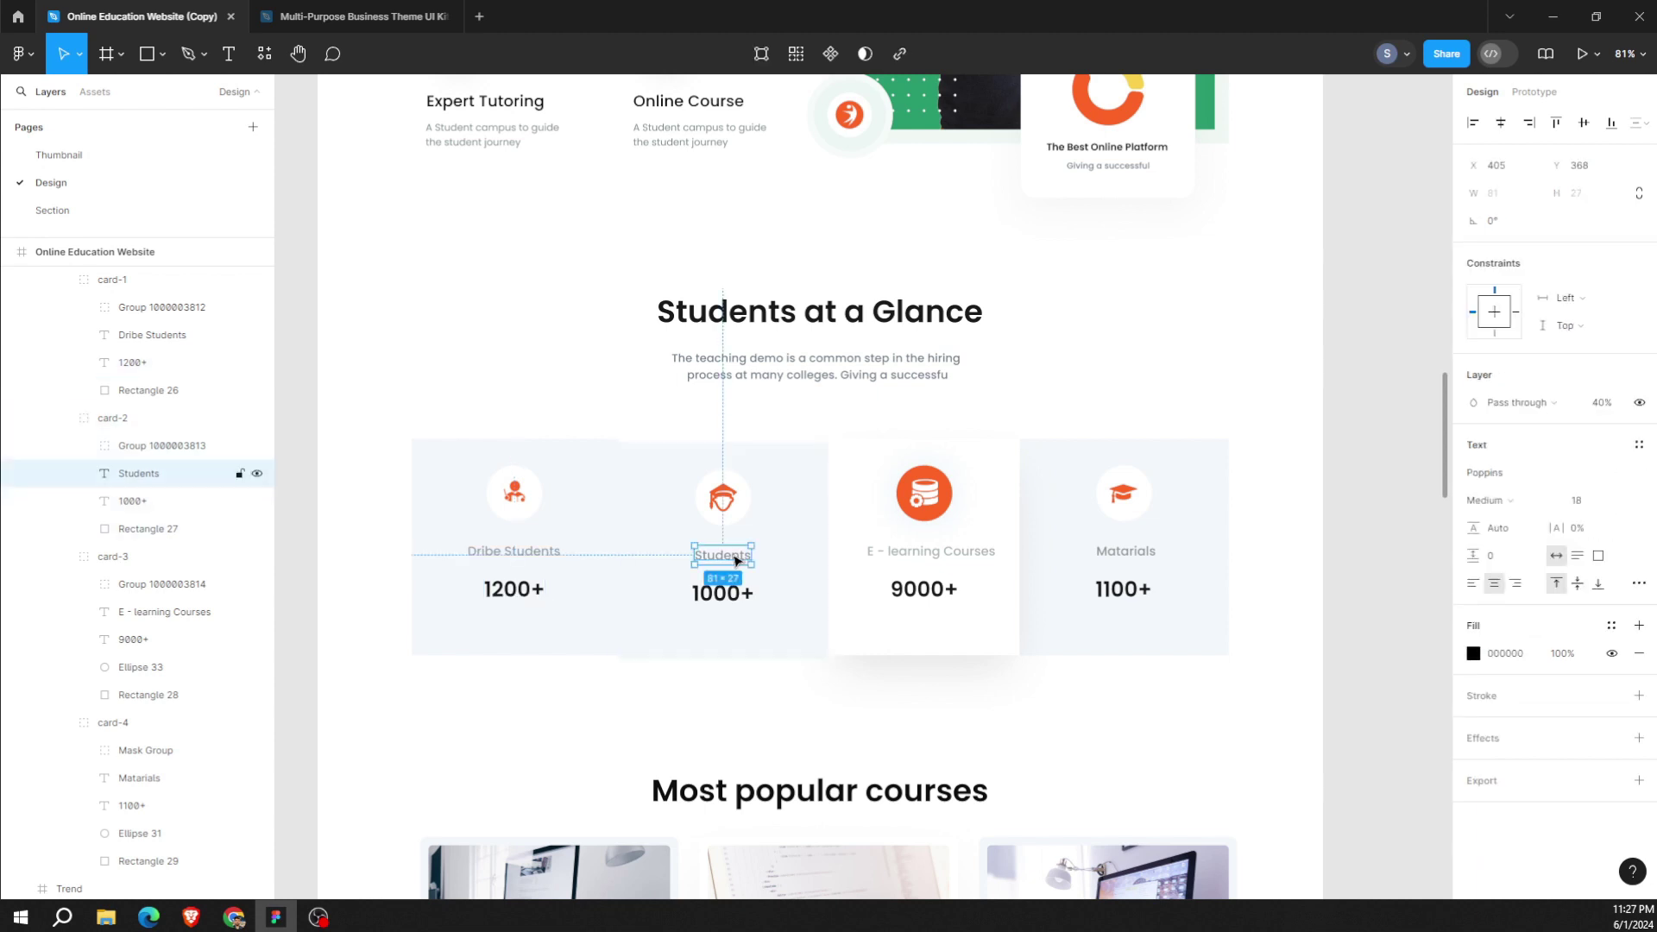
pyautogui.rightClick(735, 561)
pyautogui.click(777, 329)
pyautogui.doubleClick(727, 660)
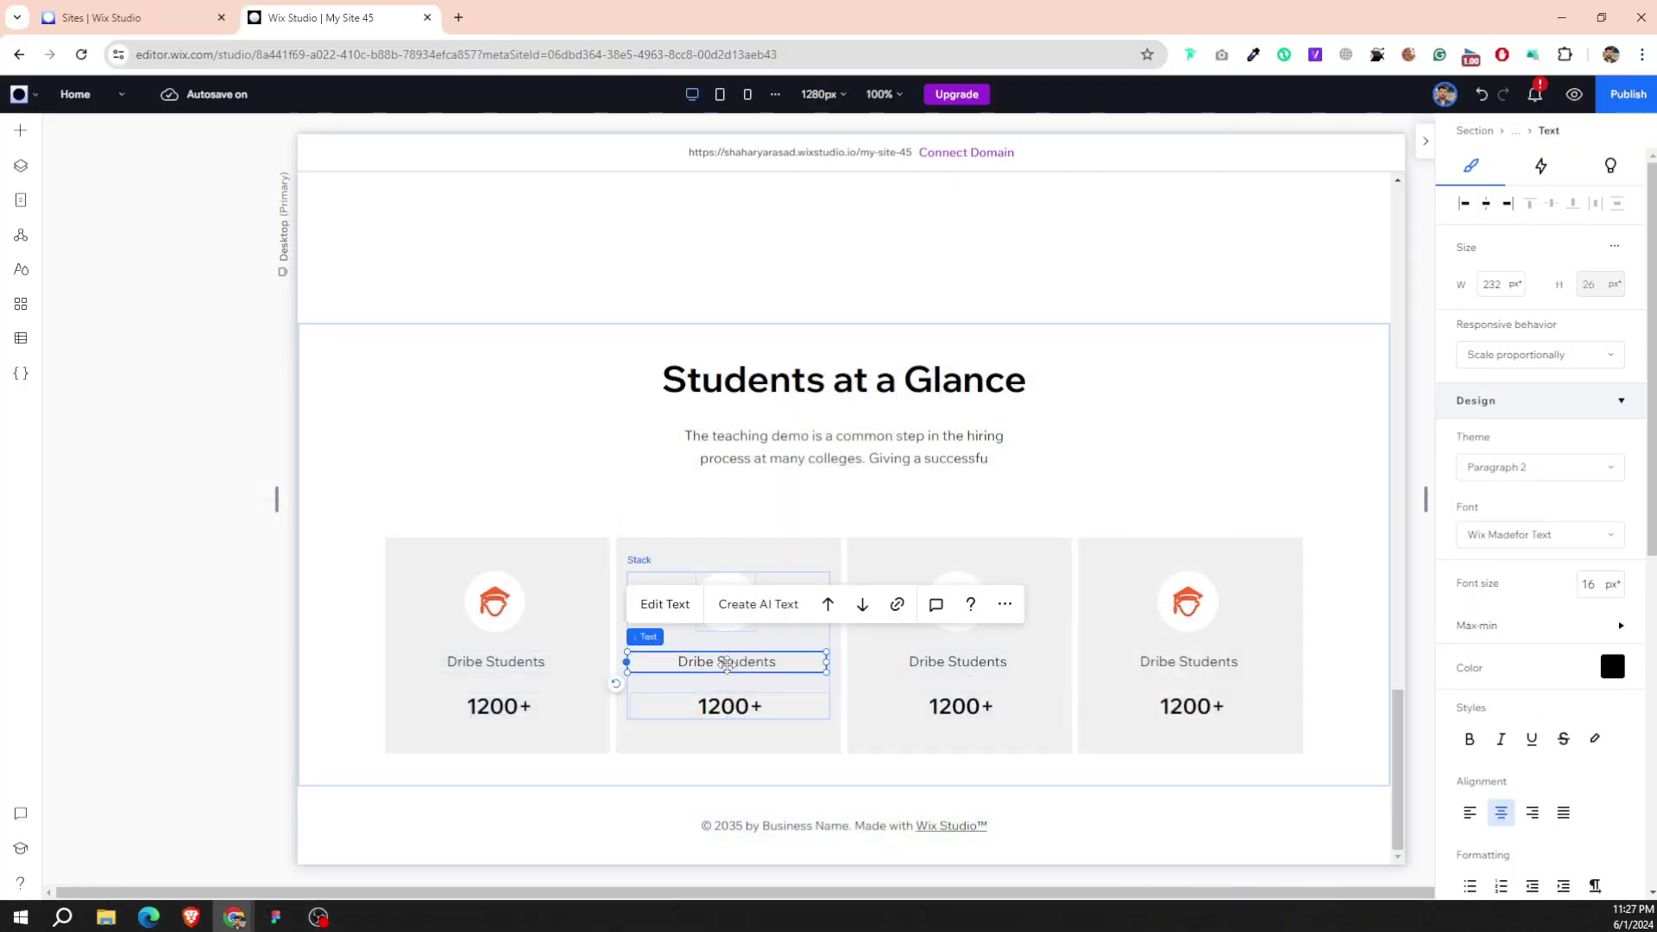
pyautogui.hotkey('ctrl', 'v')
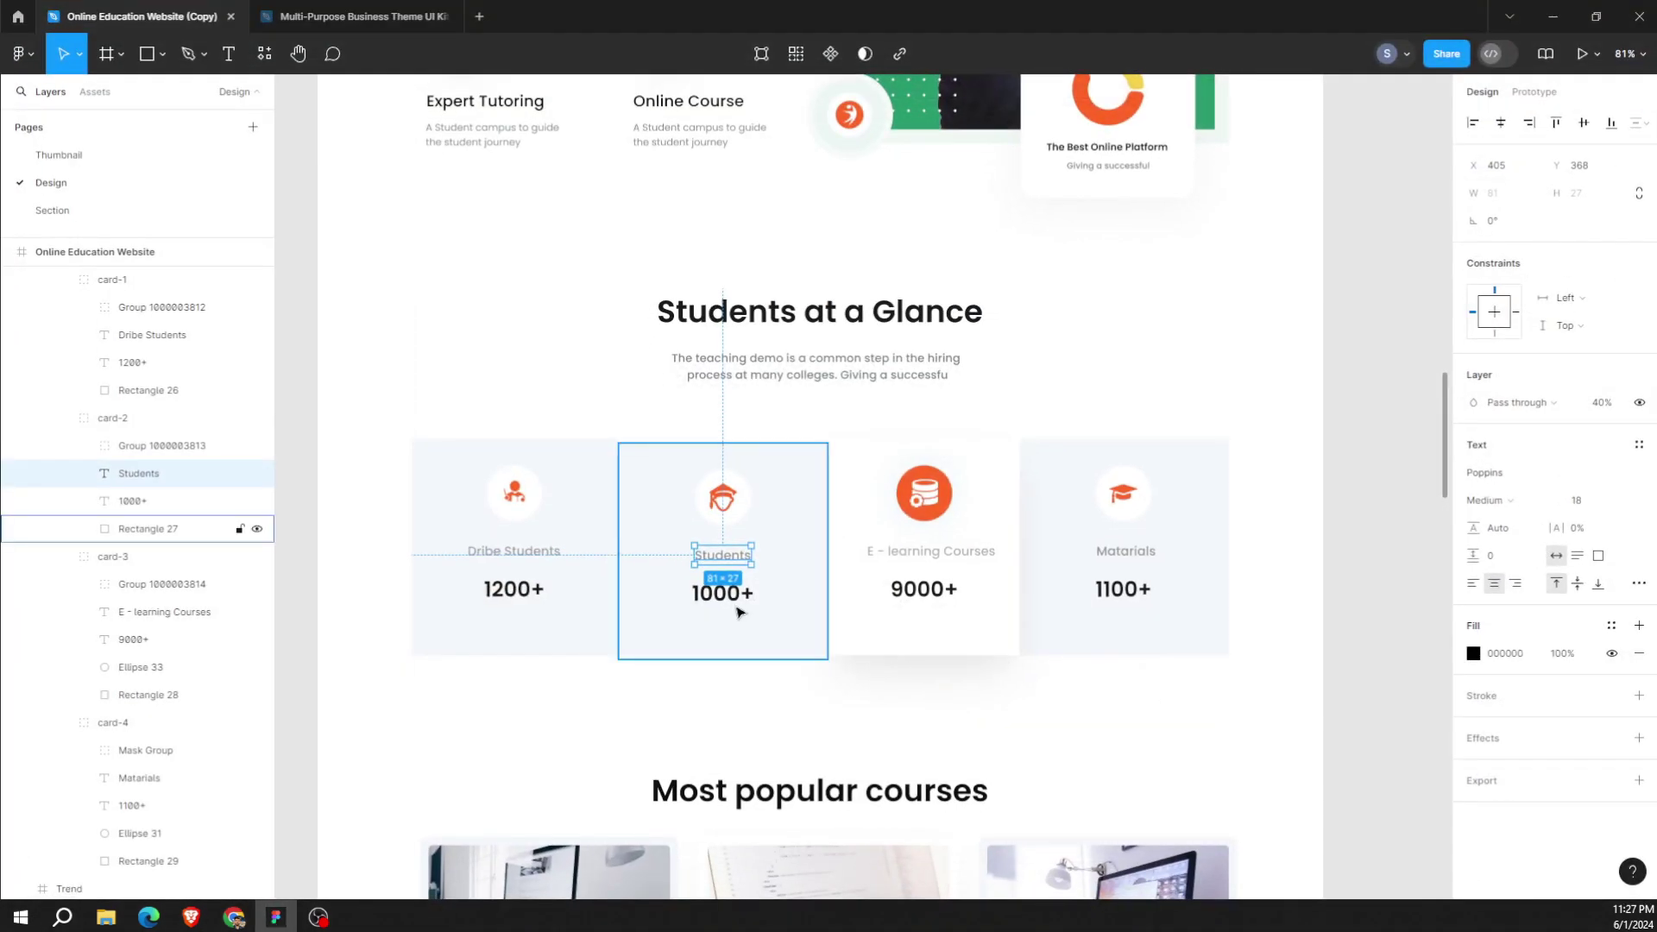
pyautogui.doubleClick(735, 593)
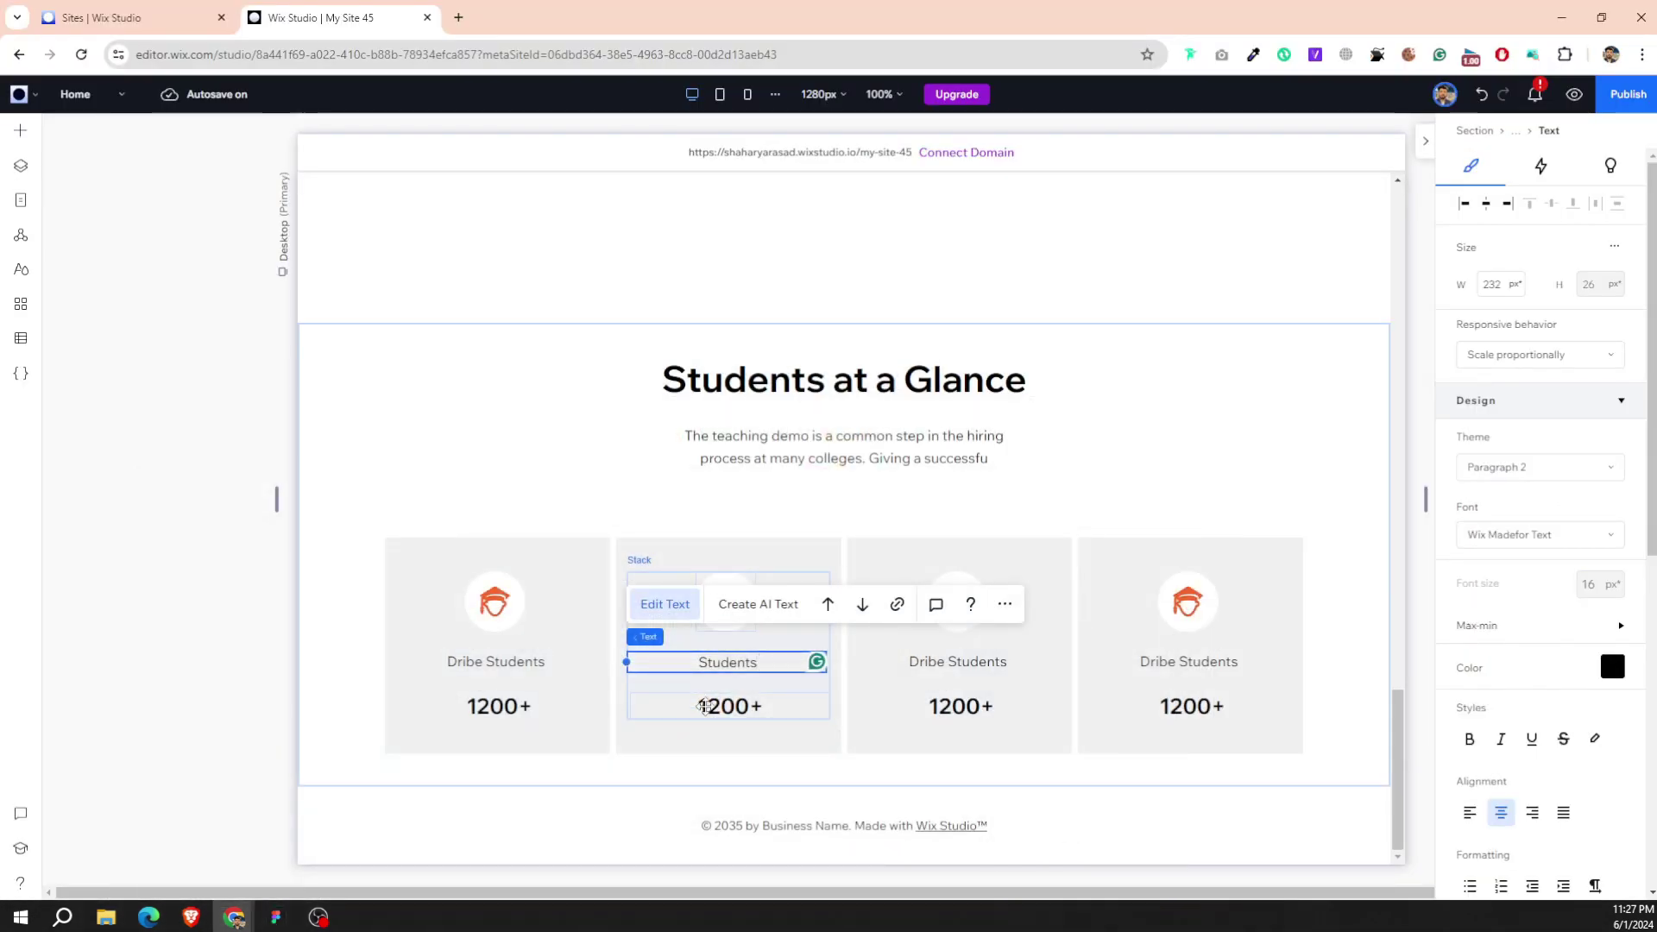
pyautogui.doubleClick(705, 706)
pyautogui.hotkey('ctrl', 'v')
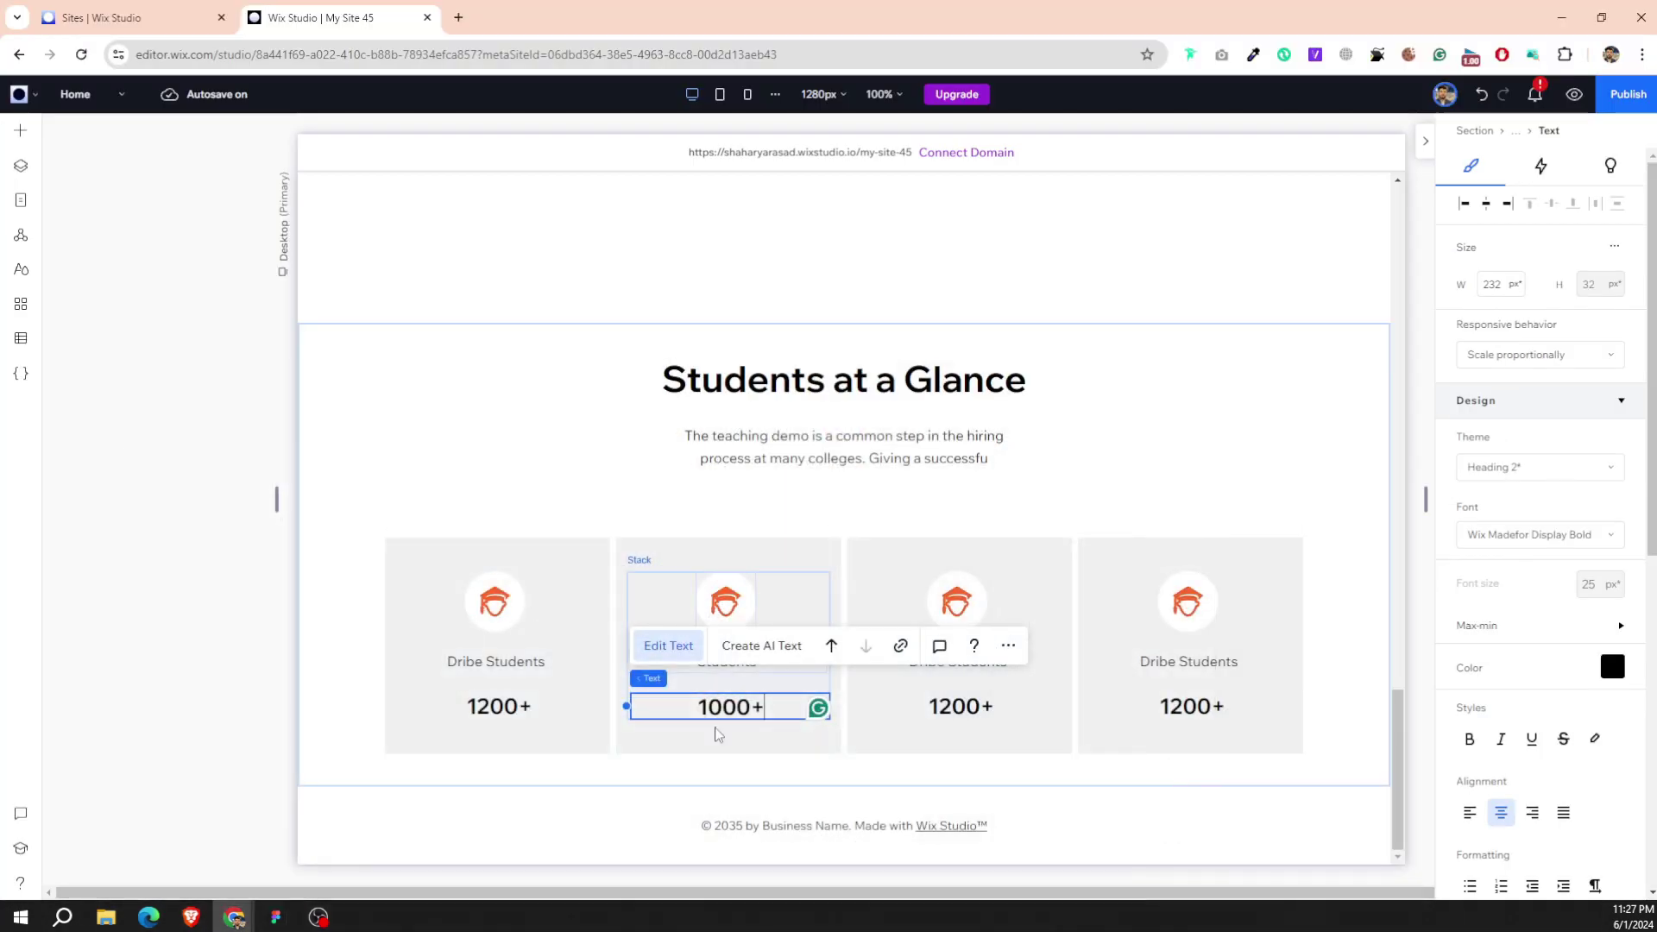
# Type 90 into the third and fourth cards' numbers, making the third read 9000+.
pyautogui.click(958, 707)
pyautogui.doubleClick(960, 707)
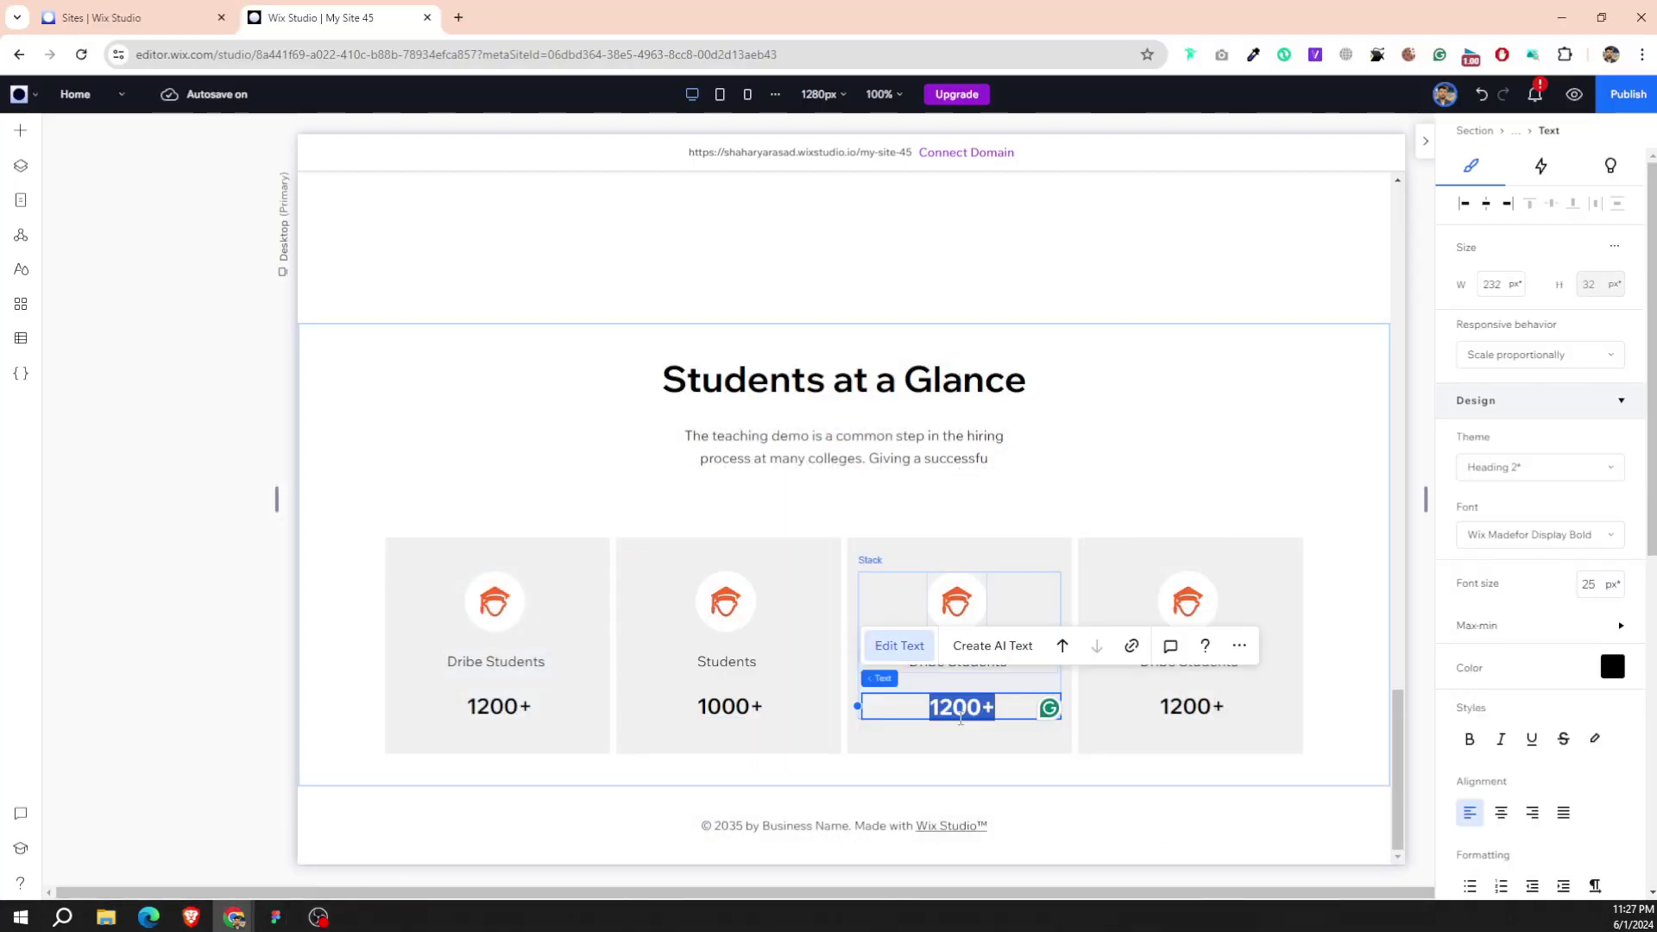
pyautogui.write('90')
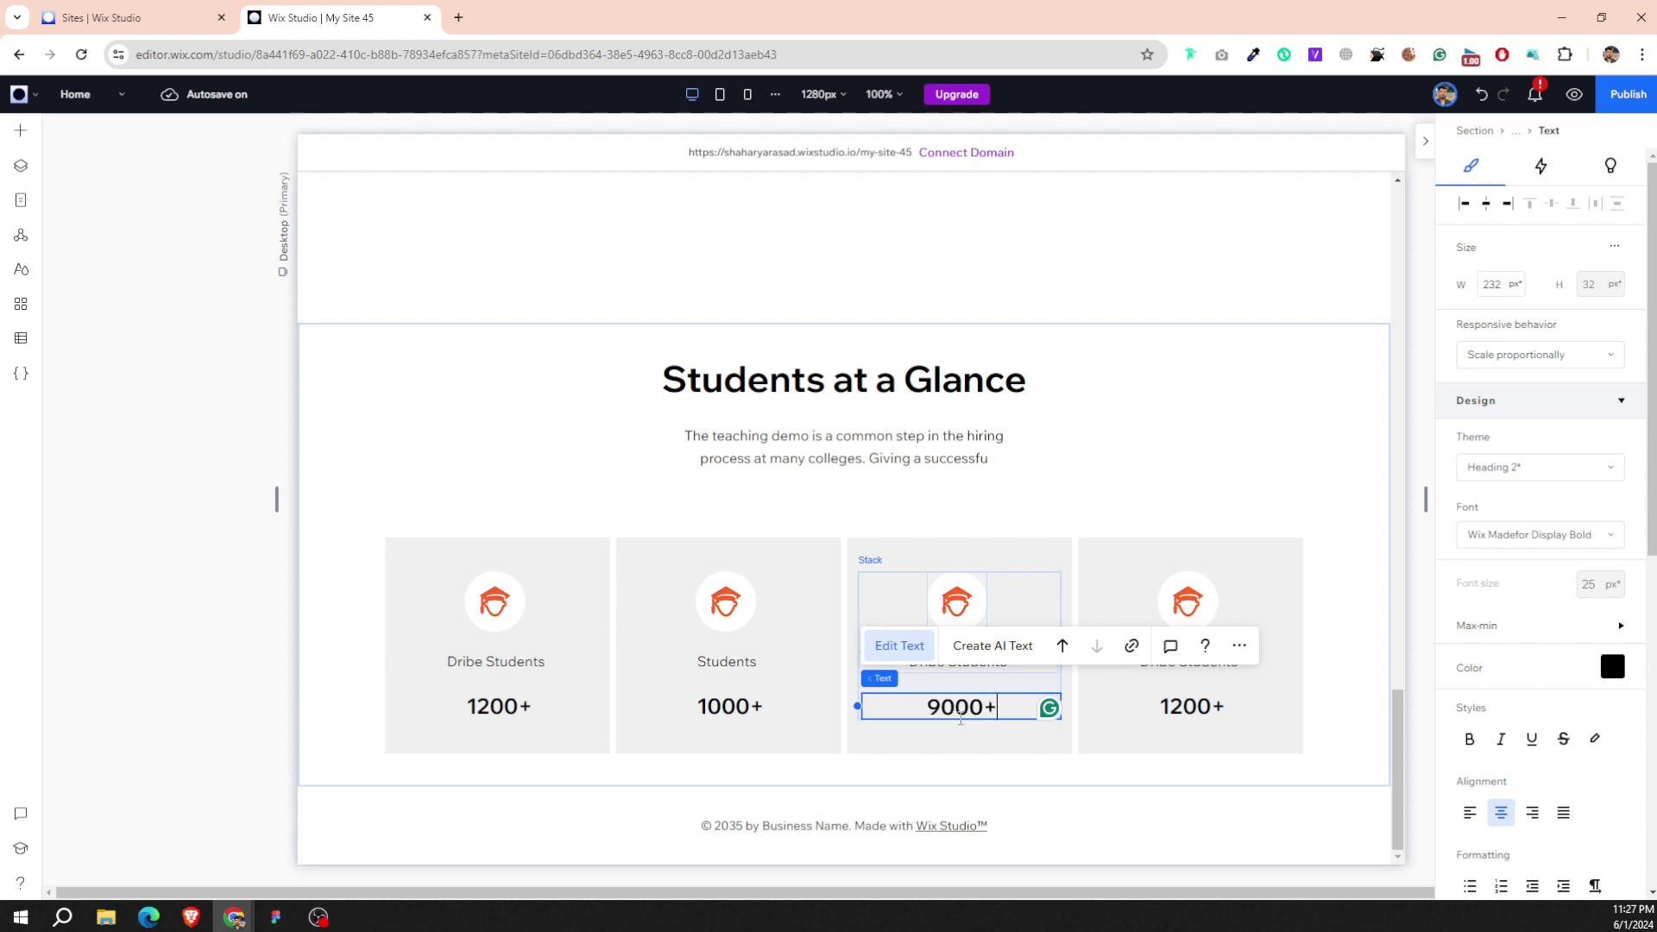
pyautogui.click(294, 923)
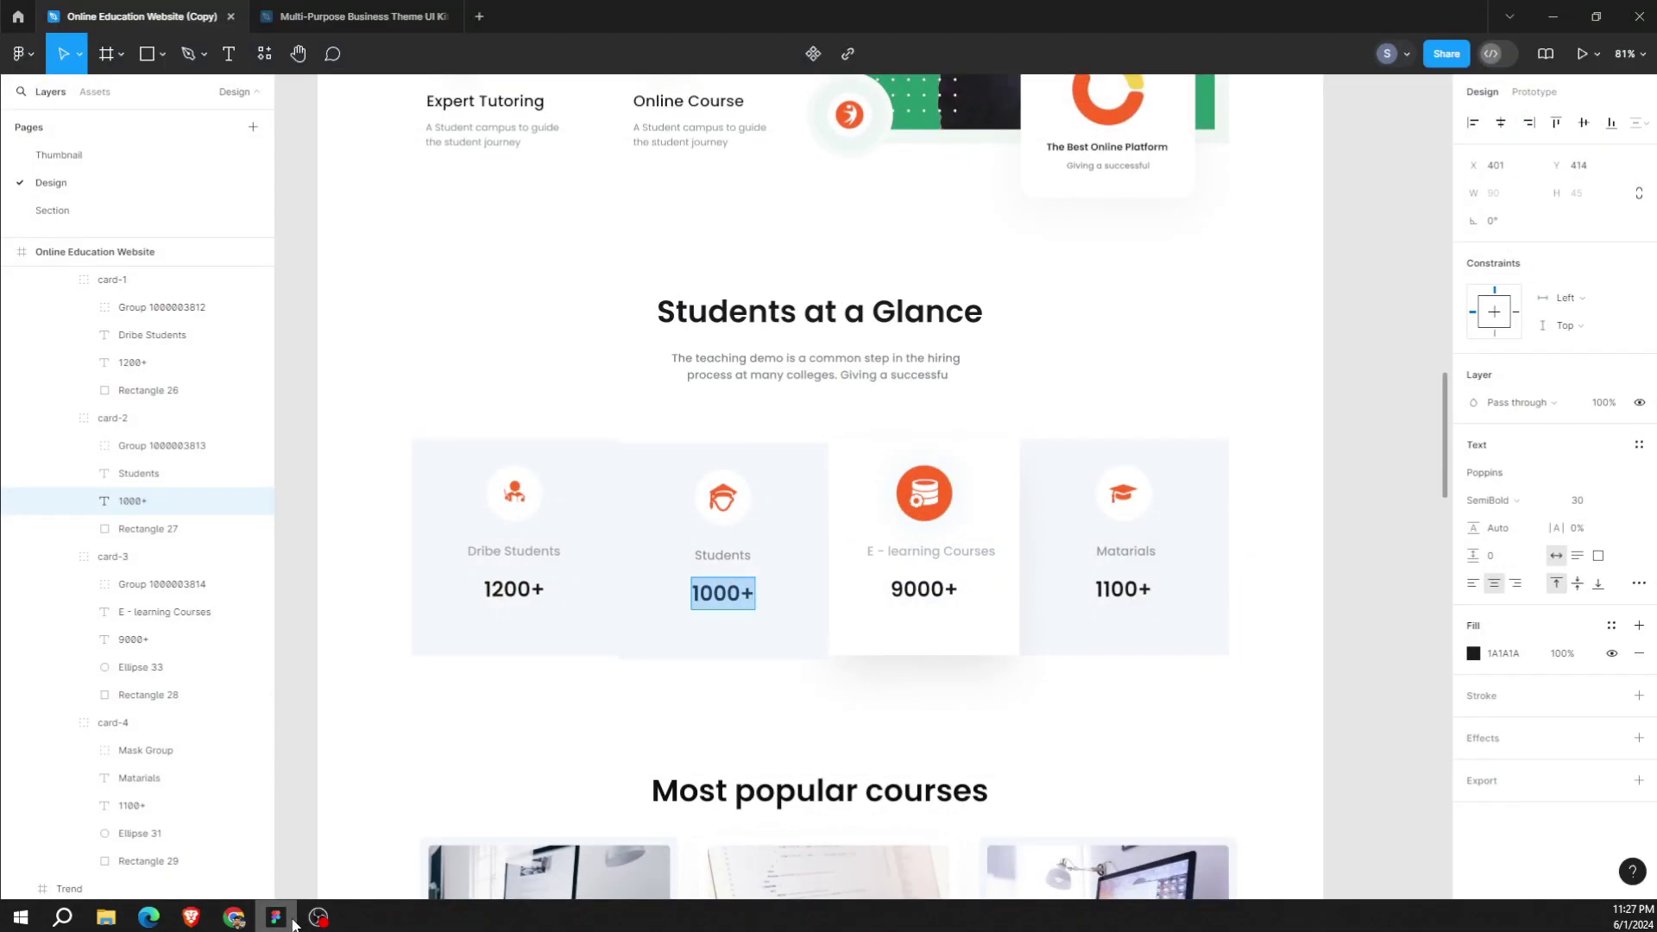
pyautogui.click(293, 923)
pyautogui.click(1179, 726)
pyautogui.doubleClick(1191, 708)
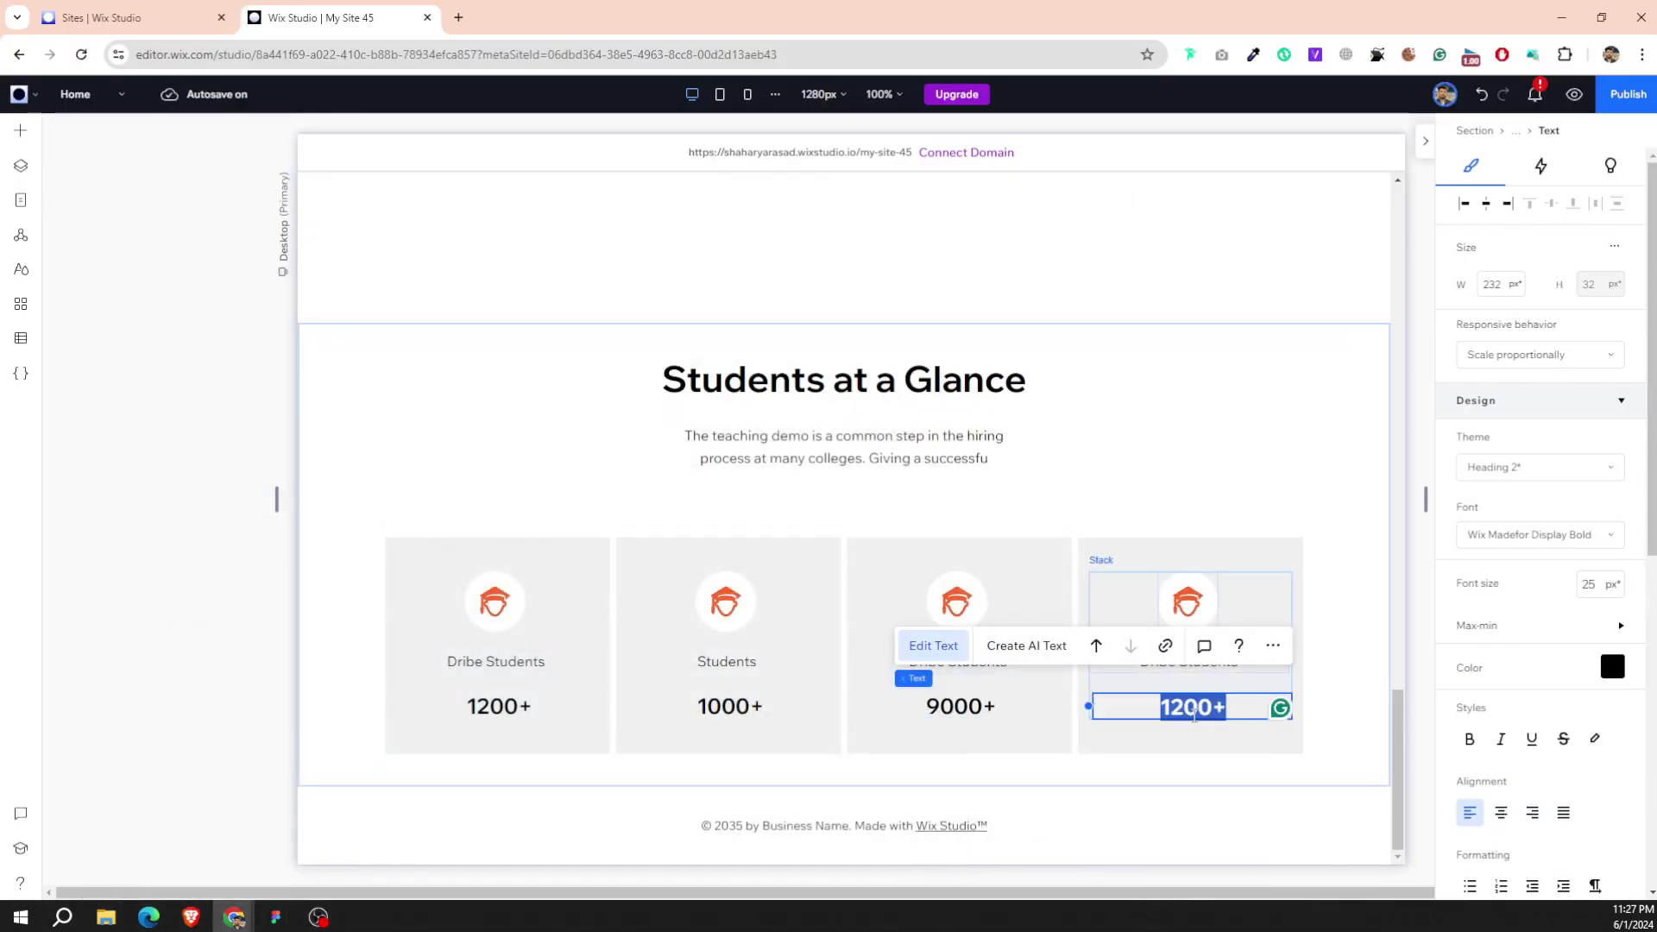
pyautogui.write('90')
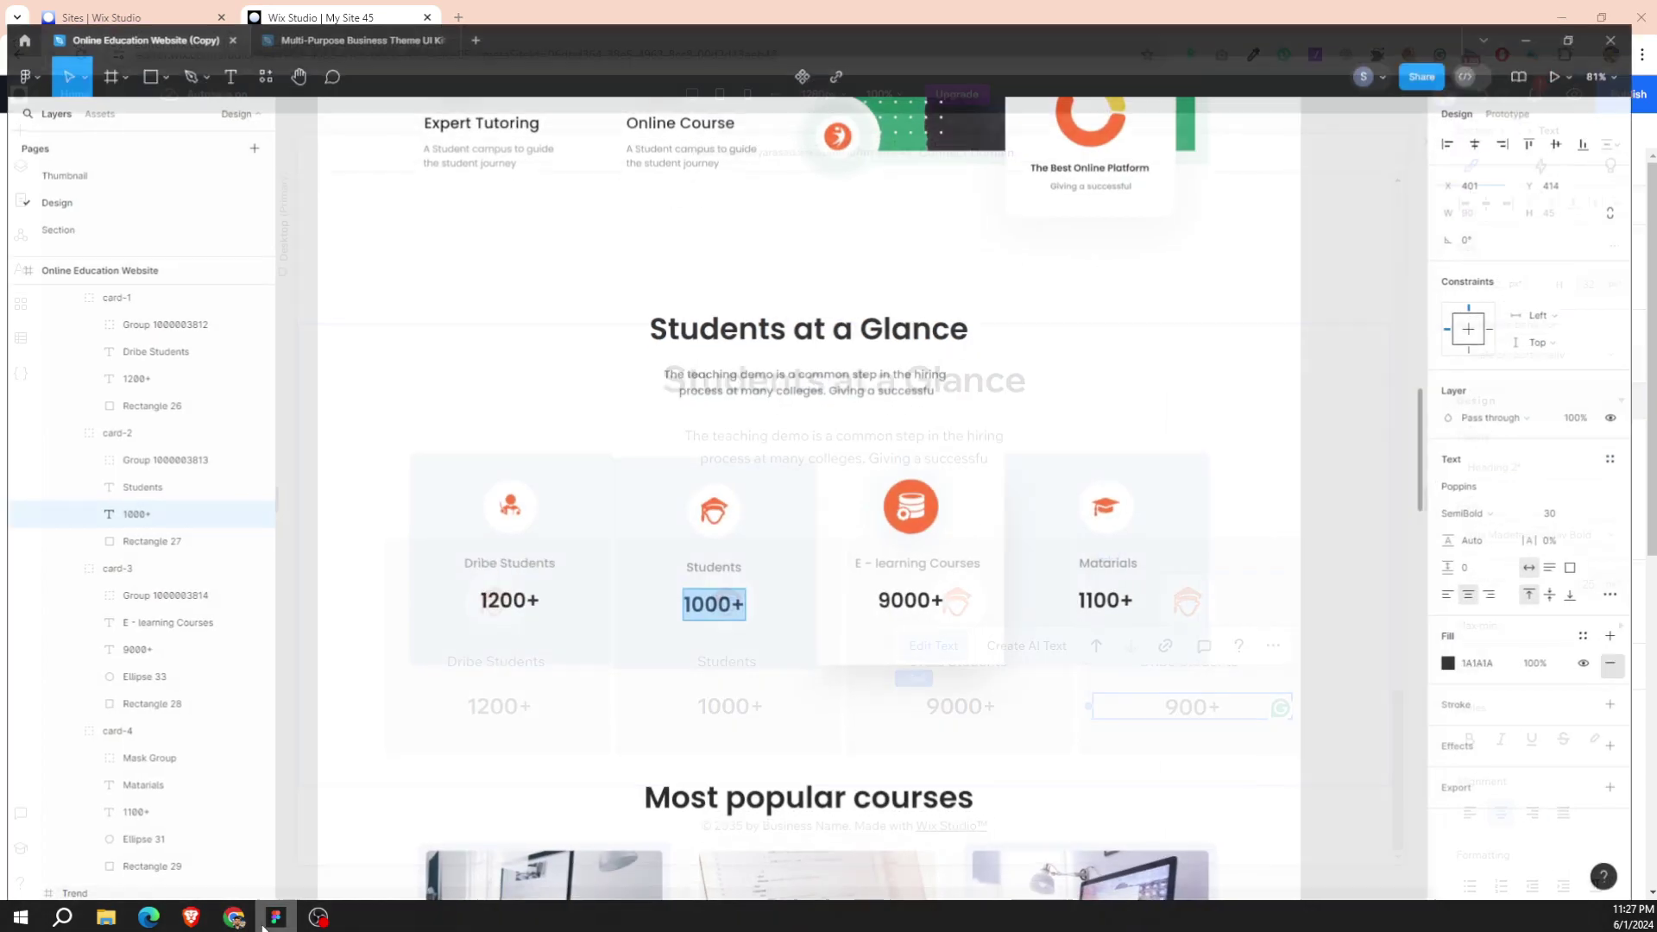
# Paste 'Matarials' into the fourth card's label and correct its number to 1100+.
pyautogui.click(276, 916)
pyautogui.doubleClick(1137, 553)
pyautogui.hotkey('ctrl', 'c')
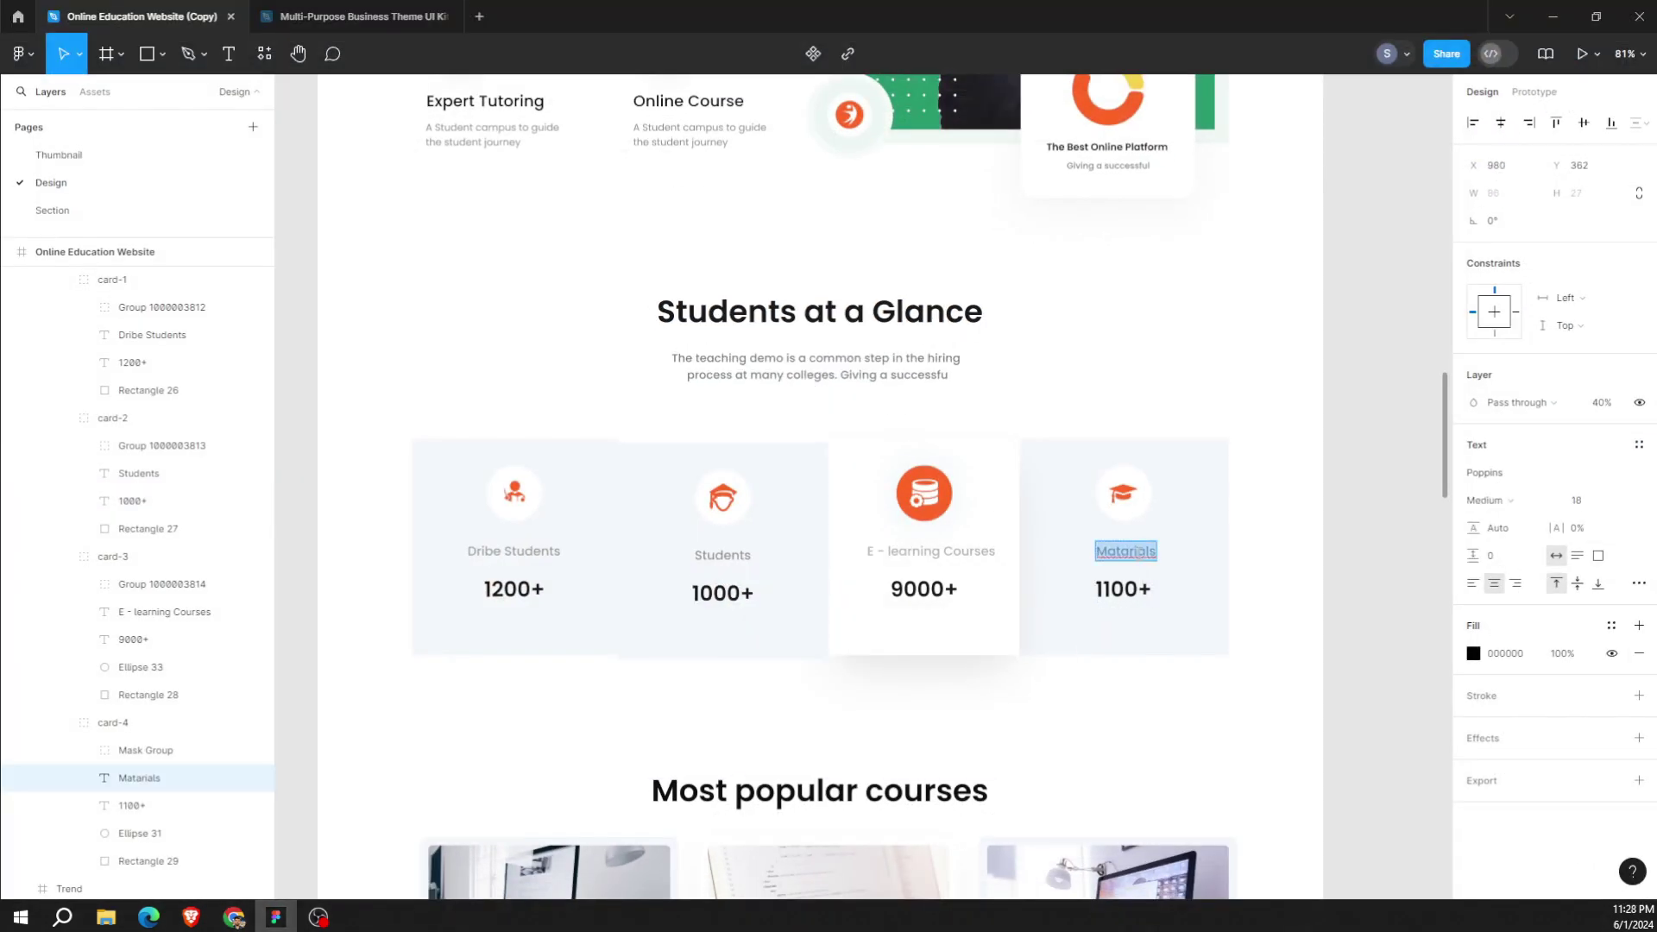
pyautogui.click(263, 920)
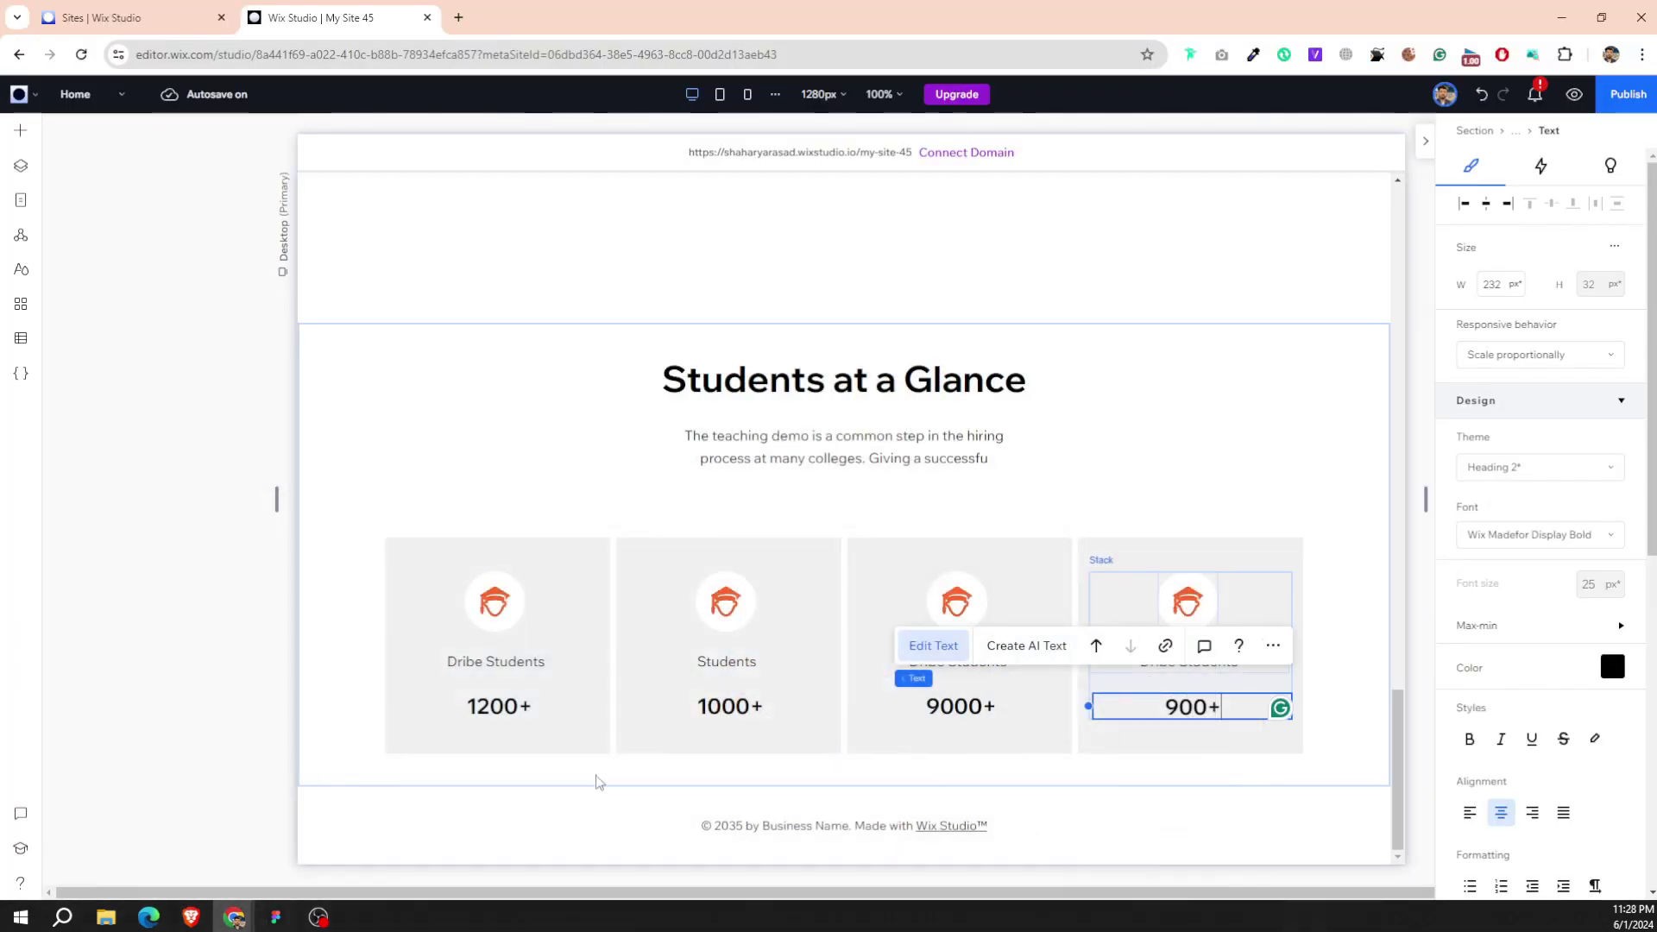
pyautogui.click(1222, 661)
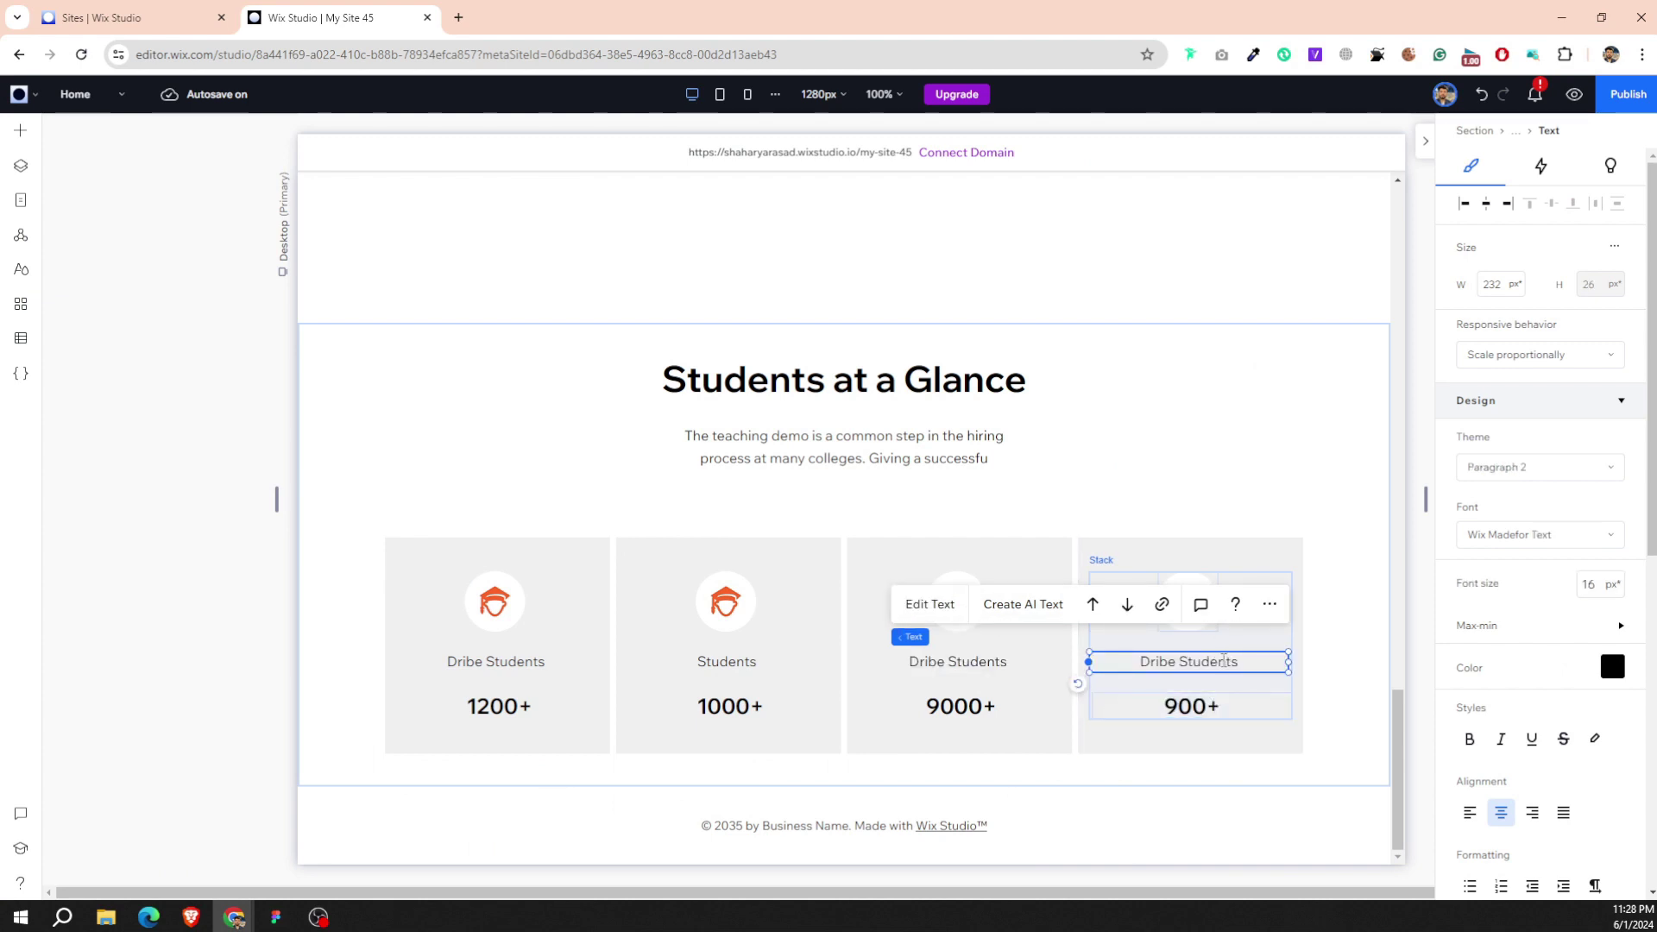
pyautogui.doubleClick(1222, 661)
pyautogui.hotkey('ctrl', 'v')
pyautogui.doubleClick(1217, 709)
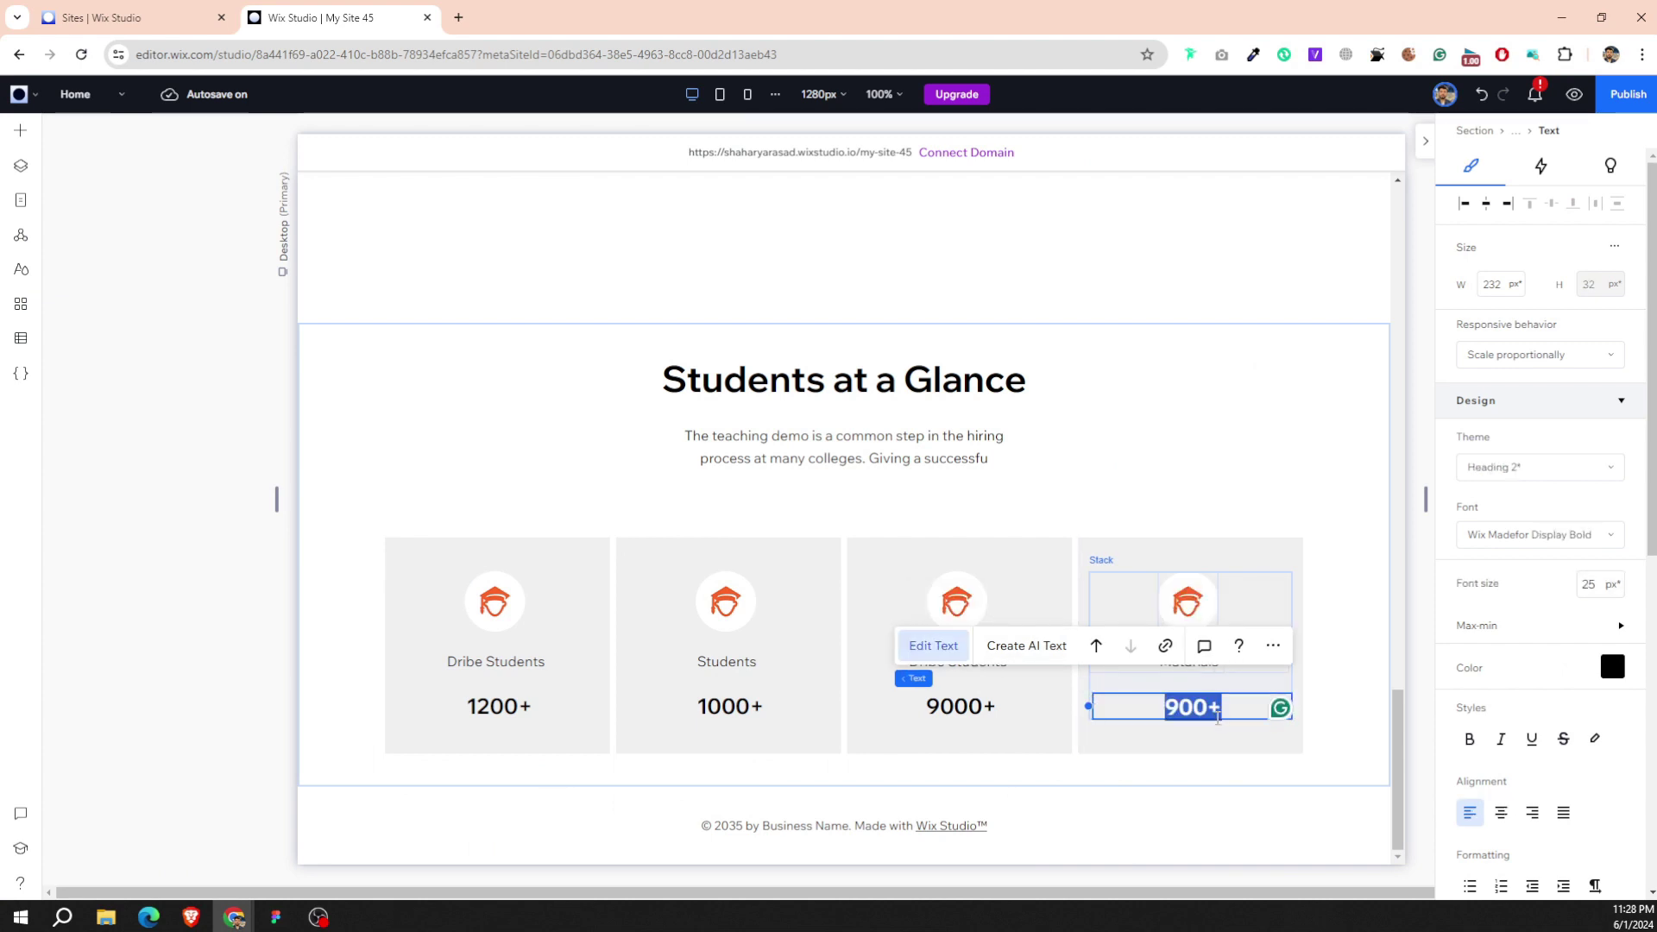
pyautogui.write('11')
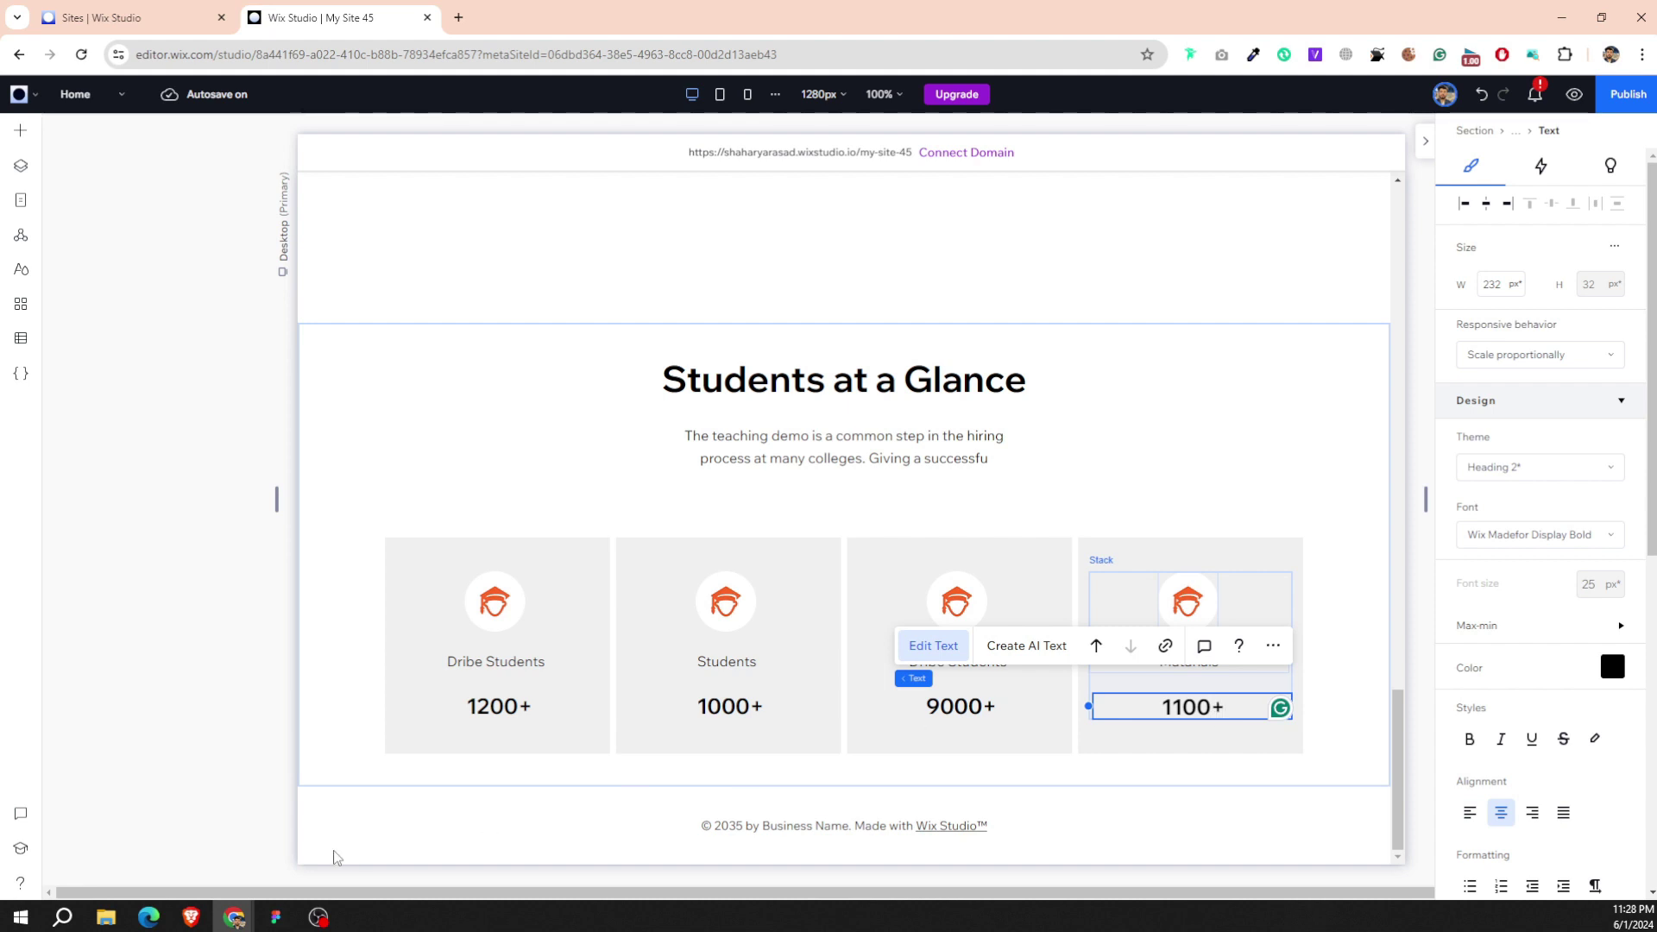
# Copy 'E - learning Courses' from Figma into the third card's label.
pyautogui.click(275, 917)
pyautogui.doubleClick(922, 552)
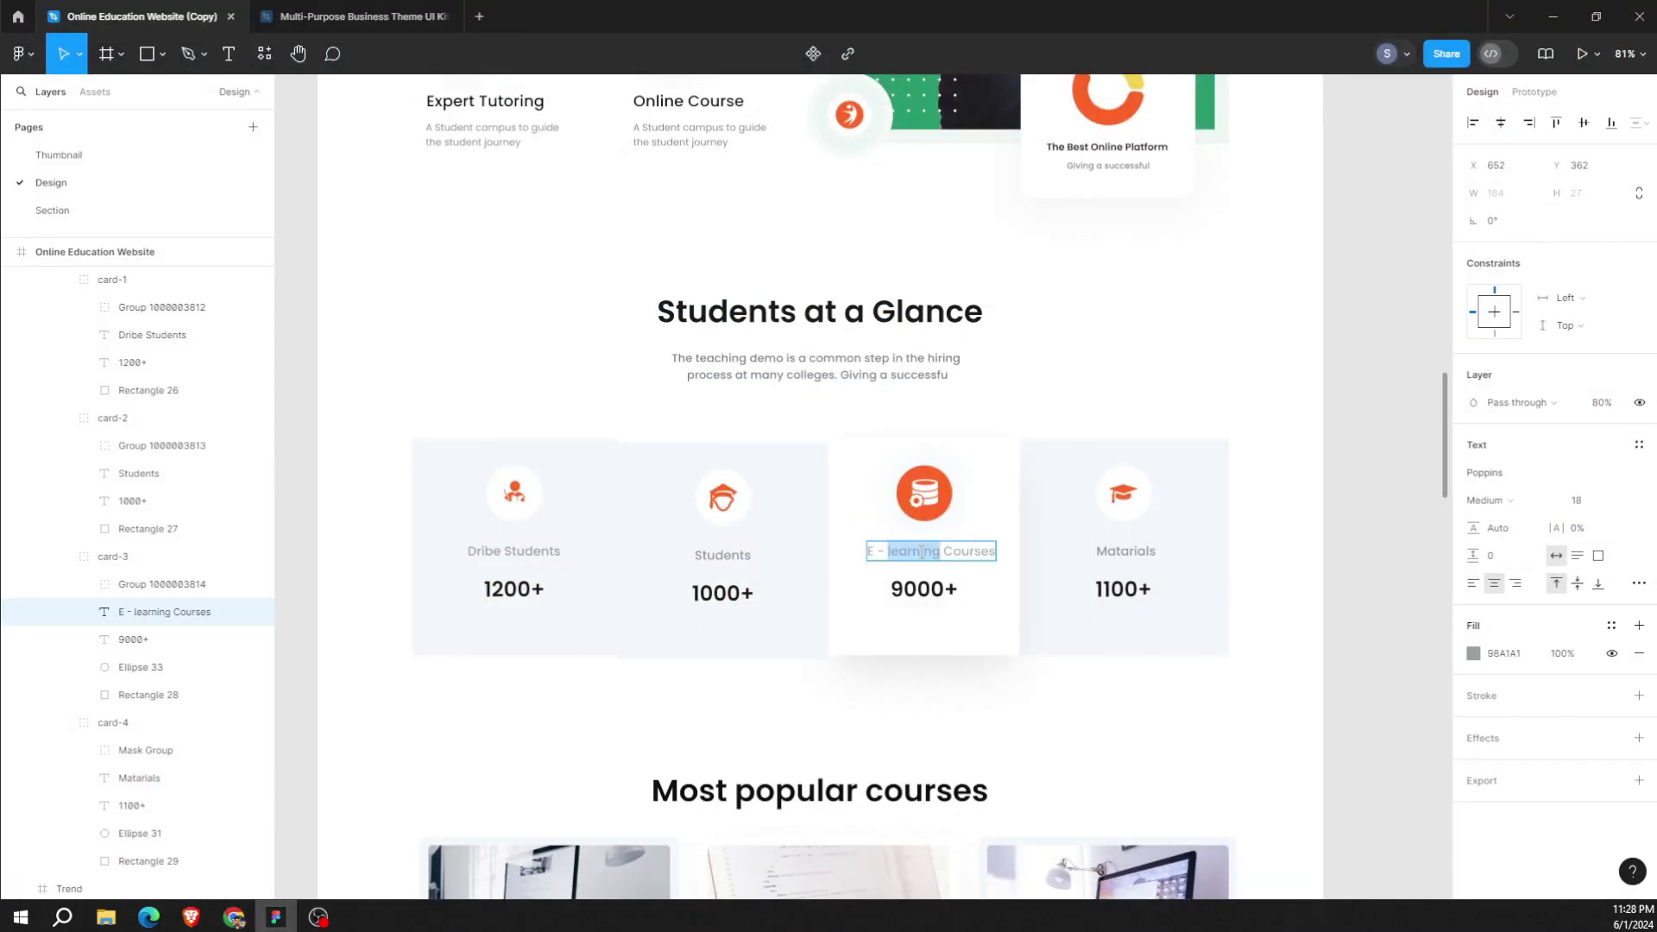
pyautogui.rightClick(916, 554)
pyautogui.click(932, 562)
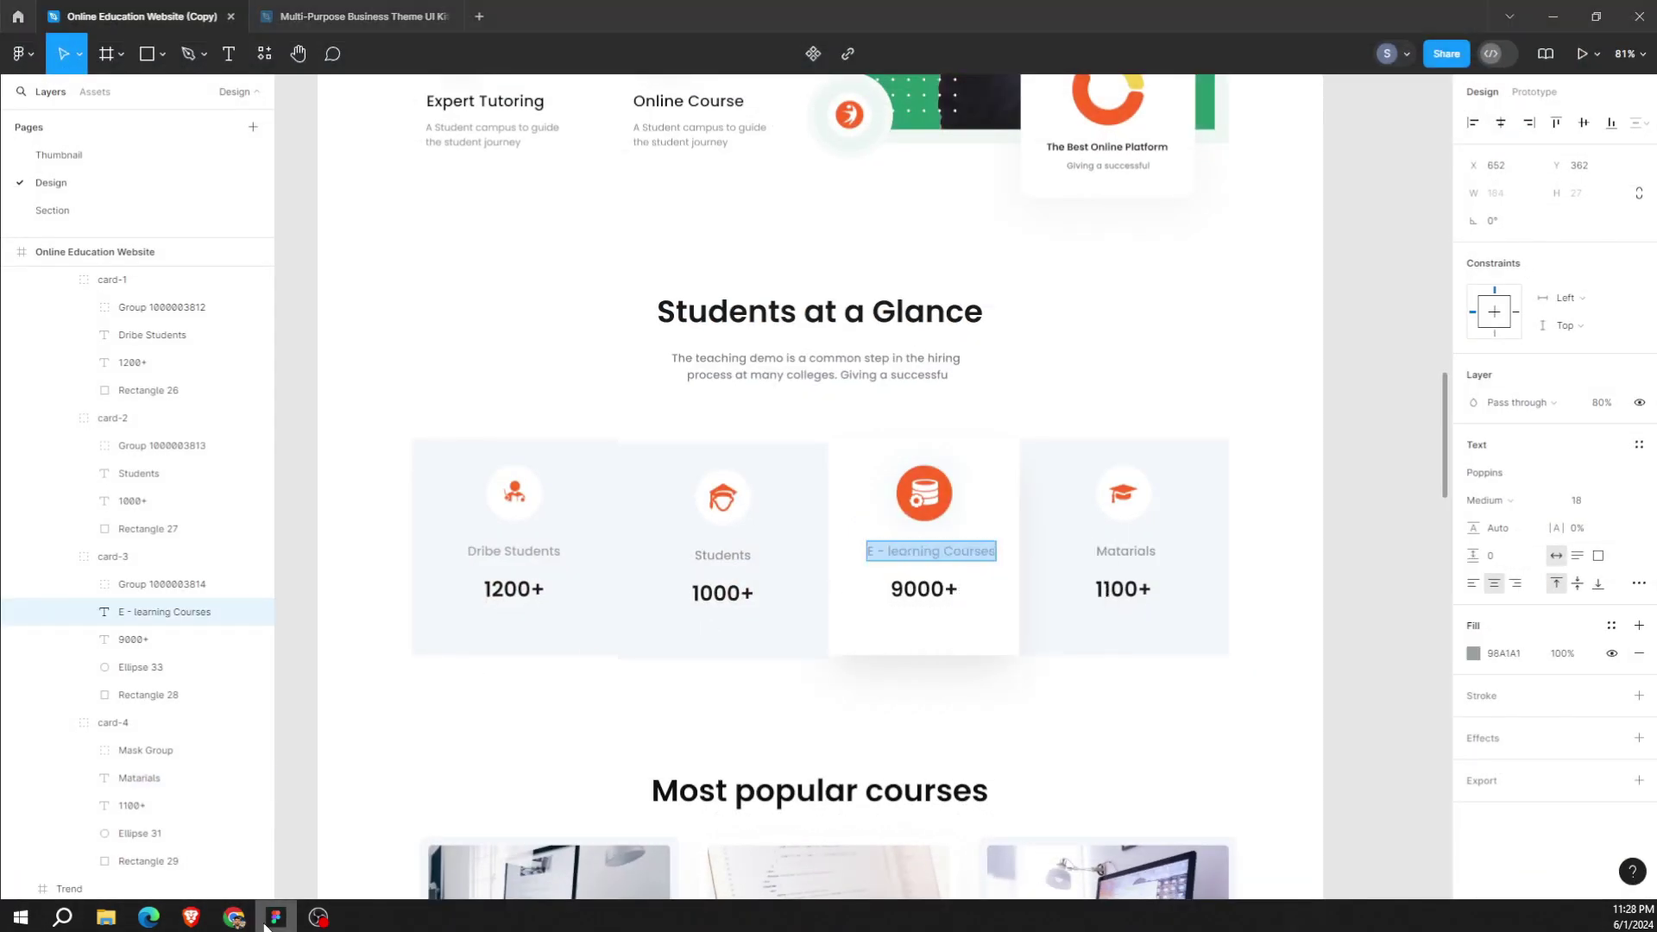
pyautogui.click(234, 916)
pyautogui.click(848, 652)
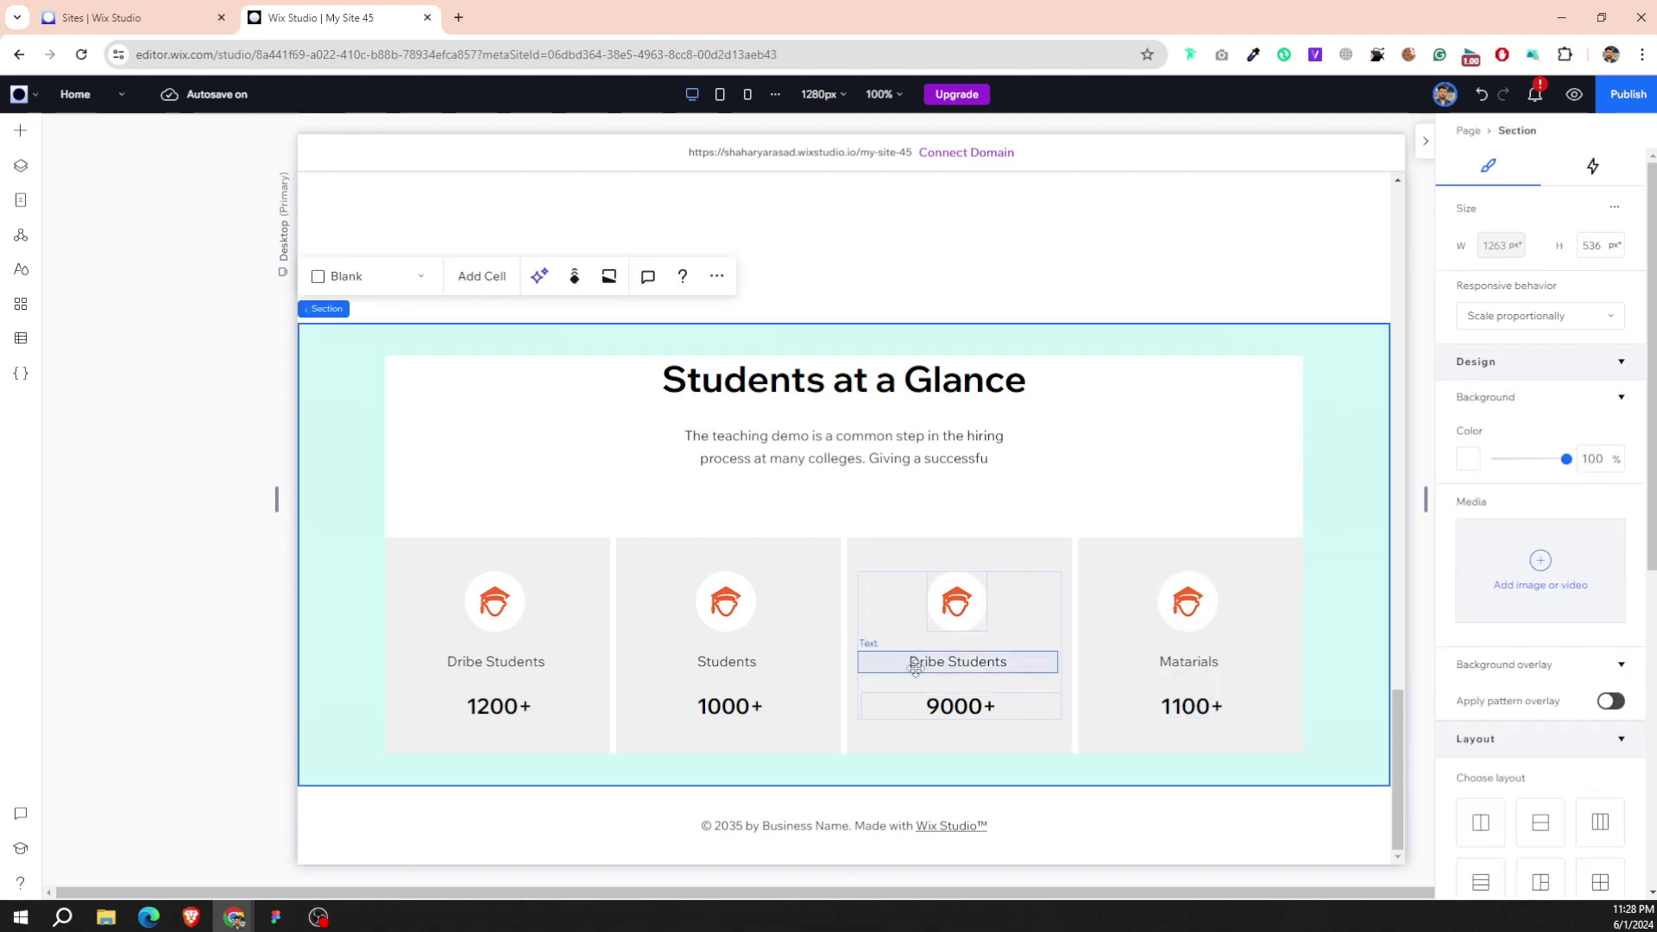
pyautogui.click(949, 661)
pyautogui.doubleClick(949, 661)
pyautogui.hotkey('ctrl', 'v')
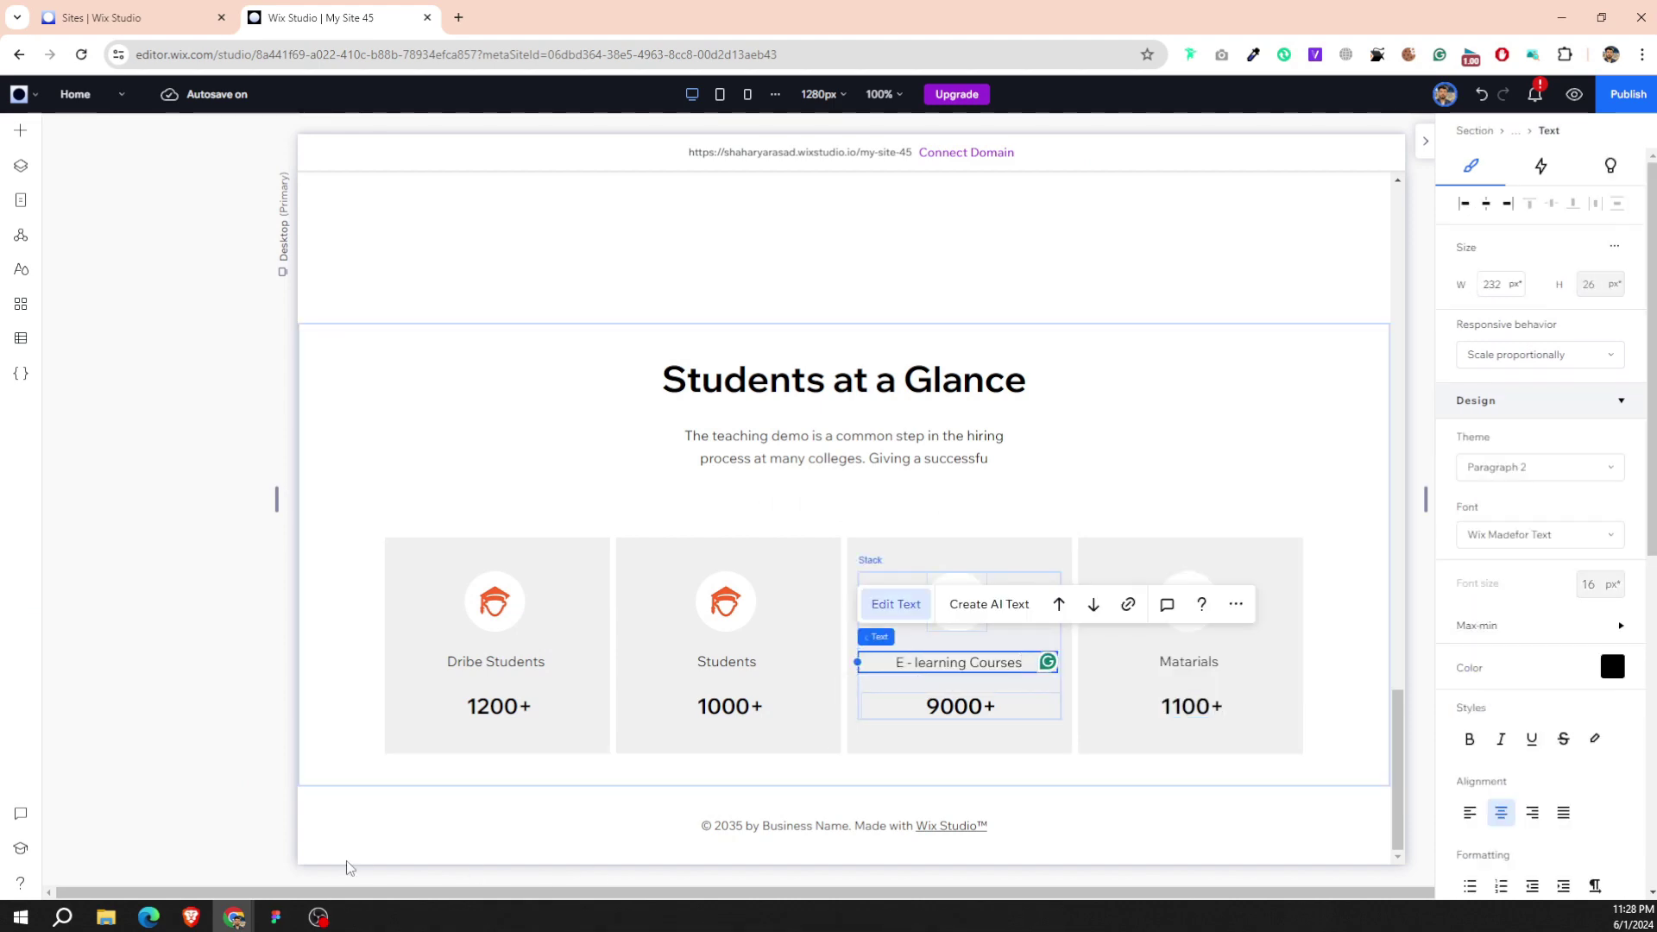
pyautogui.click(274, 918)
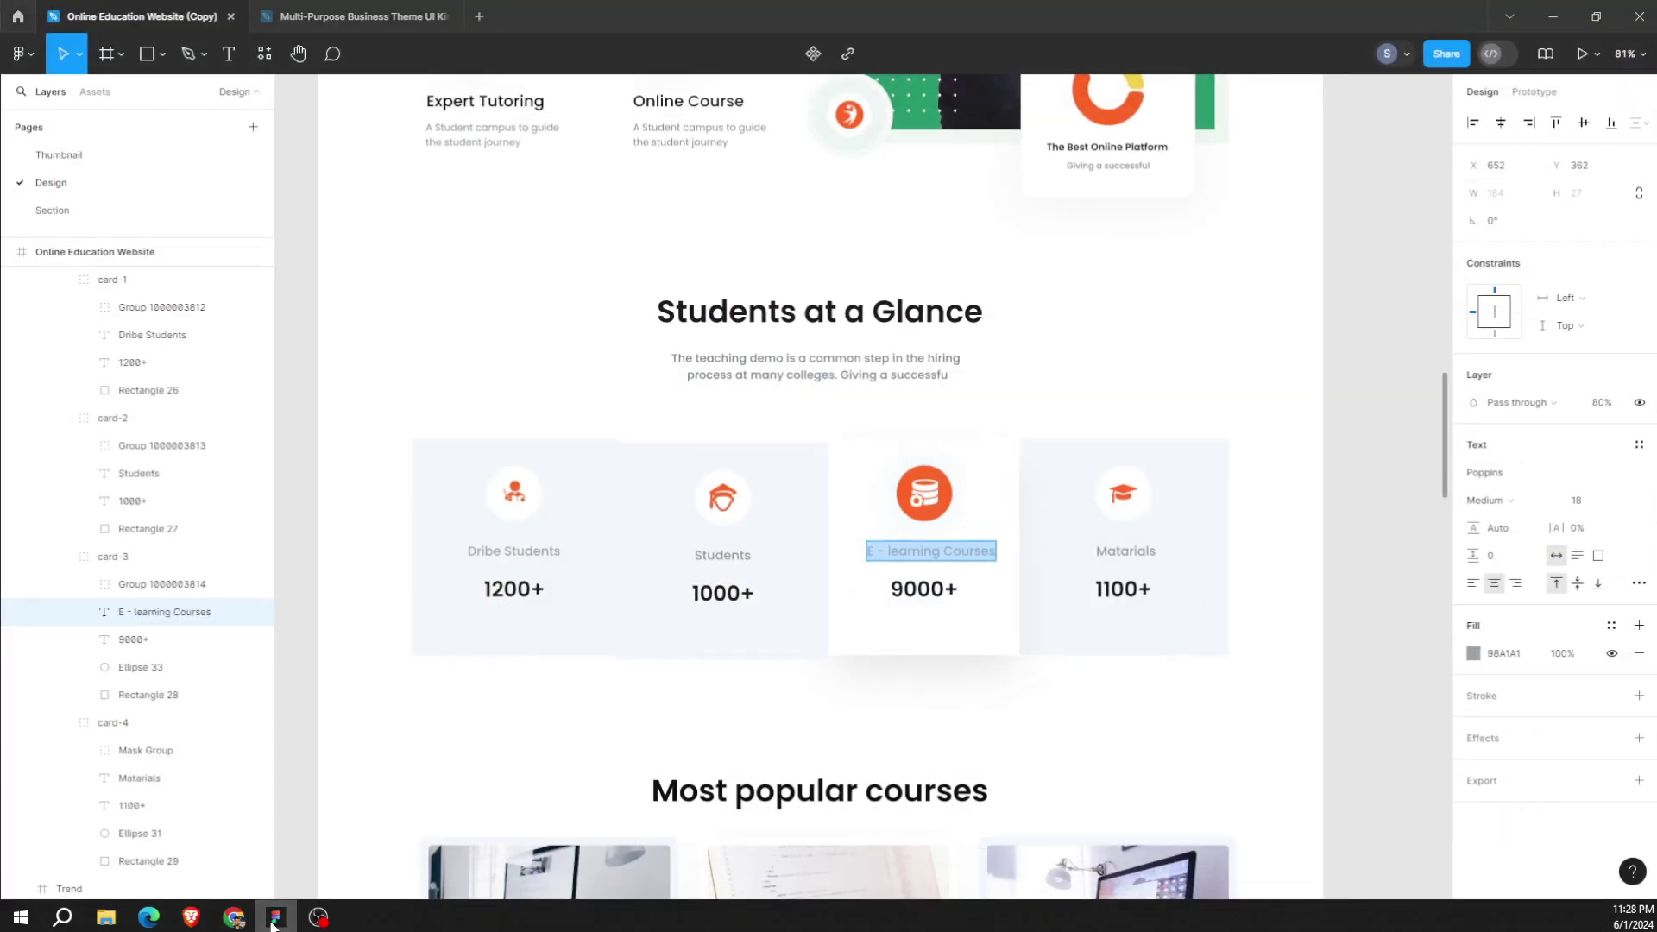
pyautogui.click(234, 916)
pyautogui.click(497, 592)
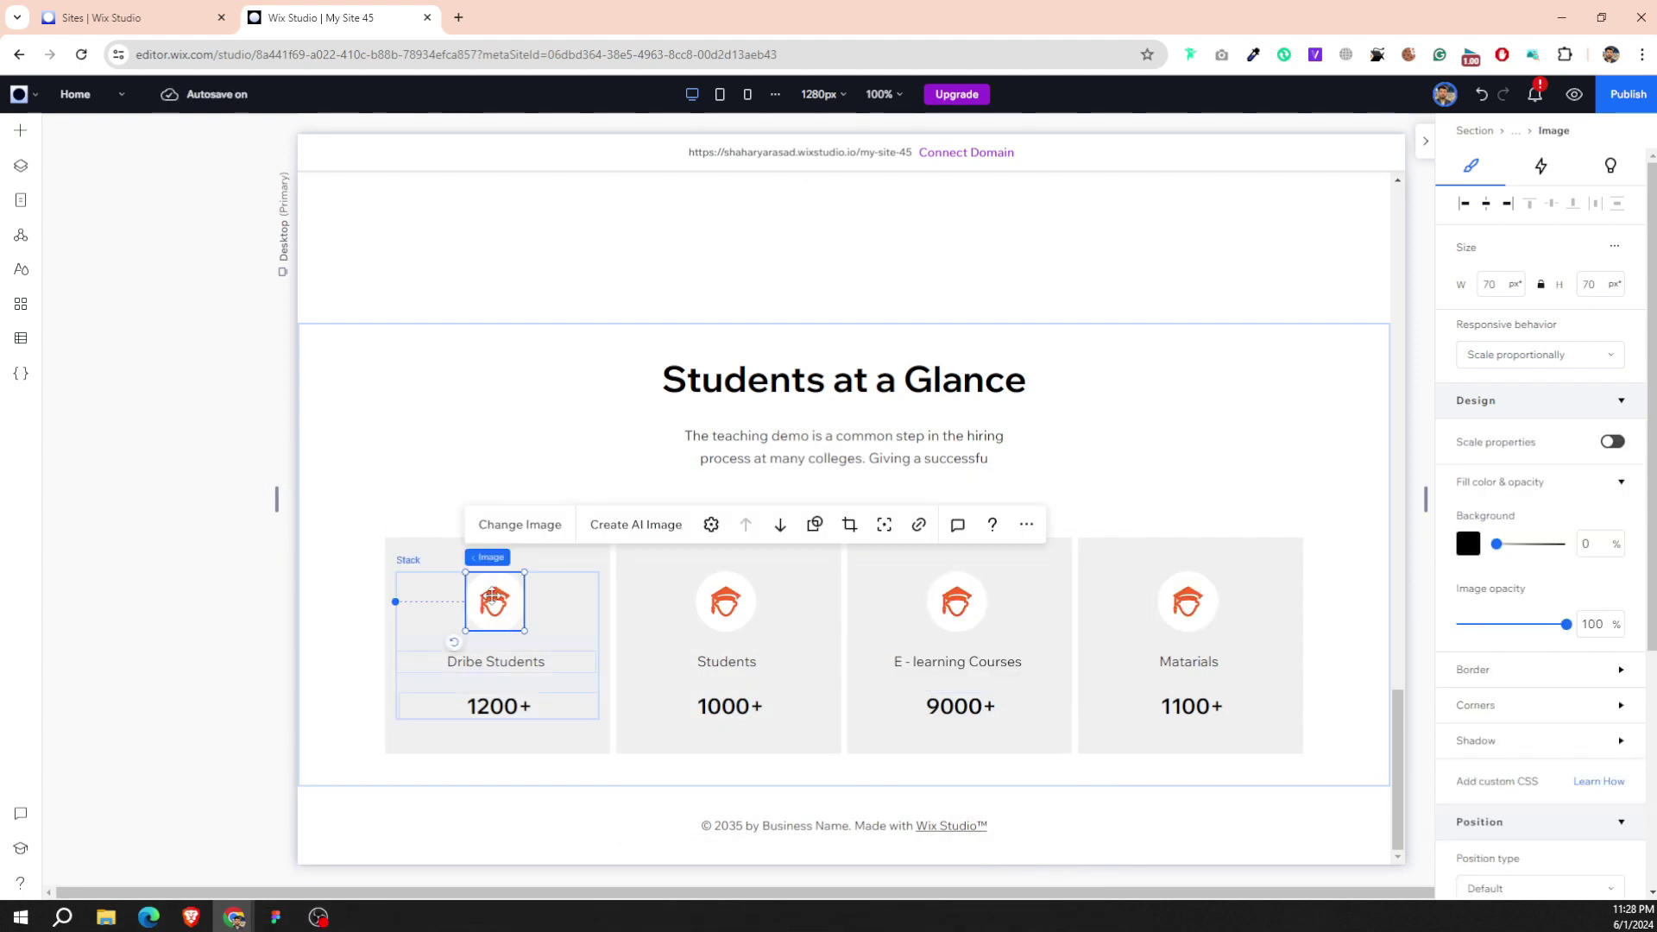
# Swap the card icons: person on the first card, orange database on E-learning, graduation cap on Matarials.
pyautogui.click(519, 524)
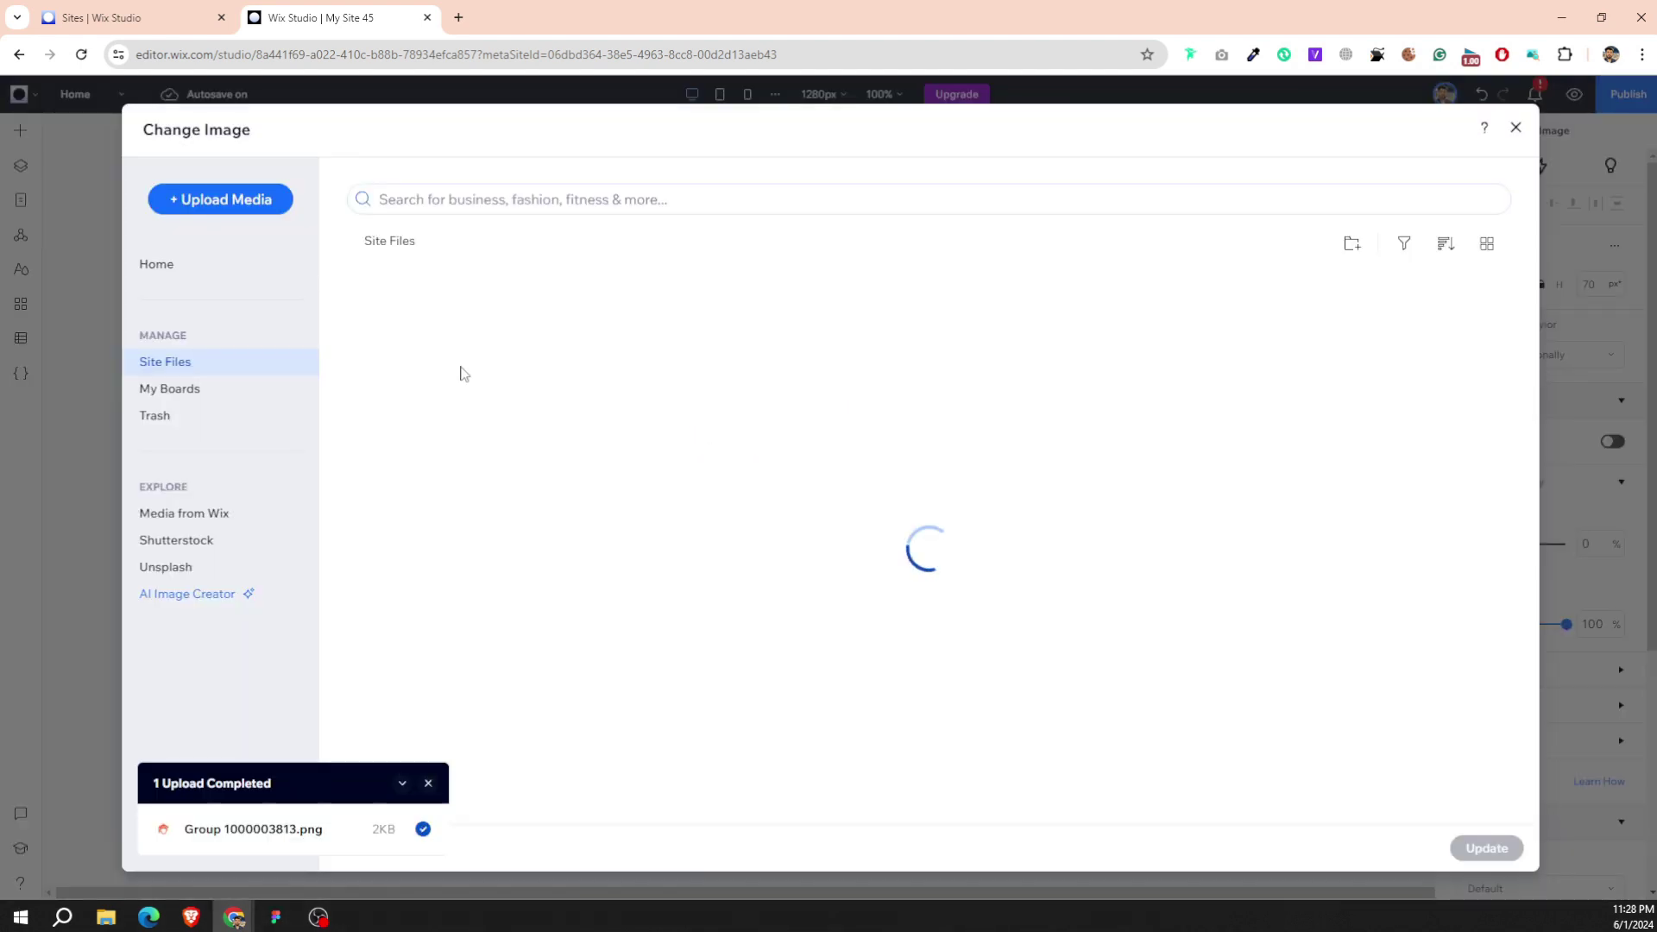
pyautogui.click(966, 399)
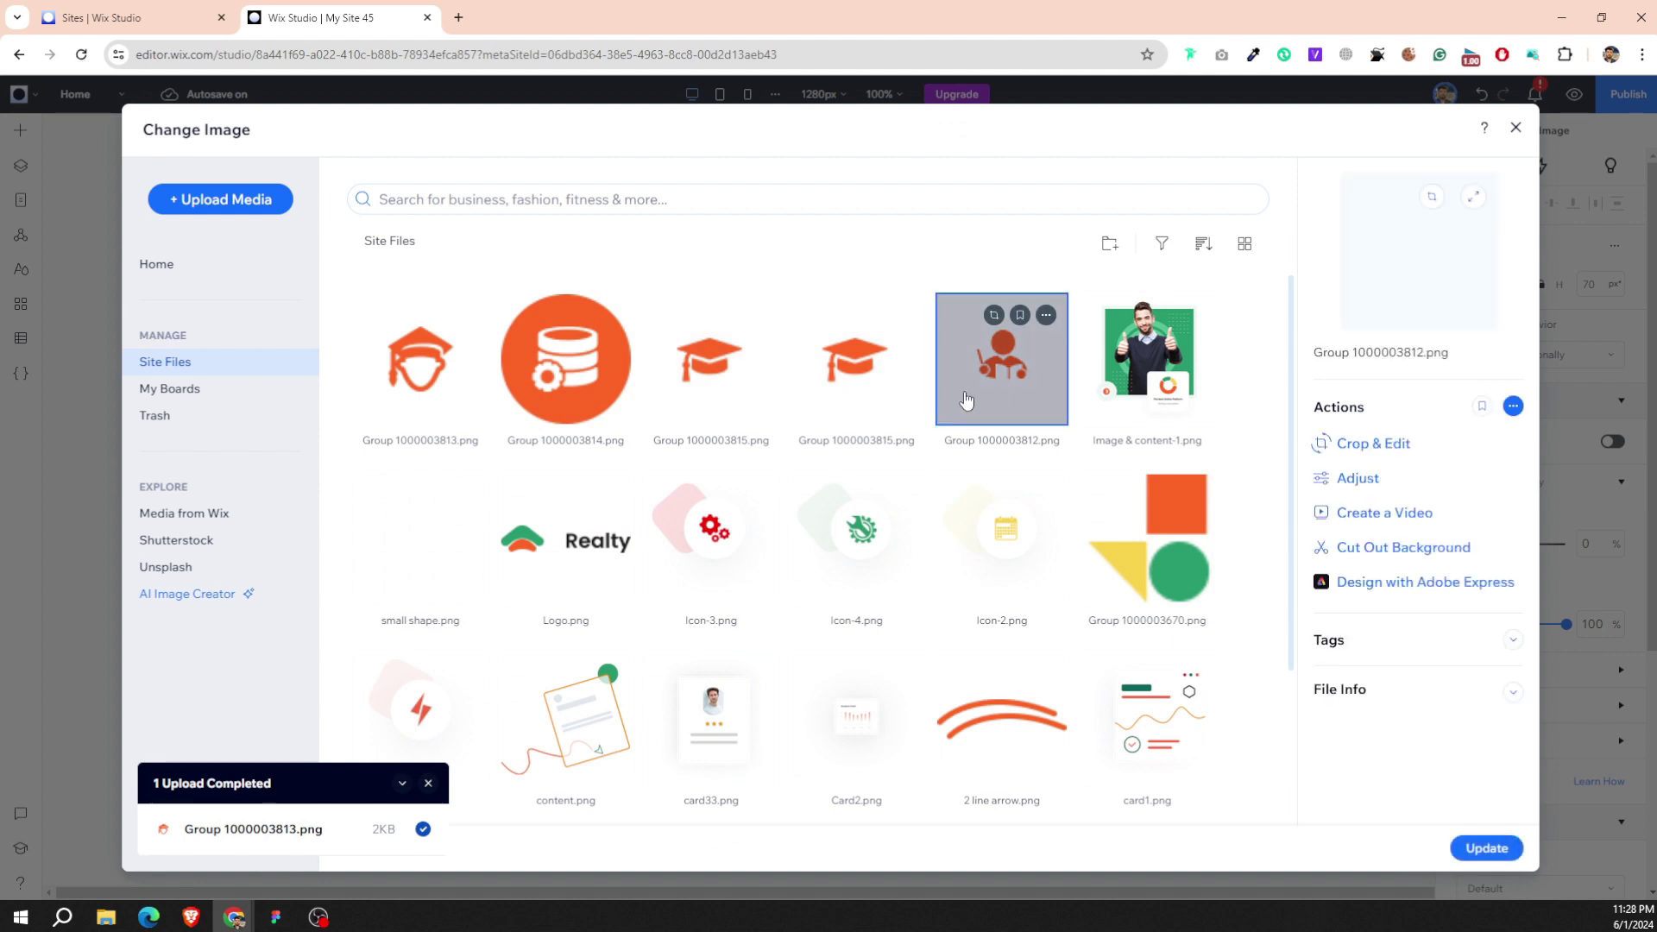
pyautogui.doubleClick(966, 399)
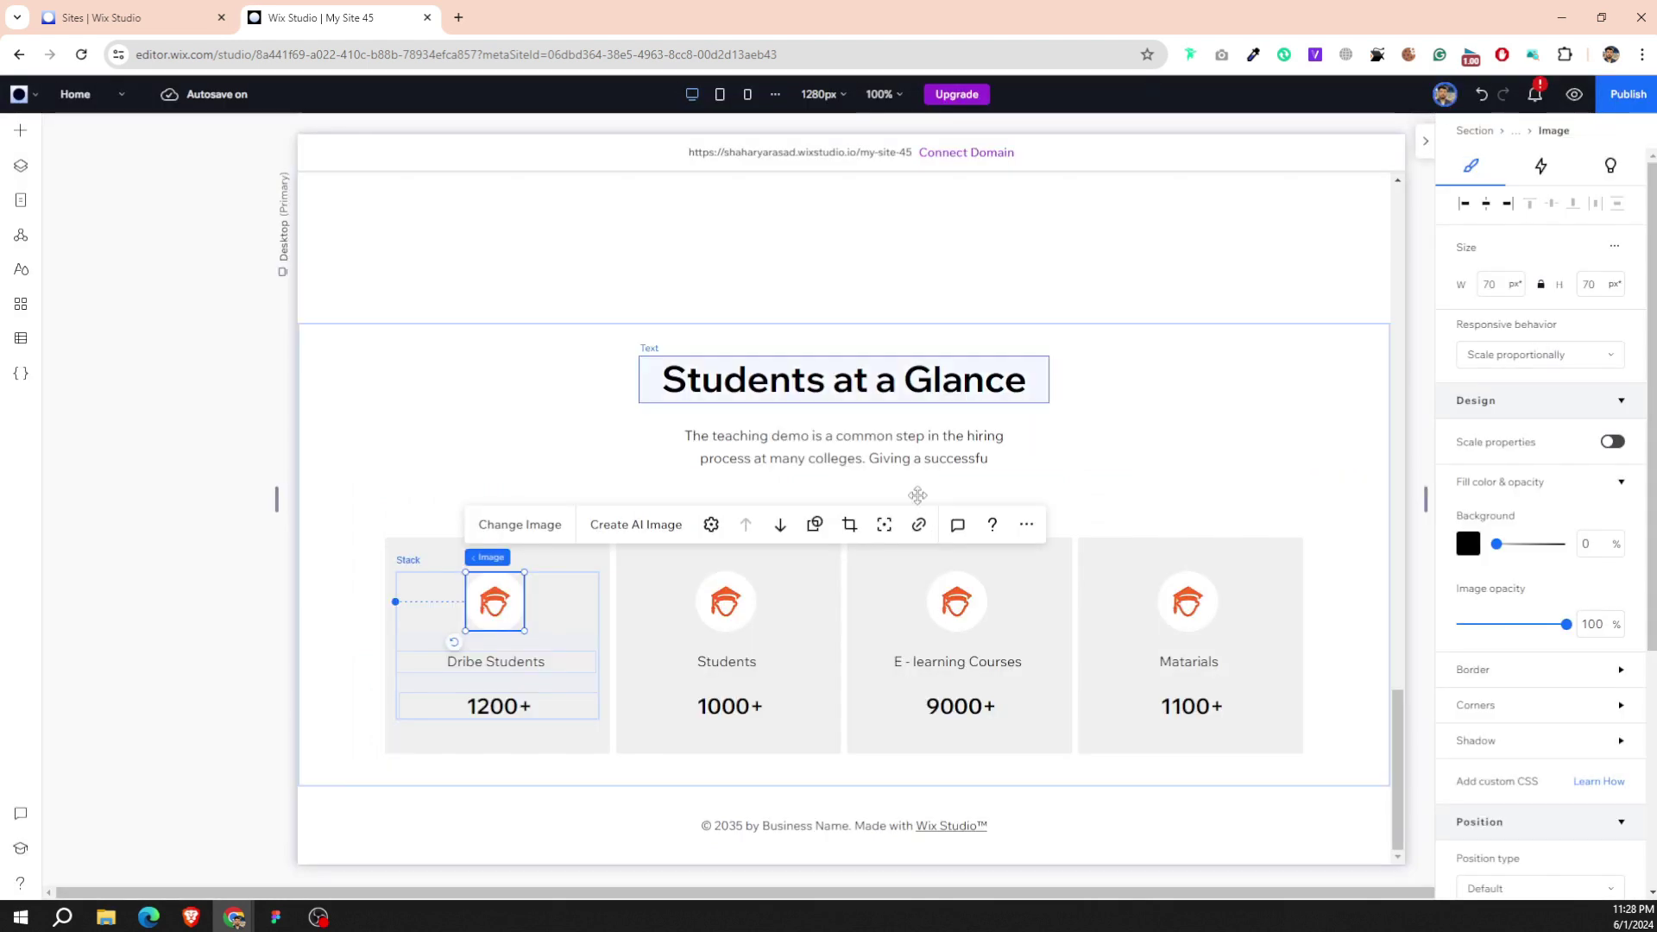
pyautogui.click(476, 526)
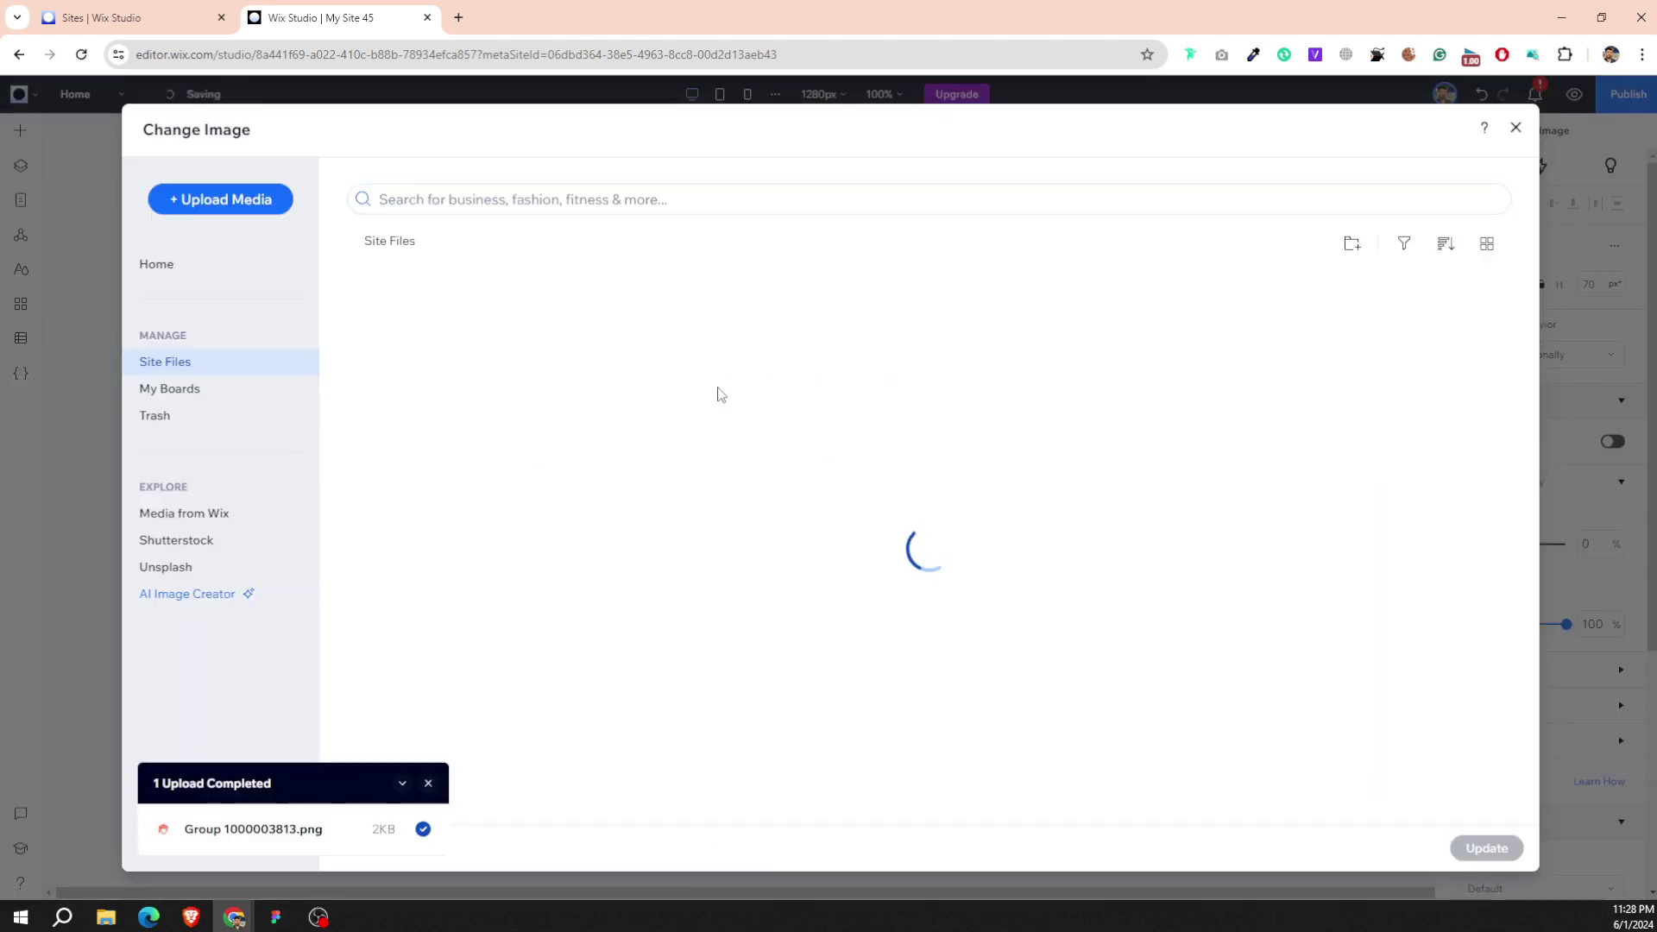
pyautogui.doubleClick(534, 369)
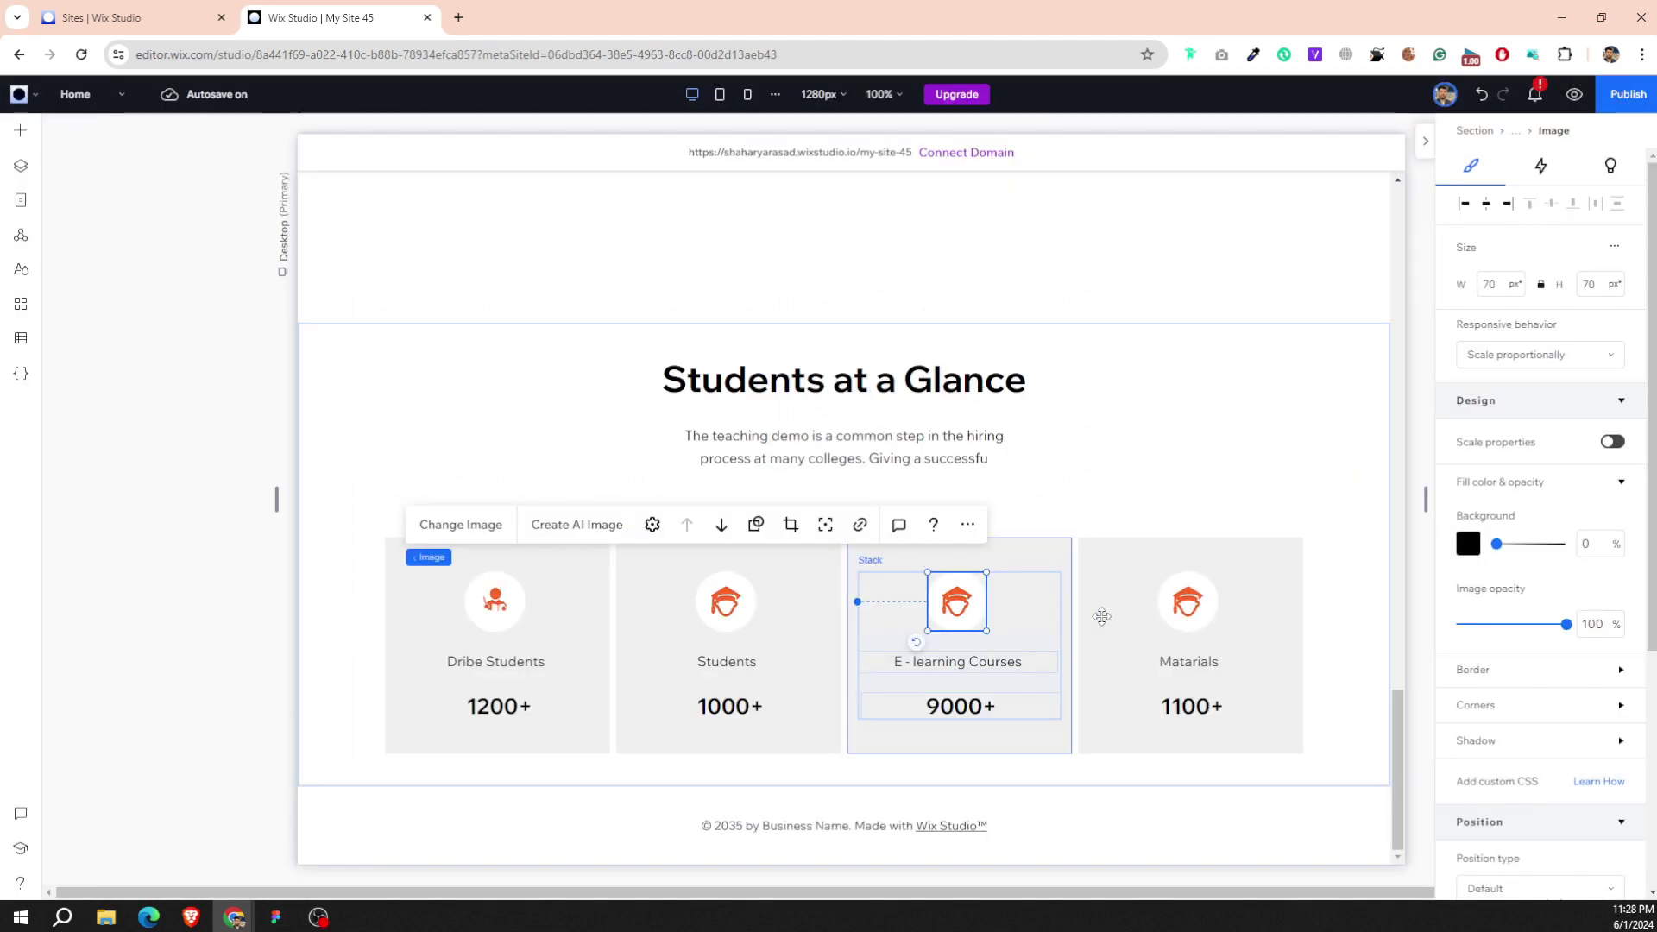
pyautogui.click(1203, 618)
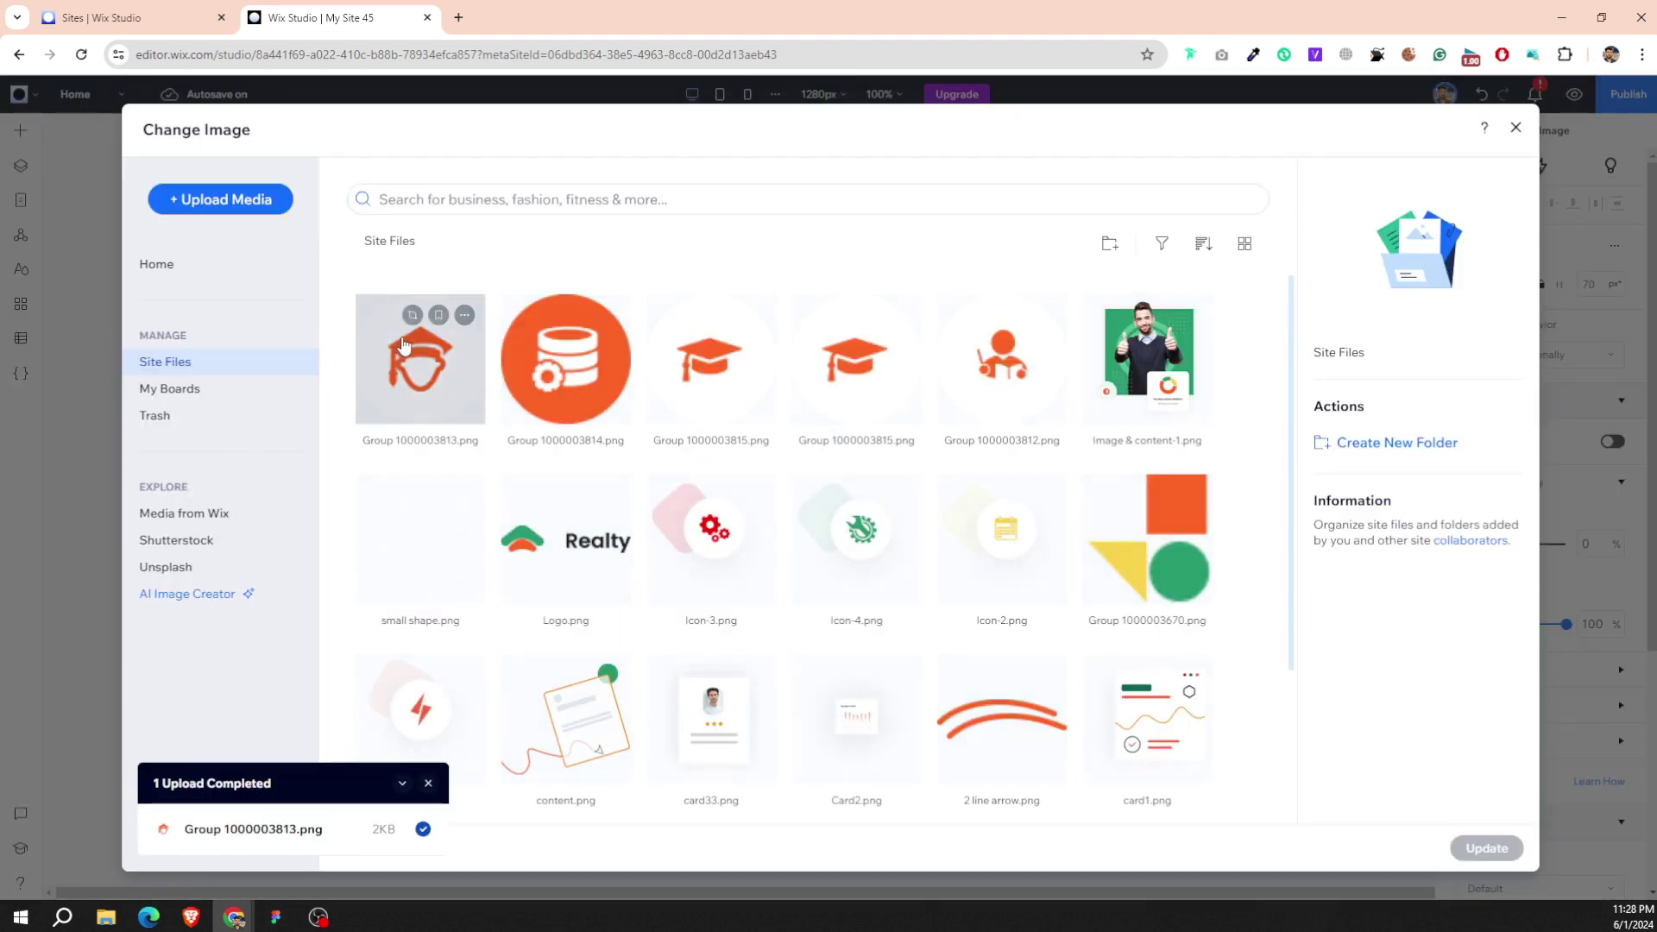
pyautogui.doubleClick(696, 361)
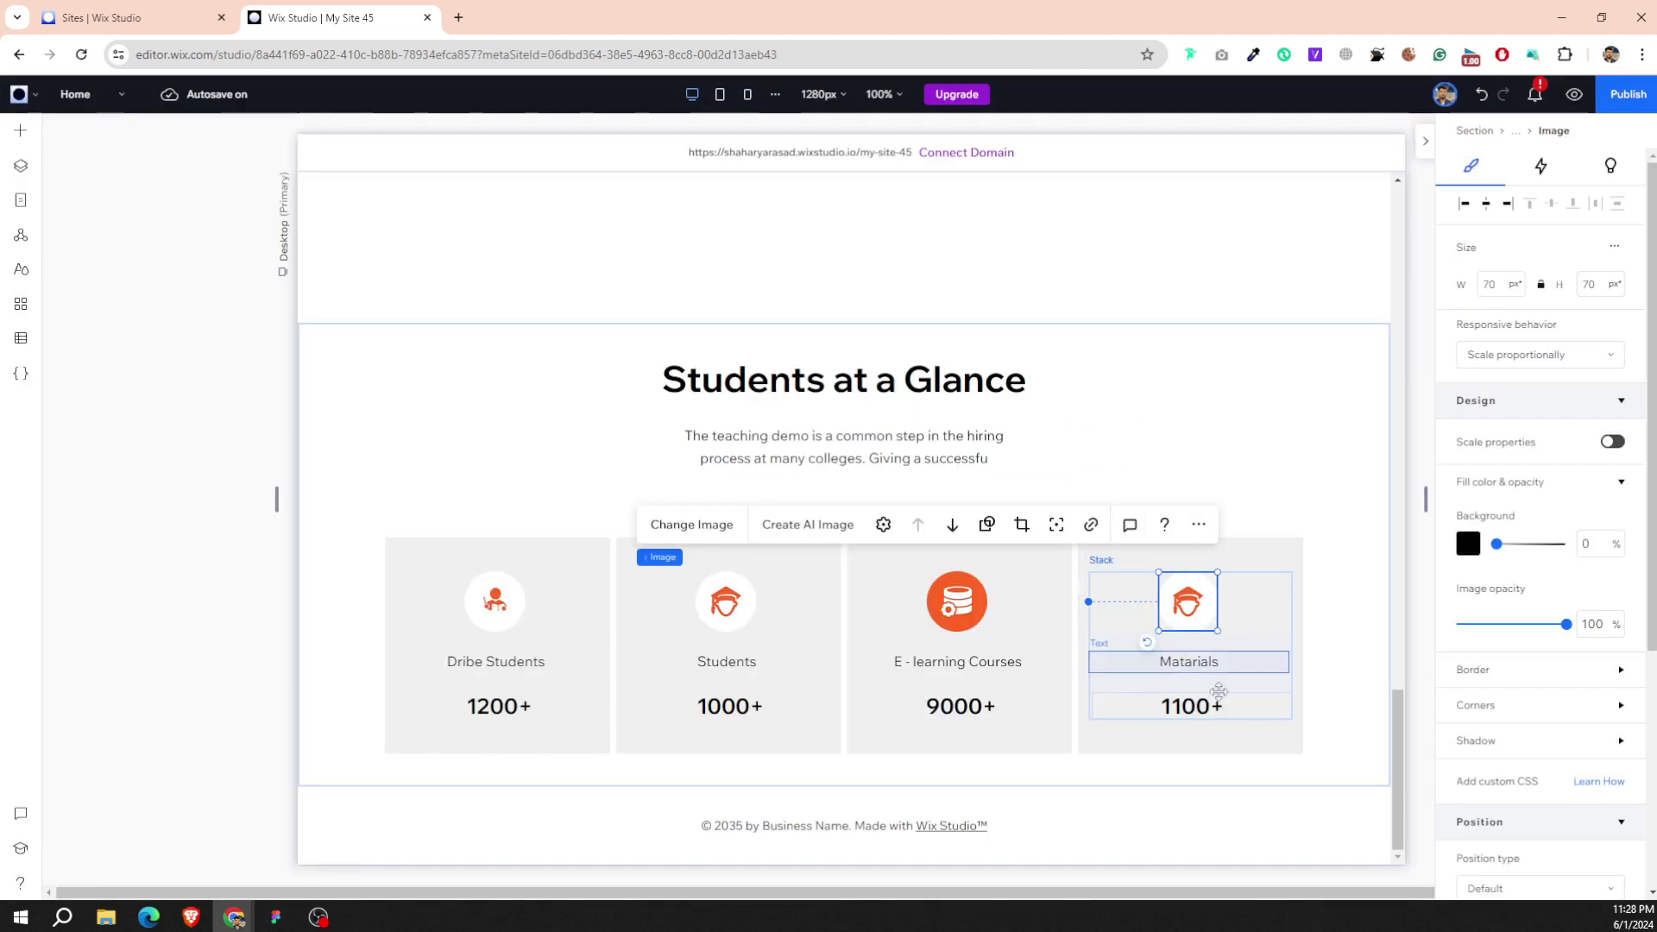
pyautogui.click(880, 557)
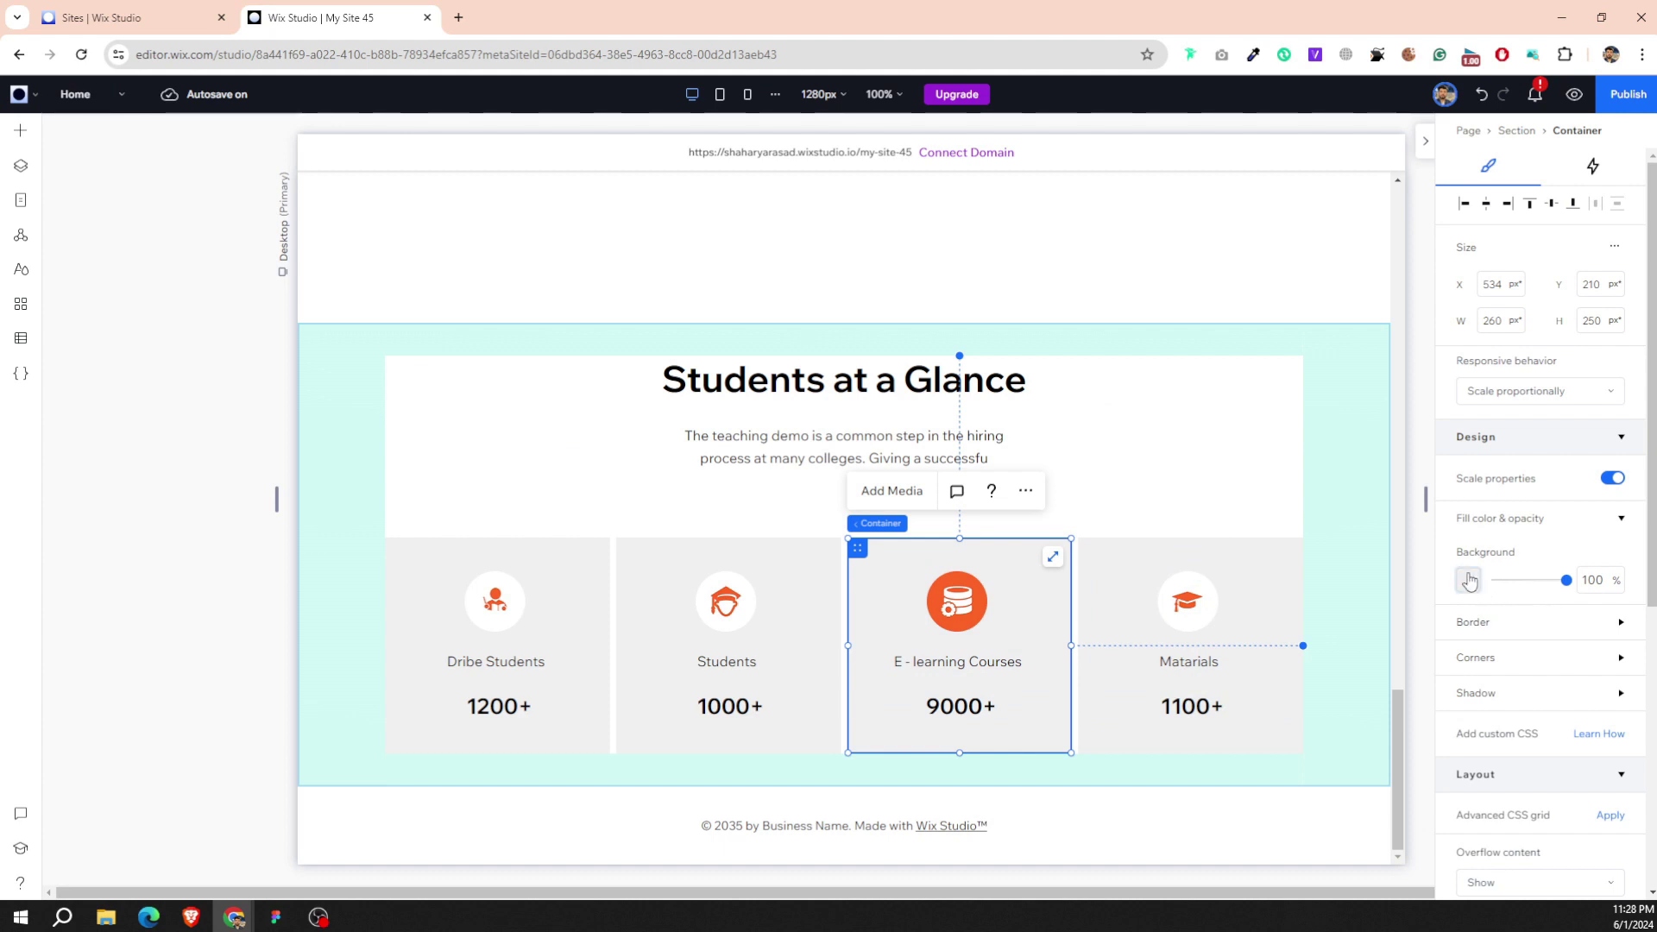
# Set the E-learning Courses card's background colour to white.
pyautogui.click(1469, 581)
pyautogui.click(1490, 640)
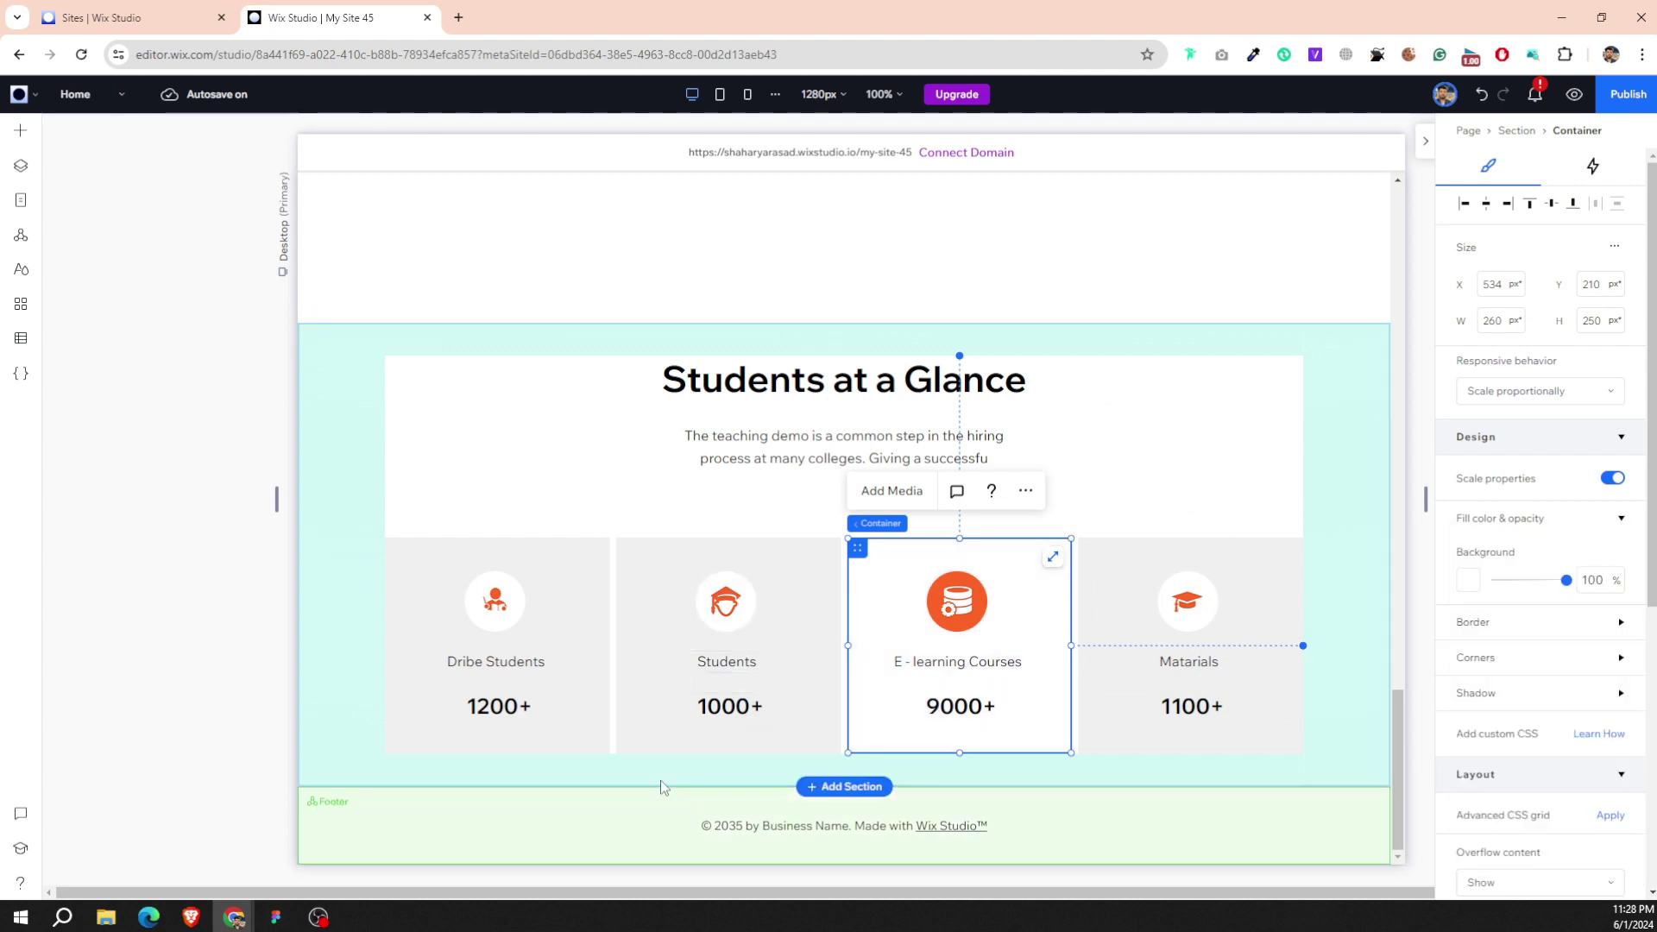
pyautogui.click(635, 475)
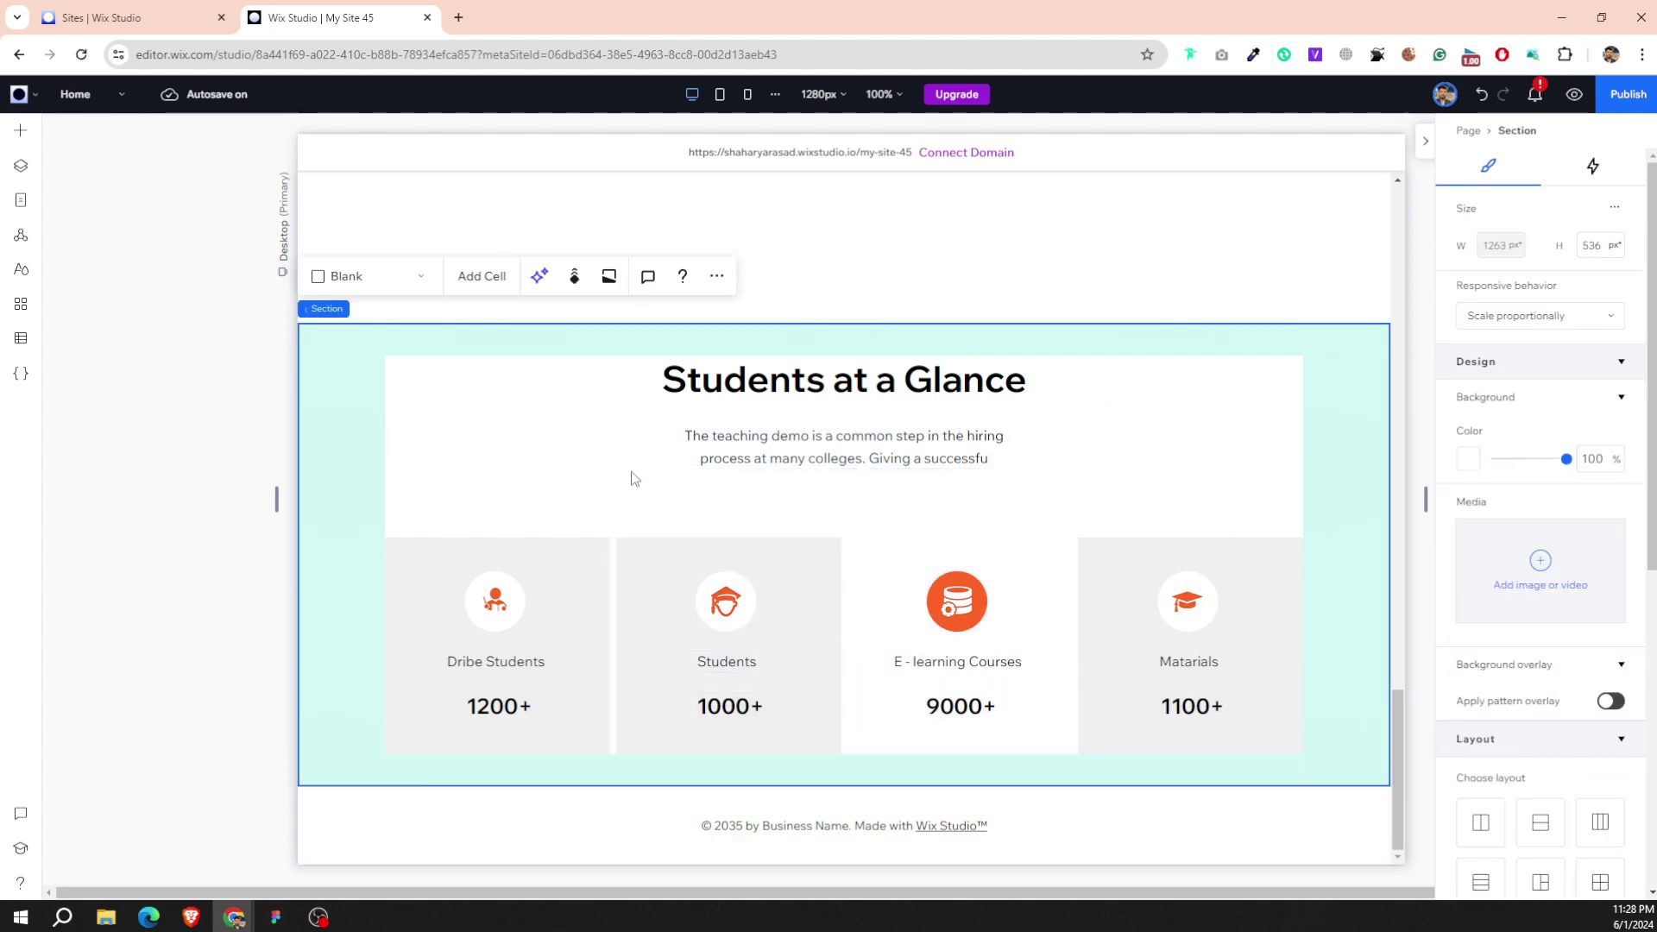
# After checking the Figma design, add a blank section below Students at a Glance.
pyautogui.click(276, 916)
pyautogui.scroll(-2, 432, 642)
pyautogui.scroll(-2, 525, 584)
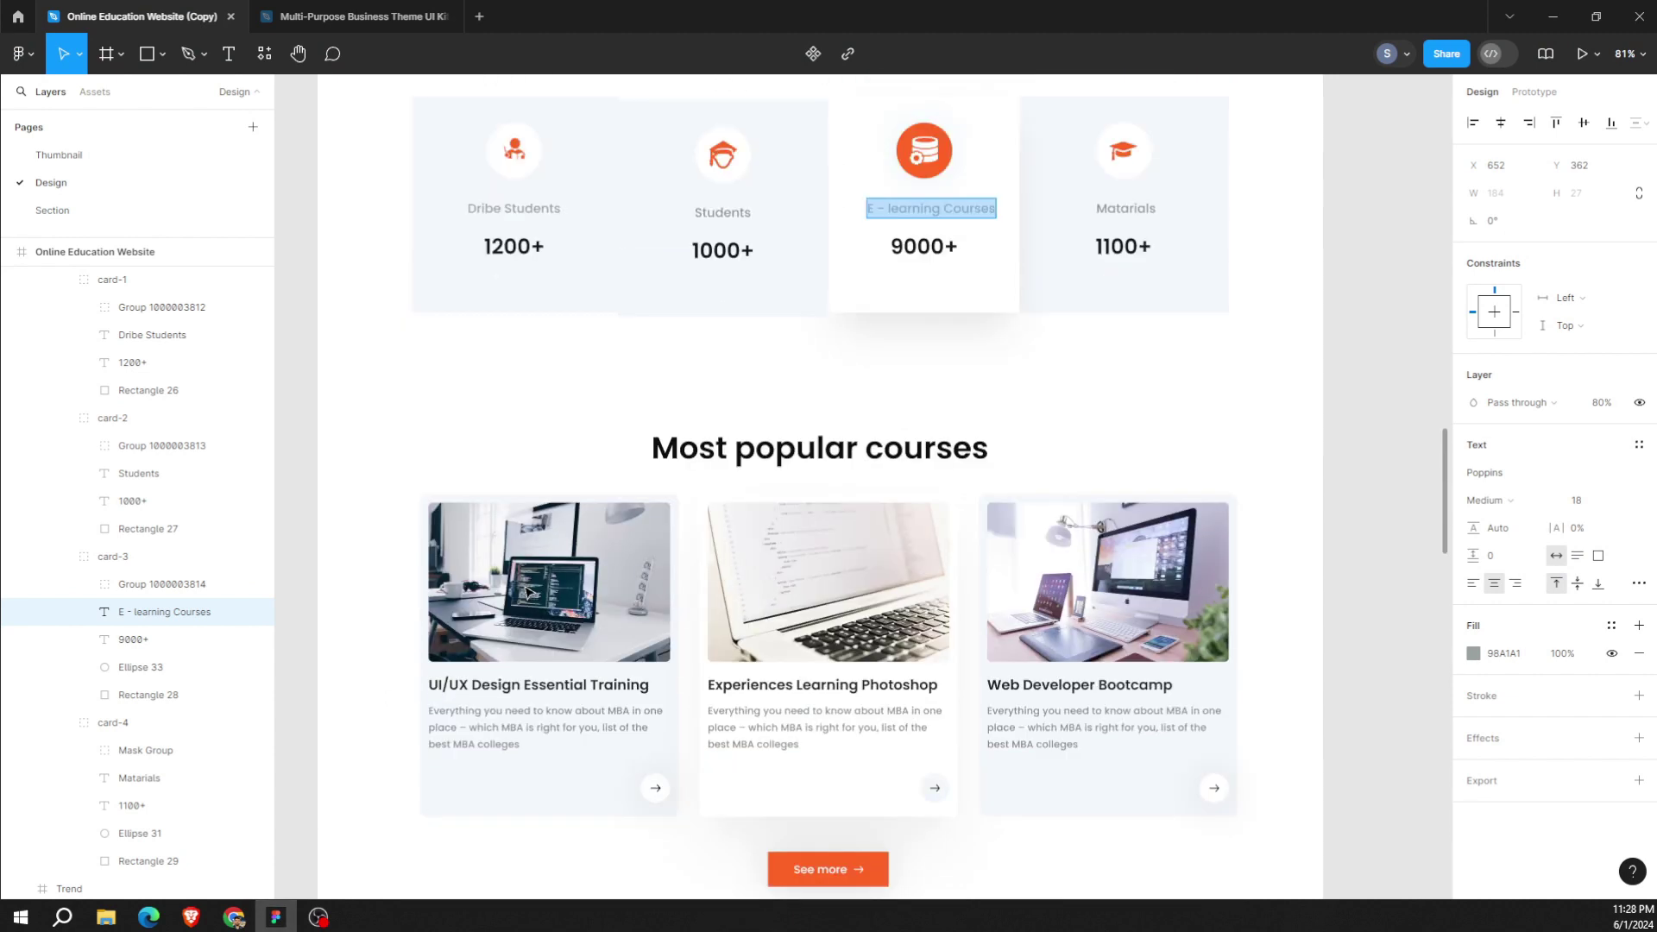
pyautogui.scroll(-3, 528, 593)
pyautogui.scroll(1, 481, 695)
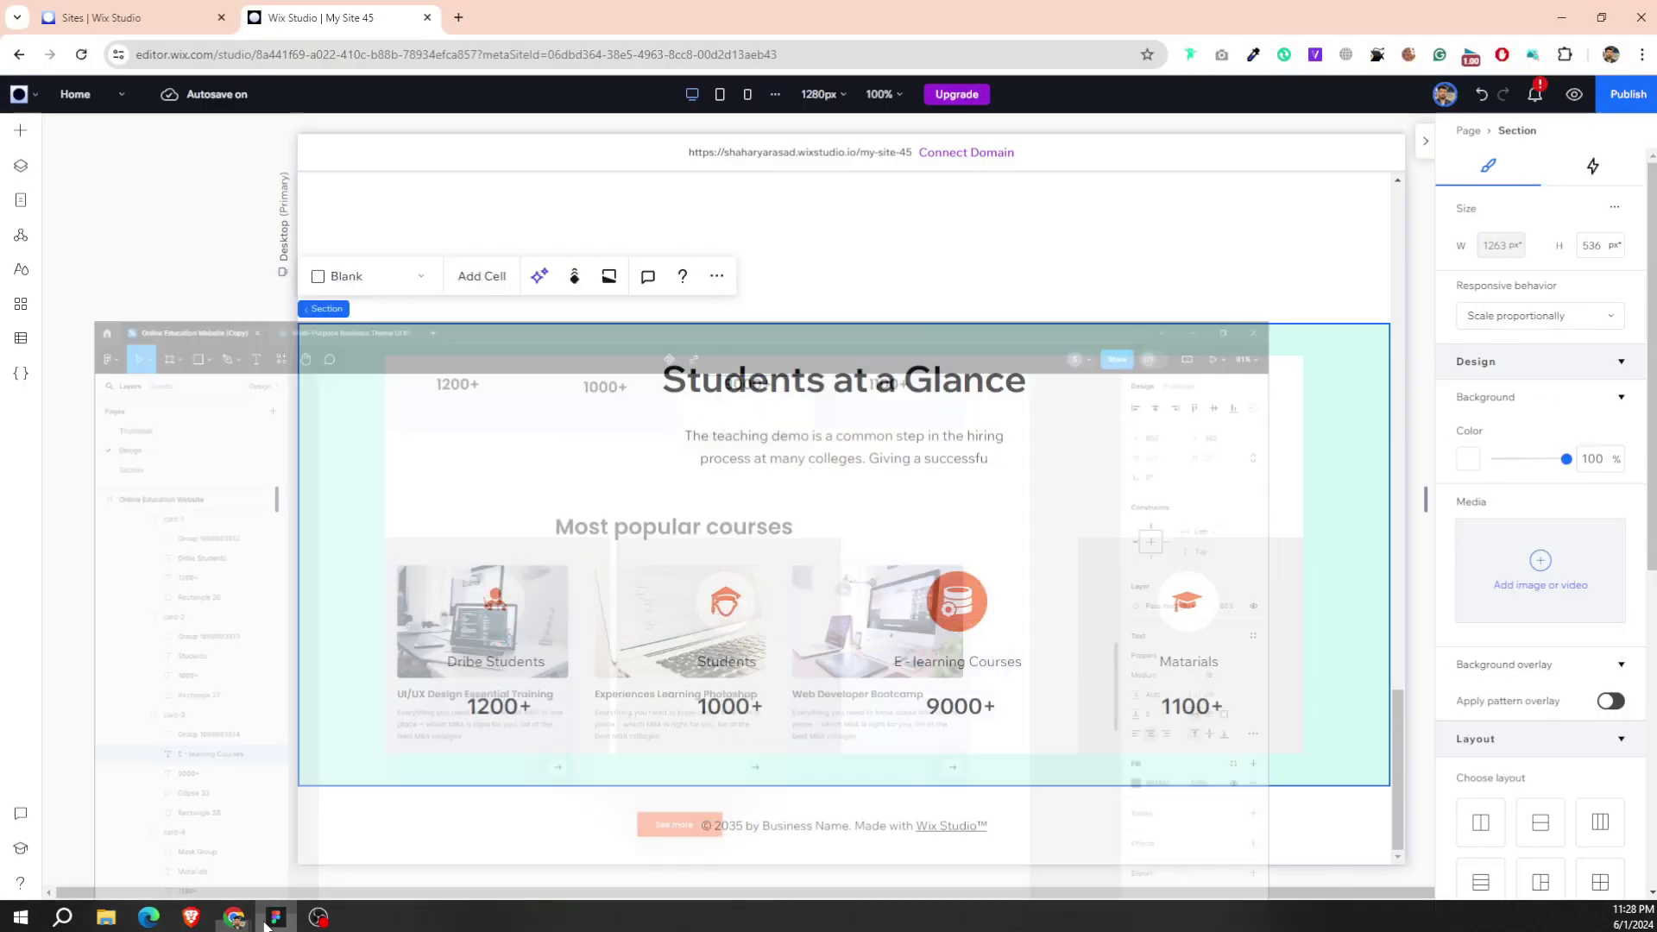
pyautogui.click(234, 916)
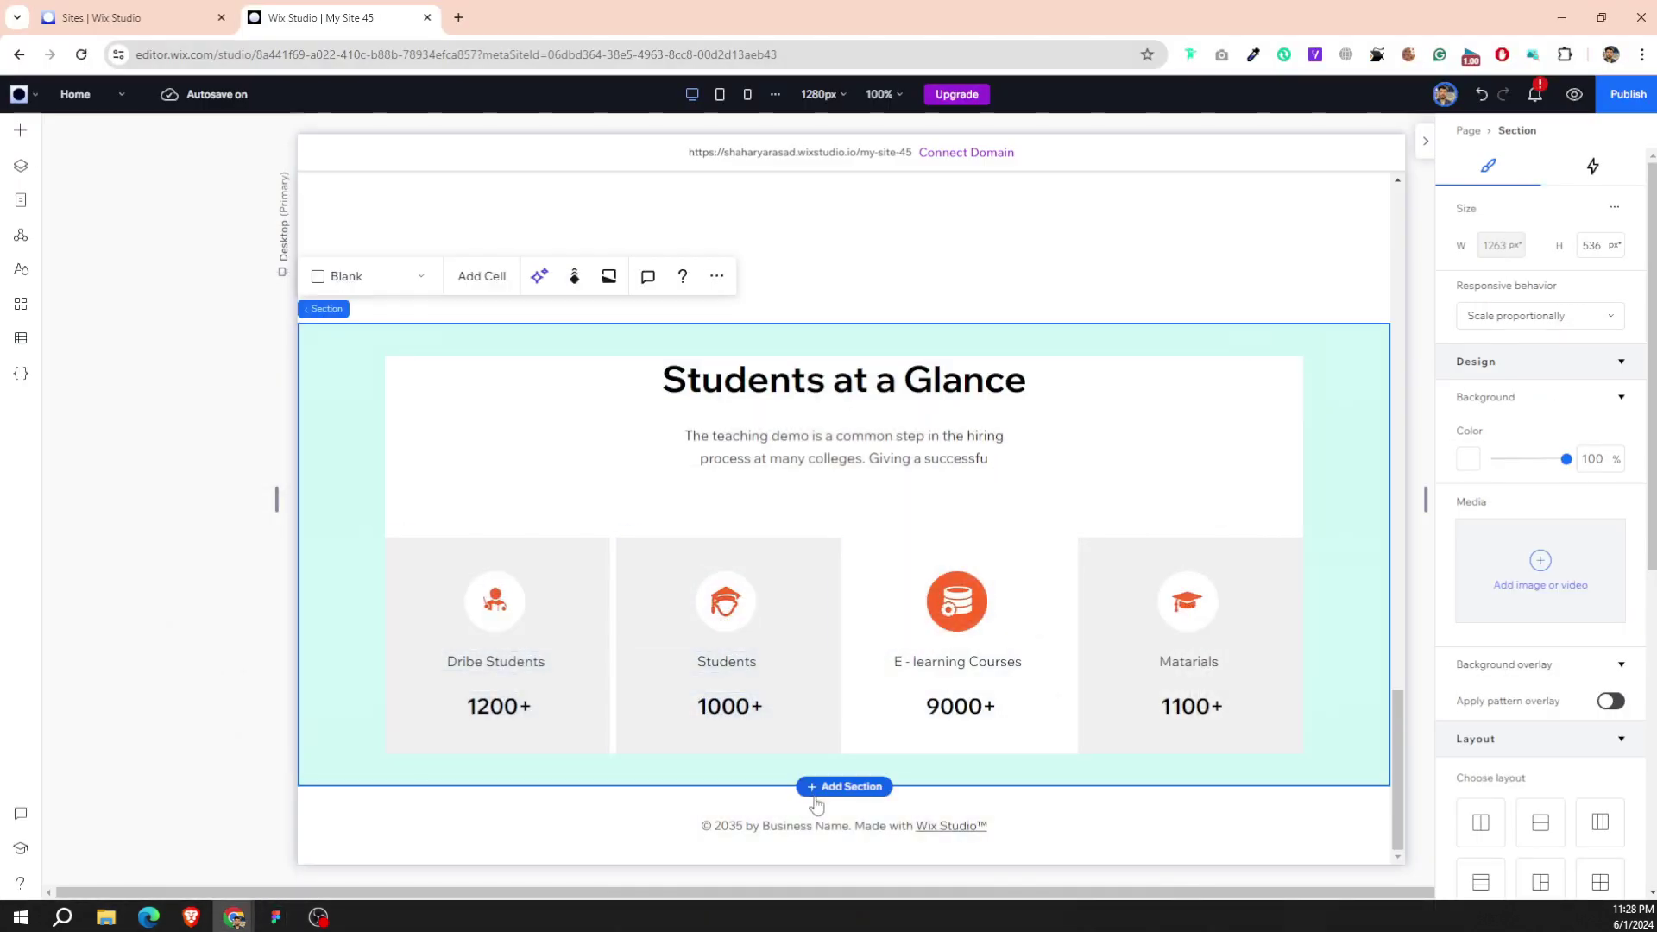
pyautogui.click(815, 786)
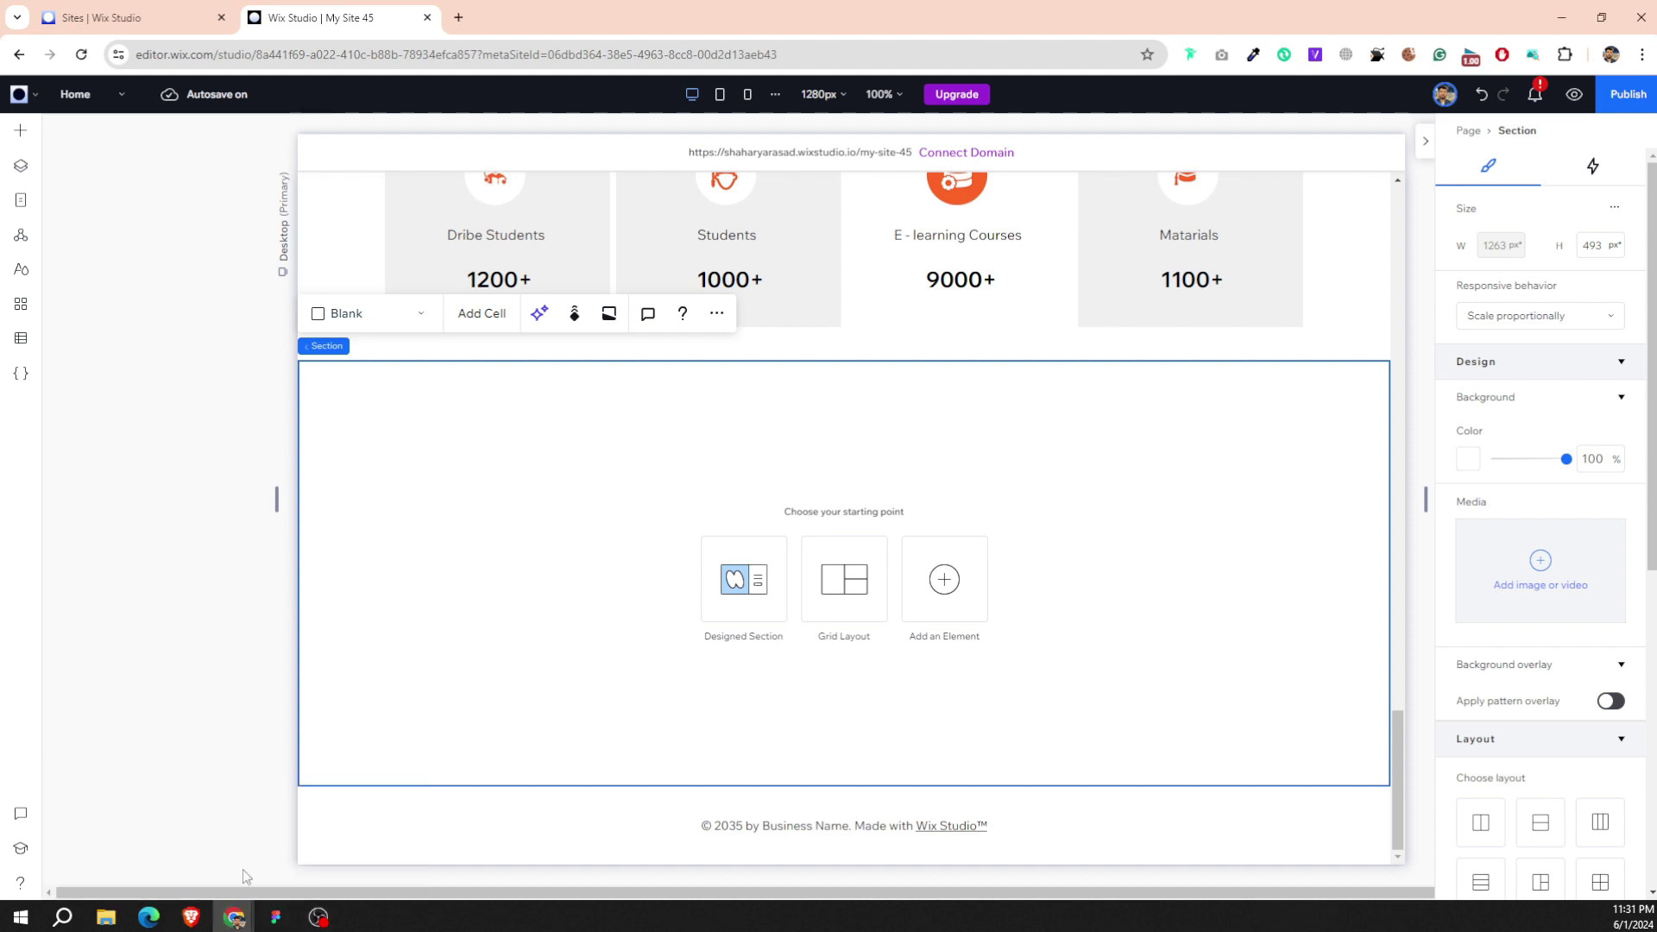
# Look up the 'Most popular courses' heading in the Figma design.
pyautogui.click(276, 916)
pyautogui.click(724, 287)
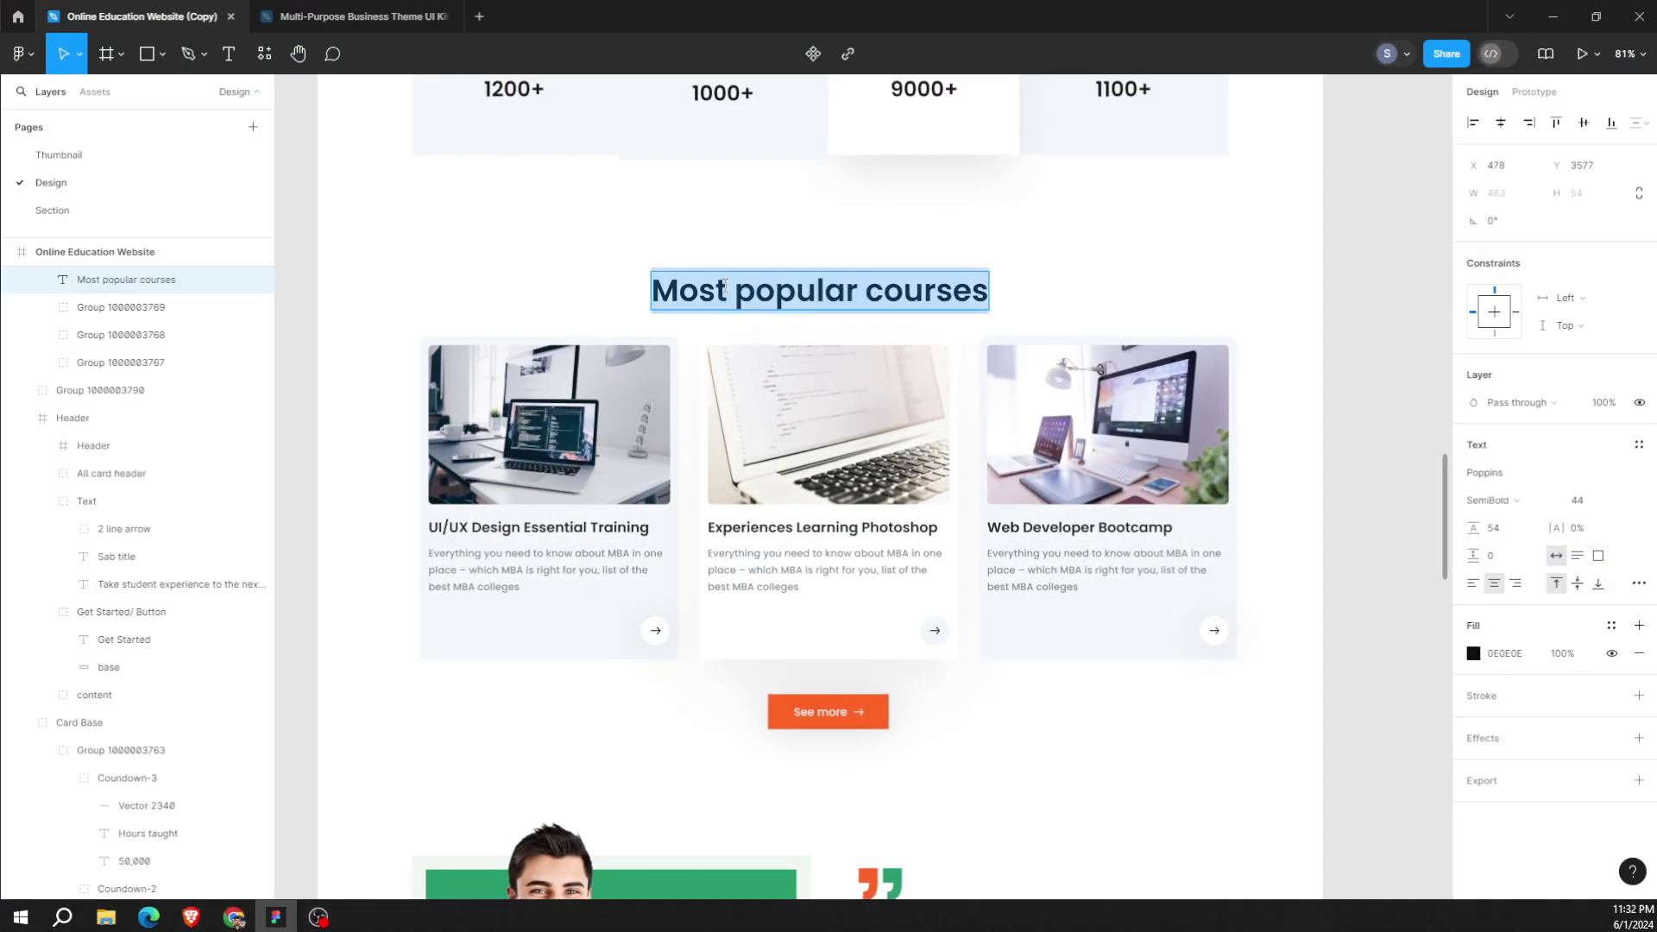
pyautogui.rightClick(753, 293)
pyautogui.click(261, 920)
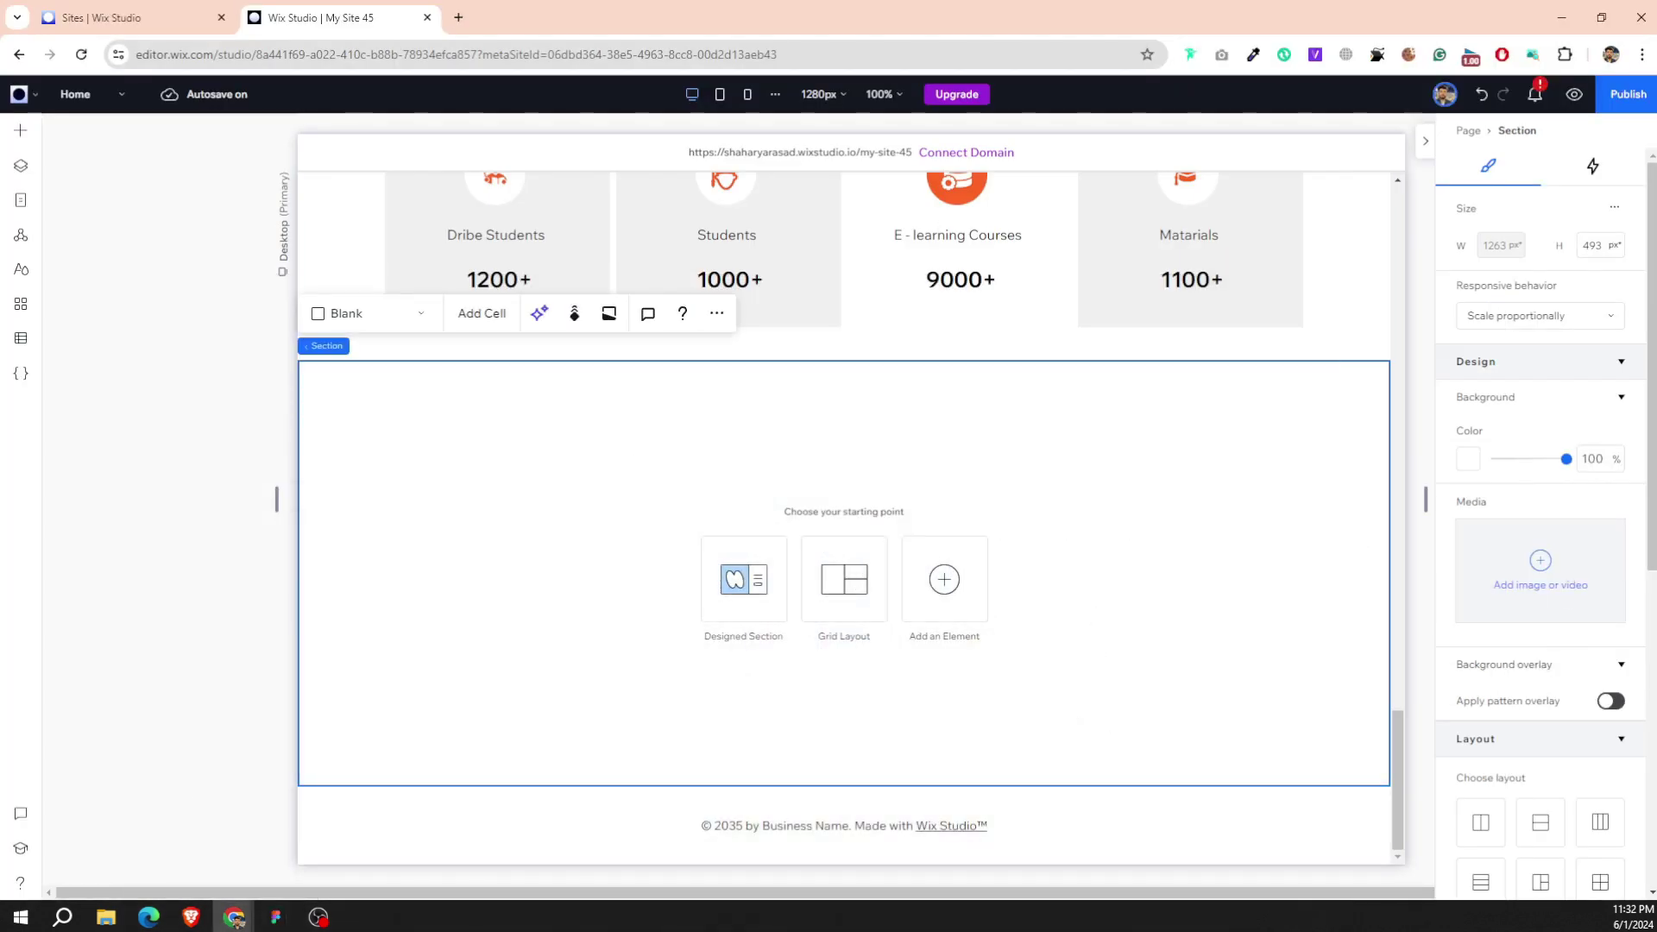
# Give the section 8% side padding, 3% top, 0% bottom, and drag a title into it.
pyautogui.scroll(-2, 1542, 738)
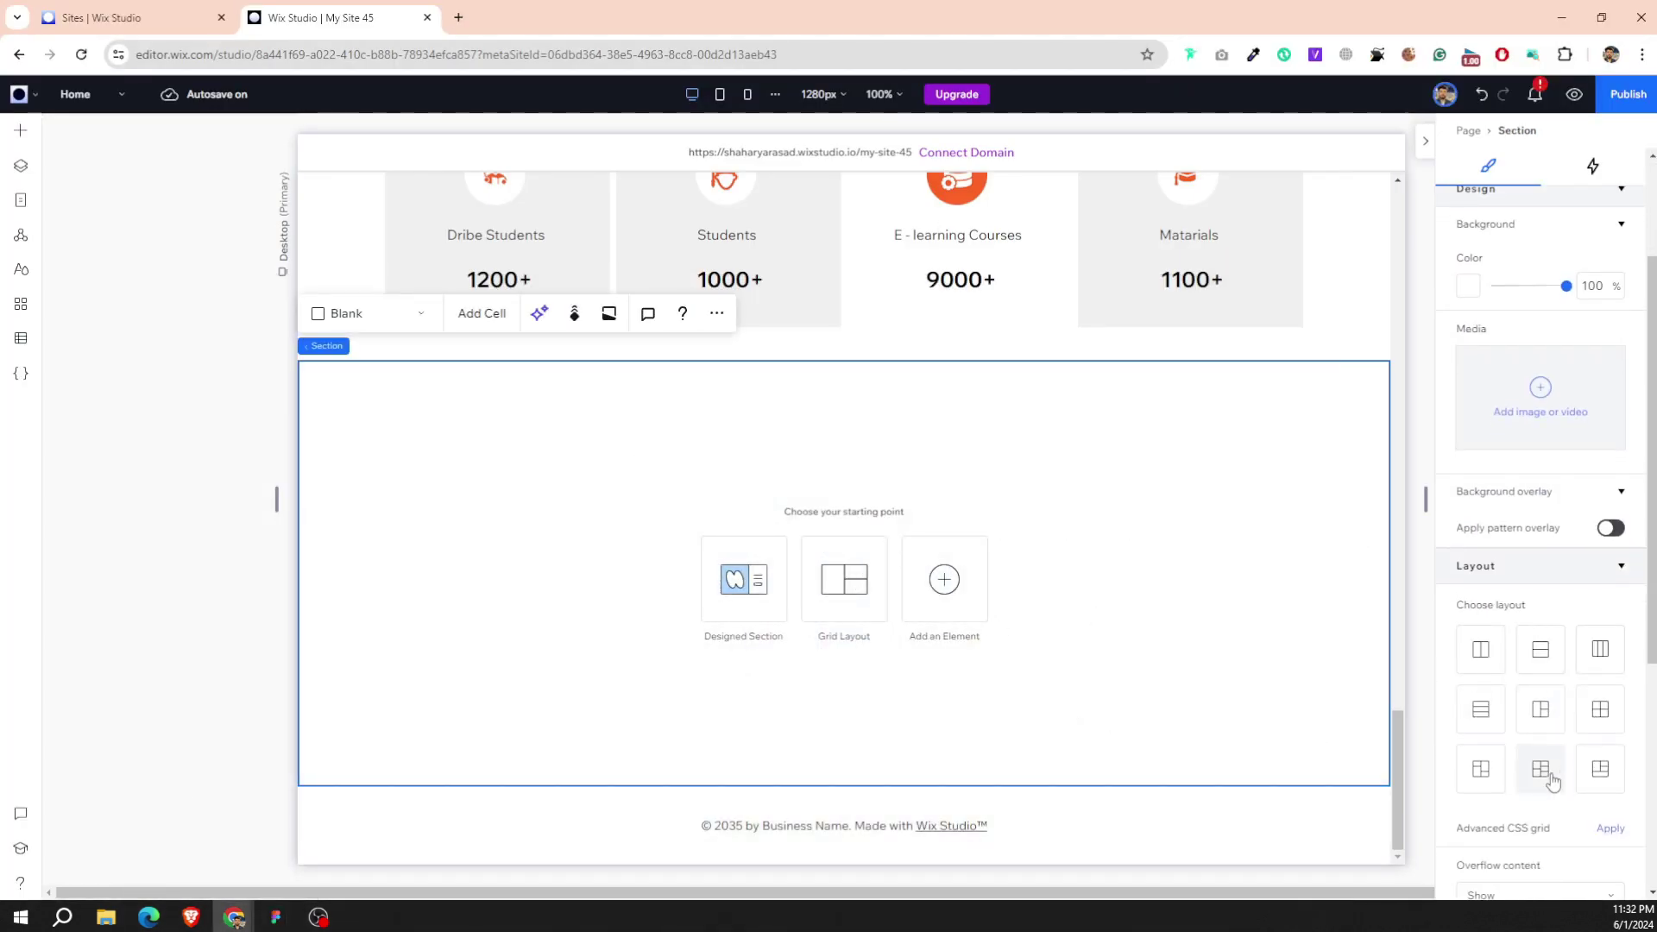
pyautogui.scroll(-3, 1545, 777)
pyautogui.scroll(-1, 1545, 777)
pyautogui.scroll(6, 1523, 590)
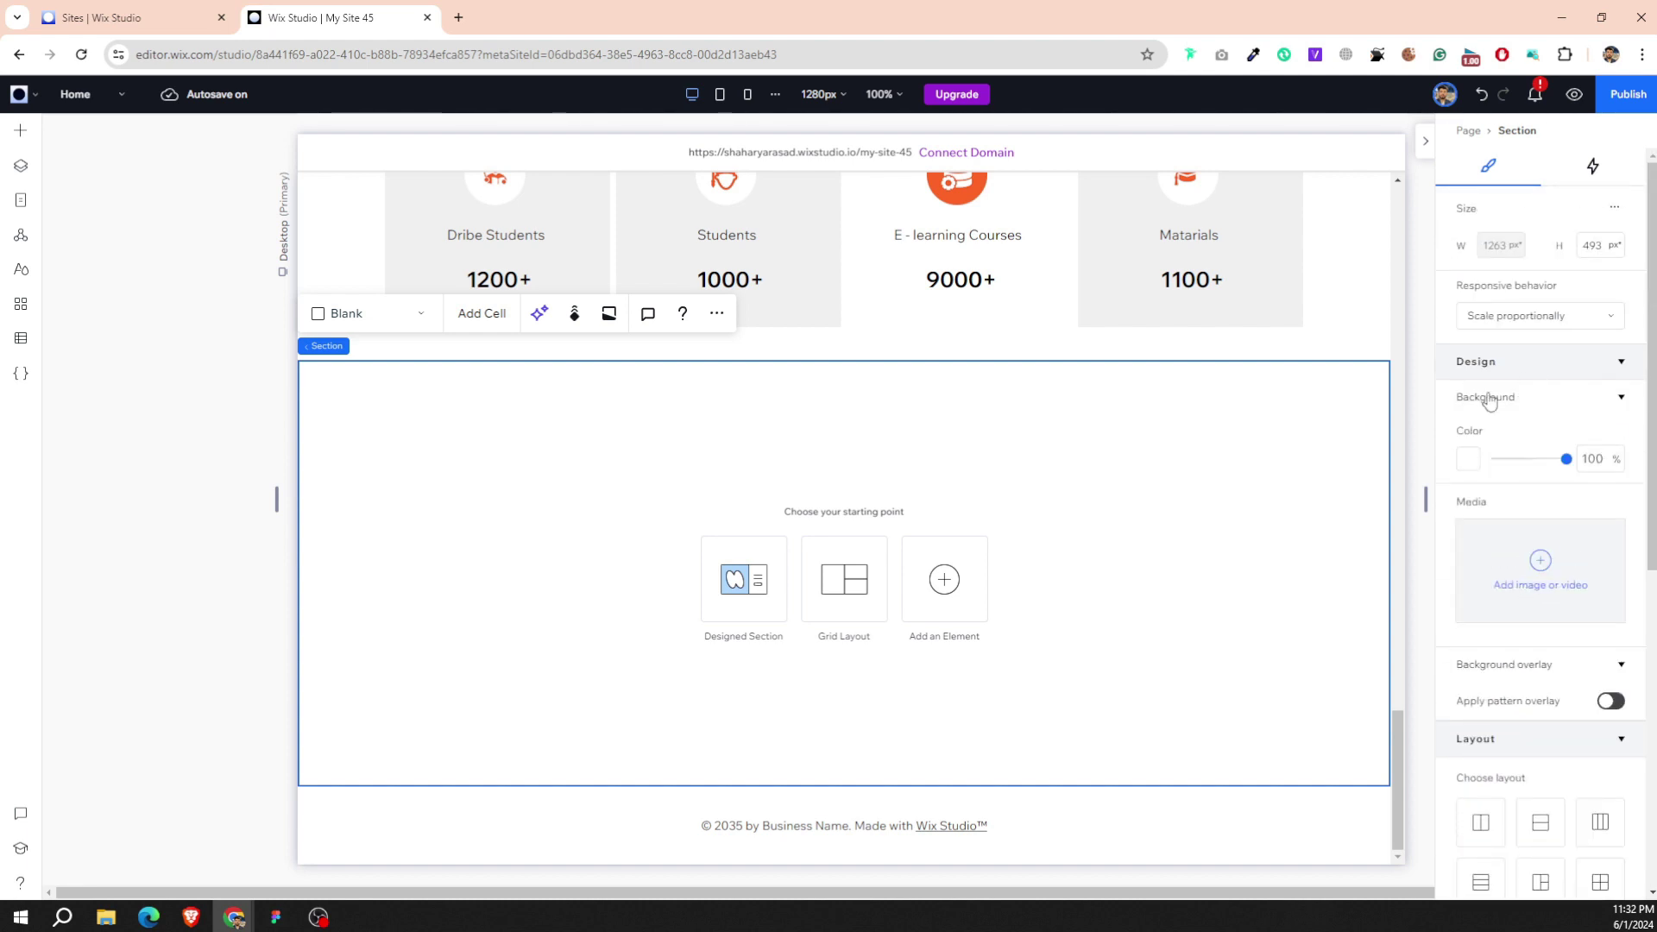
pyautogui.scroll(-6, 1575, 649)
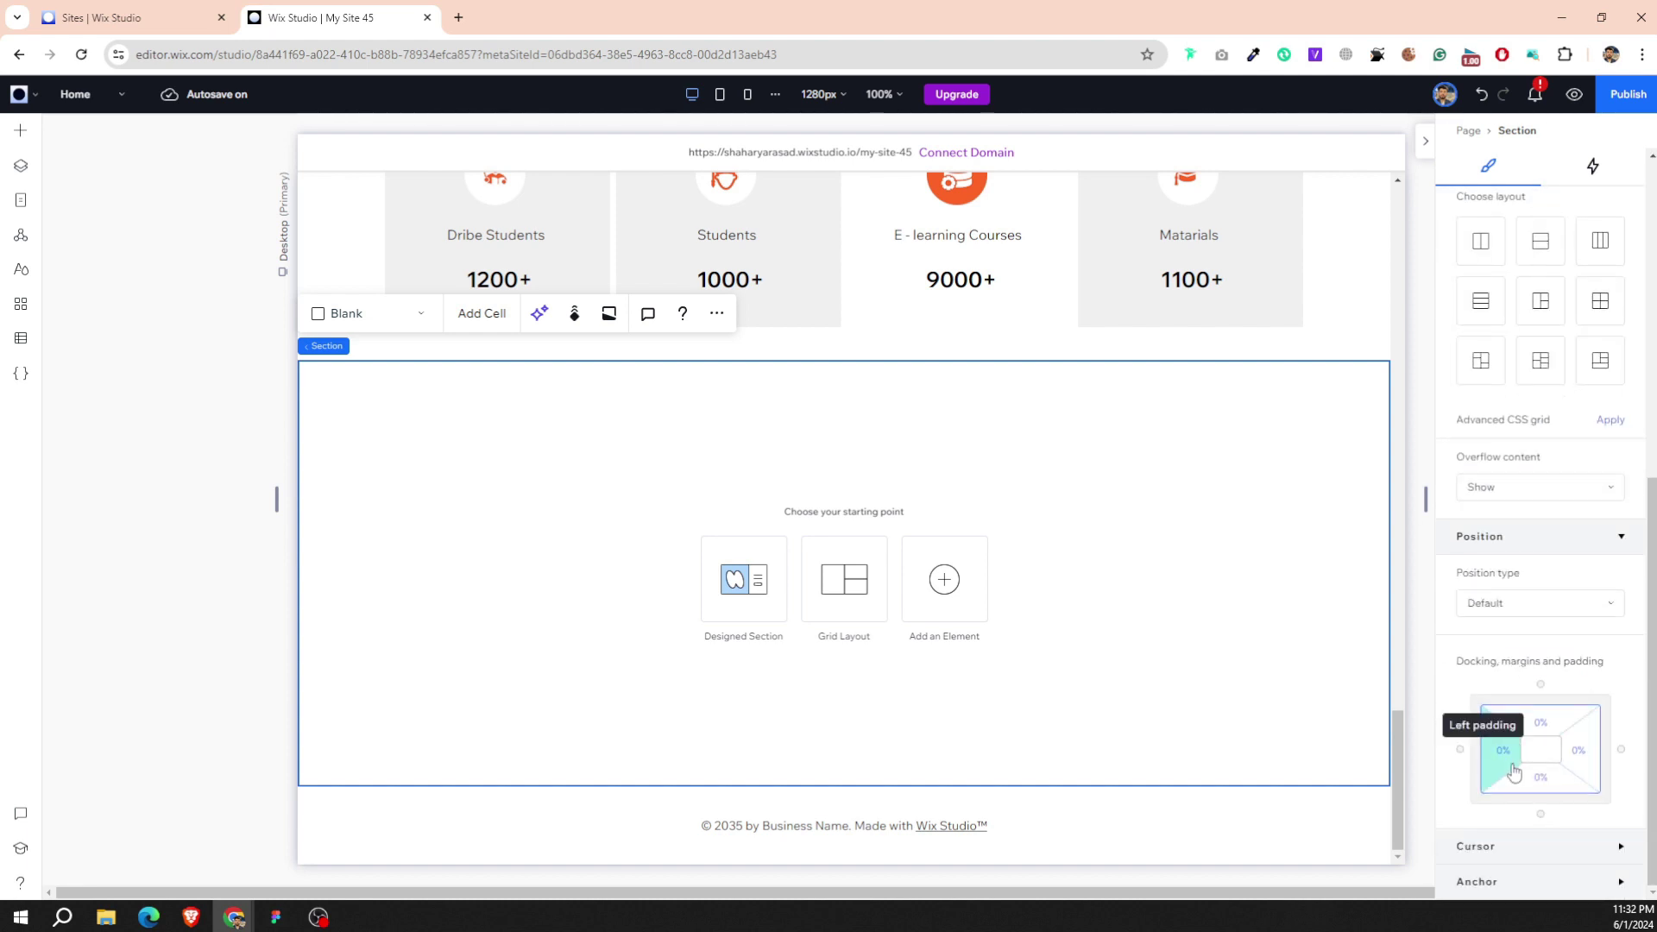
pyautogui.click(1490, 760)
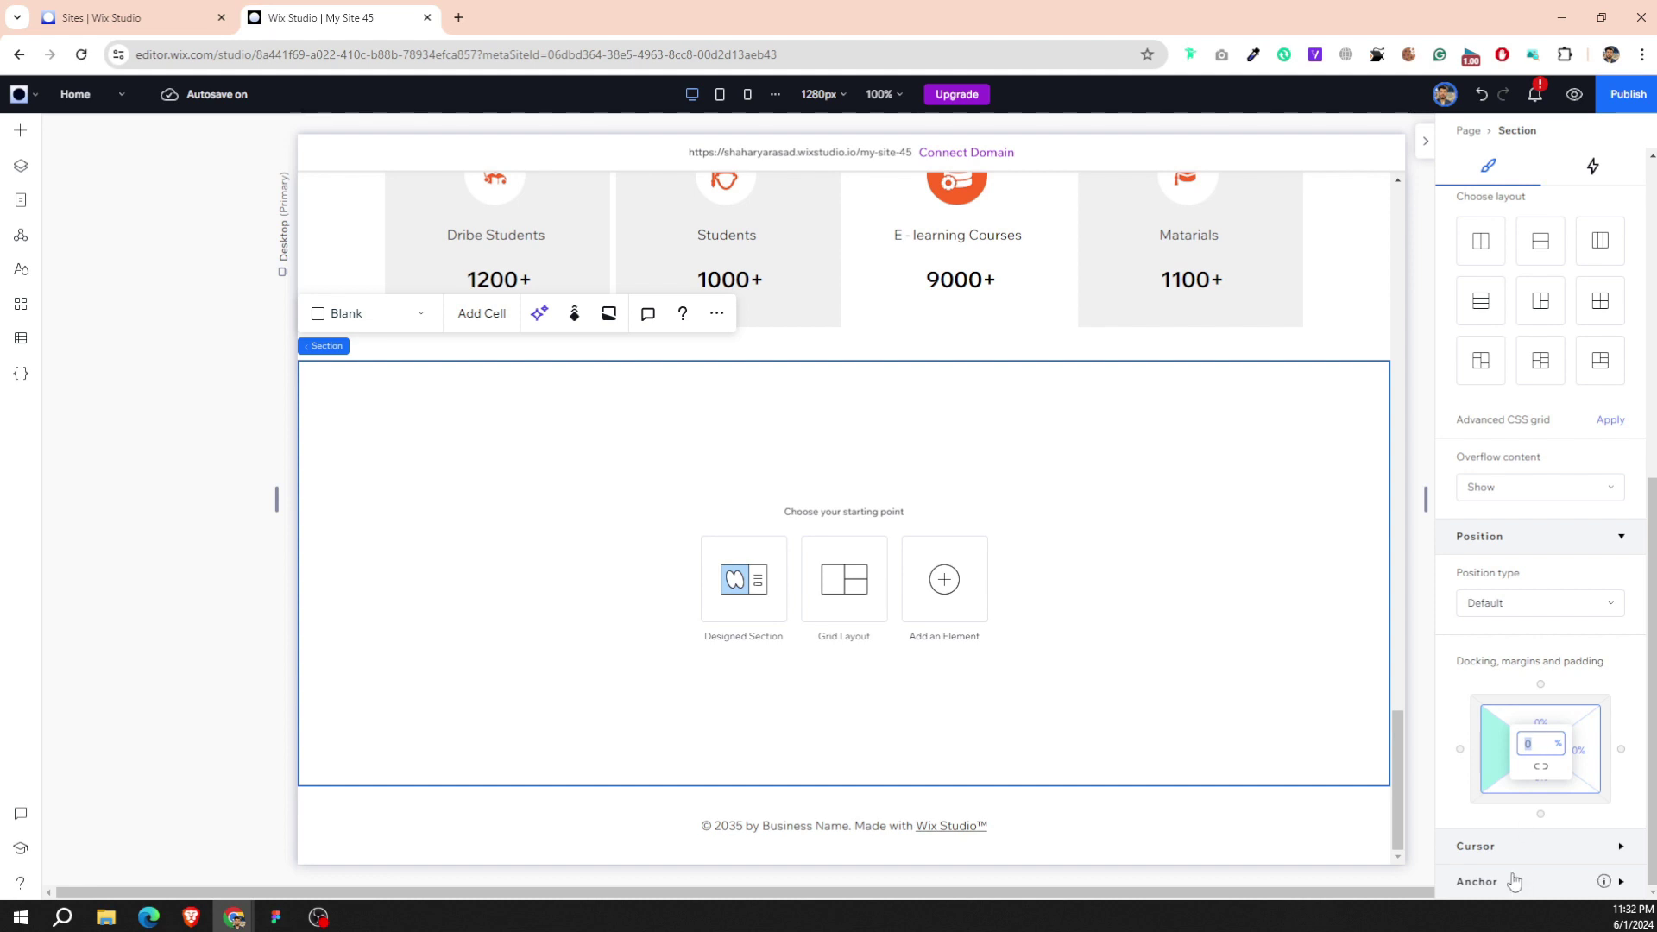
pyautogui.write('08')
pyautogui.click(1568, 763)
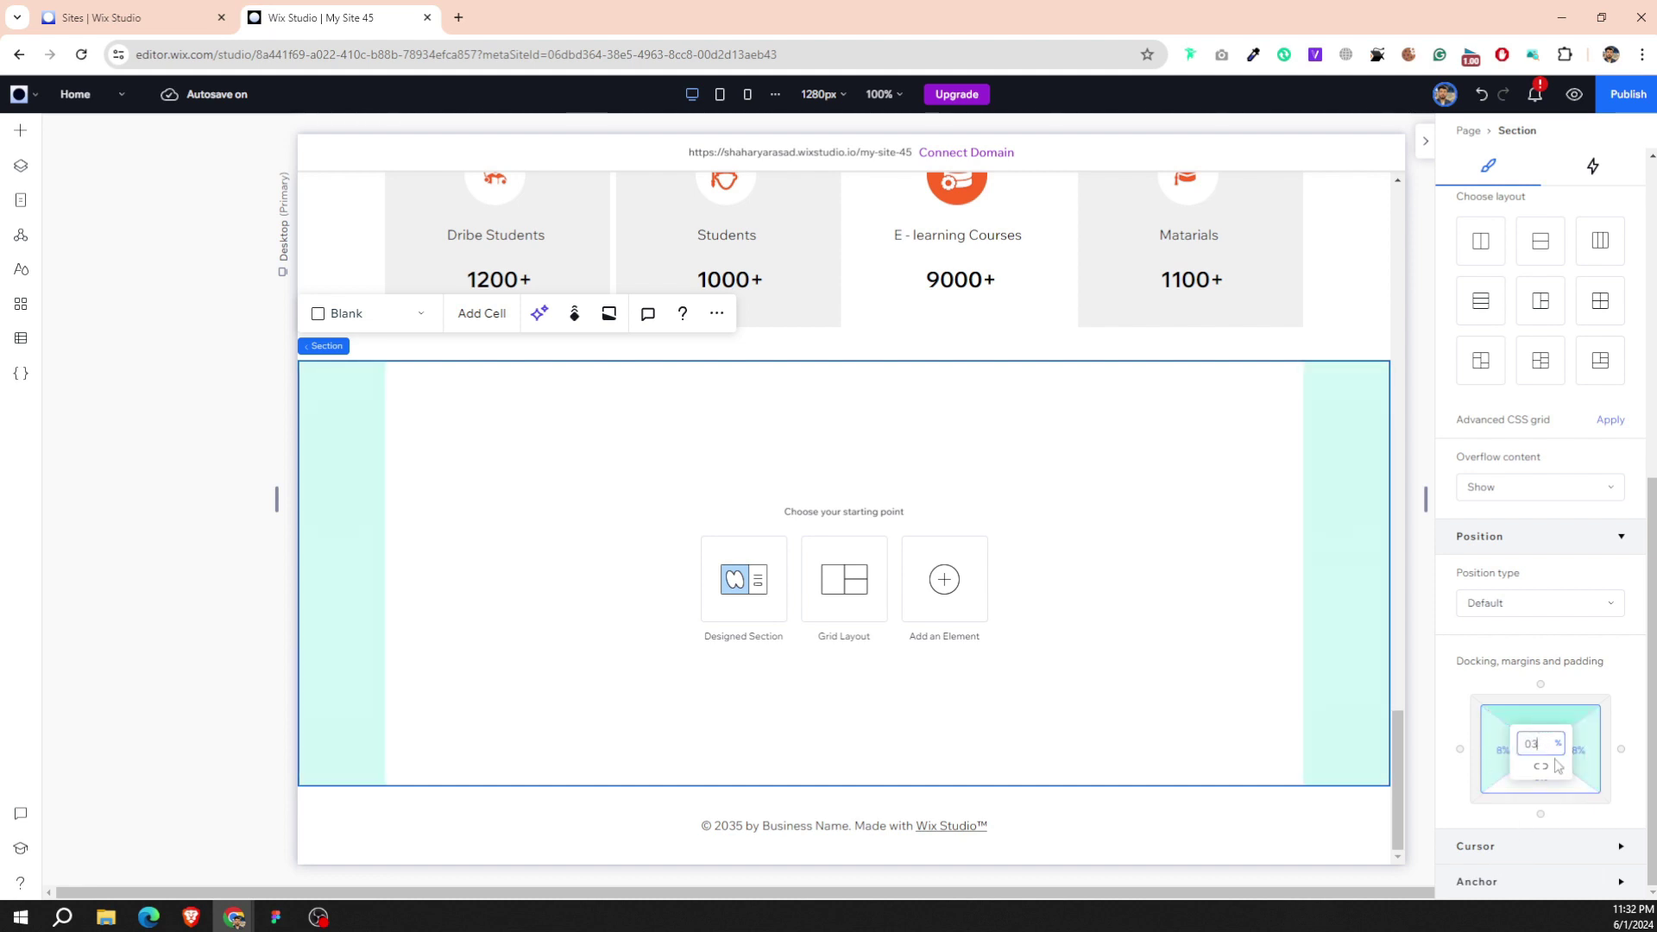
pyautogui.click(1554, 783)
pyautogui.press('Return')
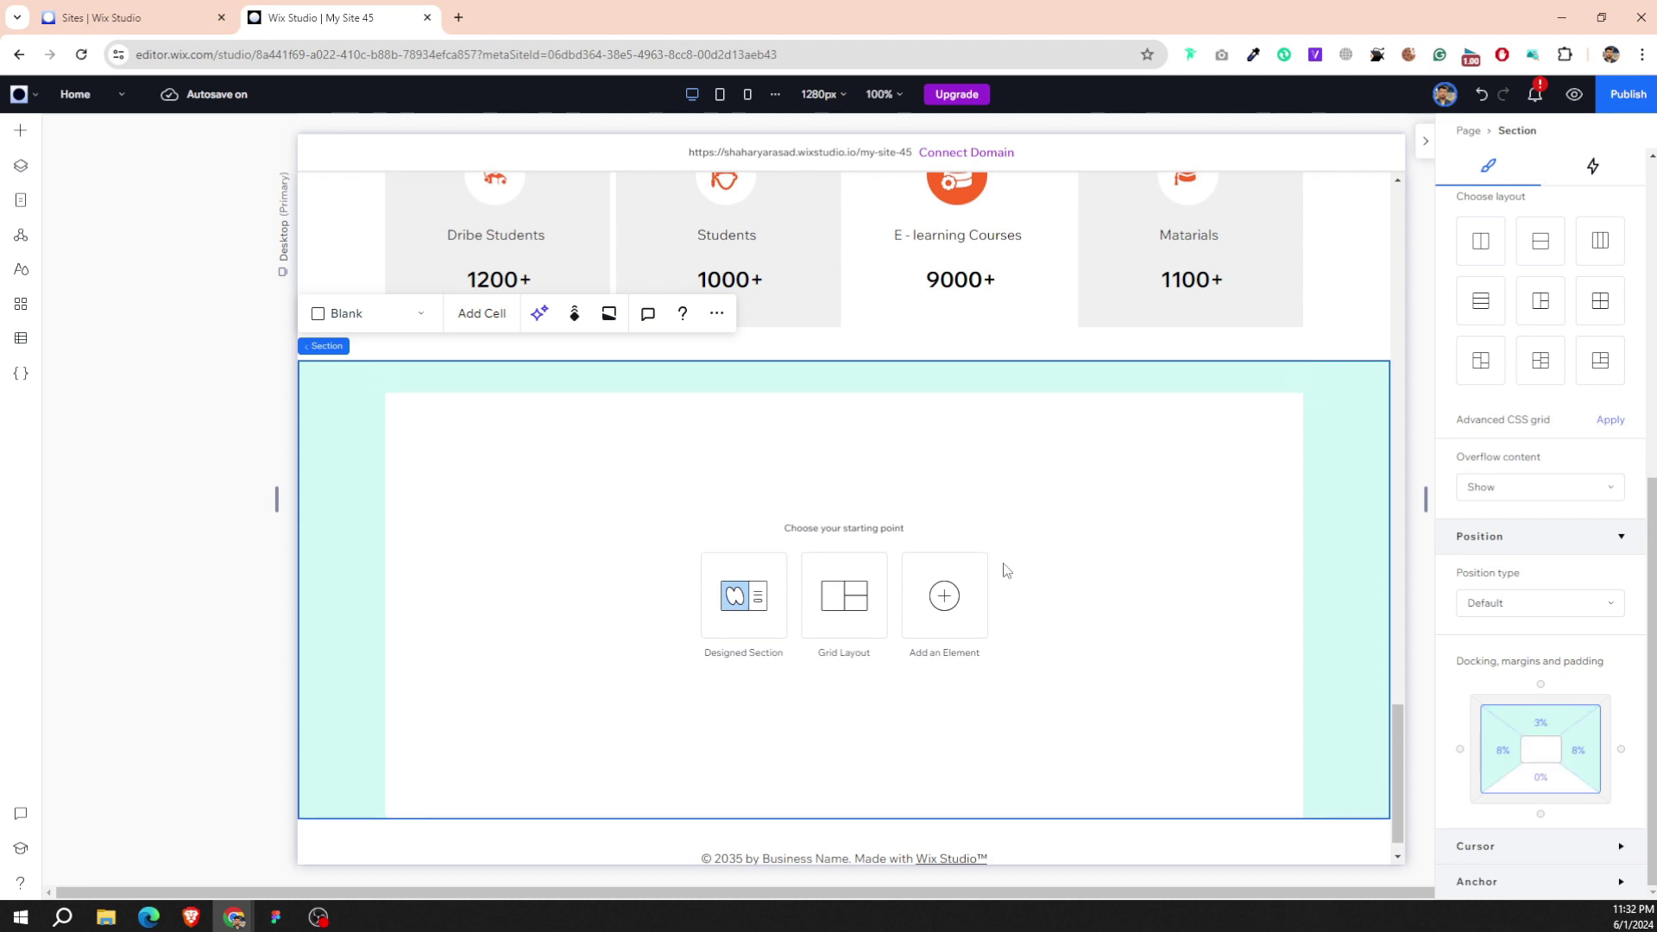
pyautogui.click(1516, 787)
pyautogui.write('3')
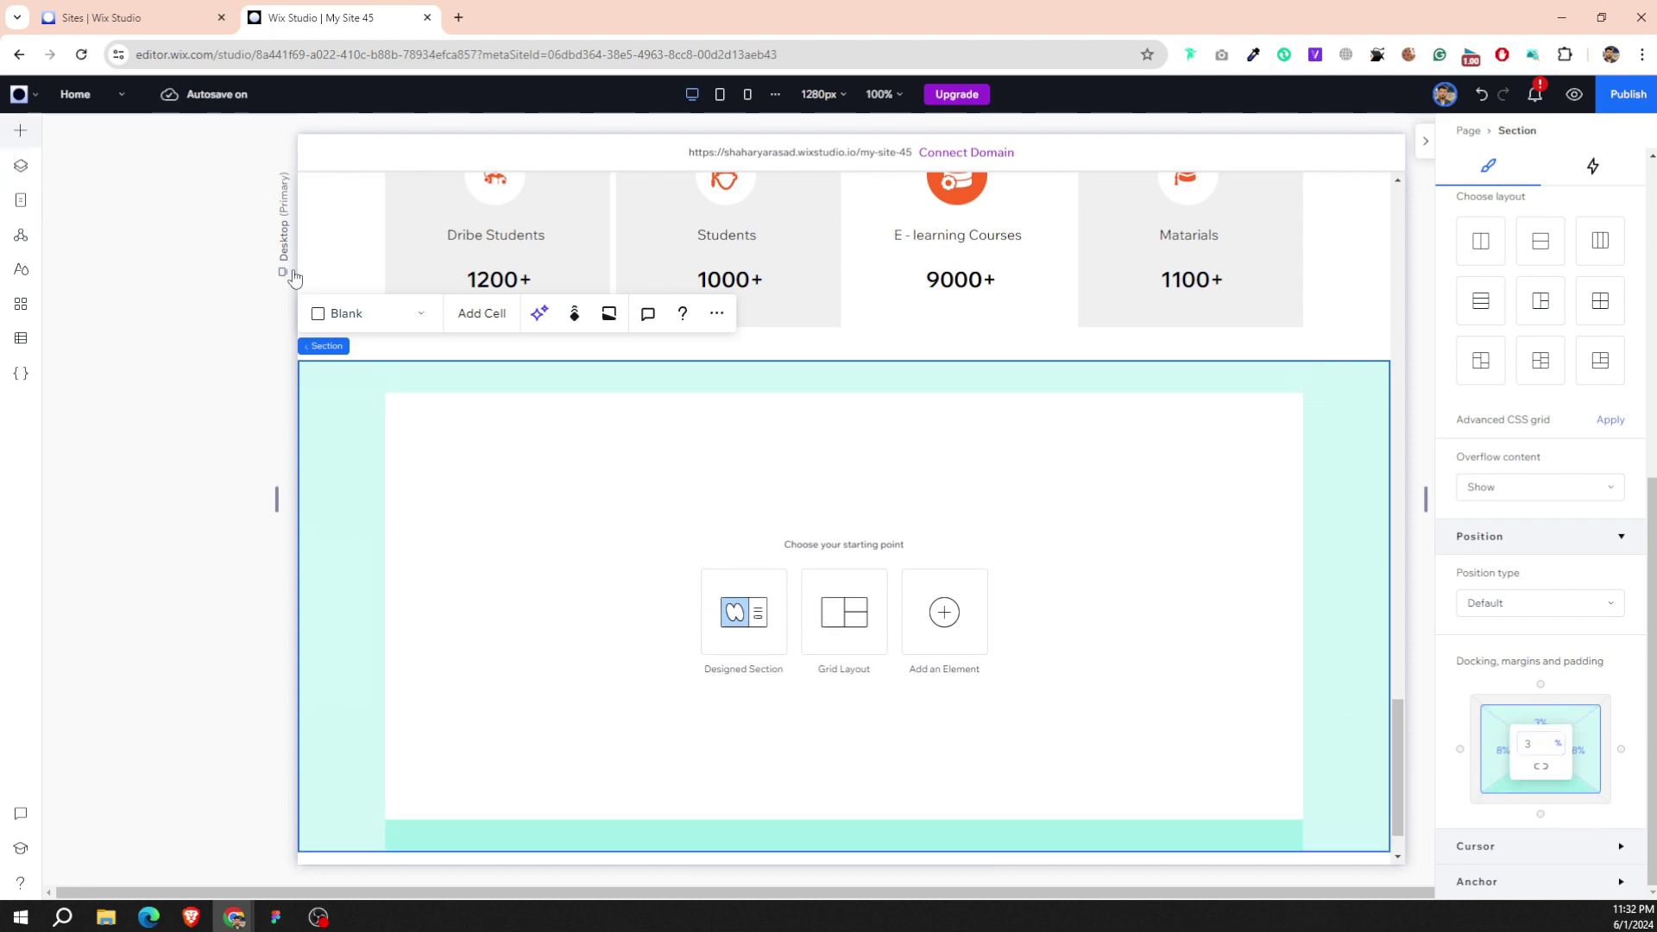
pyautogui.click(21, 131)
pyautogui.moveTo(333, 228); pyautogui.dragTo(811, 448)
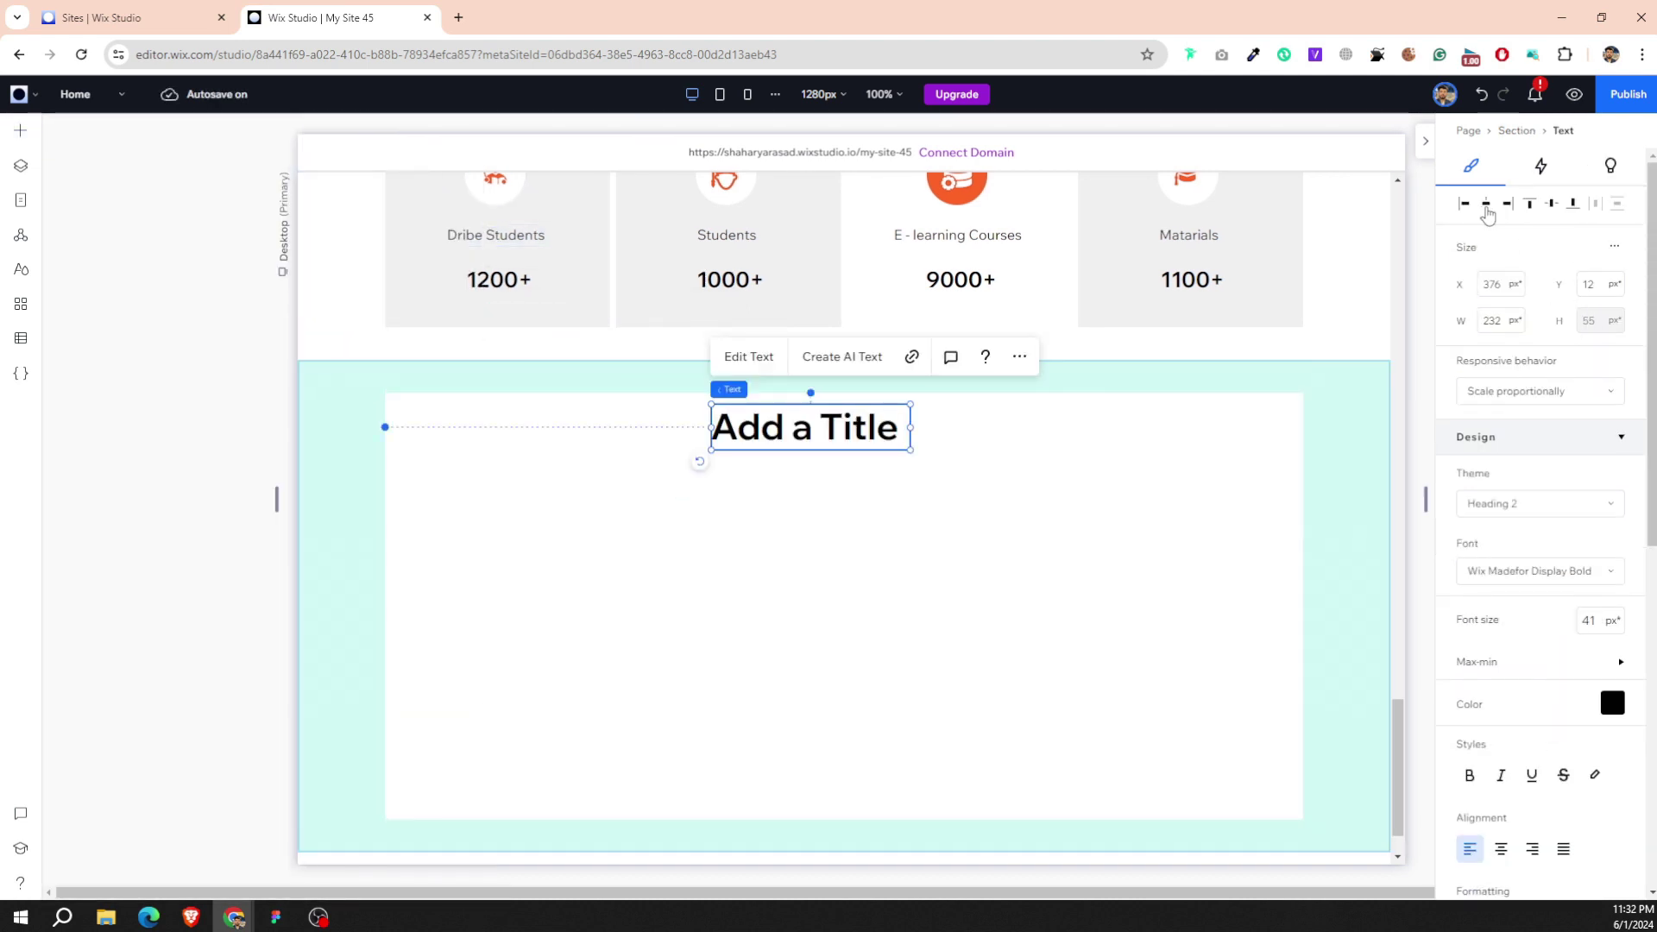
# Centre and top-align the title, widen it, and change its text to 'Most popular courses'.
pyautogui.click(1486, 207)
pyautogui.click(1530, 207)
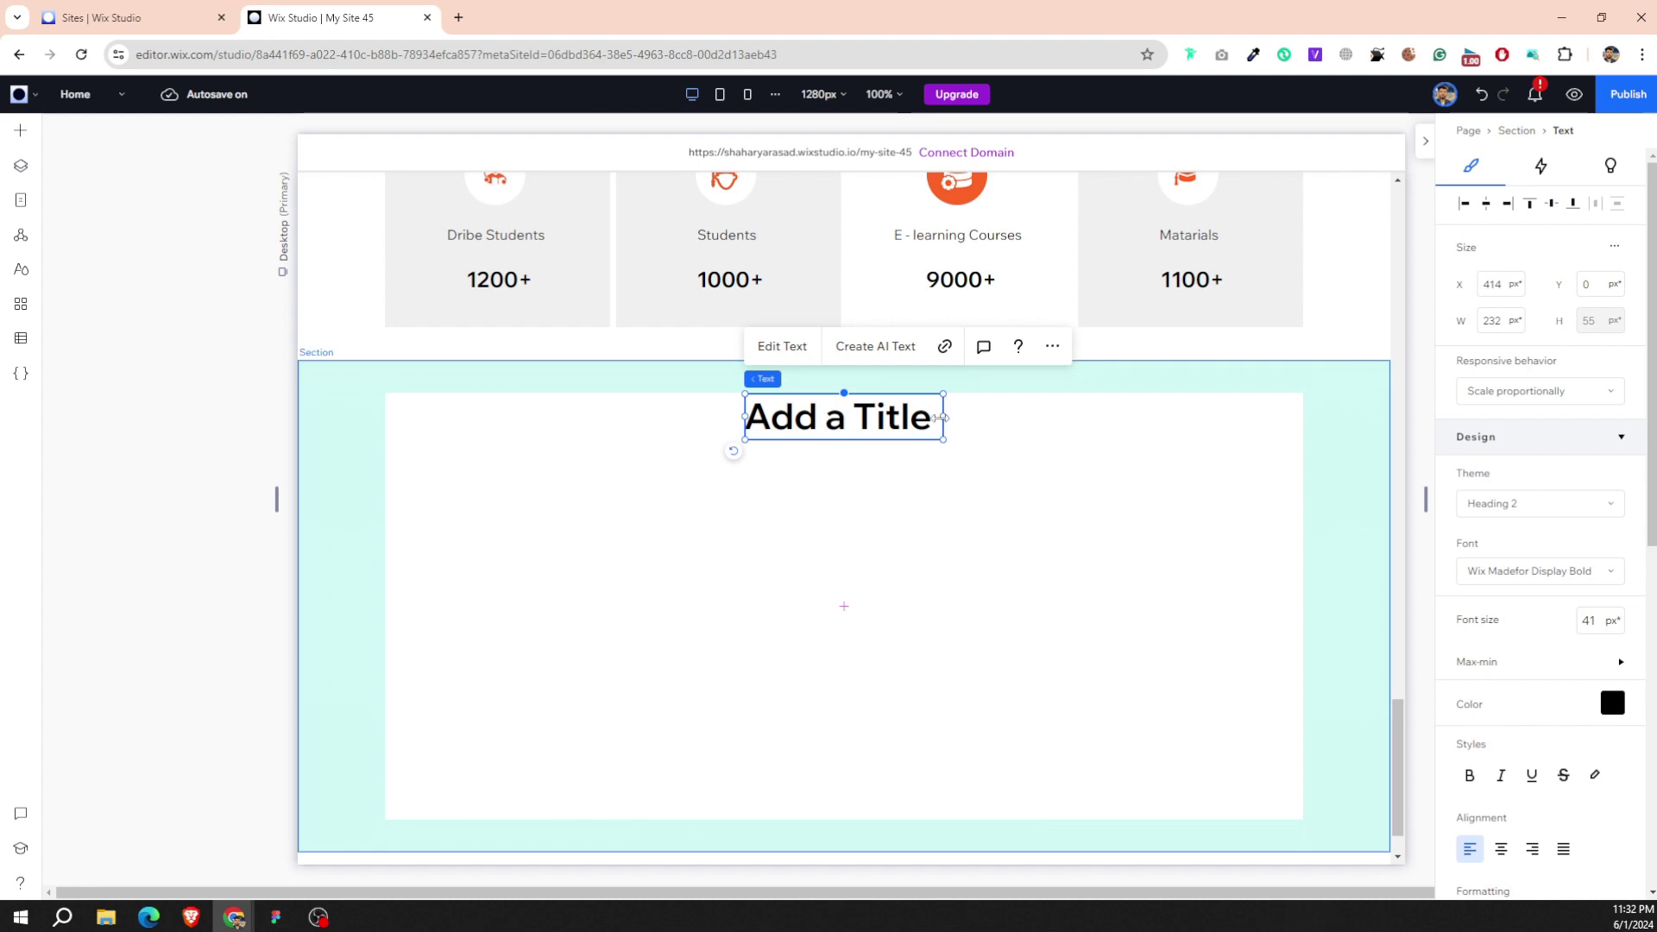
pyautogui.moveTo(940, 417); pyautogui.dragTo(1075, 417)
pyautogui.doubleClick(863, 418)
pyautogui.write('Most popular courses')
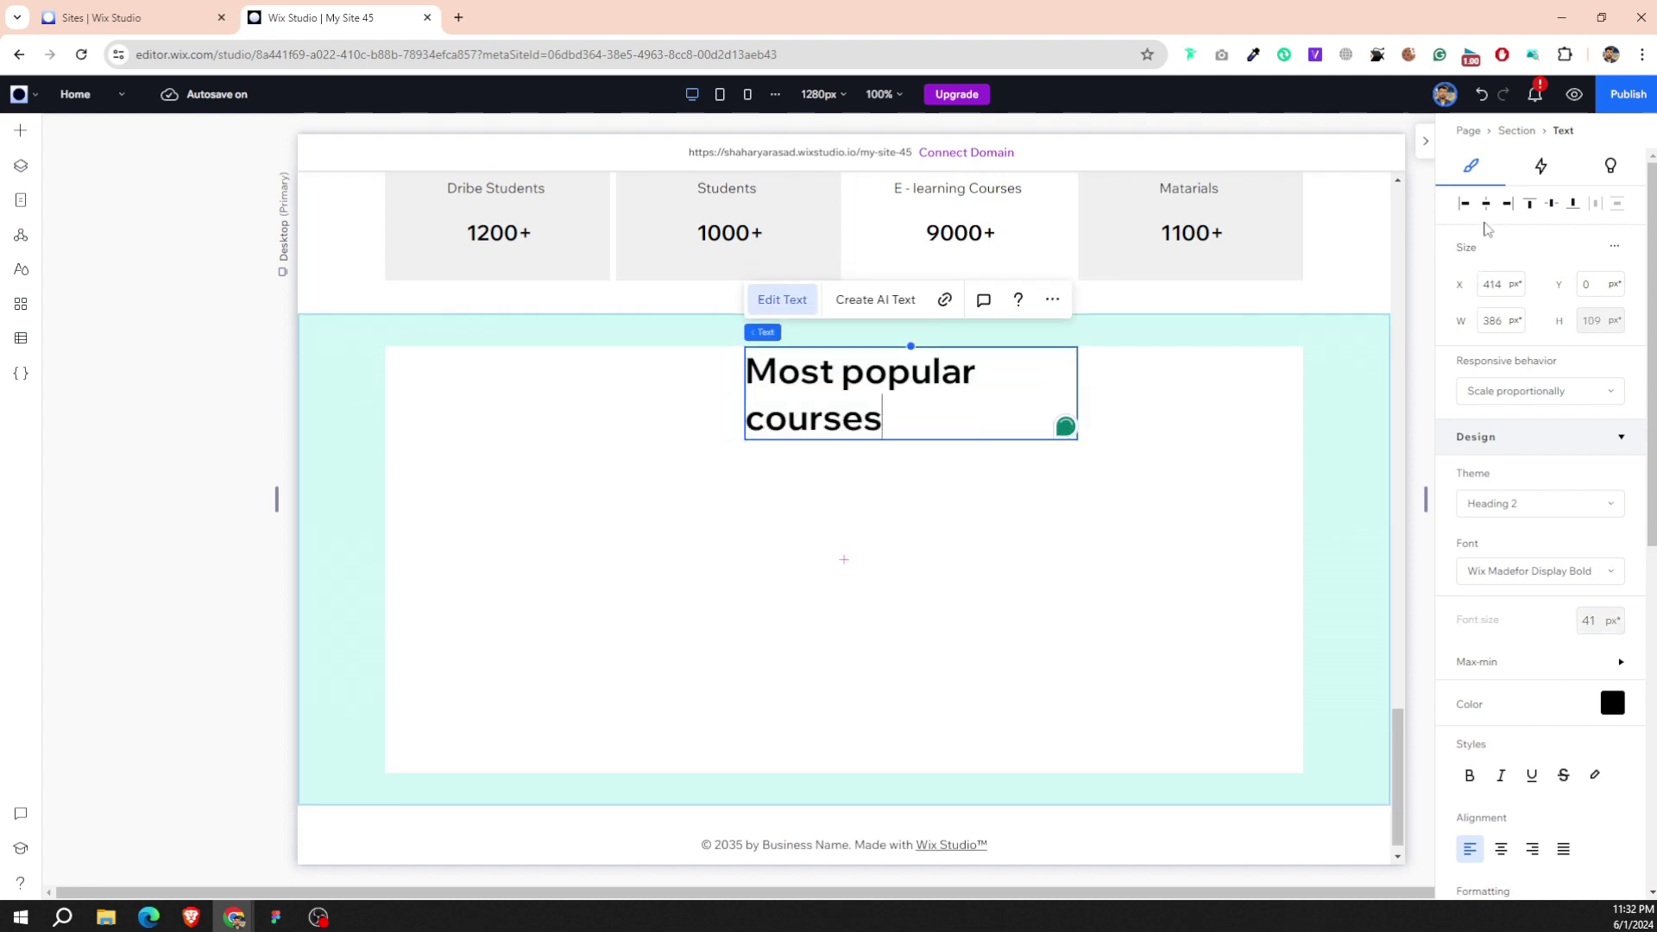
pyautogui.click(1047, 418)
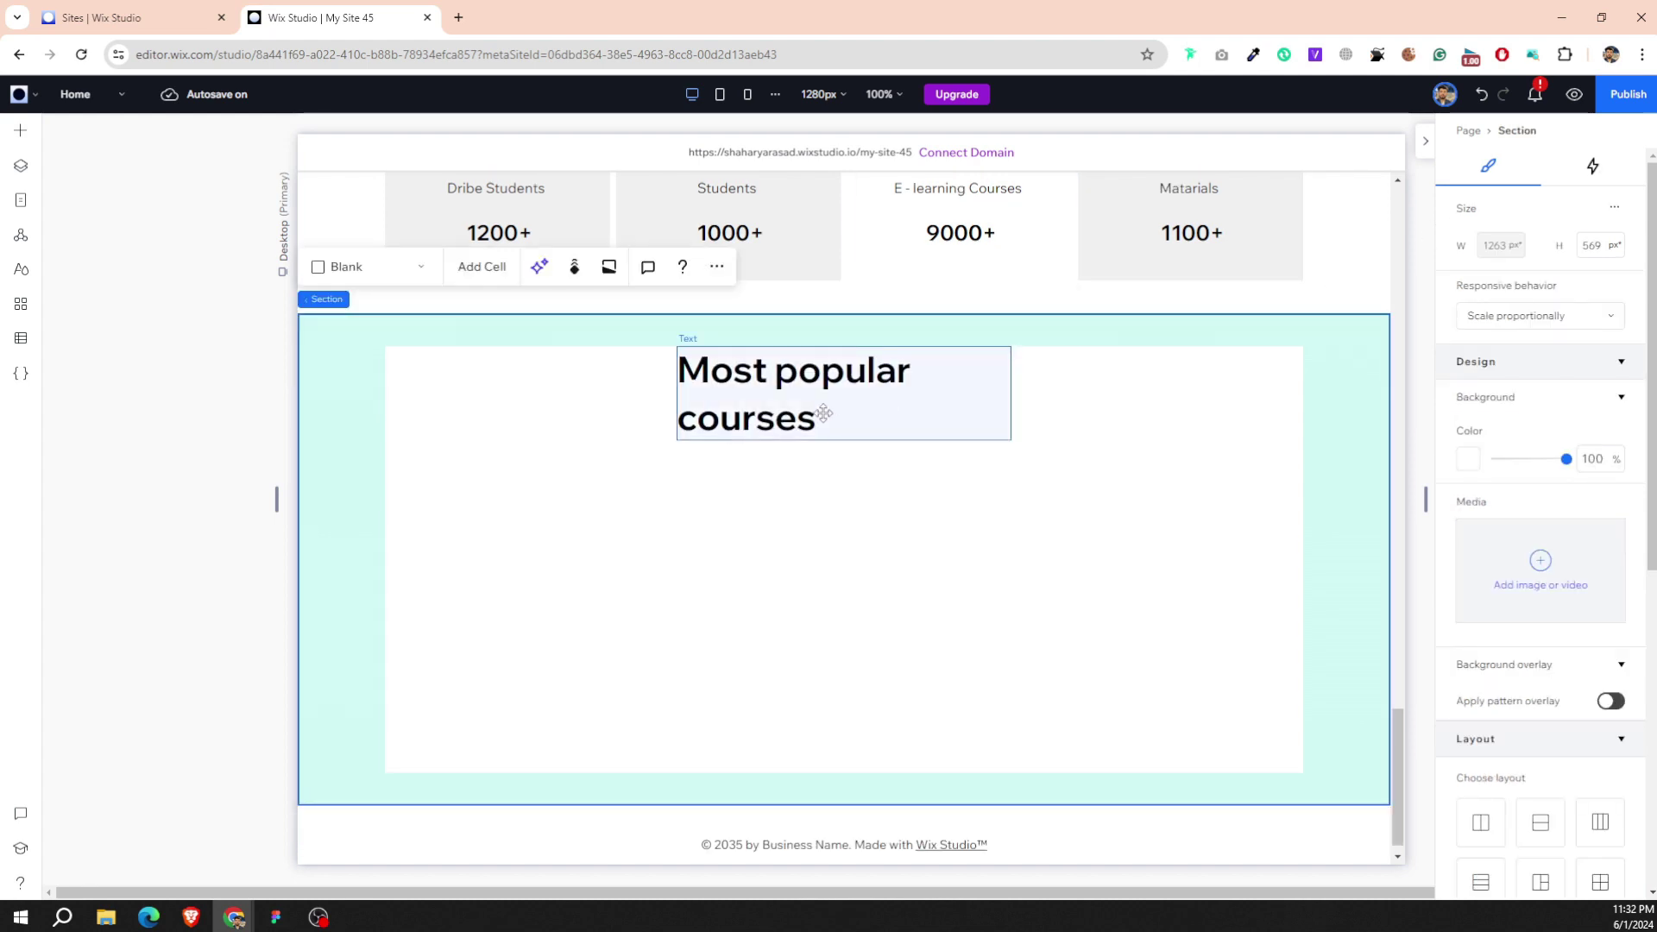
# Set the 'Most popular courses' heading's font size to 5.
pyautogui.click(824, 413)
pyautogui.doubleClick(983, 422)
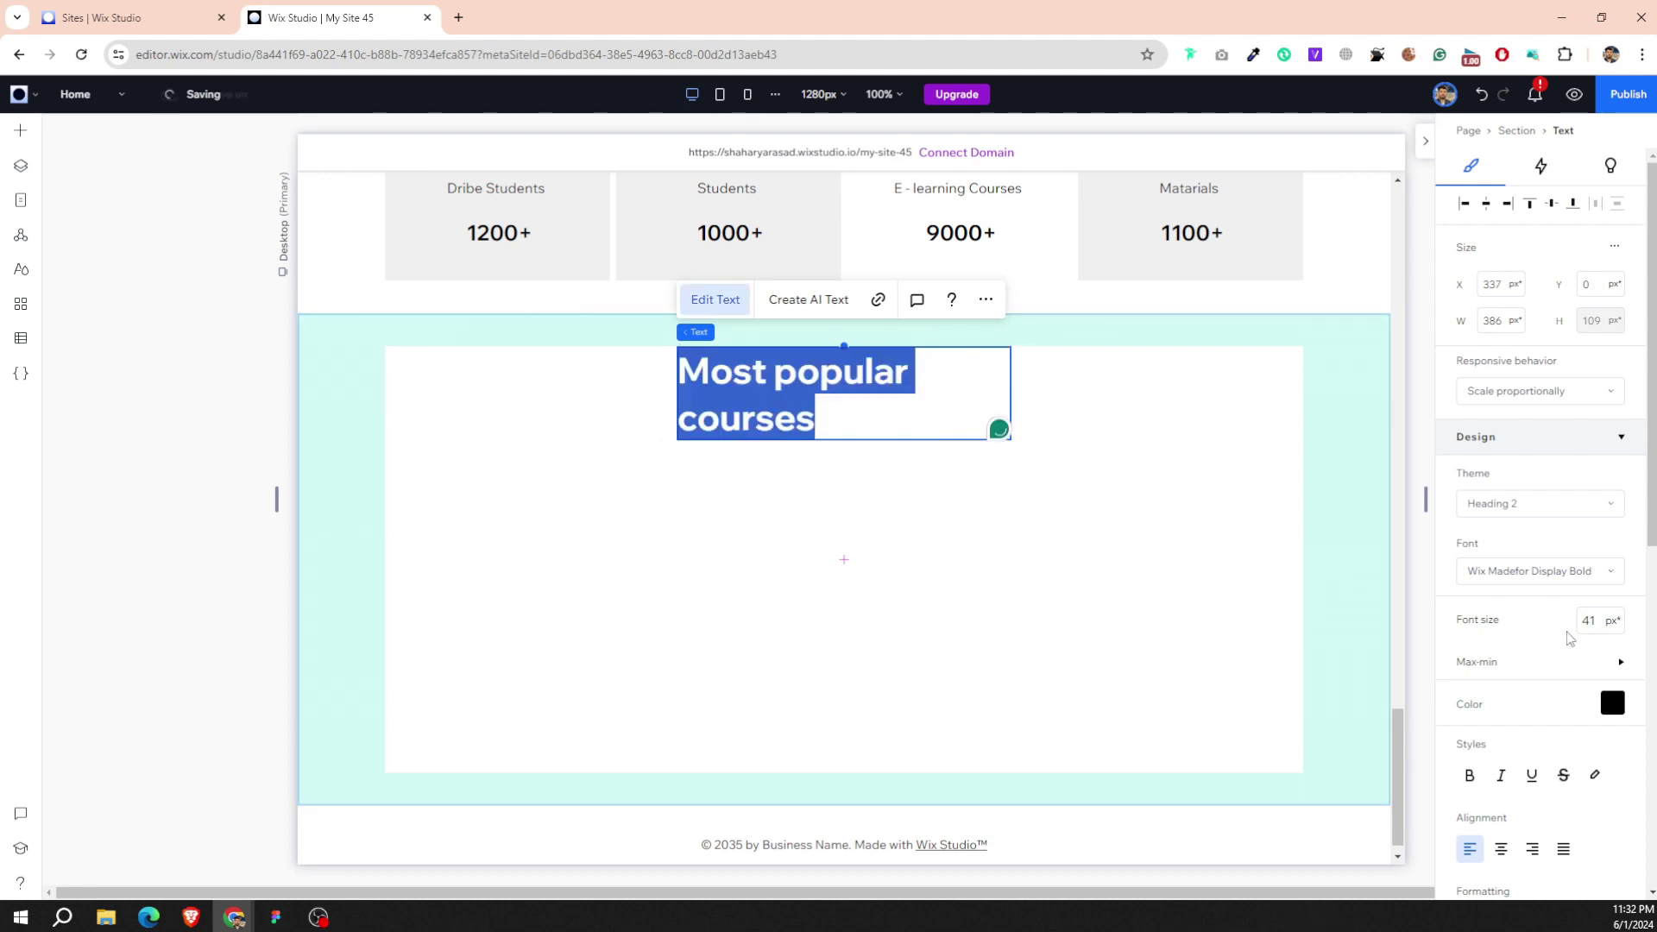
pyautogui.click(1592, 624)
pyautogui.write('5')
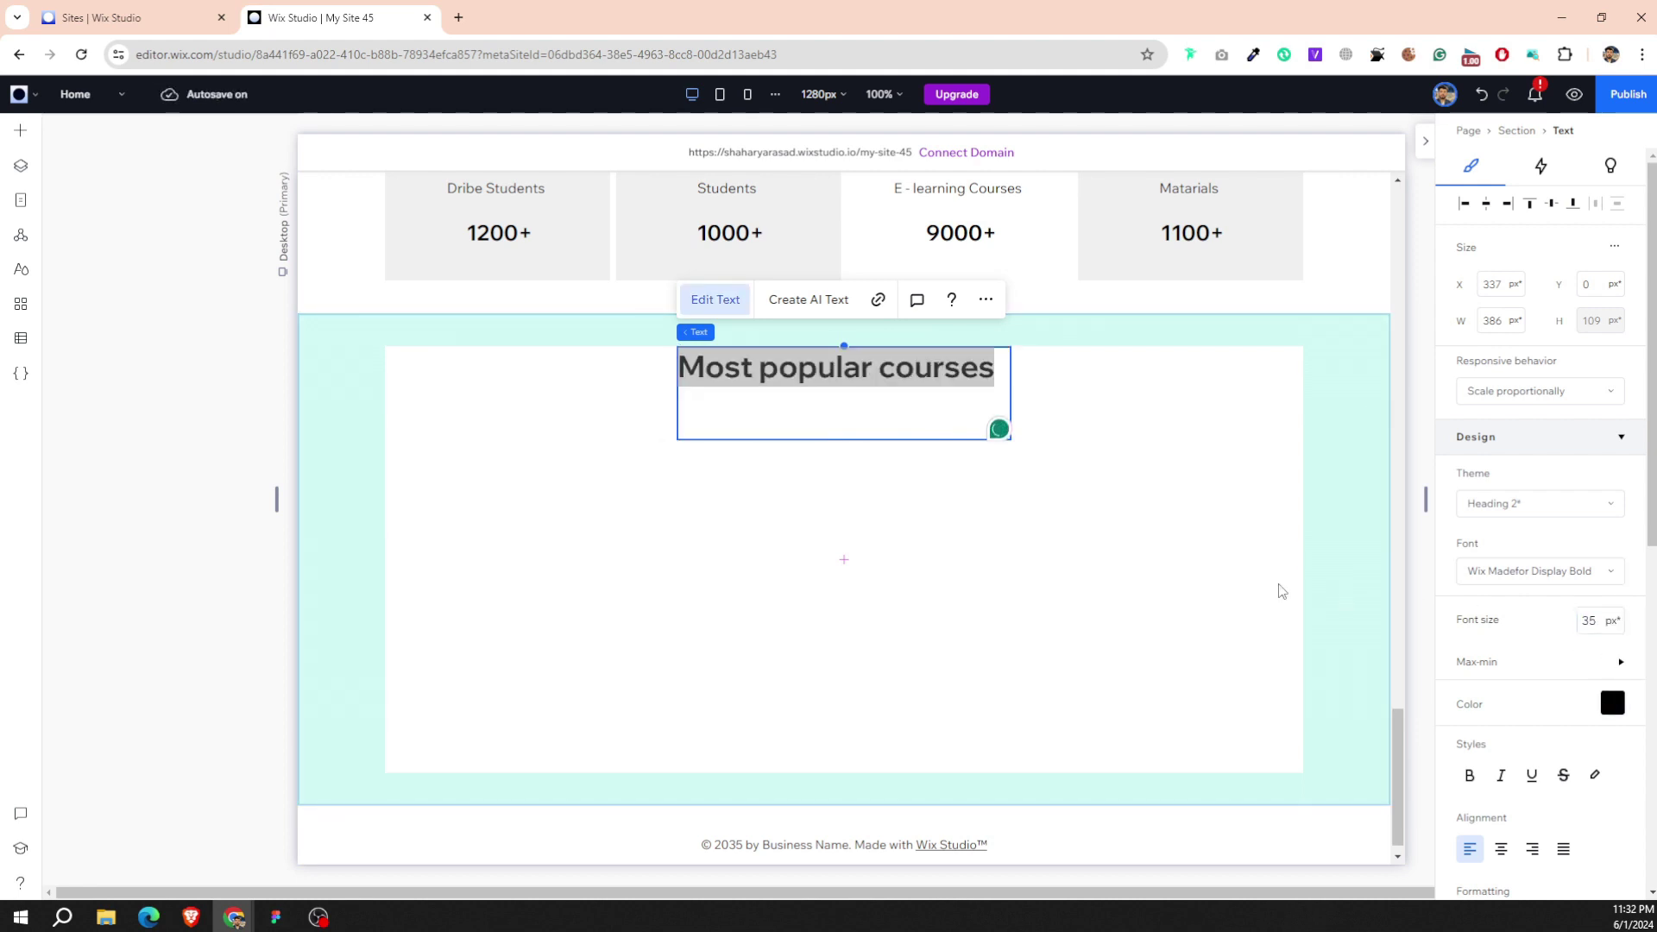
pyautogui.scroll(1, 1280, 534)
pyautogui.click(871, 517)
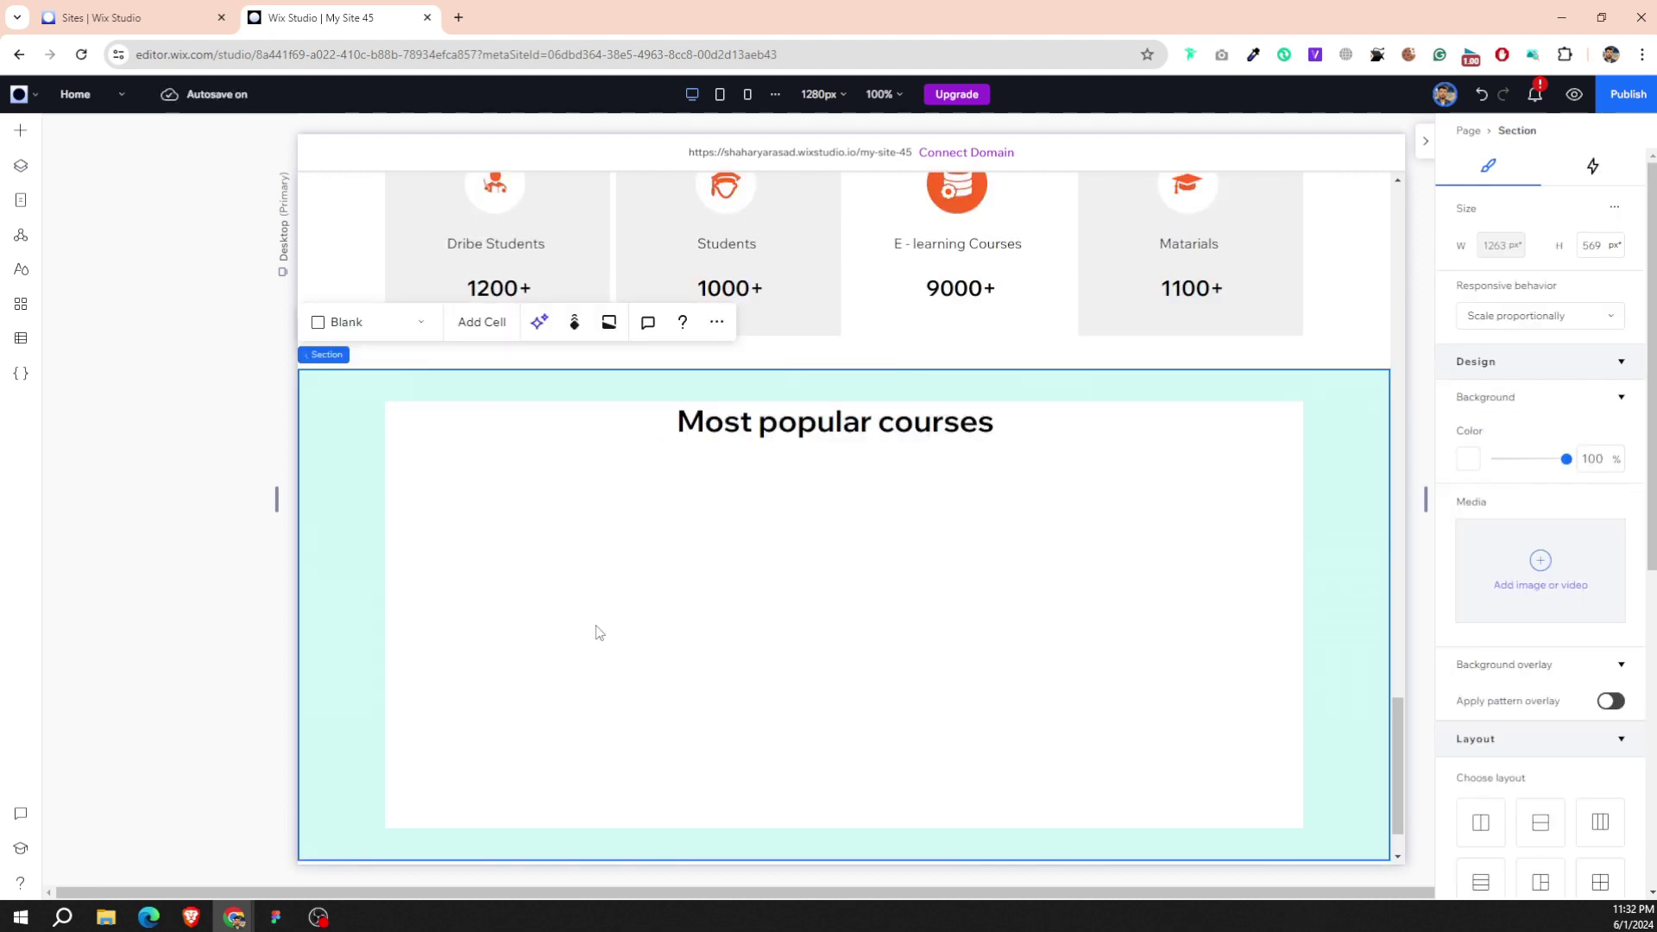
# Add the Wix Blog to the site from the Blog elements.
pyautogui.click(276, 916)
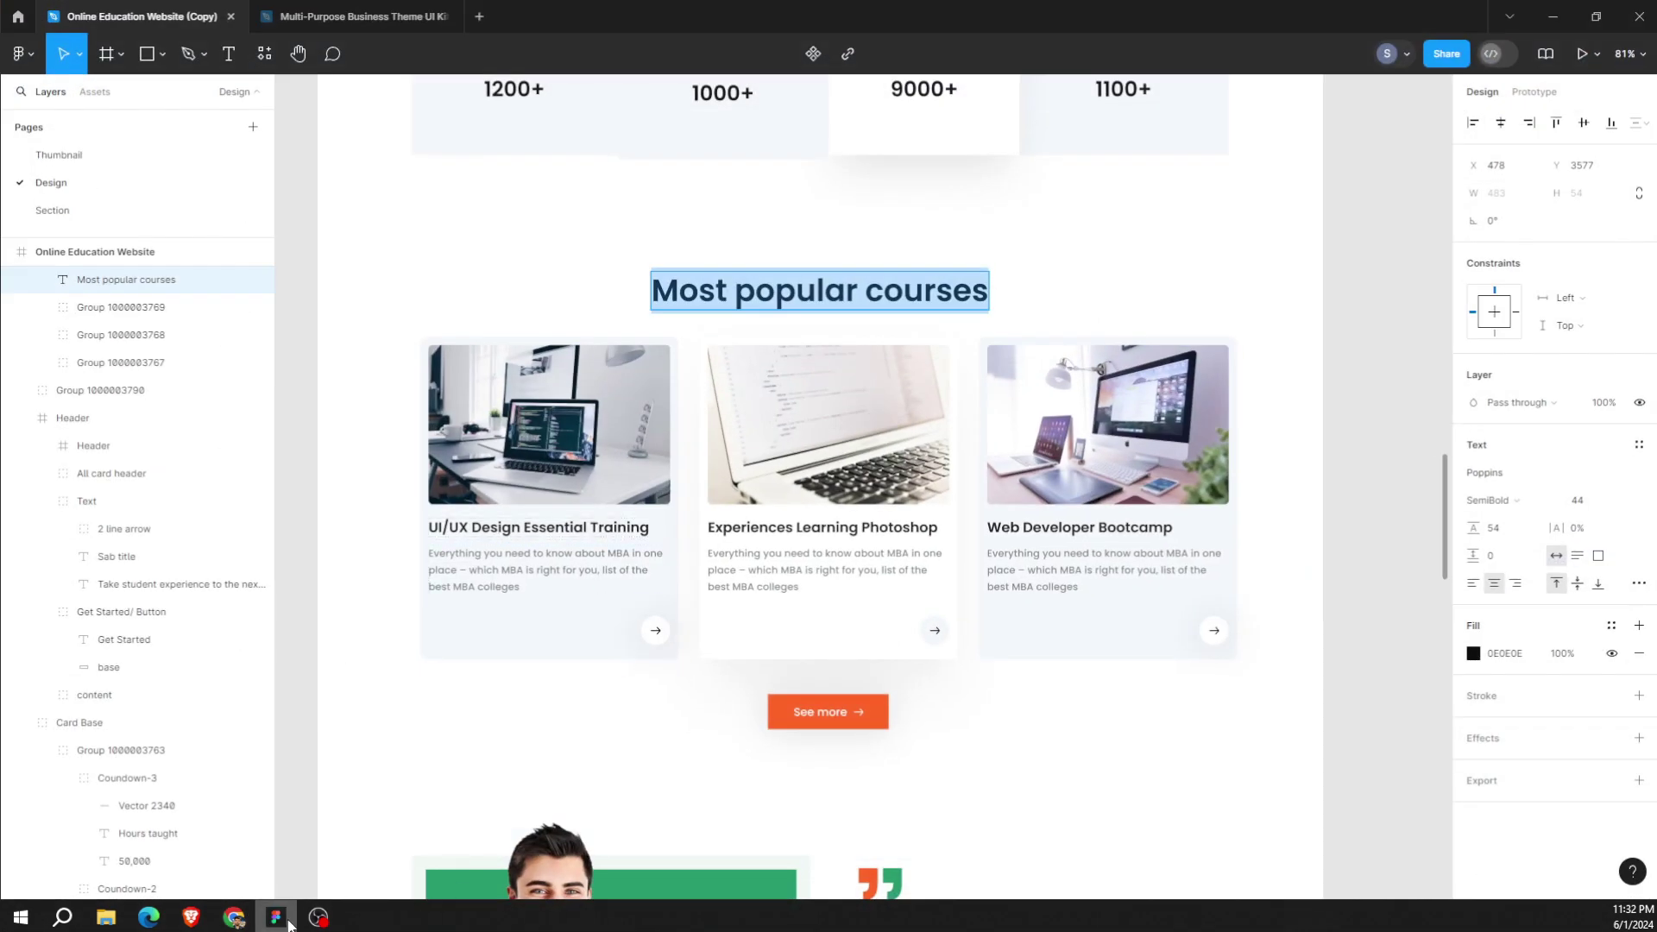
pyautogui.click(276, 916)
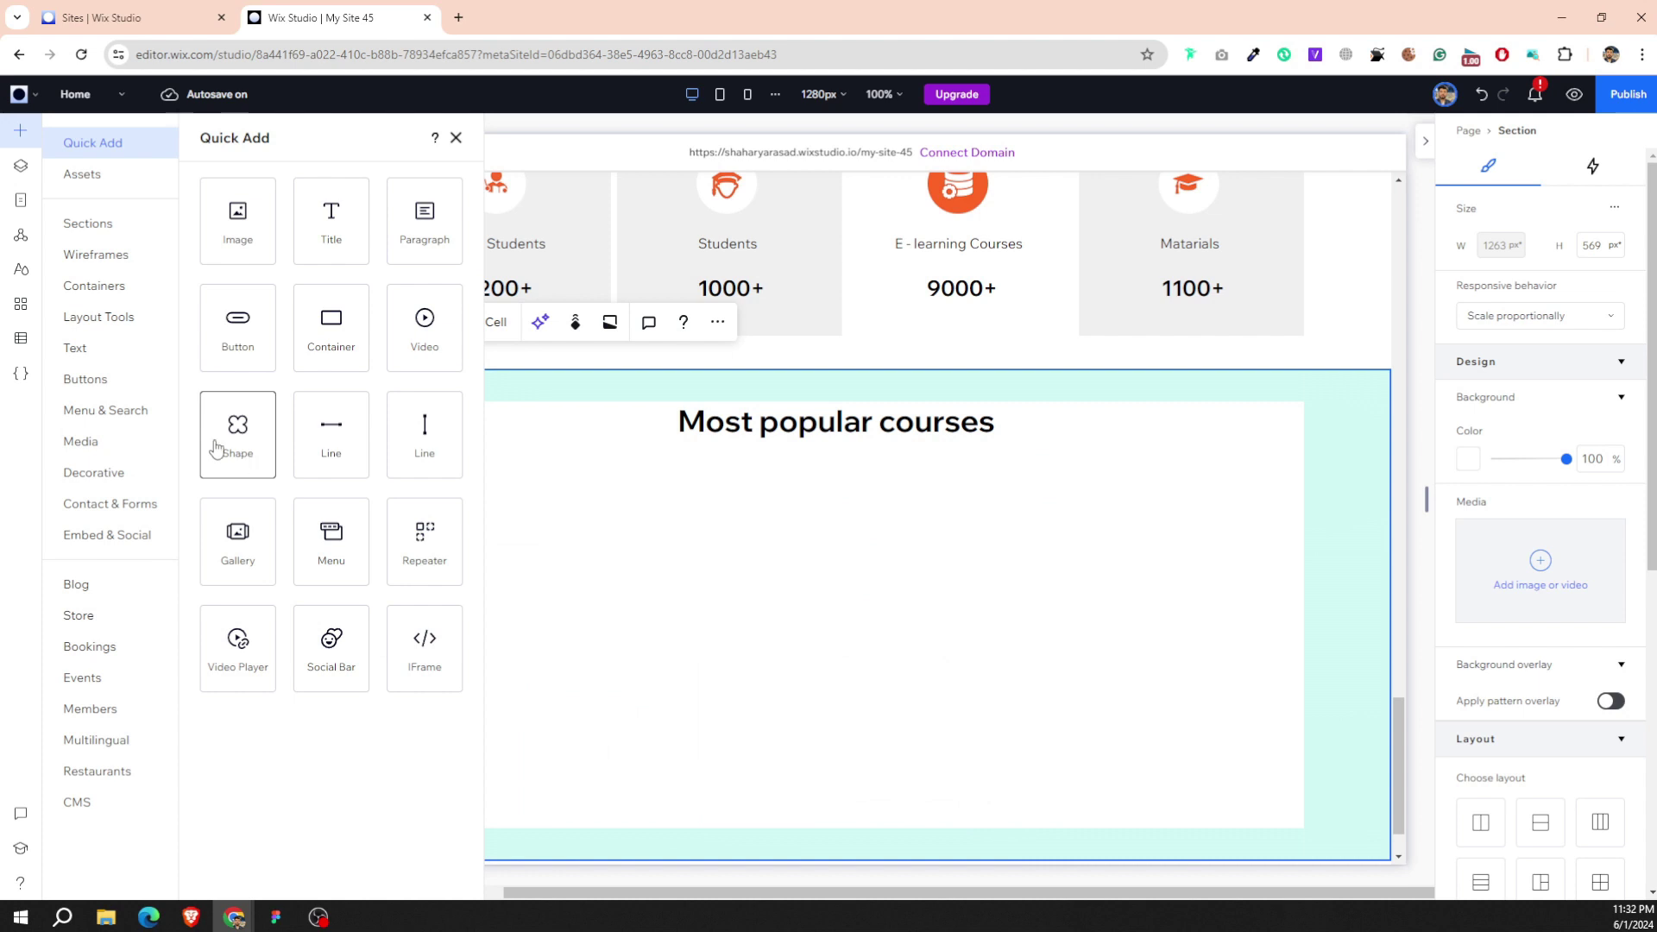
pyautogui.click(86, 585)
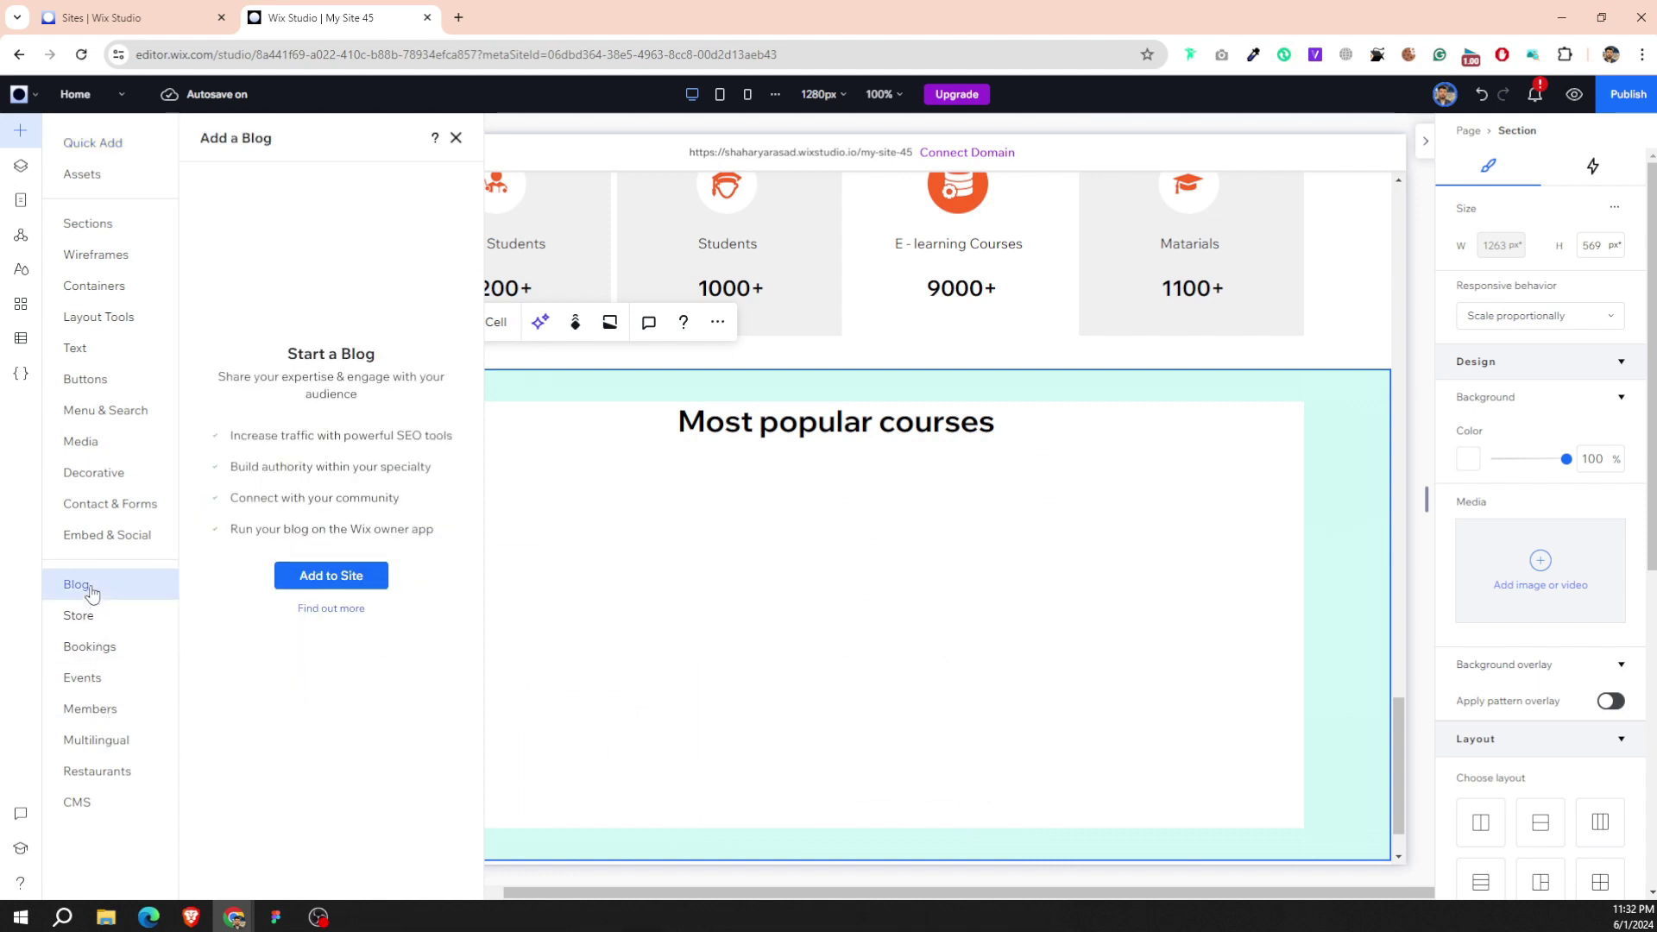
pyautogui.click(309, 576)
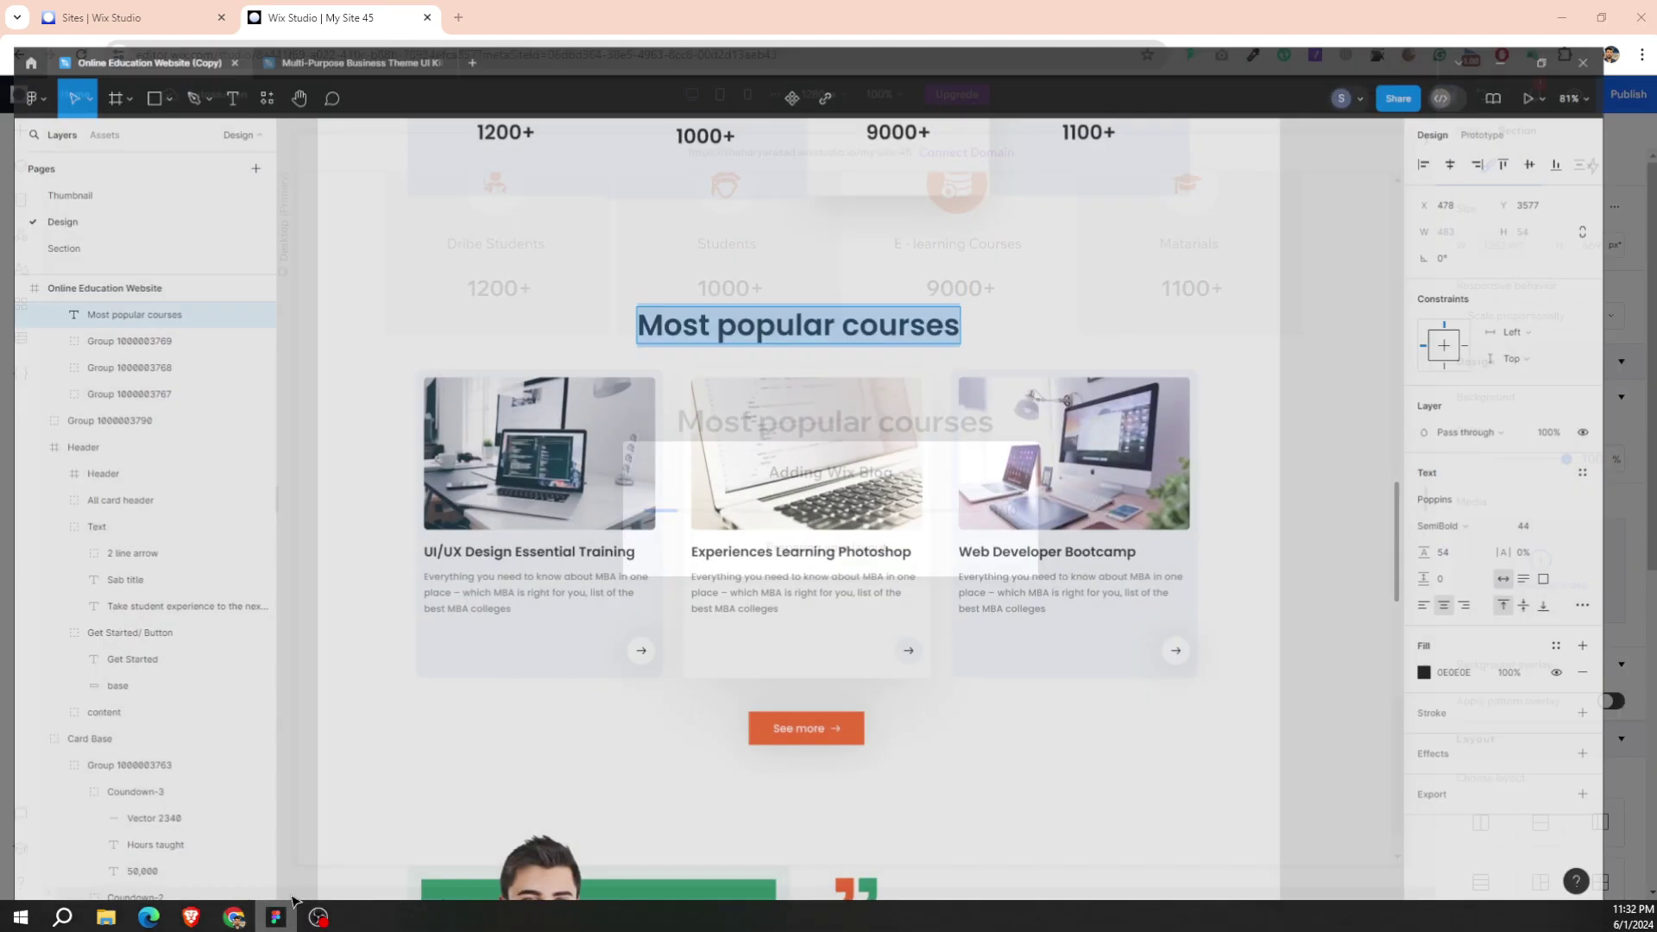
pyautogui.click(276, 916)
pyautogui.click(543, 425)
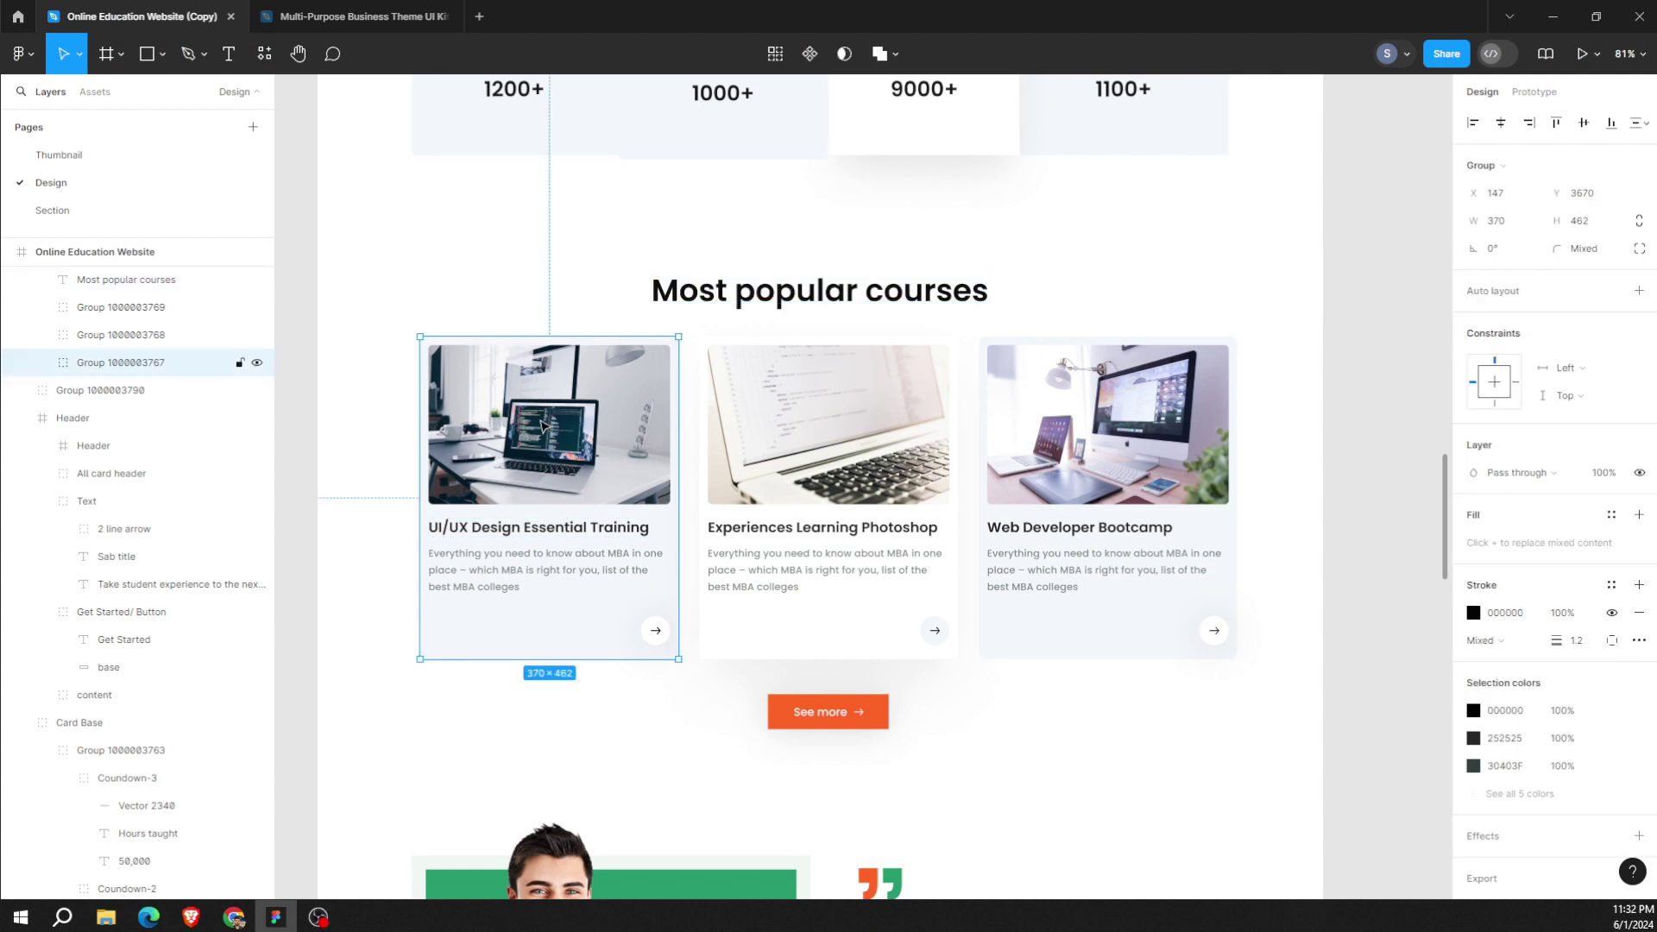
# Export the first course card's image as Bg.png.
pyautogui.doubleClick(543, 426)
pyautogui.doubleClick(542, 425)
pyautogui.rightClick(537, 417)
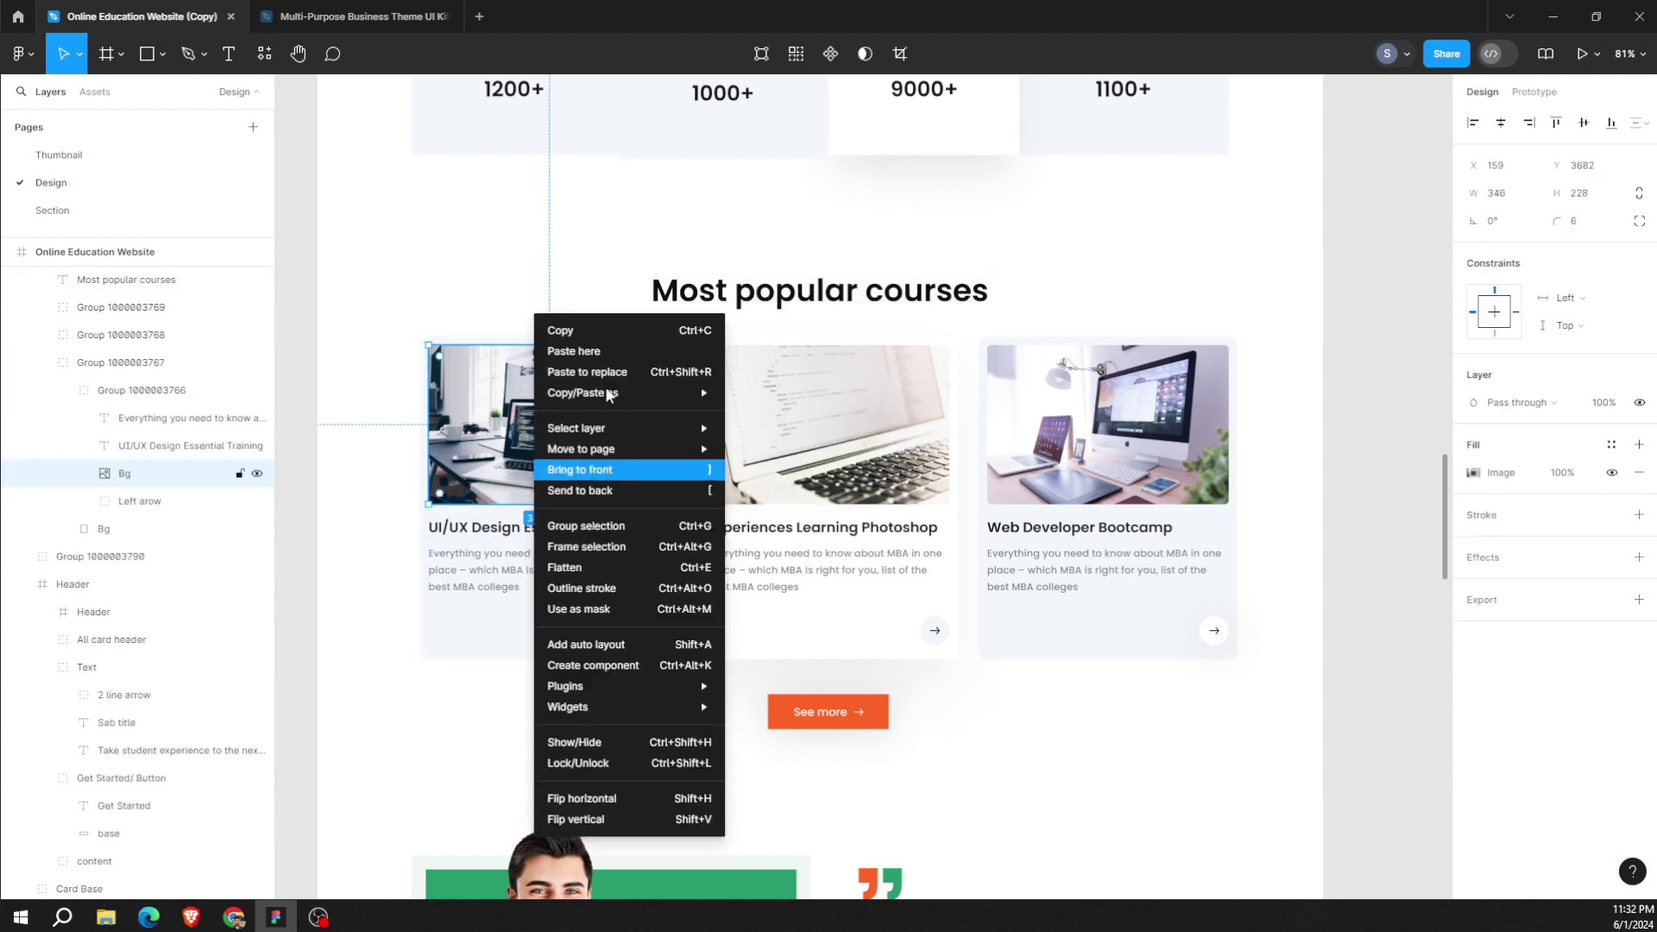
pyautogui.click(1529, 602)
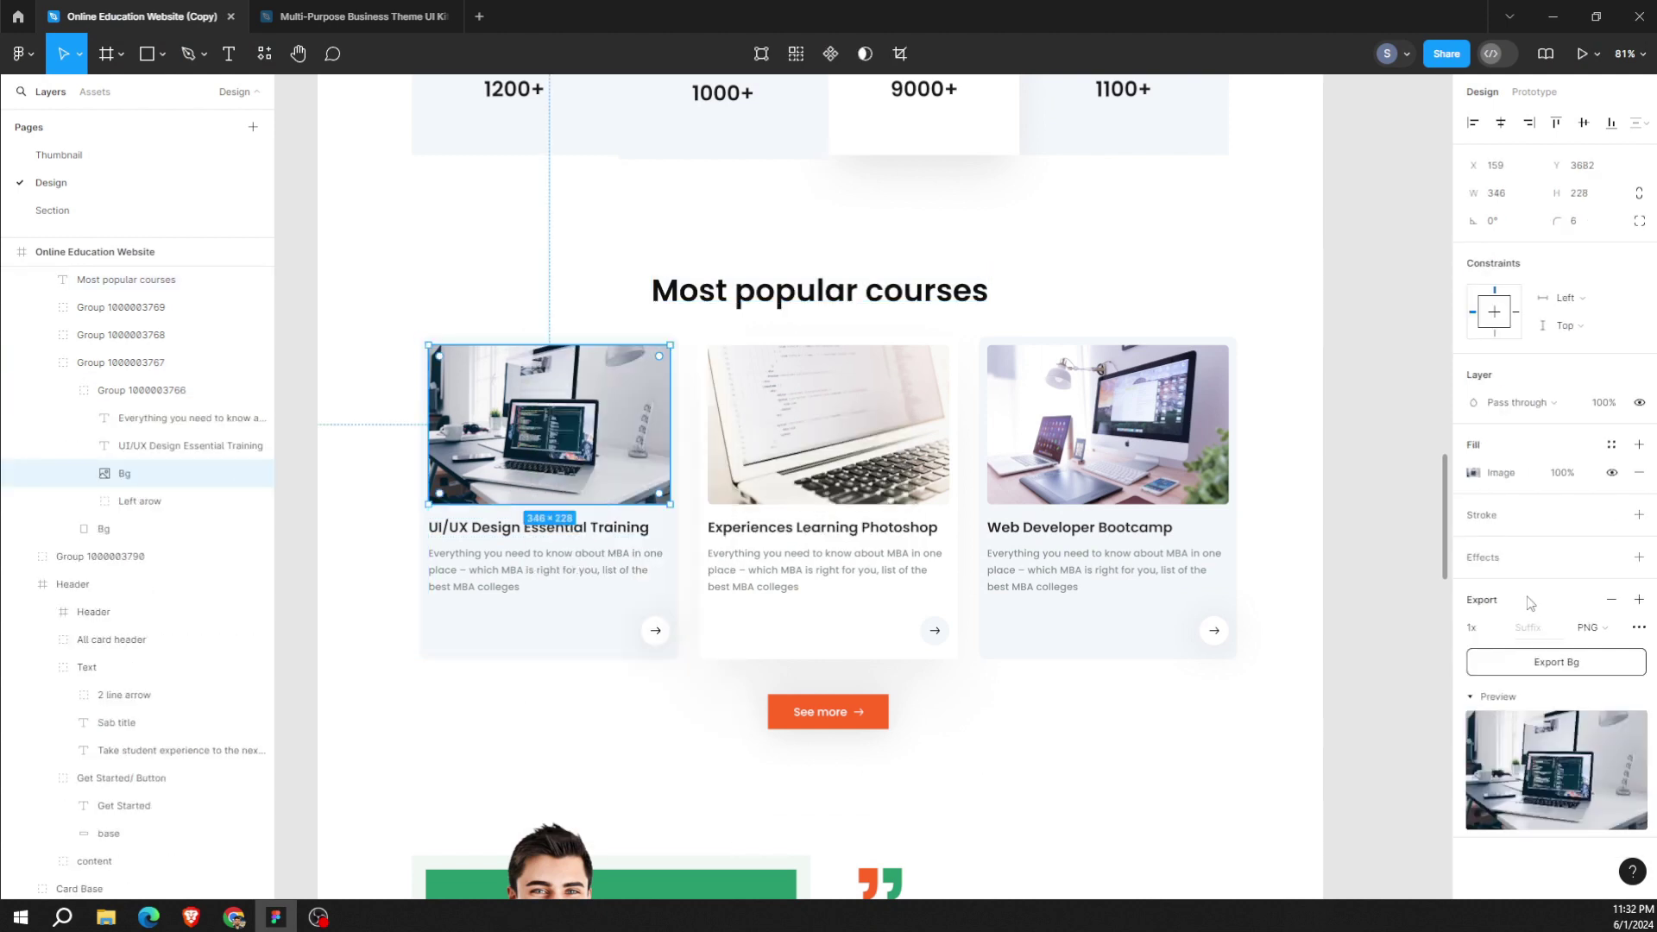
pyautogui.click(1529, 673)
pyautogui.press('Return')
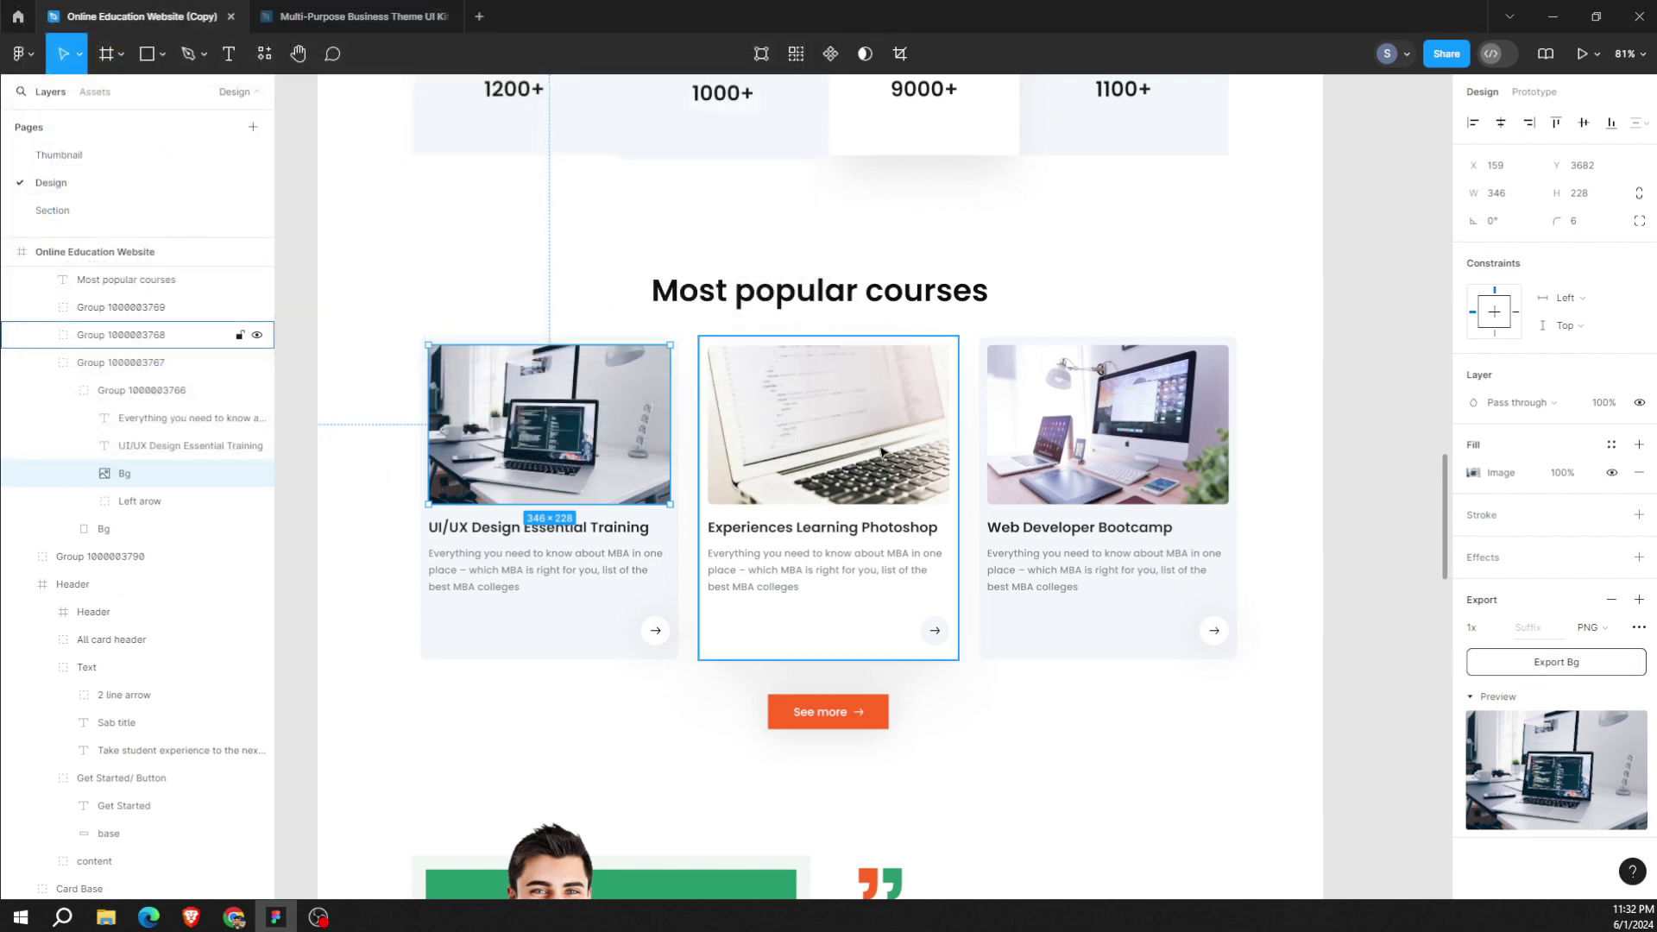
# Export the middle course card's image as Bg1.png, keeping the existing Bg file.
pyautogui.click(880, 450)
pyautogui.doubleClick(880, 451)
pyautogui.click(1523, 607)
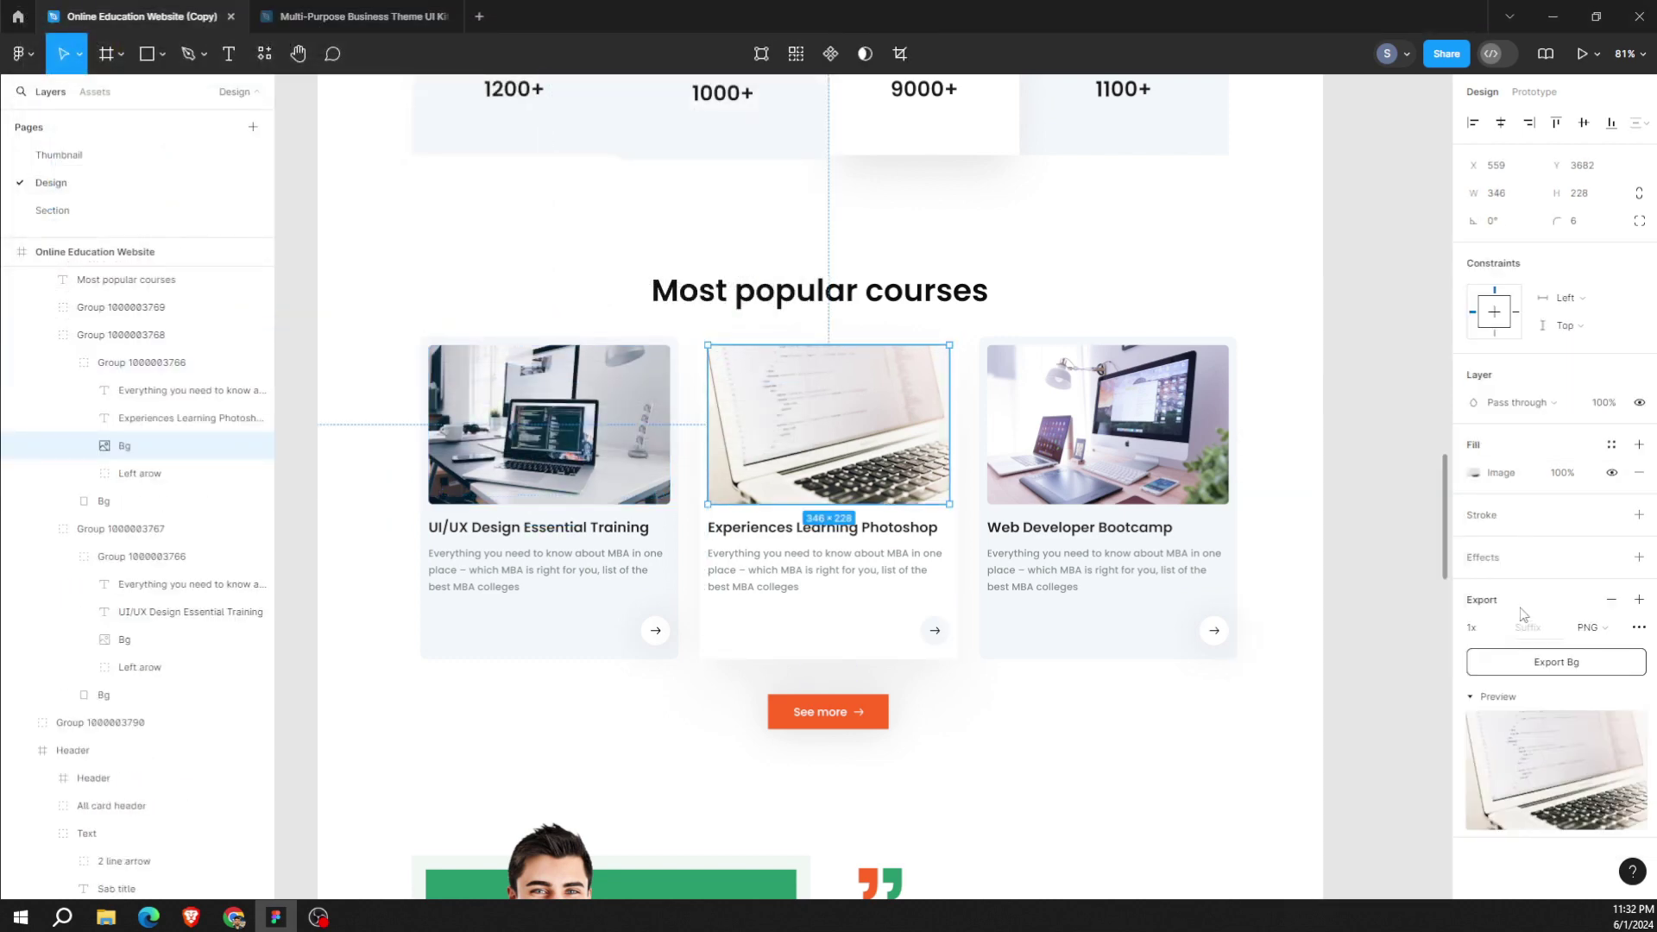
pyautogui.click(1496, 673)
pyautogui.click(684, 439)
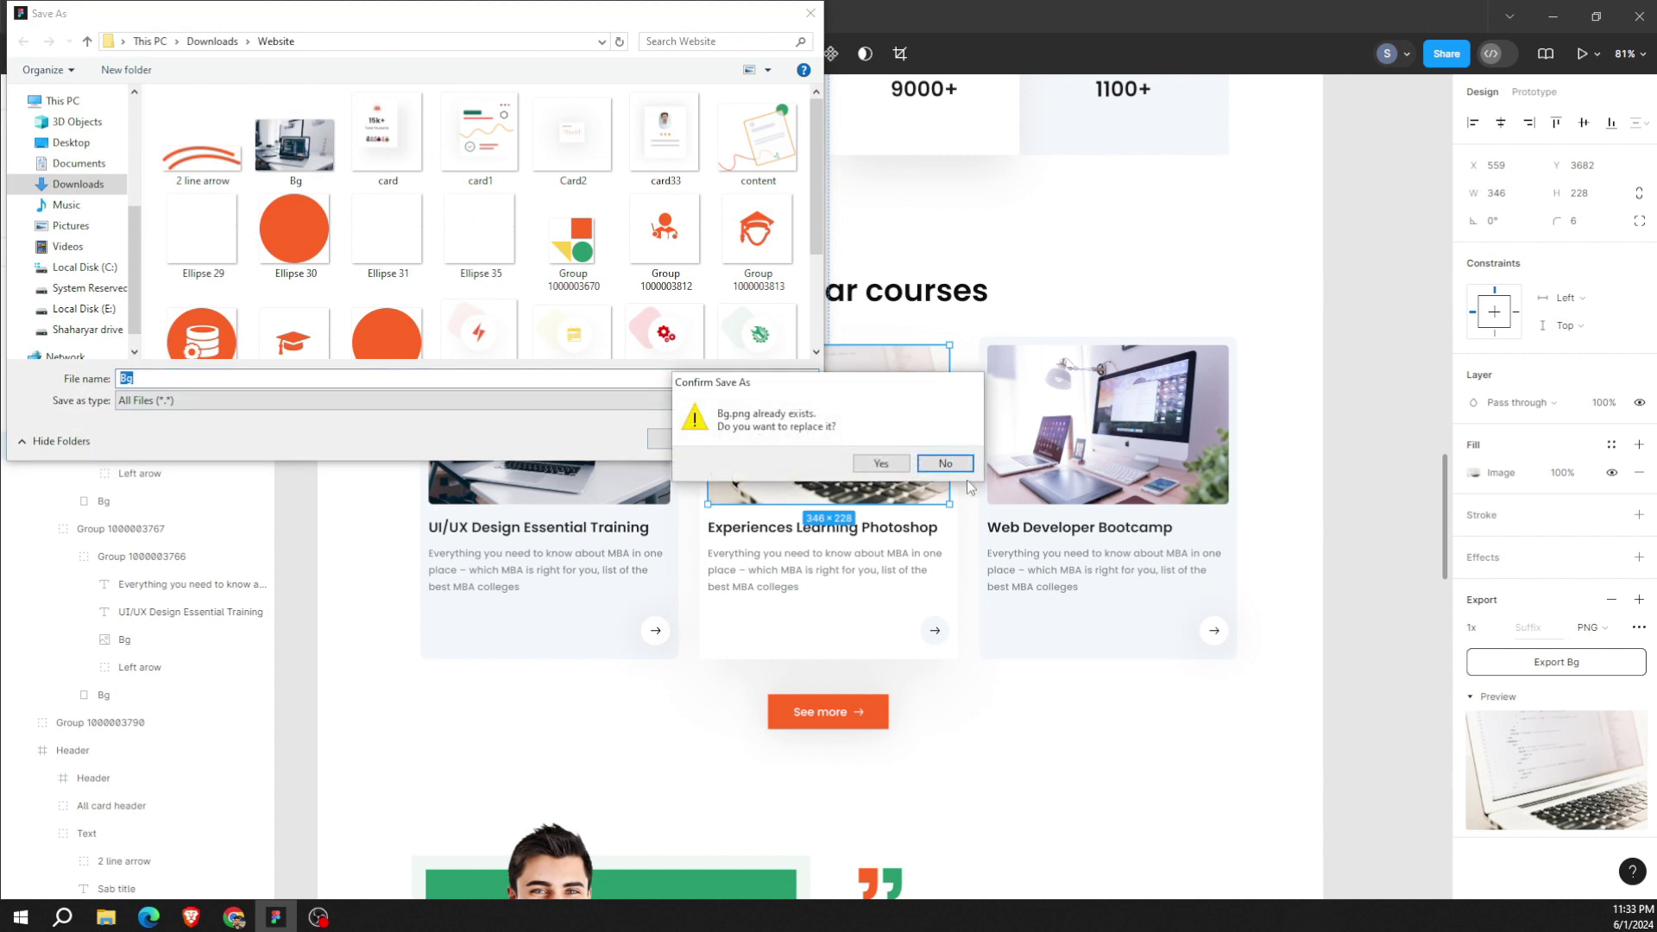
pyautogui.click(940, 463)
pyautogui.write('1')
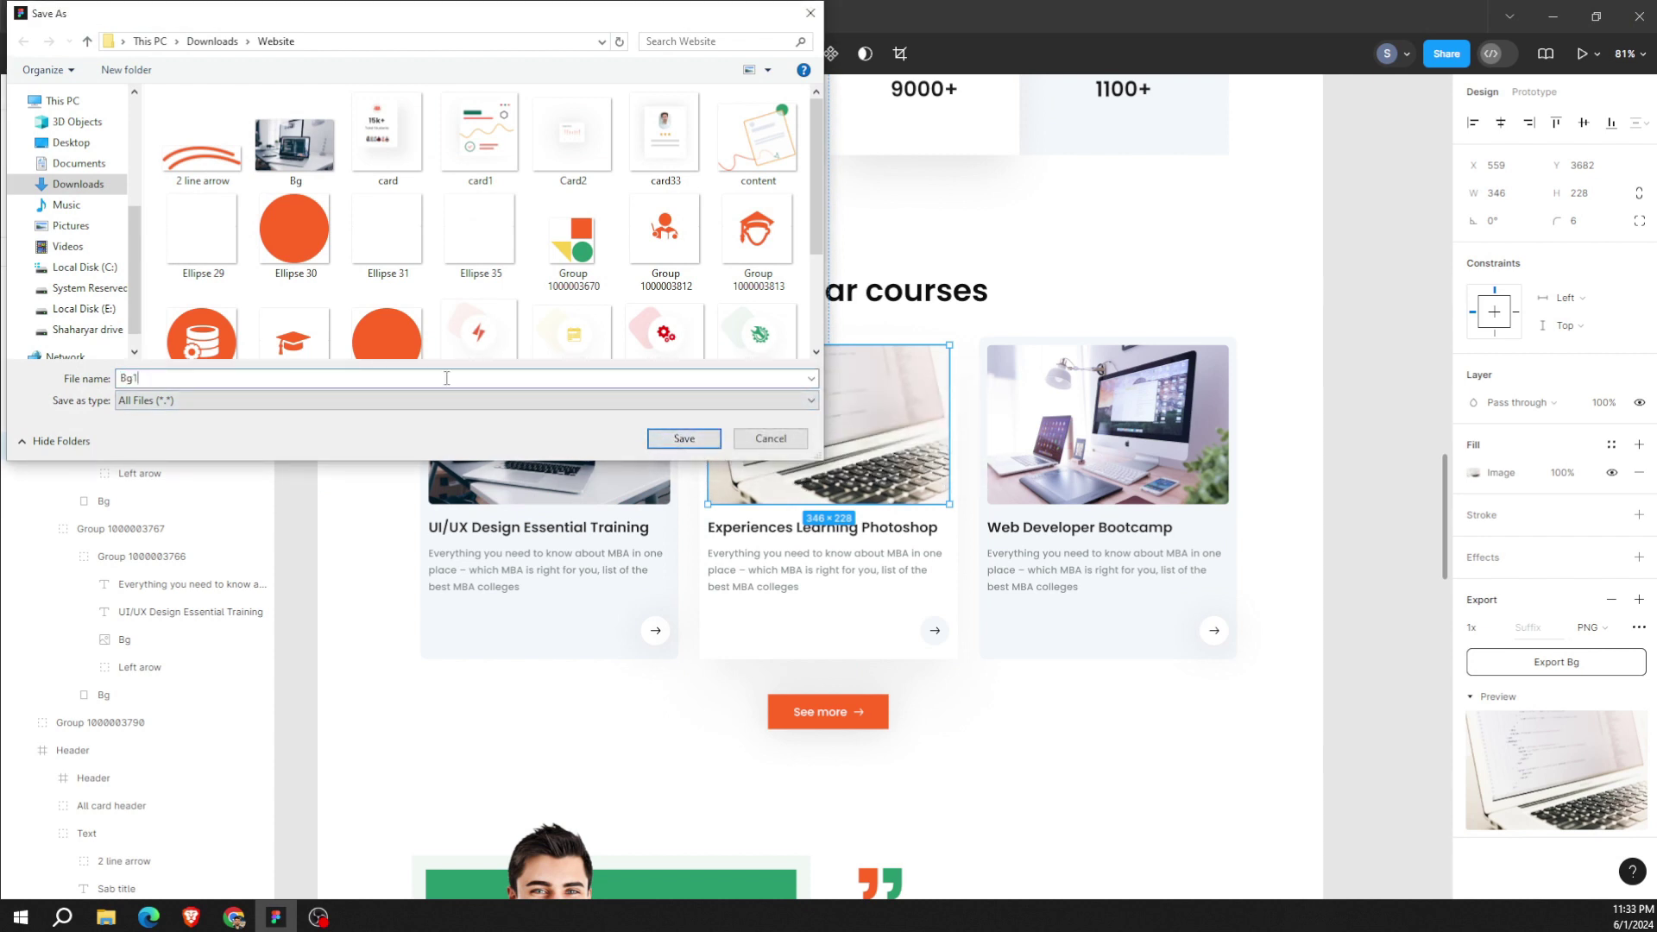
pyautogui.click(683, 439)
# Export the Web Developer Bootcamp card's image as a PNG.
pyautogui.click(1135, 466)
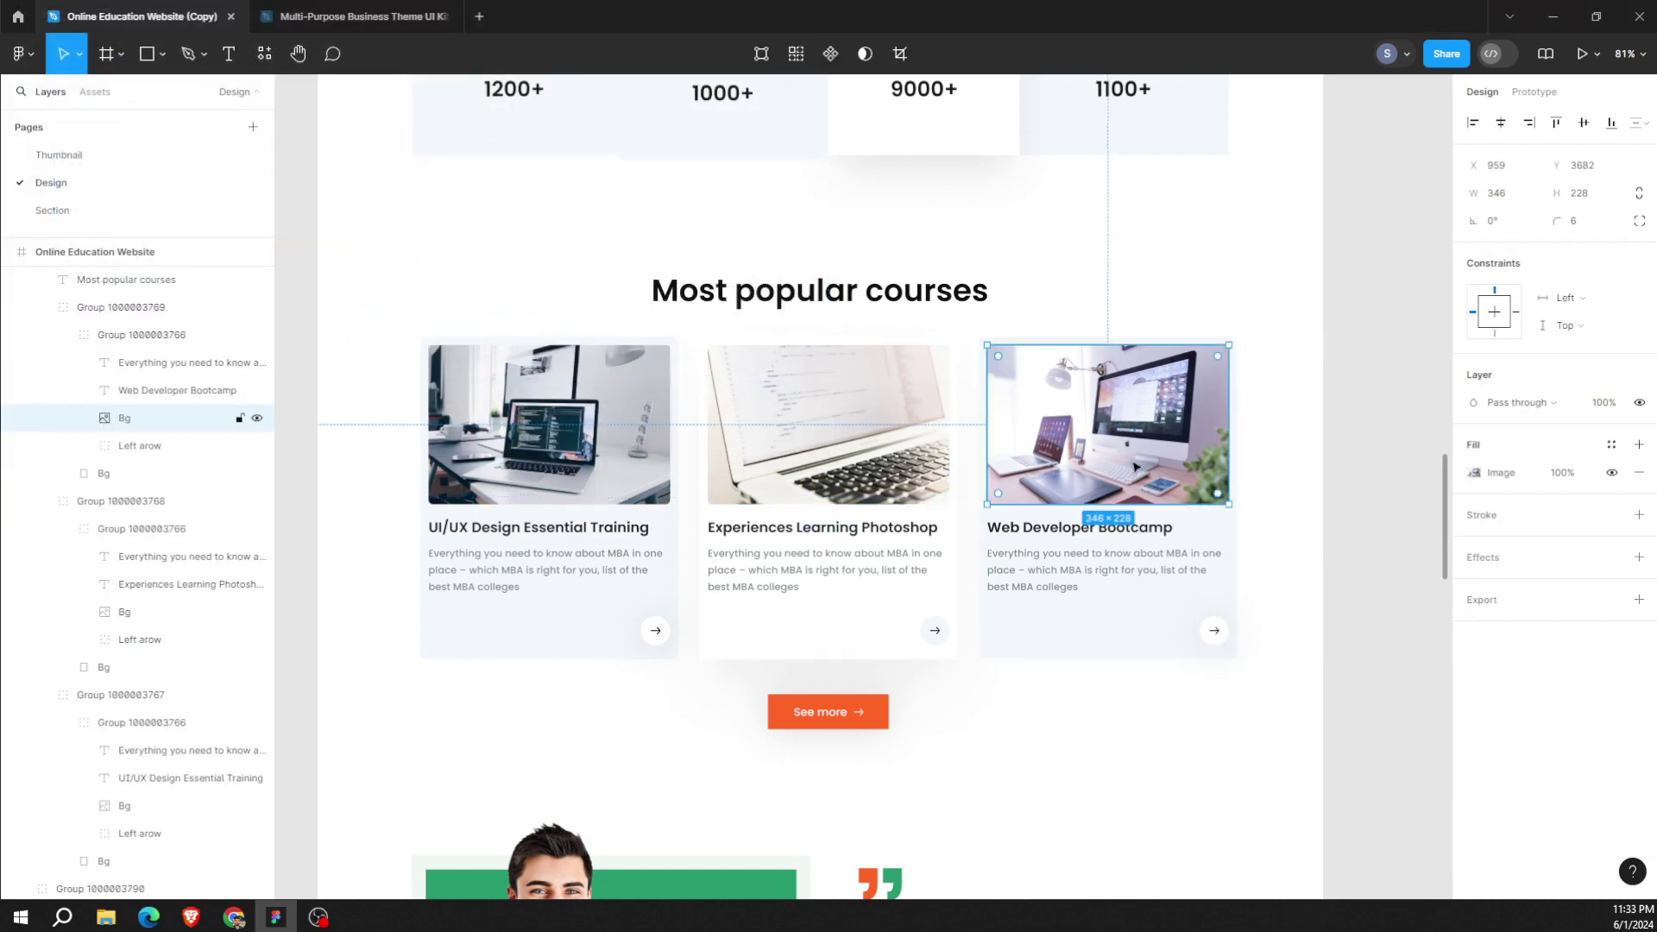
pyautogui.click(1485, 604)
pyautogui.click(1556, 662)
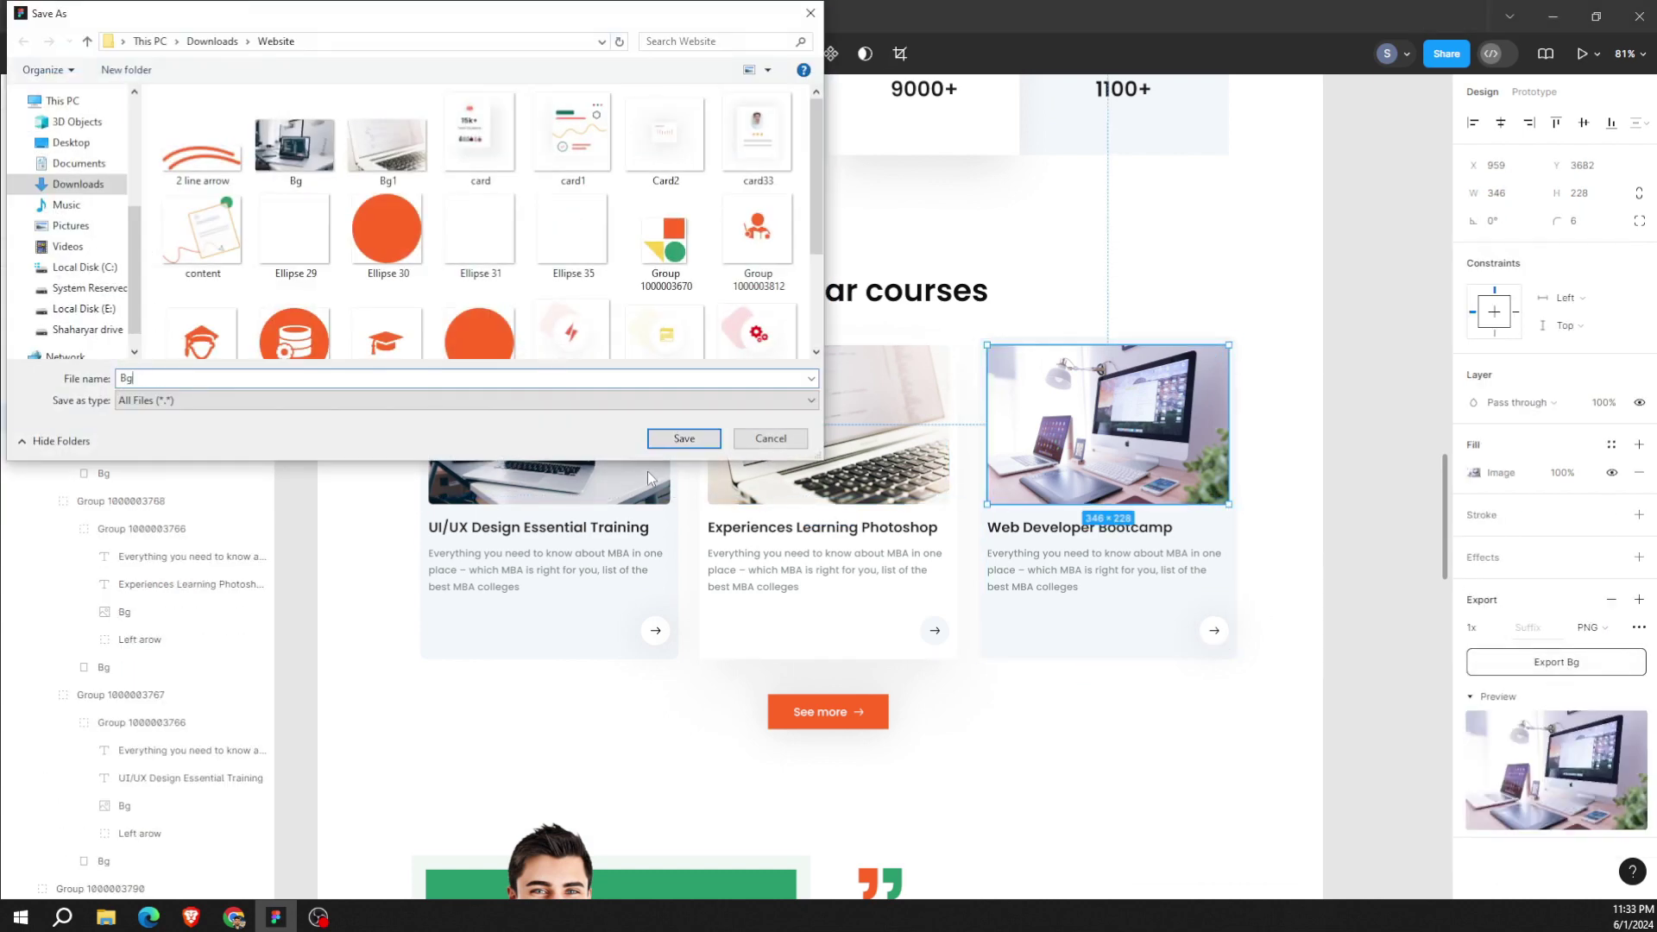
pyautogui.press('Escape')
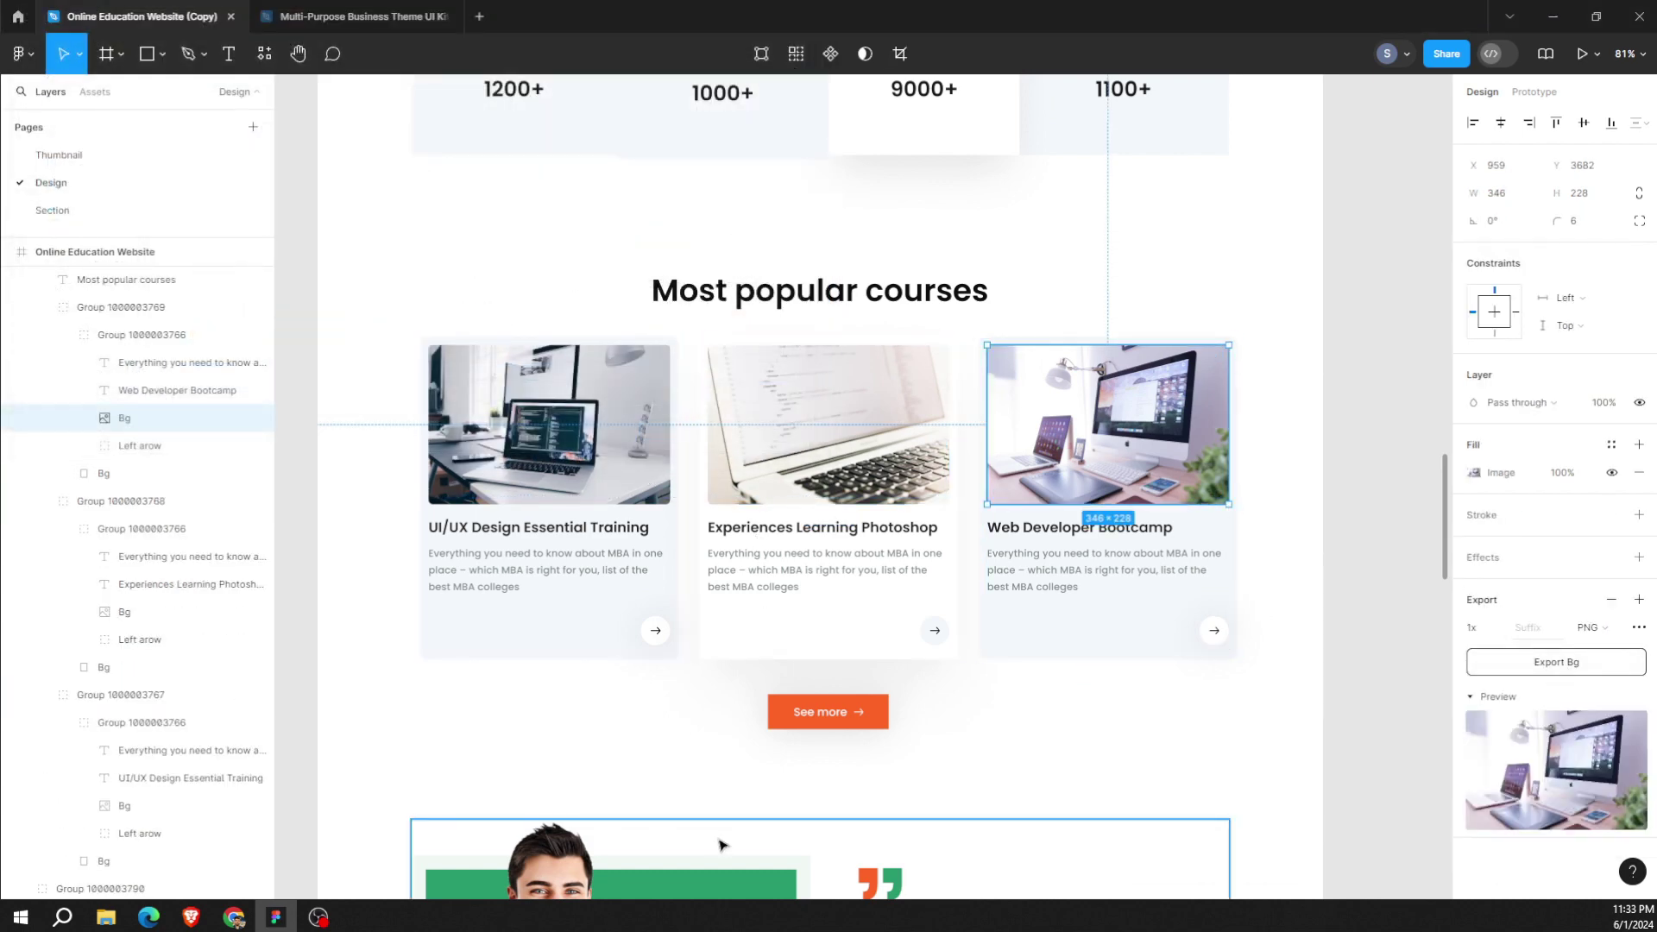
# Select the new blog posts section and open Manage Posts to reach the Blog Overview.
pyautogui.click(234, 916)
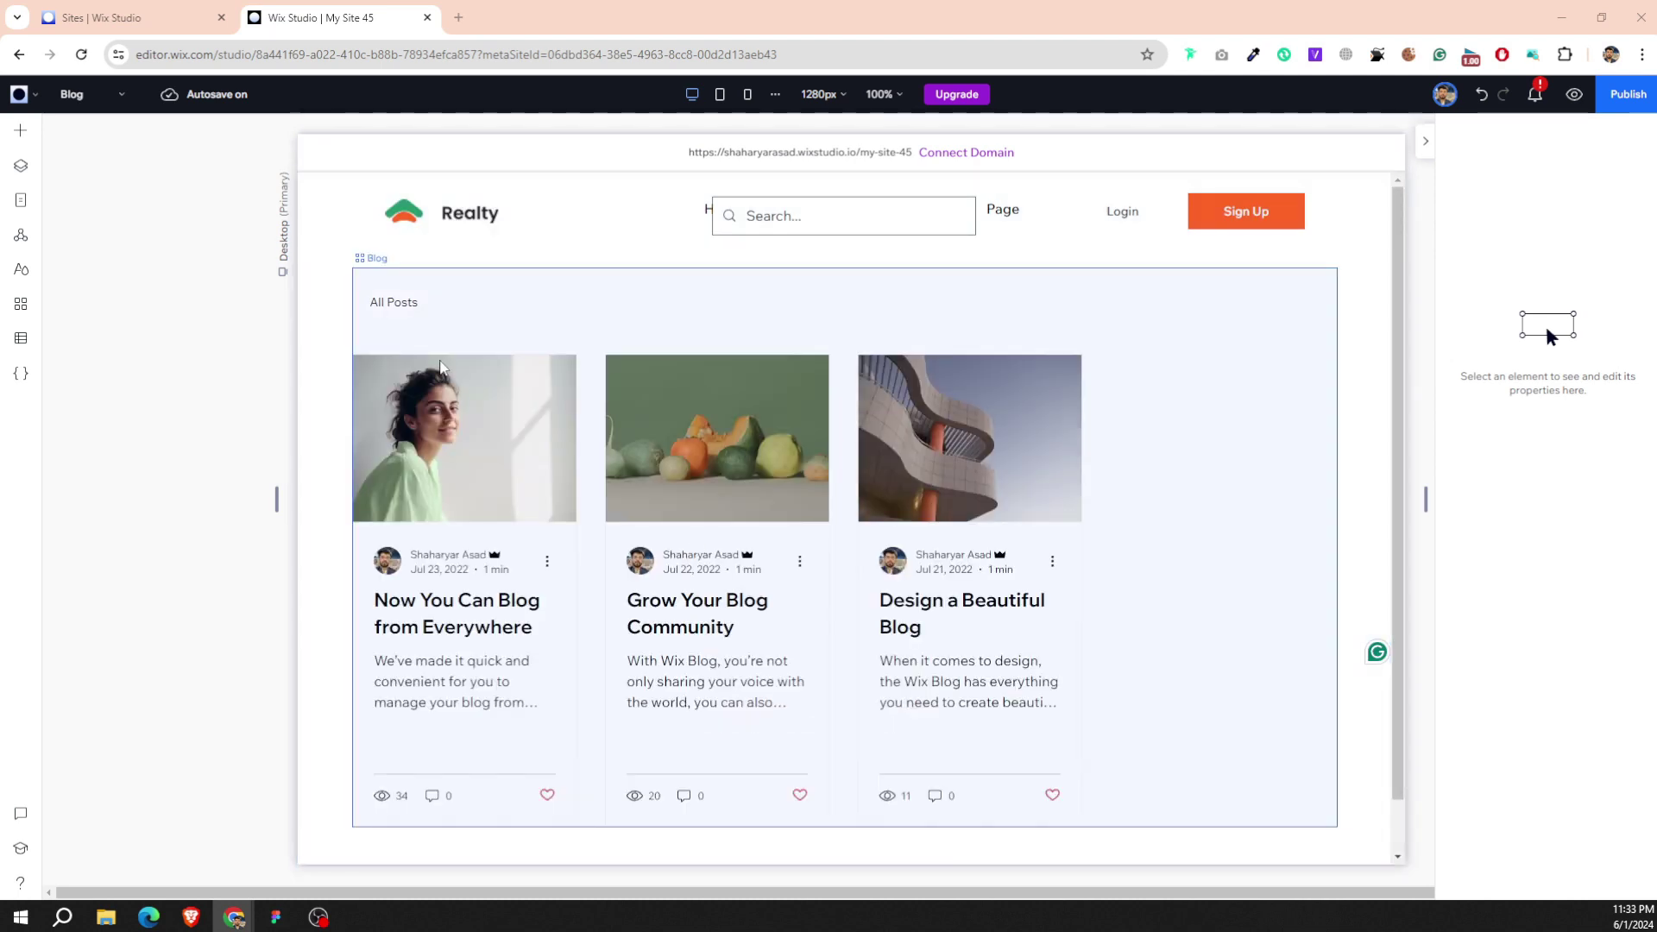
pyautogui.click(761, 223)
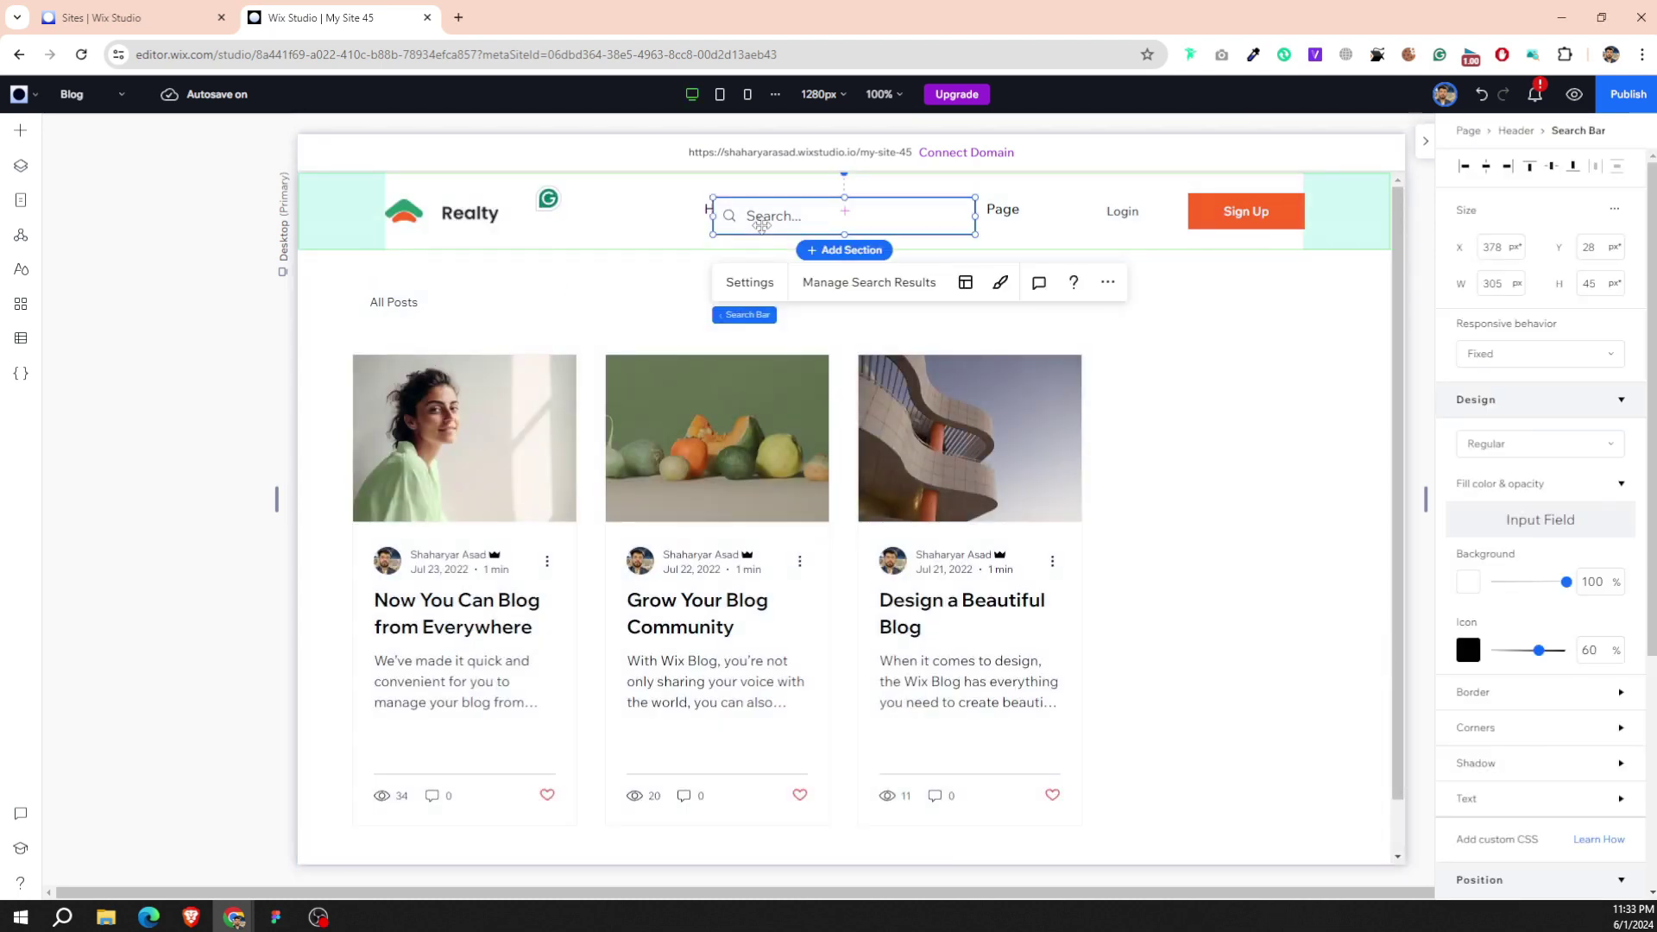
pyautogui.click(461, 271)
pyautogui.click(422, 229)
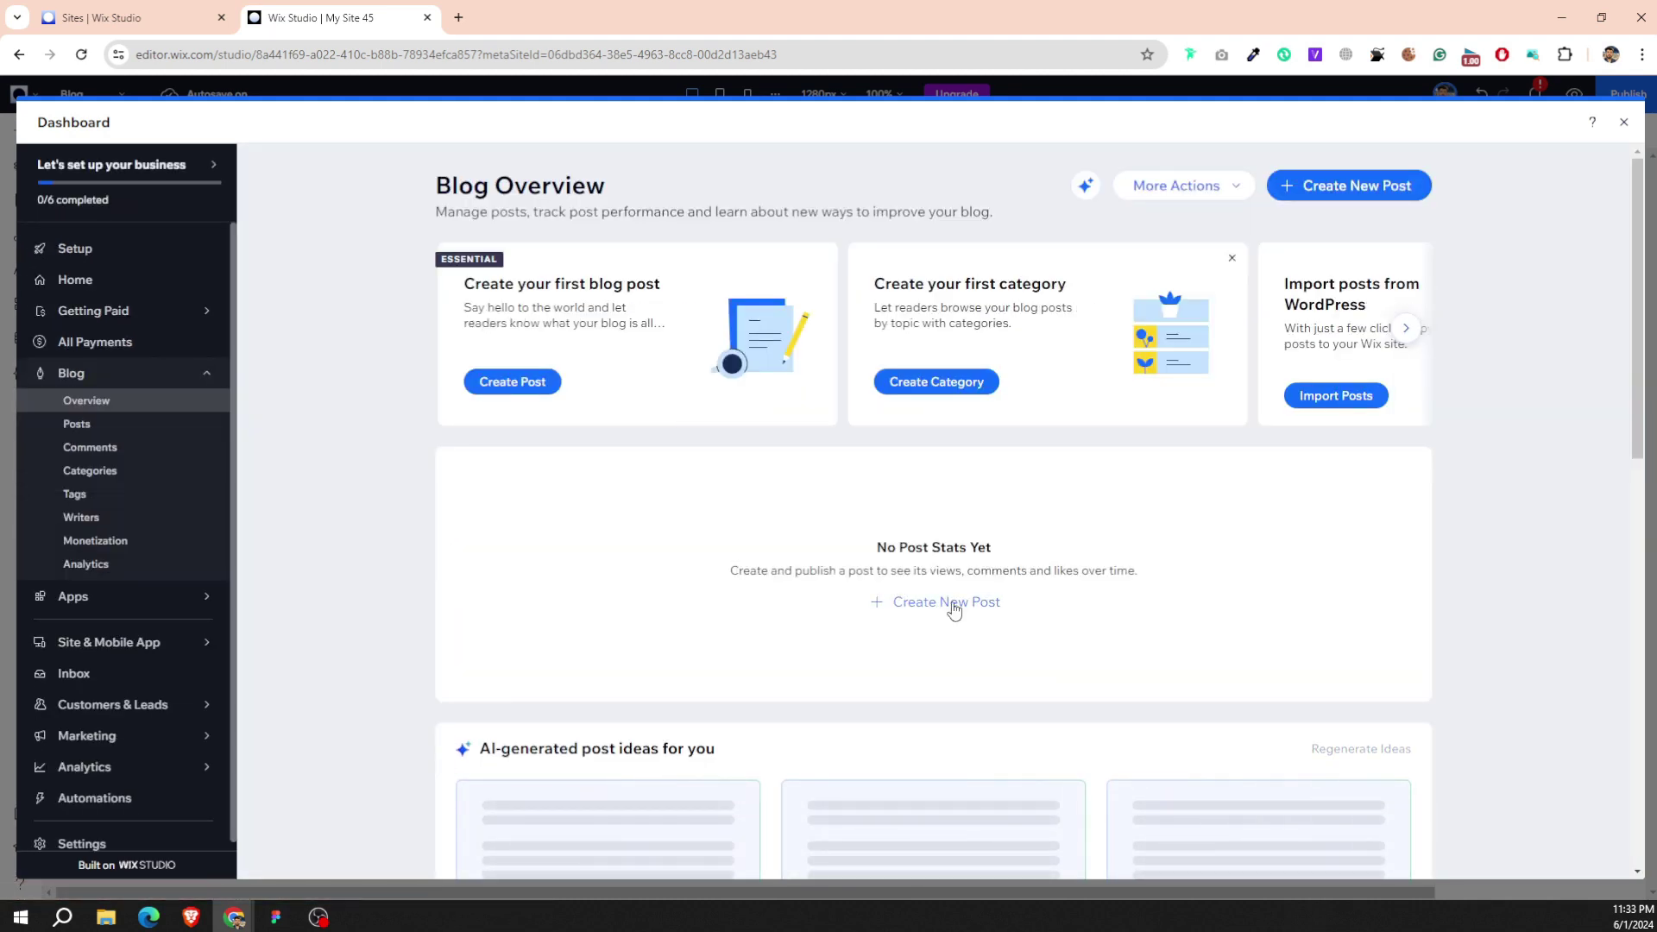
# Create a new blog post titled 'UI/UX Design Essential Training', copied from Figma.
pyautogui.click(953, 602)
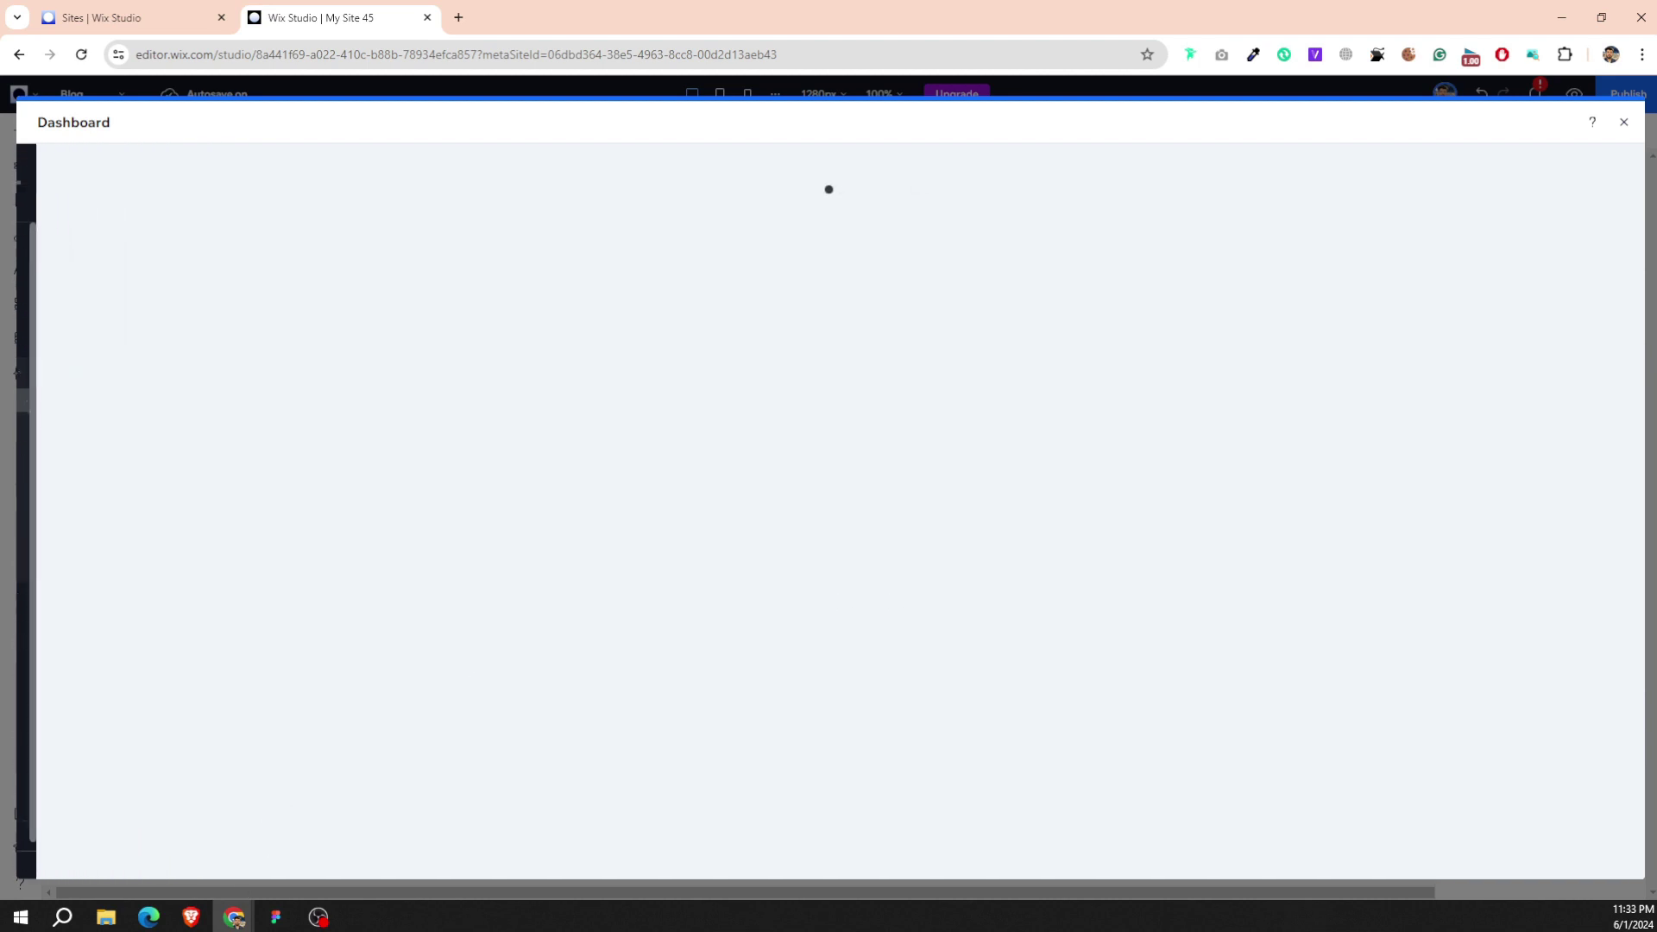
pyautogui.click(276, 916)
pyautogui.click(521, 545)
pyautogui.doubleClick(521, 542)
pyautogui.hotkey('ctrl', 'c')
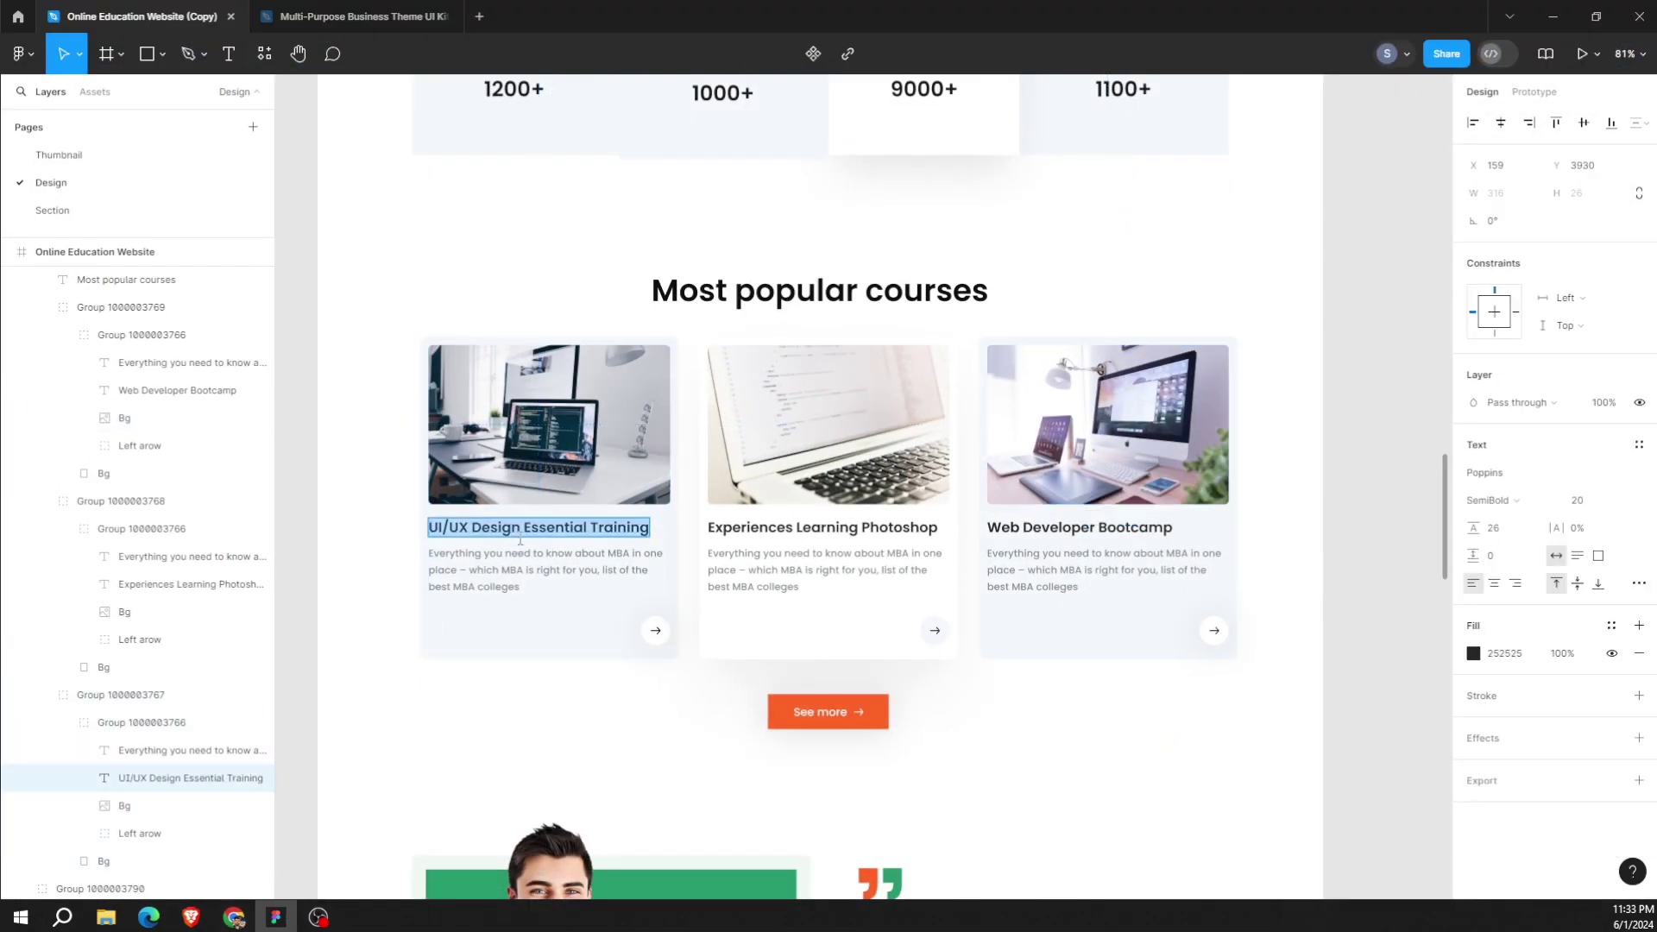
pyautogui.click(235, 916)
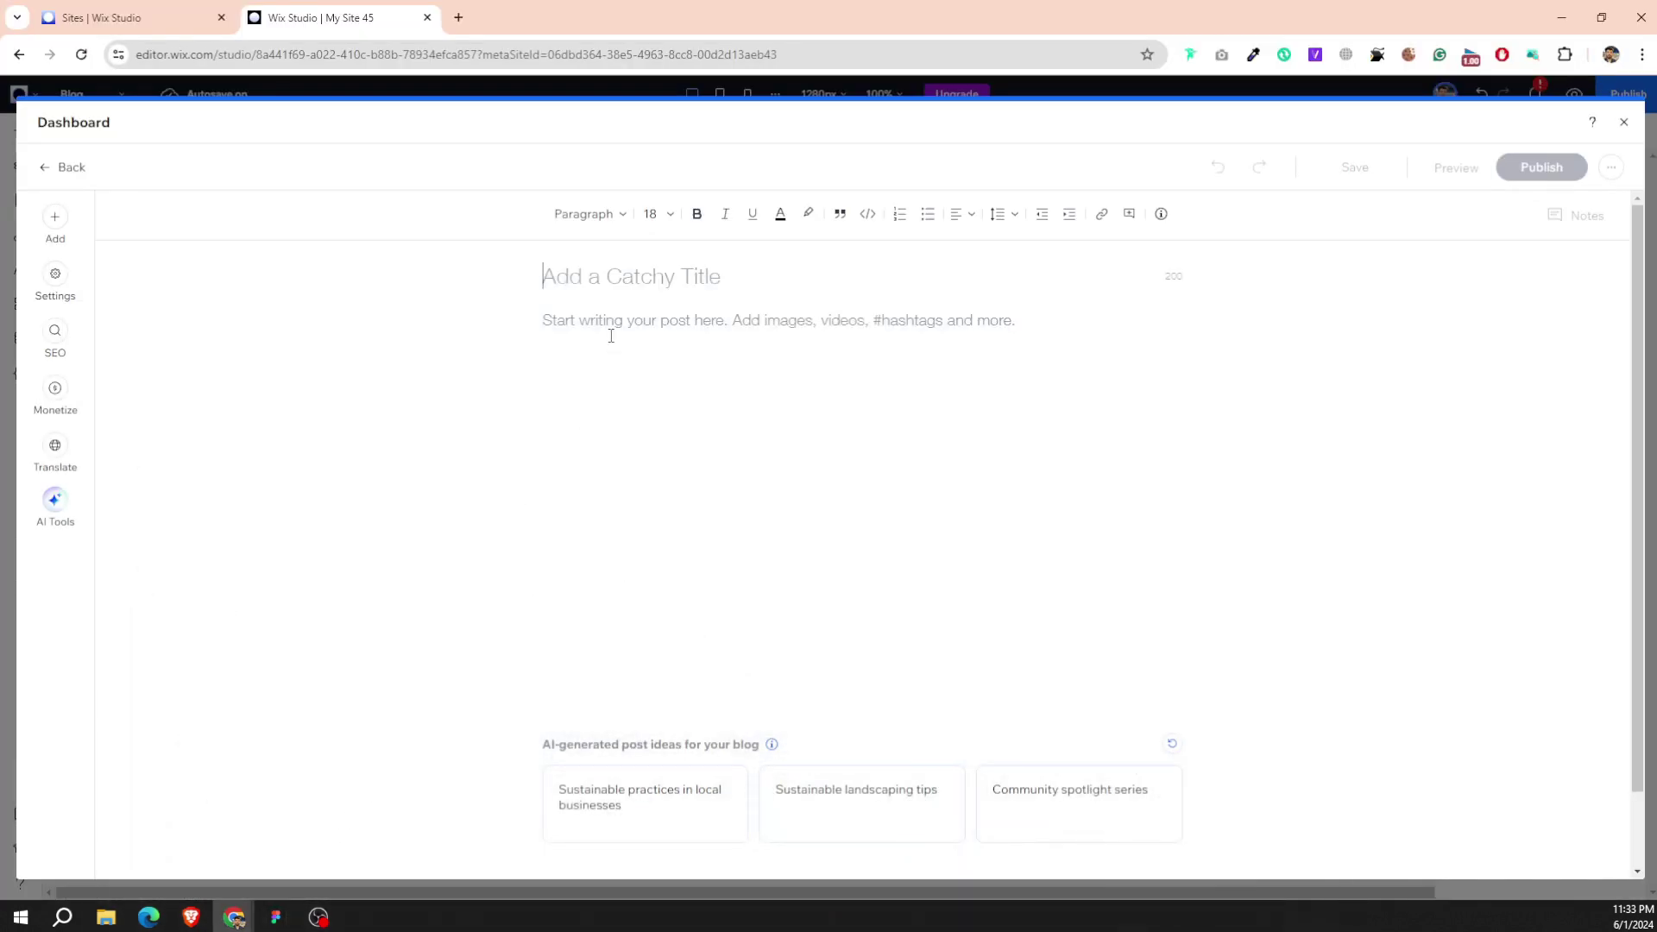
pyautogui.click(622, 276)
pyautogui.hotkey('ctrl', 'v')
# Paste the first course's description from Figma into the post body.
pyautogui.click(276, 916)
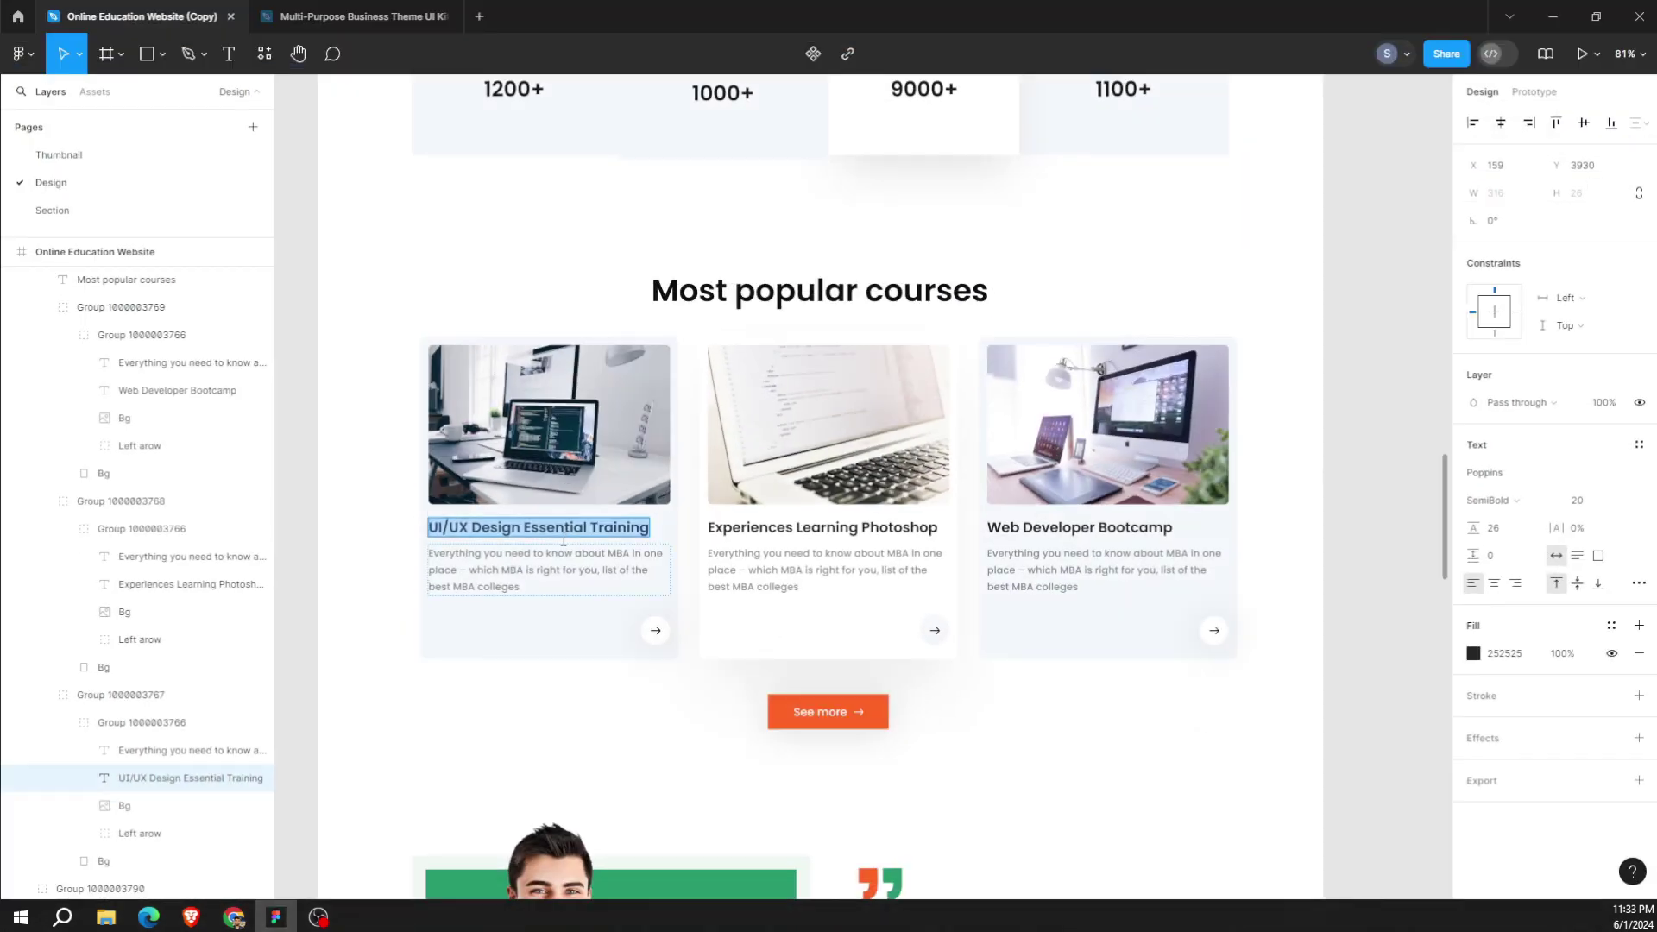
pyautogui.click(570, 564)
pyautogui.doubleClick(570, 564)
pyautogui.hotkey('ctrl', 'c')
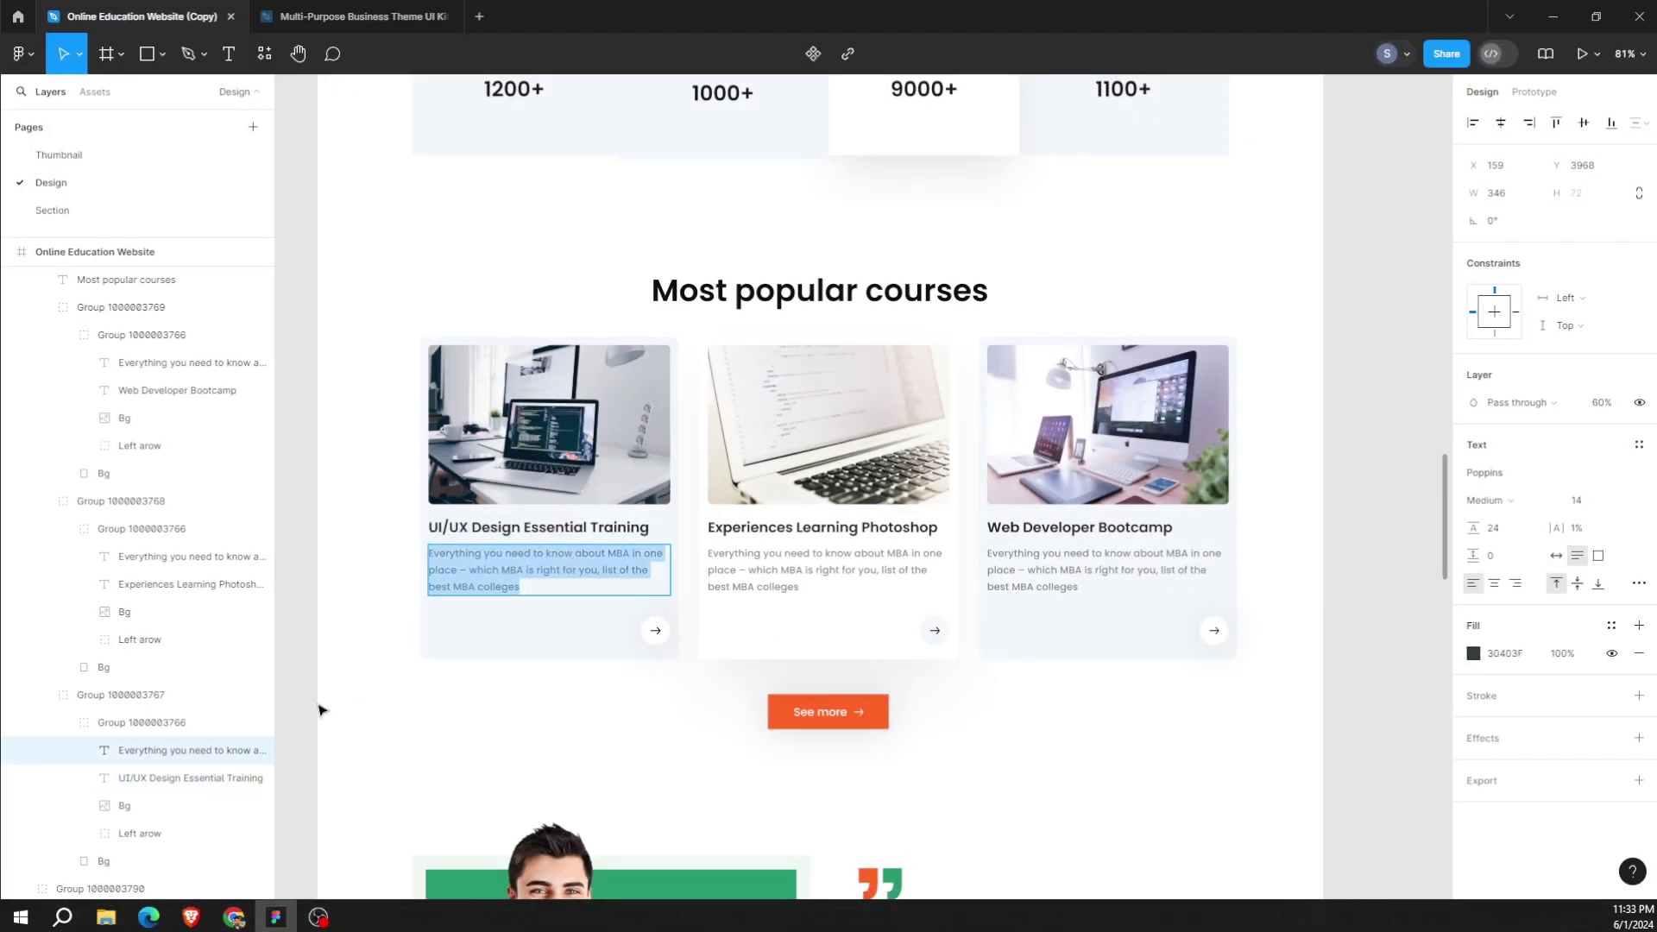
pyautogui.click(234, 917)
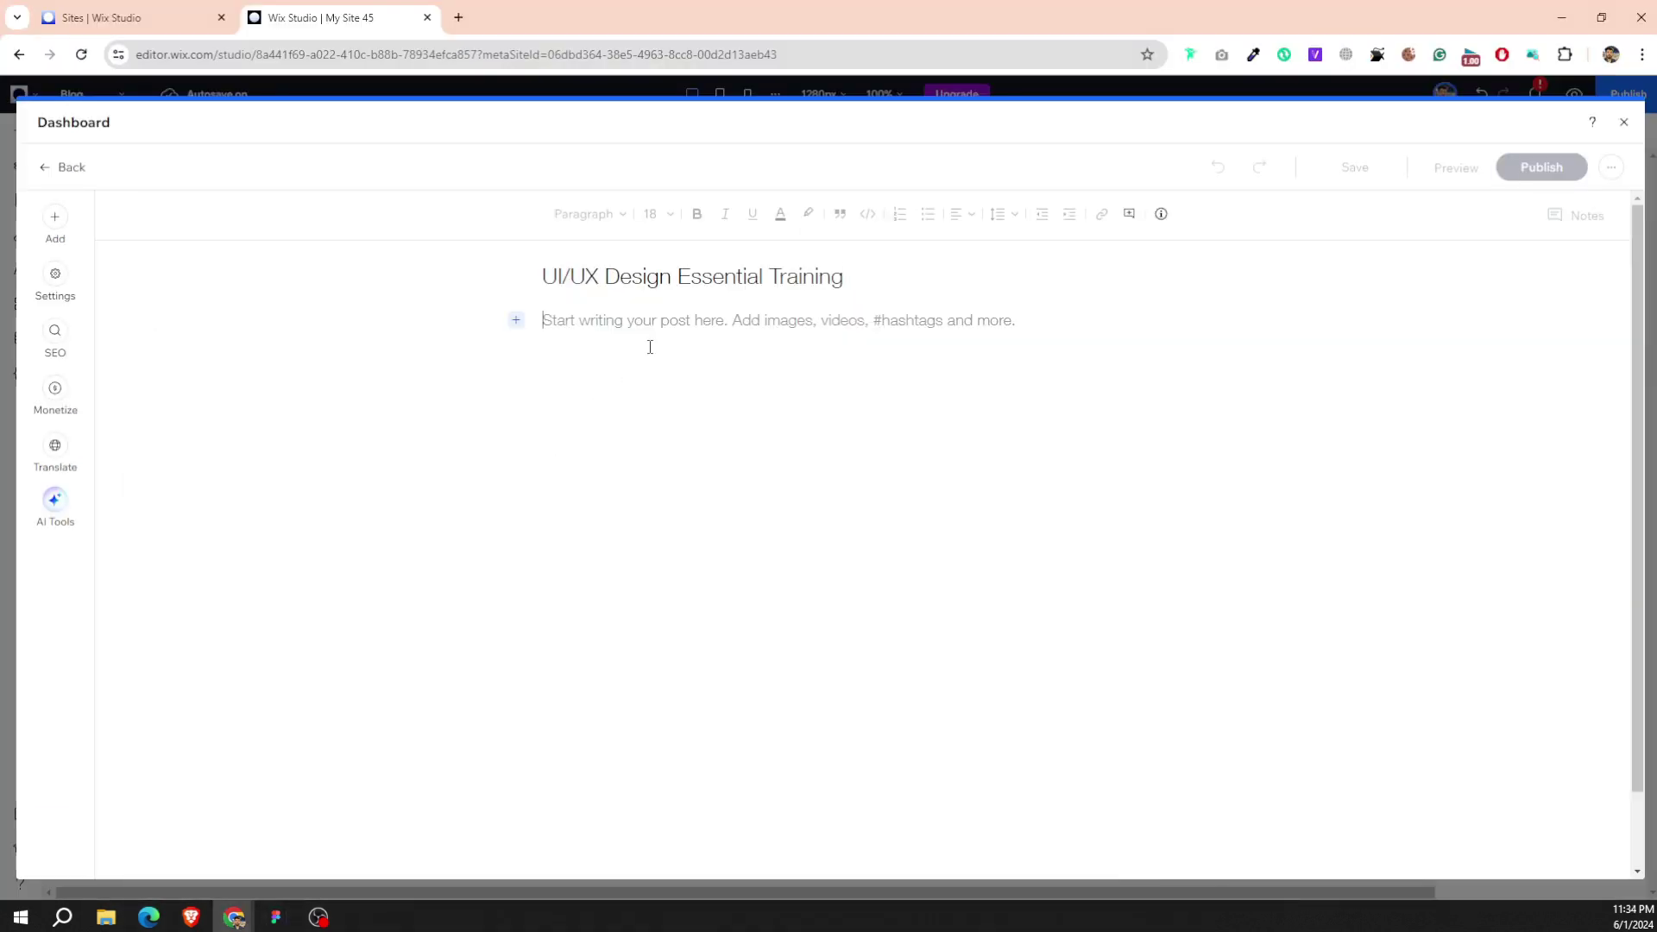
pyautogui.hotkey('ctrl', 'v')
# Upload Bg, Bg1 and Bg2 images from the computer into the post's media.
pyautogui.click(516, 343)
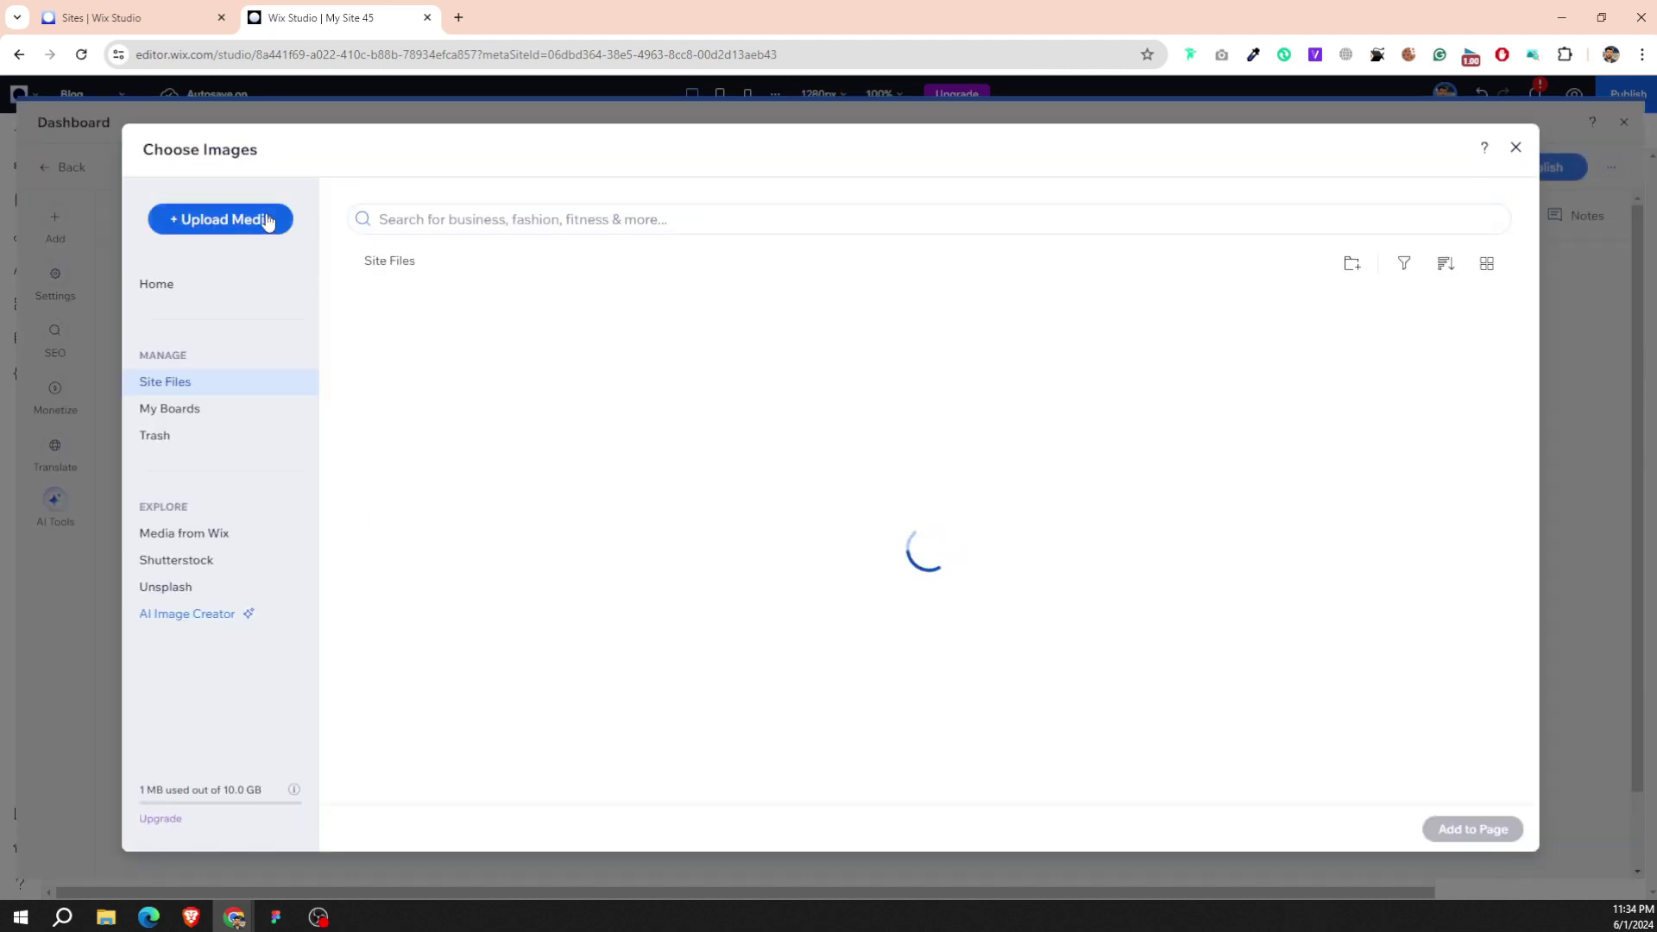
pyautogui.click(267, 219)
pyautogui.click(775, 509)
pyautogui.click(296, 142)
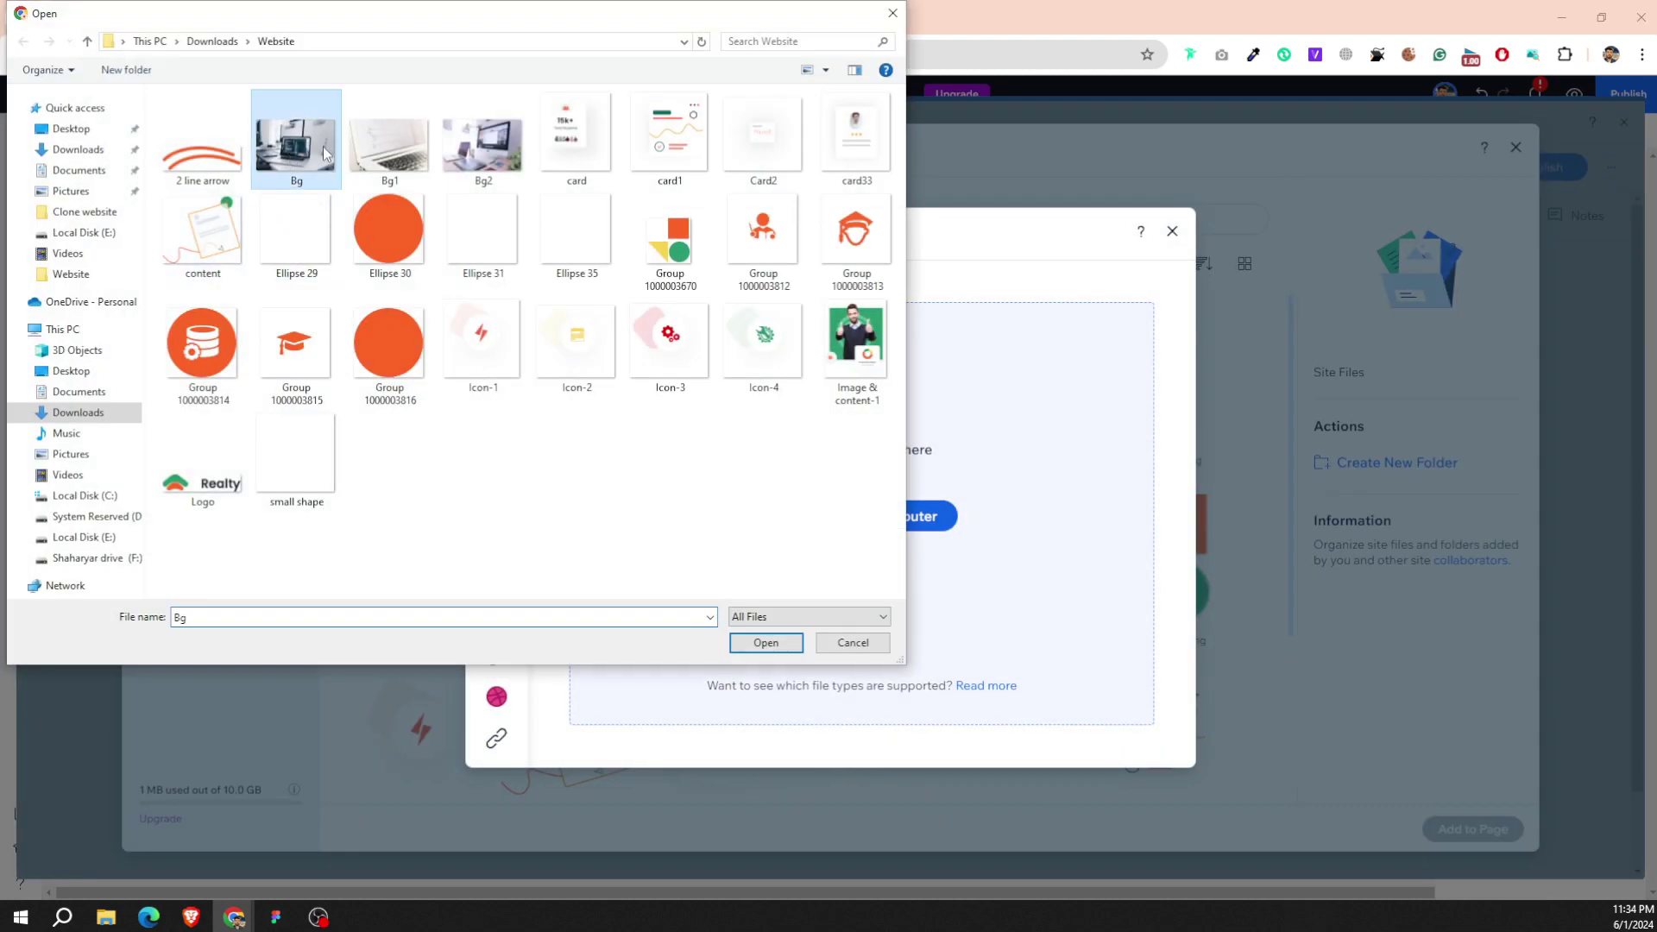
pyautogui.keyDown('ctrl'); pyautogui.click(388, 142); pyautogui.keyUp('ctrl')
pyautogui.keyDown('ctrl'); pyautogui.click(466, 148); pyautogui.keyUp('ctrl')
pyautogui.press('Return')
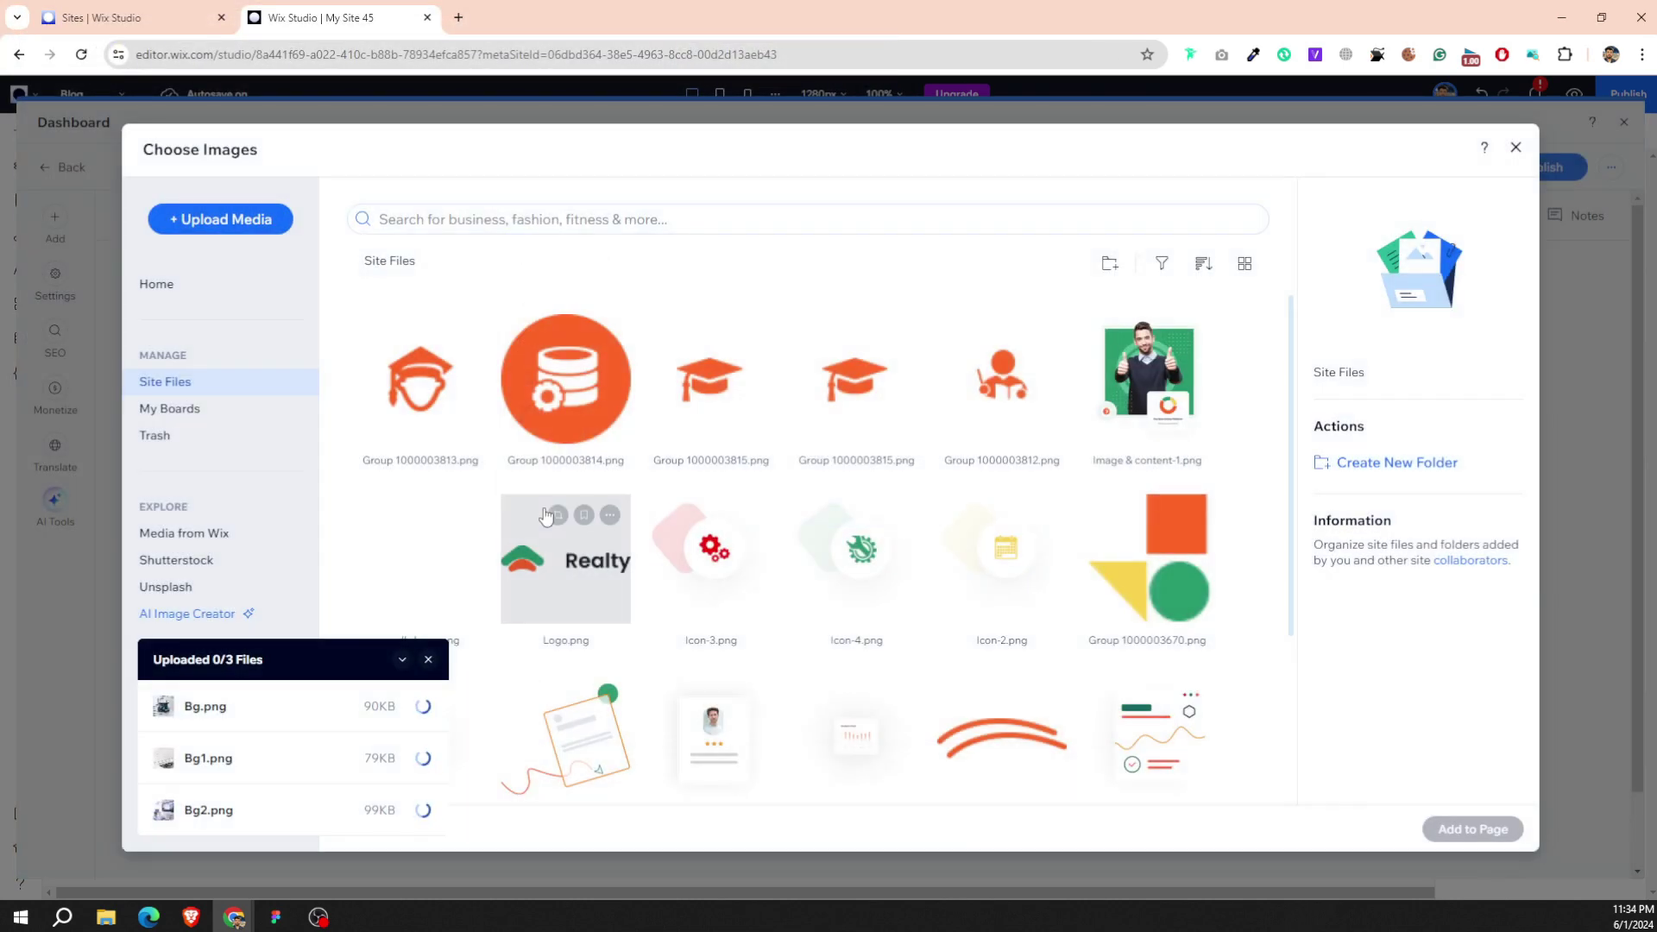
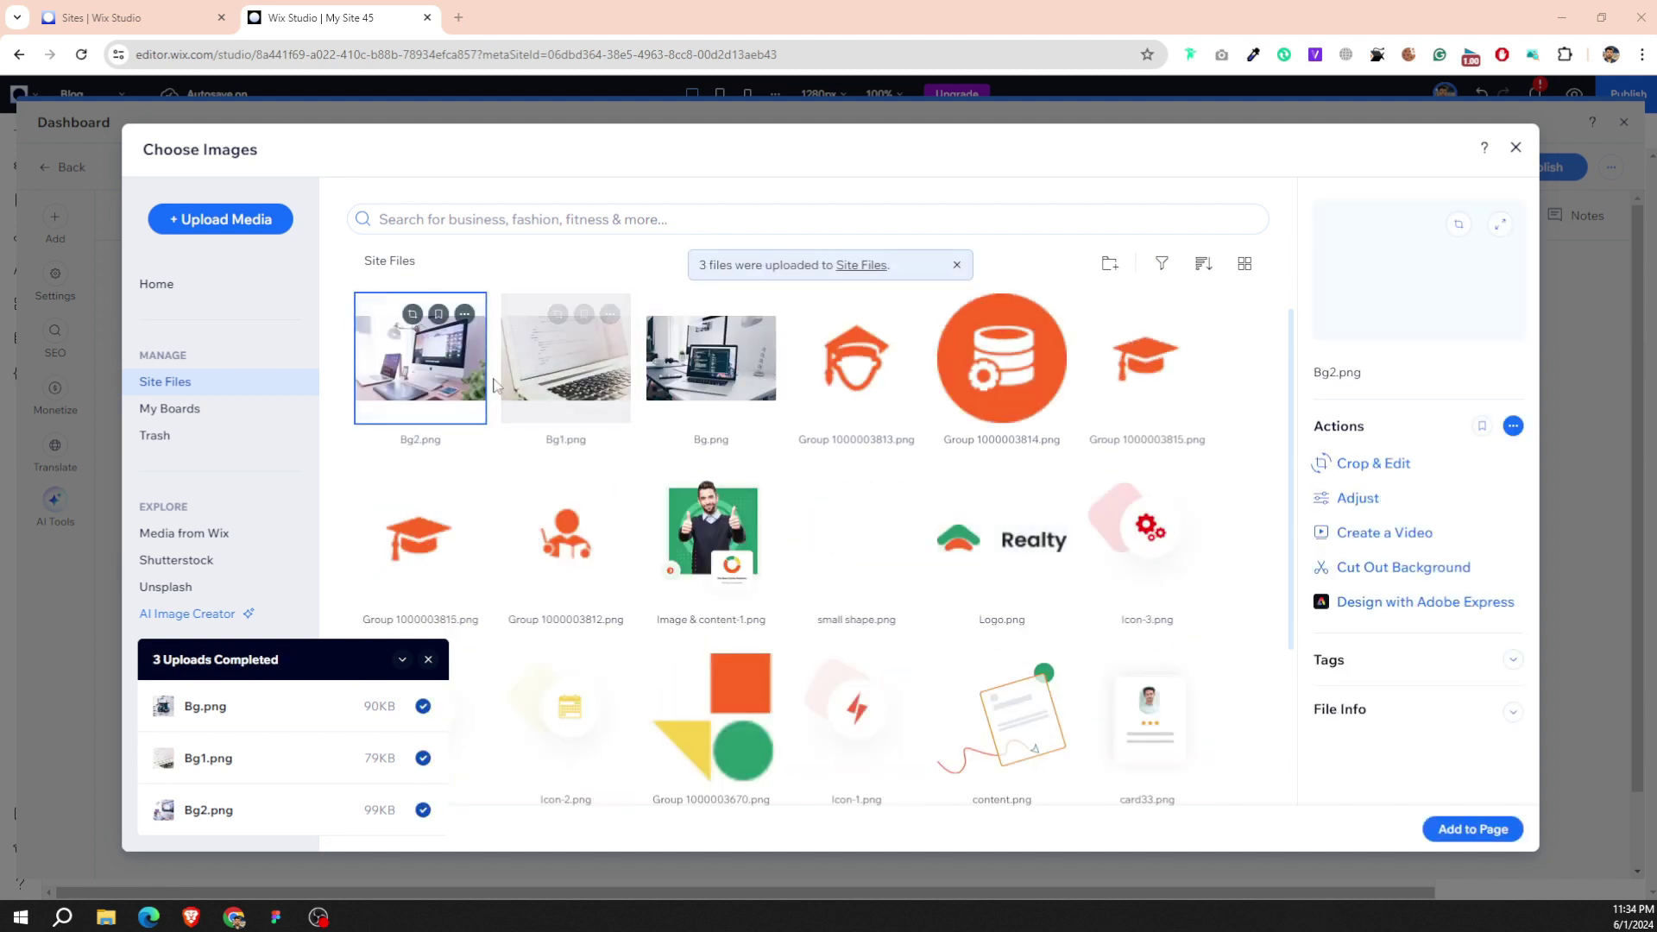
# Insert the Bg.png laptop photo and delete the leftover MBA colleges line.
pyautogui.click(698, 369)
pyautogui.doubleClick(698, 369)
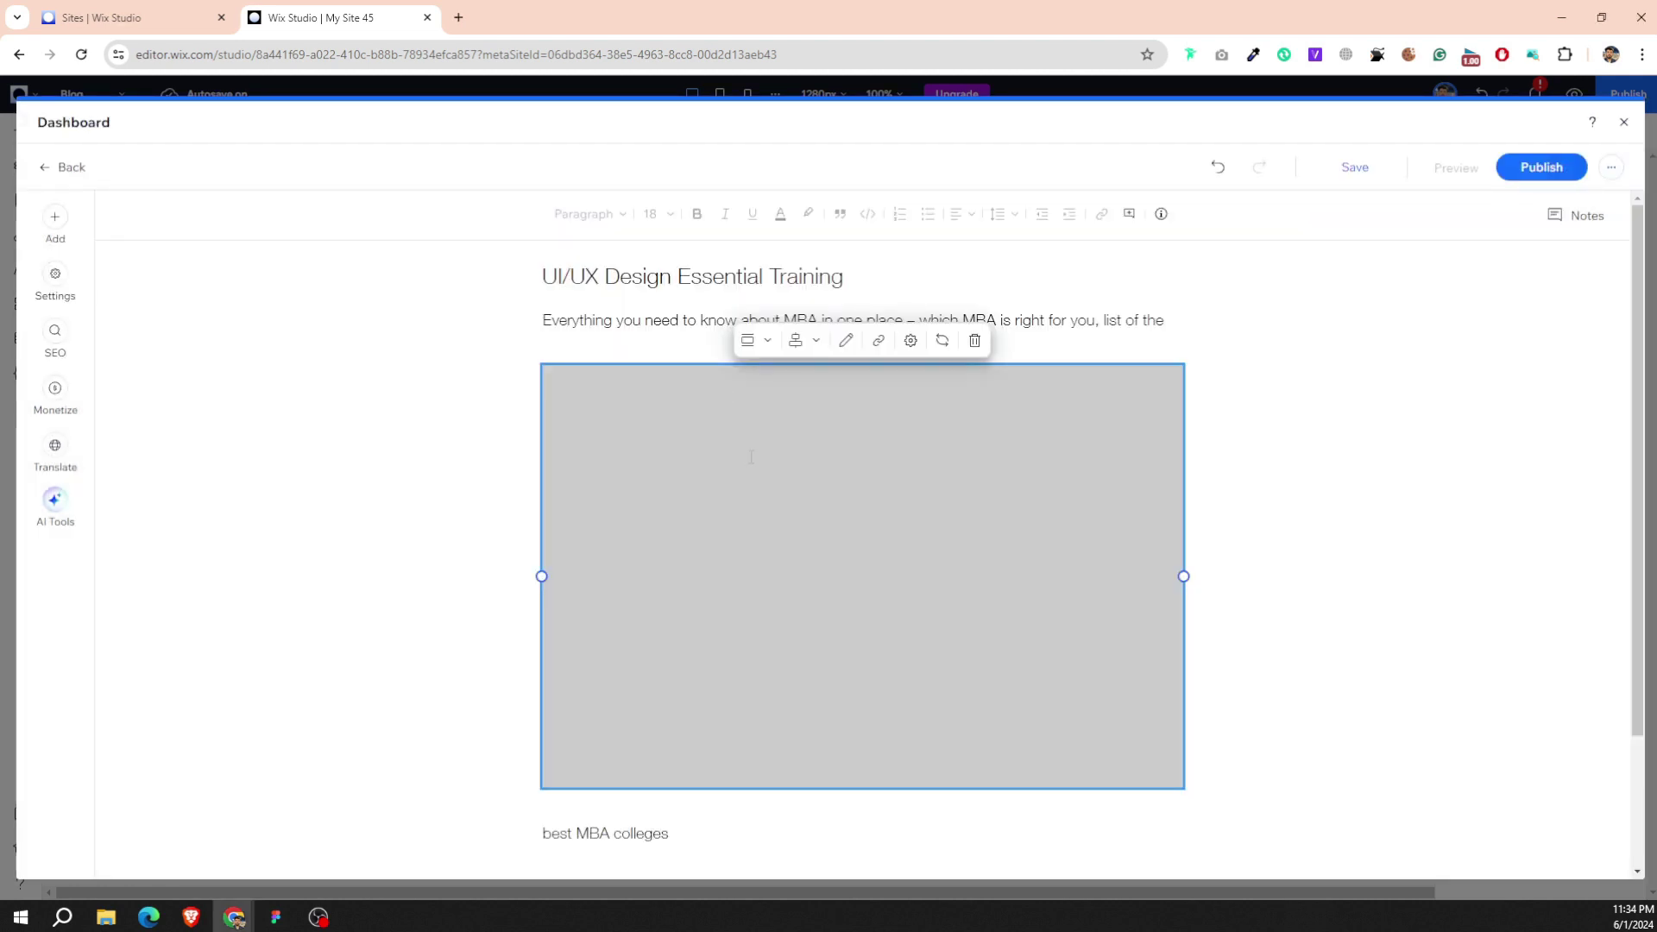
pyautogui.click(695, 830)
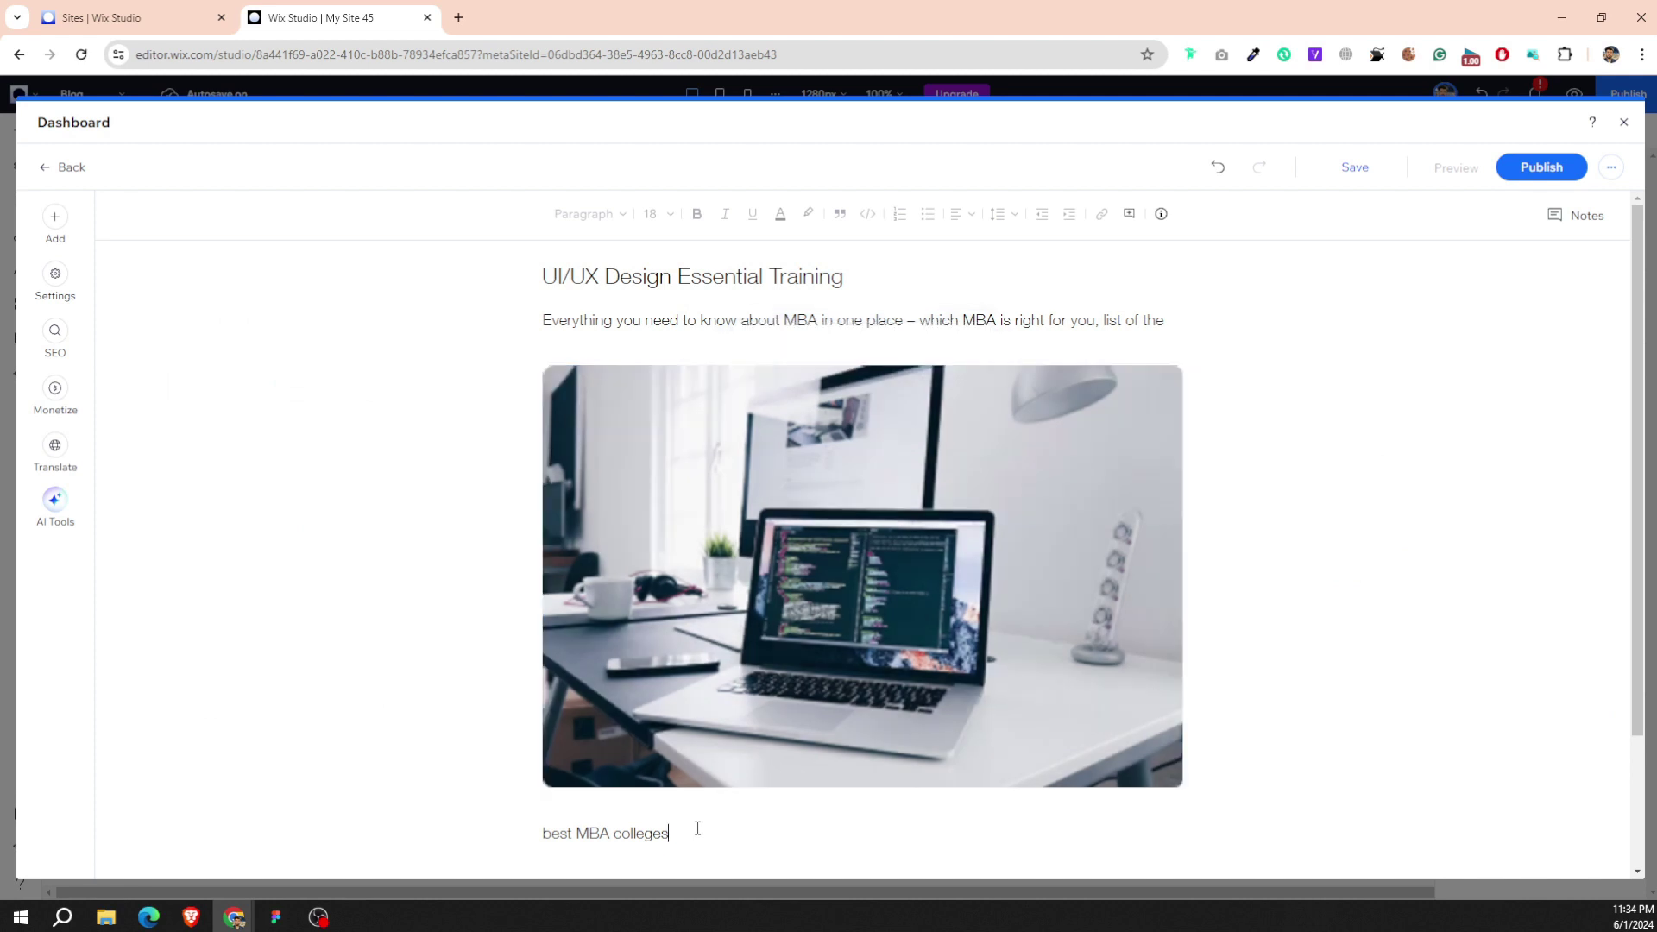
pyautogui.tripleClick(695, 831)
pyautogui.press('BackSpace')
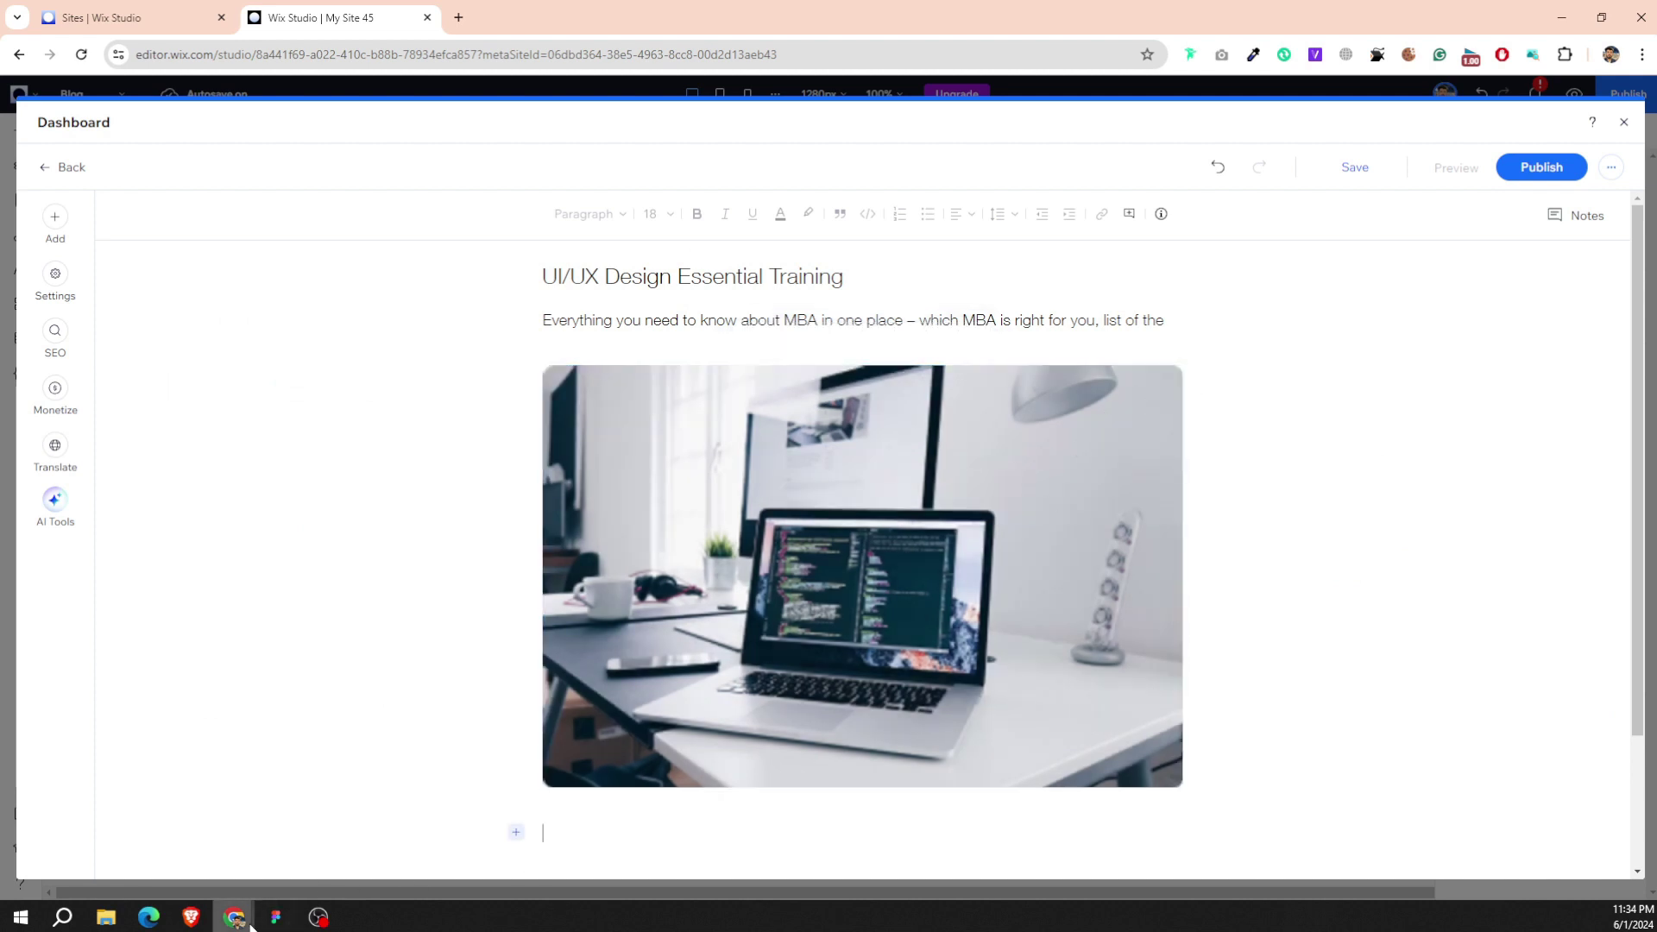
# Replace the truncated paragraph with the full Figma description and publish the post.
pyautogui.click(276, 922)
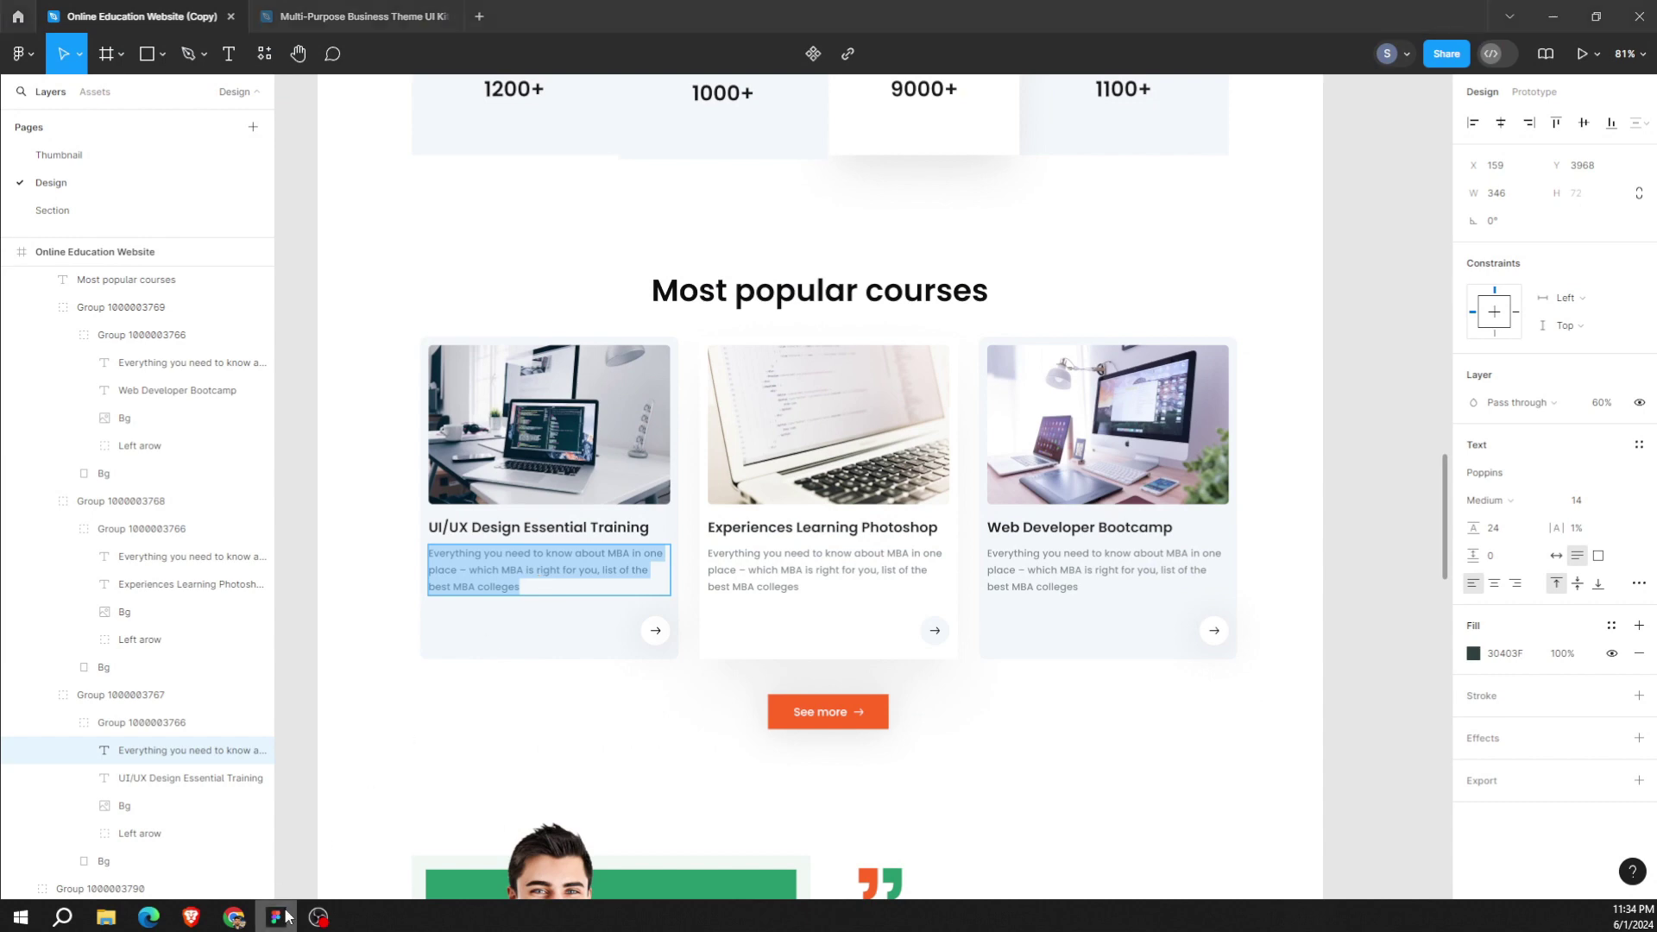
pyautogui.click(234, 916)
pyautogui.tripleClick(657, 320)
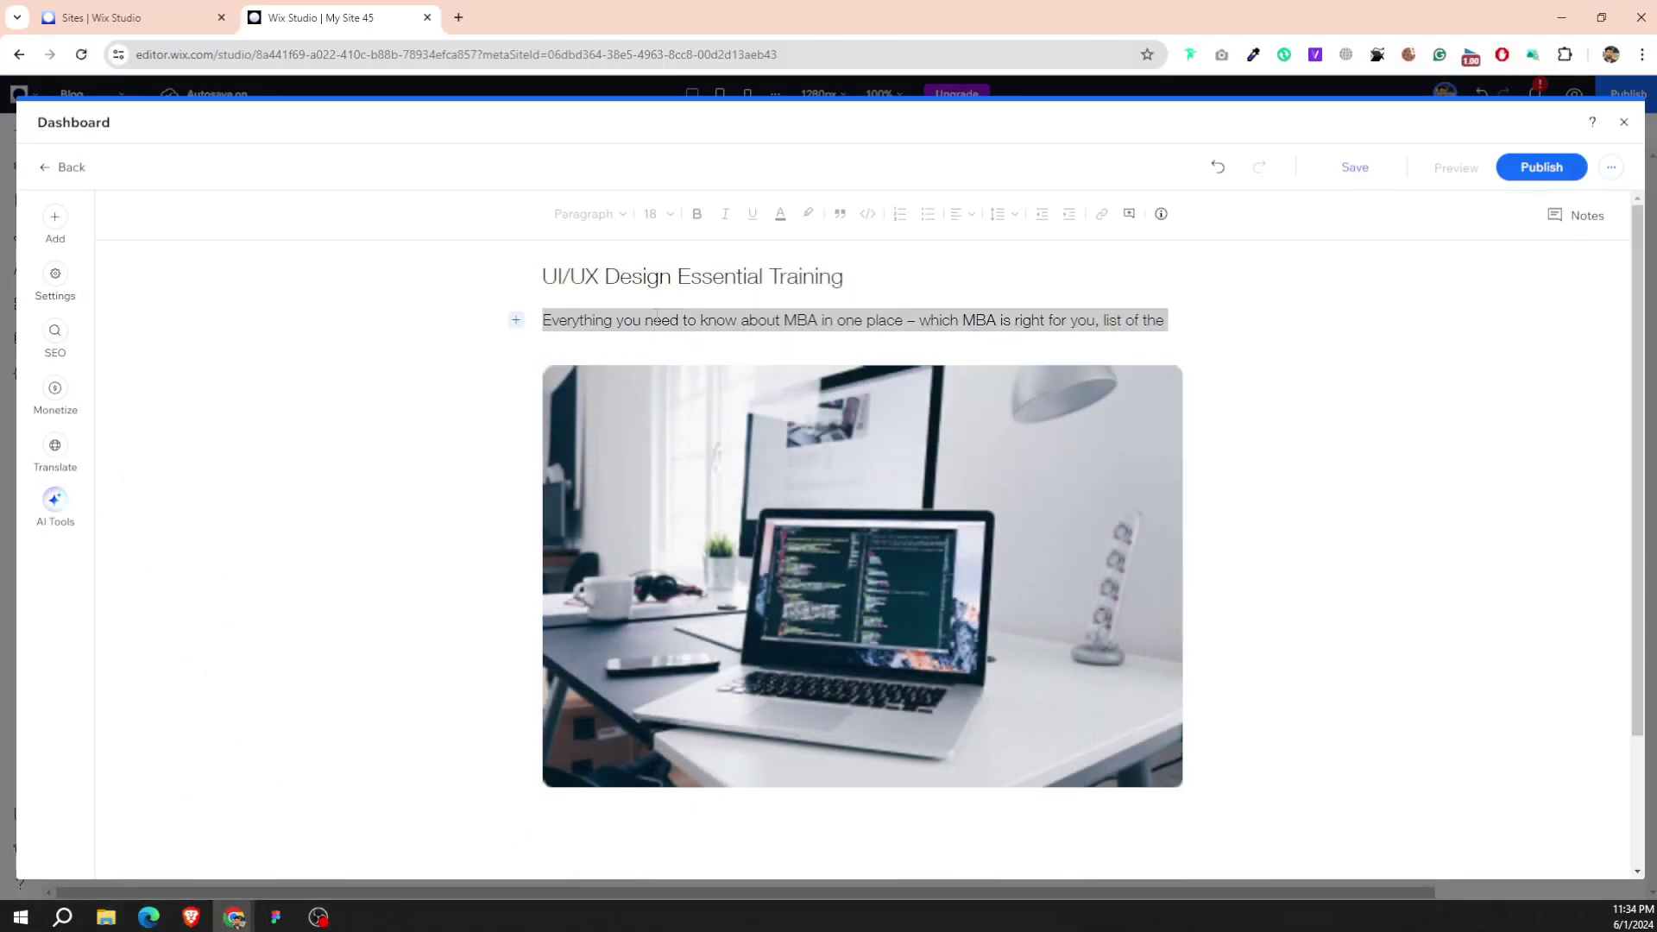
pyautogui.write('Everything you need to know about MBA in one place – which MBA is right for you, list of the best MBA colleges')
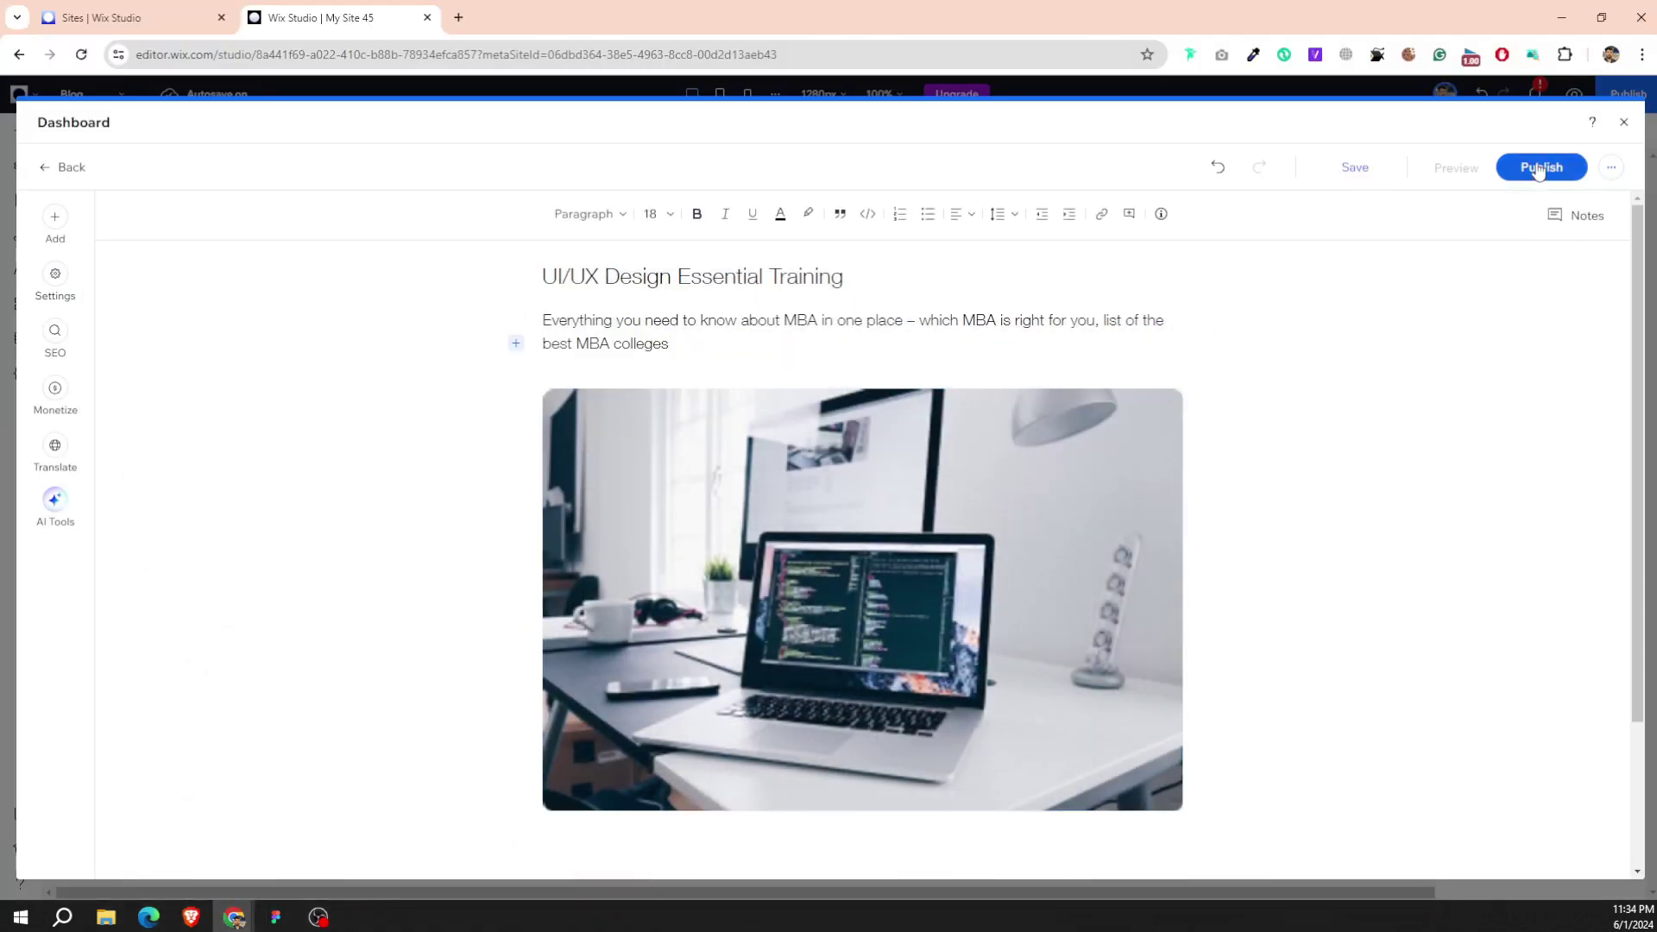
pyautogui.click(1537, 167)
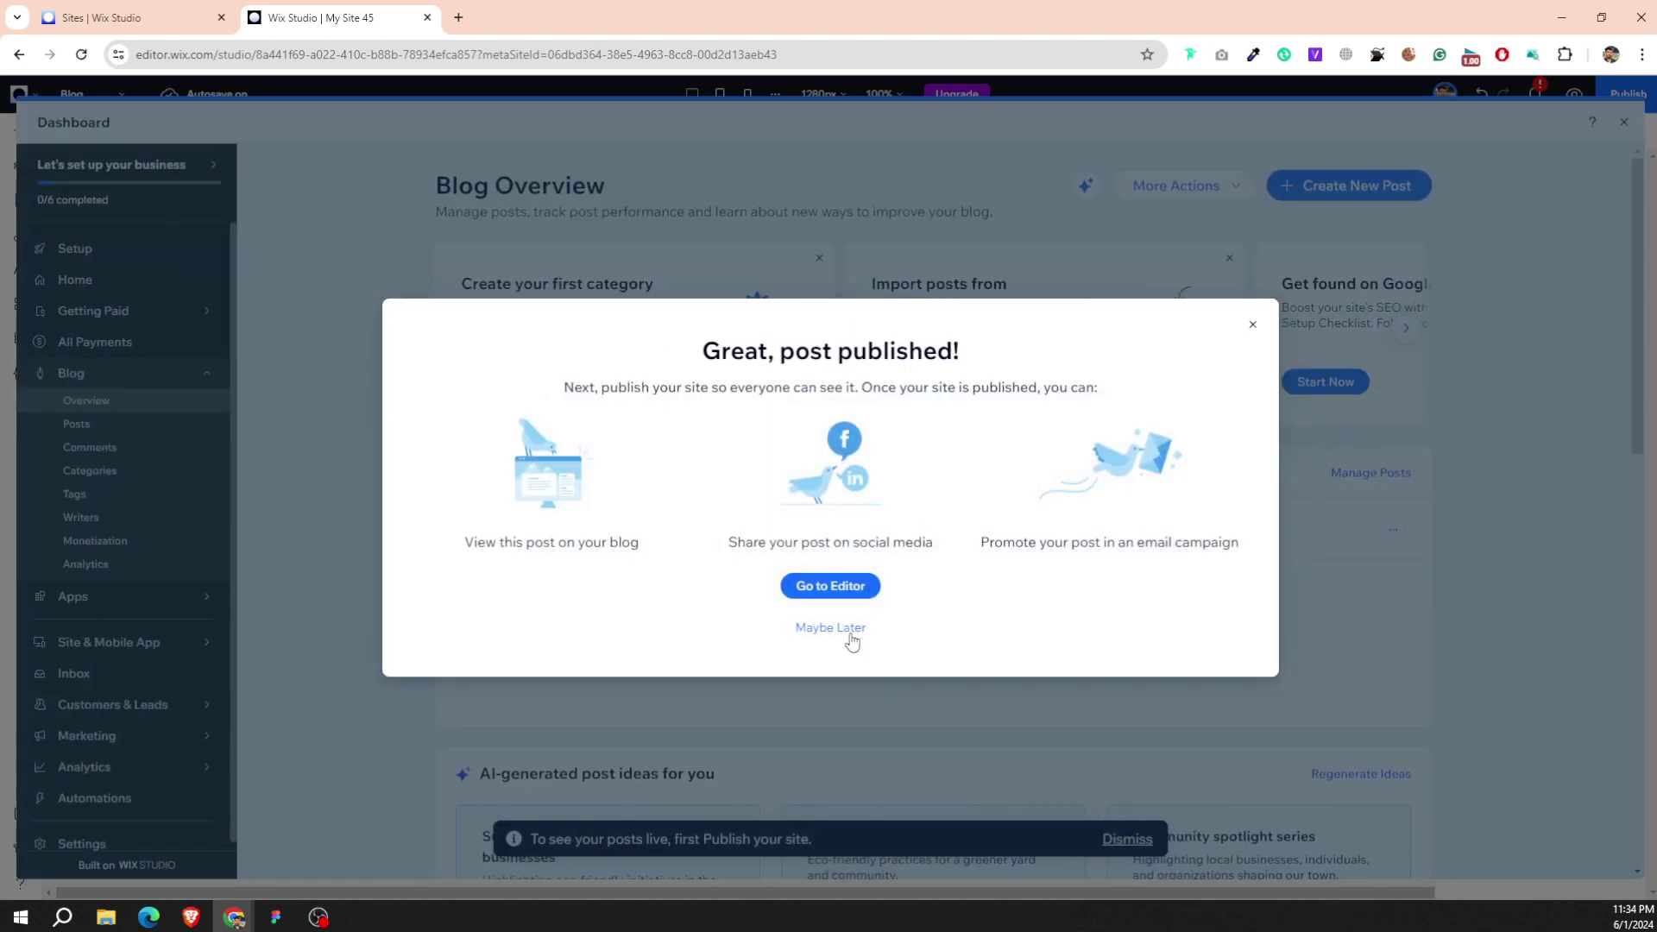
pyautogui.click(830, 628)
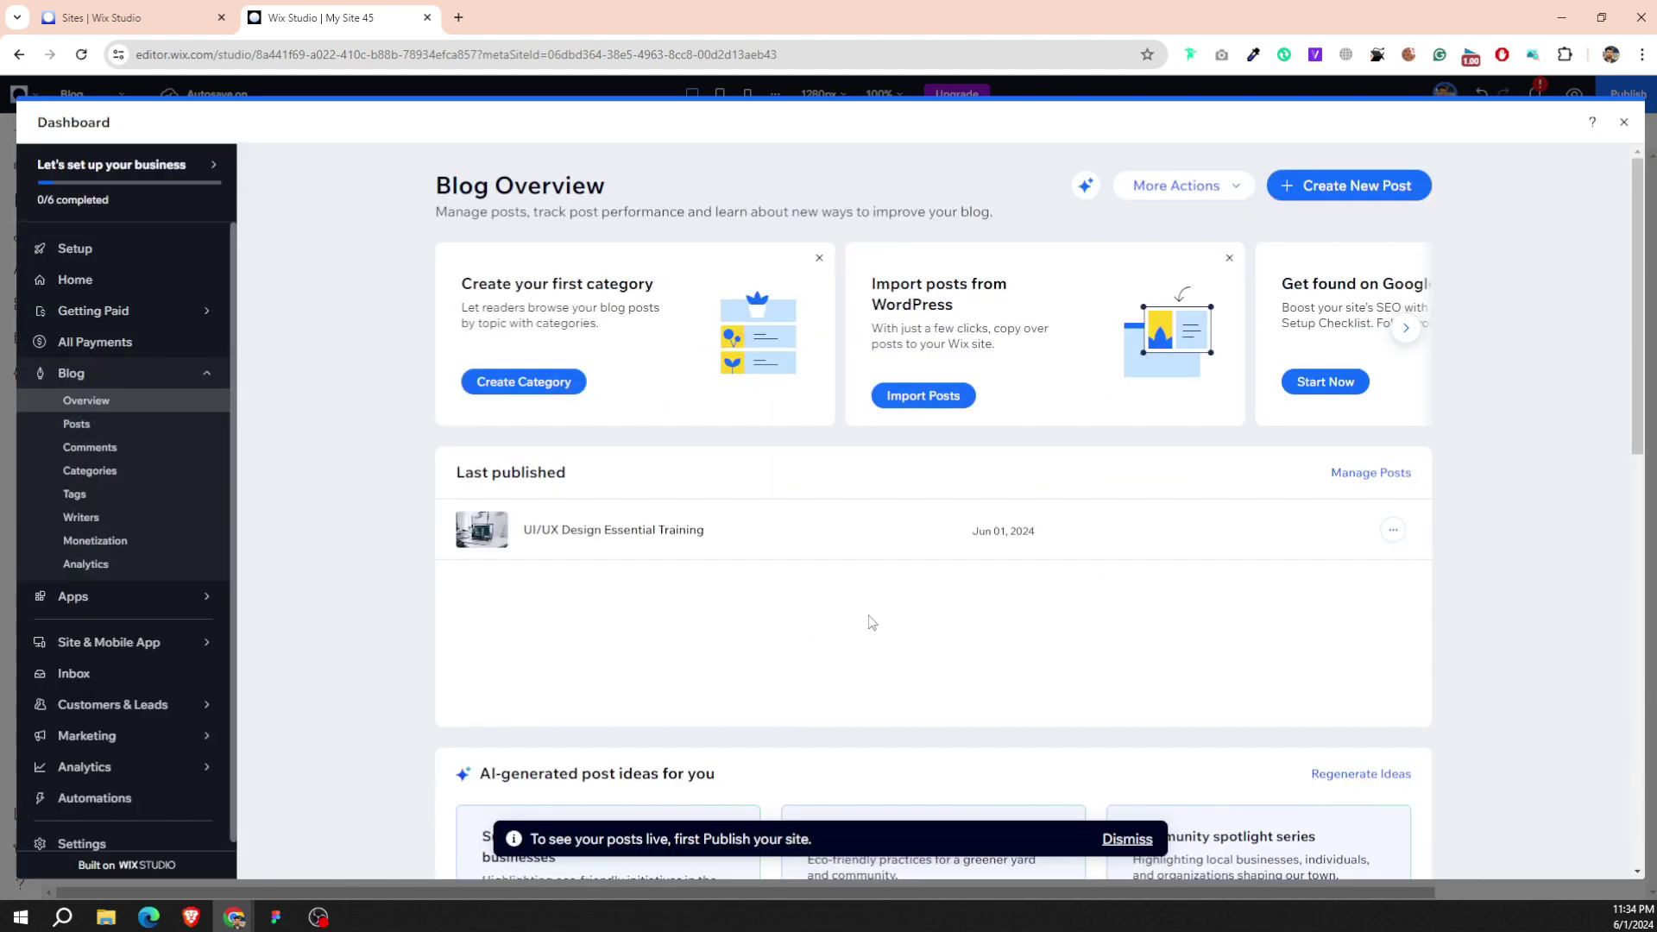
# Start a new post titled 'Experiences Learning Photoshop' with the card's description pasted from Figma.
pyautogui.click(1359, 181)
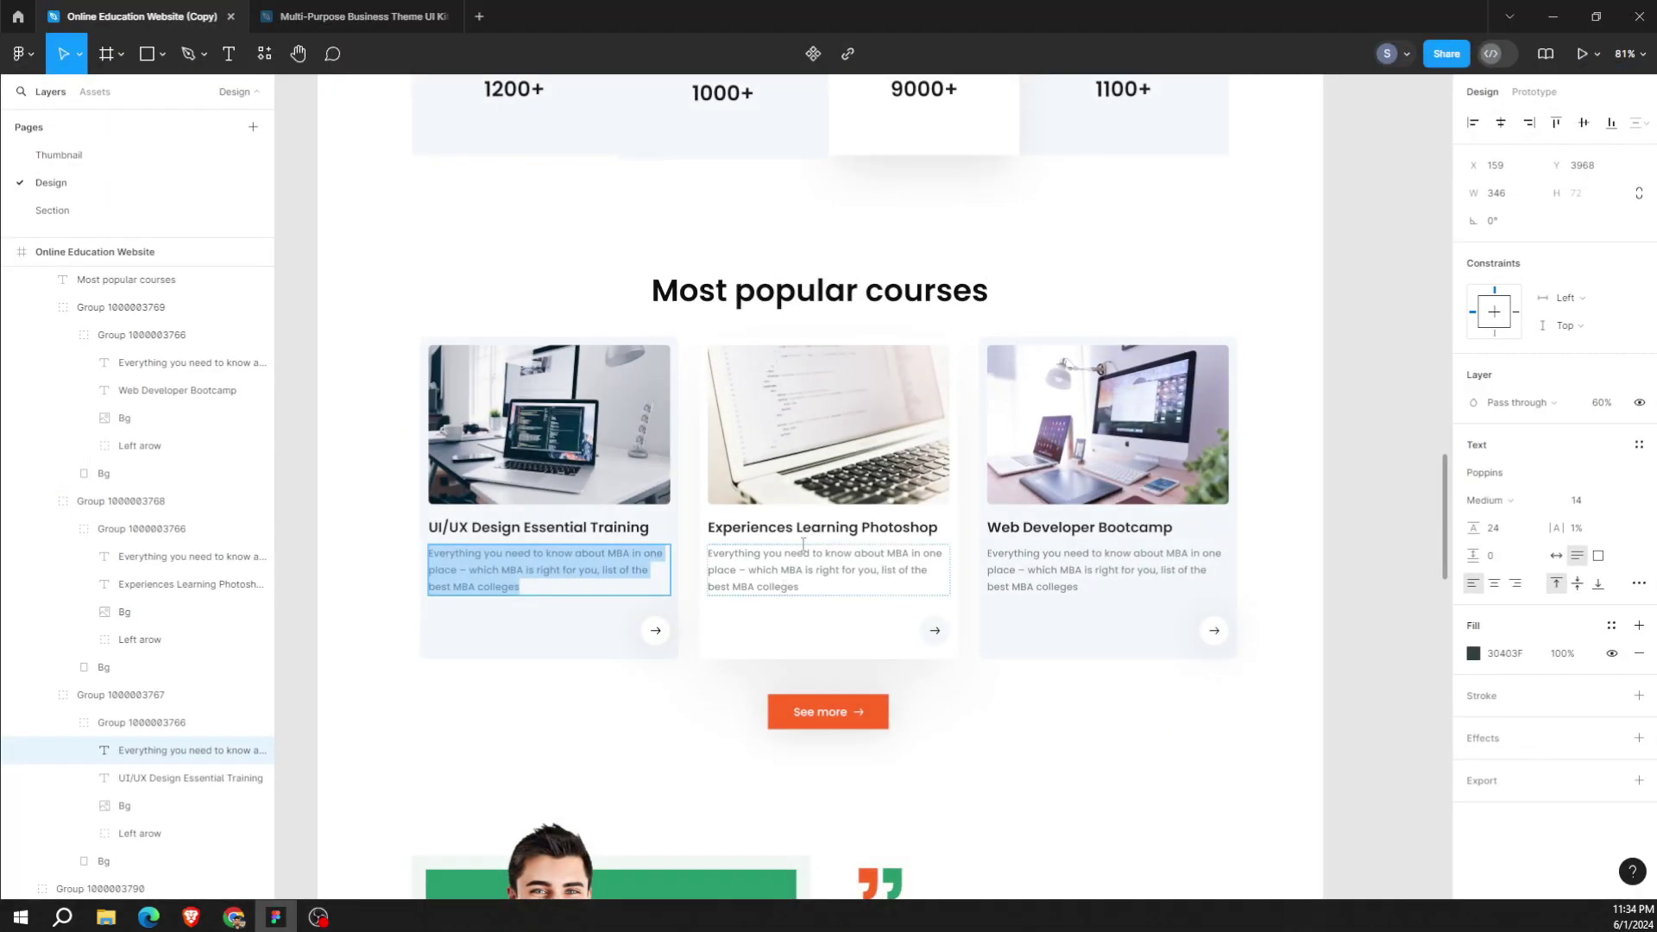
pyautogui.click(173, 585)
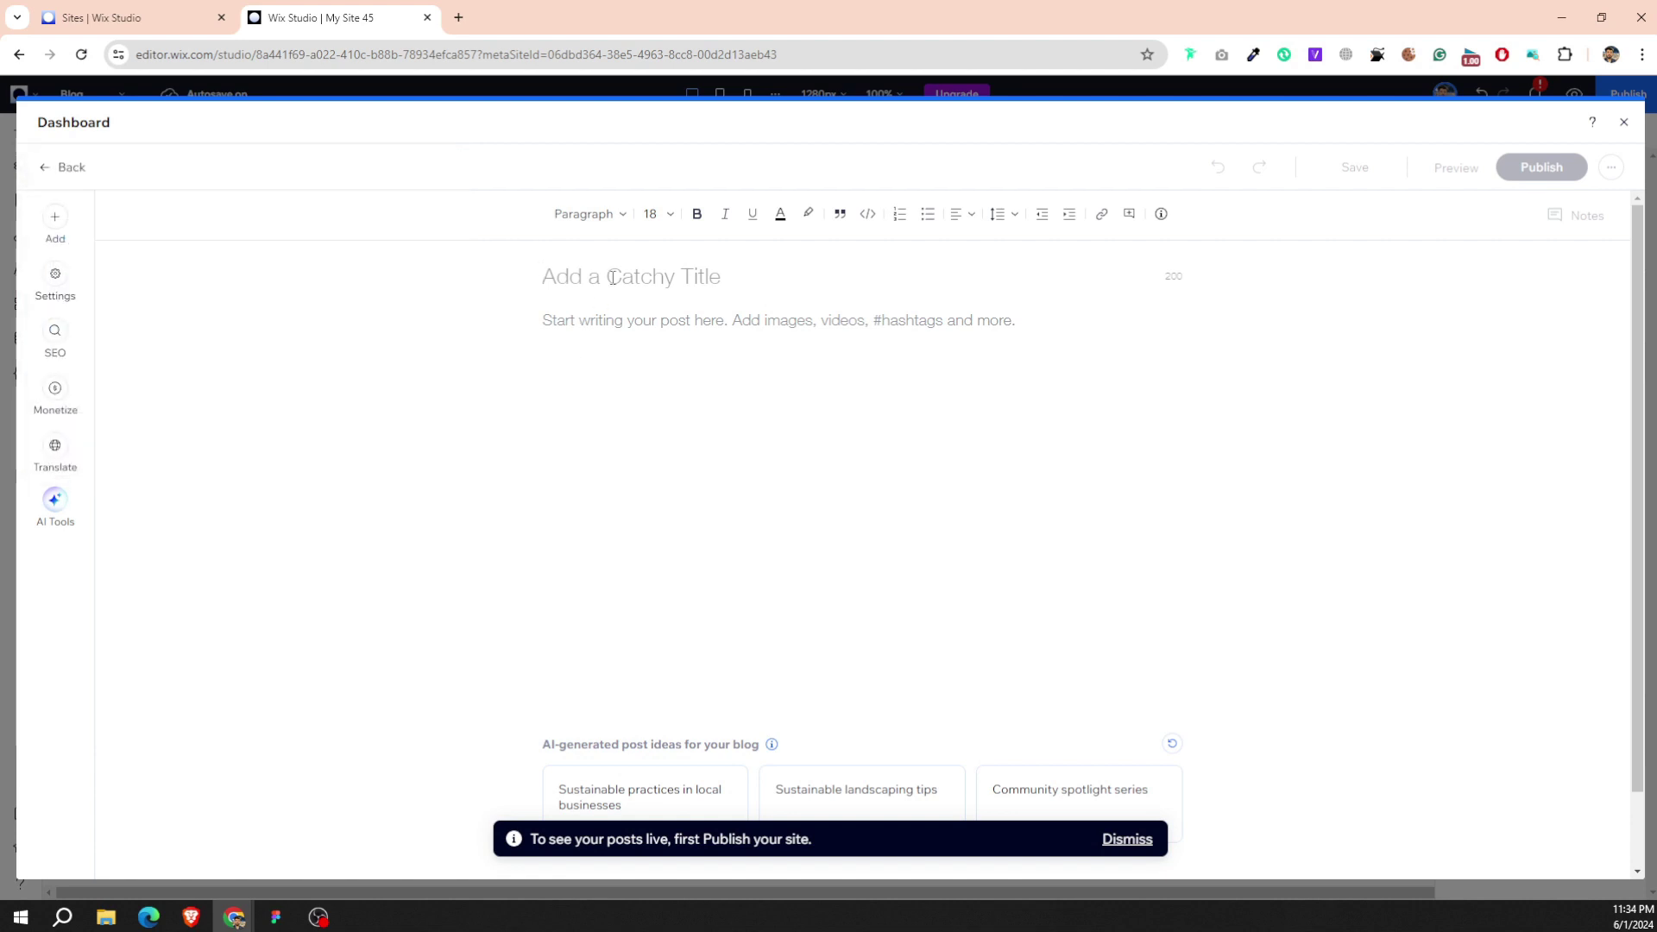
pyautogui.write('Experiences Learning Photoshop')
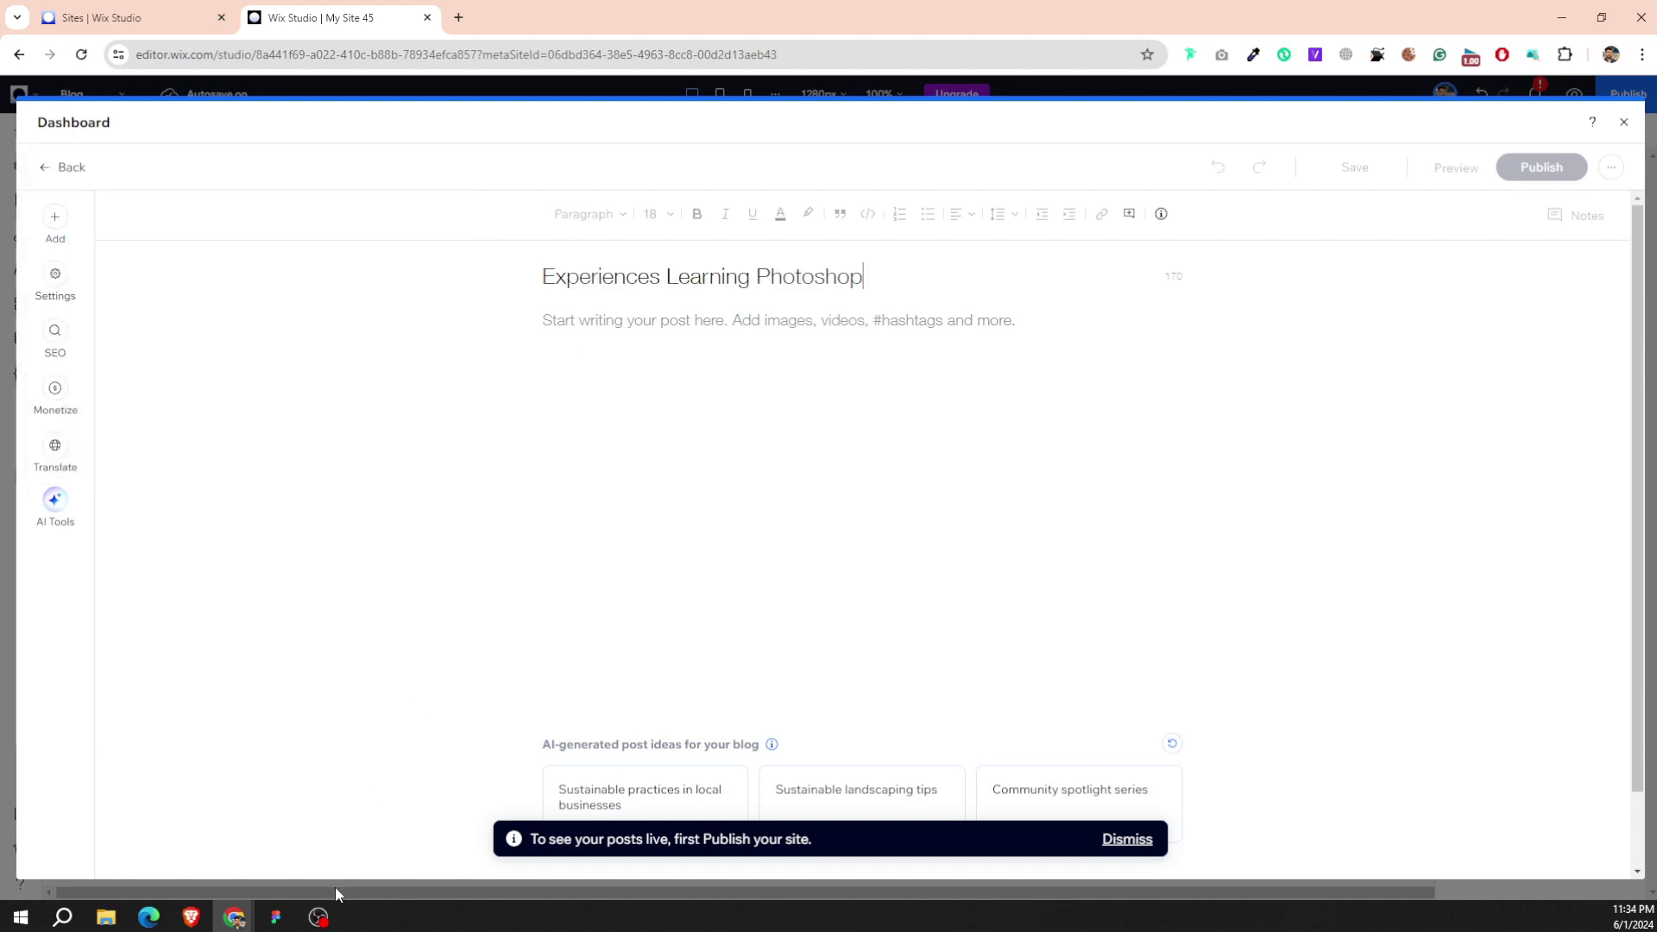
pyautogui.click(276, 916)
pyautogui.doubleClick(730, 554)
pyautogui.hotkey('ctrl', 'c')
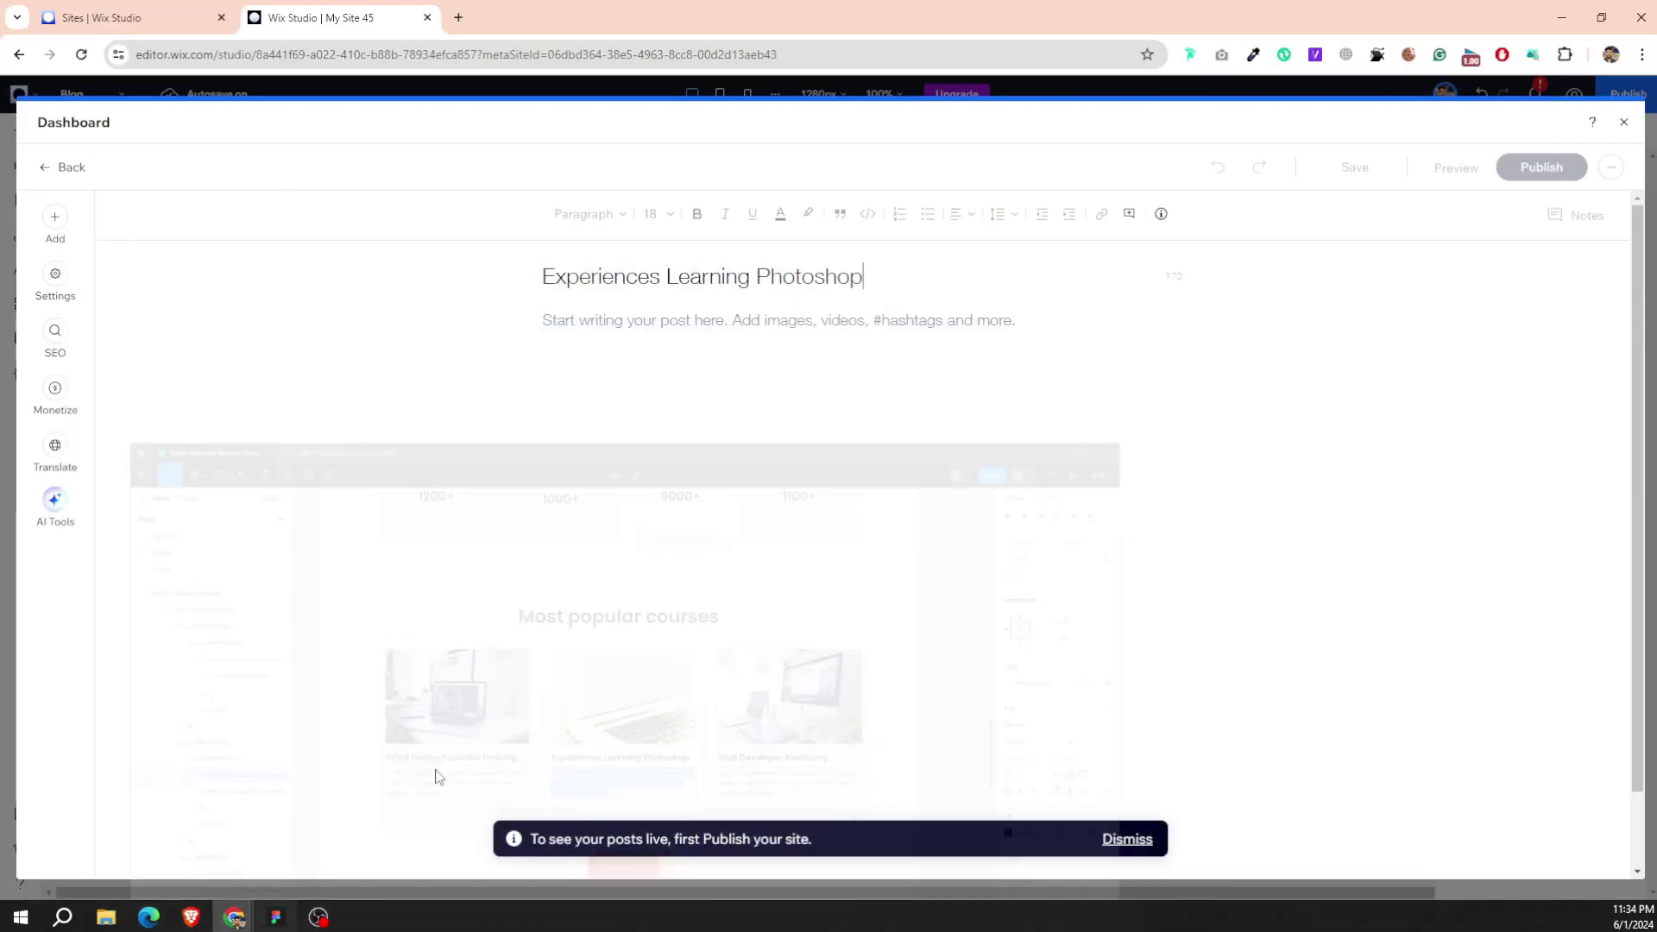
pyautogui.click(234, 916)
pyautogui.hotkey('ctrl', 'v')
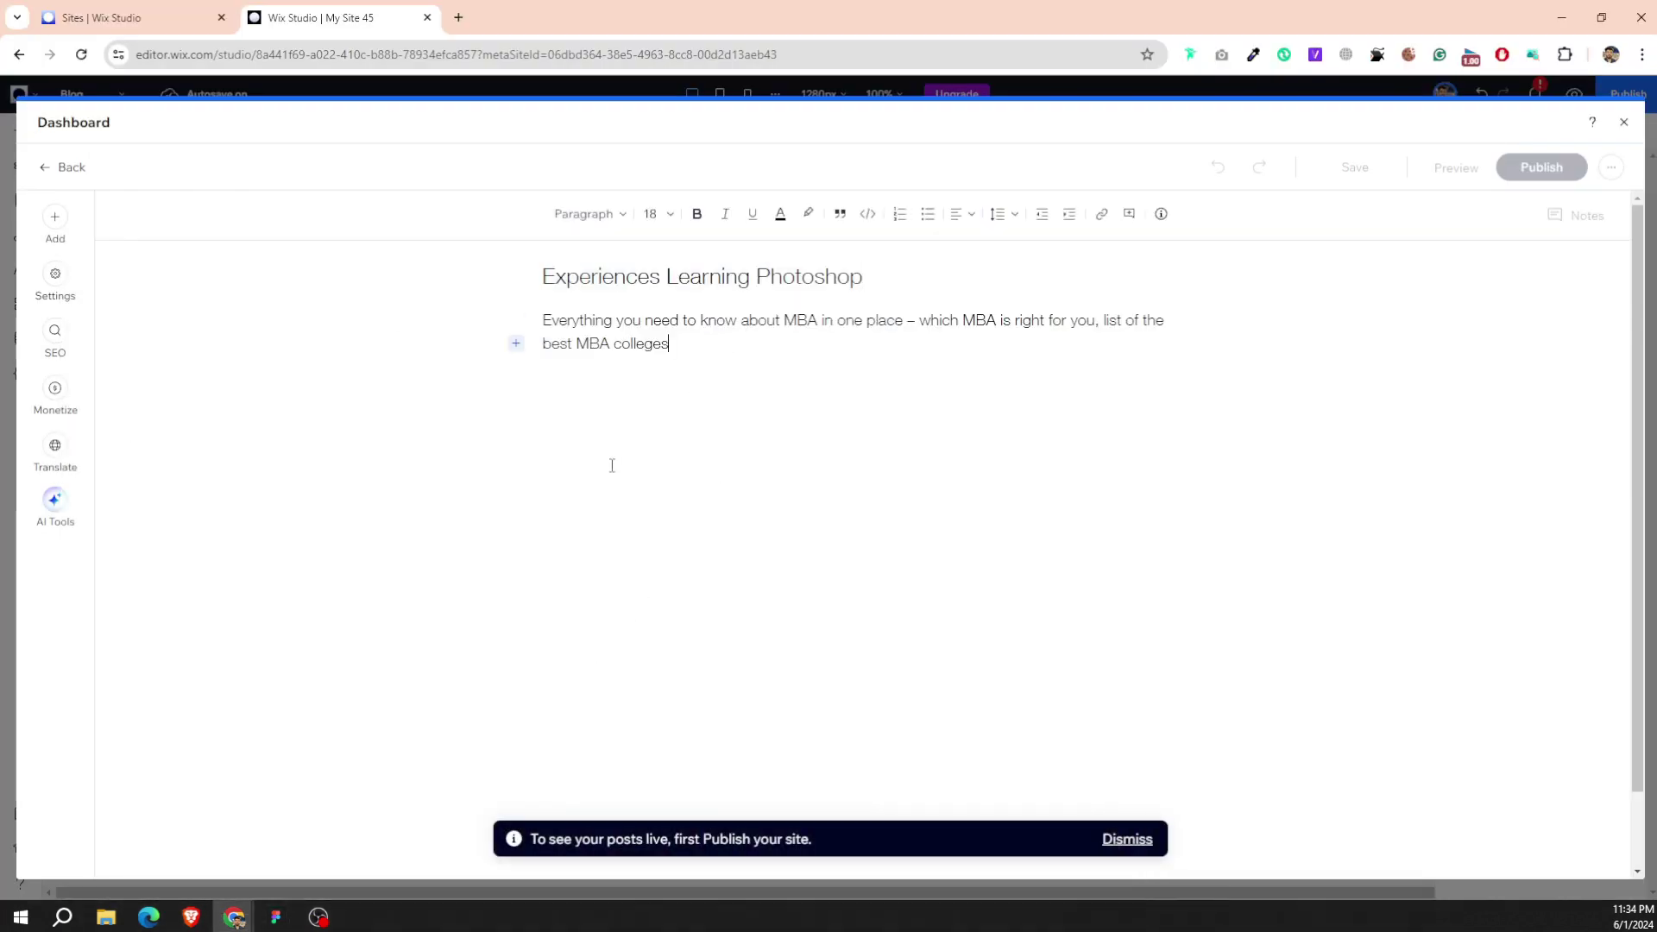
# Add the Bg1.png laptop image, undo an accidental text edit, and publish the post.
pyautogui.click(516, 345)
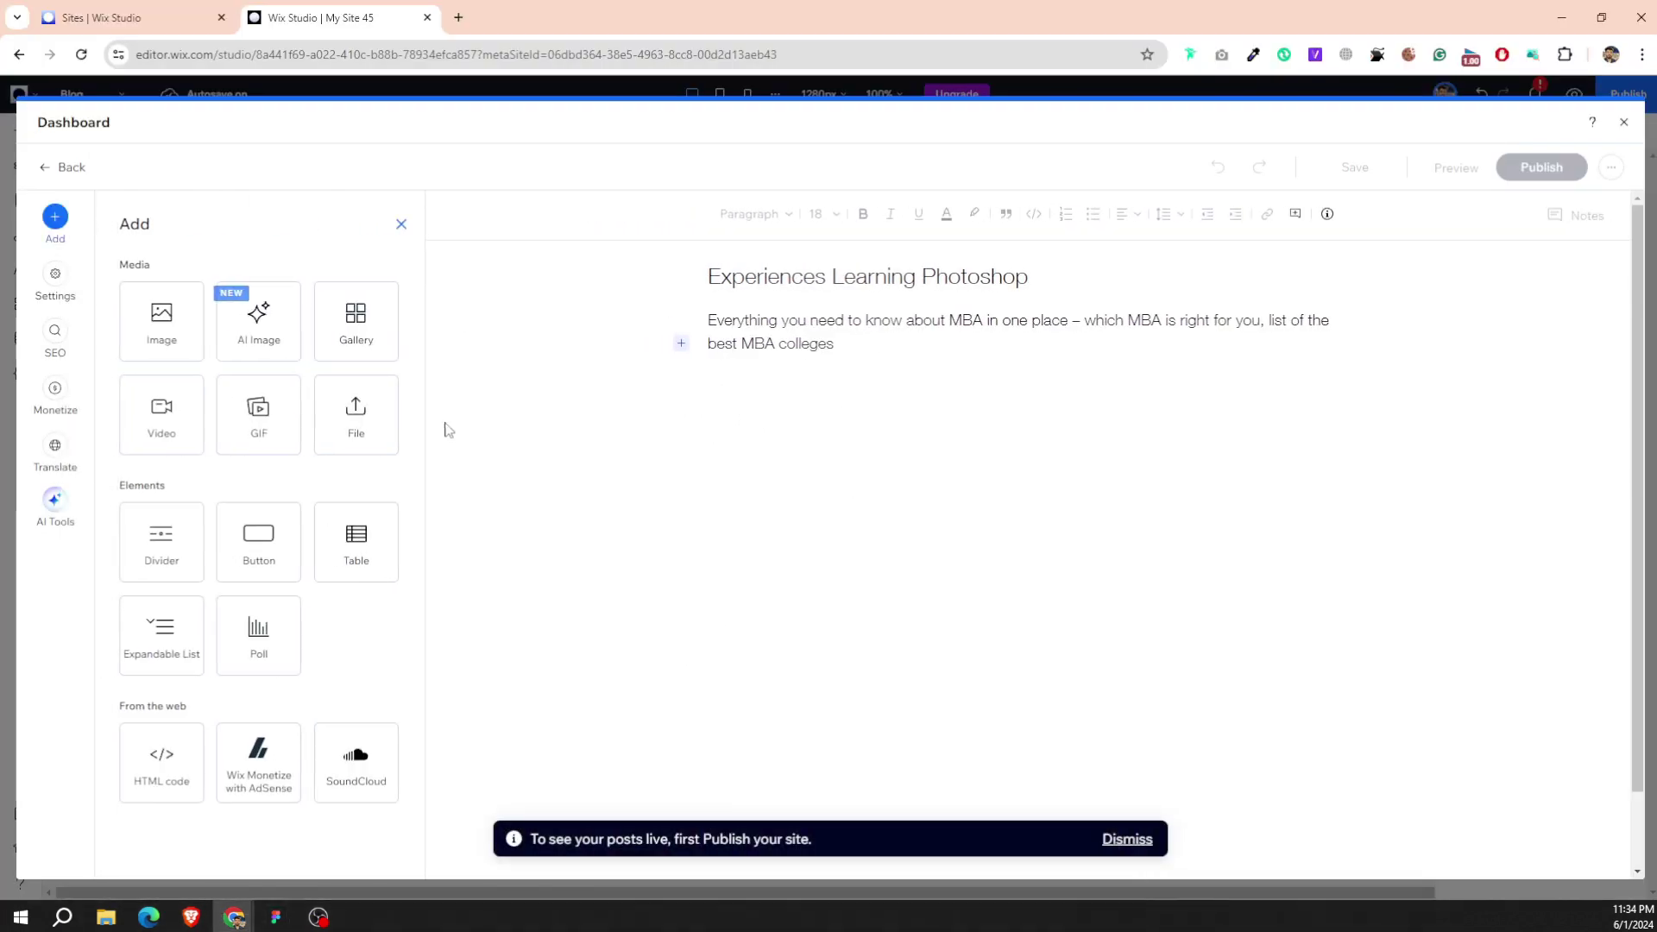
pyautogui.click(186, 338)
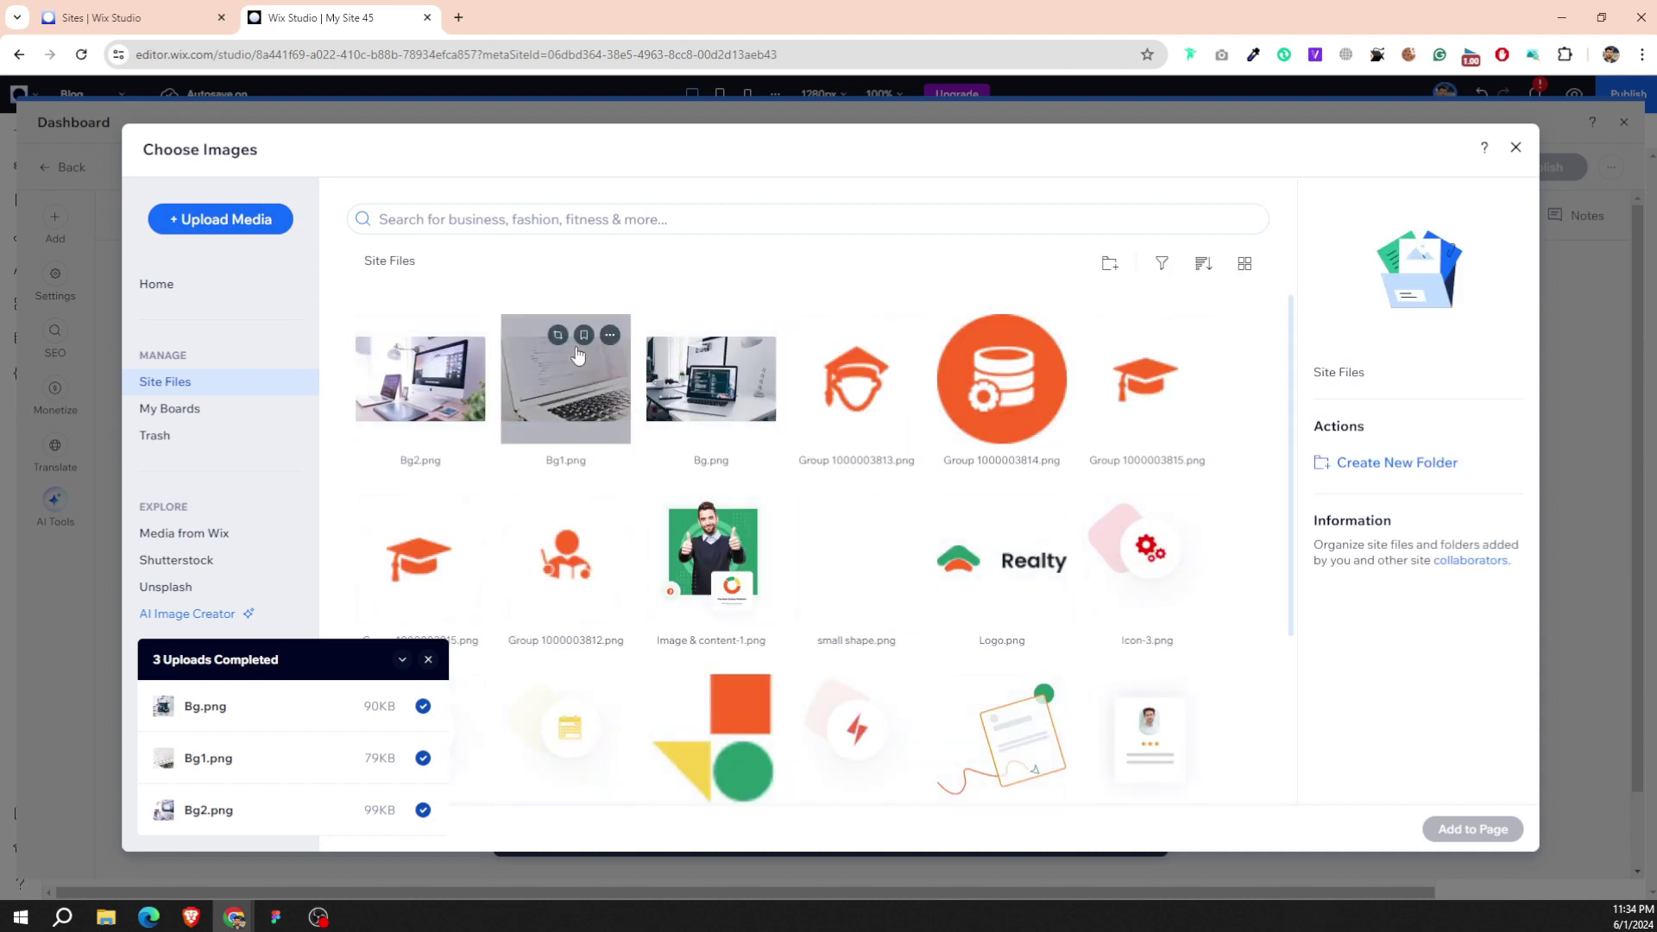
pyautogui.doubleClick(574, 354)
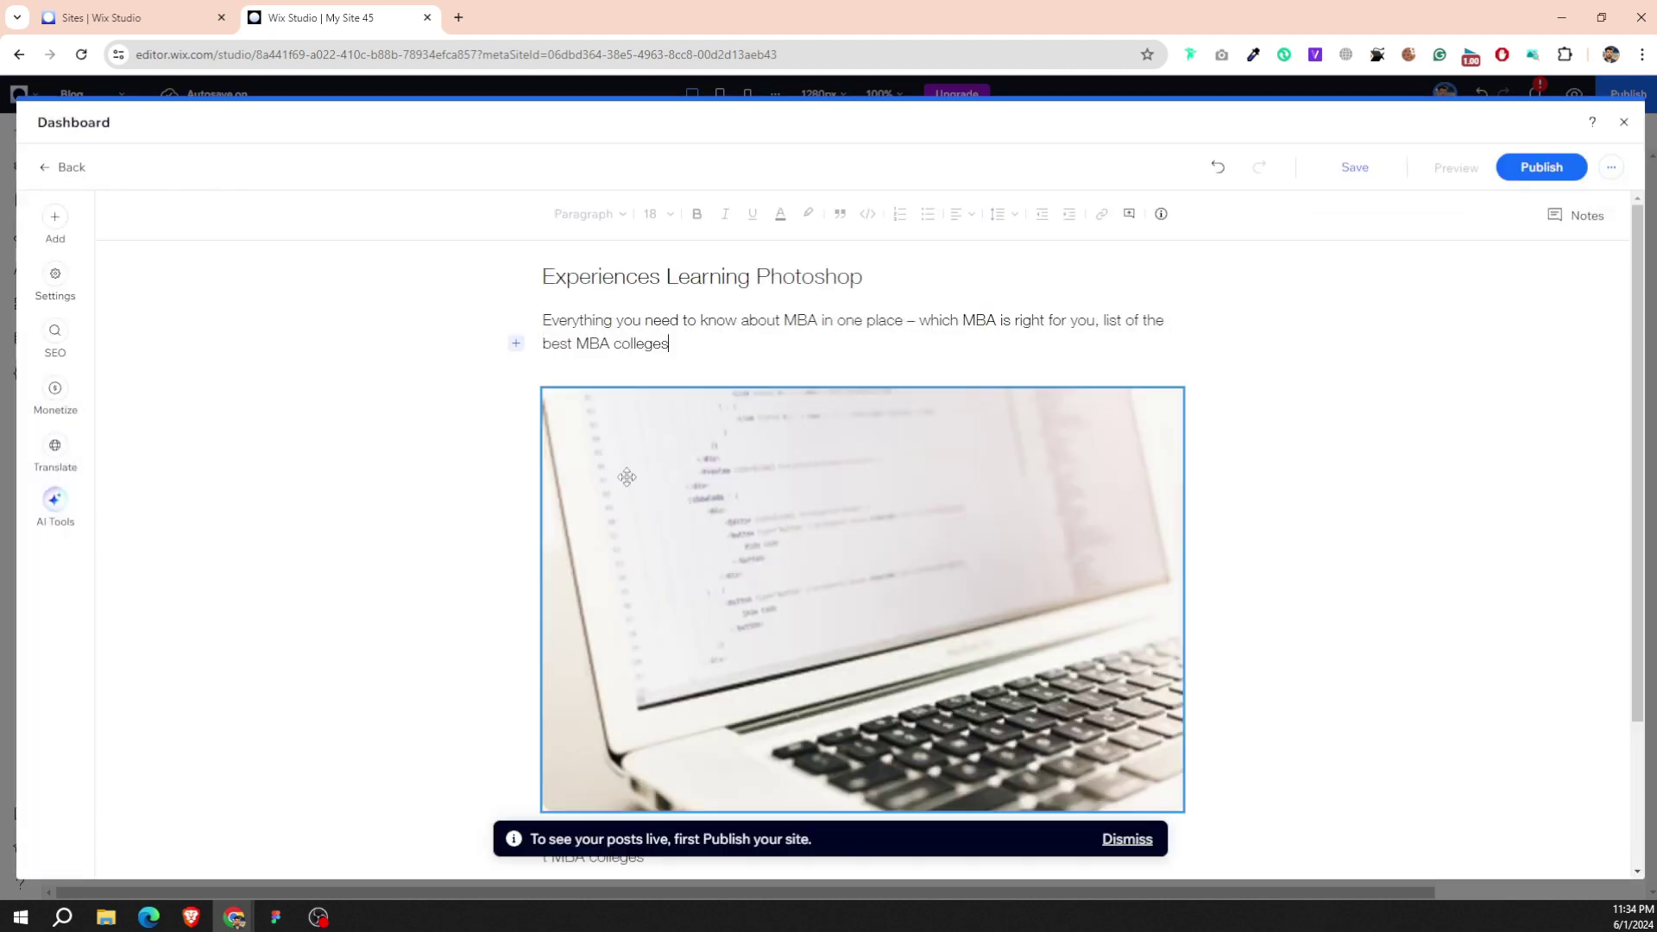
pyautogui.scroll(-2, 626, 768)
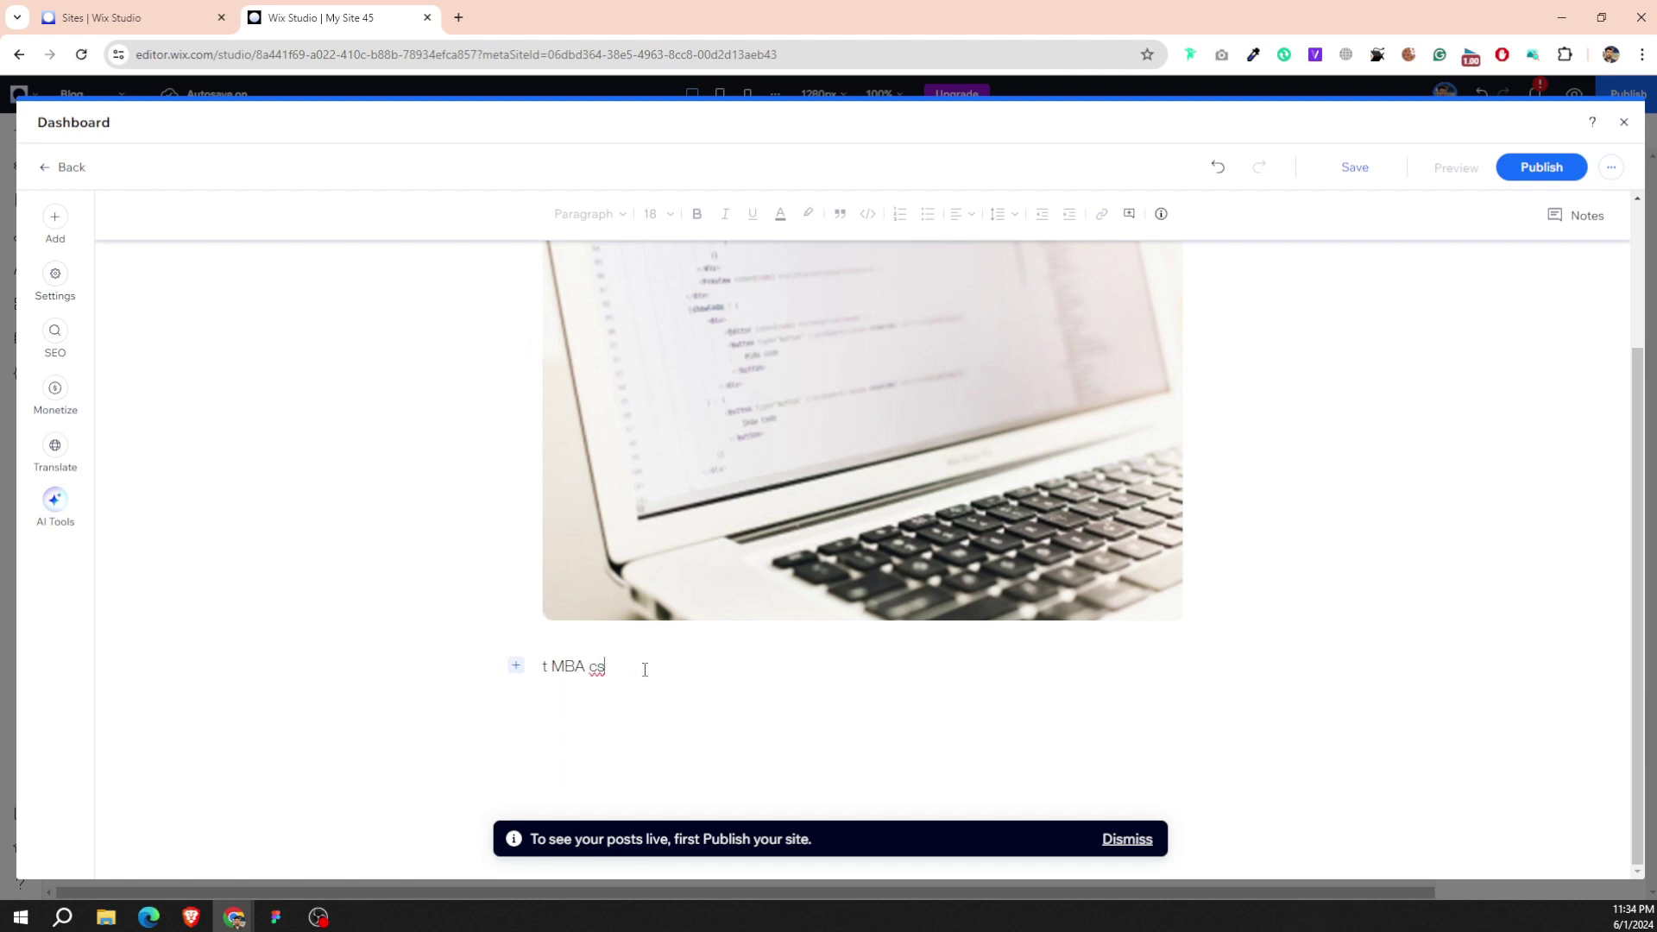
pyautogui.scroll(-5, 644, 670)
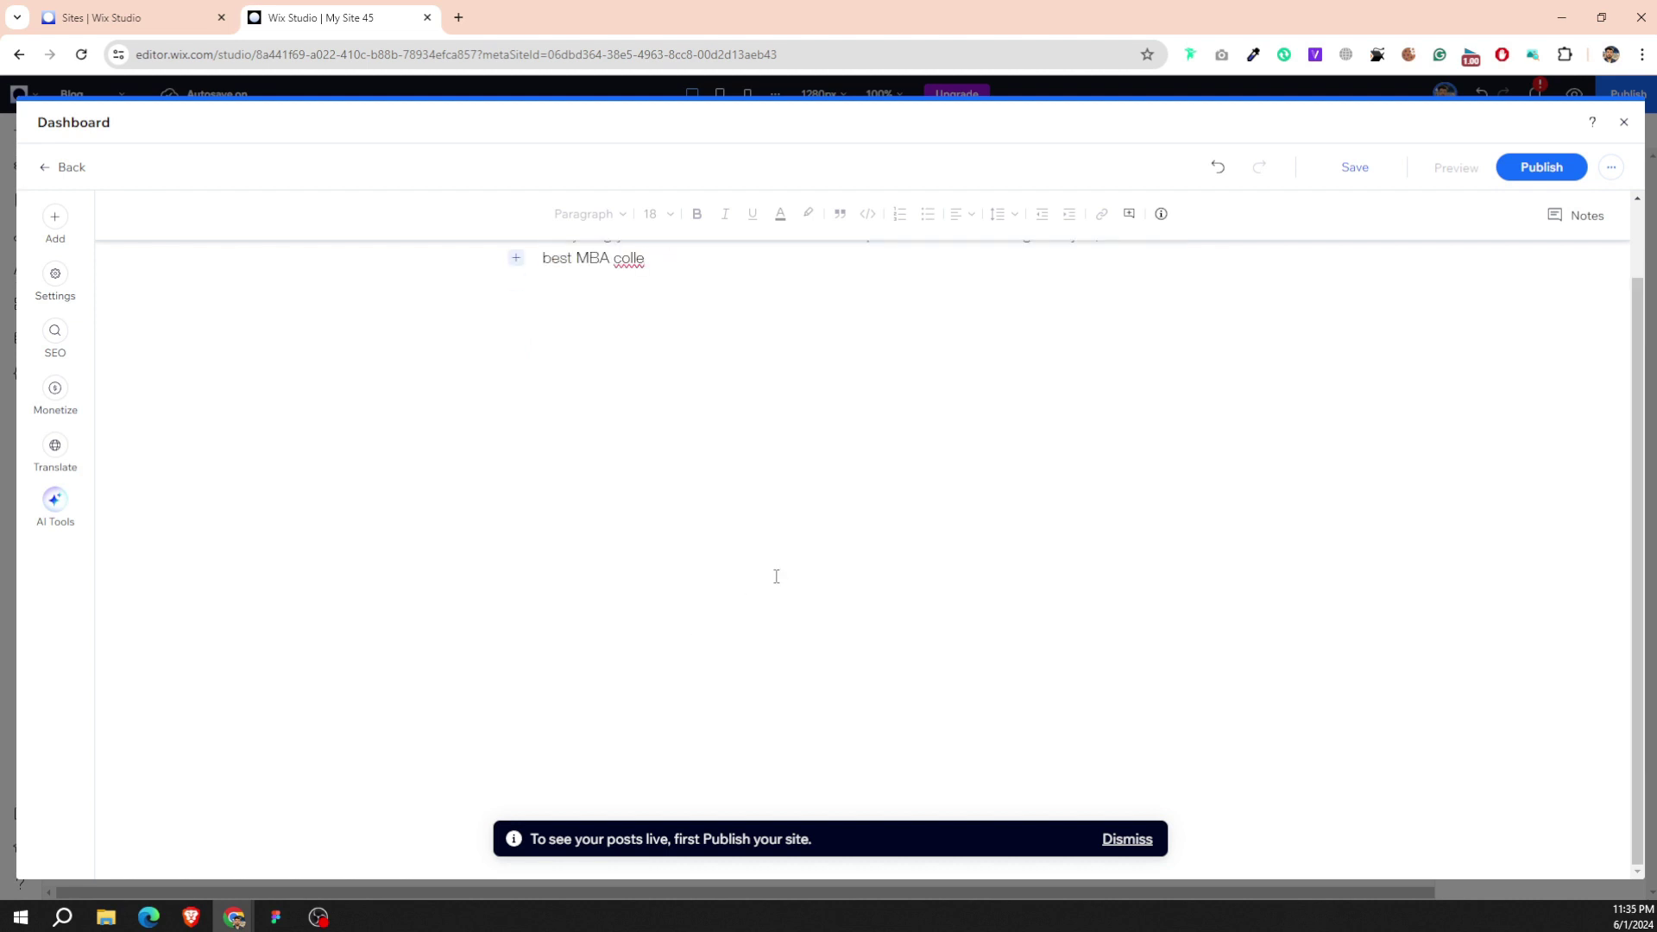
pyautogui.hotkey('ctrl', 'z')
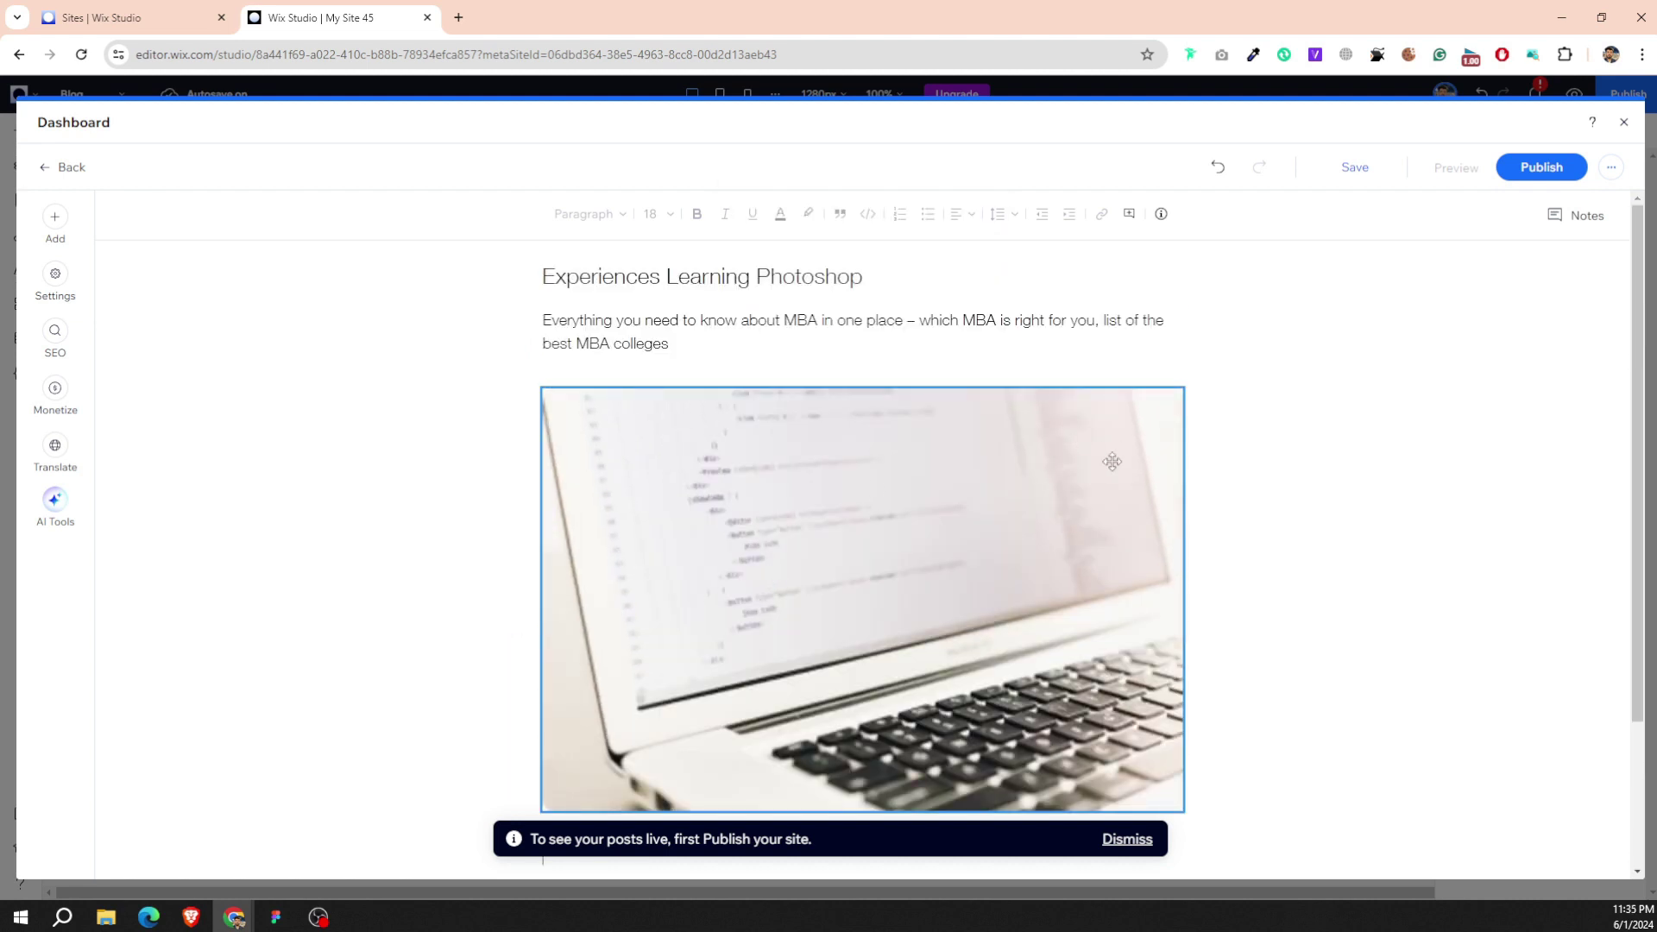
pyautogui.click(1568, 170)
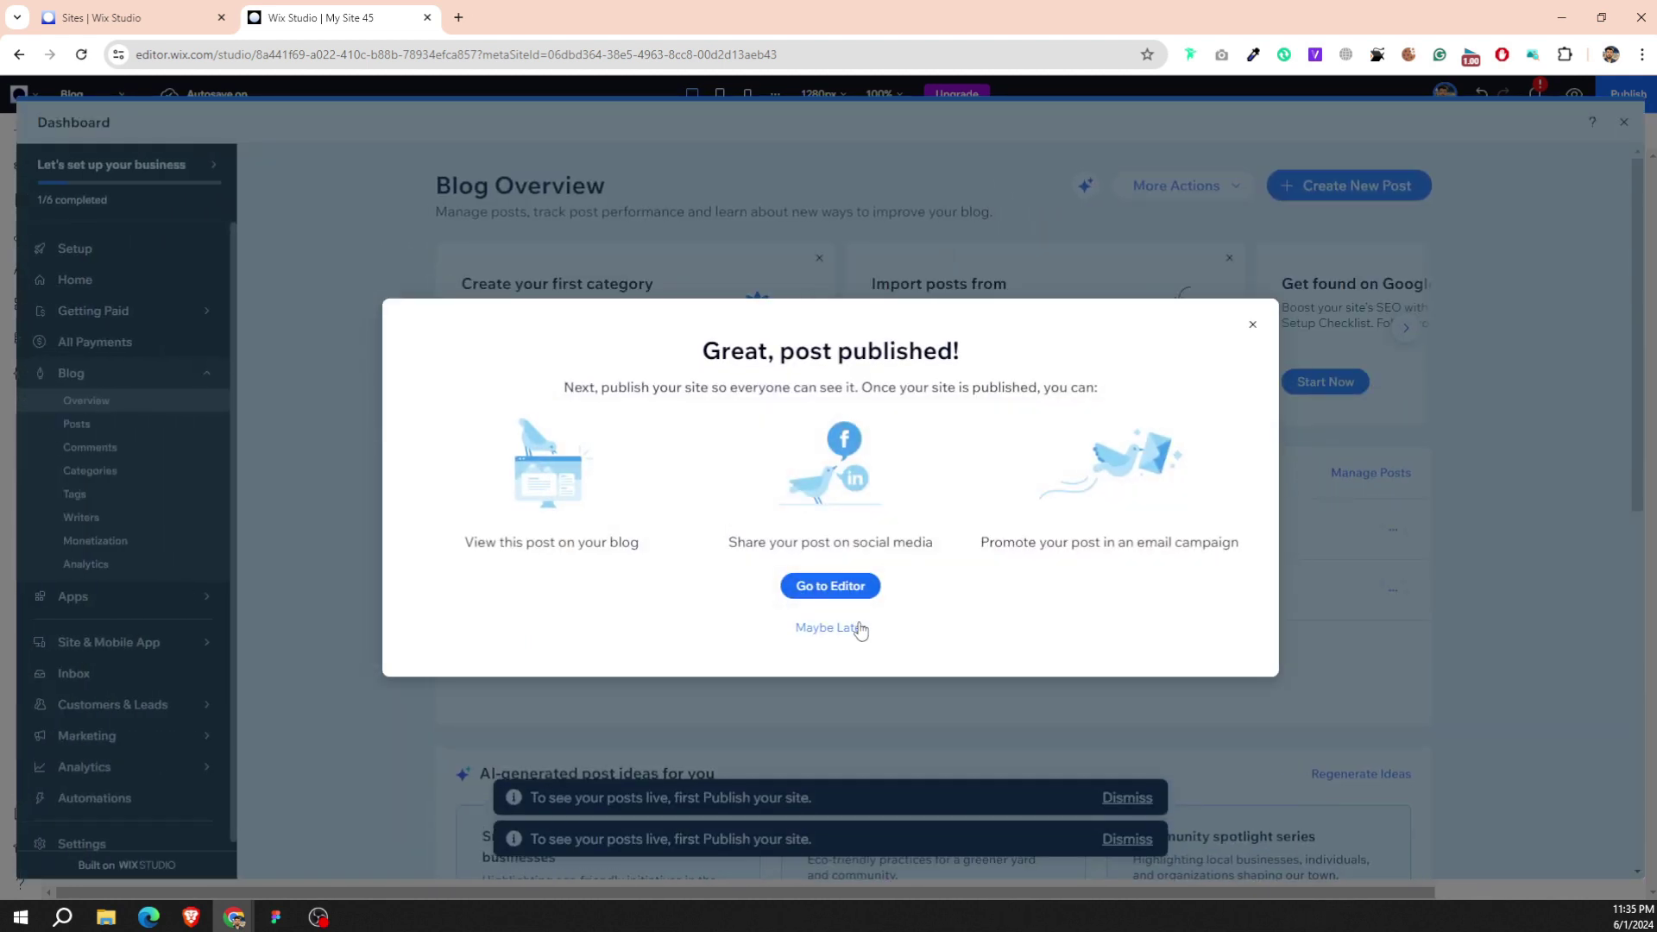
pyautogui.click(860, 628)
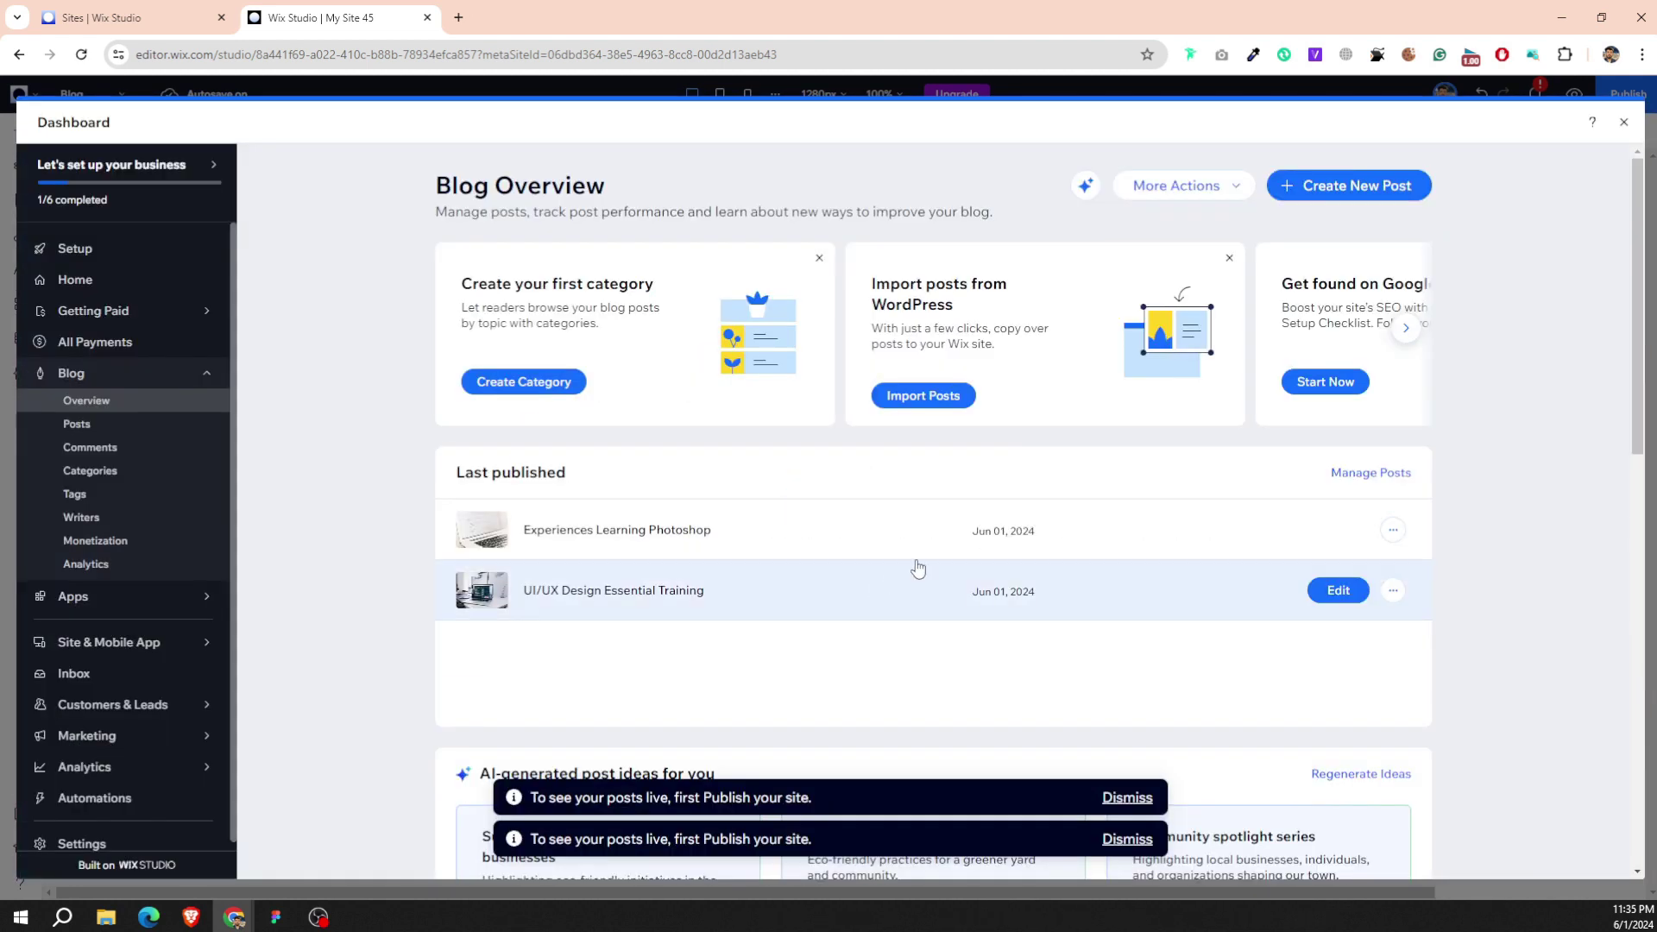
# Start another new post titled 'Web Developer Bootcamp', copied from the Figma card.
pyautogui.click(1385, 186)
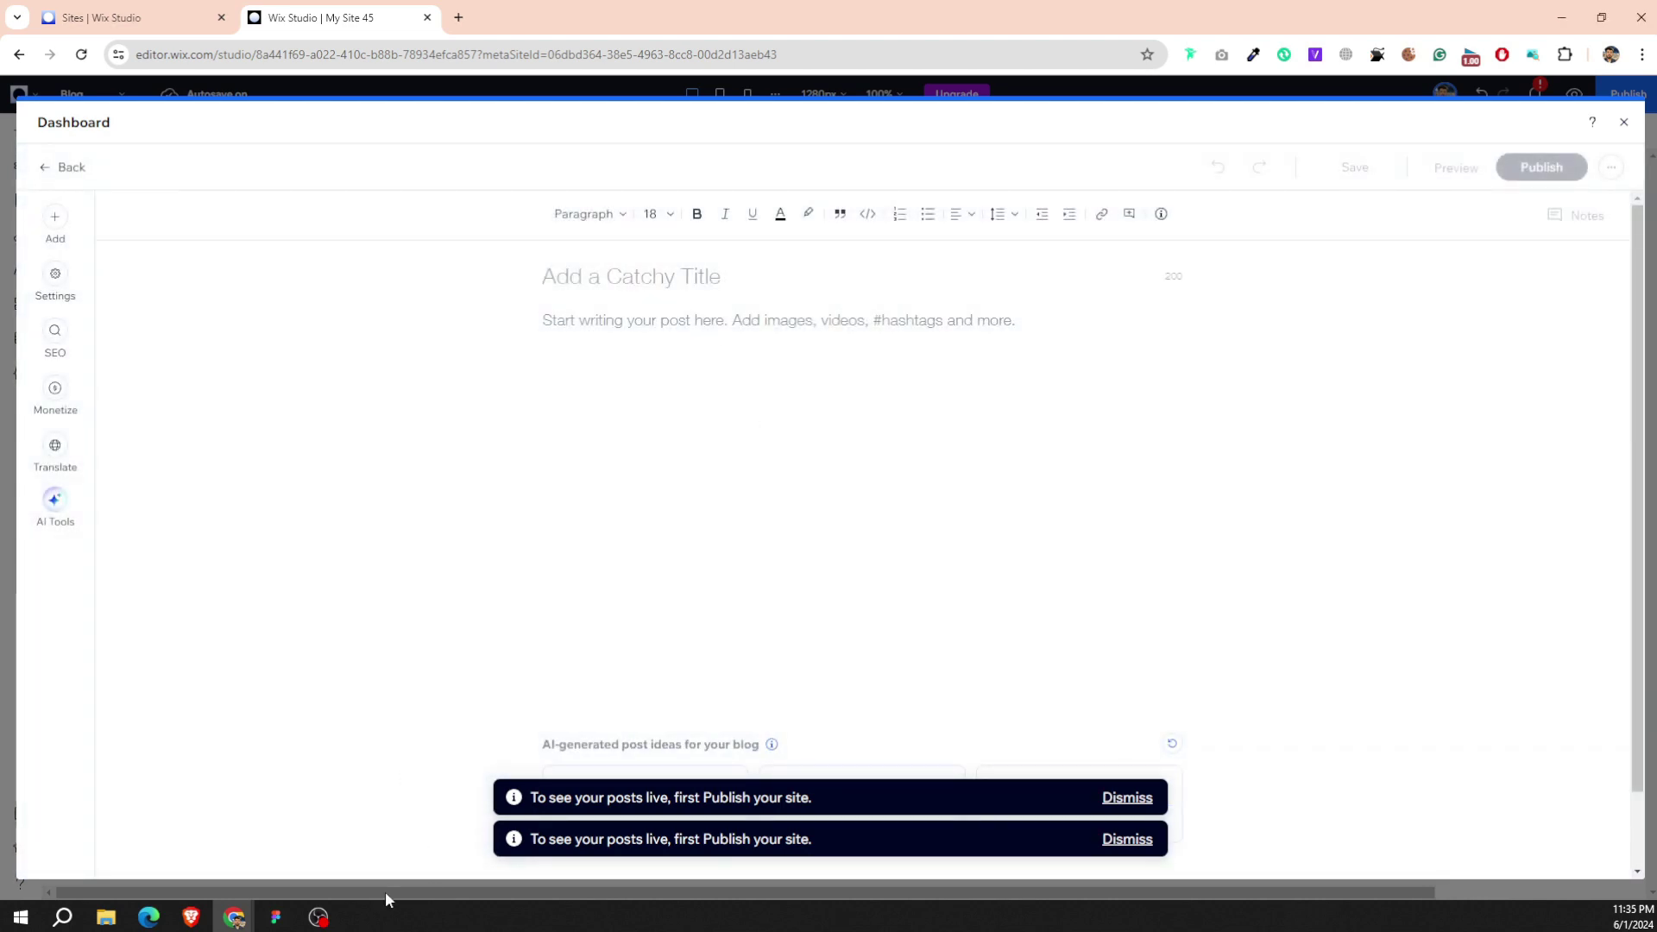
pyautogui.click(275, 916)
pyautogui.click(1085, 525)
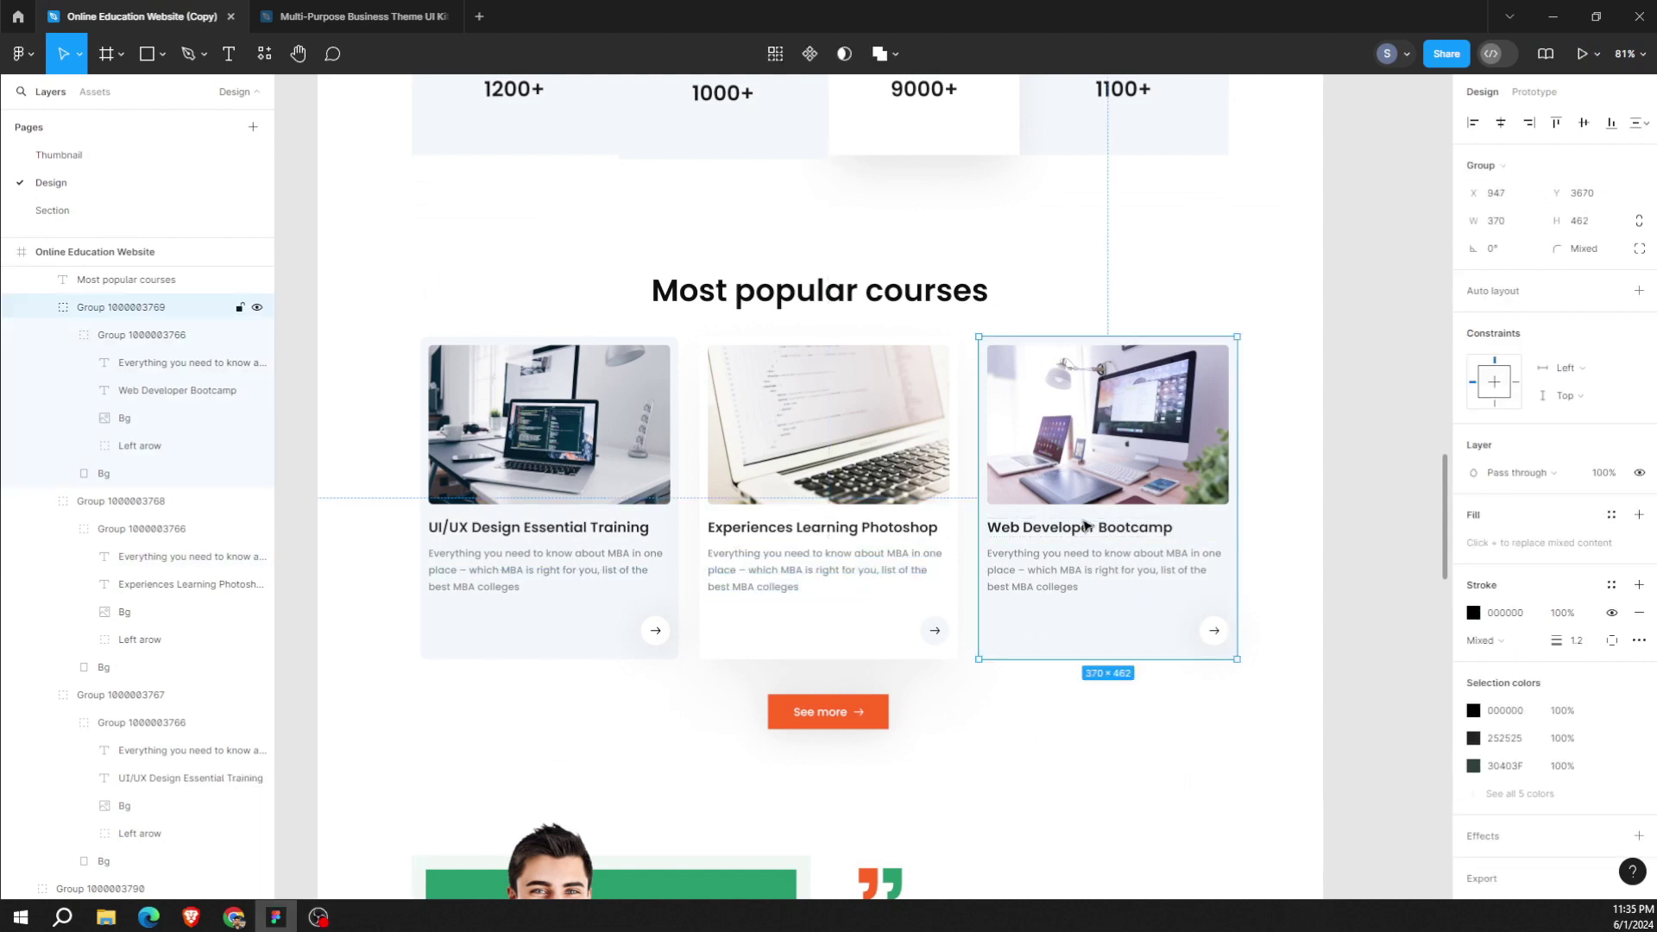
pyautogui.doubleClick(1086, 525)
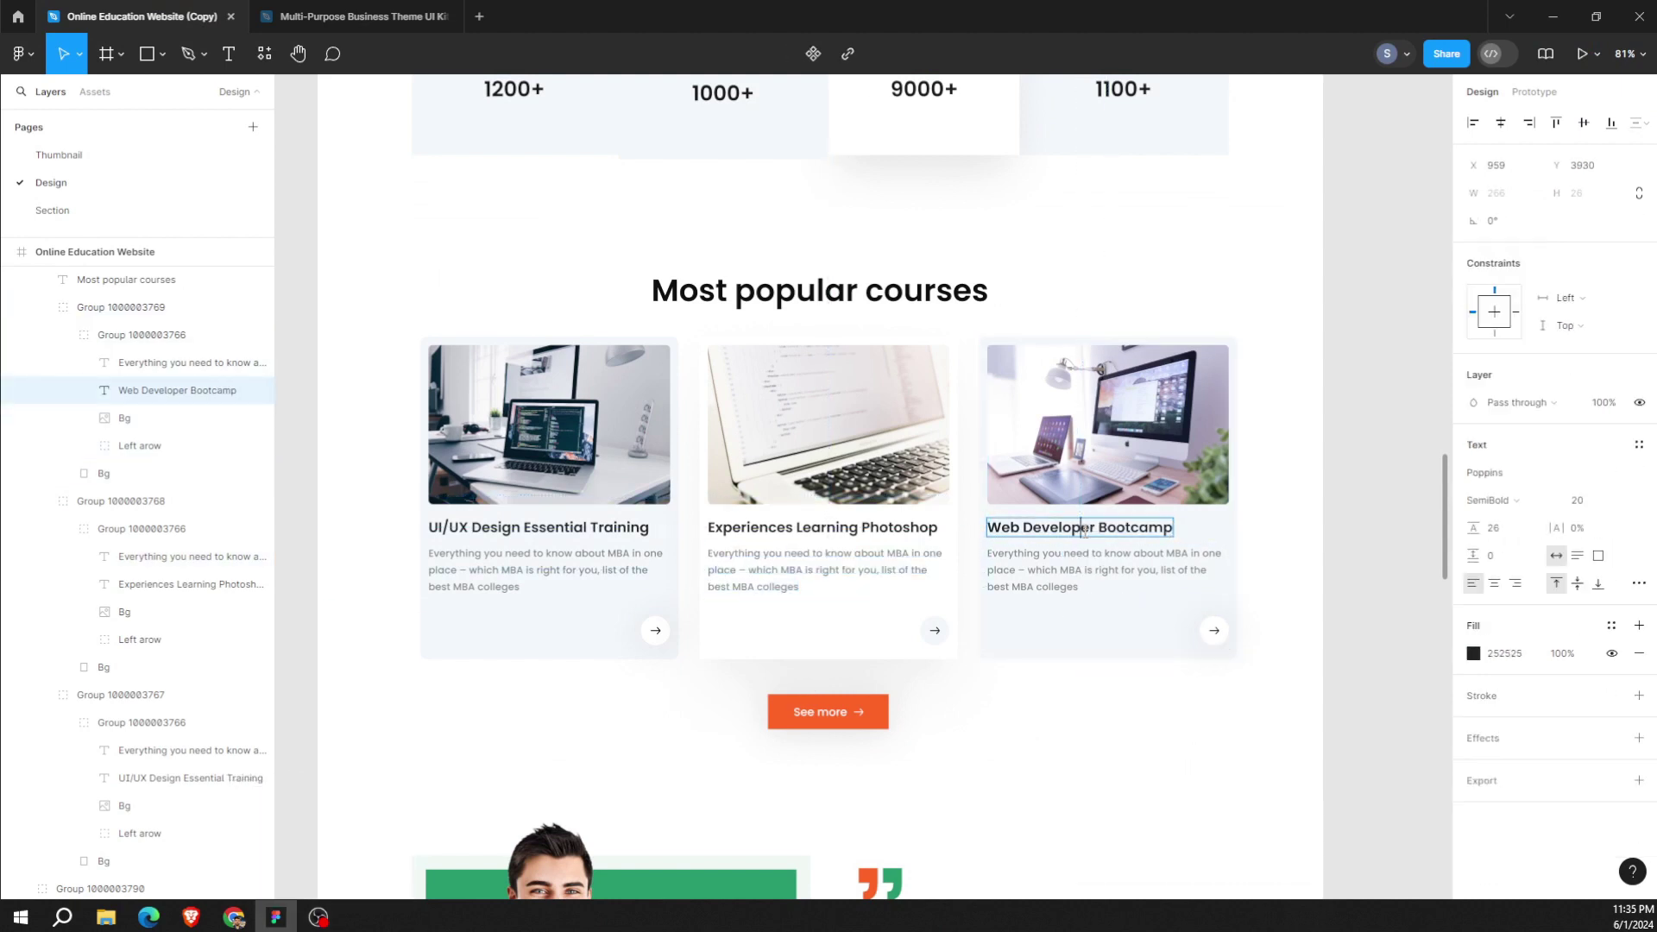
pyautogui.tripleClick(1083, 530)
pyautogui.hotkey('ctrl', 'c')
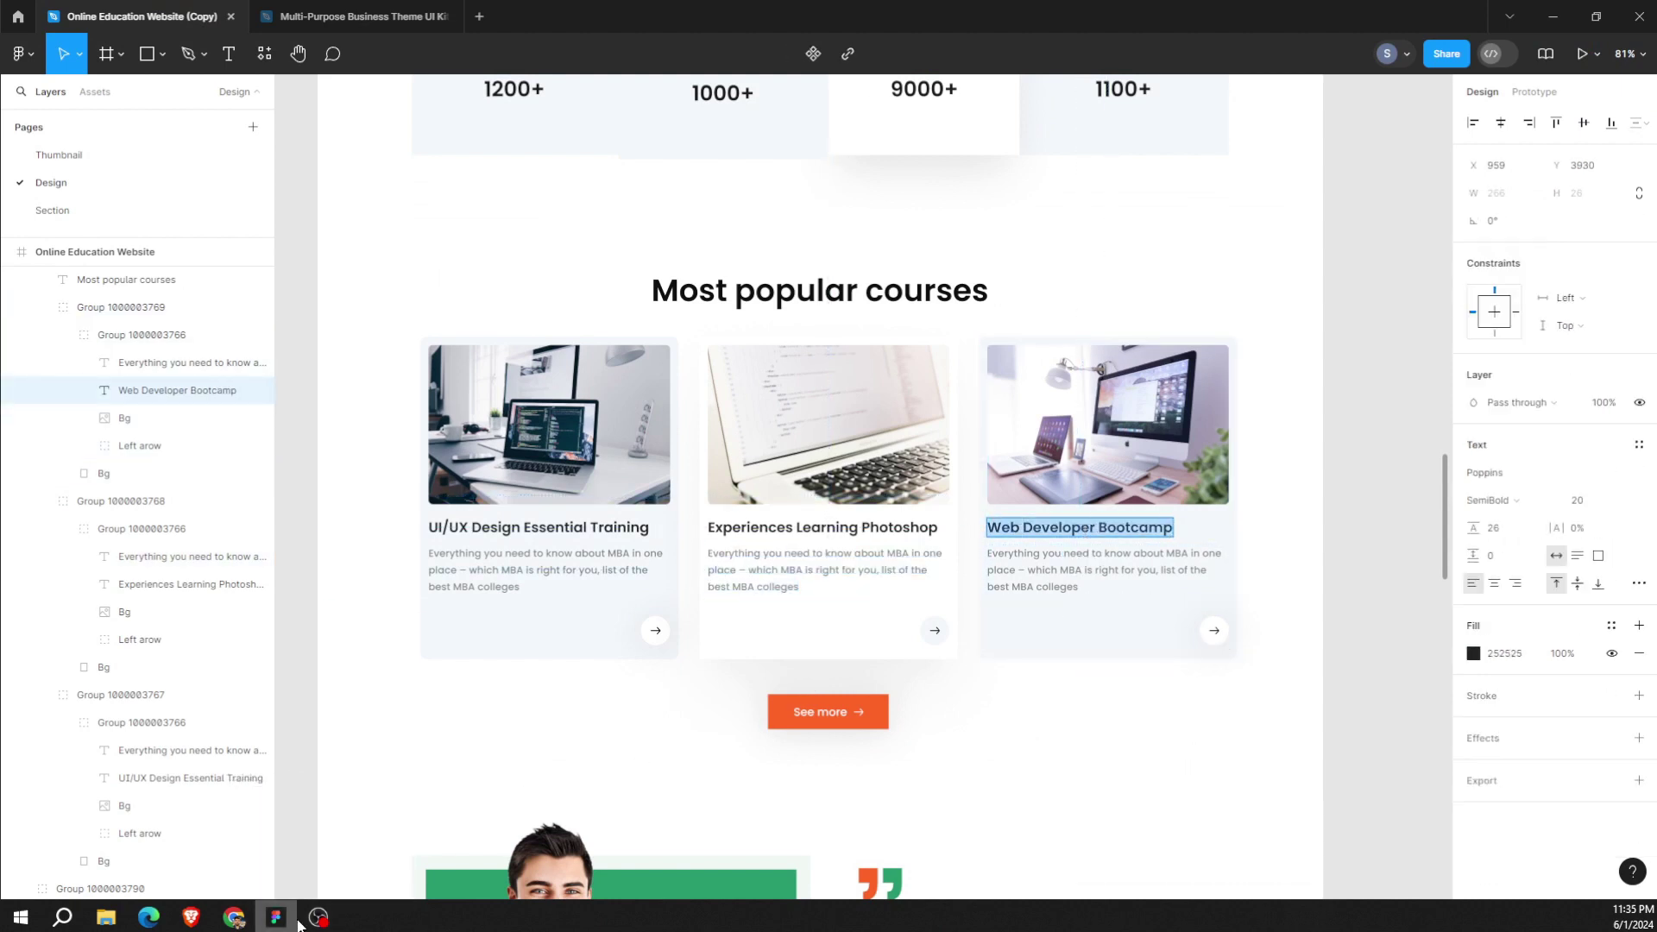
pyautogui.click(234, 916)
pyautogui.click(703, 277)
pyautogui.hotkey('ctrl', 'v')
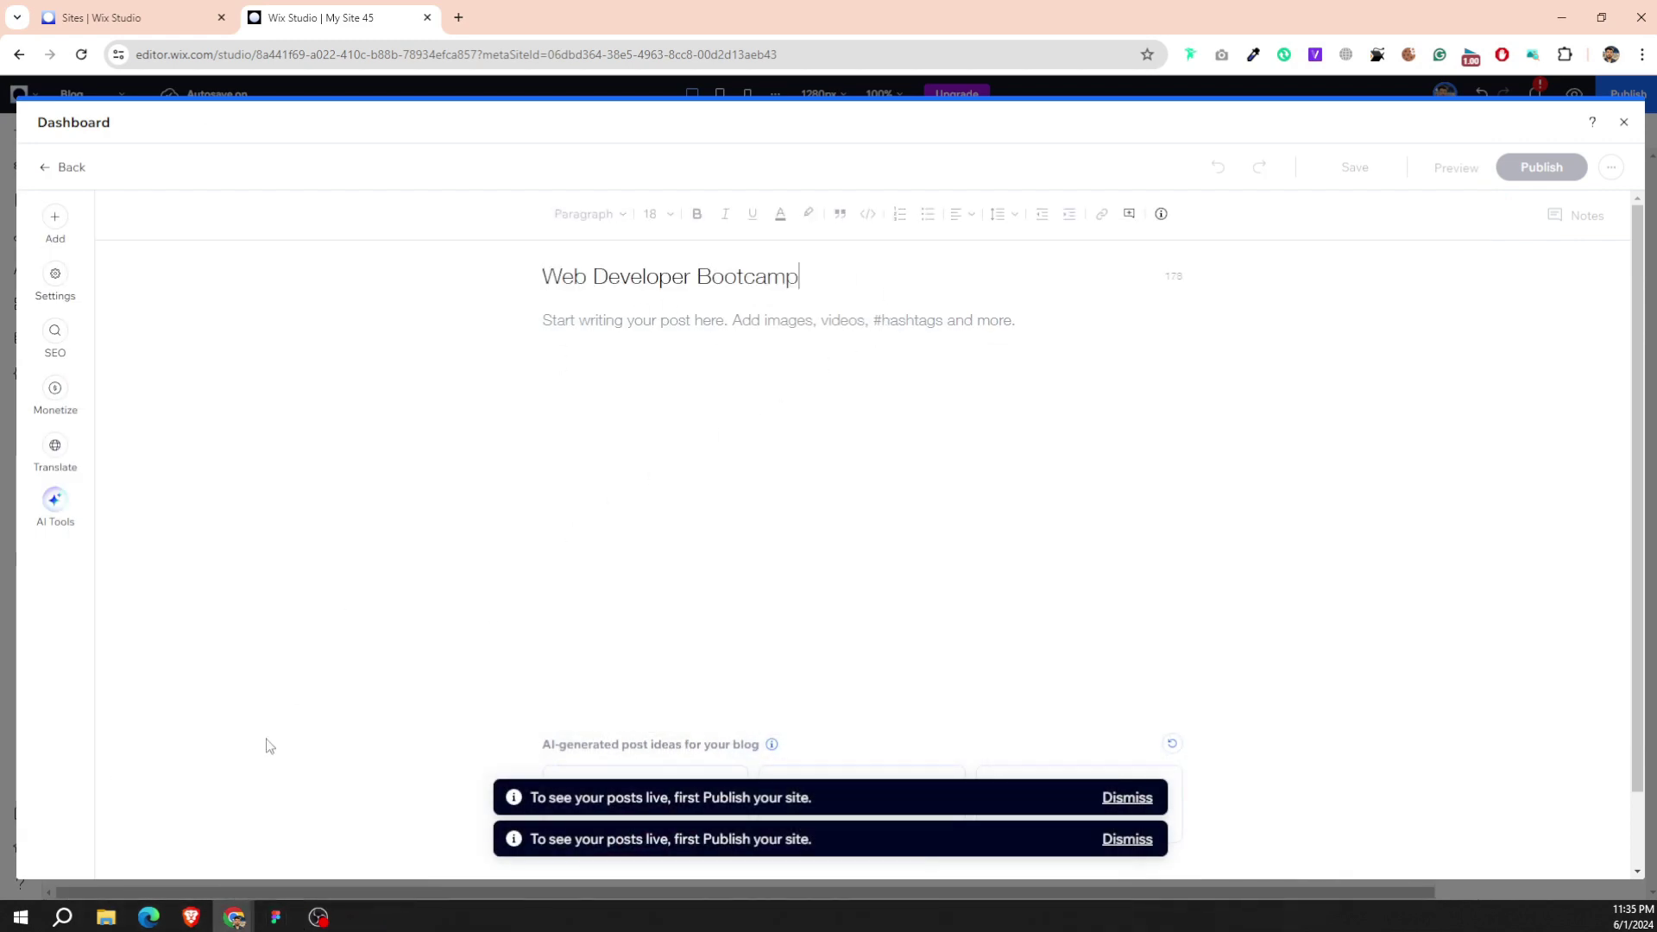
# Paste the Web Developer card's description from Figma into the post body.
pyautogui.click(277, 917)
pyautogui.click(1036, 576)
pyautogui.tripleClick(1036, 577)
pyautogui.hotkey('ctrl', 'c')
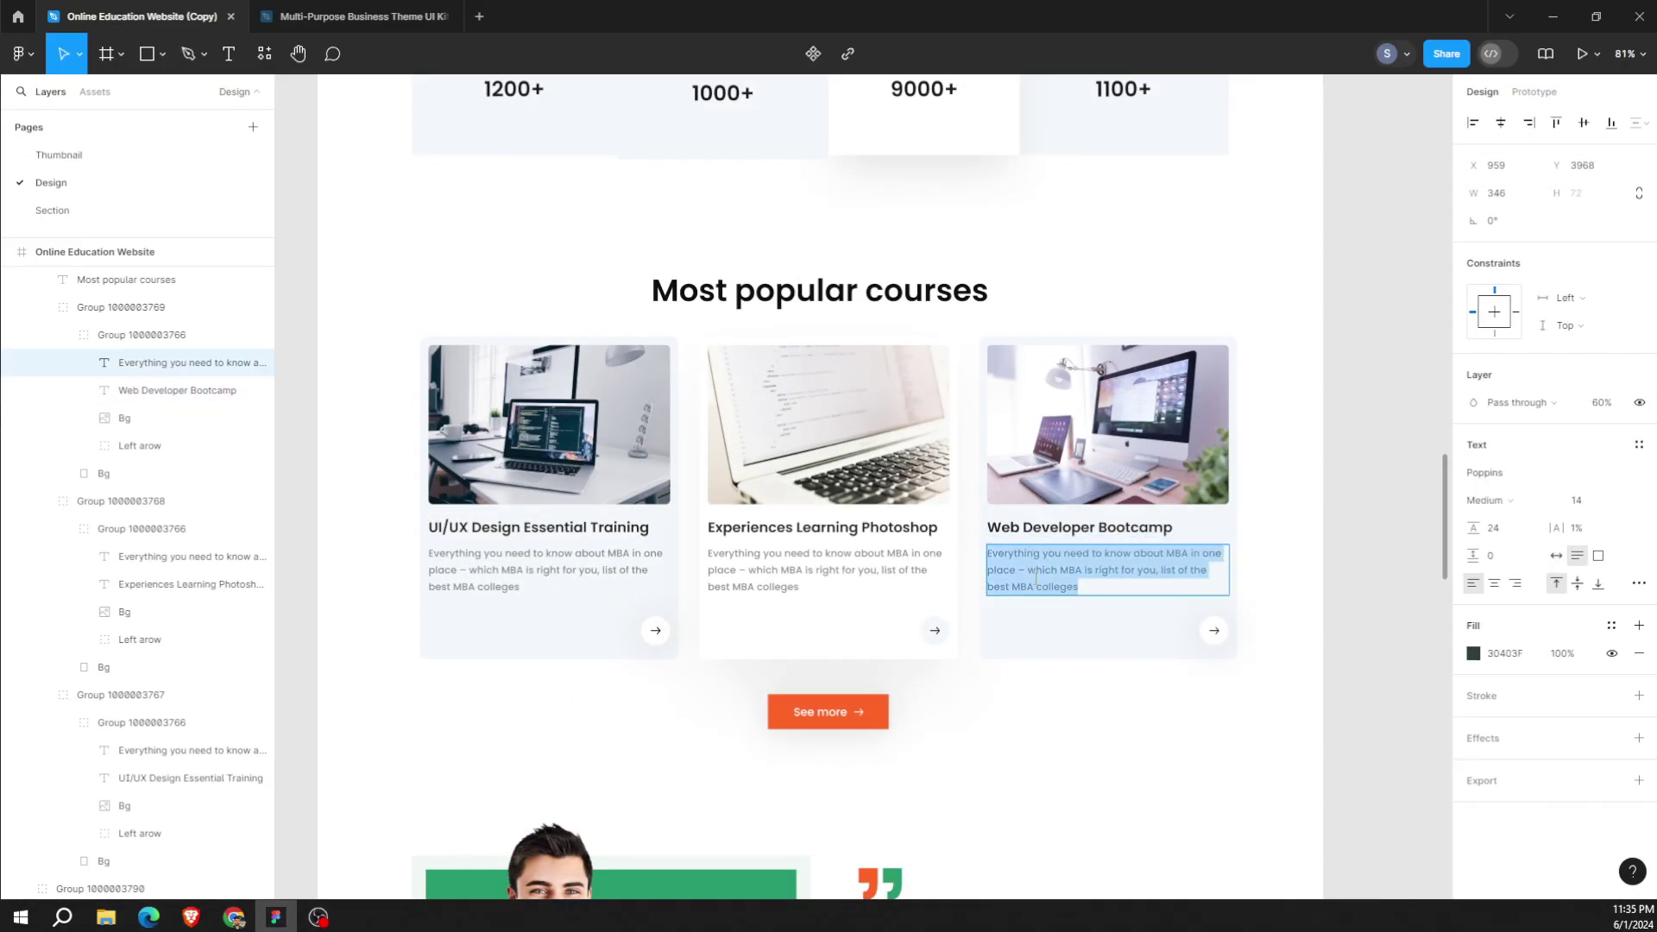
pyautogui.click(273, 919)
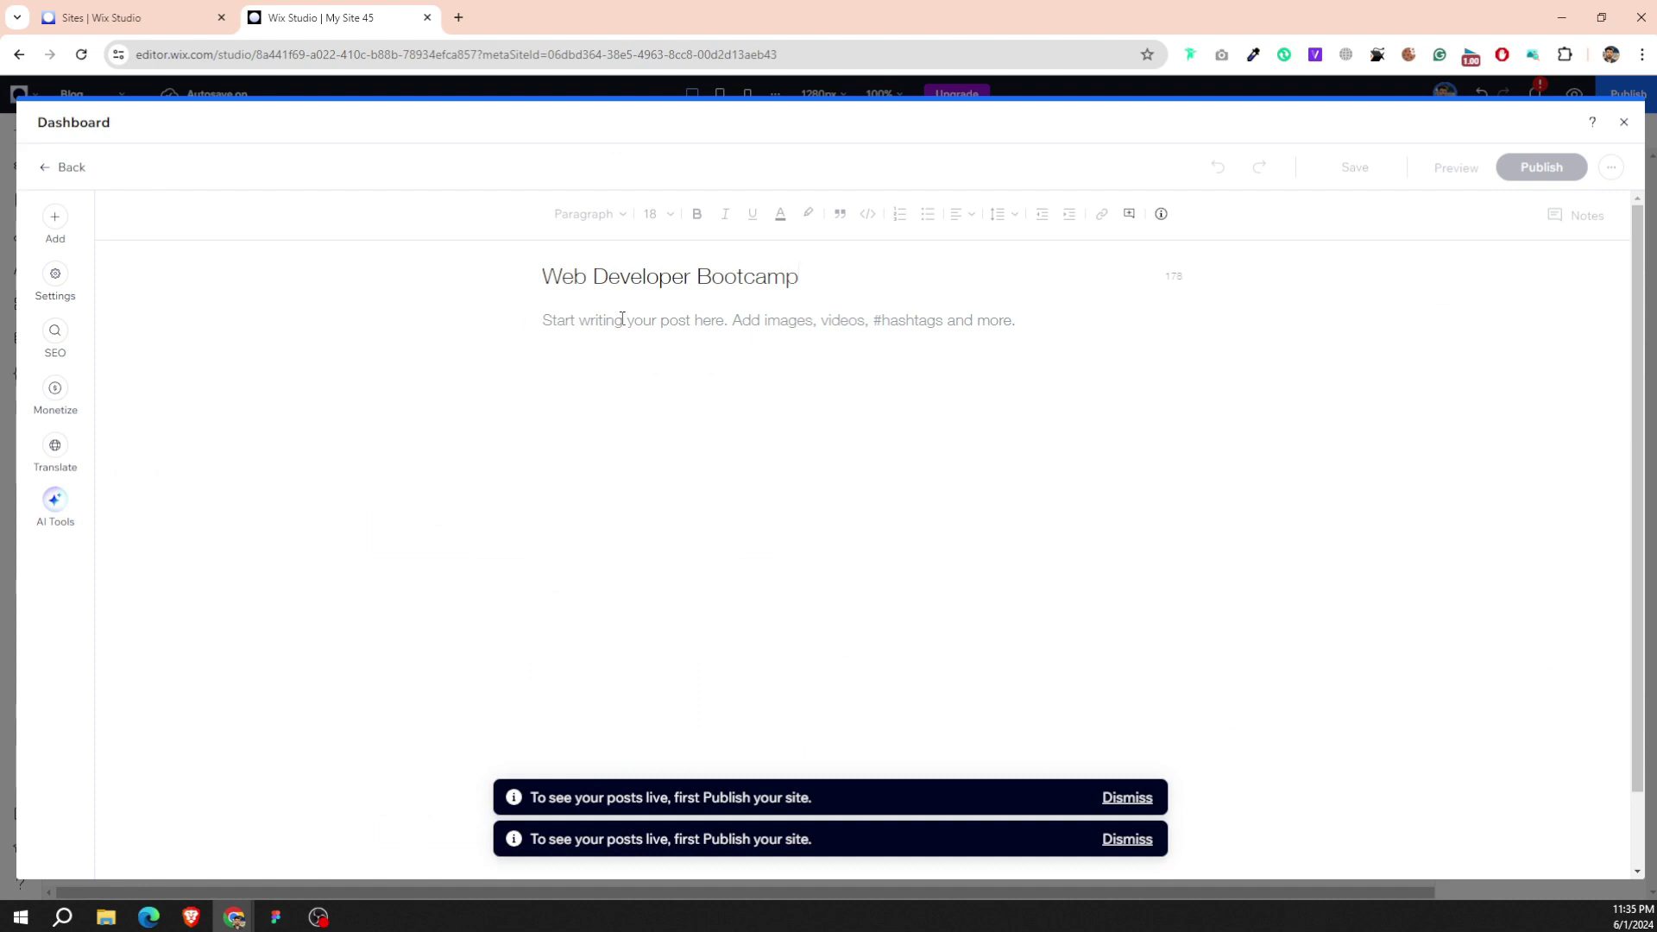
pyautogui.hotkey('ctrl', 'v')
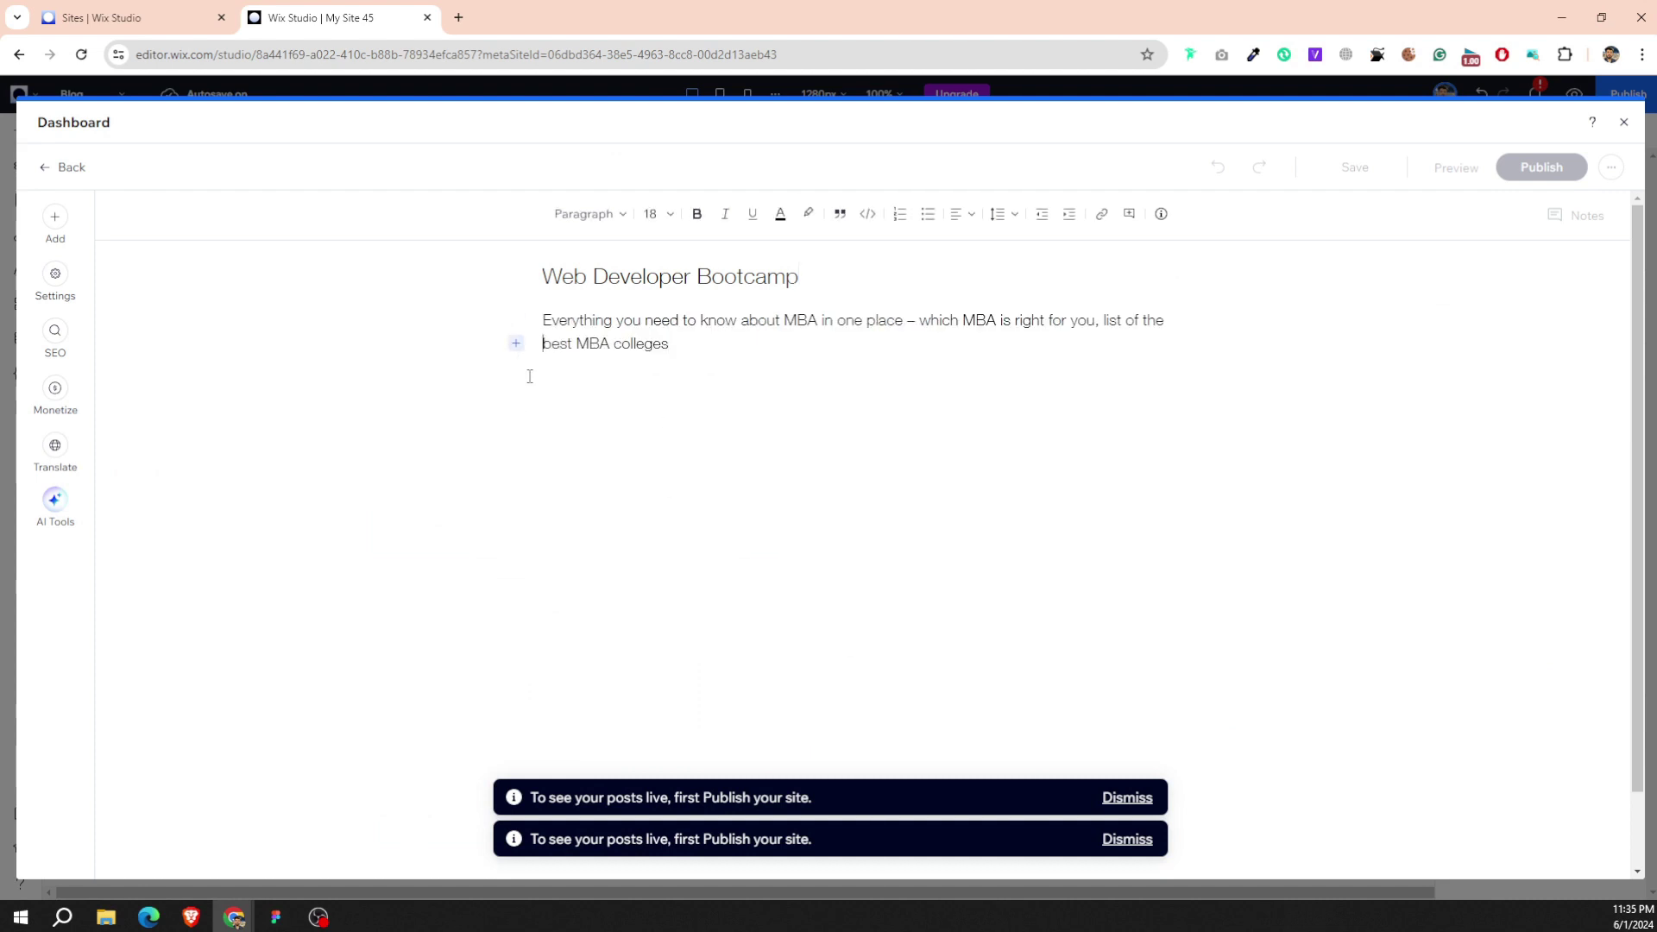
# Add the Bg2.png photo, publish the post, and close the dashboard.
pyautogui.click(516, 368)
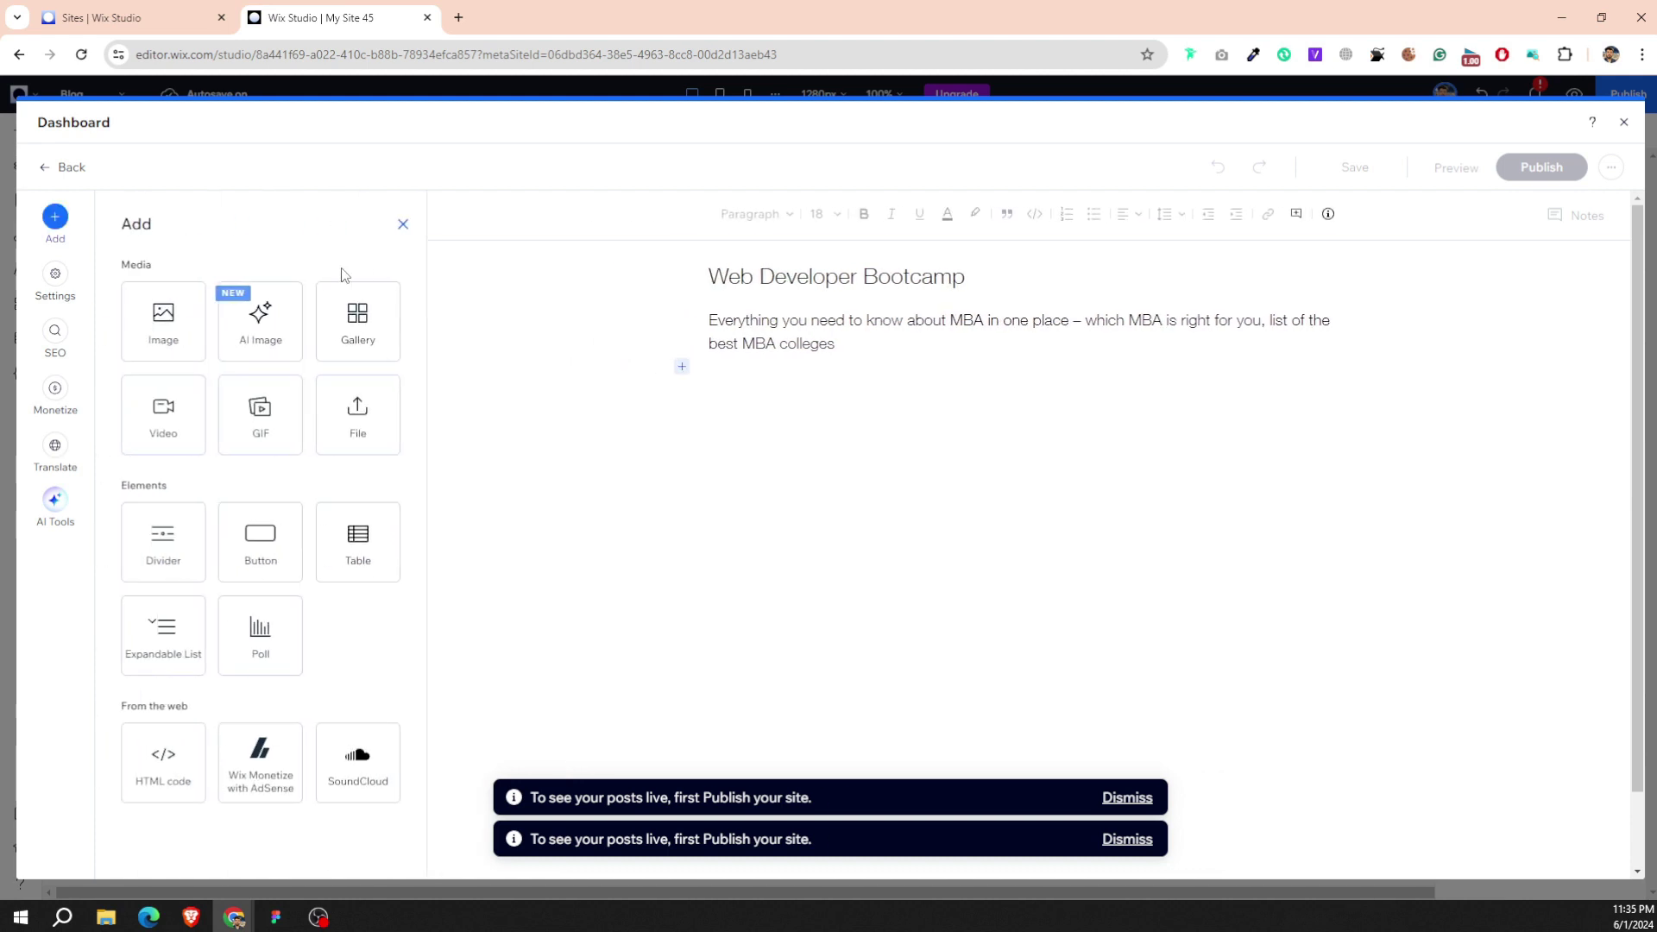
pyautogui.click(159, 326)
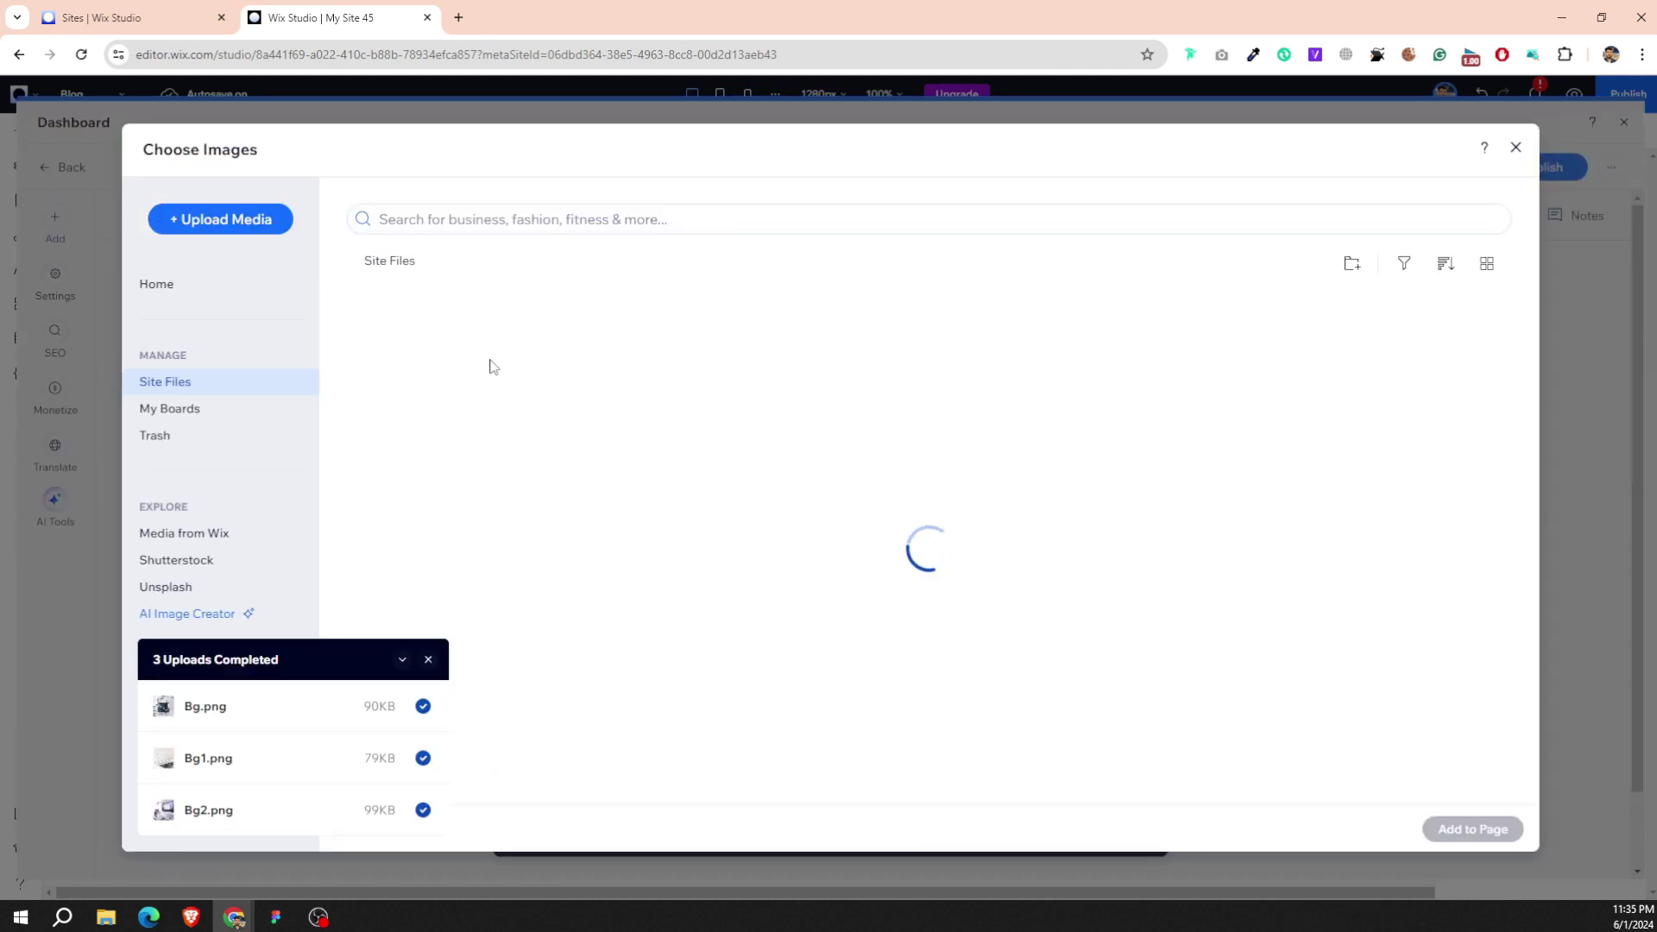
pyautogui.click(453, 418)
pyautogui.doubleClick(453, 418)
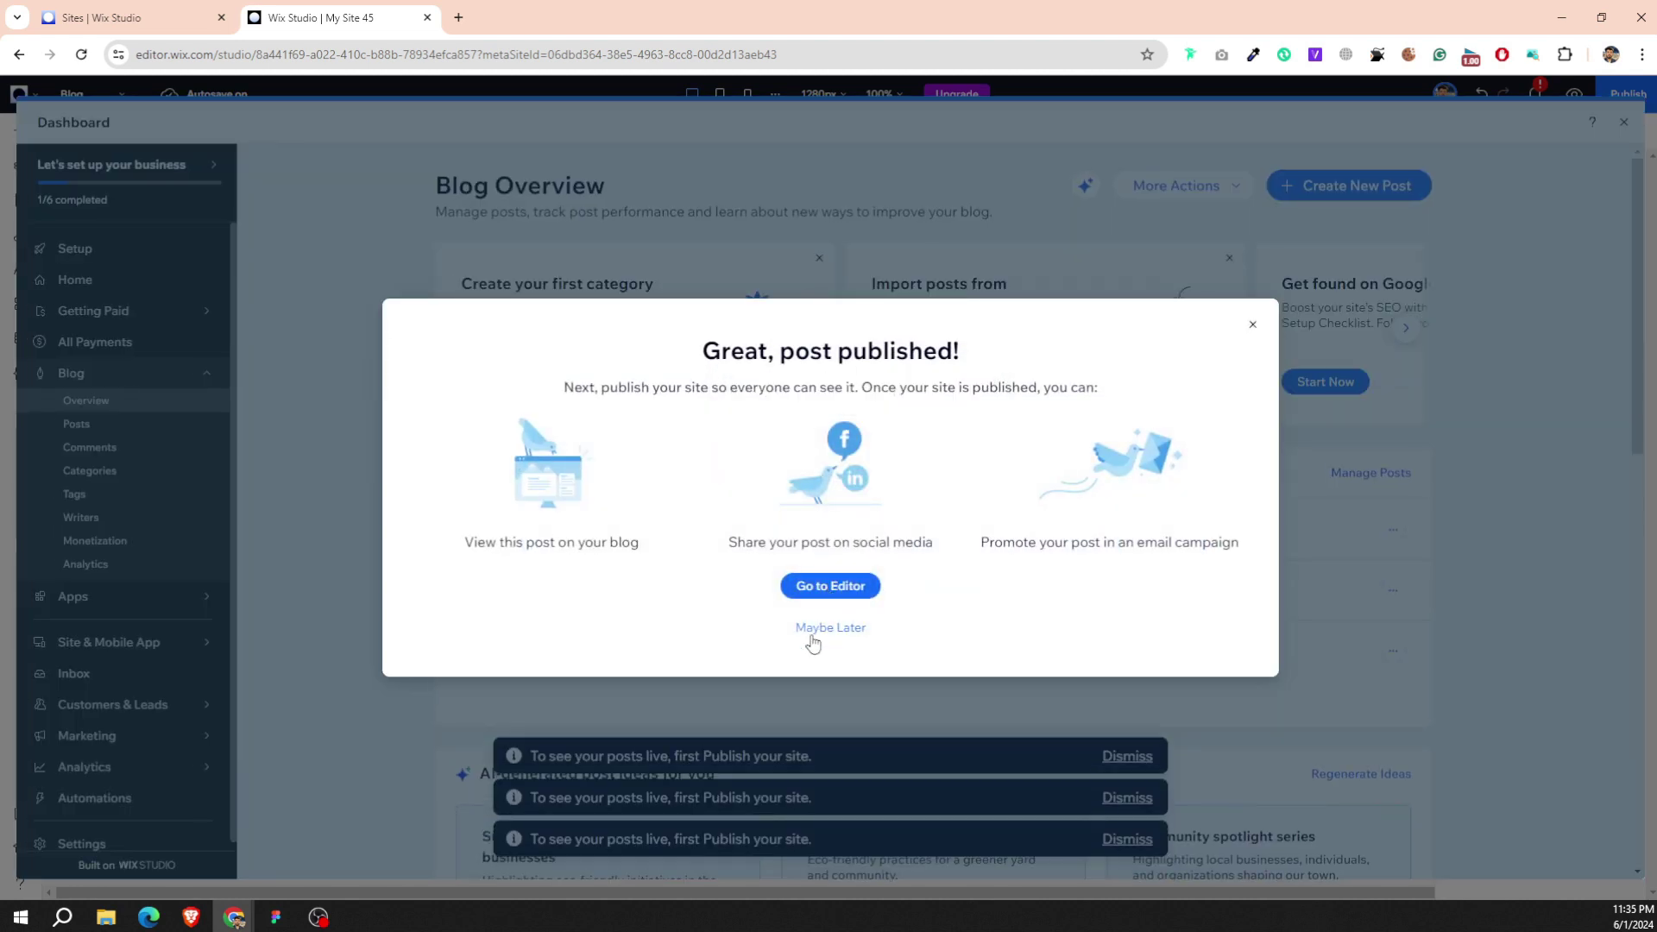
pyautogui.click(1251, 325)
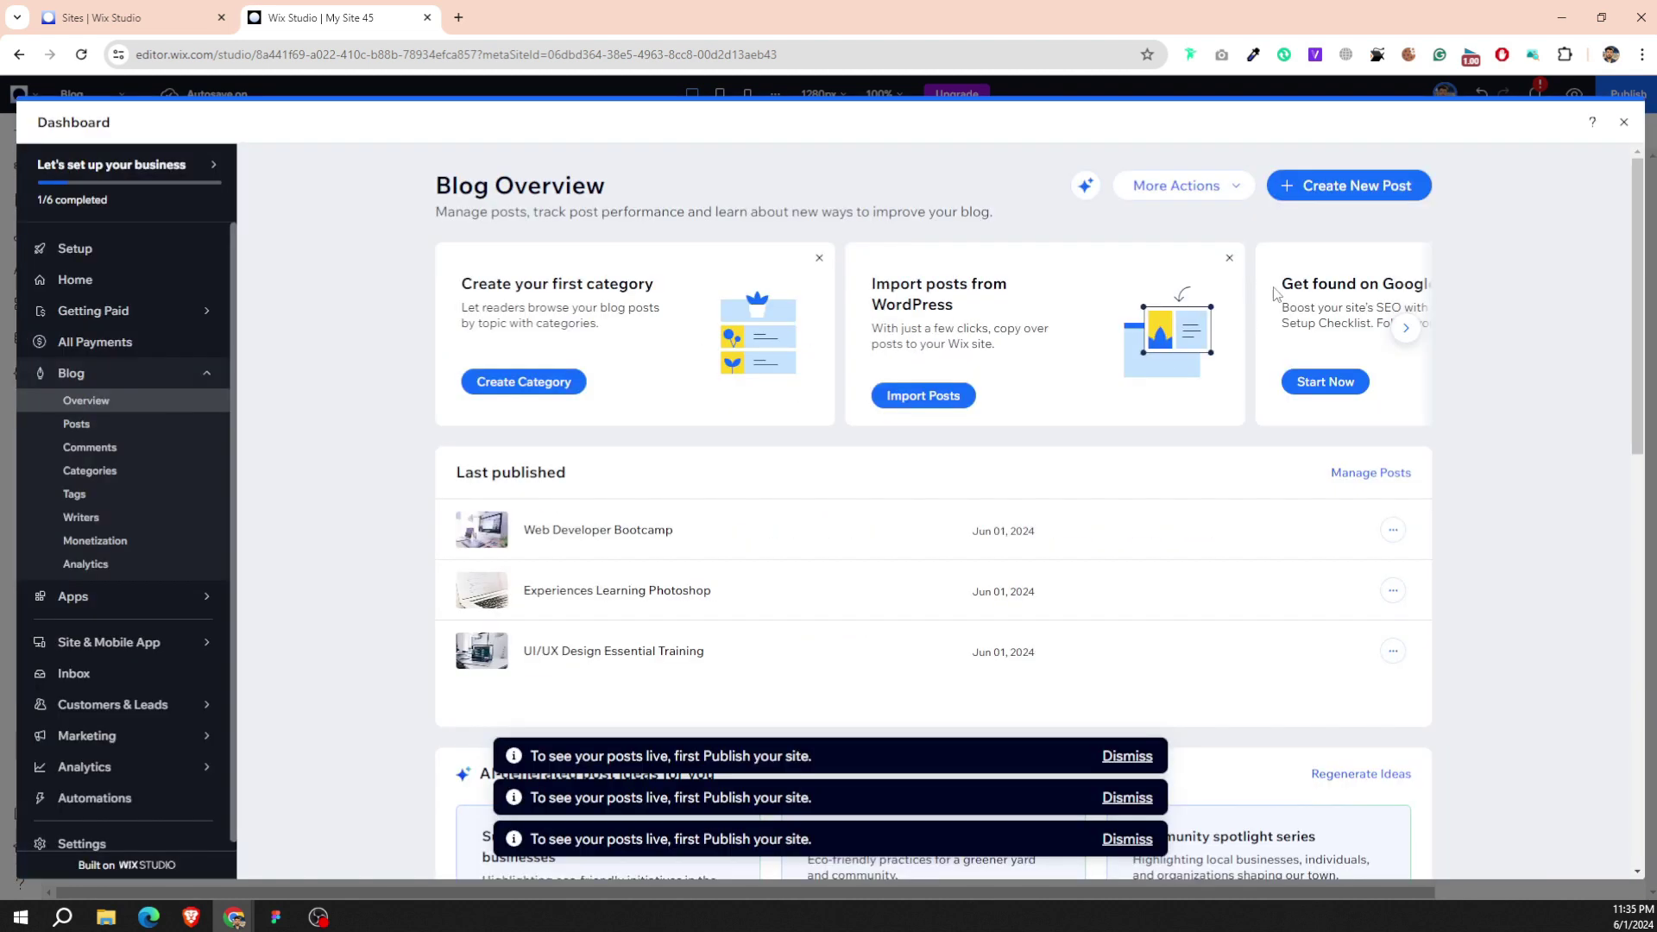
pyautogui.click(1624, 123)
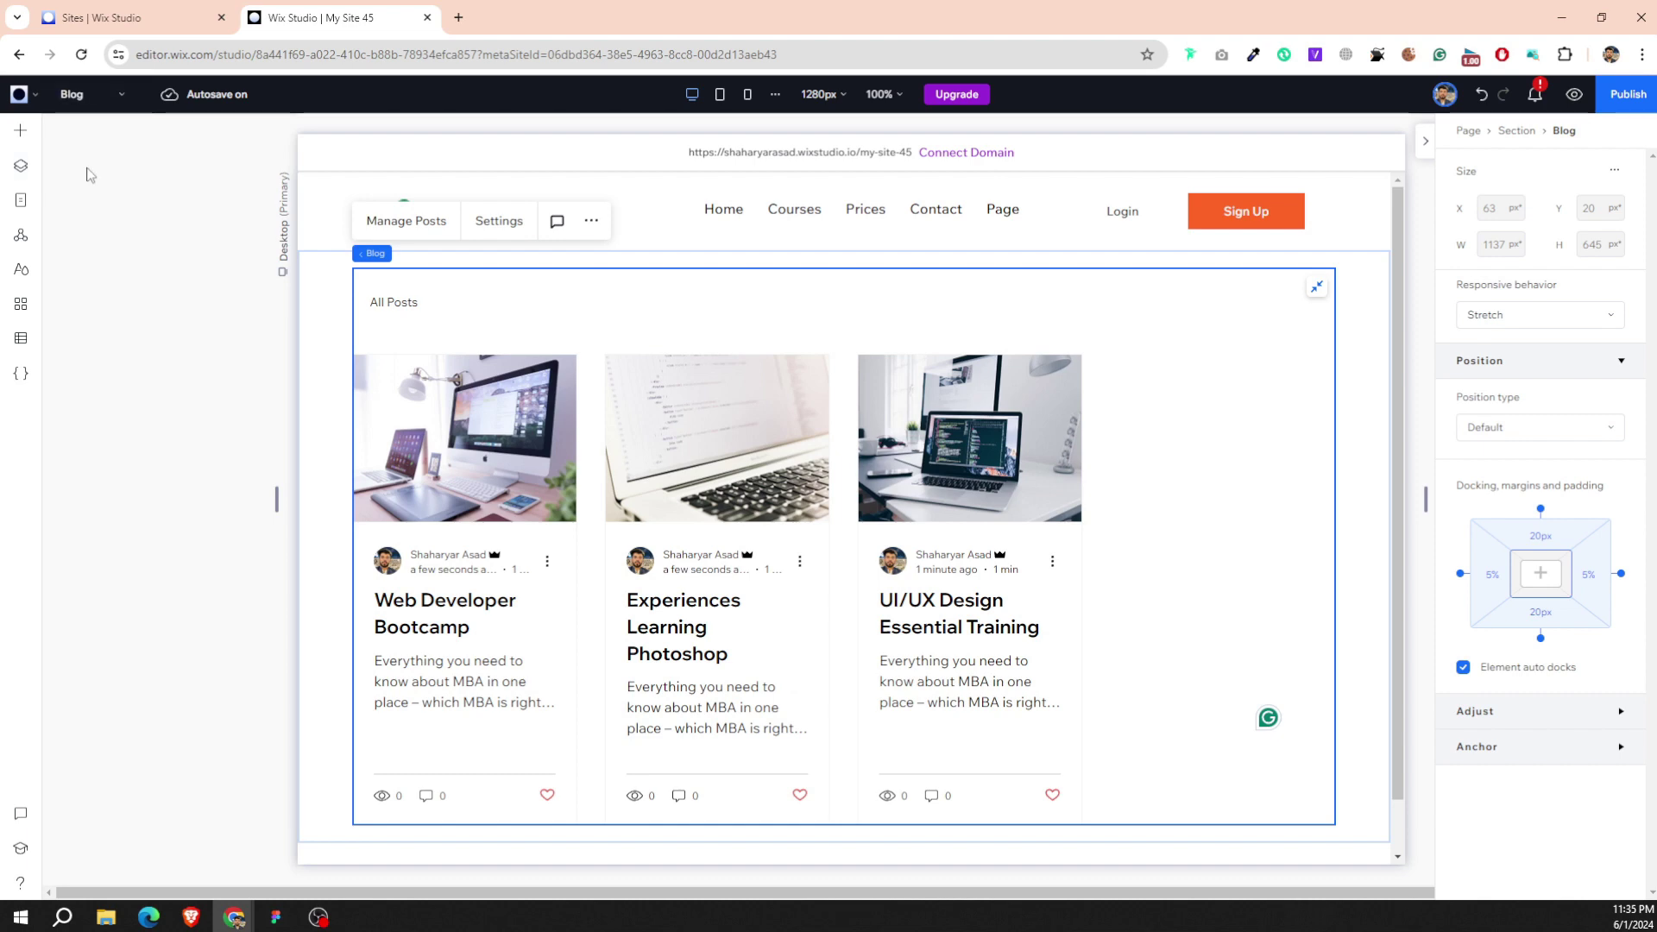
# Switch to the Home page and delete the empty section above Students at a Glance.
pyautogui.click(119, 95)
pyautogui.click(69, 129)
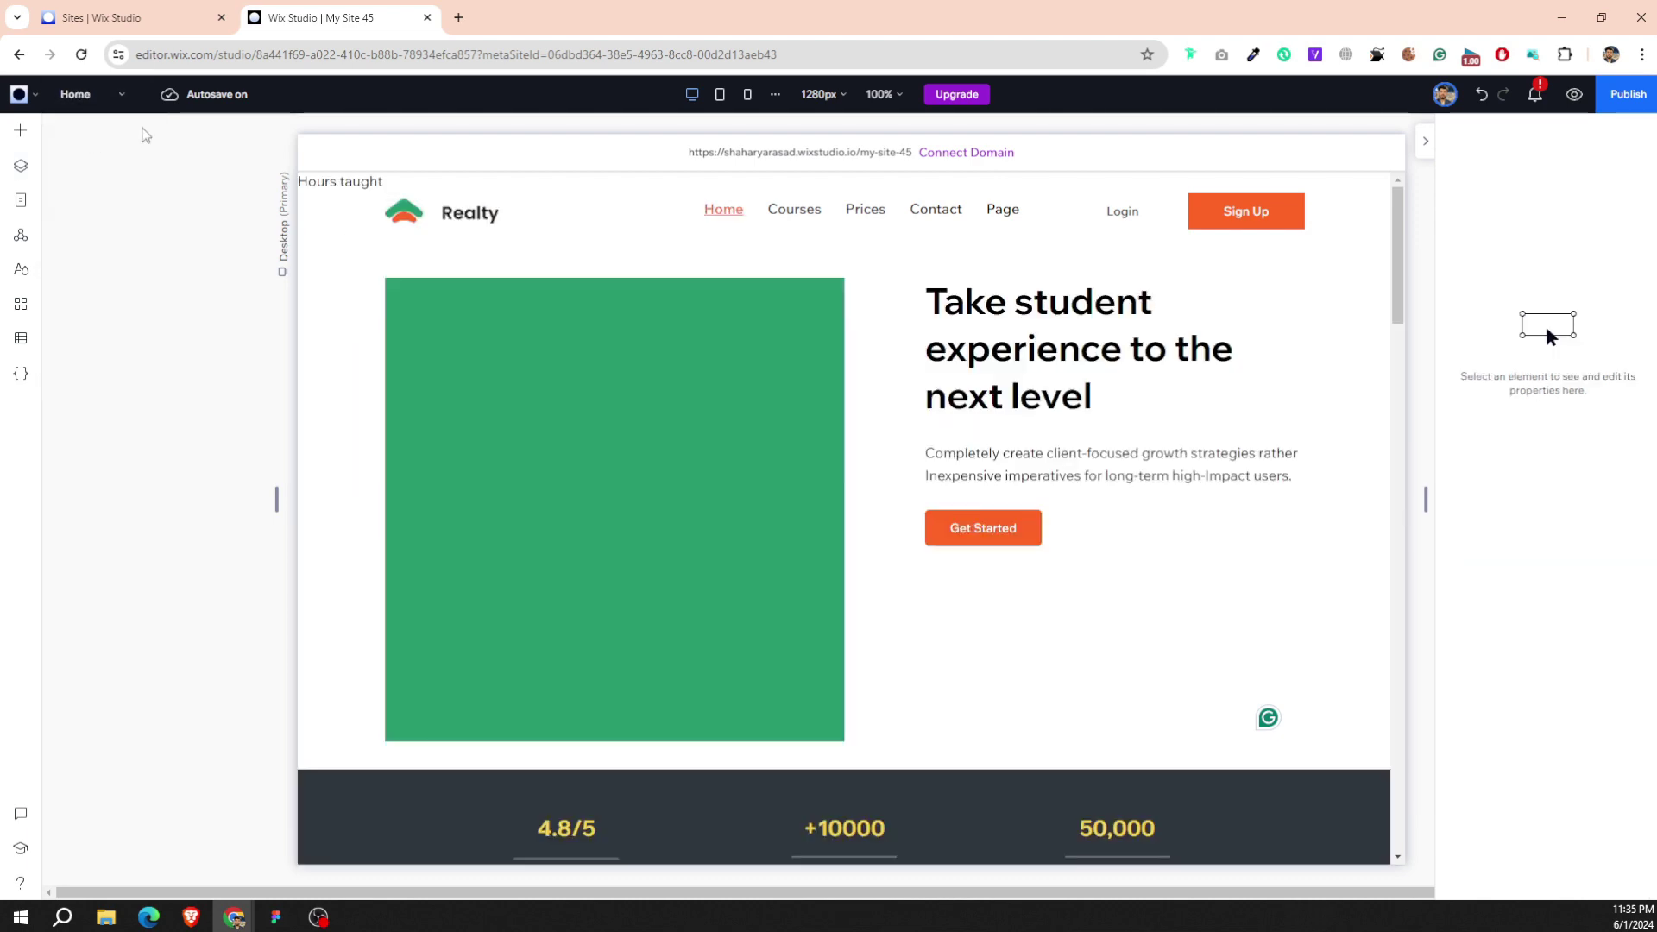
pyautogui.scroll(-5, 514, 420)
pyautogui.scroll(-5, 514, 420)
pyautogui.scroll(-4, 414, 417)
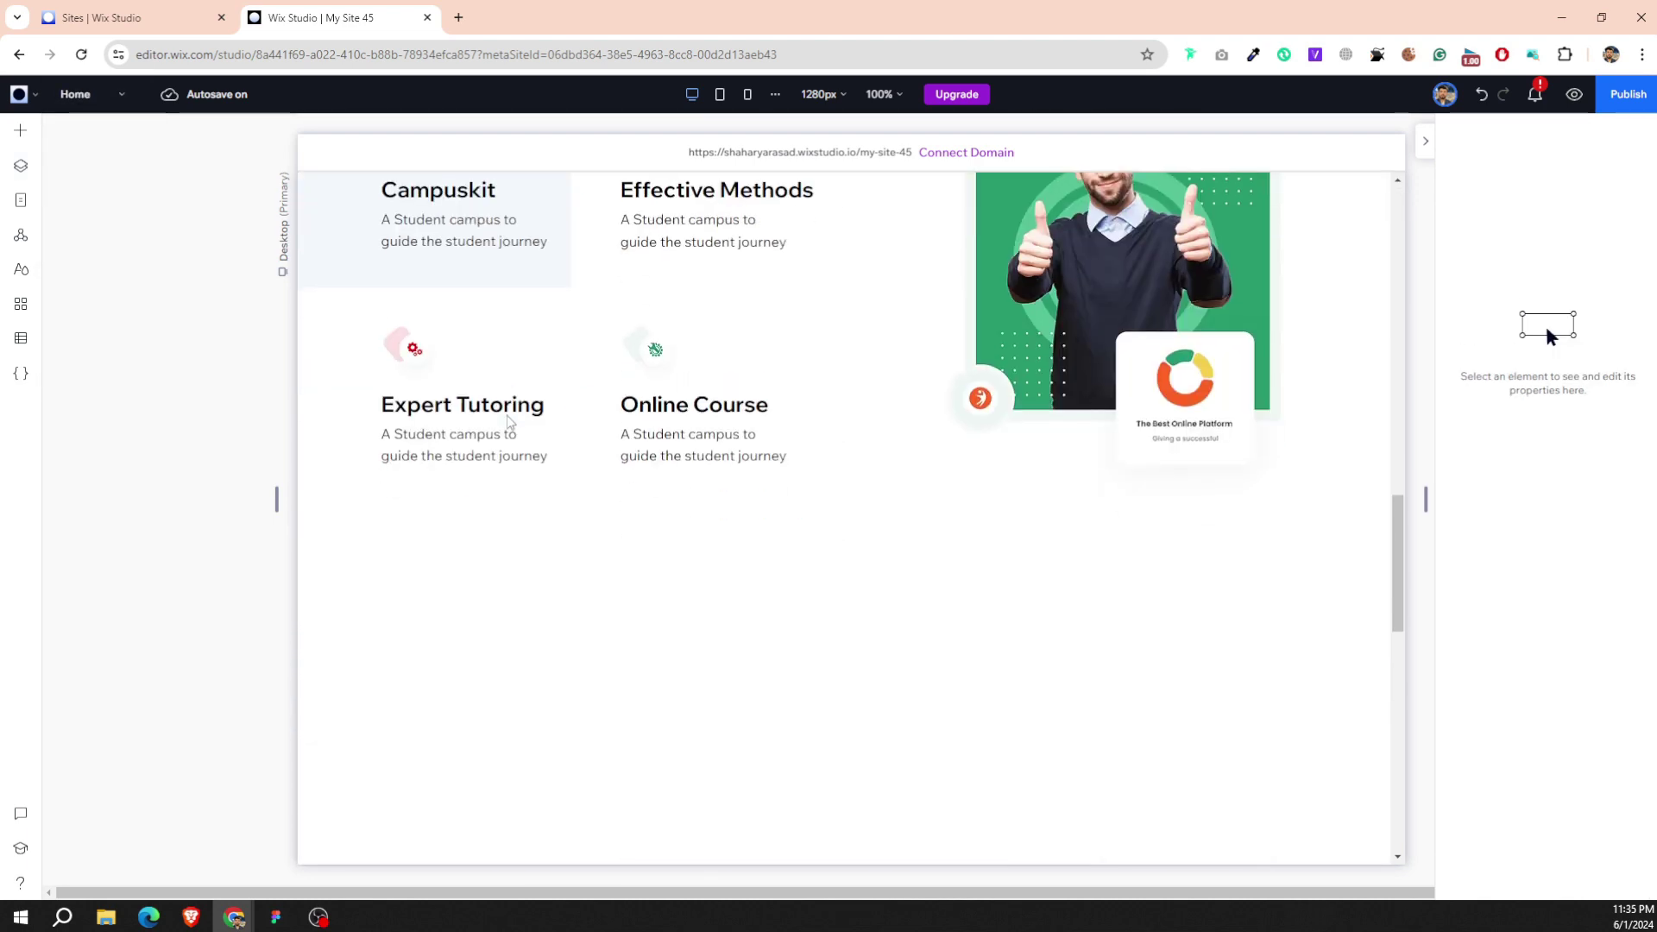
pyautogui.scroll(-4, 507, 426)
pyautogui.scroll(3, 651, 451)
pyautogui.click(632, 521)
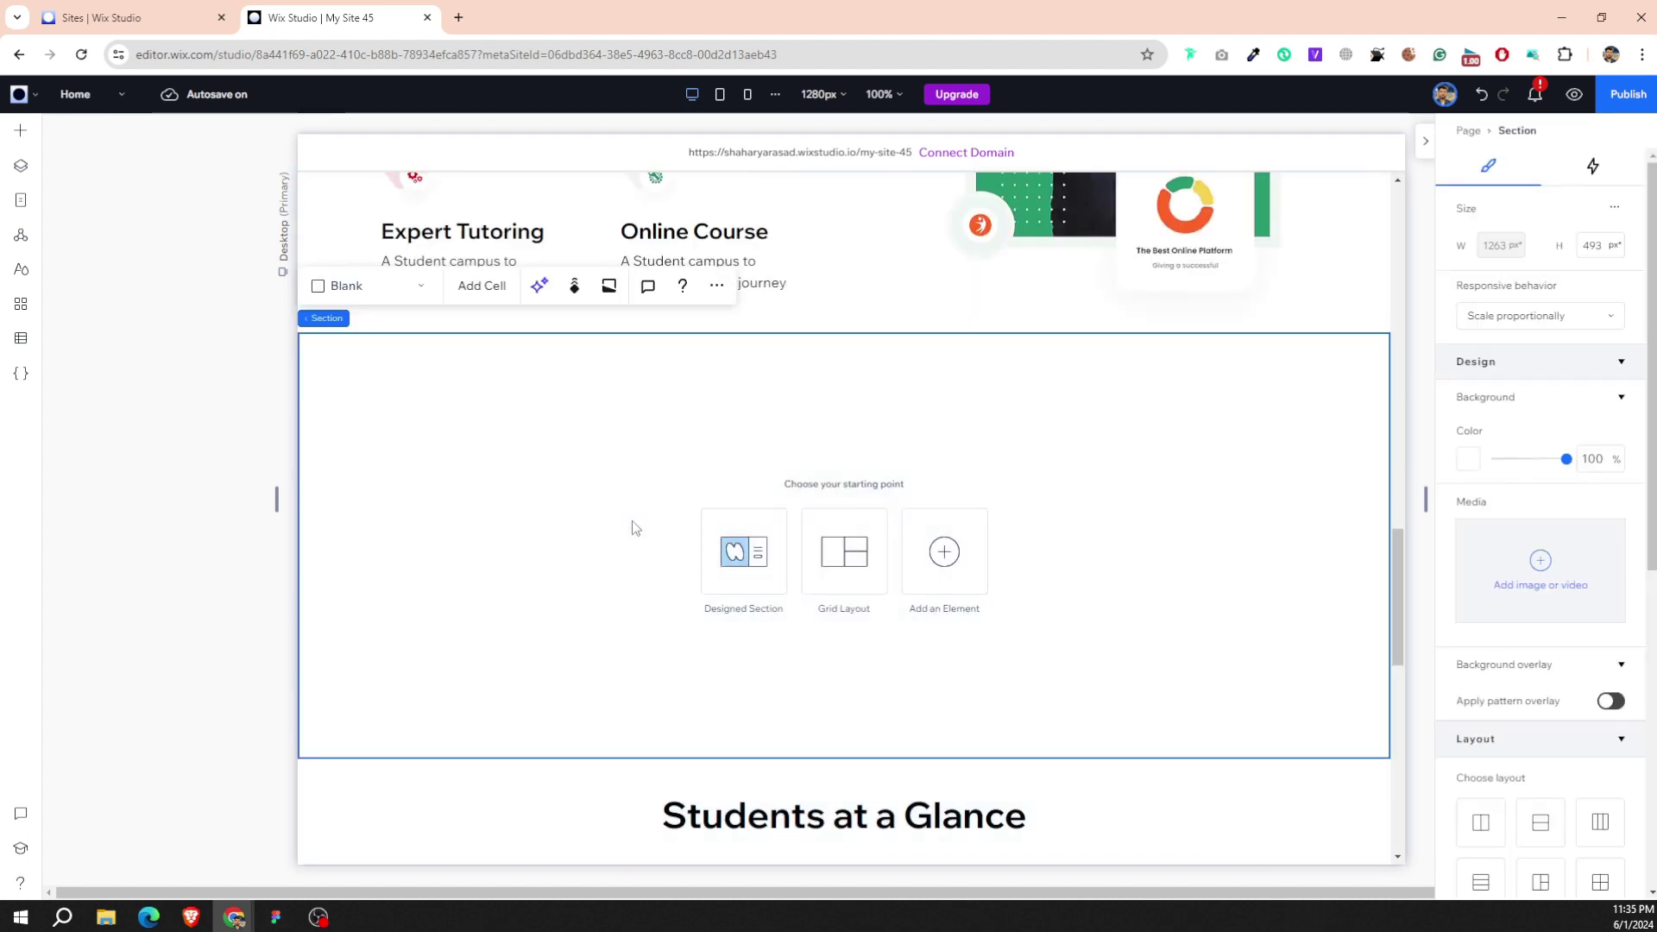
pyautogui.press('Delete')
# Add a large Blog post list to the Most popular courses section.
pyautogui.scroll(-5, 633, 535)
pyautogui.click(636, 548)
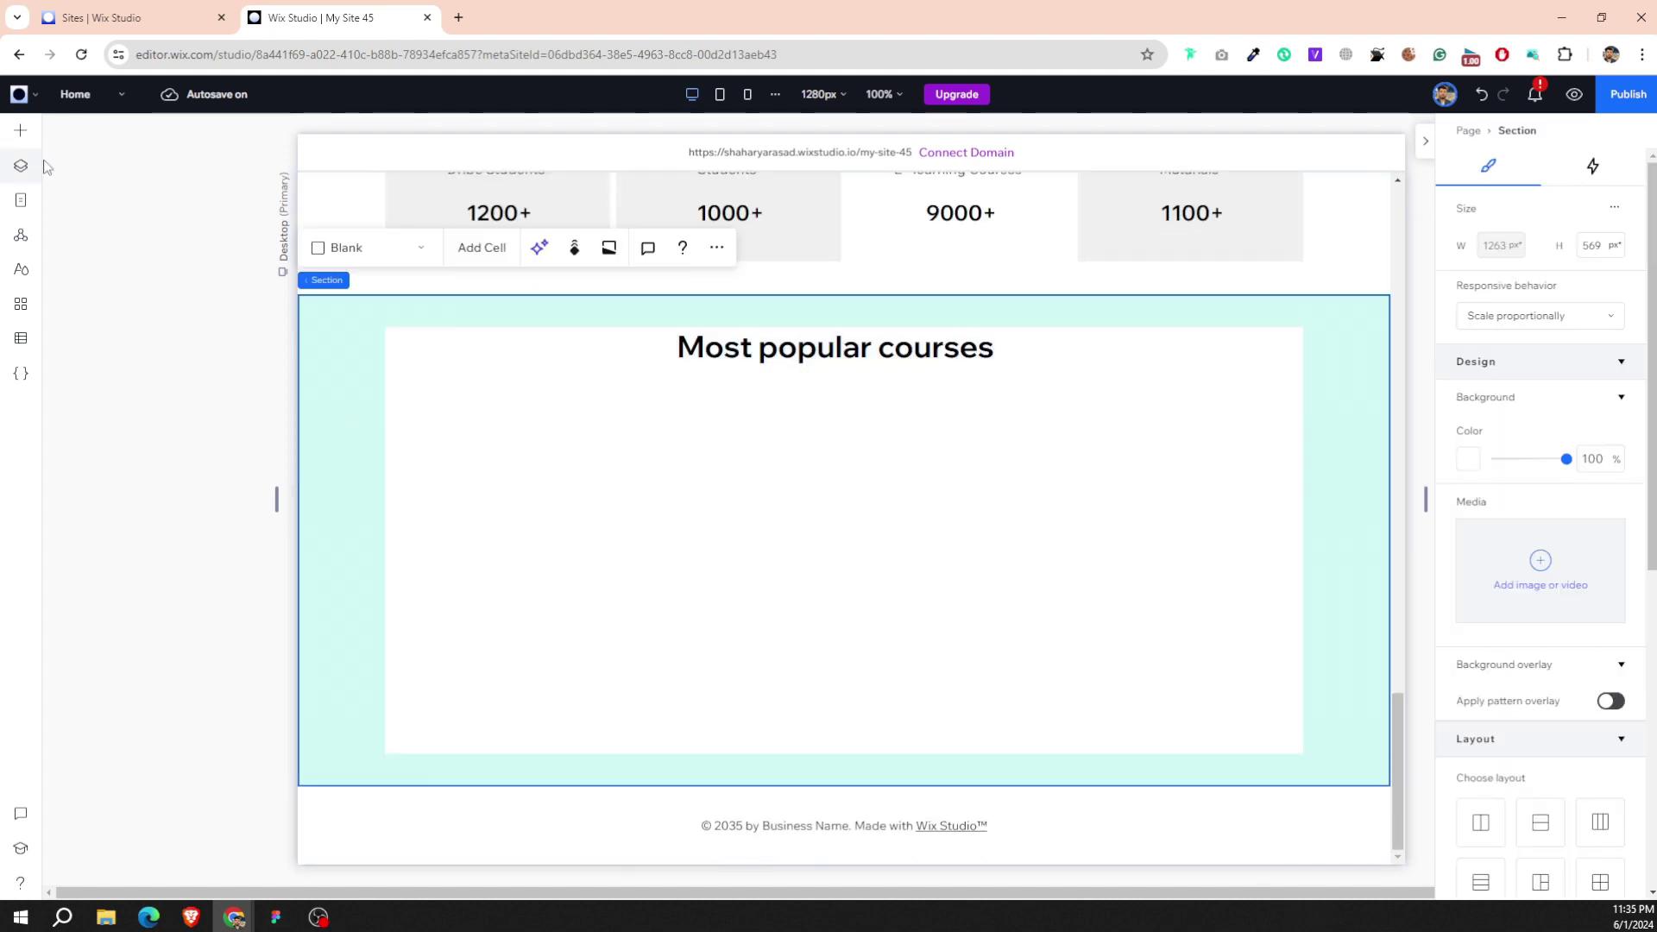
pyautogui.click(20, 130)
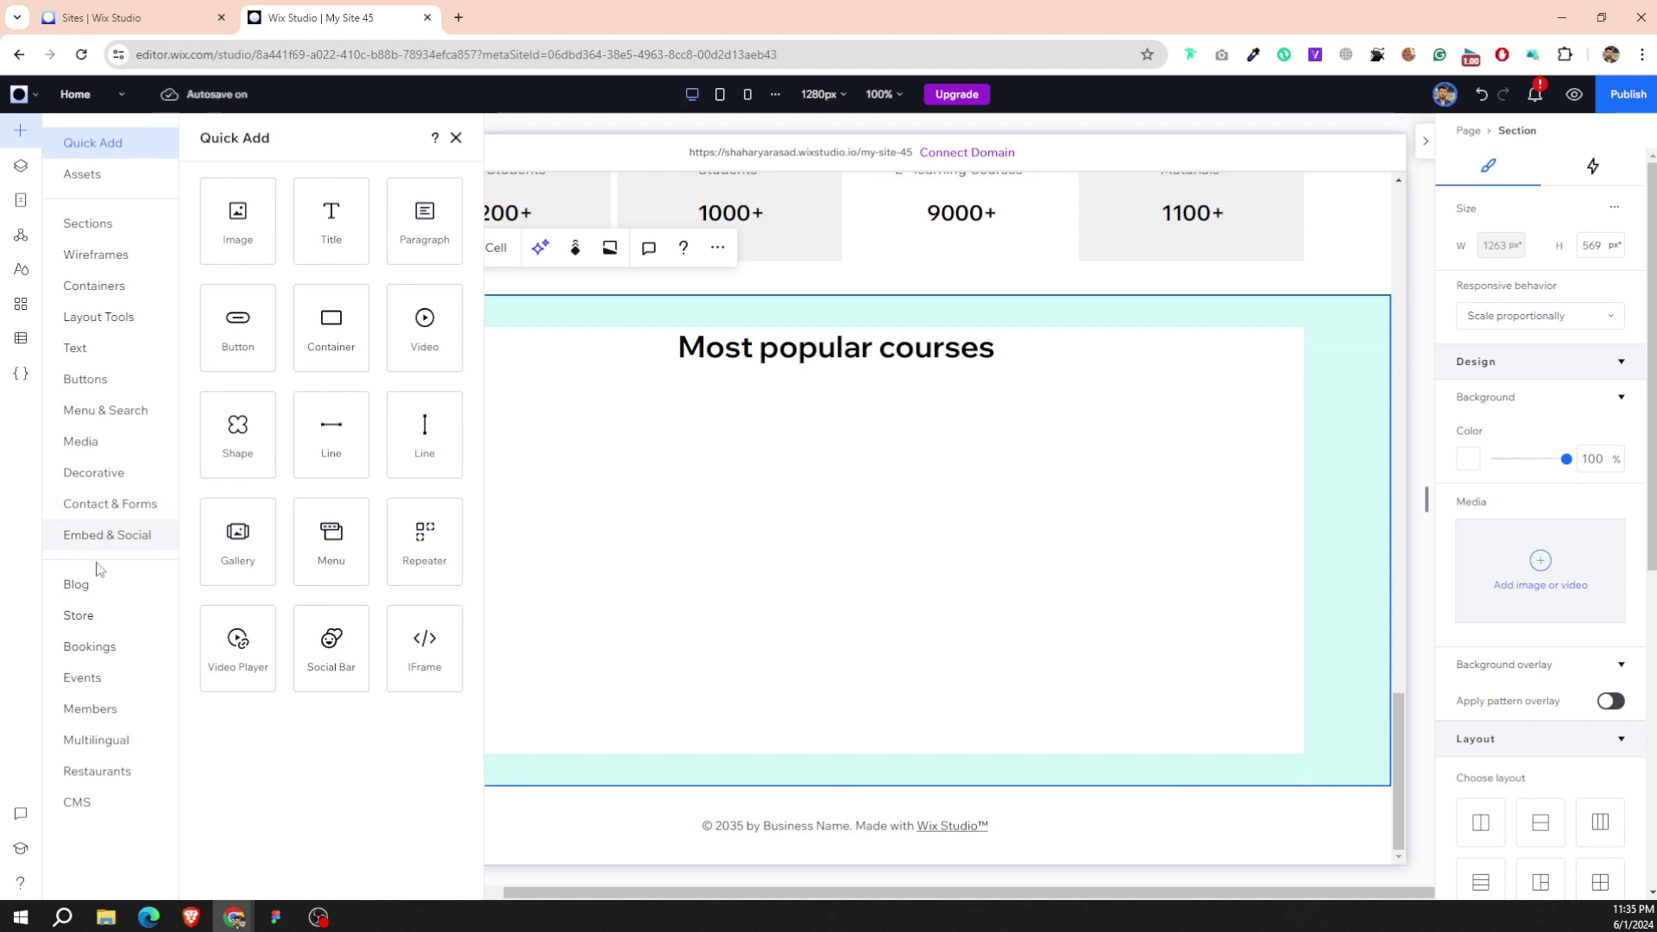
pyautogui.click(78, 587)
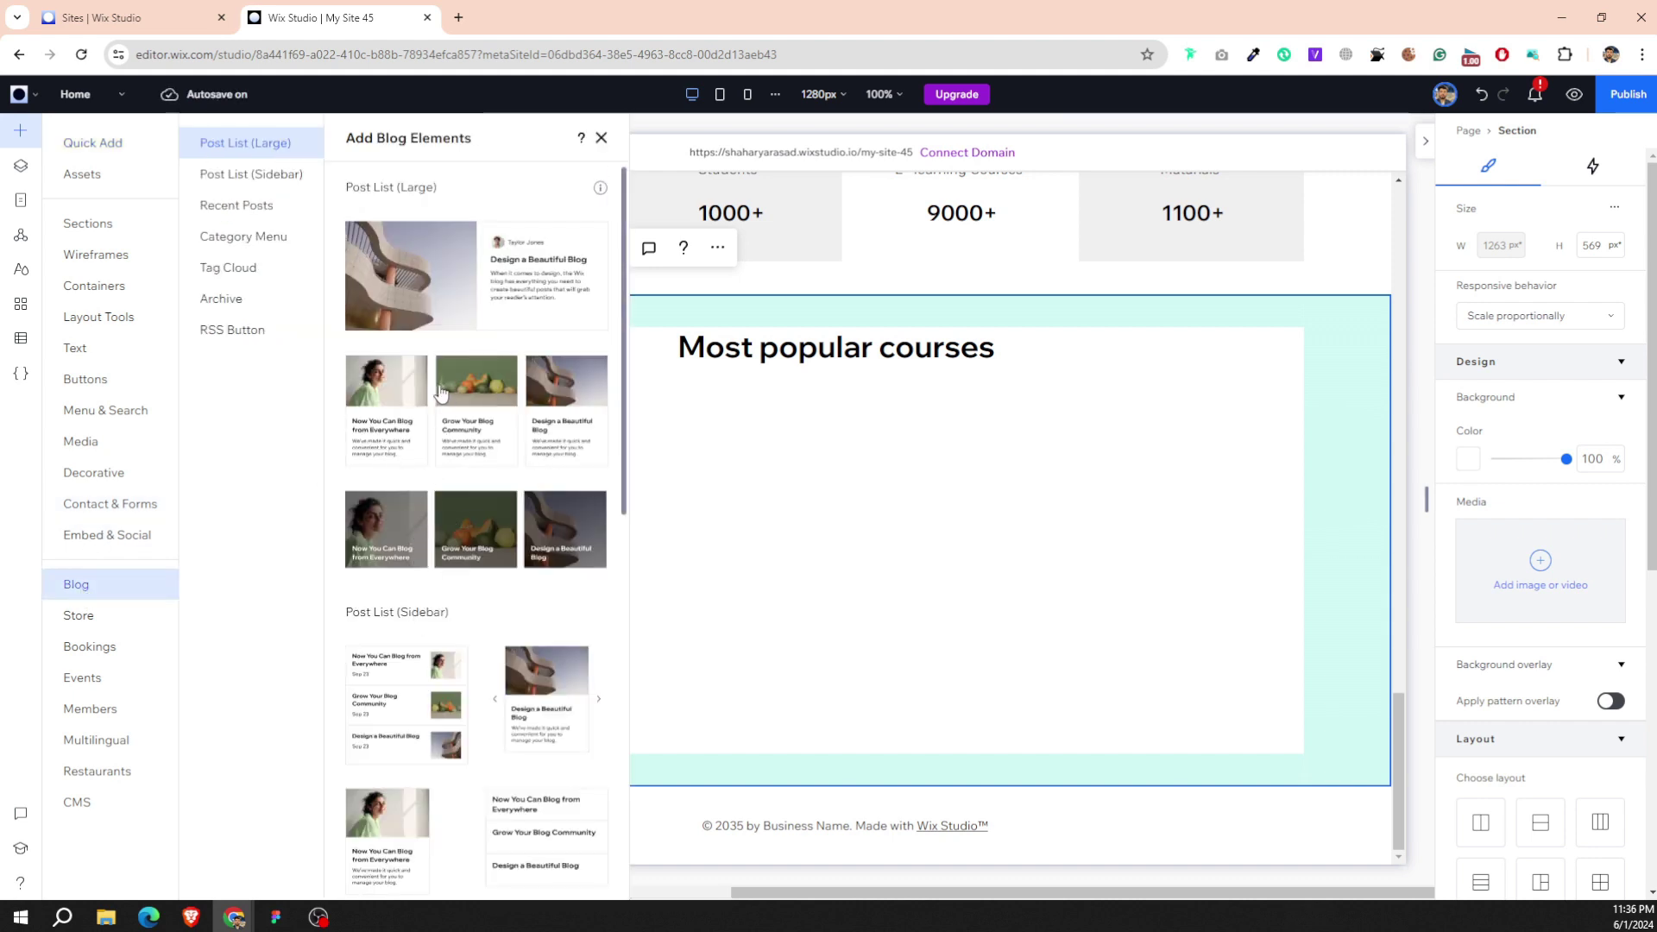
pyautogui.moveTo(440, 393); pyautogui.dragTo(479, 512)
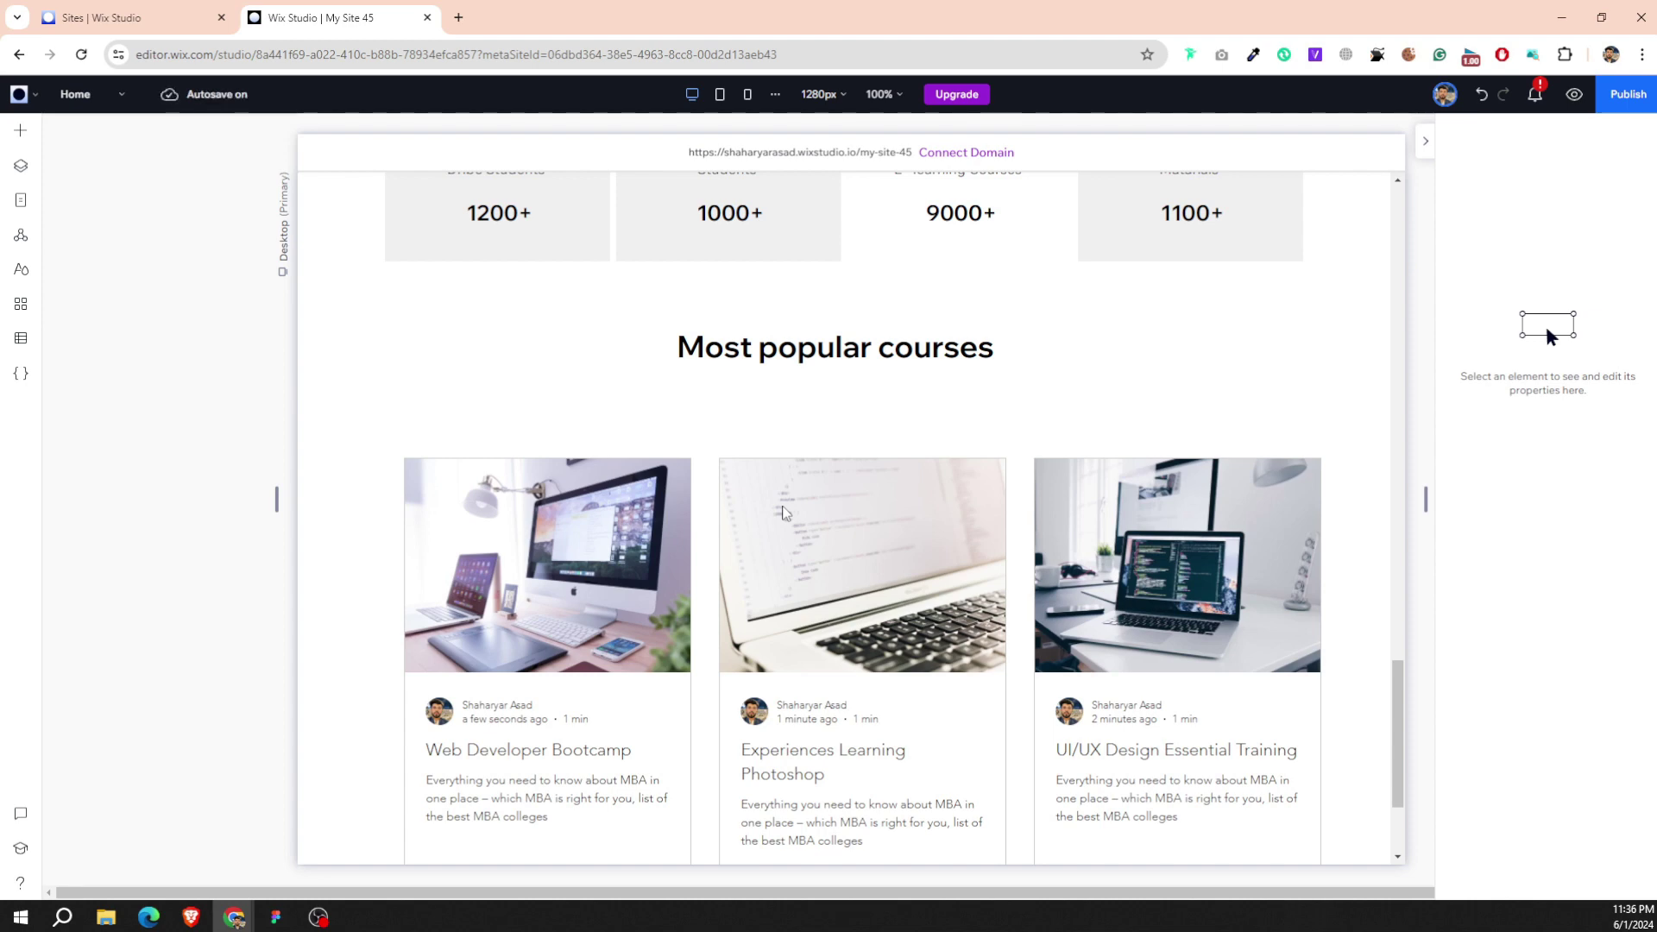
# Align the post list with the content area and move it up beneath the heading.
pyautogui.scroll(-3, 742, 381)
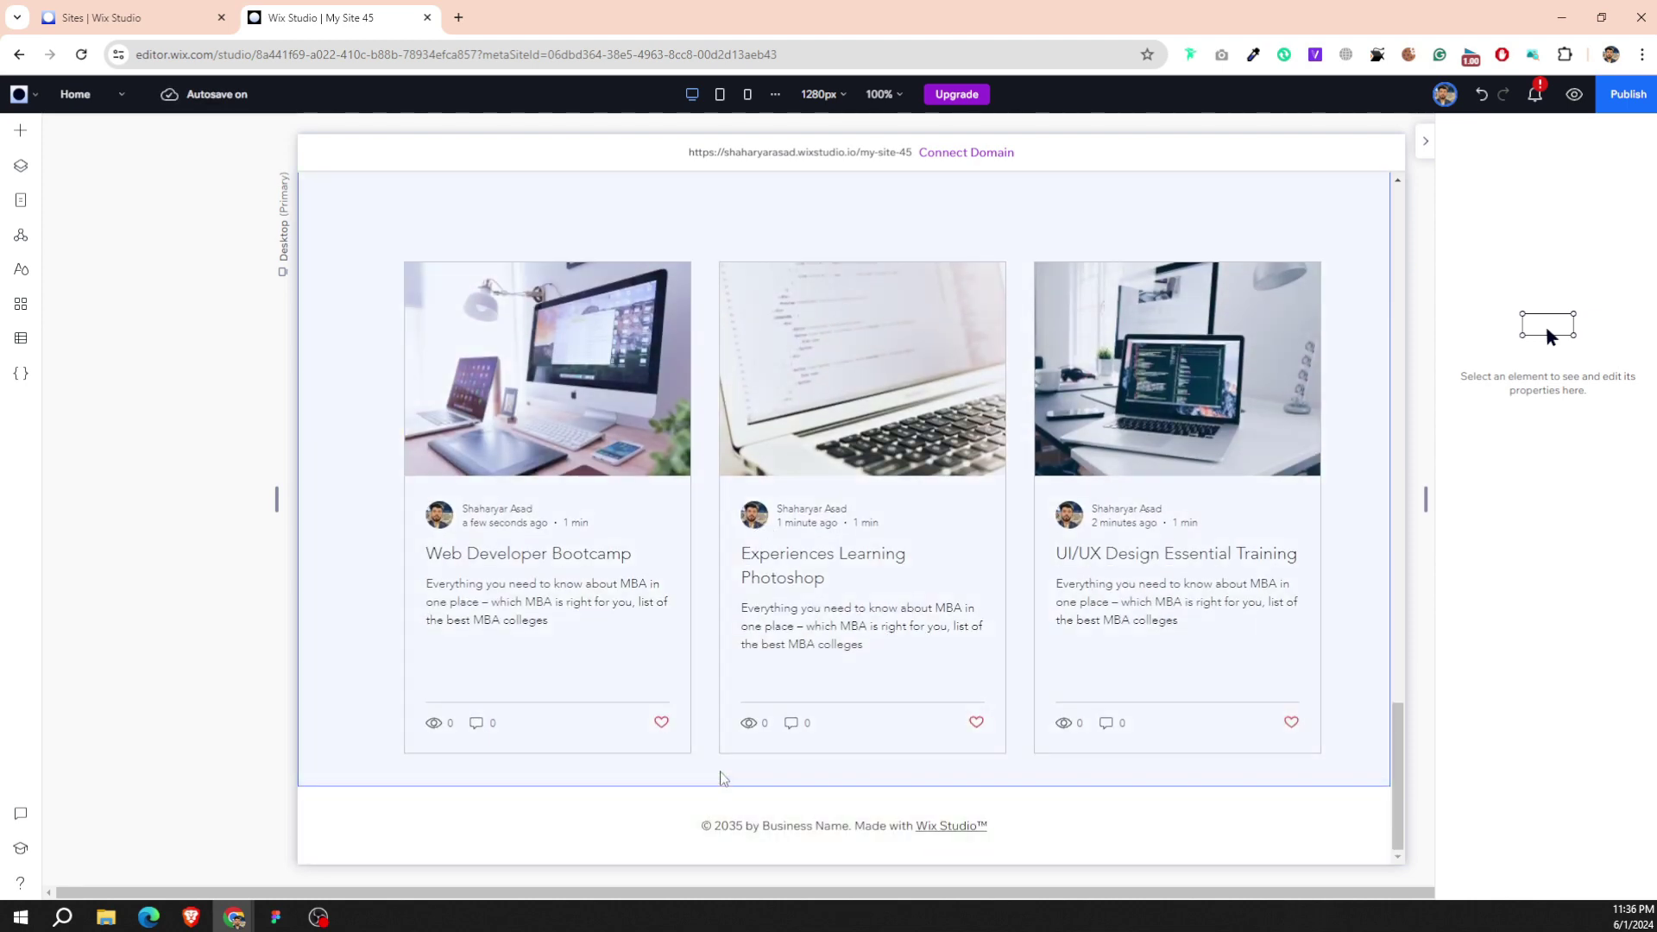
pyautogui.click(723, 778)
pyautogui.scroll(3, 626, 590)
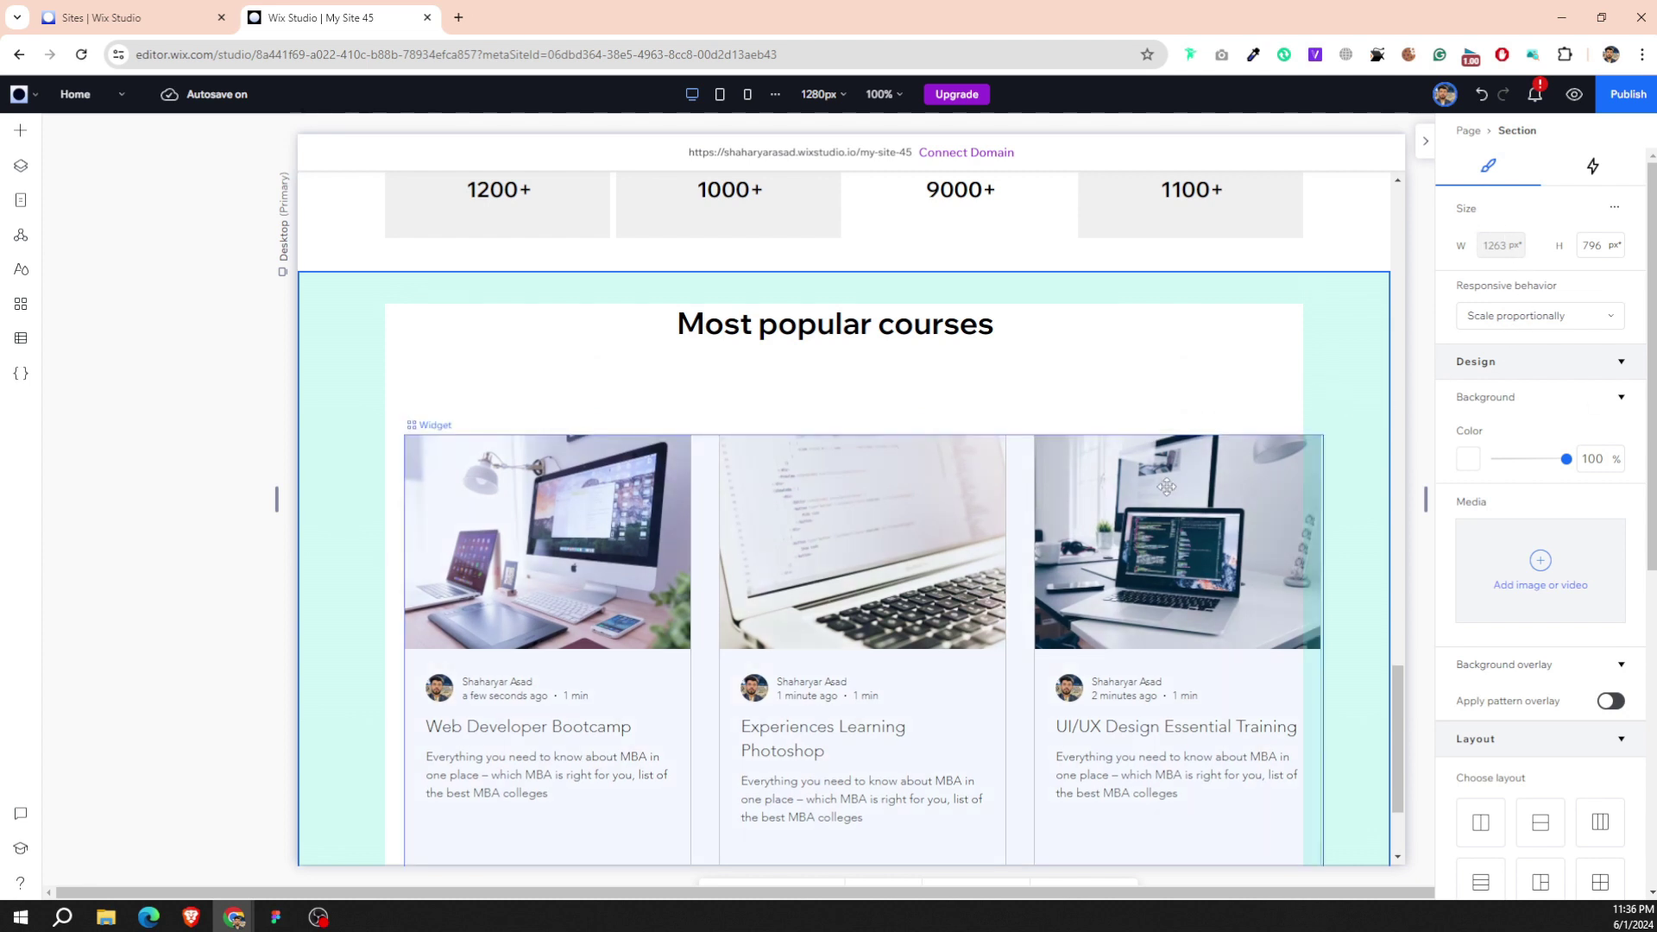
pyautogui.click(1032, 520)
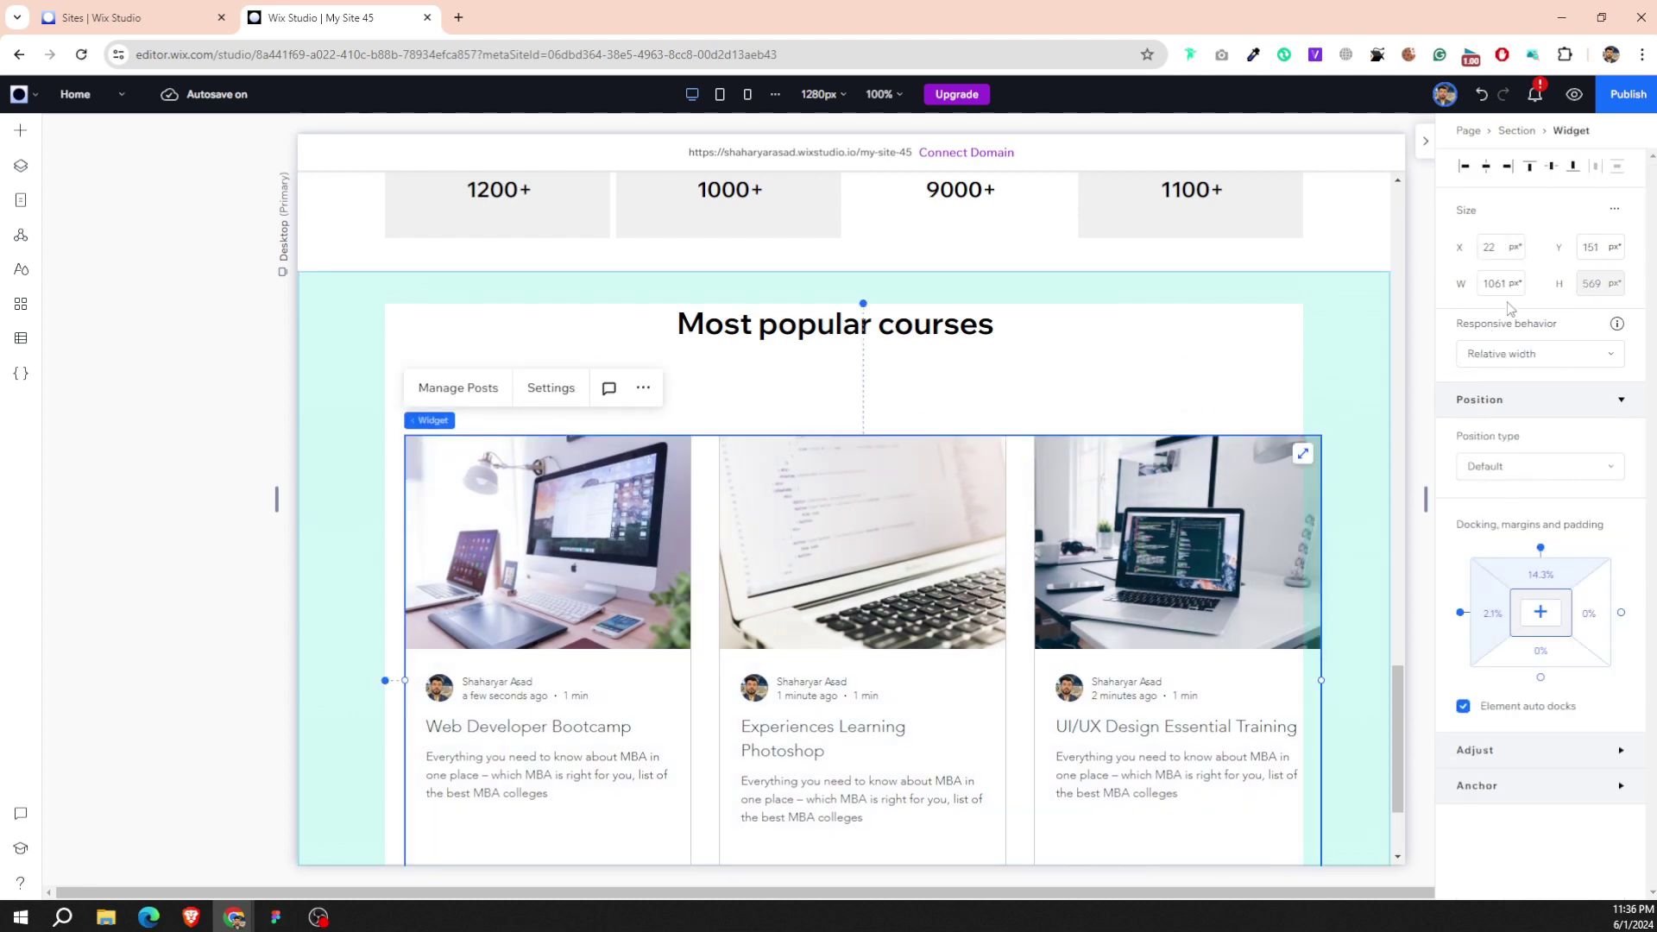
pyautogui.click(1484, 166)
pyautogui.scroll(-2, 1111, 438)
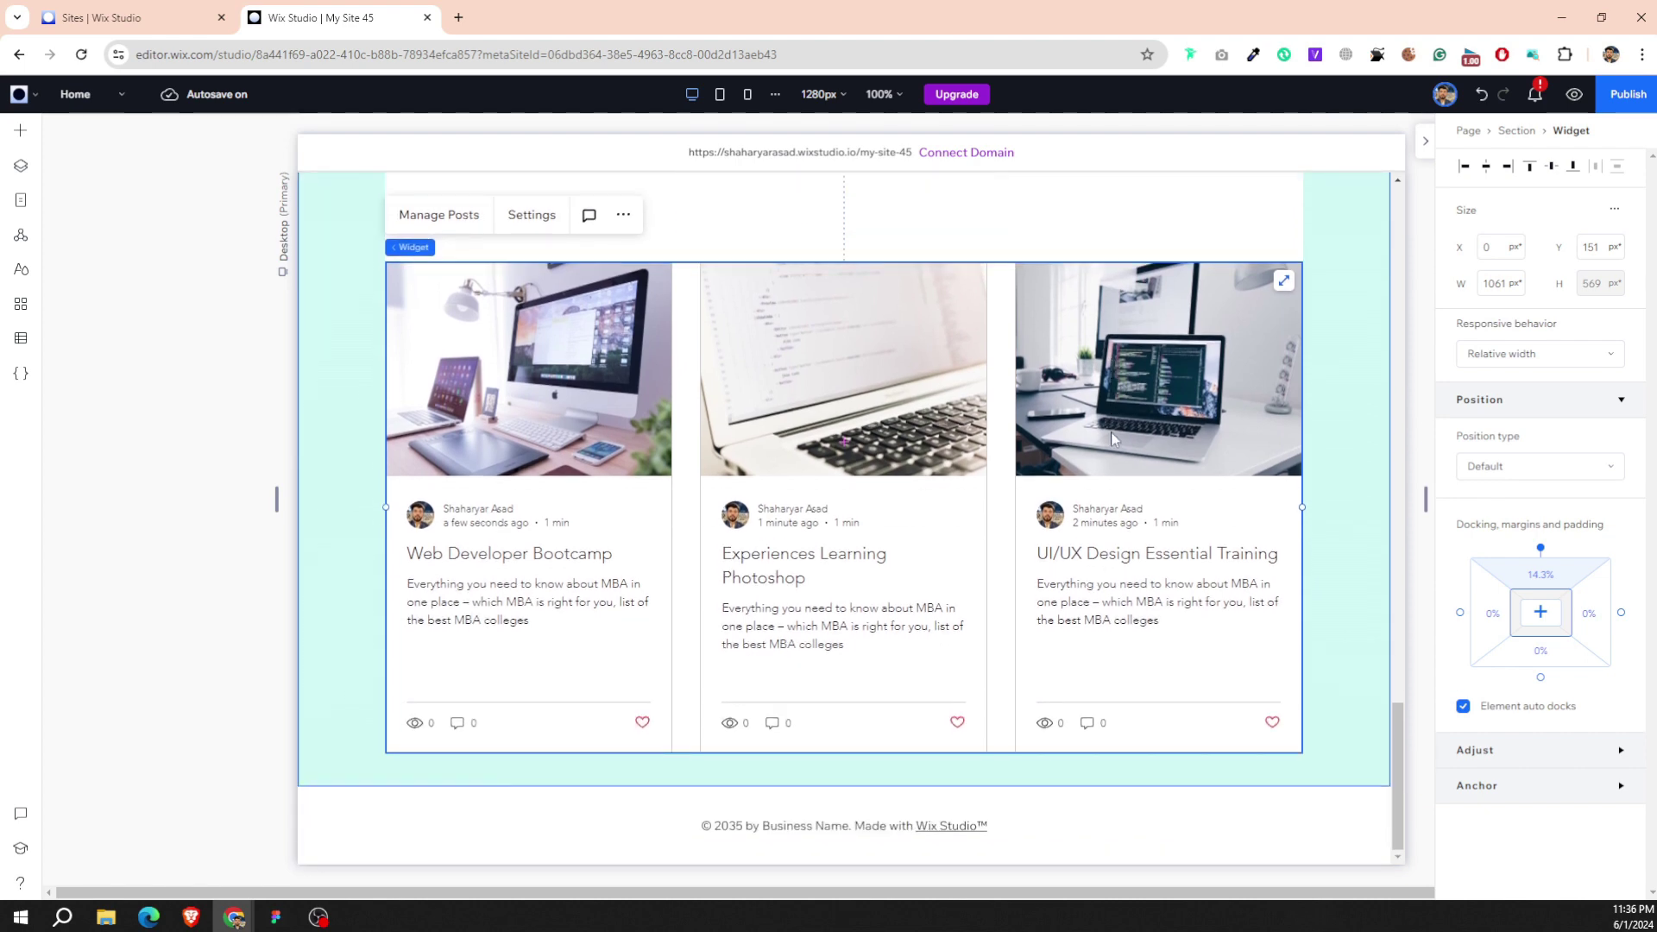
pyautogui.scroll(3, 862, 484)
pyautogui.scroll(3, 861, 484)
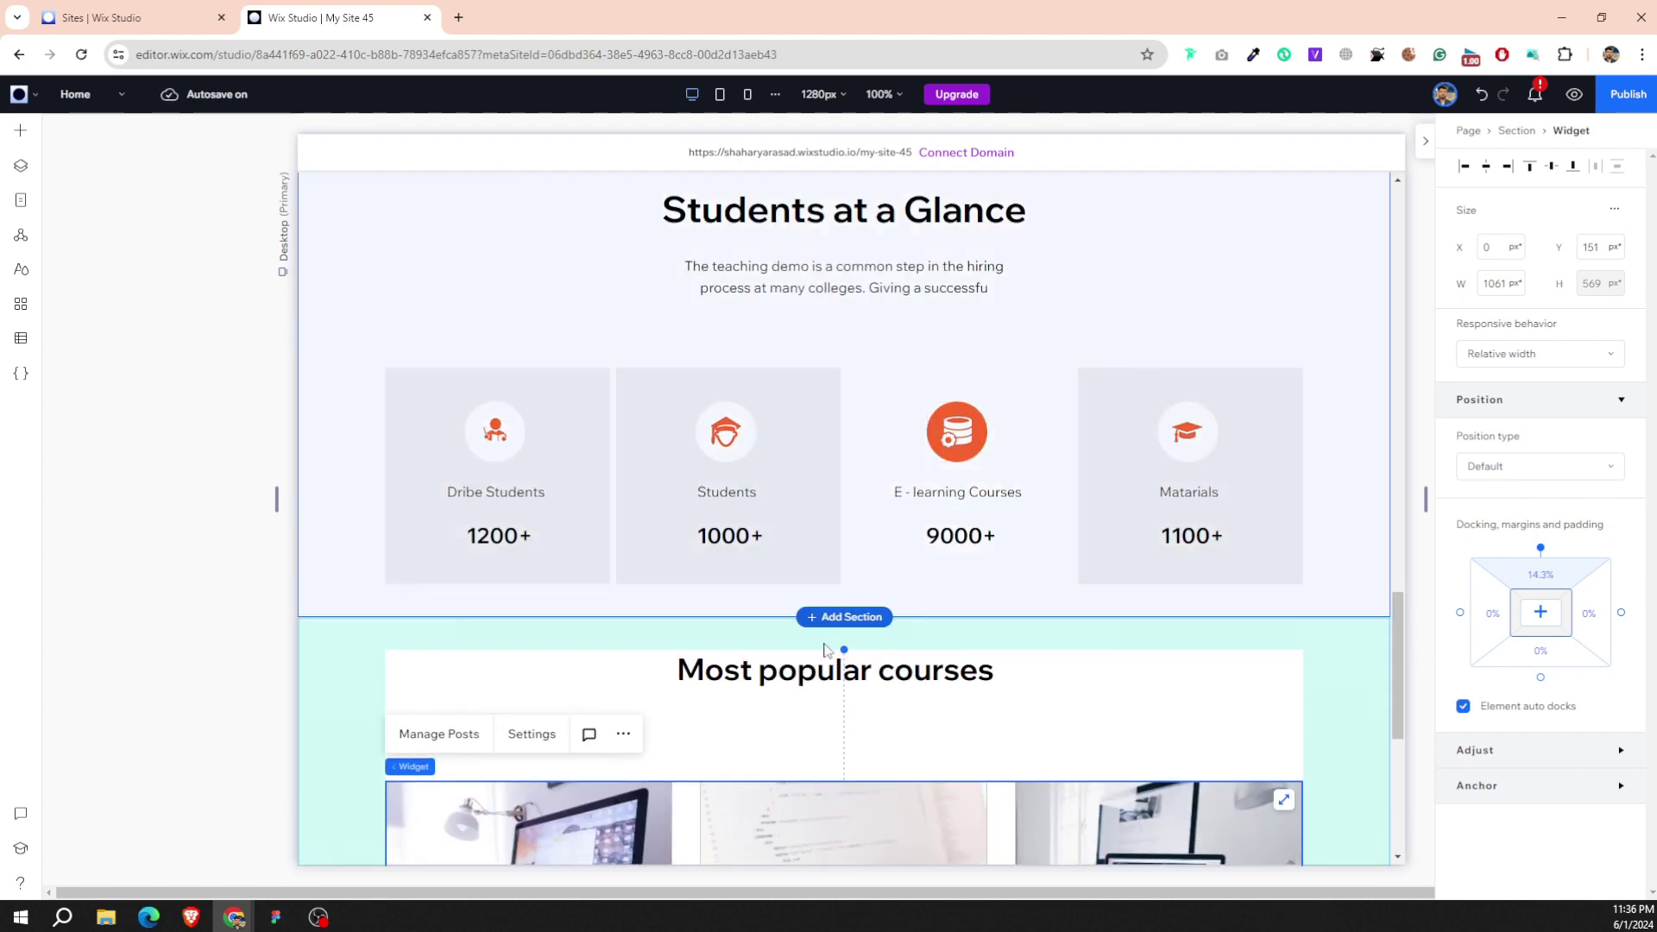
pyautogui.scroll(-2, 828, 656)
pyautogui.click(881, 585)
pyautogui.scroll(-2, 881, 585)
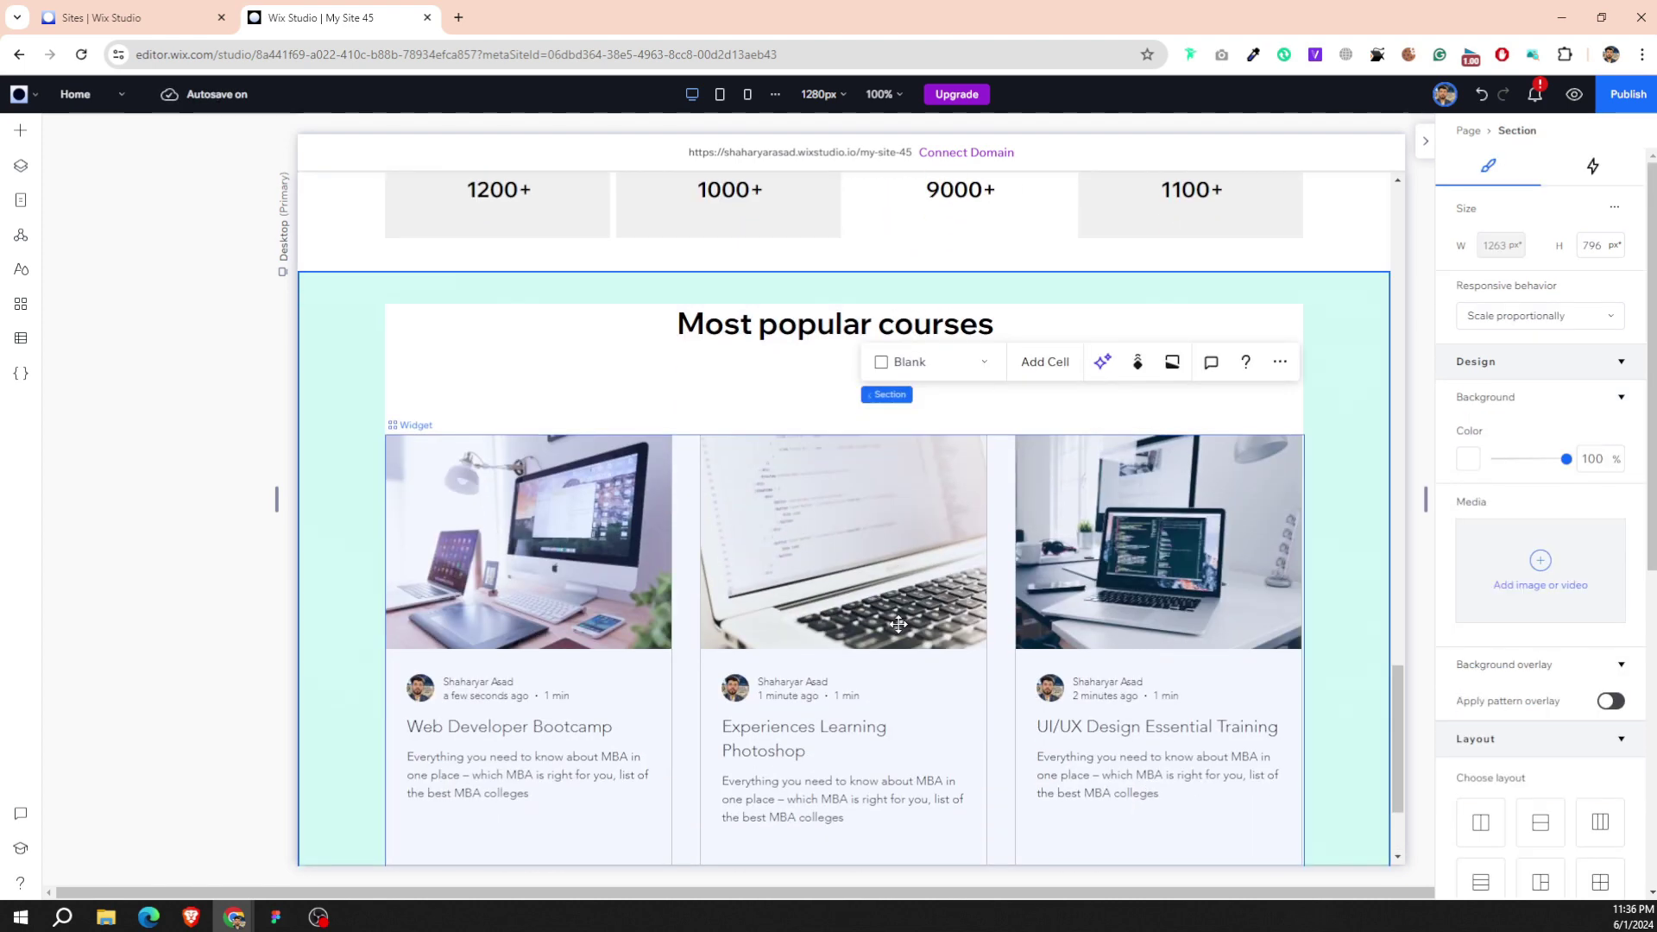
pyautogui.click(995, 688)
pyautogui.moveTo(995, 682); pyautogui.dragTo(997, 641)
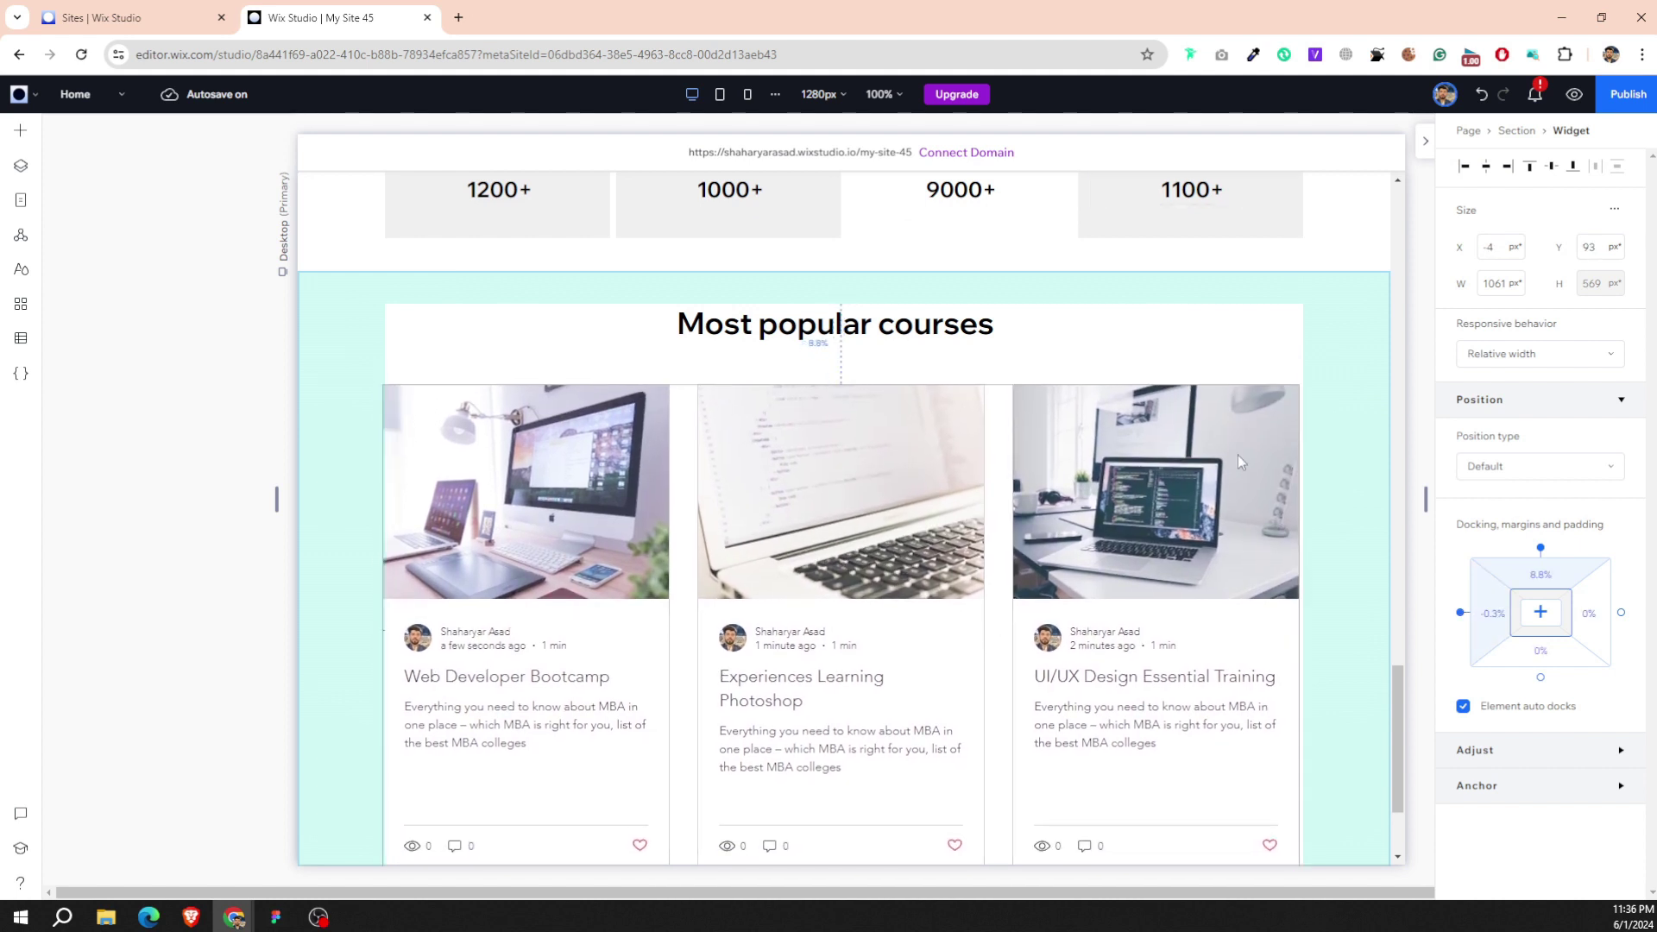
pyautogui.click(1491, 169)
# Stretch the Most popular courses section taller below the cards, to 835 px.
pyautogui.scroll(-2, 1035, 733)
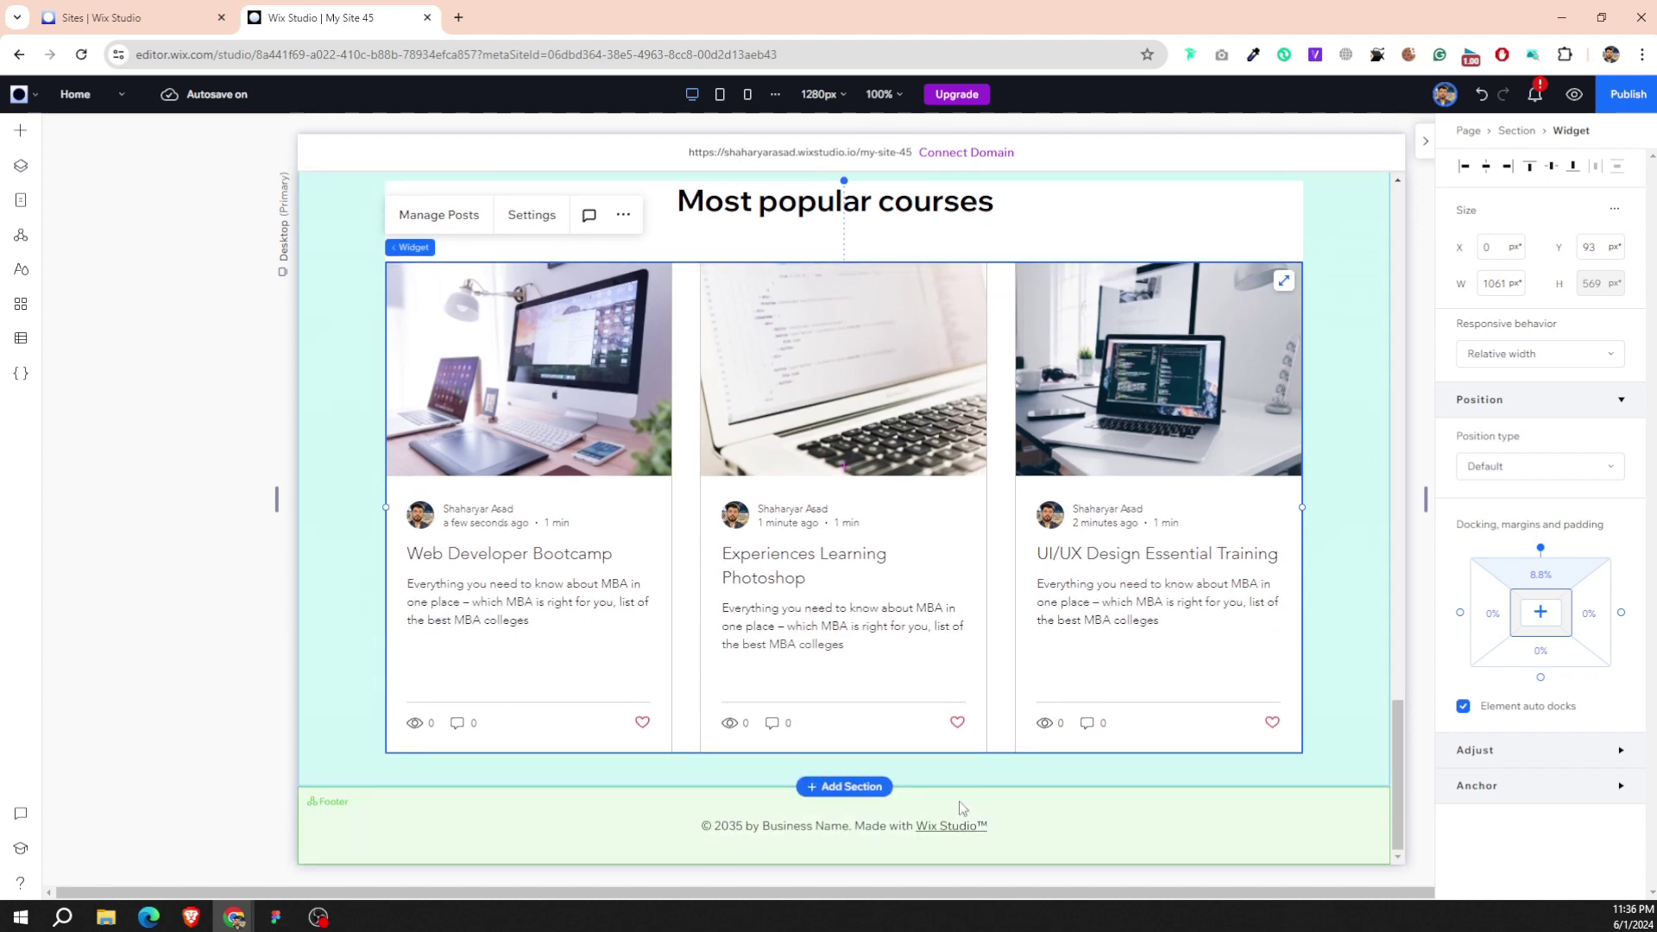
pyautogui.click(1014, 777)
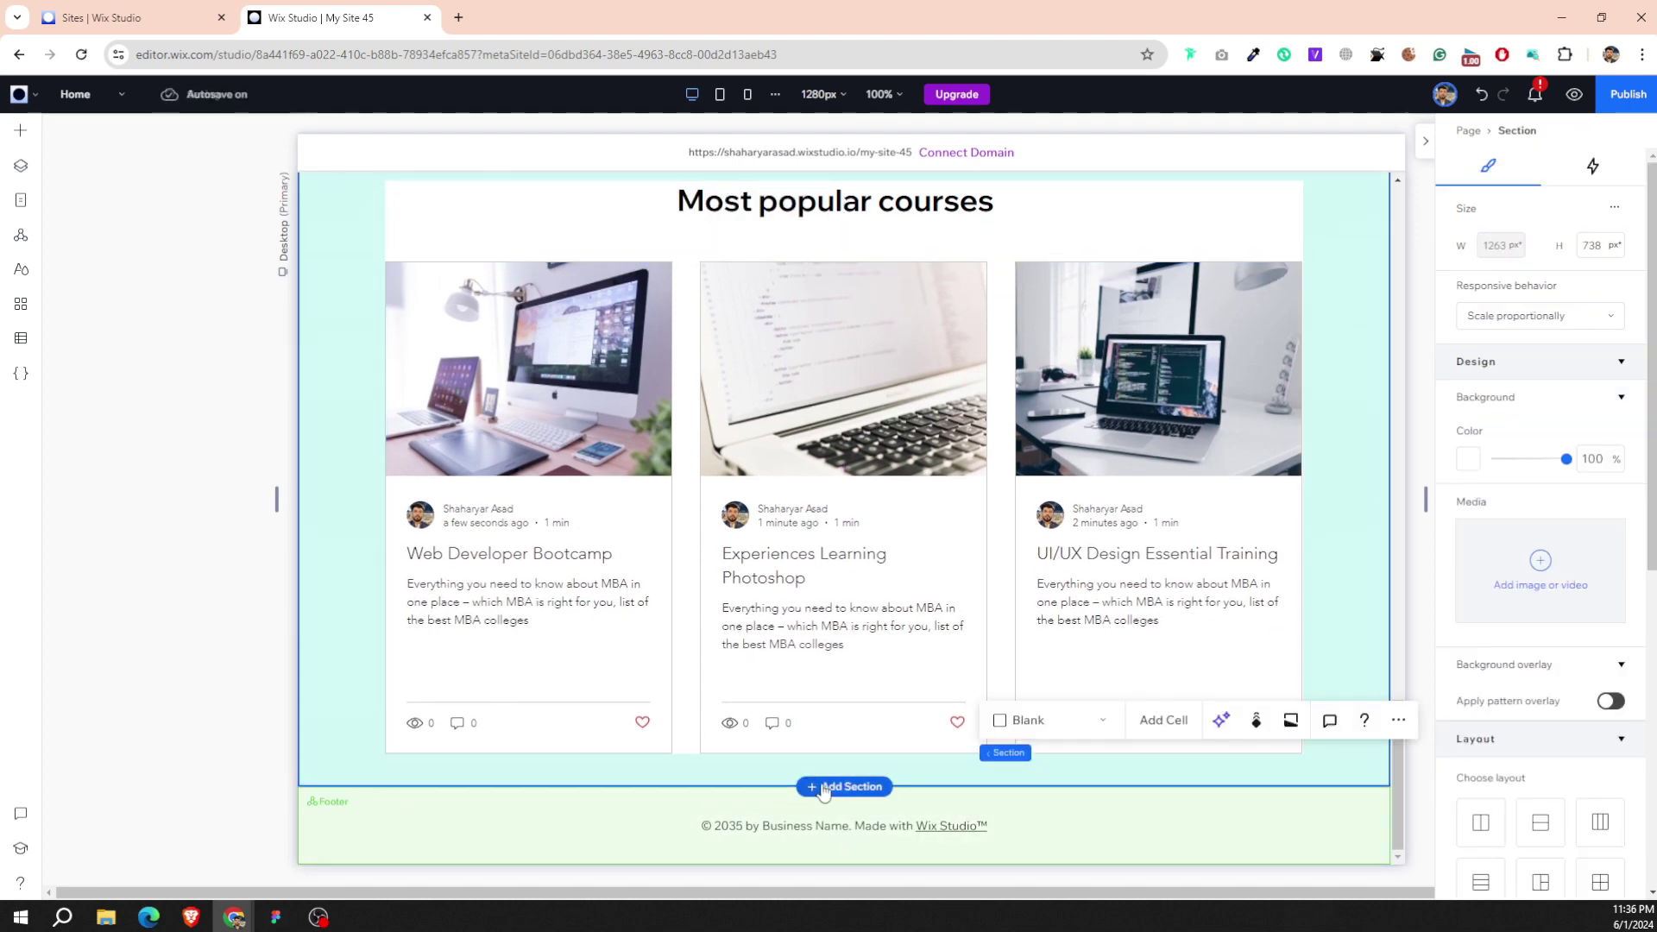
pyautogui.click(275, 917)
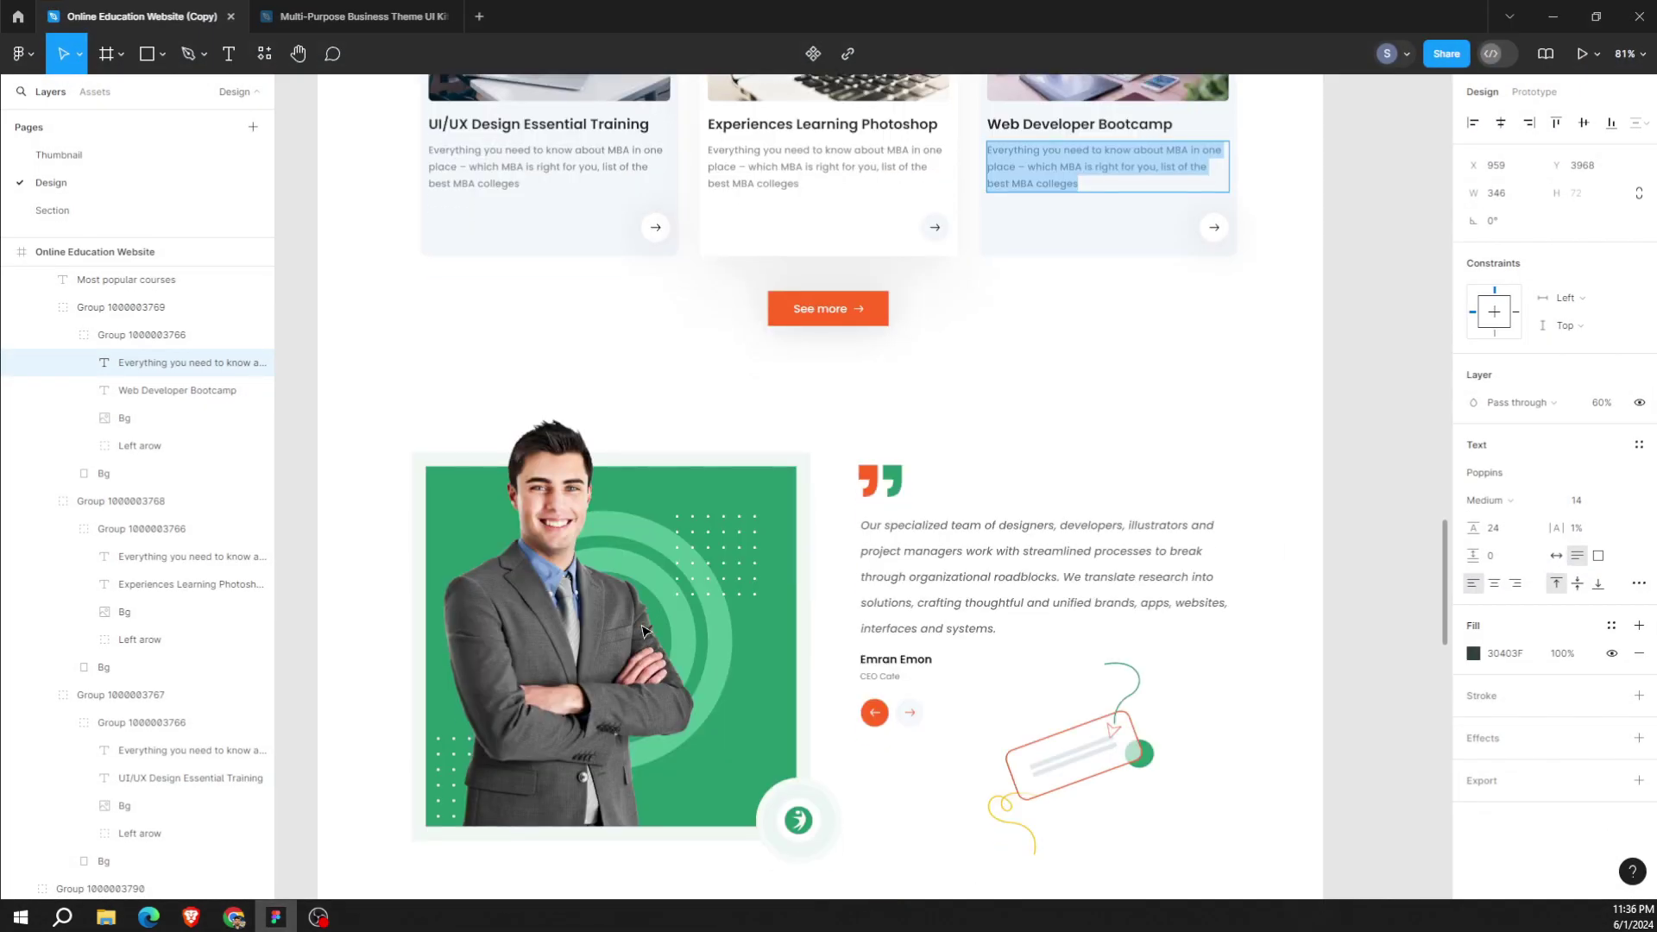
pyautogui.click(234, 917)
pyautogui.scroll(-2, 903, 459)
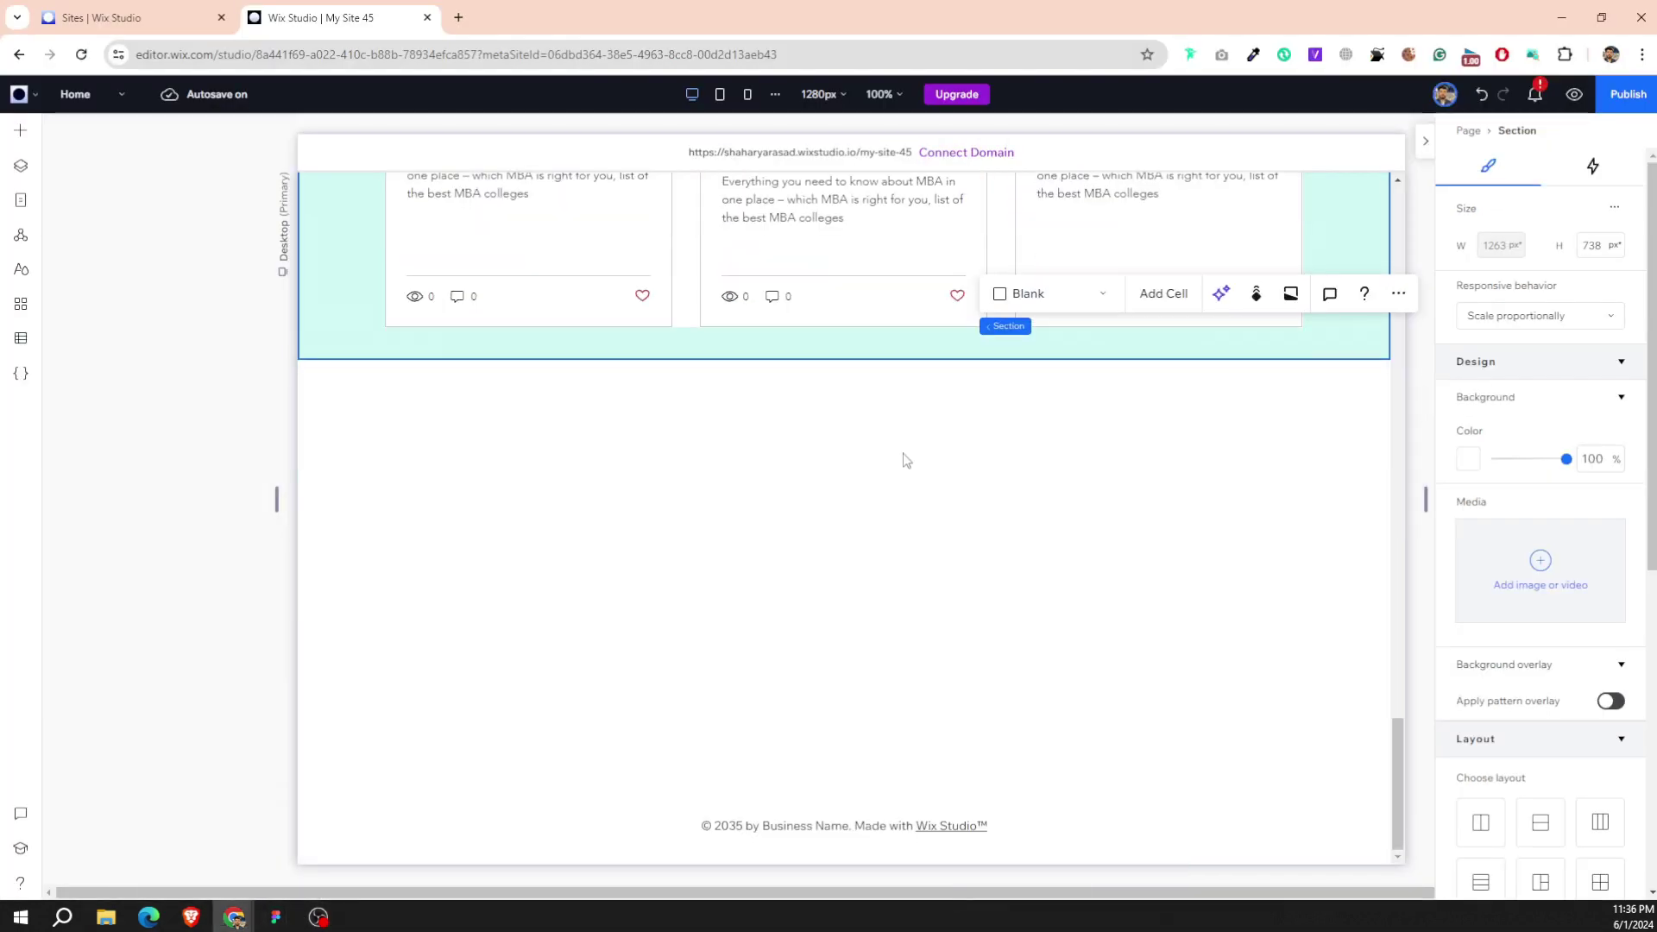
pyautogui.moveTo(980, 360); pyautogui.dragTo(975, 445)
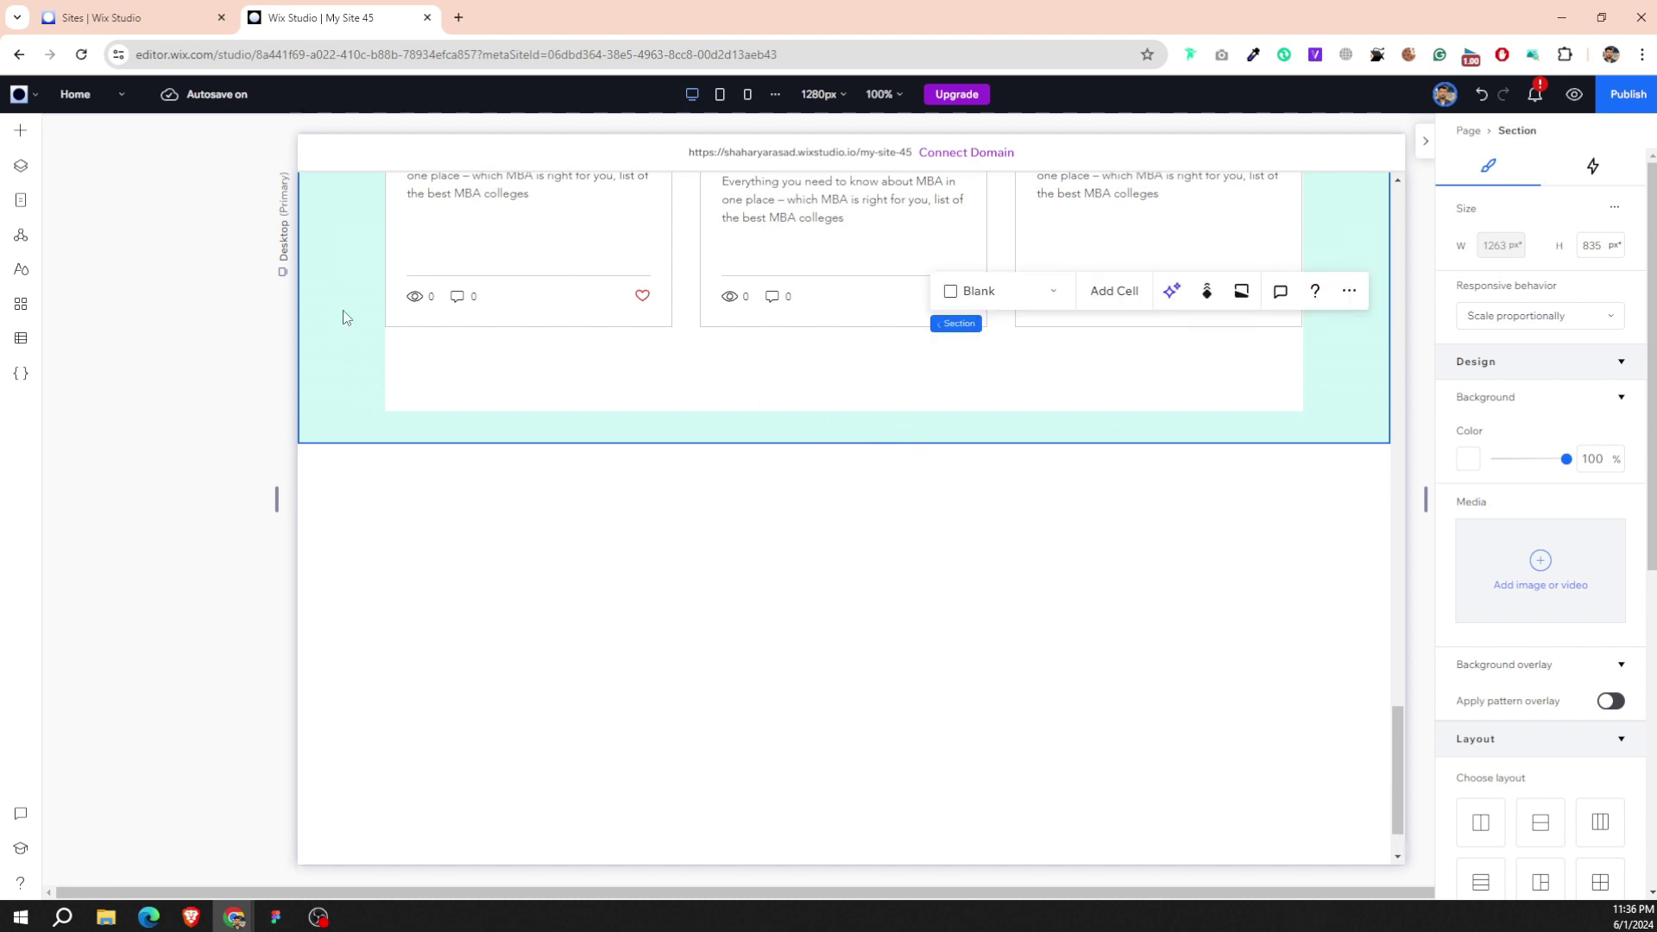
# Add a button below the course cards and give it the orange #FF6525 background.
pyautogui.click(21, 130)
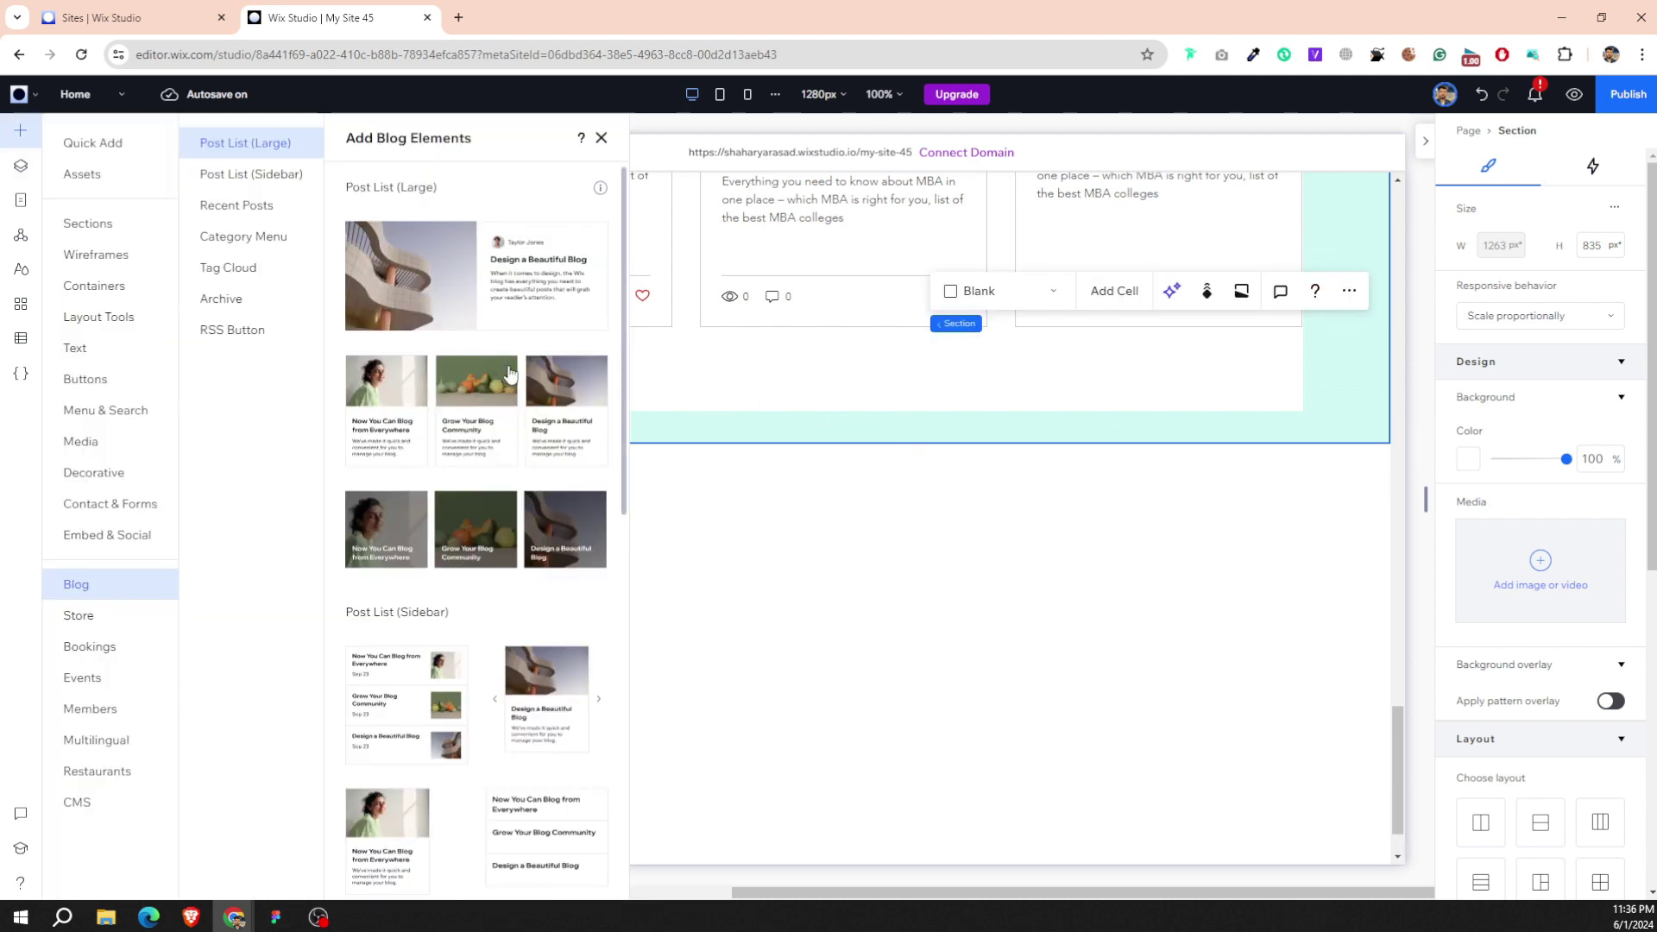
pyautogui.click(92, 142)
pyautogui.moveTo(265, 348); pyautogui.dragTo(844, 371)
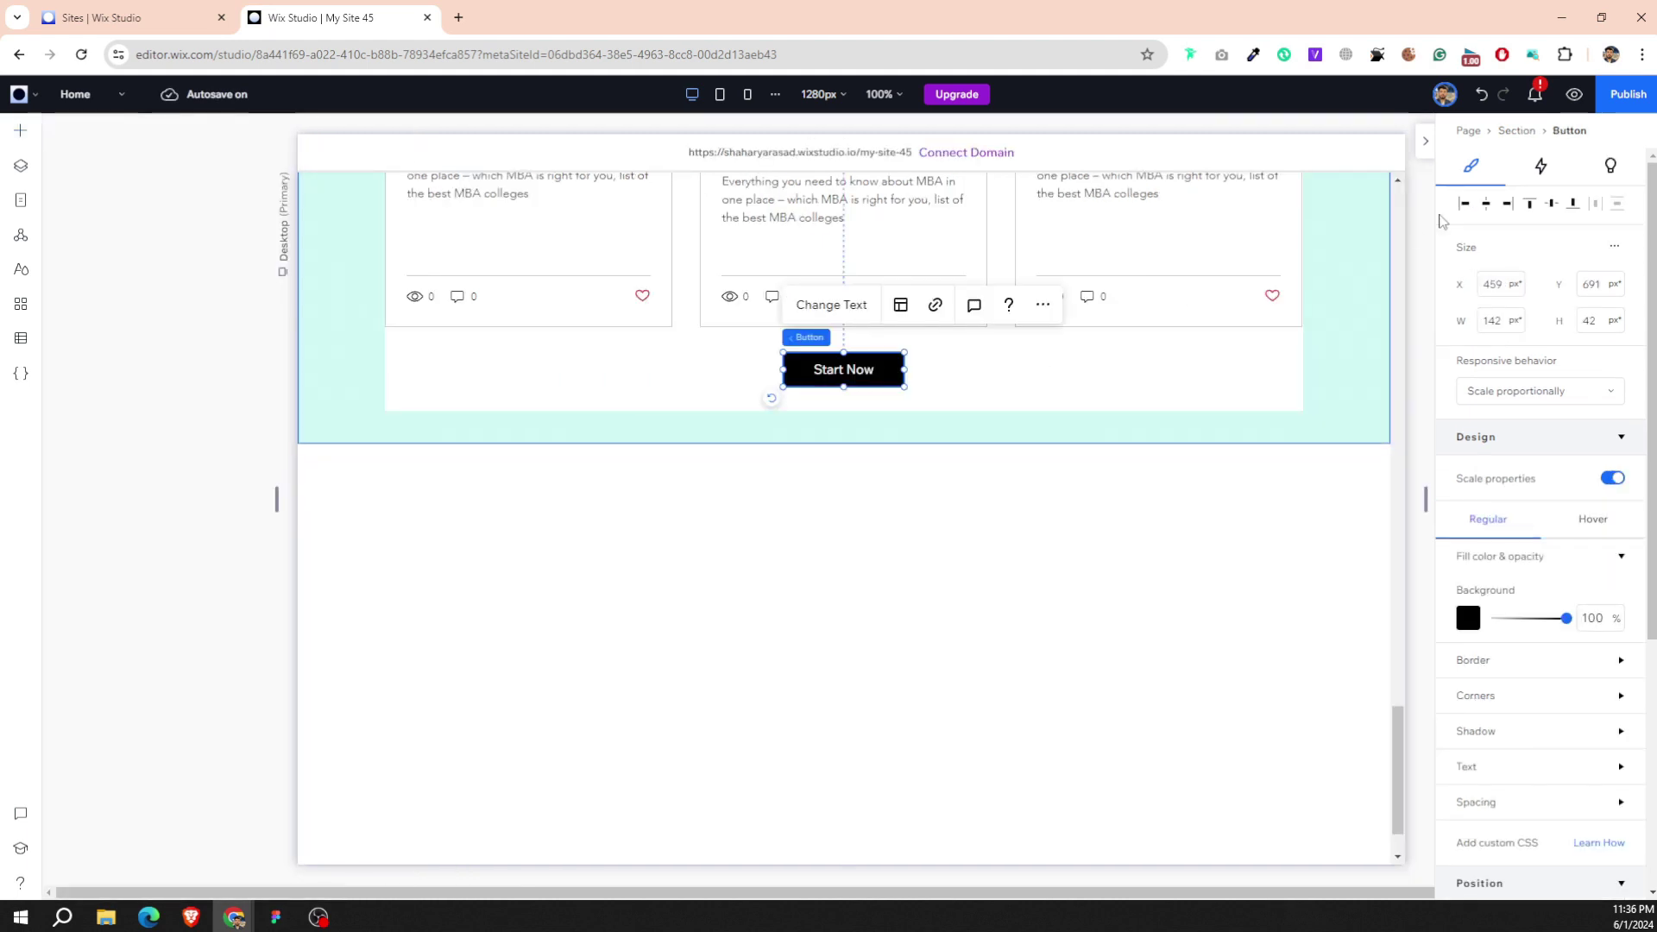
pyautogui.click(277, 916)
pyautogui.press('Escape')
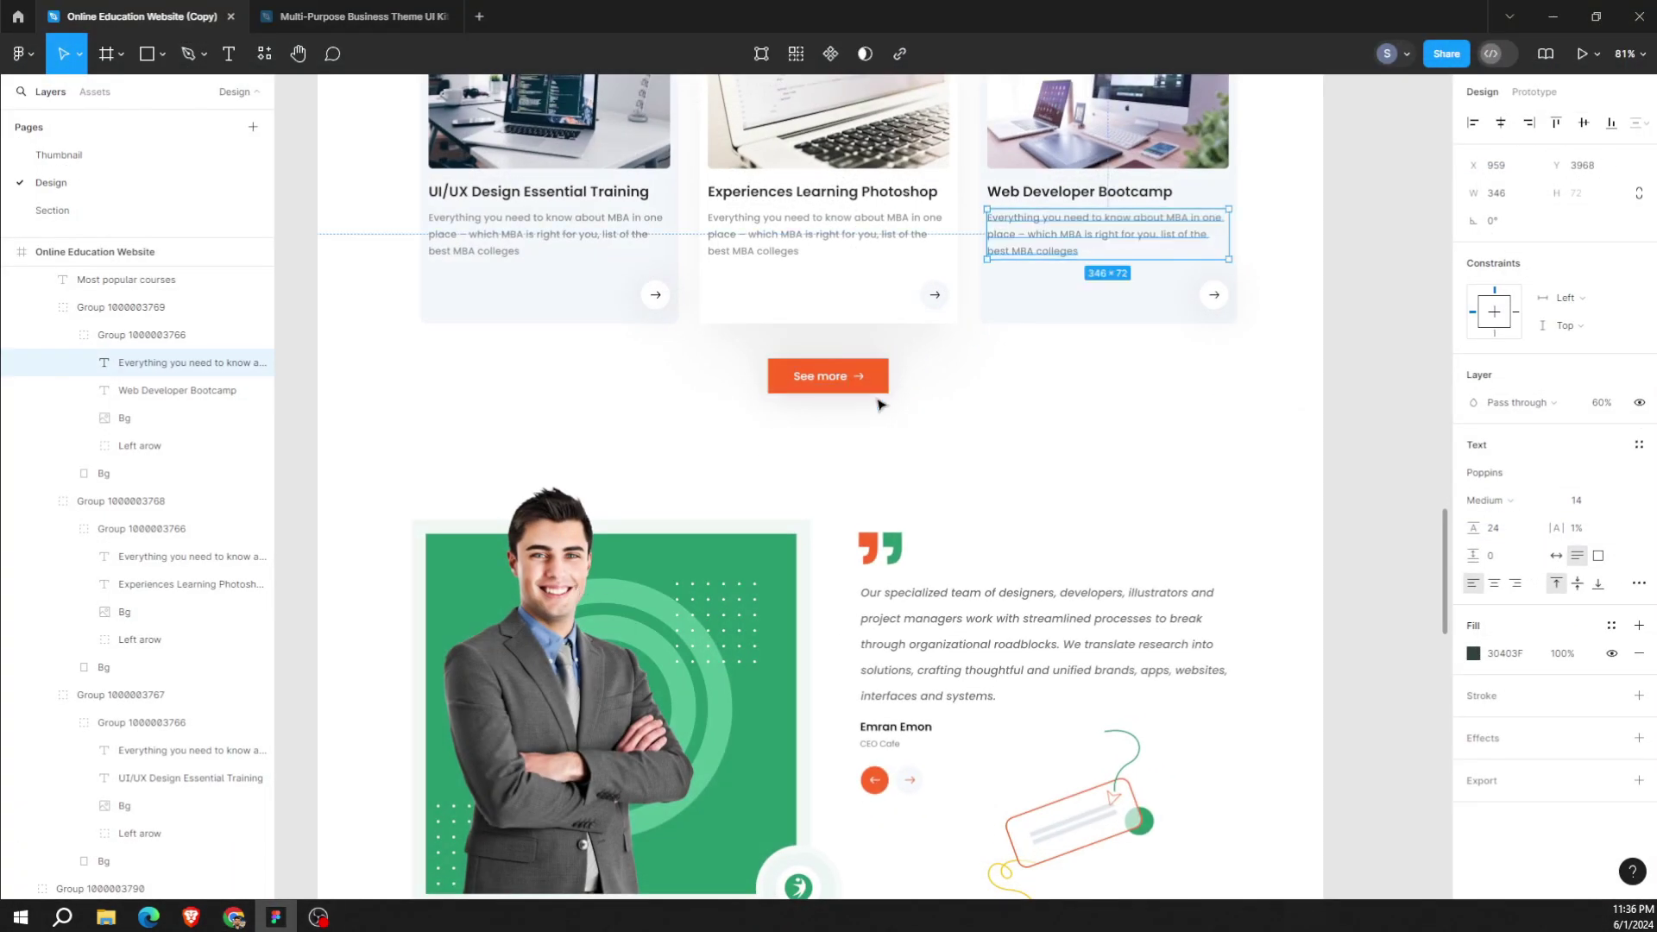
pyautogui.click(871, 382)
pyautogui.click(1525, 483)
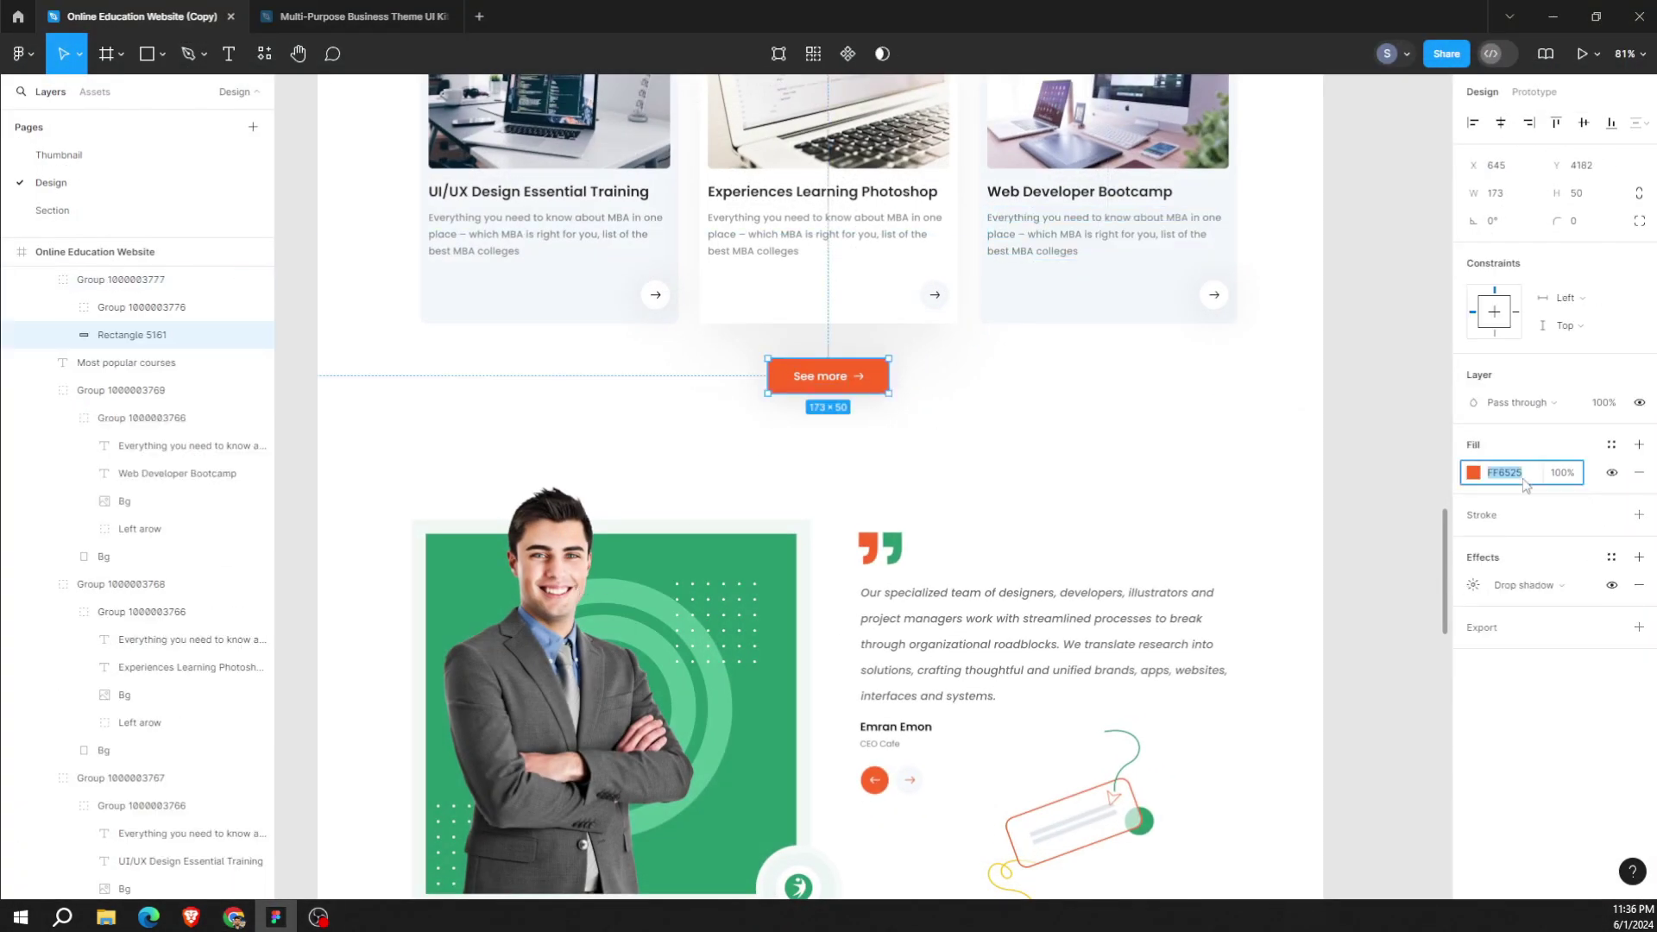
pyautogui.hotkey('alt', 'Tab')
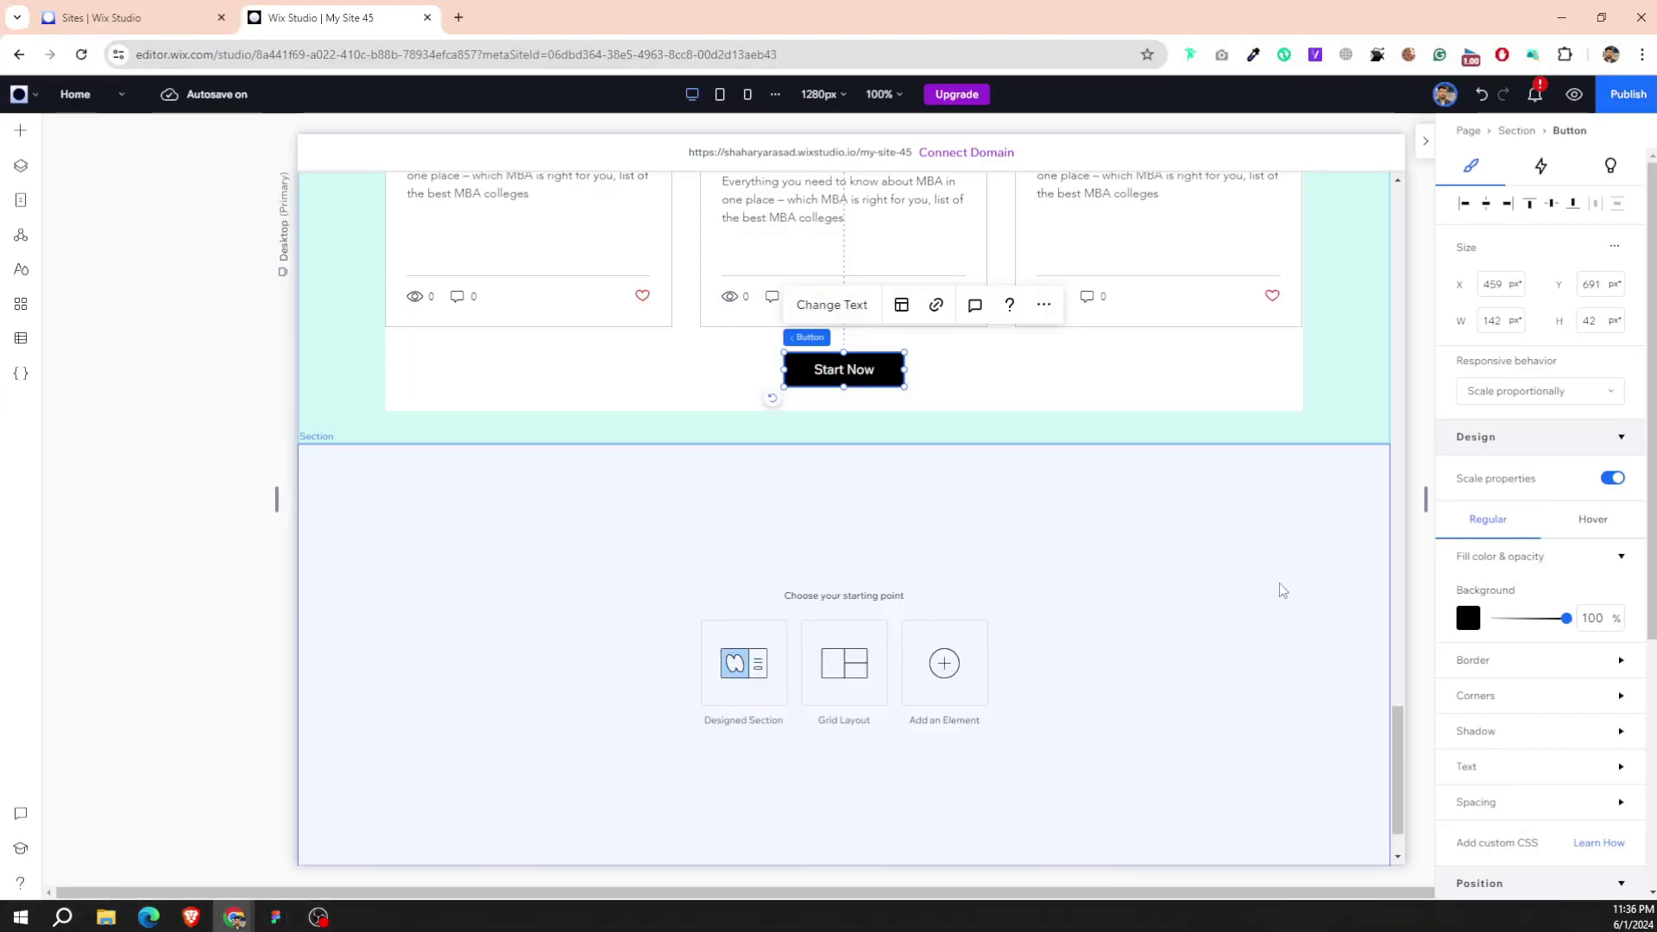
pyautogui.click(1469, 618)
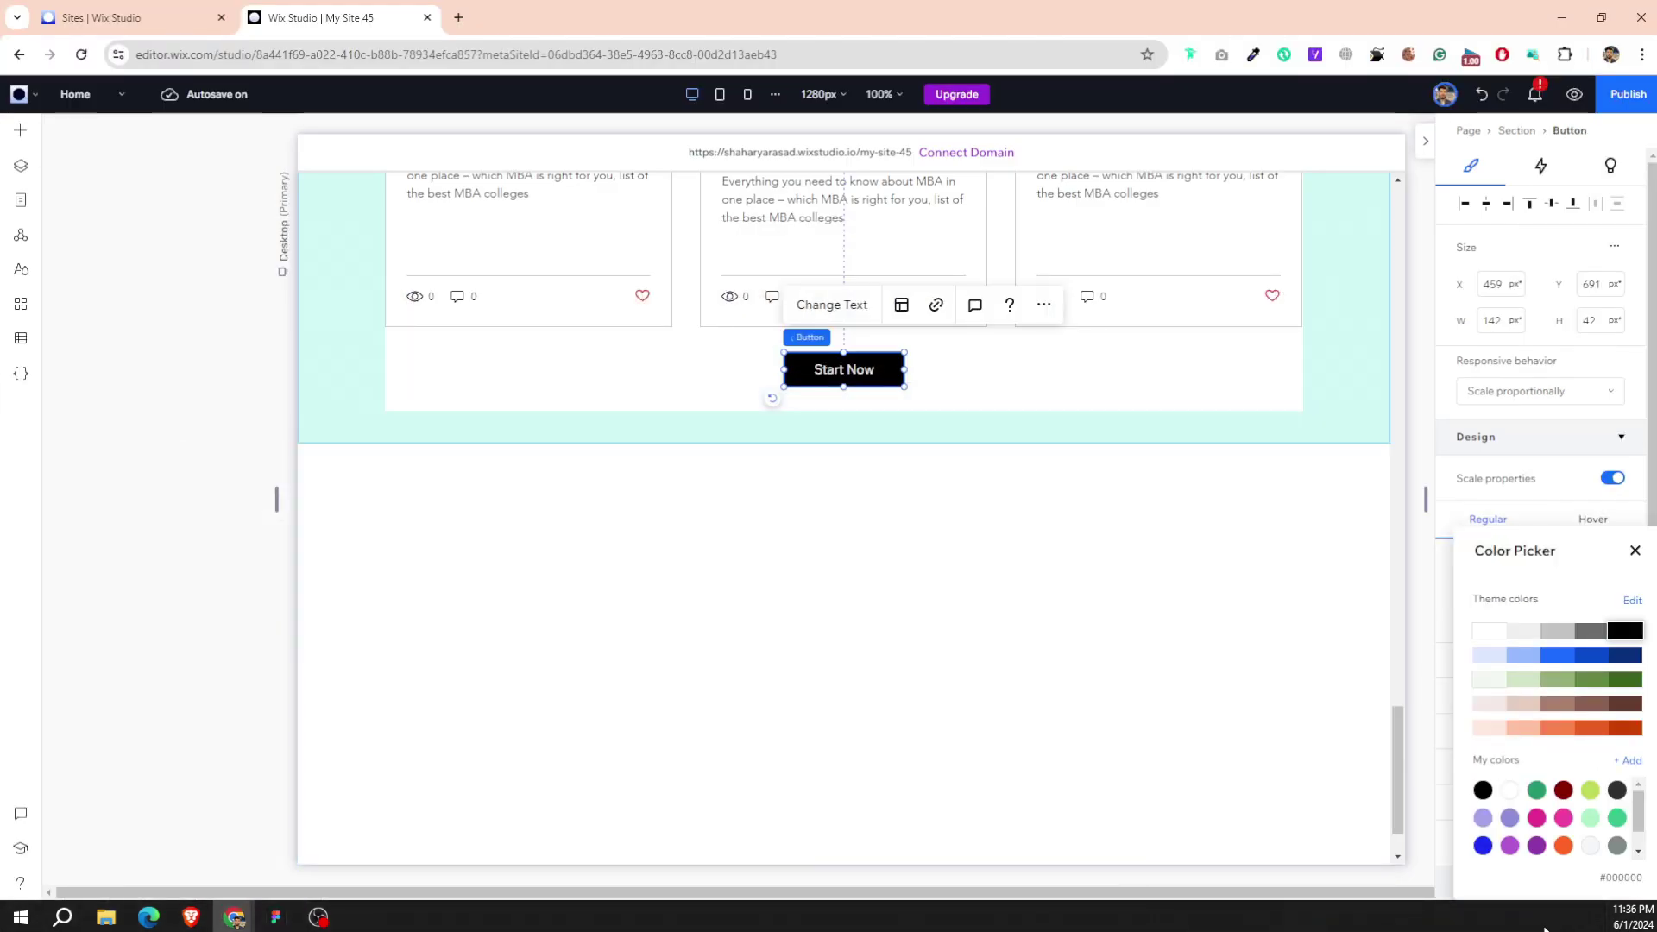
pyautogui.click(1563, 844)
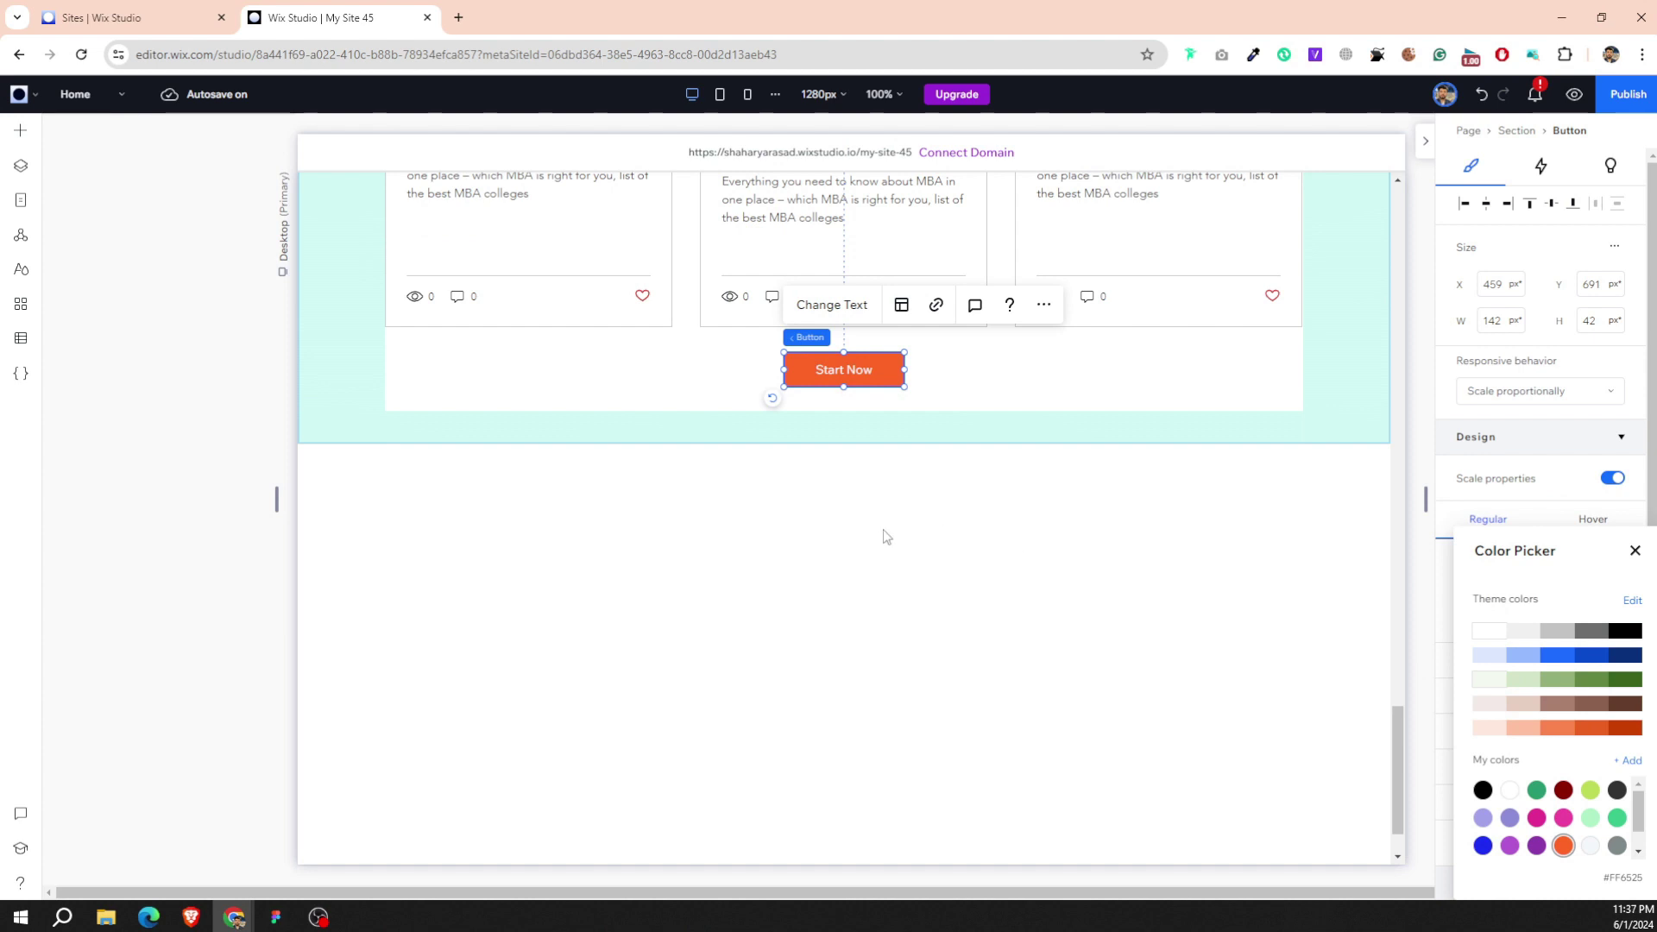
# Set the button's label to 'See more' to match the Figma design.
pyautogui.click(276, 917)
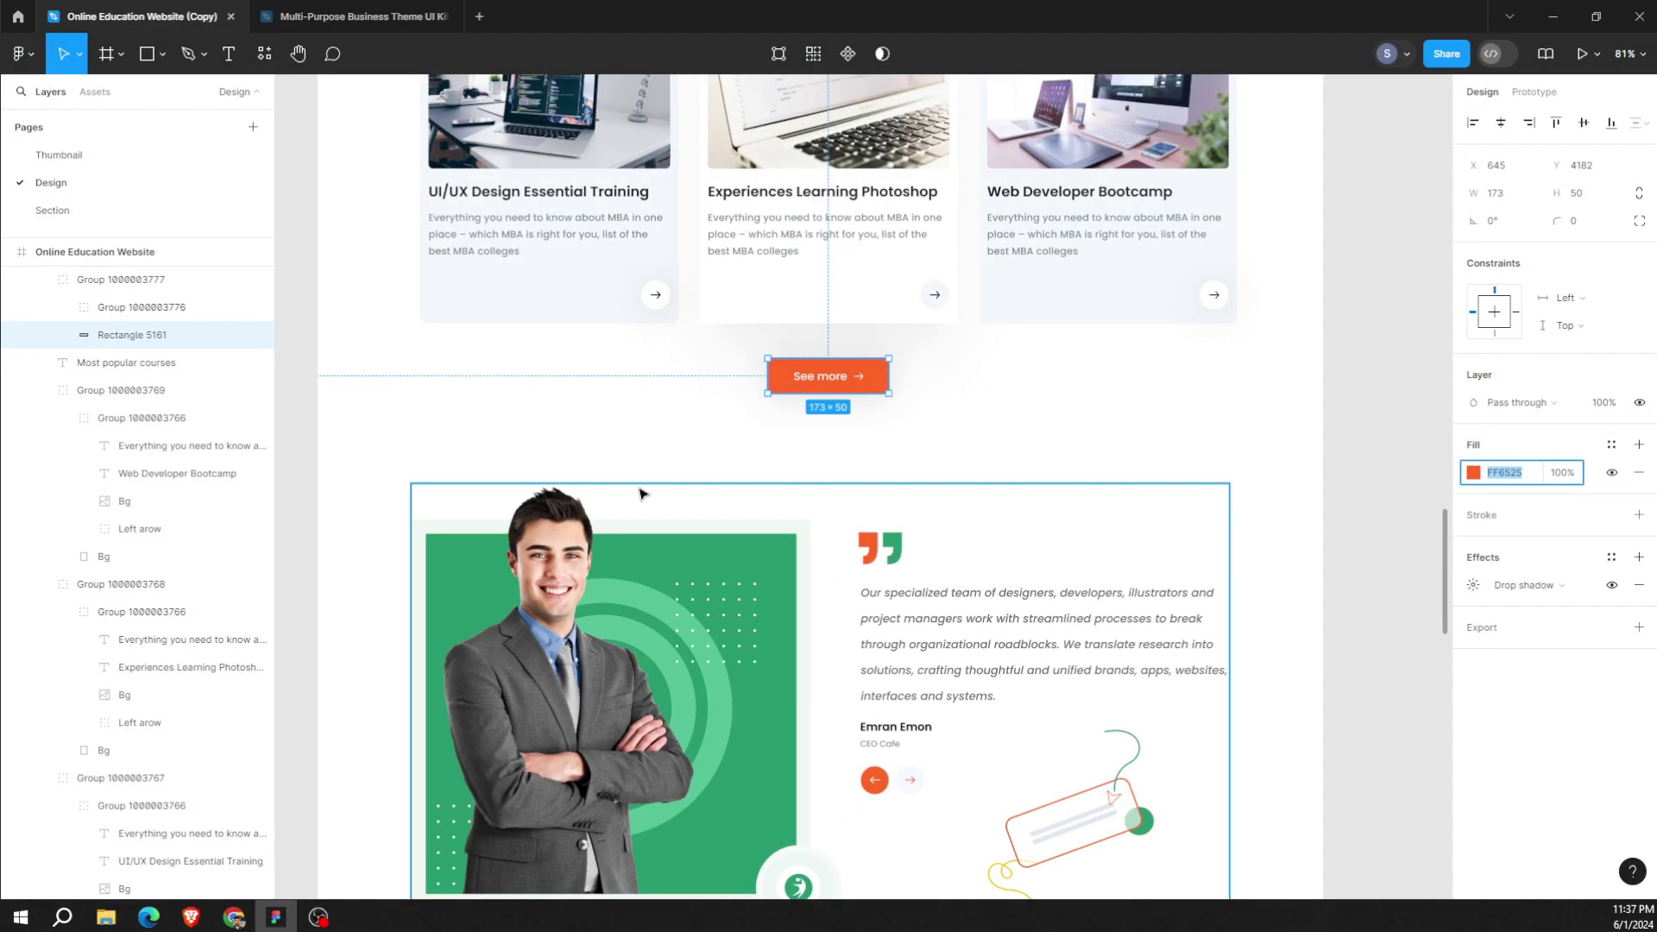
pyautogui.click(847, 377)
pyautogui.doubleClick(848, 377)
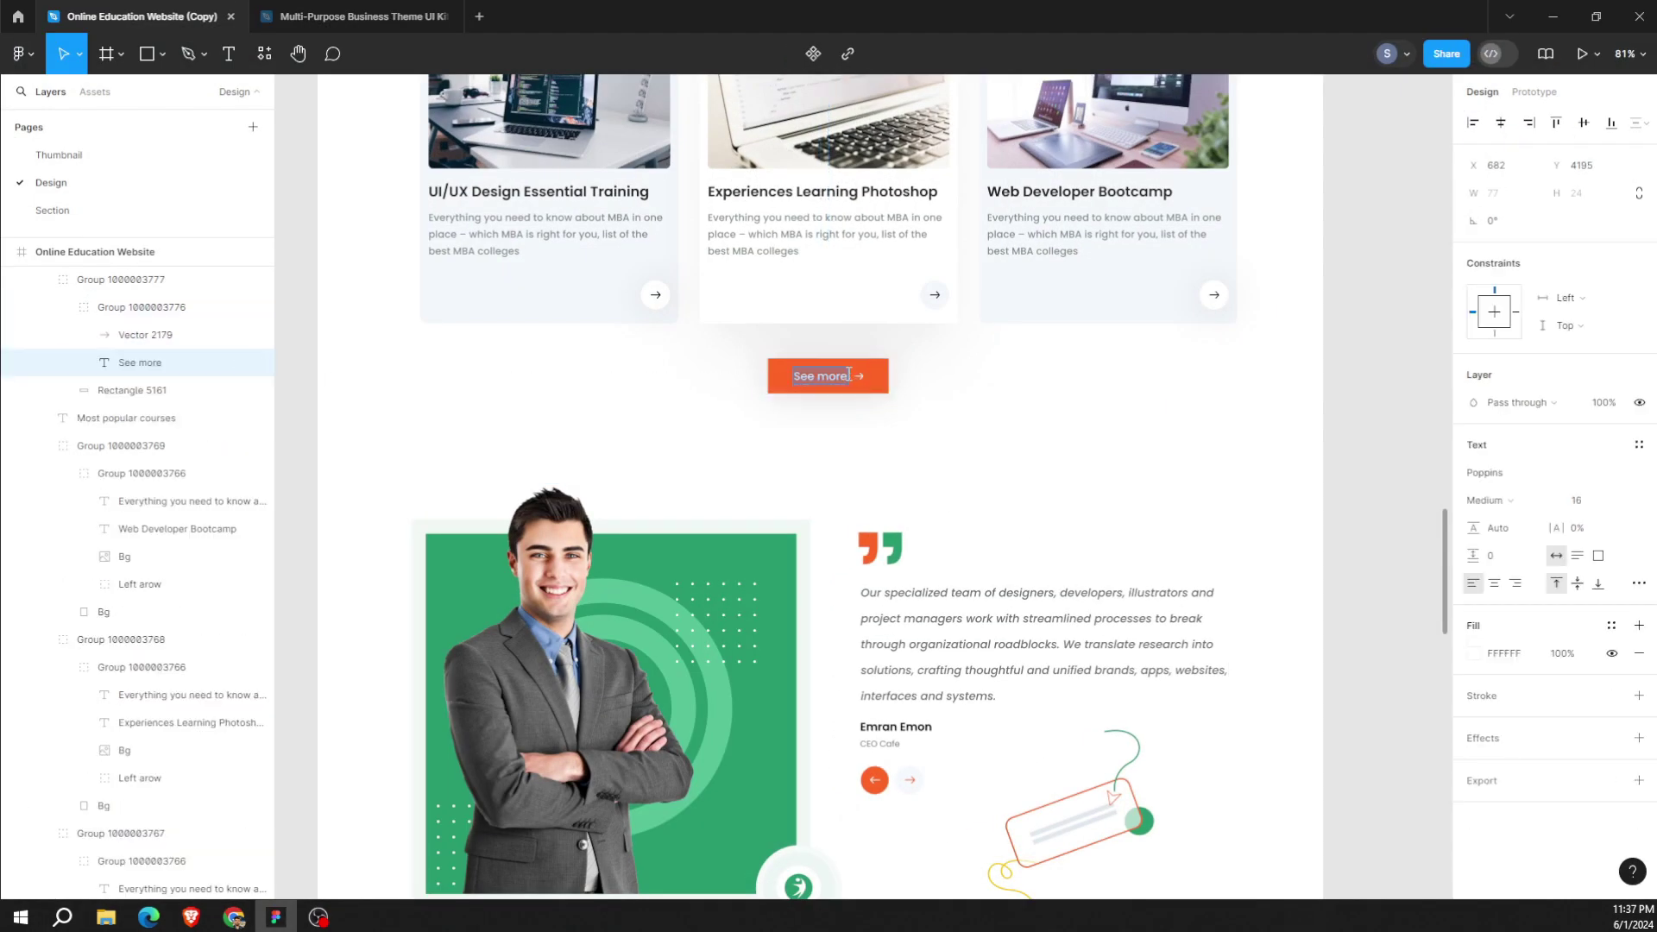
pyautogui.click(234, 916)
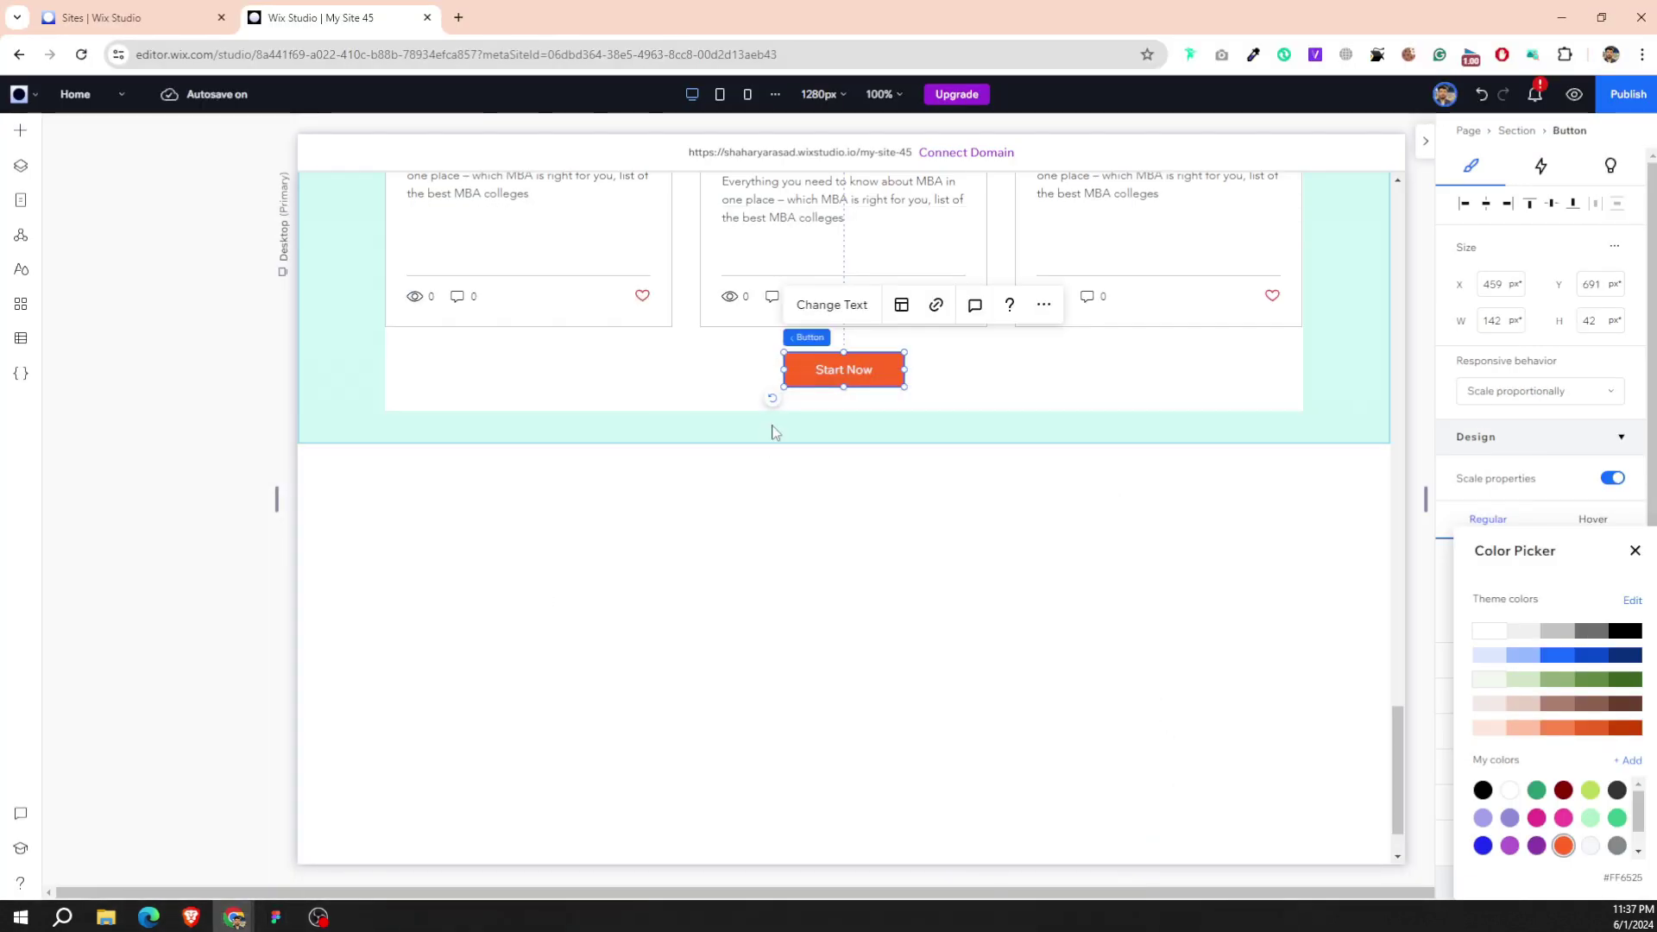
pyautogui.click(832, 304)
pyautogui.write('See more')
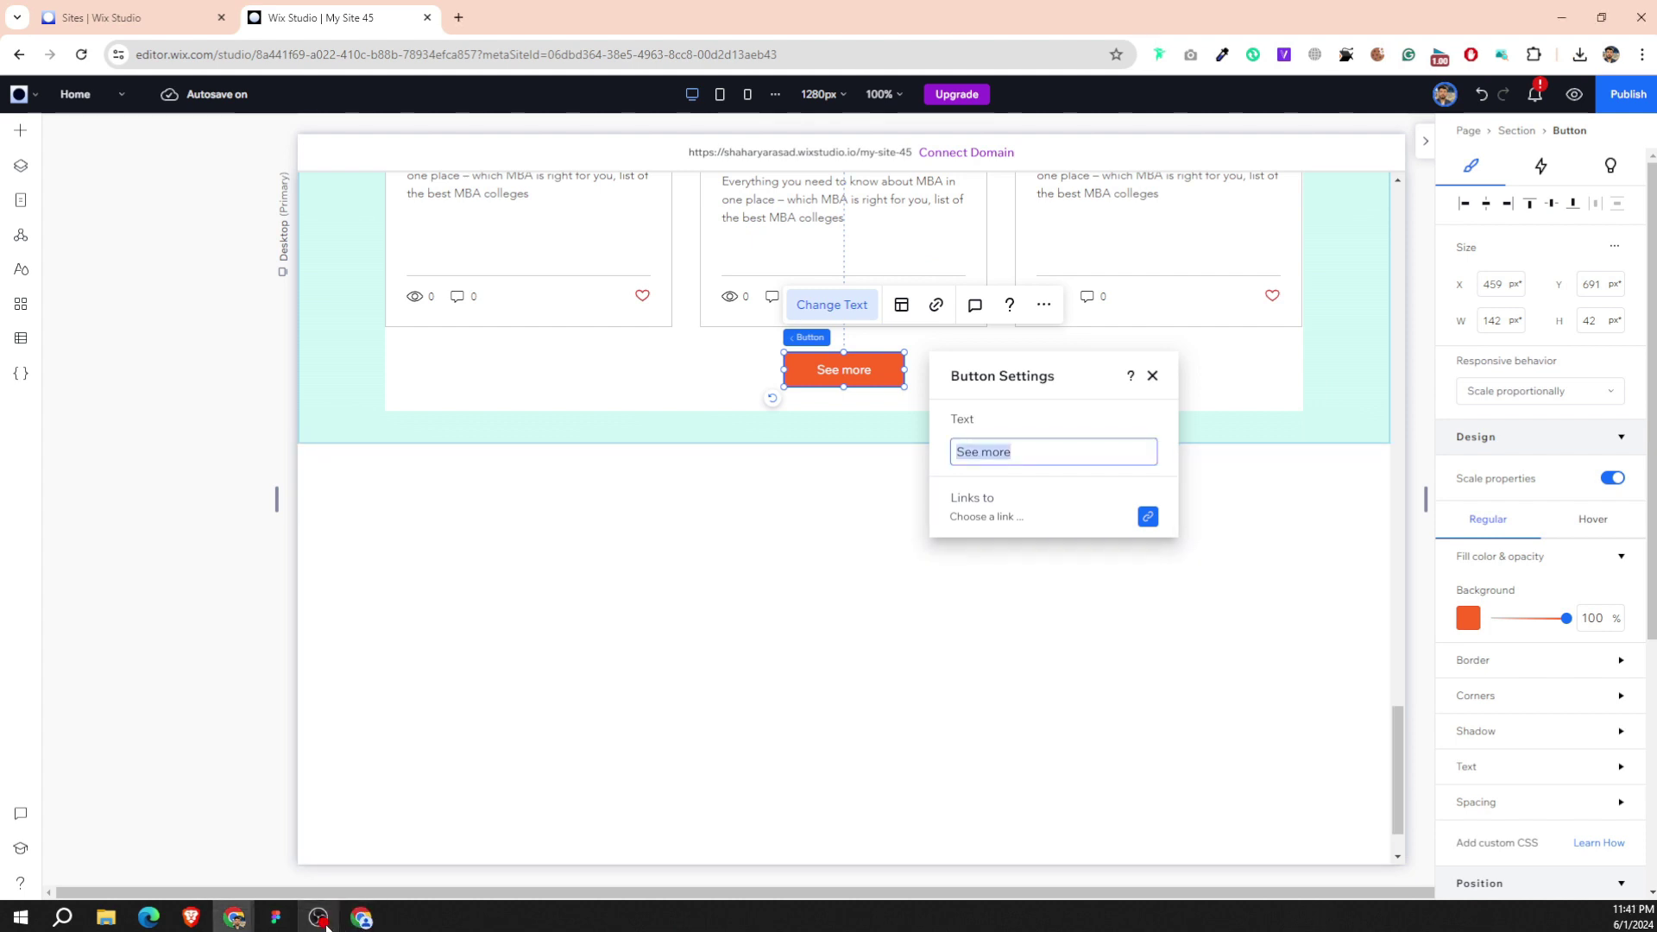
# Compare the See more button with the Figma design and return to the editor.
pyautogui.click(275, 922)
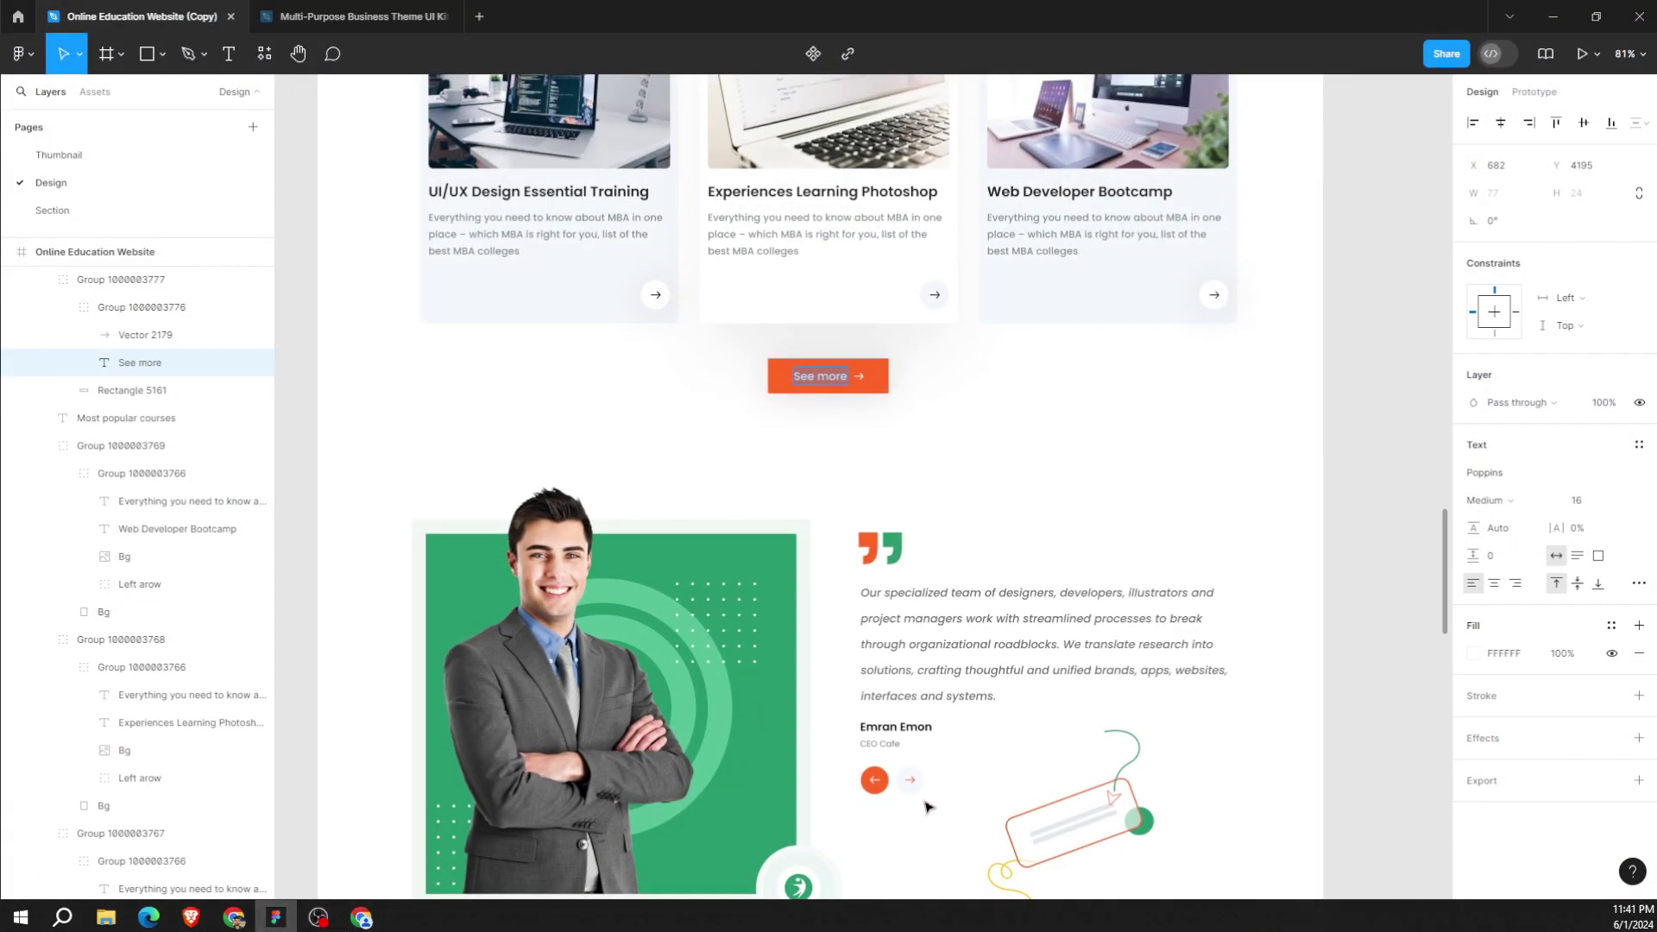
pyautogui.scroll(-3, 957, 758)
pyautogui.scroll(-3, 915, 697)
pyautogui.scroll(3, 915, 697)
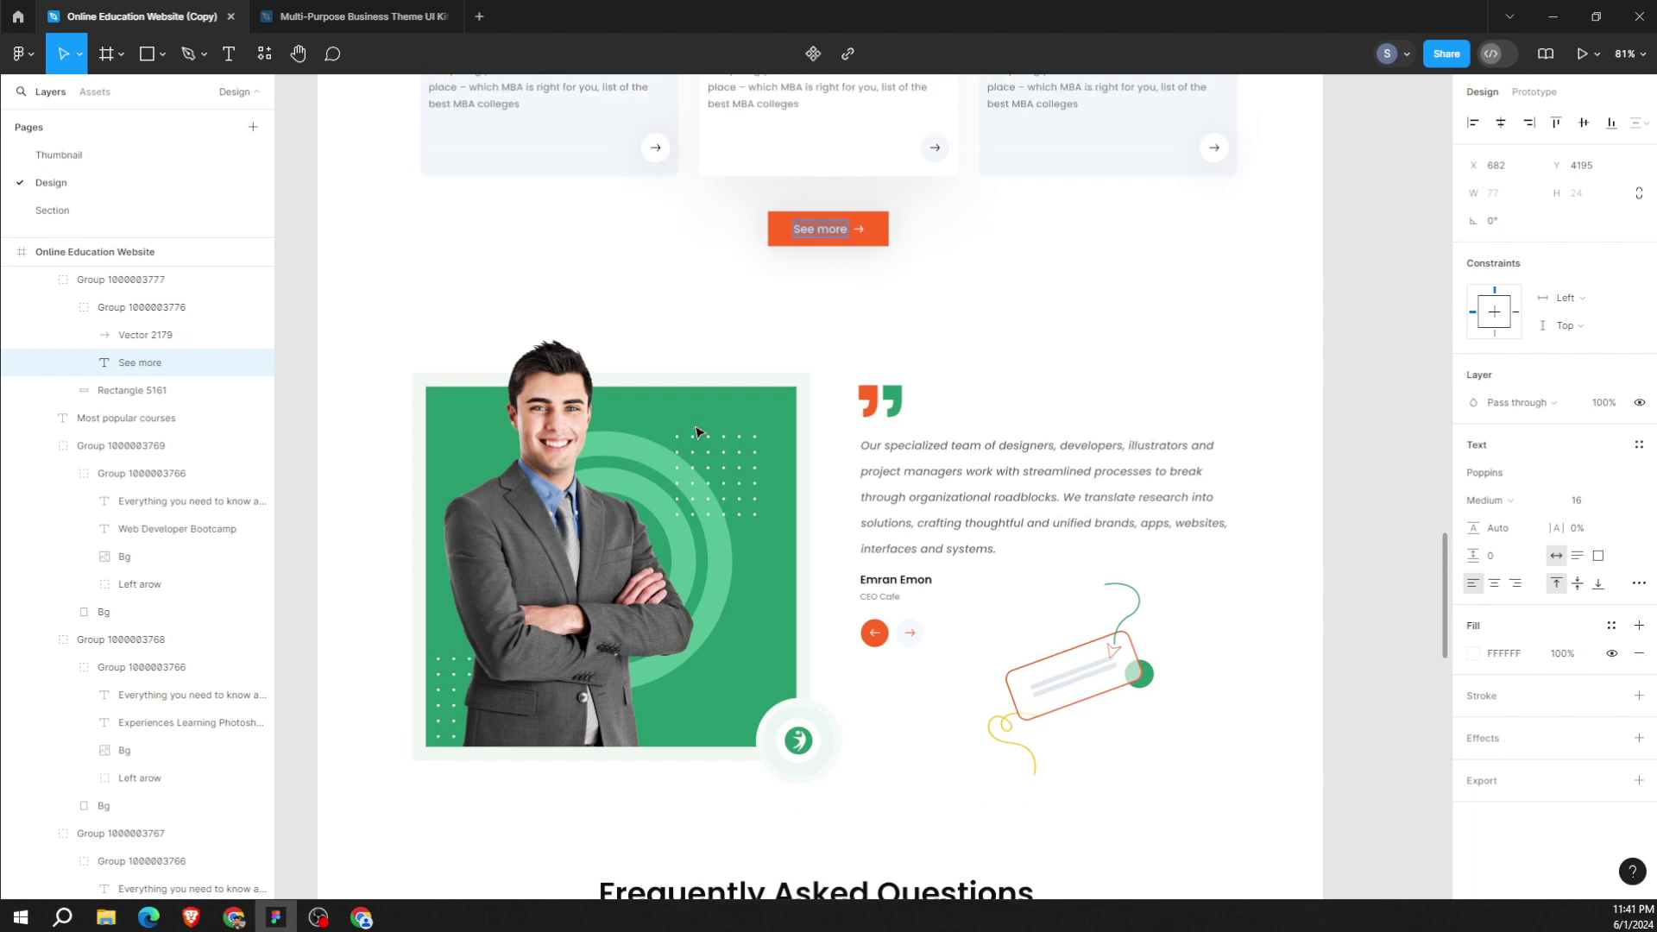
pyautogui.press('Escape')
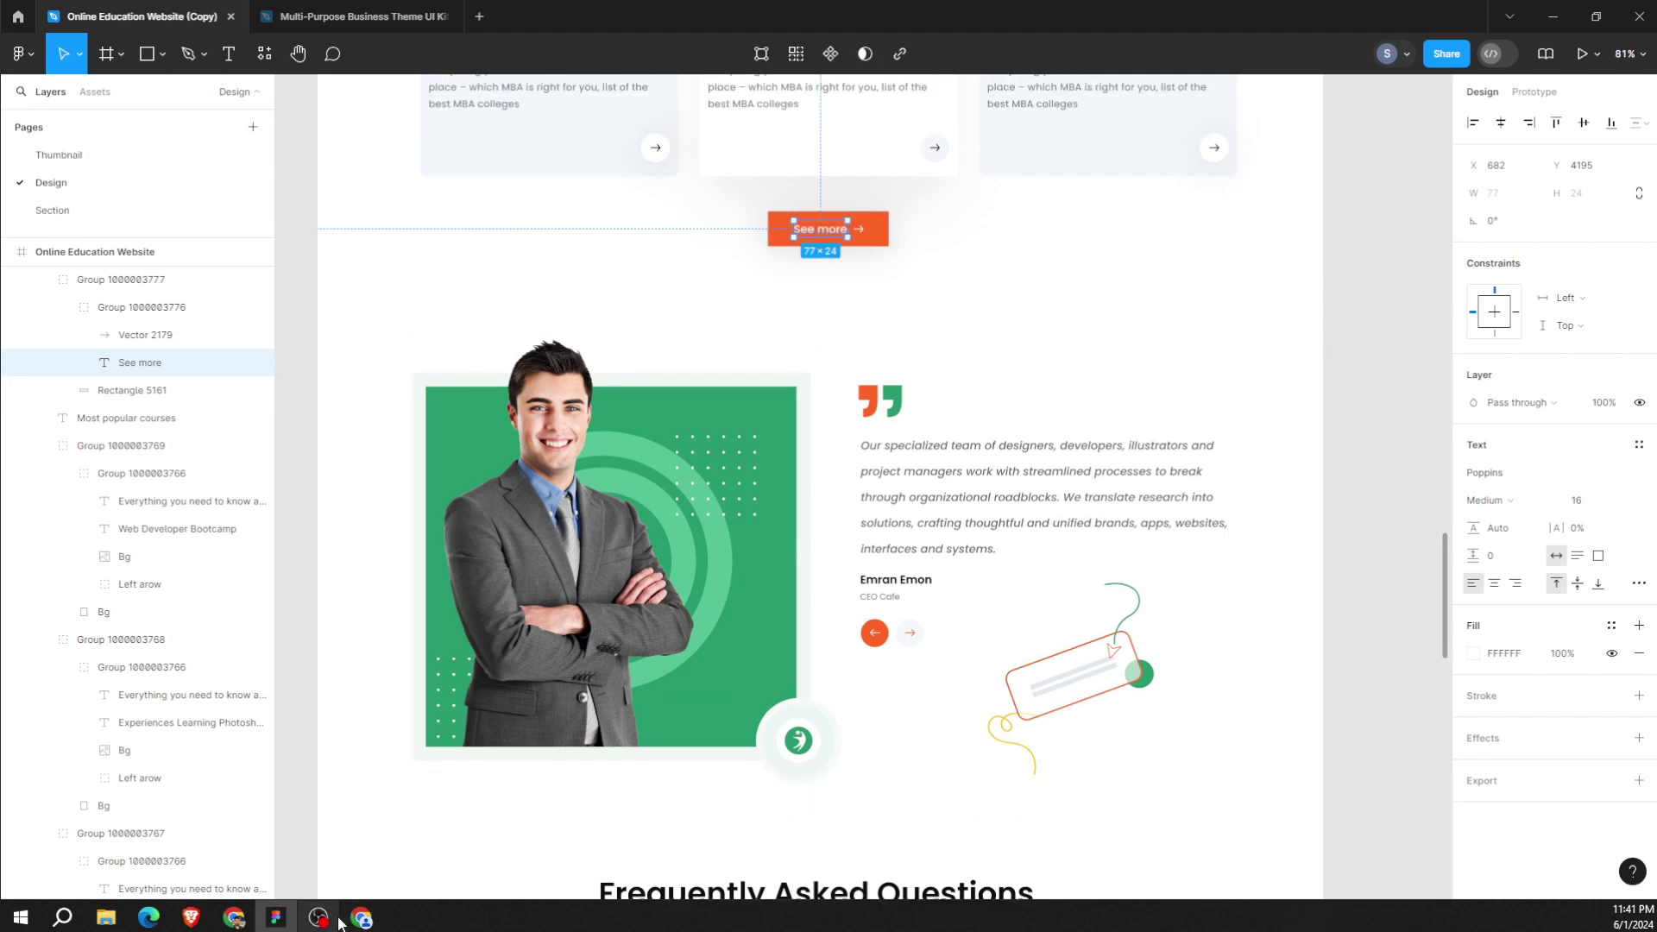
pyautogui.click(234, 917)
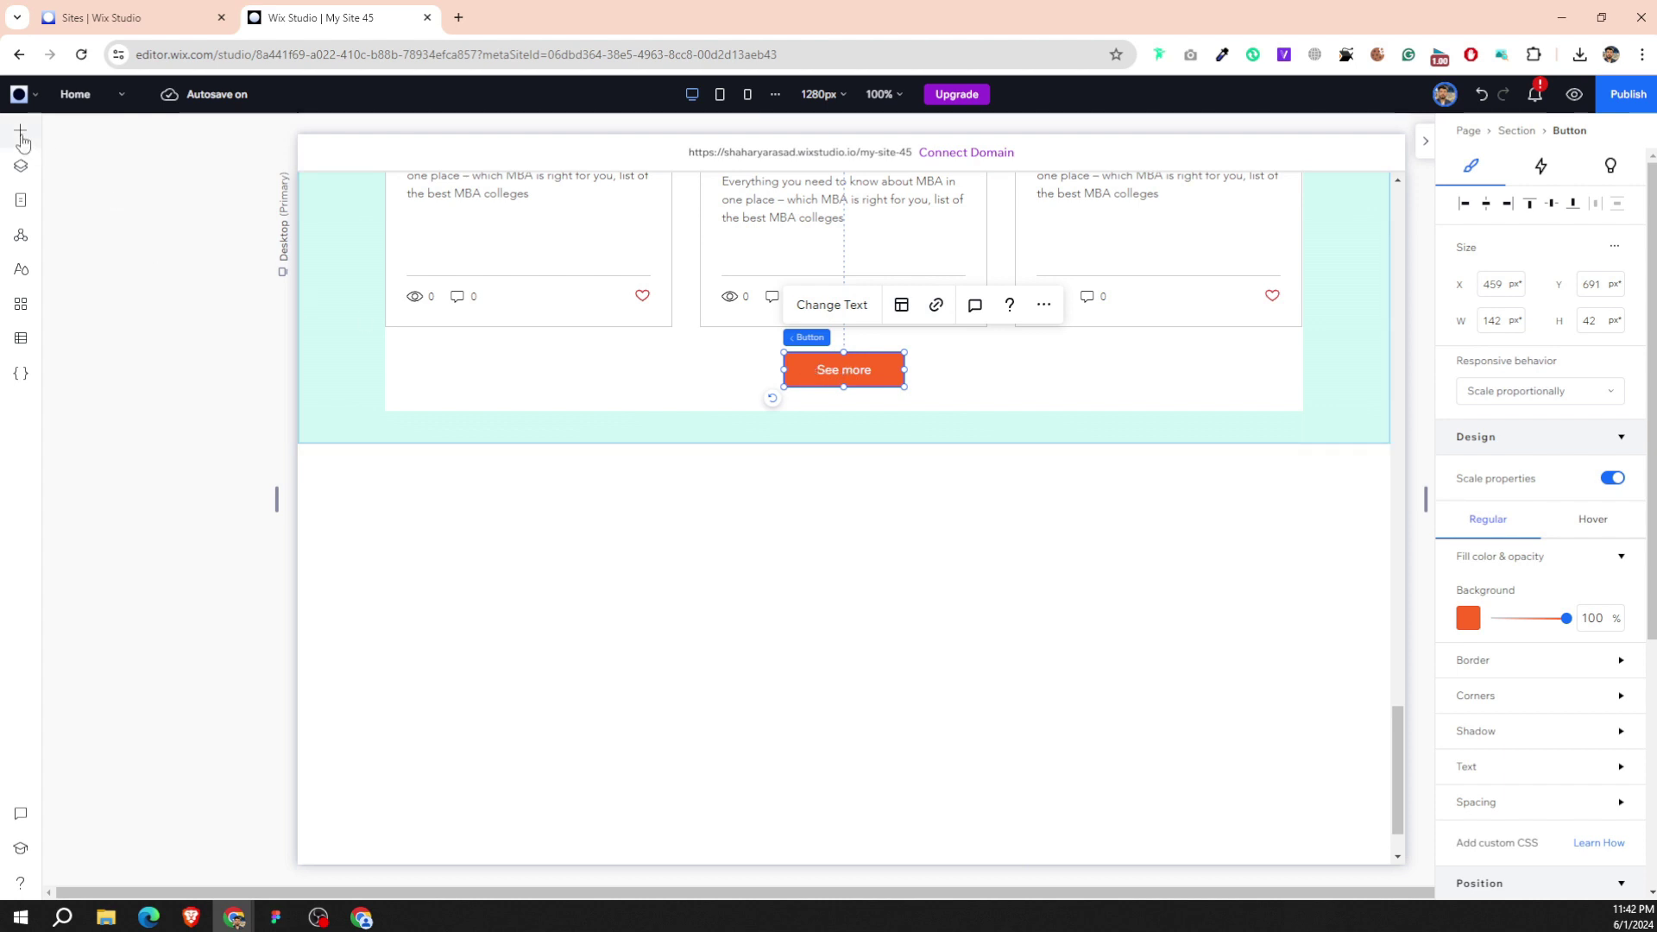
# Replace the orange button with a black Start Now button centred below the cards.
pyautogui.press('a')
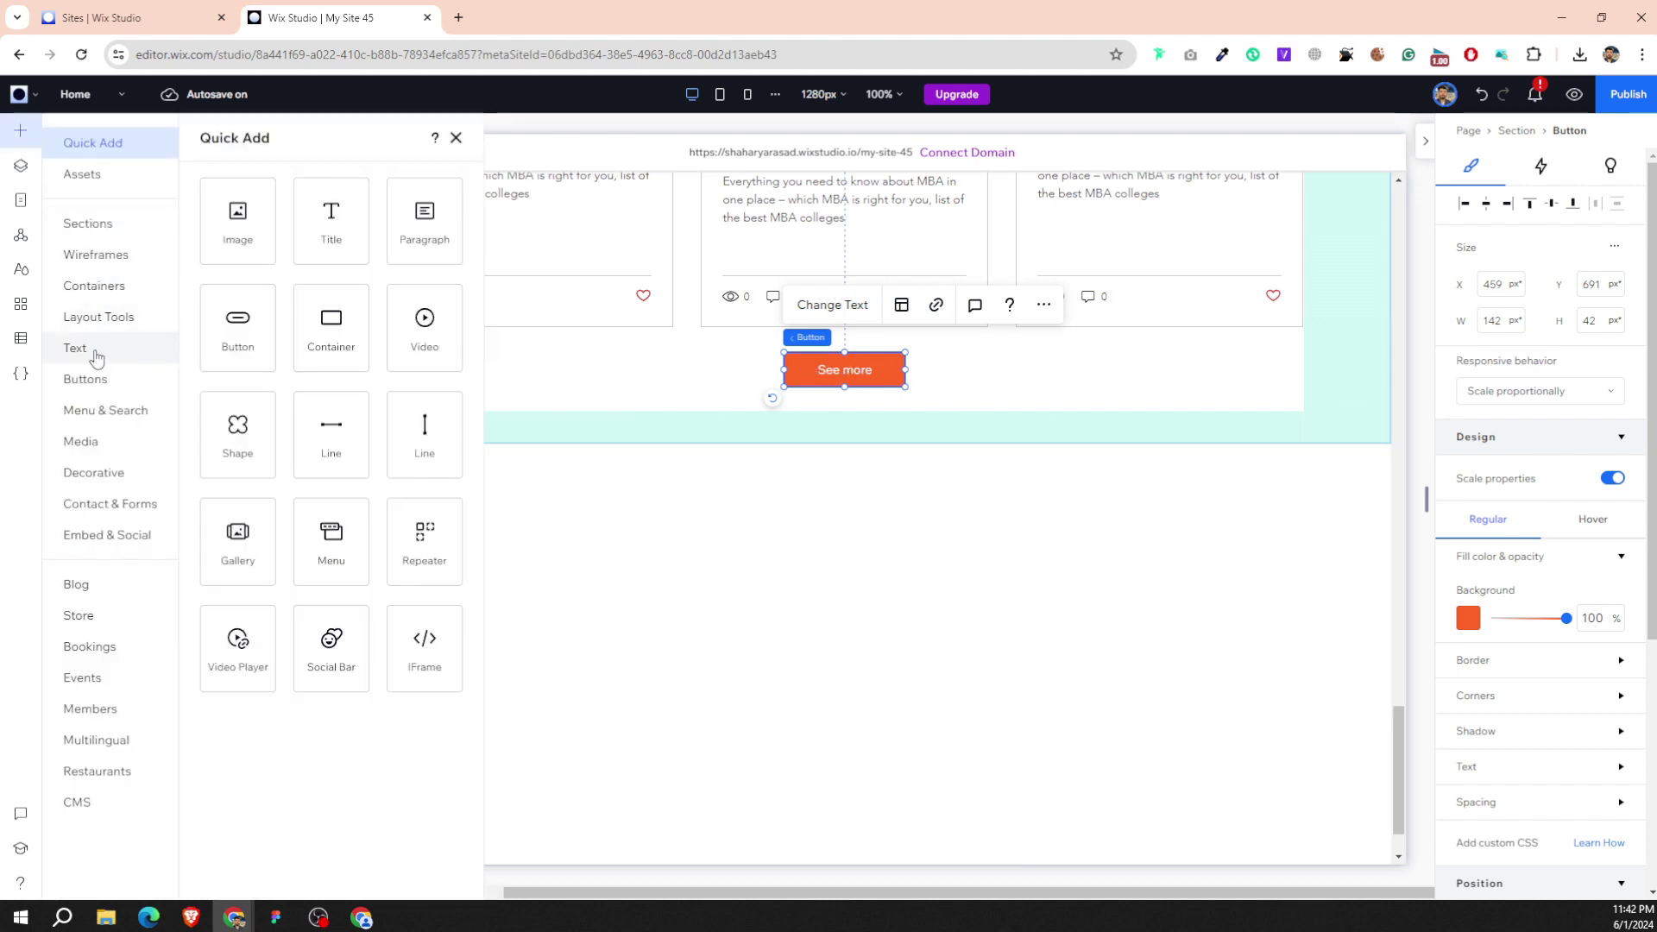
pyautogui.click(97, 377)
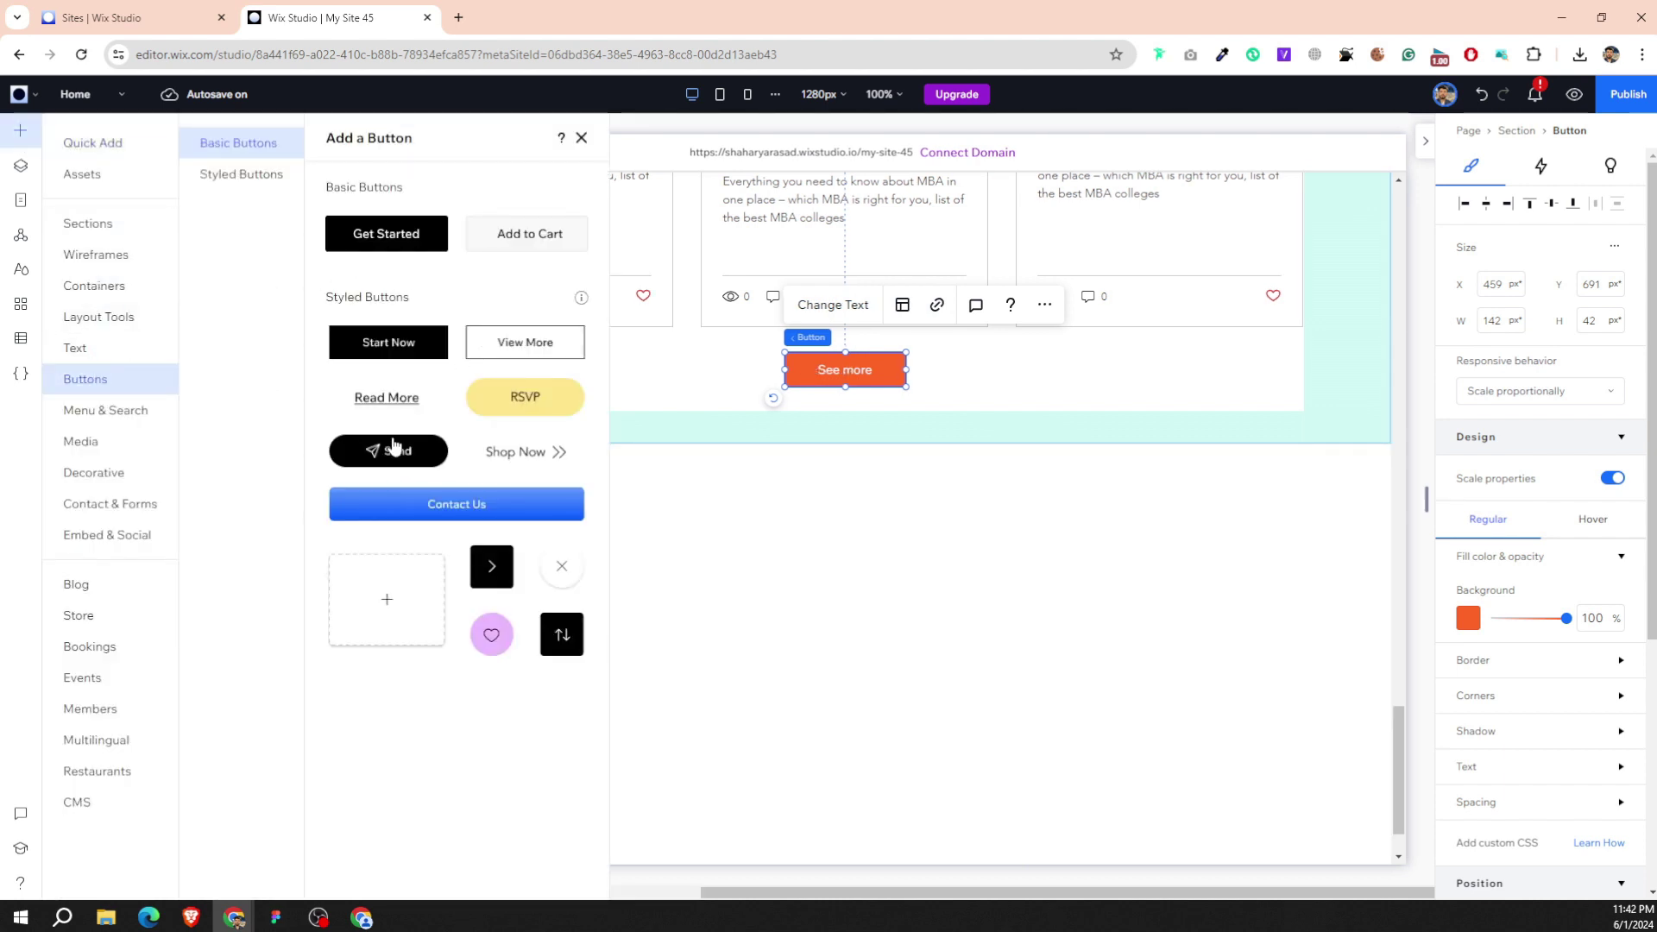
pyautogui.moveTo(381, 343)
pyautogui.mouseDown()
pyautogui.moveTo(727, 389)
pyautogui.moveTo(712, 373)
pyautogui.mouseUp()
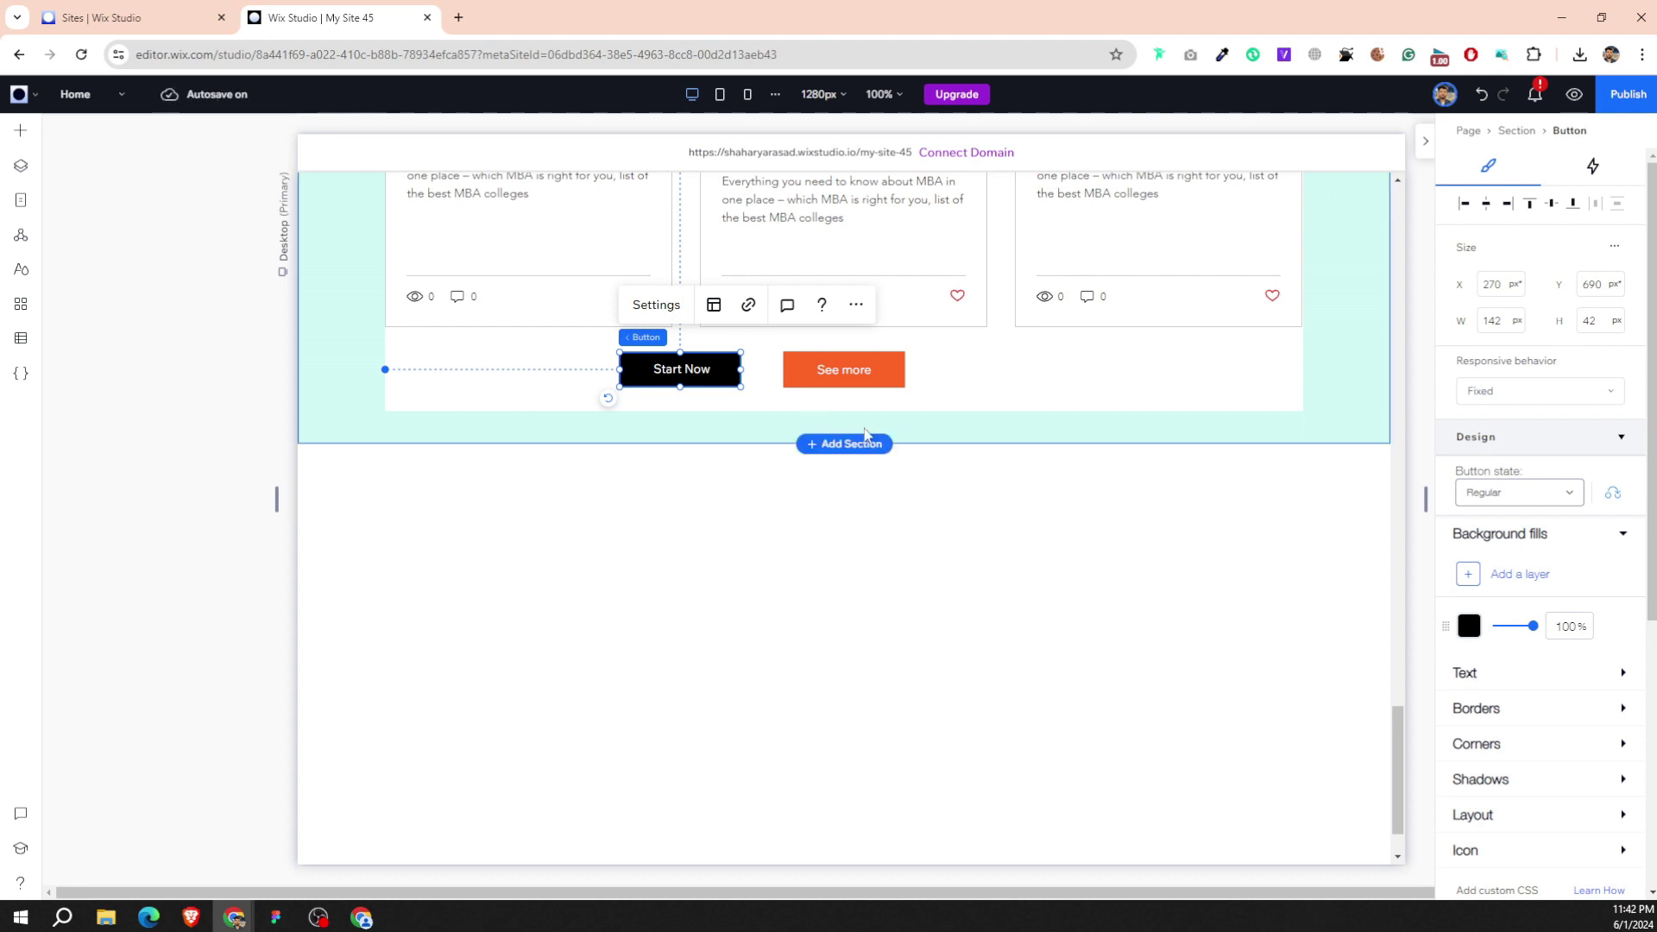
pyautogui.click(841, 372)
pyautogui.scroll(-4, 1482, 673)
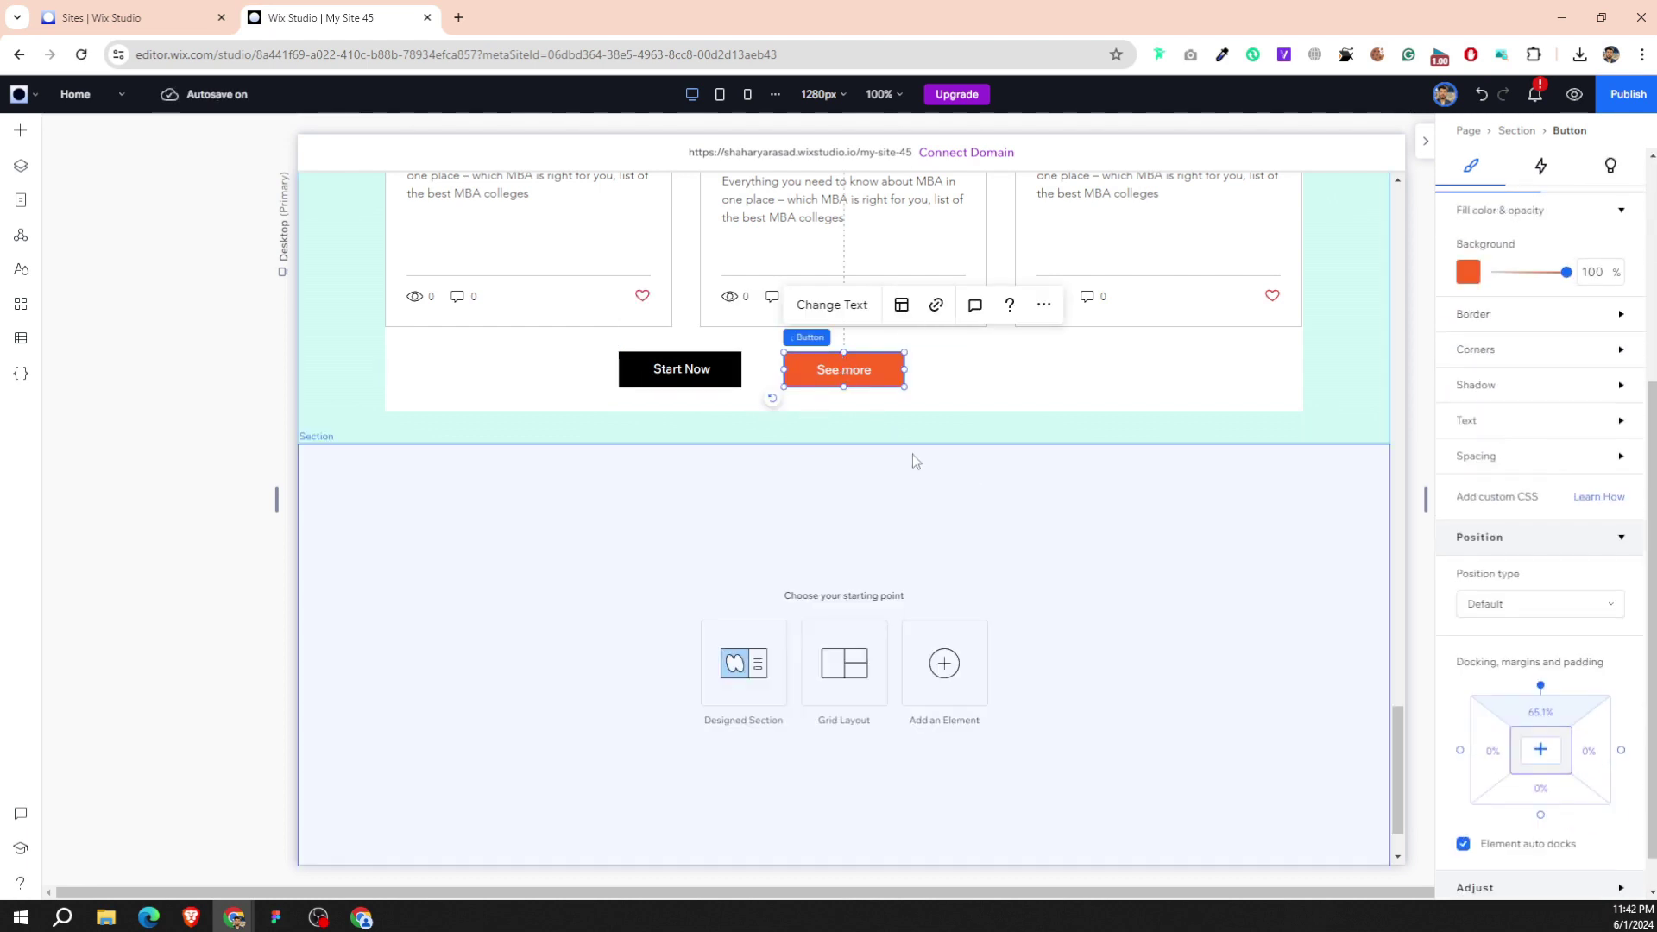
pyautogui.press('Delete')
pyautogui.click(724, 373)
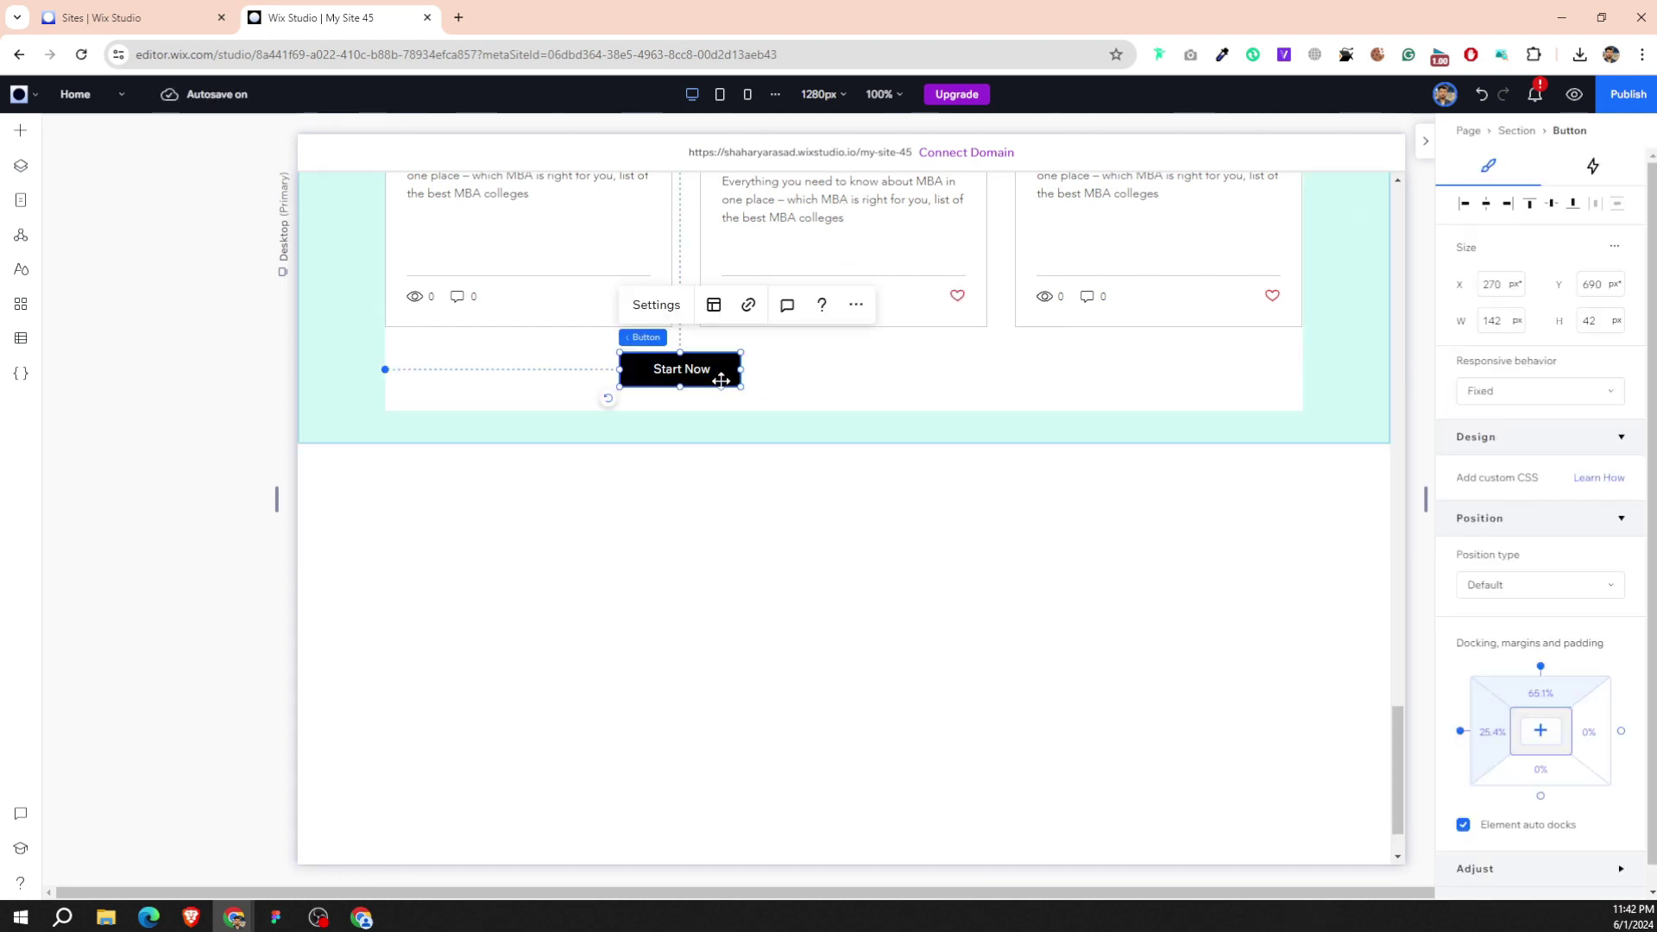
pyautogui.click(1487, 204)
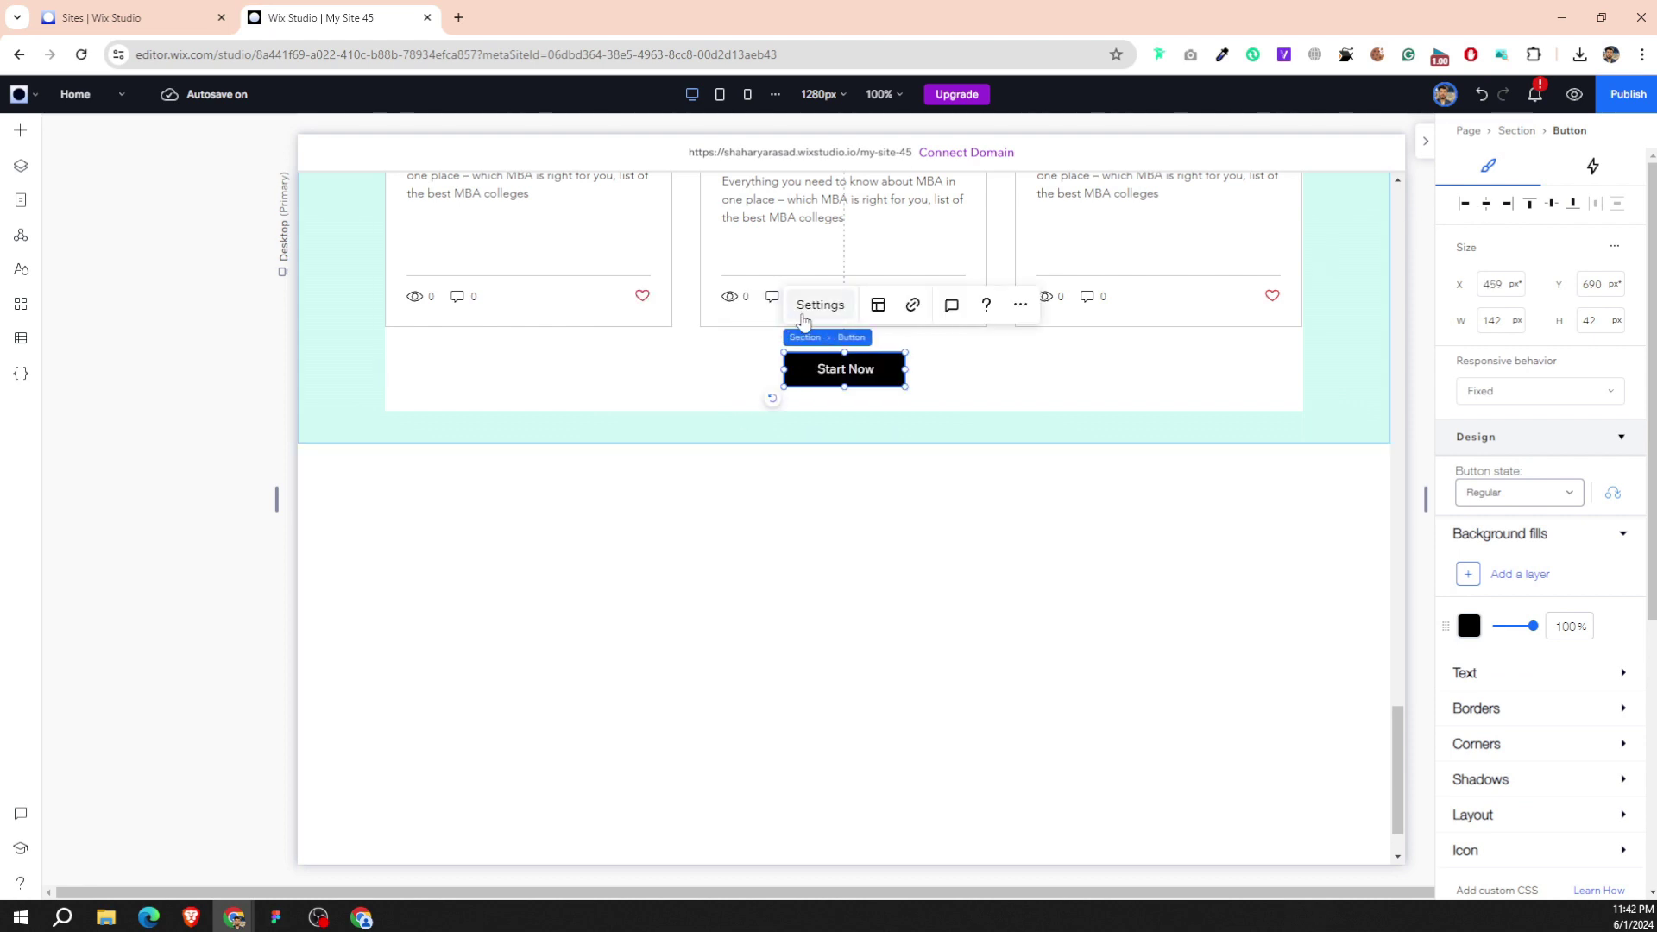
# Open the new button's settings and match its label to the Figma 'See more' text.
pyautogui.click(817, 305)
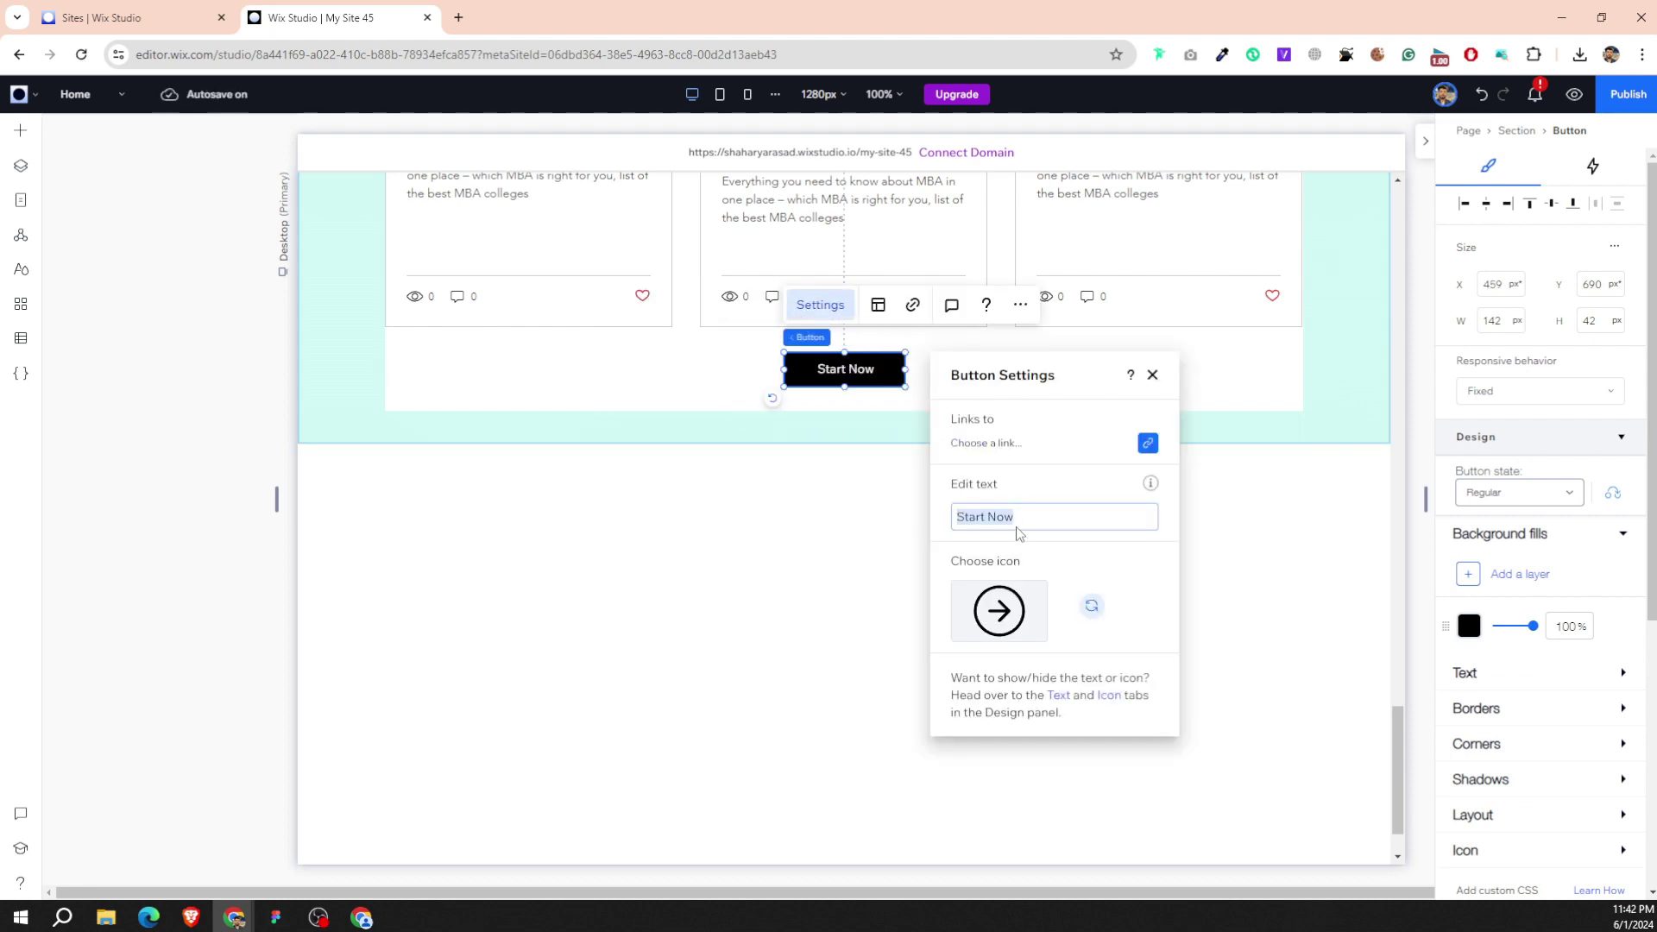
pyautogui.click(275, 916)
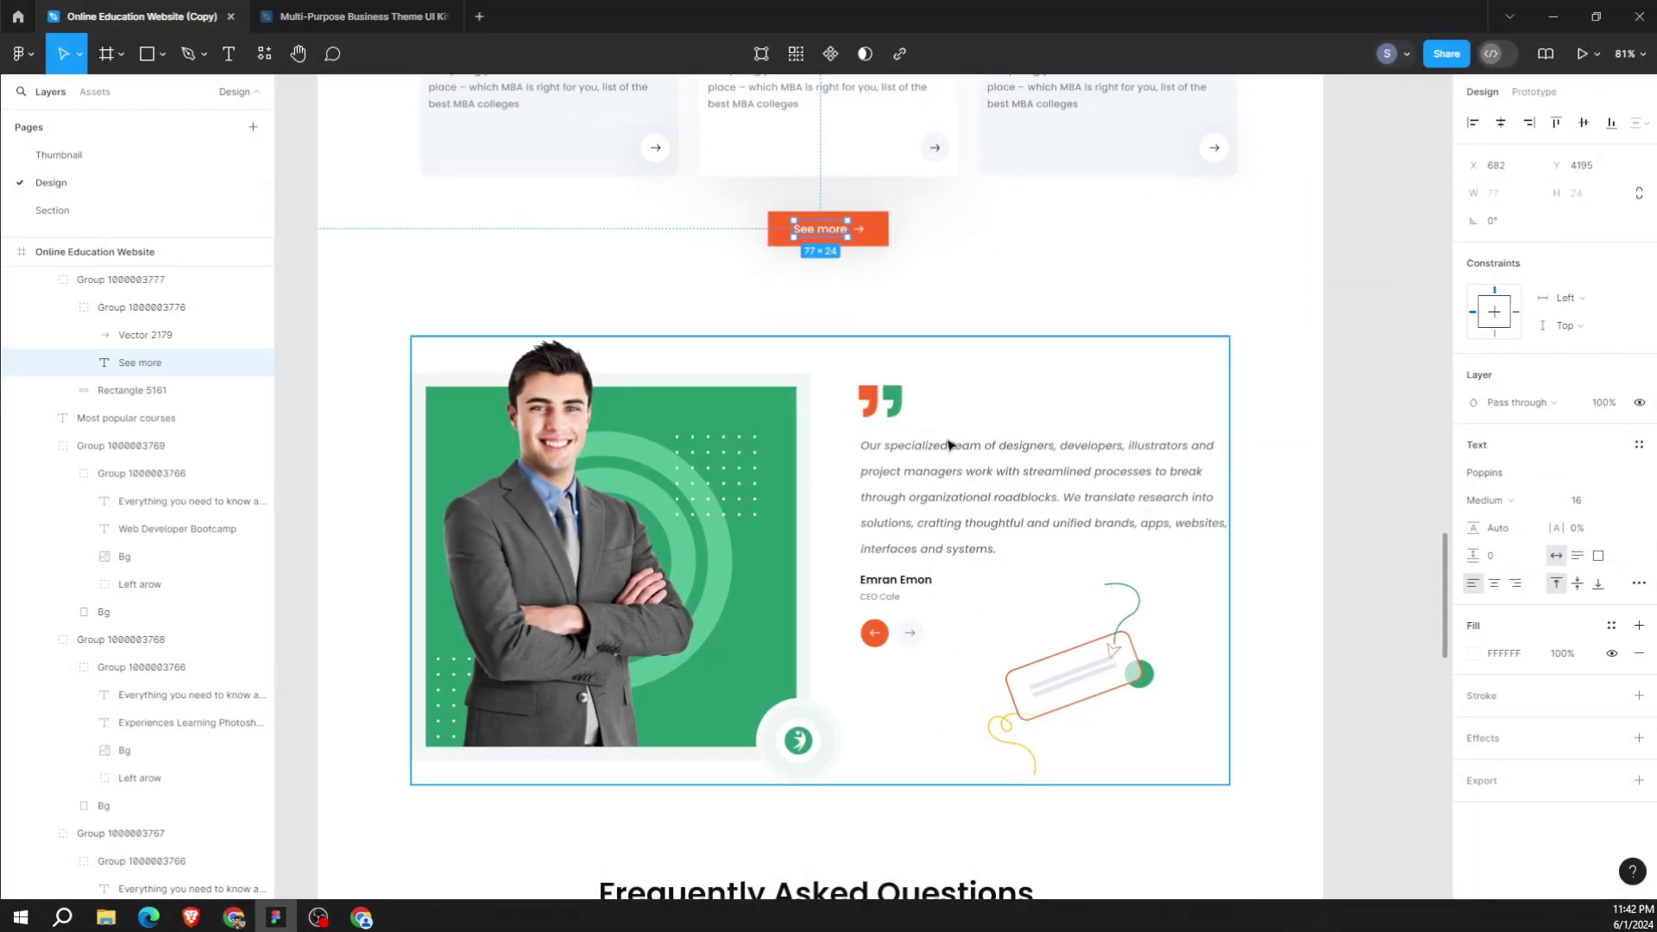
pyautogui.doubleClick(822, 235)
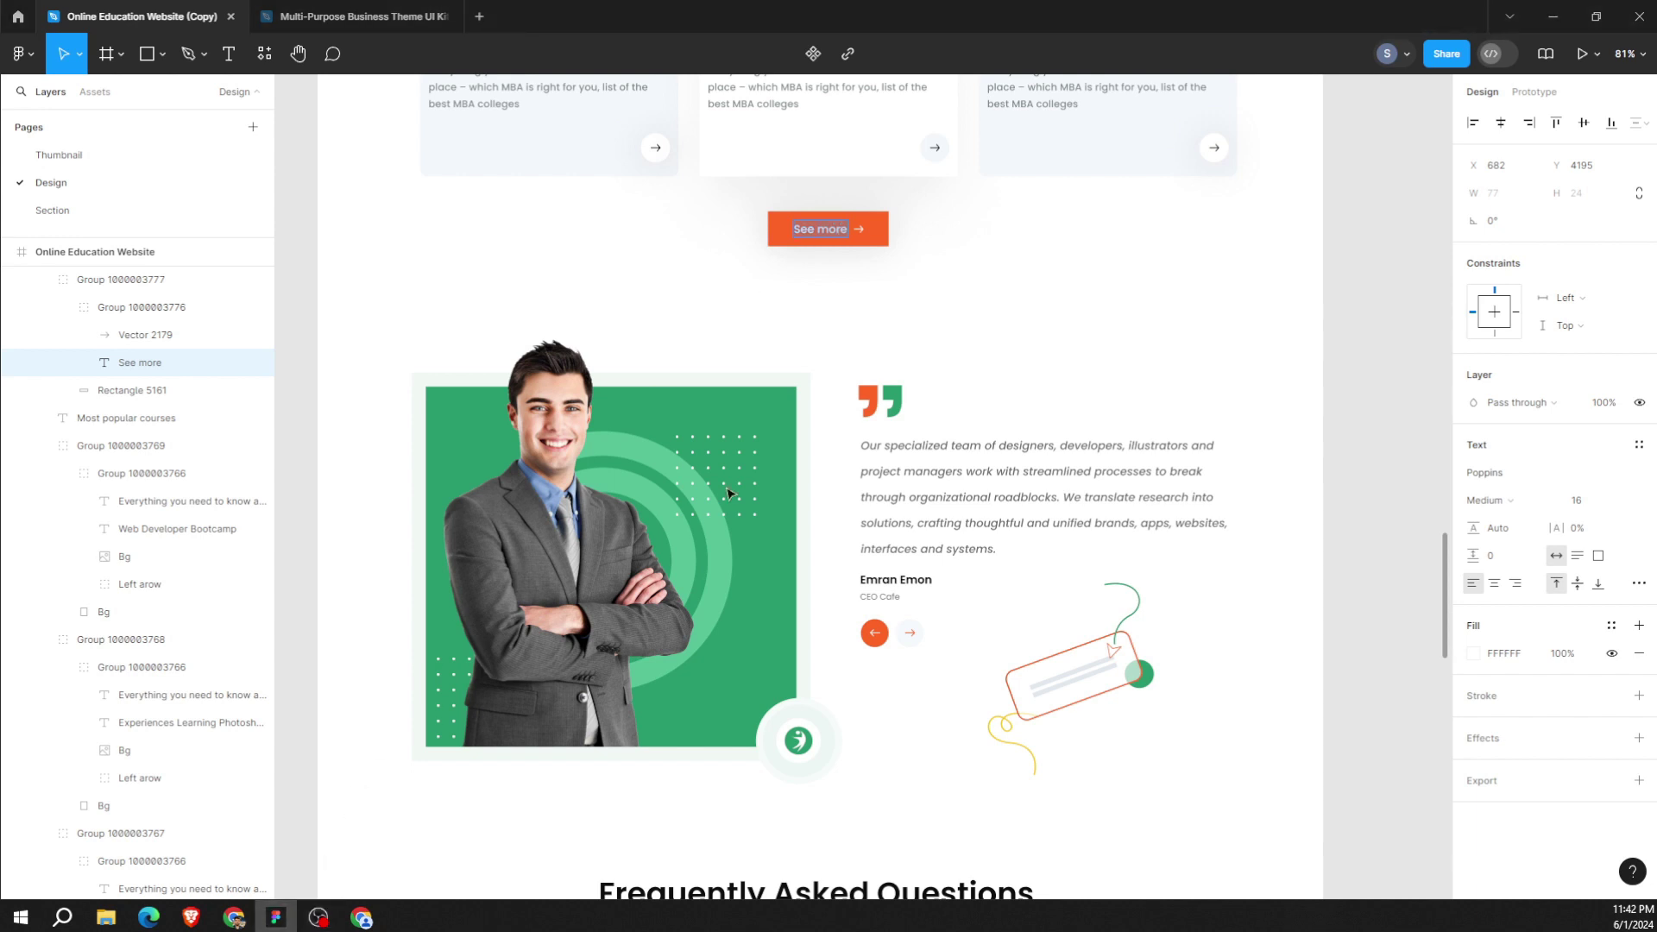
pyautogui.click(276, 916)
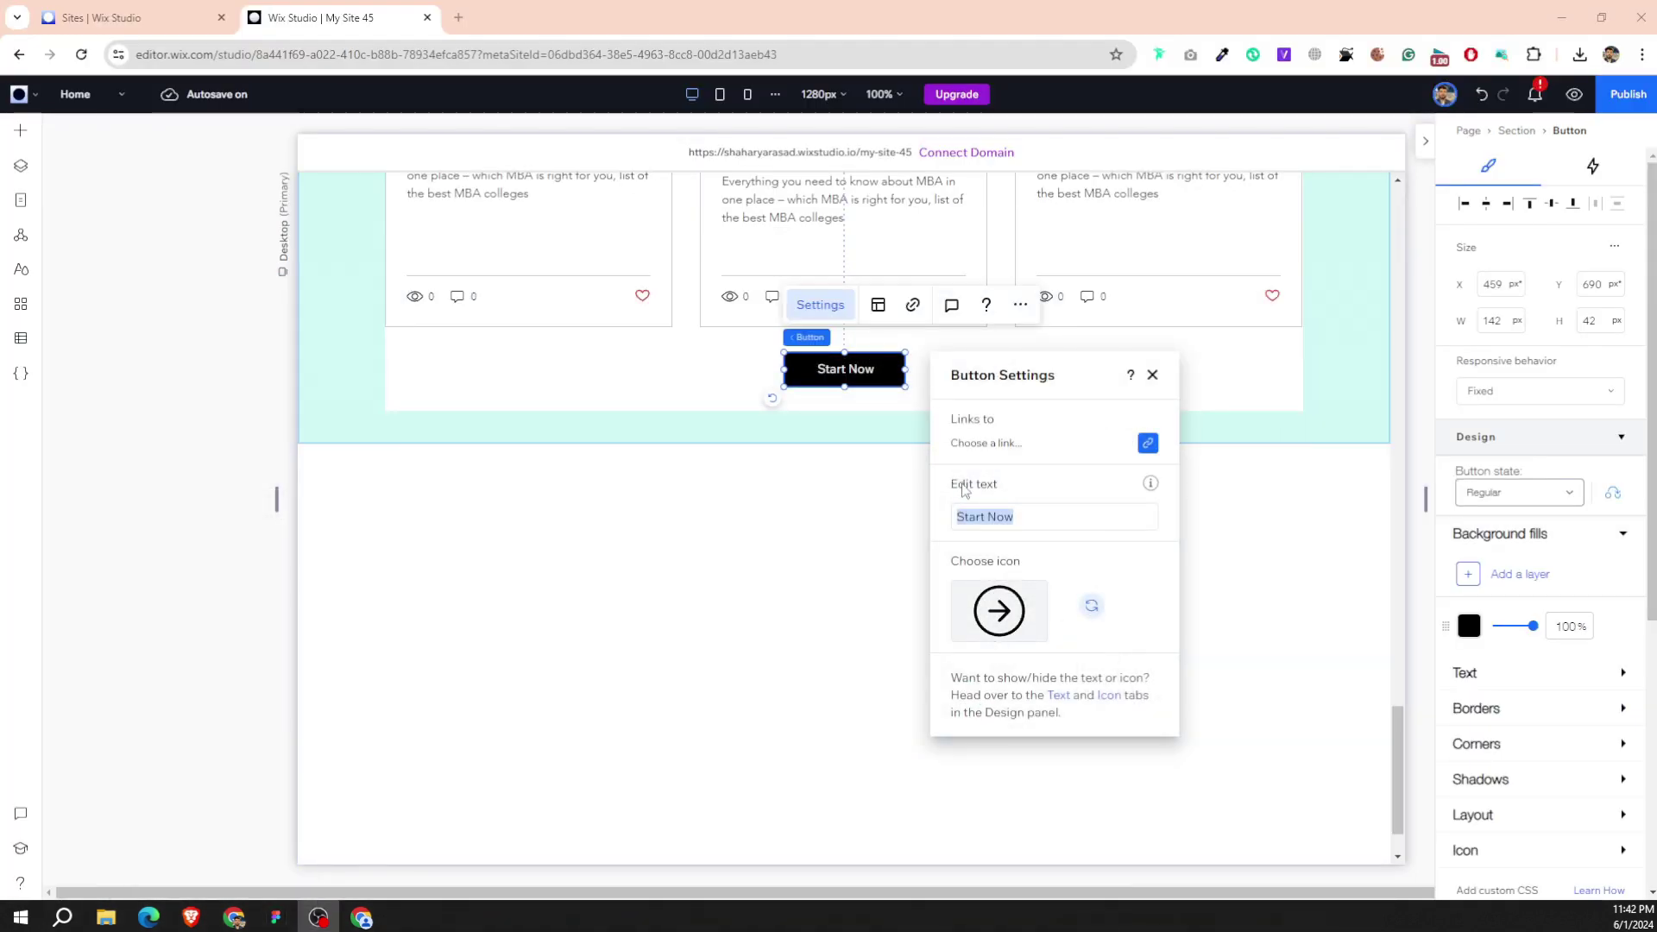
# Choose a plain thin arrow from a media search for 'ar' as the button icon.
pyautogui.click(999, 610)
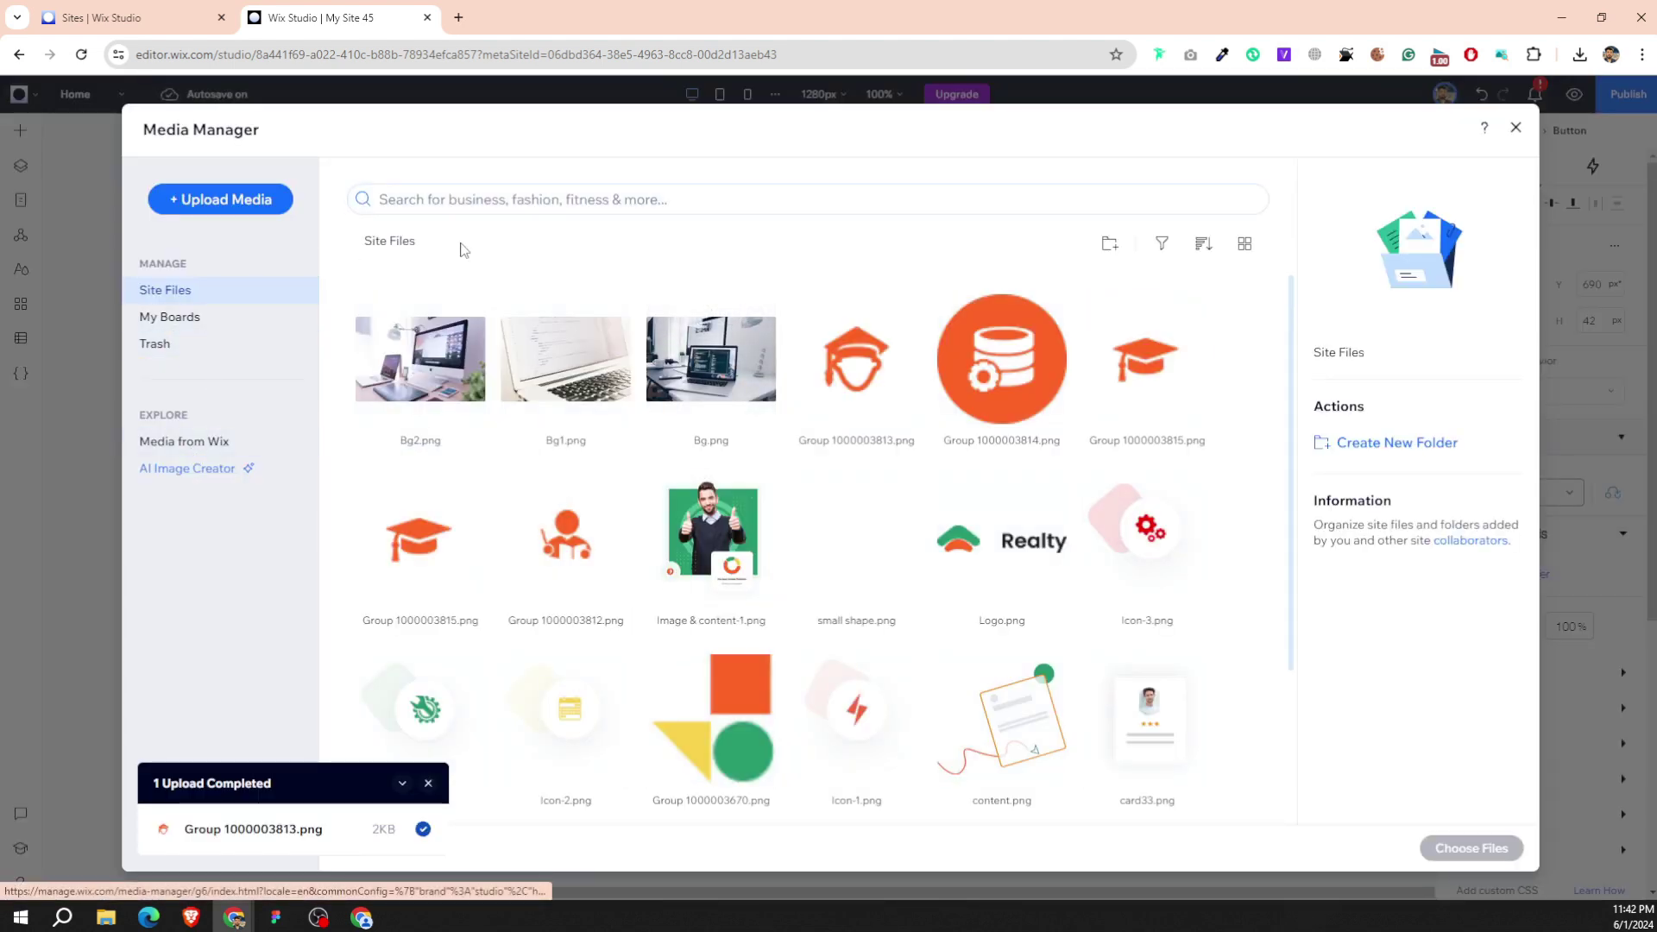
pyautogui.click(531, 199)
pyautogui.write('arrow')
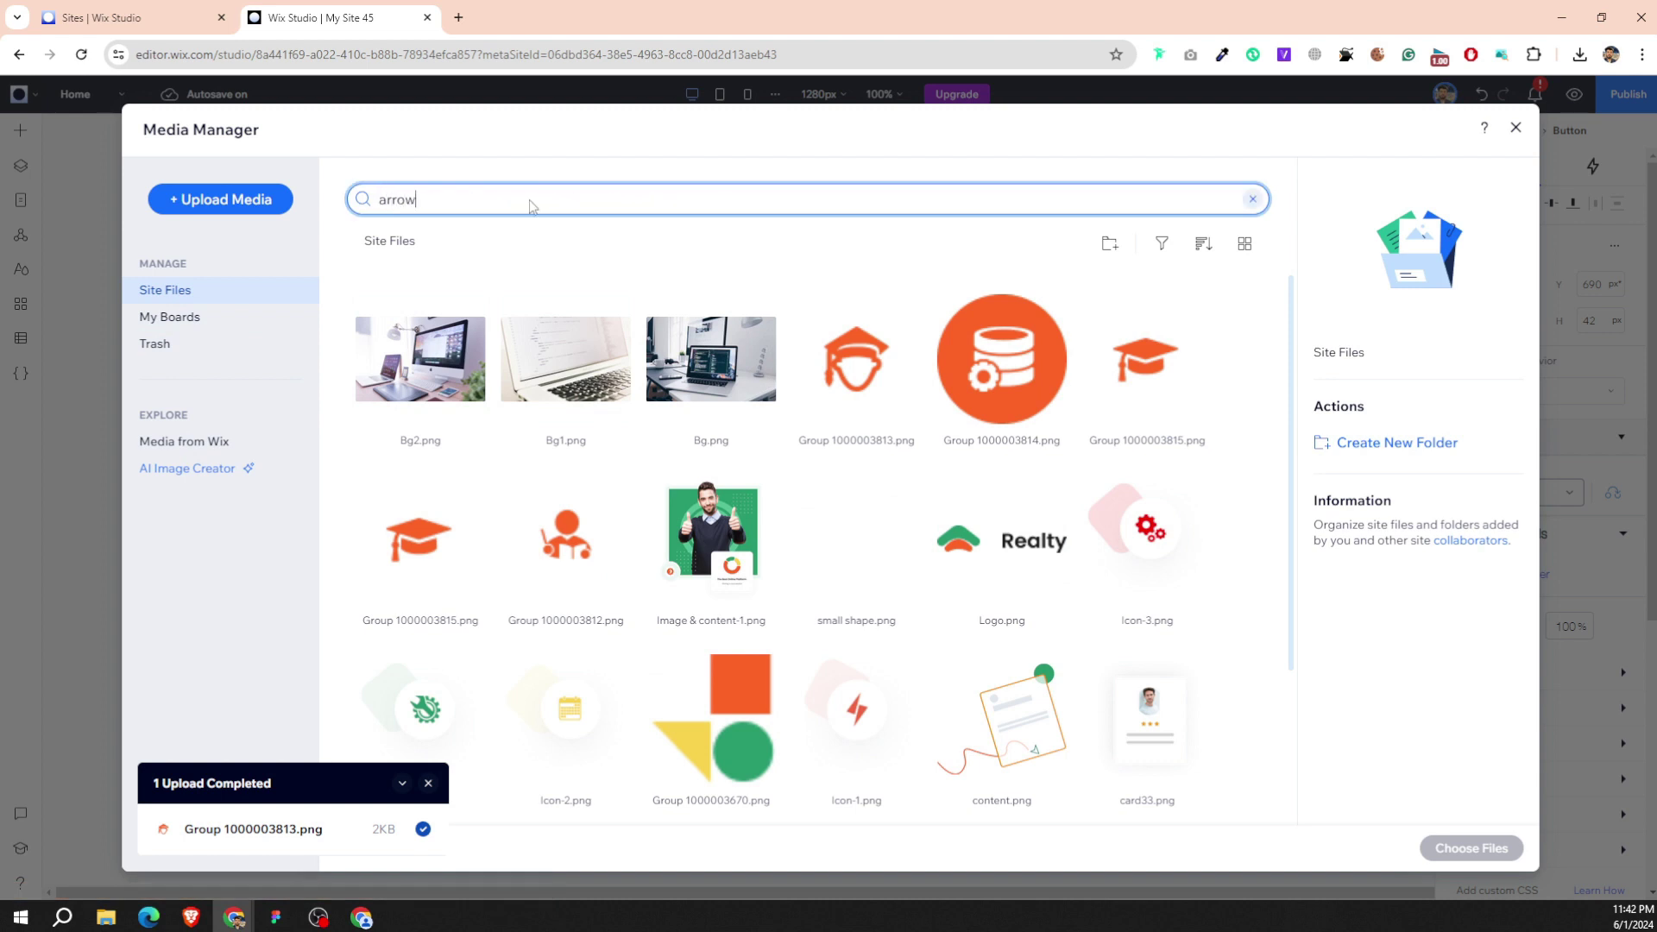
pyautogui.press('Return')
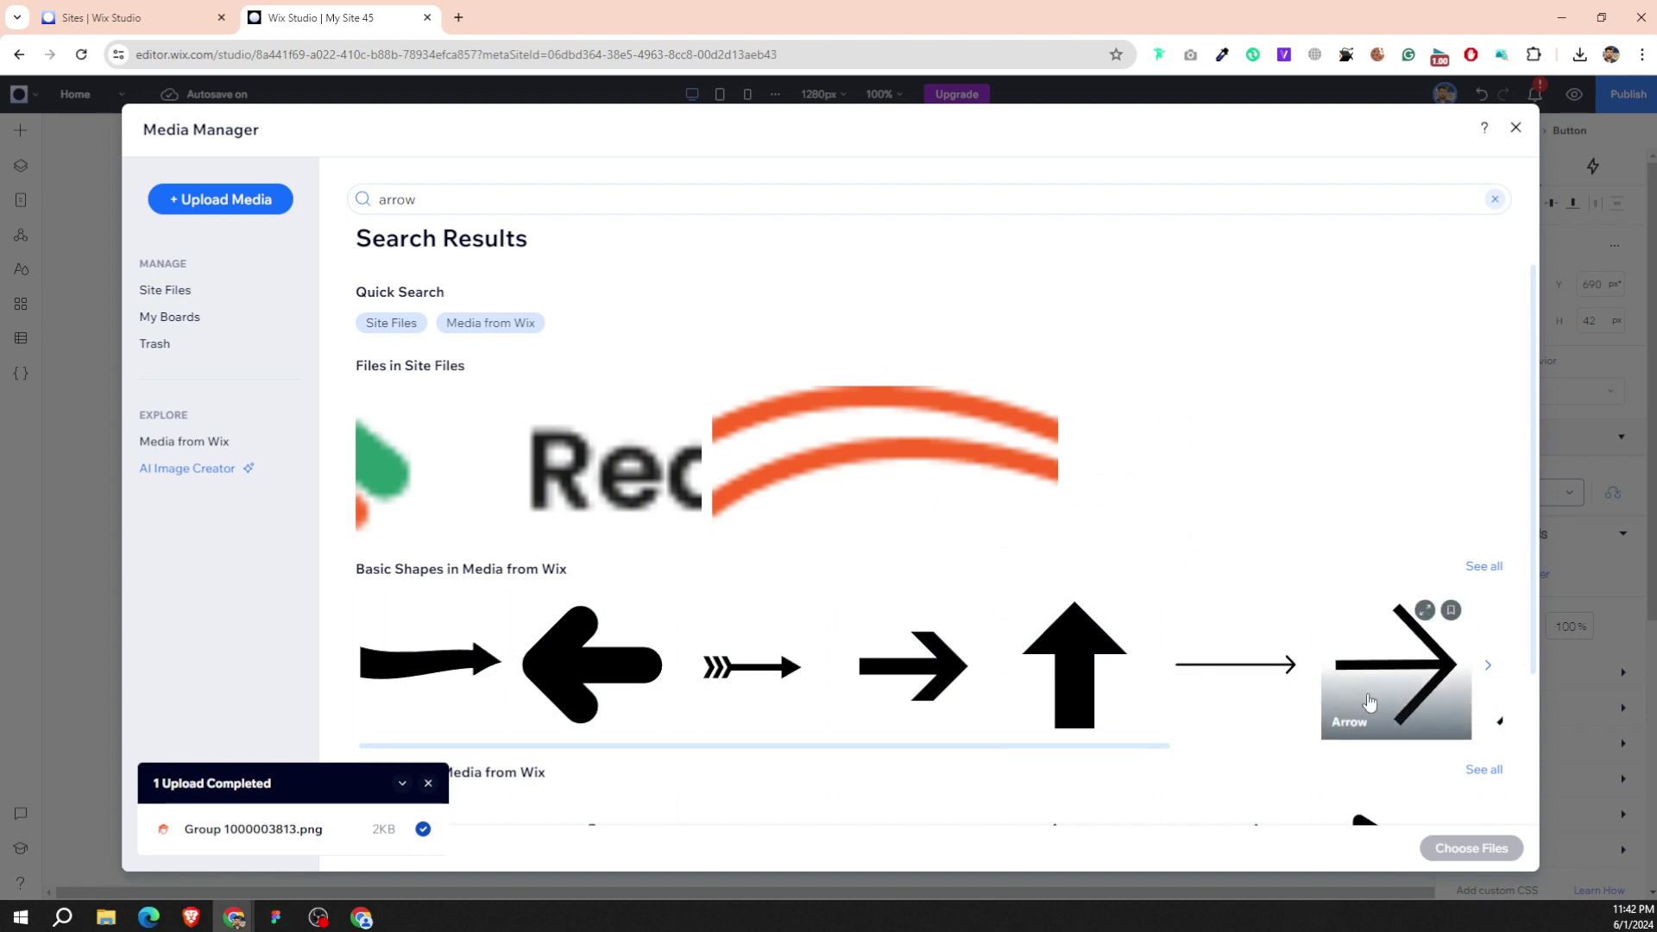
pyautogui.click(1371, 700)
pyautogui.click(1439, 858)
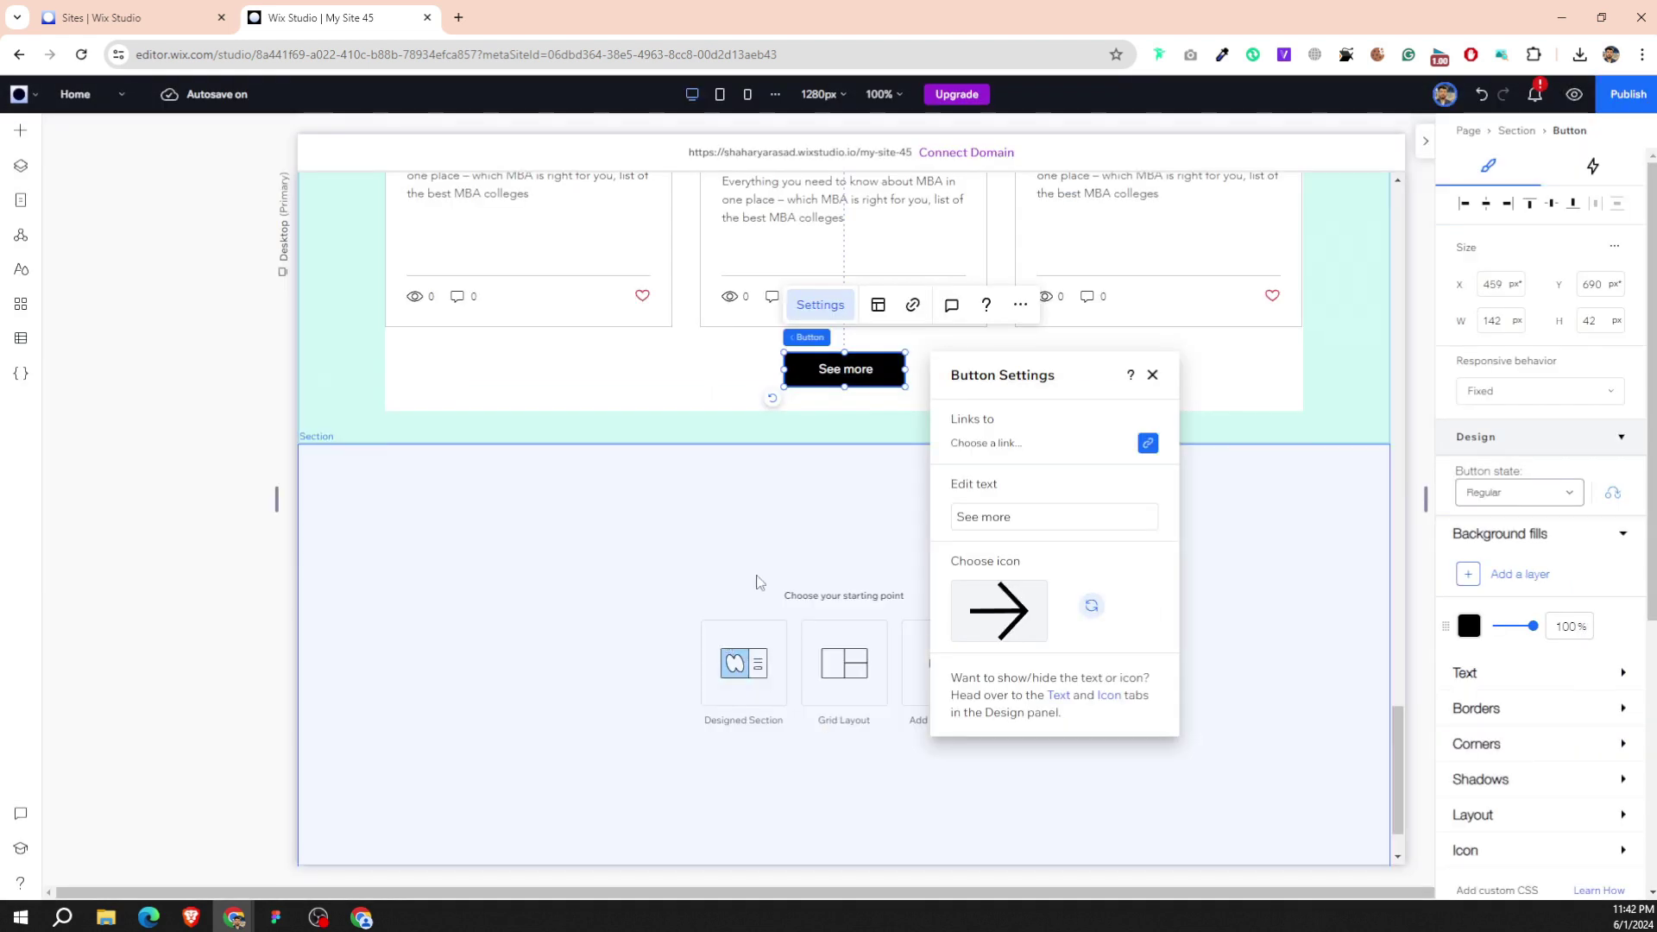
# Give the See more button an orange #FF6525 background.
pyautogui.click(1469, 626)
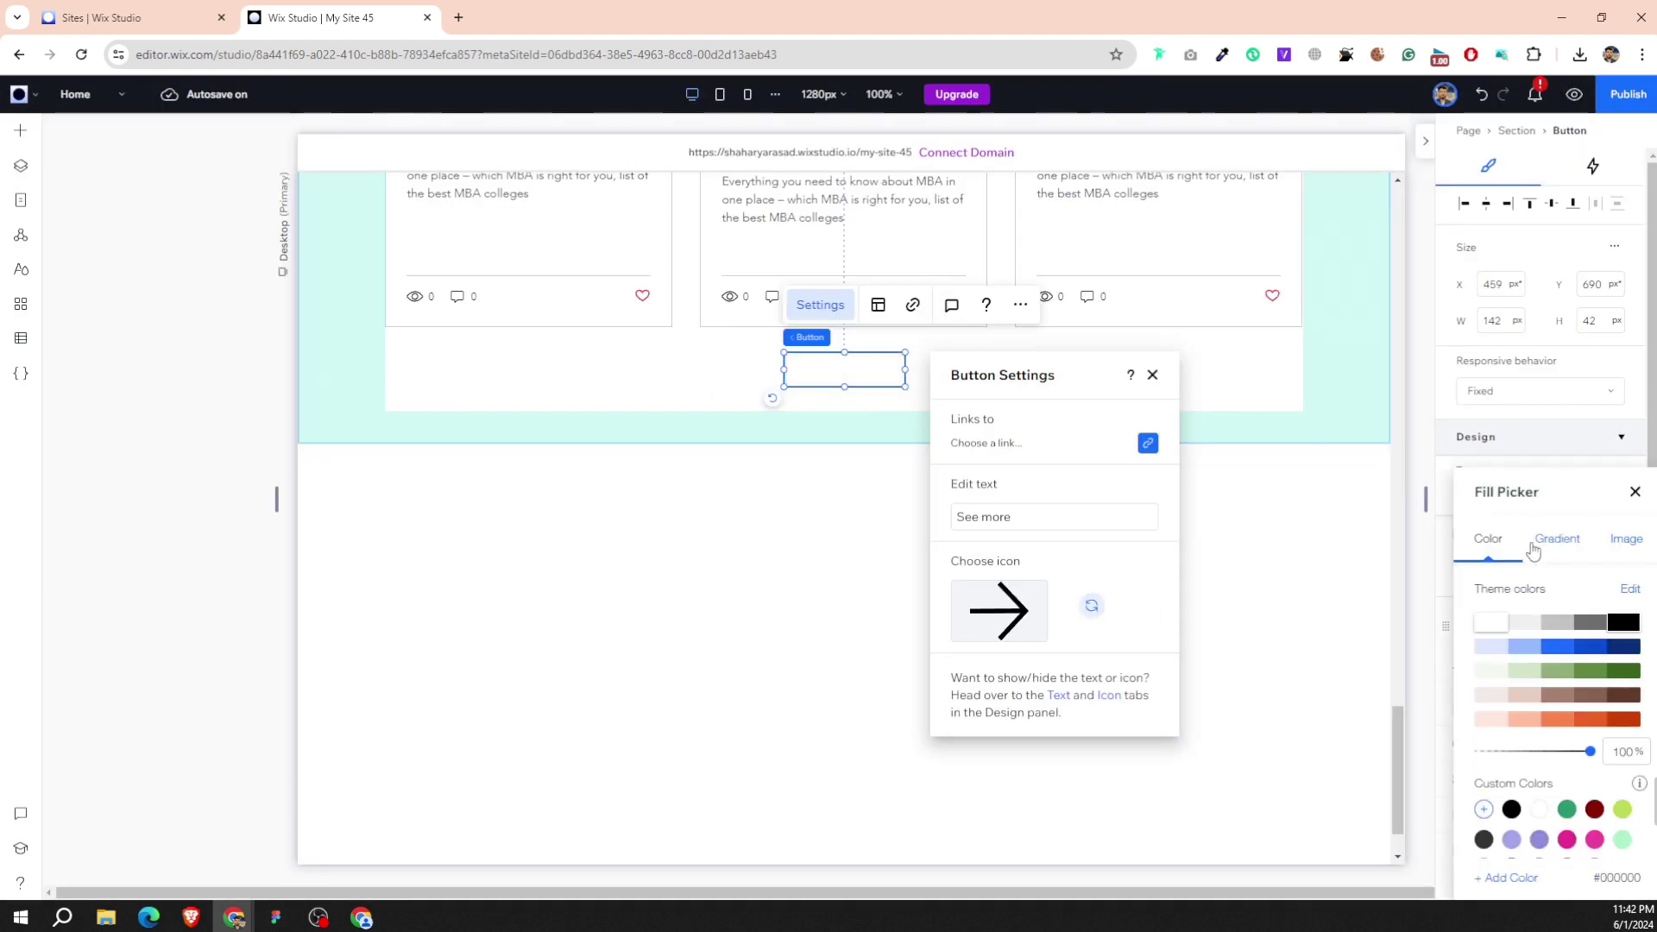
pyautogui.scroll(-1, 1553, 819)
pyautogui.click(1595, 811)
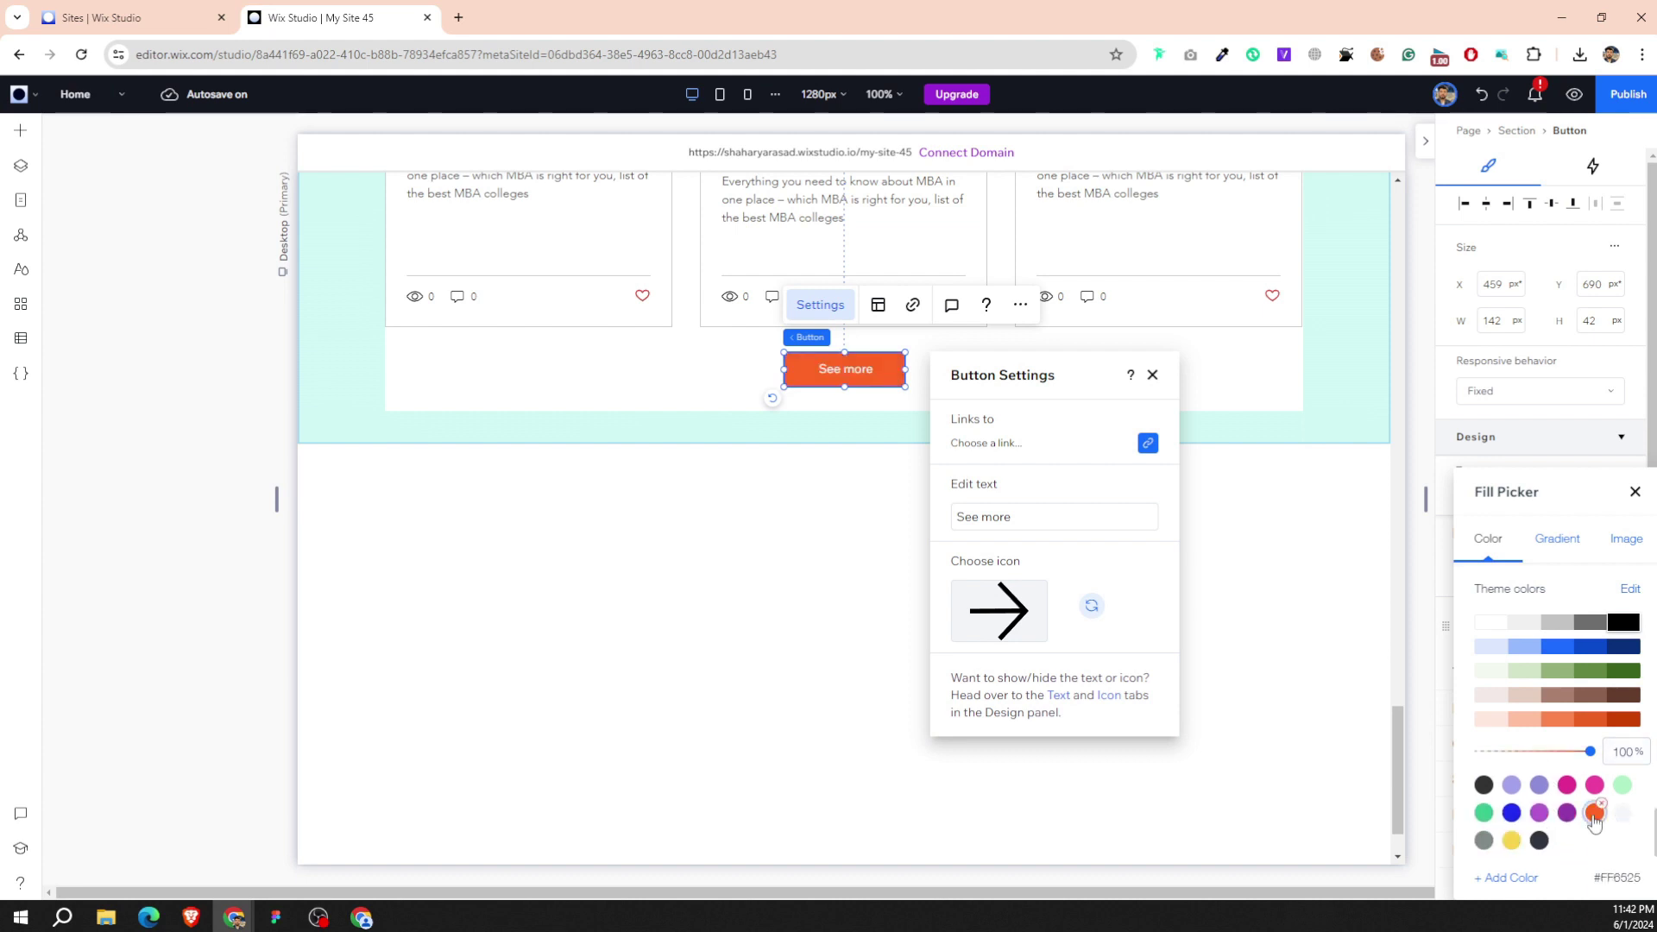
pyautogui.click(1478, 470)
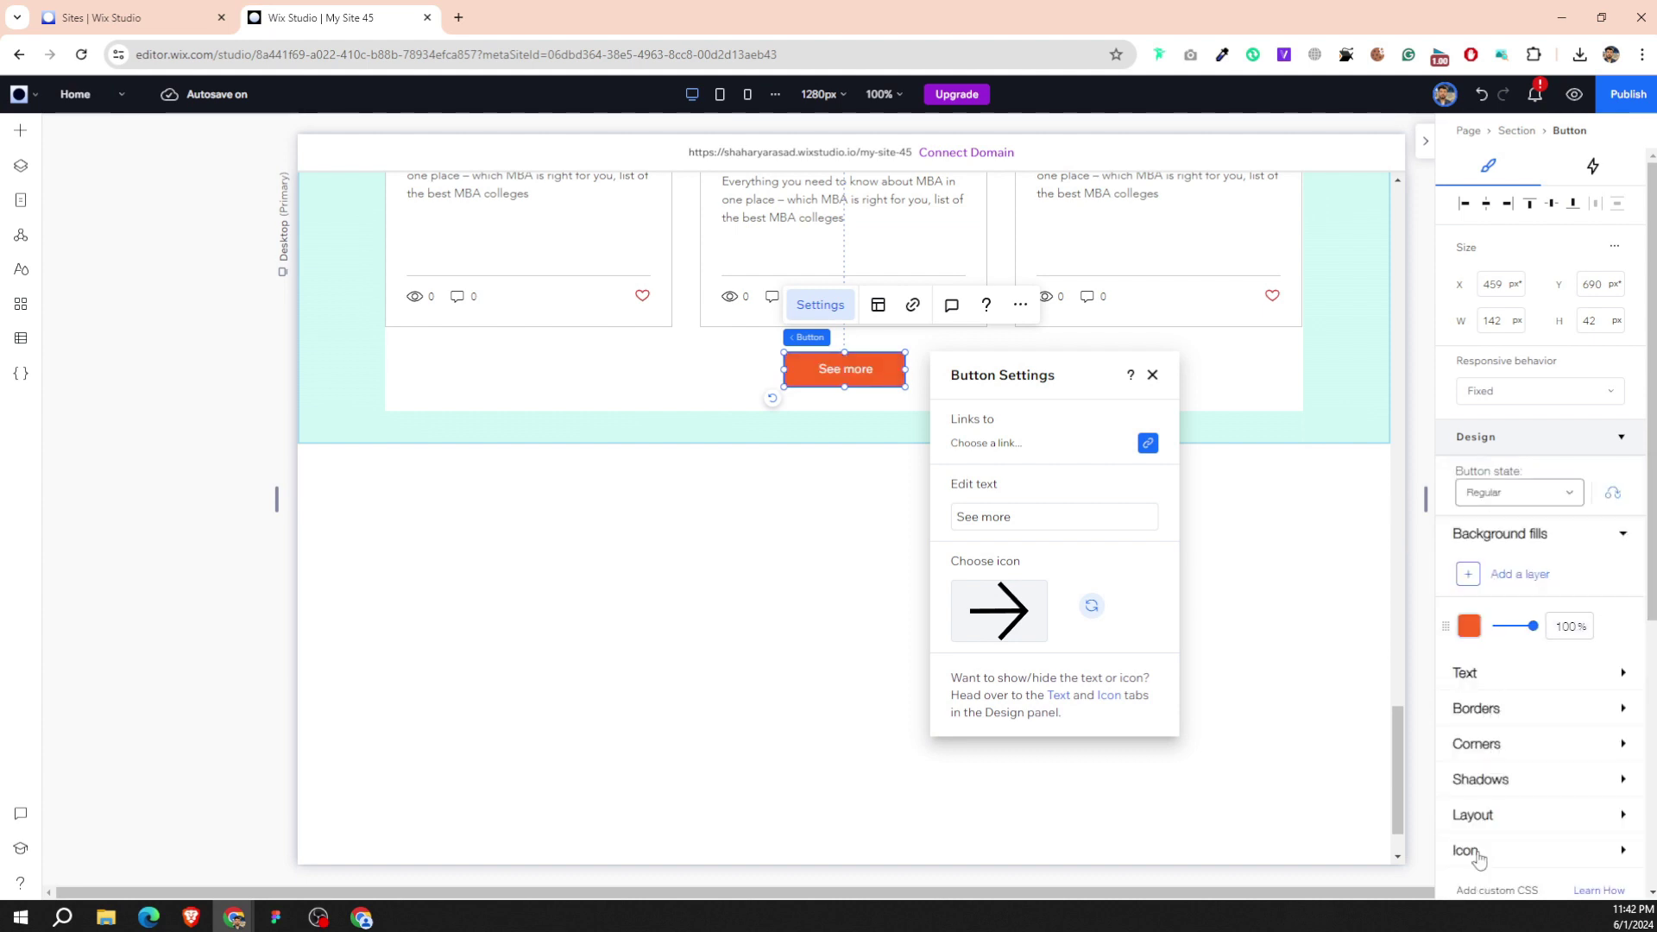
# Show the arrow icon on the button at 25 px and expand its layout options.
pyautogui.click(1478, 852)
pyautogui.scroll(-3, 1542, 777)
pyautogui.click(1608, 632)
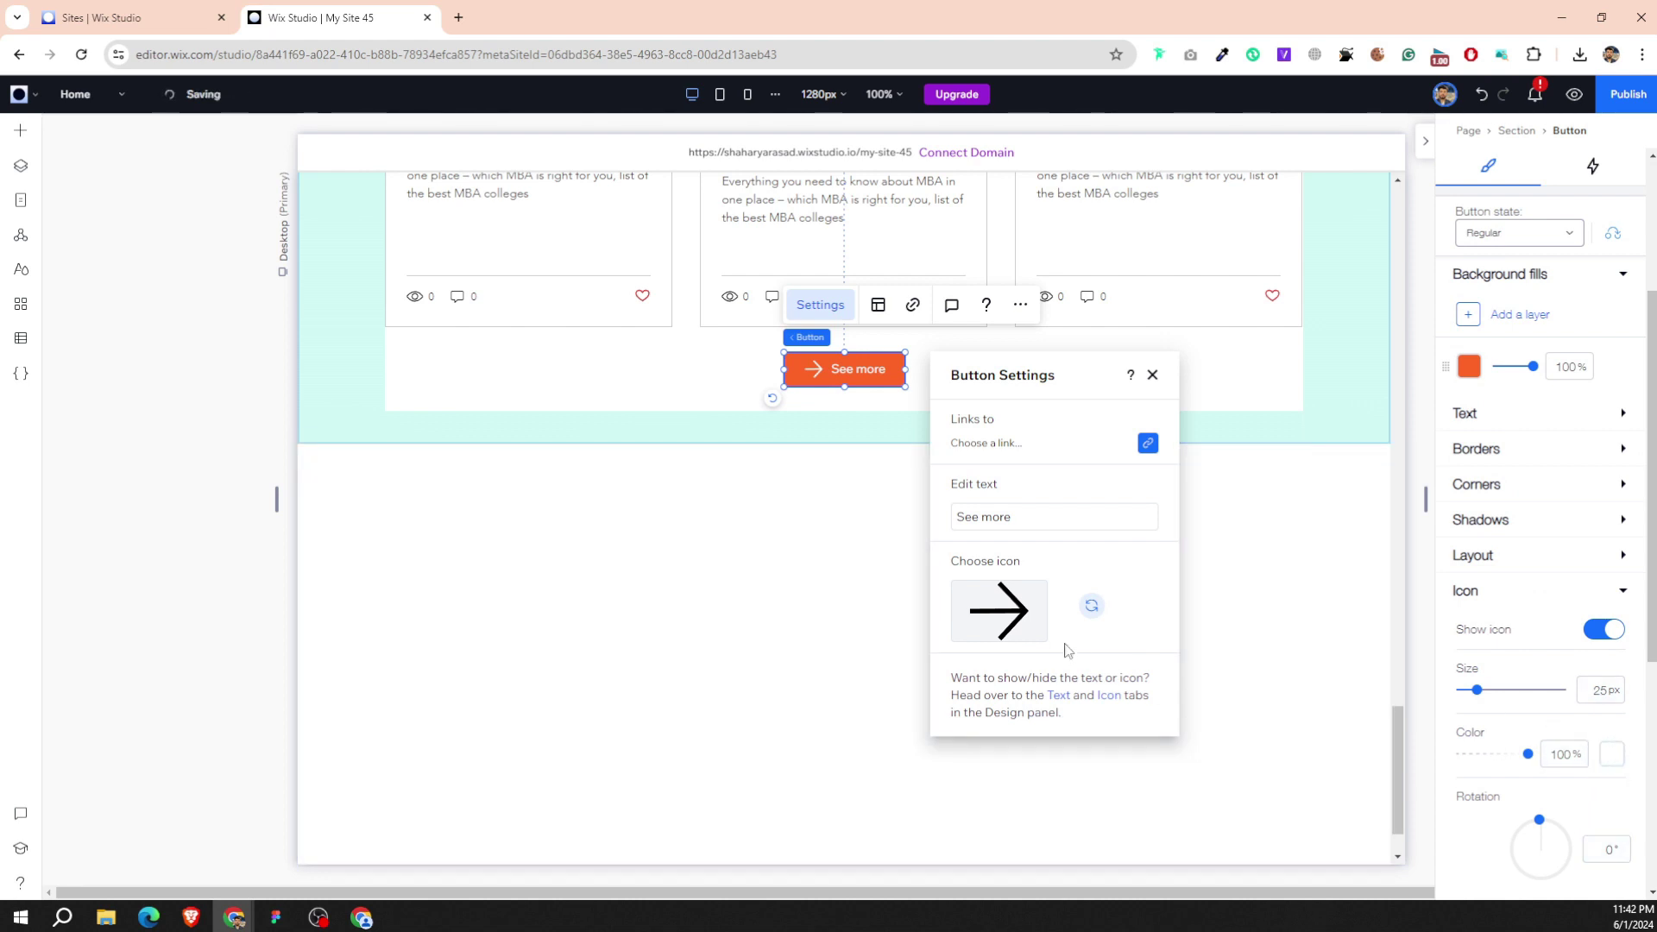
pyautogui.scroll(-3, 1592, 729)
pyautogui.scroll(-1, 1569, 722)
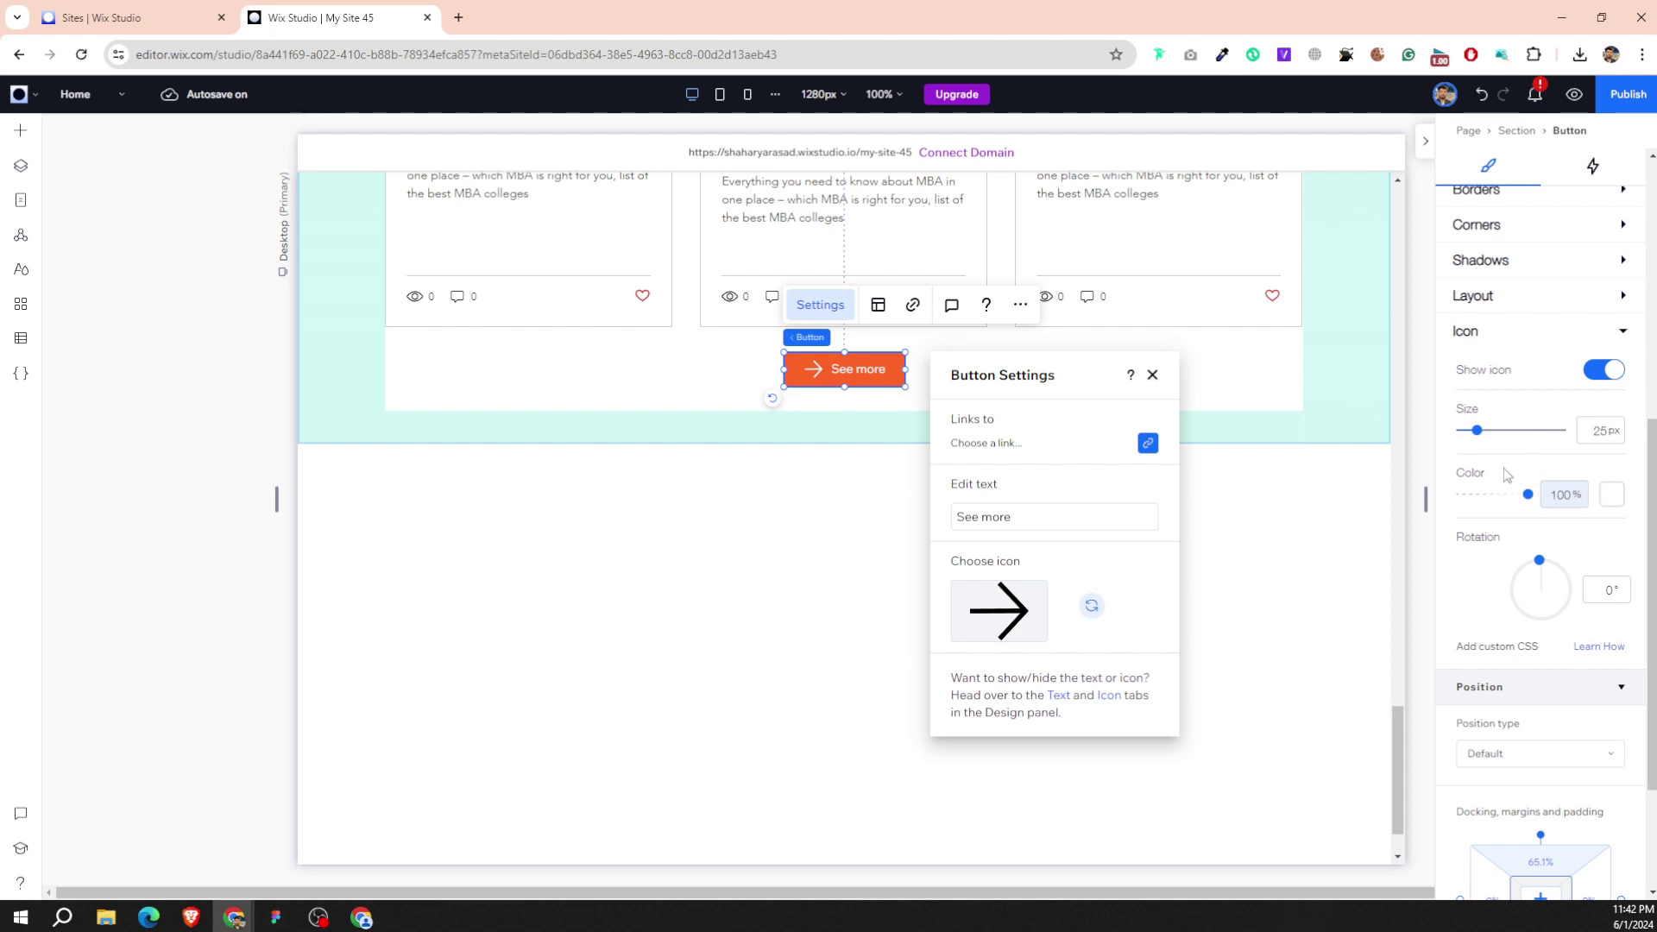
pyautogui.scroll(-3, 1493, 509)
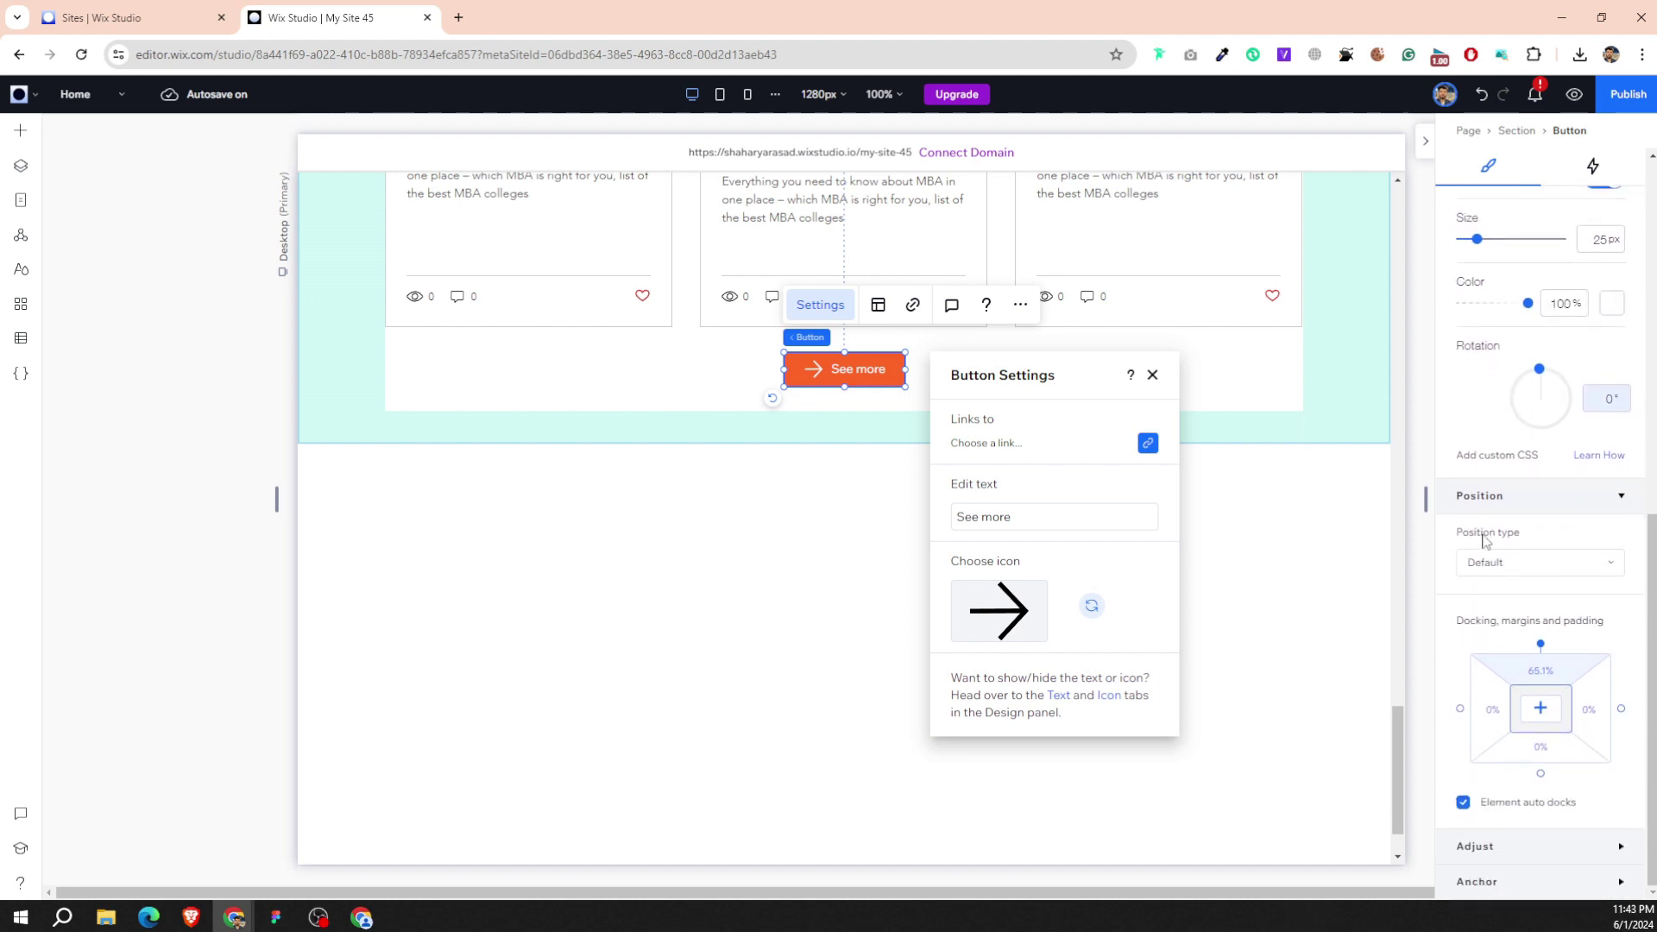
pyautogui.scroll(6, 1488, 552)
pyautogui.scroll(2, 1497, 587)
pyautogui.scroll(1, 1505, 614)
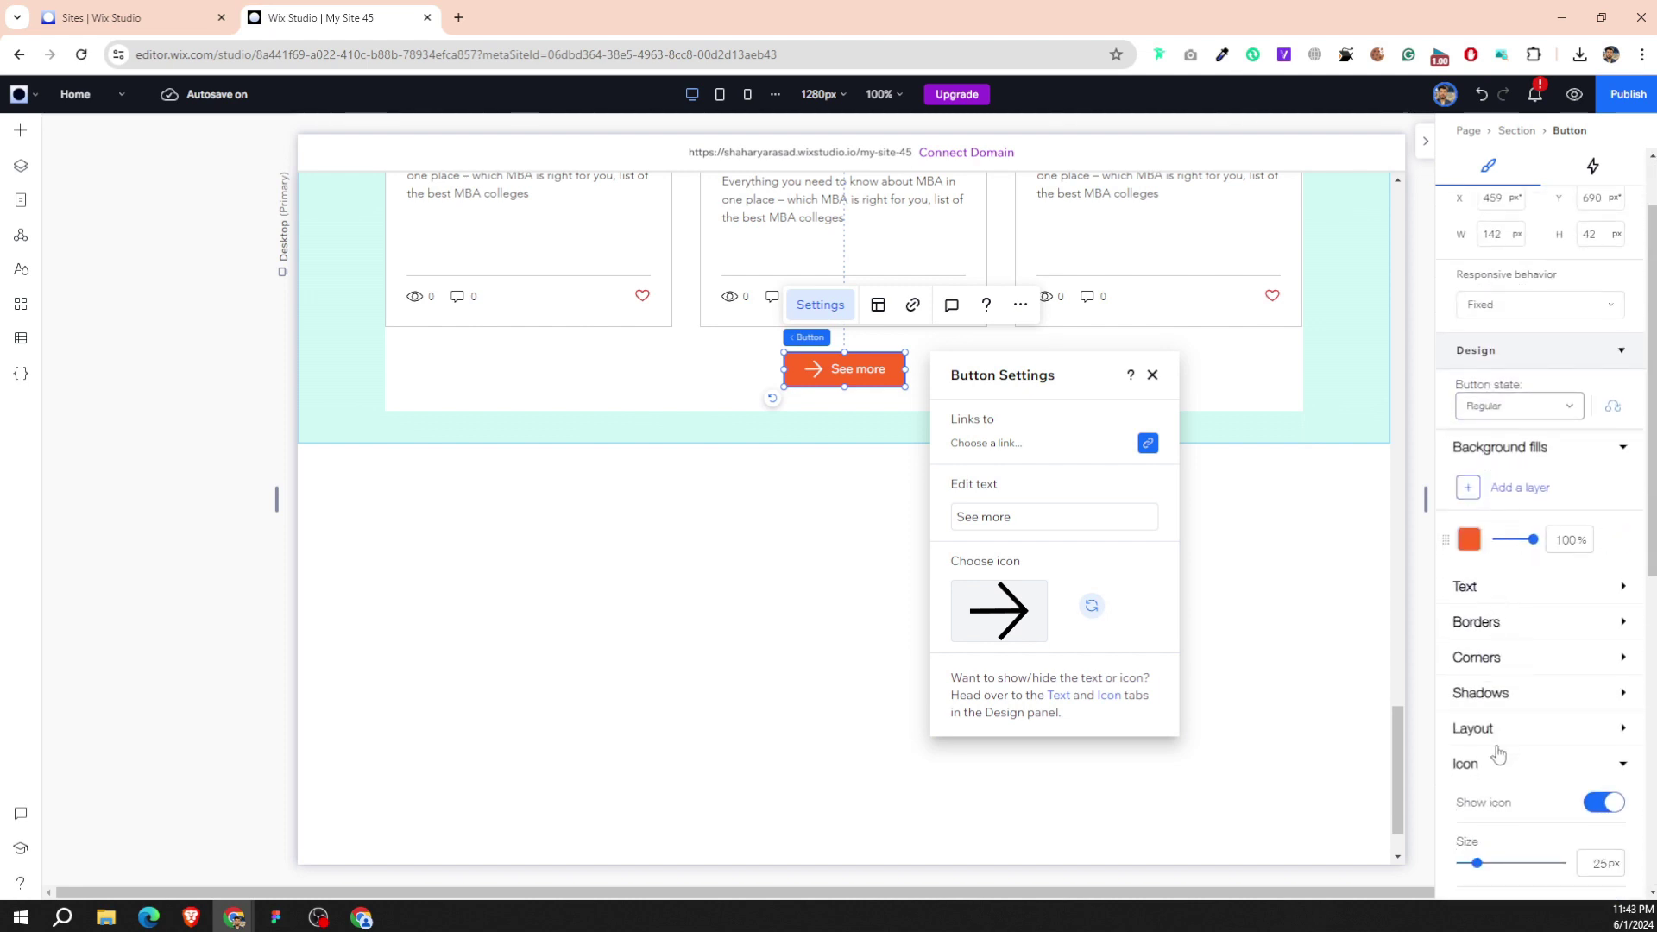
pyautogui.click(1524, 734)
pyautogui.scroll(-3, 1524, 734)
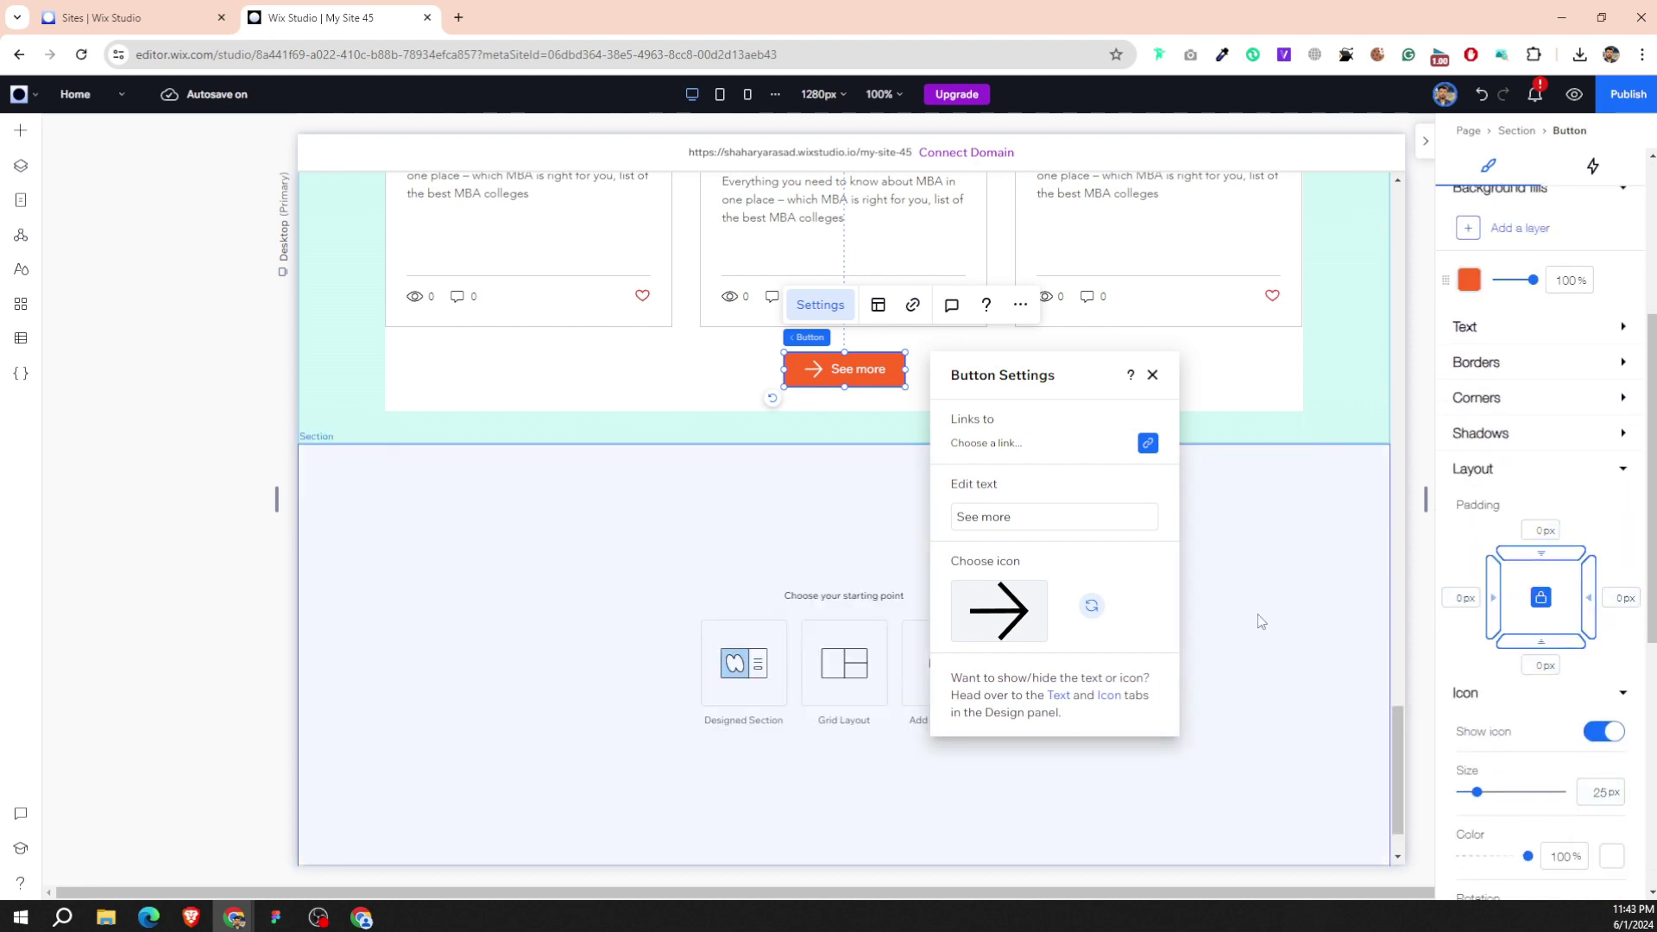
pyautogui.rightClick(861, 362)
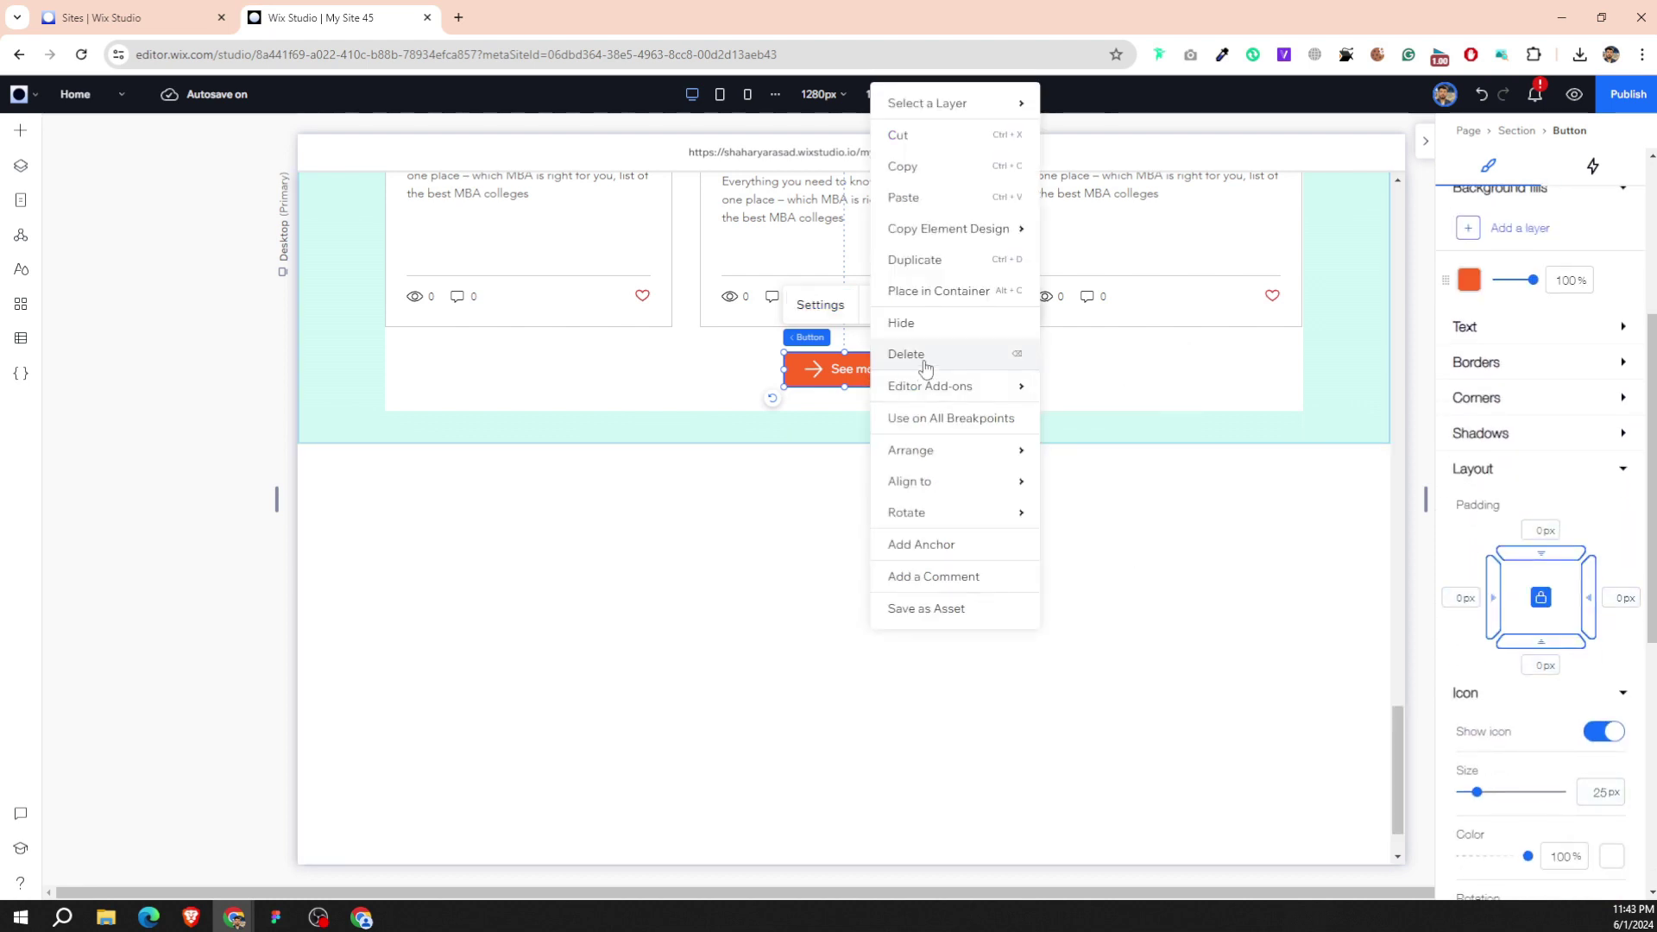
# Dismiss the button's action menus and delete the See more button.
pyautogui.click(862, 362)
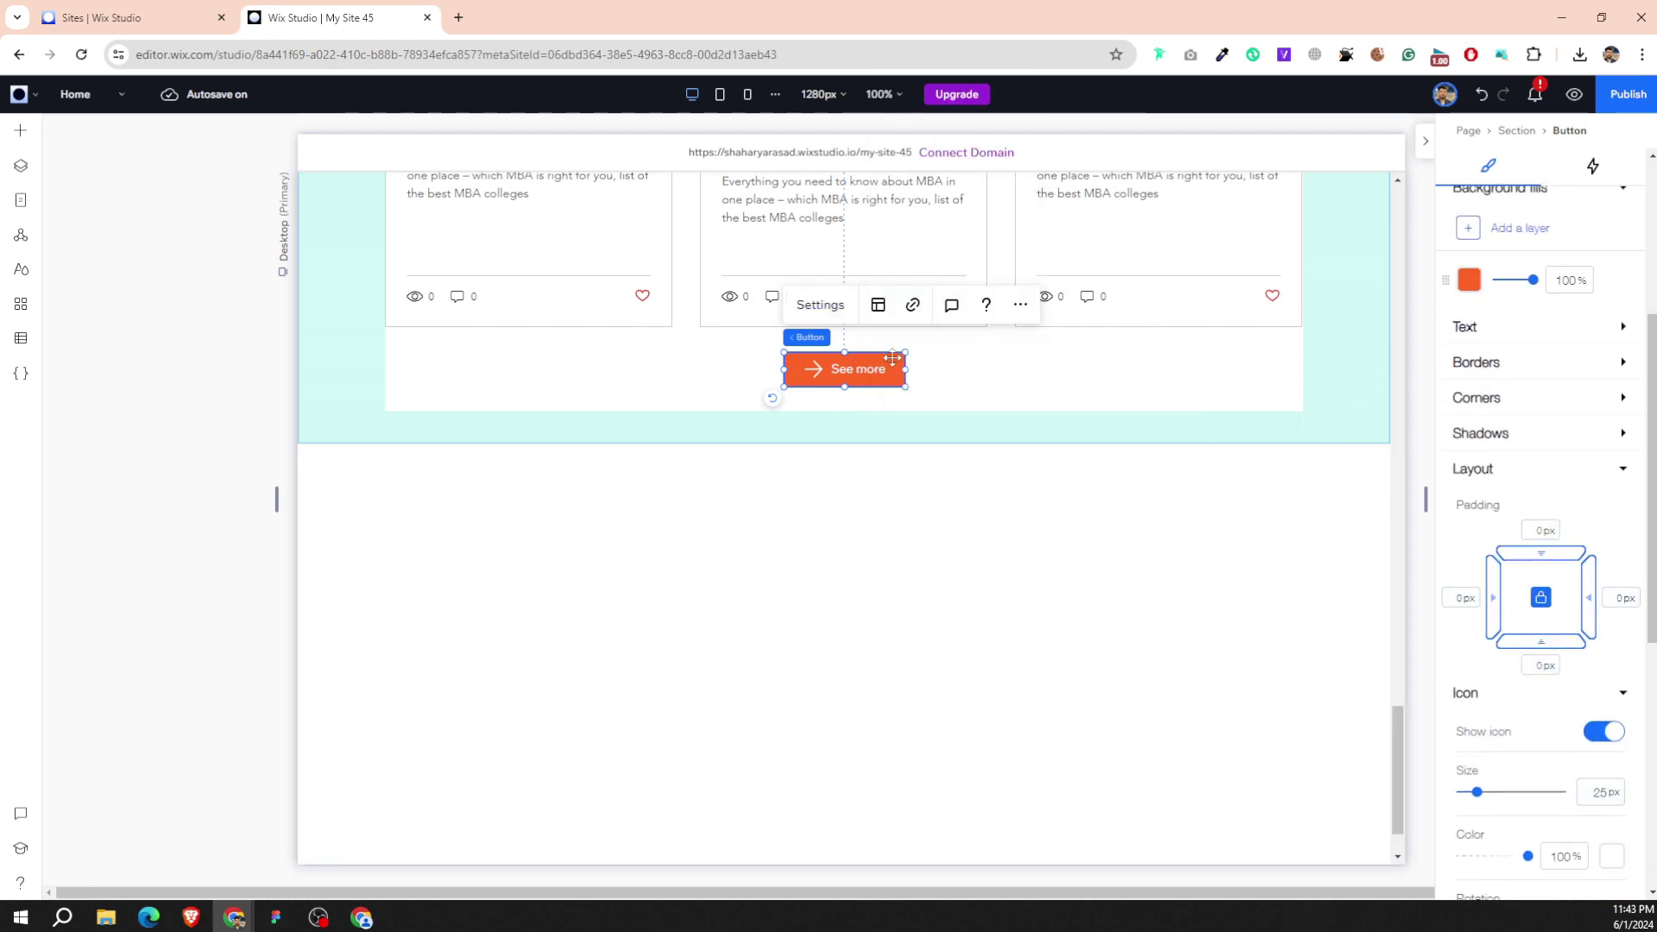
pyautogui.click(1020, 304)
pyautogui.moveTo(1048, 706)
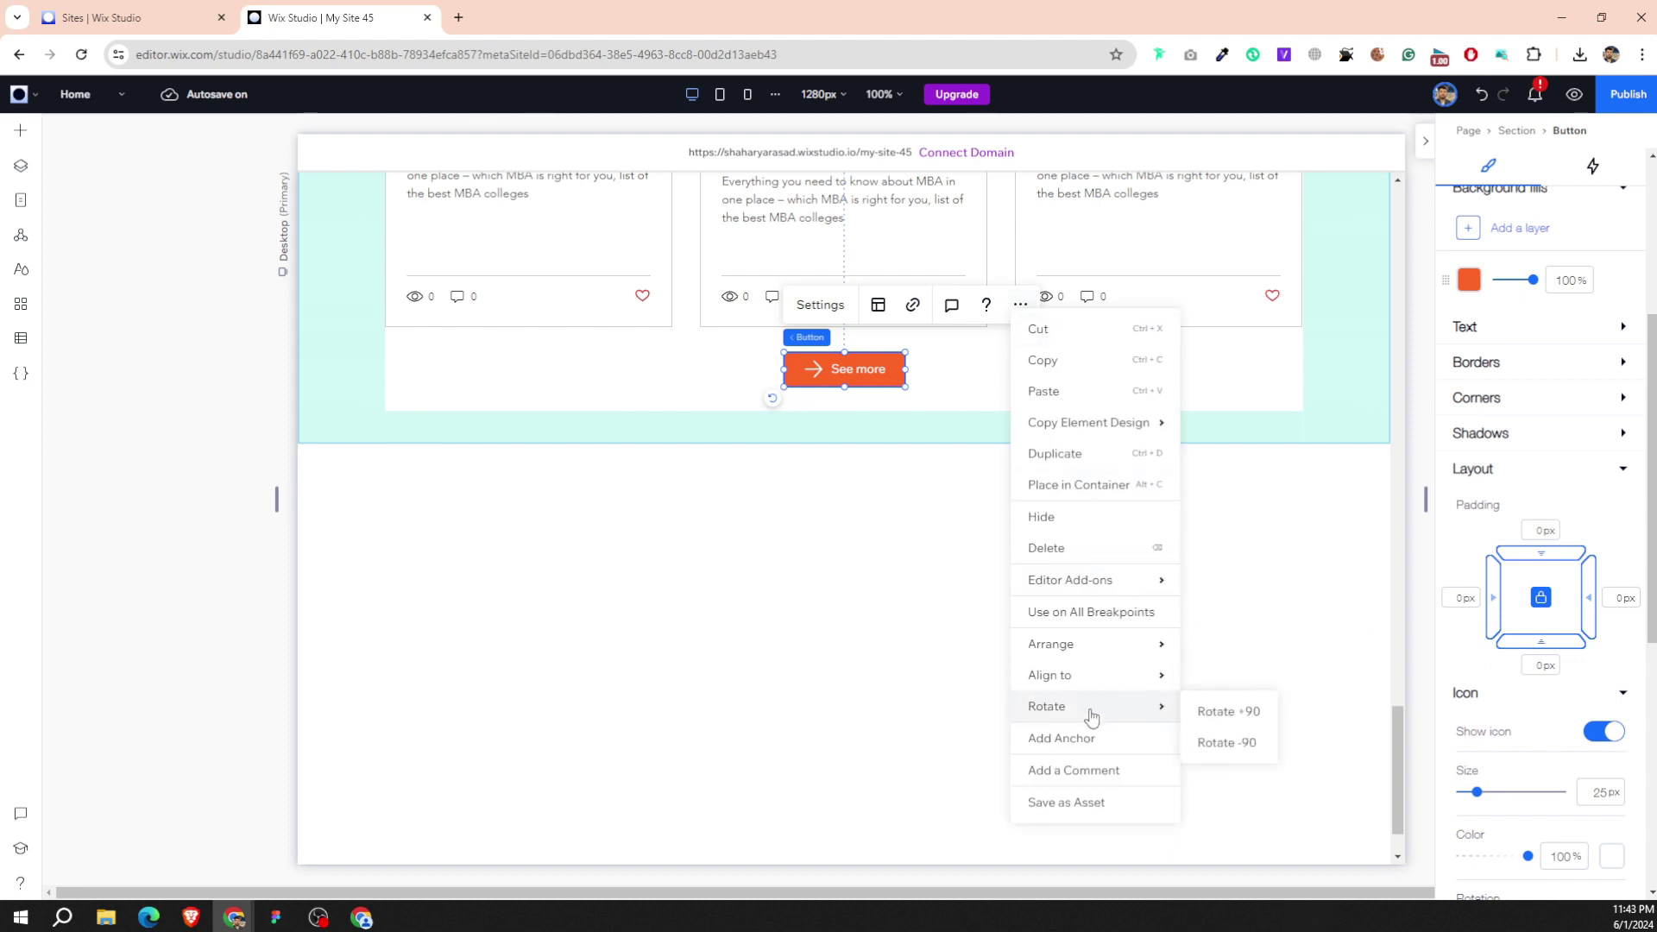
pyautogui.click(854, 364)
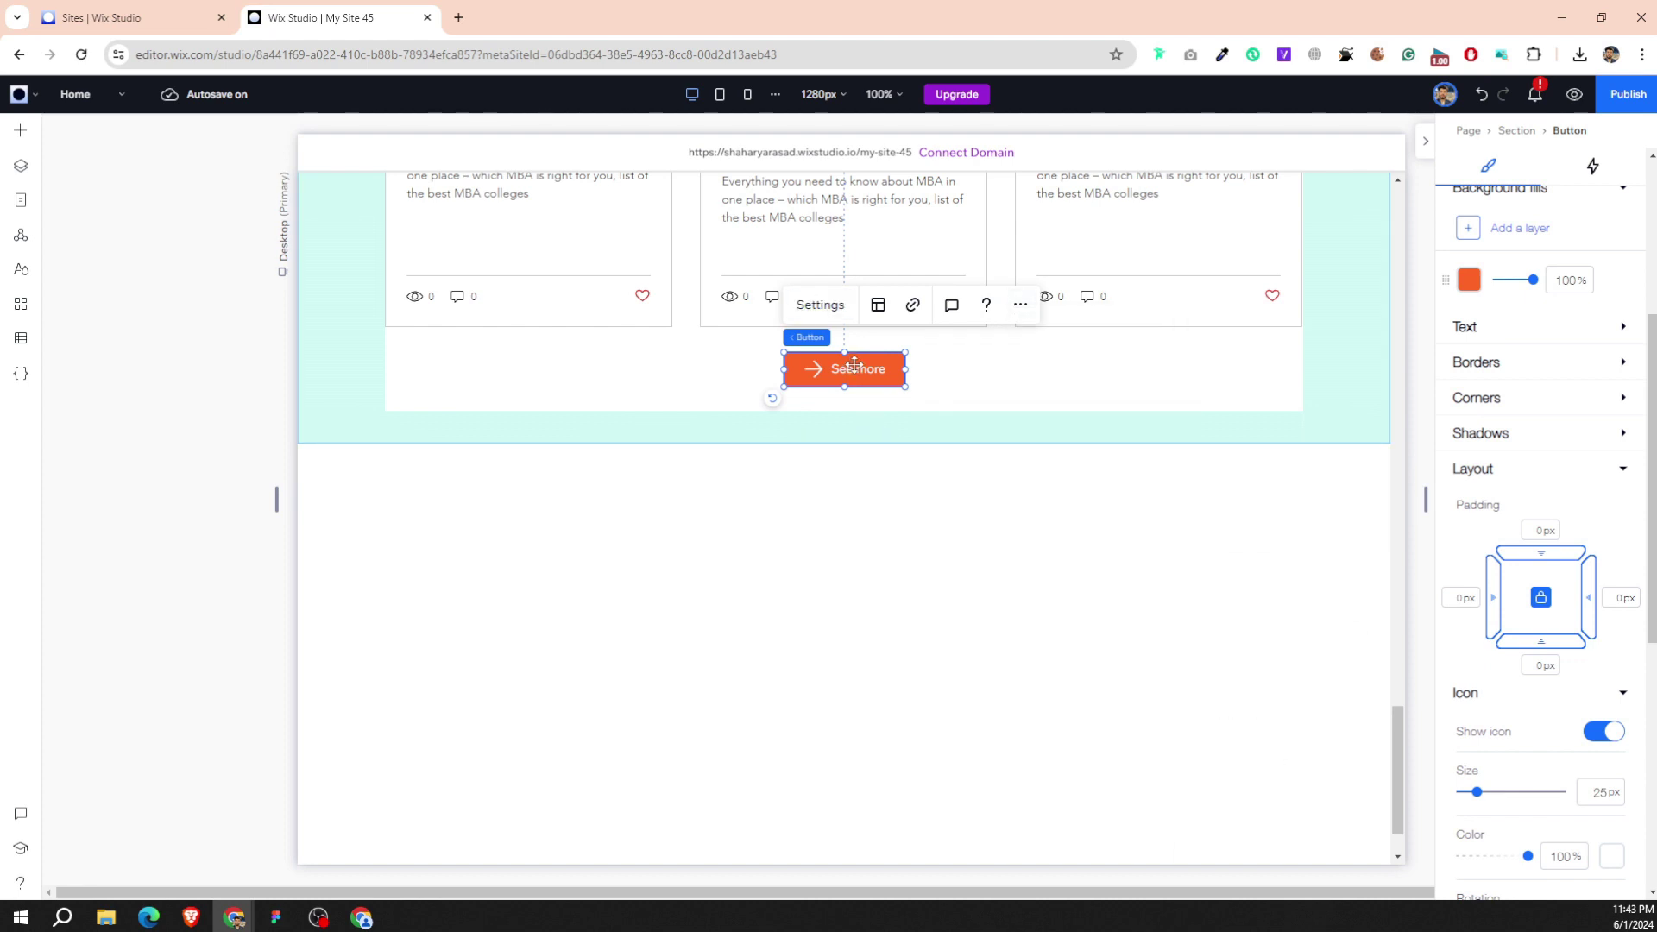
pyautogui.moveTo(844, 647)
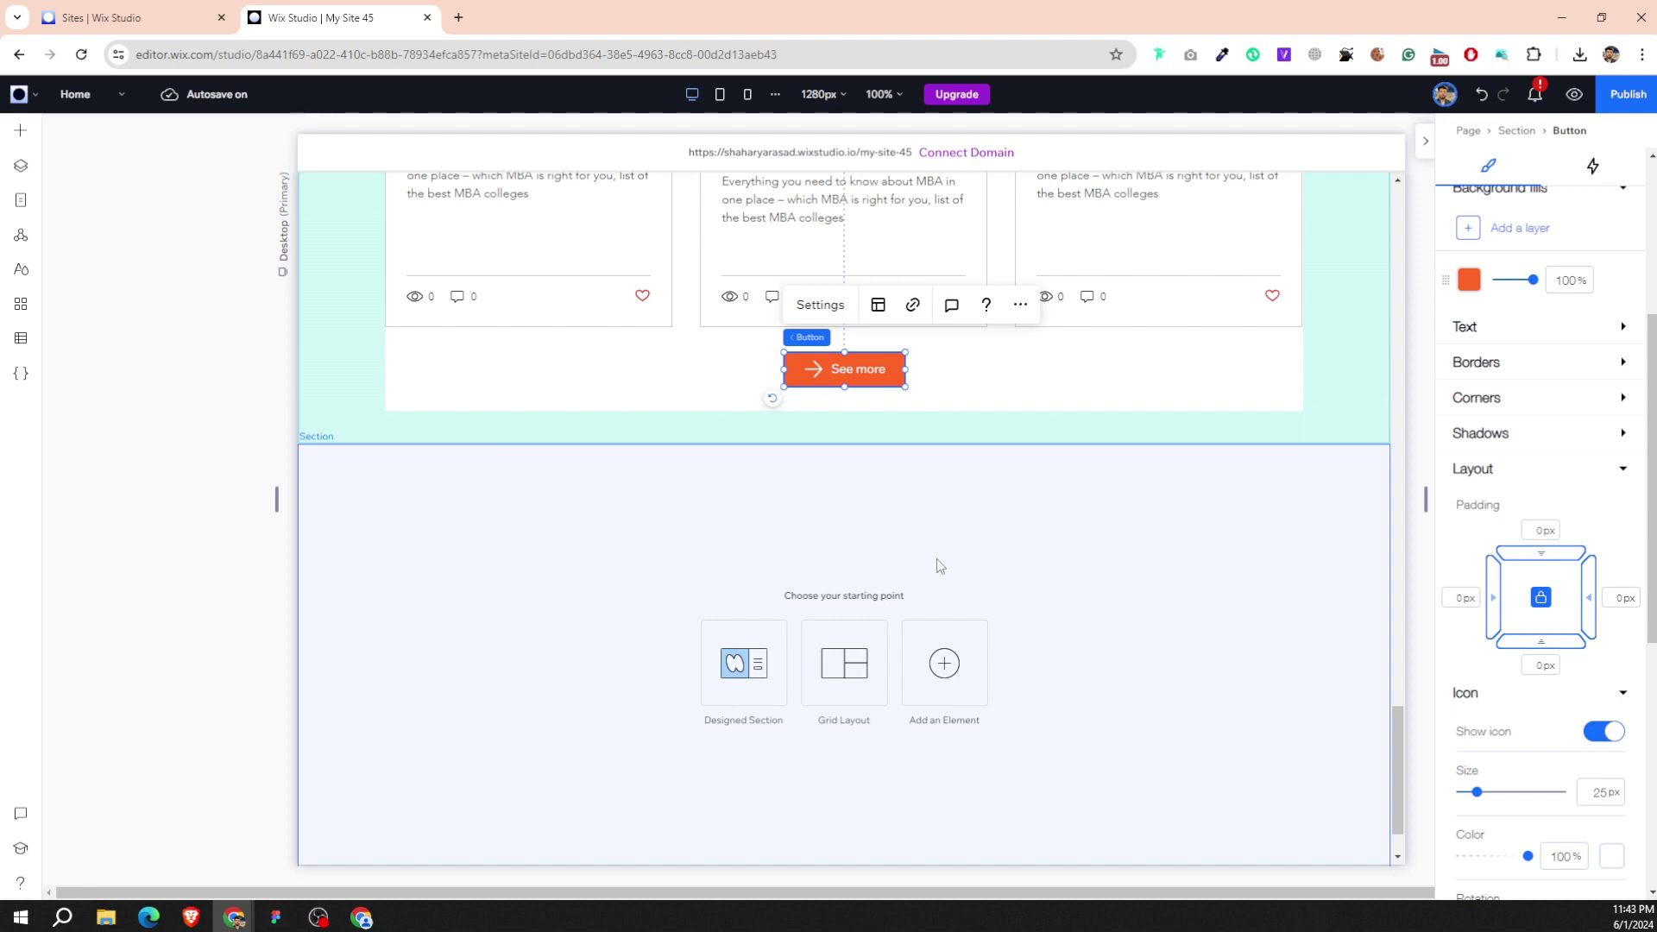
pyautogui.press('Delete')
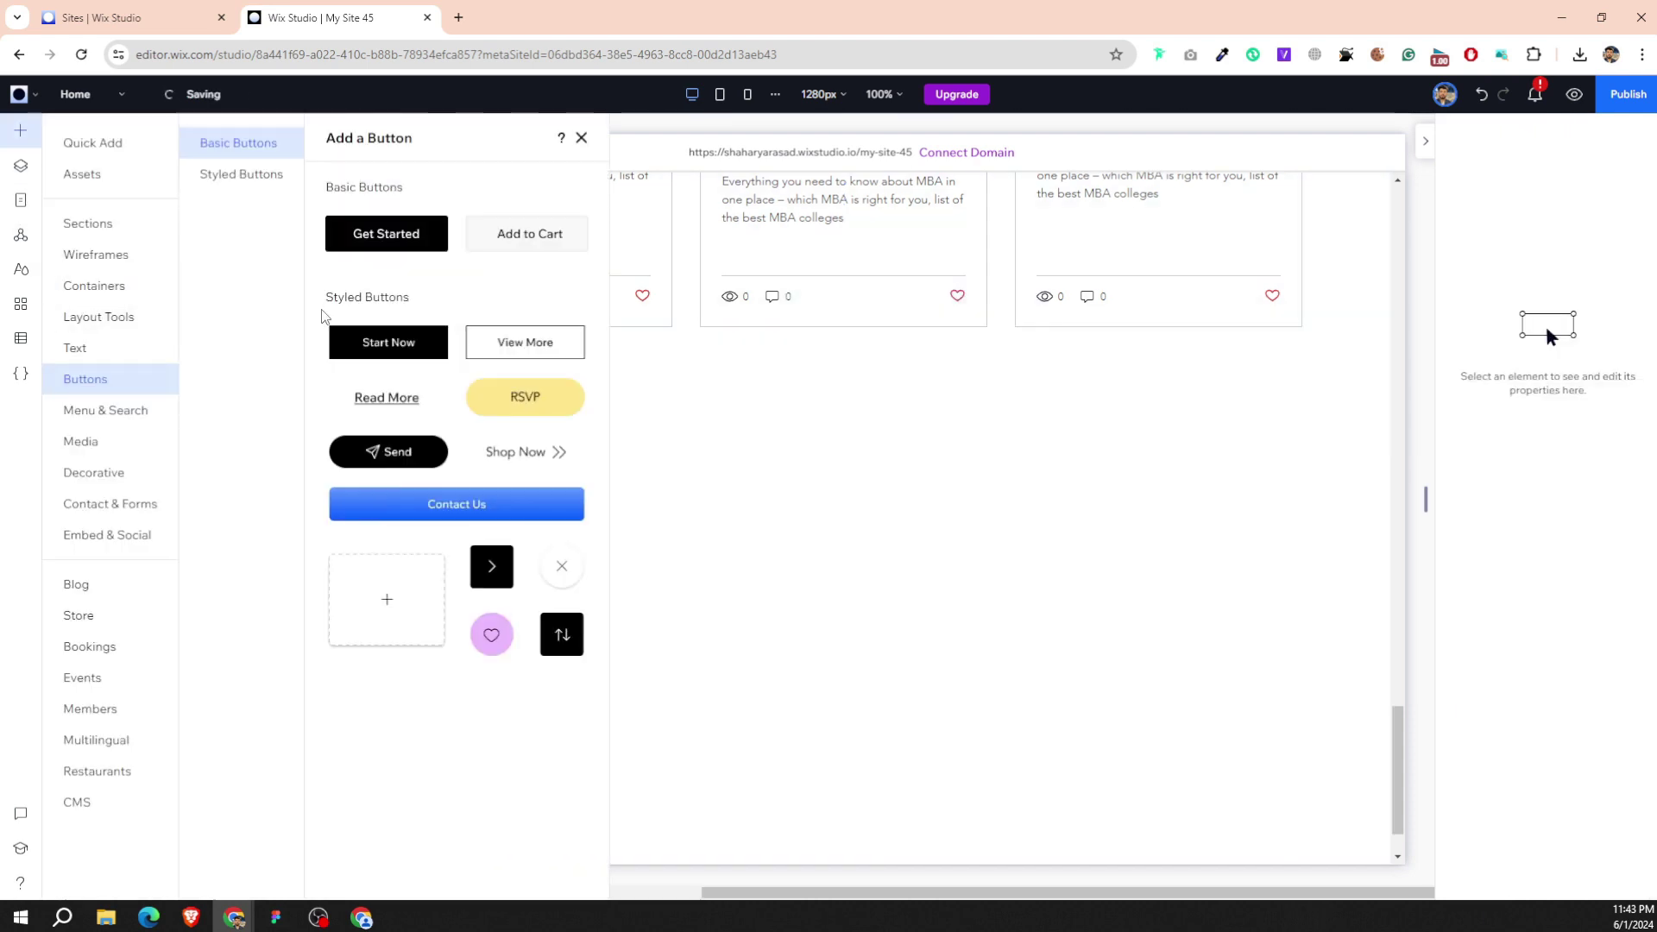
# Add a Shop Now button centred under the course cards with a thin right-arrow icon.
pyautogui.moveTo(515, 450); pyautogui.dragTo(801, 384)
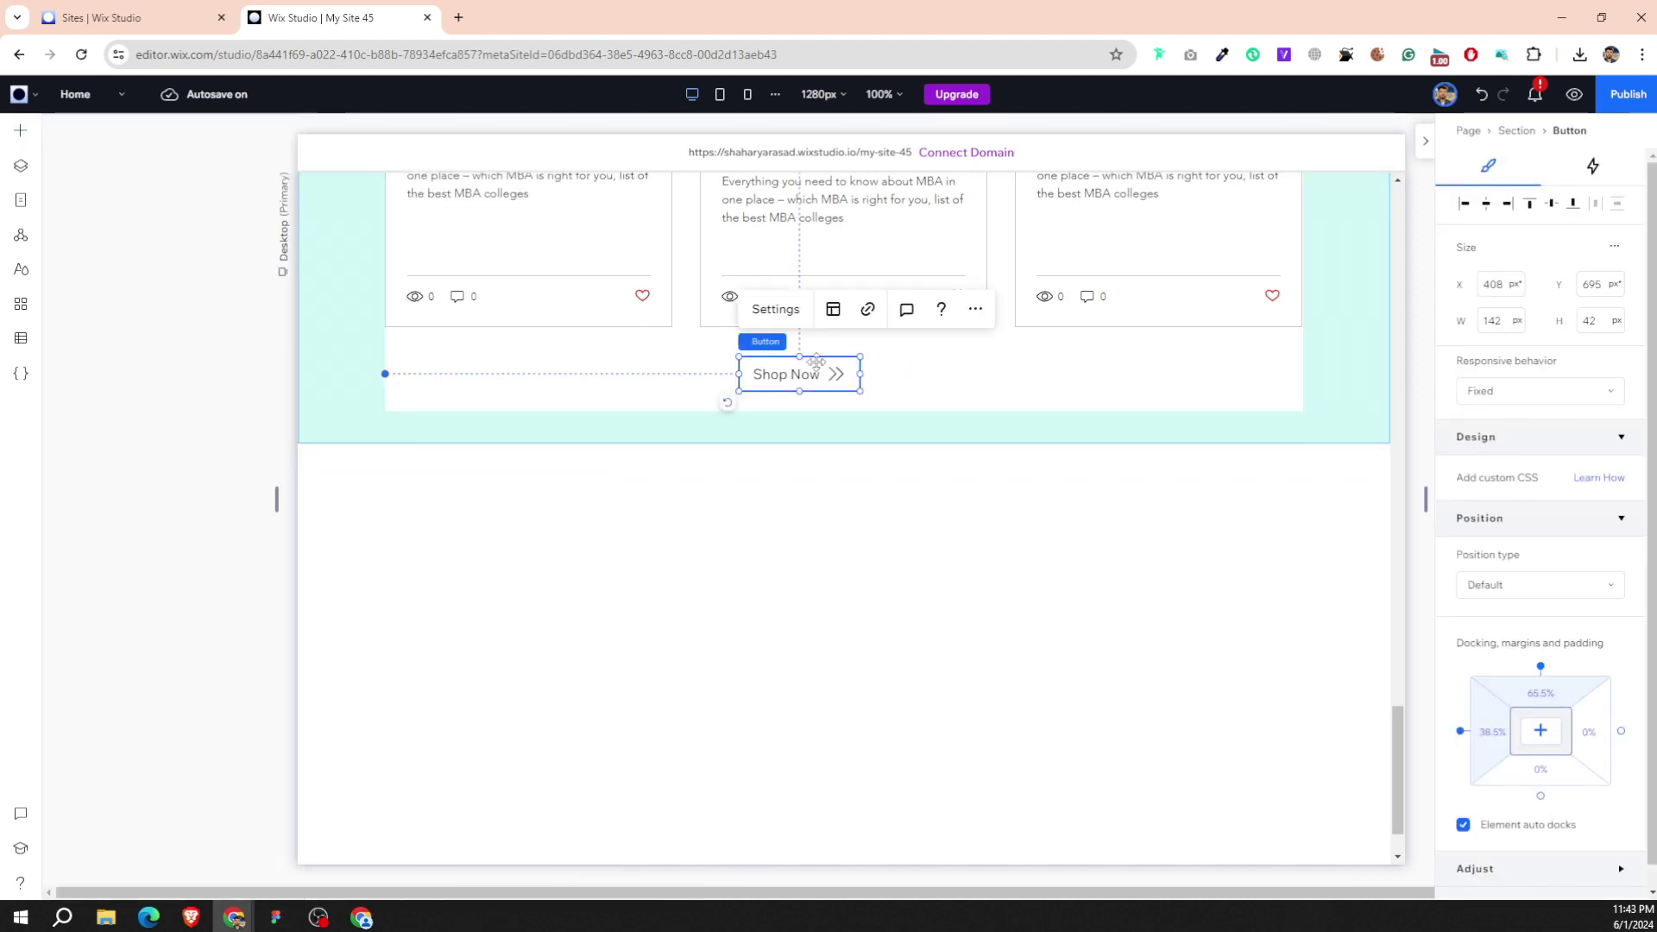
pyautogui.click(1485, 204)
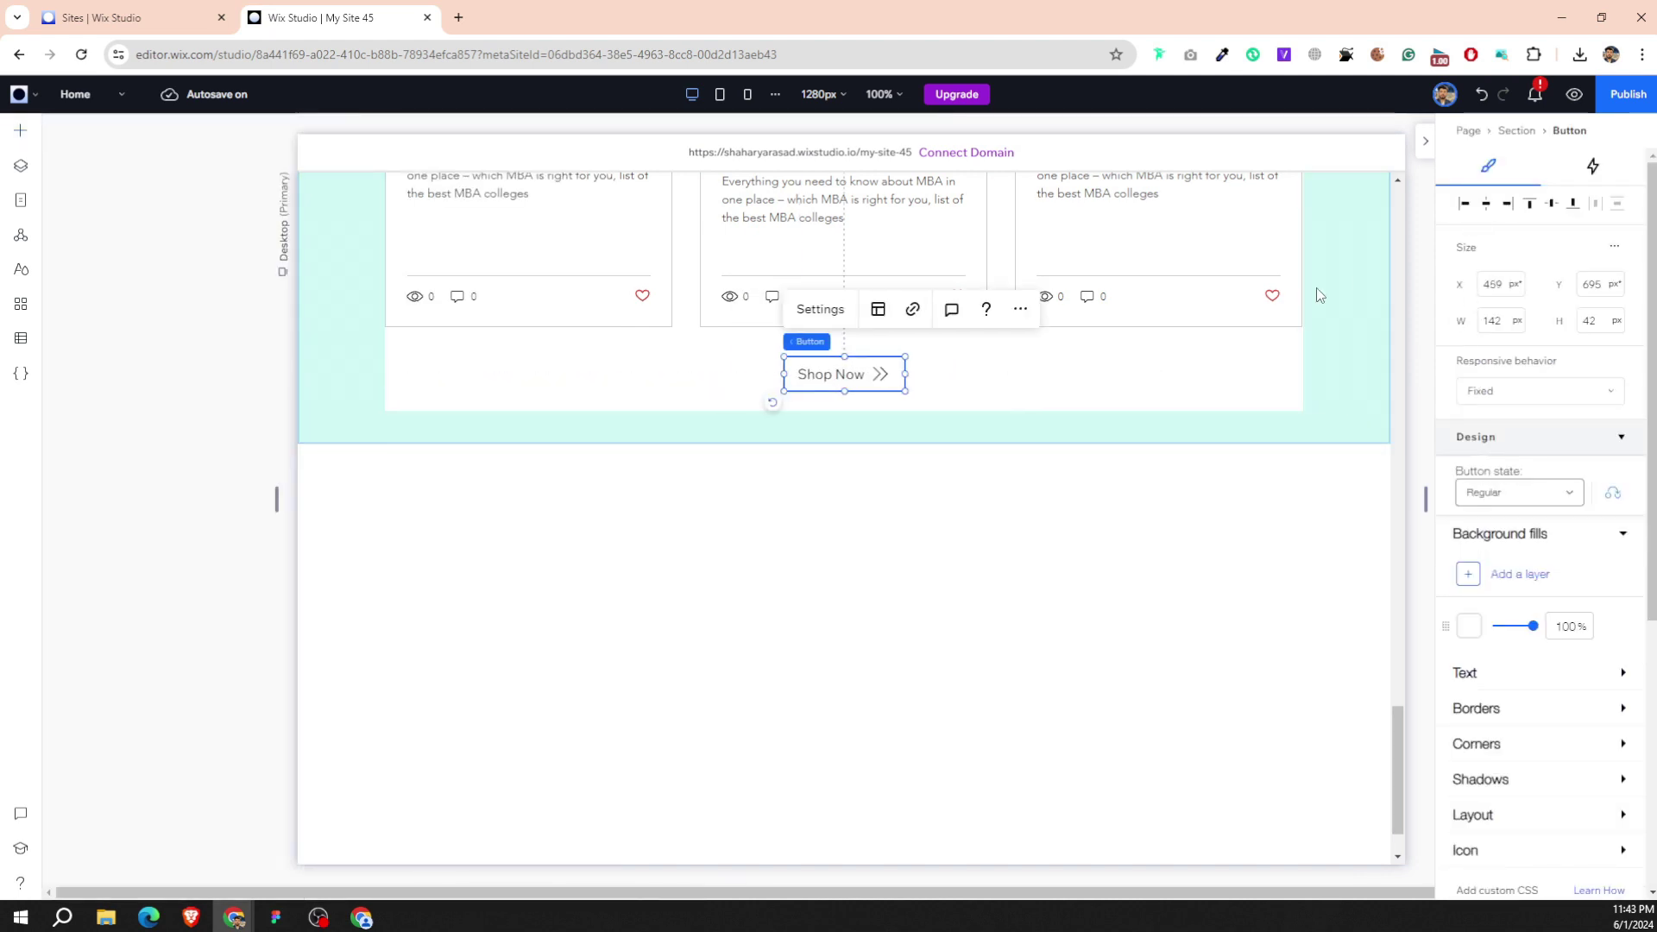
pyautogui.click(819, 309)
pyautogui.click(1032, 597)
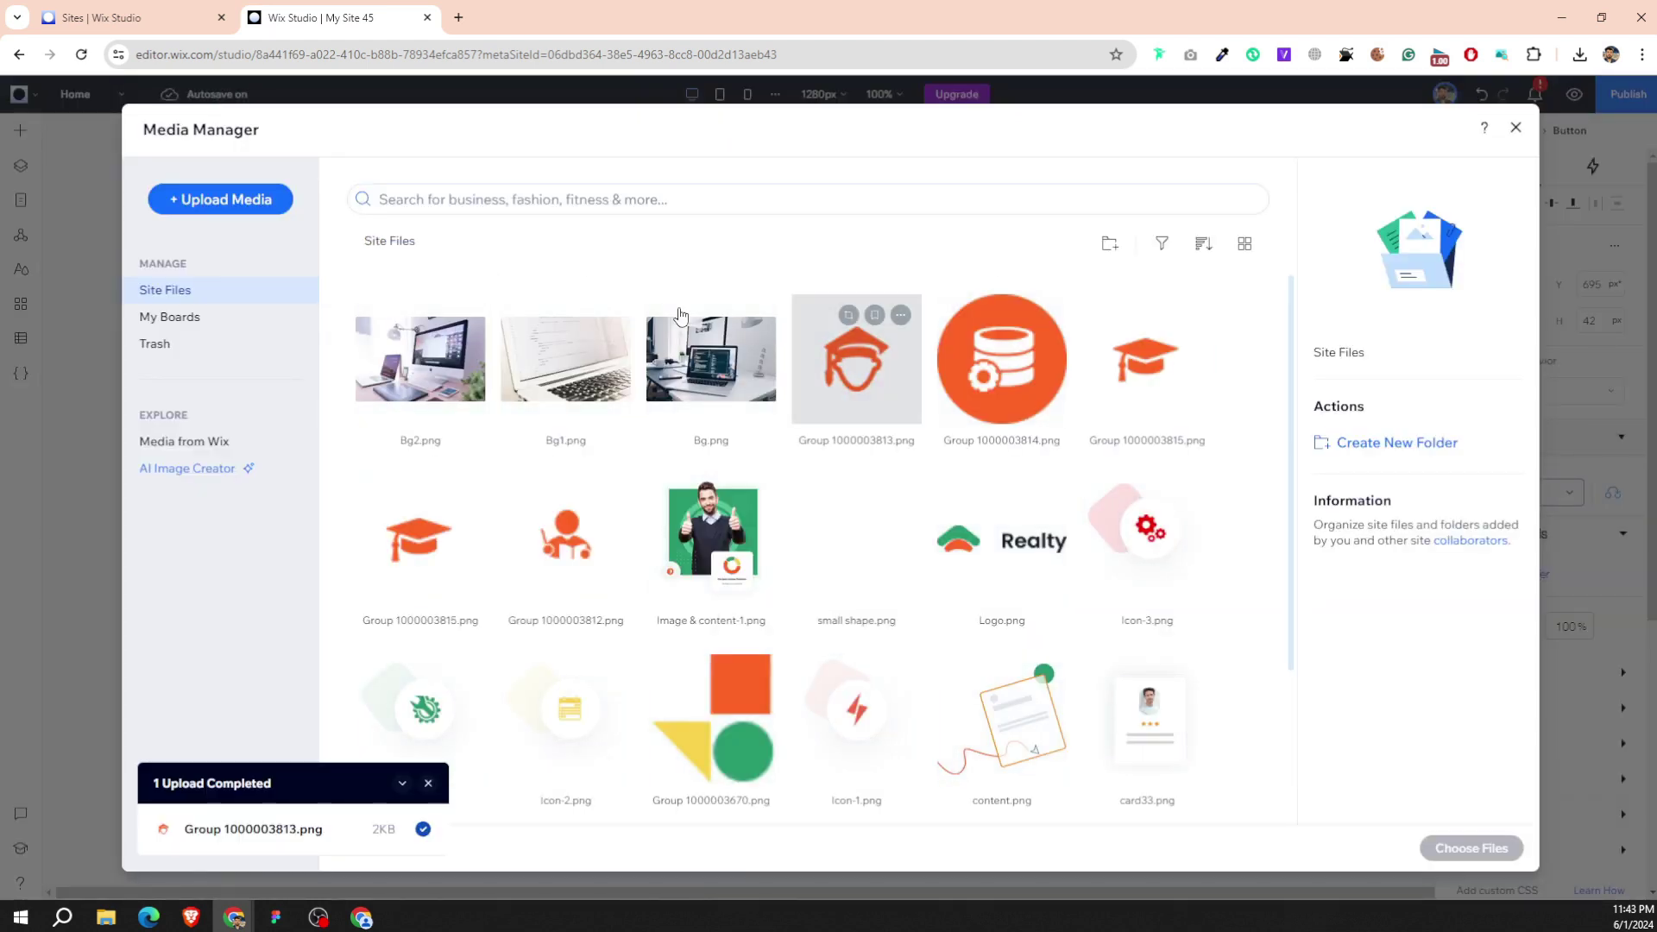
pyautogui.click(613, 205)
pyautogui.write('arrow')
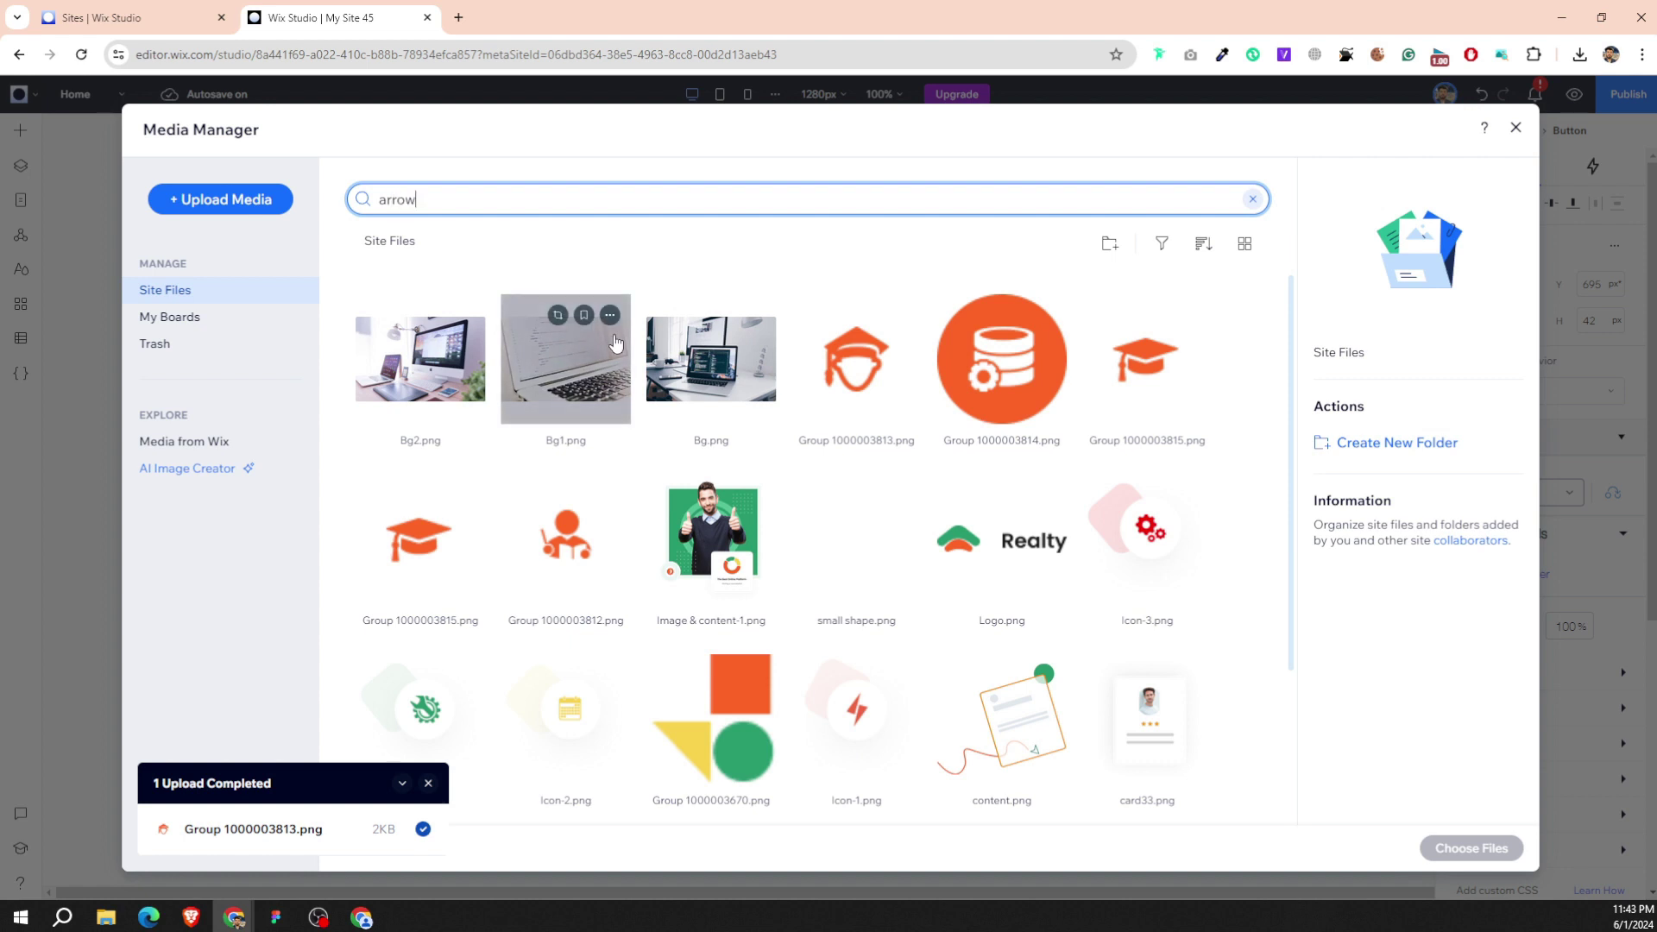
pyautogui.press('Return')
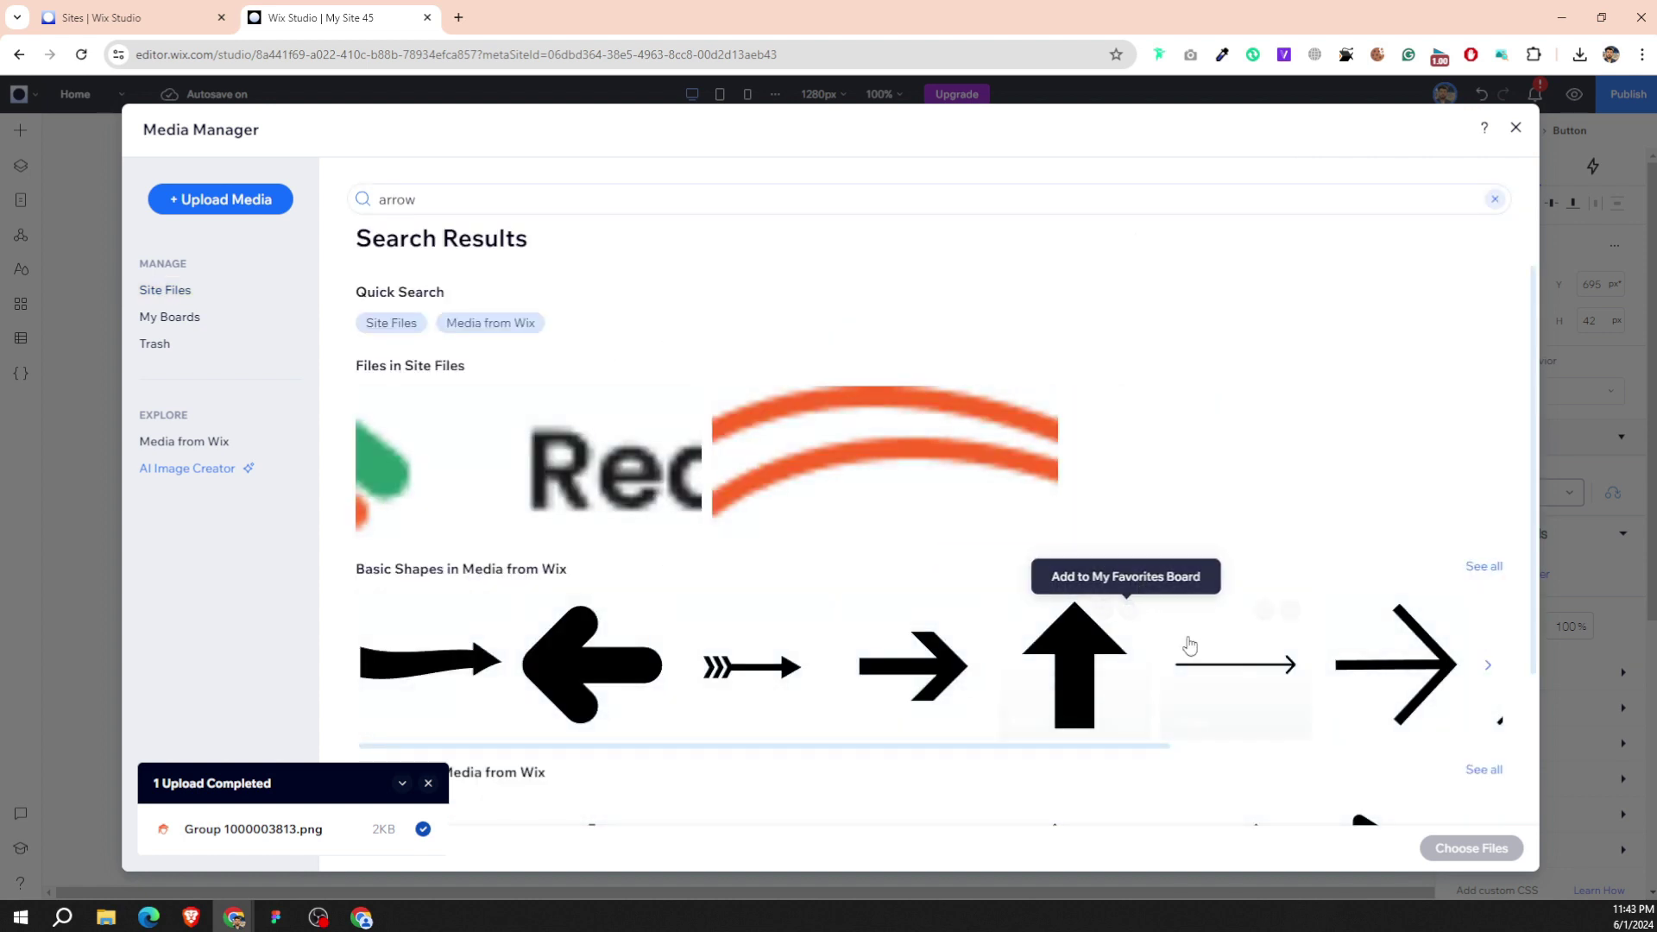
pyautogui.doubleClick(1394, 668)
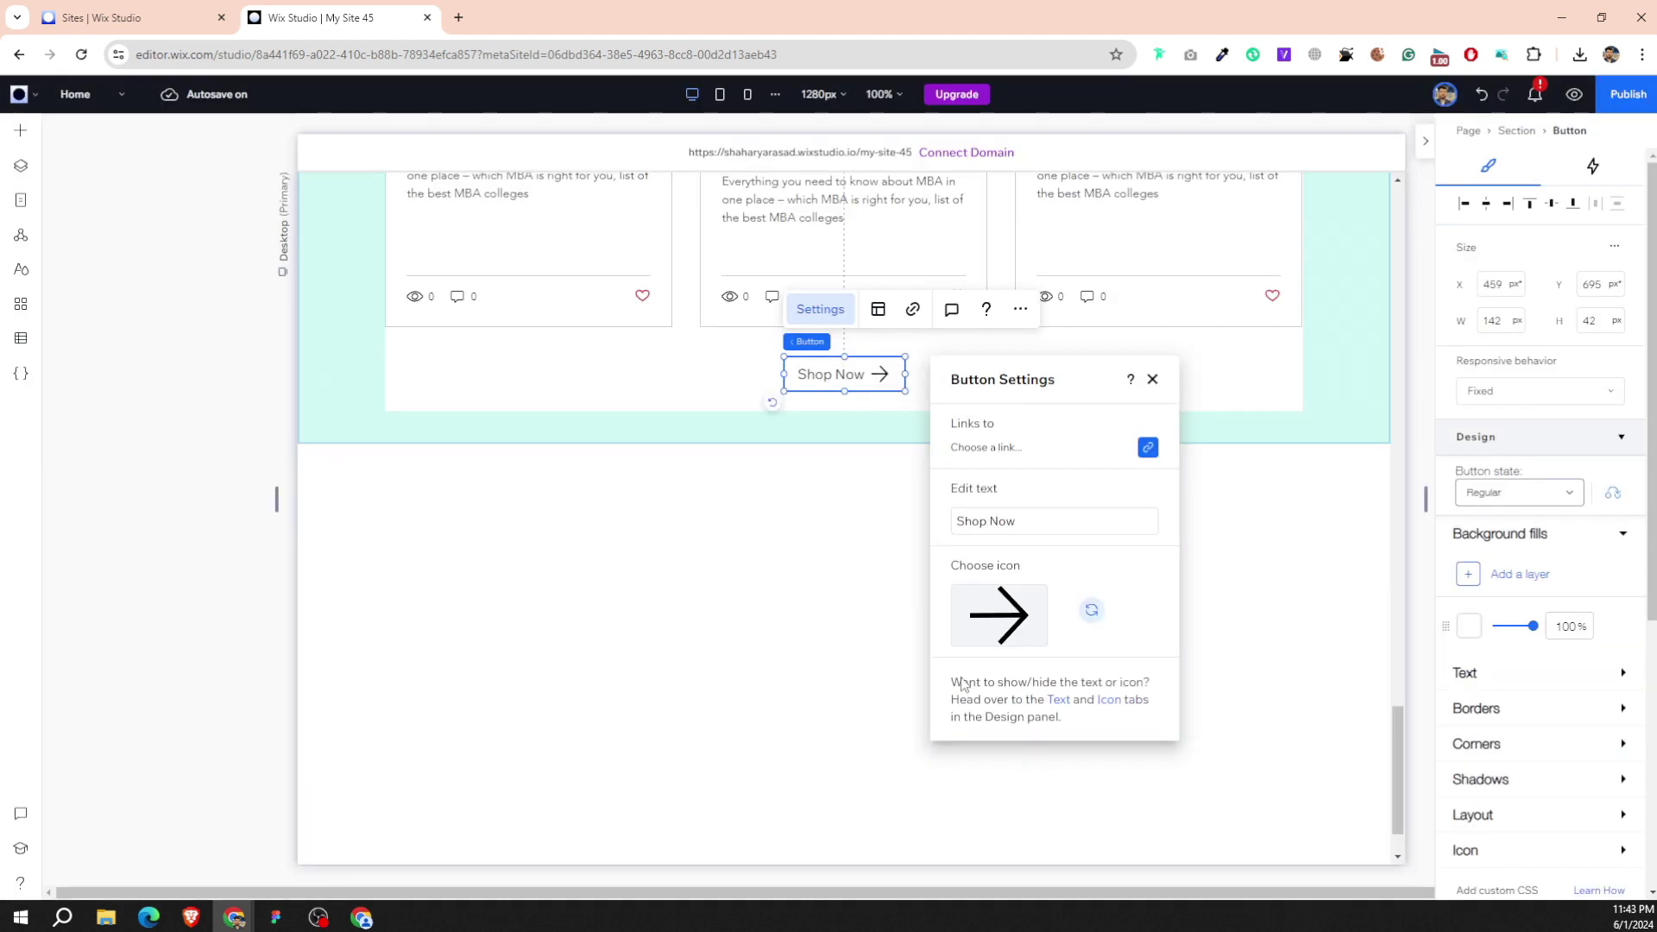
# Open the button's background fill colours and copy the See more orange FF6525 from Figma.
pyautogui.click(1467, 625)
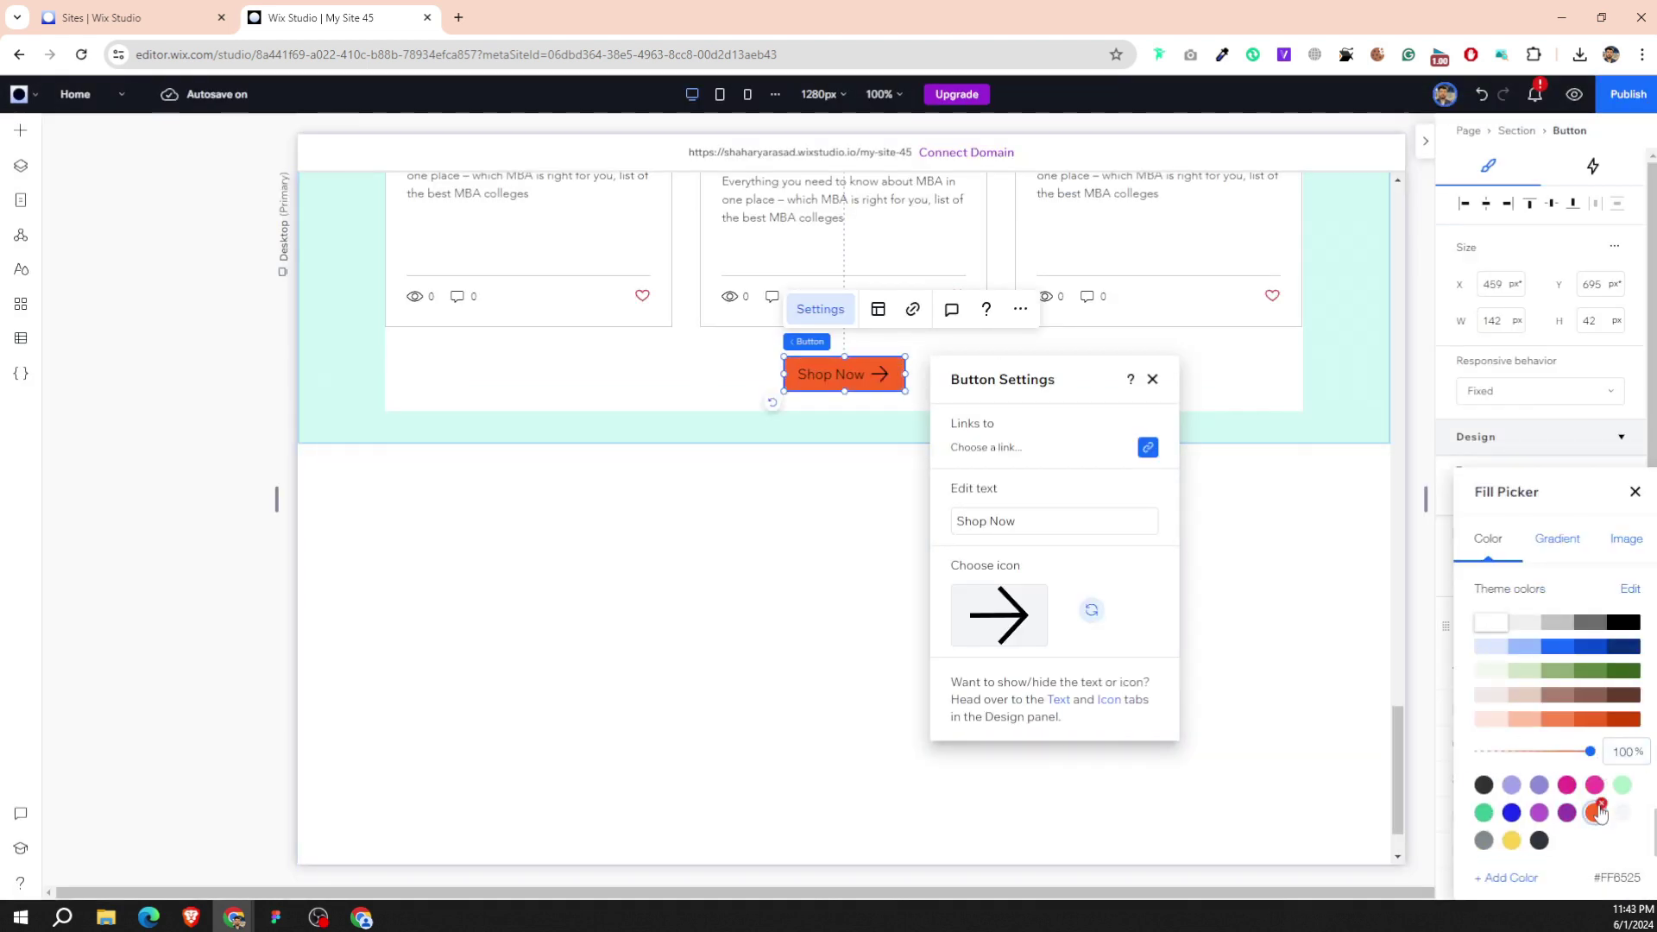
pyautogui.click(1534, 813)
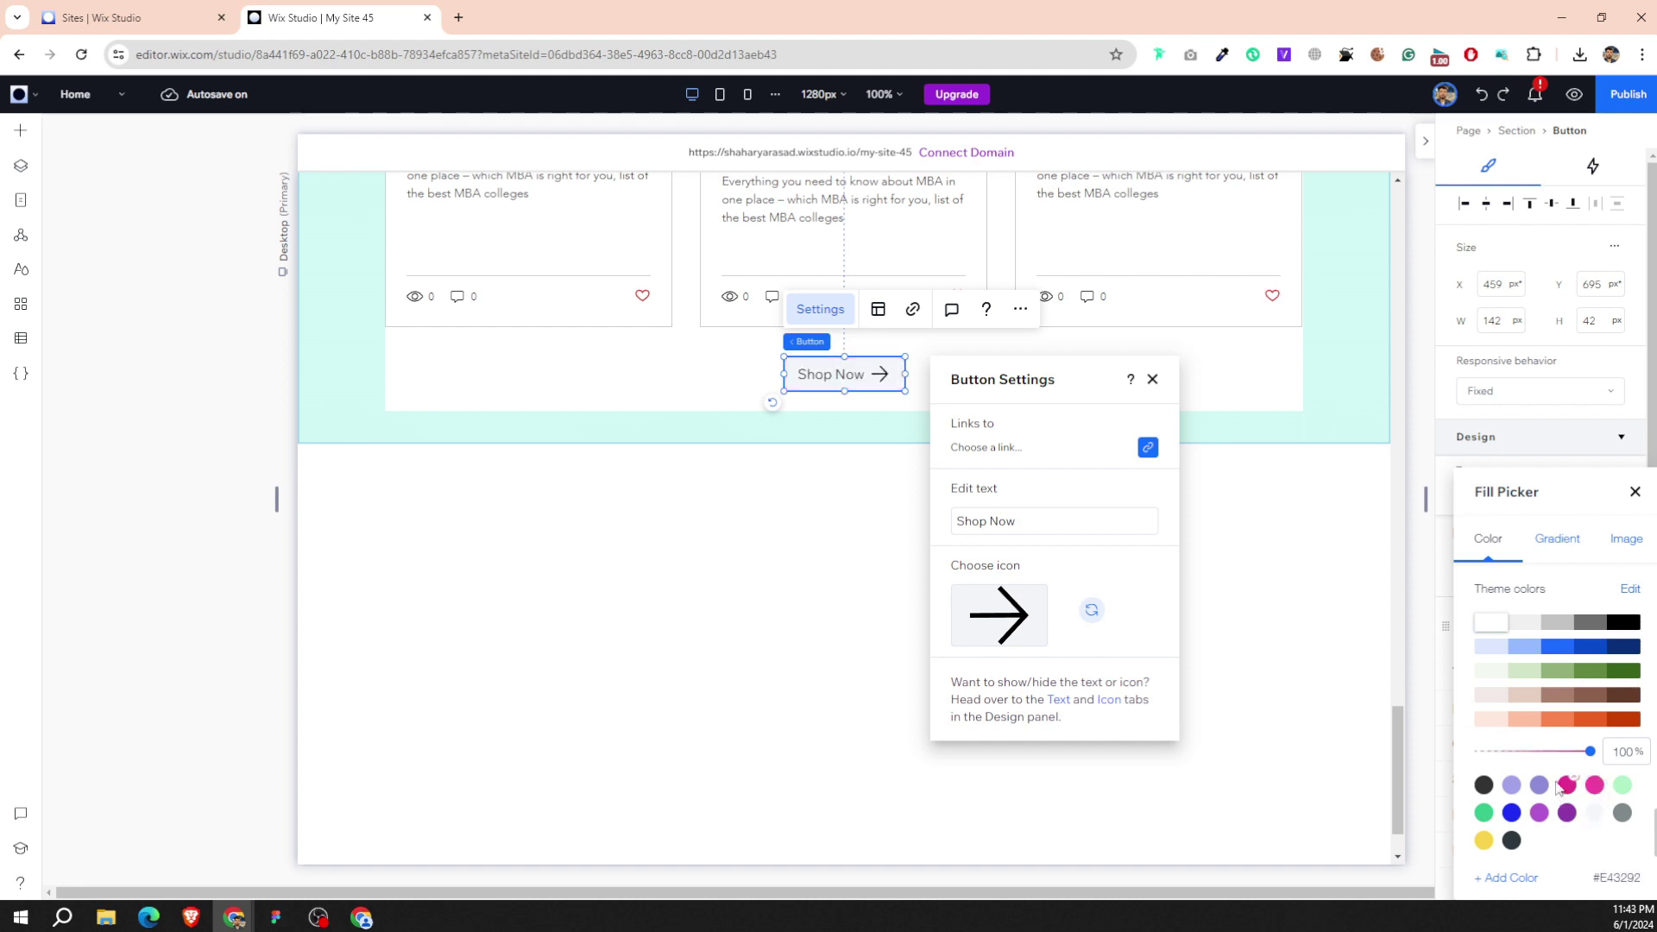
pyautogui.click(1421, 719)
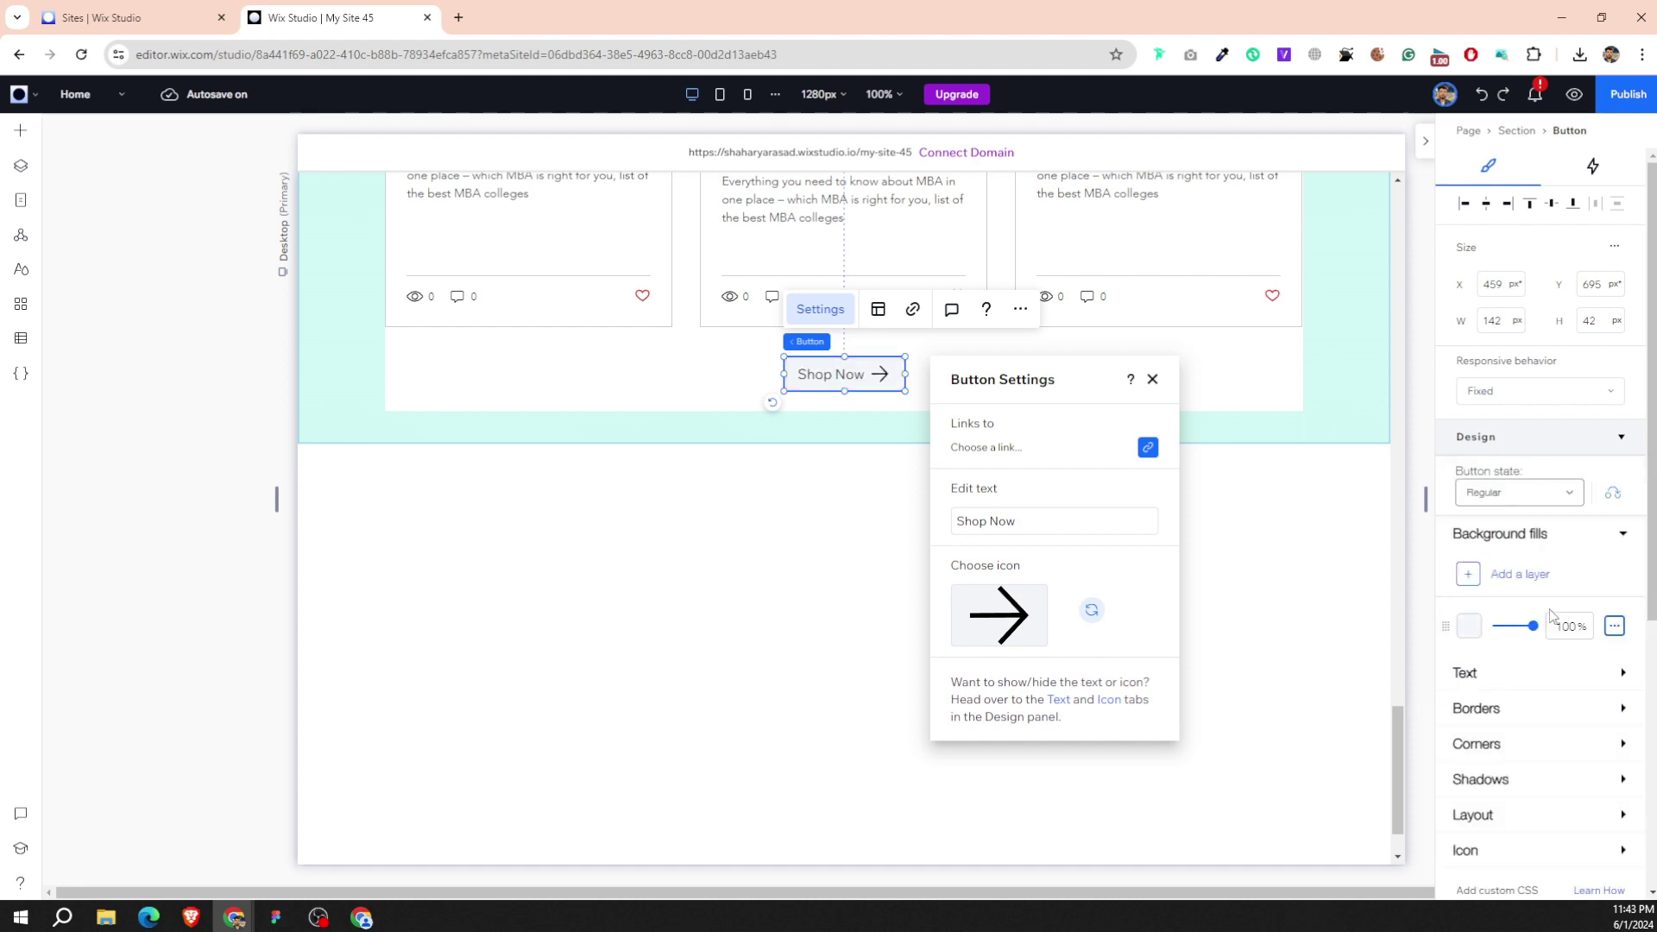
pyautogui.click(1468, 625)
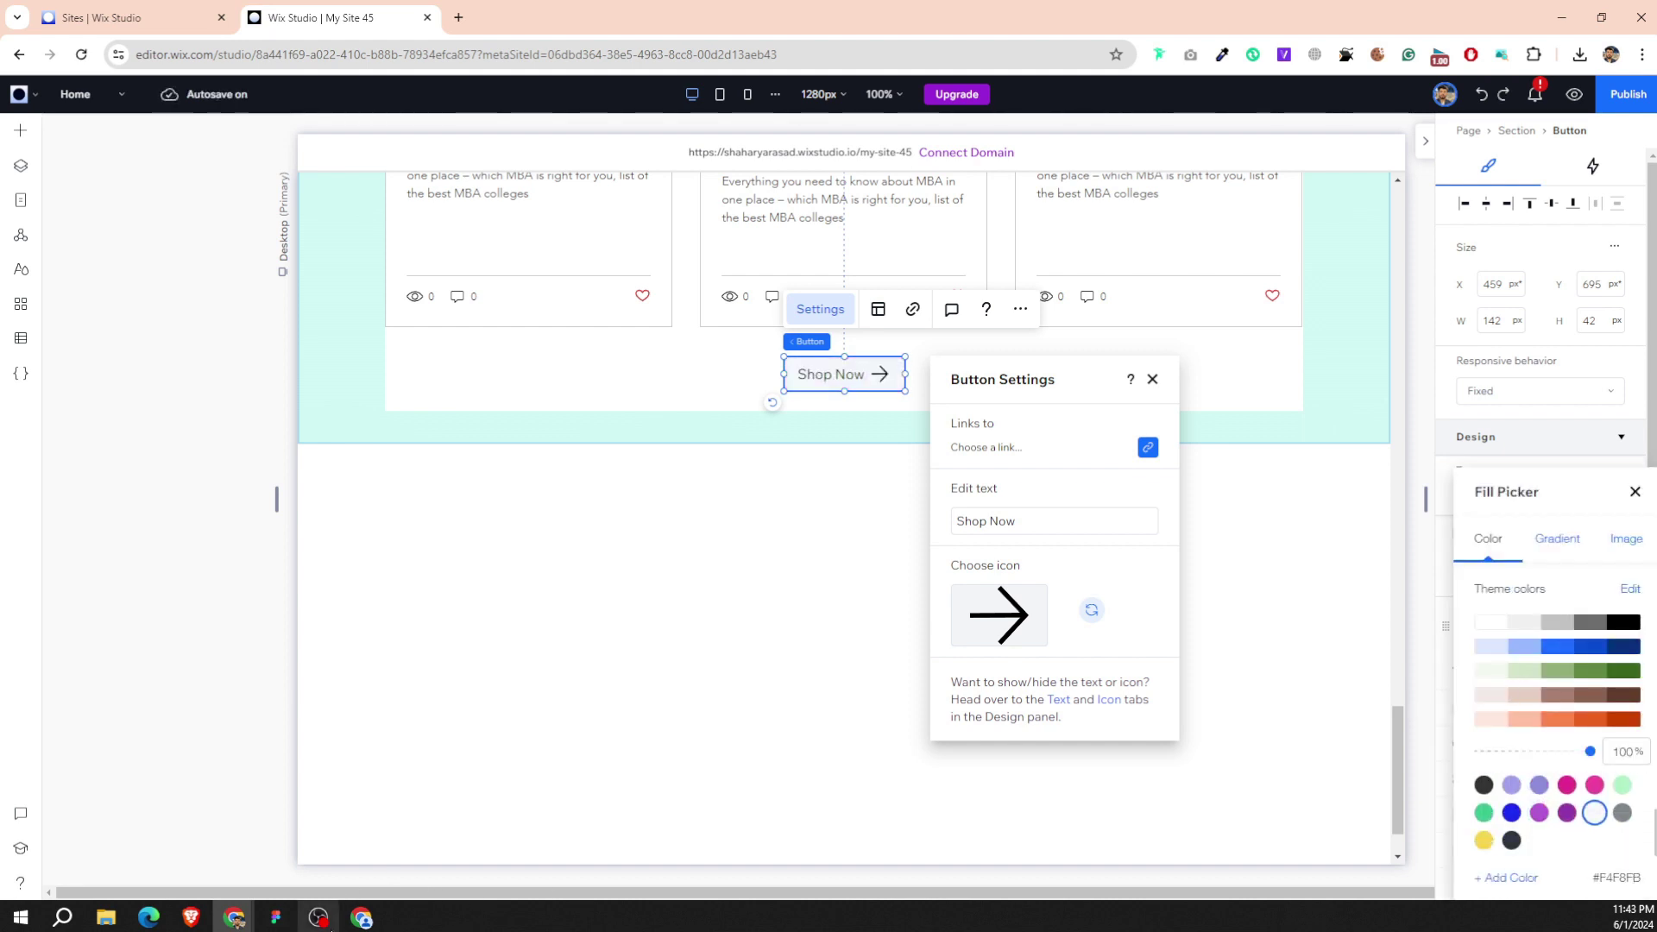
pyautogui.click(275, 916)
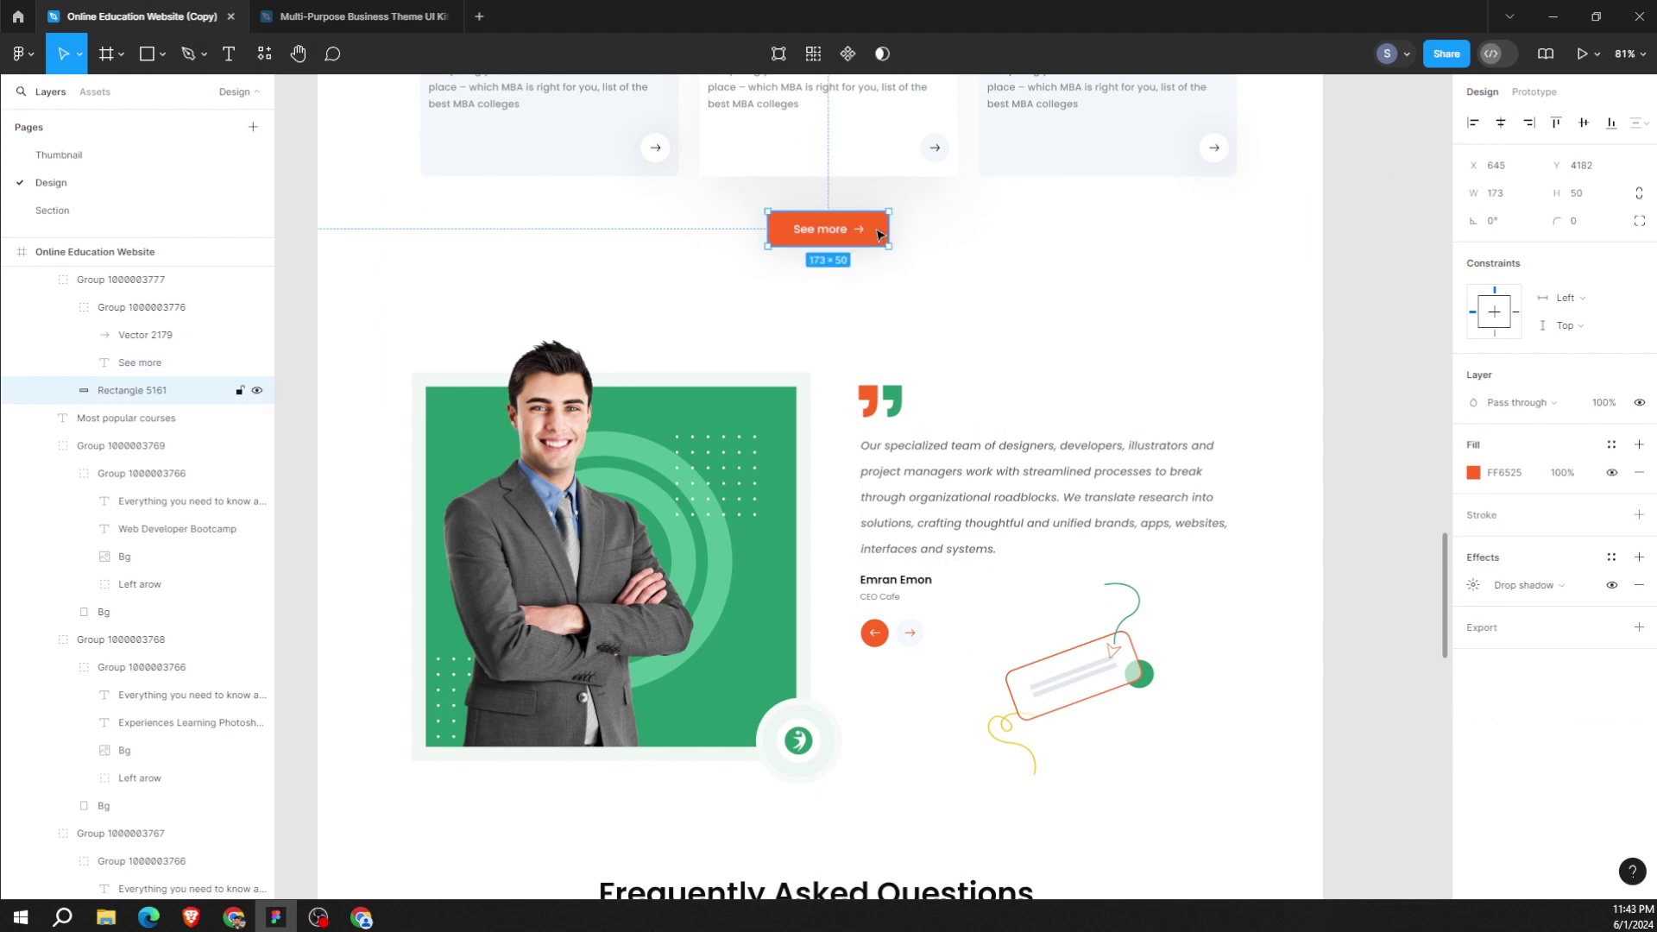
pyautogui.click(1499, 474)
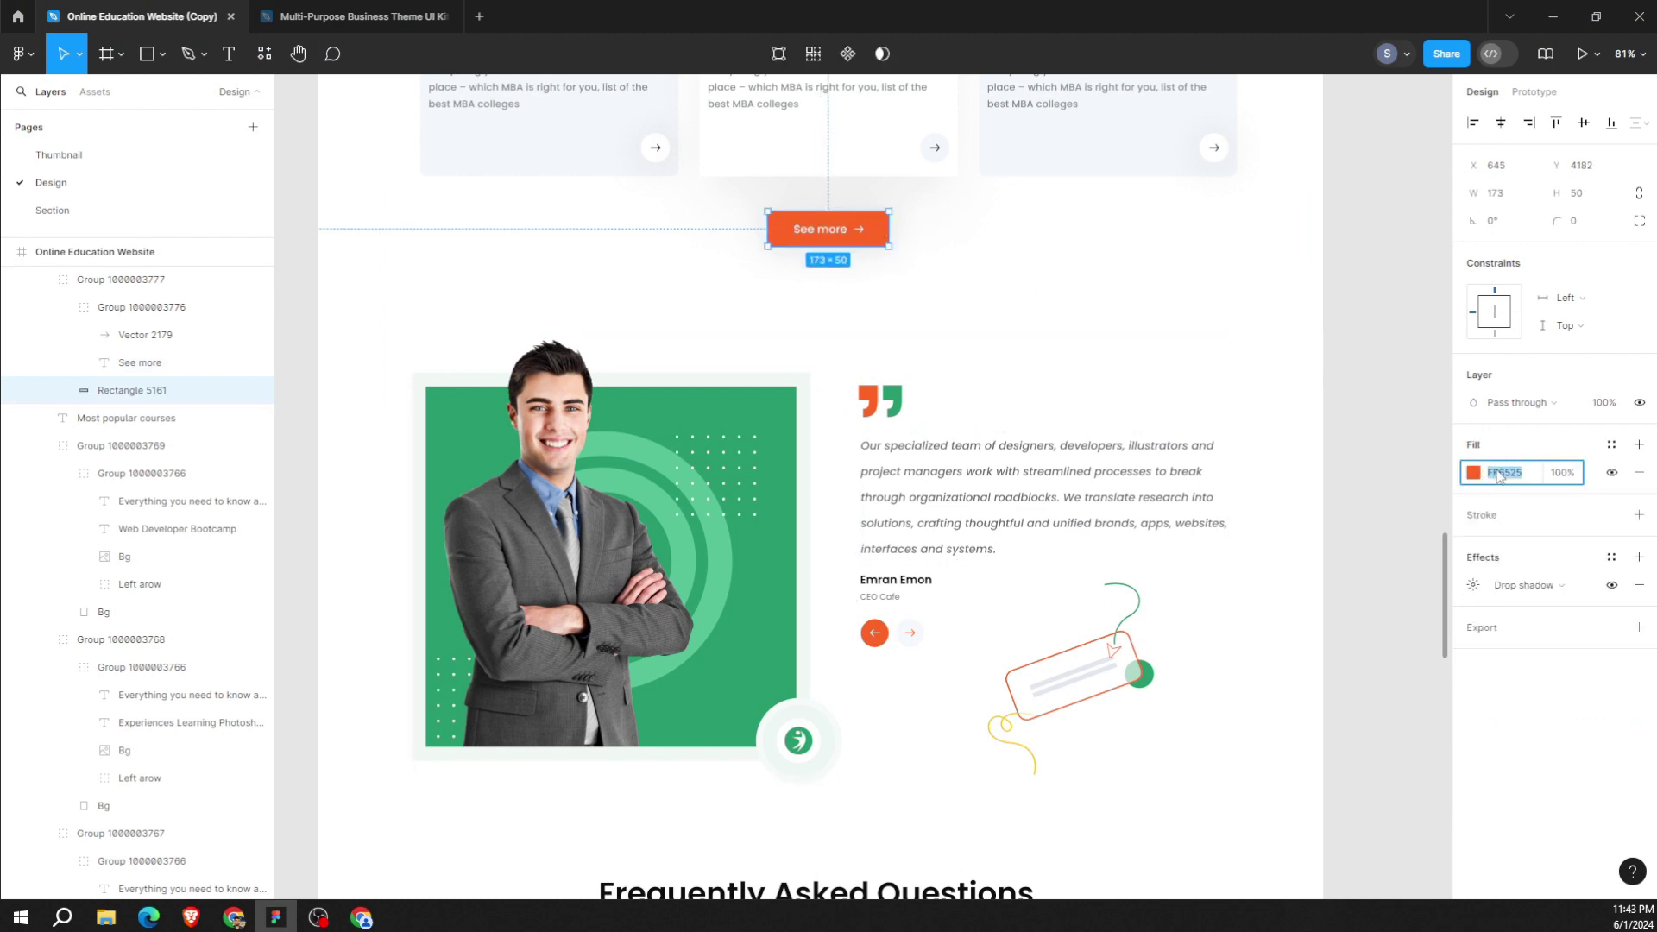
pyautogui.click(233, 916)
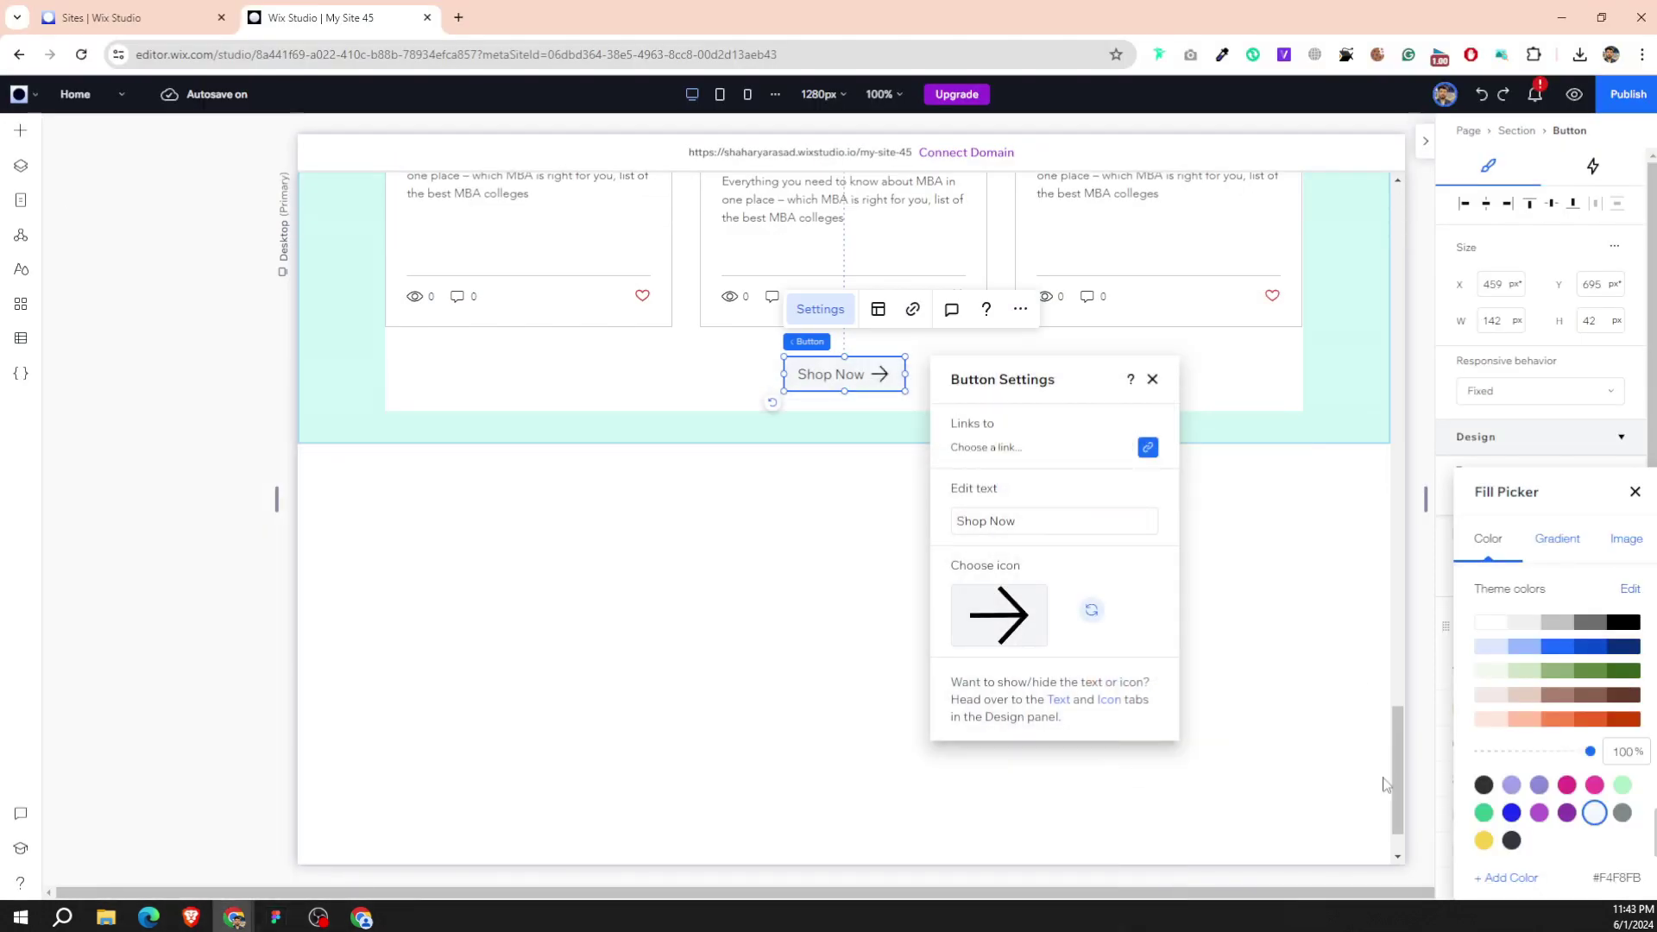
# Add FF6525 as a custom colour and apply it as the button's background fill.
pyautogui.click(1507, 876)
pyautogui.write('FF6525')
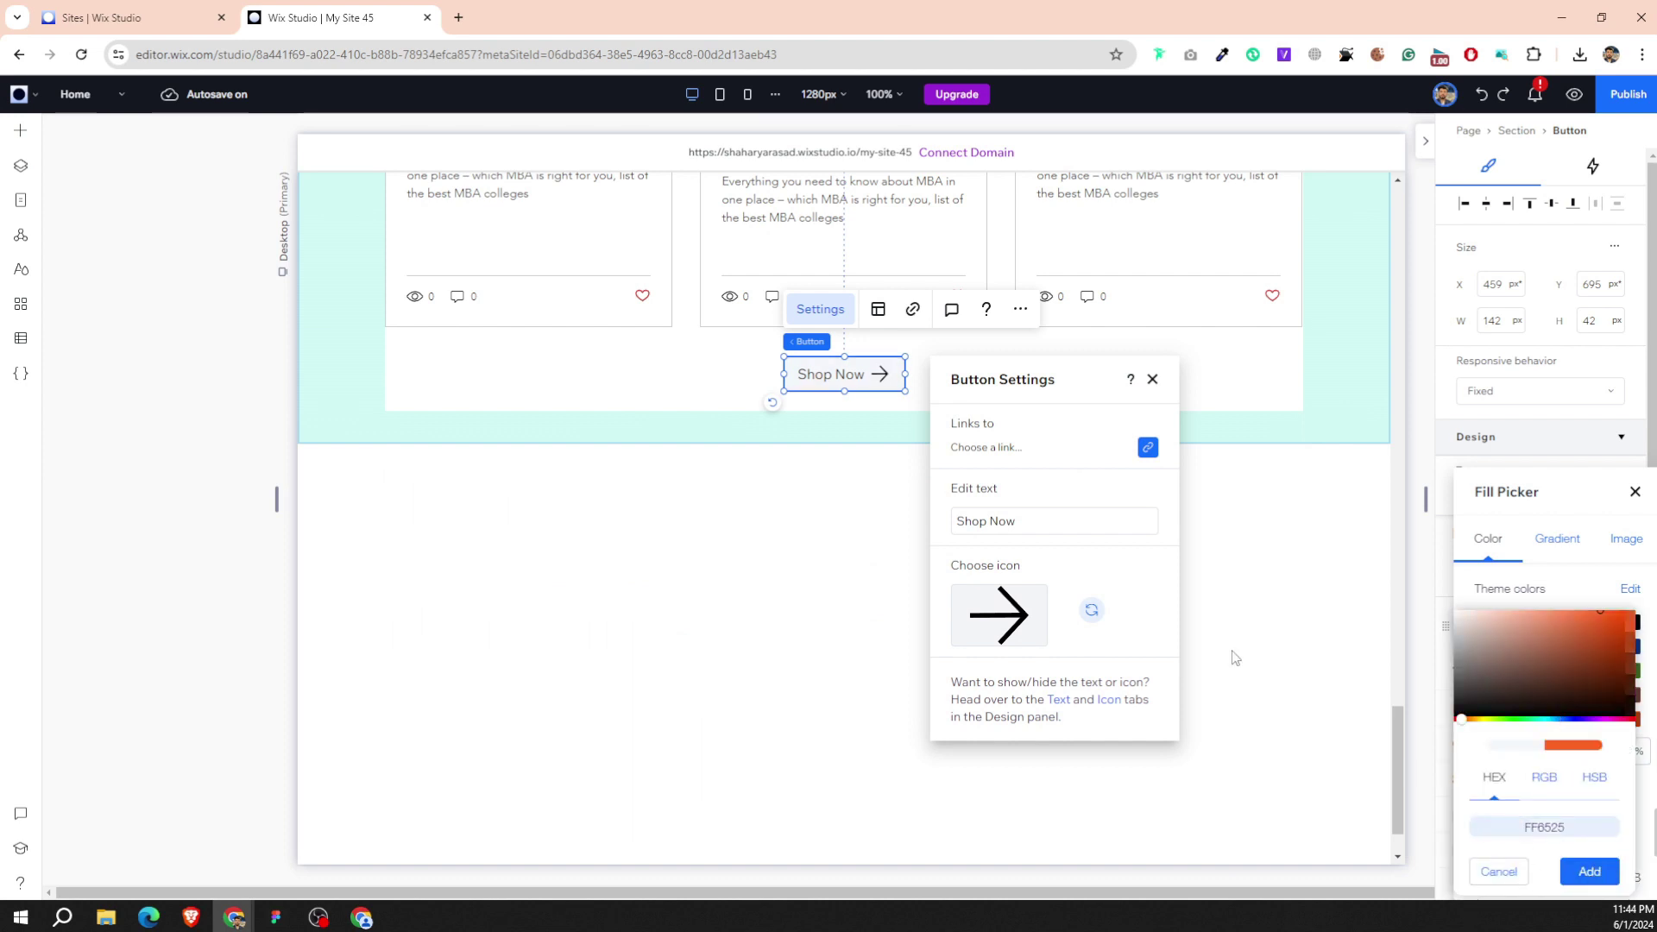
pyautogui.click(1588, 871)
pyautogui.click(843, 377)
# Change the Shop Now label's font in the button's Text settings.
pyautogui.click(1497, 677)
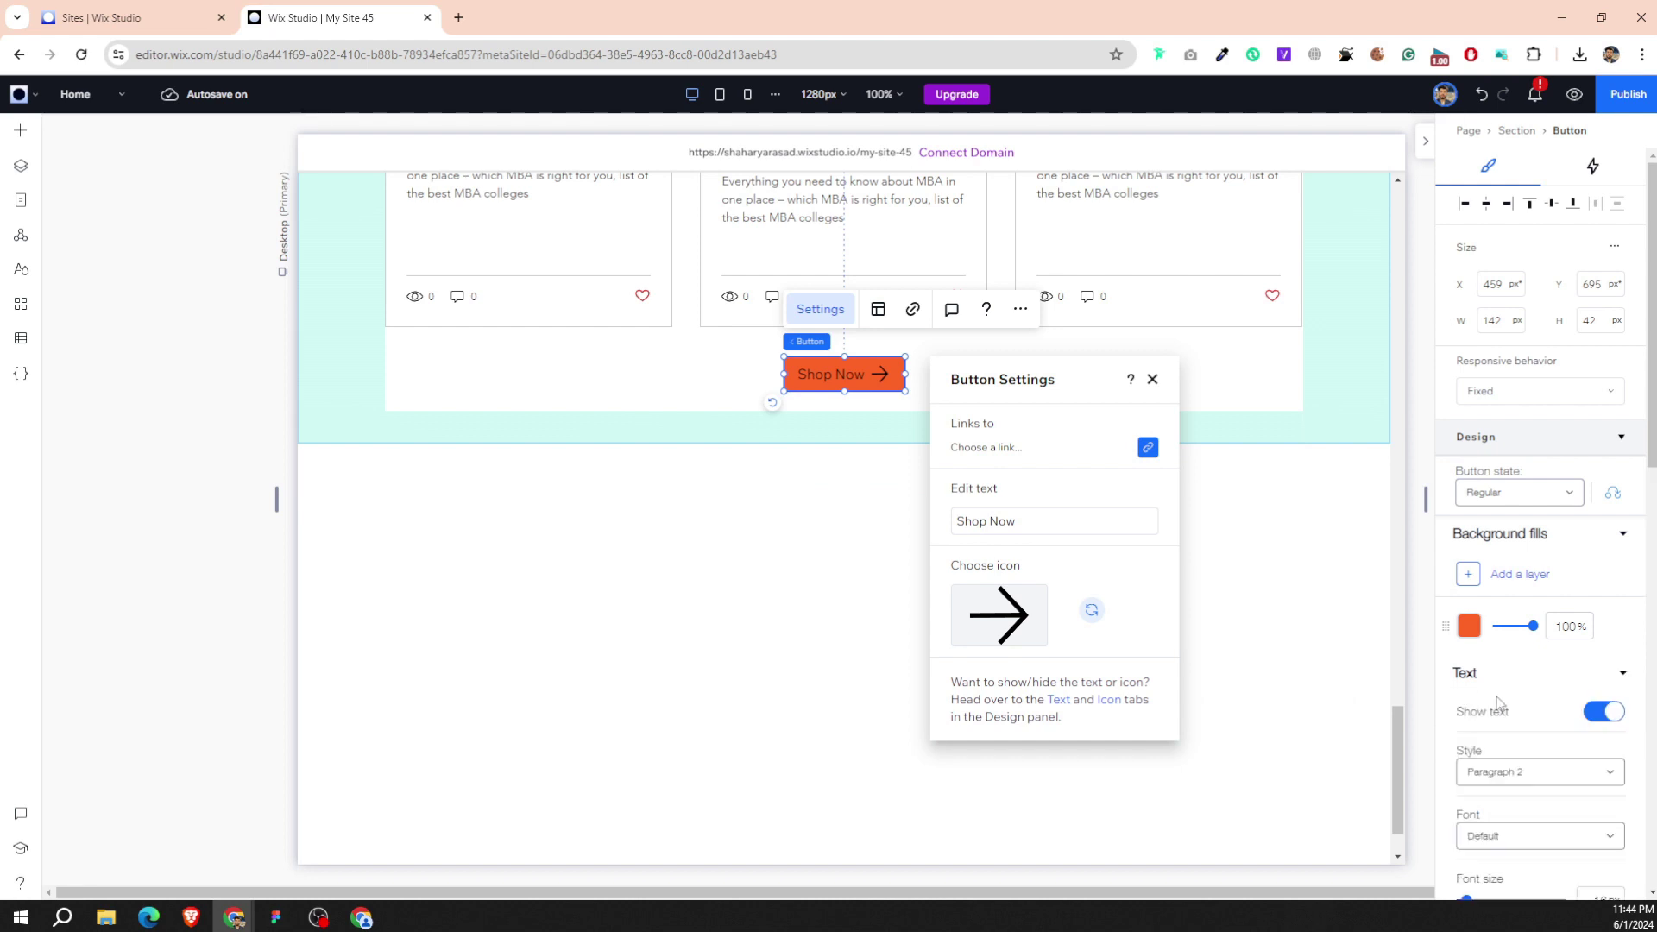
pyautogui.scroll(-3, 1502, 703)
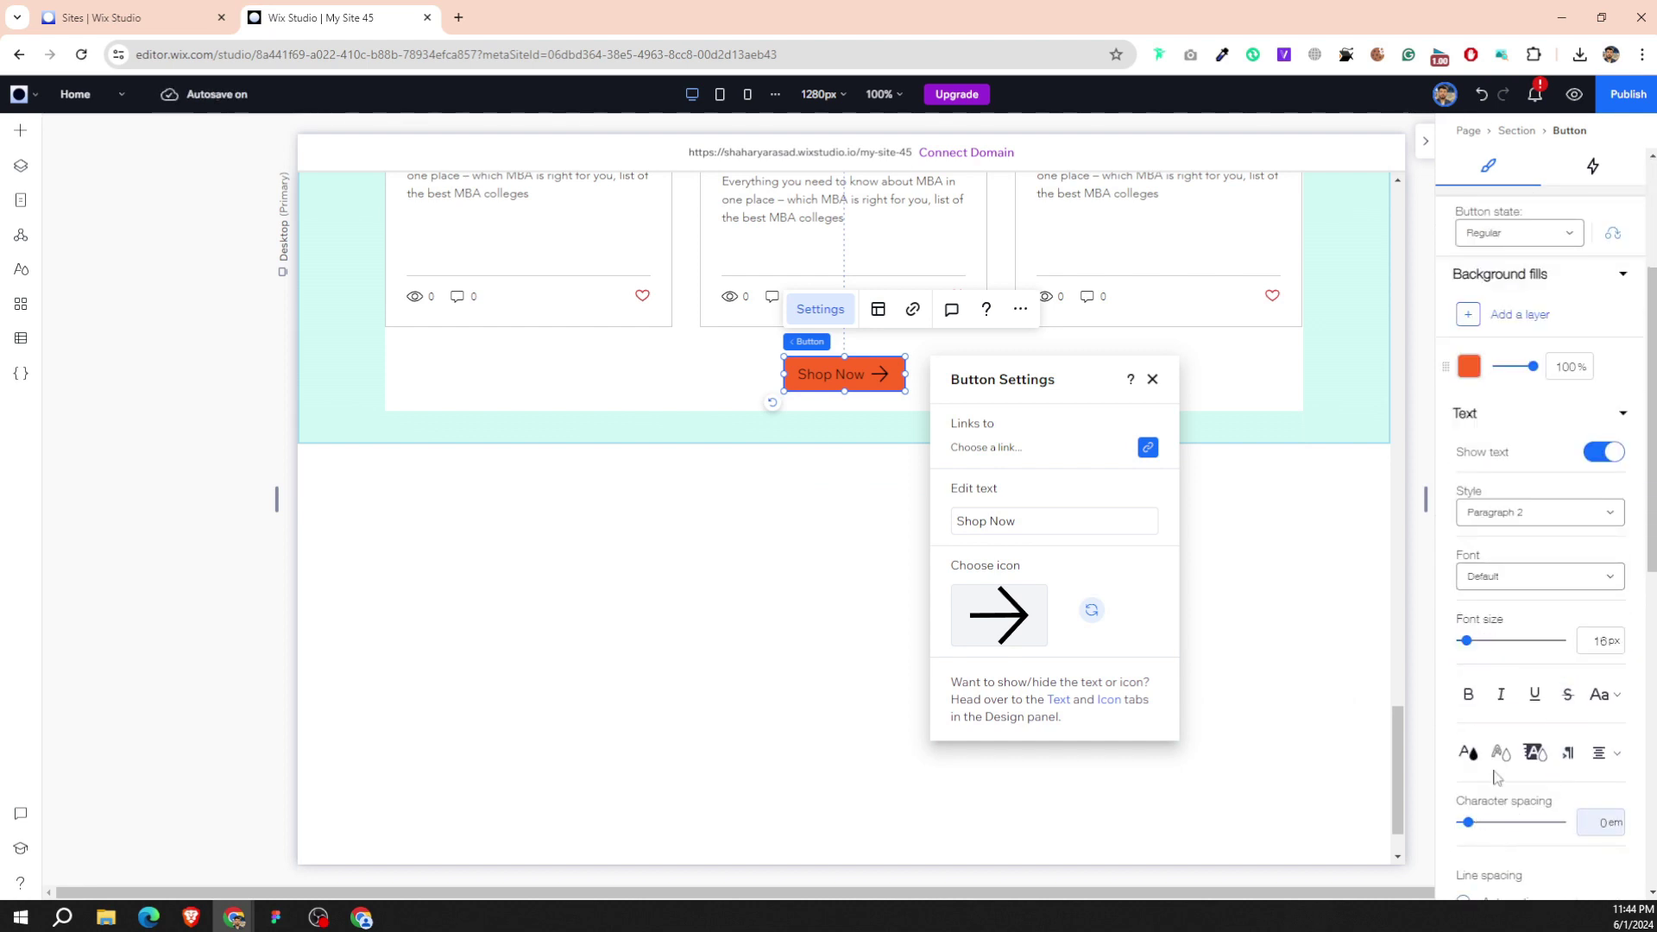
pyautogui.scroll(-1, 1528, 552)
pyautogui.click(1530, 489)
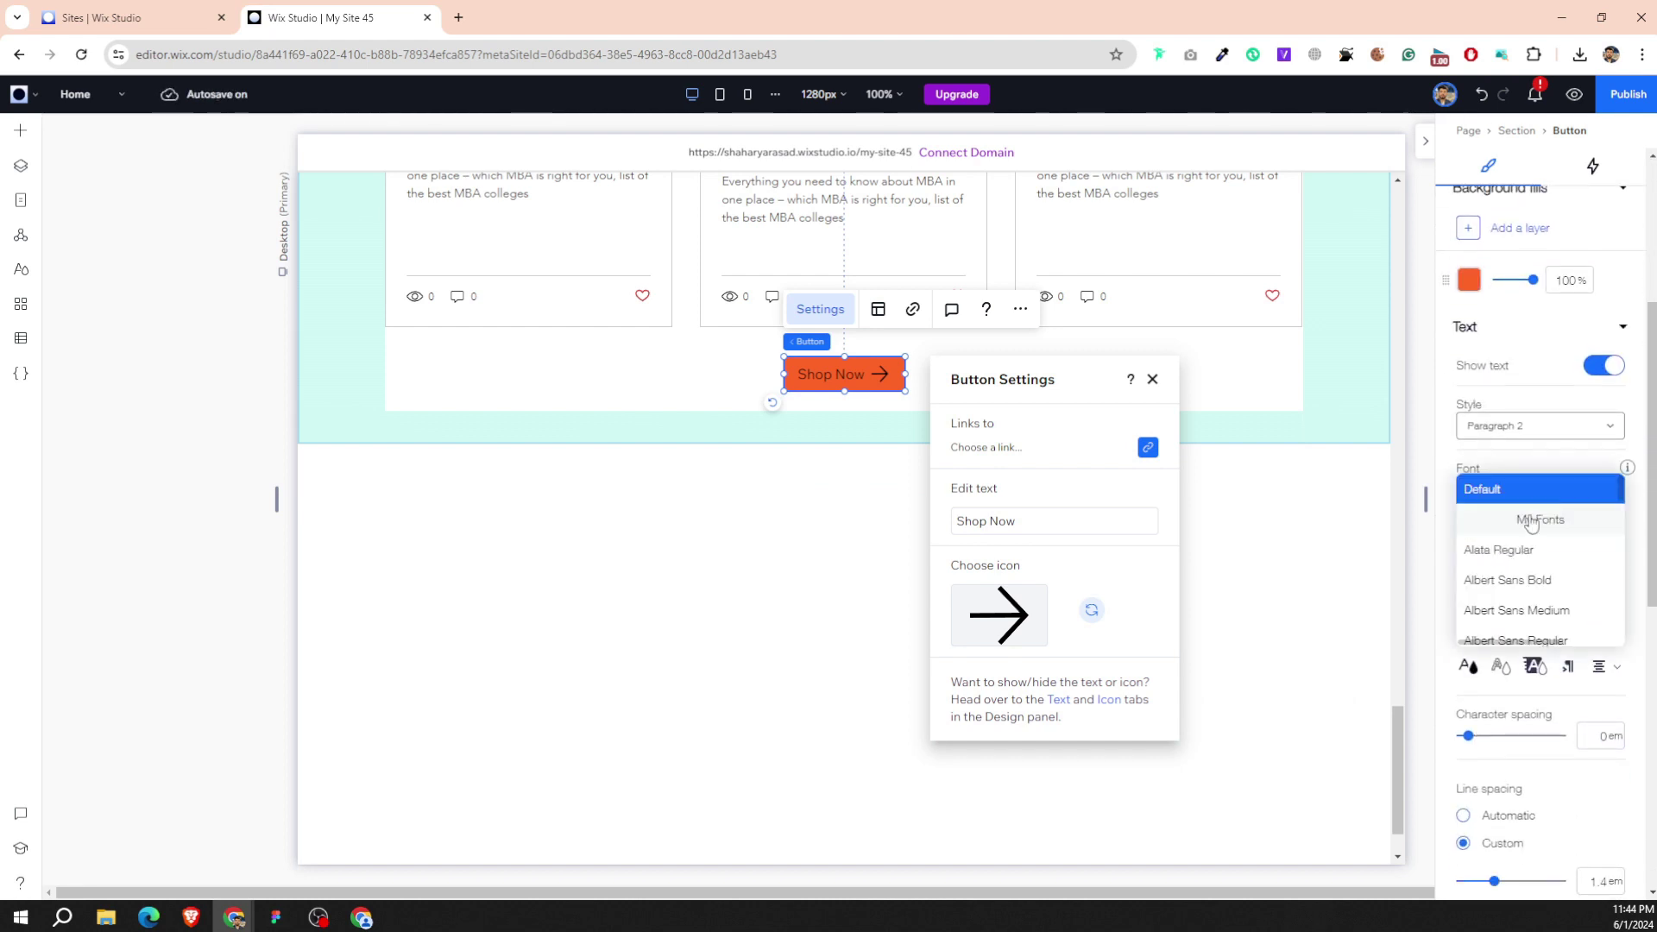
pyautogui.scroll(-5, 1535, 609)
pyautogui.scroll(-5, 1532, 596)
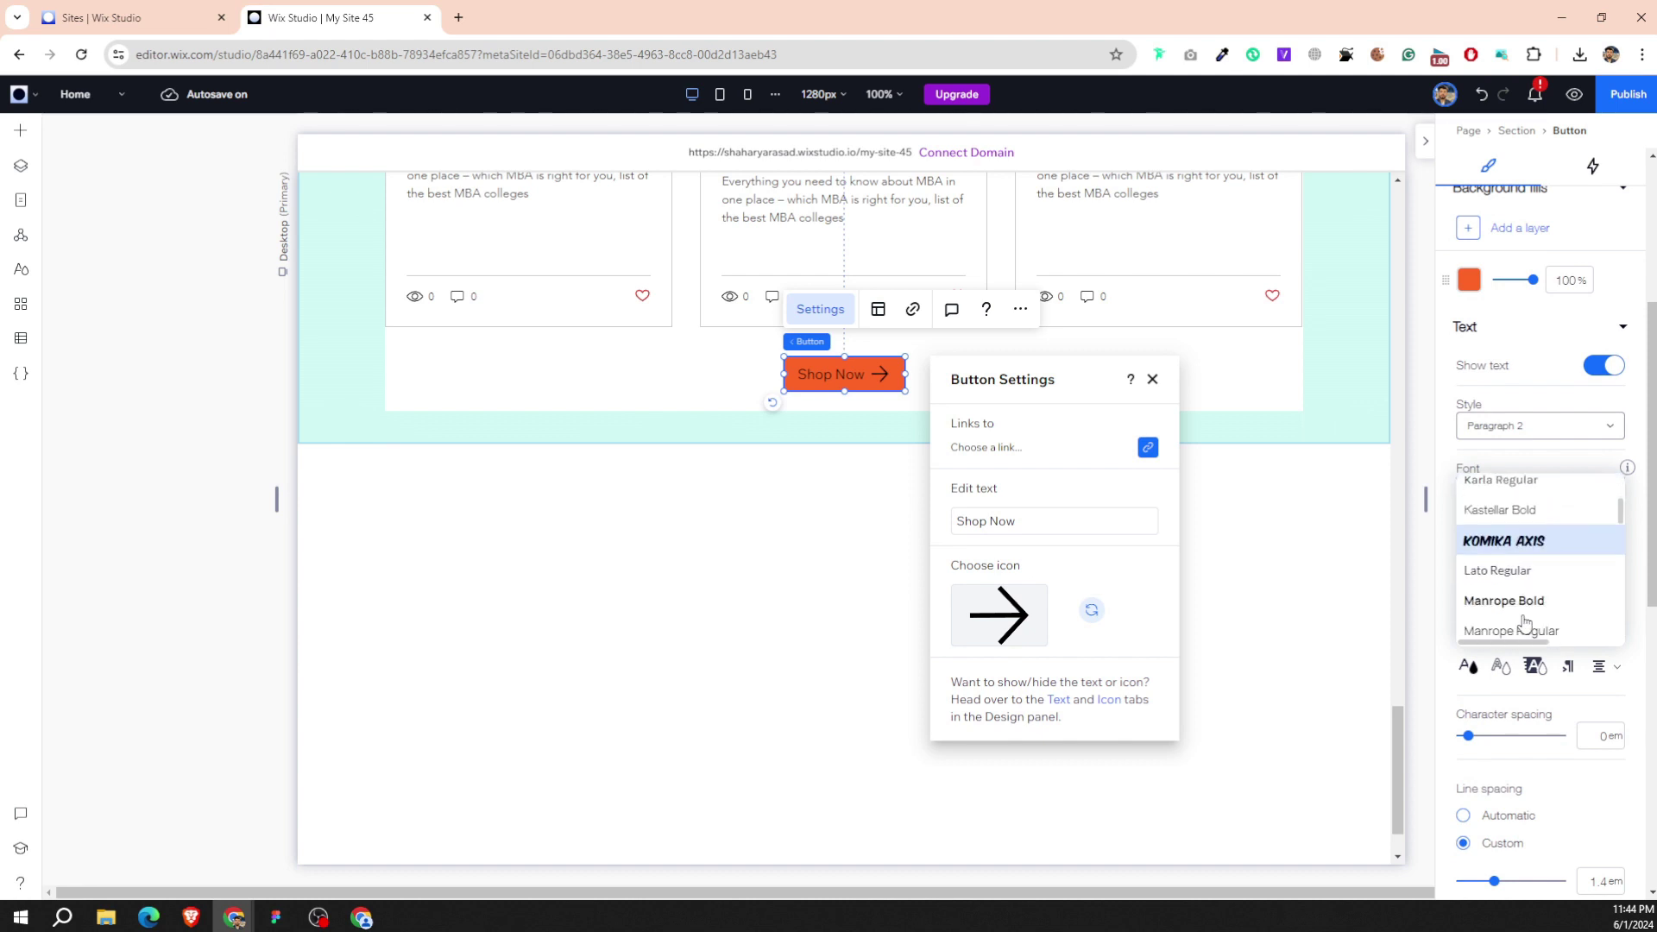
pyautogui.scroll(-5, 1528, 625)
pyautogui.scroll(-5, 1528, 628)
pyautogui.scroll(-5, 1523, 635)
pyautogui.scroll(-5, 1520, 634)
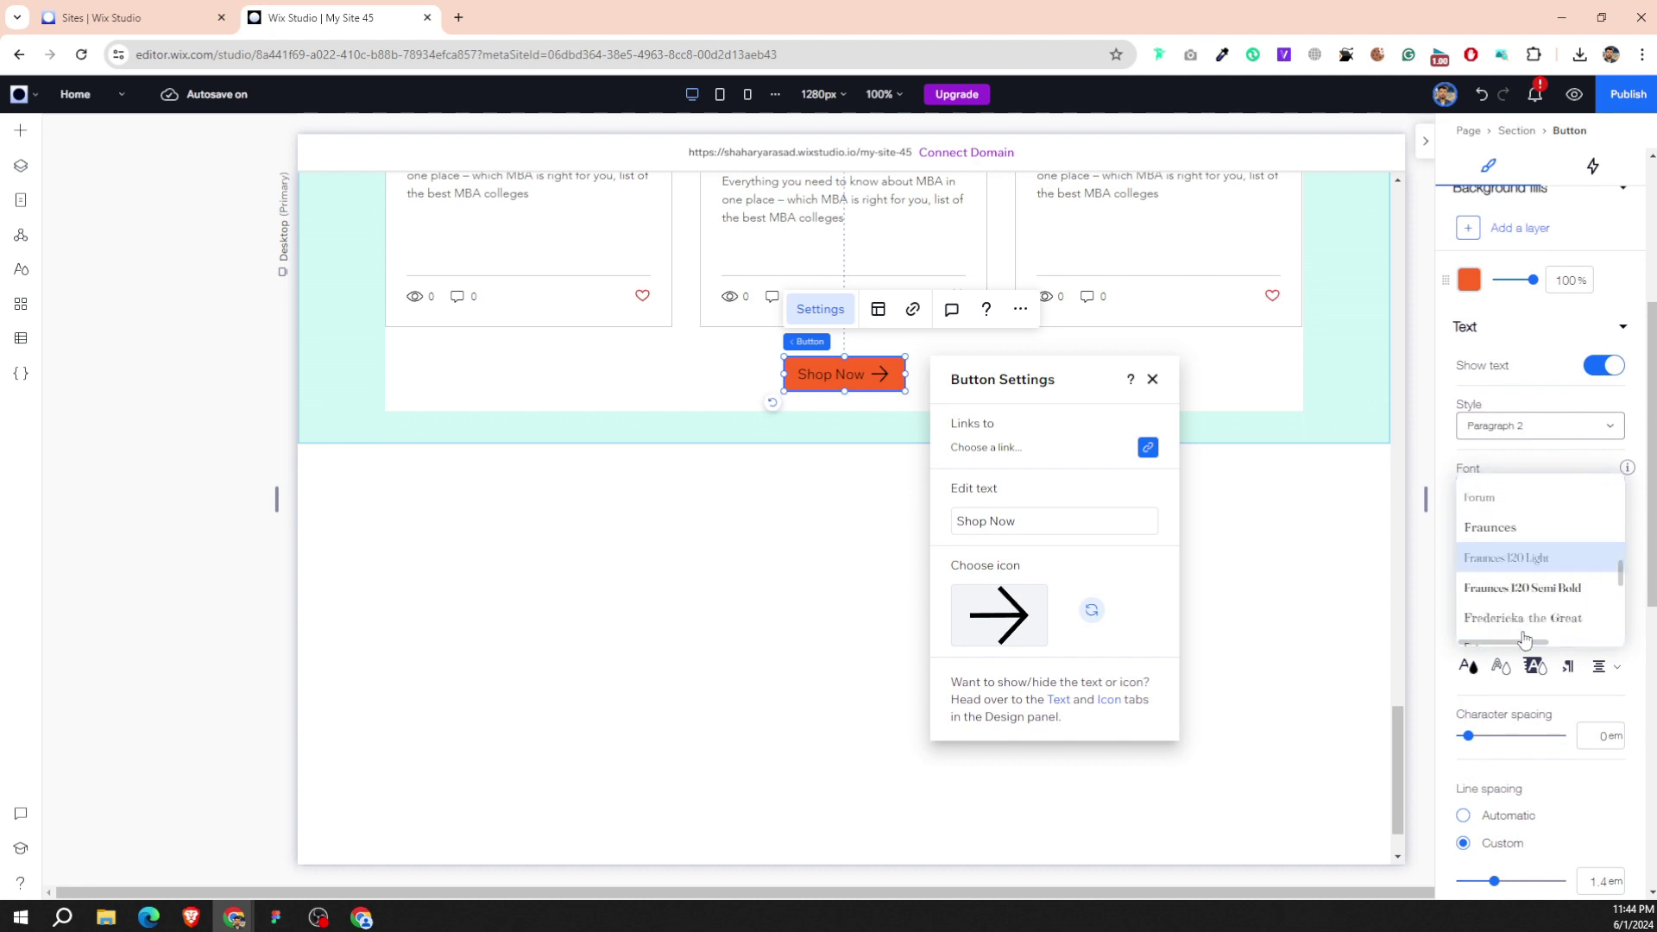
pyautogui.scroll(-5, 1519, 630)
pyautogui.scroll(-5, 1514, 623)
pyautogui.scroll(-5, 1514, 623)
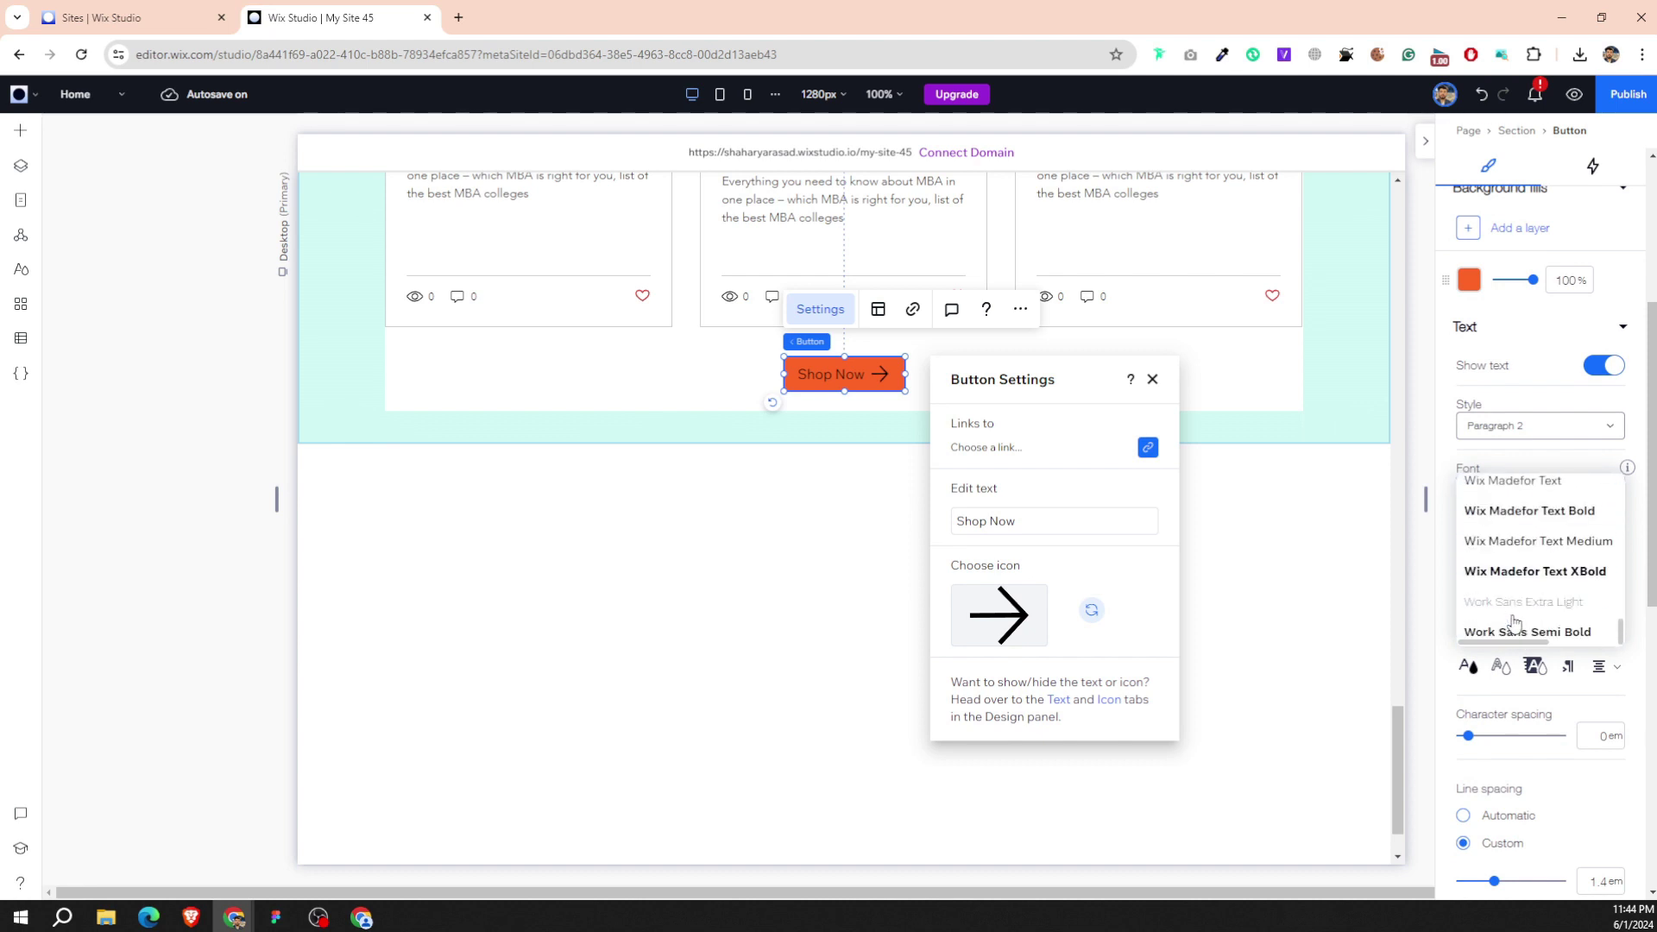
pyautogui.click(1538, 541)
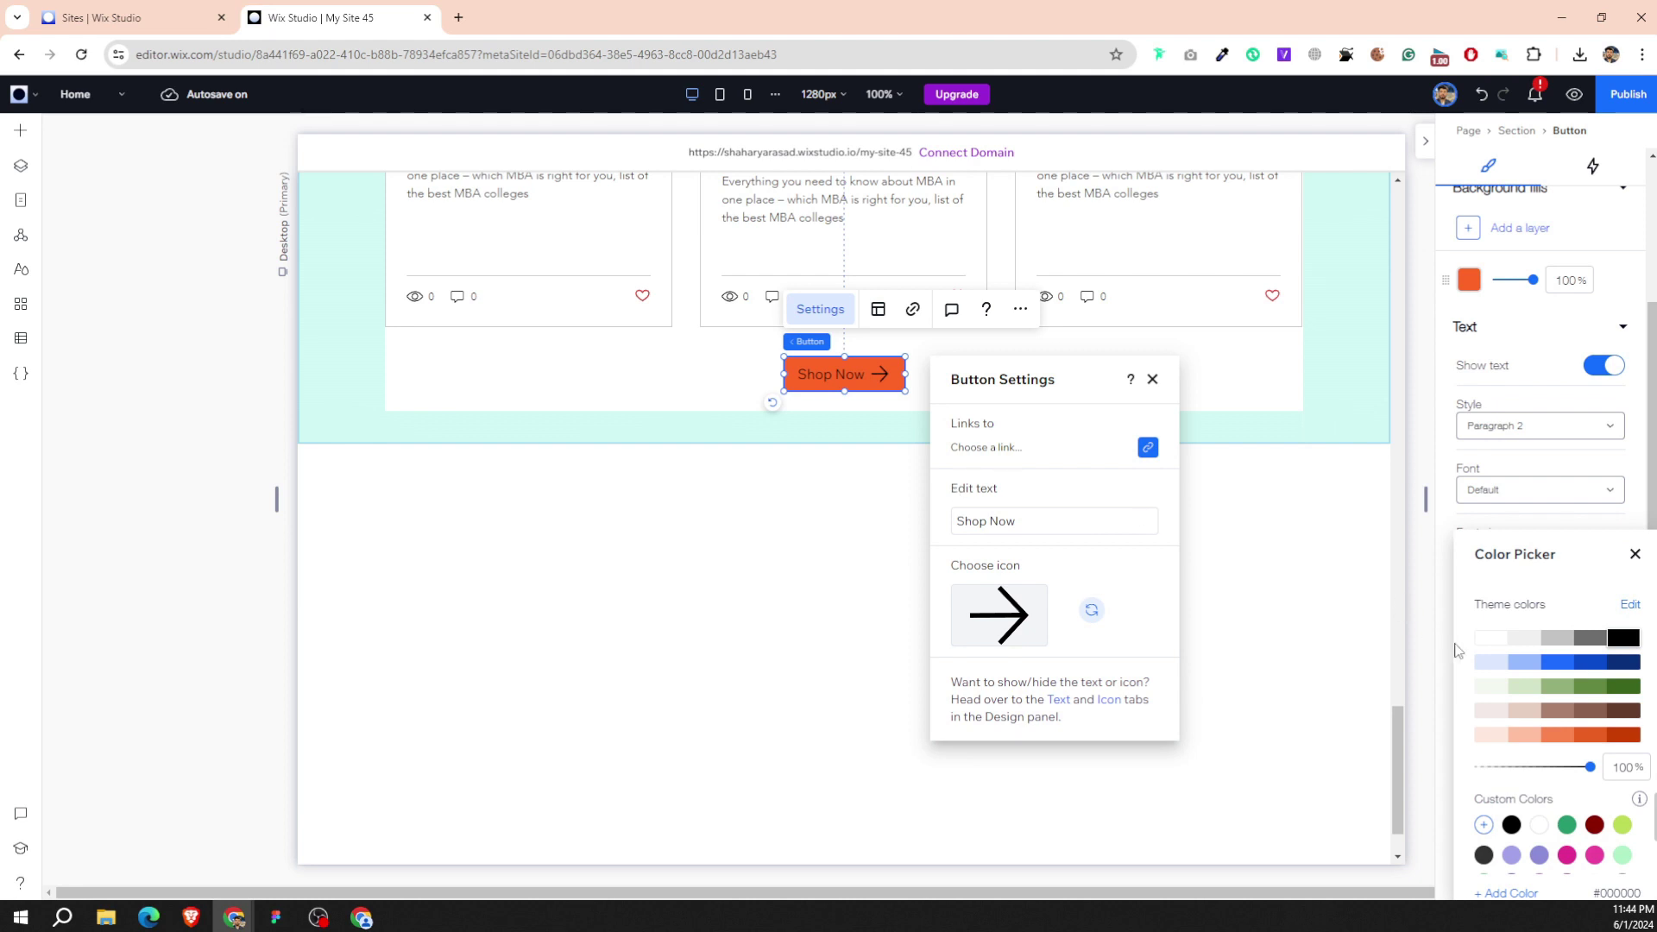
# Set the Shop Now label text colour to white.
pyautogui.click(1490, 638)
pyautogui.click(1501, 643)
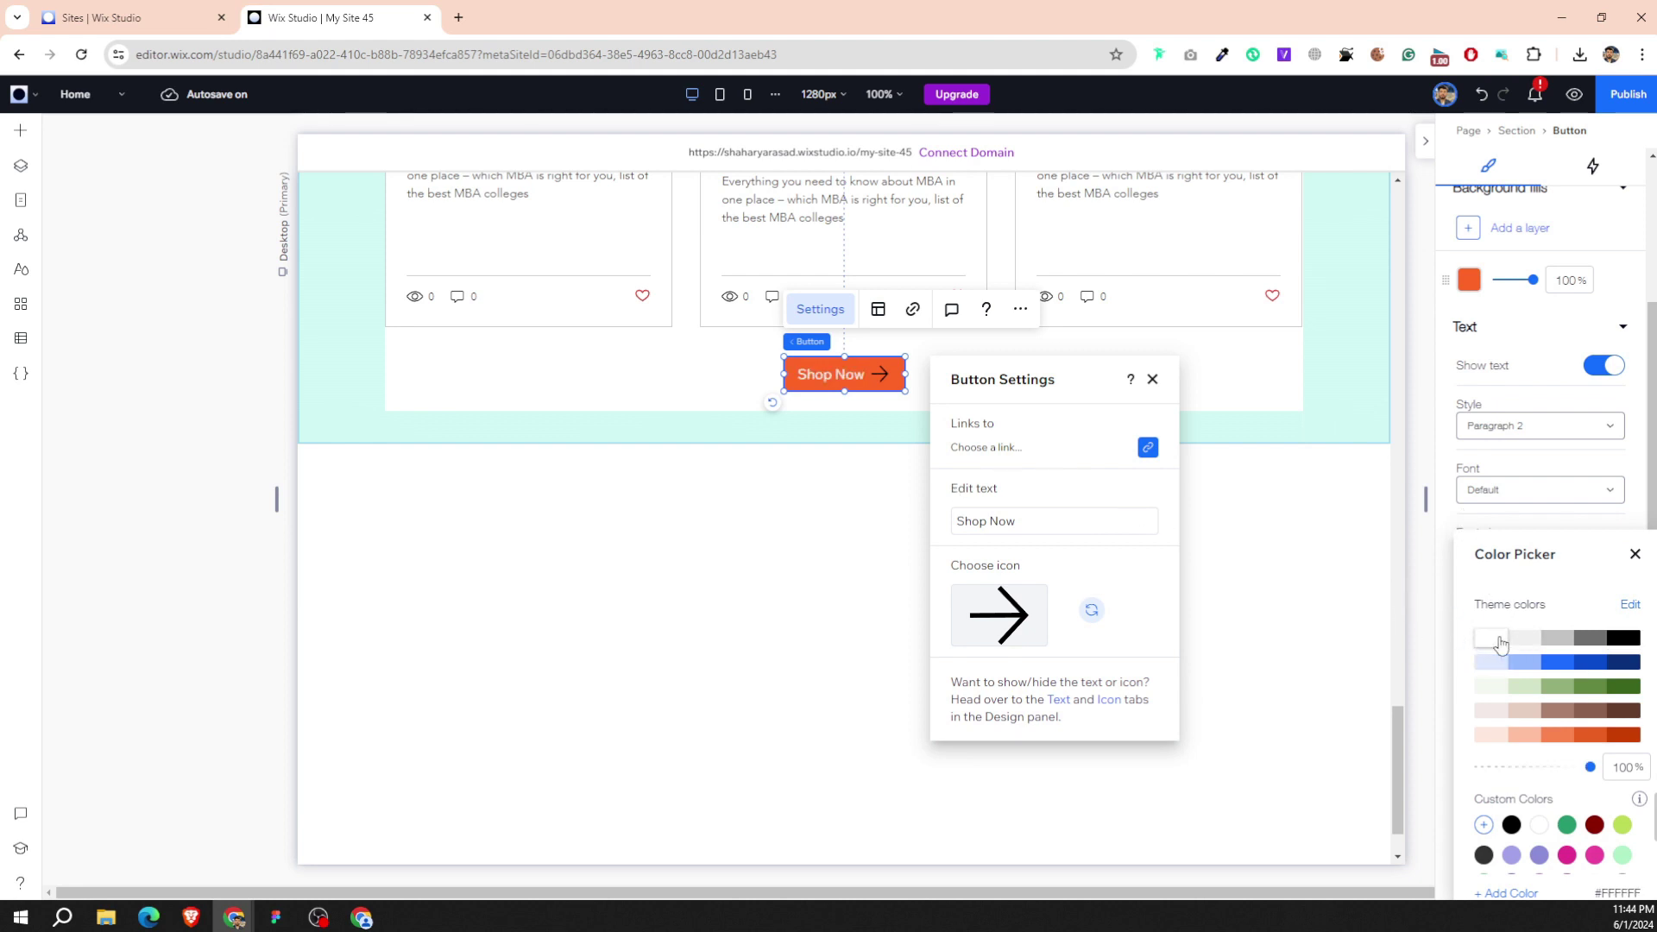
pyautogui.click(1447, 518)
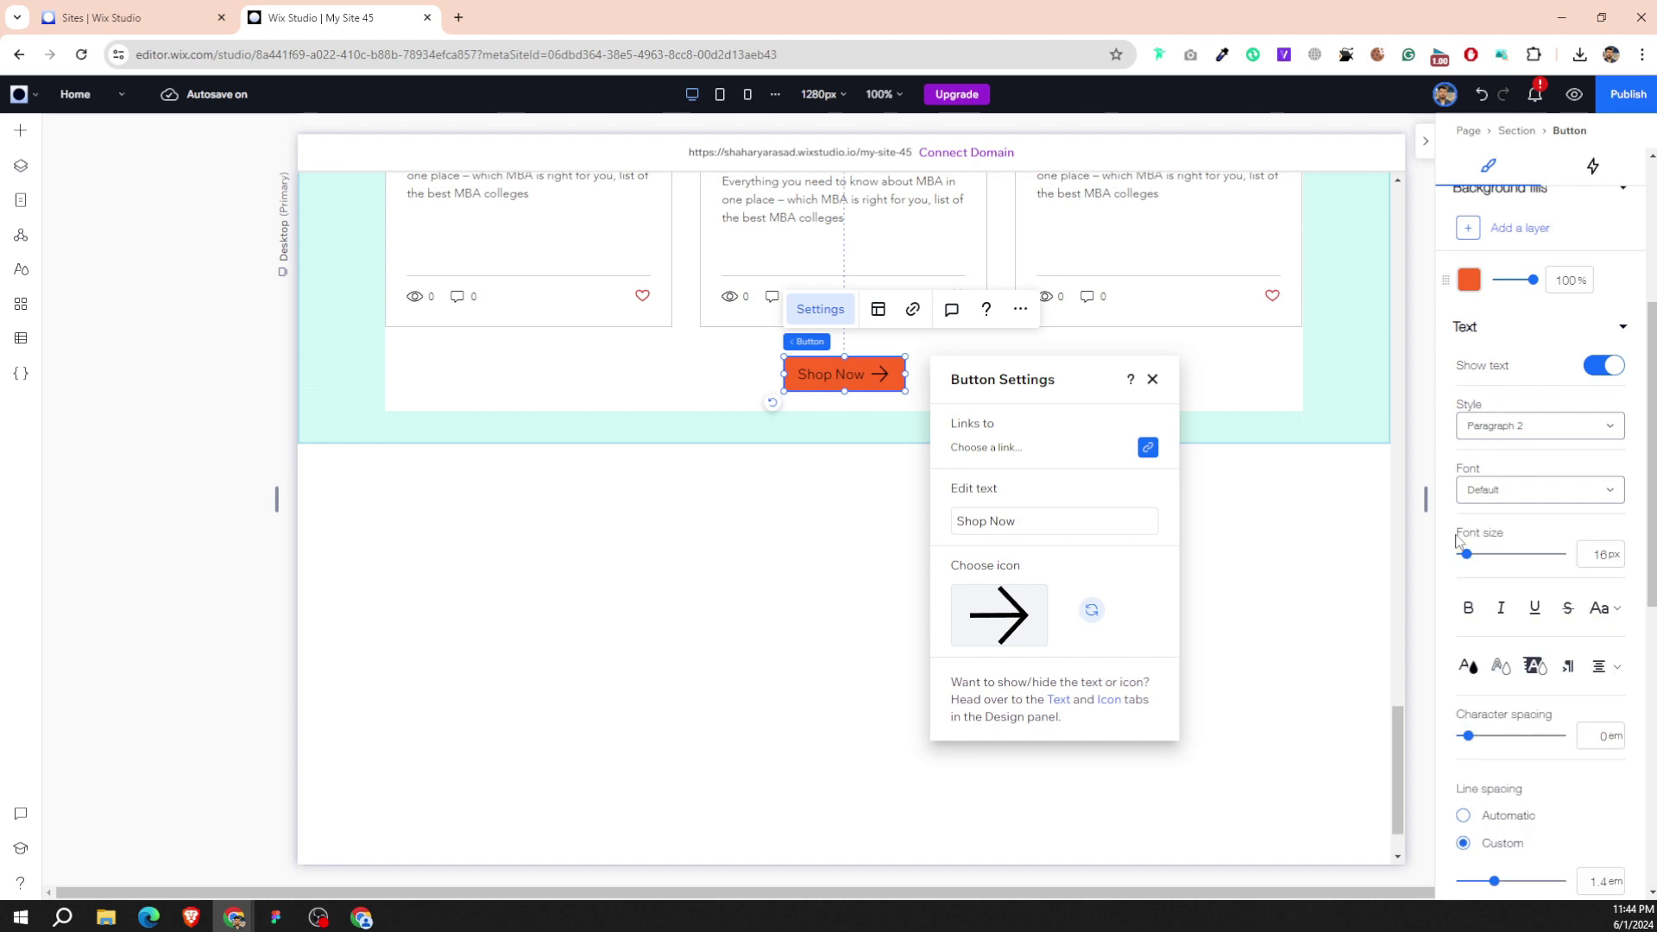
pyautogui.click(1483, 669)
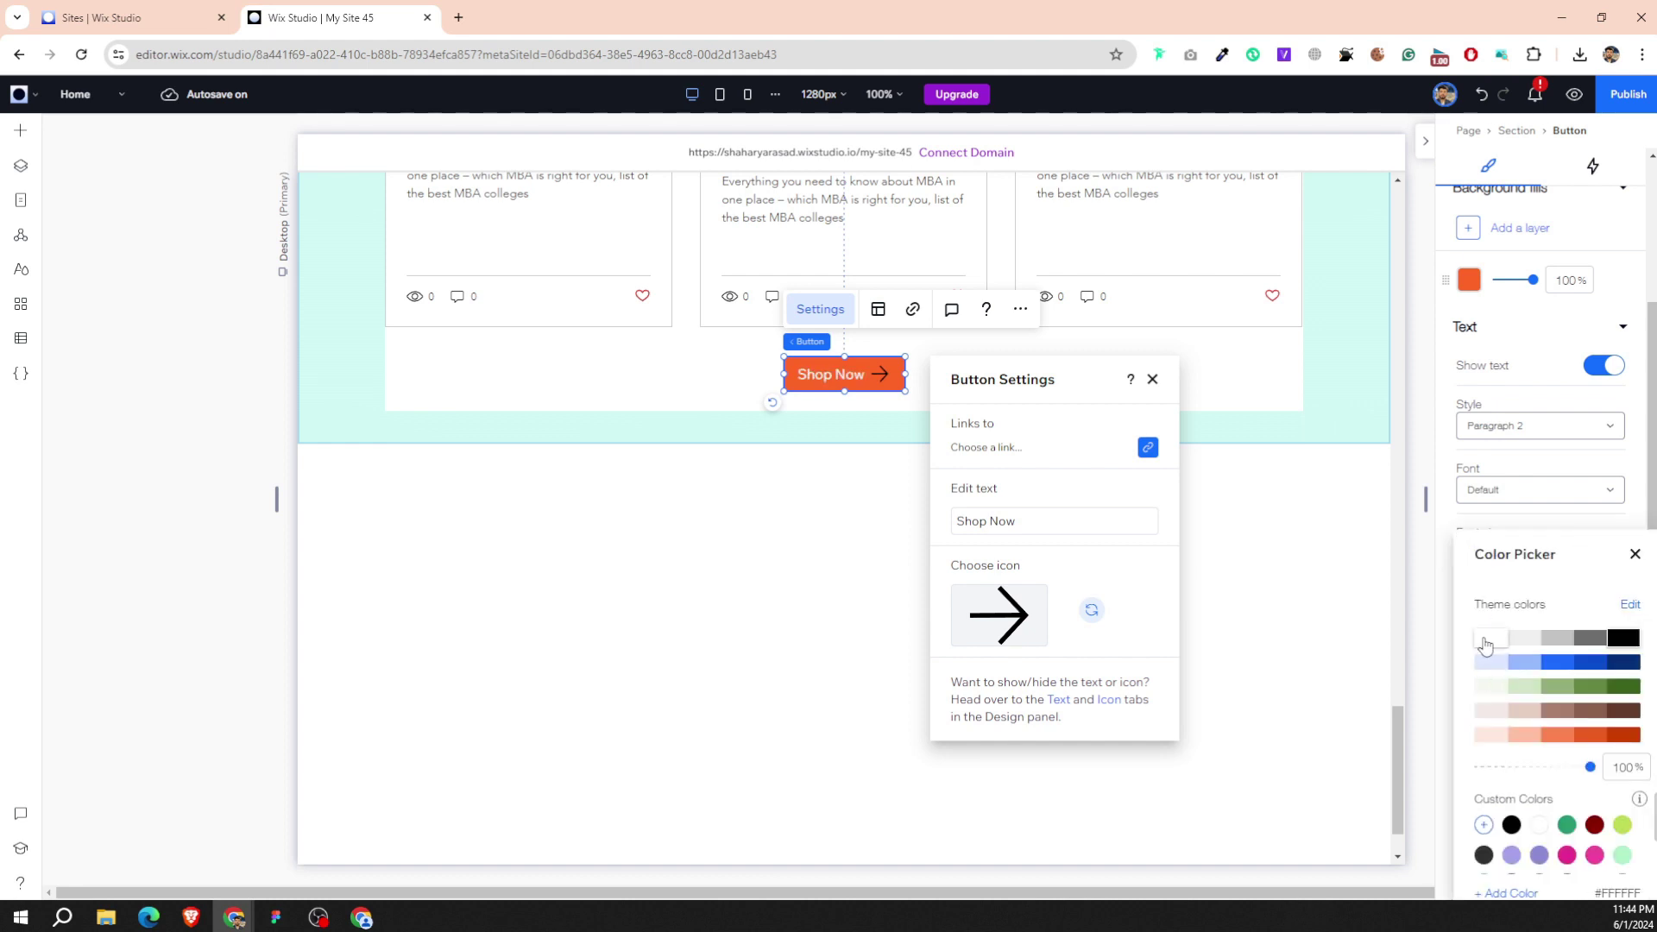
pyautogui.click(1450, 529)
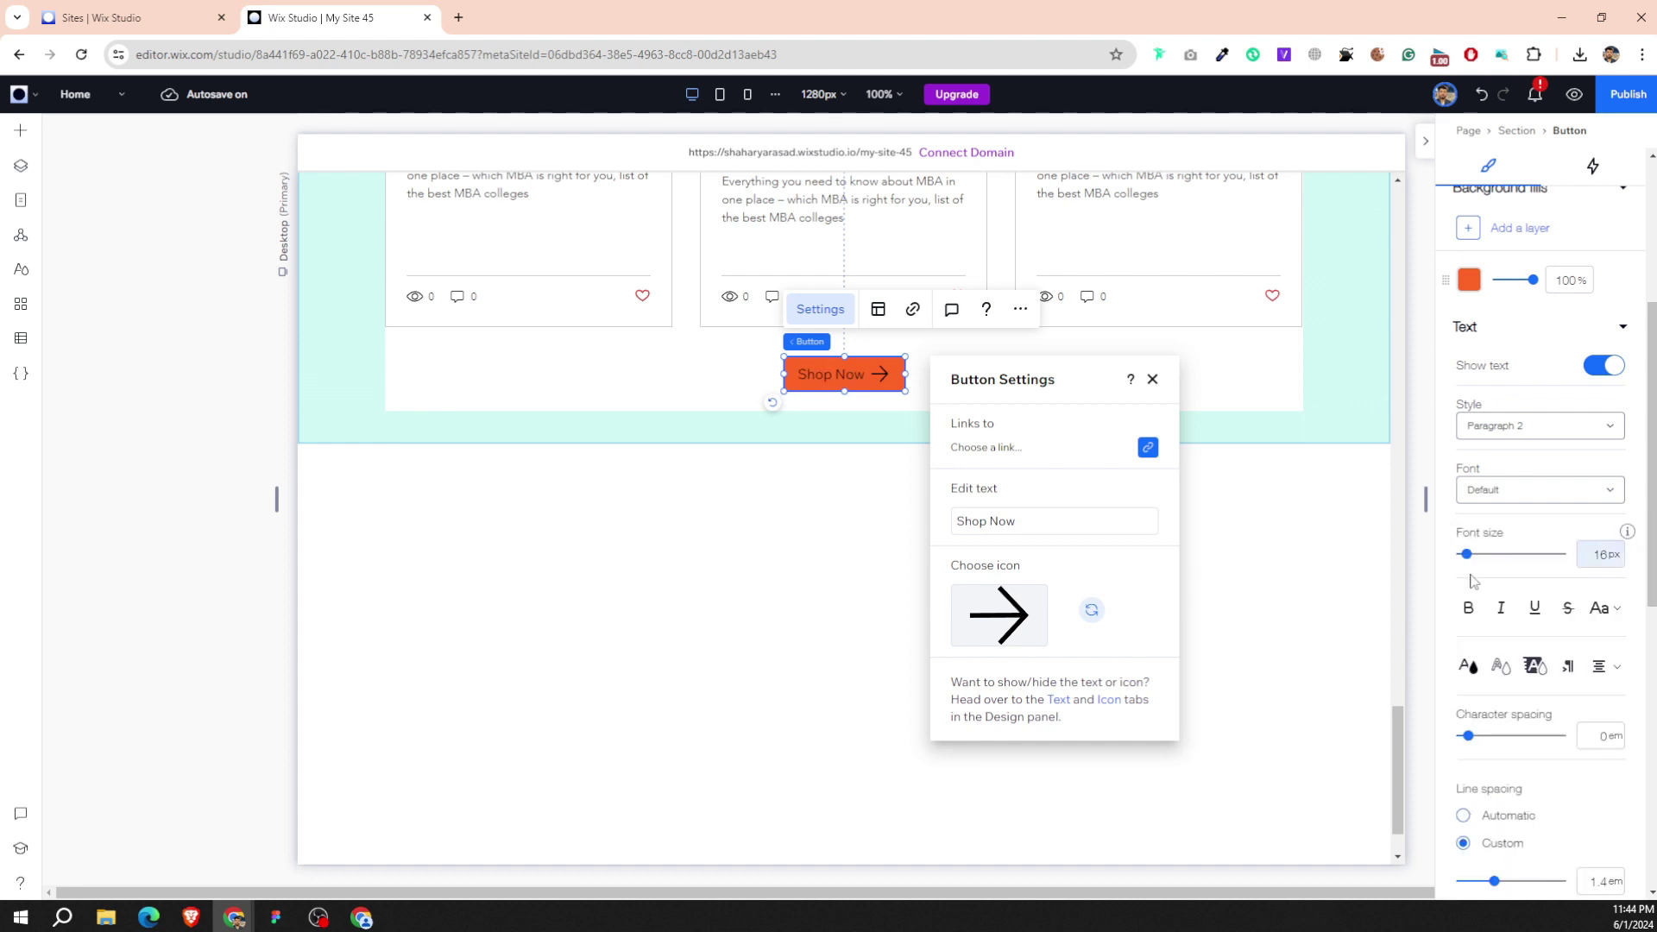
pyautogui.click(1467, 666)
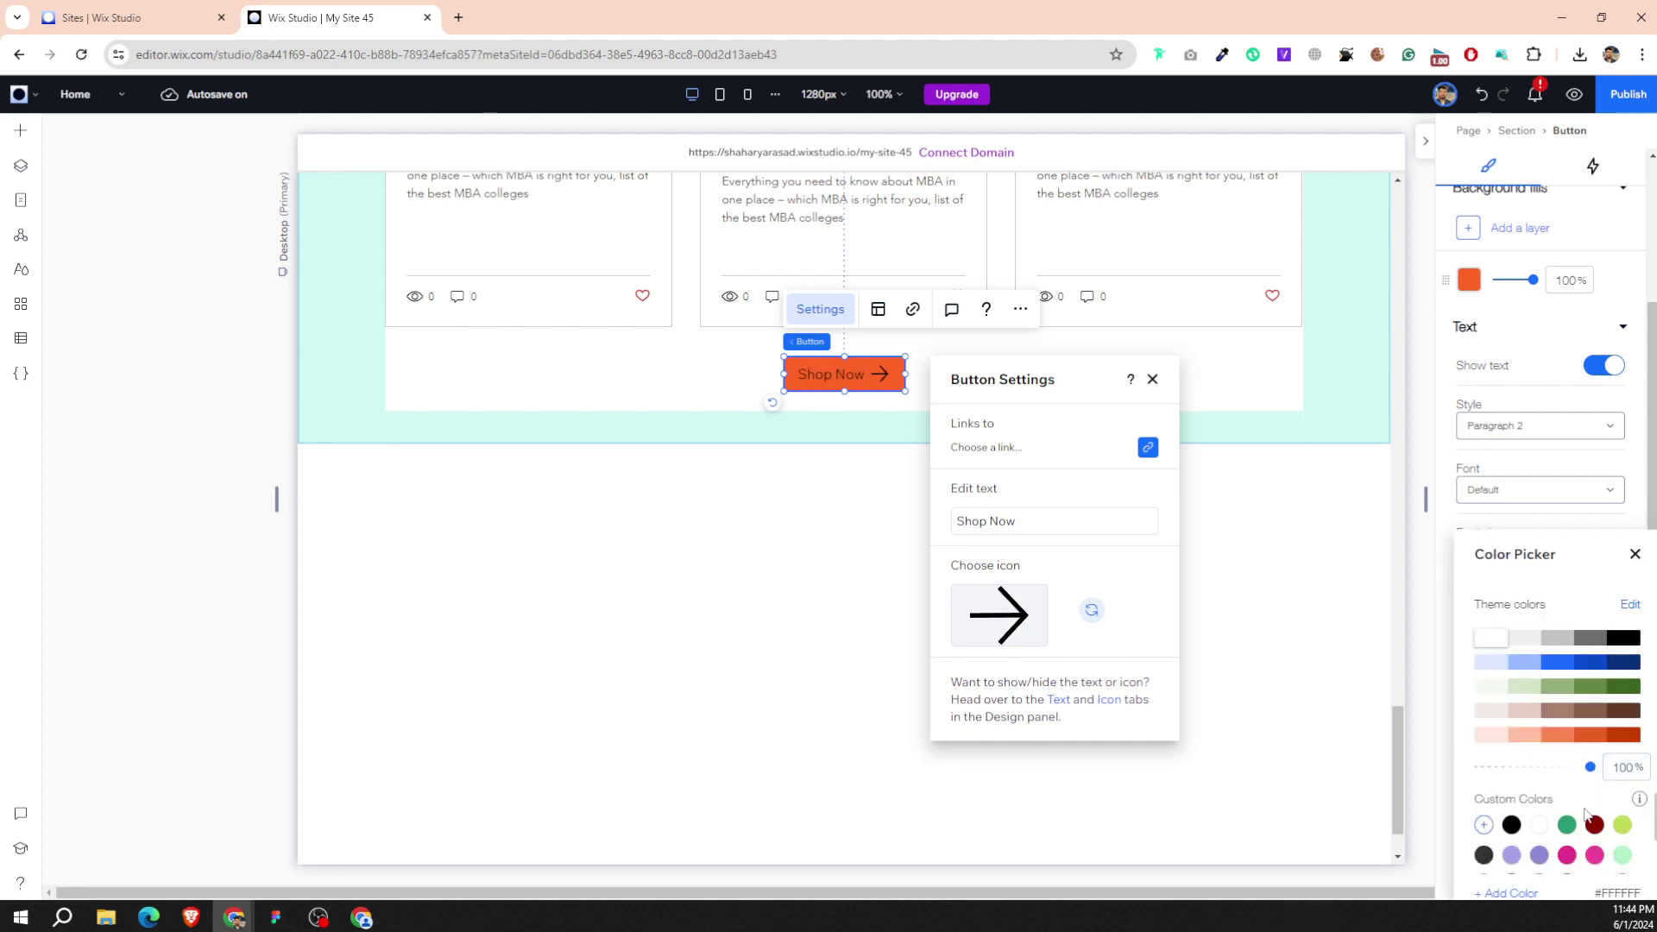
pyautogui.click(1551, 528)
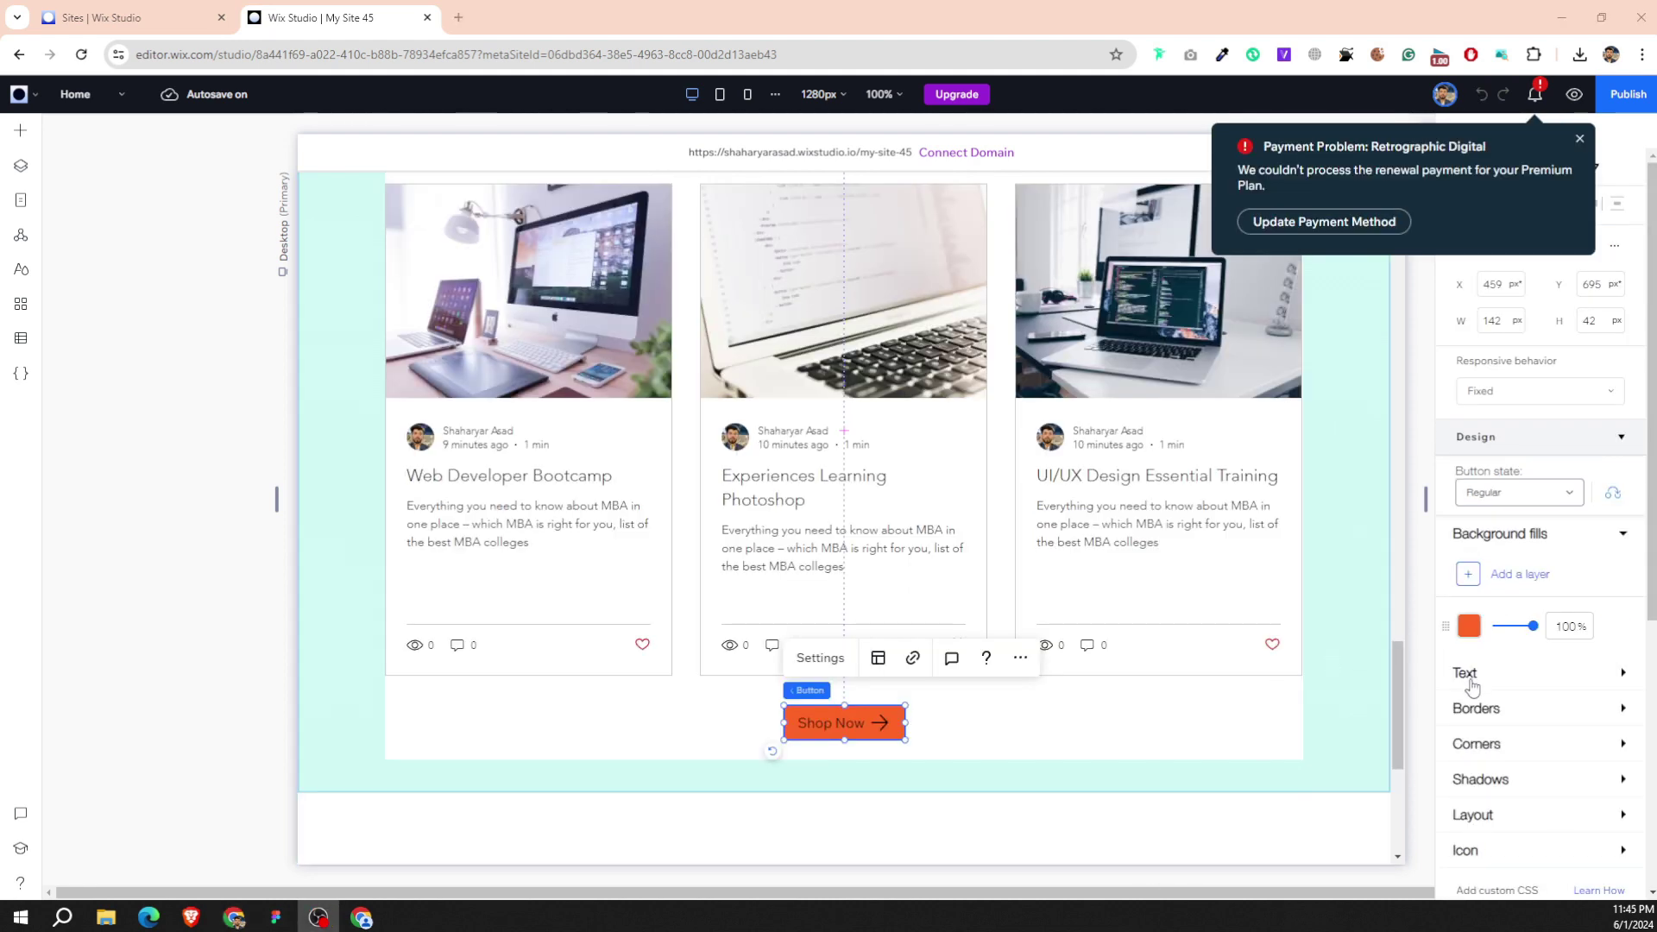
# Review the button's label text colour and arrow icon colour settings.
pyautogui.click(1467, 681)
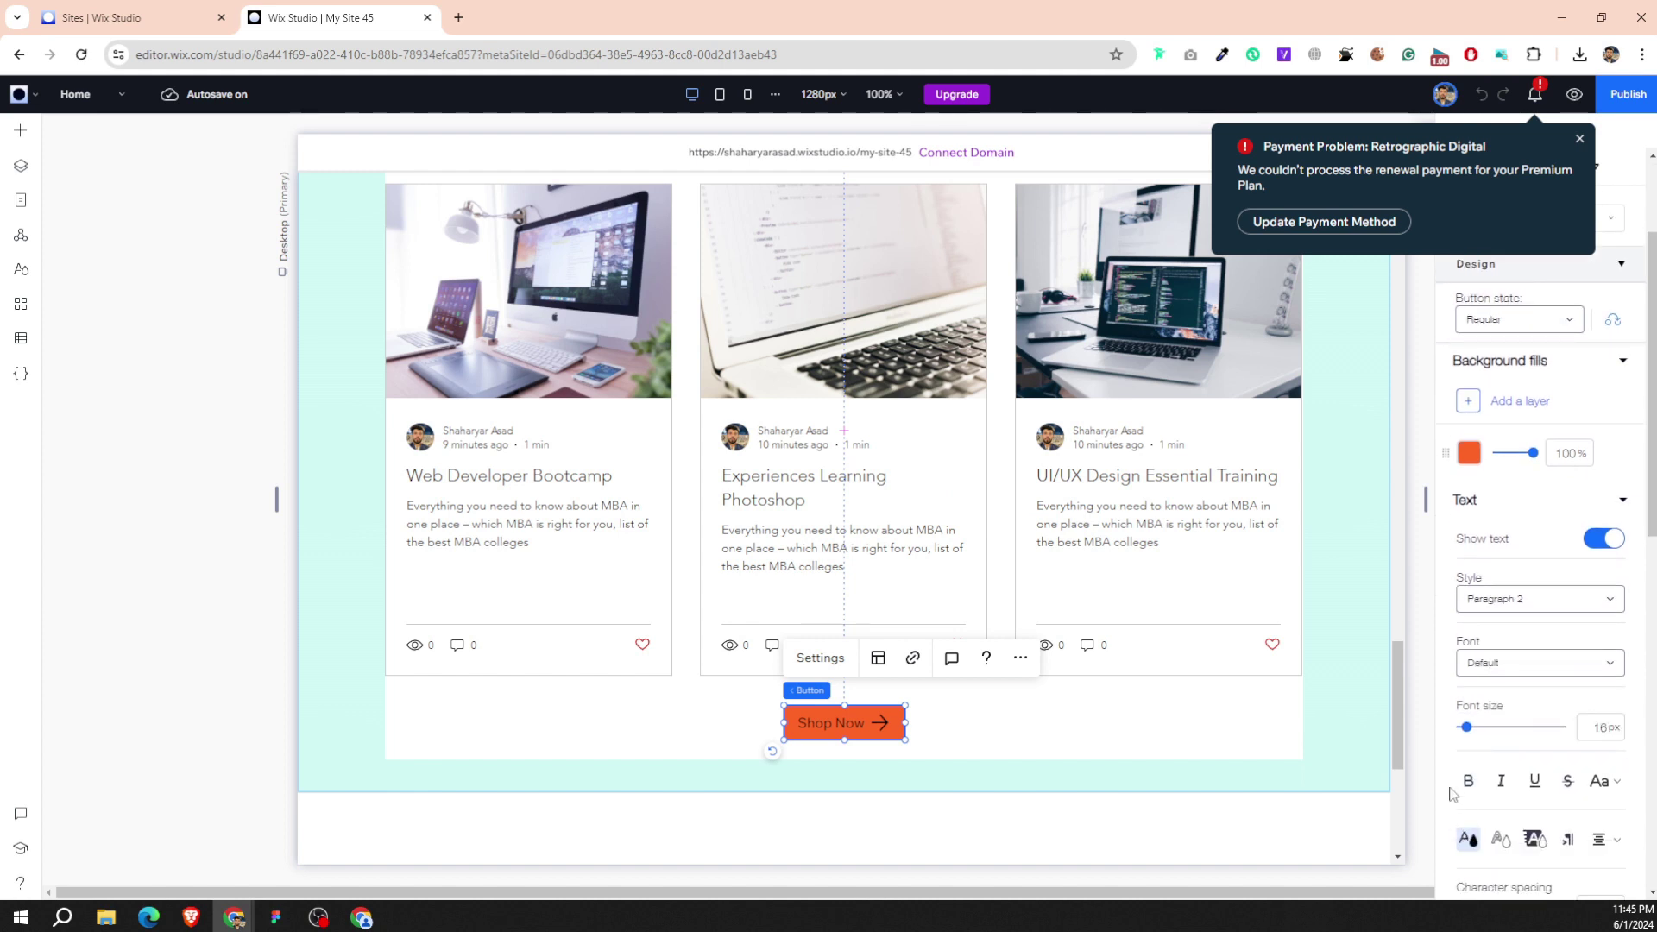
pyautogui.click(1467, 839)
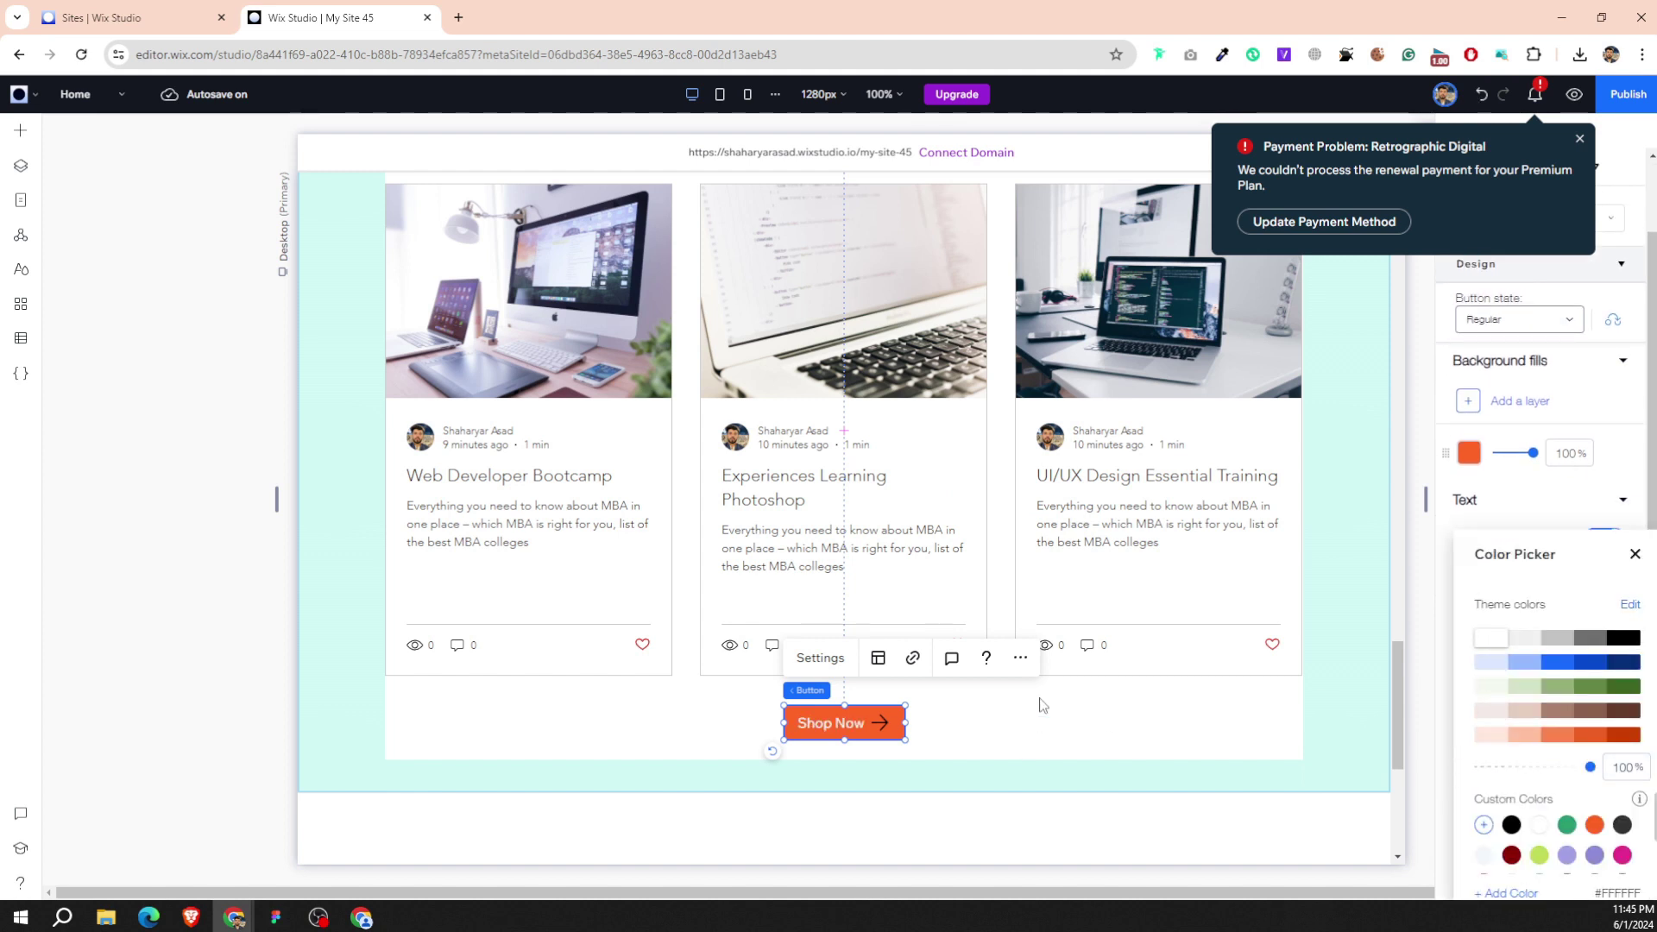
pyautogui.press('Escape')
pyautogui.scroll(-8, 1518, 690)
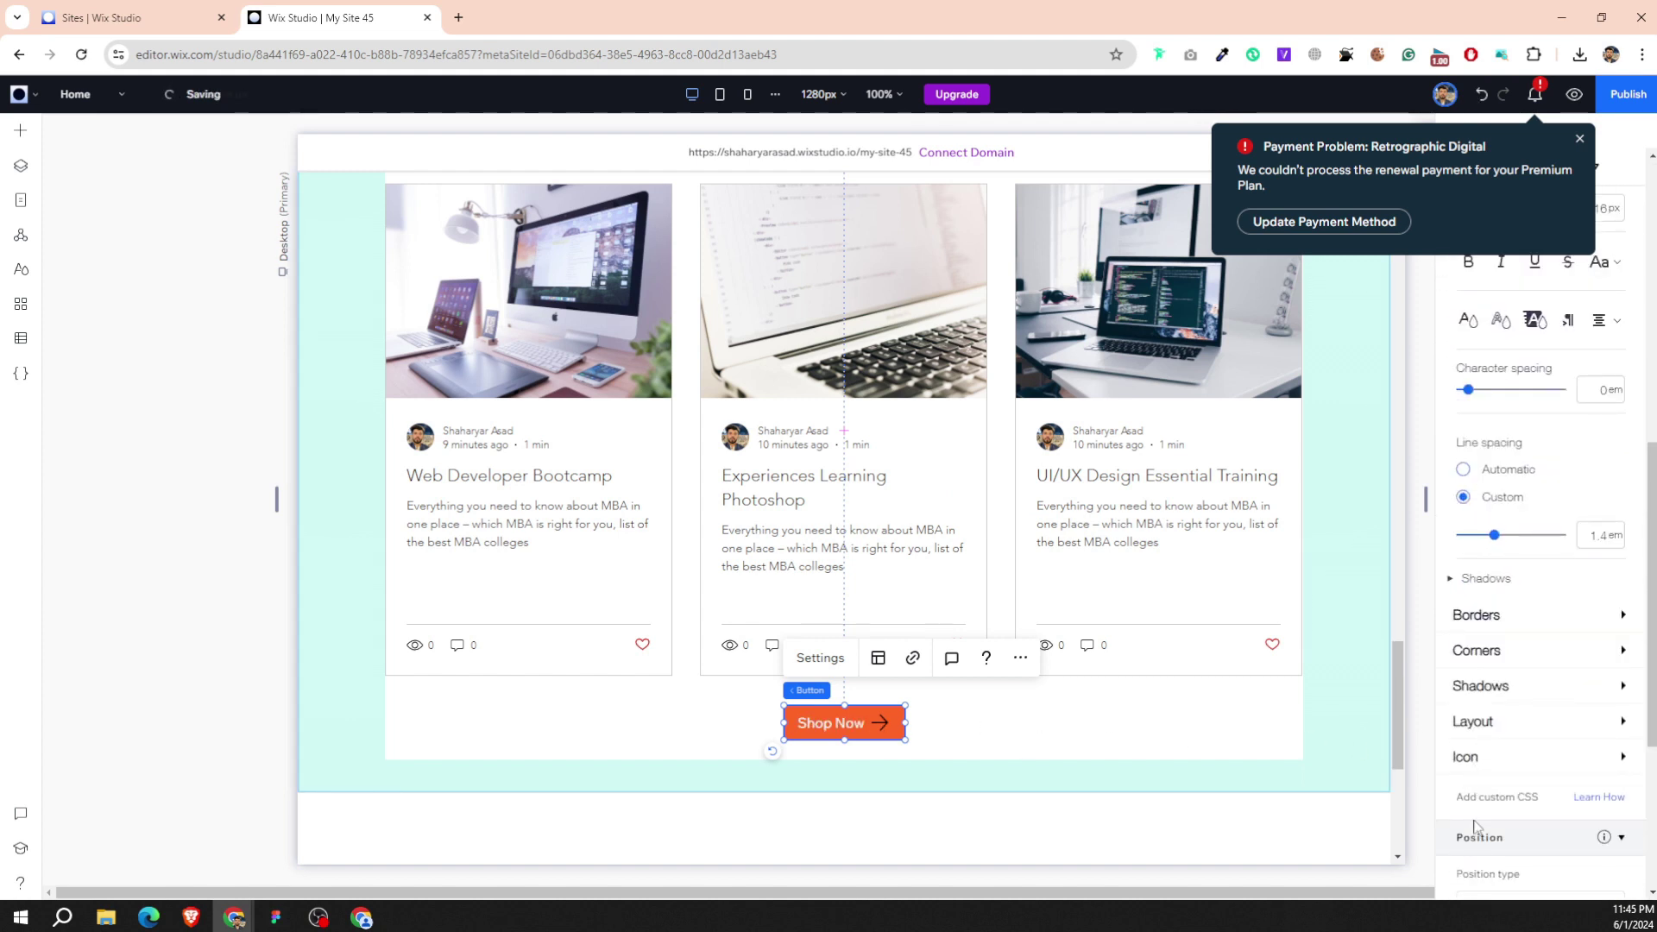
pyautogui.click(1467, 764)
pyautogui.scroll(-3, 1493, 742)
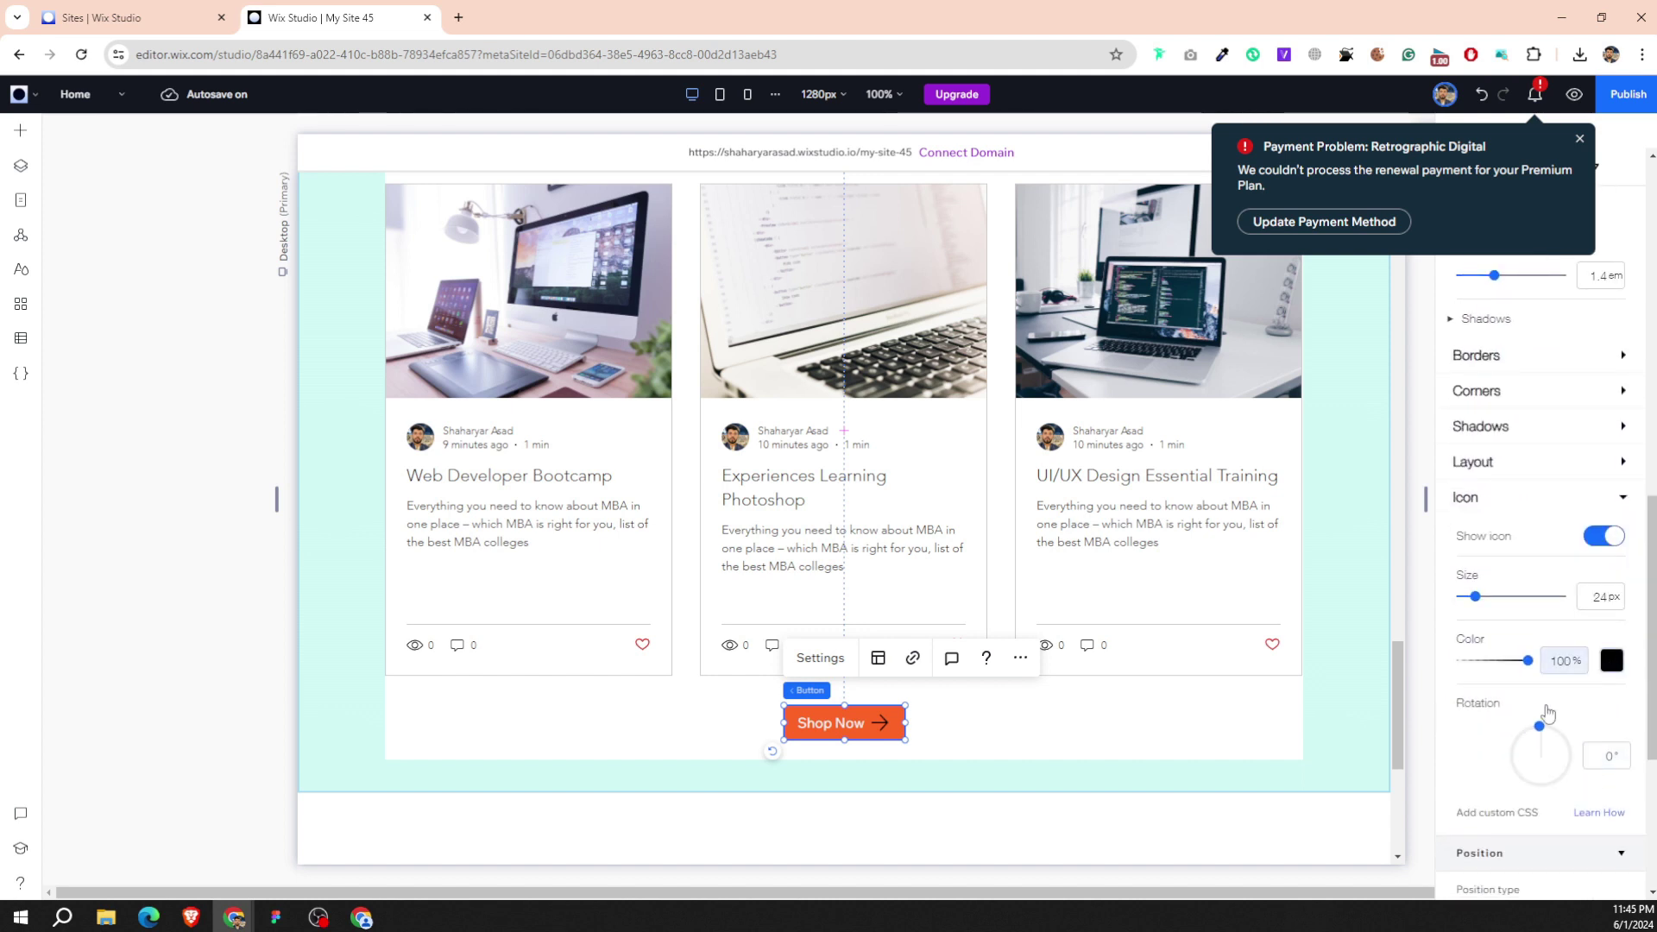
pyautogui.click(1610, 661)
pyautogui.click(1104, 705)
# Confirm the Shop Now button keeps square 0 px corners, then bring Figma forward.
pyautogui.click(1056, 702)
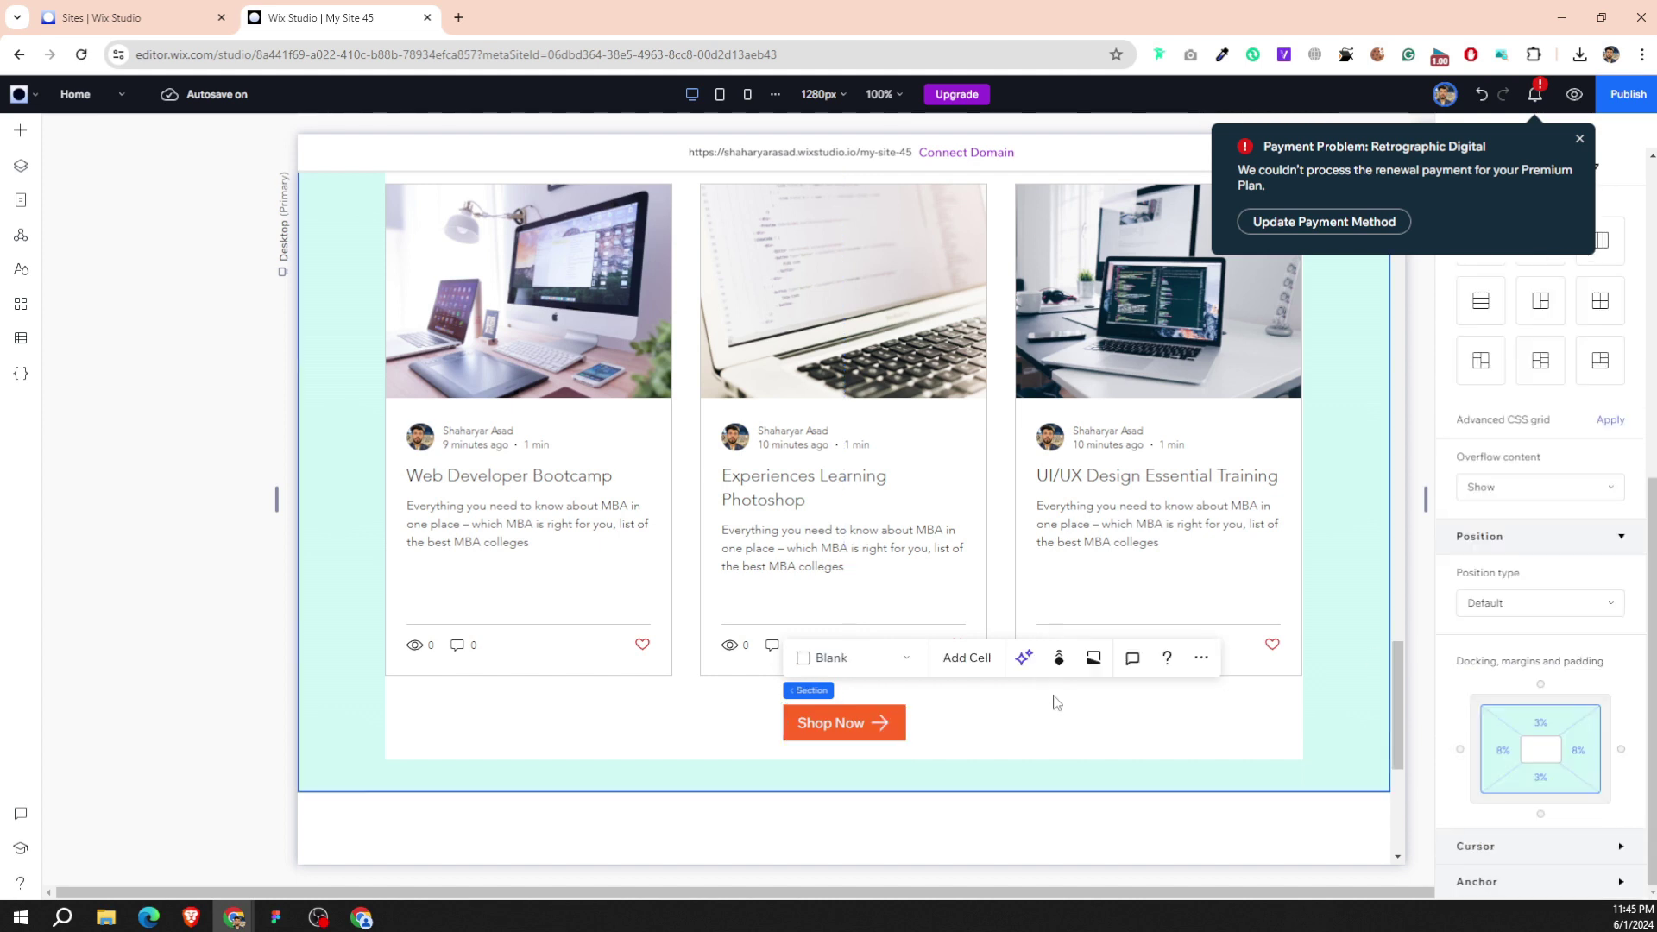
pyautogui.click(832, 723)
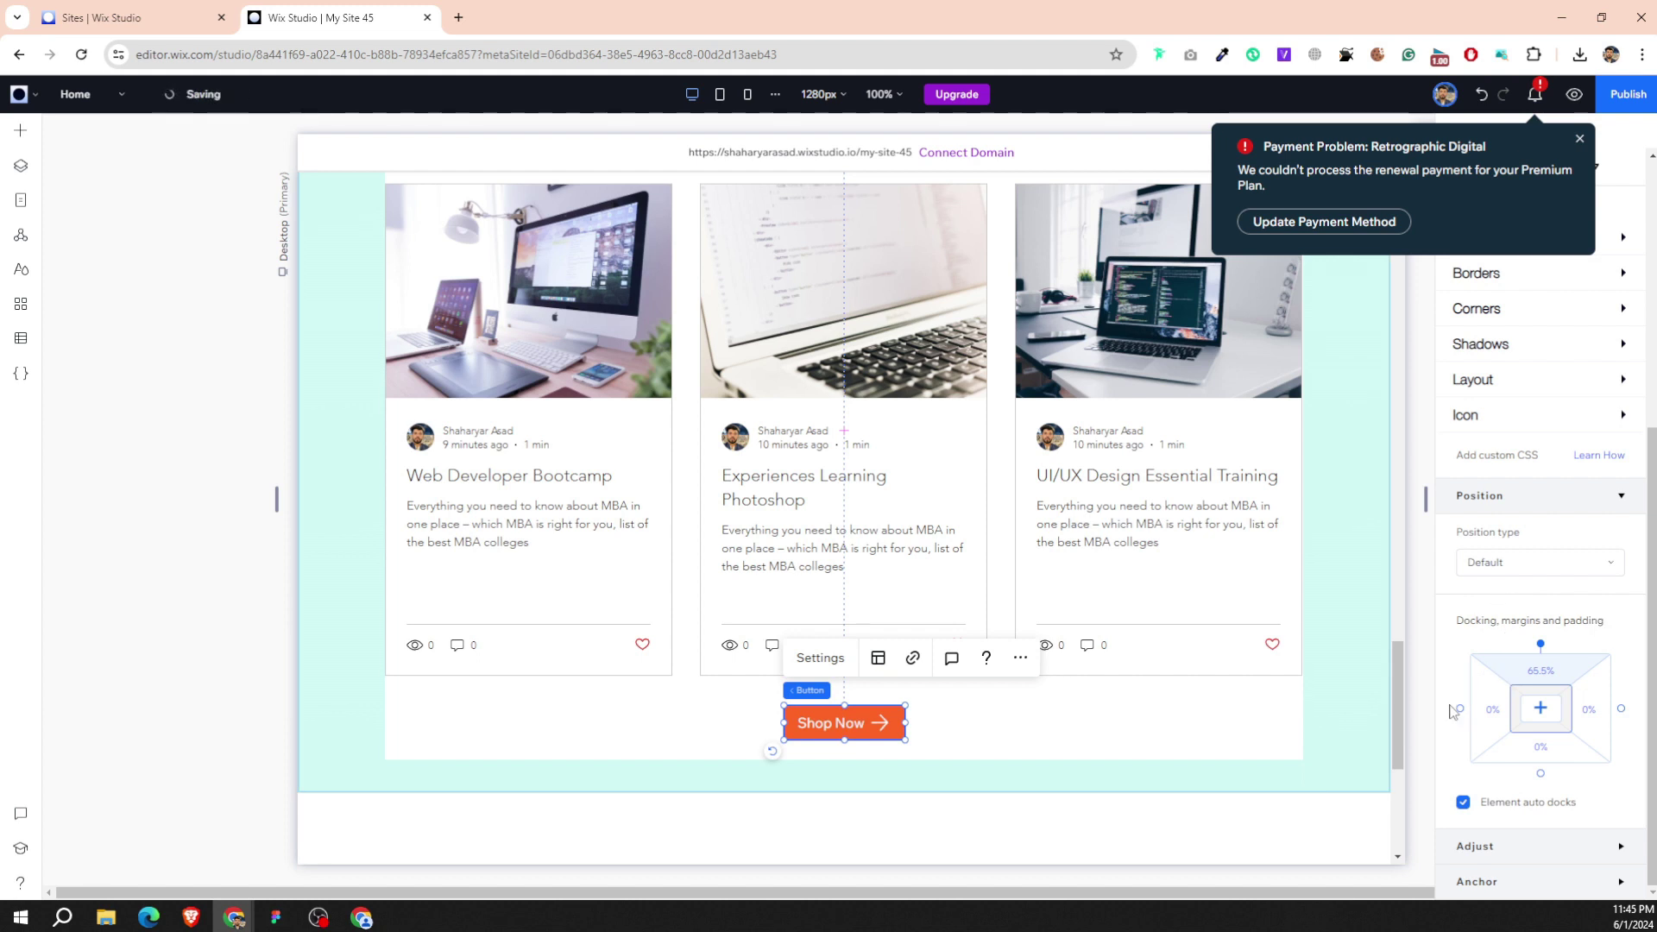
pyautogui.scroll(4, 1454, 711)
pyautogui.click(1482, 656)
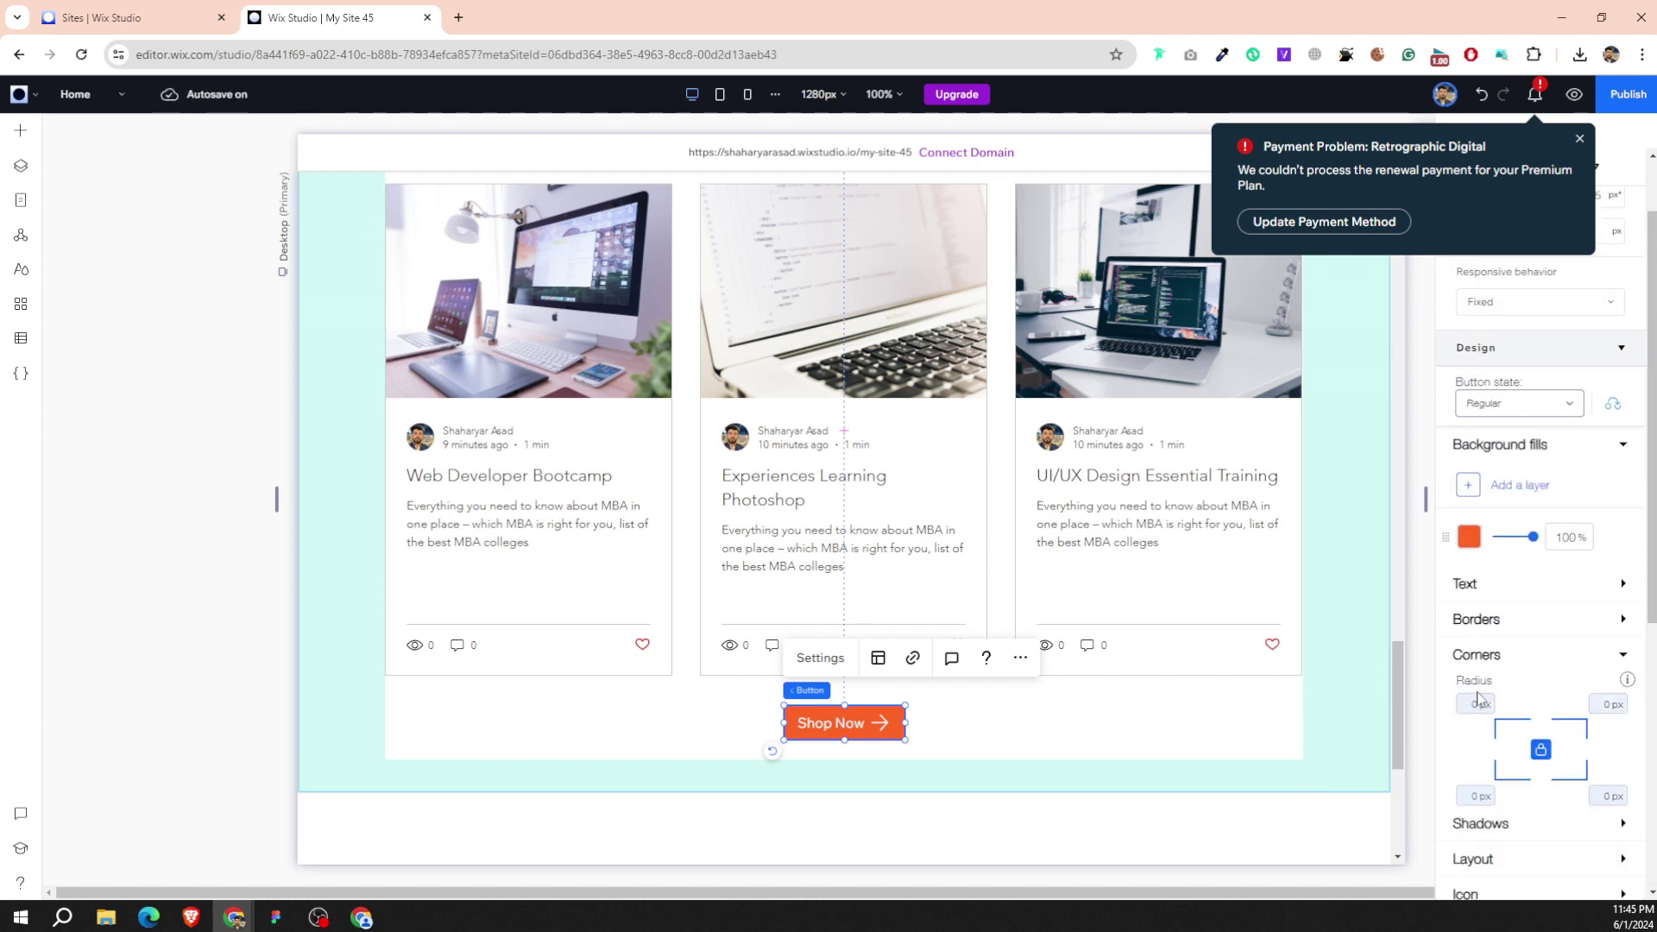
pyautogui.click(1468, 703)
pyautogui.click(1031, 749)
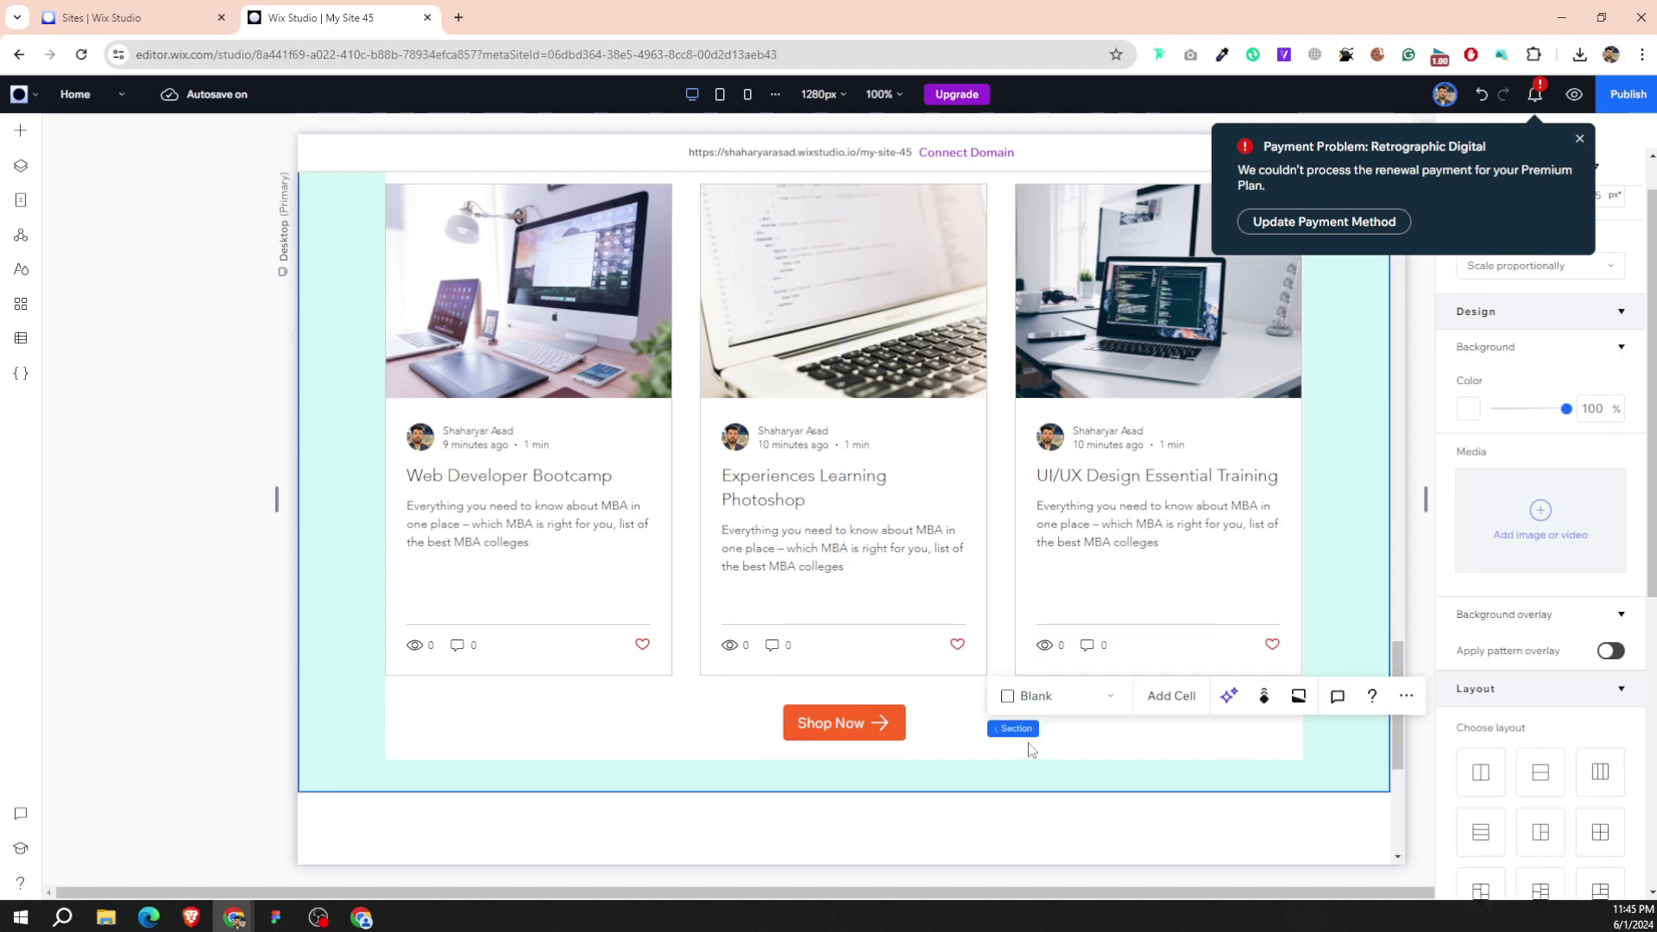
pyautogui.click(881, 723)
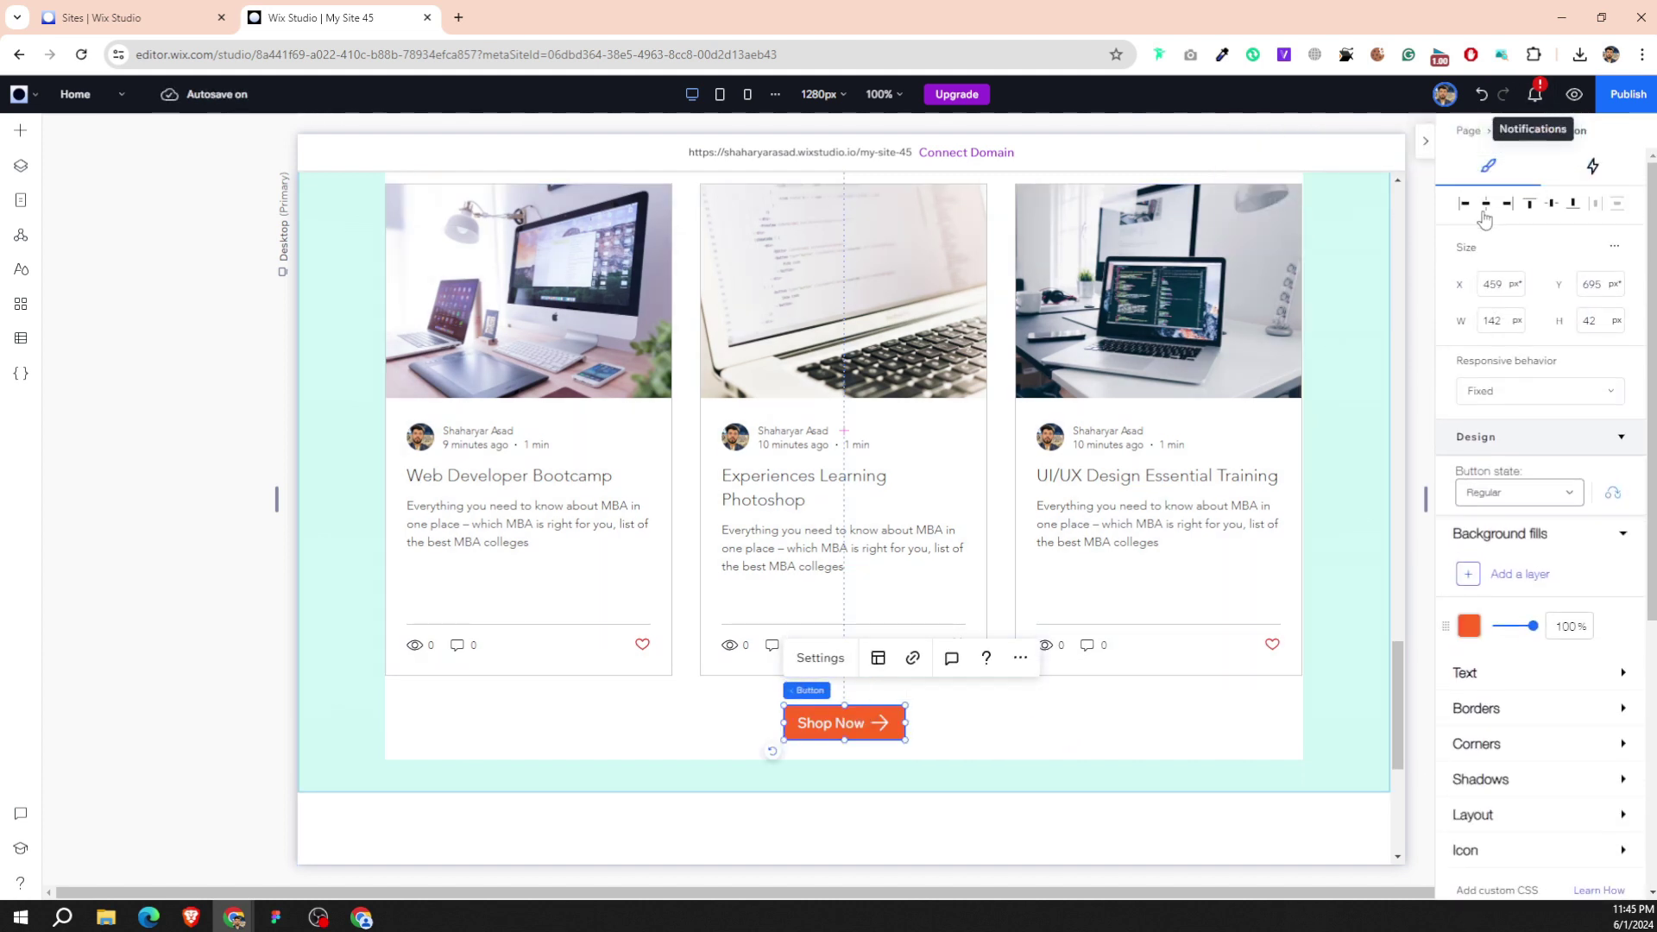
pyautogui.click(854, 771)
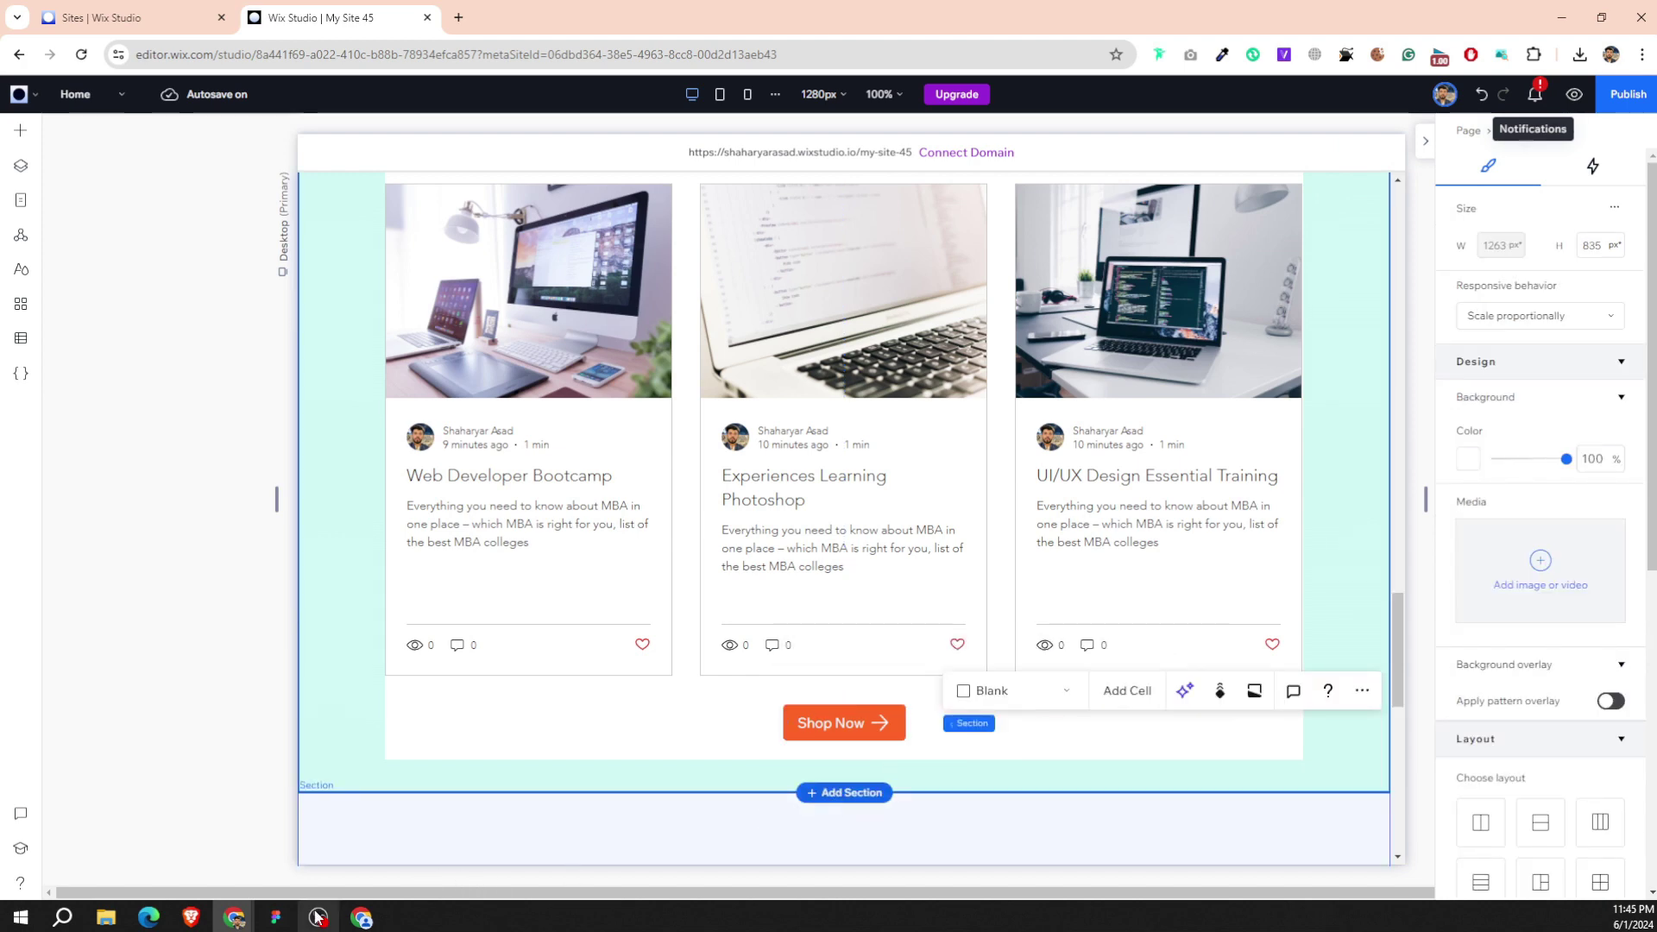
pyautogui.click(276, 917)
# Export the Image & content-2 photo group from Figma as a 1x PNG file.
pyautogui.scroll(-1, 624, 558)
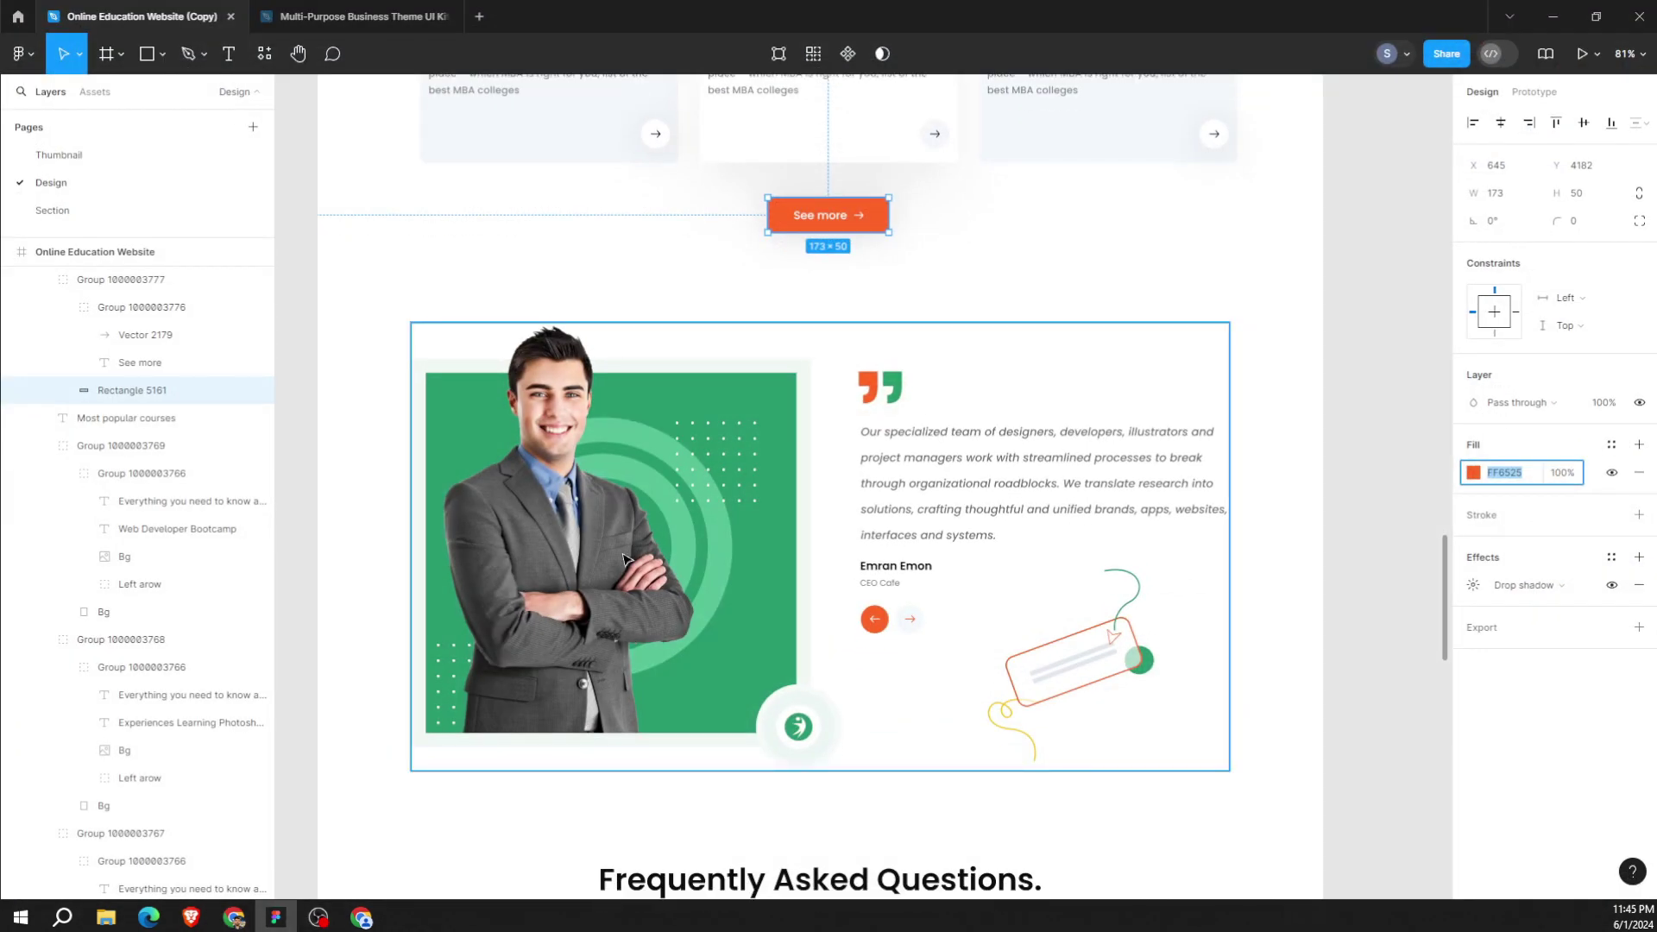
pyautogui.click(625, 558)
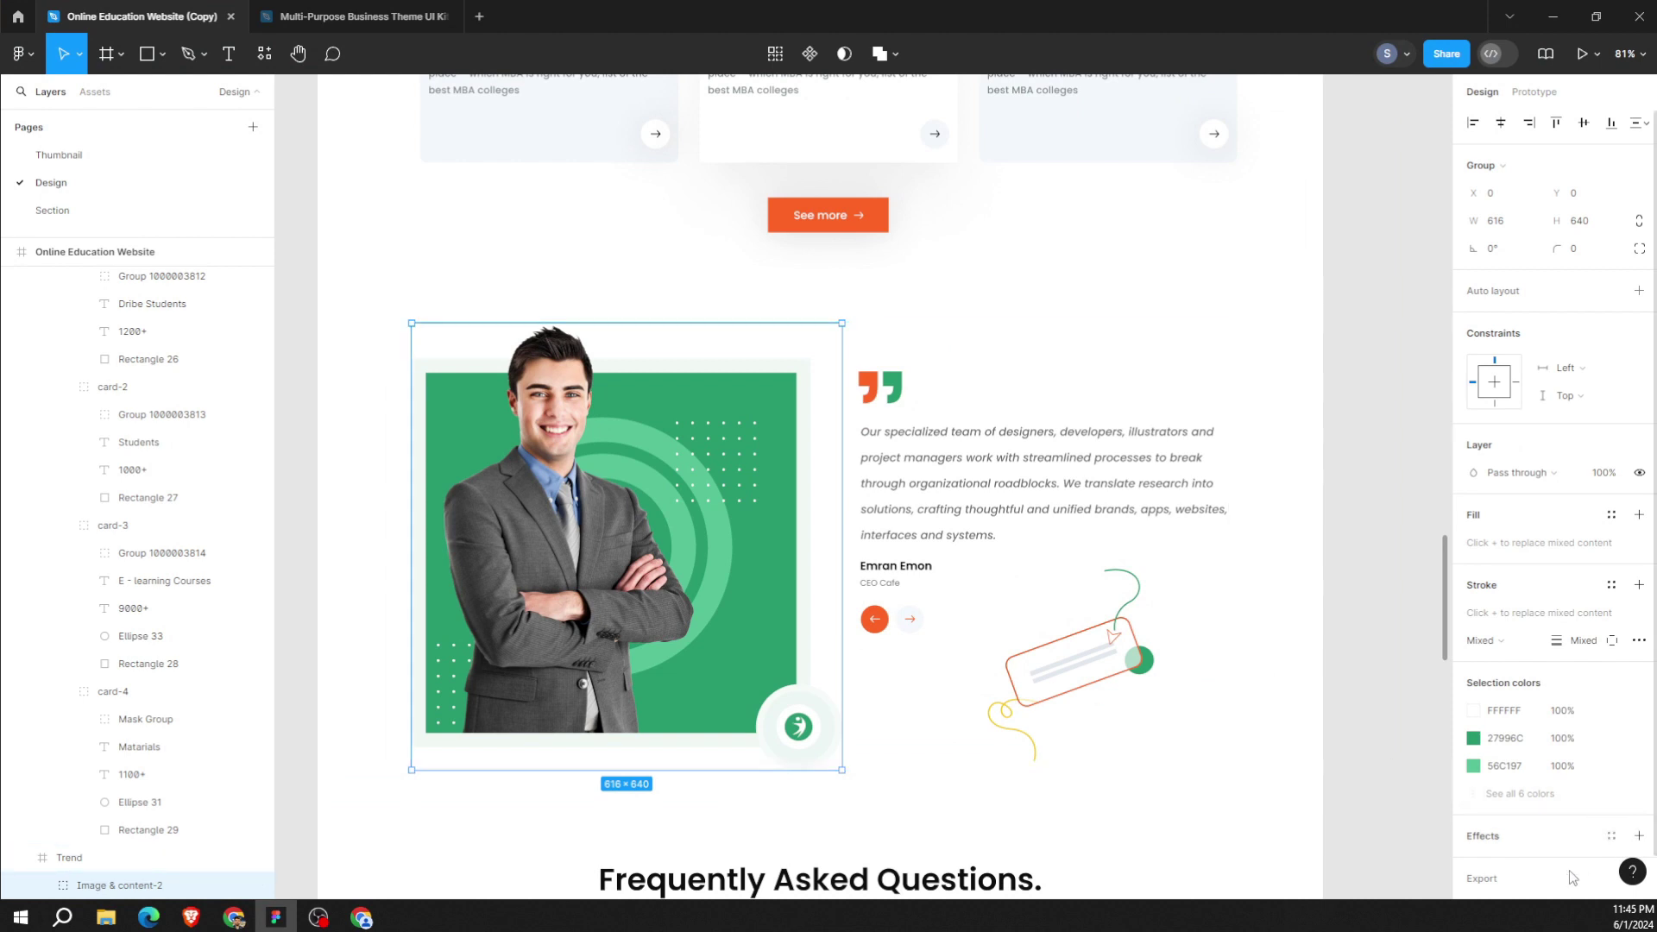
pyautogui.scroll(-2, 1553, 777)
pyautogui.click(1638, 841)
pyautogui.scroll(-3, 1564, 618)
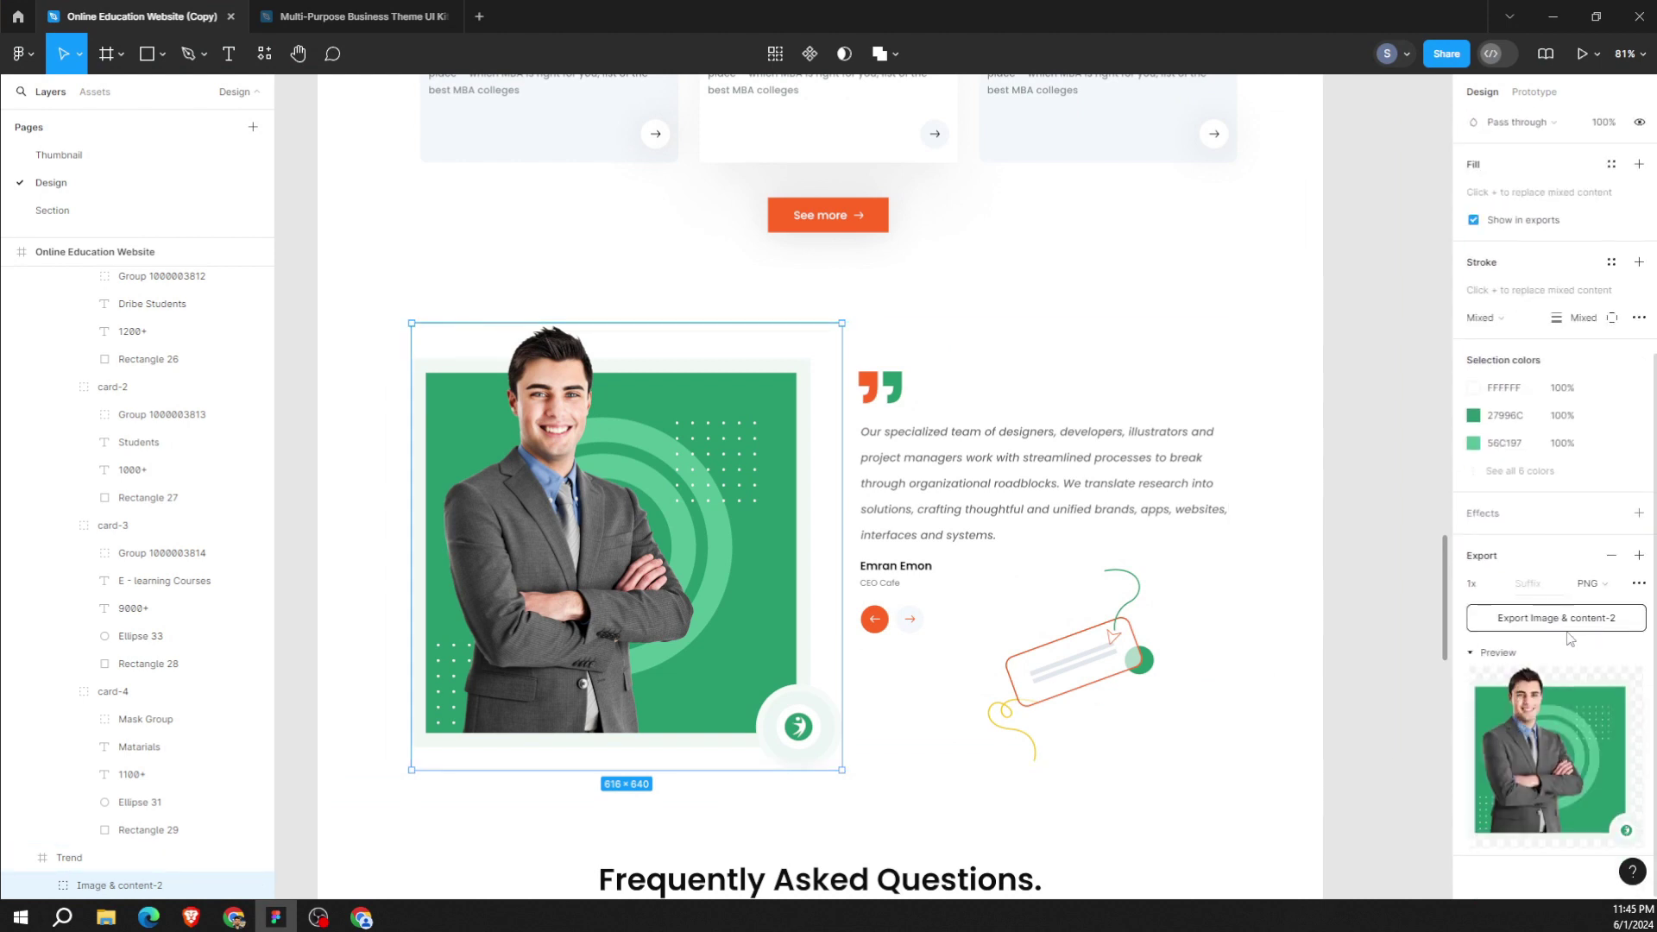
pyautogui.click(1568, 630)
pyautogui.click(673, 437)
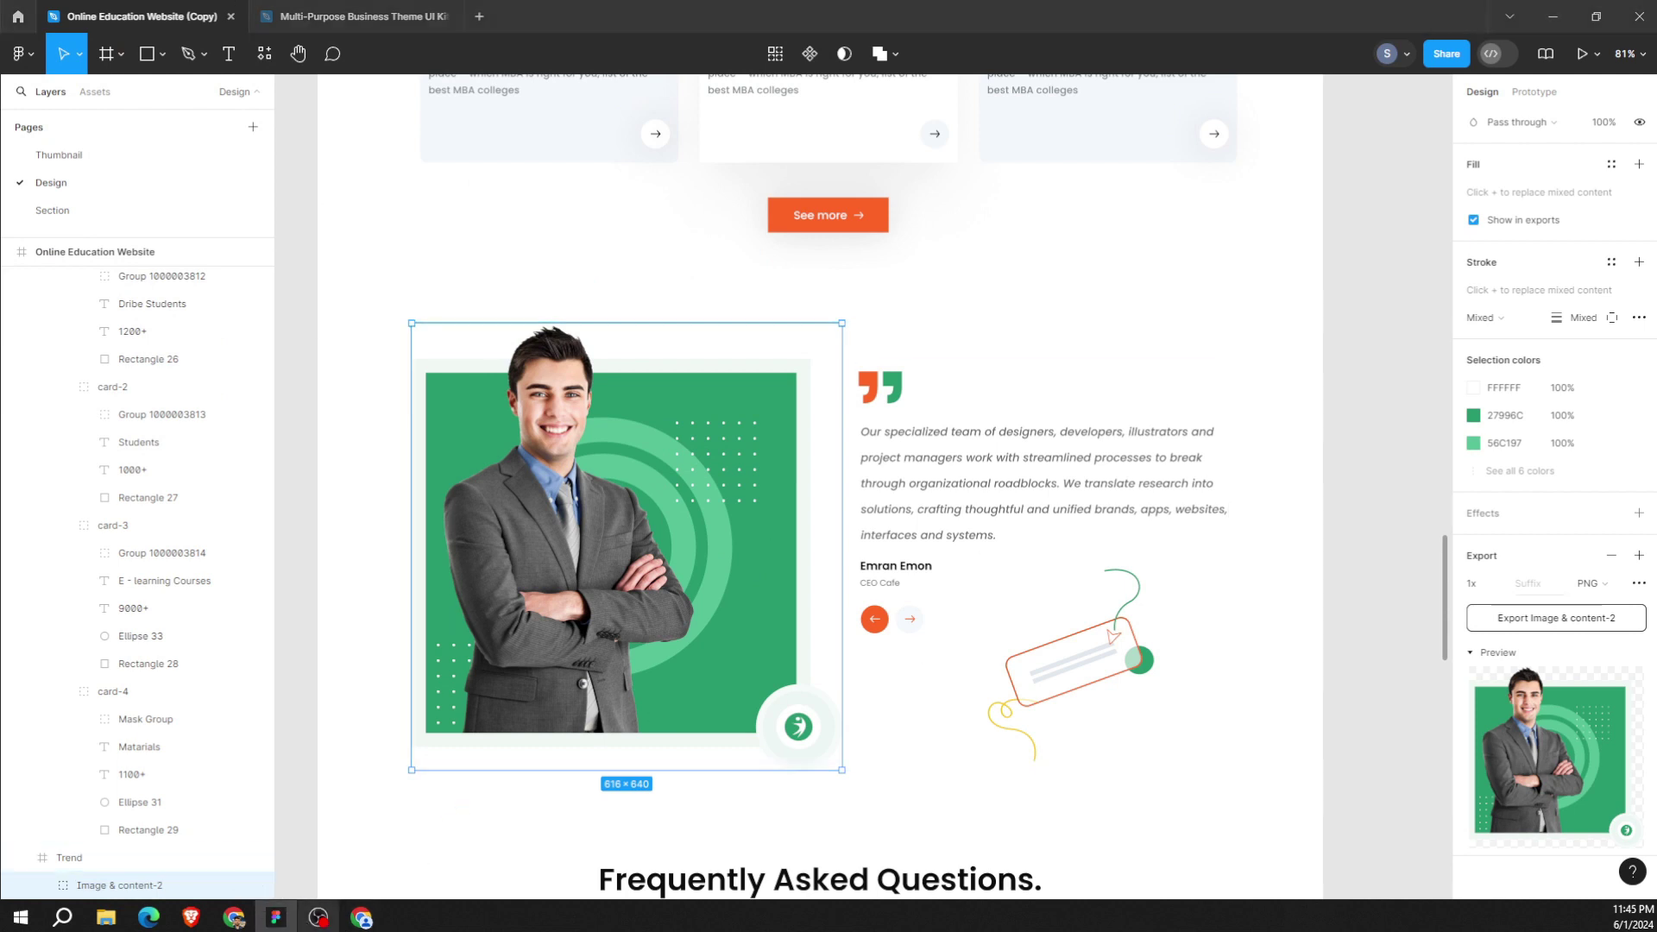
pyautogui.click(277, 921)
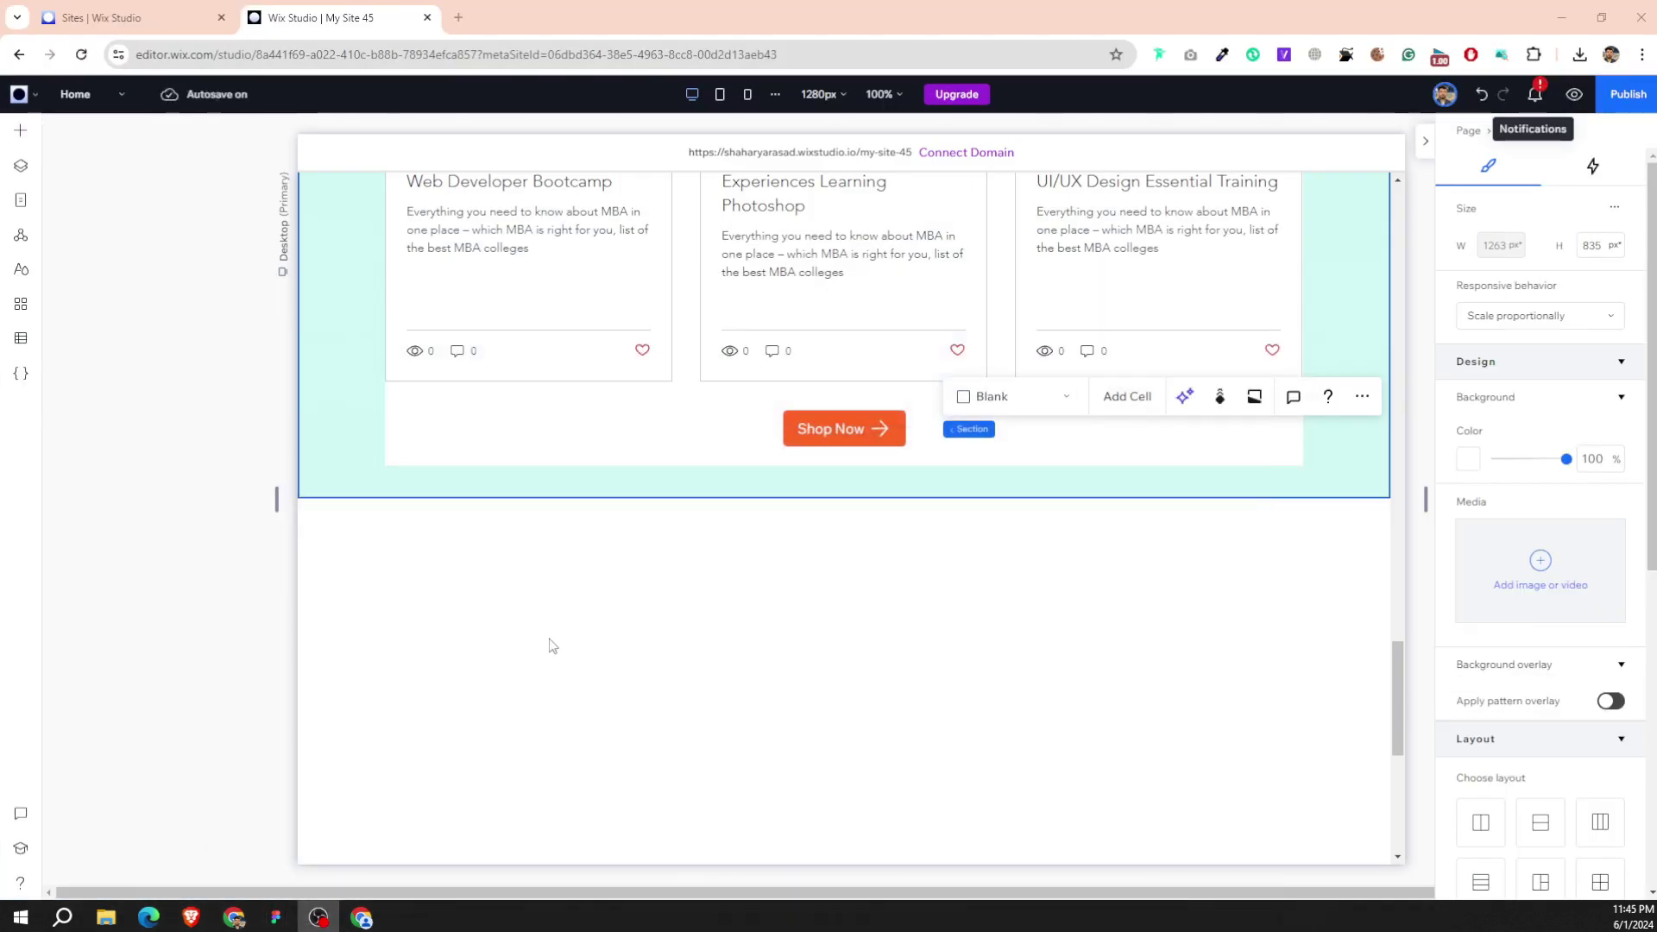
# Give the empty section unlinked margins: 8% left, 8% right and 3% top.
pyautogui.click(618, 494)
pyautogui.scroll(-1, 1566, 717)
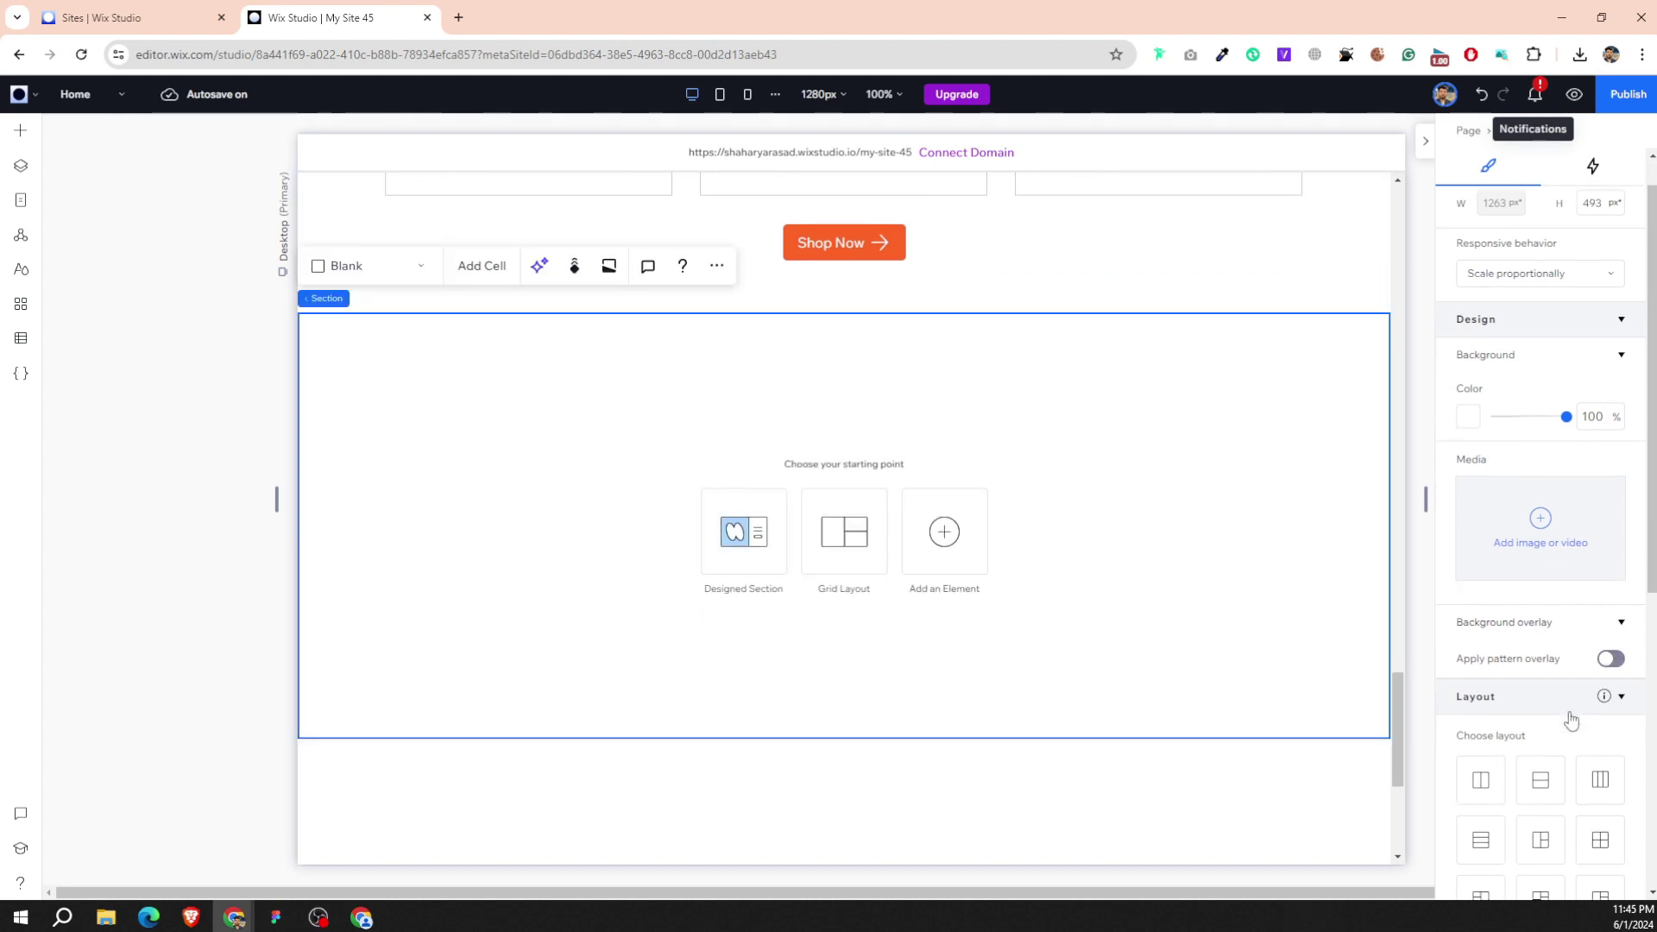
pyautogui.scroll(-5, 1536, 733)
pyautogui.click(1509, 753)
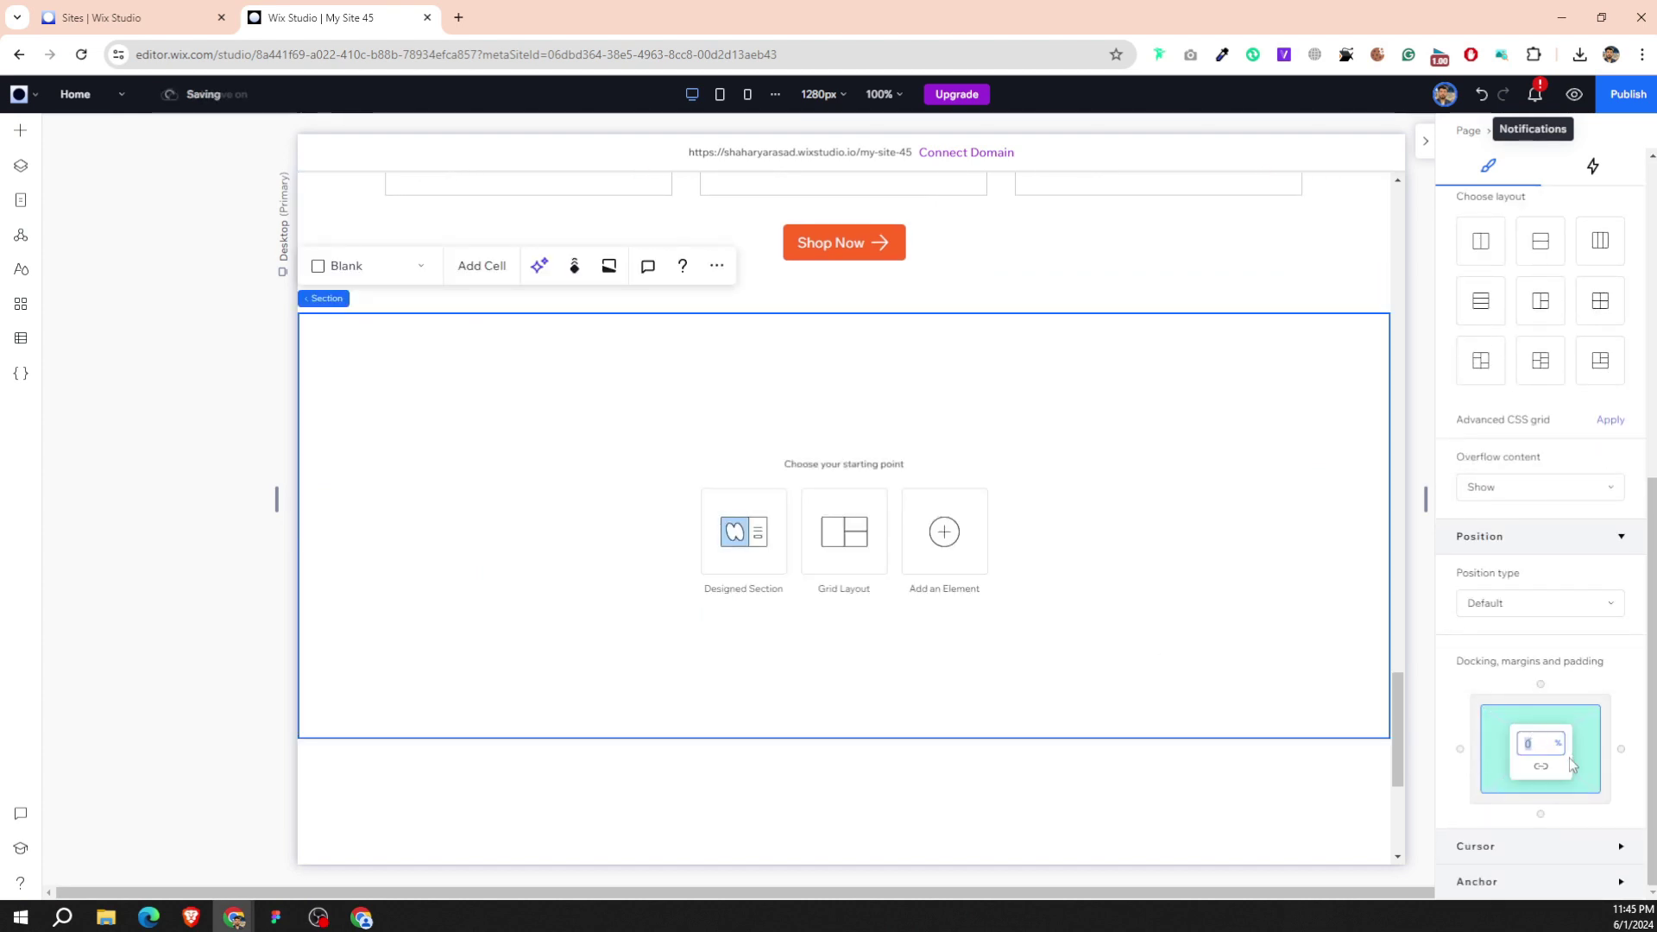
pyautogui.click(1544, 766)
pyautogui.write('8')
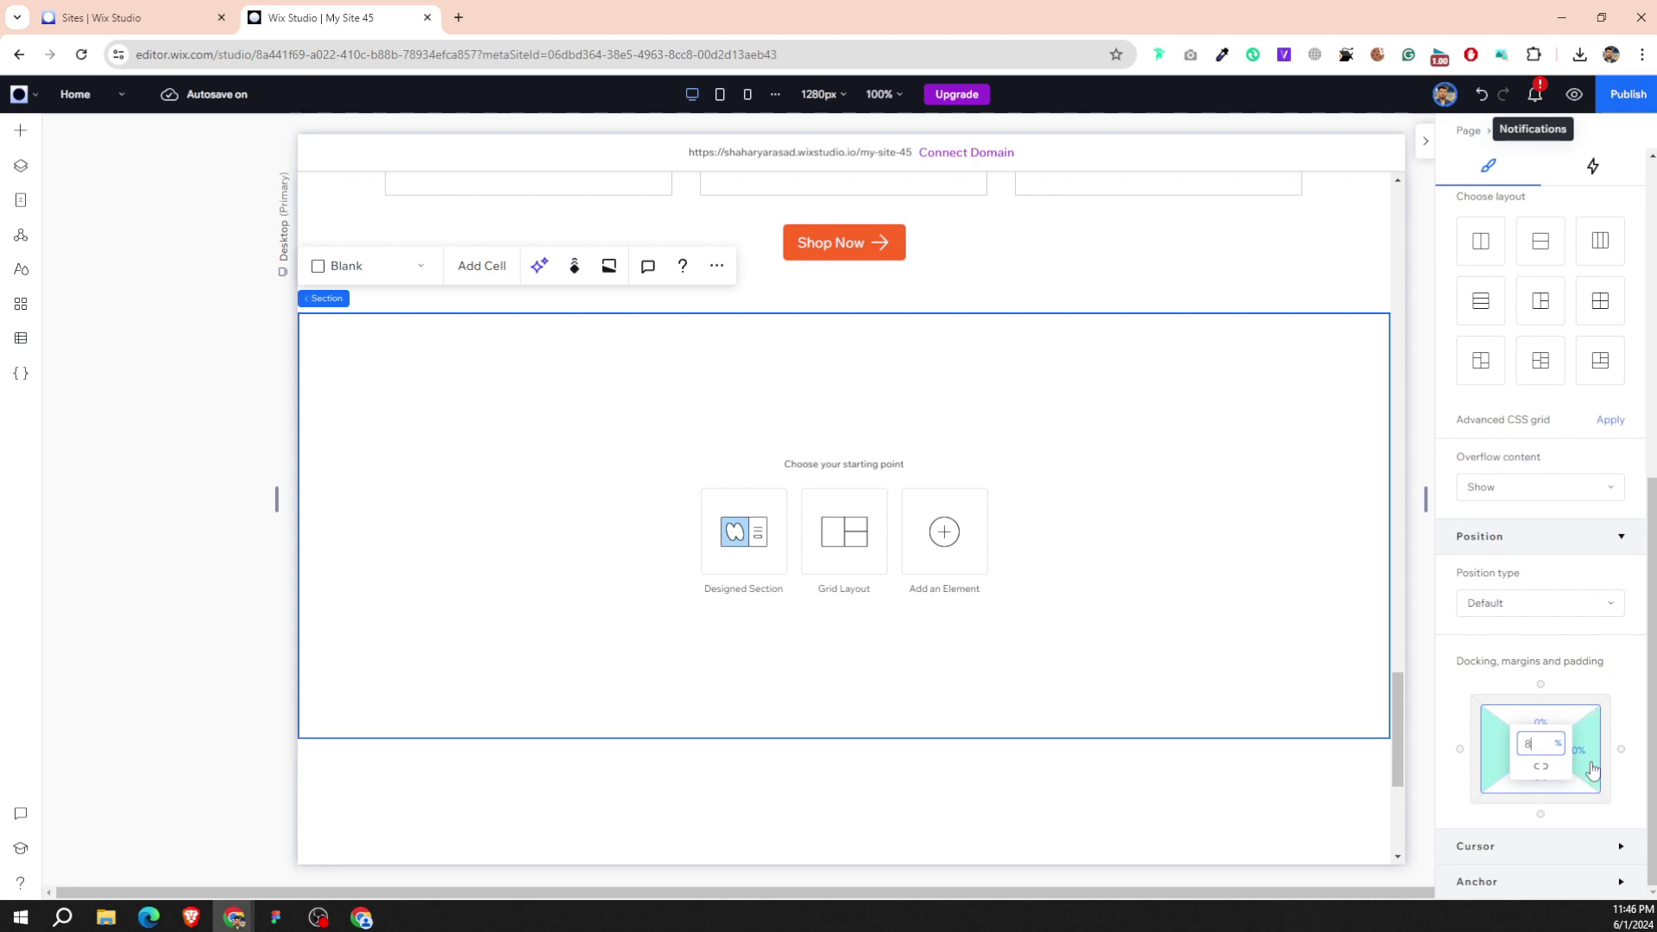
pyautogui.press('Tab')
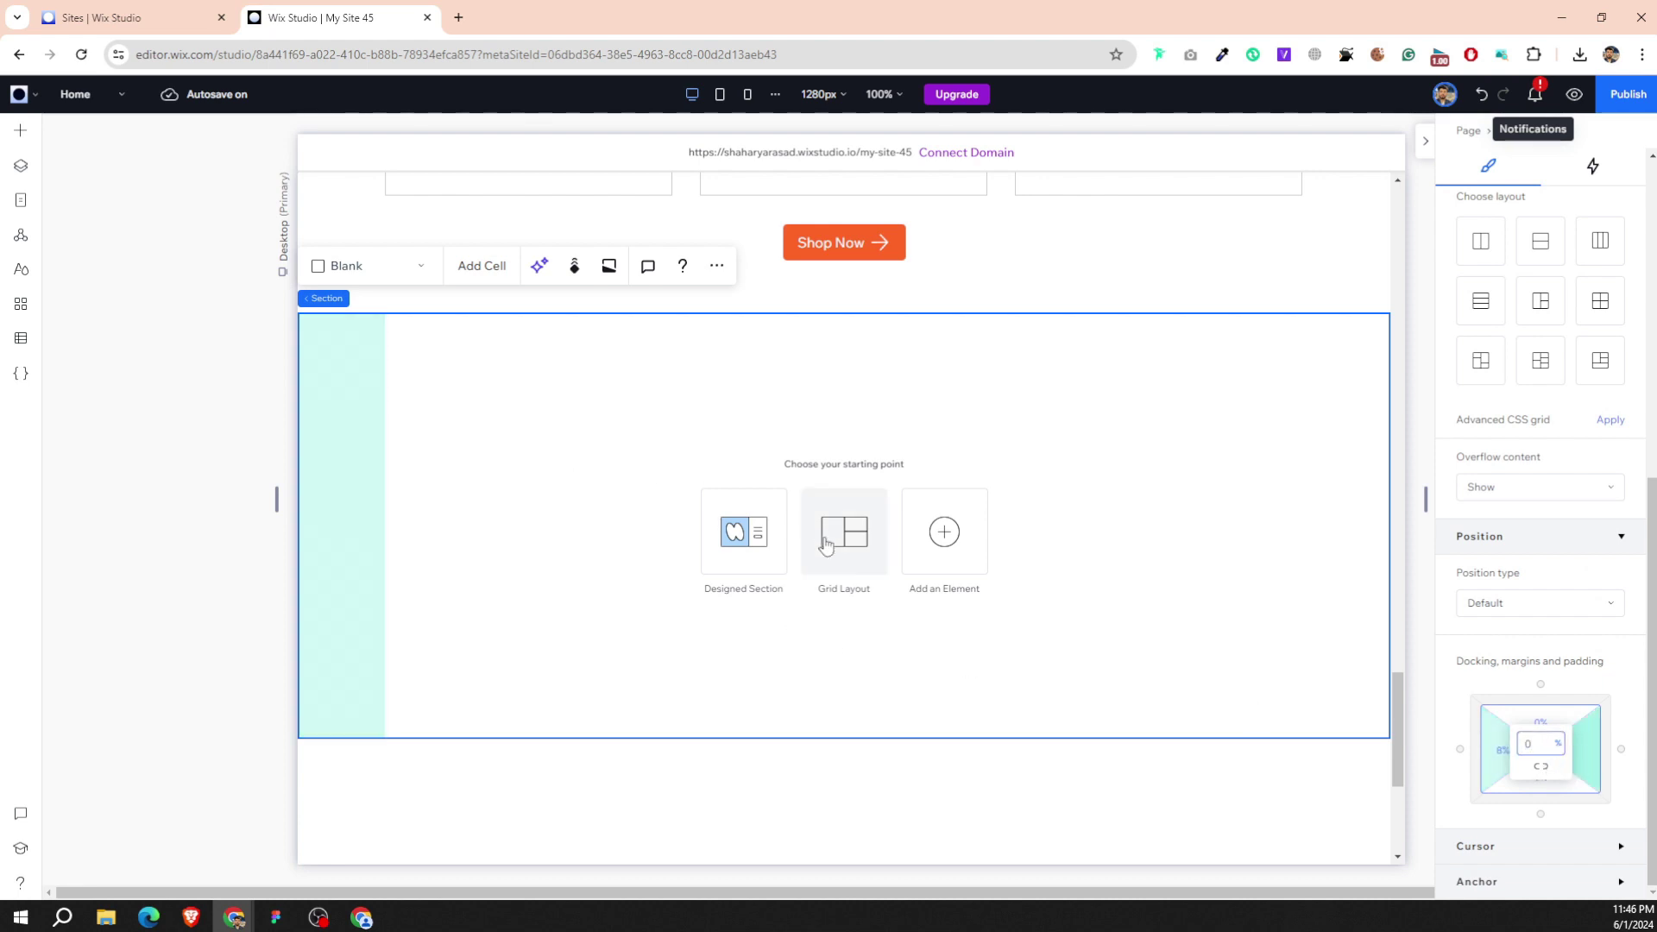
pyautogui.click(1069, 403)
pyautogui.click(1592, 775)
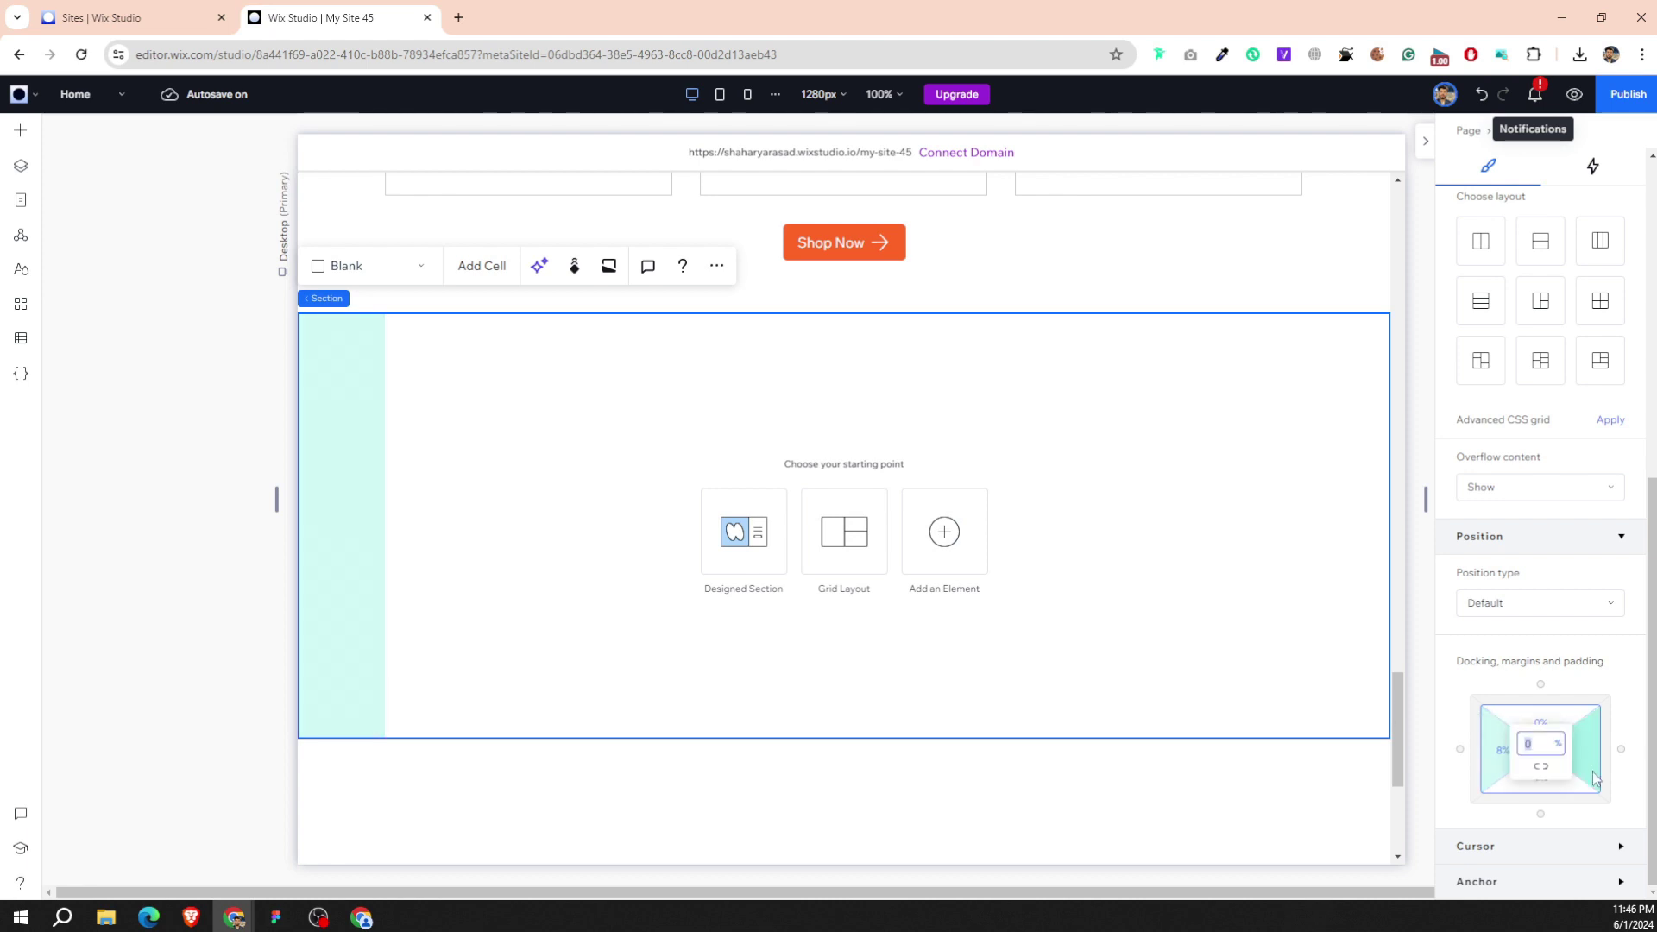
pyautogui.write('8')
pyautogui.press('Tab')
pyautogui.write('3')
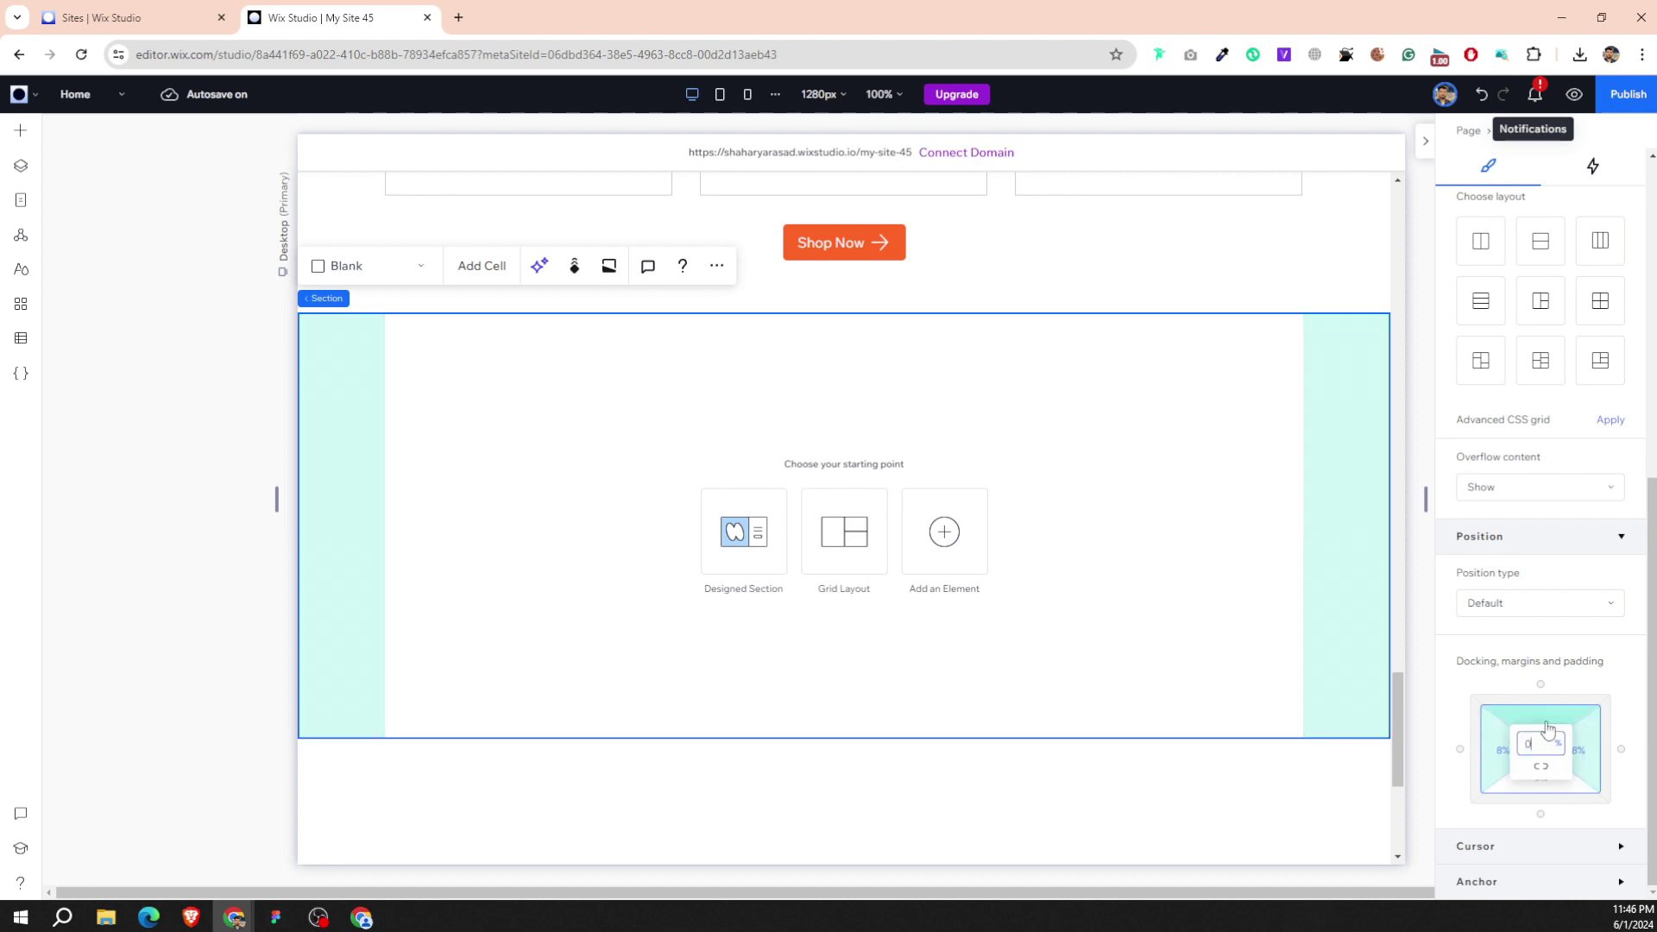
pyautogui.click(947, 560)
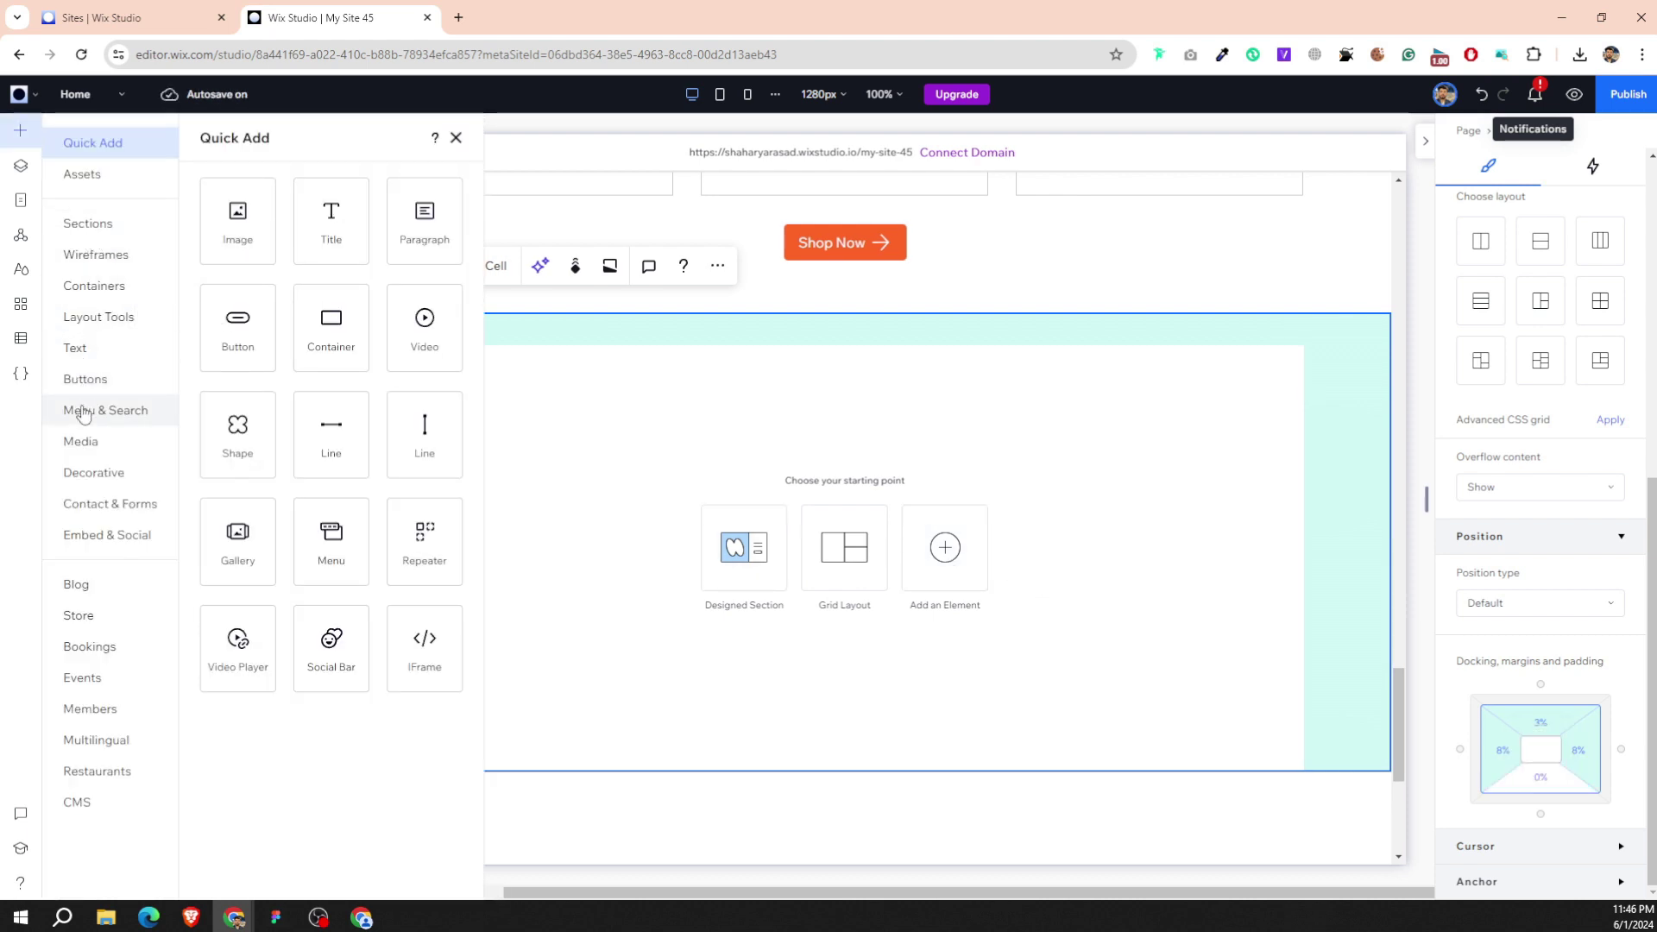
# Add an image at the section's top-left and size it to about 475 × 493 px.
pyautogui.press('Escape')
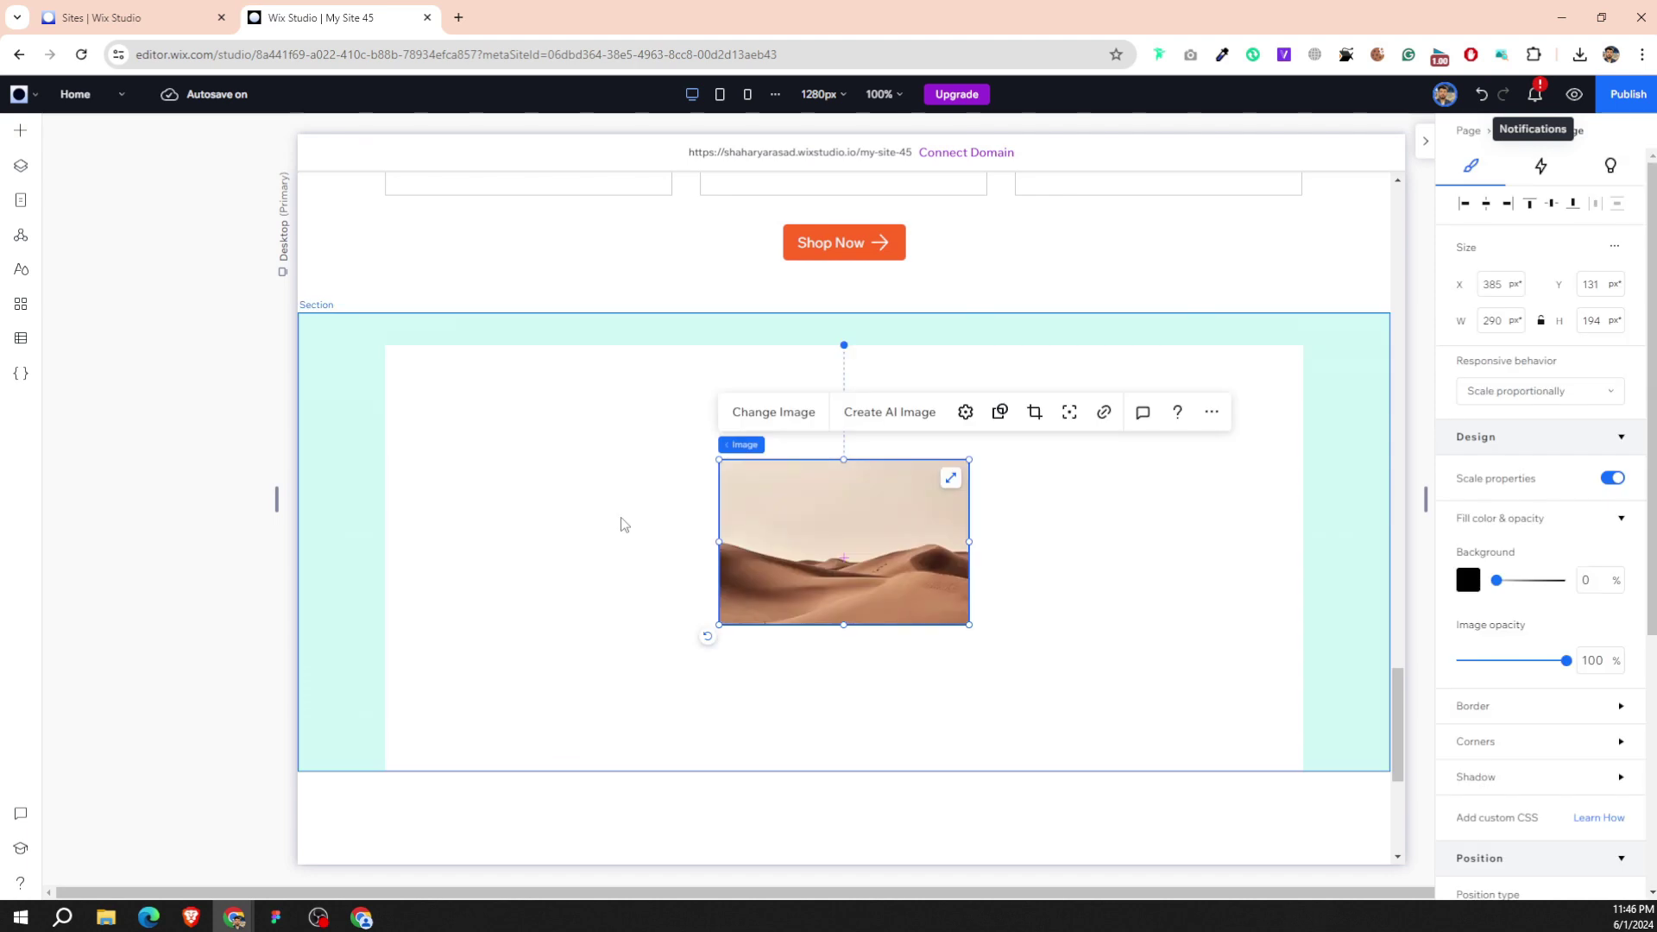
pyautogui.moveTo(802, 548); pyautogui.dragTo(468, 438)
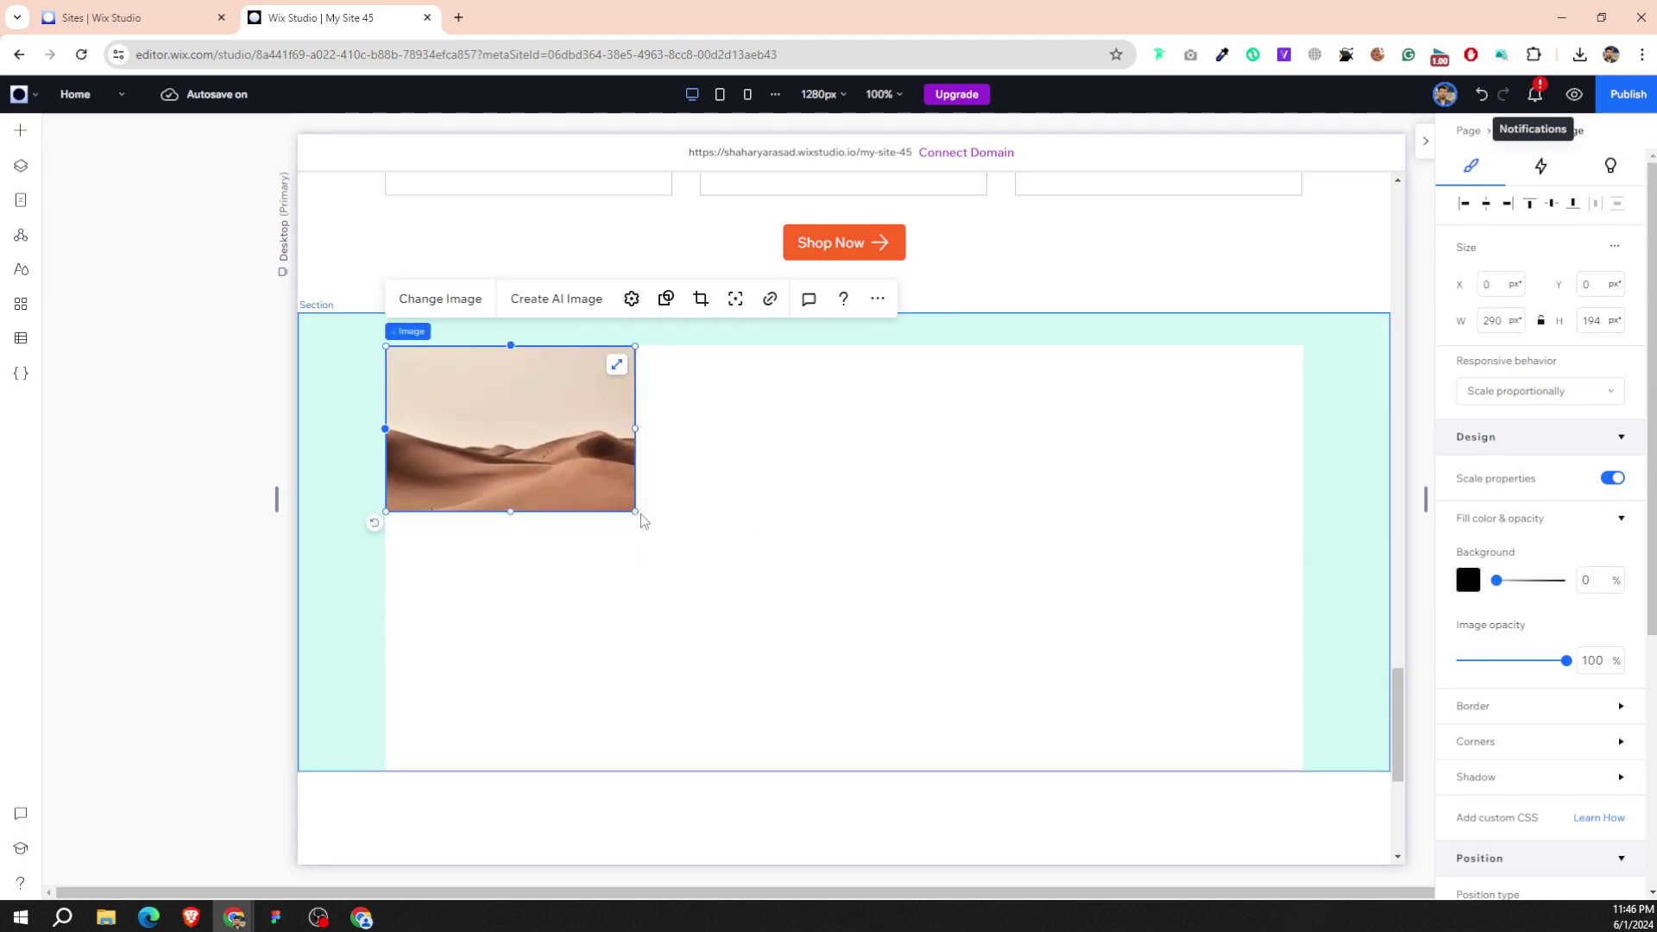
pyautogui.moveTo(637, 514); pyautogui.dragTo(639, 743)
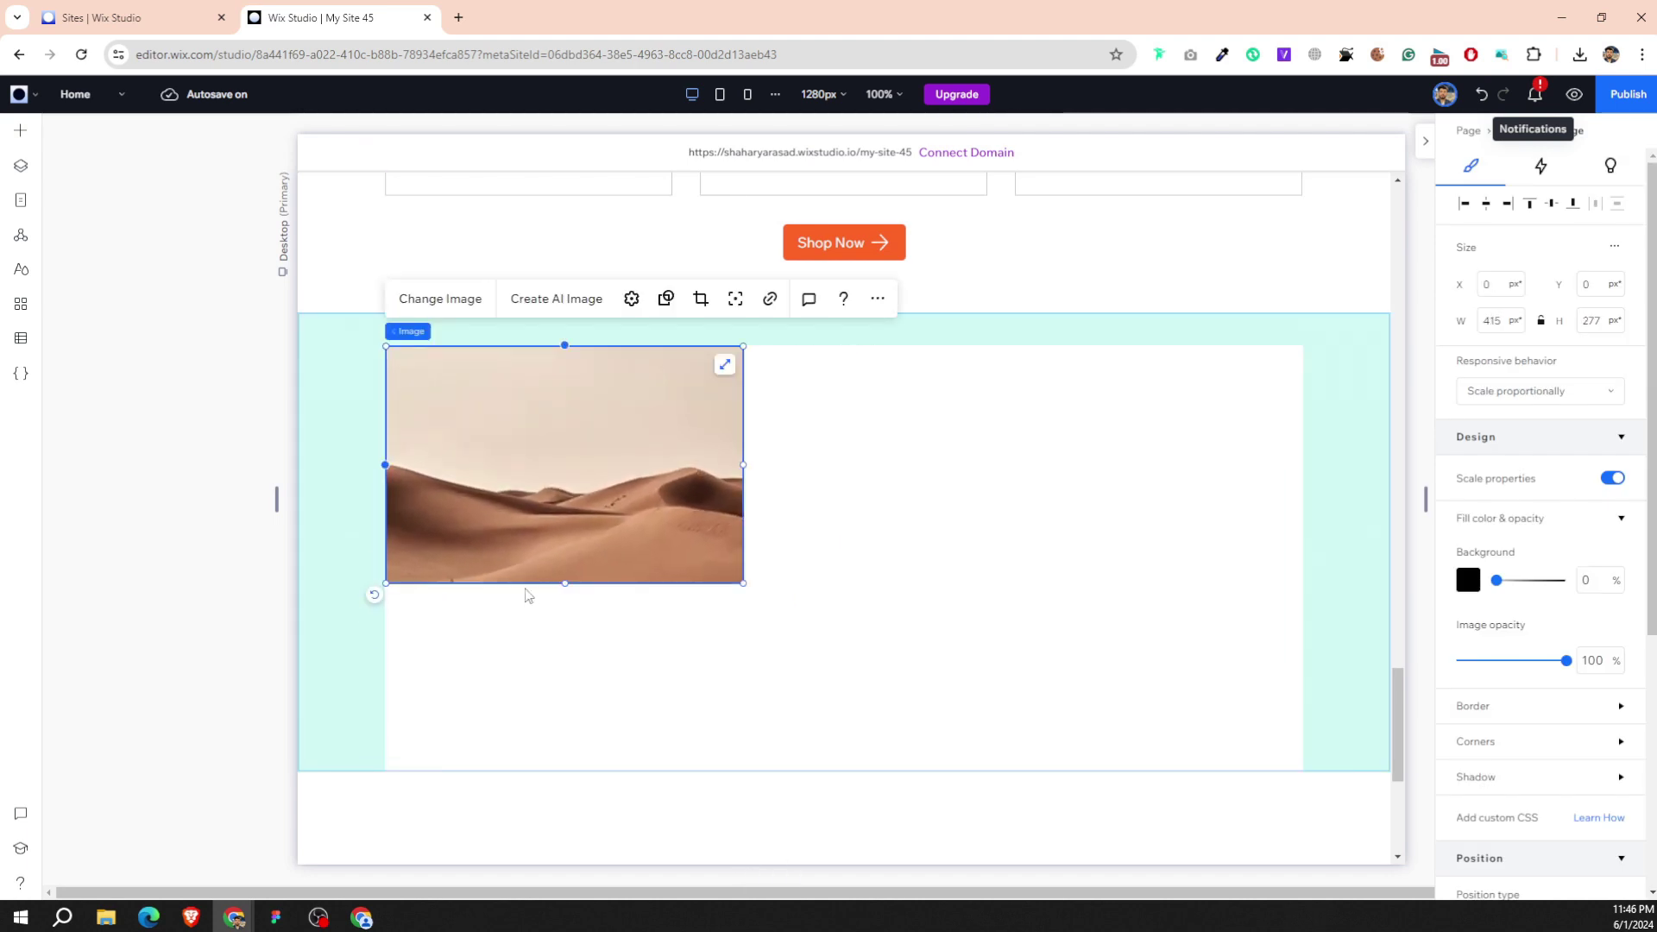
pyautogui.moveTo(565, 585); pyautogui.dragTo(578, 773)
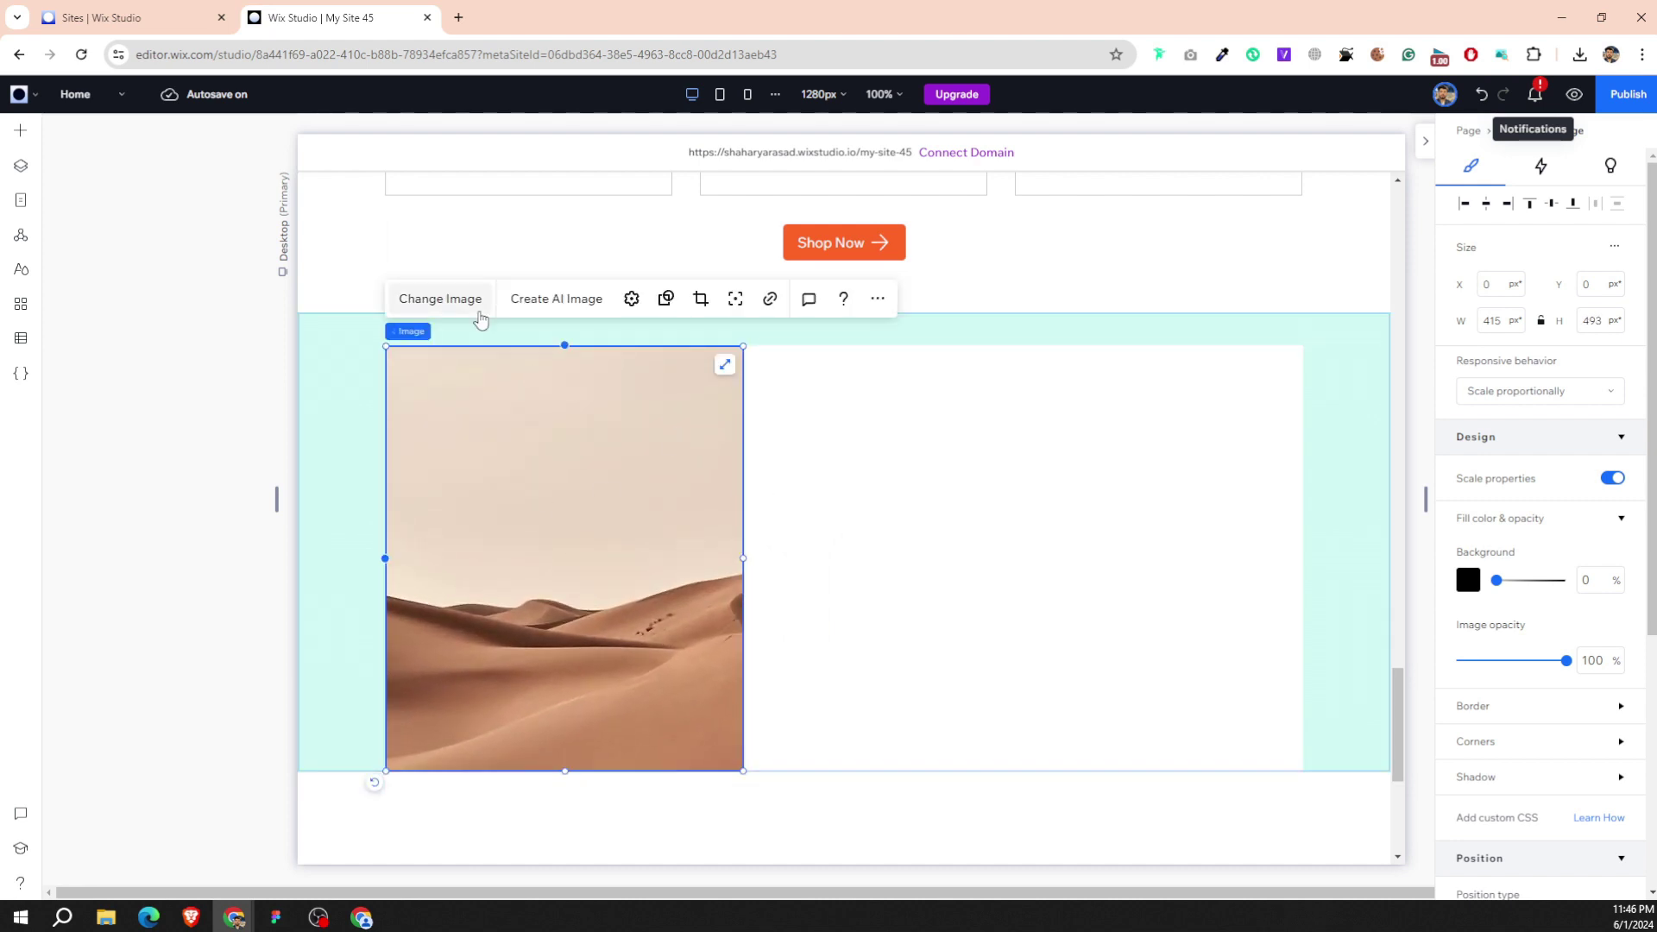
# Replace the image with the uploaded Image & content-2 businessman photo.
pyautogui.click(472, 297)
pyautogui.click(164, 206)
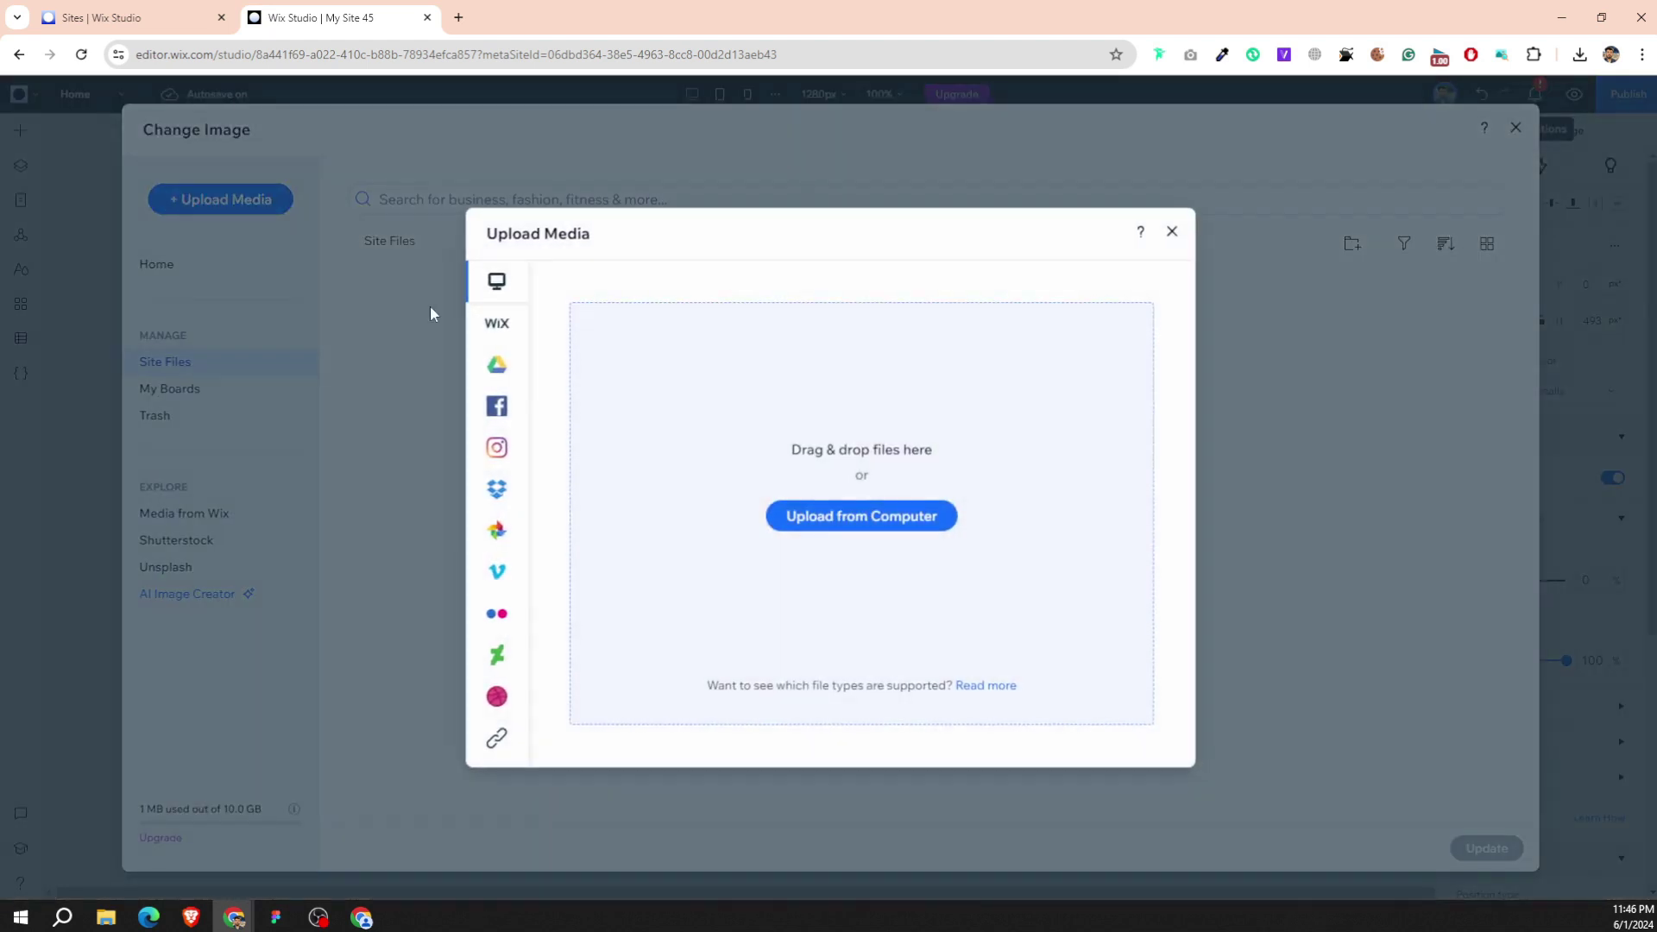
pyautogui.click(811, 516)
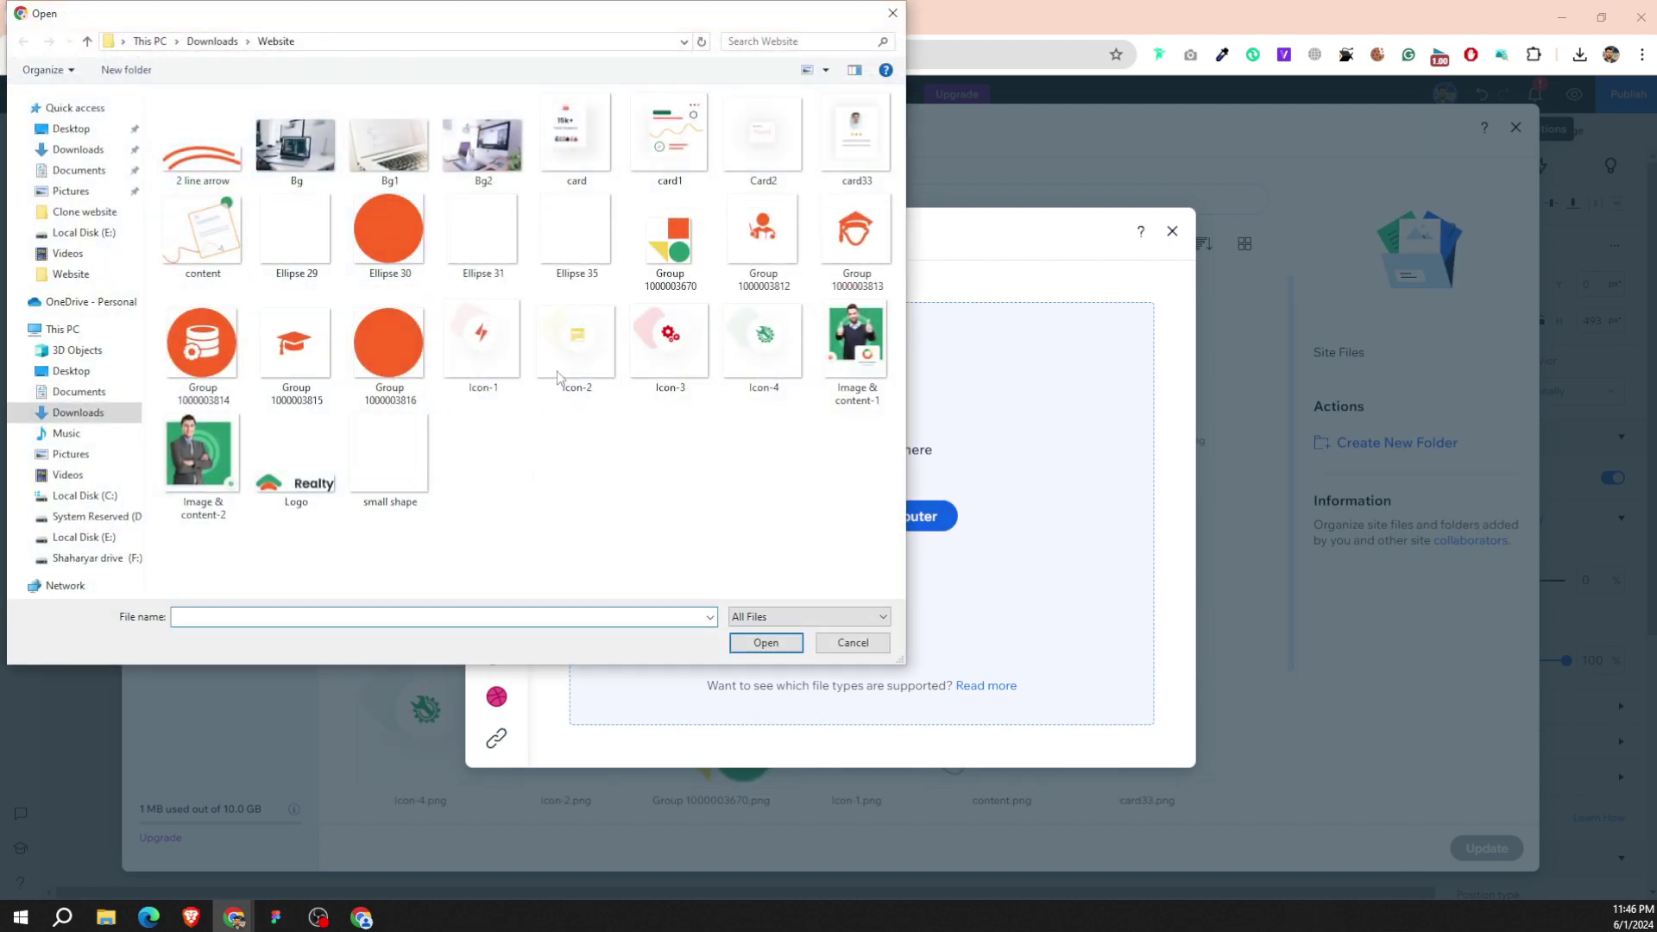
pyautogui.click(203, 453)
pyautogui.click(765, 642)
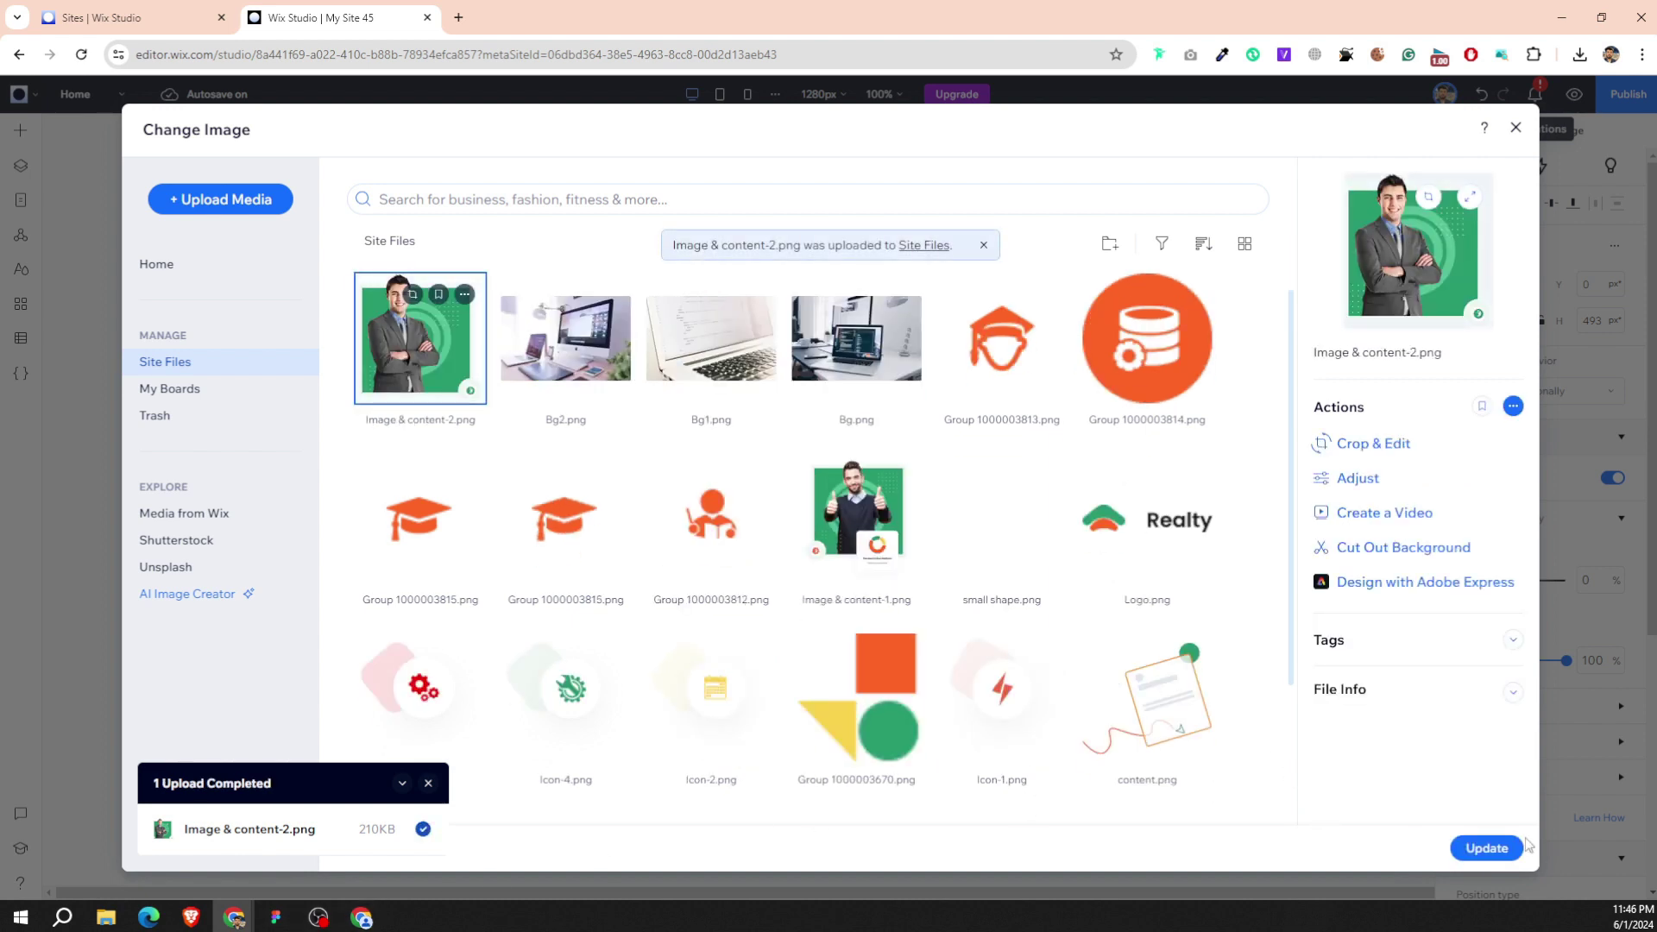
pyautogui.click(1500, 848)
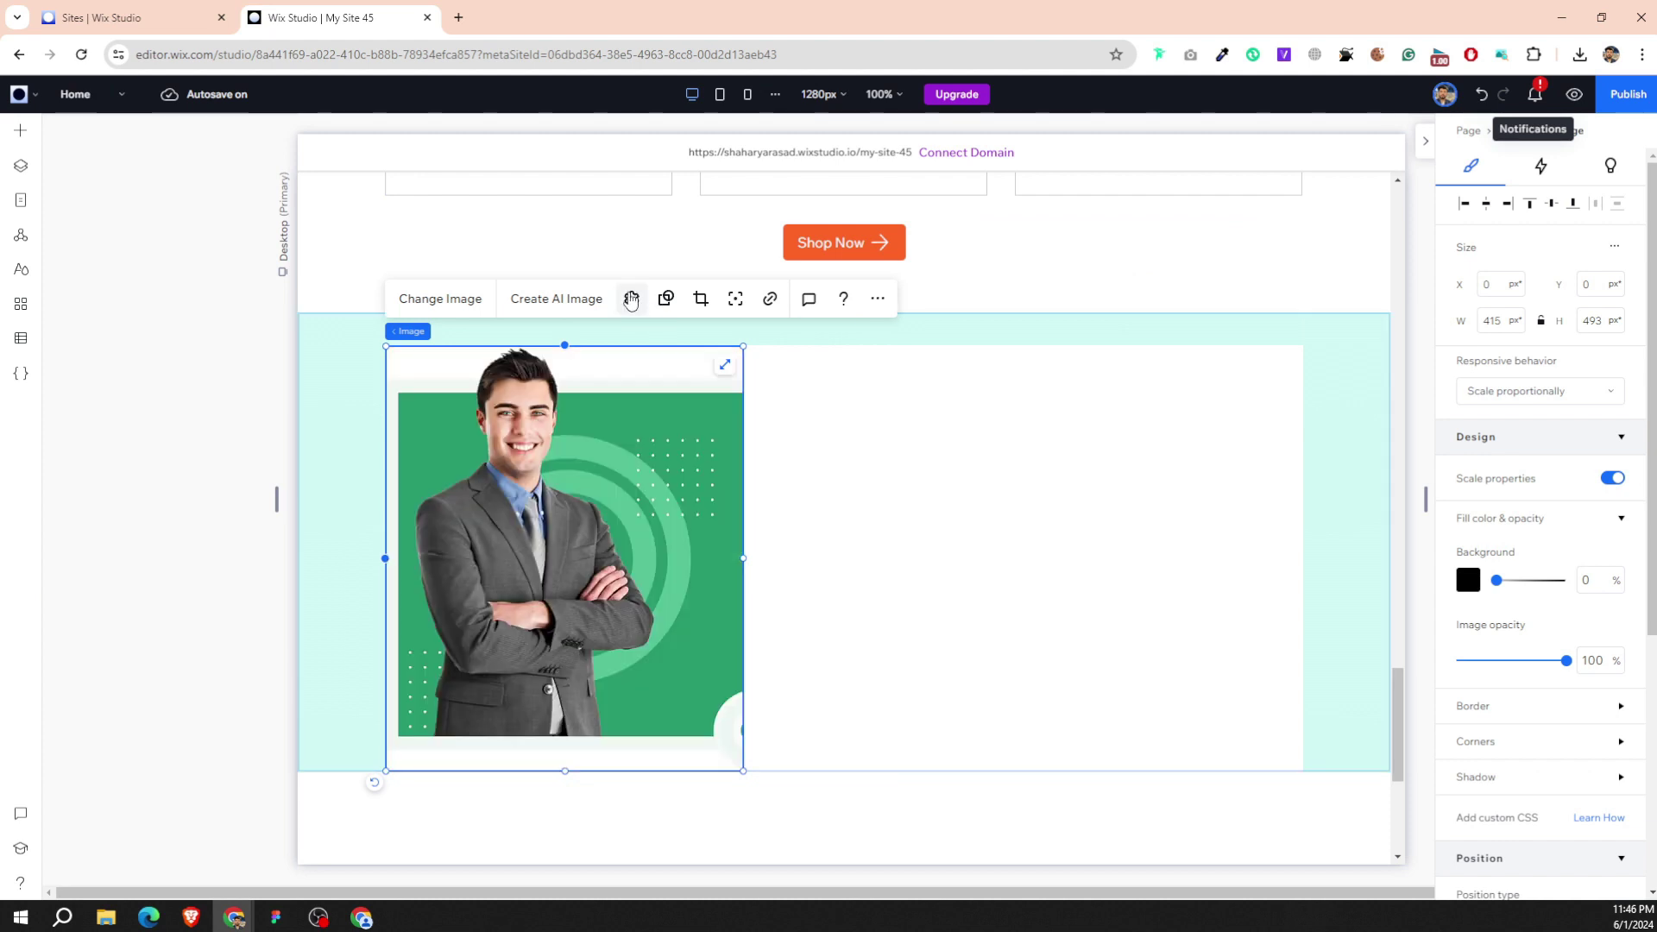
pyautogui.click(631, 298)
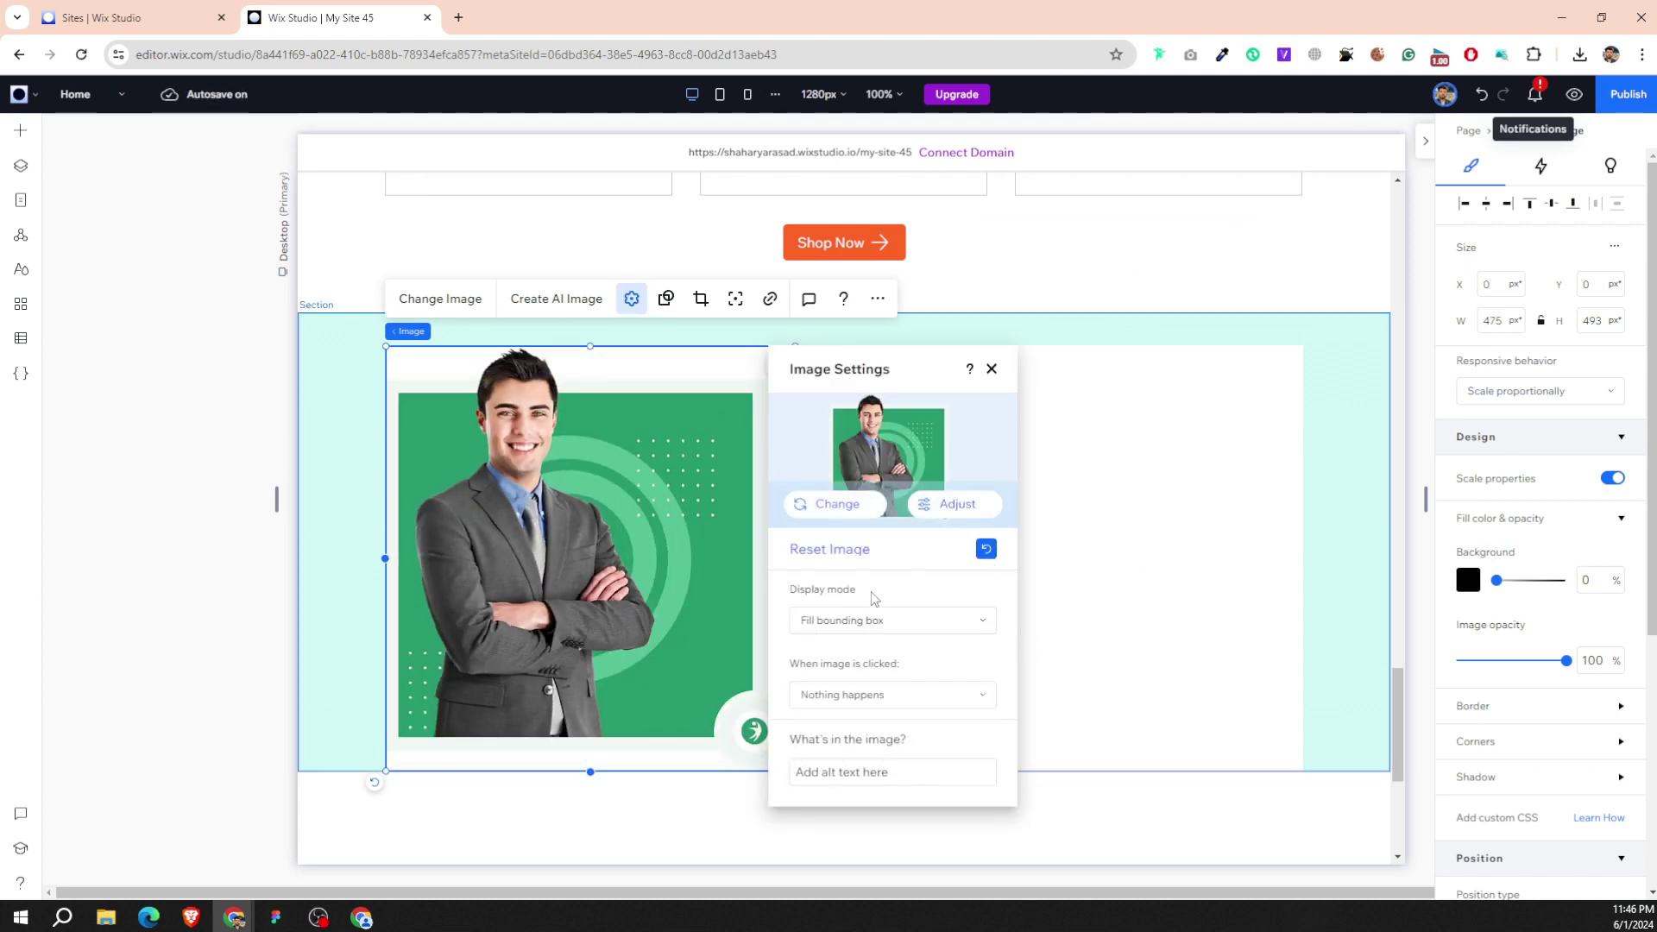
pyautogui.click(1110, 502)
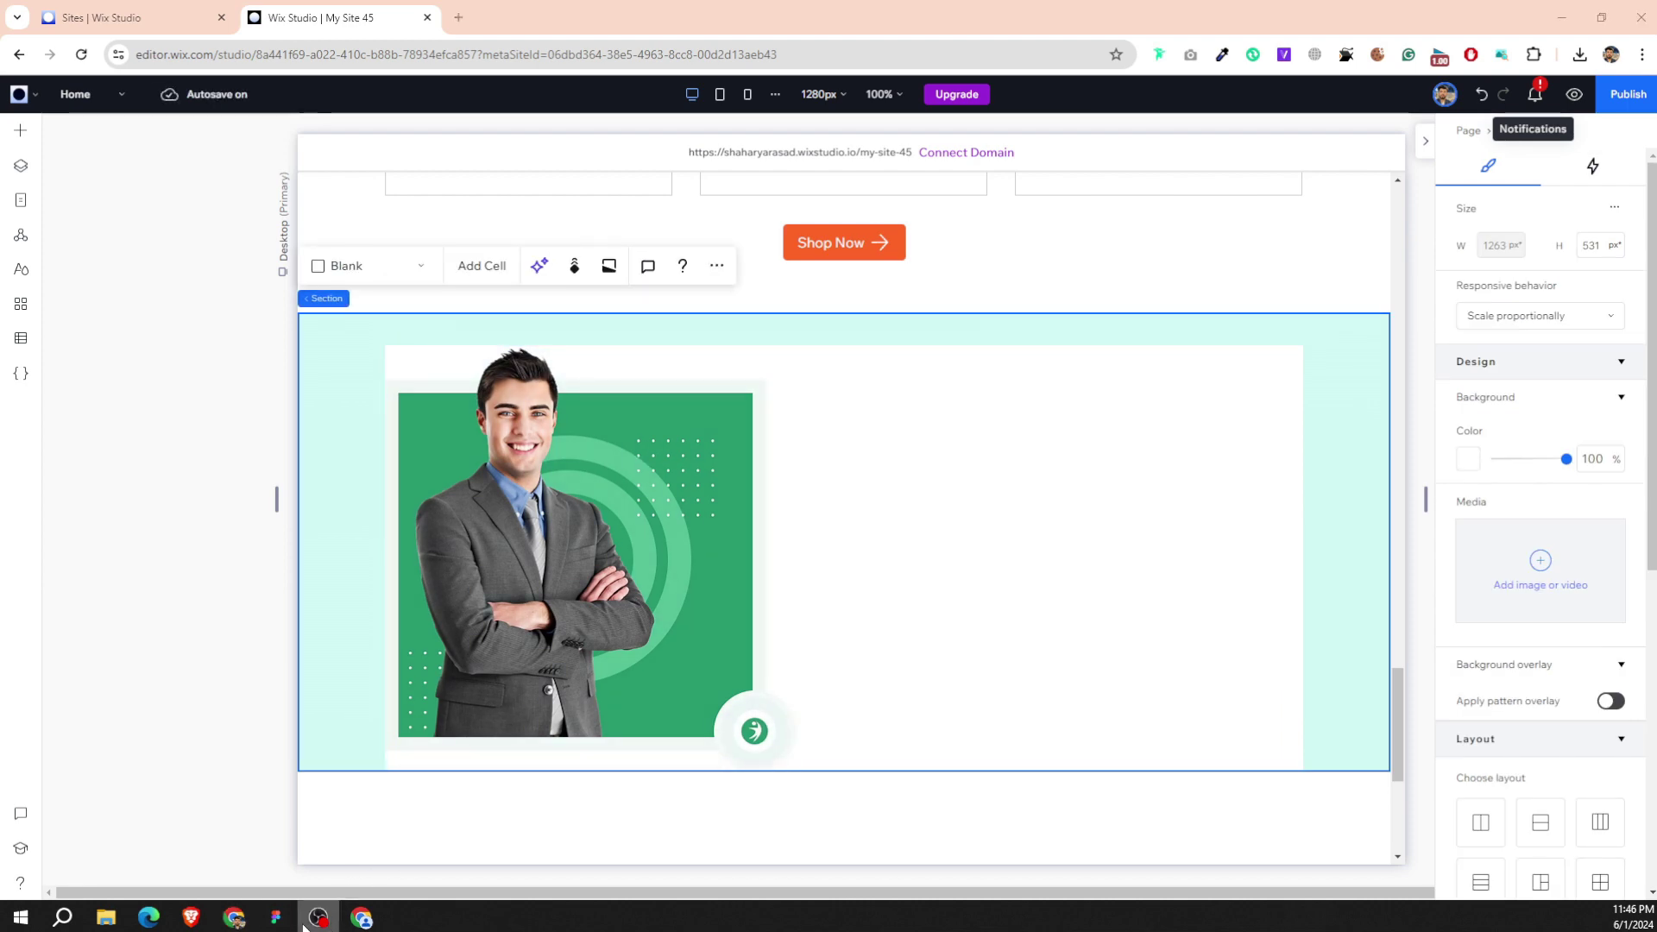
pyautogui.click(278, 918)
# Export the Comma quote icon from Figma as a PNG.
pyautogui.click(861, 488)
pyautogui.doubleClick(880, 387)
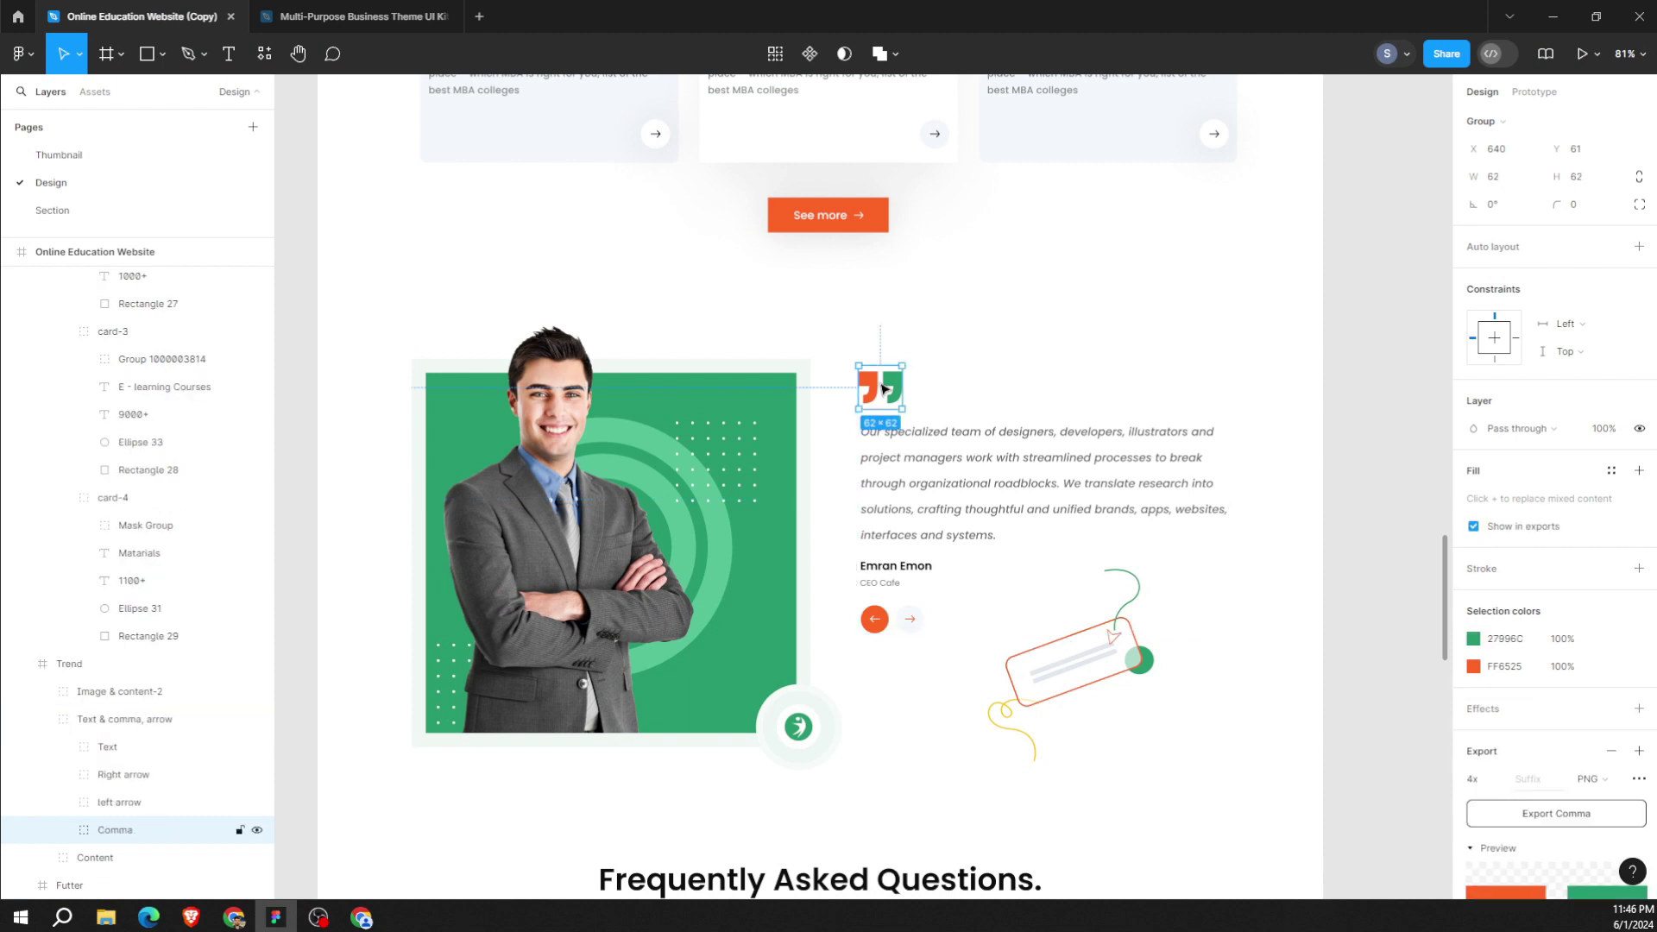
pyautogui.scroll(-3, 1553, 690)
pyautogui.click(1556, 618)
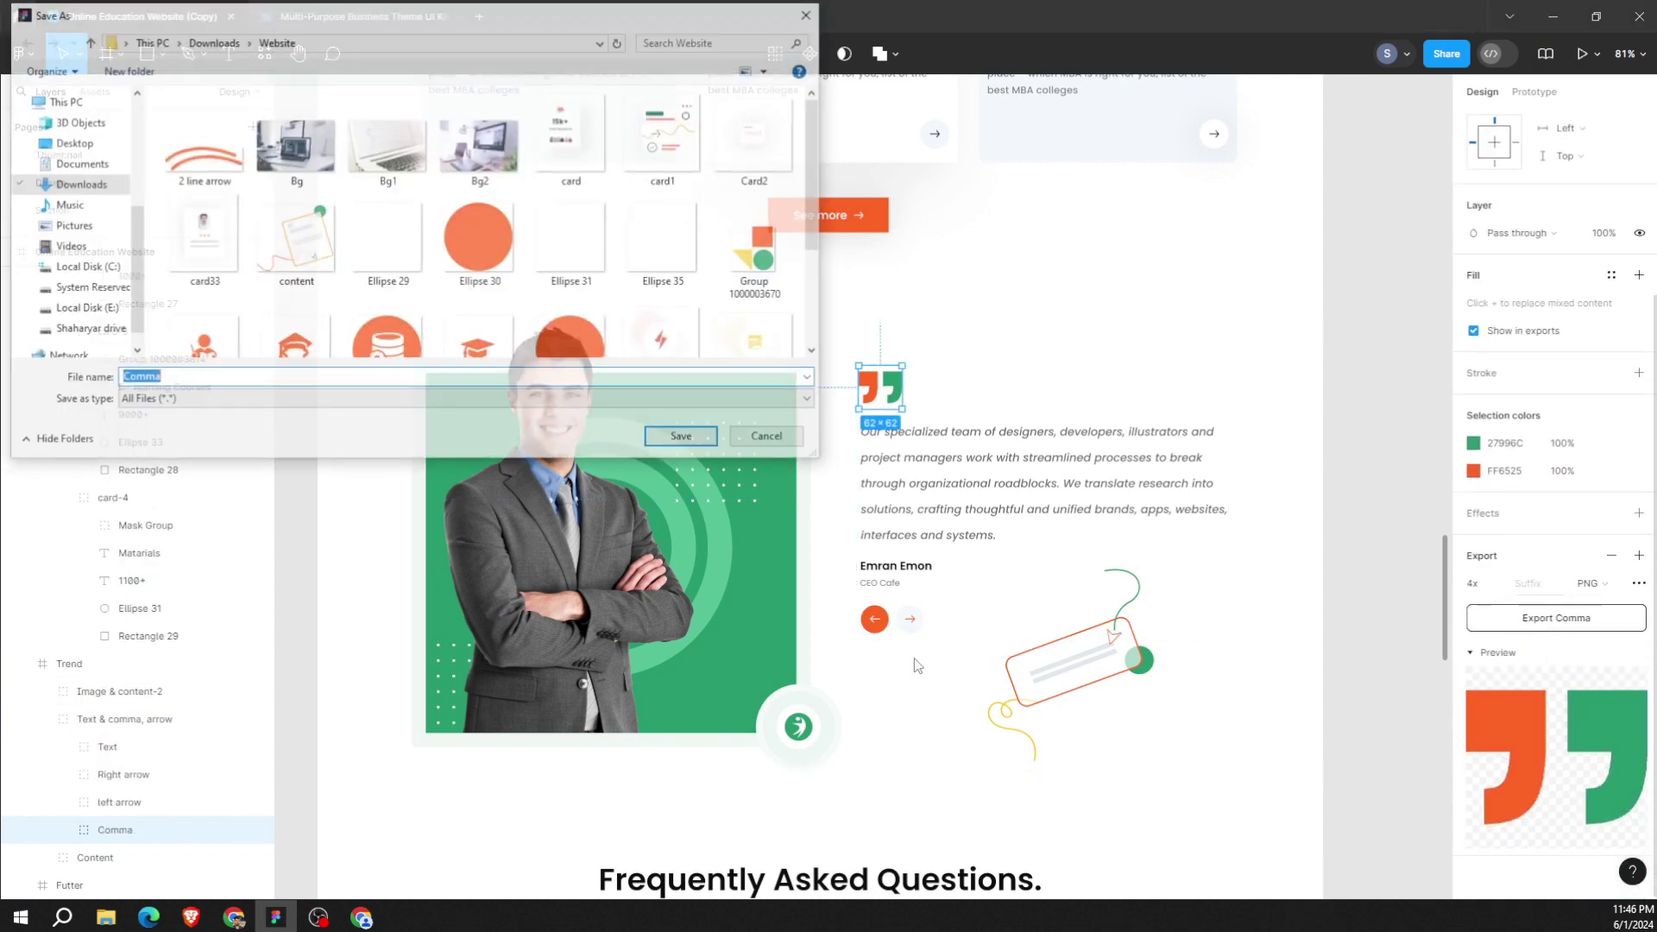
pyautogui.click(660, 437)
# Export the Content illustration as a 1x PNG named eeee.
pyautogui.click(1089, 674)
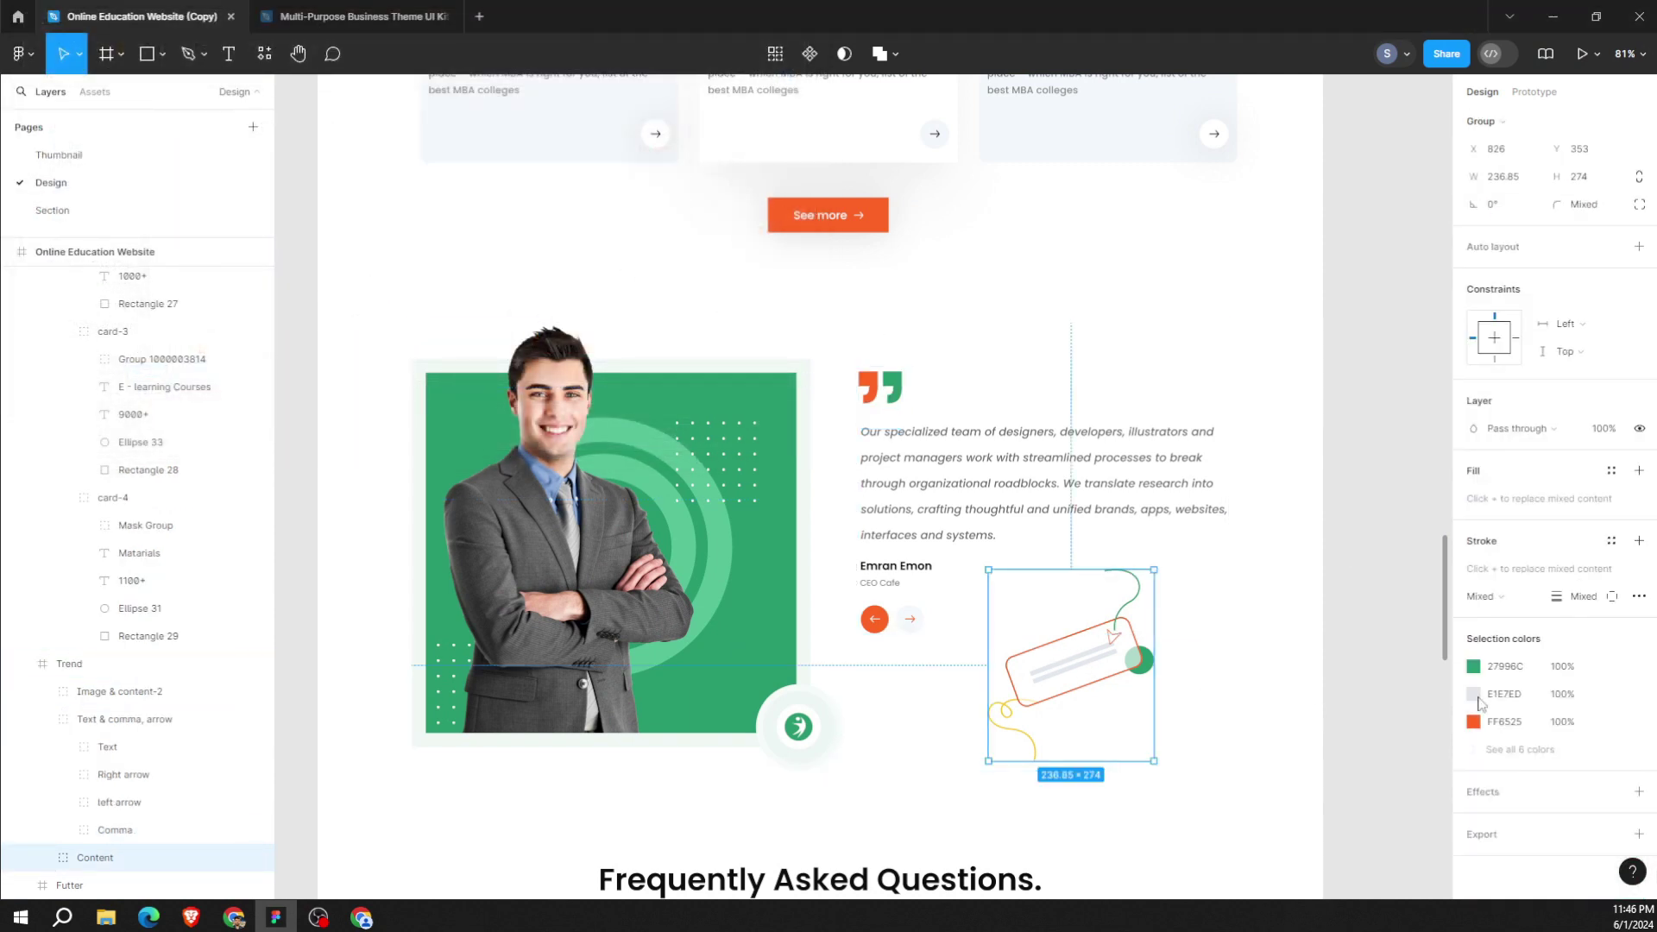
pyautogui.click(1493, 833)
pyautogui.scroll(-3, 1518, 734)
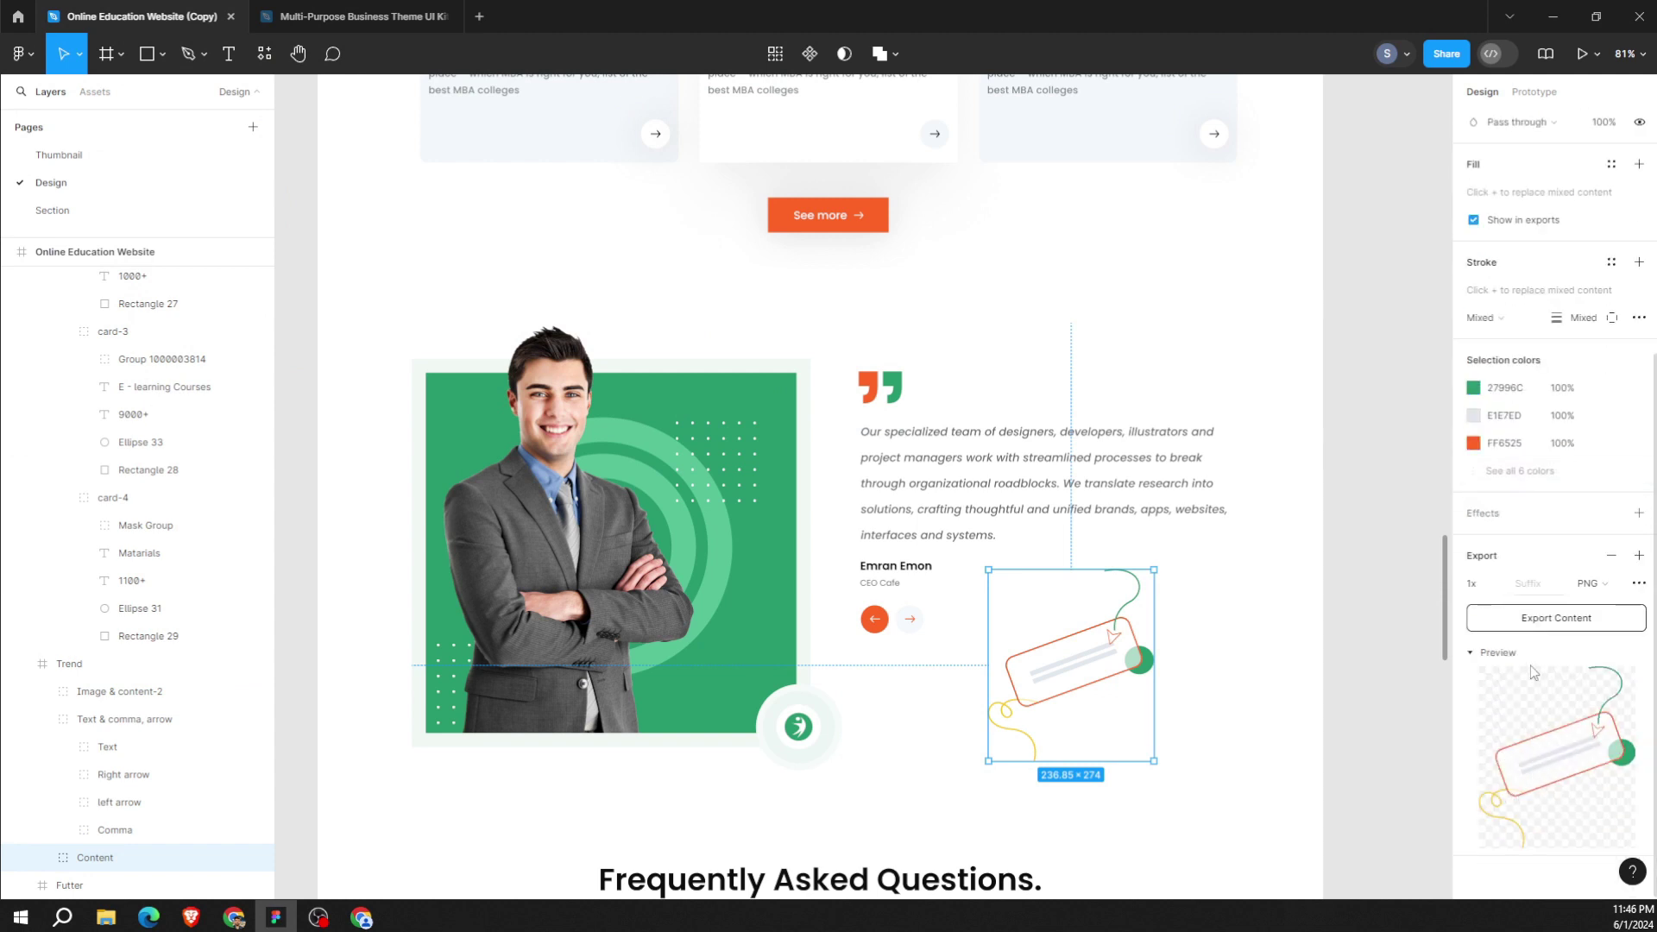
pyautogui.click(1535, 624)
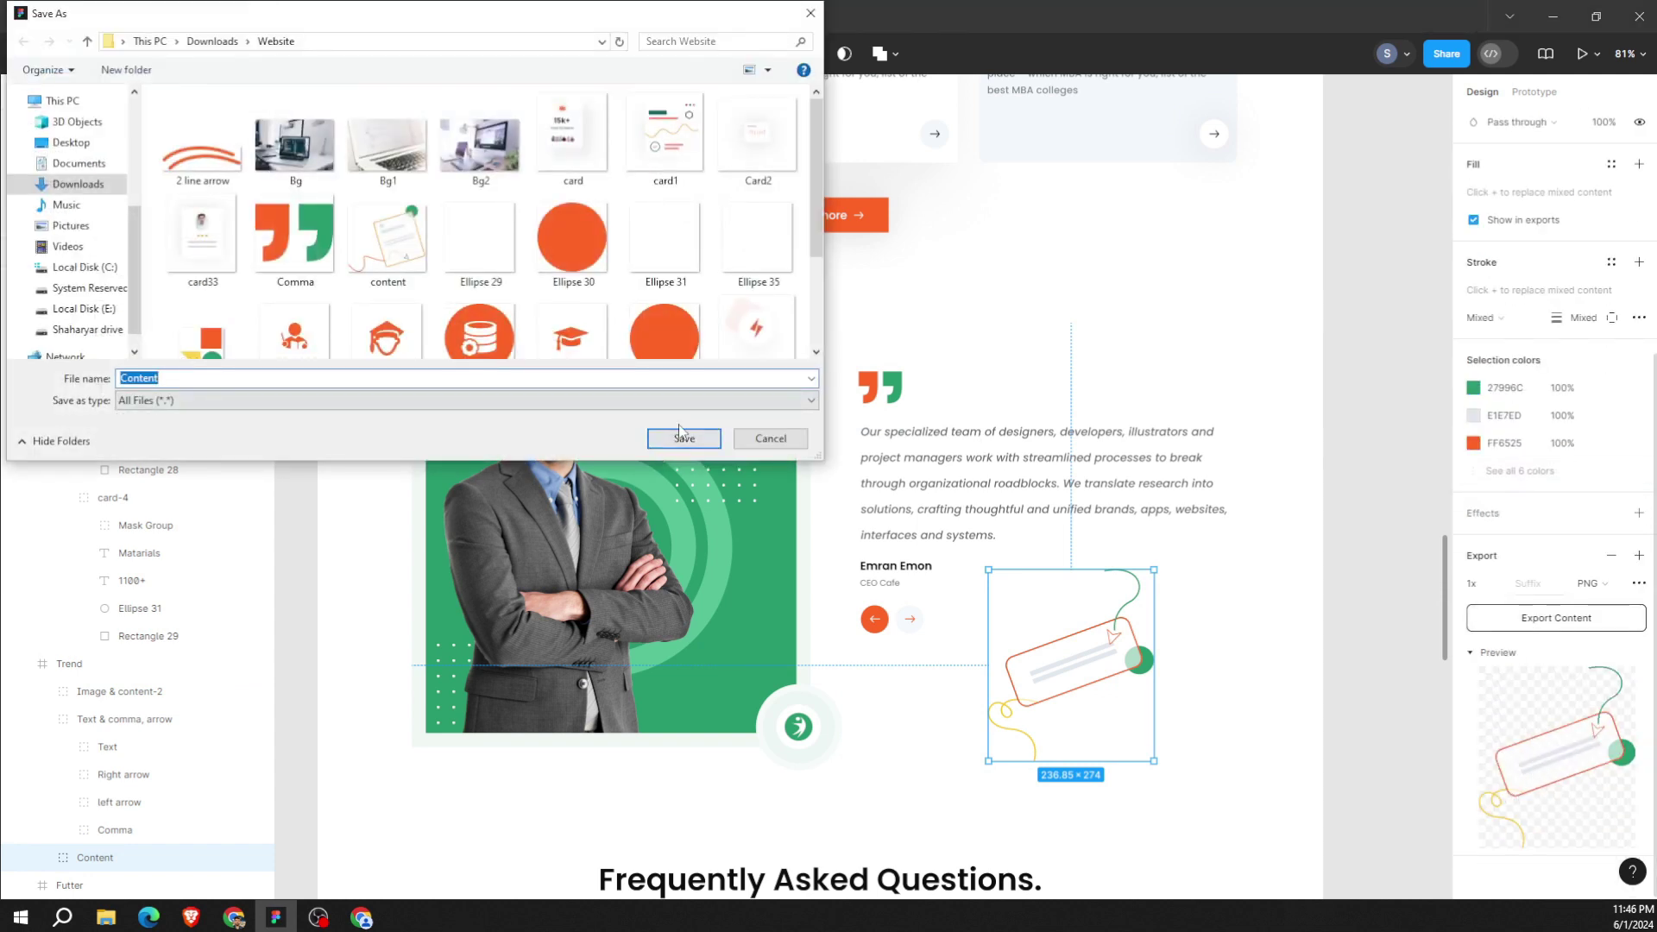
pyautogui.click(686, 439)
pyautogui.click(940, 470)
pyautogui.write('eeee')
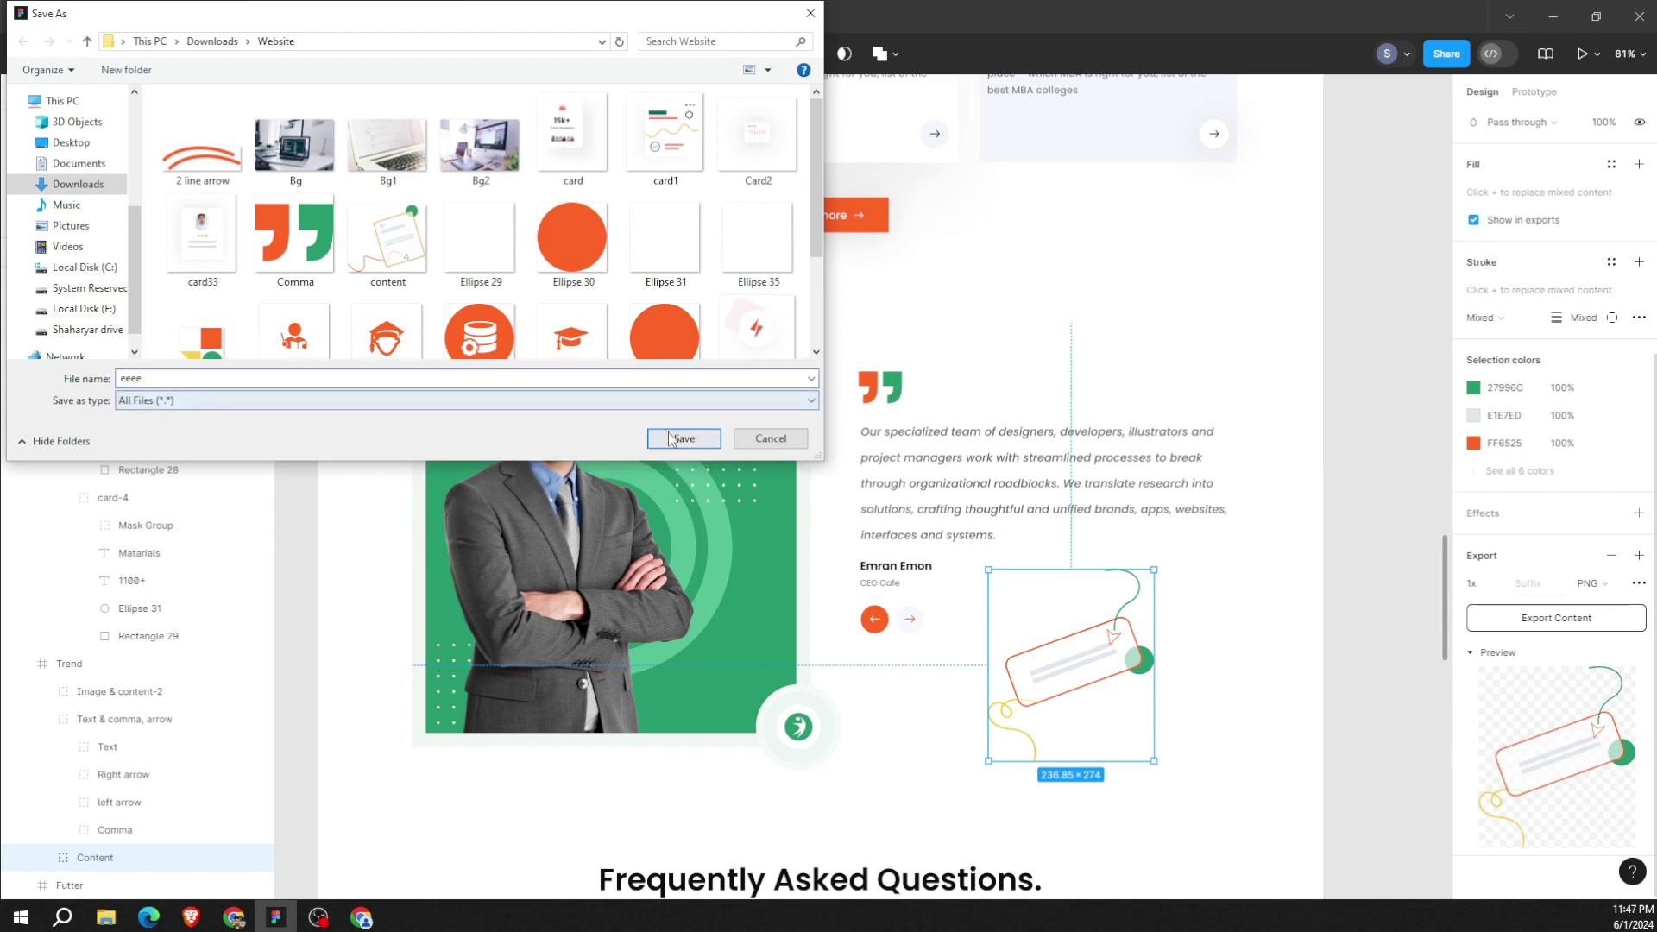
pyautogui.click(682, 439)
# Copy the testimonial quote paragraph text from the Figma design.
pyautogui.click(994, 489)
pyautogui.doubleClick(994, 489)
pyautogui.doubleClick(994, 489)
pyautogui.hotkey('ctrl', 'c')
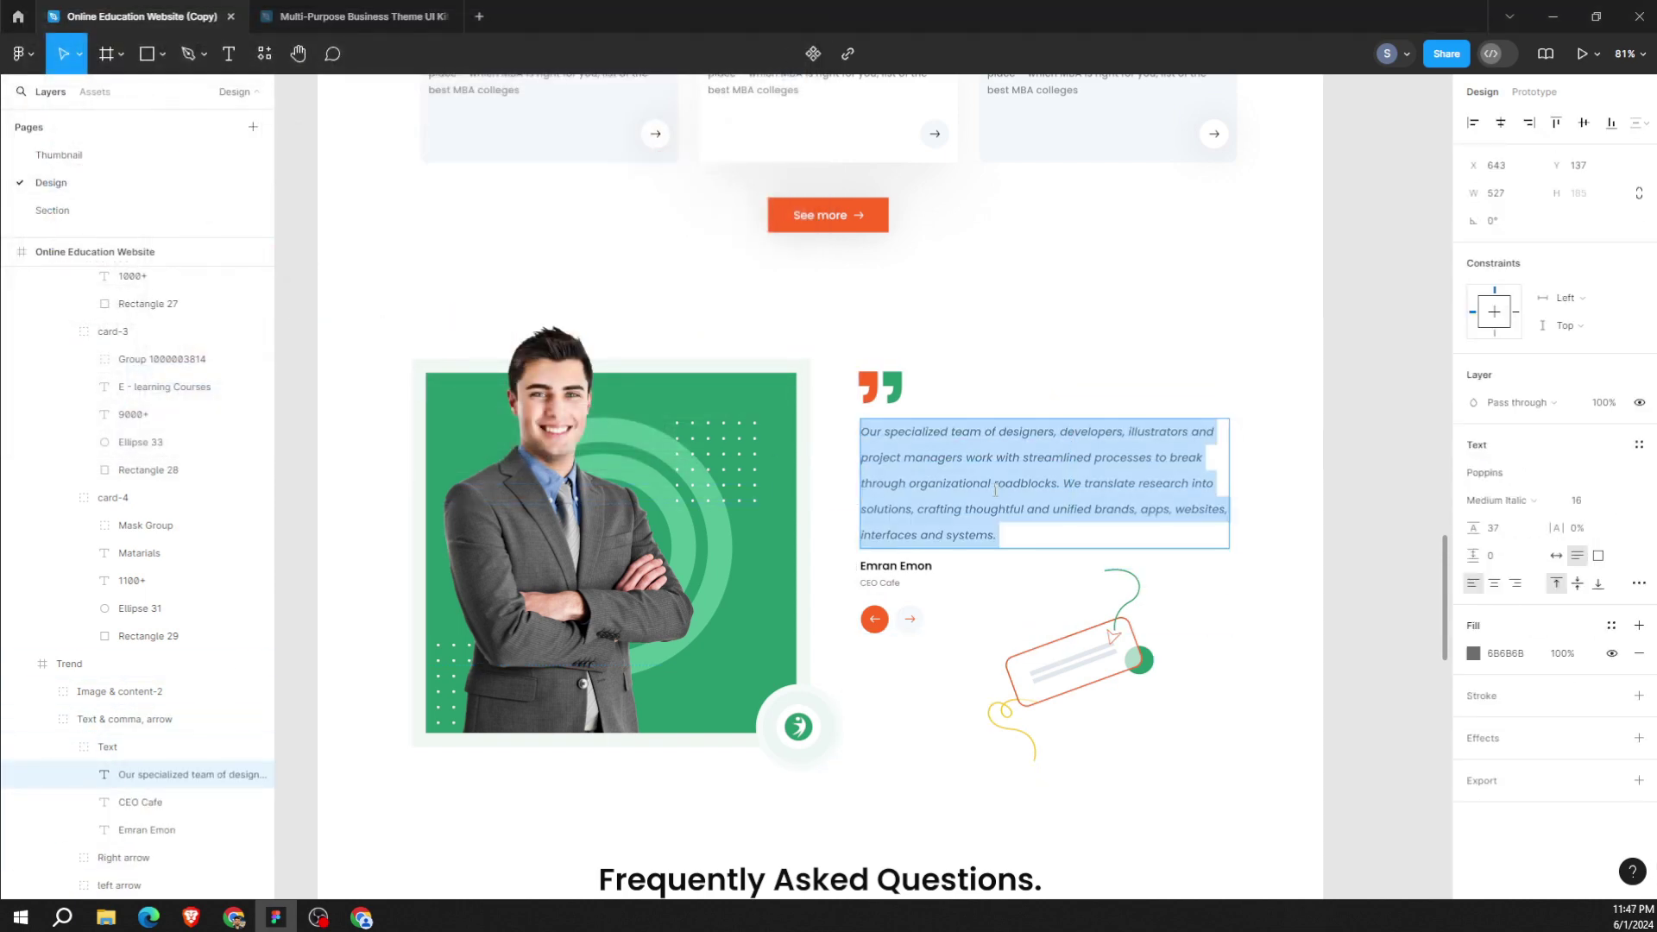
pyautogui.rightClick(995, 489)
pyautogui.click(1010, 503)
pyautogui.click(91, 837)
pyautogui.moveTo(233, 918)
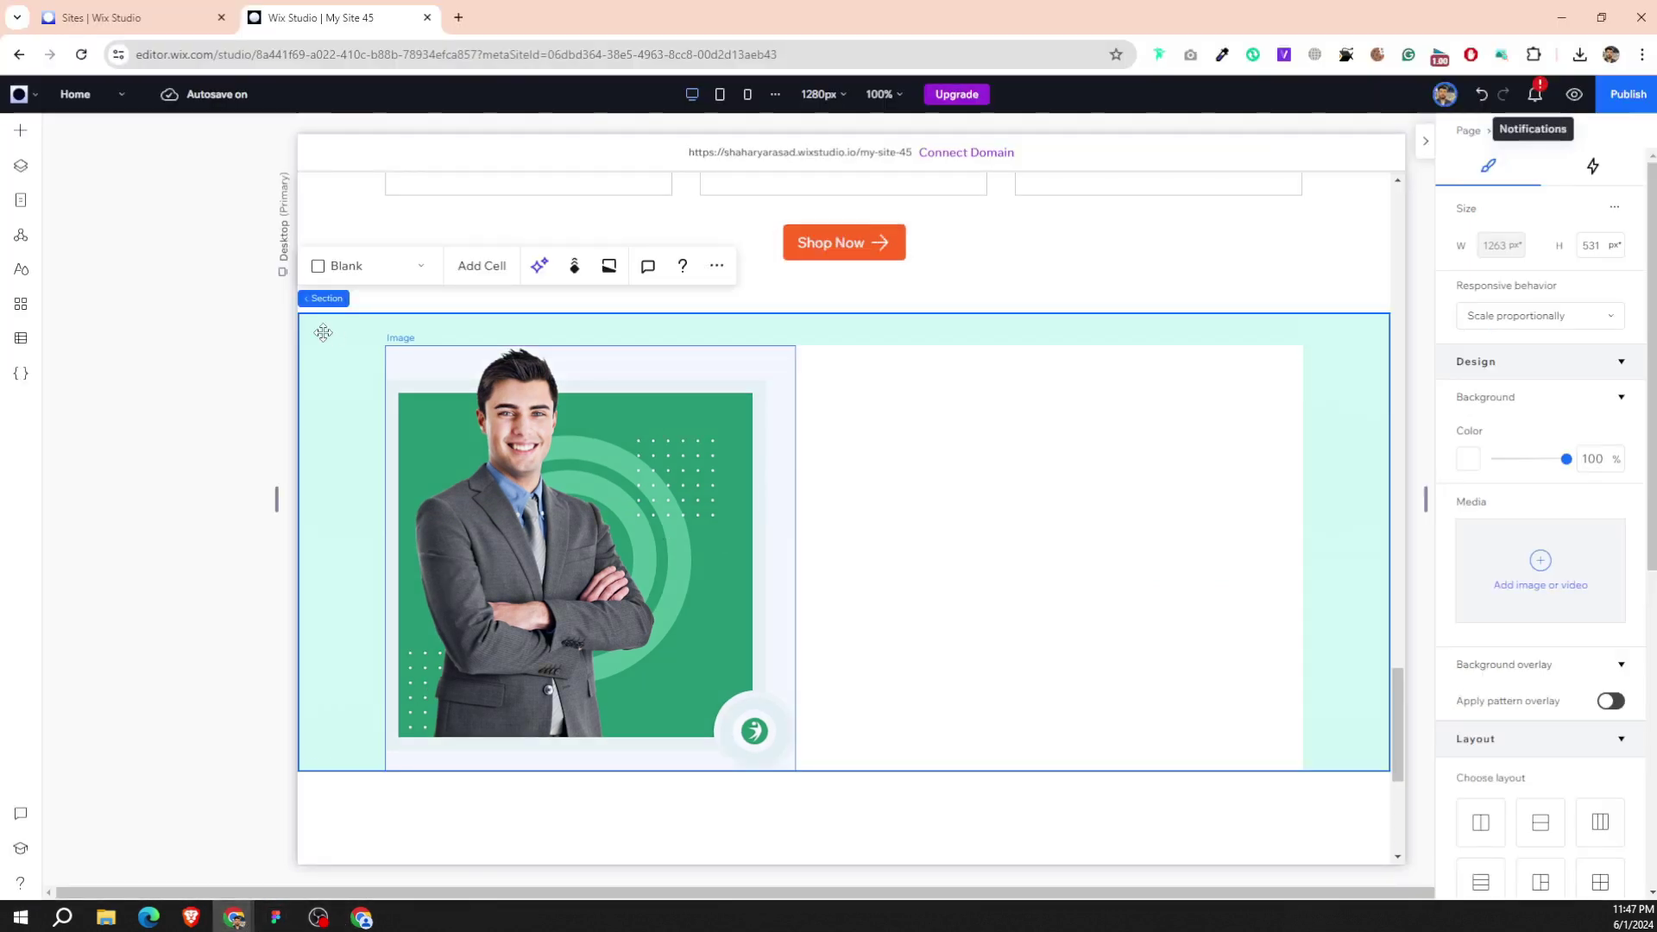
# Add a paragraph right of the photo and paste the testimonial quote into it.
pyautogui.click(21, 130)
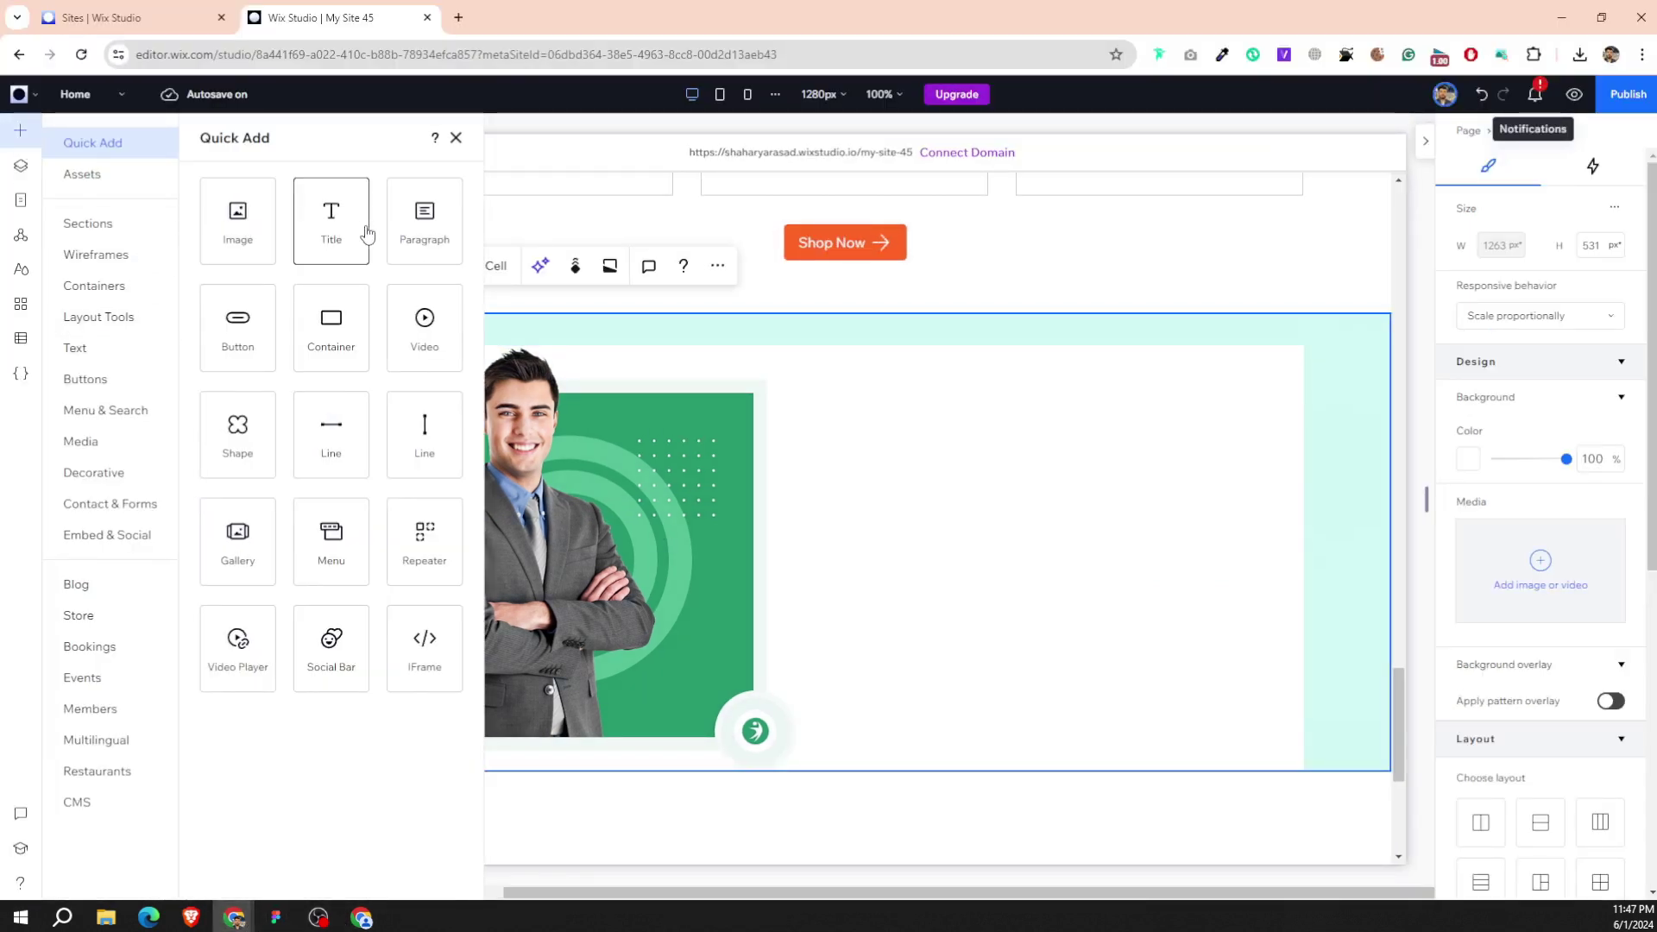
pyautogui.moveTo(418, 223); pyautogui.dragTo(954, 480)
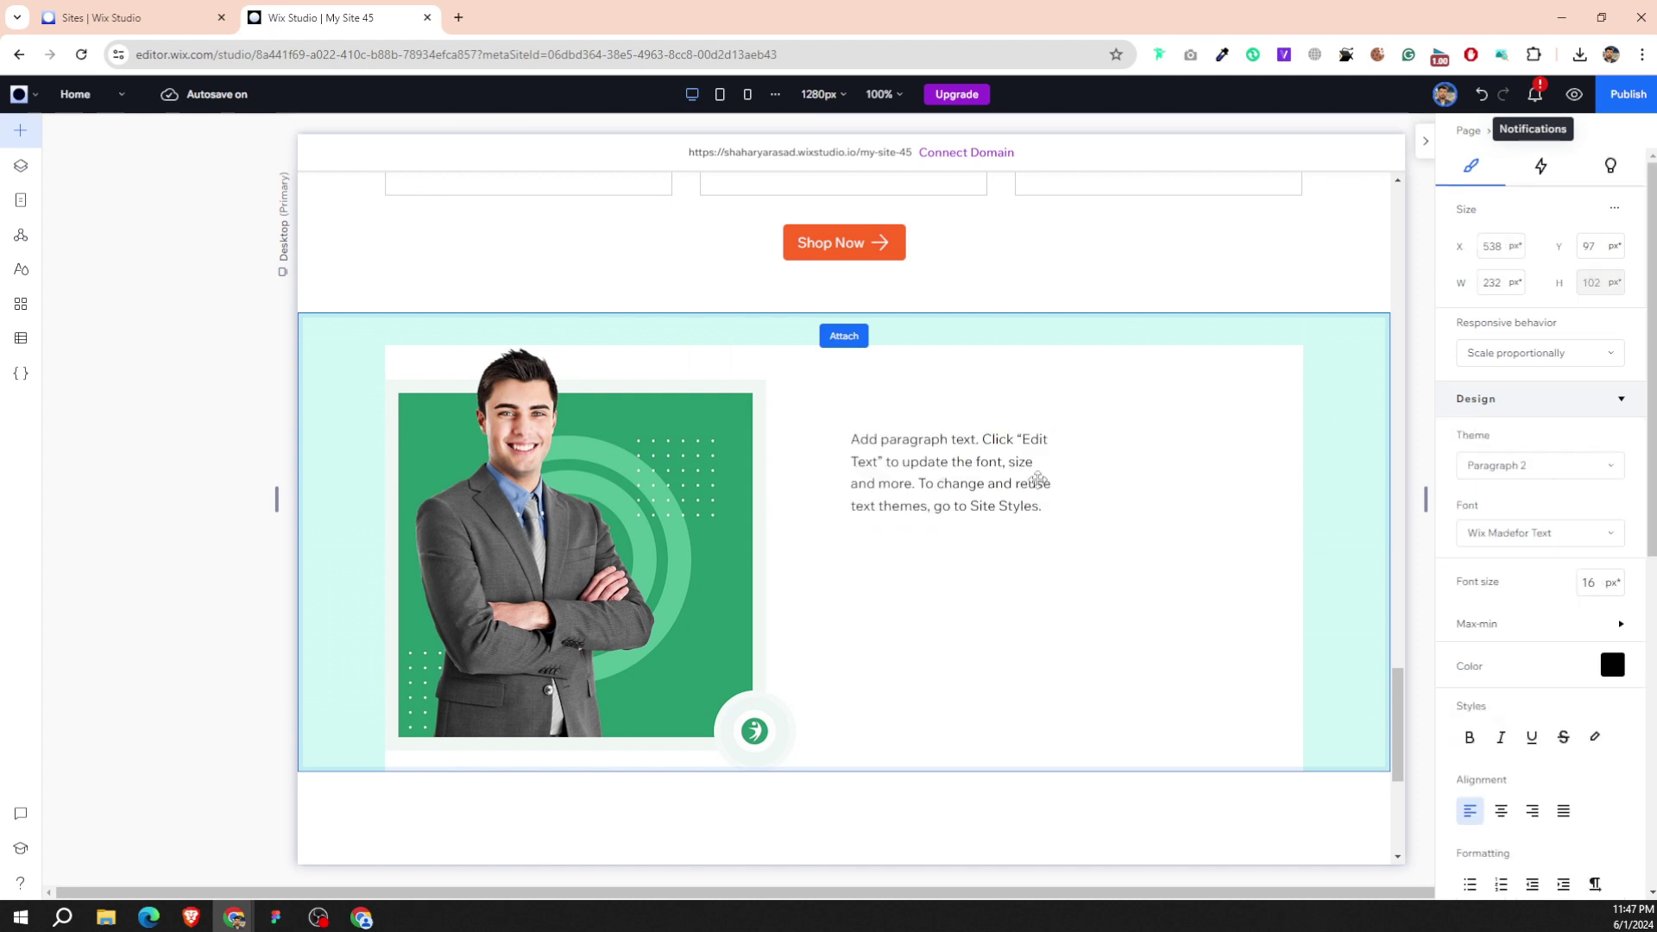
pyautogui.moveTo(1038, 480); pyautogui.dragTo(1232, 483)
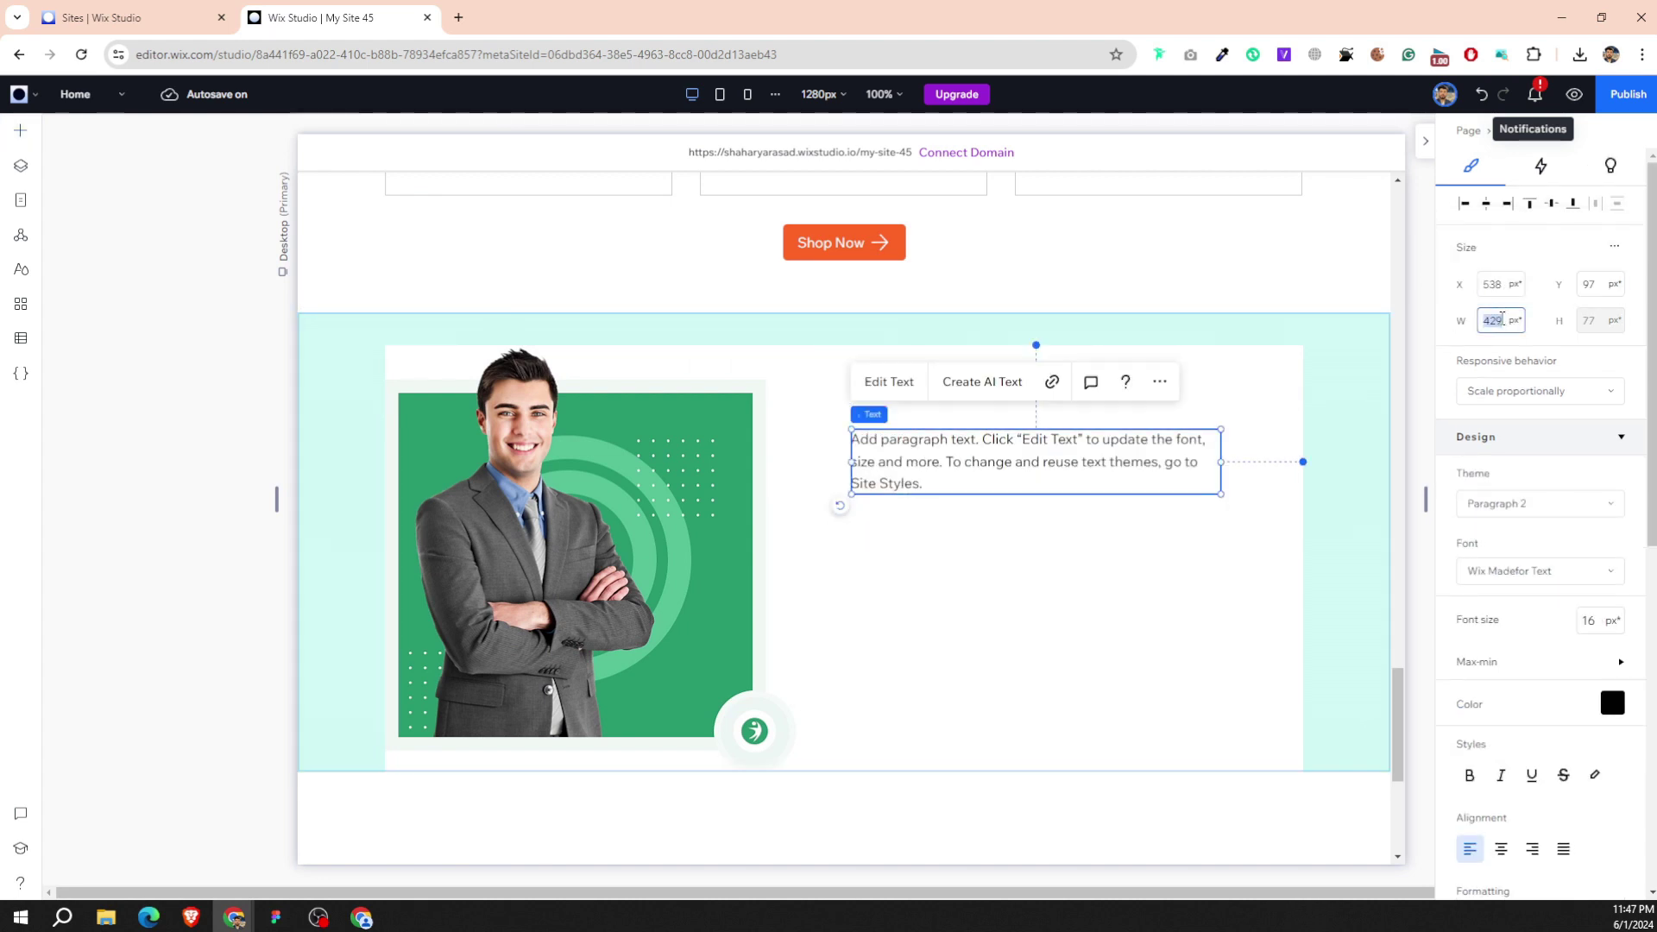
pyautogui.write('450')
pyautogui.press('Return')
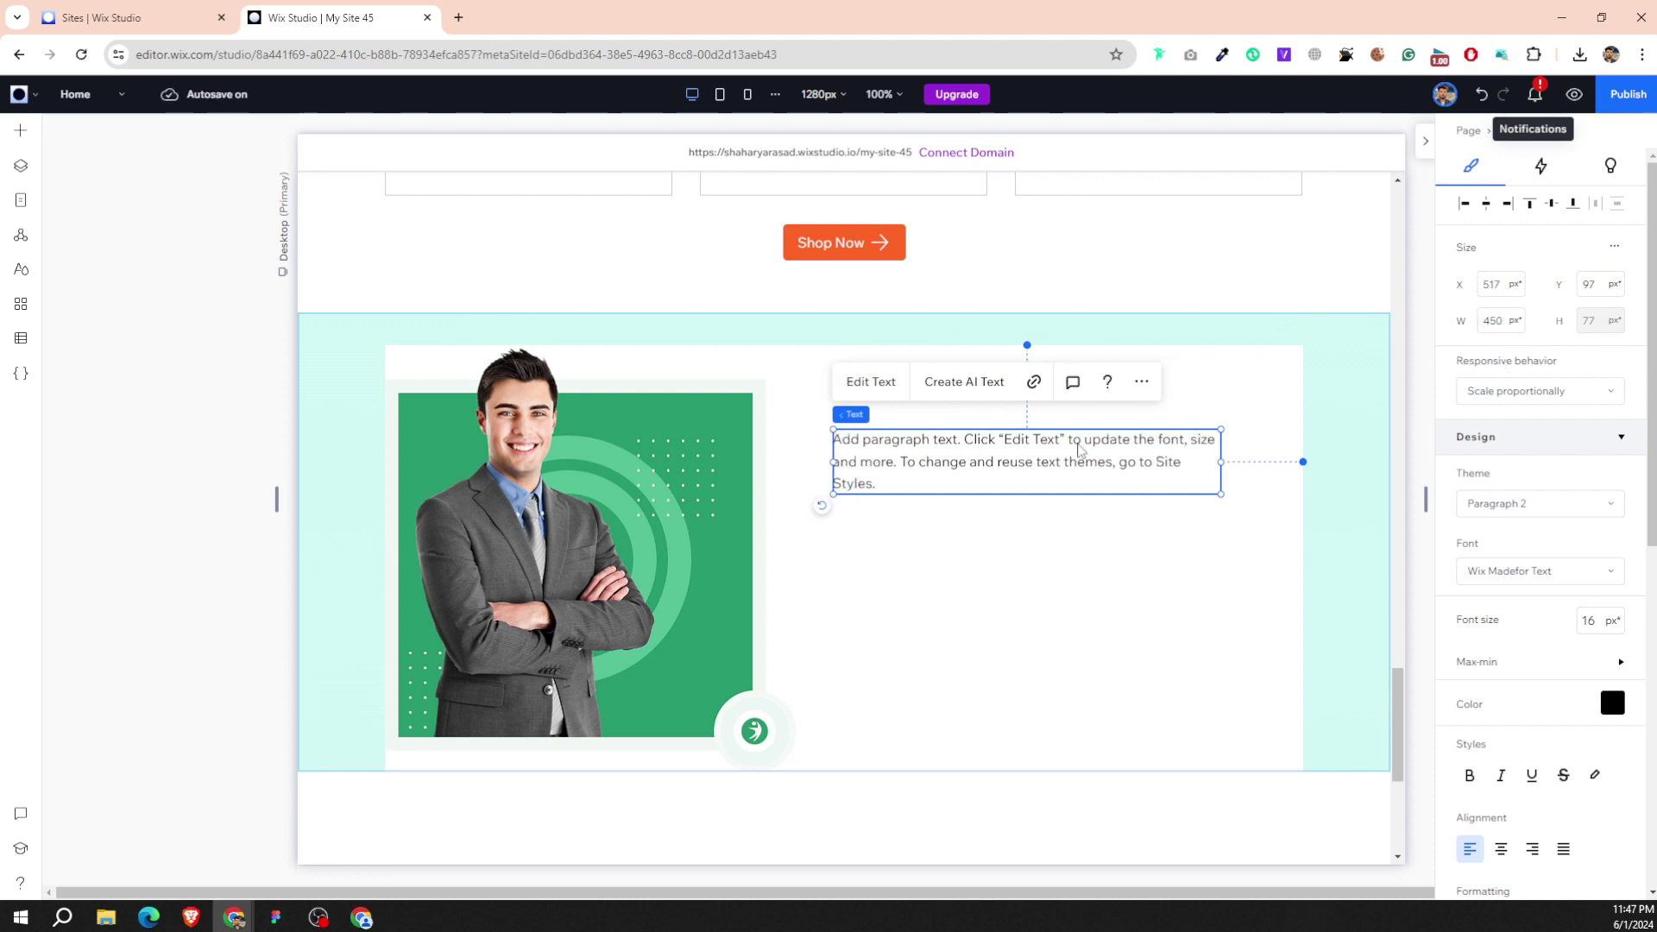
pyautogui.doubleClick(1057, 466)
pyautogui.hotkey('ctrl', 'v')
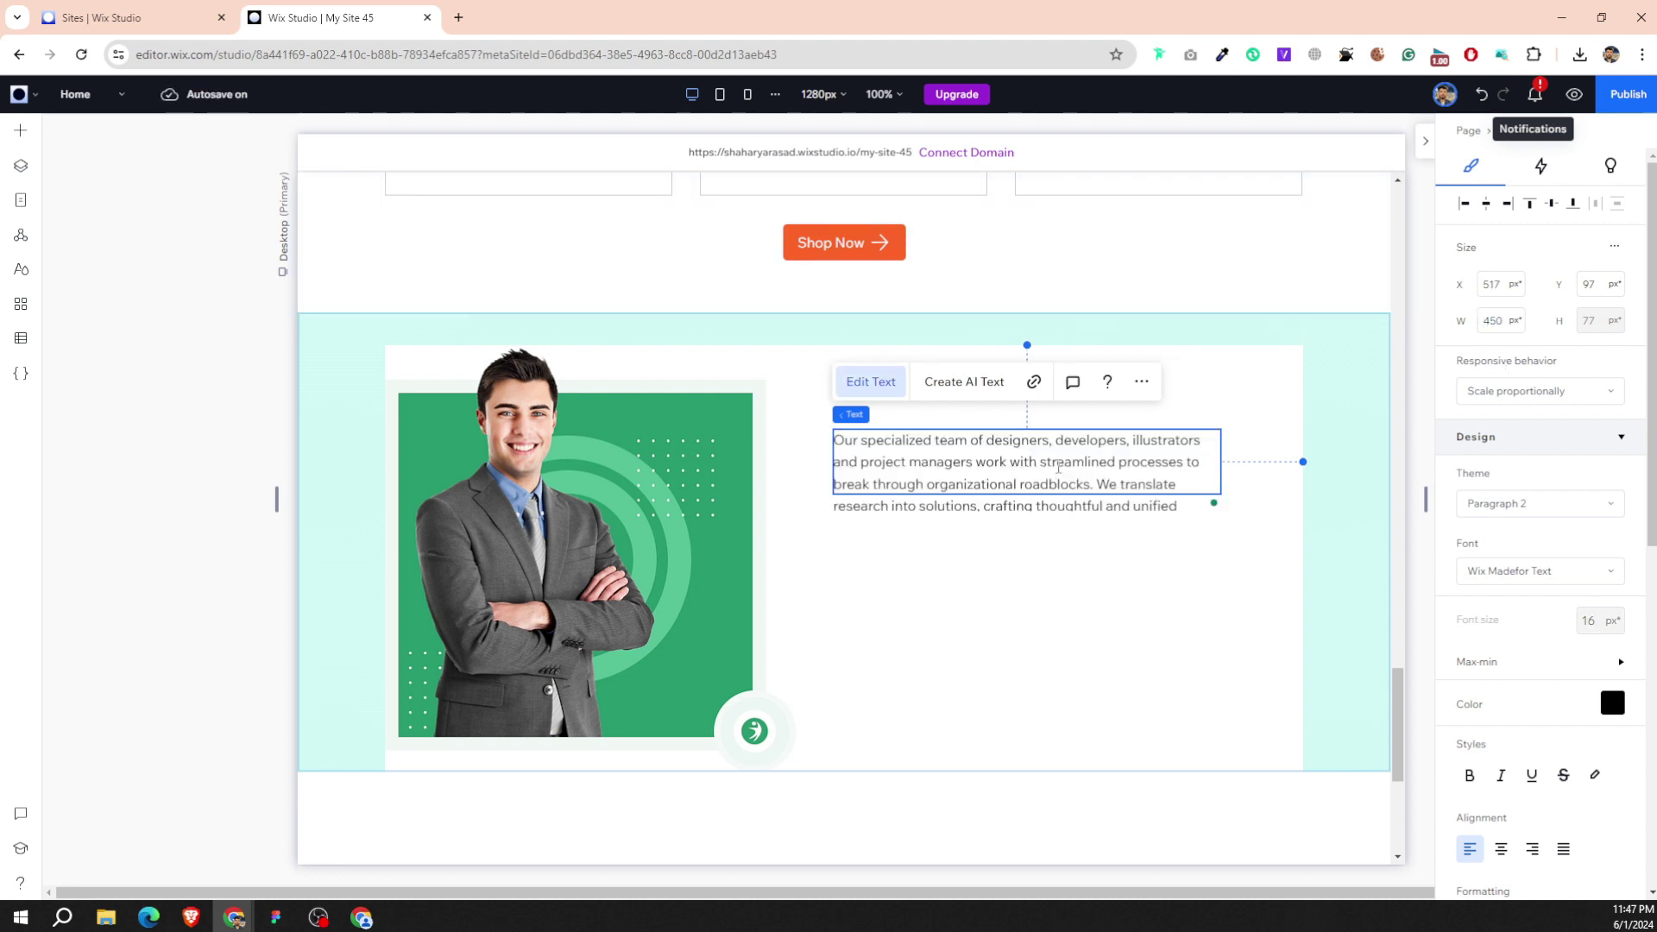
pyautogui.scroll(-1, 1012, 672)
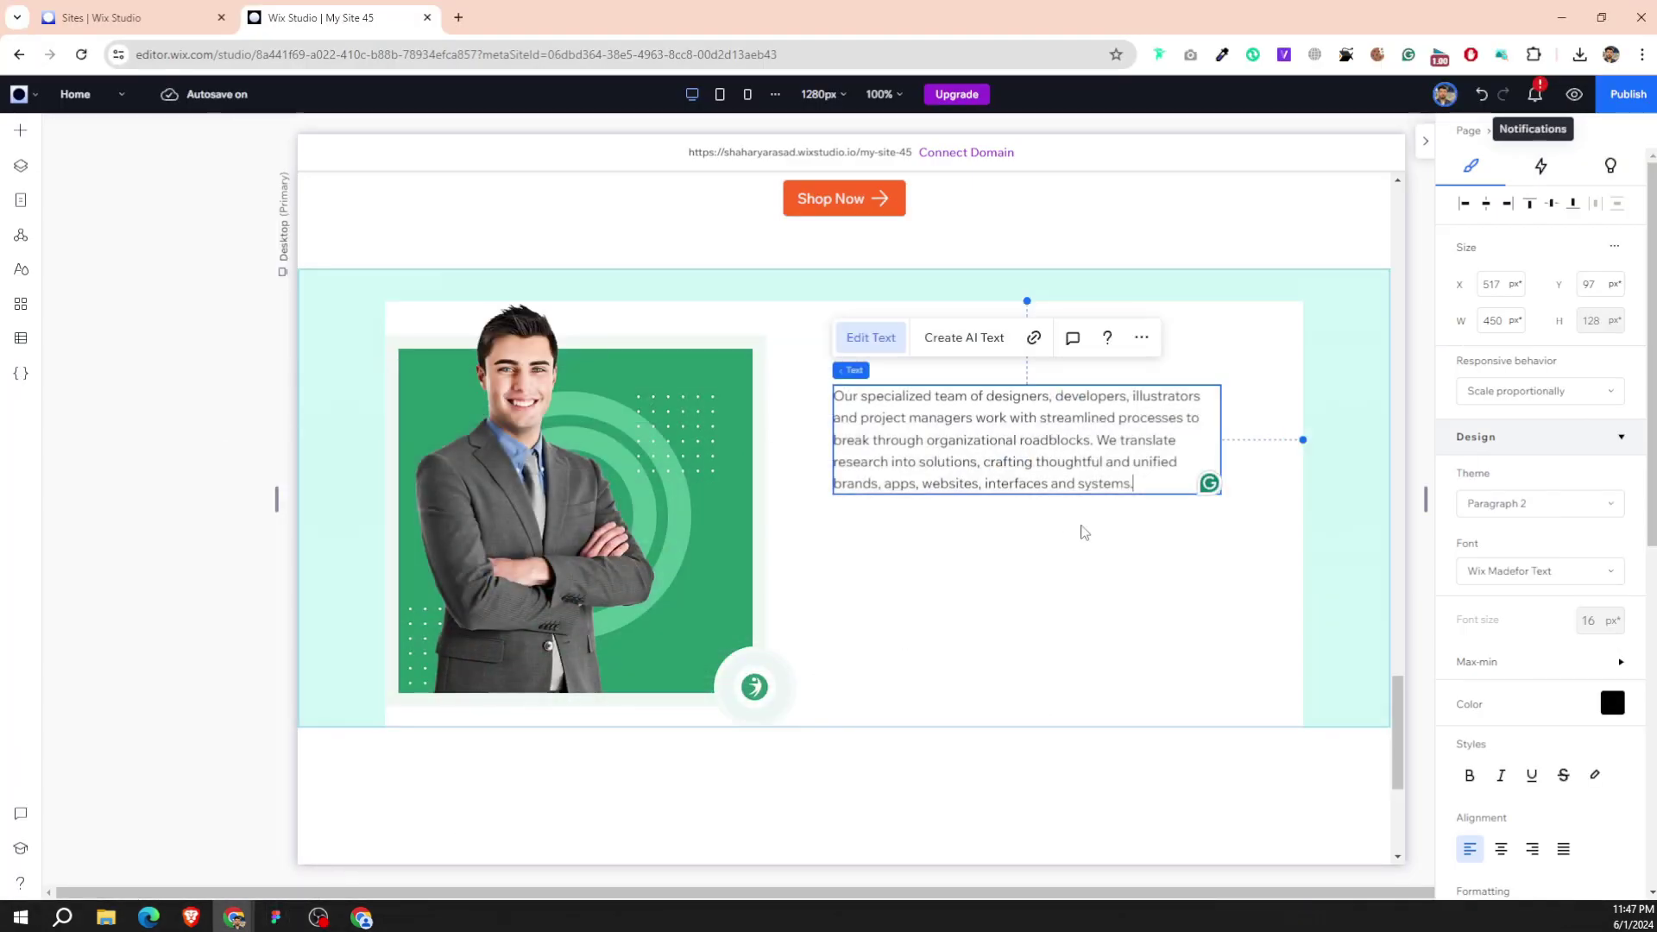
pyautogui.click(1177, 431)
# Widen the quote paragraph to about 498 px and make its text italic.
pyautogui.moveTo(1220, 440); pyautogui.dragTo(1256, 440)
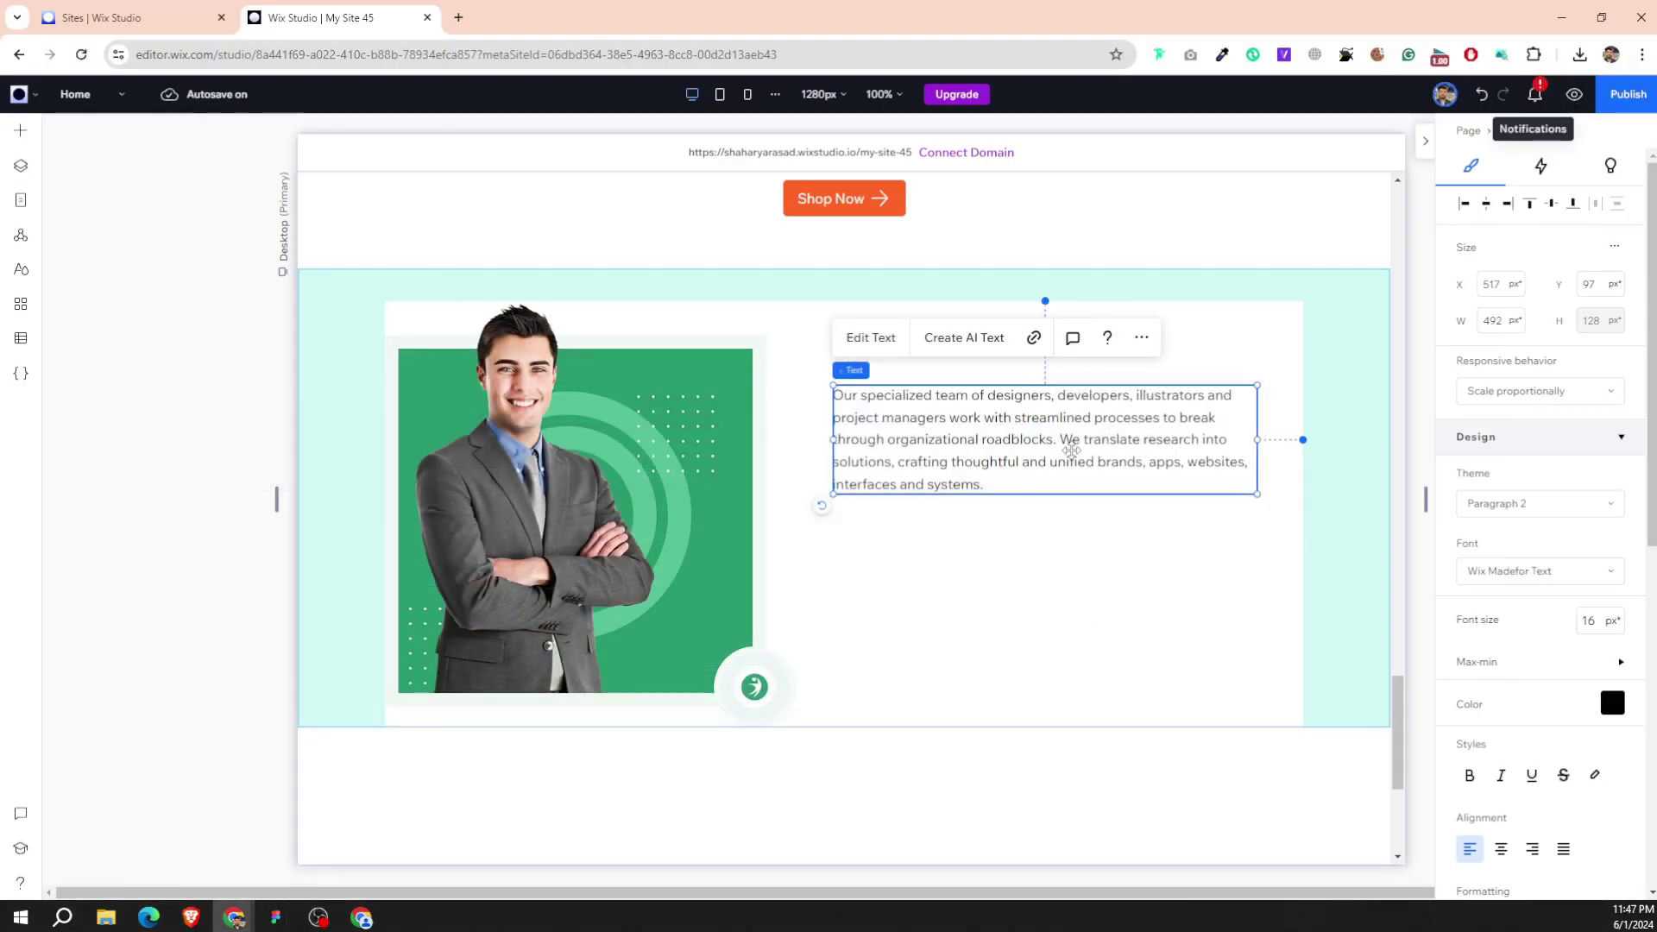
pyautogui.doubleClick(1072, 450)
pyautogui.click(1503, 775)
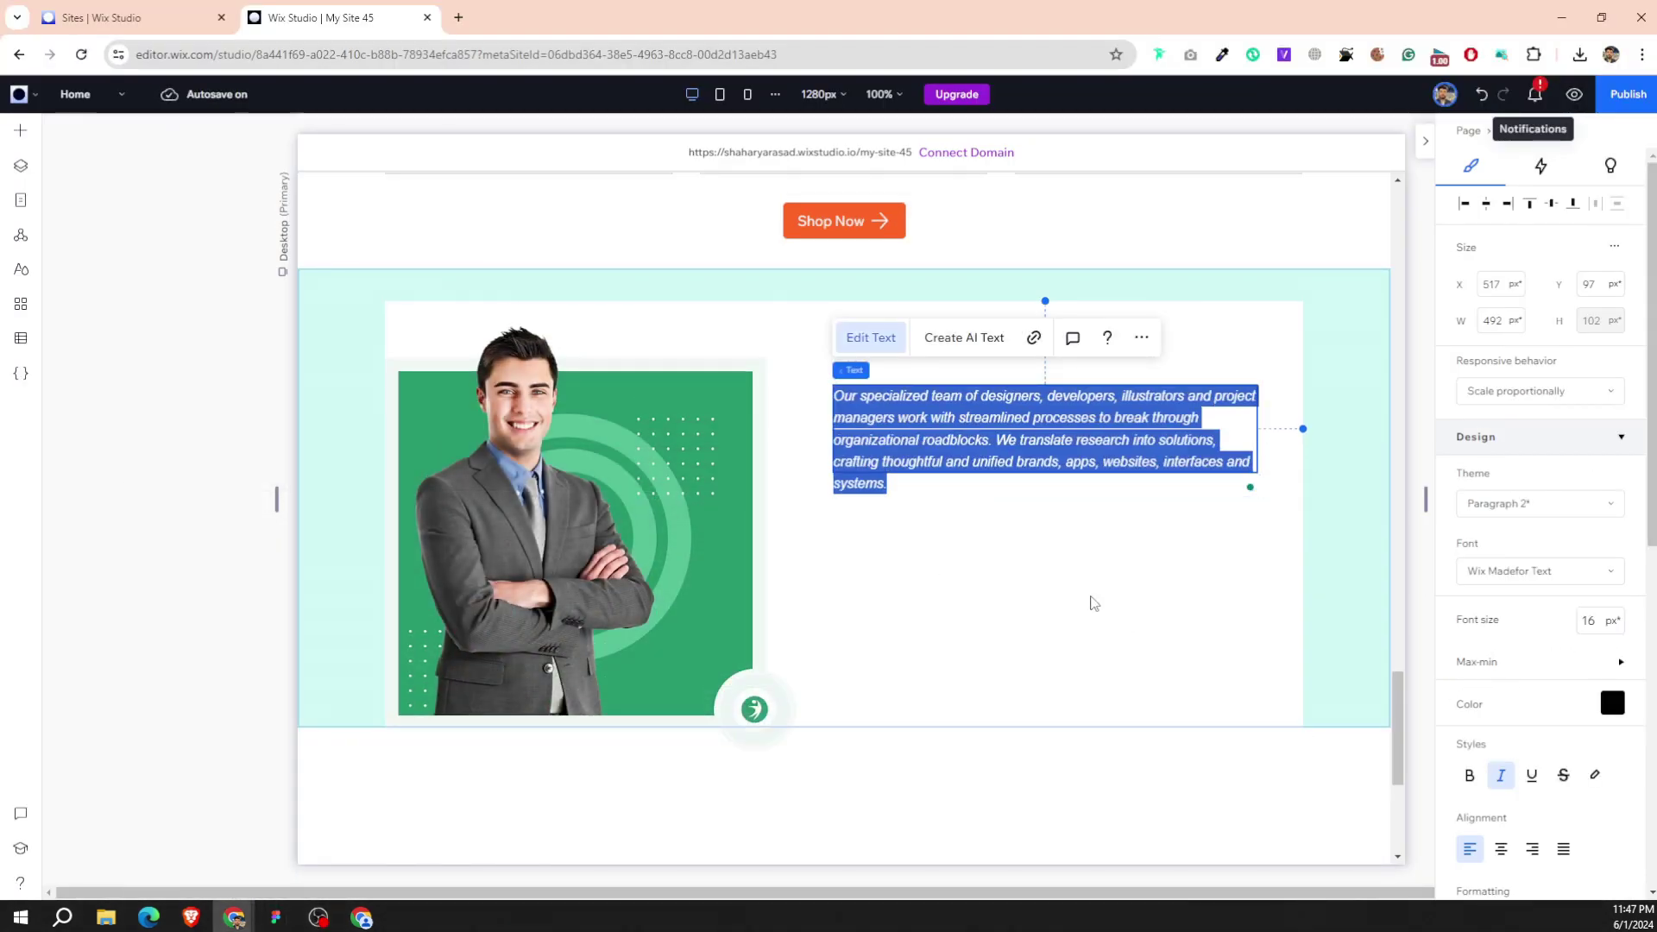
pyautogui.click(1105, 586)
# Match the quote paragraph to Figma at 479 px wide, aligned to the right content edge.
pyautogui.click(1240, 450)
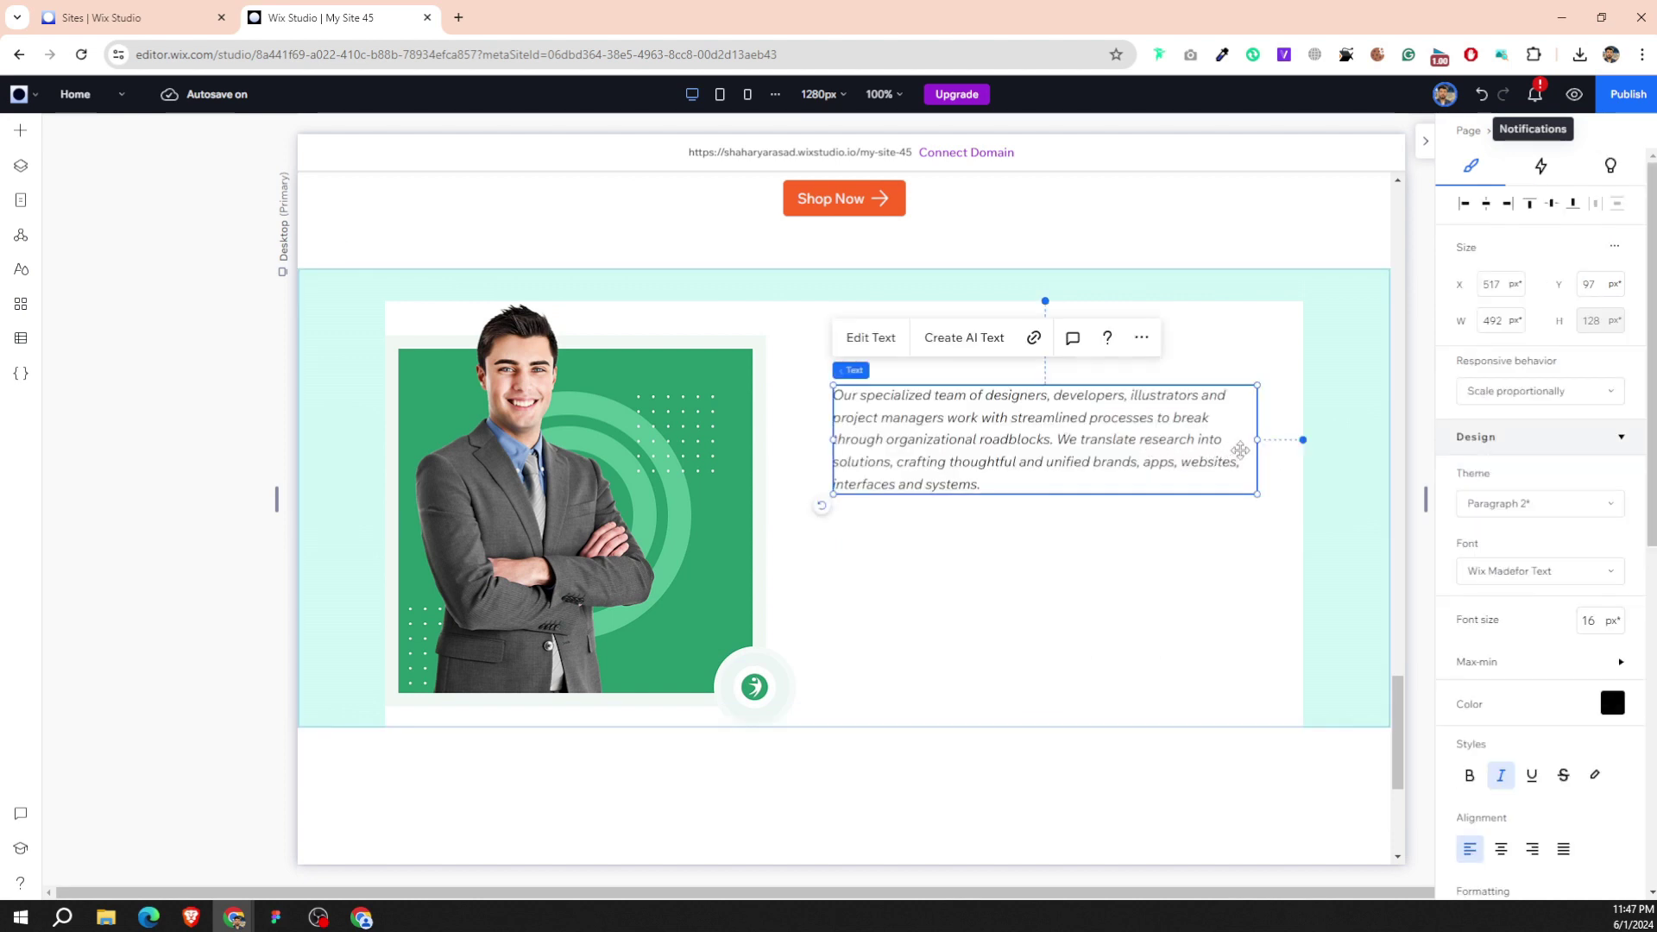
pyautogui.moveTo(1262, 441); pyautogui.dragTo(1303, 436)
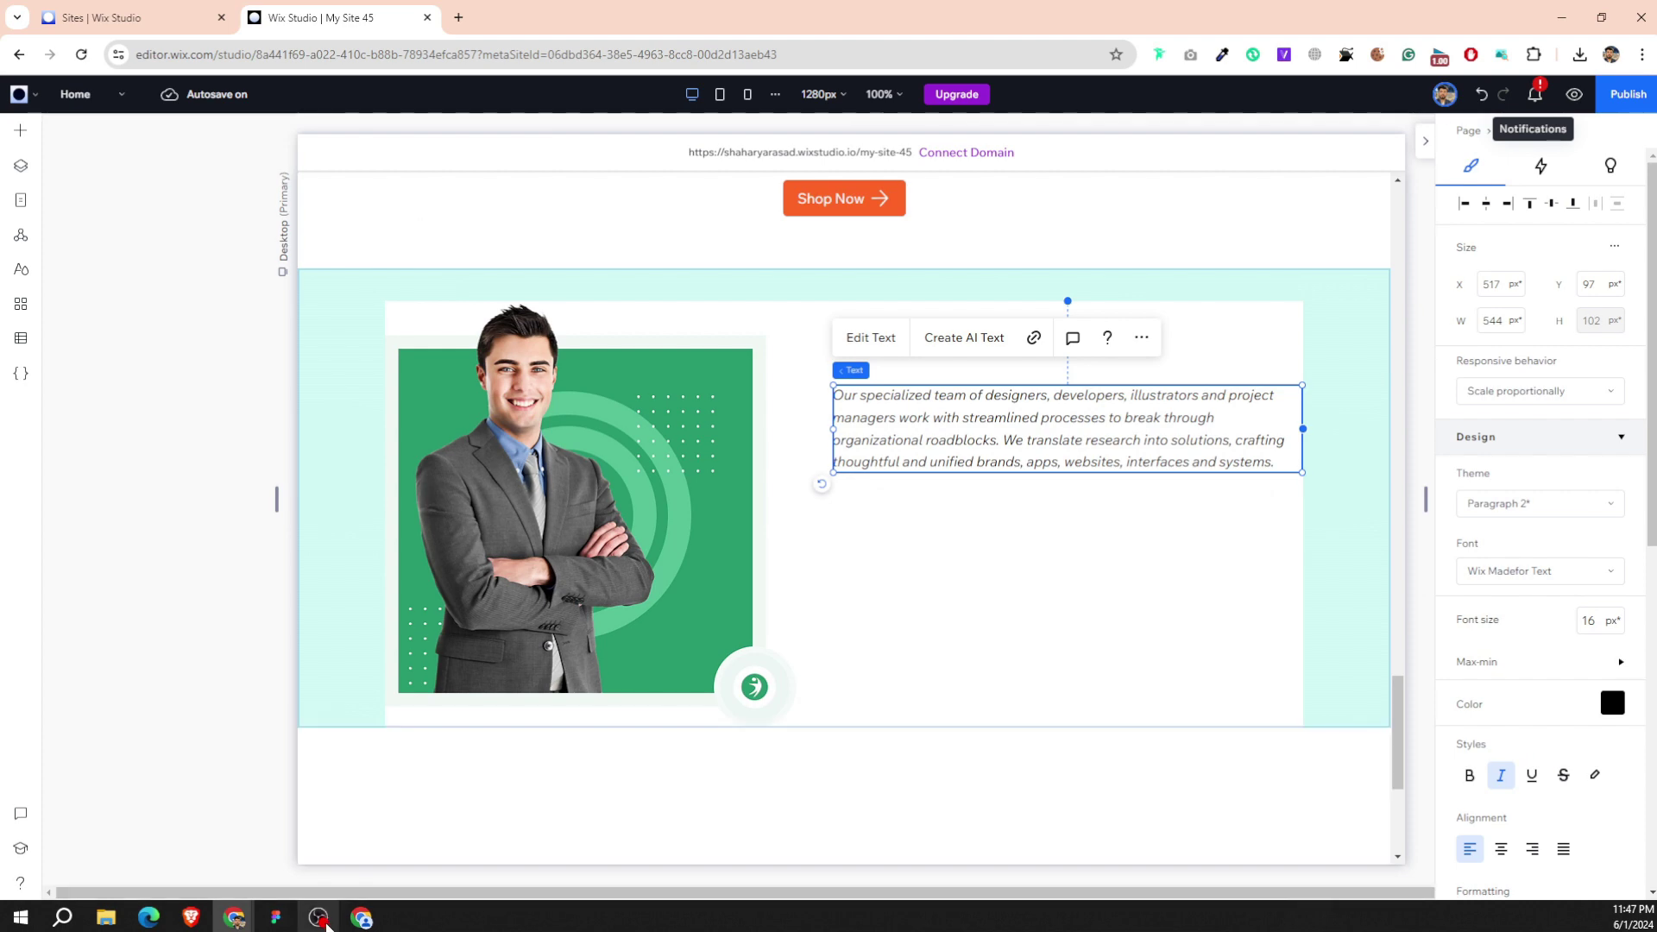
pyautogui.click(296, 920)
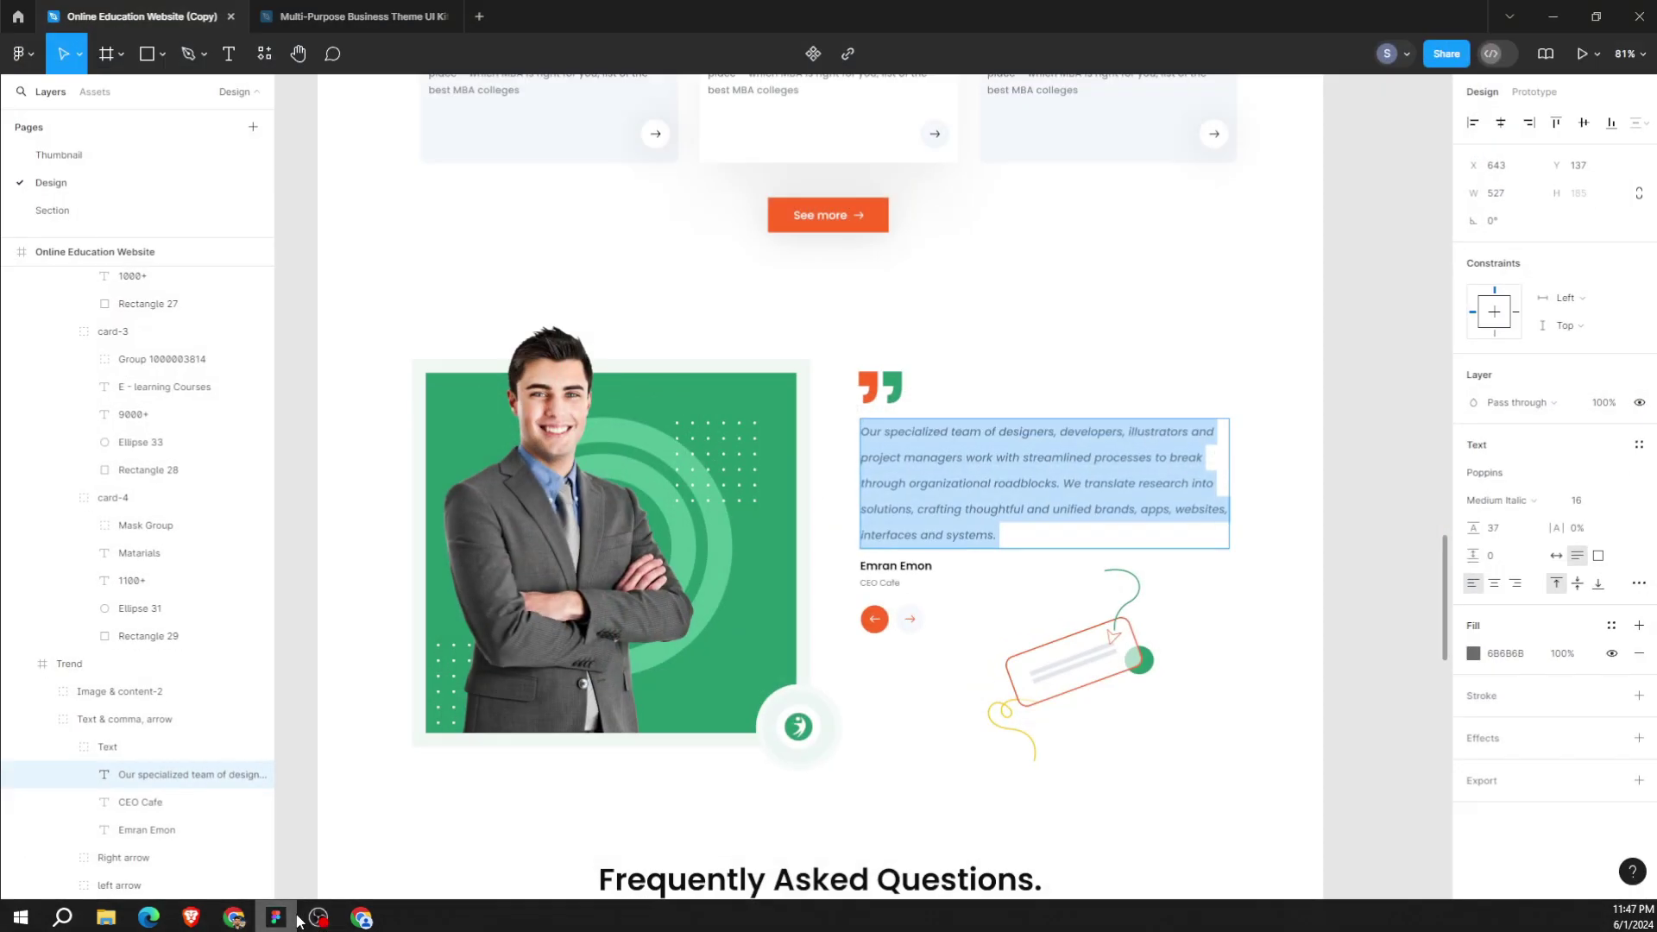
pyautogui.click(319, 916)
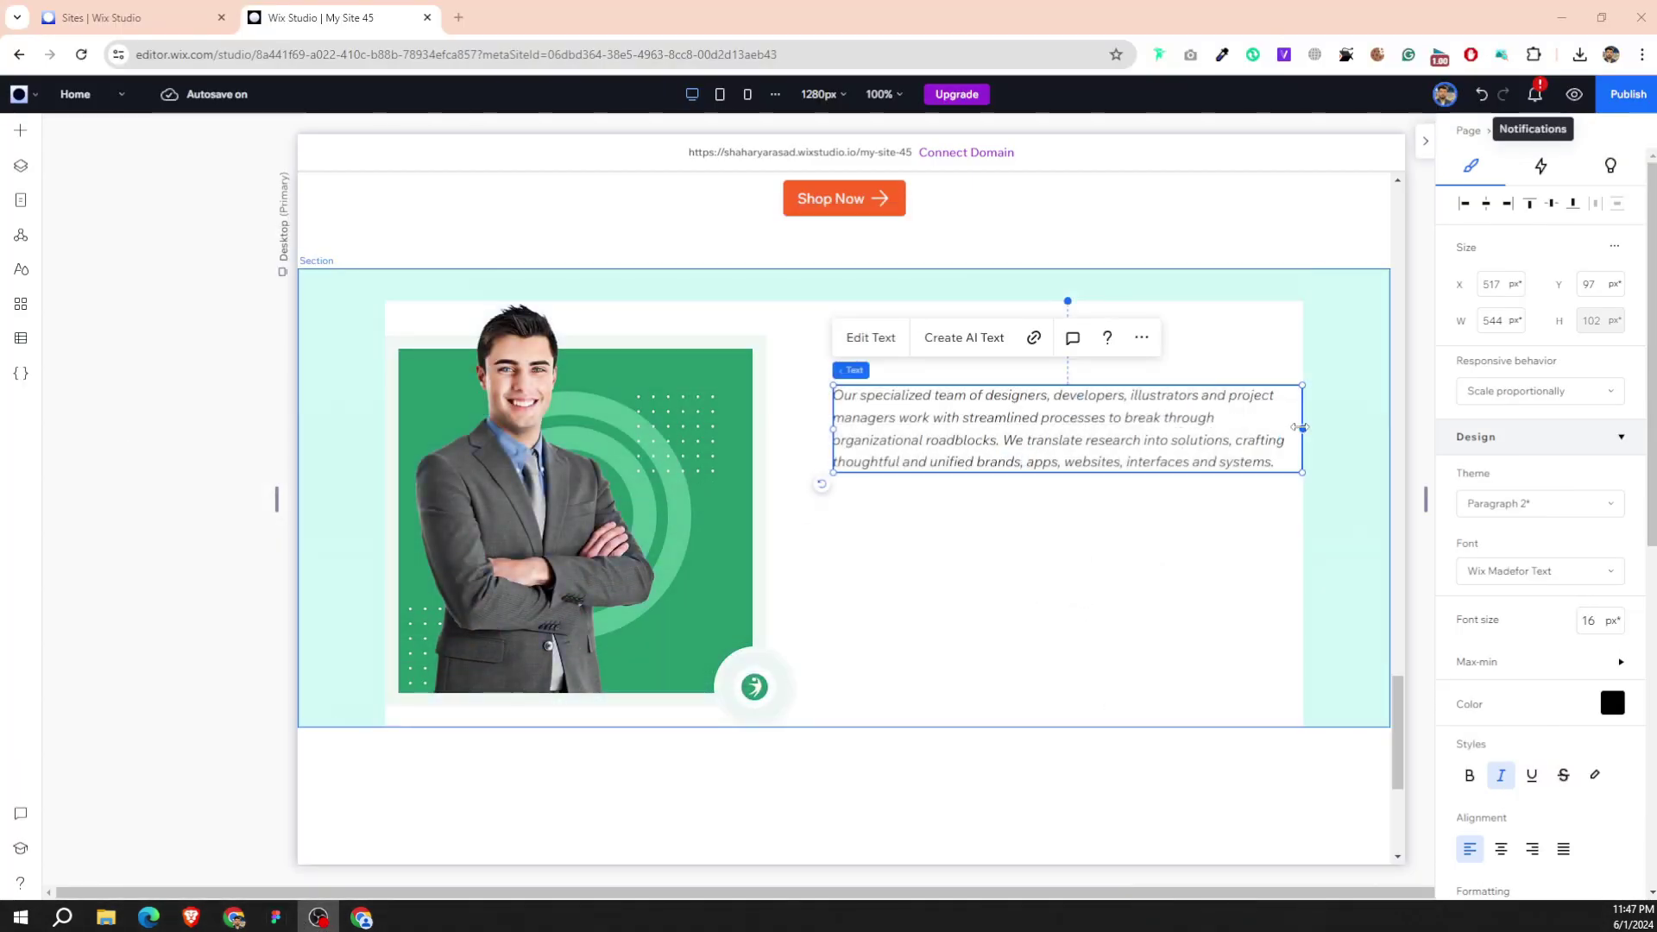
pyautogui.moveTo(1303, 426); pyautogui.dragTo(1261, 428)
pyautogui.click(273, 927)
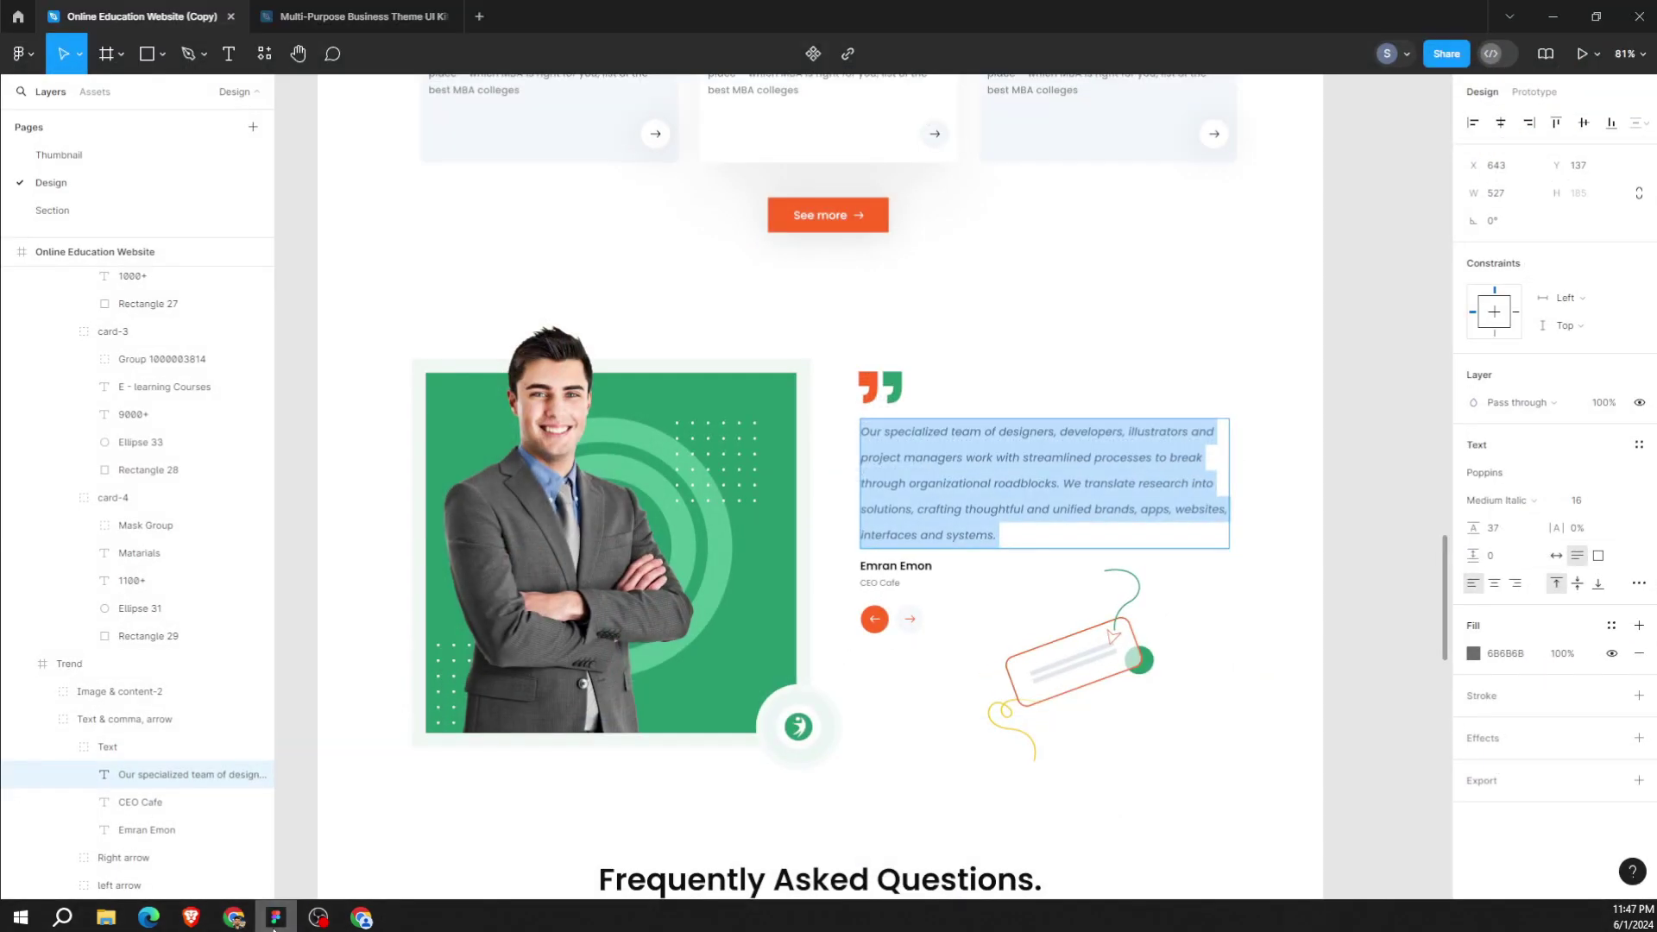
pyautogui.click(272, 928)
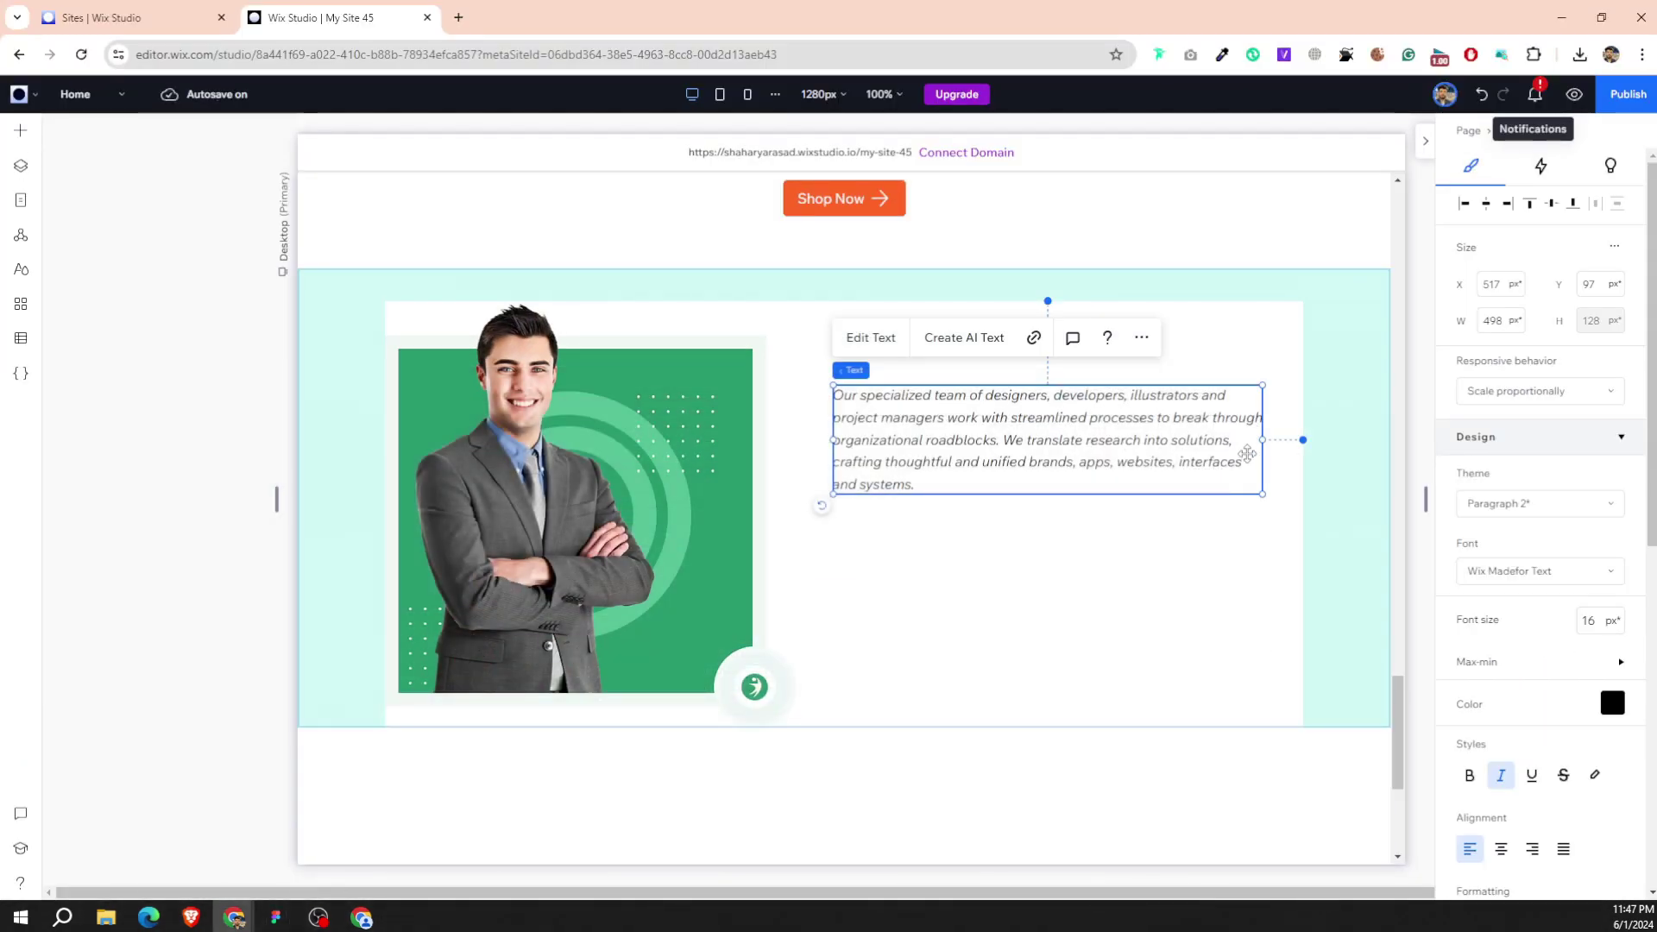
pyautogui.moveTo(1258, 441); pyautogui.dragTo(1245, 443)
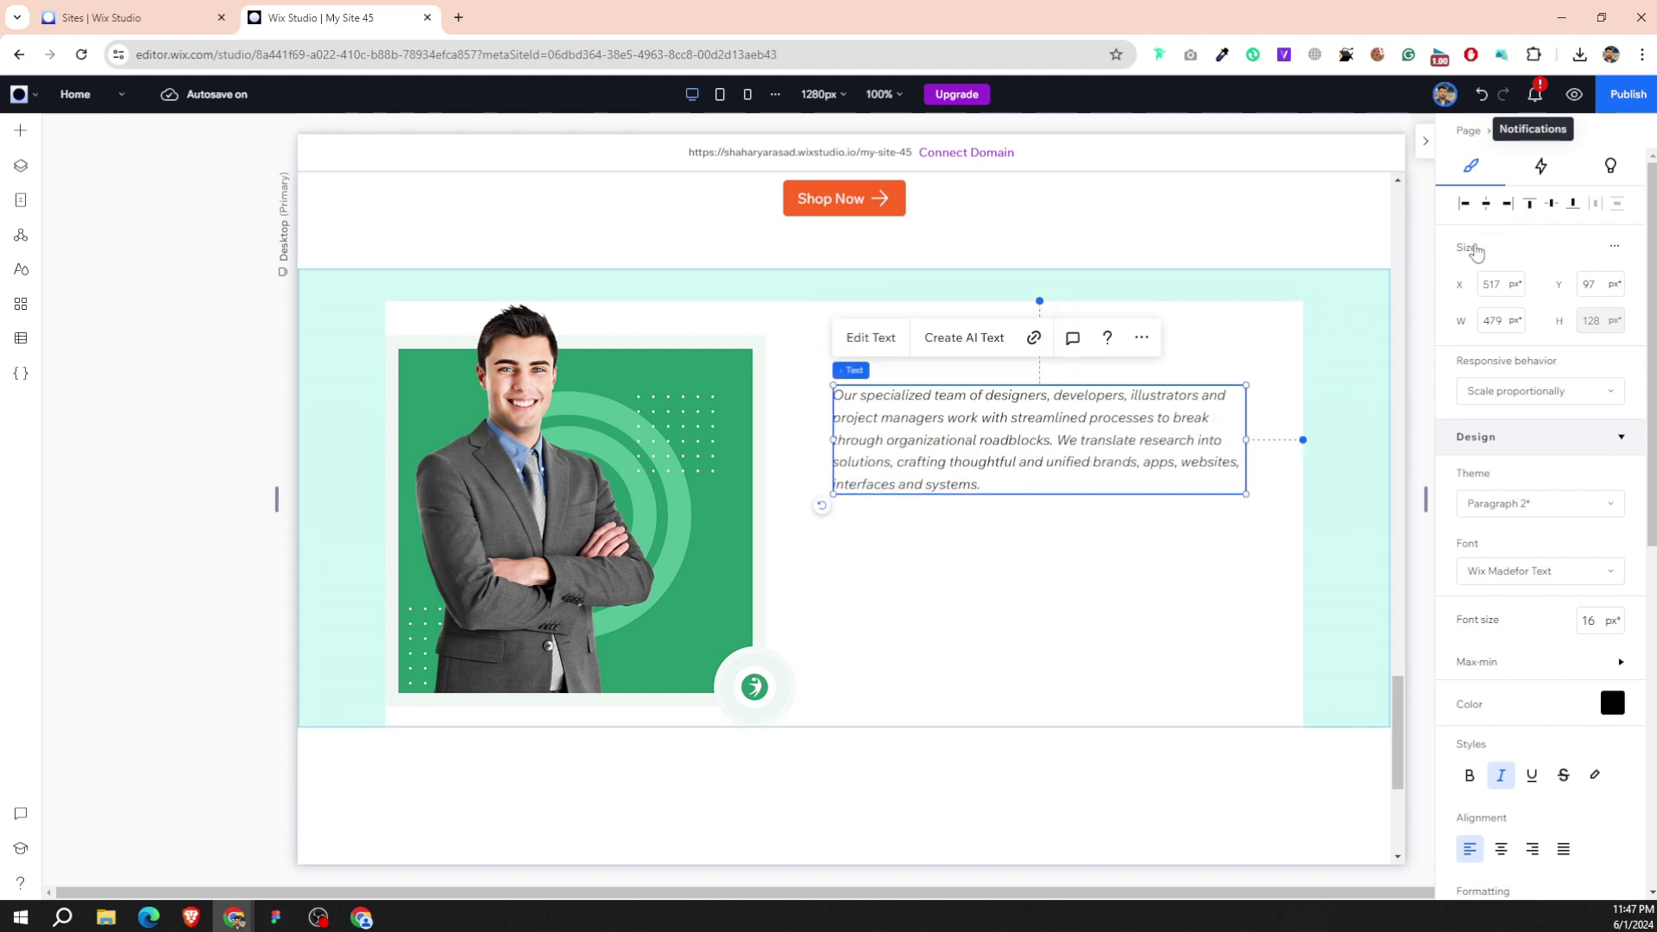
pyautogui.click(1506, 203)
pyautogui.scroll(2, 862, 552)
pyautogui.scroll(-2, 863, 552)
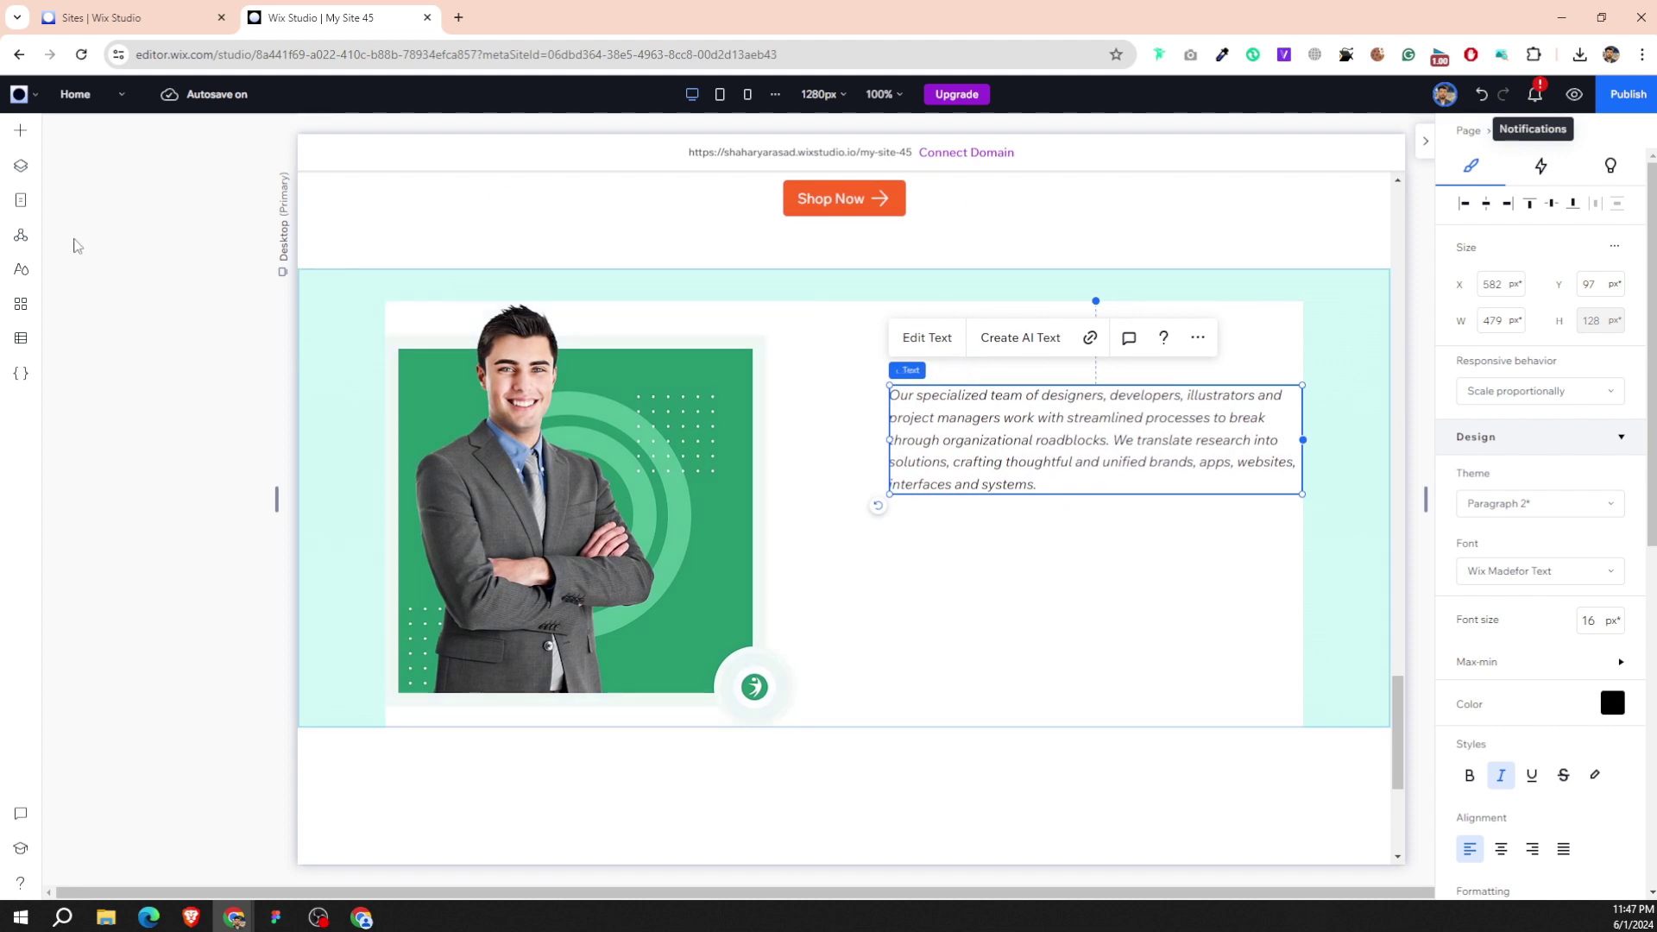
# Upload the Comma and eeee images from the computer and add Comma.png to the section.
pyautogui.click(32, 138)
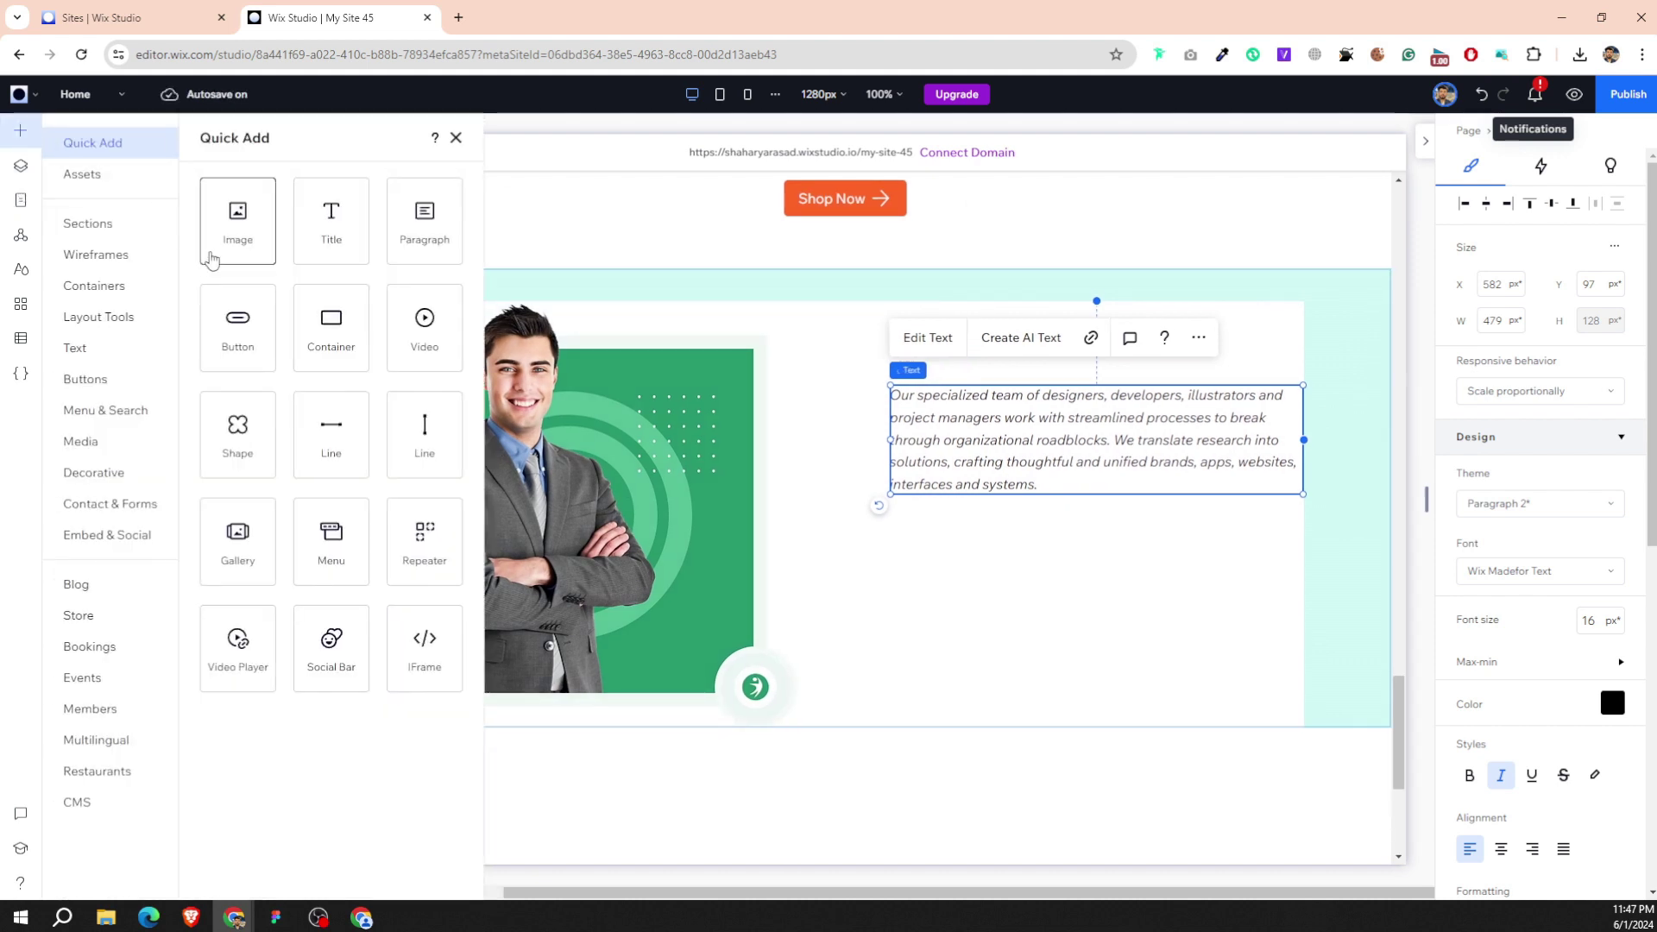
pyautogui.click(84, 442)
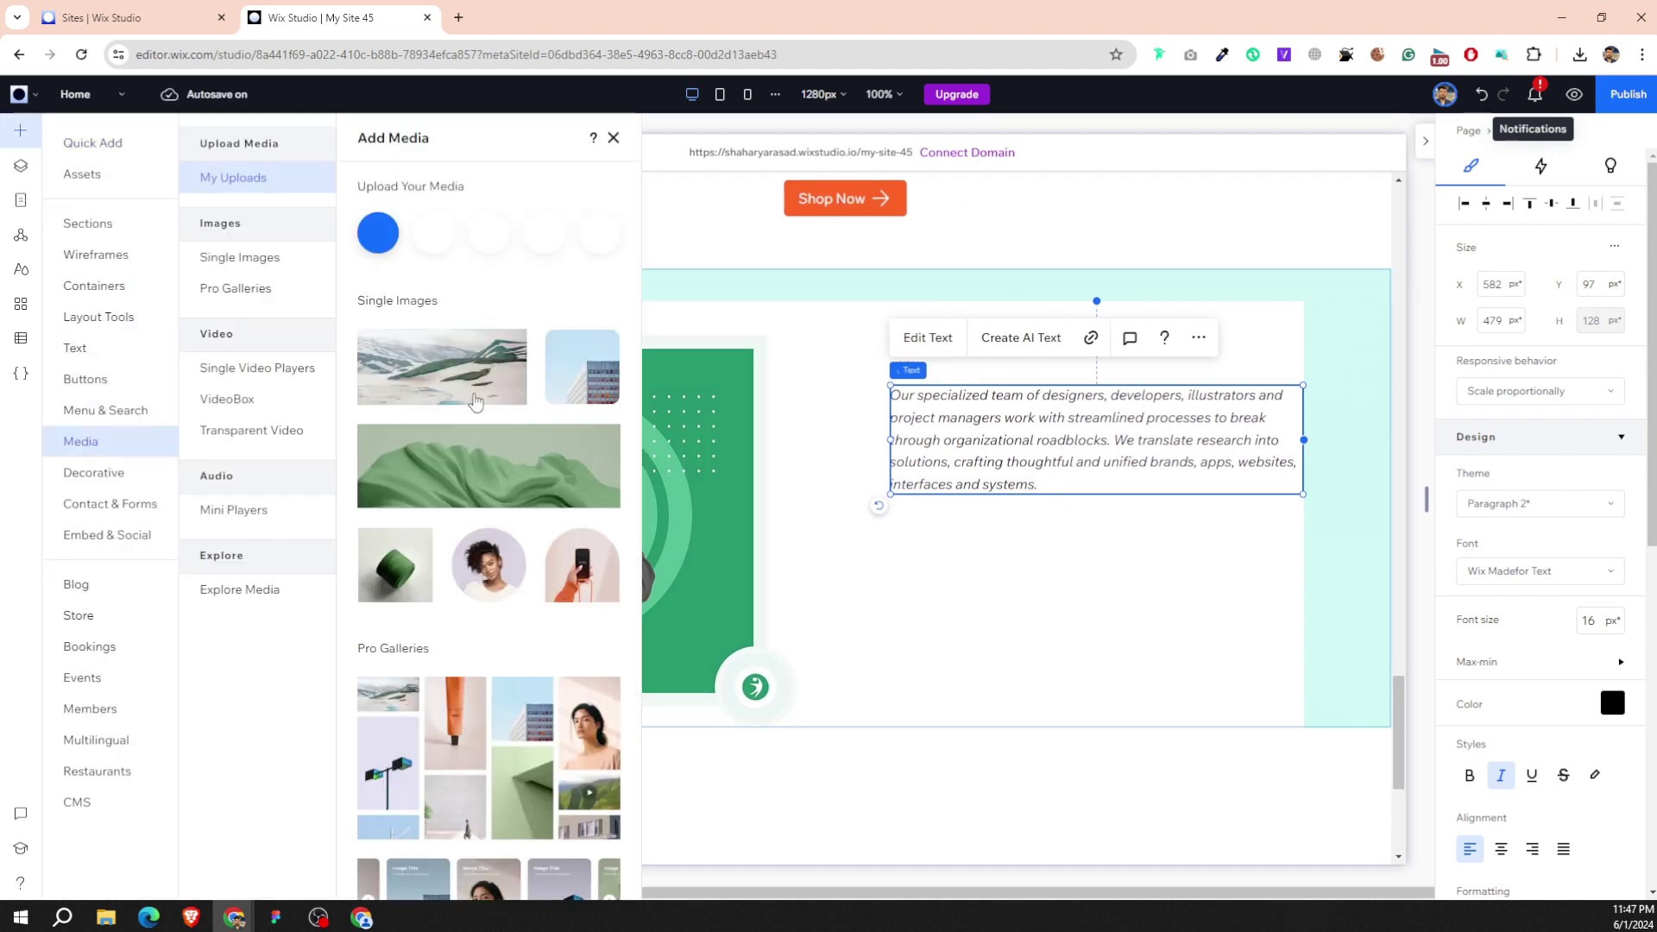
pyautogui.click(378, 233)
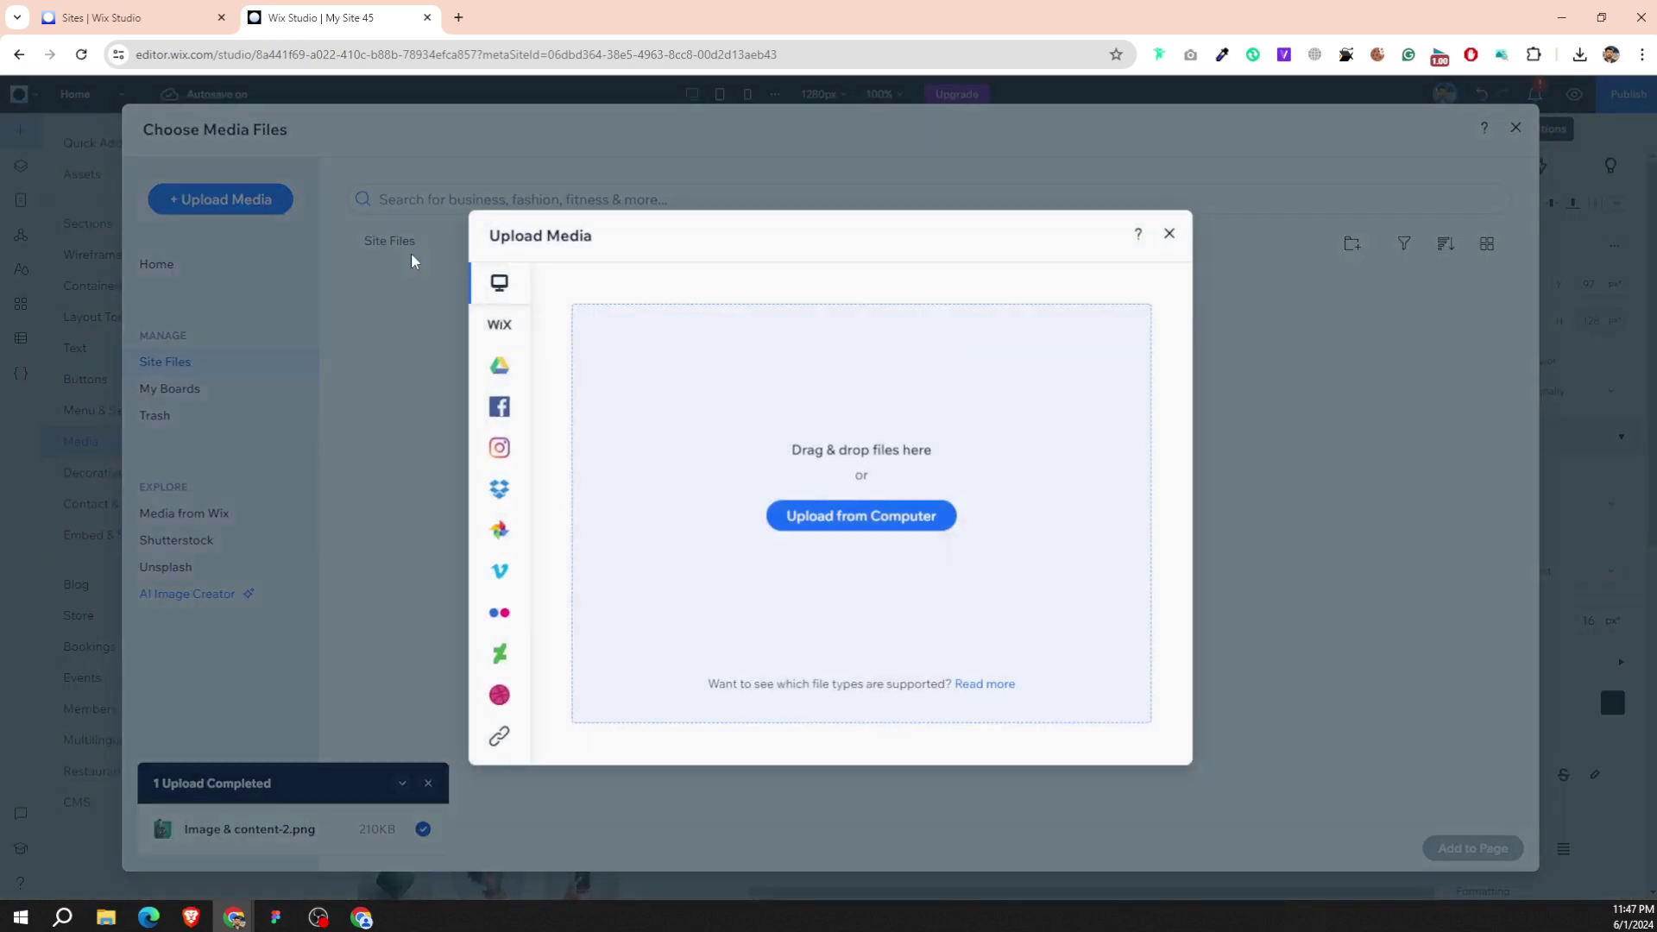
pyautogui.click(819, 518)
pyautogui.click(302, 251)
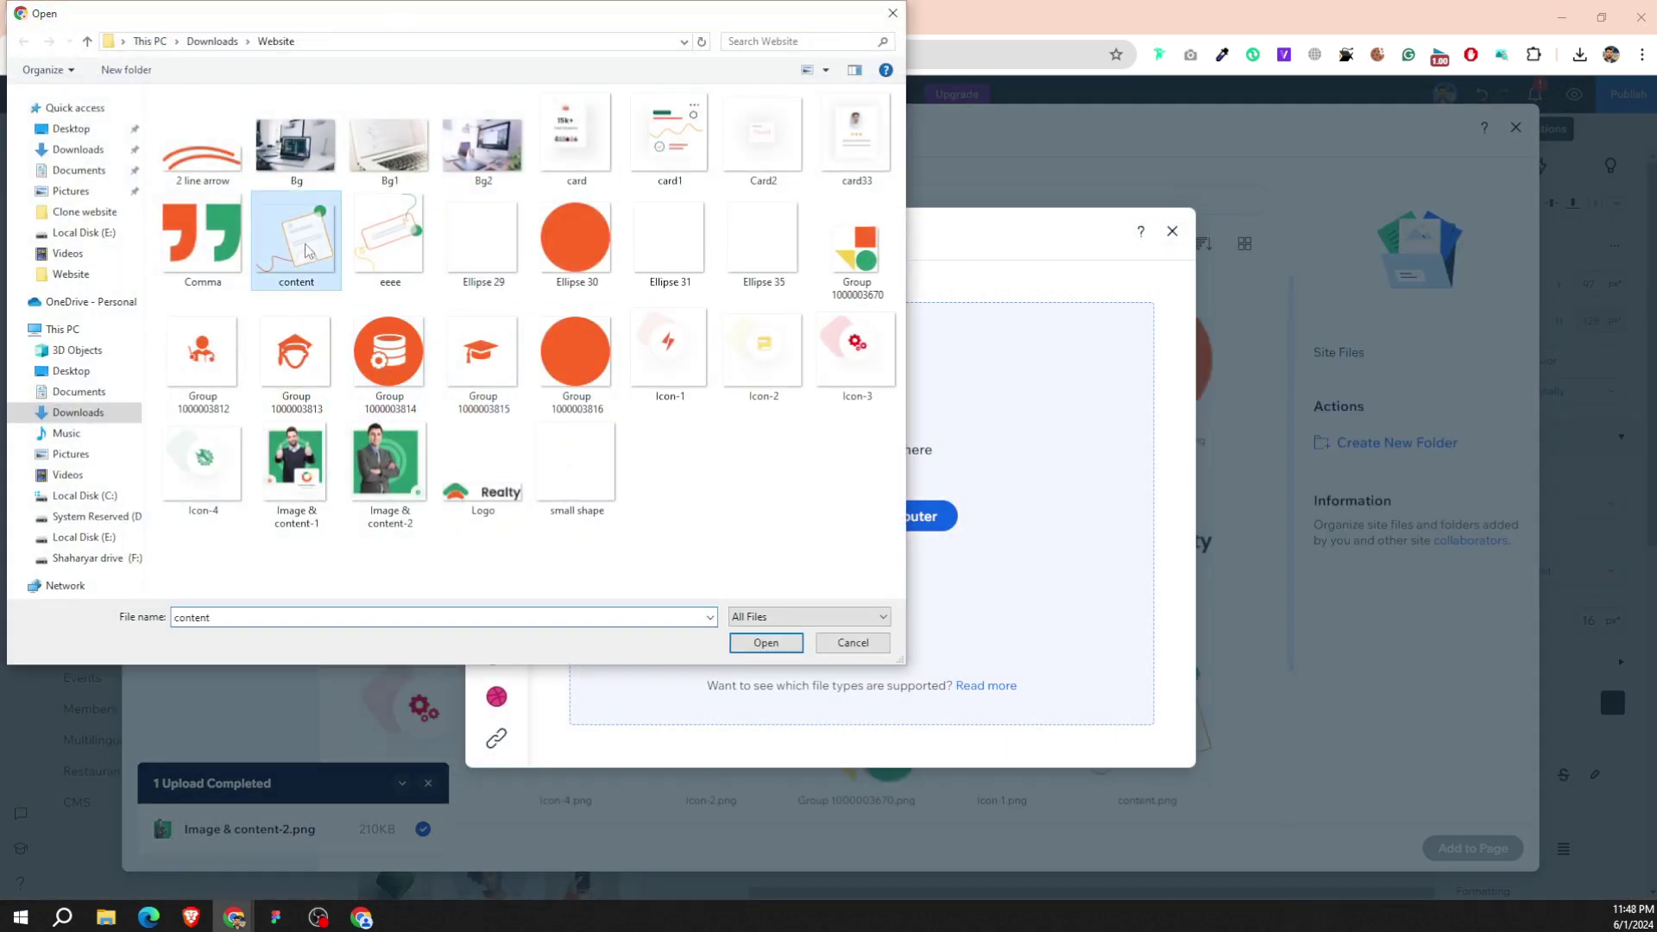
pyautogui.click(356, 241)
pyautogui.keyDown('ctrl'); pyautogui.click(222, 263); pyautogui.keyUp('ctrl')
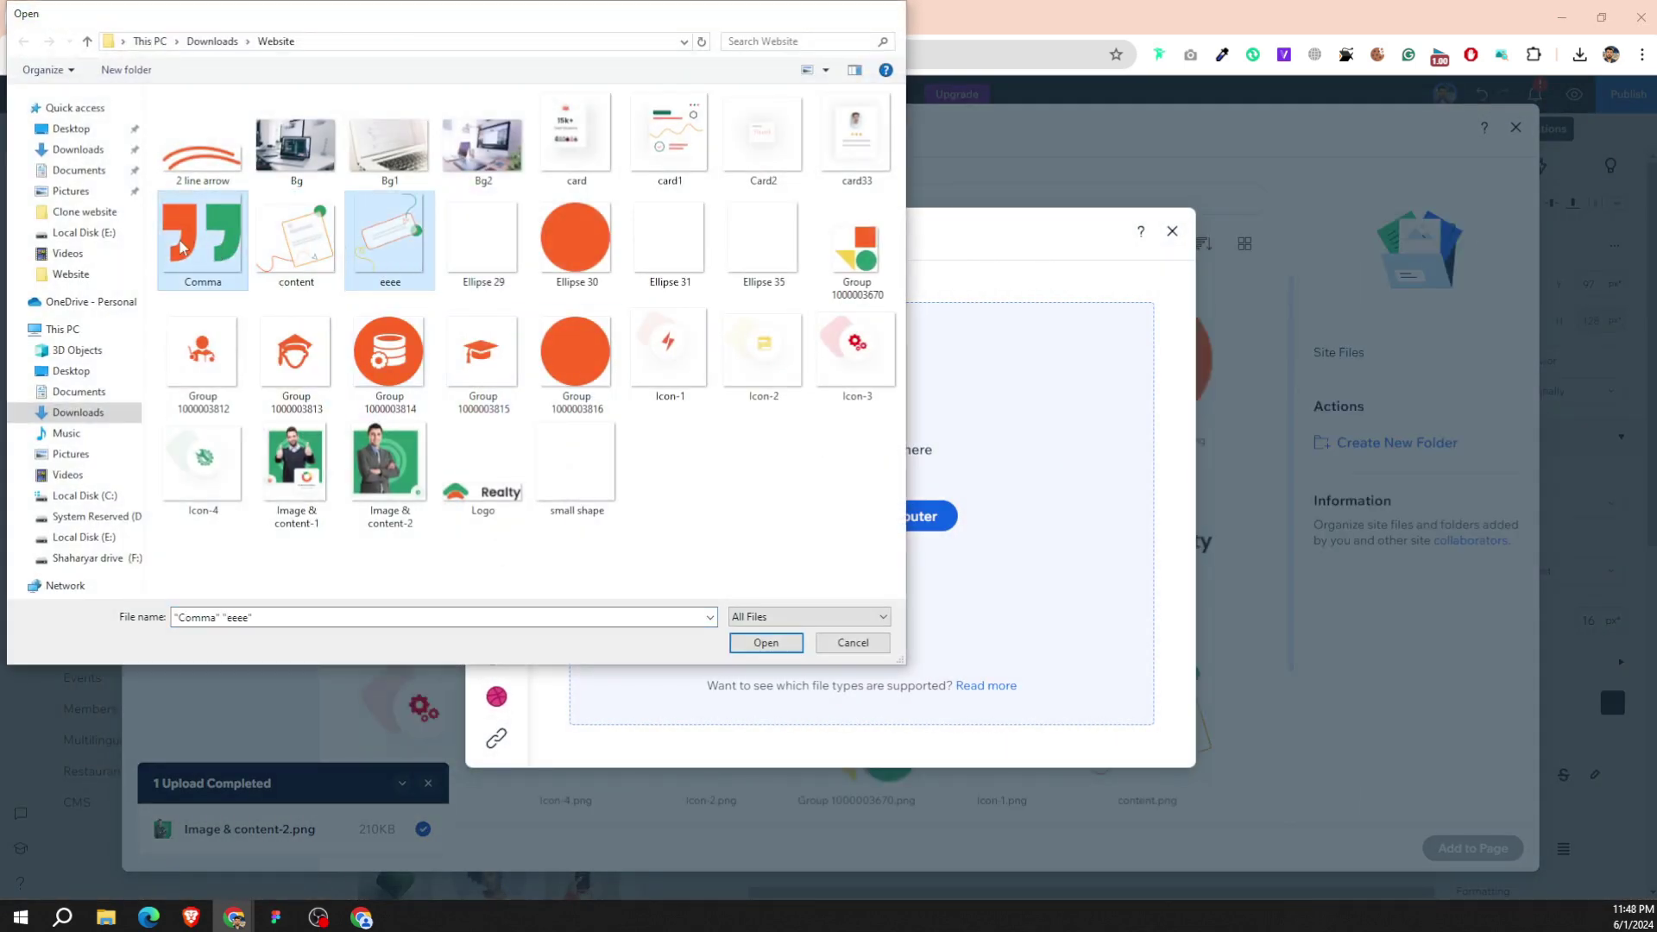
pyautogui.press('Return')
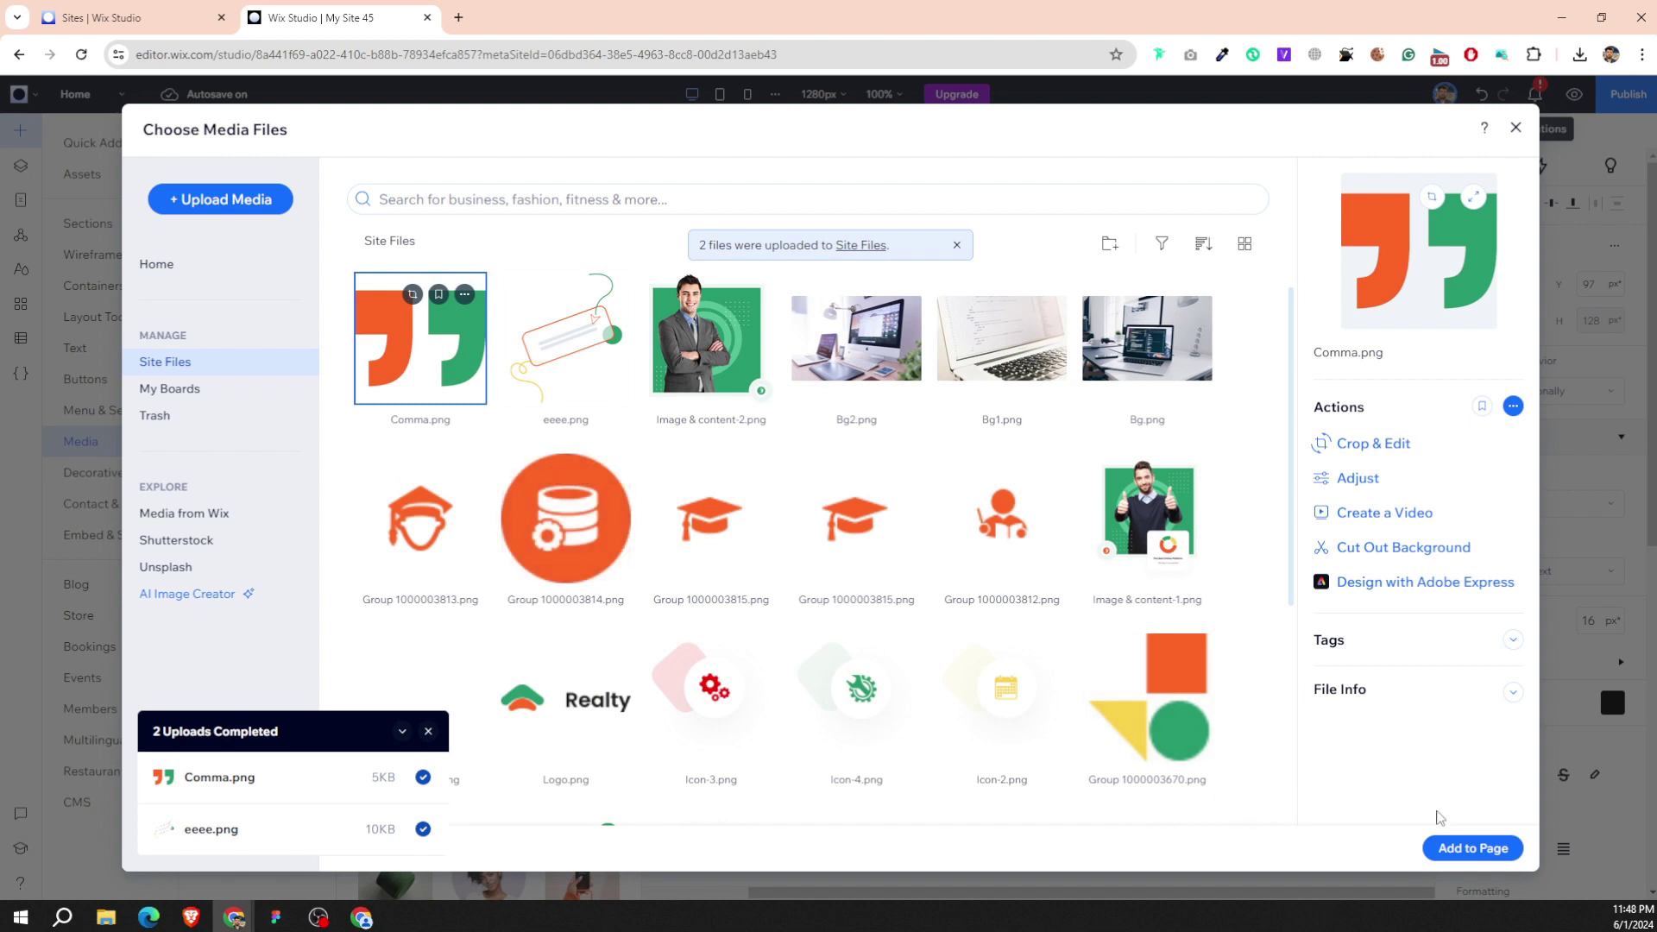
pyautogui.click(1447, 854)
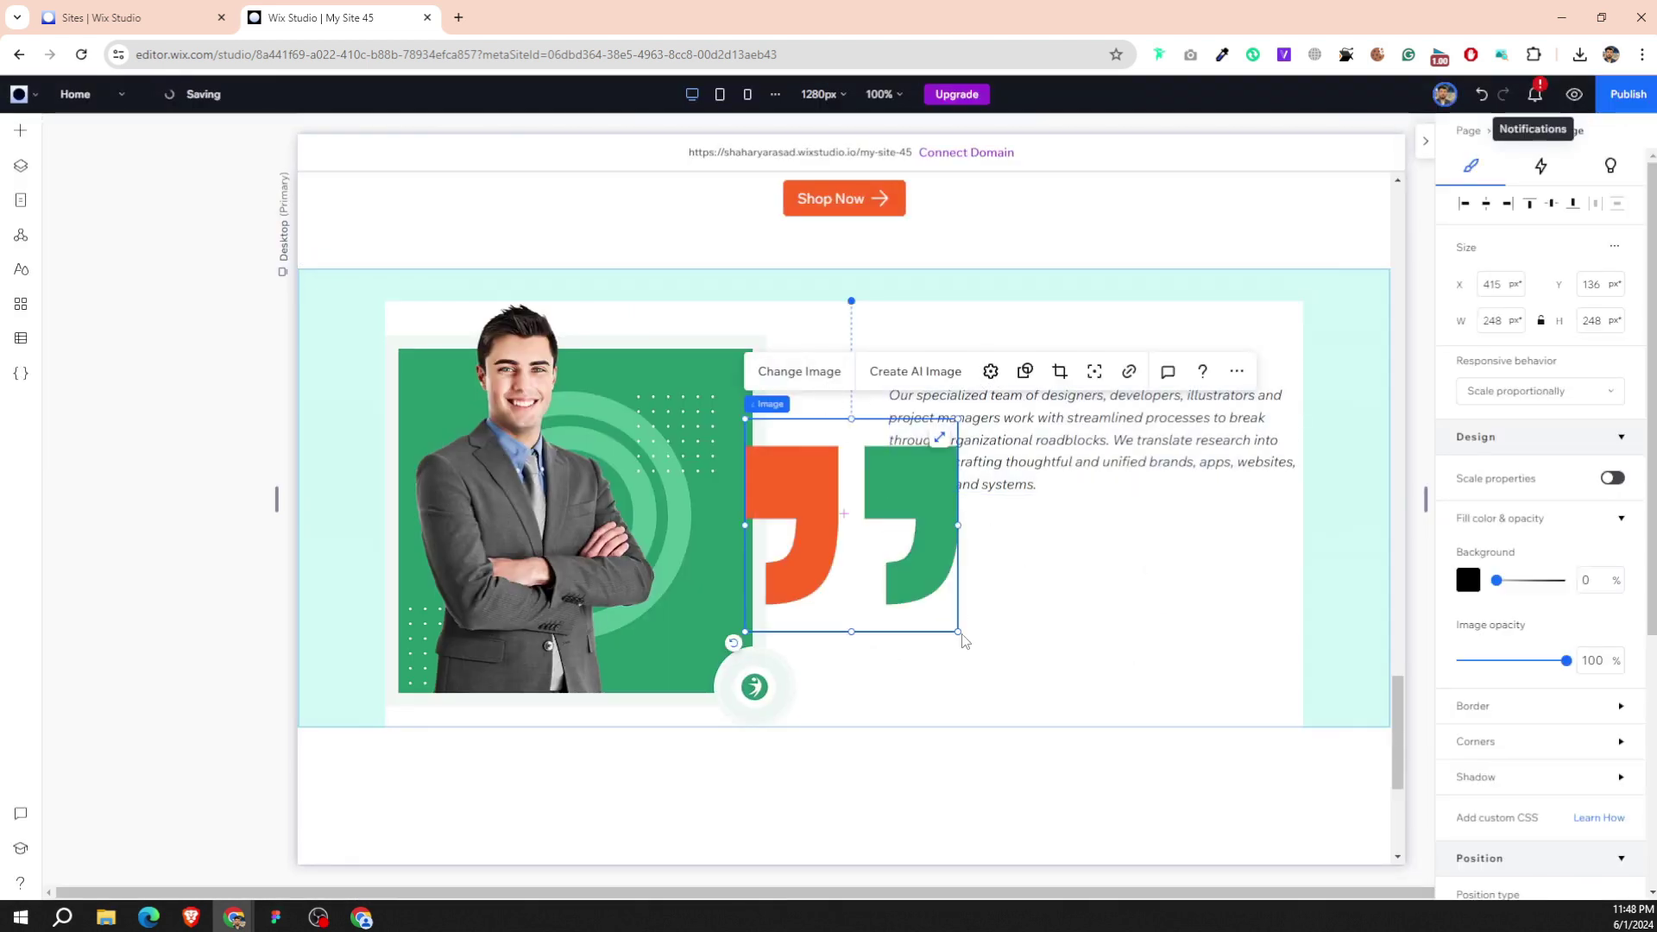
# Shrink the quote mark to about 42 px above the paragraph with a 40% right margin.
pyautogui.moveTo(962, 636)
pyautogui.mouseDown()
pyautogui.moveTo(807, 483)
pyautogui.moveTo(912, 350)
pyautogui.moveTo(927, 356)
pyautogui.mouseUp()
pyautogui.moveTo(850, 532); pyautogui.dragTo(850, 532)
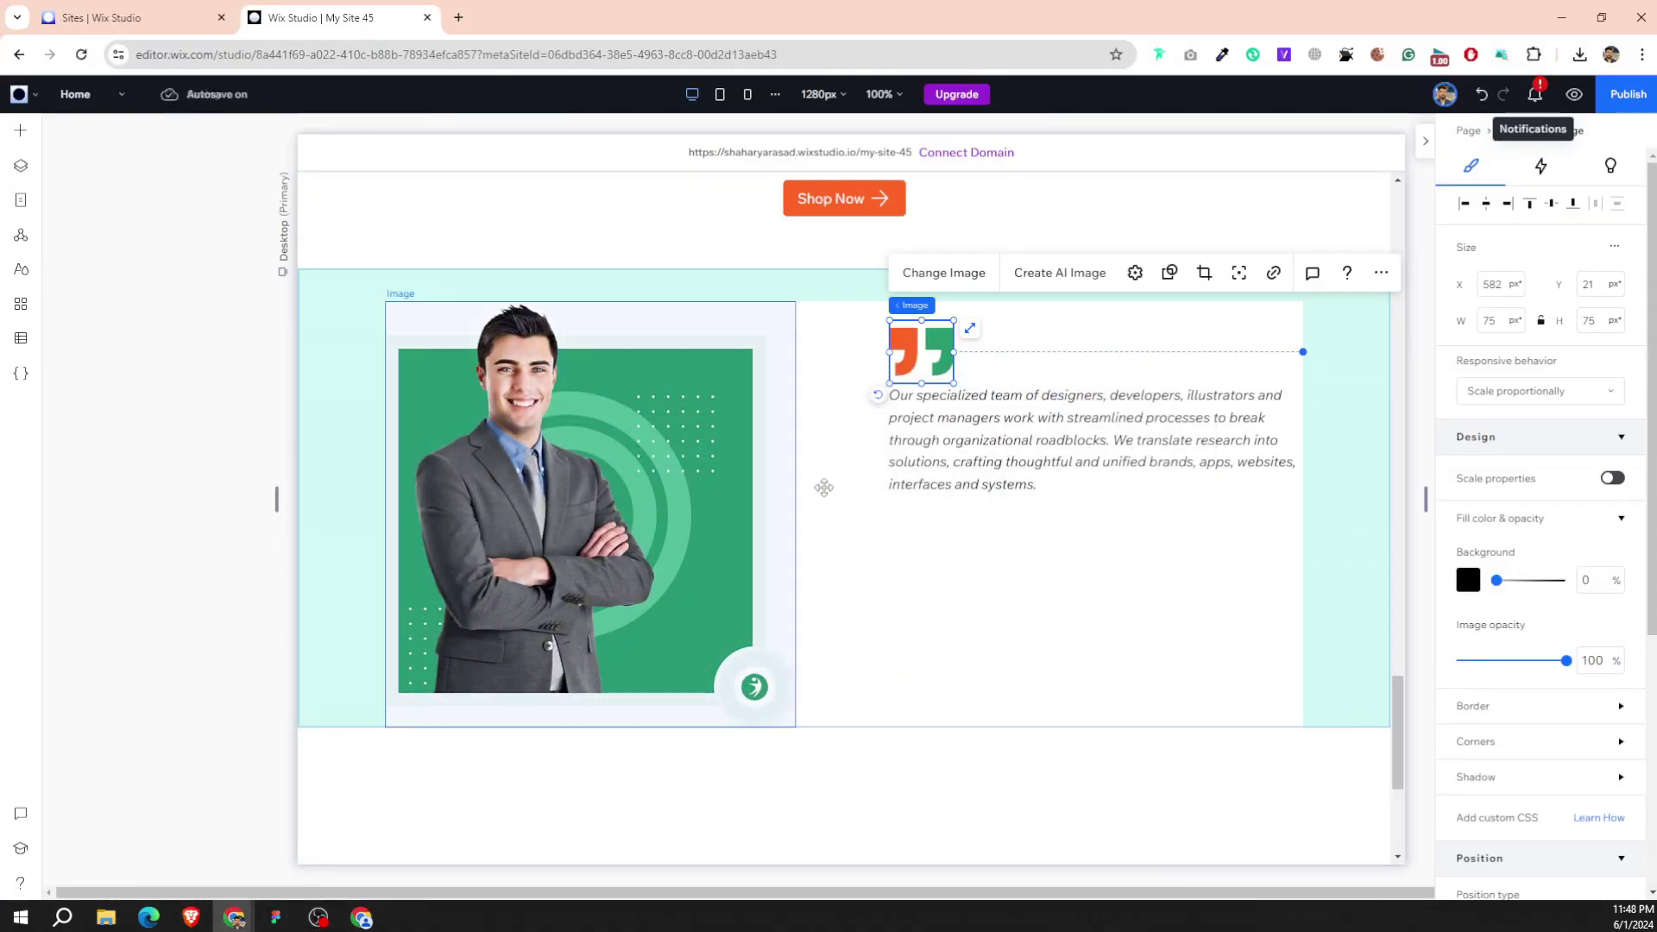
pyautogui.moveTo(952, 382); pyautogui.dragTo(912, 352)
pyautogui.scroll(-5, 1579, 677)
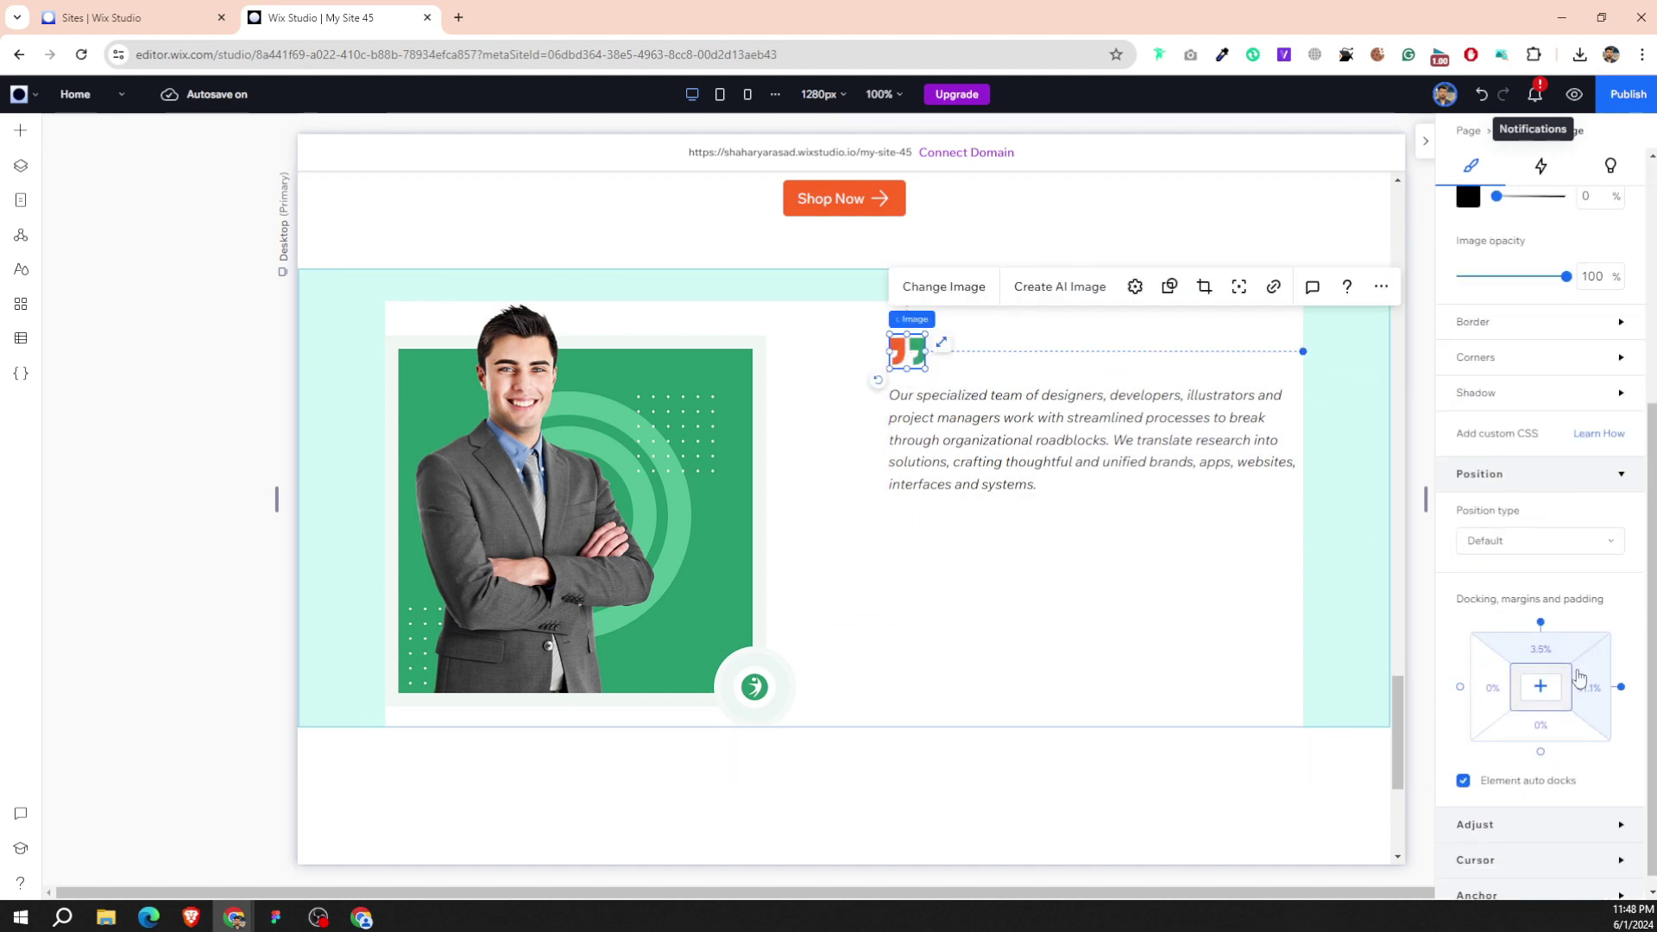
pyautogui.click(1593, 674)
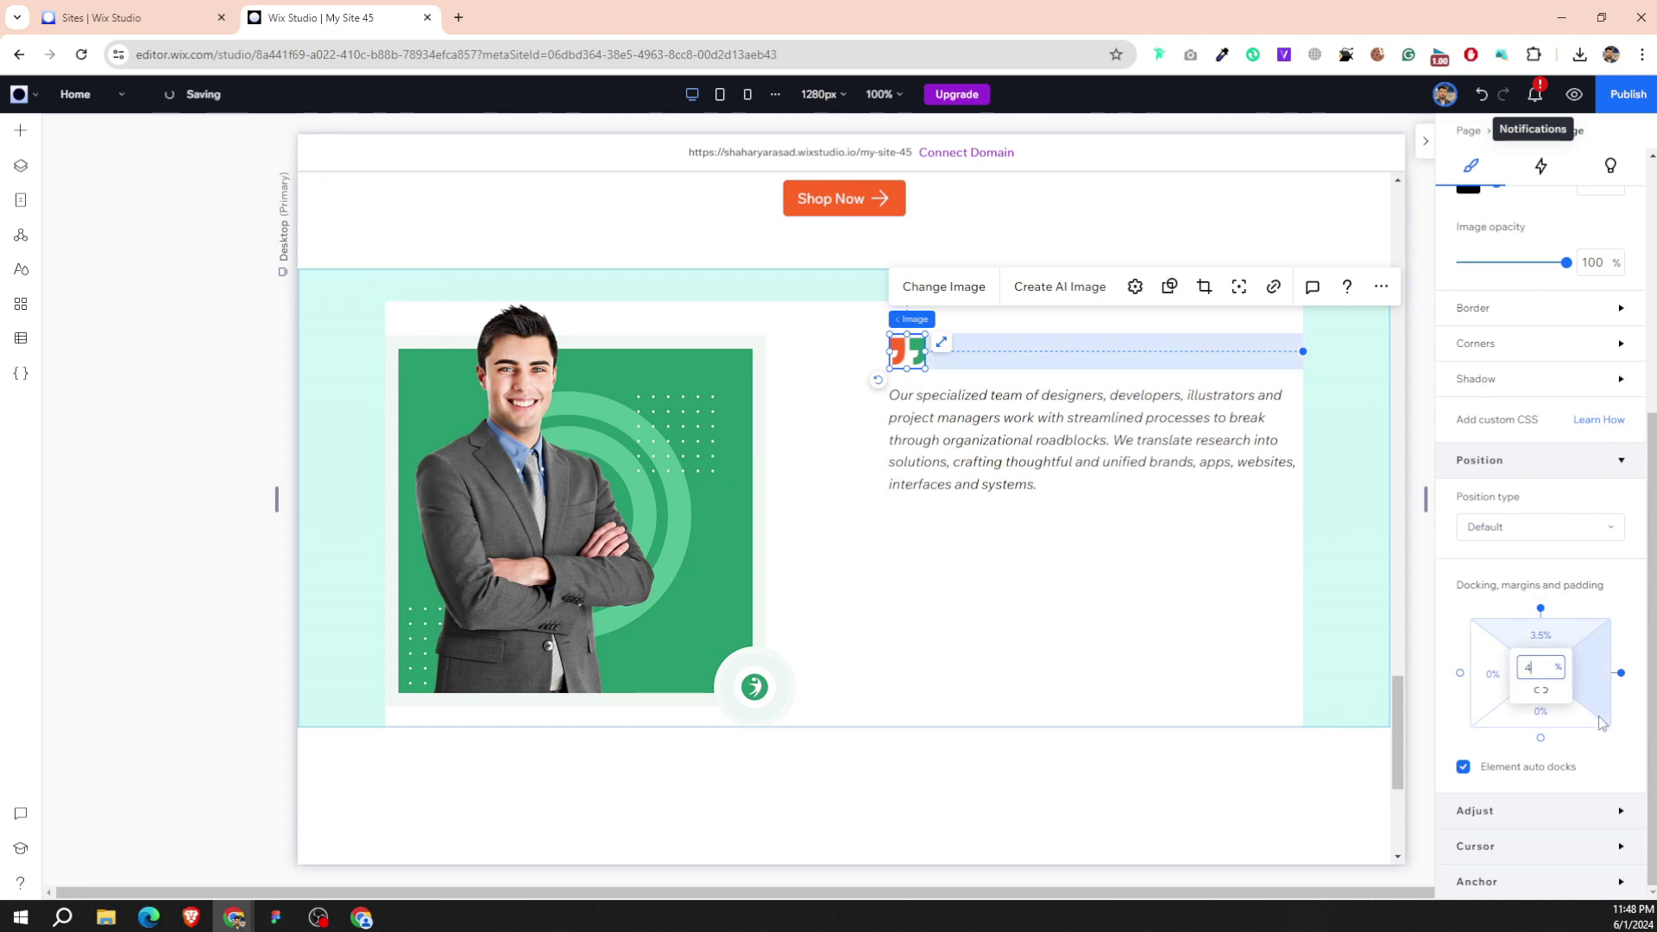
pyautogui.write('0')
pyautogui.press('Return')
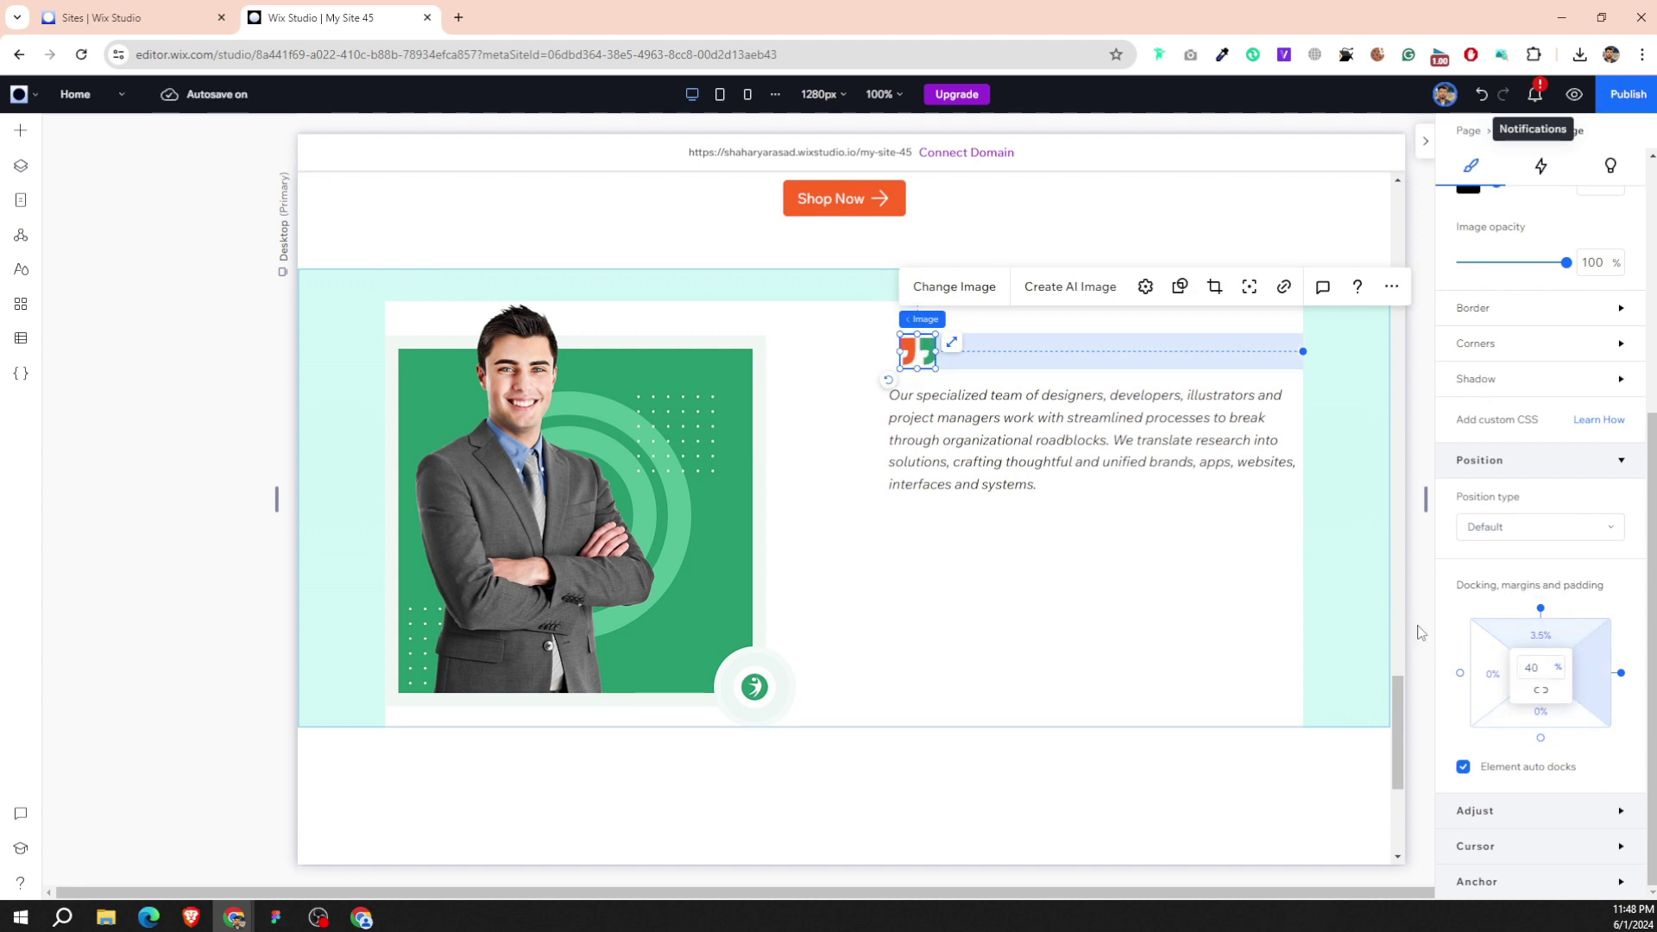
pyautogui.moveTo(917, 350); pyautogui.dragTo(897, 351)
pyautogui.click(1005, 595)
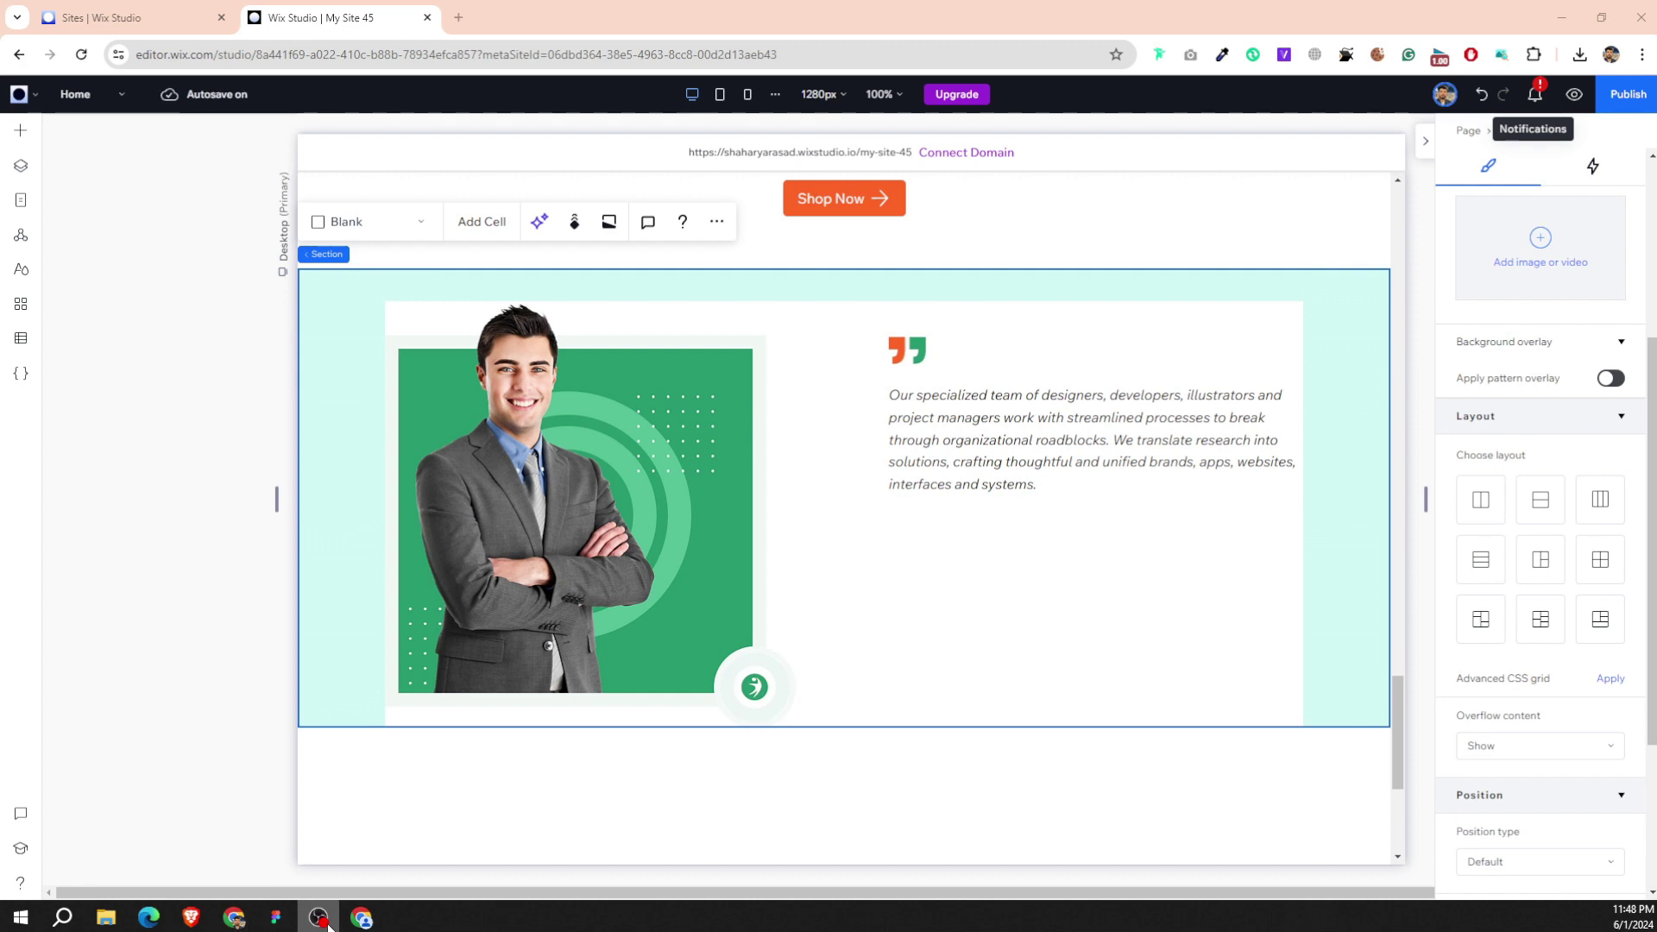
# In Figma, select the person's name text in the testimonial to inspect its font settings.
pyautogui.click(293, 921)
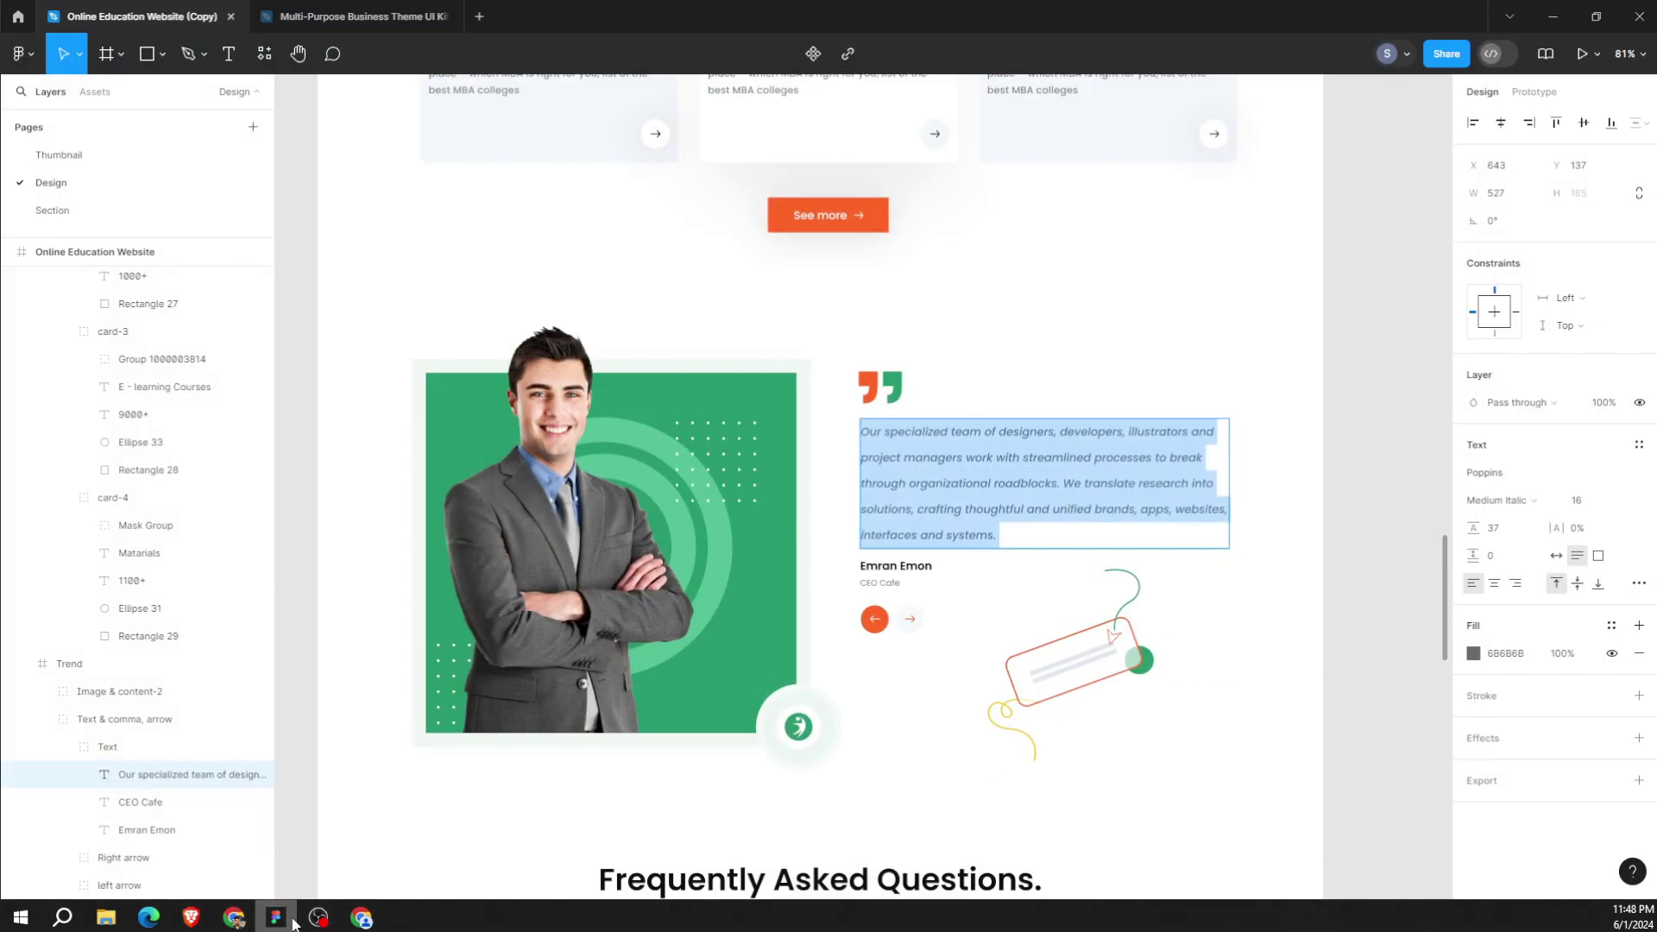
pyautogui.doubleClick(875, 561)
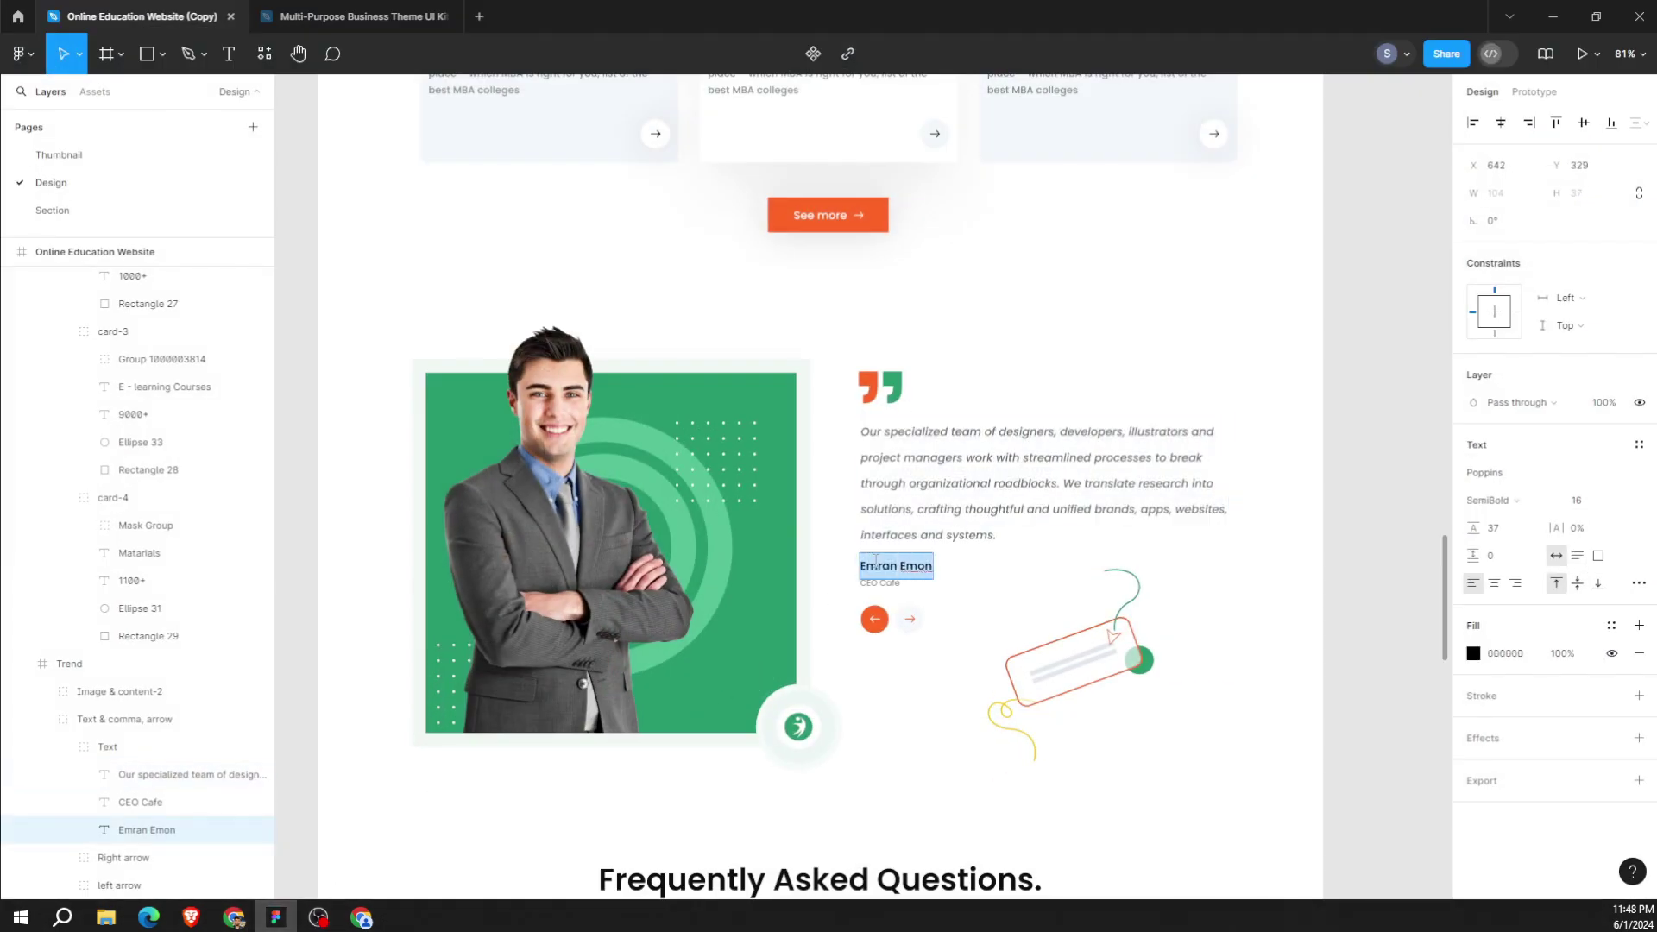
pyautogui.rightClick(861, 561)
pyautogui.press('Escape')
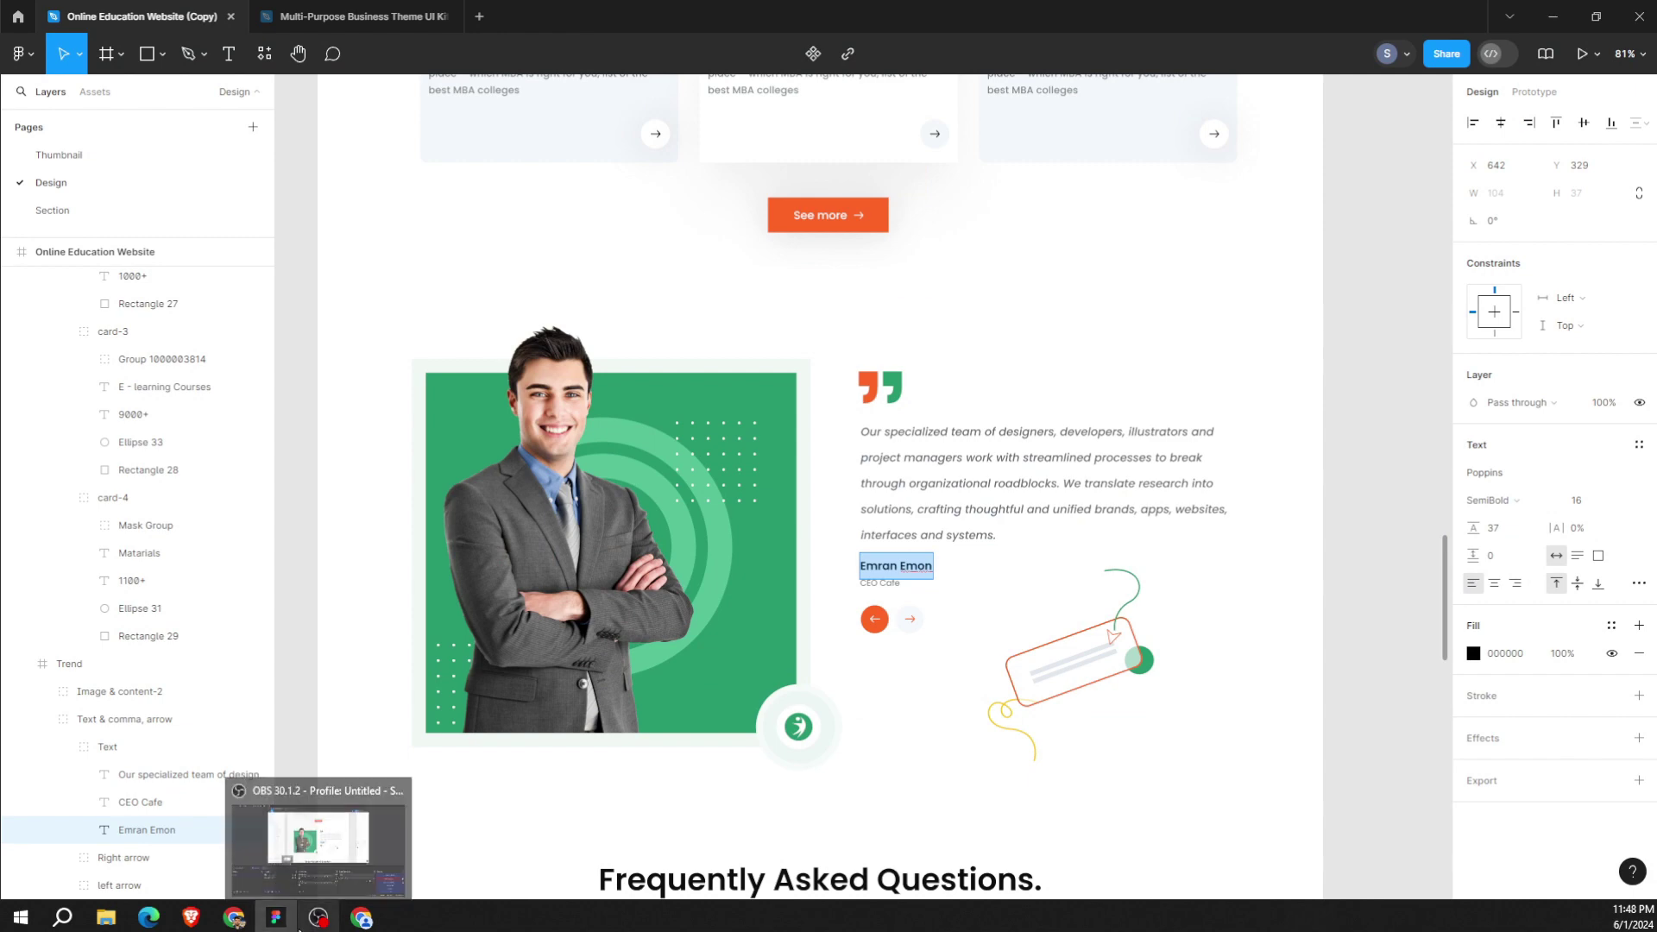
# Add a title below the quote paragraph and replace its text with the person's name.
pyautogui.click(104, 837)
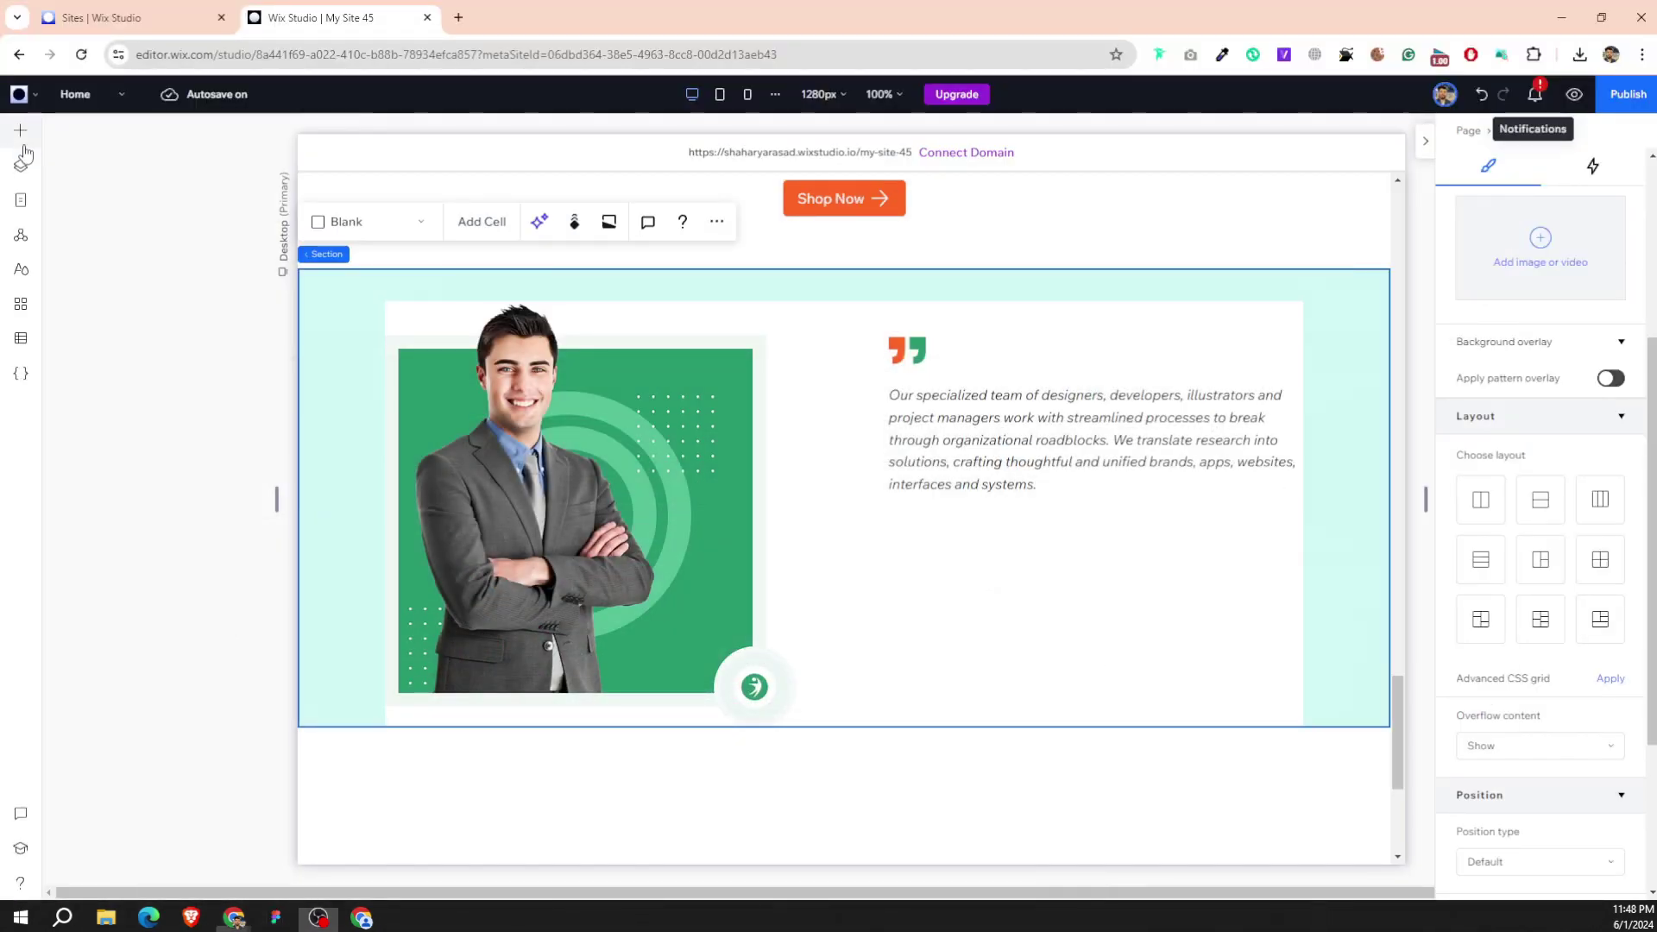
pyautogui.click(95, 141)
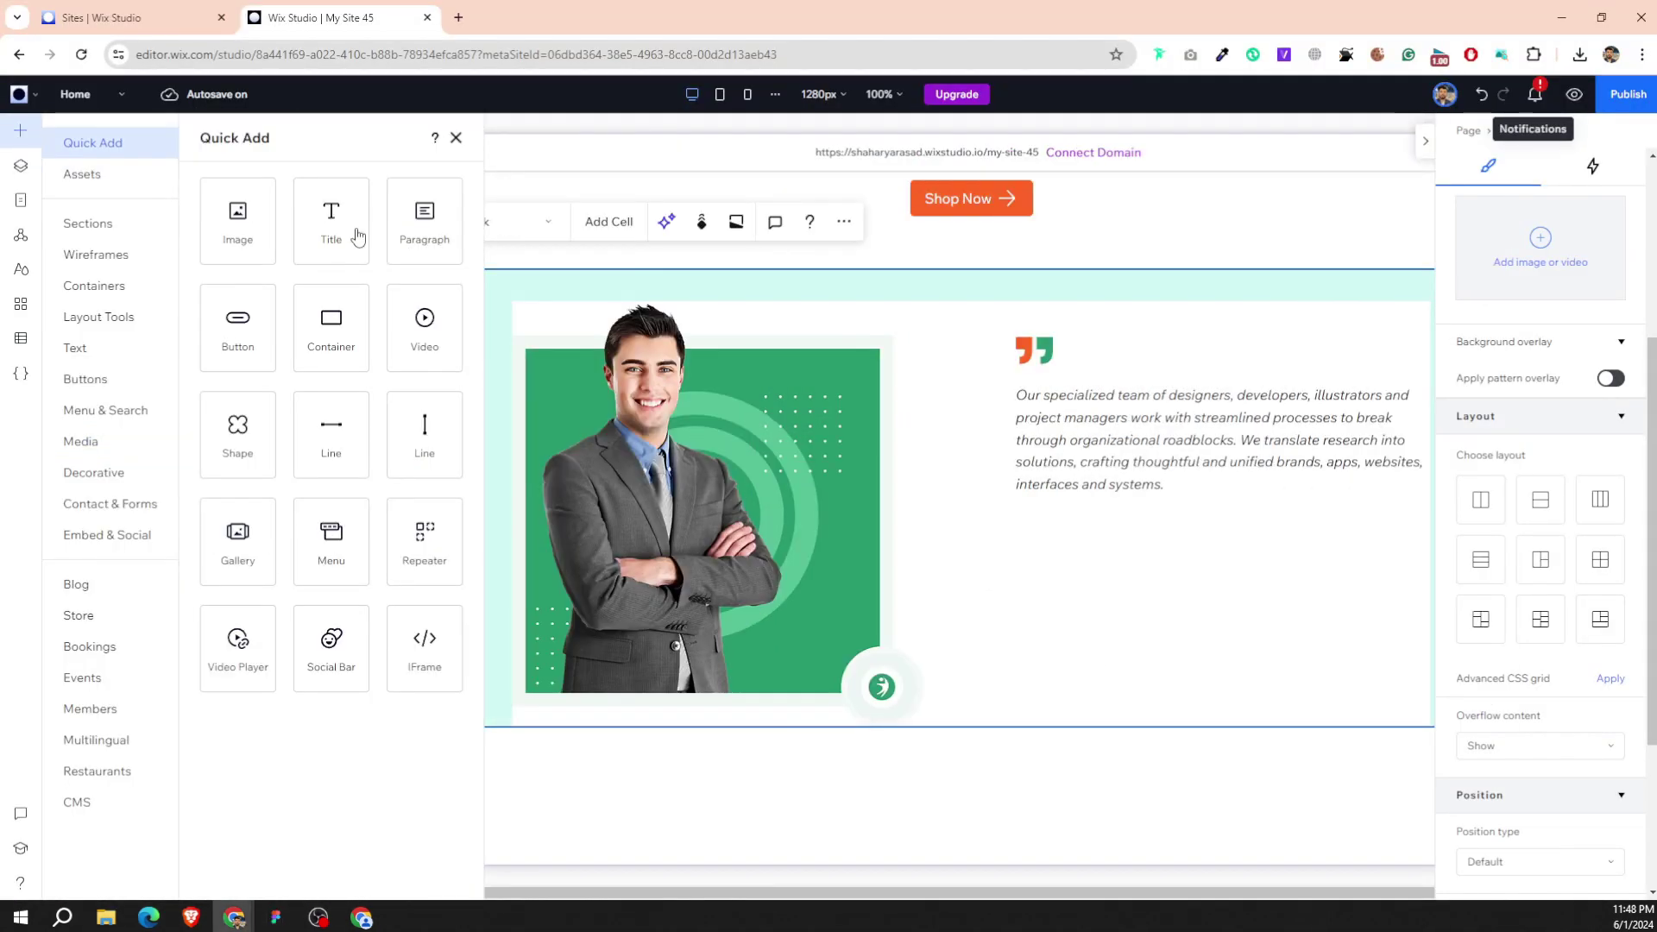
pyautogui.moveTo(349, 226)
pyautogui.mouseDown()
pyautogui.moveTo(908, 461)
pyautogui.moveTo(960, 553)
pyautogui.mouseUp()
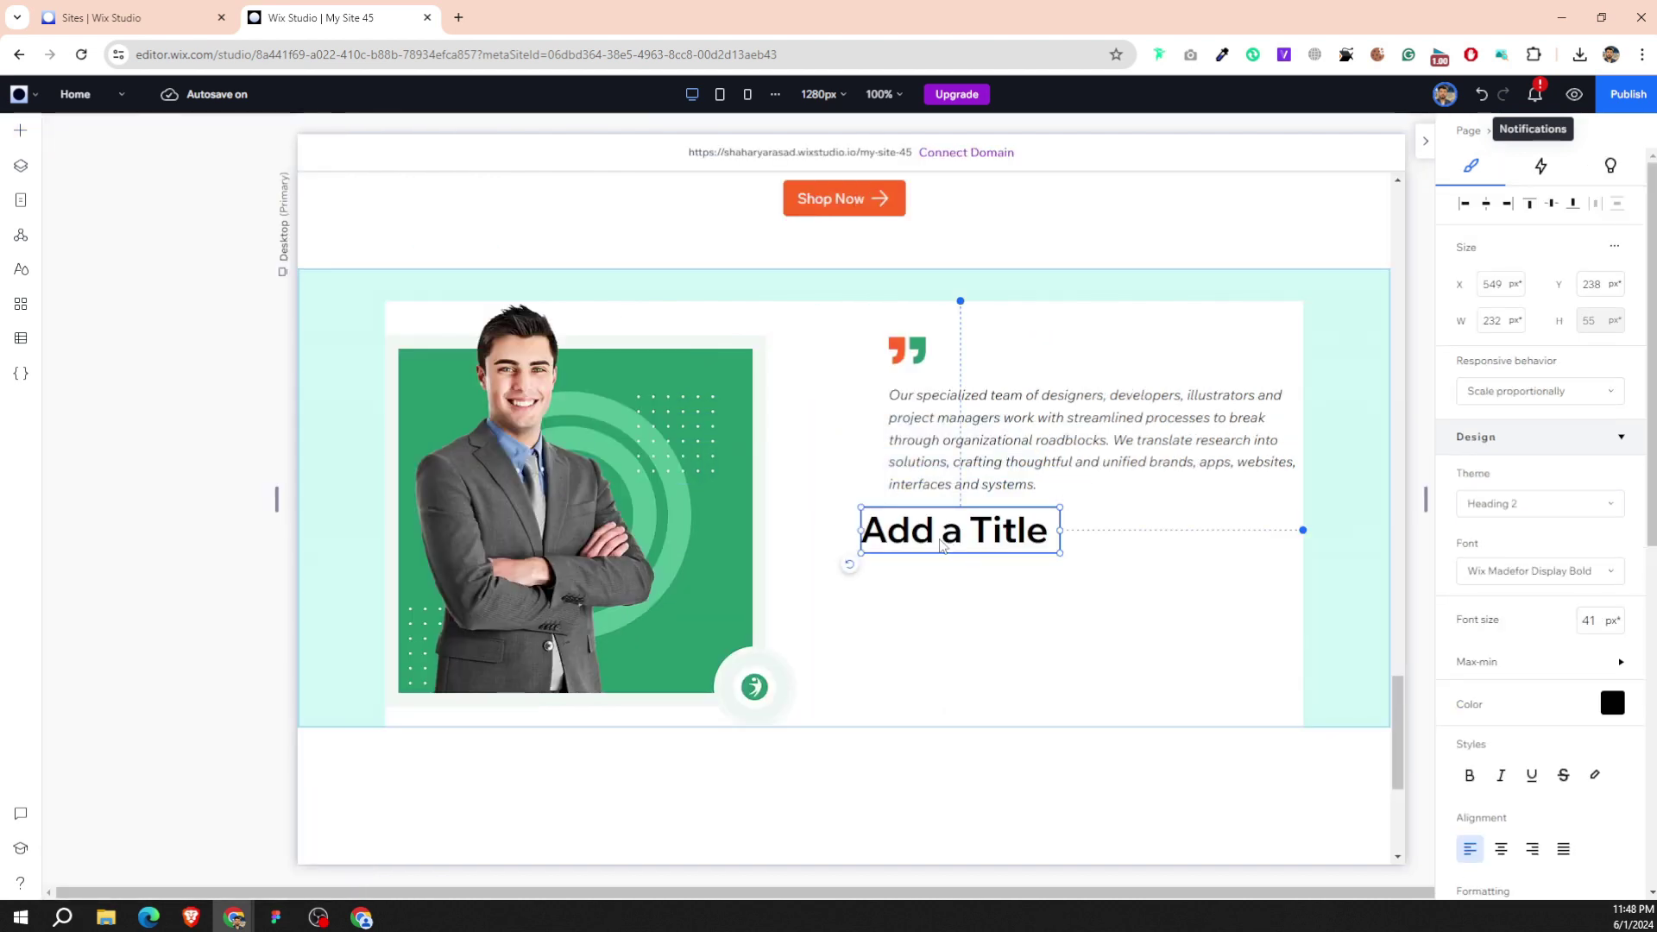
pyautogui.doubleClick(941, 546)
pyautogui.hotkey('ctrl', 'a')
pyautogui.write('Emran Emon')
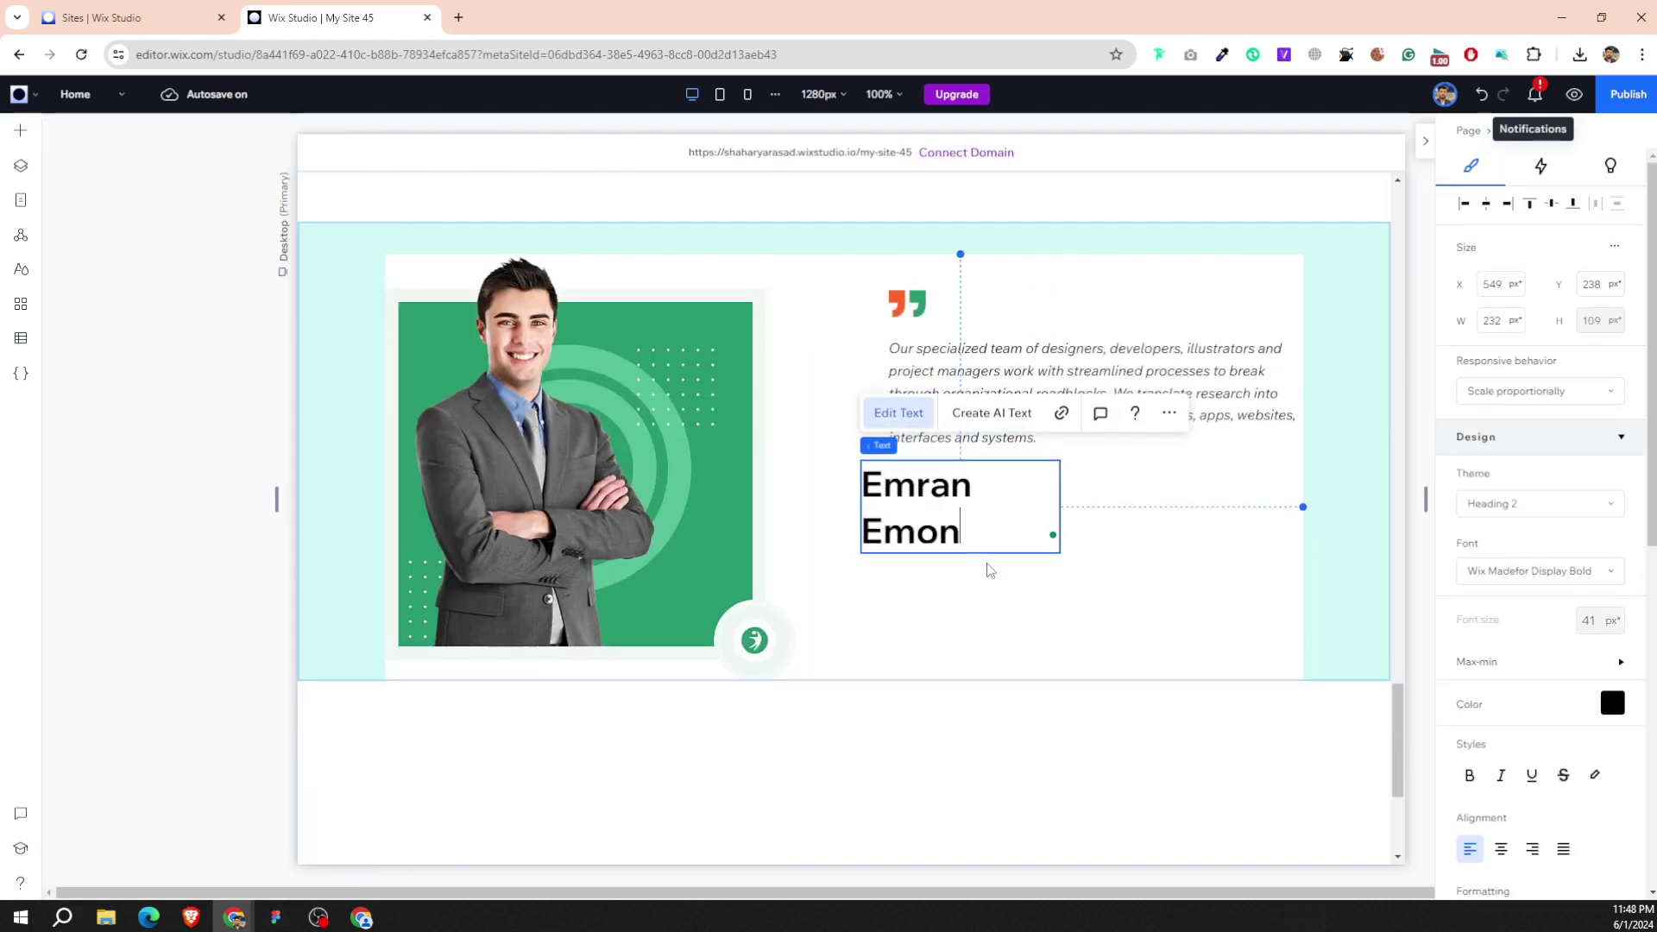
# Set the name heading to 20 px and narrow its text box to fit.
pyautogui.hotkey('ctrl', 'a')
pyautogui.click(1589, 621)
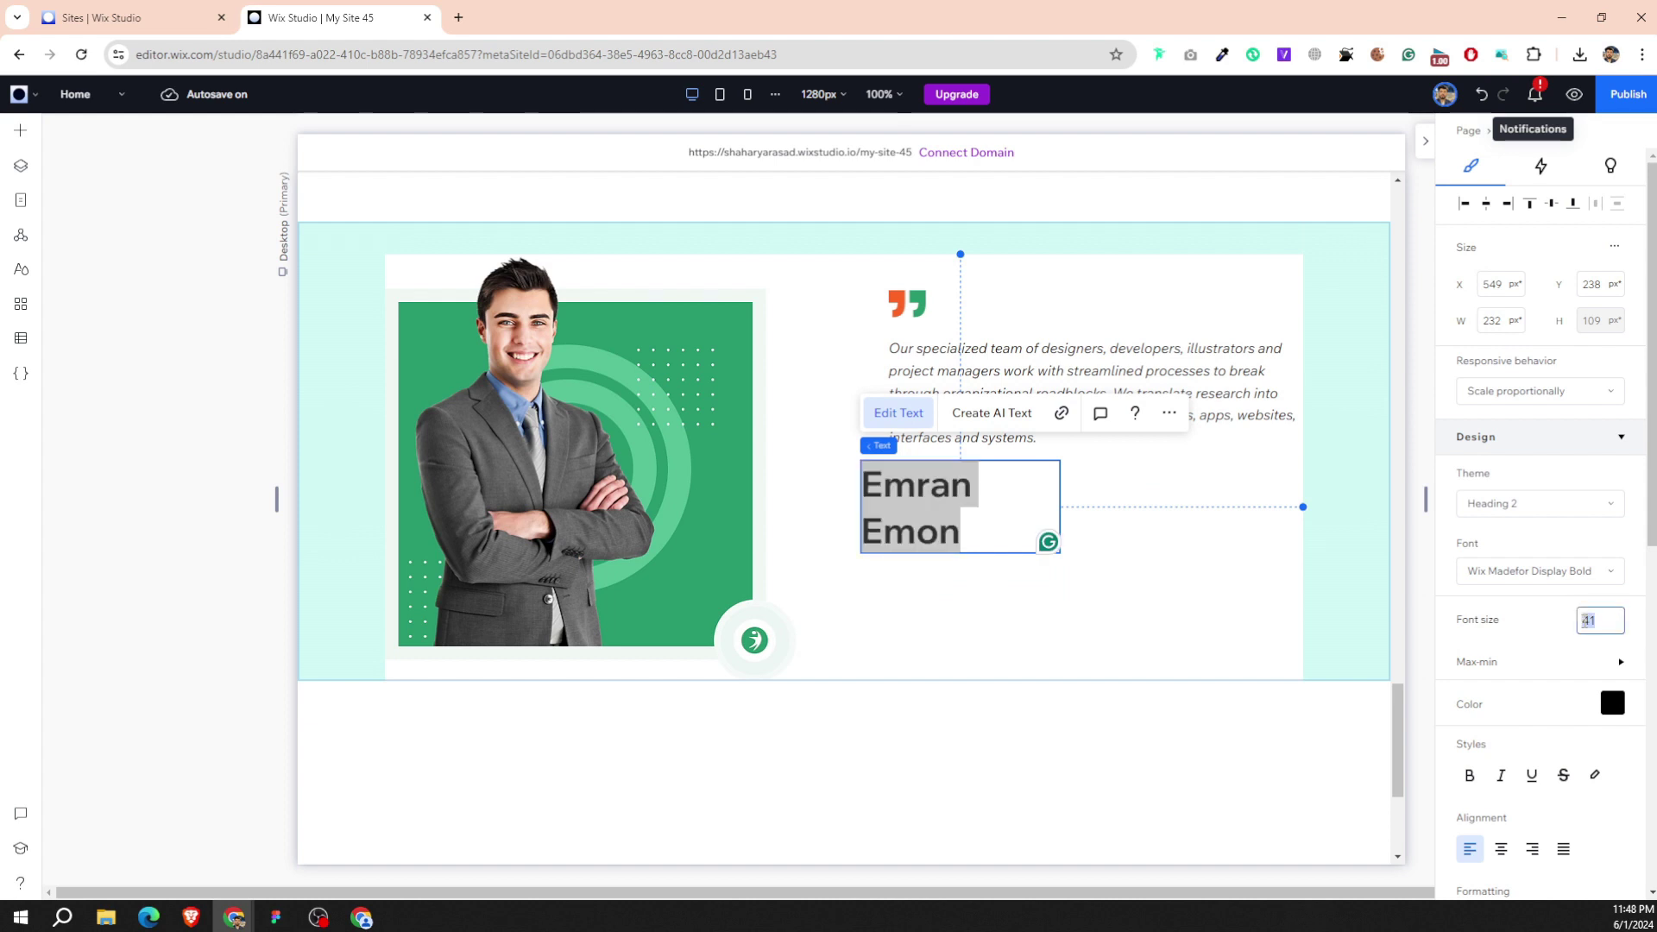
pyautogui.press('Return')
pyautogui.click(888, 583)
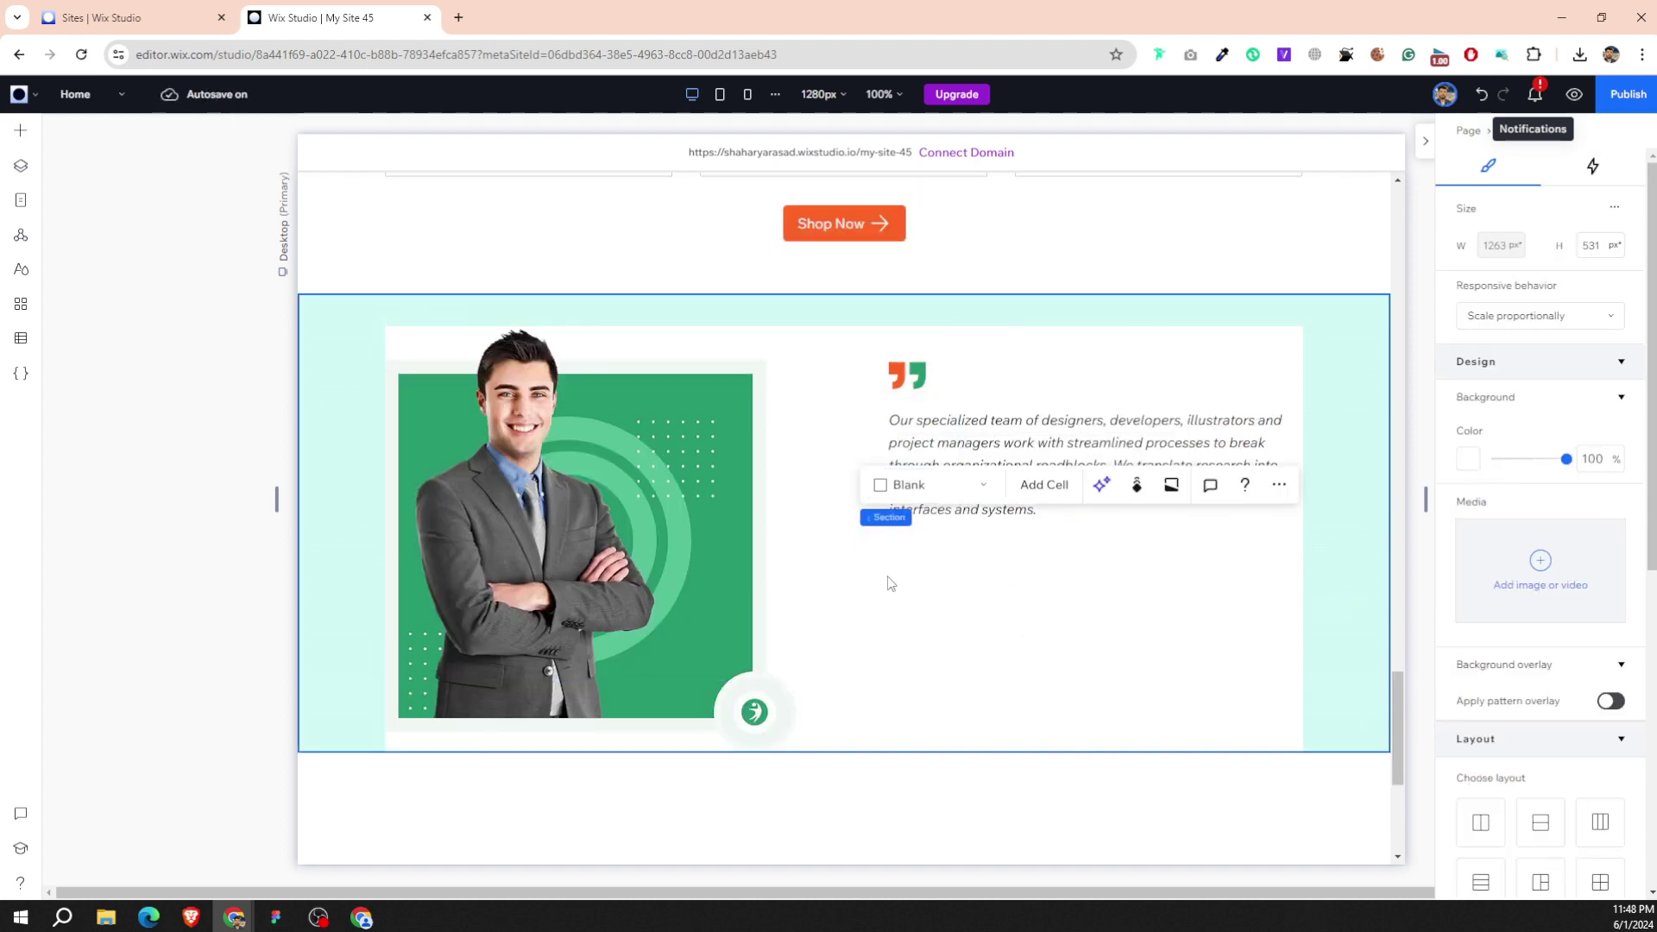
pyautogui.click(1009, 547)
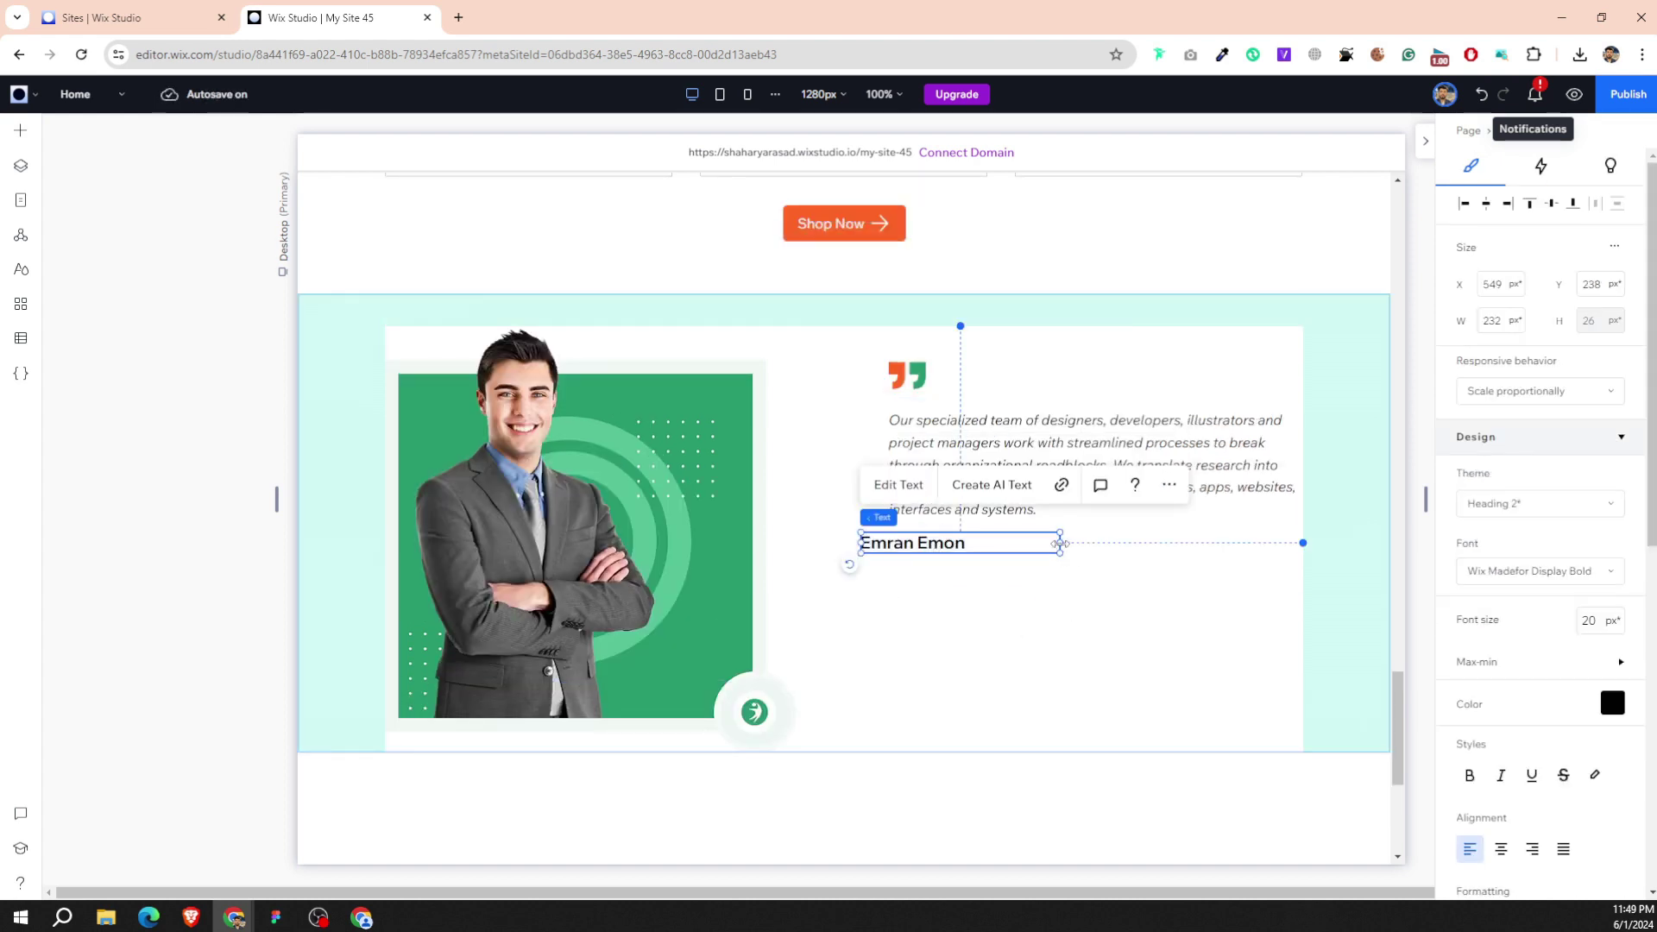
pyautogui.moveTo(1060, 544)
pyautogui.mouseDown()
pyautogui.moveTo(943, 546)
pyautogui.moveTo(945, 578)
pyautogui.mouseUp()
# Duplicate the name heading with Ctrl+D and change the copy's HTML tag to P.
pyautogui.hotkey('ctrl', 'd')
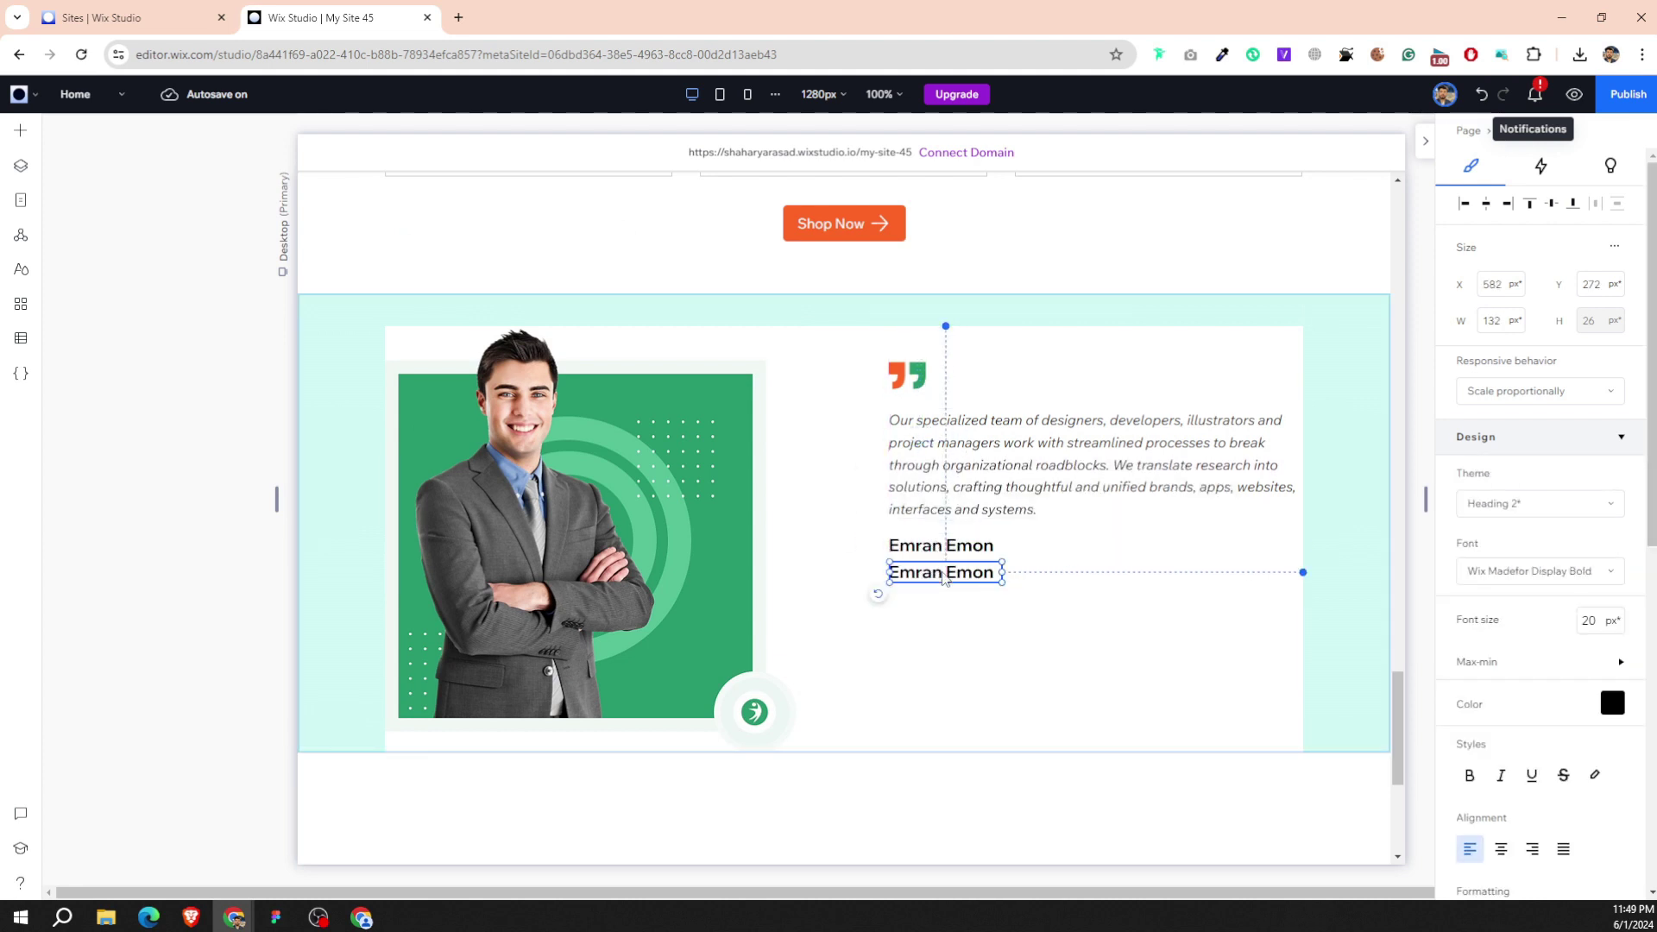
pyautogui.doubleClick(943, 575)
pyautogui.scroll(-5, 1508, 602)
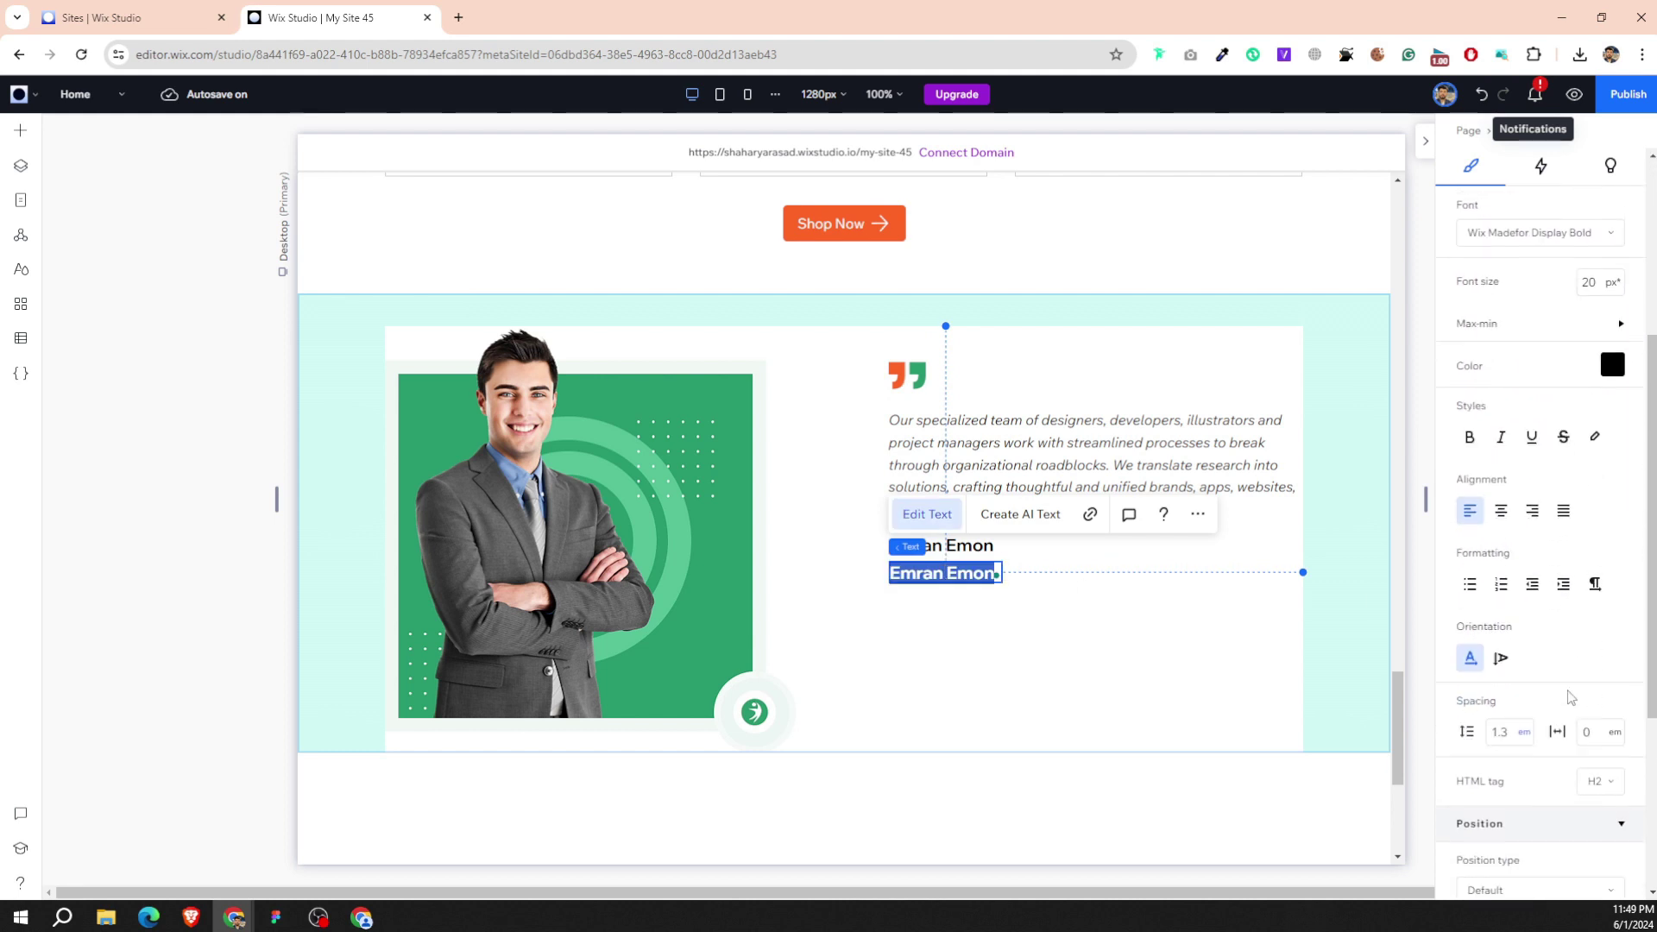
pyautogui.click(1572, 777)
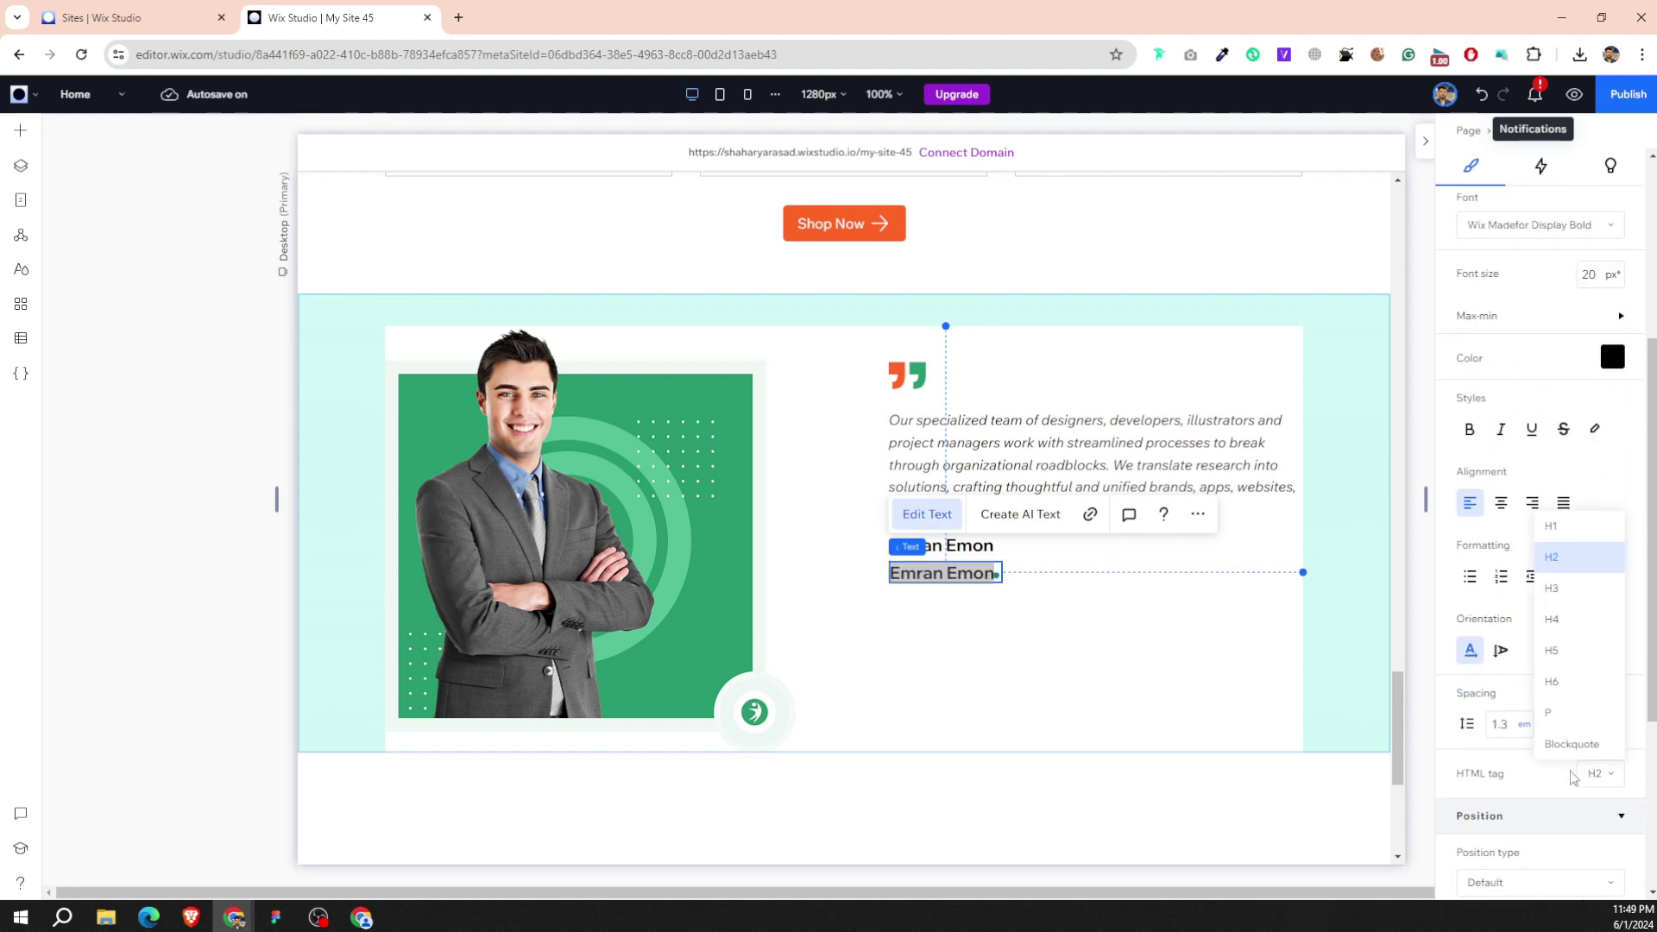
pyautogui.click(1580, 712)
pyautogui.click(966, 605)
pyautogui.click(954, 574)
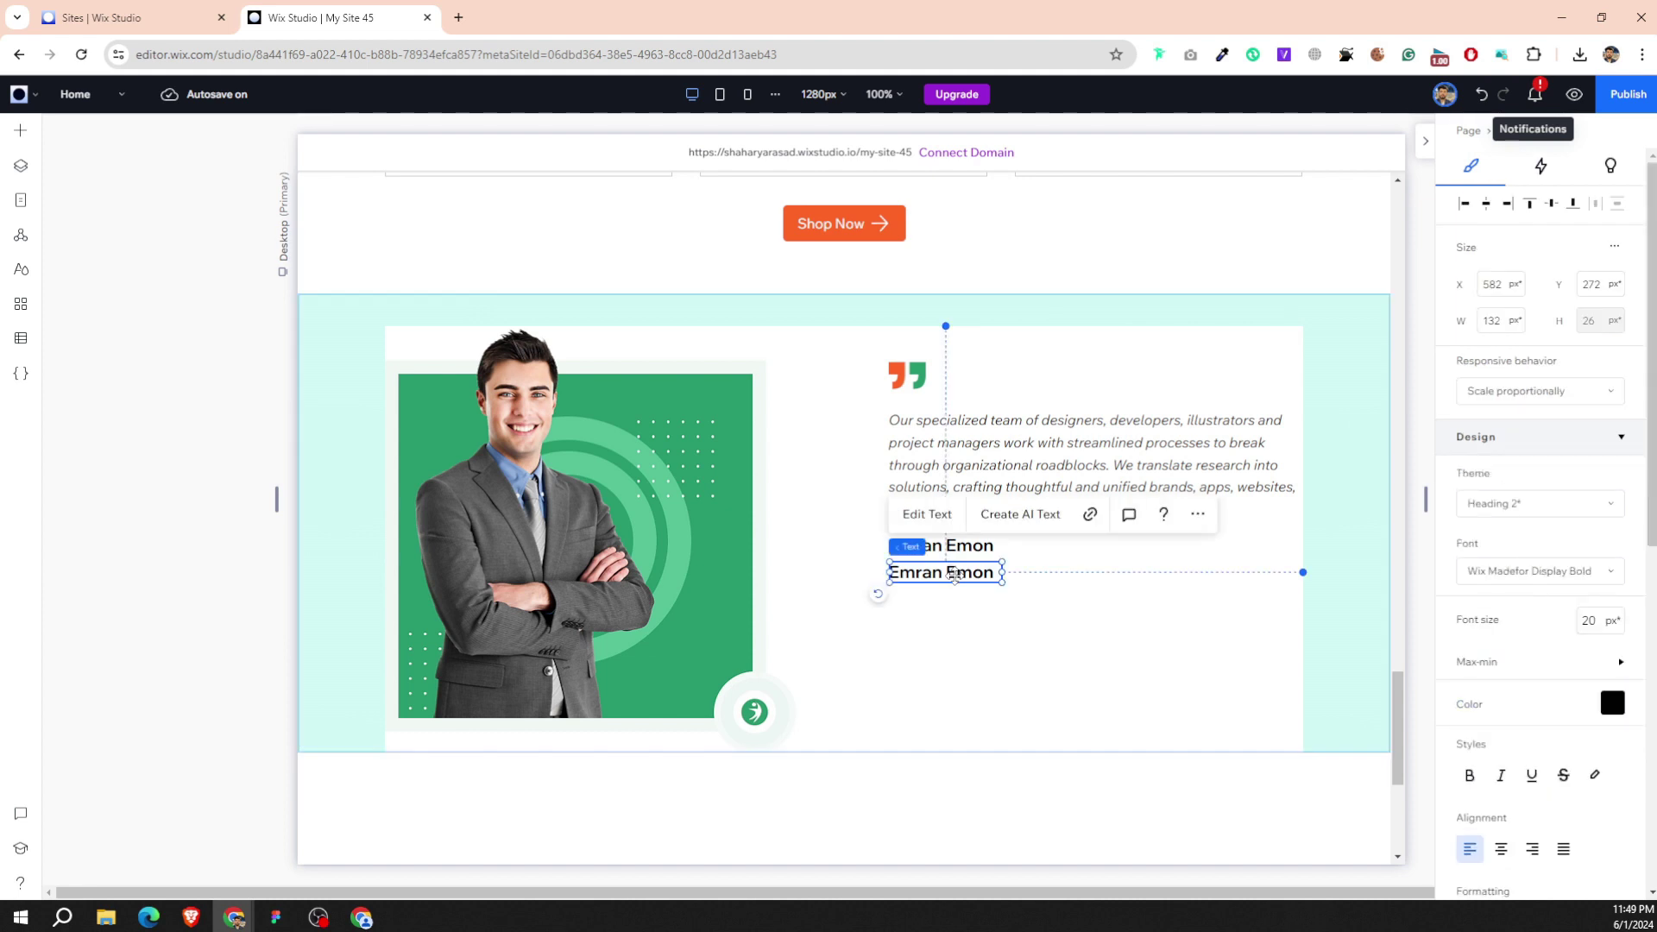
# Apply the Paragraph 1 theme style to the duplicated text, keeping the P tag.
pyautogui.scroll(-2, 1593, 778)
pyautogui.scroll(-3, 1593, 778)
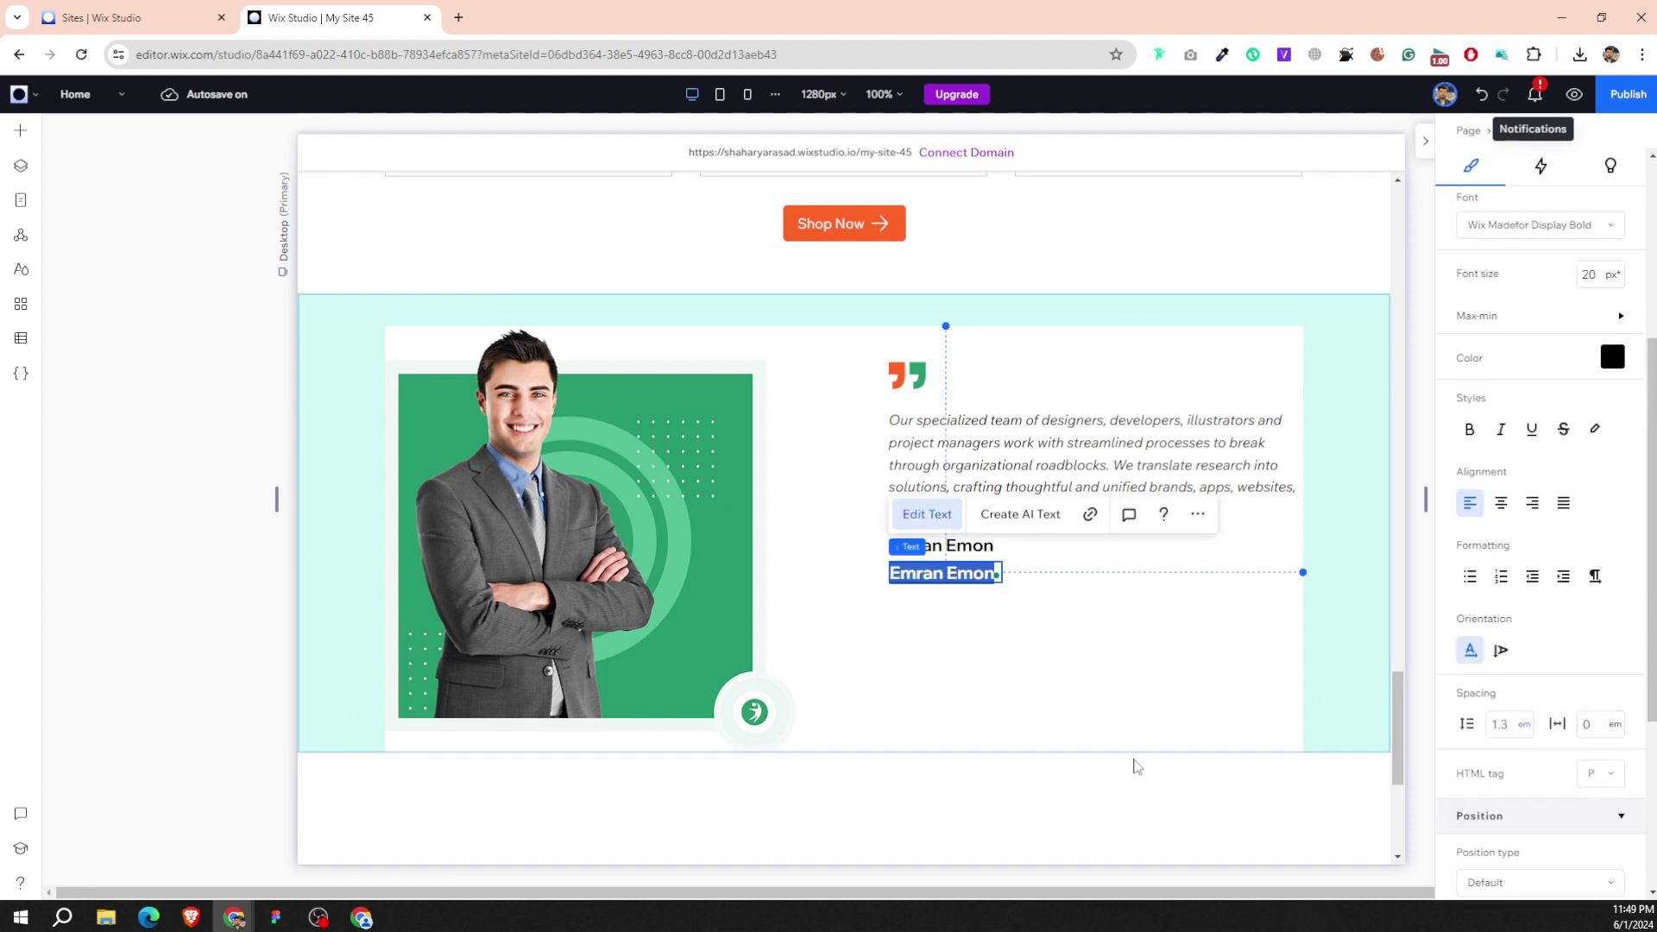
pyautogui.click(1619, 779)
pyautogui.click(1568, 577)
pyautogui.scroll(3, 1577, 440)
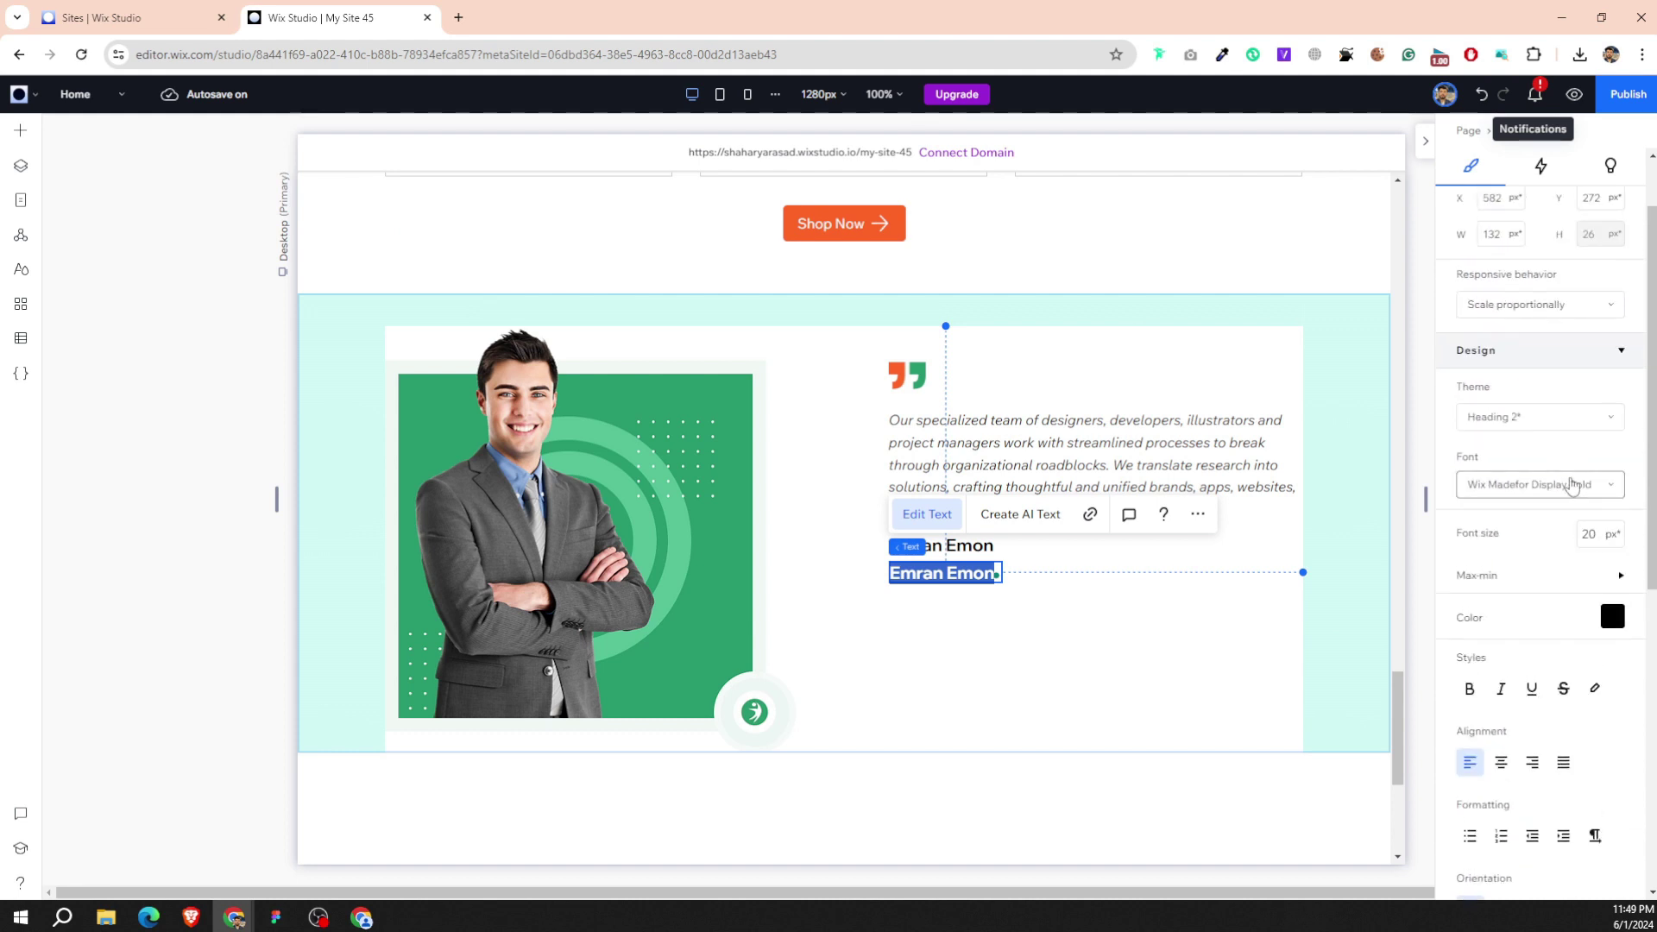
pyautogui.click(1555, 422)
pyautogui.scroll(-2, 1506, 751)
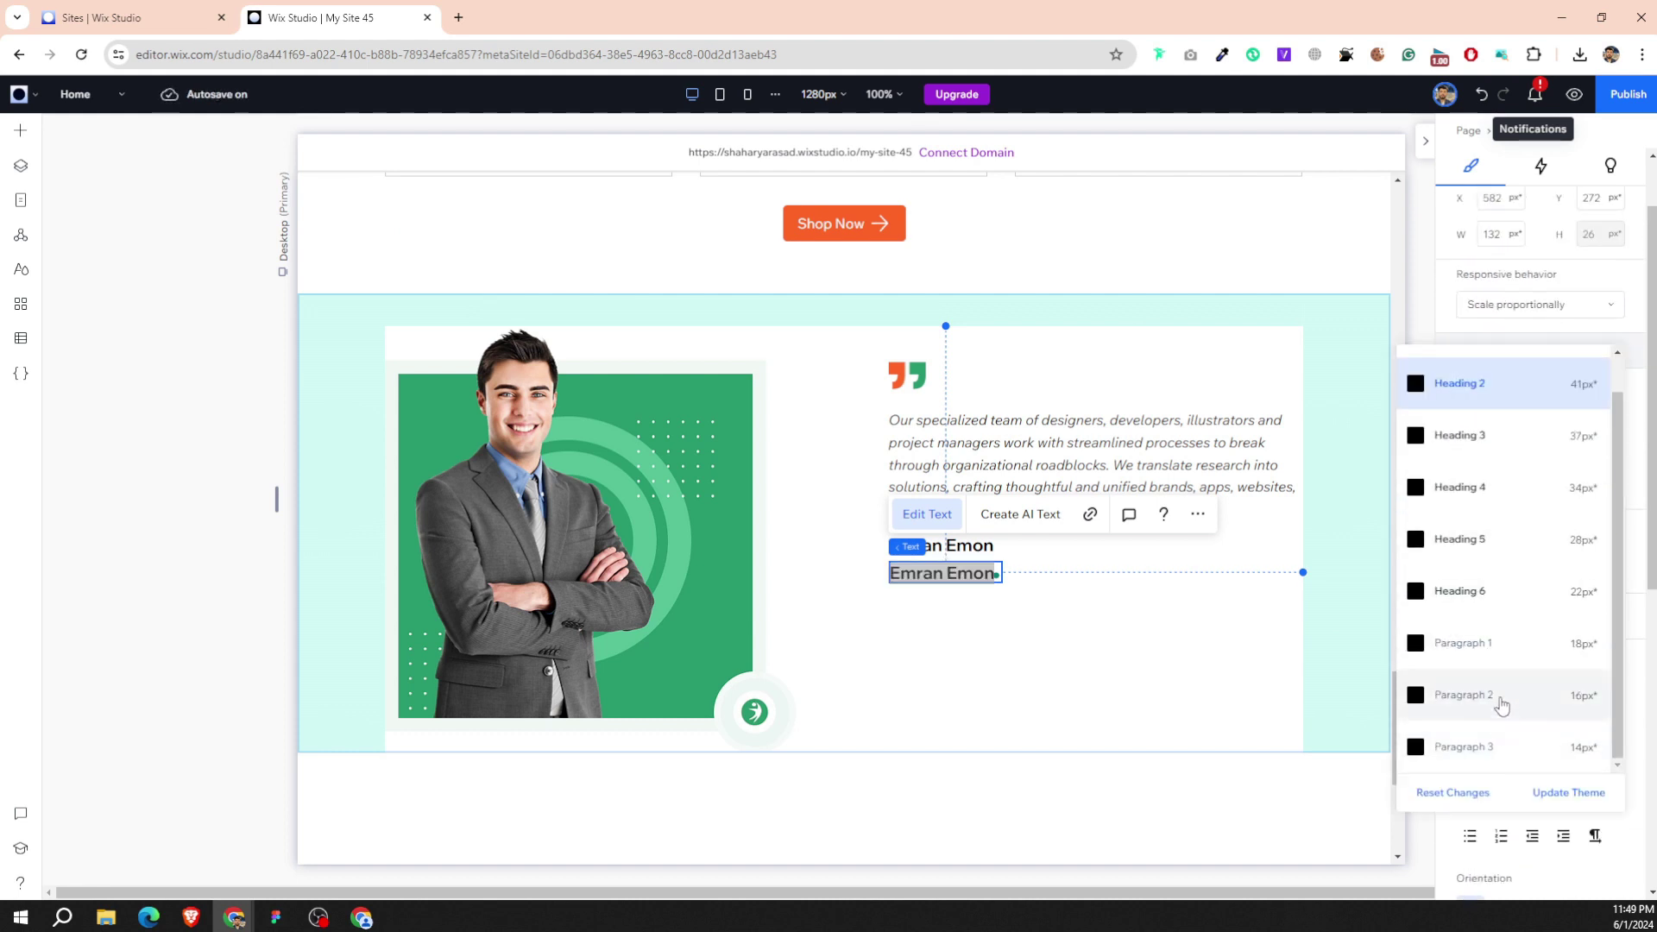
pyautogui.click(1499, 654)
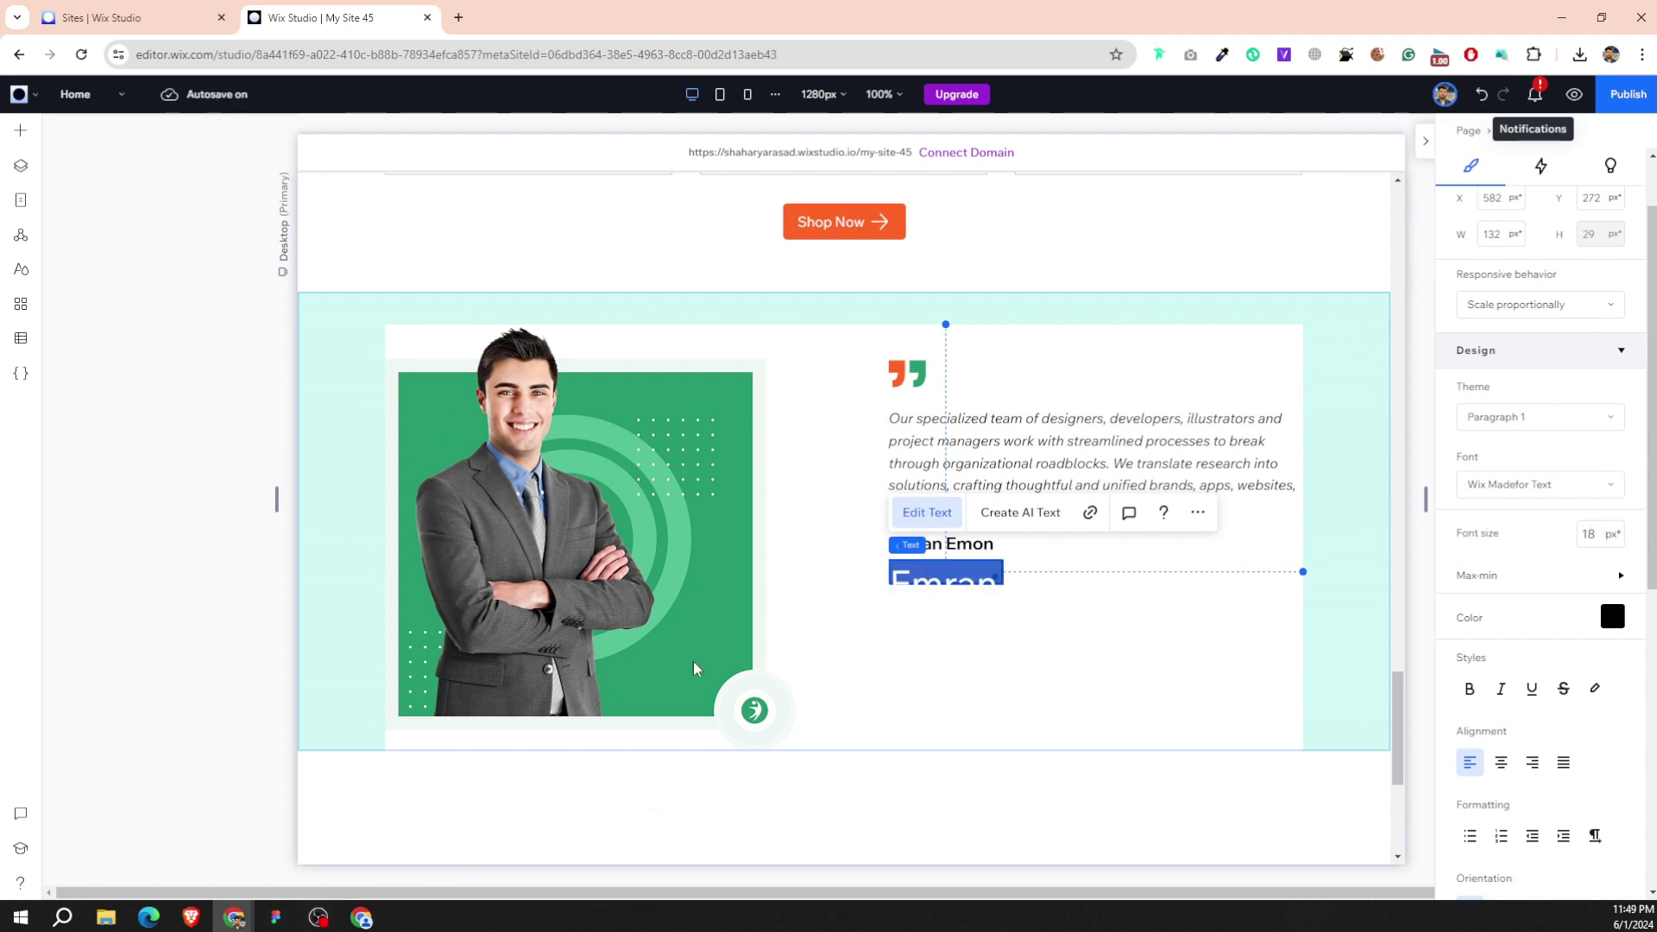
# Check the CEO Cafe line's styling in the Figma design.
pyautogui.click(277, 916)
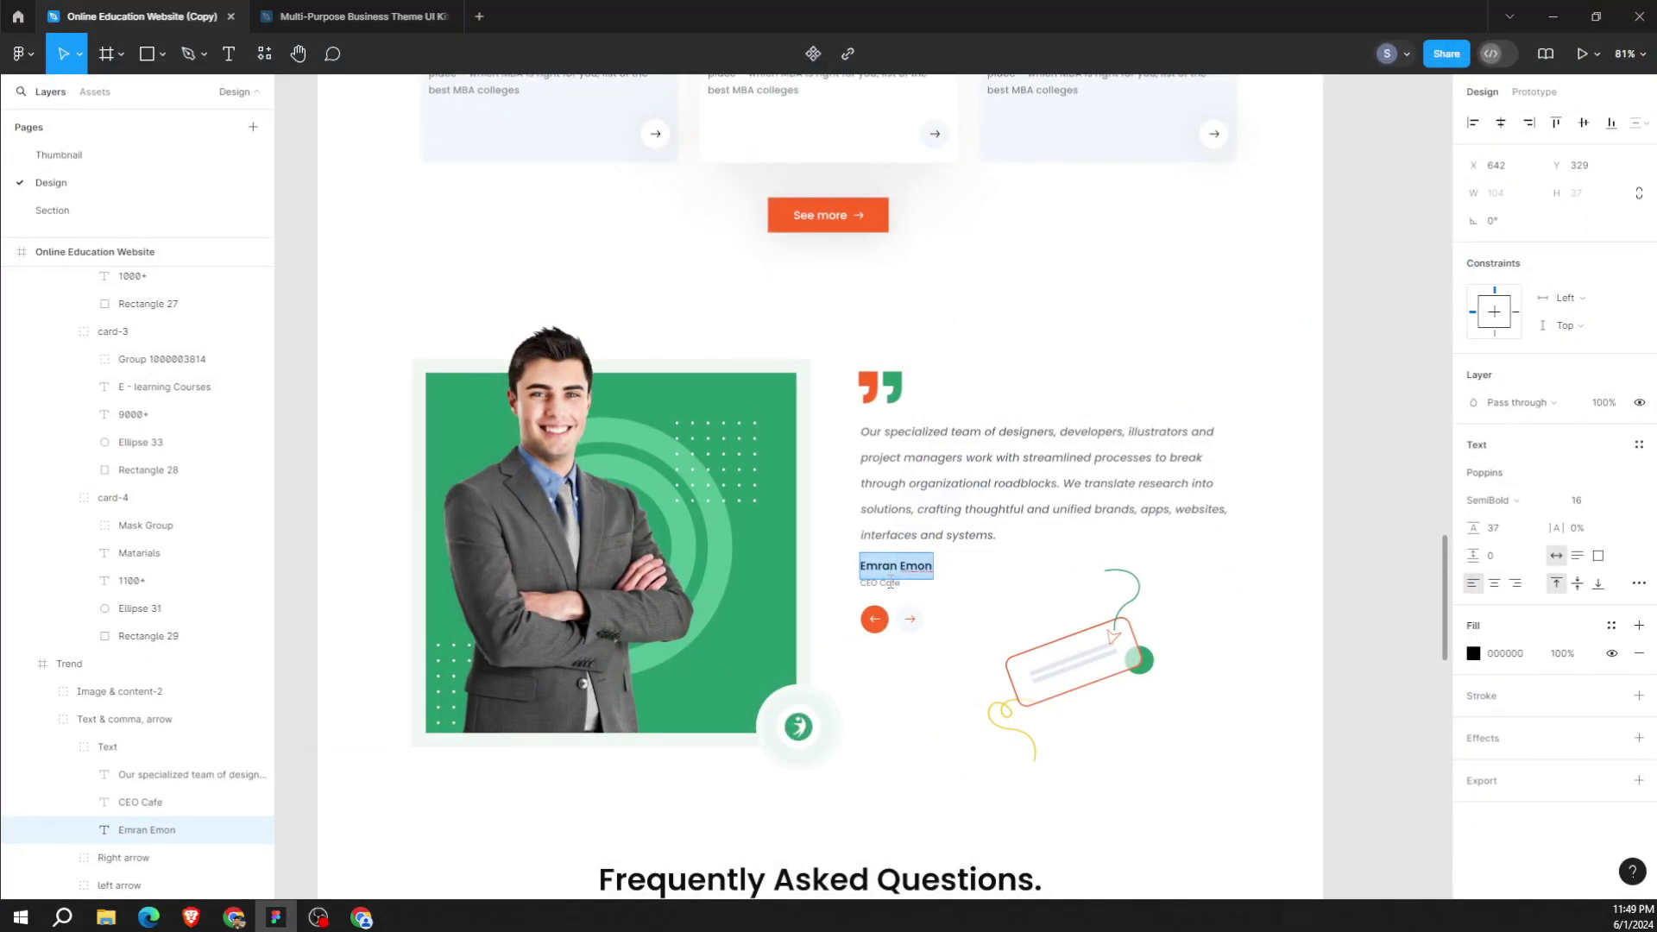
pyautogui.click(890, 583)
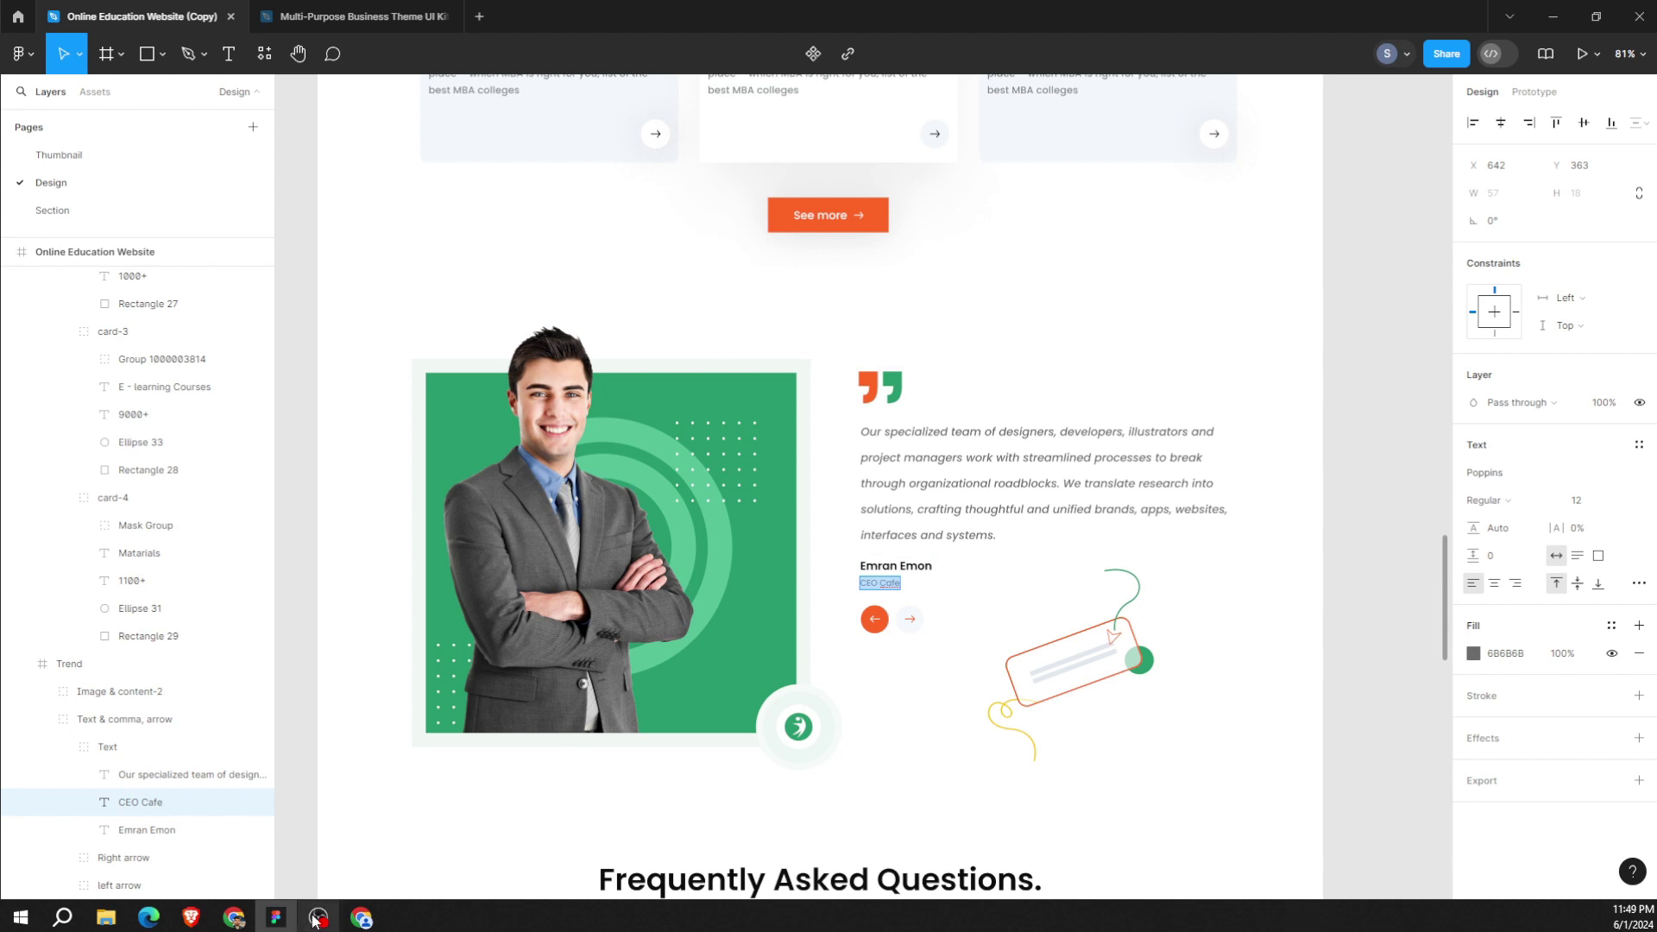
pyautogui.click(234, 916)
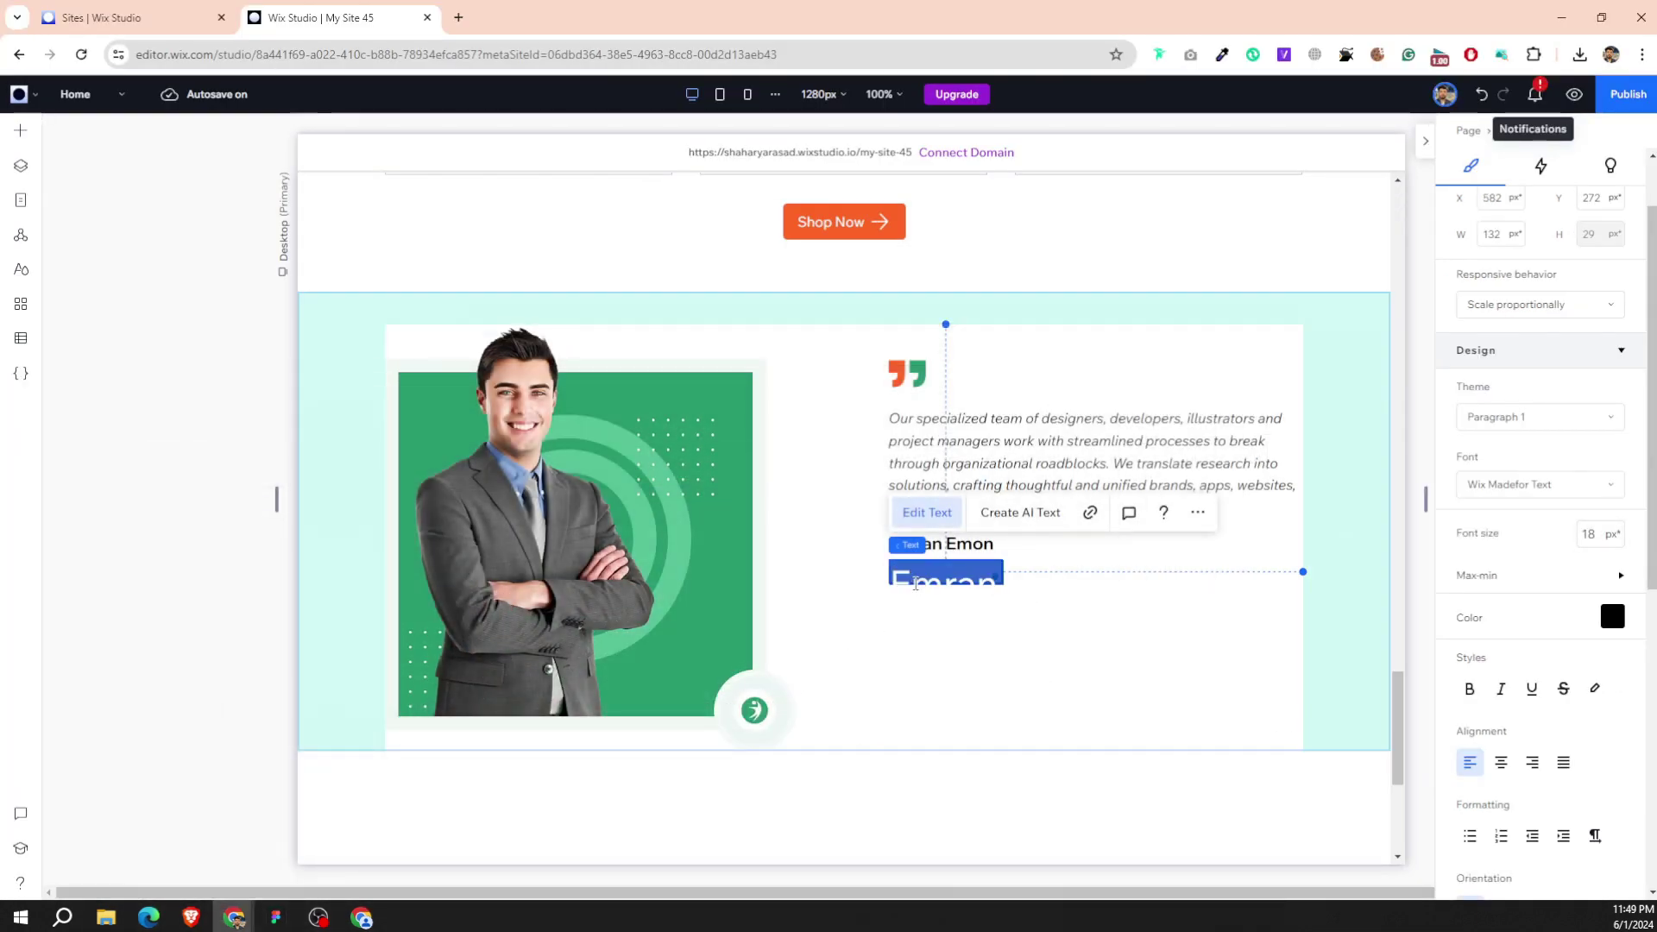
# Replace the copied name with 'CEO Cafe' and check its font size.
pyautogui.hotkey('ctrl', 'v')
pyautogui.hotkey('ctrl', 'a')
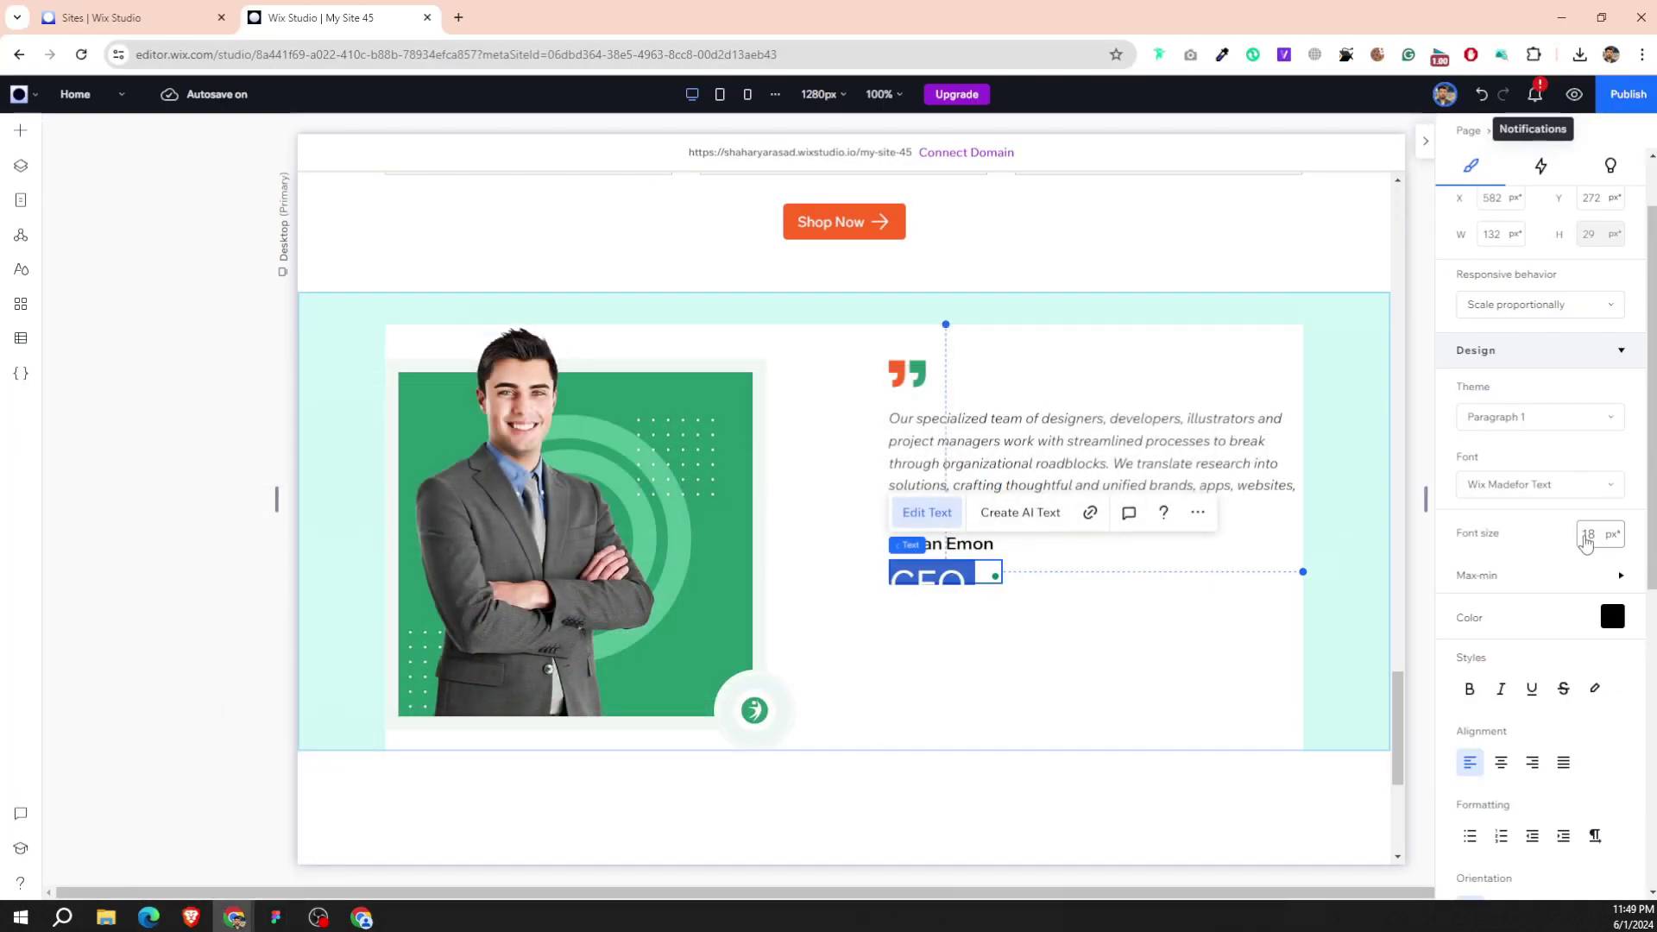
pyautogui.click(1586, 535)
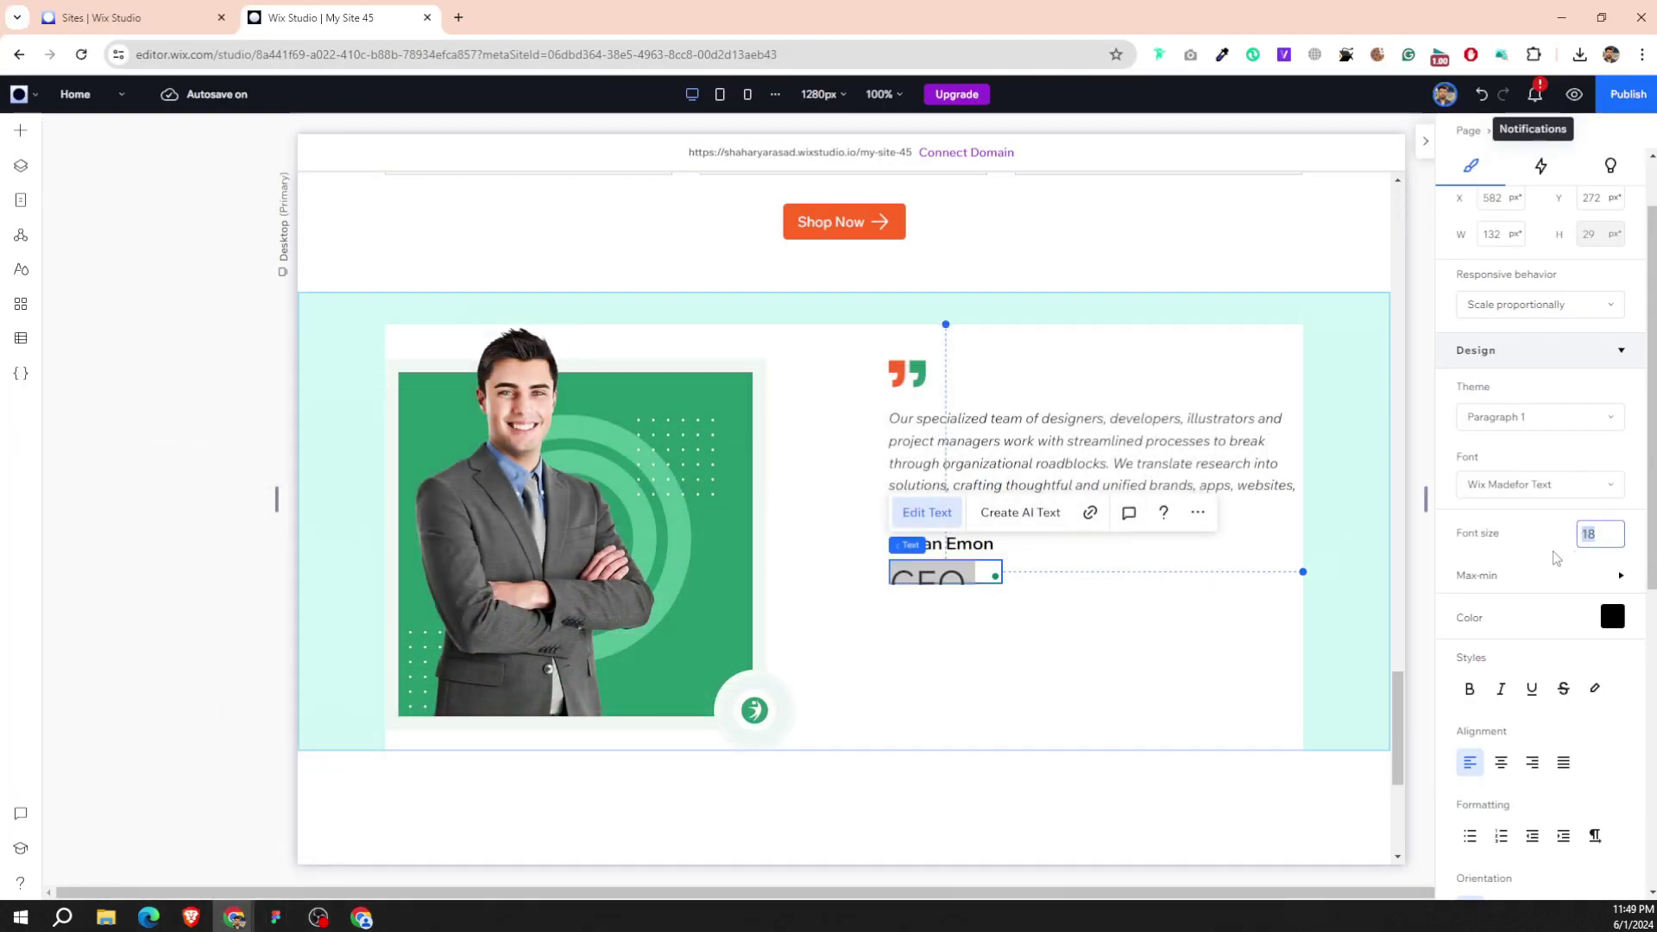
pyautogui.click(954, 615)
pyautogui.doubleClick(932, 577)
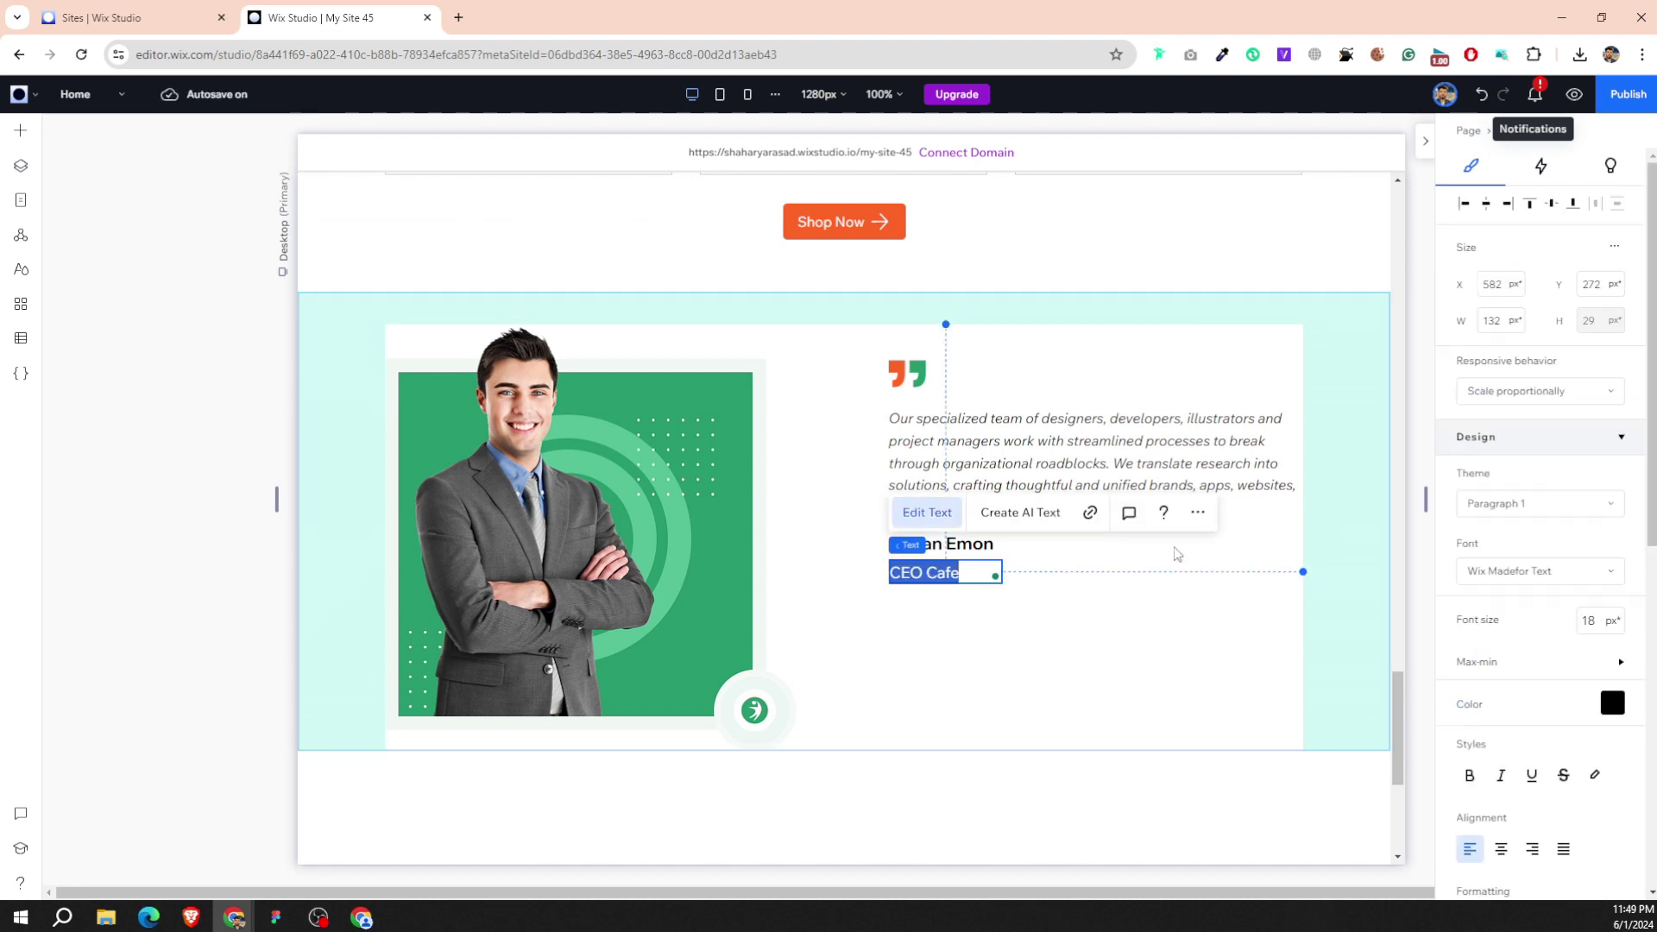
pyautogui.click(1585, 622)
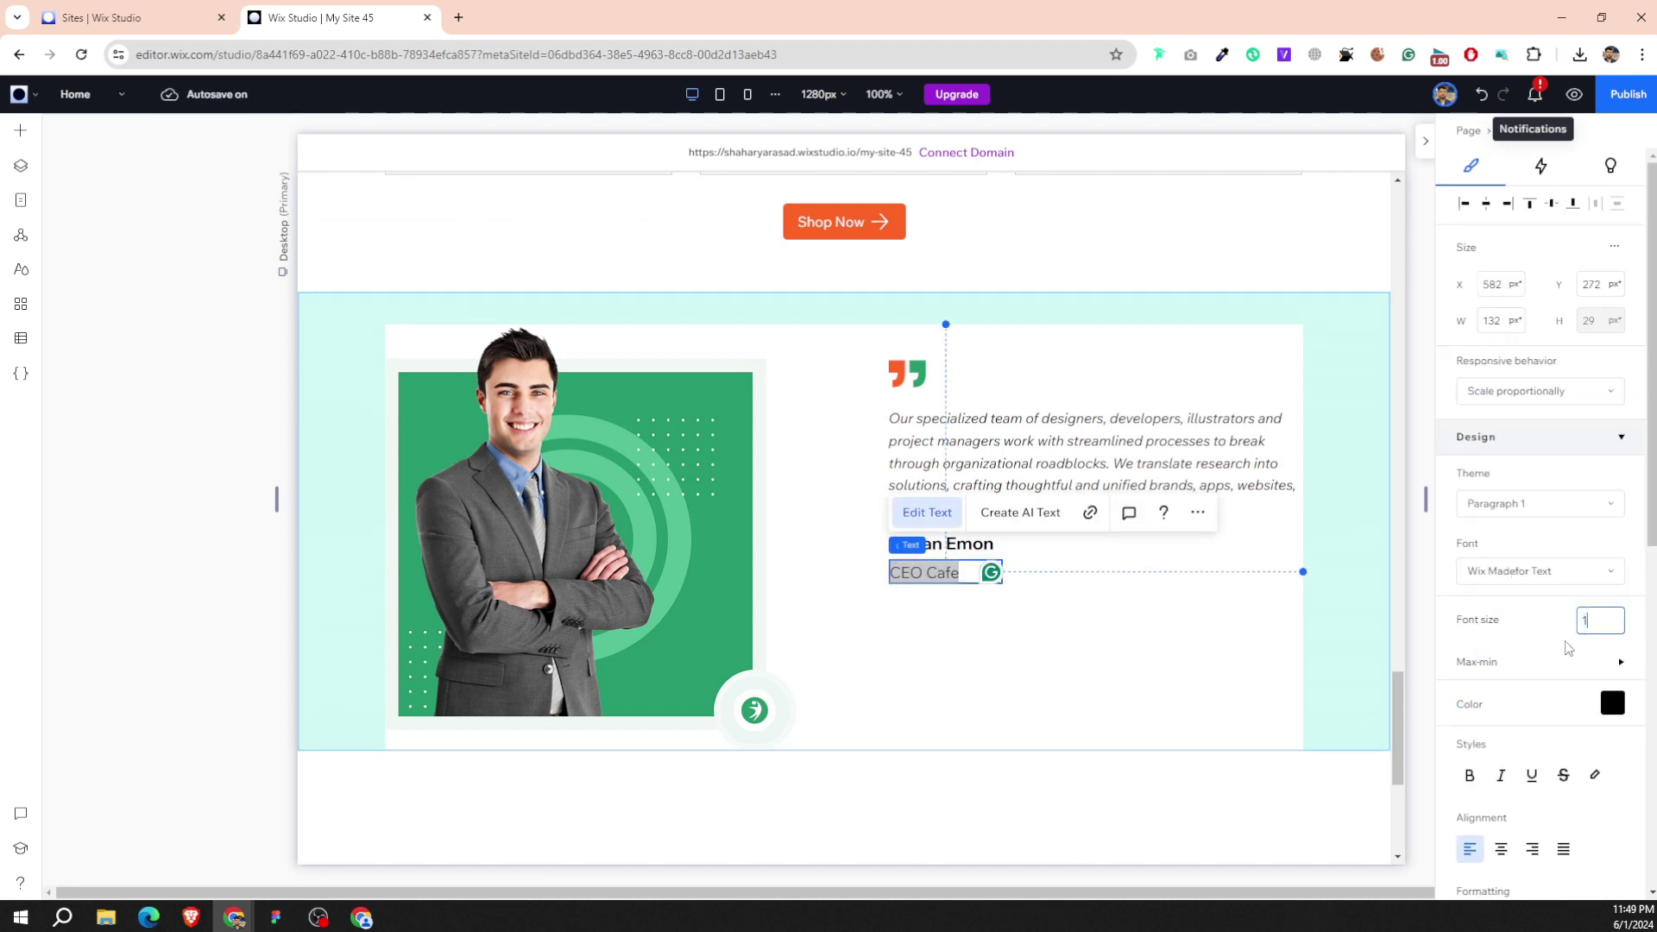
pyautogui.write('6')
pyautogui.click(964, 619)
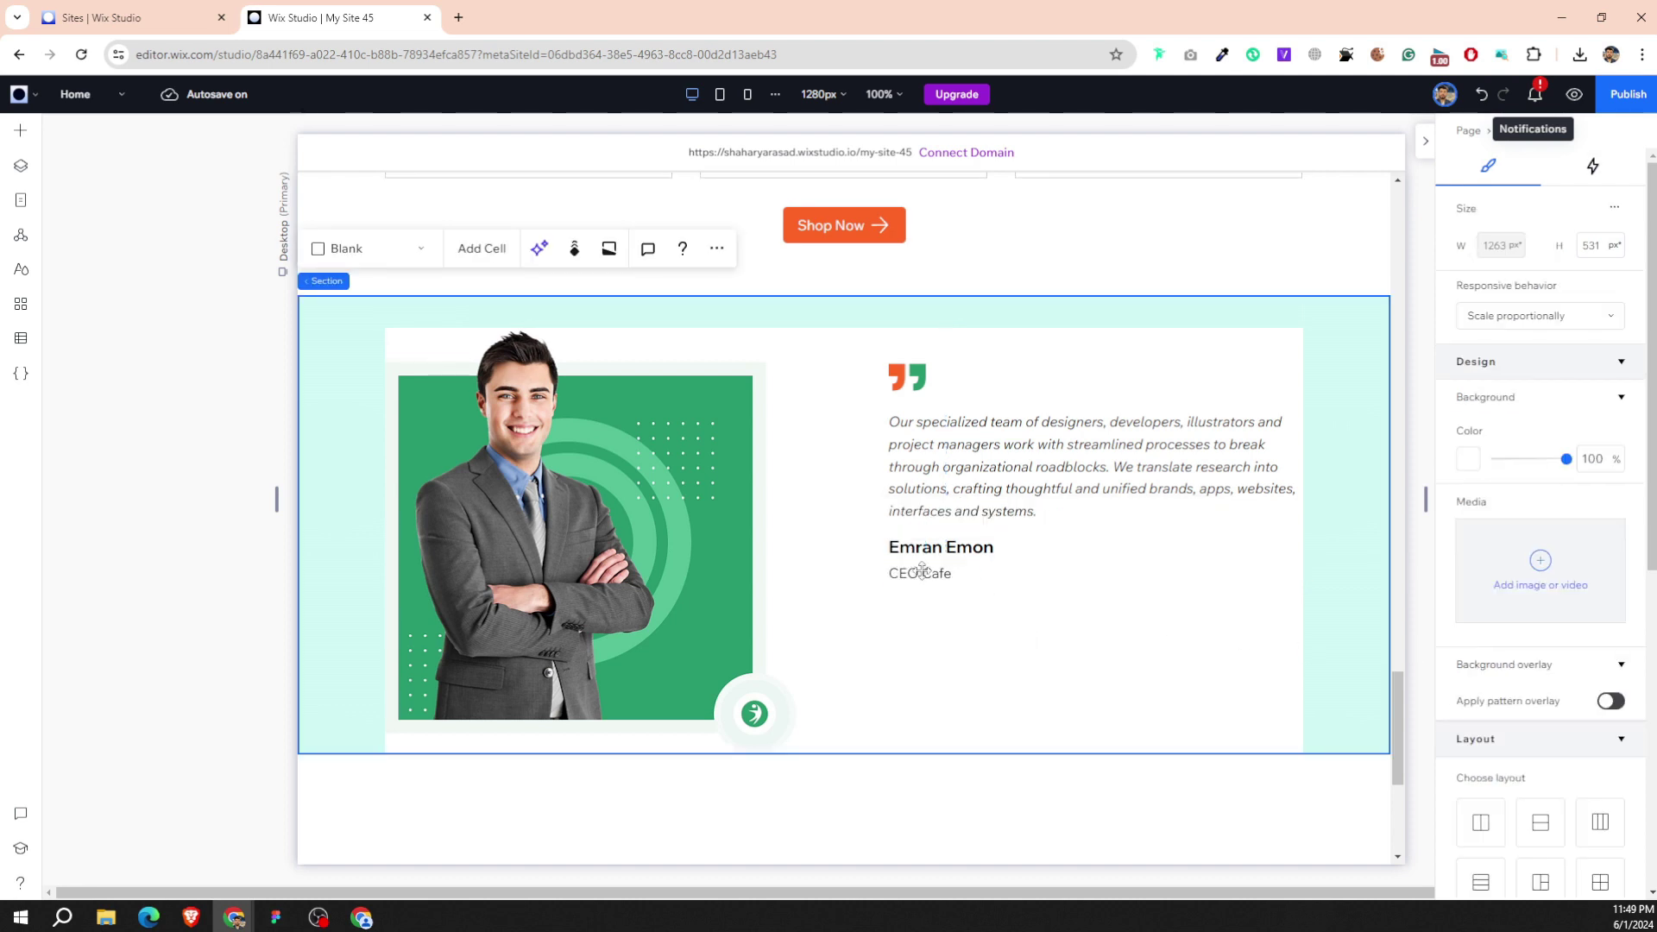
# Give the CEO Cafe line a Wix Madefor Text font.
pyautogui.click(922, 571)
pyautogui.click(1539, 571)
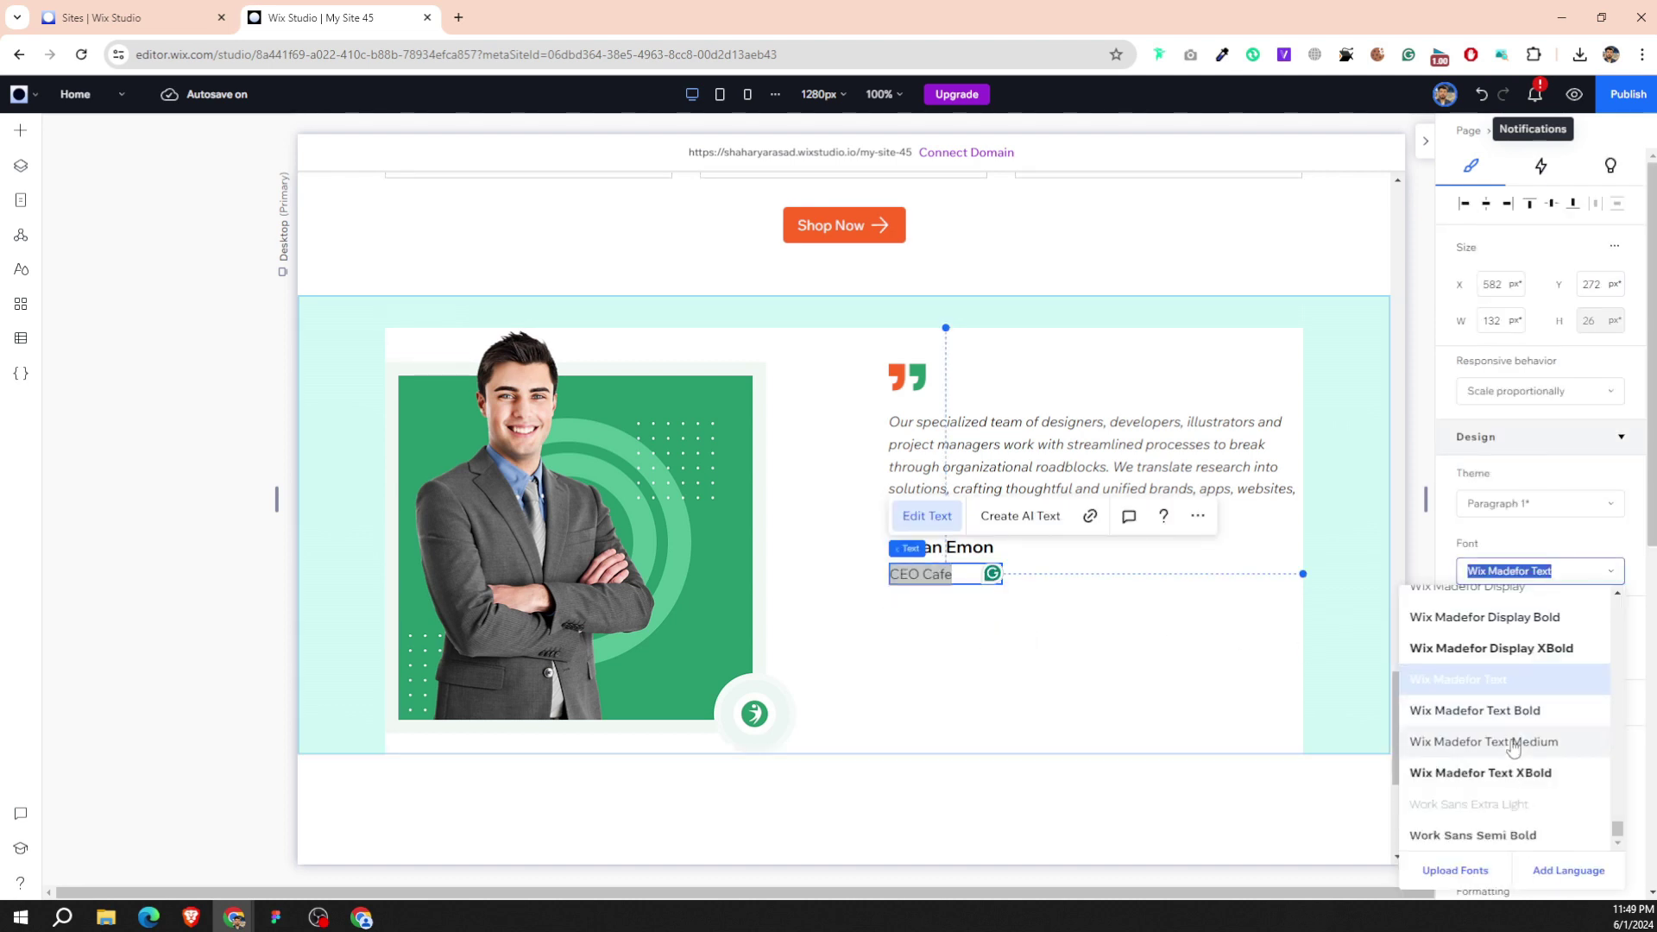
pyautogui.click(1481, 742)
pyautogui.click(949, 641)
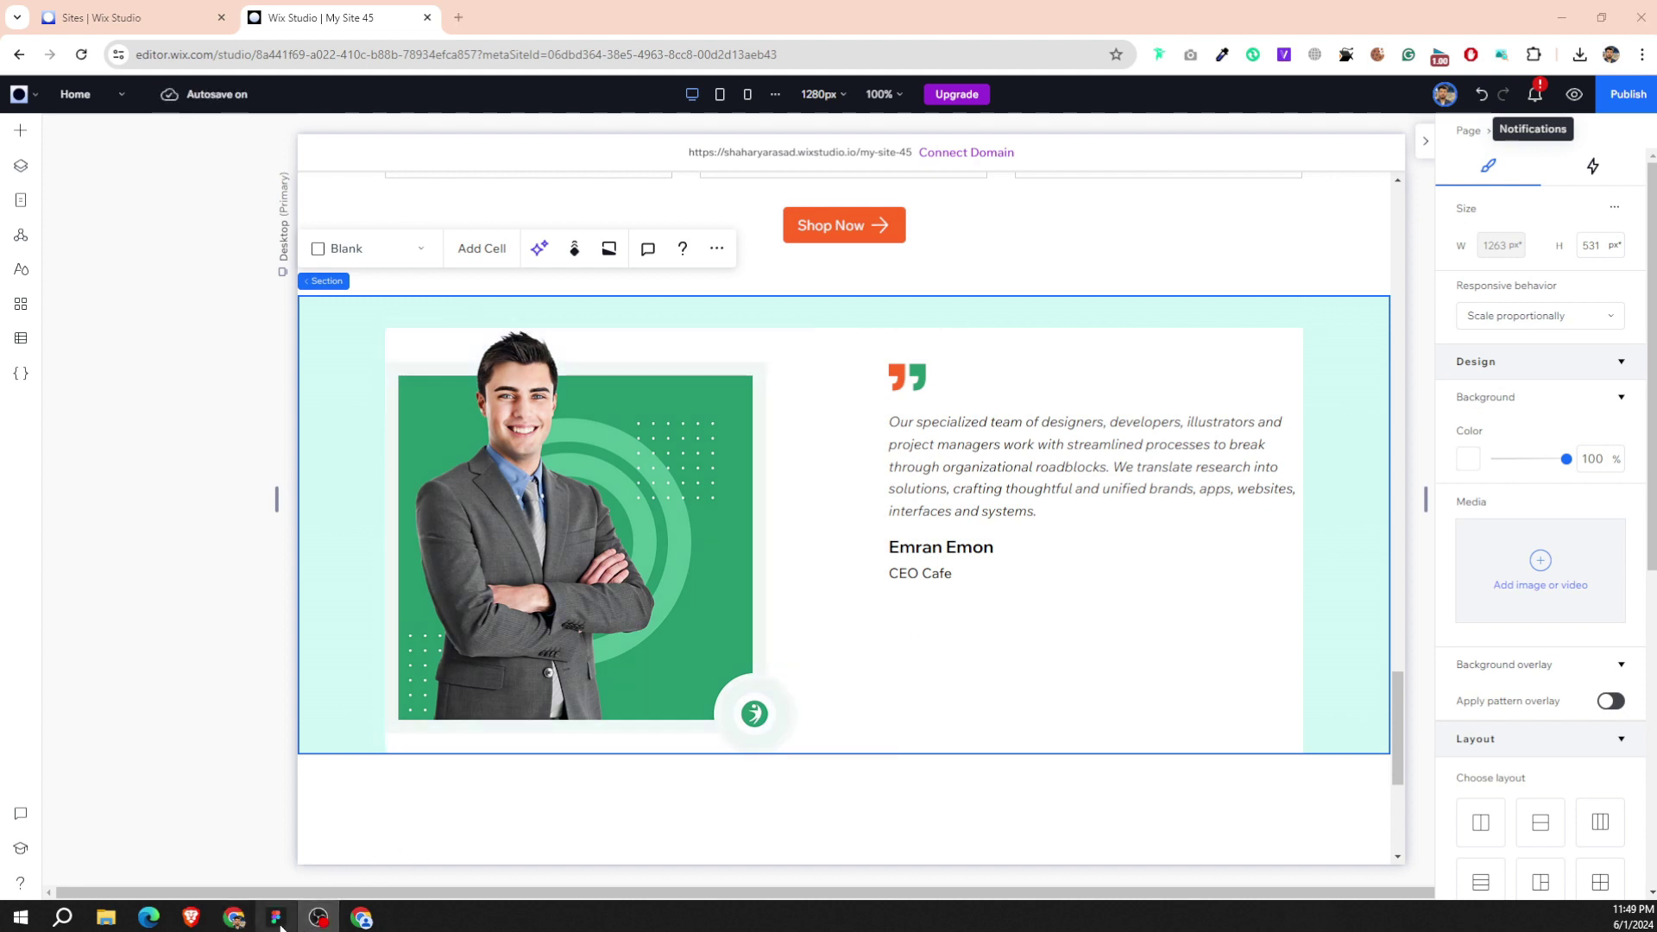
# Add the eeee tag illustration from site media to the section's lower right.
pyautogui.click(20, 131)
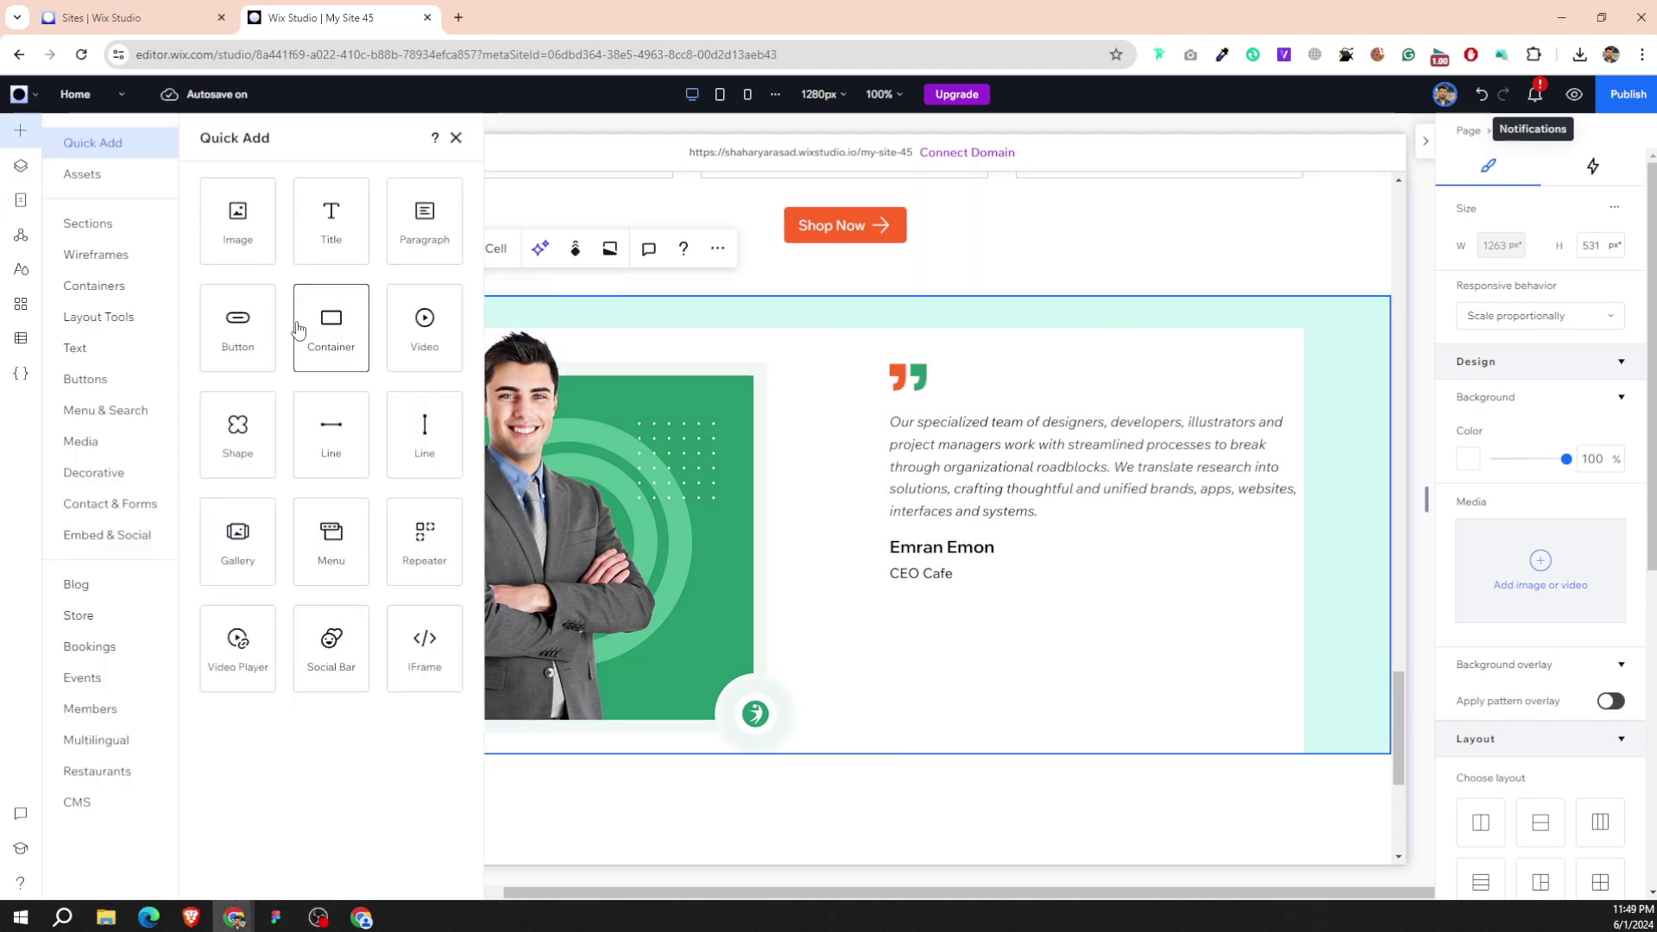
pyautogui.click(90, 442)
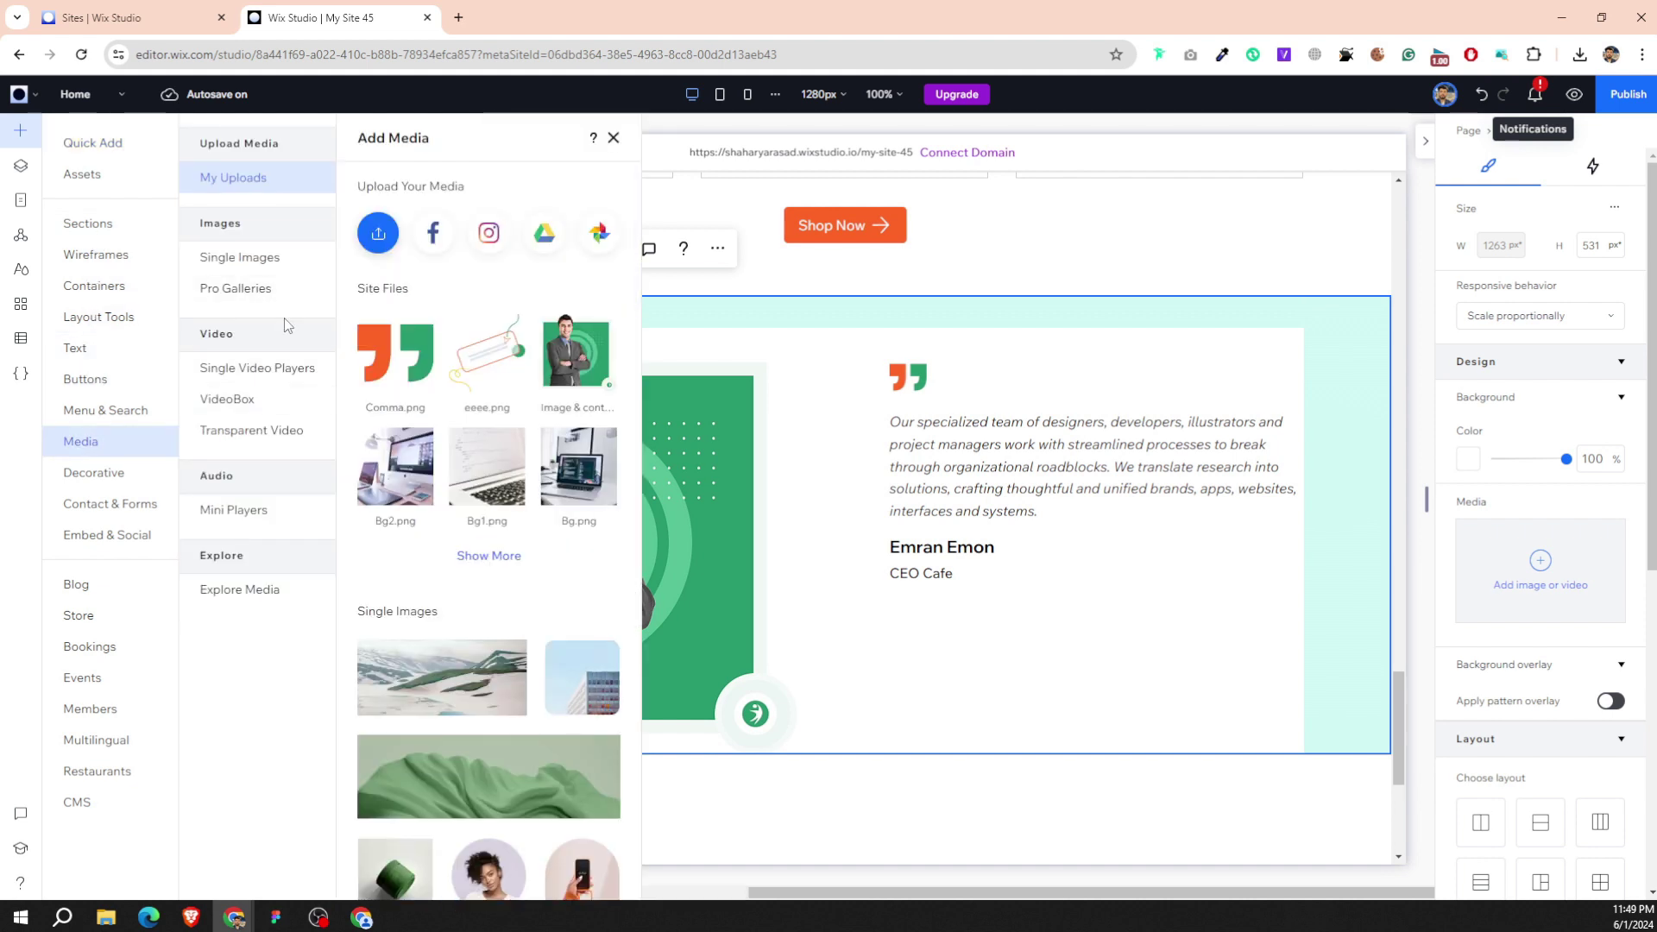
pyautogui.click(481, 373)
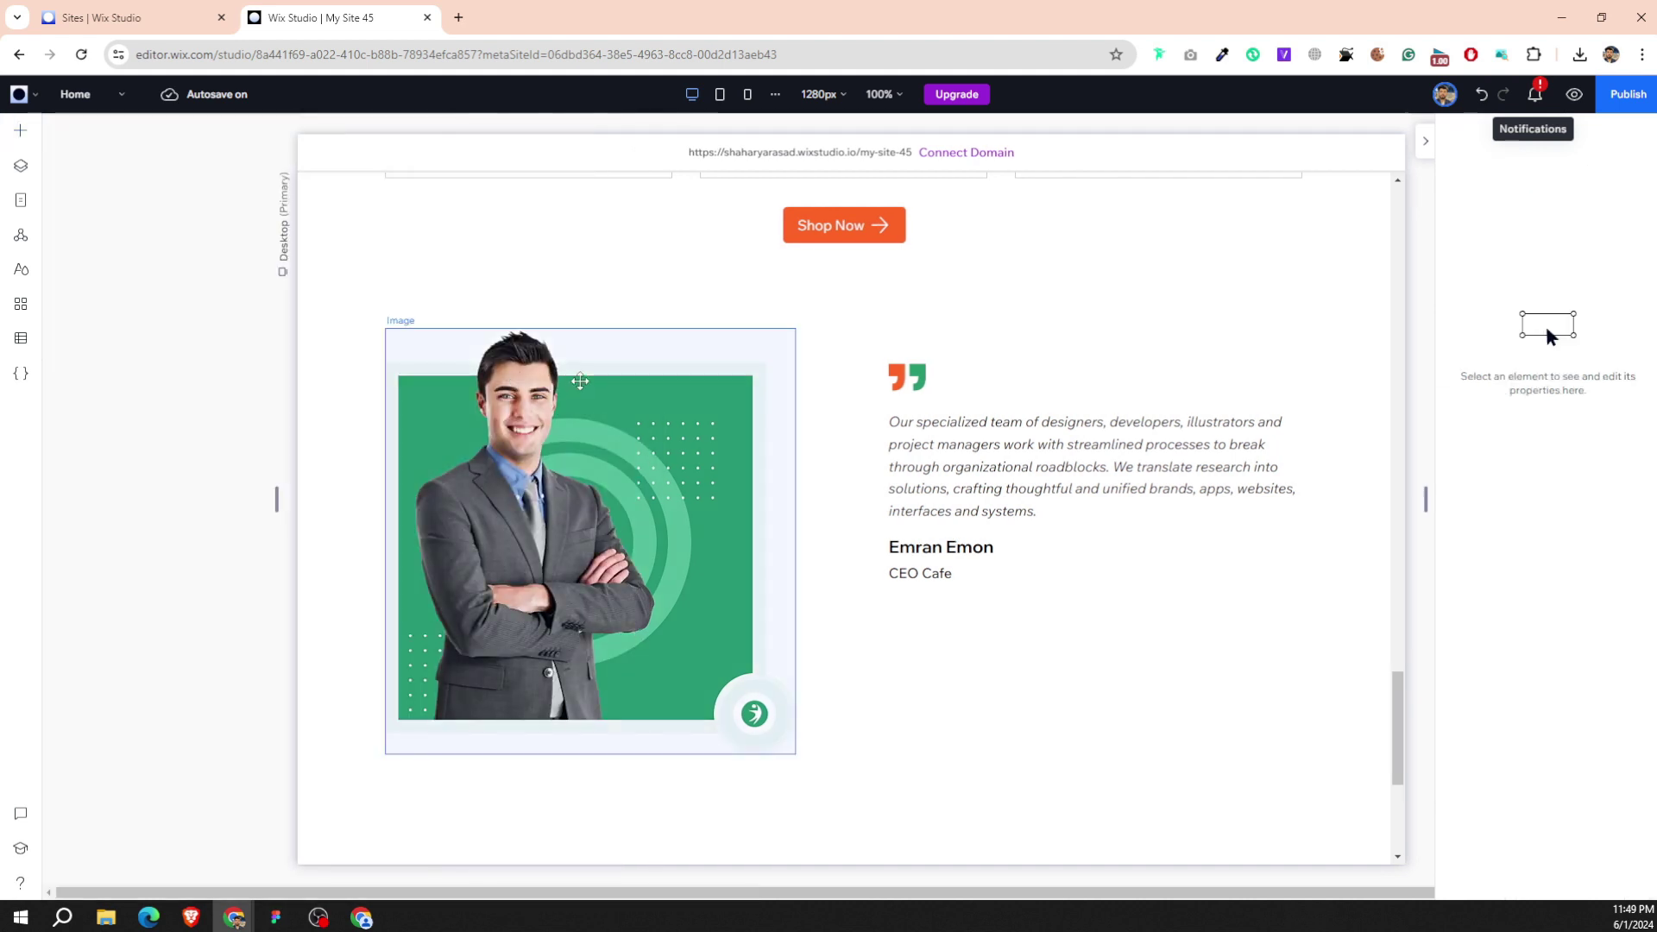
pyautogui.moveTo(836, 479)
pyautogui.mouseDown()
pyautogui.moveTo(1167, 584)
pyautogui.moveTo(1172, 649)
pyautogui.mouseUp()
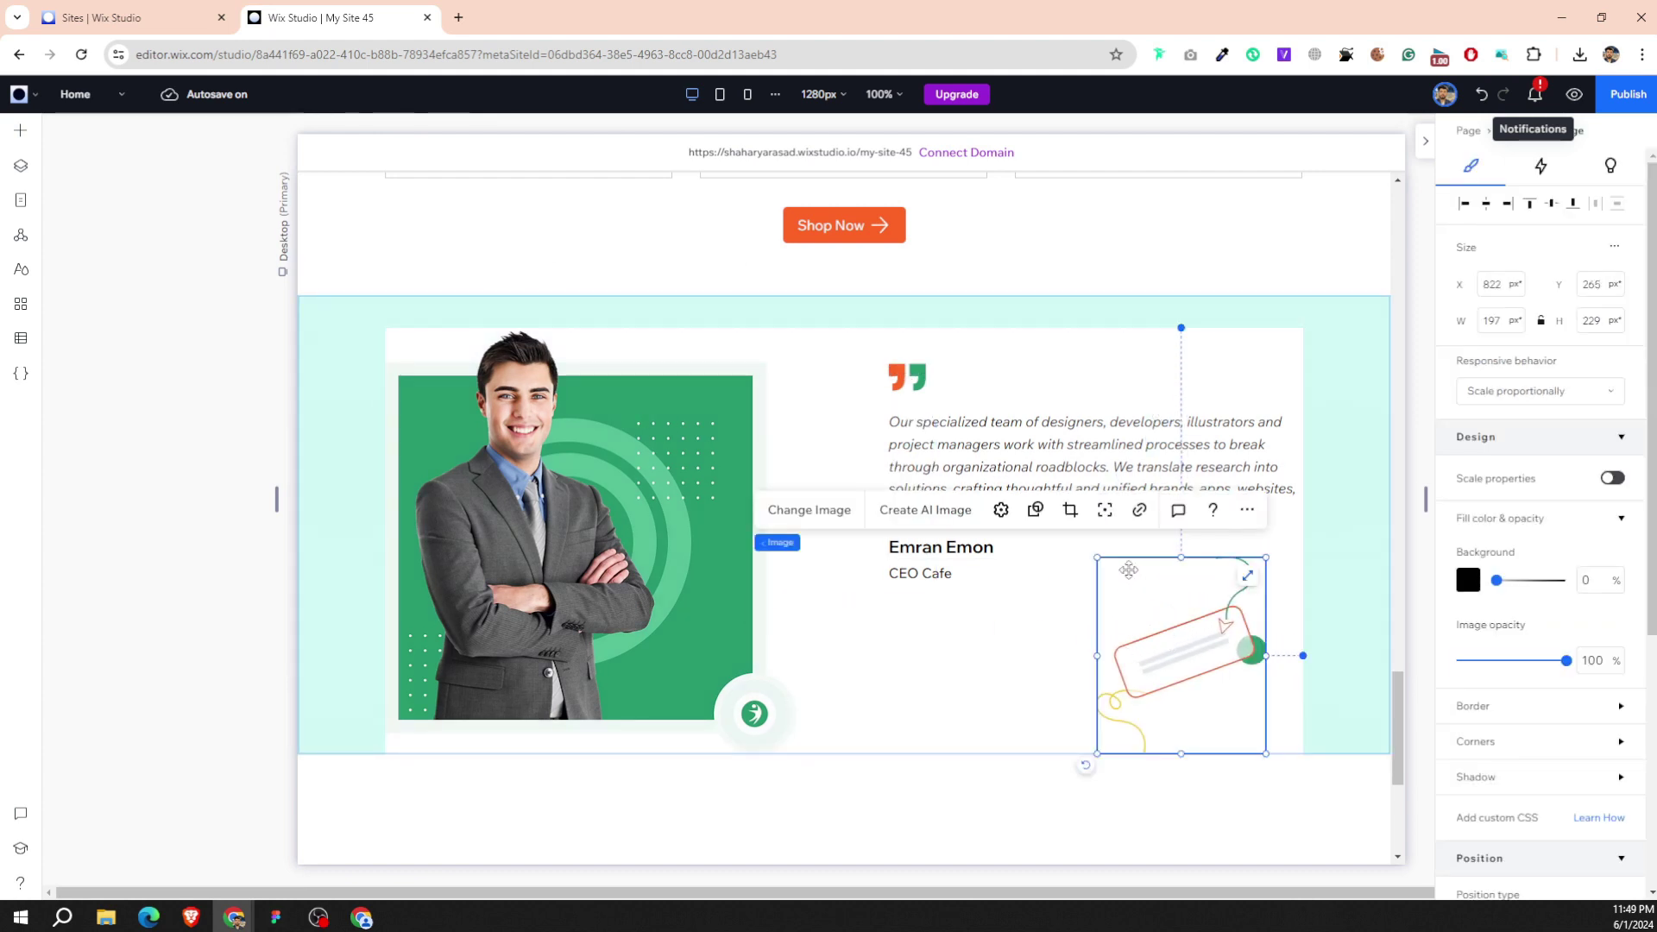
# Resize the illustration to 182 px wide and shift it slightly left to match Figma.
pyautogui.moveTo(1094, 553); pyautogui.dragTo(1109, 572)
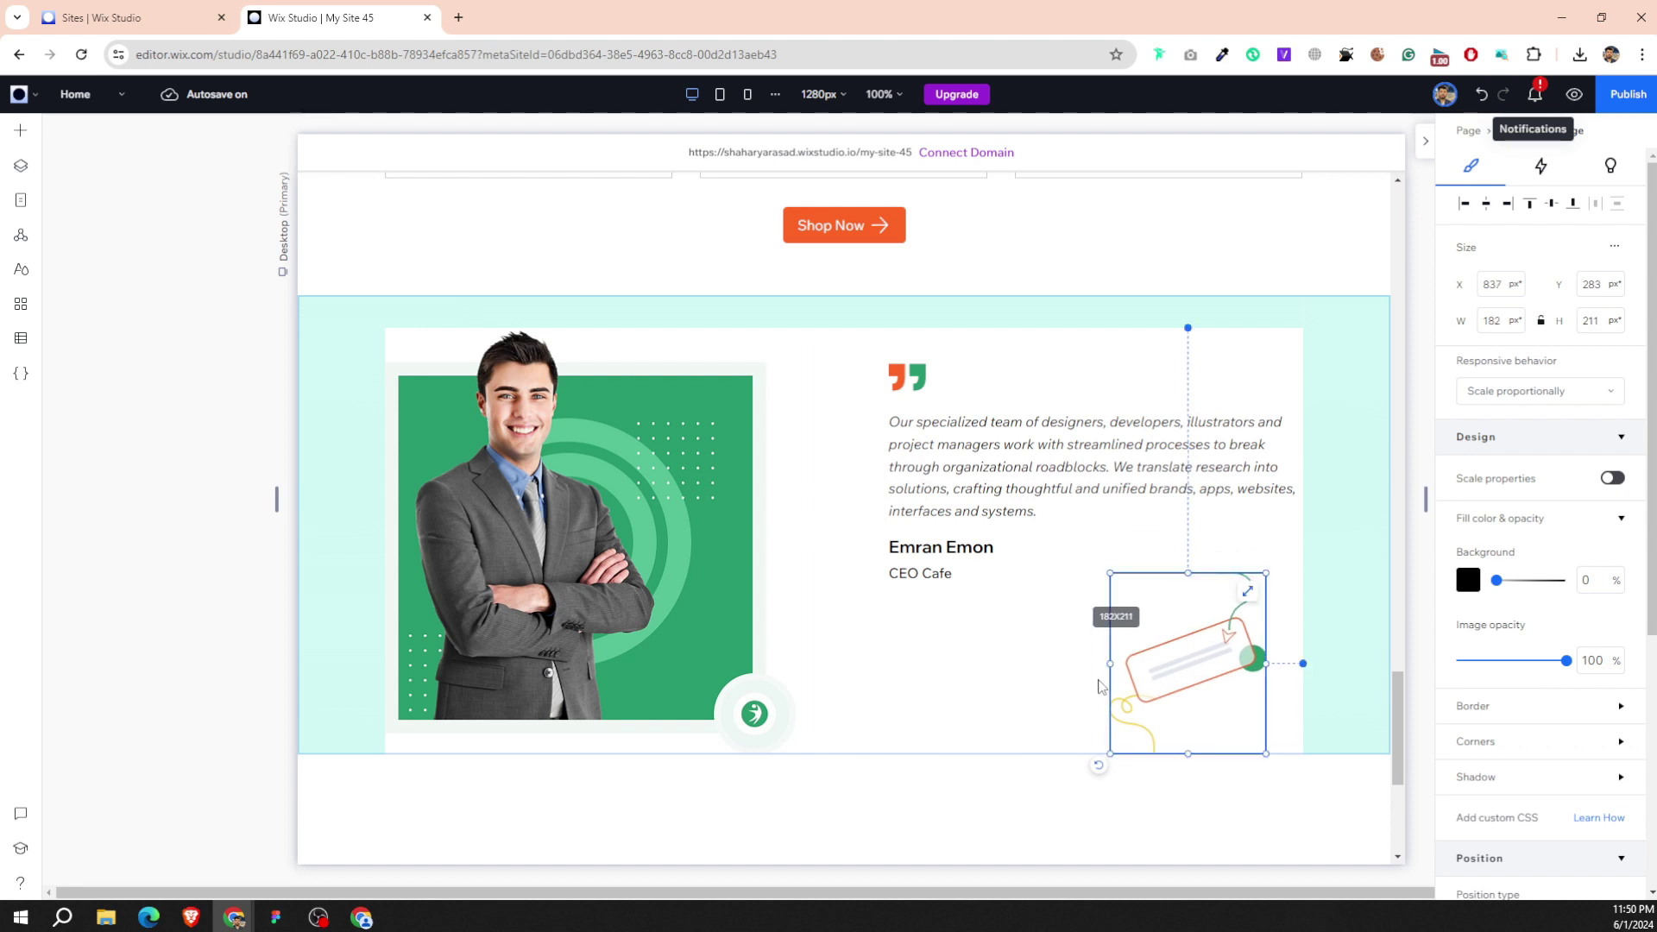
pyautogui.moveTo(1109, 665); pyautogui.dragTo(1100, 665)
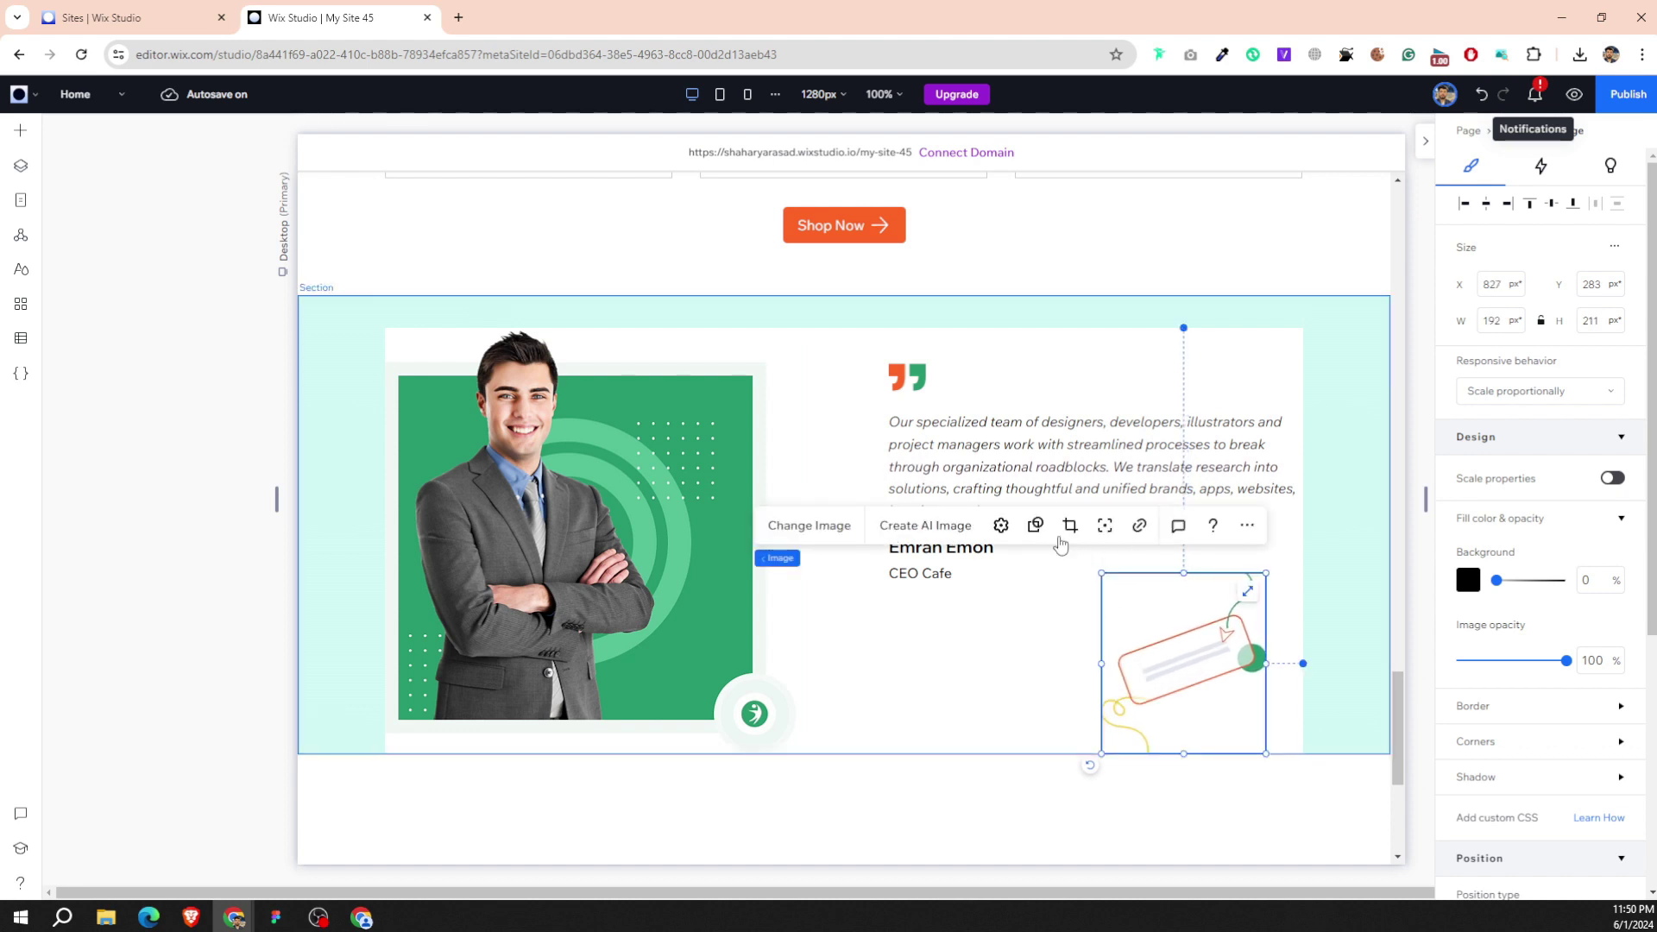
pyautogui.click(998, 526)
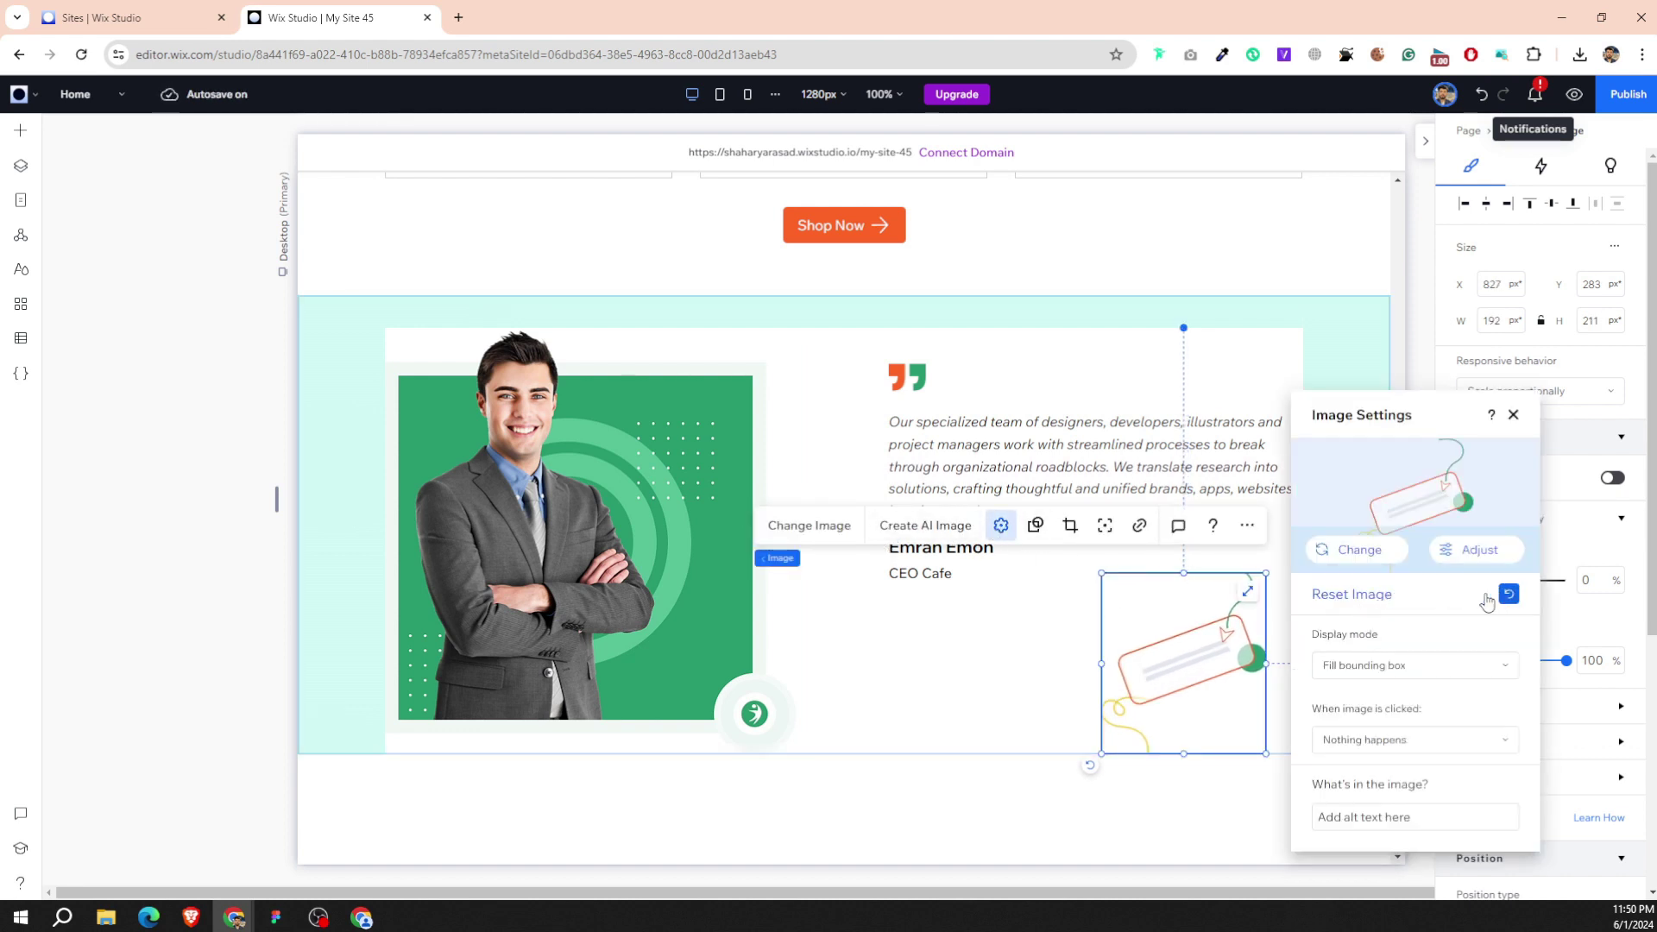
pyautogui.click(290, 920)
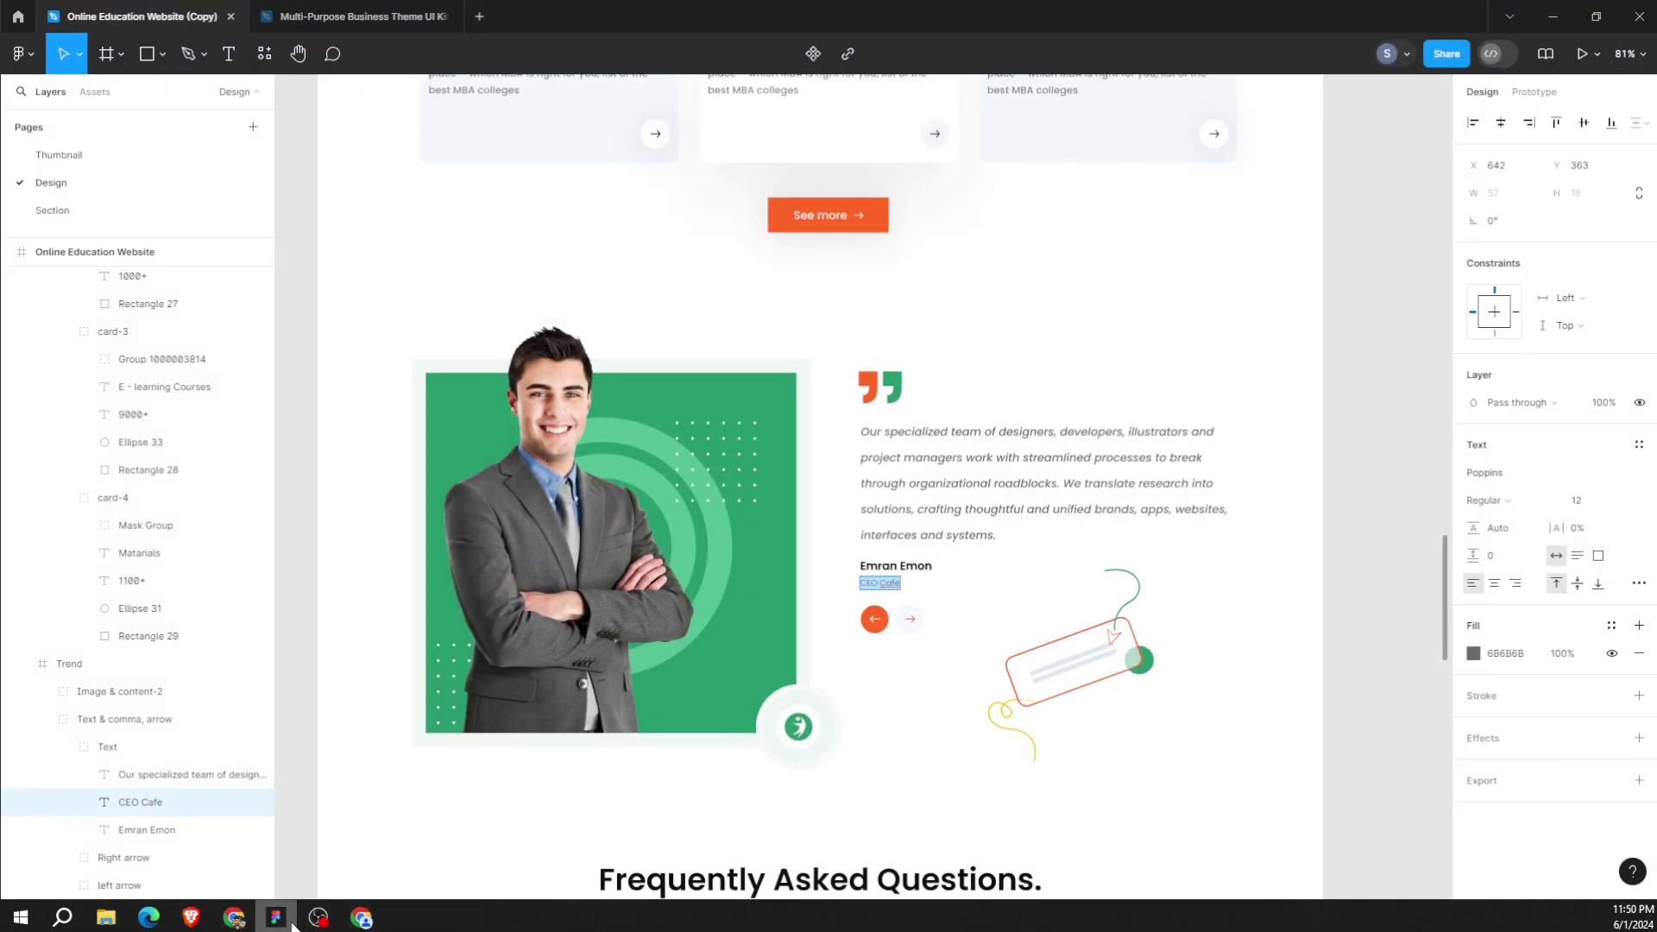
pyautogui.click(290, 920)
pyautogui.click(1181, 666)
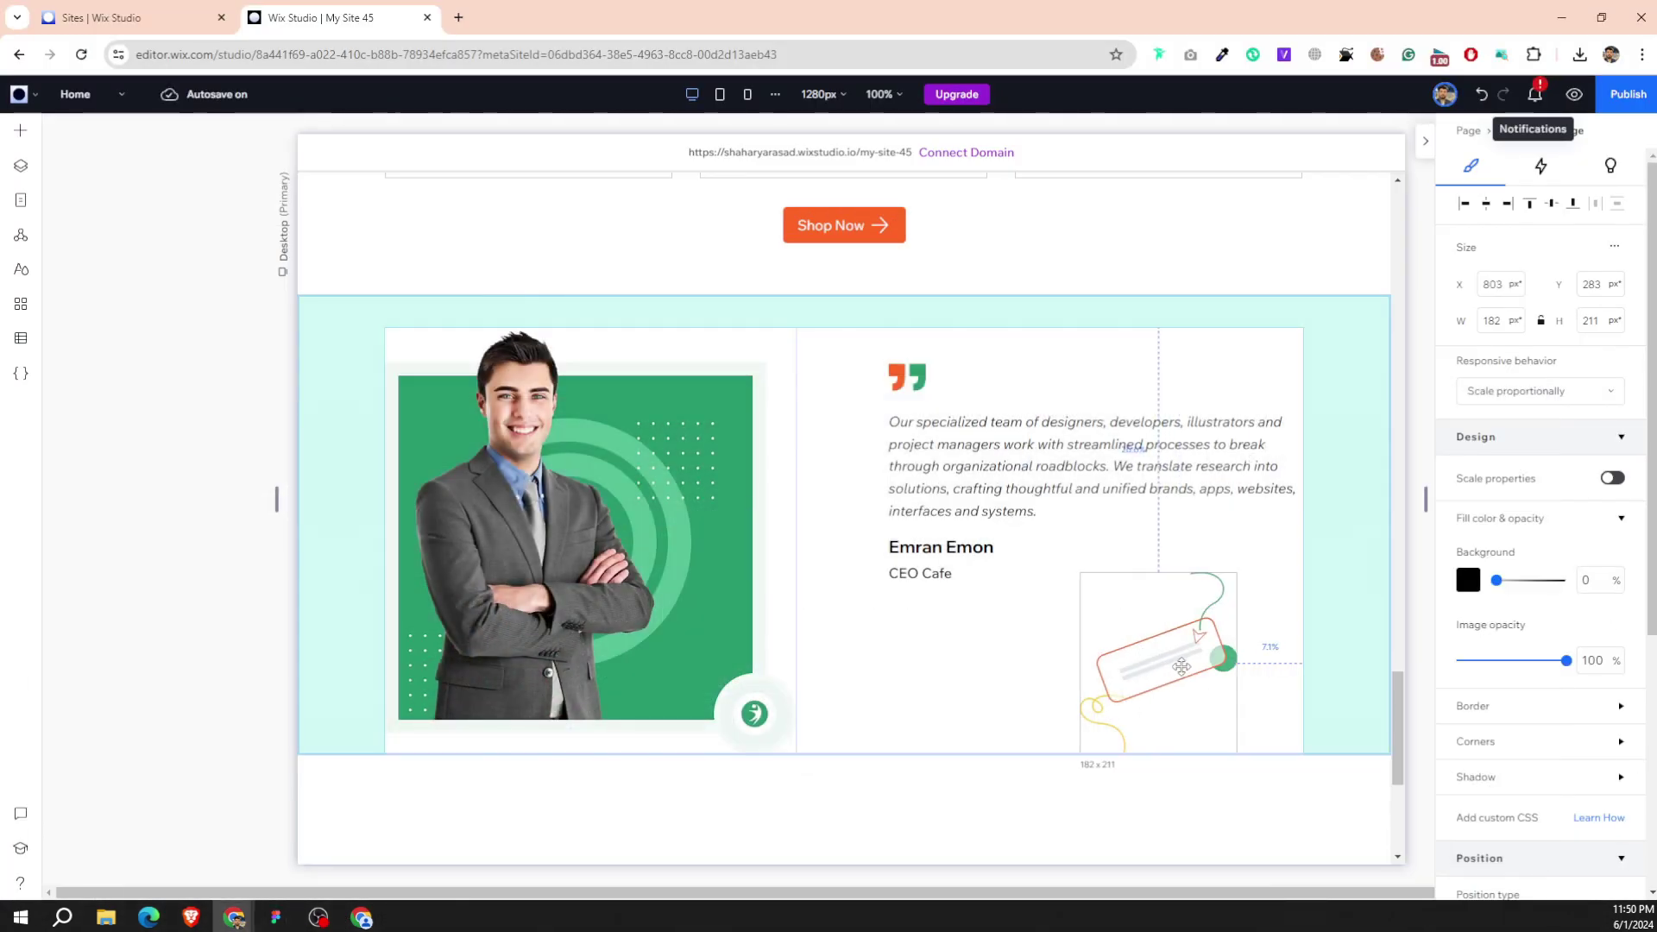
pyautogui.moveTo(1181, 666); pyautogui.dragTo(1165, 663)
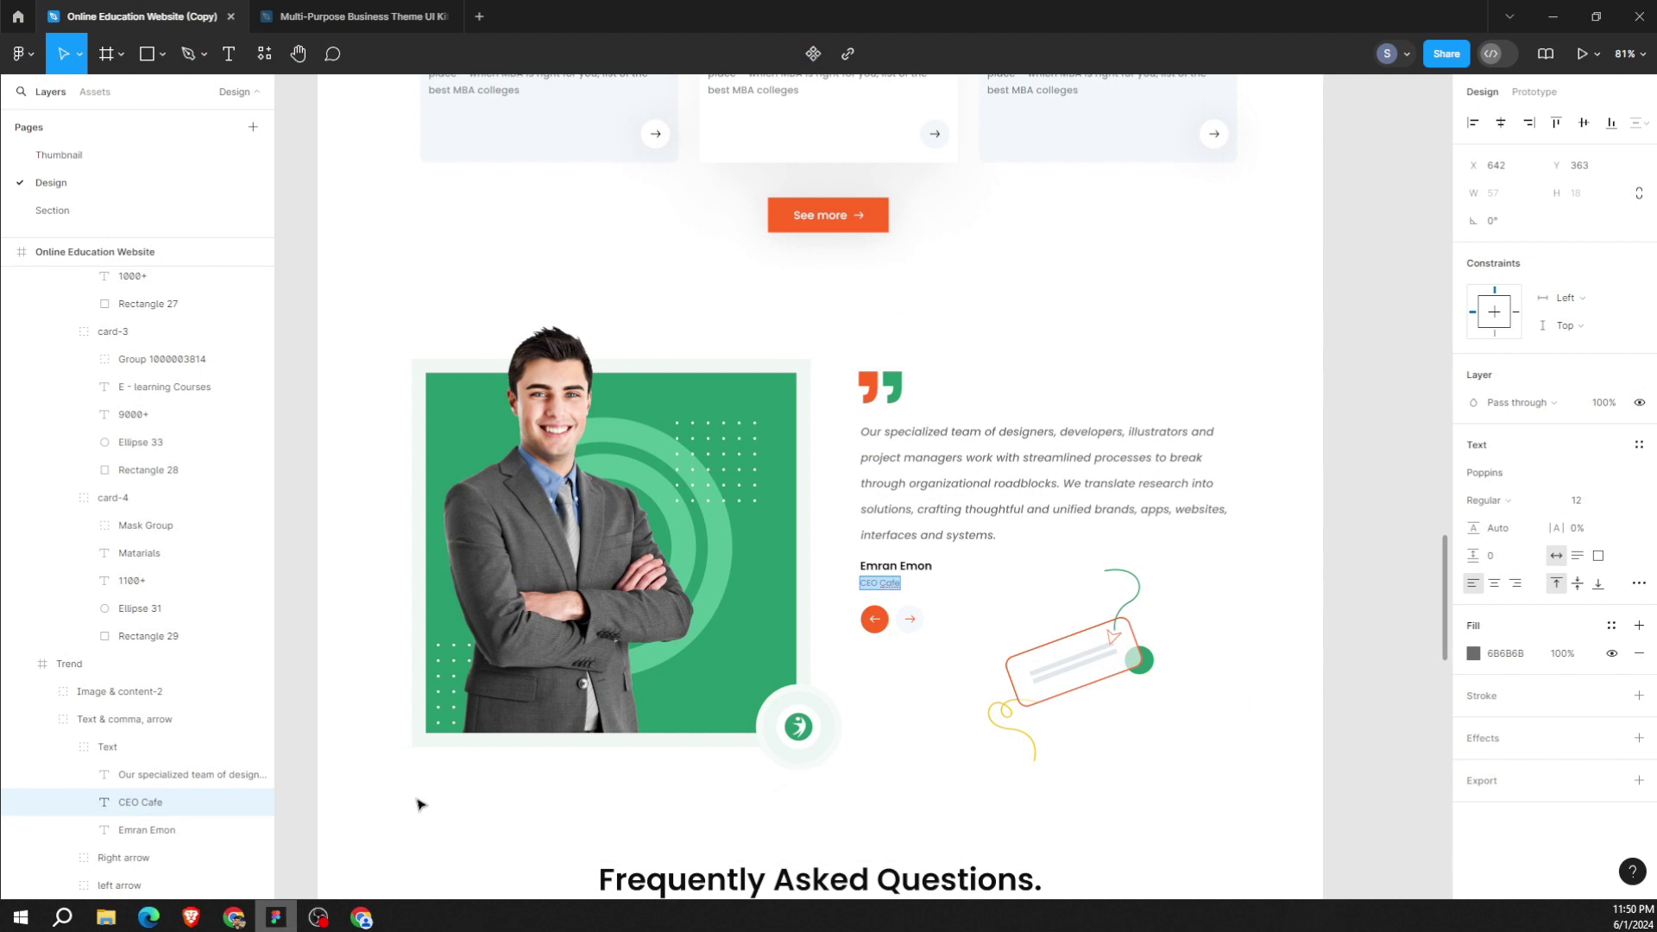
pyautogui.click(362, 917)
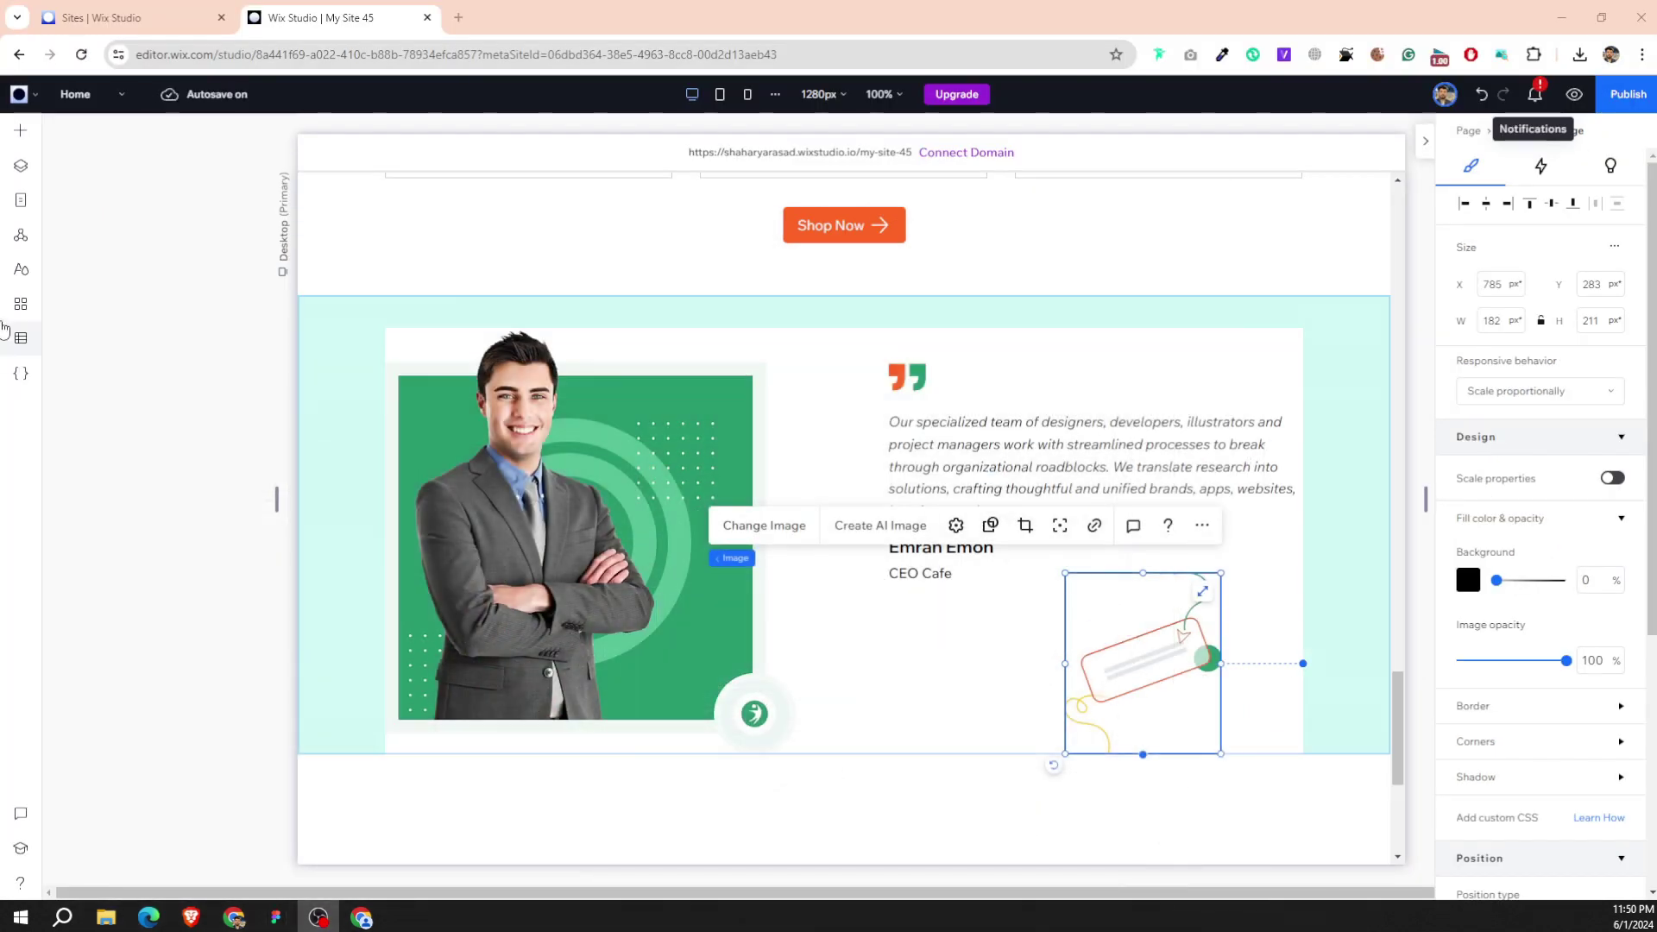
# Add the circled arrow decorative shape and try 70 px as its width.
pyautogui.click(20, 130)
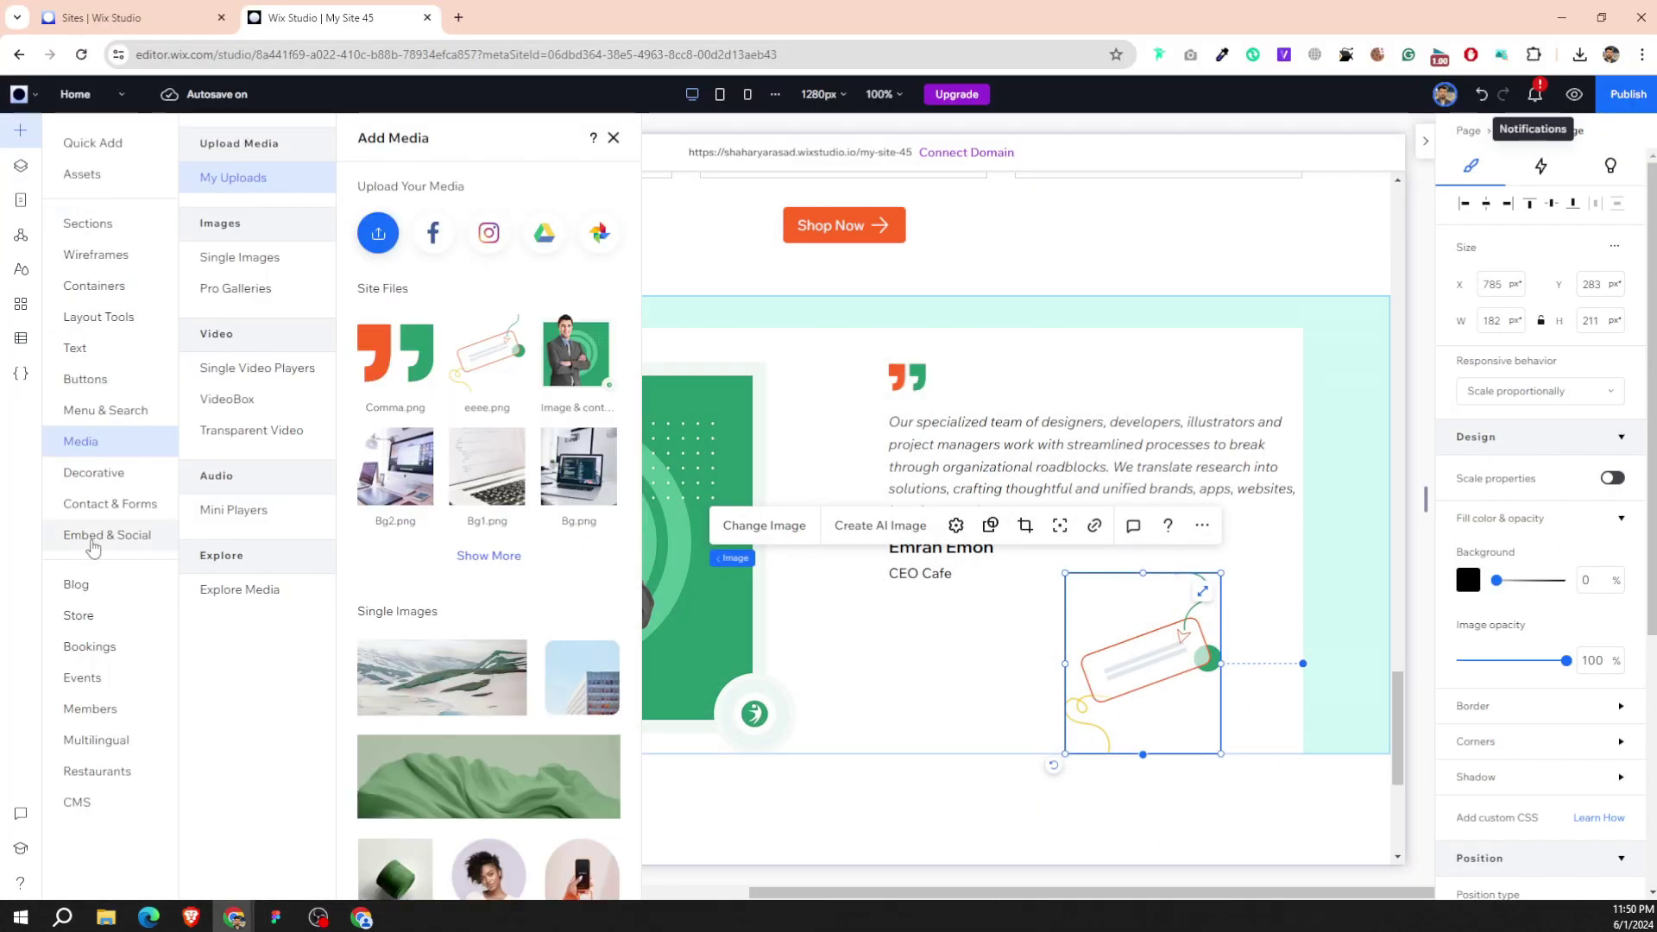
pyautogui.click(95, 473)
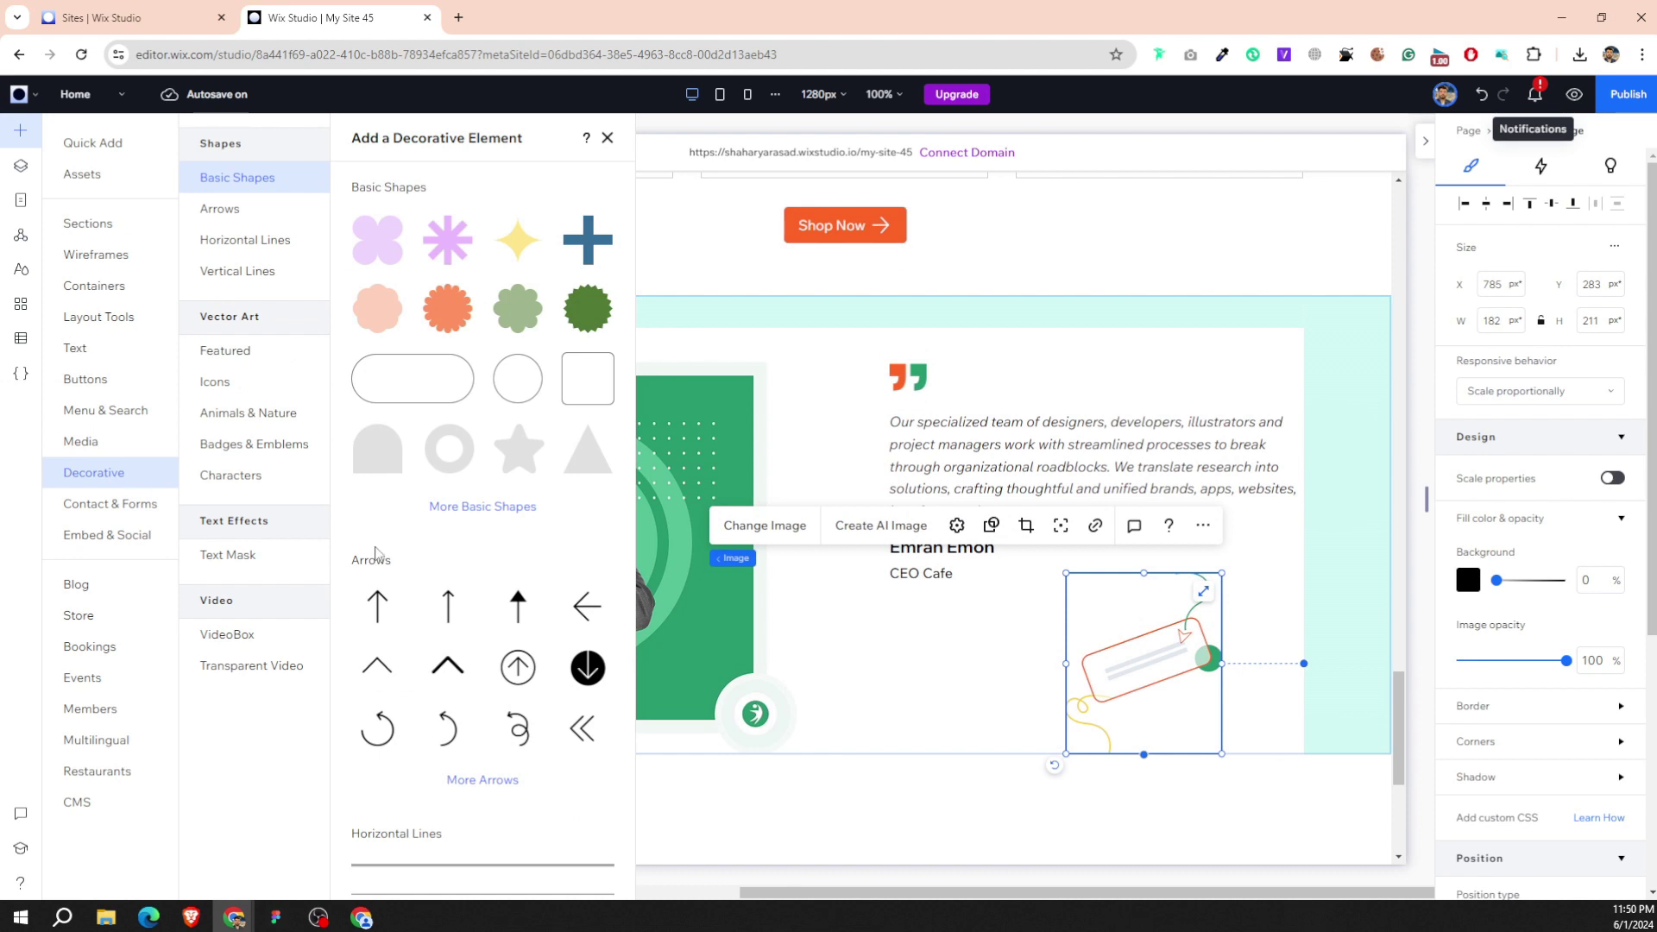
pyautogui.click(623, 674)
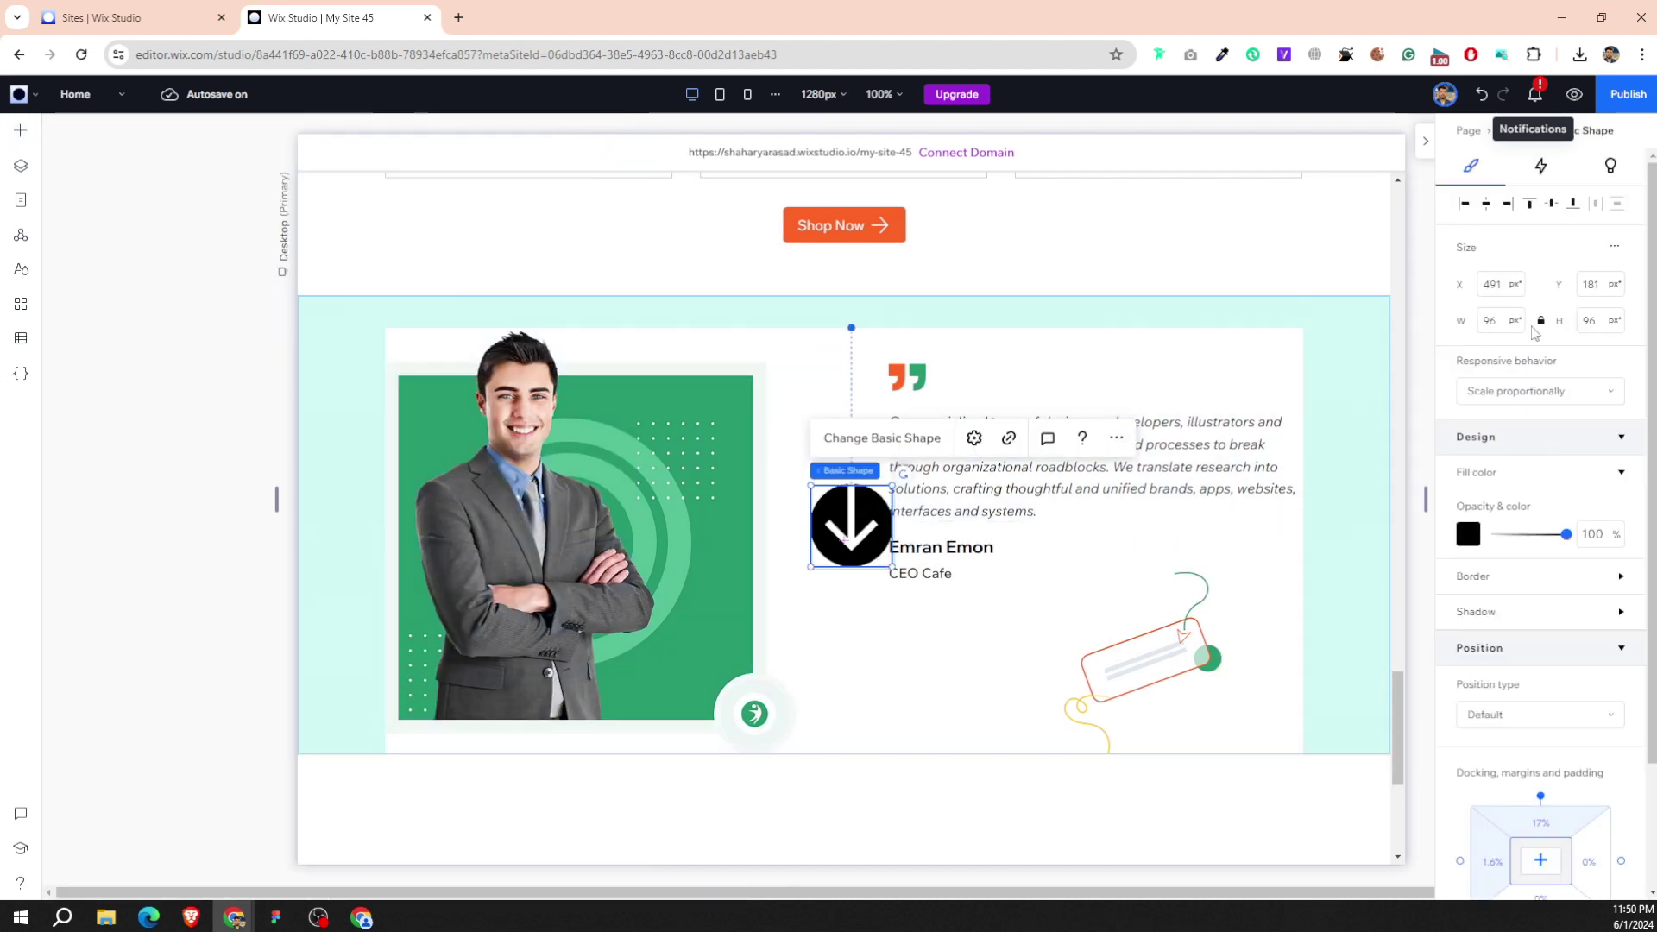
pyautogui.write('70')
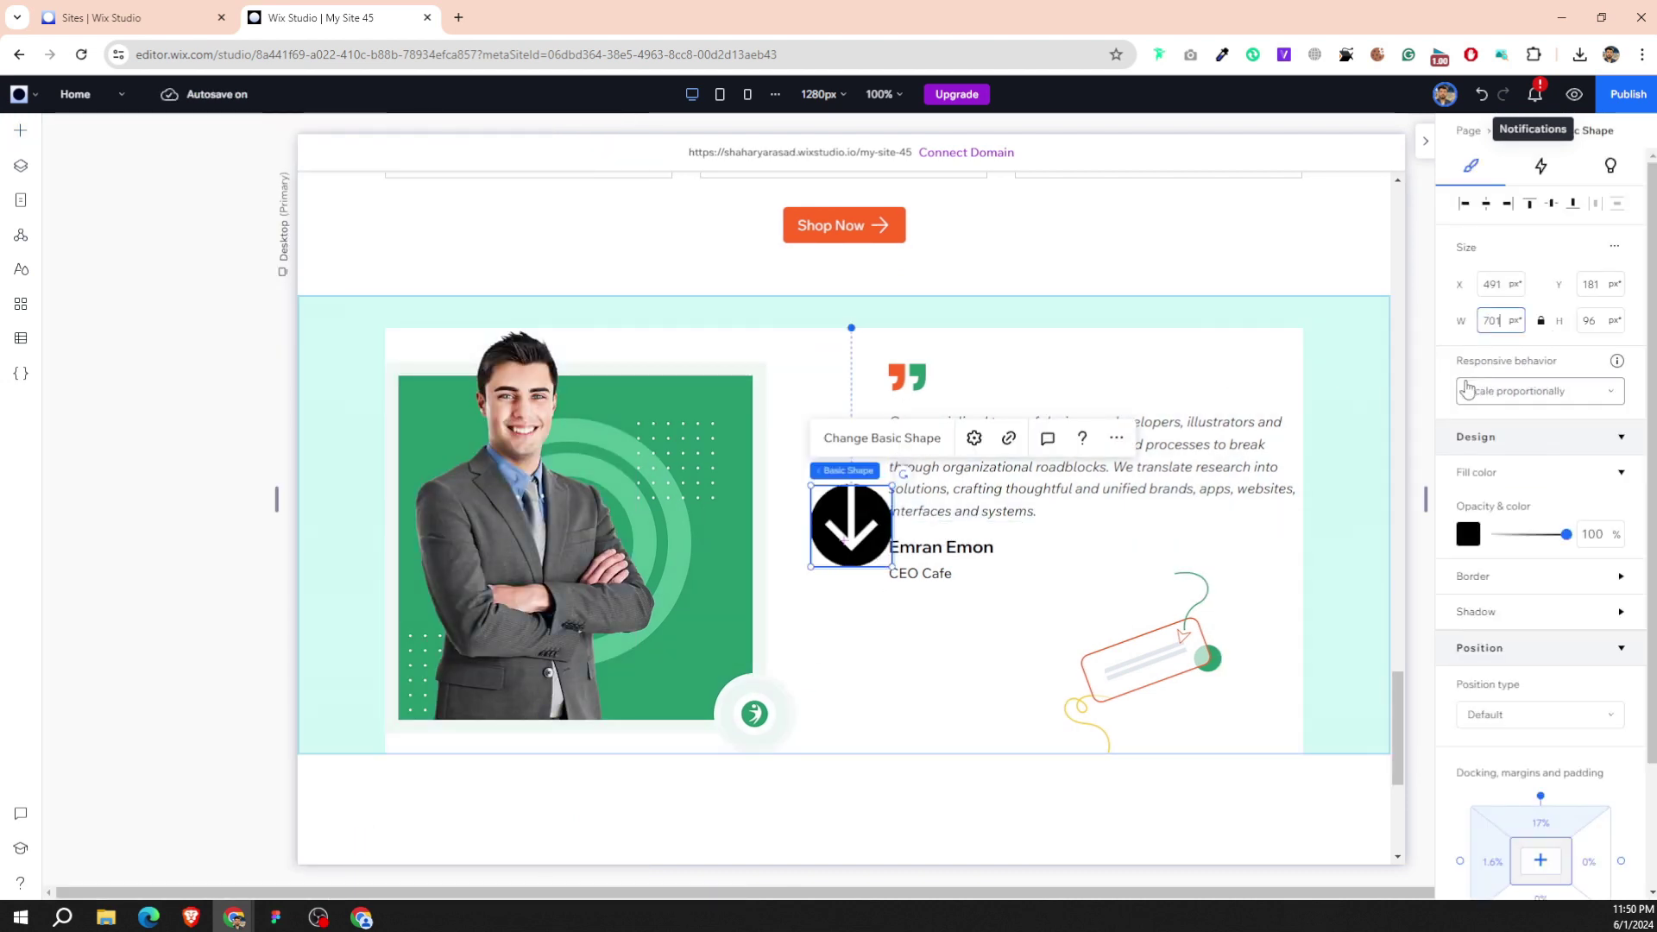
pyautogui.press('Return')
pyautogui.hotkey('ctrl', 'z')
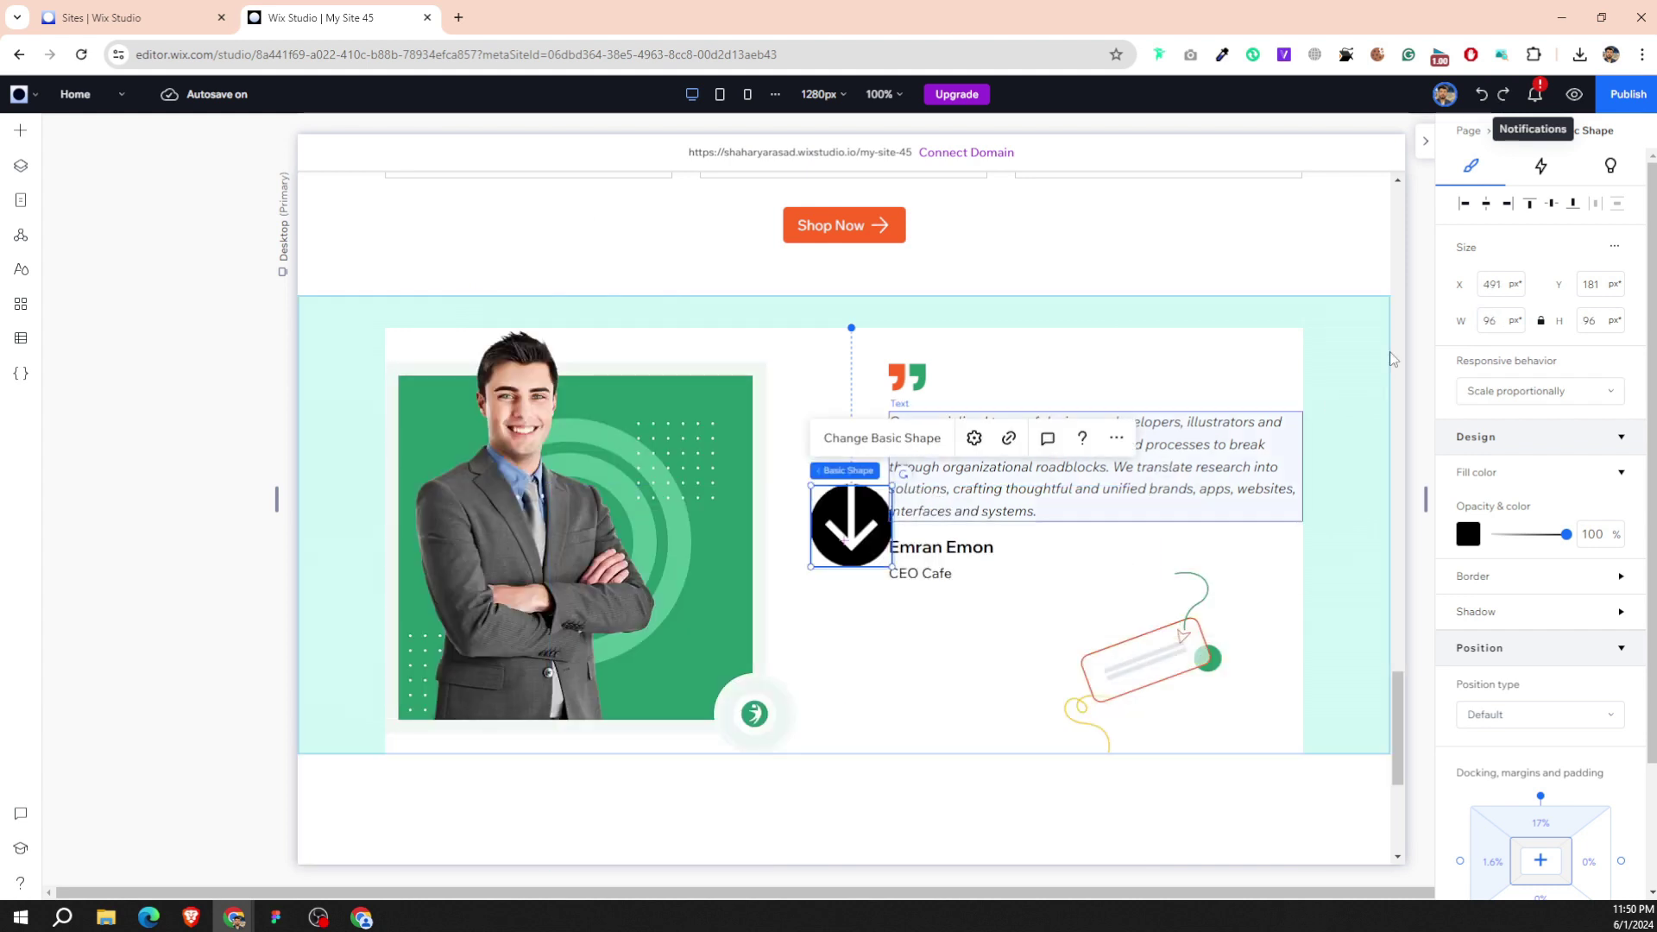
pyautogui.click(1492, 328)
pyautogui.write('70')
pyautogui.press('Return')
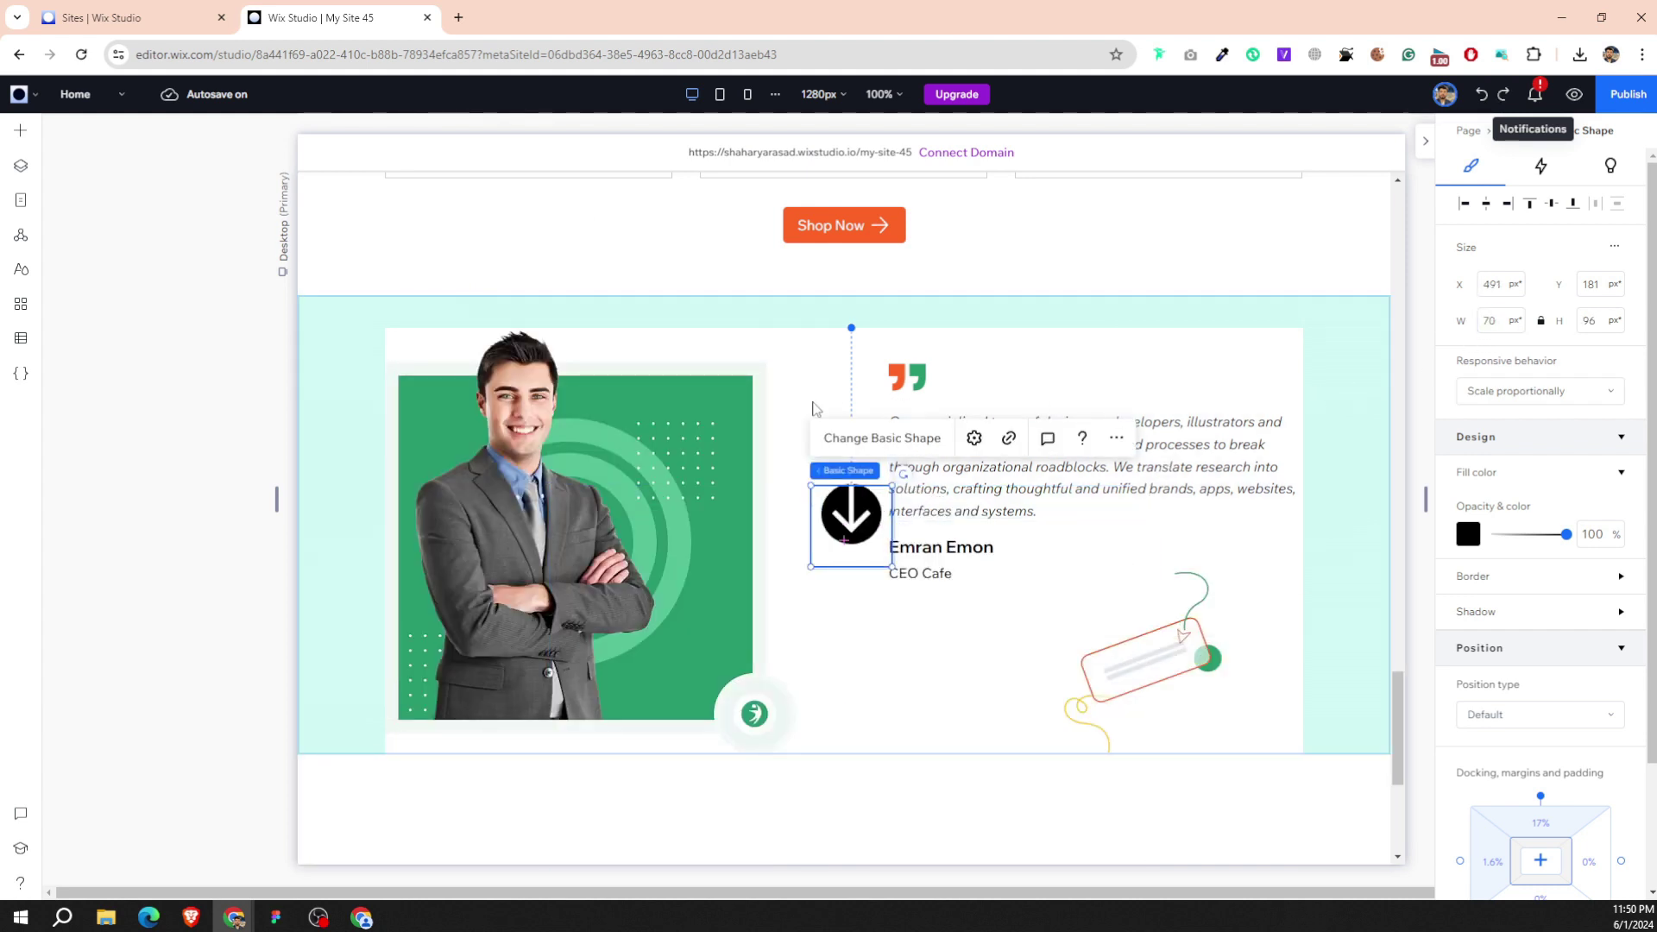
pyautogui.click(1488, 323)
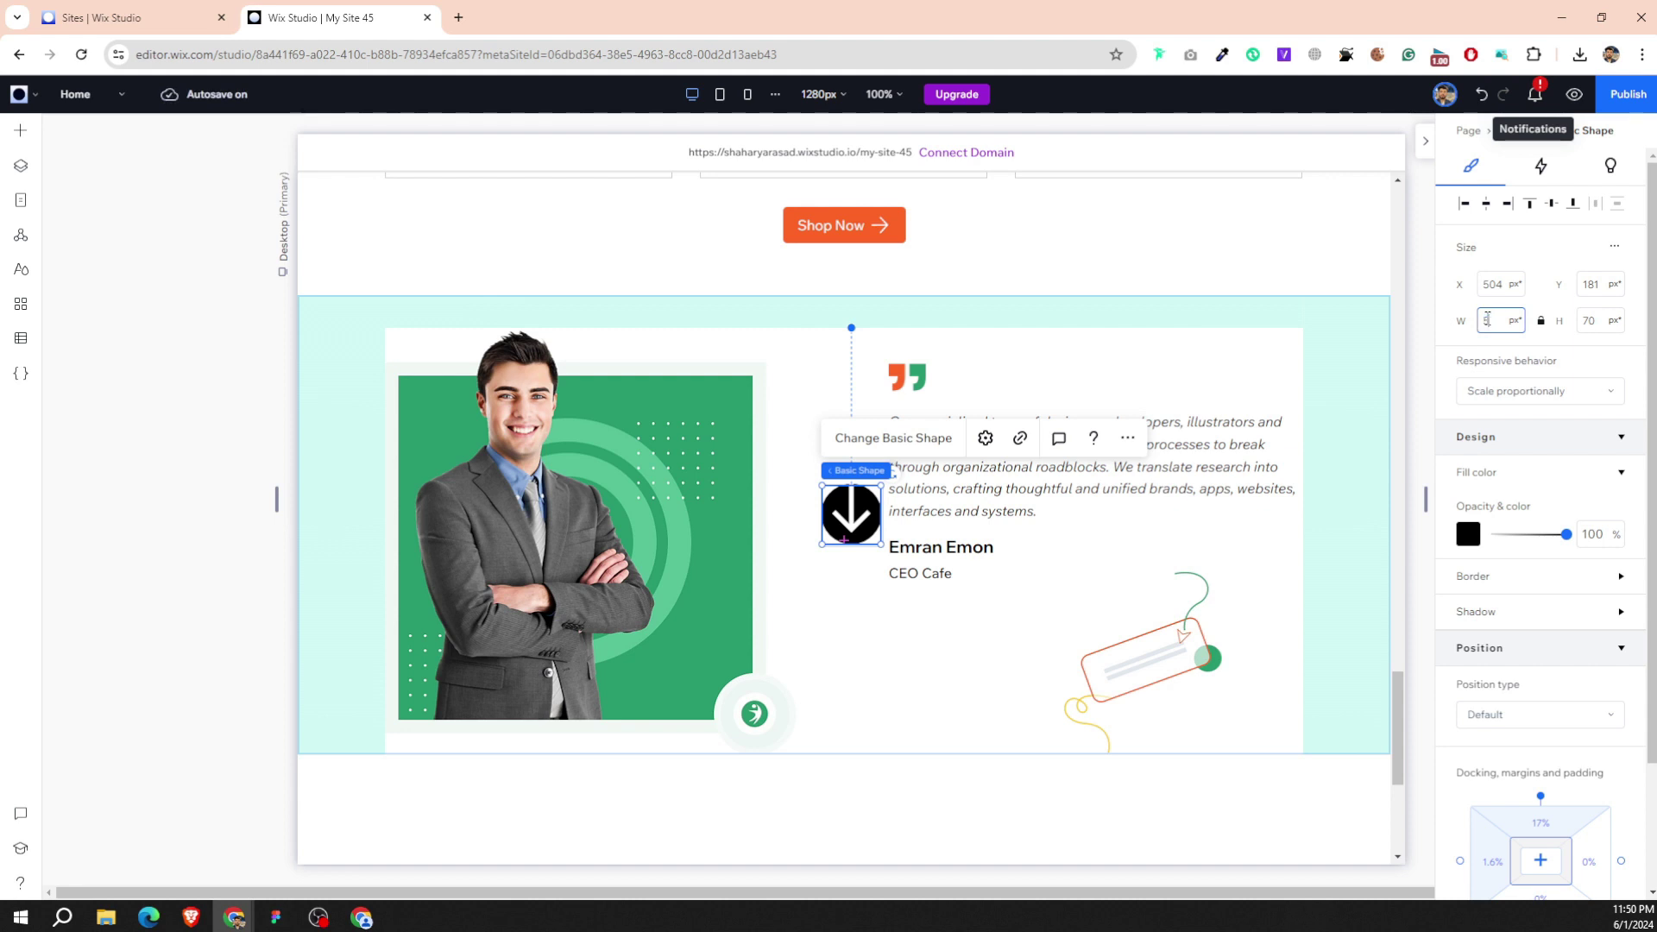
pyautogui.write('0')
pyautogui.press('Return')
# Place the arrow below CEO Cafe at 35 px wide, aligned with the text.
pyautogui.moveTo(850, 511)
pyautogui.mouseDown()
pyautogui.moveTo(902, 639)
pyautogui.moveTo(902, 619)
pyautogui.mouseUp()
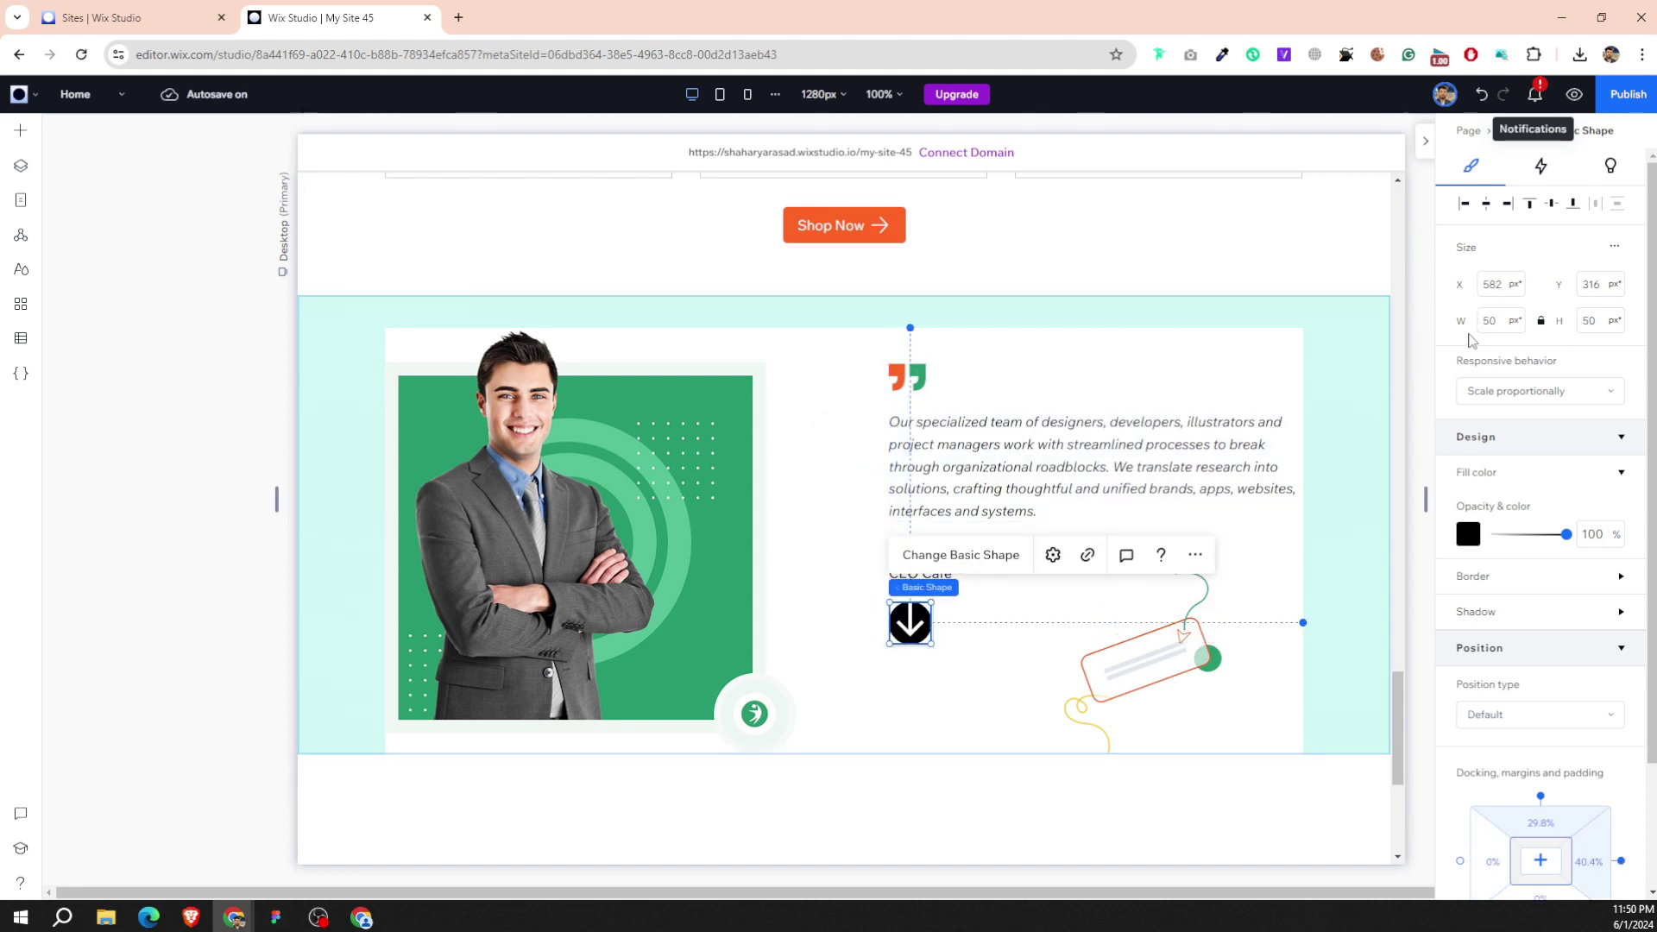
pyautogui.moveTo(1508, 360)
pyautogui.write('5')
pyautogui.press('Return')
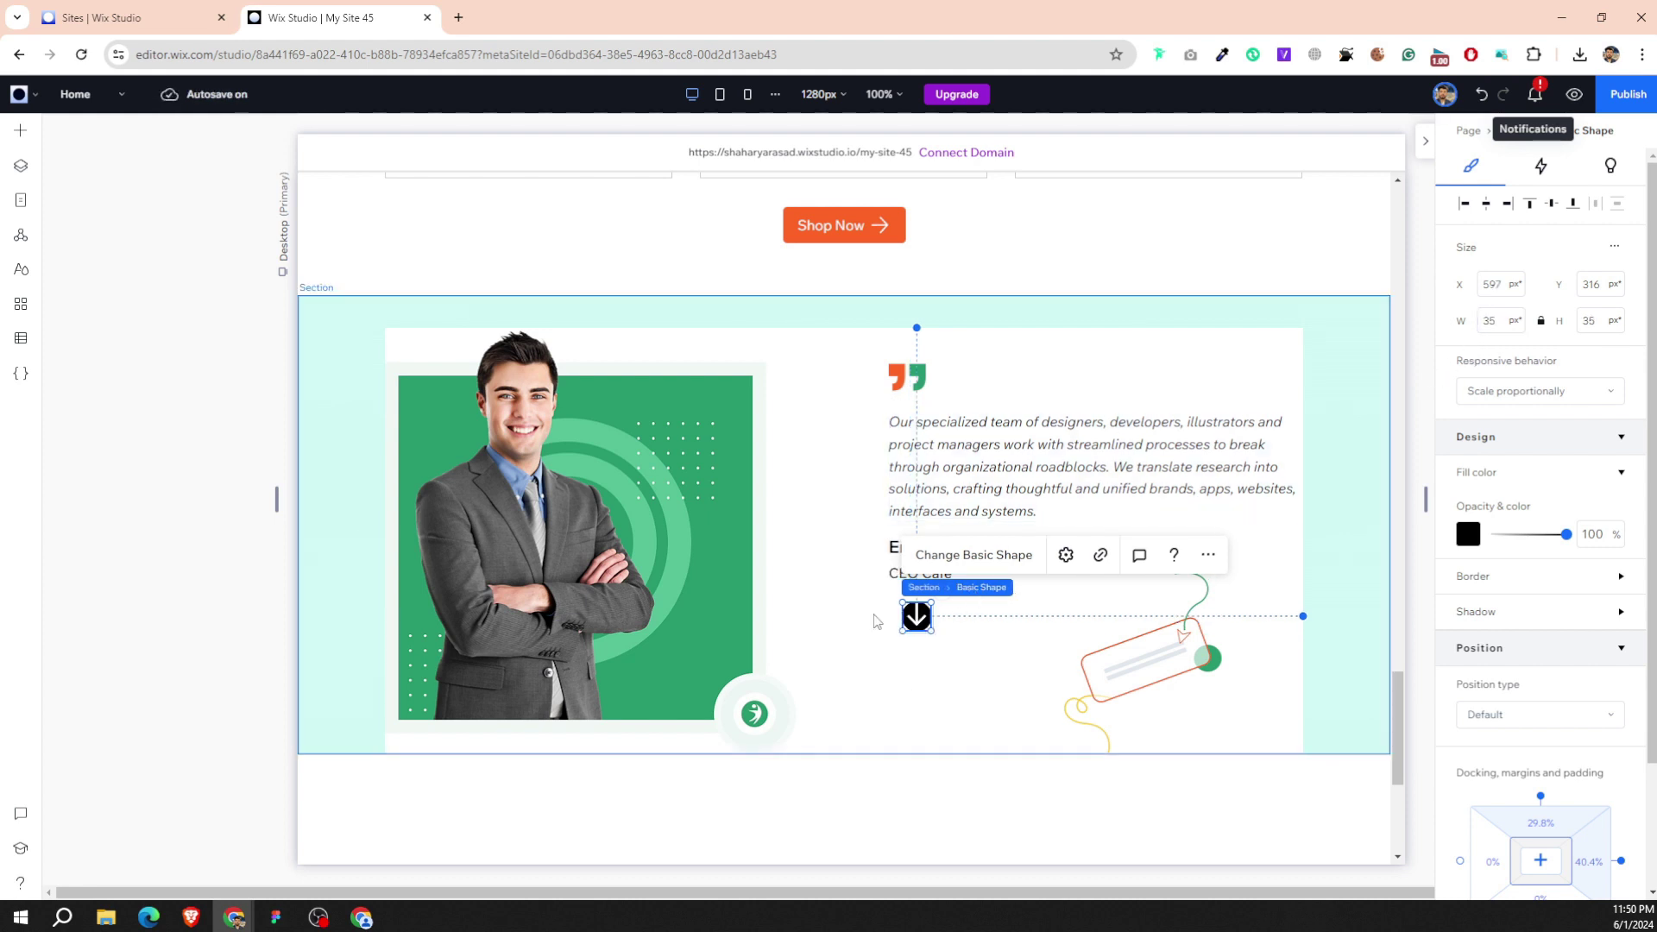
pyautogui.scroll(-2, 1541, 708)
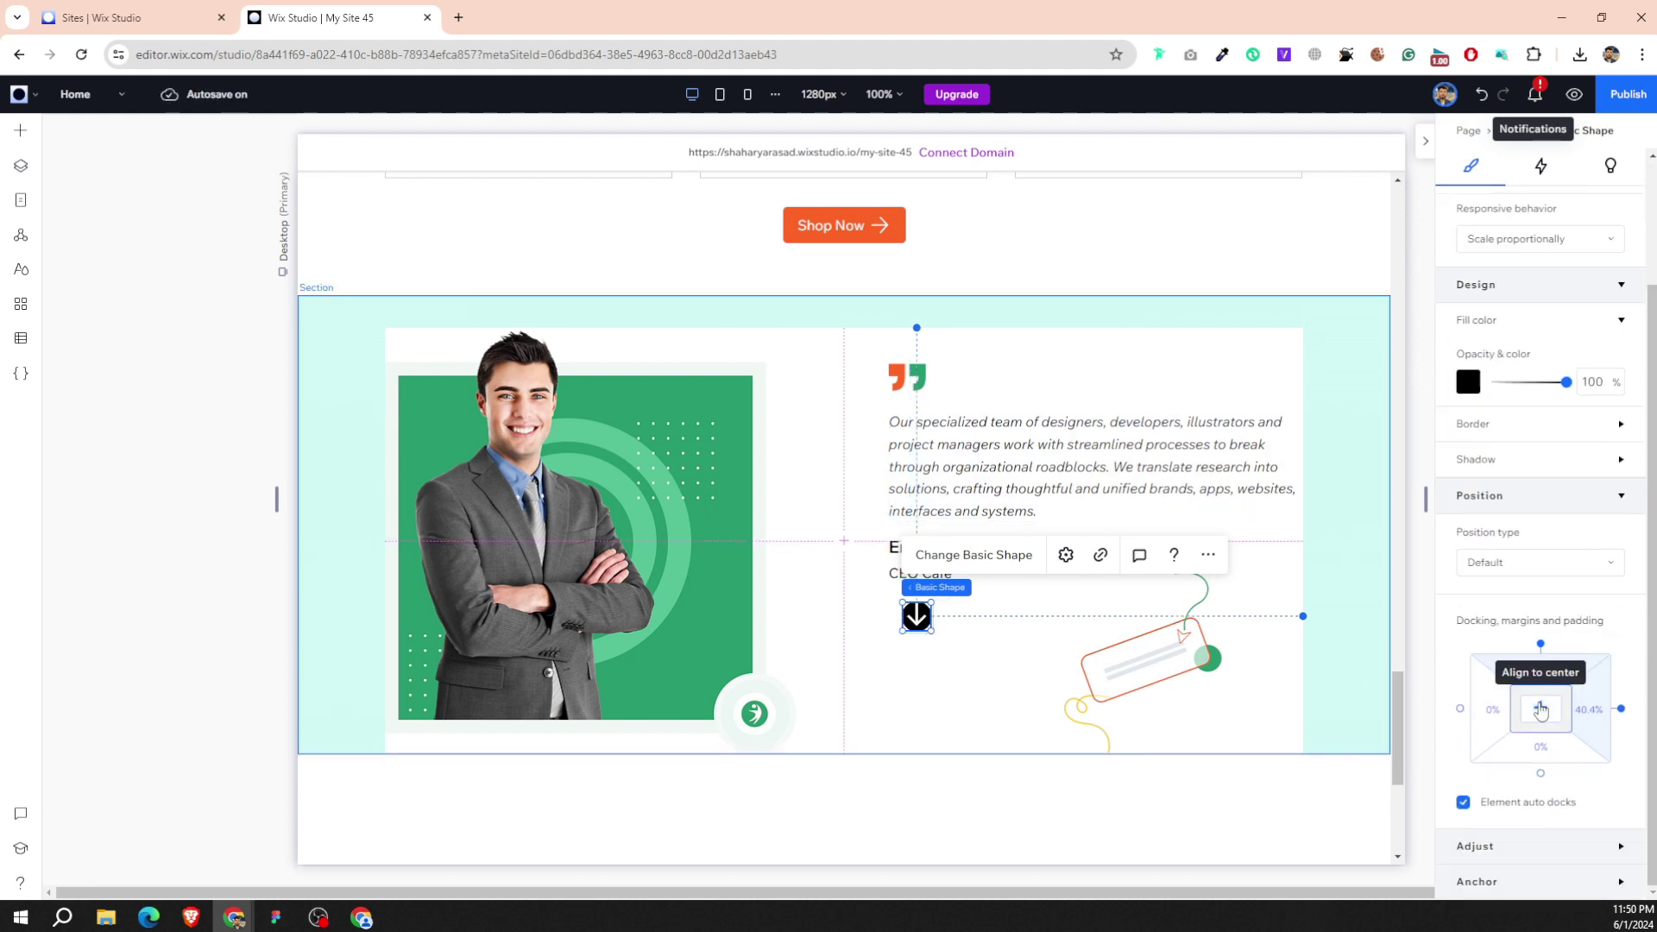
pyautogui.click(910, 586)
pyautogui.click(909, 587)
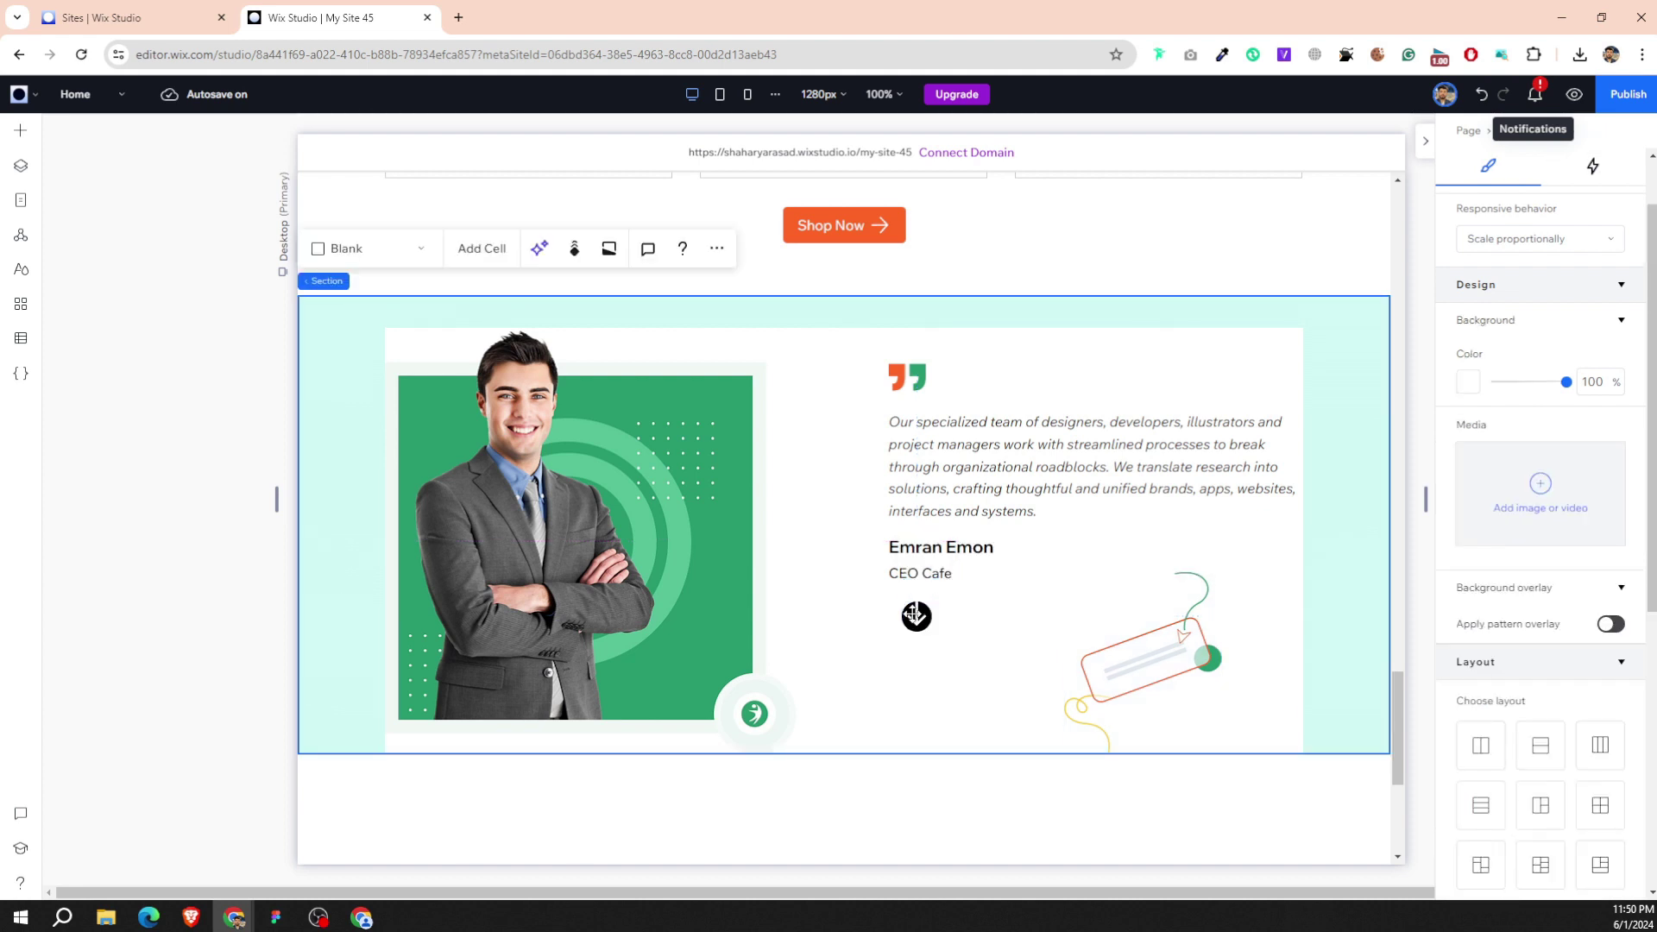
pyautogui.click(917, 615)
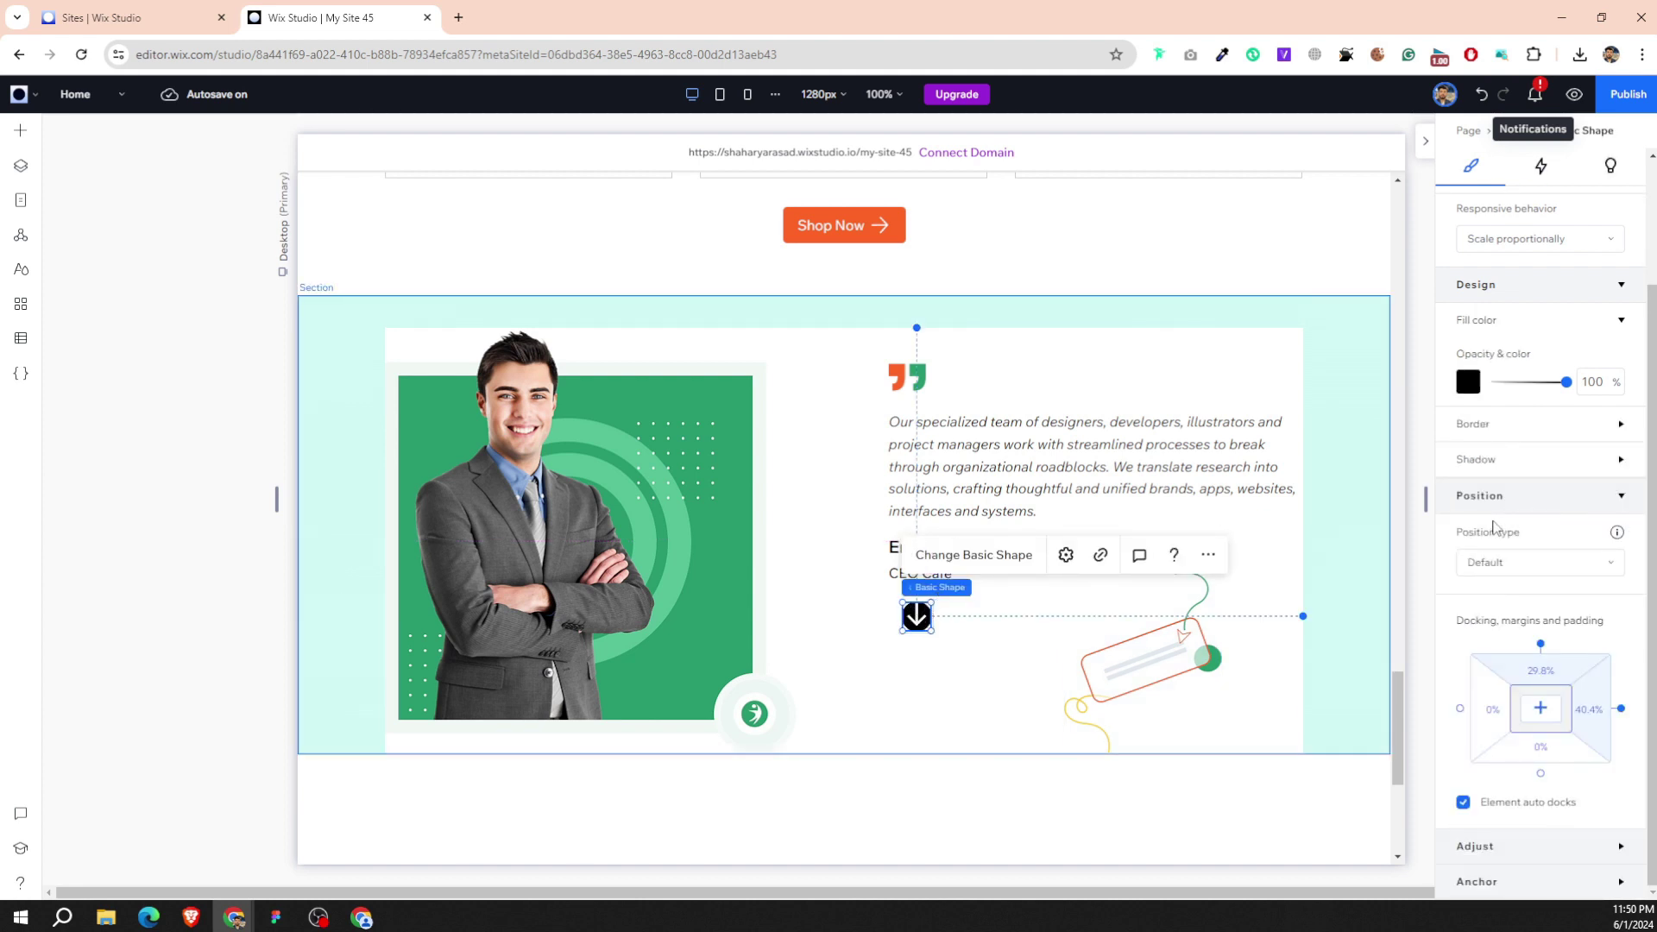
pyautogui.scroll(2, 1494, 527)
pyautogui.scroll(-2, 1527, 595)
pyautogui.moveTo(923, 620); pyautogui.dragTo(910, 620)
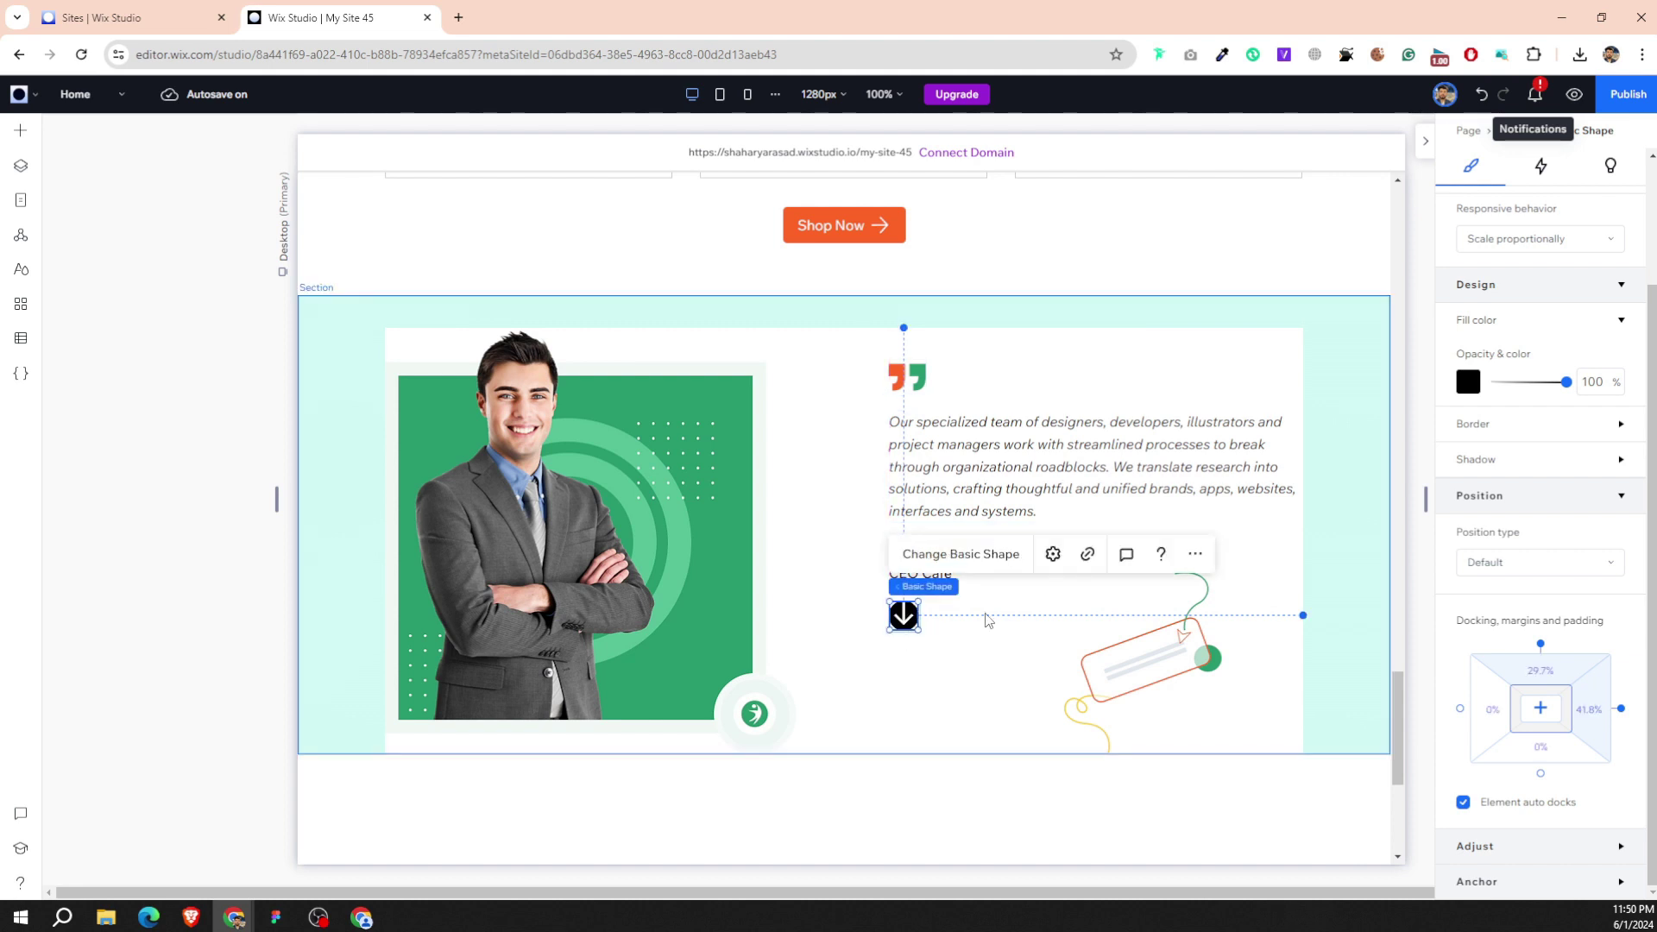
# Rotate the arrow 90° to point right and Alt-drag a duplicate beside it.
pyautogui.click(1052, 554)
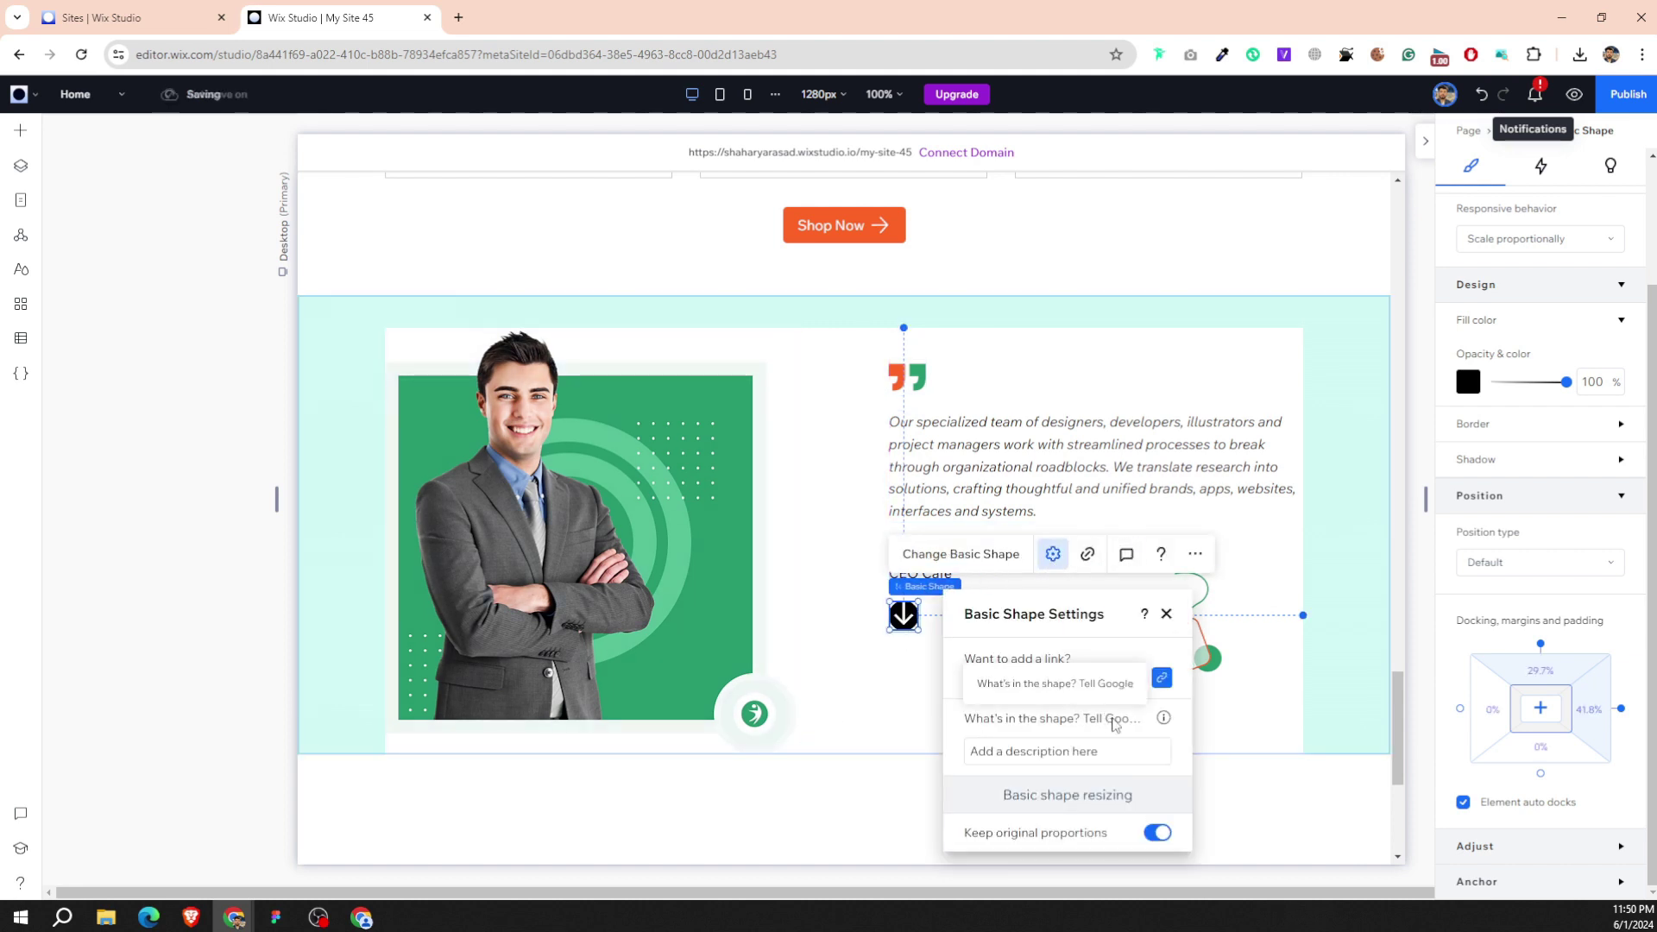
pyautogui.scroll(2, 1534, 633)
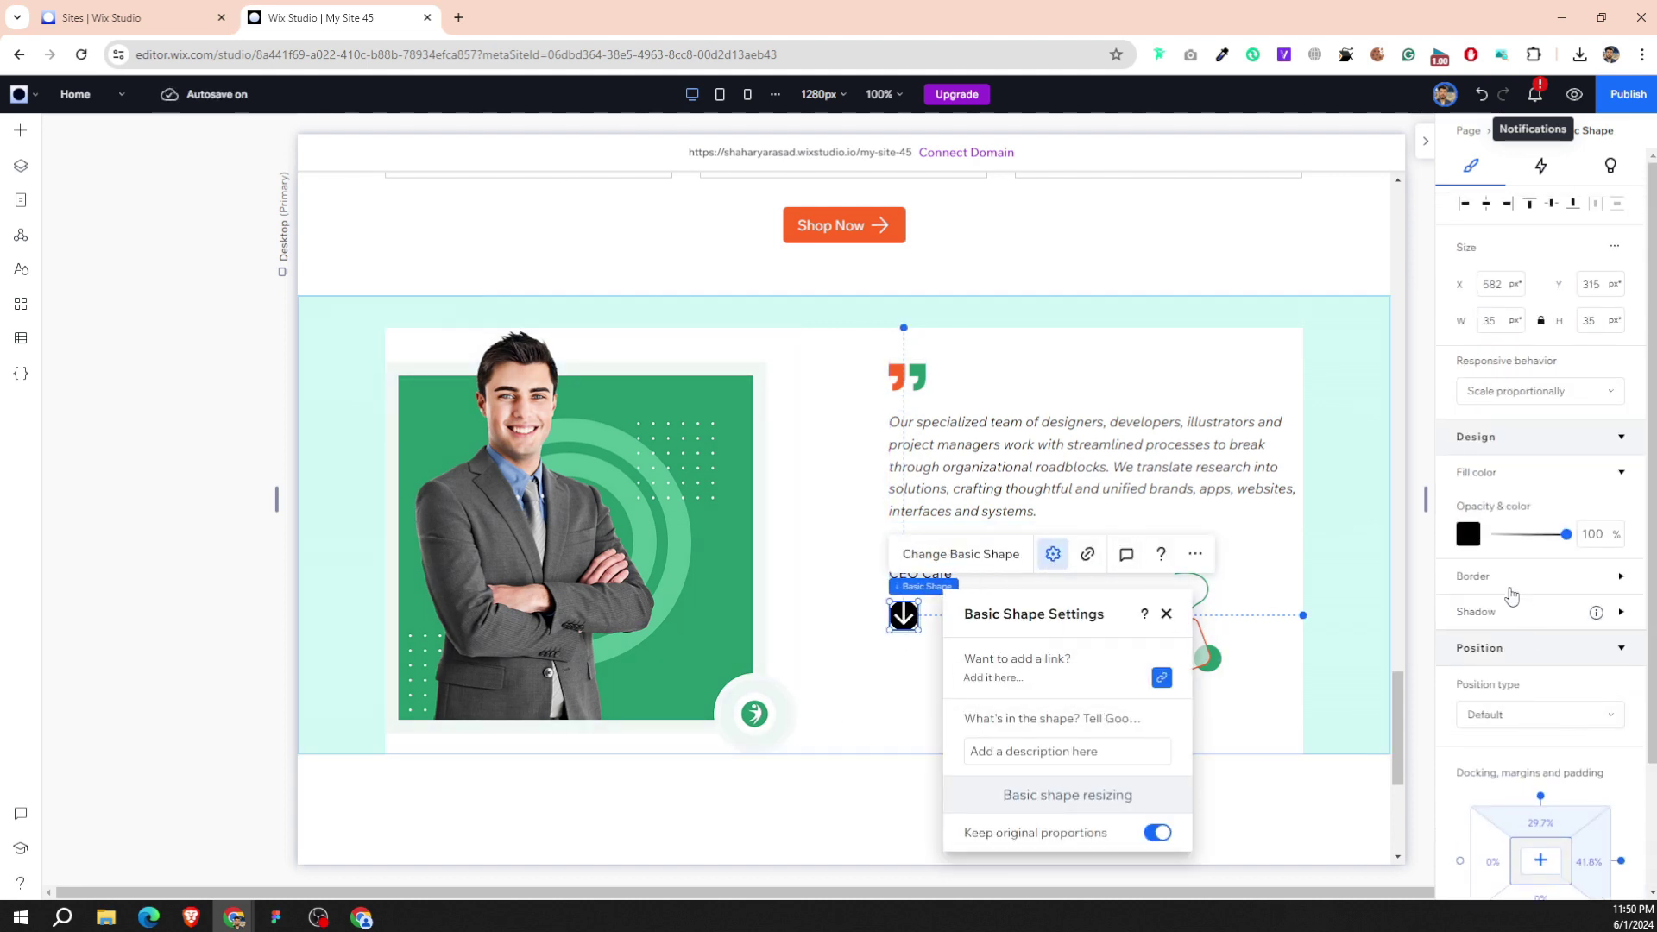
pyautogui.scroll(-1, 1510, 595)
pyautogui.scroll(-1, 1502, 517)
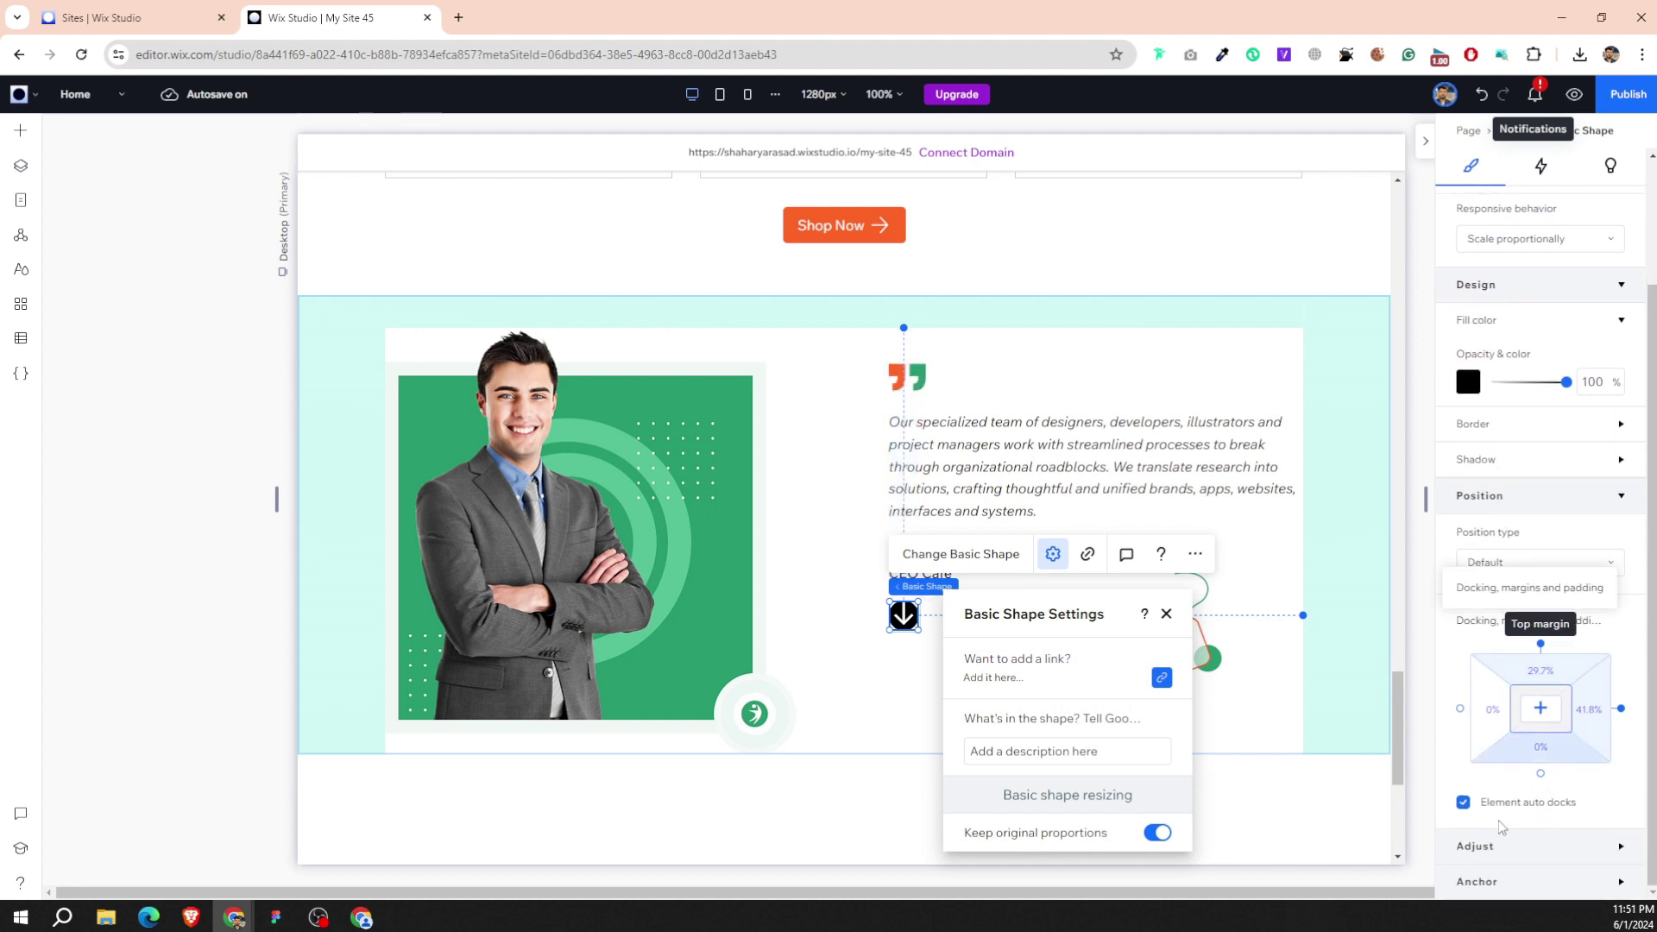
pyautogui.scroll(-4, 1510, 719)
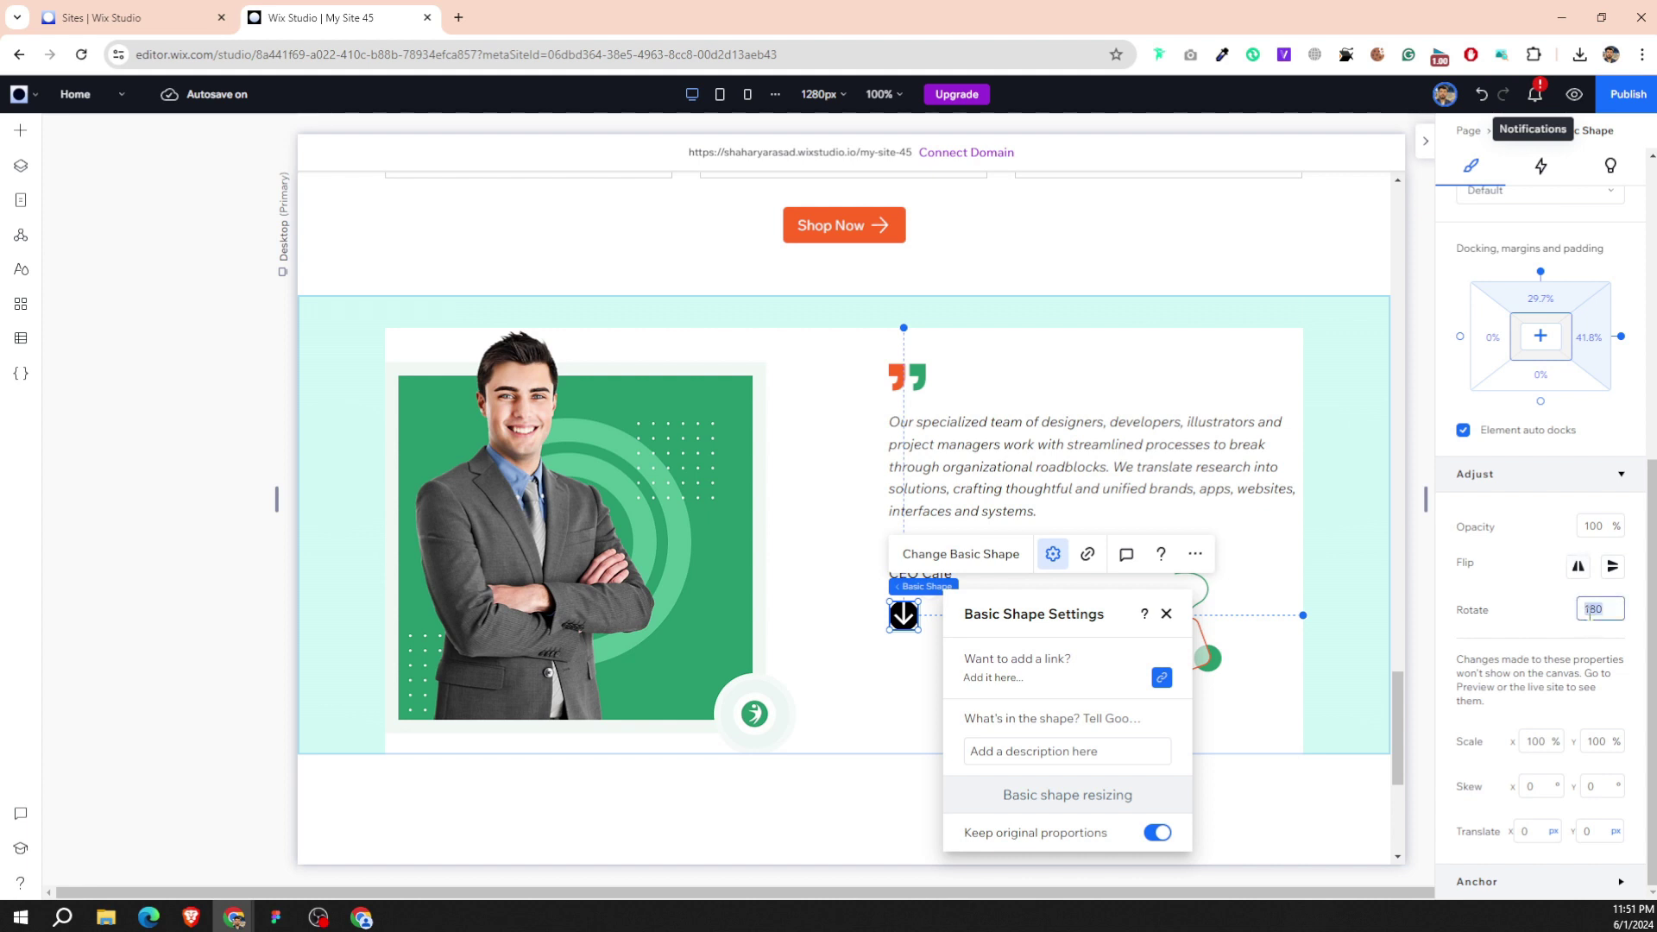
pyautogui.press('Return')
pyautogui.click(867, 694)
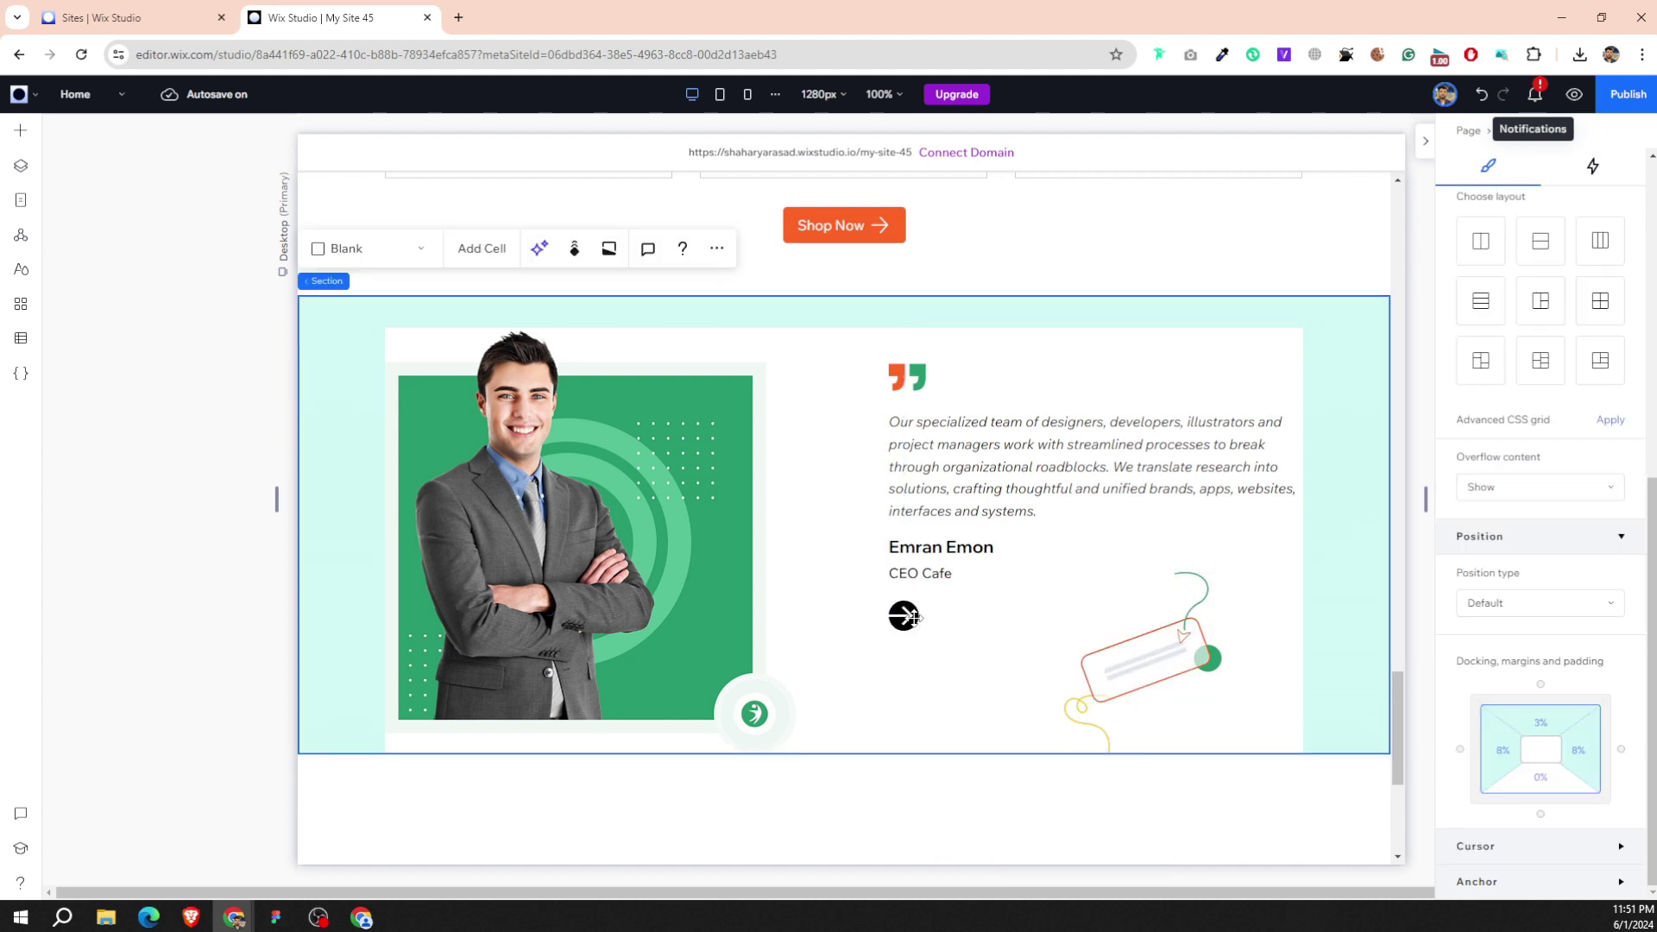
pyautogui.click(913, 616)
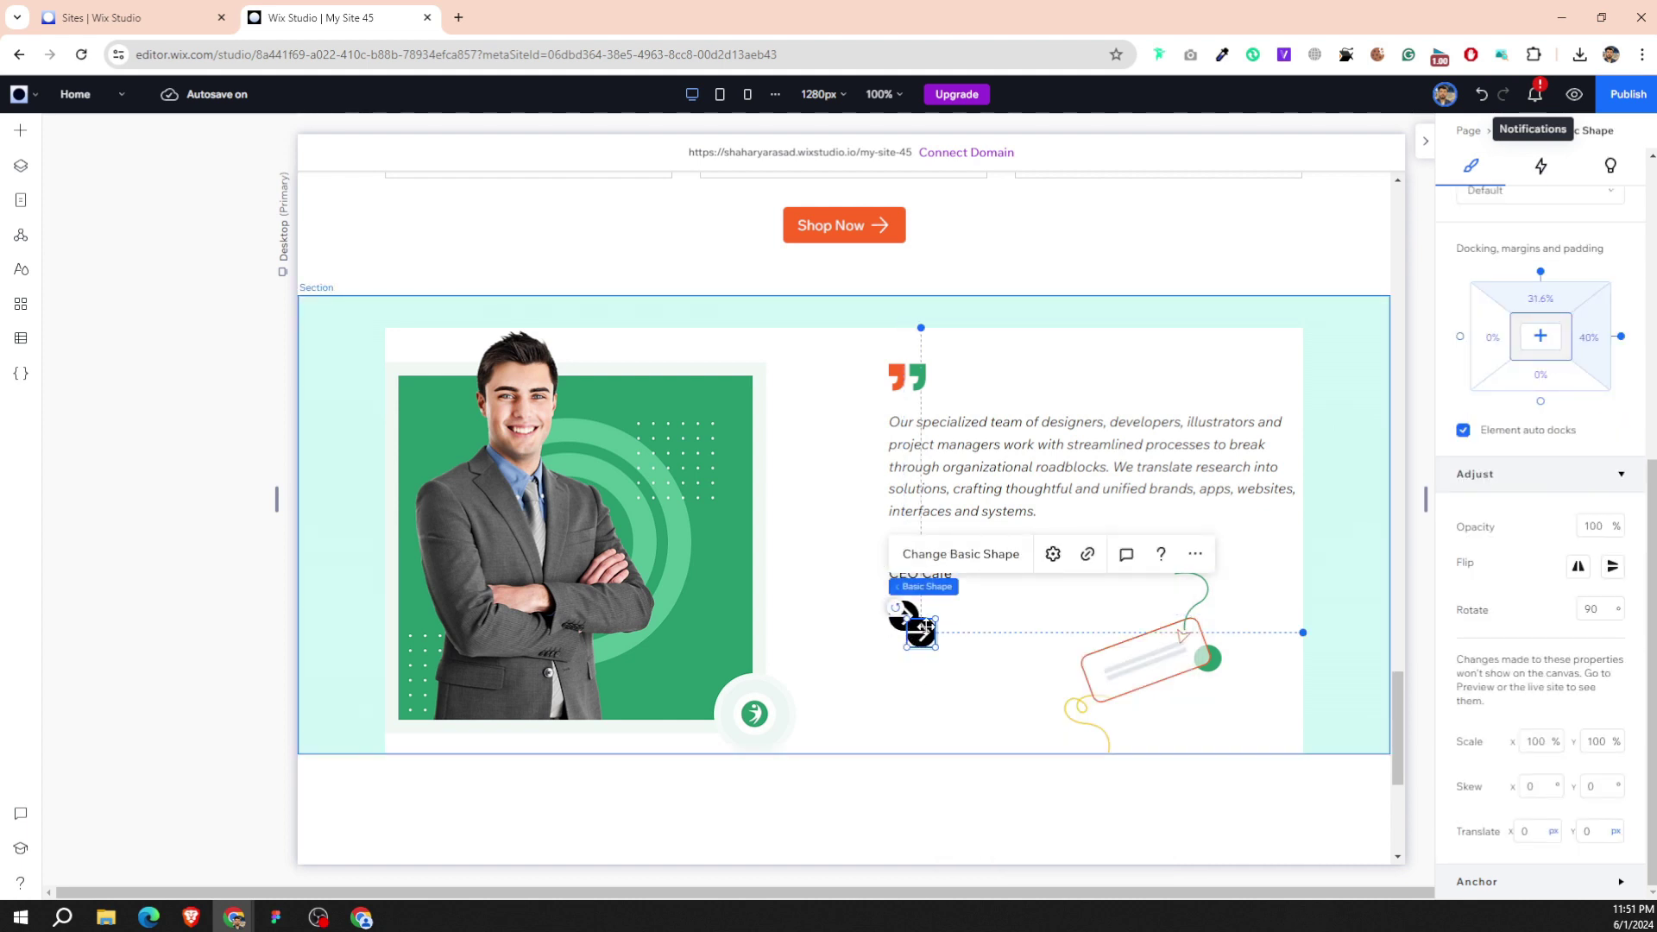
pyautogui.moveTo(913, 616); pyautogui.dragTo(946, 615)
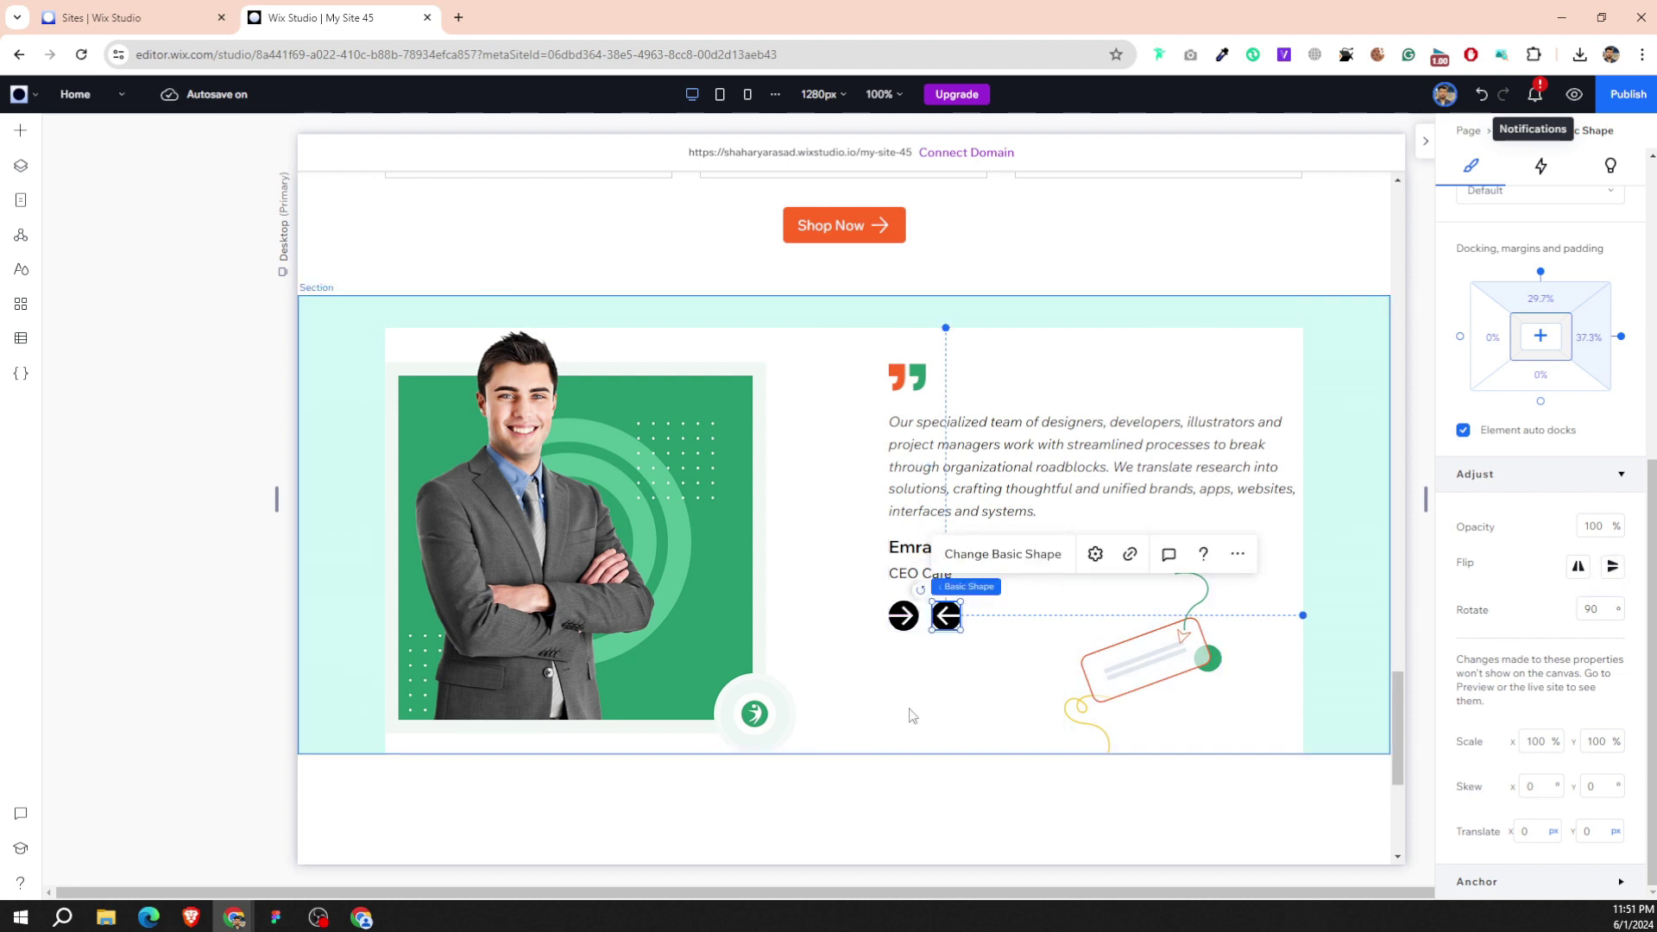
# Stack the two arrows horizontally and fill the right-pointing arrow orange.
pyautogui.keyDown('shift'); pyautogui.click(903, 615); pyautogui.keyUp('shift')
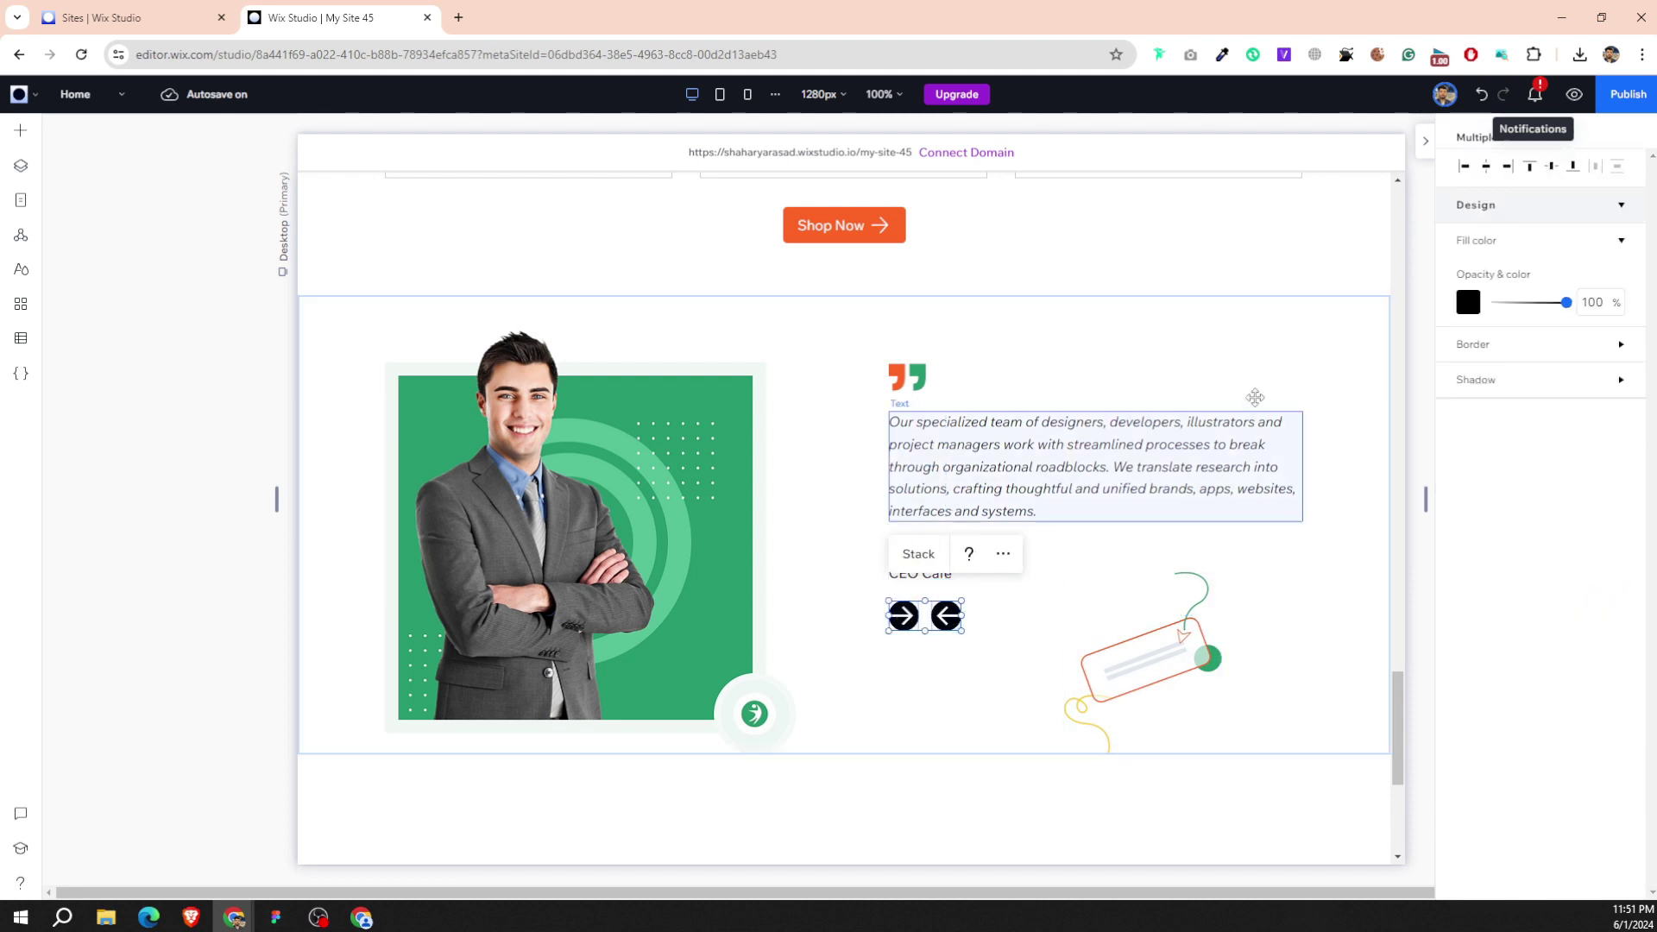
pyautogui.click(1484, 172)
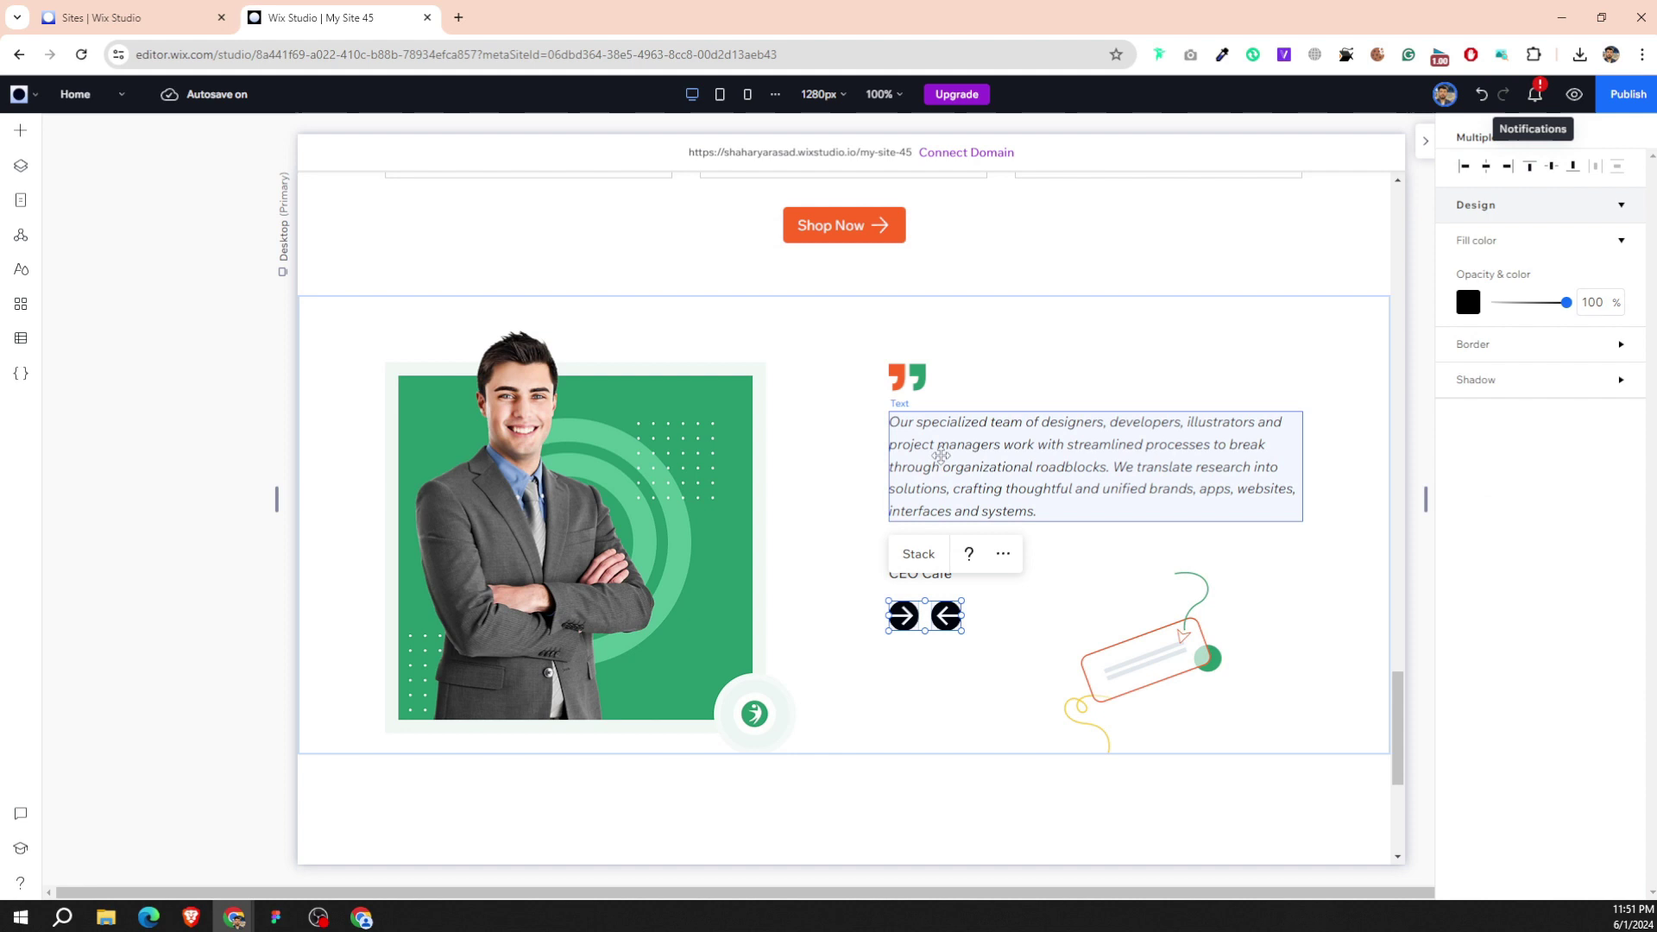
pyautogui.click(918, 553)
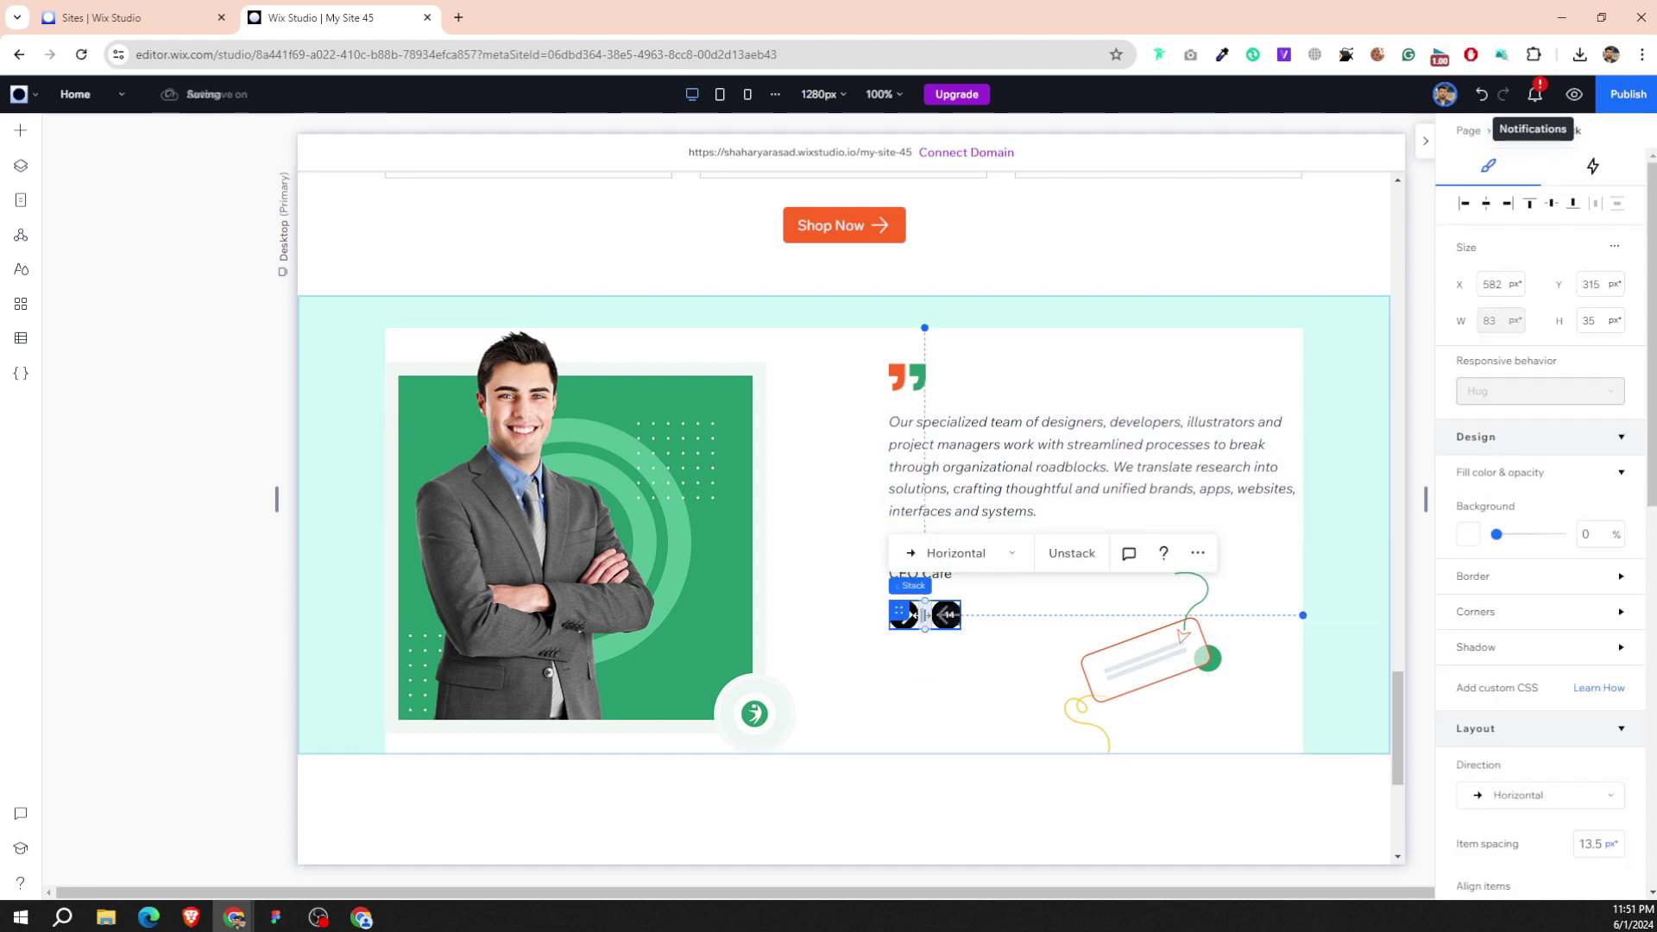
pyautogui.click(936, 660)
pyautogui.click(906, 615)
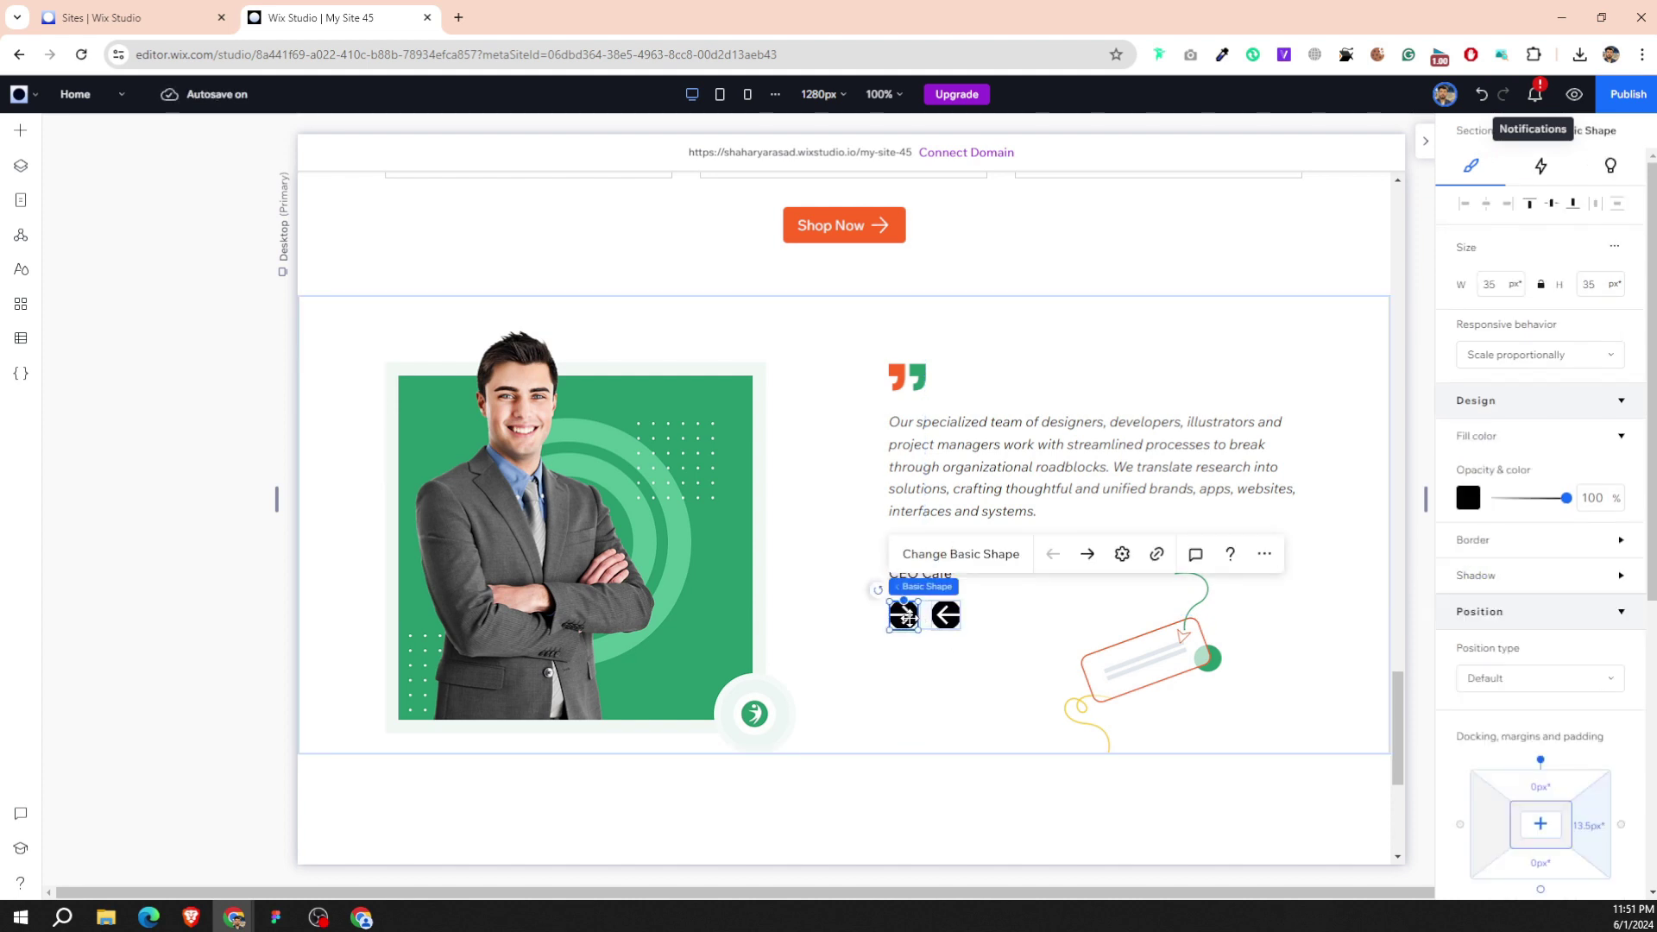
pyautogui.click(1467, 498)
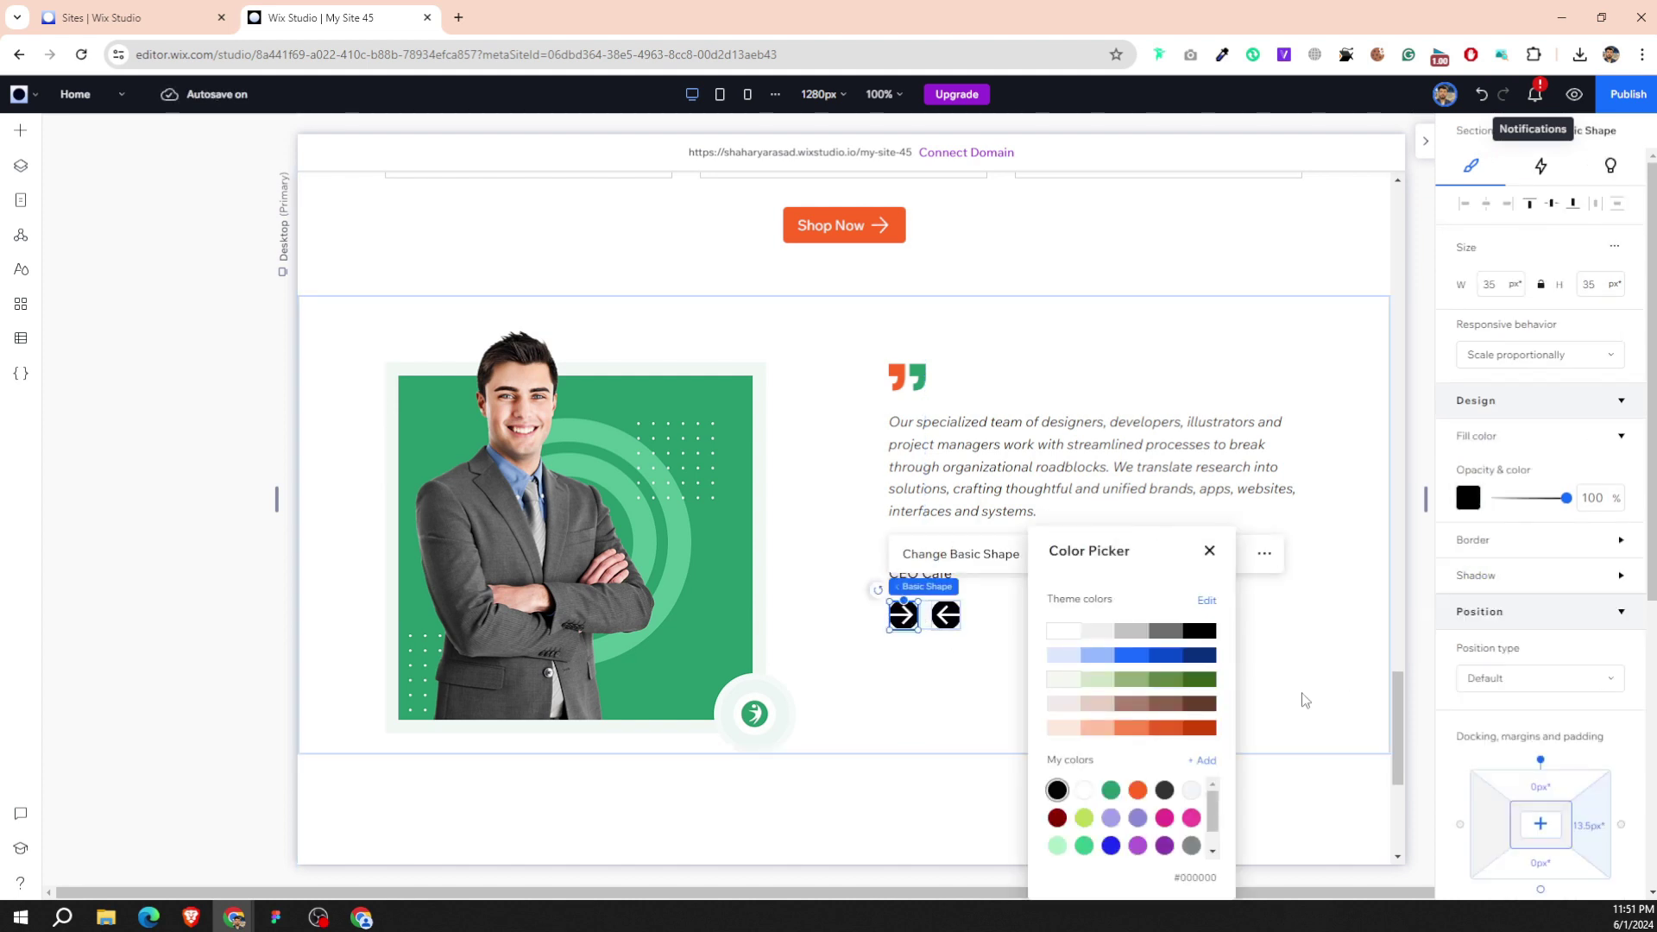
pyautogui.click(1137, 790)
# Try light grey and white fills on the left-pointing arrow, settling on grey.
pyautogui.click(946, 618)
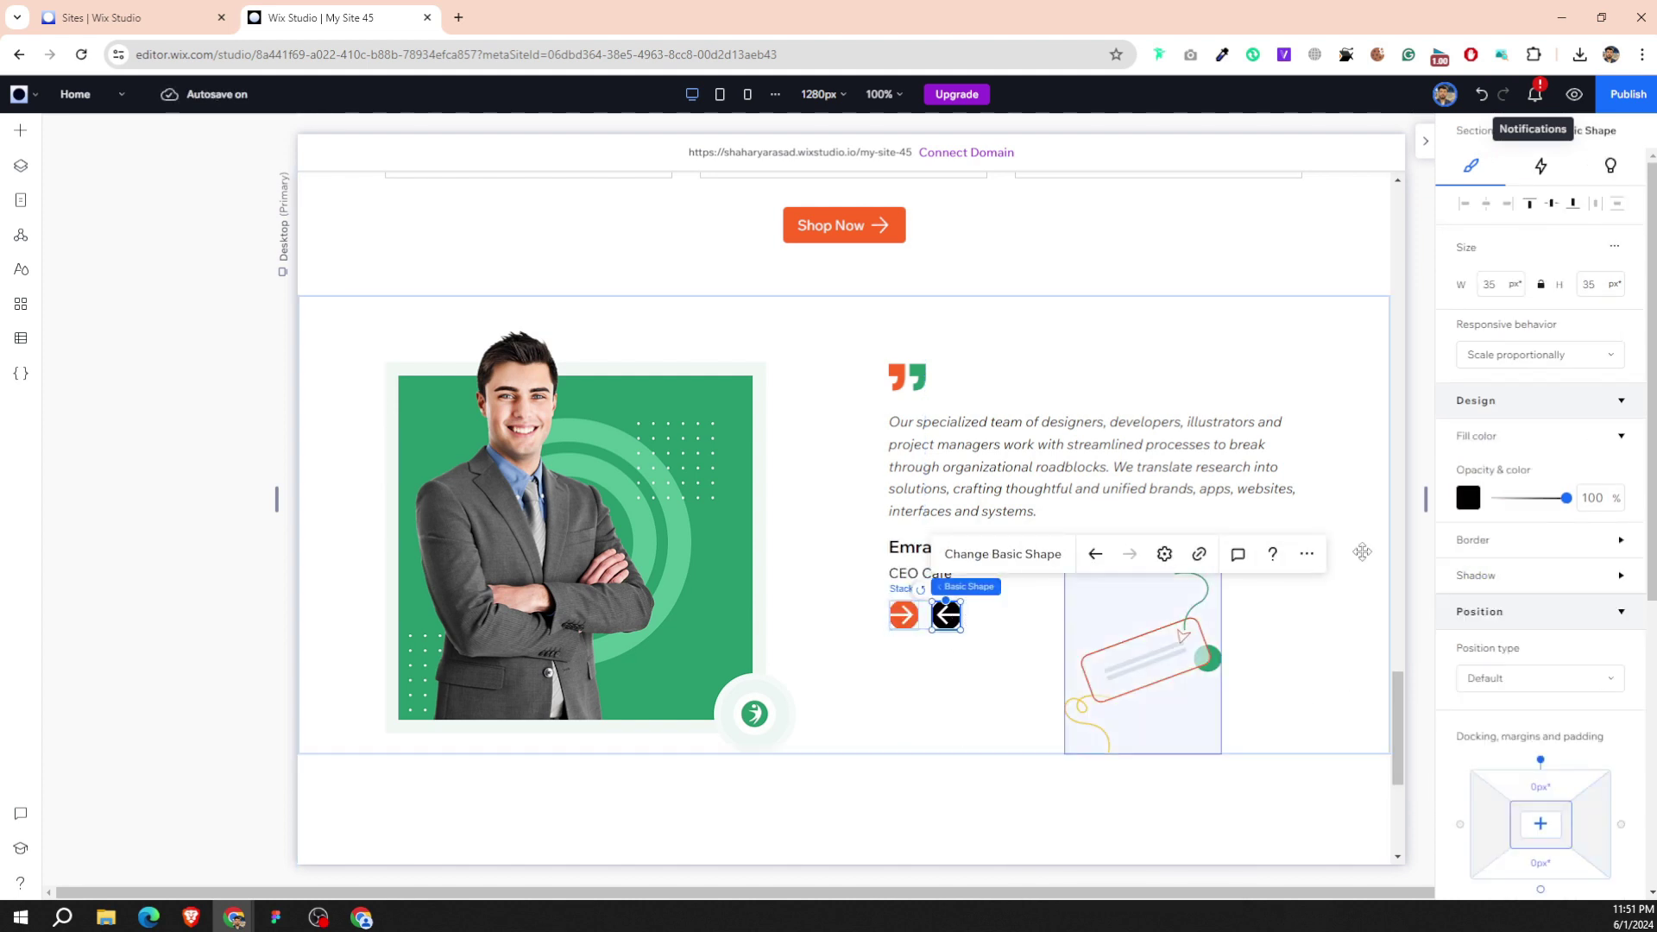
pyautogui.click(1468, 498)
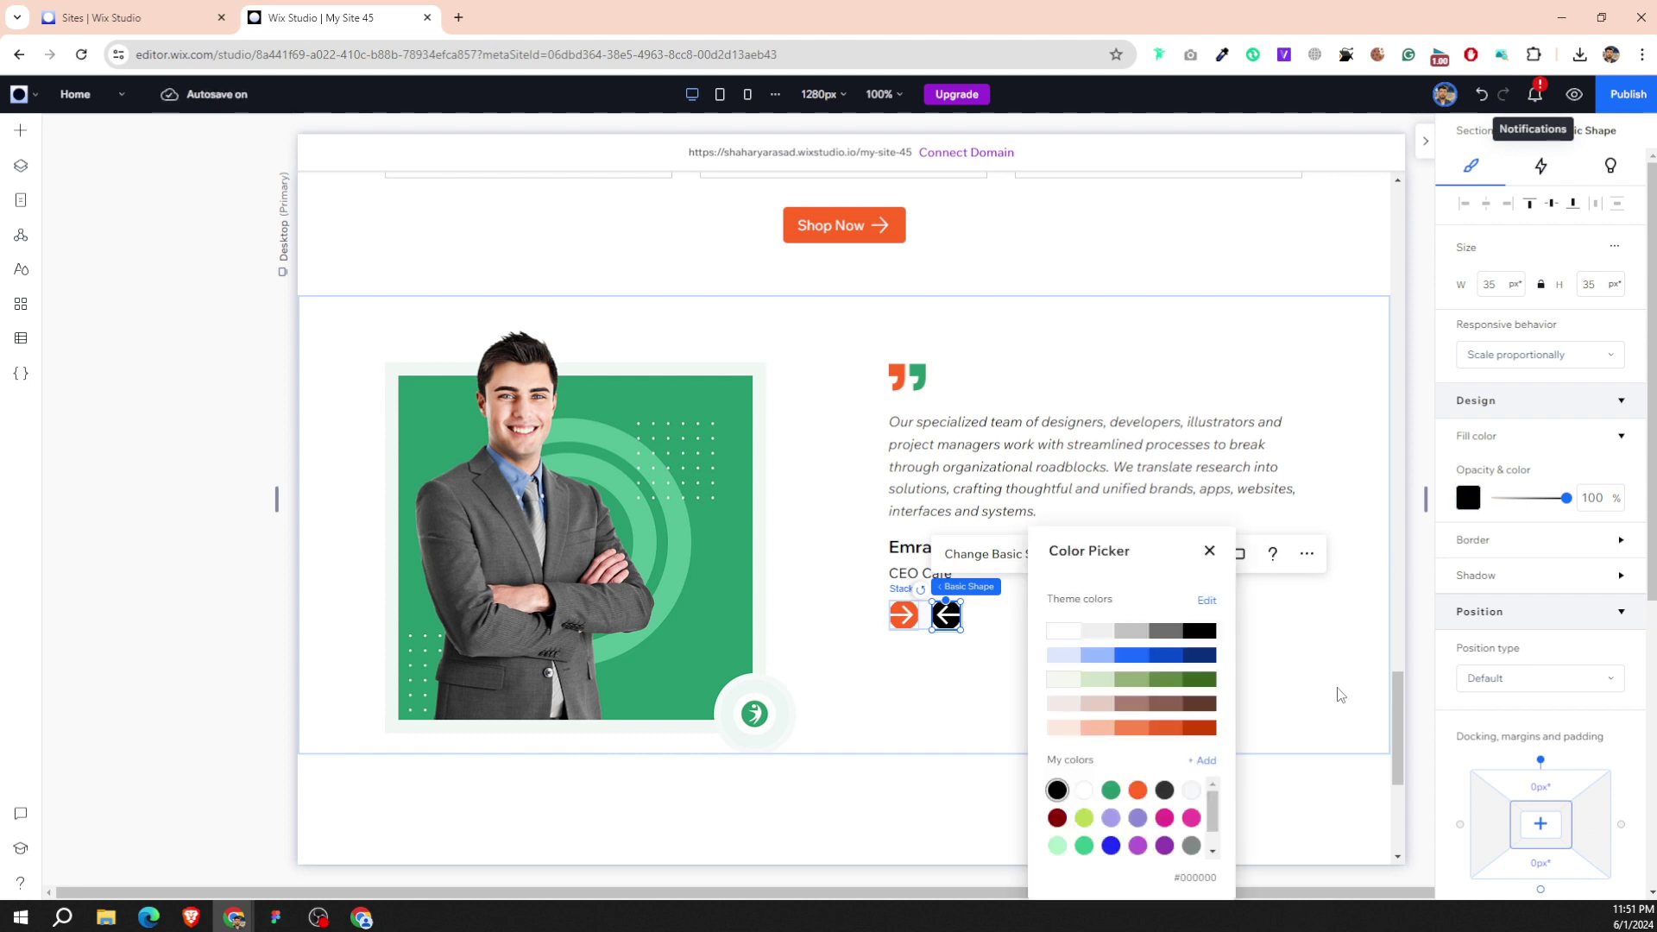
pyautogui.click(1097, 630)
pyautogui.click(1066, 632)
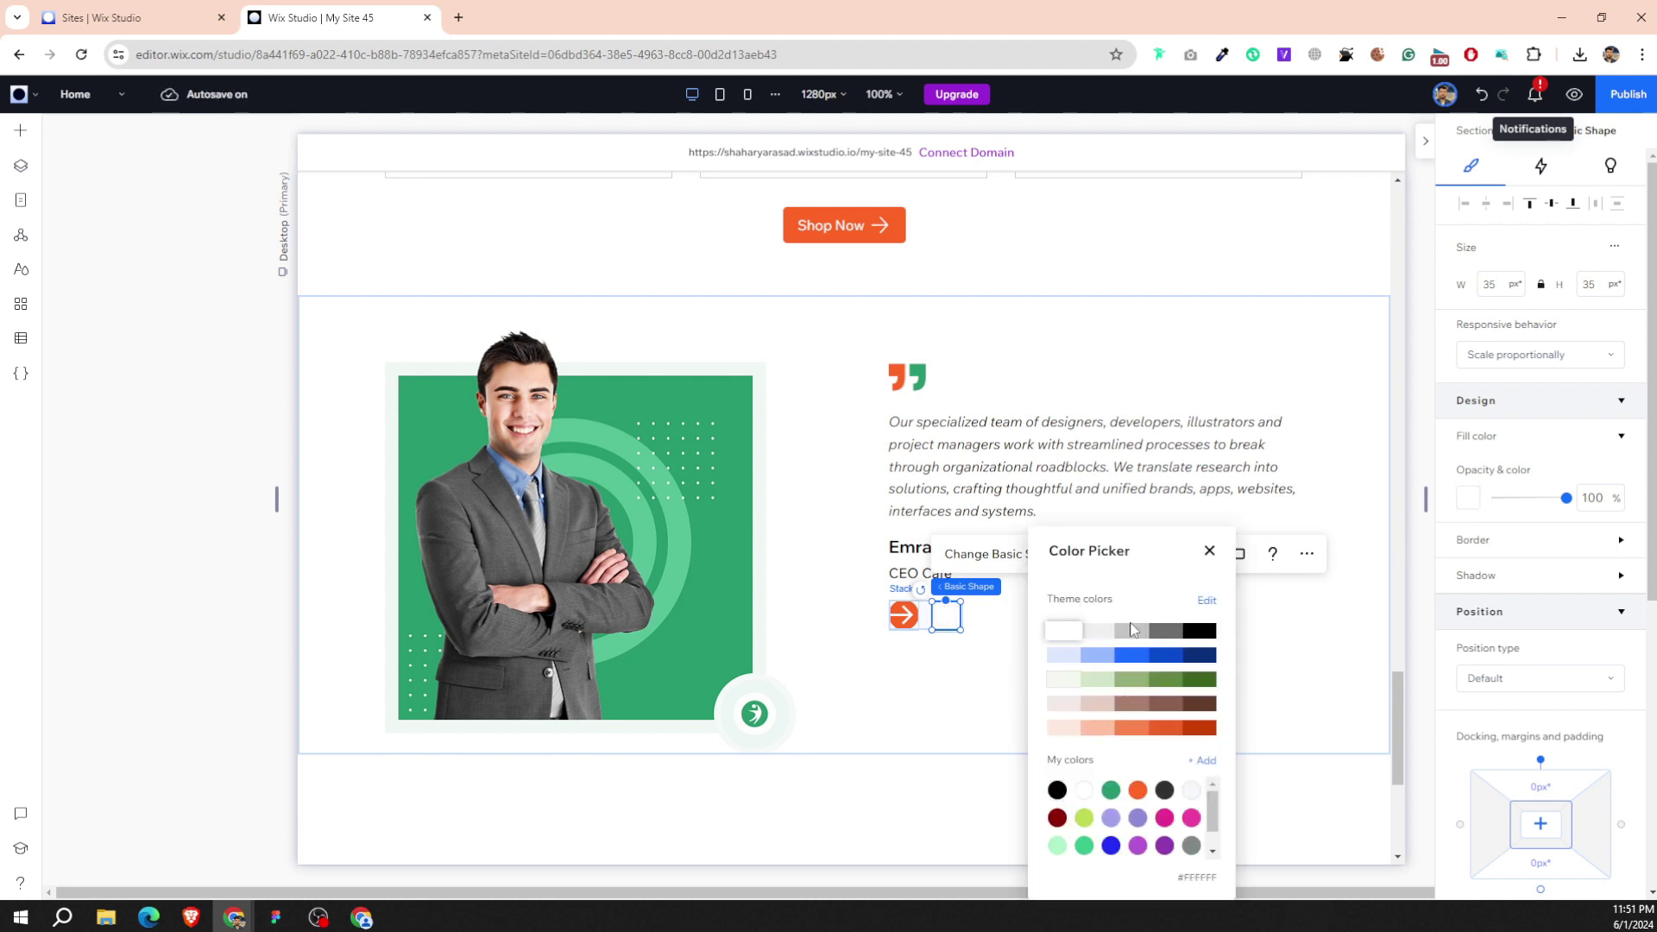
pyautogui.click(1131, 631)
pyautogui.click(920, 687)
pyautogui.click(921, 686)
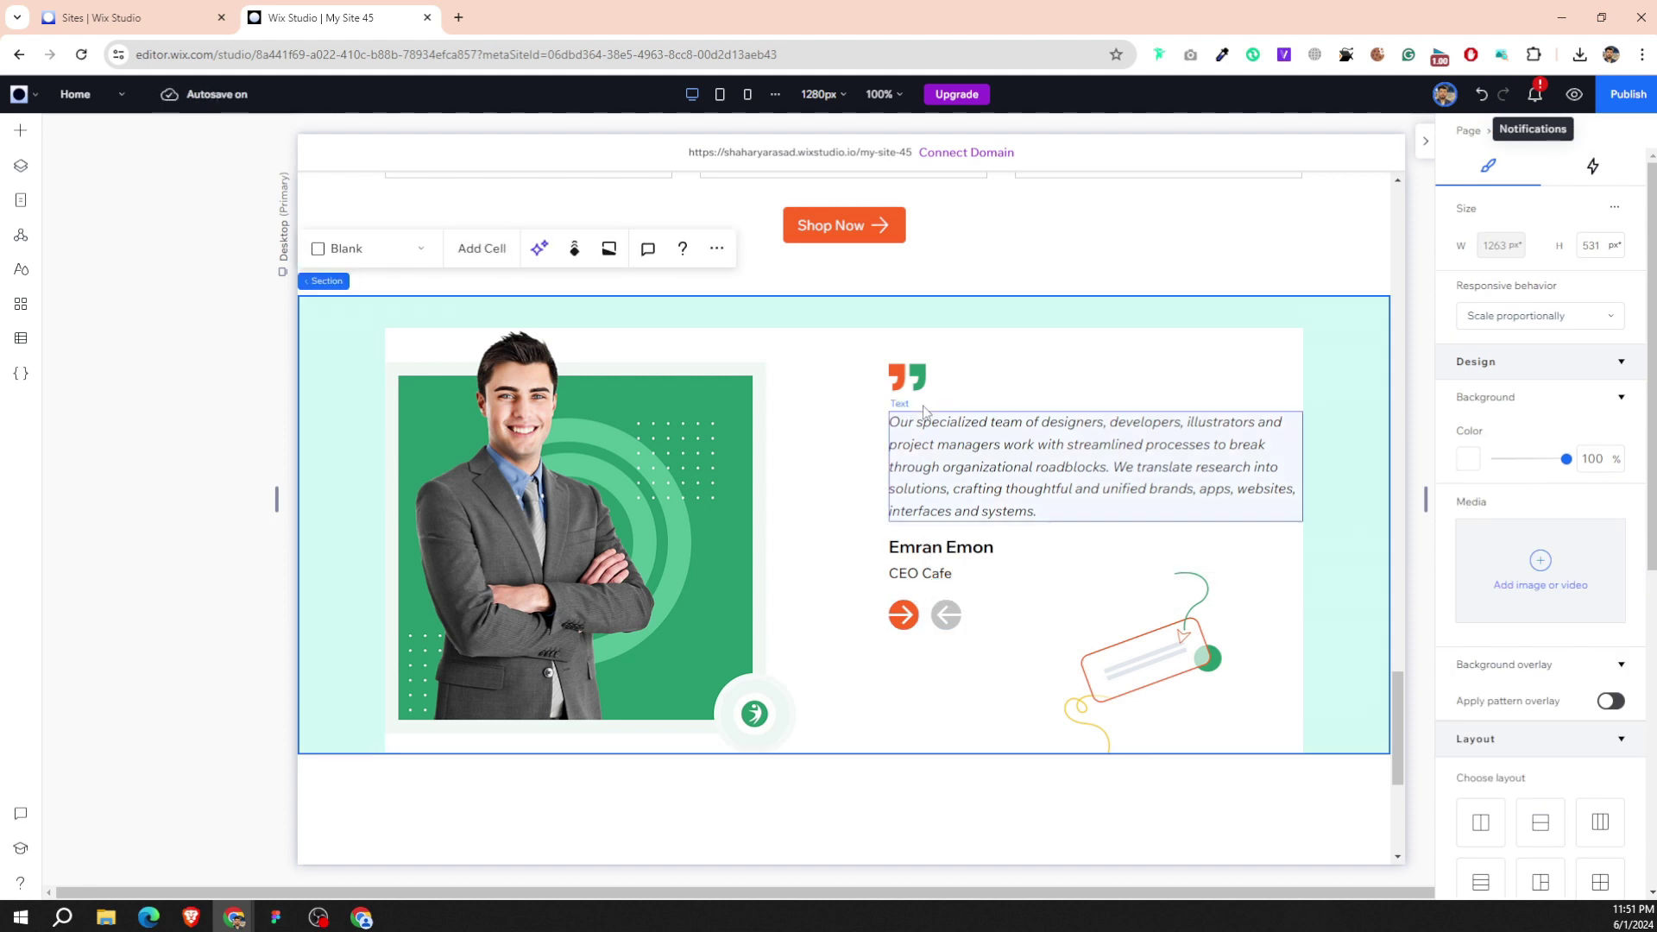
# Select the quote mark, quote, name, CEO Cafe title and arrows, and distribute them vertically.
pyautogui.click(917, 377)
pyautogui.keyDown('shift'); pyautogui.click(938, 461); pyautogui.keyUp('shift')
pyautogui.keyDown('shift'); pyautogui.click(927, 551); pyautogui.keyUp('shift')
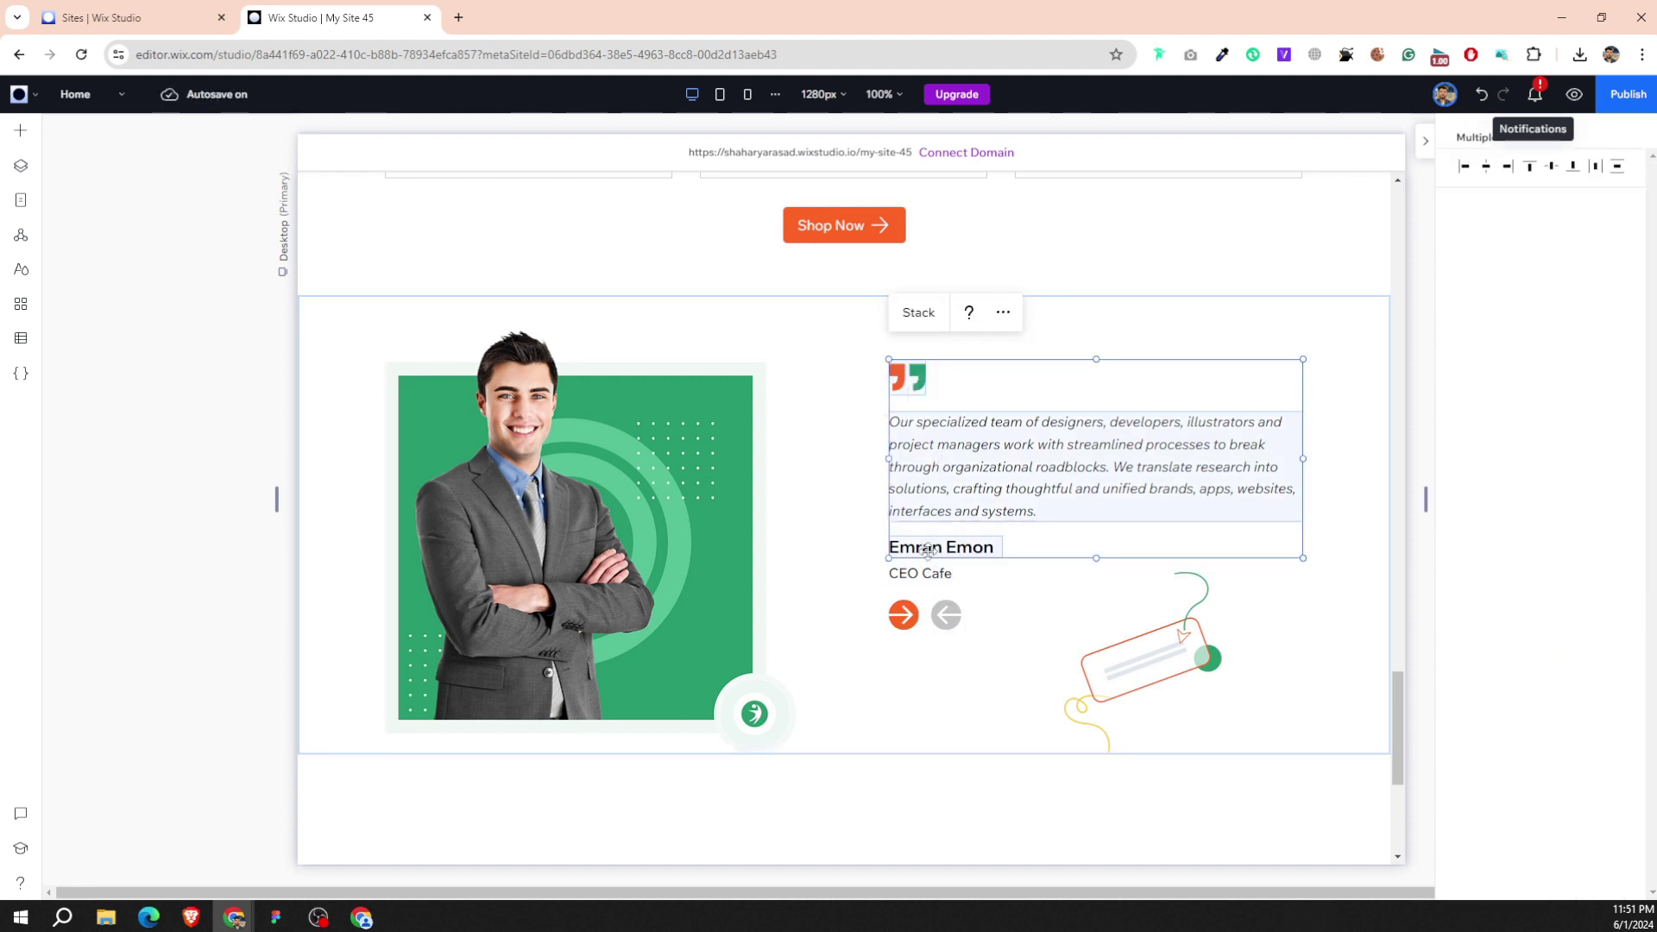
pyautogui.keyDown('shift'); pyautogui.click(927, 572); pyautogui.keyUp('shift')
pyautogui.keyDown('shift'); pyautogui.click(923, 614); pyautogui.keyUp('shift')
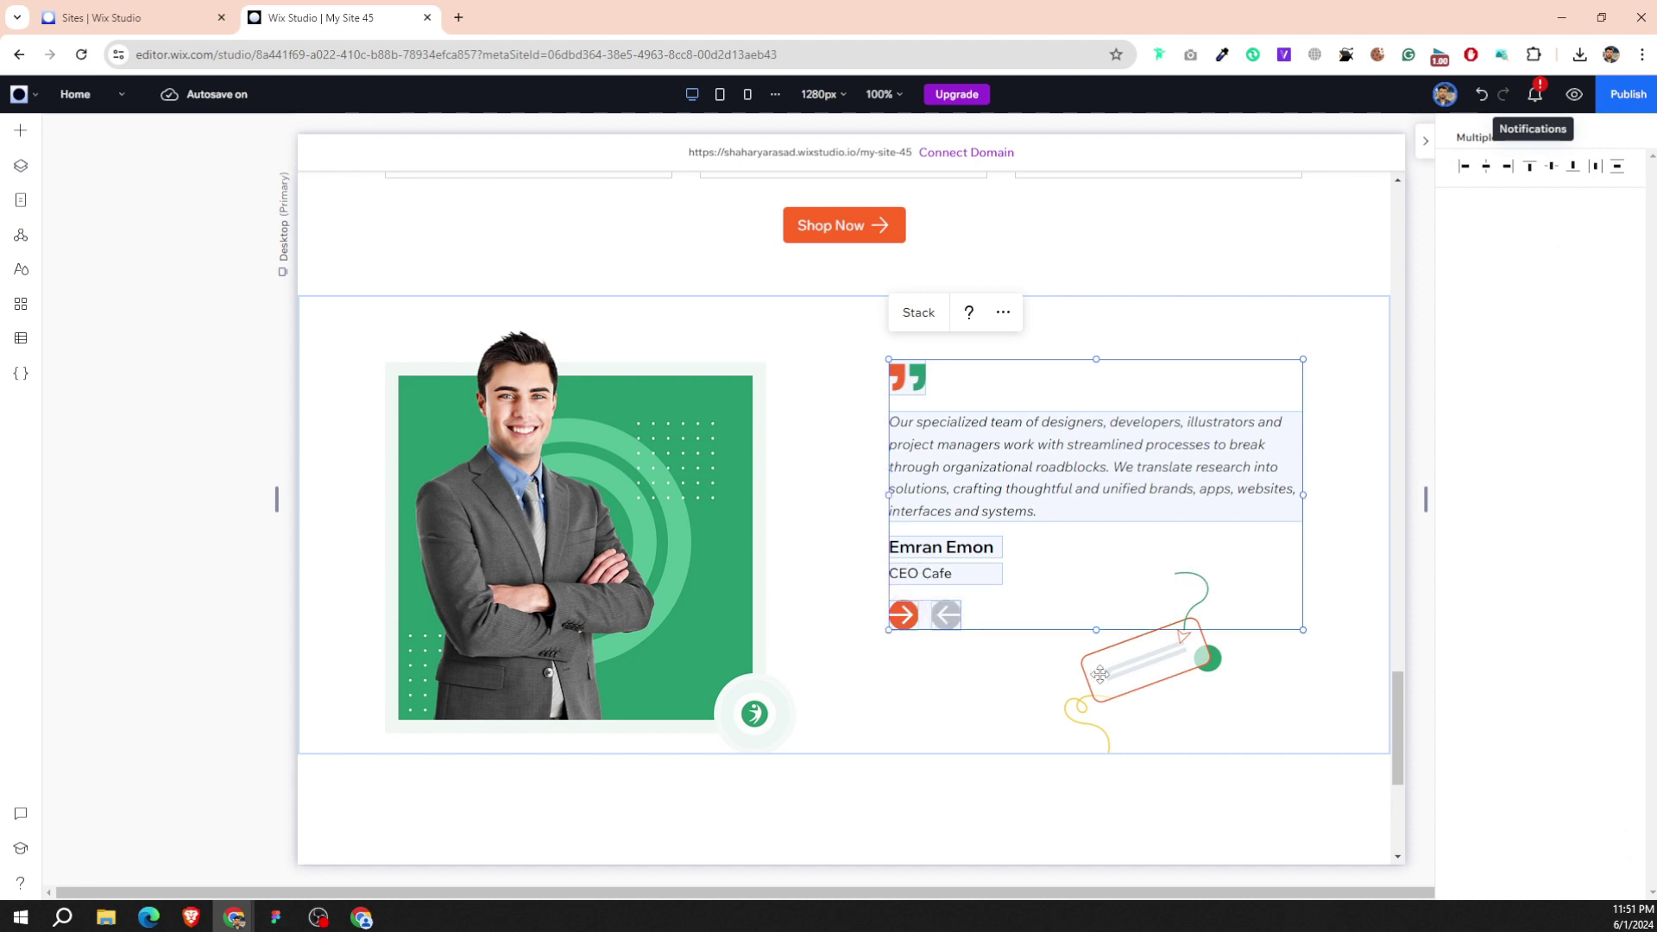
pyautogui.click(1615, 168)
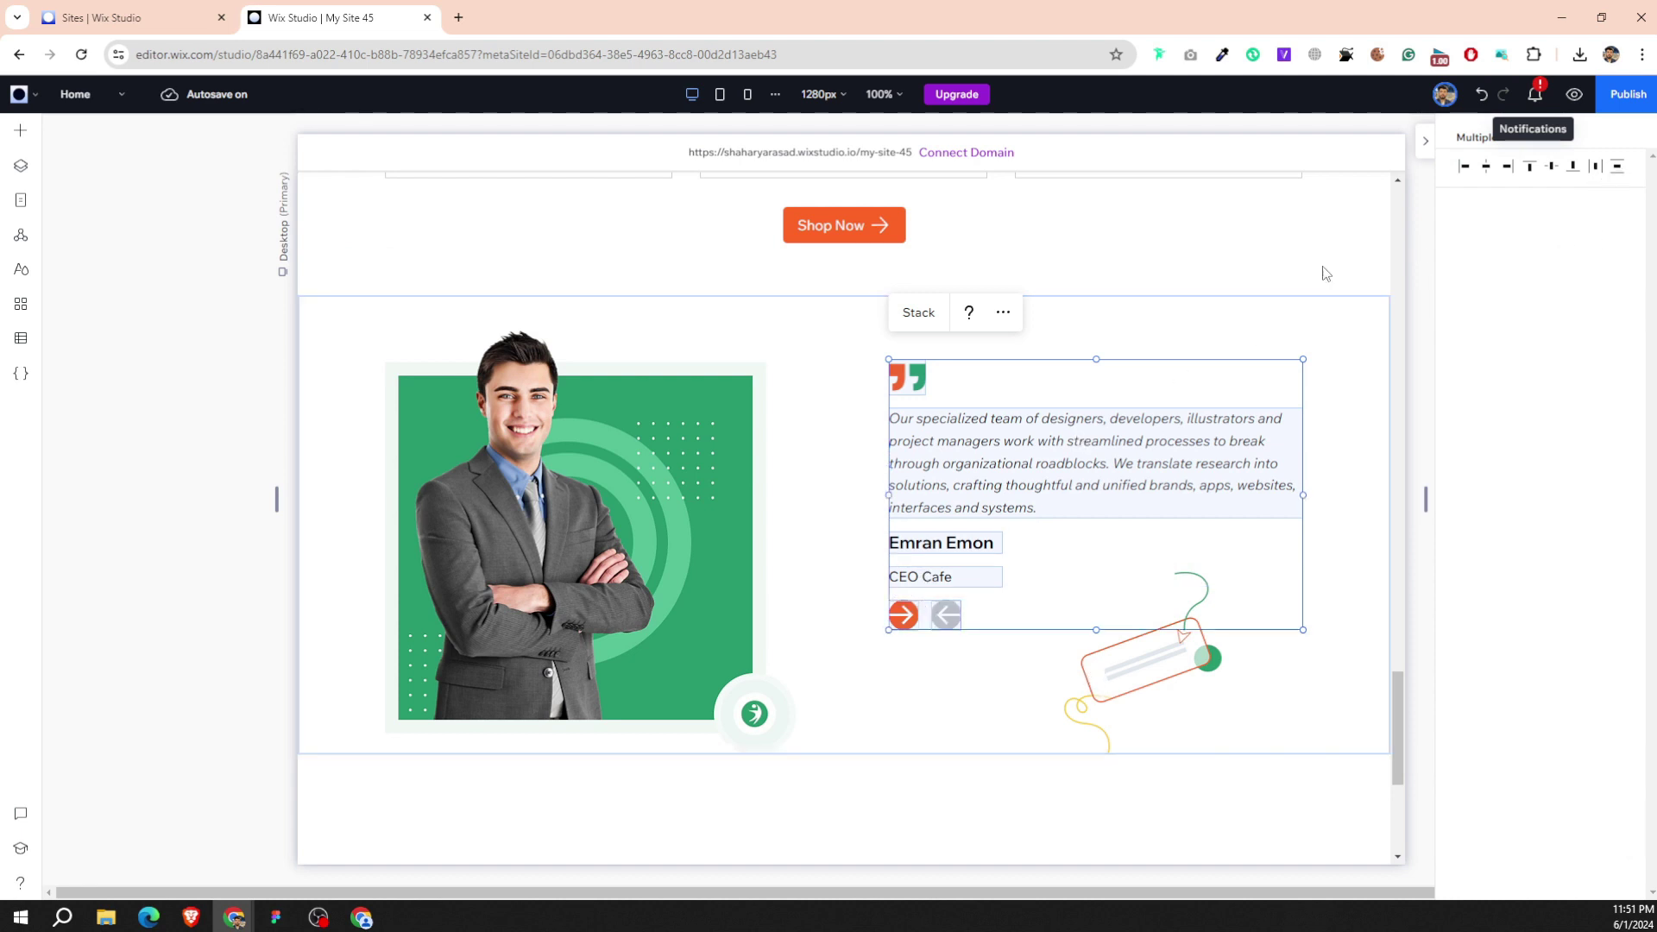
# Add the illustration to the selection and stack the elements vertically.
pyautogui.keyDown('shift'); pyautogui.click(1095, 663); pyautogui.keyUp('shift')
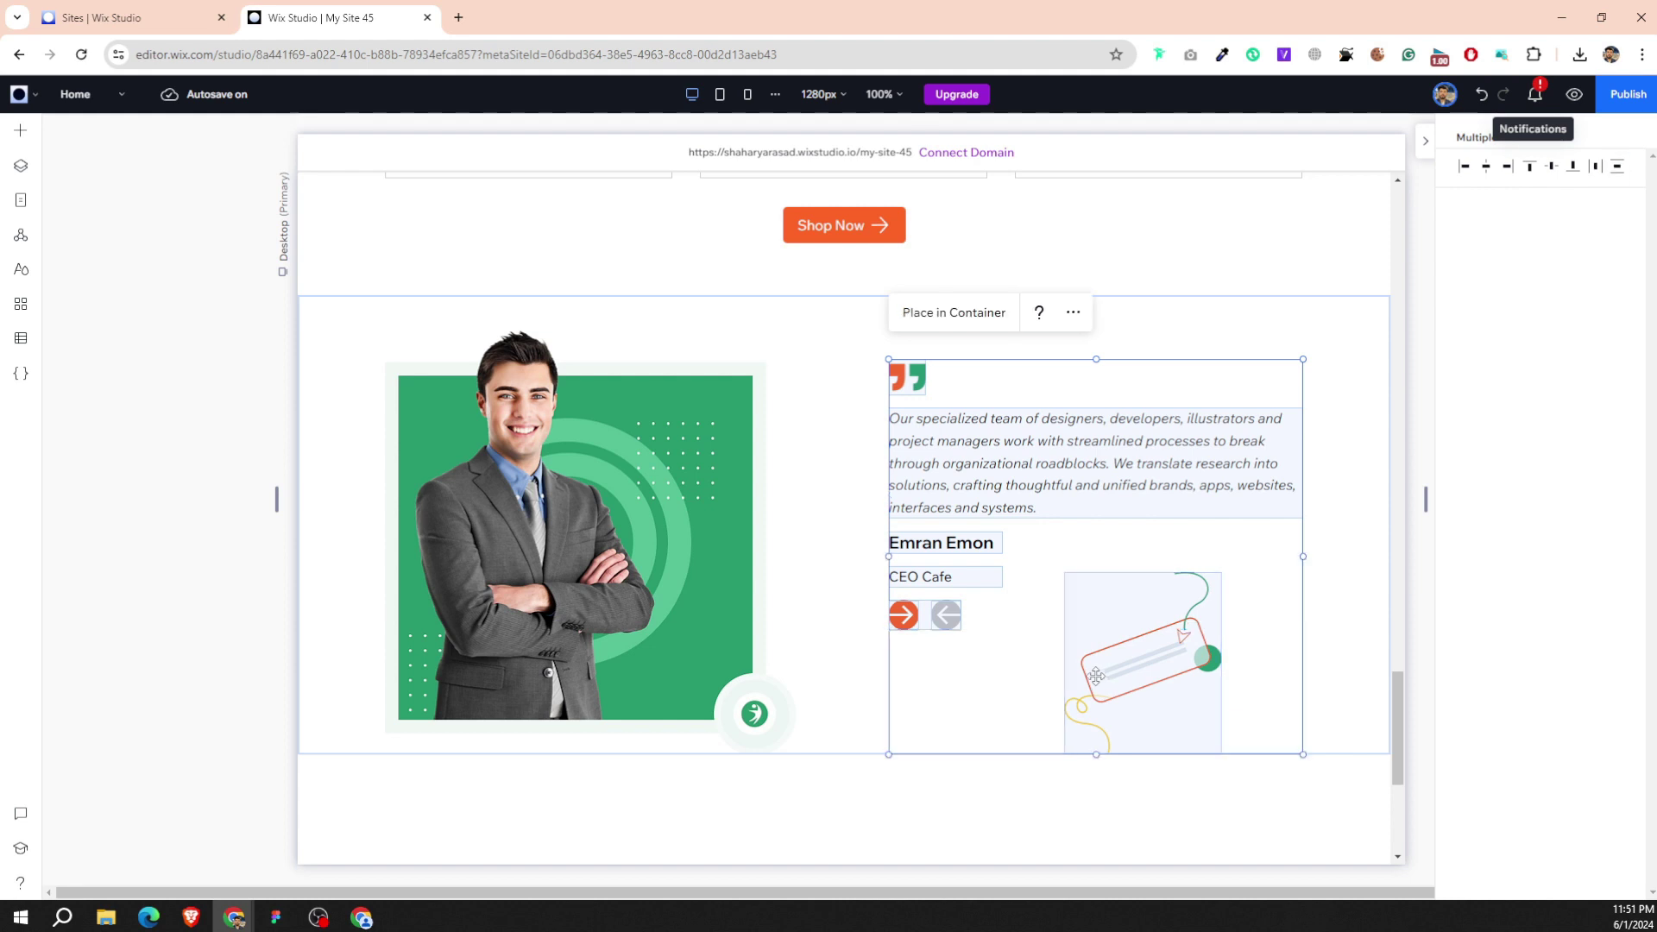
pyautogui.click(1073, 313)
pyautogui.click(1280, 562)
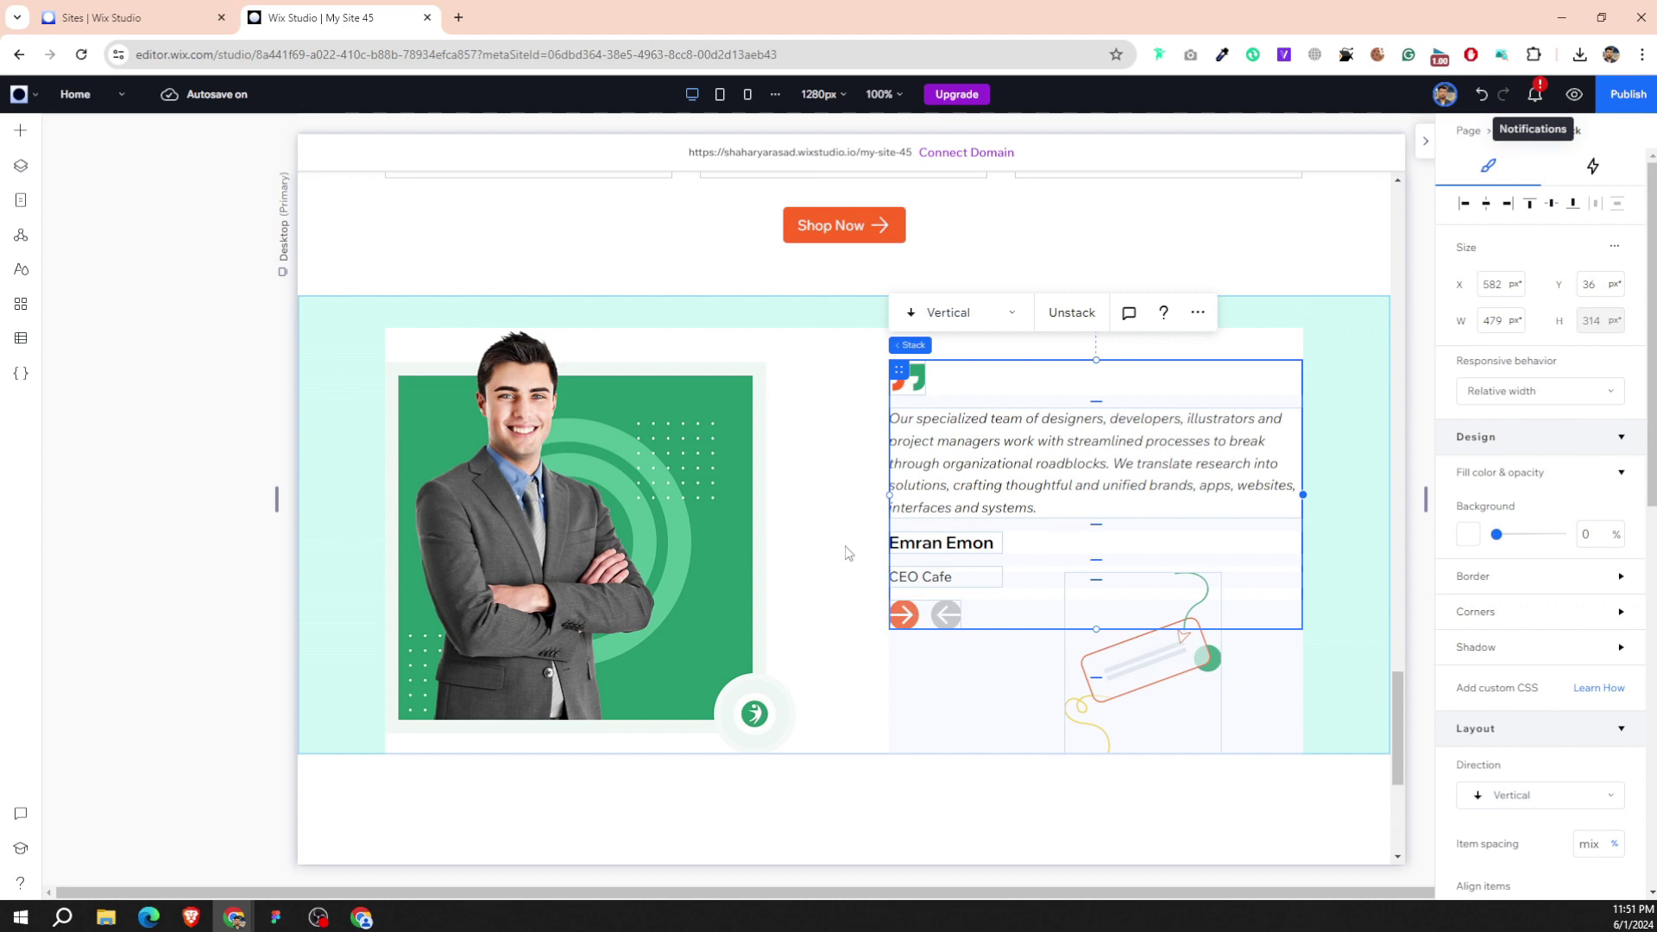
pyautogui.click(845, 553)
pyautogui.scroll(-3, 845, 553)
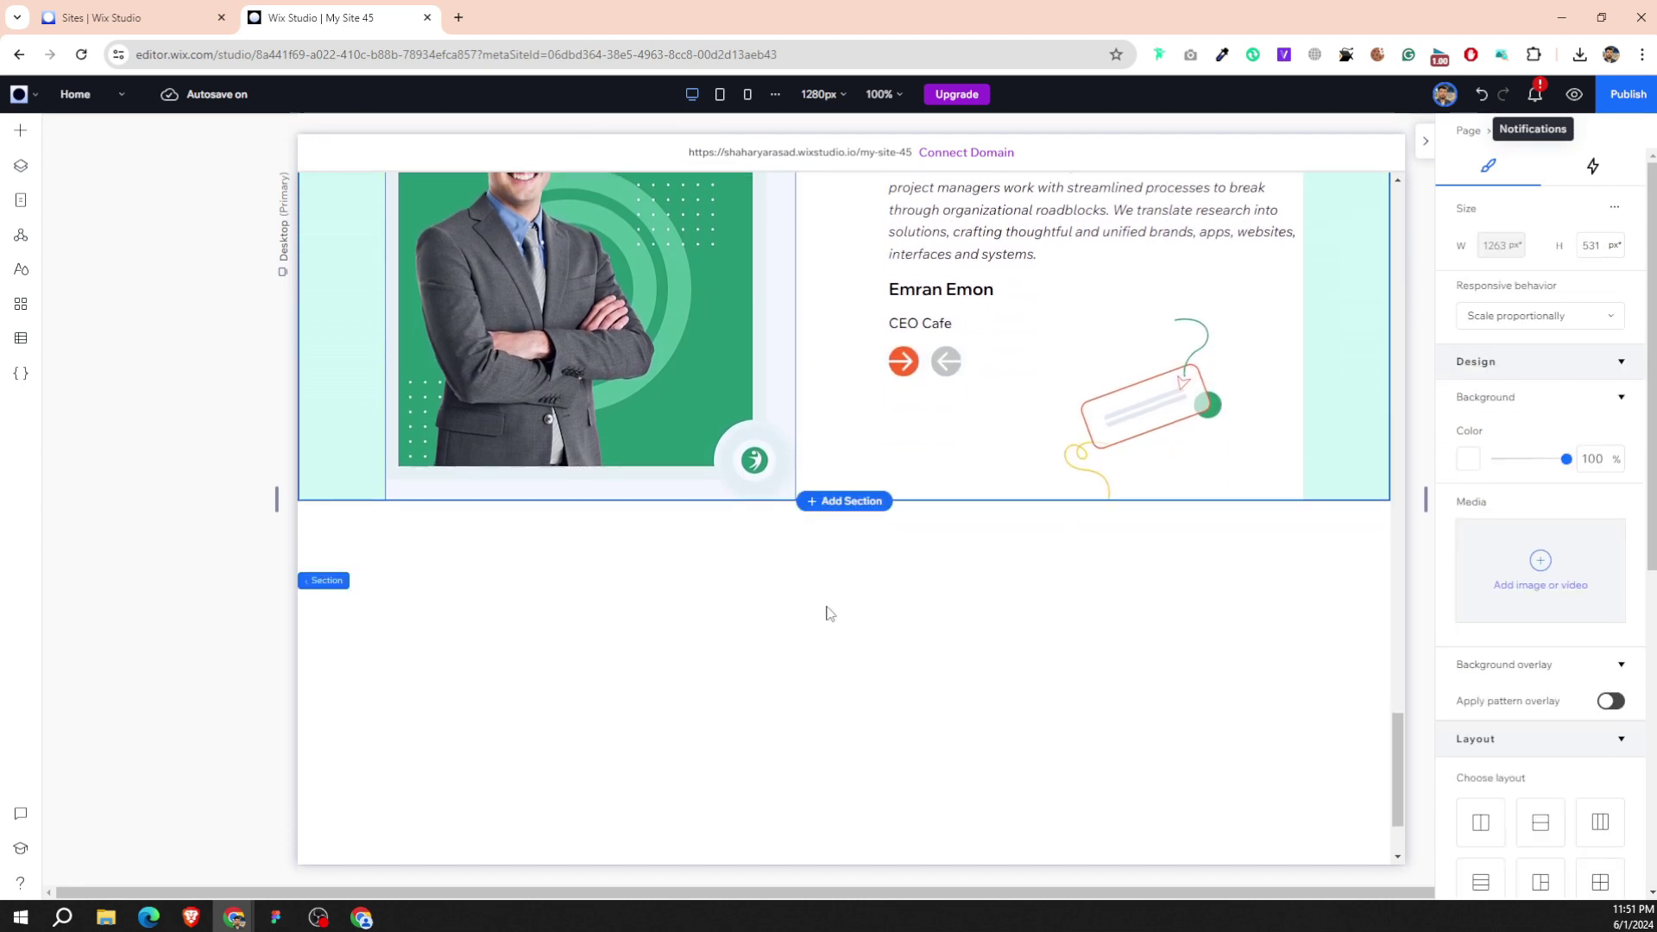
pyautogui.click(670, 670)
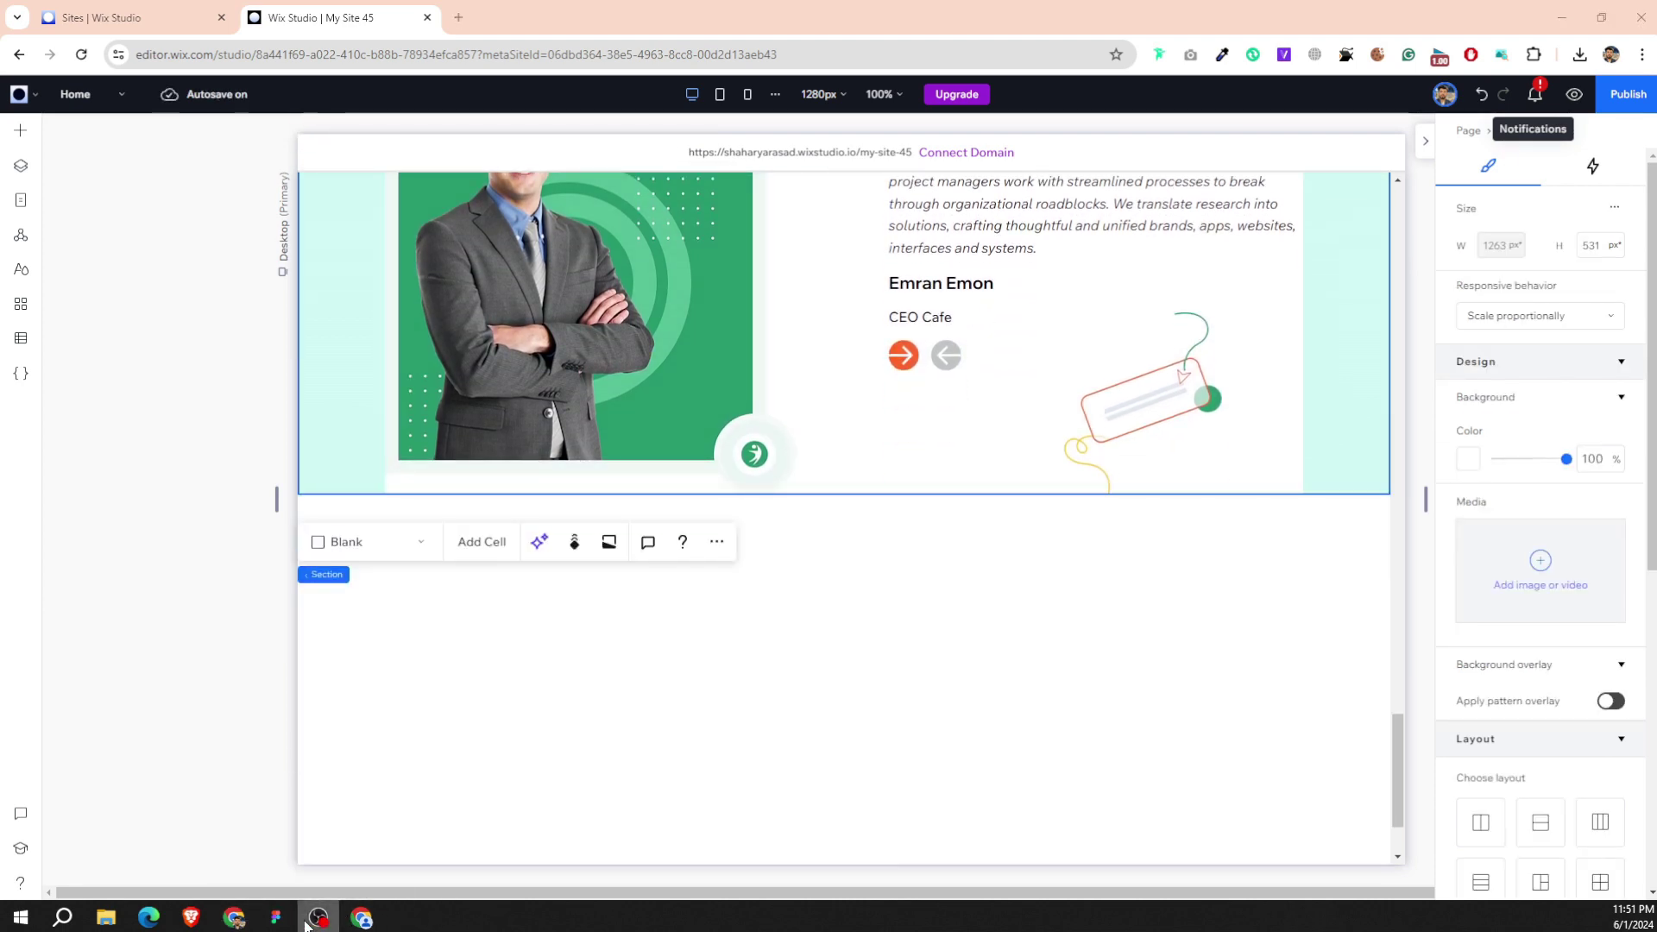
pyautogui.click(276, 918)
pyautogui.scroll(-5, 627, 513)
pyautogui.scroll(-1, 636, 509)
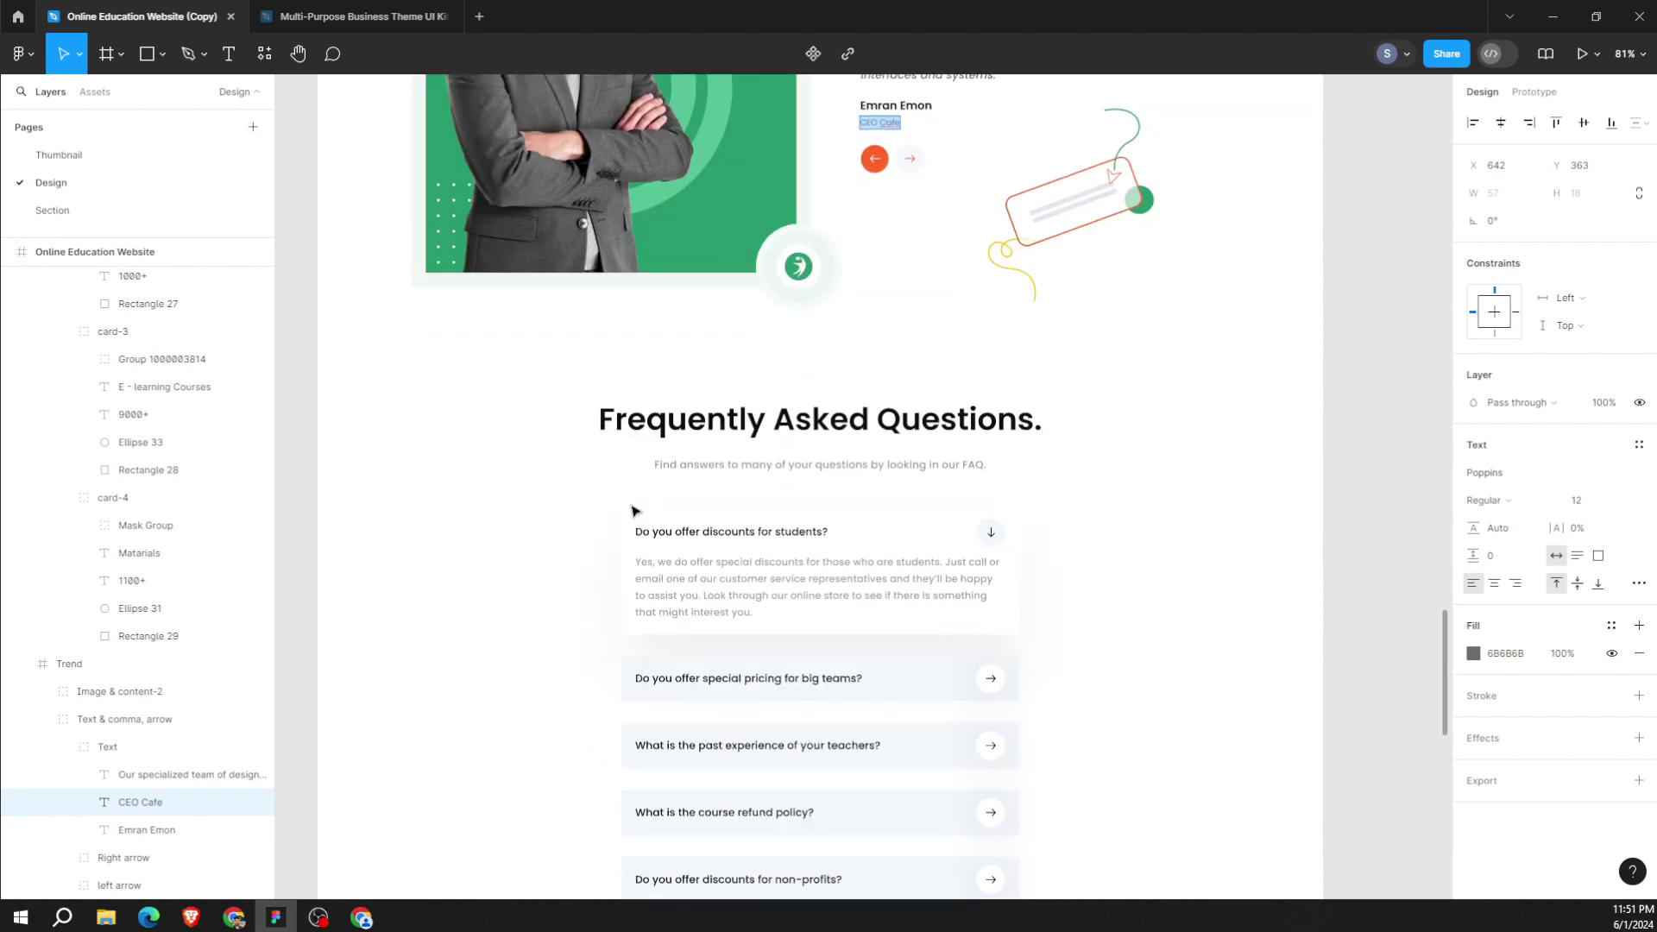
pyautogui.scroll(-2, 638, 508)
pyautogui.click(306, 925)
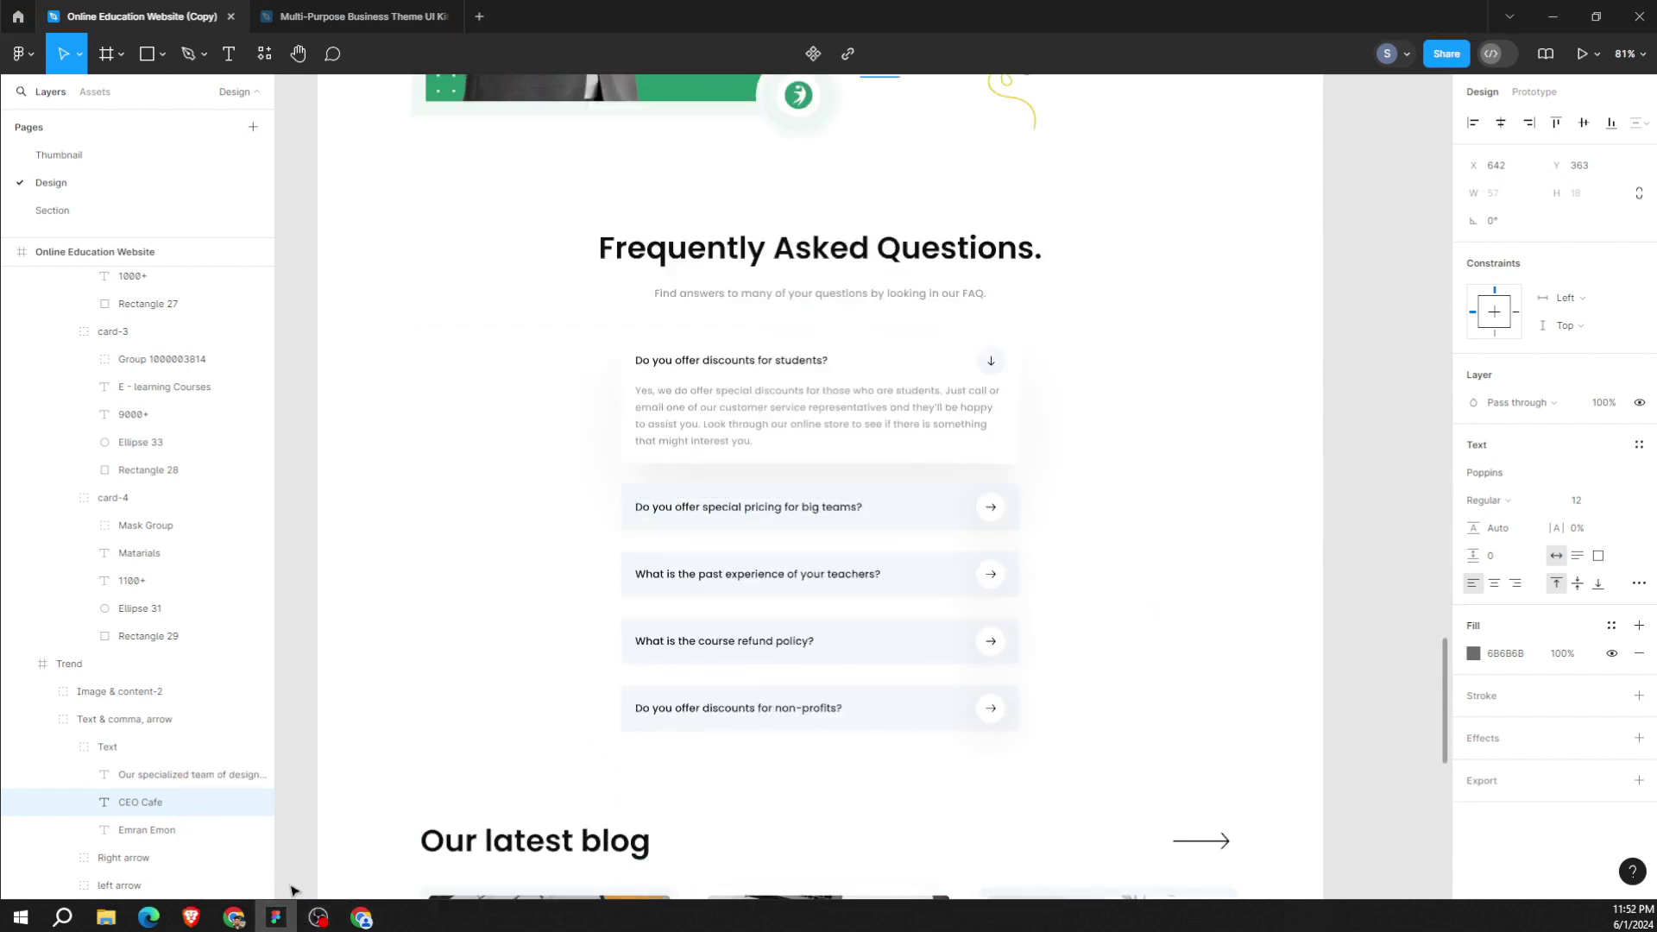
pyautogui.click(285, 924)
pyautogui.click(369, 560)
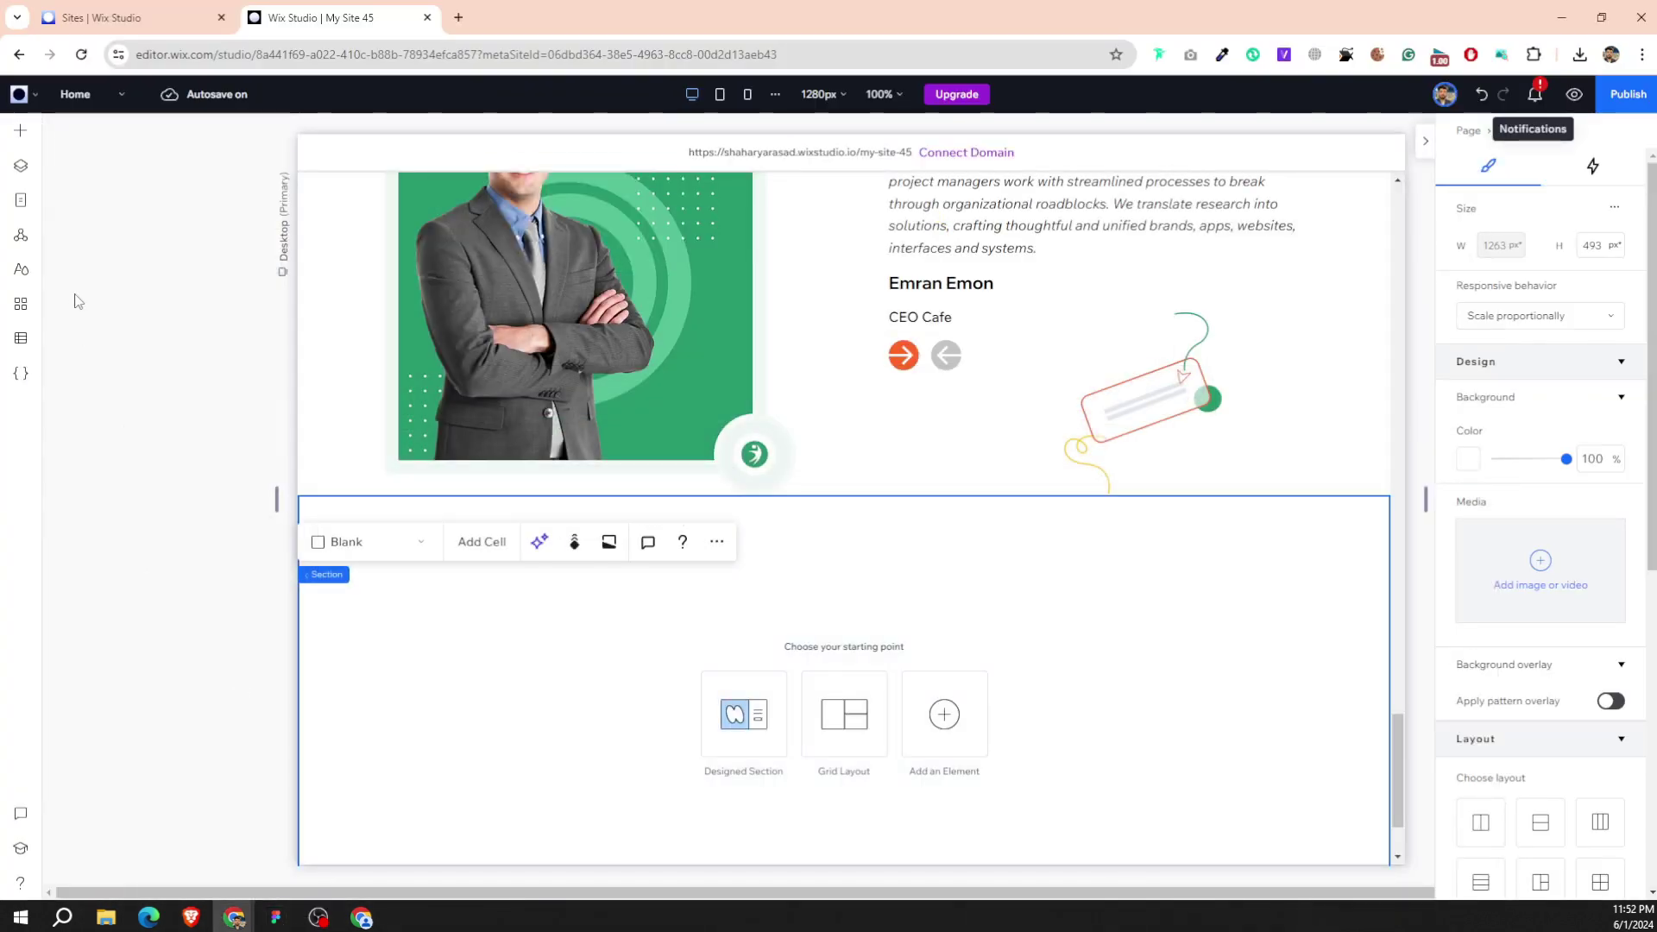
# Go to the App Market from the installed apps list.
pyautogui.click(22, 246)
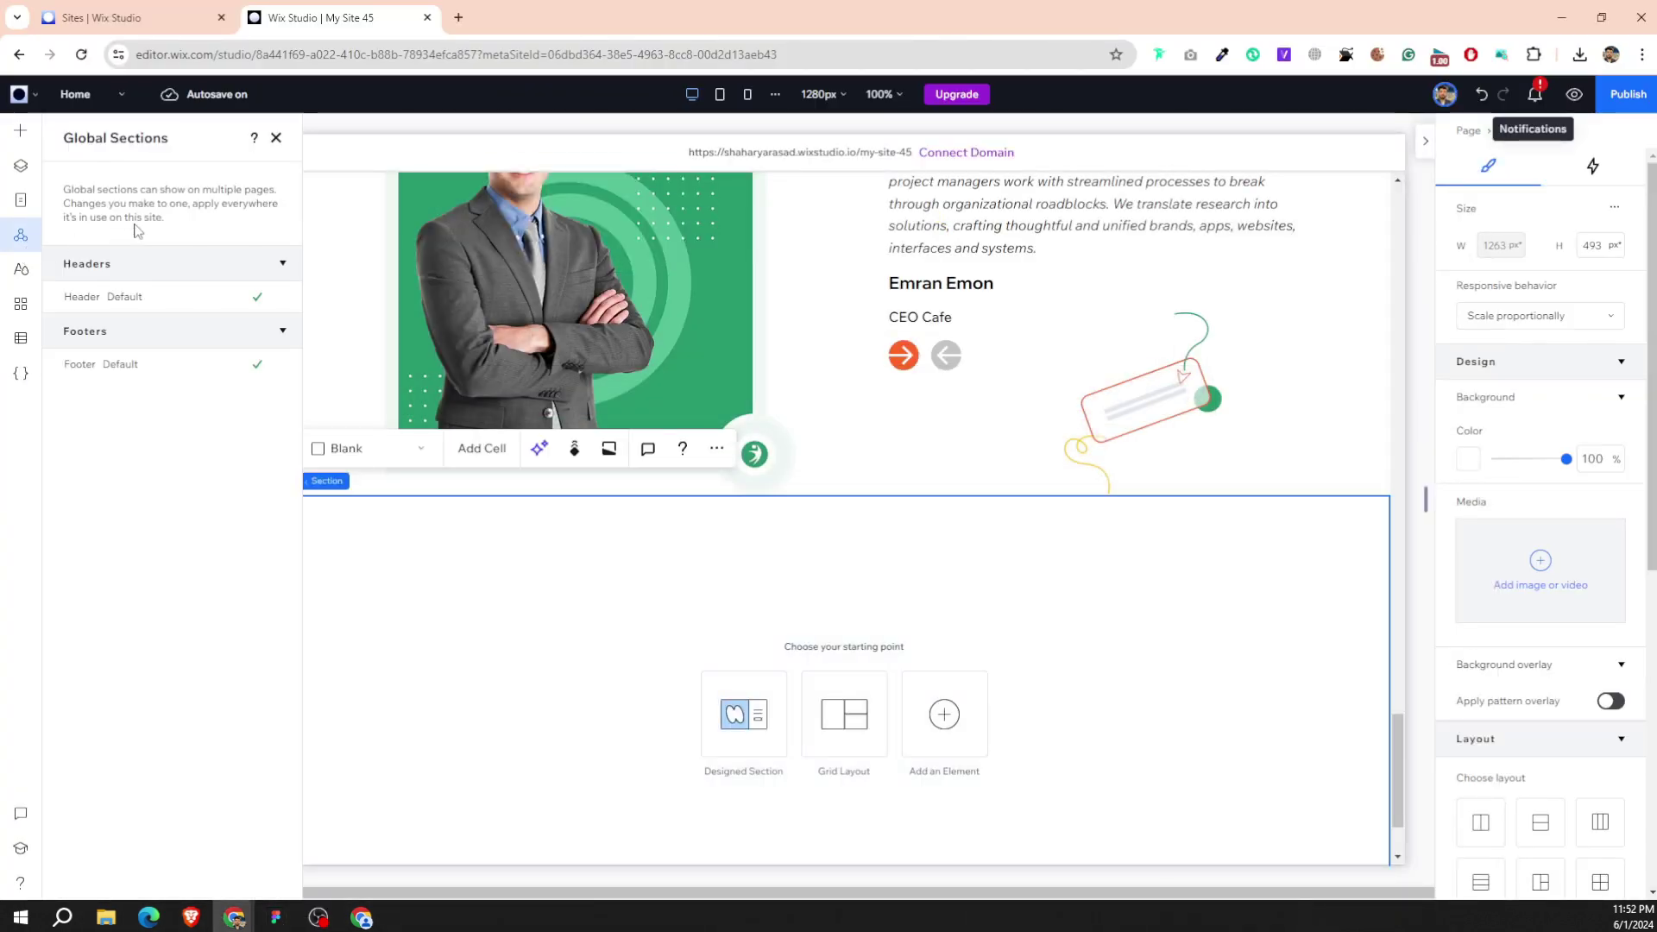
pyautogui.click(21, 309)
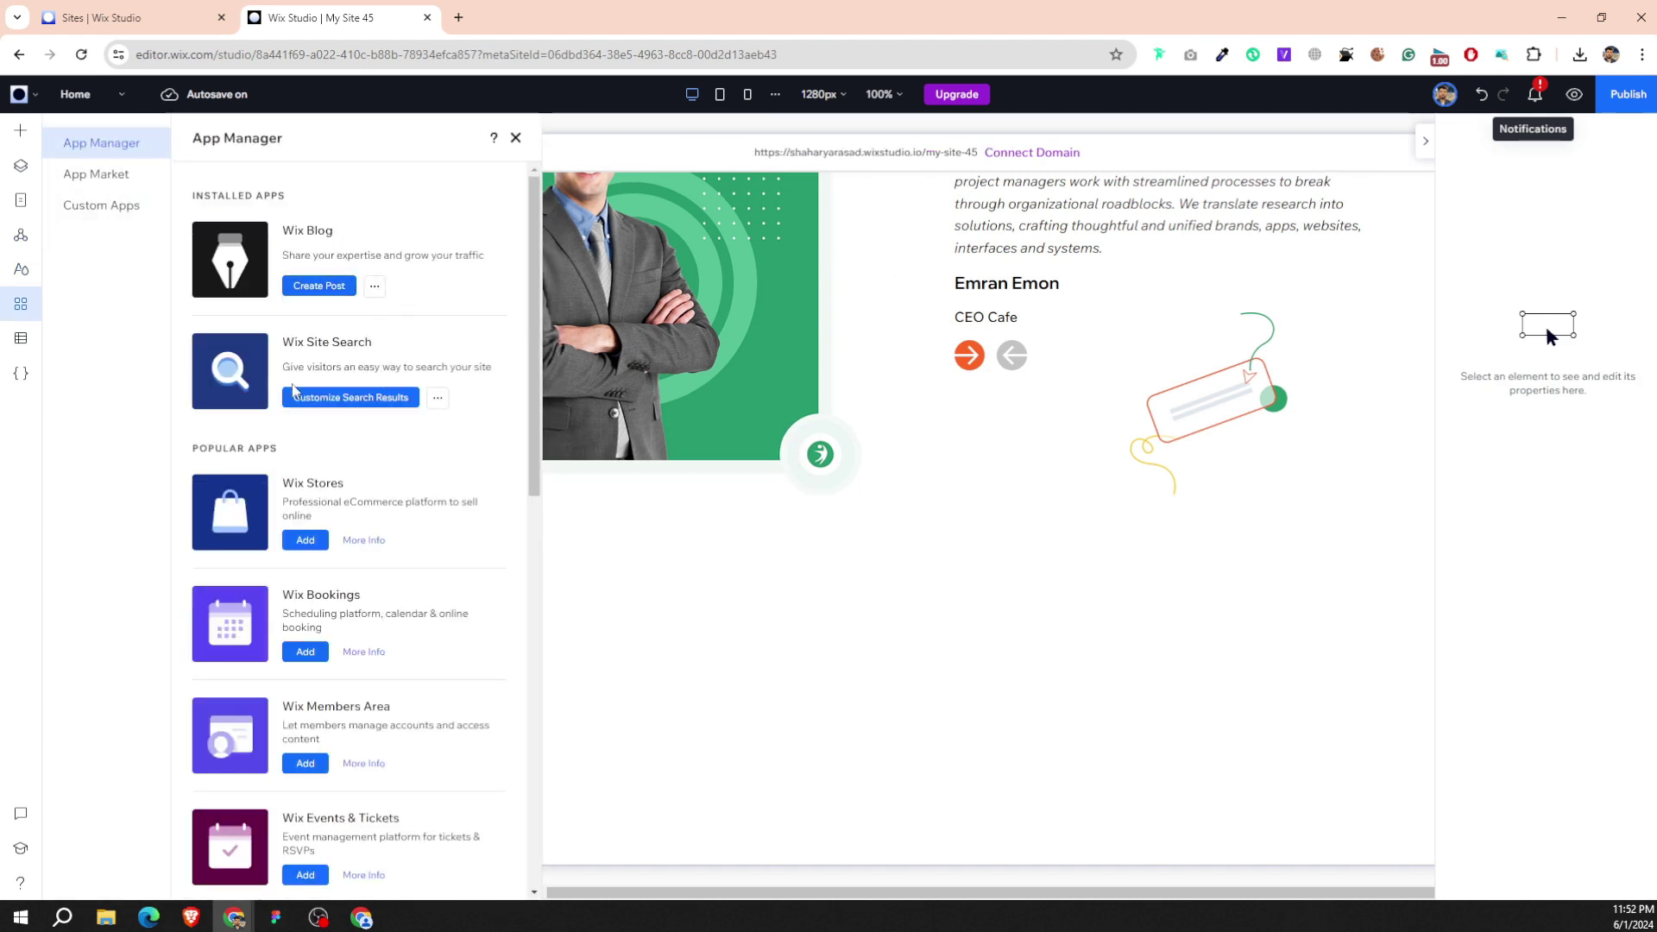
pyautogui.scroll(-2, 324, 448)
pyautogui.scroll(-3, 354, 516)
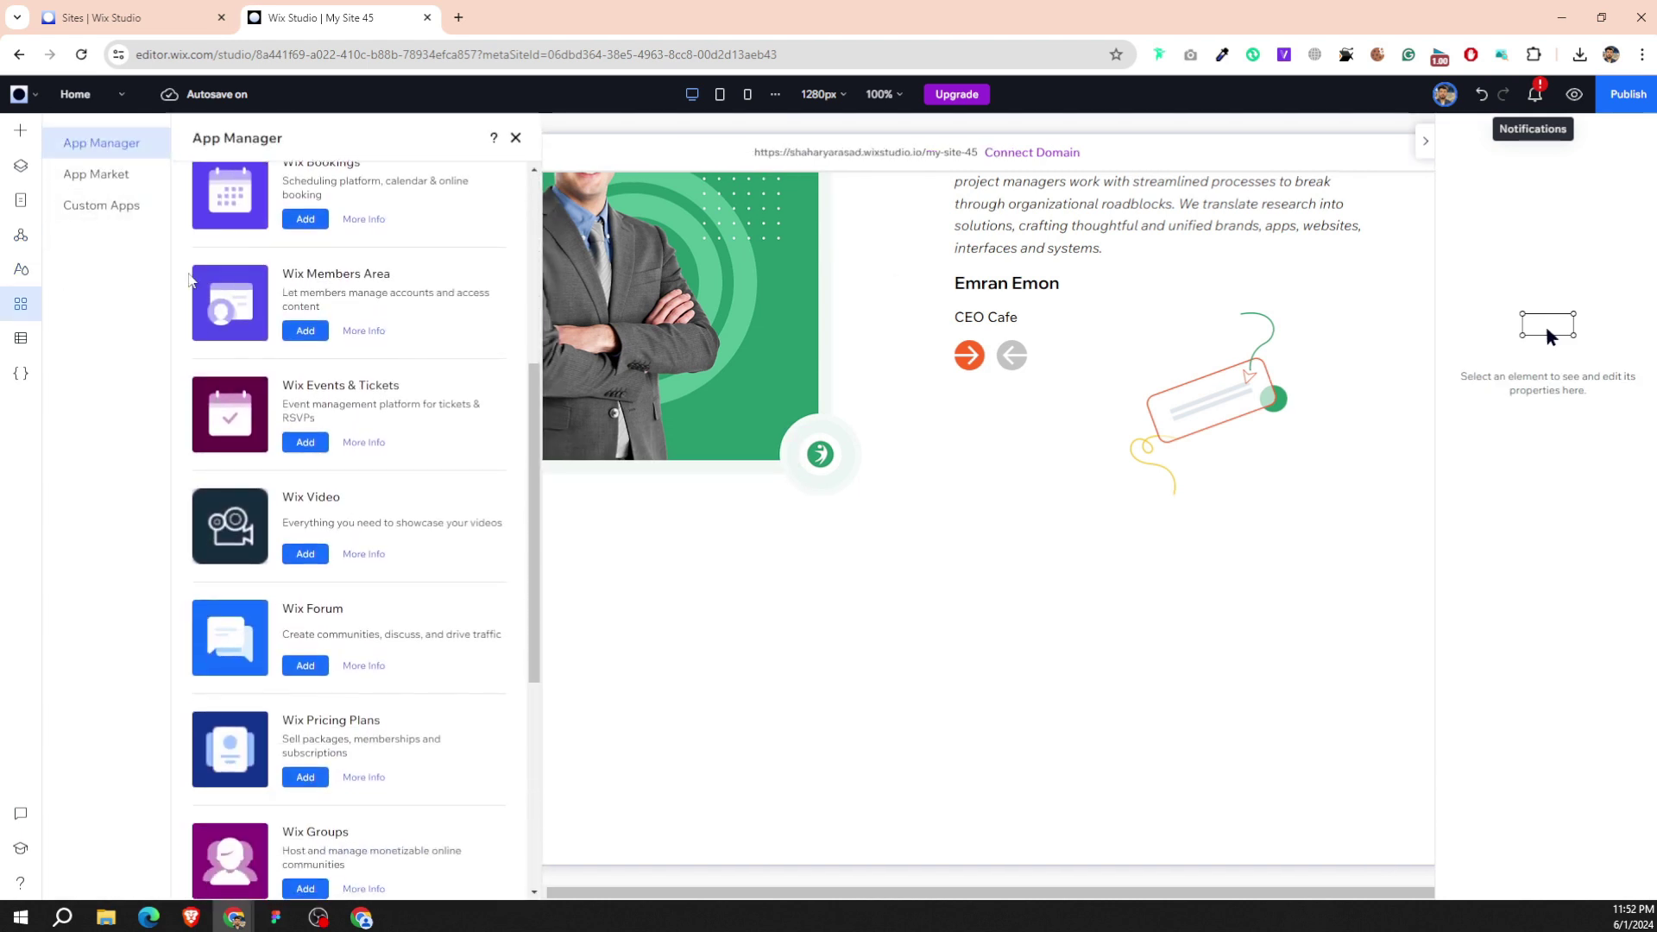
pyautogui.click(99, 174)
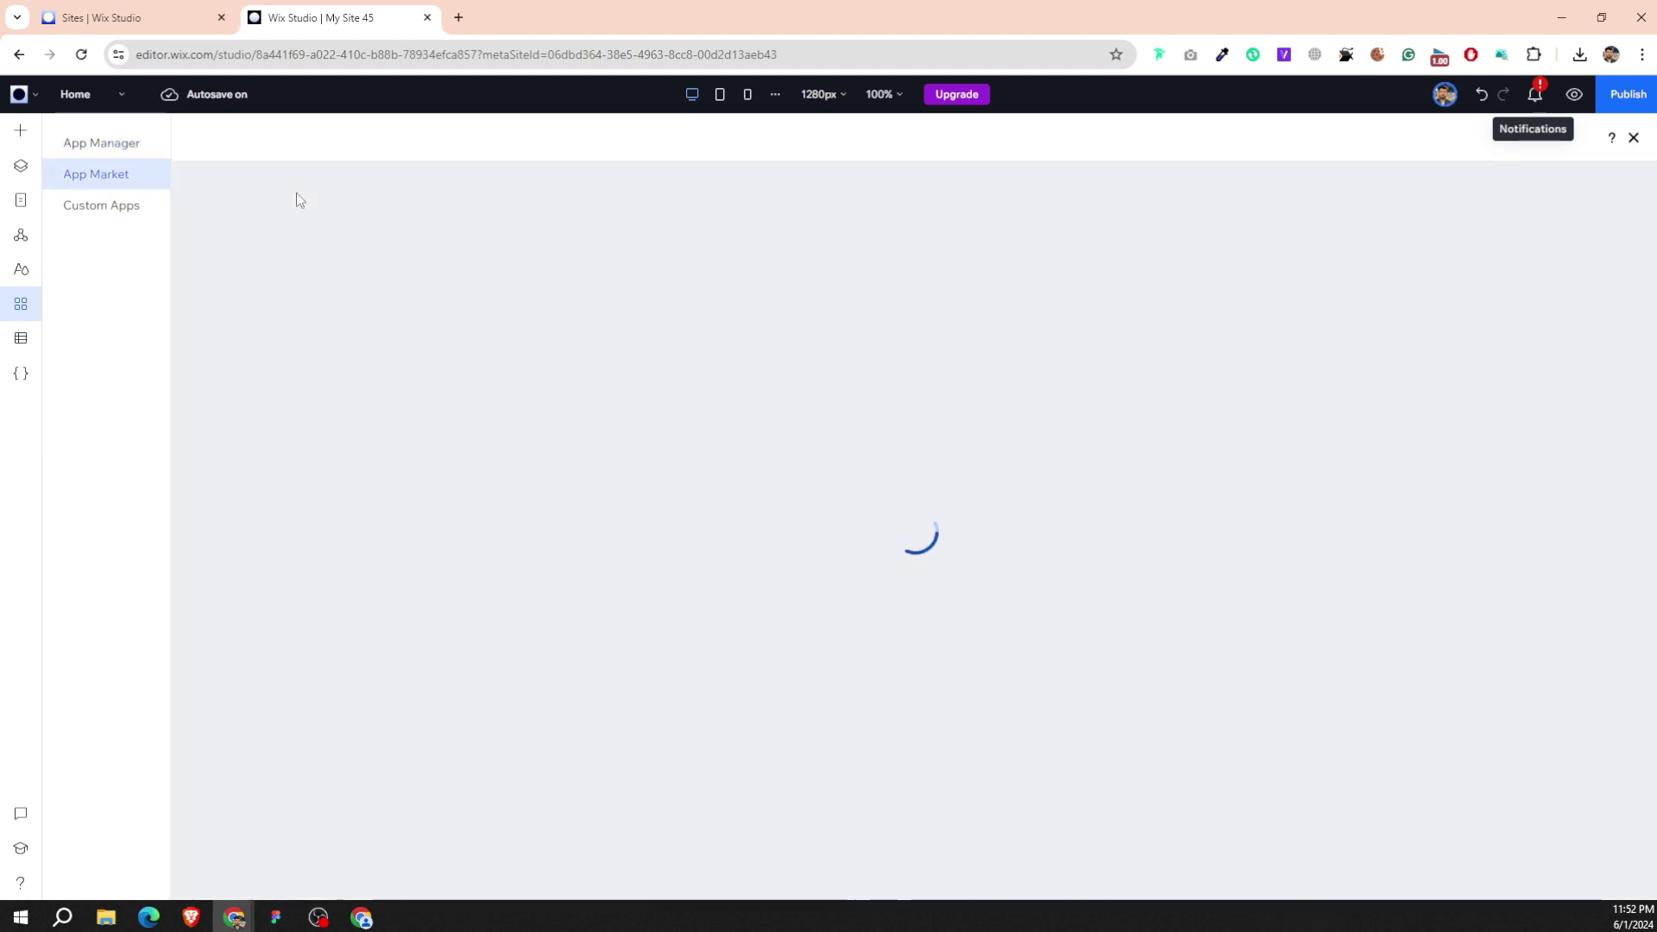
# Search 'fa', add the Wix FAQ app to the site, and select its new section.
pyautogui.click(254, 199)
pyautogui.write('fa')
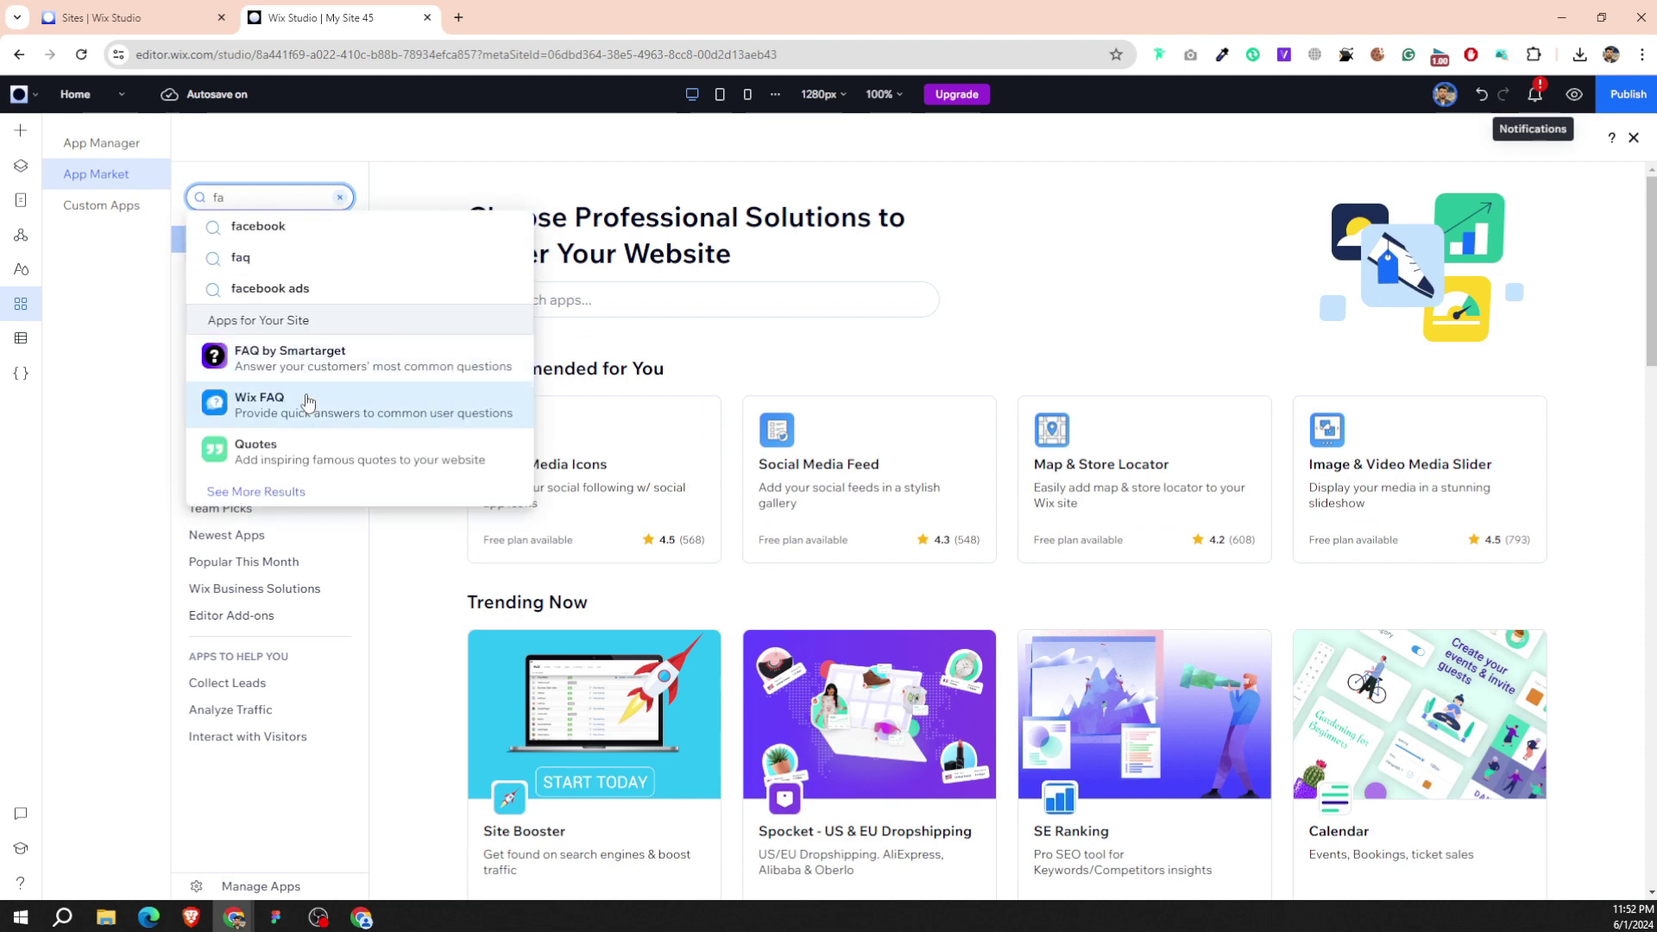
pyautogui.click(307, 401)
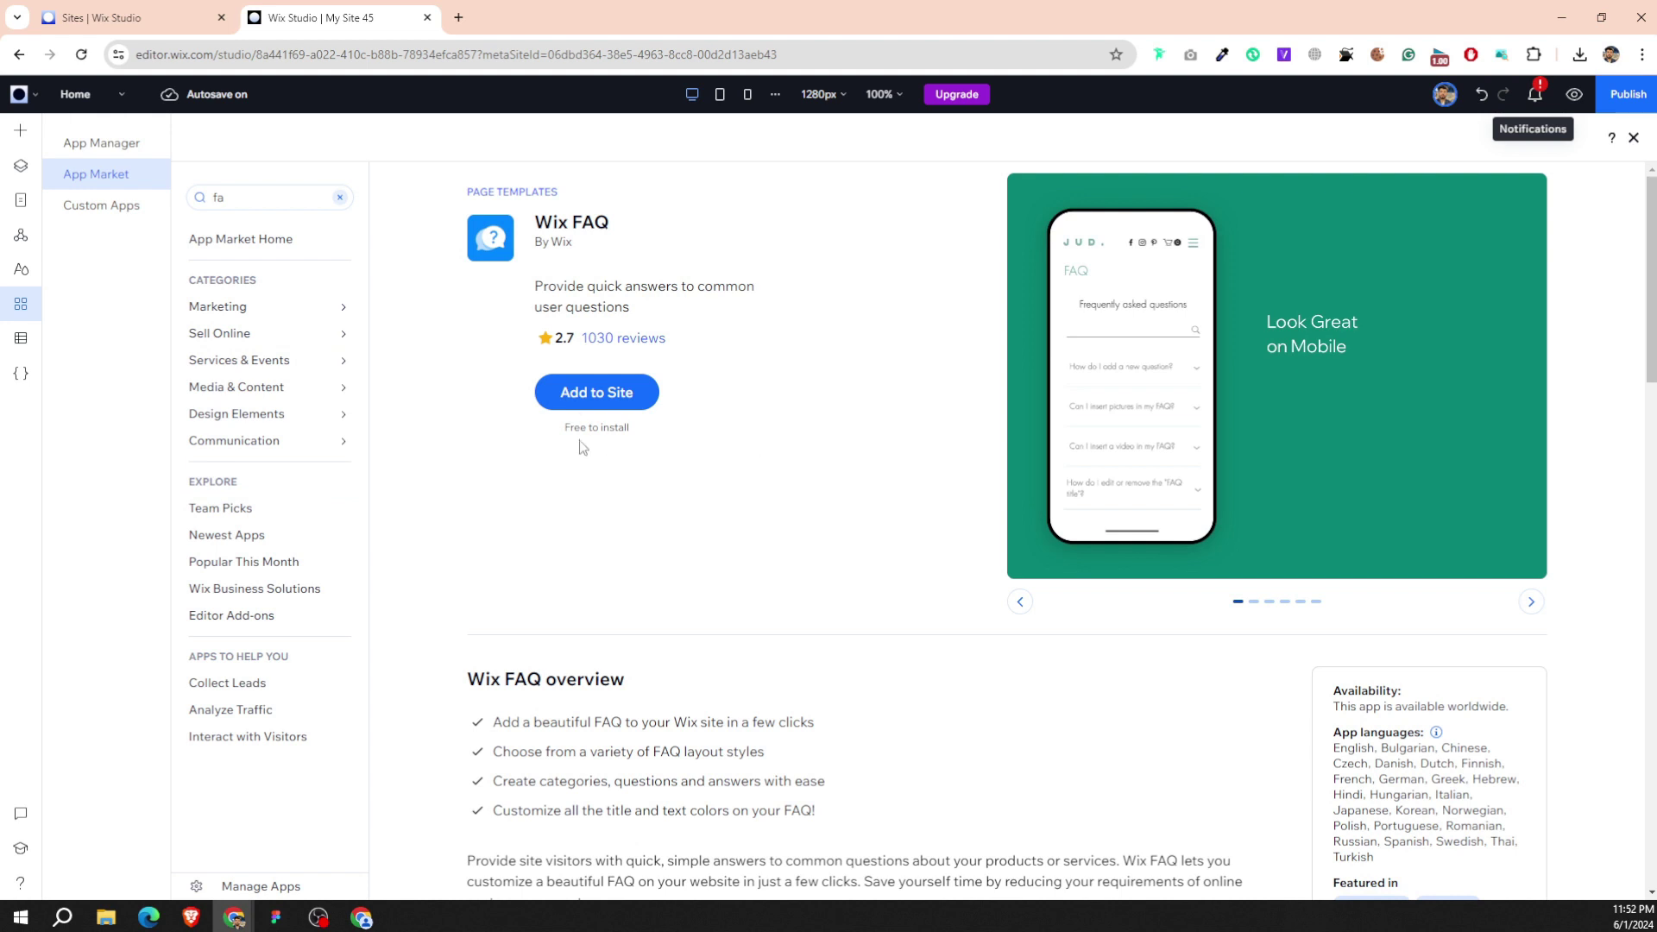
pyautogui.click(584, 406)
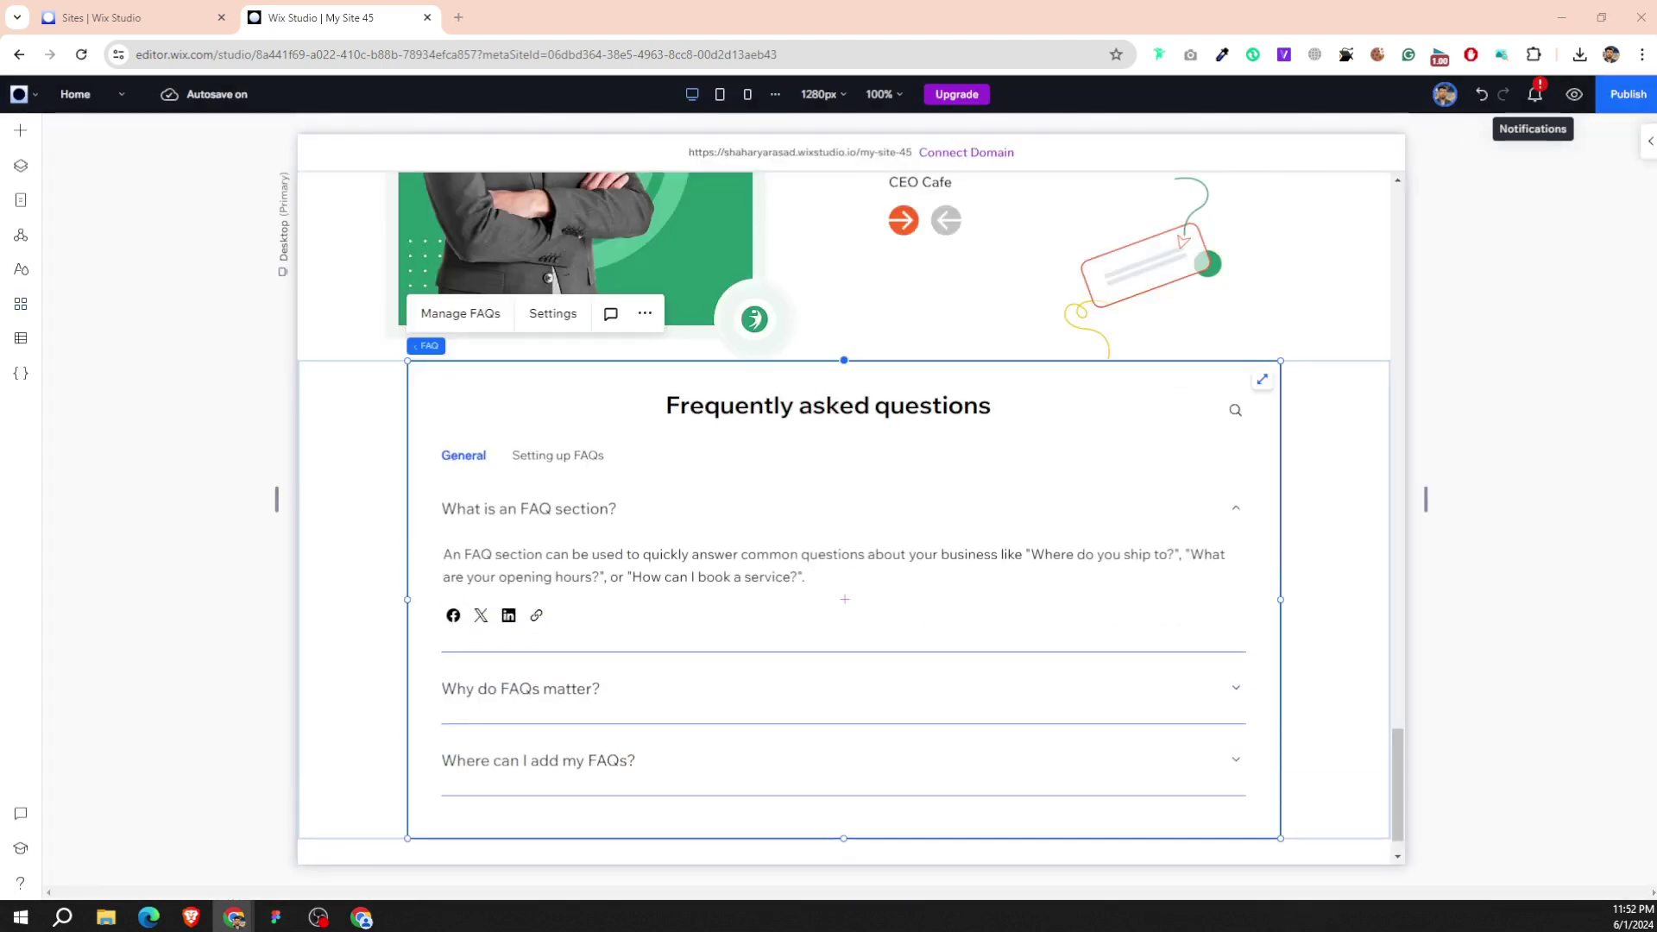
pyautogui.scroll(-1, 836, 554)
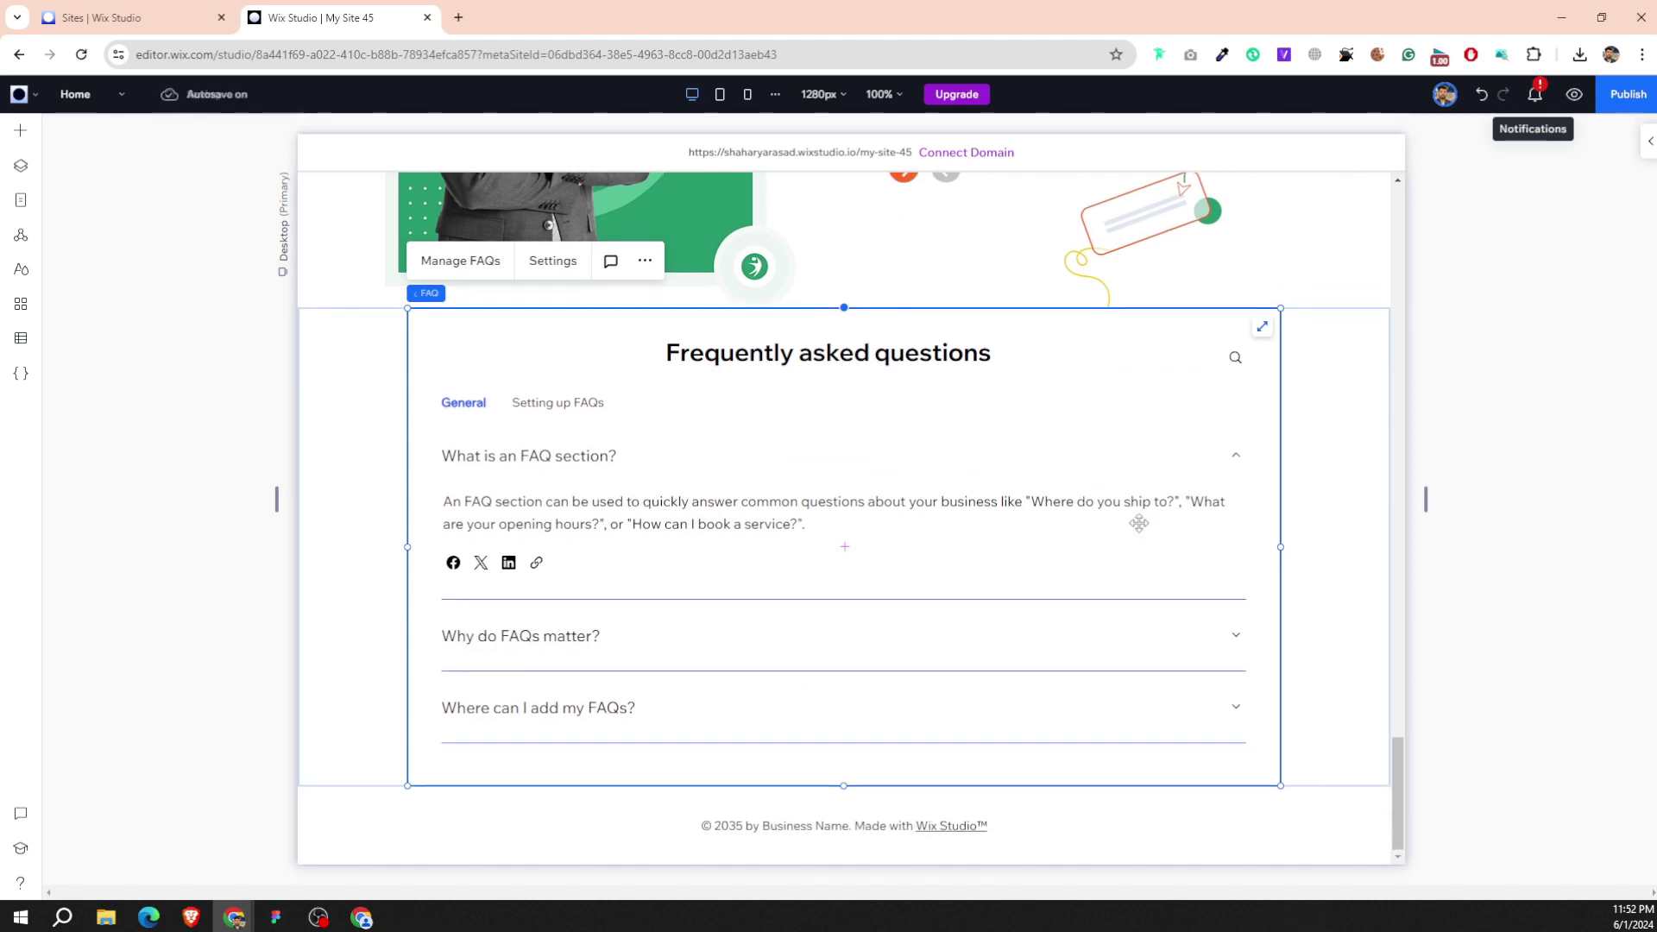
pyautogui.click(1333, 482)
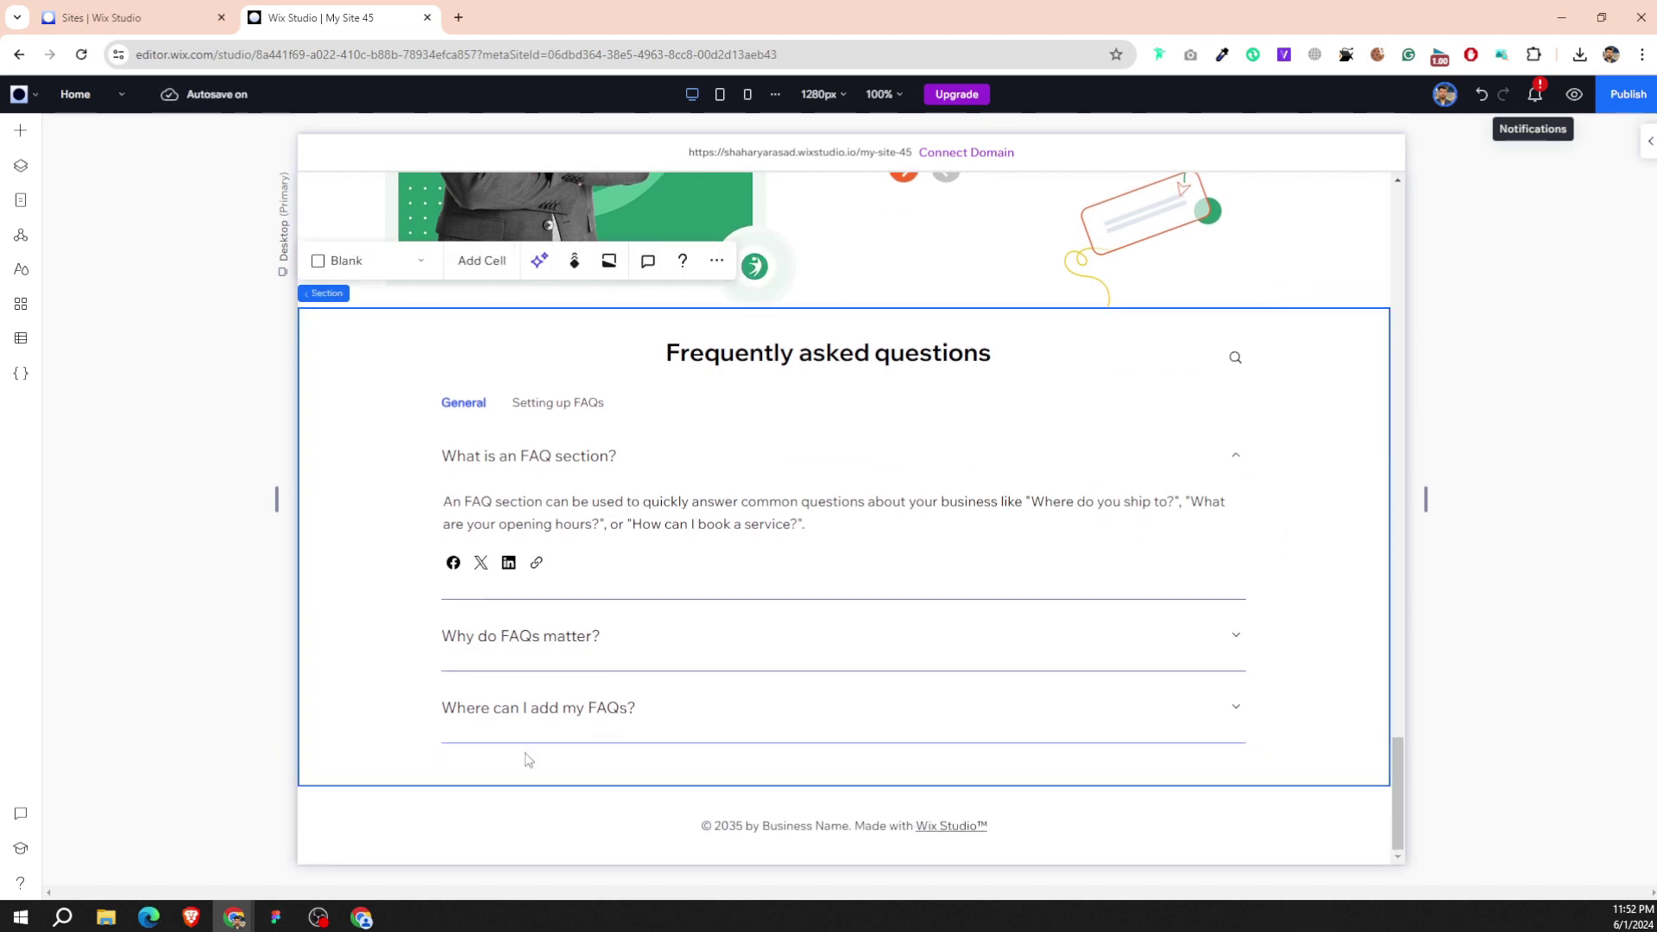
# Check the Figma FAQ question and heading text styles (Poppins SemiBold 44), then open Wix's FAQ question manager.
pyautogui.click(281, 918)
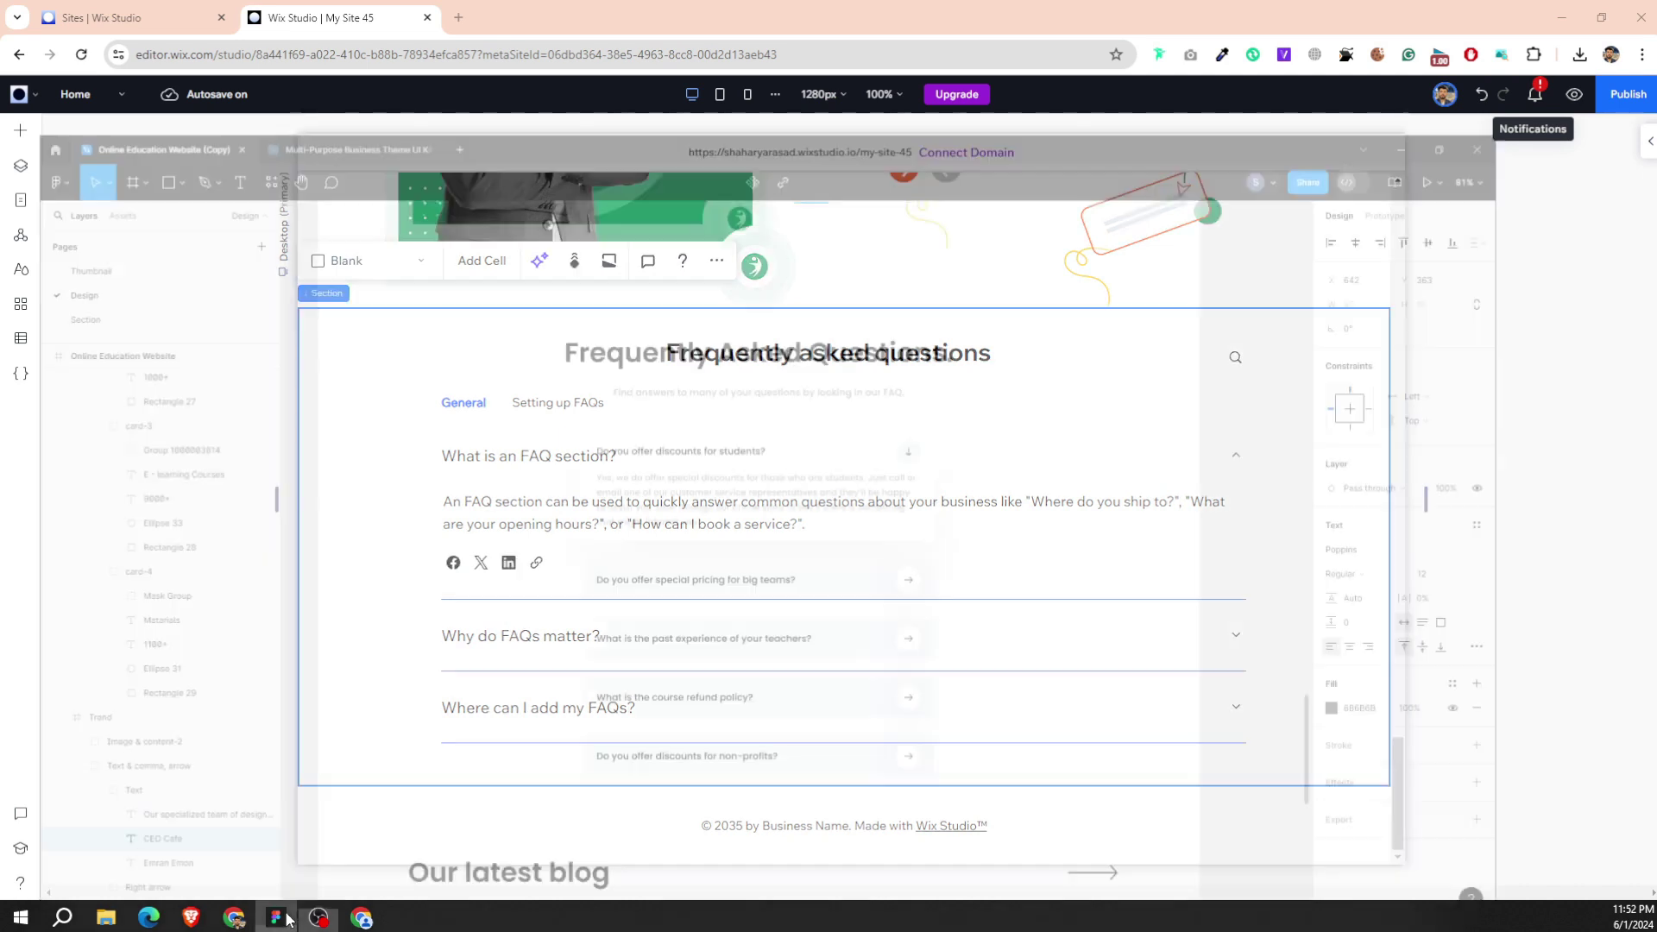
pyautogui.doubleClick(707, 360)
pyautogui.click(712, 360)
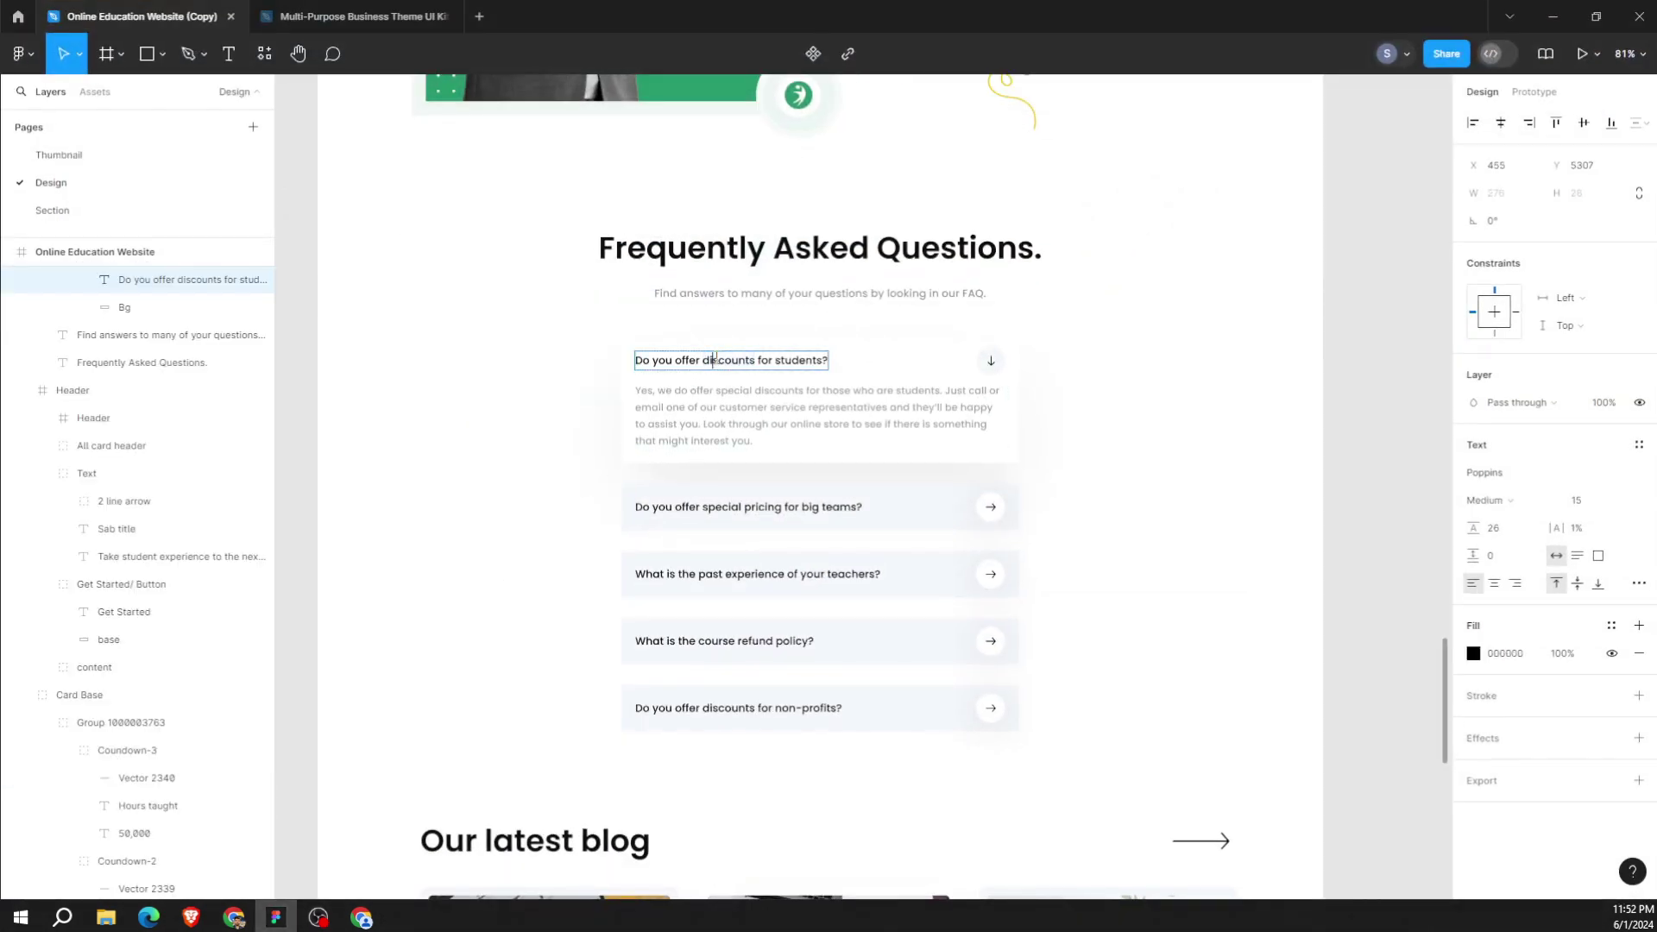
pyautogui.doubleClick(714, 360)
pyautogui.doubleClick(739, 259)
pyautogui.rightClick(740, 268)
pyautogui.click(759, 276)
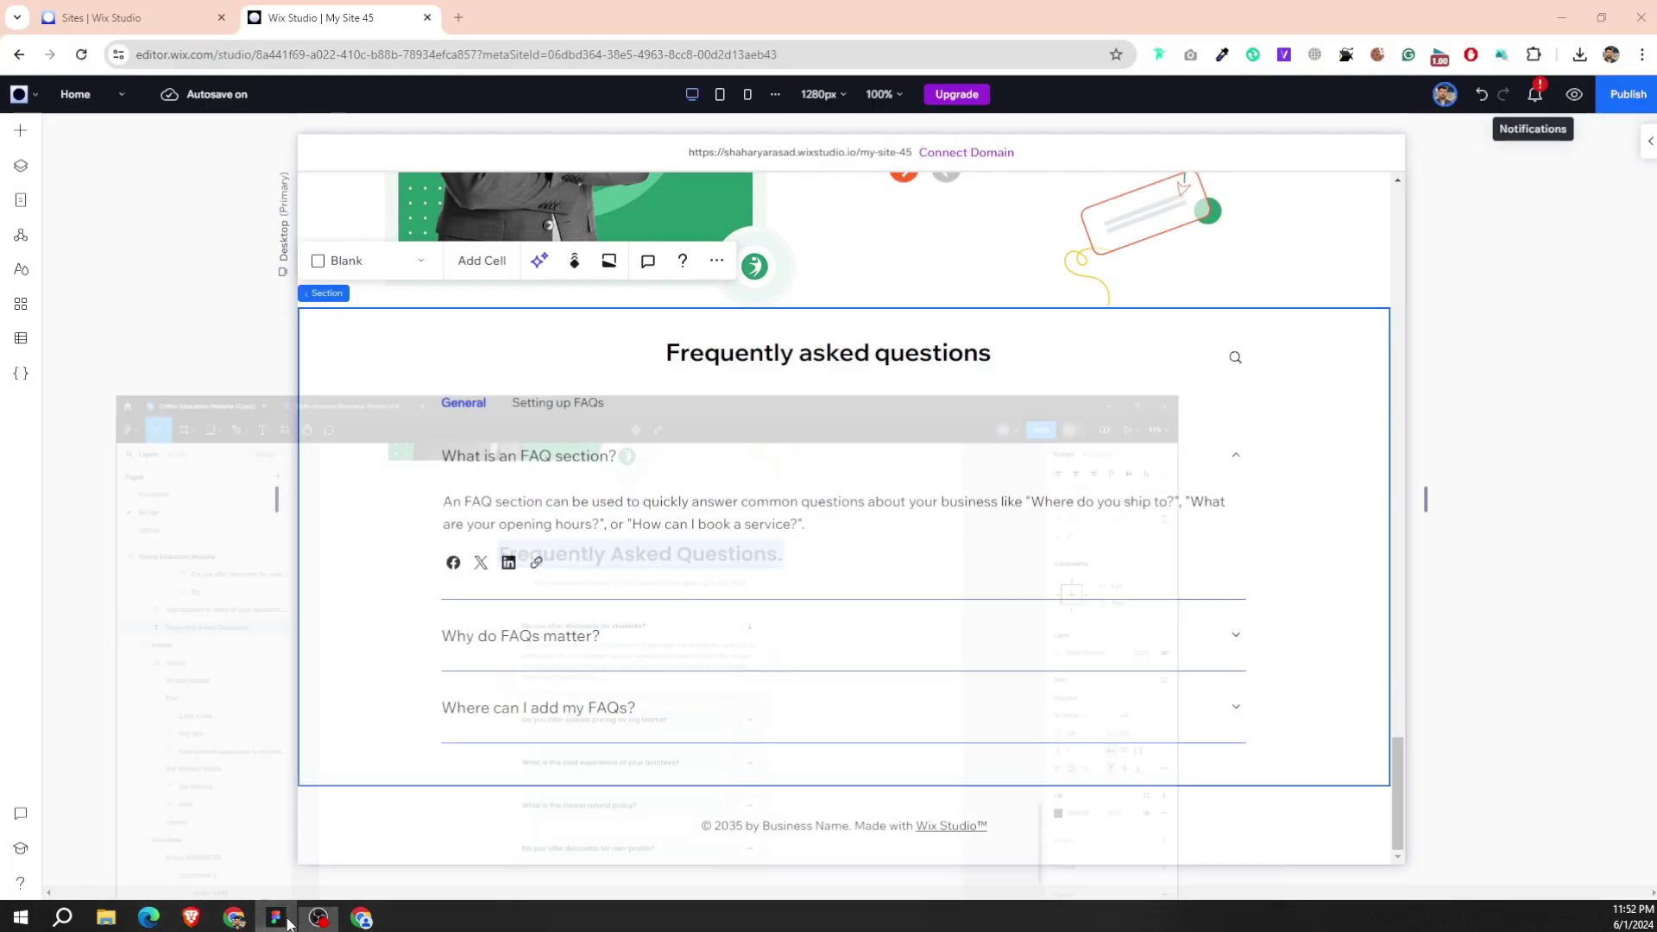
pyautogui.click(318, 916)
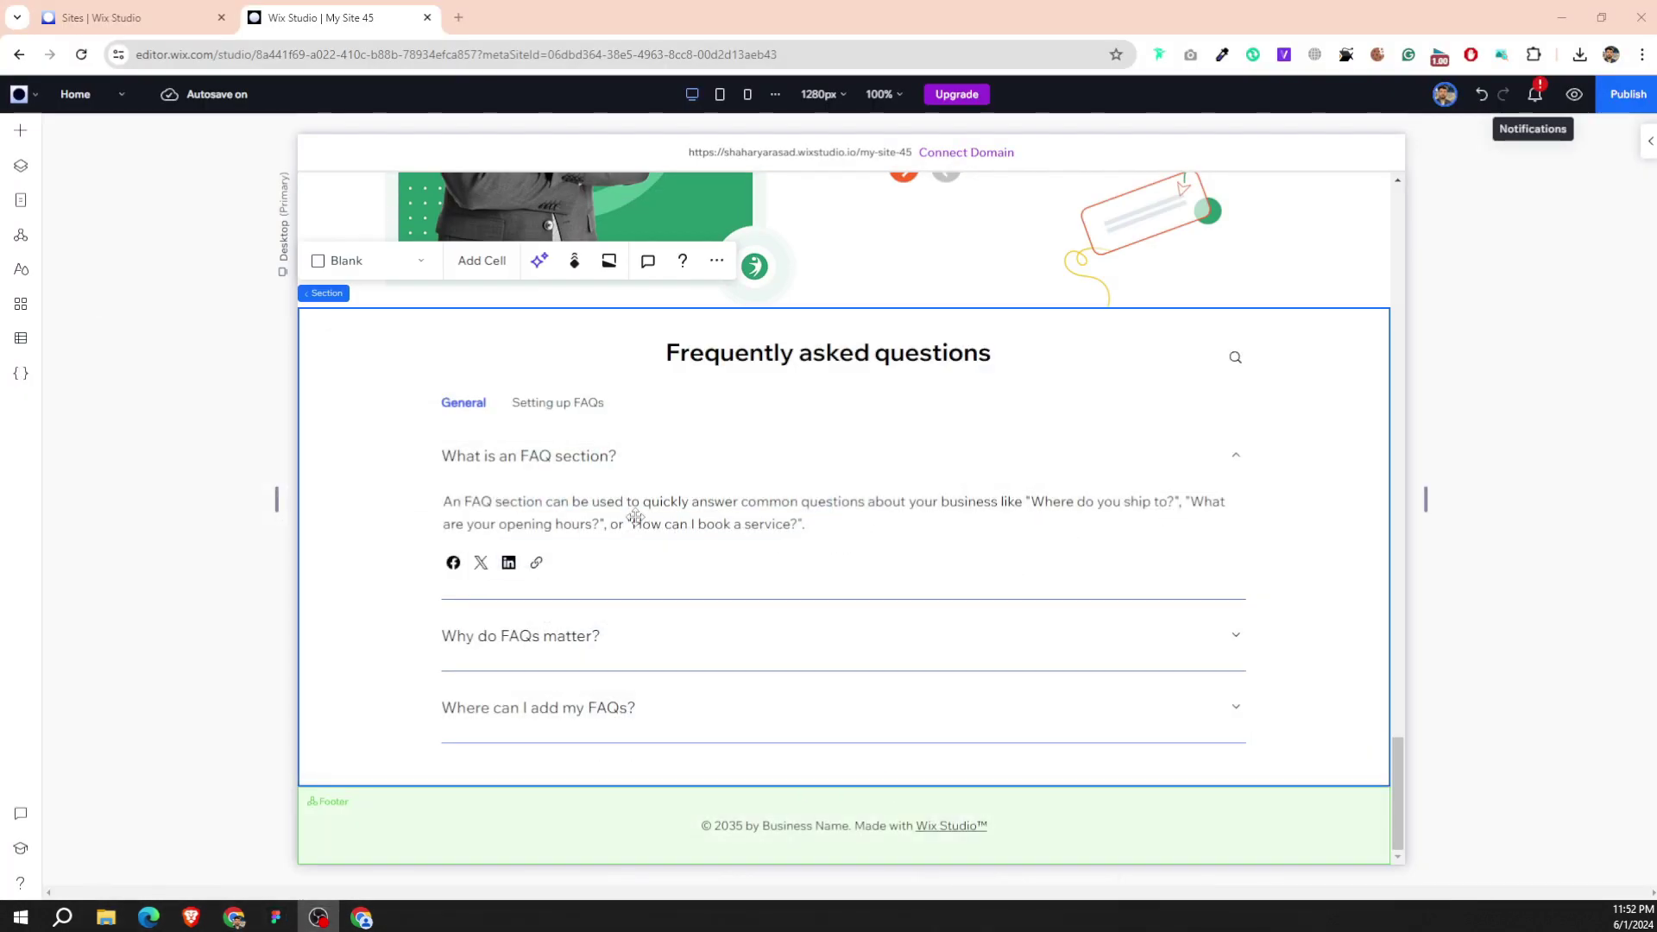
pyautogui.doubleClick(753, 358)
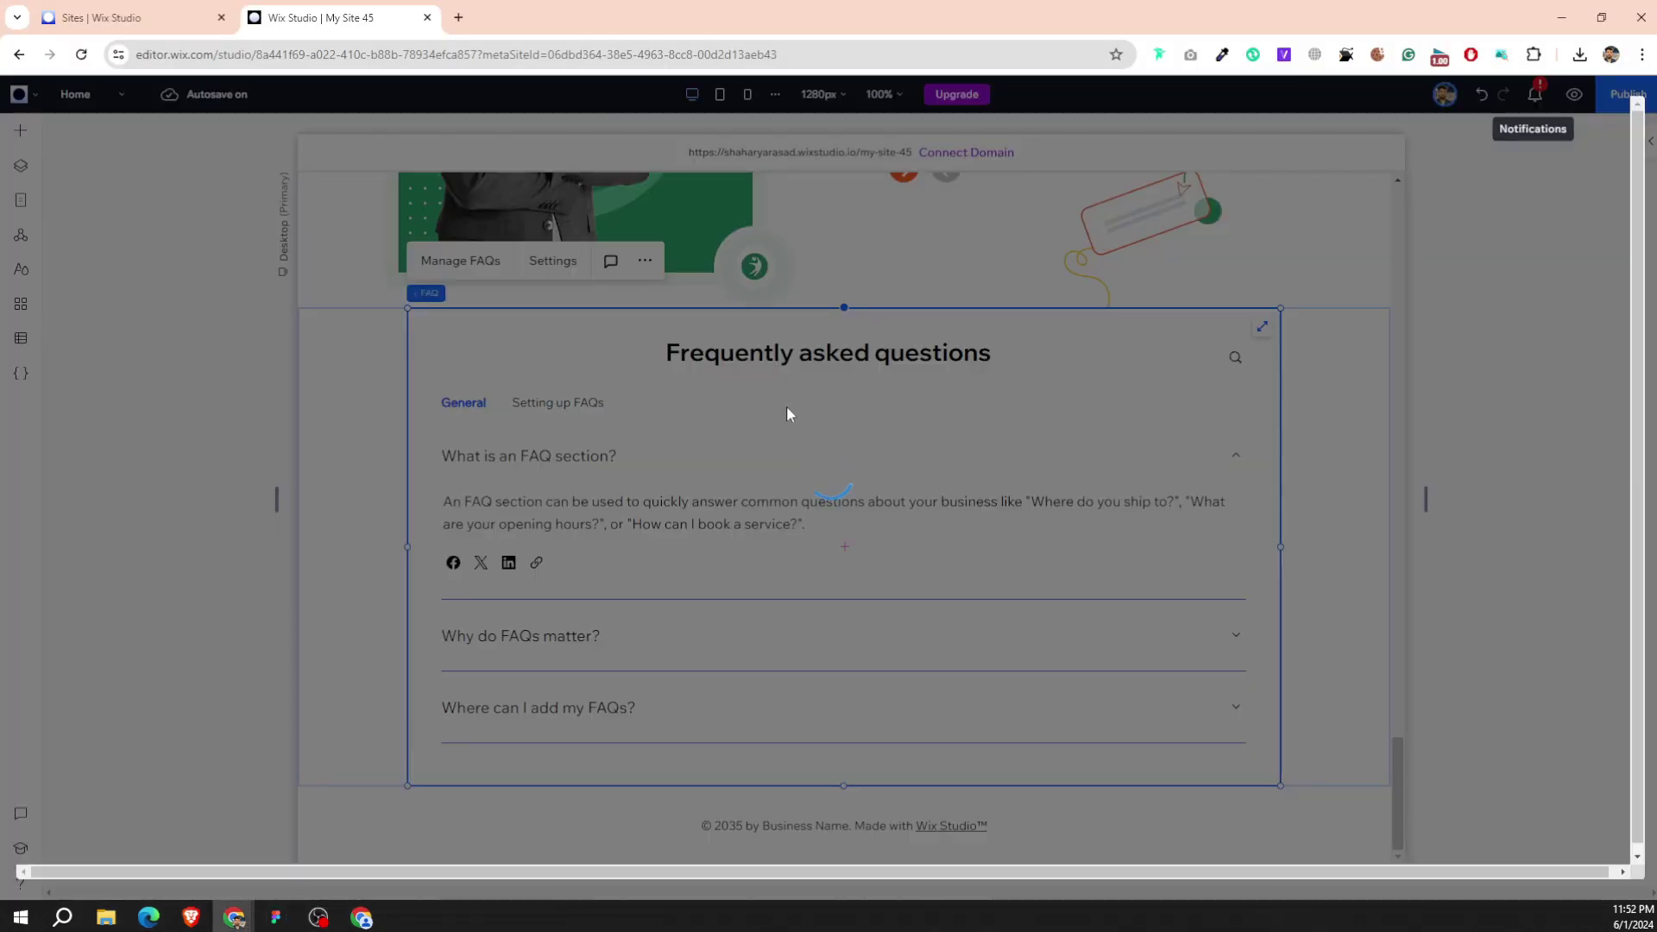
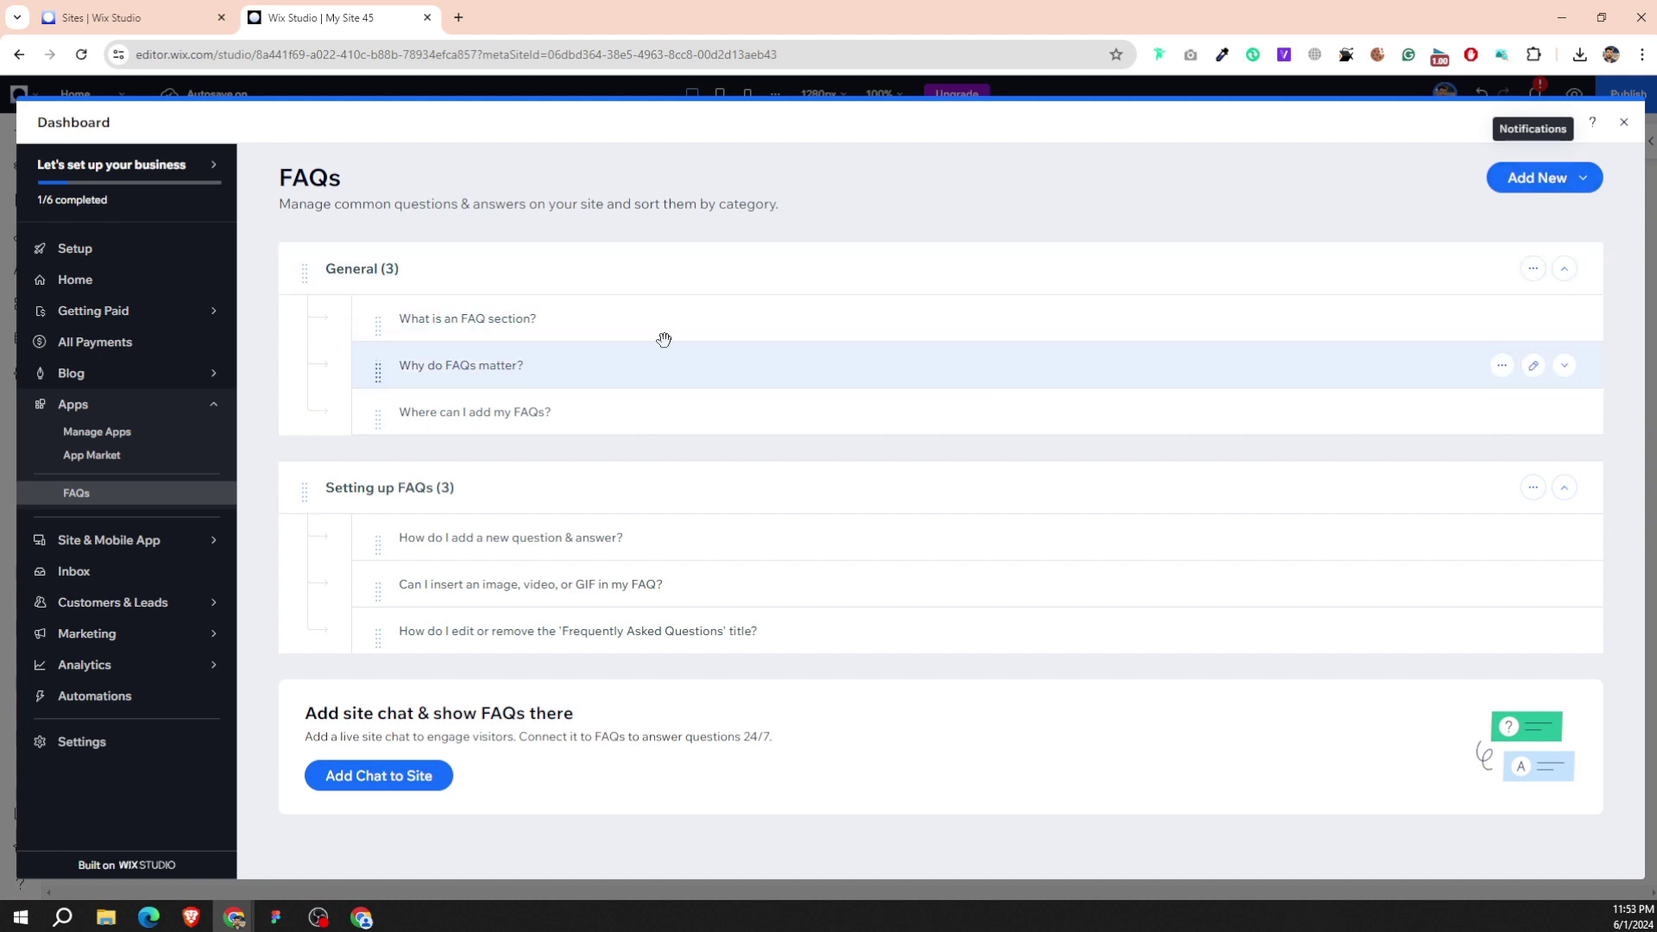
# Replace the first FAQ's question with 'Do you offer discounts for students?' copied from Figma.
pyautogui.click(275, 916)
pyautogui.doubleClick(731, 359)
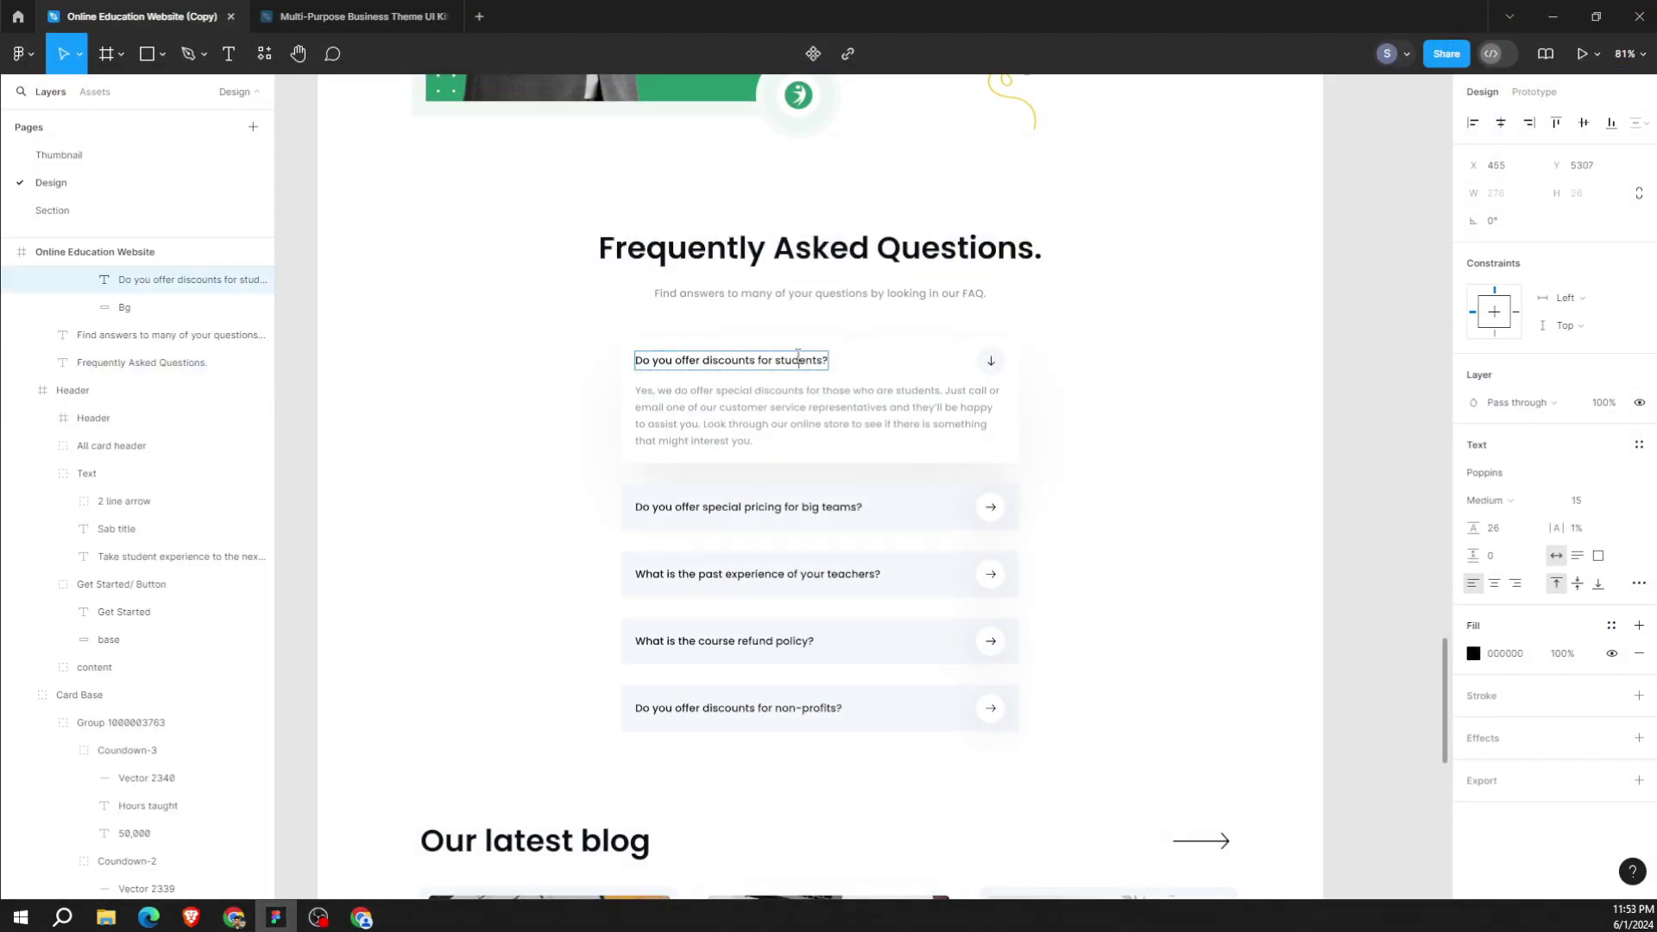
pyautogui.doubleClick(794, 360)
pyautogui.hotkey('ctrl', 'c')
pyautogui.rightClick(787, 354)
pyautogui.press('Escape')
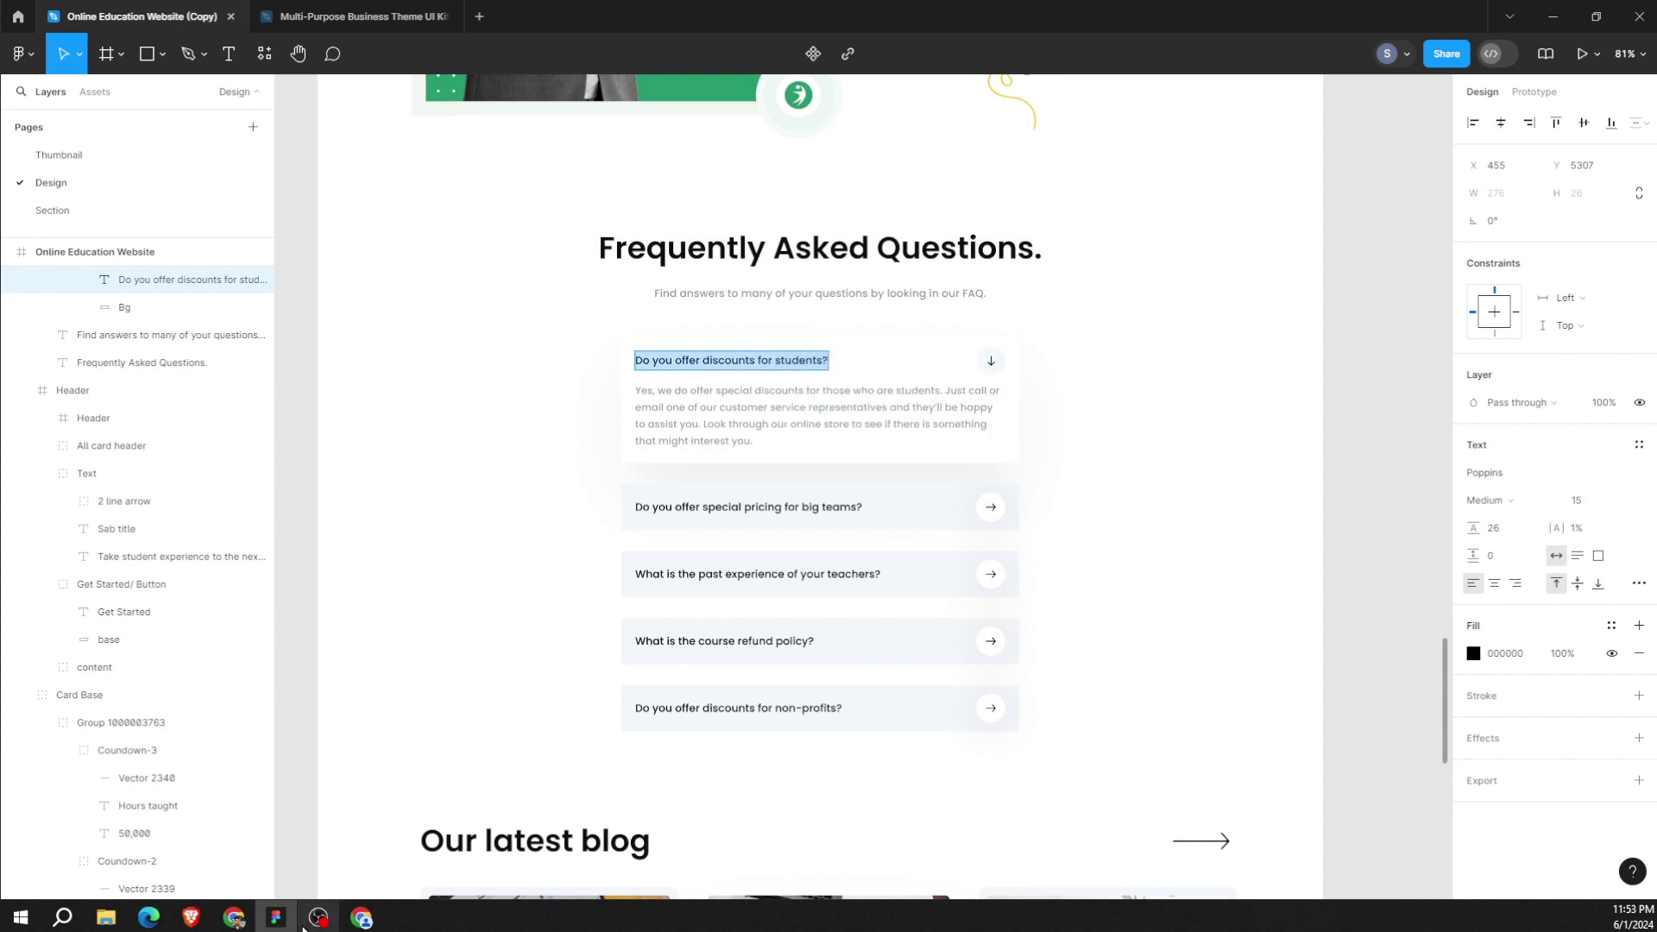
pyautogui.moveTo(318, 918)
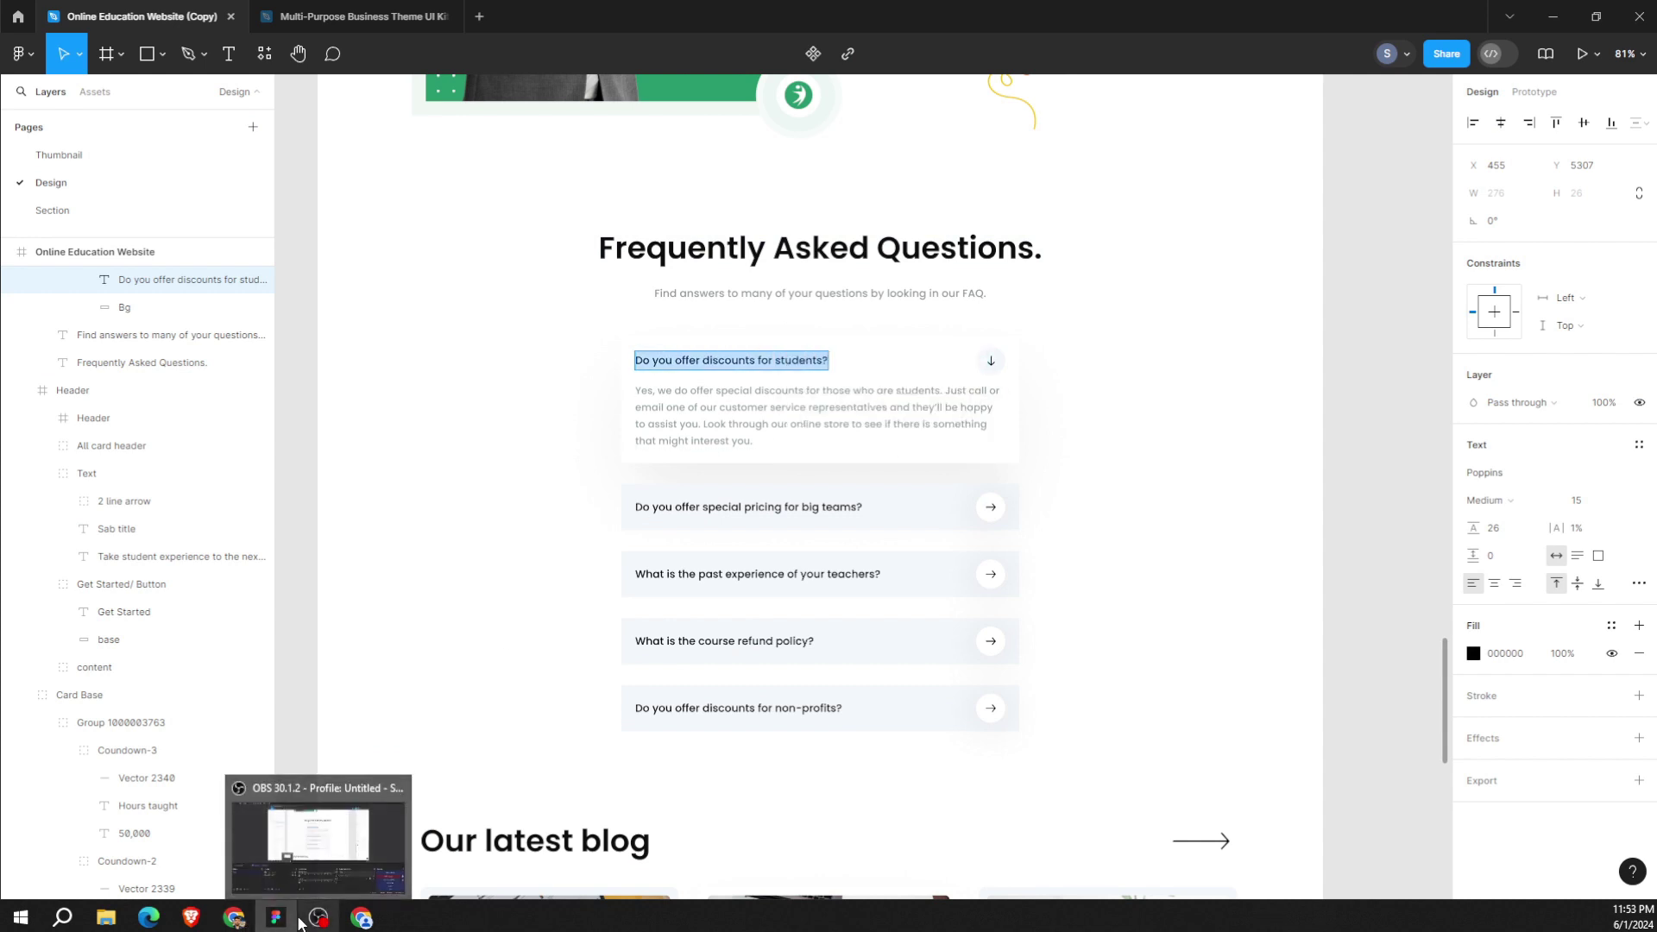
pyautogui.click(264, 921)
pyautogui.click(457, 318)
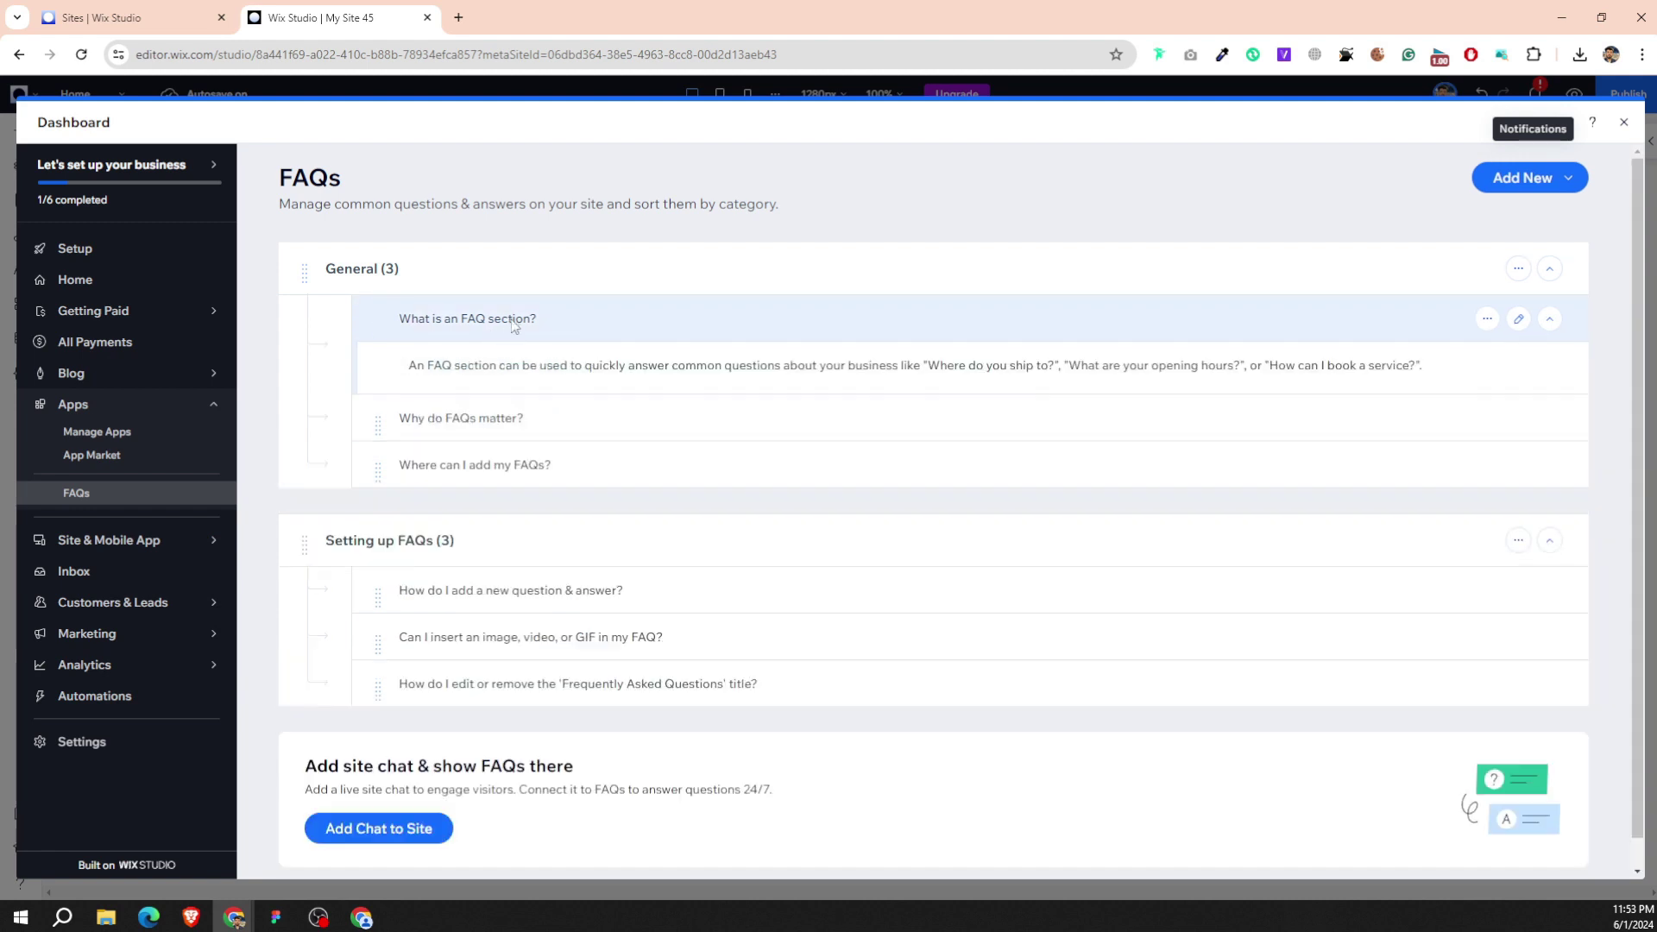
pyautogui.click(533, 320)
pyautogui.click(532, 320)
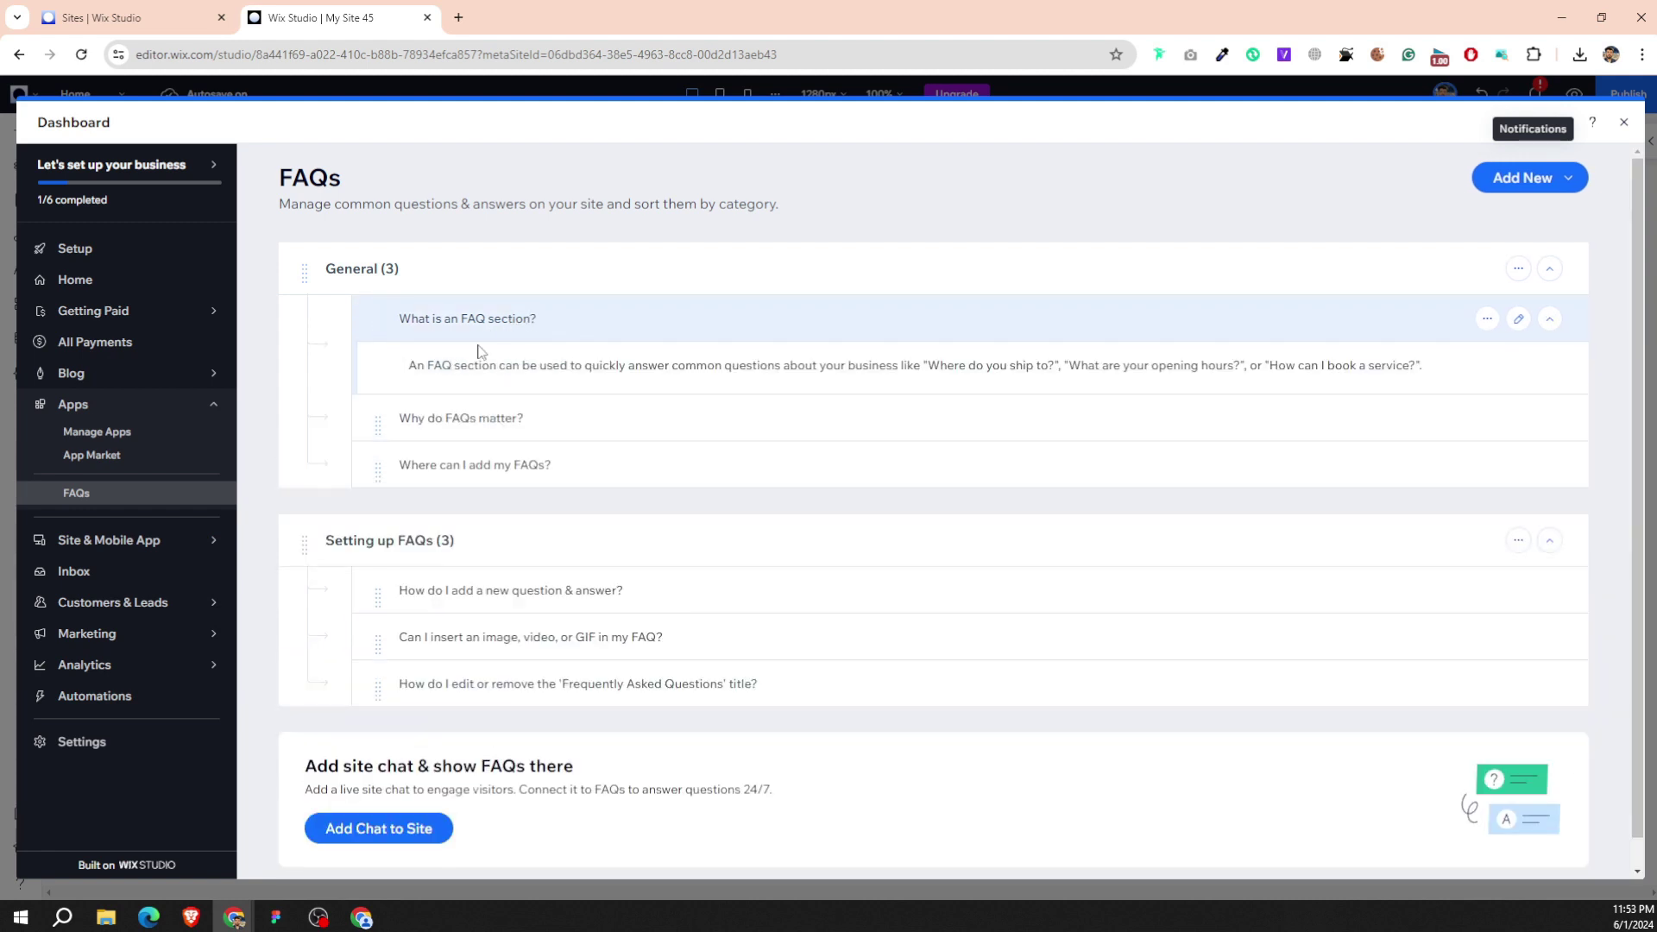
pyautogui.click(1518, 319)
pyautogui.hotkey('ctrl', 'a')
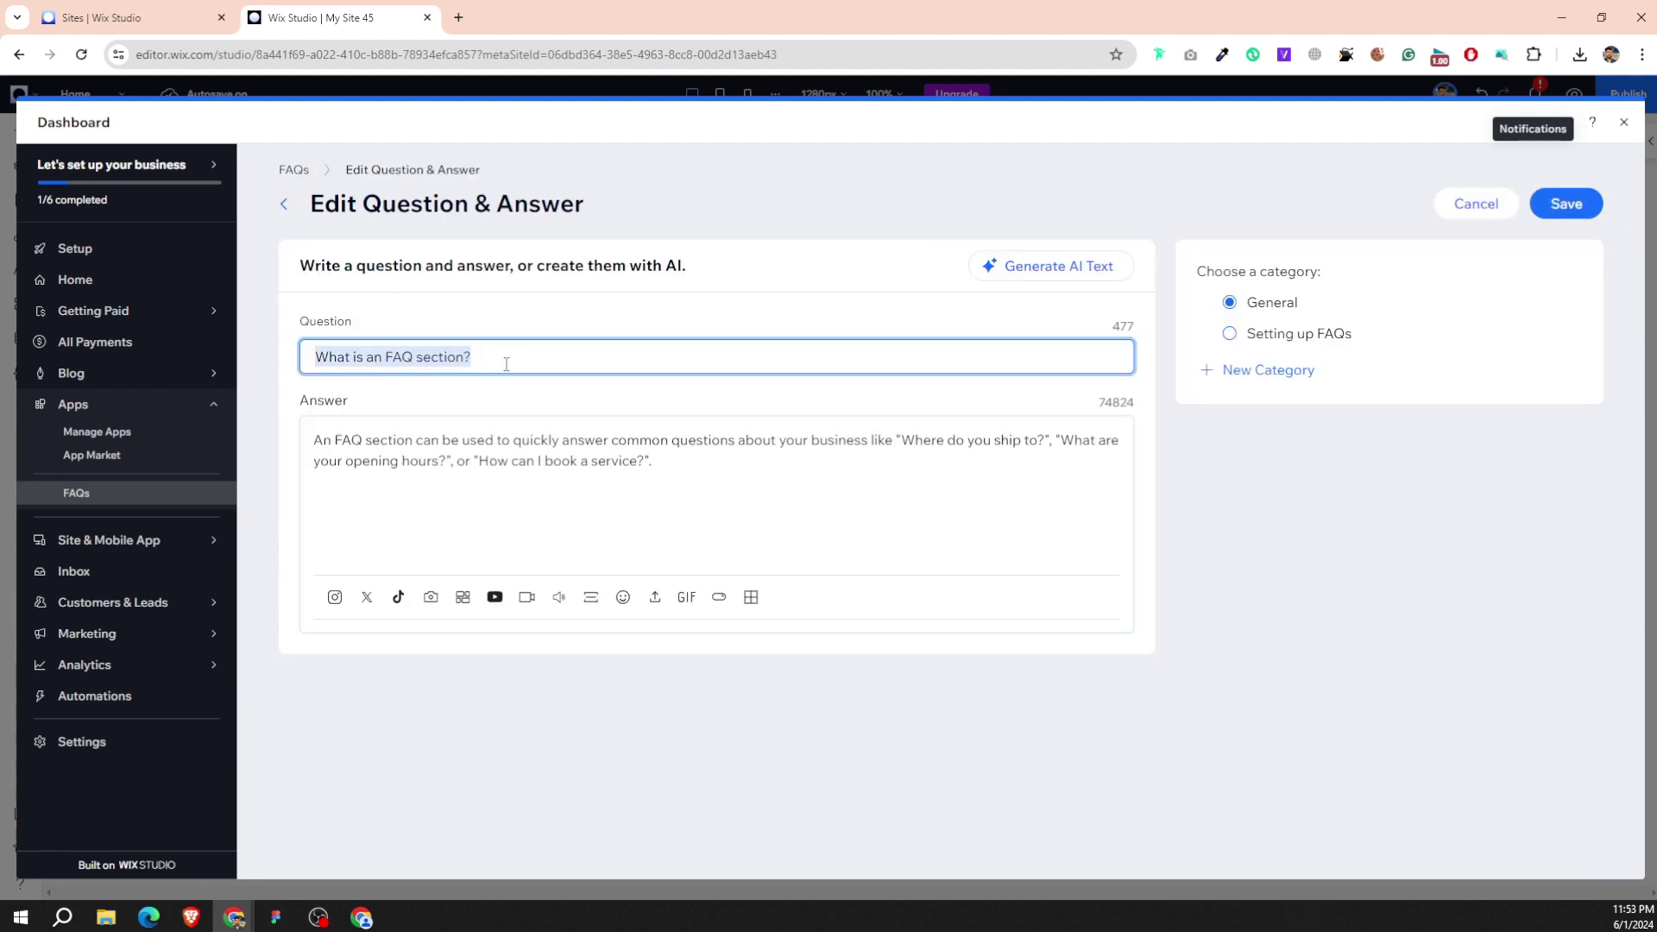
pyautogui.hotkey('ctrl', 'v')
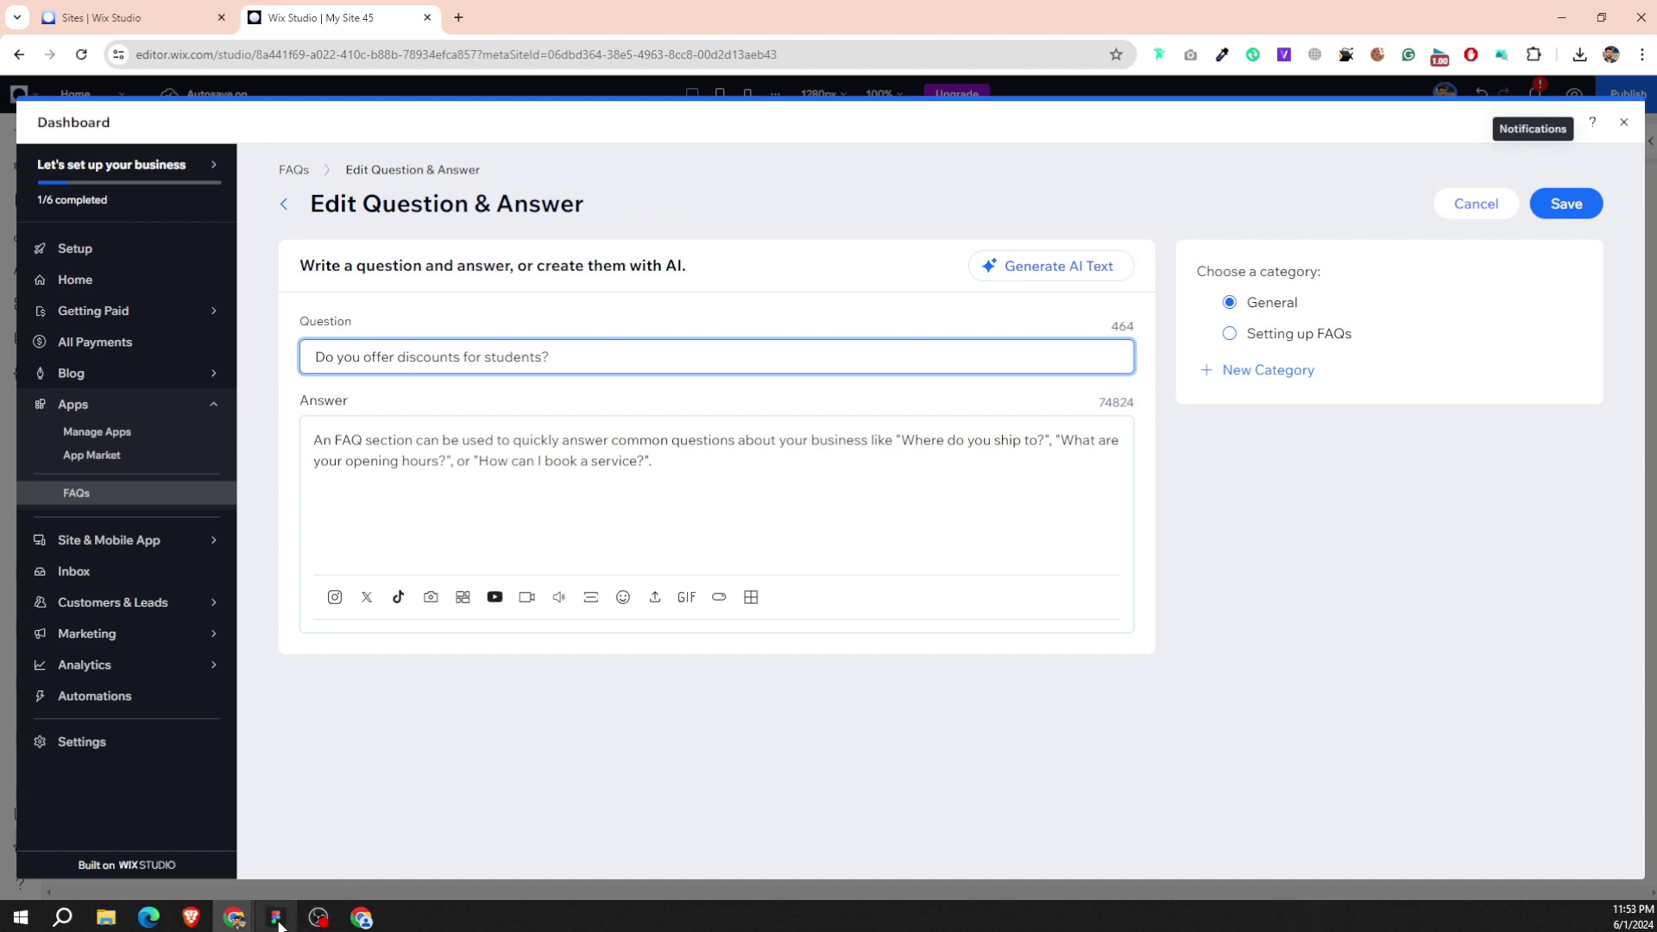
# Paste the Figma student-discount answer over the old answer and save the FAQ.
pyautogui.click(276, 916)
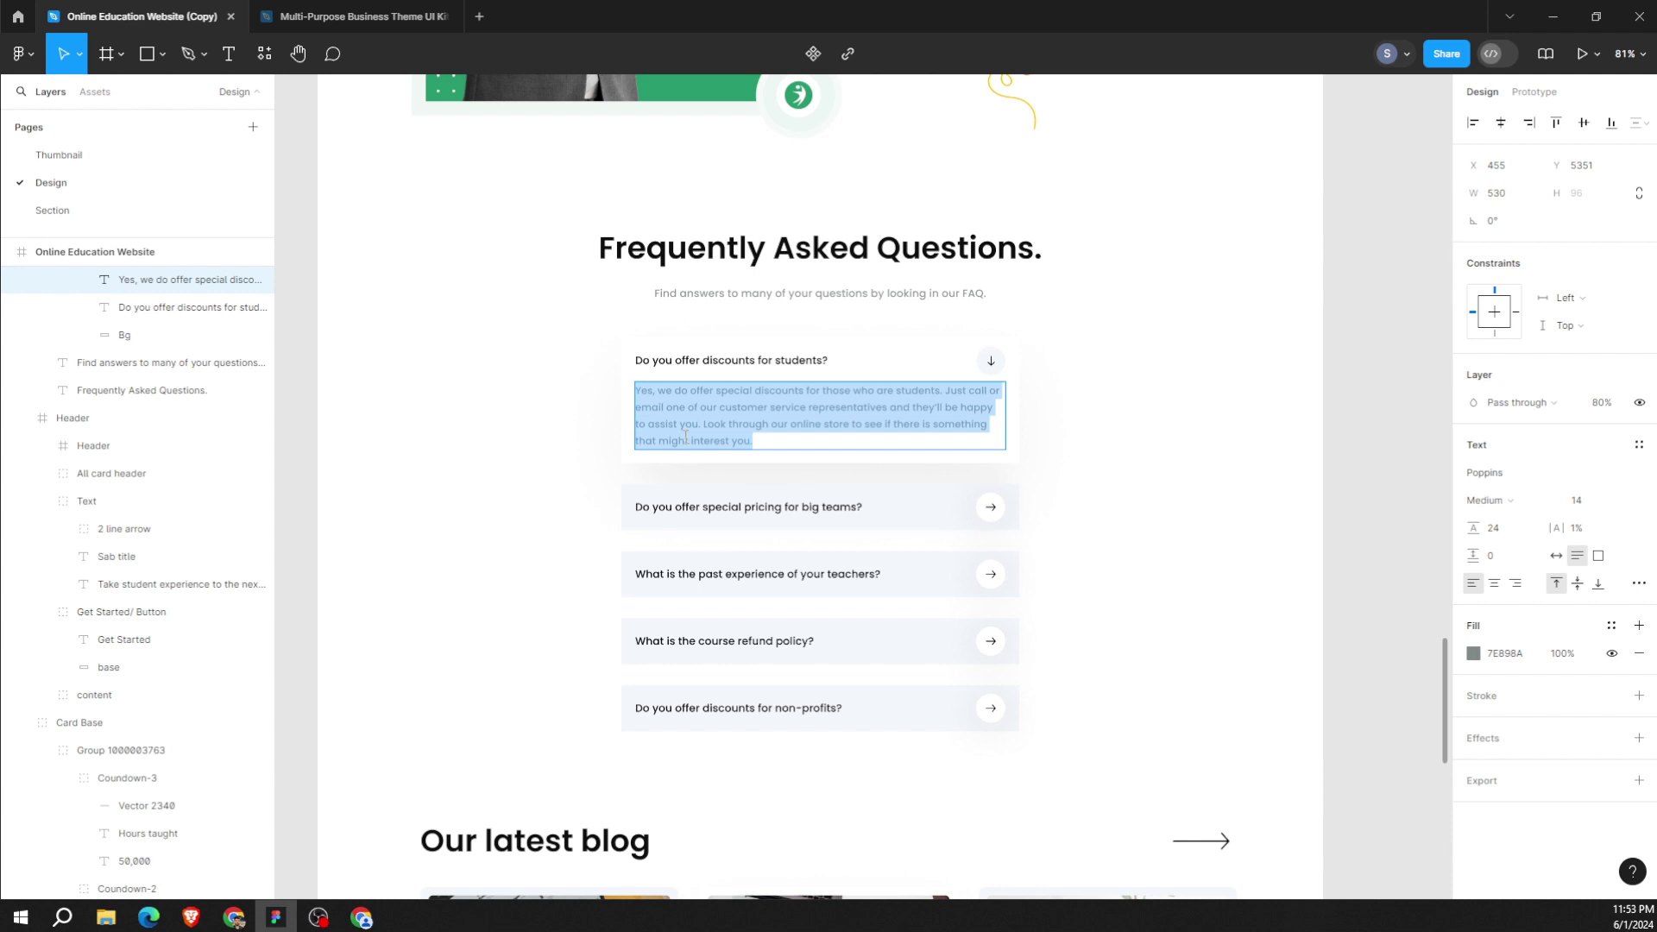
pyautogui.rightClick(766, 416)
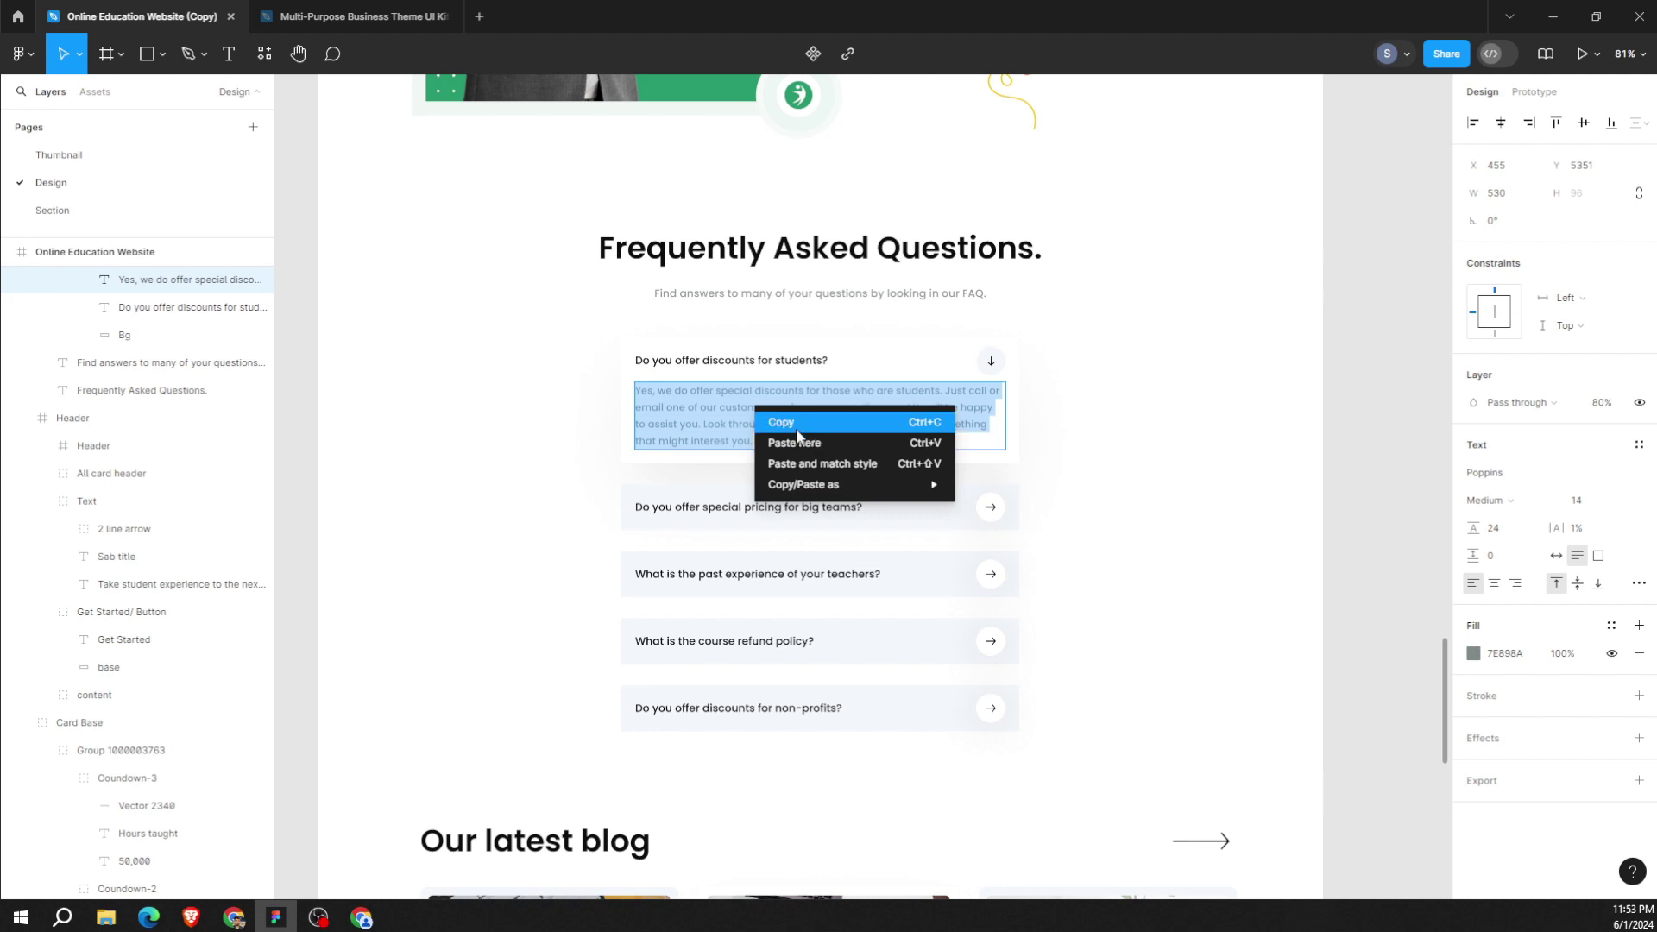
pyautogui.click(794, 426)
pyautogui.click(321, 923)
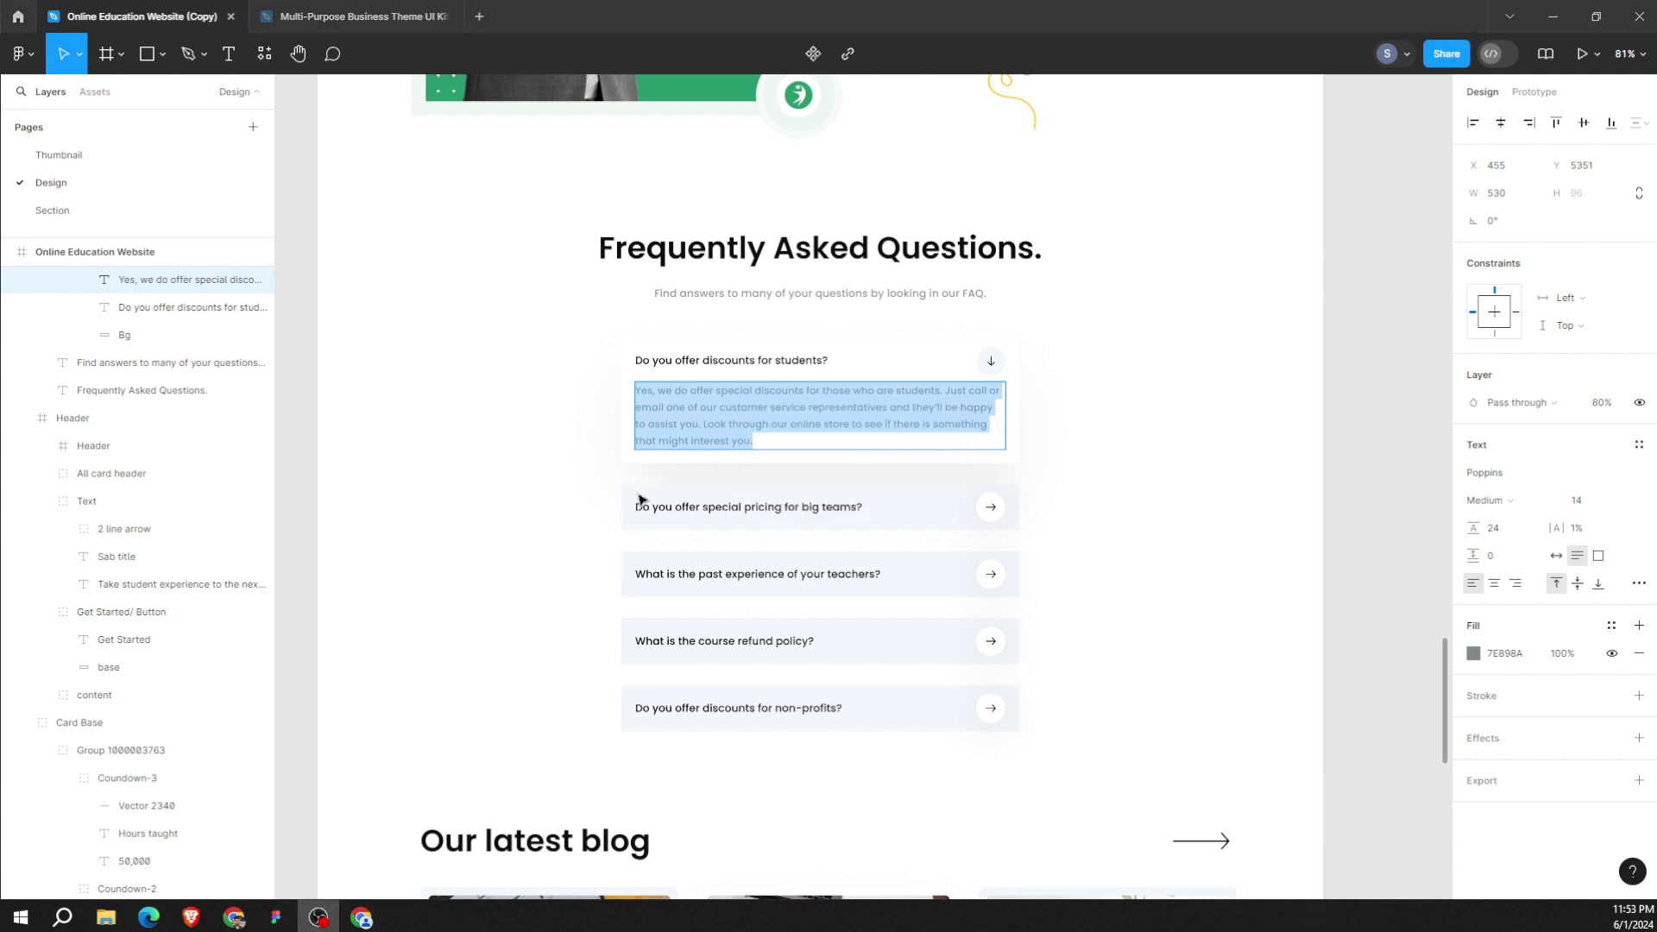
pyautogui.click(276, 918)
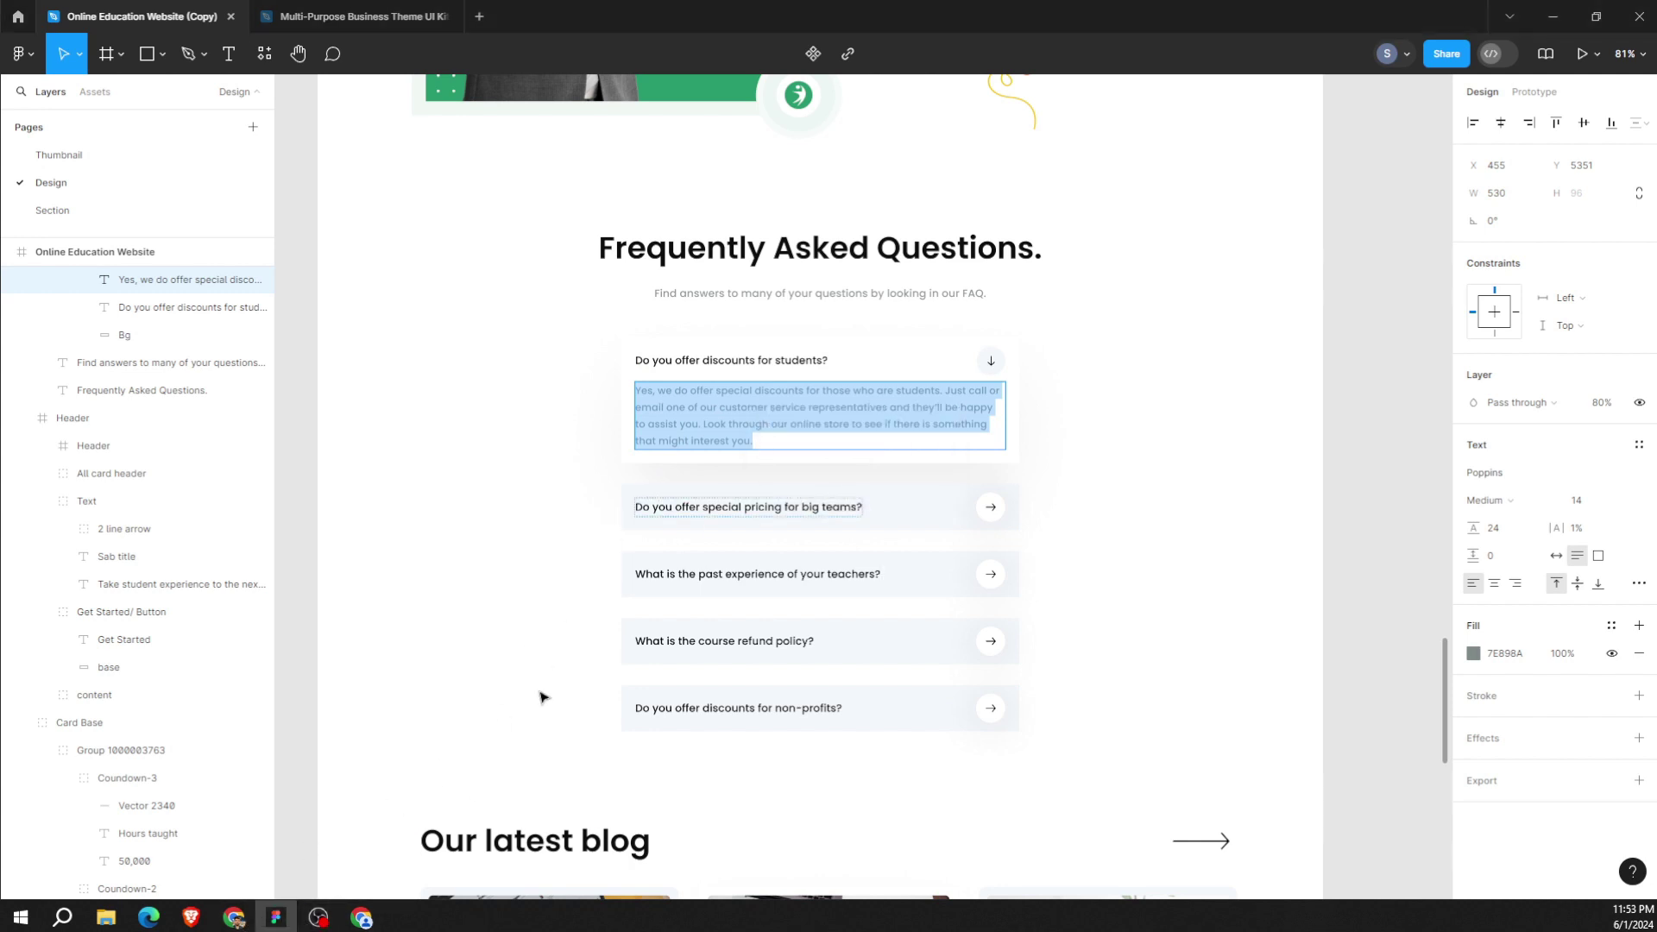
pyautogui.click(318, 917)
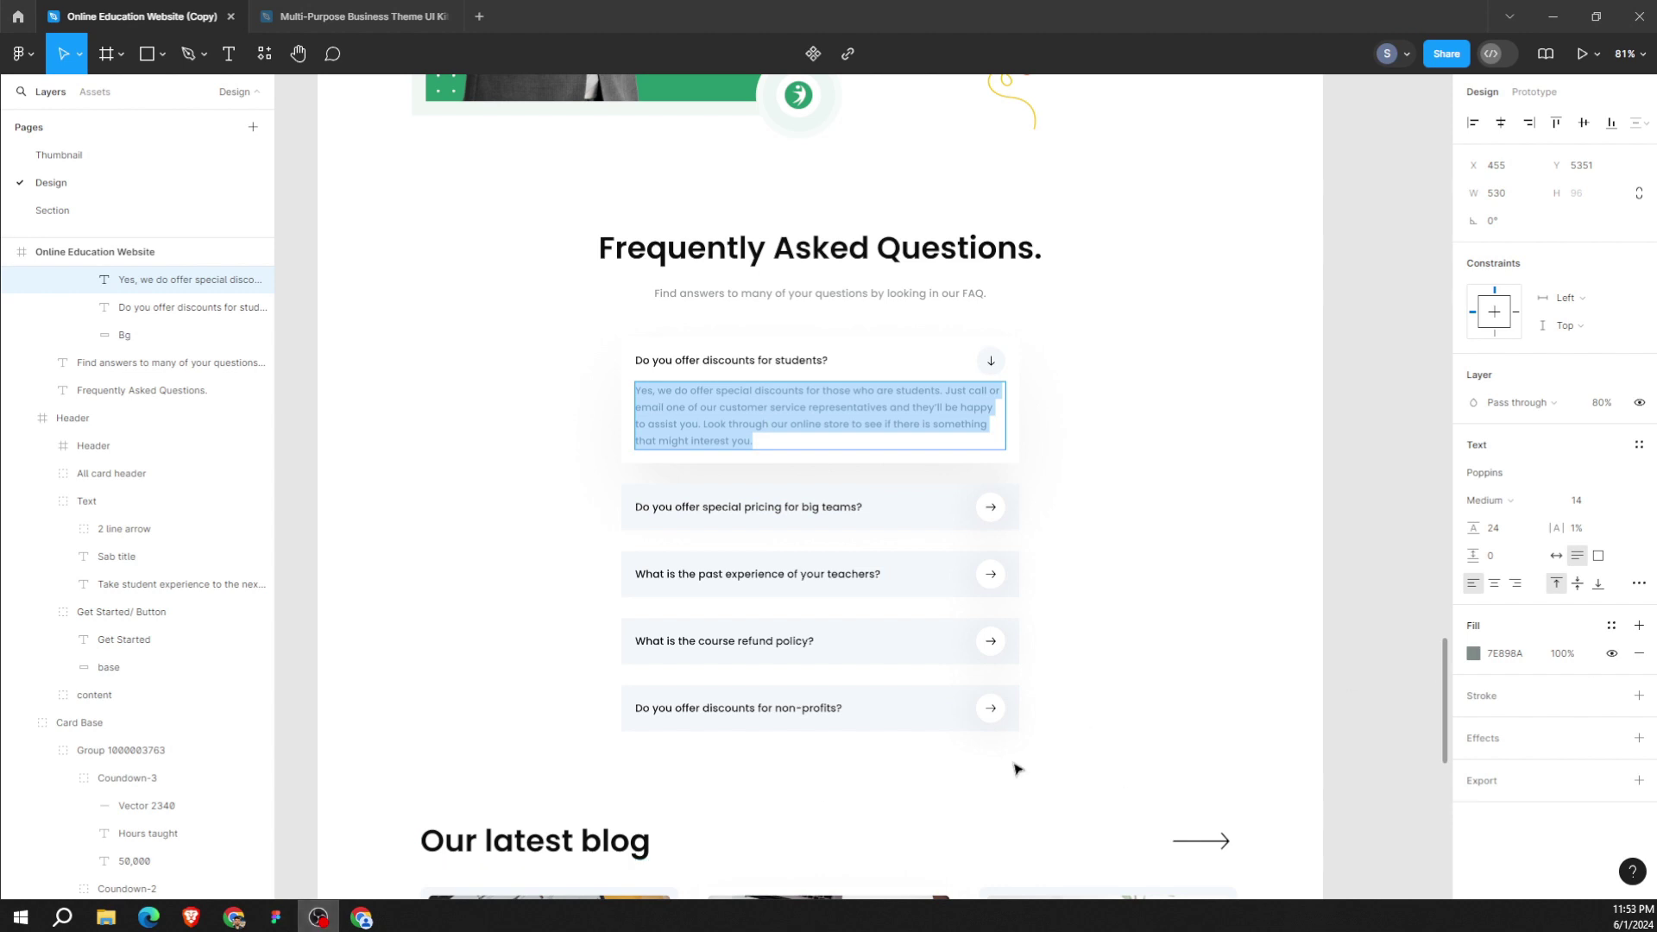
pyautogui.click(277, 916)
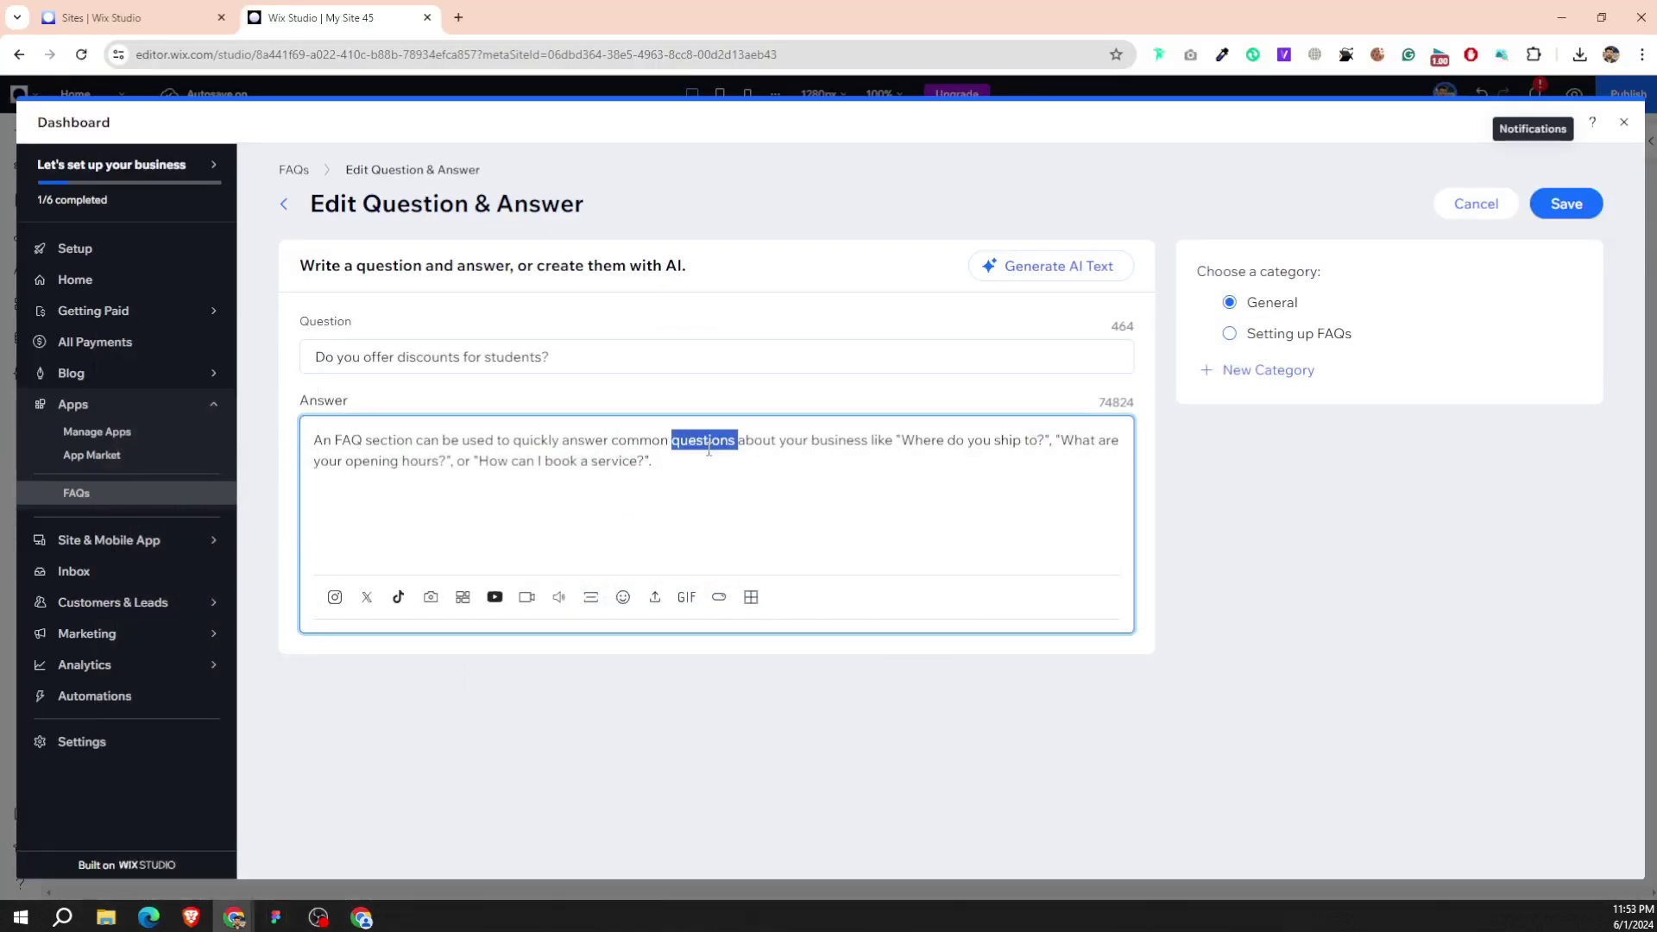
pyautogui.tripleClick(700, 440)
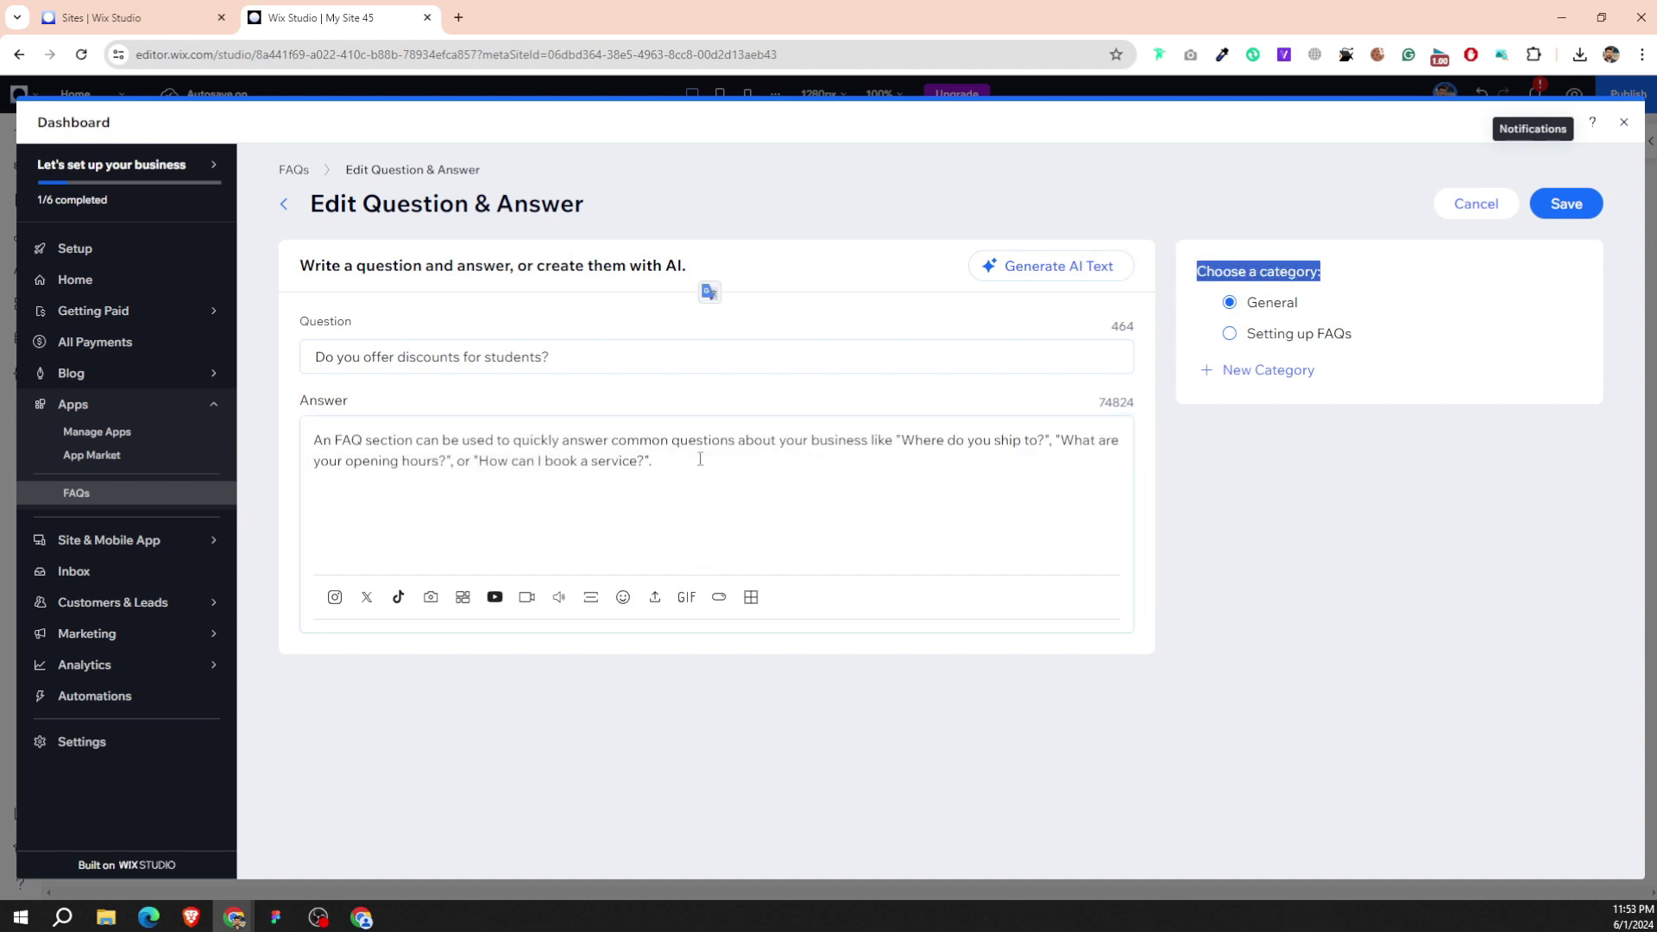
pyautogui.rightClick(715, 483)
pyautogui.click(751, 560)
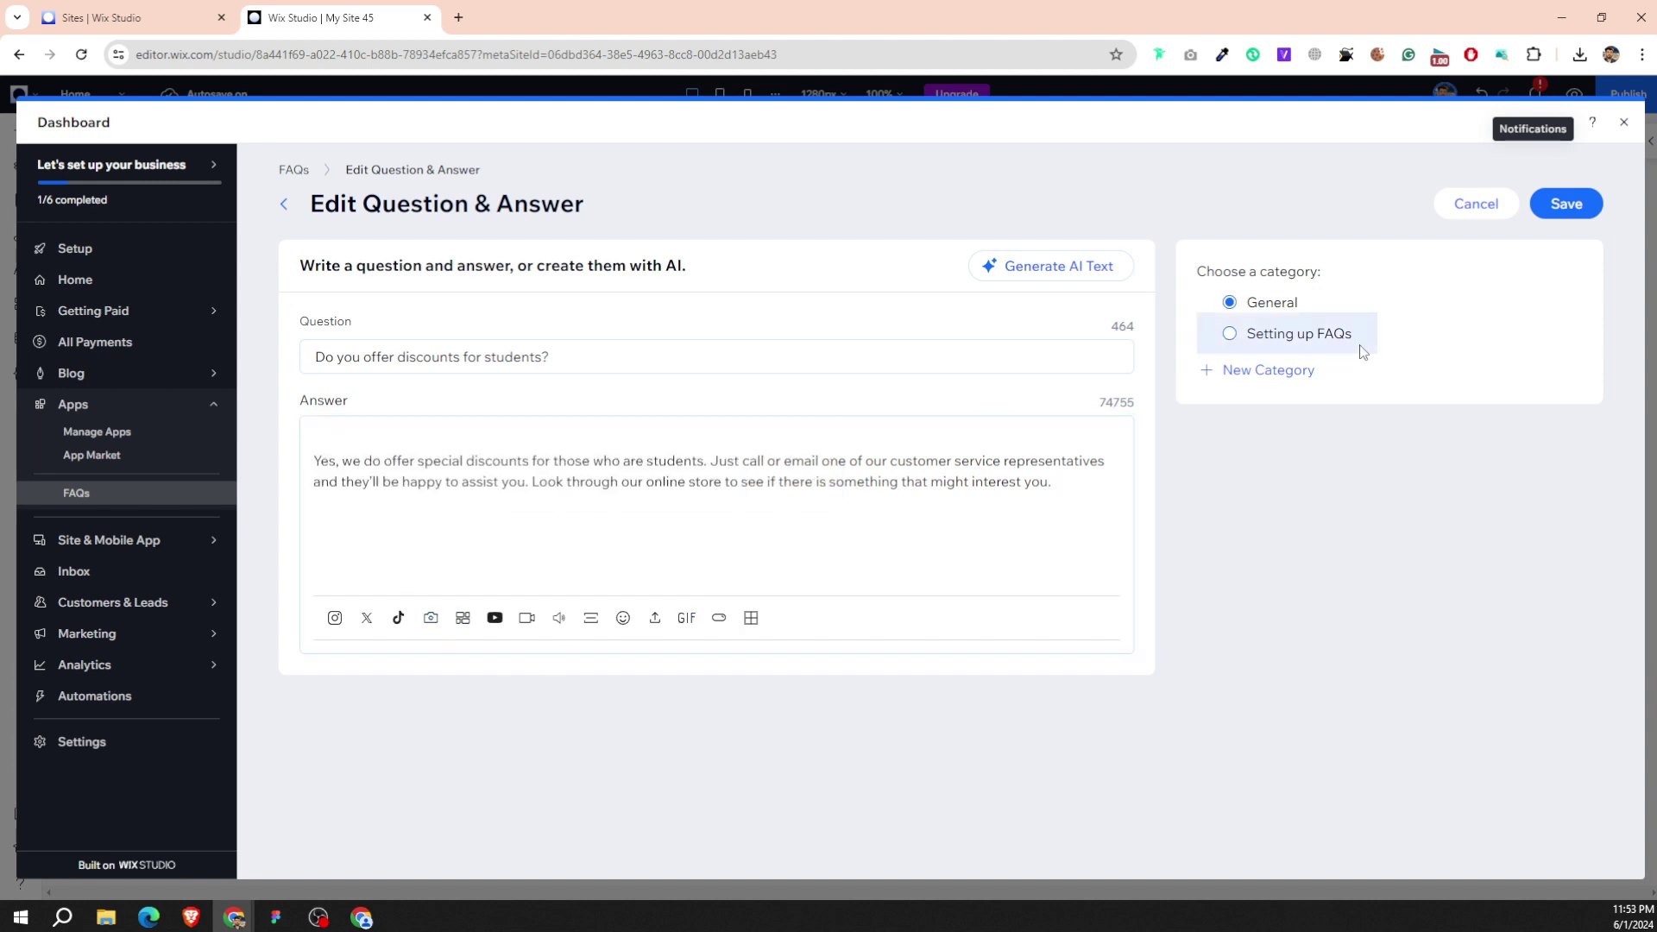
pyautogui.click(1547, 213)
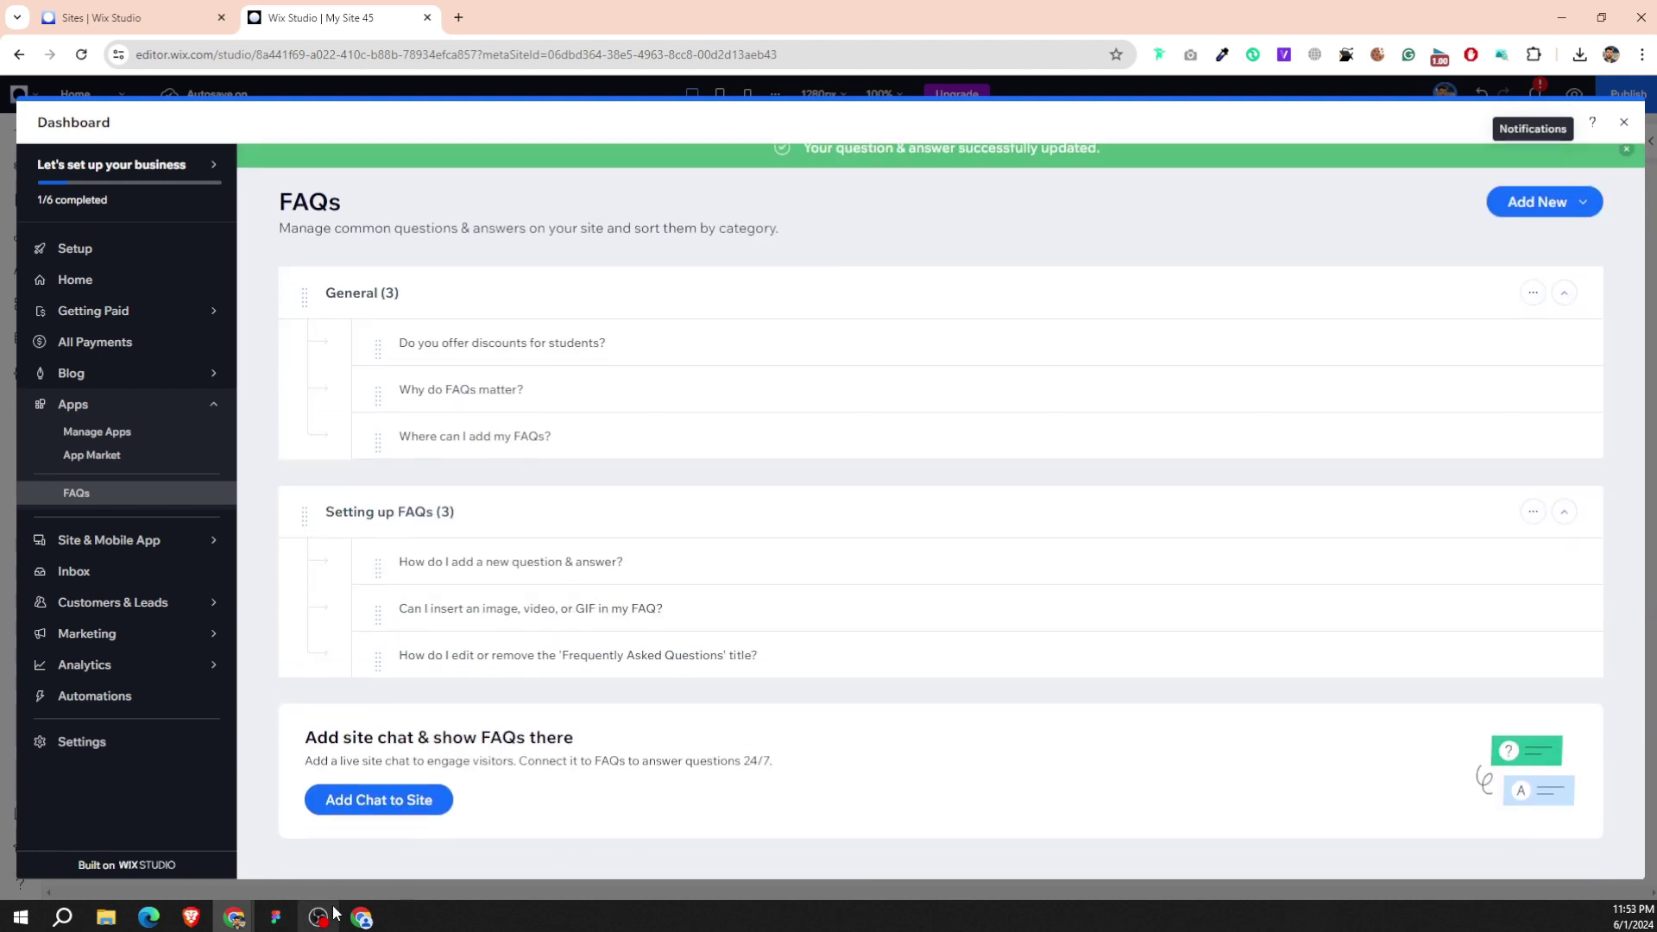
# Change the second FAQ question to 'Do you offer special pricing for big teams?' and save.
pyautogui.click(276, 913)
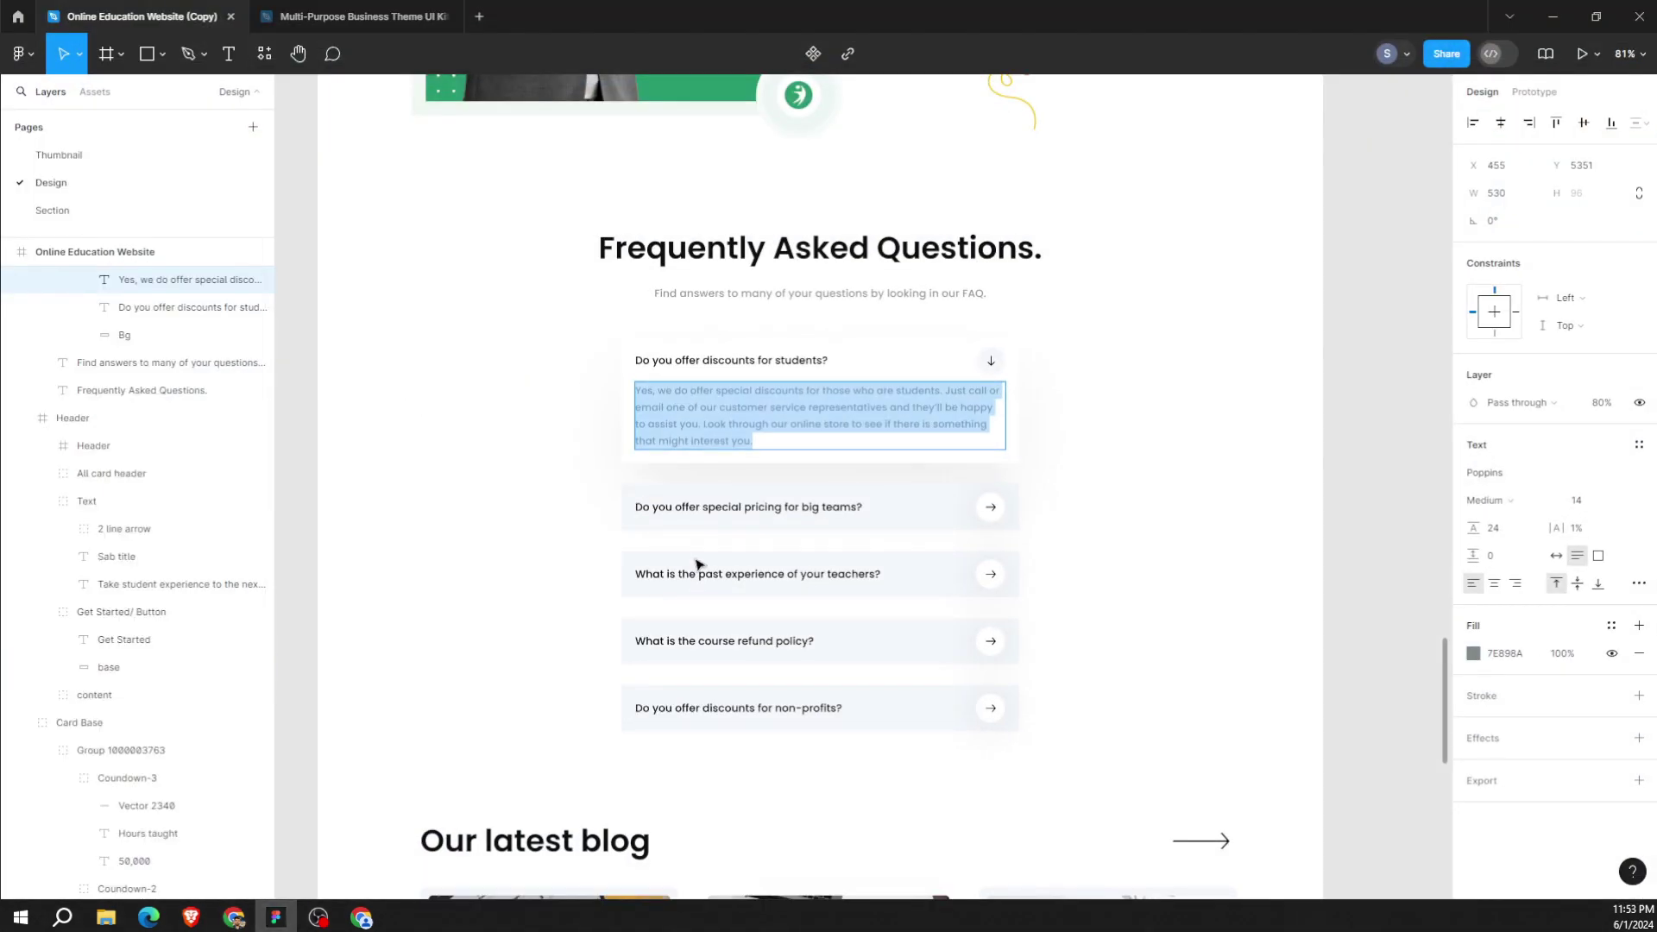
pyautogui.doubleClick(783, 503)
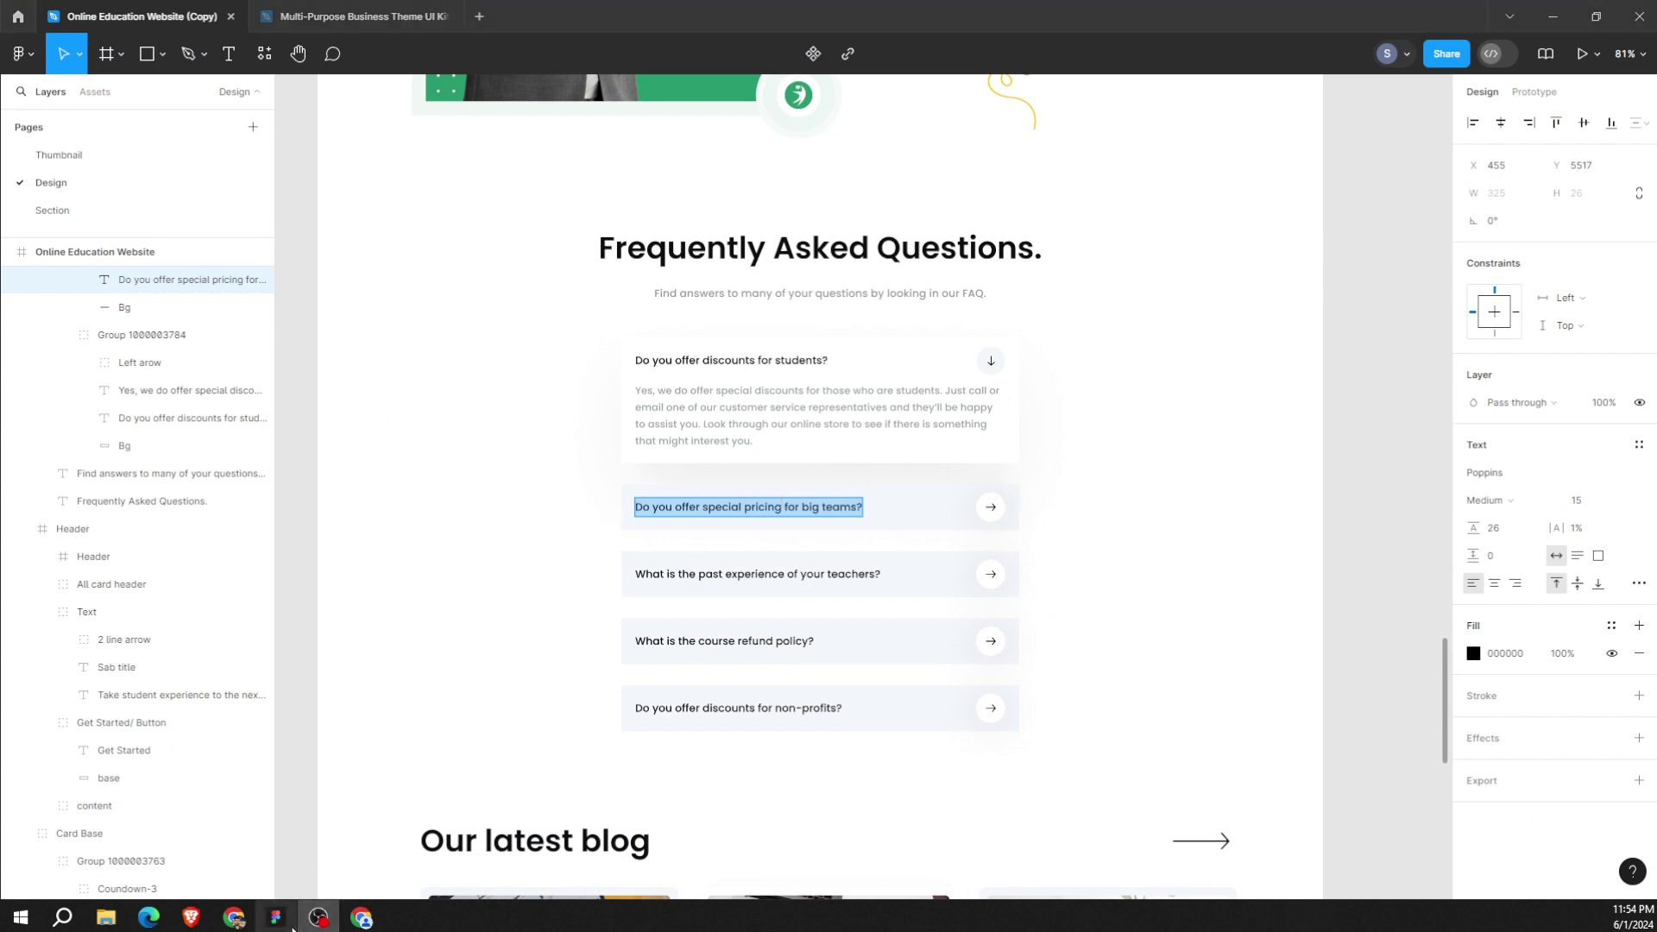
pyautogui.click(234, 916)
pyautogui.click(561, 365)
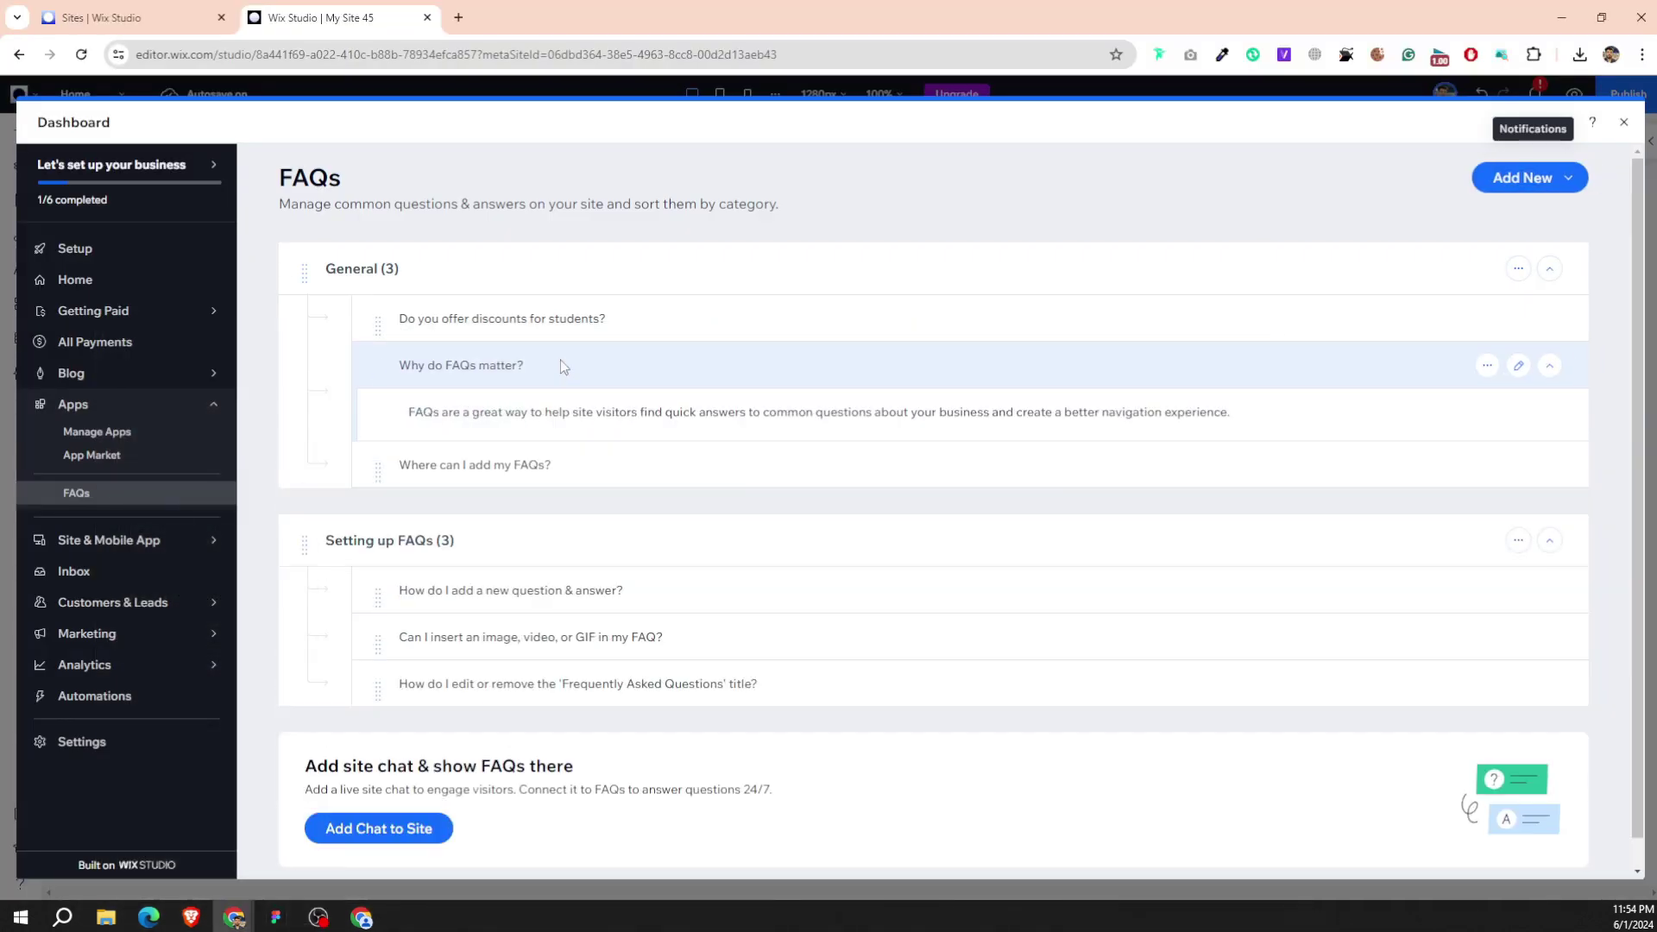
pyautogui.click(1517, 365)
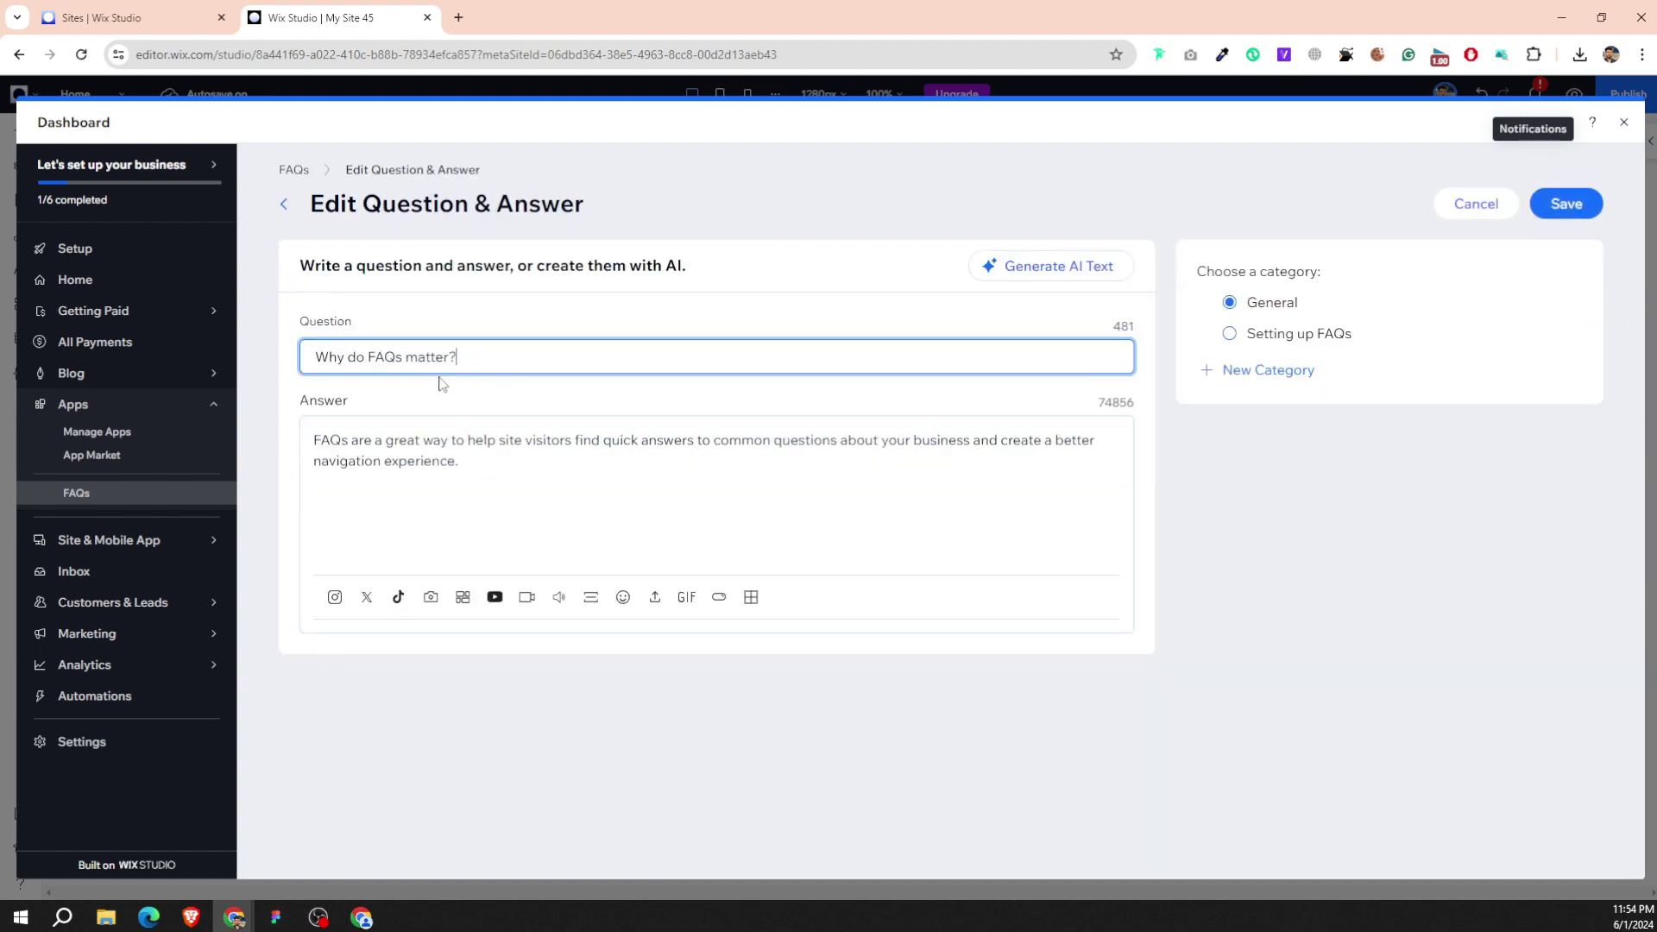
pyautogui.hotkey('ctrl', 'a')
pyautogui.write('Do you offer special pricing for big teams?')
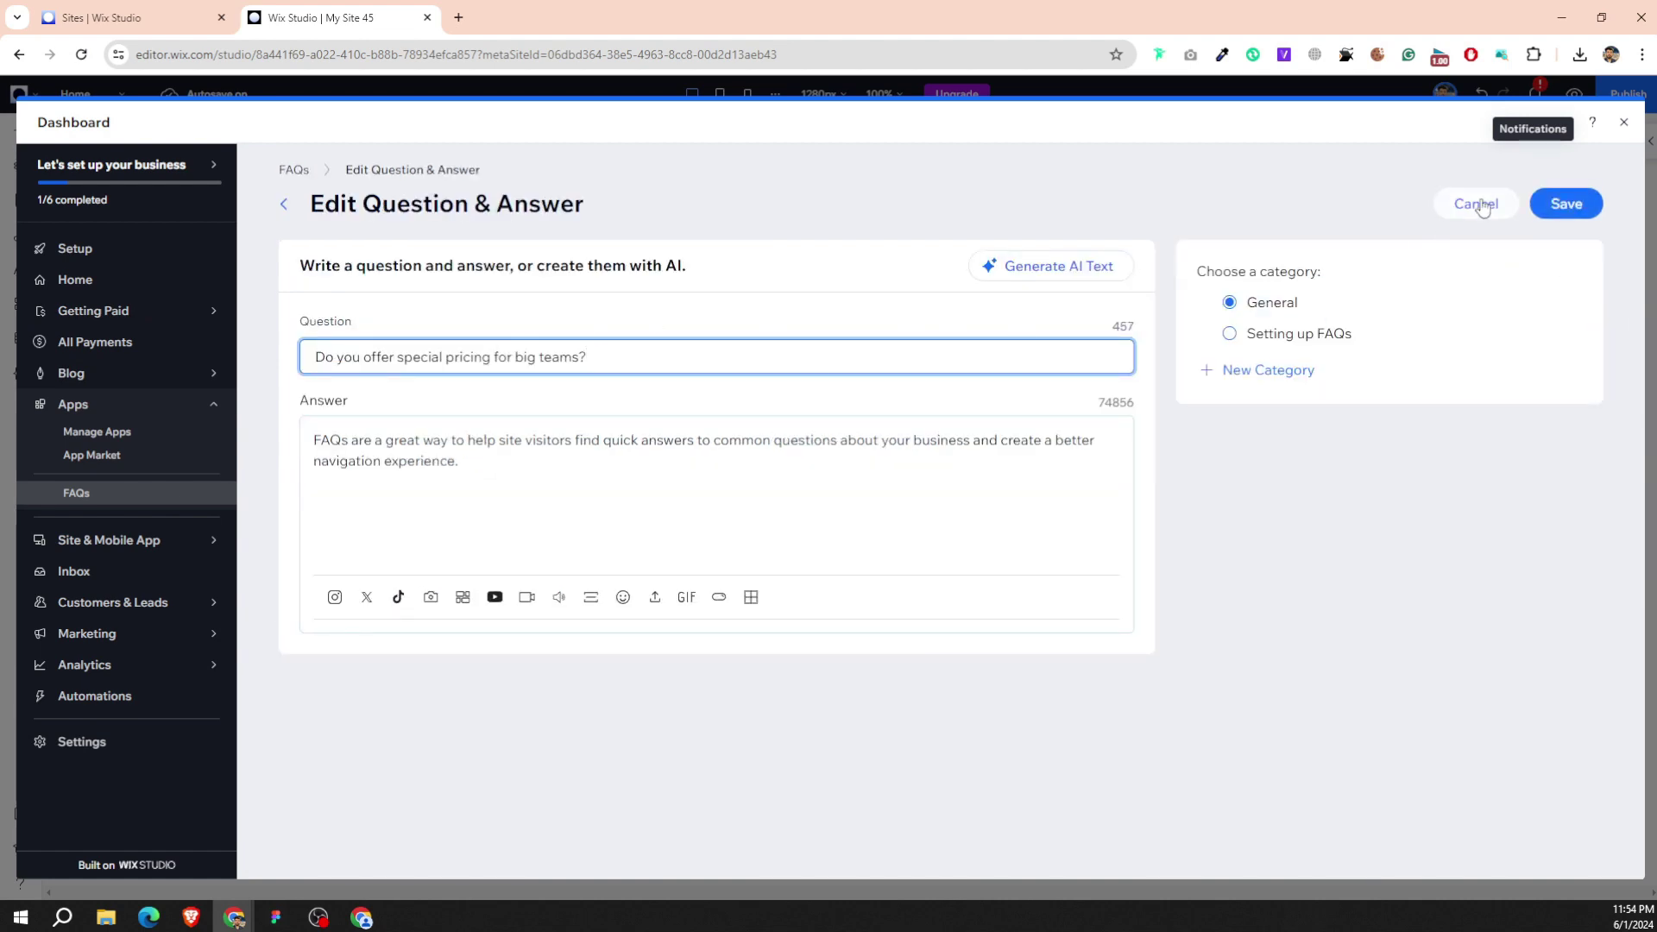
pyautogui.click(1555, 215)
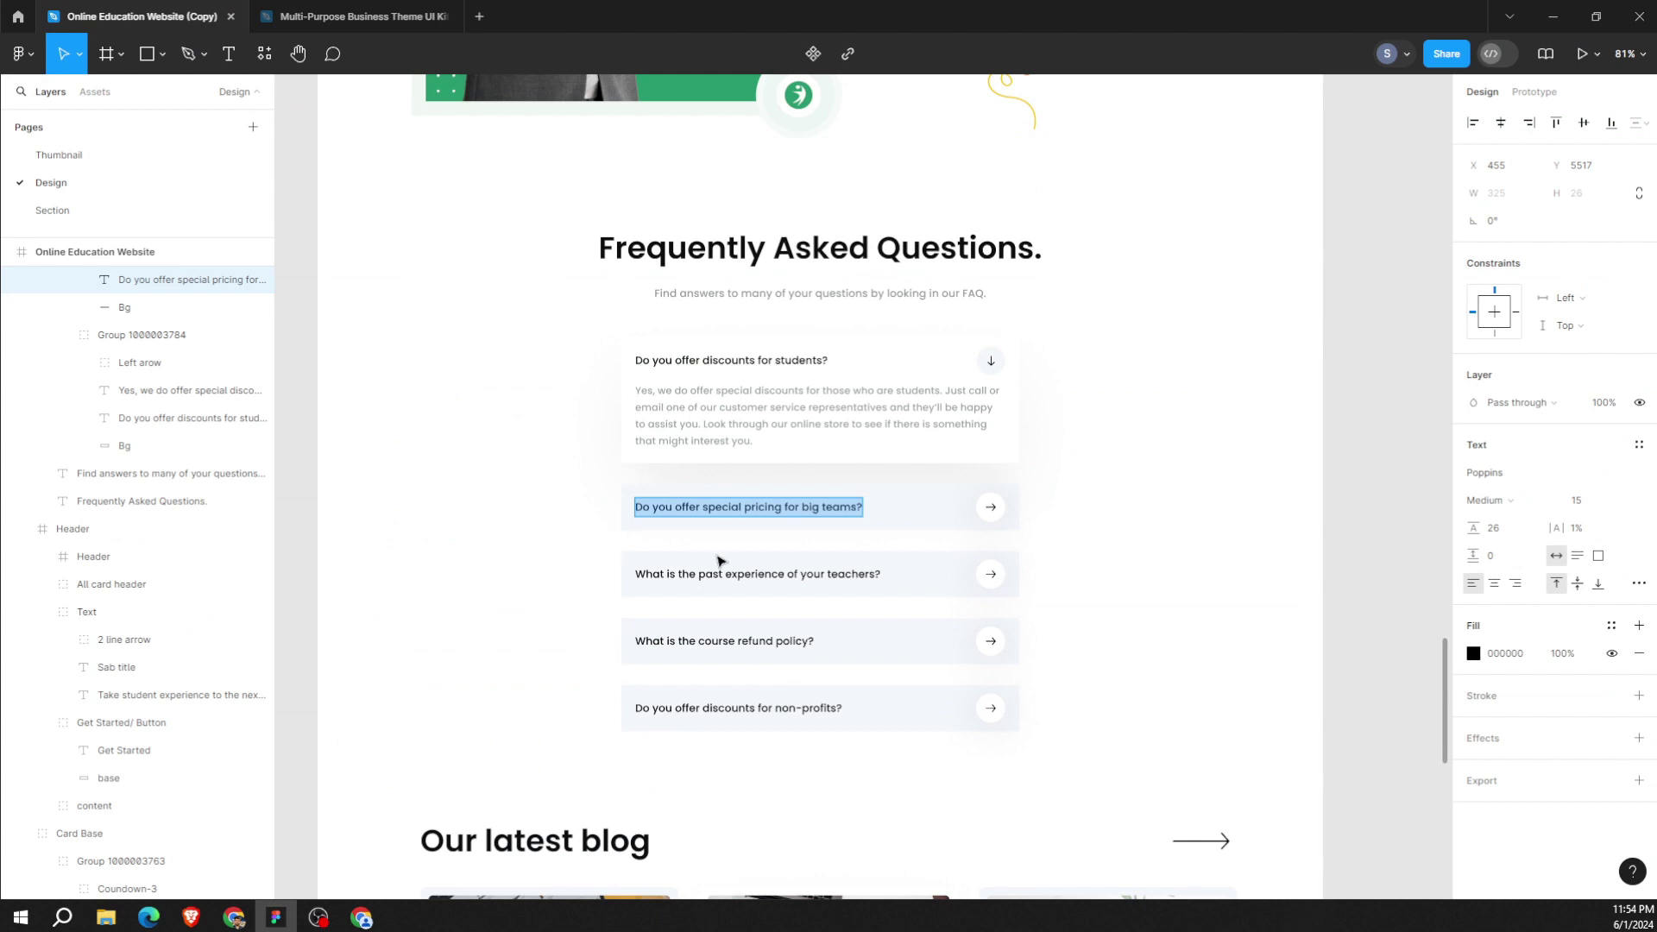
# Replace the third FAQ question with 'What is the past experience of your teachers?' and save.
pyautogui.click(764, 573)
pyautogui.hotkey('ctrl', 'a')
pyautogui.hotkey('ctrl', 'c')
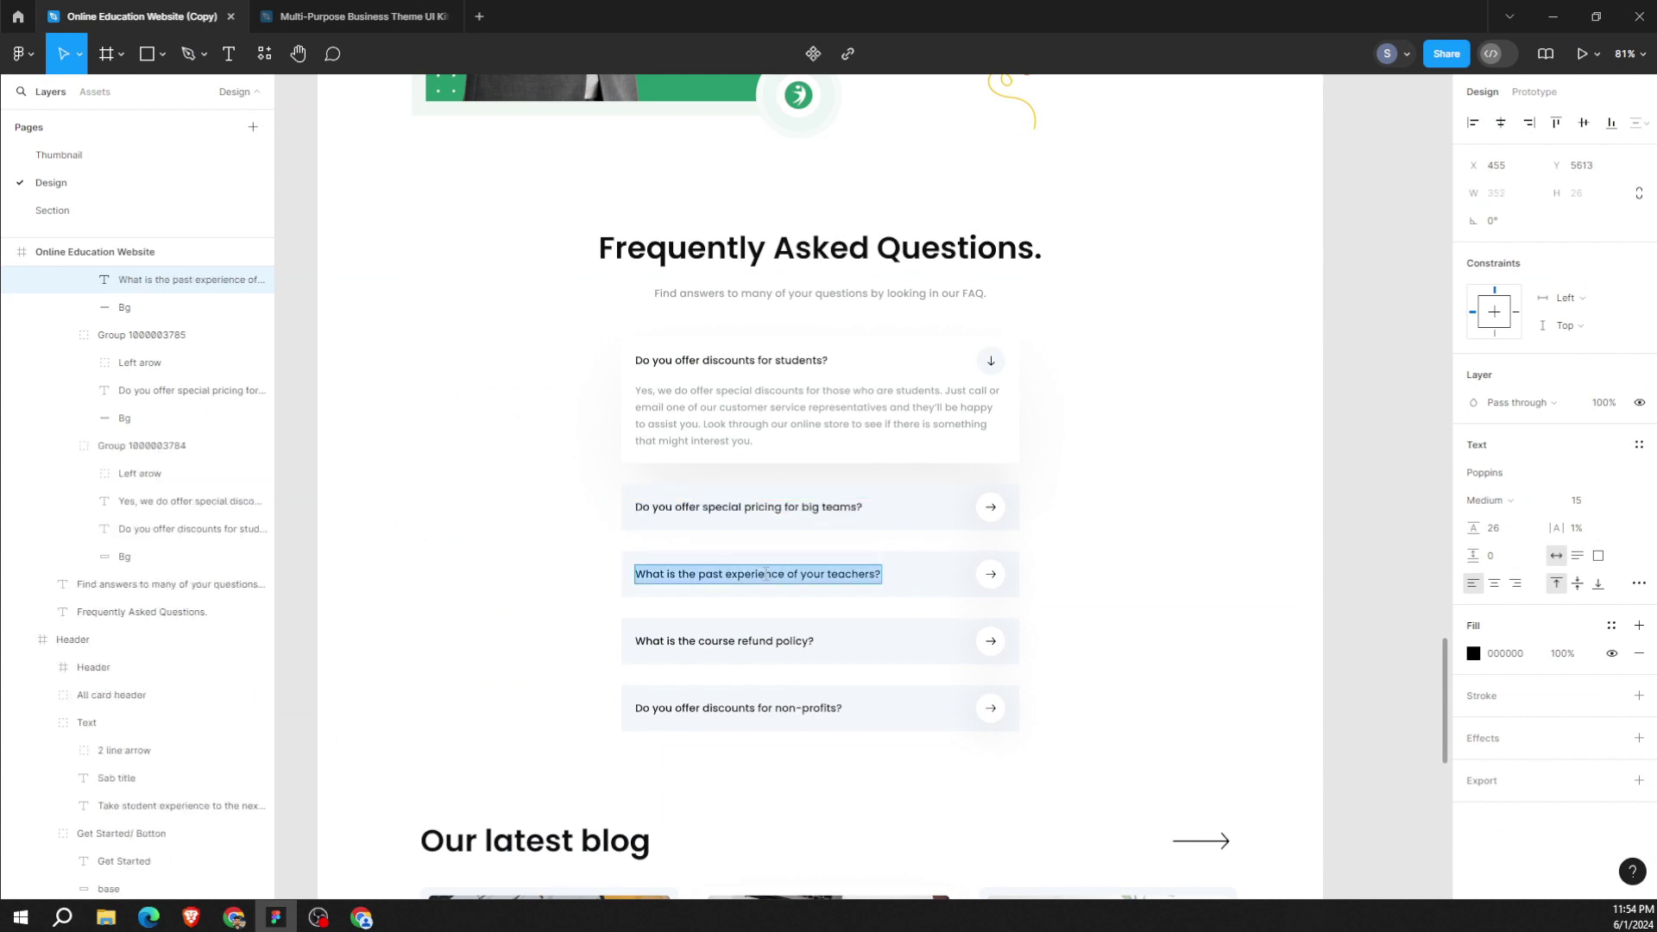
pyautogui.click(233, 917)
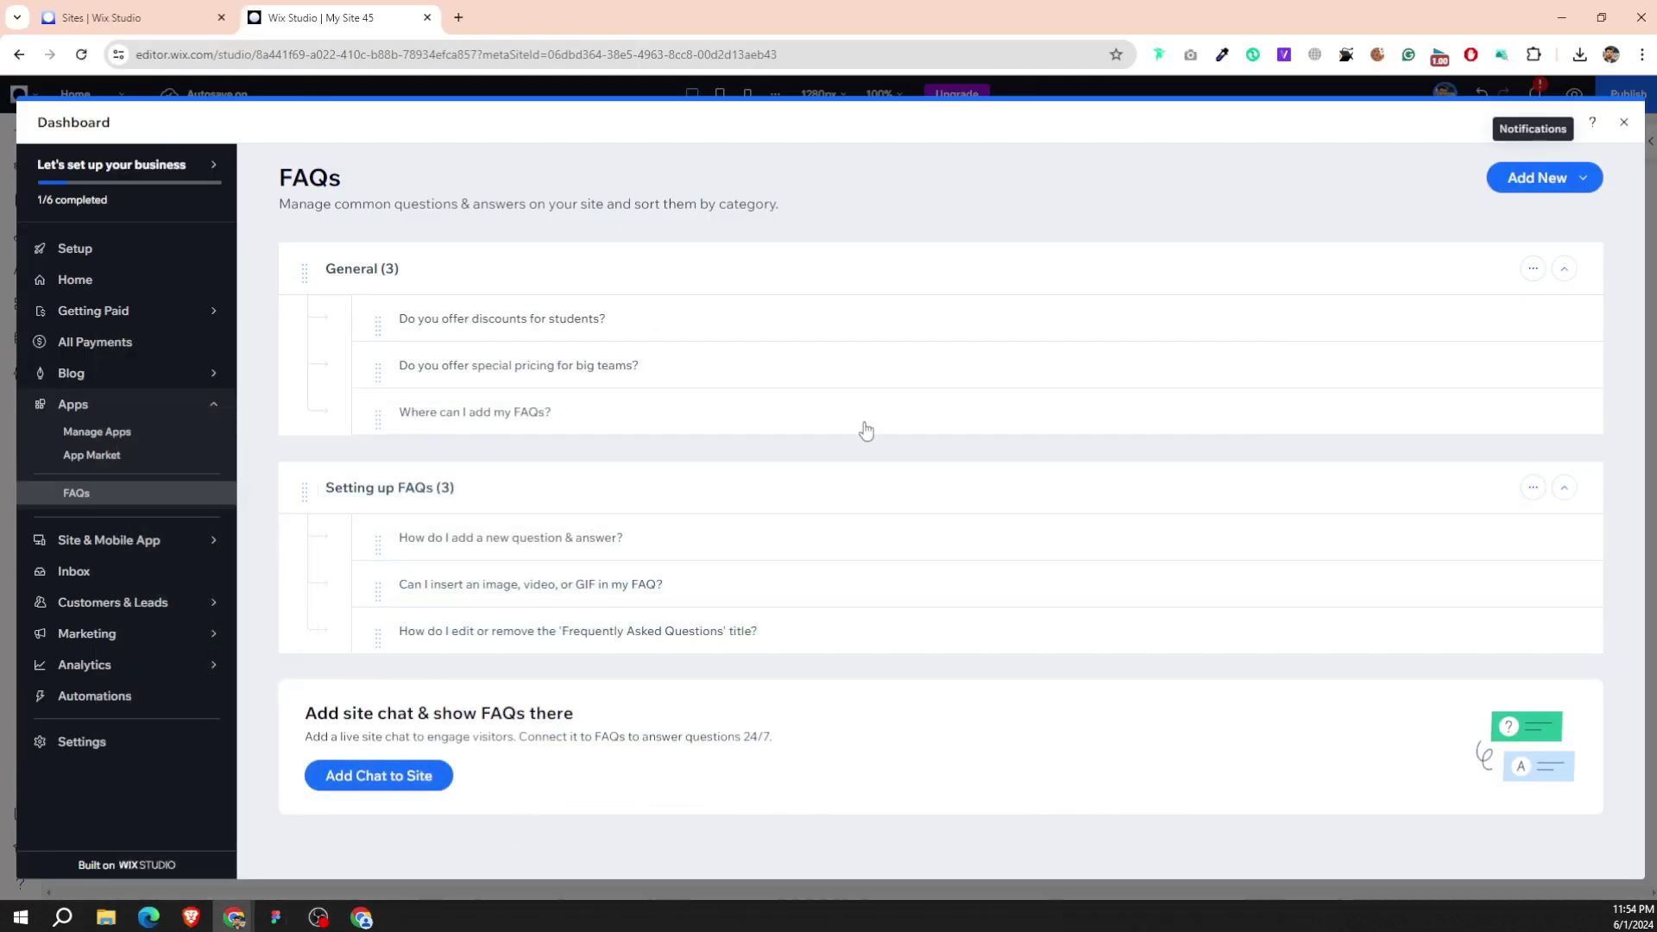
pyautogui.click(1108, 413)
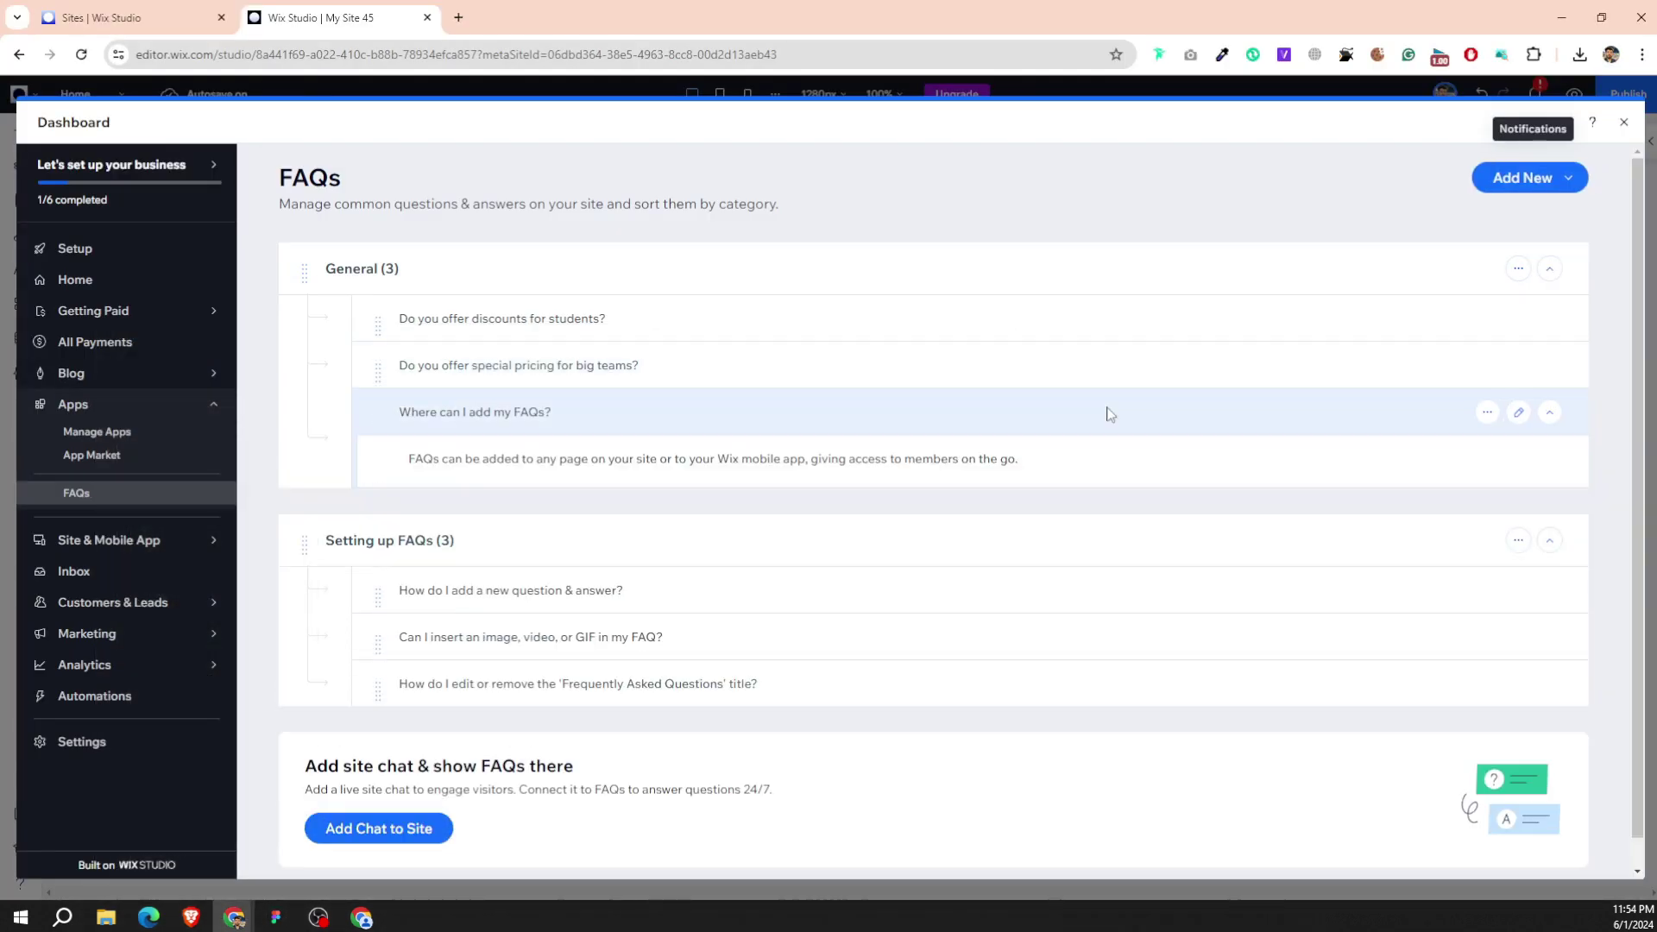
pyautogui.click(1518, 412)
pyautogui.tripleClick(522, 347)
pyautogui.hotkey('ctrl', 'v')
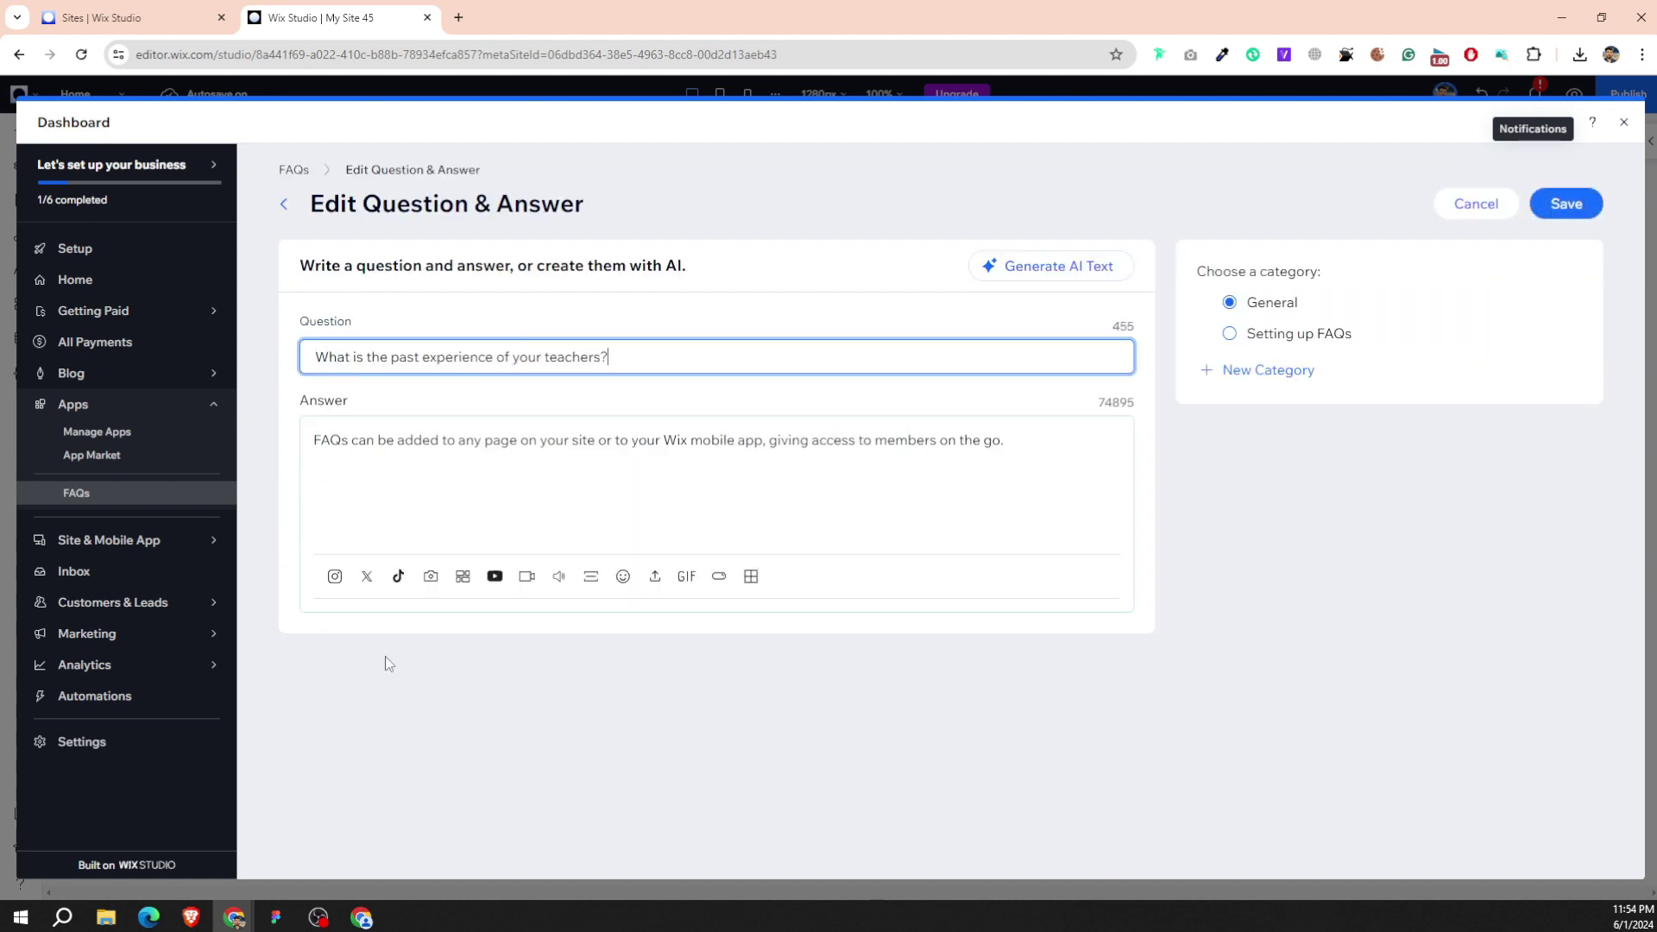
pyautogui.click(1566, 205)
pyautogui.moveTo(233, 916)
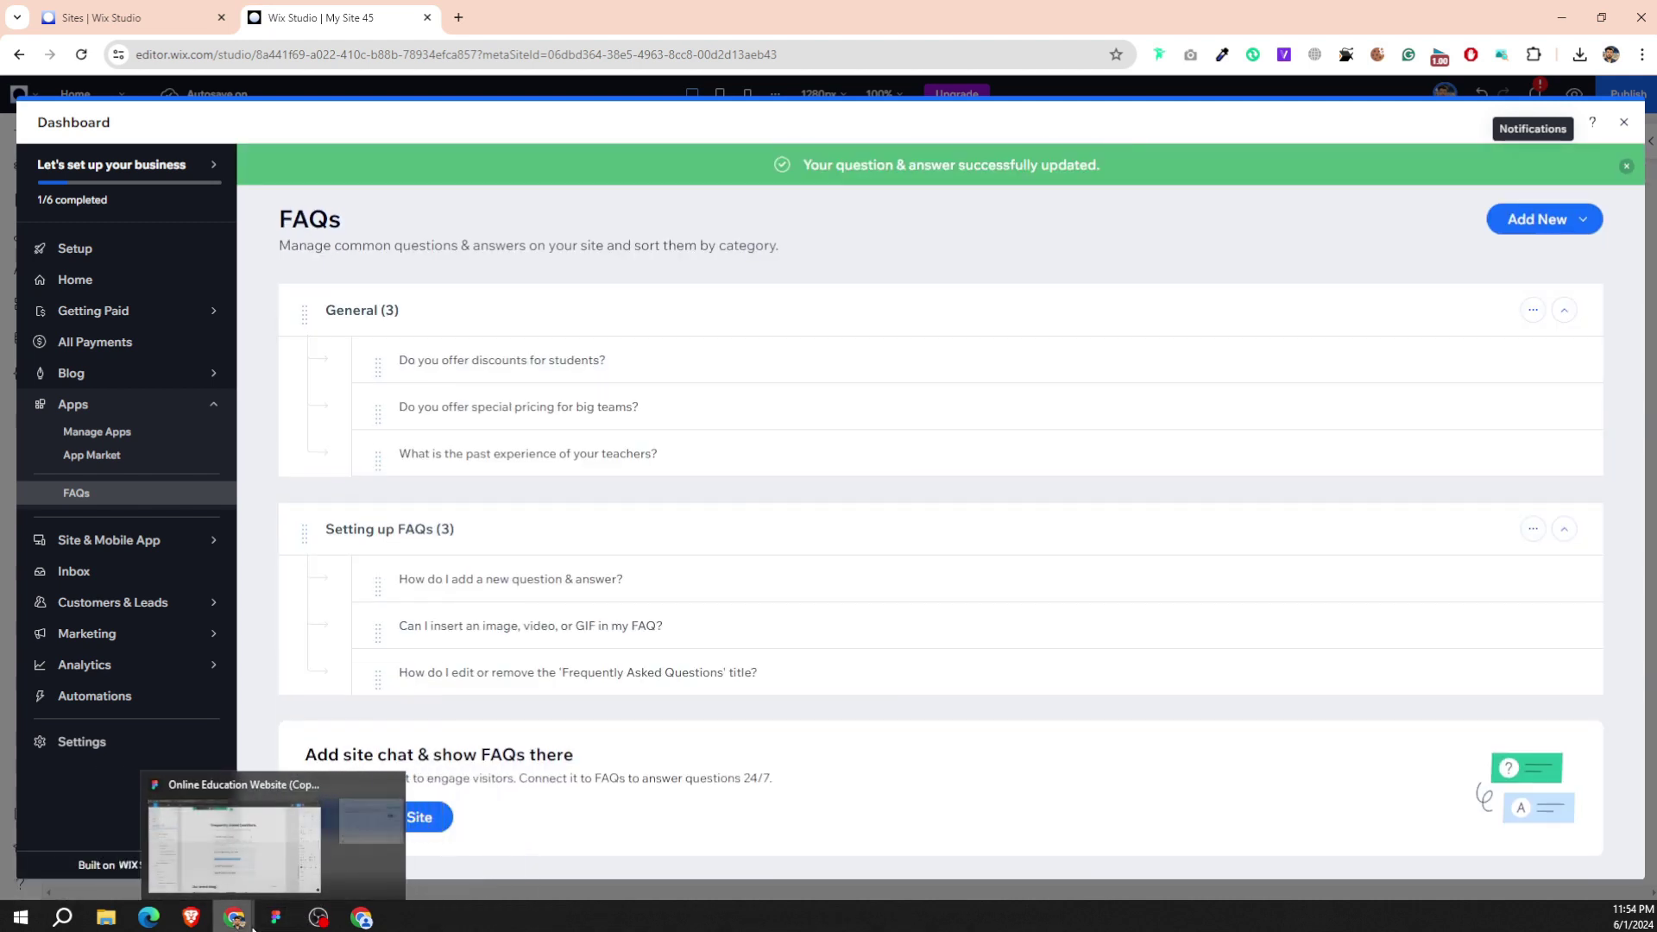
pyautogui.click(266, 925)
pyautogui.click(693, 651)
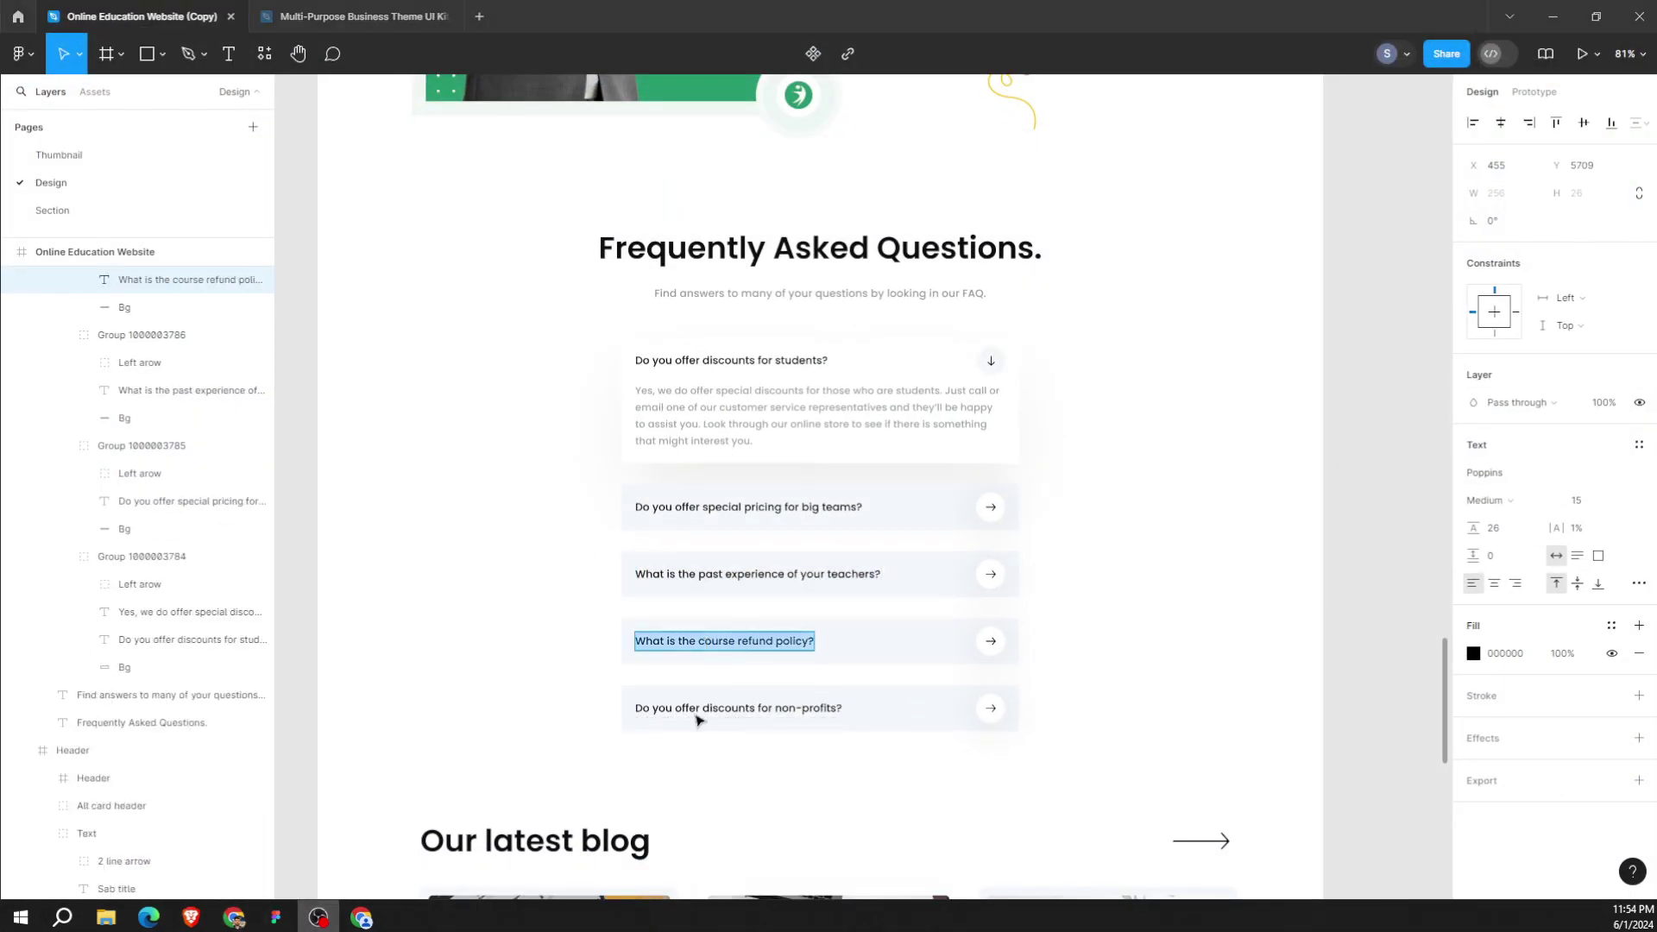
# Drag the FAQ section's bottom edge up to about 569 px so the footer sits right below.
pyautogui.click(308, 914)
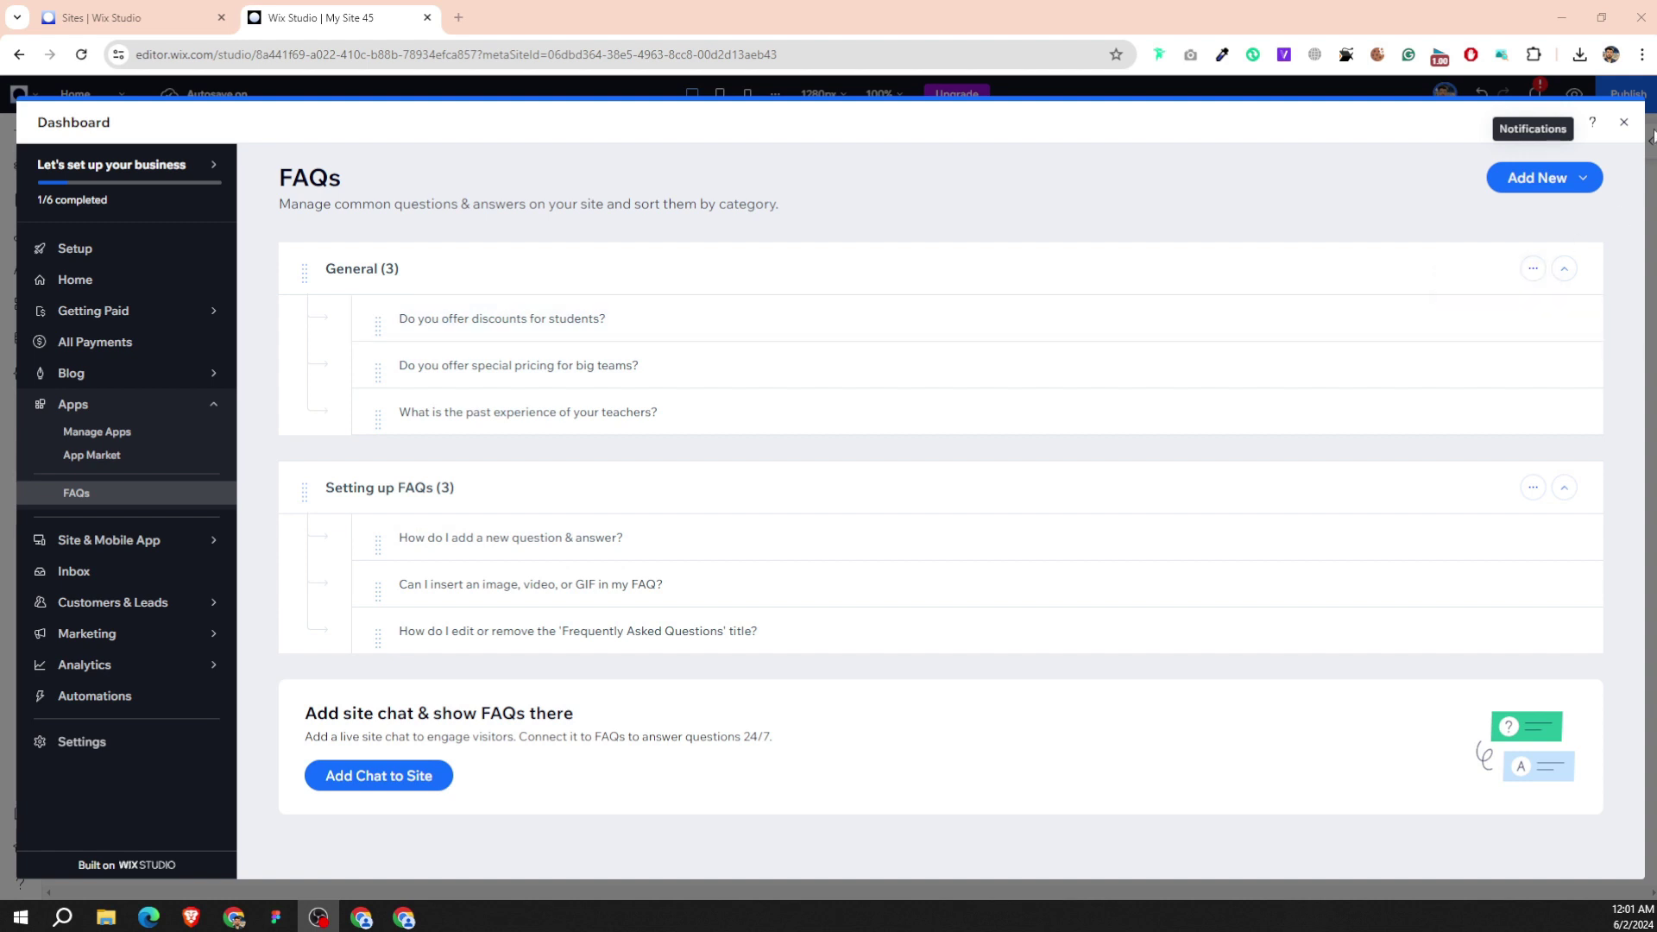
pyautogui.click(1621, 124)
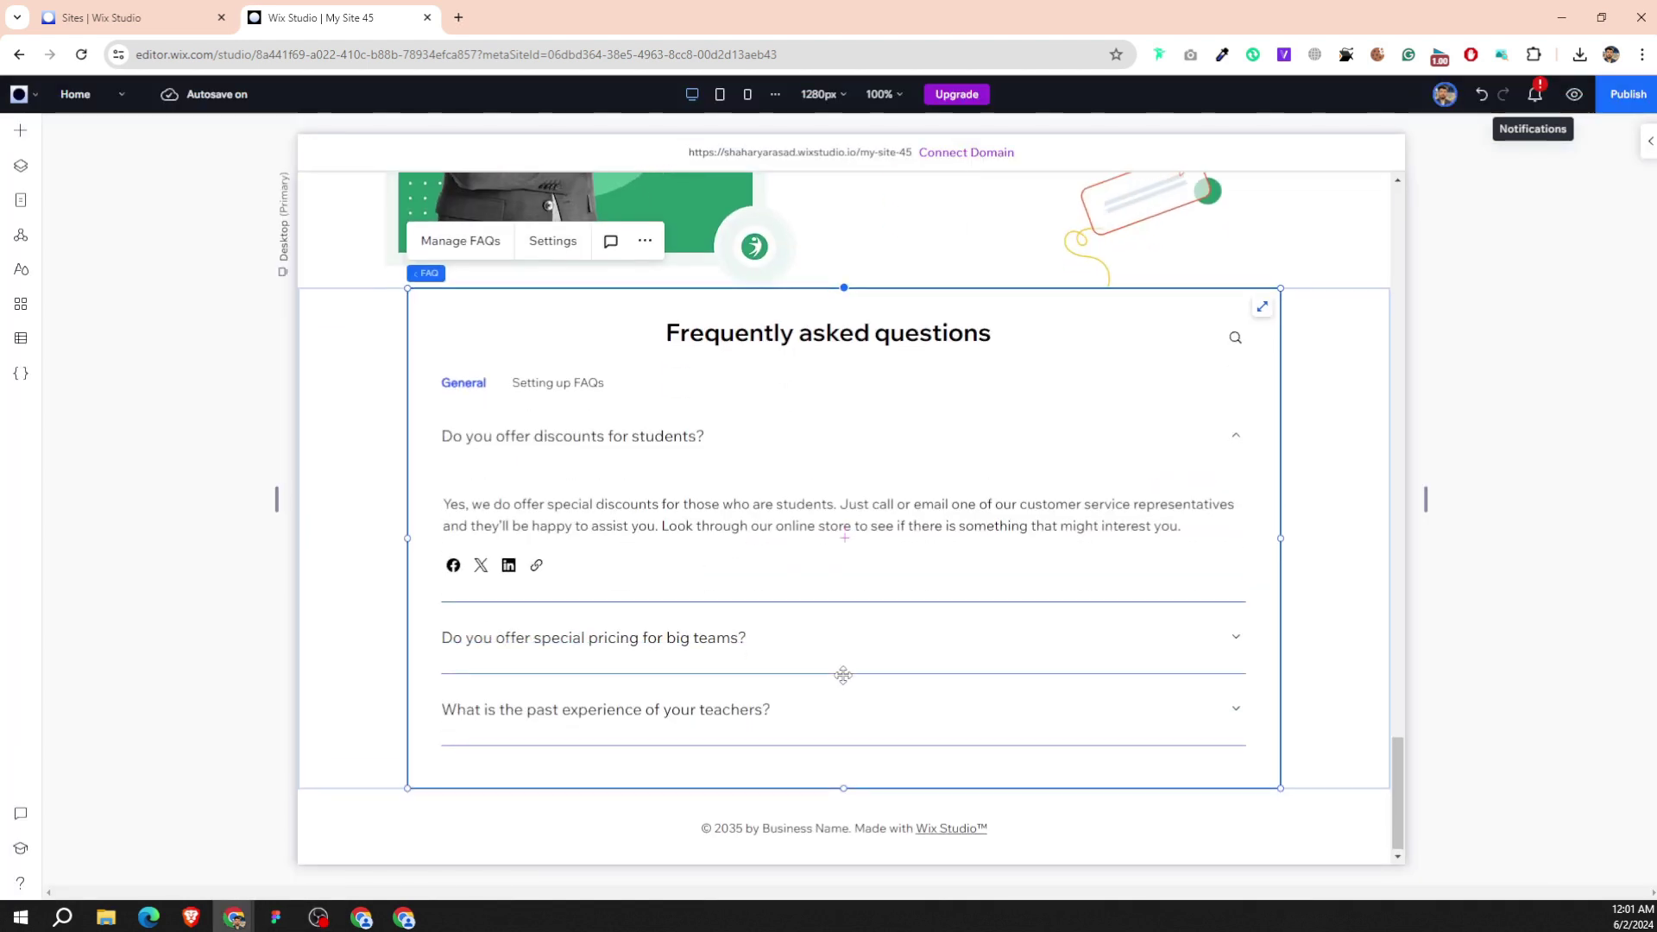
pyautogui.moveTo(969, 798)
pyautogui.mouseDown()
pyautogui.moveTo(968, 882)
pyautogui.moveTo(887, 769)
pyautogui.mouseUp()
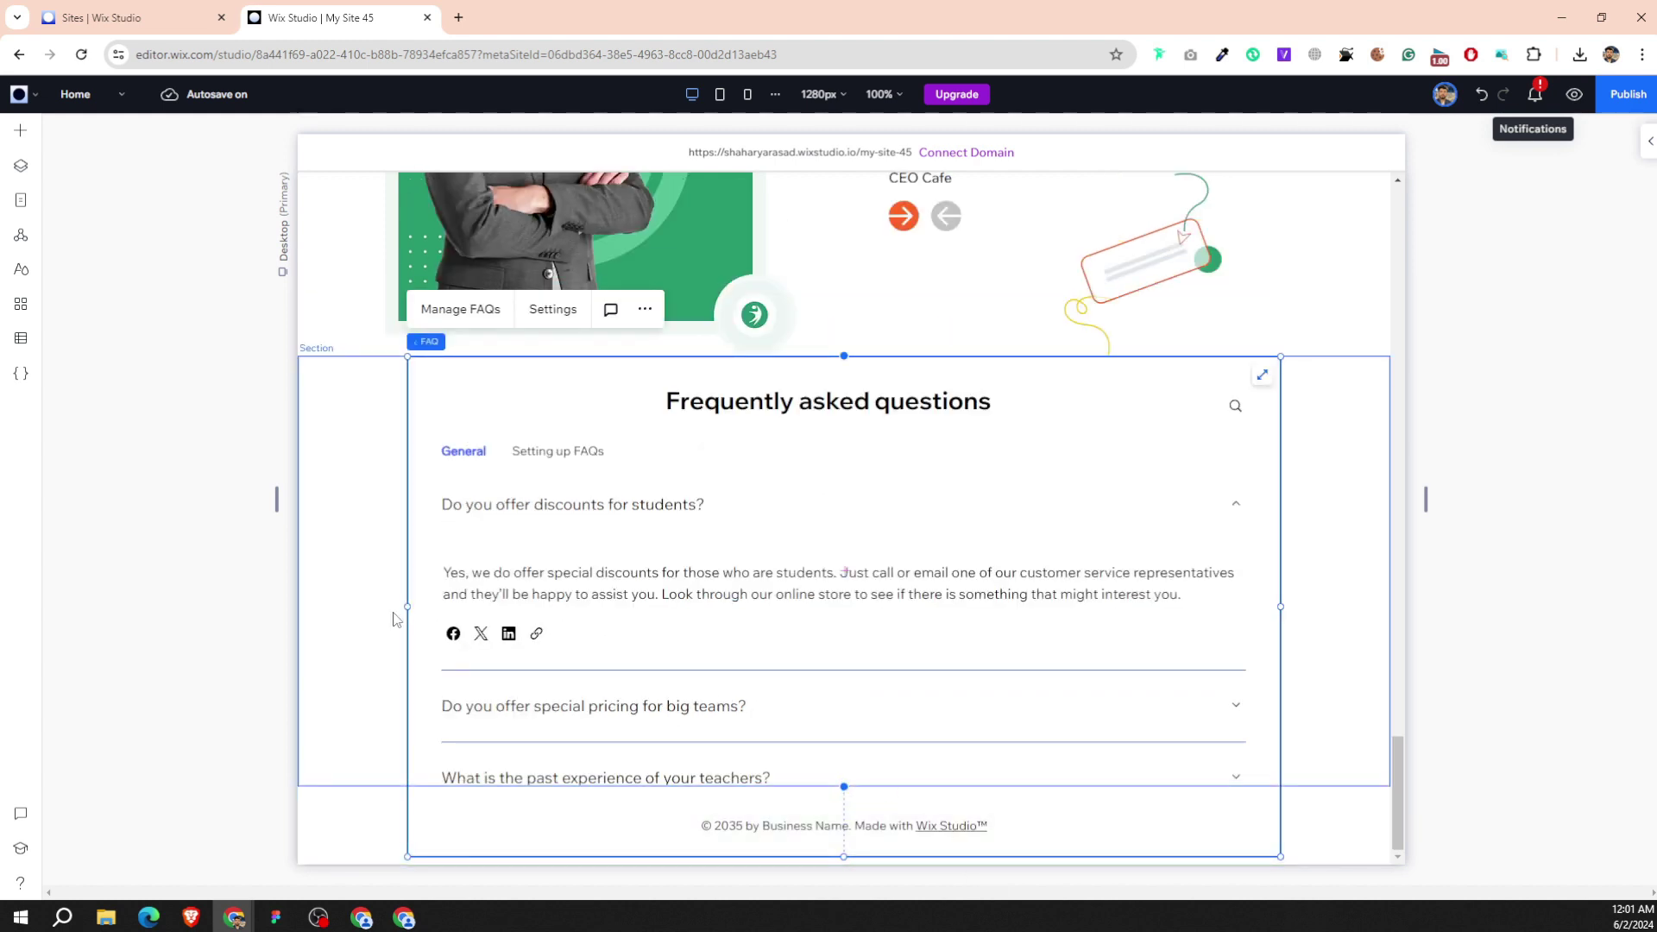
pyautogui.click(391, 756)
pyautogui.click(408, 780)
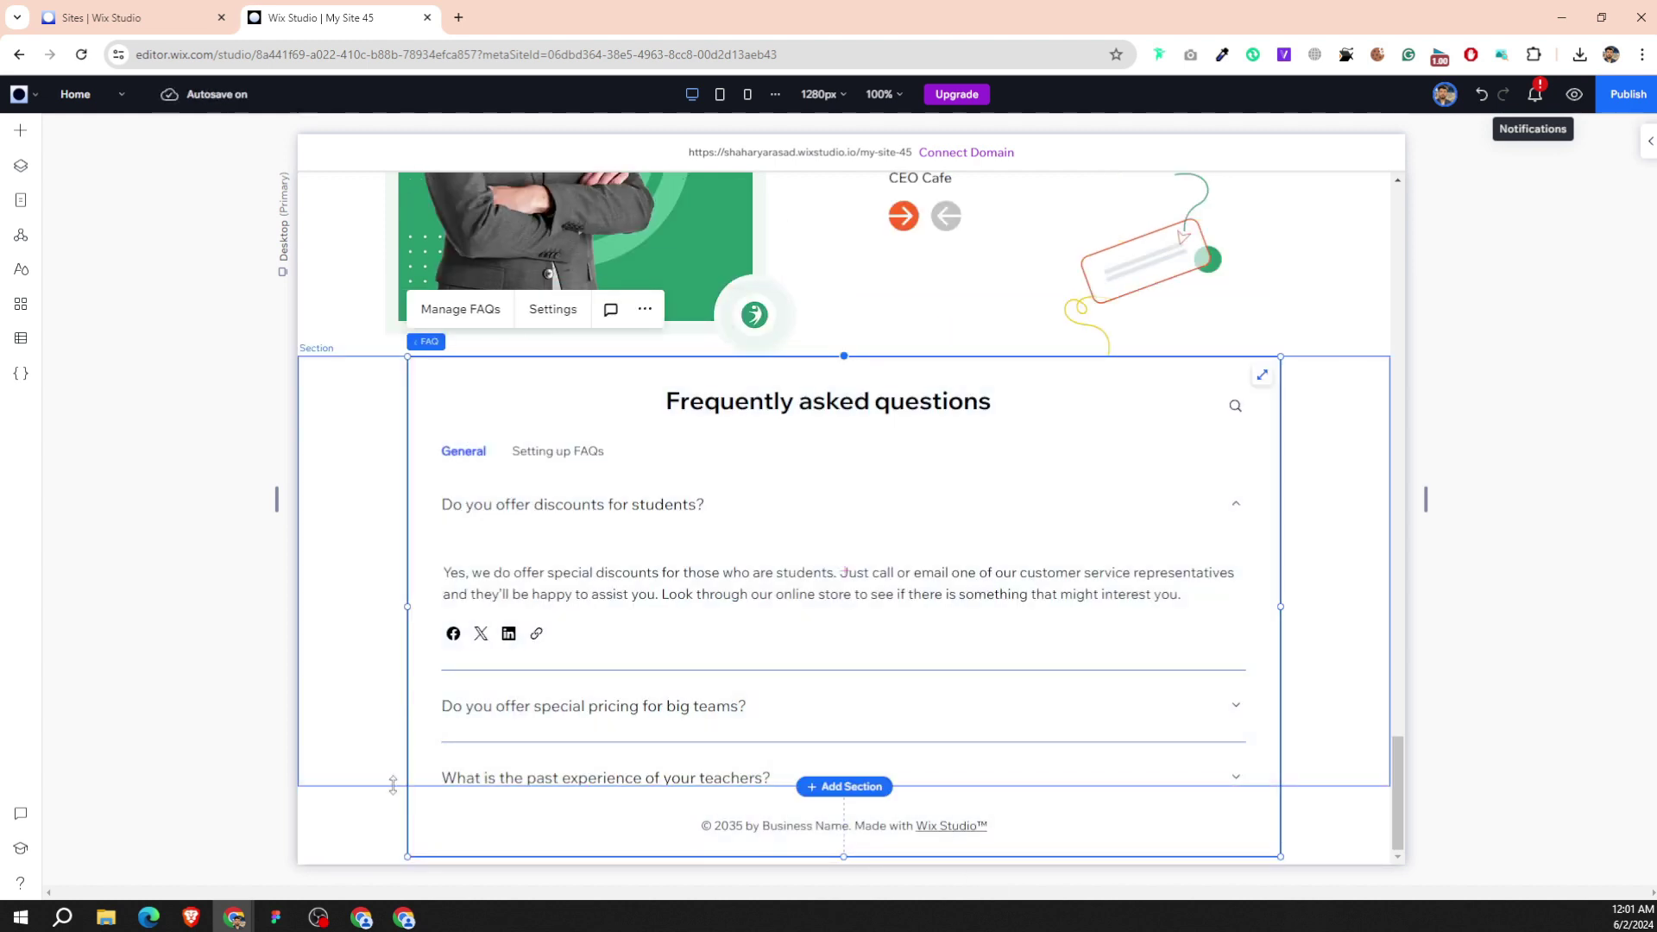
pyautogui.click(379, 638)
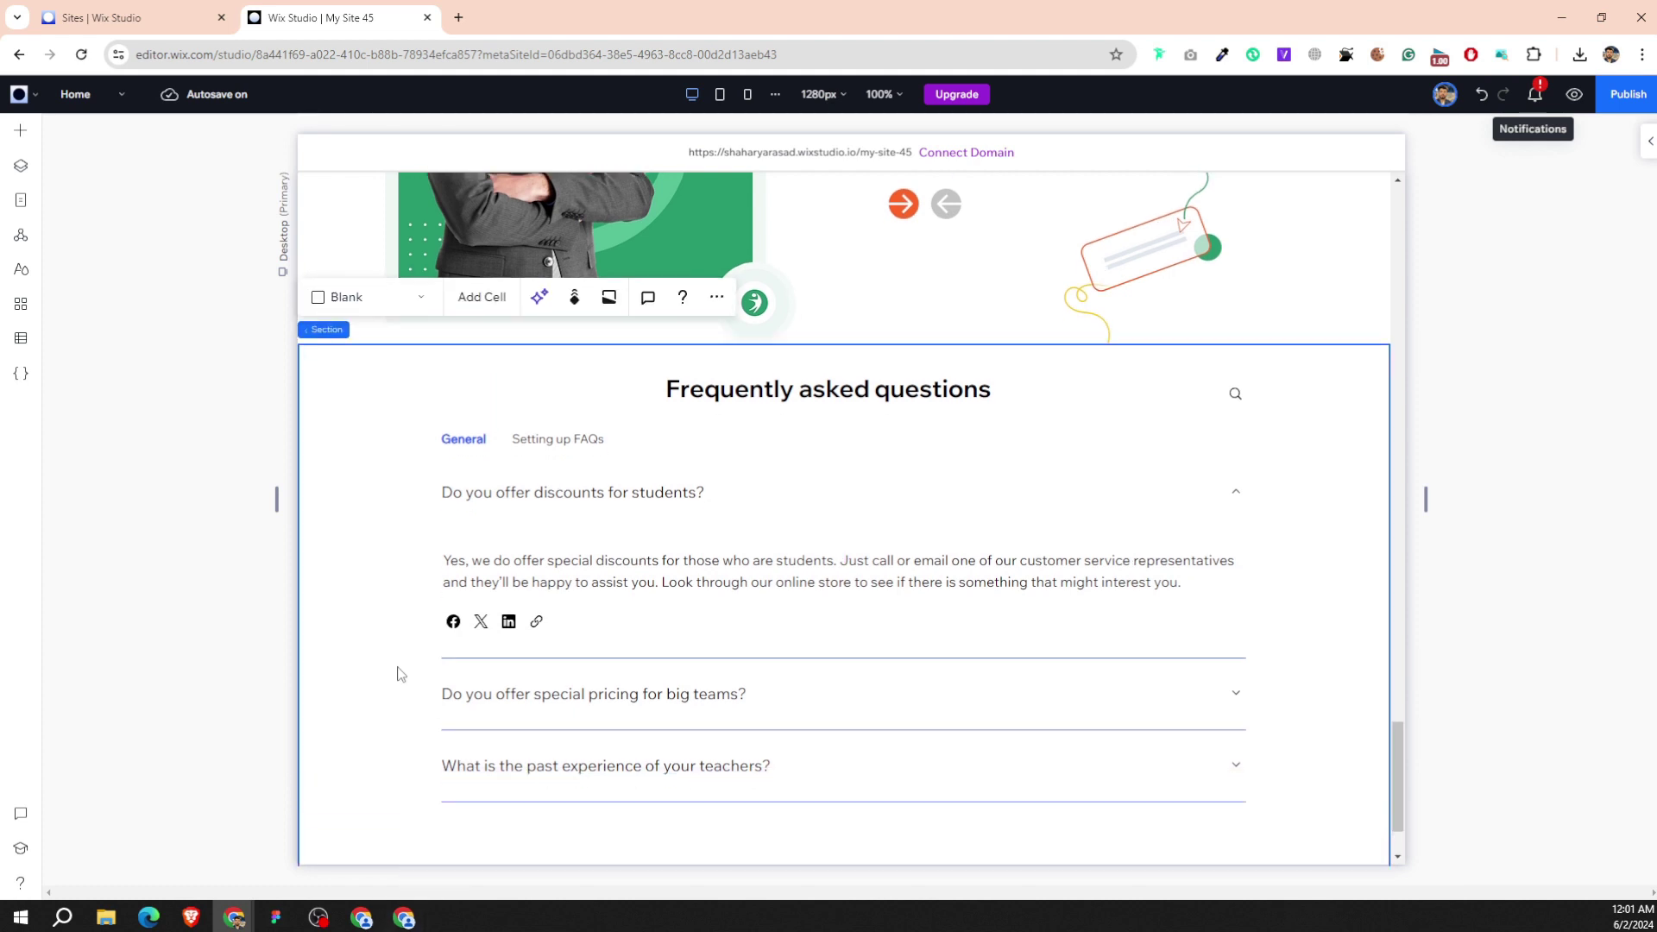
pyautogui.scroll(-2, 380, 635)
pyautogui.moveTo(925, 785)
pyautogui.mouseDown()
pyautogui.moveTo(932, 721)
pyautogui.moveTo(876, 736)
pyautogui.mouseUp()
pyautogui.click(593, 496)
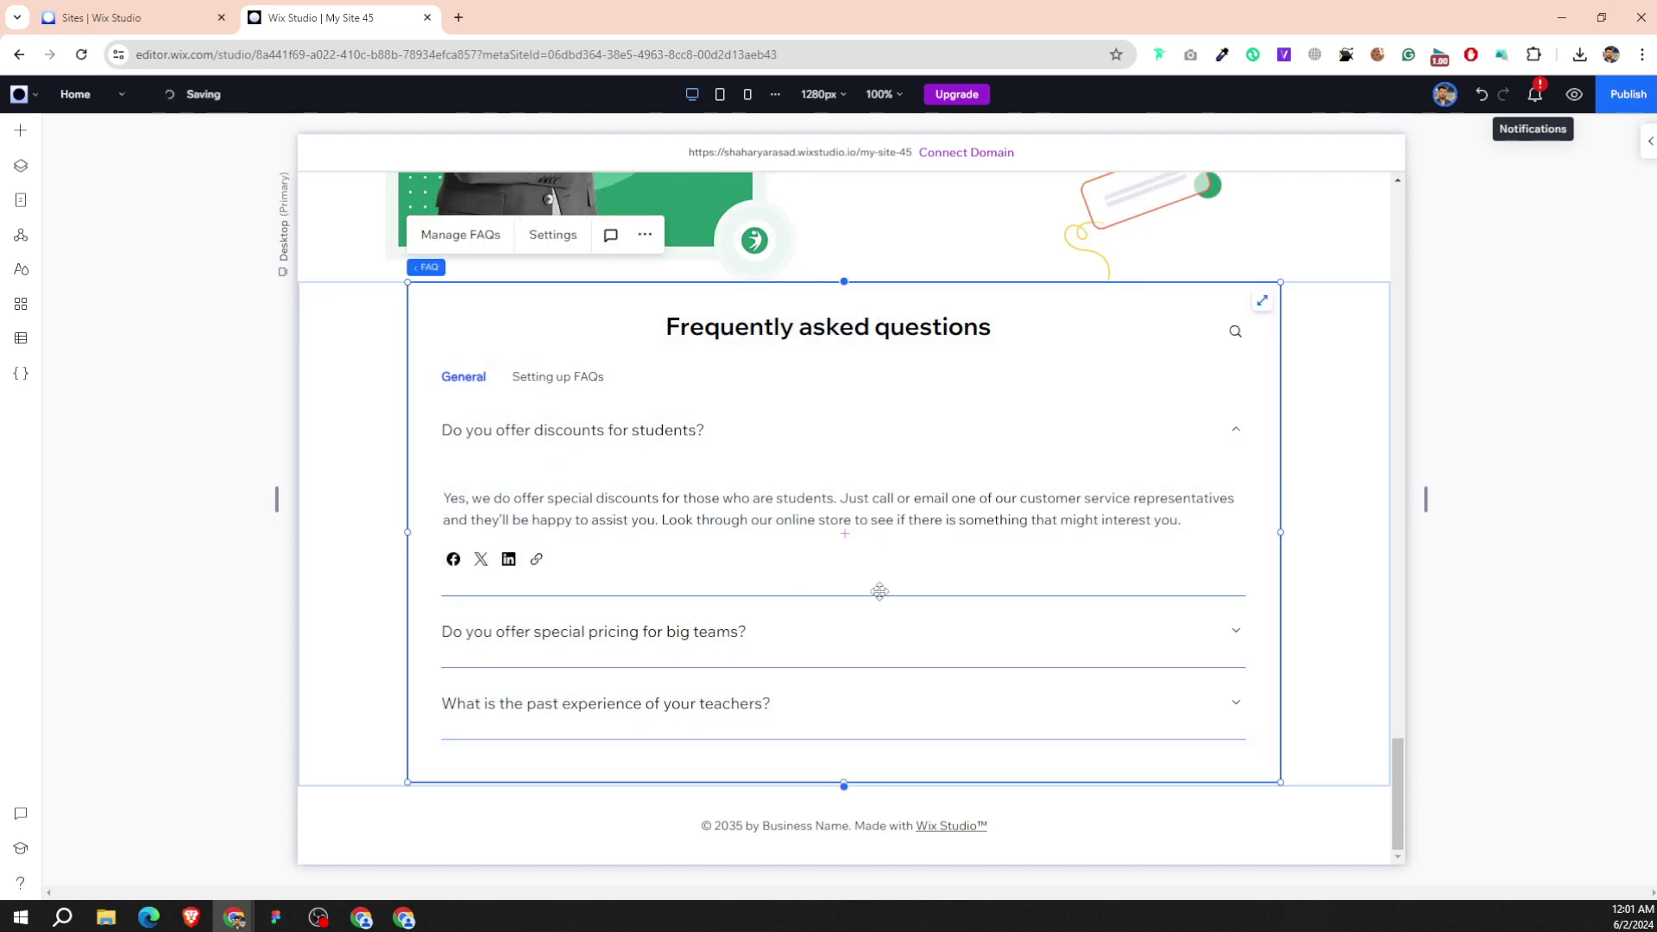
pyautogui.click(1349, 409)
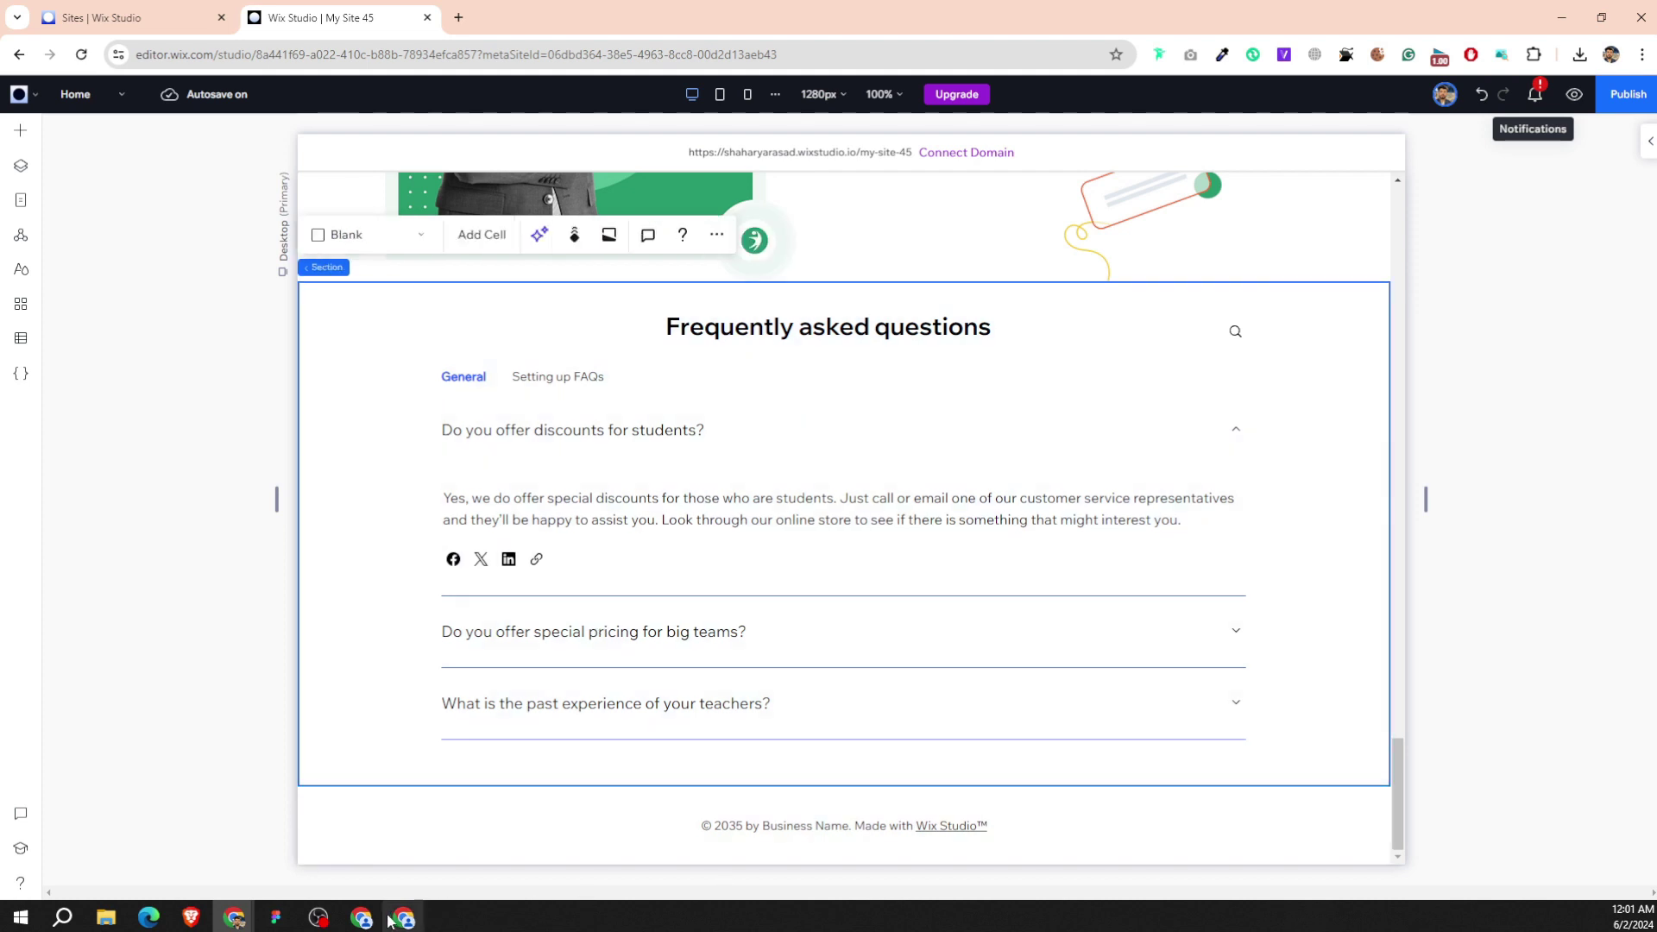
# Scroll the Figma design down to the Our latest blog cards and dark footer.
pyautogui.click(276, 917)
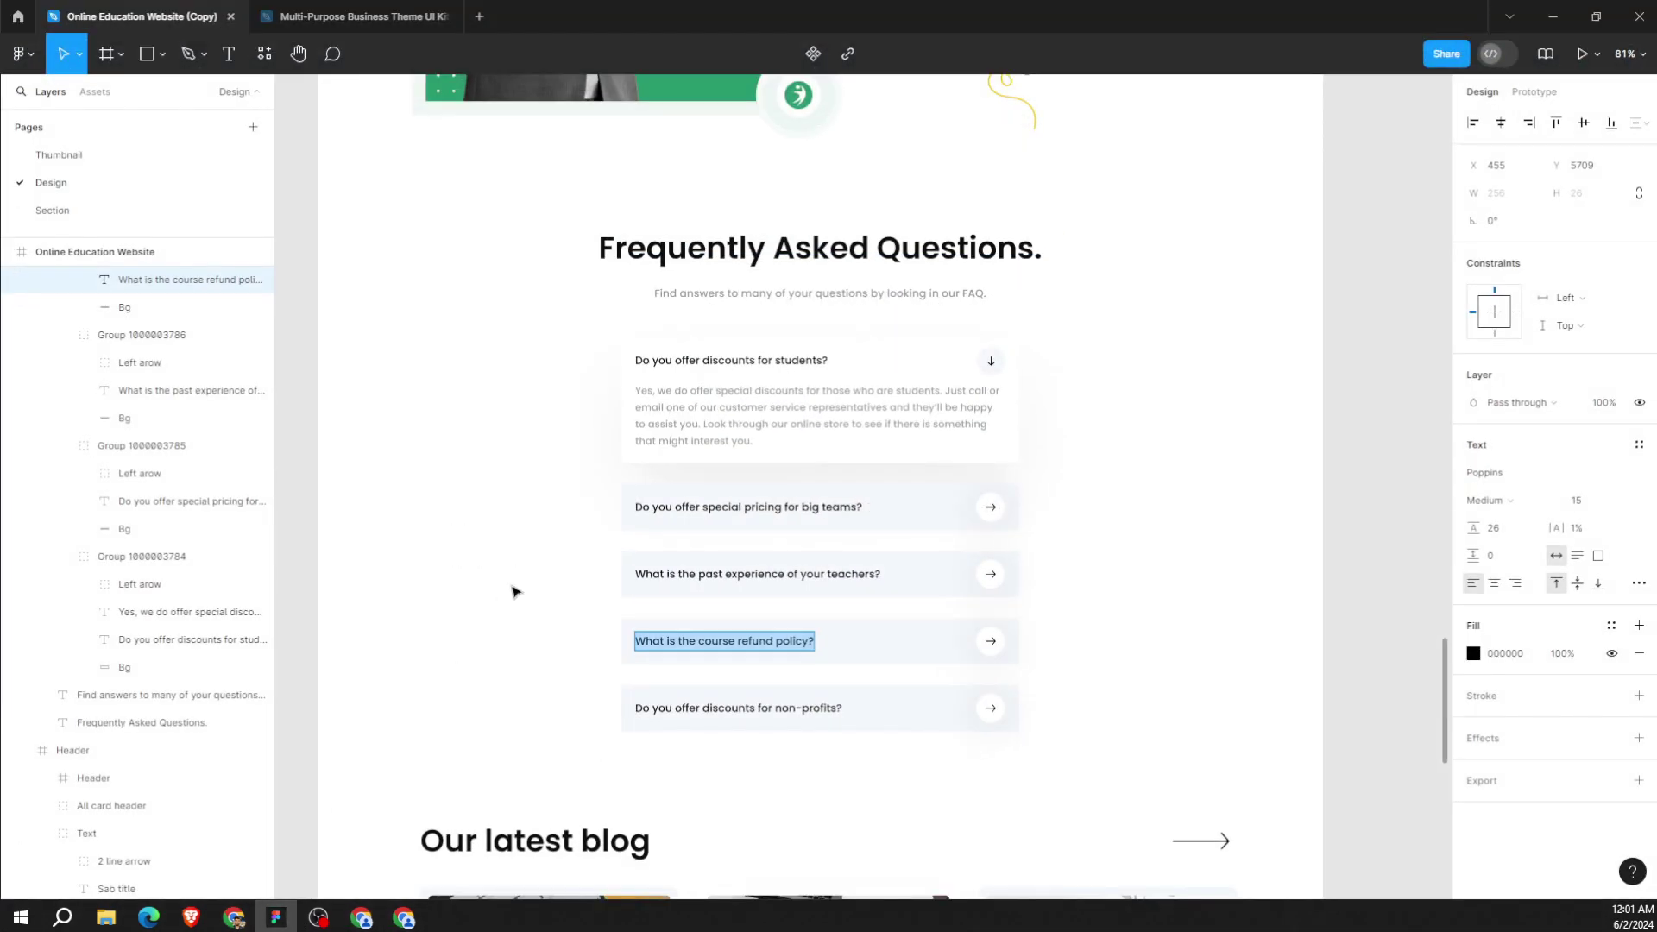
pyautogui.scroll(-5, 515, 592)
pyautogui.scroll(-1, 514, 592)
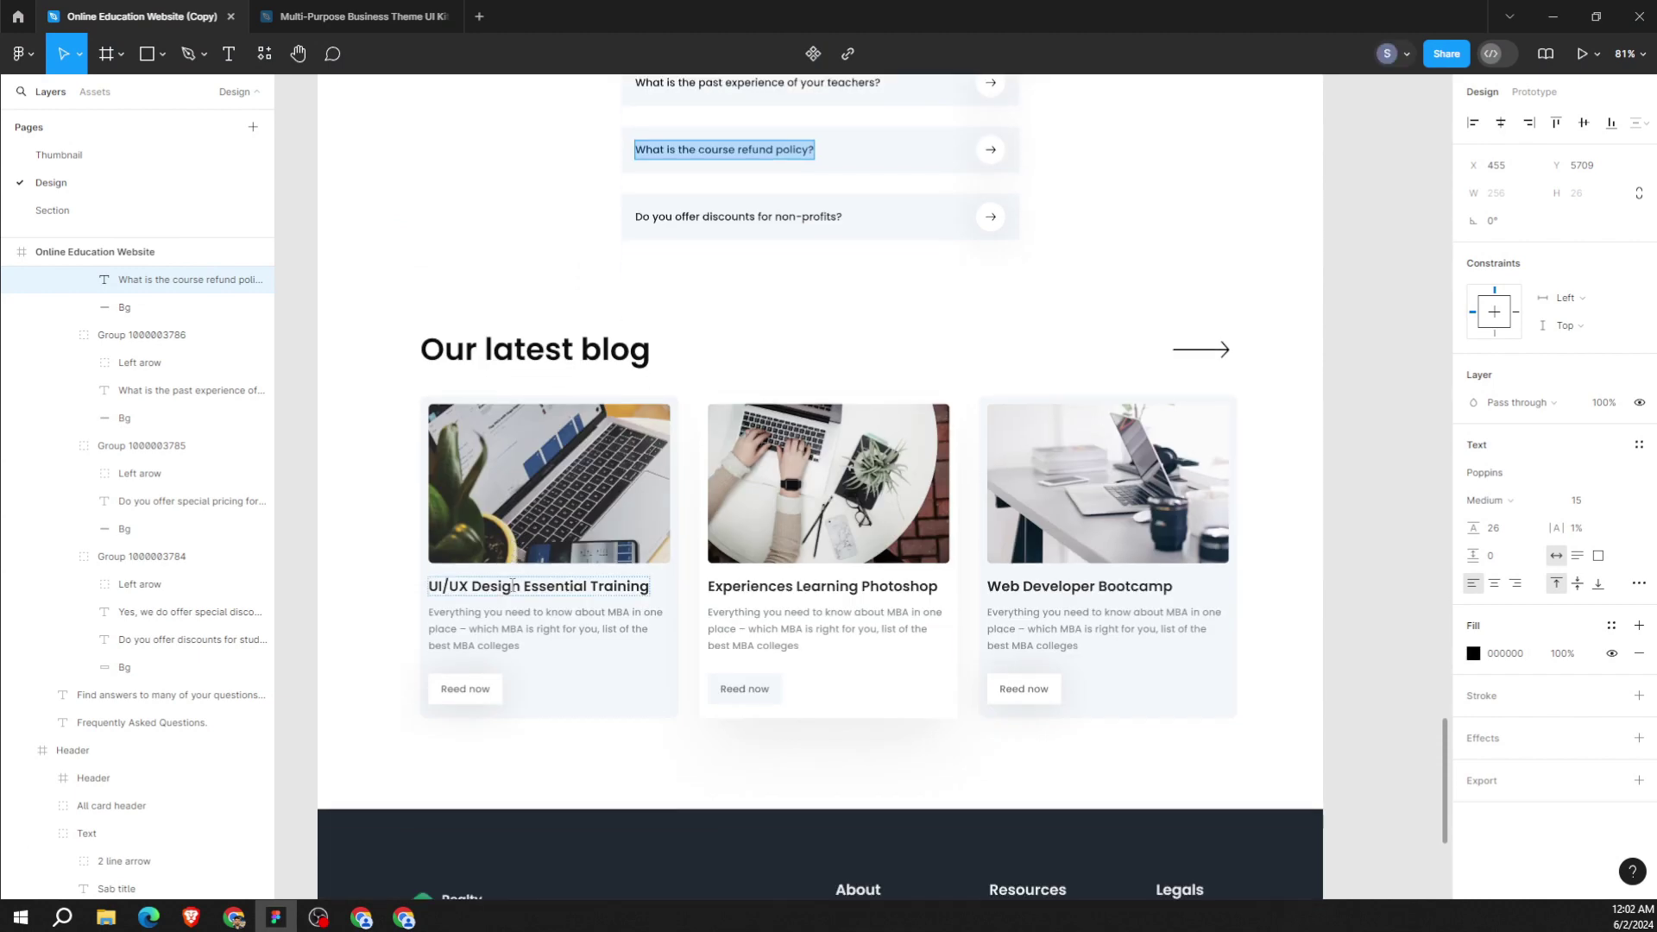
pyautogui.scroll(-1, 514, 592)
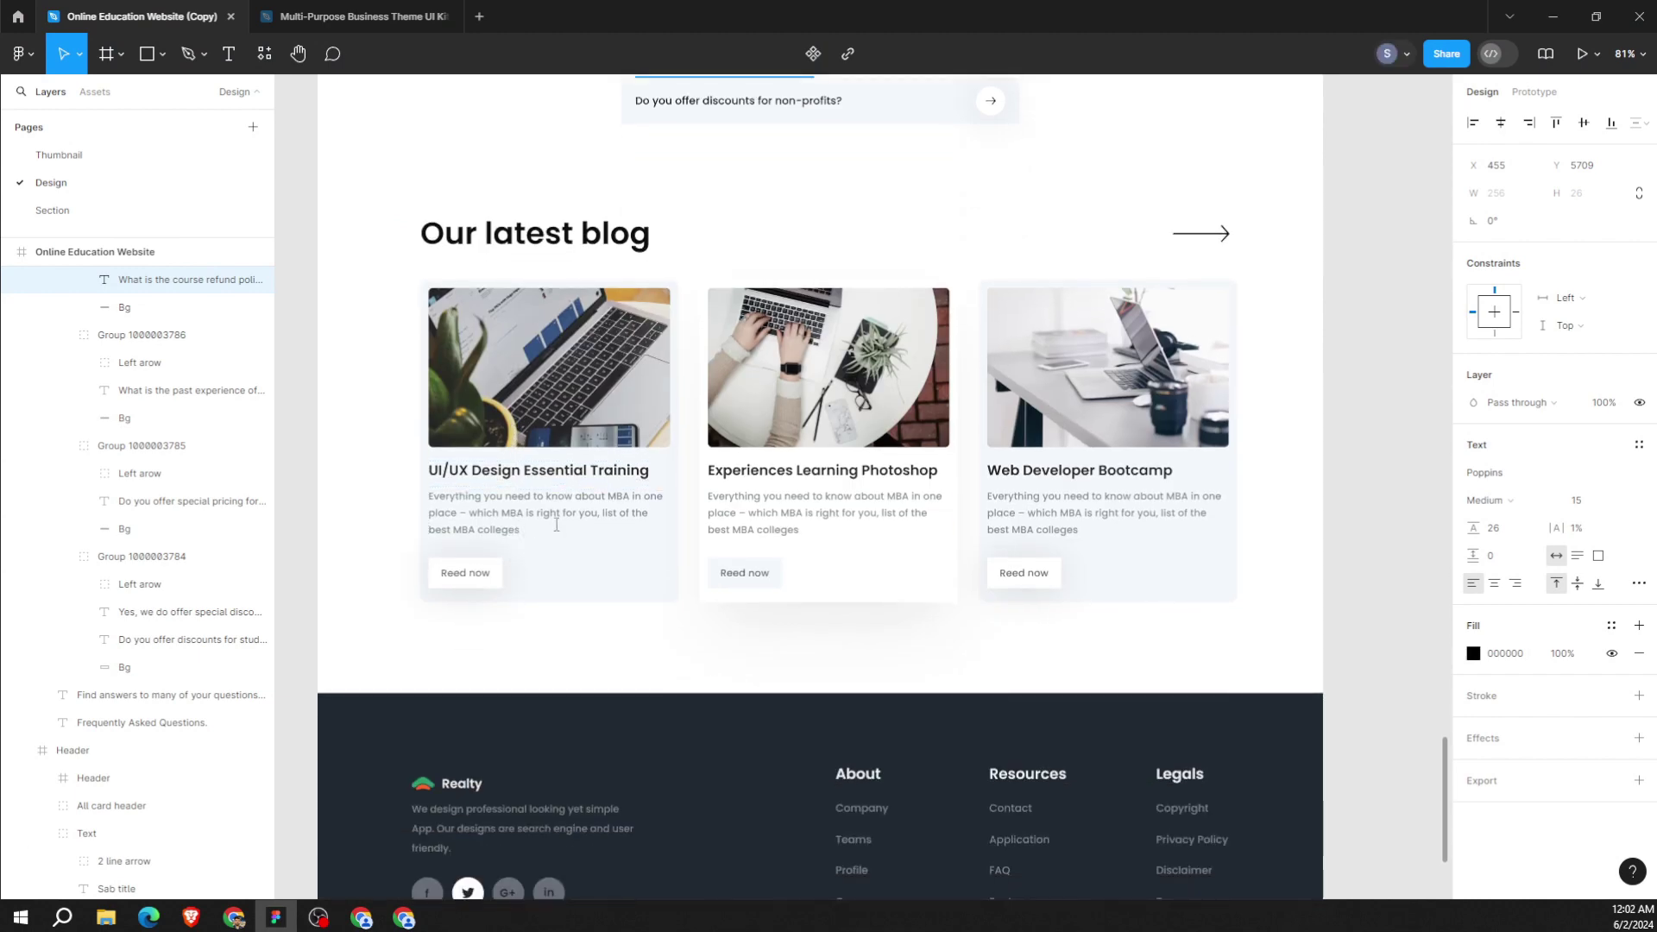
pyautogui.scroll(-1, 570, 522)
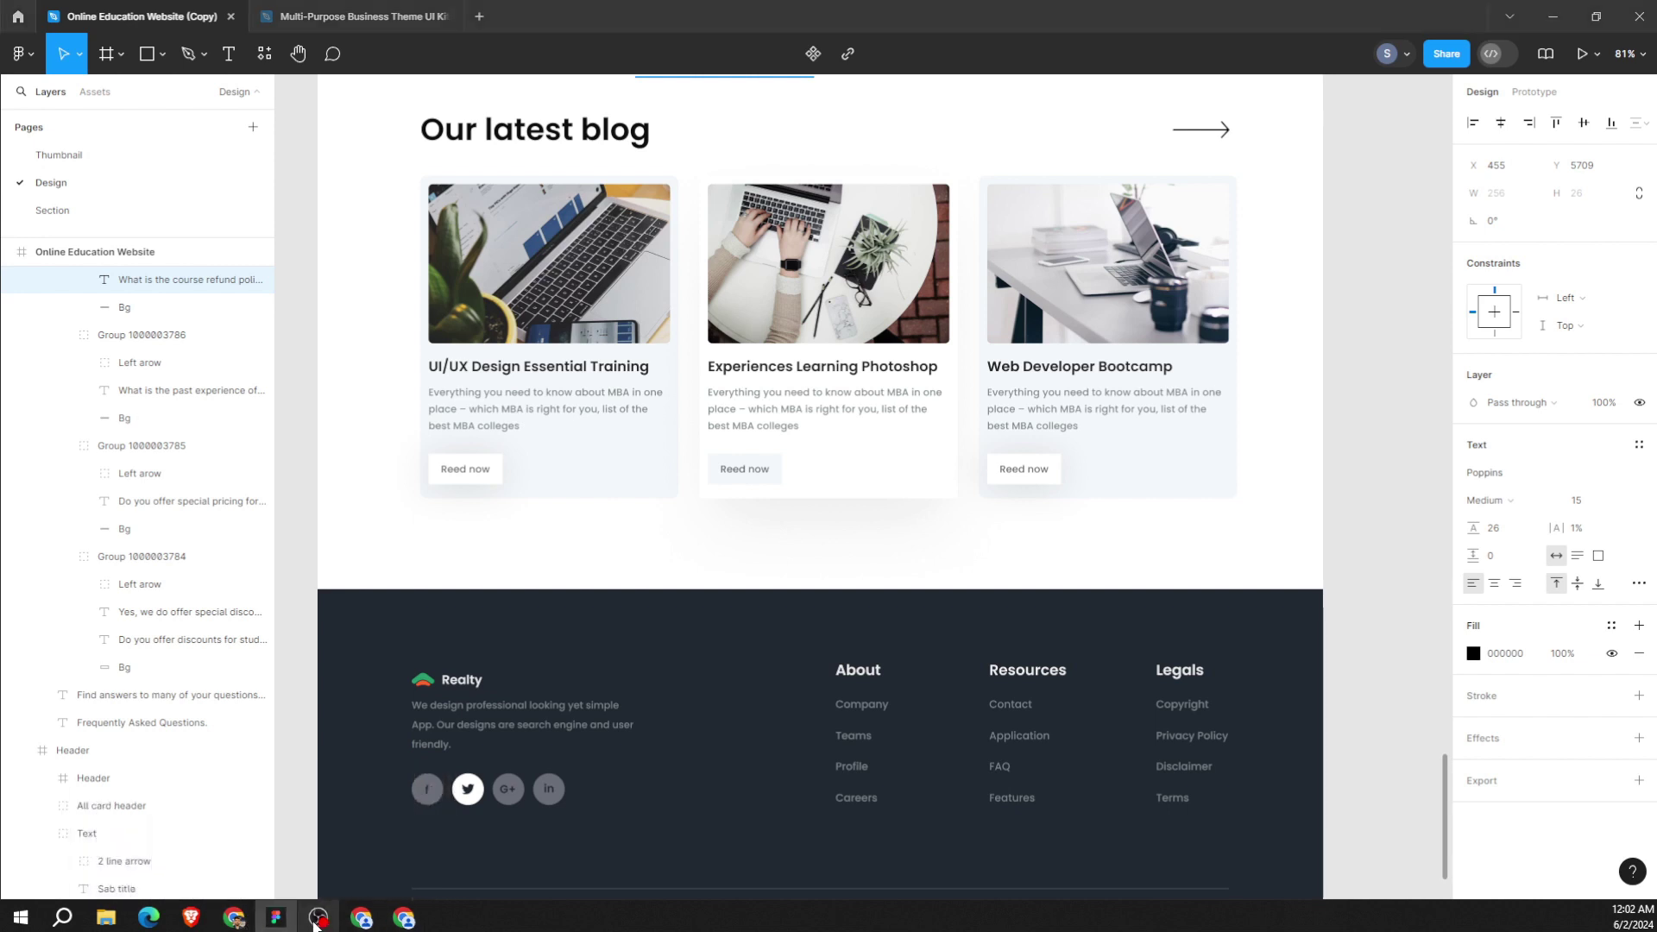
# Add a new blank section below the FAQ in the Wix Studio editor.
pyautogui.click(316, 917)
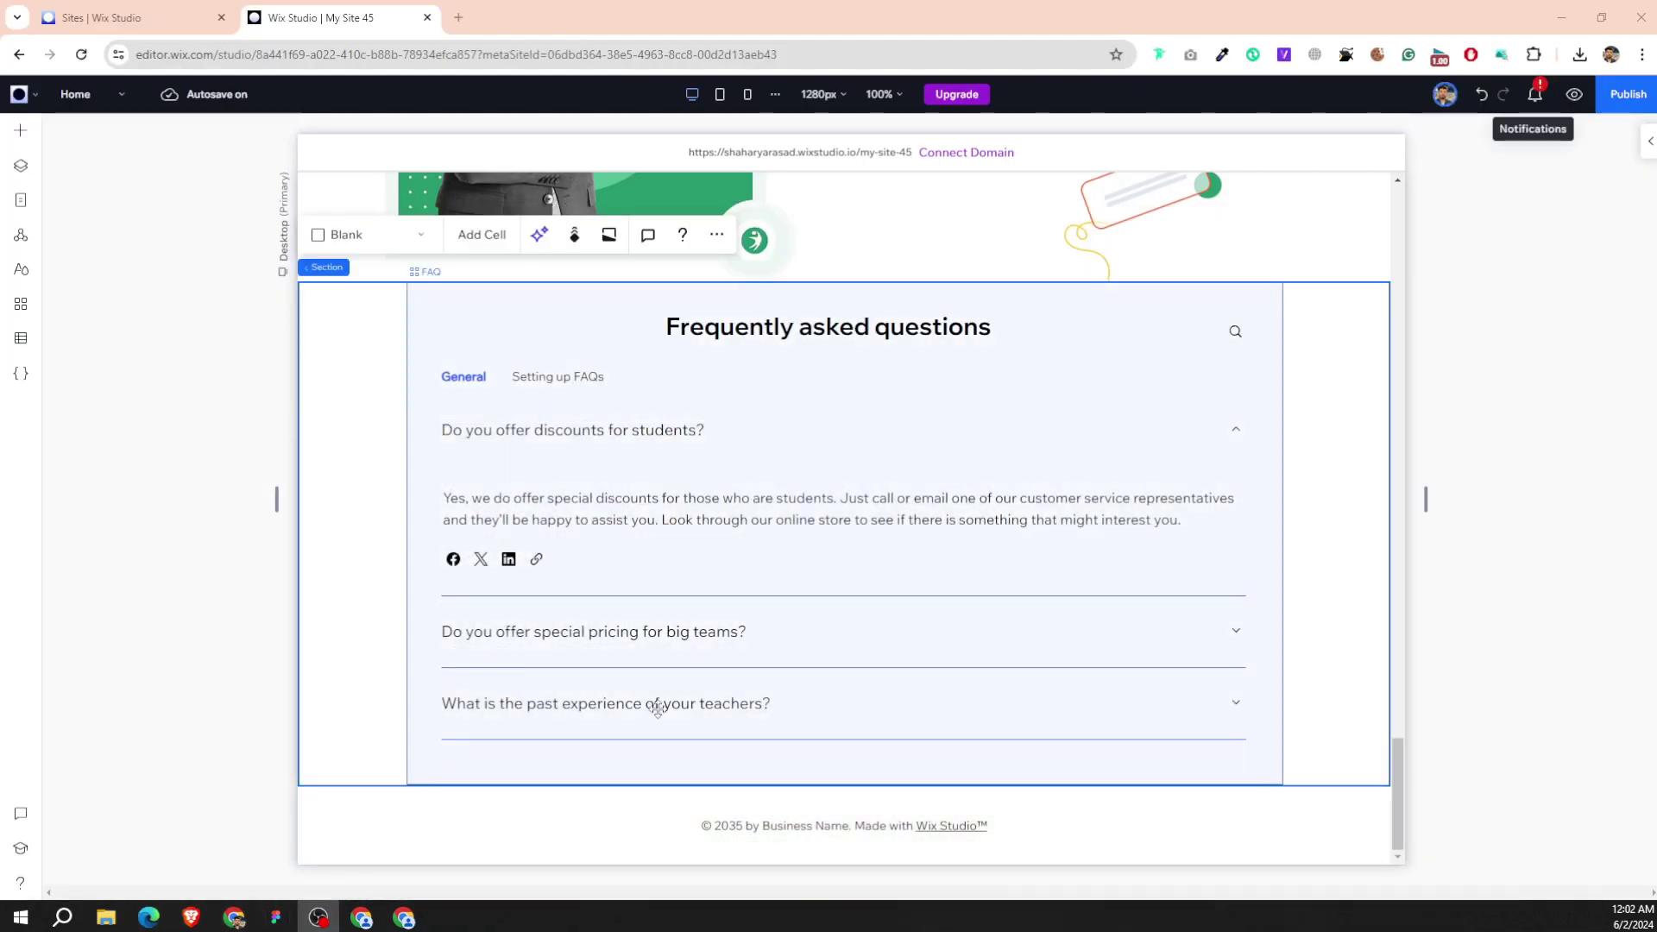
pyautogui.click(820, 785)
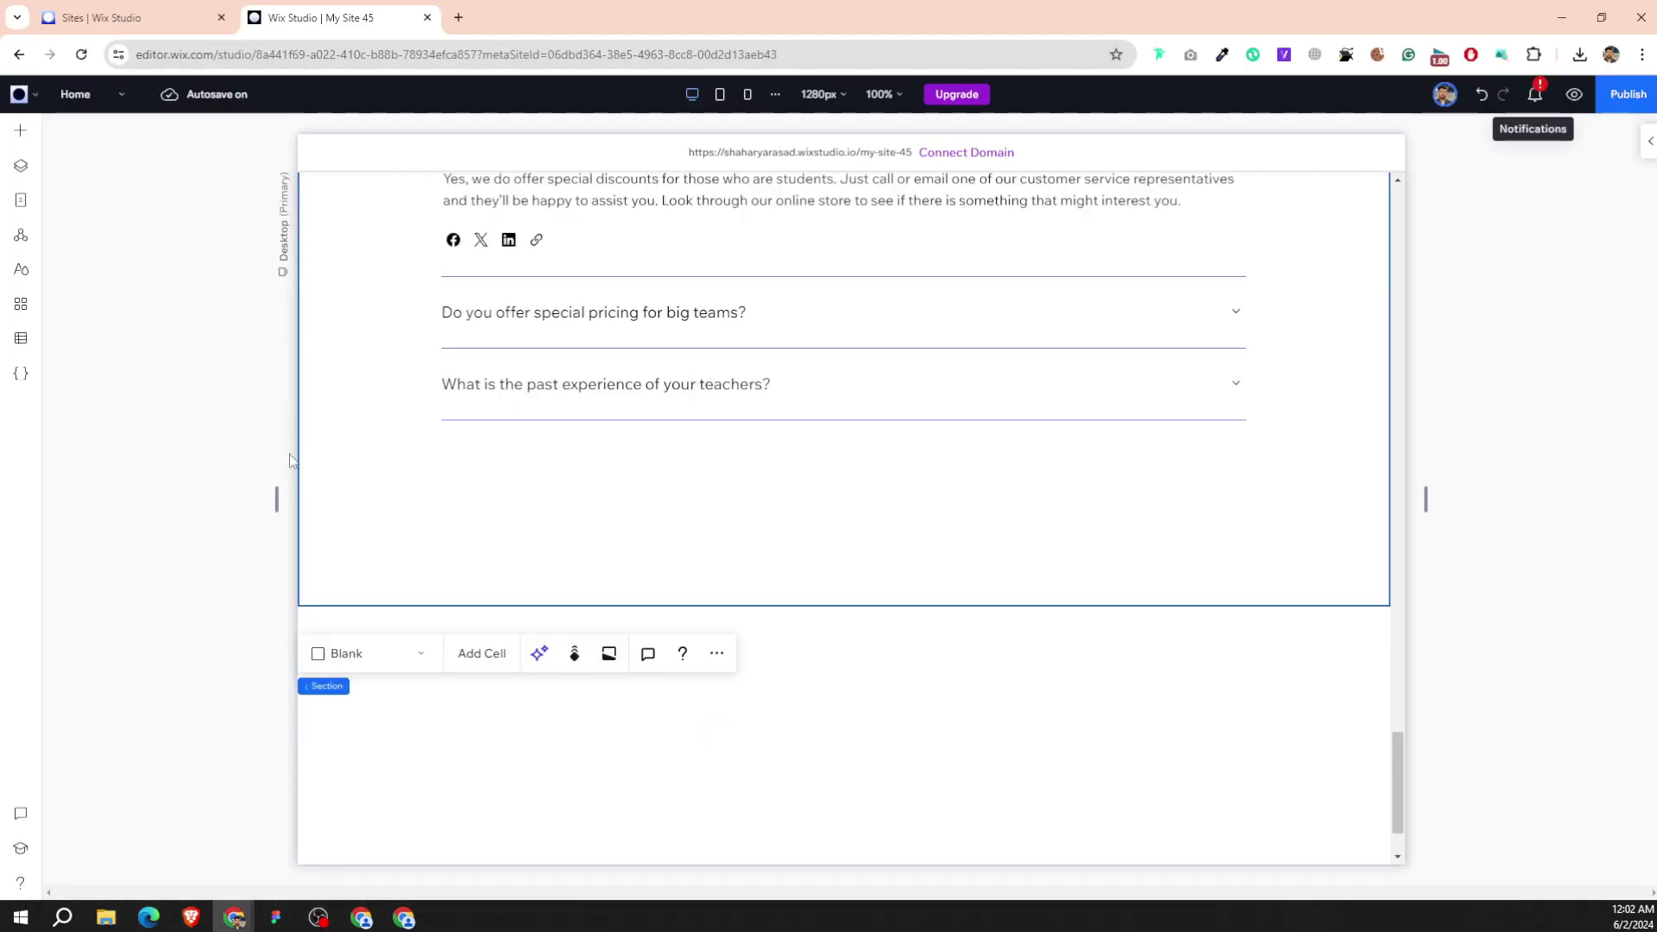
pyautogui.click(21, 132)
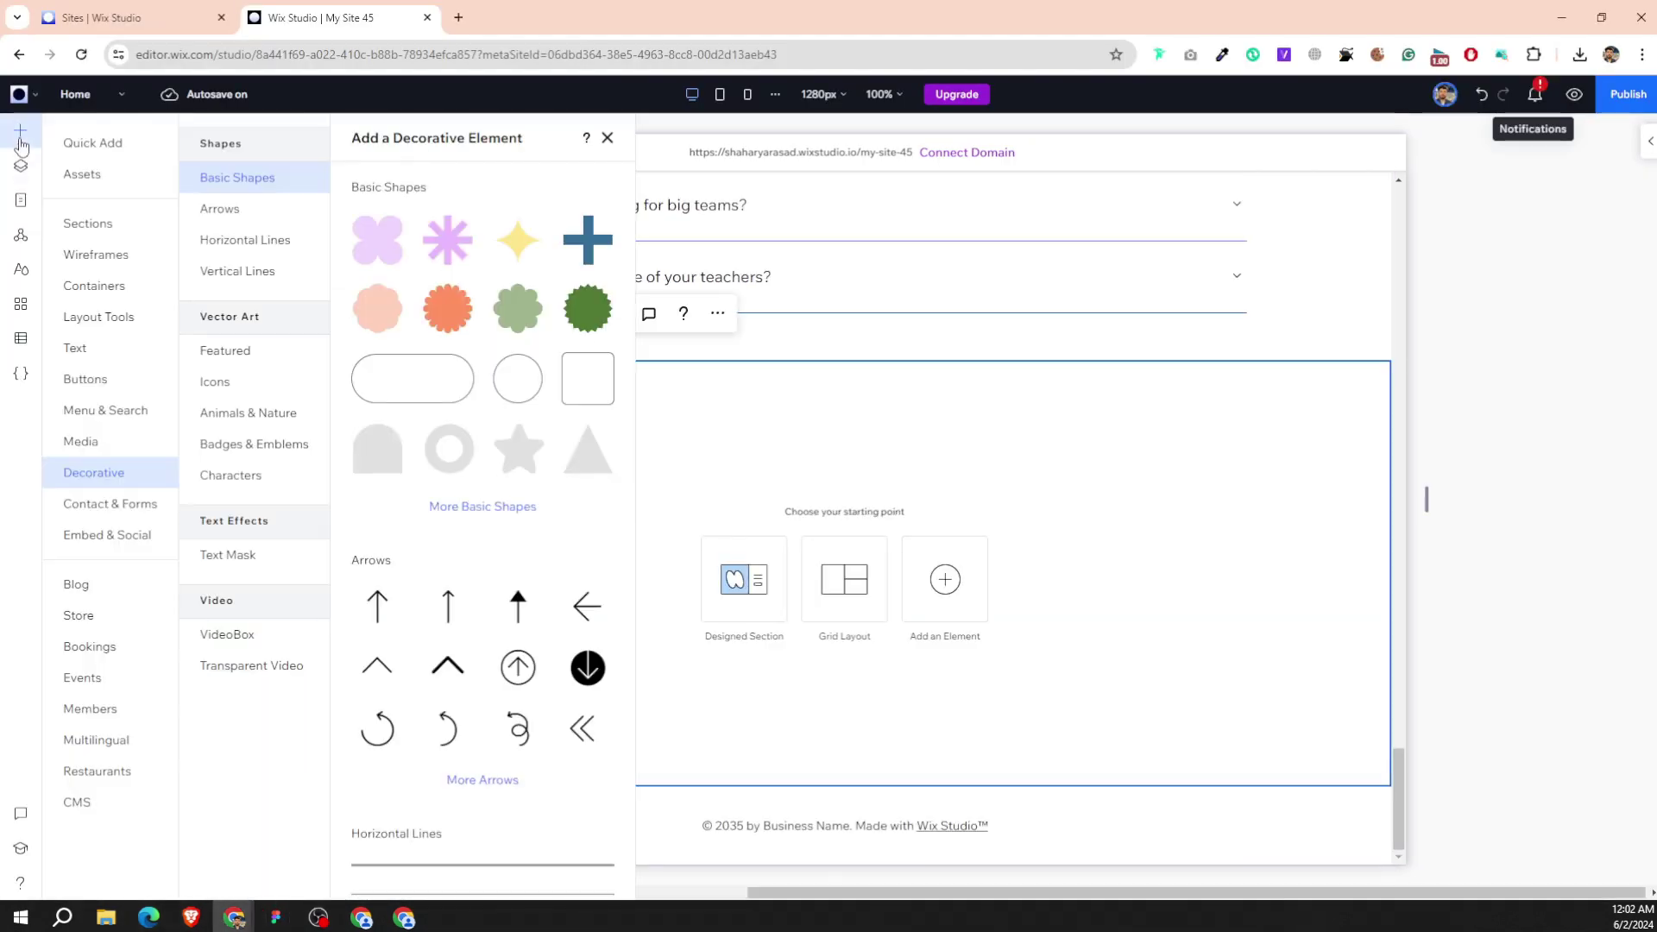
pyautogui.click(888, 481)
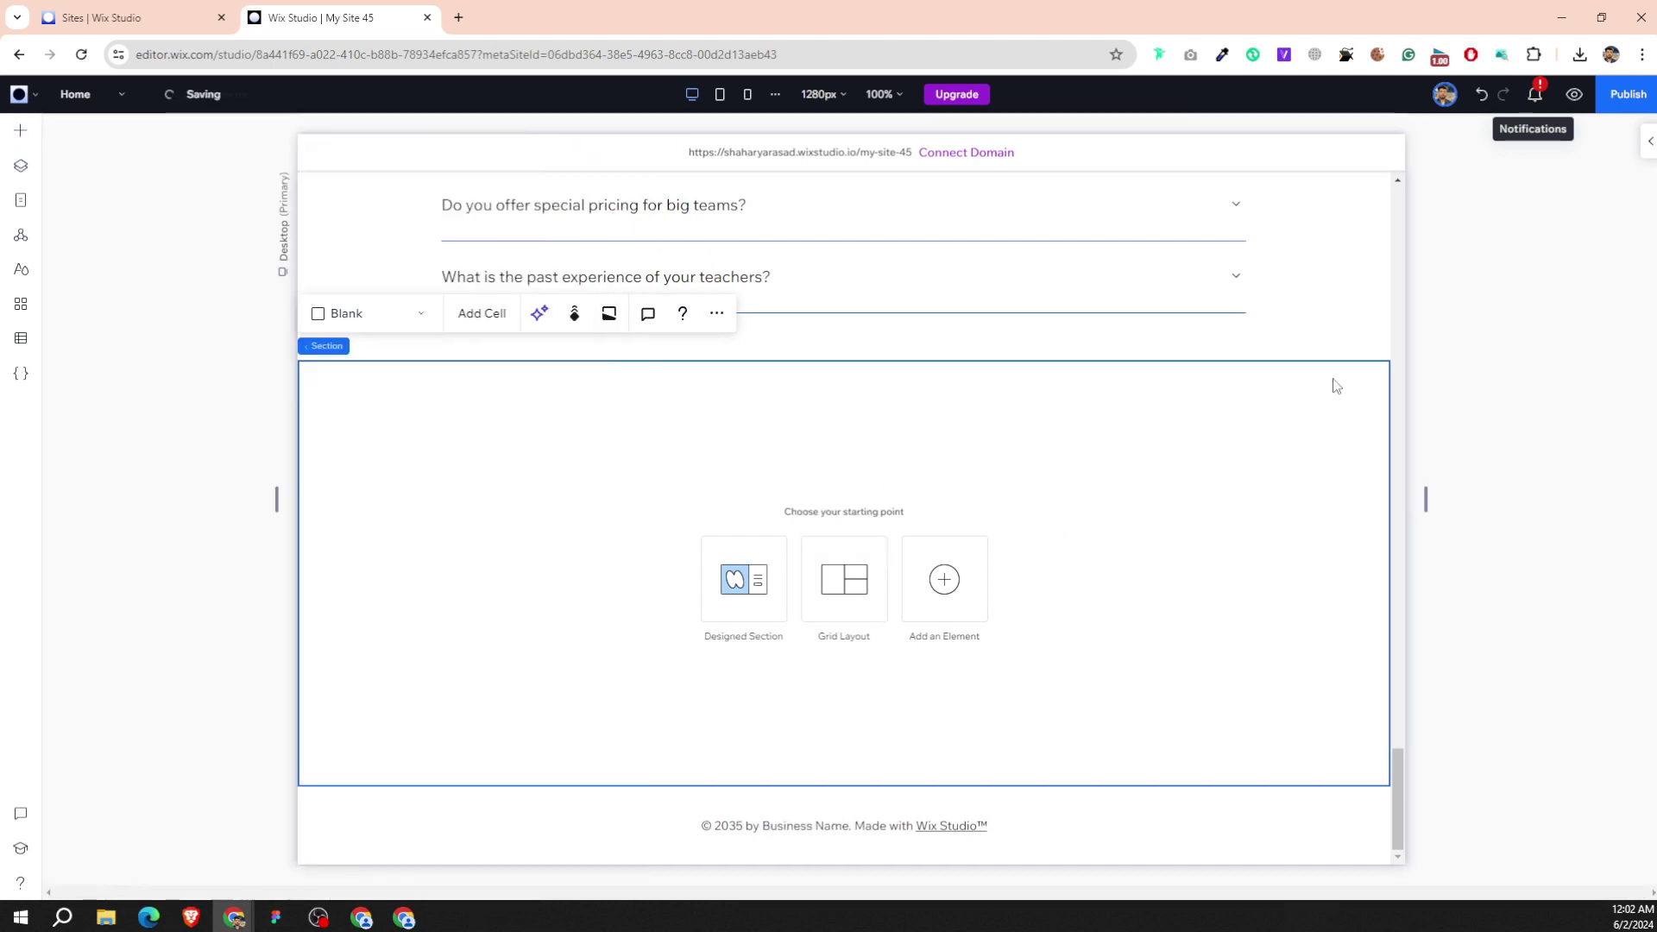
# Set the new section's docking padding to 3% top/bottom and 8% left/right.
pyautogui.click(1648, 145)
pyautogui.scroll(-5, 1528, 690)
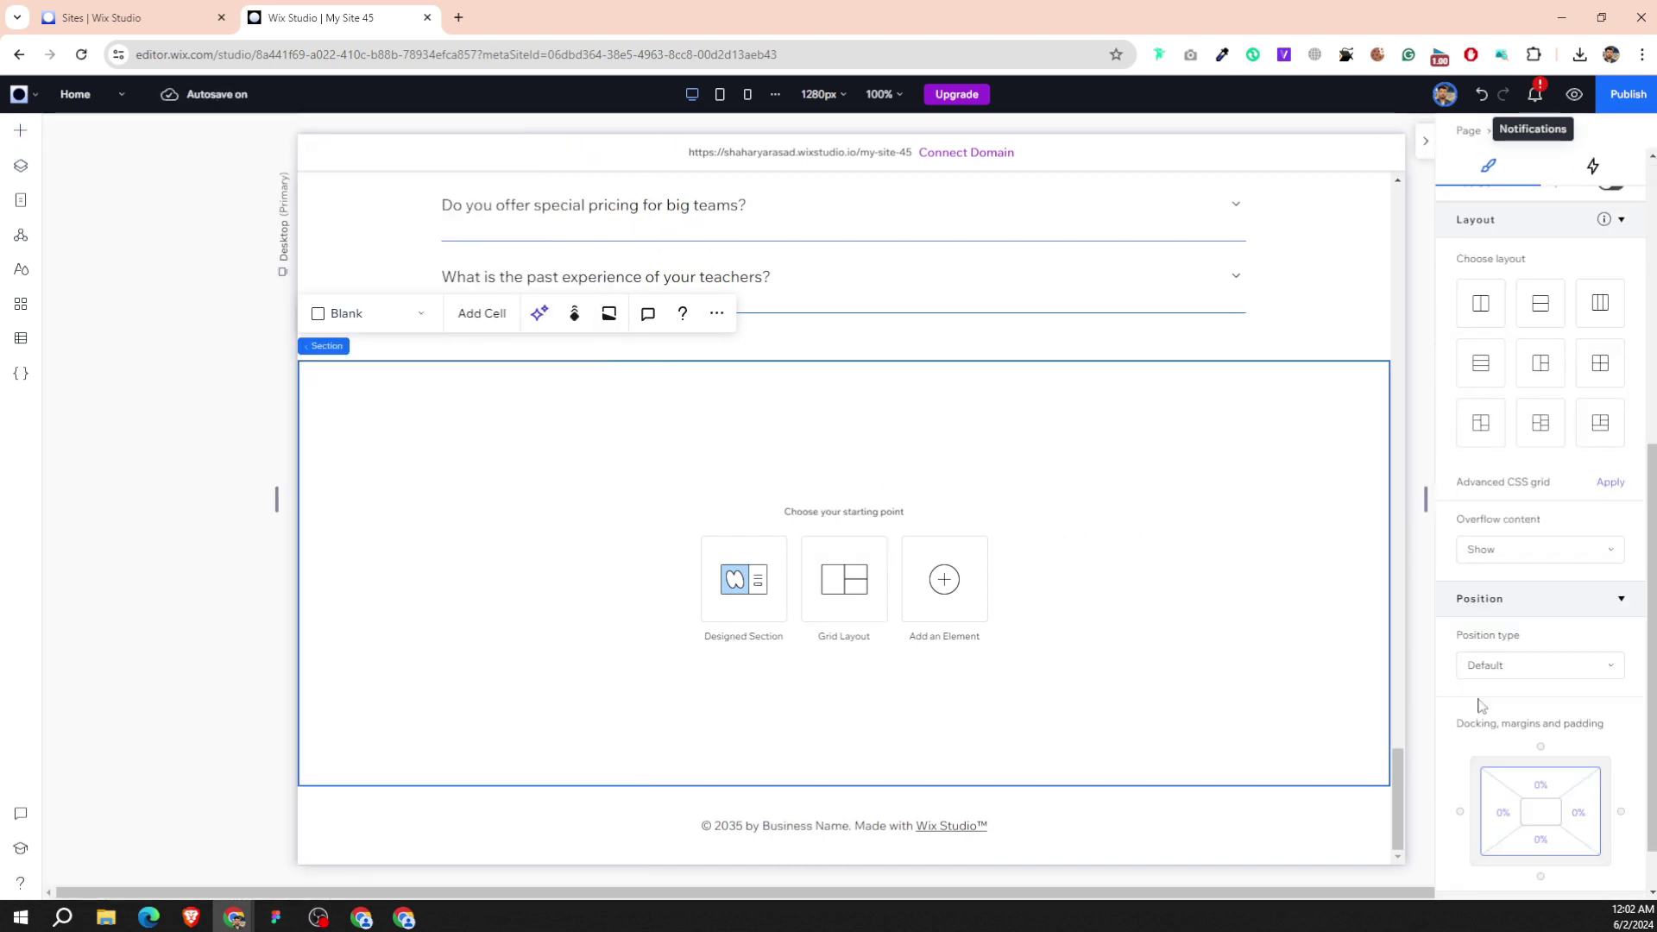
pyautogui.click(1515, 754)
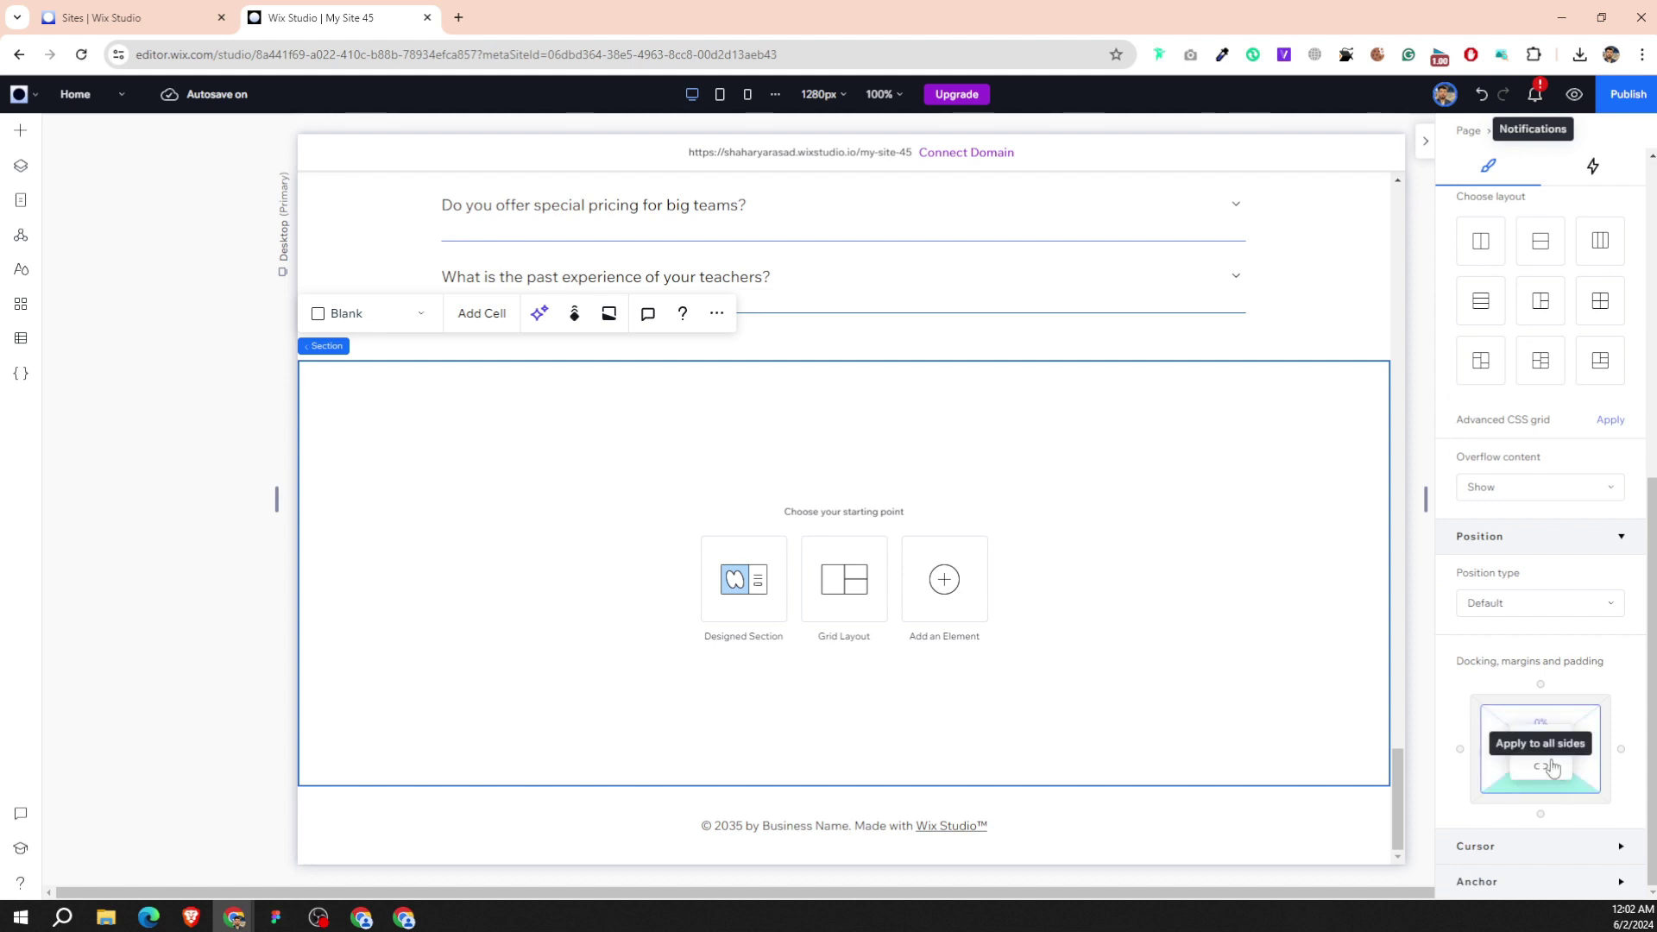
pyautogui.press('BackSpace')
pyautogui.write('3')
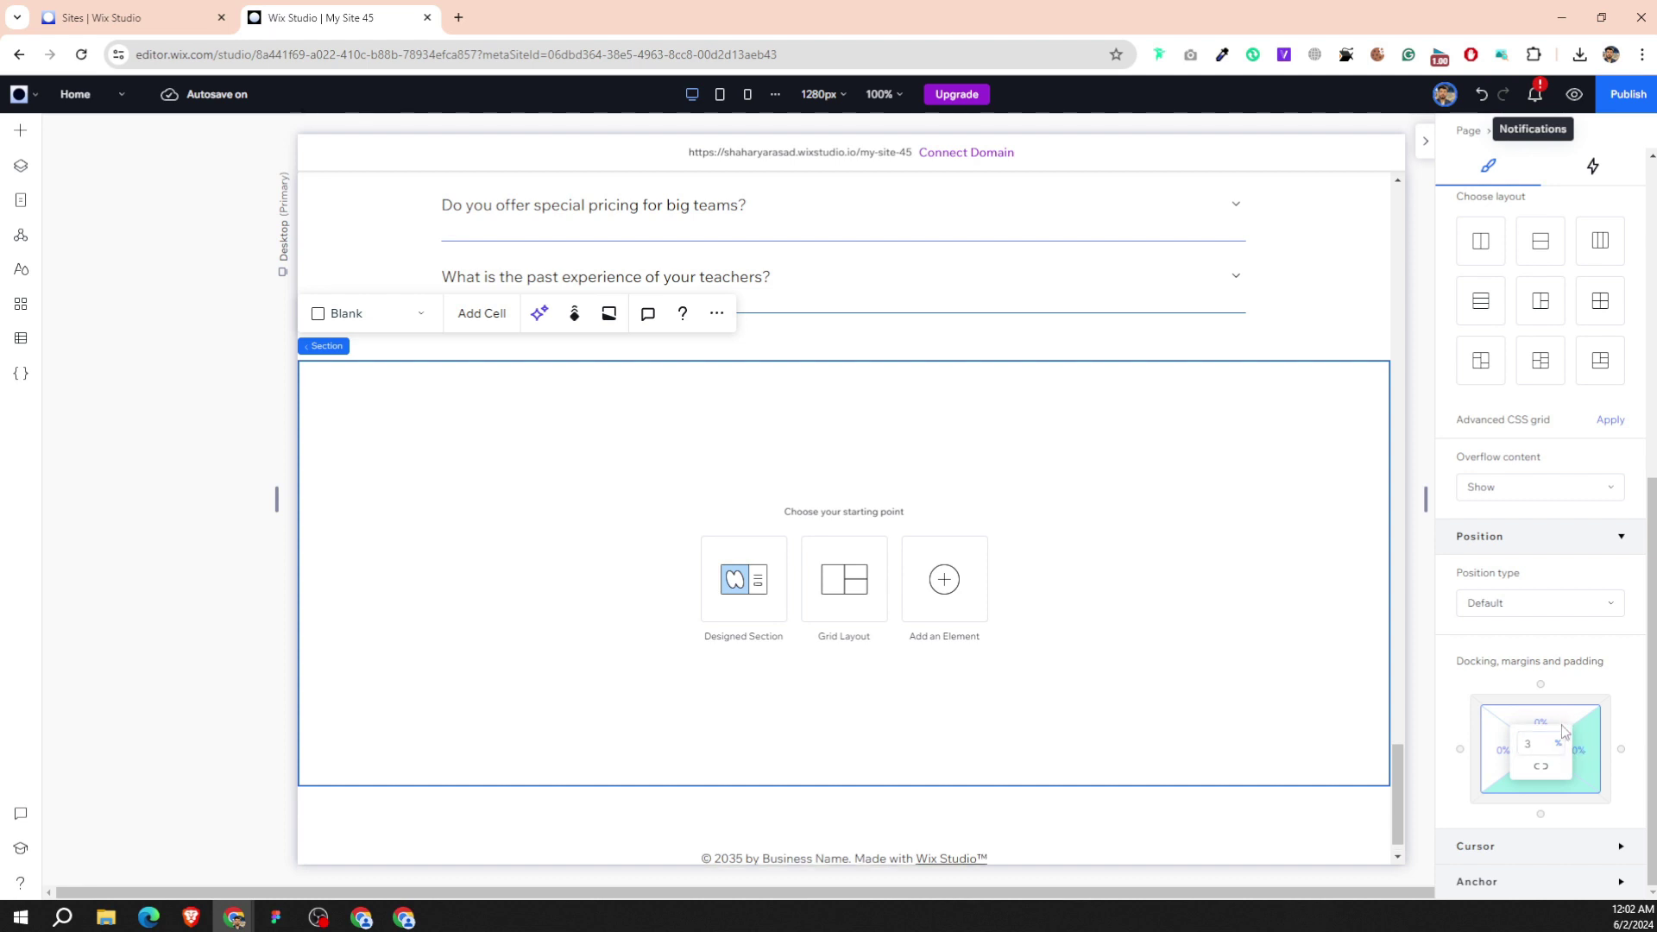
pyautogui.press('Tab')
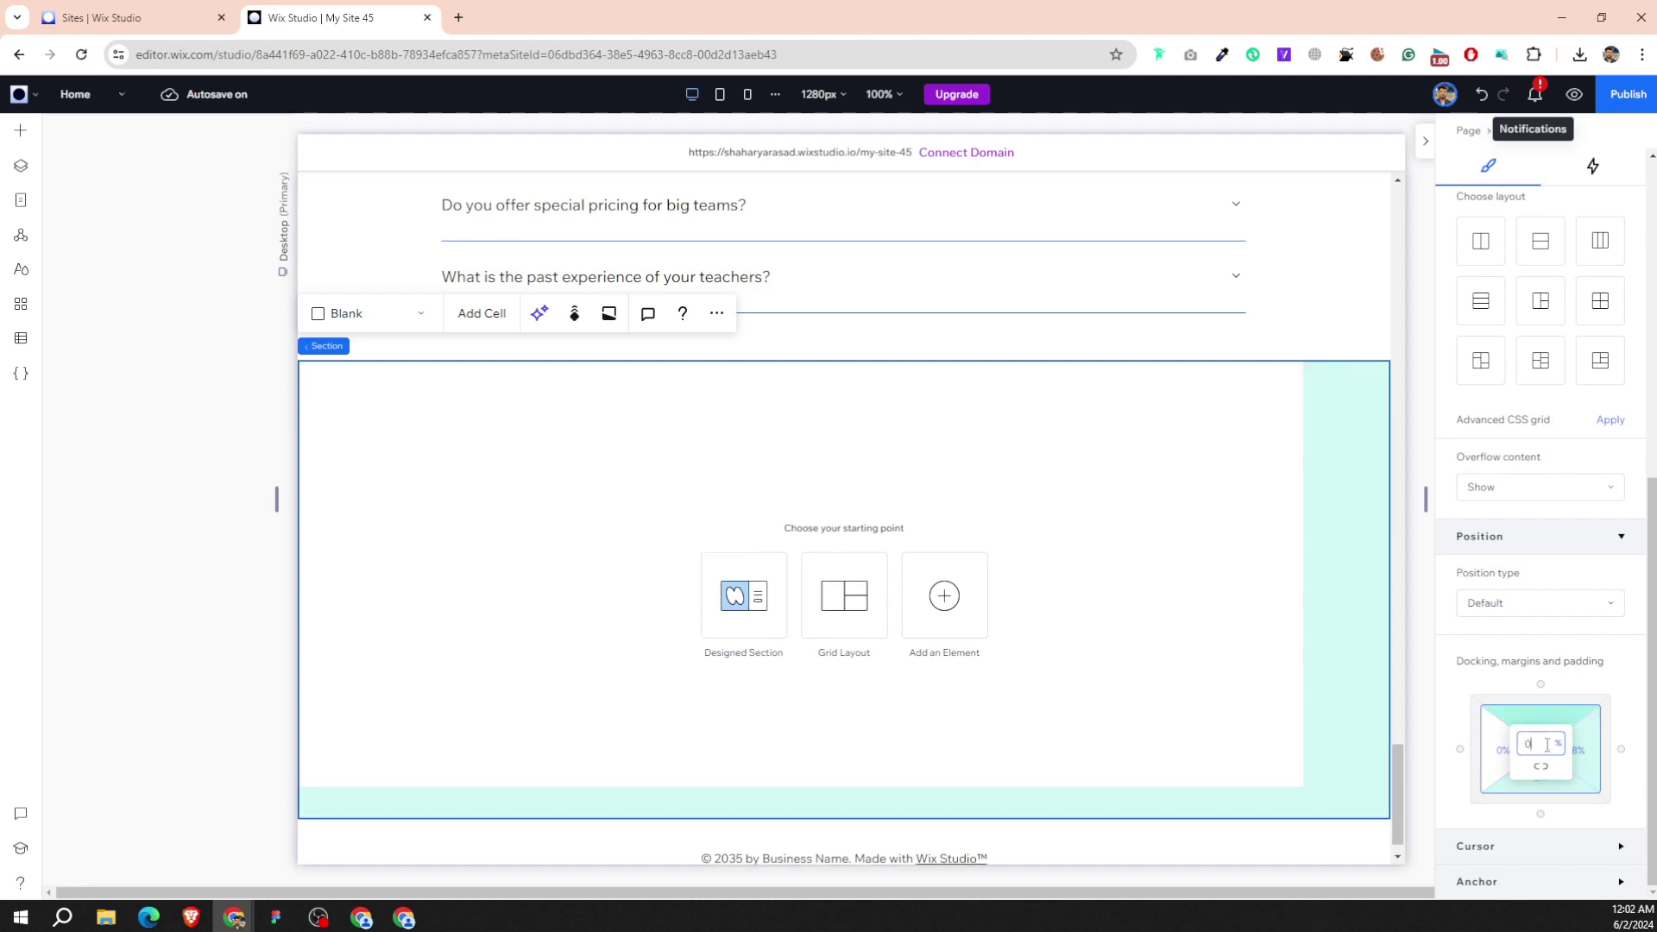
pyautogui.write('3')
pyautogui.press('Tab')
pyautogui.write('7')
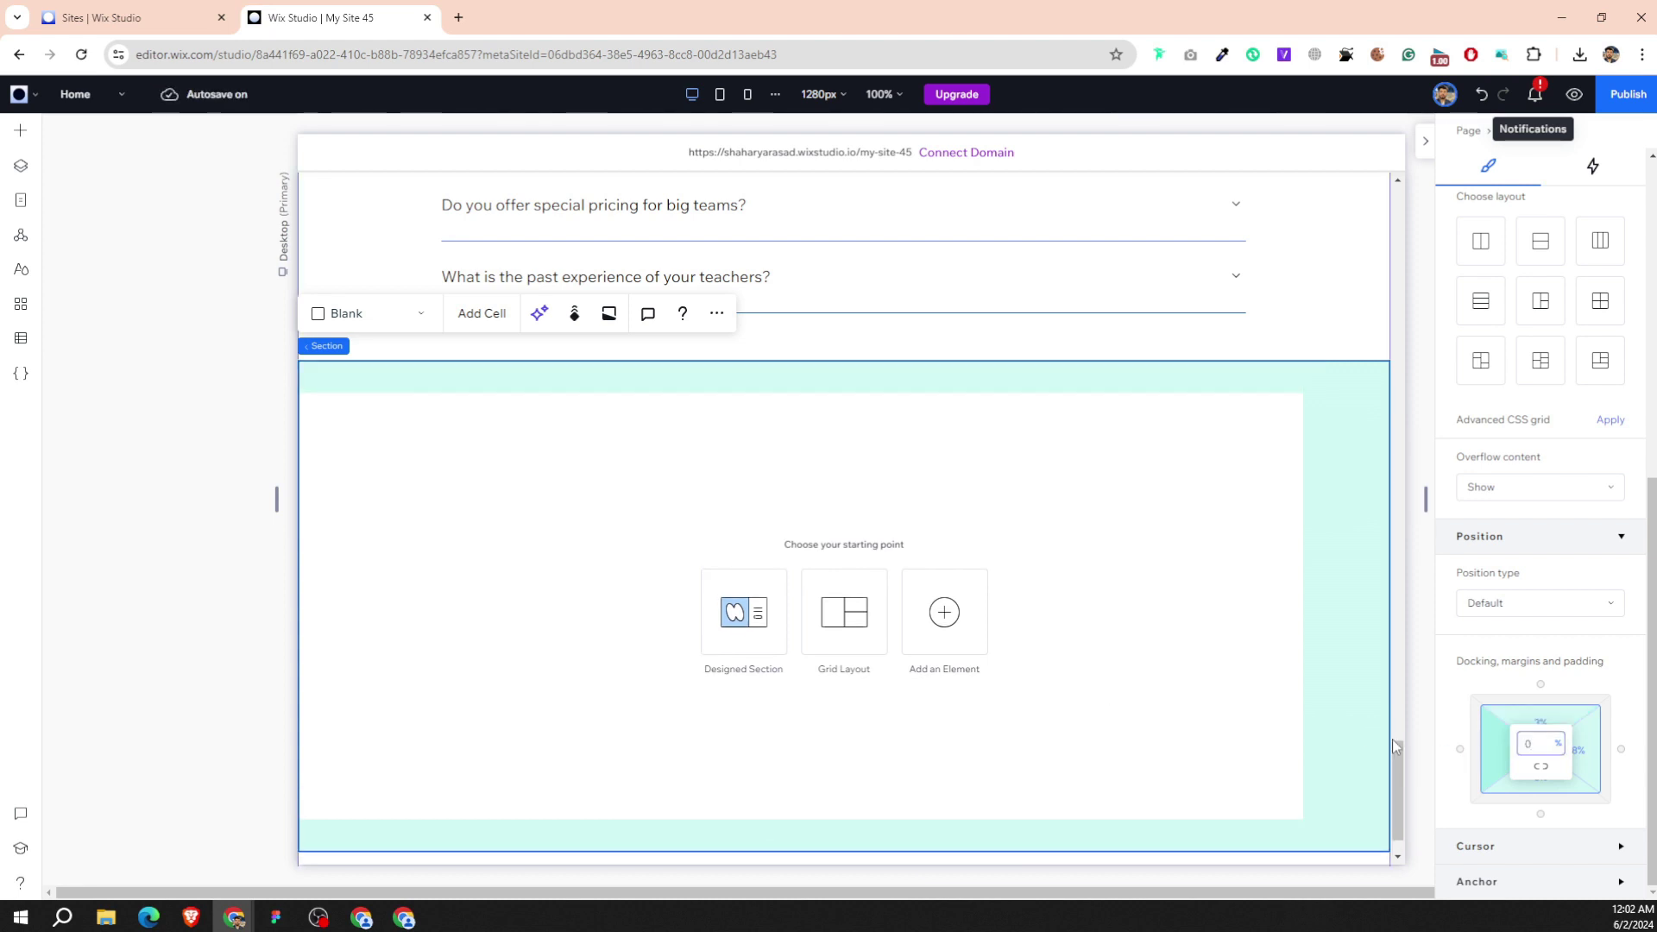
pyautogui.press('Return')
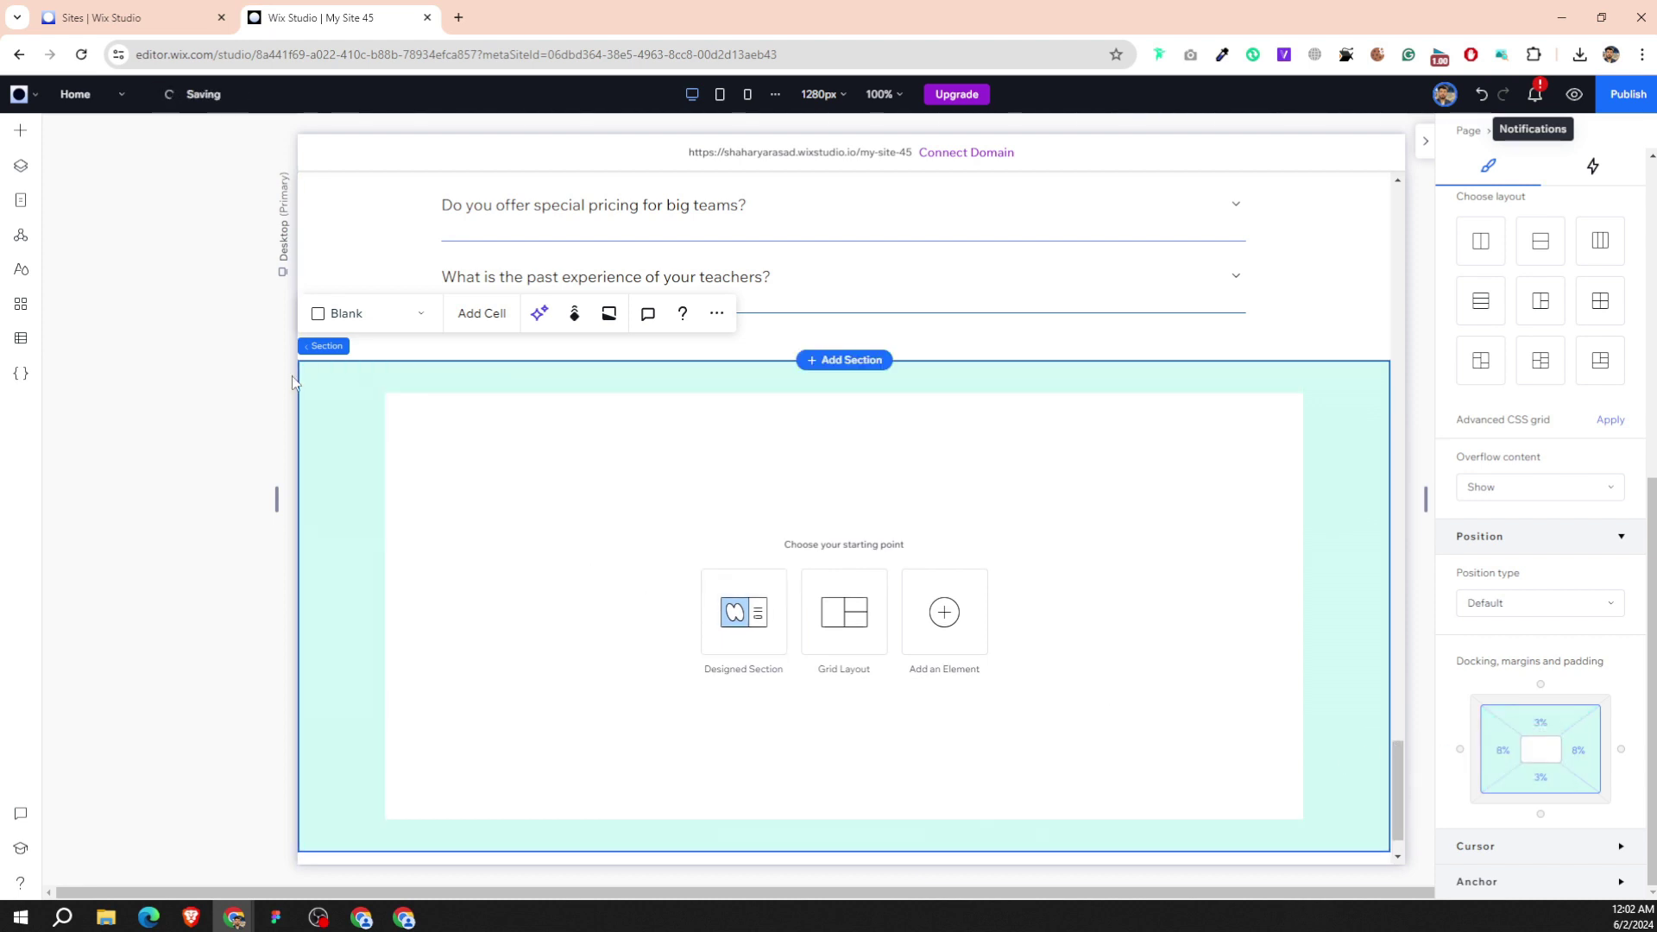
# Drag a large three-column Blog Post List into the new section.
pyautogui.click(20, 130)
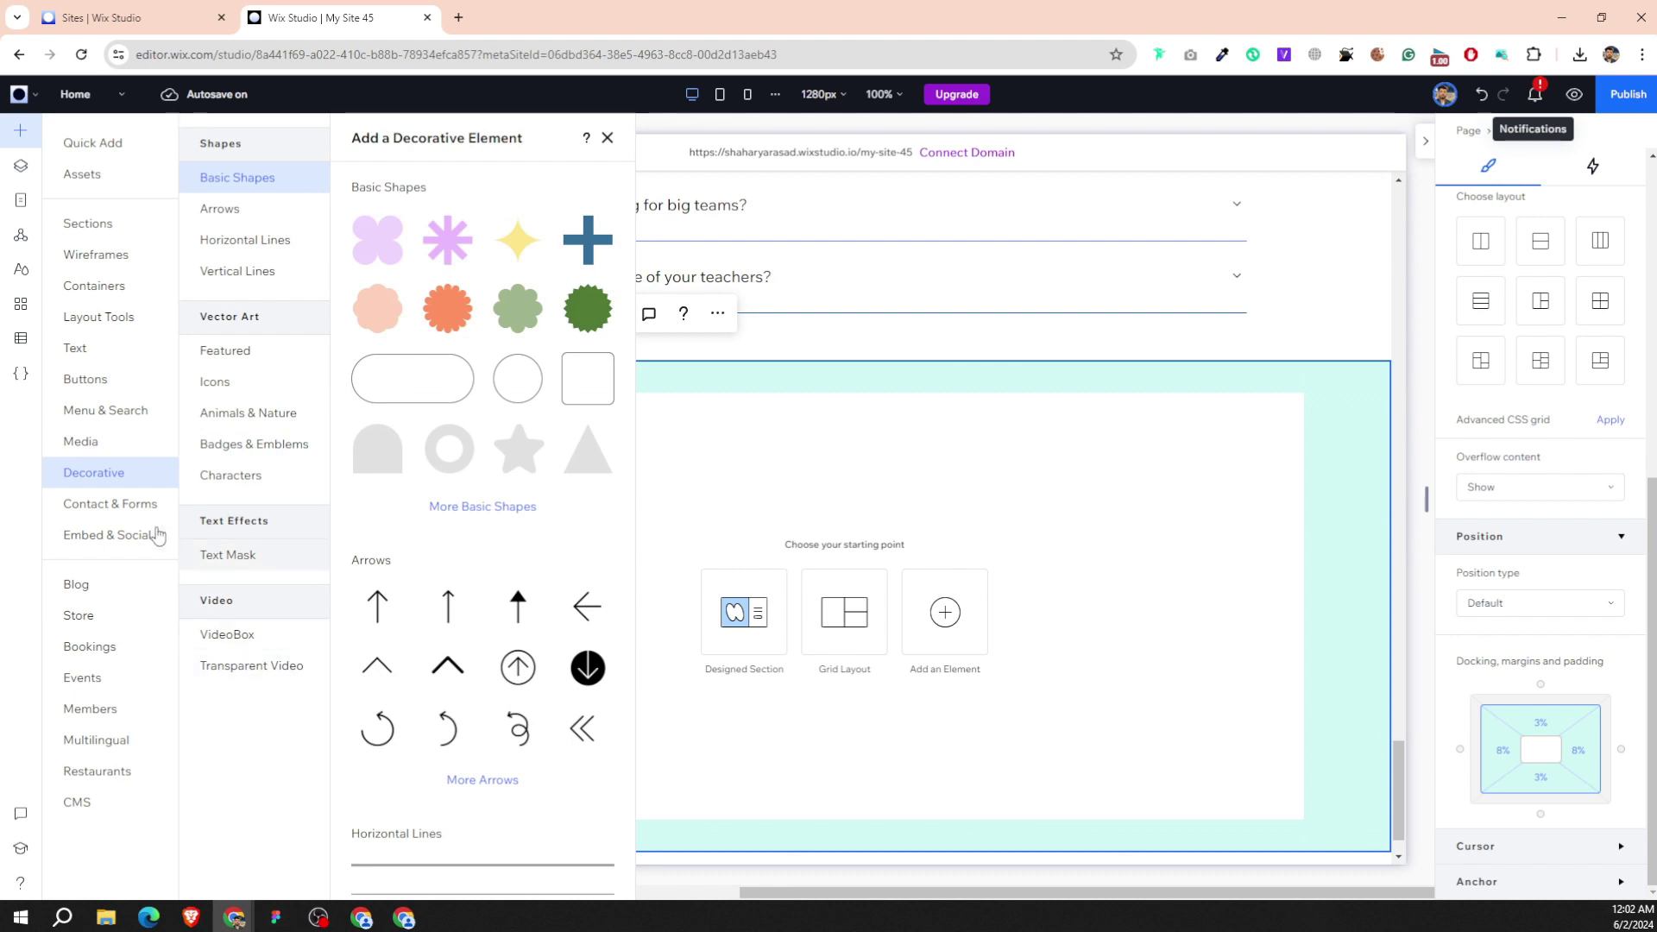
pyautogui.click(92, 582)
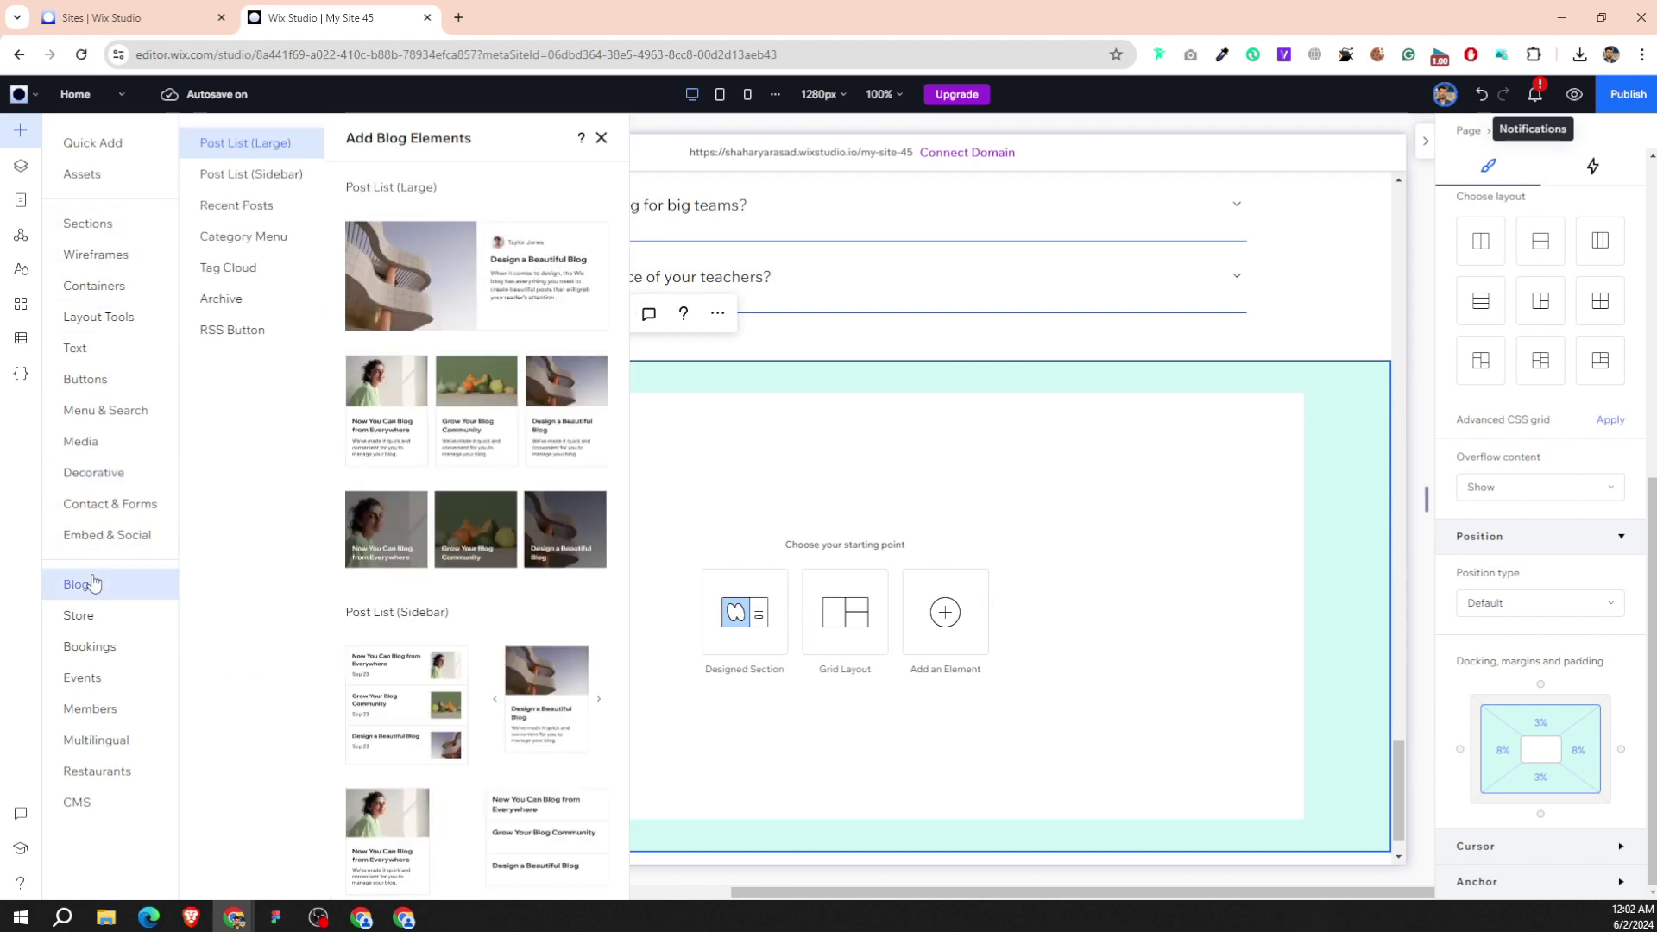
pyautogui.scroll(-2, 467, 469)
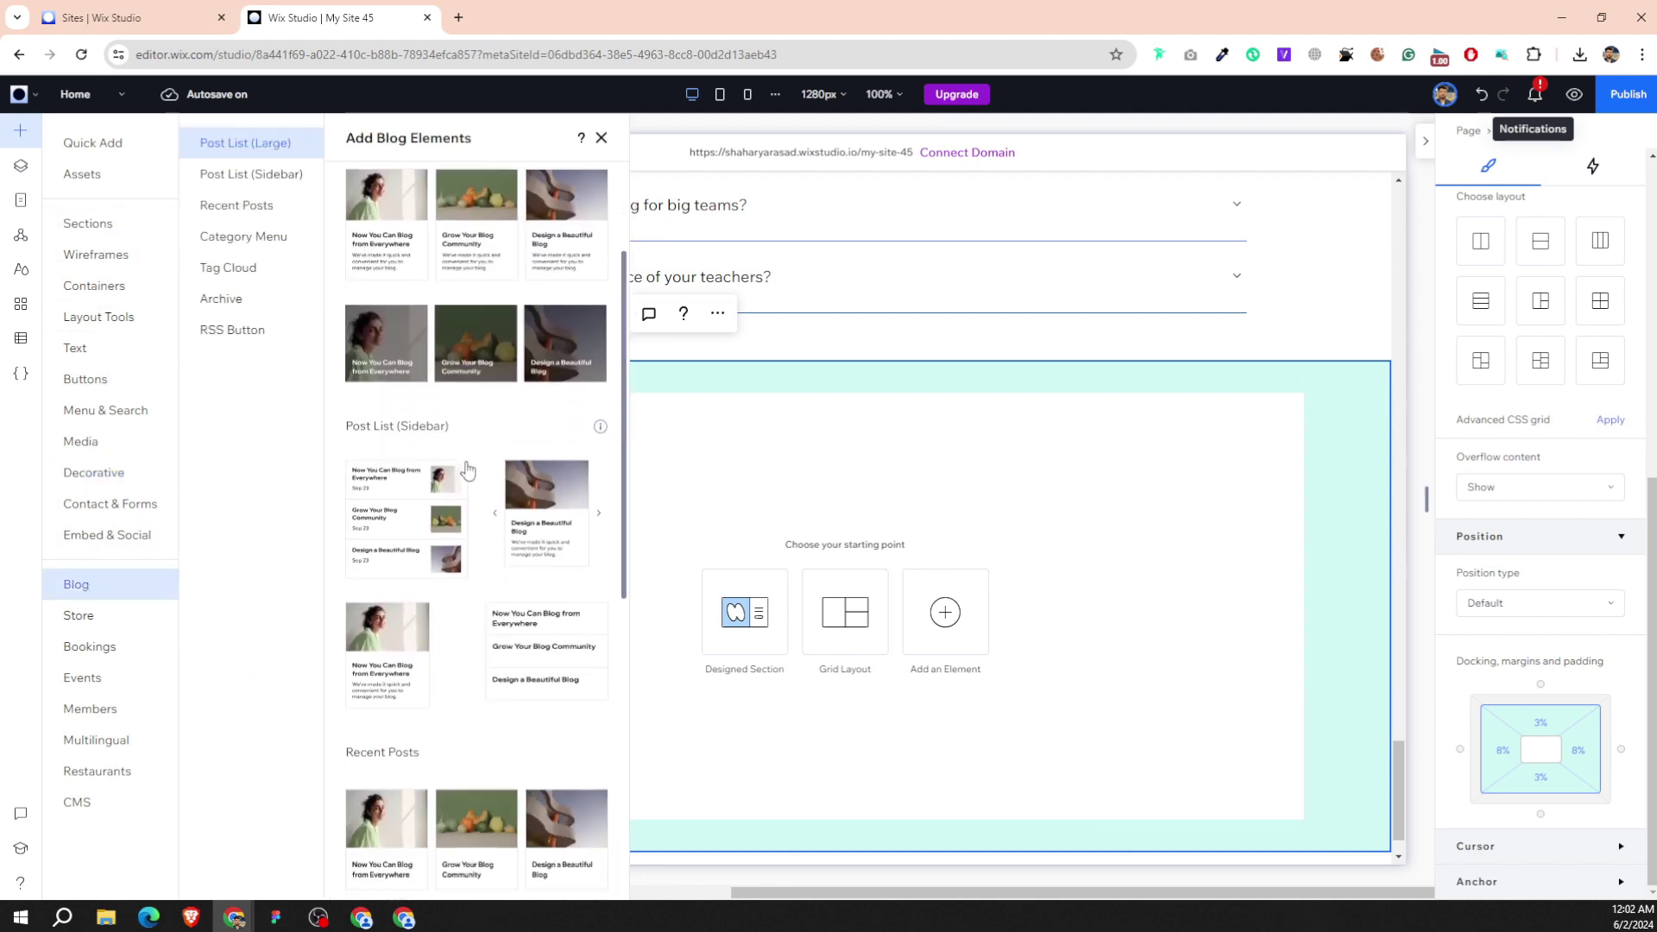
pyautogui.scroll(-2, 464, 483)
pyautogui.scroll(-1, 442, 685)
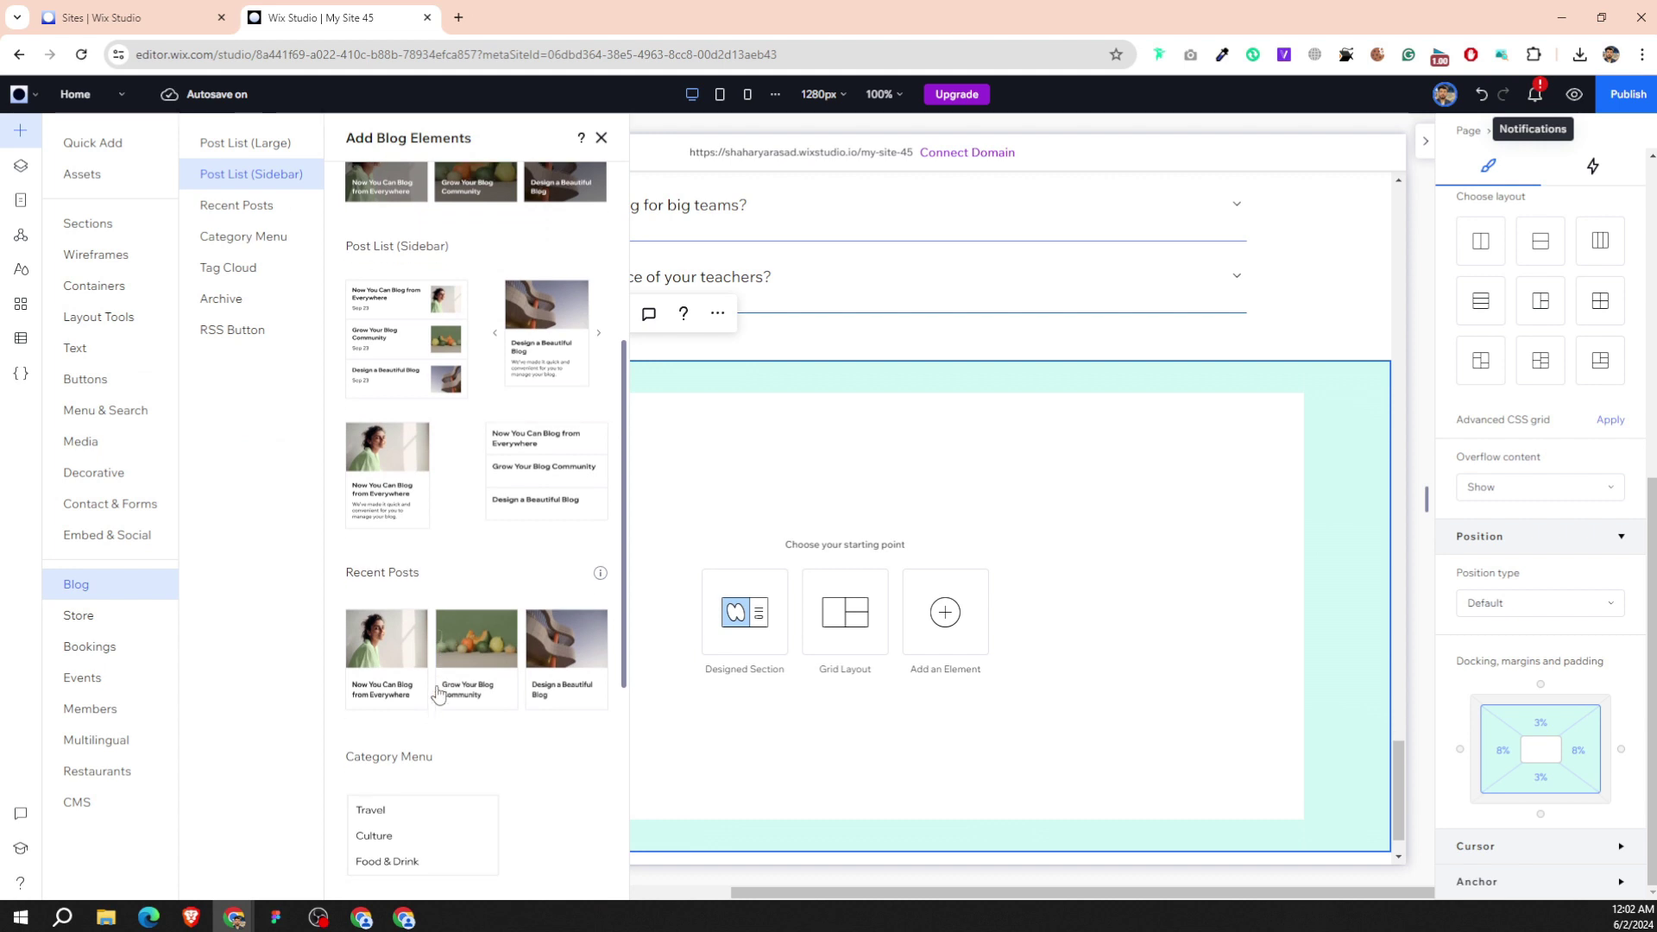
pyautogui.scroll(-4, 436, 617)
pyautogui.scroll(5, 440, 614)
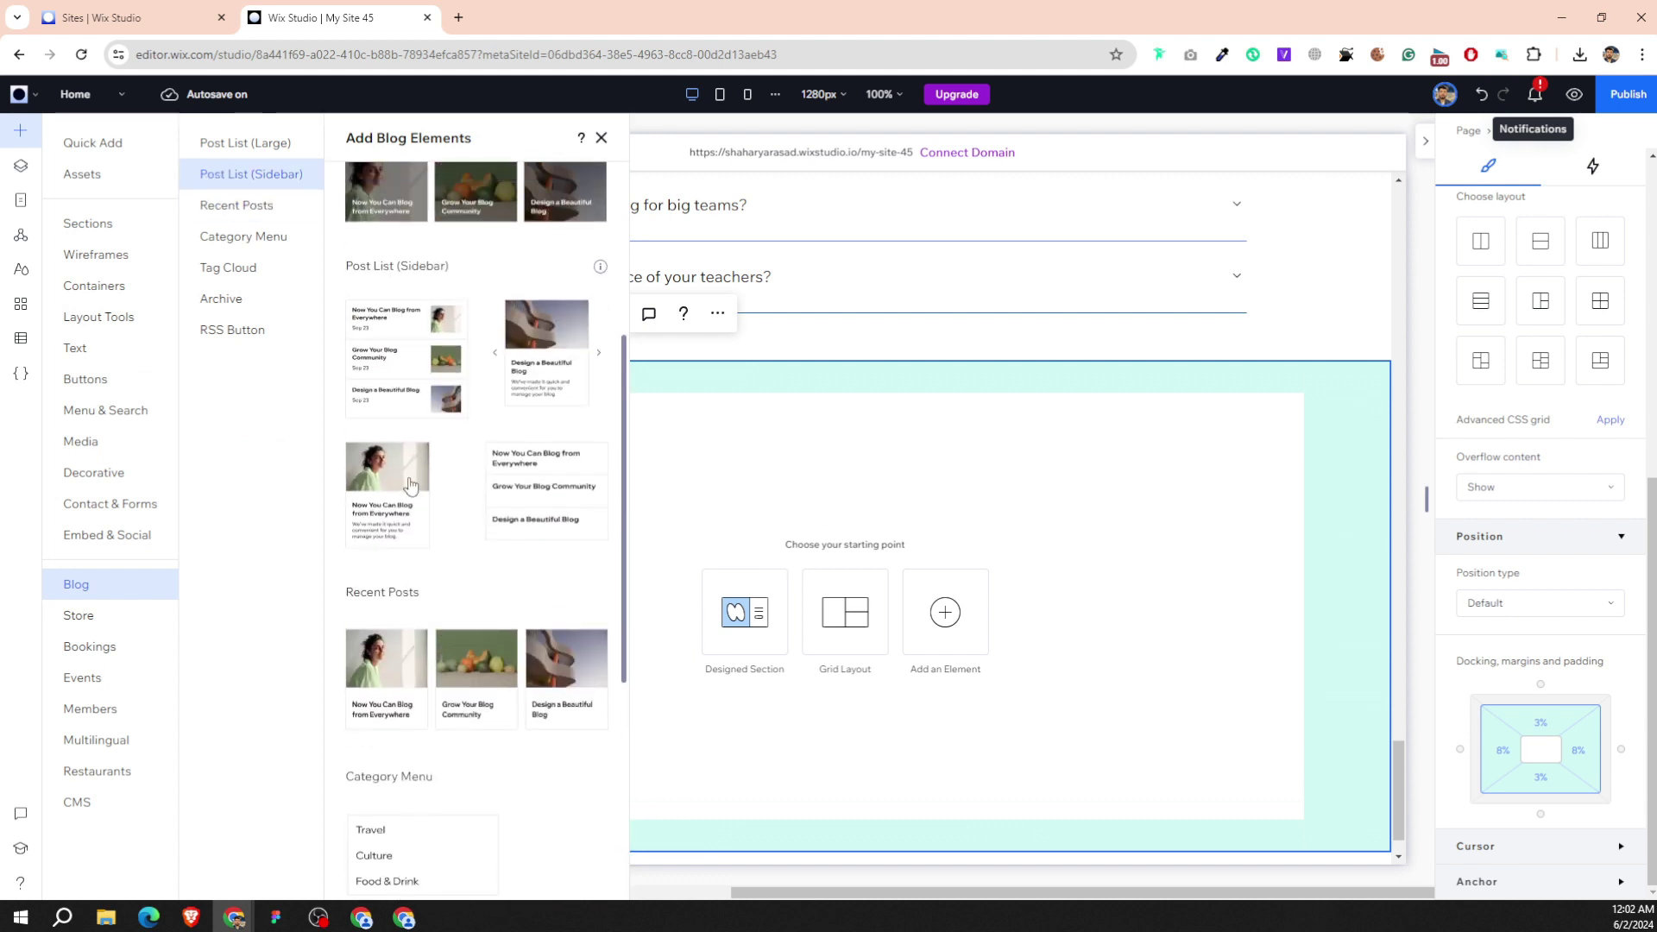
pyautogui.scroll(3, 411, 484)
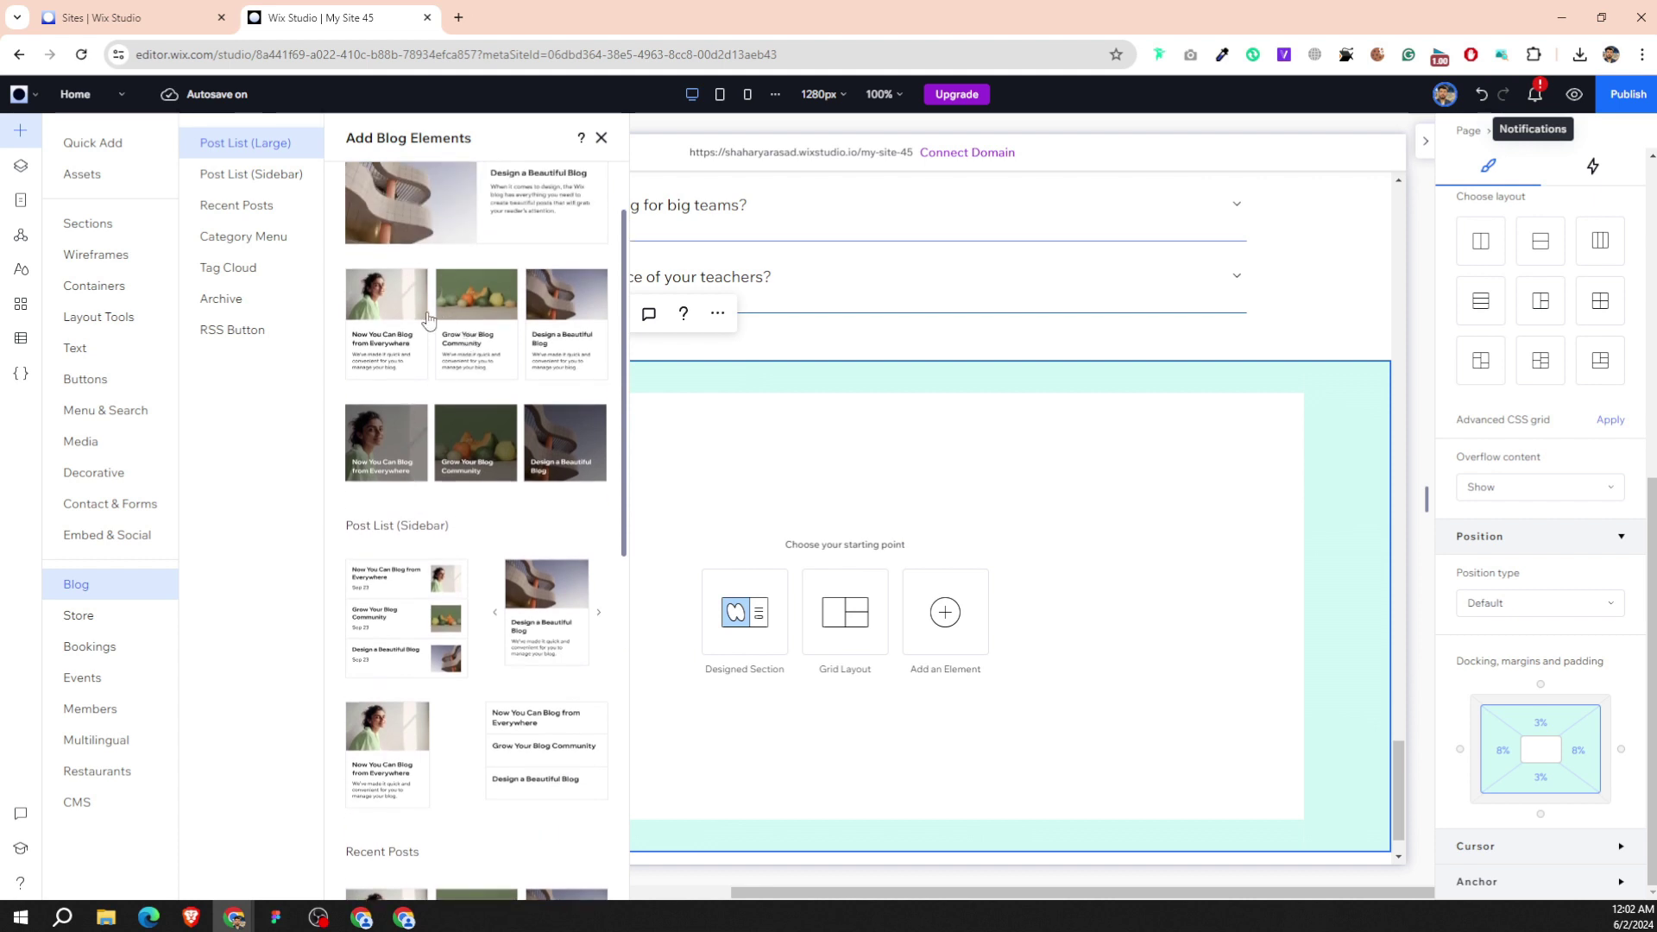
pyautogui.moveTo(391, 336); pyautogui.dragTo(469, 596)
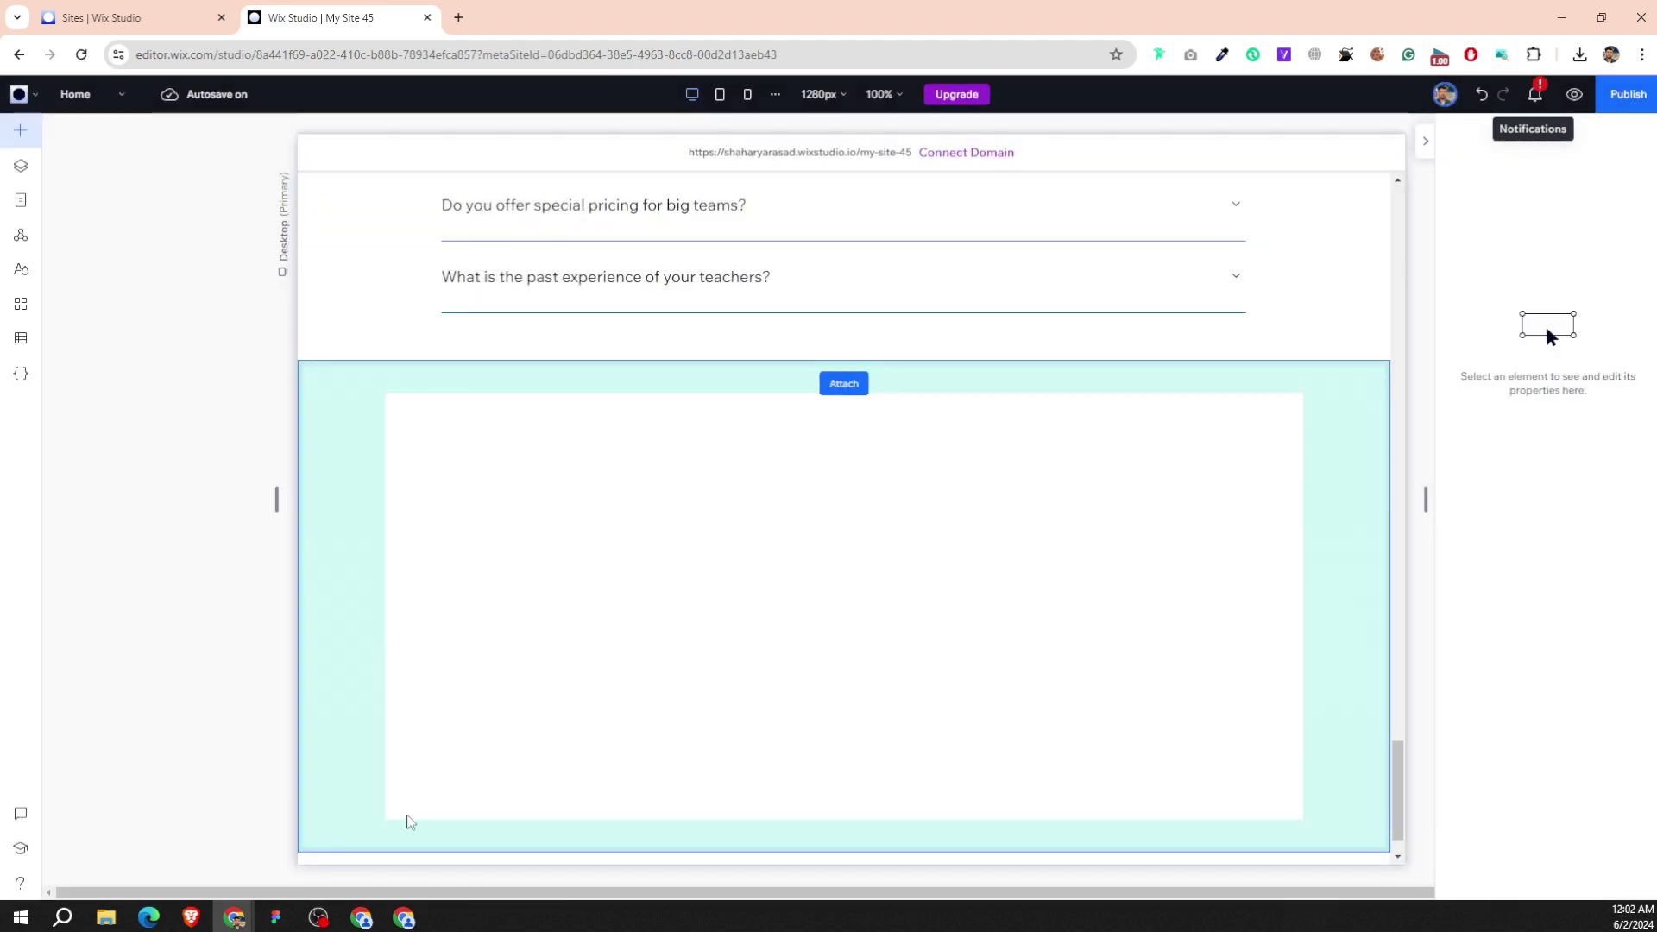
pyautogui.scroll(-2, 505, 586)
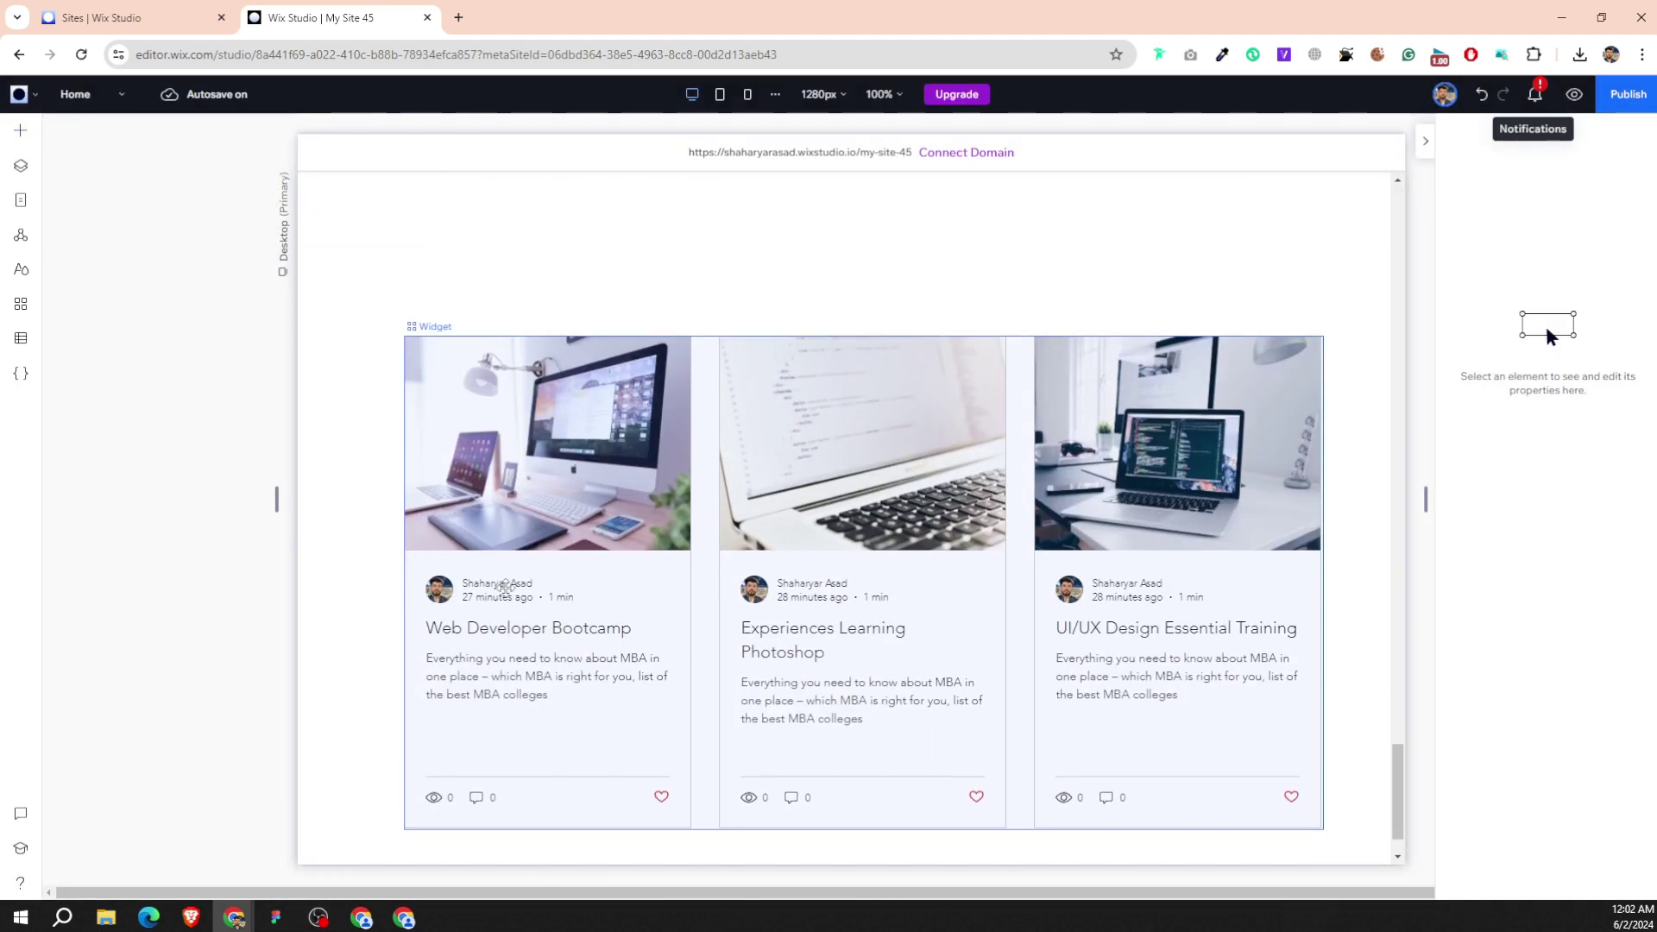
# Align the blog post list widget to the section's left edge.
pyautogui.click(360, 638)
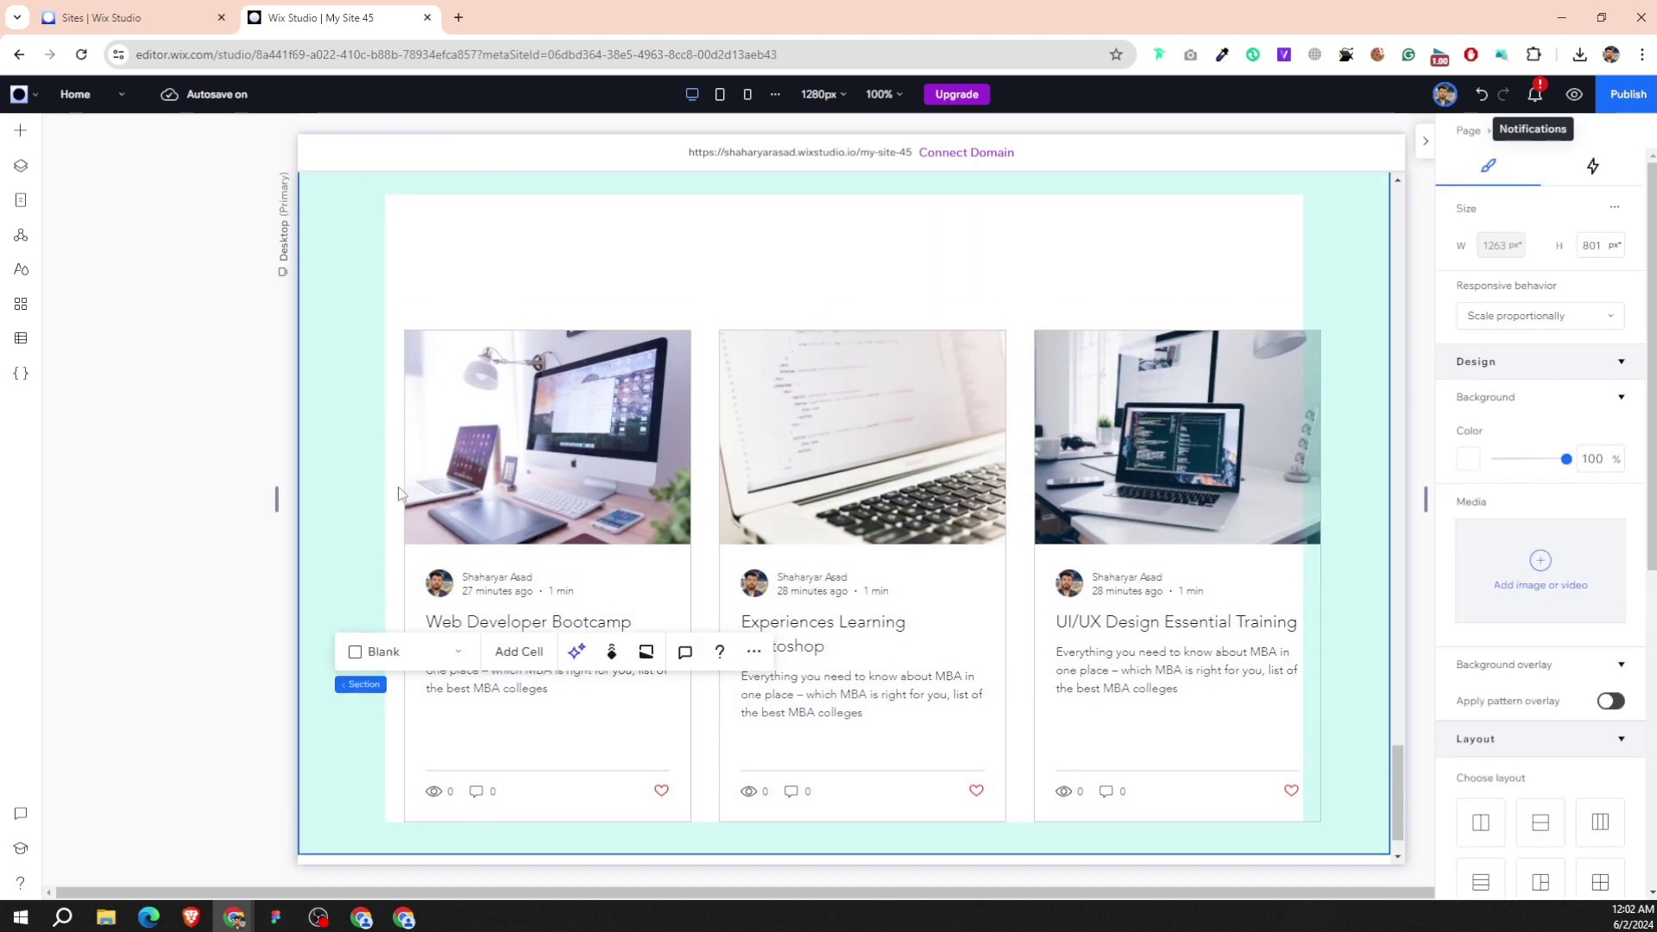
pyautogui.click(408, 496)
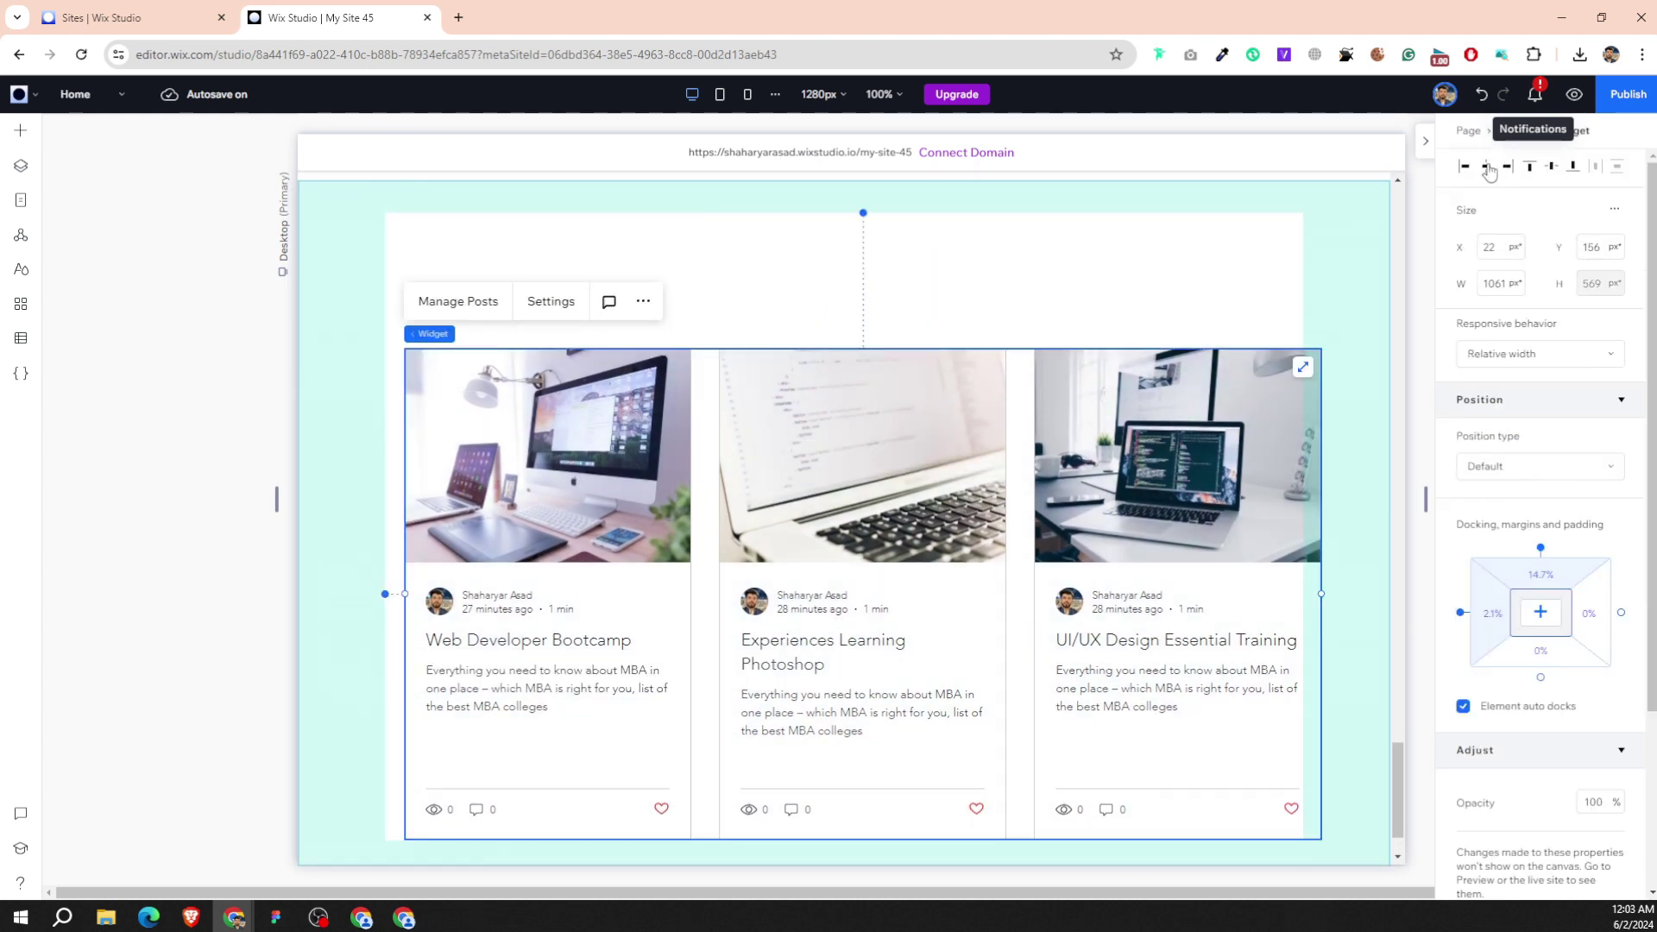
pyautogui.click(1486, 168)
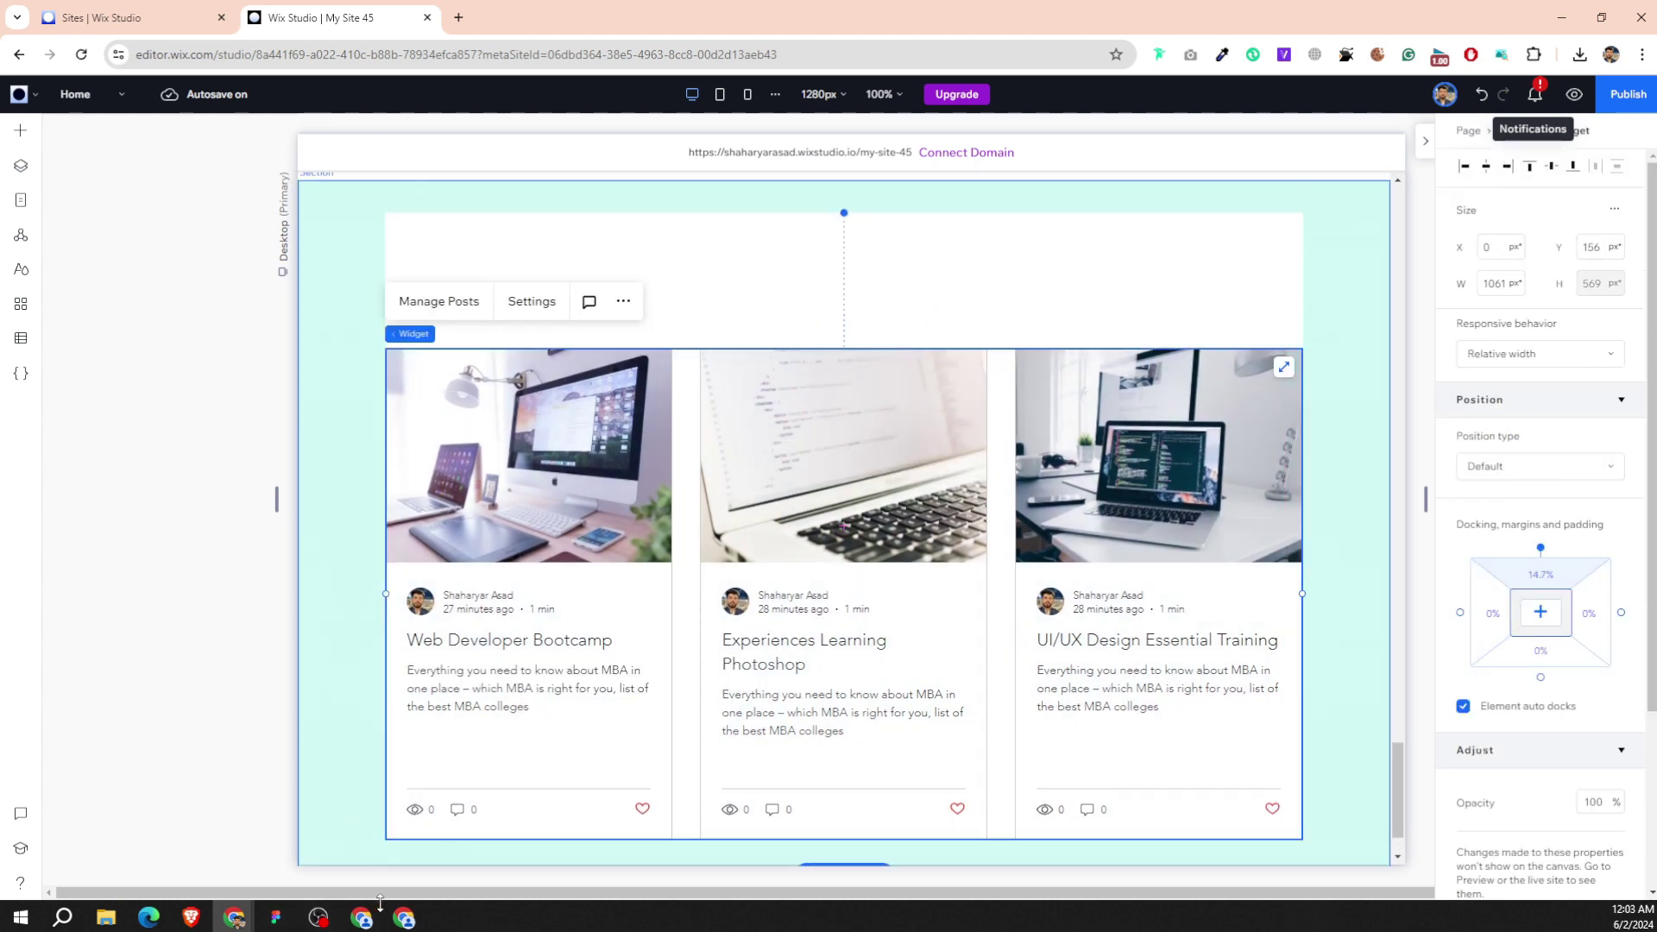
# Add a 445 px wide title reading 'Our latest blog' above the blog cards.
pyautogui.click(273, 918)
pyautogui.scroll(1, 579, 287)
pyautogui.doubleClick(597, 156)
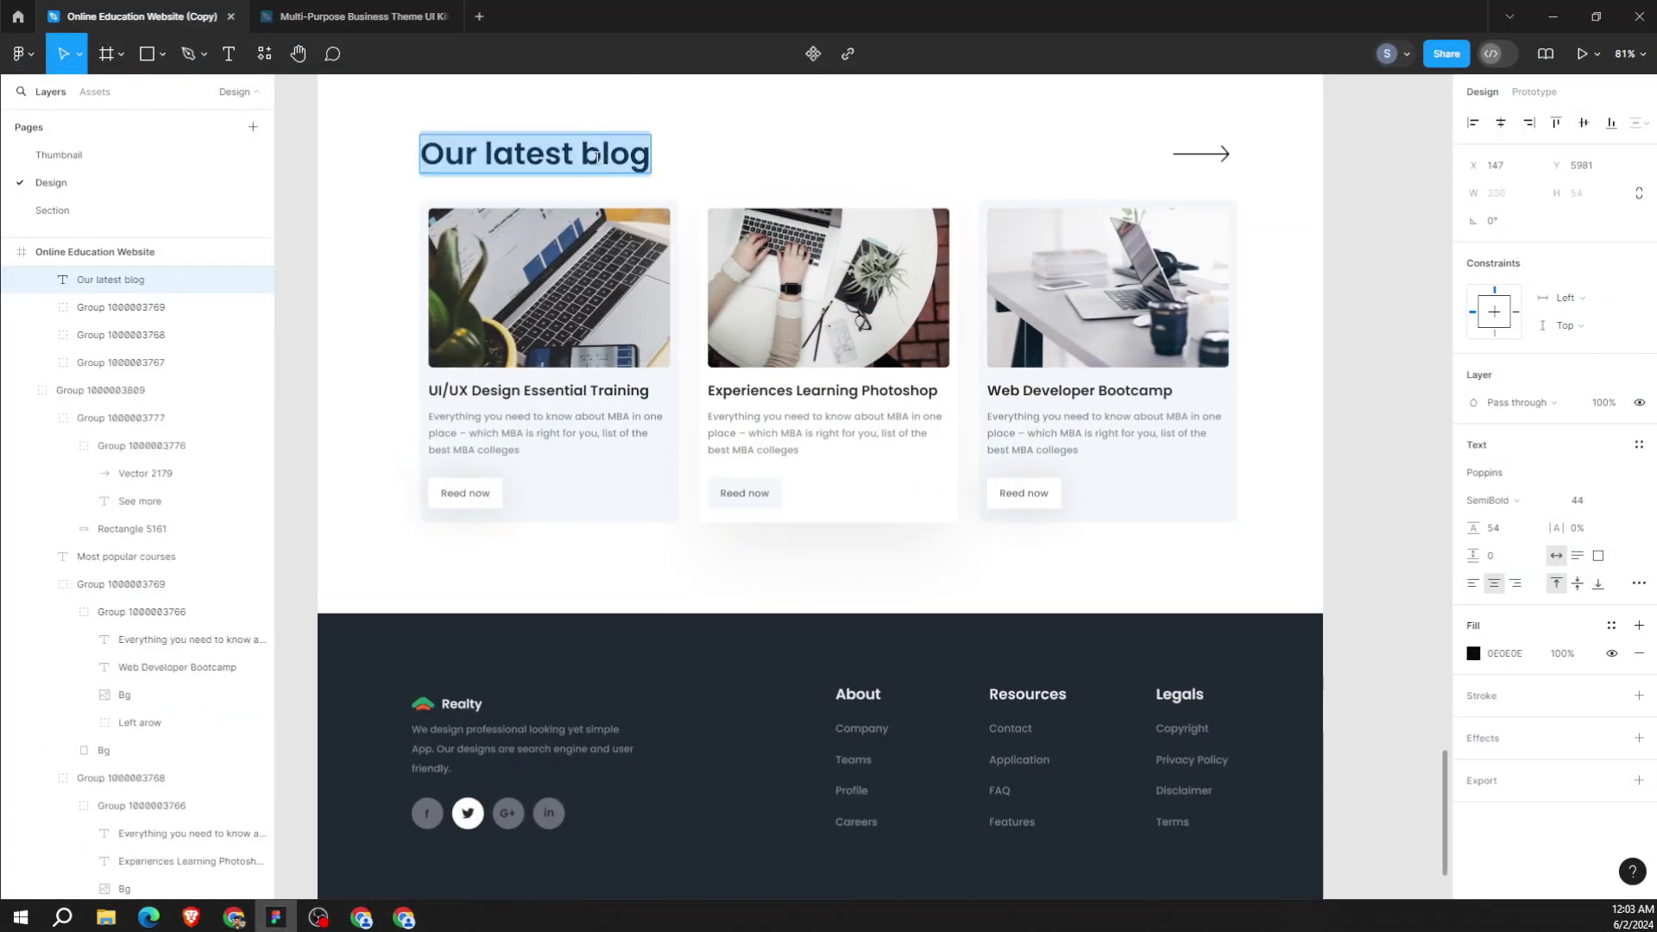
pyautogui.rightClick(591, 160)
pyautogui.press('Escape')
pyautogui.click(272, 916)
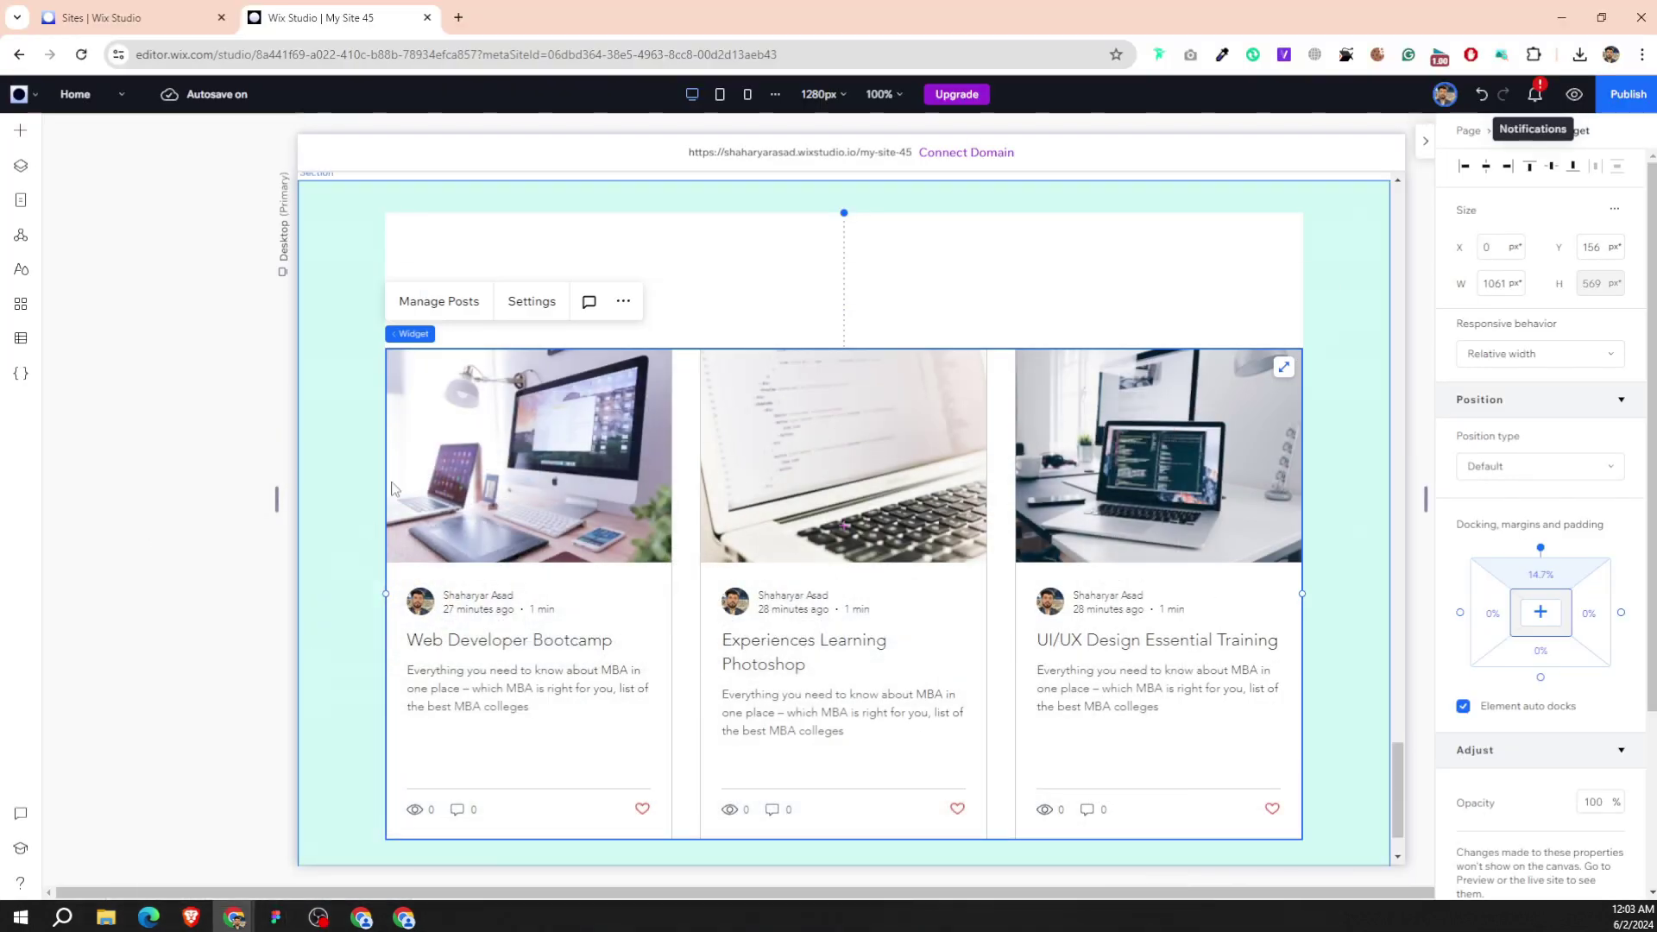
pyautogui.click(21, 131)
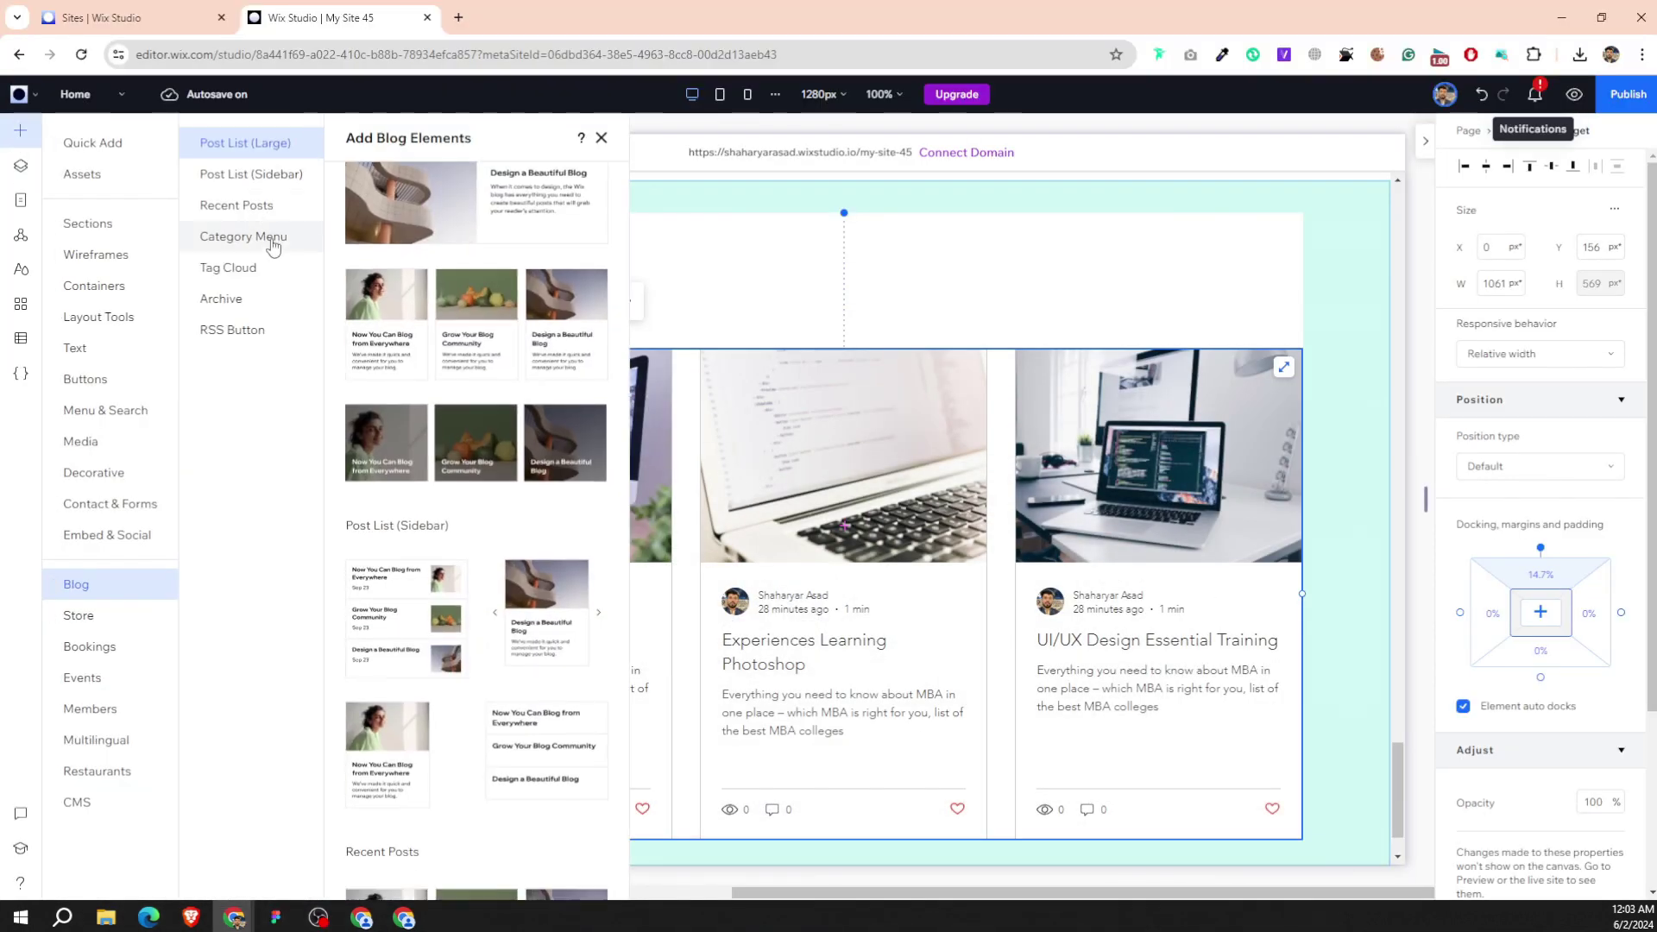
pyautogui.click(99, 144)
pyautogui.moveTo(350, 250)
pyautogui.mouseDown()
pyautogui.moveTo(585, 287)
pyautogui.moveTo(485, 267)
pyautogui.mouseUp()
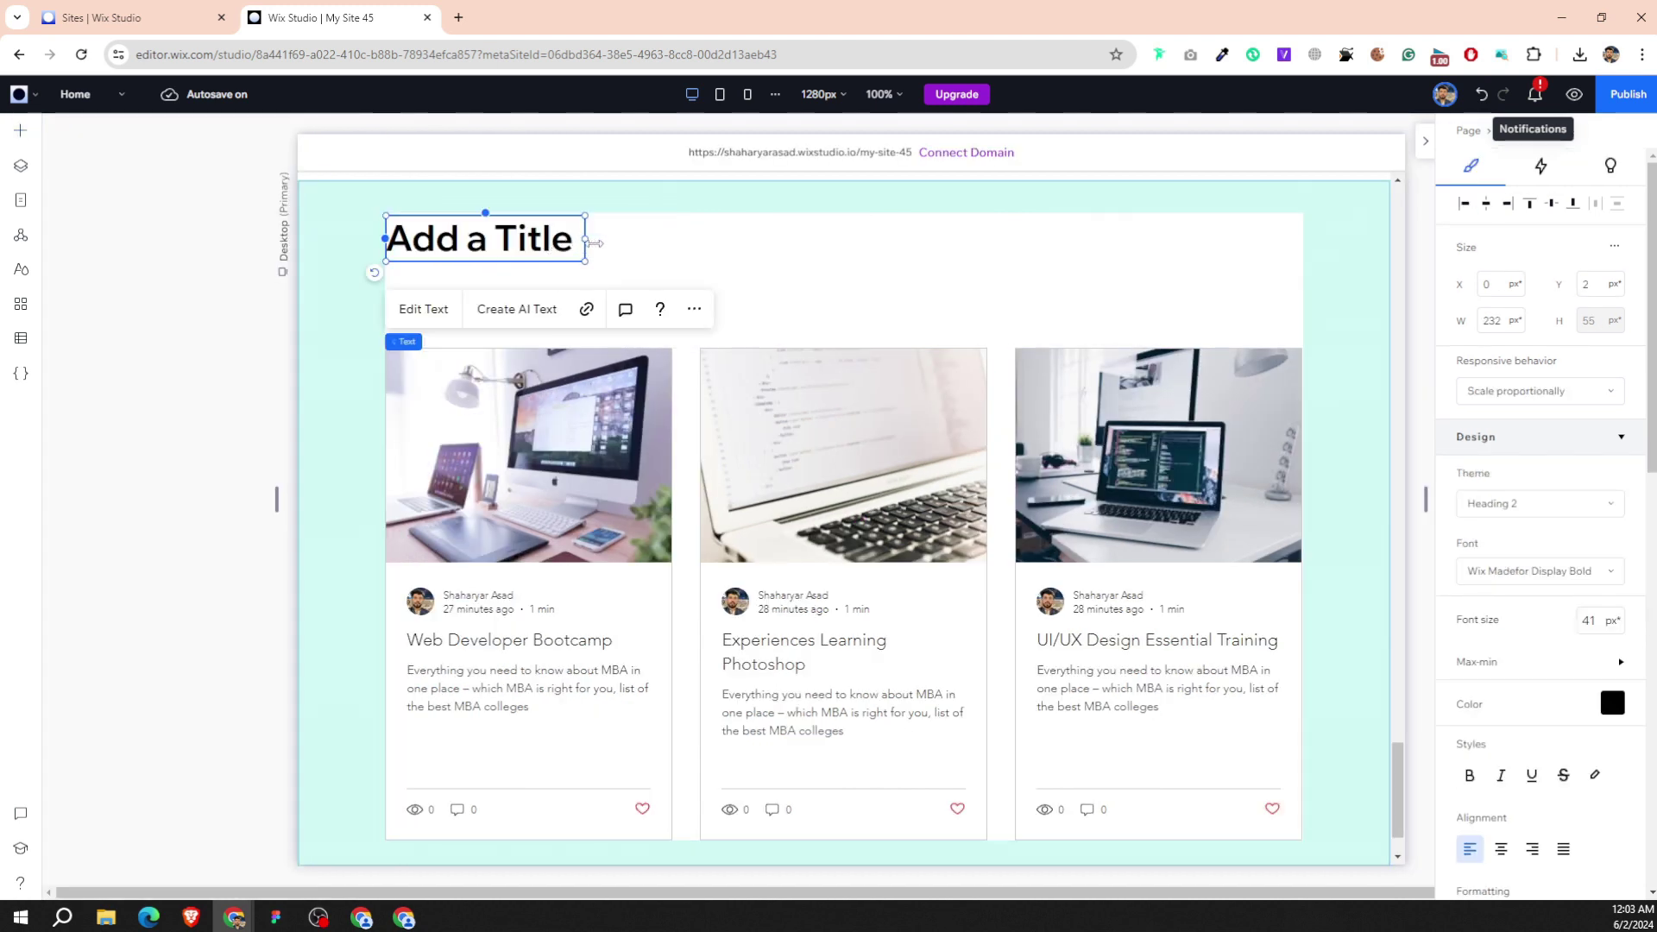
pyautogui.moveTo(596, 243); pyautogui.dragTo(770, 239)
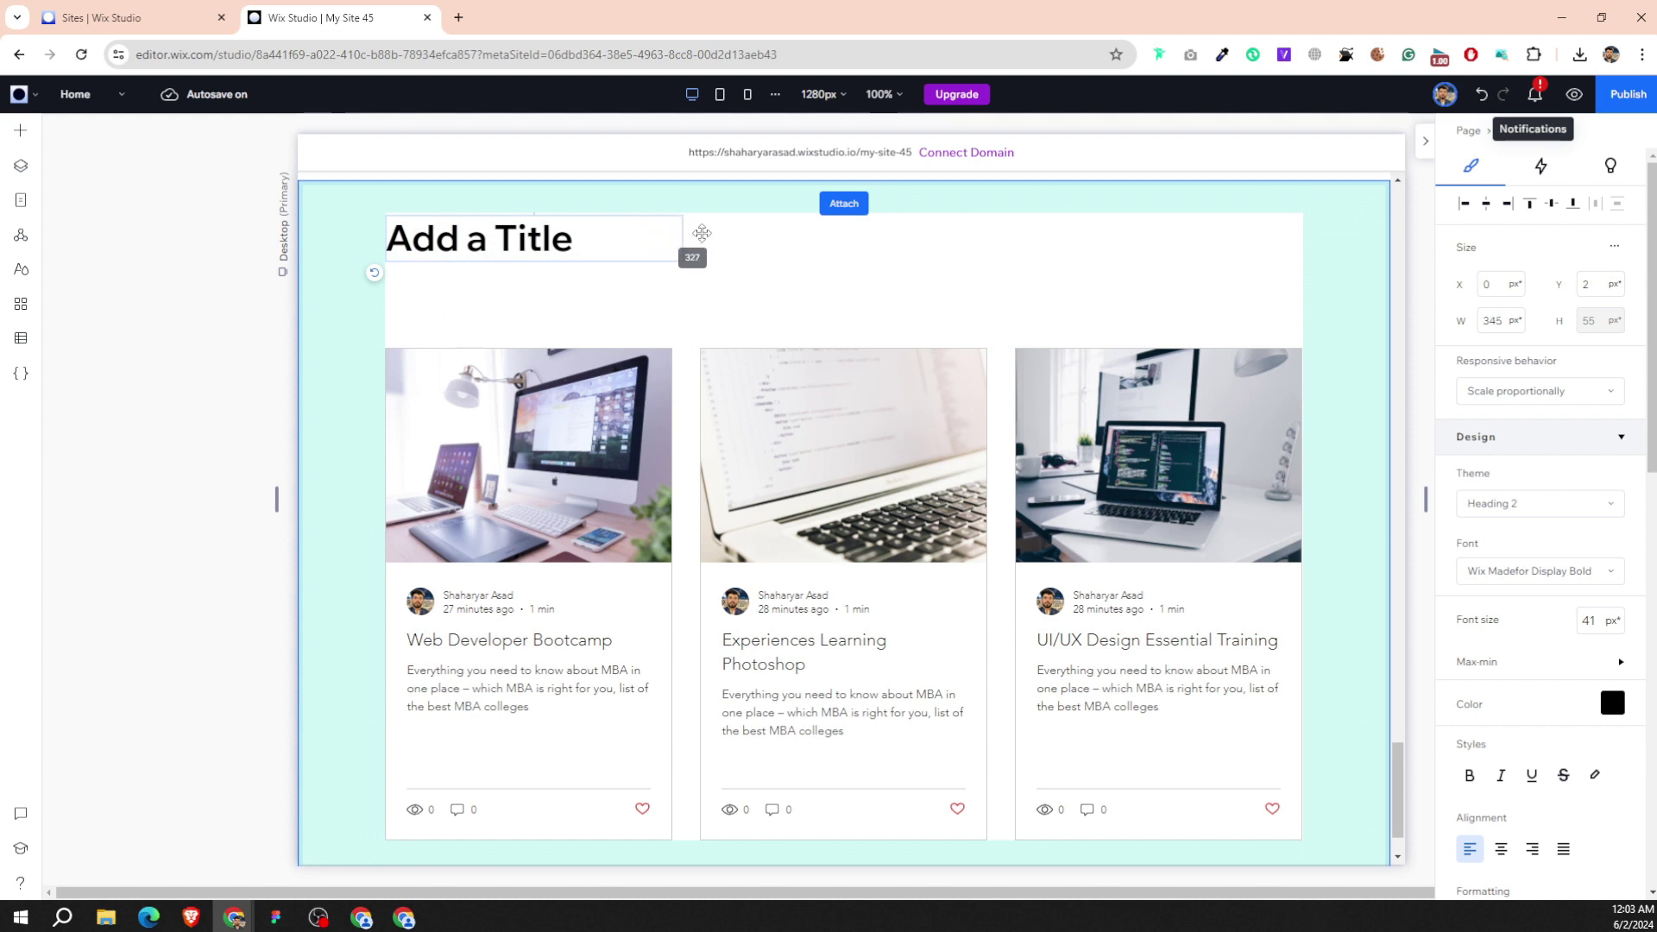
pyautogui.doubleClick(625, 233)
pyautogui.write('Our latest blog')
# Move the blog posts widget up beneath the new heading.
pyautogui.click(854, 312)
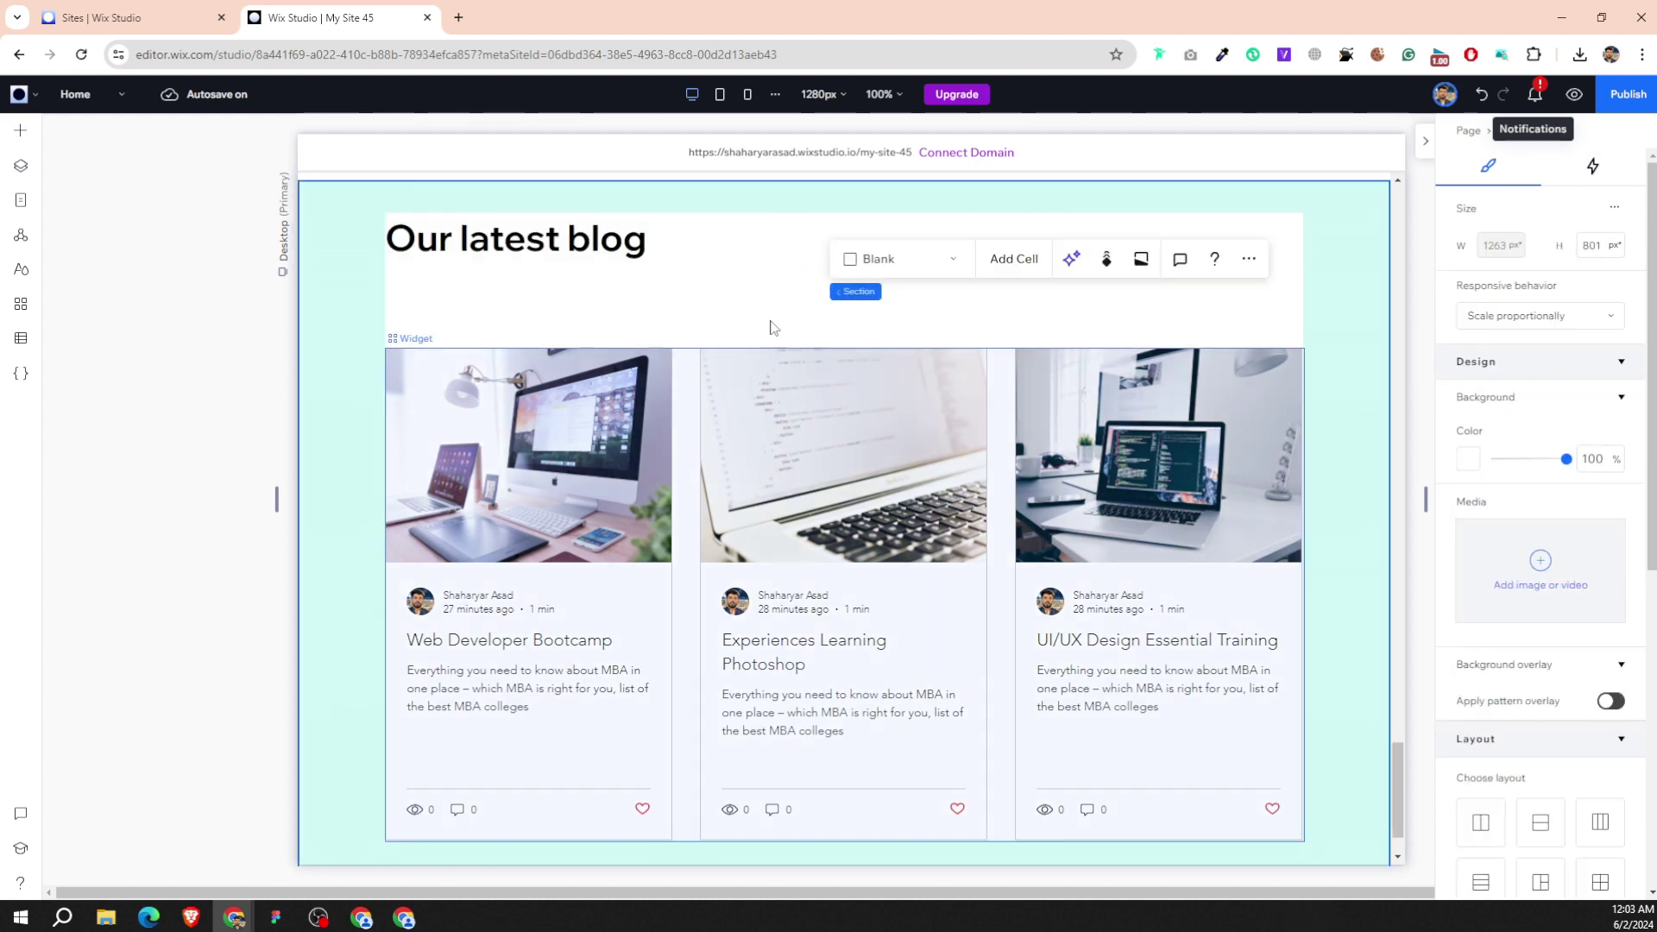
pyautogui.click(683, 364)
pyautogui.moveTo(683, 364); pyautogui.dragTo(681, 316)
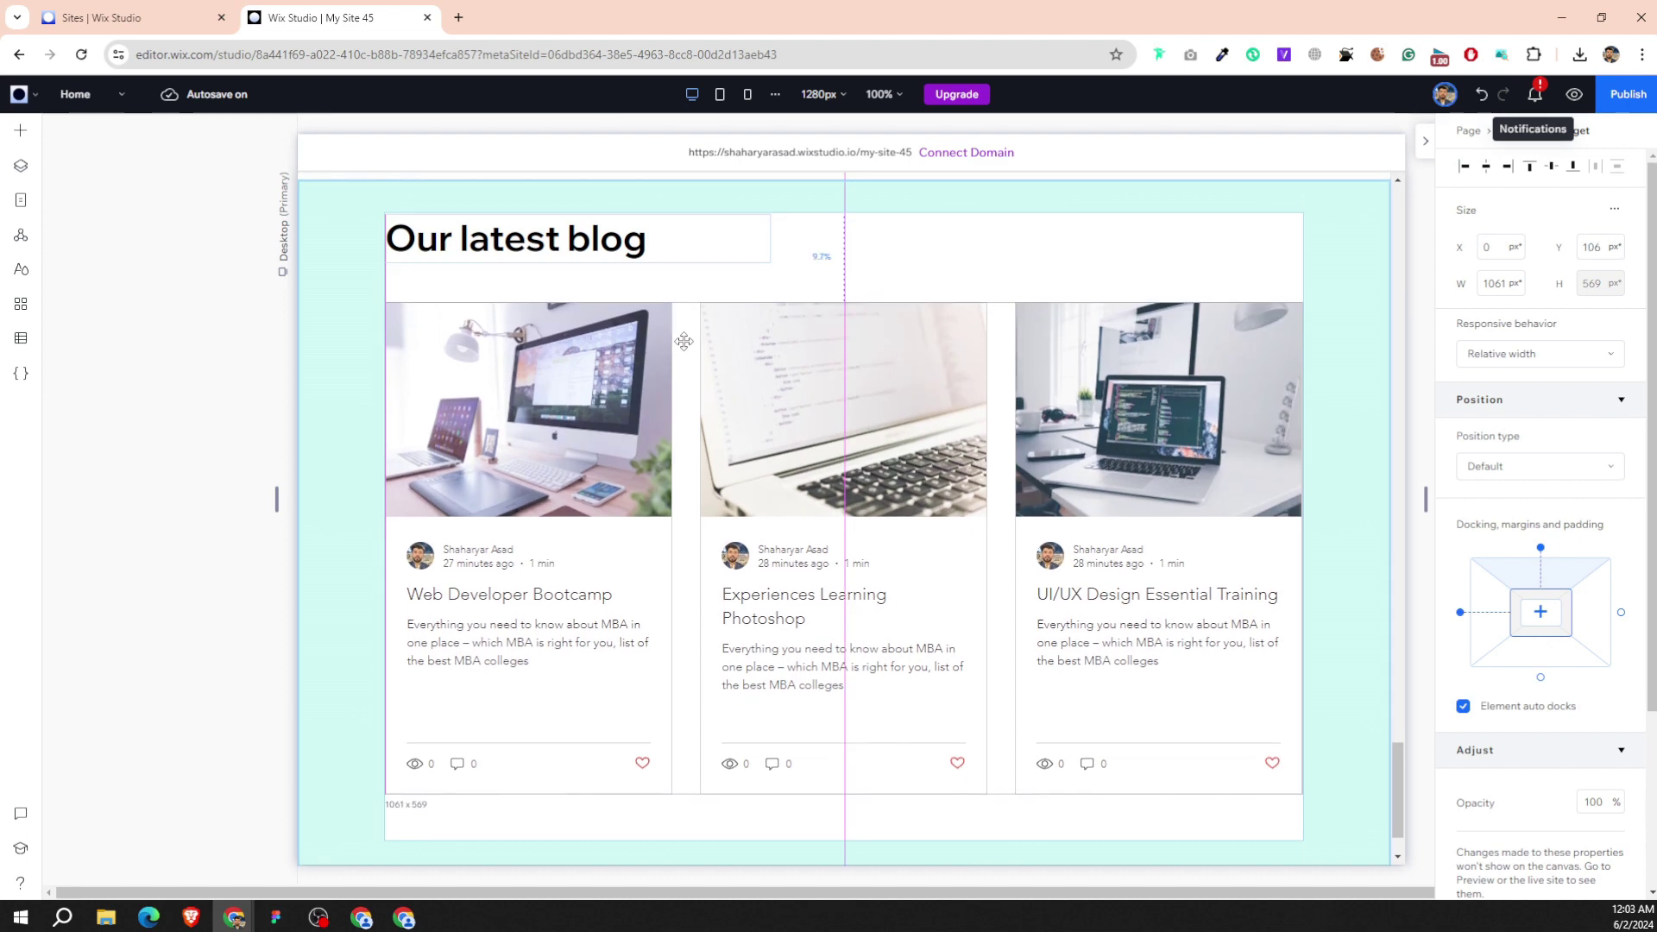
pyautogui.scroll(-1, 818, 723)
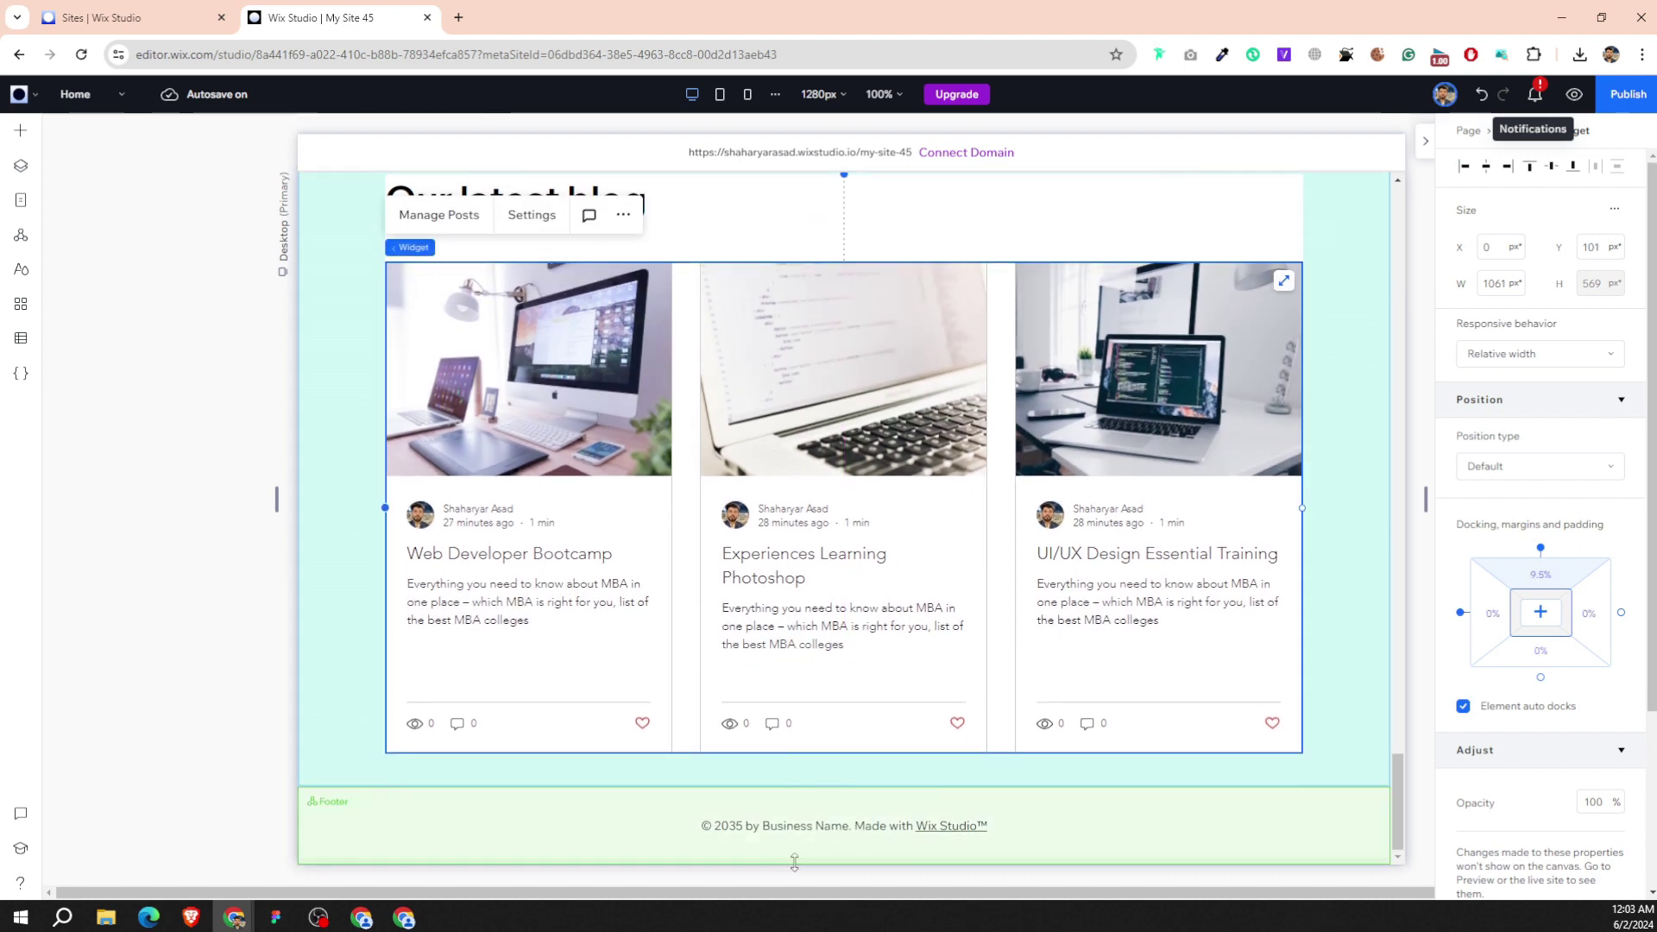
pyautogui.scroll(3, 693, 620)
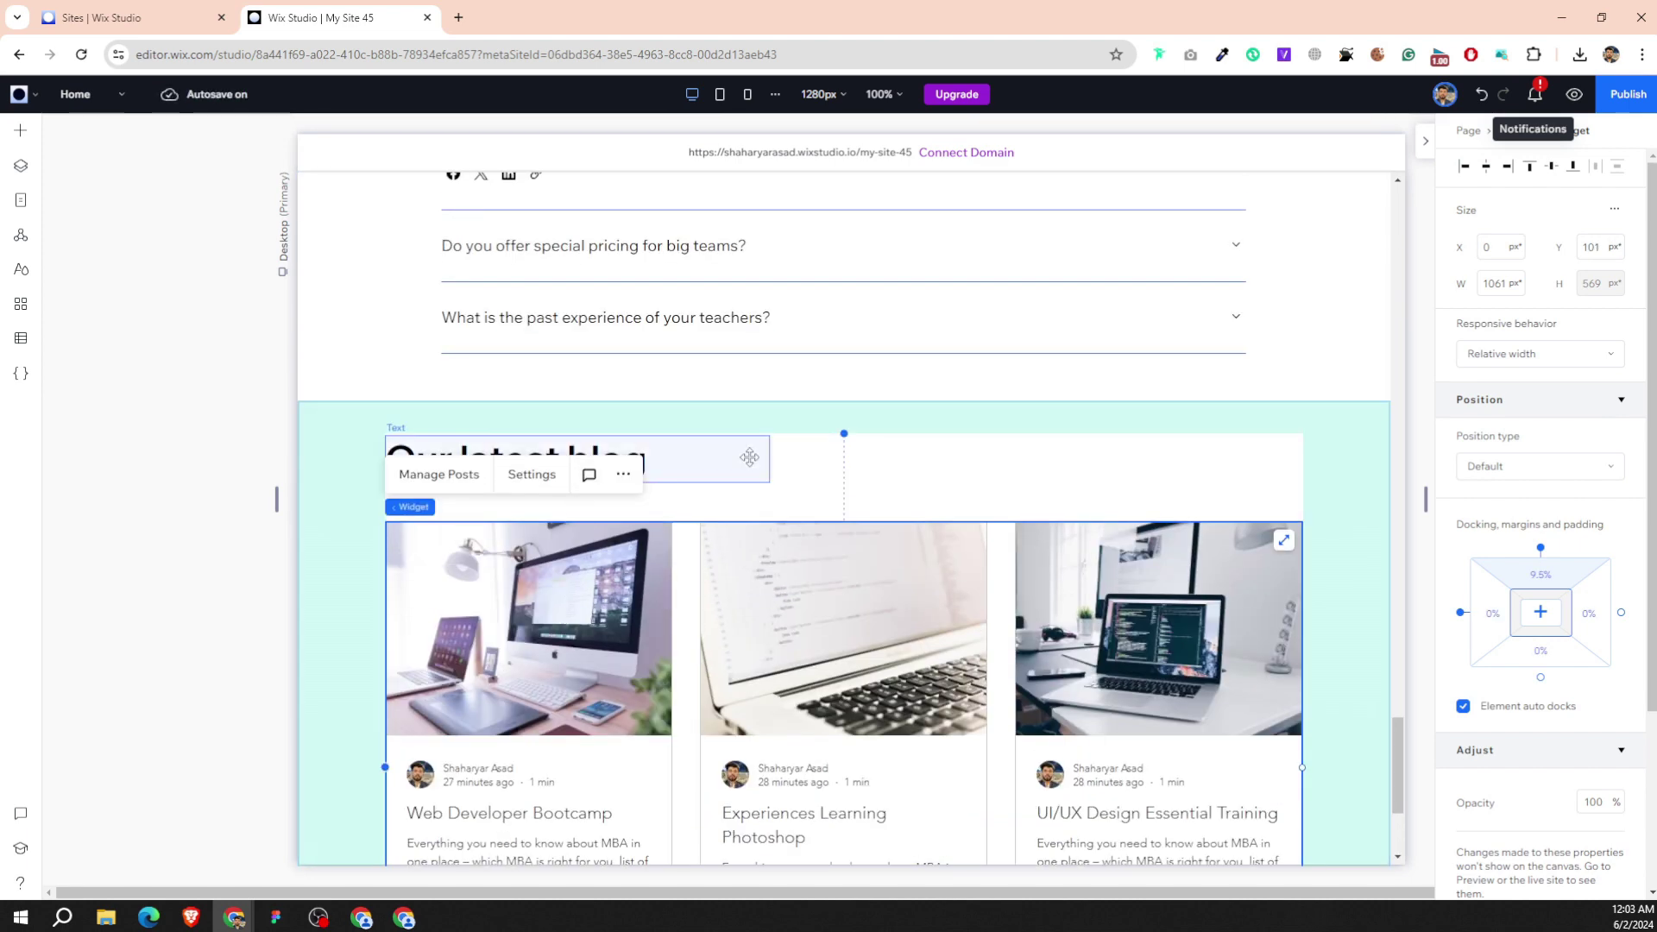
pyautogui.click(534, 462)
pyautogui.scroll(-3, 798, 841)
pyautogui.moveTo(825, 803)
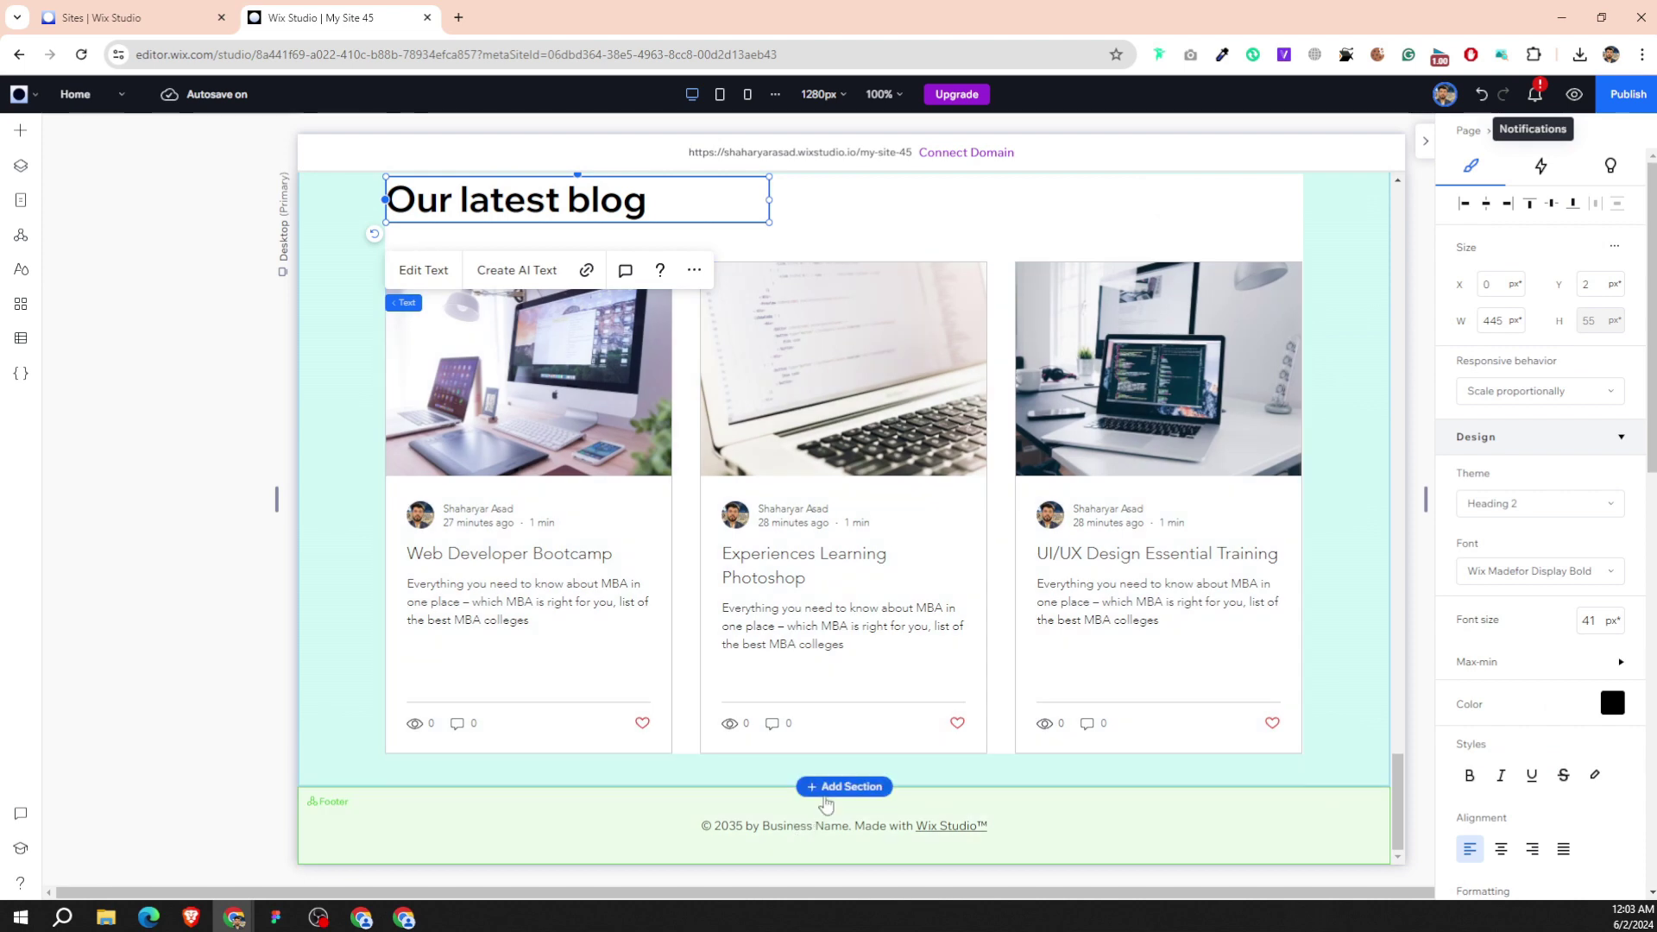
# Select the copyright text in the page footer, checking the Figma footer for reference.
pyautogui.click(285, 917)
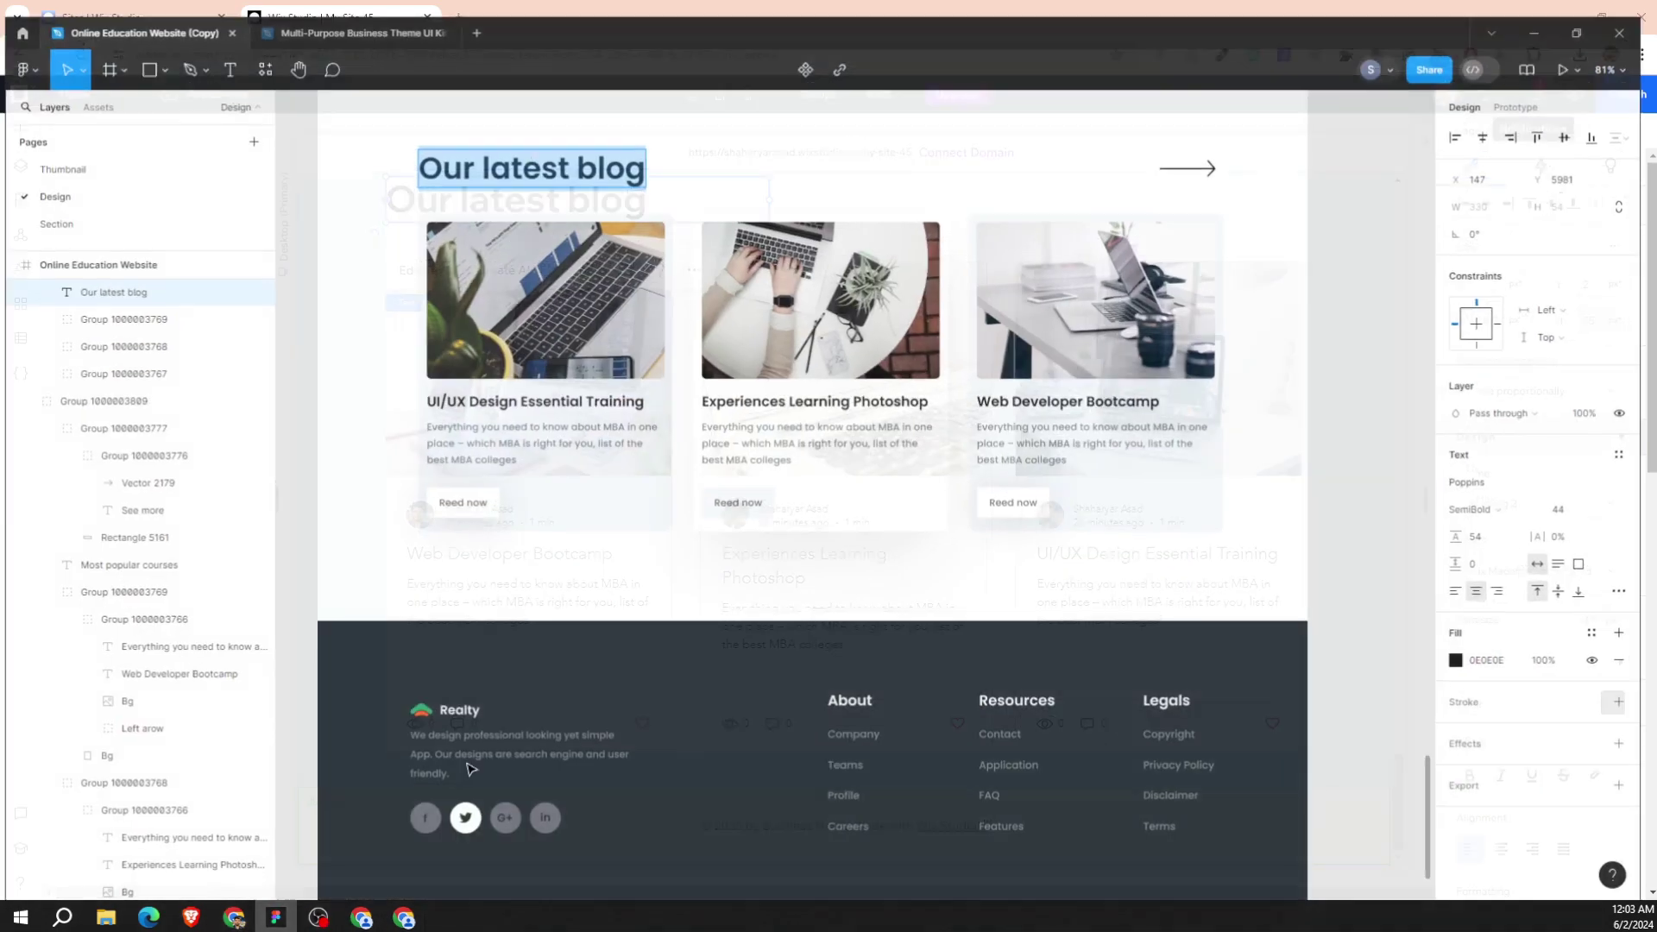
pyautogui.scroll(-4, 624, 636)
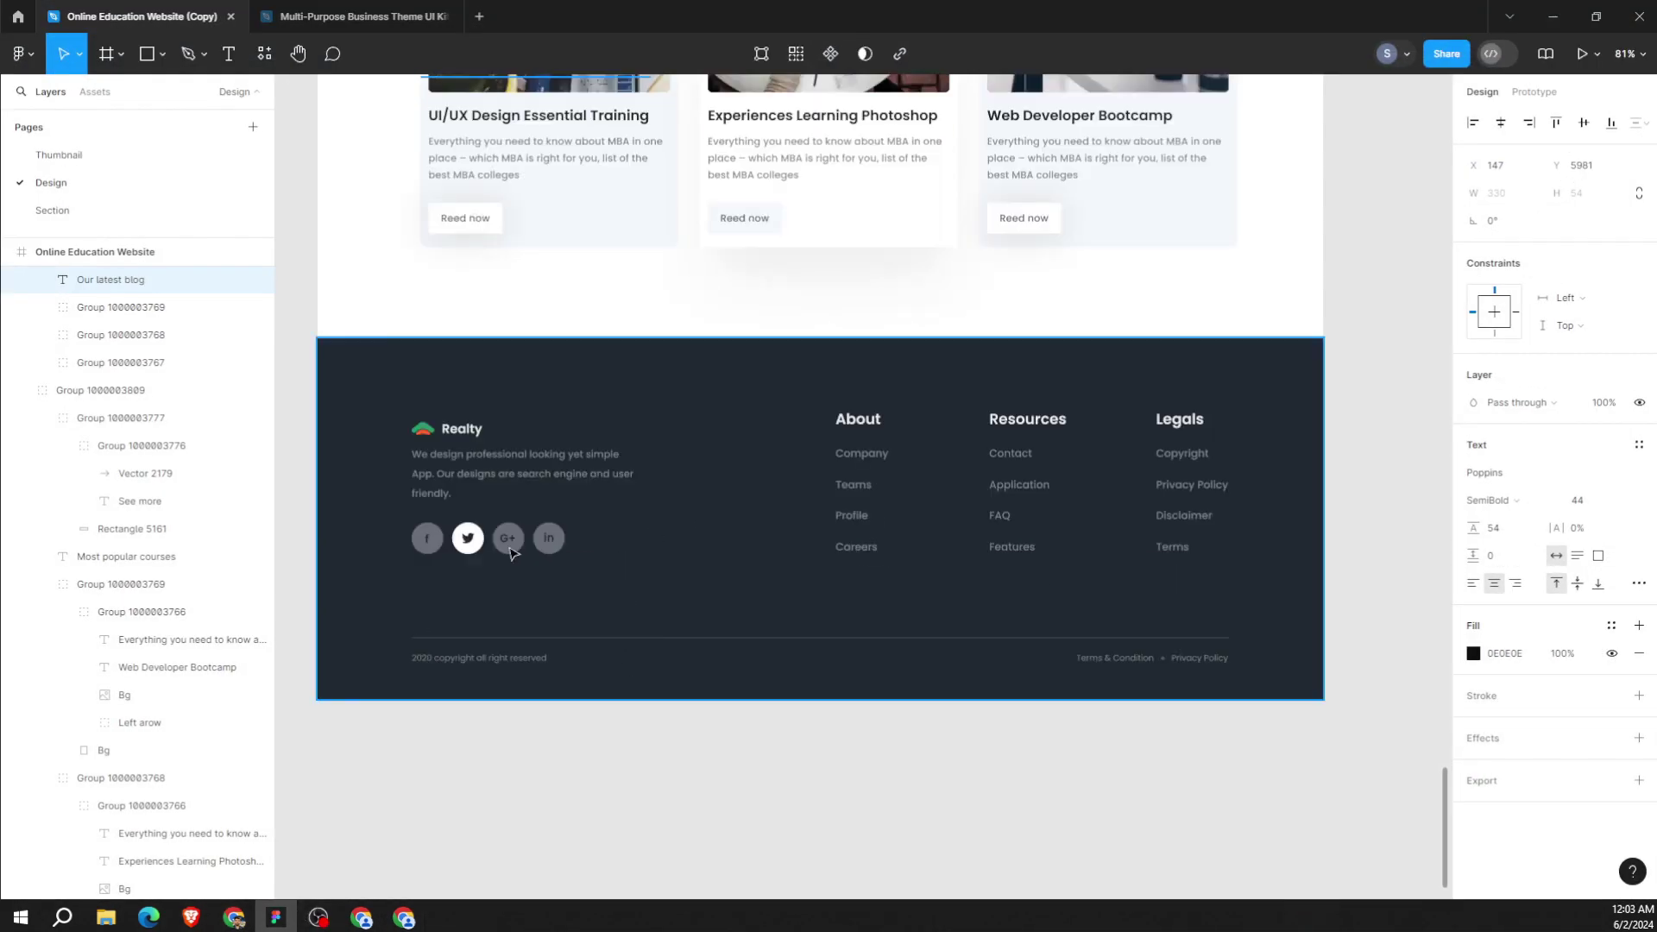
pyautogui.moveTo(233, 918)
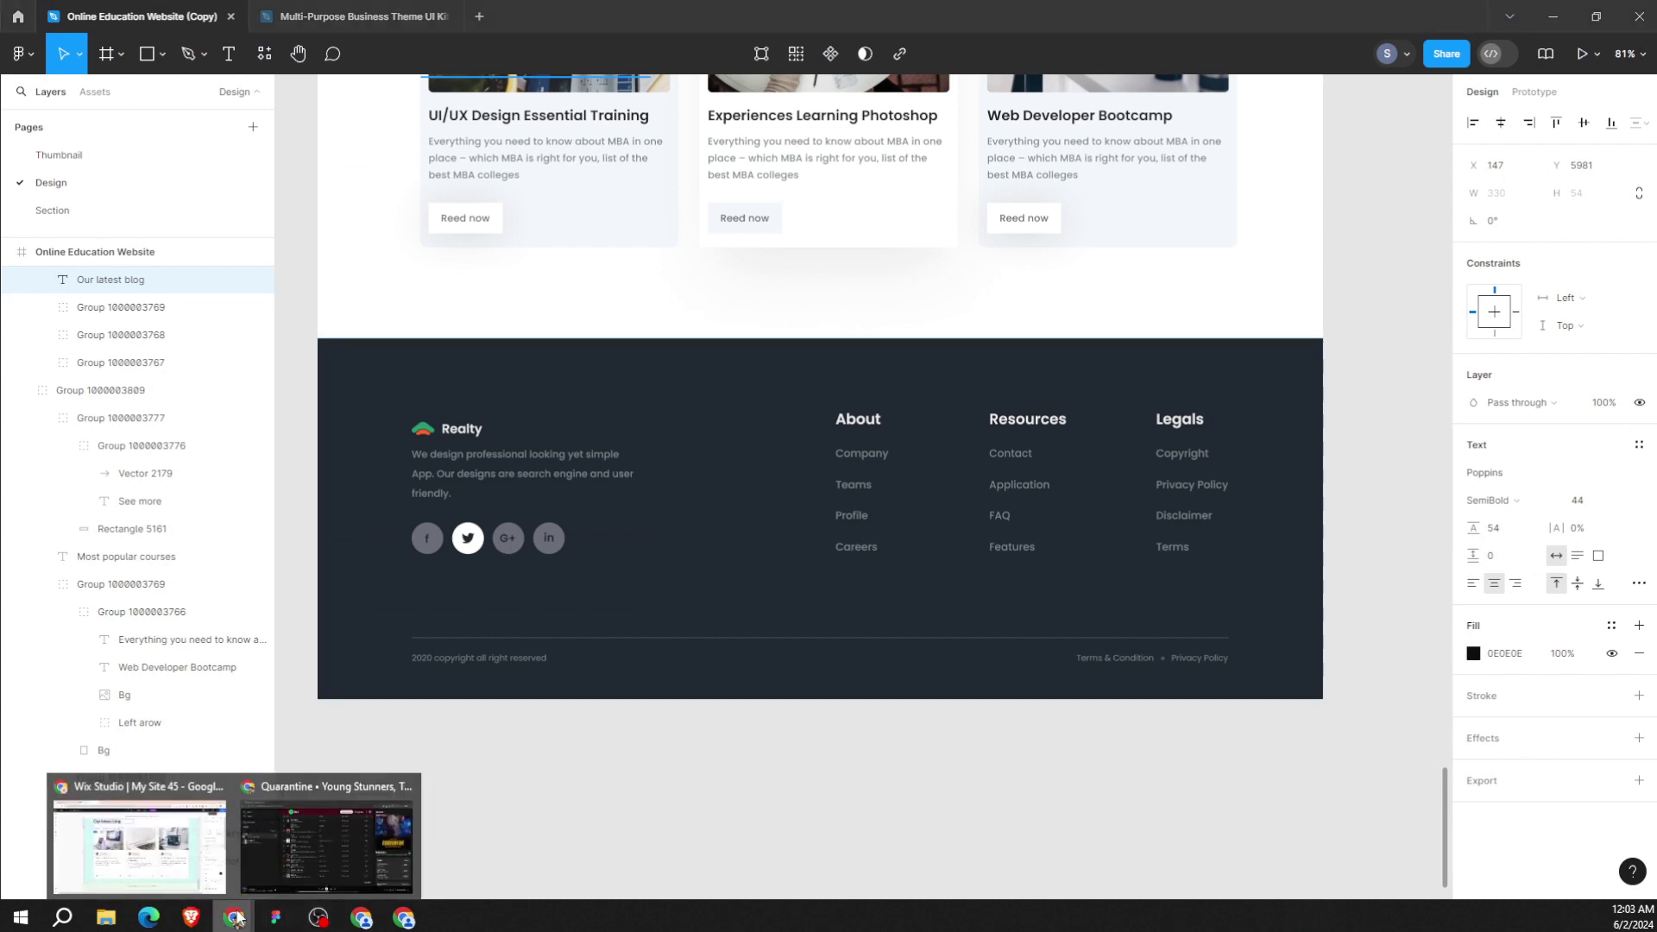
pyautogui.click(129, 841)
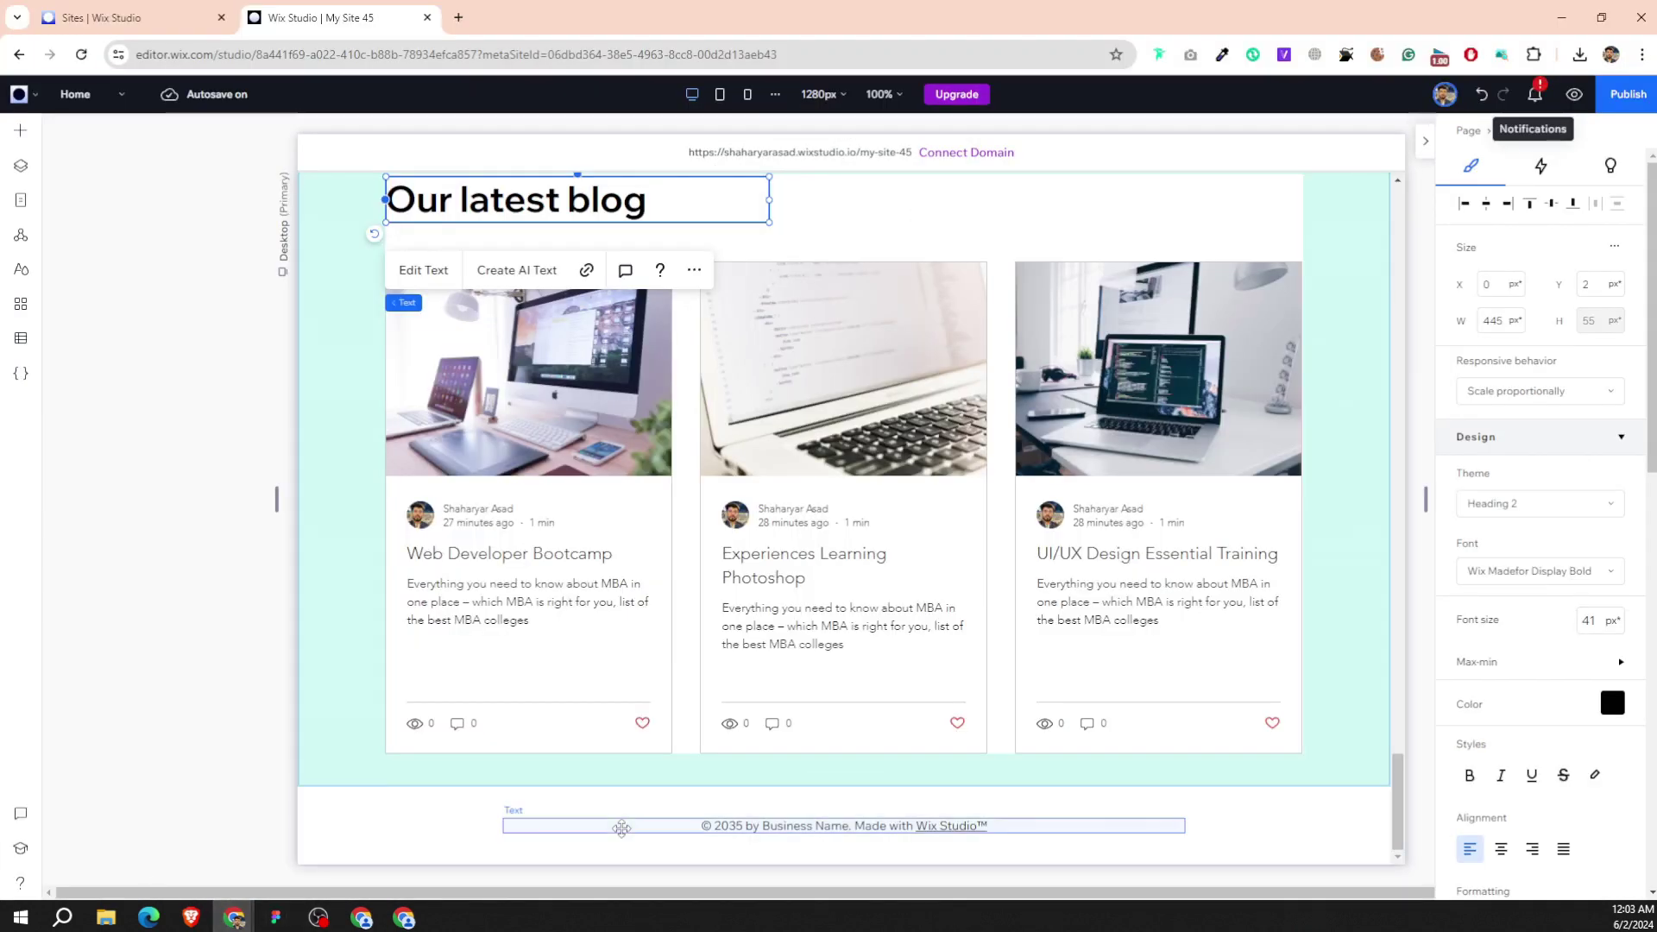
pyautogui.click(834, 806)
pyautogui.click(811, 829)
# Delete the copyright text and add the Business Name footer template from Sections > Footers.
pyautogui.press('Delete')
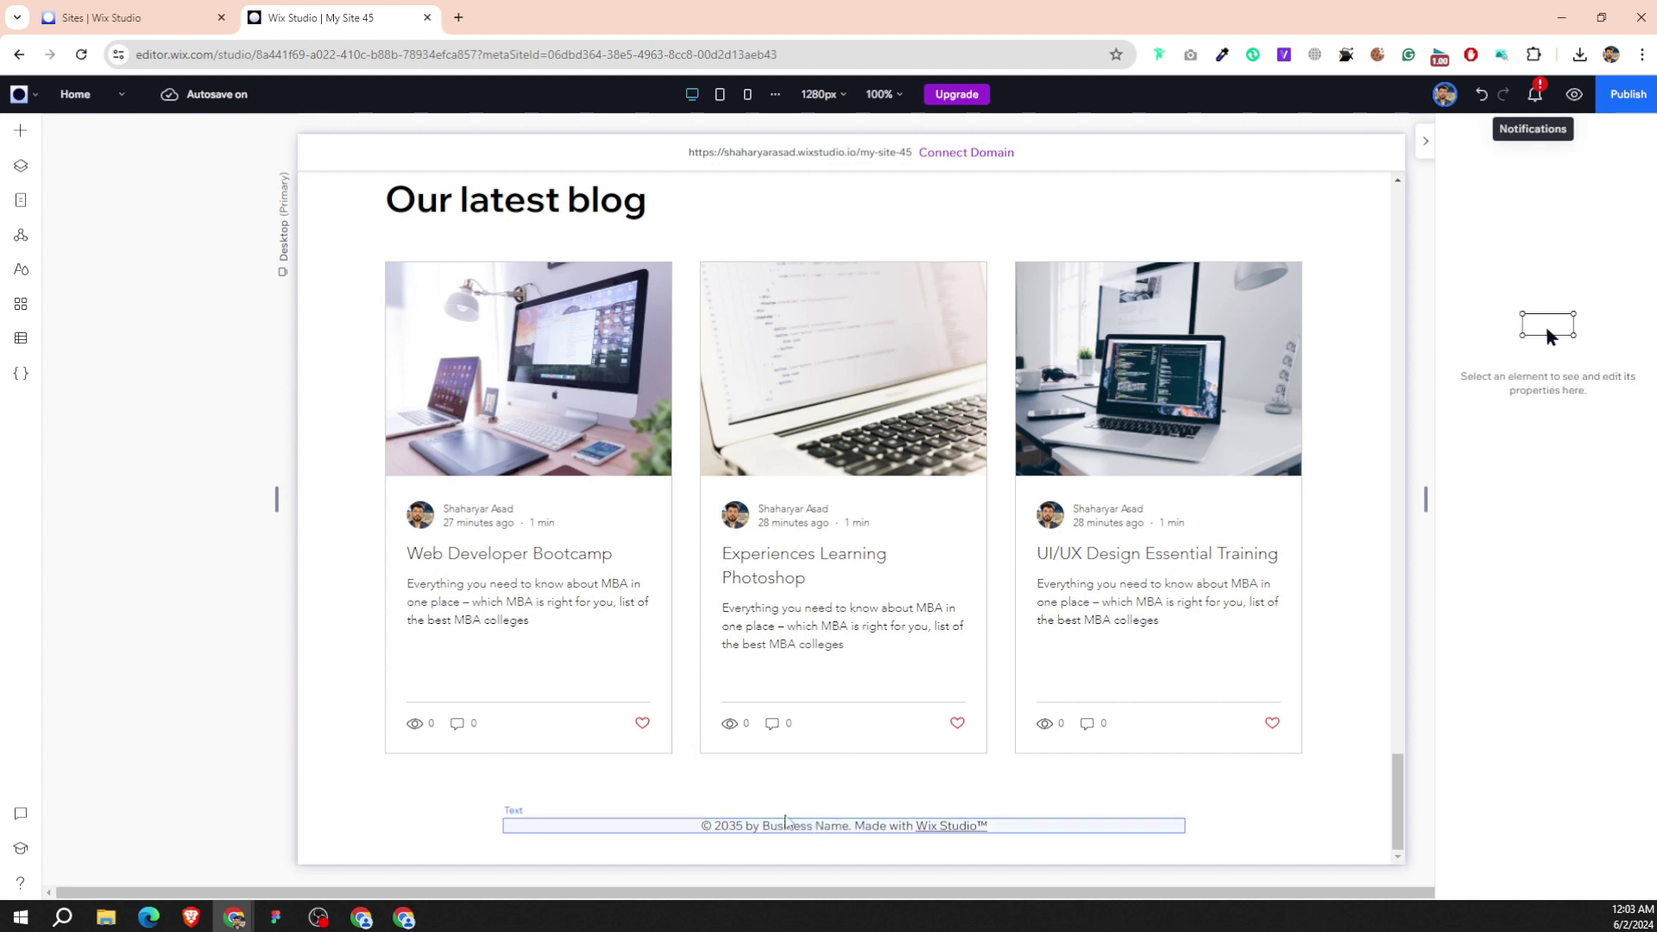
pyautogui.click(15, 132)
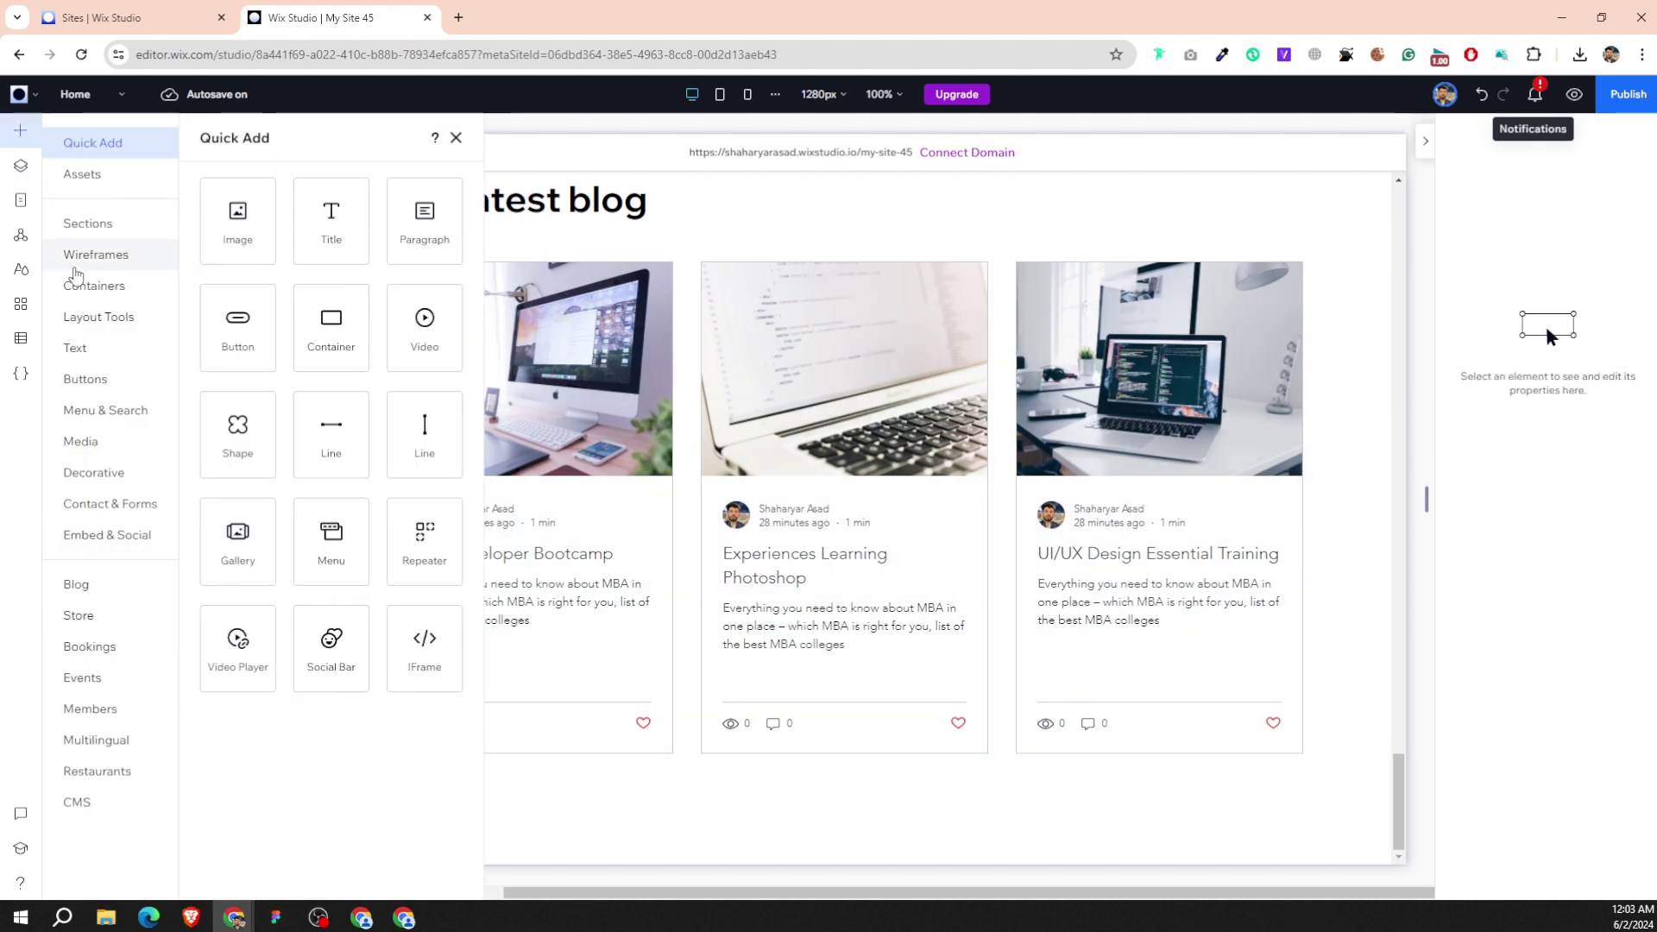
pyautogui.click(88, 224)
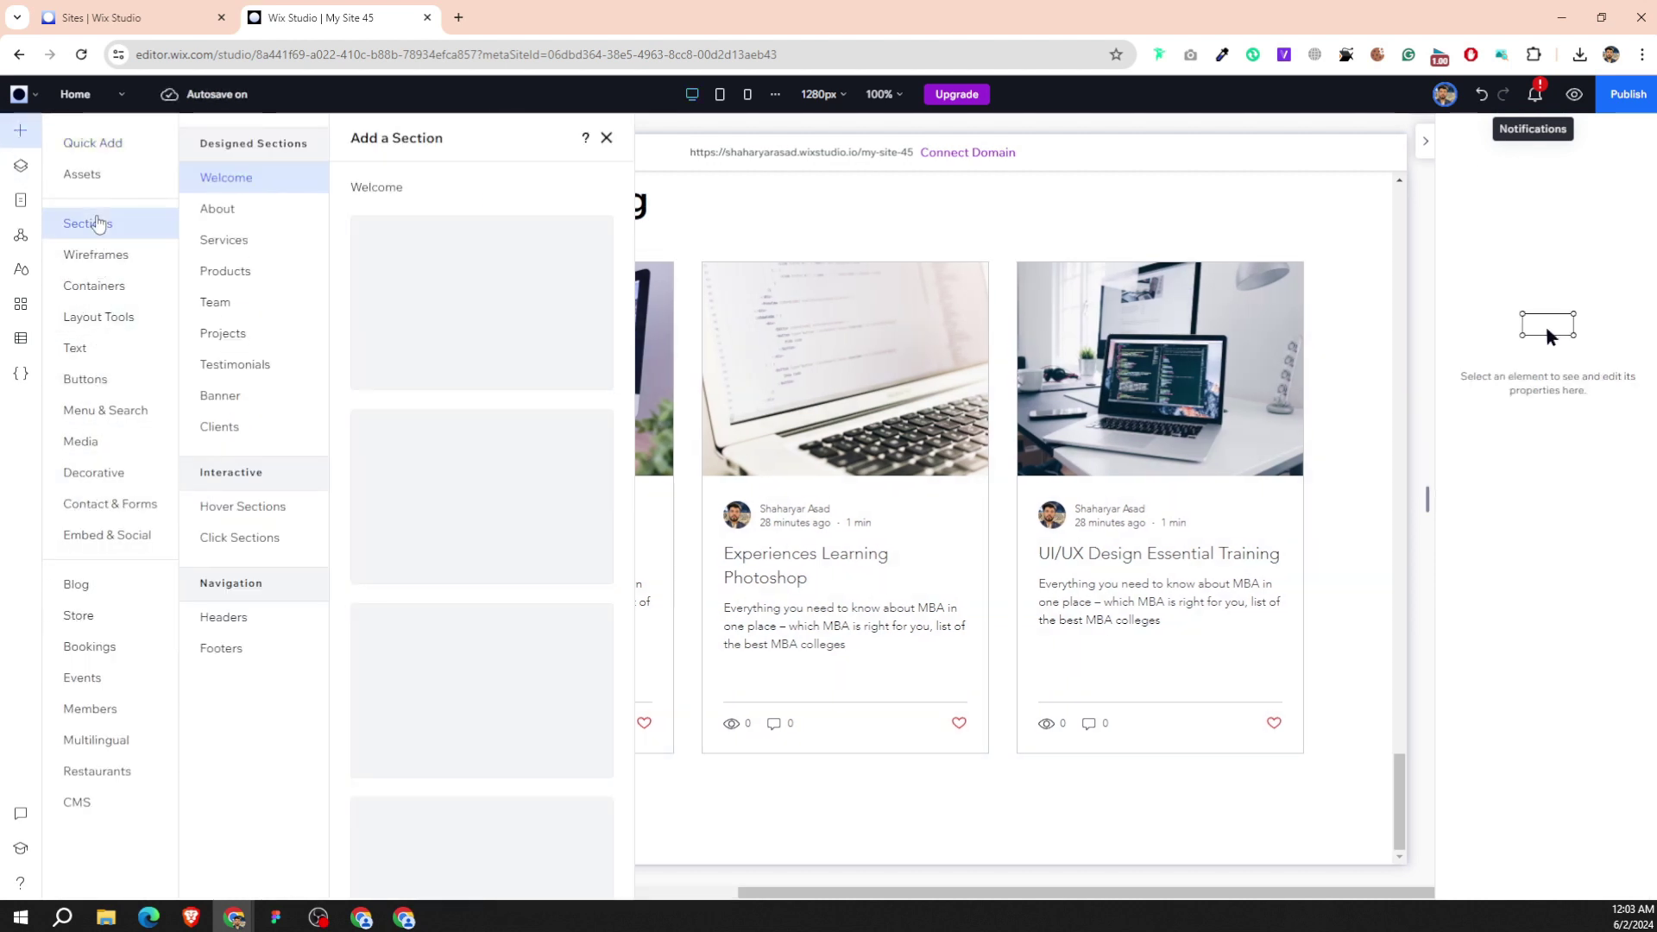
pyautogui.click(221, 649)
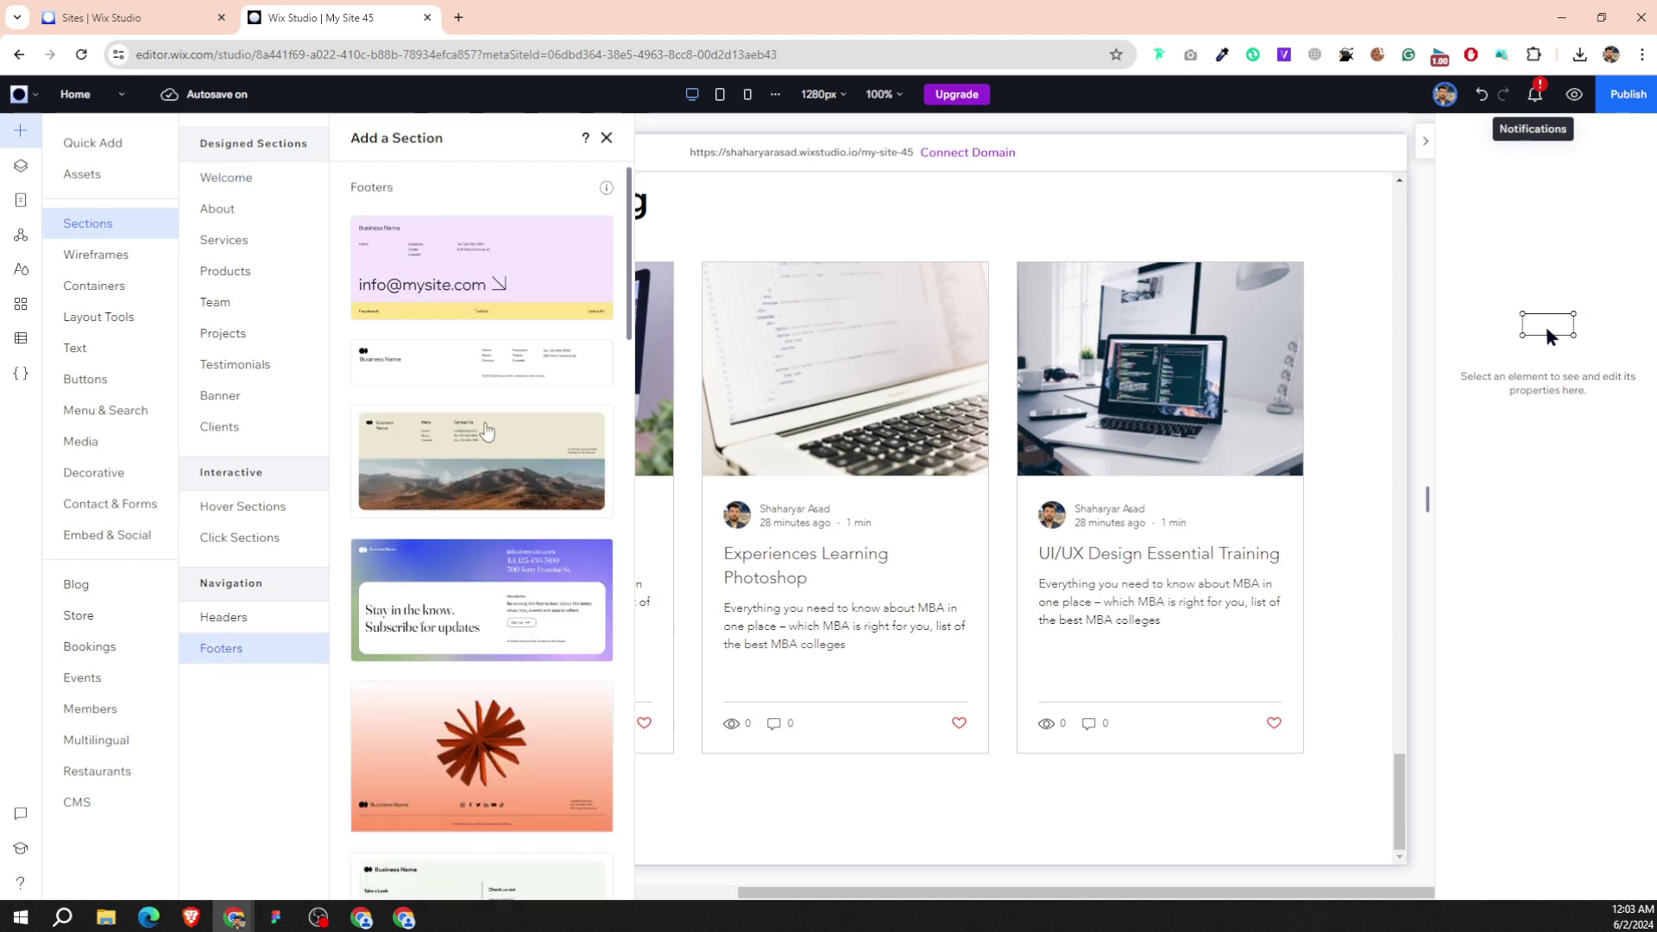
pyautogui.click(488, 373)
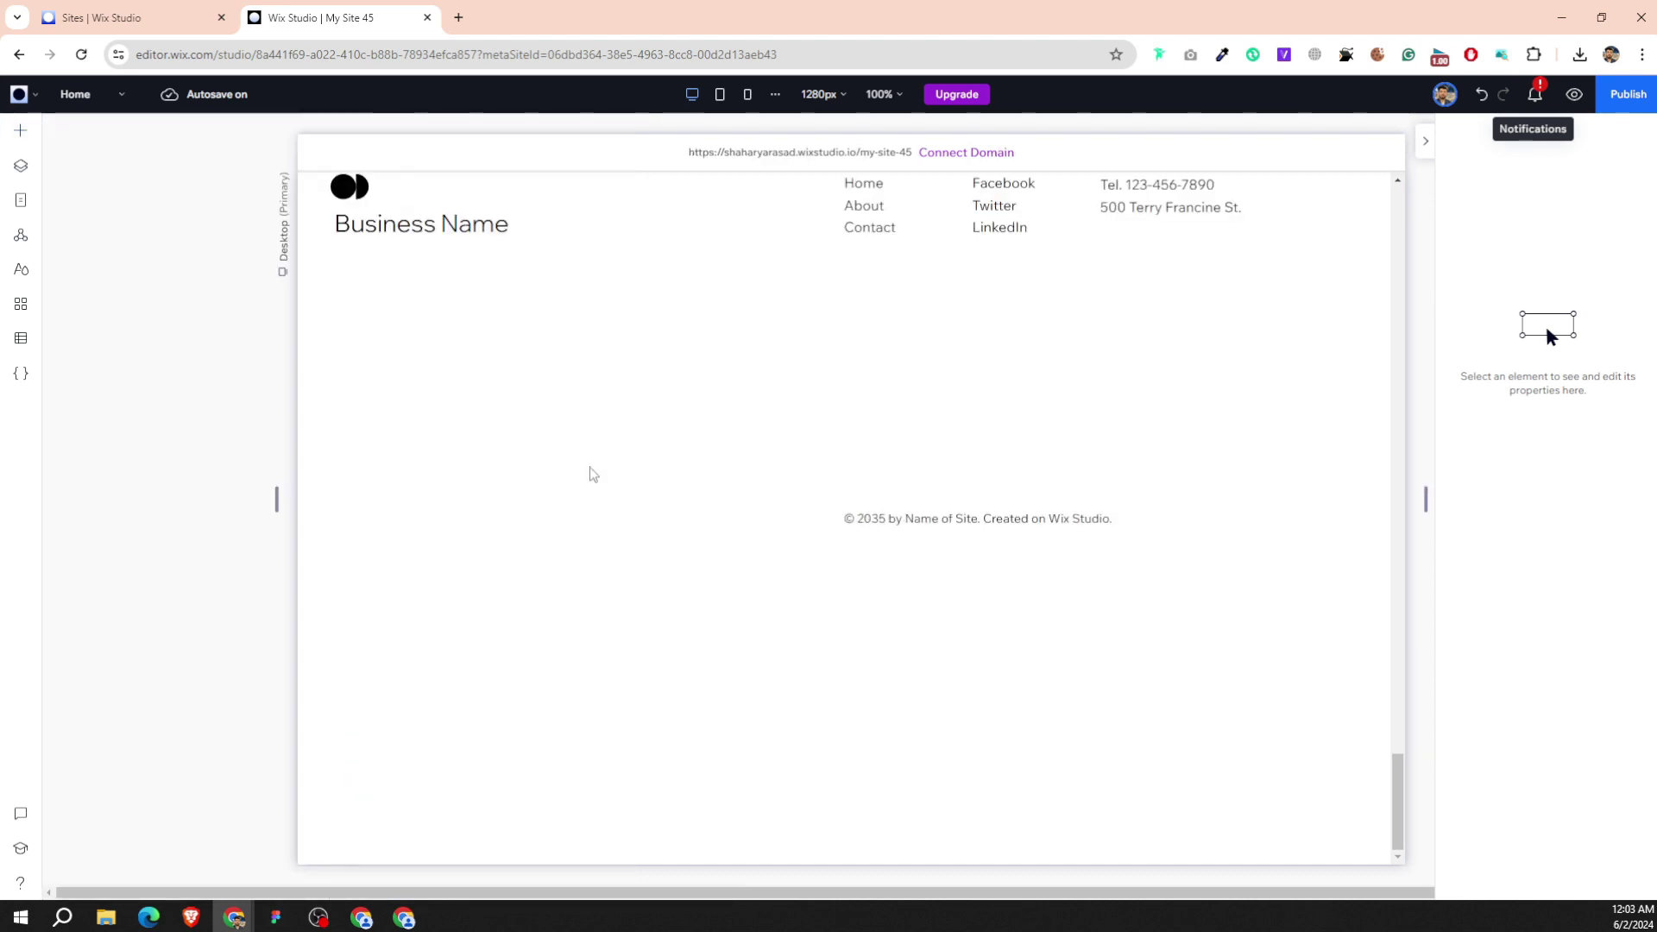
pyautogui.click(706, 400)
# Move the new footer section below the blog section.
pyautogui.scroll(5, 682, 683)
pyautogui.moveTo(683, 684); pyautogui.dragTo(673, 396)
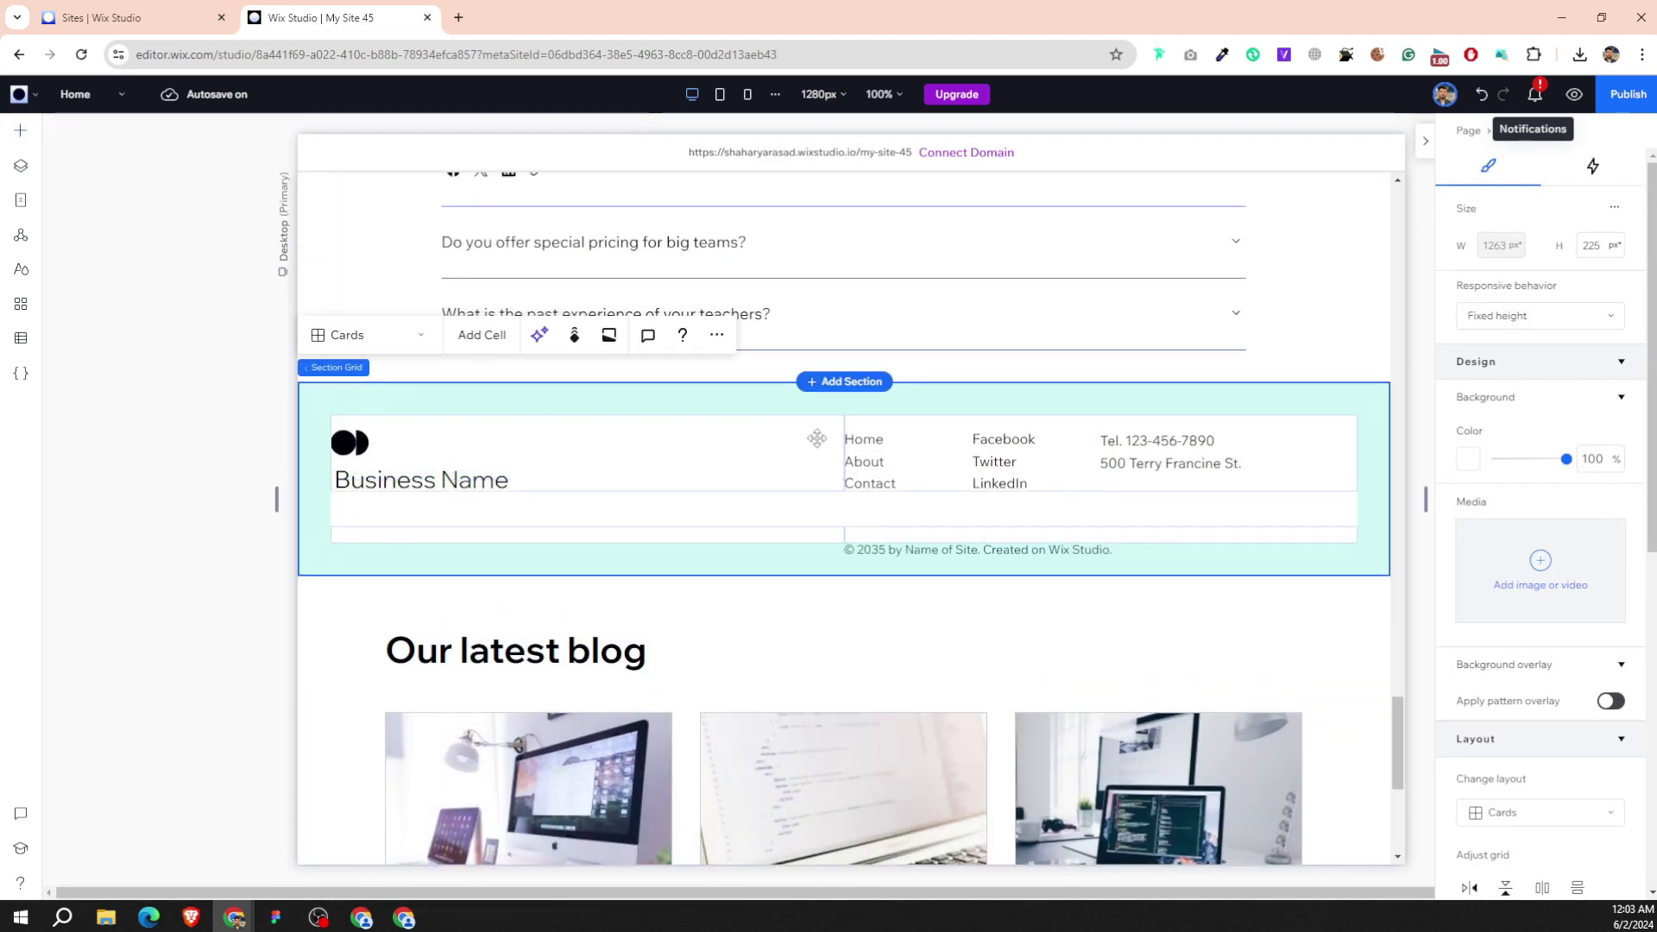
pyautogui.rightClick(1302, 457)
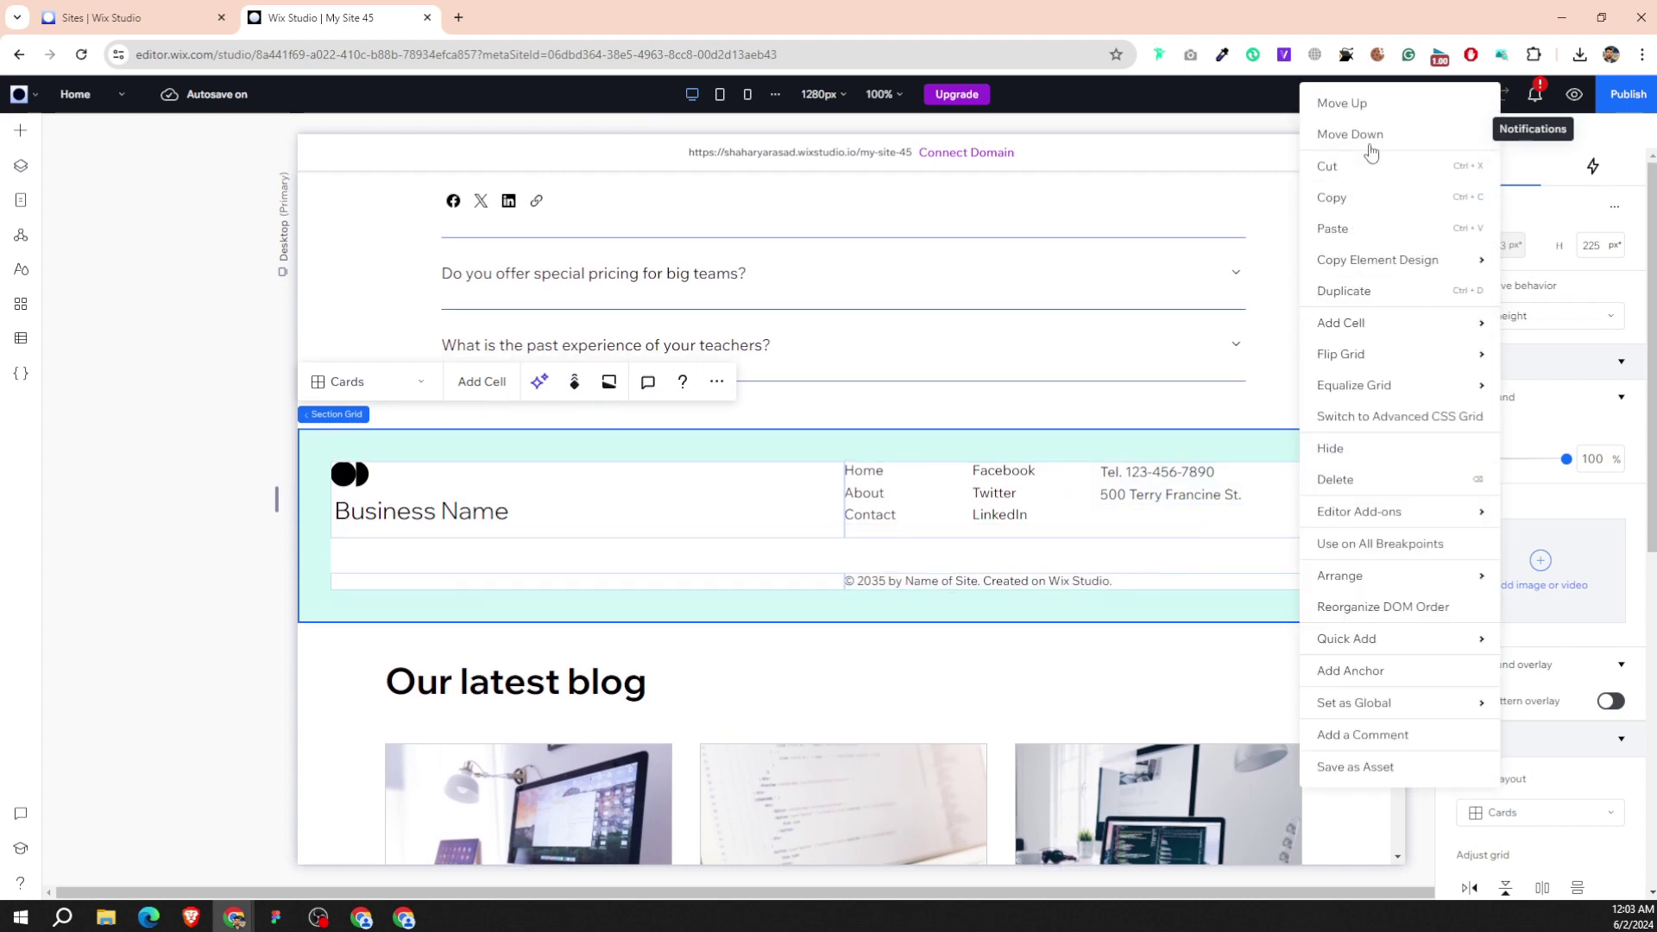
pyautogui.press('Escape')
pyautogui.moveTo(613, 546); pyautogui.dragTo(662, 779)
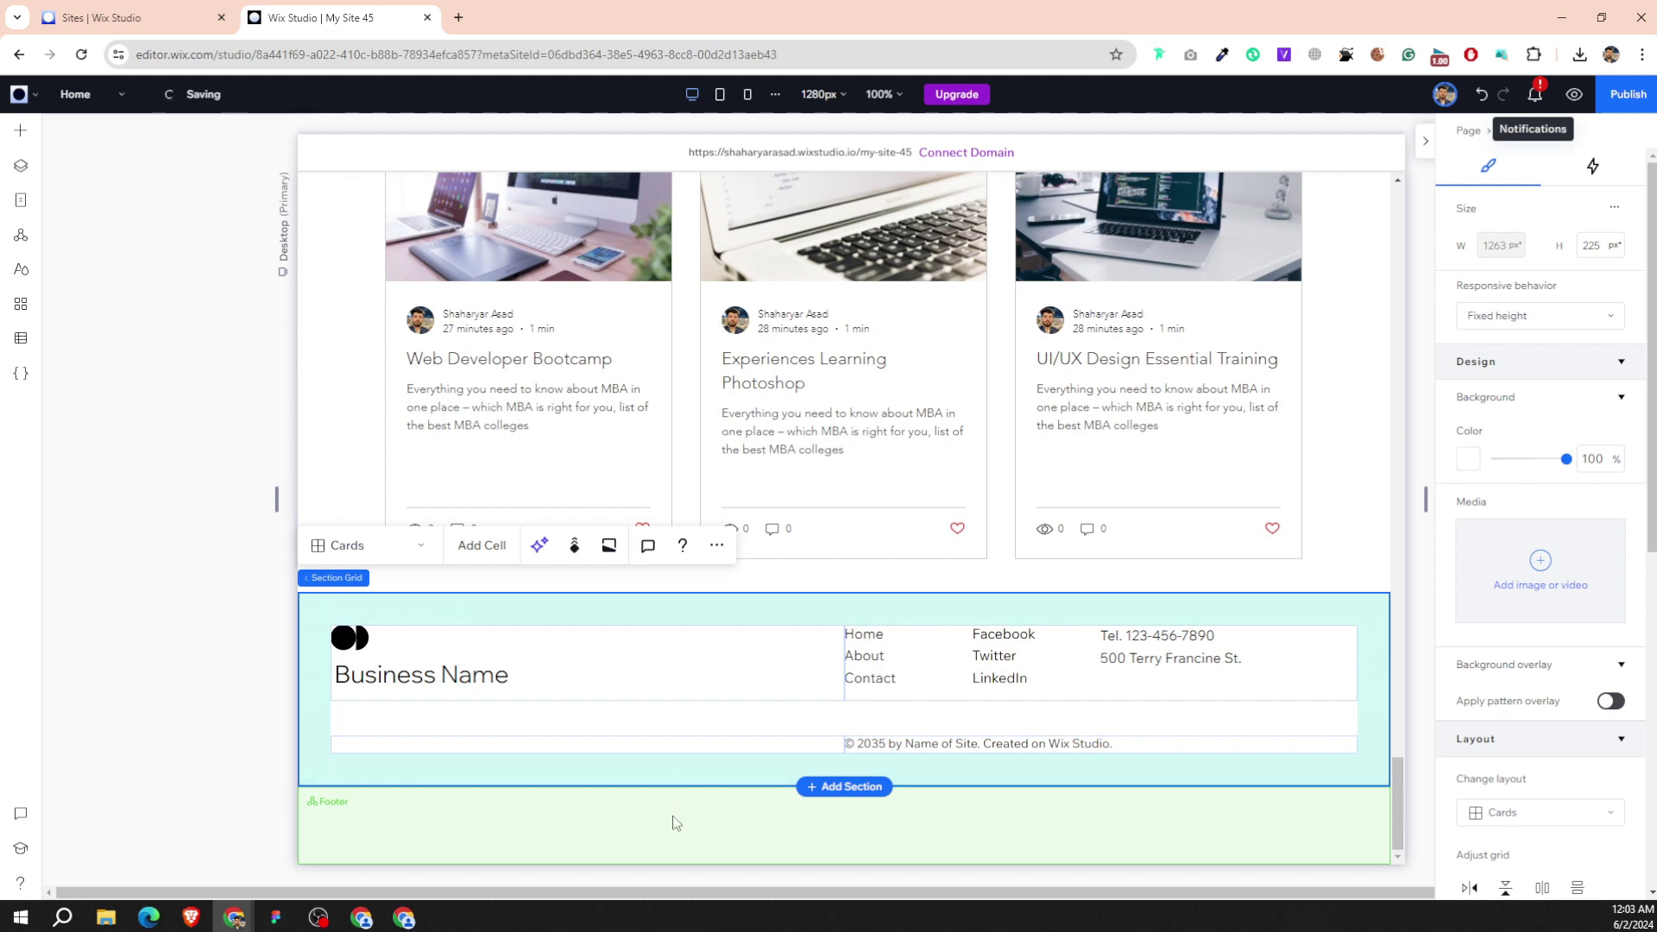
pyautogui.click(703, 824)
pyautogui.scroll(1, 682, 820)
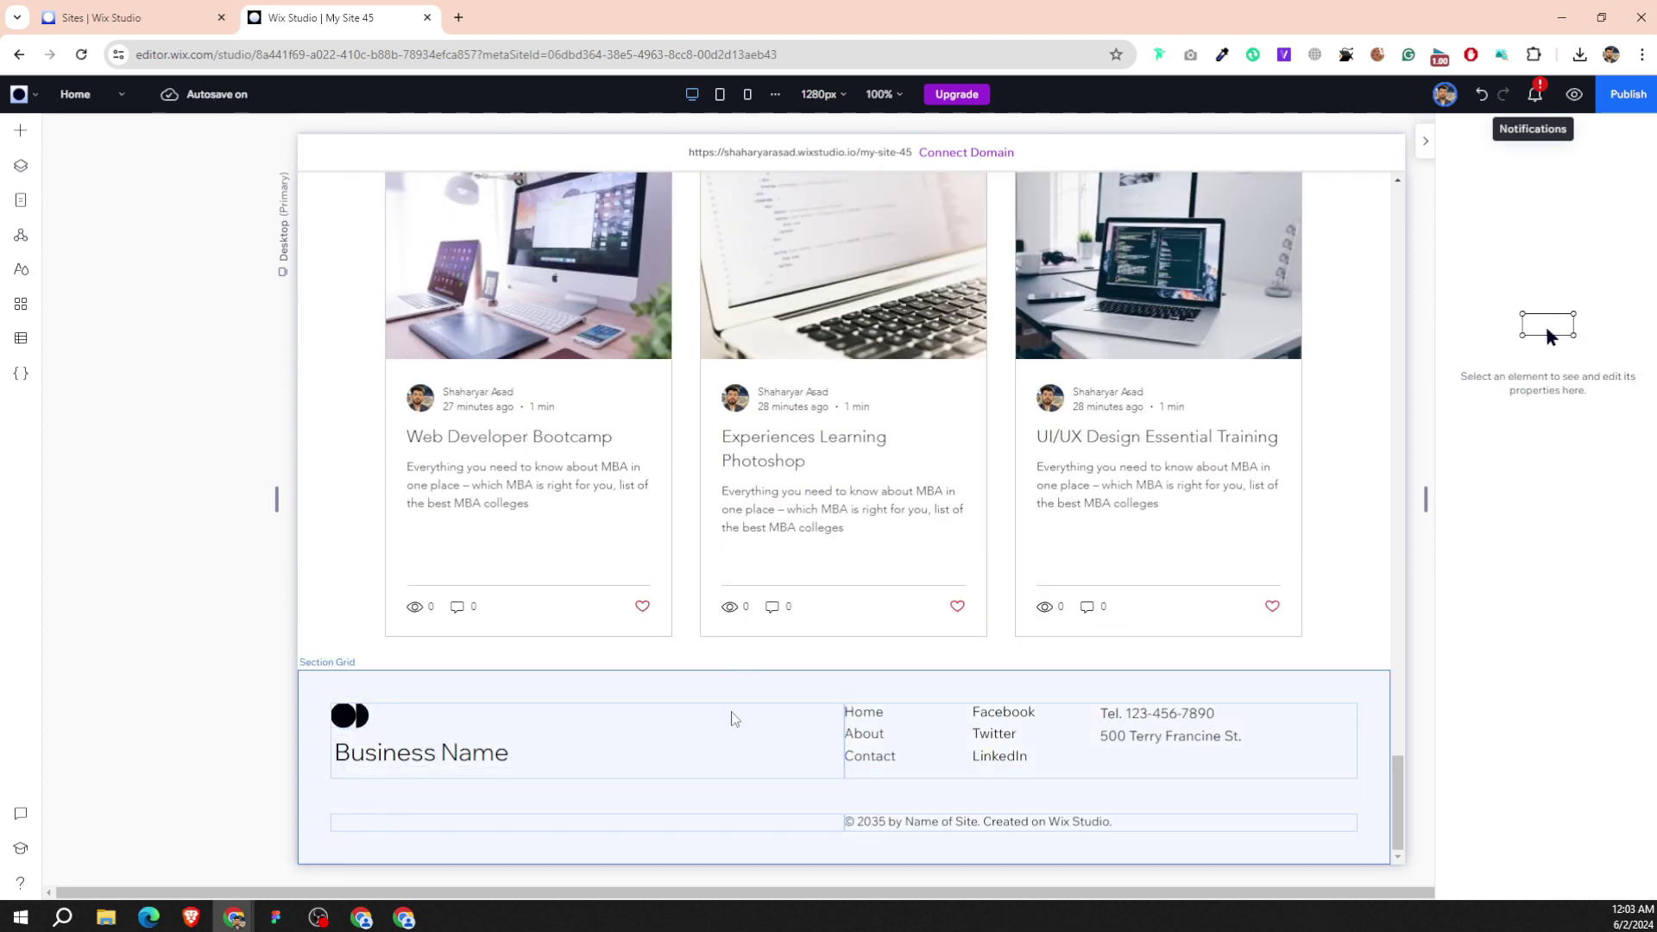
# Set the new section as the site's global footer named 'Footer'.
pyautogui.click(419, 683)
pyautogui.rightClick(418, 683)
pyautogui.moveTo(469, 701)
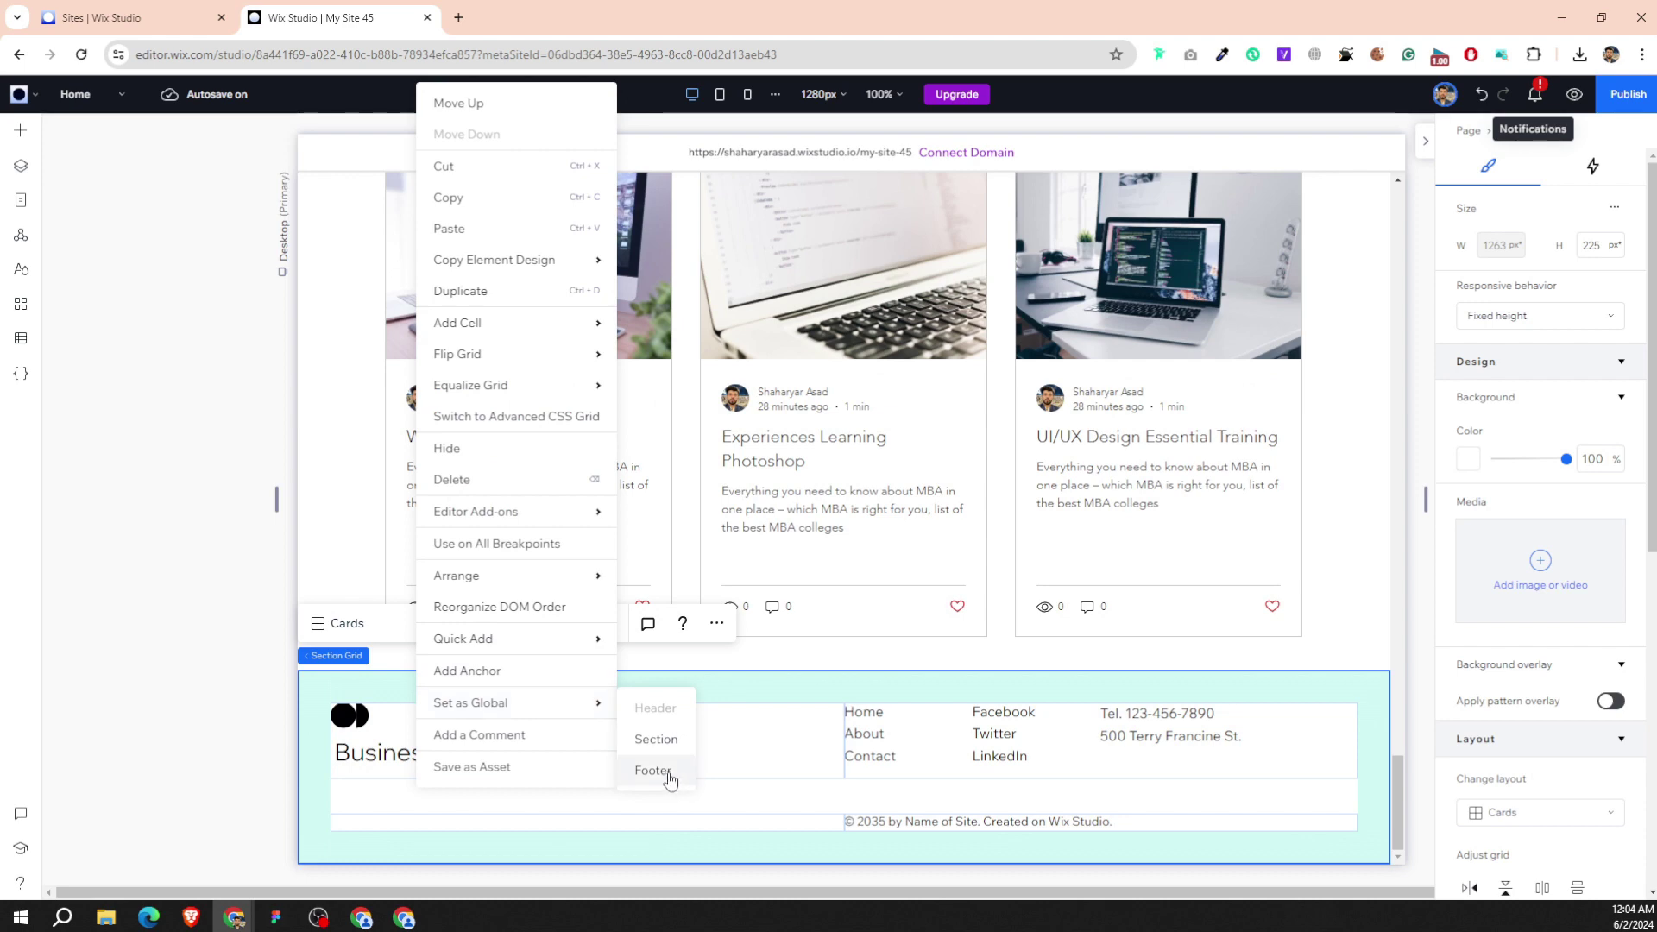
pyautogui.click(669, 778)
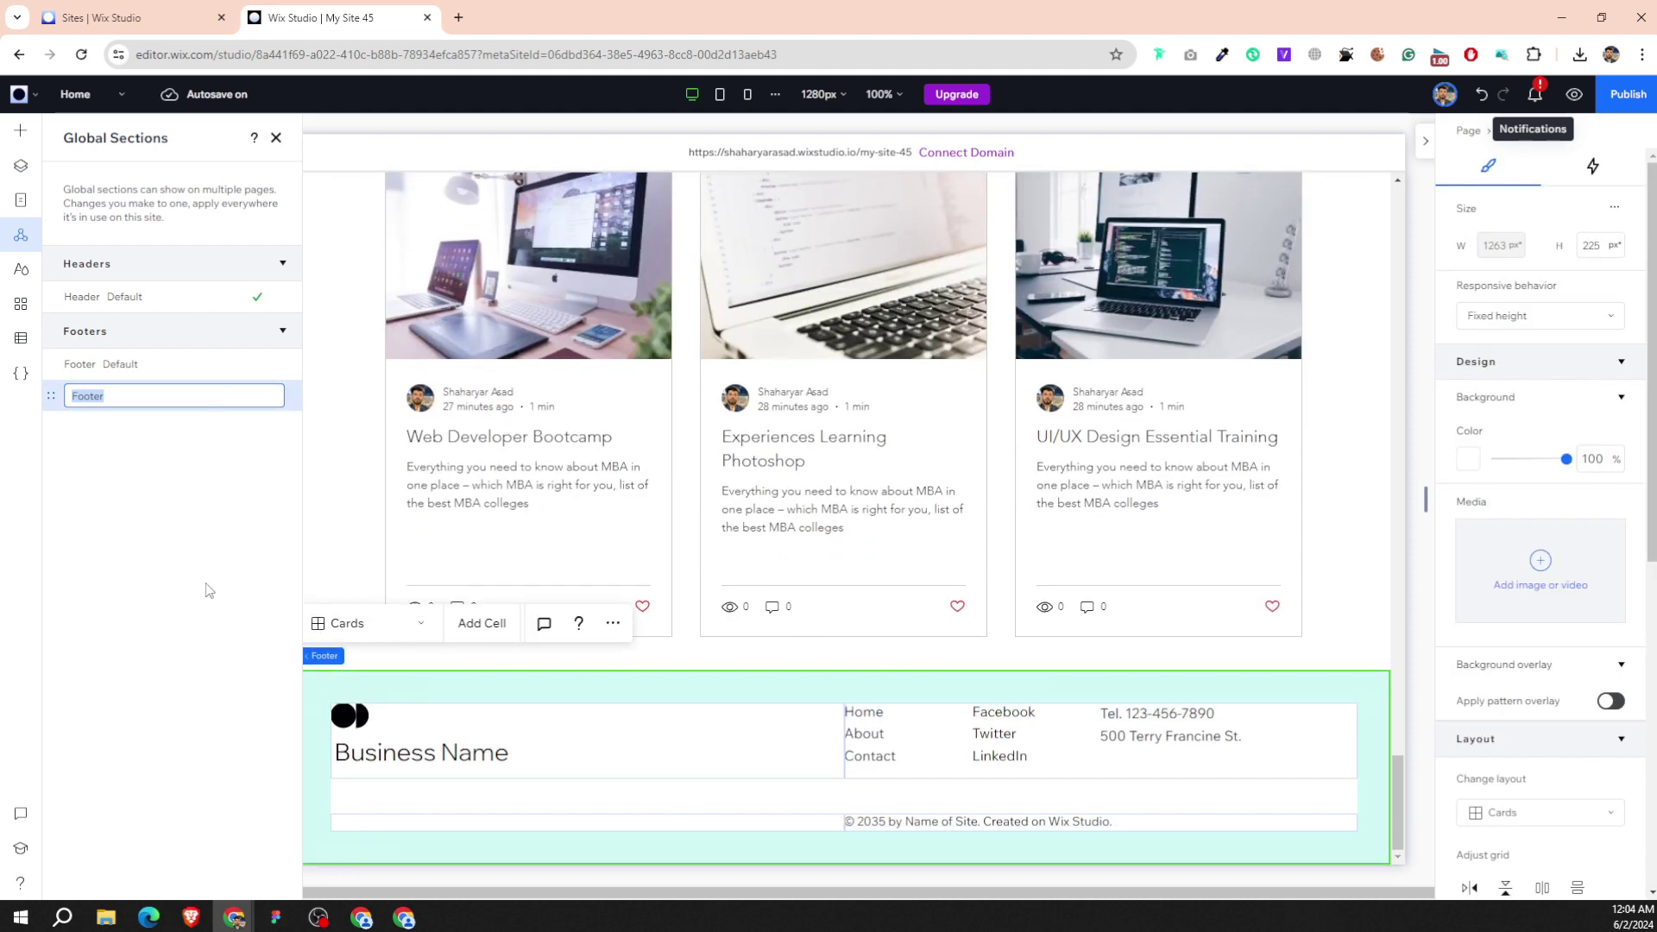
pyautogui.click(207, 590)
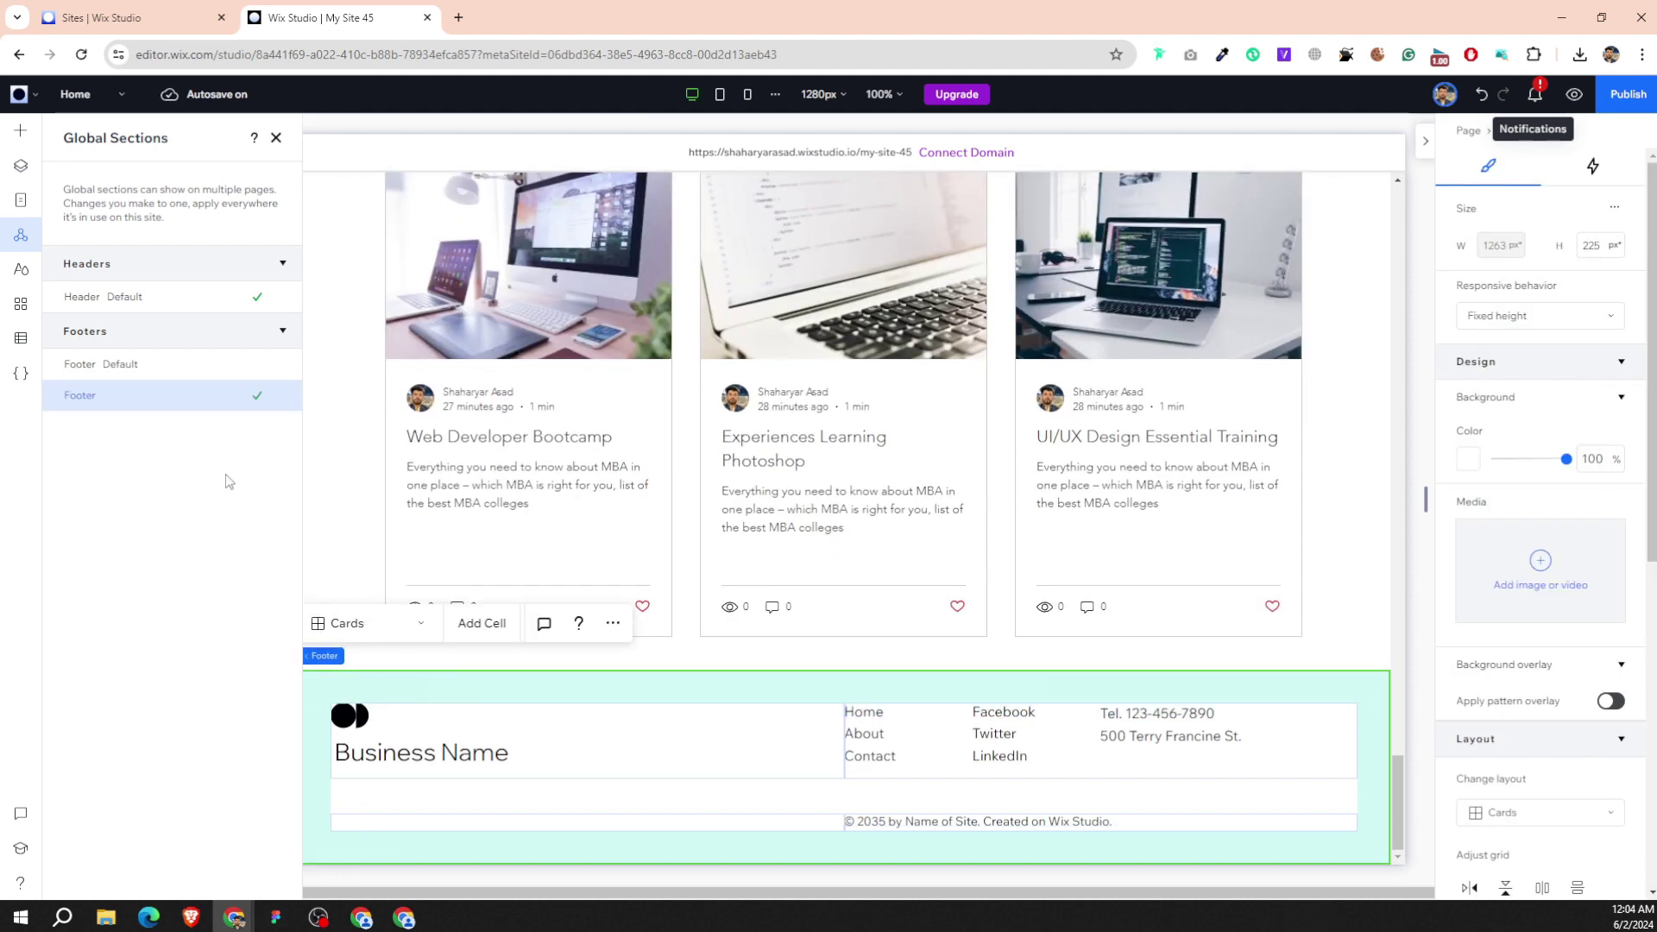
pyautogui.click(276, 138)
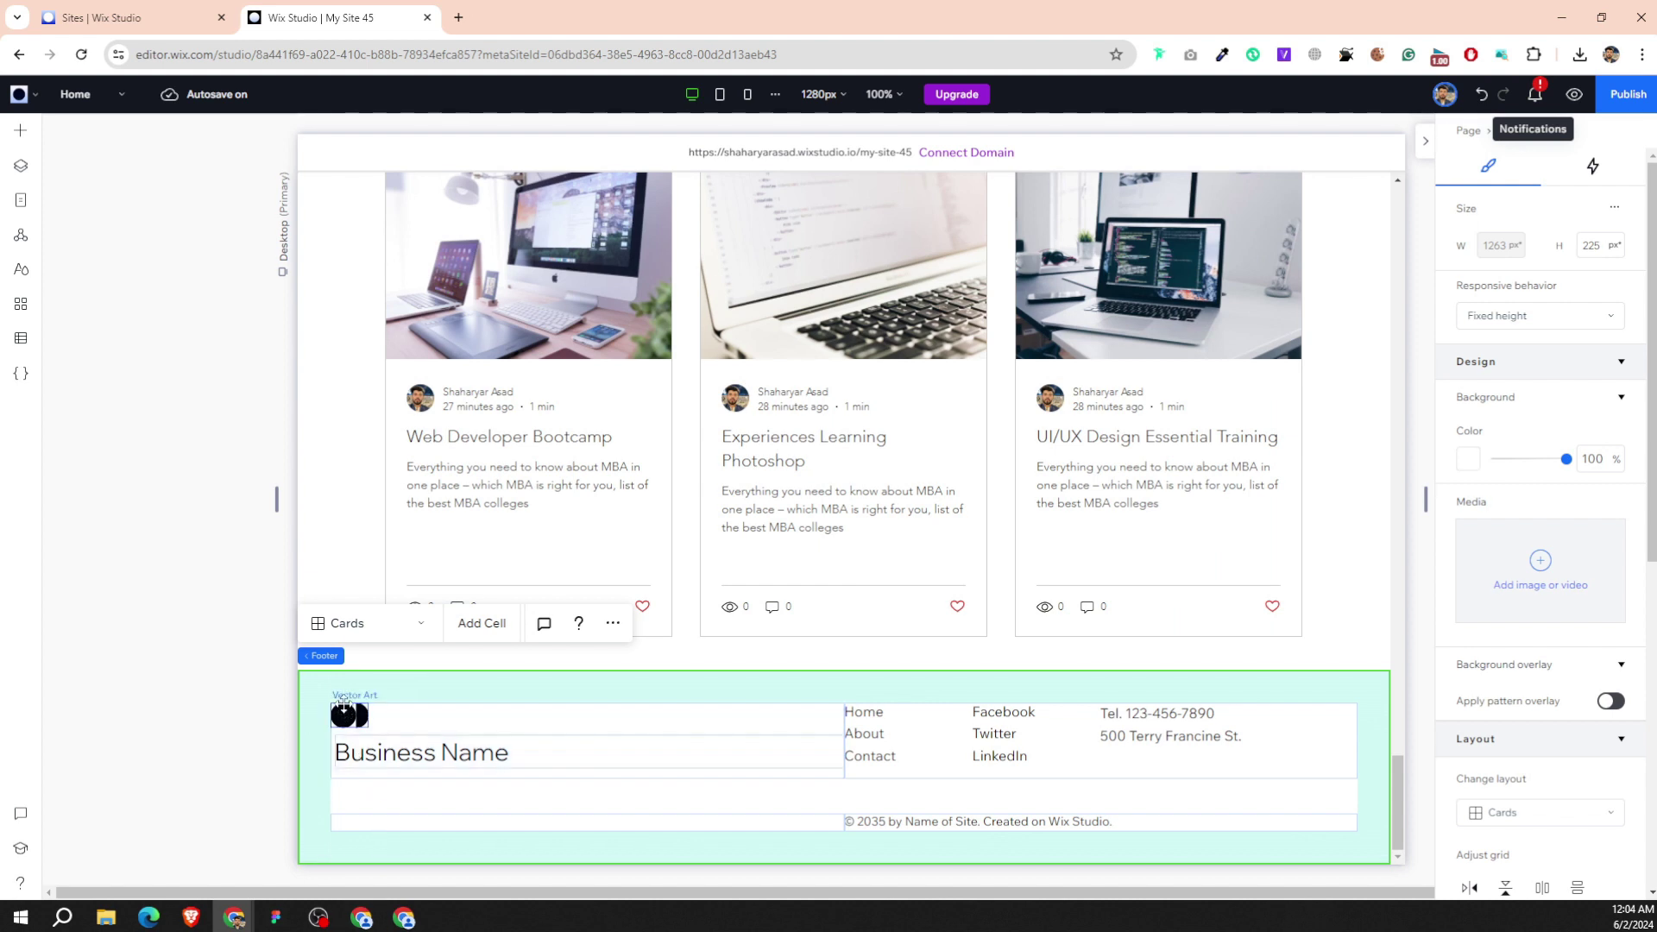
# Delete the footer's logo art and select the Business Name text.
pyautogui.click(348, 712)
pyautogui.press('Delete')
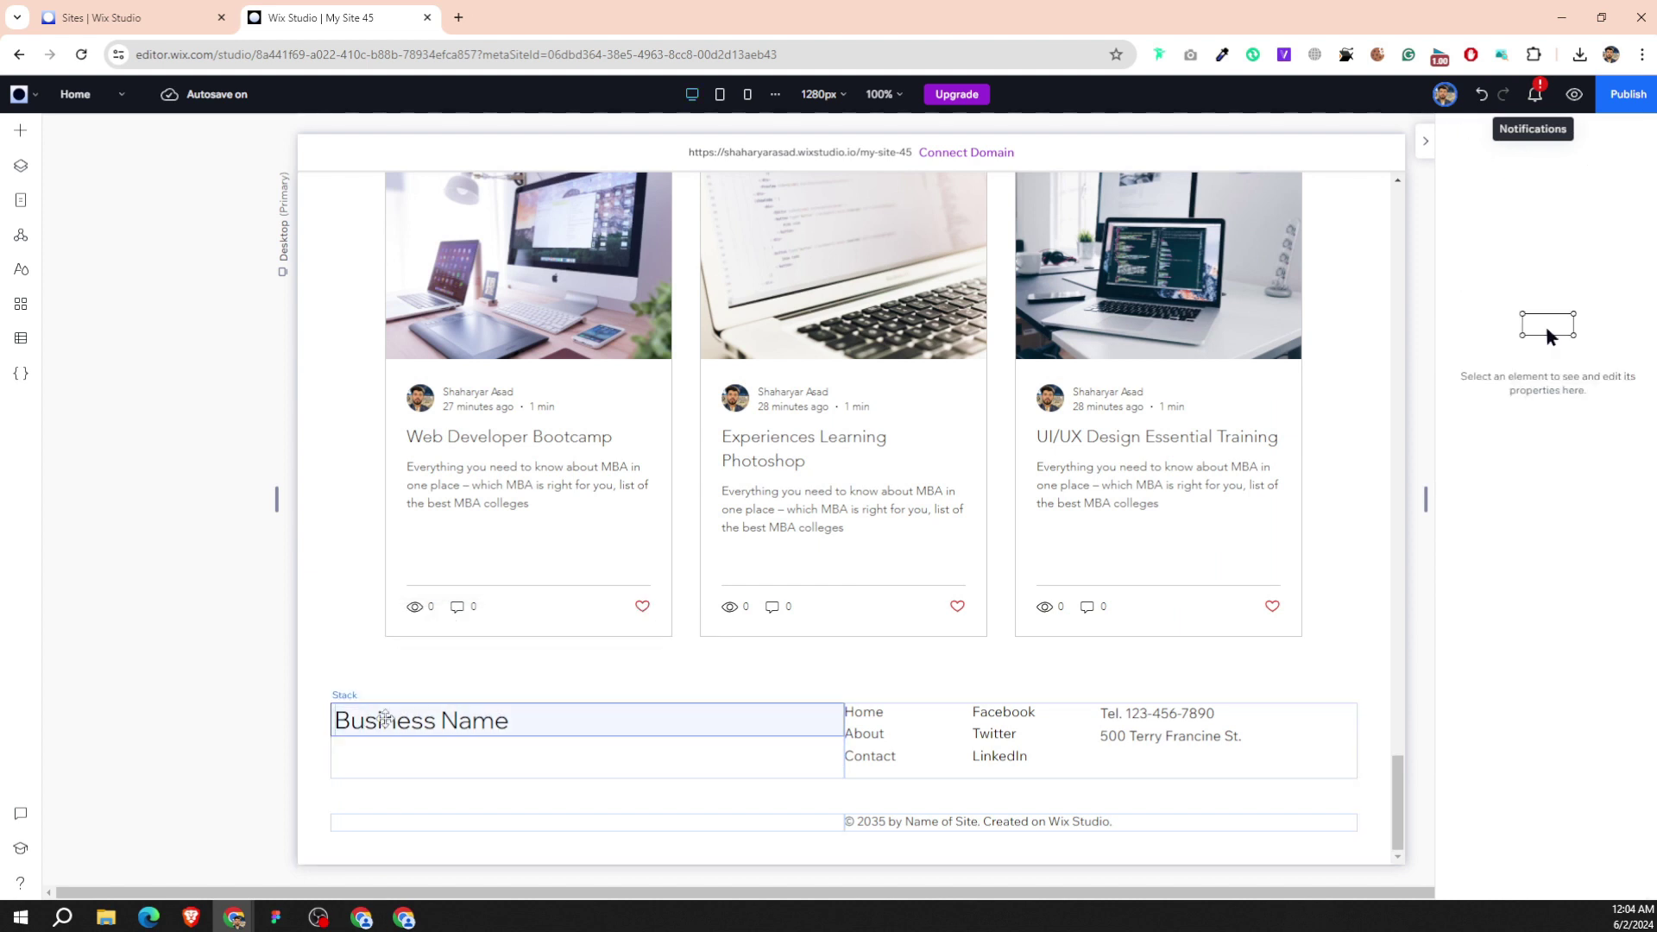
pyautogui.click(384, 721)
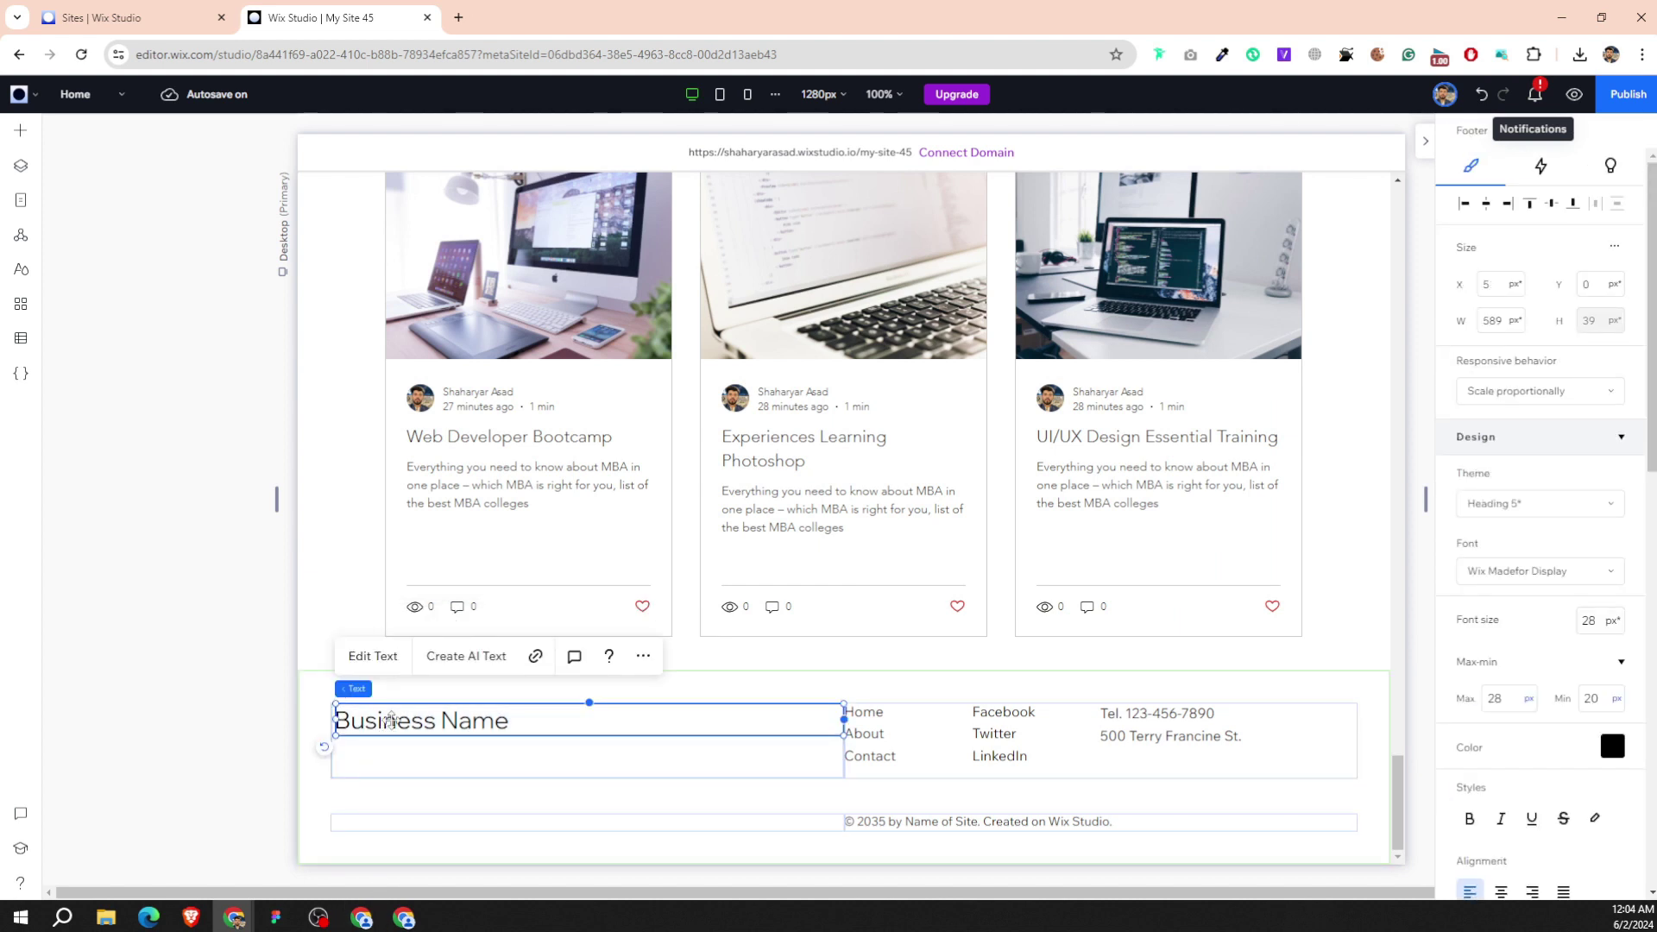
pyautogui.moveTo(318, 918)
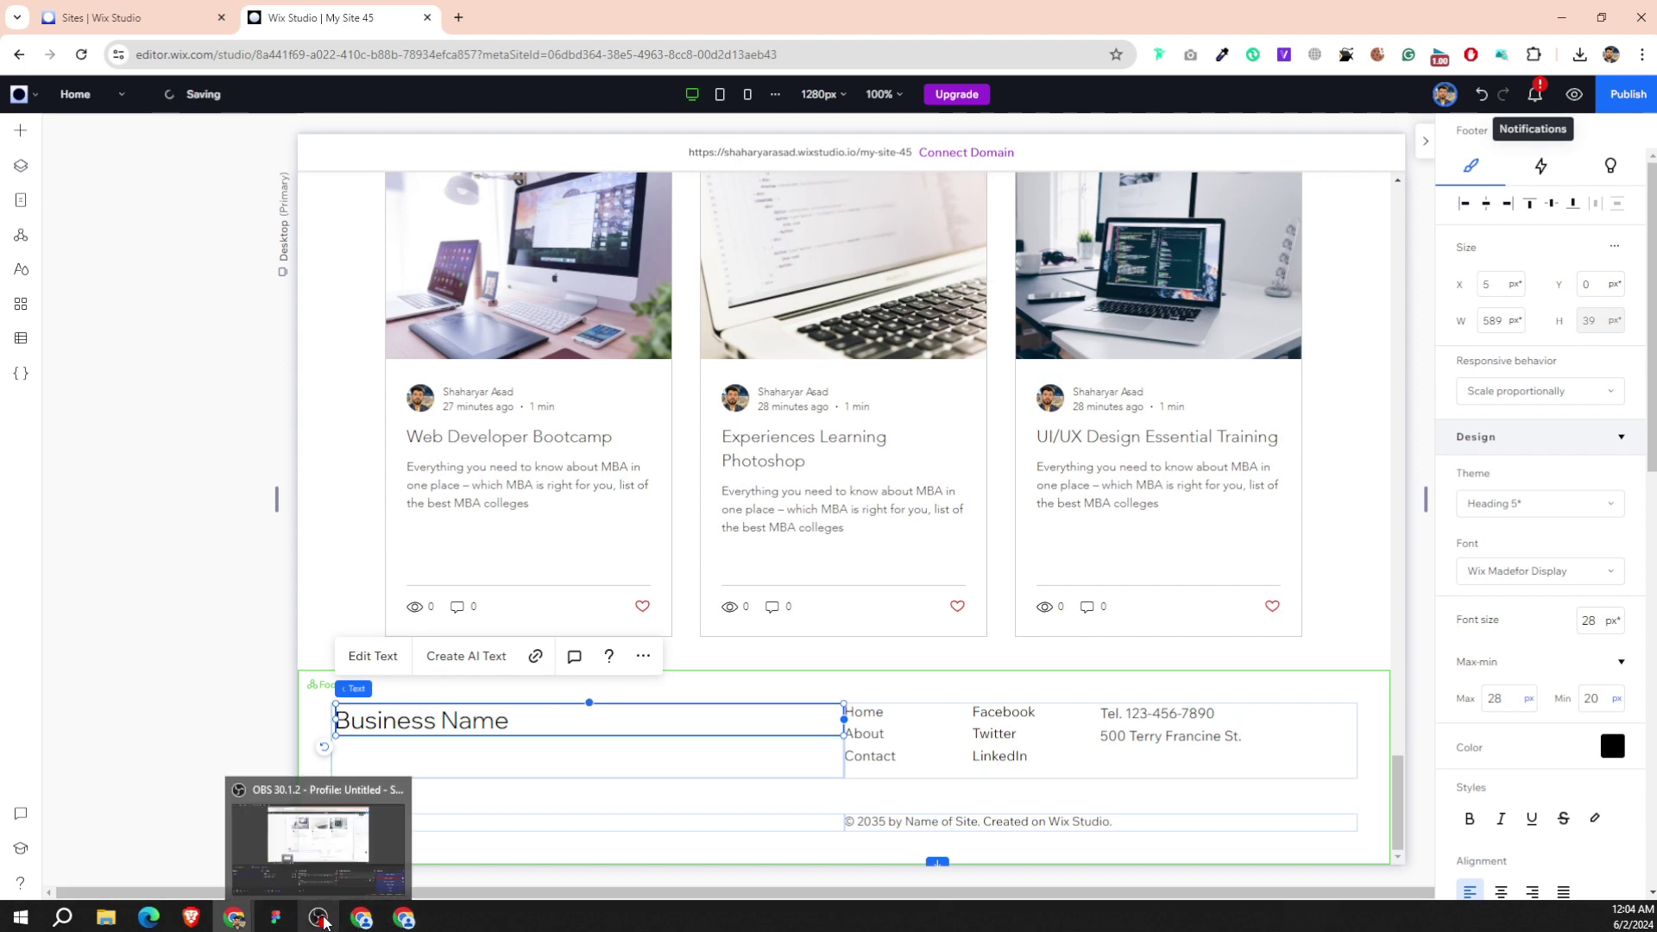
# Copy the footer description text from the Figma design.
pyautogui.click(276, 917)
pyautogui.click(463, 446)
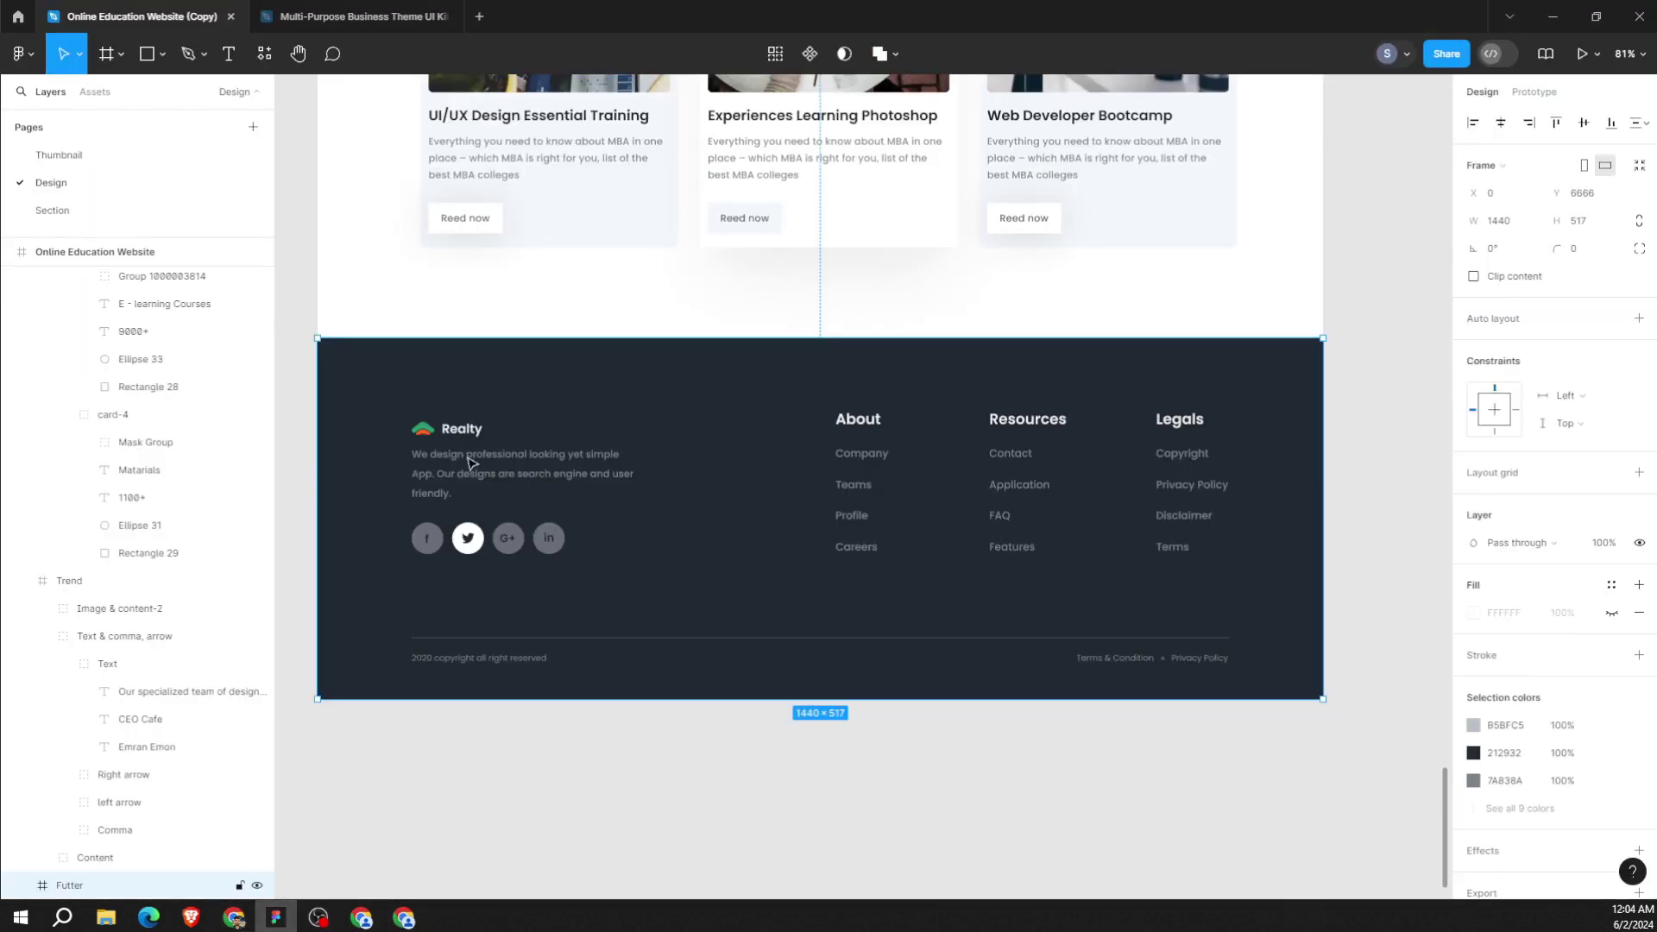
pyautogui.doubleClick(464, 450)
pyautogui.doubleClick(465, 457)
pyautogui.rightClick(467, 464)
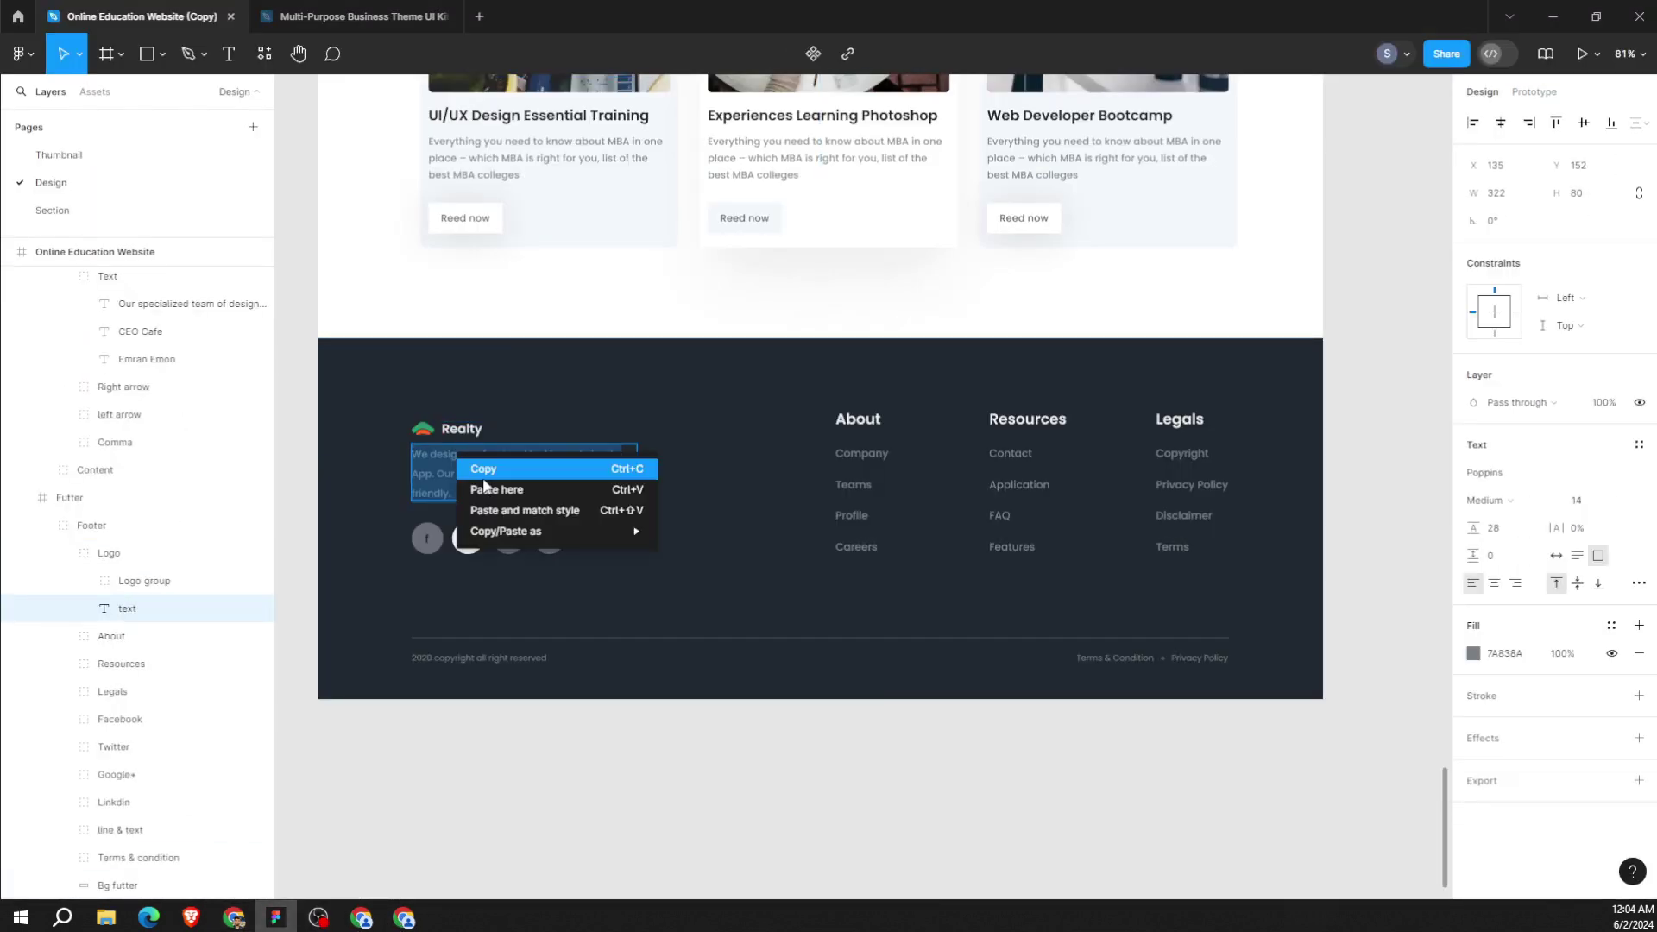
pyautogui.click(477, 470)
pyautogui.click(276, 917)
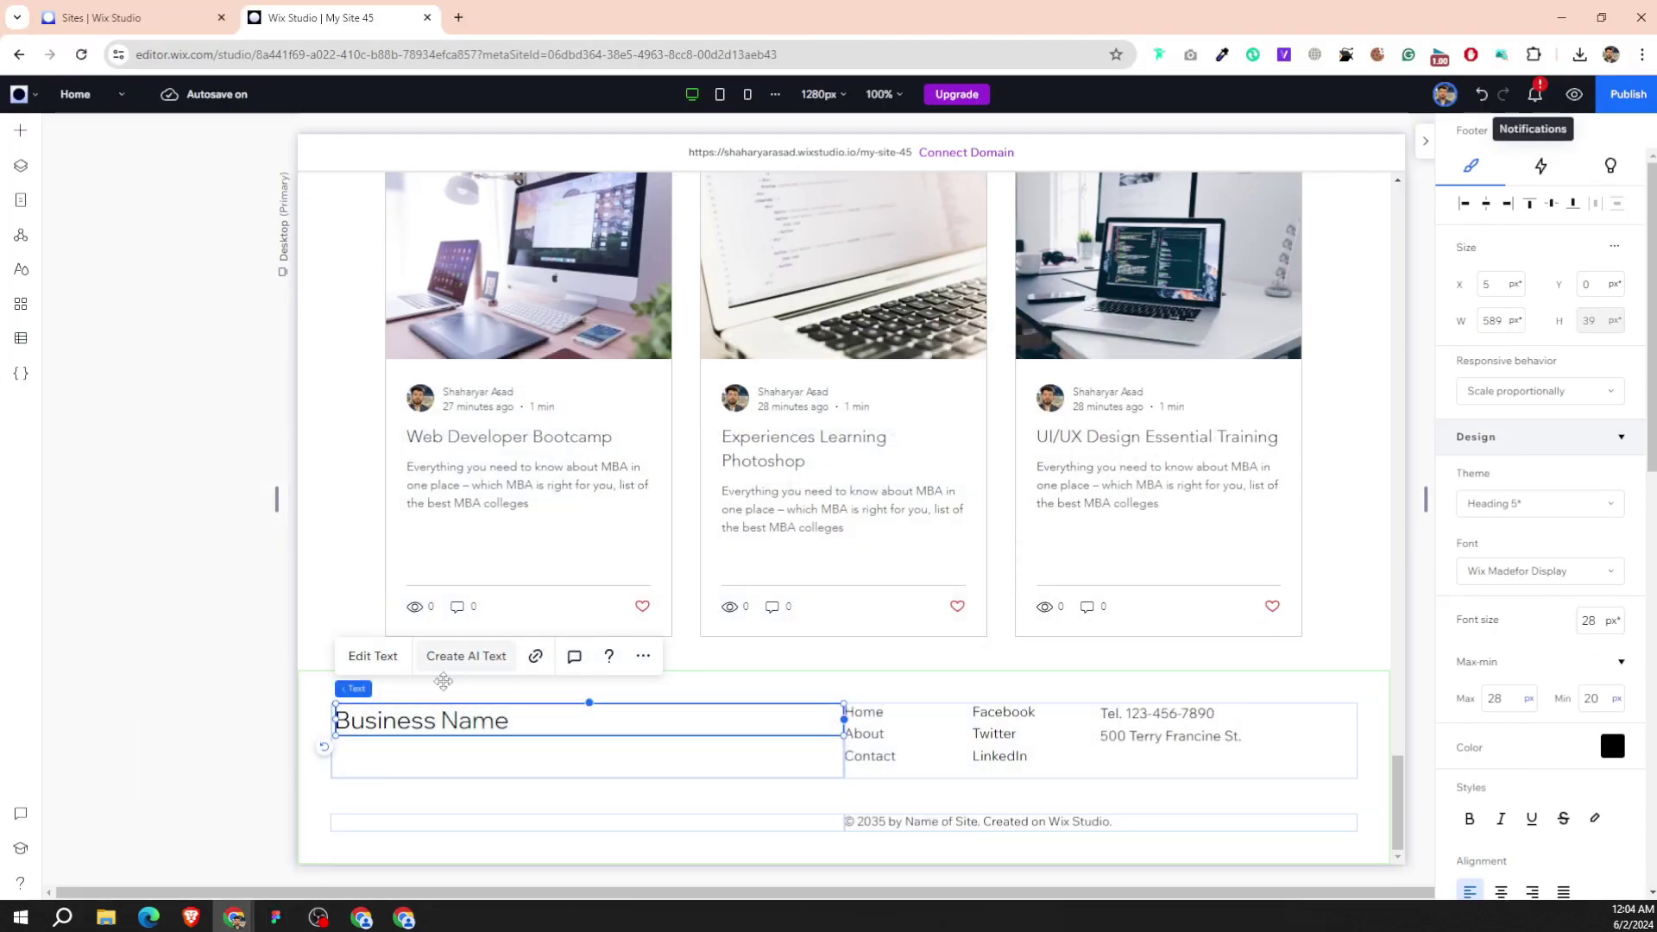
# Apply the Paragraph 2 style and replace the old footer text with the pasted tagline.
pyautogui.hotkey('ctrl', 'a')
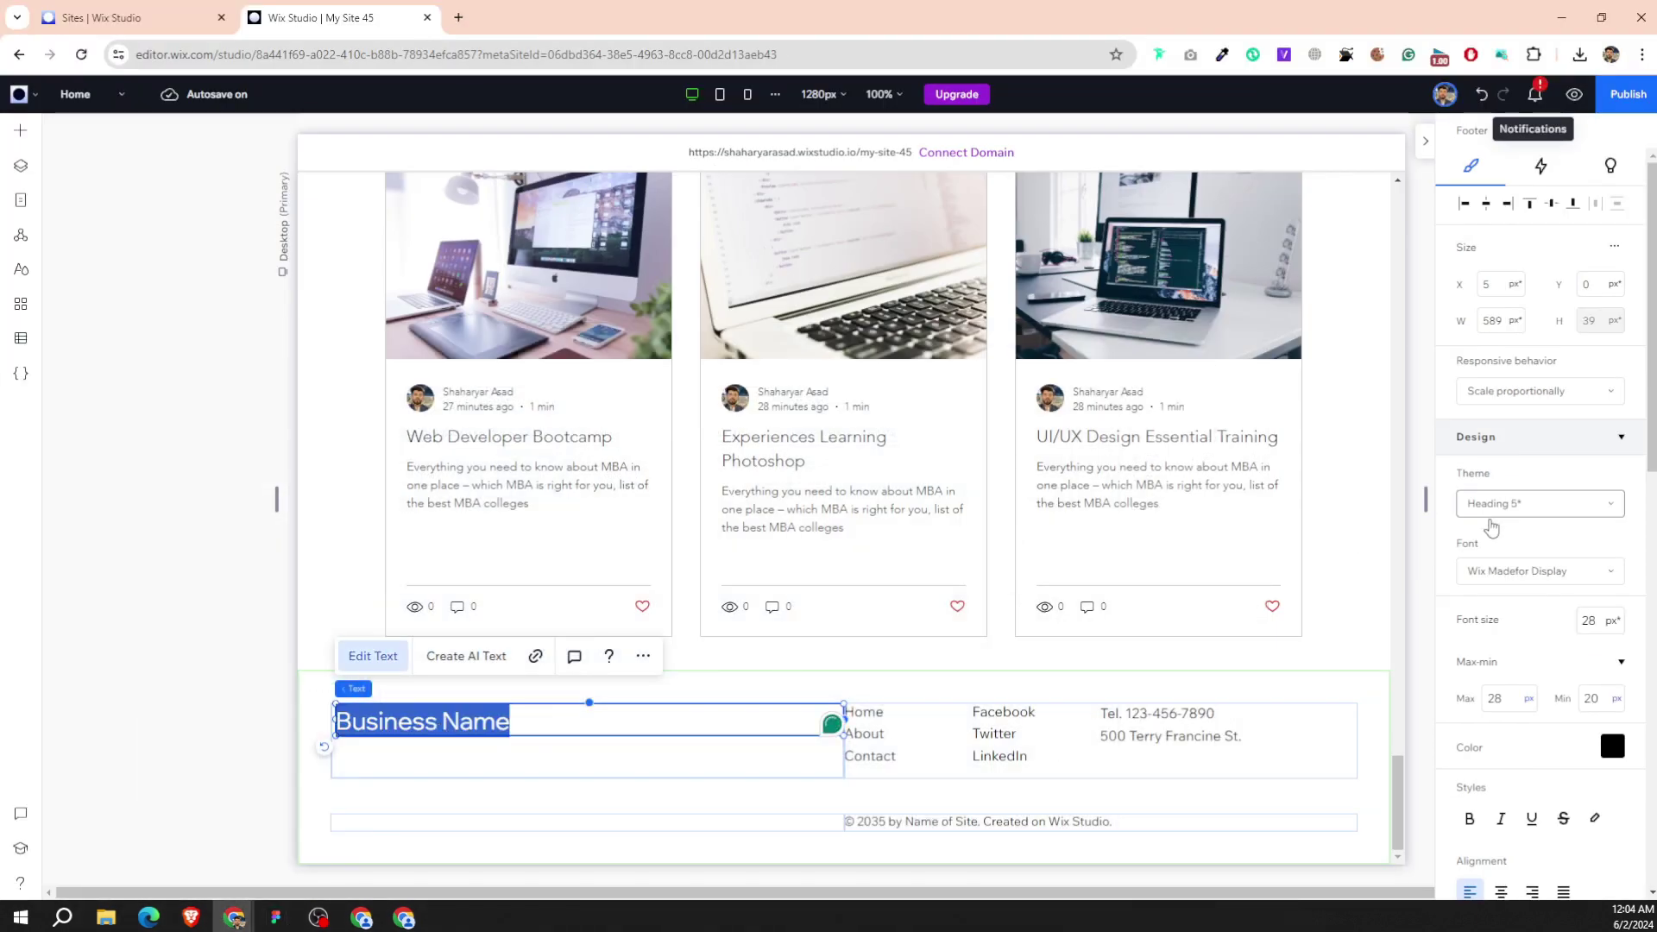
pyautogui.click(1489, 518)
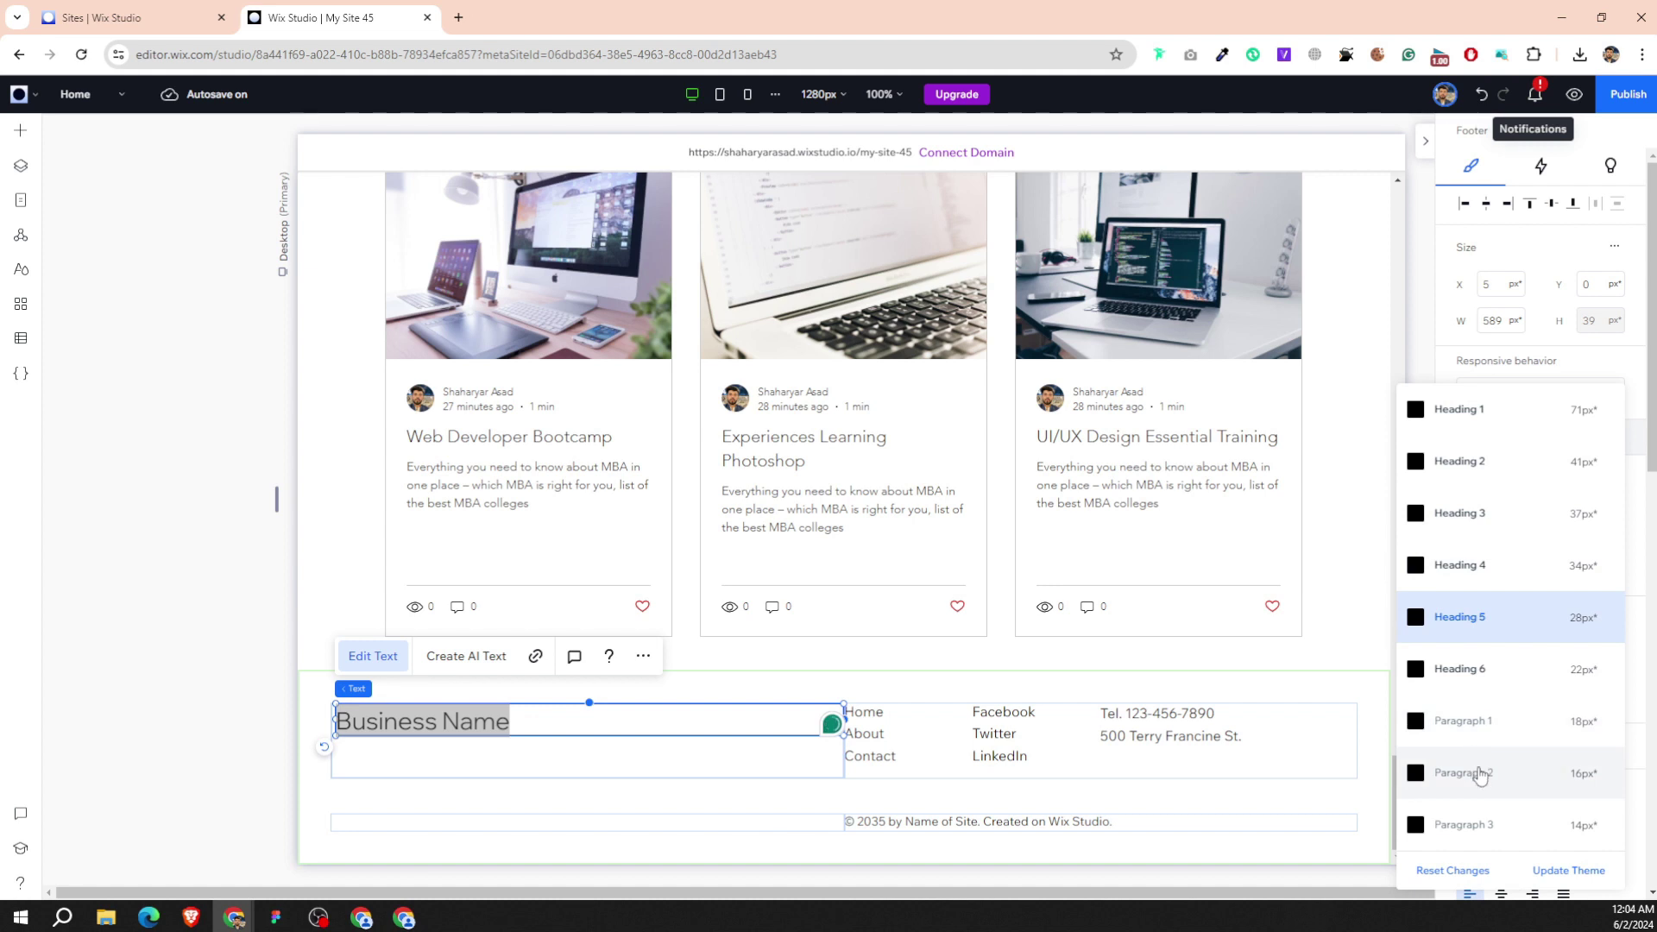
pyautogui.click(1479, 774)
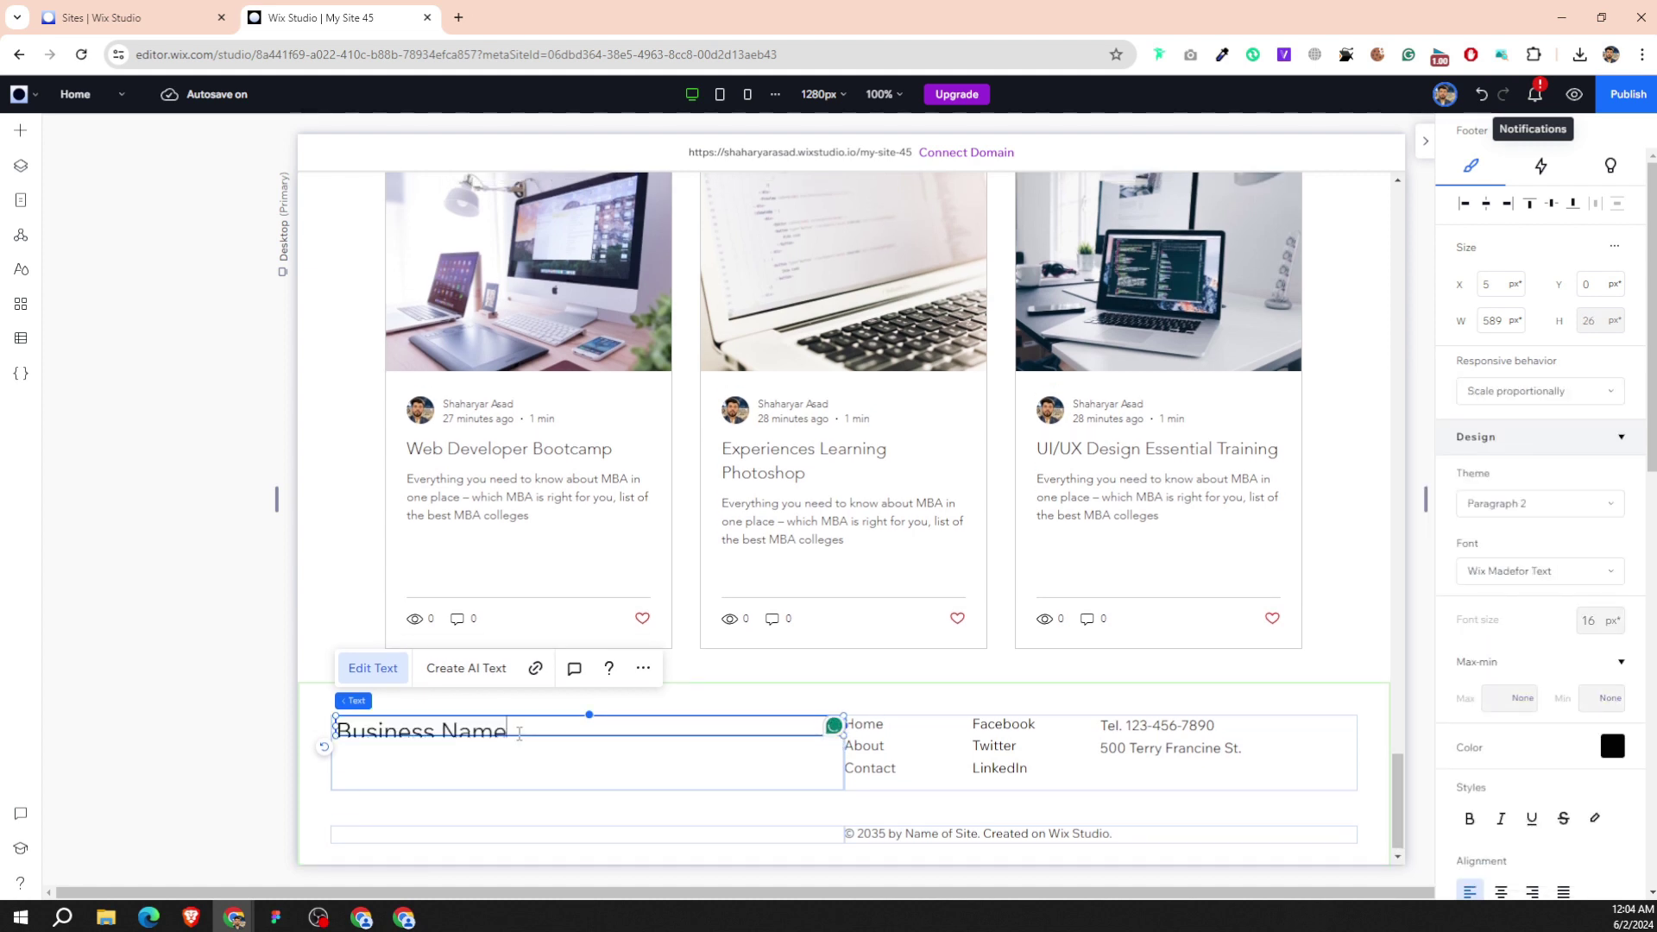
pyautogui.hotkey('ctrl', 'v')
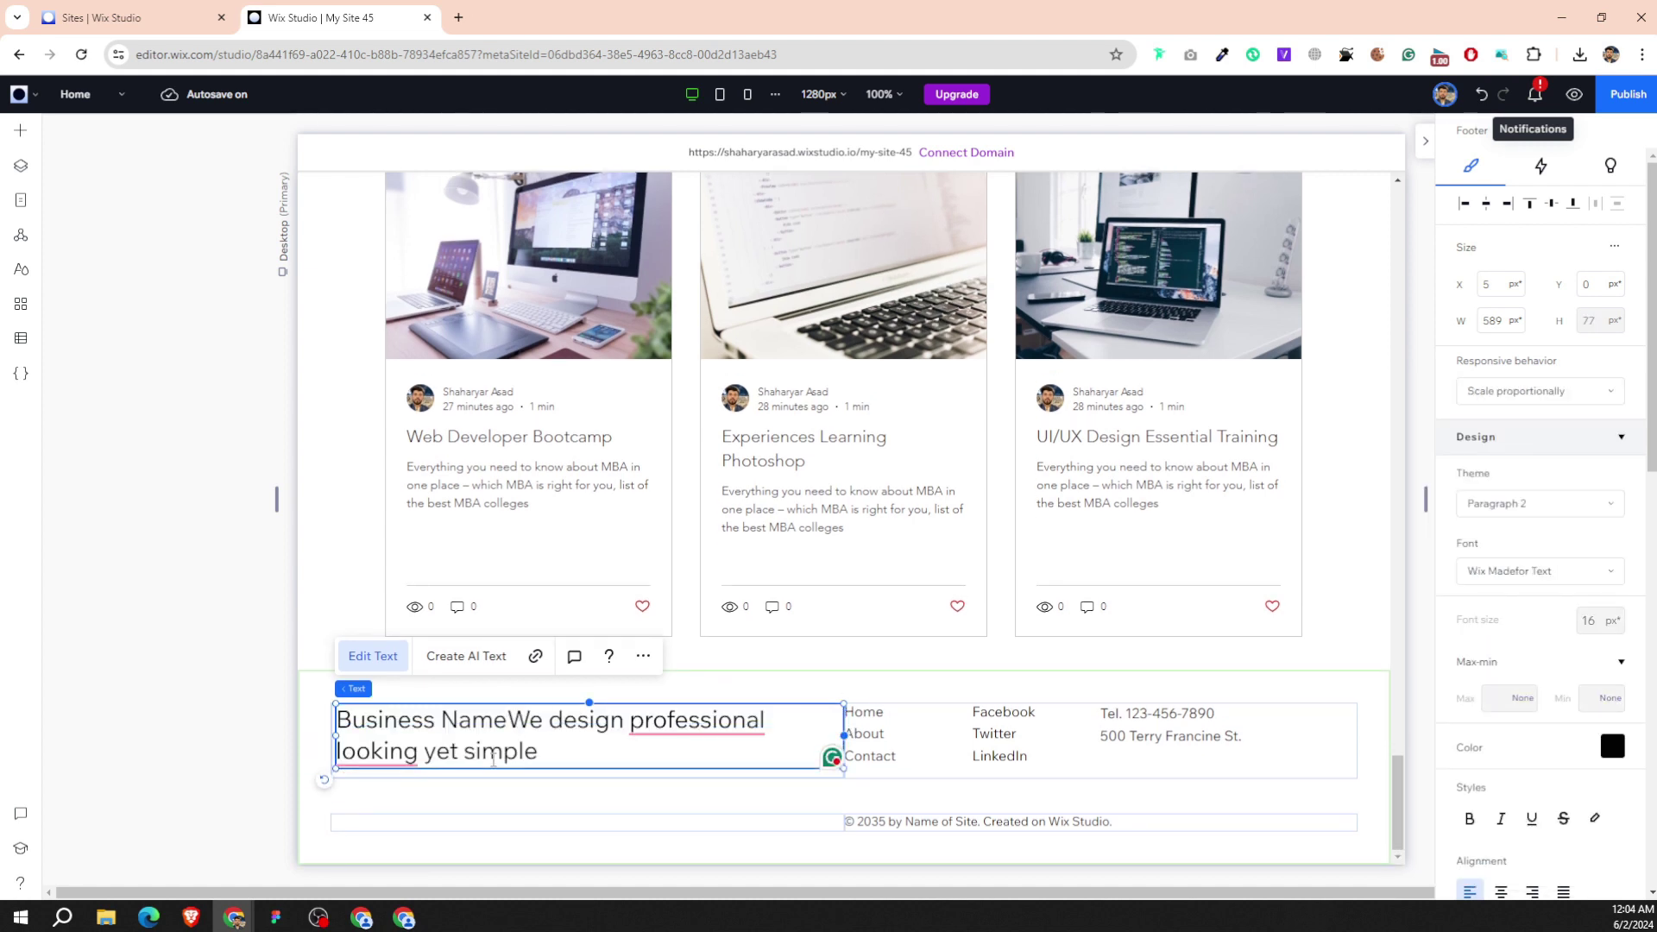
pyautogui.tripleClick(573, 740)
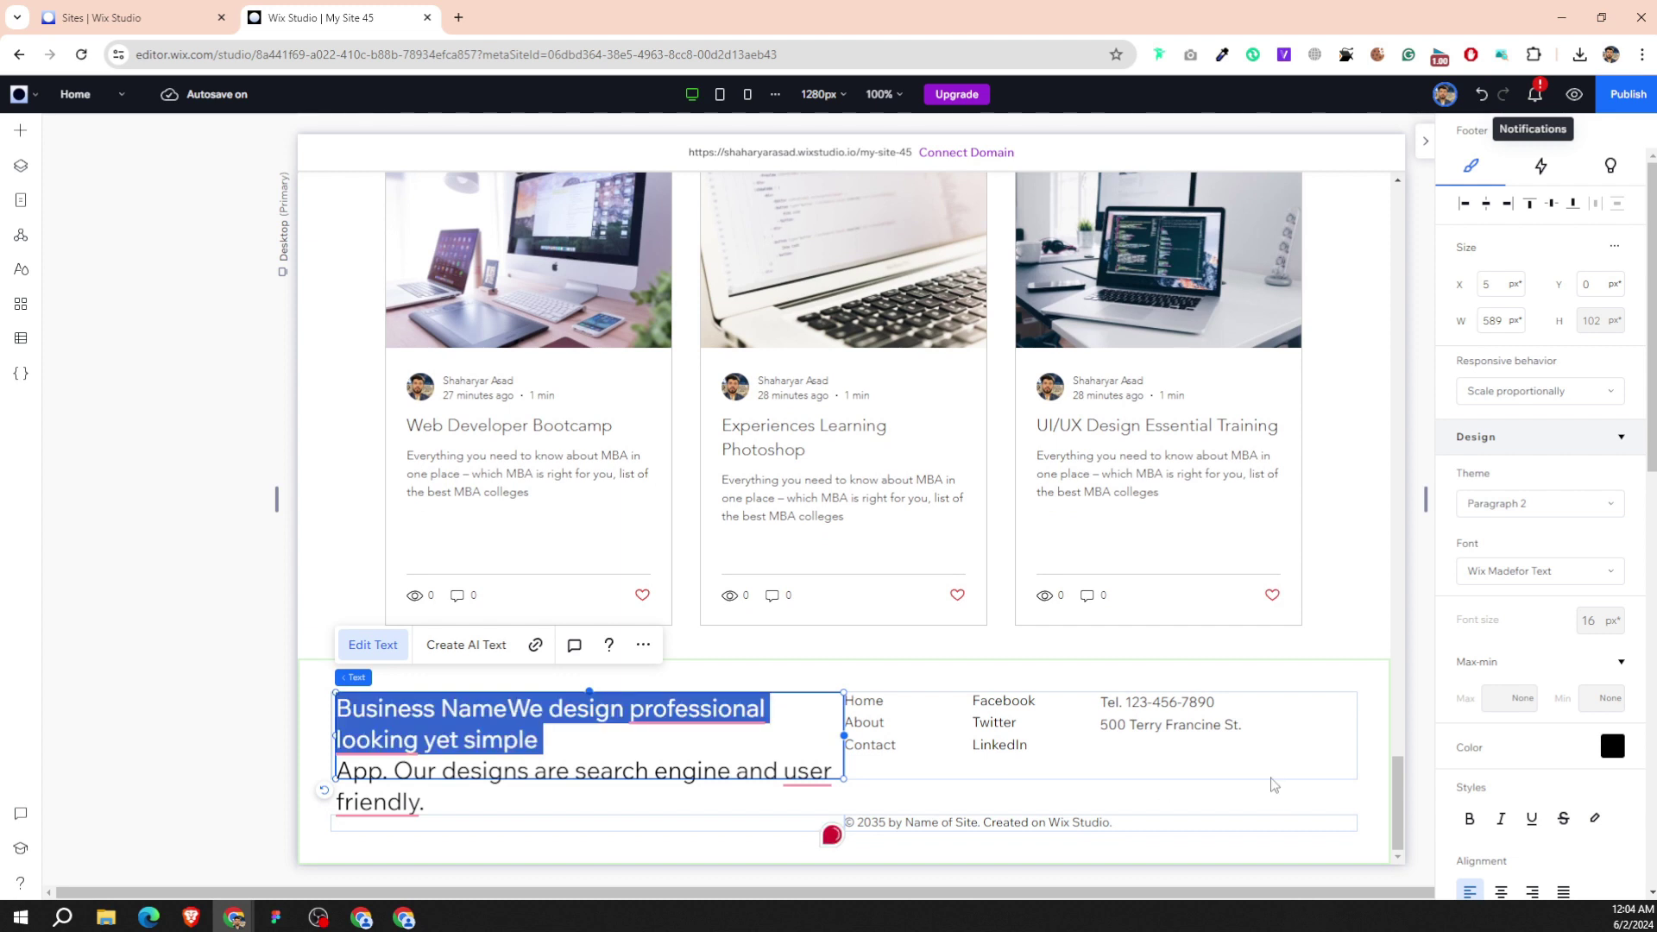
pyautogui.hotkey('ctrl', 'a')
pyautogui.hotkey('ctrl', 'c')
pyautogui.press('BackSpace')
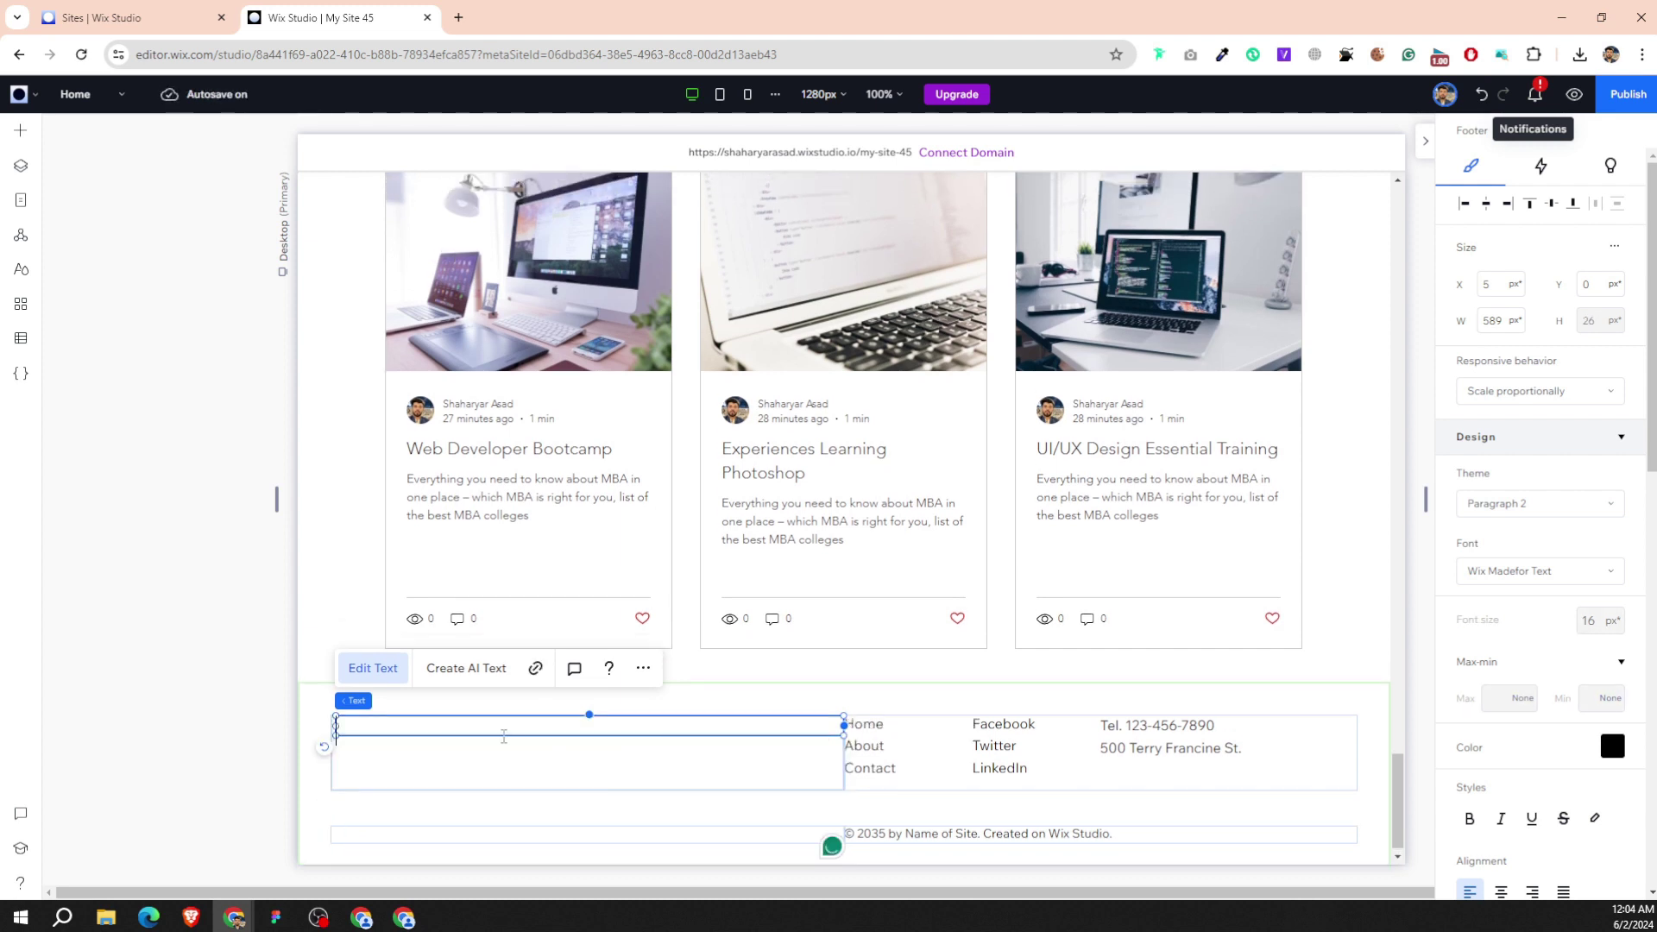
pyautogui.hotkey('ctrl', 'v')
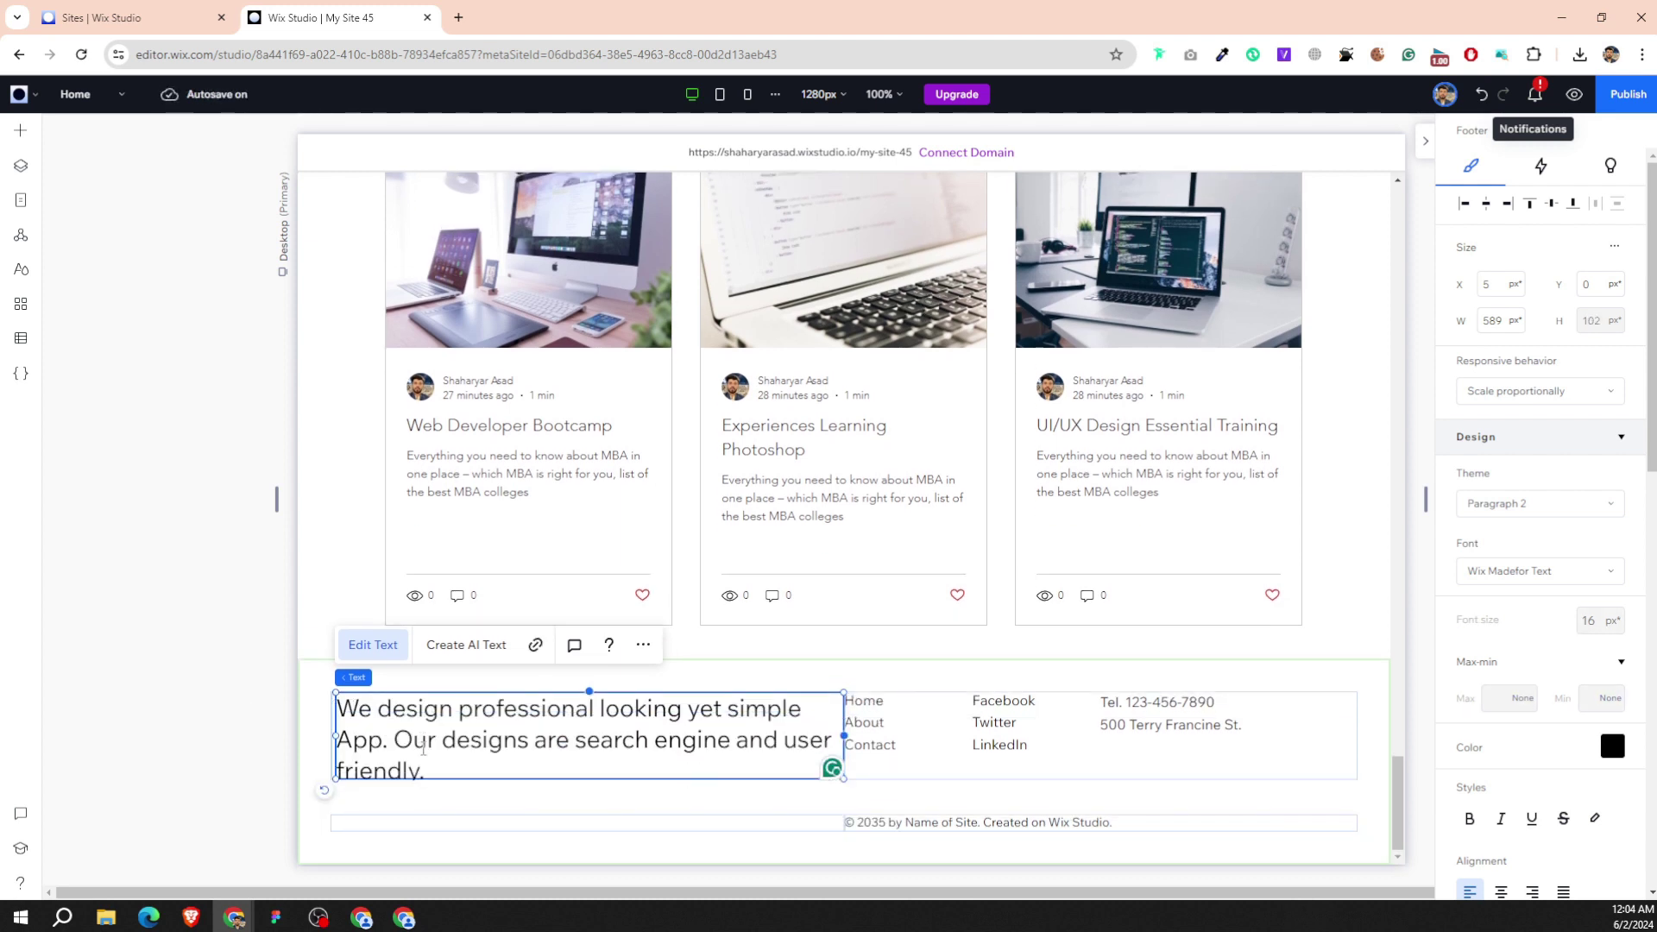
# Try font size 14 on the tagline, then set it back to 16.
pyautogui.hotkey('ctrl', 'a')
pyautogui.click(1604, 628)
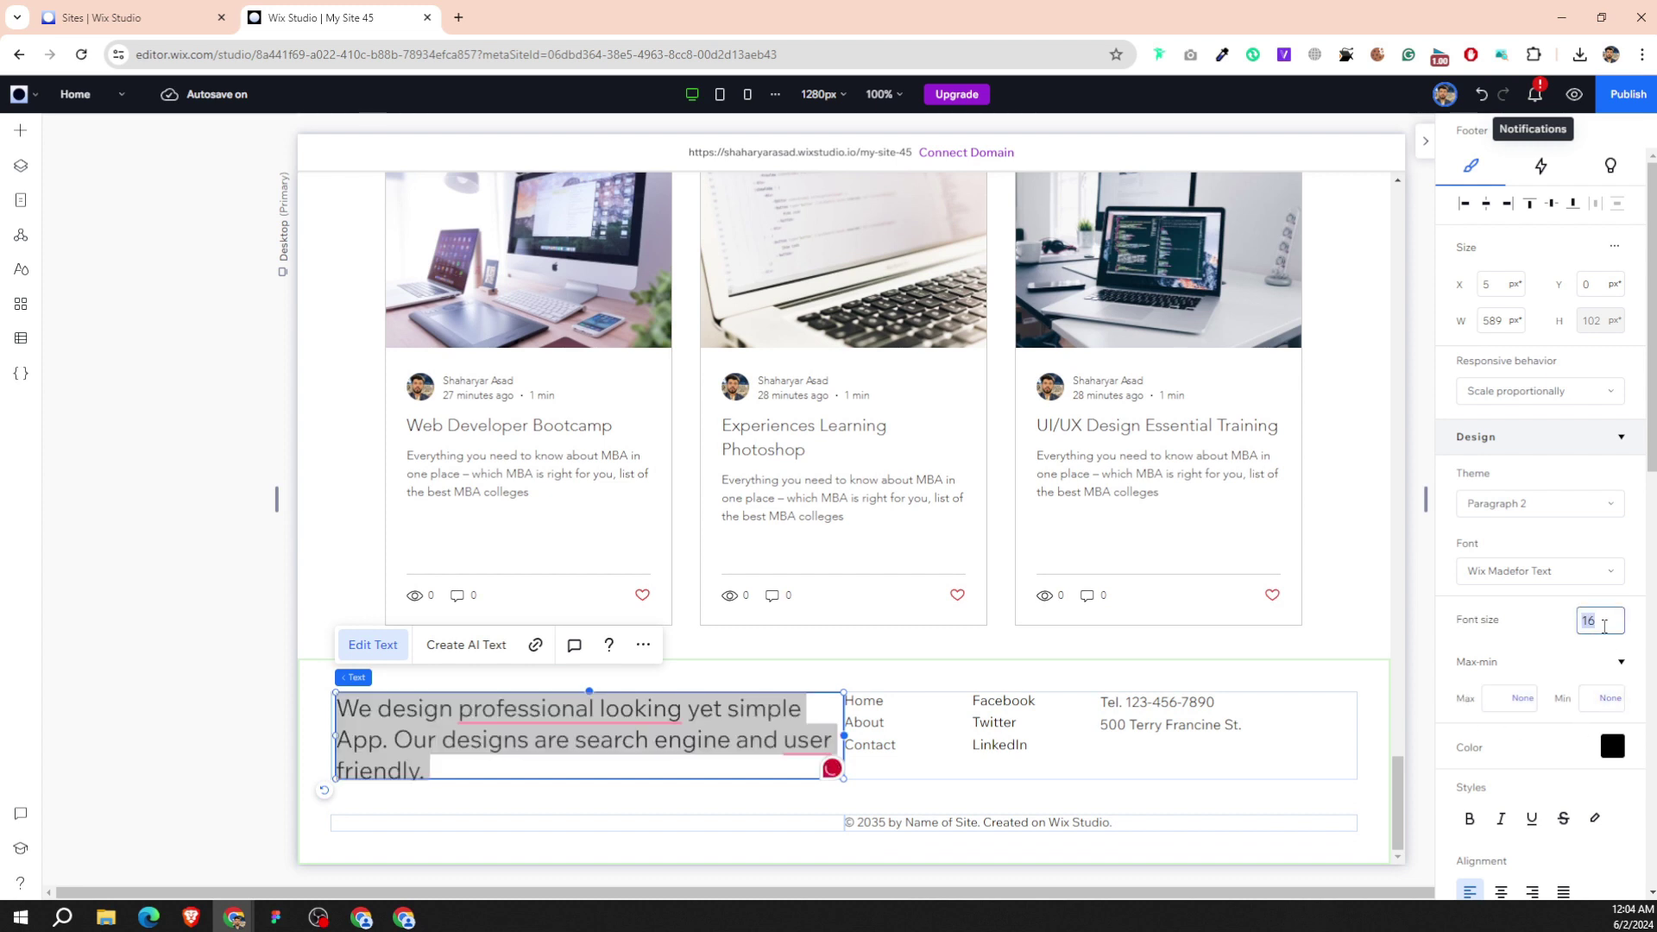
pyautogui.press('Return')
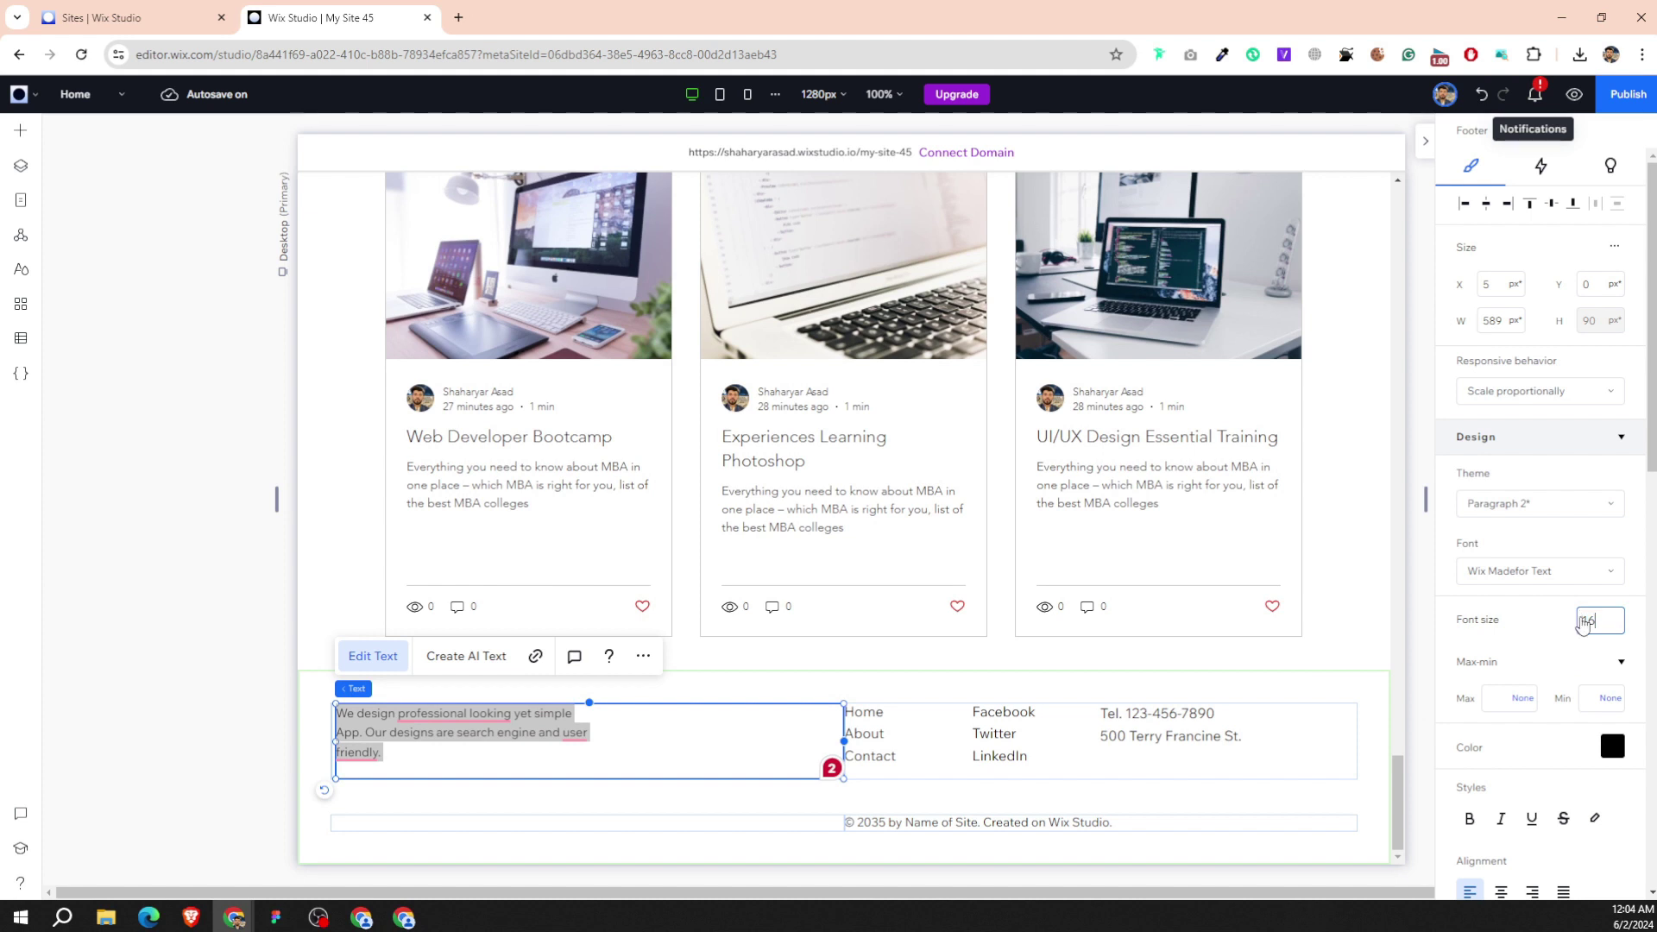
pyautogui.press('Return')
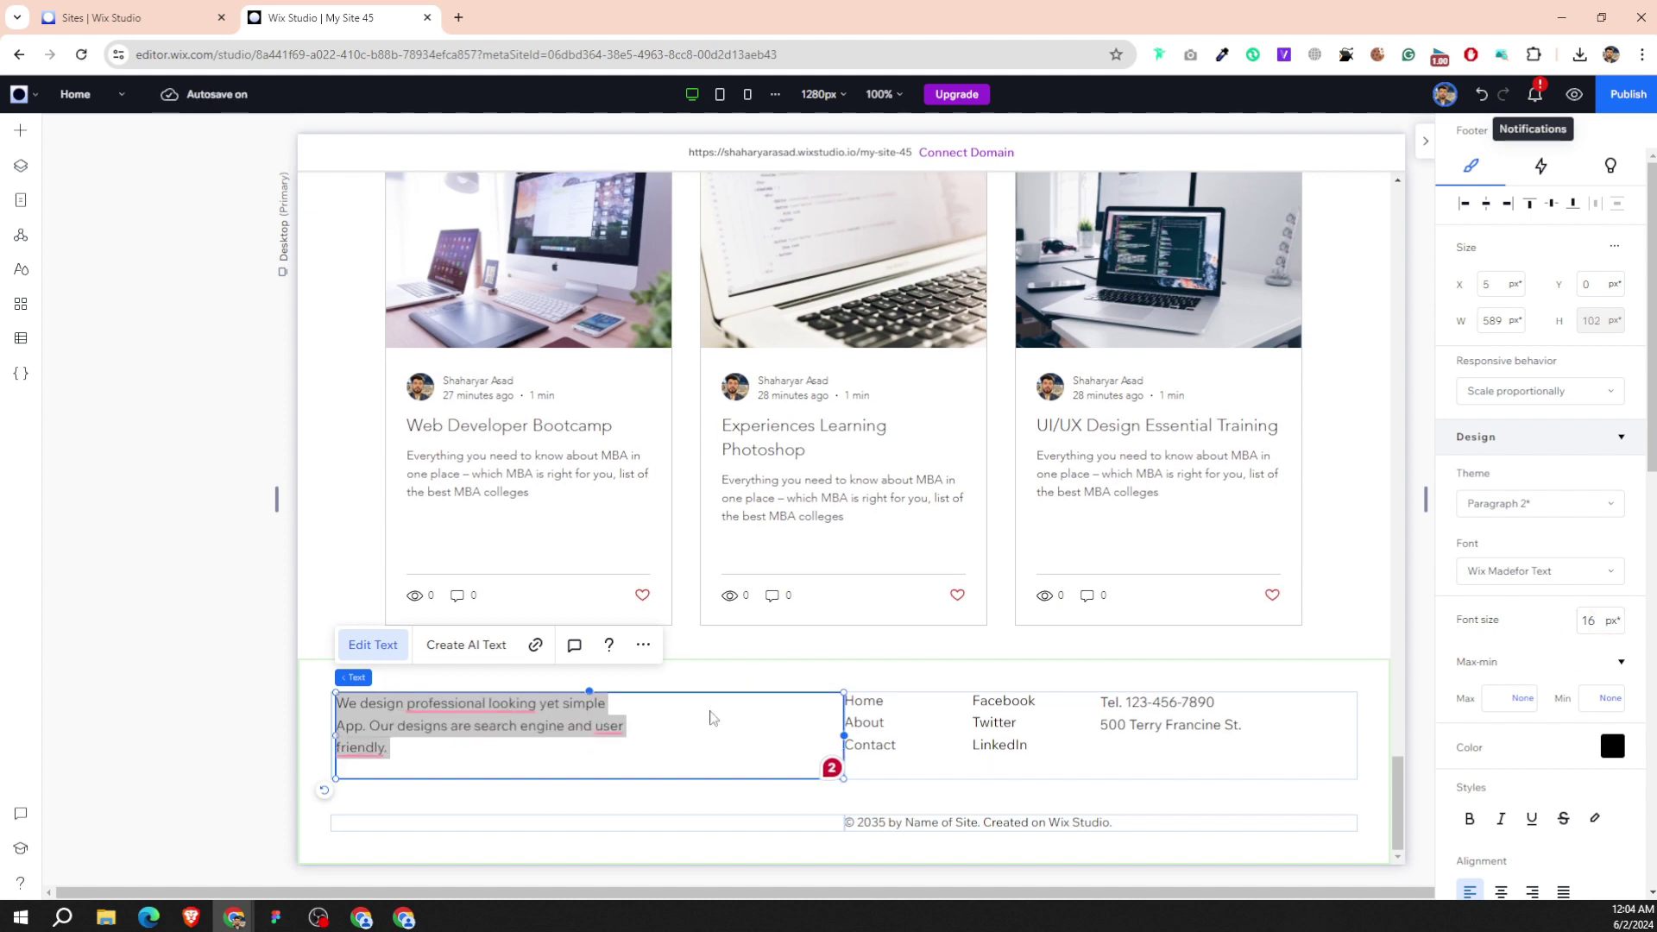
pyautogui.press('Escape')
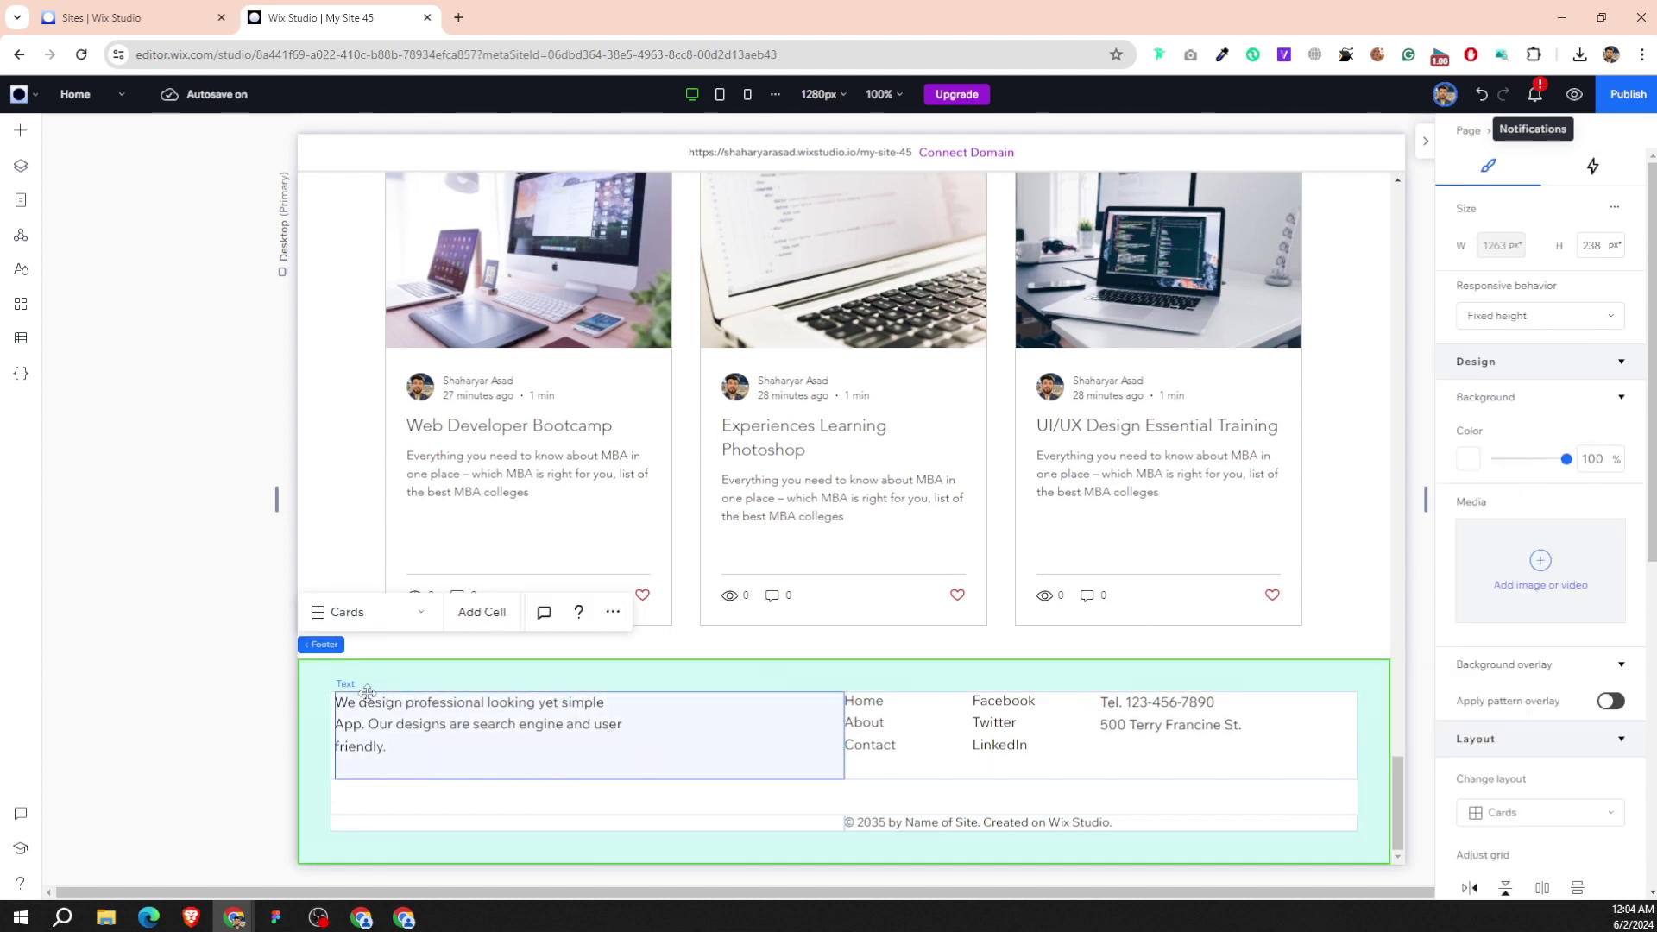
# Make the footer's top row taller, move the tagline down and narrow it to 353 px.
pyautogui.click(366, 694)
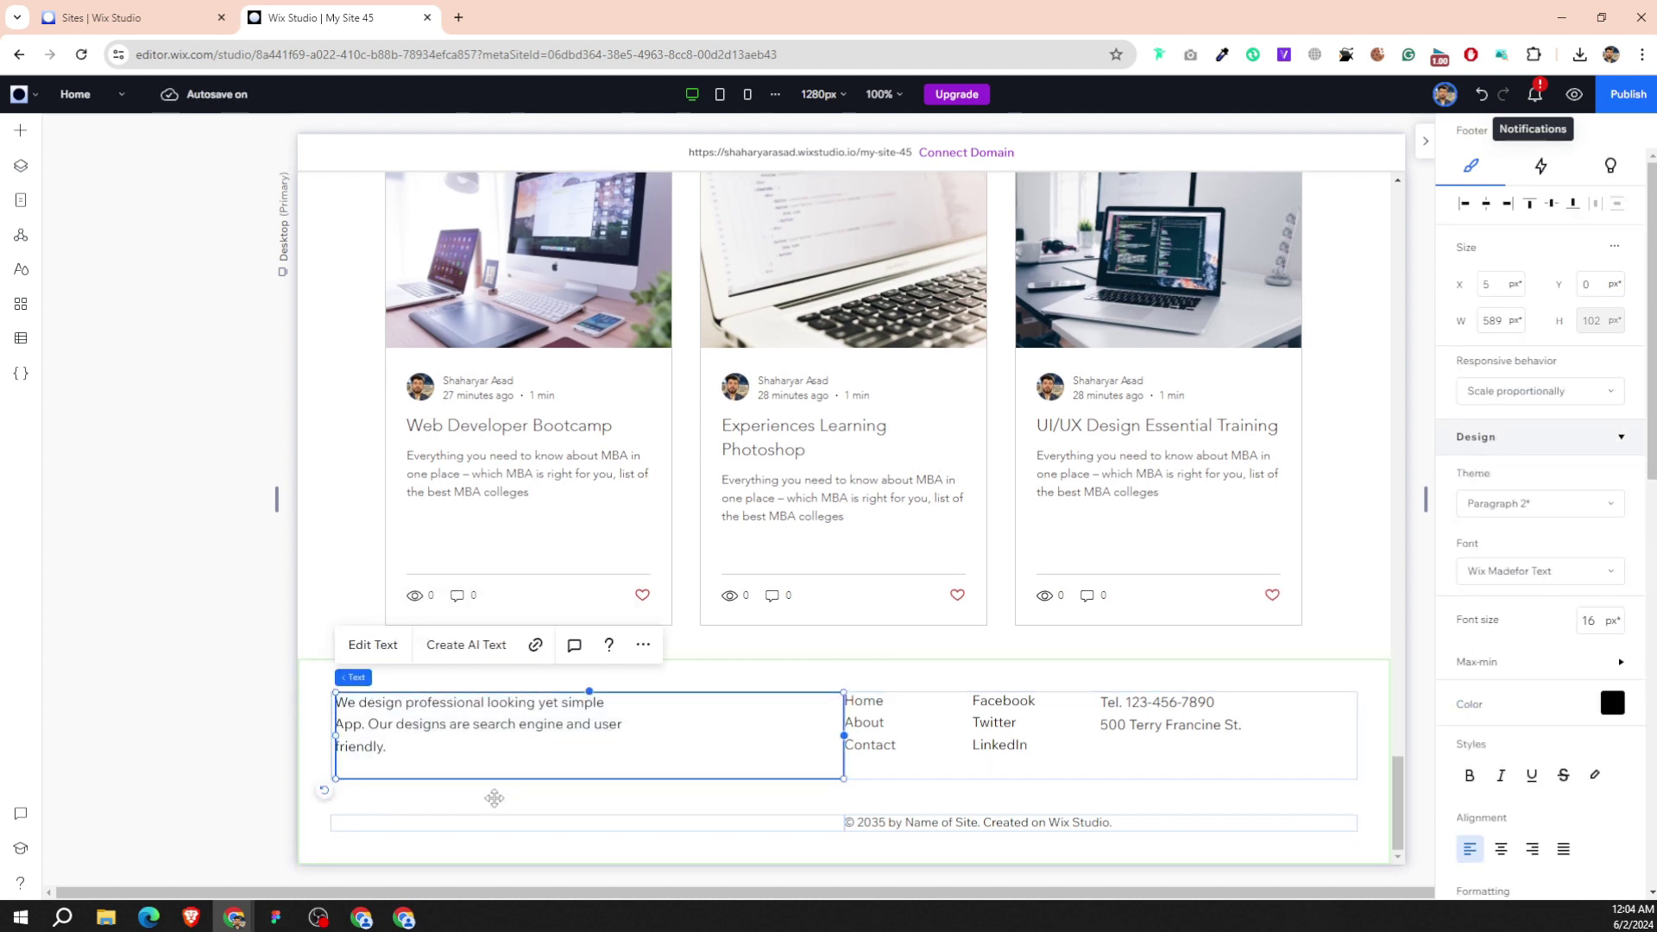
pyautogui.click(852, 841)
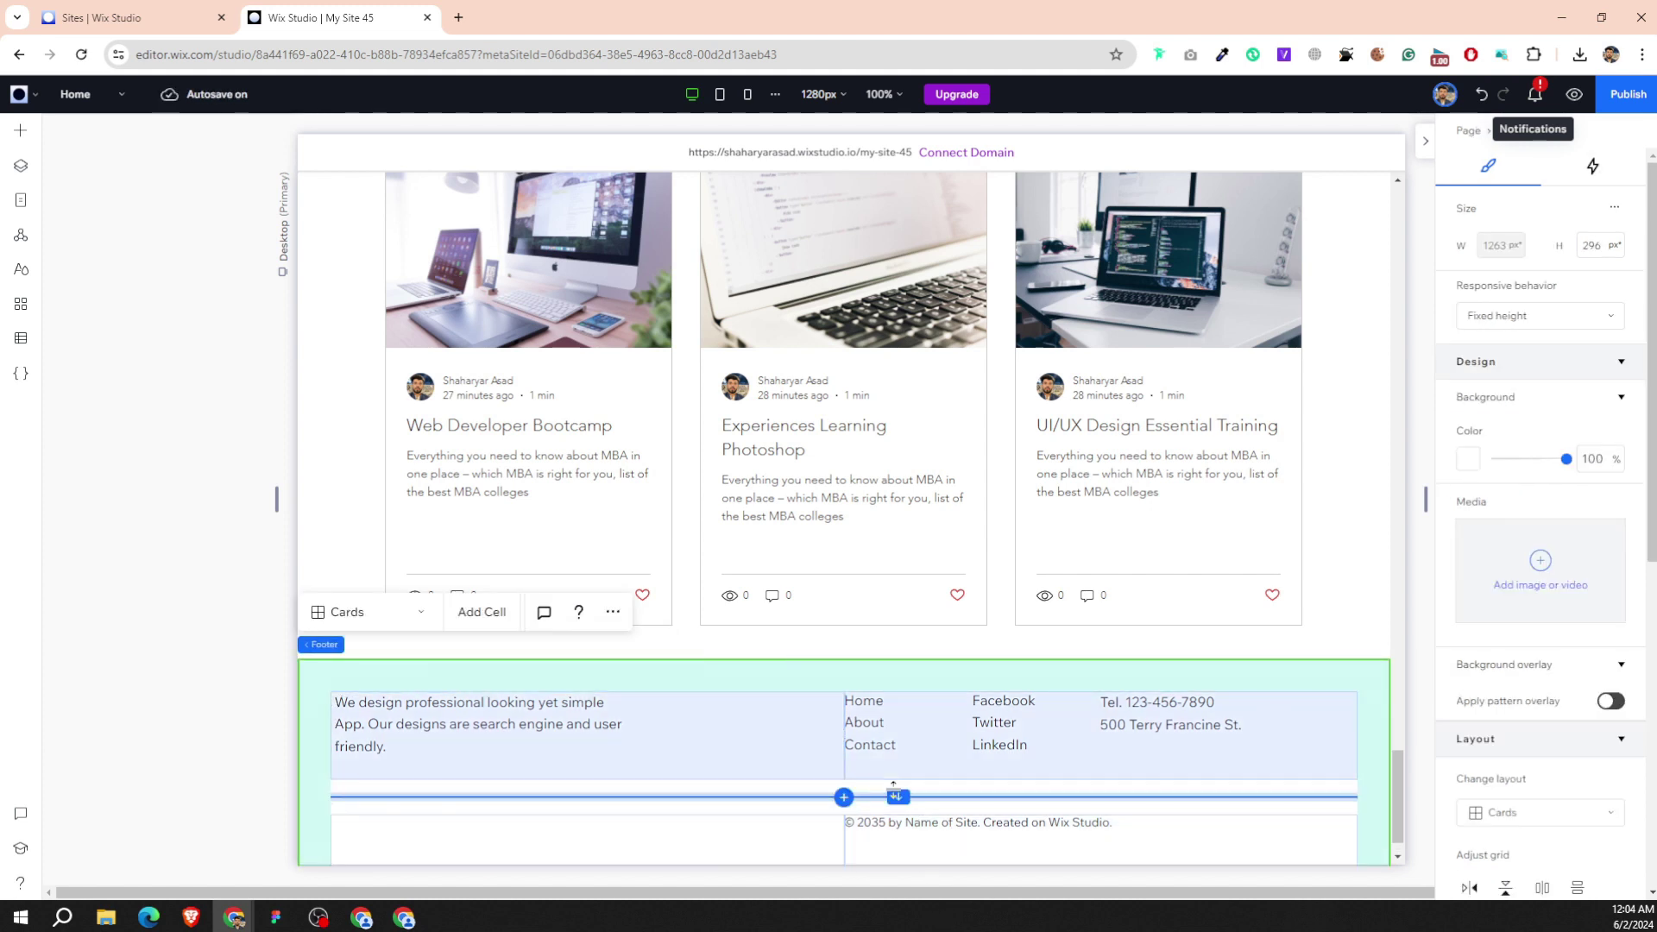
pyautogui.moveTo(903, 794); pyautogui.dragTo(906, 840)
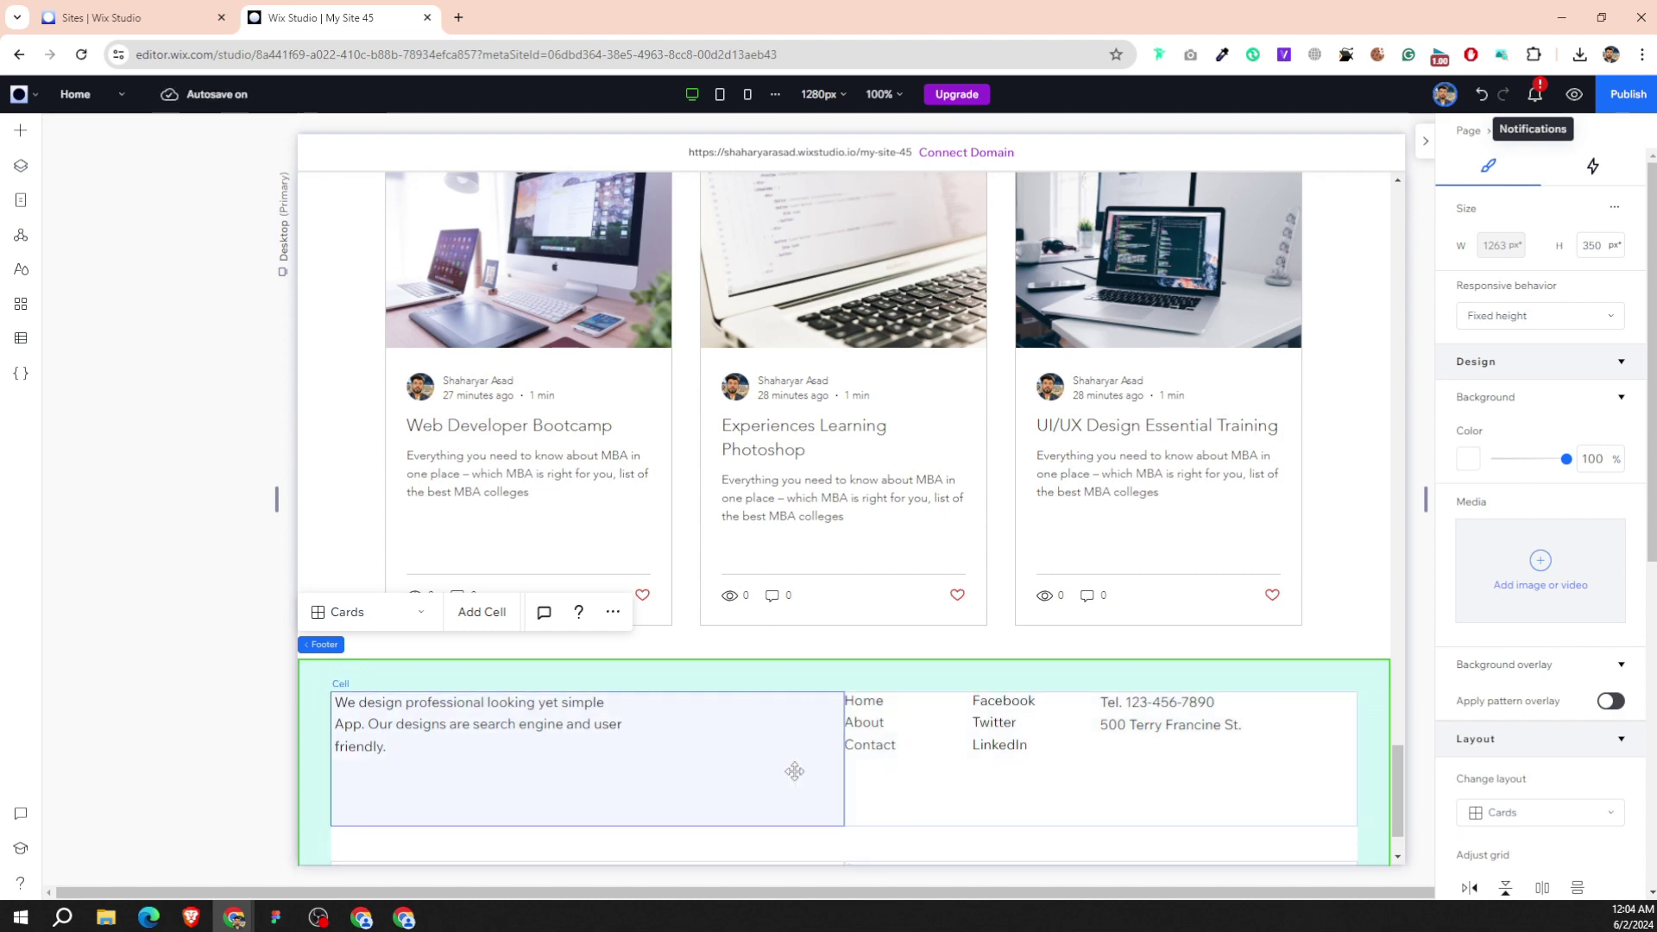
pyautogui.scroll(-1, 1283, 762)
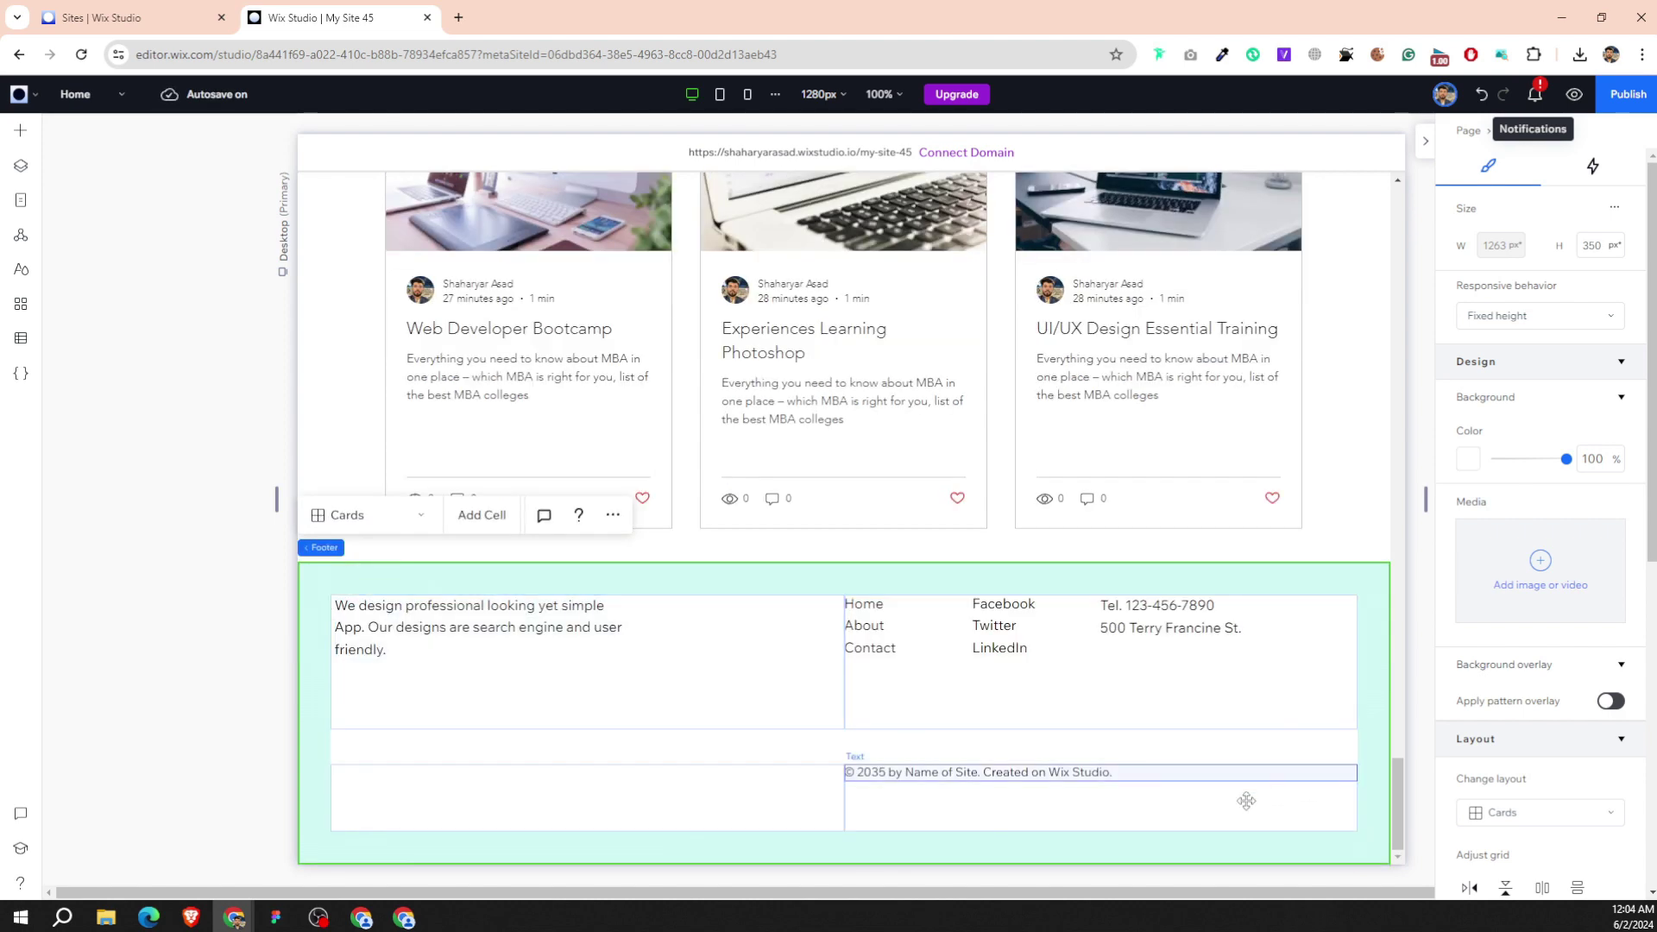
pyautogui.click(467, 618)
pyautogui.moveTo(440, 633)
pyautogui.mouseDown()
pyautogui.moveTo(445, 671)
pyautogui.moveTo(414, 671)
pyautogui.mouseUp()
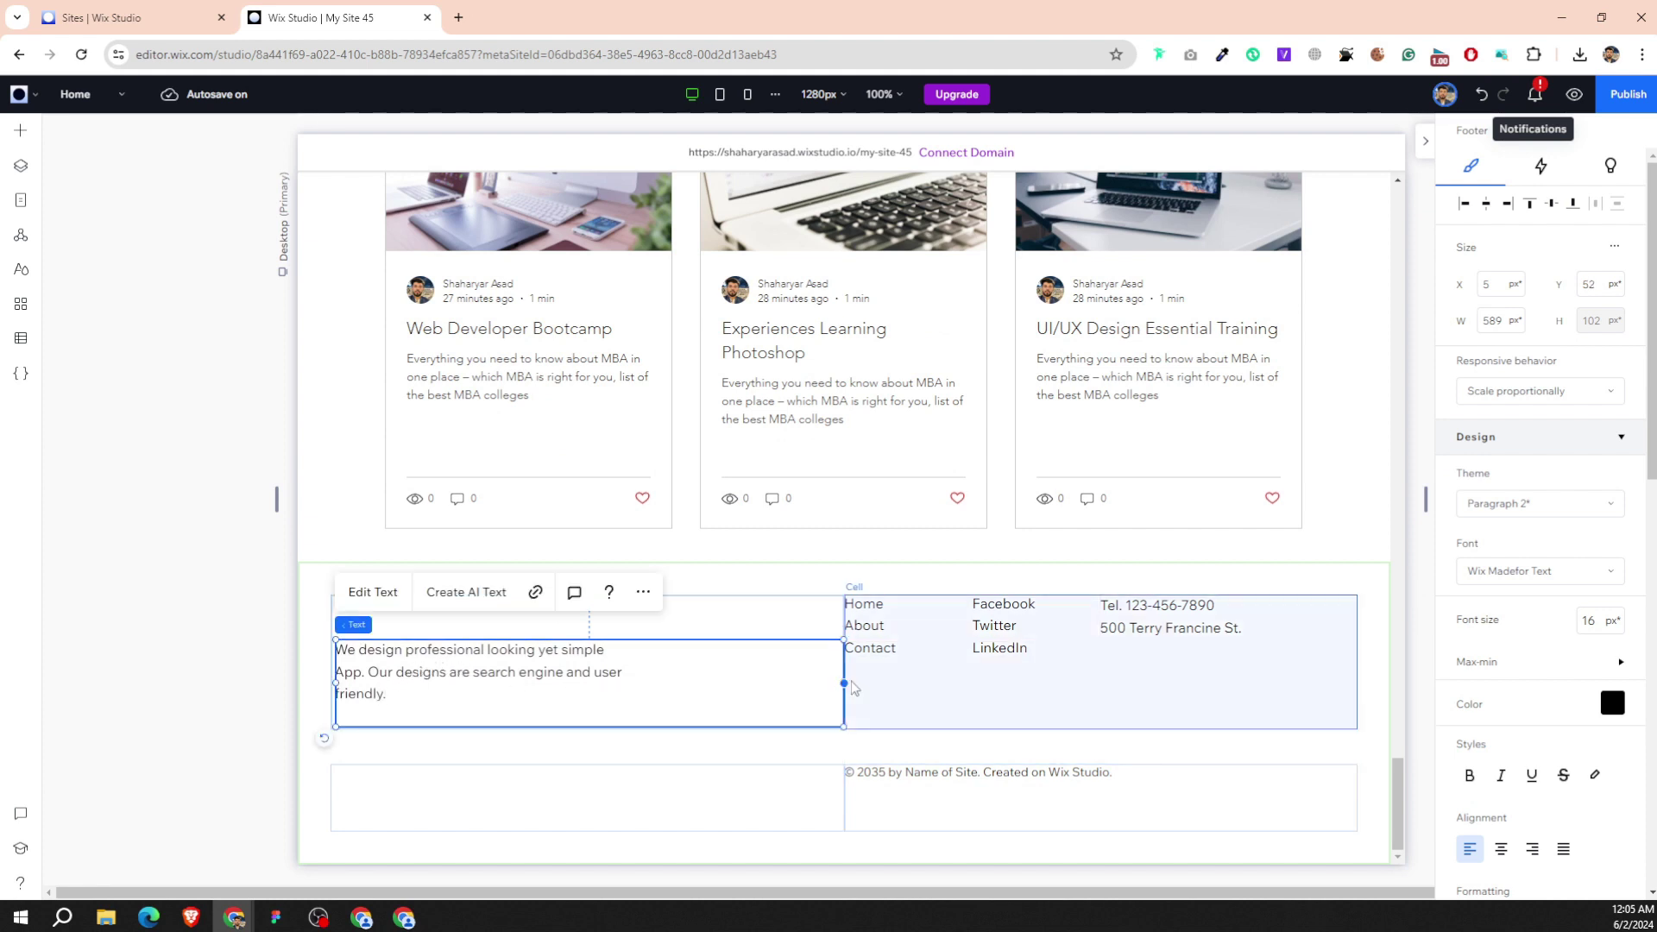
pyautogui.moveTo(825, 684); pyautogui.dragTo(640, 683)
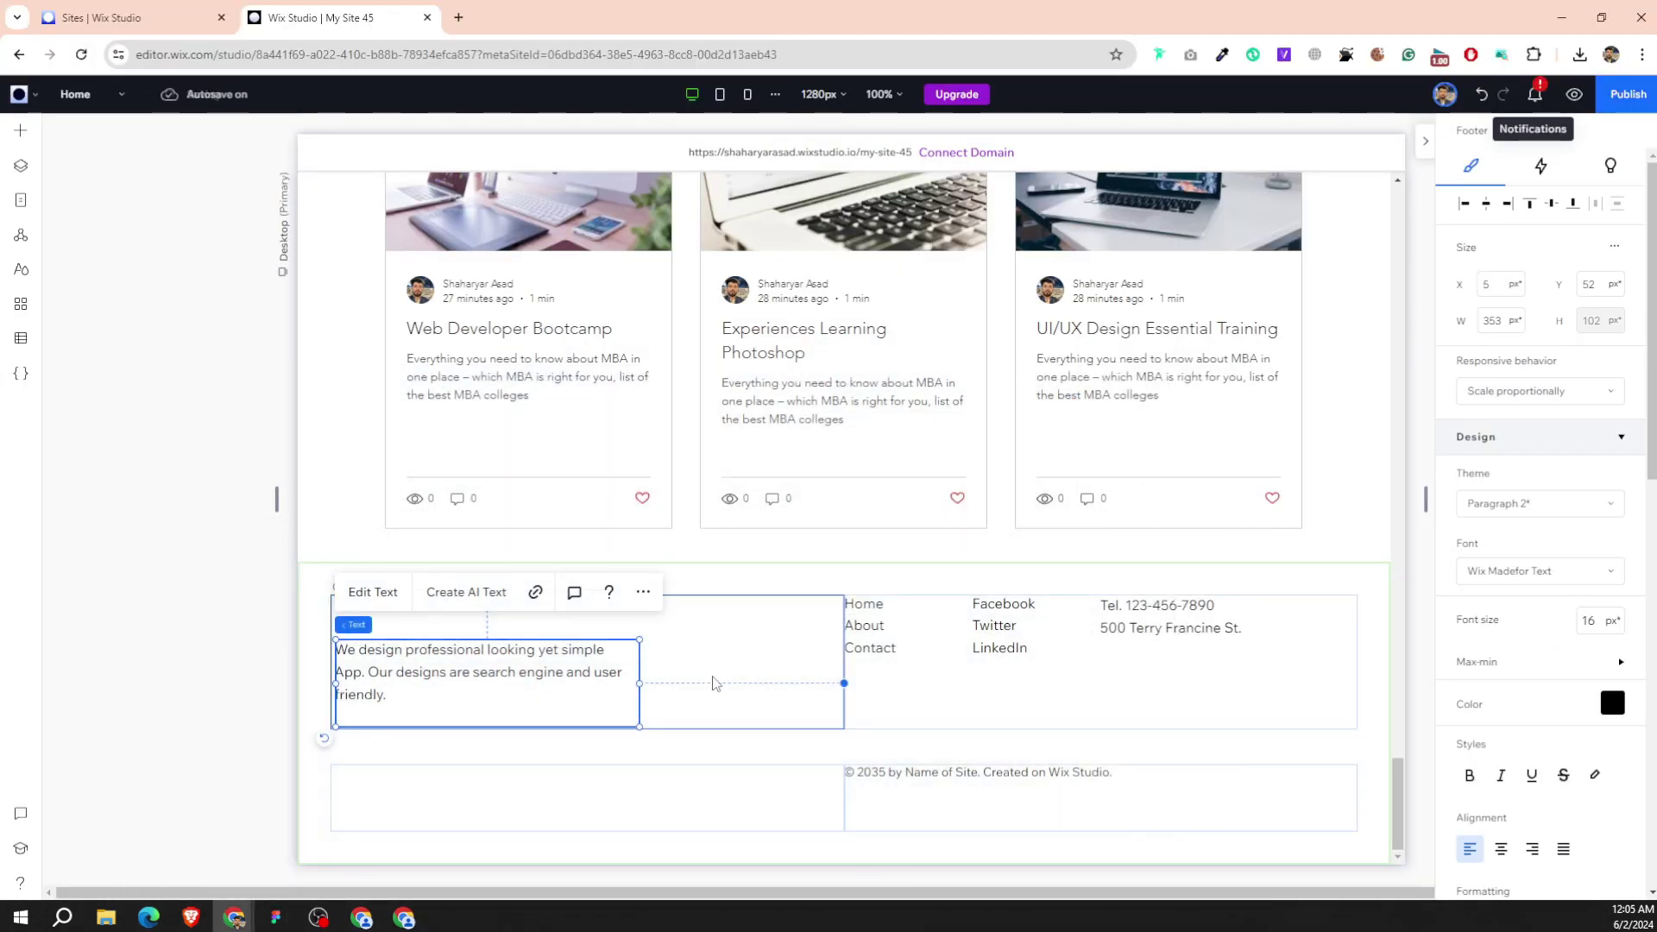
# Delete the empty bottom-left footer cell.
pyautogui.click(742, 664)
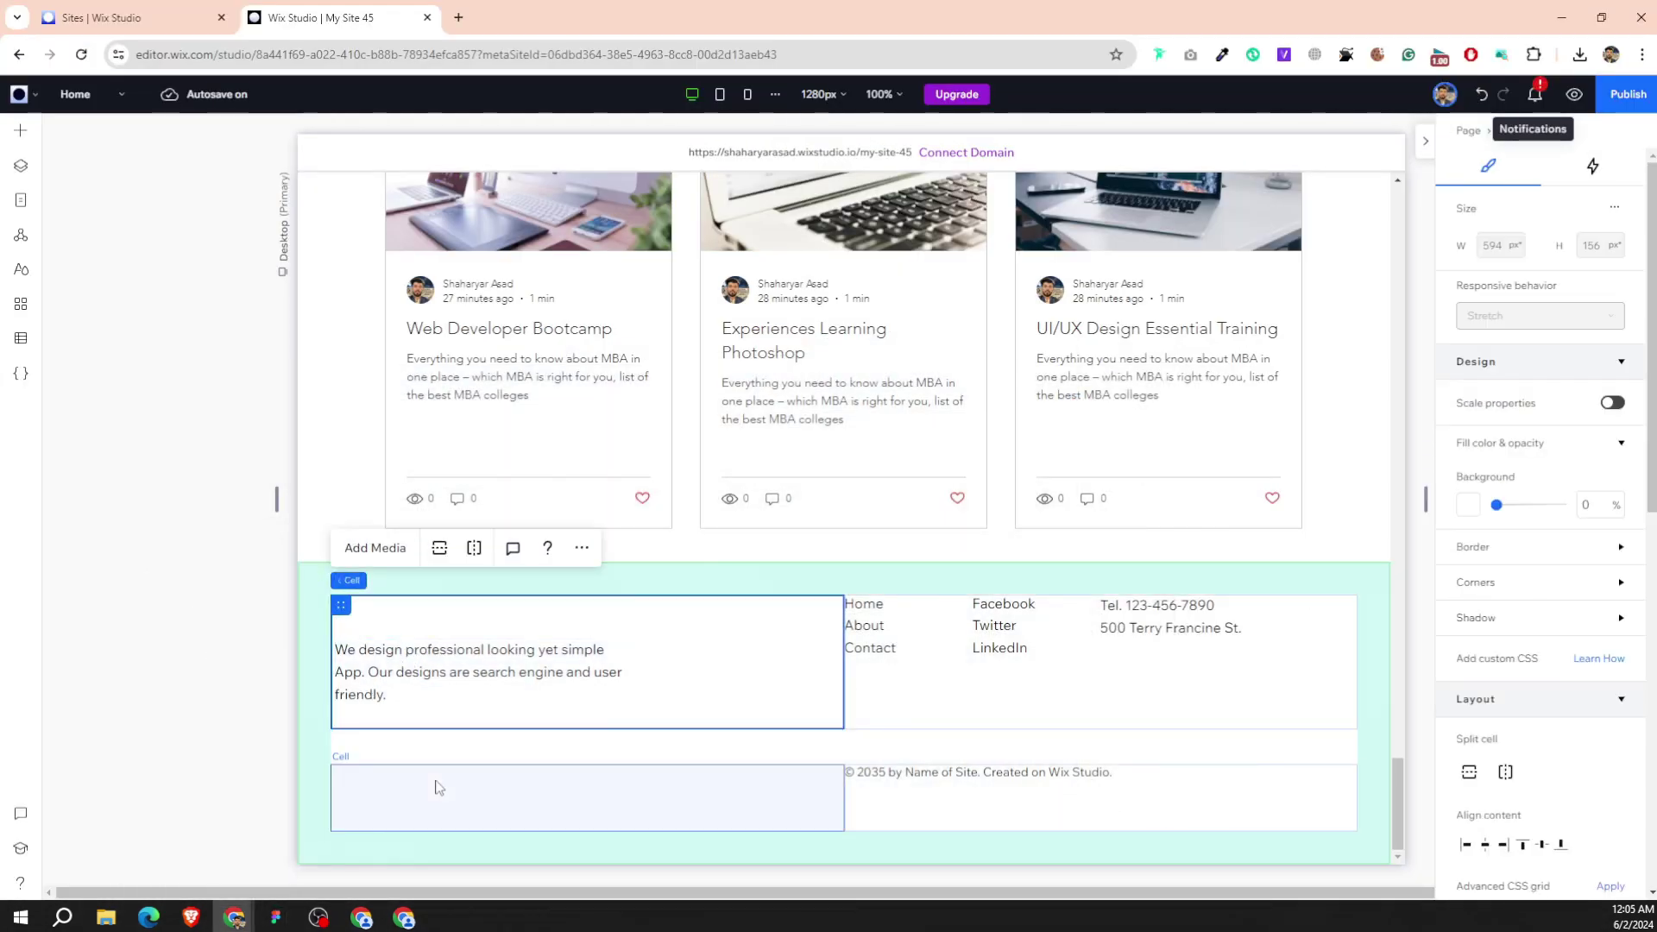
pyautogui.click(492, 802)
pyautogui.press('Delete')
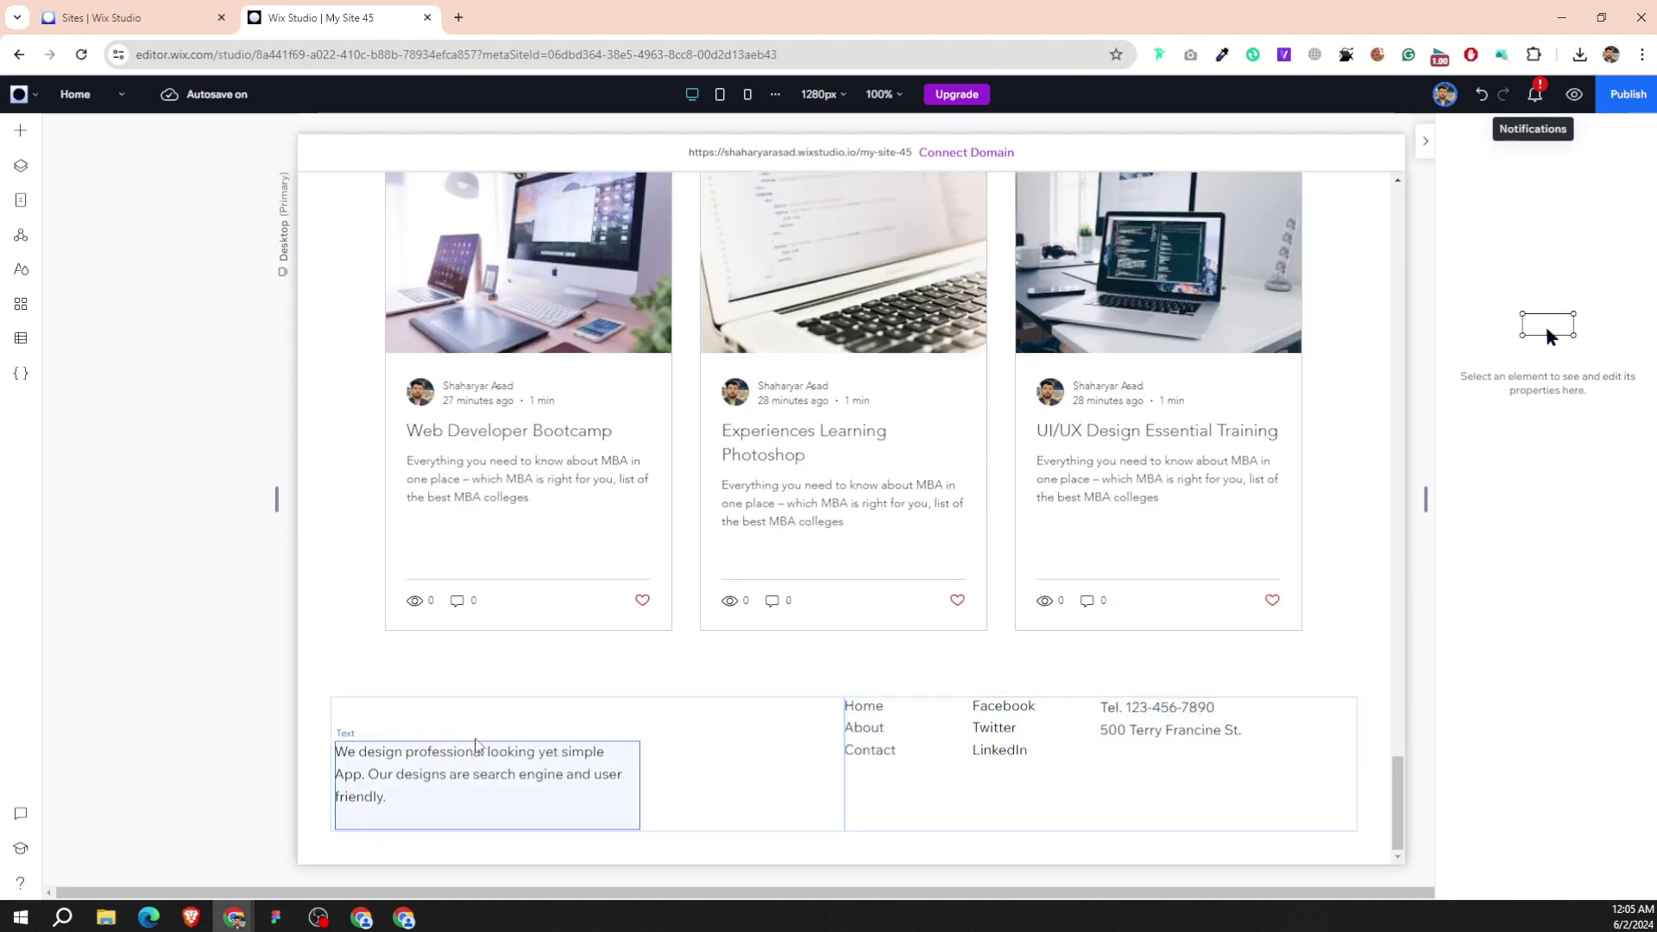
# Move the tagline text box lower within the footer's left cell.
pyautogui.click(824, 777)
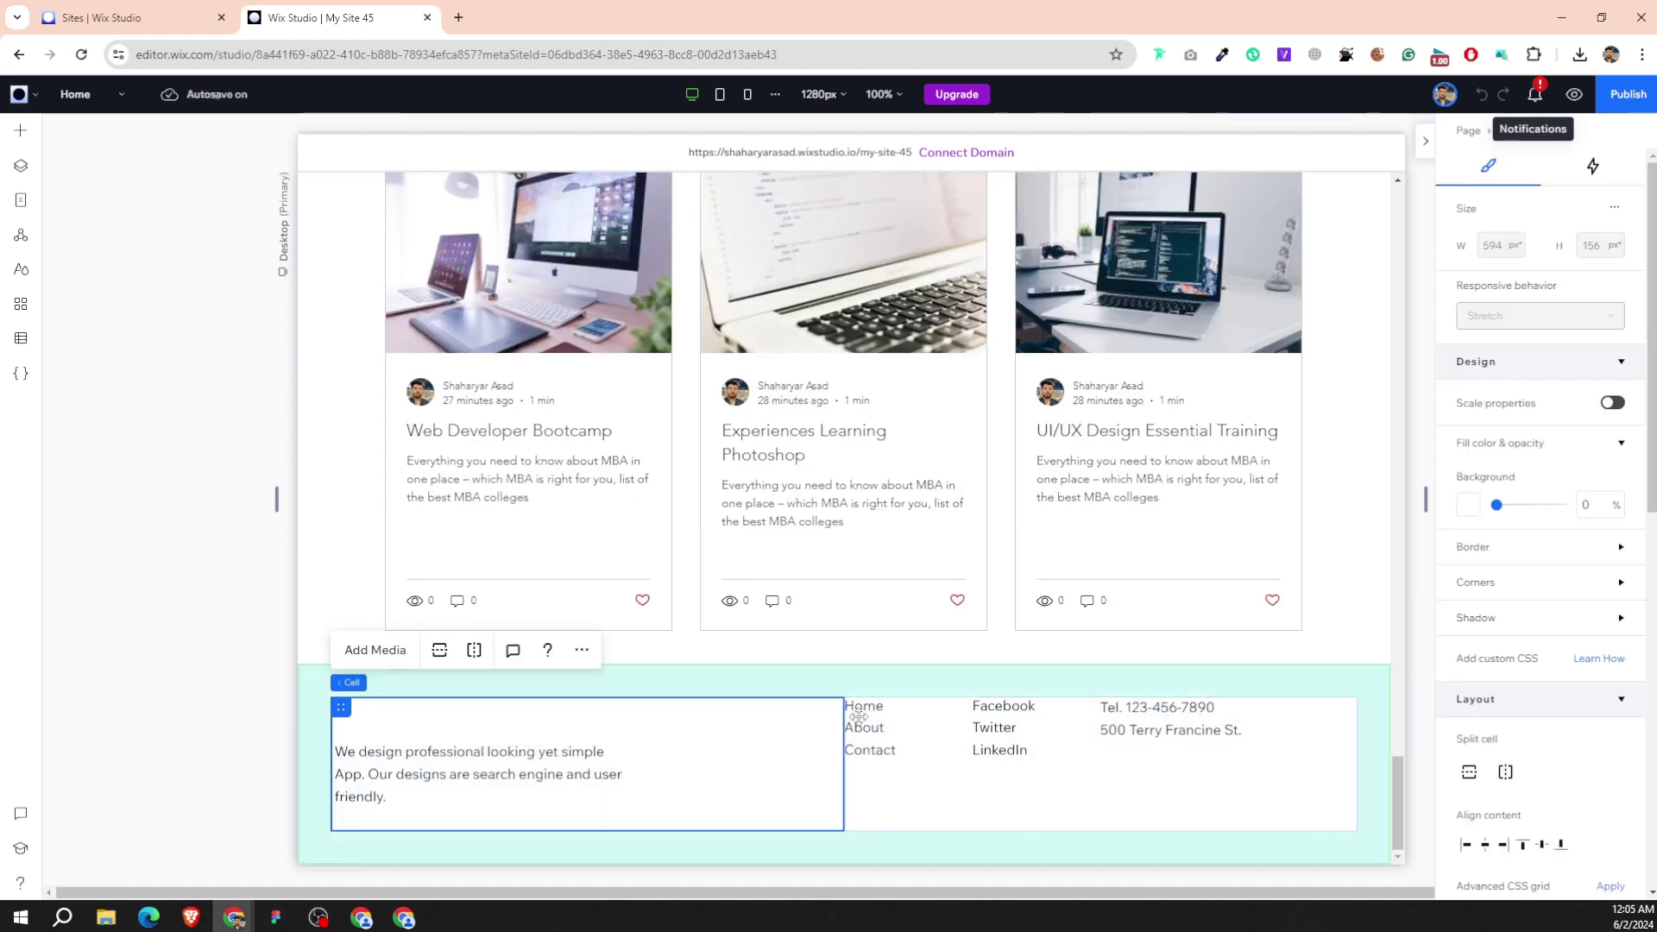
pyautogui.click(882, 816)
pyautogui.click(893, 854)
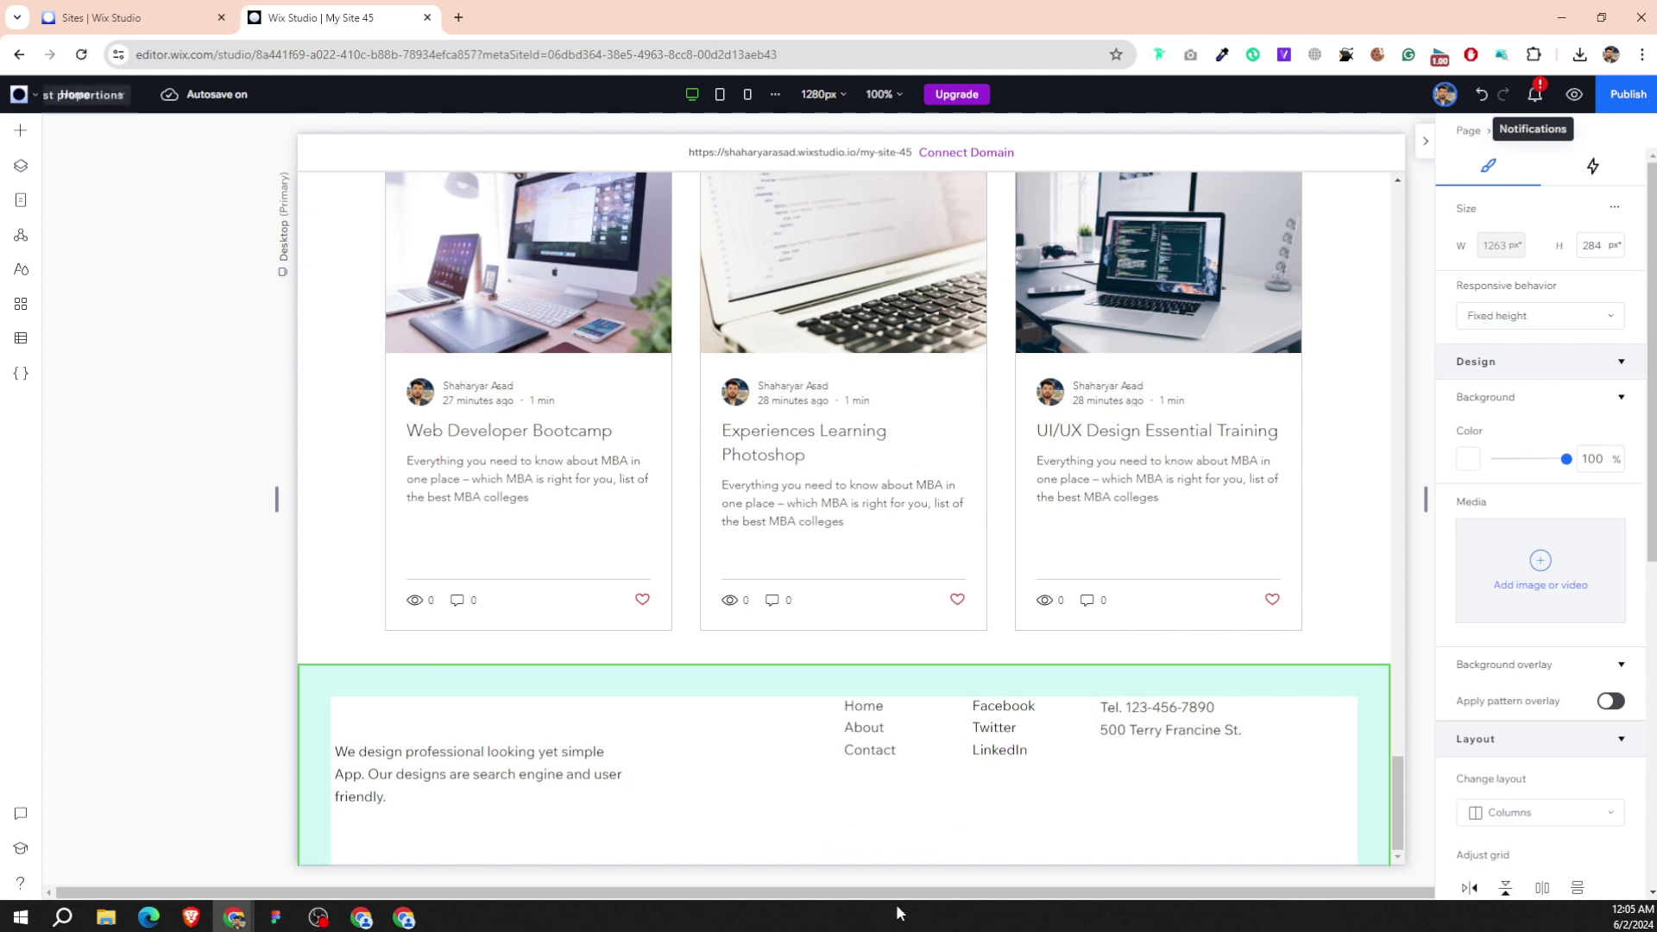
pyautogui.click(695, 740)
pyautogui.click(509, 733)
pyautogui.click(476, 739)
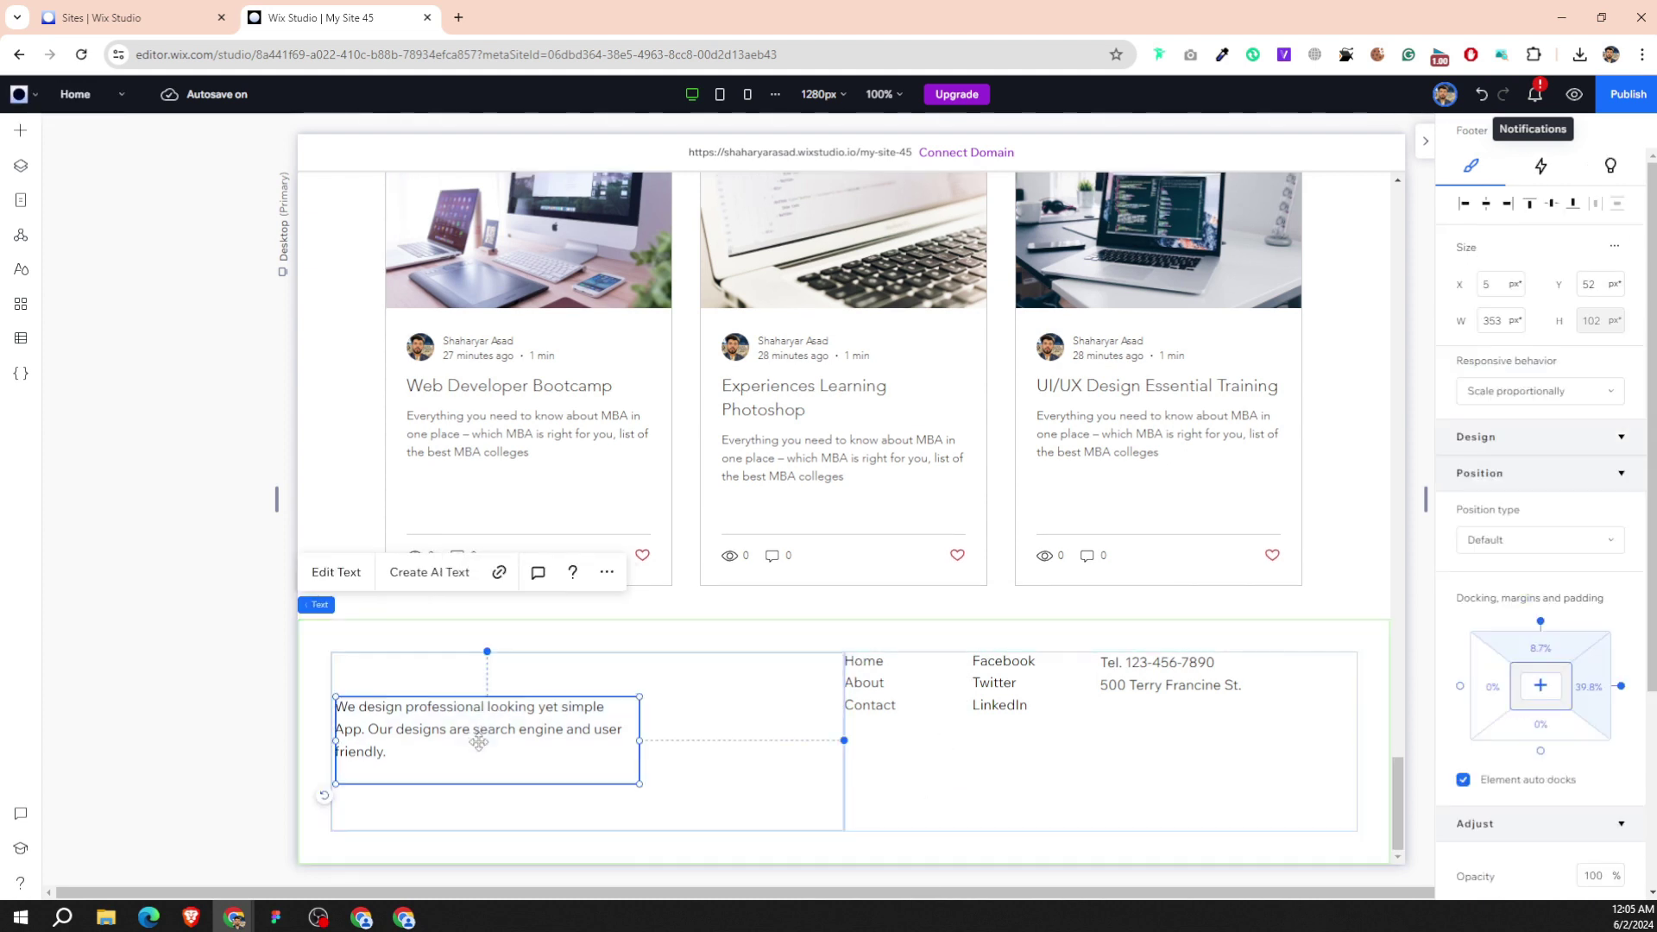
pyautogui.moveTo(482, 765); pyautogui.dragTo(483, 777)
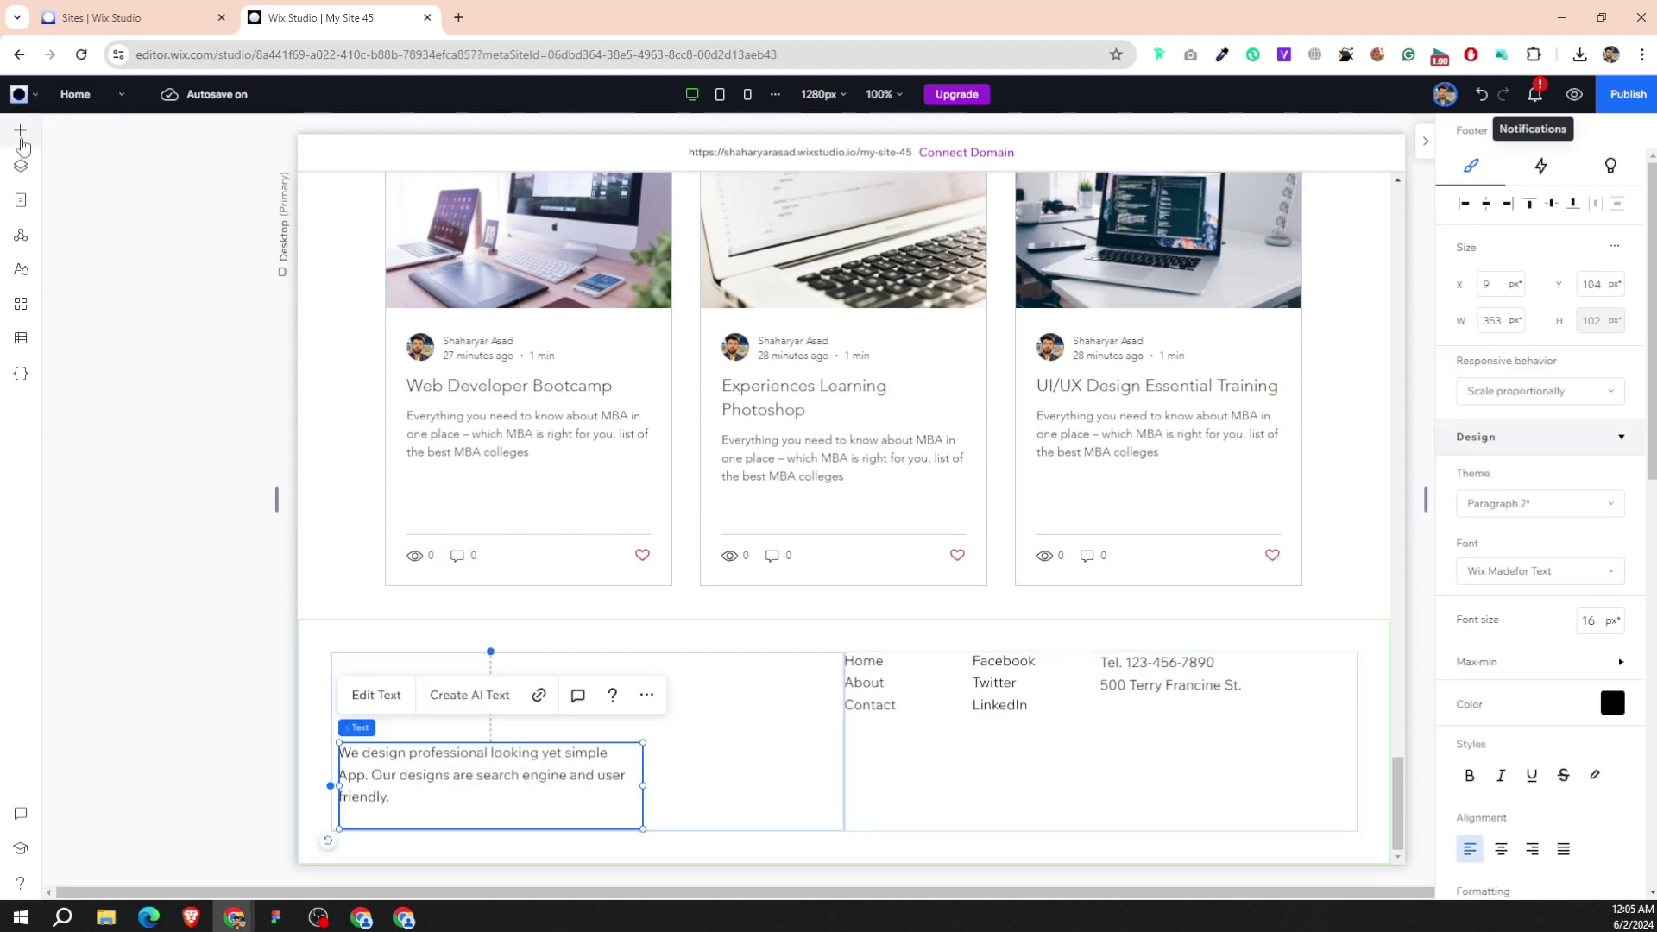
# Add the Logo.png image from the site files to the page.
pyautogui.press('a')
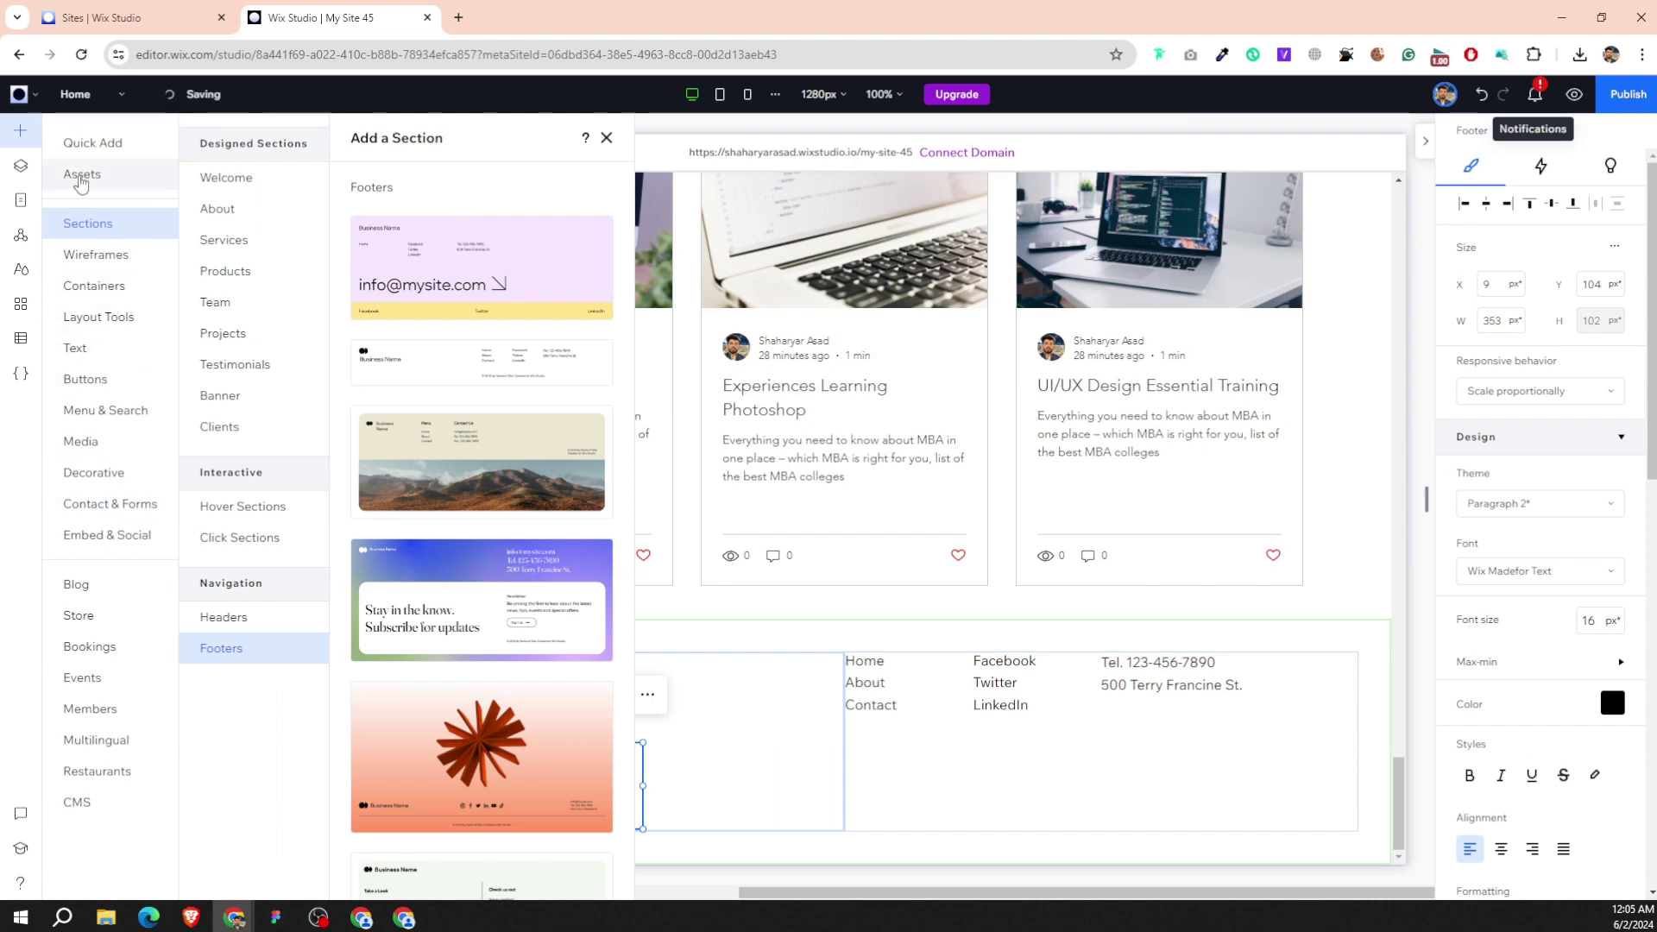
pyautogui.click(98, 144)
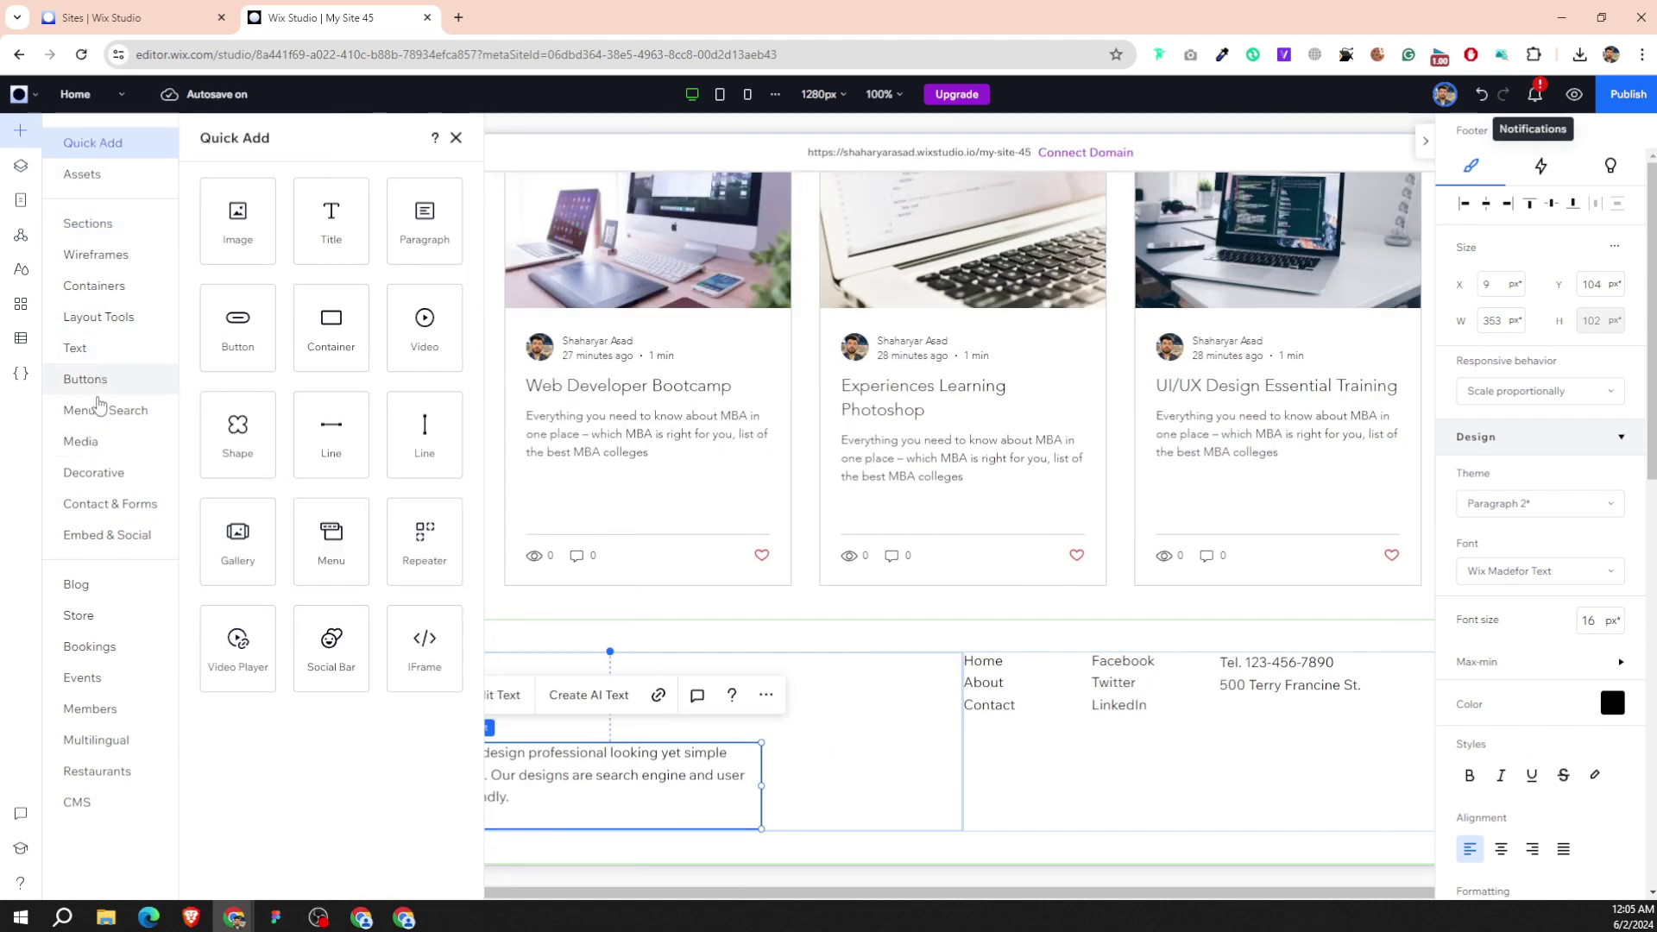
pyautogui.click(95, 446)
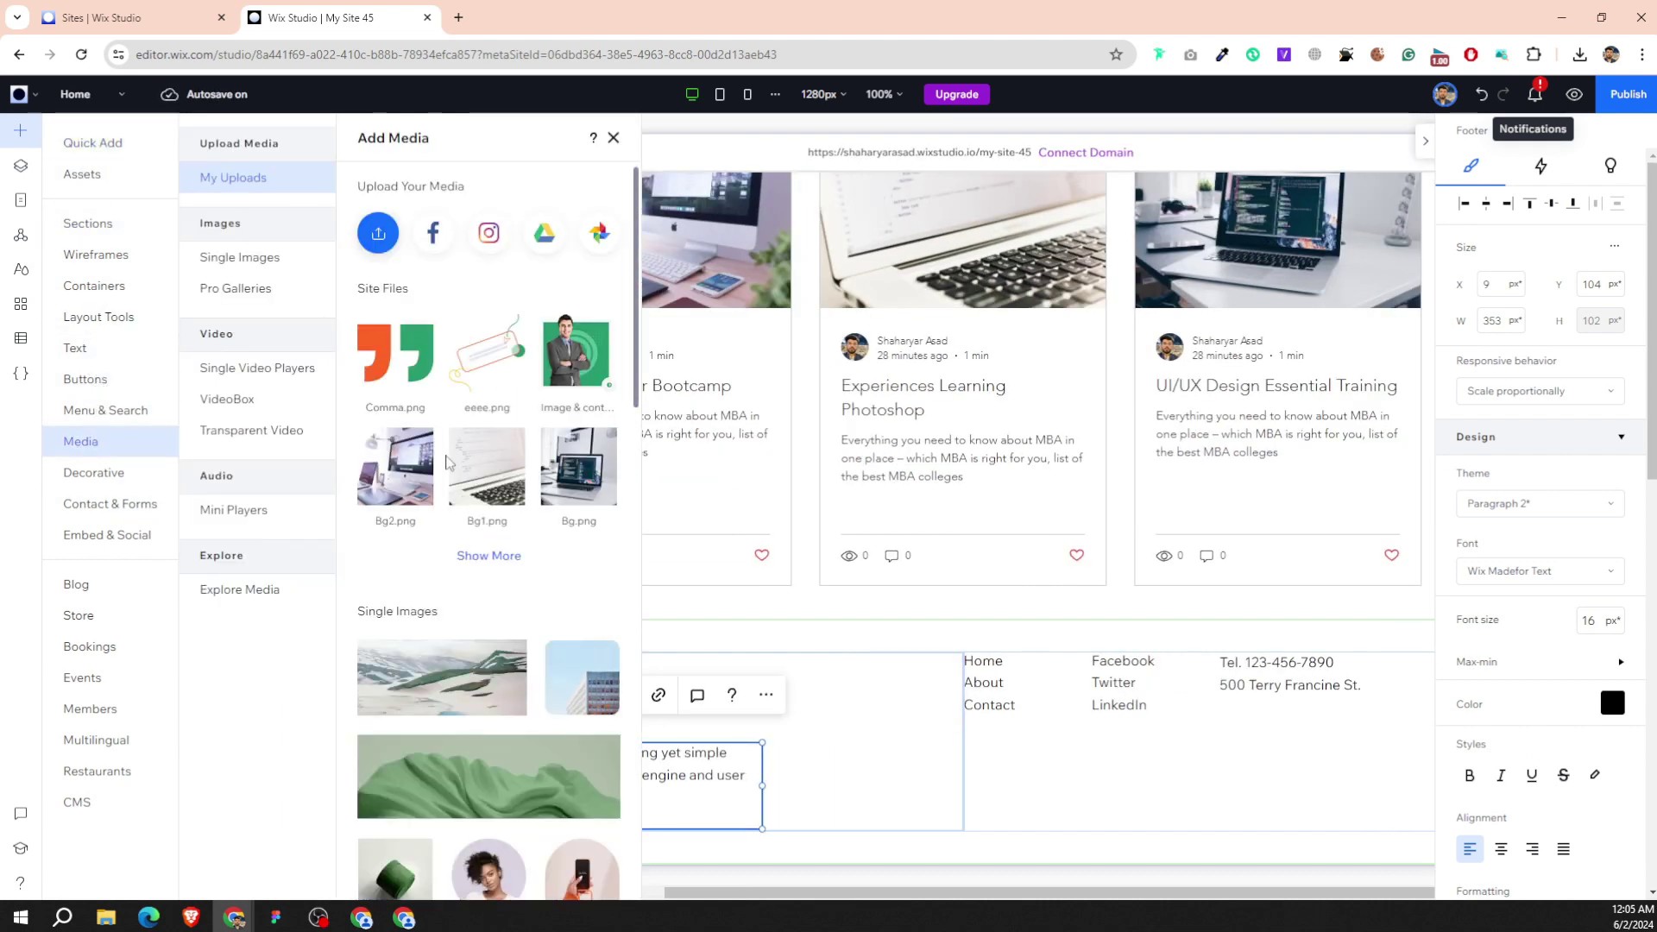
pyautogui.click(468, 562)
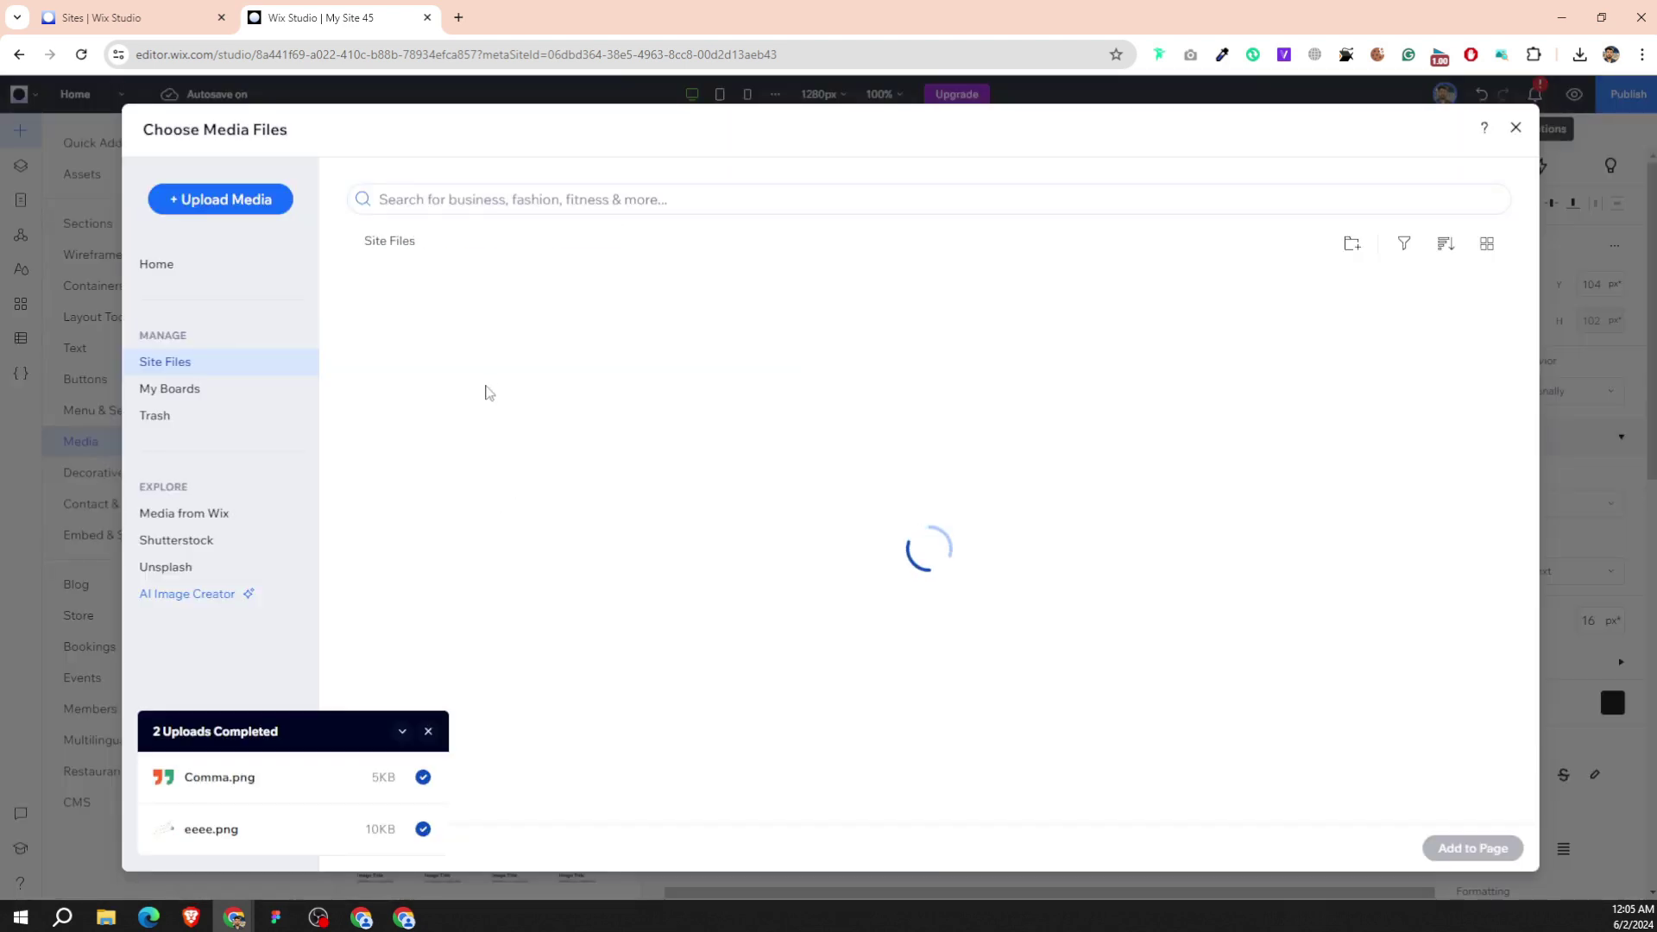
pyautogui.scroll(-5, 659, 469)
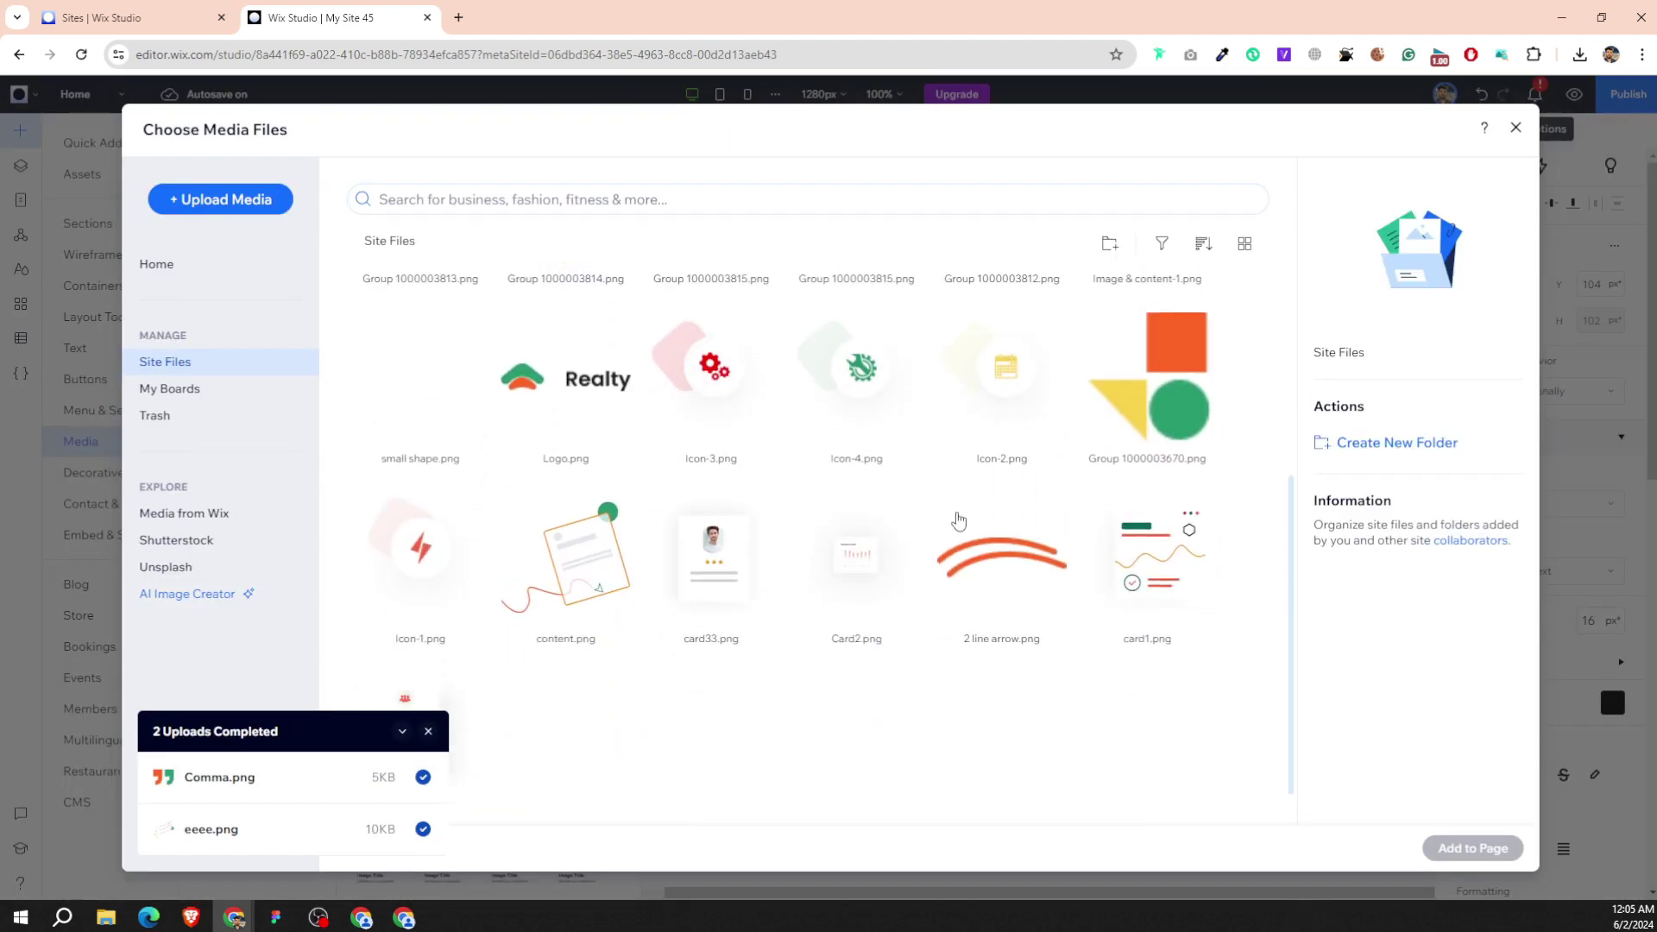
pyautogui.scroll(1, 420, 509)
pyautogui.click(565, 418)
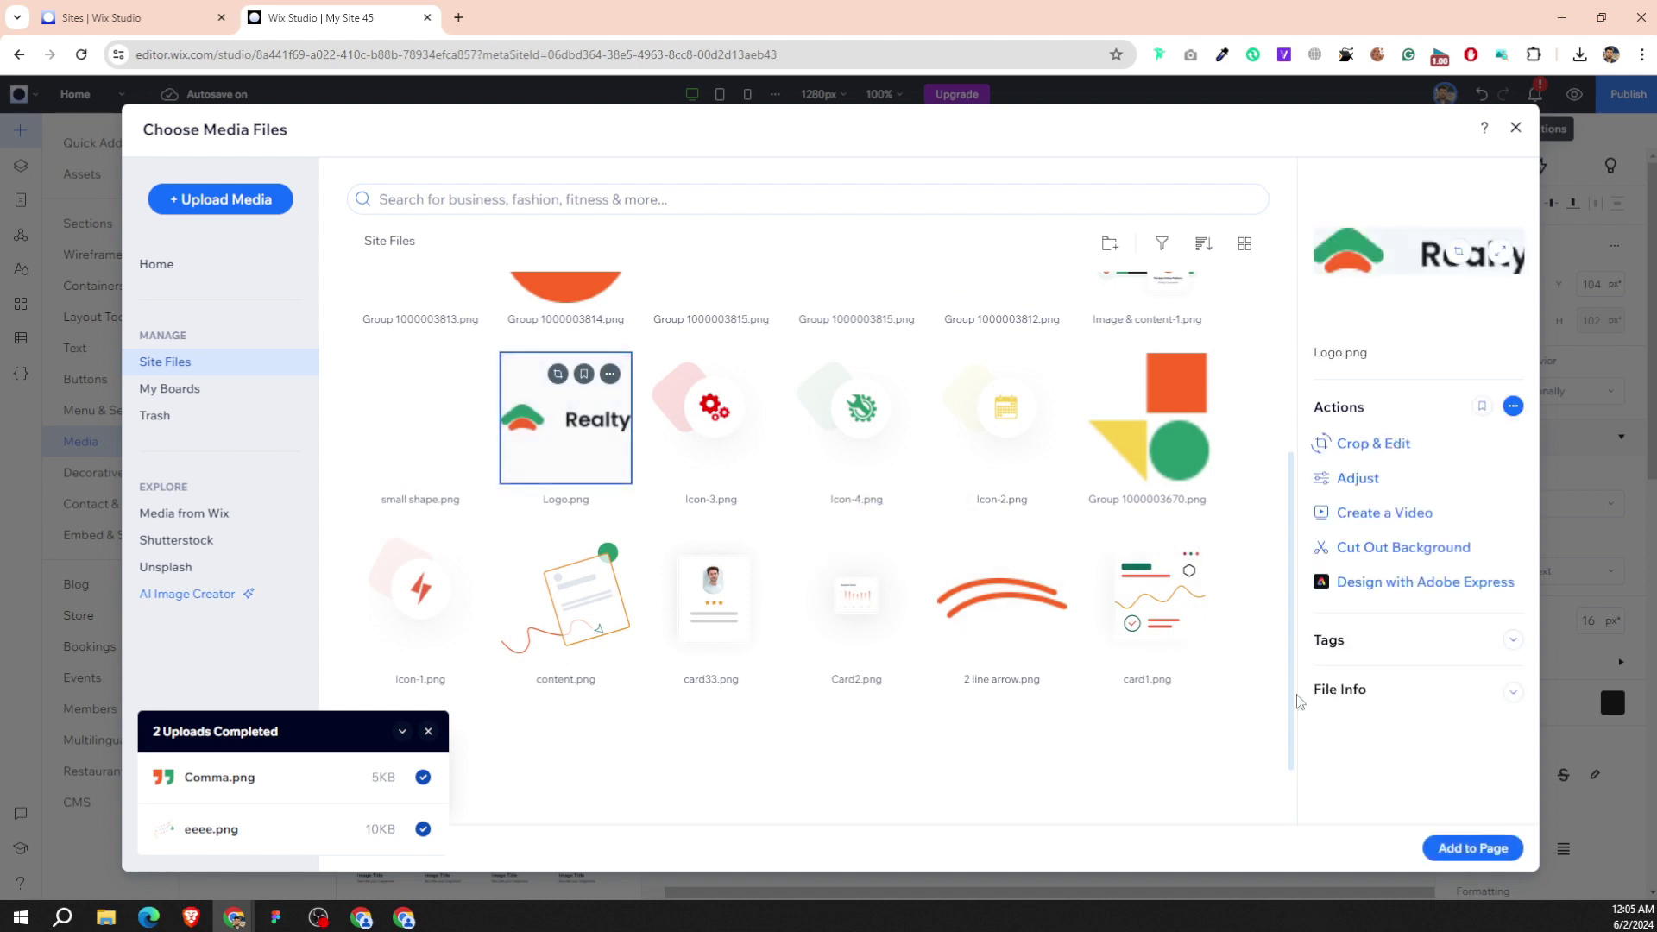
pyautogui.click(1426, 852)
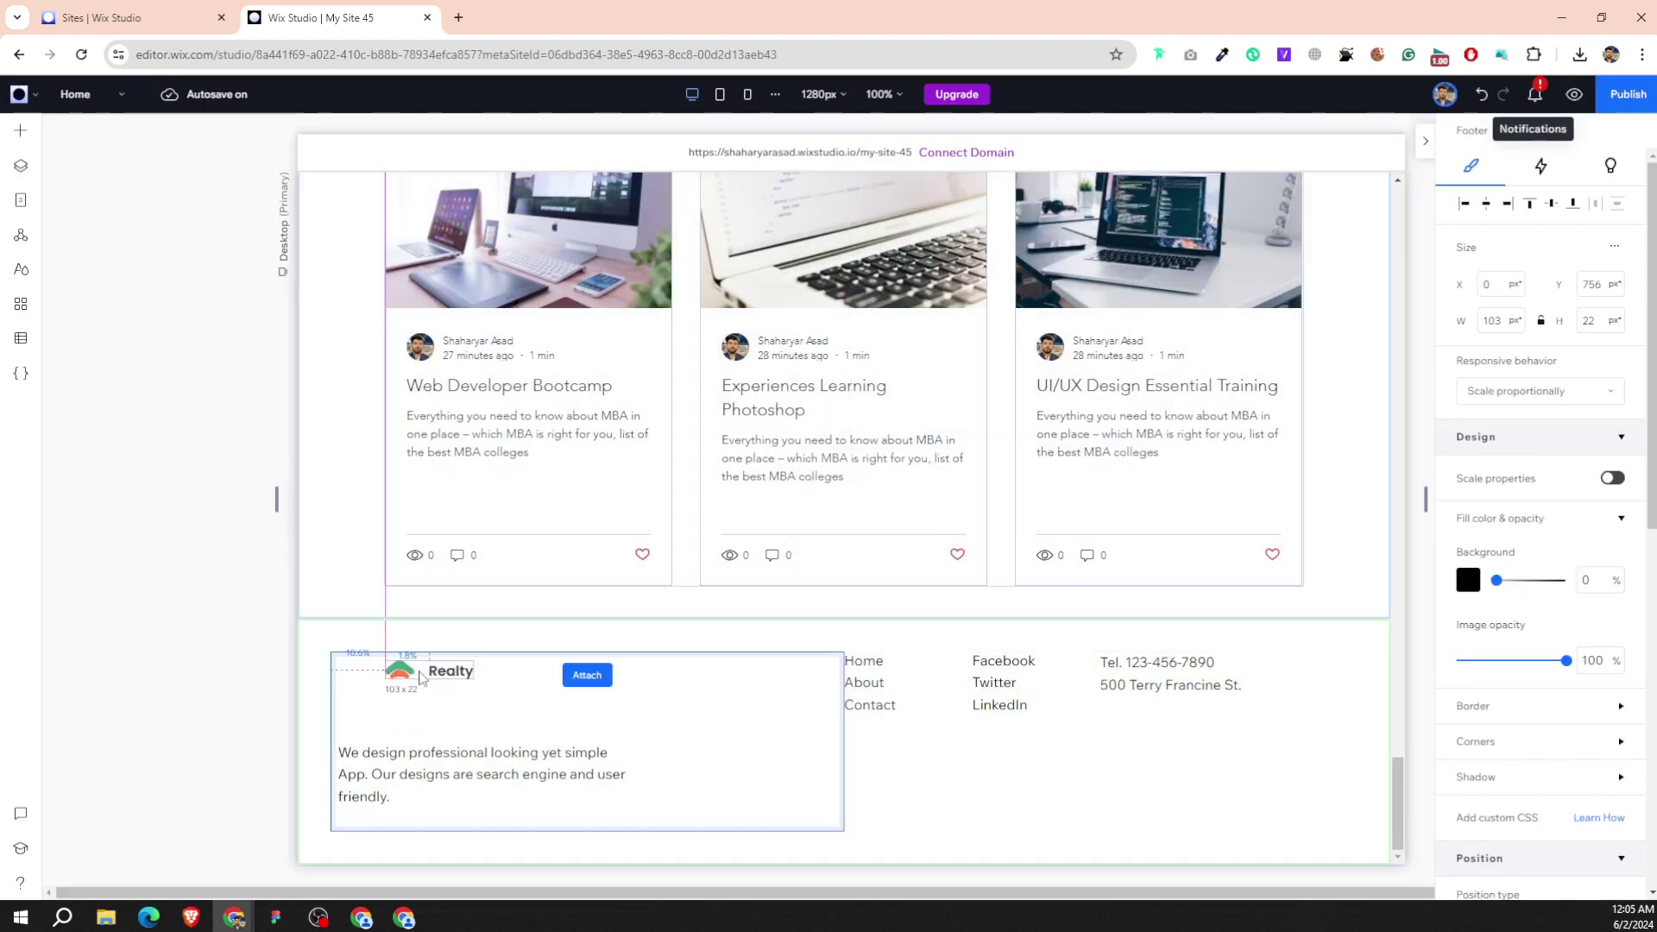
# Place the Realty logo in the footer's left cell with the tagline moved up beneath it.
pyautogui.moveTo(549, 651); pyautogui.dragTo(414, 688)
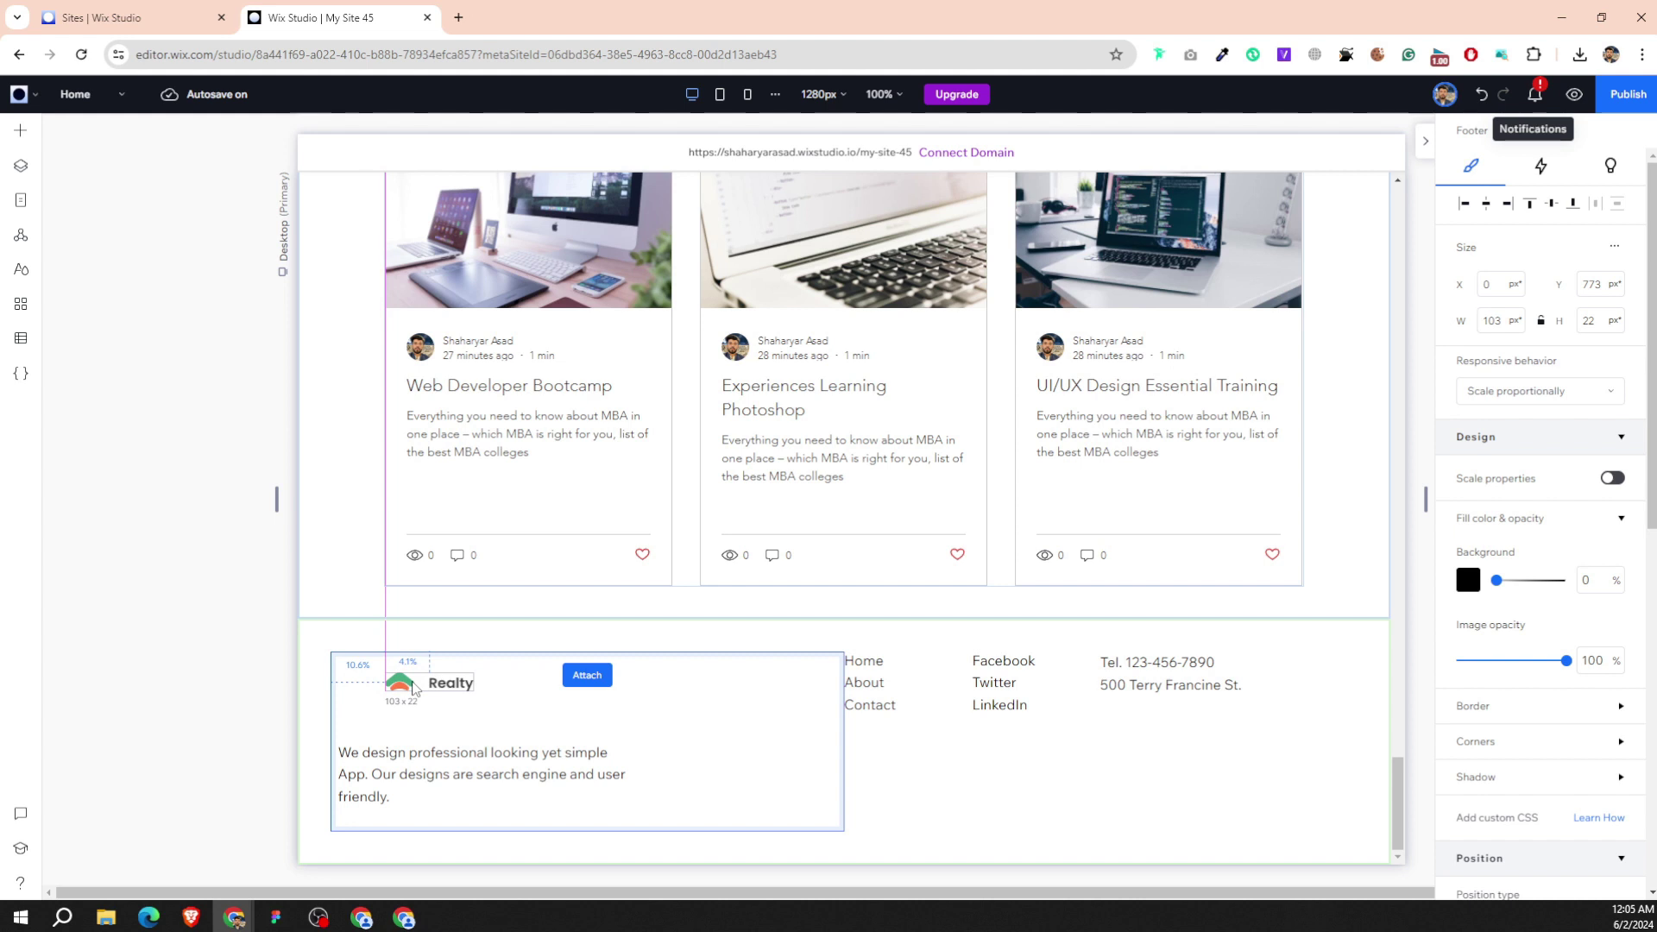
pyautogui.click(391, 779)
pyautogui.moveTo(391, 780)
pyautogui.mouseDown()
pyautogui.moveTo(444, 757)
pyautogui.moveTo(437, 740)
pyautogui.mouseUp()
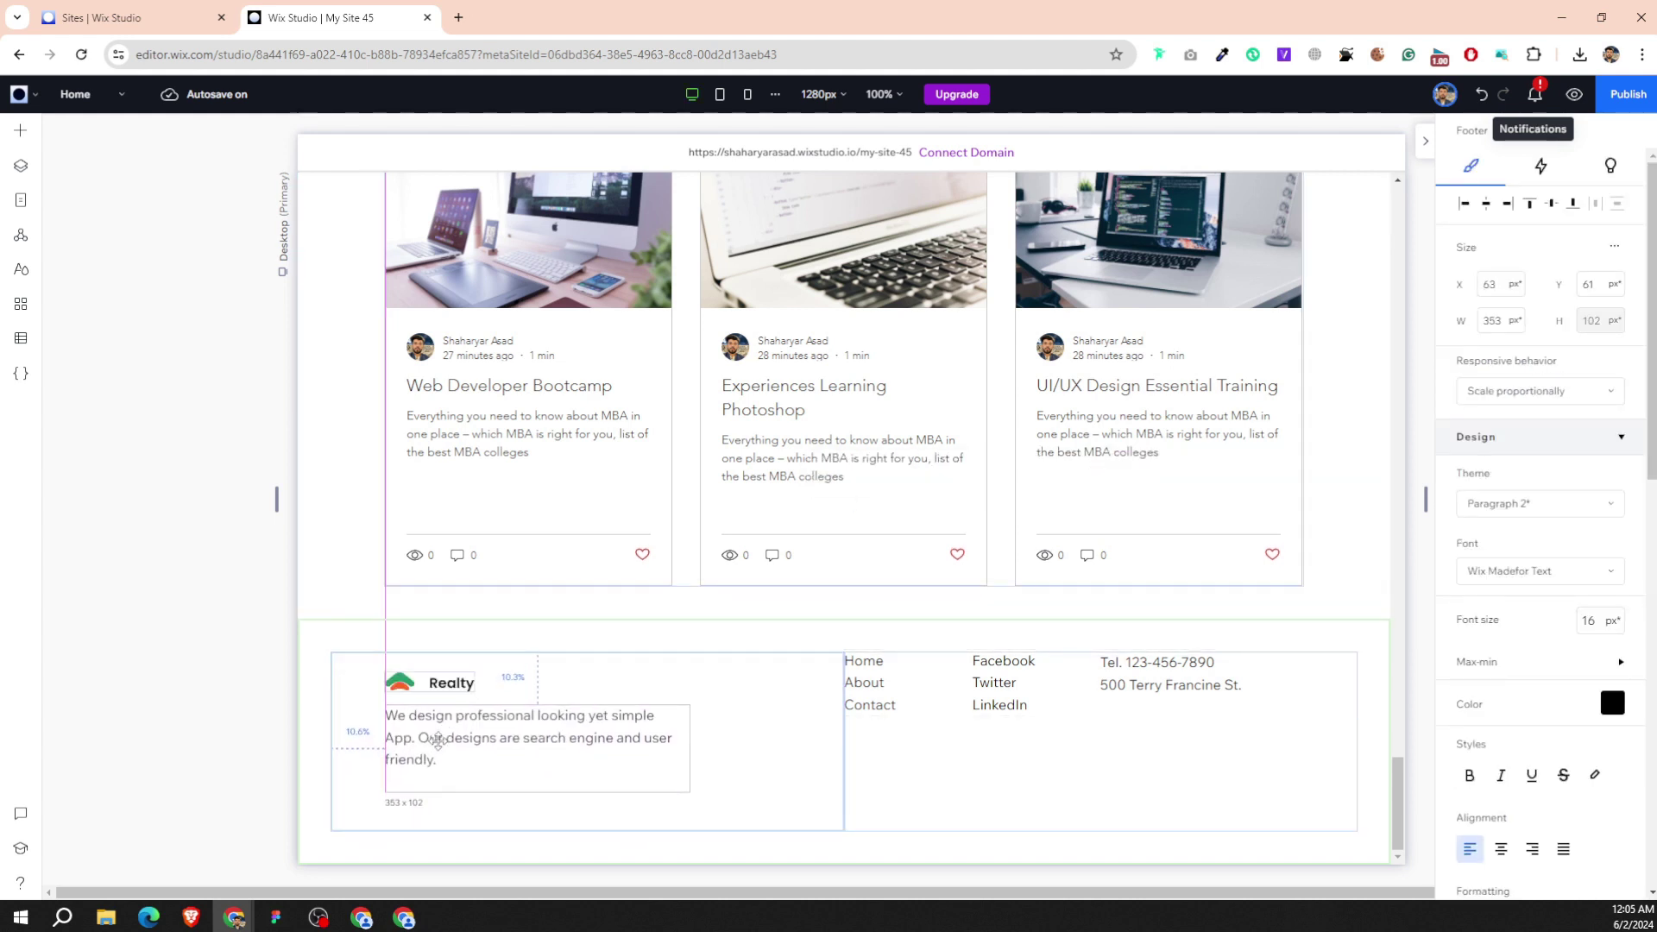
pyautogui.click(288, 920)
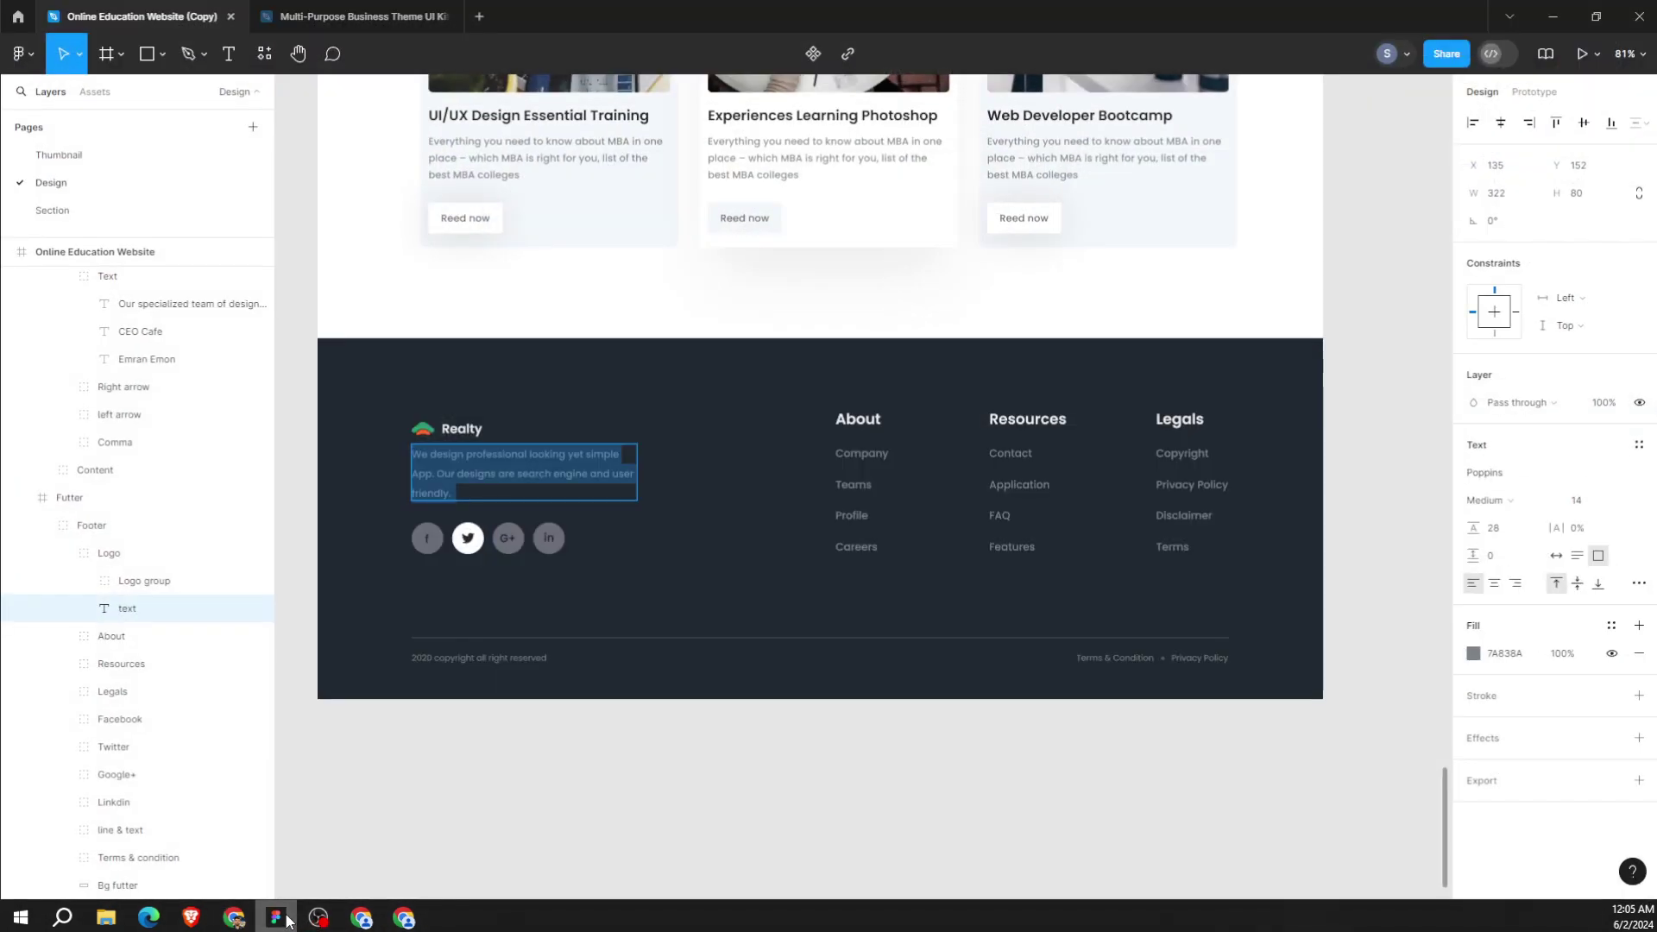
pyautogui.click(233, 918)
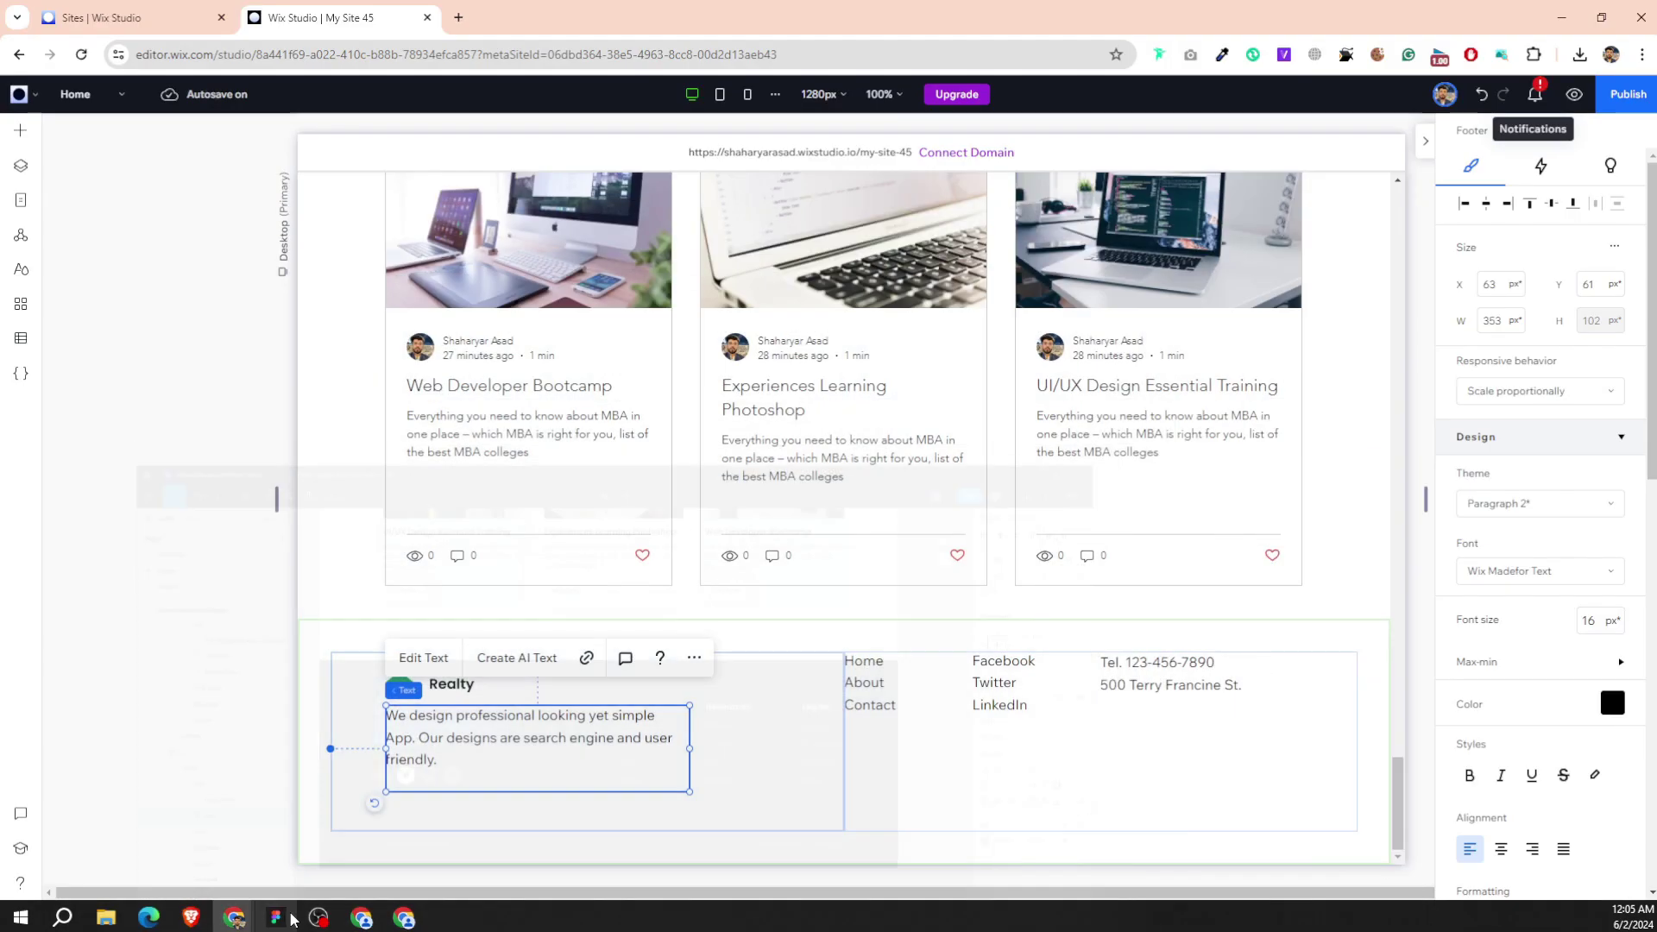
pyautogui.click(320, 840)
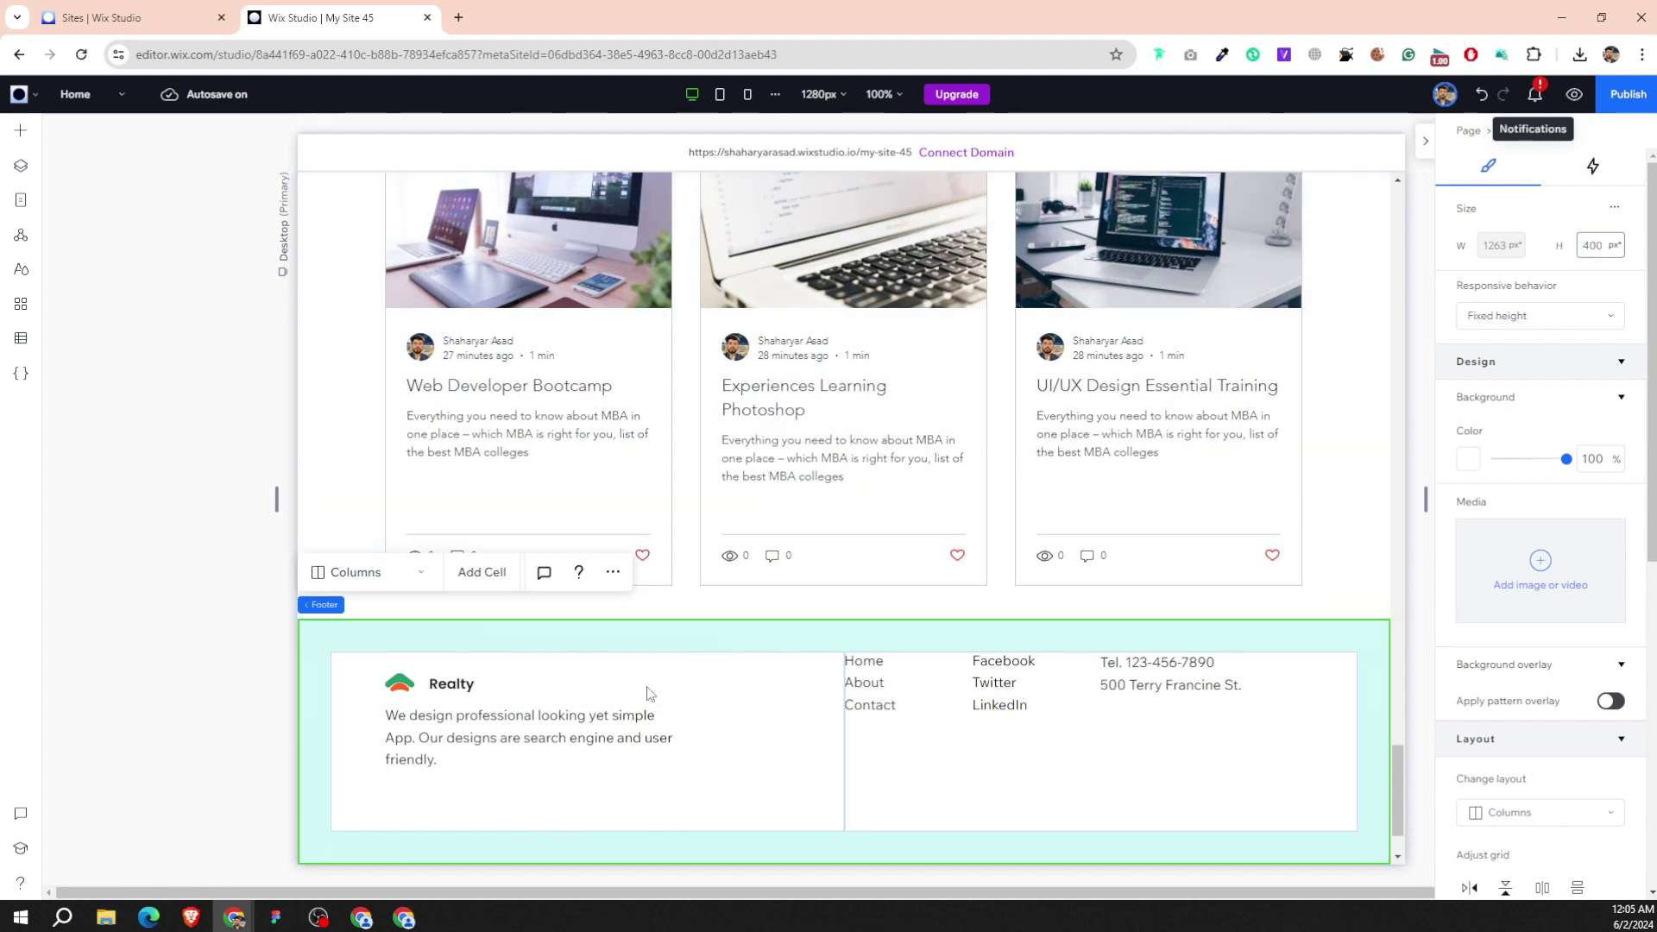
# Add a social icon bar under the footer description in the left column.
pyautogui.scroll(-1, 650, 693)
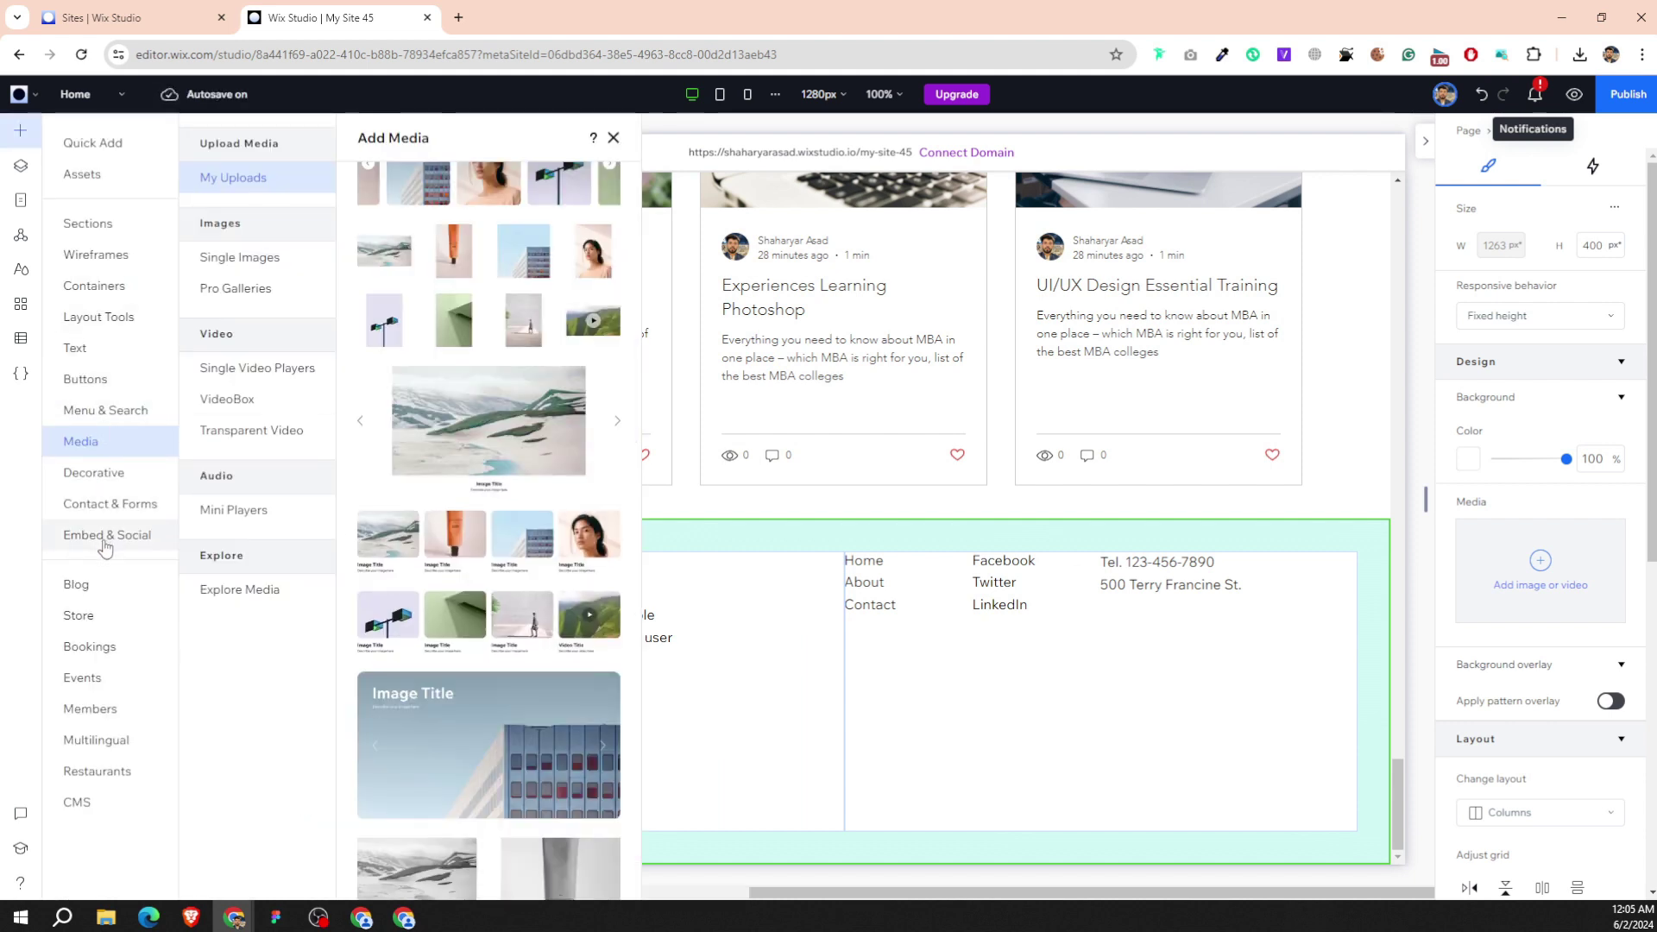
pyautogui.click(105, 540)
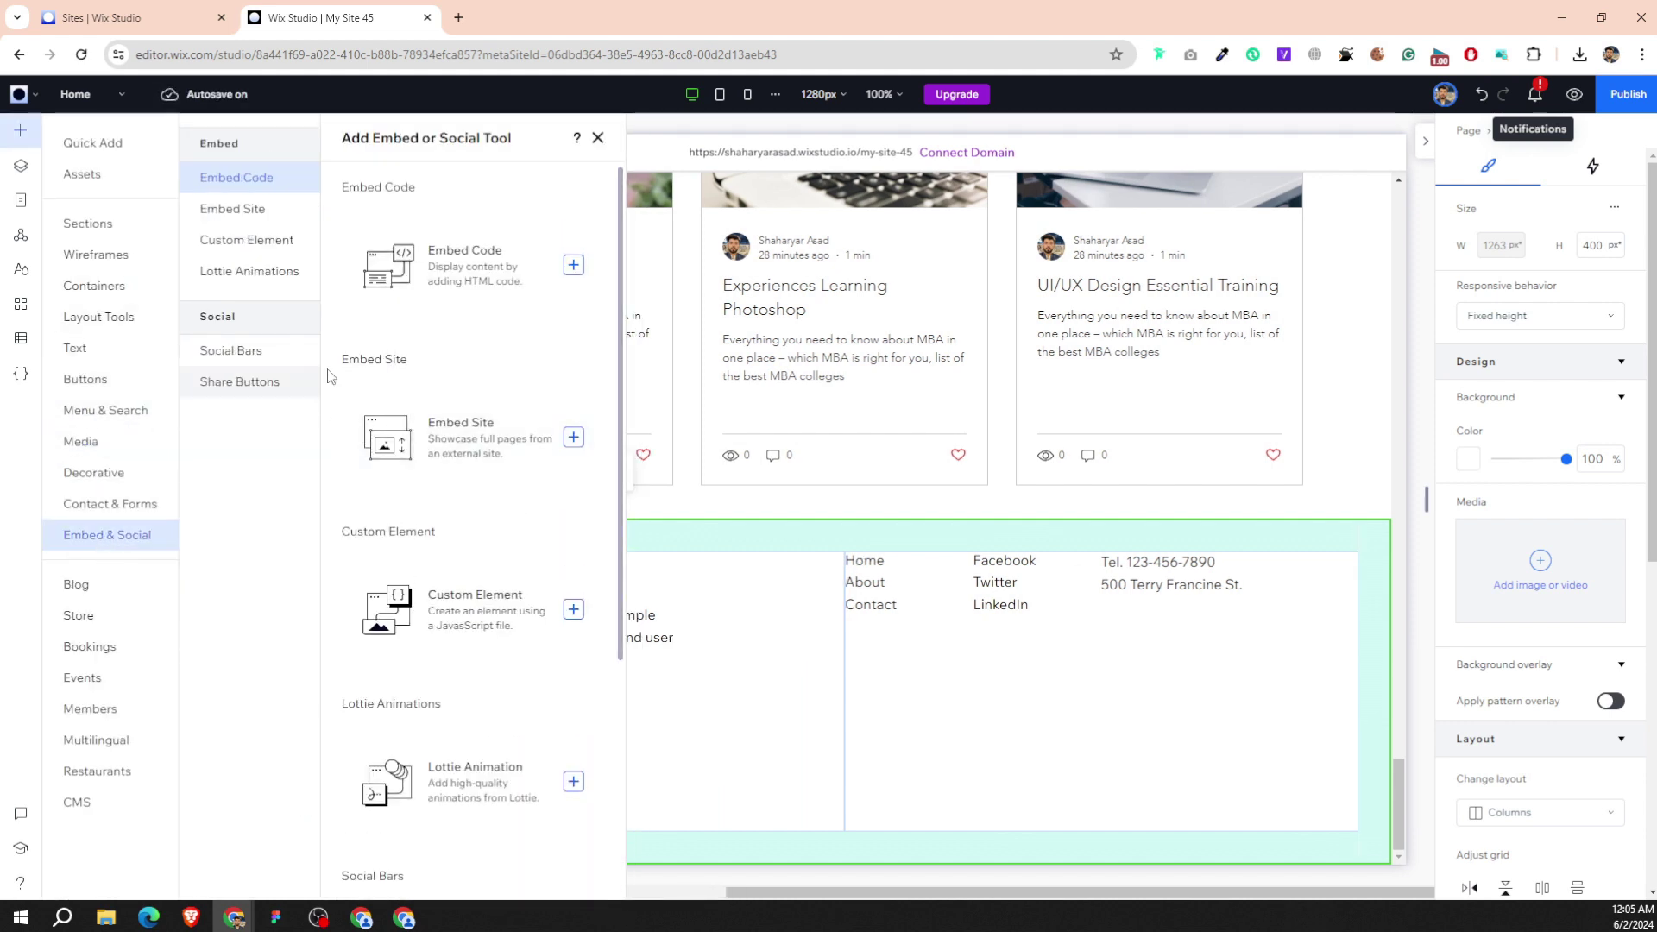
pyautogui.scroll(-4, 435, 528)
pyautogui.moveTo(409, 656)
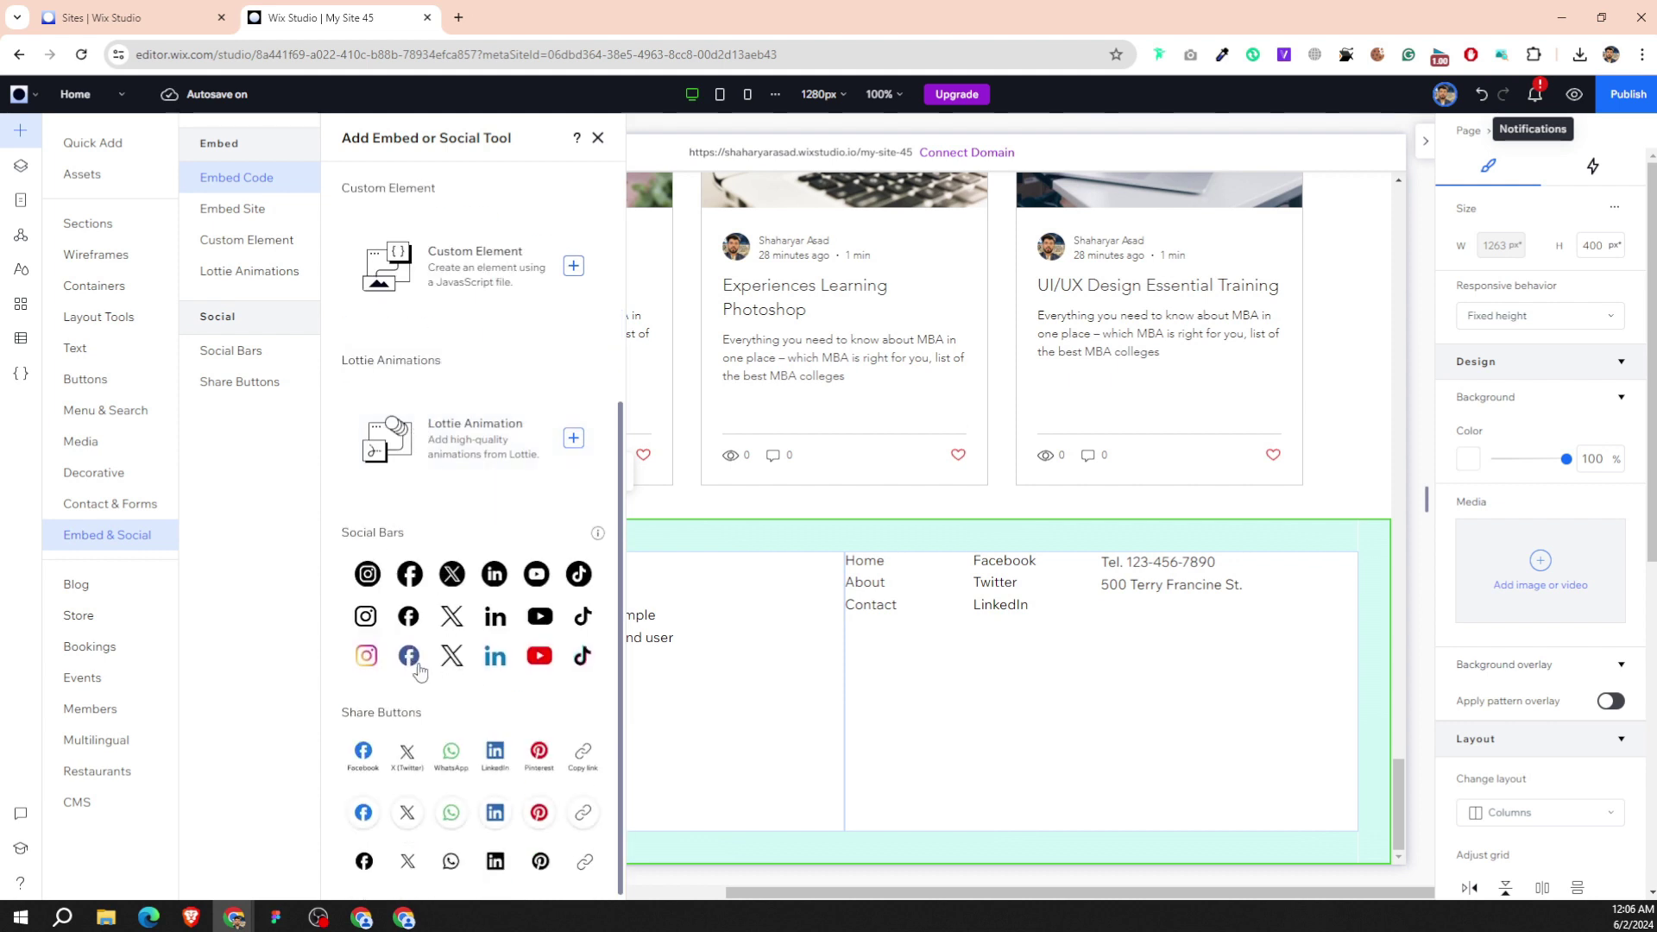
pyautogui.moveTo(409, 669)
pyautogui.mouseDown()
pyautogui.moveTo(488, 708)
pyautogui.moveTo(430, 709)
pyautogui.mouseUp()
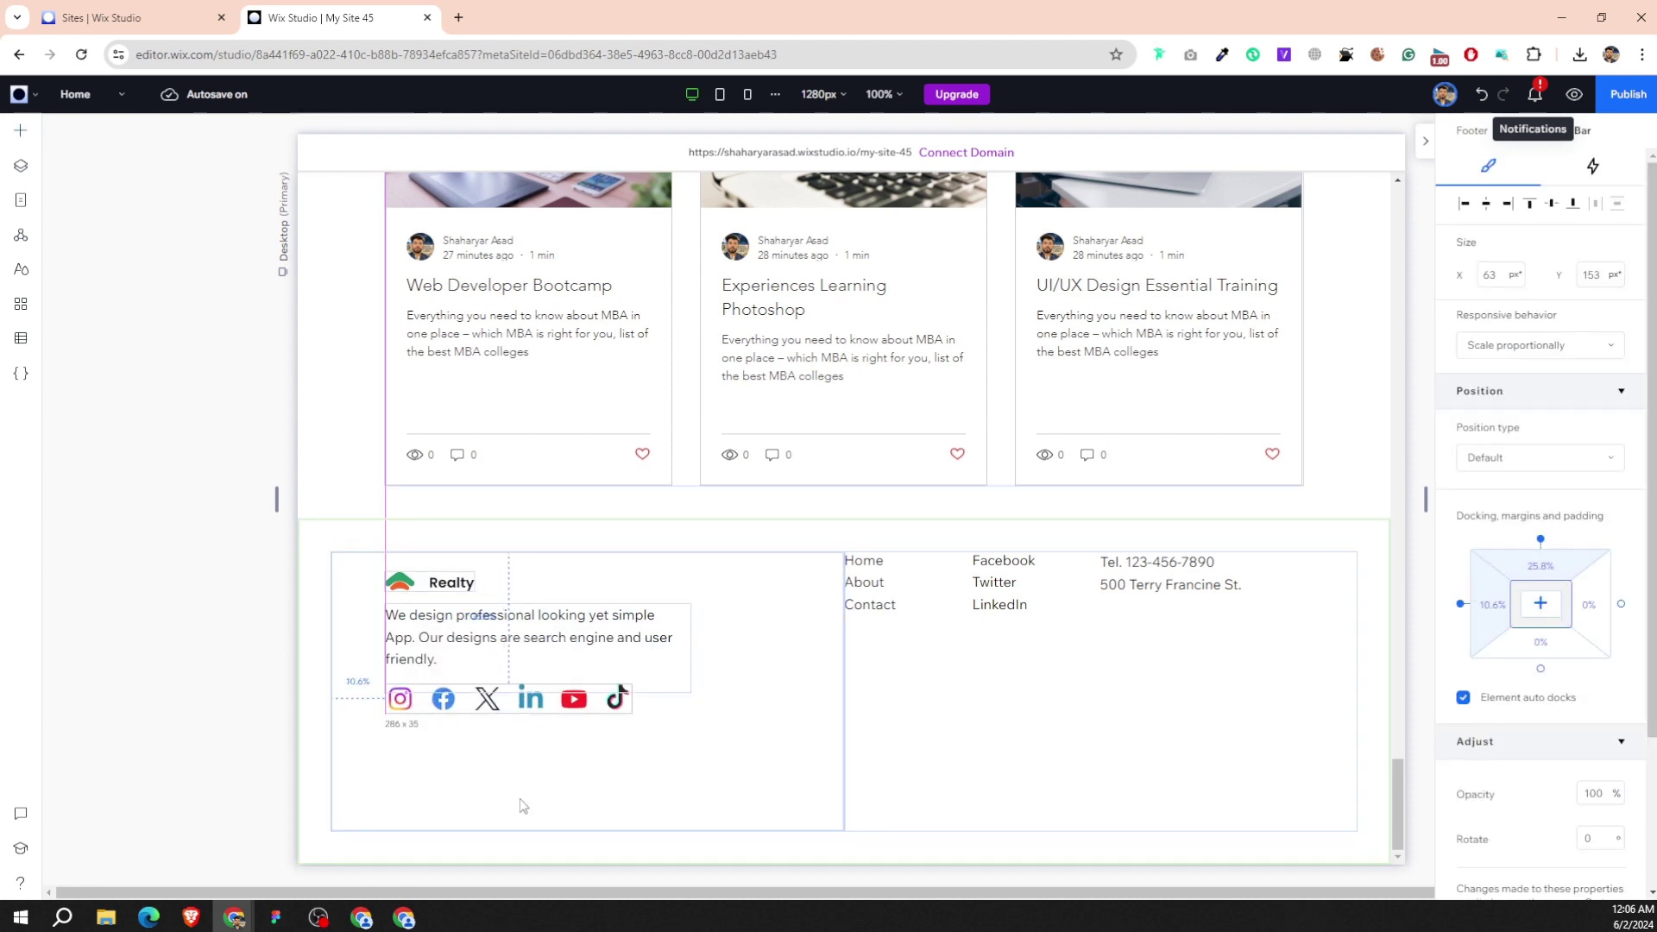
# Try evenly spacing logo, text and icons, undo it, and move the social bar lower.
pyautogui.keyDown('shift'); pyautogui.click(450, 580); pyautogui.keyUp('shift')
pyautogui.keyDown('shift'); pyautogui.click(474, 621); pyautogui.keyUp('shift')
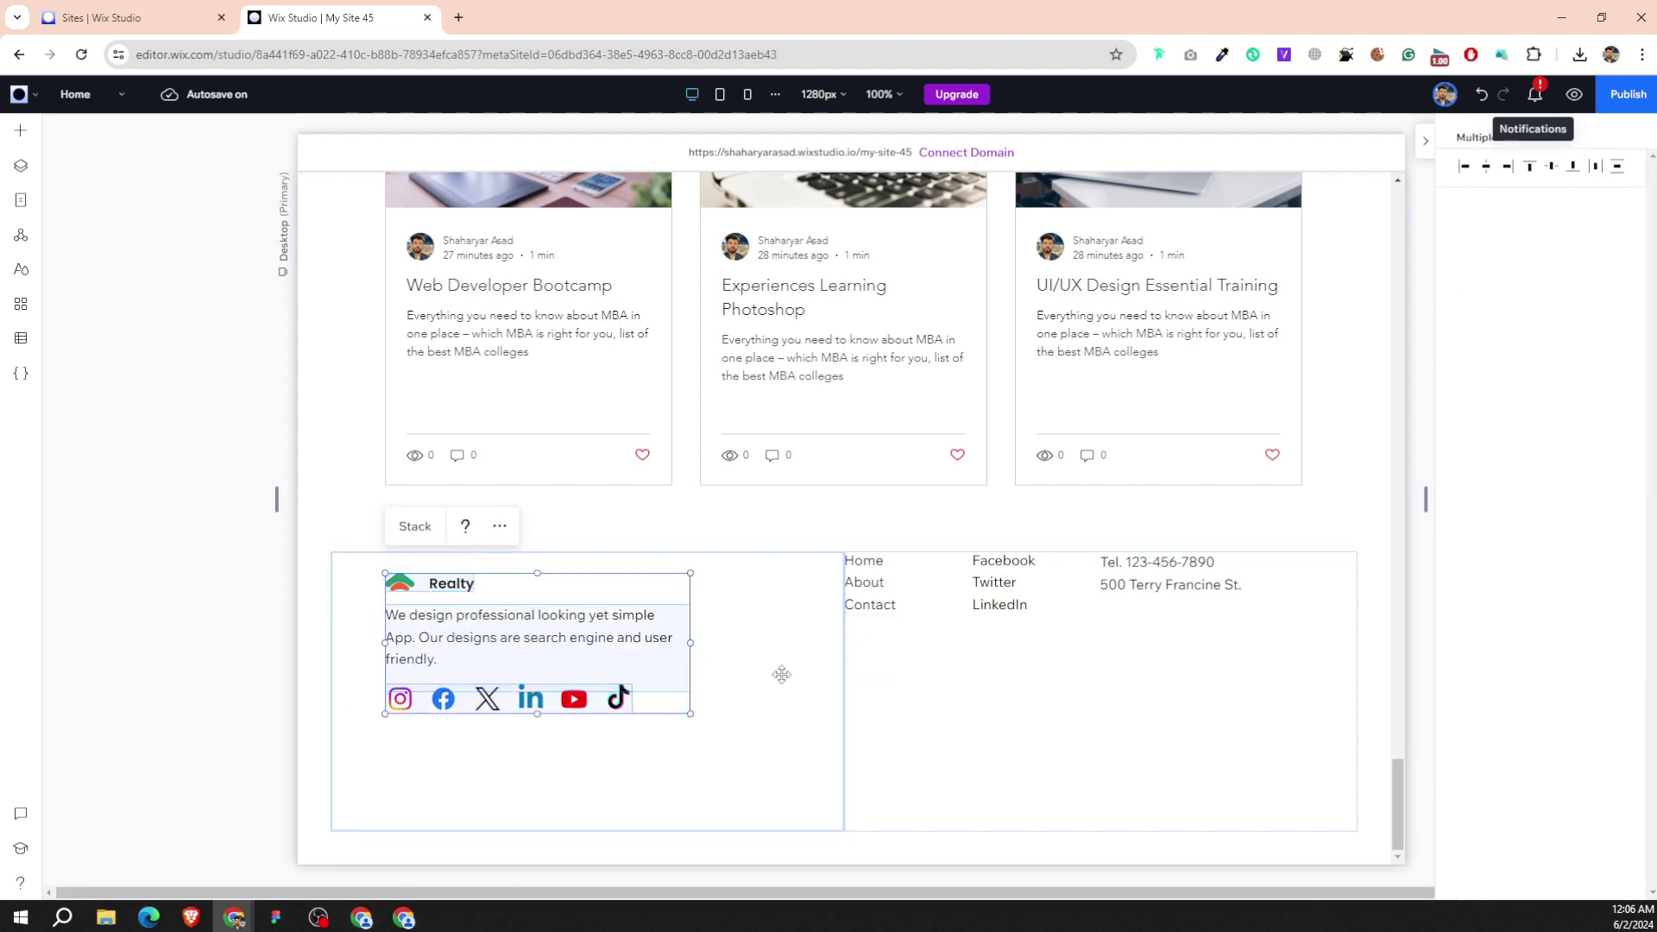
pyautogui.click(1616, 169)
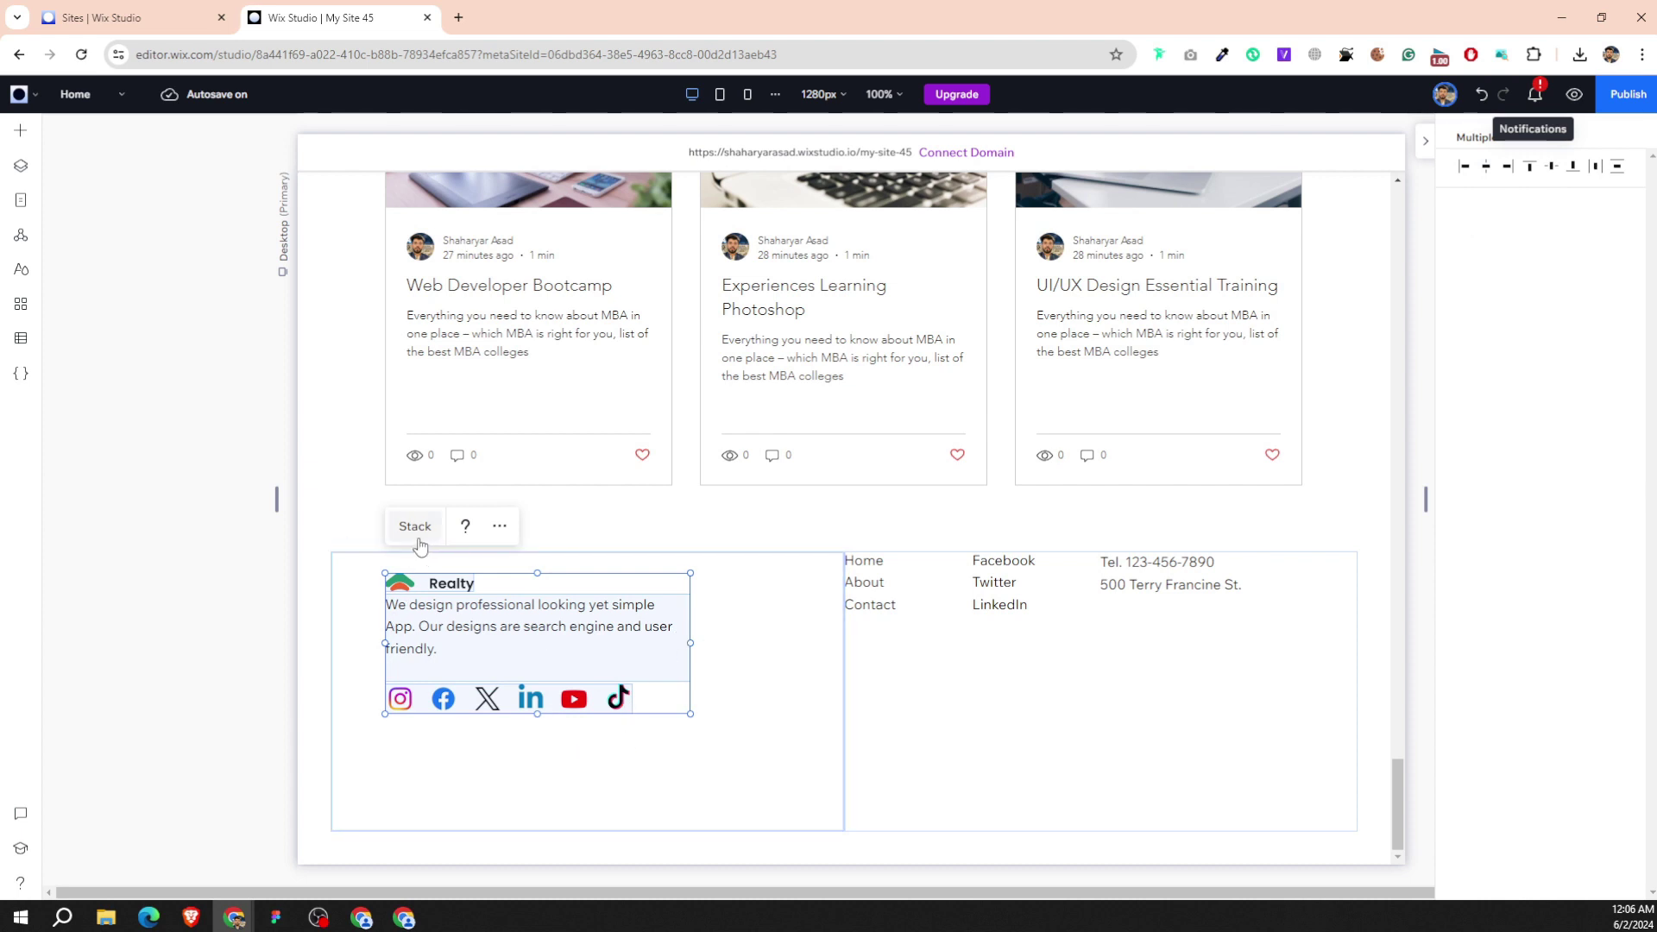
pyautogui.hotkey('ctrl', 'z')
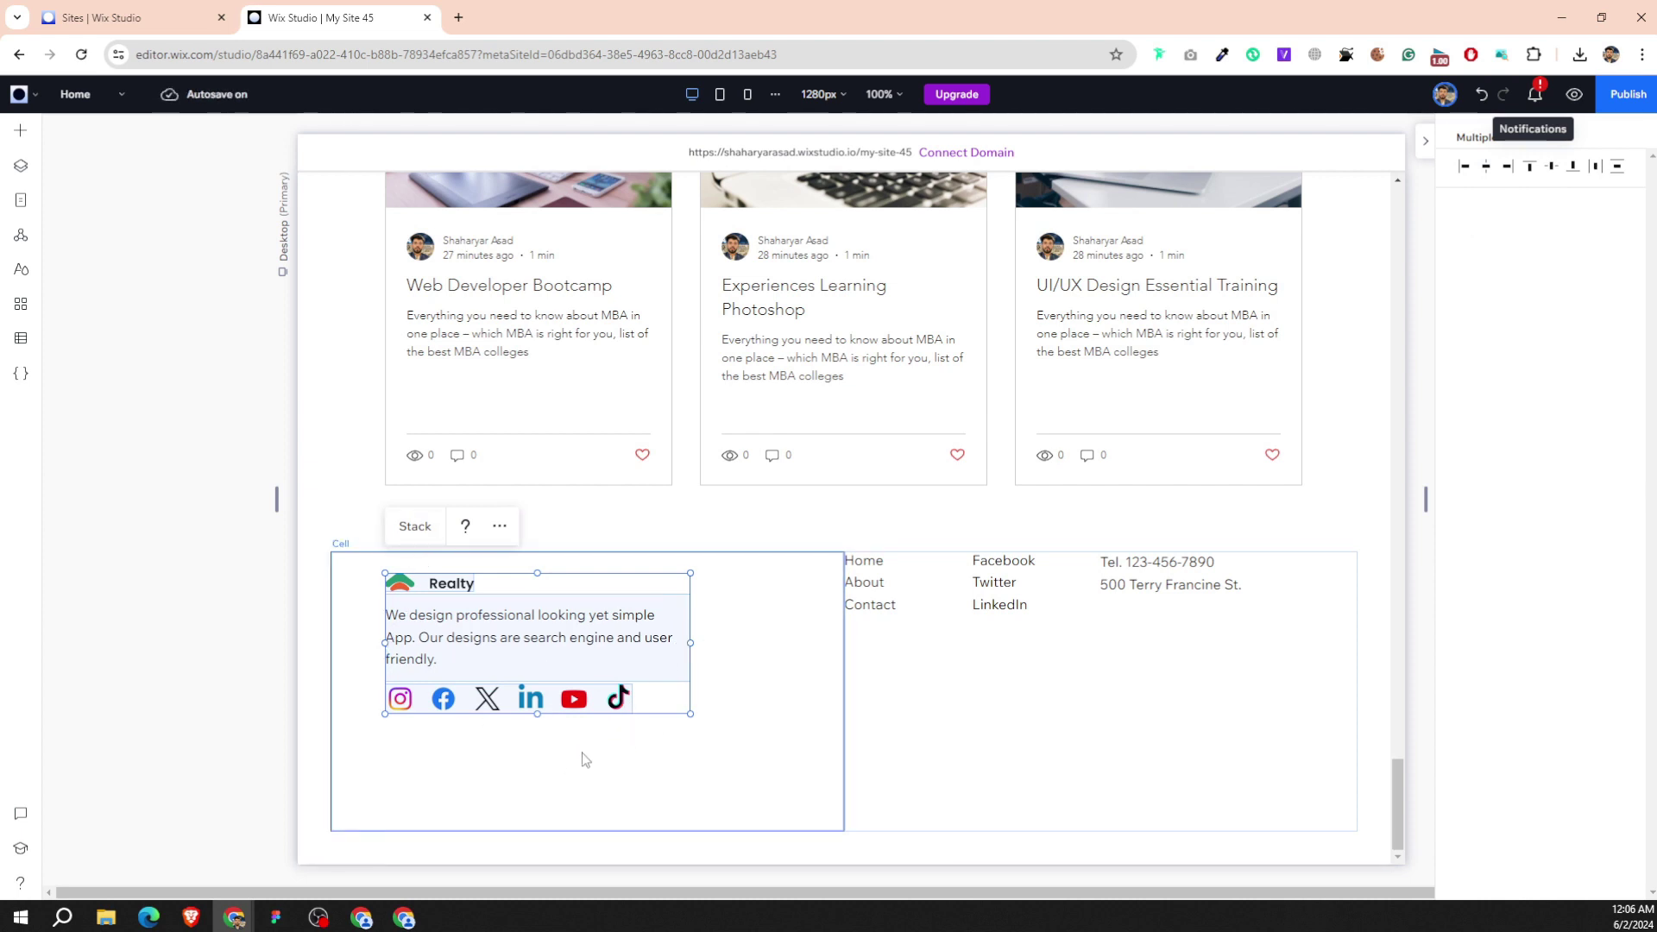
pyautogui.click(516, 766)
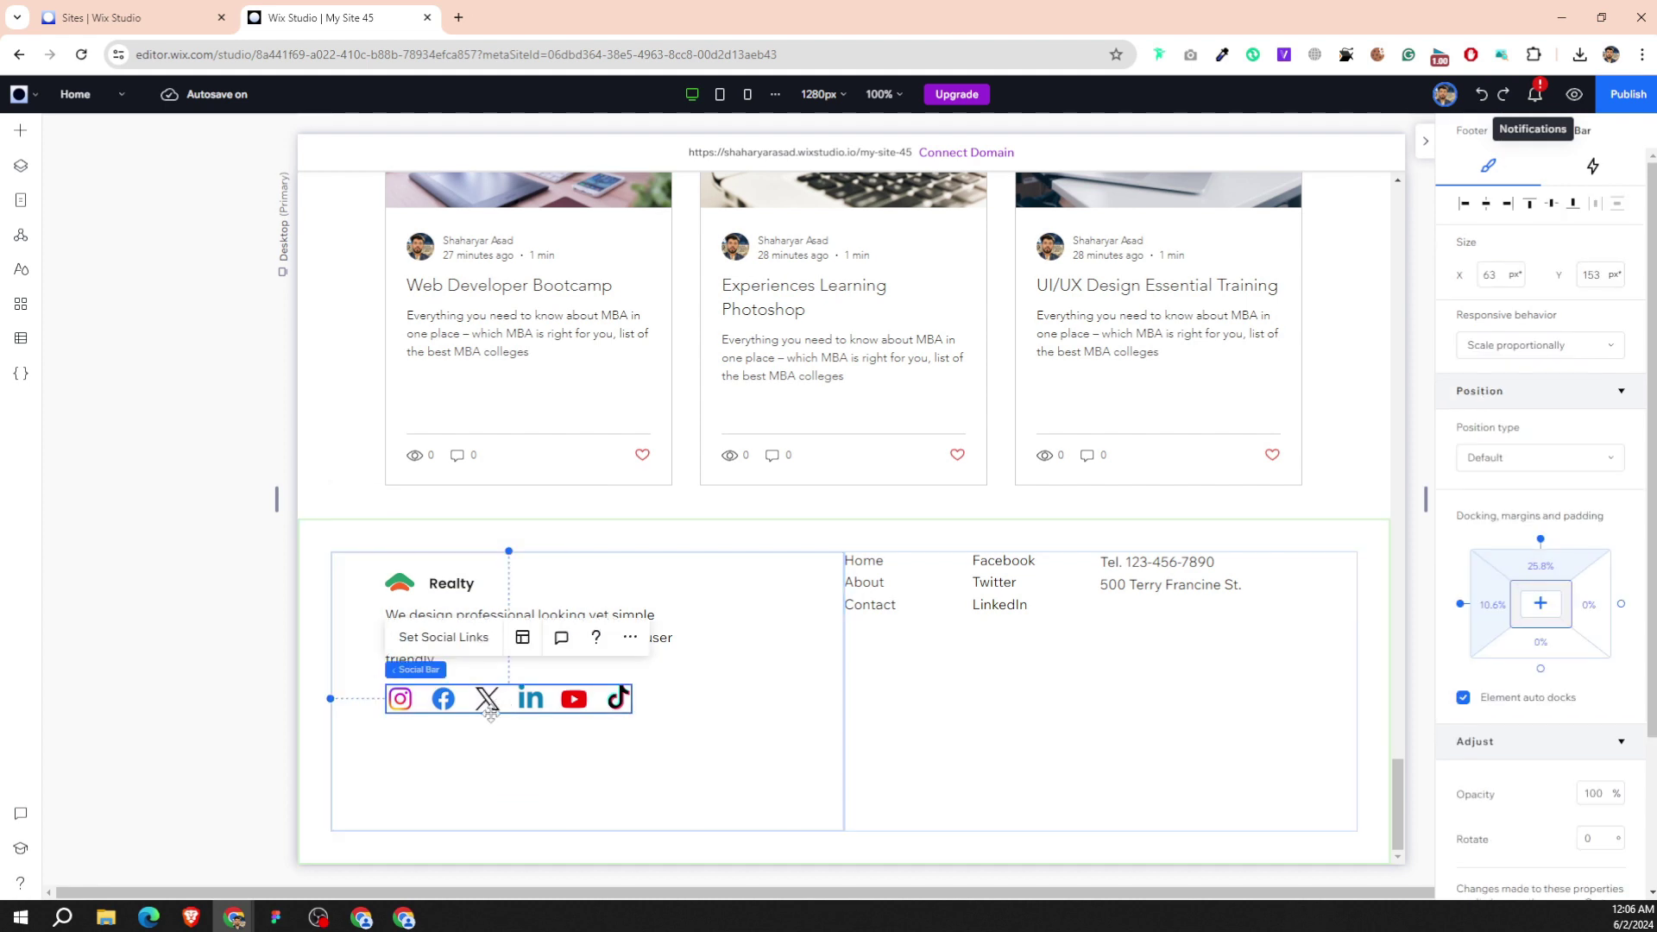
pyautogui.moveTo(485, 700); pyautogui.dragTo(488, 727)
# Stack the Realty logo, description and social bar together, then bring Figma forward.
pyautogui.click(449, 583)
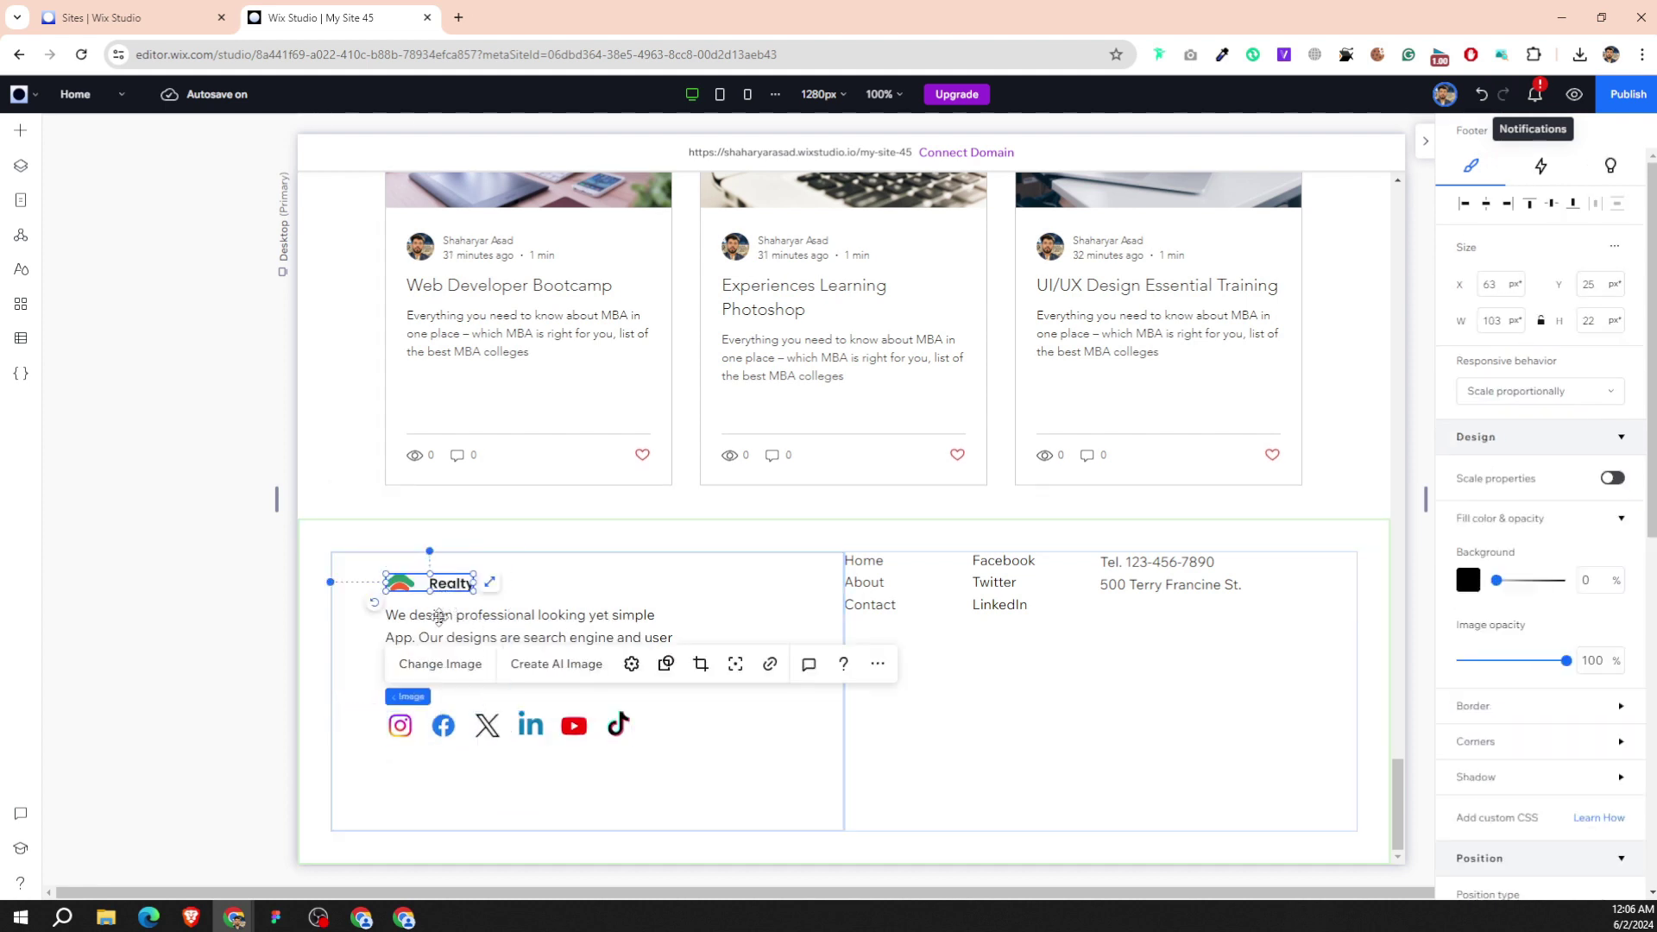
pyautogui.keyDown('shift'); pyautogui.click(517, 639); pyautogui.keyUp('shift')
pyautogui.keyDown('shift'); pyautogui.click(421, 726); pyautogui.keyUp('shift')
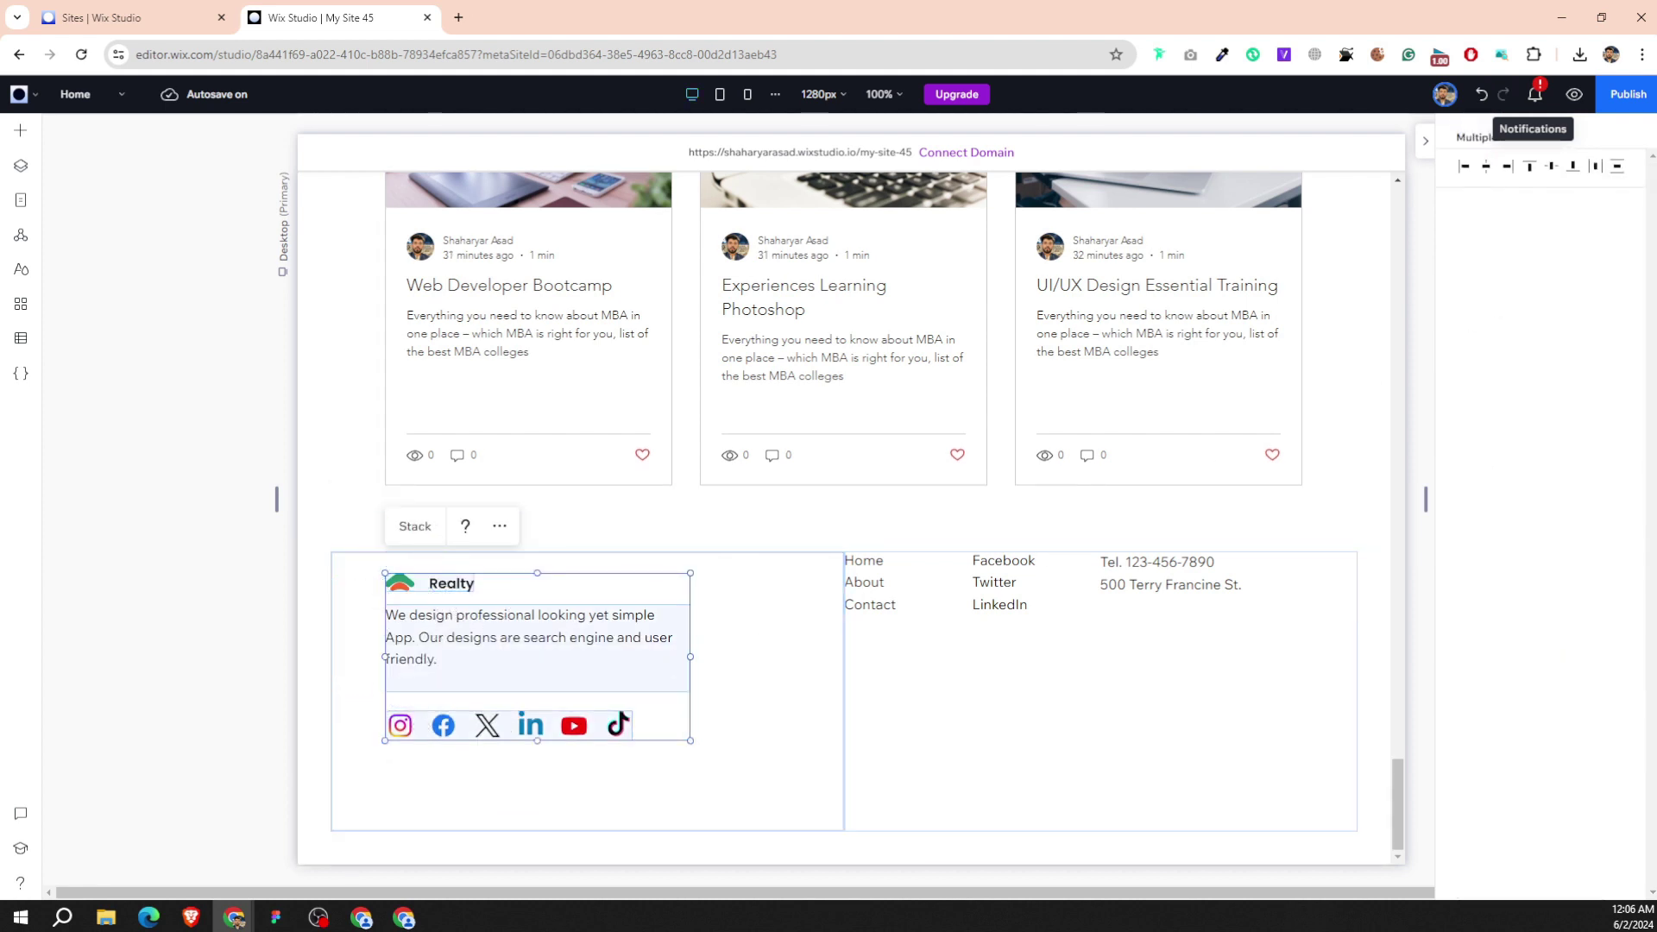
pyautogui.click(401, 537)
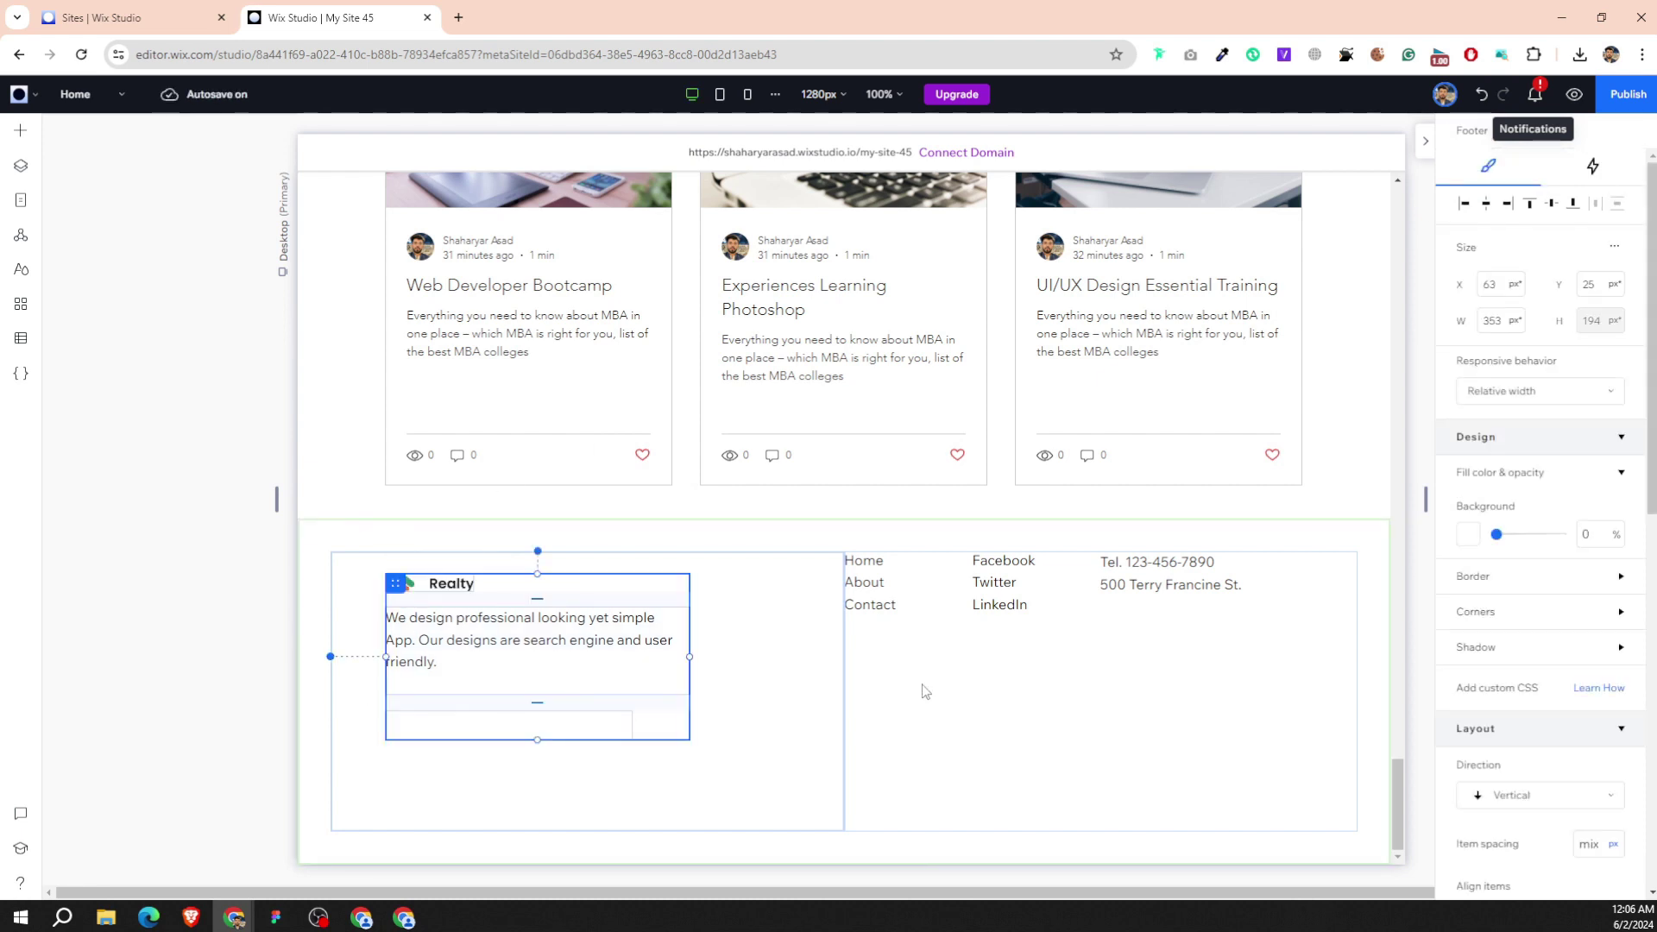
pyautogui.click(880, 691)
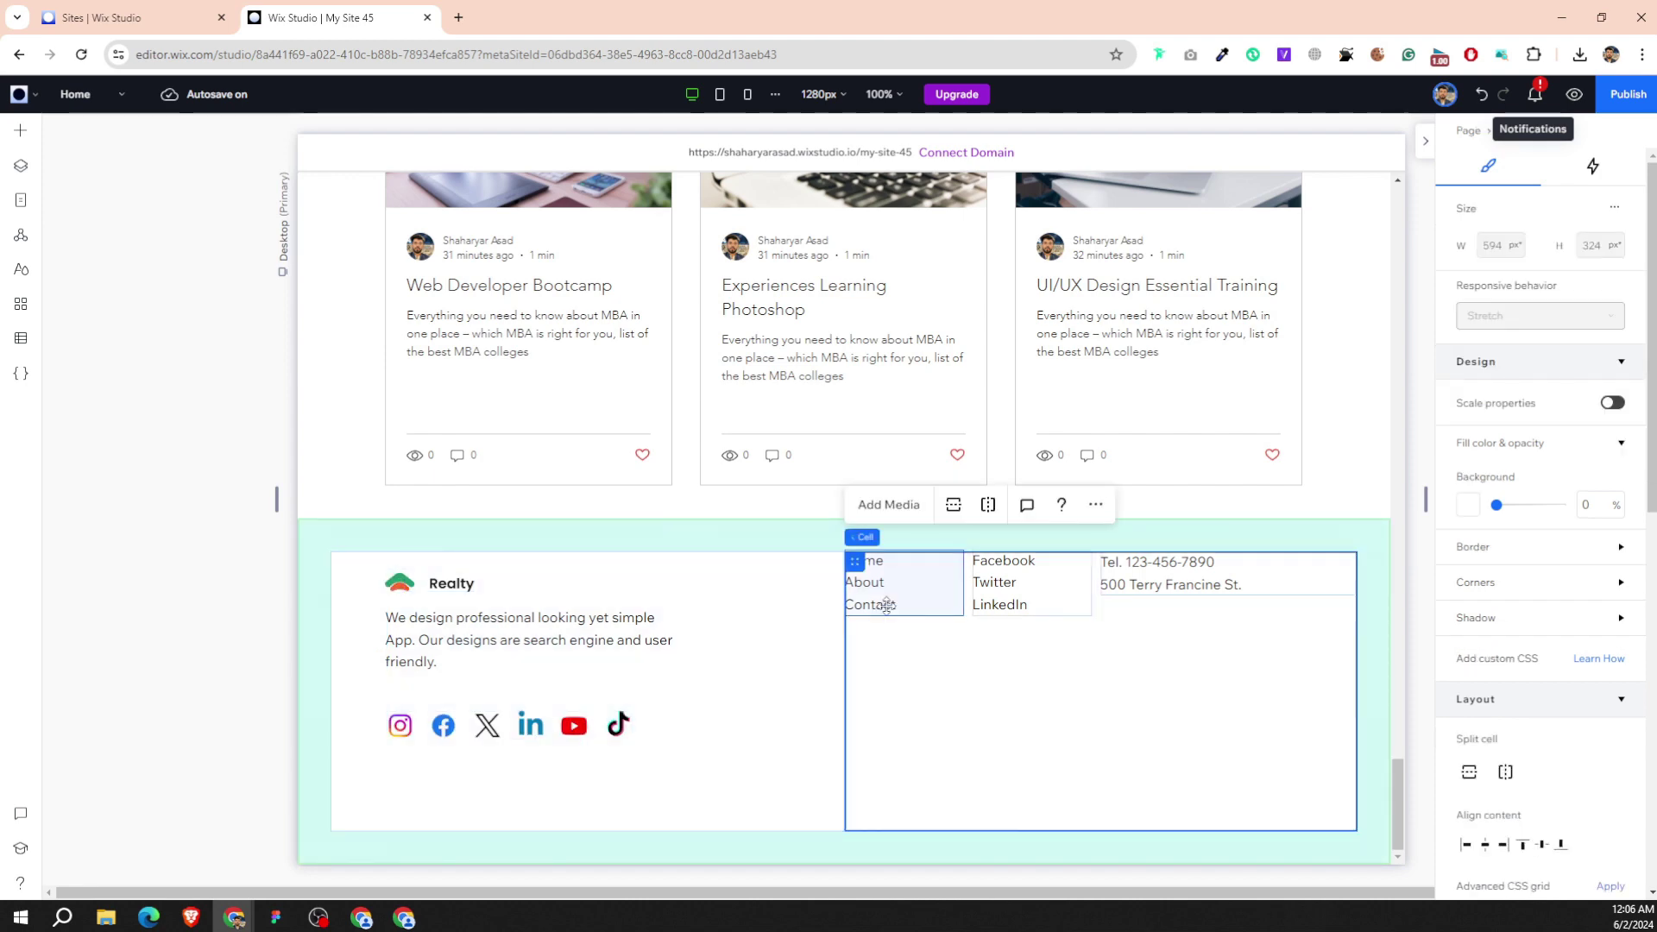
pyautogui.click(276, 918)
# Copy the footer description's fill hex 7A838A in Figma and return to Wix Studio.
pyautogui.press('Escape')
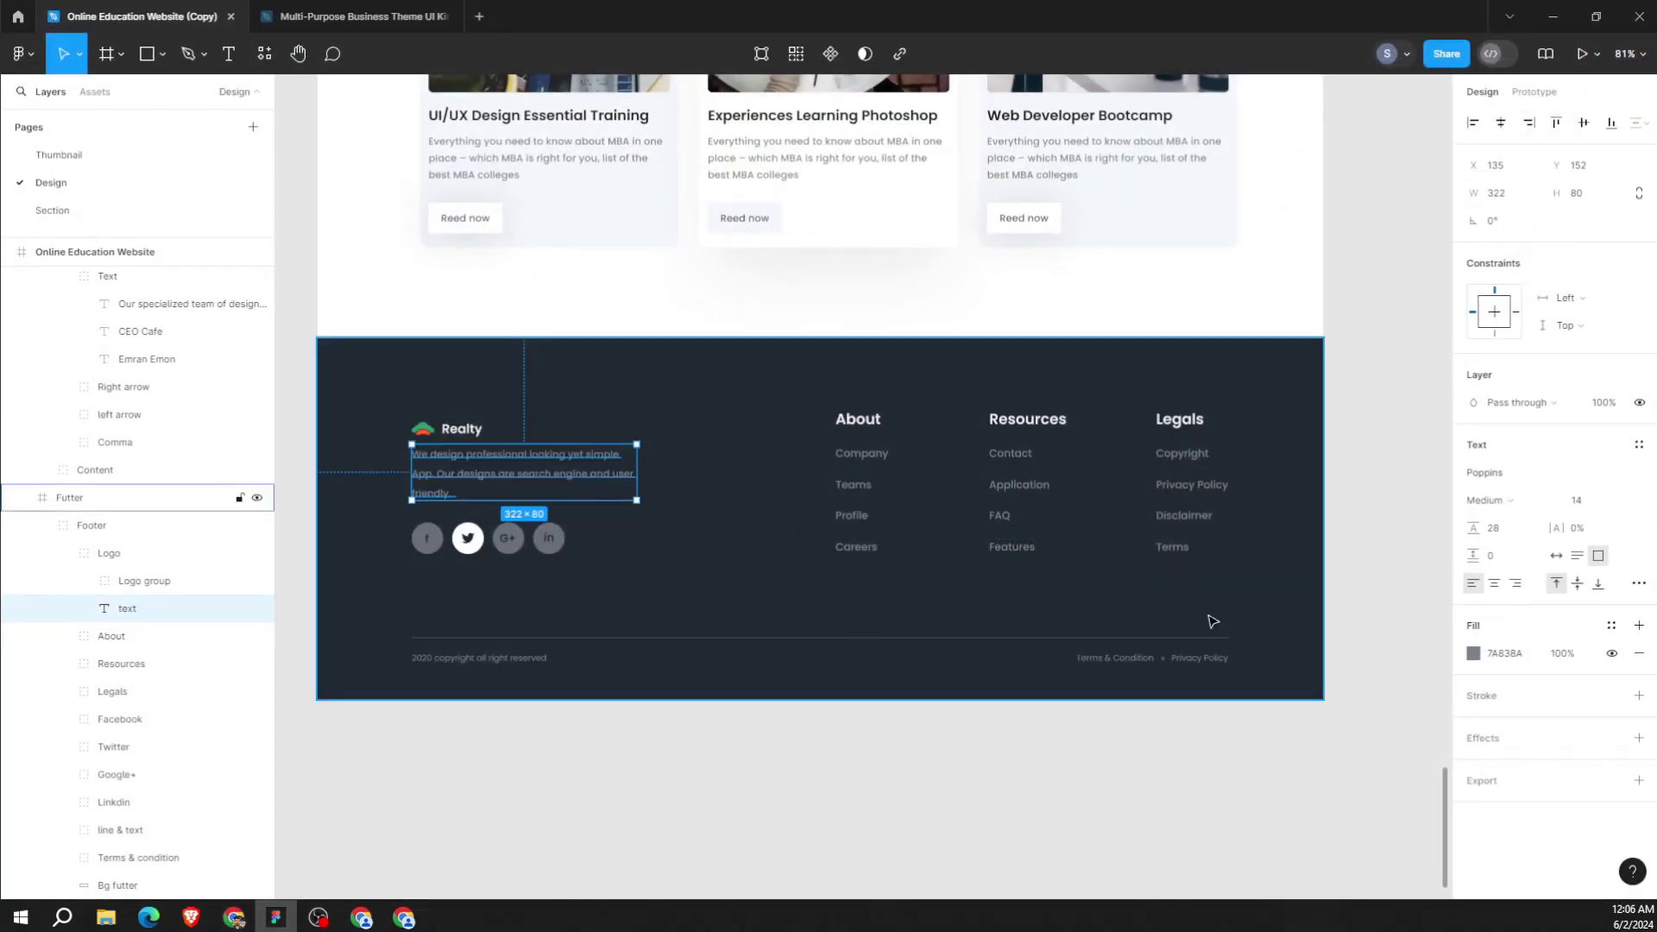
pyautogui.click(1474, 653)
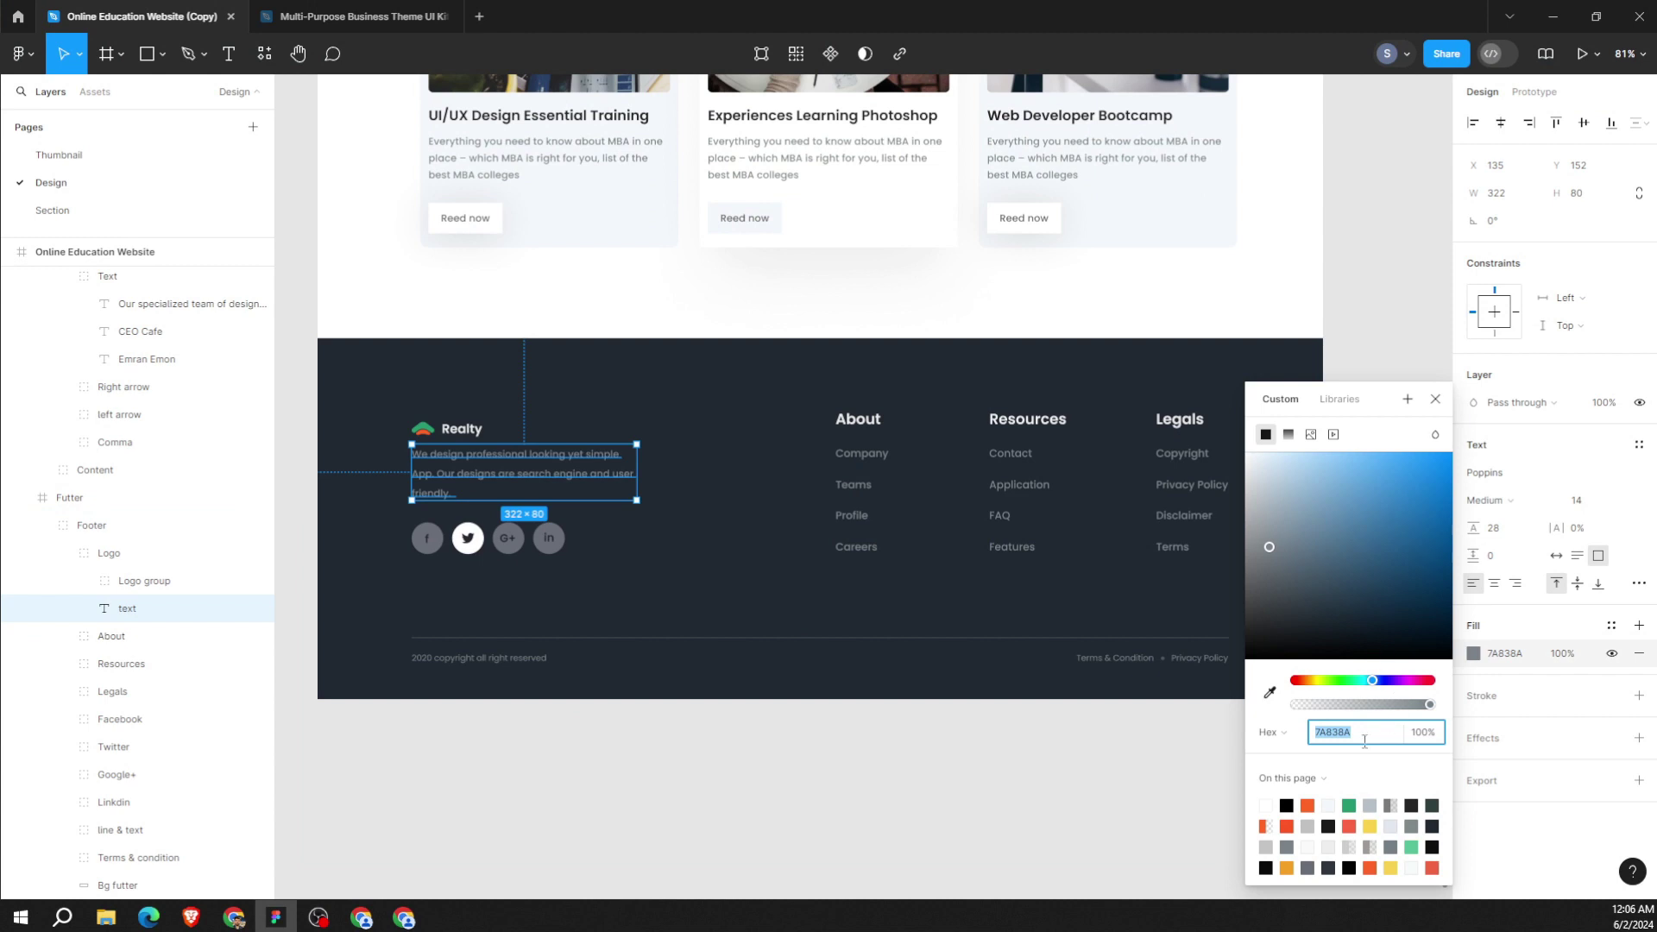
pyautogui.rightClick(1364, 740)
pyautogui.click(1402, 818)
pyautogui.click(259, 918)
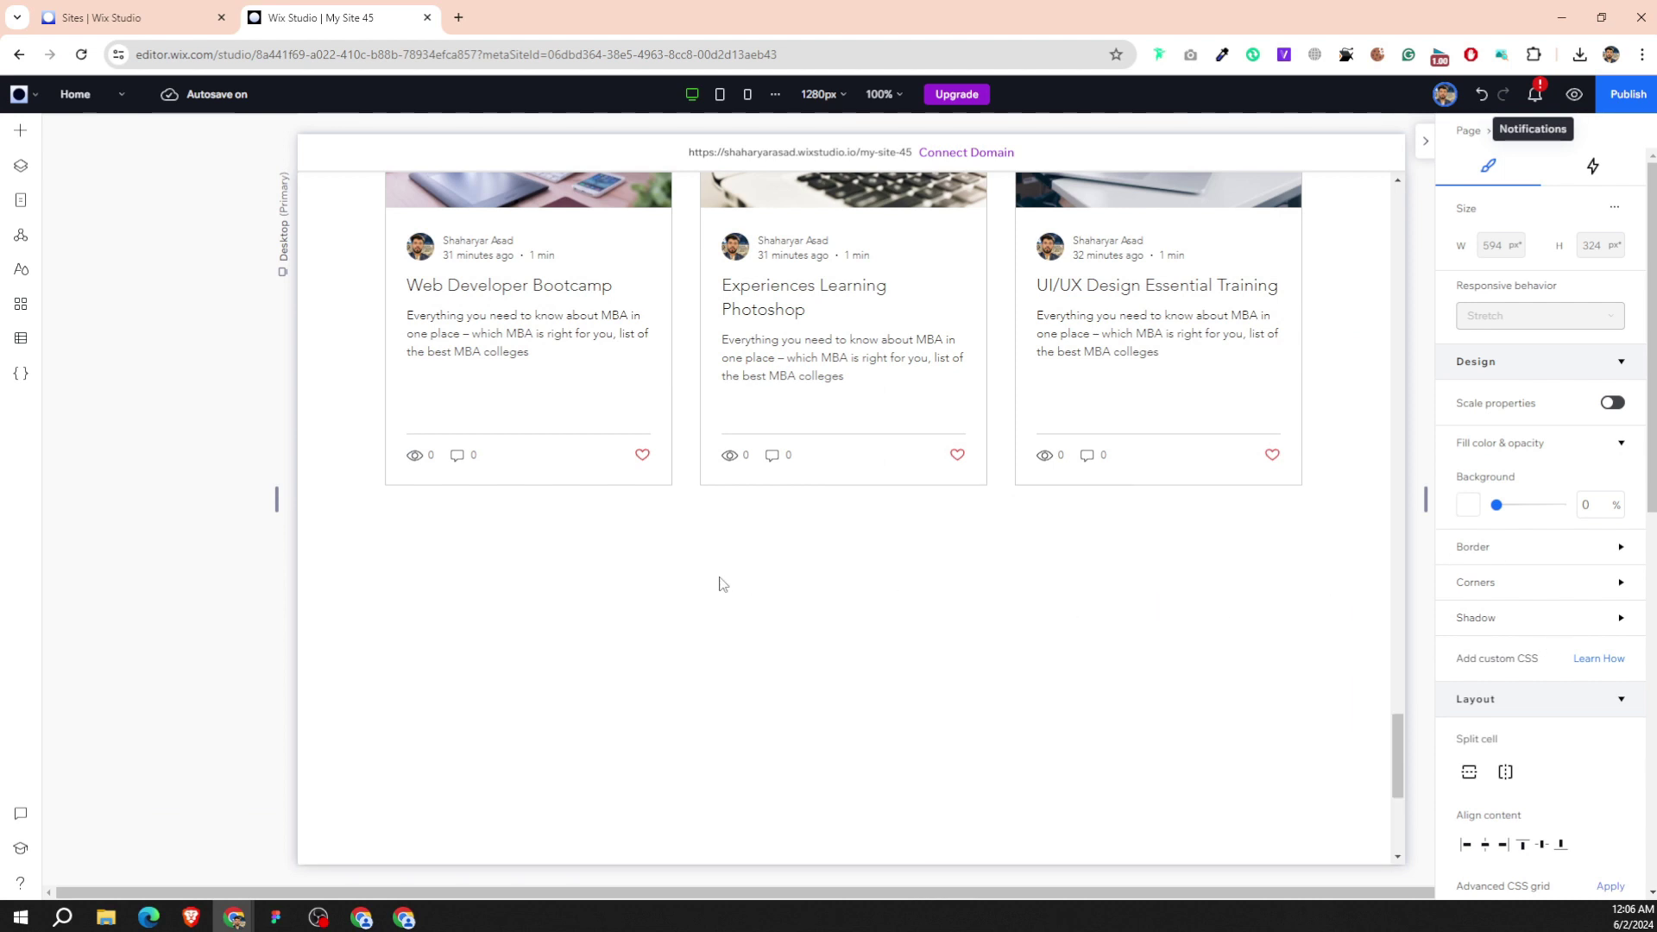
# Remove the empty extra section and set the footer background to custom hex 7A838A.
pyautogui.scroll(-3, 700, 592)
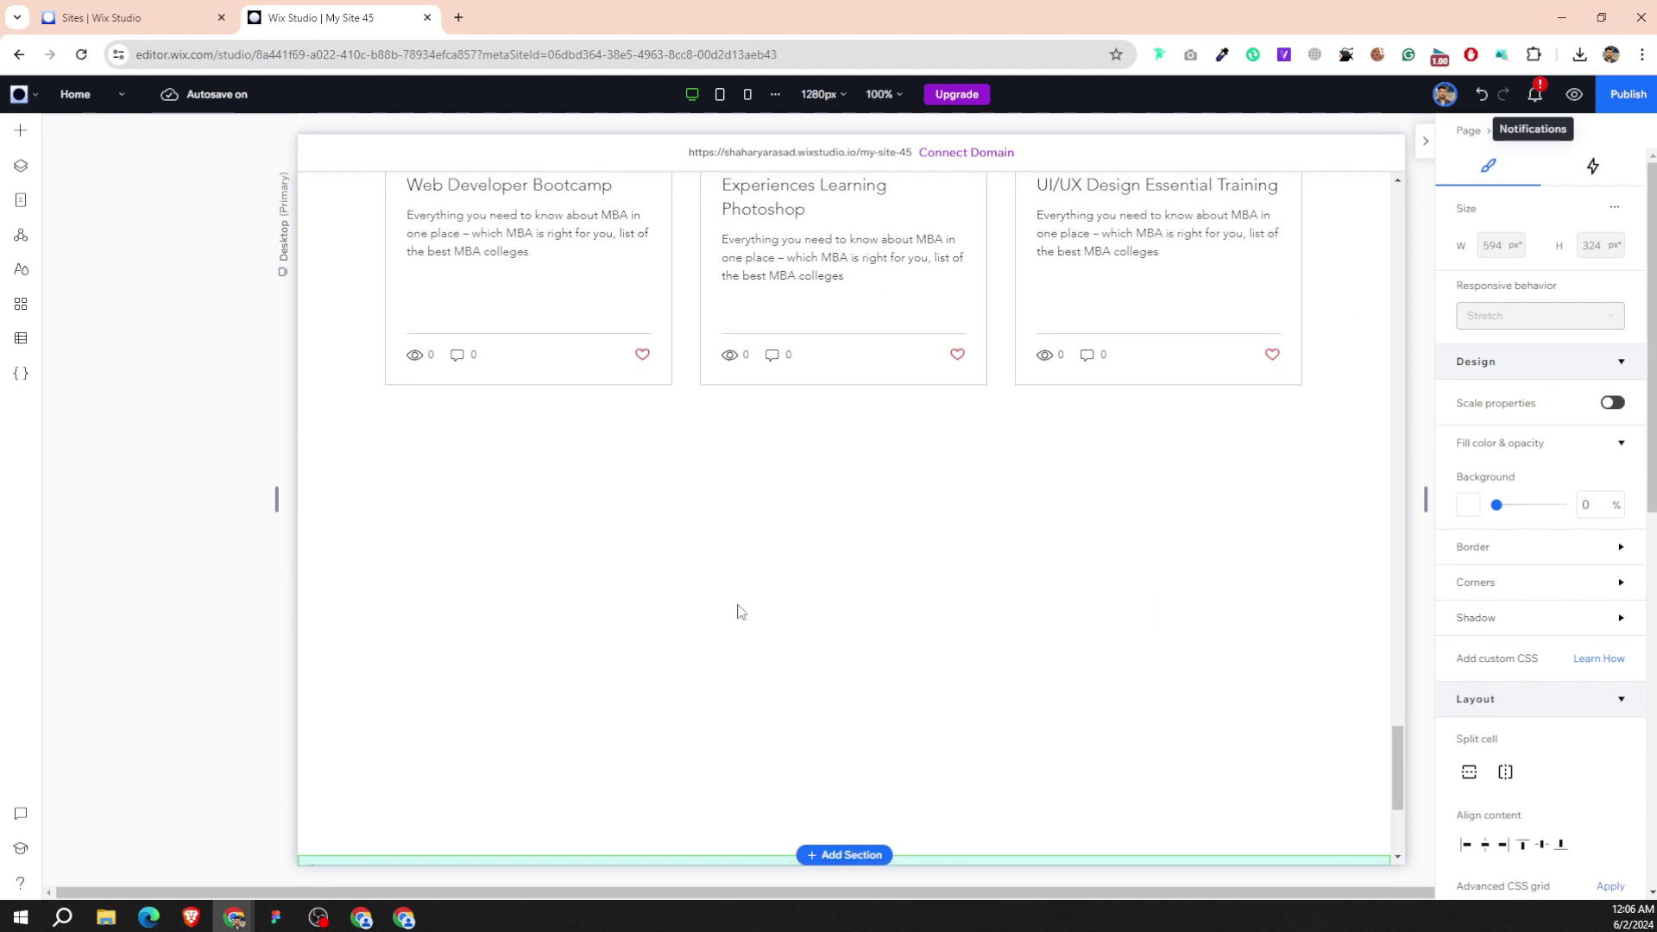
pyautogui.click(701, 551)
pyautogui.hotkey('ctrl', 'z')
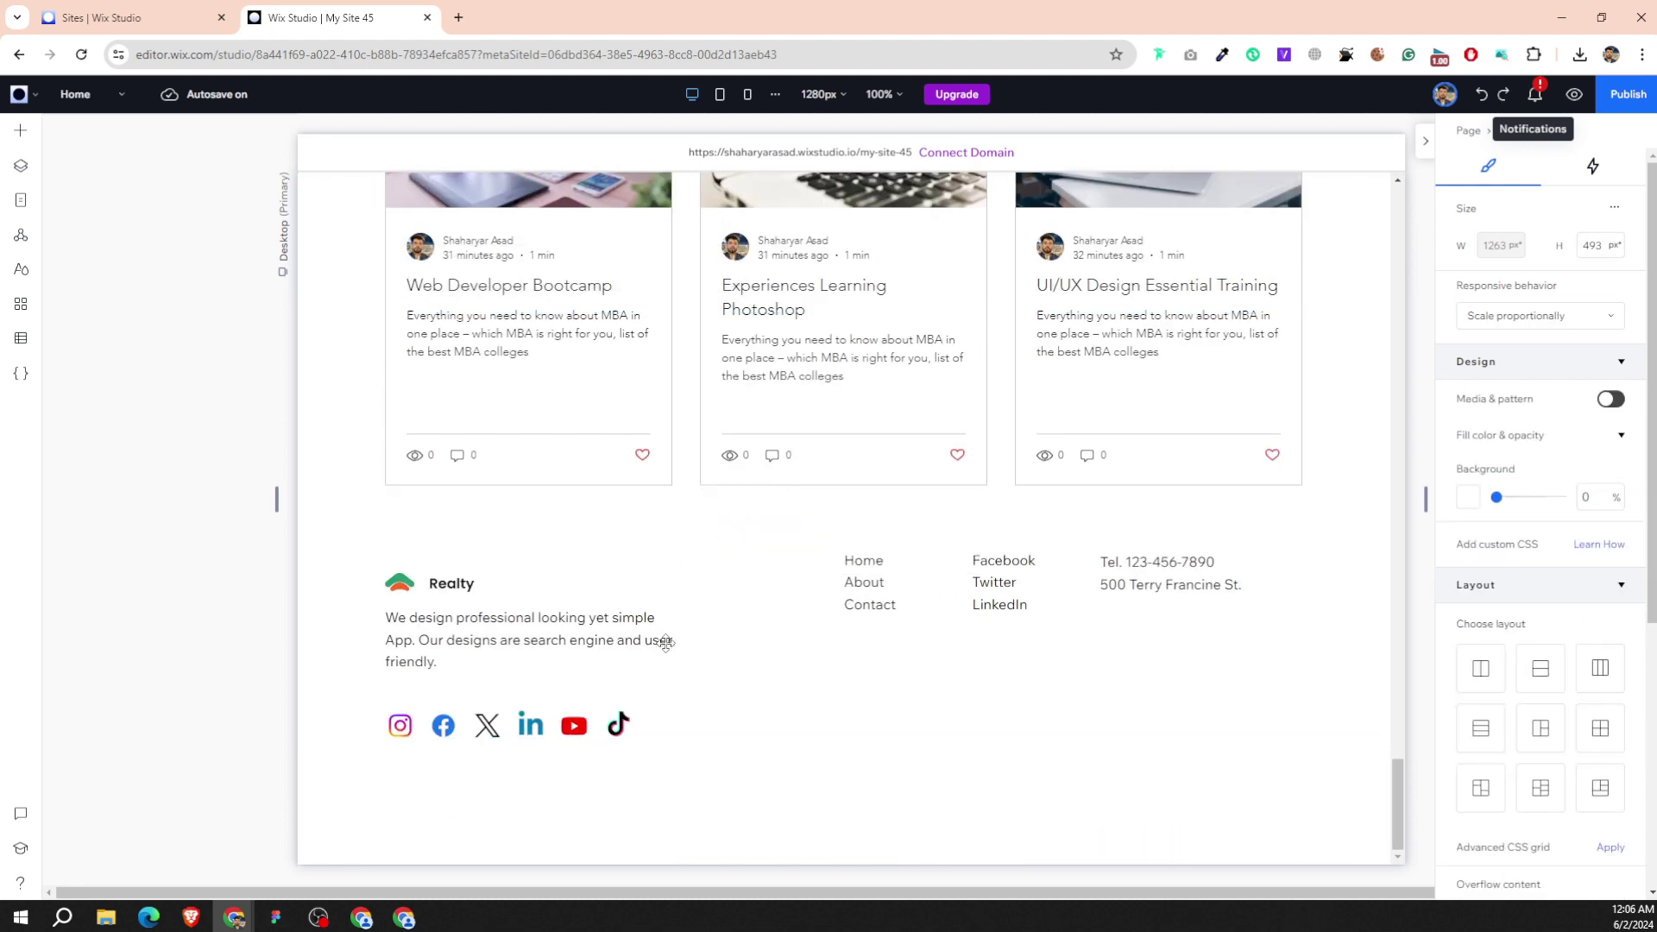
pyautogui.click(905, 681)
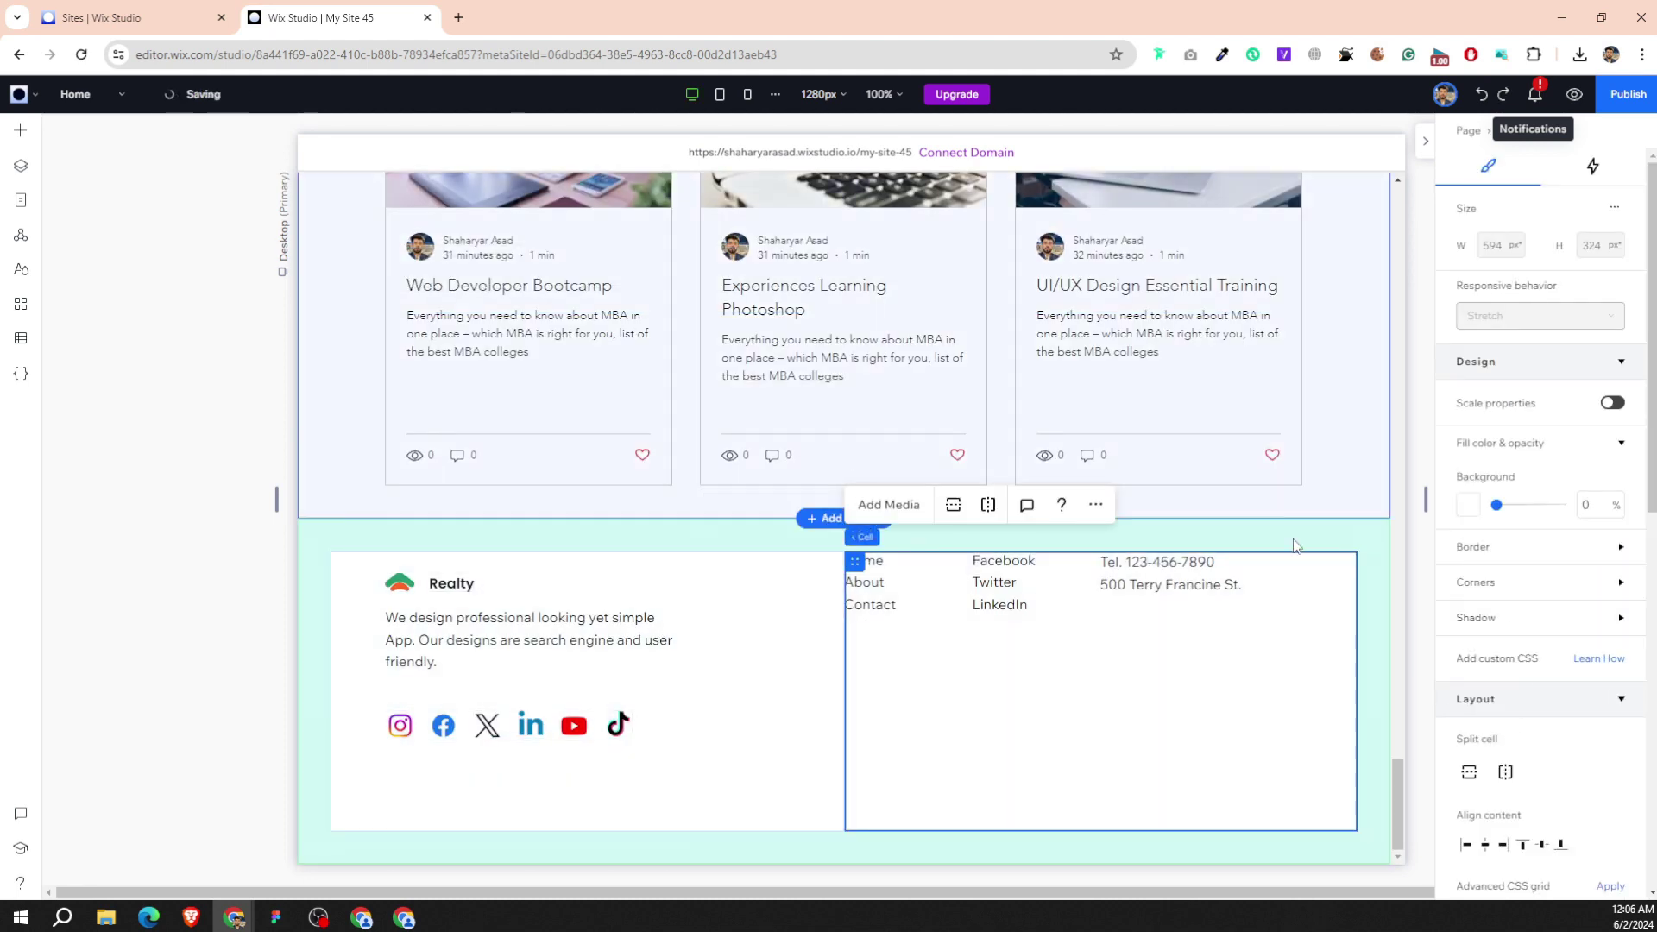
pyautogui.press('Escape')
pyautogui.click(1468, 458)
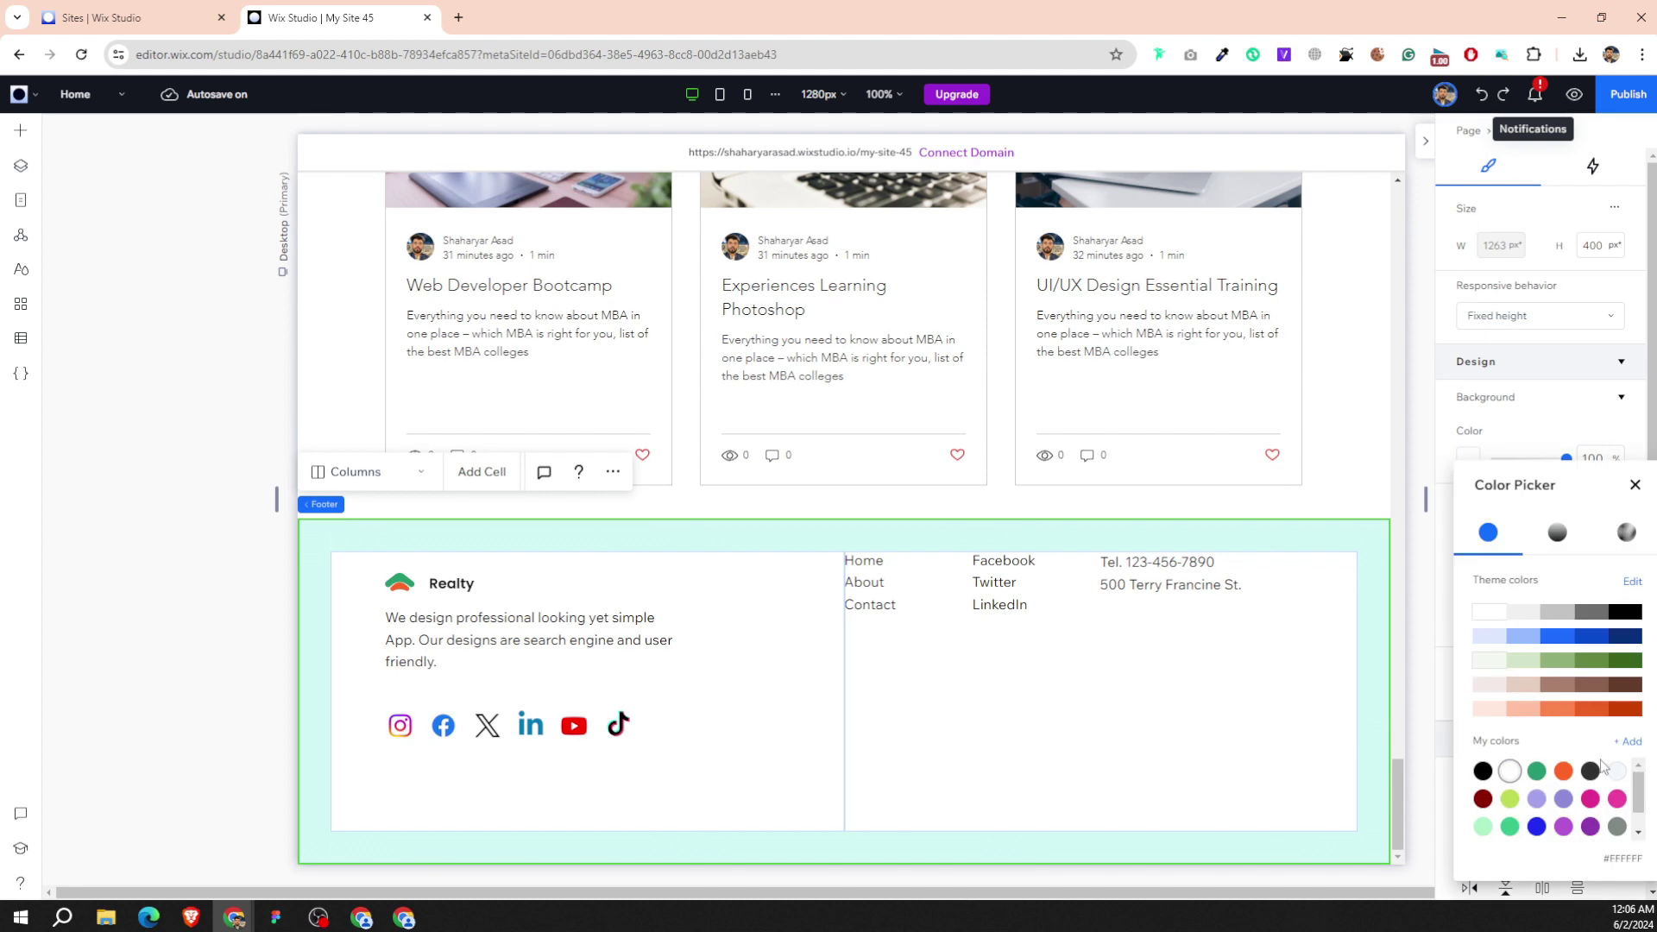
pyautogui.click(1618, 768)
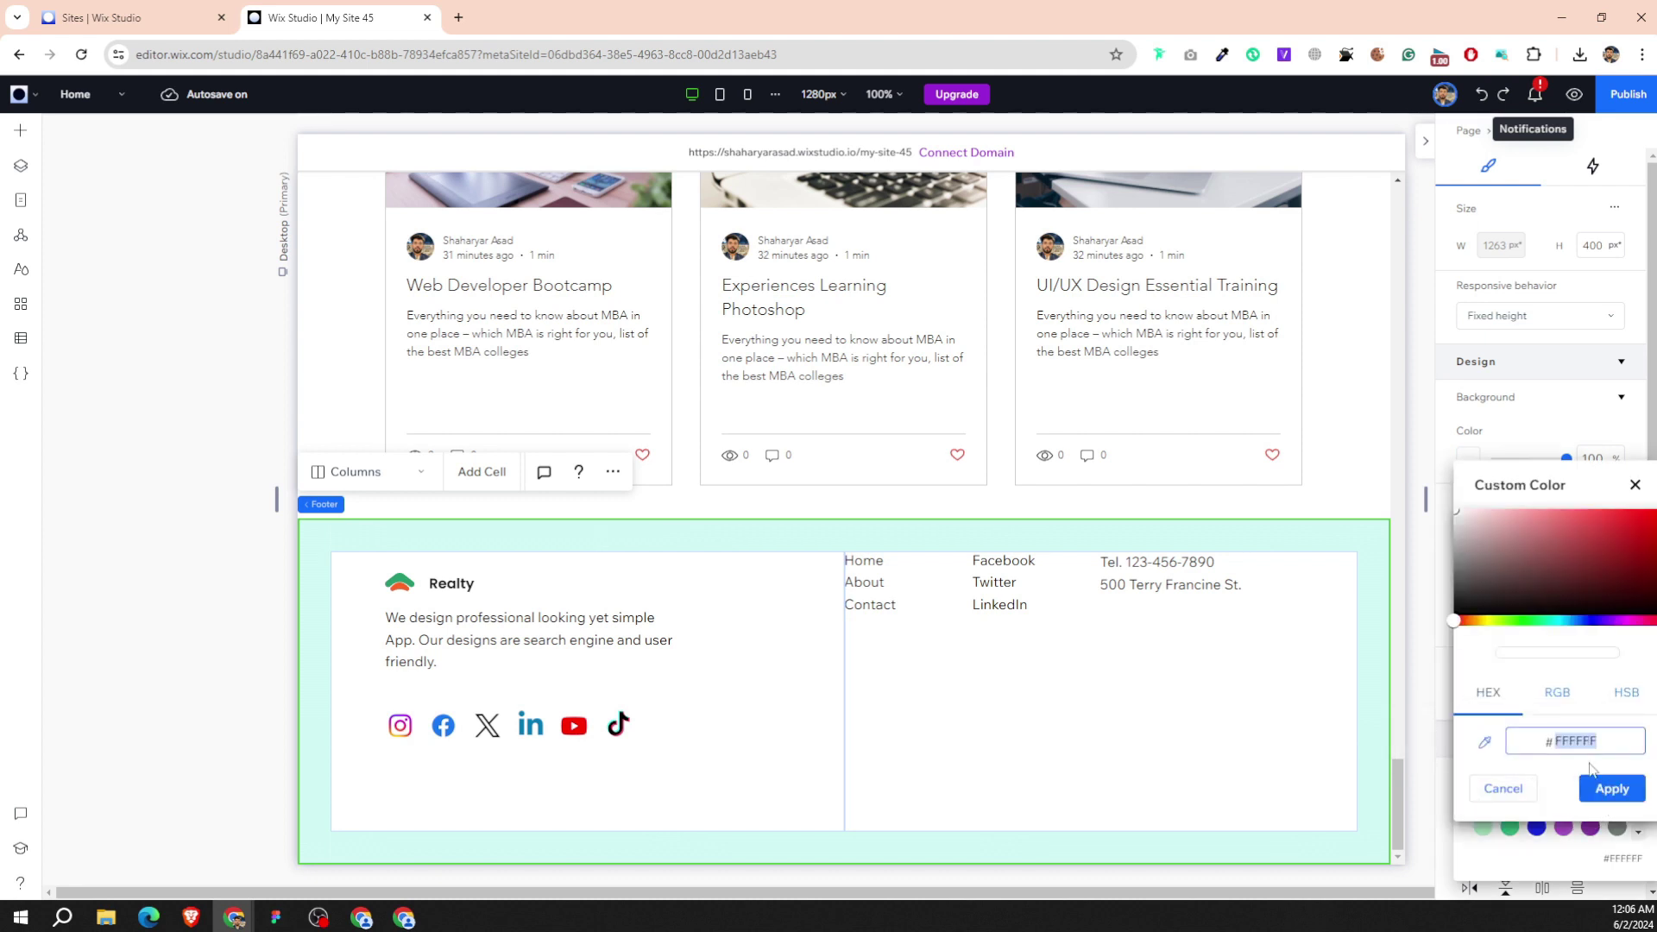
pyautogui.write('7A838A')
pyautogui.click(1610, 787)
pyautogui.click(808, 713)
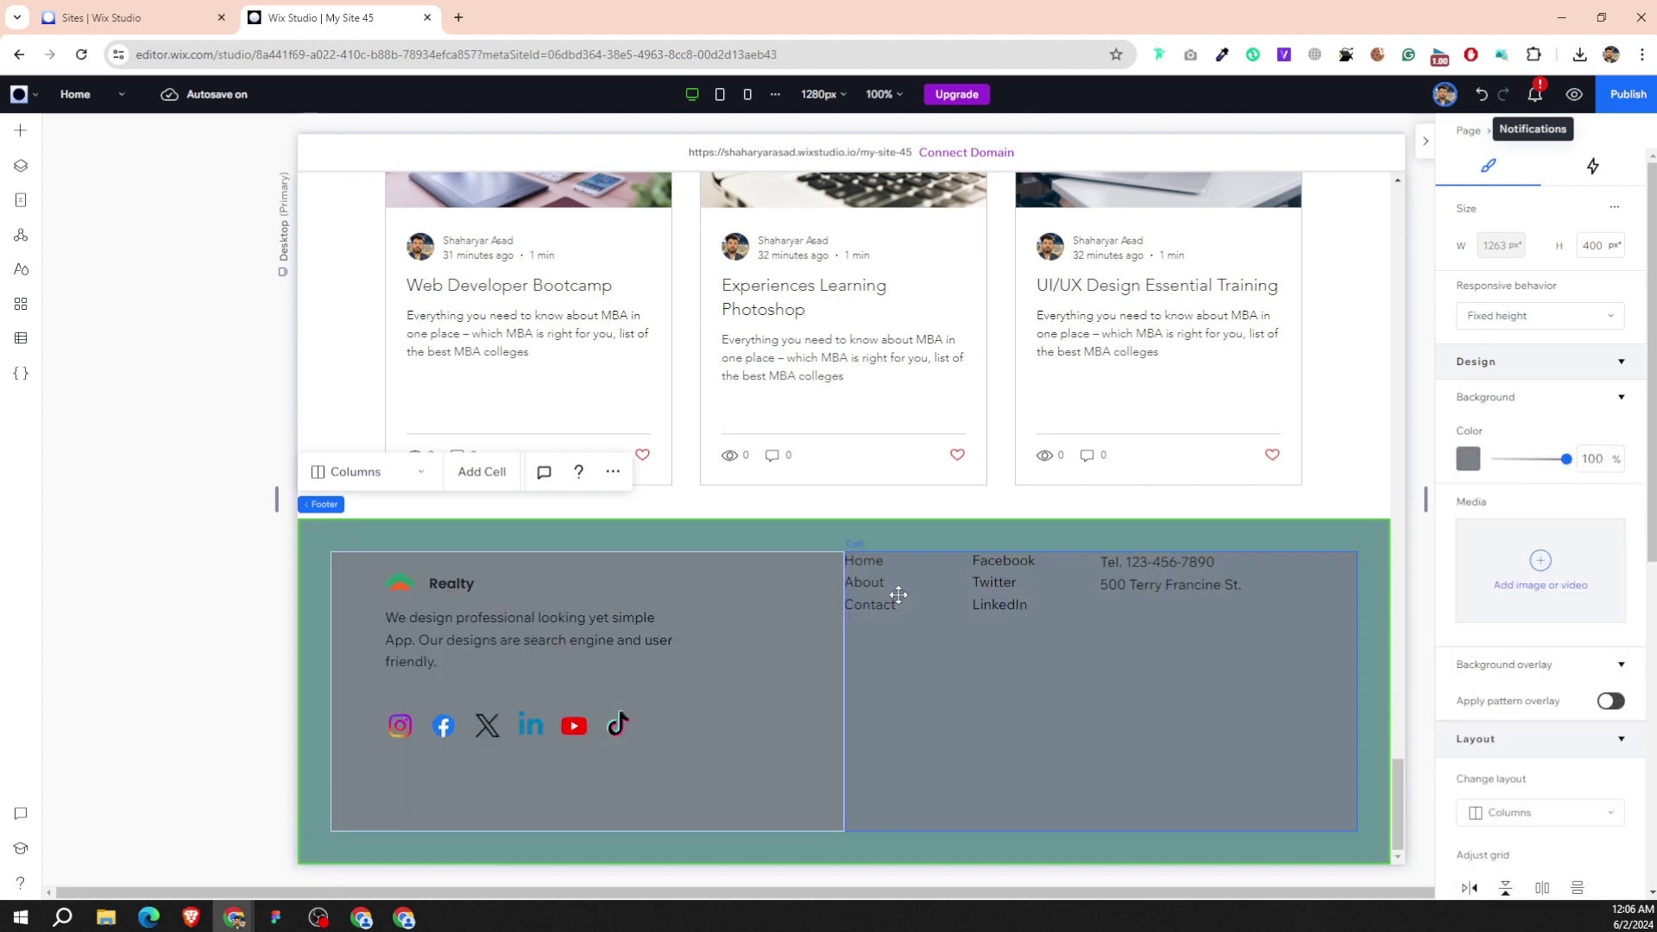
# Move the page links, social links and contact columns lower in the footer's right cell.
pyautogui.click(889, 603)
pyautogui.moveTo(909, 595); pyautogui.dragTo(912, 698)
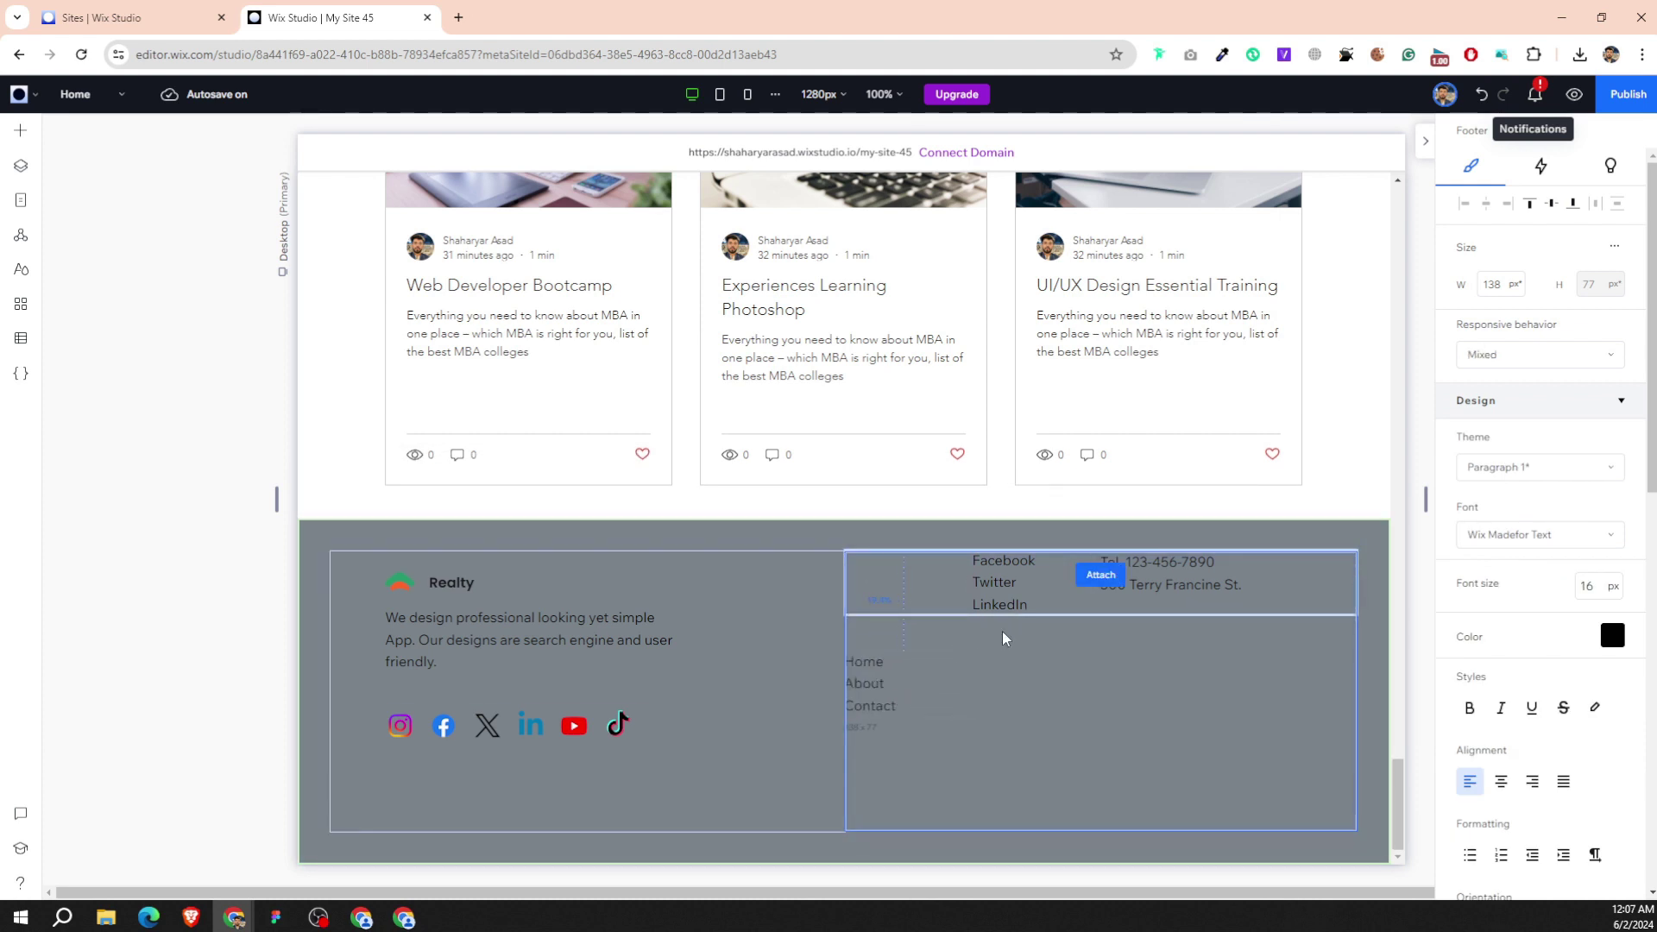
pyautogui.moveTo(1001, 638); pyautogui.dragTo(1018, 588)
pyautogui.click(997, 569)
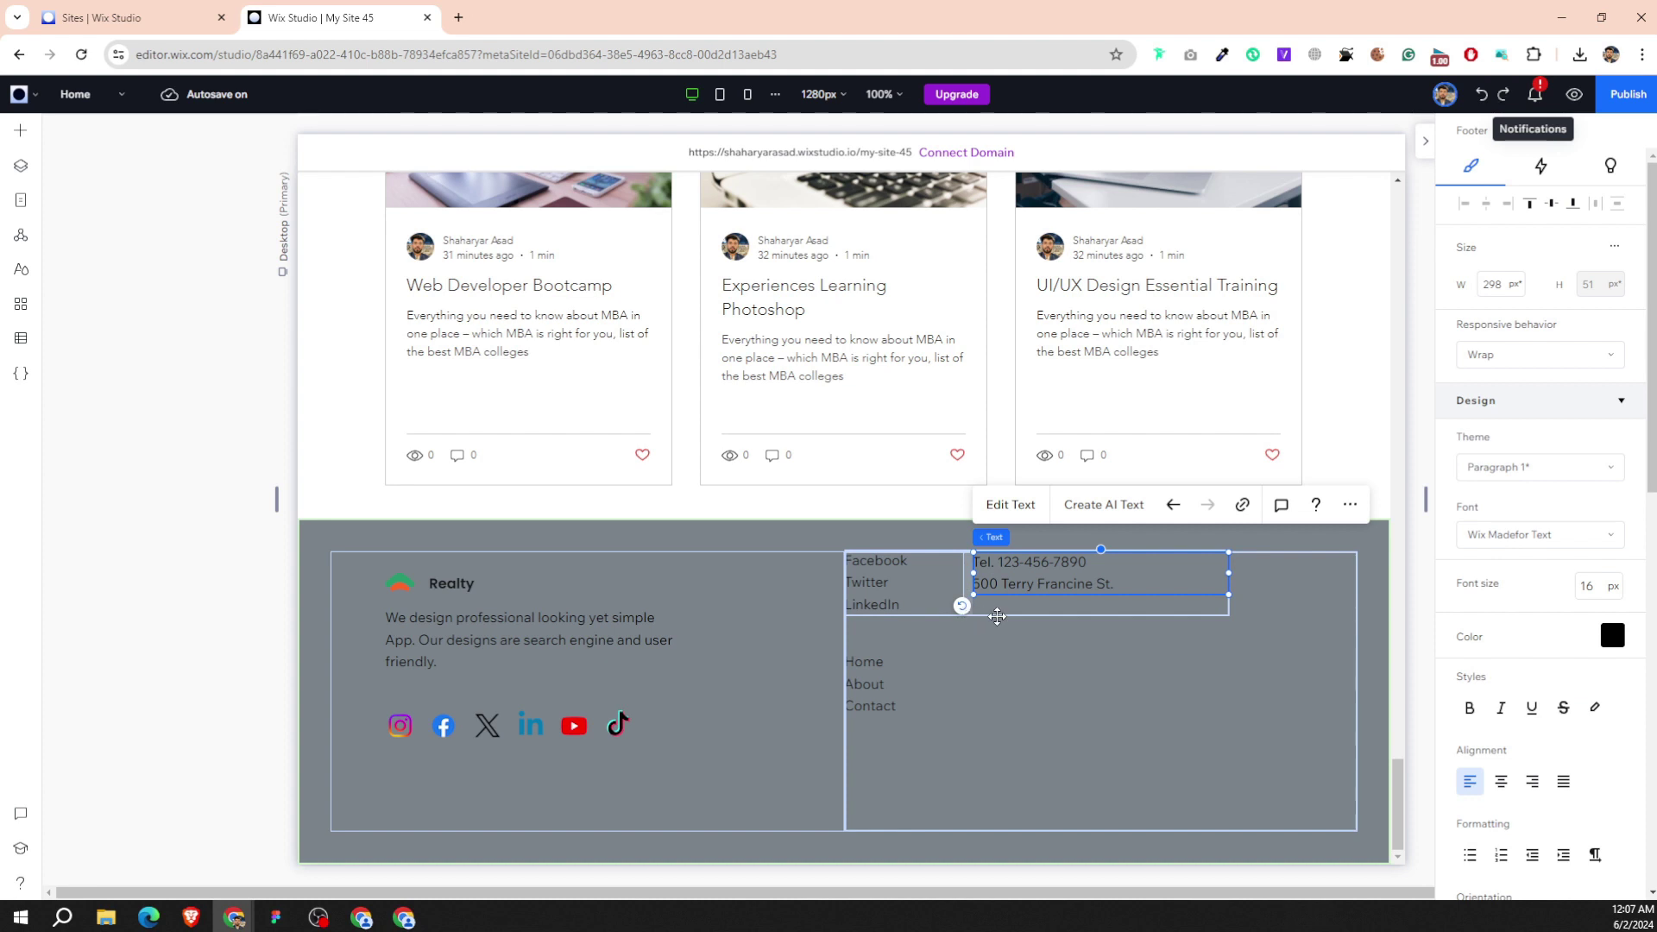
pyautogui.click(1002, 676)
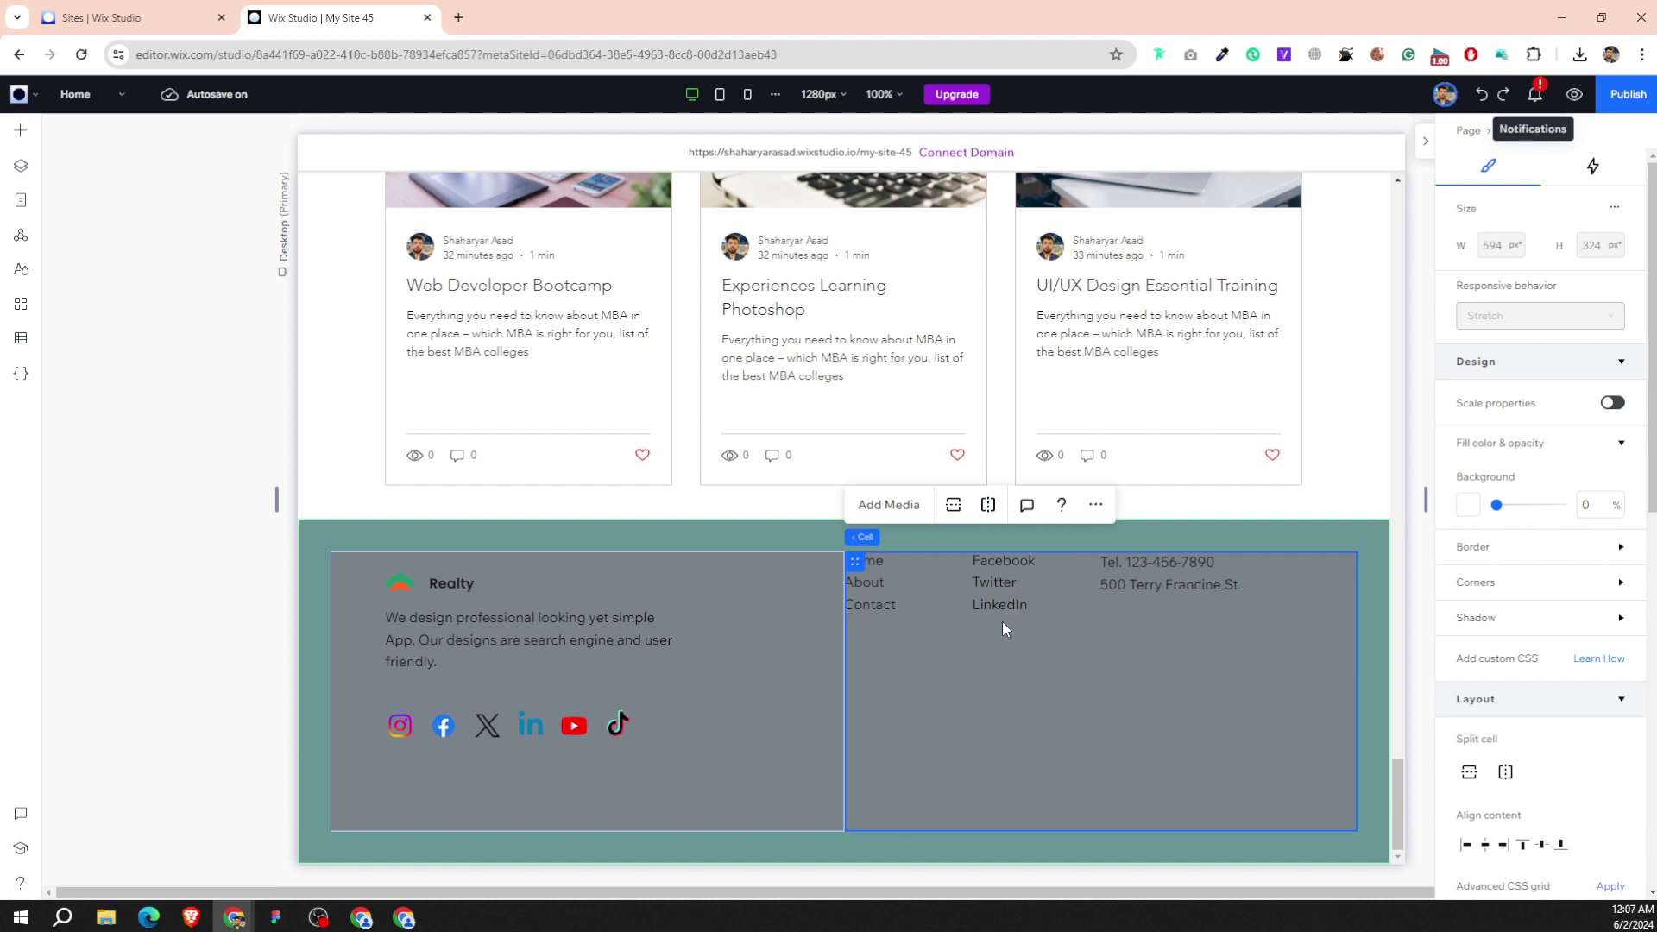
pyautogui.moveTo(1108, 609)
pyautogui.mouseDown()
pyautogui.moveTo(1097, 699)
pyautogui.moveTo(1095, 667)
pyautogui.mouseUp()
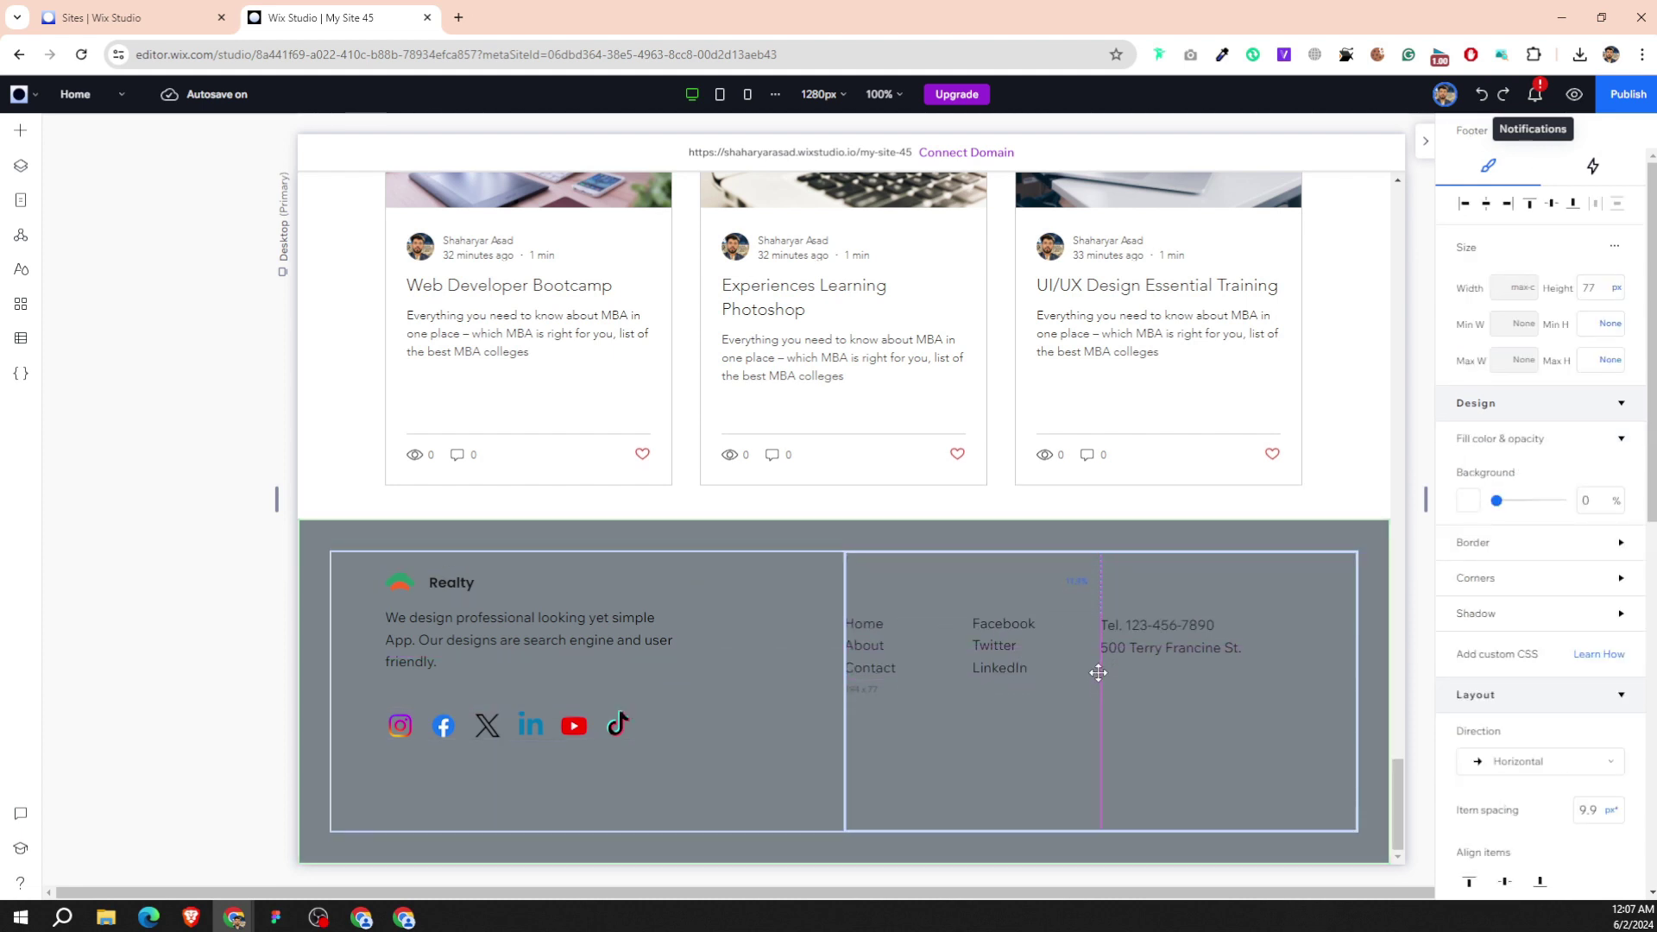
pyautogui.click(1016, 757)
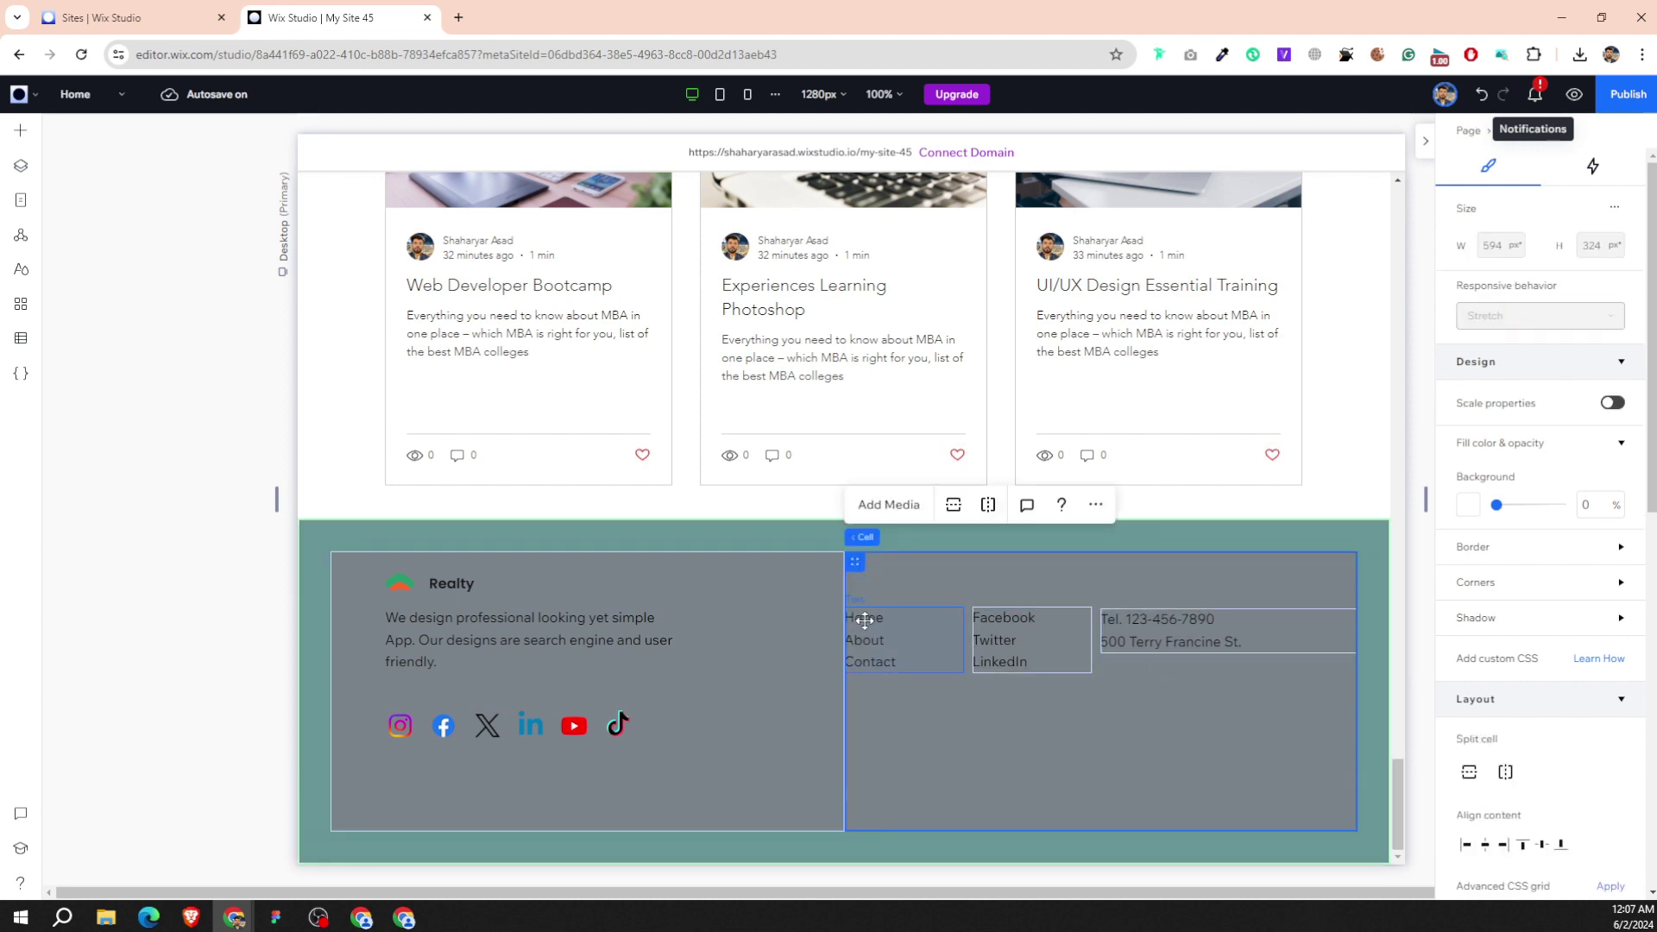
# Add an 'Add a Title' heading to the footer's right cell at 20 px.
pyautogui.click(20, 131)
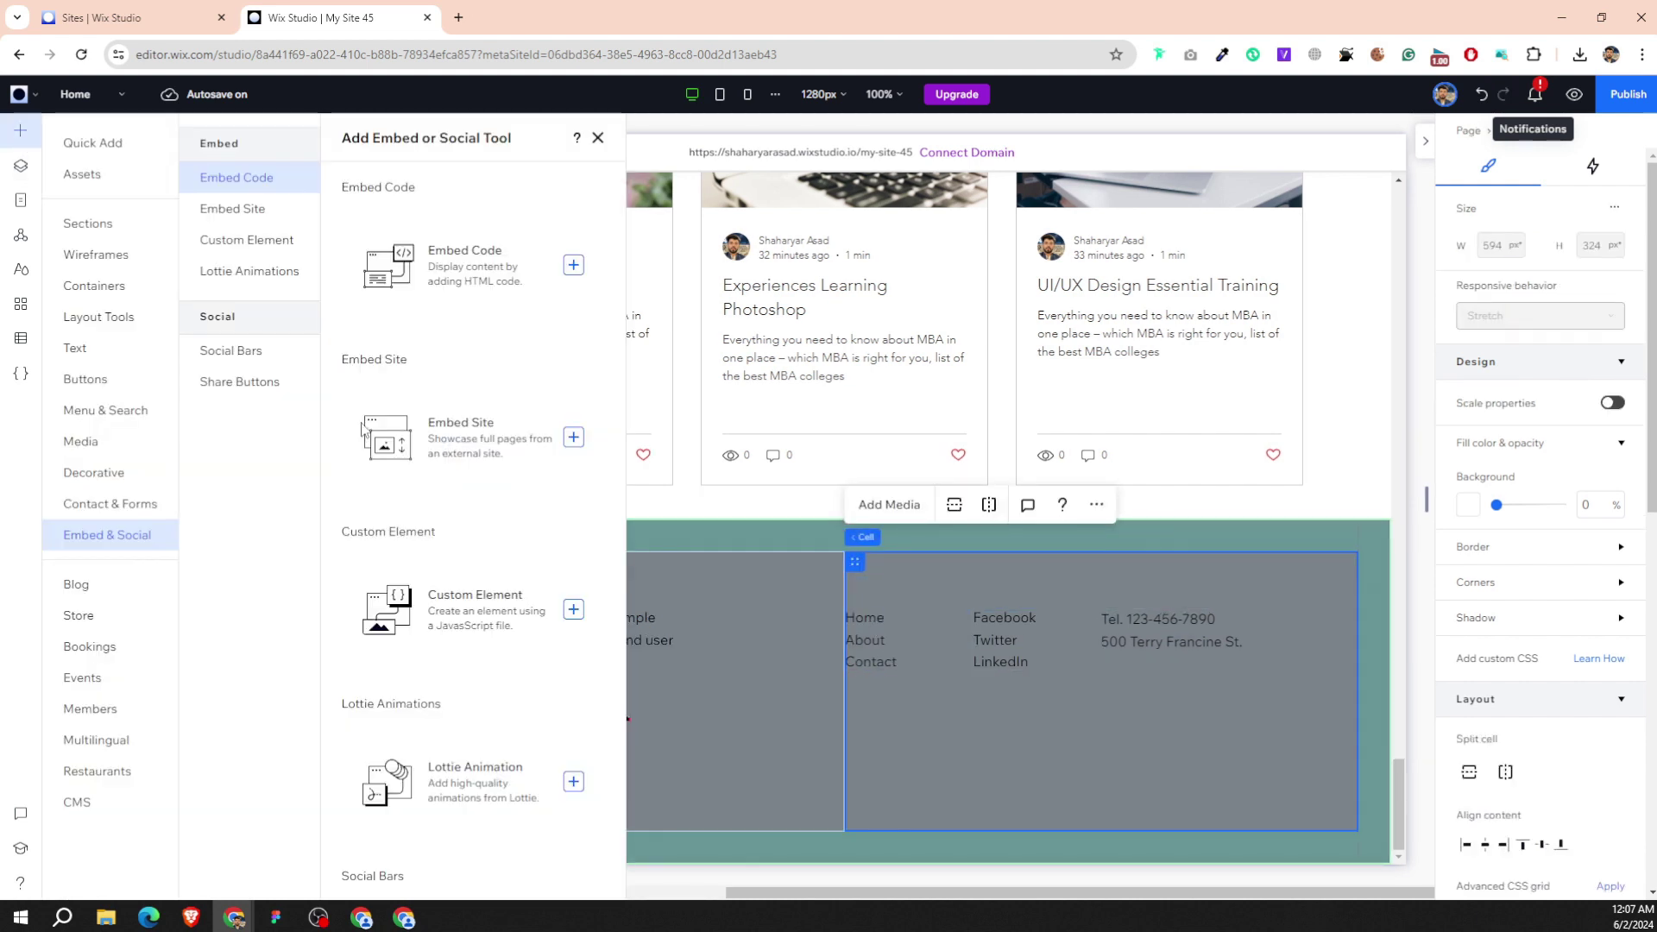
pyautogui.click(92, 143)
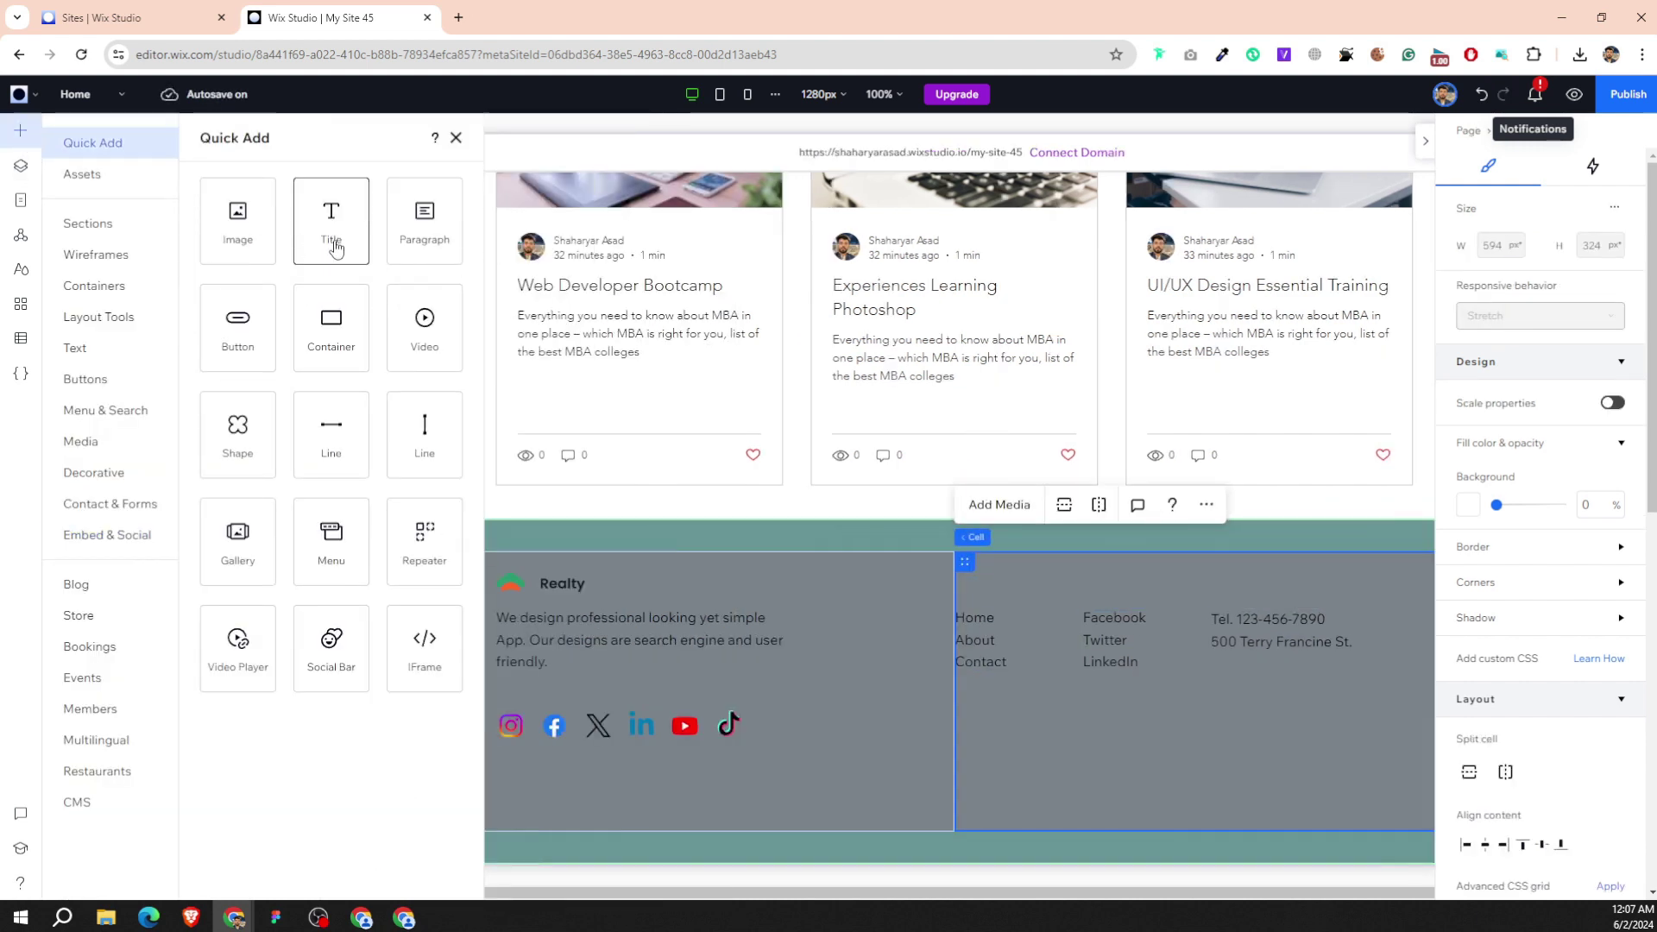
pyautogui.moveTo(333, 229)
pyautogui.mouseDown()
pyautogui.moveTo(1019, 725)
pyautogui.moveTo(992, 716)
pyautogui.mouseUp()
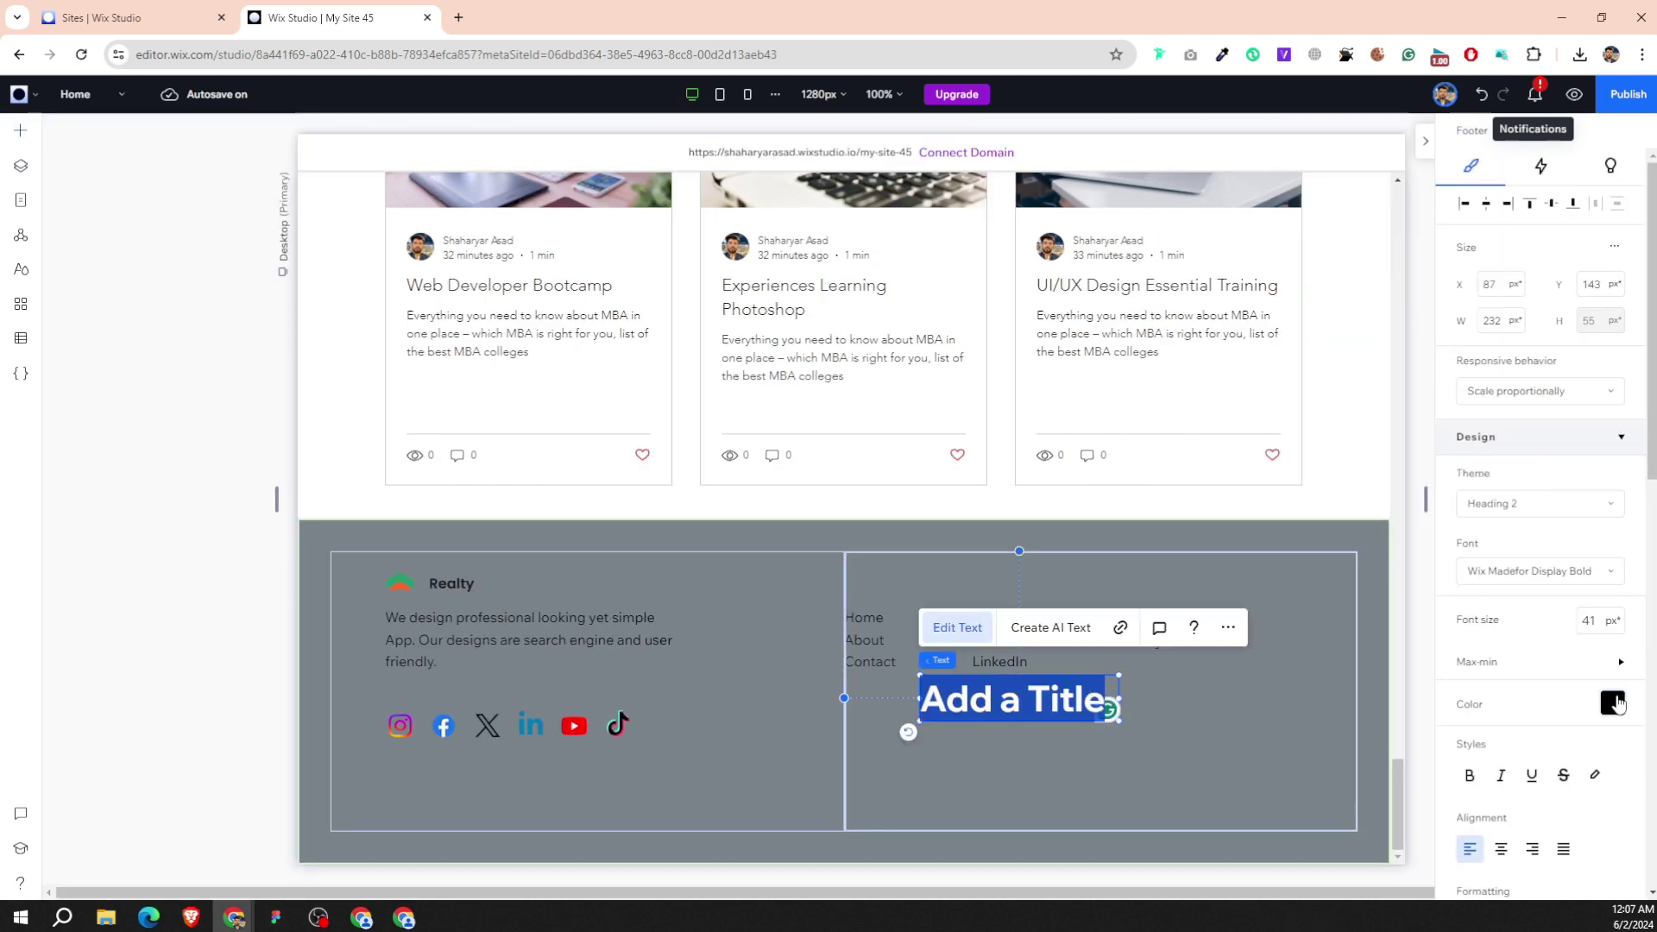
pyautogui.click(1599, 629)
pyautogui.write('20')
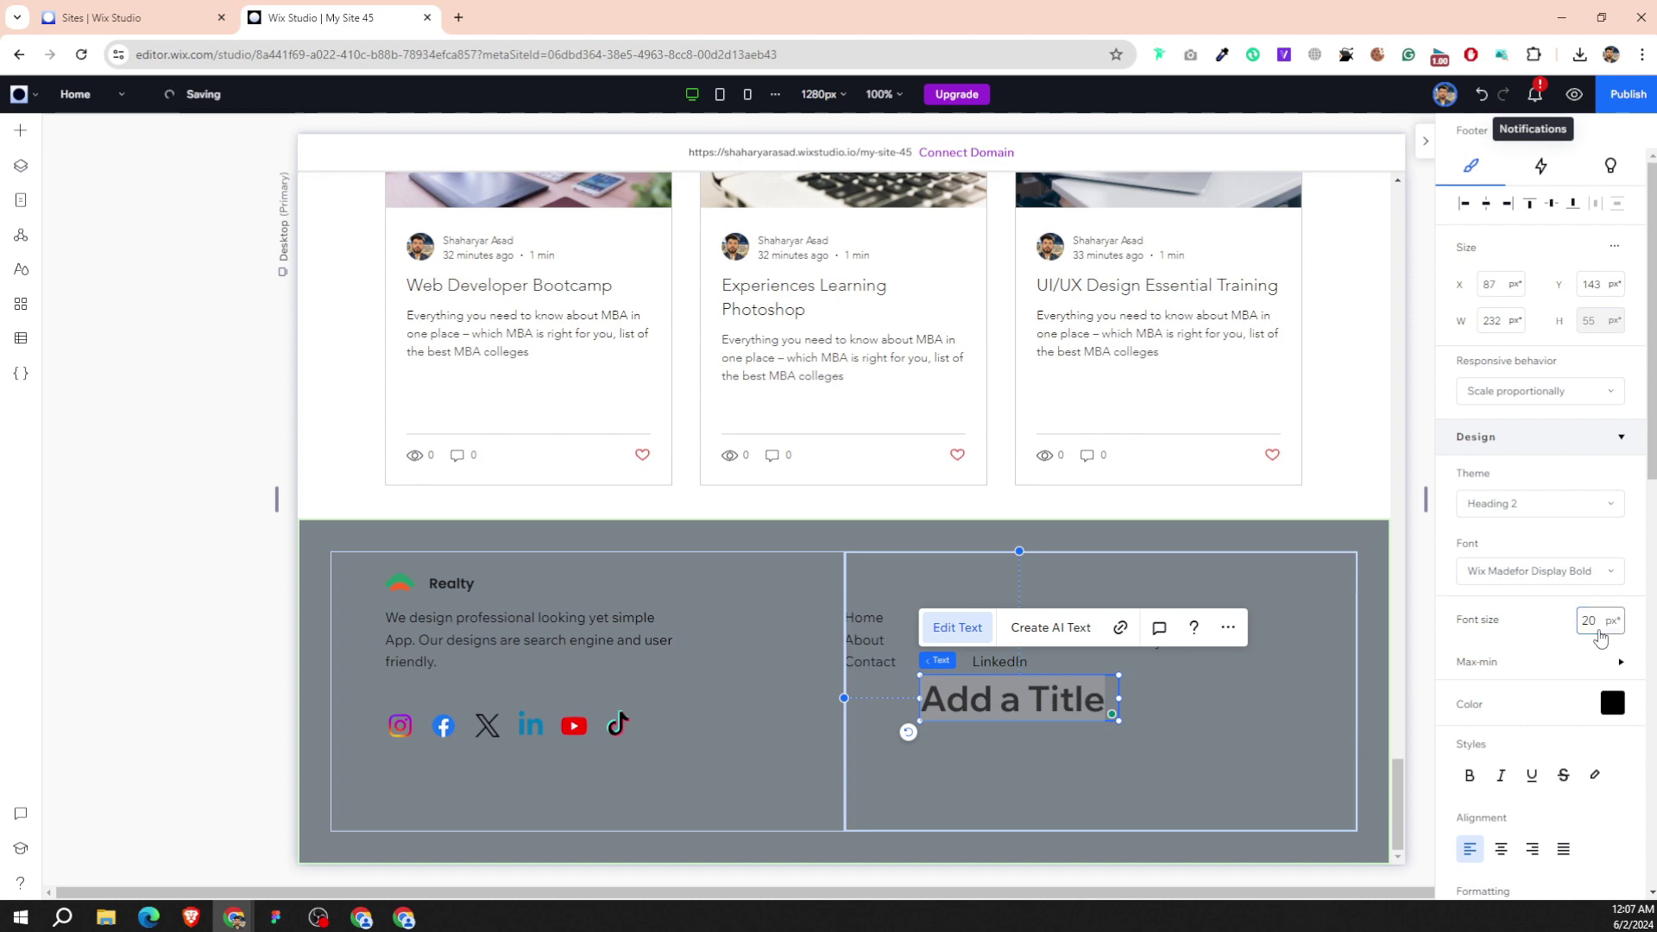
pyautogui.press('Return')
pyautogui.click(957, 780)
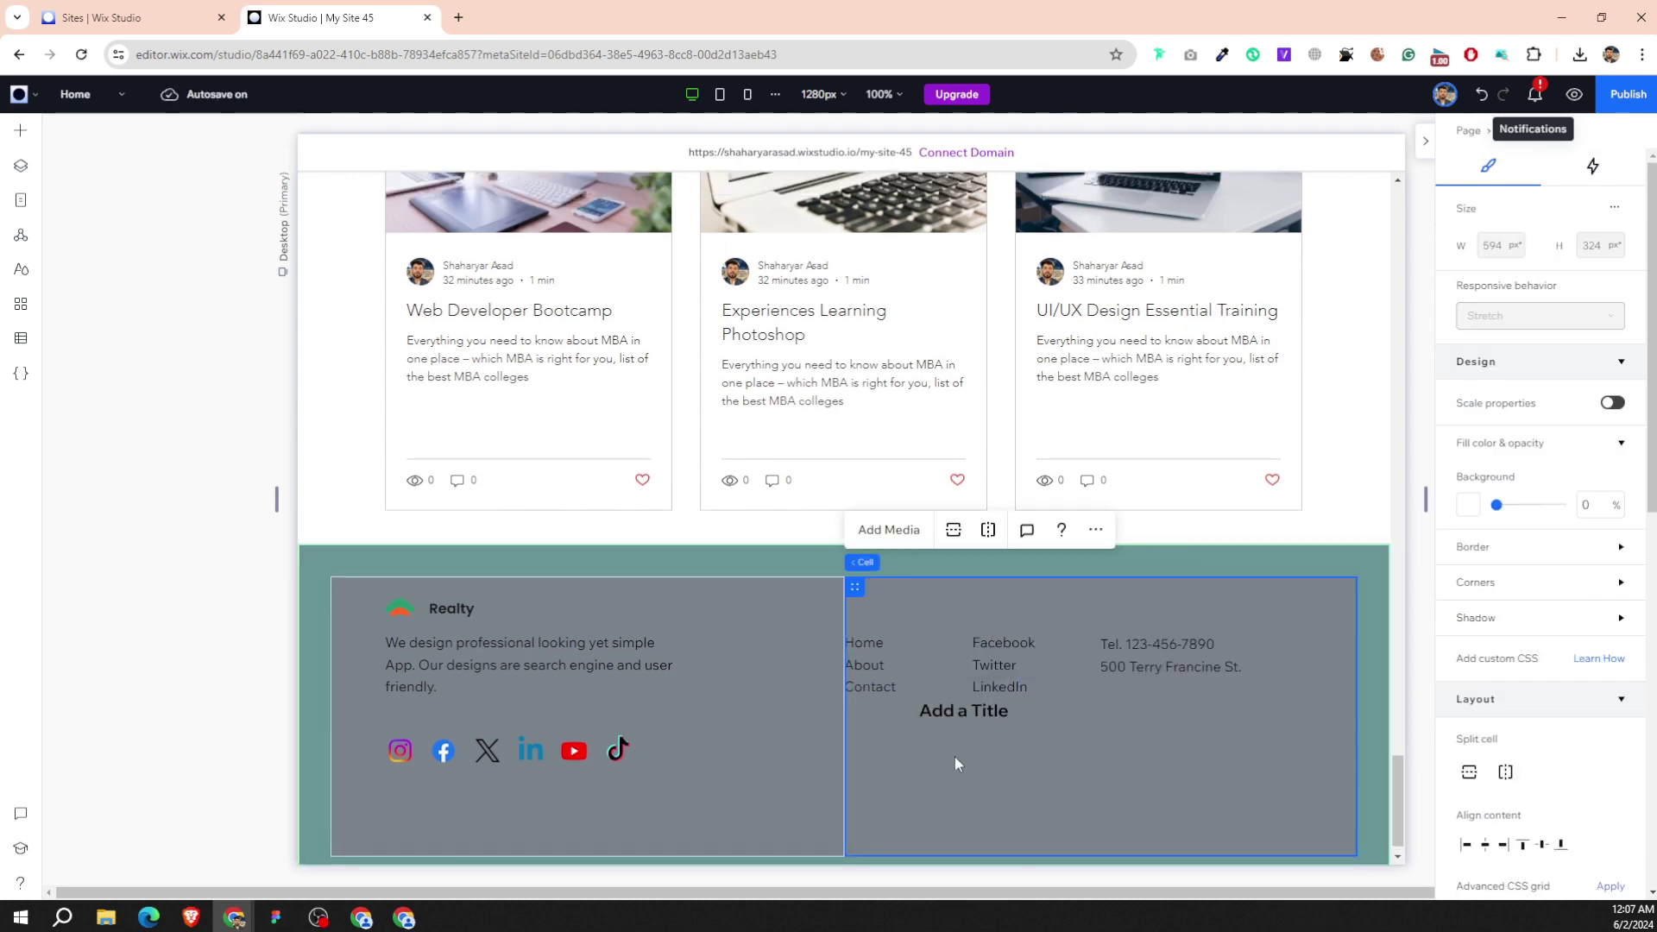
# Copy the word About from the Figma footer heading and return to Wix Studio.
pyautogui.click(276, 917)
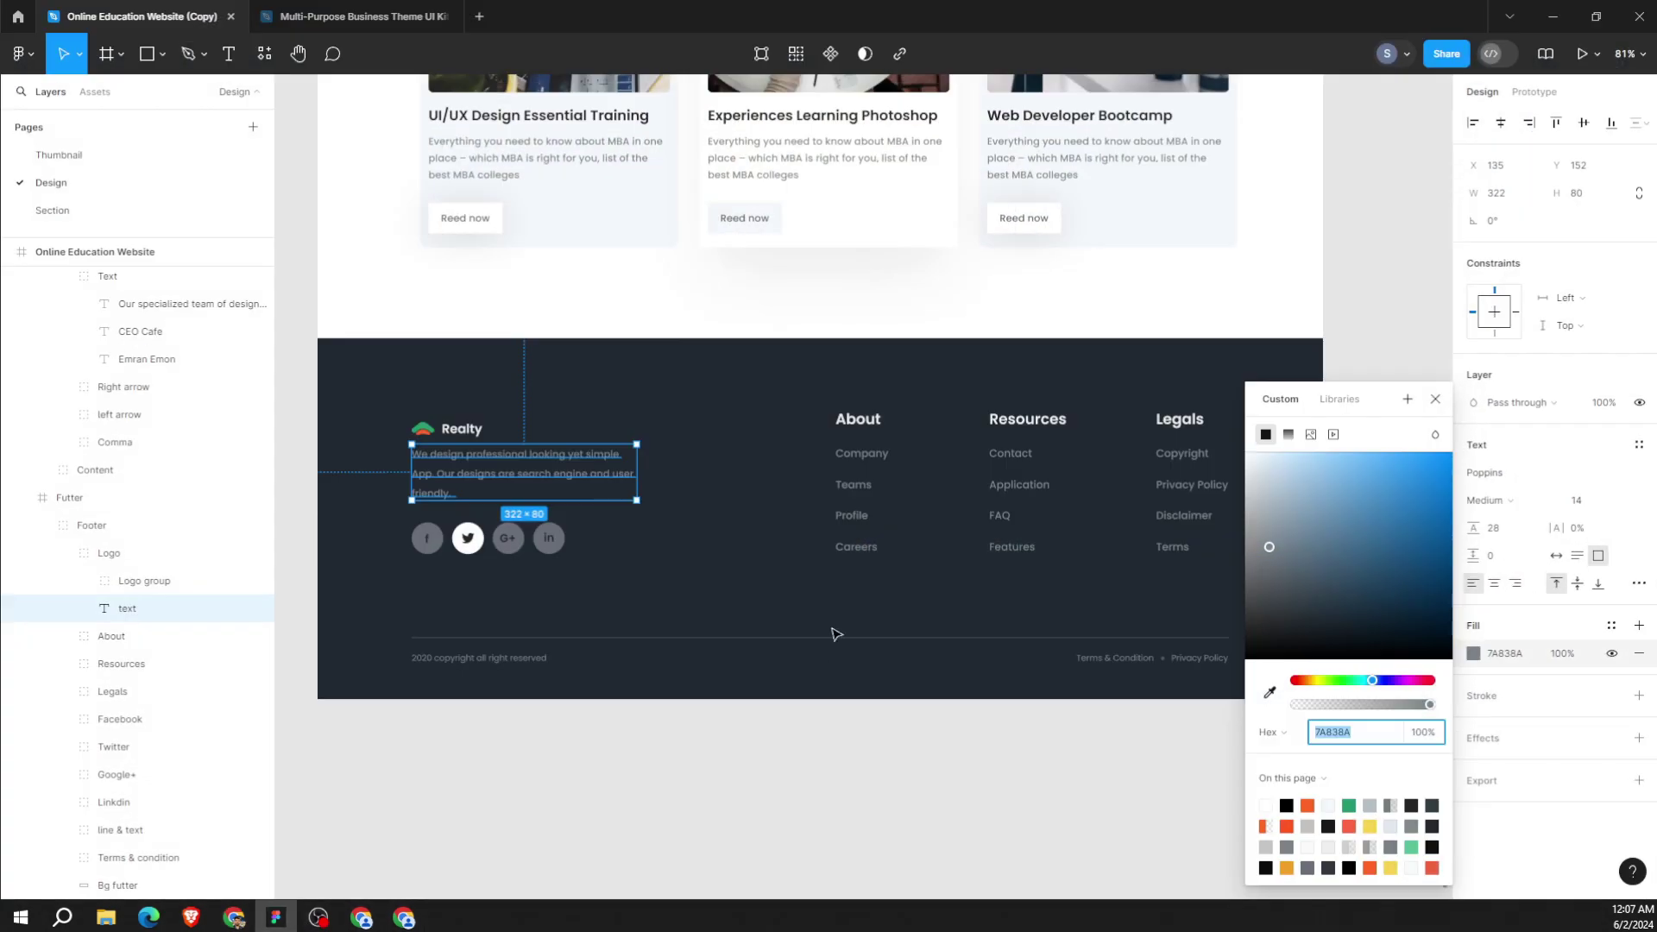
pyautogui.click(859, 418)
pyautogui.doubleClick(859, 419)
pyautogui.doubleClick(860, 419)
pyautogui.rightClick(860, 418)
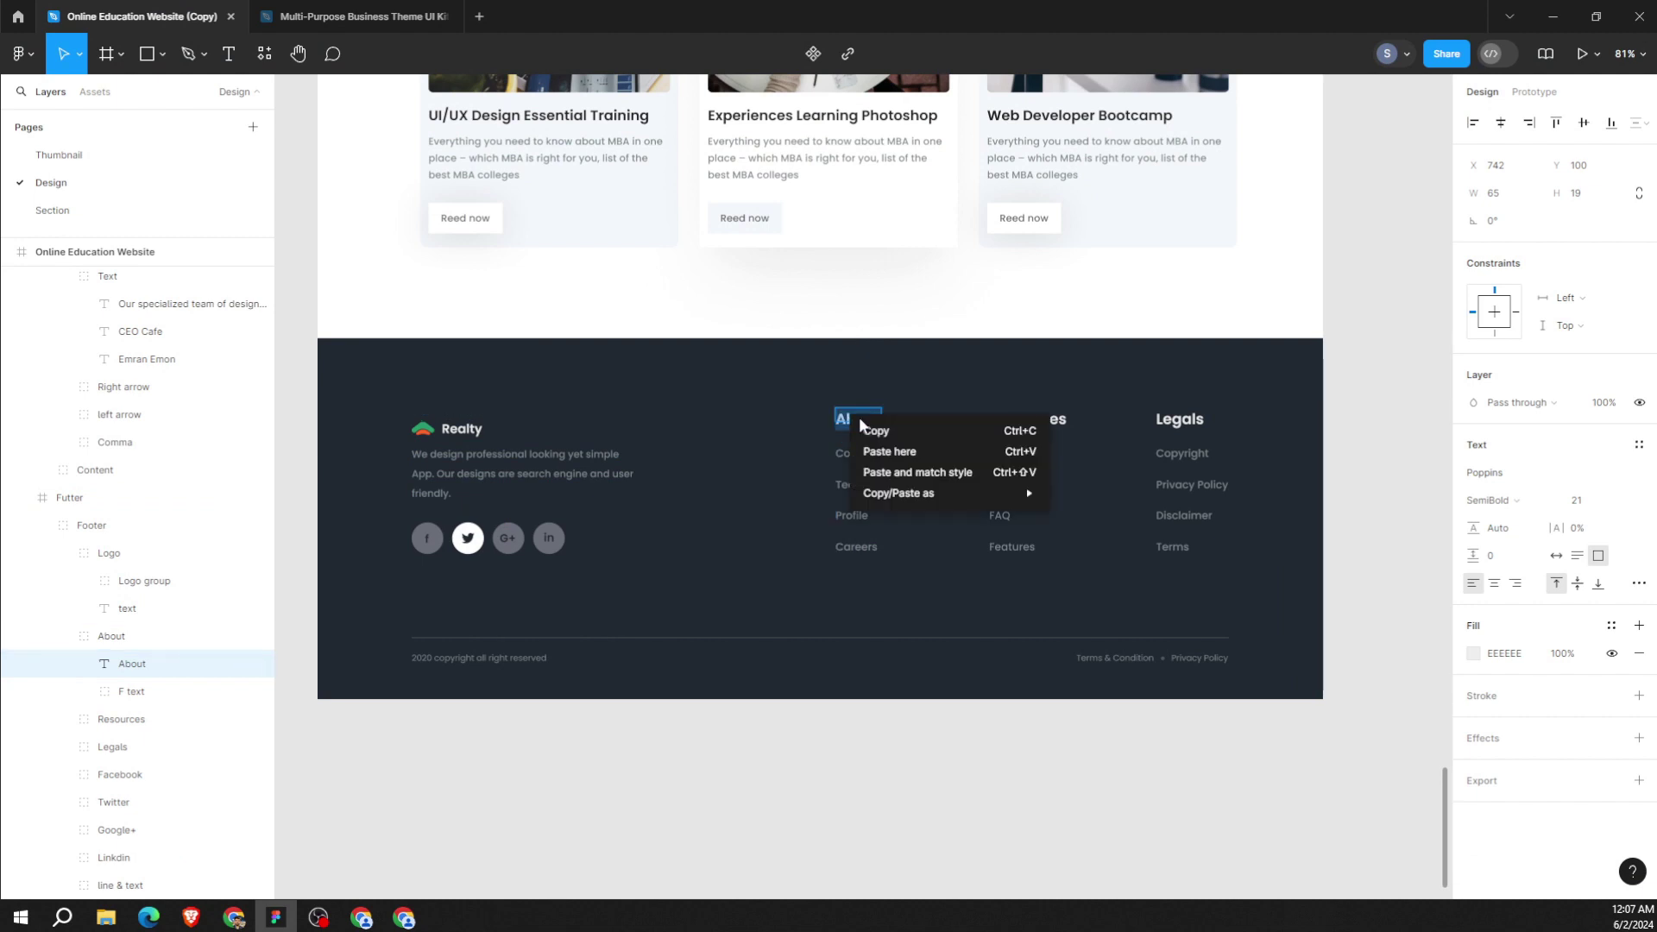
pyautogui.click(867, 426)
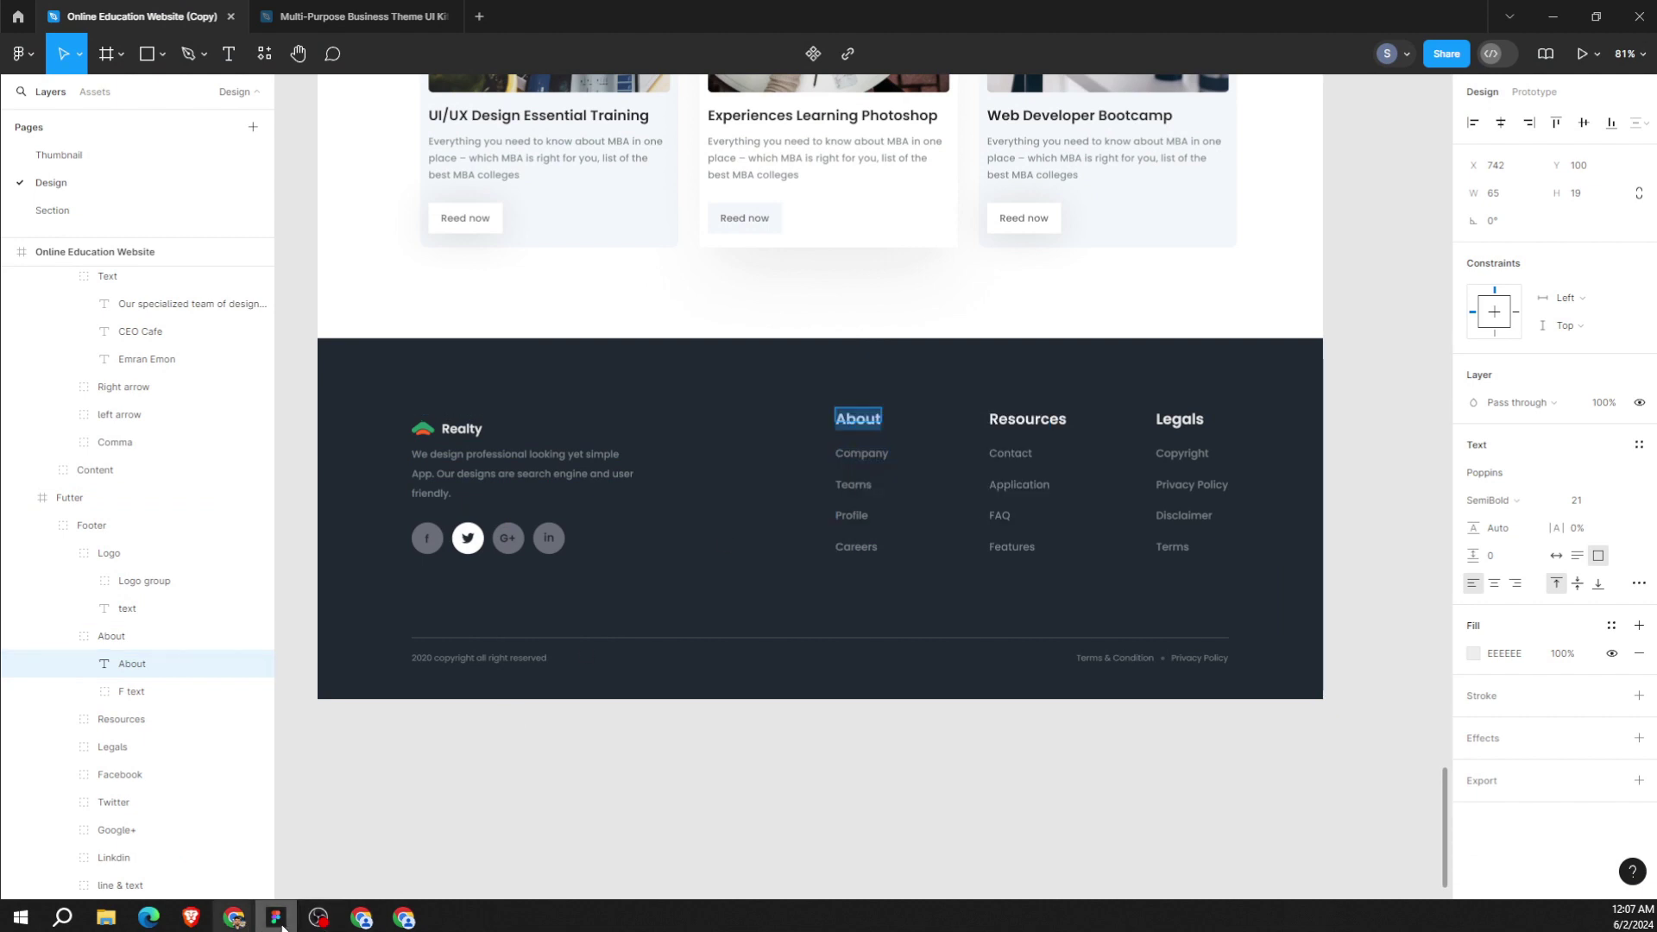
pyautogui.click(234, 917)
# Change the heading to a white 'About' and place it above the Home/About/Contact links.
pyautogui.click(954, 709)
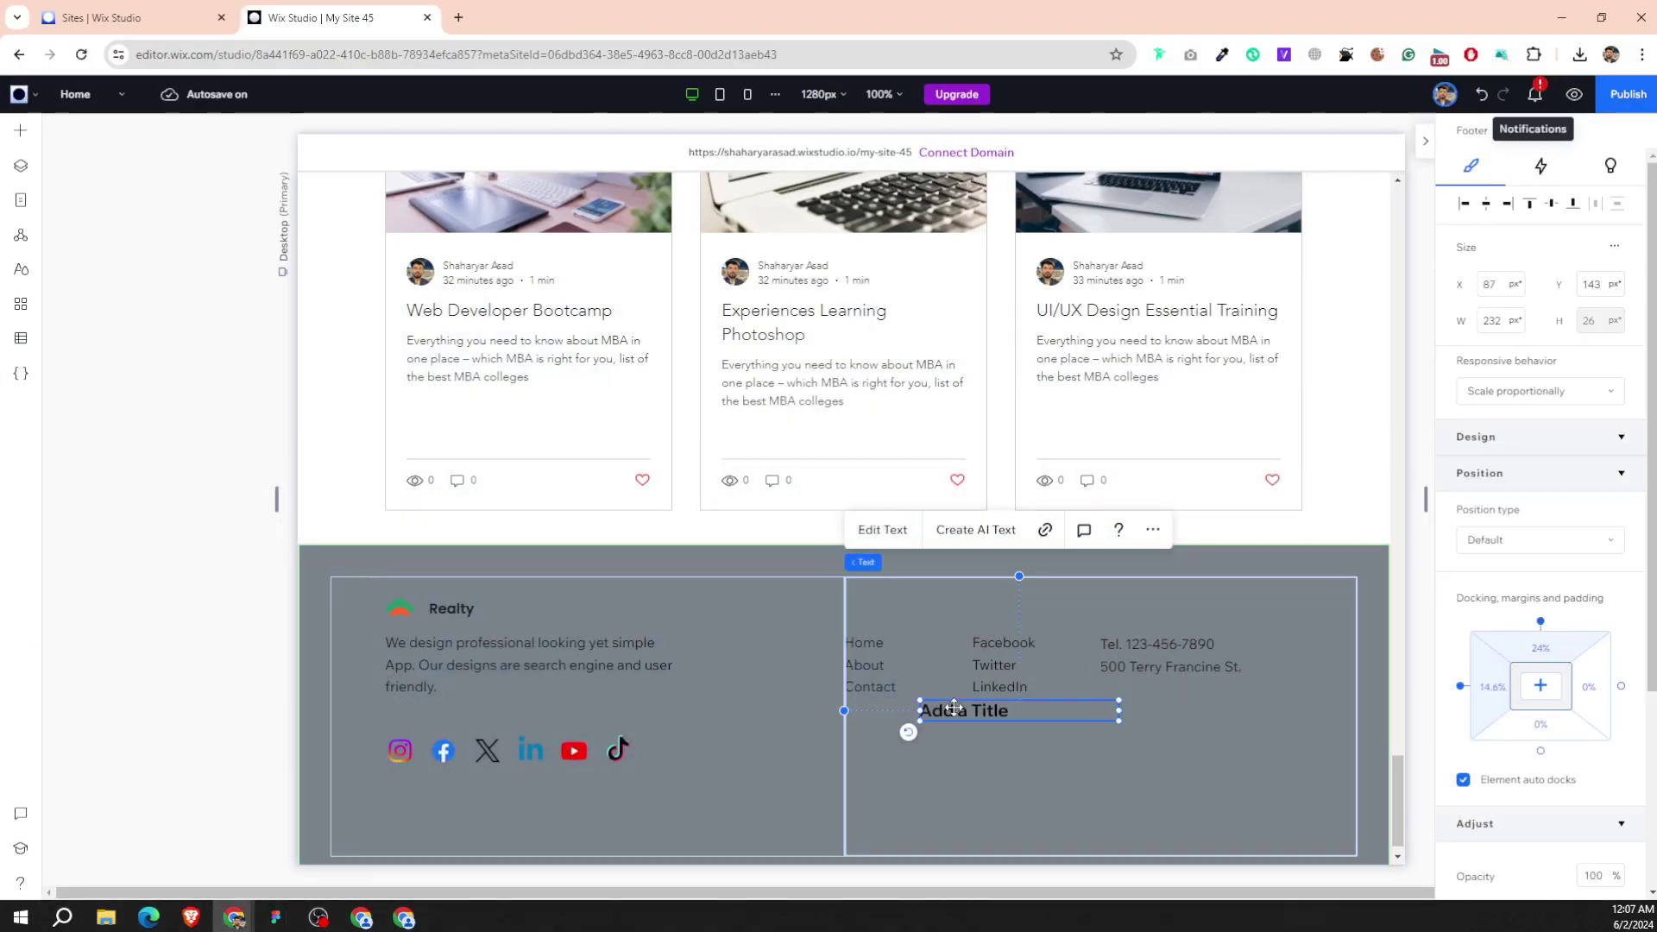
pyautogui.doubleClick(955, 712)
pyautogui.hotkey('ctrl', 'v')
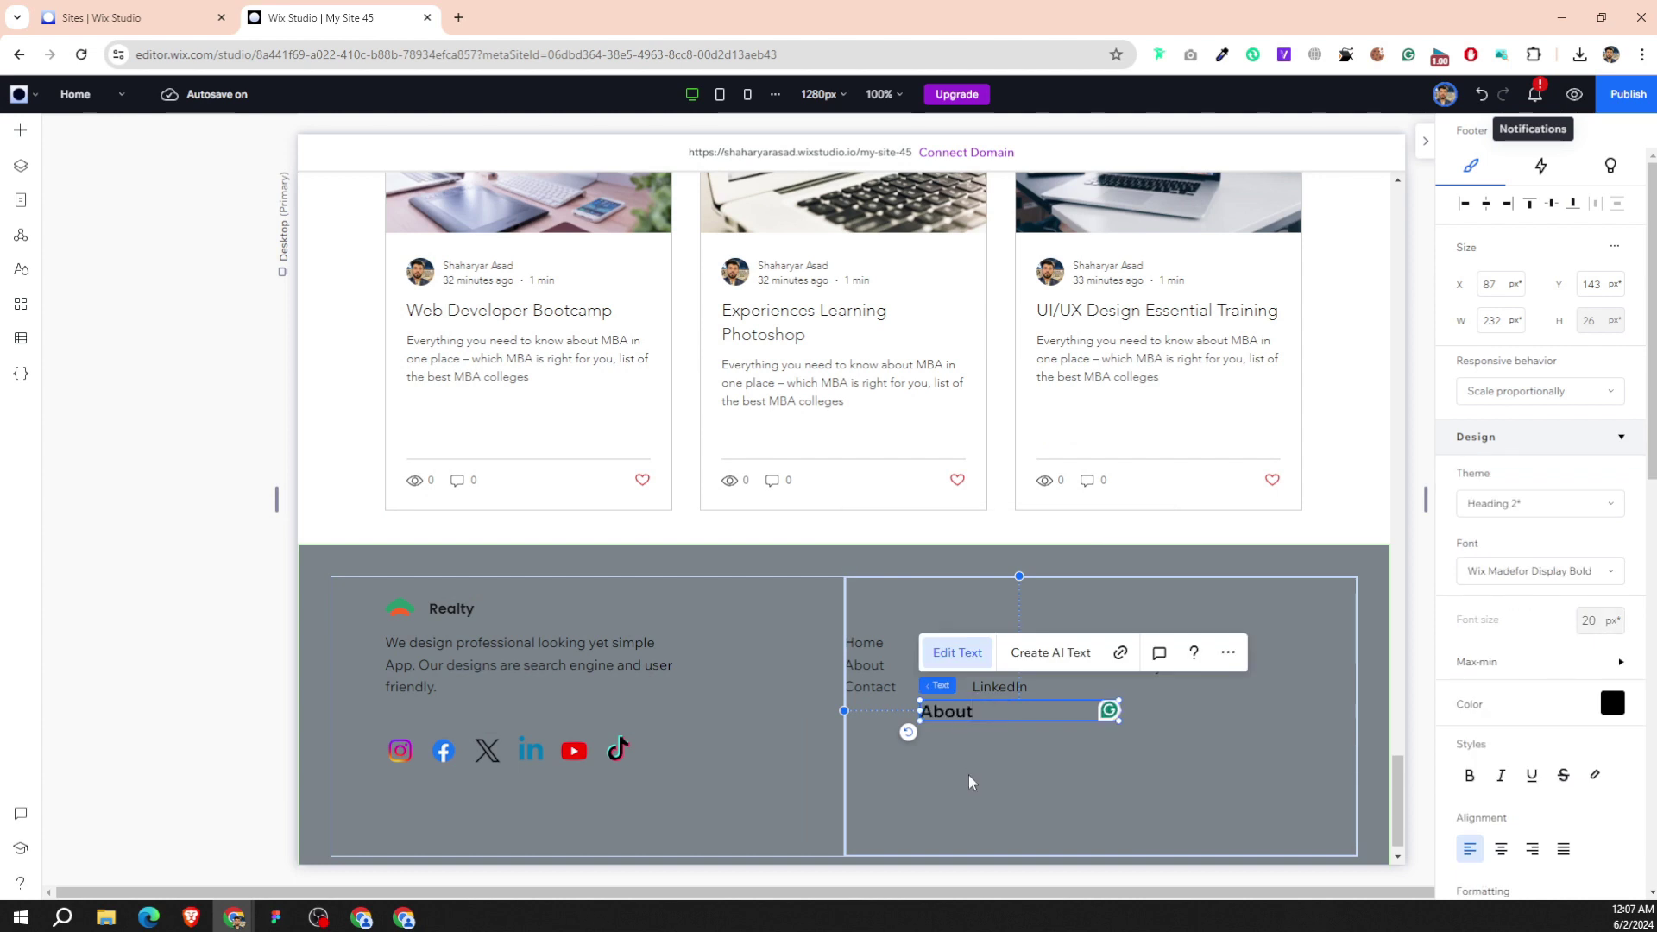
pyautogui.click(978, 753)
pyautogui.click(979, 708)
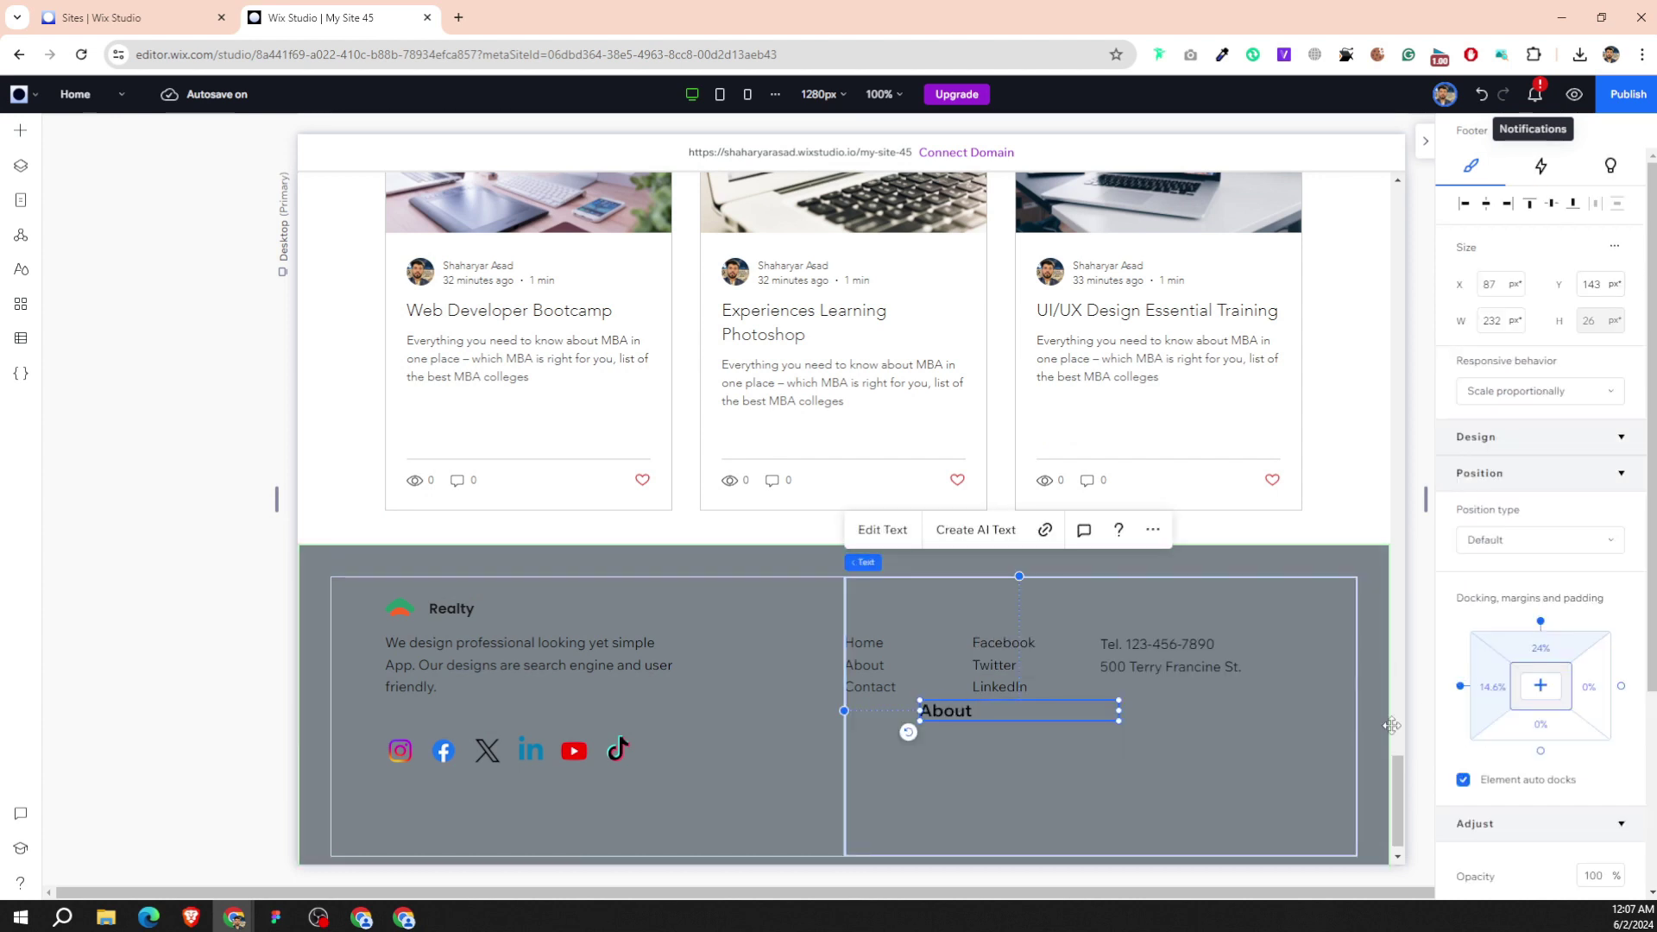
pyautogui.doubleClick(947, 710)
pyautogui.click(1607, 704)
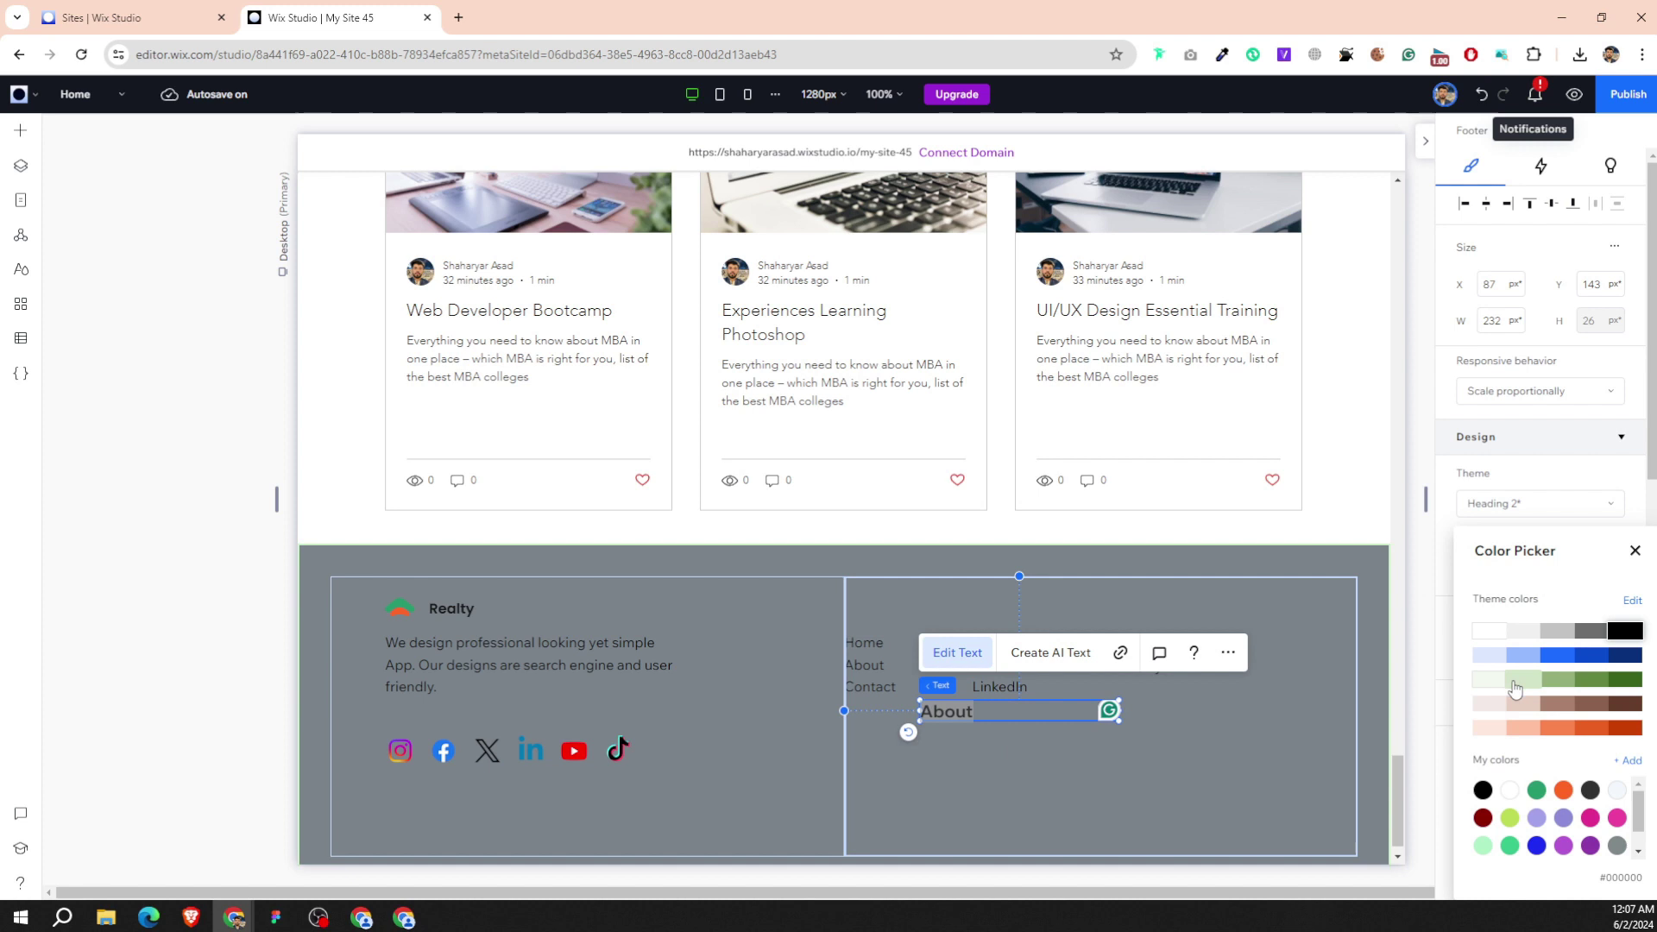
pyautogui.click(1478, 645)
pyautogui.click(995, 717)
pyautogui.click(990, 712)
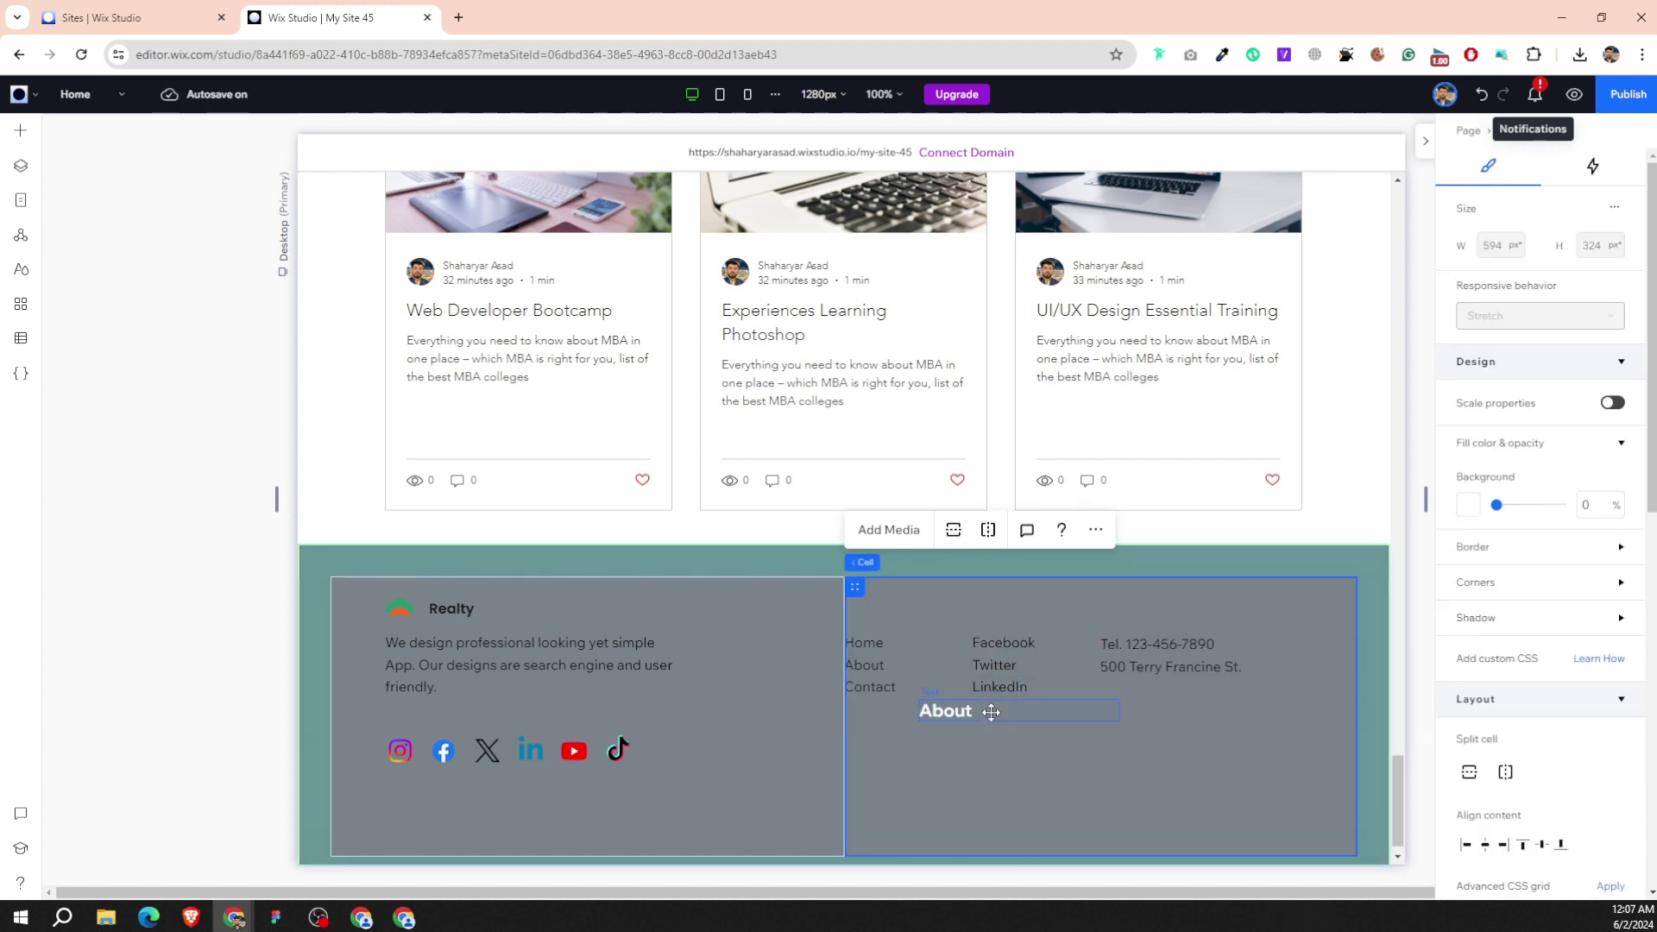
pyautogui.click(991, 712)
pyautogui.moveTo(990, 713)
pyautogui.mouseDown()
pyautogui.moveTo(986, 743)
pyautogui.moveTo(966, 737)
pyautogui.moveTo(981, 734)
pyautogui.moveTo(874, 618)
pyautogui.mouseUp()
# Narrow the phone and address box to 213 px and widen the gaps between link columns.
pyautogui.click(1262, 673)
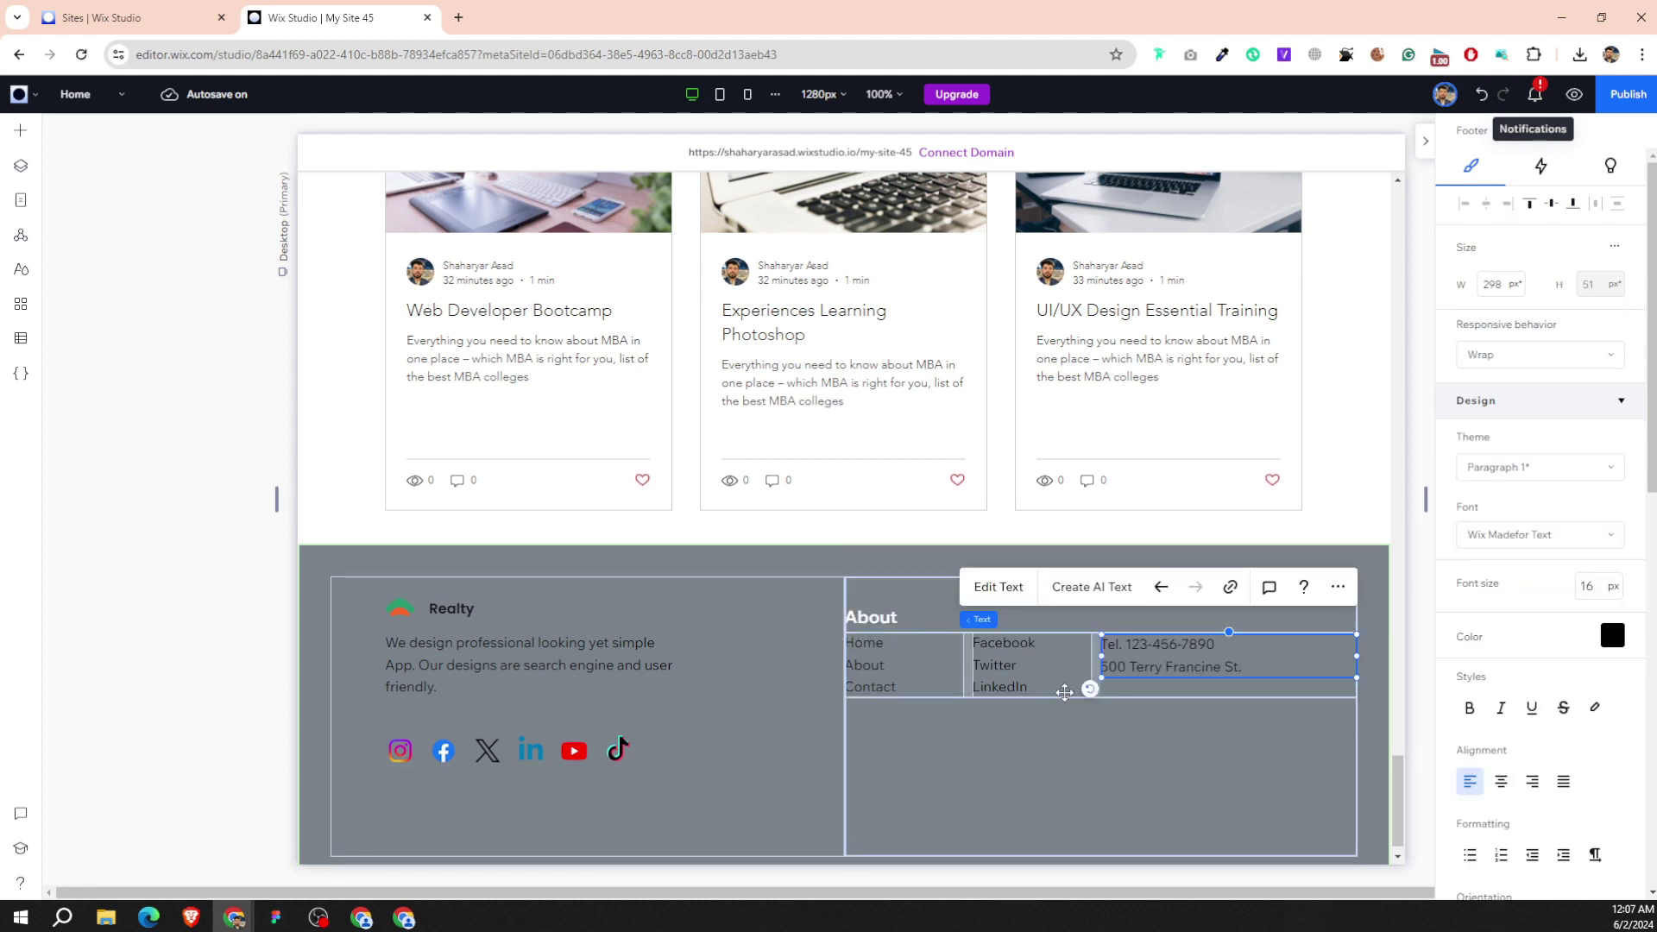
pyautogui.moveTo(1361, 659); pyautogui.dragTo(1285, 661)
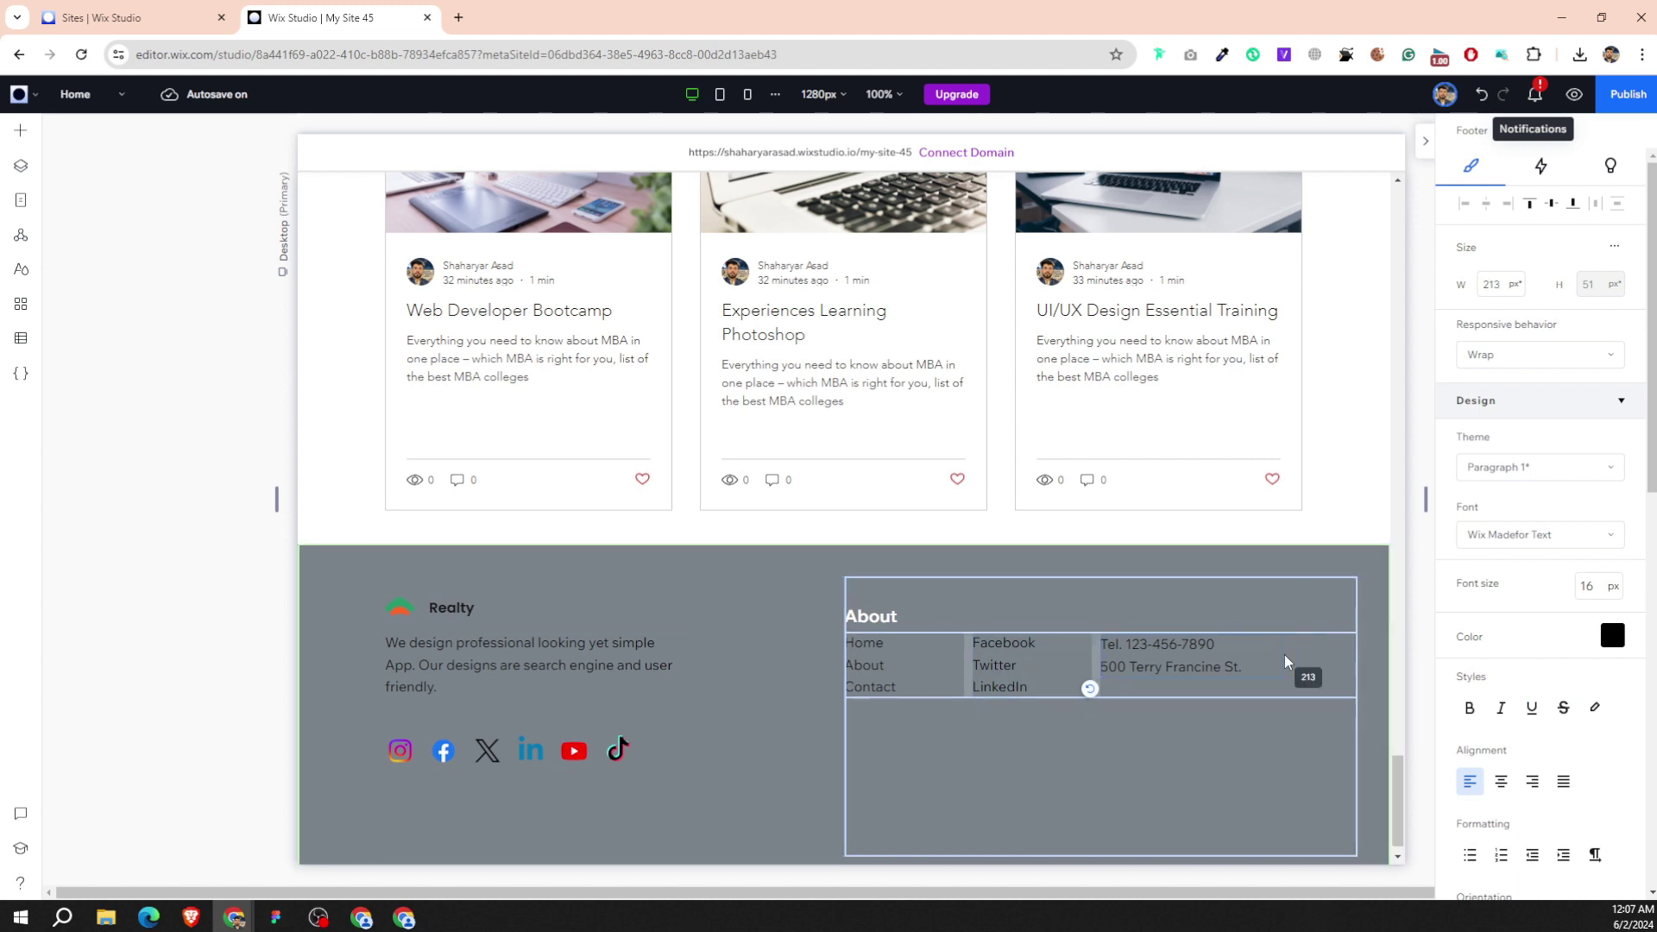
pyautogui.click(966, 666)
pyautogui.moveTo(963, 666); pyautogui.dragTo(978, 664)
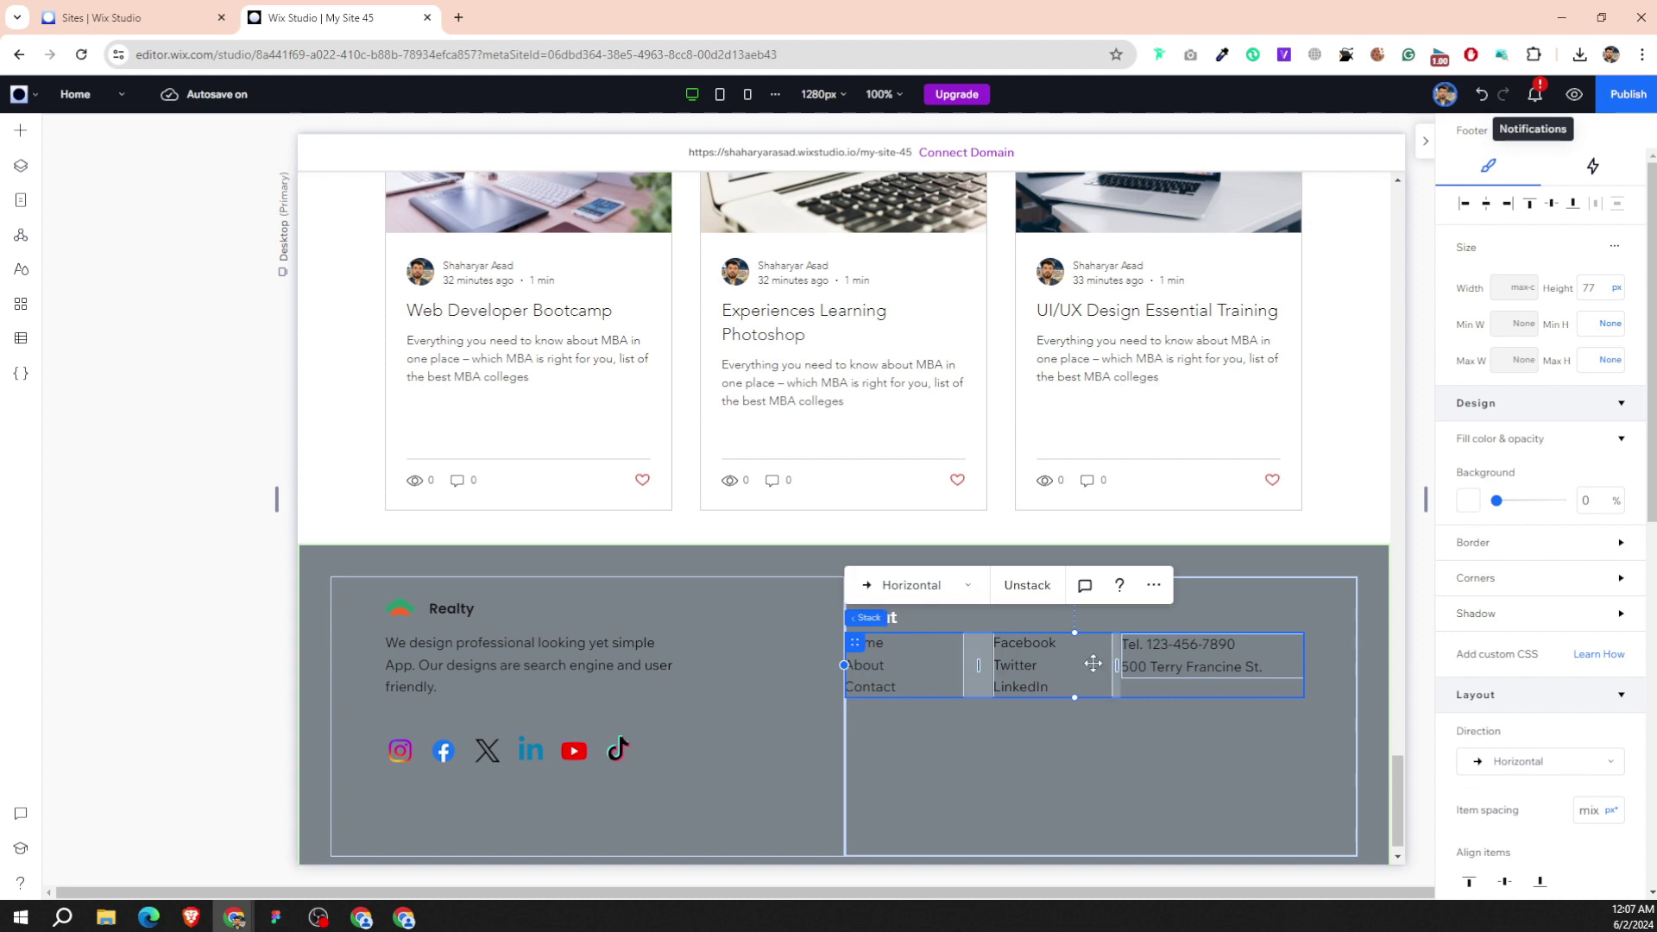
pyautogui.moveTo(1098, 664); pyautogui.dragTo(1126, 665)
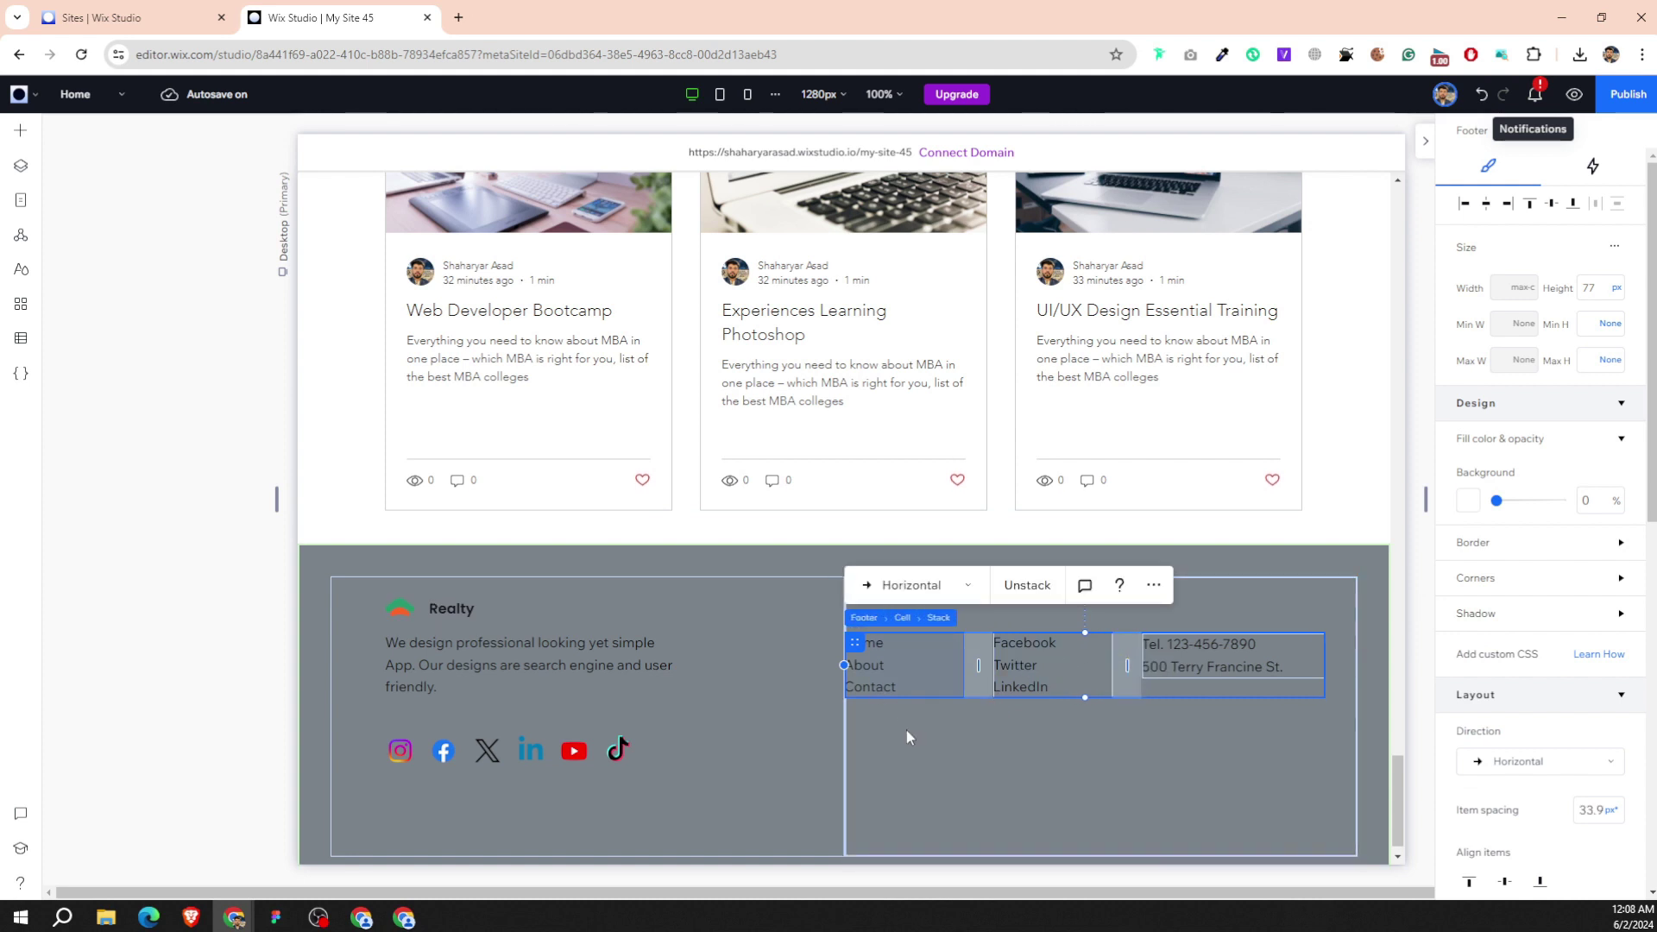
# Make the page links, social links and phone/address text white.
pyautogui.click(904, 688)
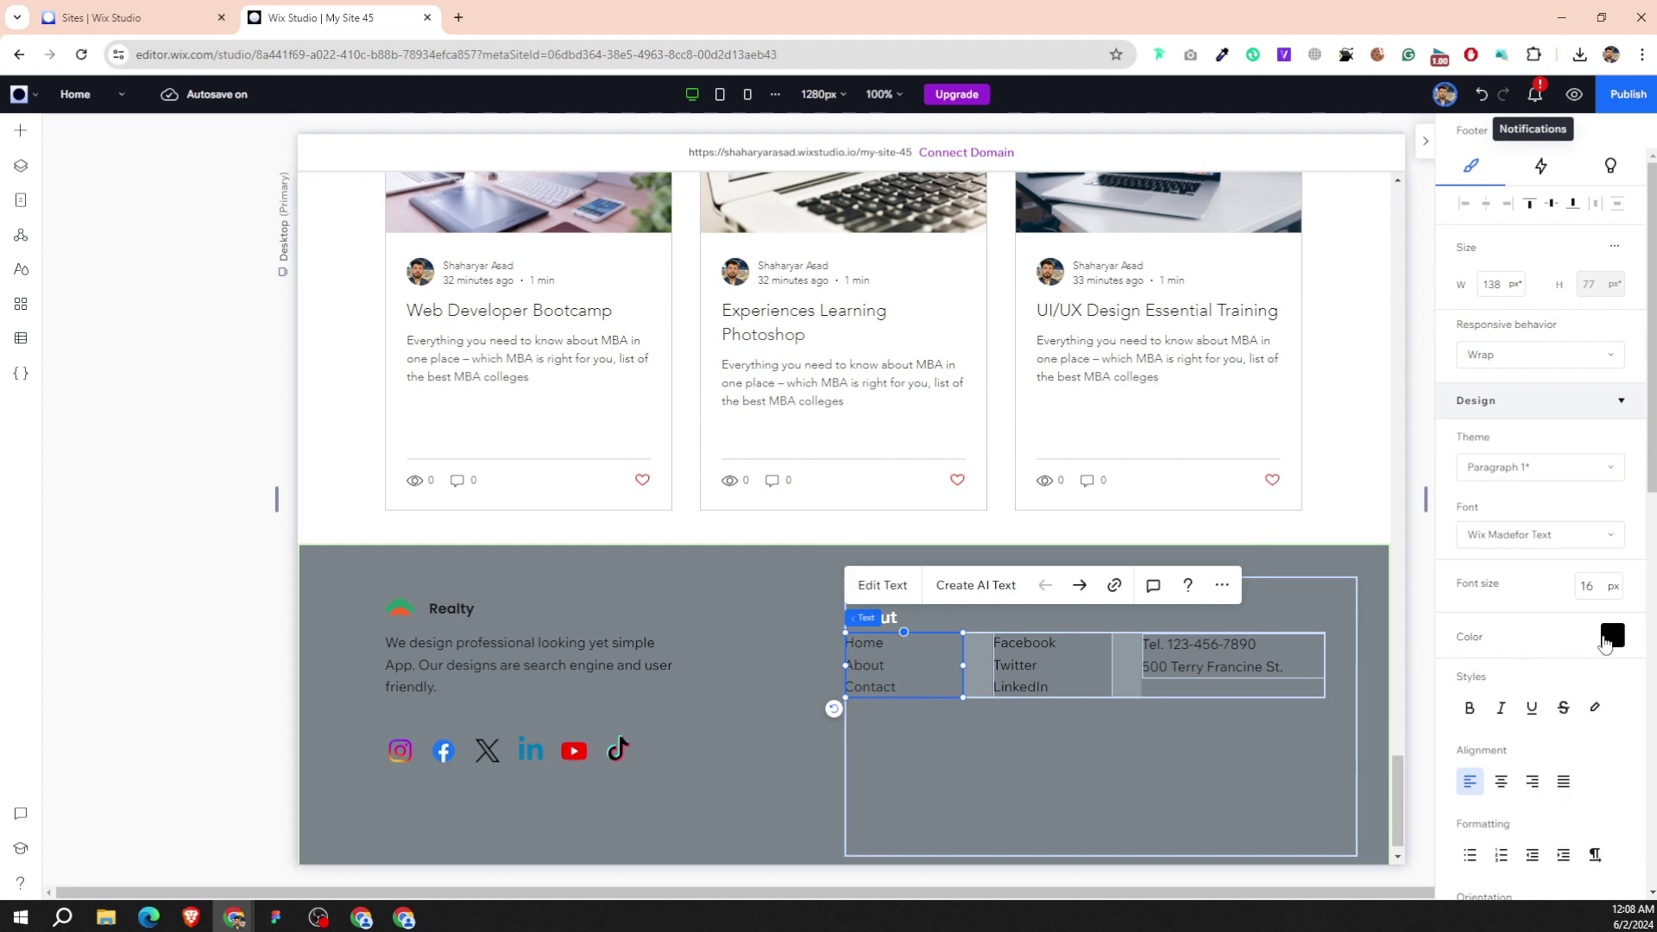
pyautogui.click(1558, 639)
pyautogui.click(1077, 784)
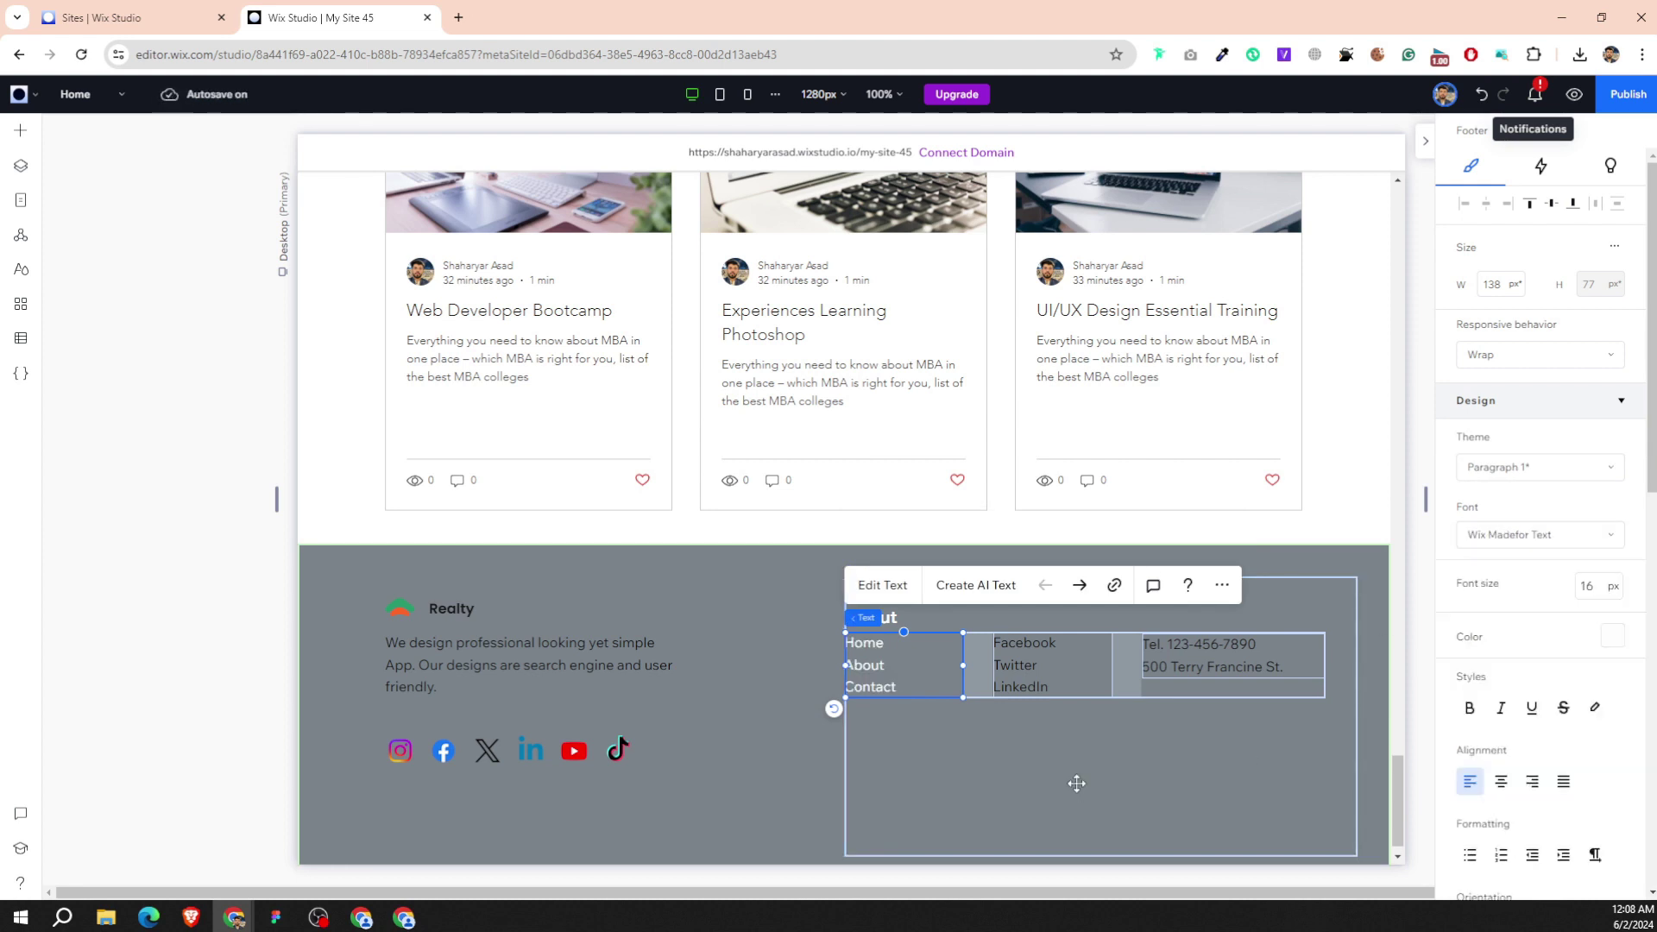
pyautogui.click(1051, 690)
pyautogui.click(1612, 636)
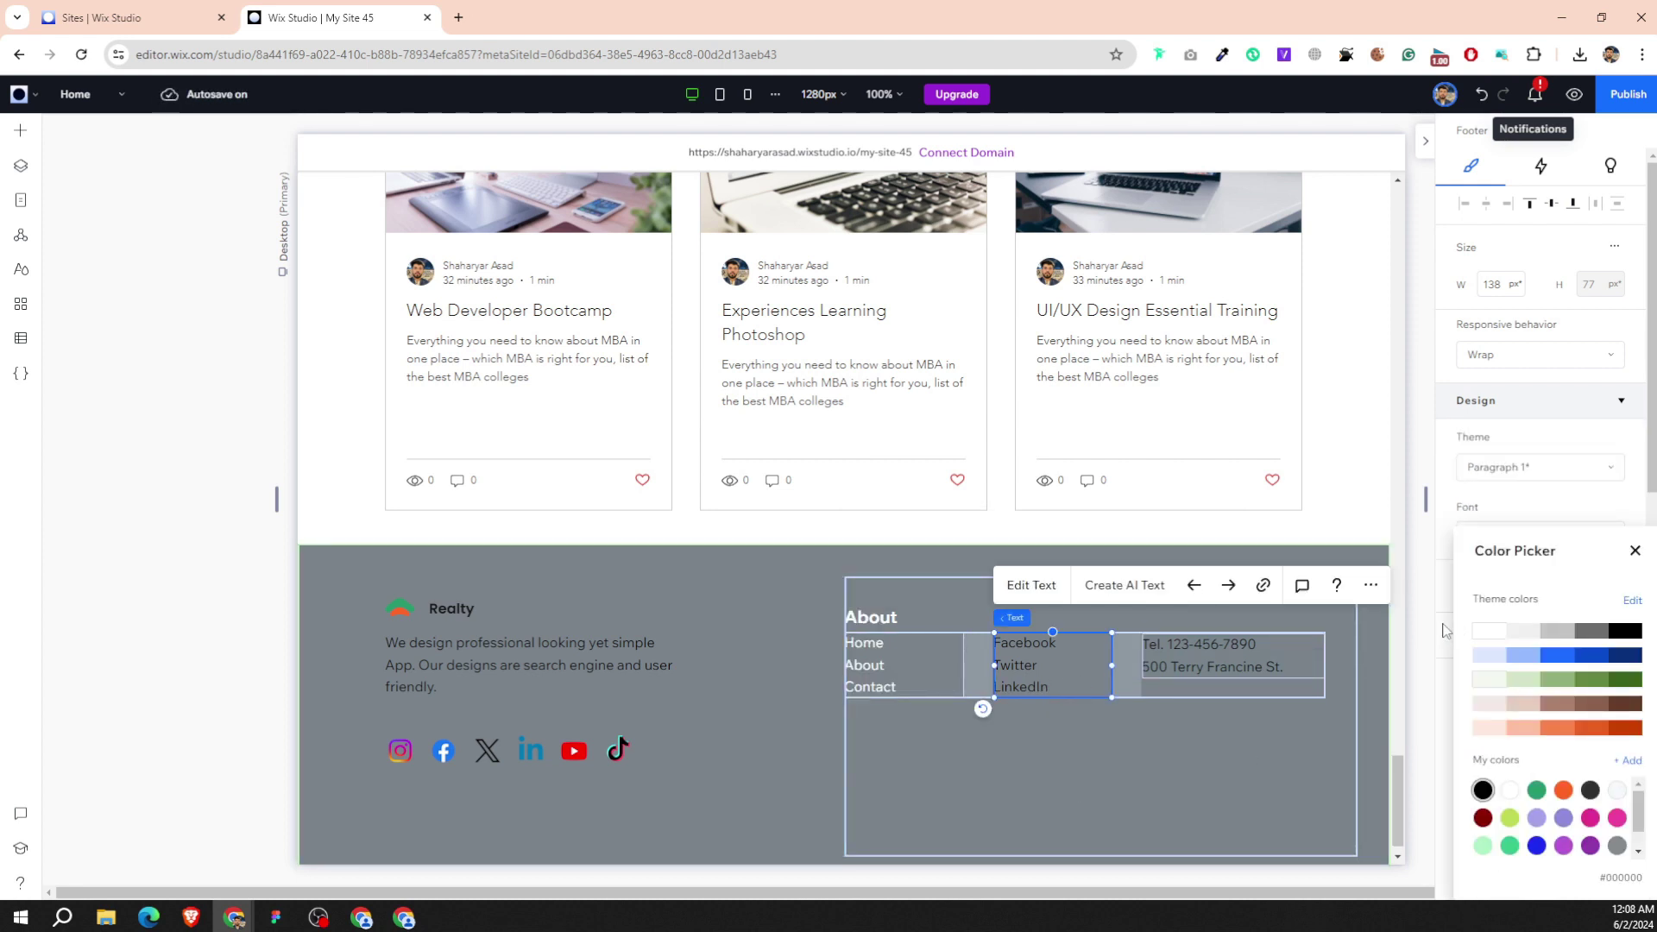
pyautogui.click(1256, 669)
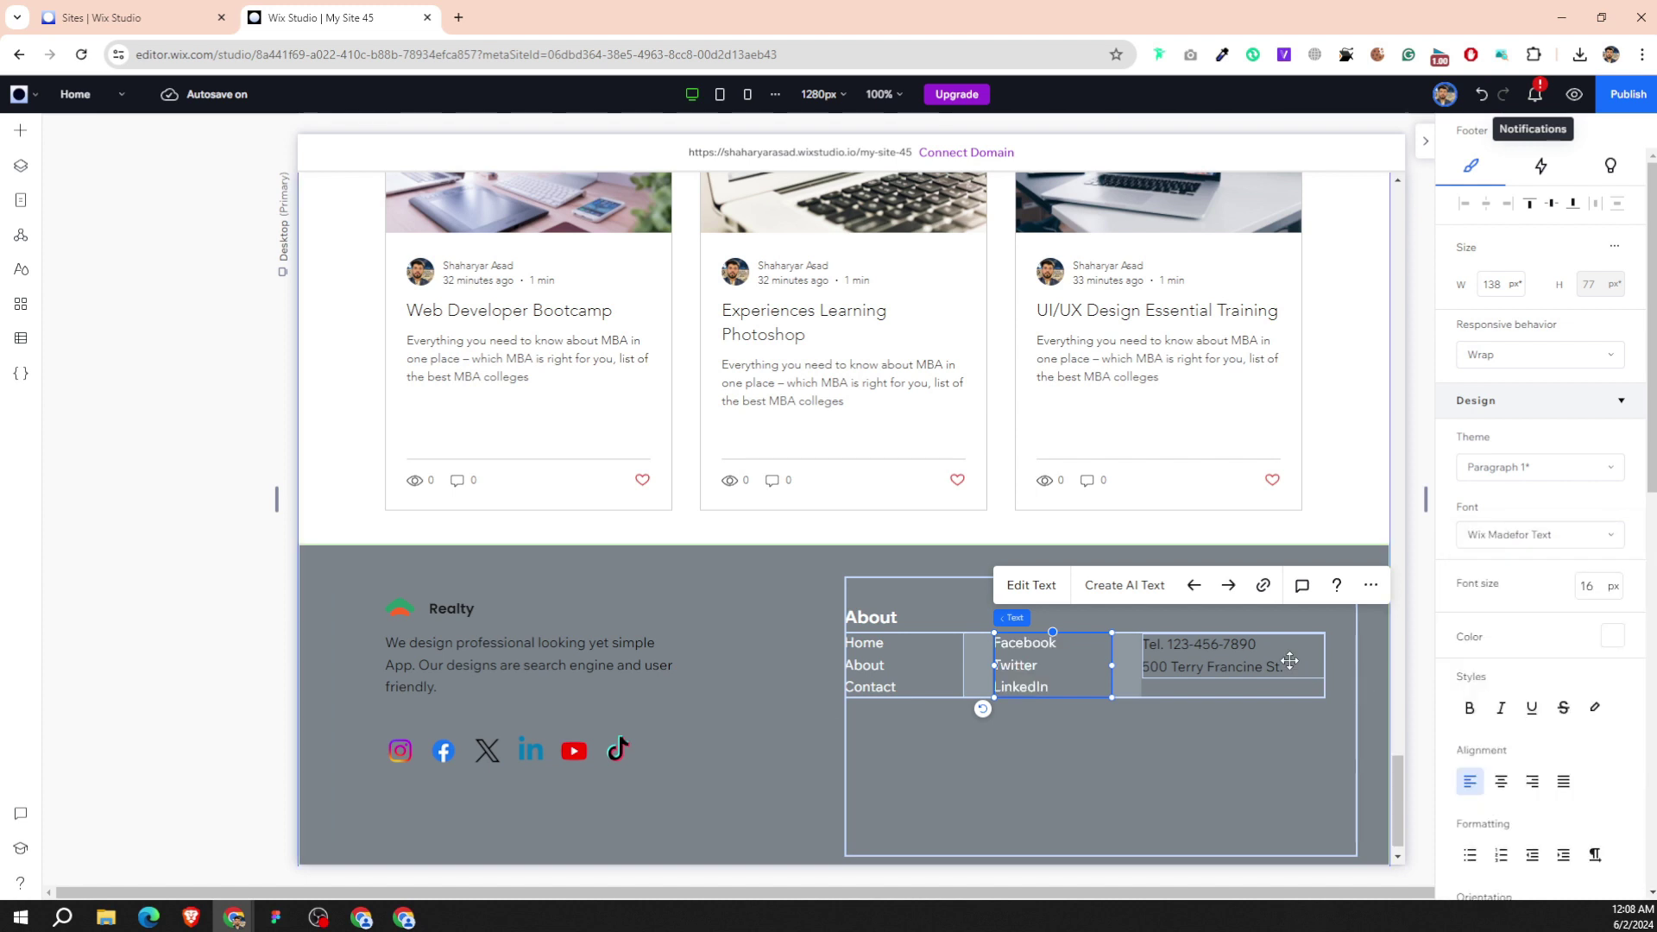
pyautogui.click(1225, 656)
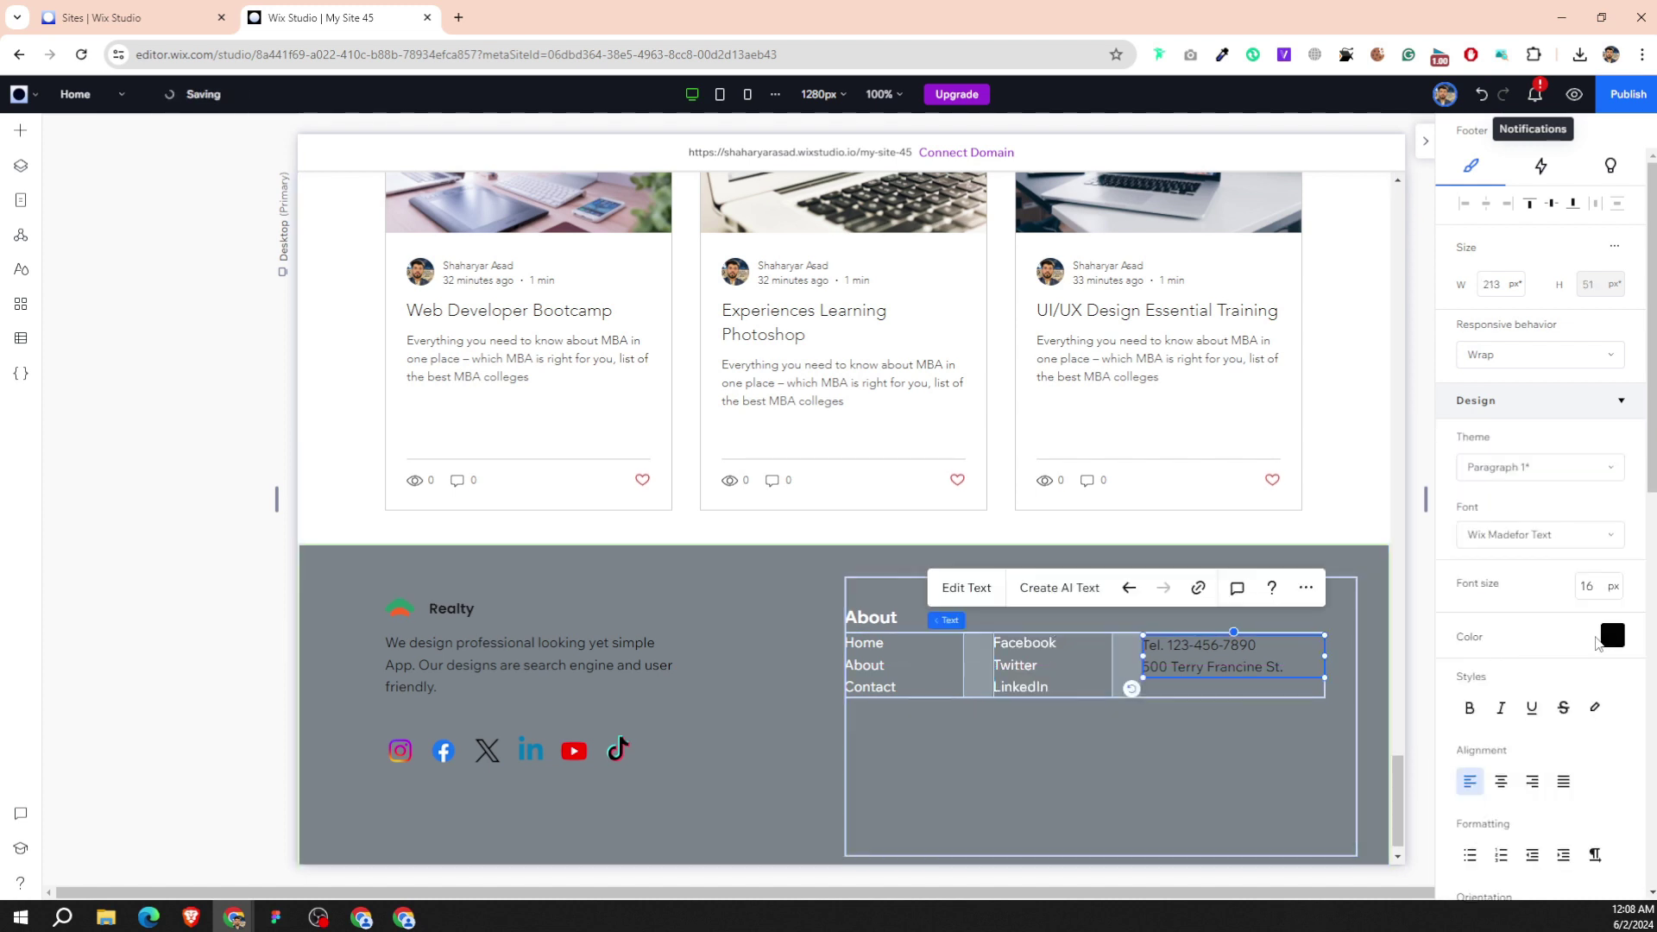
pyautogui.click(1612, 636)
pyautogui.click(1493, 636)
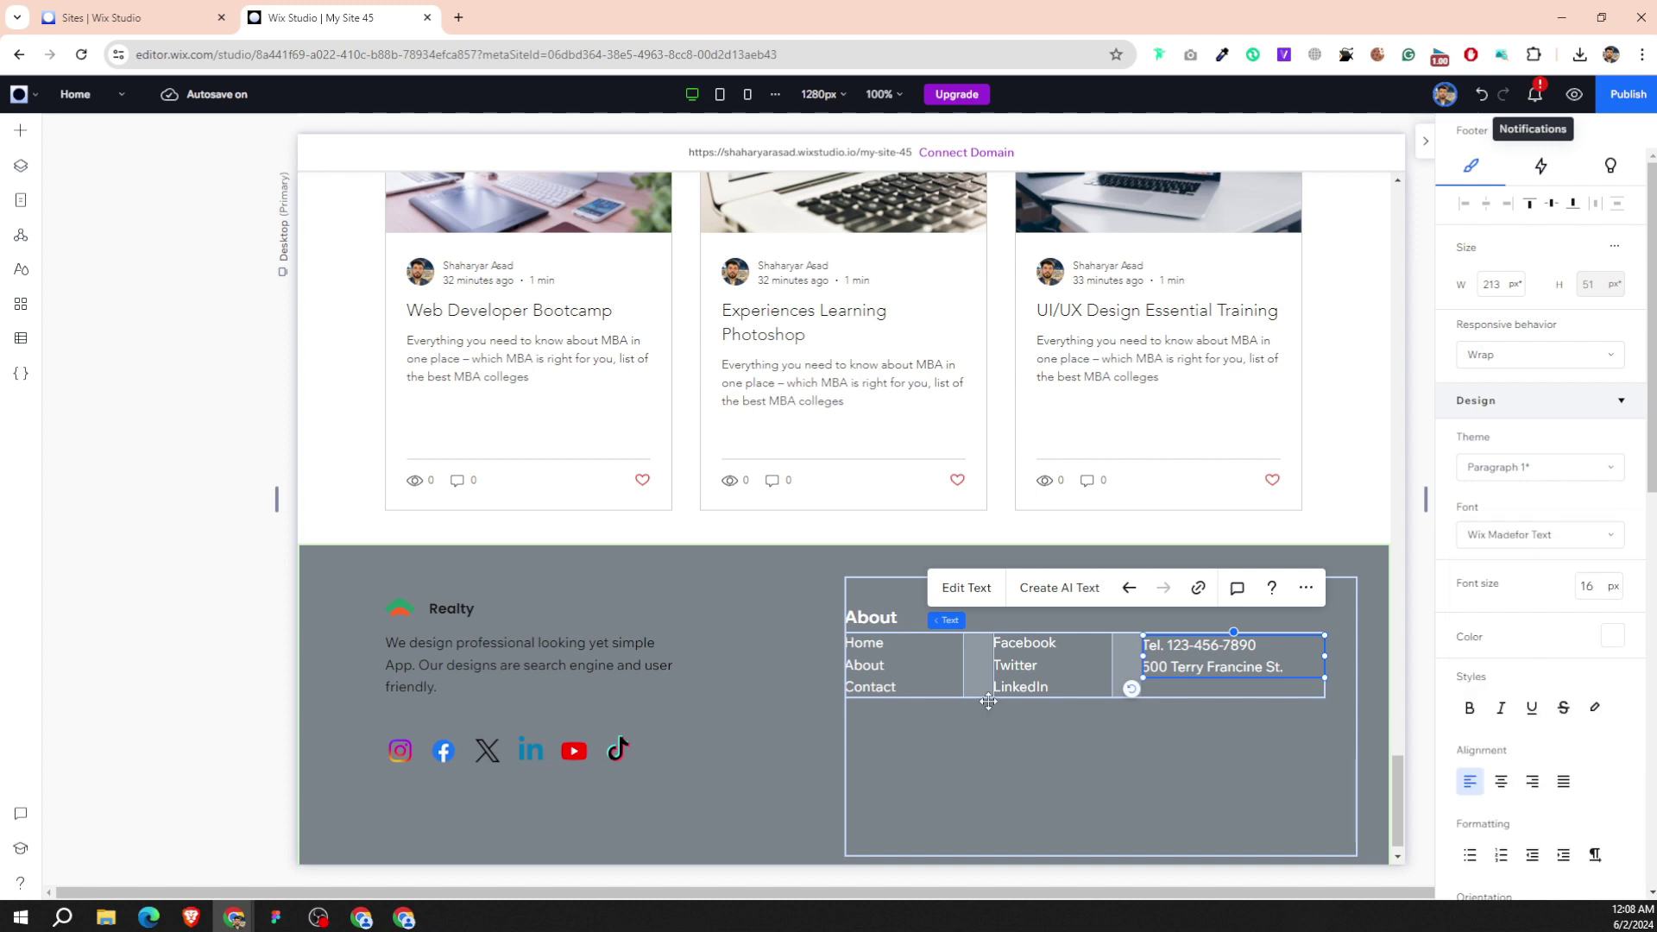
# Duplicate the About heading above the Facebook column and retype it as 'Social'.
pyautogui.click(890, 615)
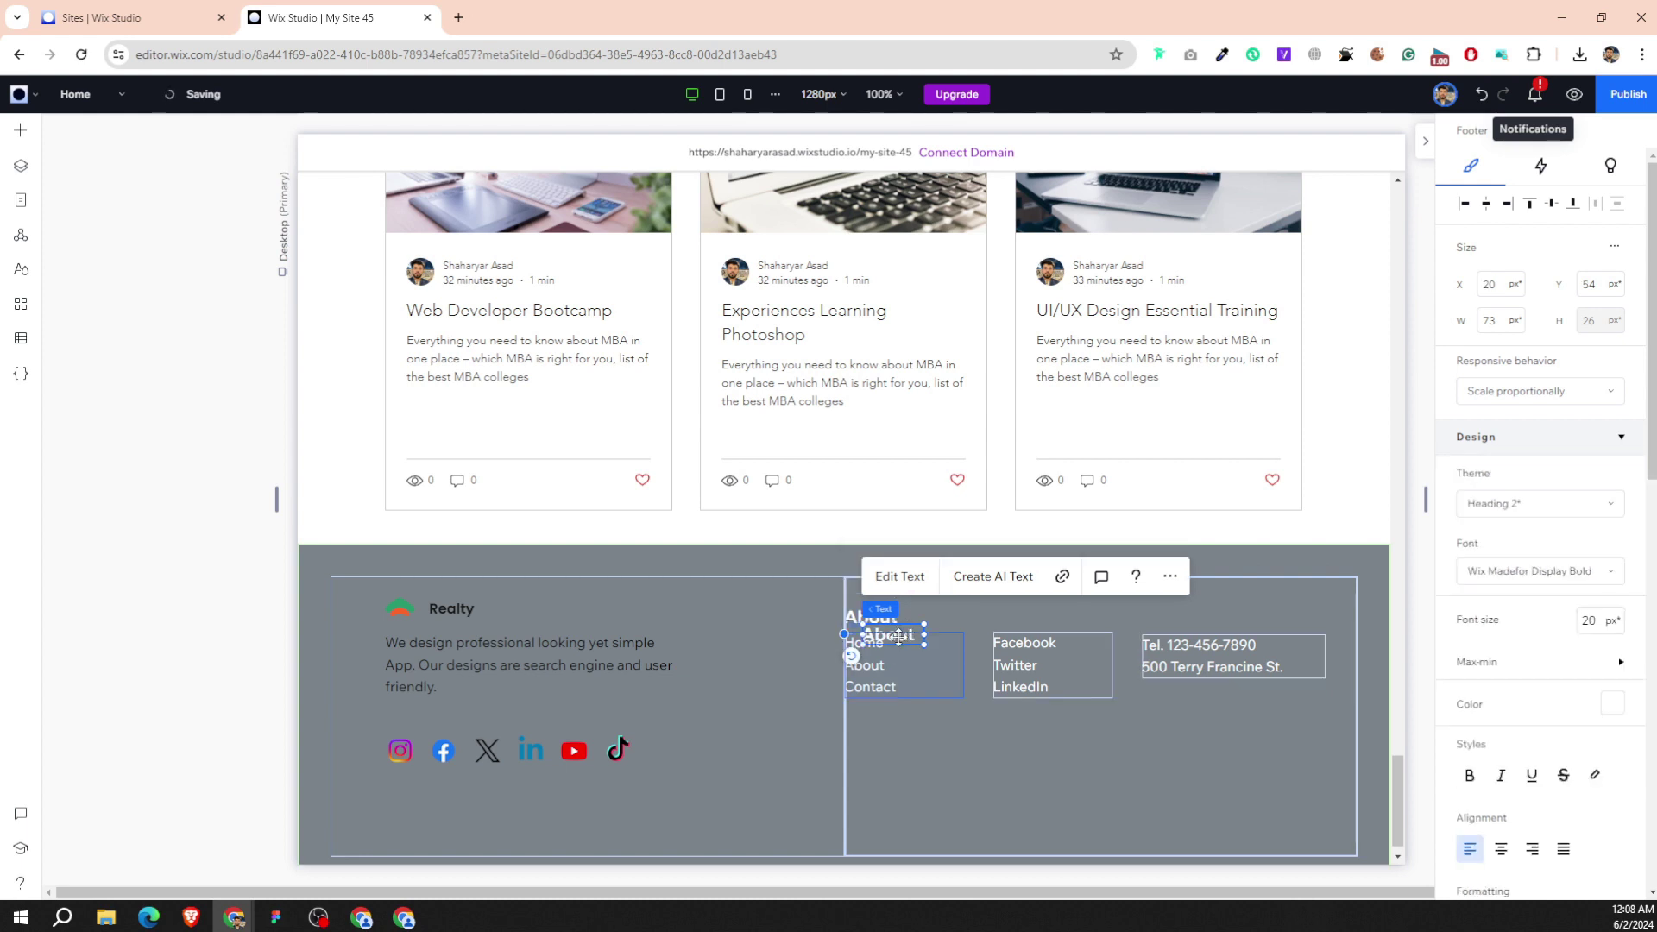
pyautogui.moveTo(893, 640)
pyautogui.mouseDown()
pyautogui.moveTo(1047, 631)
pyautogui.moveTo(1022, 619)
pyautogui.mouseUp()
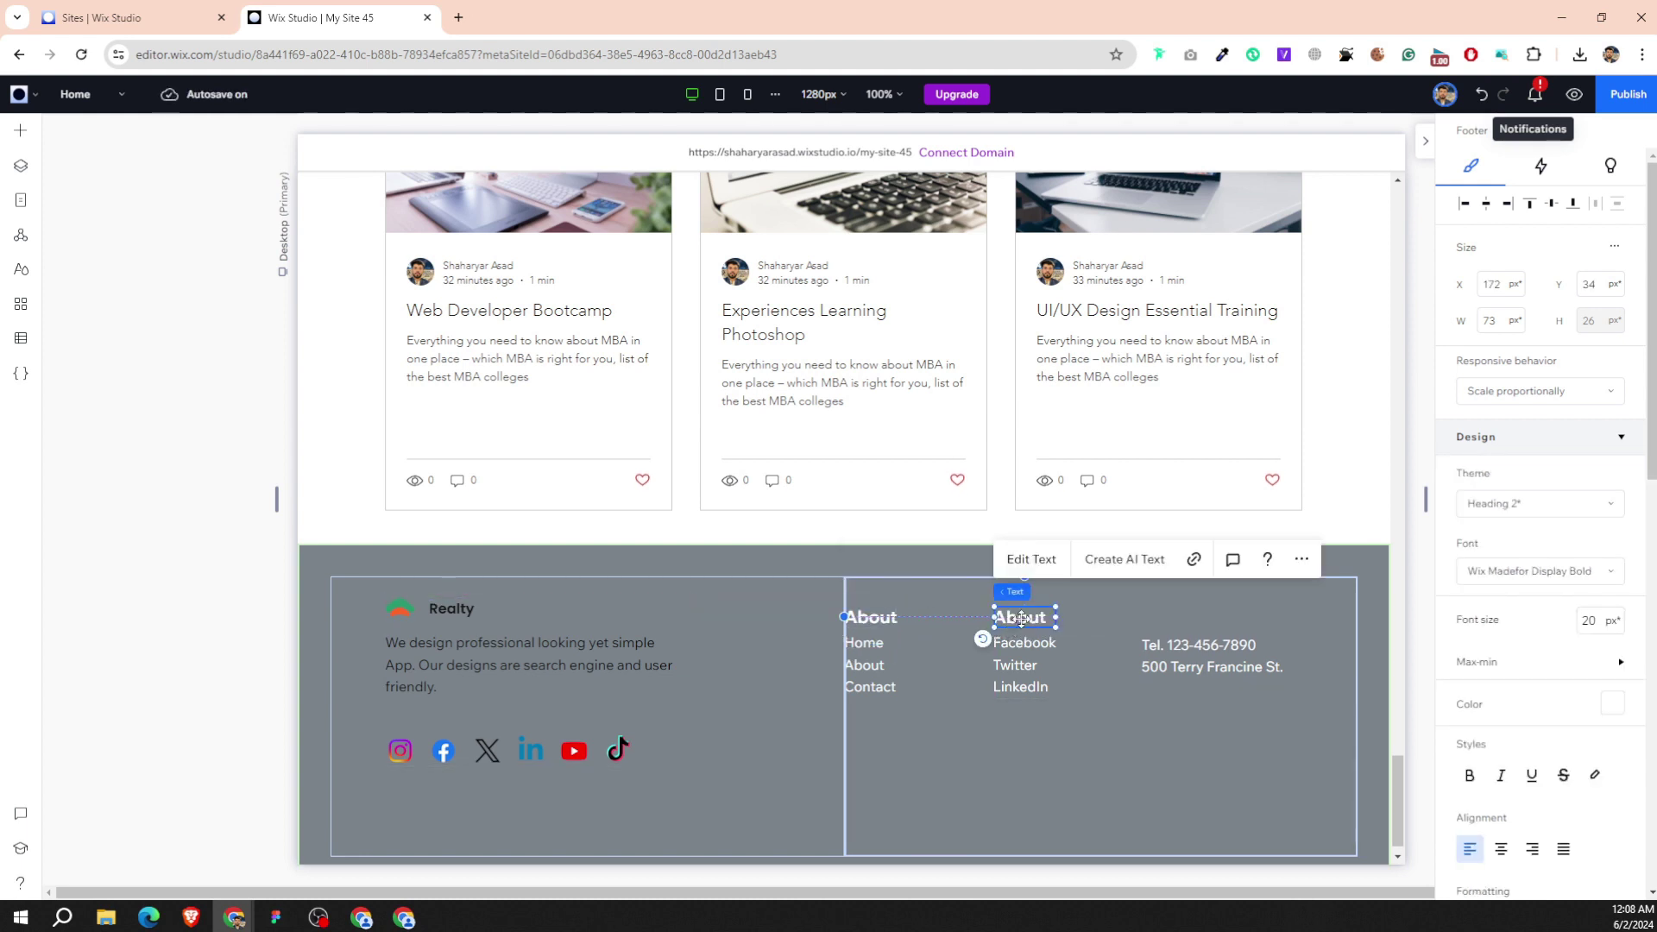
pyautogui.doubleClick(1028, 615)
pyautogui.write('Social')
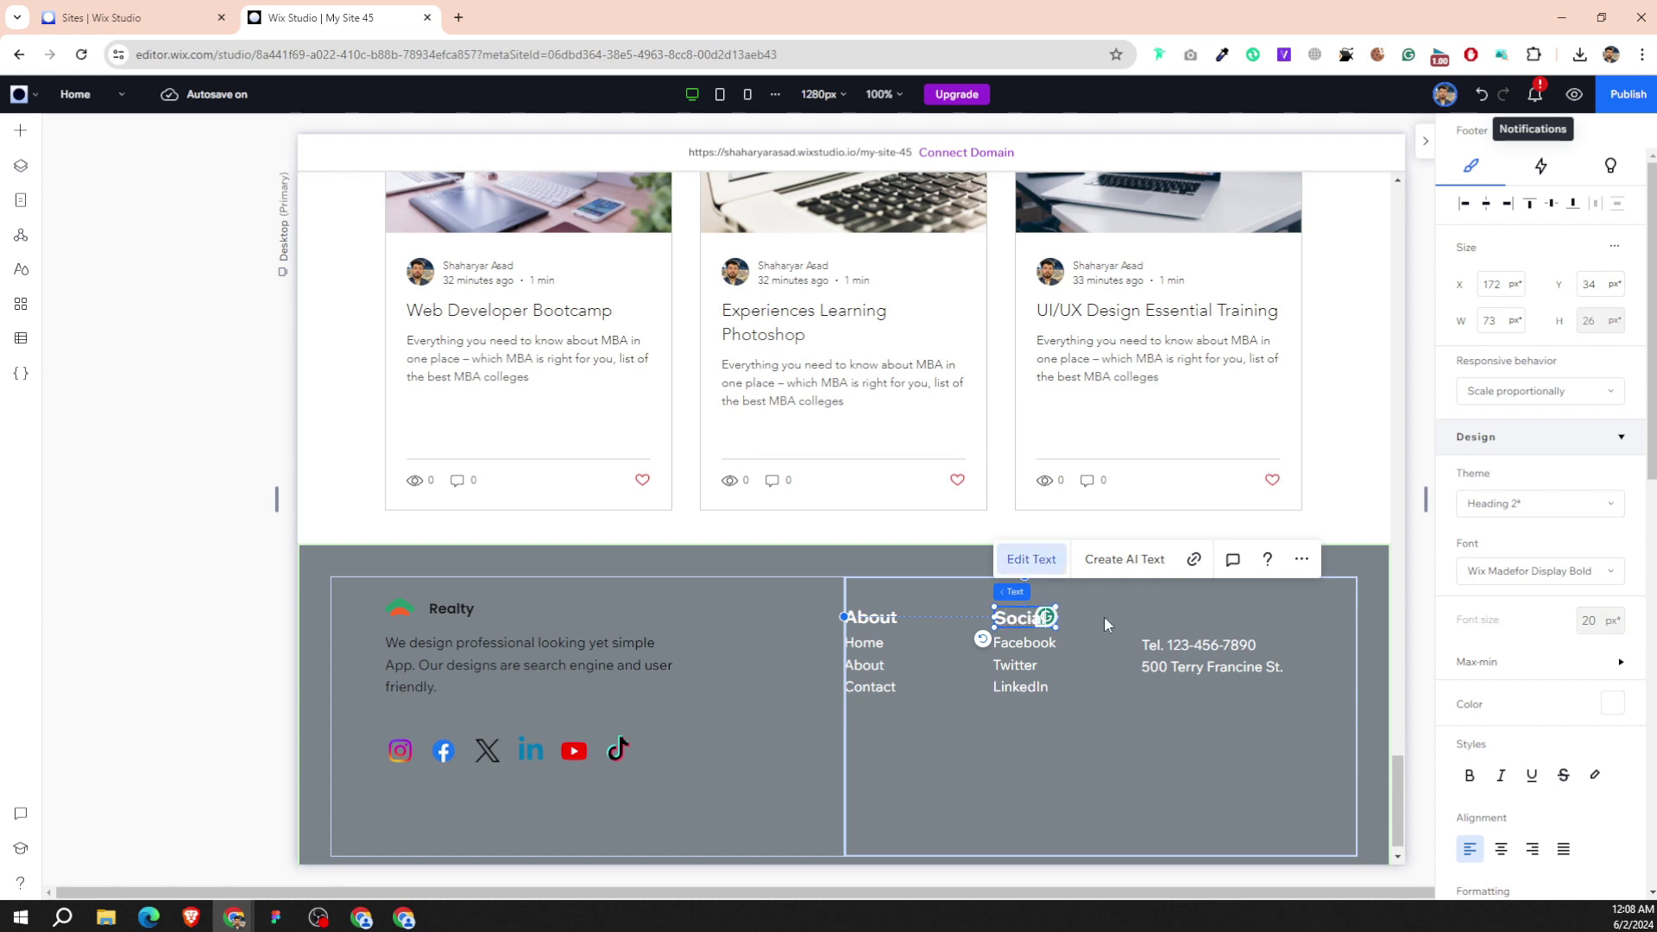
pyautogui.click(869, 747)
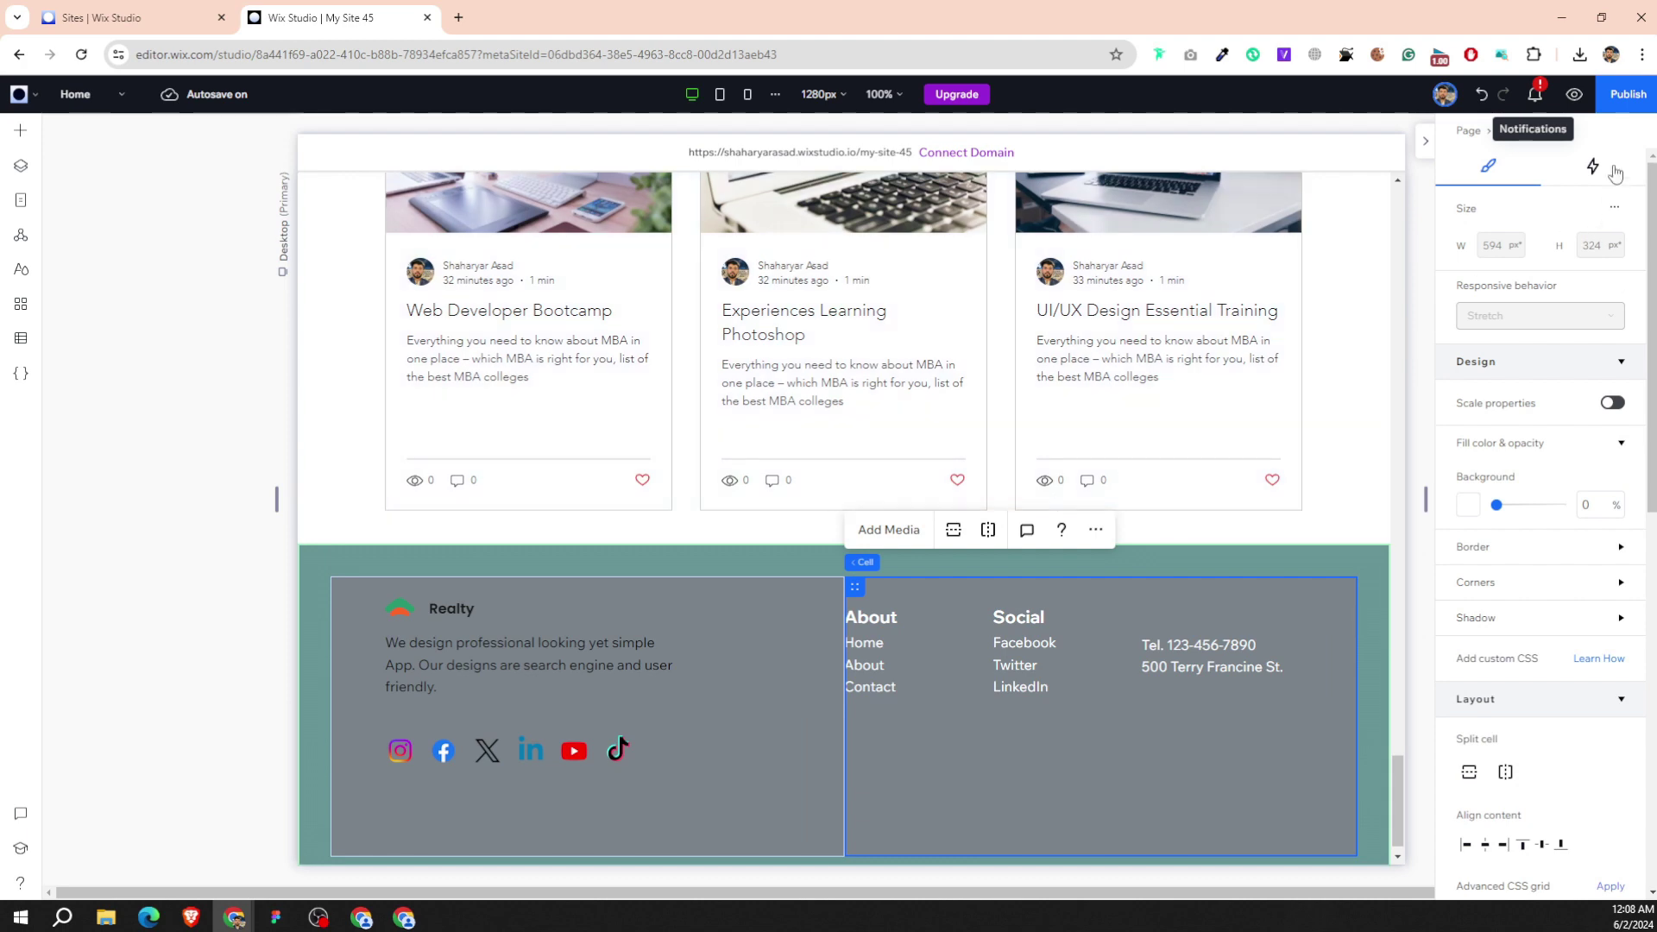
# Give the green hero image container a Glide entrance animation.
pyautogui.scroll(1, 826, 320)
pyautogui.scroll(5, 827, 320)
pyautogui.scroll(5, 827, 320)
pyautogui.scroll(5, 824, 318)
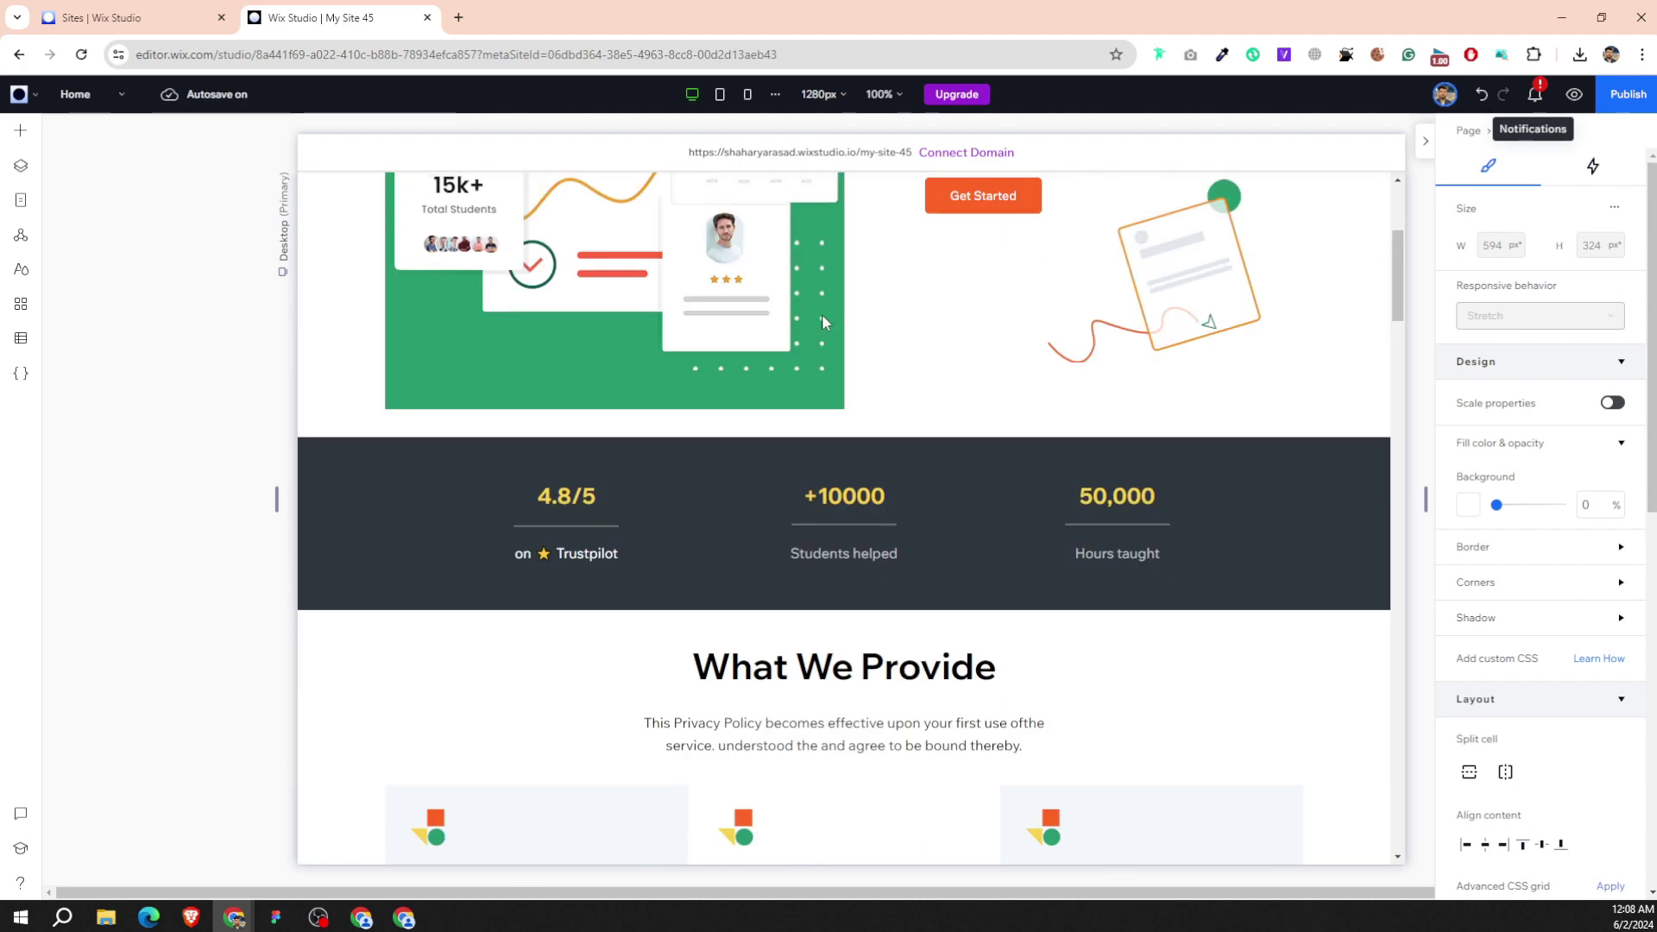
pyautogui.scroll(5, 821, 321)
pyautogui.click(753, 336)
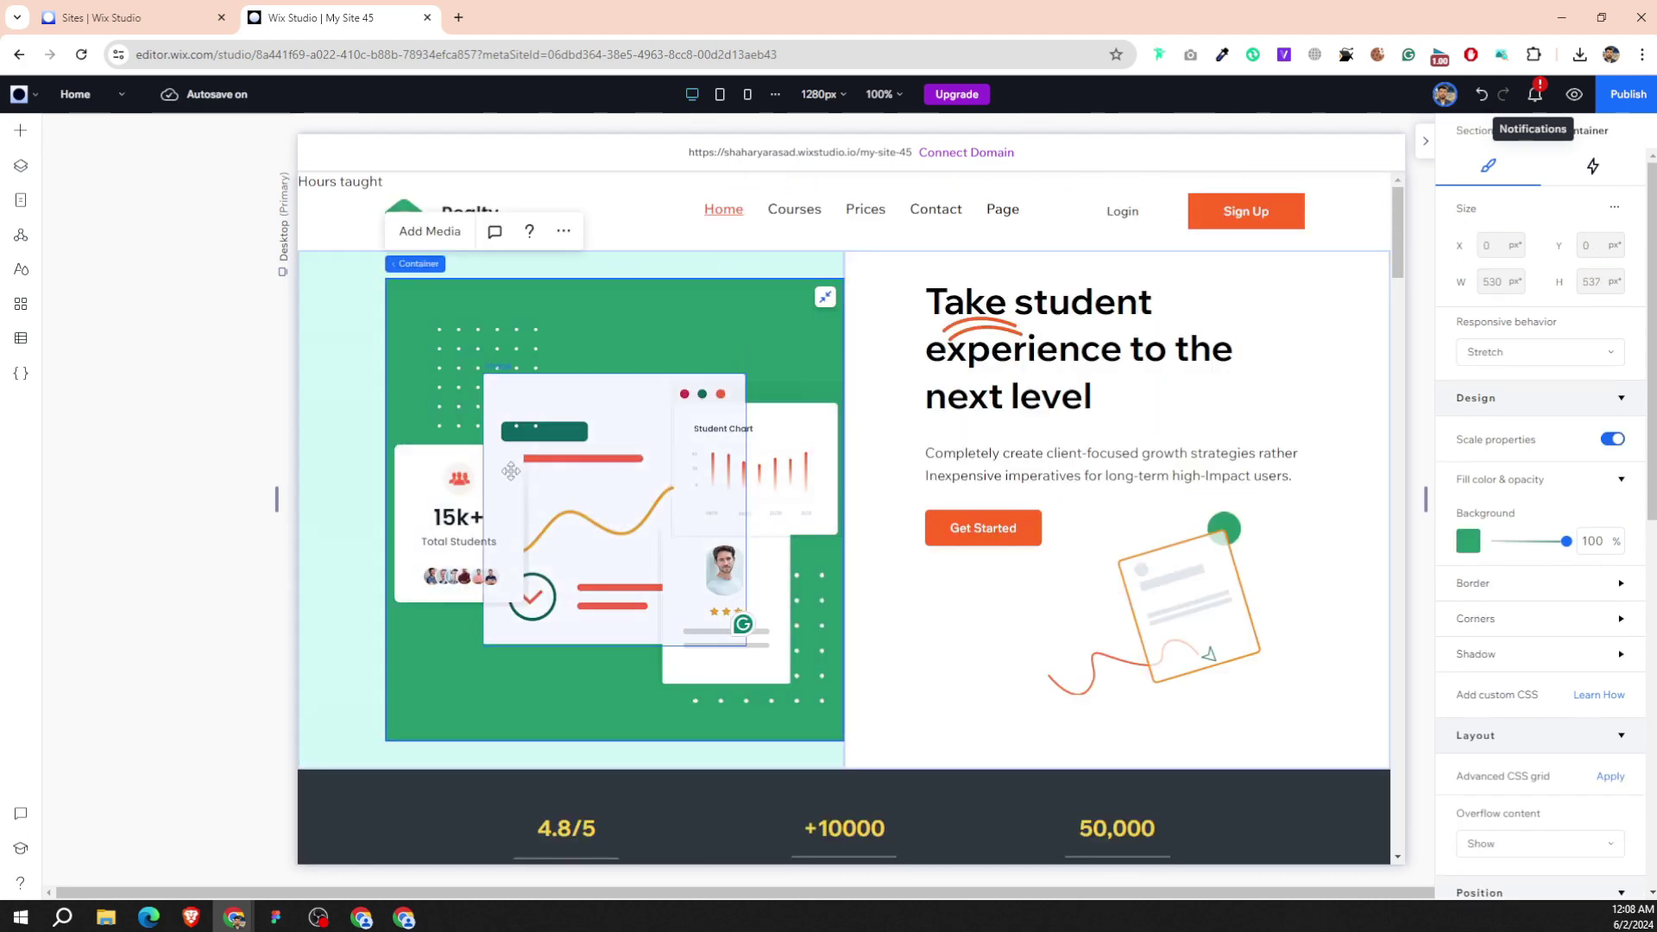
pyautogui.click(1592, 167)
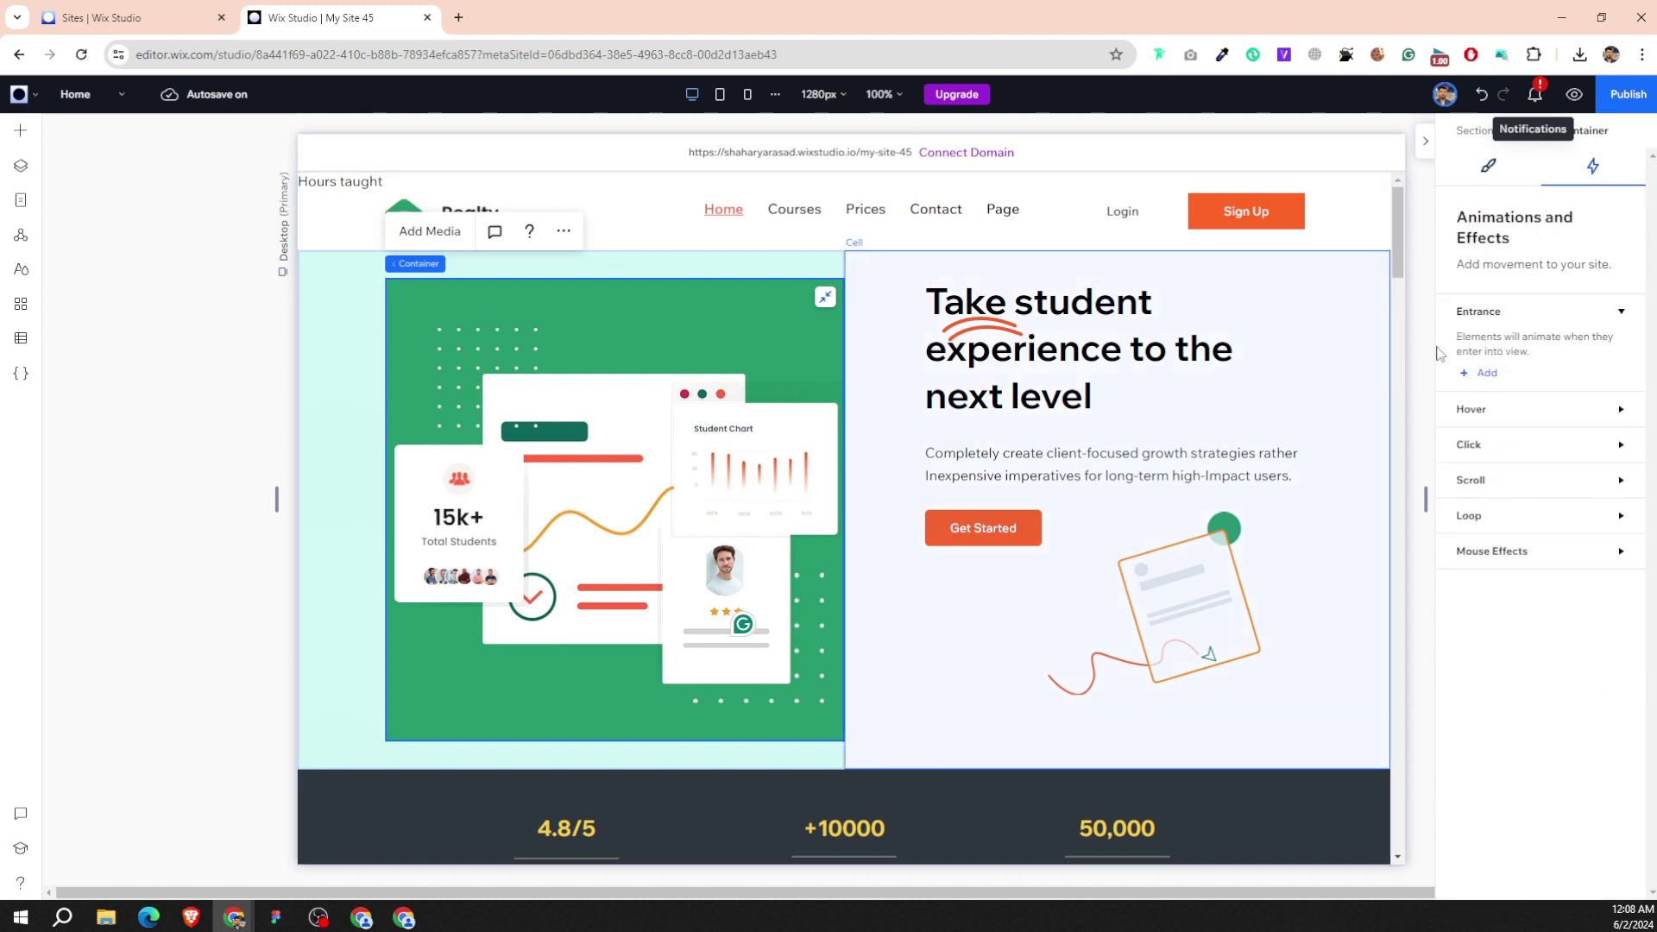
pyautogui.click(1479, 380)
pyautogui.click(1599, 286)
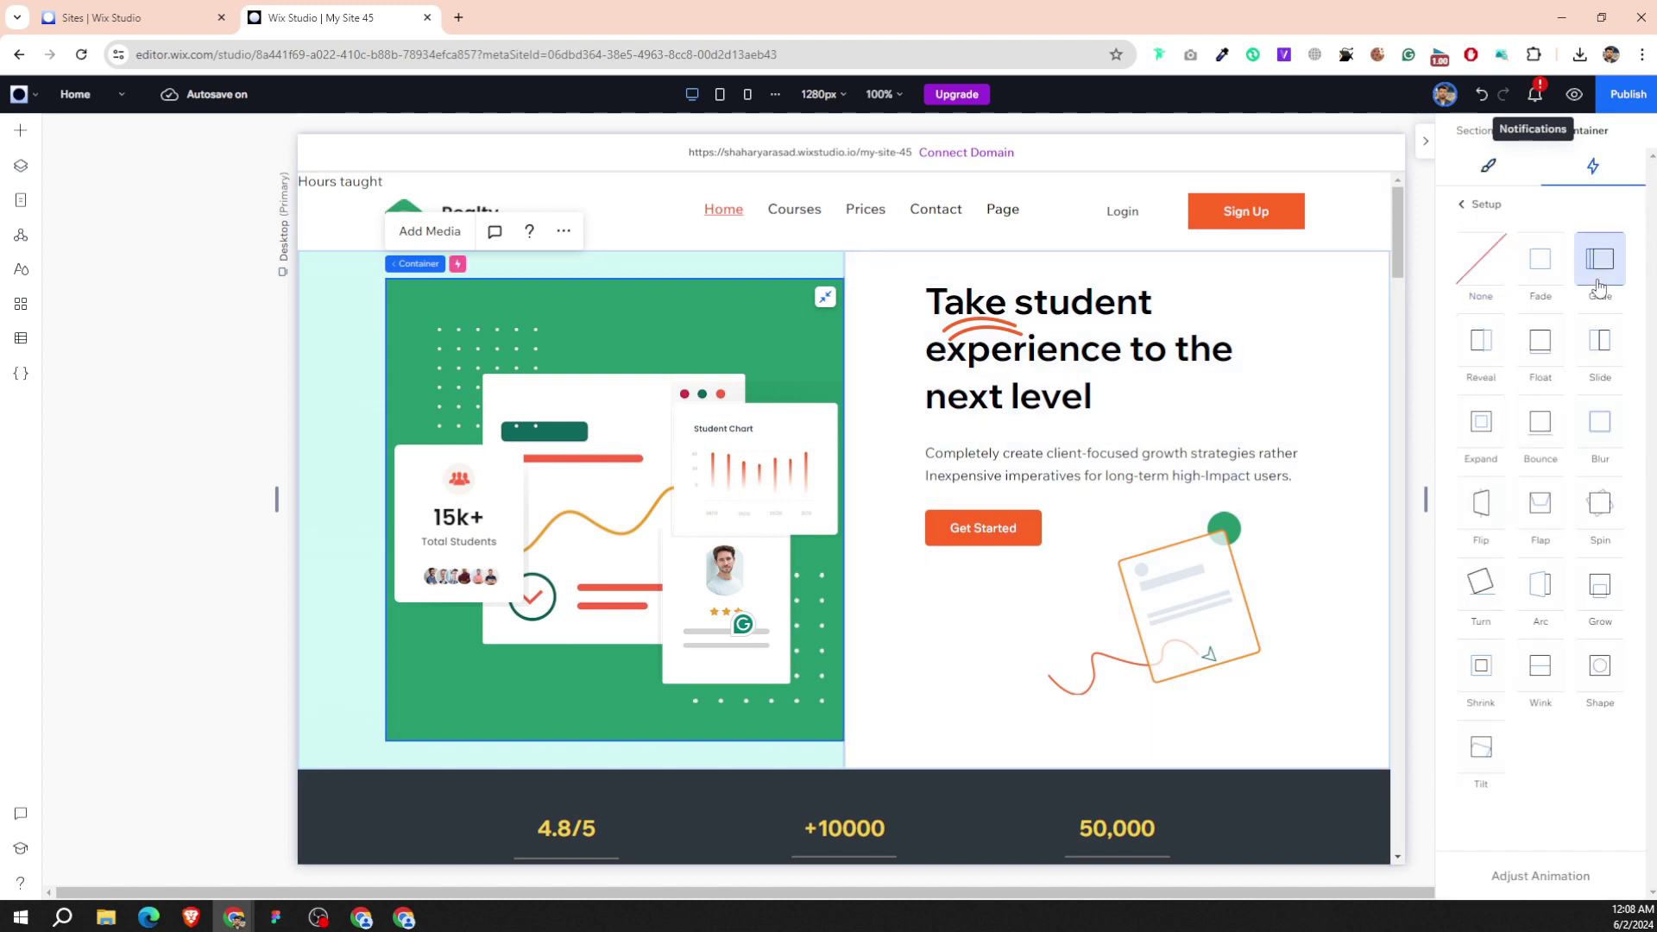
# Give the swoosh decoration above 'experience' a Flap entrance.
pyautogui.click(1078, 339)
pyautogui.click(1001, 332)
pyautogui.click(1479, 380)
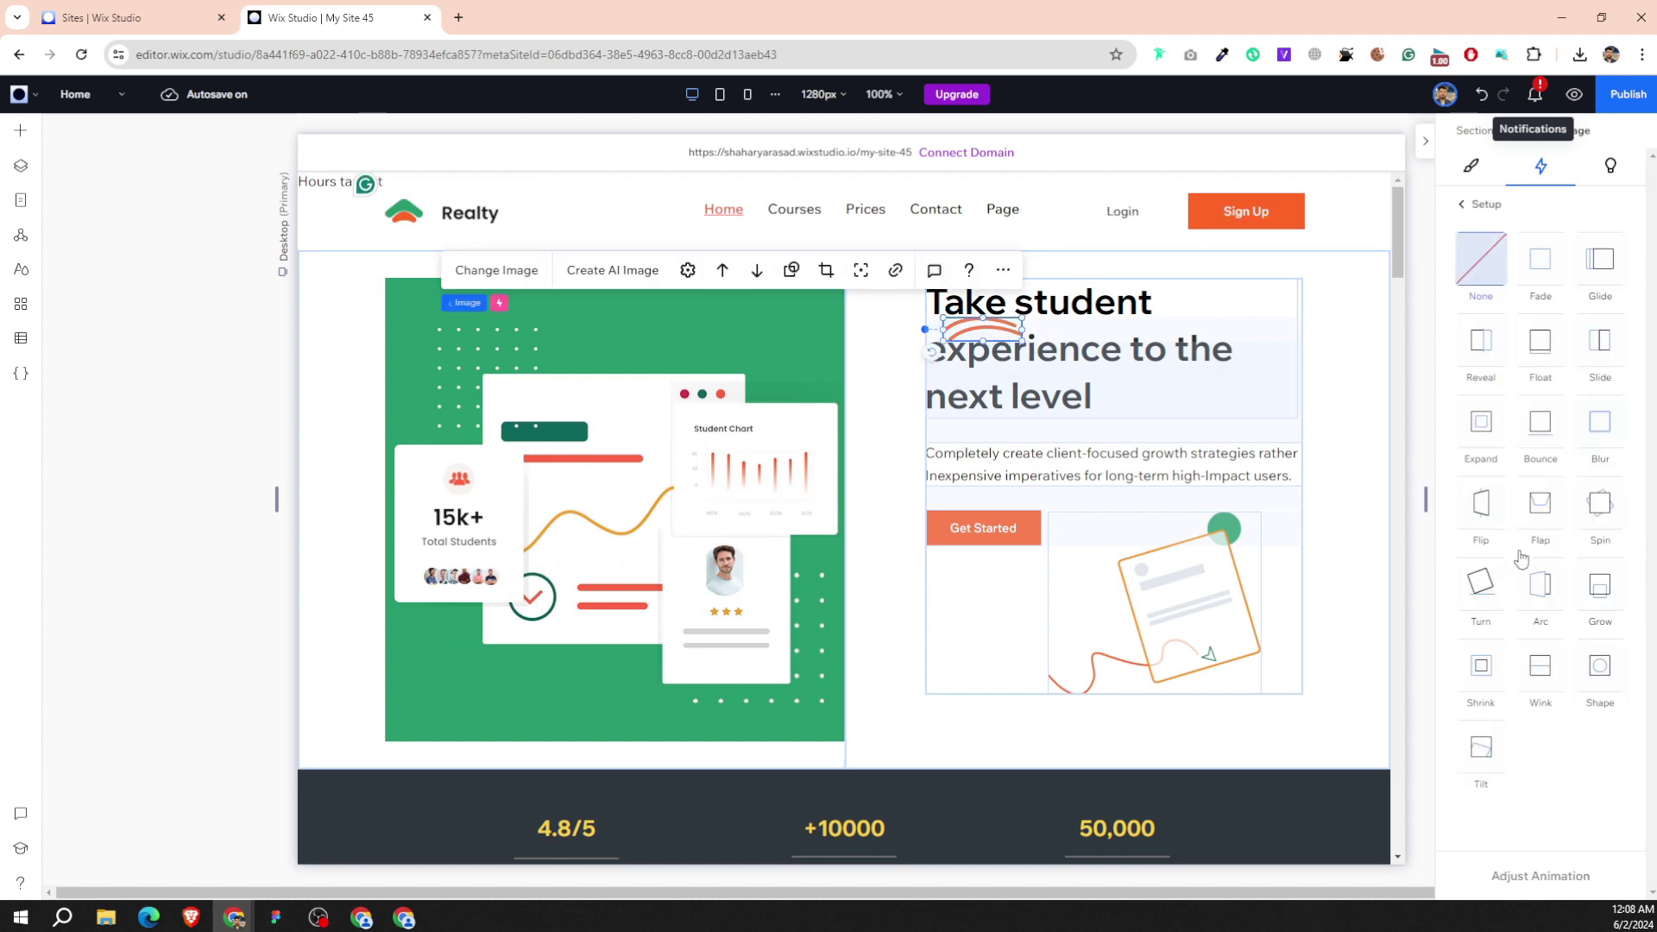
pyautogui.click(1540, 503)
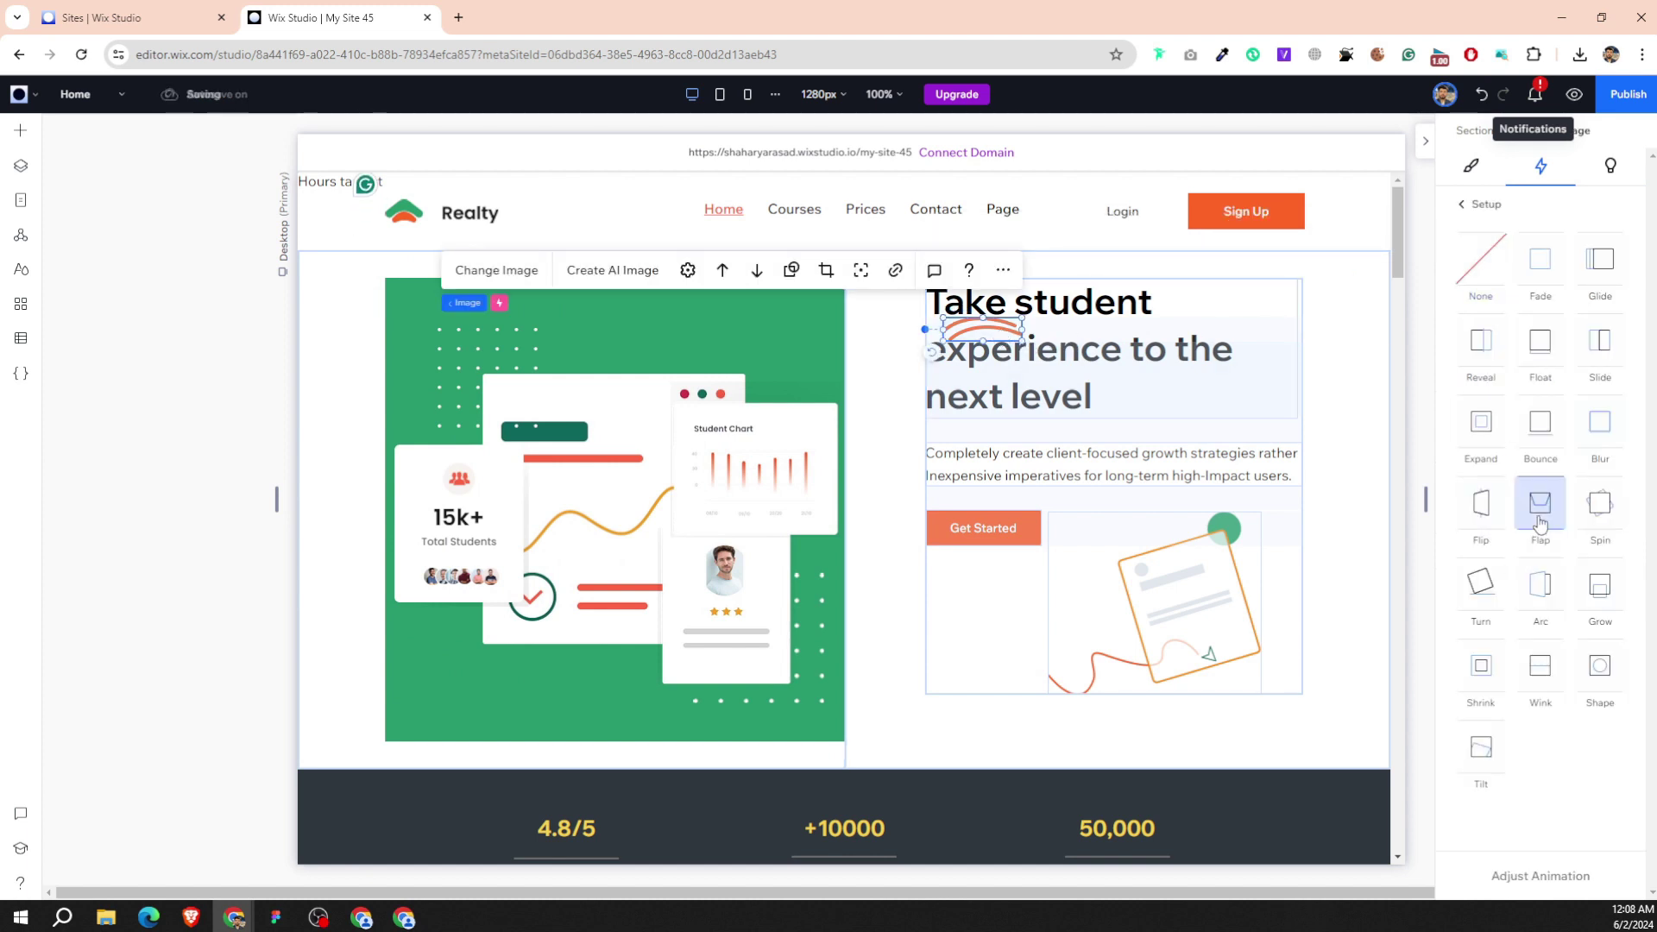
# Give the whole hero heading-and-text stack a Float entrance.
pyautogui.click(1101, 316)
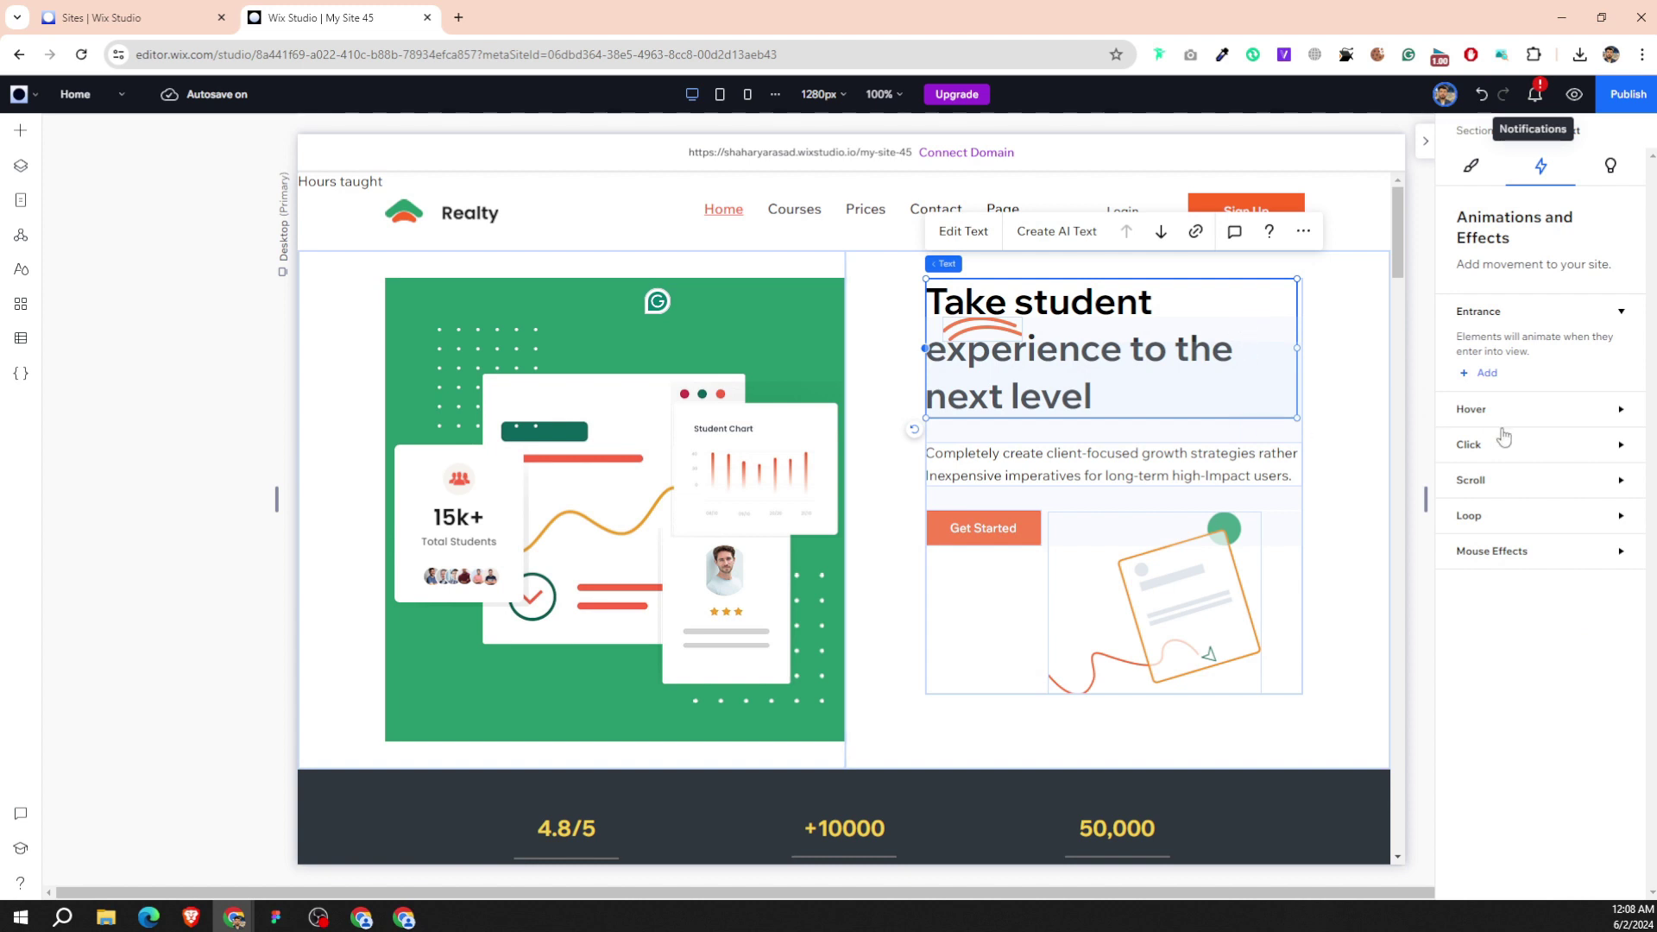
pyautogui.press('Escape')
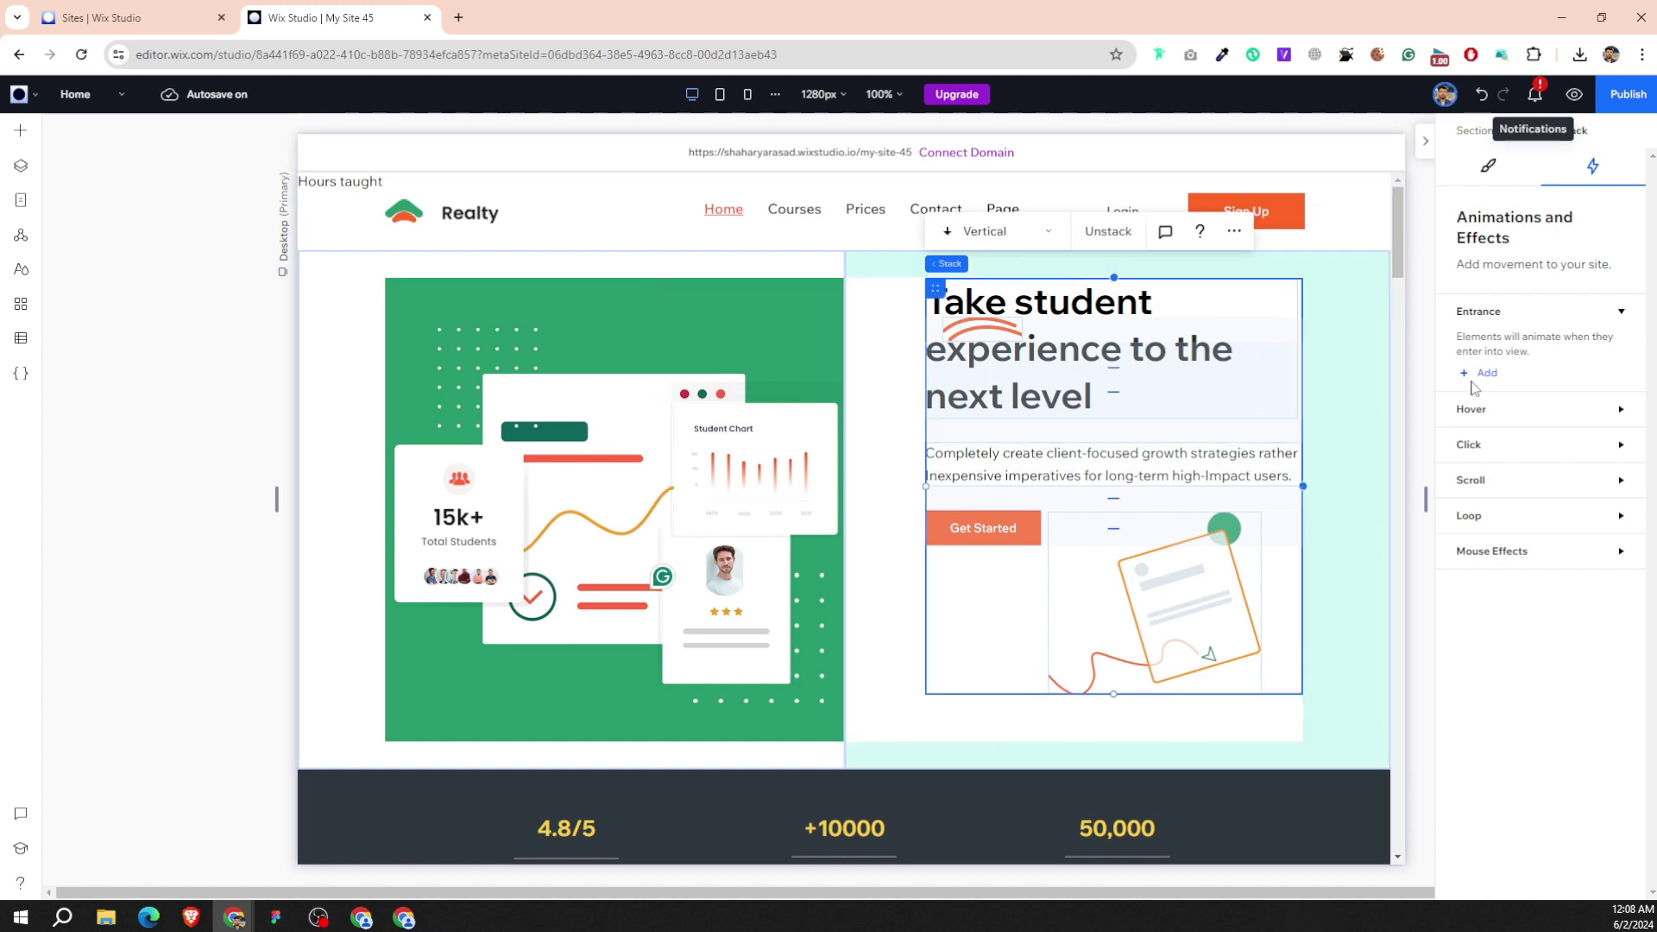
pyautogui.click(1481, 373)
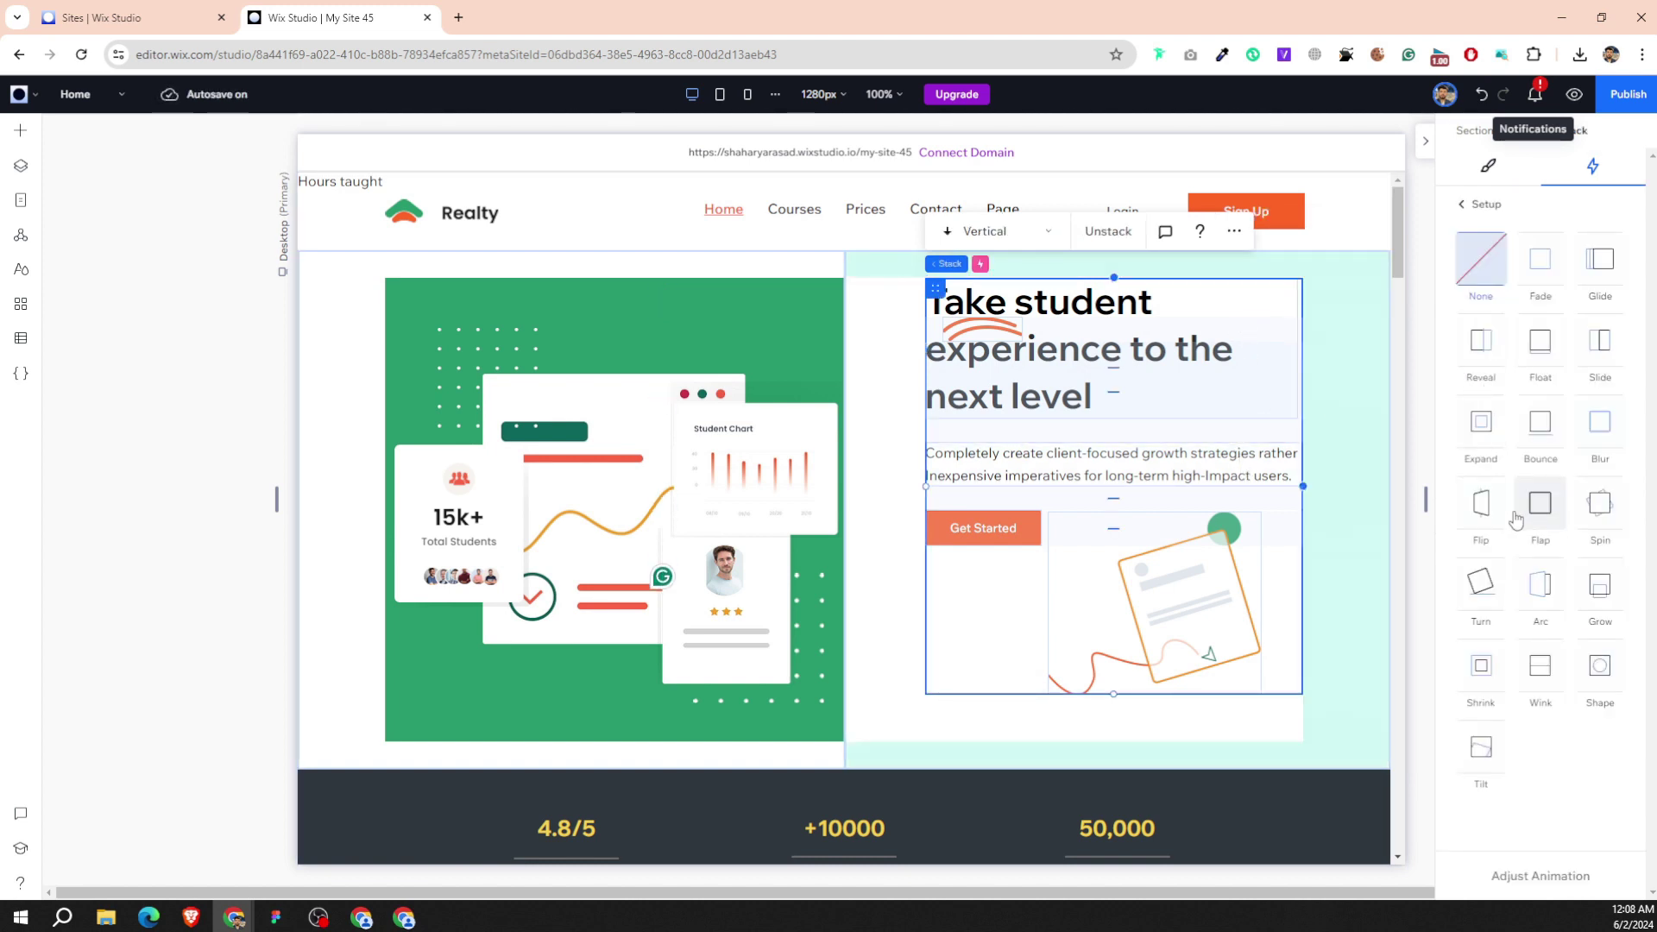
pyautogui.click(1541, 362)
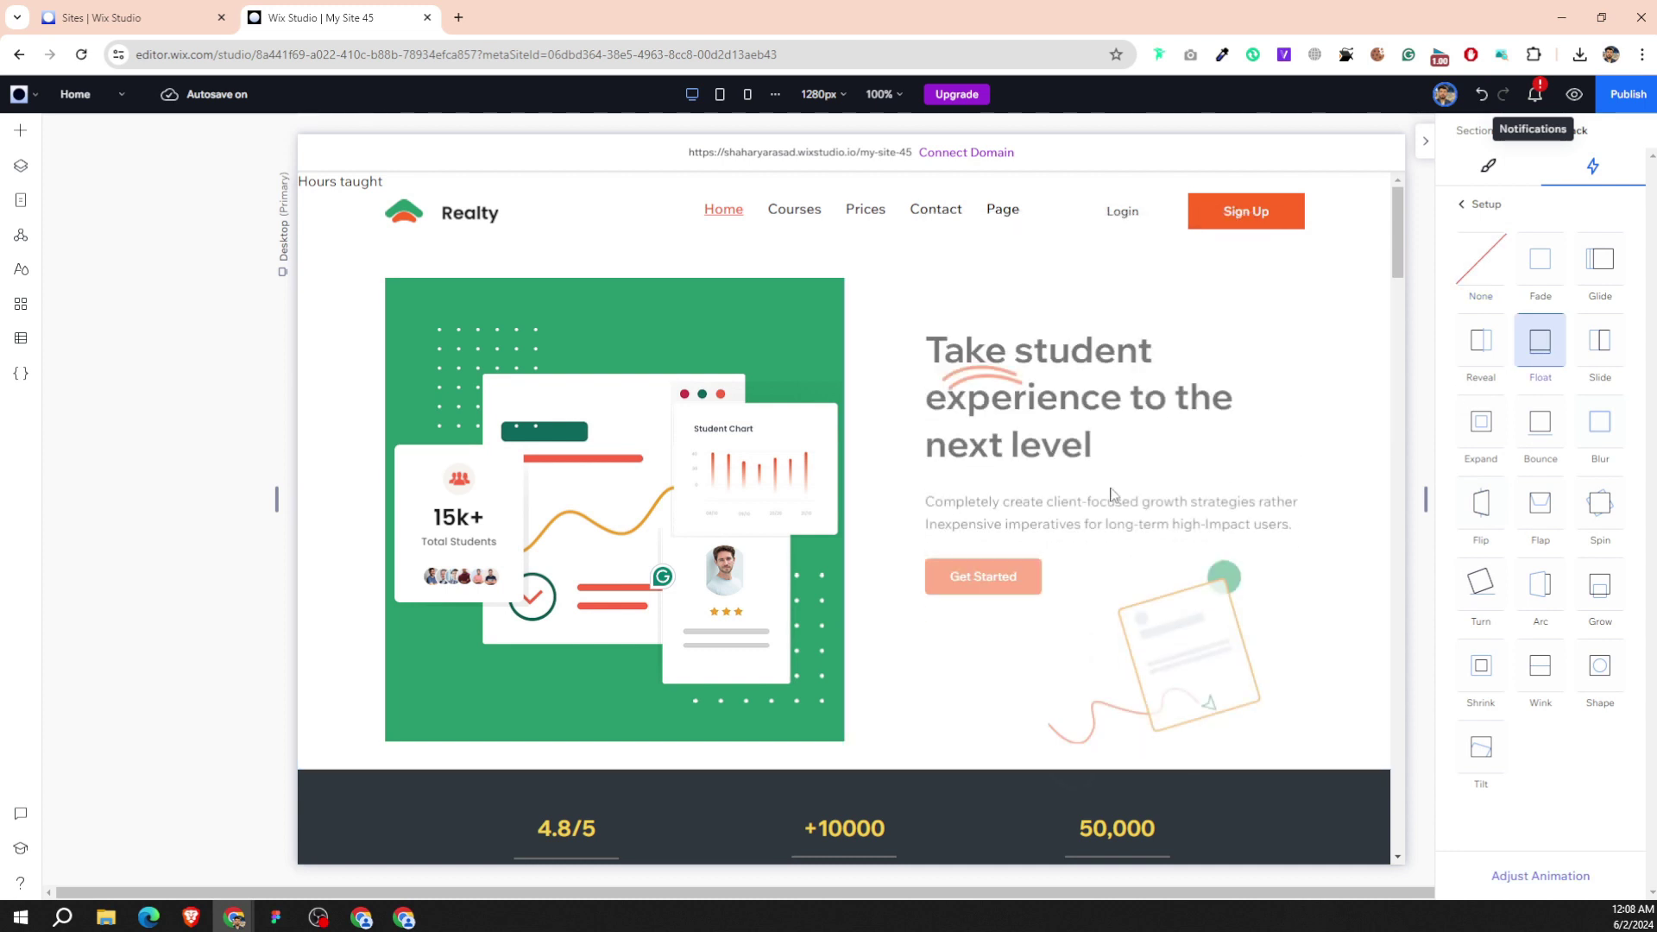
# Make the Get Started button enter with the Shape animation.
pyautogui.click(1030, 539)
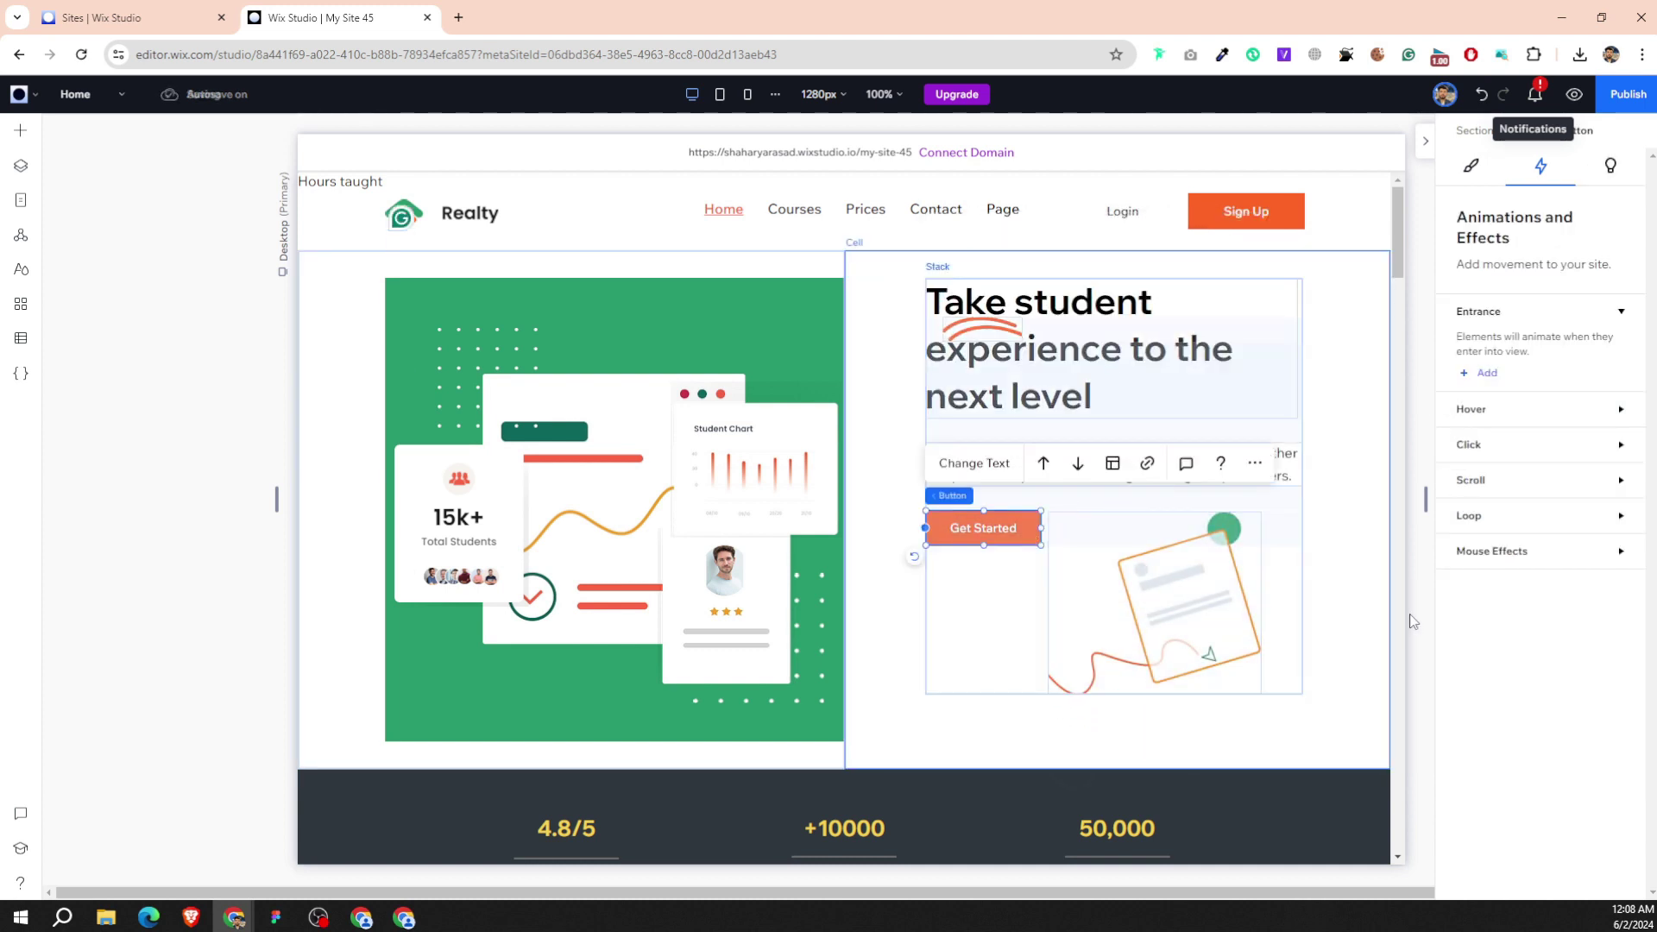
pyautogui.click(1483, 376)
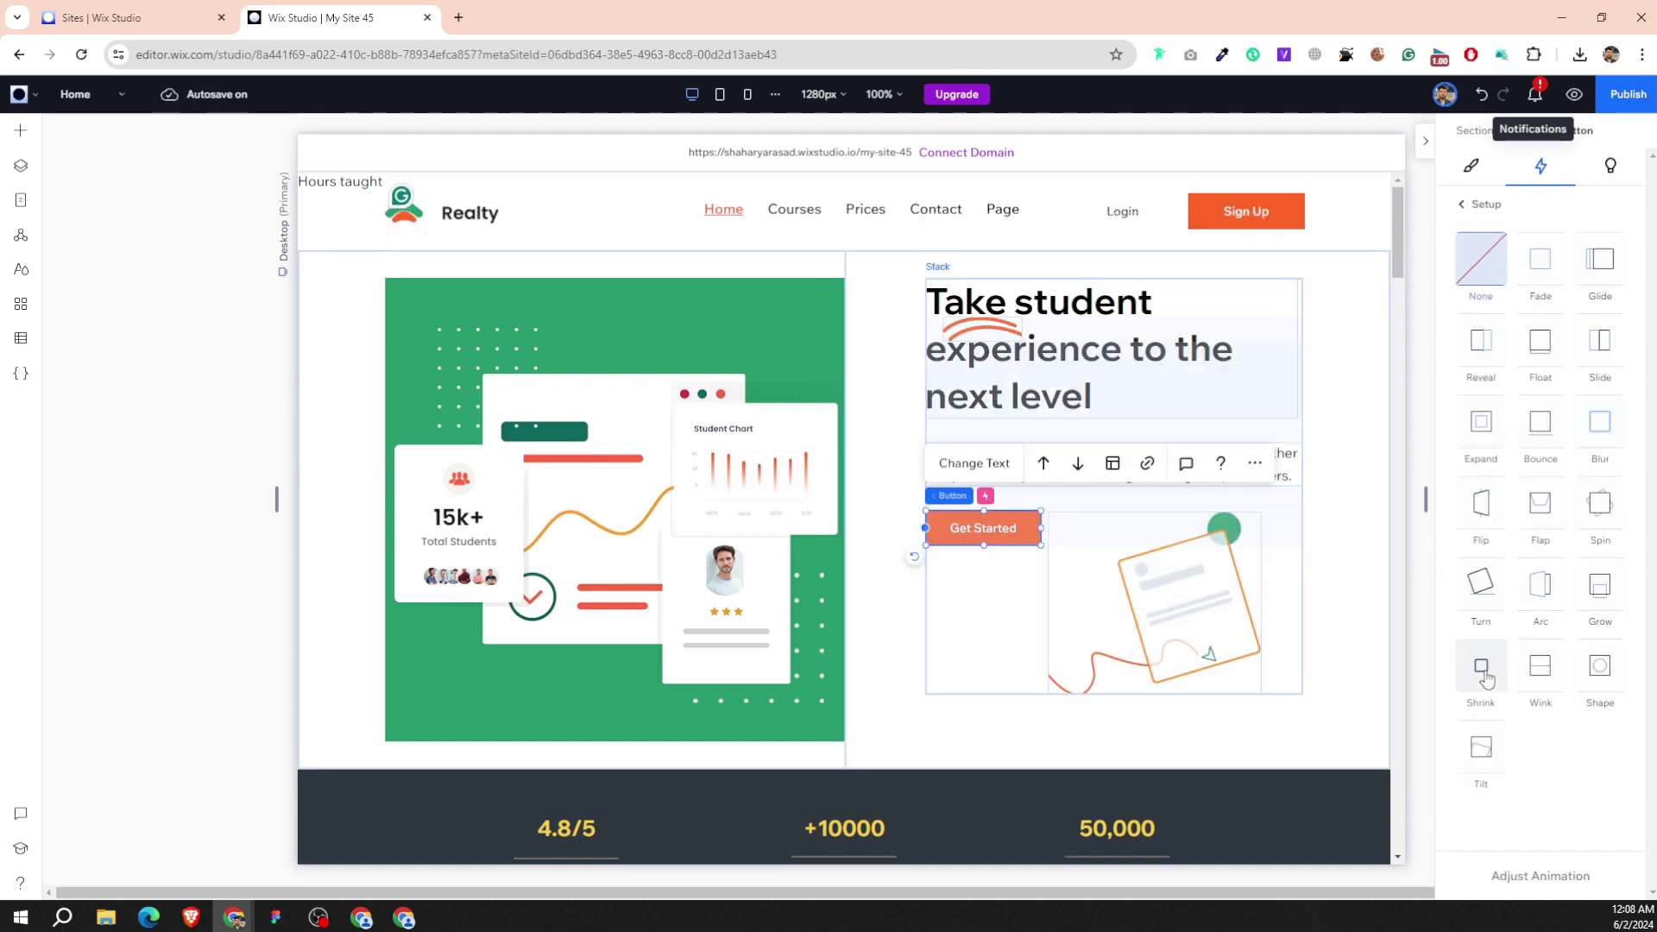
pyautogui.click(1599, 666)
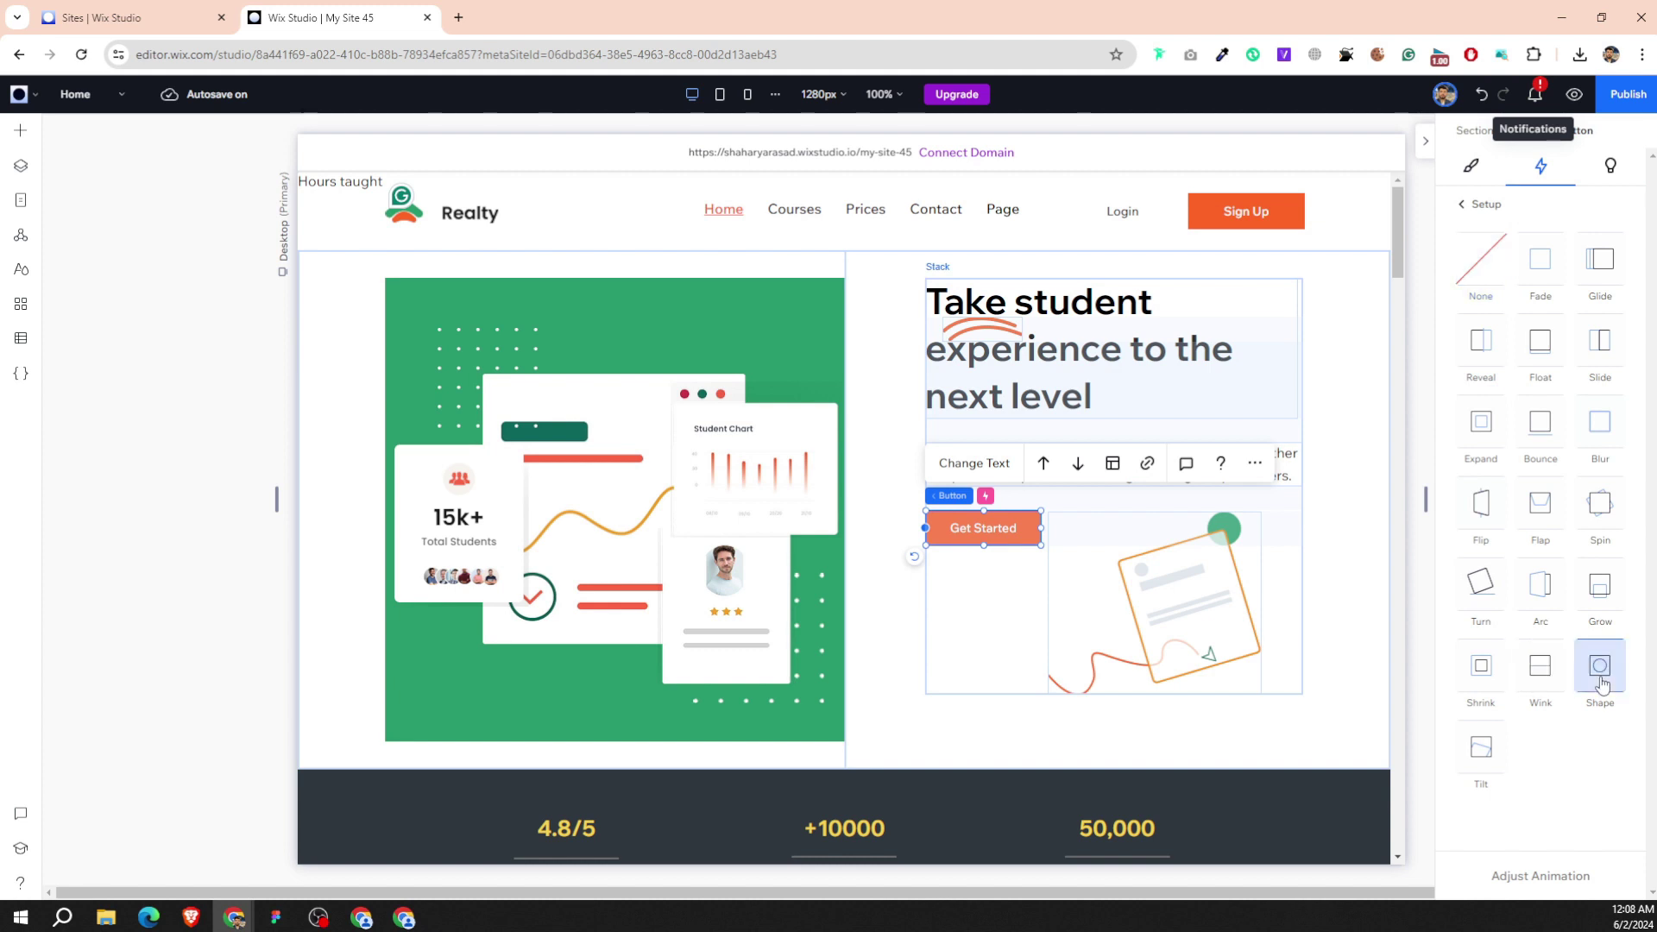
# Give the first What We Provide card a Float entrance with no delay.
pyautogui.scroll(-3, 984, 522)
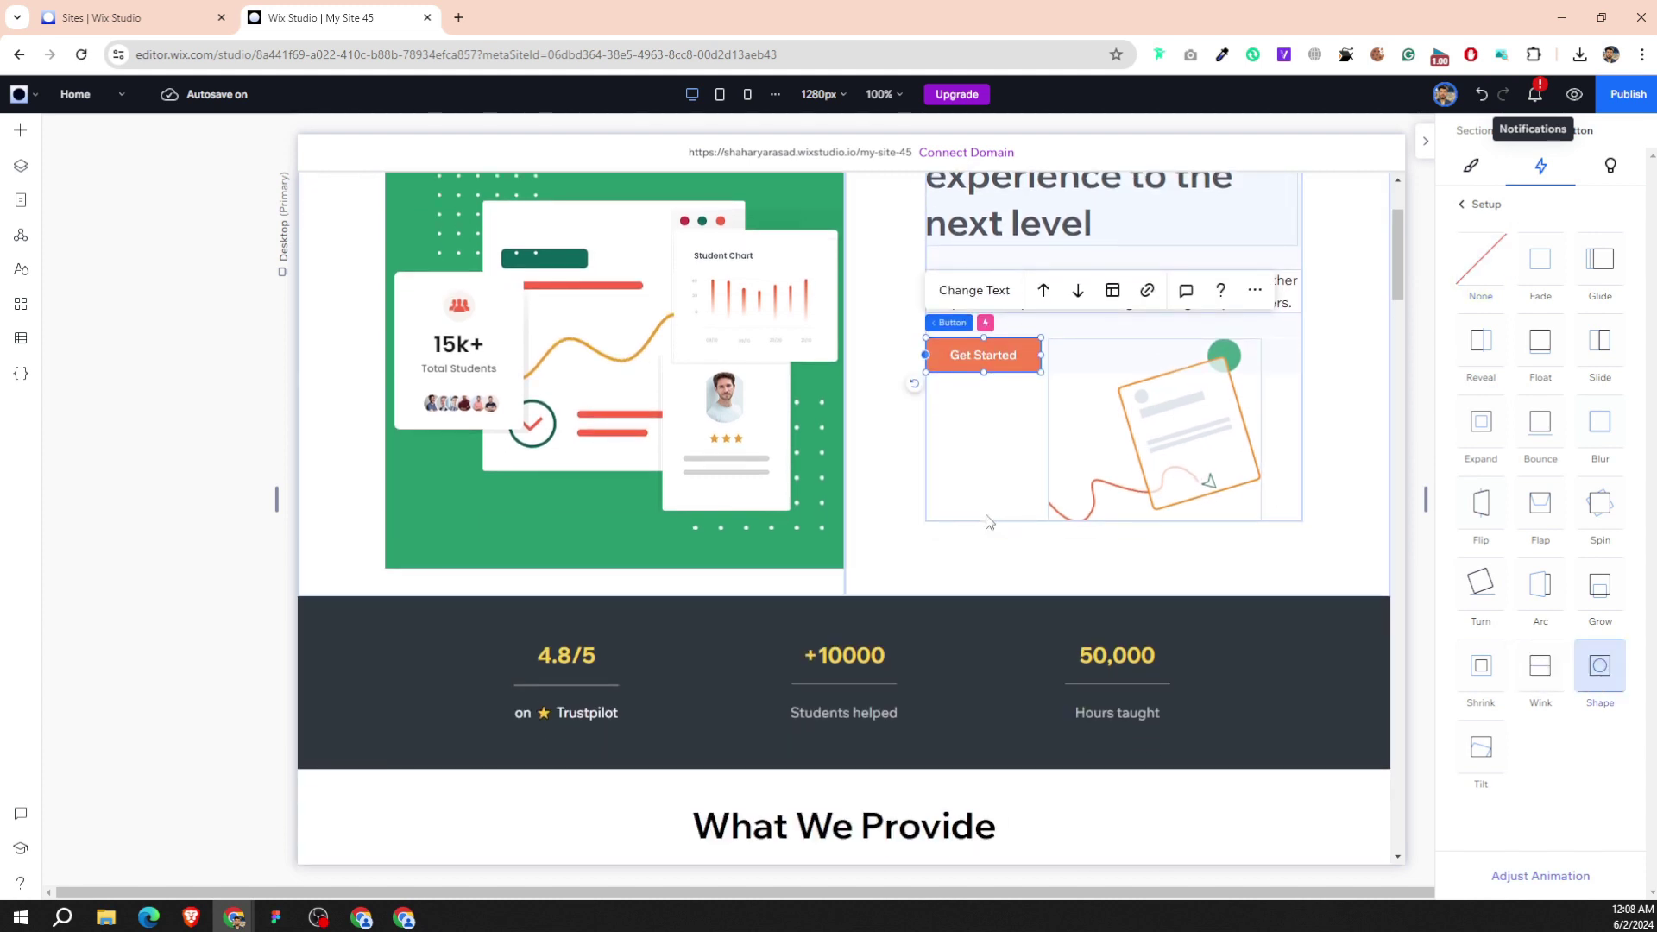
pyautogui.scroll(-2, 664, 595)
pyautogui.press('Escape')
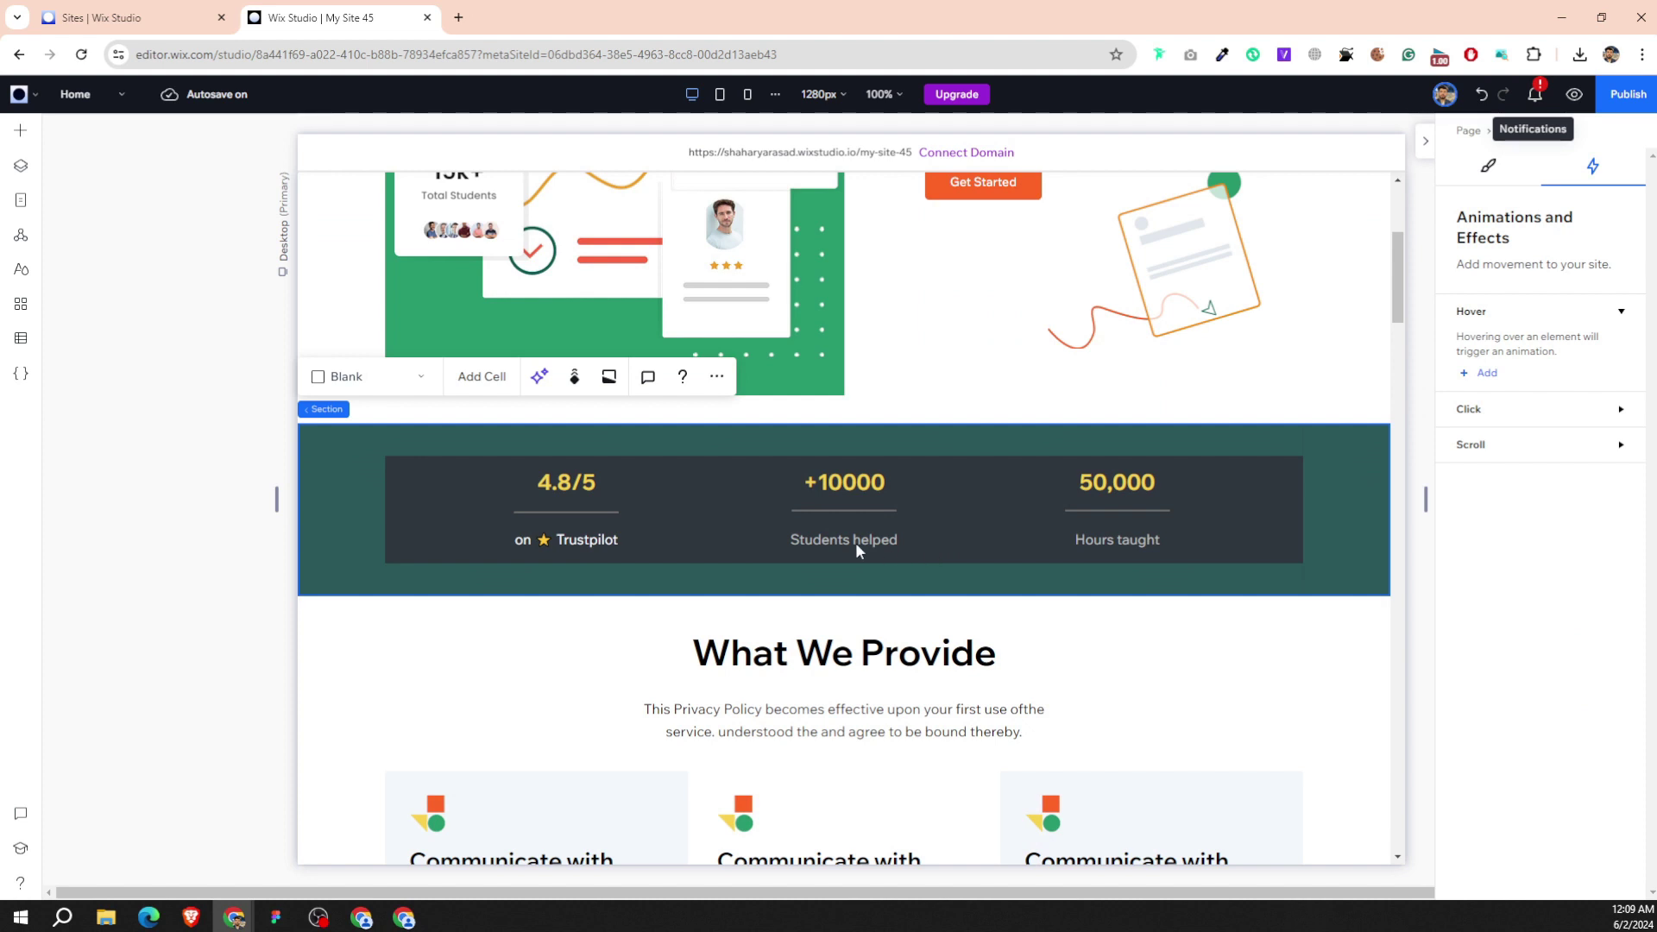
pyautogui.scroll(-4, 856, 541)
pyautogui.click(535, 552)
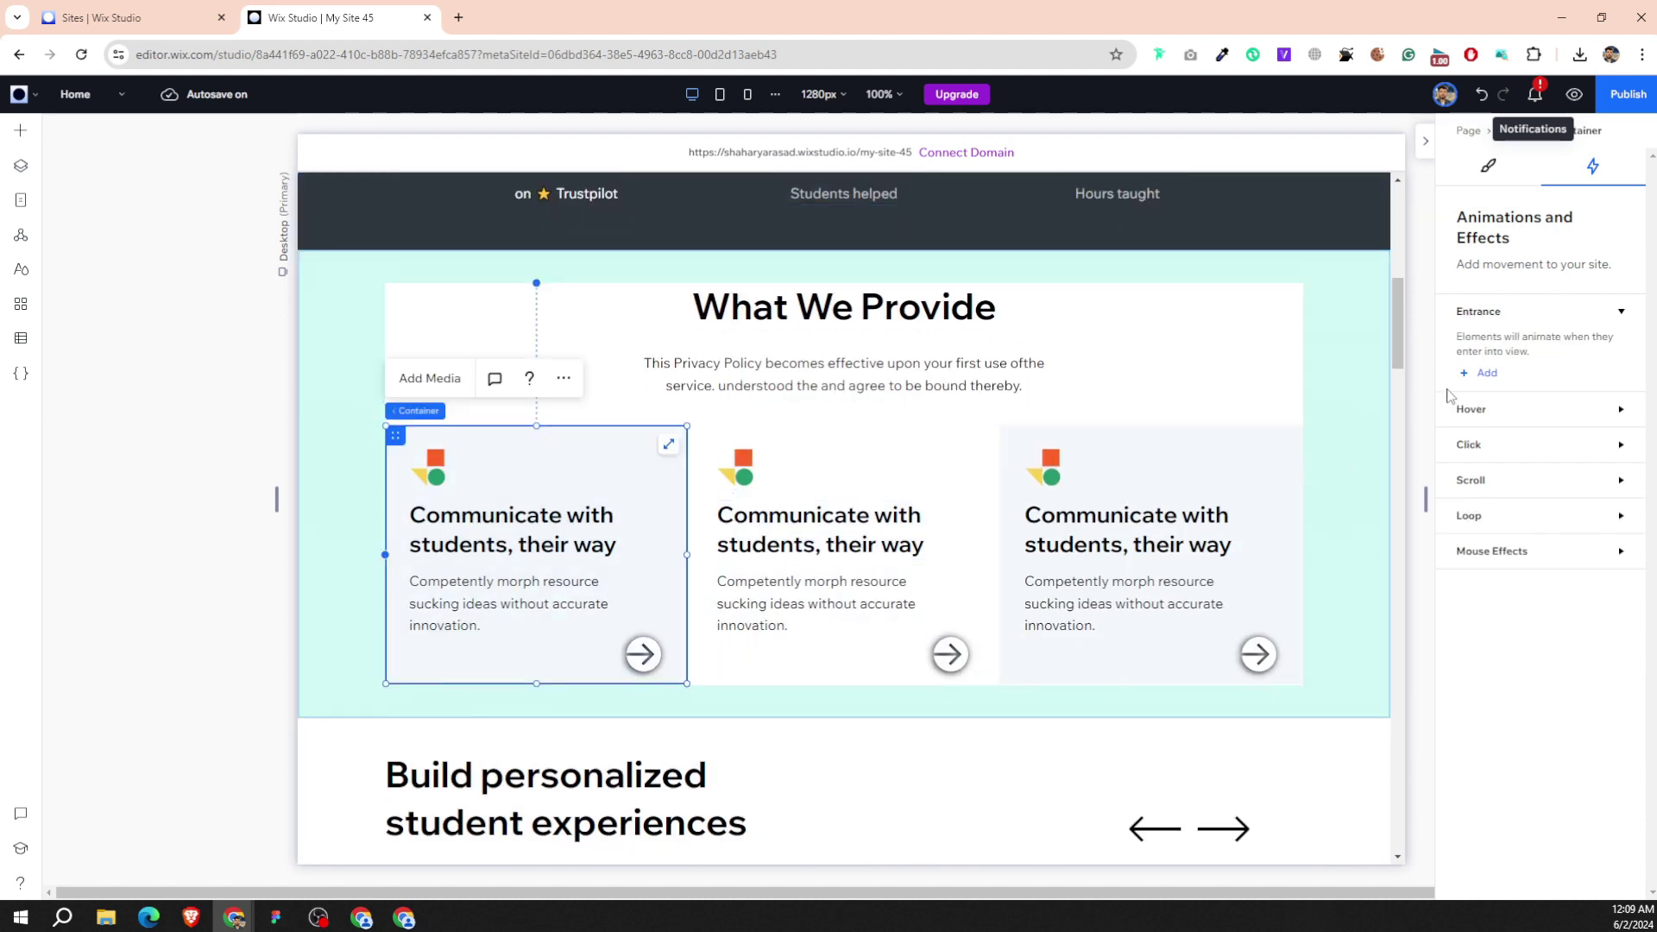
pyautogui.click(1469, 377)
pyautogui.click(1547, 358)
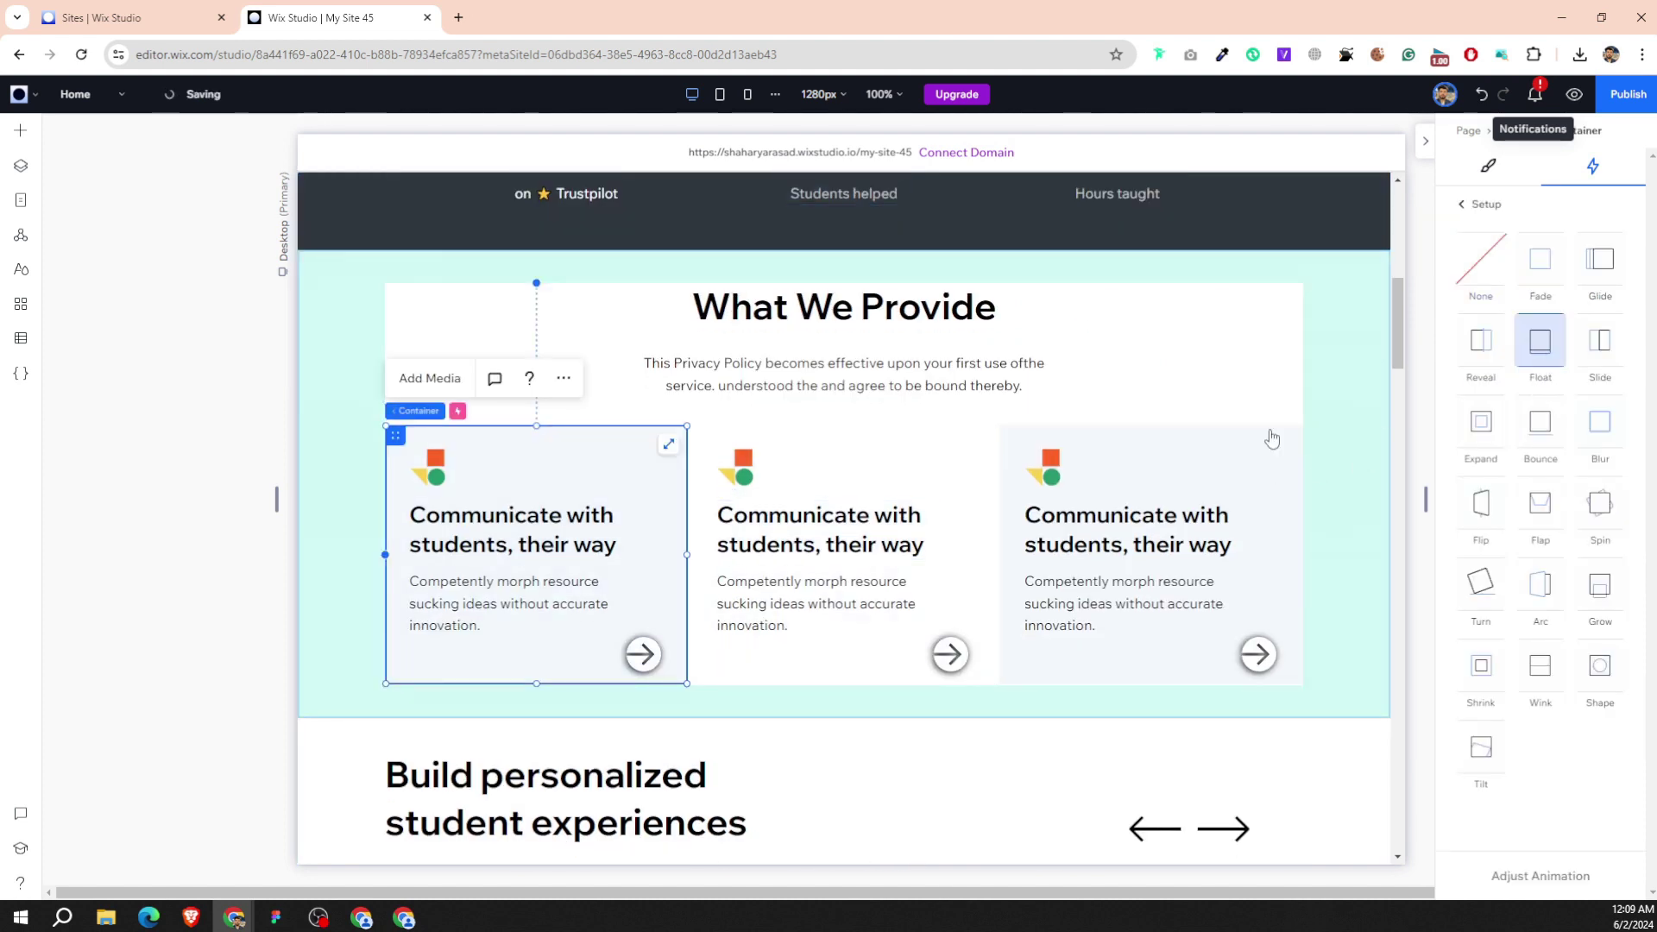
# Give the second card a Float entrance with a 0.5 s delay, rechecking the first card's timing.
pyautogui.click(957, 479)
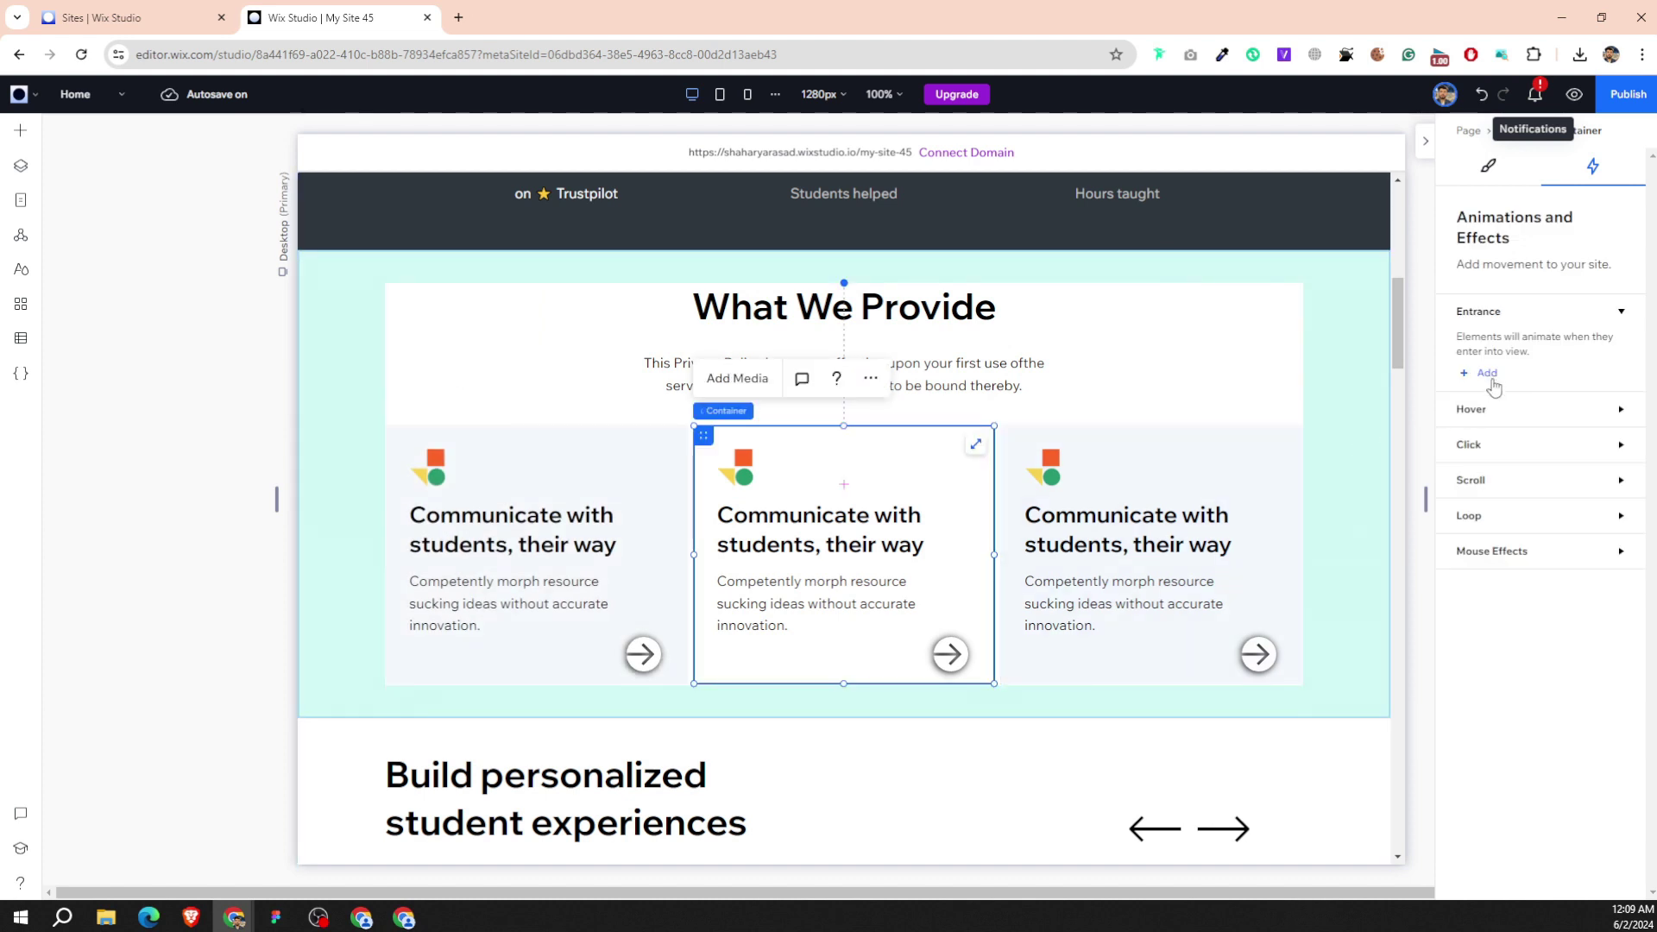
pyautogui.click(1482, 373)
pyautogui.click(1540, 342)
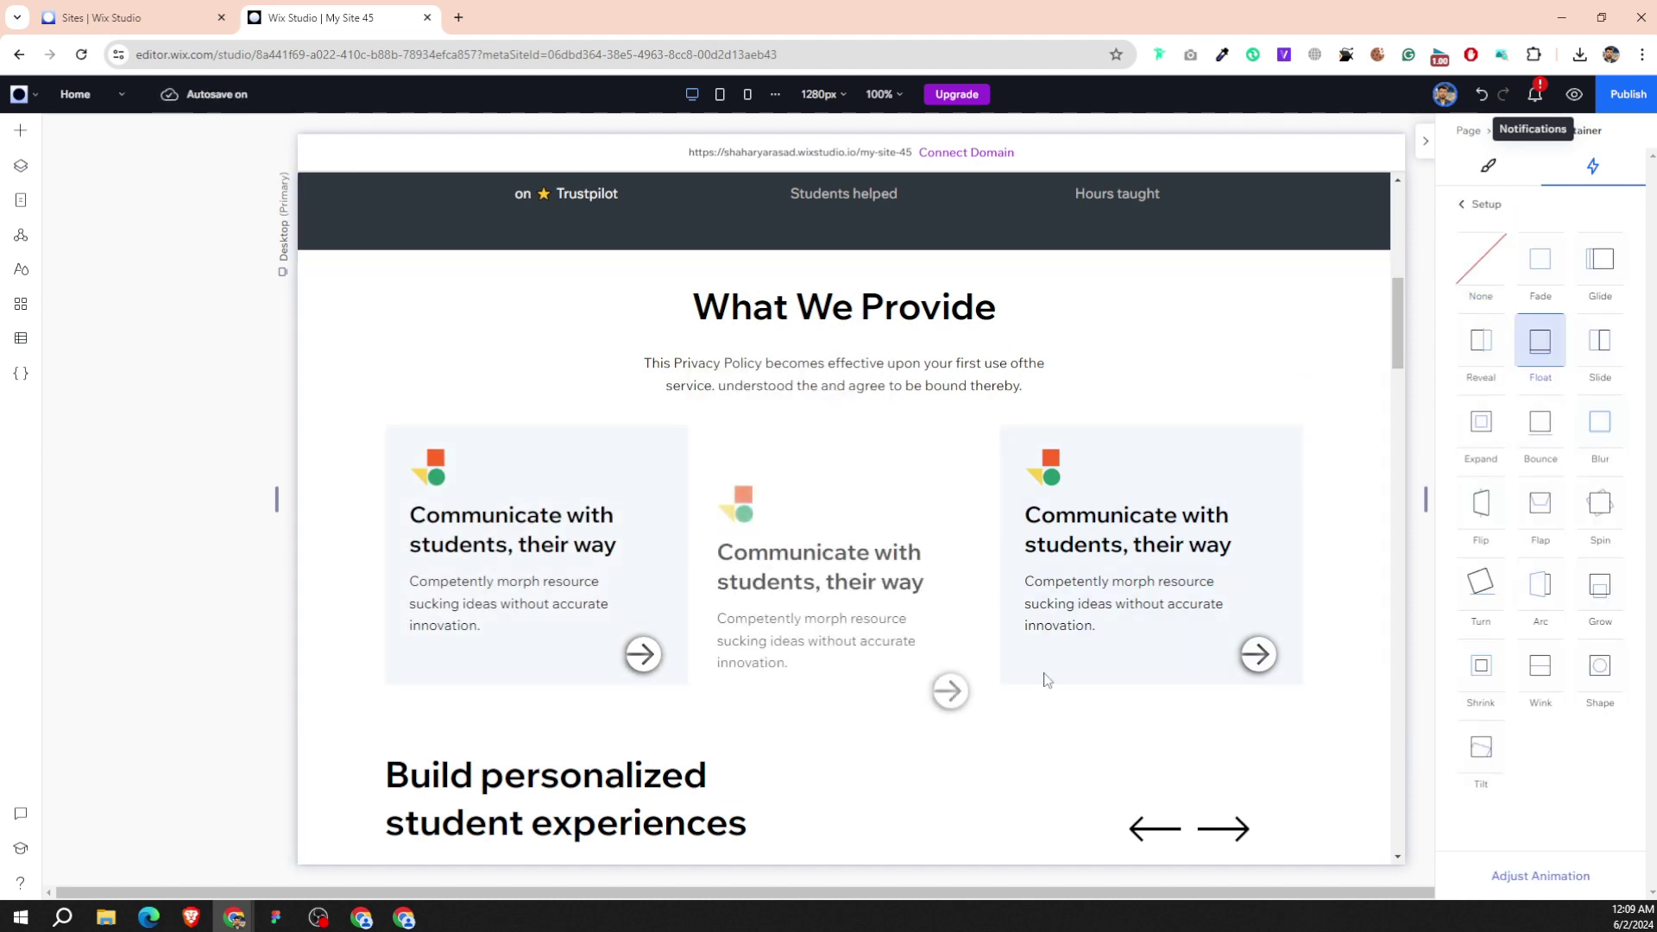
pyautogui.click(1530, 878)
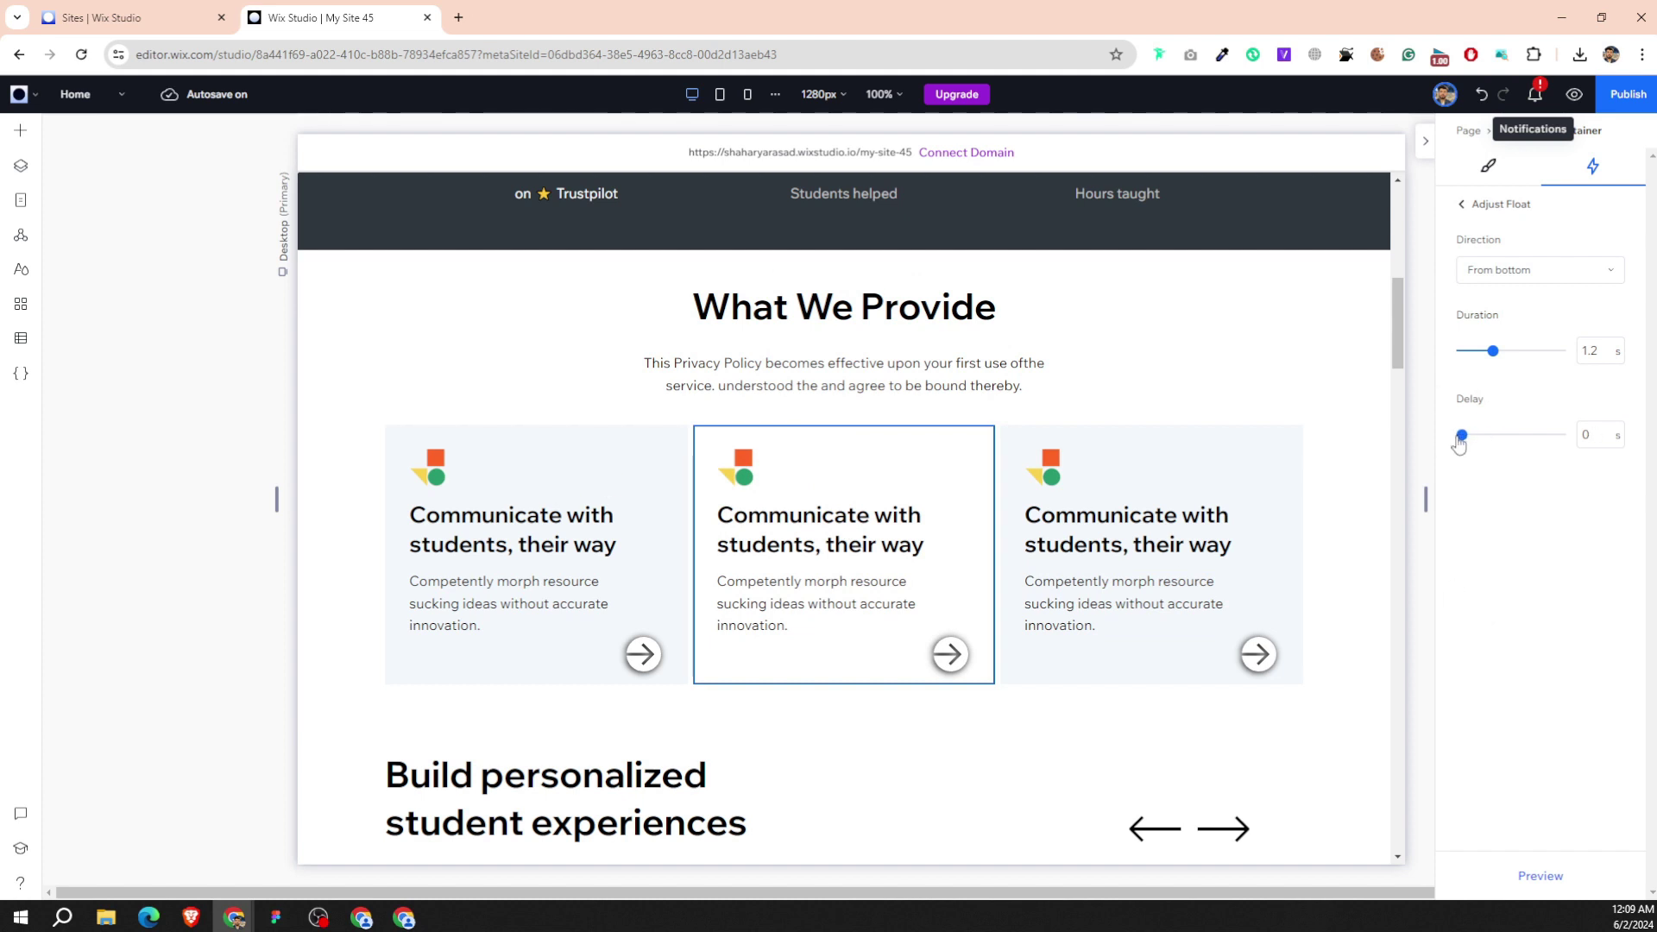
pyautogui.click(657, 464)
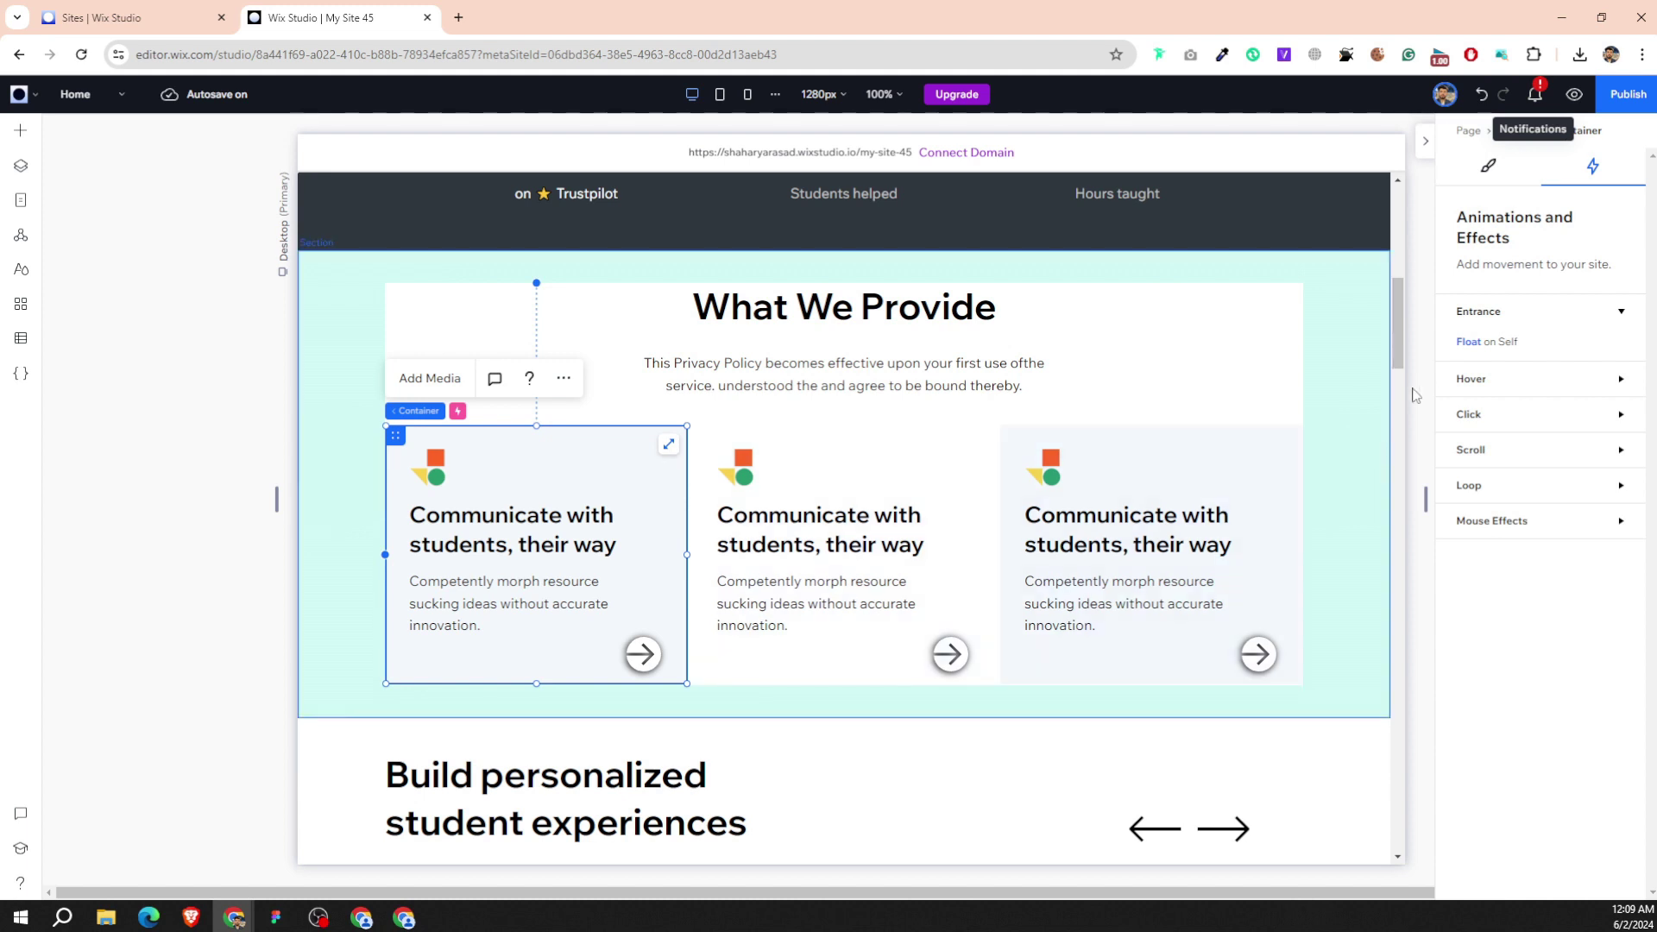
pyautogui.click(1479, 342)
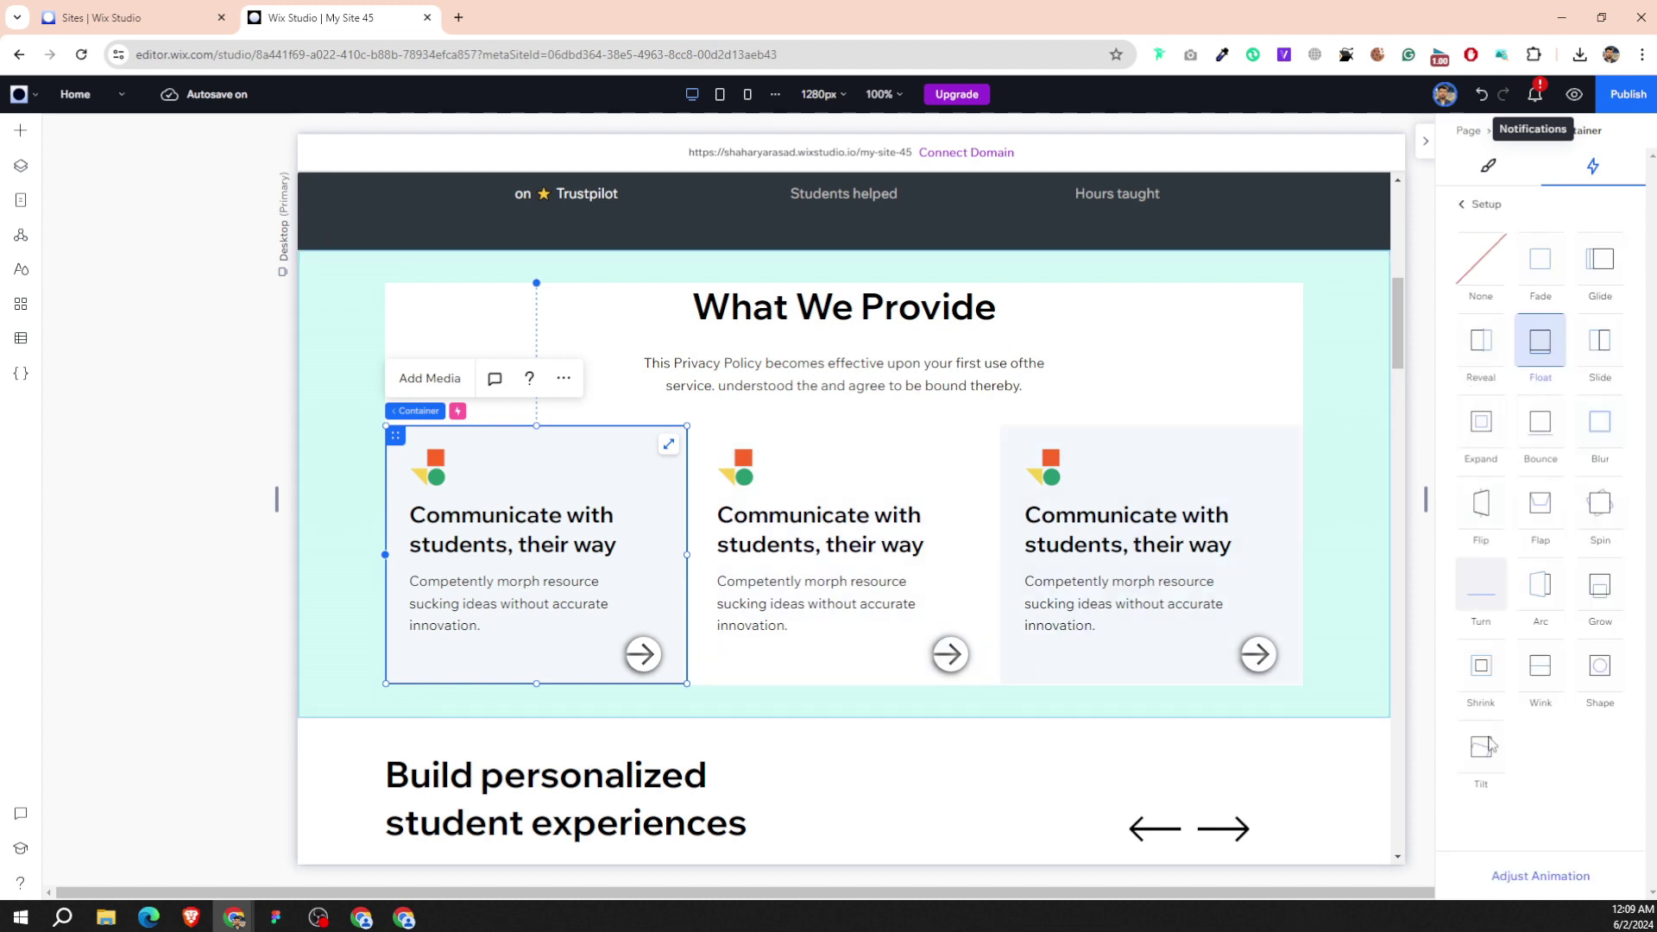
pyautogui.click(1550, 880)
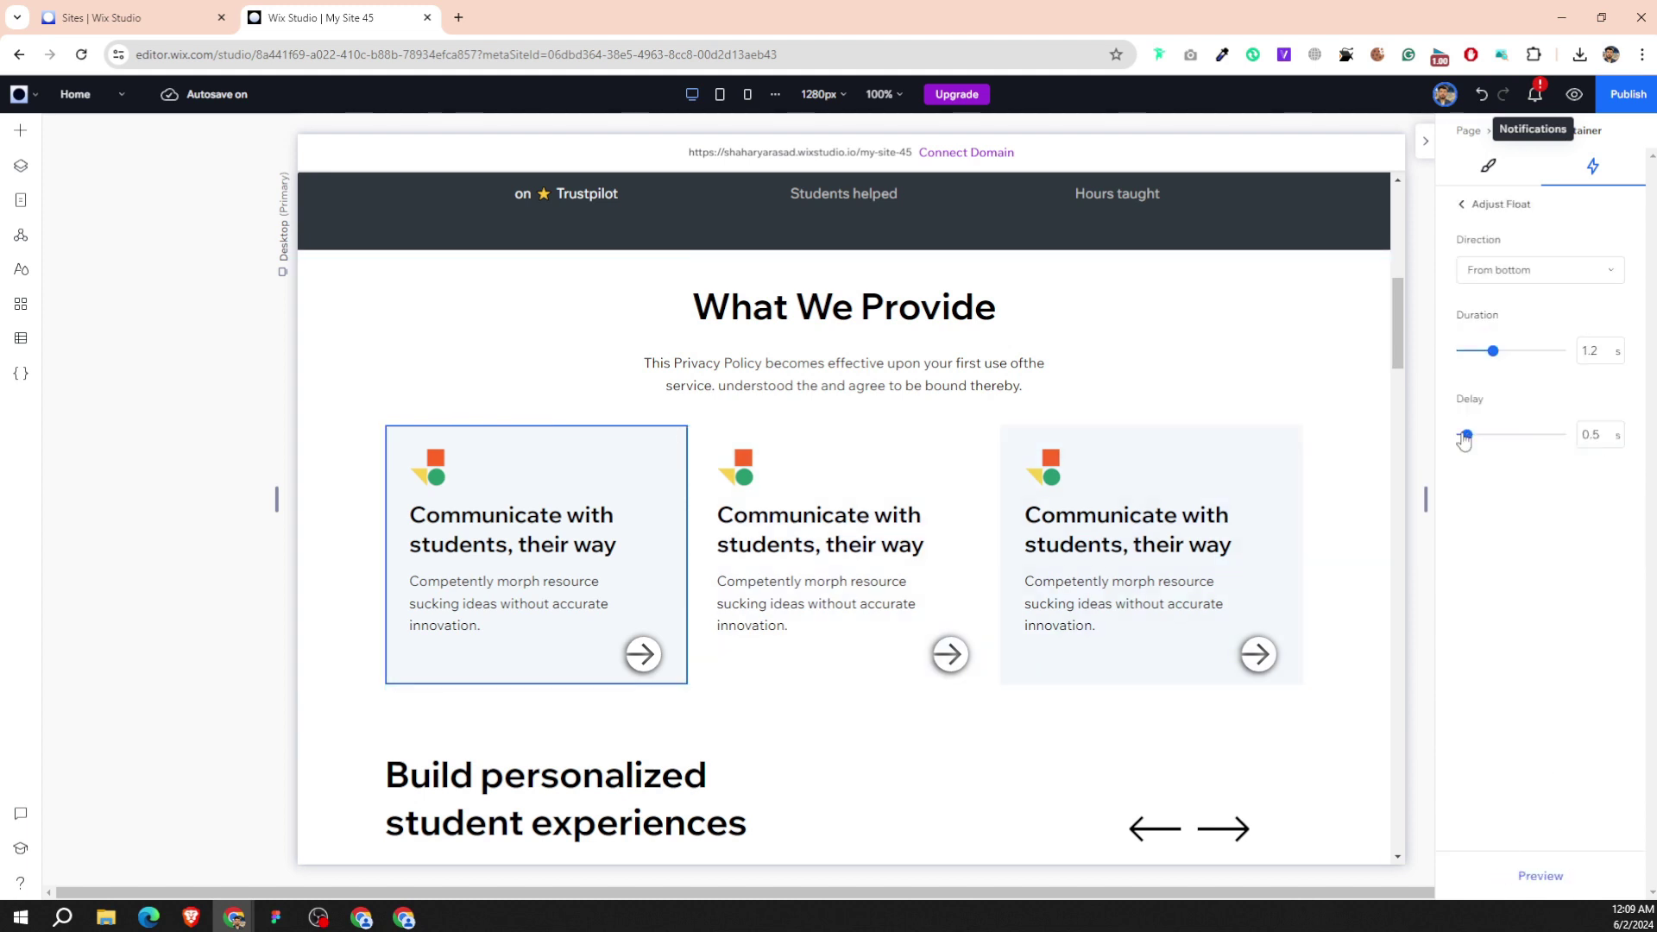
# Give the third card a Float entrance with a 1 s delay.
pyautogui.click(1213, 455)
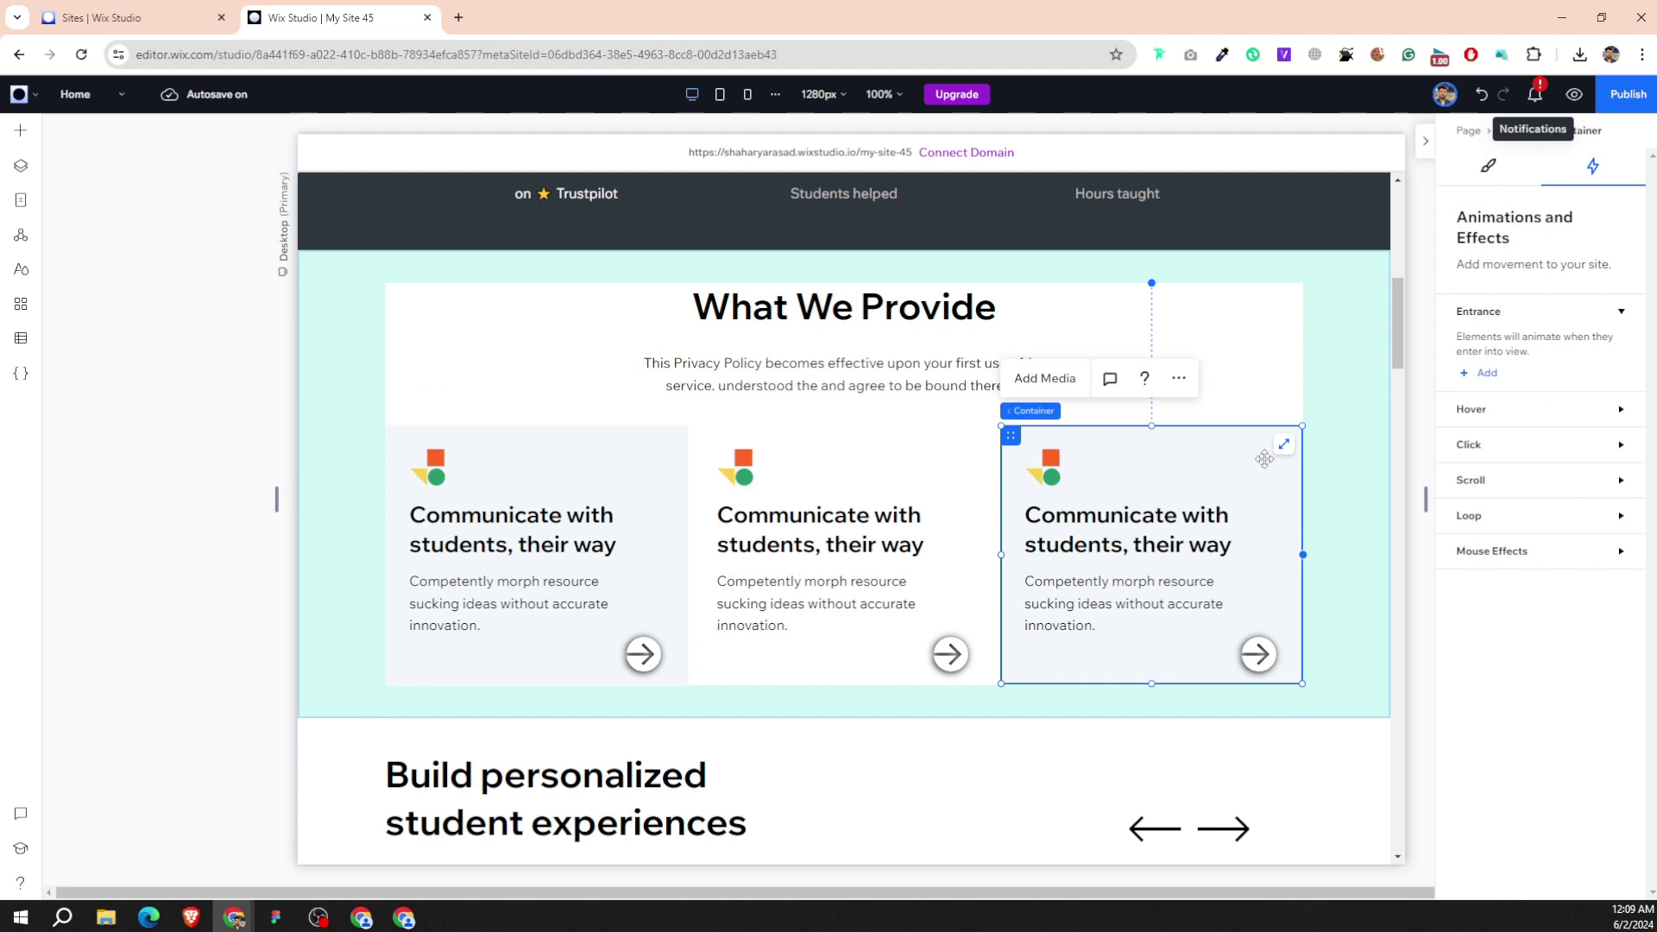
pyautogui.click(1482, 373)
pyautogui.click(1540, 341)
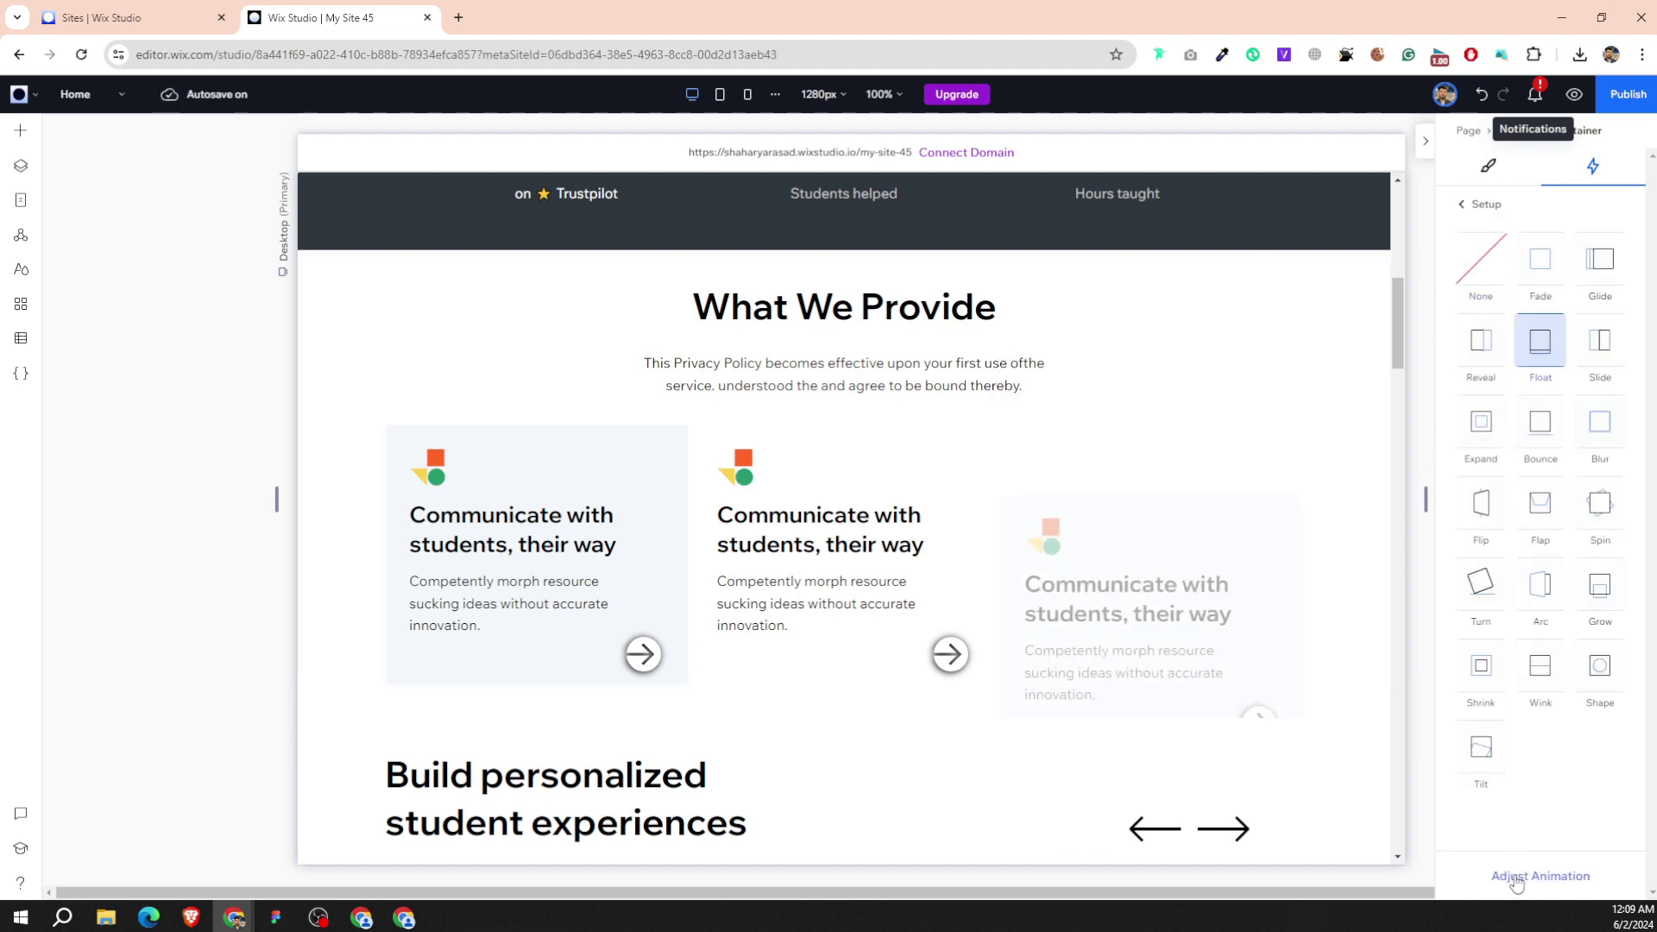
pyautogui.click(1516, 877)
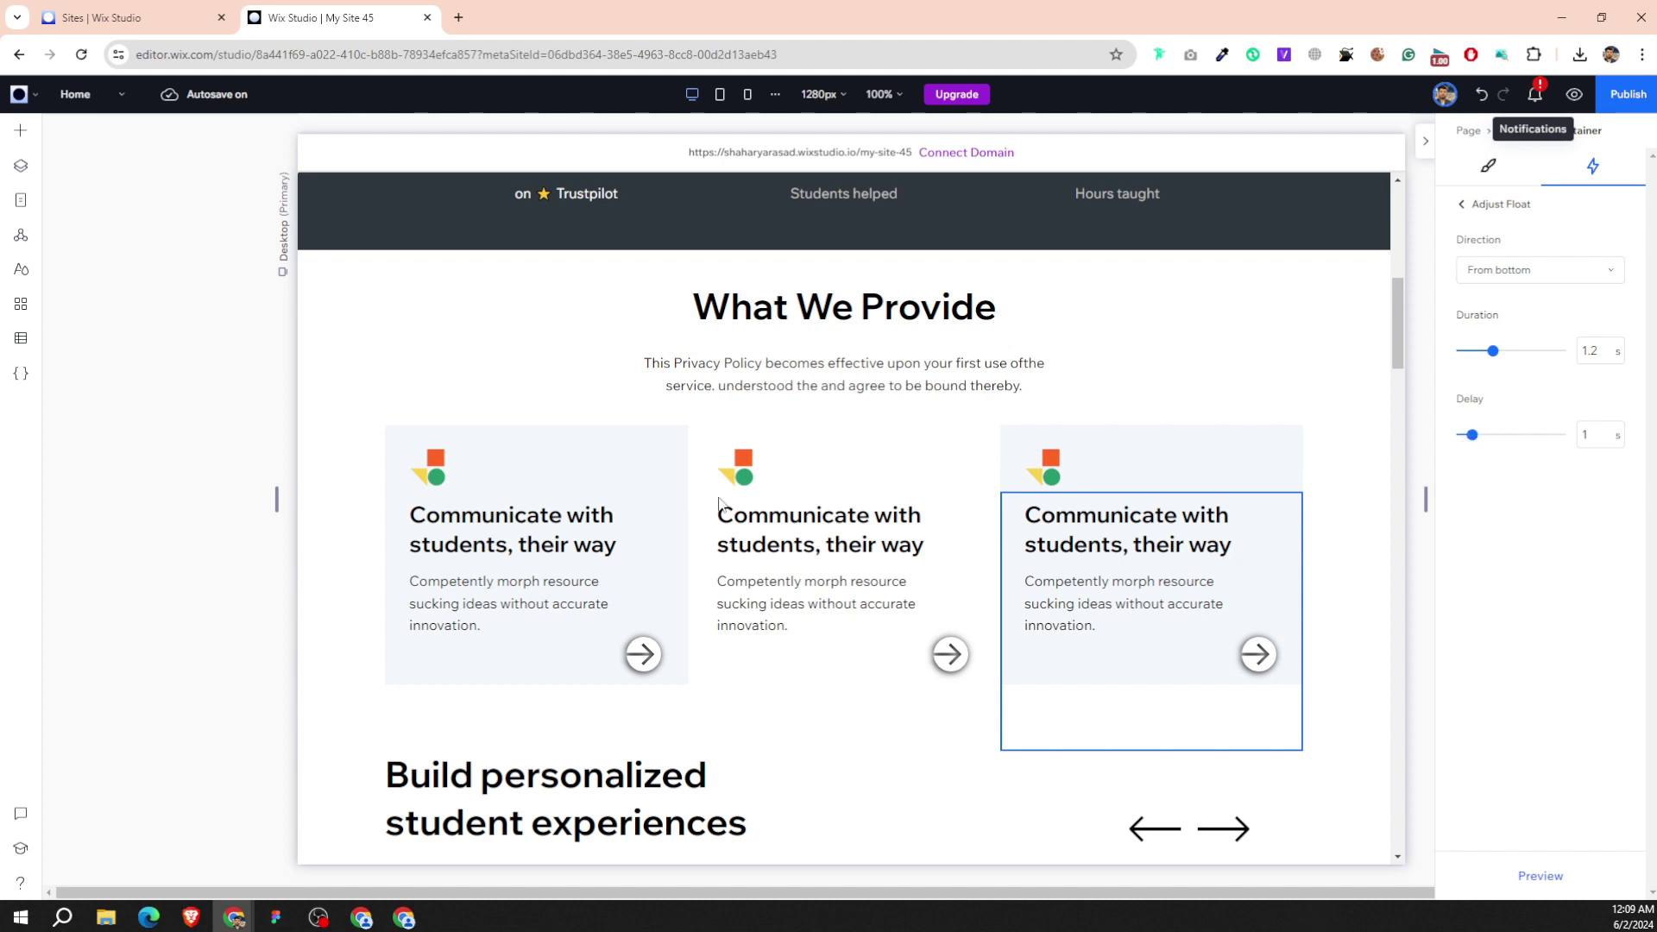
pyautogui.scroll(-1, 719, 503)
pyautogui.scroll(-1, 742, 431)
pyautogui.scroll(-3, 742, 440)
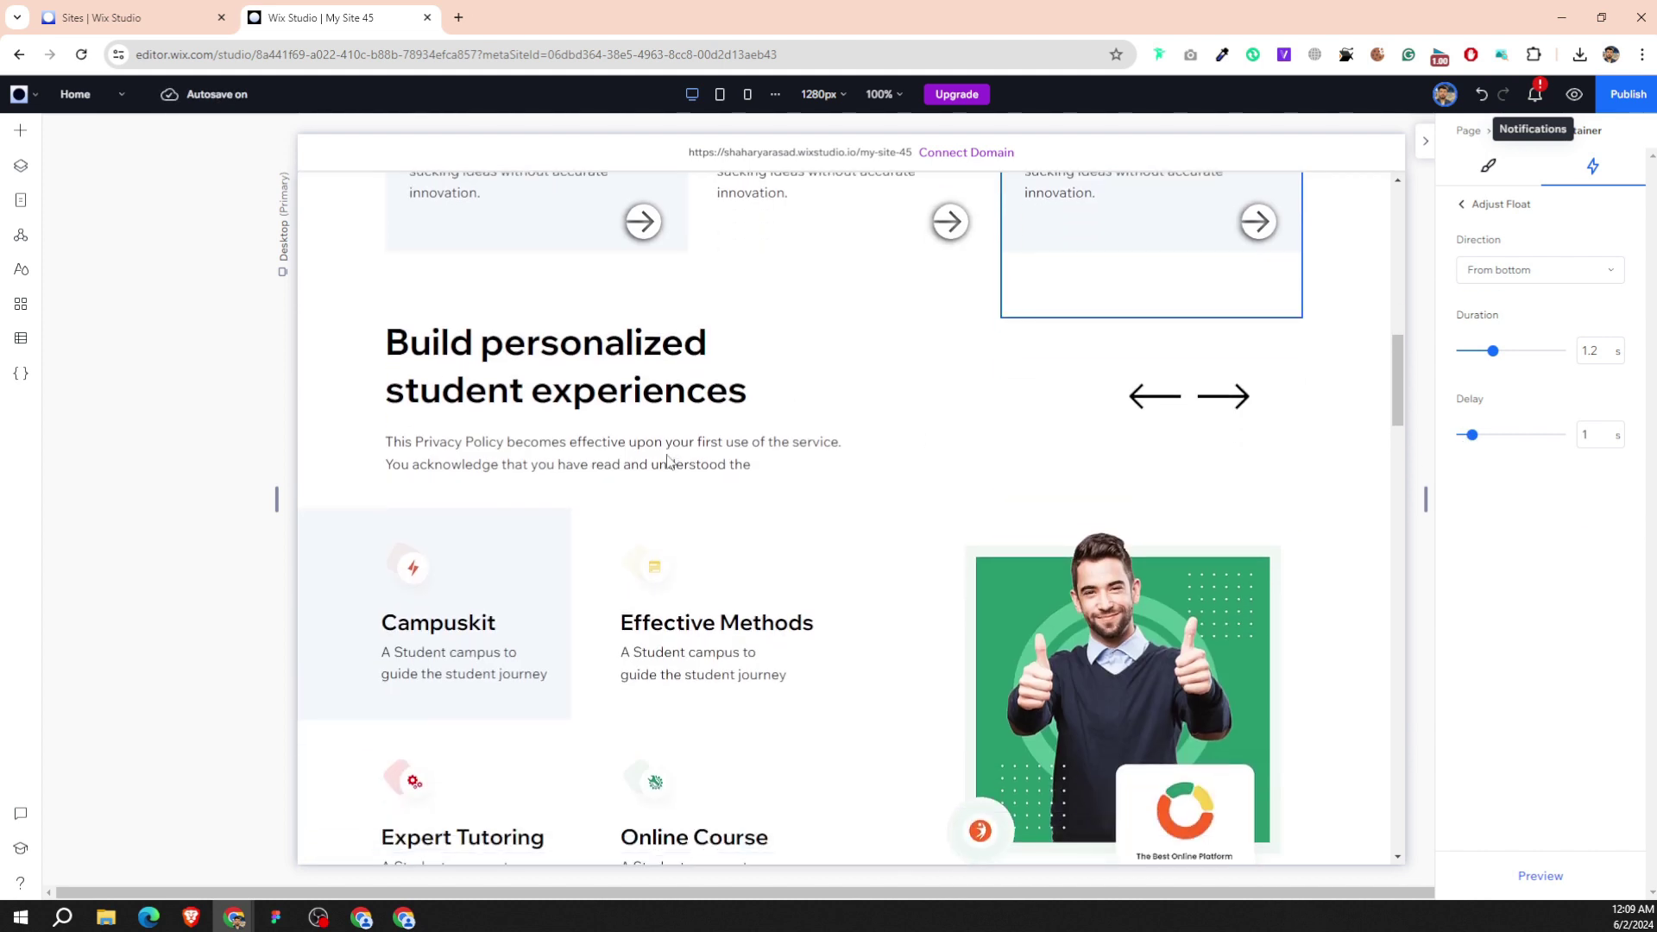
# Stack the Build personalized heading with its paragraph and give the stack a Flap entrance.
pyautogui.click(703, 366)
pyautogui.click(703, 366)
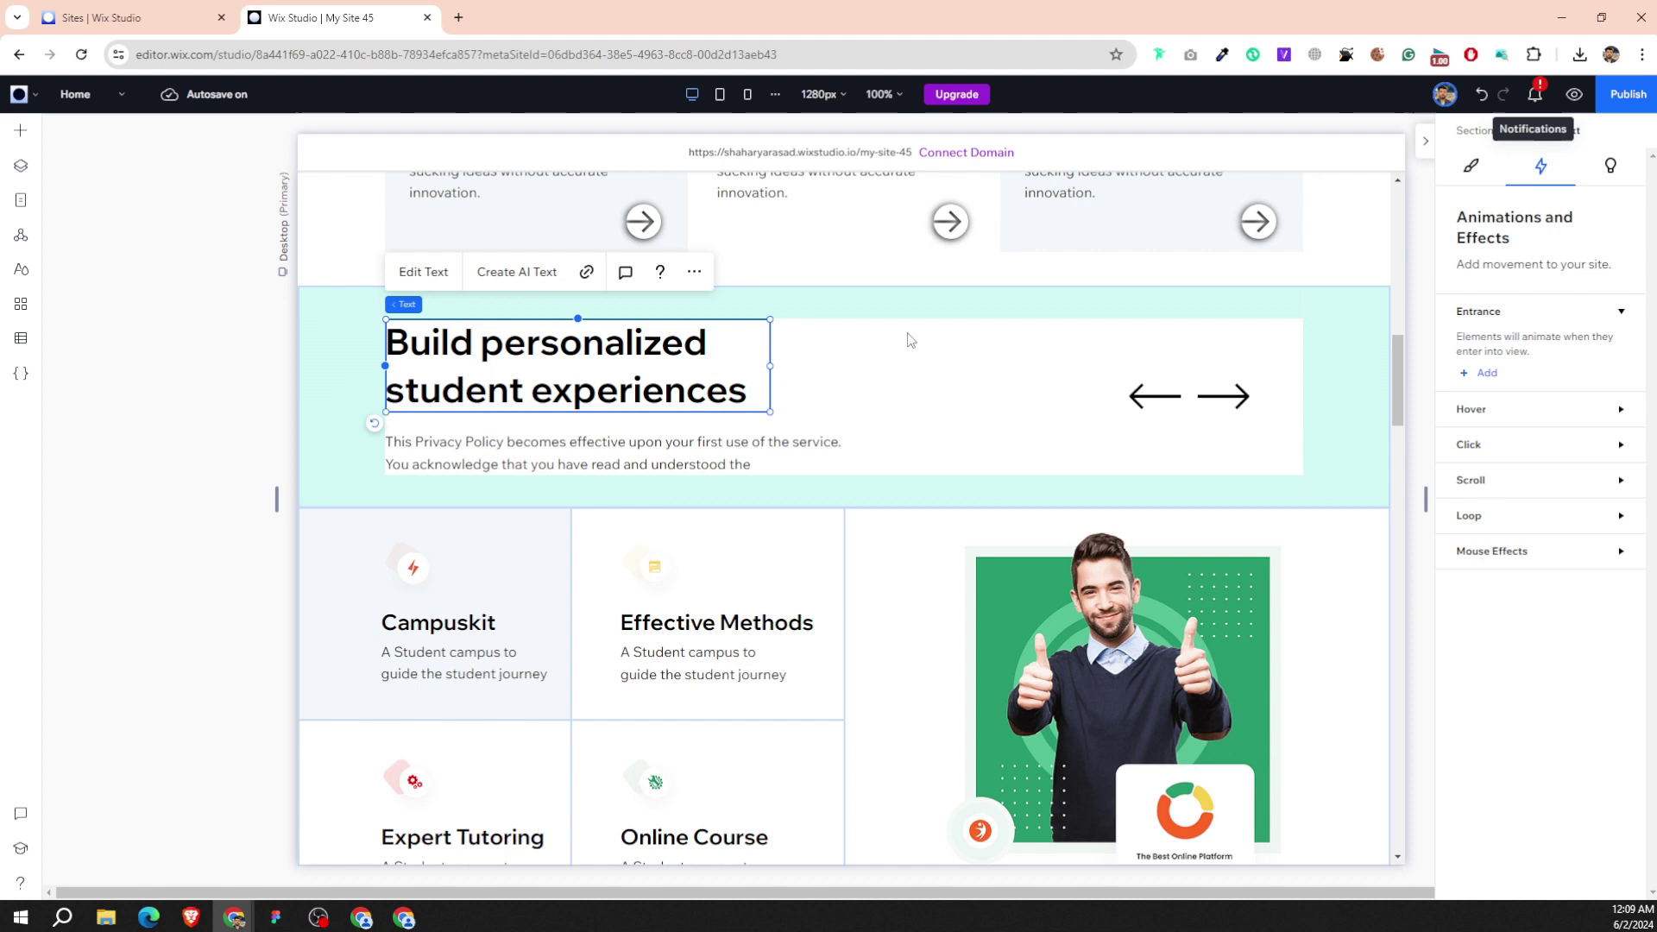
pyautogui.keyDown('shift'); pyautogui.click(757, 449); pyautogui.keyUp('shift')
pyautogui.click(415, 271)
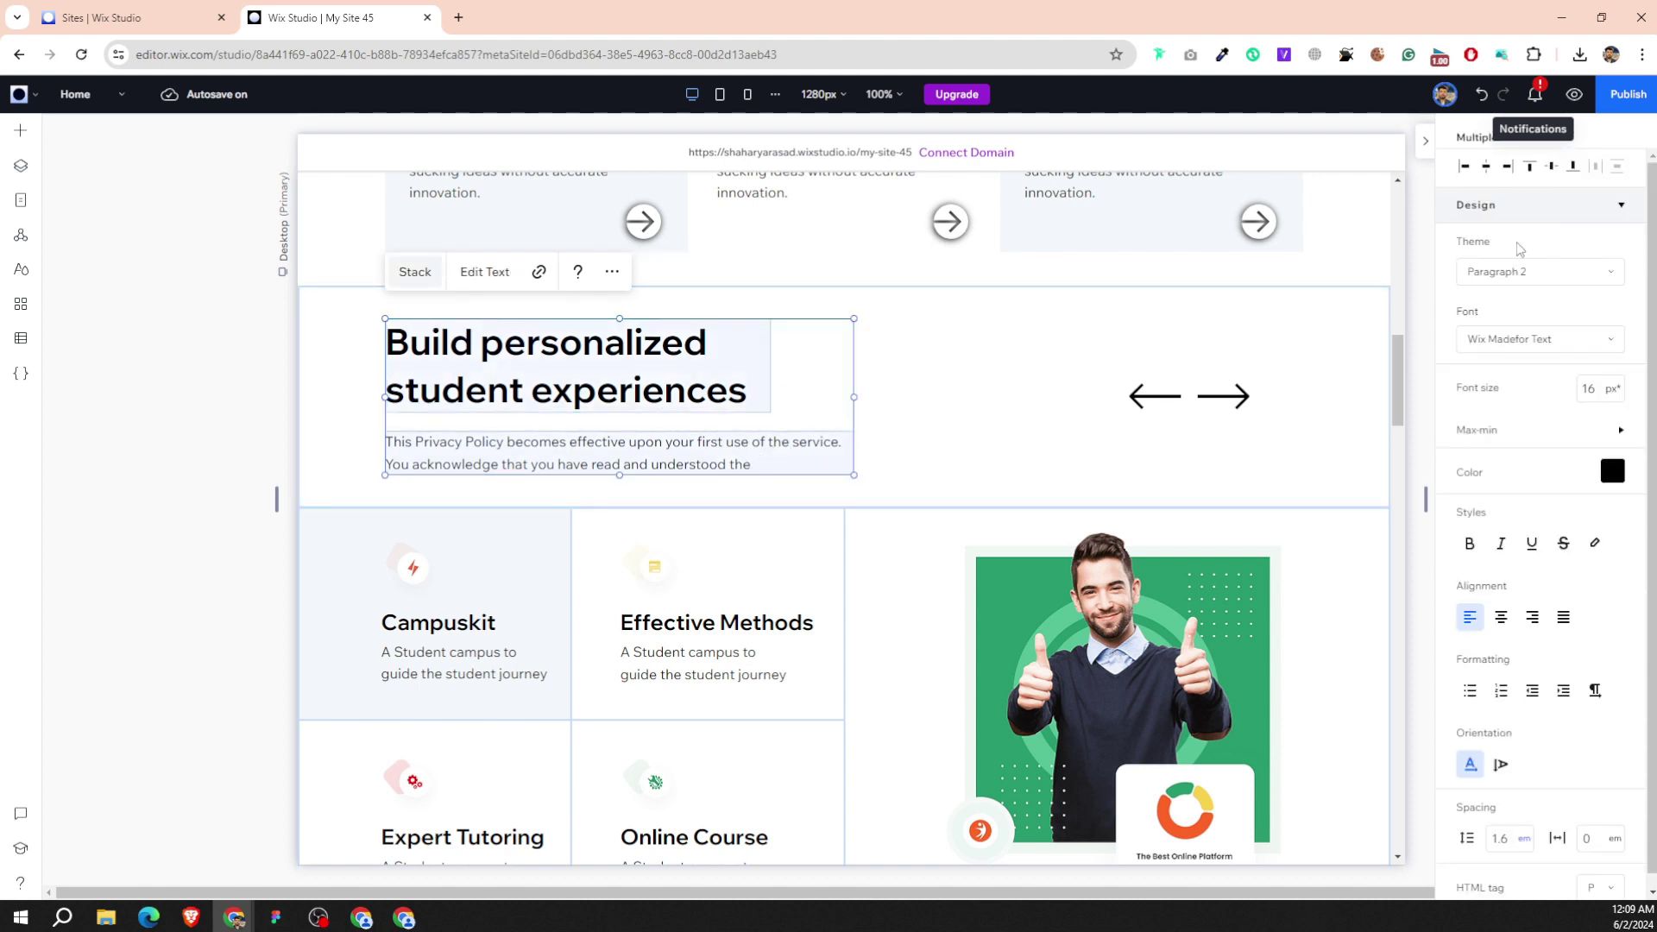
pyautogui.click(1478, 373)
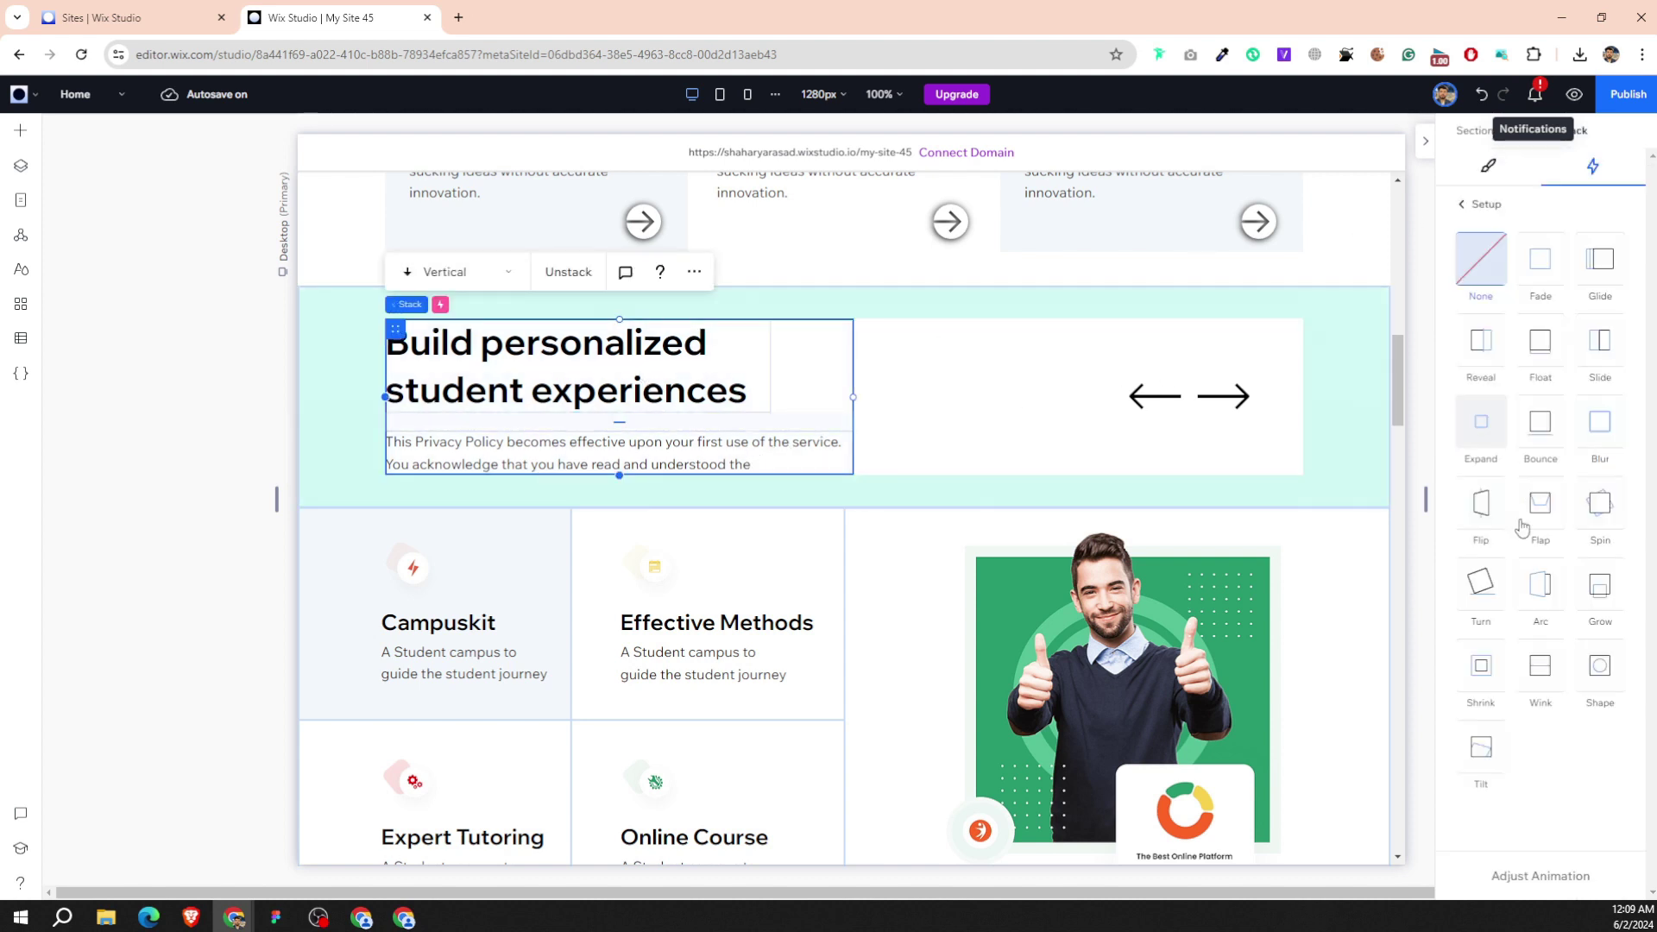
pyautogui.click(1540, 503)
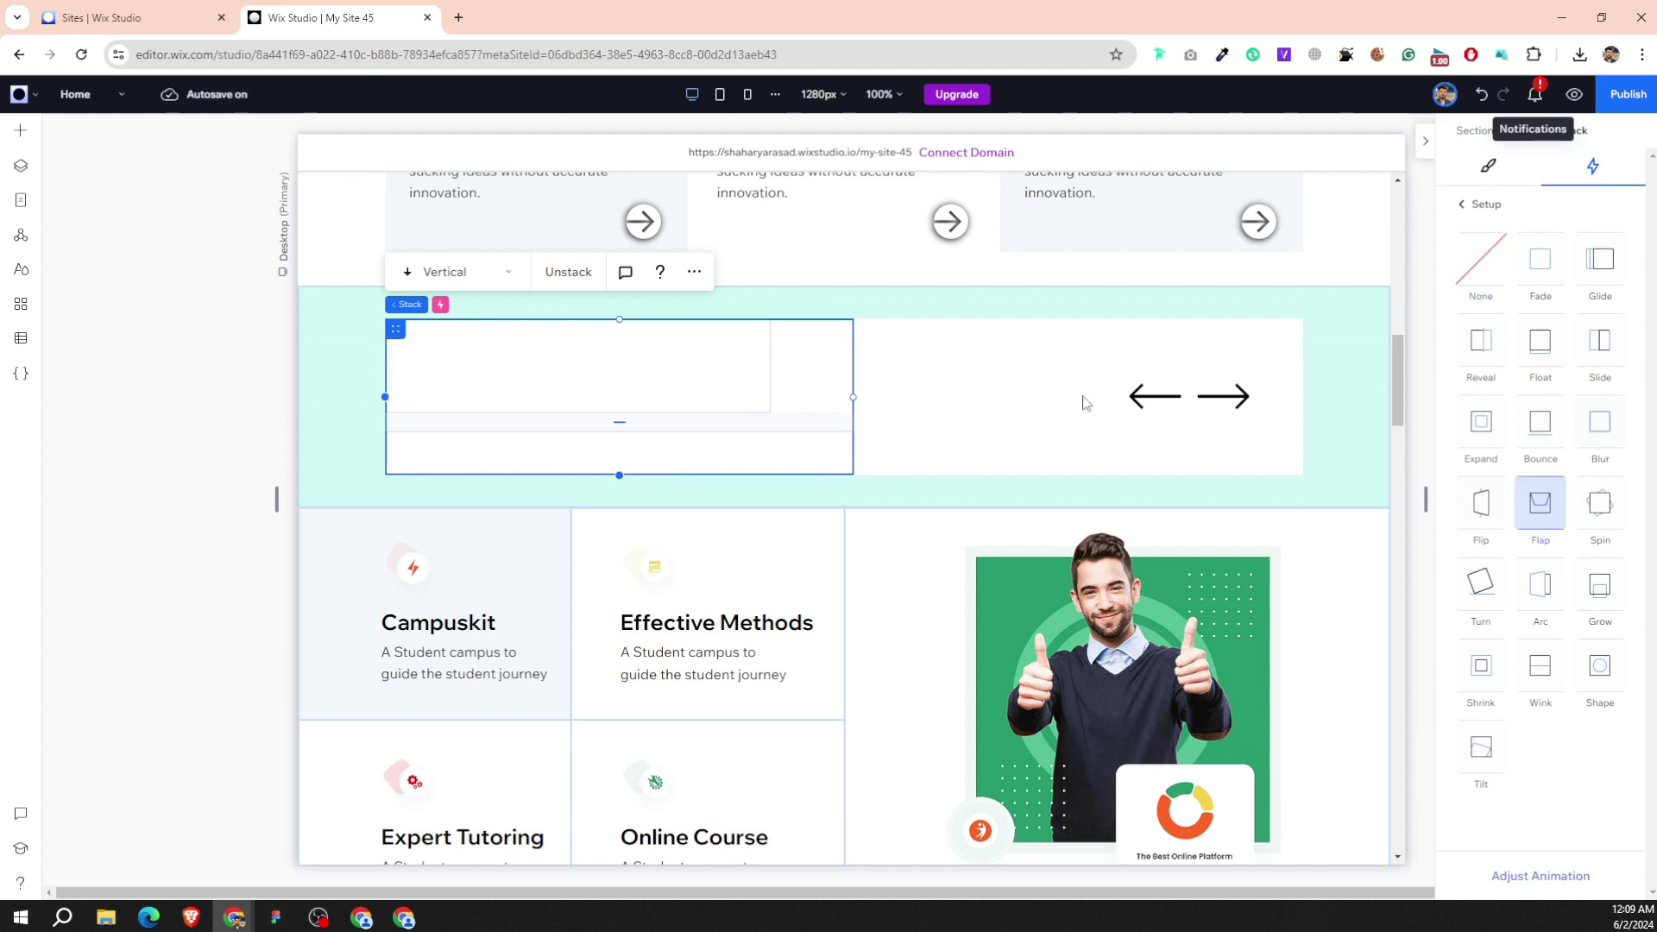
# Make the stack holding both arrows enter with the Grow animation.
pyautogui.click(1224, 397)
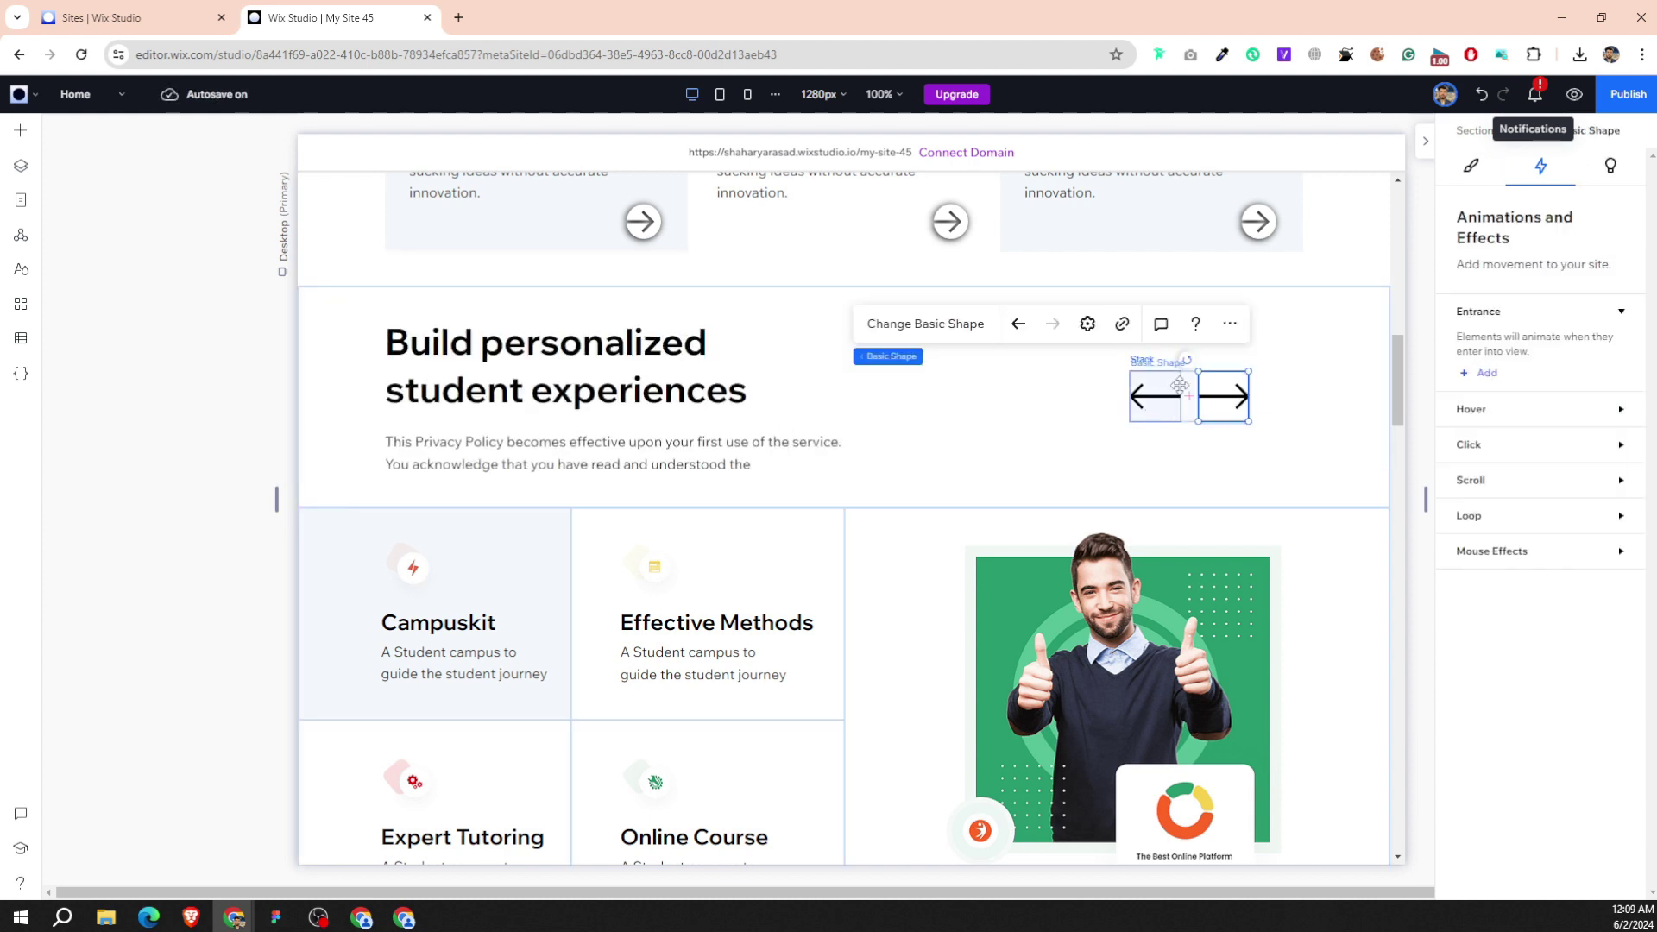
pyautogui.click(1300, 400)
pyautogui.click(1480, 372)
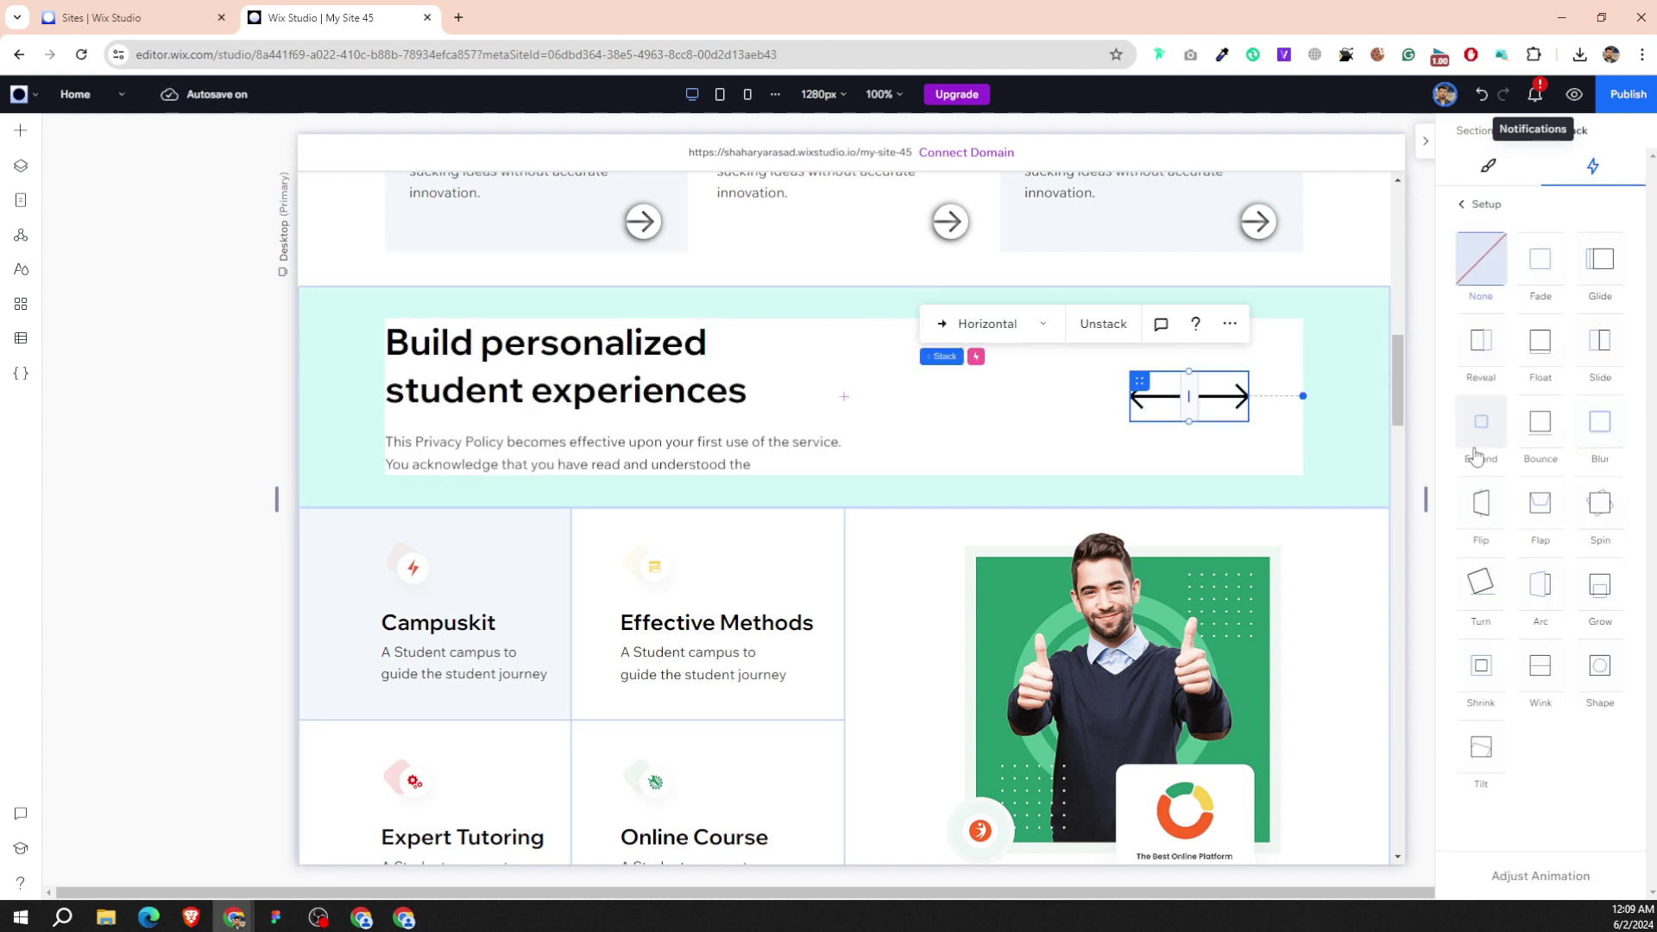
pyautogui.click(1598, 586)
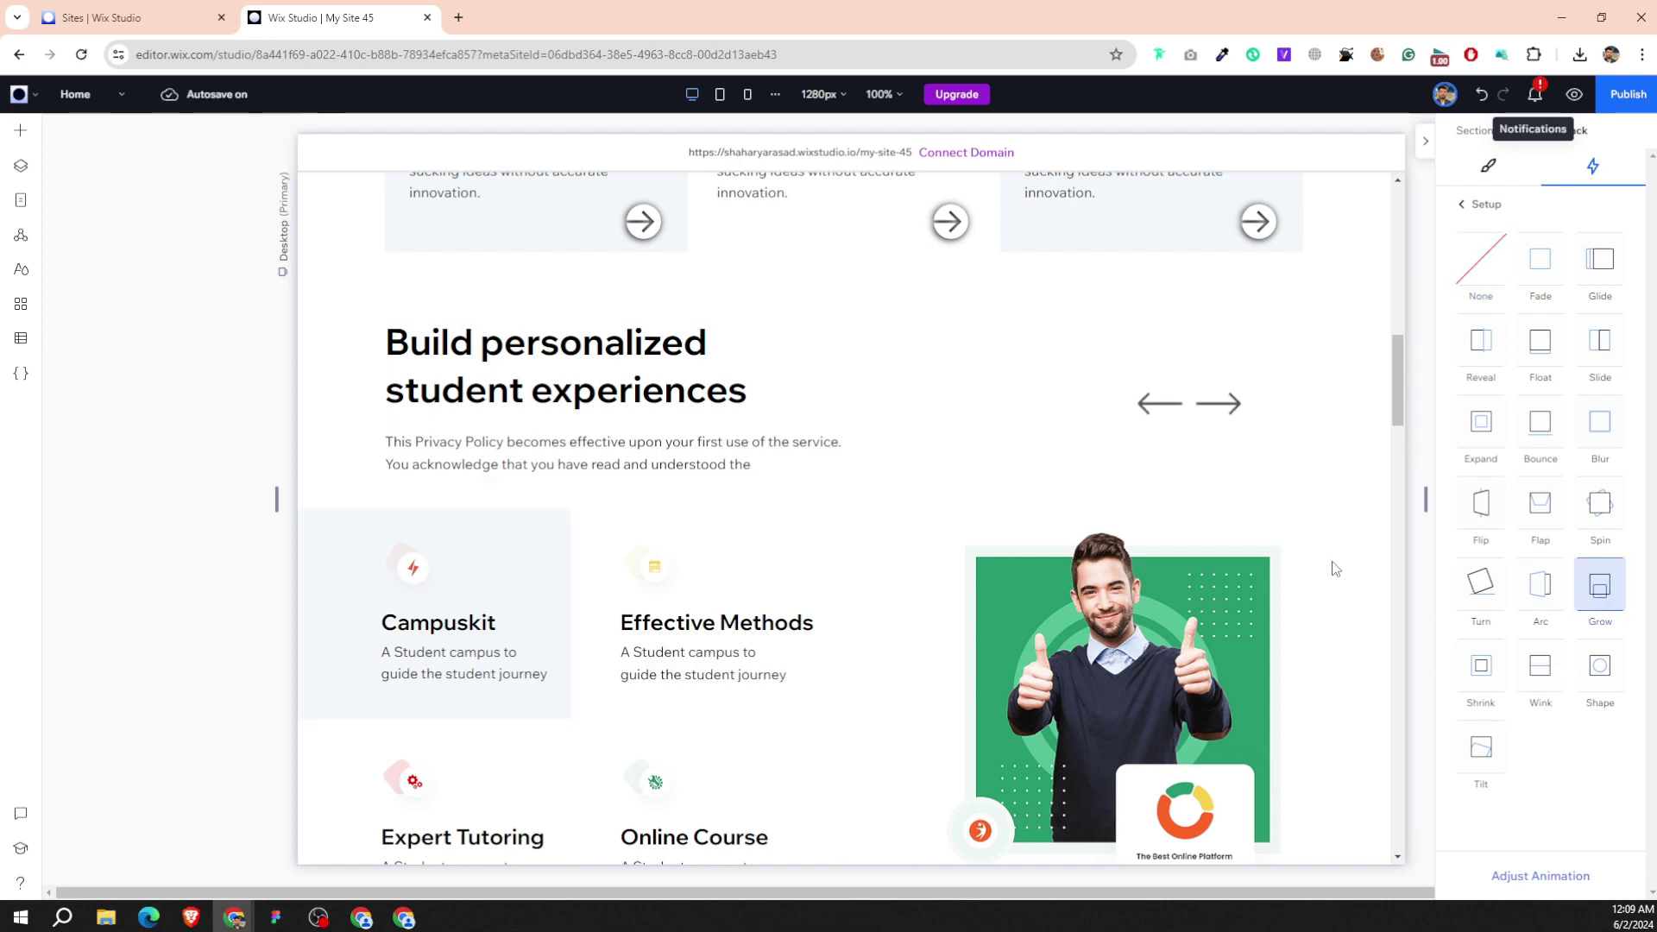
pyautogui.scroll(-4, 484, 534)
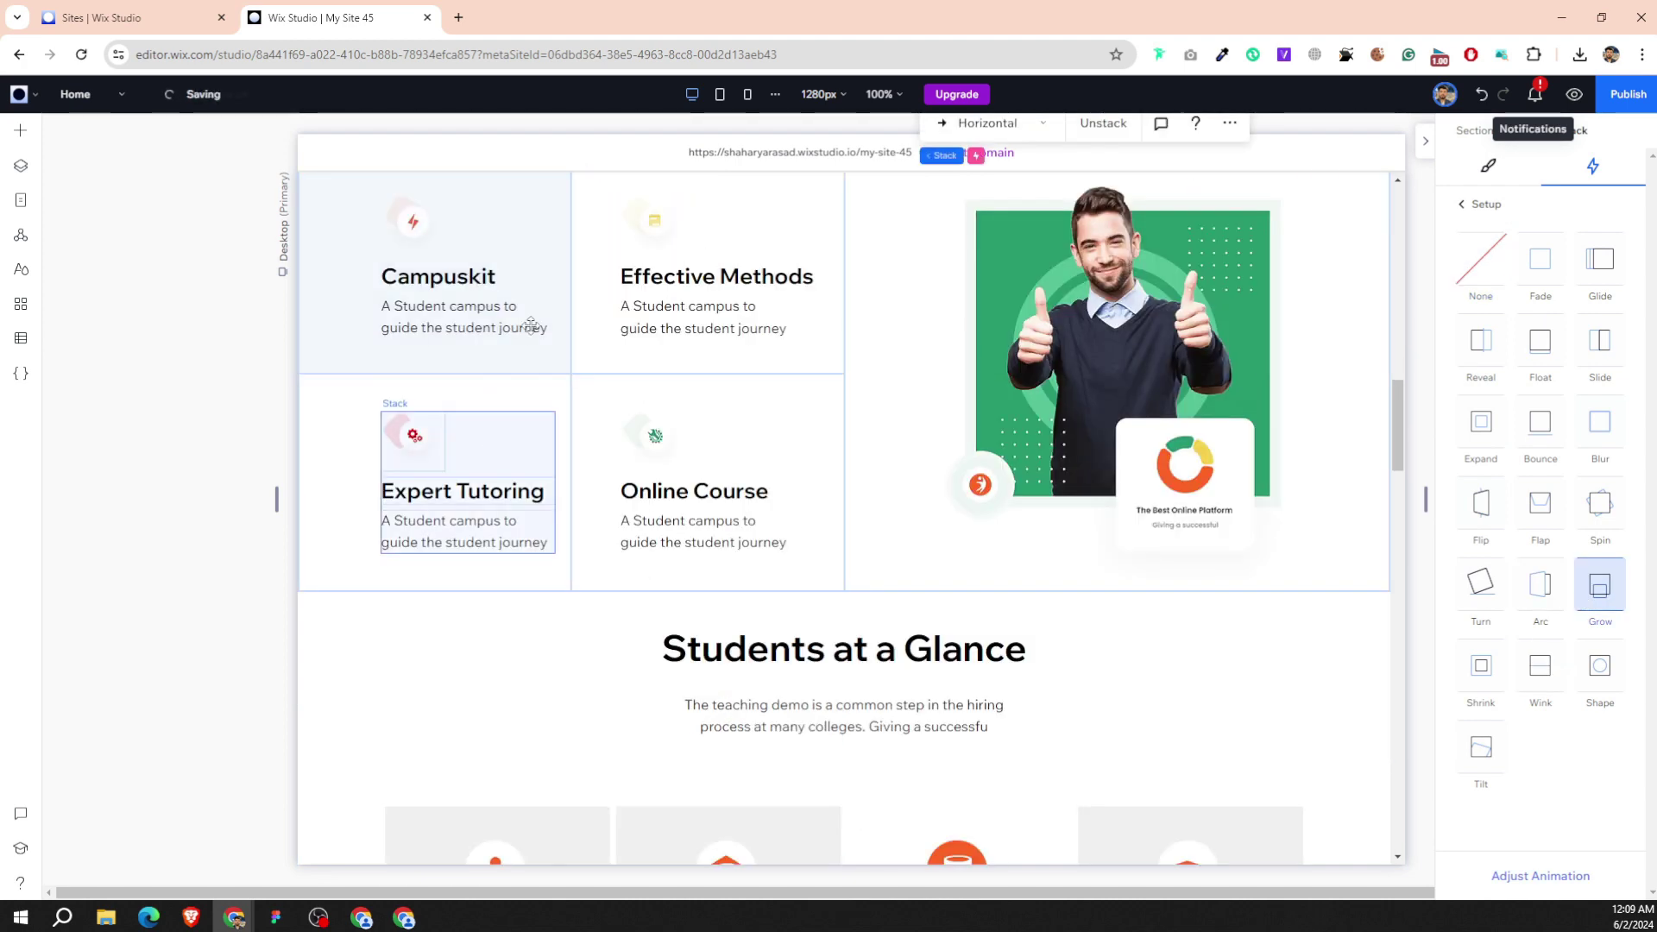
# Give the Campuskit icon-and-text stack a Float entrance instead of Reveal.
pyautogui.click(541, 360)
pyautogui.click(532, 340)
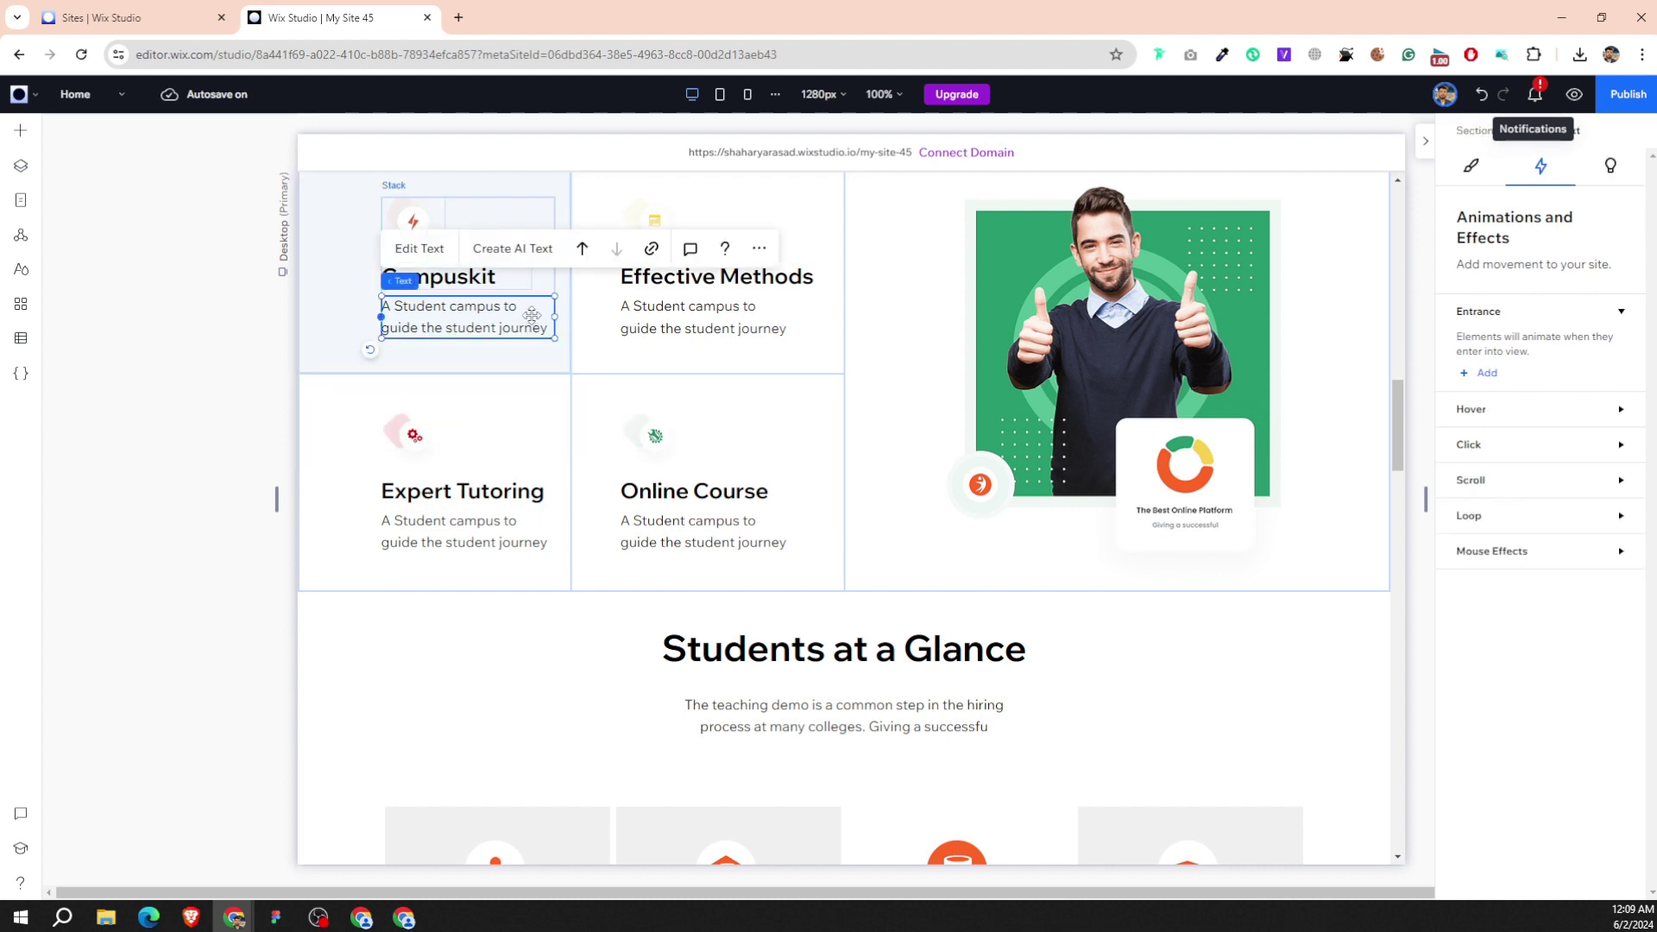
pyautogui.click(537, 208)
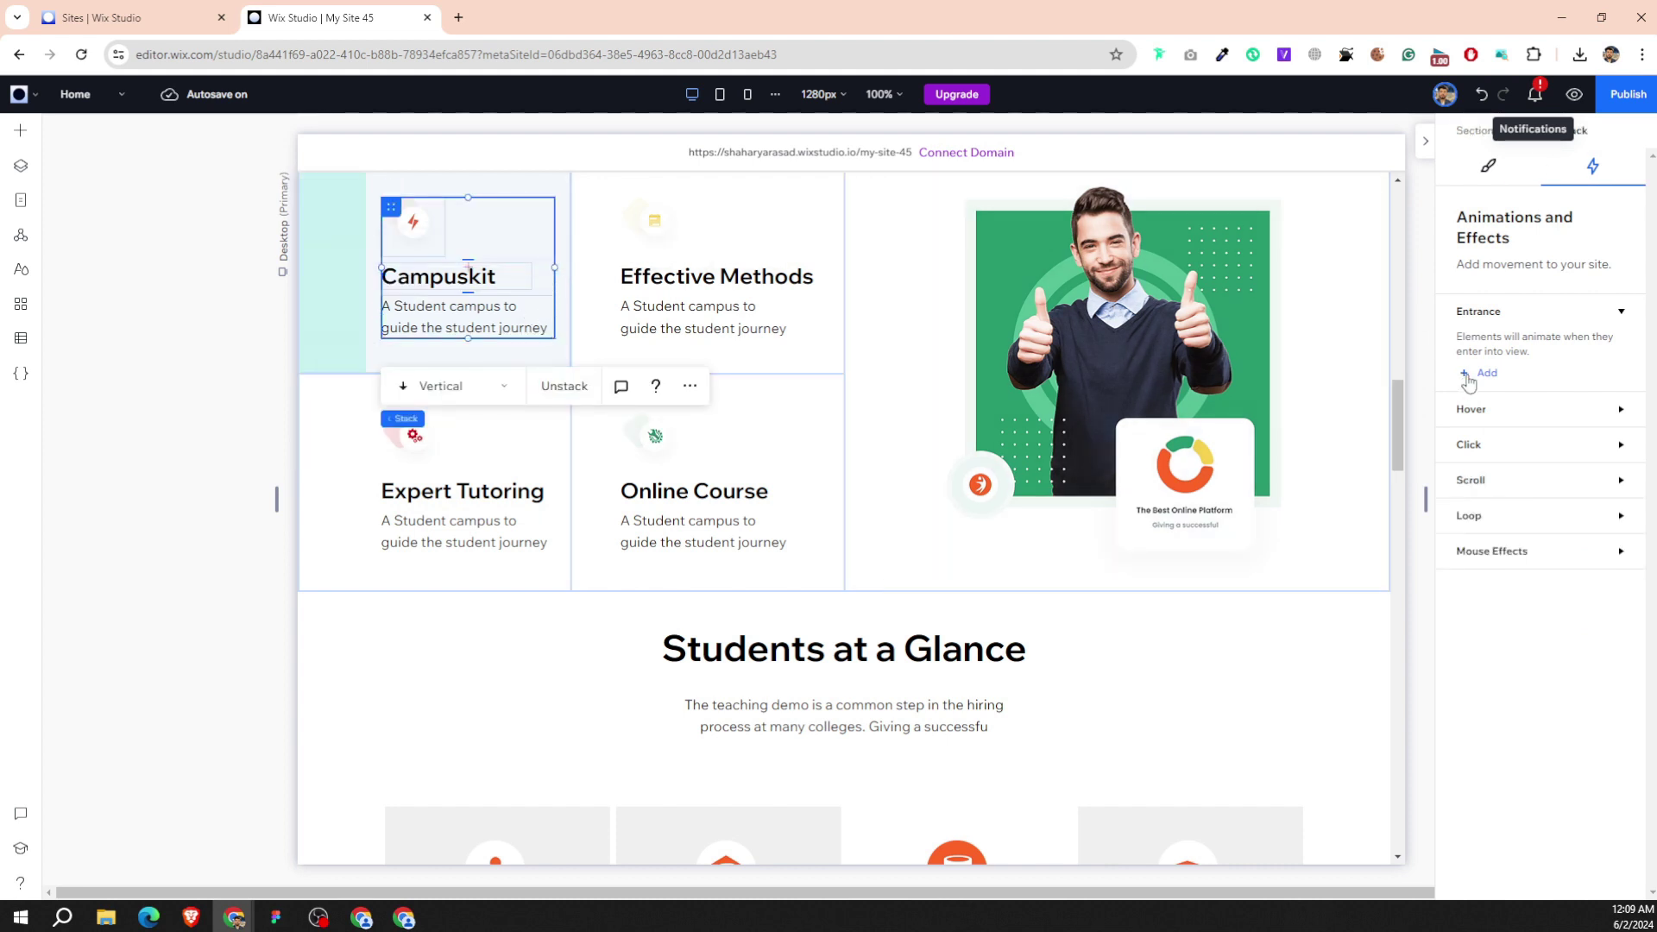
pyautogui.click(1481, 373)
pyautogui.click(1501, 364)
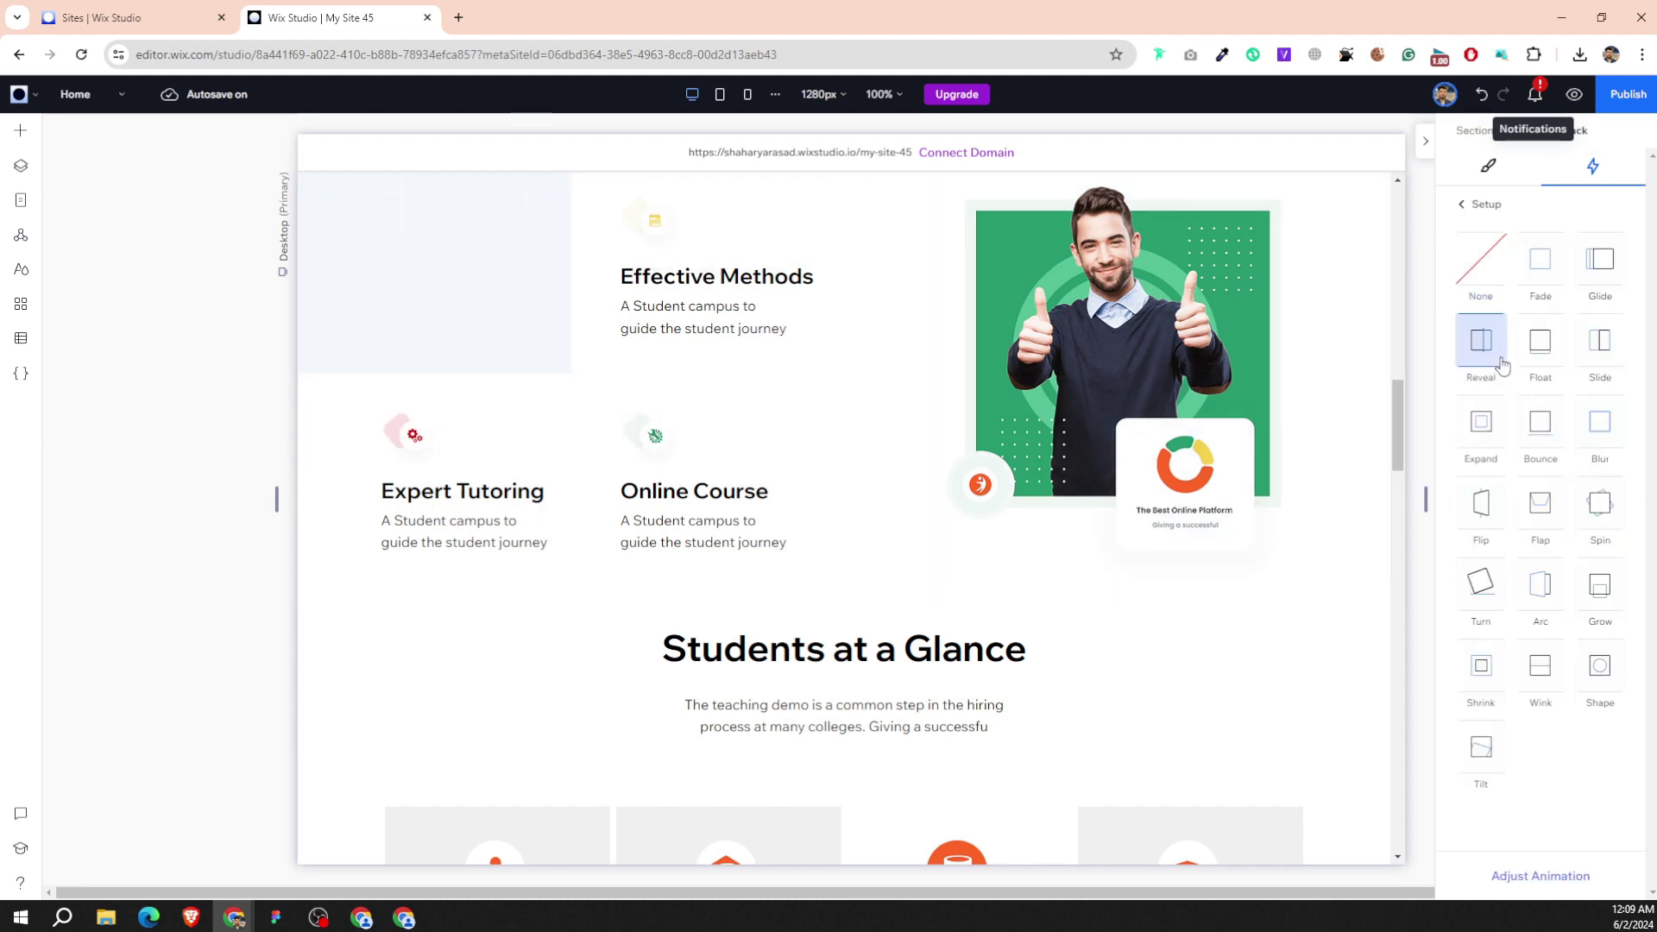
pyautogui.click(1541, 362)
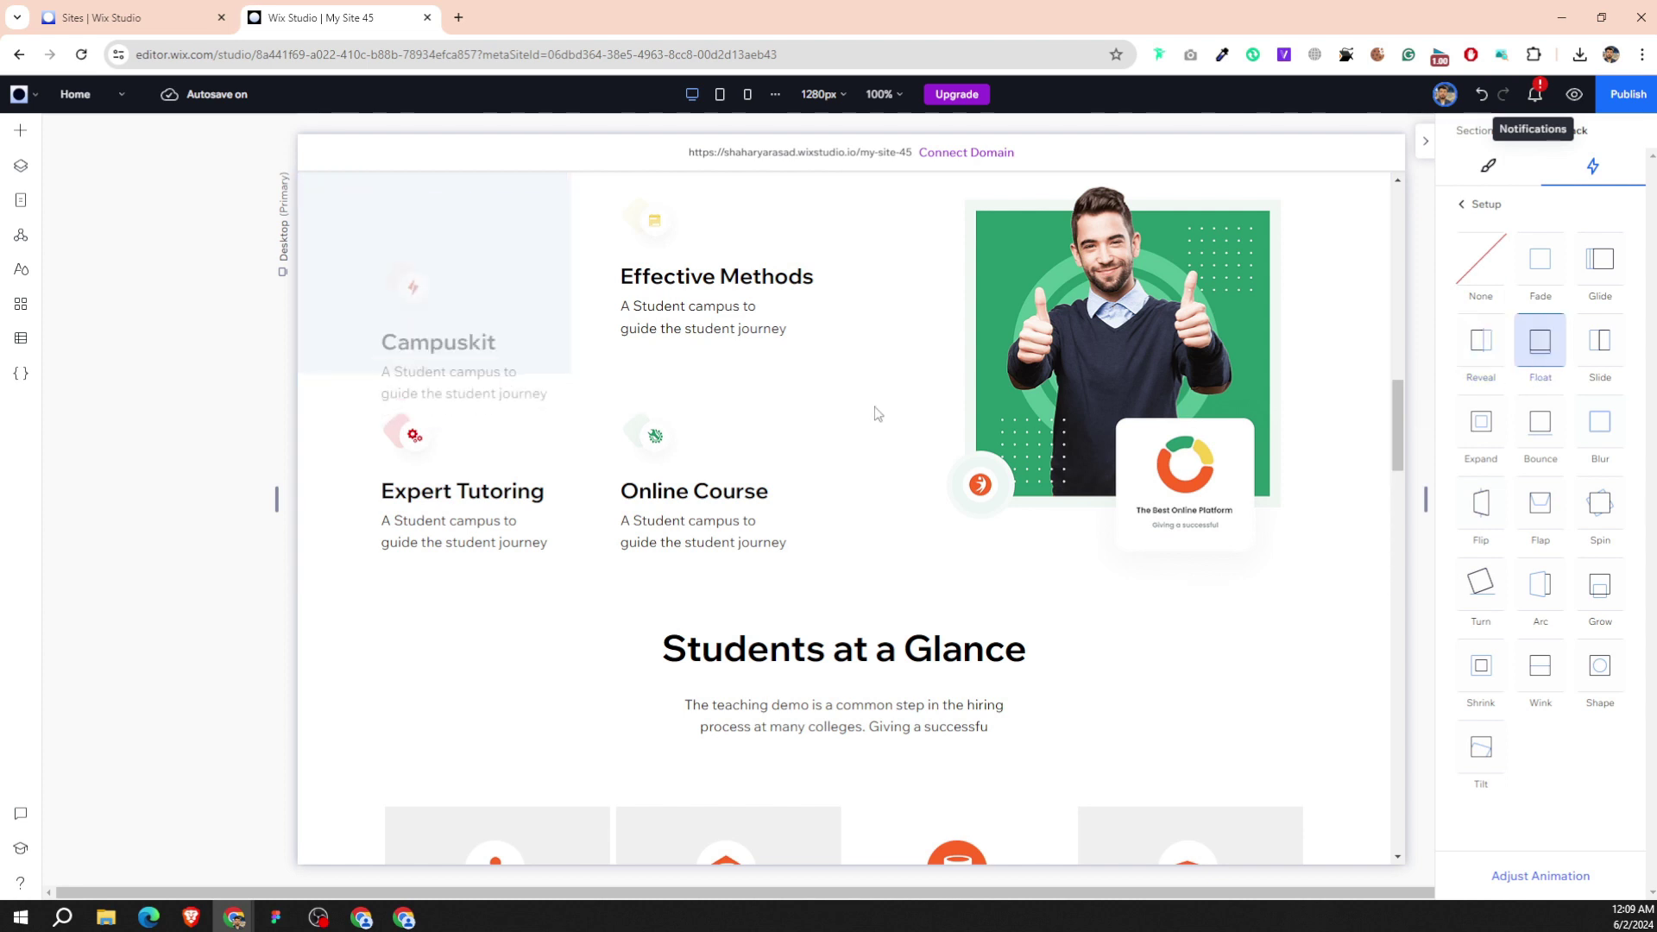
# Make the Effective Methods card float in from the top.
pyautogui.click(810, 312)
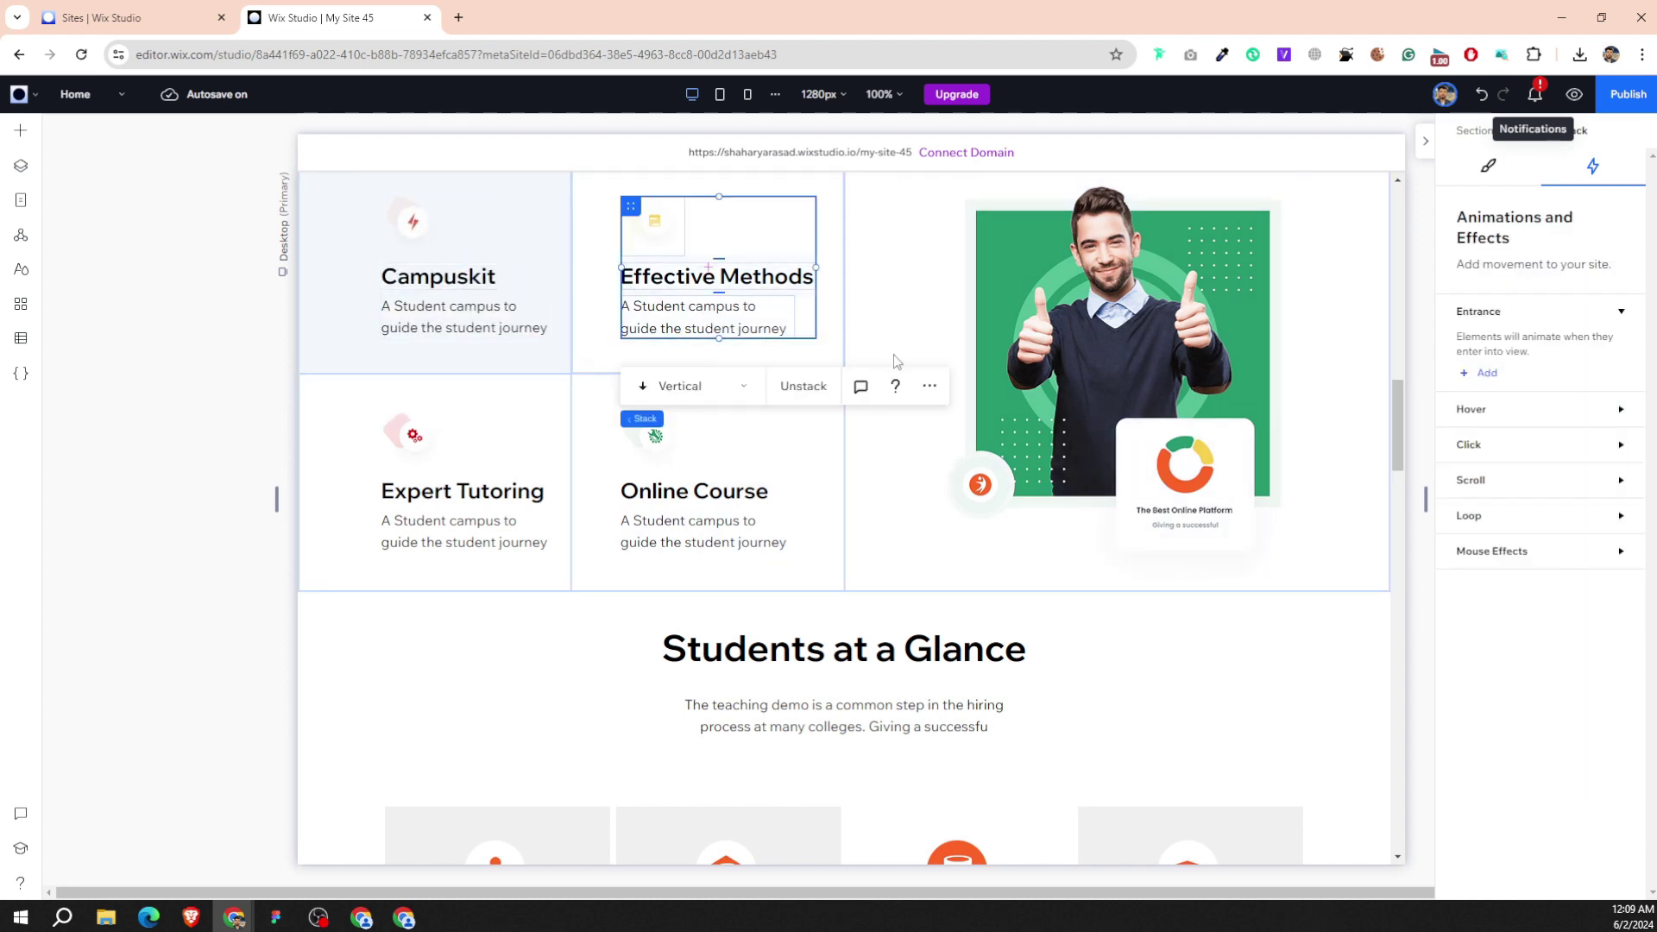
pyautogui.click(1486, 374)
pyautogui.click(1540, 341)
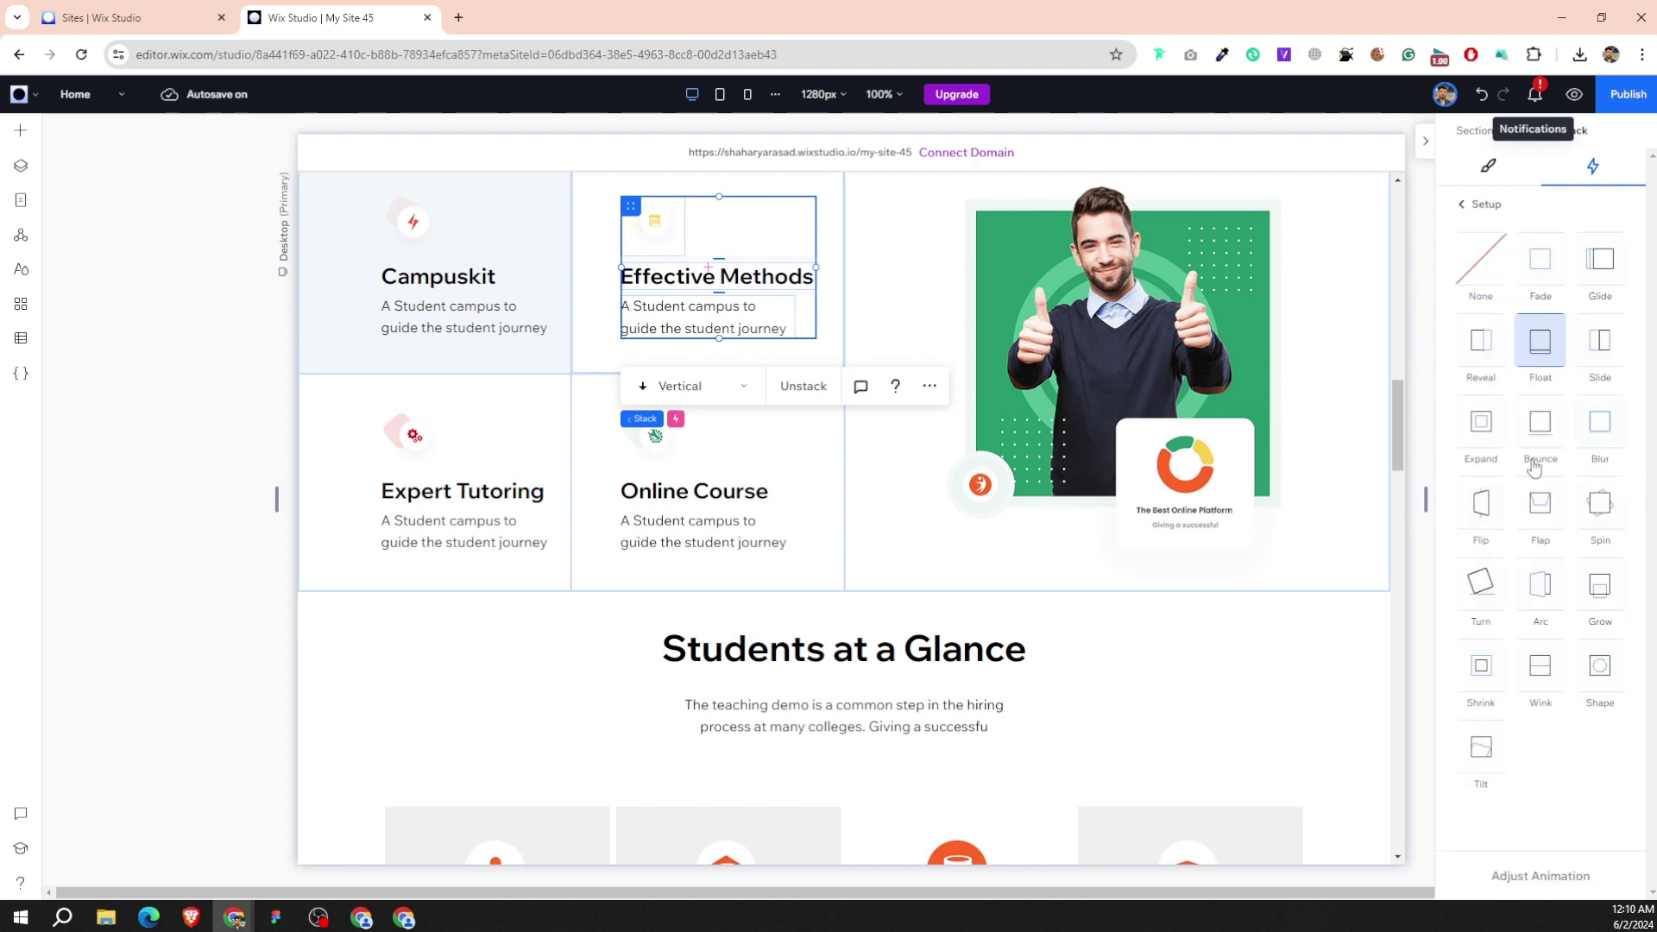
pyautogui.click(1524, 875)
pyautogui.click(1514, 270)
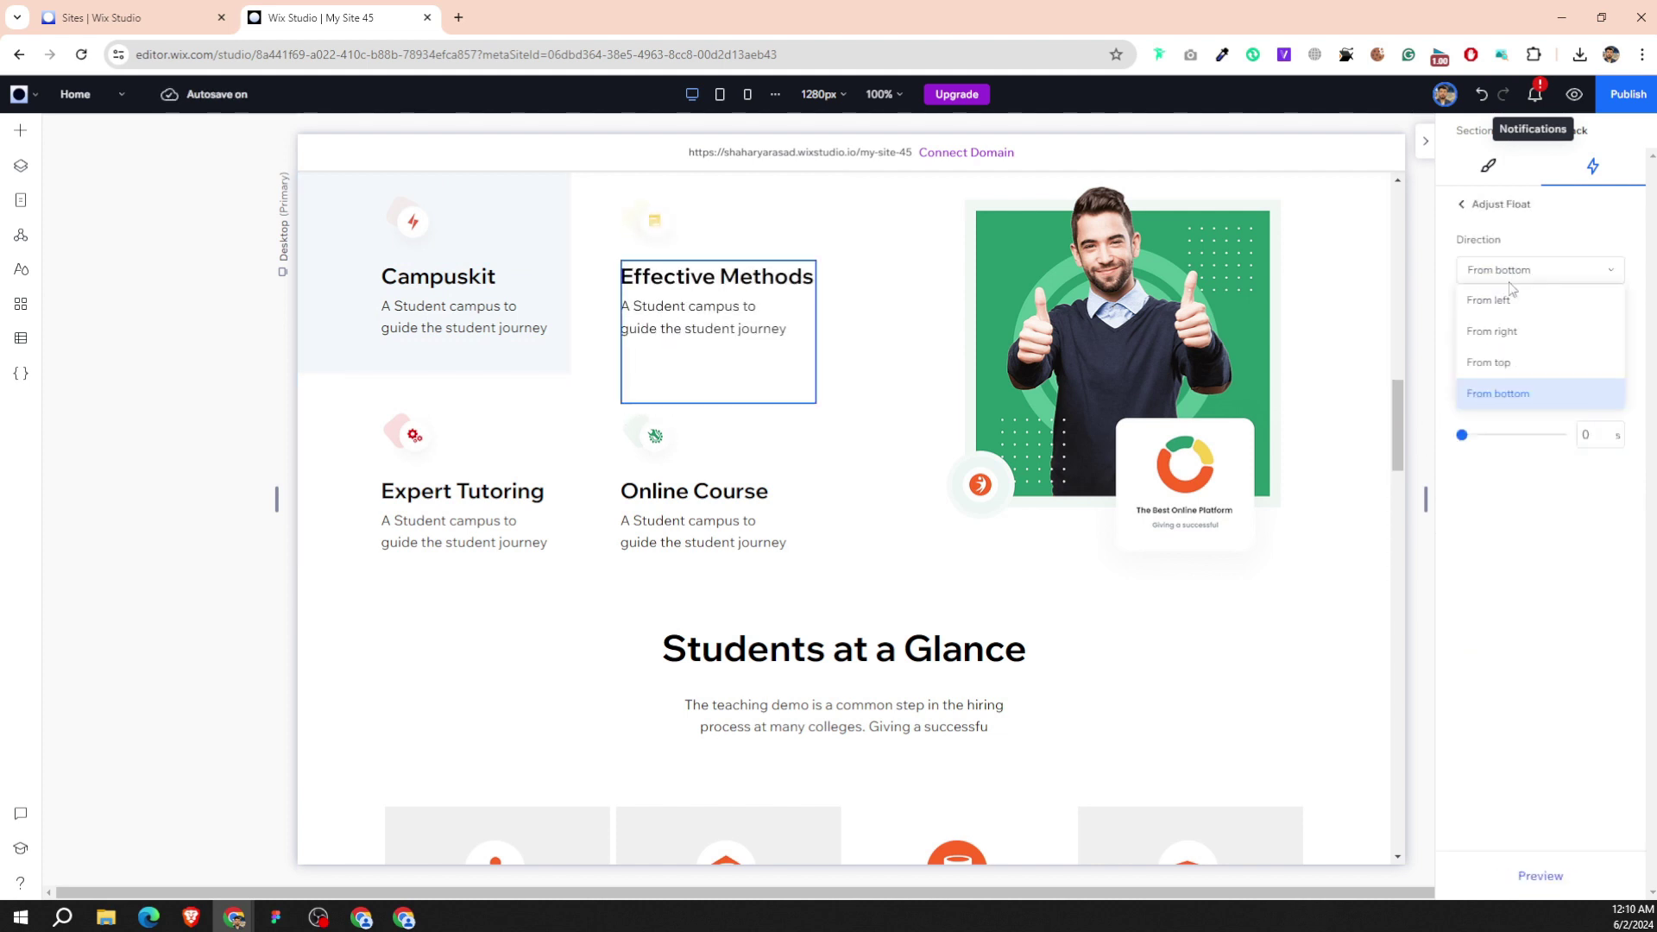
pyautogui.click(1509, 302)
pyautogui.click(1527, 270)
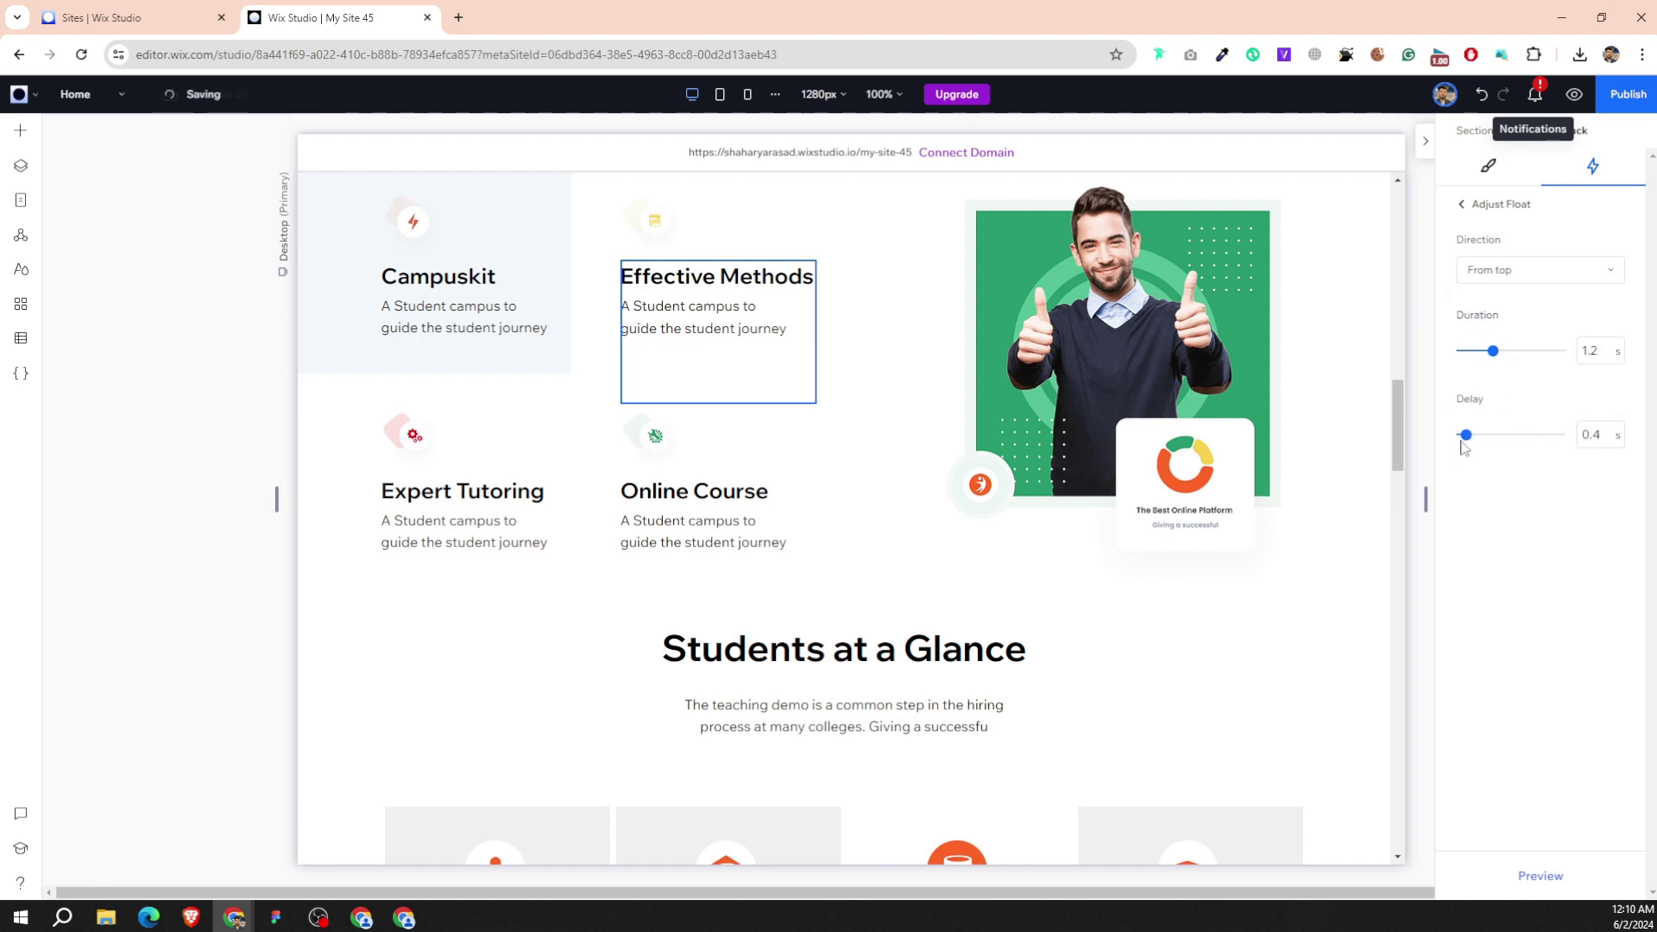
# Keep the Campuskit card's Float entrance coming from the bottom.
pyautogui.click(514, 256)
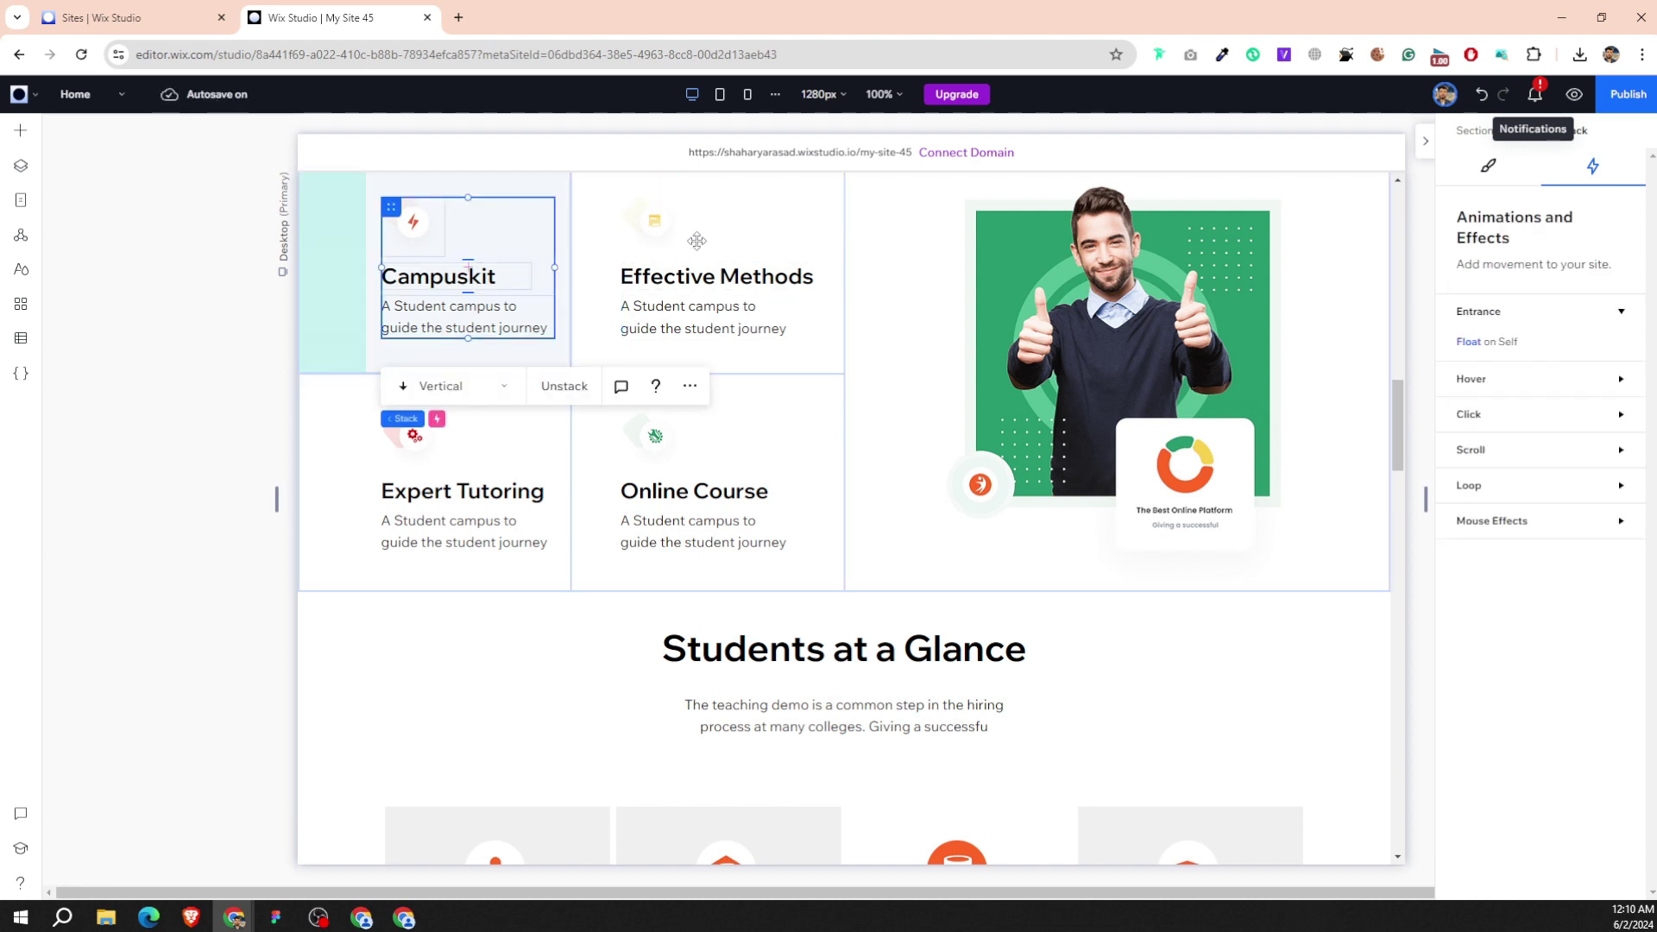
pyautogui.click(1485, 338)
pyautogui.click(1533, 875)
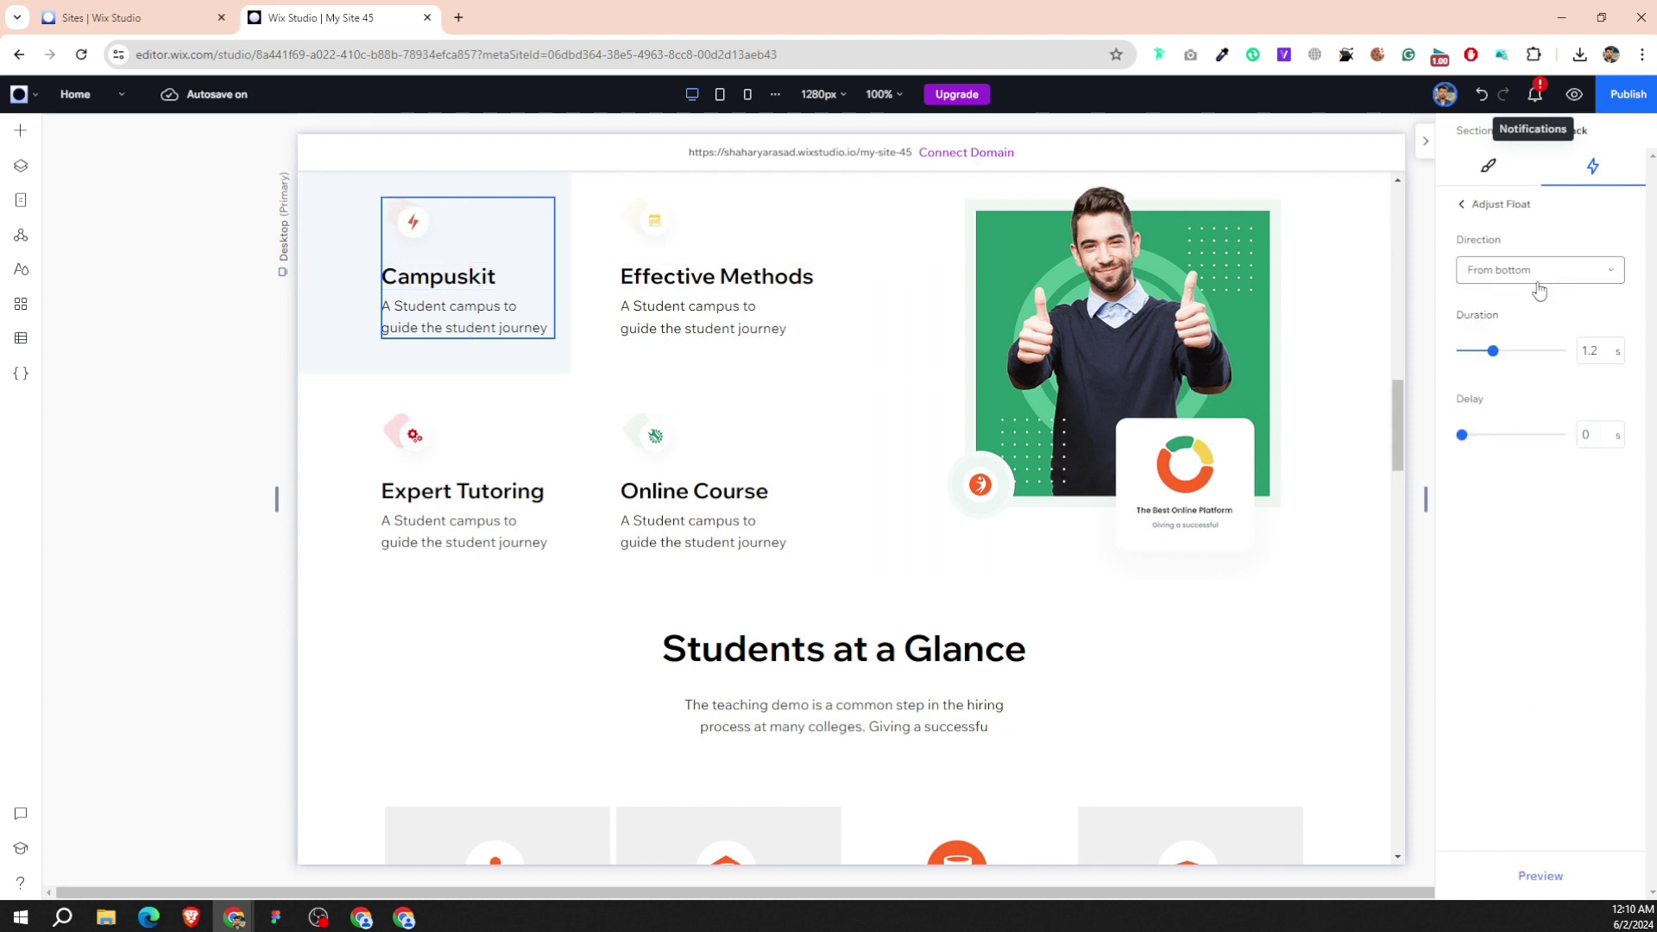
pyautogui.click(1539, 274)
pyautogui.click(1484, 388)
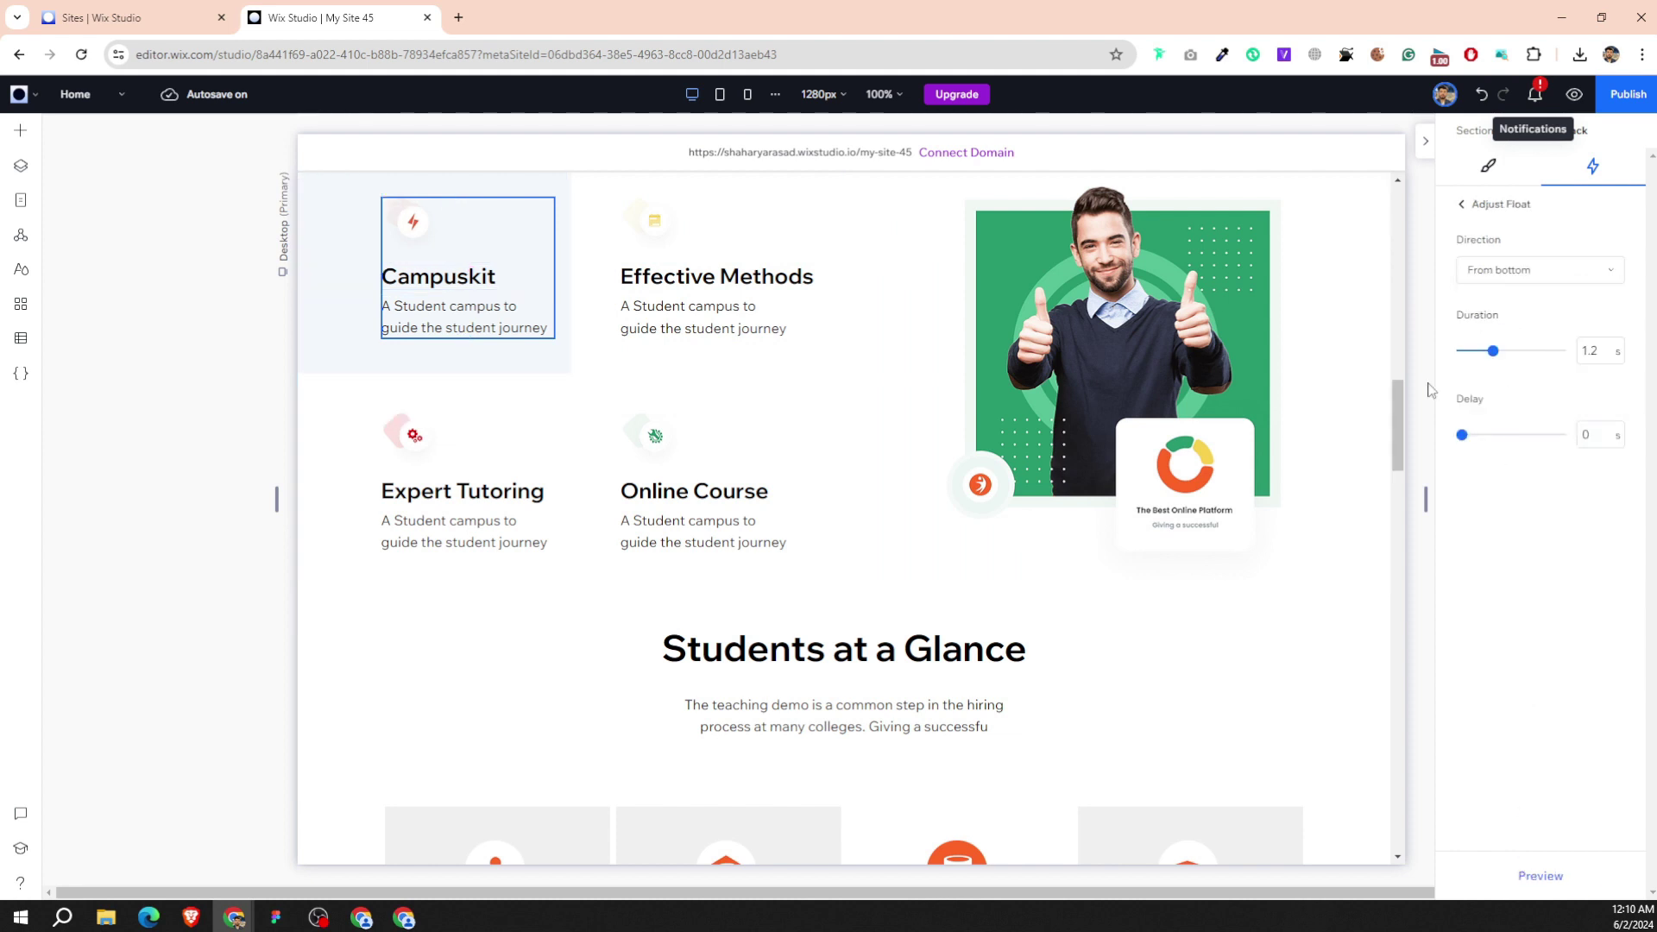
# Give the Expert Tutoring card a Float entrance with a 0.8 s delay.
pyautogui.click(532, 460)
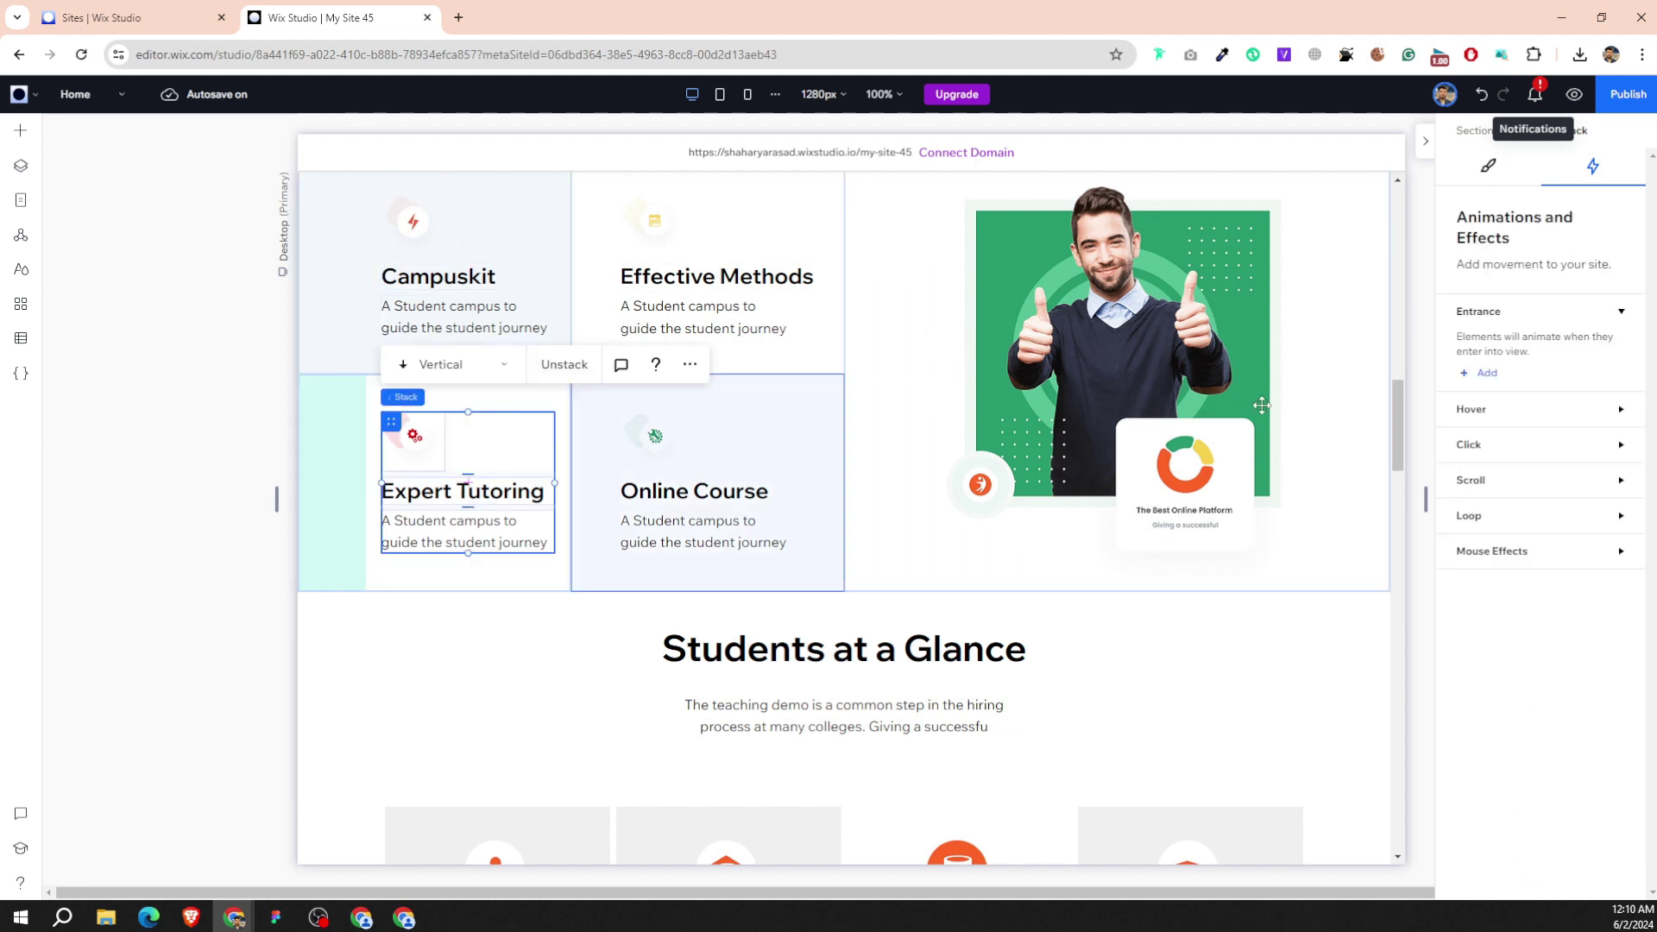
pyautogui.click(1491, 378)
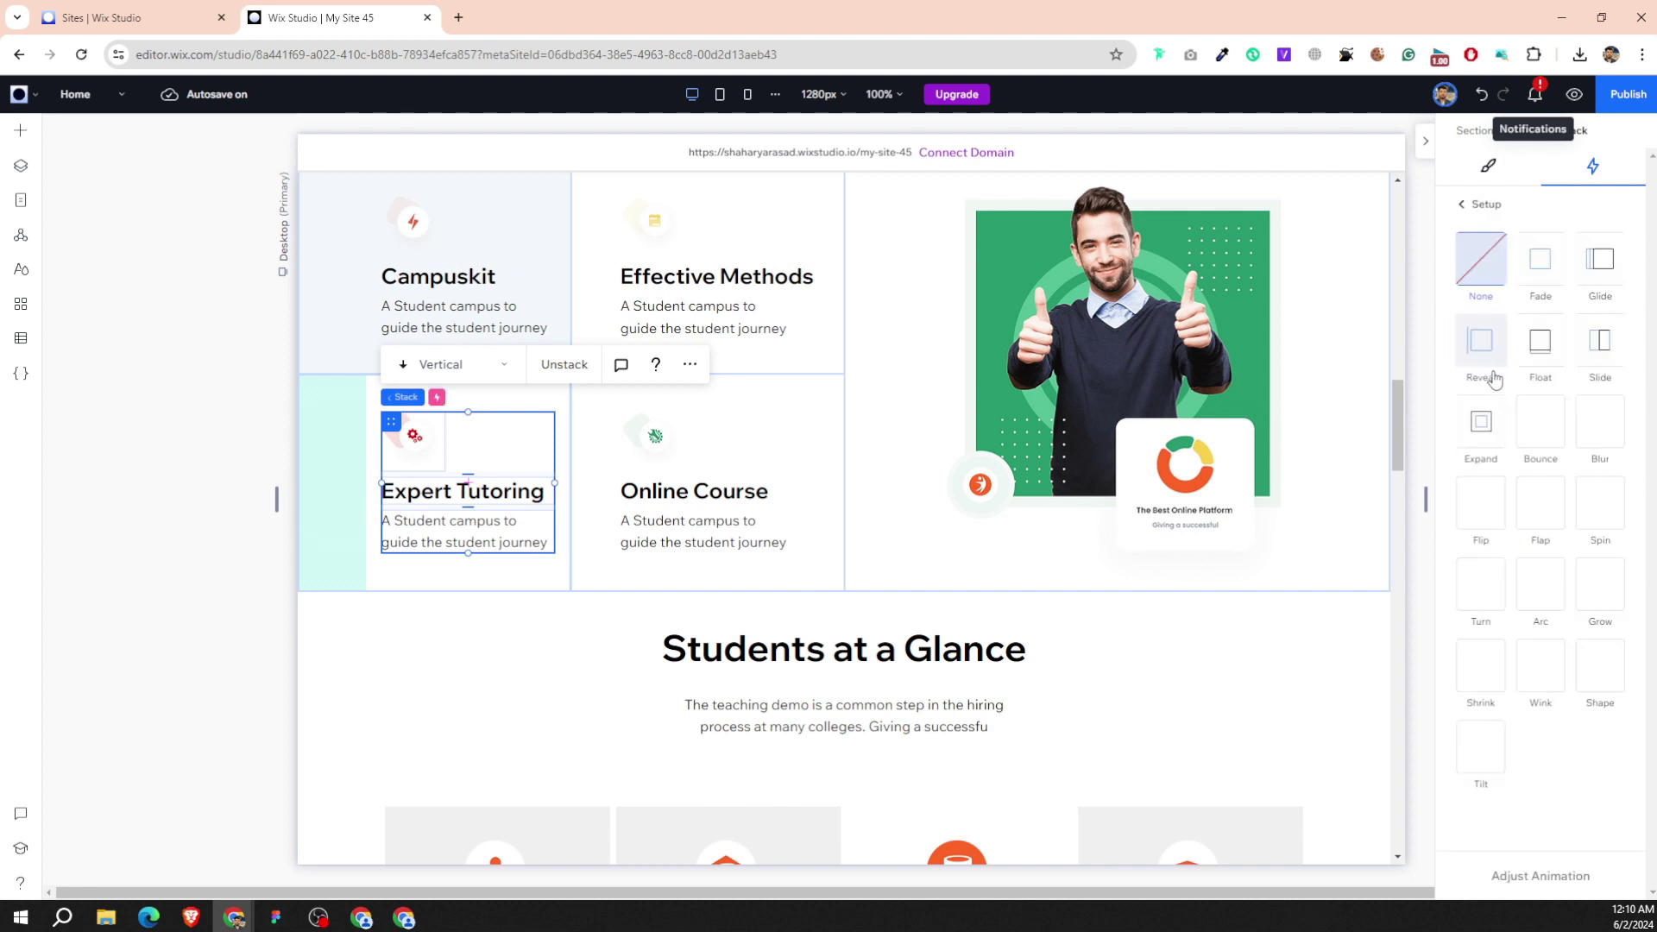
pyautogui.click(1539, 342)
pyautogui.click(1540, 876)
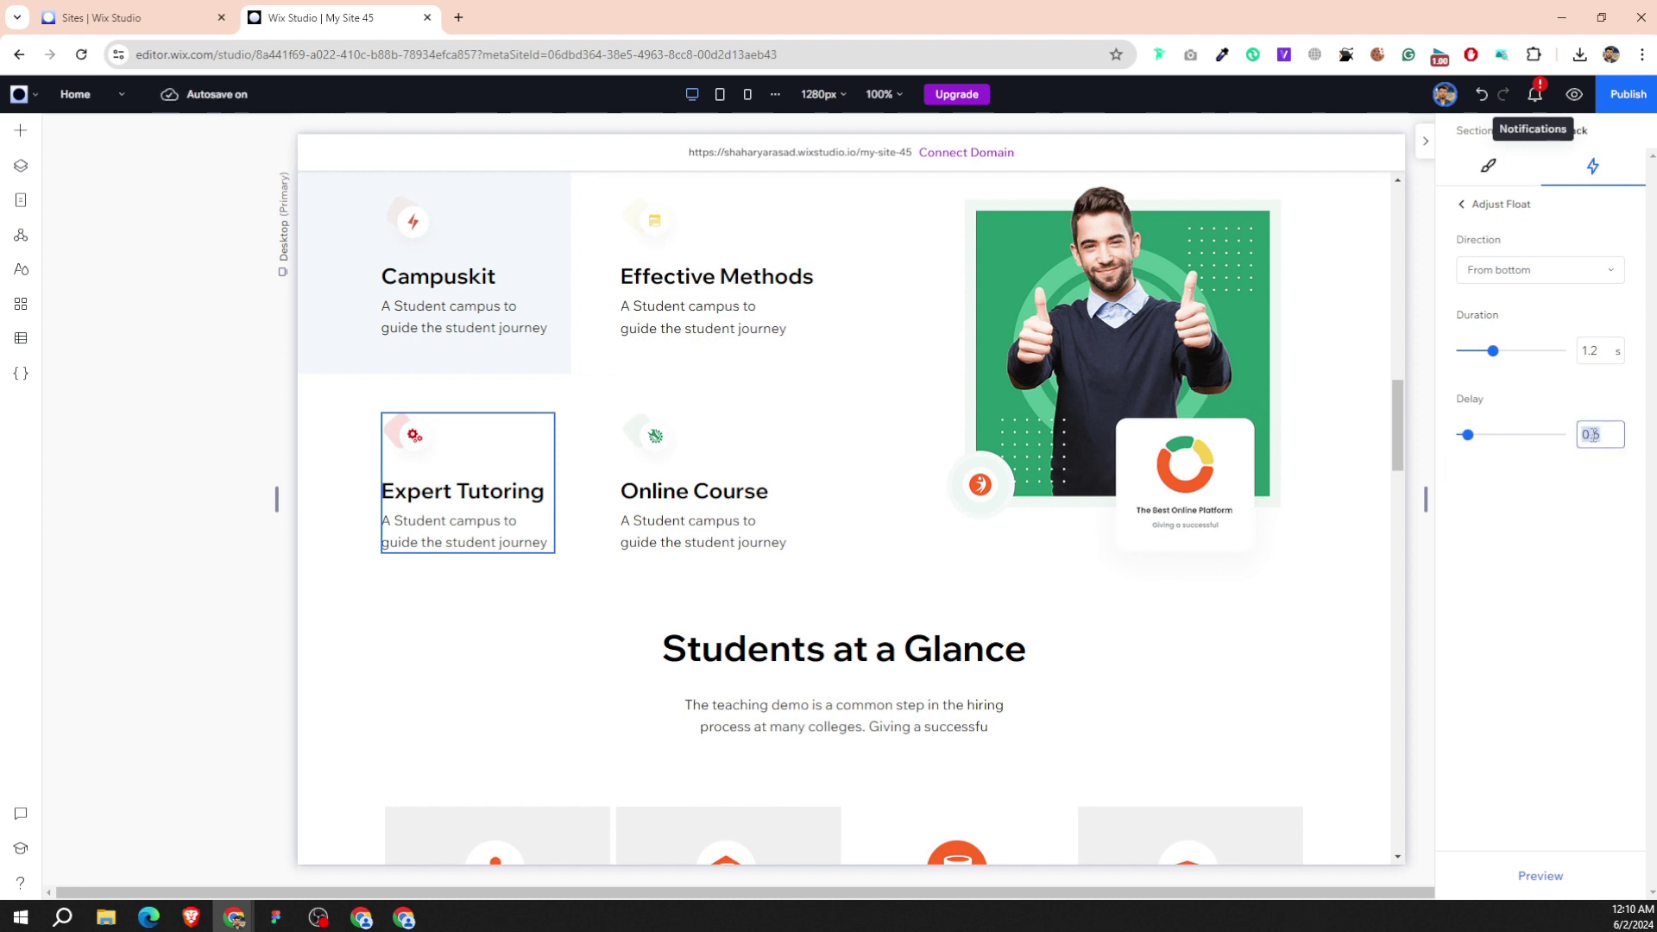
pyautogui.write('0.8')
pyautogui.press('Return')
# Give the whole Online Course stack a Float entrance.
pyautogui.click(654, 457)
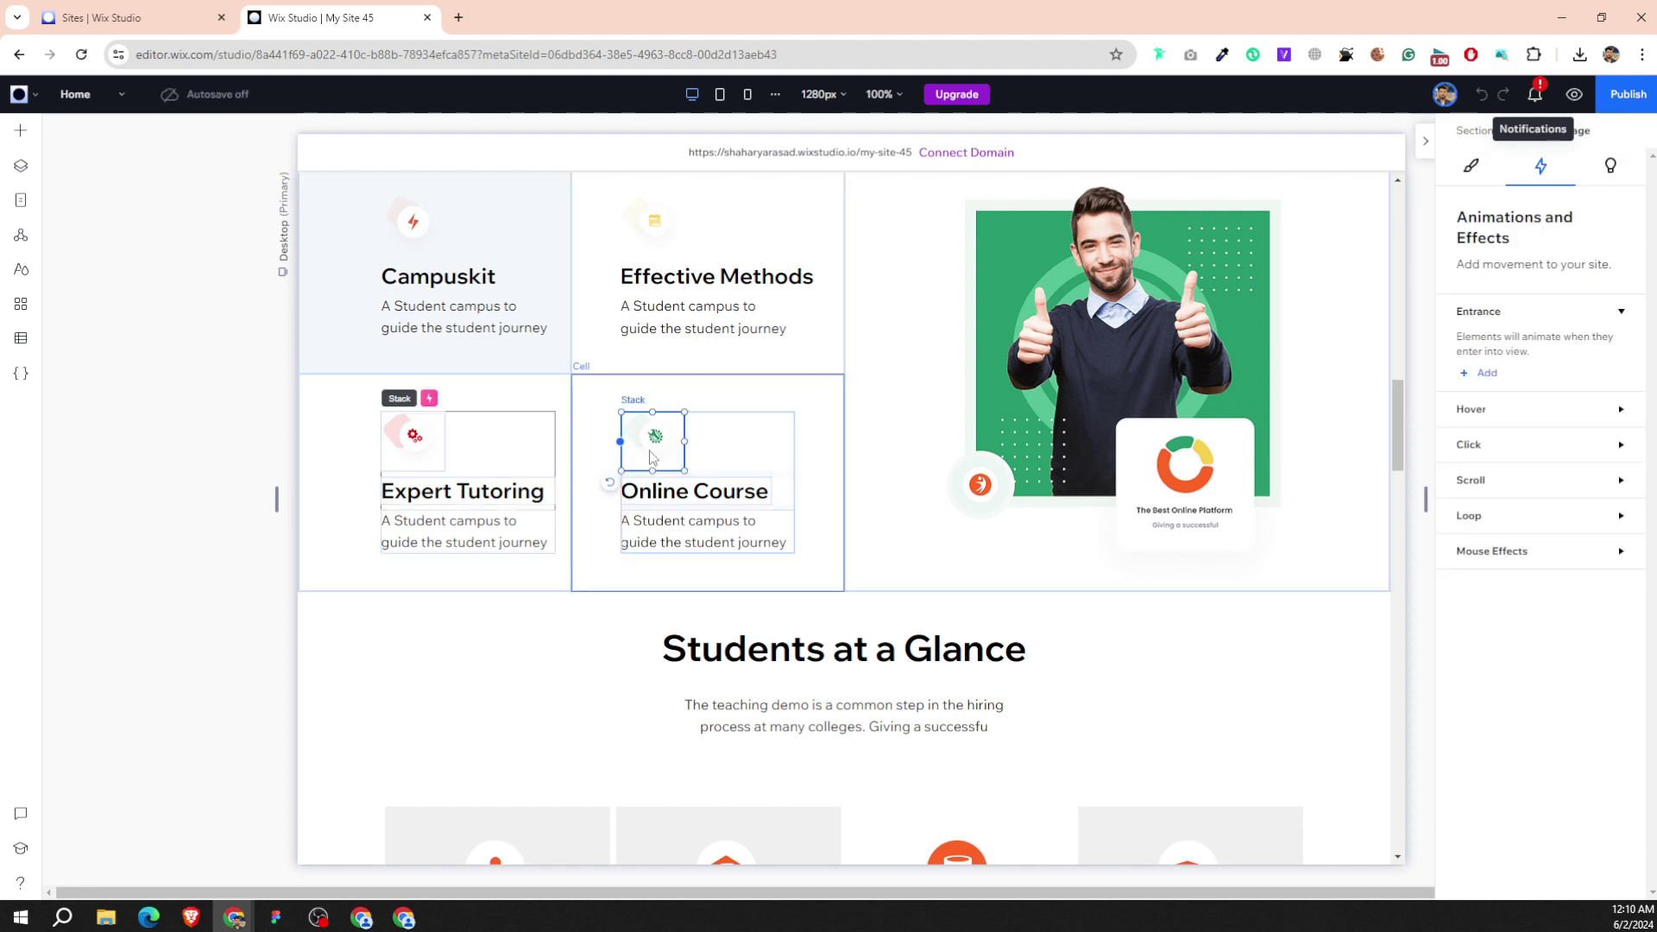
pyautogui.click(746, 455)
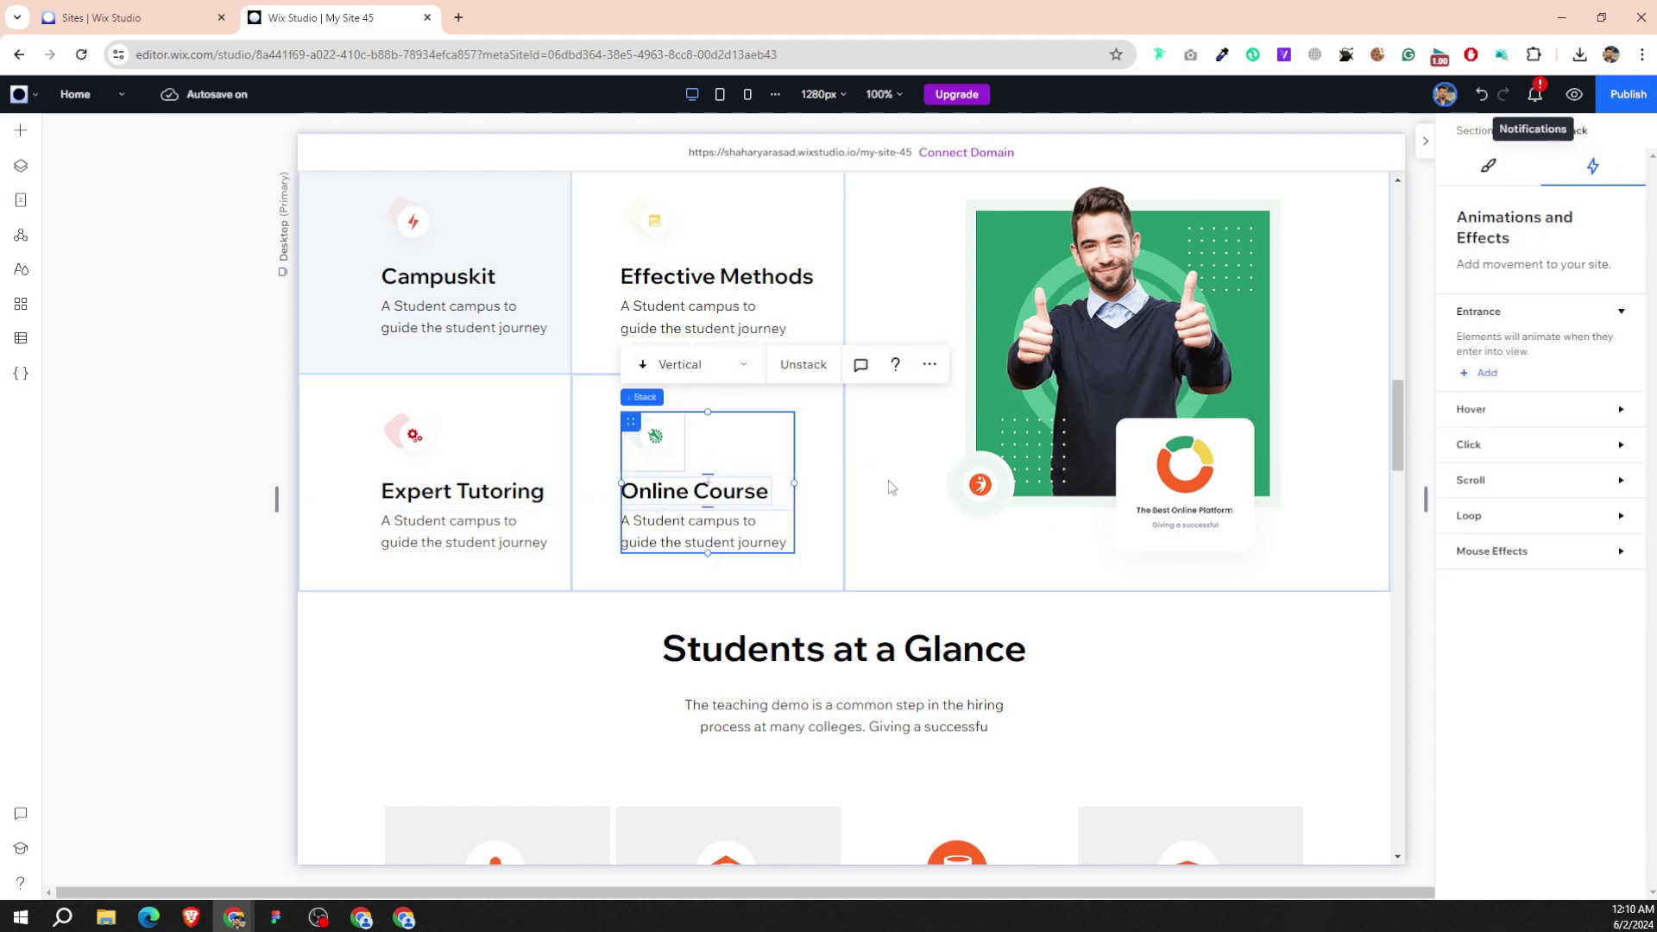
pyautogui.click(1481, 373)
pyautogui.click(1540, 346)
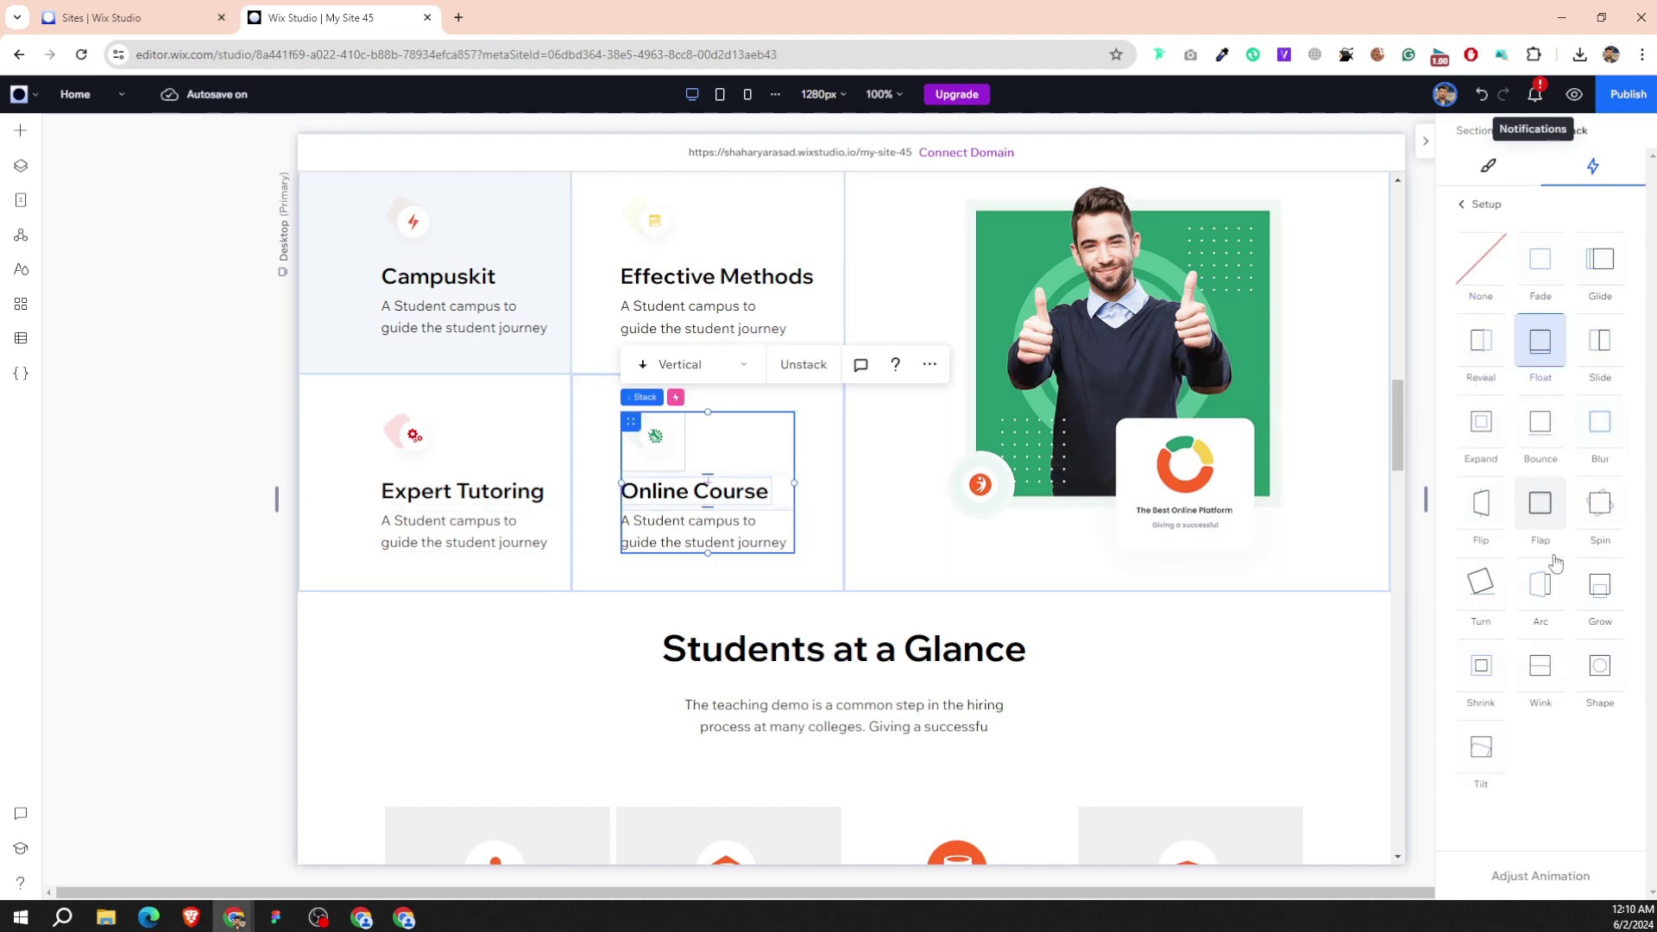
pyautogui.click(1540, 875)
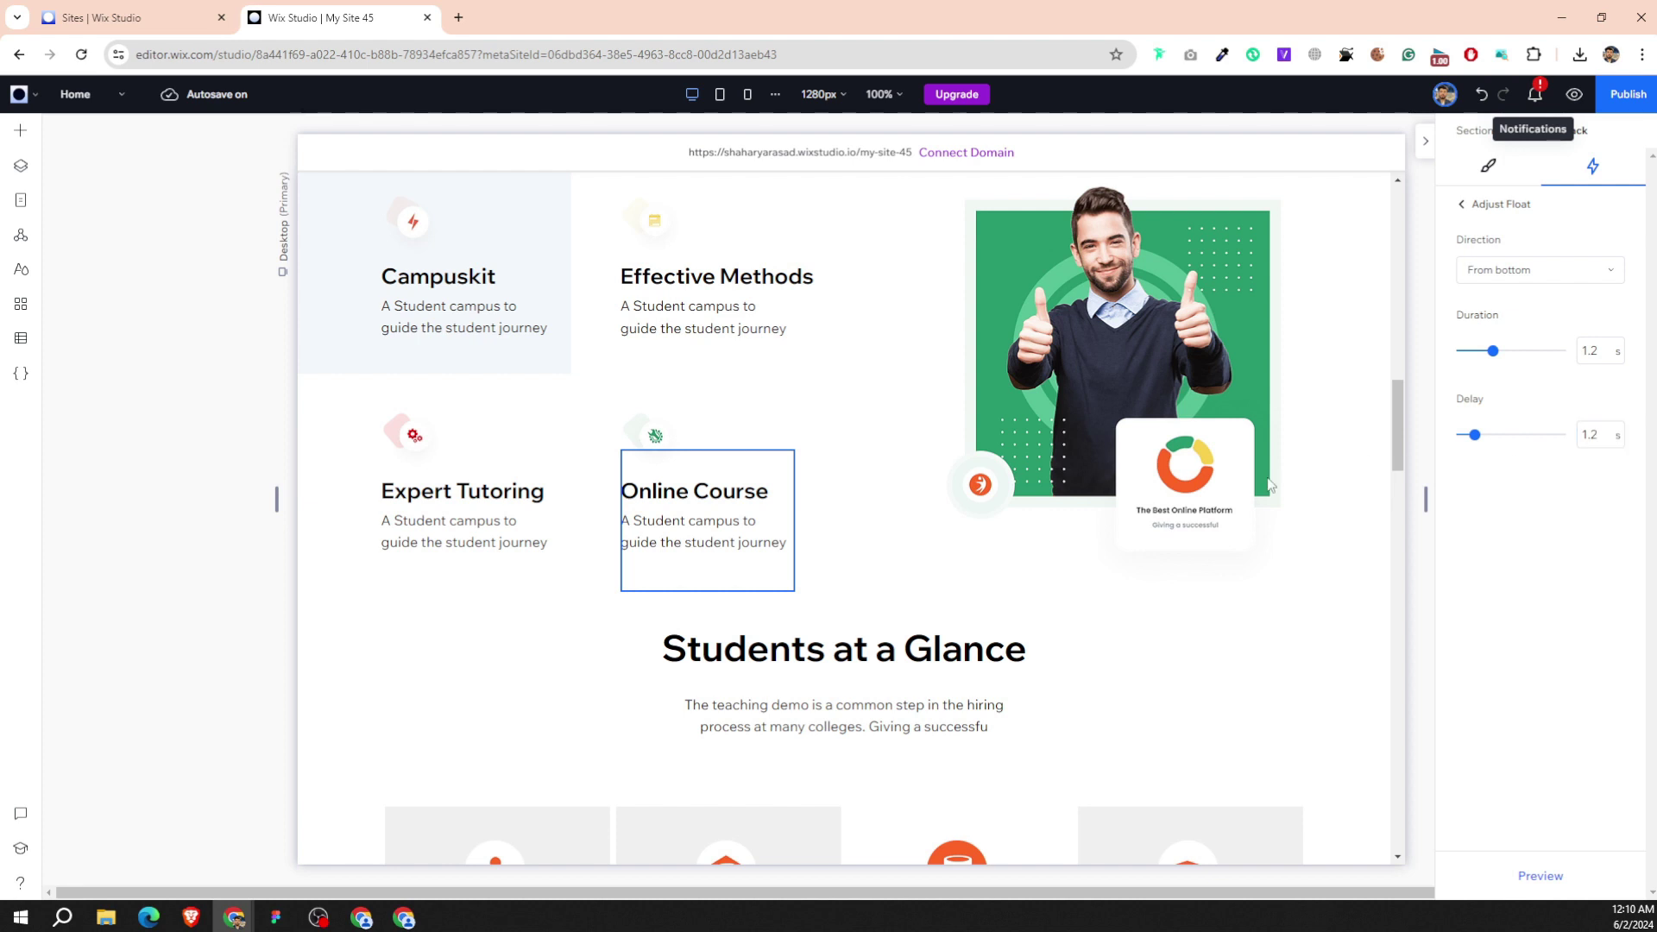
# Give the thumbs-up student photo a Flap entrance instead of Flip.
pyautogui.scroll(-1, 1125, 305)
pyautogui.click(1125, 305)
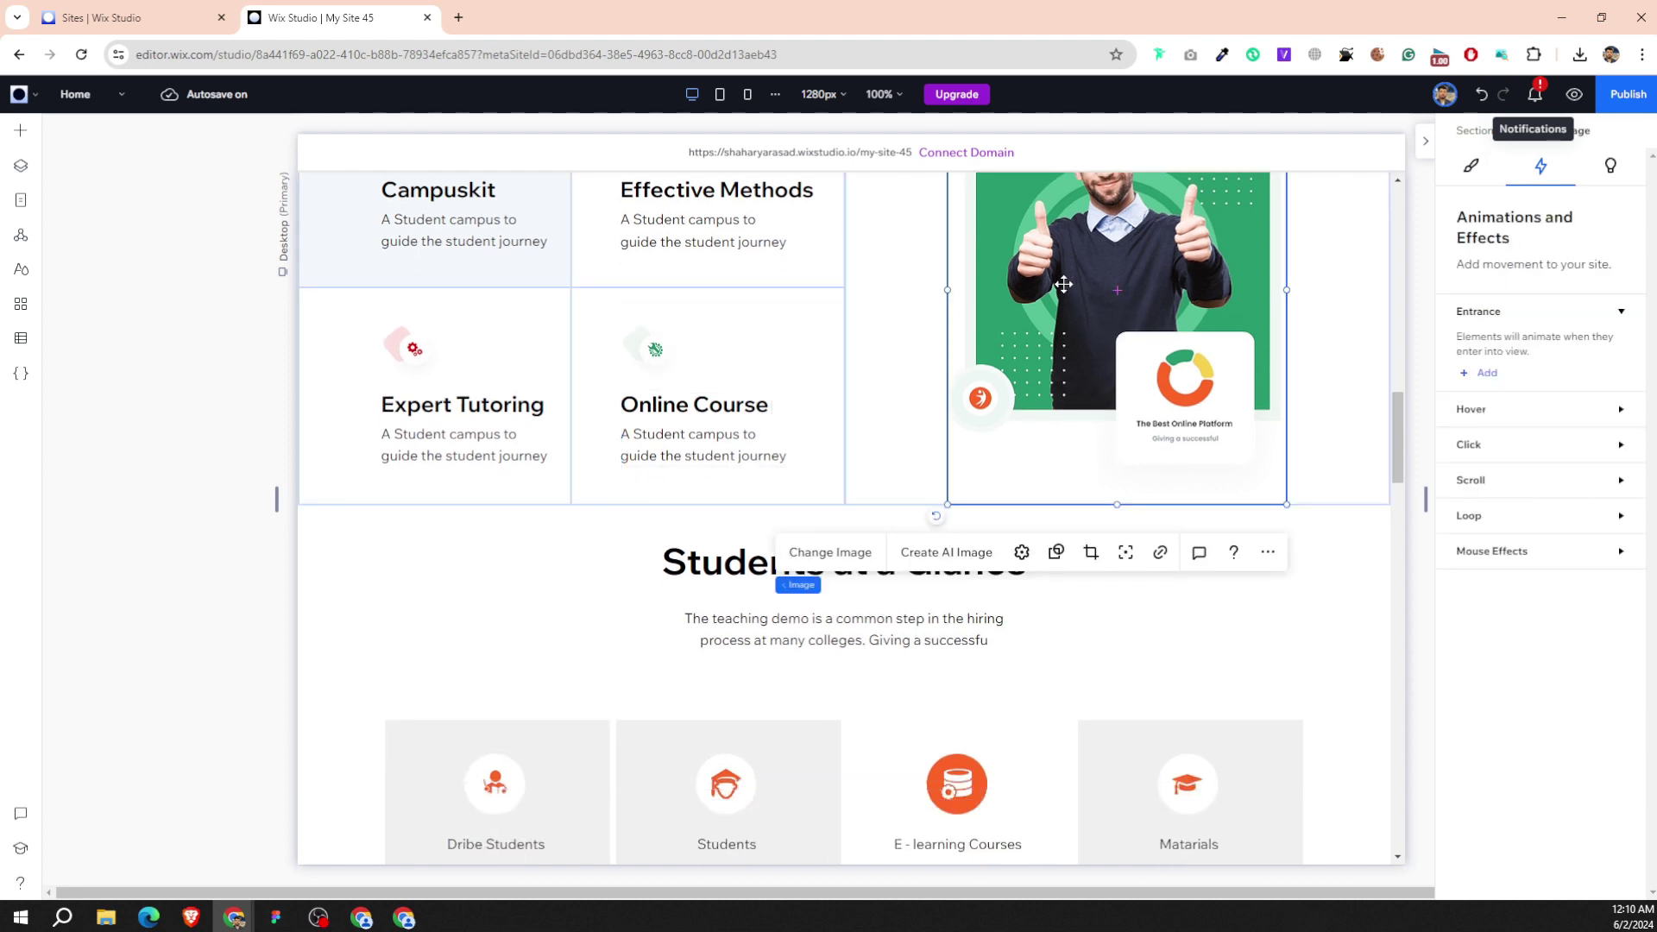
pyautogui.click(1485, 376)
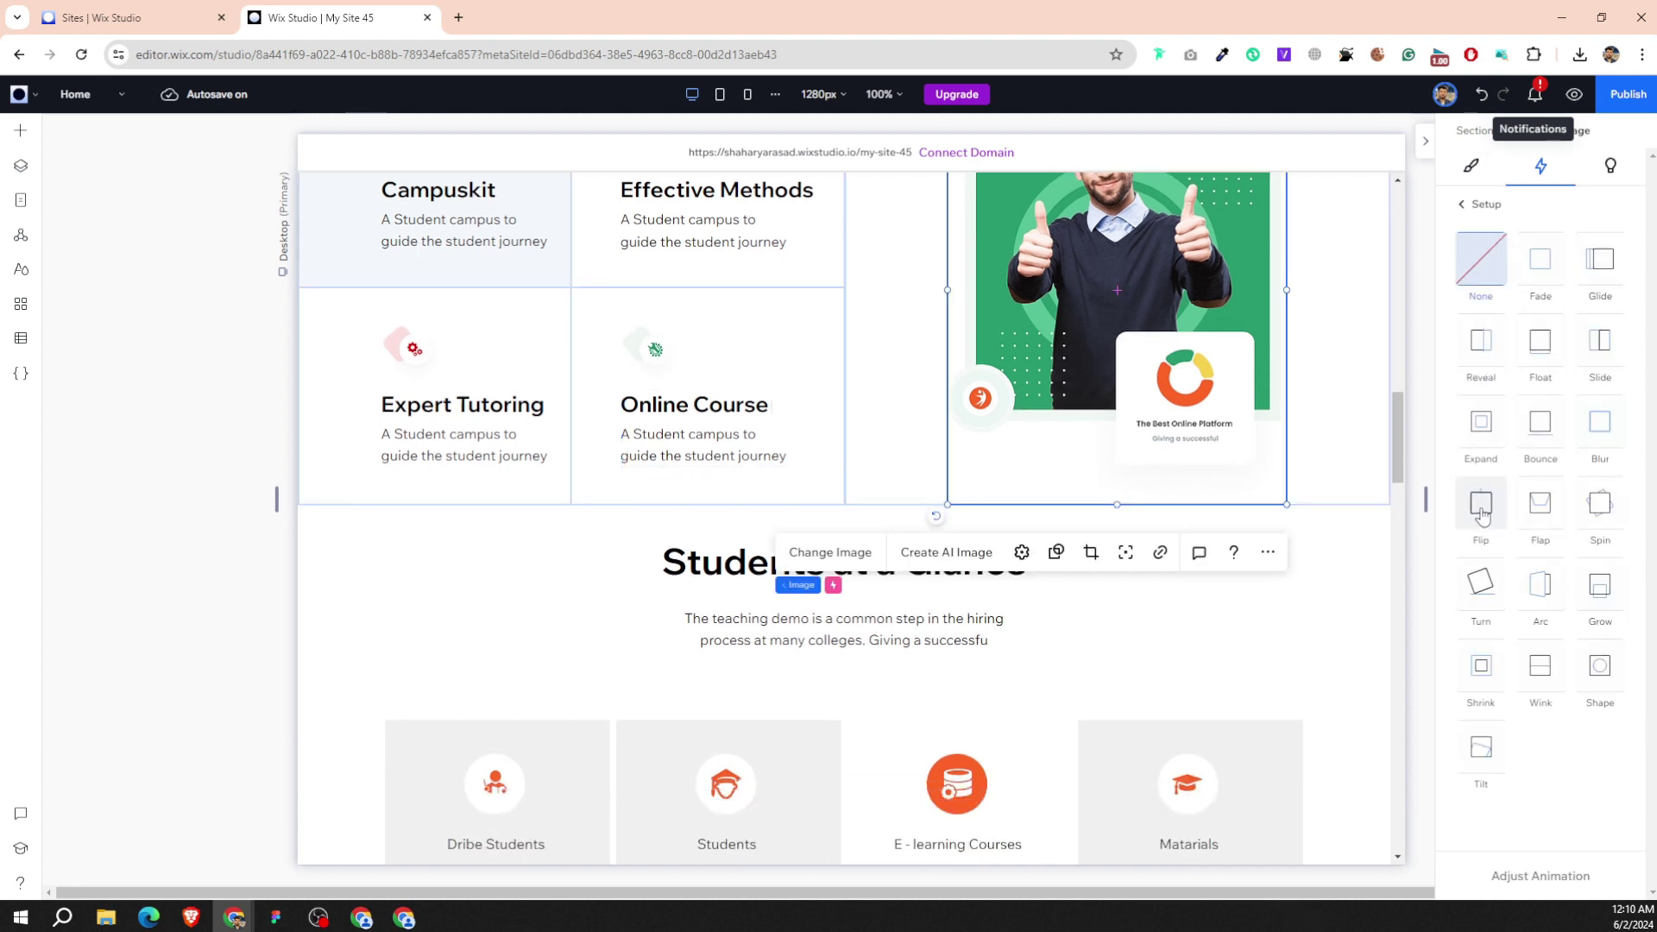
pyautogui.click(1482, 509)
pyautogui.click(1538, 509)
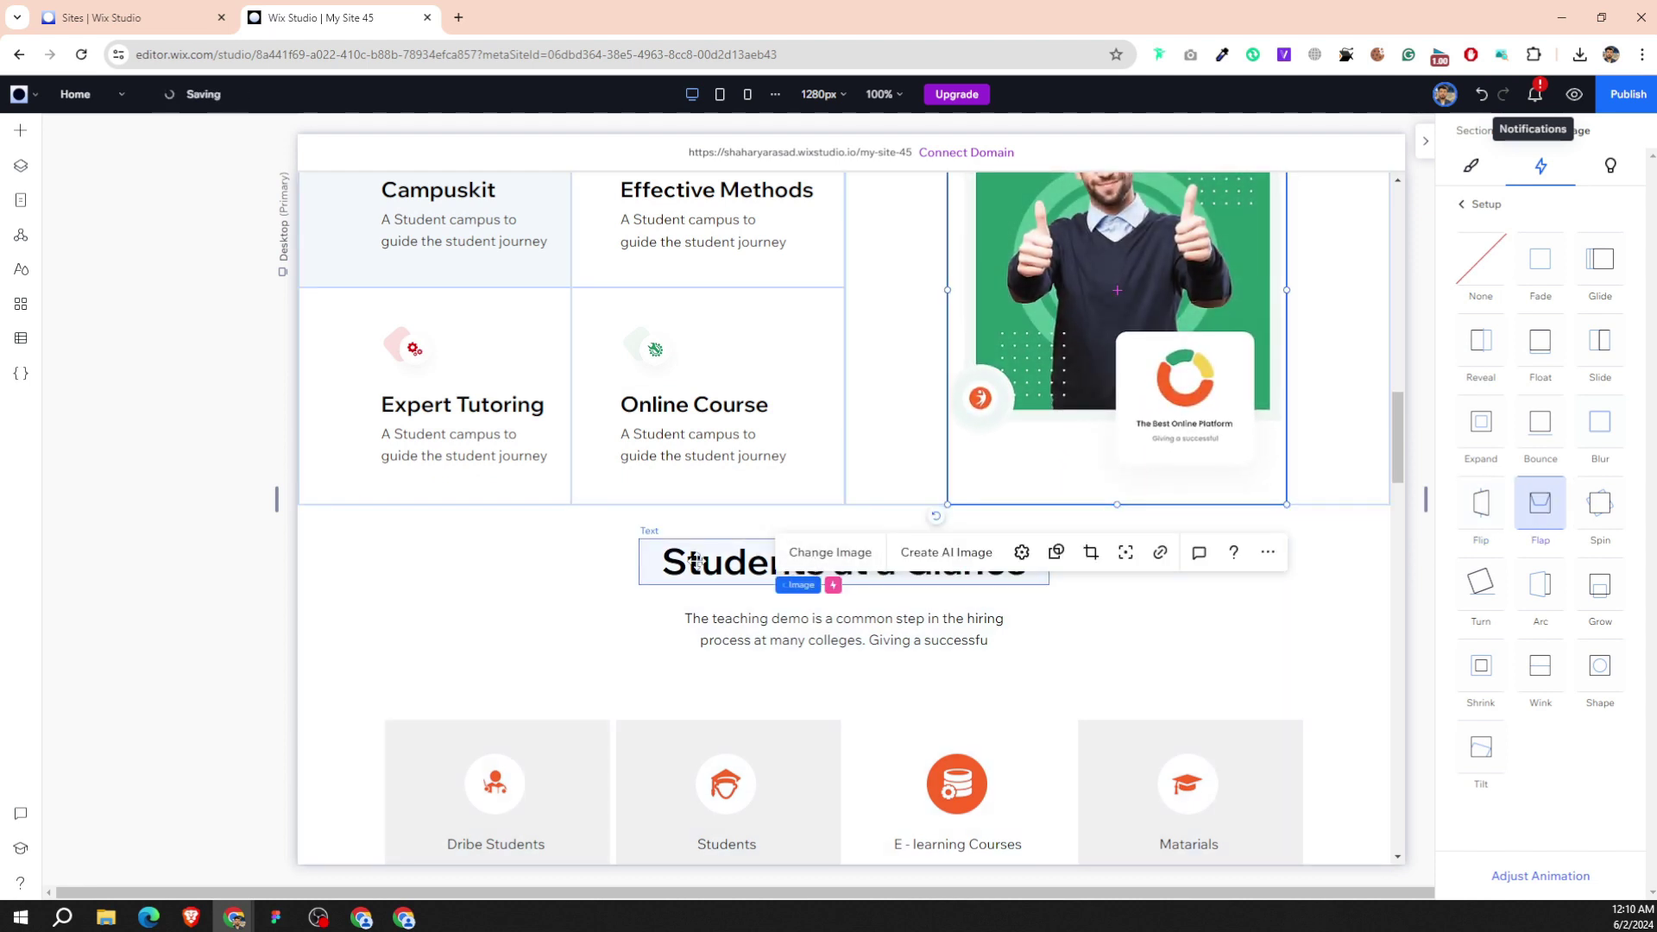
# Stack the Students at a Glance heading and paragraph and give the stack an Arc entrance.
pyautogui.click(830, 552)
pyautogui.click(1515, 128)
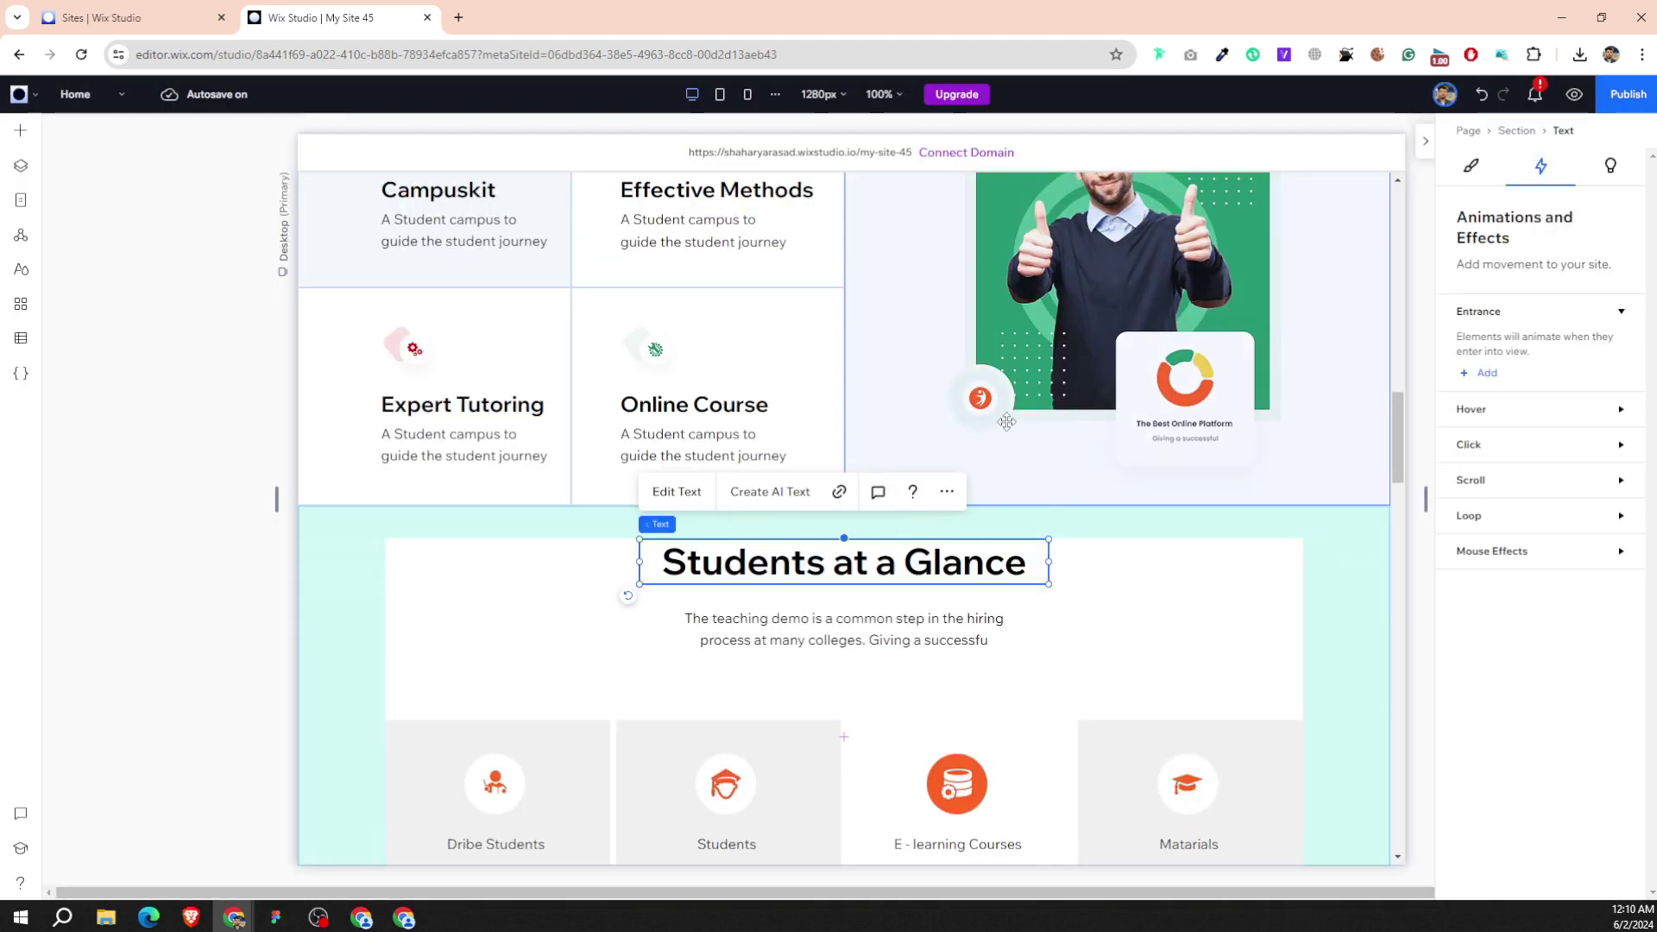
pyautogui.keyDown('shift'); pyautogui.click(921, 618); pyautogui.keyUp('shift')
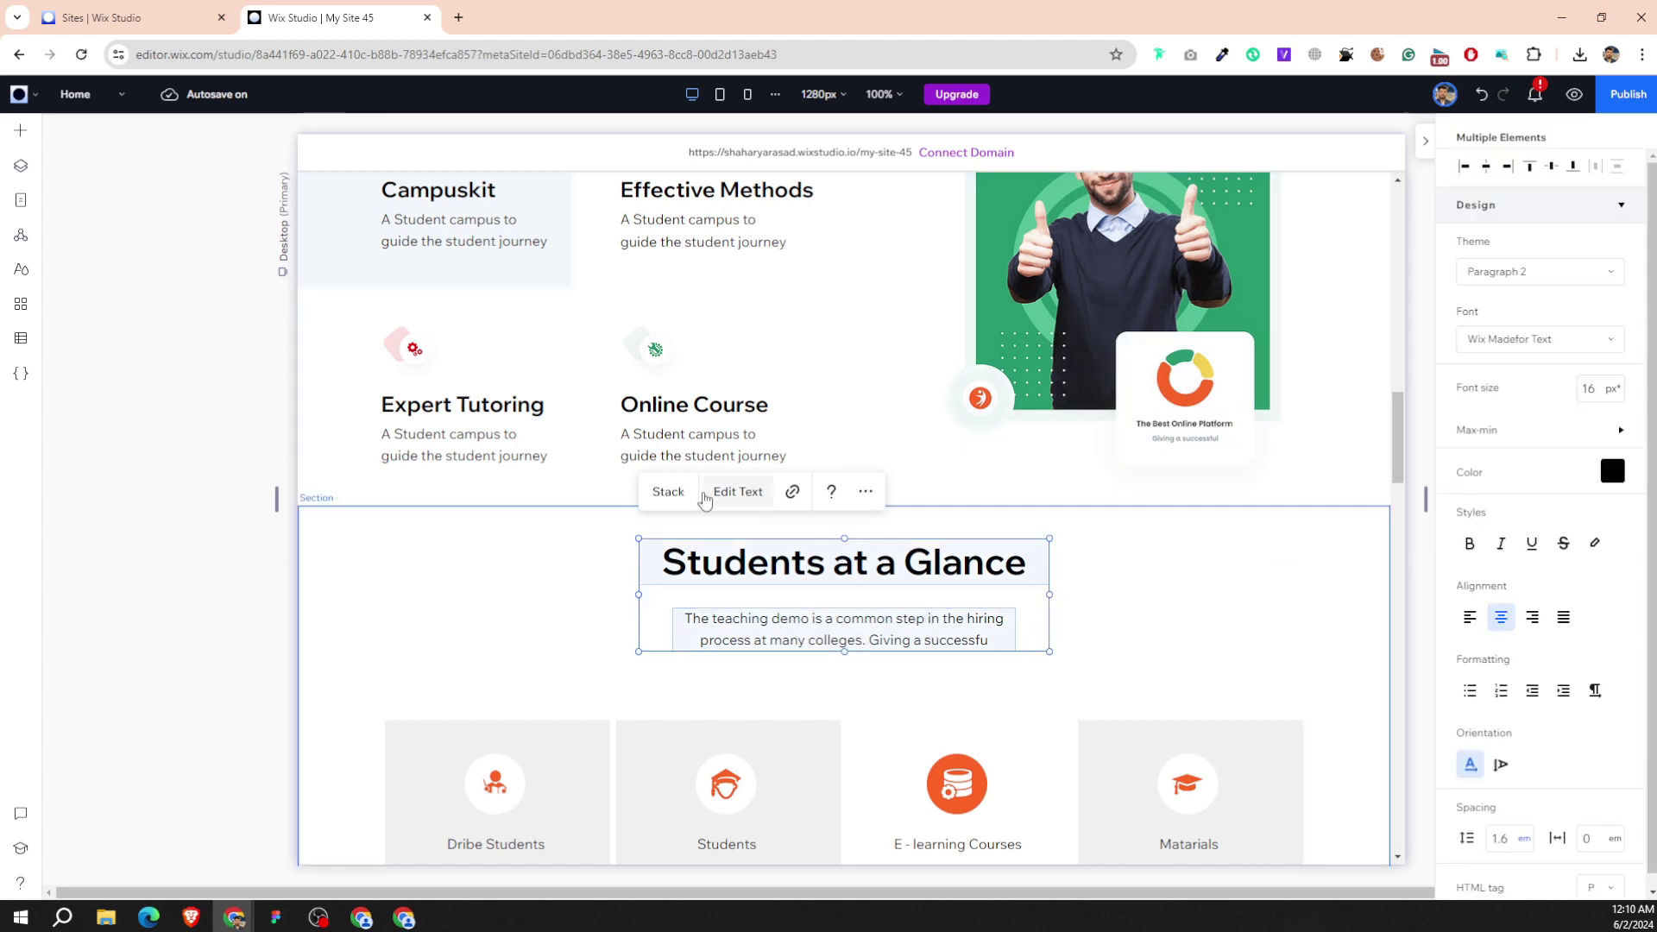
pyautogui.click(669, 491)
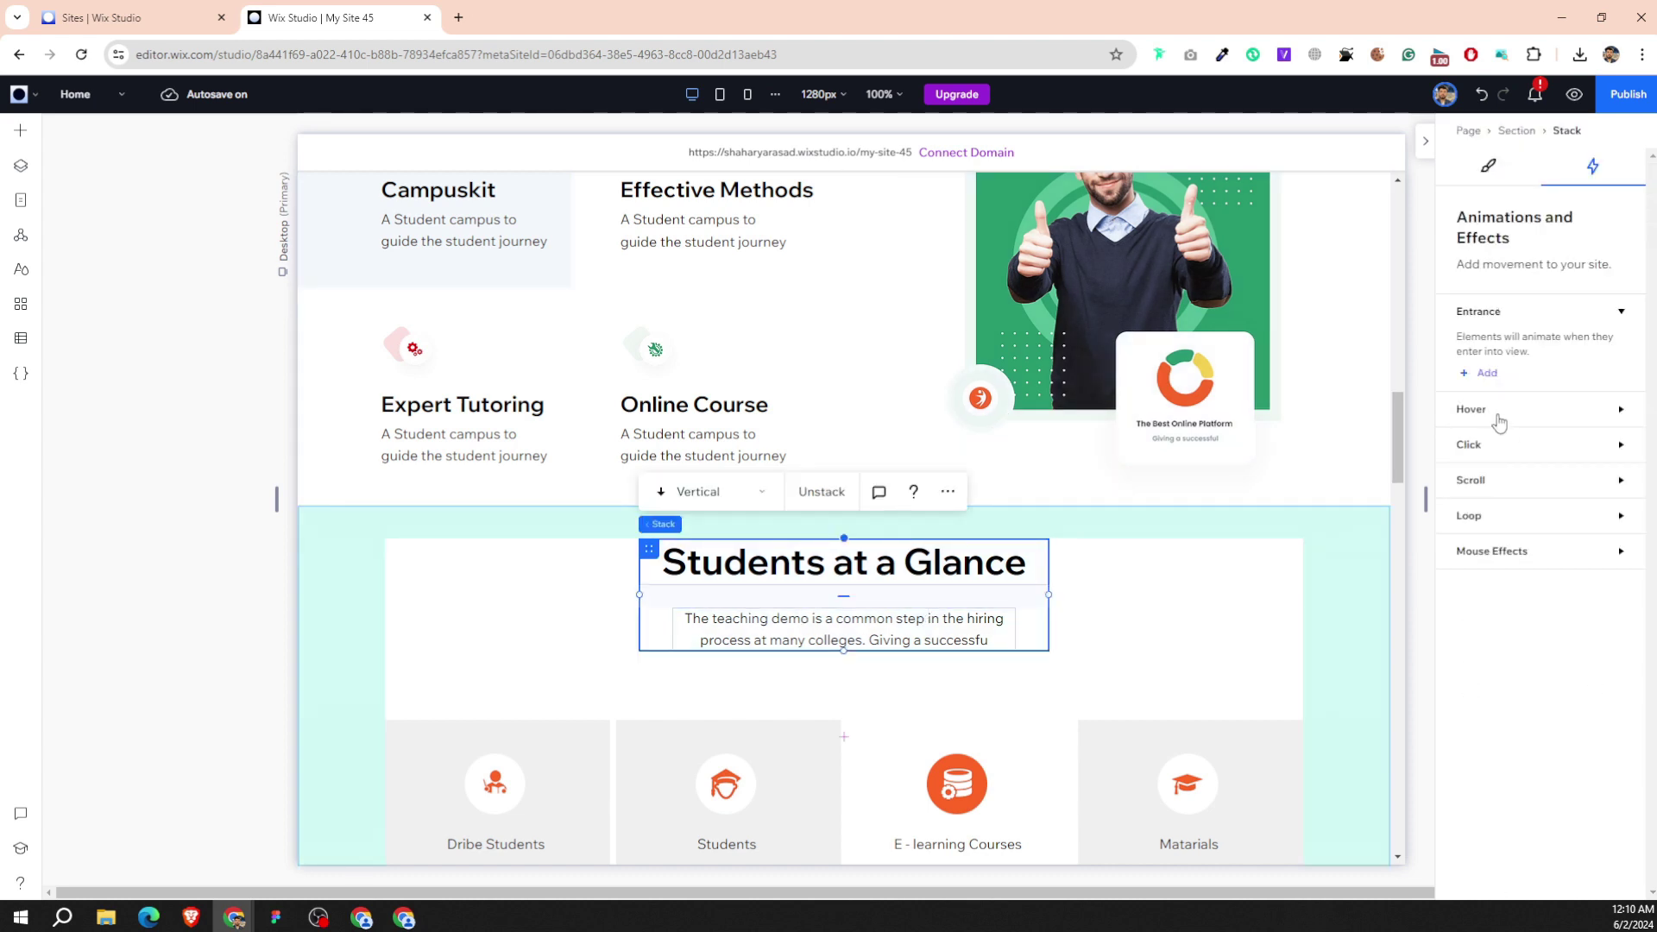
pyautogui.click(1480, 373)
pyautogui.click(1541, 599)
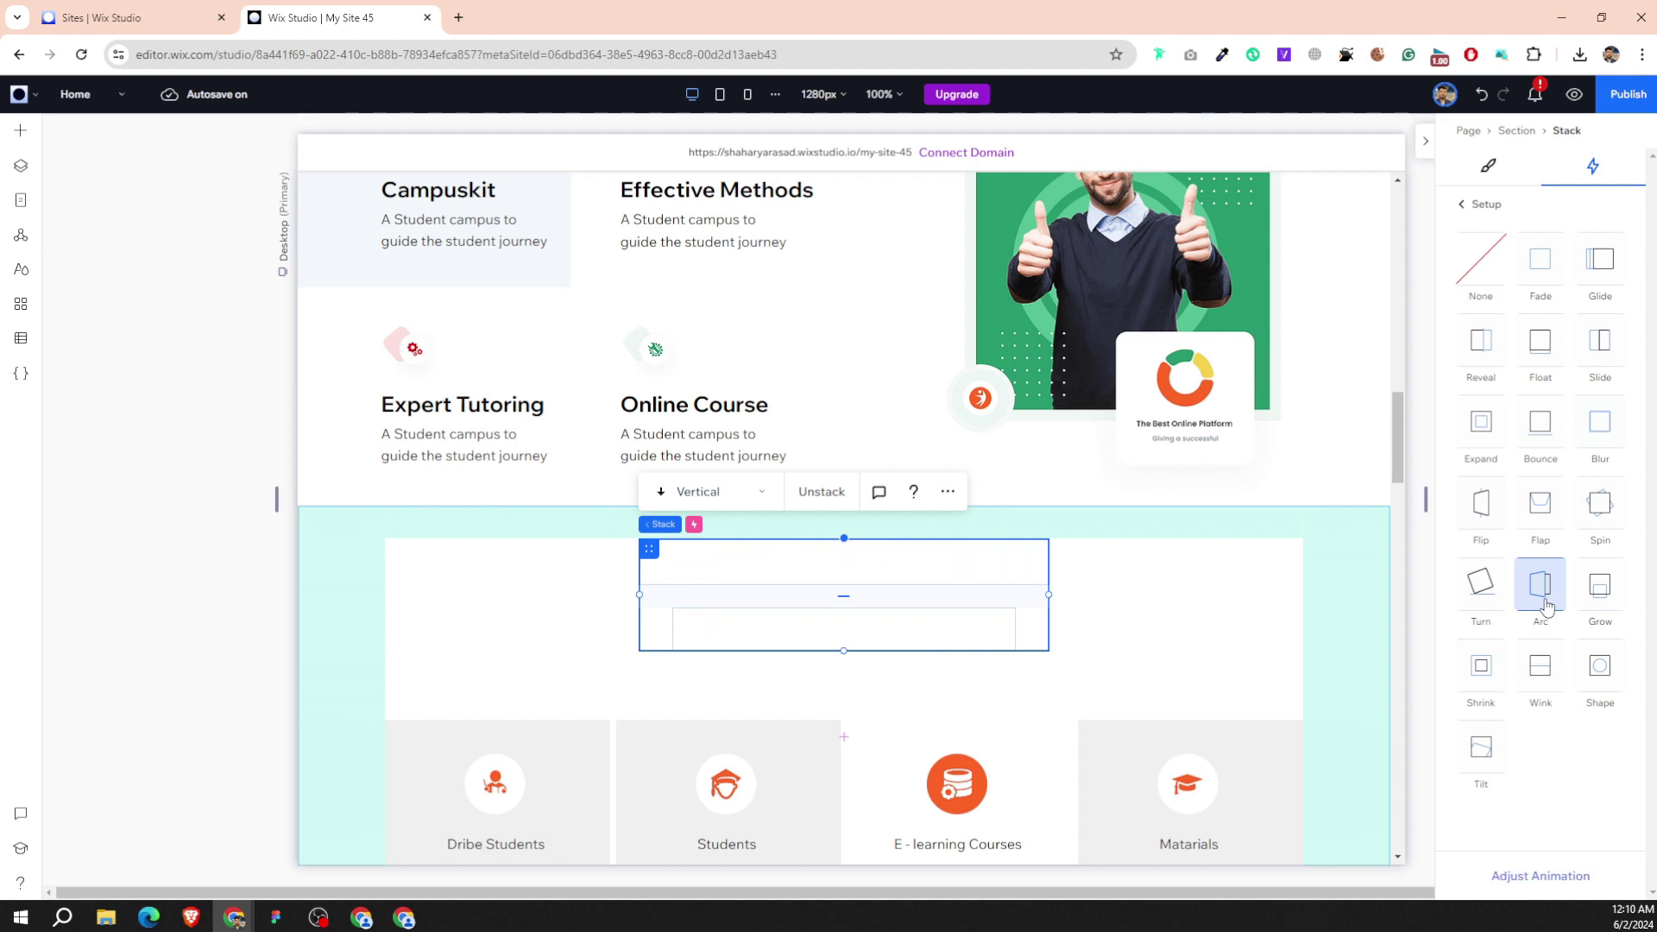
pyautogui.scroll(-3, 847, 670)
# Give the 1200+ Dribe Students card's outer container a Turn entrance.
pyautogui.scroll(-1, 696, 575)
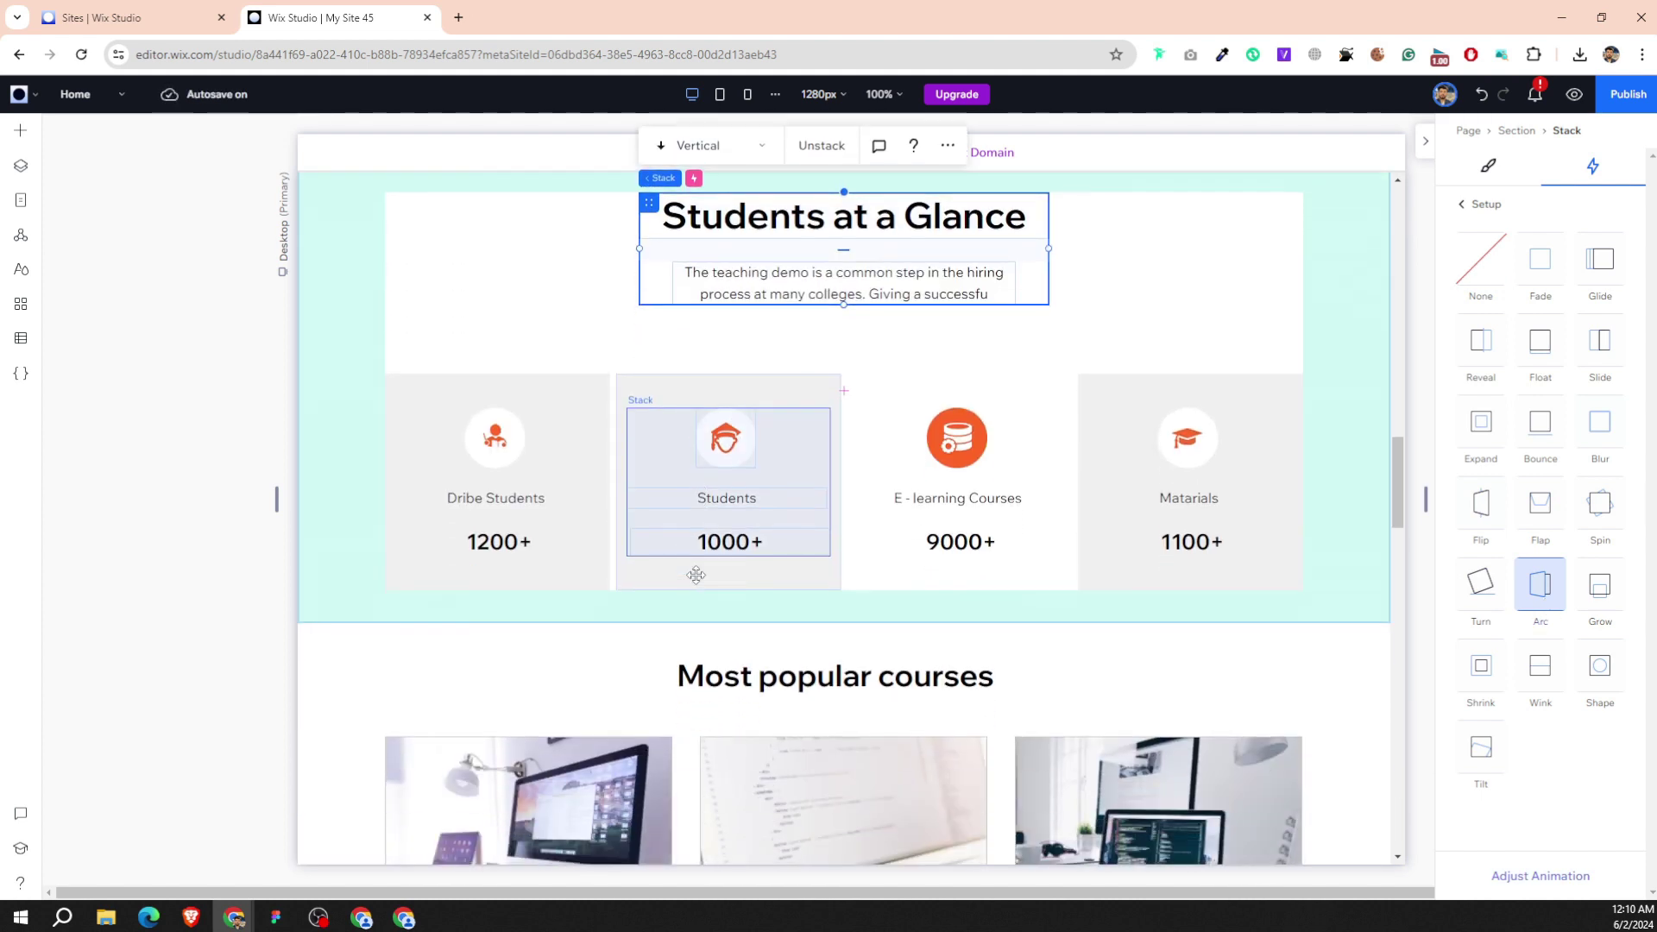
pyautogui.click(586, 537)
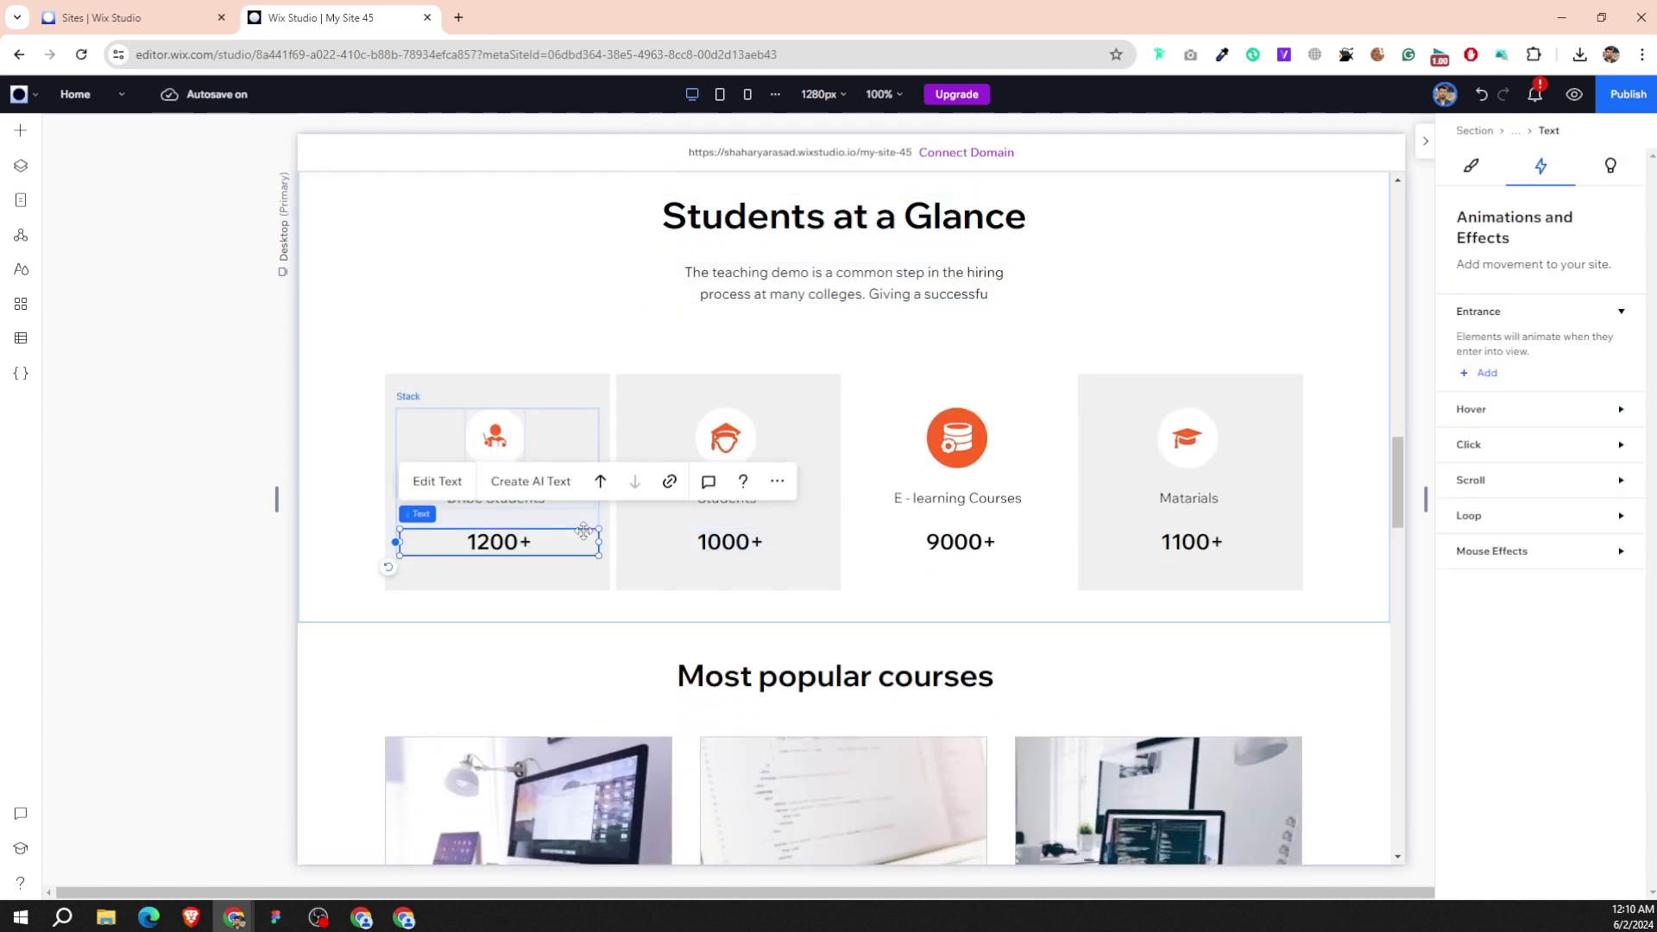
pyautogui.click(597, 395)
pyautogui.click(1481, 373)
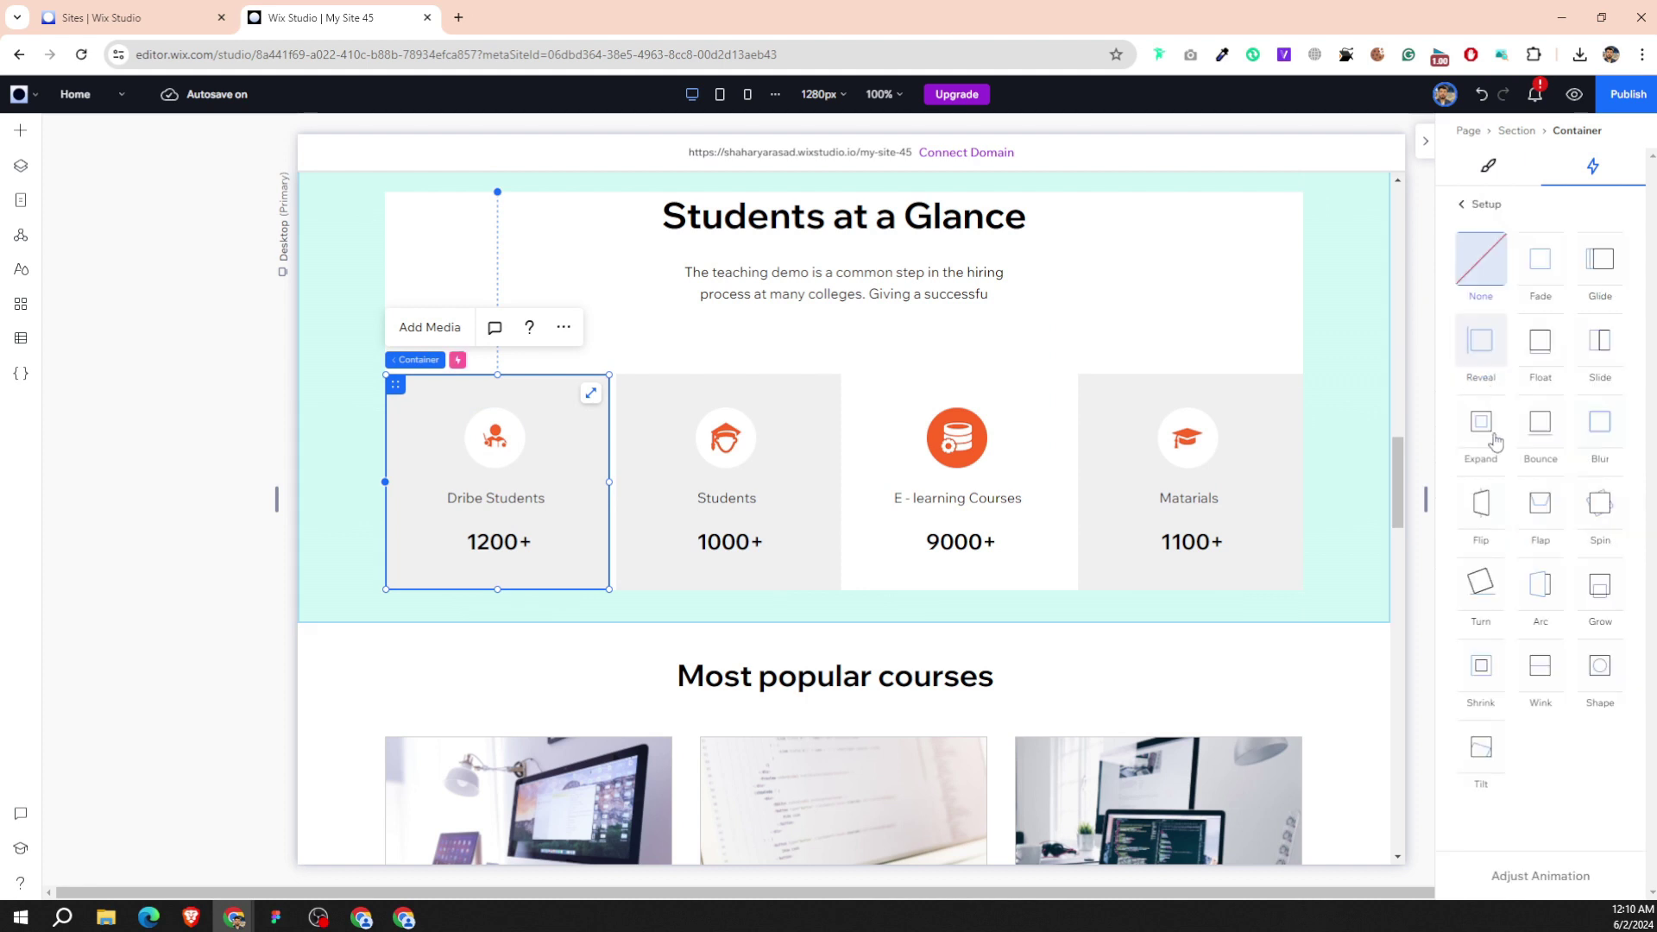
pyautogui.click(1502, 608)
pyautogui.click(803, 423)
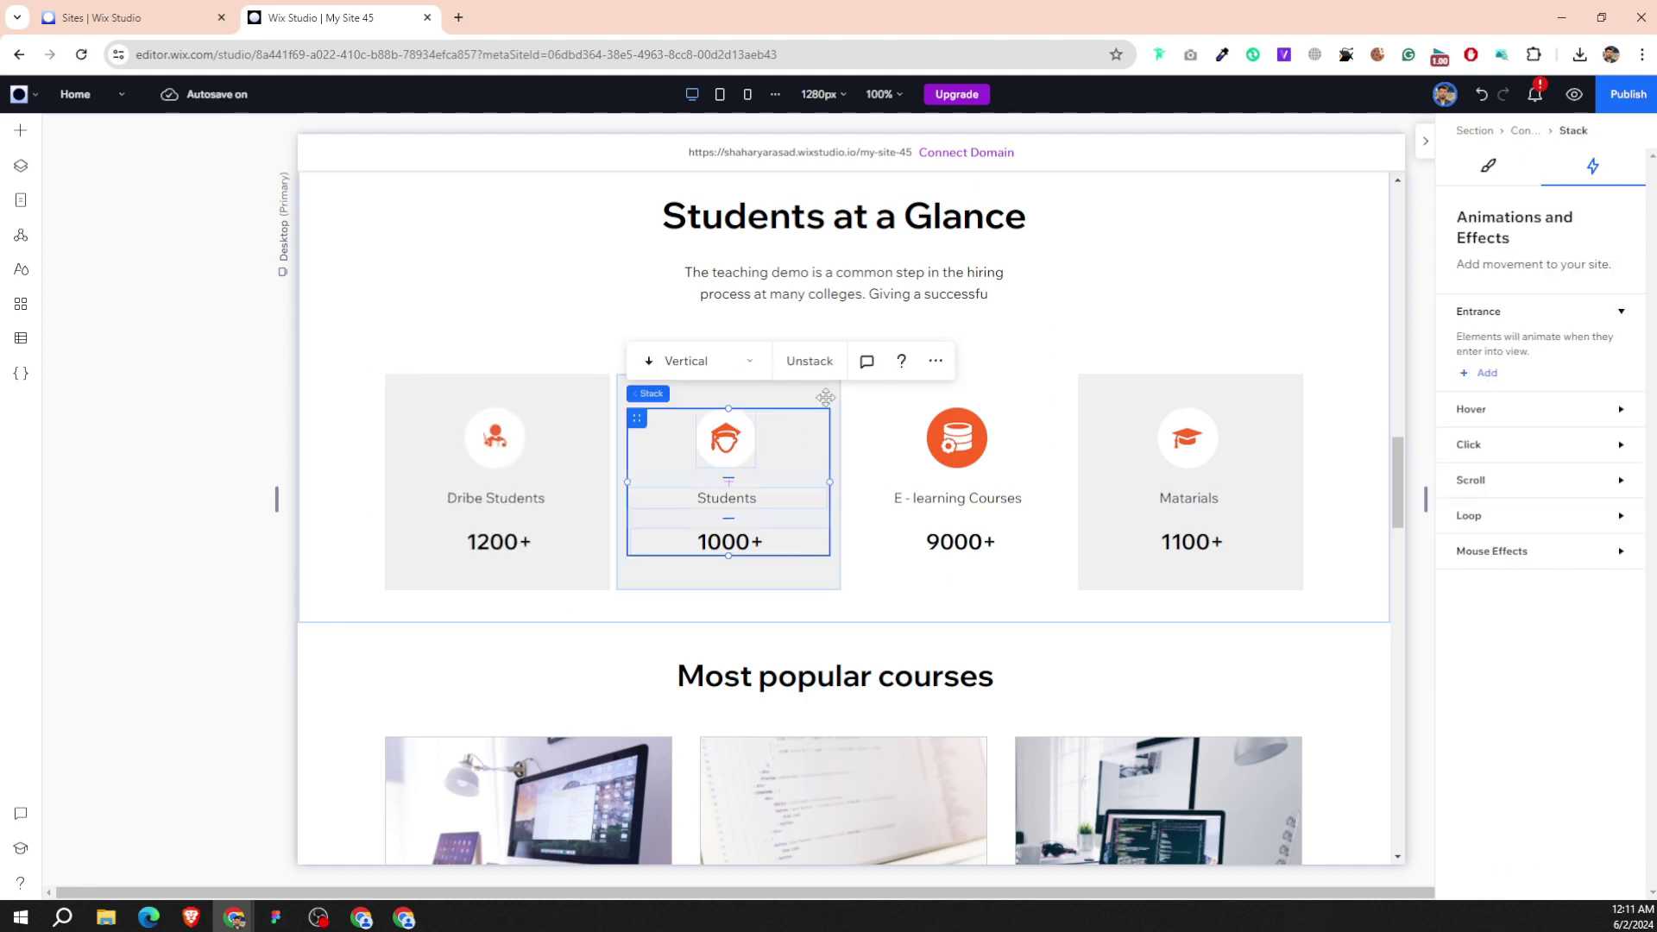
pyautogui.press('Escape')
pyautogui.click(1481, 373)
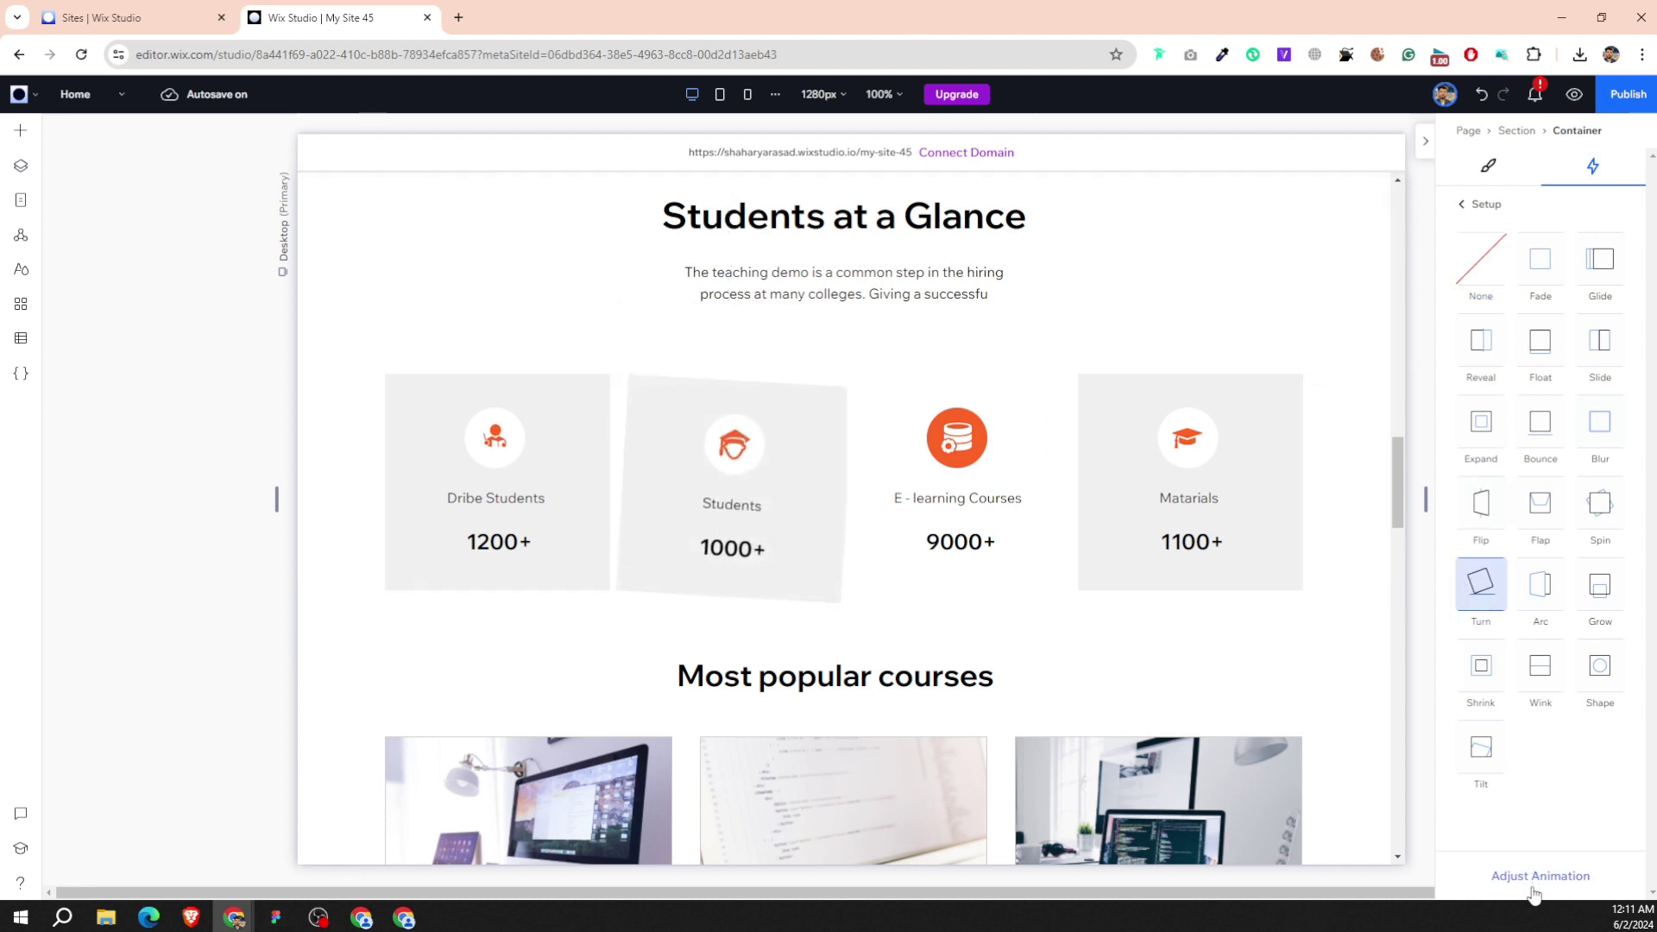
pyautogui.click(1540, 874)
pyautogui.write('0.3')
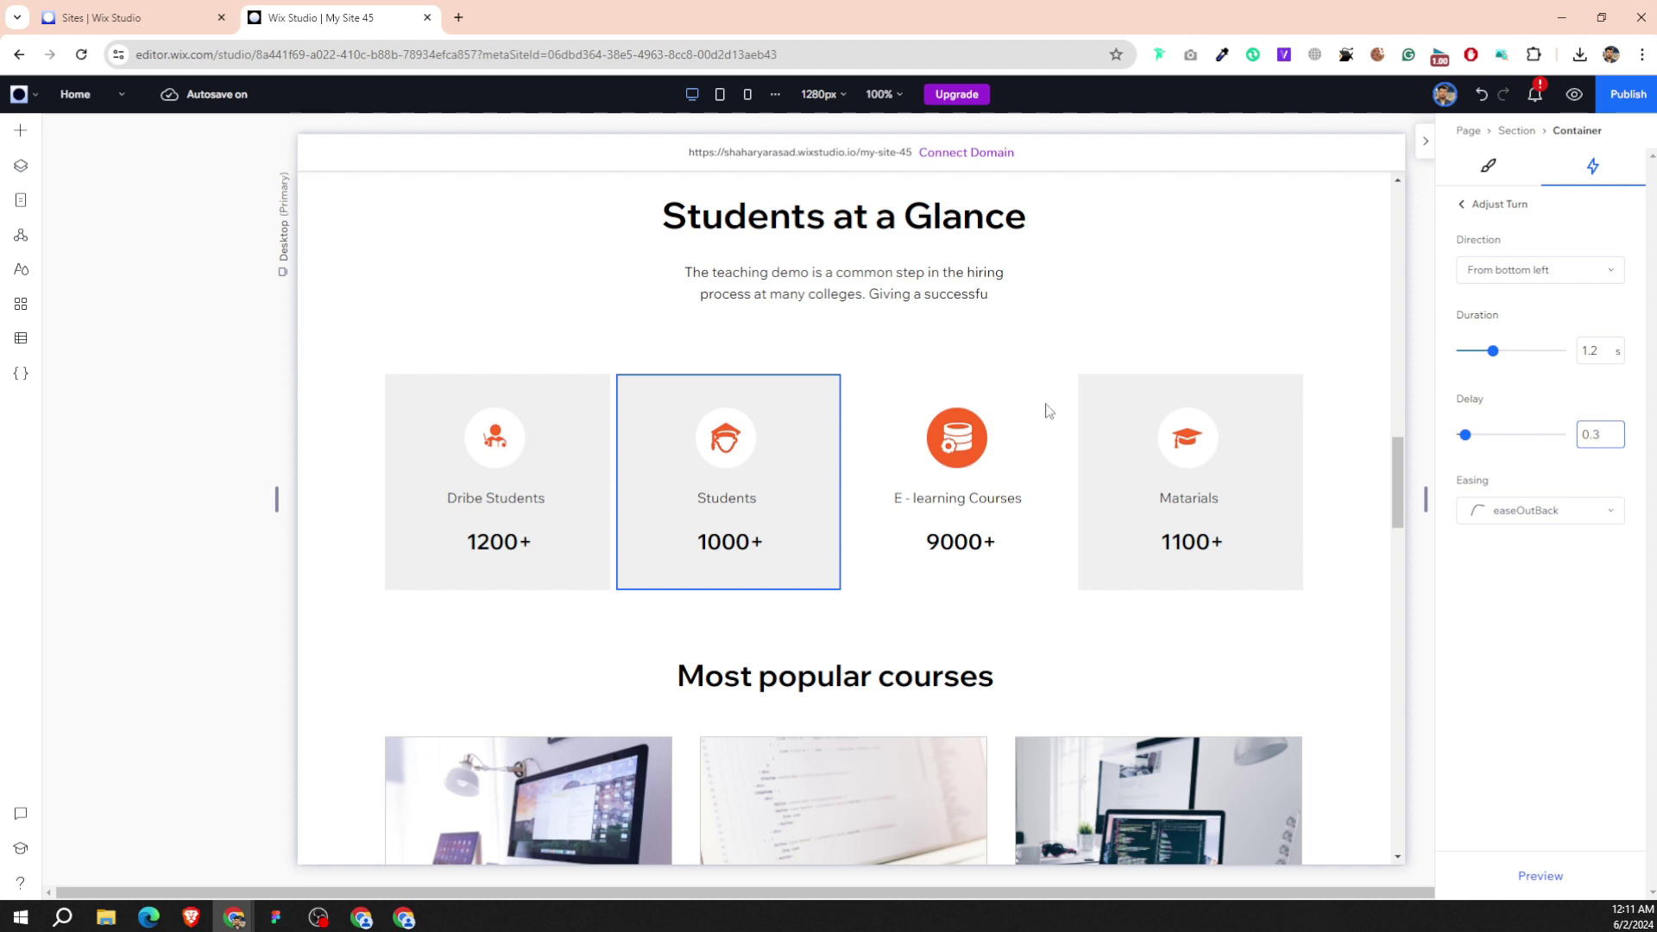
# Give the E-learning Courses card a Turn entrance.
pyautogui.click(1044, 406)
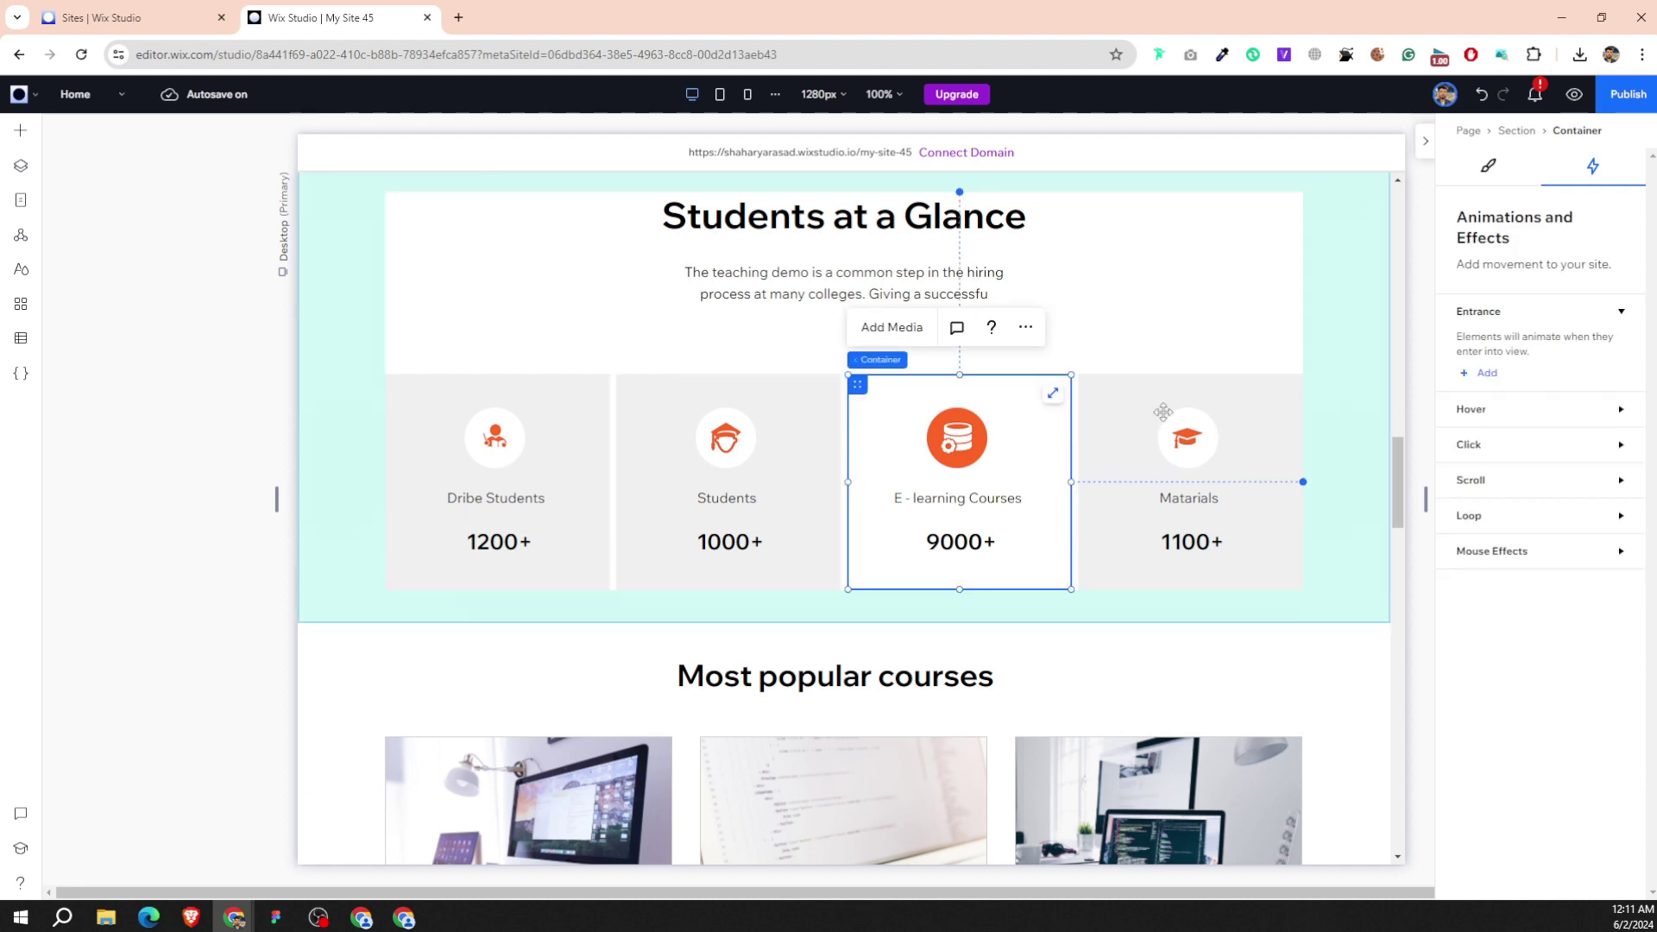
pyautogui.click(1480, 374)
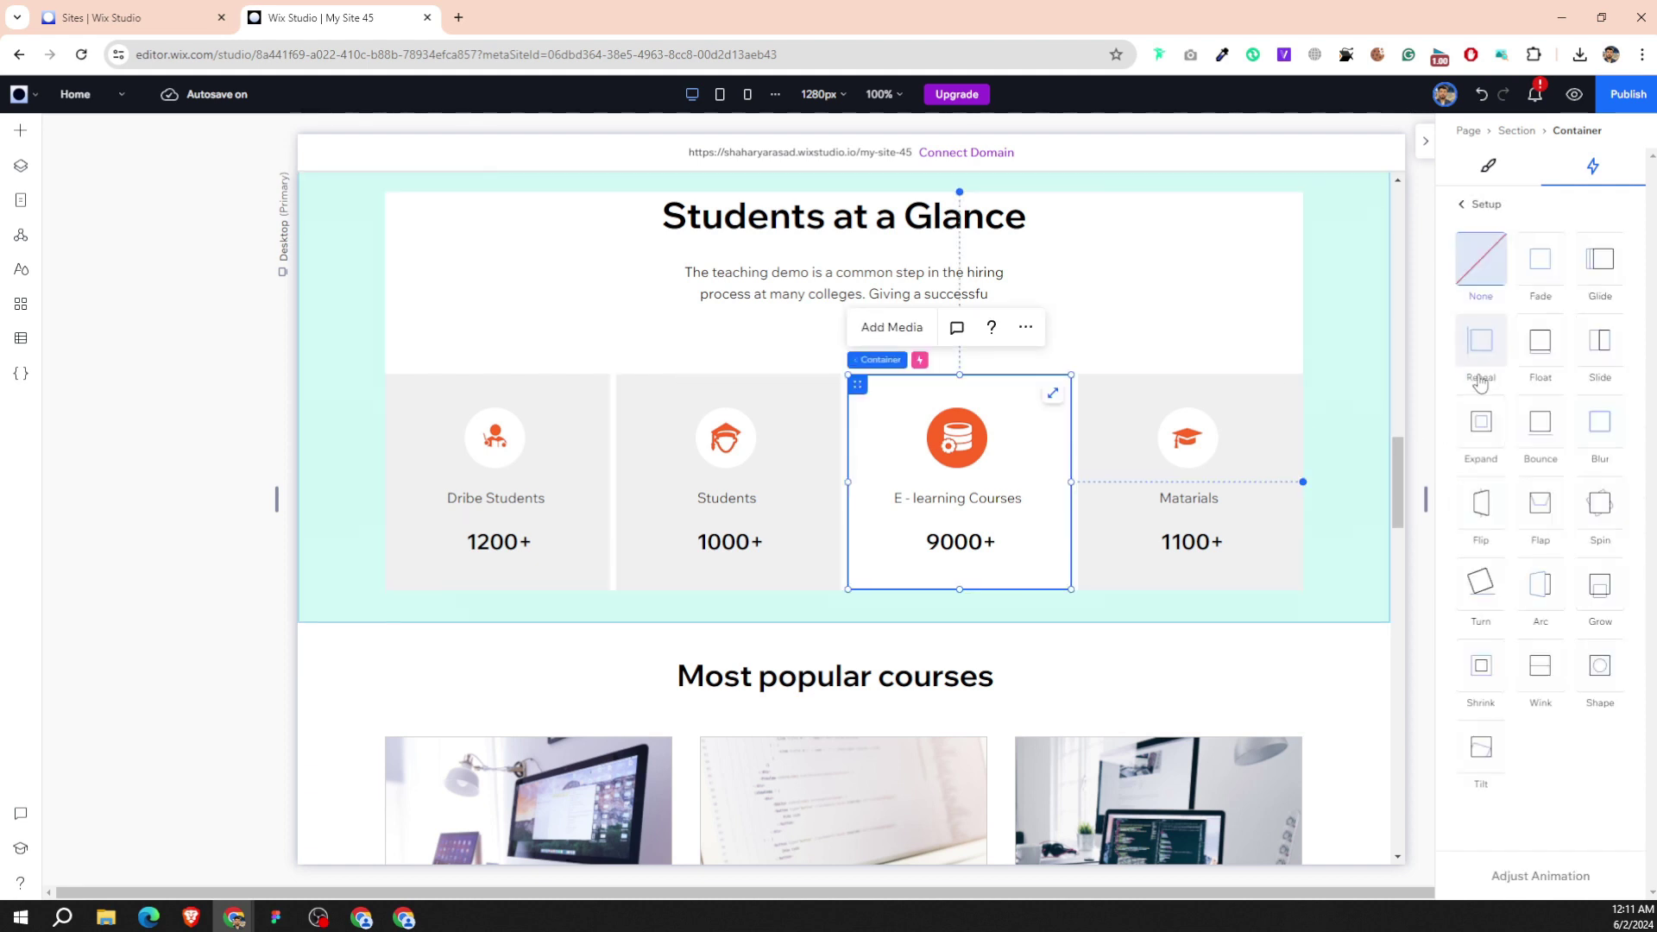
pyautogui.click(1480, 585)
pyautogui.click(1525, 885)
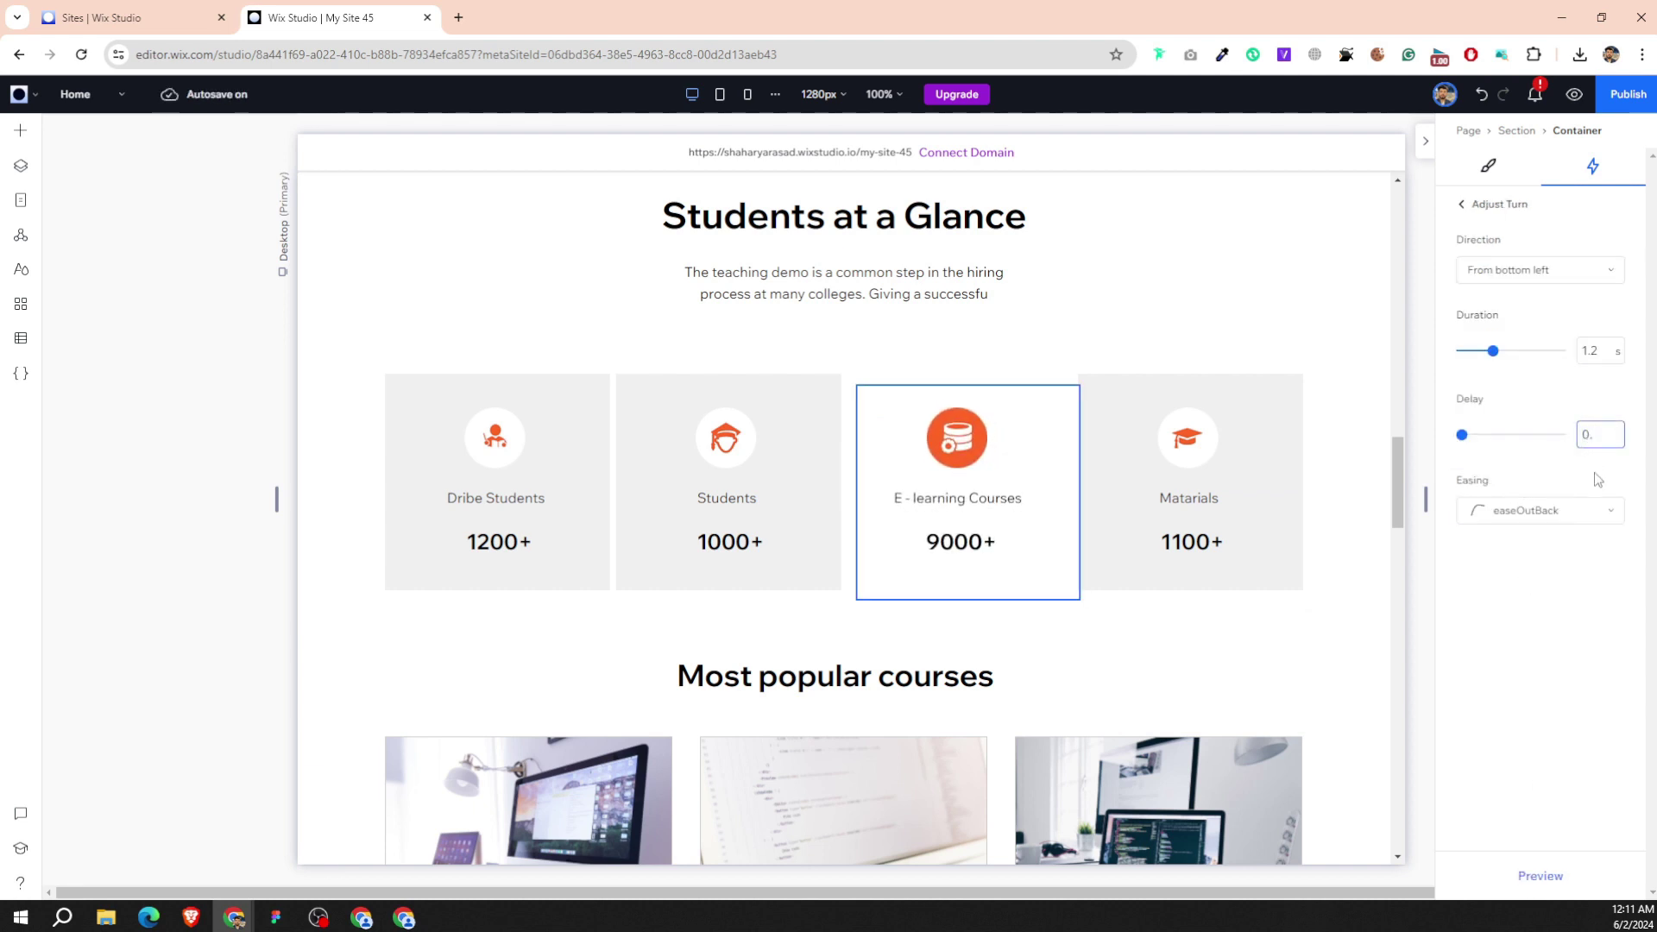
# Give the Materials stats card a Turn entrance and start editing its delay to 0.9 s.
pyautogui.click(1274, 457)
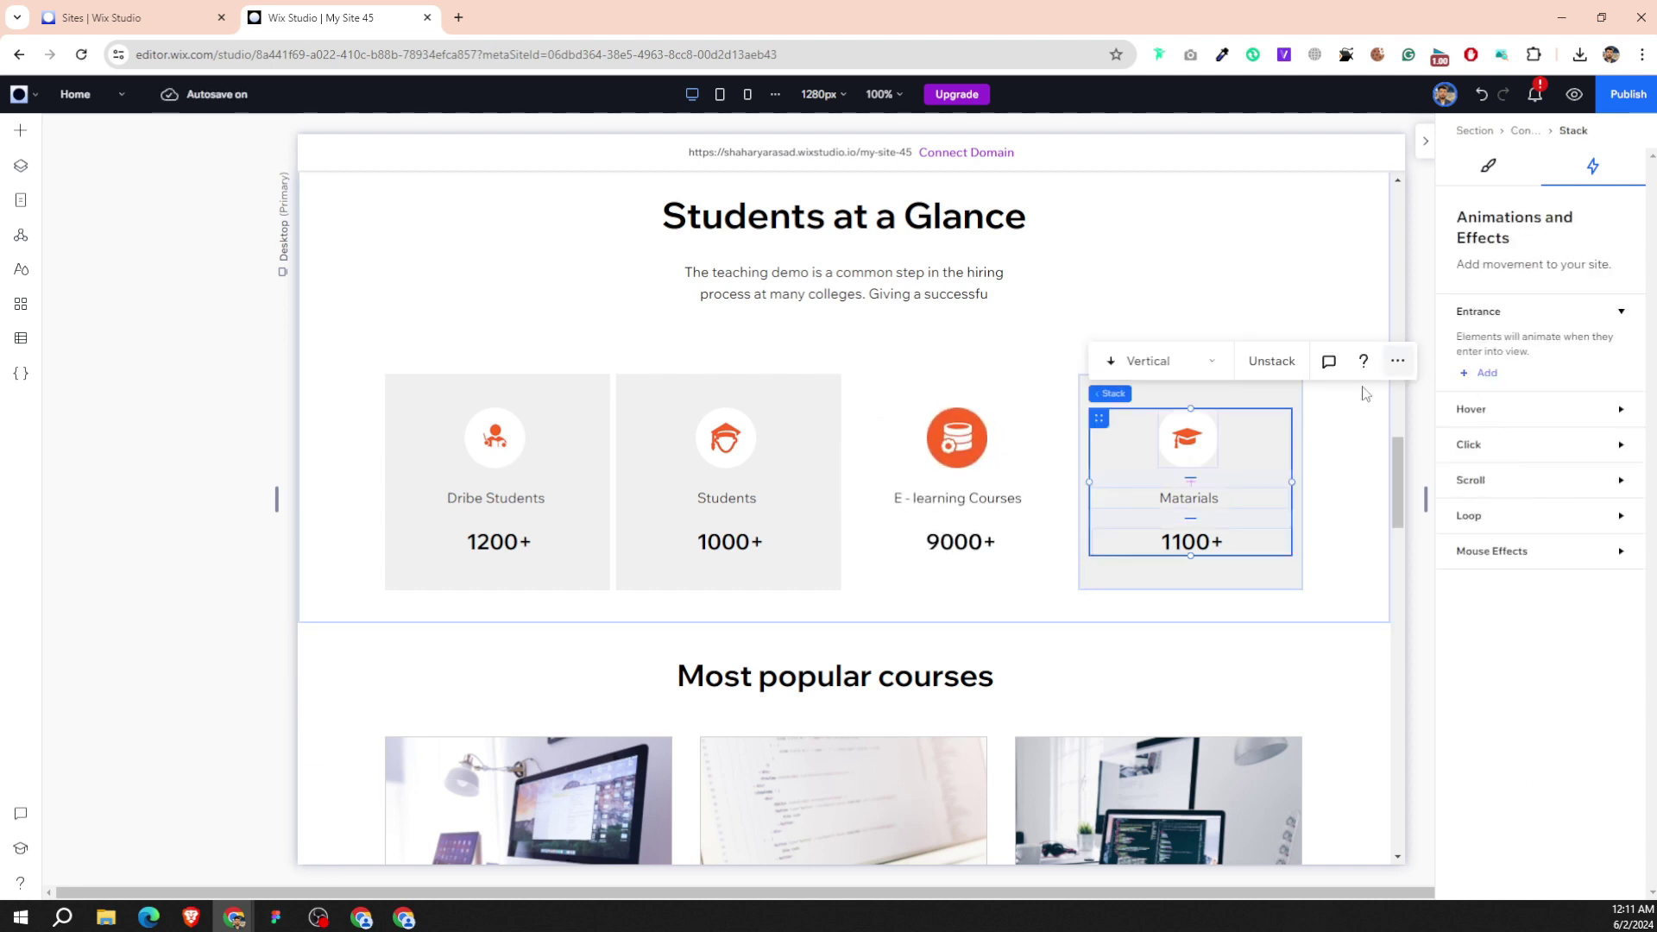
pyautogui.click(1284, 396)
pyautogui.click(1480, 373)
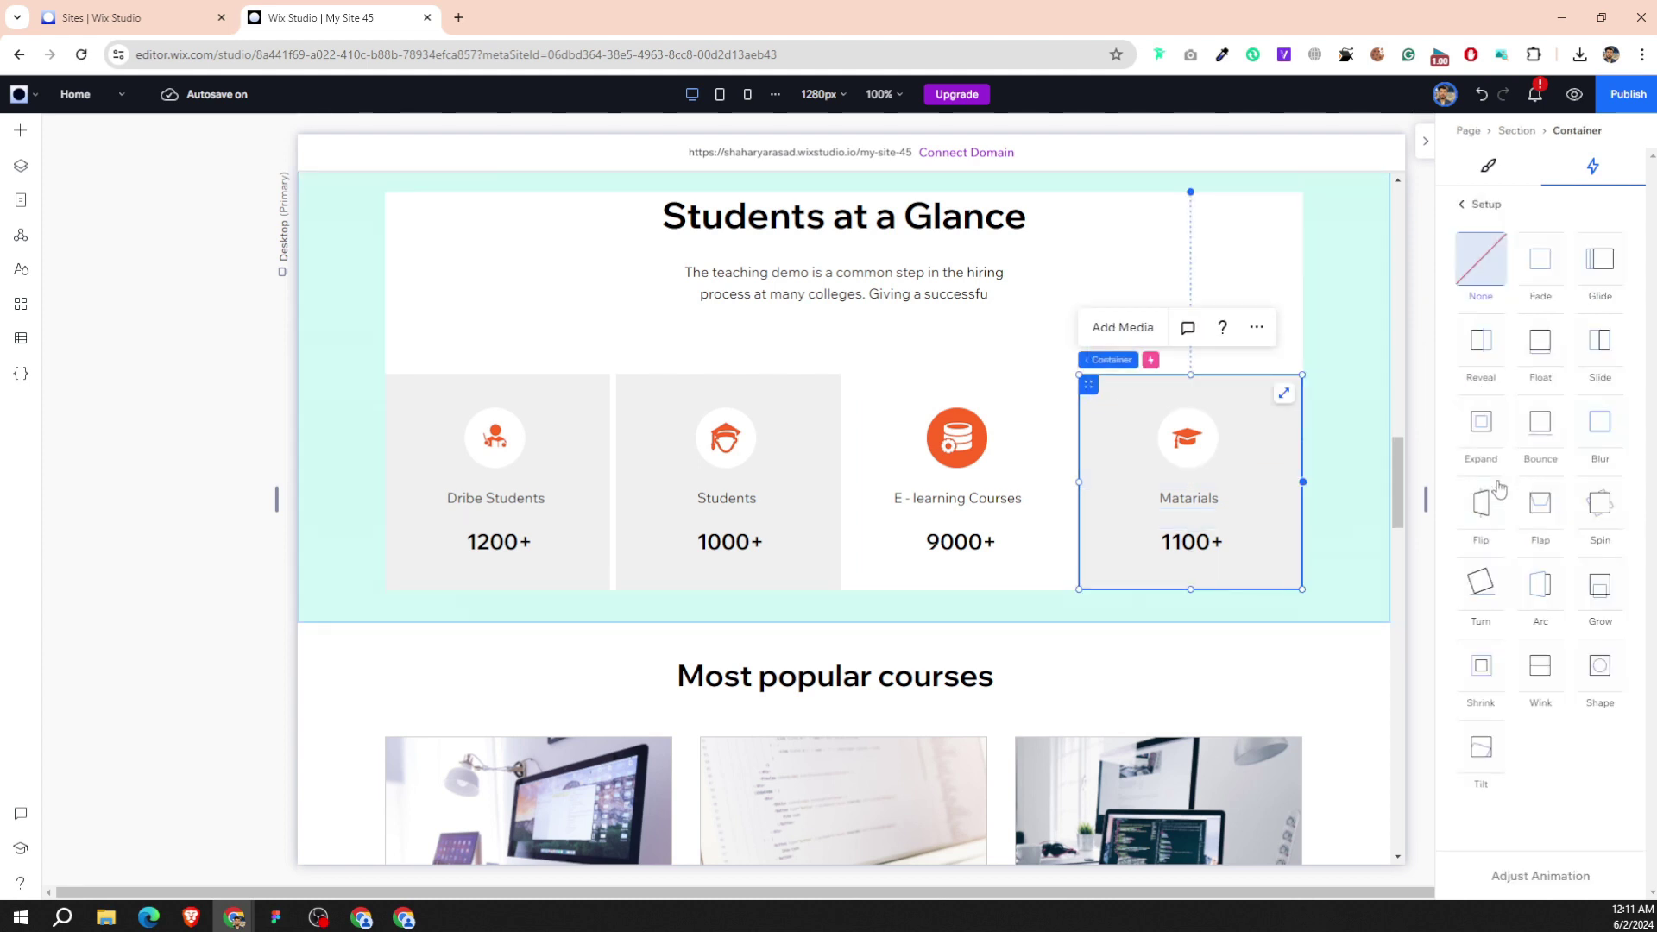
pyautogui.click(1476, 593)
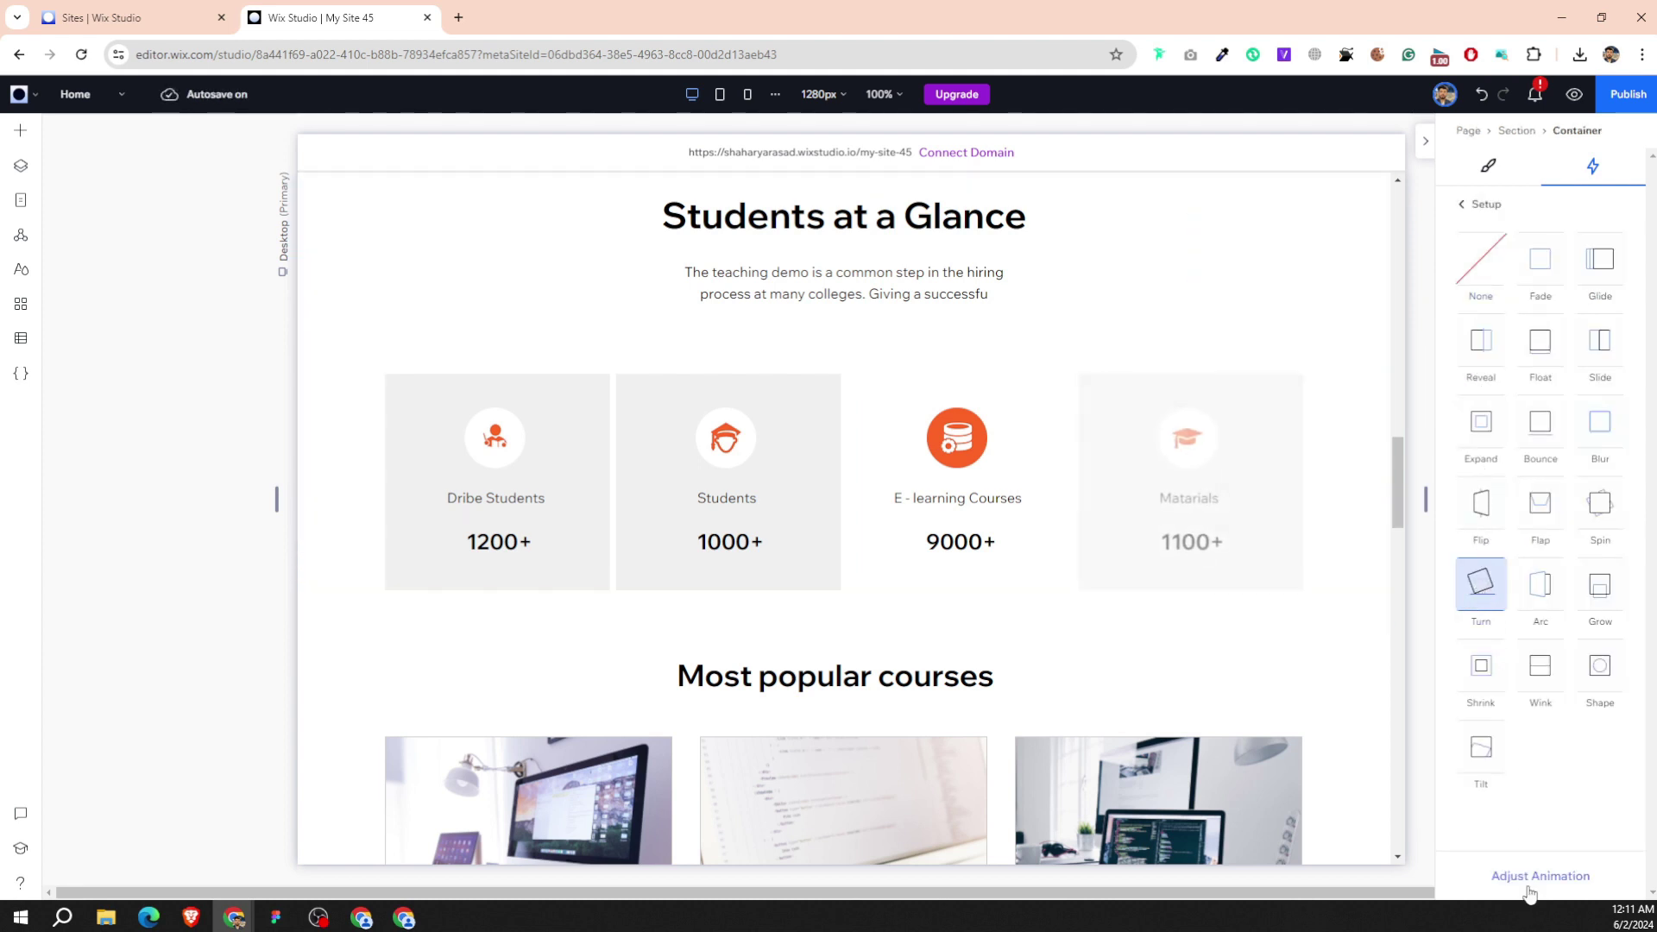
pyautogui.click(1540, 876)
pyautogui.click(1593, 434)
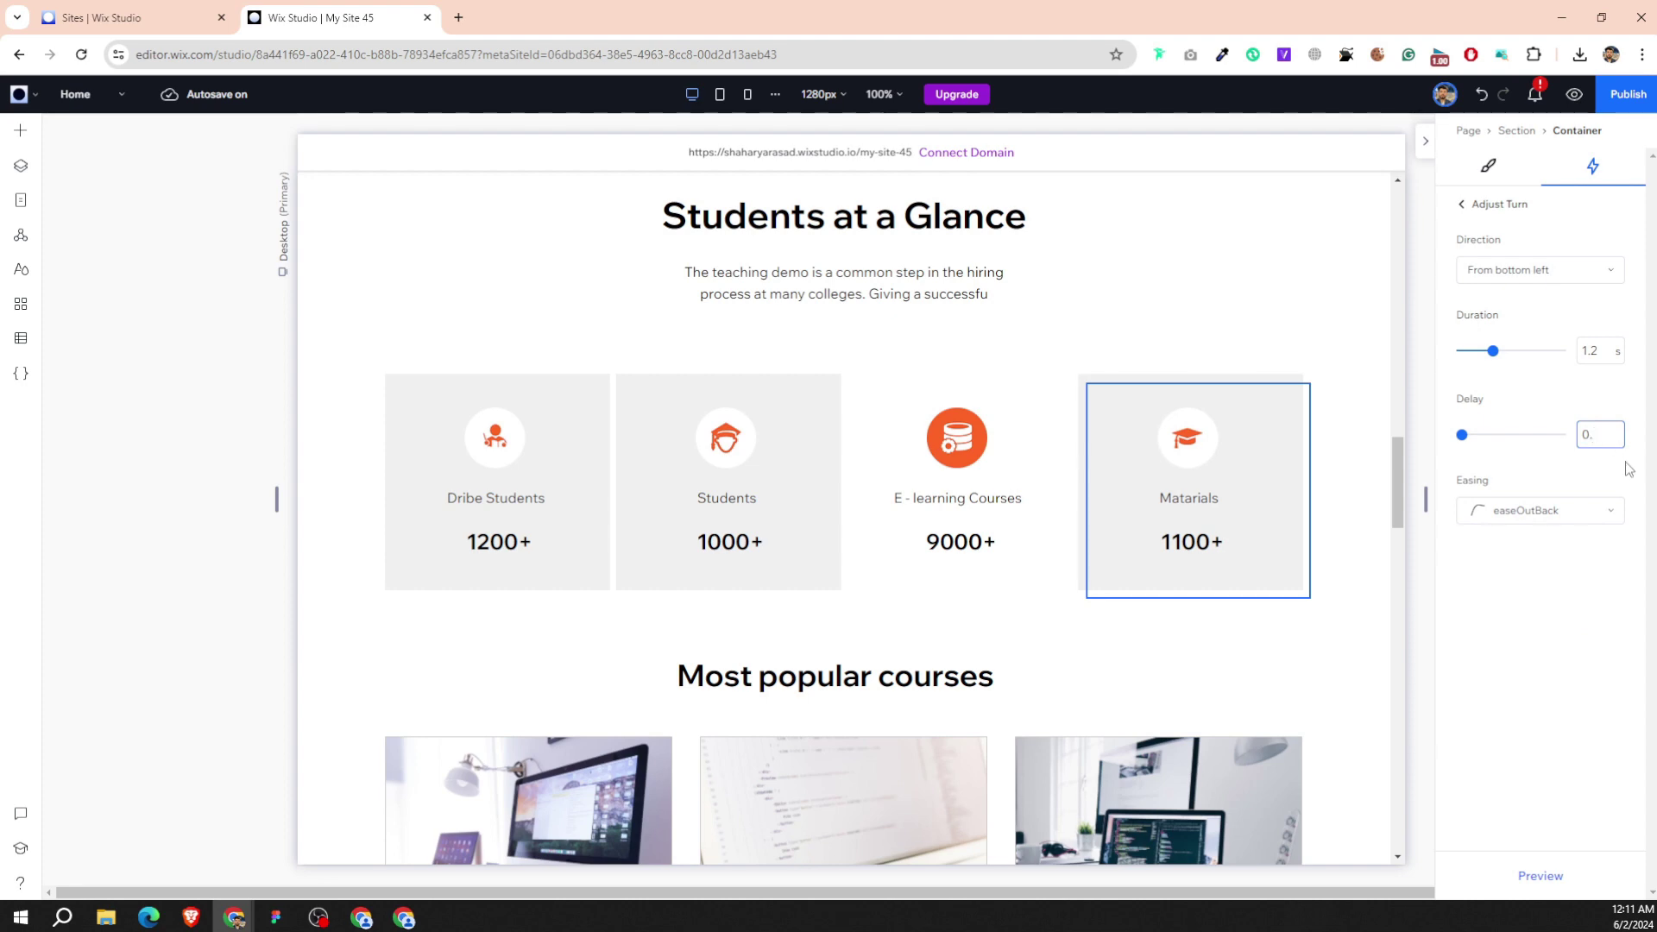
# Give the testimonial photo a Glide entrance animation.
pyautogui.scroll(-2, 558, 453)
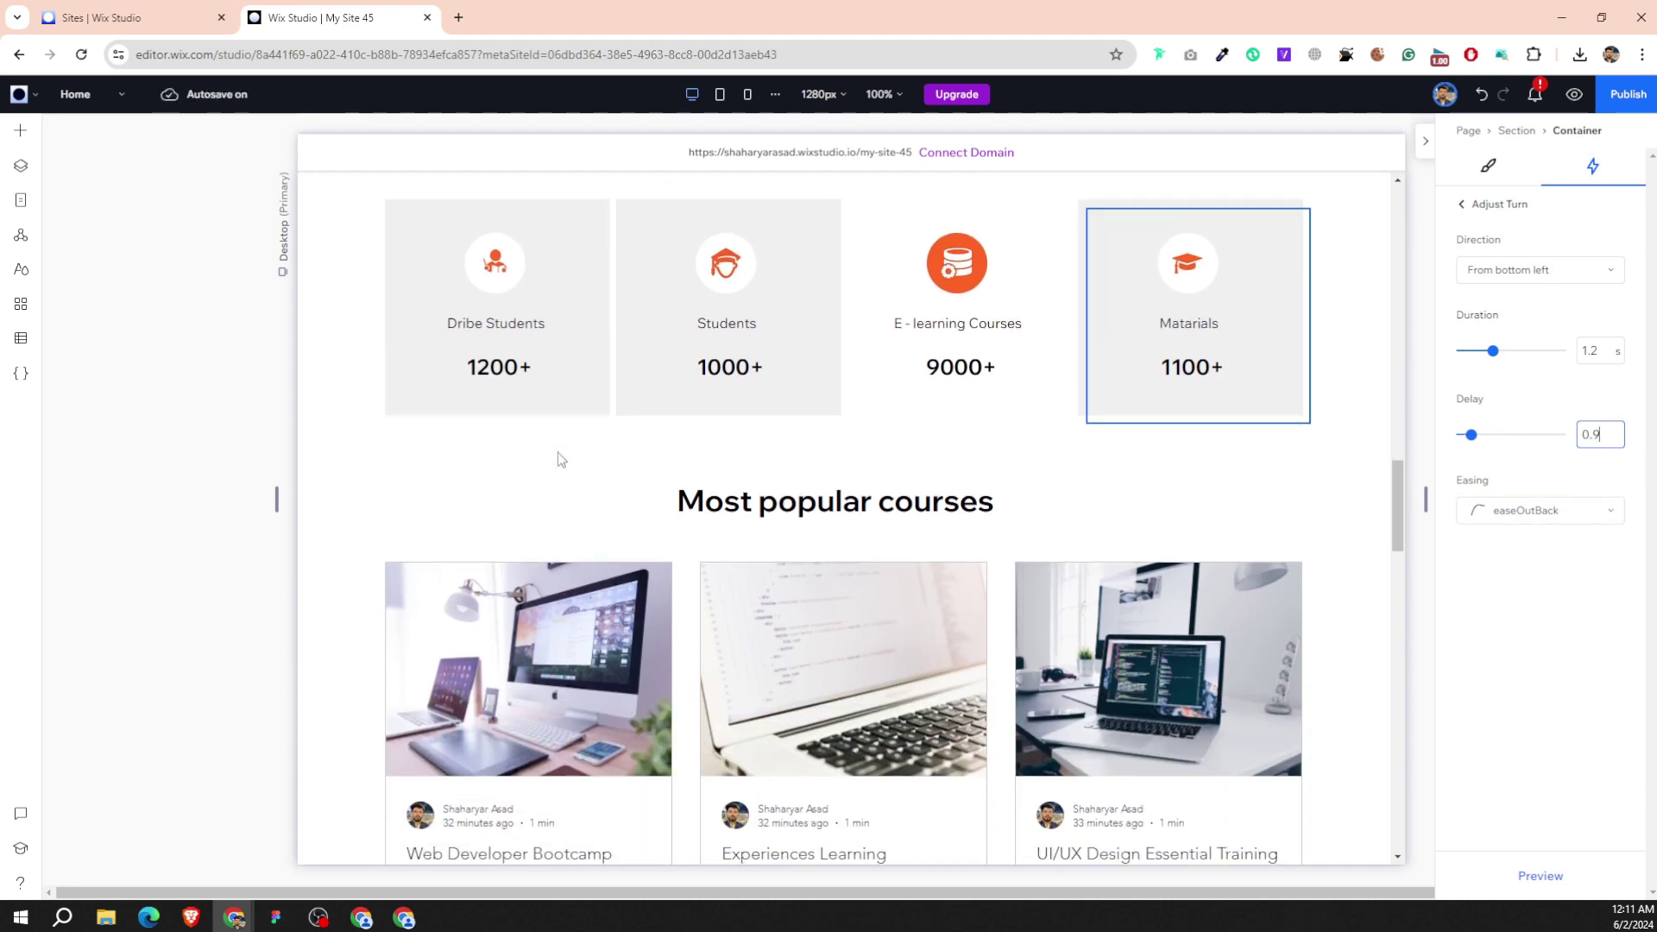
pyautogui.scroll(-4, 557, 457)
pyautogui.scroll(-4, 621, 474)
pyautogui.scroll(-2, 697, 523)
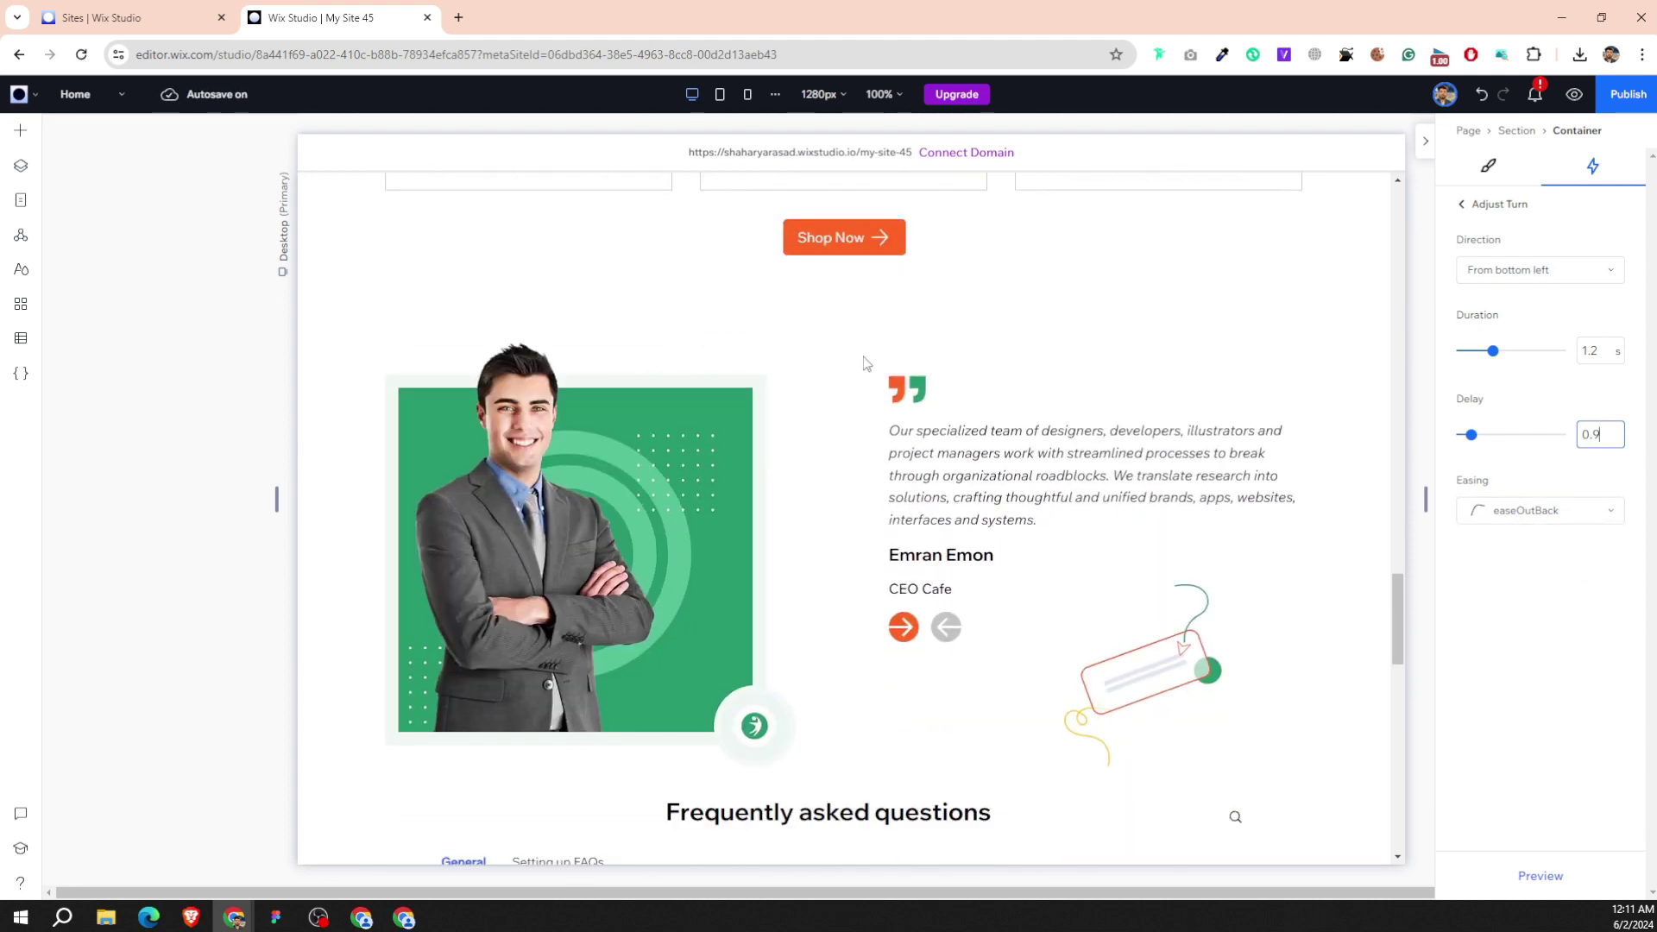
pyautogui.click(862, 377)
pyautogui.scroll(-1, 824, 489)
pyautogui.click(776, 448)
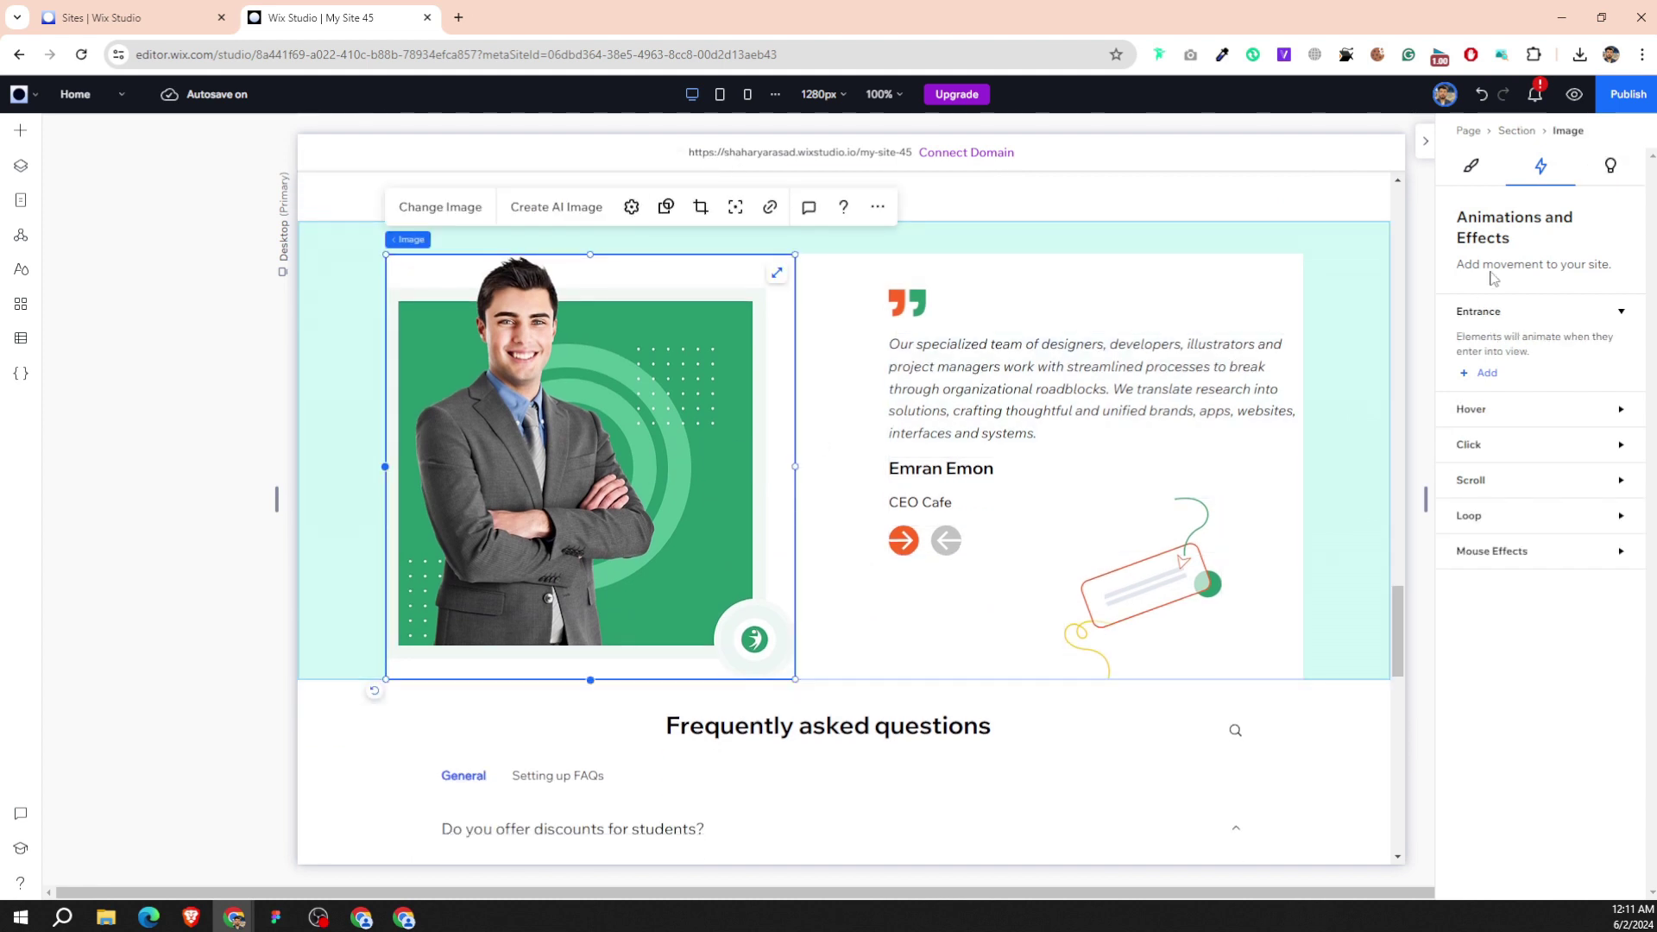
pyautogui.click(1484, 376)
pyautogui.click(1588, 270)
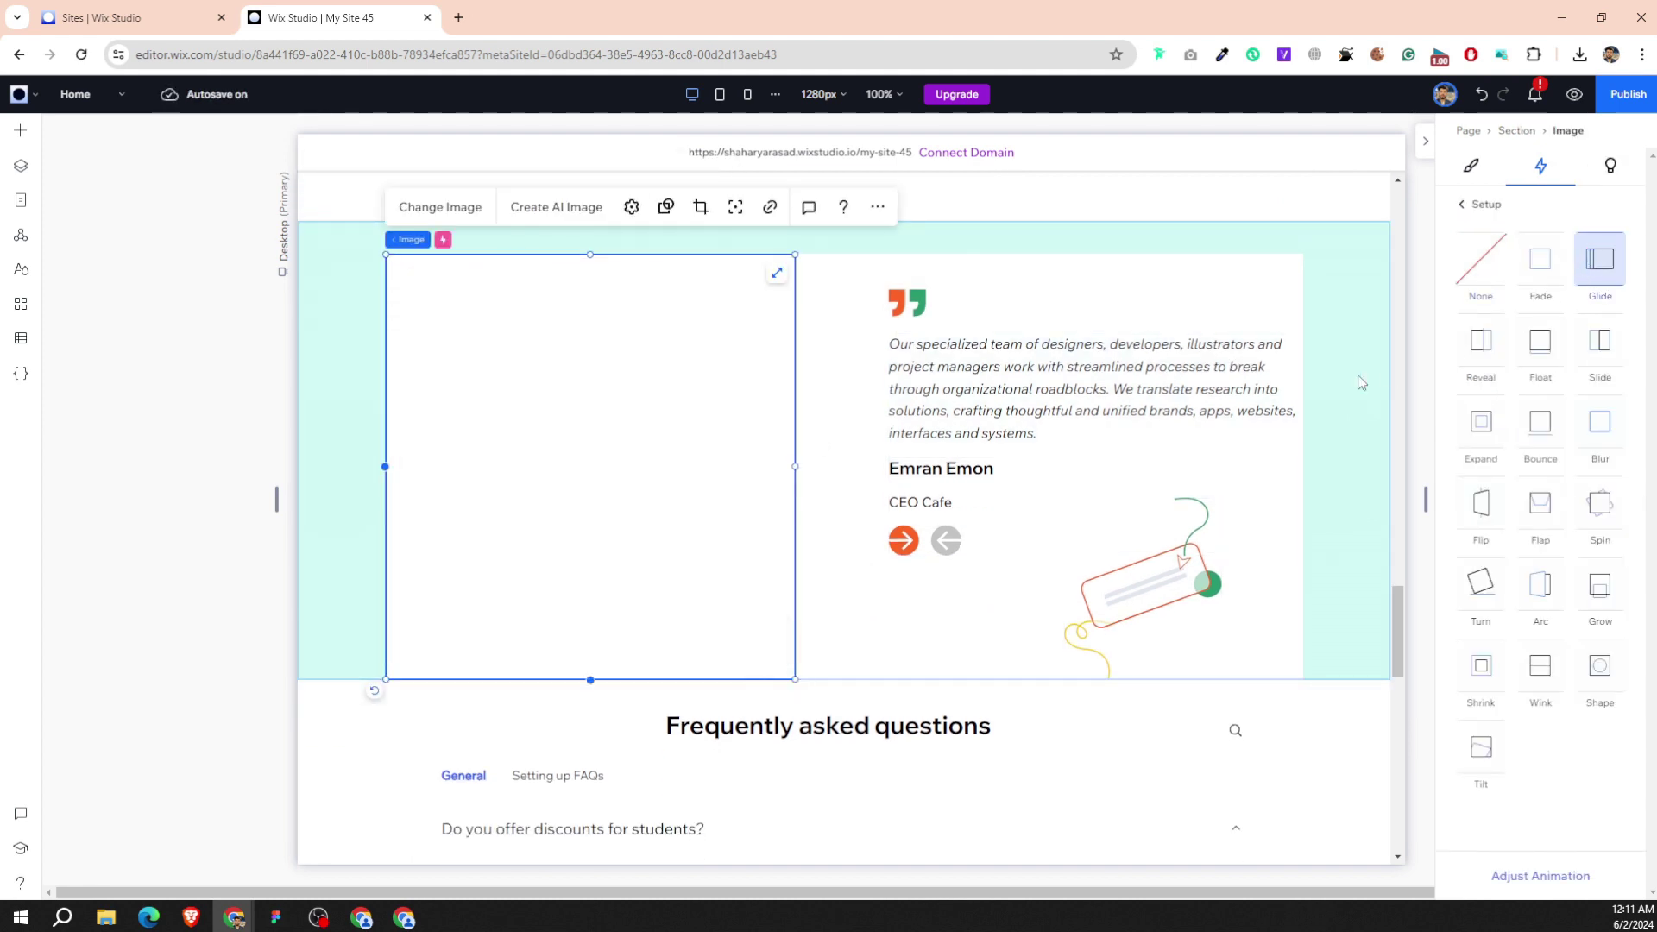
# Give the quote-and-name text stack beside the photo a Float entrance.
pyautogui.click(1031, 307)
pyautogui.click(1478, 376)
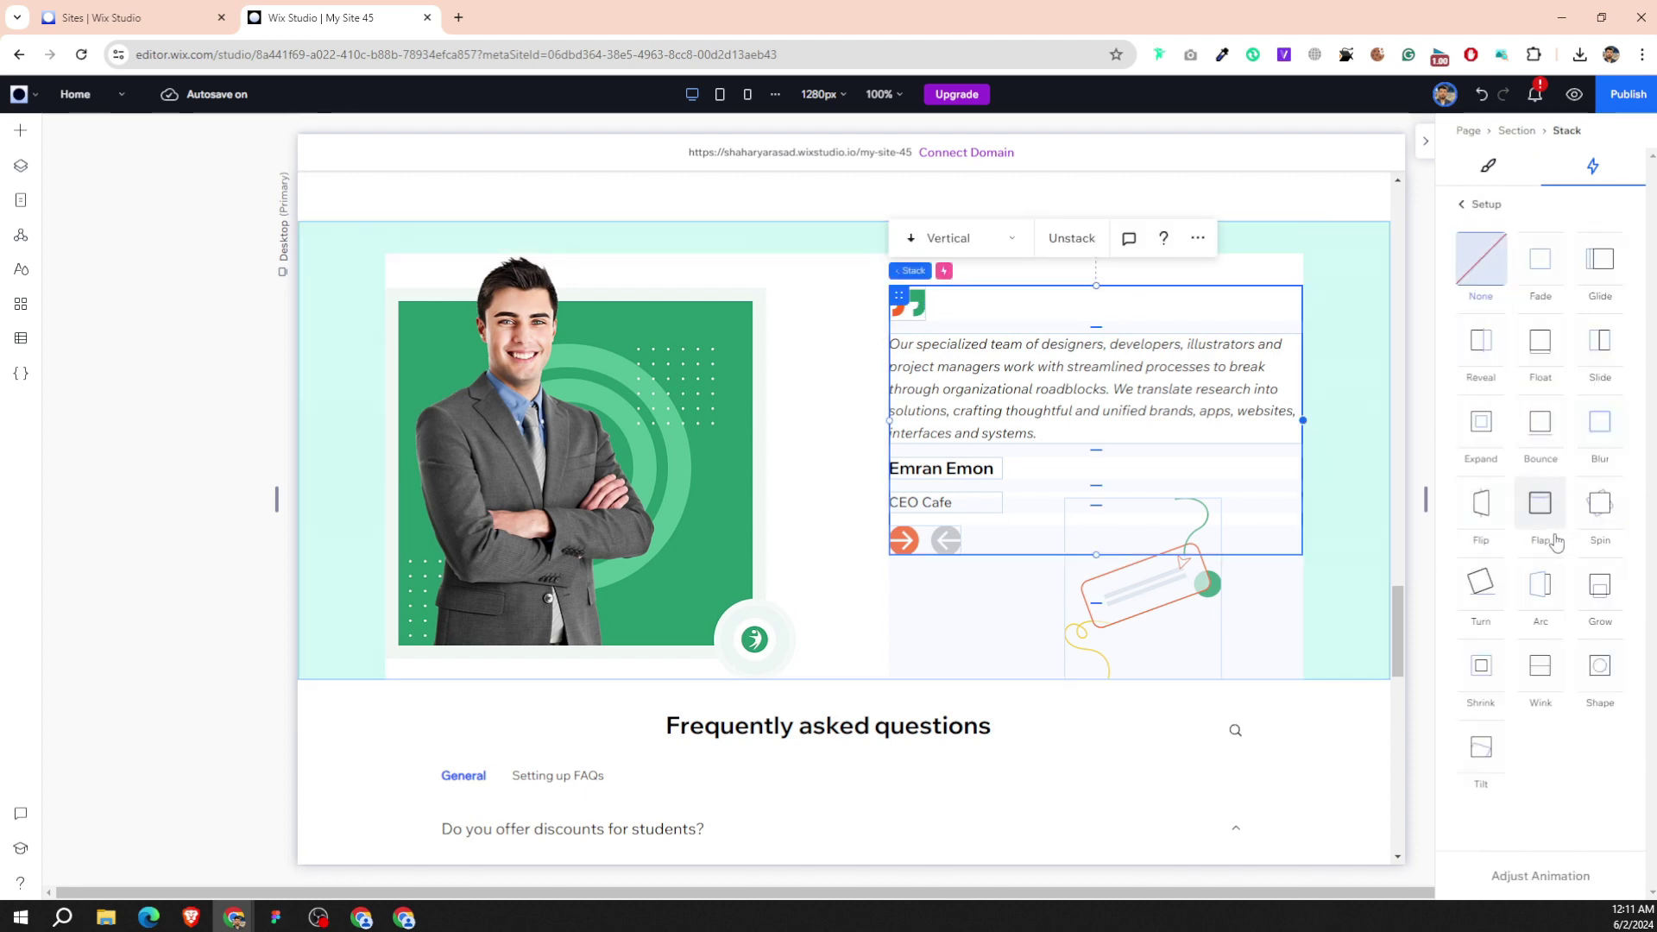
pyautogui.click(1541, 347)
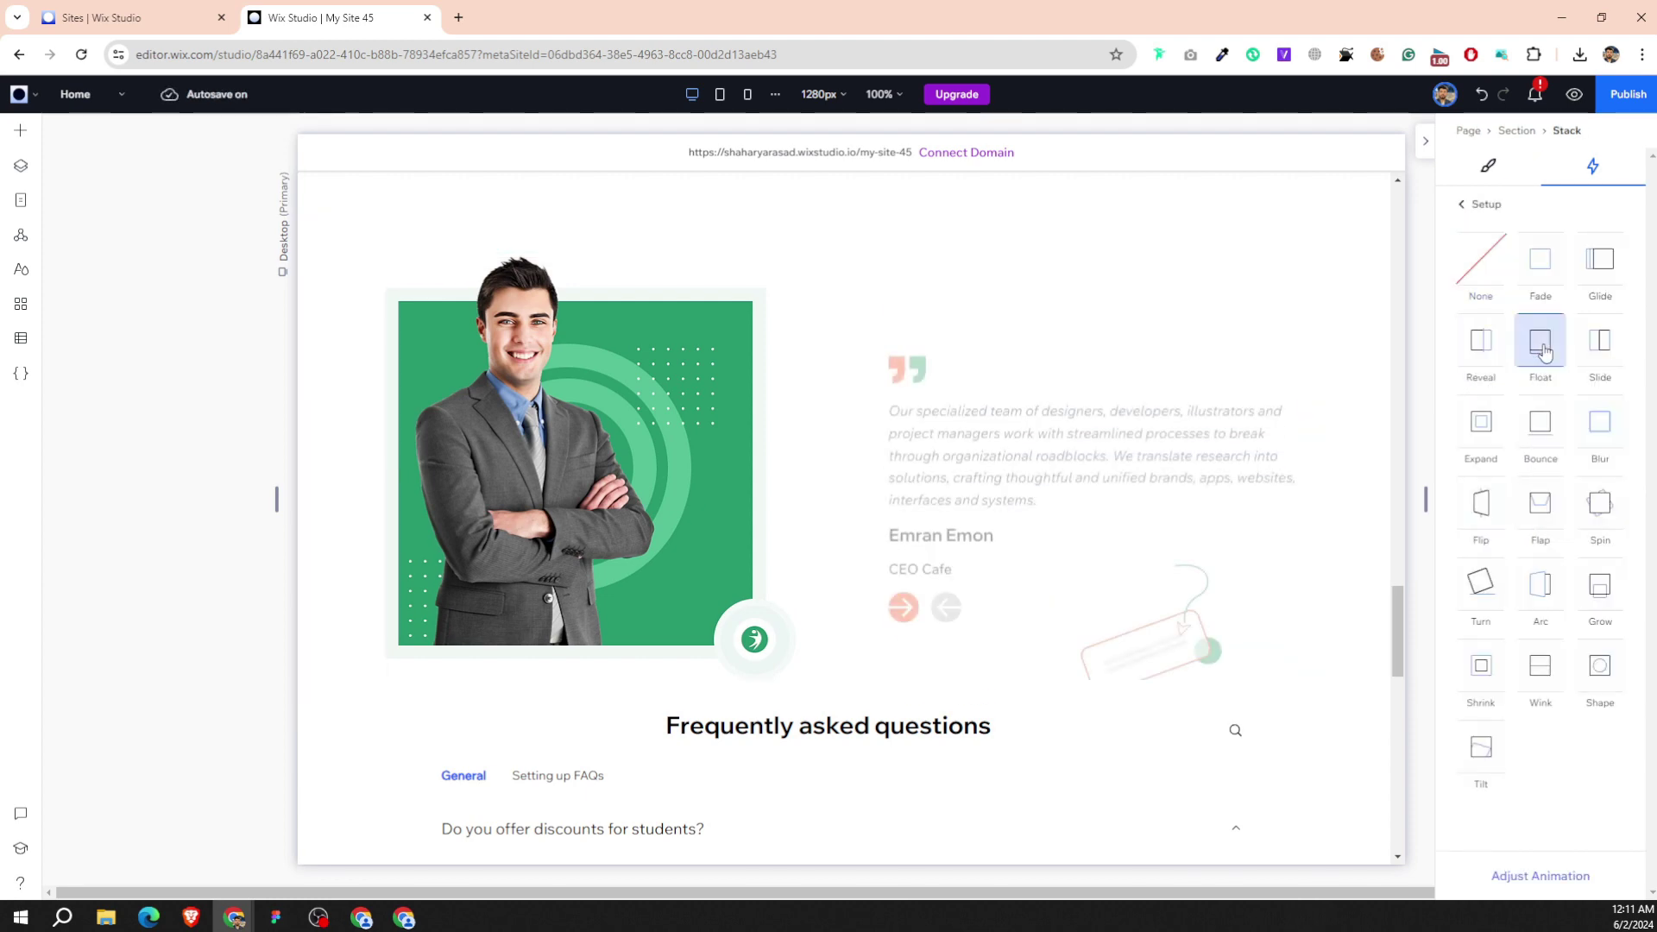
pyautogui.scroll(-2, 776, 448)
pyautogui.scroll(-3, 703, 466)
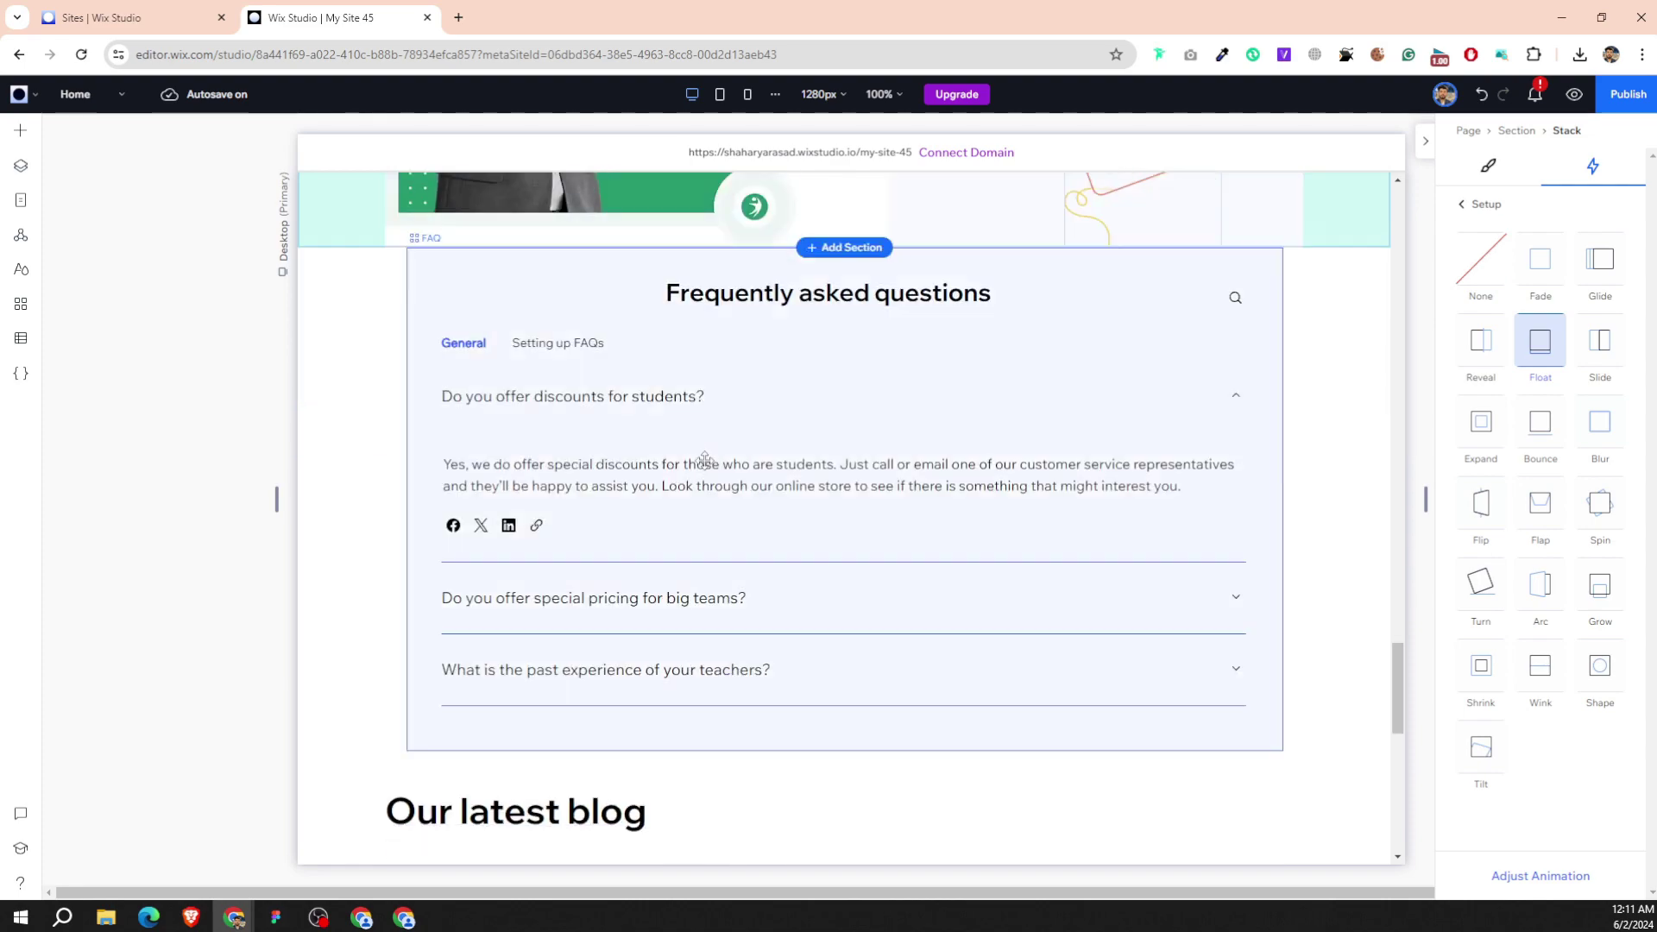
pyautogui.scroll(-4, 703, 463)
pyautogui.scroll(-3, 705, 461)
pyautogui.scroll(-3, 704, 461)
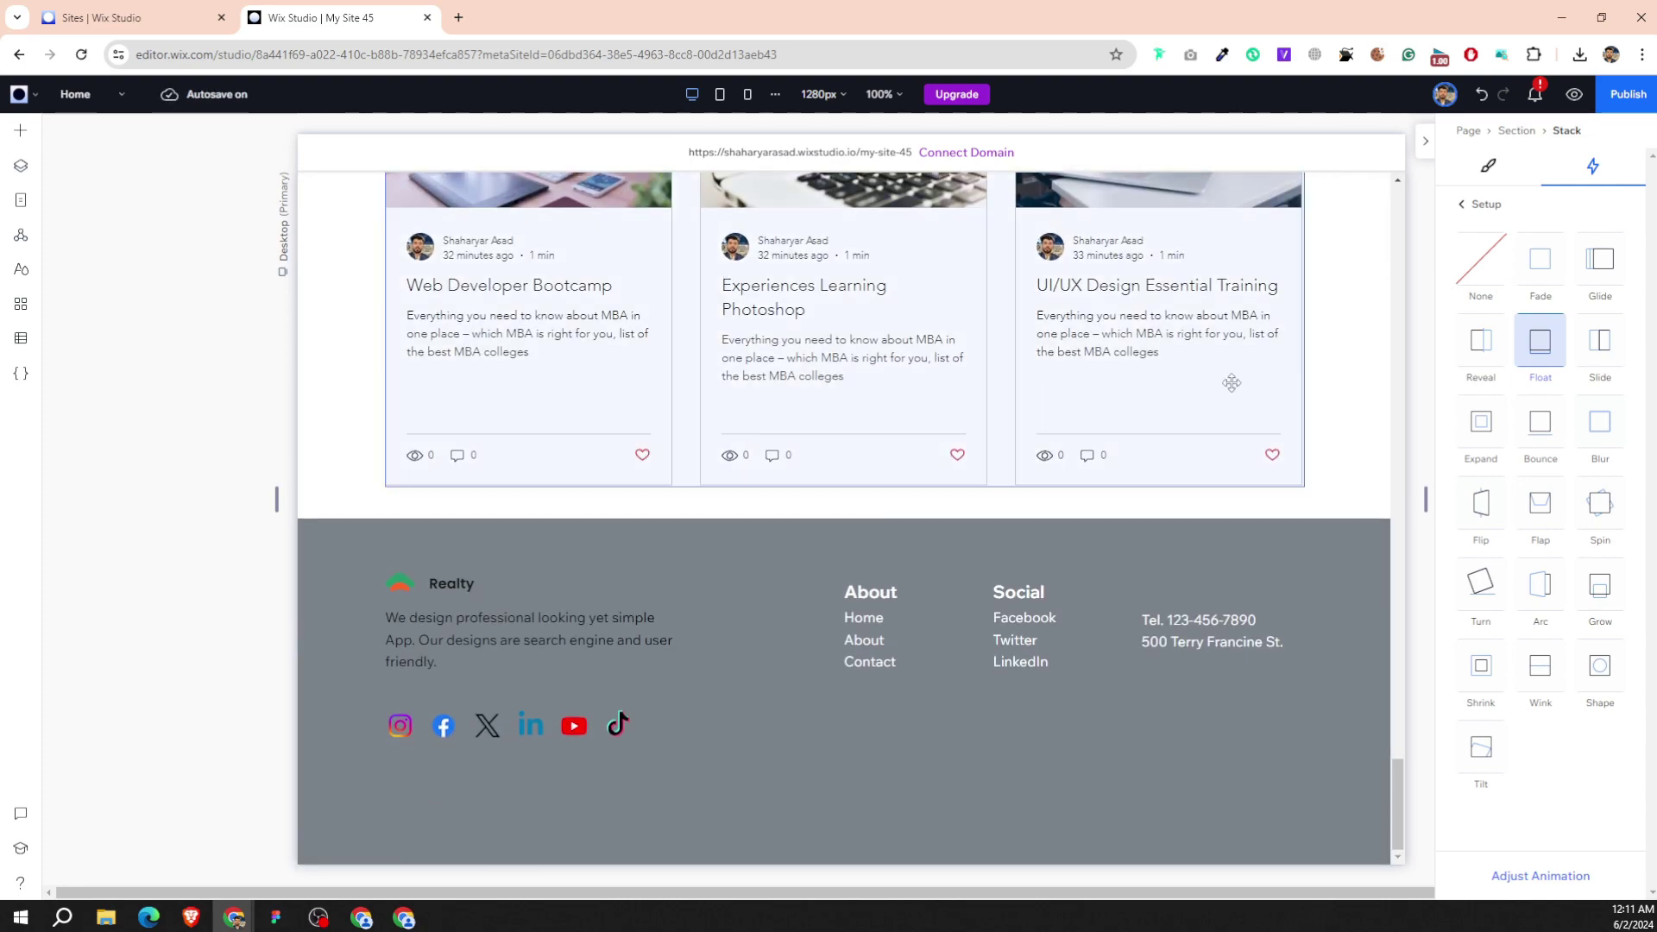
pyautogui.scroll(6, 1291, 359)
pyautogui.scroll(-6, 1290, 359)
pyautogui.scroll(5, 1290, 359)
pyautogui.scroll(3, 1290, 358)
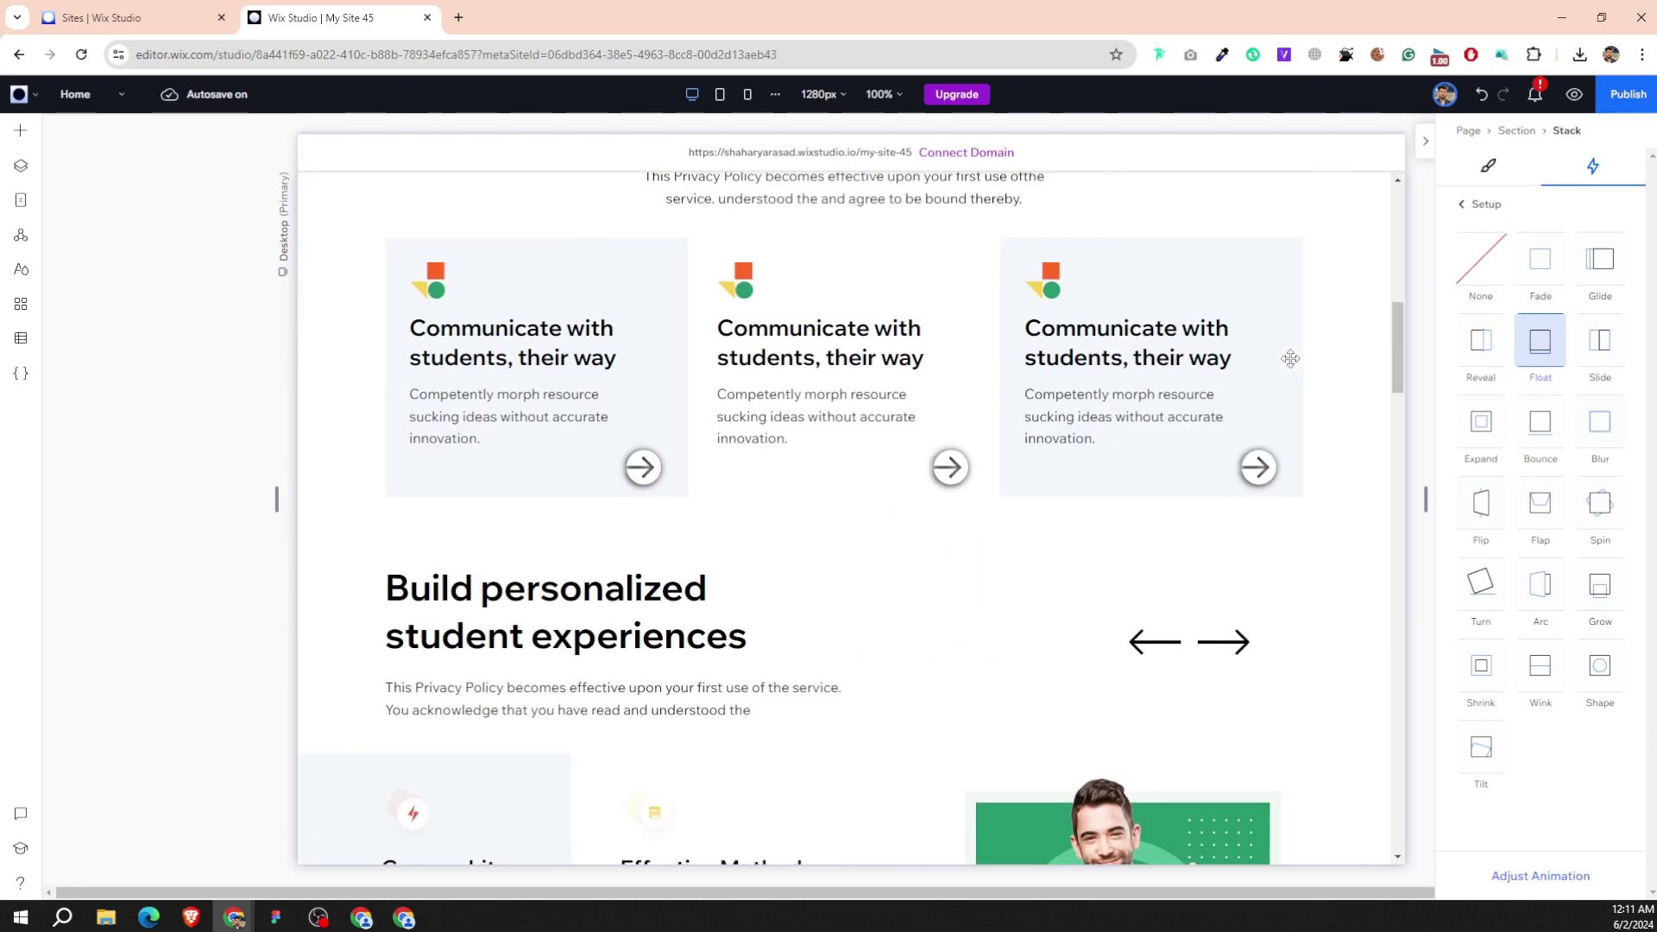
pyautogui.scroll(4, 1290, 358)
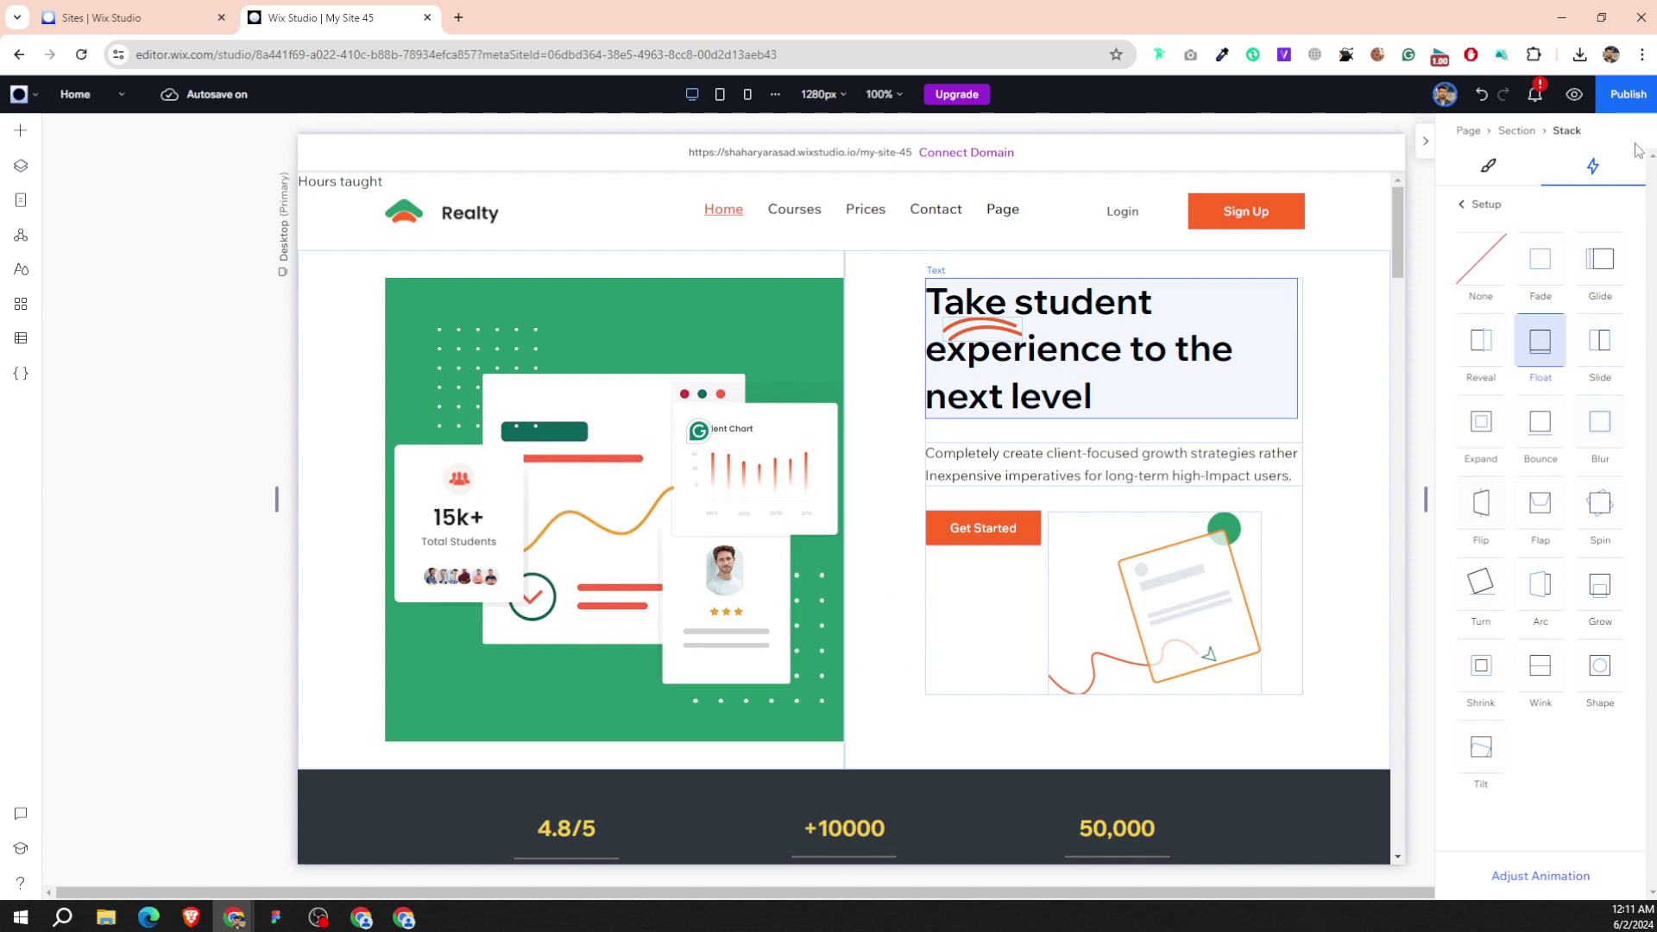
# Publish the site on the free wixstudio.io domain ending /realty and view it live.
pyautogui.click(1639, 101)
pyautogui.write('realty')
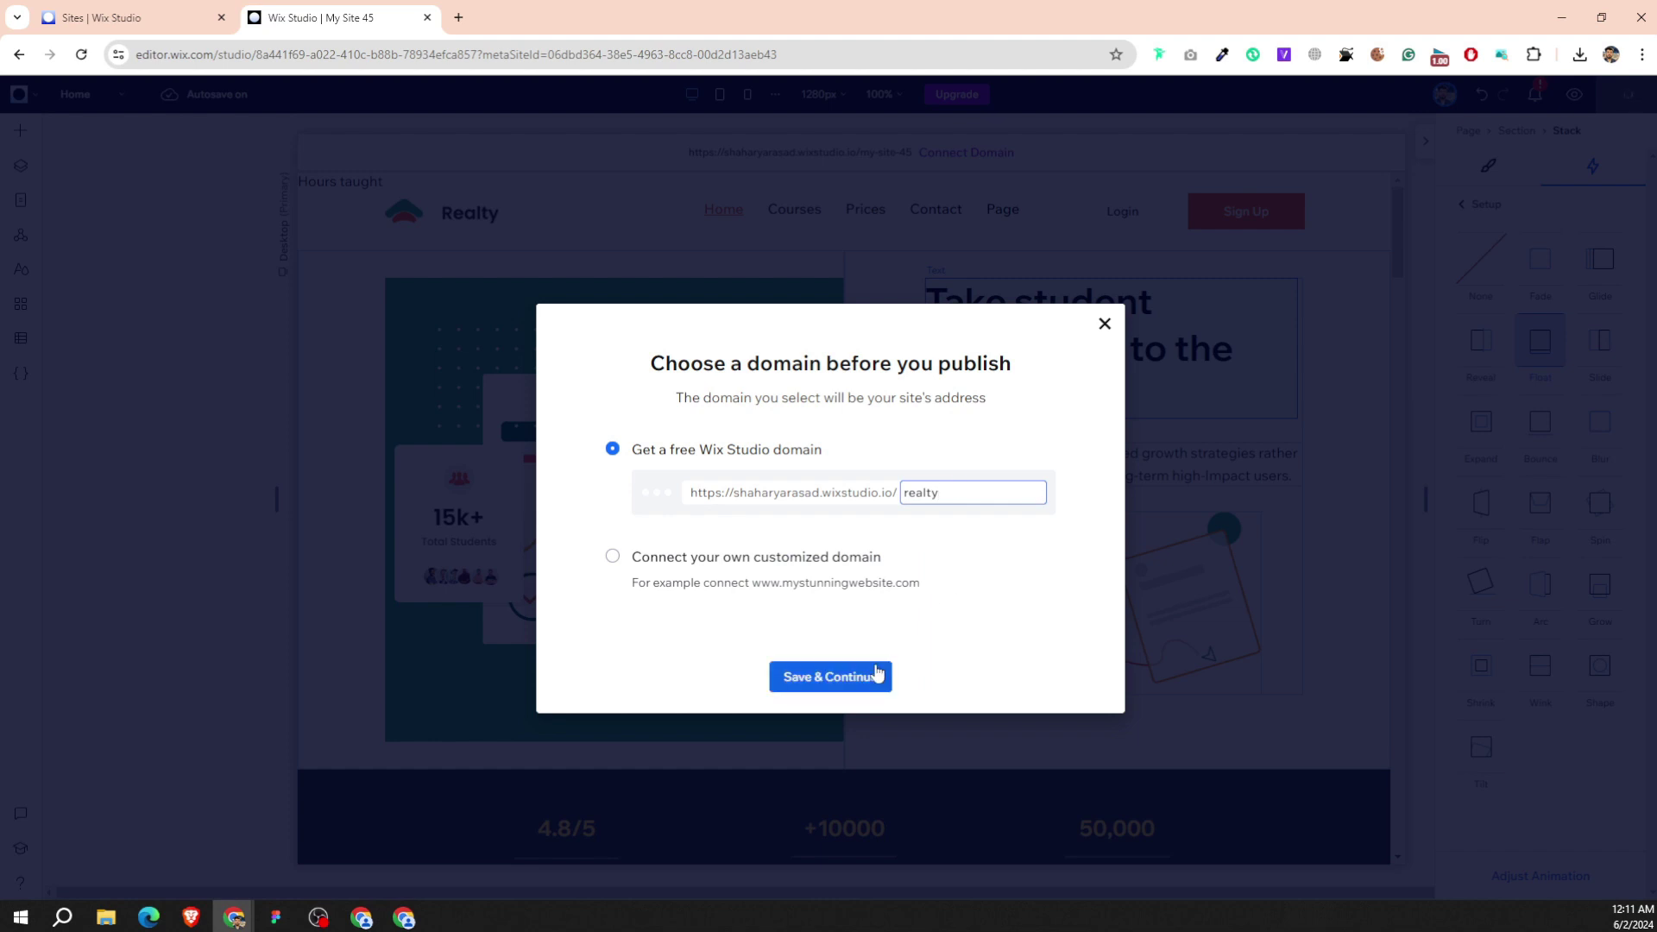
pyautogui.click(876, 674)
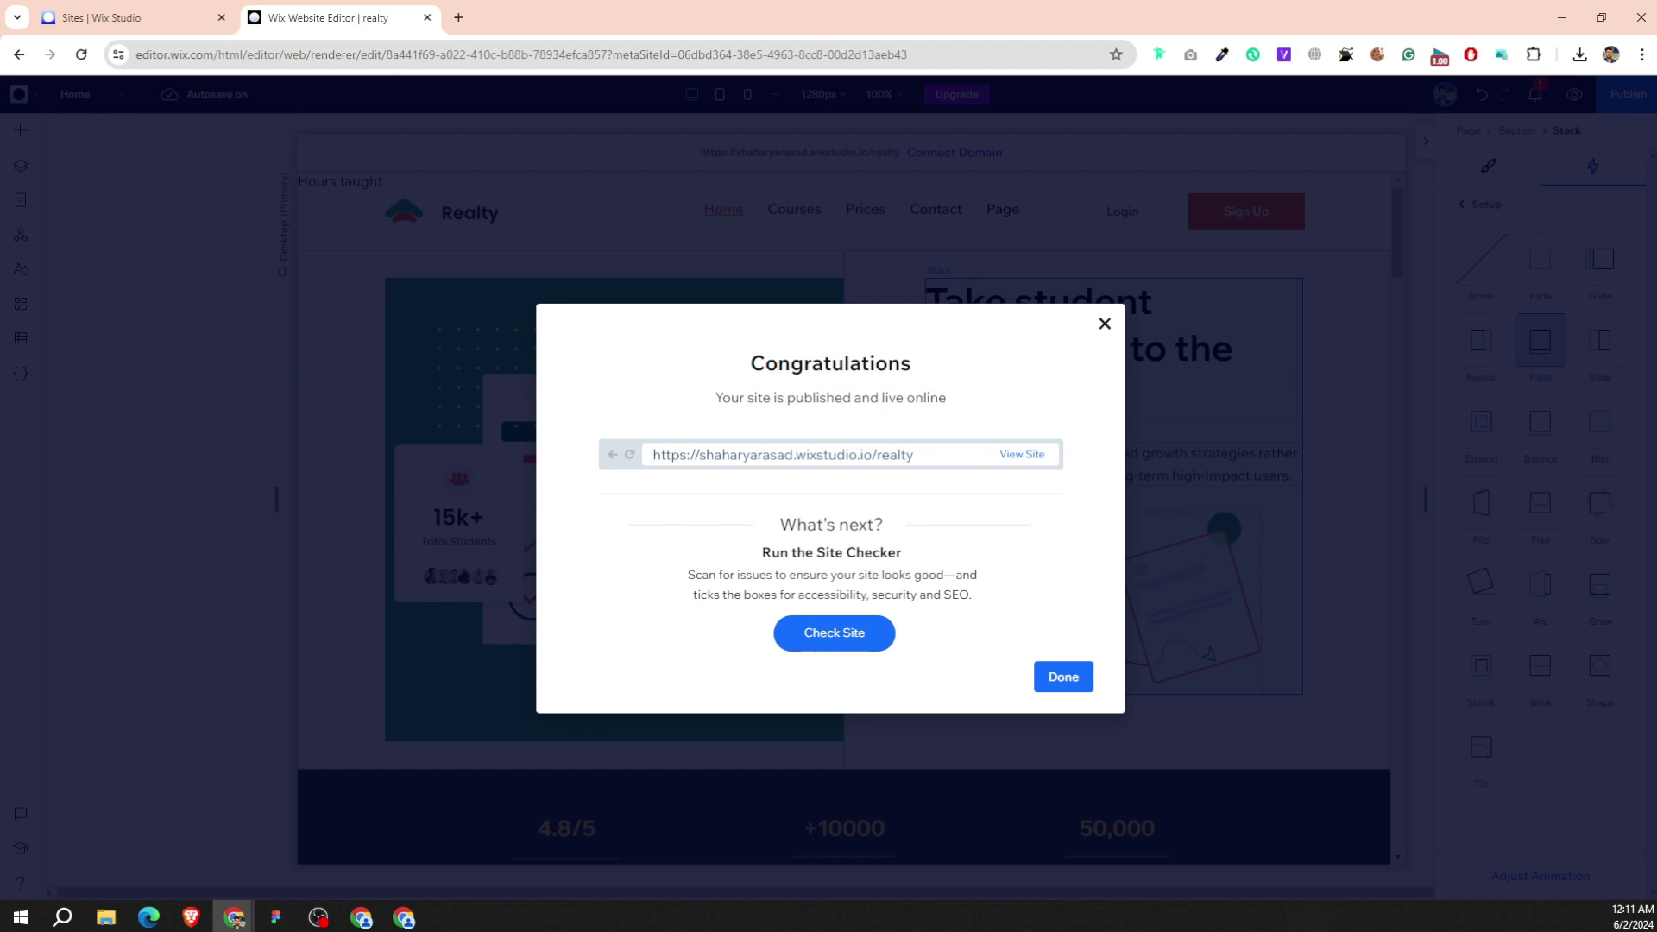
pyautogui.click(1022, 455)
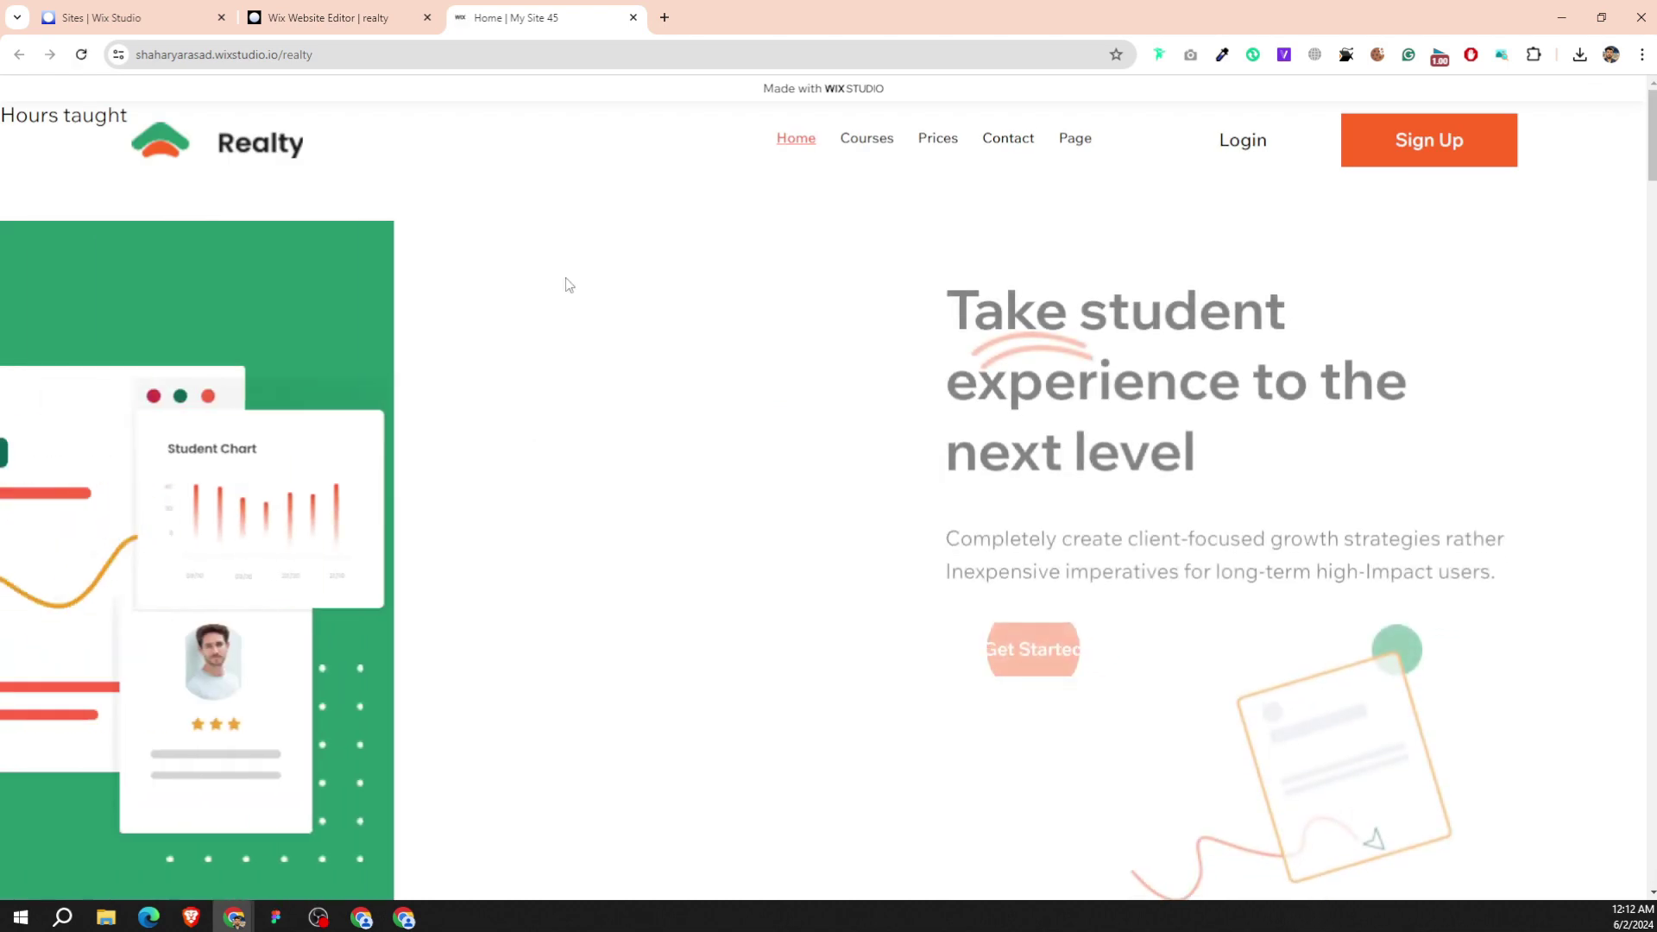
pyautogui.scroll(-3, 566, 283)
pyautogui.scroll(3, 566, 283)
pyautogui.scroll(-6, 566, 283)
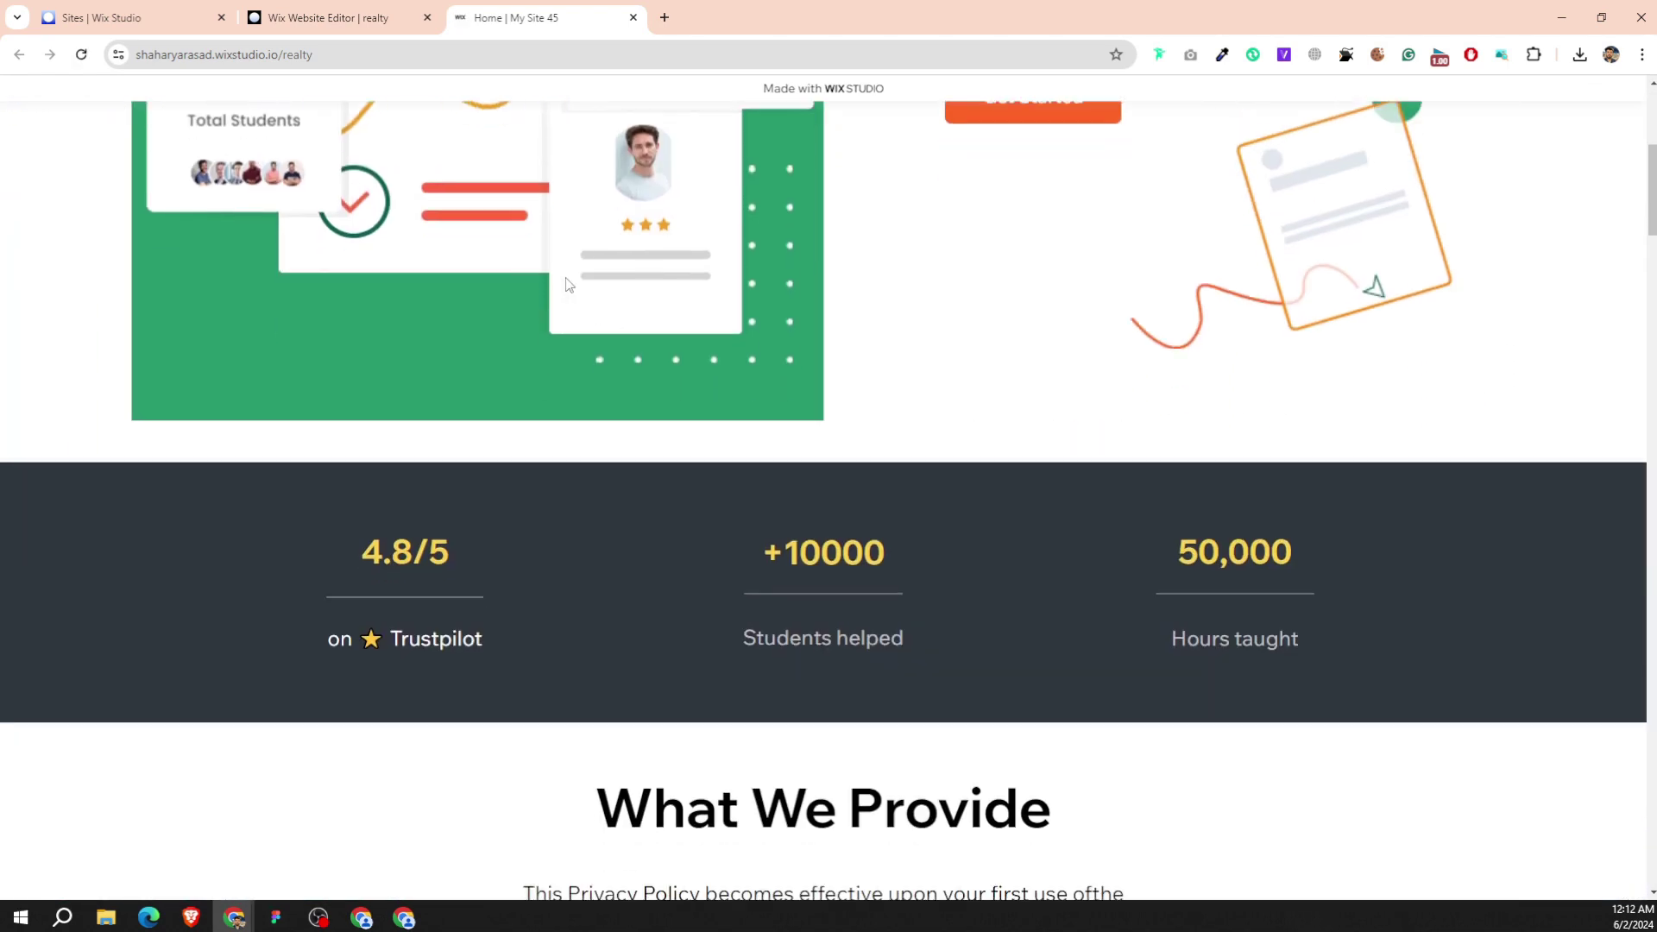
pyautogui.scroll(-3, 558, 281)
pyautogui.scroll(-1, 559, 288)
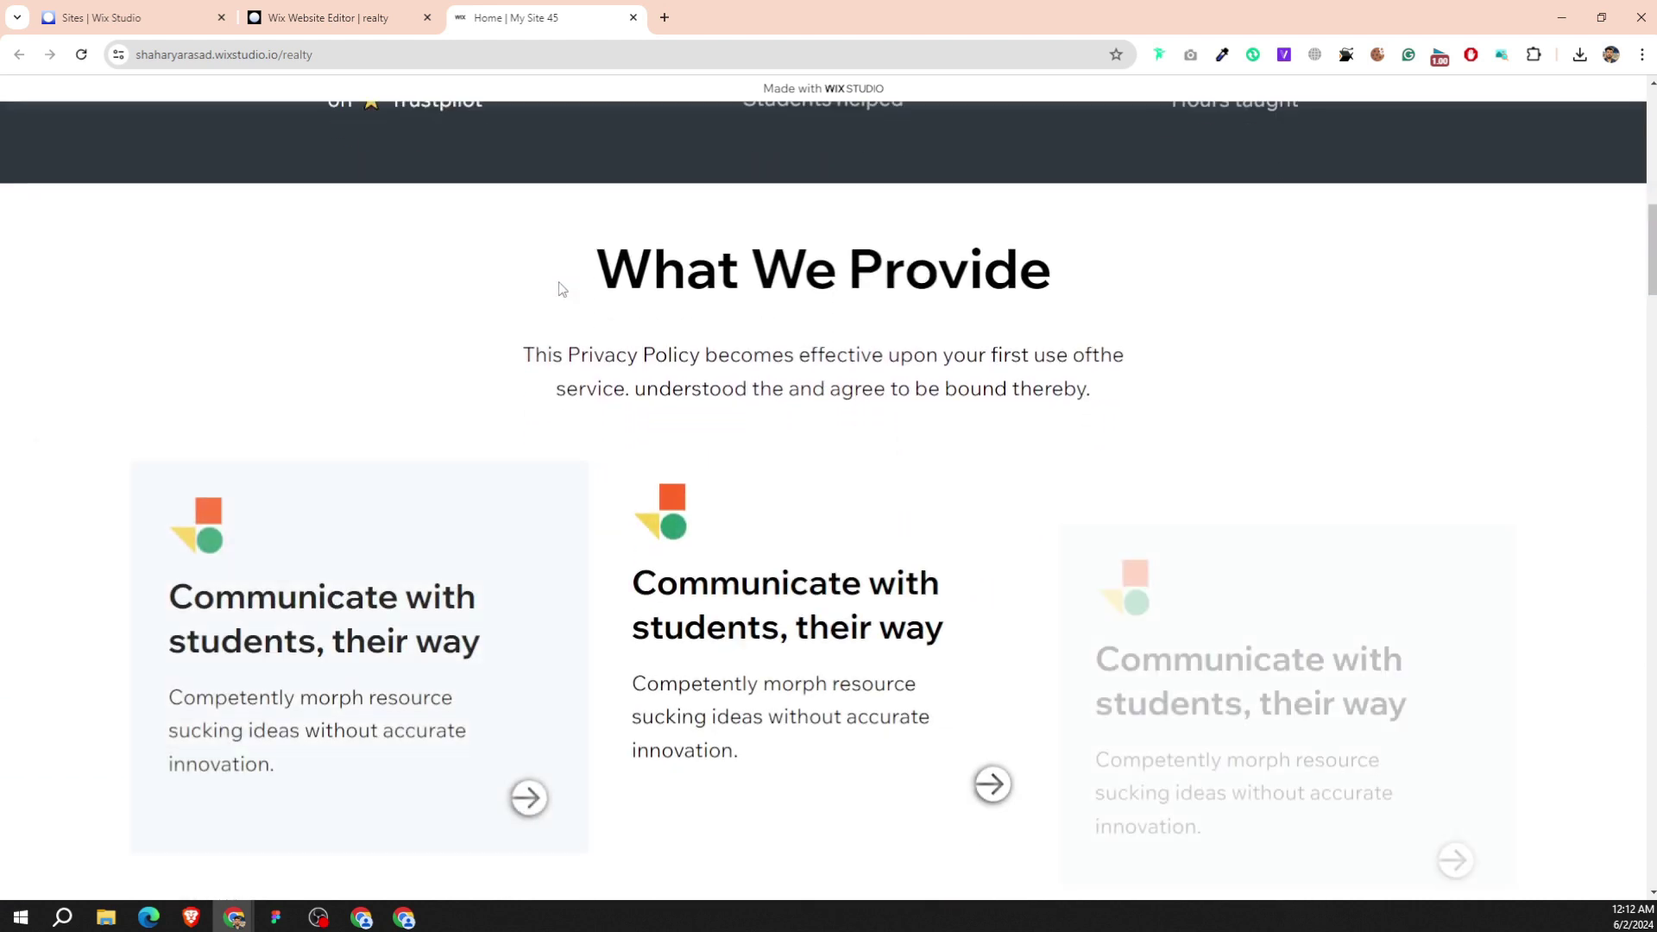
pyautogui.scroll(-2, 559, 288)
pyautogui.scroll(-2, 559, 288)
pyautogui.scroll(-1, 562, 289)
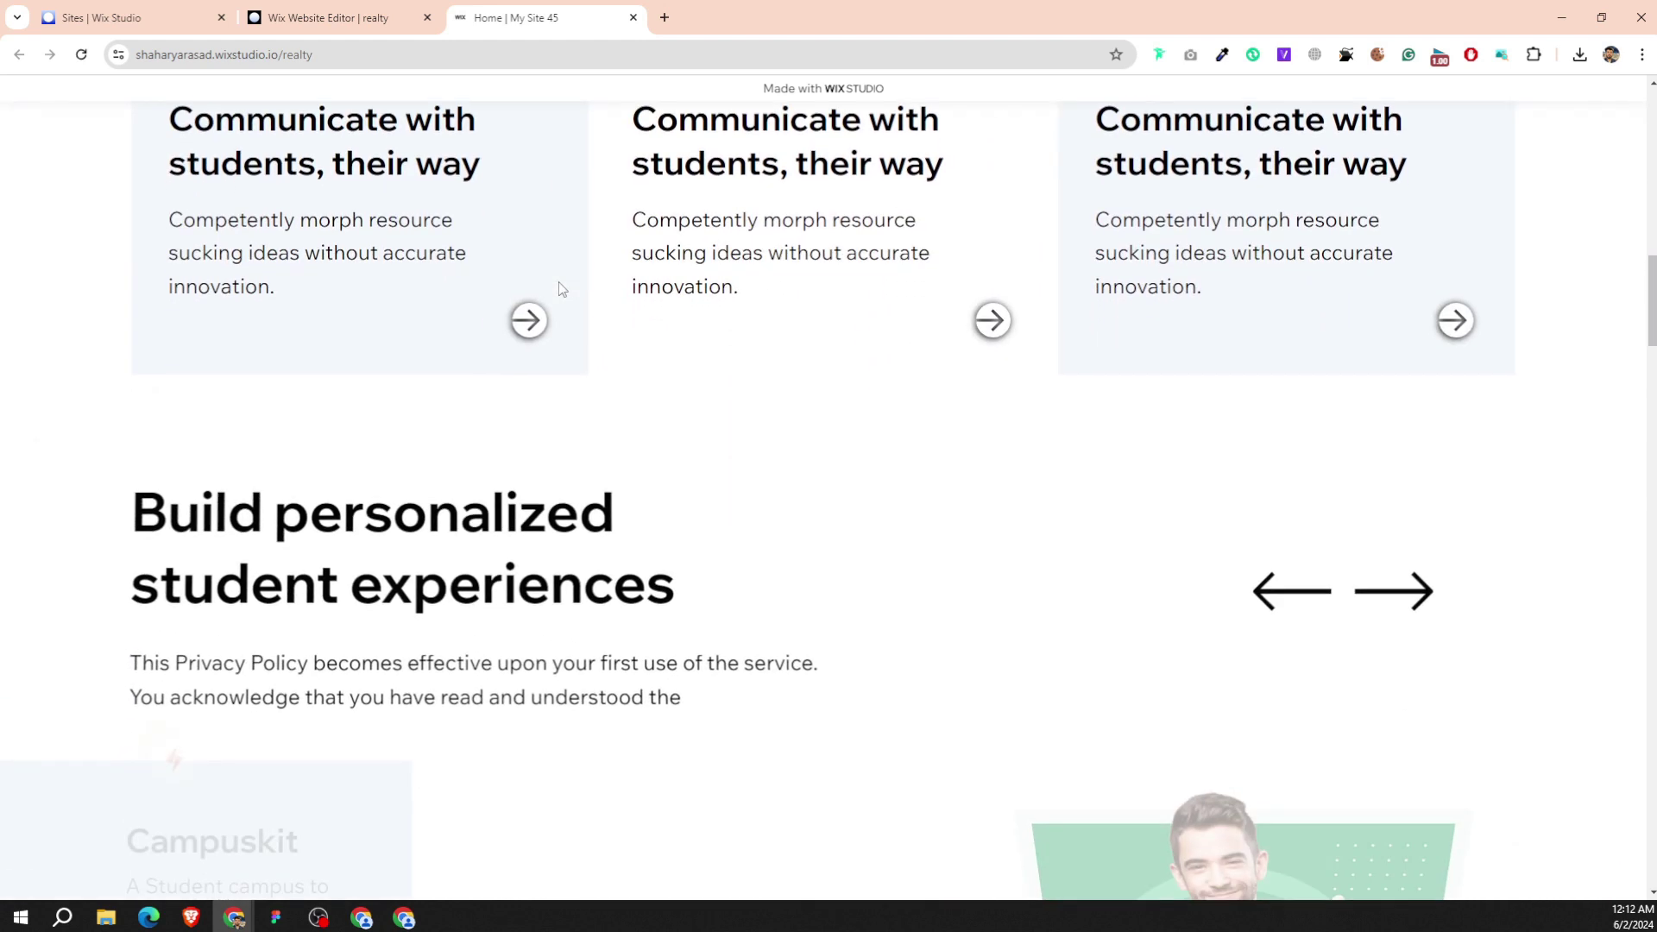
pyautogui.scroll(-2, 561, 289)
pyautogui.scroll(-3, 562, 289)
pyautogui.scroll(-2, 562, 289)
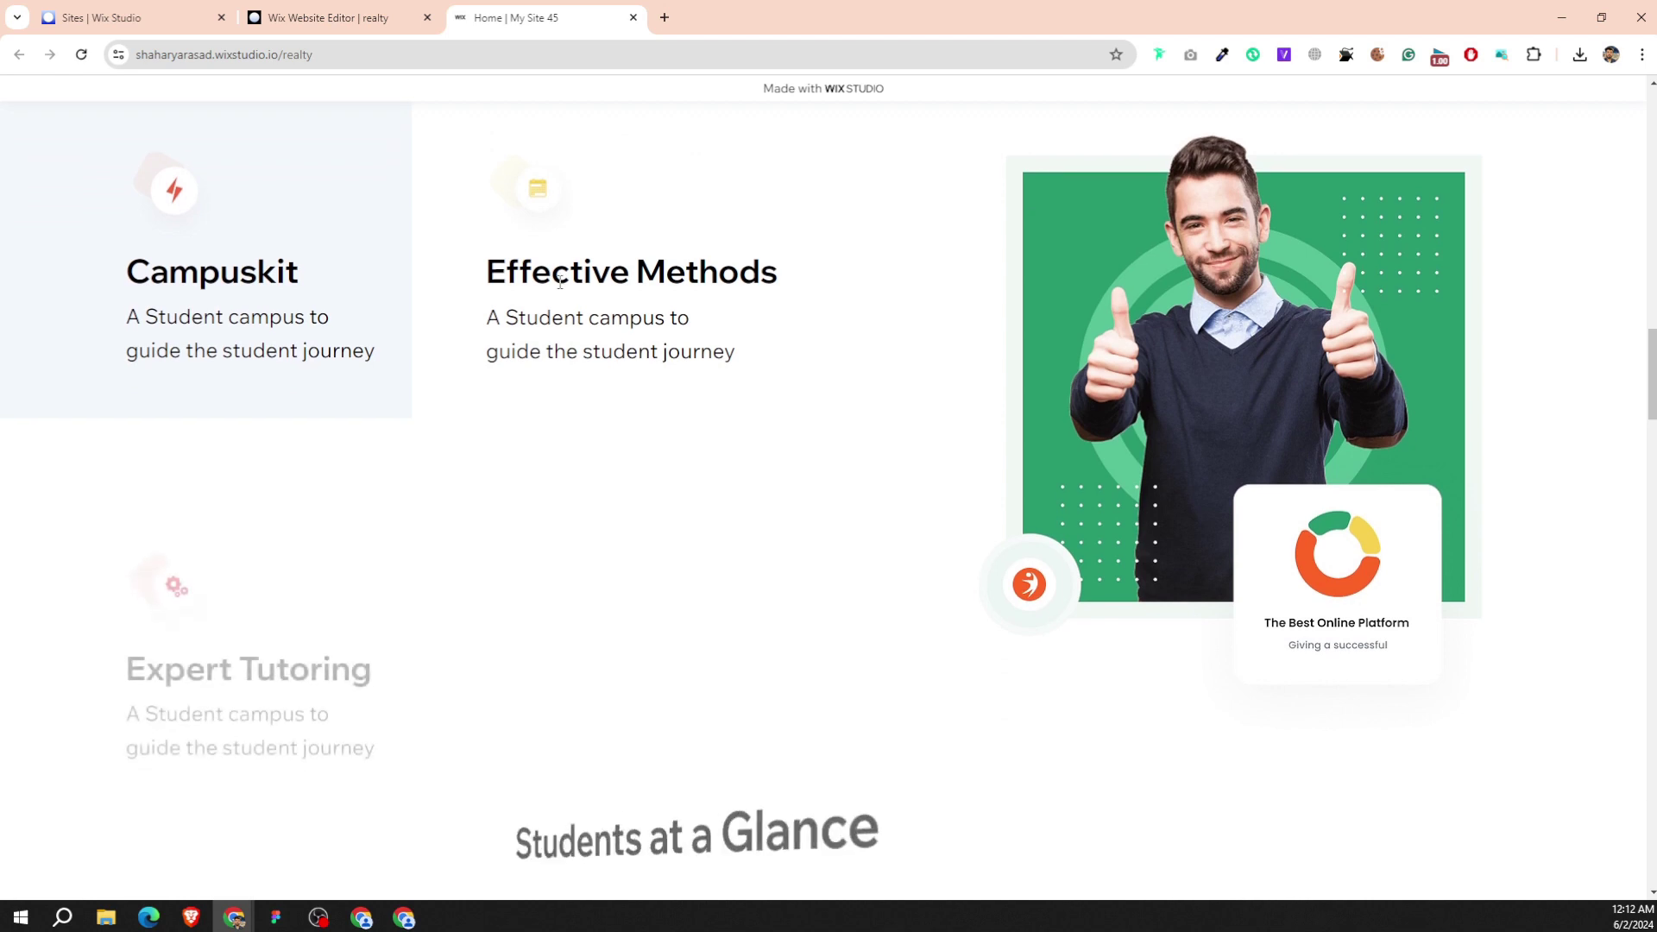
pyautogui.scroll(-1, 560, 289)
pyautogui.scroll(-1, 561, 289)
pyautogui.scroll(-1, 561, 289)
pyautogui.scroll(-2, 559, 289)
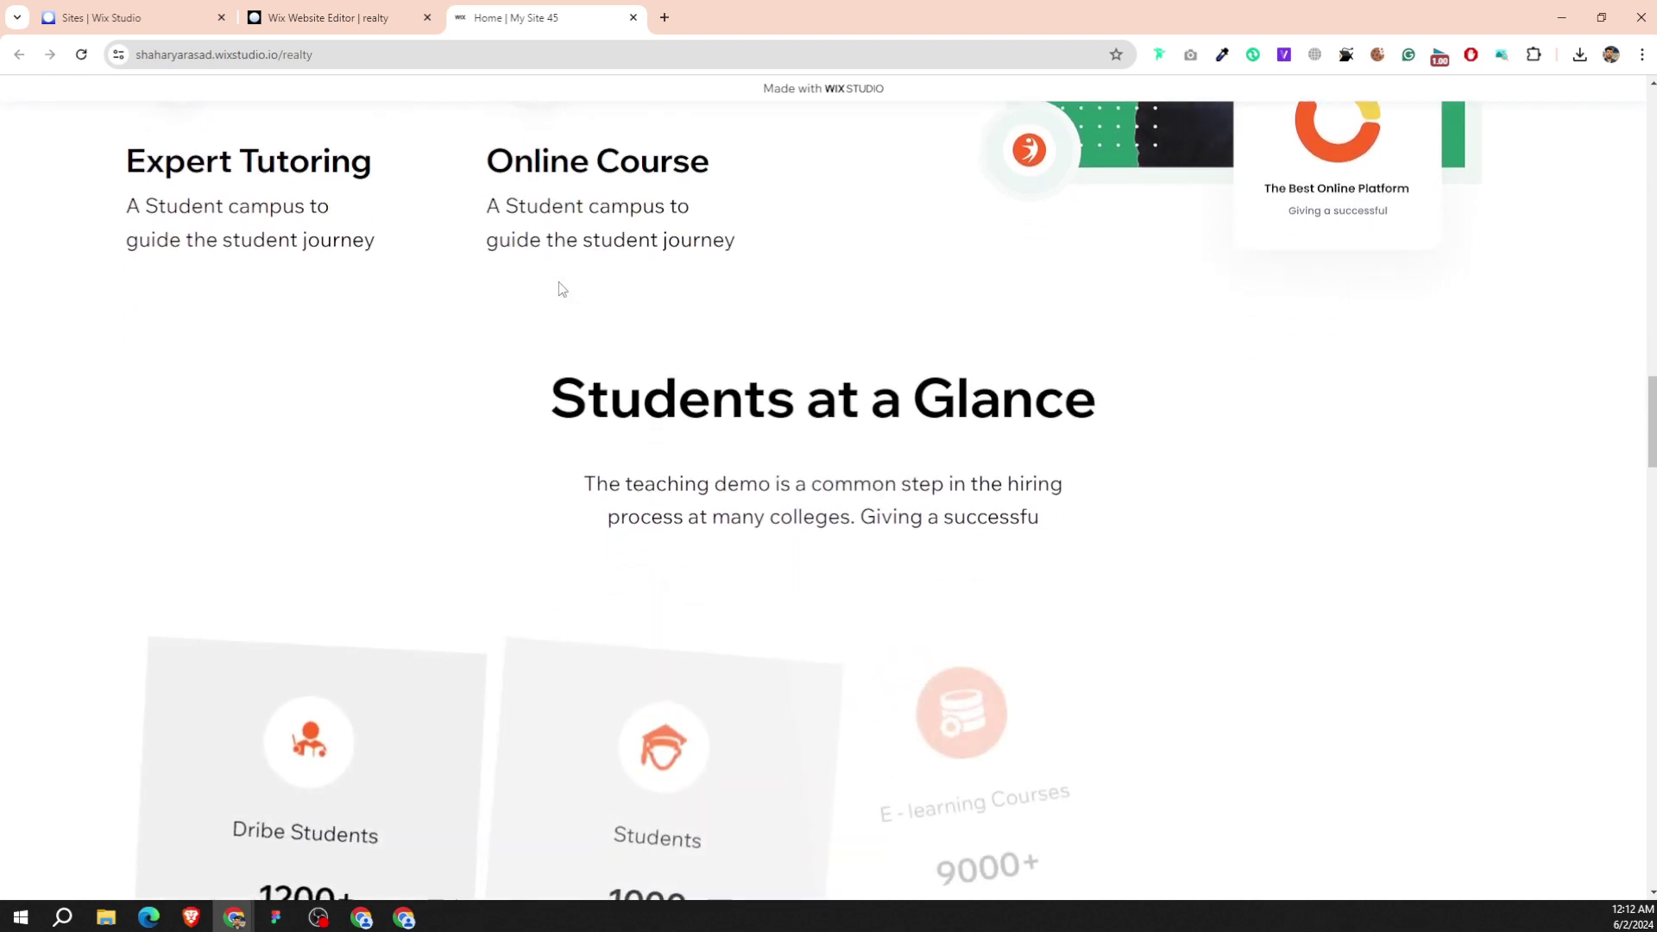
pyautogui.scroll(-1, 559, 288)
pyautogui.scroll(-1, 561, 289)
pyautogui.scroll(-1, 562, 289)
pyautogui.scroll(-1, 560, 289)
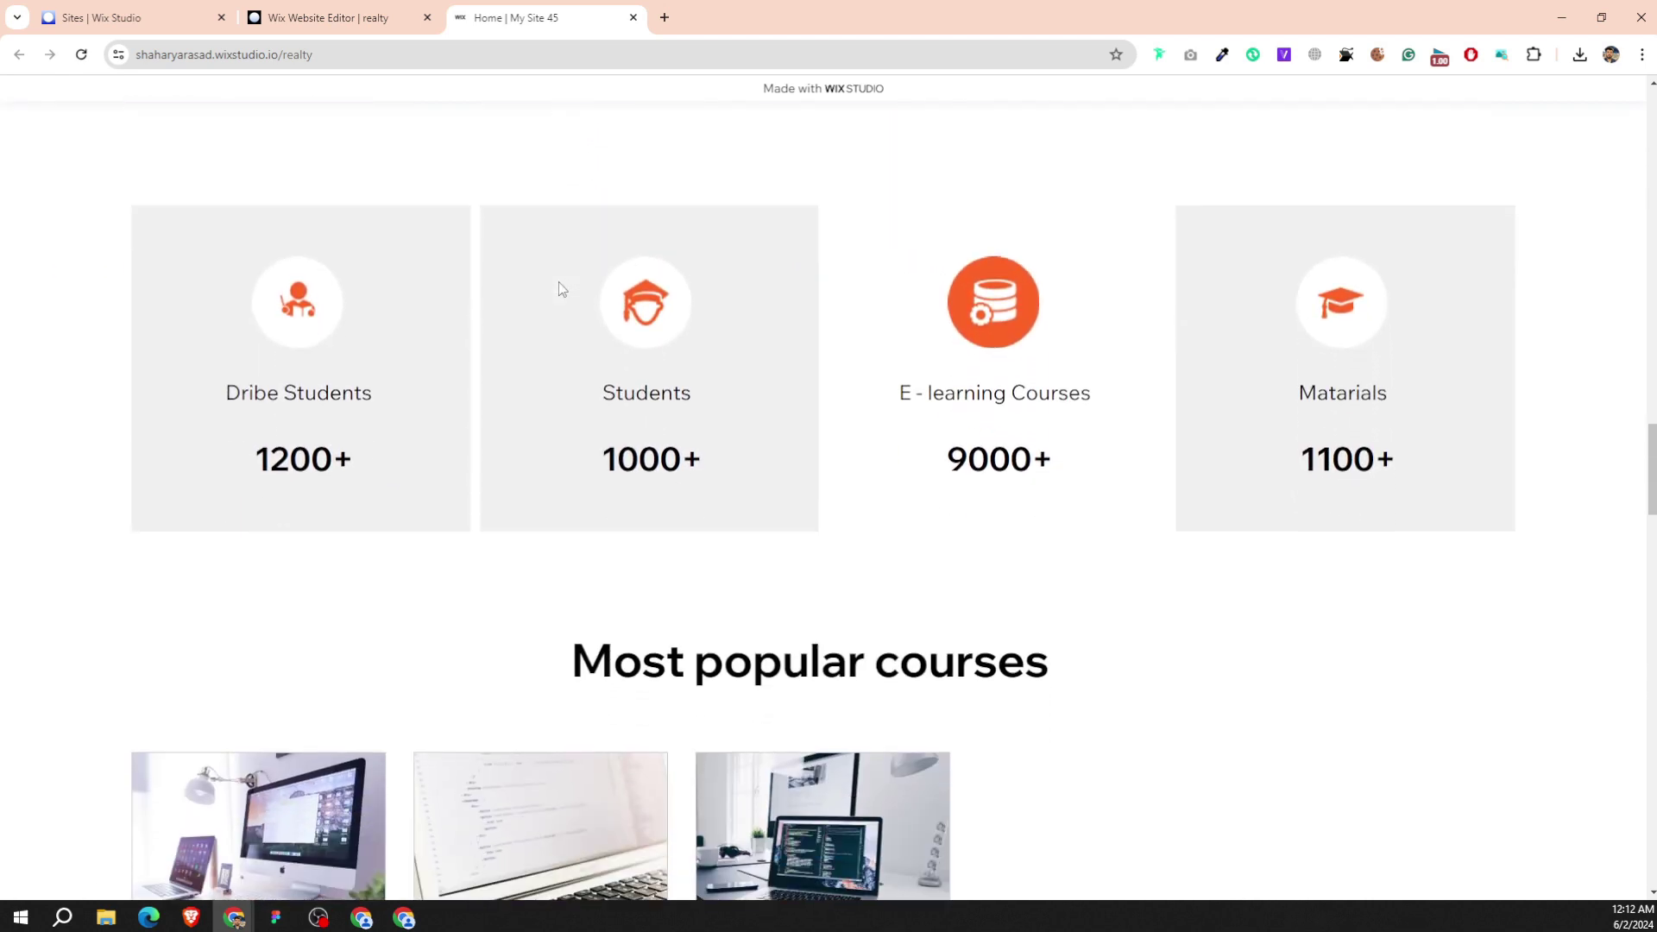
pyautogui.scroll(-2, 560, 289)
pyautogui.scroll(-3, 561, 289)
pyautogui.scroll(-3, 561, 289)
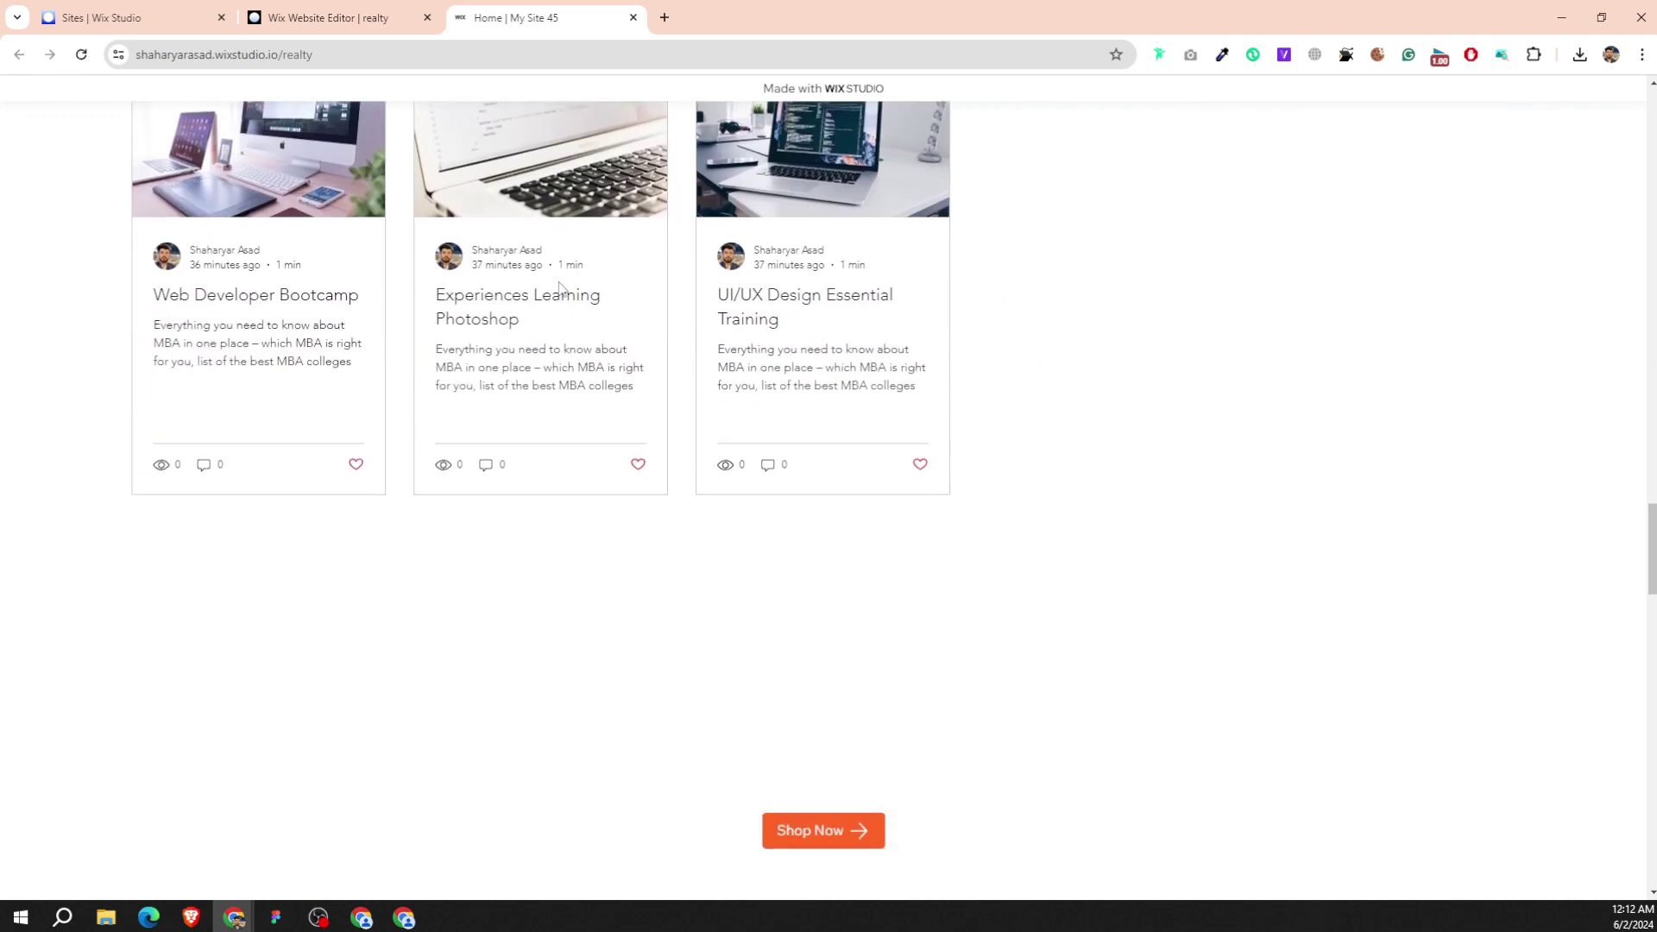
pyautogui.scroll(-4, 560, 289)
pyautogui.scroll(-2, 561, 289)
pyautogui.scroll(-2, 561, 289)
pyautogui.scroll(-4, 560, 289)
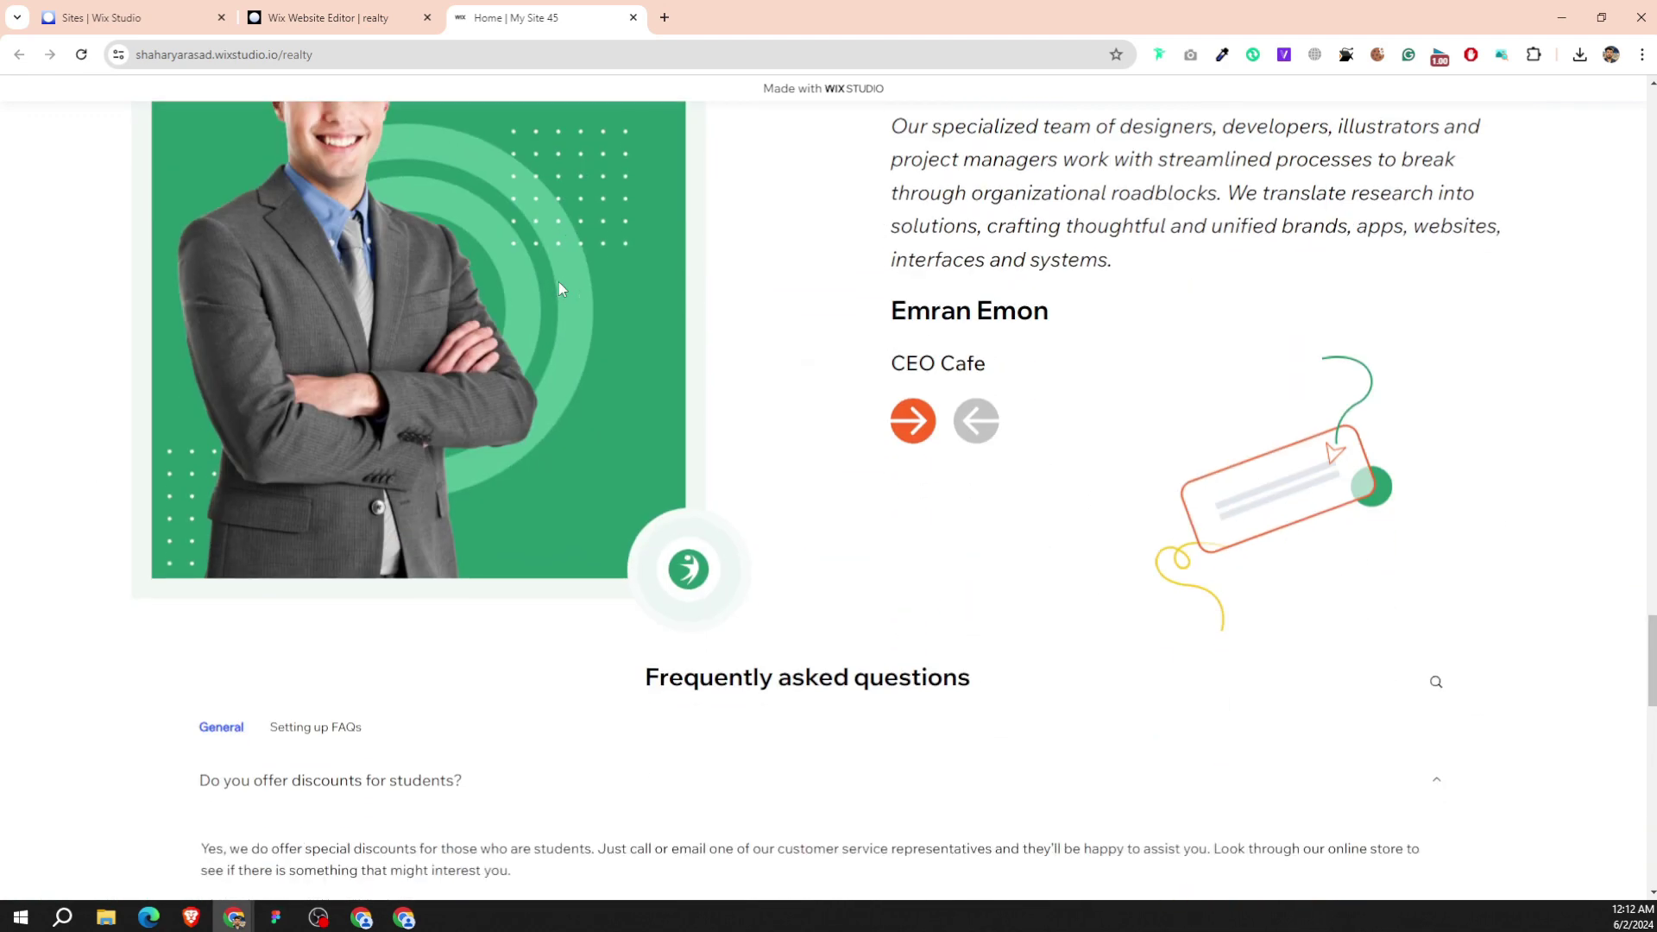
pyautogui.scroll(-2, 561, 289)
pyautogui.scroll(-1, 561, 289)
pyautogui.scroll(-3, 561, 289)
pyautogui.scroll(-3, 561, 289)
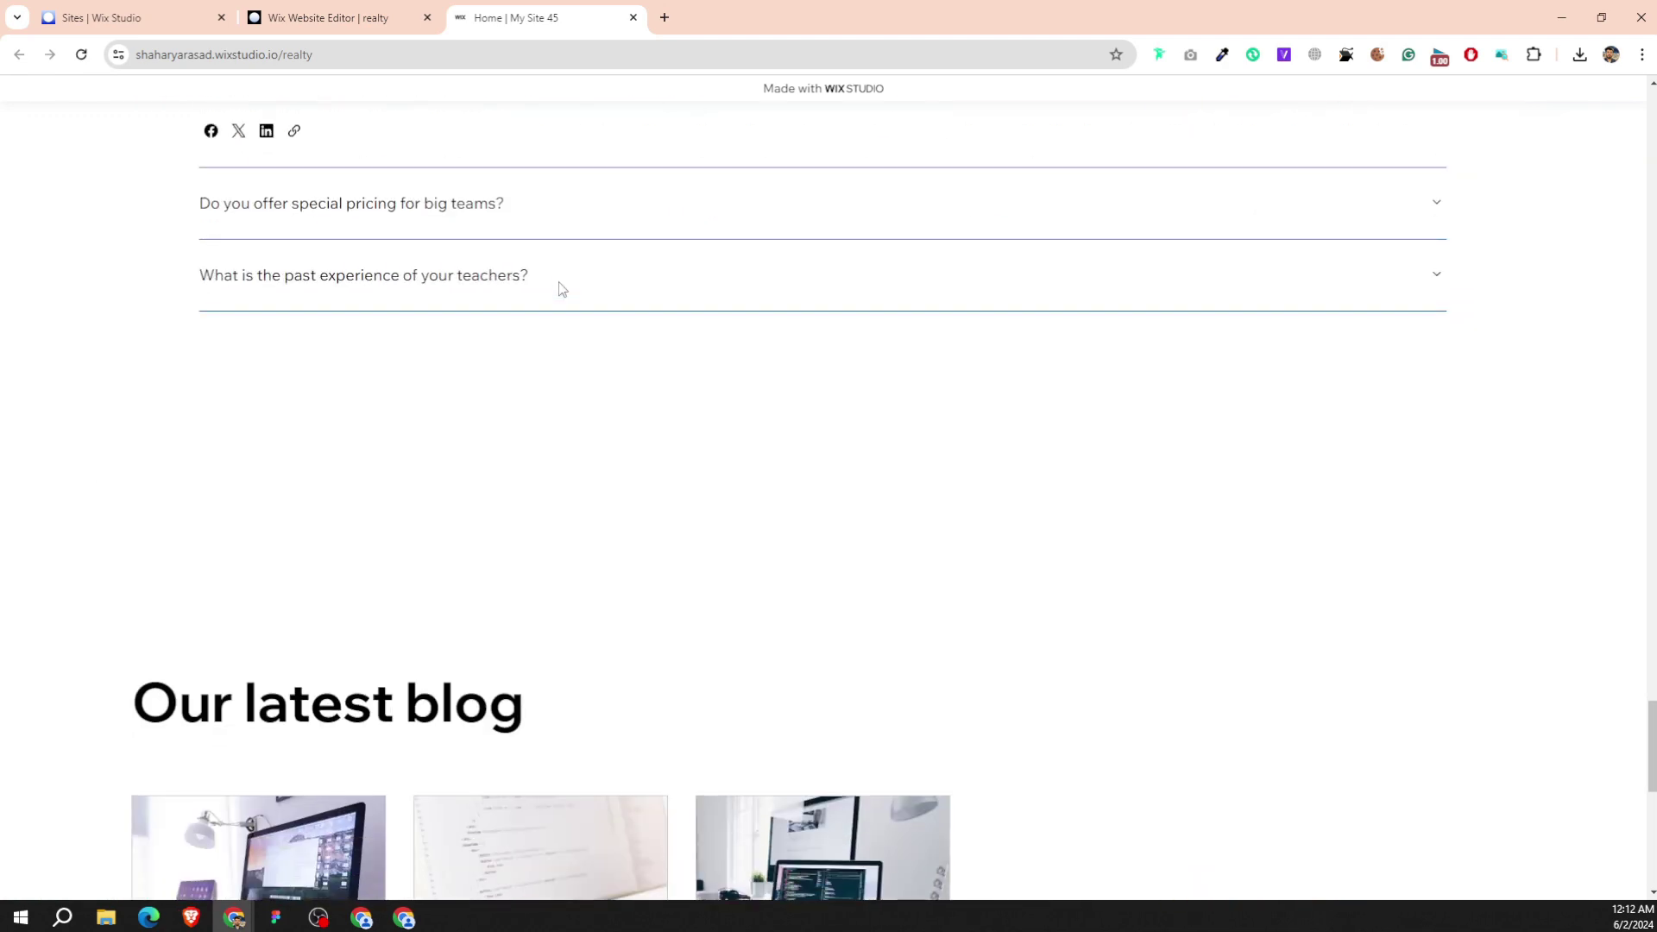
pyautogui.scroll(-3, 561, 289)
pyautogui.scroll(-5, 561, 289)
pyautogui.scroll(-2, 561, 289)
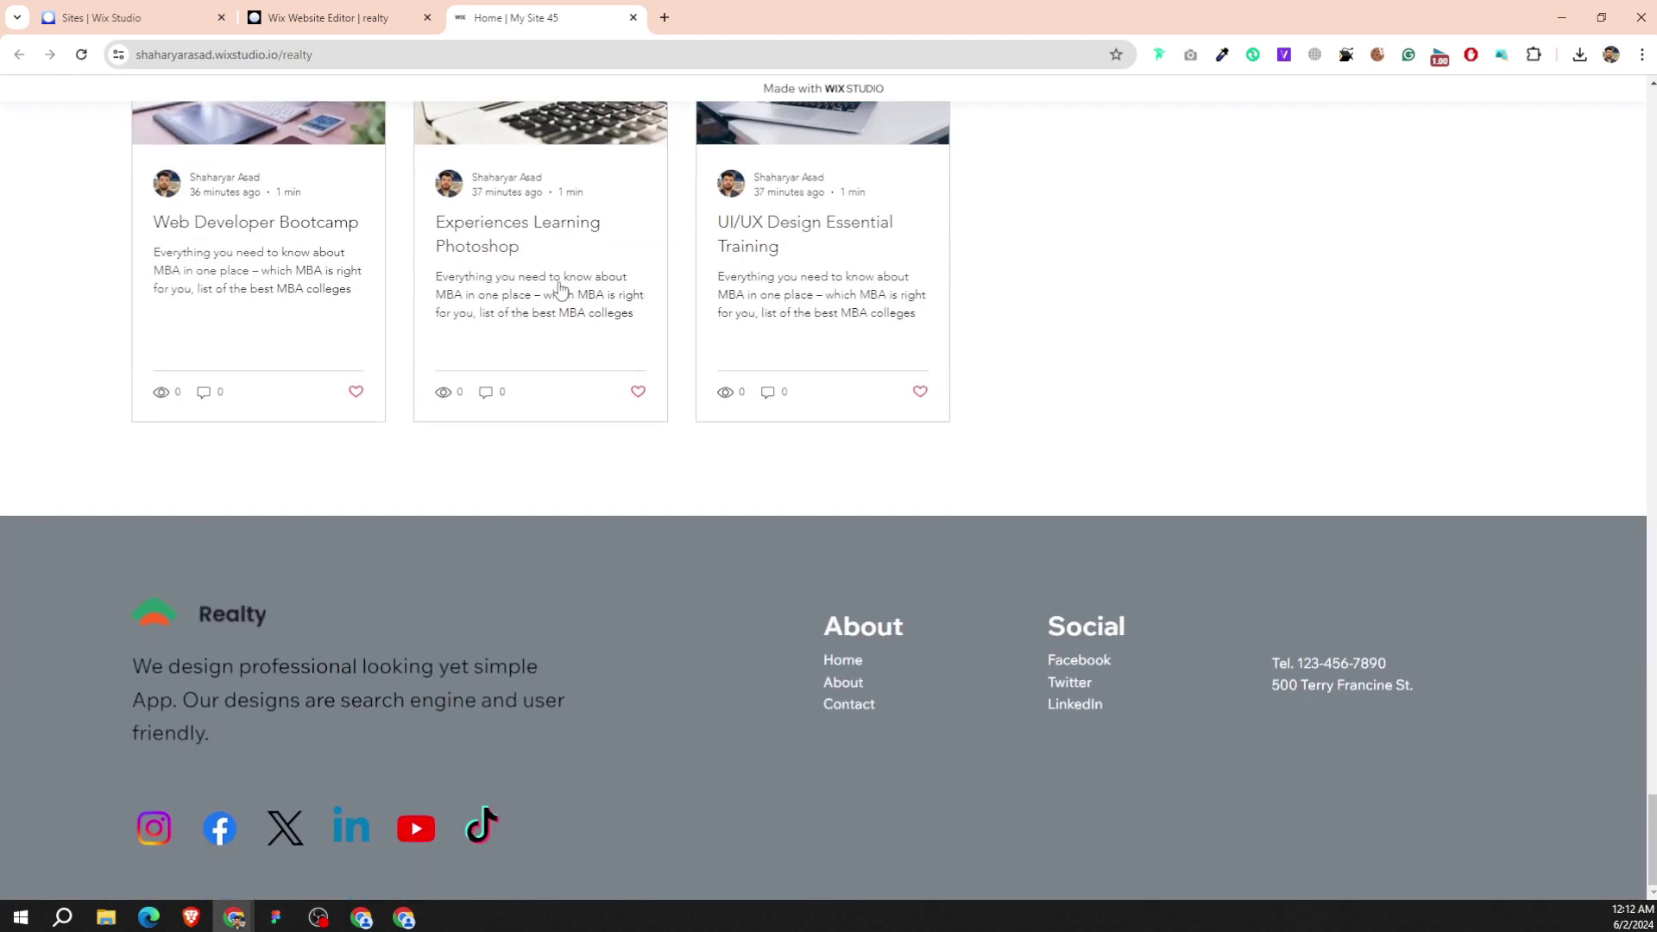